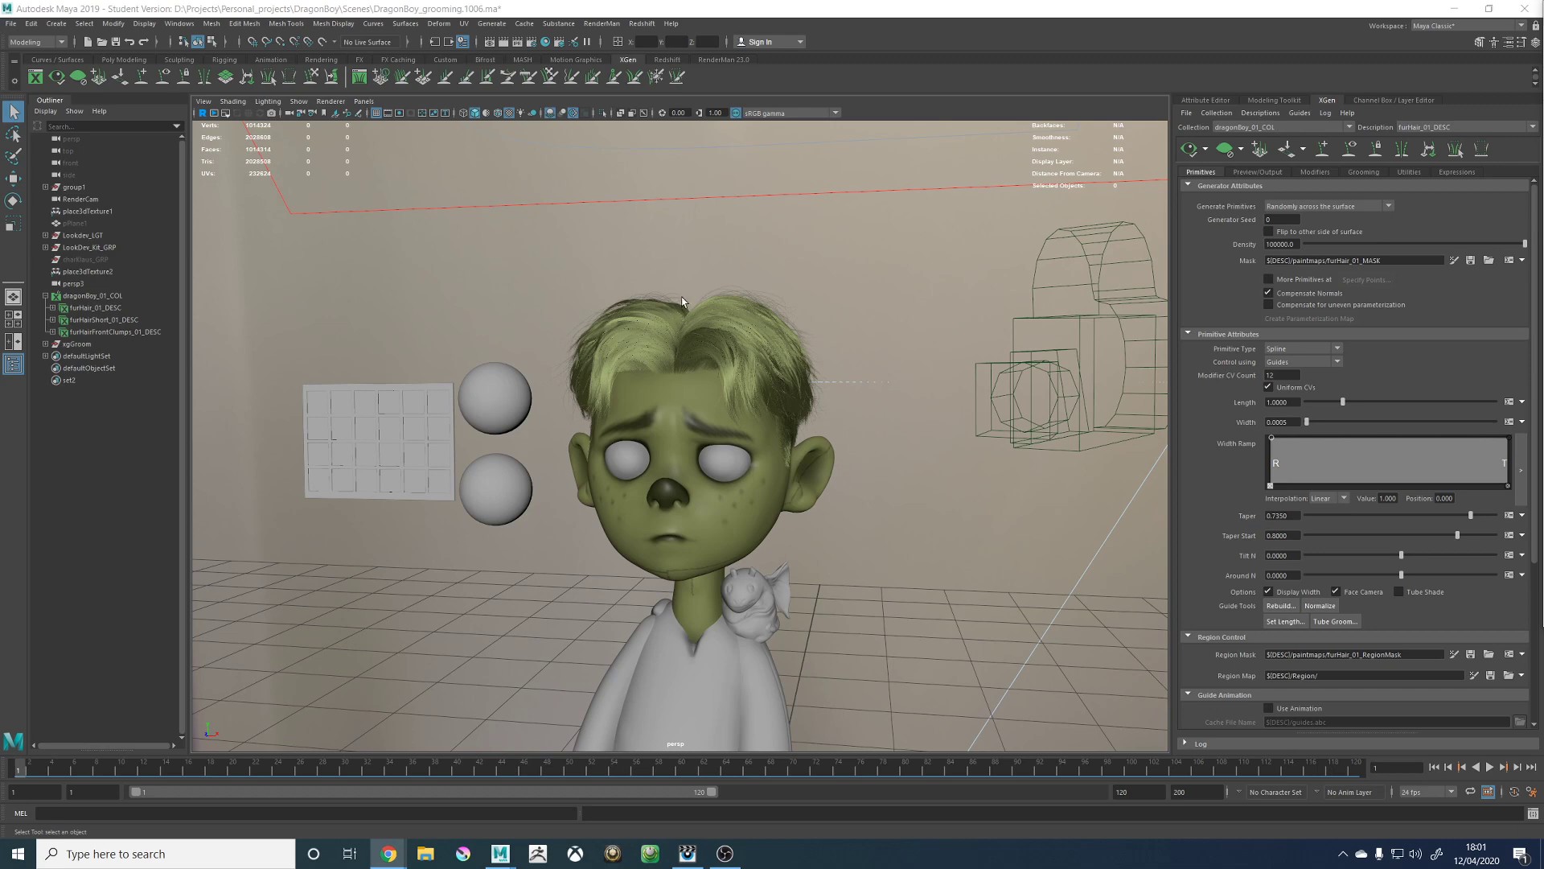
Step: Examine the groomed hair on the boy's head from the front and both sides in the viewport
alt+drag(688, 276, 819, 287)
alt+right_drag(819, 287, 892, 410)
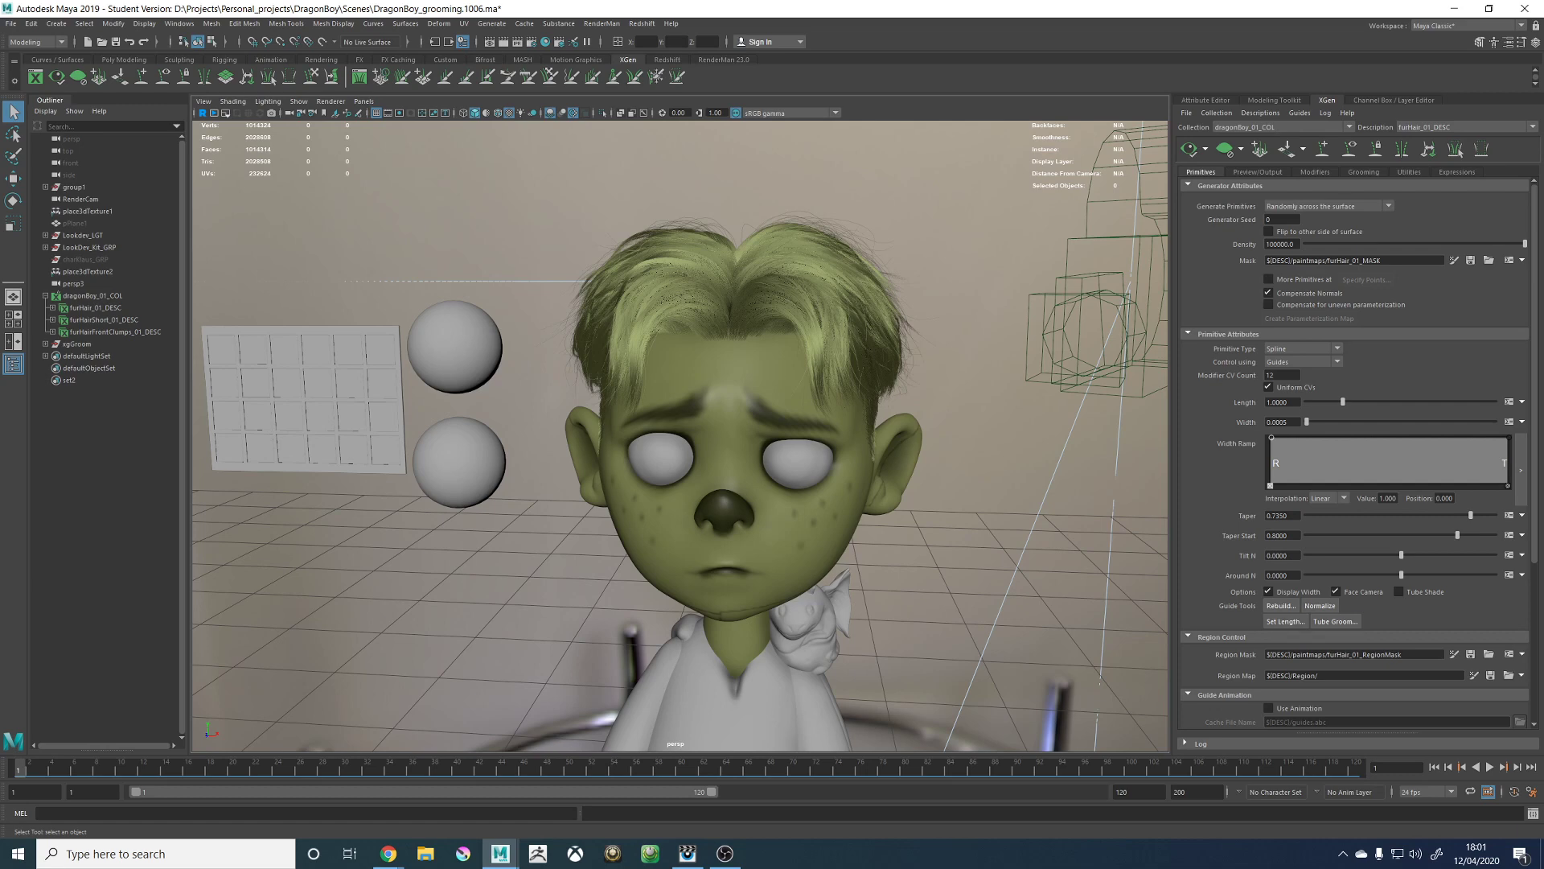
alt+drag(844, 197, 858, 200)
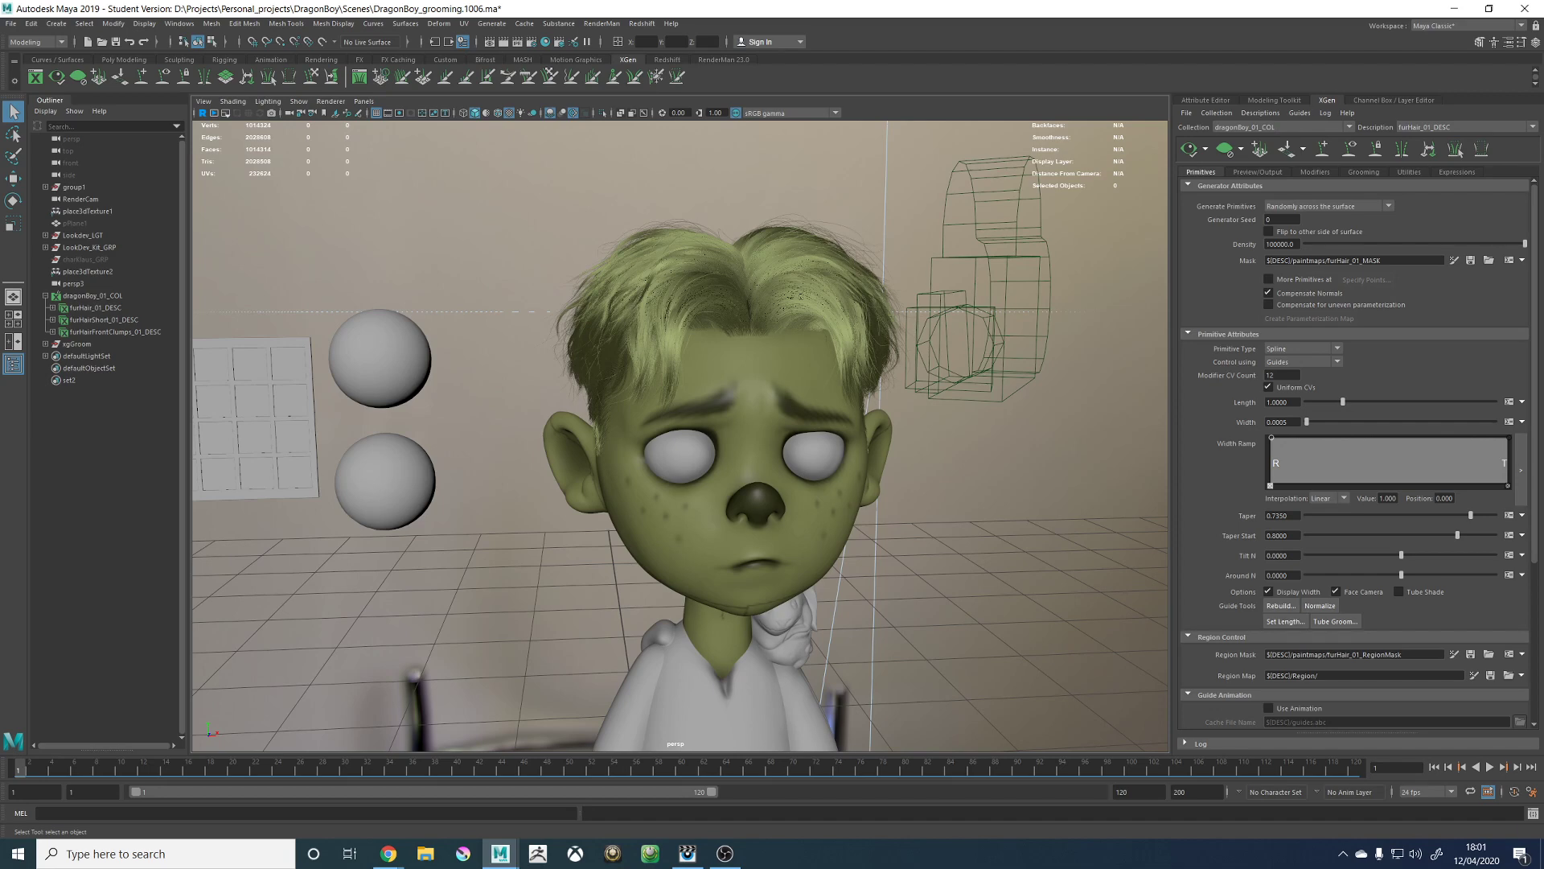
key(alt+Tab)
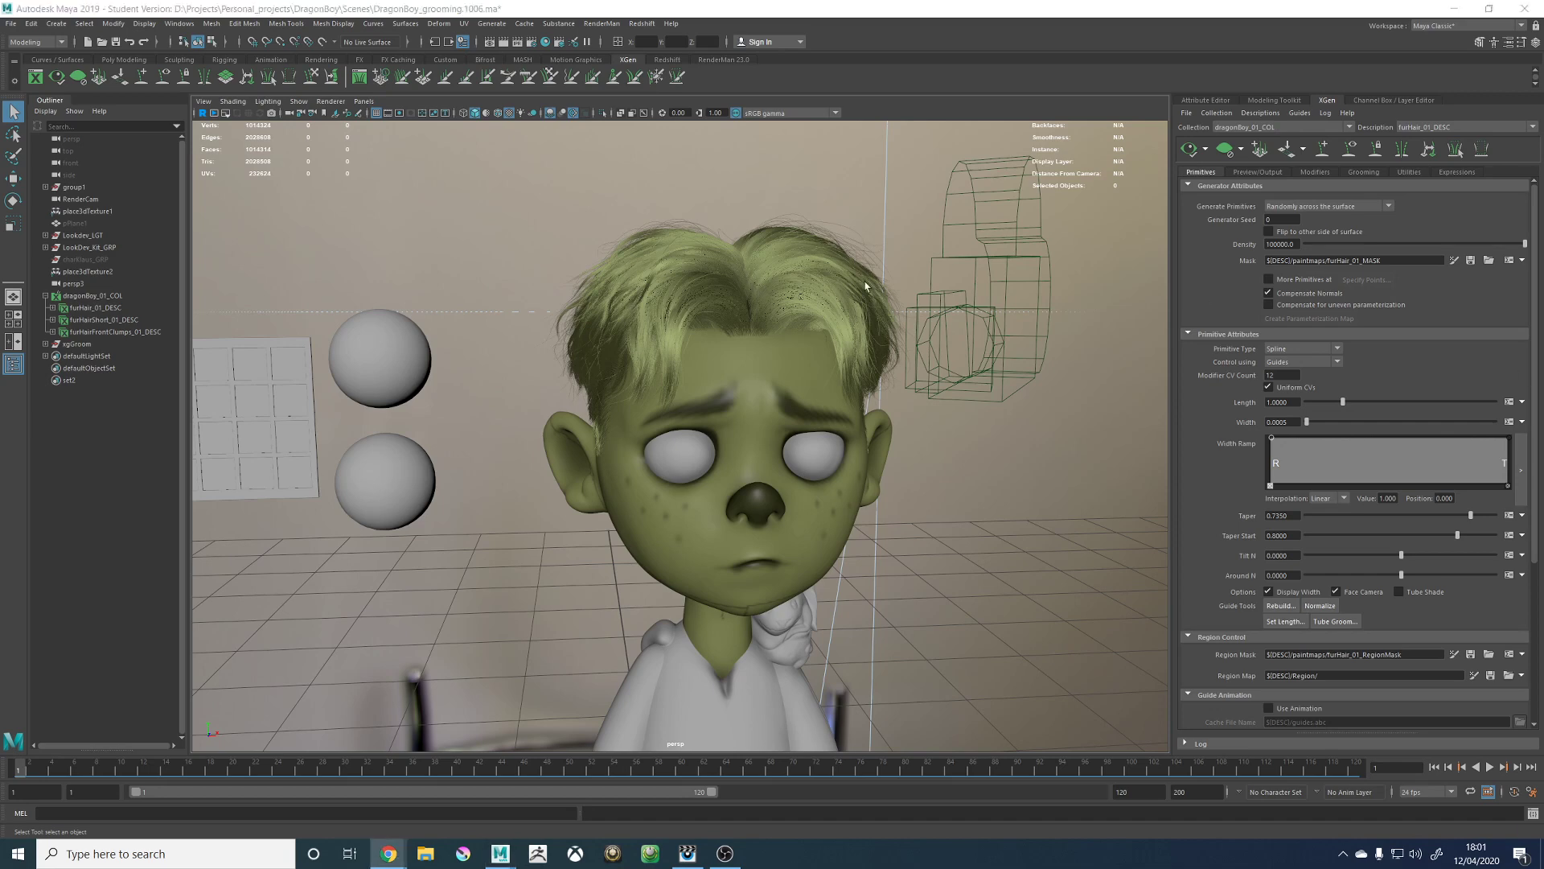
alt+drag(905, 276, 837, 283)
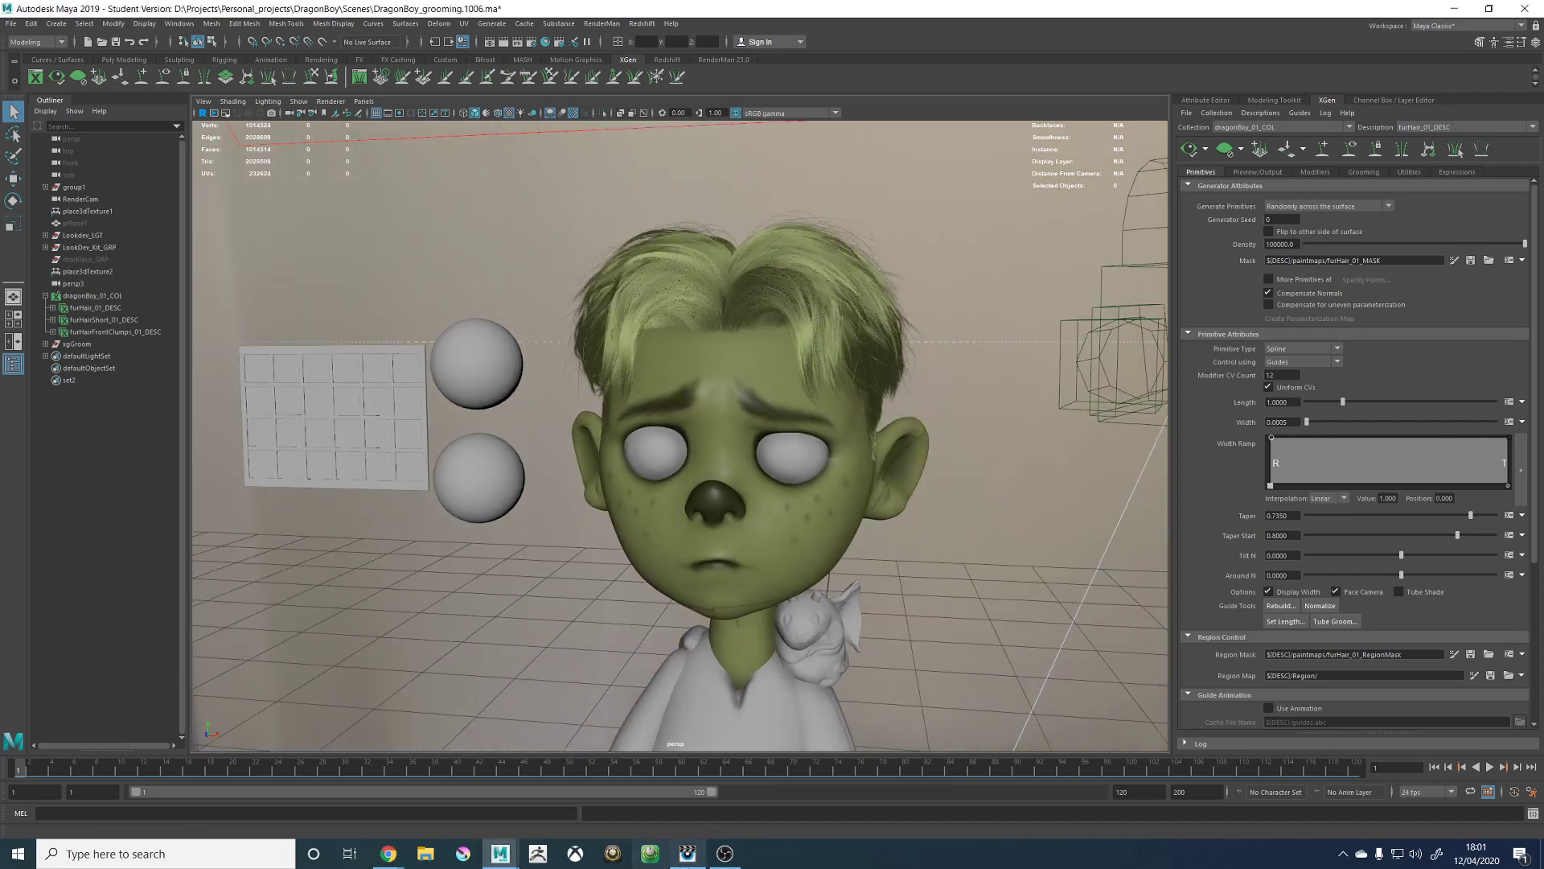
Step: Switch to the render viewer and compare the front and back beauty renders of the boy's hair
click(687, 853)
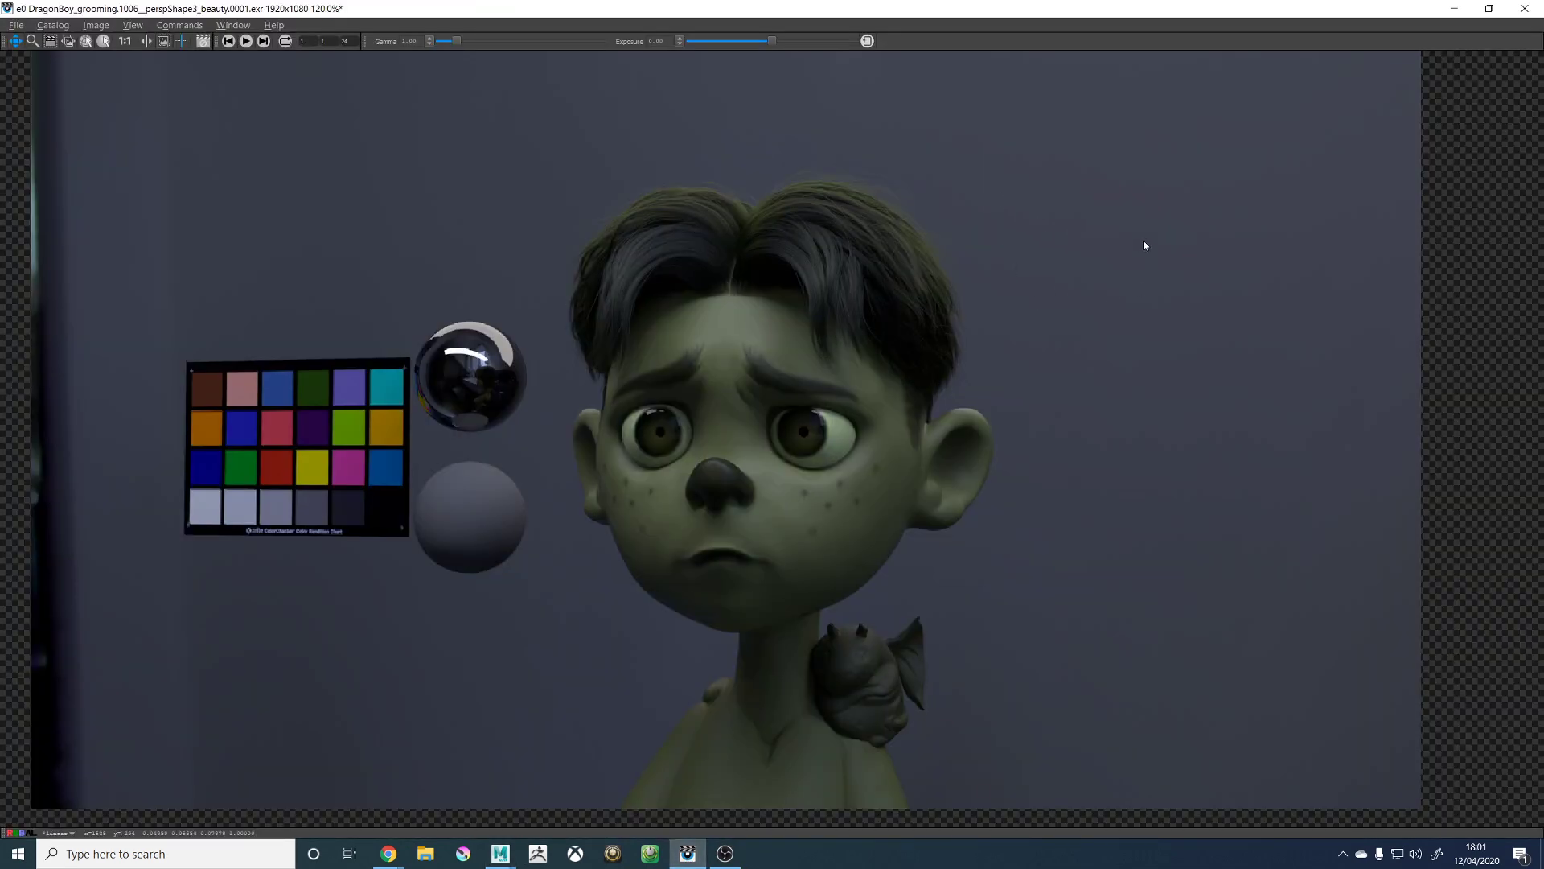
key(Right)
key(Left)
key(Right)
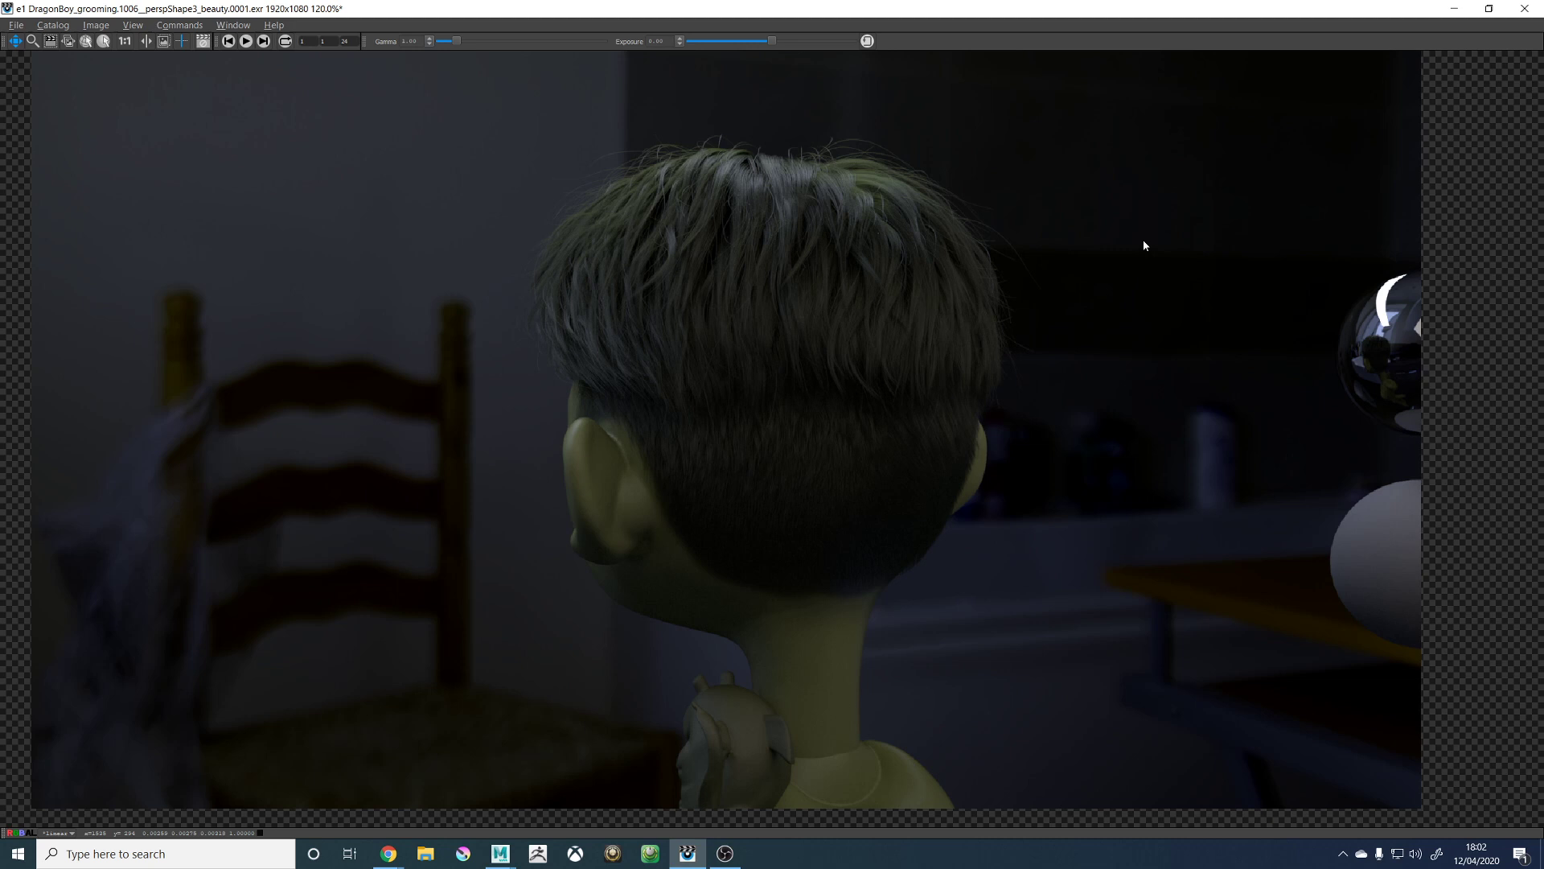
key(Right)
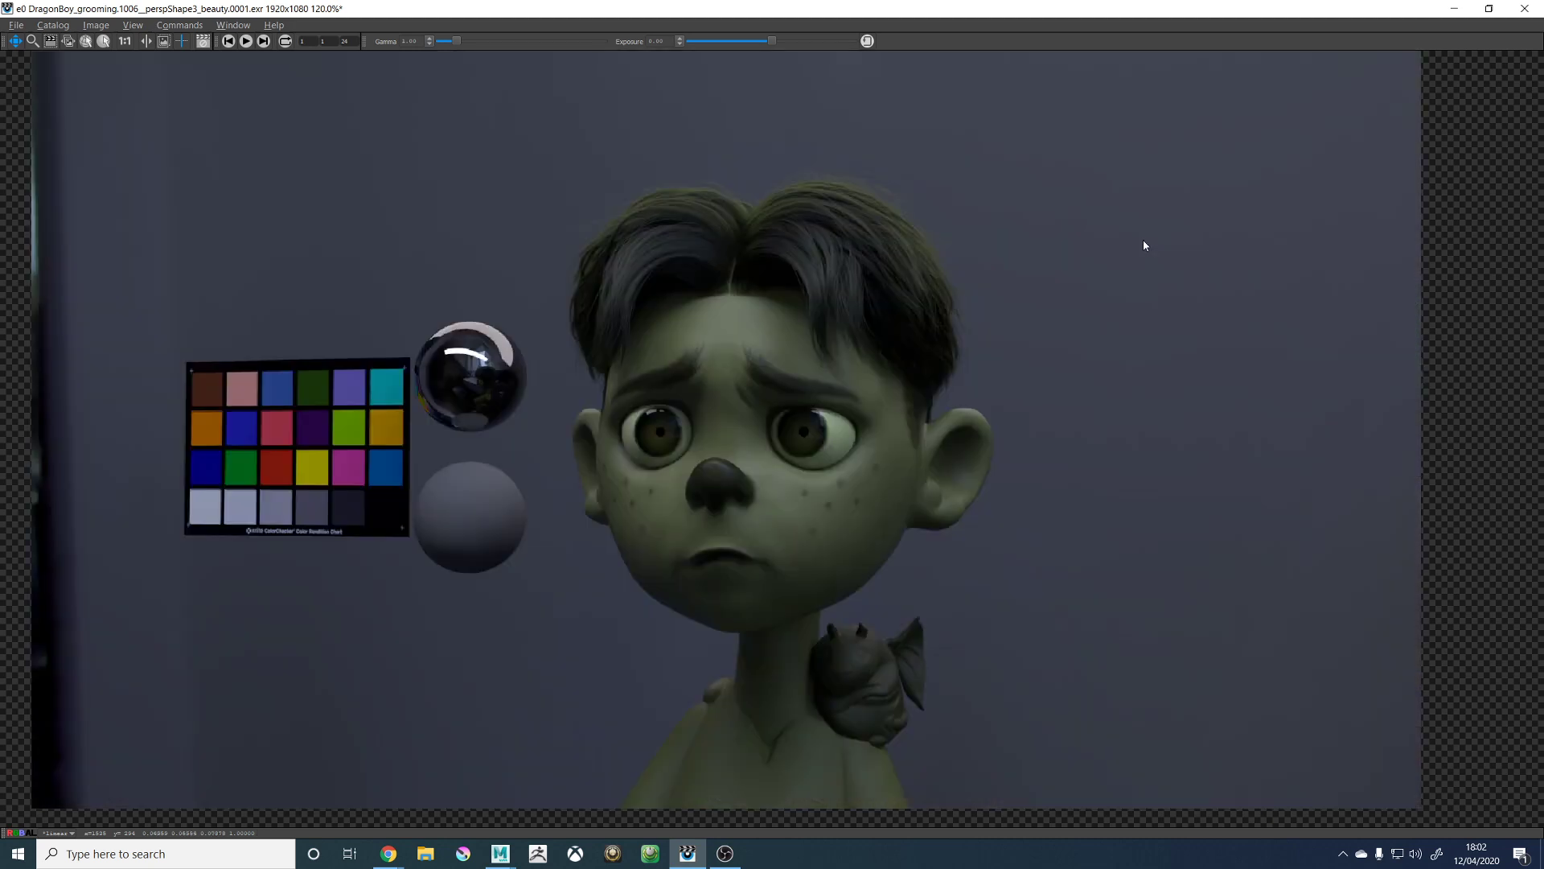
key(Left)
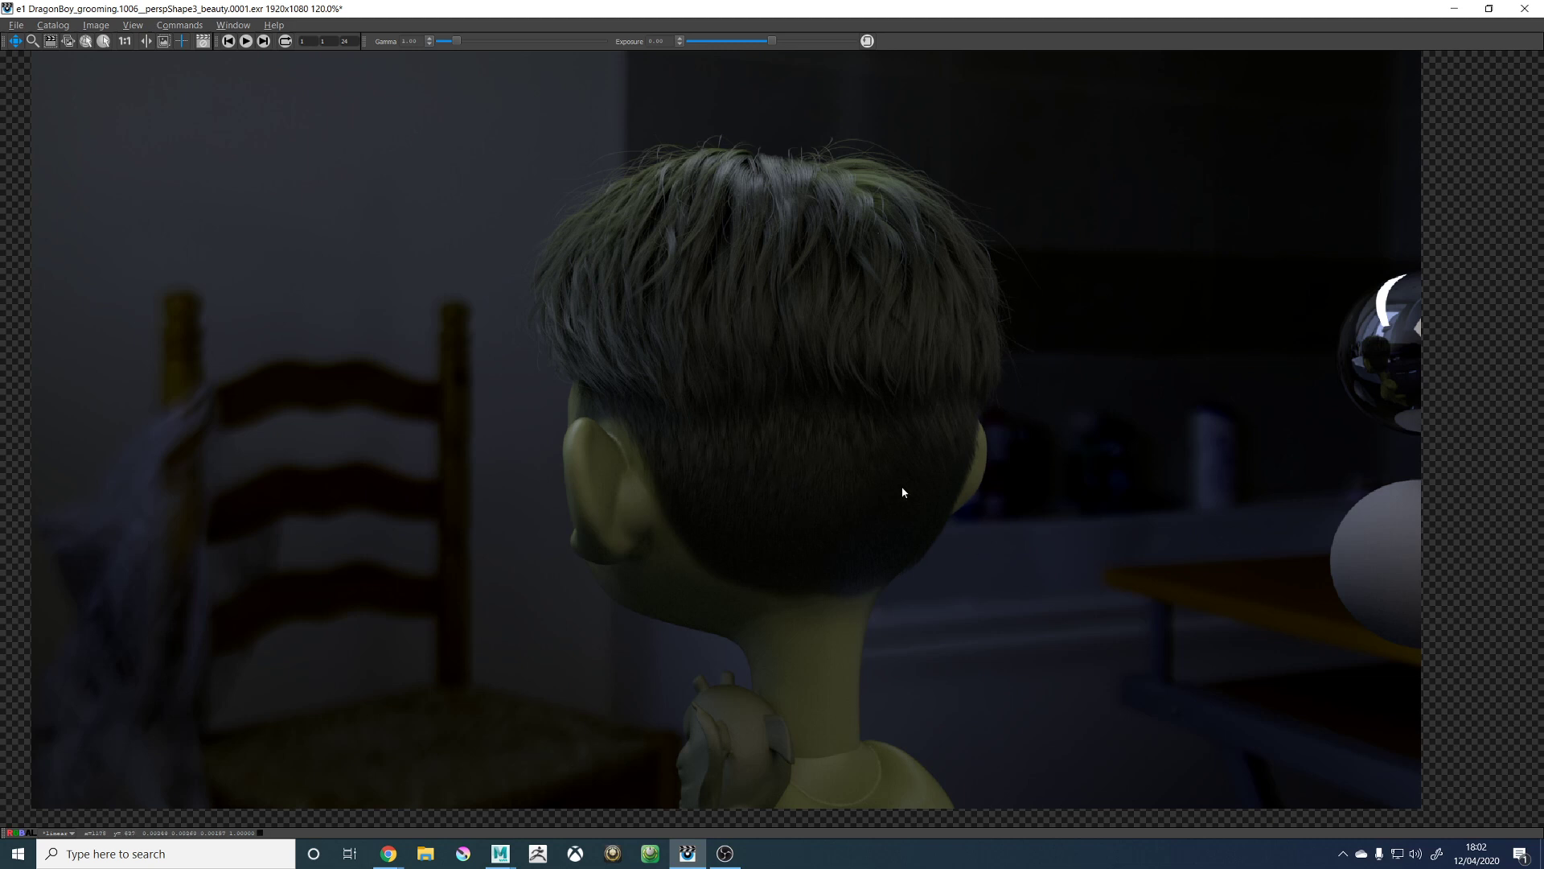
key(Left)
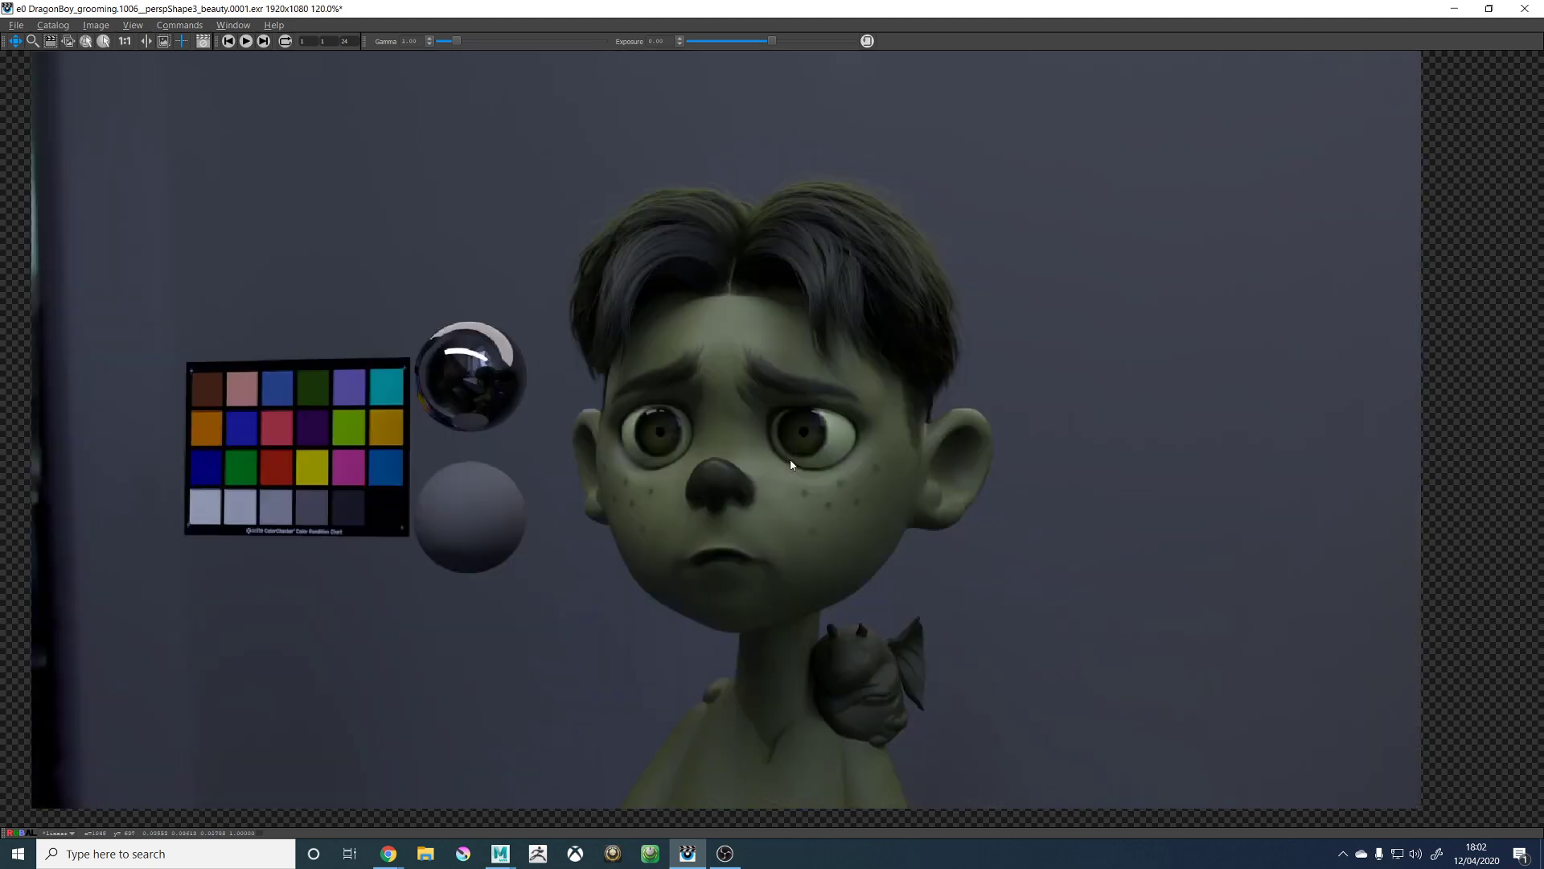
key(Right)
key(Left)
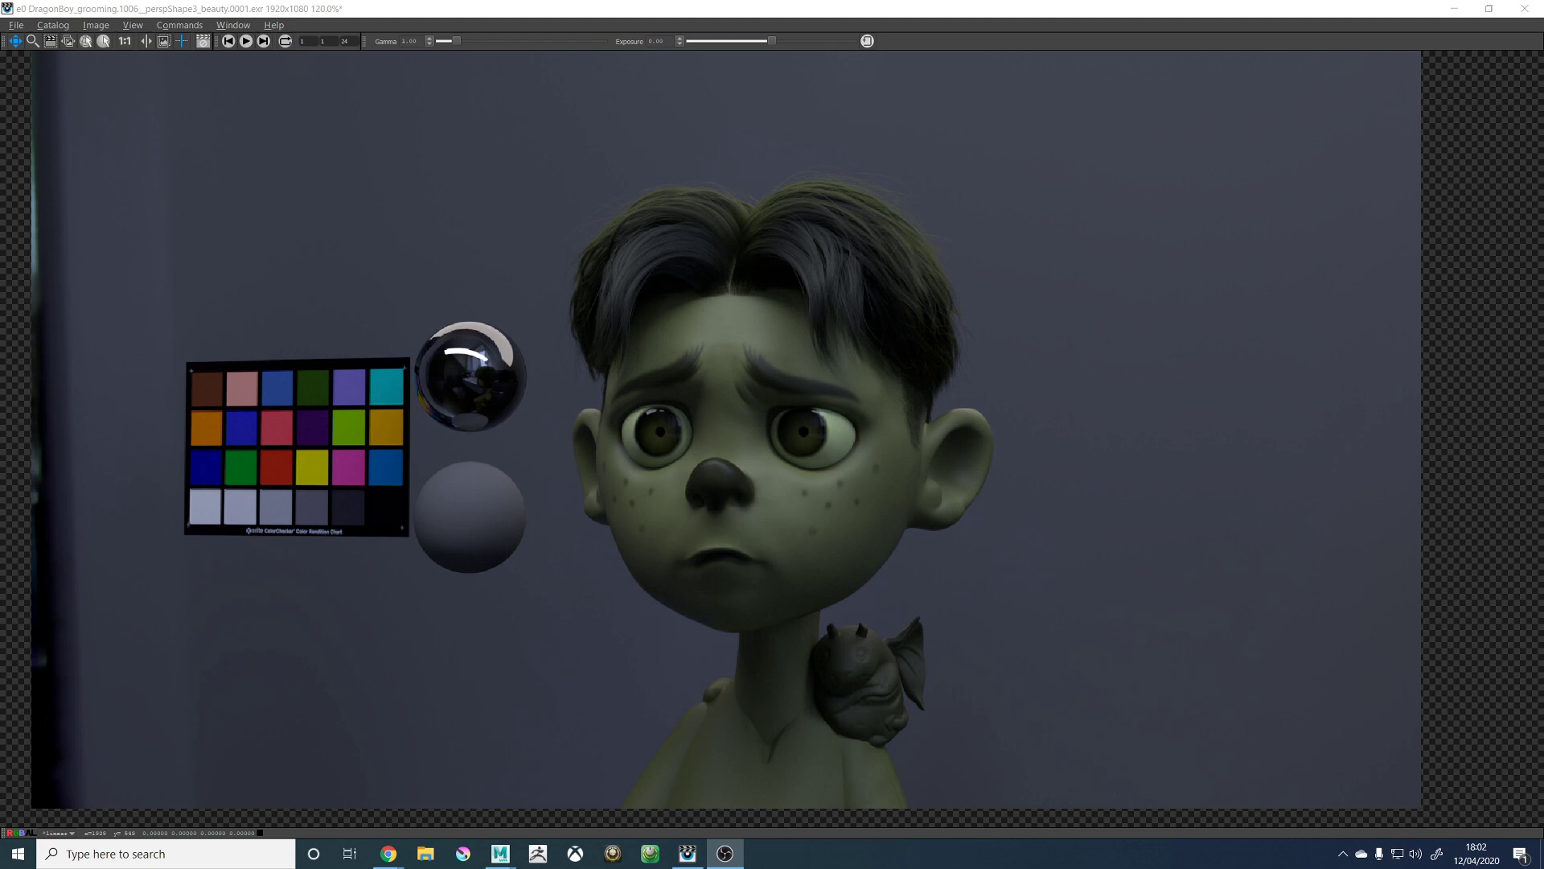
key(alt+Tab)
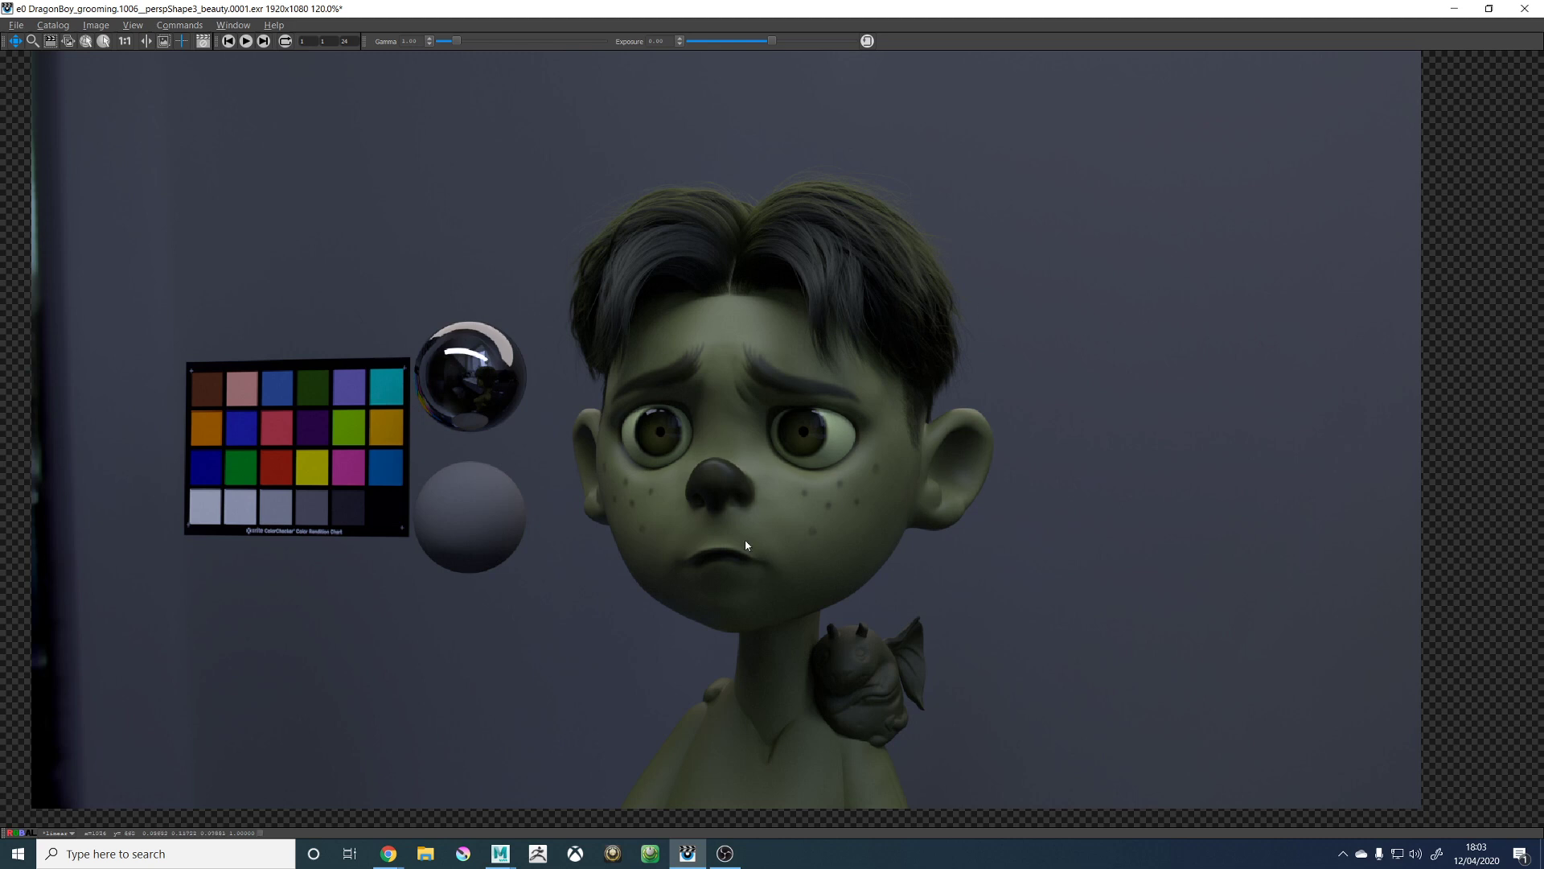
Step: Inspect the hair strands up close in the back render and around the parting in the front render
key(Right)
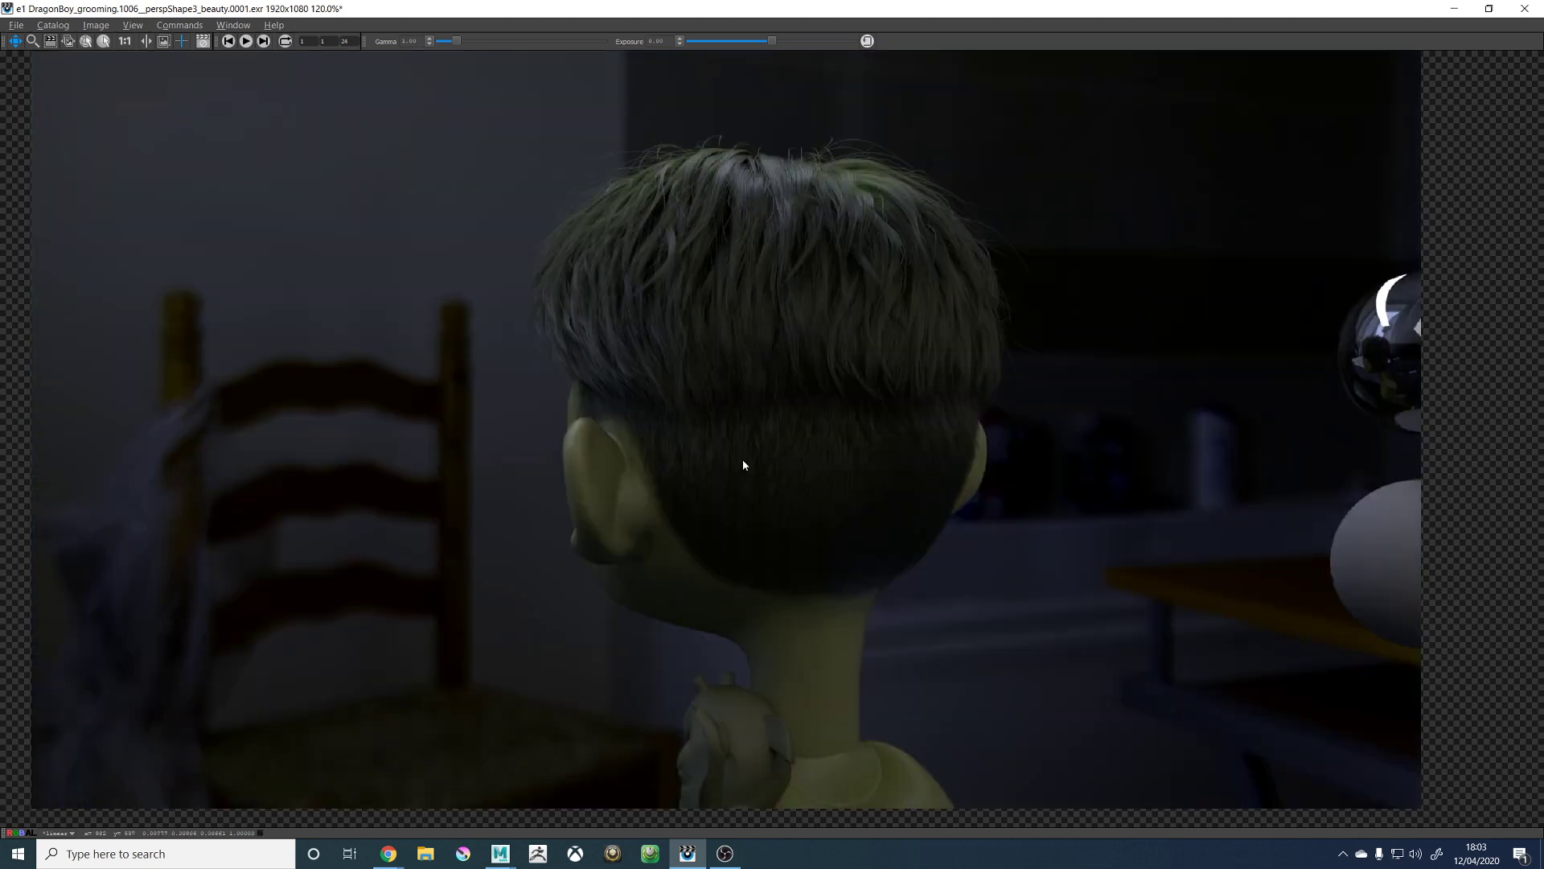
scroll(872, 218, up, 5)
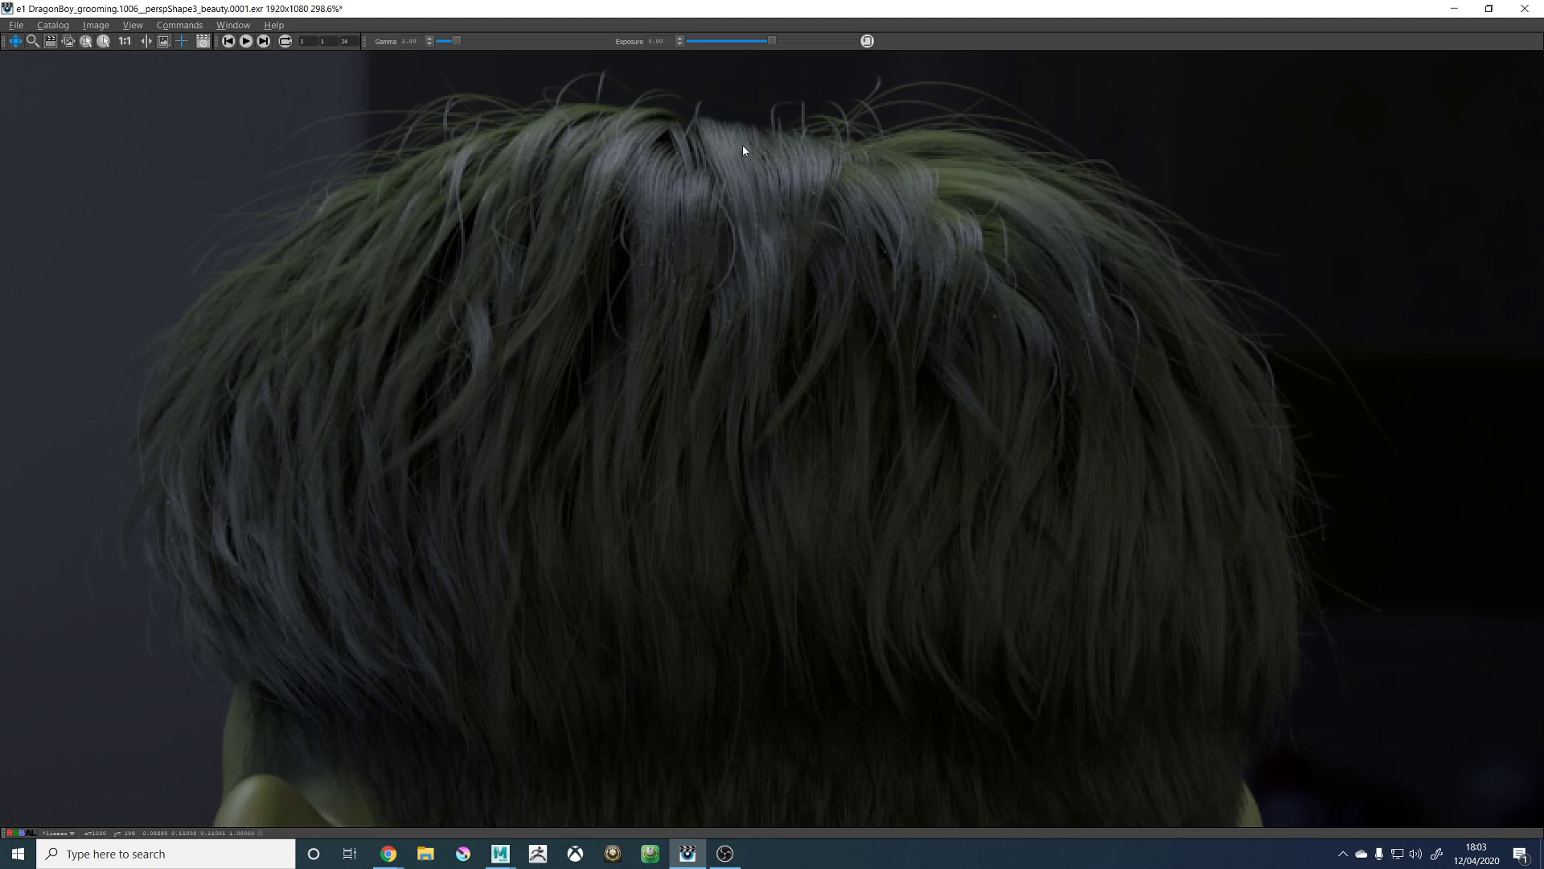
scroll(776, 155, down, 5)
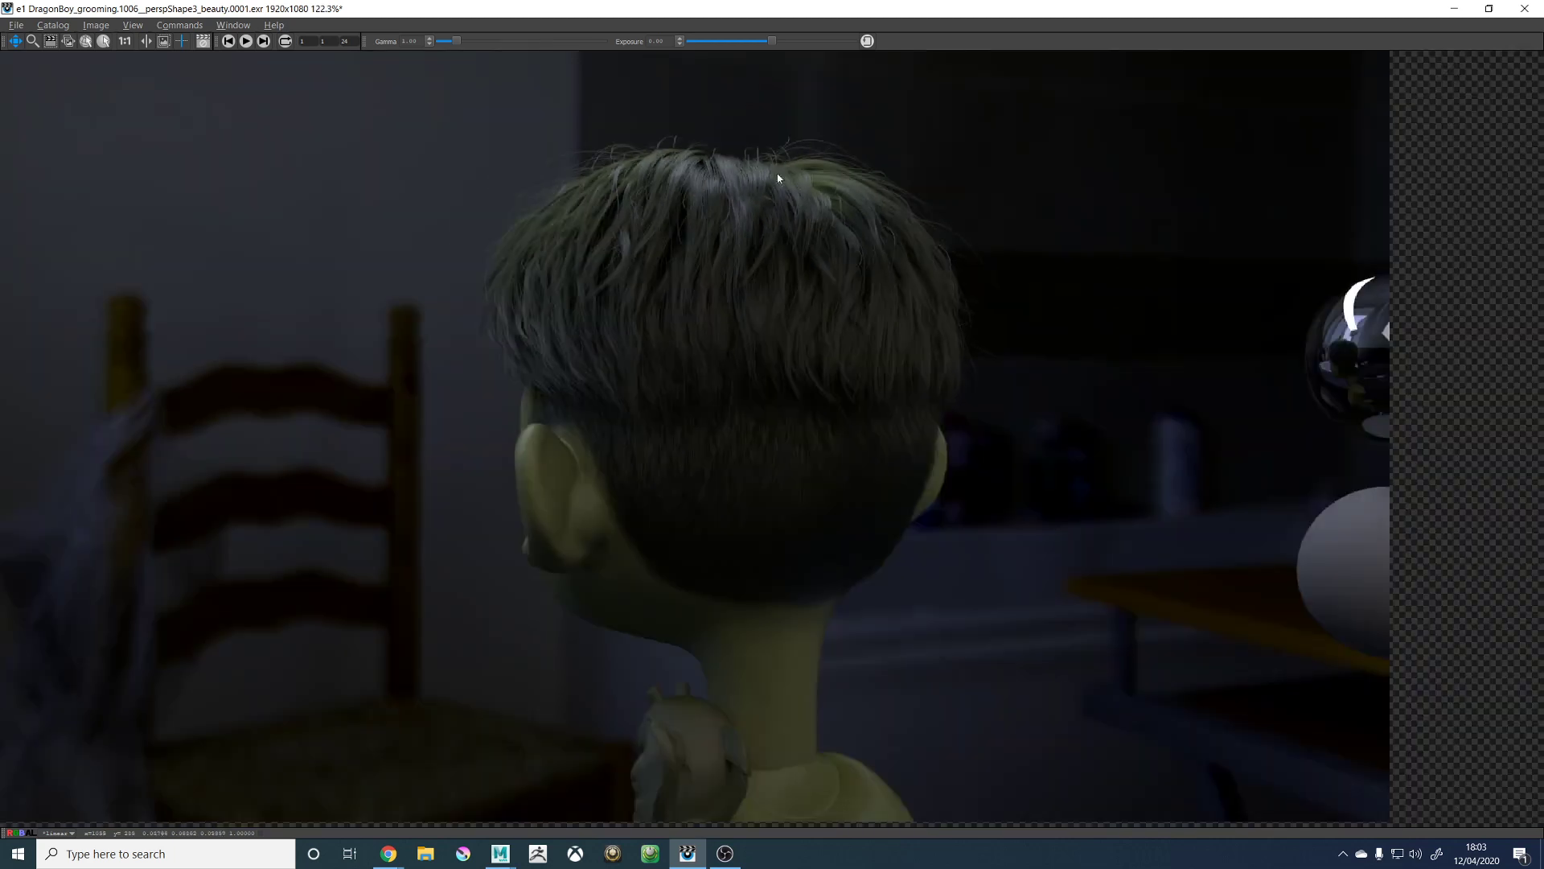
scroll(770, 178, up, 2)
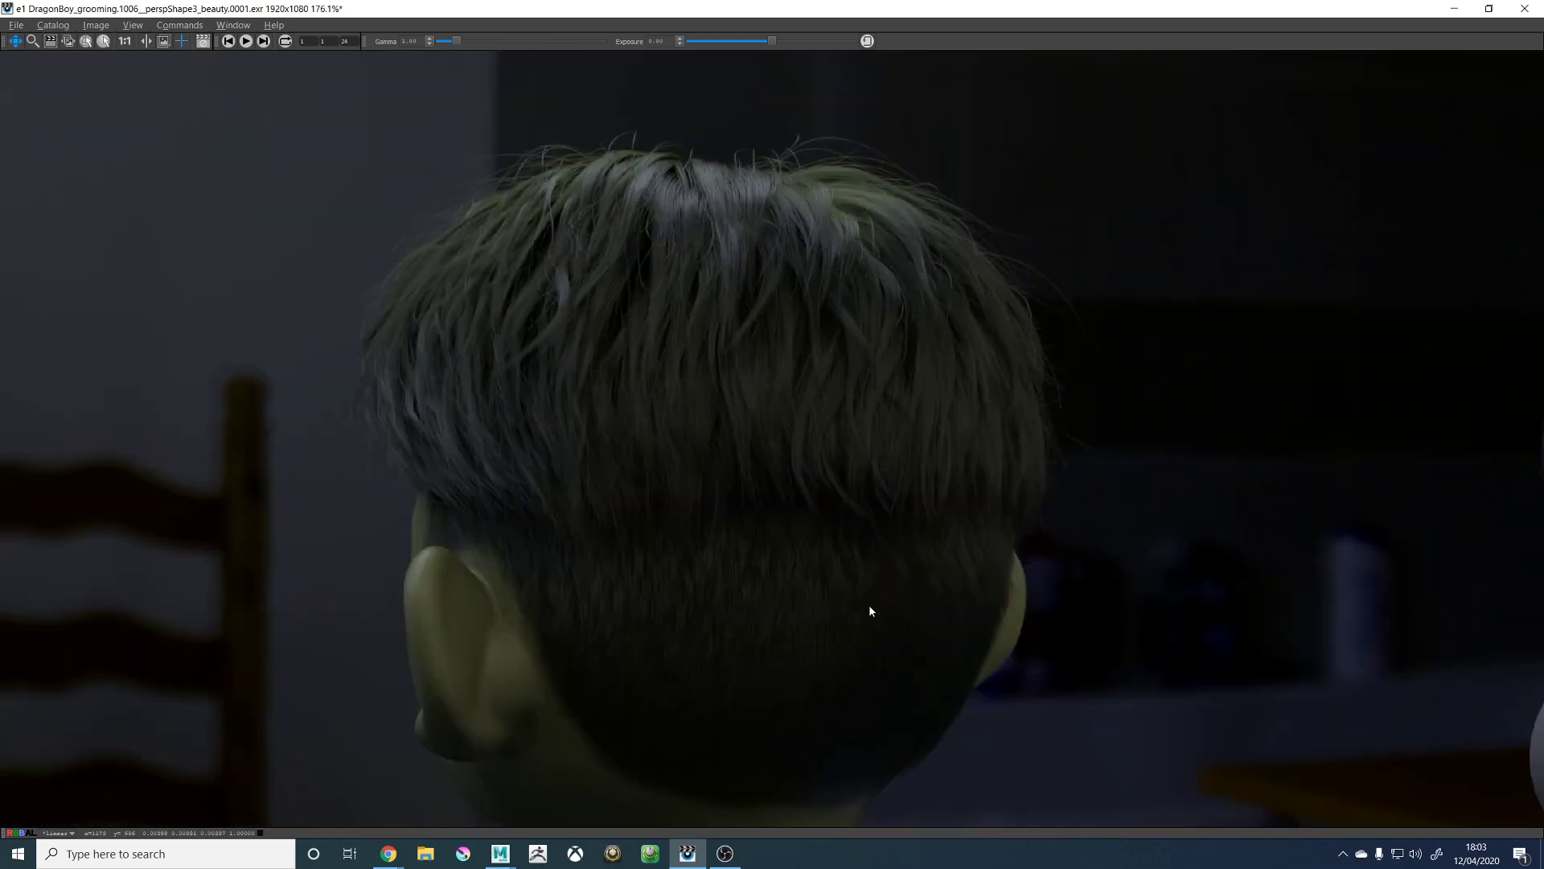
key(Left)
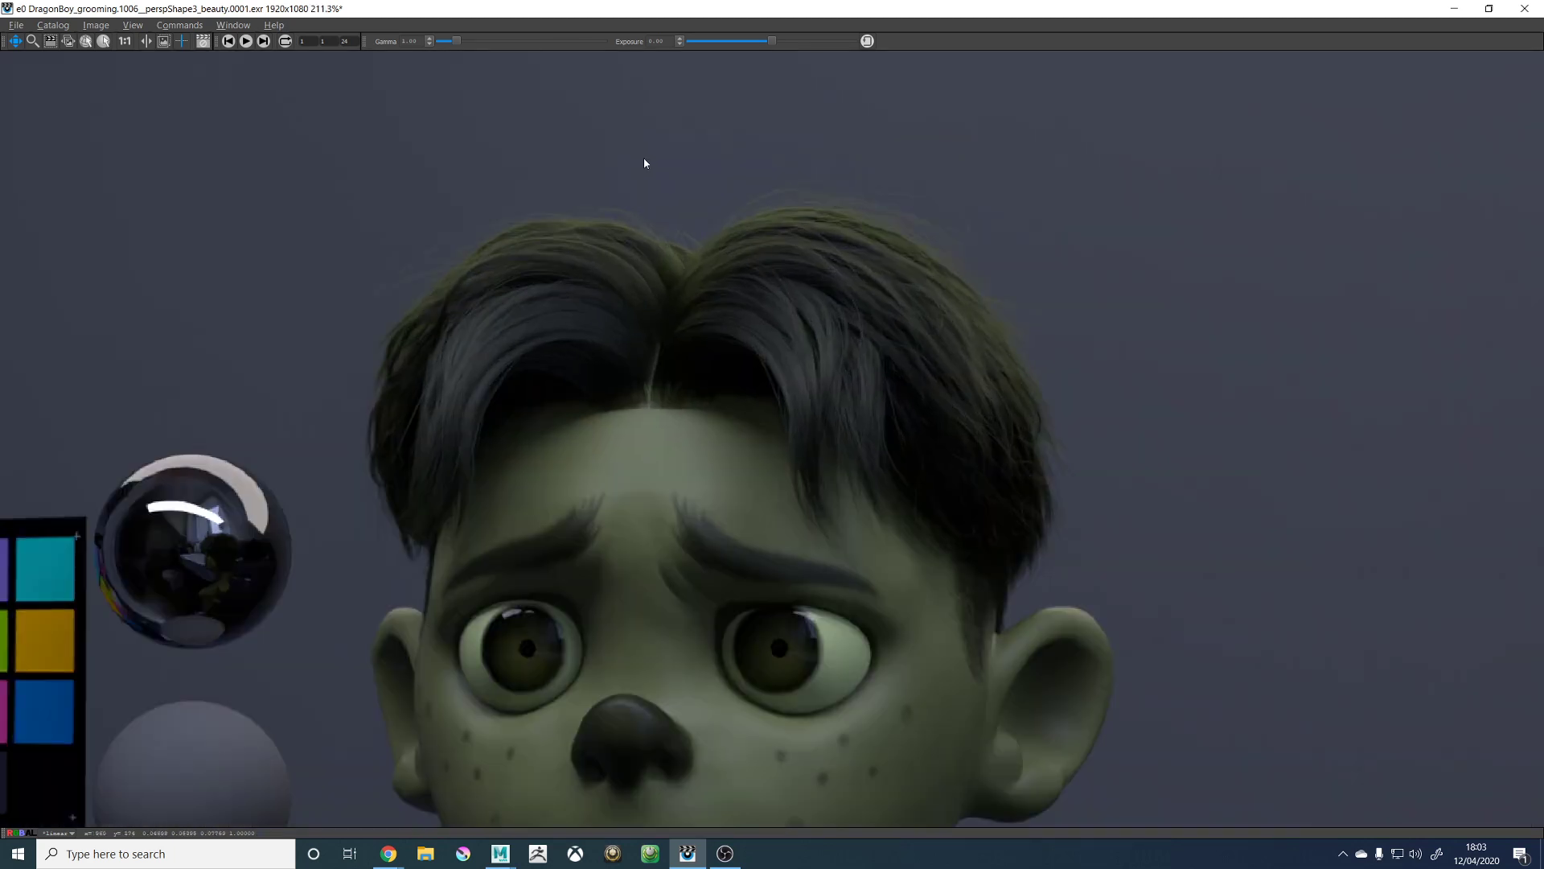
scroll(648, 153, up, 3)
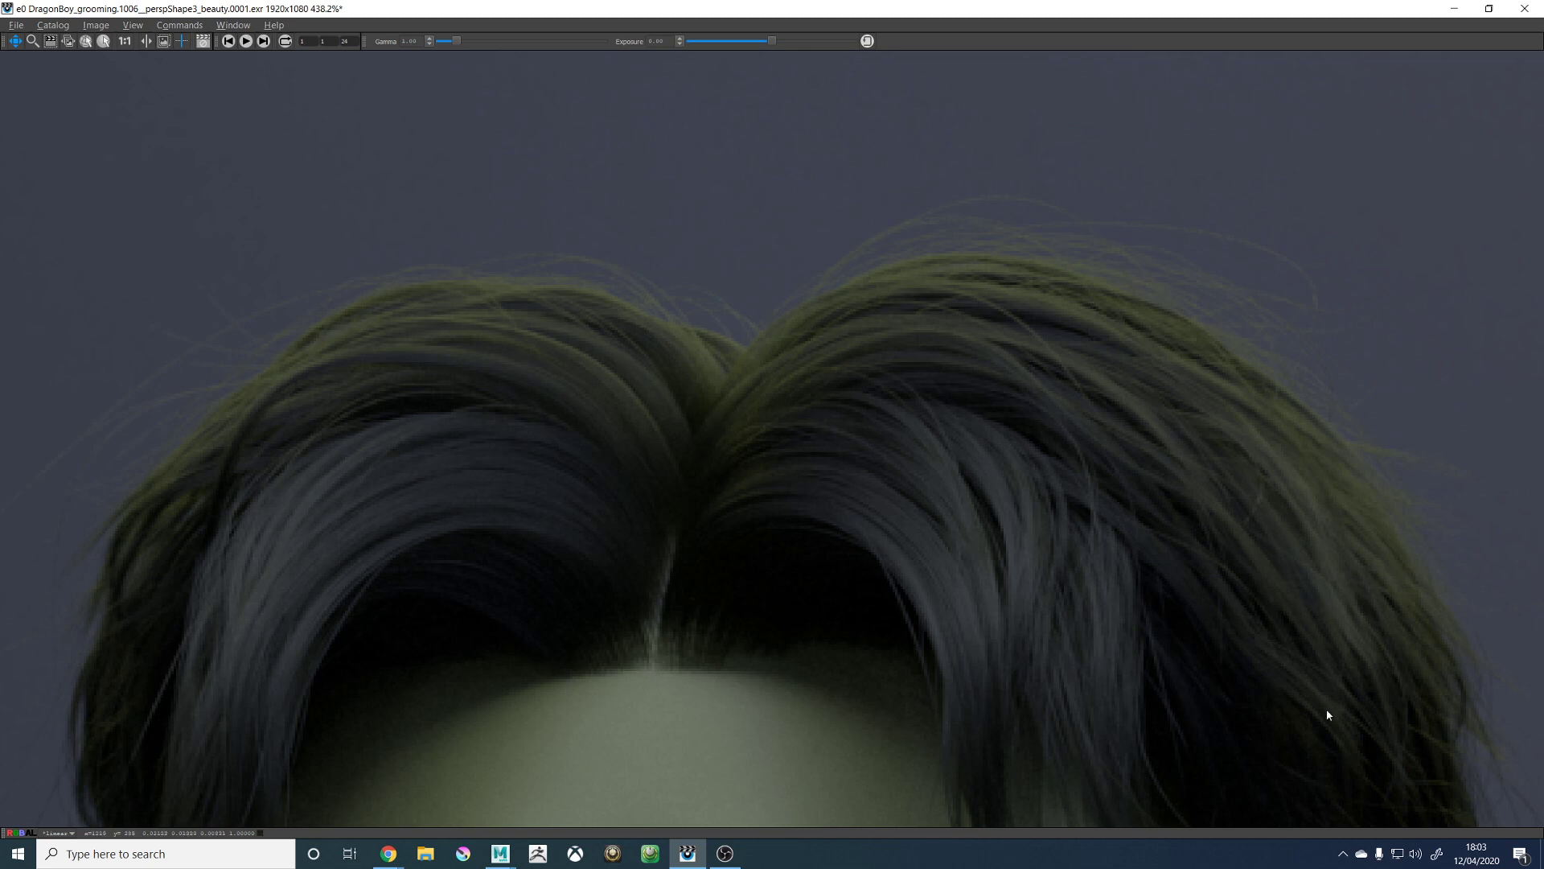
scroll(1099, 537, down, 2)
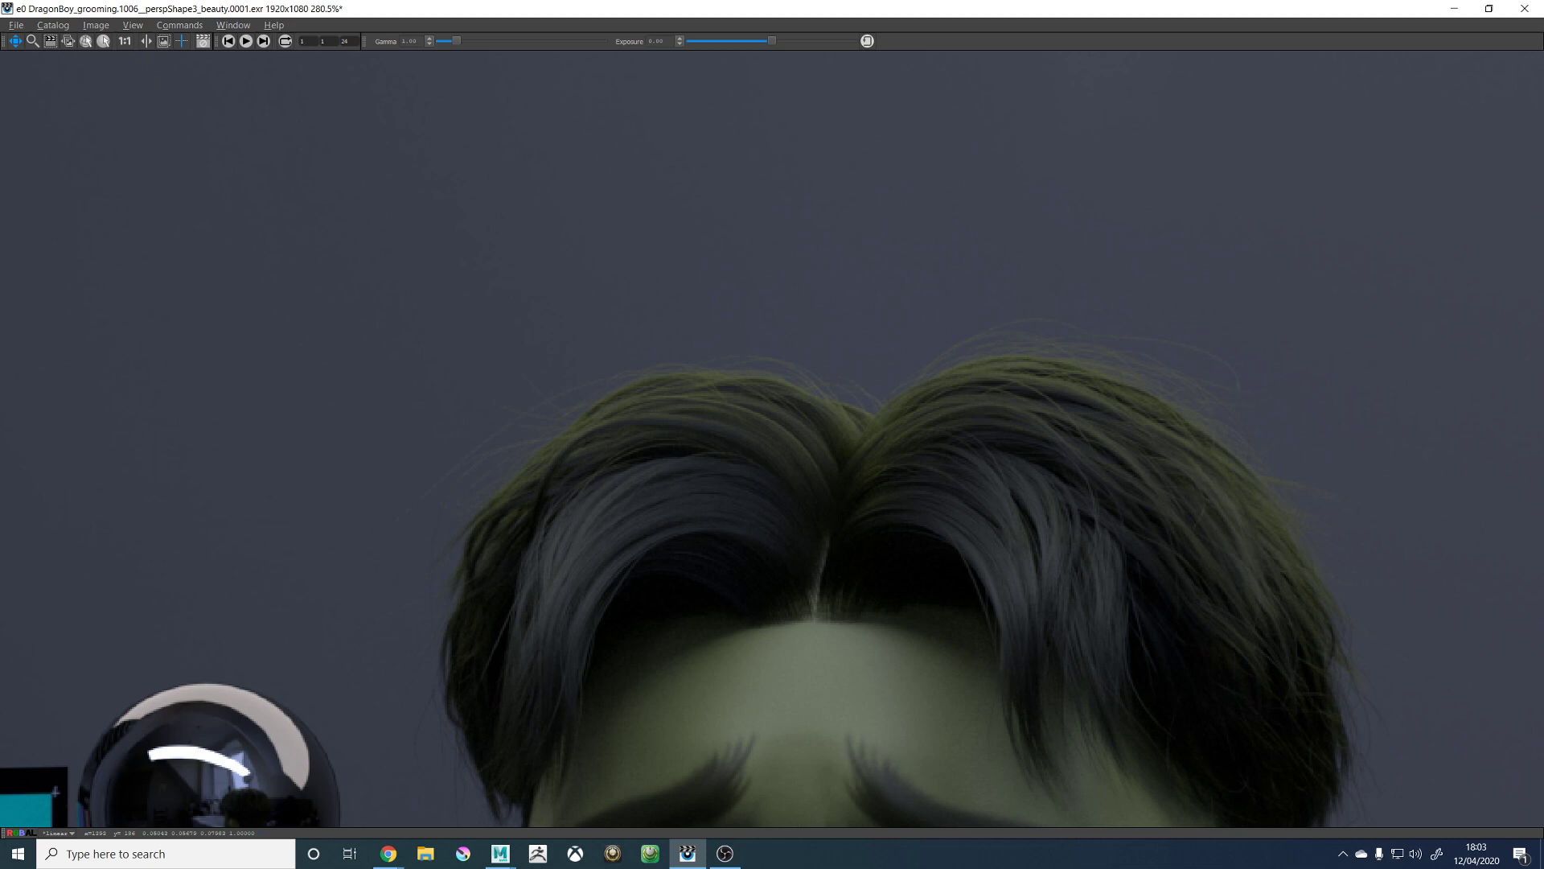
key(alt+Tab)
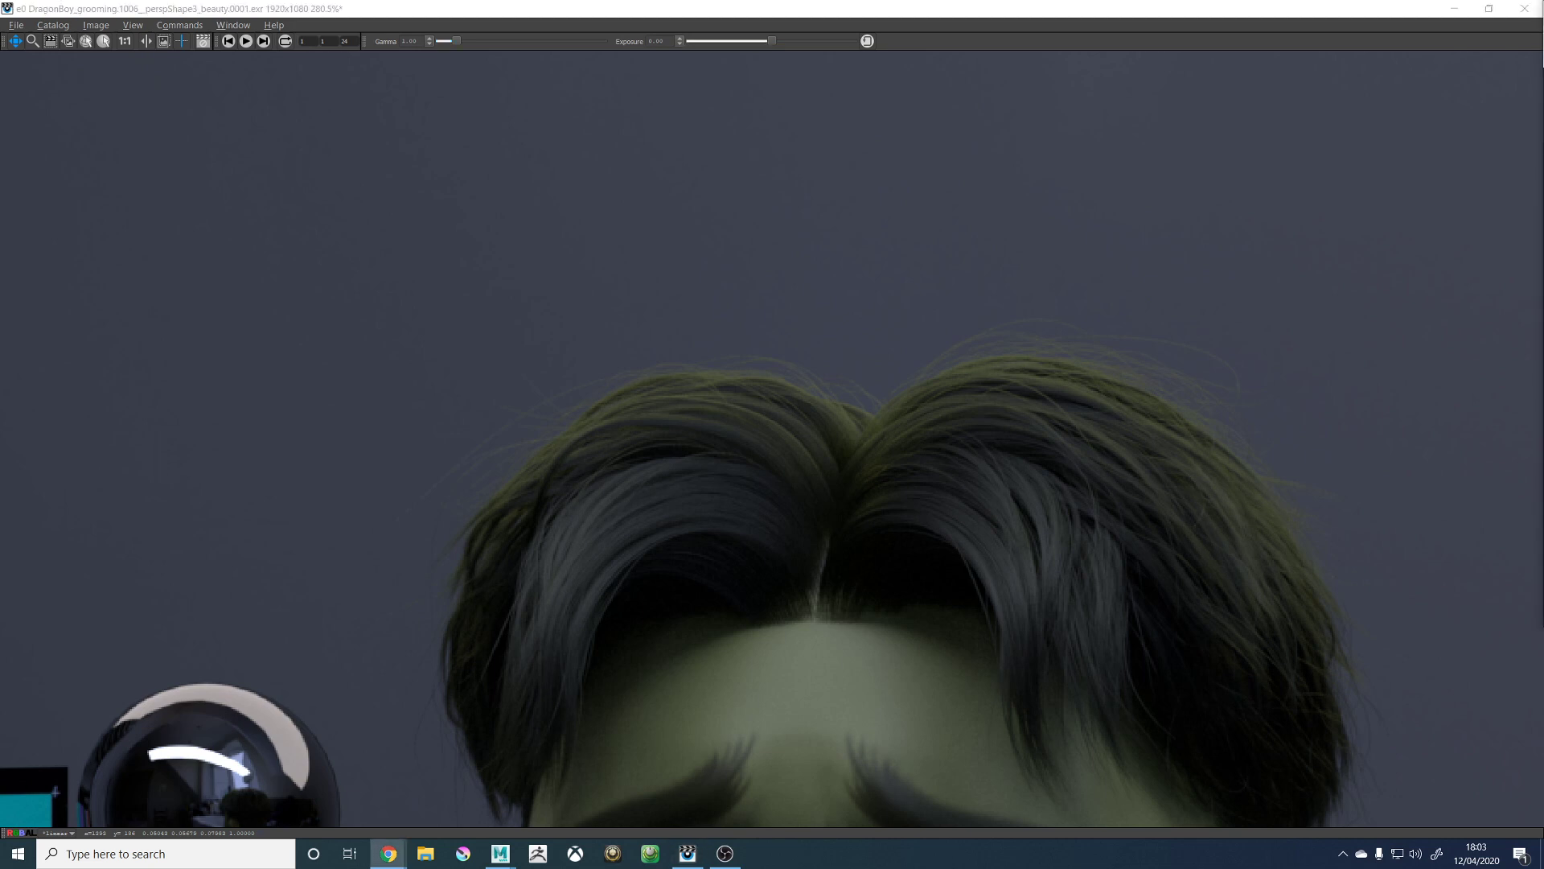
scroll(805, 415, down, 5)
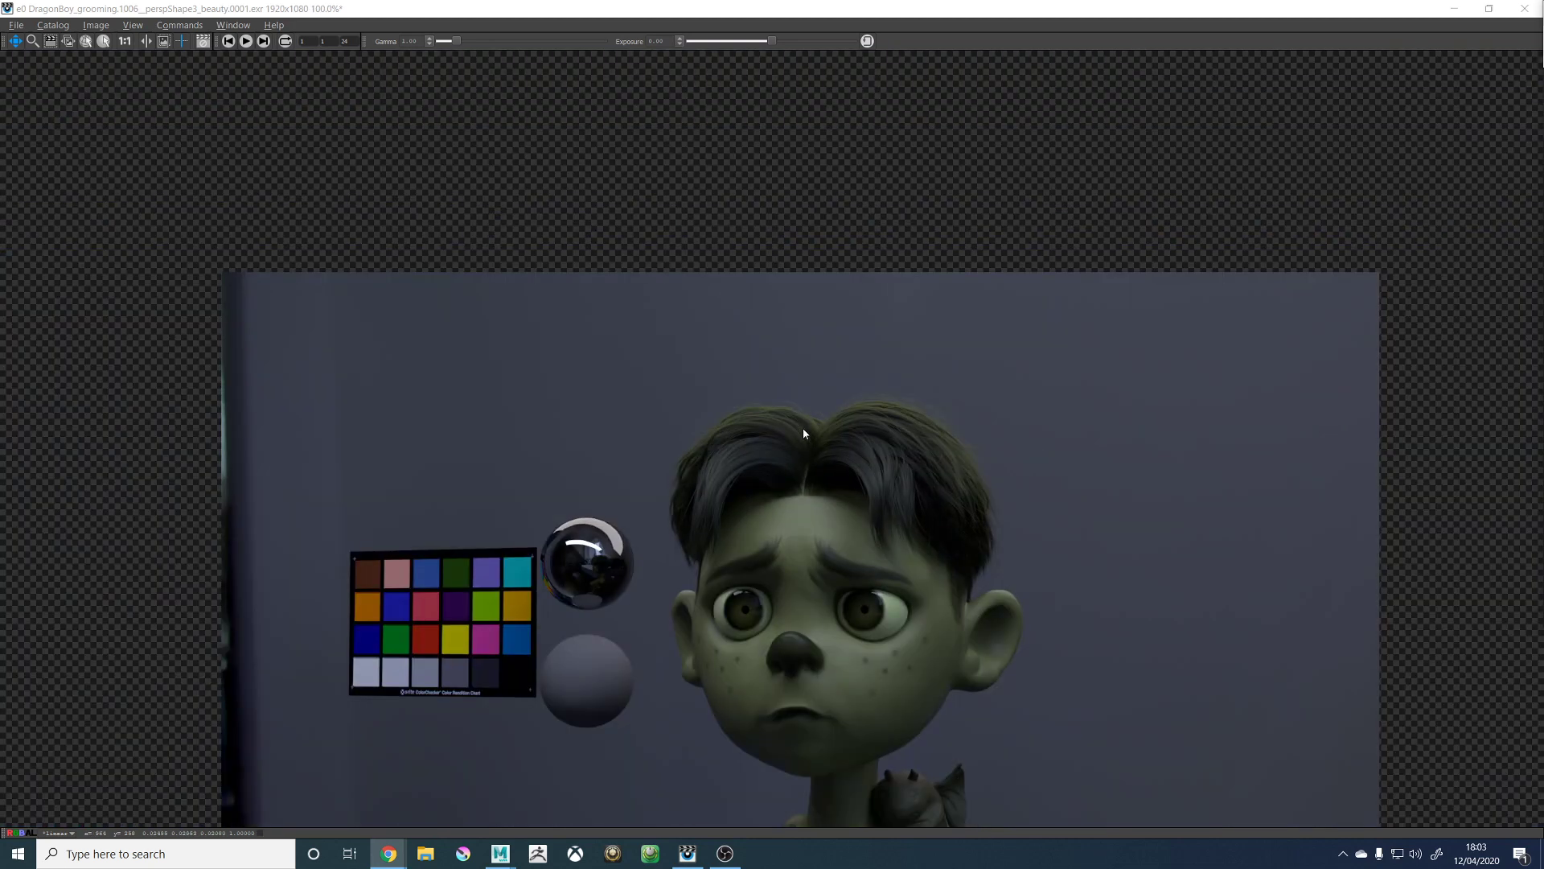
click(812, 547)
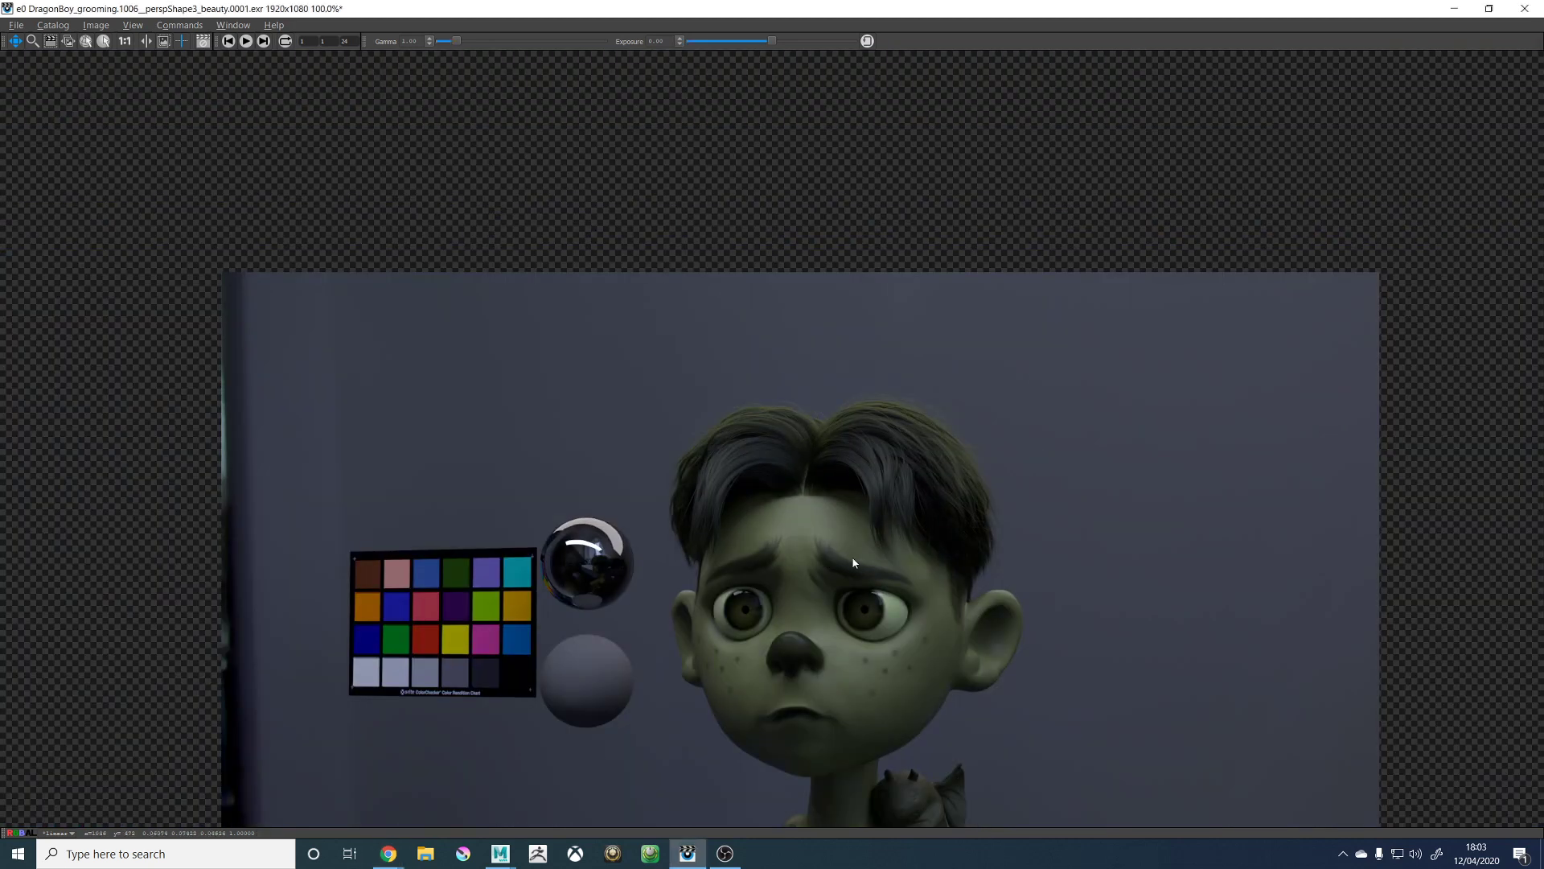
scroll(867, 555, up, 1)
Step: Switch back to Maya, expand group1 to list its meshes, and examine the head from several angles
click(552, 823)
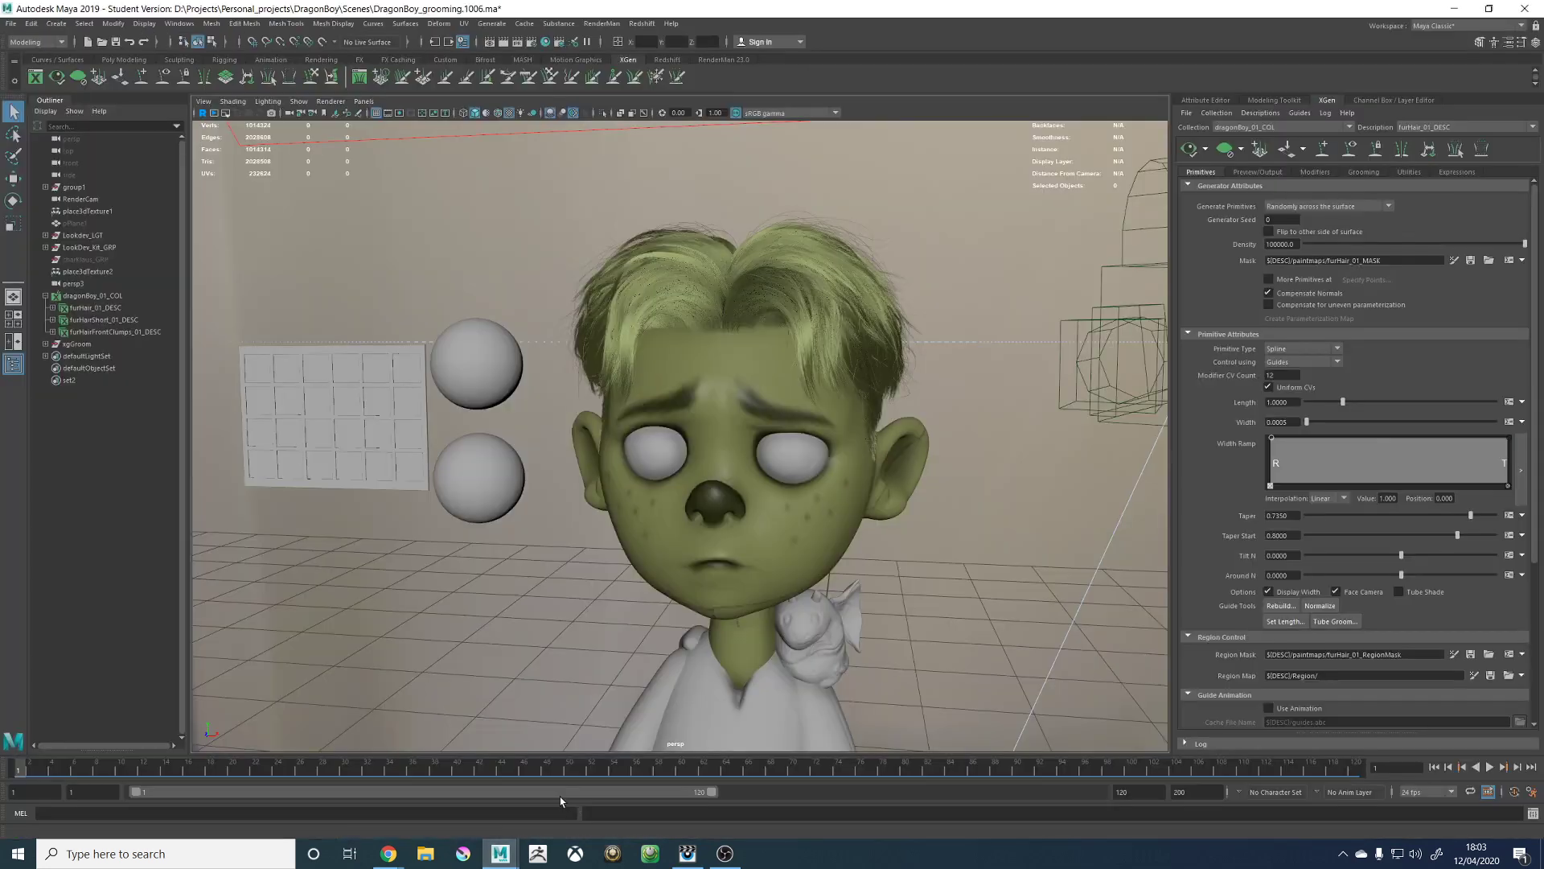
scroll(578, 376, up, 3)
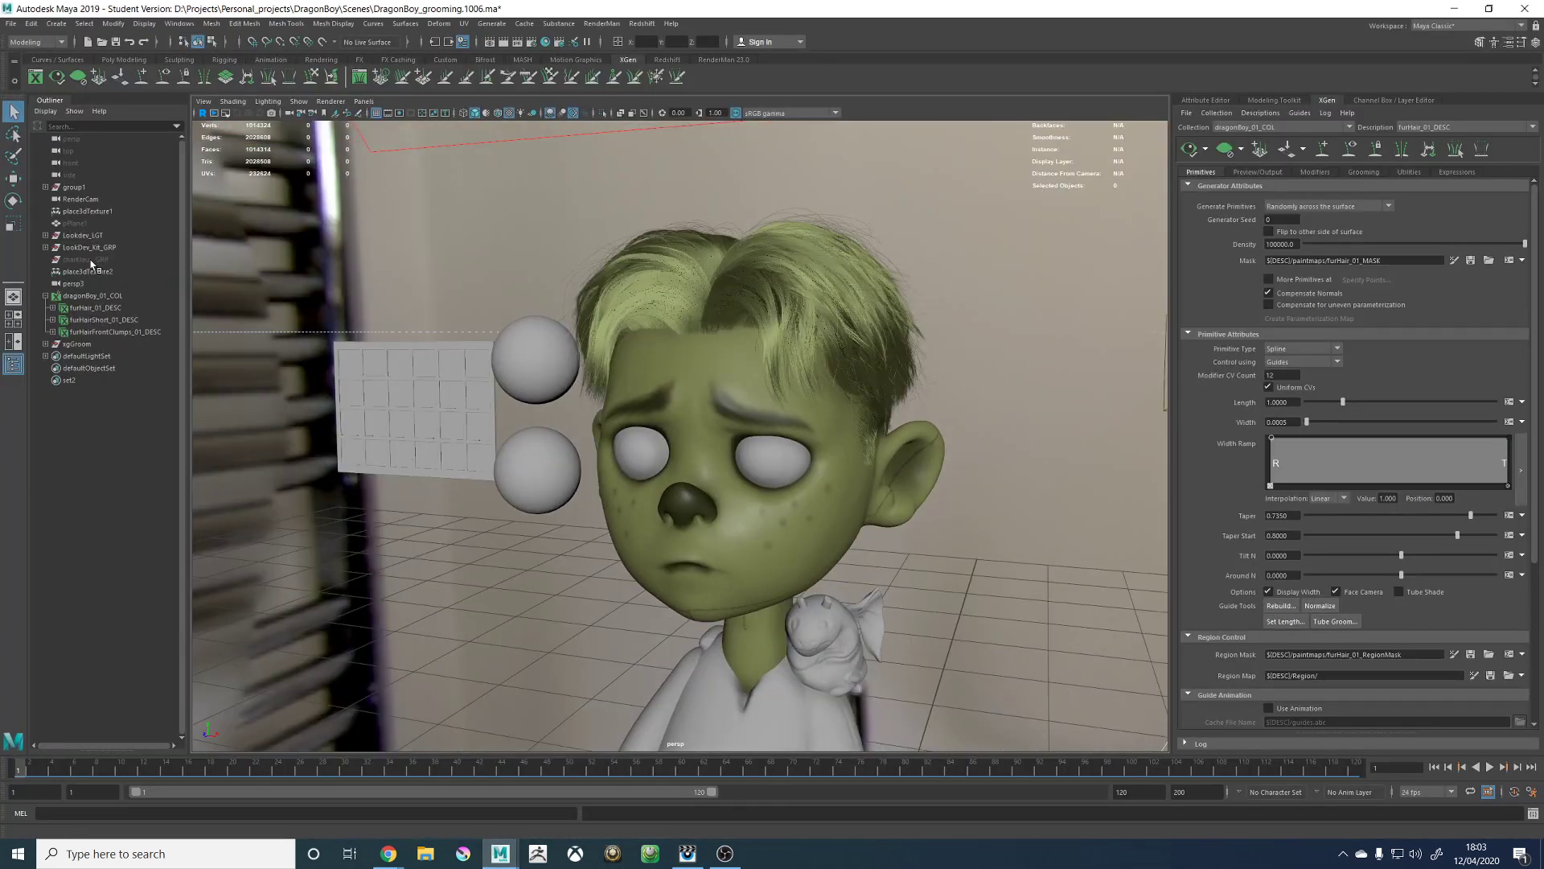
click(46, 186)
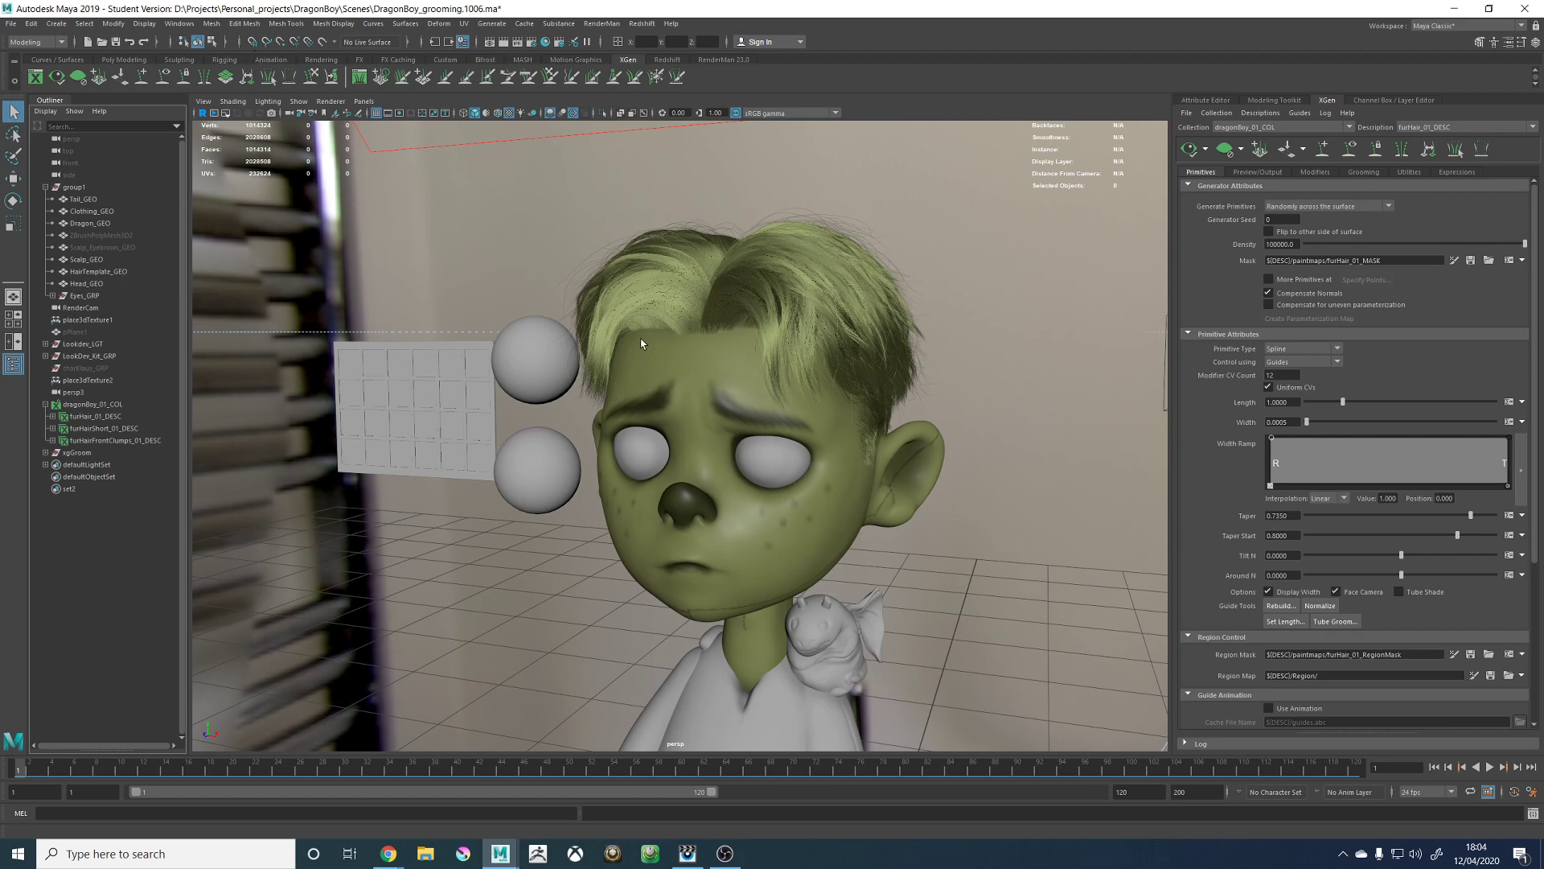
alt+drag(687, 382, 711, 400)
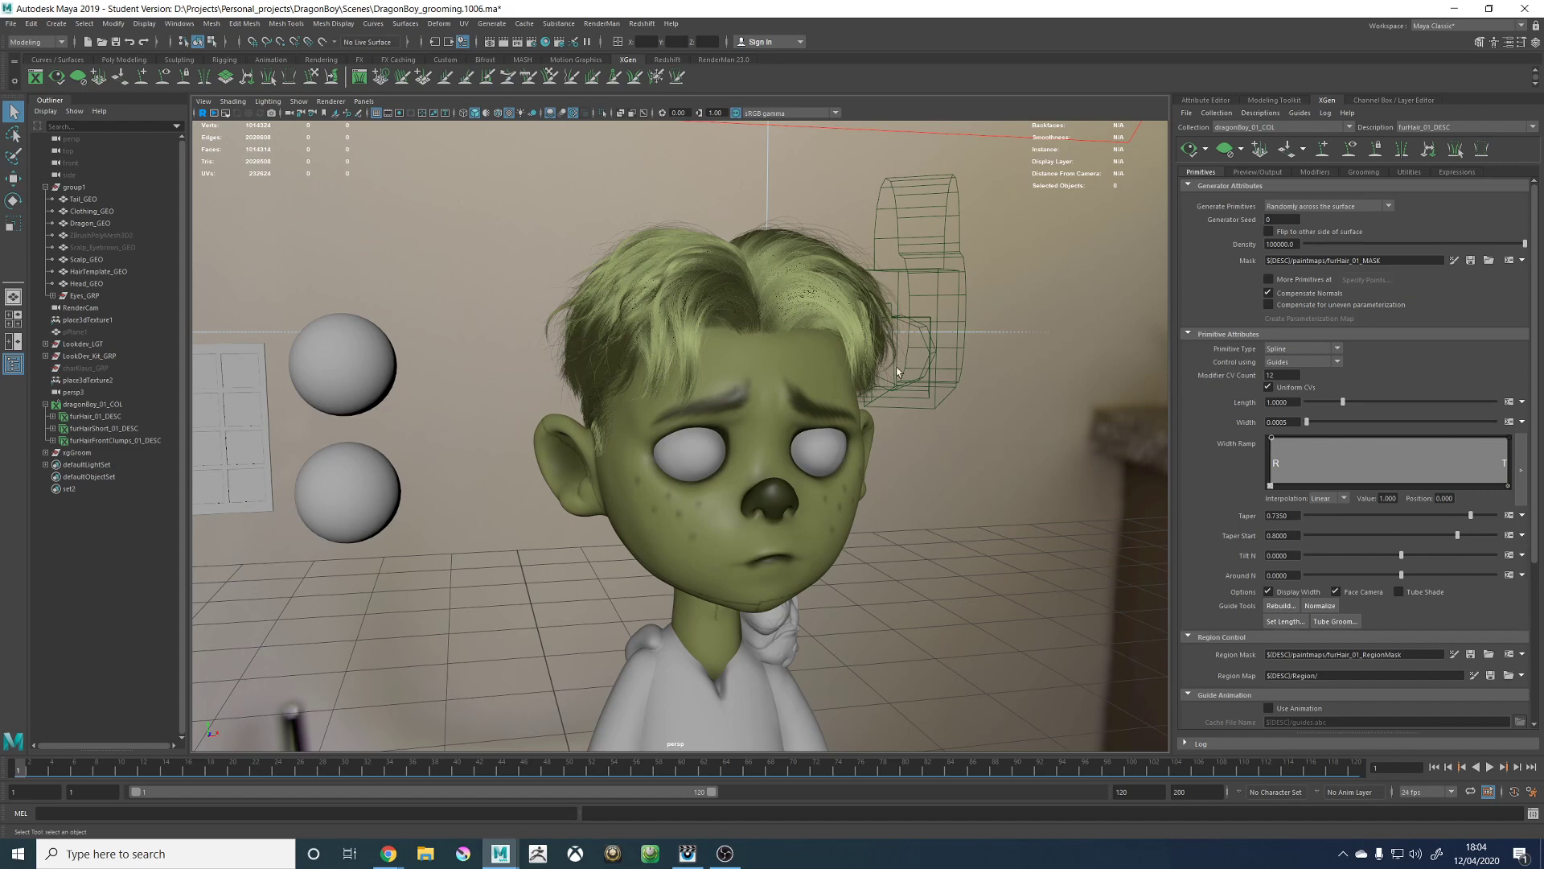
alt+drag(842, 379, 799, 372)
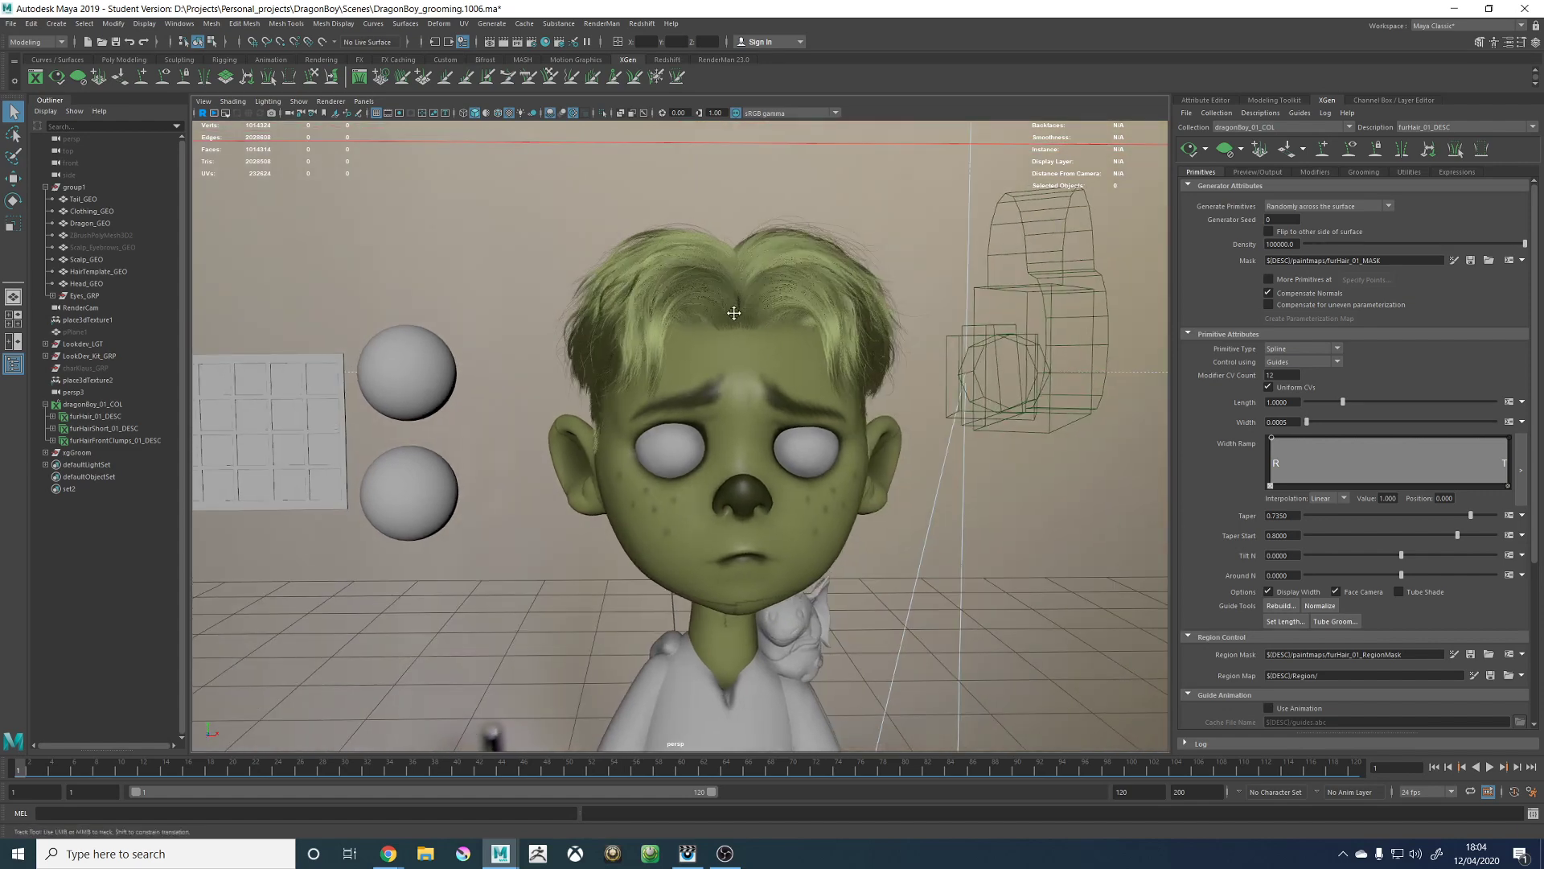
alt+middle_drag(730, 314, 701, 337)
alt+right_drag(701, 338, 723, 370)
mouse_move(752, 360)
alt+mouse_down()
mouse_move(710, 376)
mouse_move(737, 379)
alt+mouse_up()
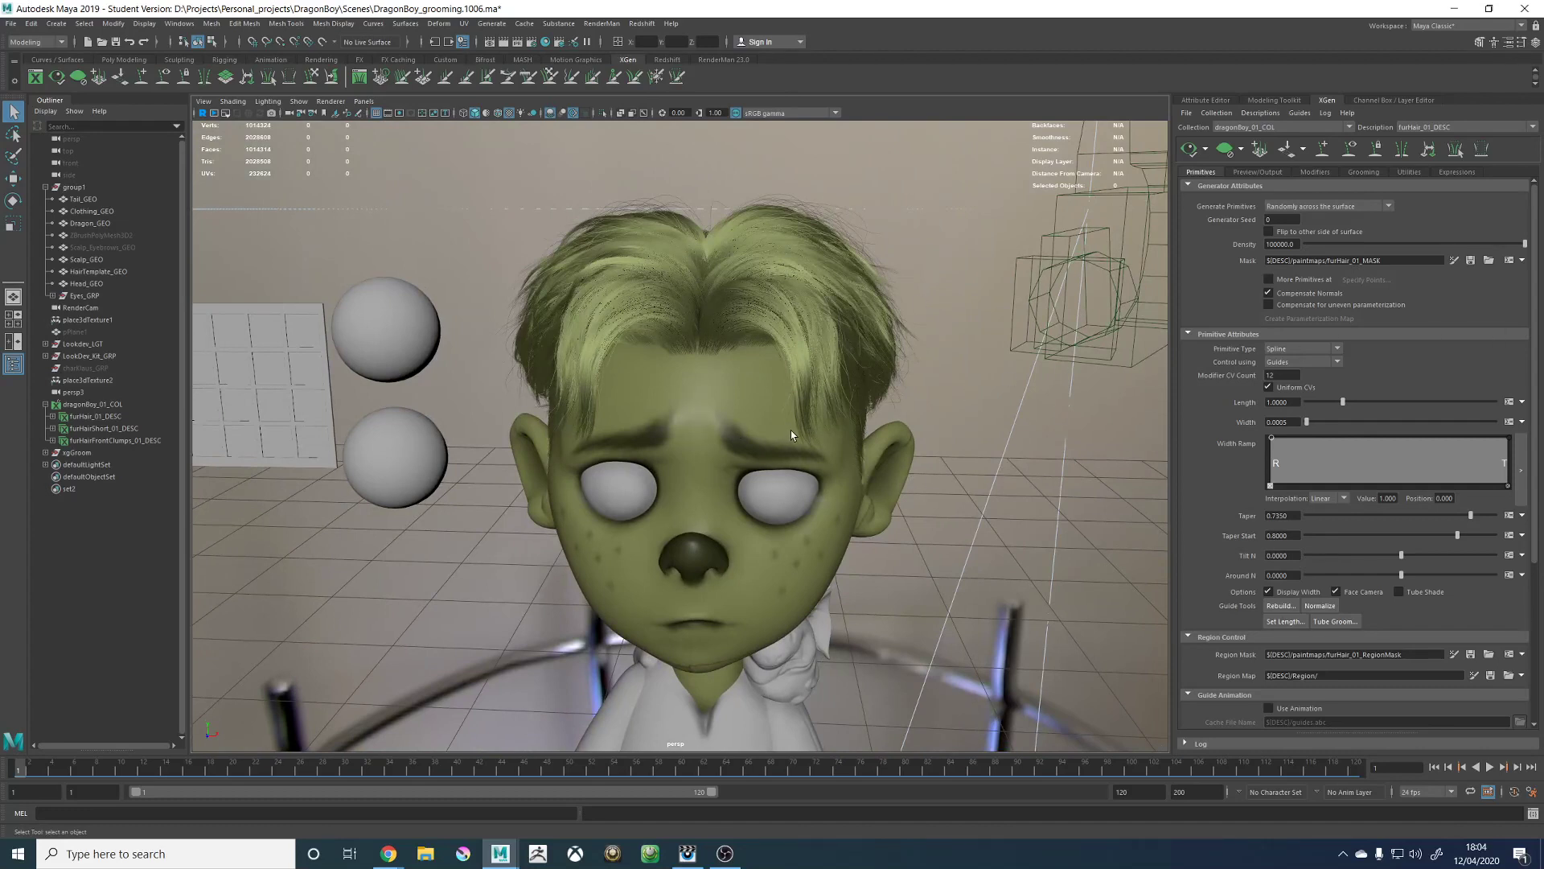
alt+drag(767, 321, 830, 481)
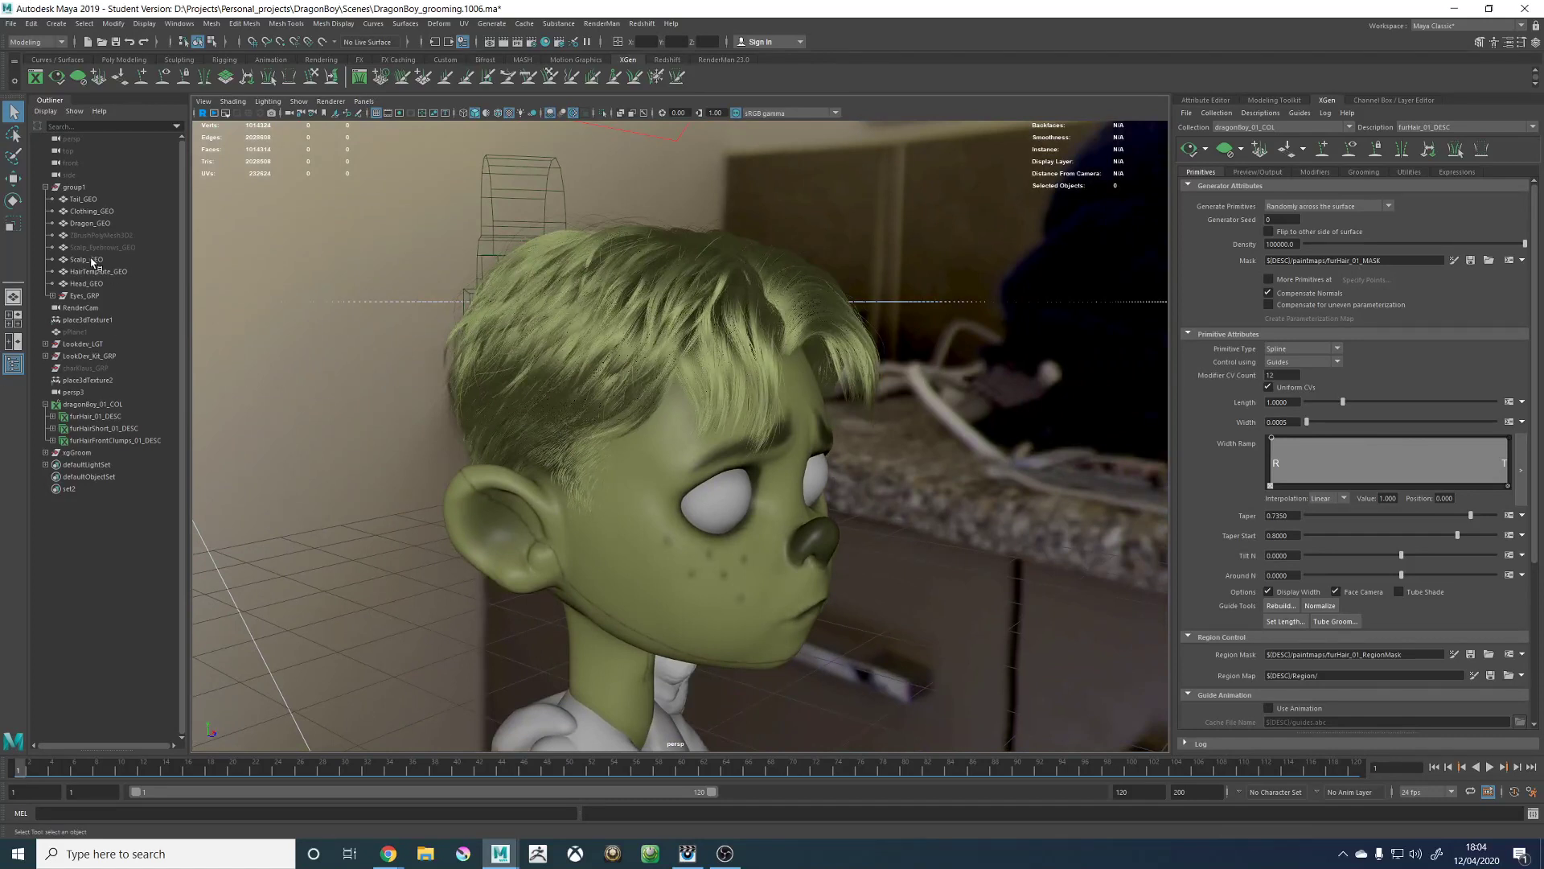
Step: Unhide Scalp_Eyebrows_GEO, turn on the ScalpGEO display layer and hide the RenderGEO layer to isolate the scalp meshes
click(123, 248)
key(shift+h)
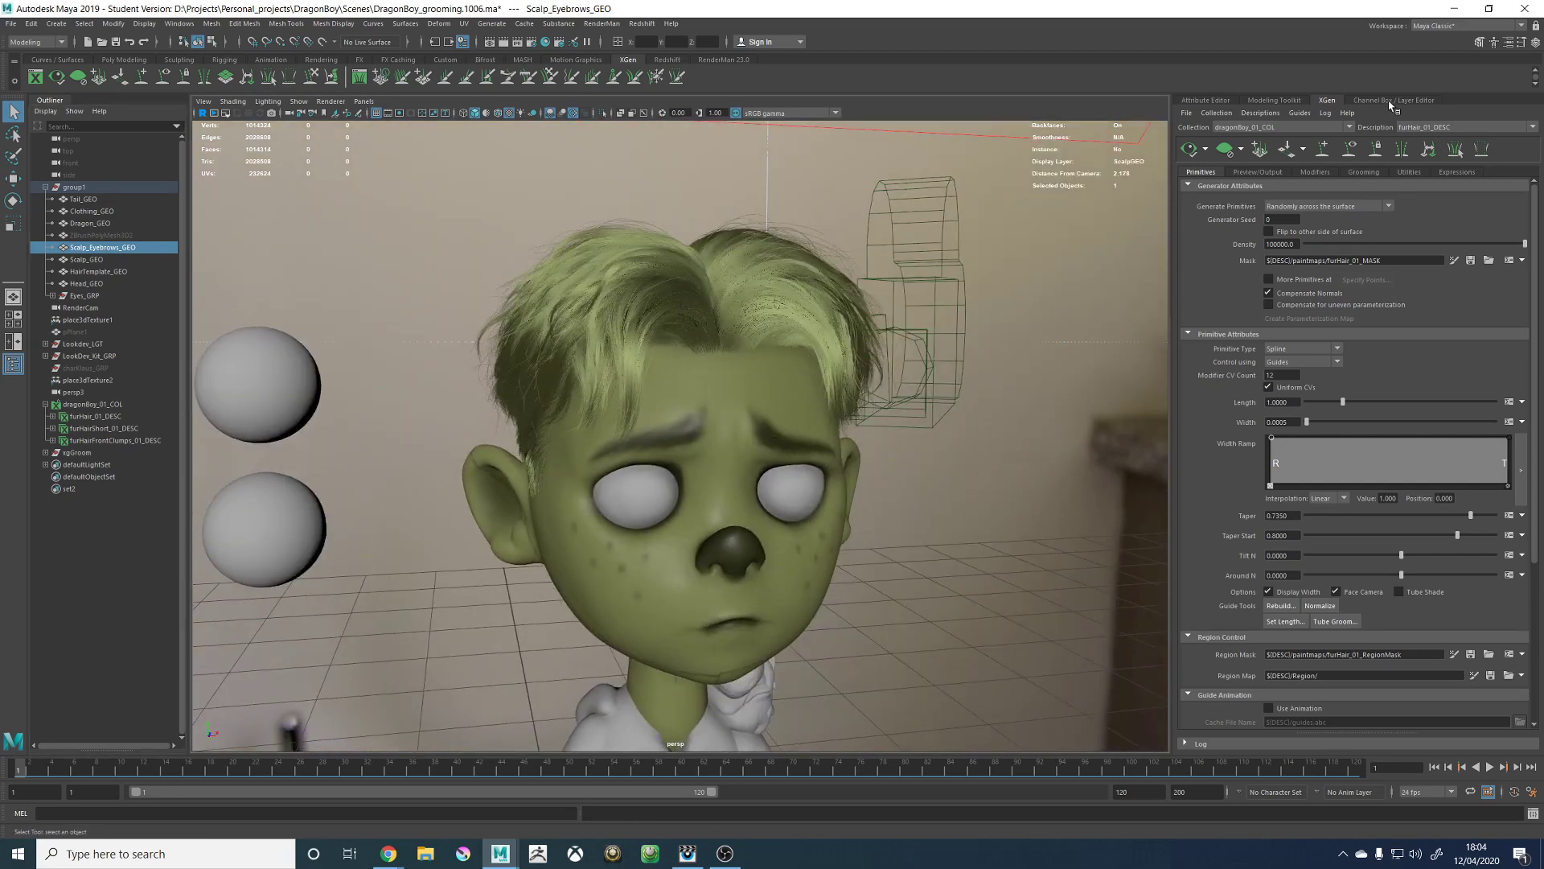
click(1389, 101)
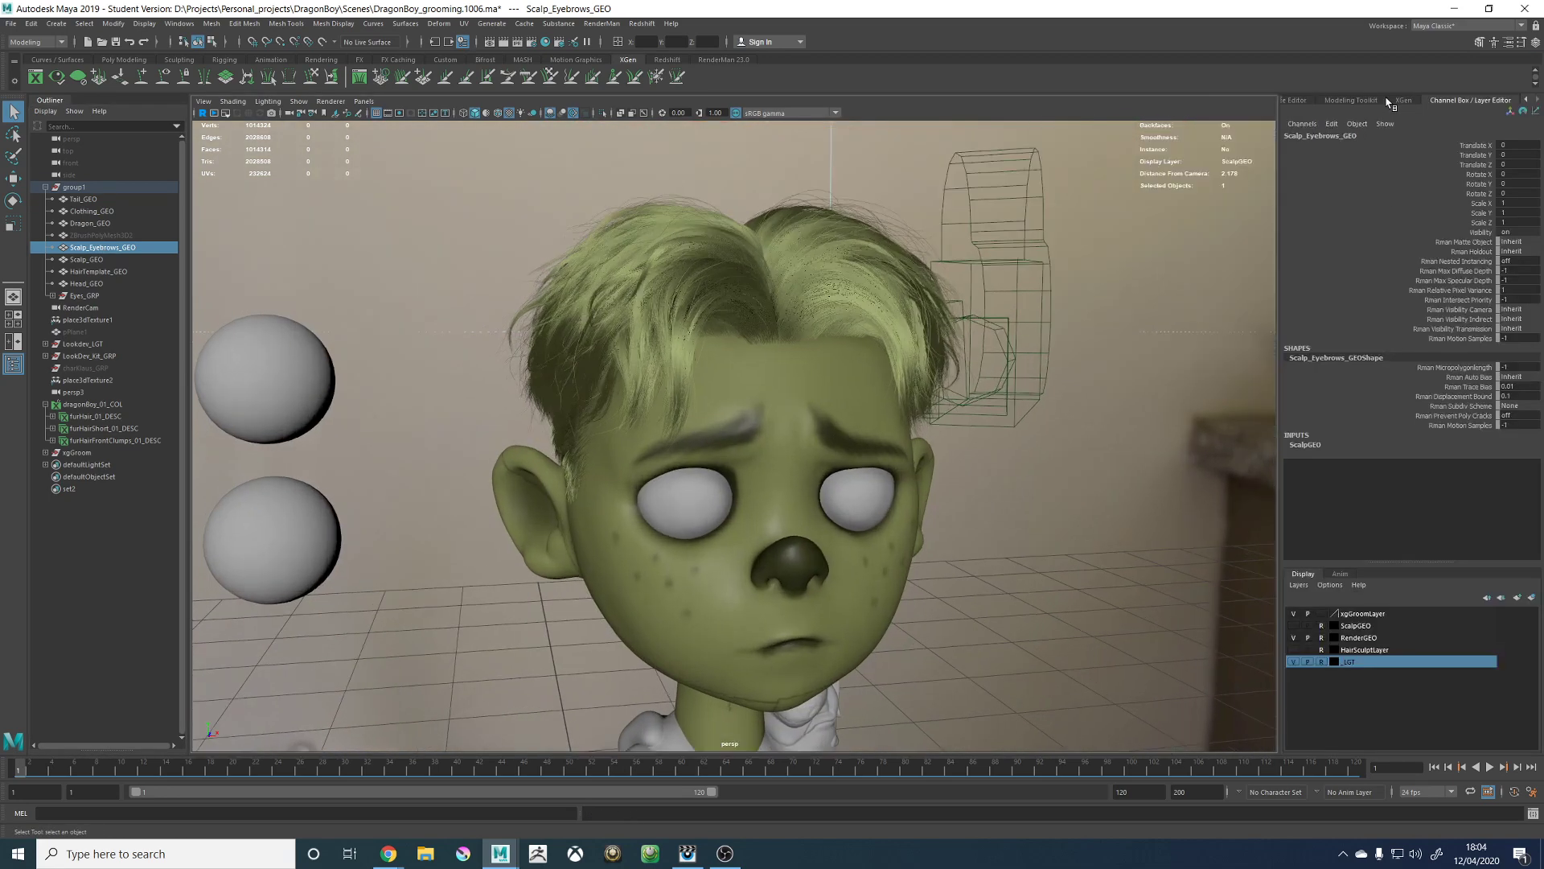
click(1292, 625)
alt+drag(1033, 484, 1055, 482)
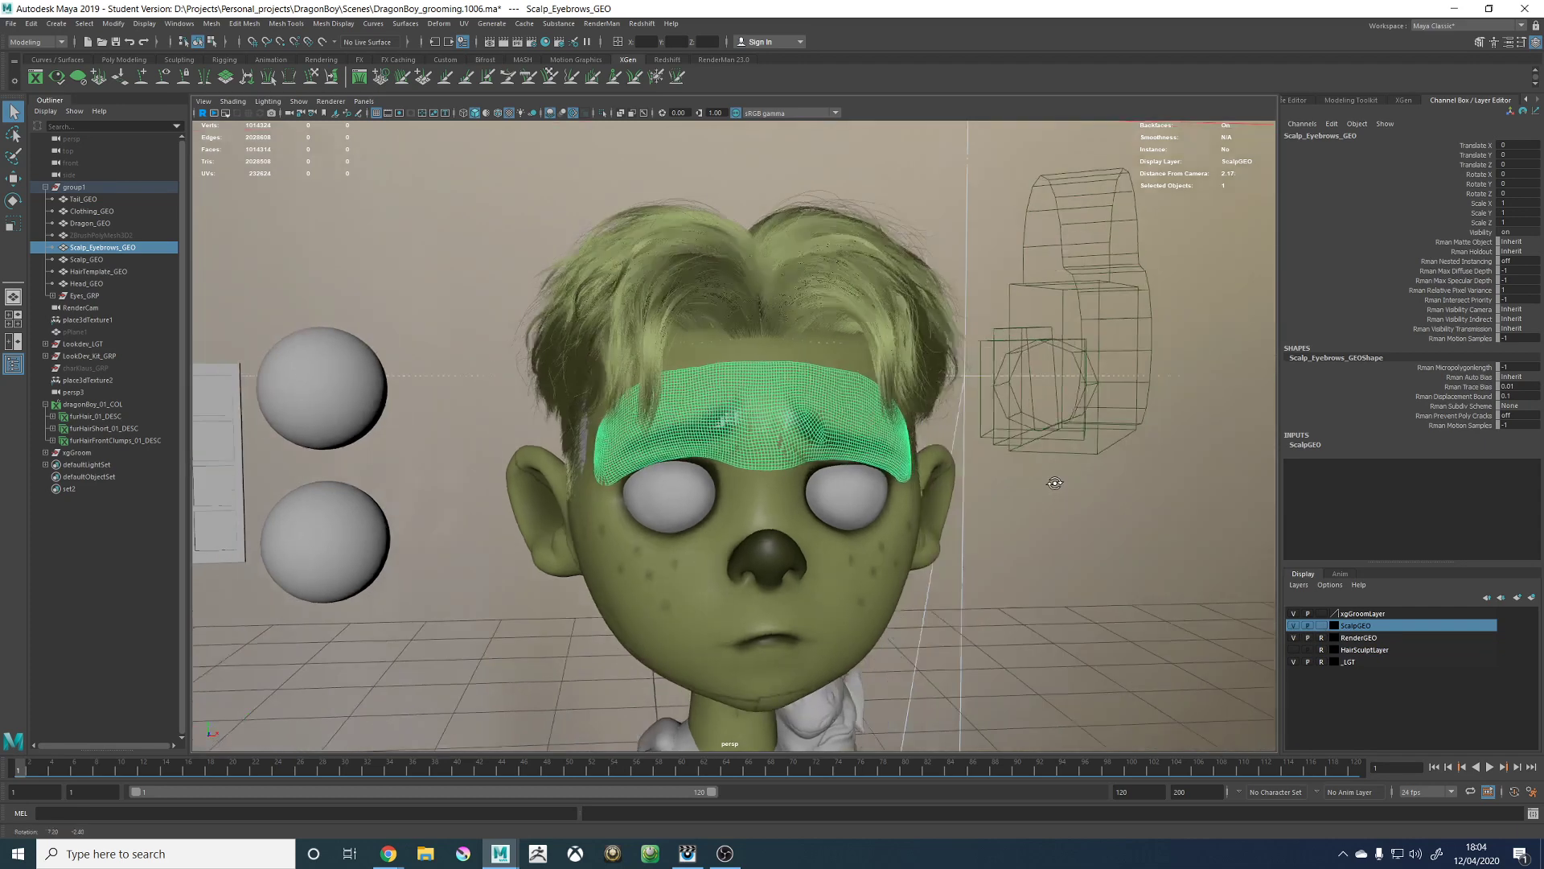
click(1294, 637)
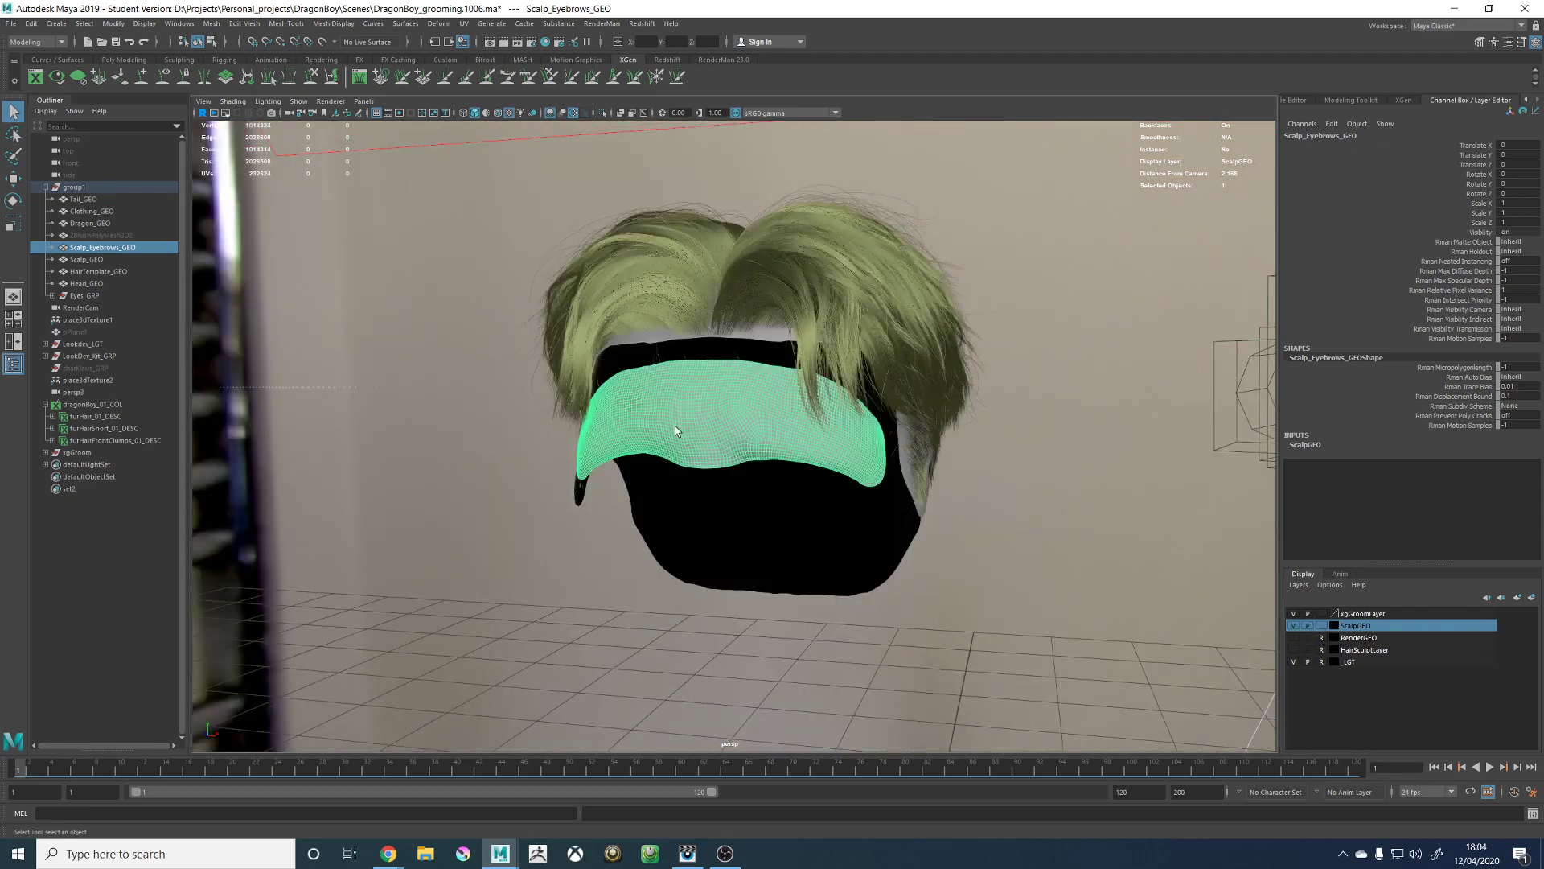
alt+middle_drag(974, 715, 972, 666)
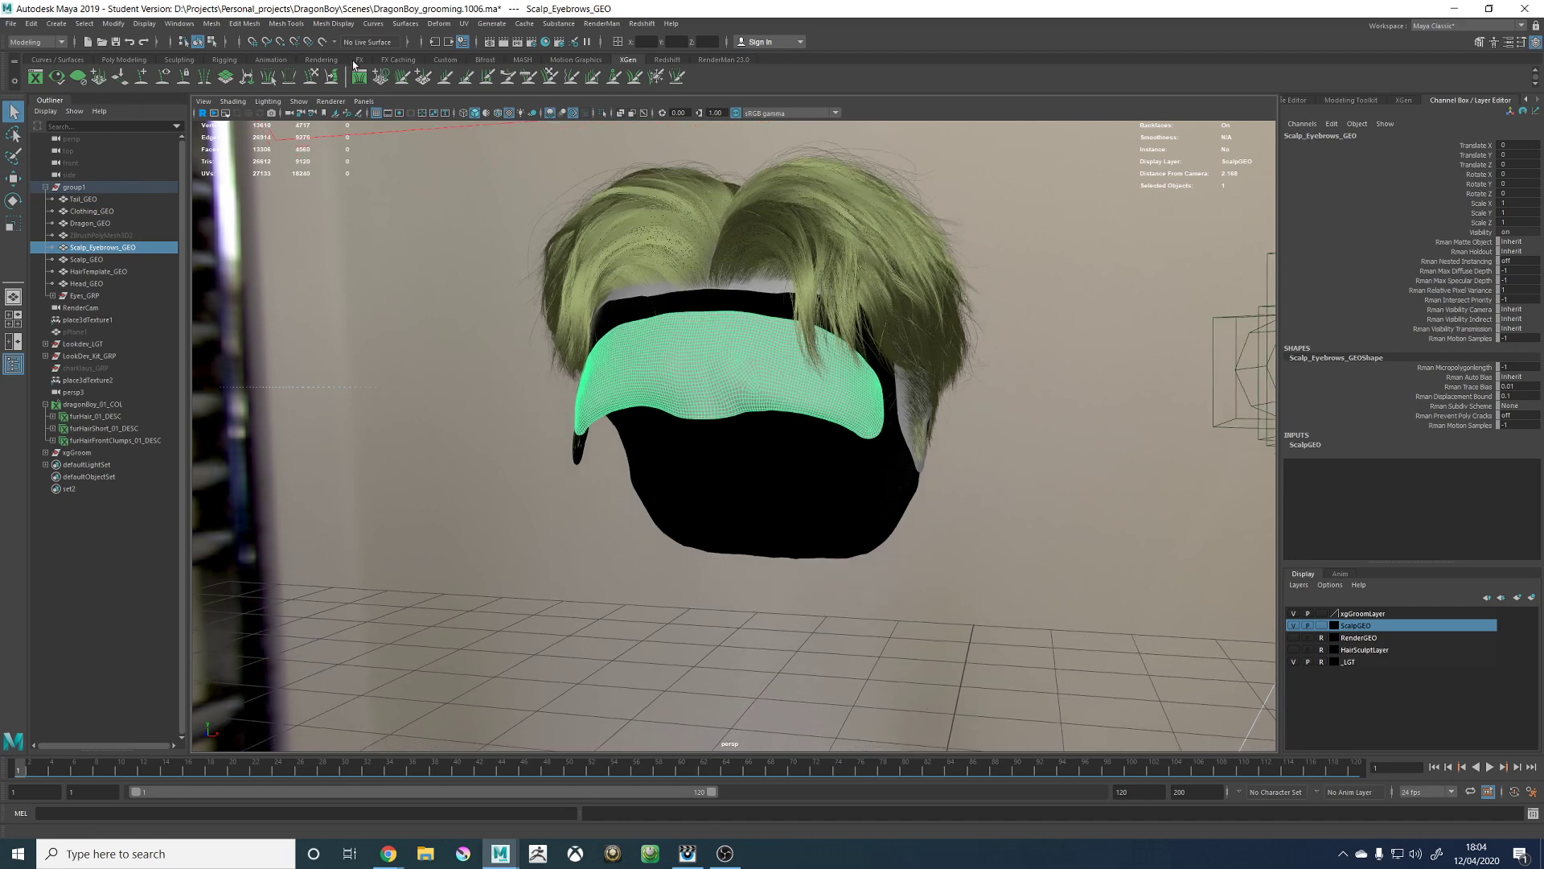
Step: Create the guide-controlled spline XGen description furEyebrows_01_DESC on the eyebrow scalp mesh, inside the existing dragonBoy_01_COL collection
middle_drag(331, 79, 777, 85)
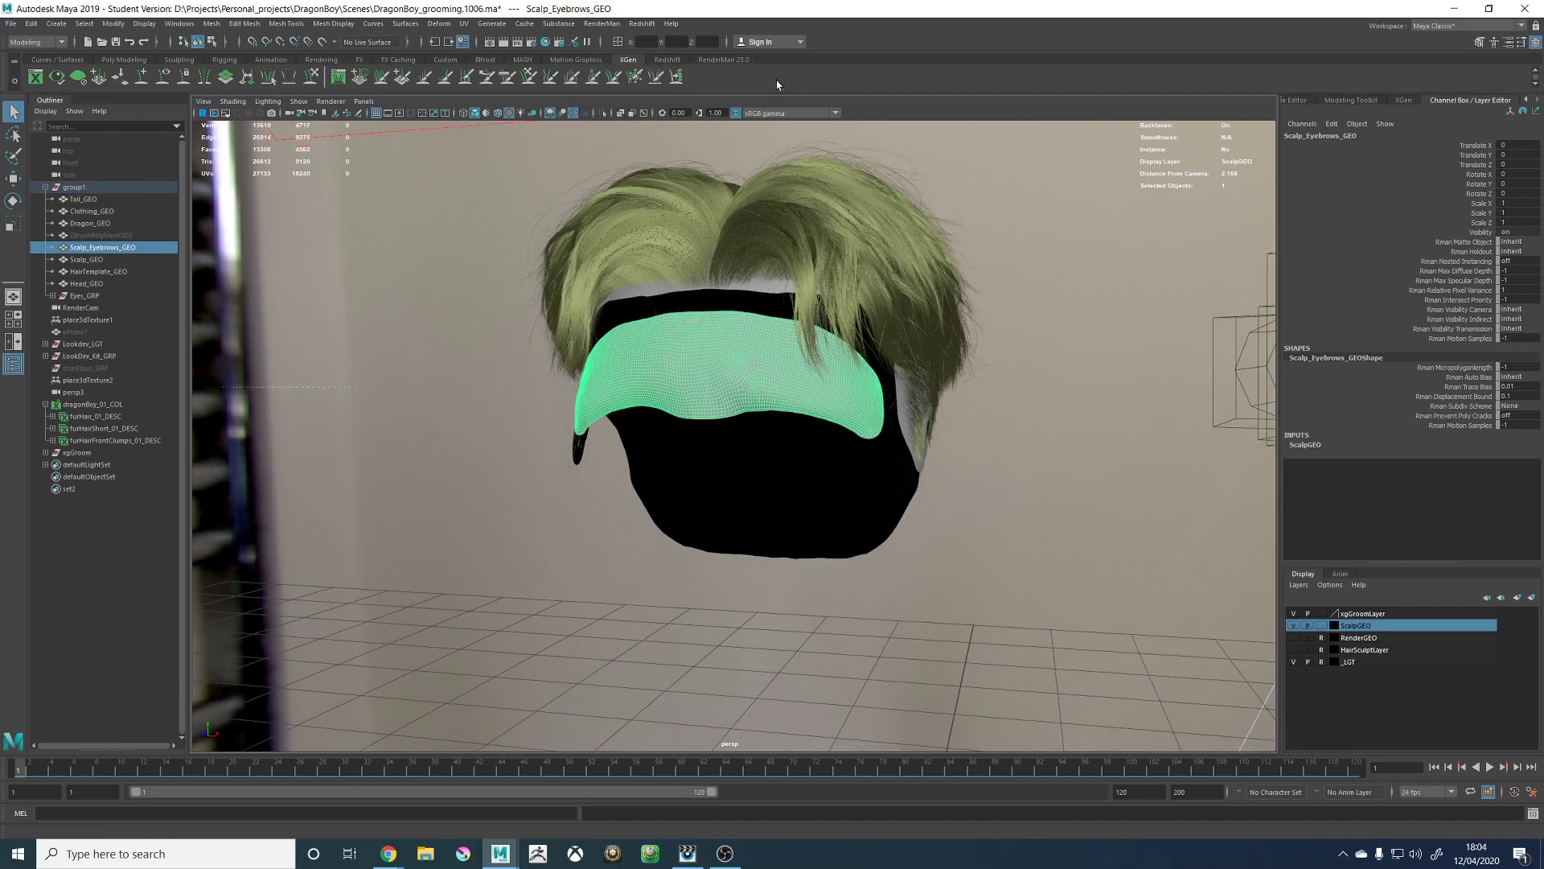
click(35, 76)
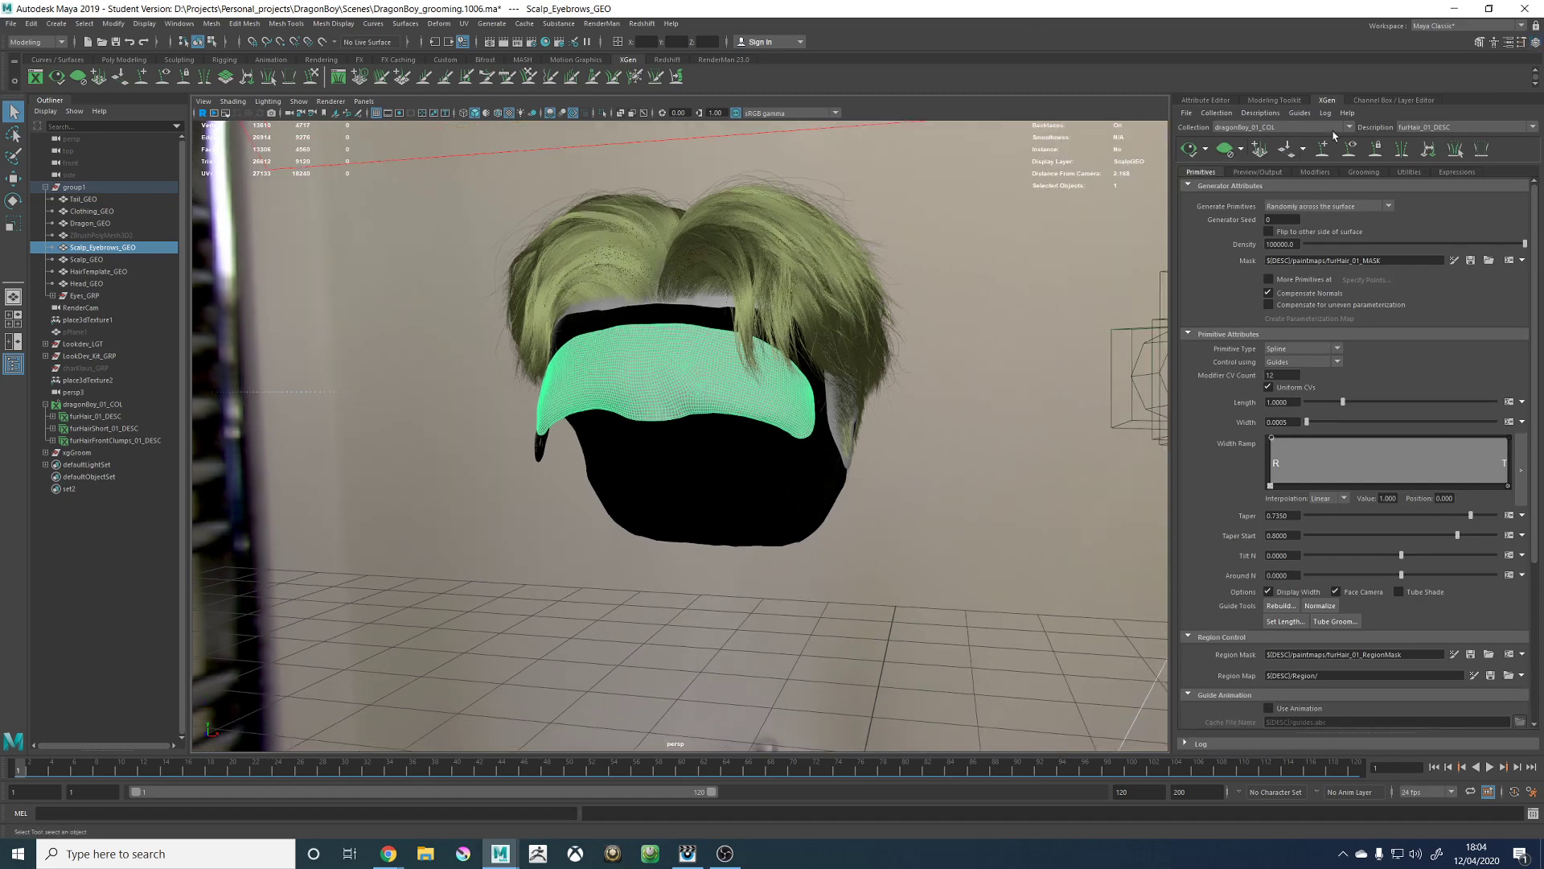
click(1258, 114)
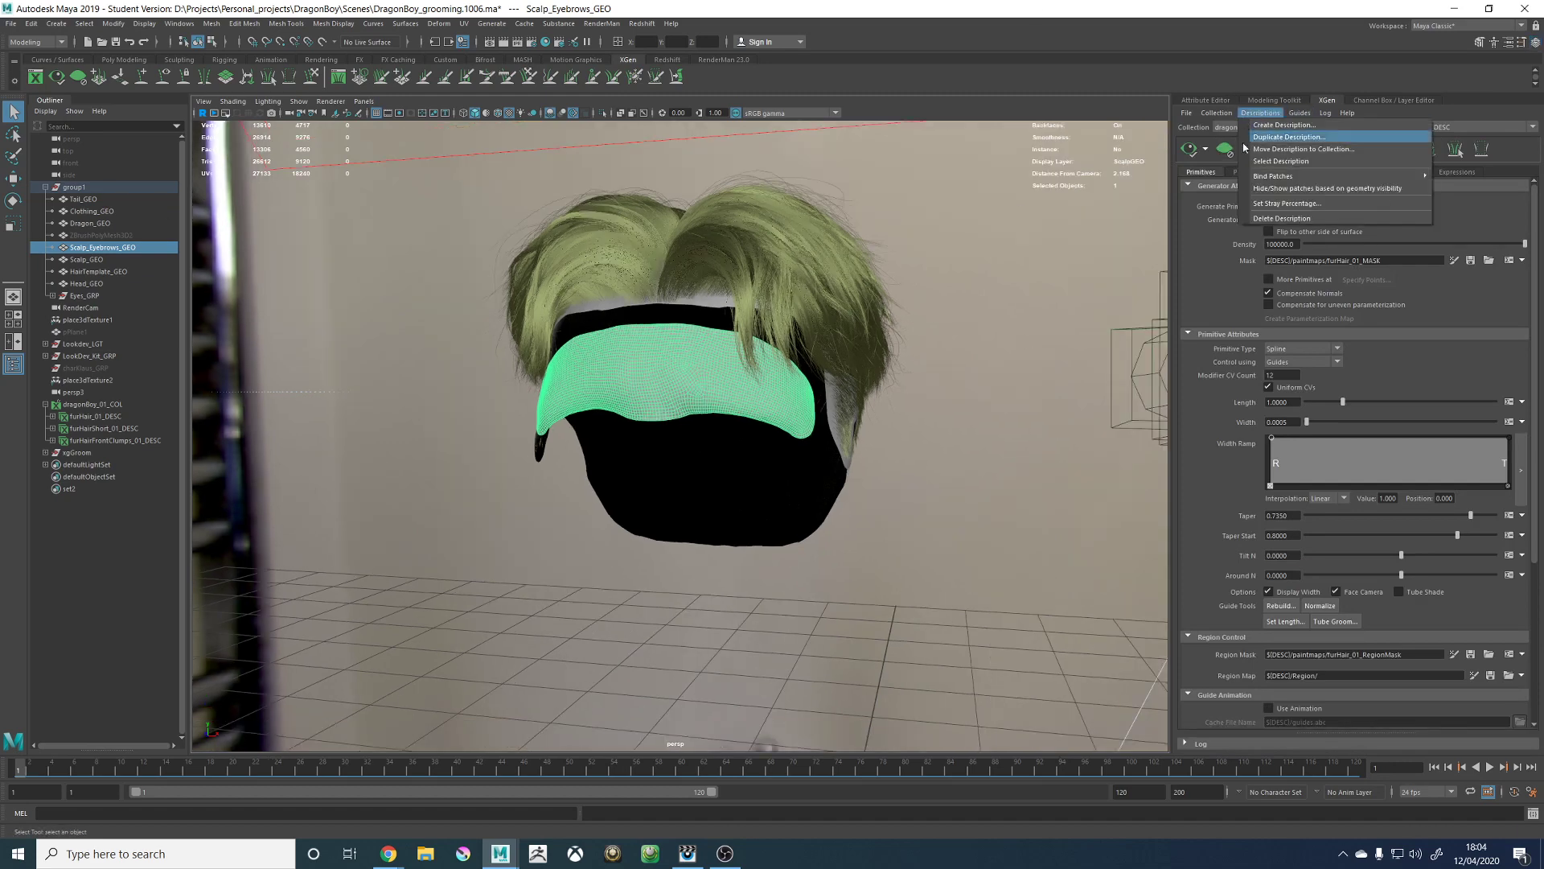
click(1287, 125)
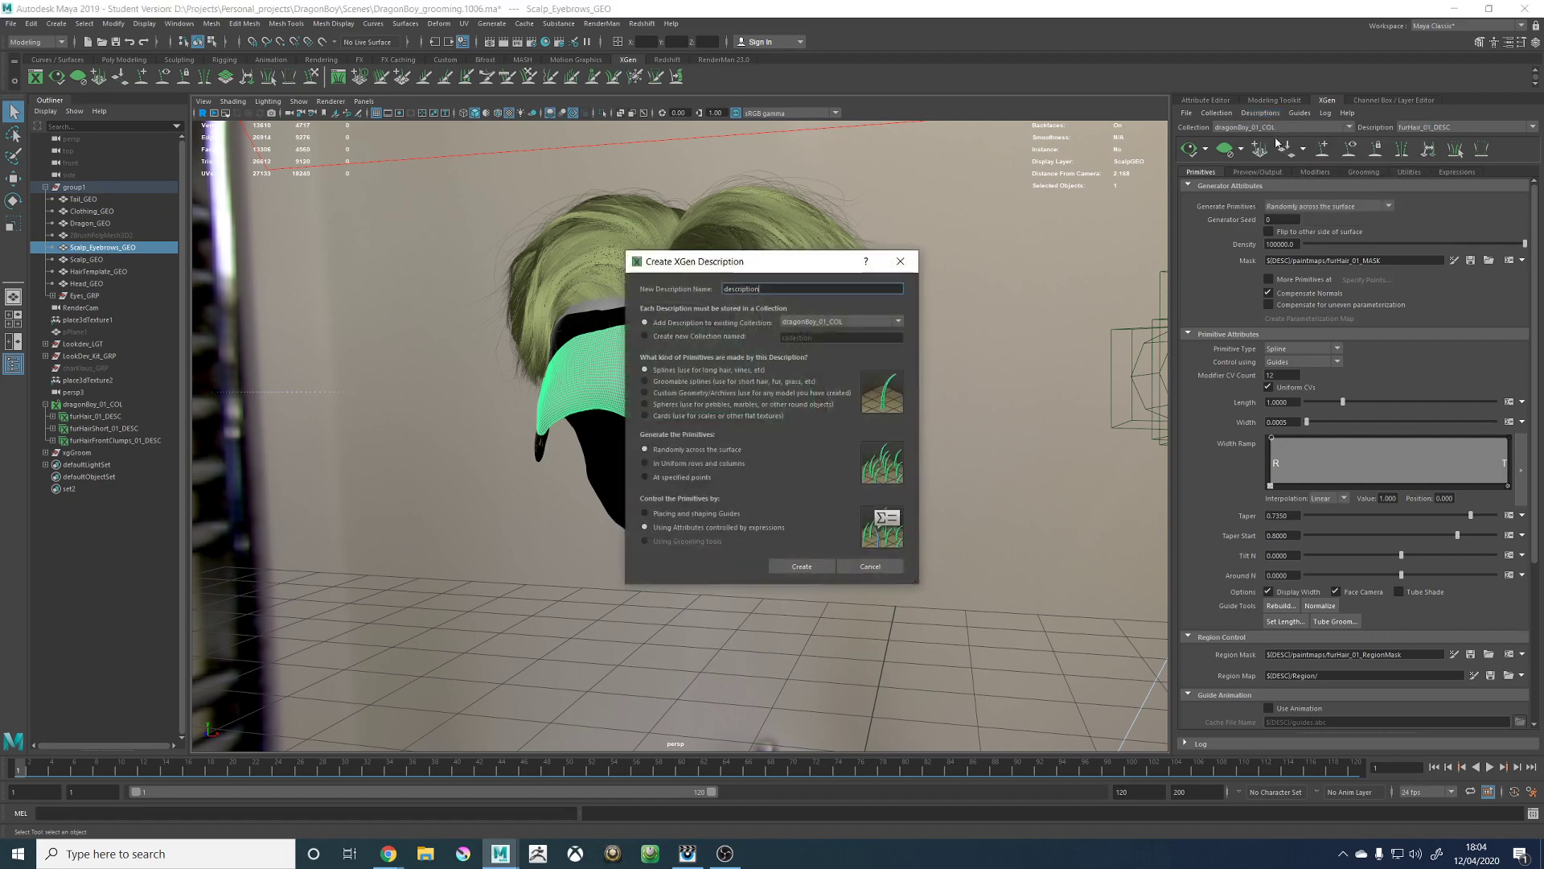
text(furEyebrows_01_DESC)
click(689, 515)
click(802, 566)
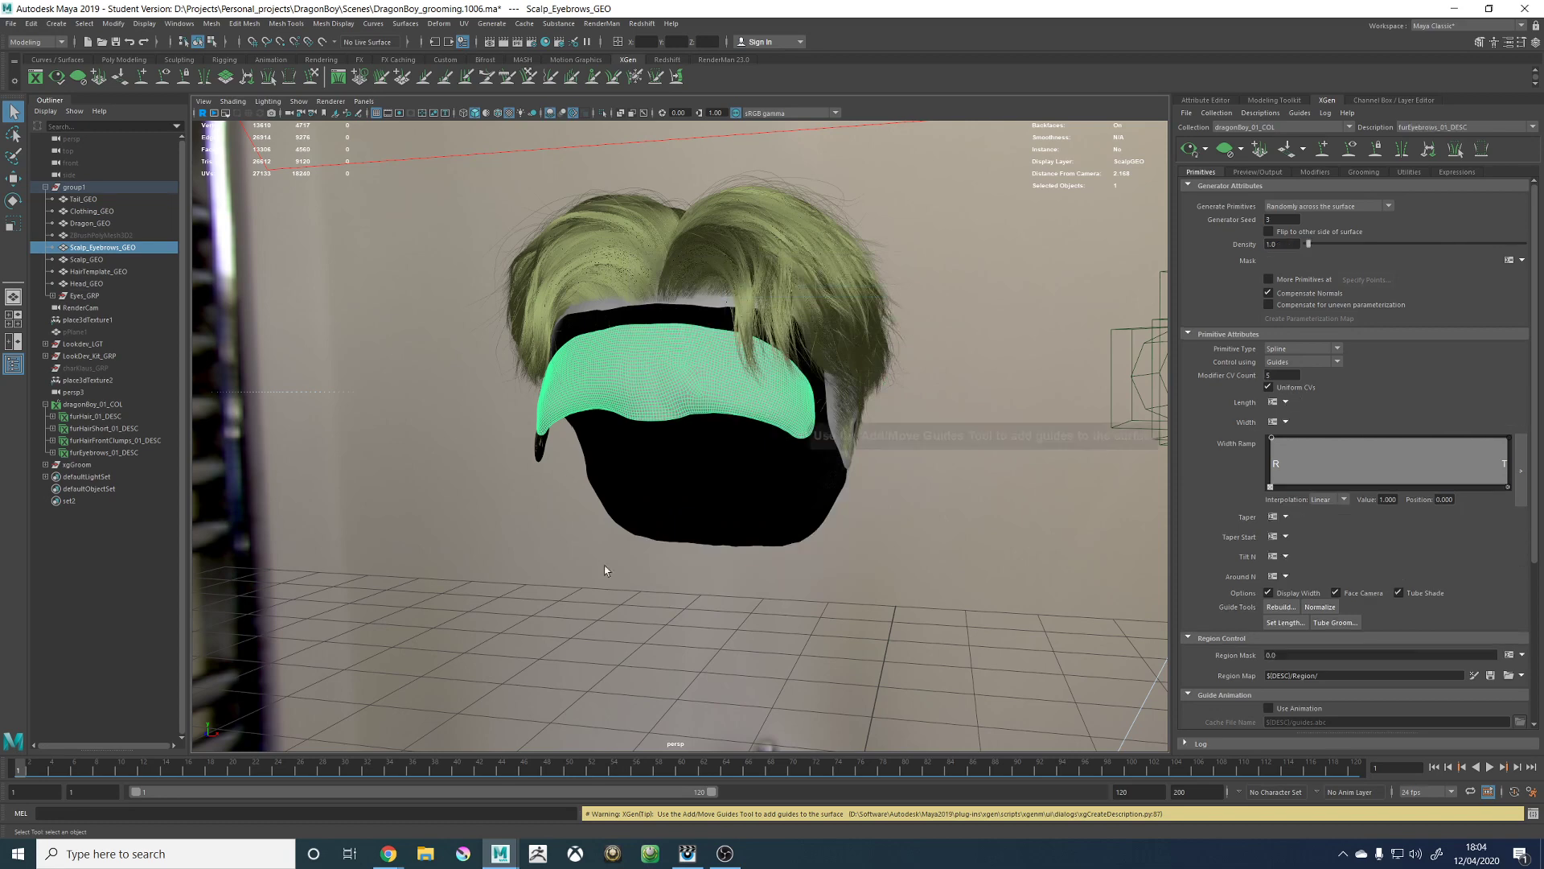
Step: Examine the eyebrow scalp mesh from the front and from both sides to judge its shape and coverage
alt+drag(751, 734, 432, 521)
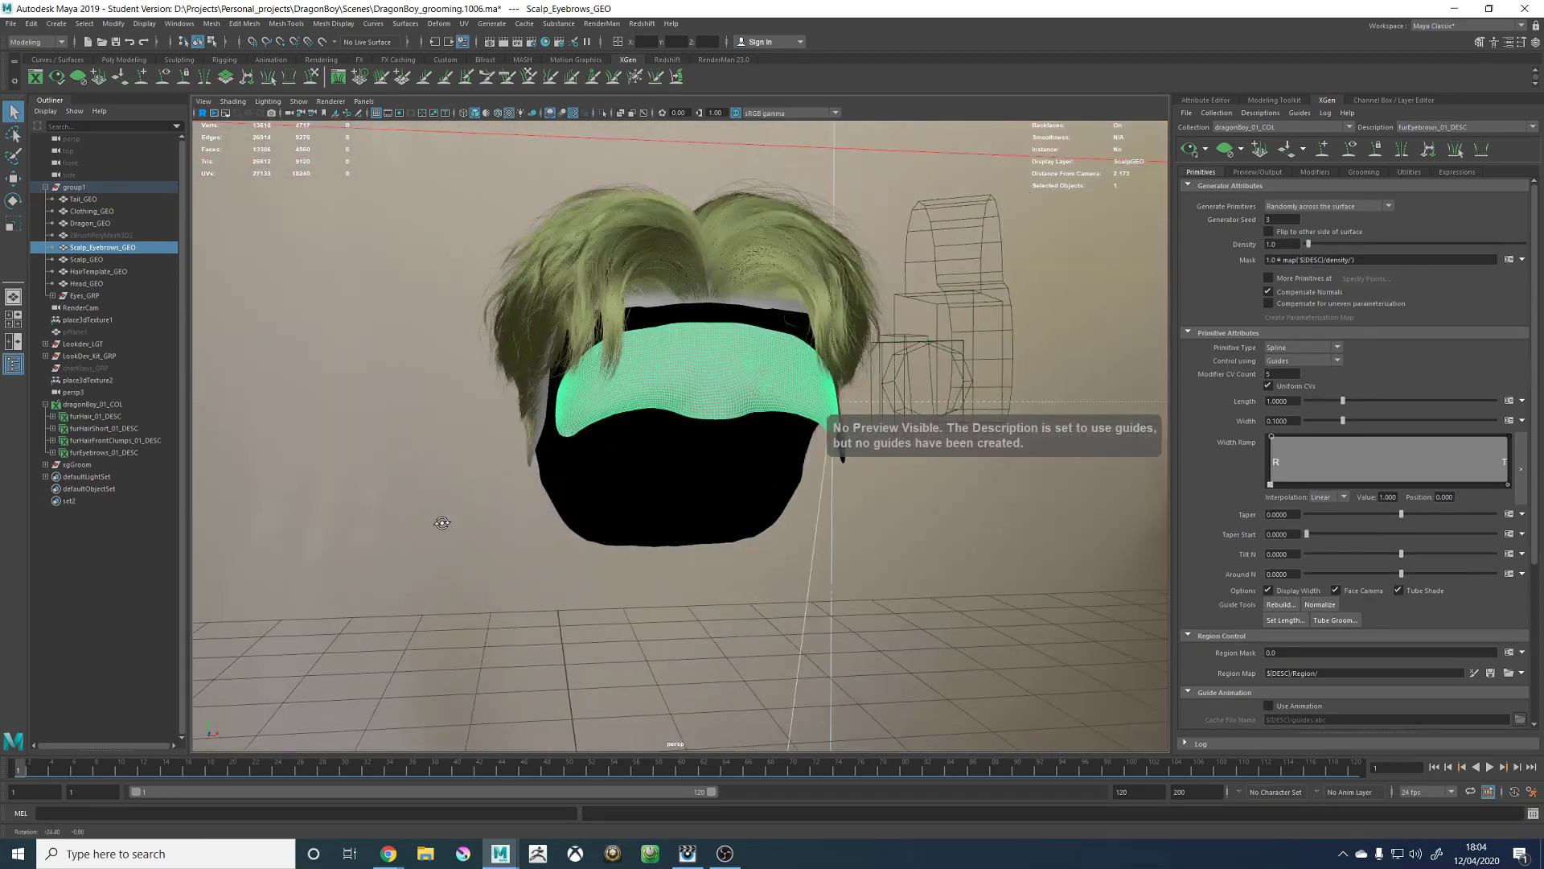
alt+right_drag(442, 521, 660, 496)
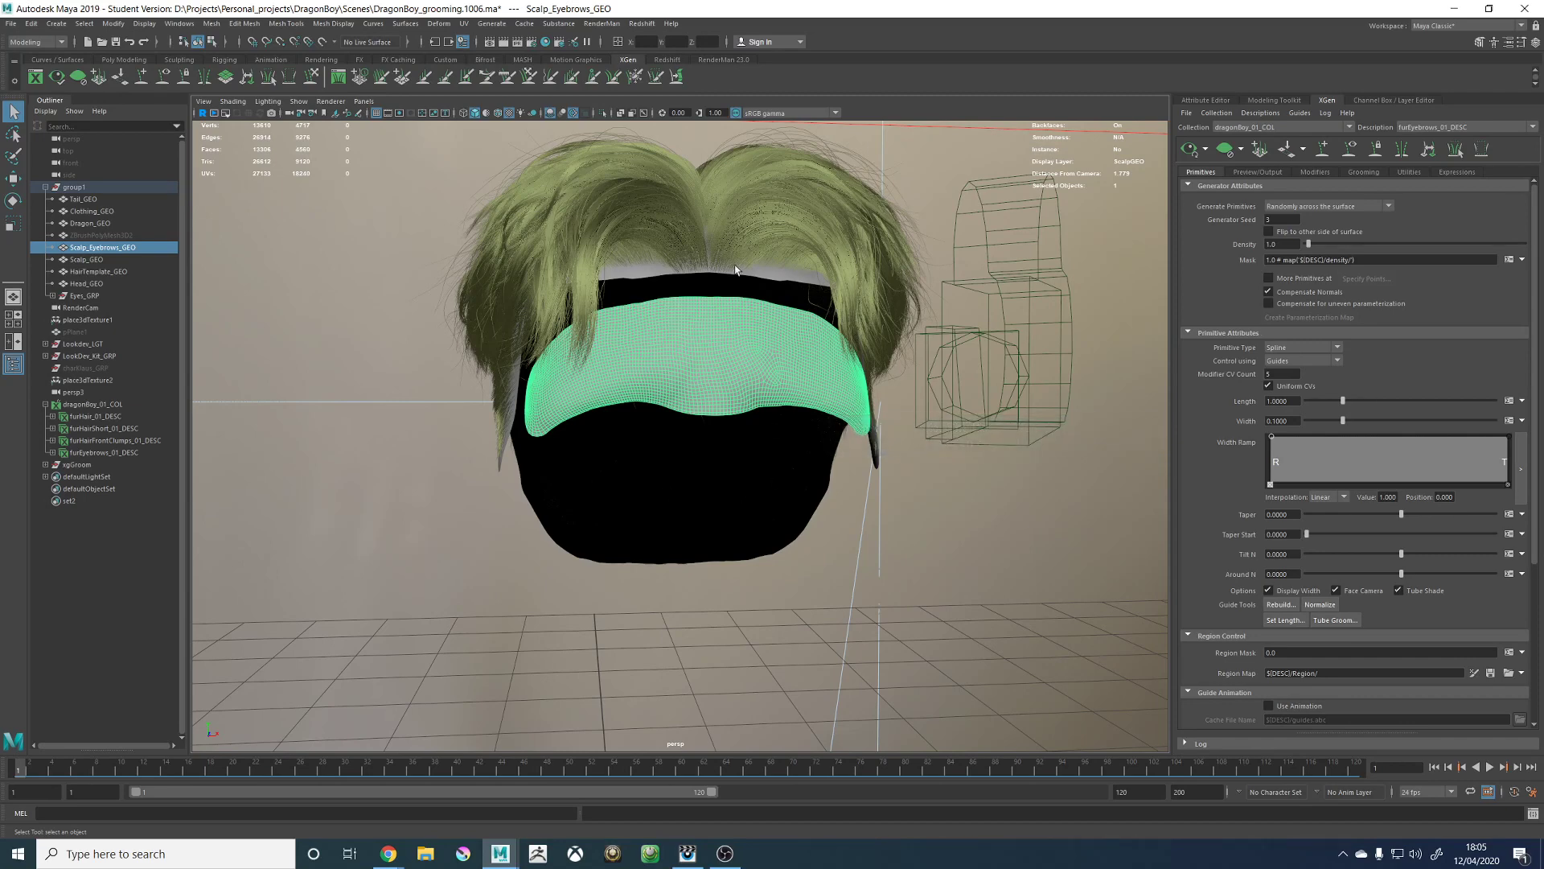
key(alt+Tab)
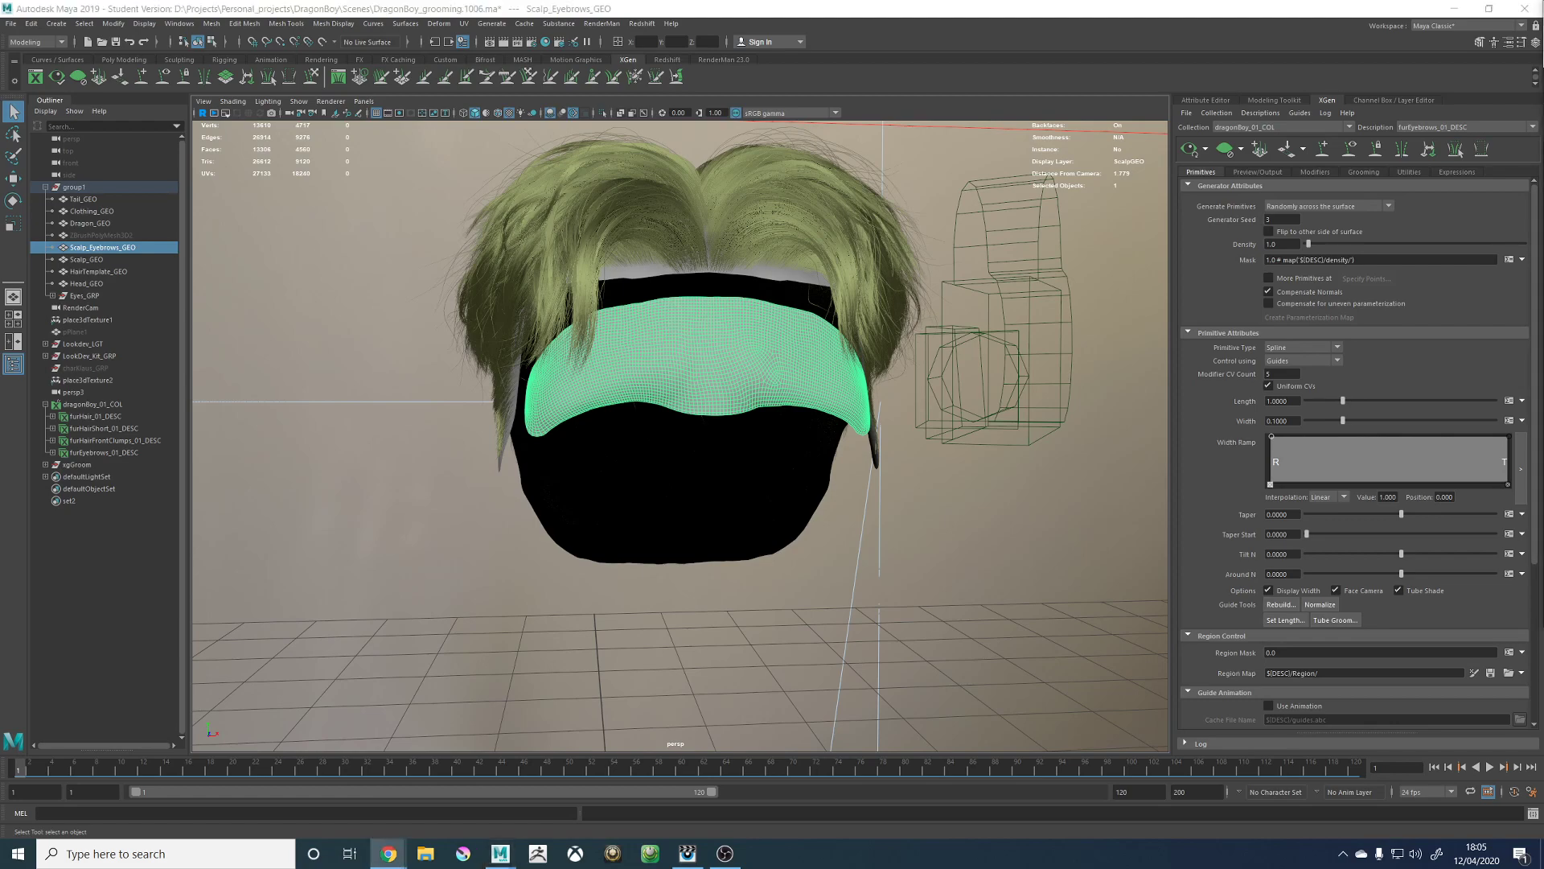
mouse_move(826, 317)
alt+mouse_down()
mouse_move(768, 322)
mouse_move(845, 324)
alt+mouse_up()
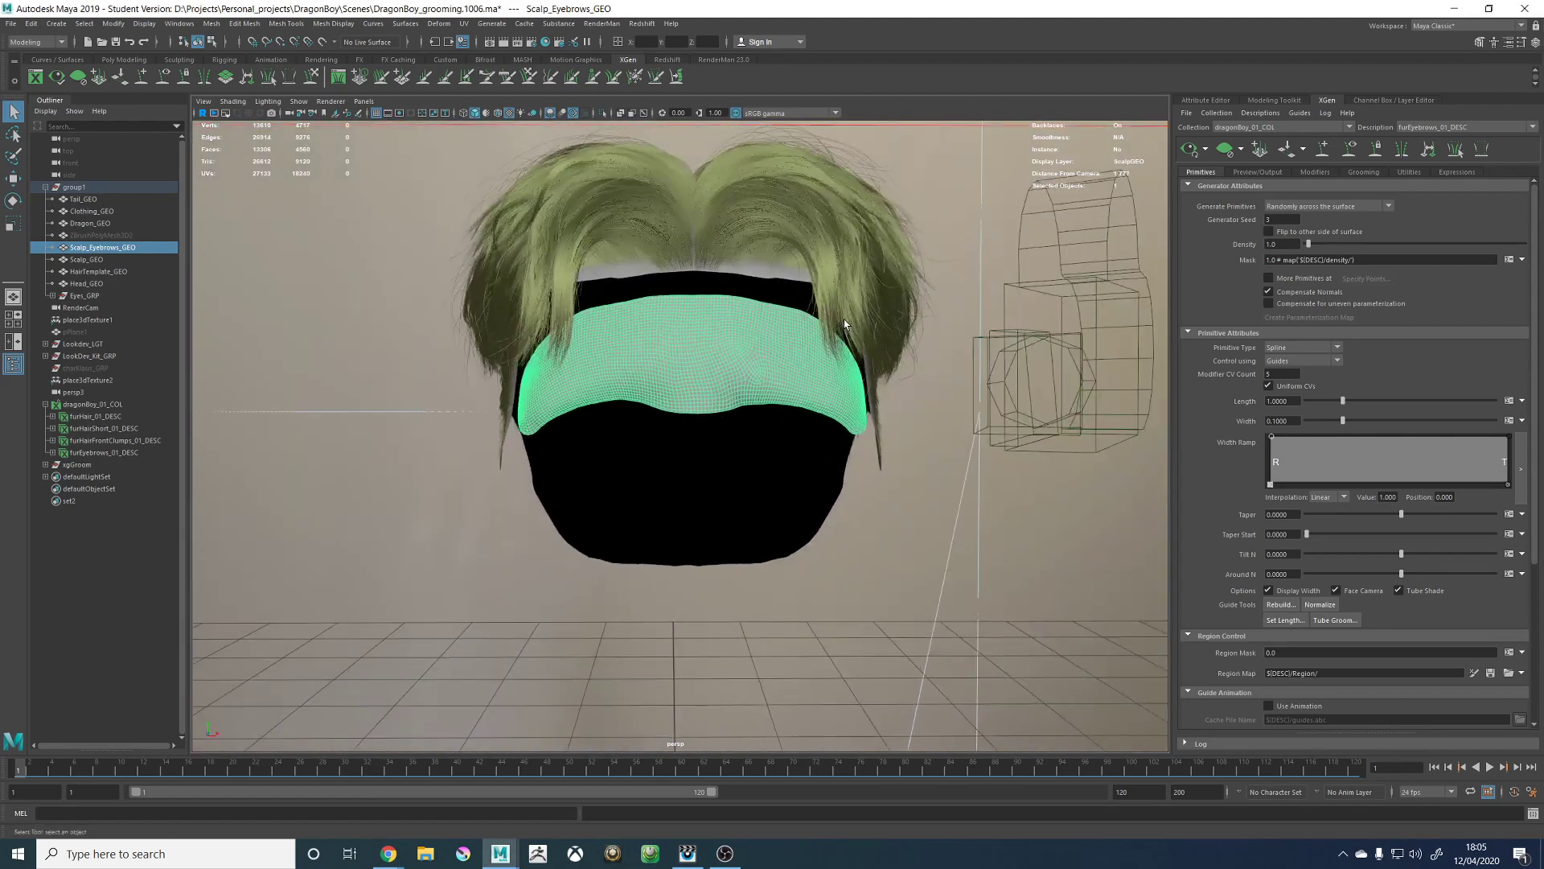
alt+drag(748, 275, 851, 352)
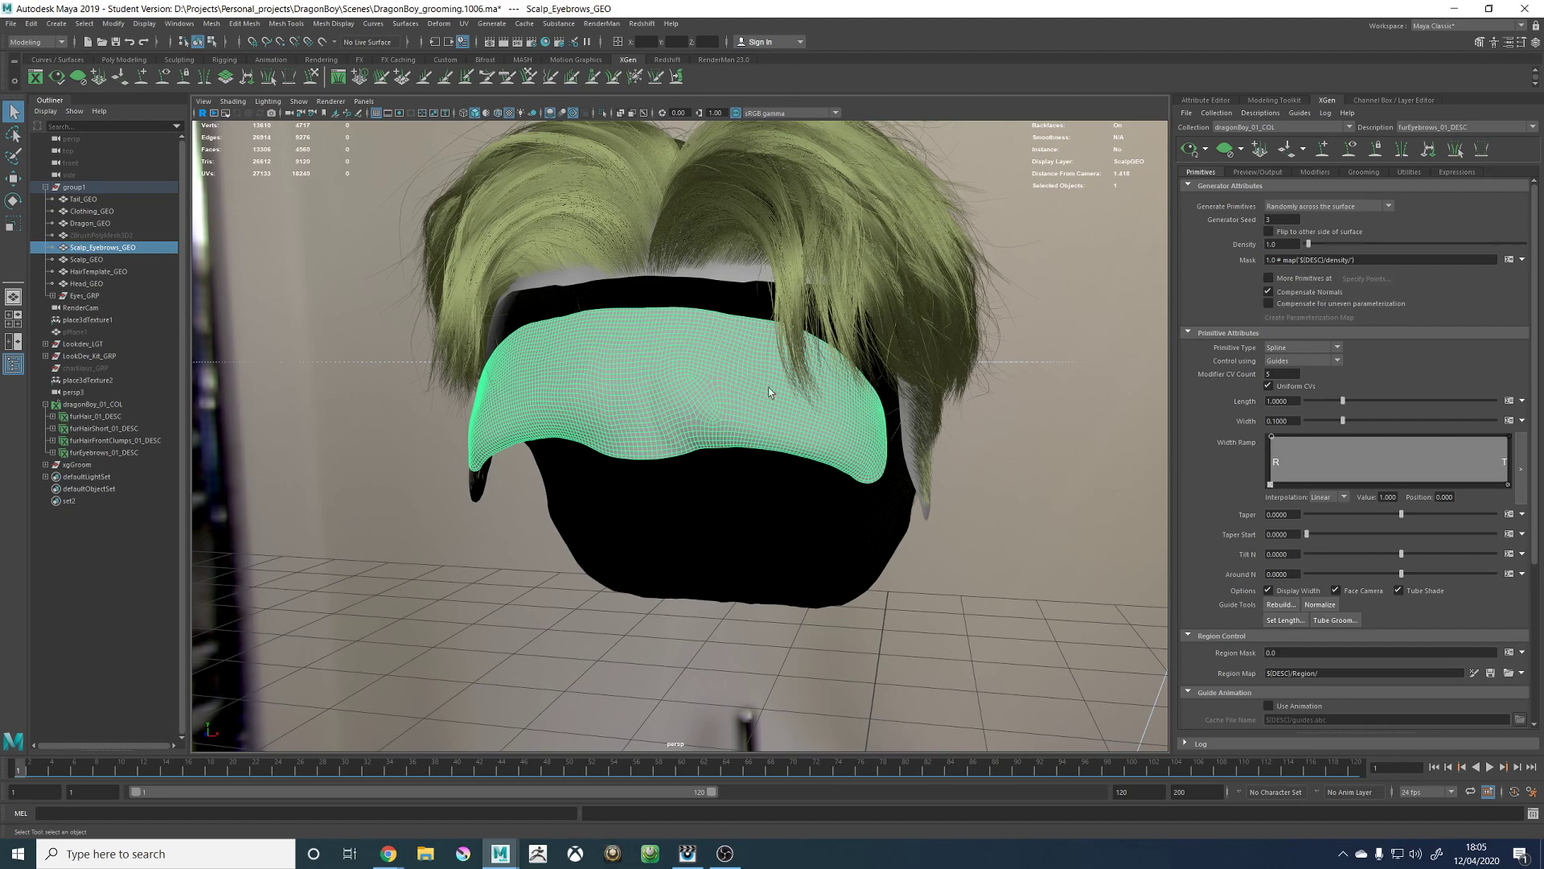
alt+drag(733, 400, 685, 481)
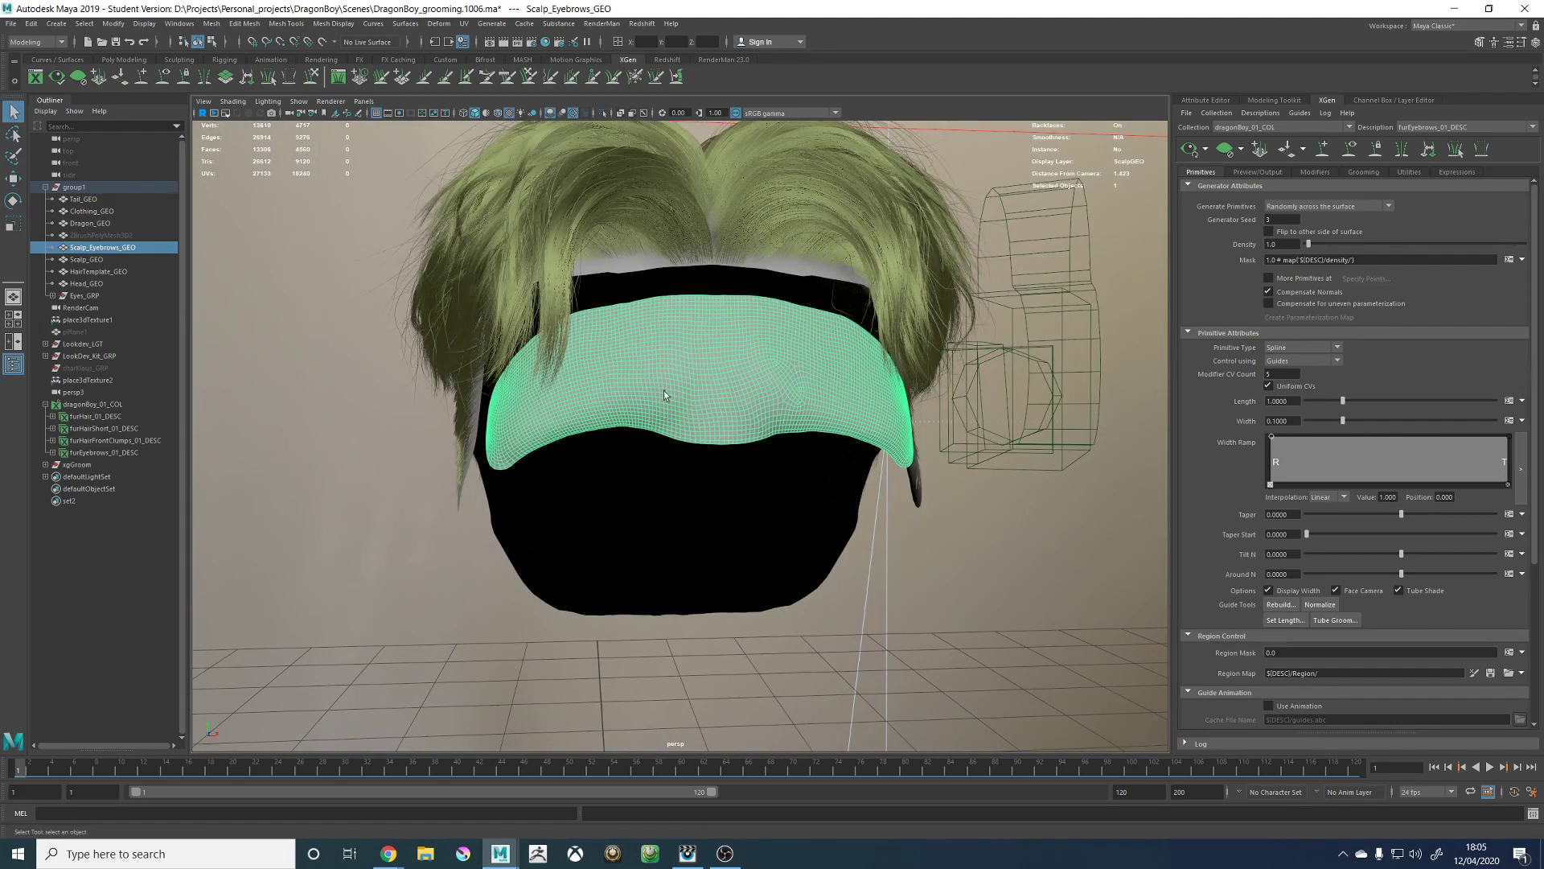
alt+drag(663, 395, 741, 373)
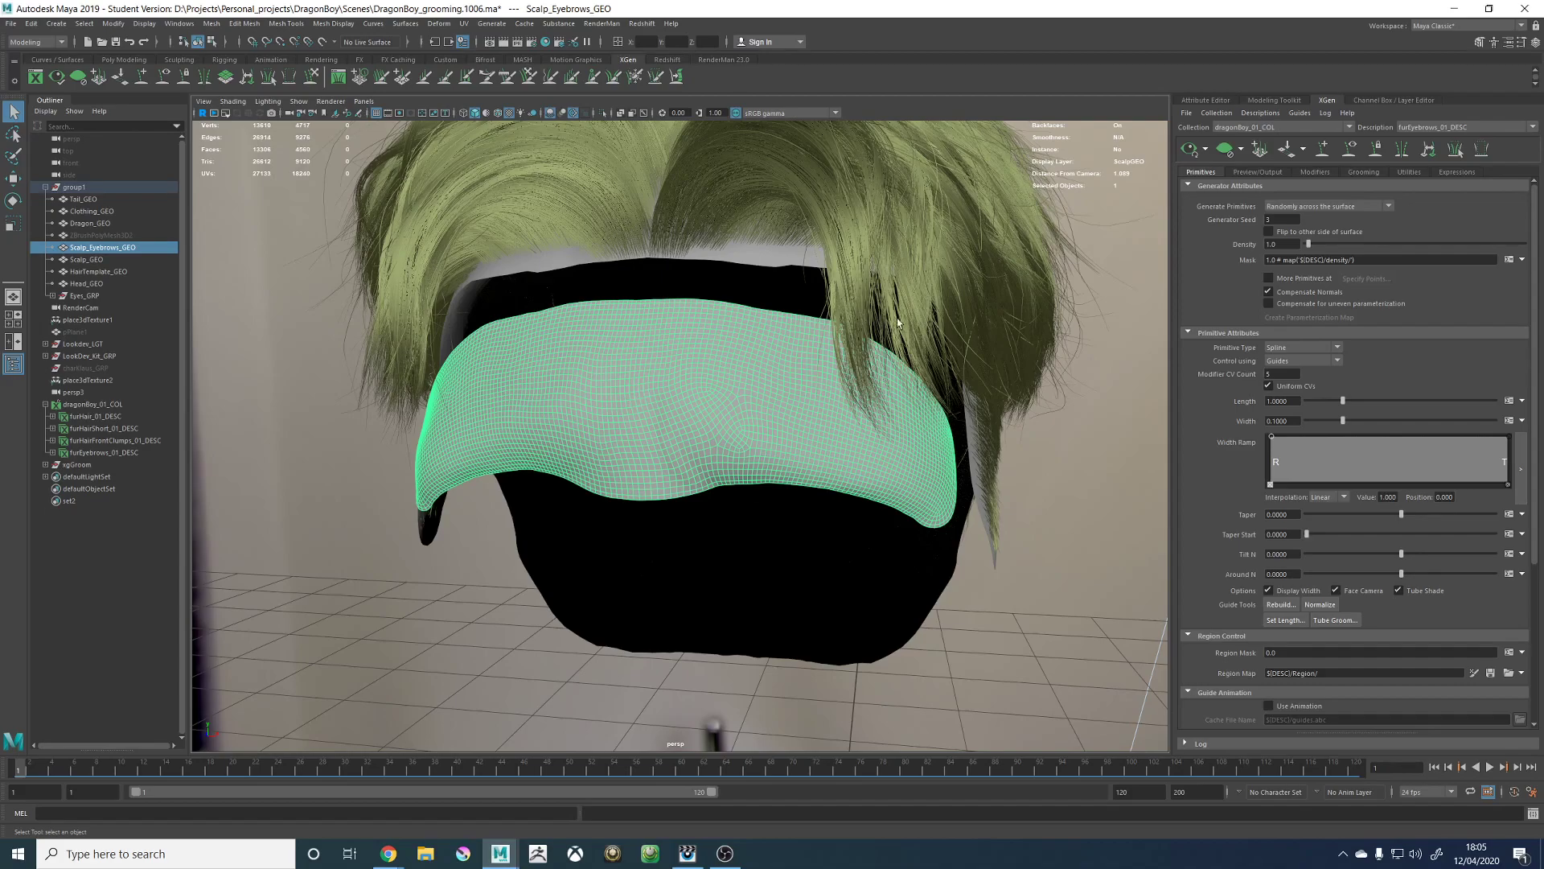
alt+drag(508, 344, 794, 378)
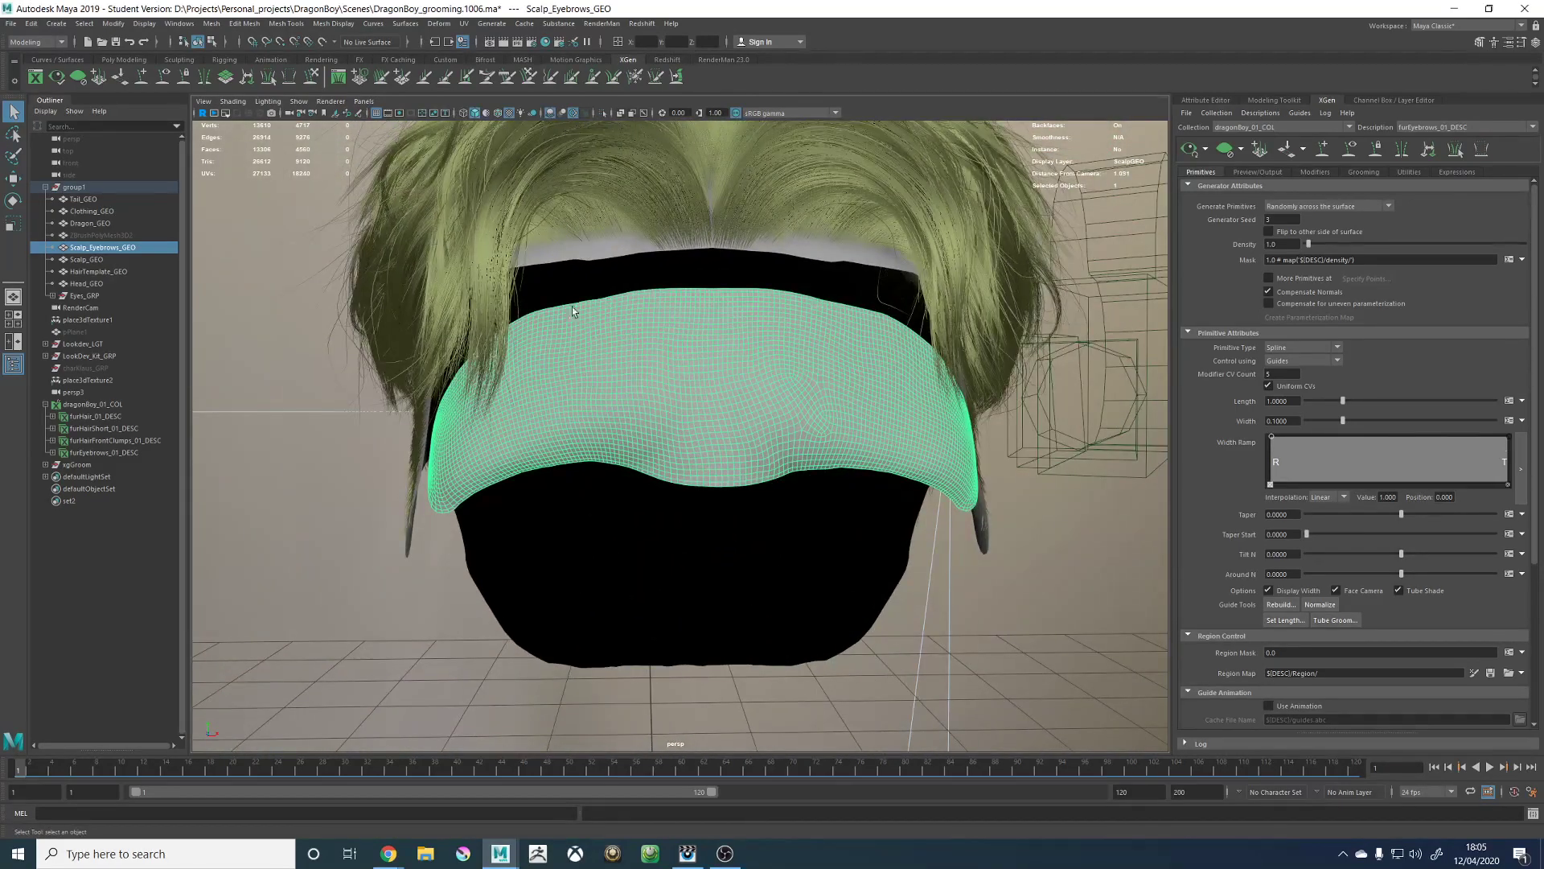
alt+drag(573, 311, 686, 373)
alt+right_drag(592, 385, 854, 431)
alt+drag(700, 387, 759, 448)
alt+drag(805, 391, 872, 500)
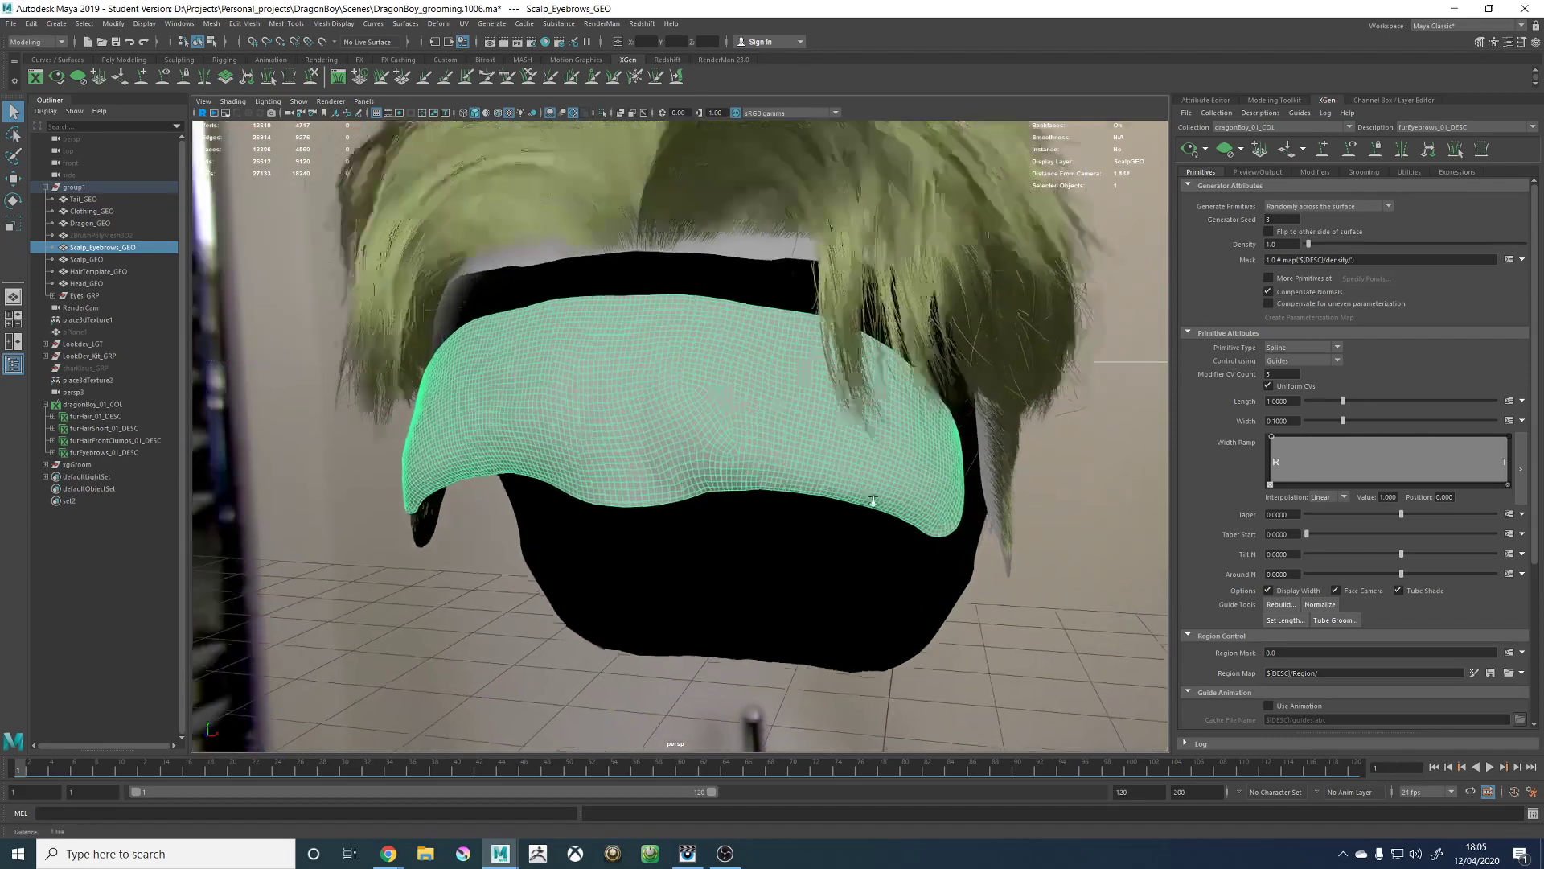
alt+right_drag(700, 362, 848, 364)
alt+drag(849, 364, 917, 489)
alt+right_drag(917, 489, 812, 492)
alt+drag(812, 492, 776, 529)
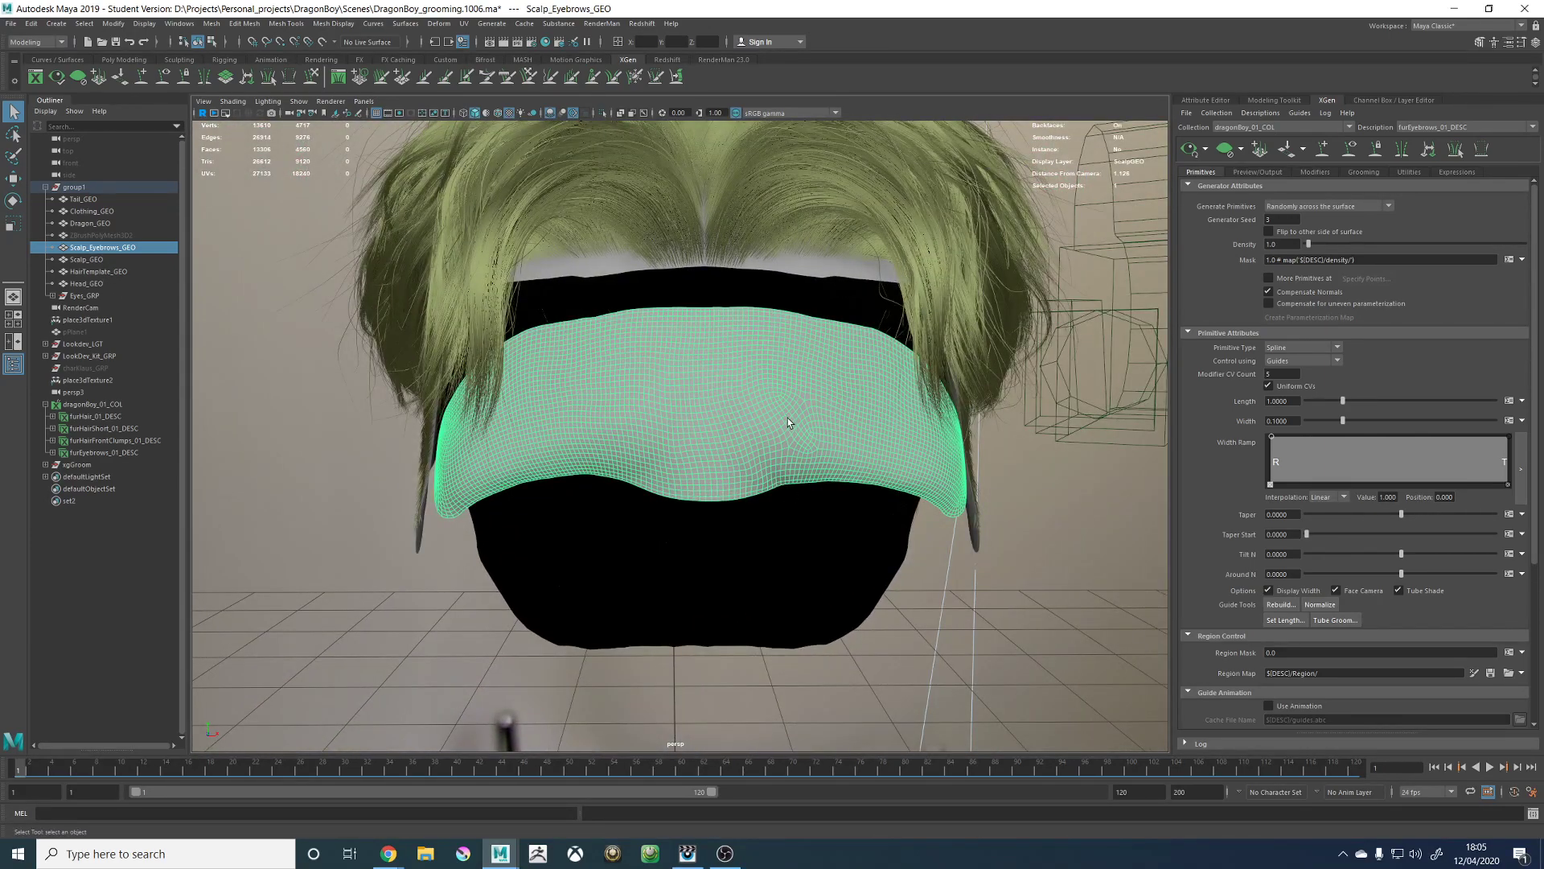
Step: Assign a new Lambert material to Scalp_Eyebrows_GEO
alt+middle_drag(788, 419, 772, 438)
alt+drag(954, 487, 1006, 486)
alt+right_drag(1006, 486, 805, 485)
alt+drag(805, 486, 921, 479)
right_drag(921, 480, 909, 786)
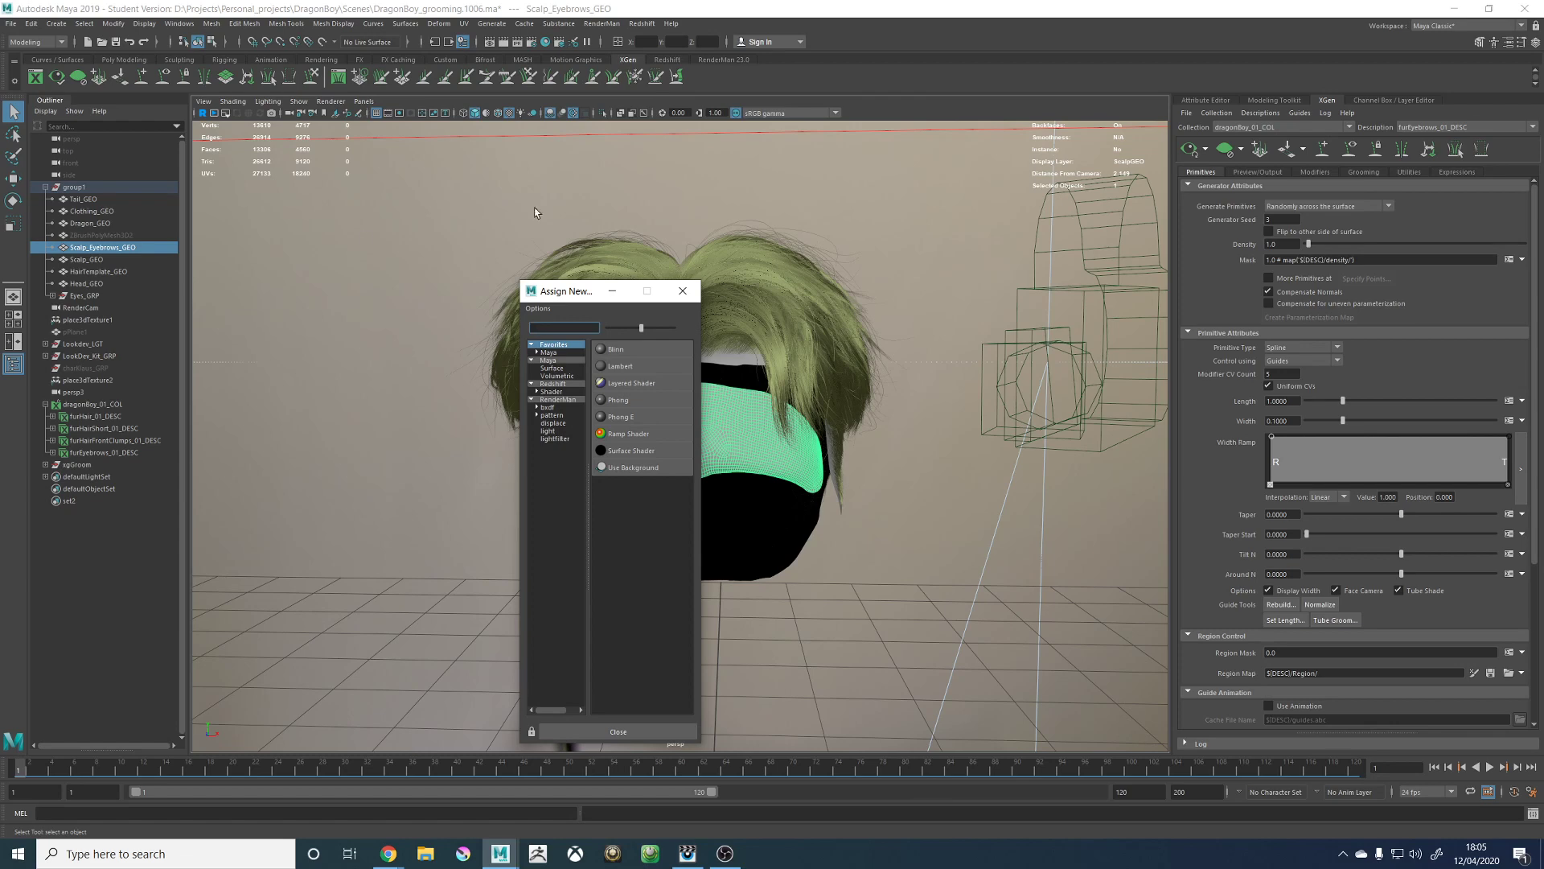
click(619, 366)
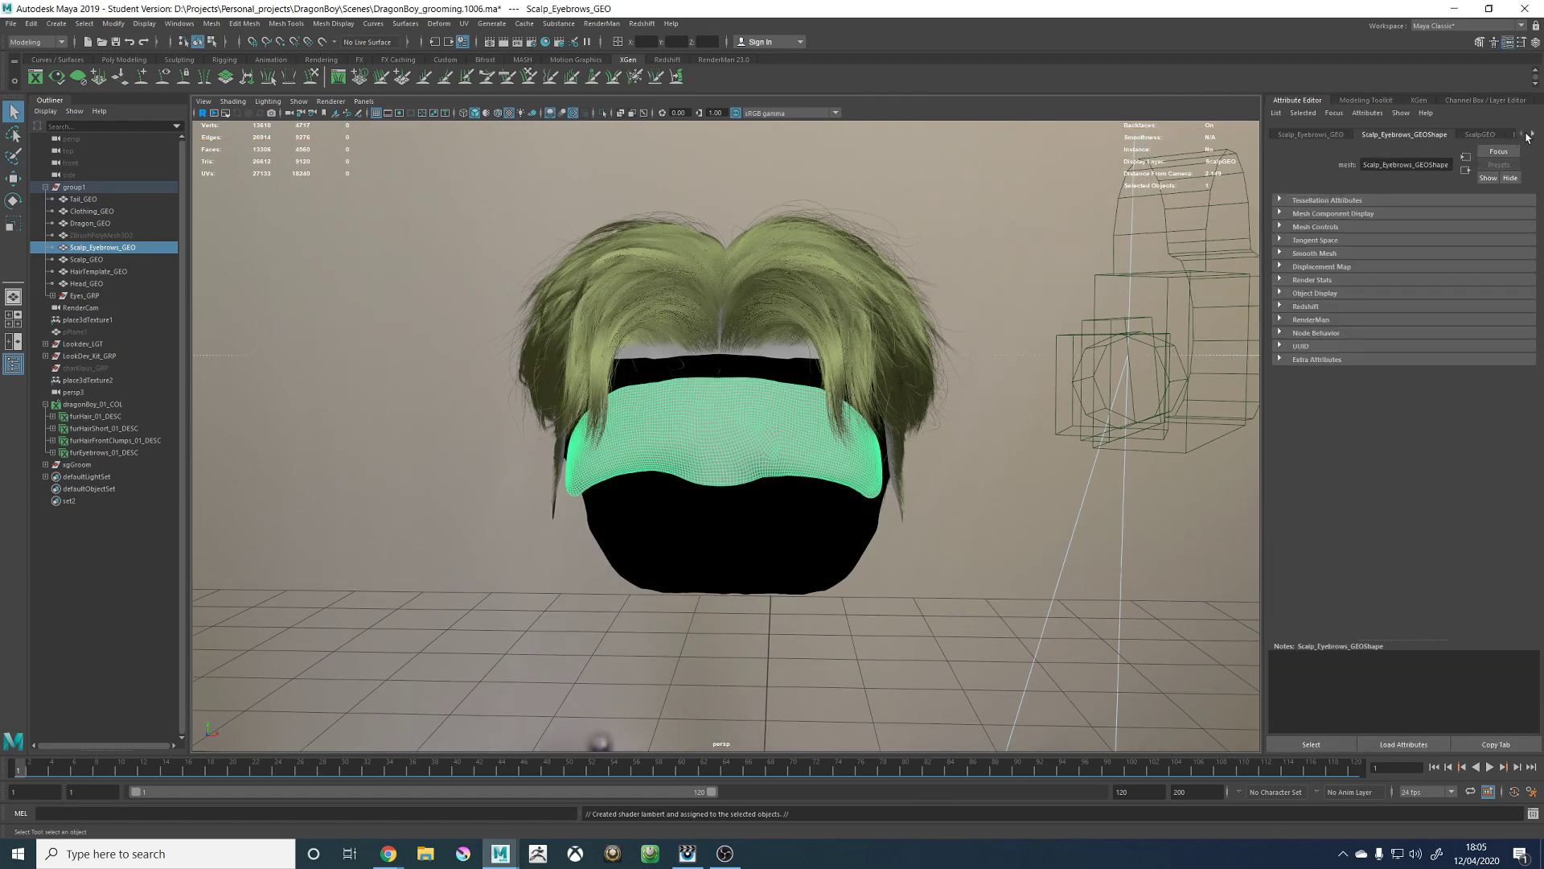
Step: Connect a File texture to the Color attribute of the eyebrow scalp's Lambert material
click(1531, 135)
click(1496, 134)
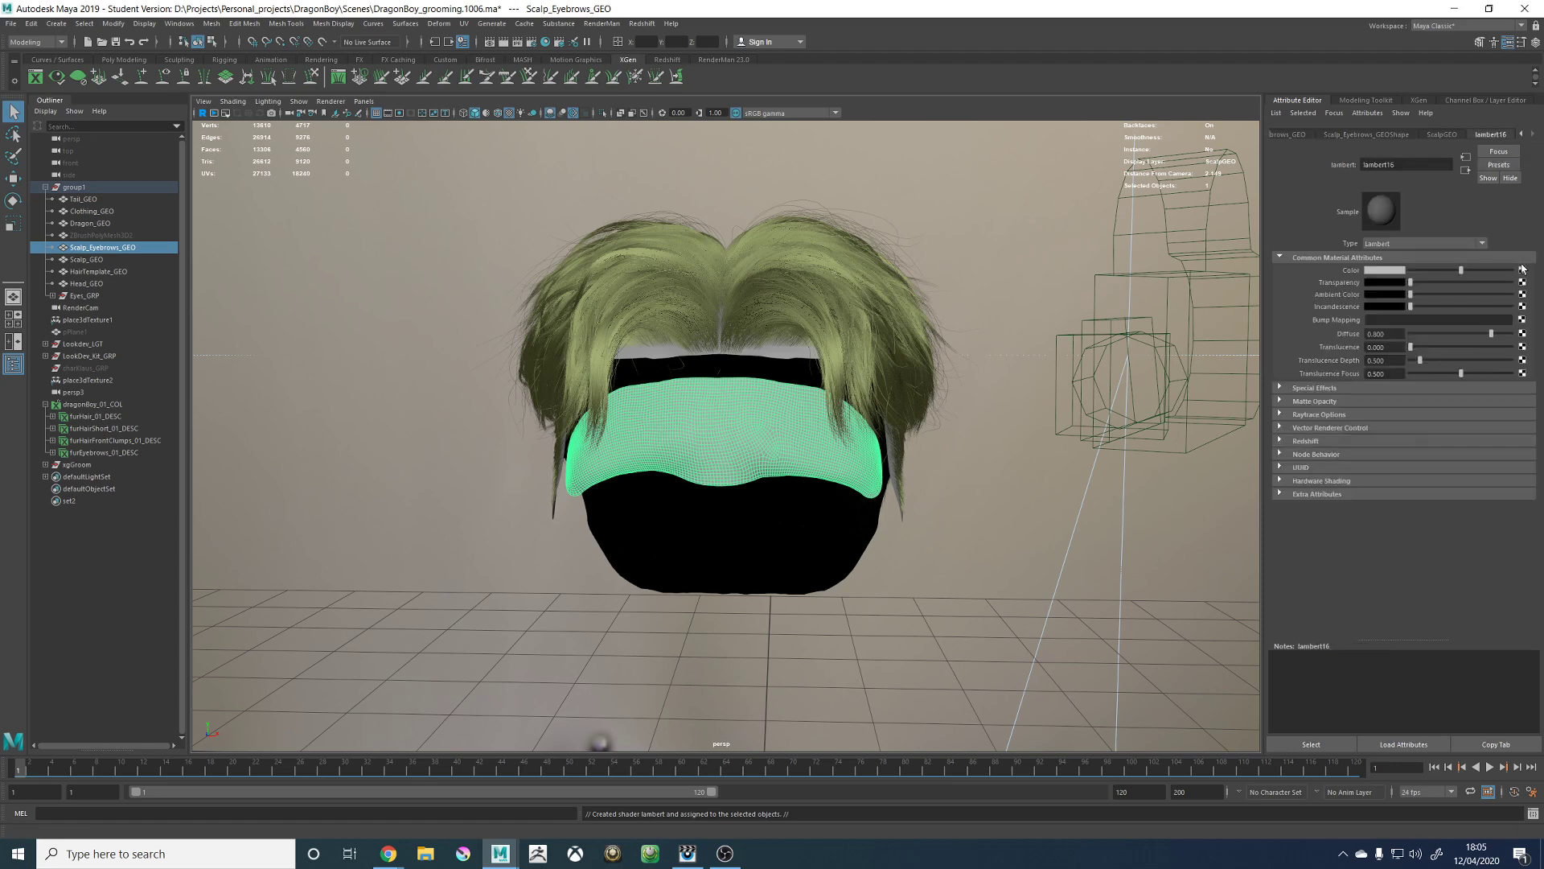
click(1521, 270)
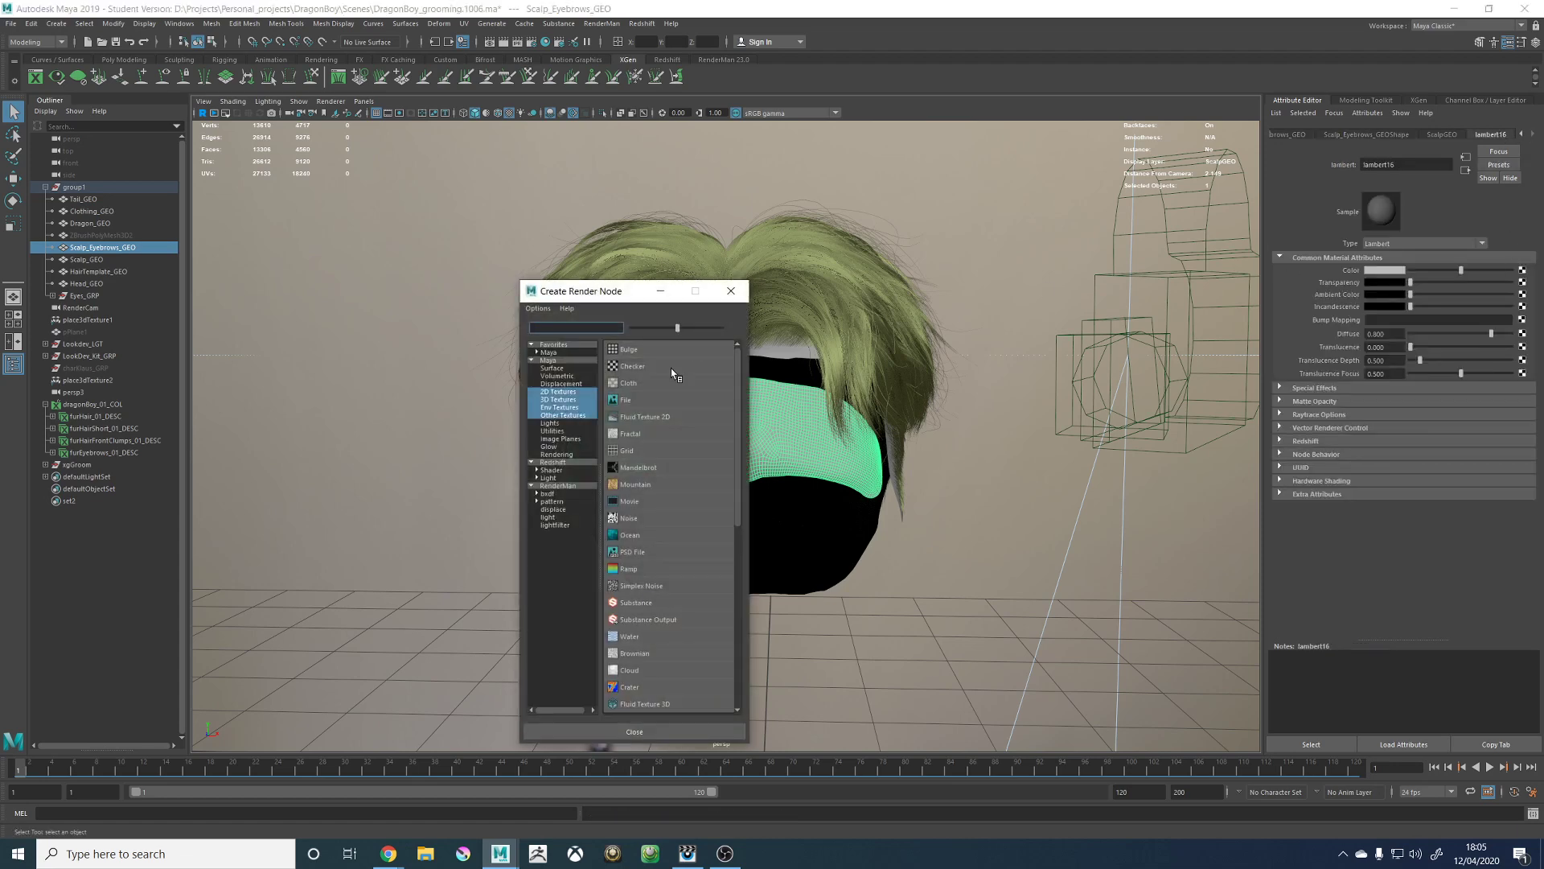
click(625, 400)
Step: Load Scalp_EyebrowExtract2-TM_u1_v1.tif from ZbrushExports/Head/Hair as the image of the file texture
click(1525, 299)
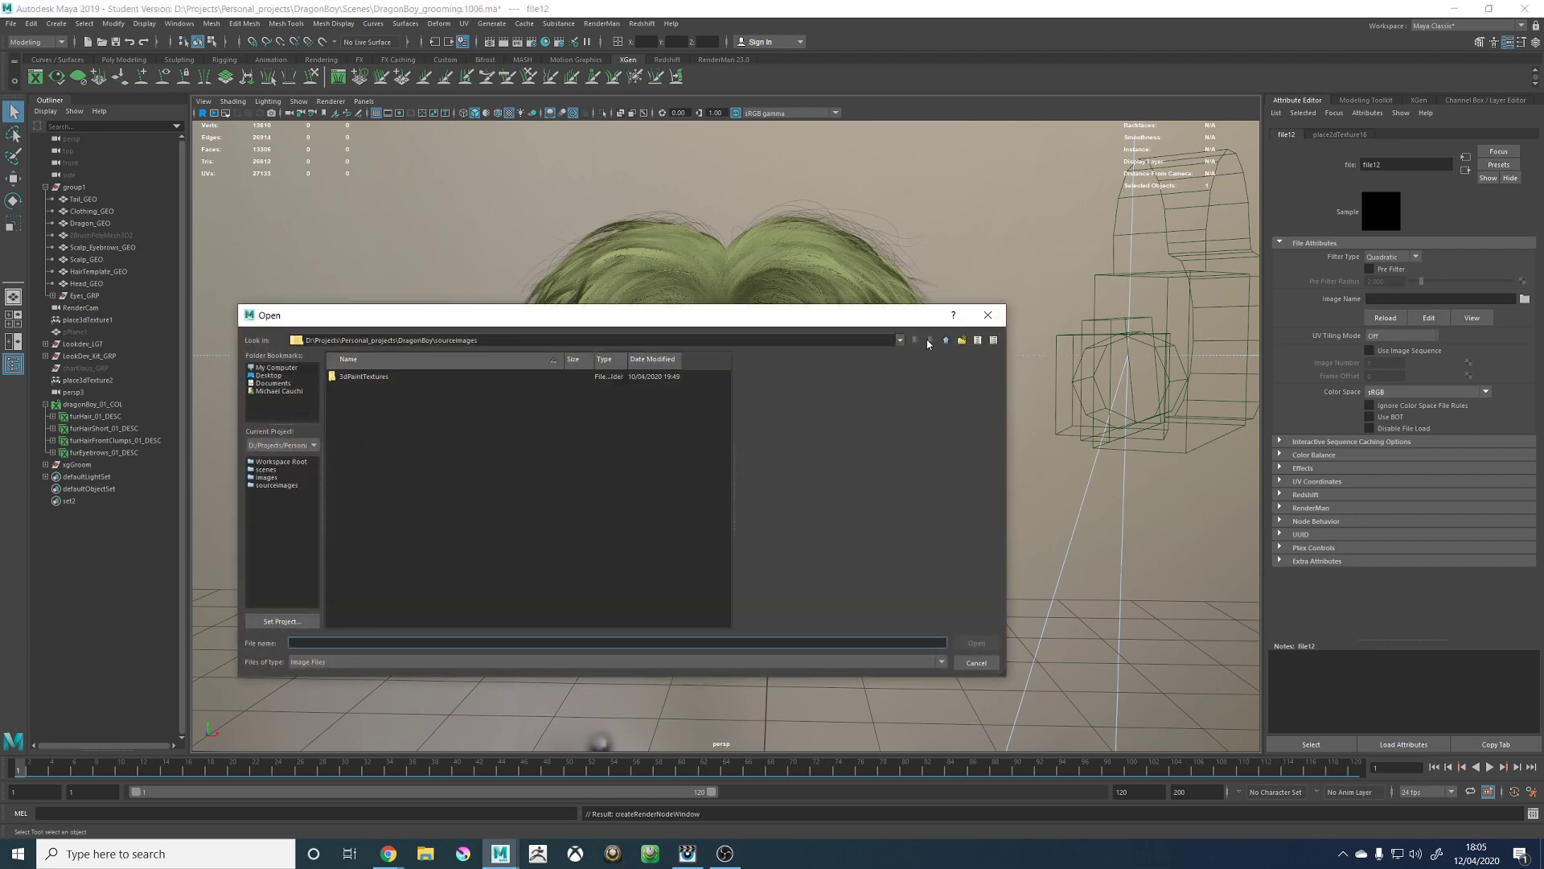
click(946, 340)
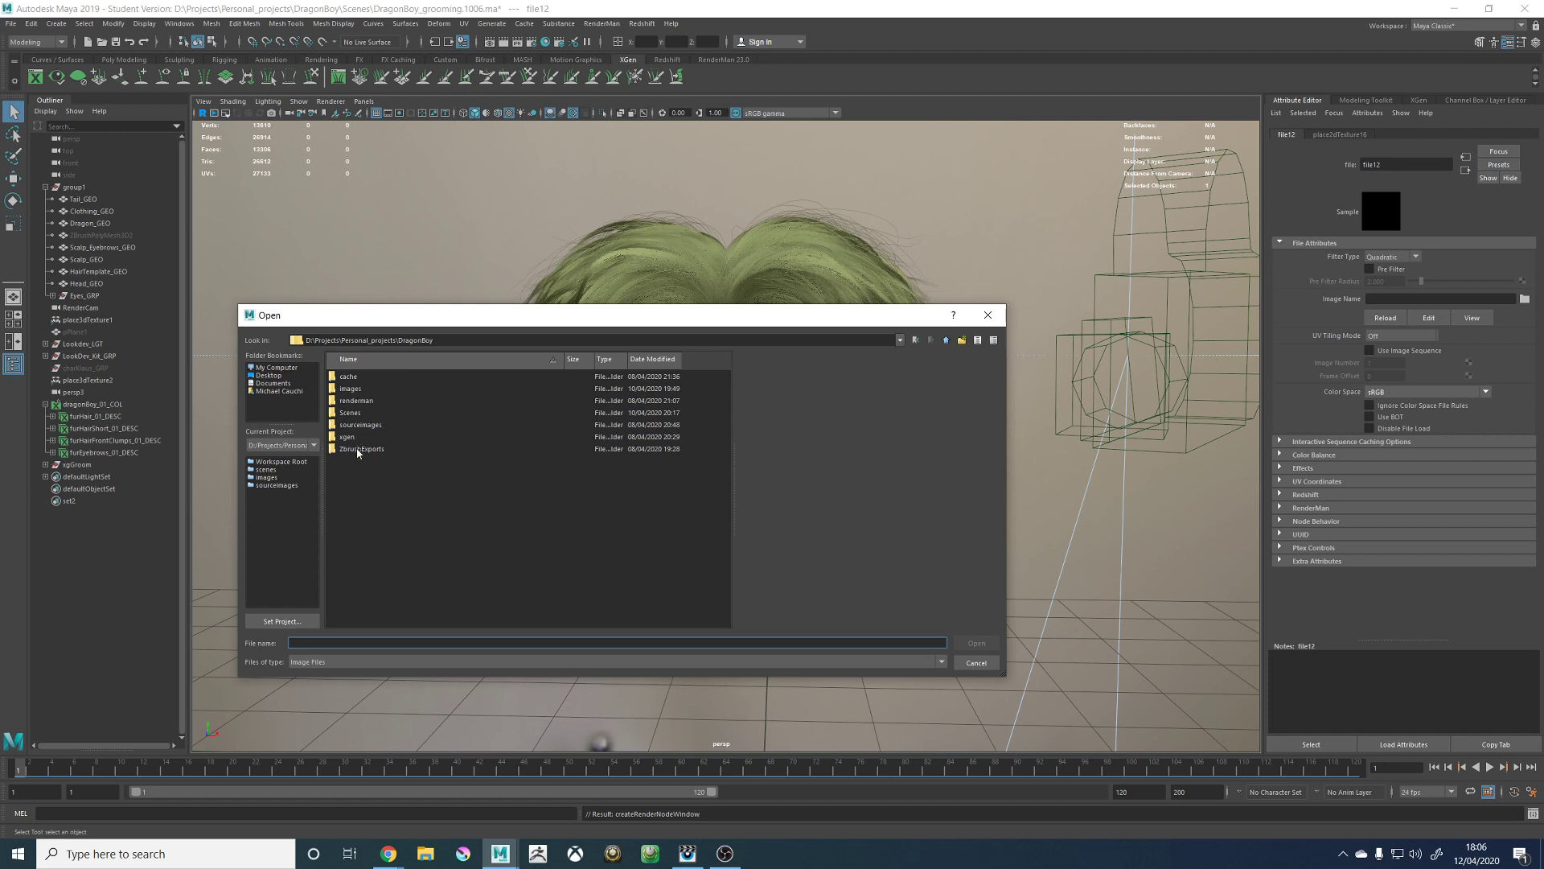
double_click(359, 449)
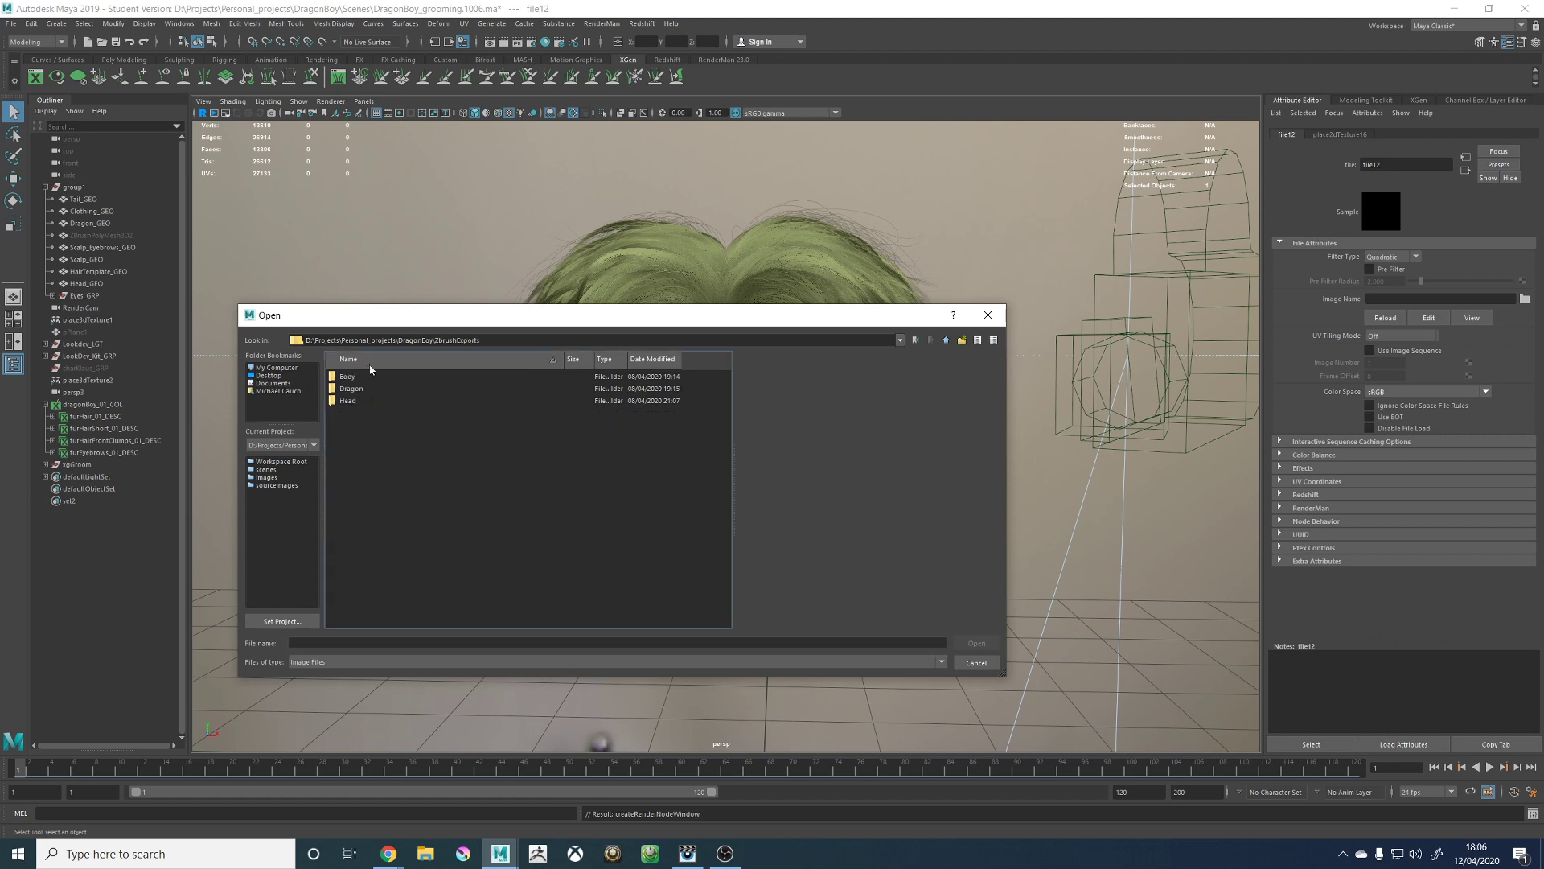
double_click(345, 401)
double_click(348, 388)
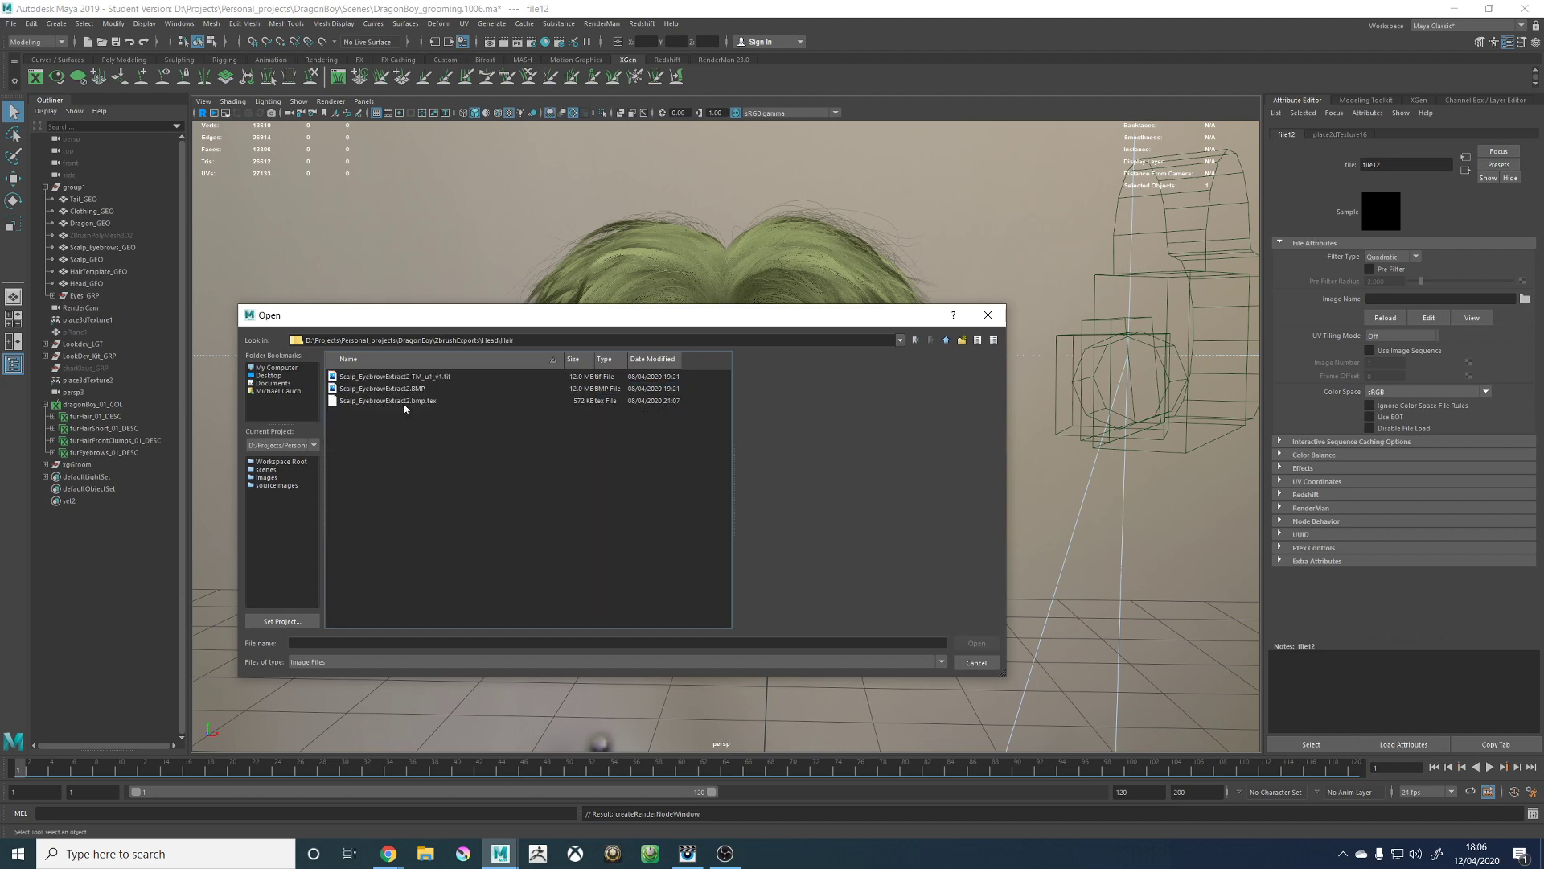
click(419, 377)
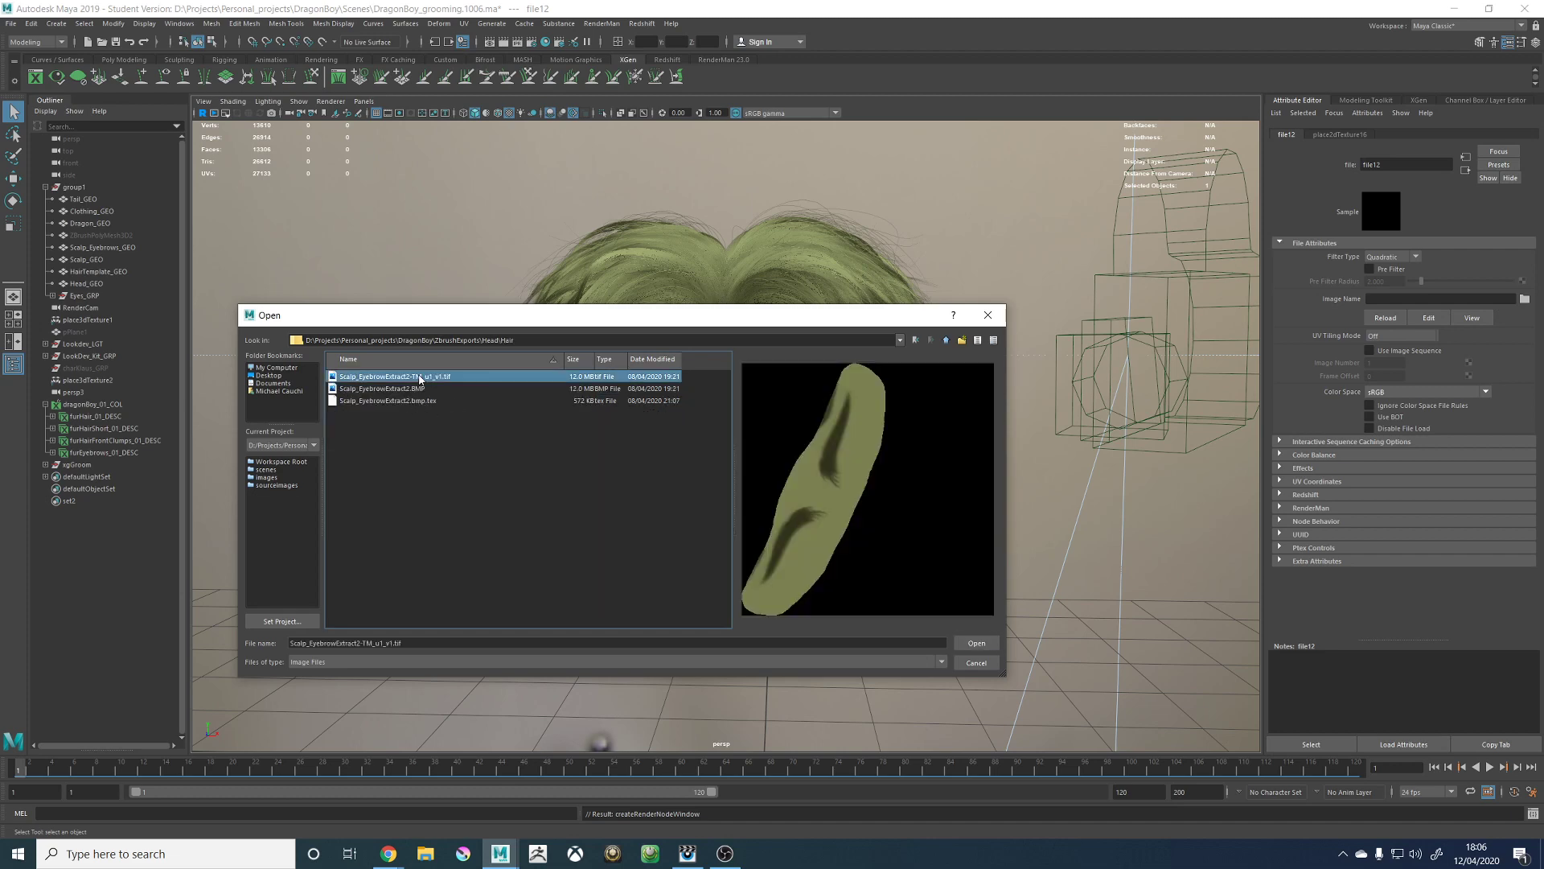
click(978, 644)
Step: Check the painted eyebrows on the scalp mesh and compare its UV layout with the texture in the UV Editor
scroll(849, 480, up, 2)
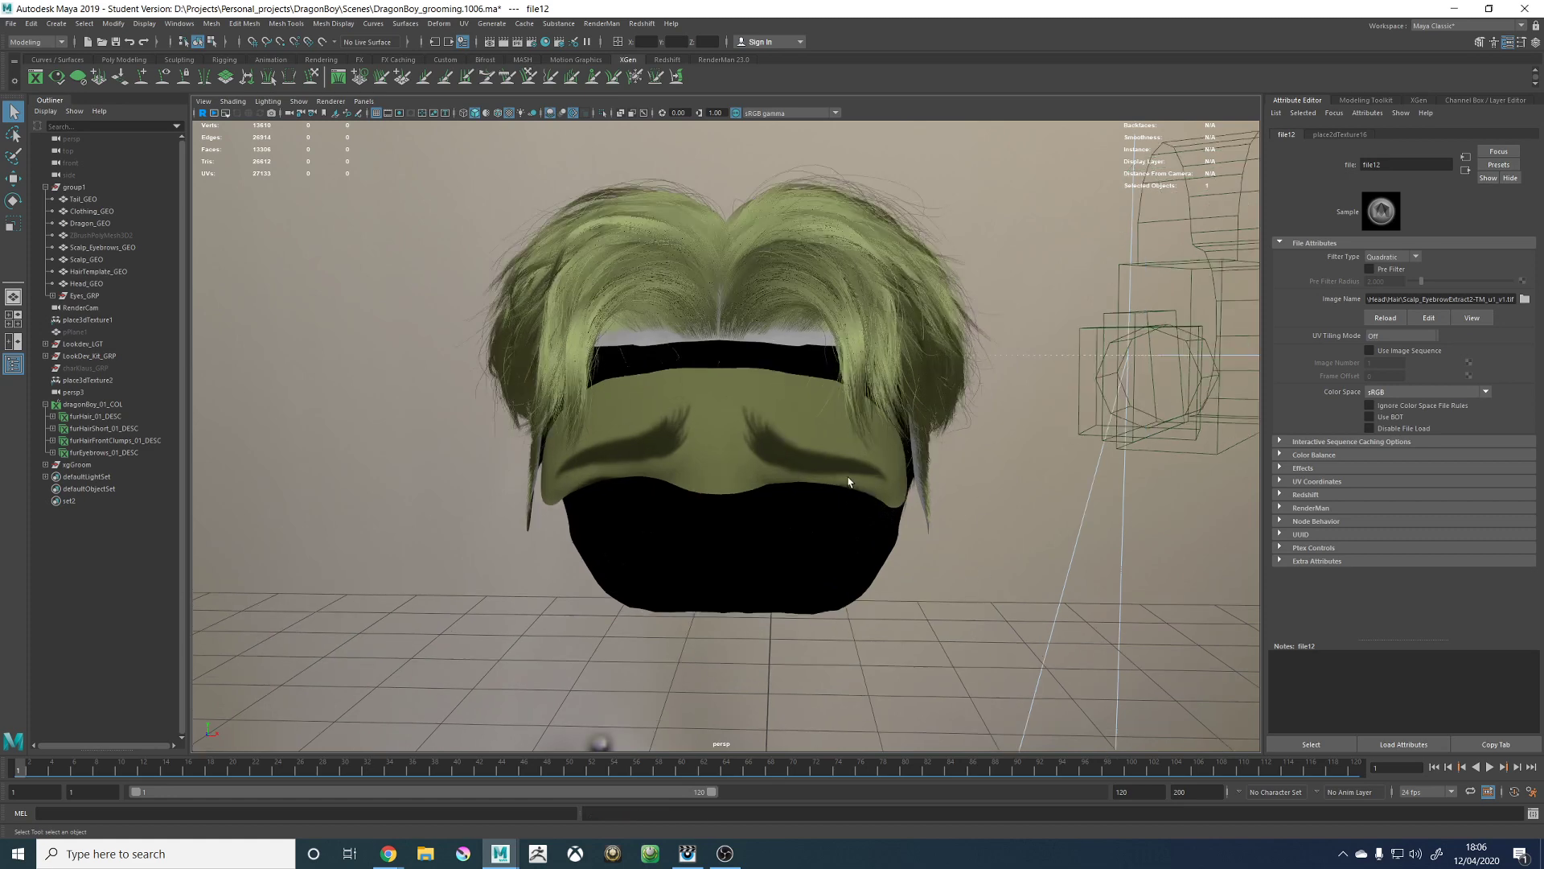
alt+drag(853, 485, 728, 452)
scroll(756, 434, up, 2)
click(788, 417)
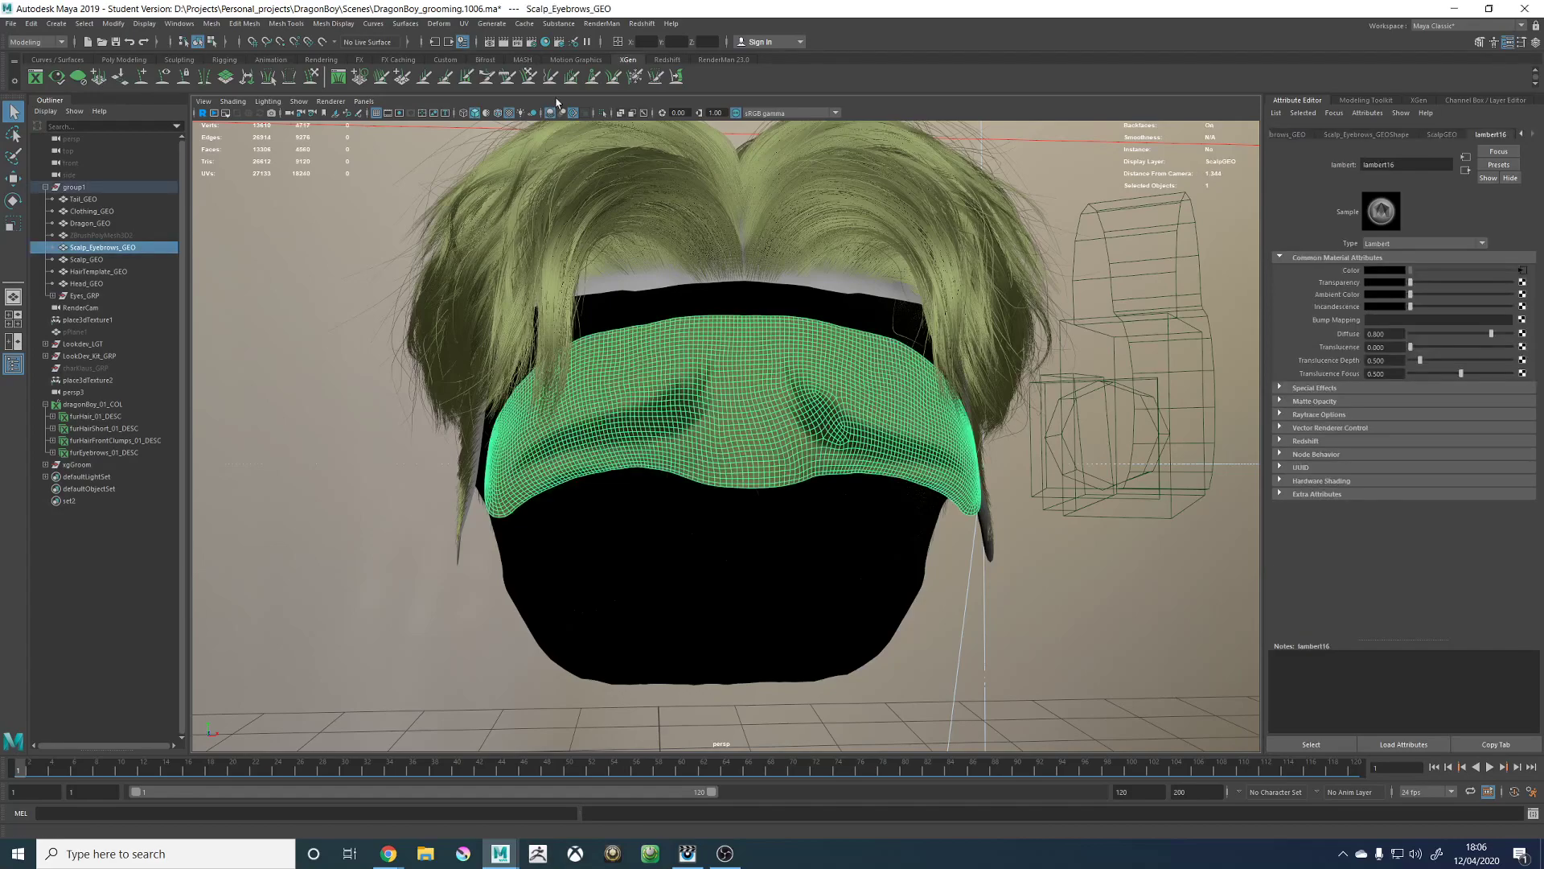
click(464, 23)
click(493, 38)
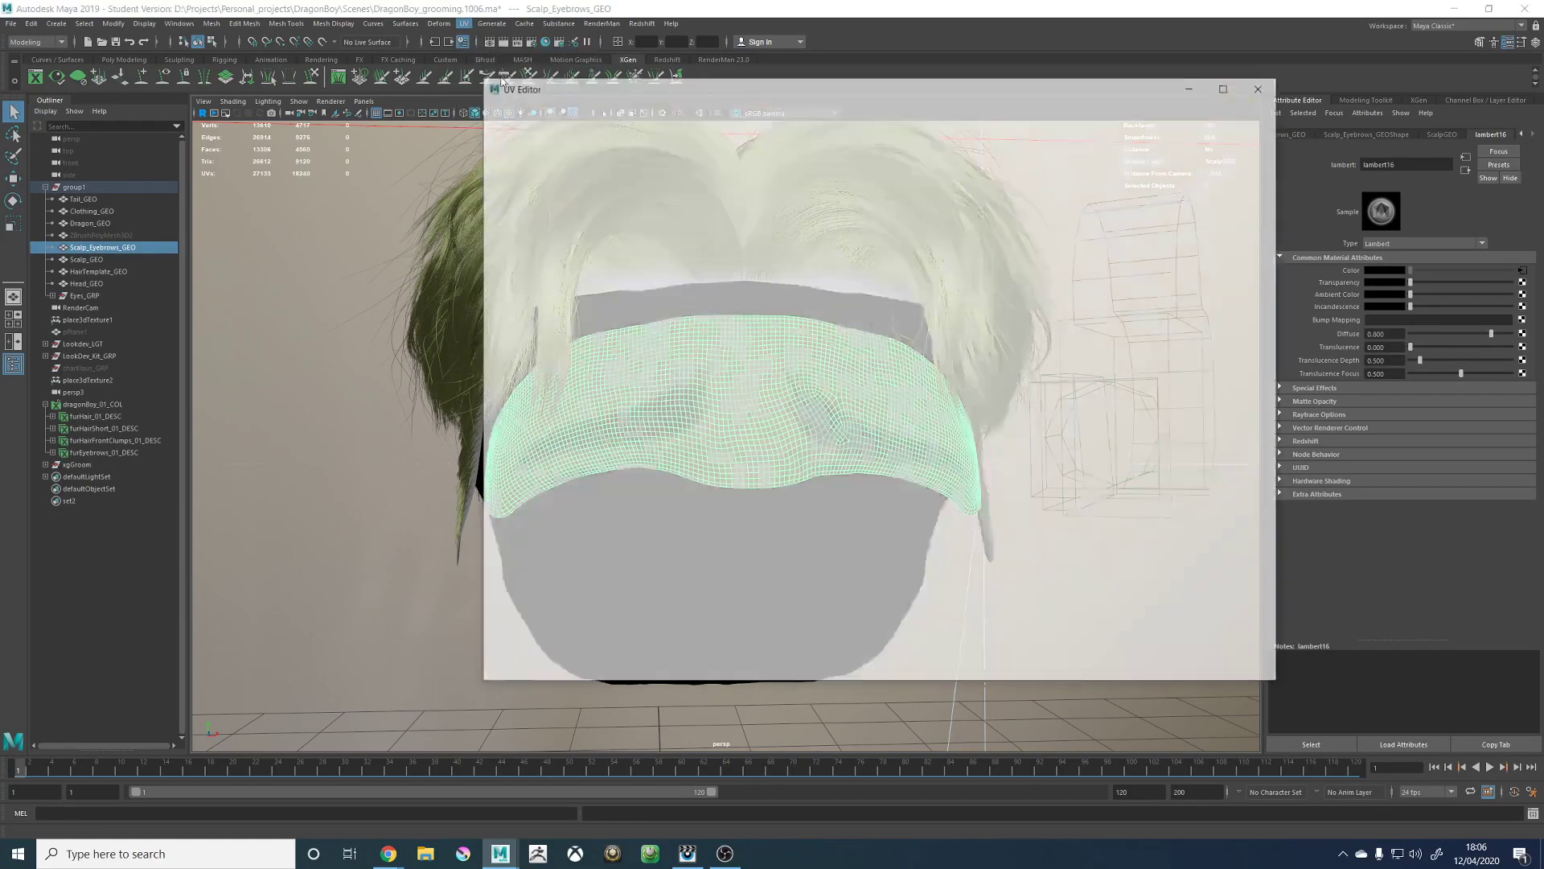
scroll(917, 390, up, 5)
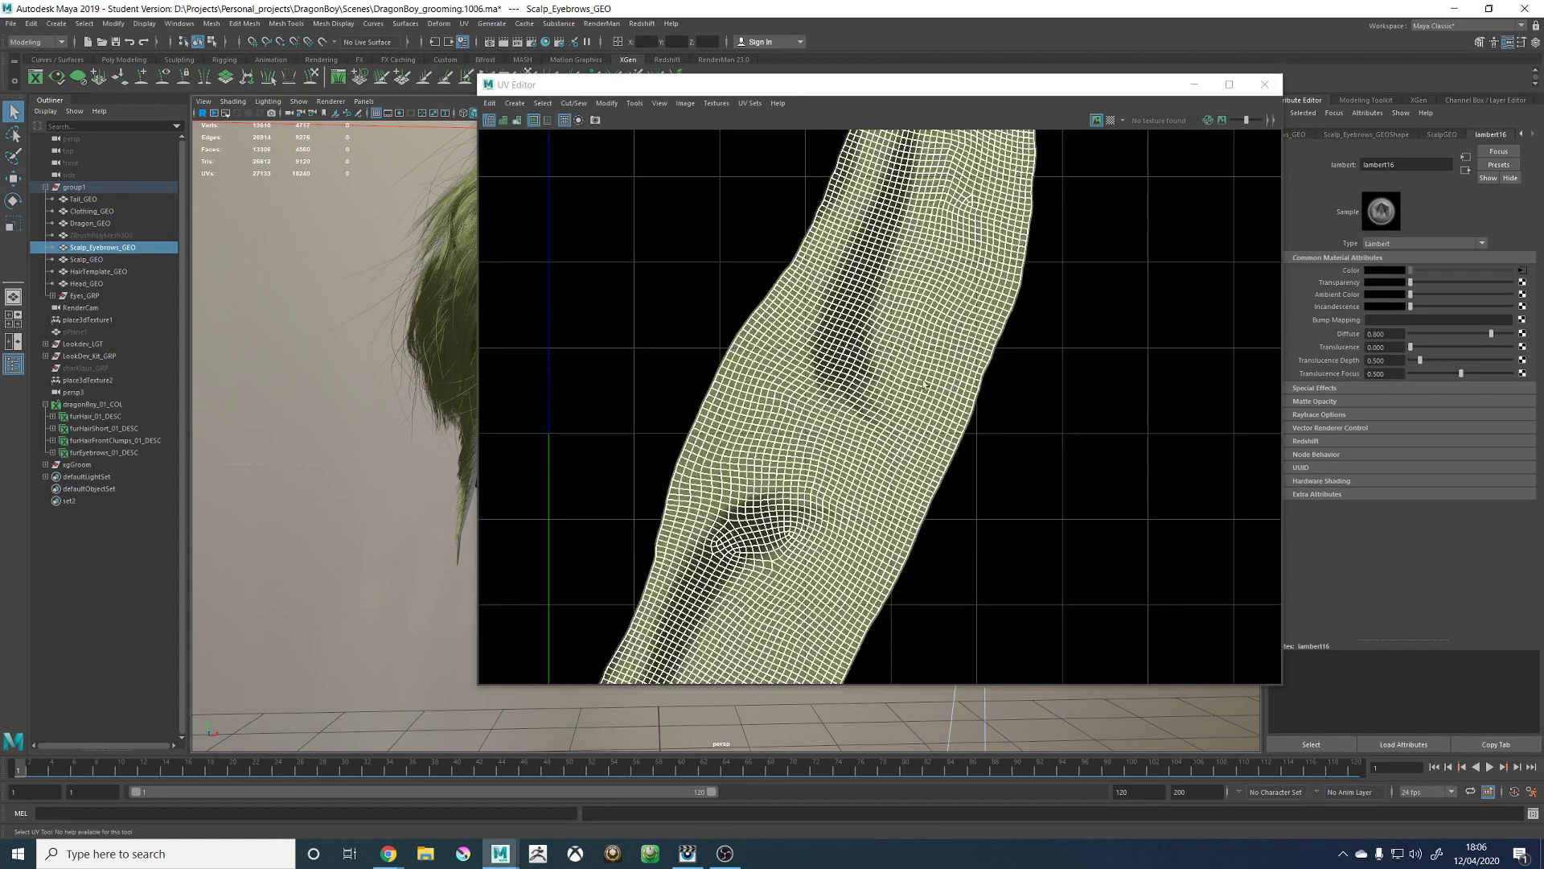
scroll(847, 382, down, 1)
scroll(798, 452, up, 6)
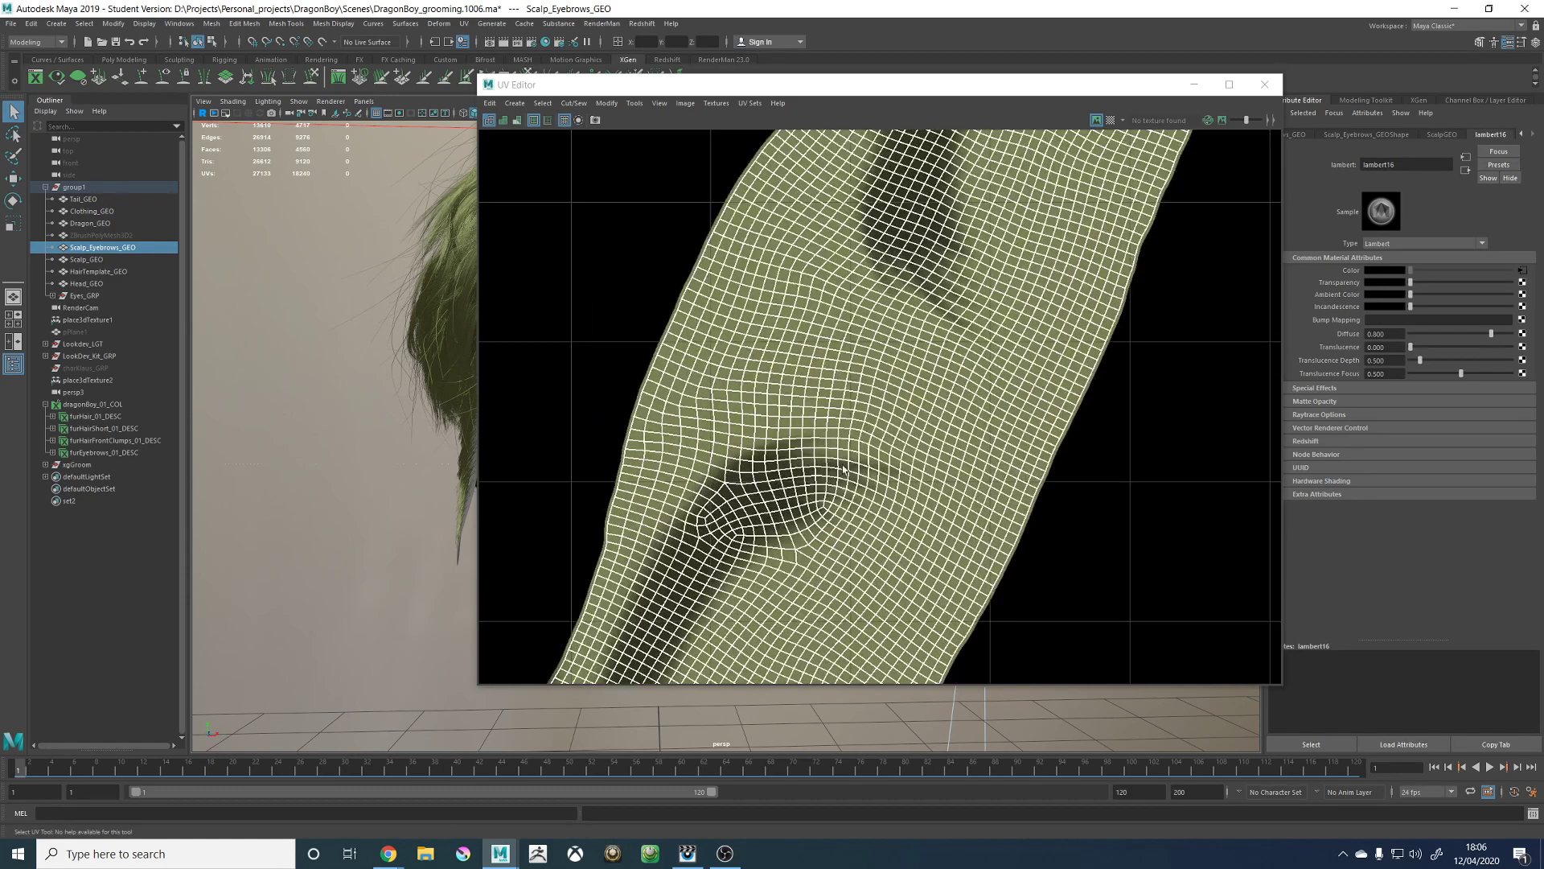
scroll(798, 452, down, 8)
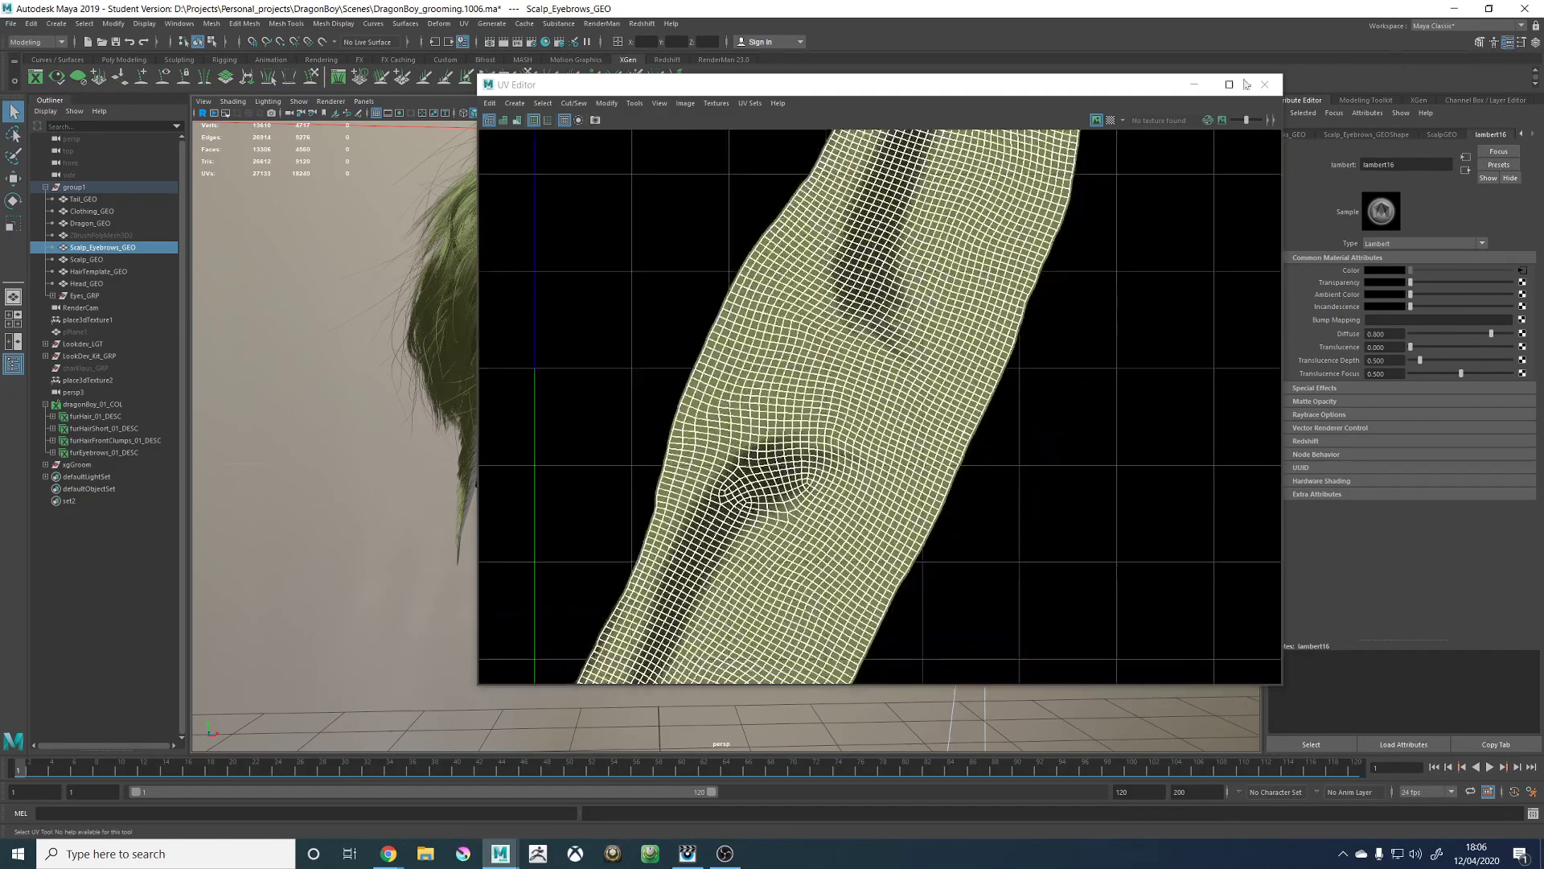
click(1264, 84)
Step: Select all faces of Scalp_Eyebrows_GEO and inspect its topology around the painted eyebrows up close
scroll(727, 384, up, 2)
right_drag(738, 353, 788, 367)
click(724, 360)
double_click(733, 382)
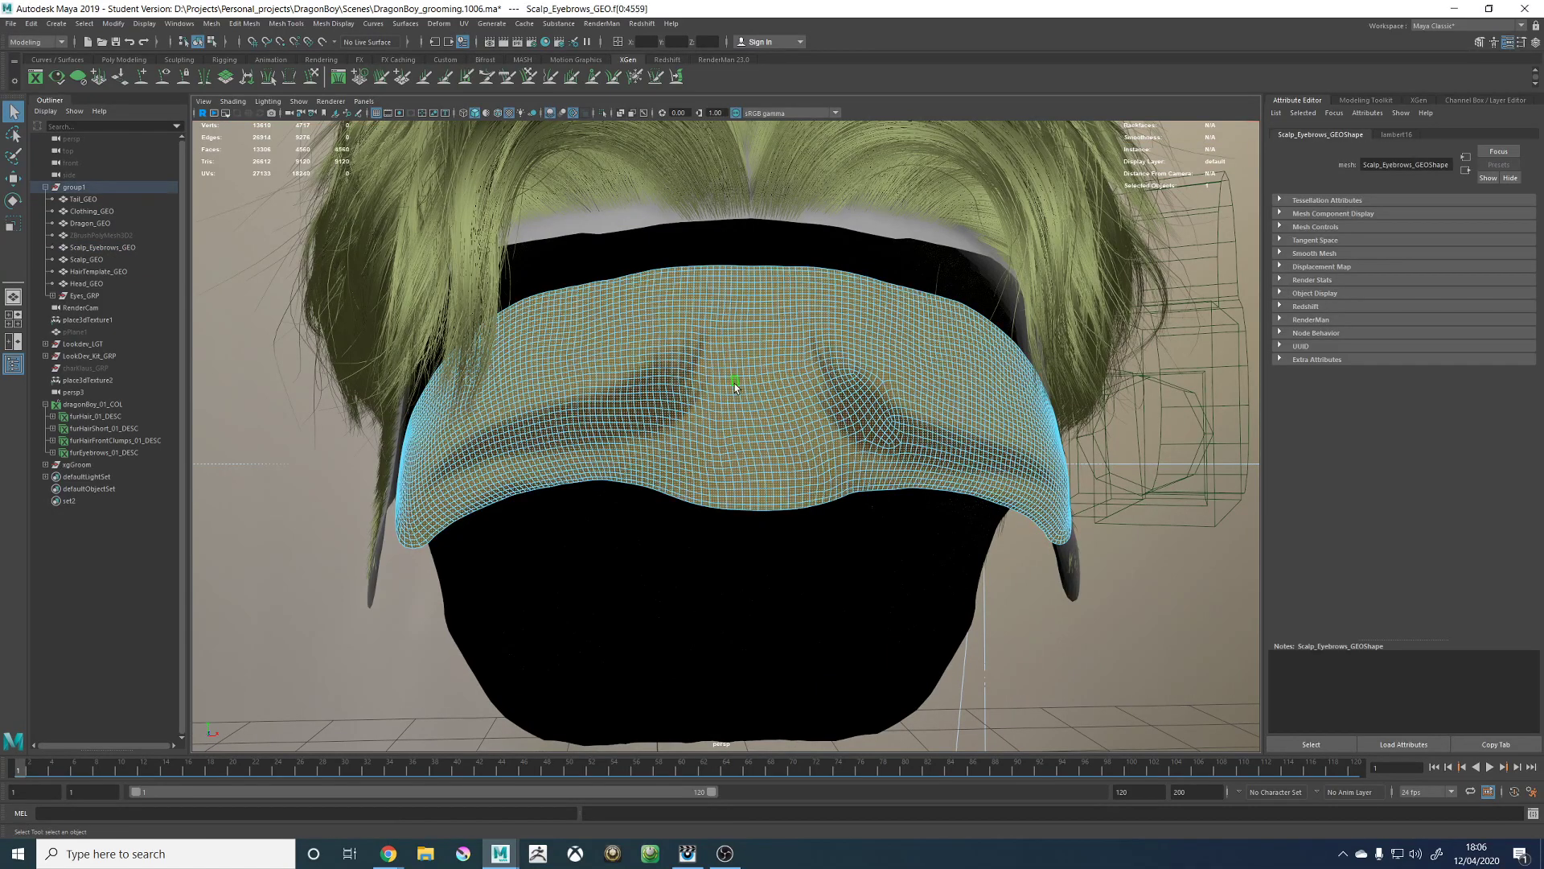
alt+drag(665, 391, 691, 408)
click(692, 408)
alt+drag(760, 455, 834, 469)
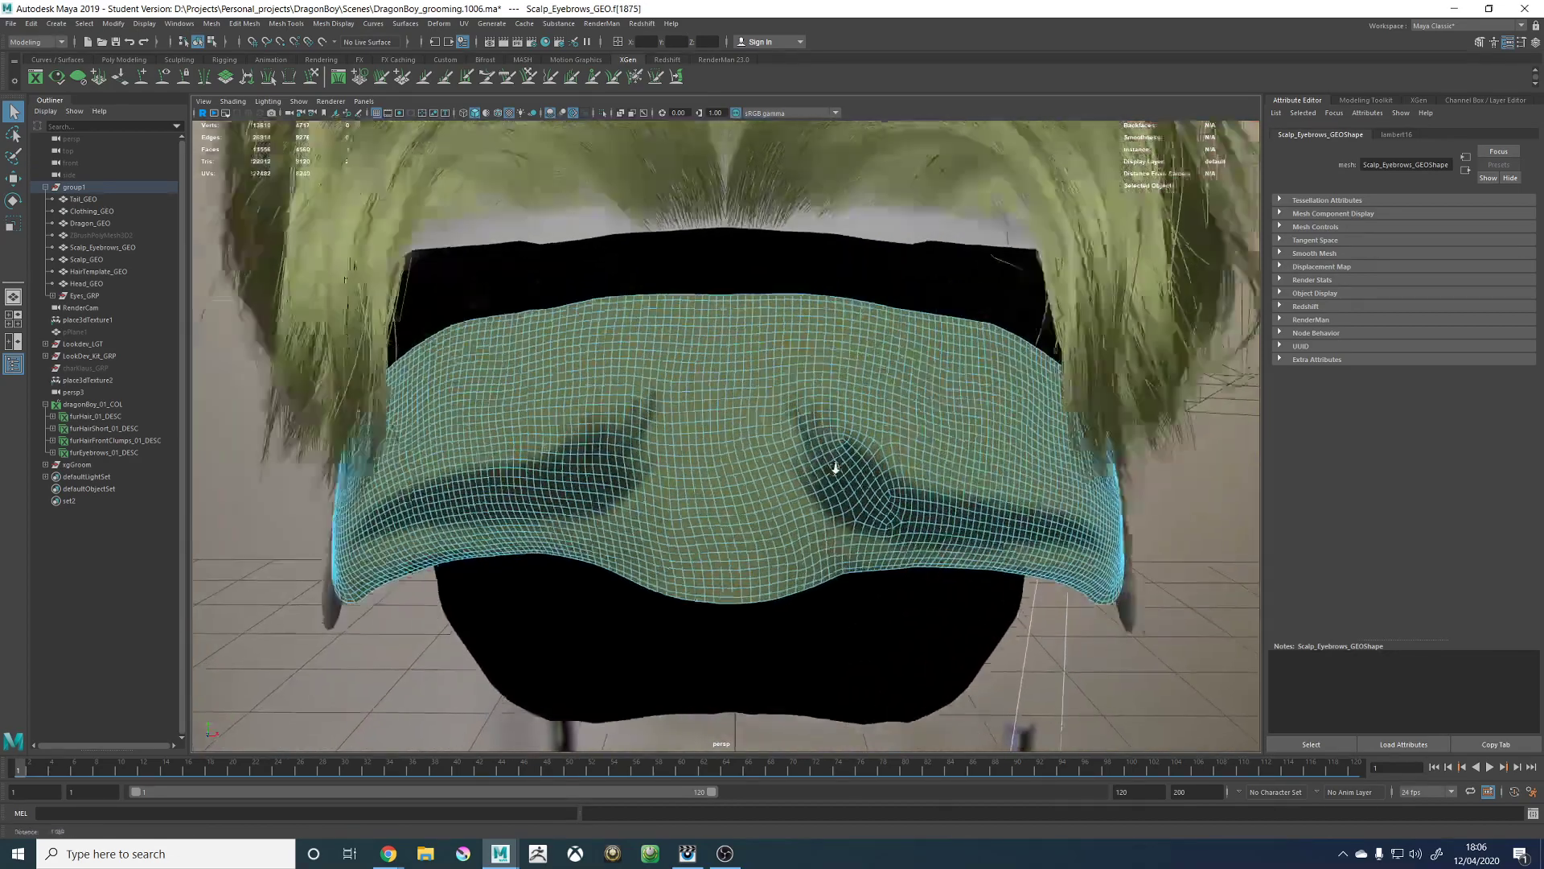
scroll(778, 476, up, 3)
alt+right_drag(887, 478, 736, 364)
alt+drag(737, 363, 748, 410)
alt+right_drag(748, 410, 925, 426)
Step: Select Scalp_GEO and all of its faces to examine the hair scalp's topology beneath the fringe
key(w)
click(831, 345)
mouse_move(831, 346)
alt+mouse_down()
mouse_move(803, 346)
mouse_move(807, 331)
alt+mouse_up()
alt+right_drag(807, 331, 887, 397)
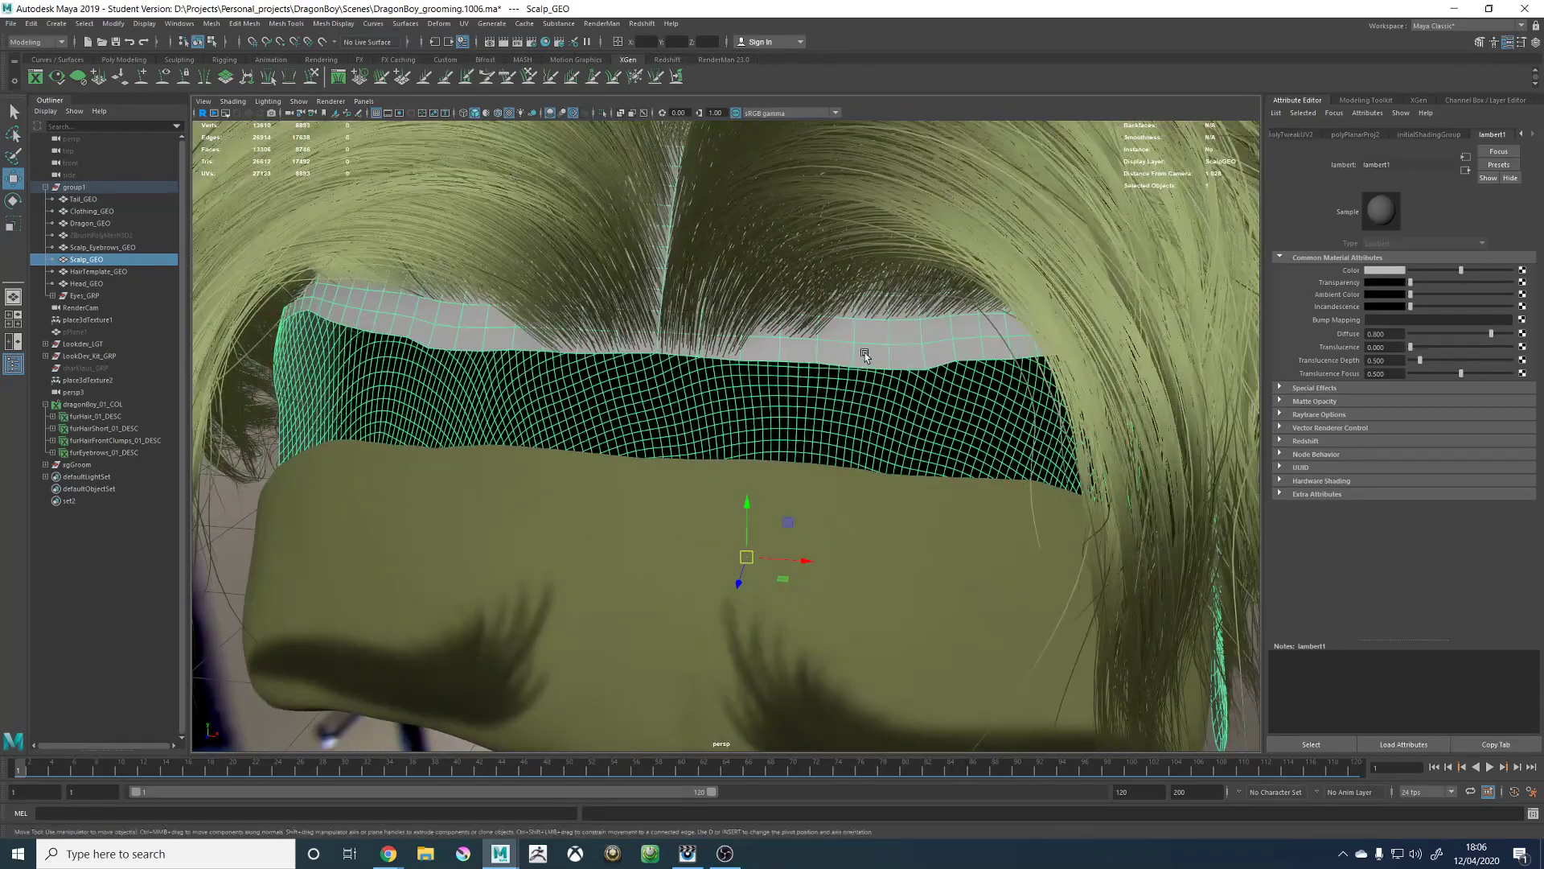
right_drag(848, 341, 893, 372)
click(772, 336)
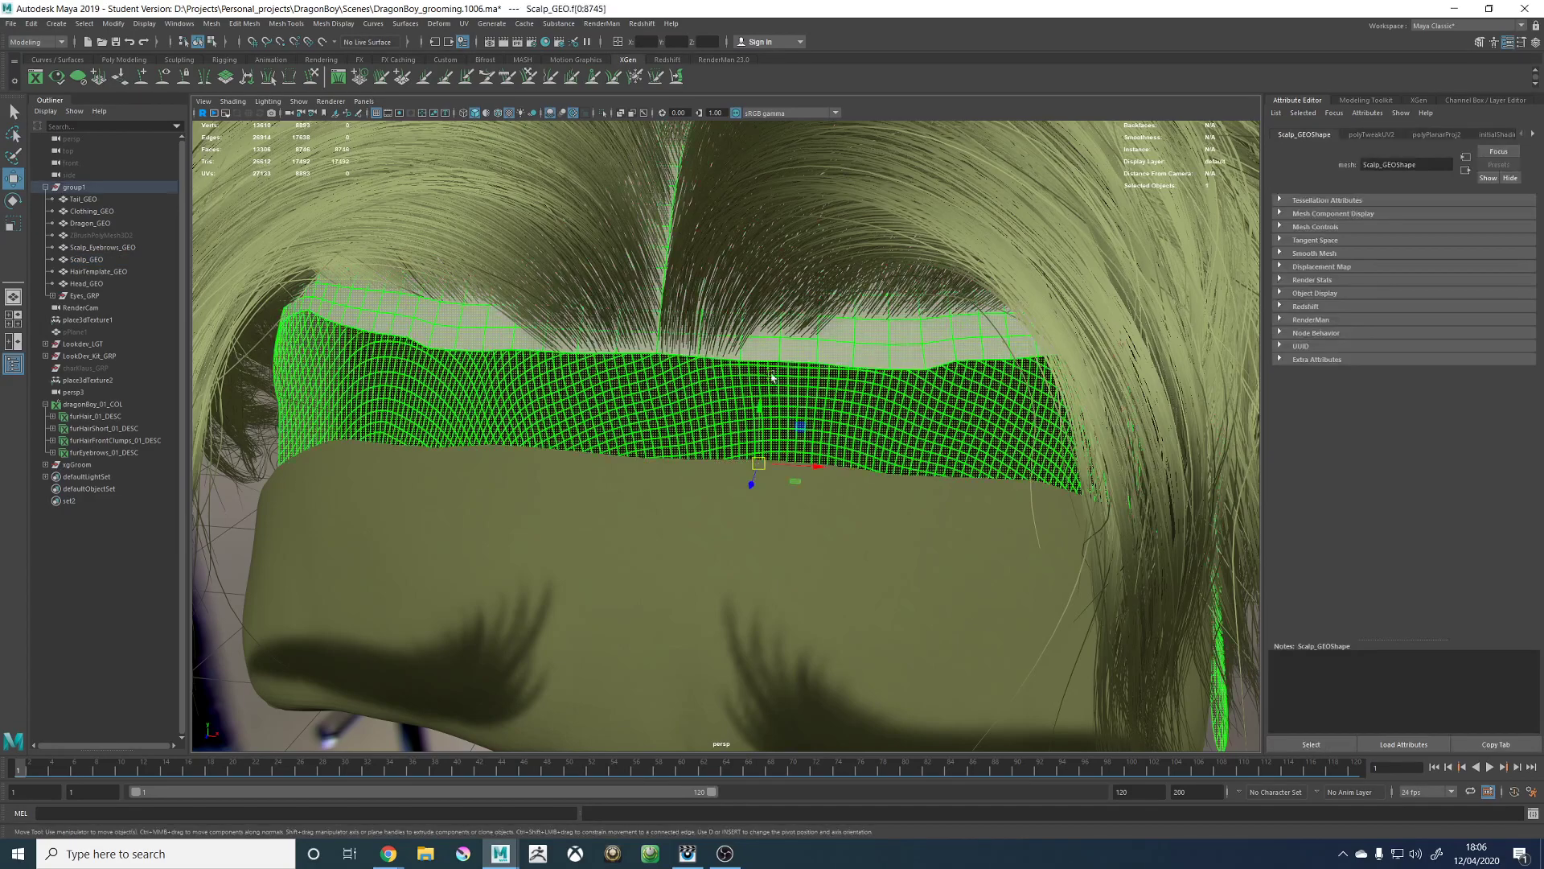
alt+right_drag(781, 483, 655, 470)
alt+drag(655, 469, 690, 476)
right_drag(836, 387, 837, 390)
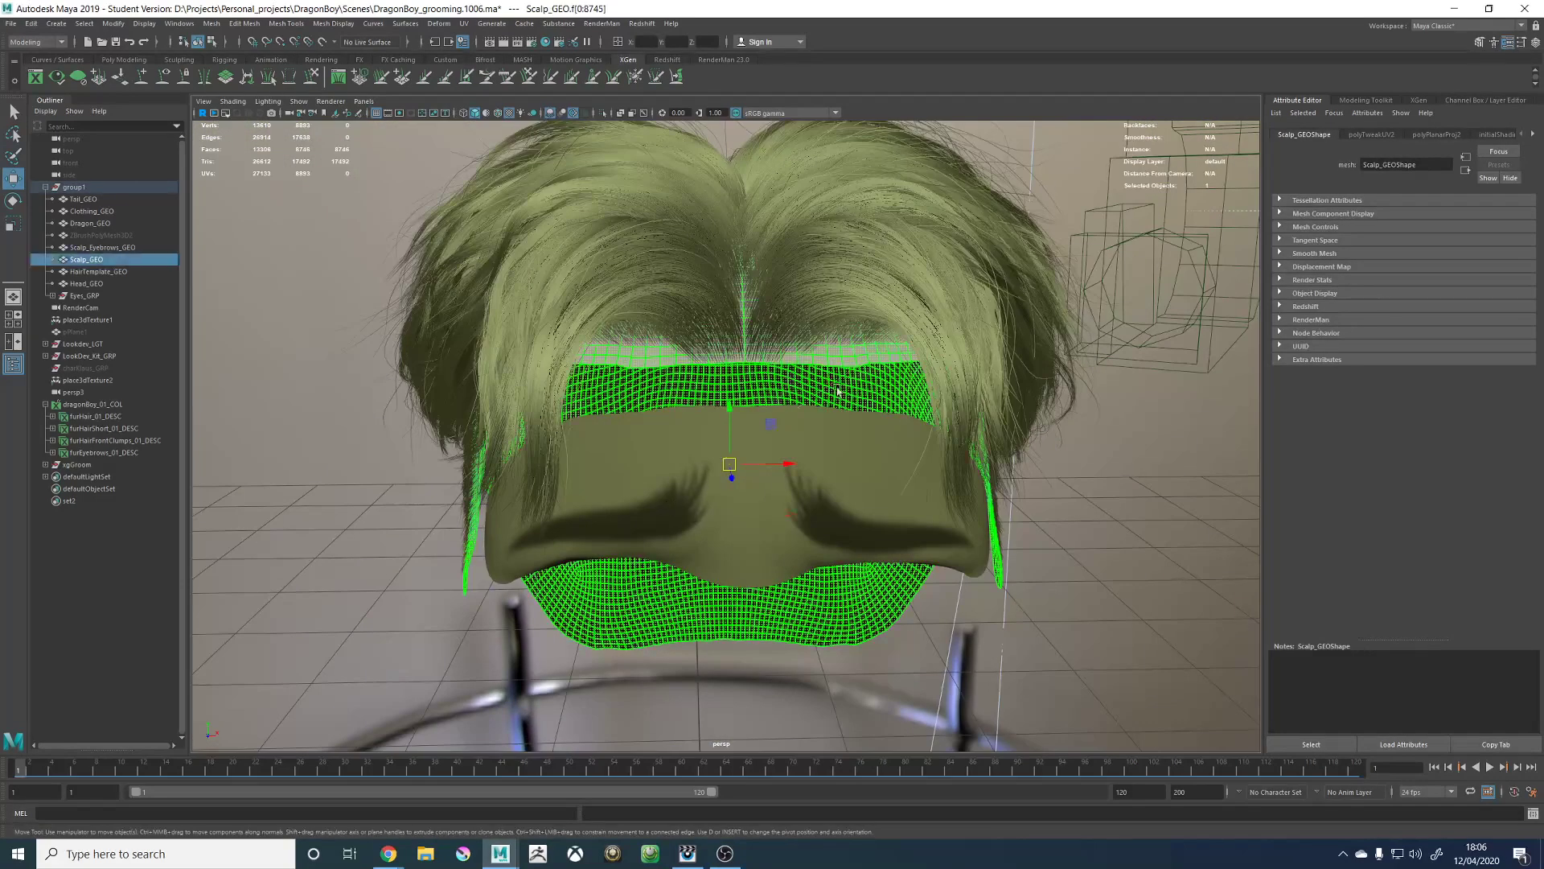
Step: Select Scalp_Eyebrows_GEO and open the XGen settings of furEyebrows_01_DESC
click(895, 540)
alt+drag(1007, 528, 994, 500)
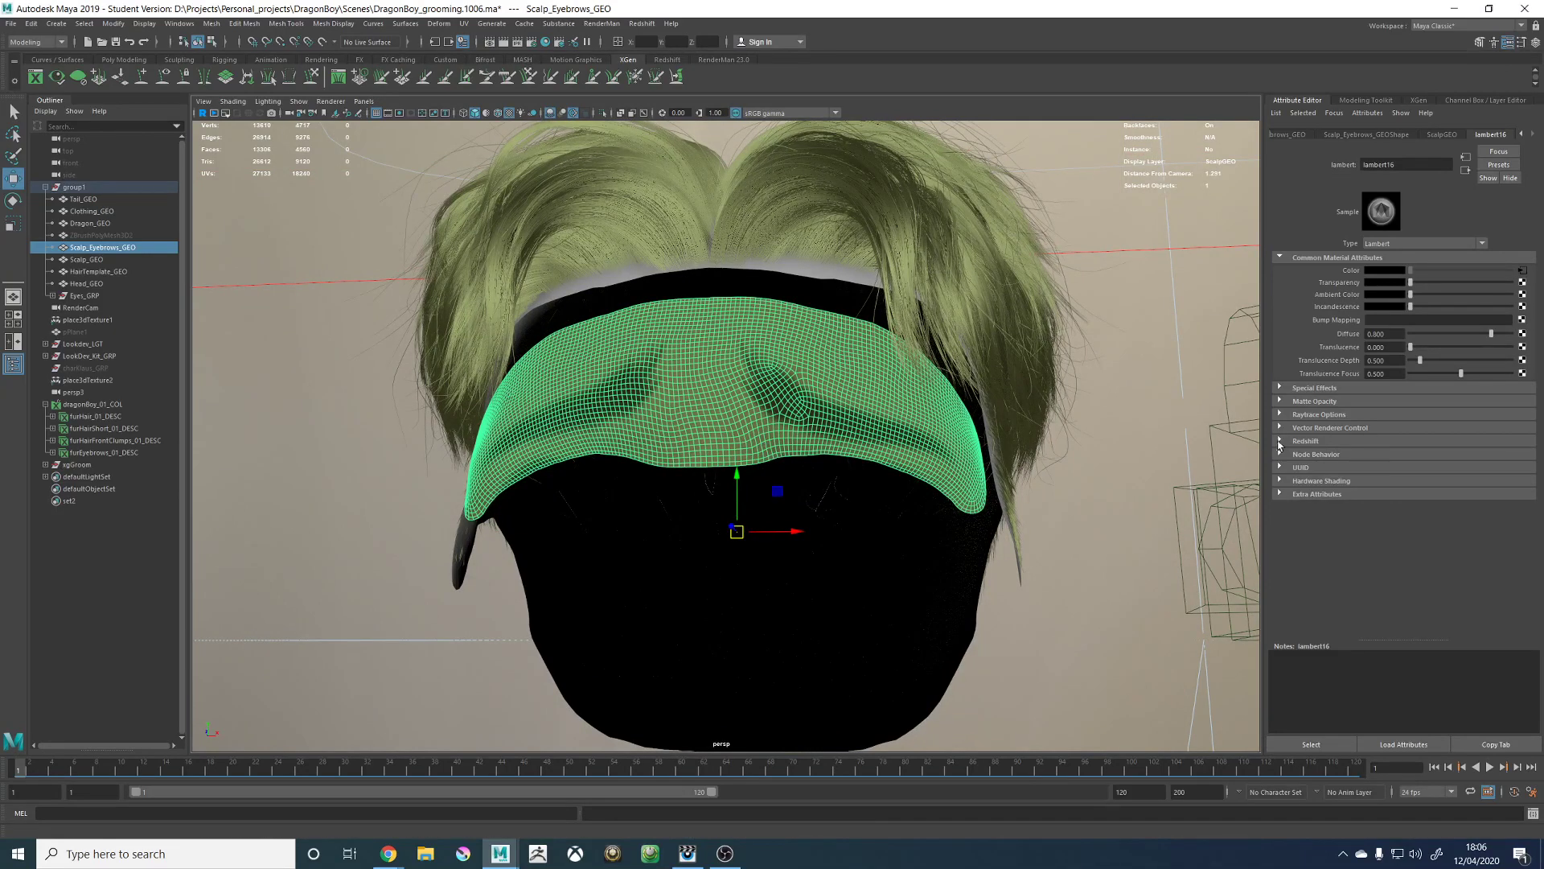
alt+drag(714, 344, 905, 342)
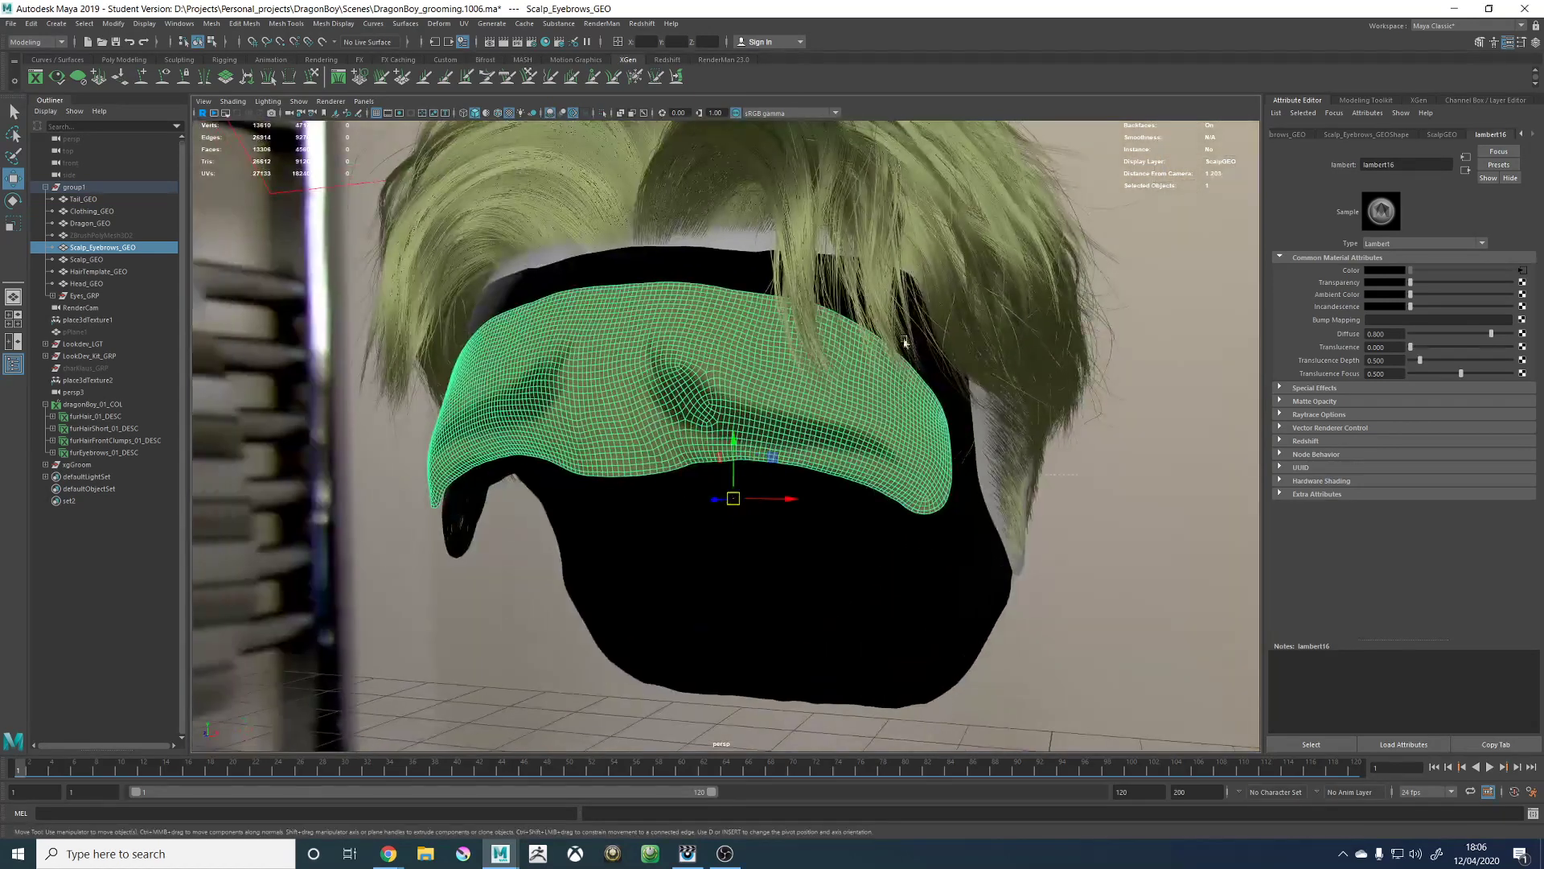
click(1417, 101)
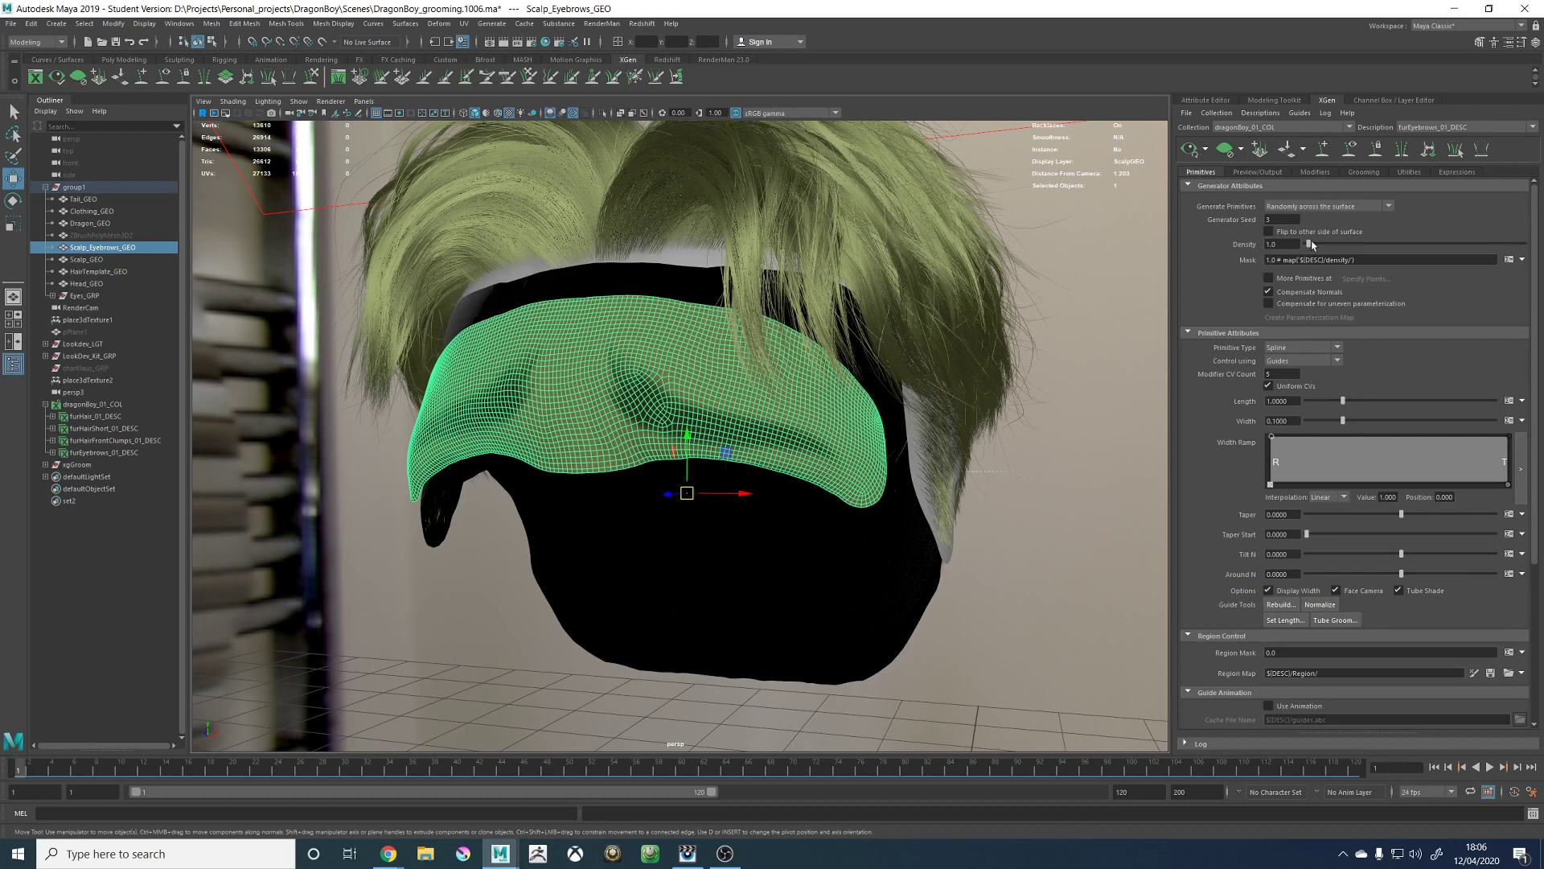
Step: Place four test guides for furEyebrows_01_DESC across Scalp_Eyebrows_GEO, spread from one outer brow to the other
click(1322, 150)
mouse_move(640, 365)
alt+mouse_down()
mouse_move(711, 420)
mouse_move(225, 382)
alt+mouse_up()
key(b)
alt+middle_drag(645, 384, 631, 430)
alt+right_drag(631, 430, 707, 482)
click(594, 429)
alt+drag(461, 465, 547, 480)
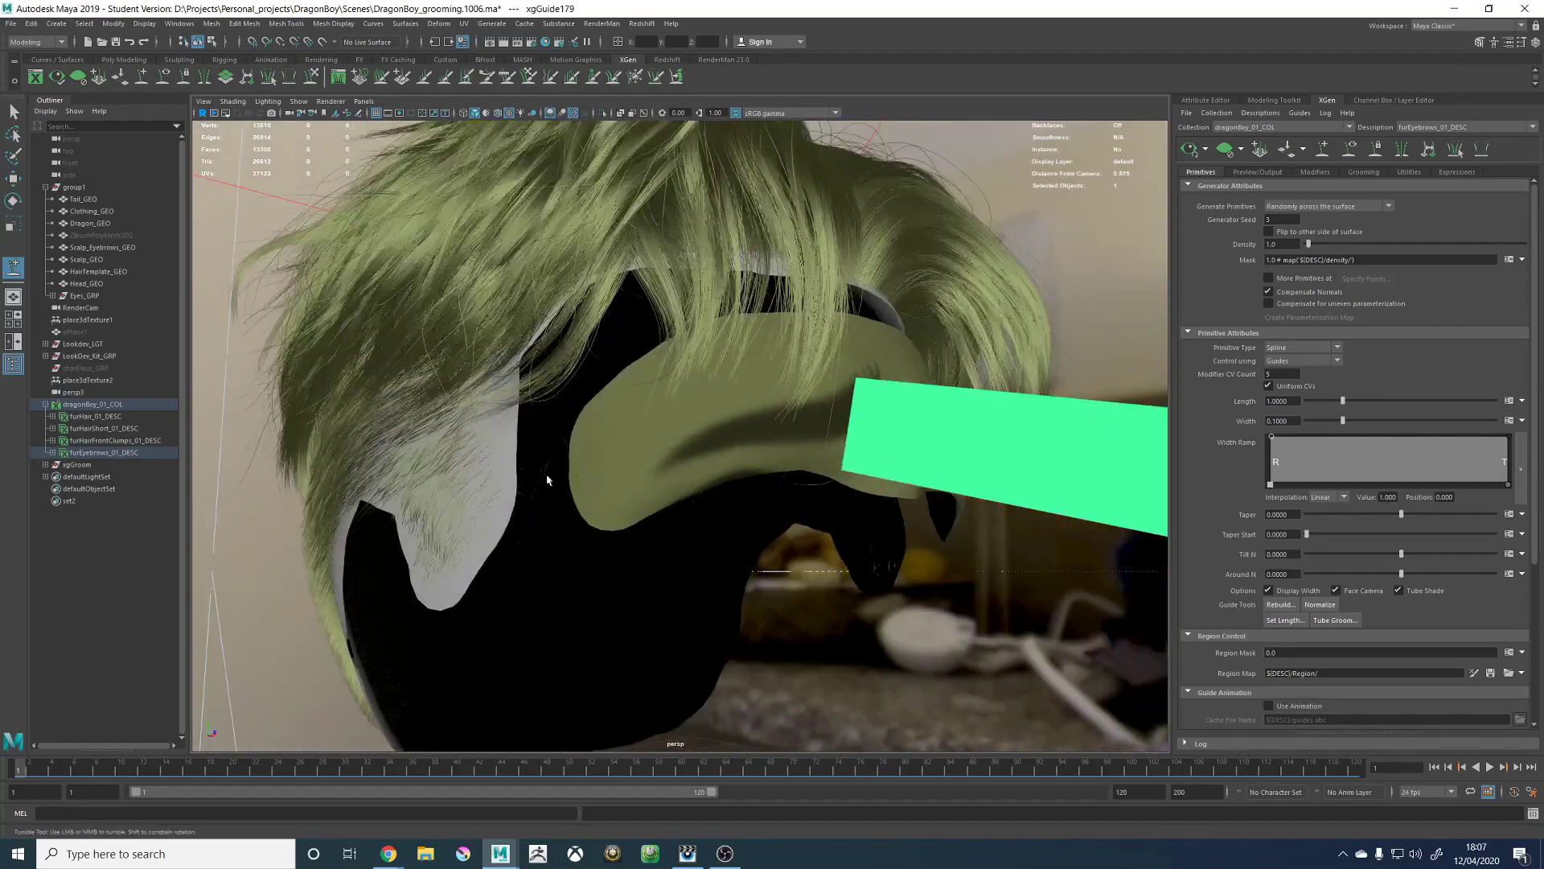
click(663, 461)
alt+drag(997, 457, 873, 467)
click(879, 527)
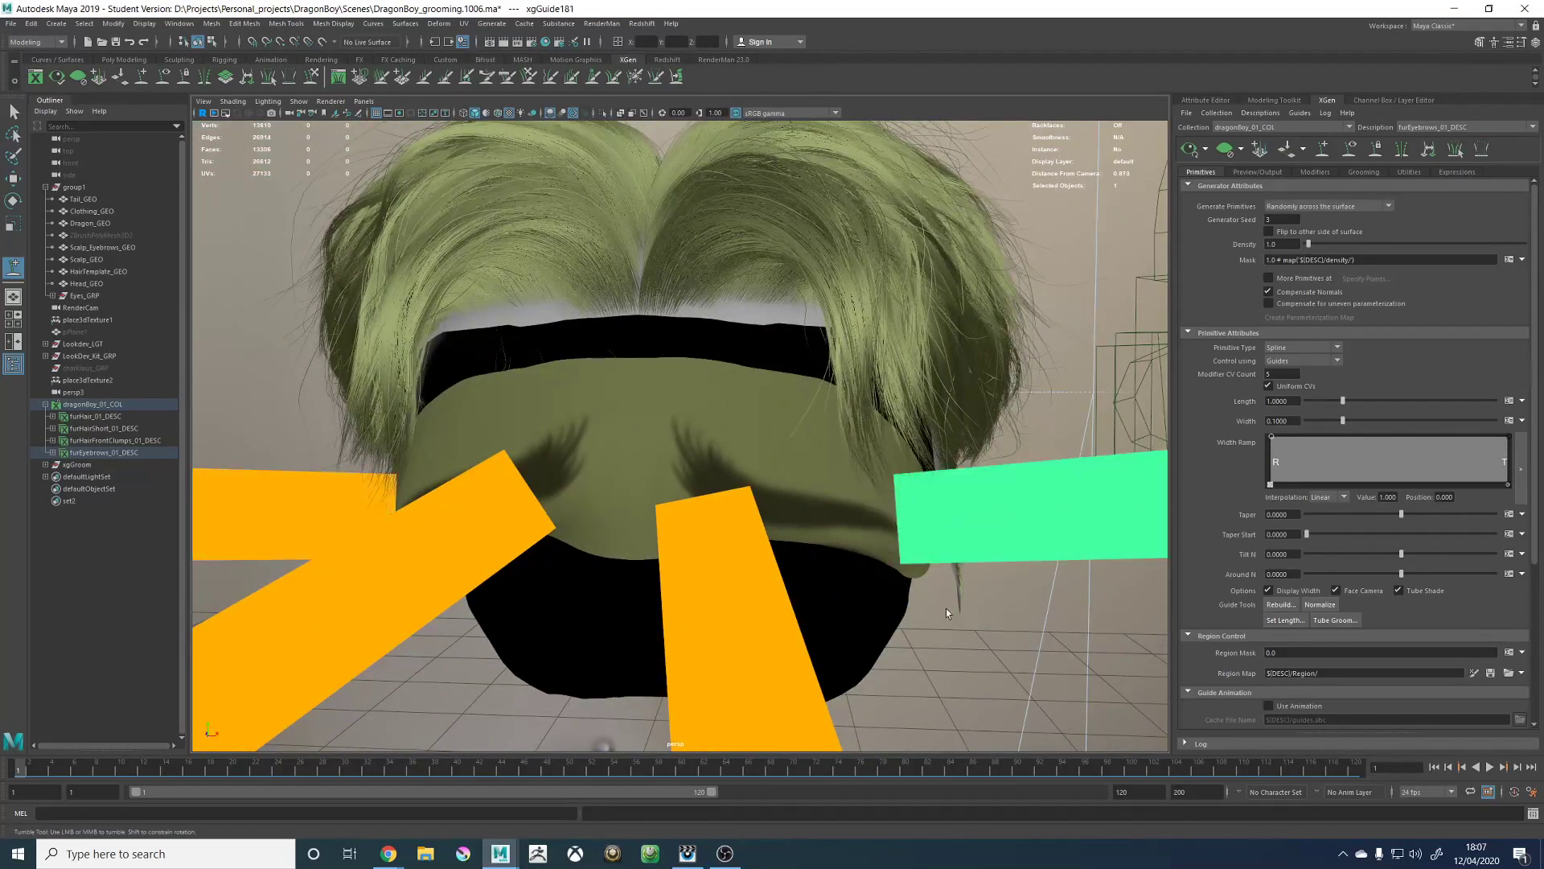
Step: Set the primitive density of furEyebrows_01_DESC to 1000
scroll(935, 349, down, 2)
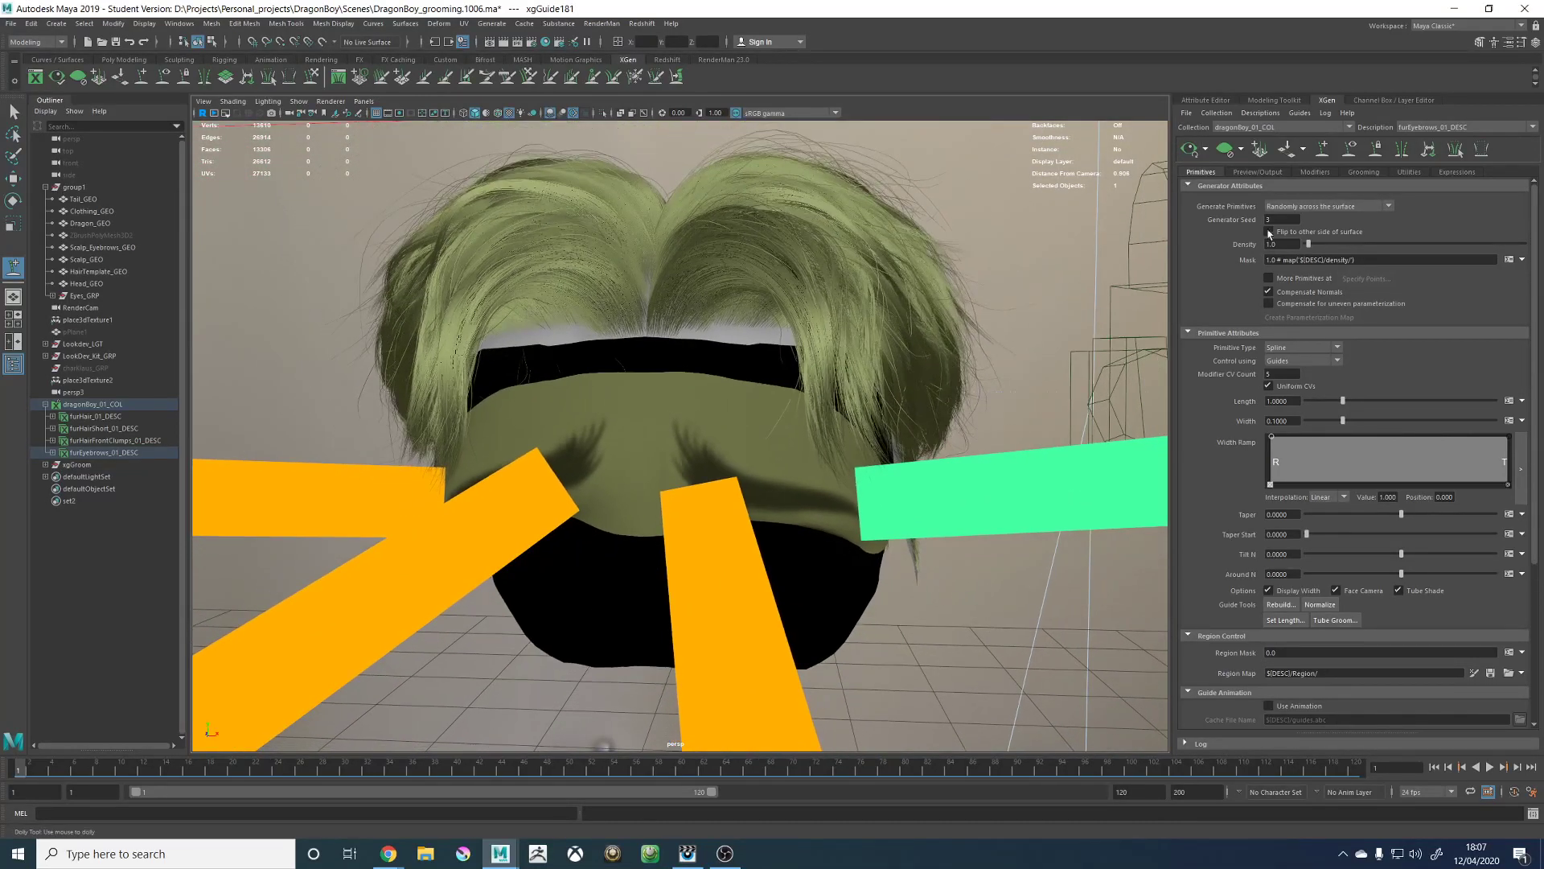
double_click(1280, 244)
text(1000)
key(Return)
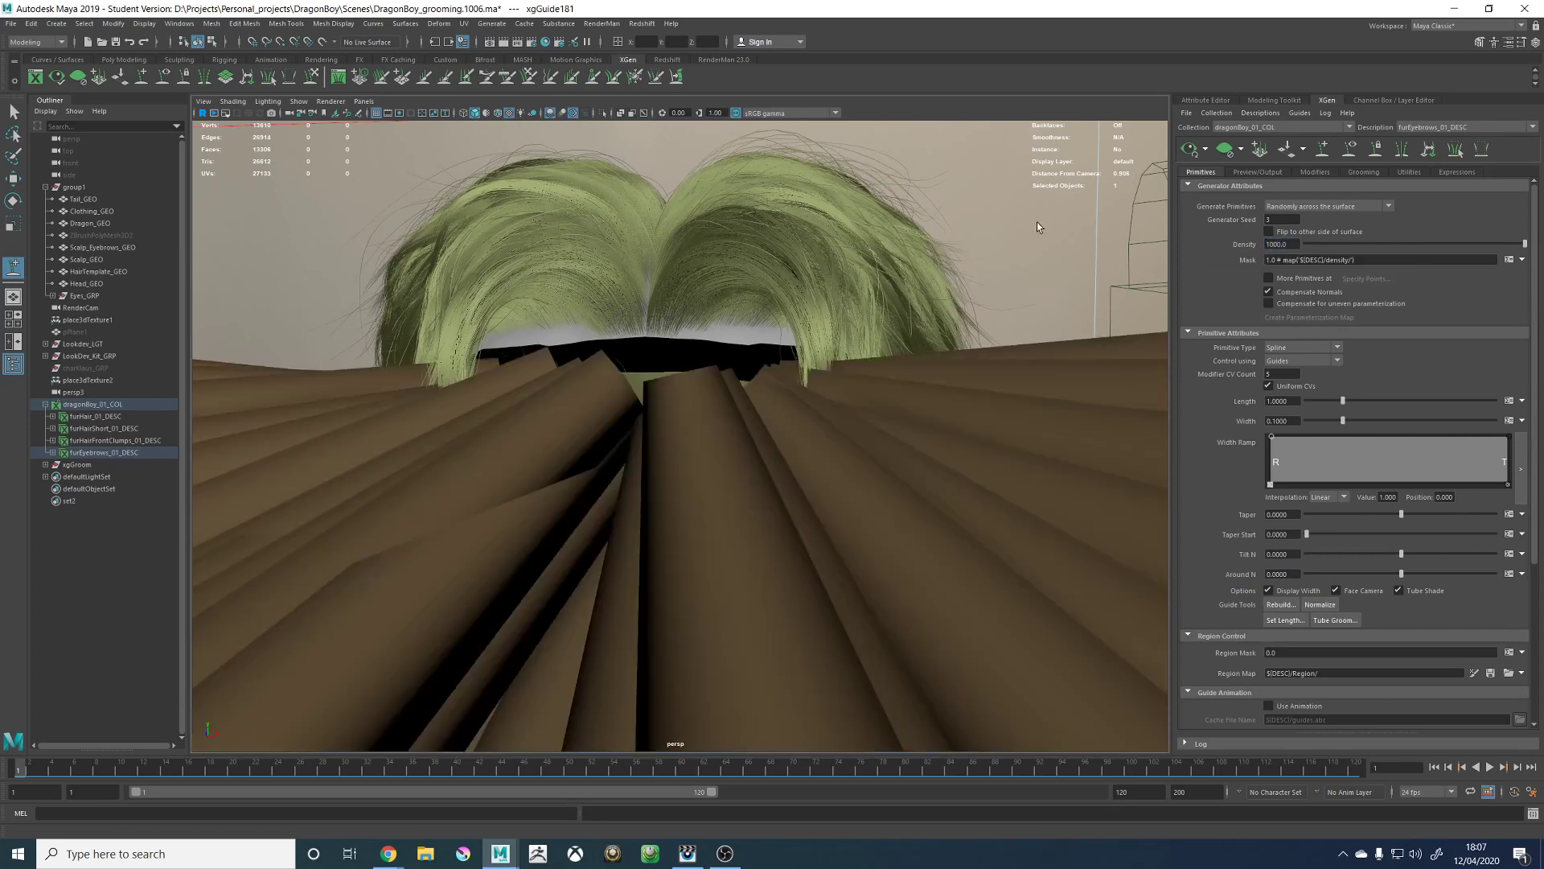
Step: Set the modifier CV count to 6, raise the taper to about 0.555 and increase the taper start
double_click(1286, 374)
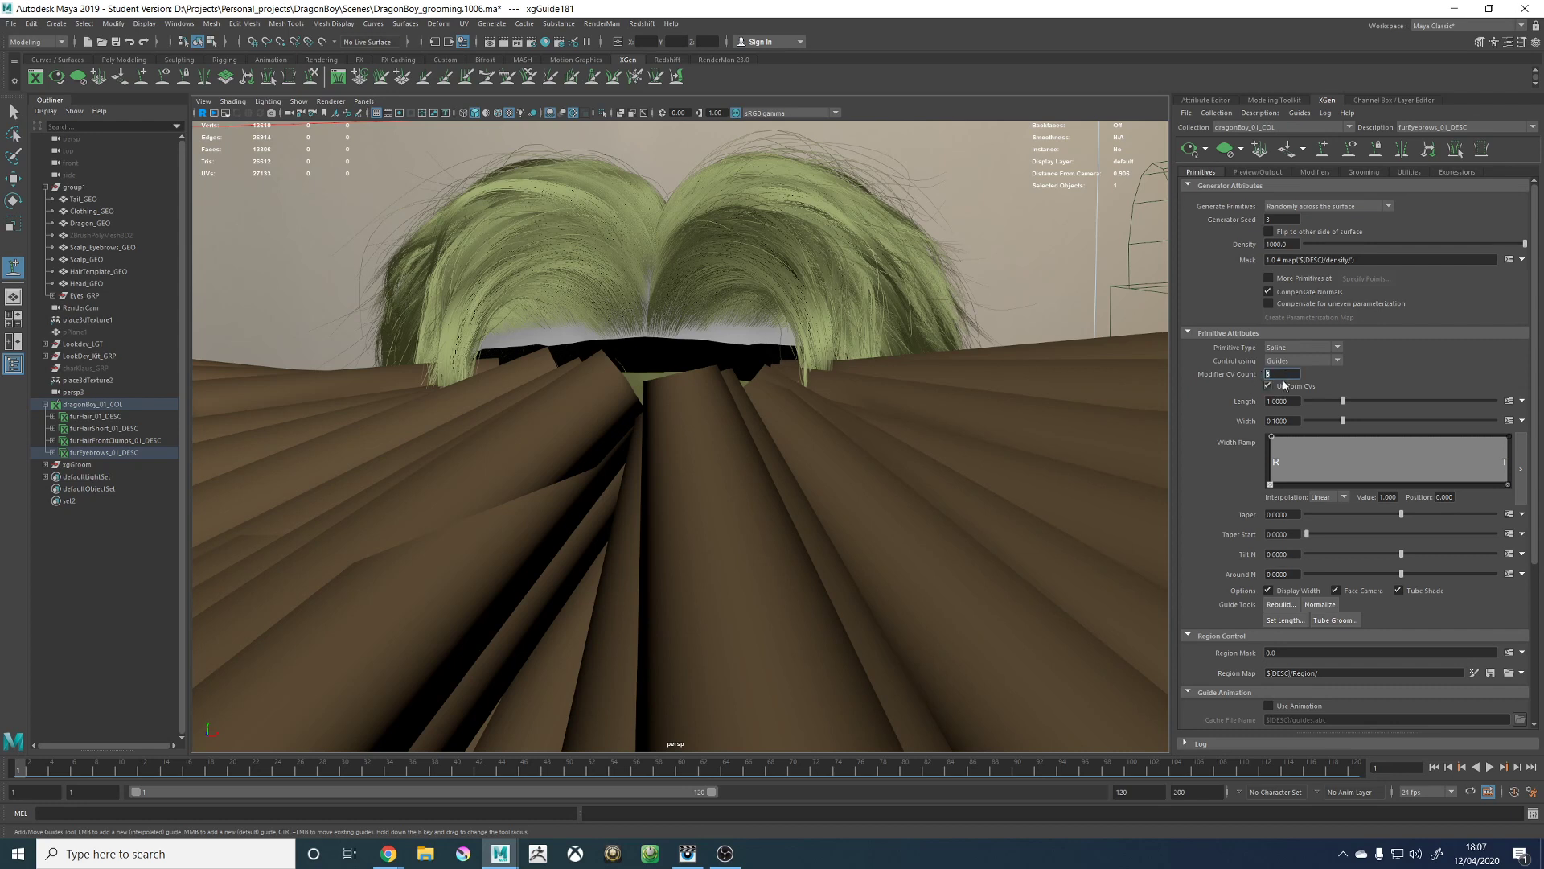
text(6)
drag(1431, 519, 1453, 523)
drag(1350, 536, 1457, 546)
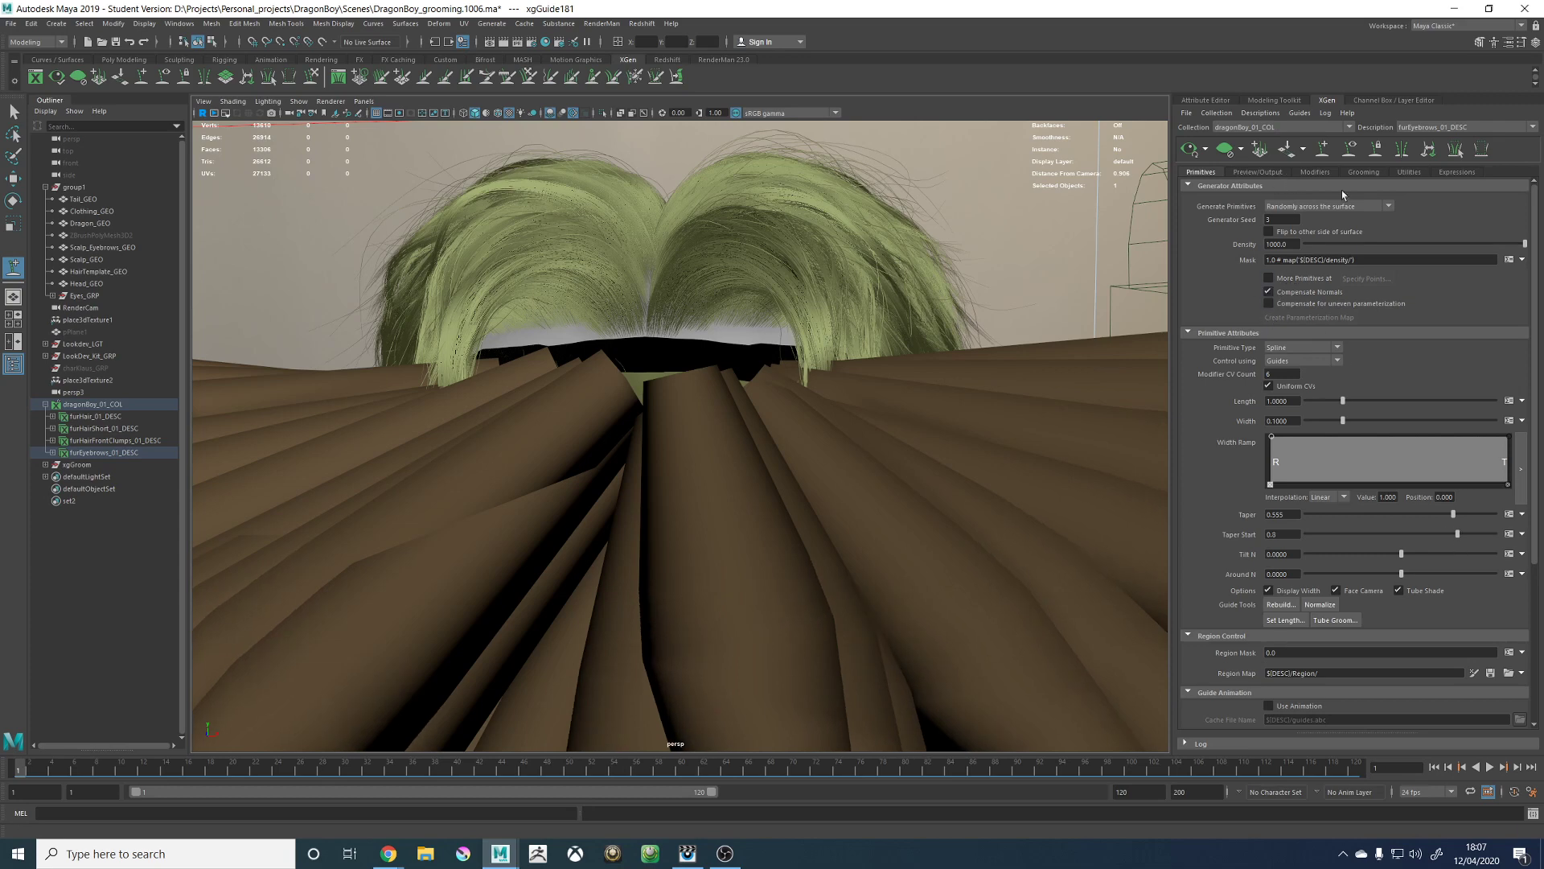
Step: Turn off the preview's restriction to only primitives in the view for furEyebrows_01_DESC
click(1247, 171)
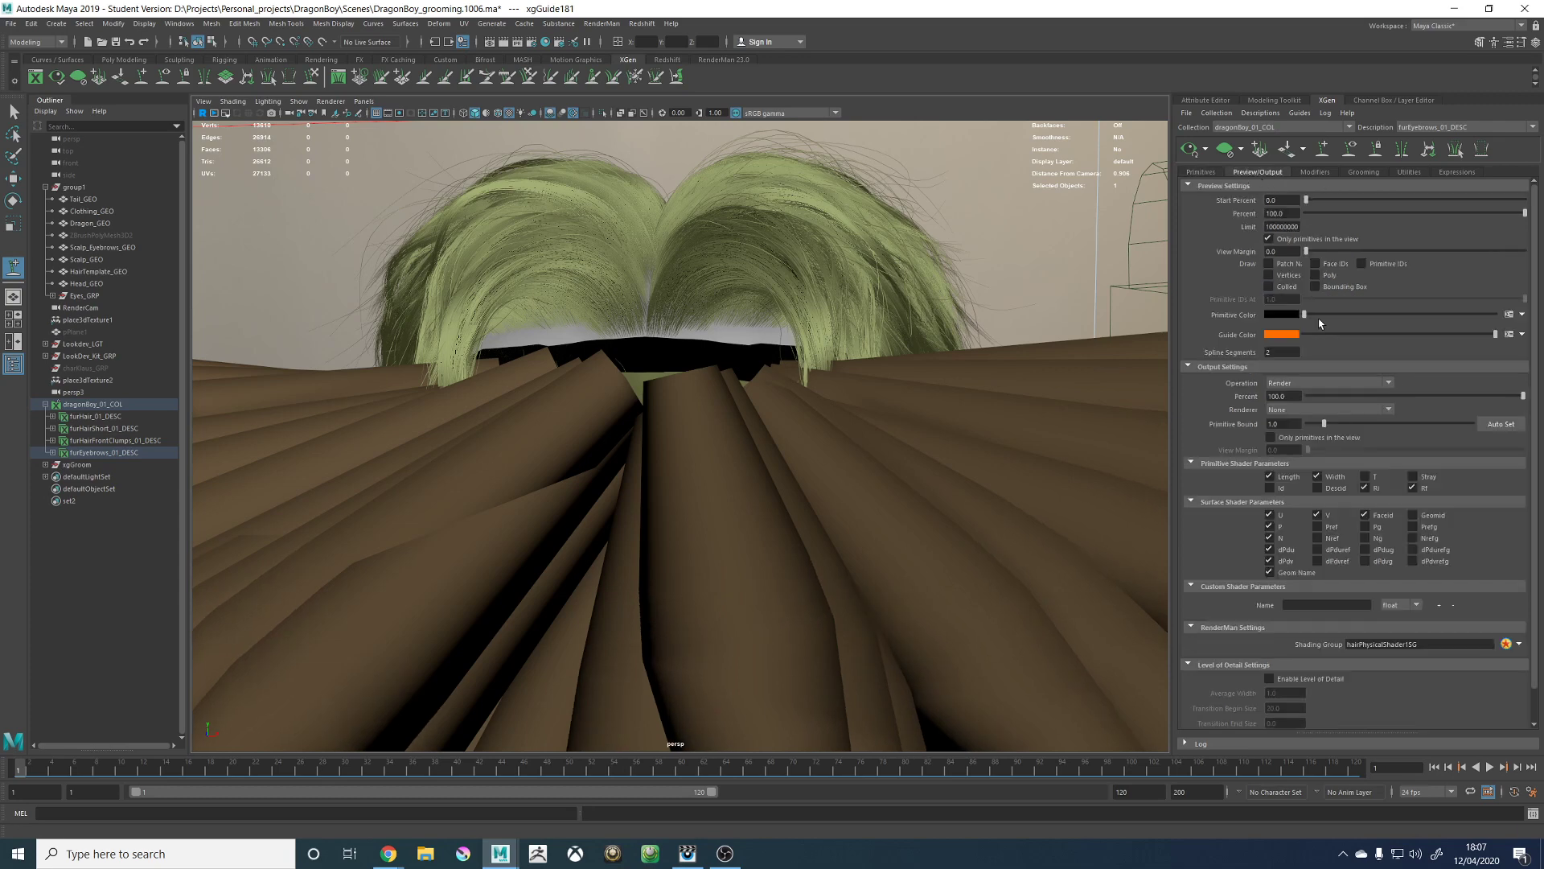
click(1316, 436)
click(1323, 436)
scroll(1037, 276, down, 4)
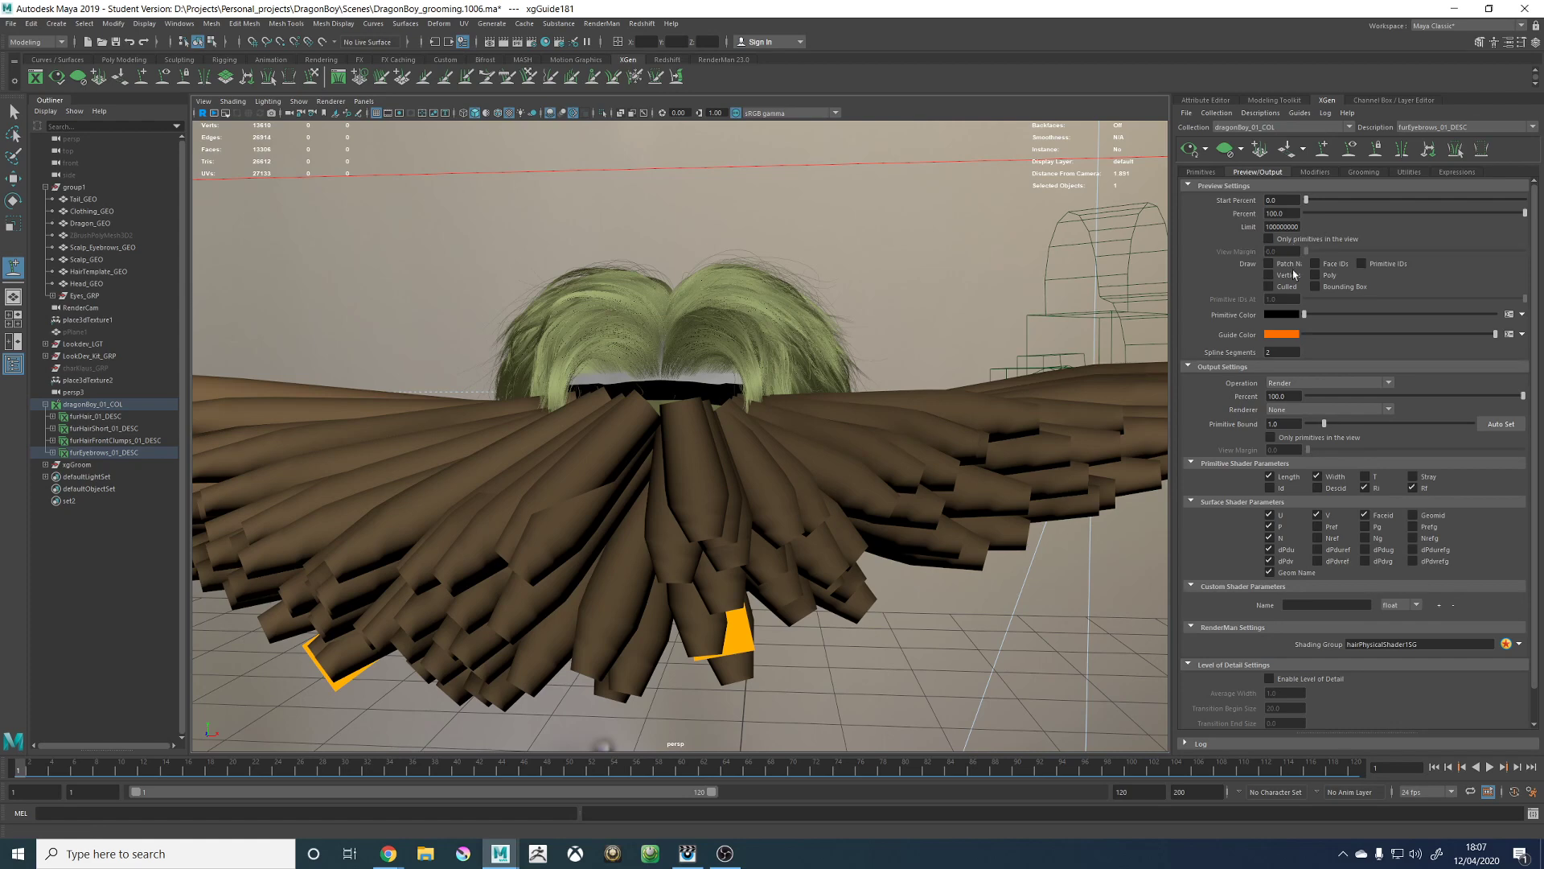
Step: Turn off Tube Shade for the eyebrow primitives and check the flat strands from several angles
click(1209, 173)
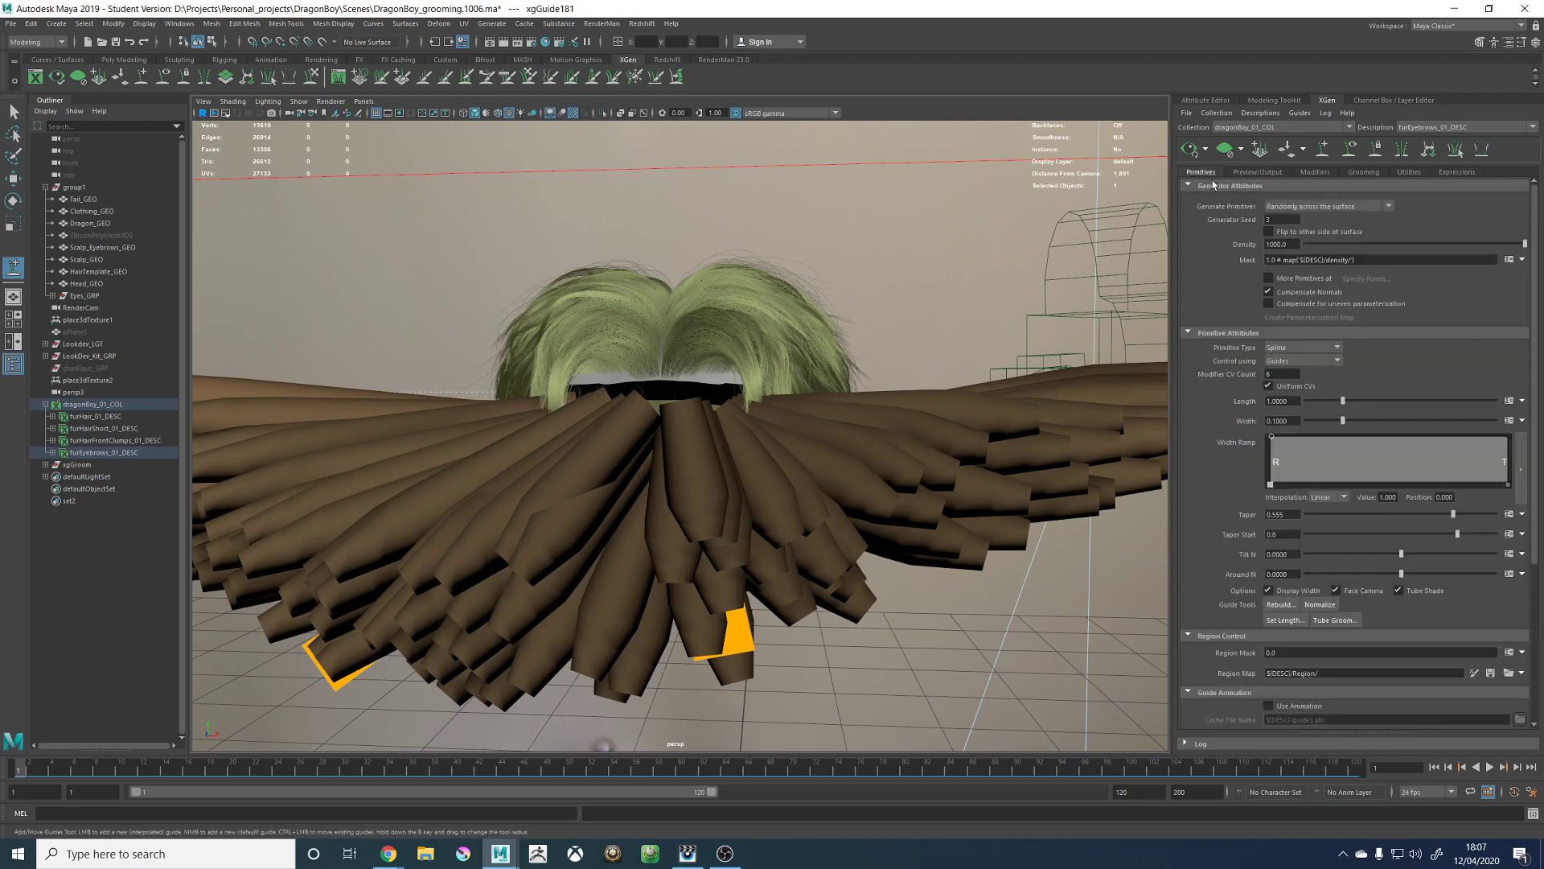
click(1398, 591)
alt+drag(812, 438, 879, 455)
alt+right_drag(720, 431, 806, 407)
alt+middle_drag(707, 440, 728, 451)
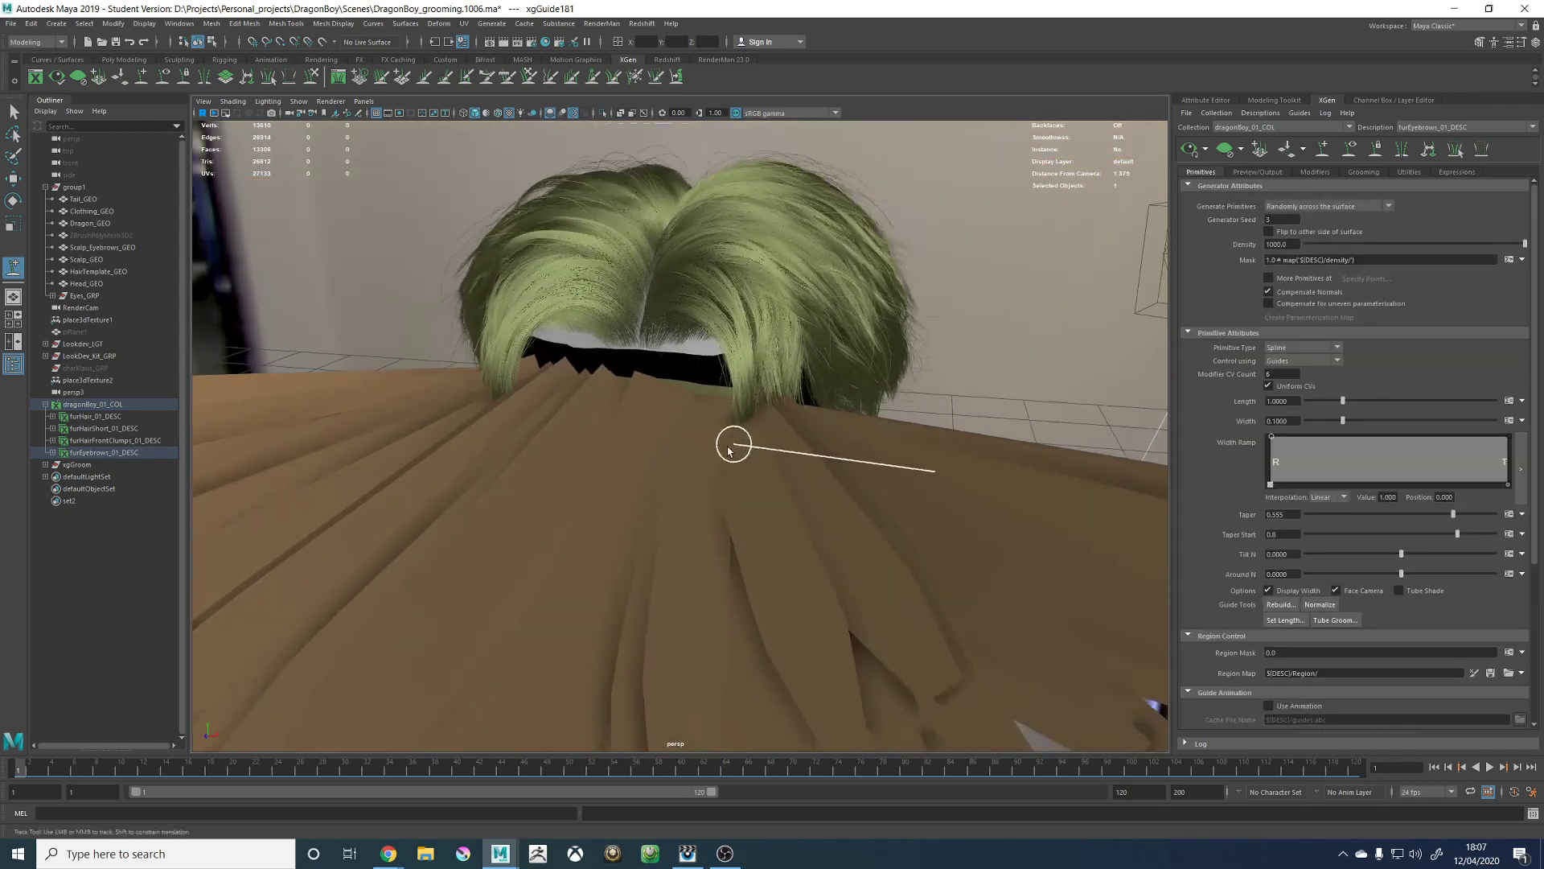
alt+drag(728, 451, 614, 394)
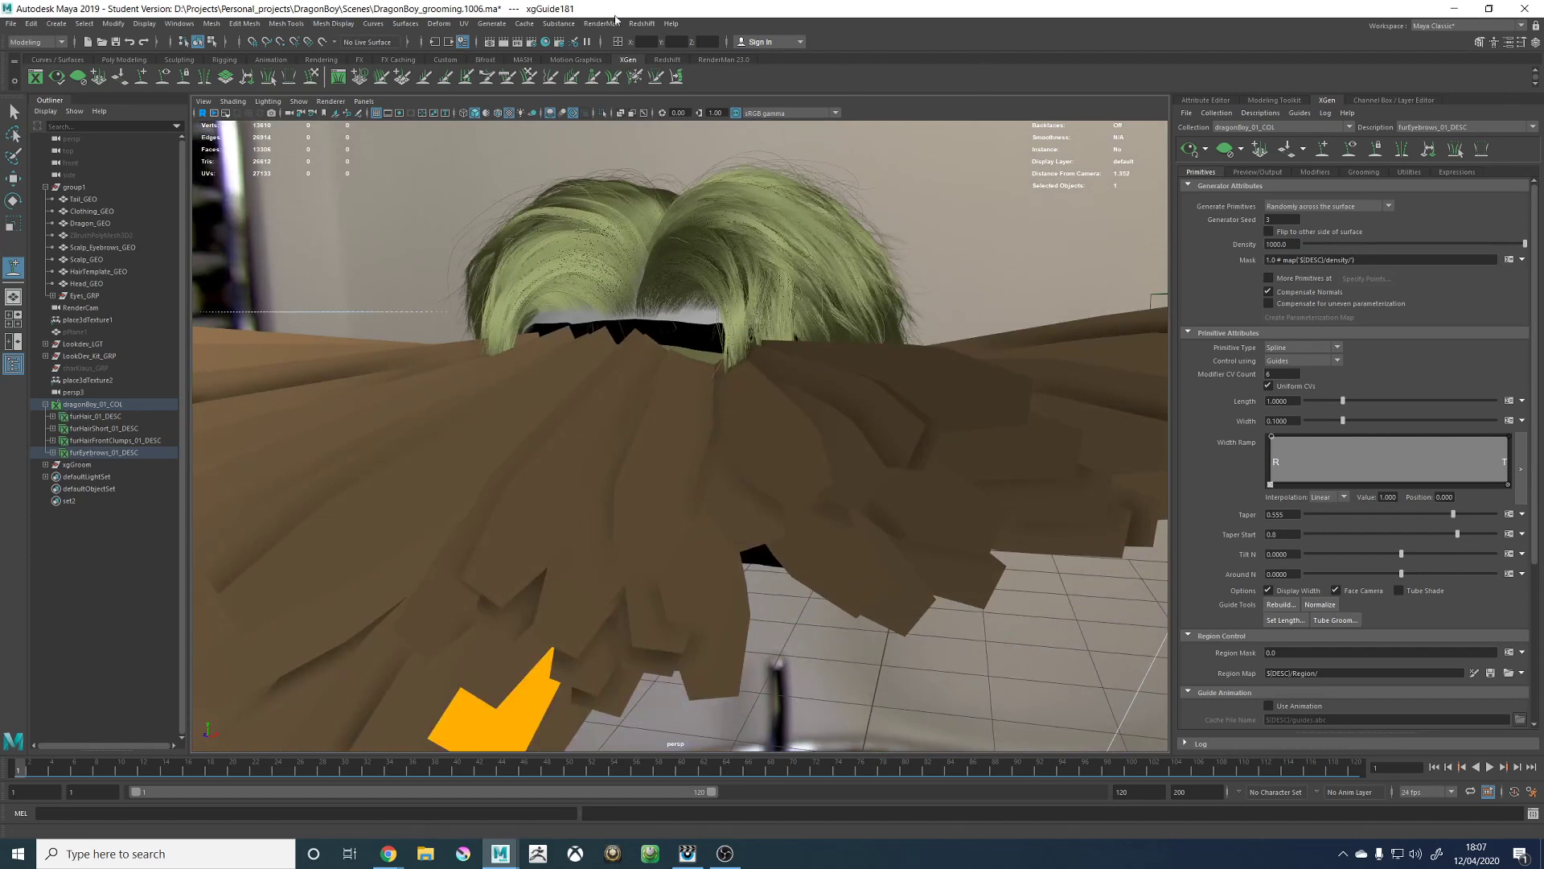
Step: Assign the hairTubeShader1 material to furEyebrows_01_DESC
click(545, 42)
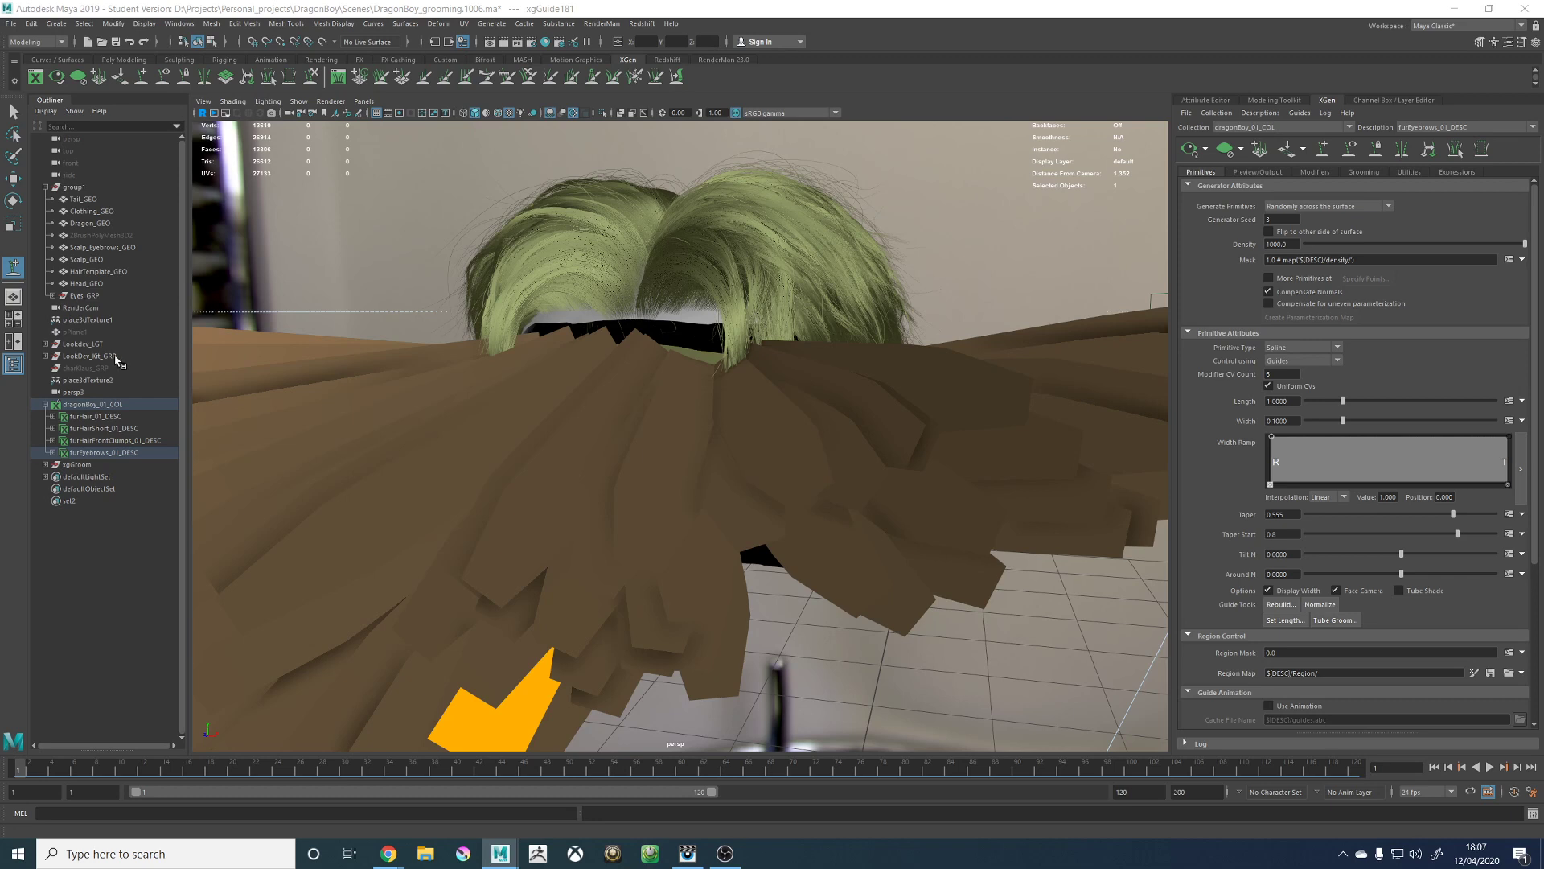
click(134, 454)
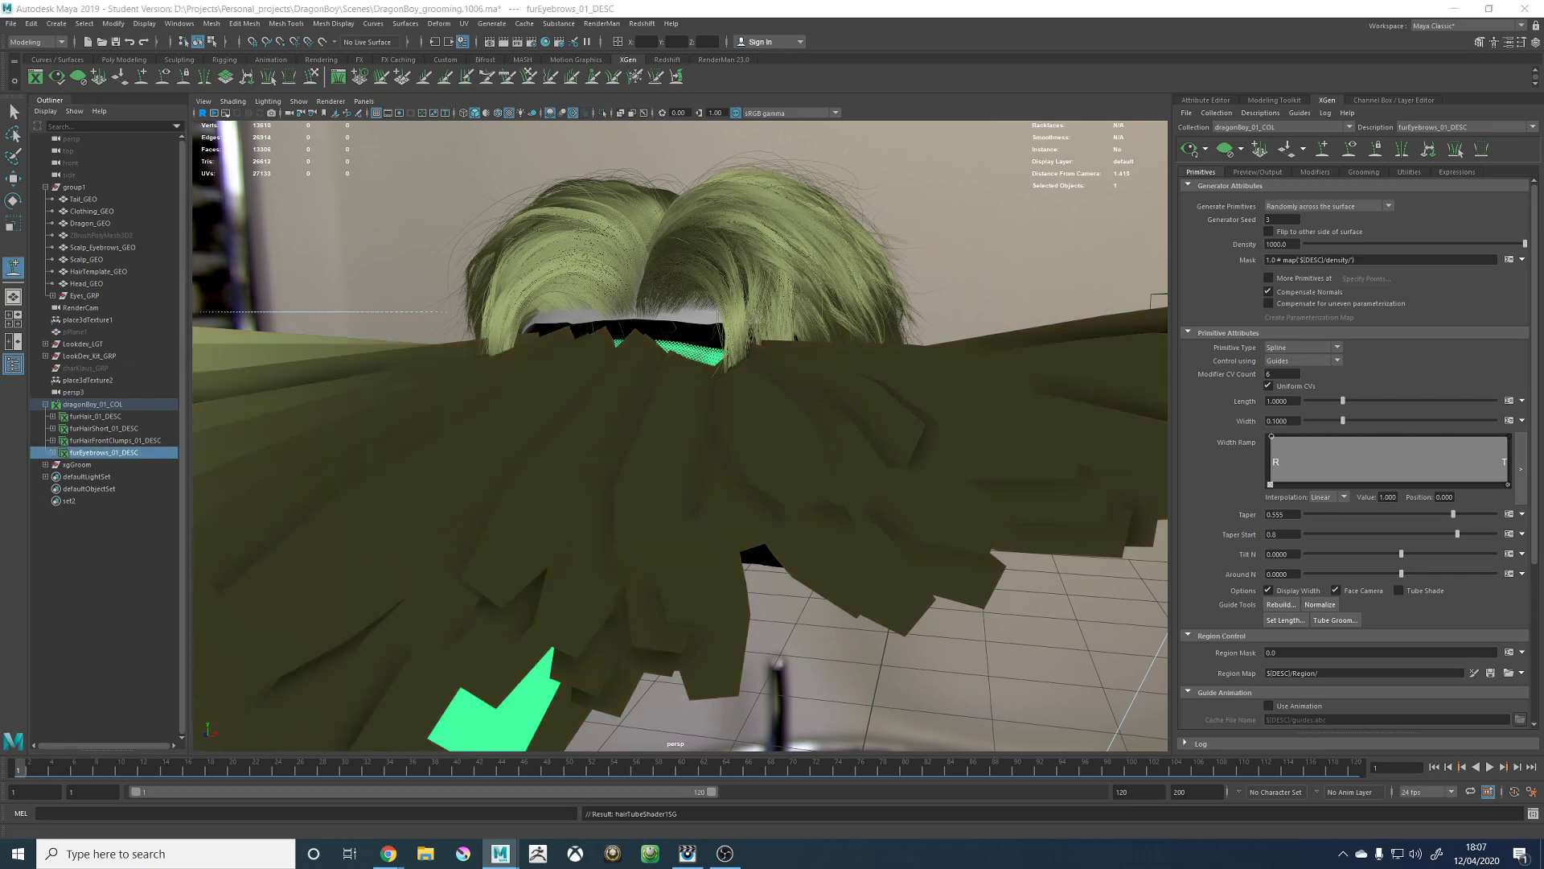
alt+right_drag(861, 351, 257, 318)
alt+drag(707, 209, 717, 555)
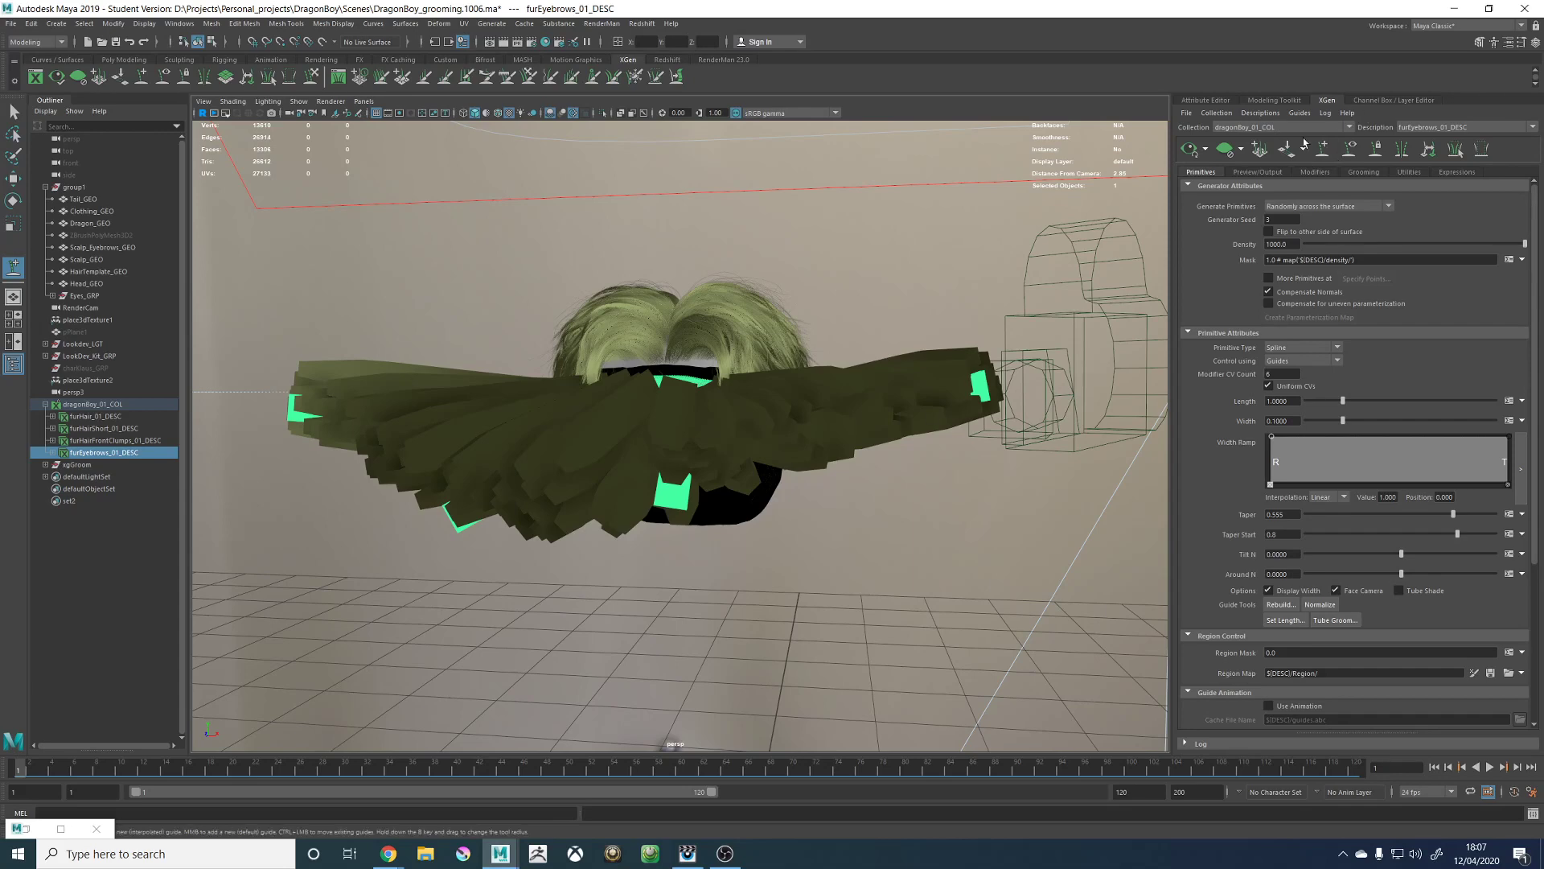
Step: Clear the XGen preview of the eyebrow primitives
click(1207, 152)
click(1210, 169)
click(1227, 152)
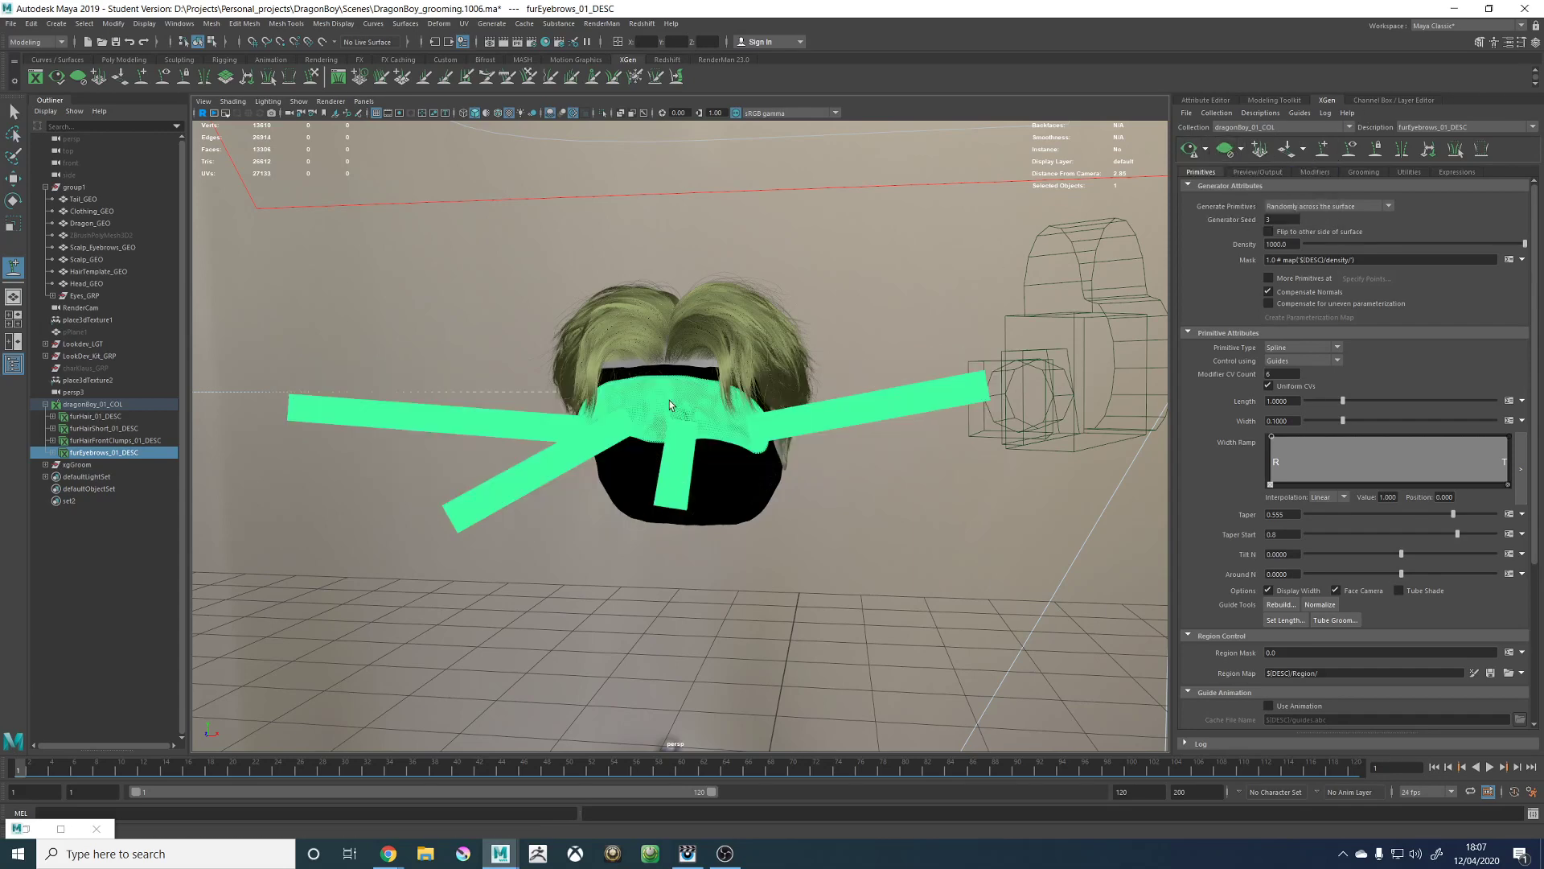
Step: Select the four test guides on the eyebrow scalp and delete them
alt+drag(673, 404, 800, 590)
key(w)
alt+middle_drag(800, 589, 821, 489)
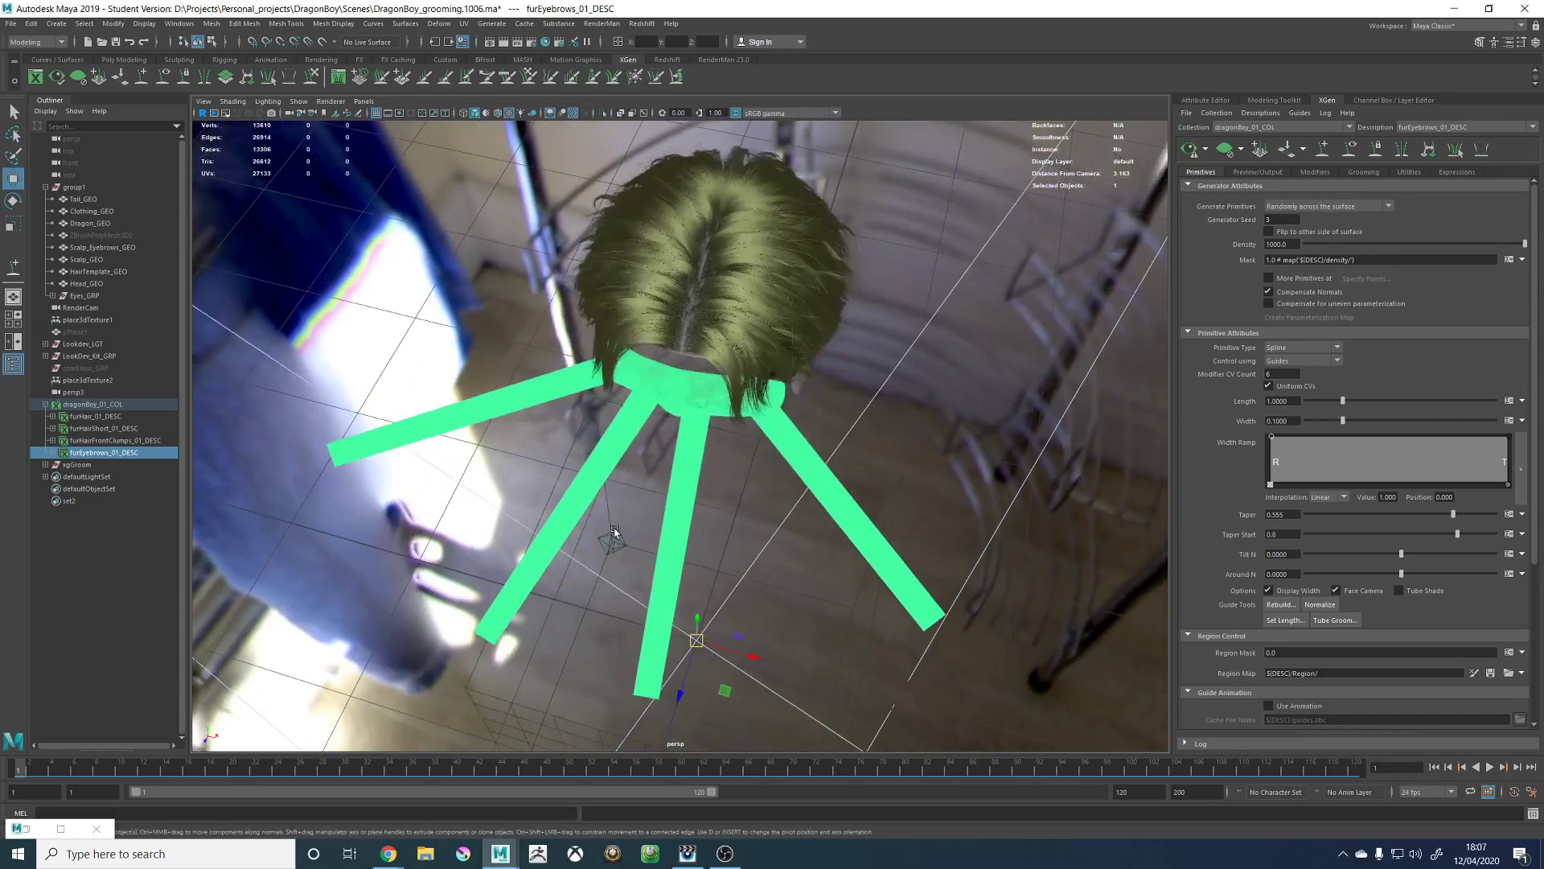
alt+drag(617, 538, 683, 554)
click(408, 519)
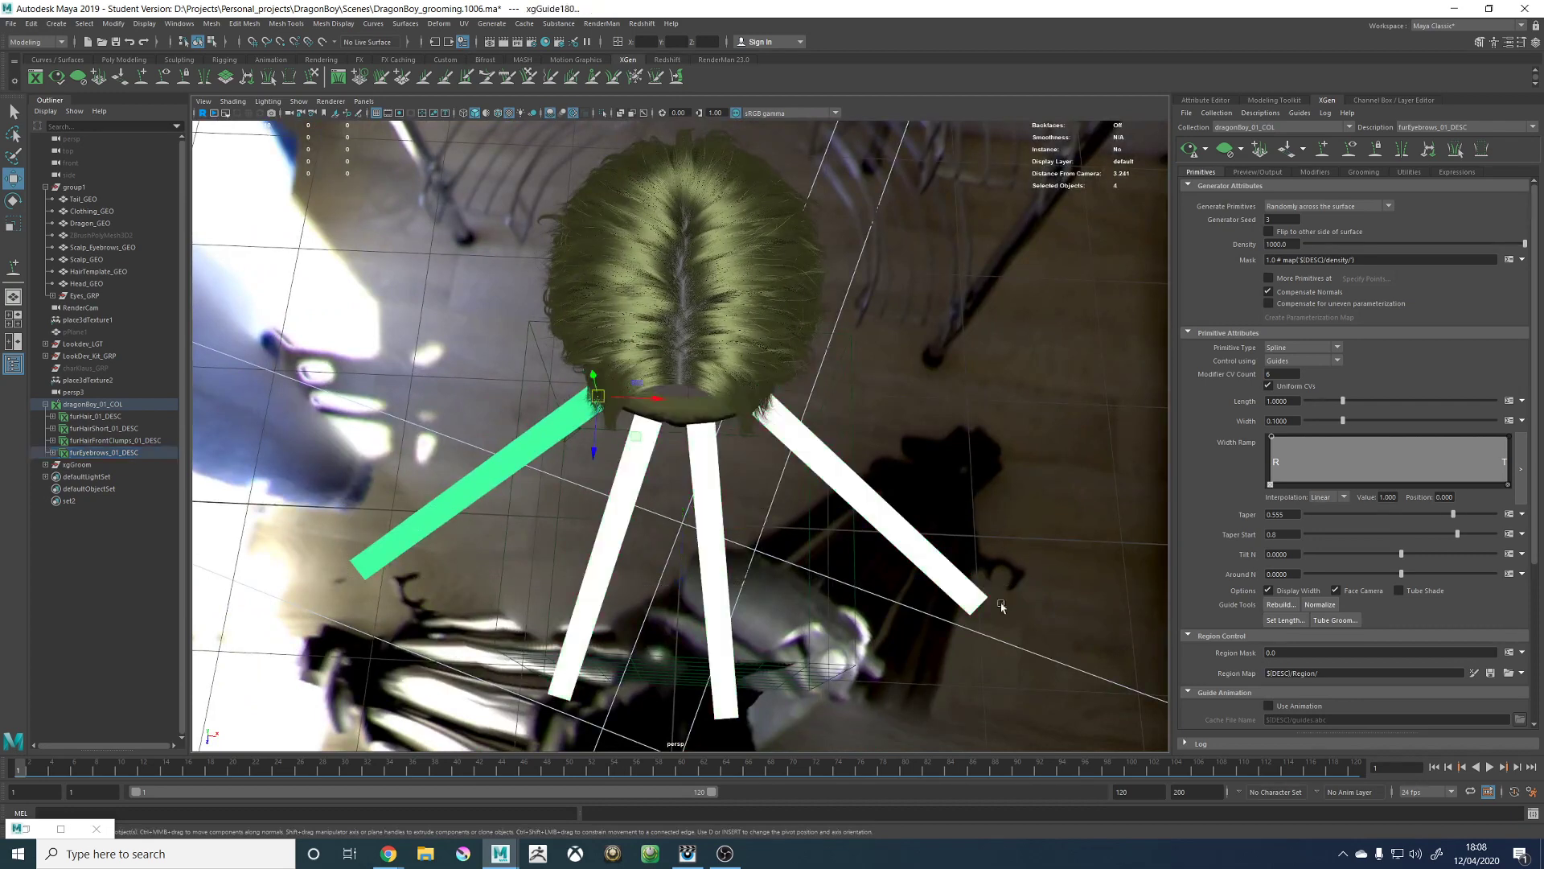
click(825, 613)
Step: Duplicate Scalp_Eyebrows_GEO and rename the copy Scalp_Eyebrow_Temp
alt+drag(825, 613, 732, 396)
scroll(732, 396, up, 3)
click(766, 366)
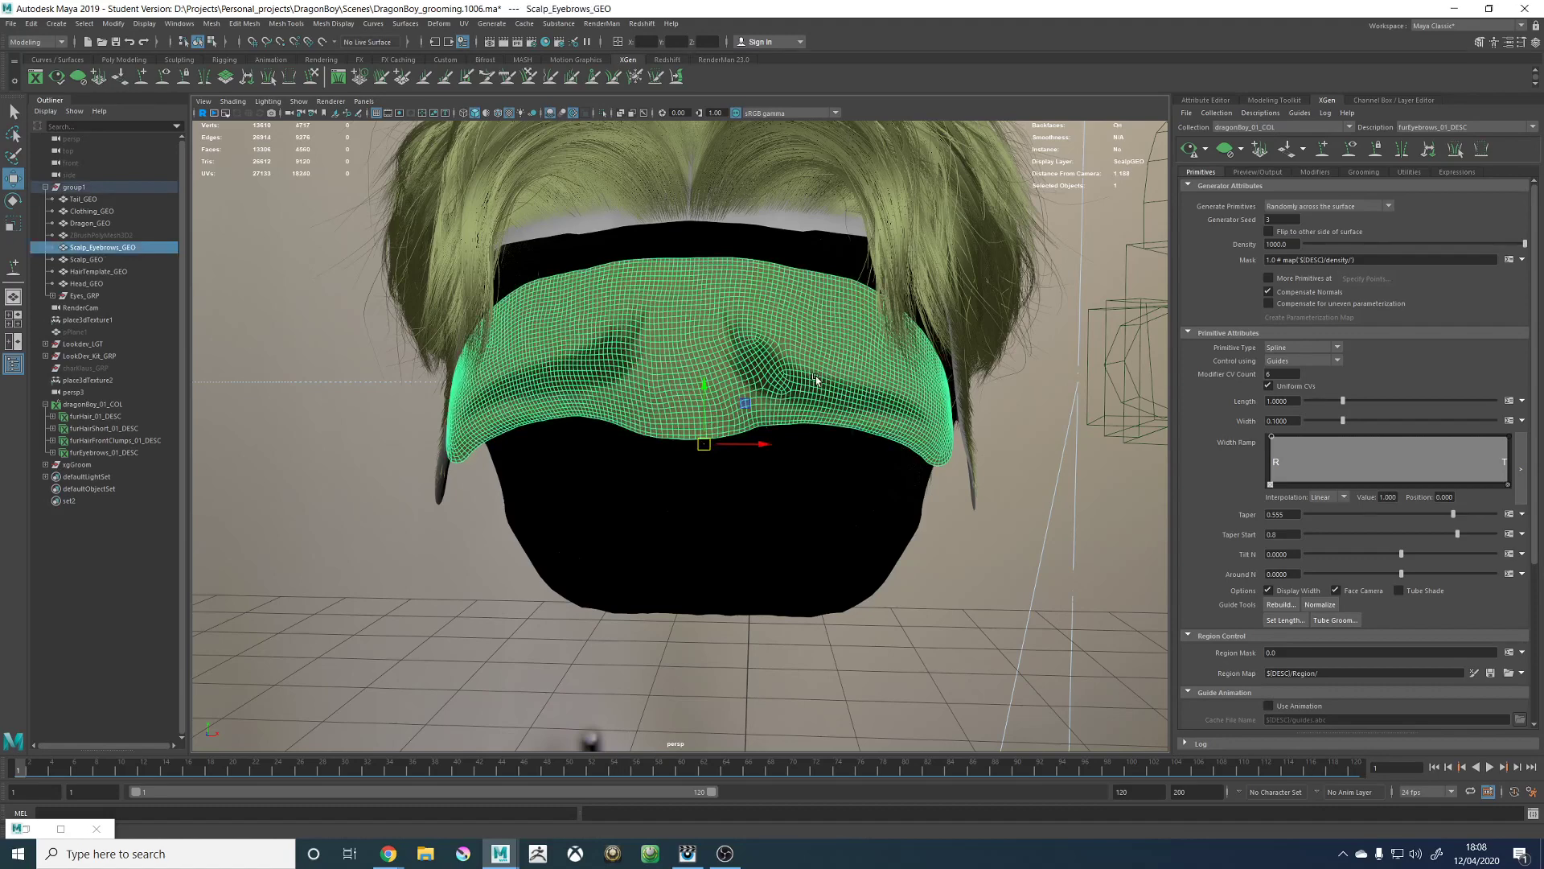
scroll(769, 370, up, 1)
alt+middle_drag(770, 370, 769, 372)
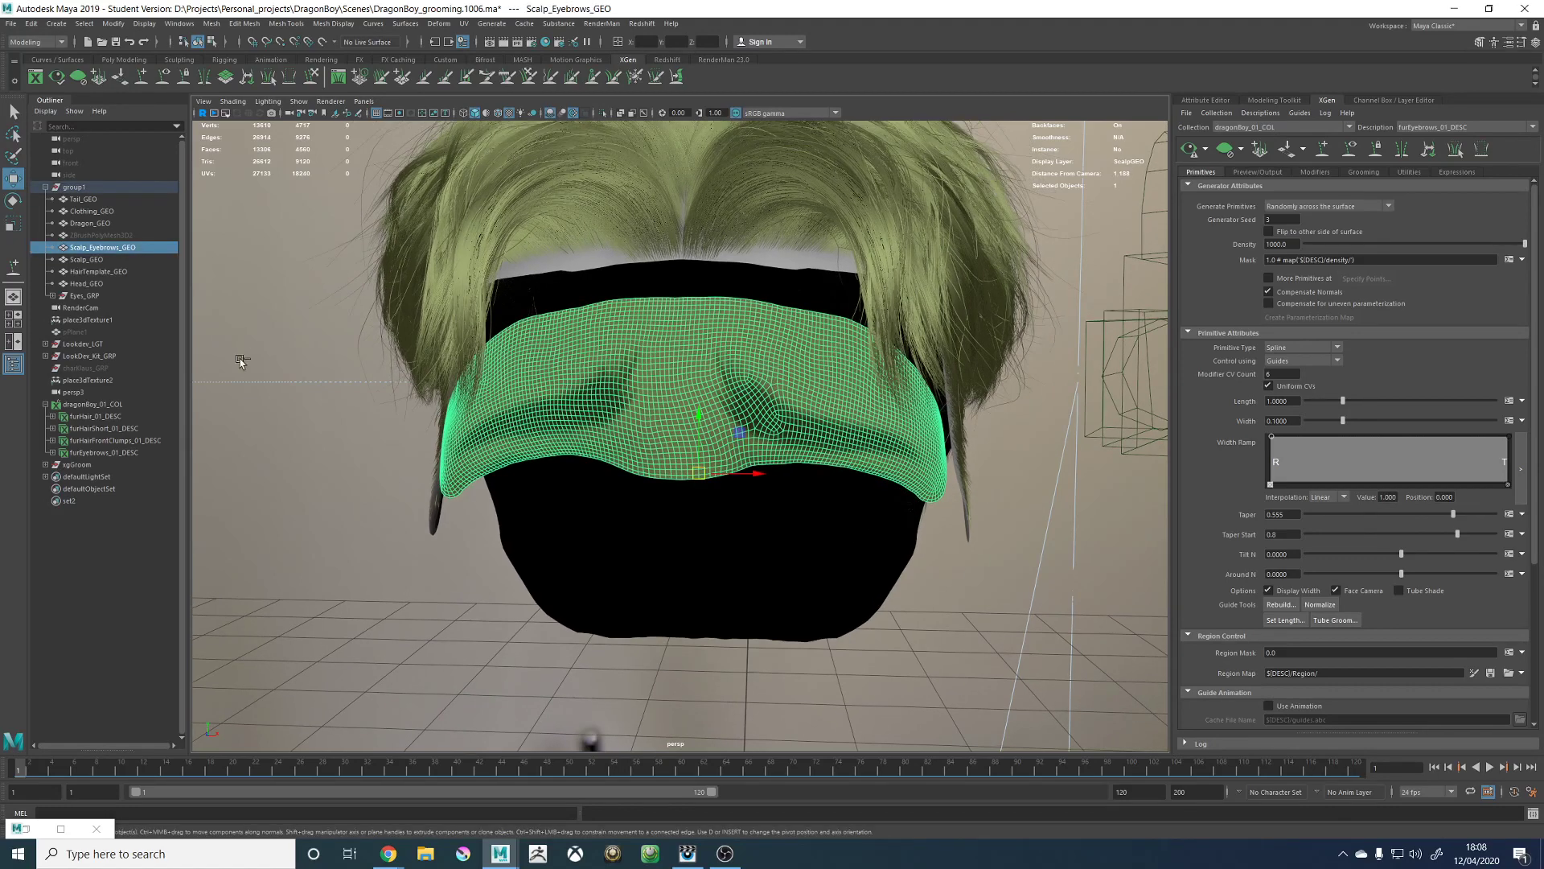
key(ctrl+d)
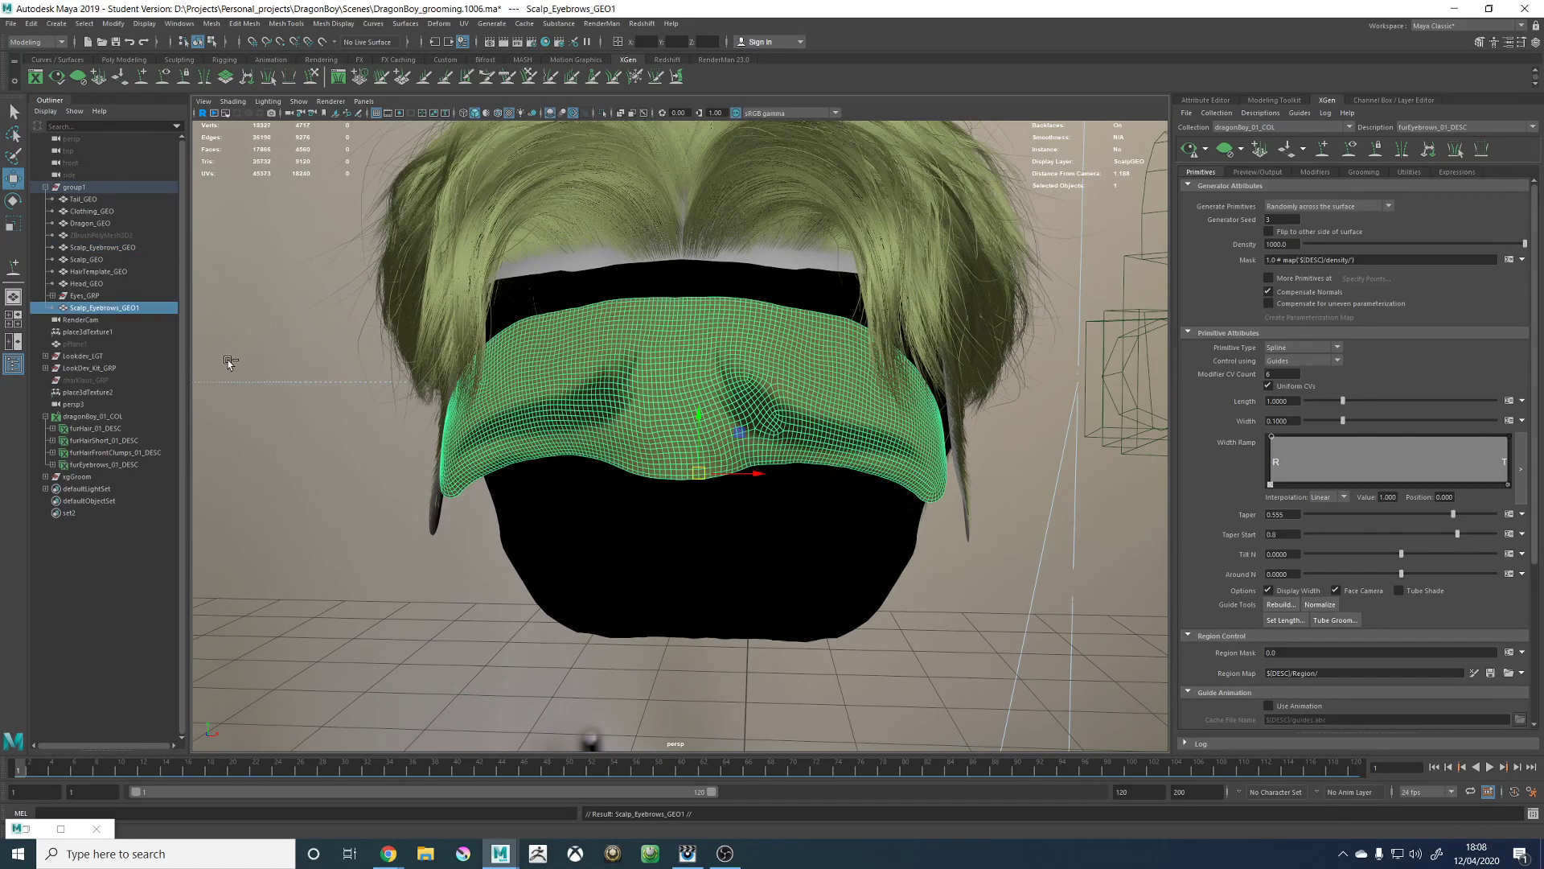
double_click(134, 310)
drag(161, 303, 107, 313)
text(E)
key(Return)
Step: Isolate Scalp_Eyebrow_Temp in the viewport so that only this mesh is shown
scroll(598, 148, up, 2)
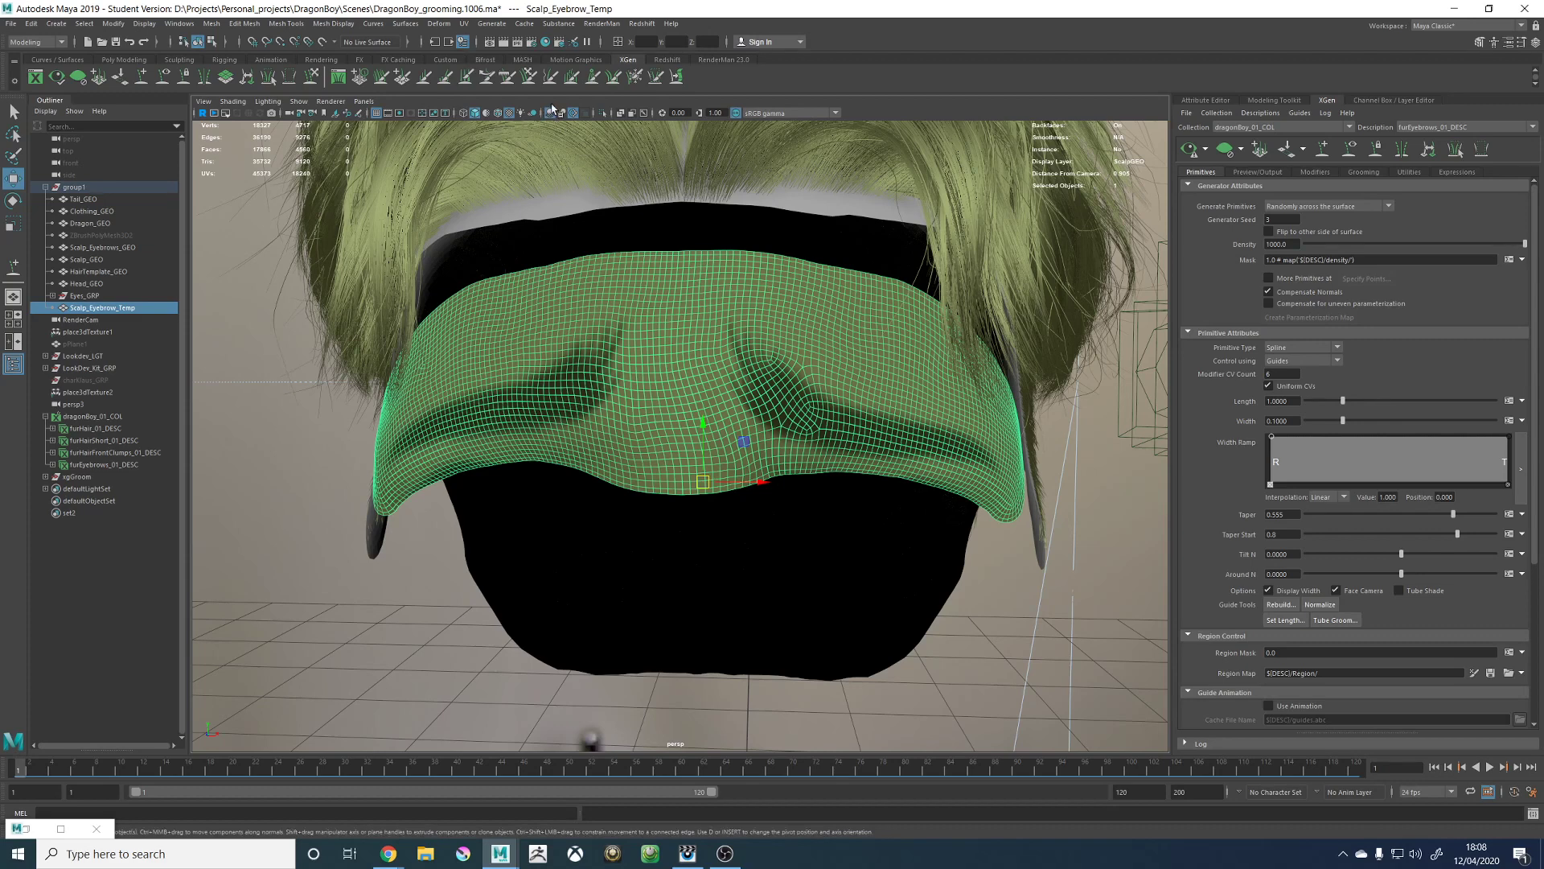
click(603, 114)
alt+drag(858, 390, 844, 338)
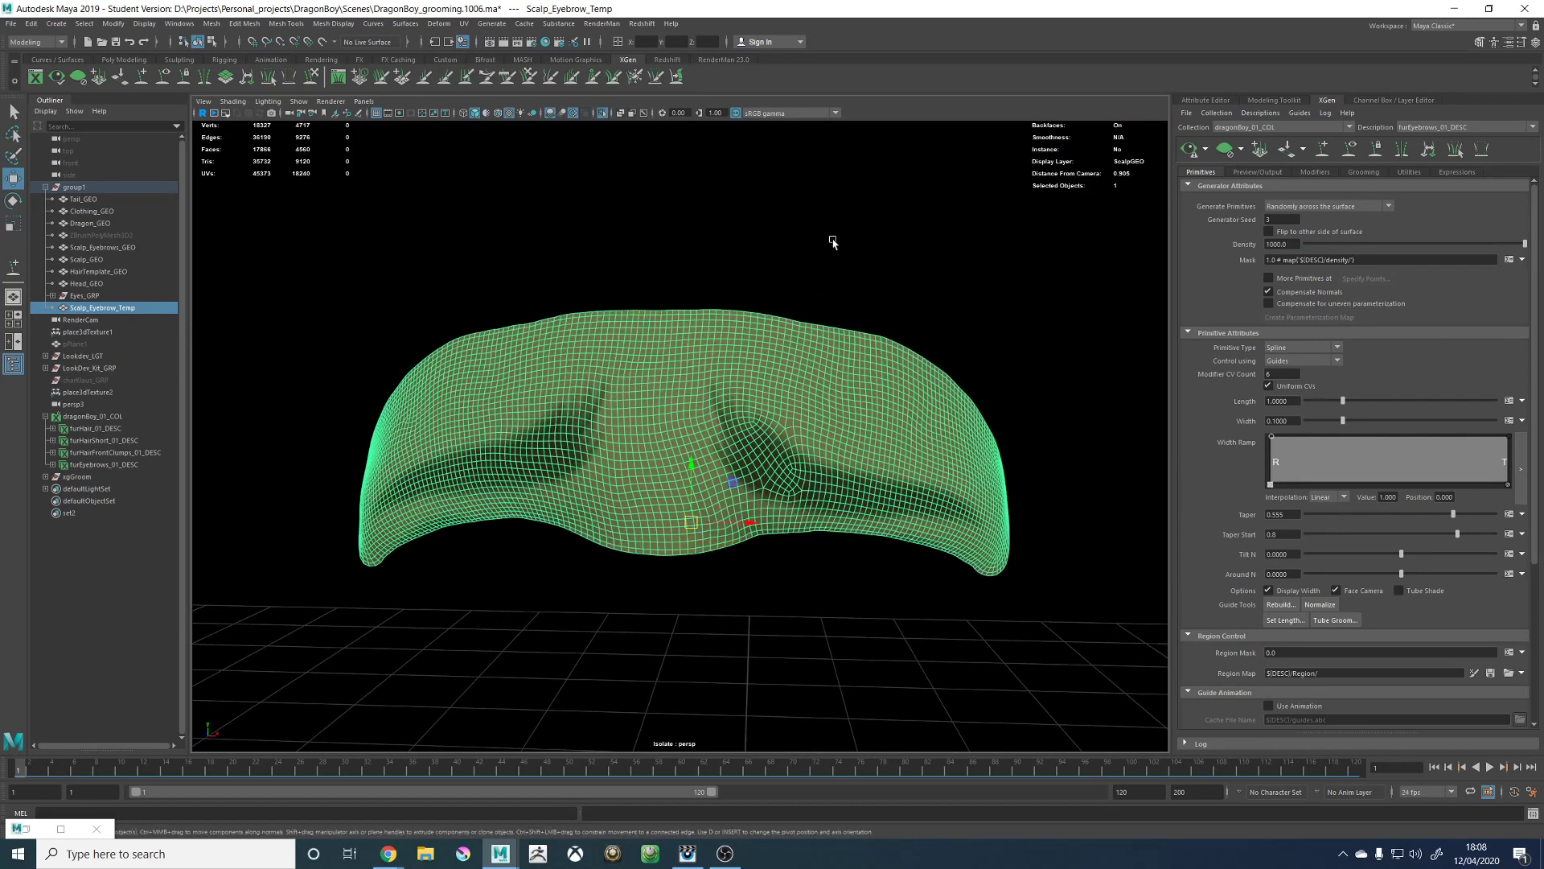
click(831, 241)
alt+drag(793, 418, 755, 455)
Step: Make Scalp_Eyebrow_Temp the live surface
click(755, 455)
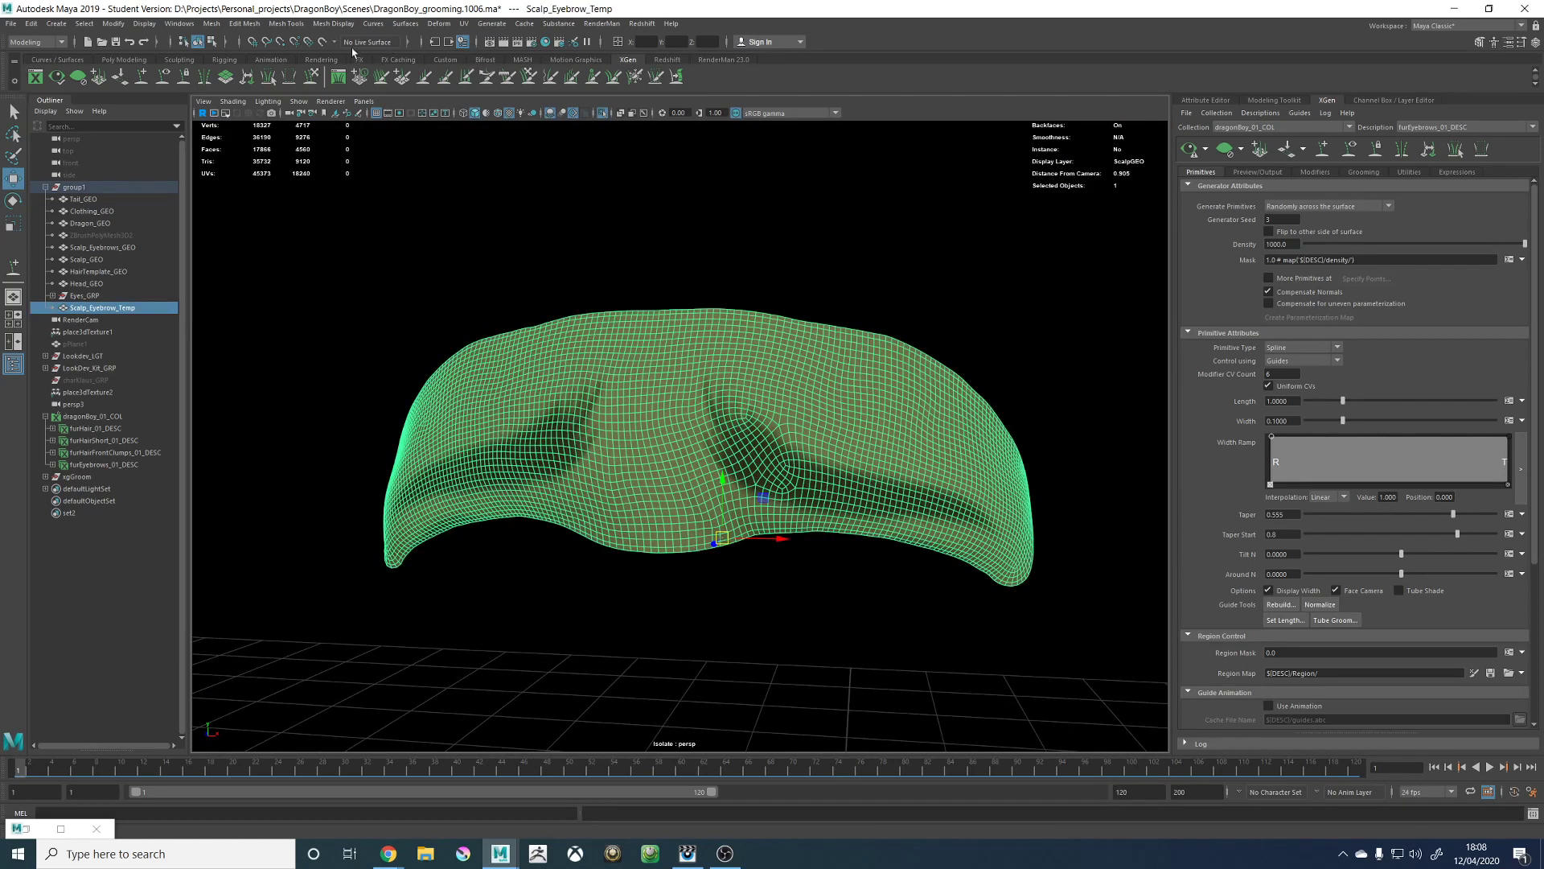
click(321, 41)
alt+drag(518, 356, 543, 354)
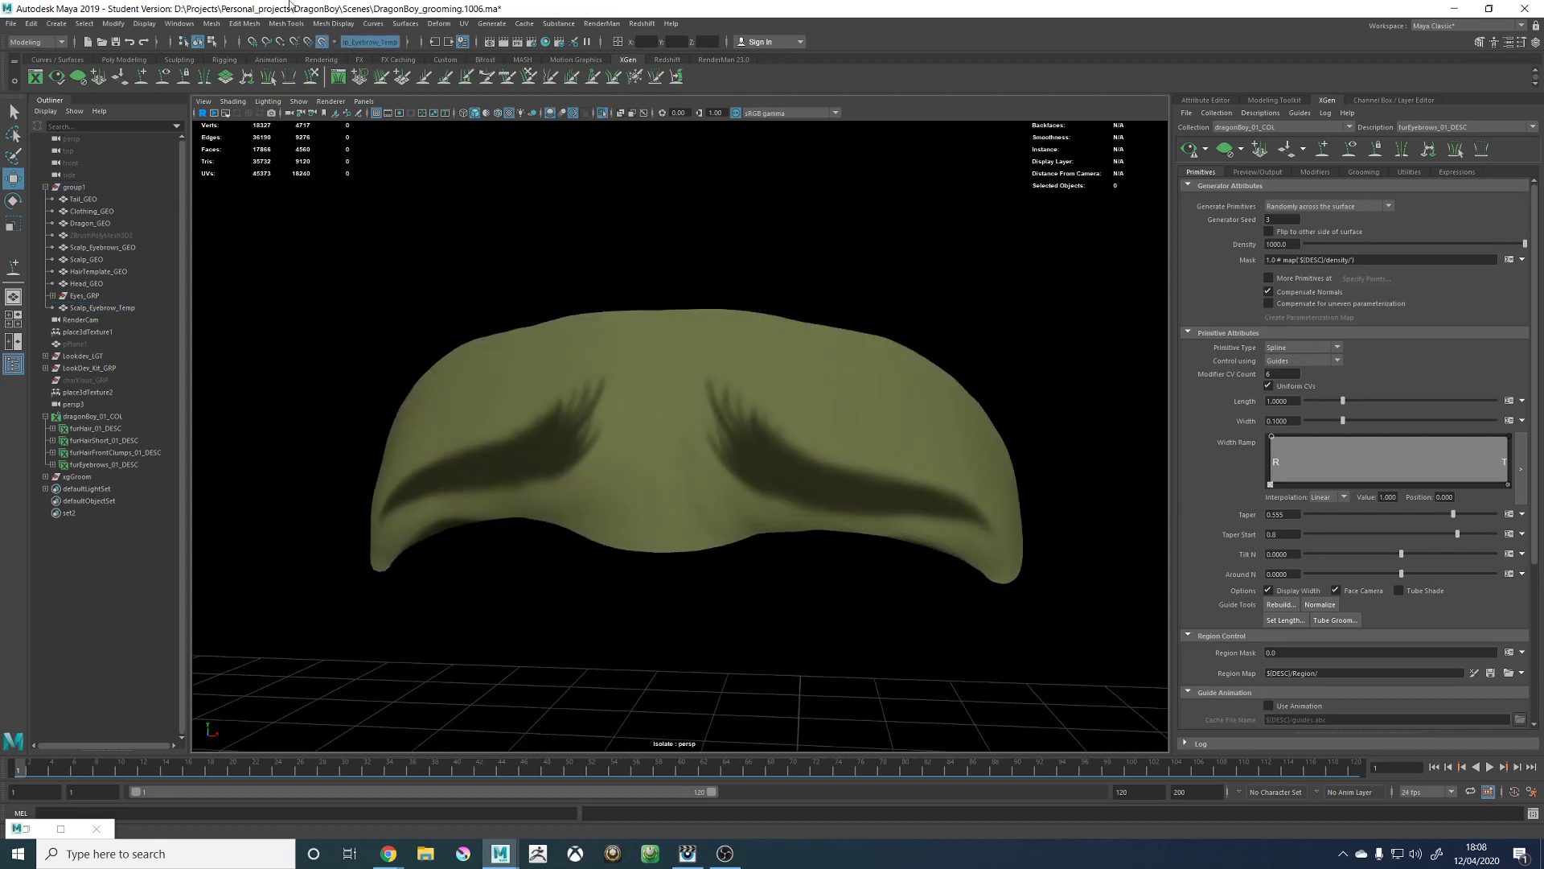
Step: Paint a short test stroke on the eyebrow surface with the Paint Effects Tool, then leave the tool
click(491, 23)
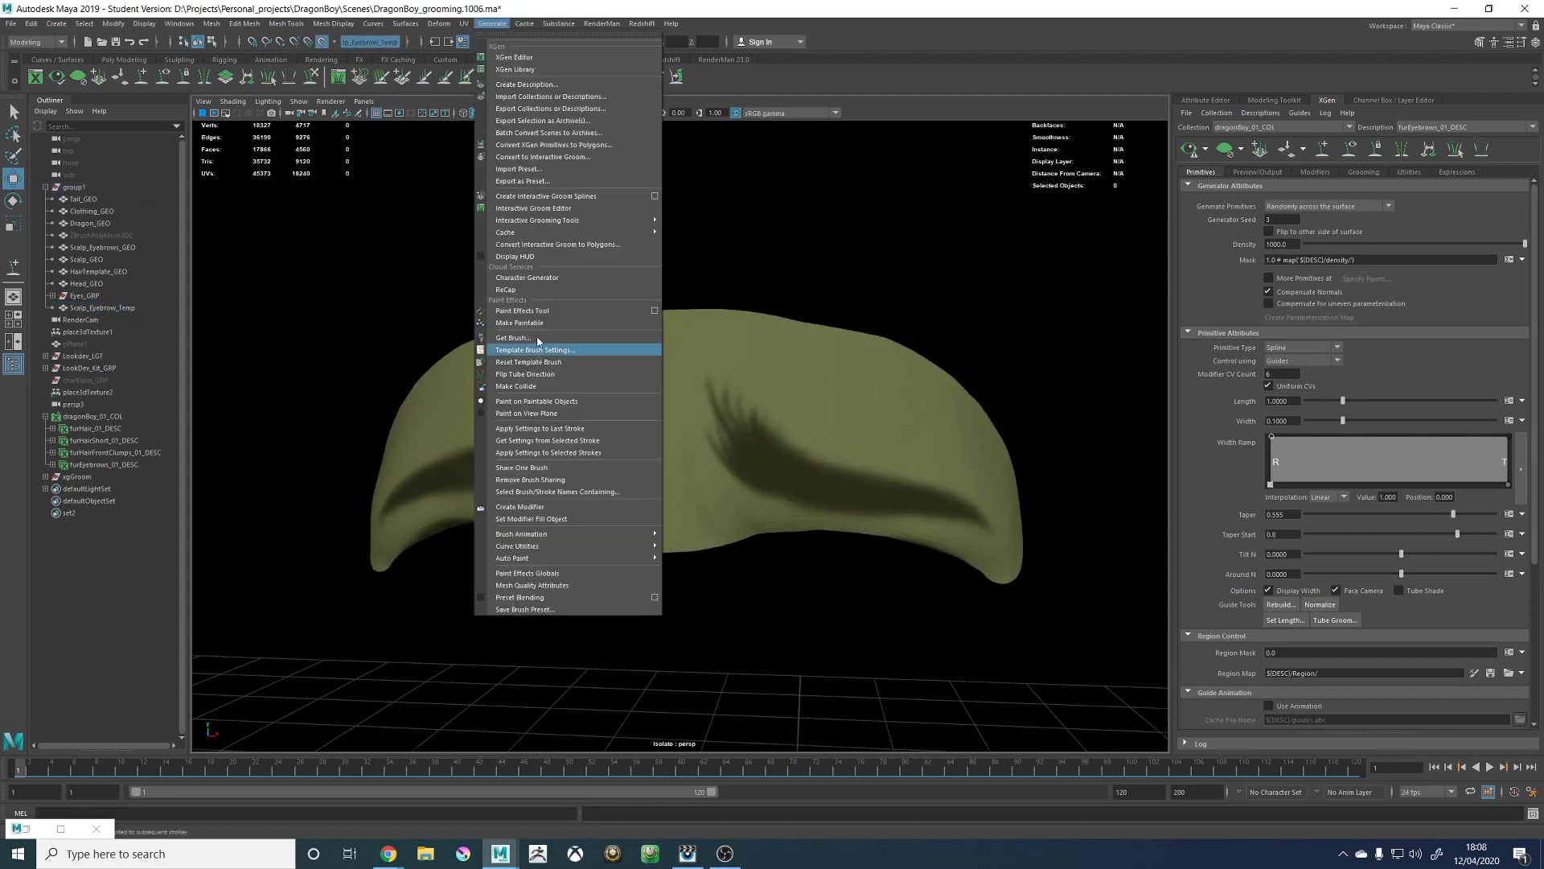
click(540, 310)
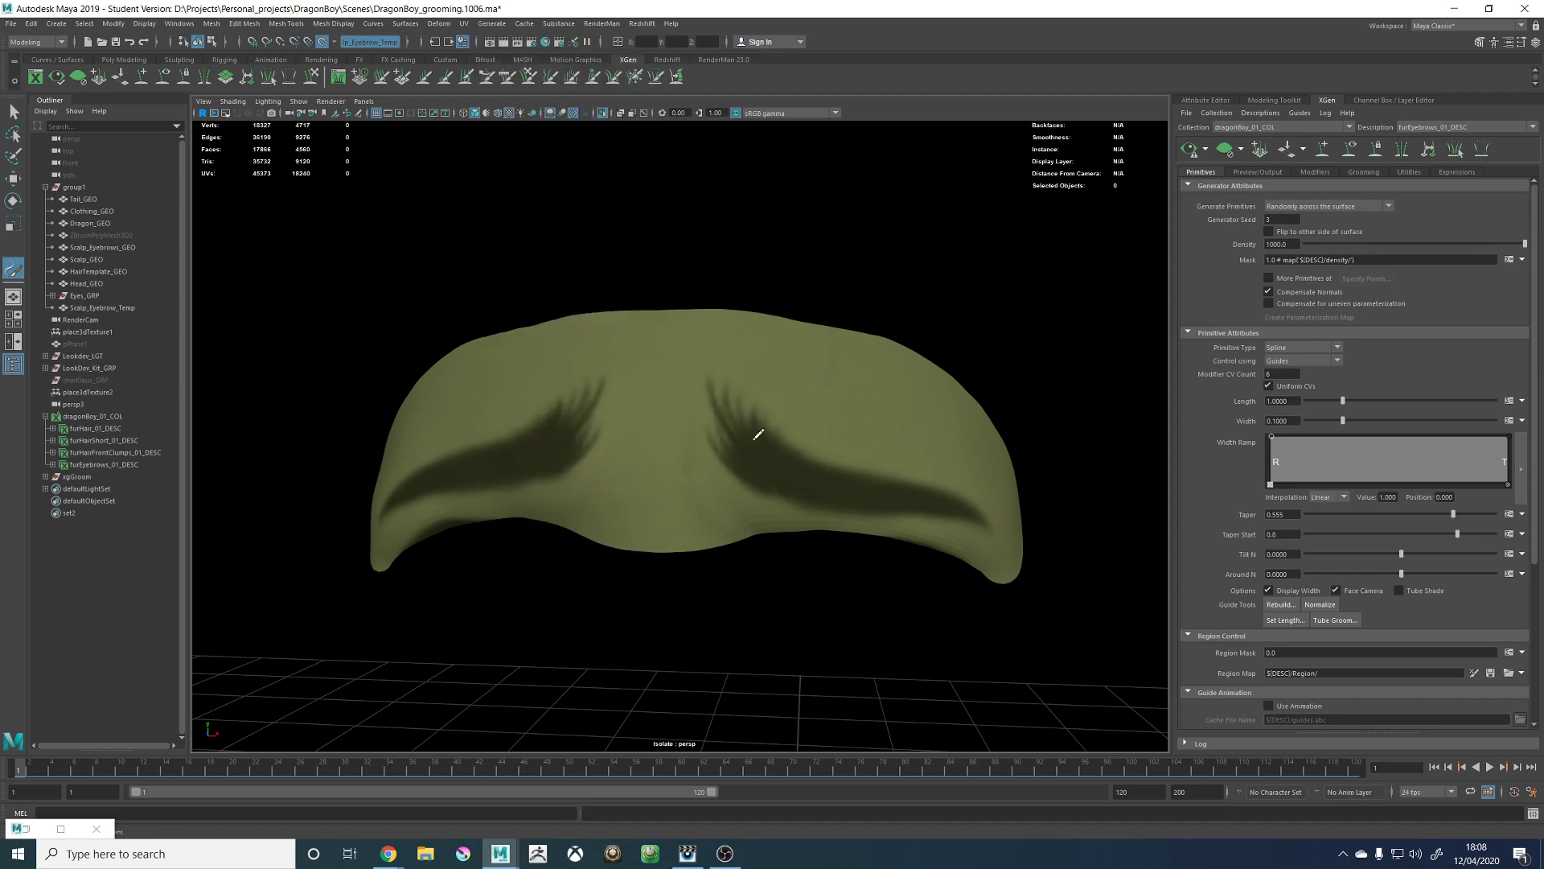
mouse_move(768, 478)
mouse_down()
mouse_move(707, 431)
mouse_move(762, 448)
mouse_move(872, 432)
mouse_move(771, 442)
mouse_move(701, 480)
mouse_move(709, 497)
mouse_up()
key(w)
click(724, 426)
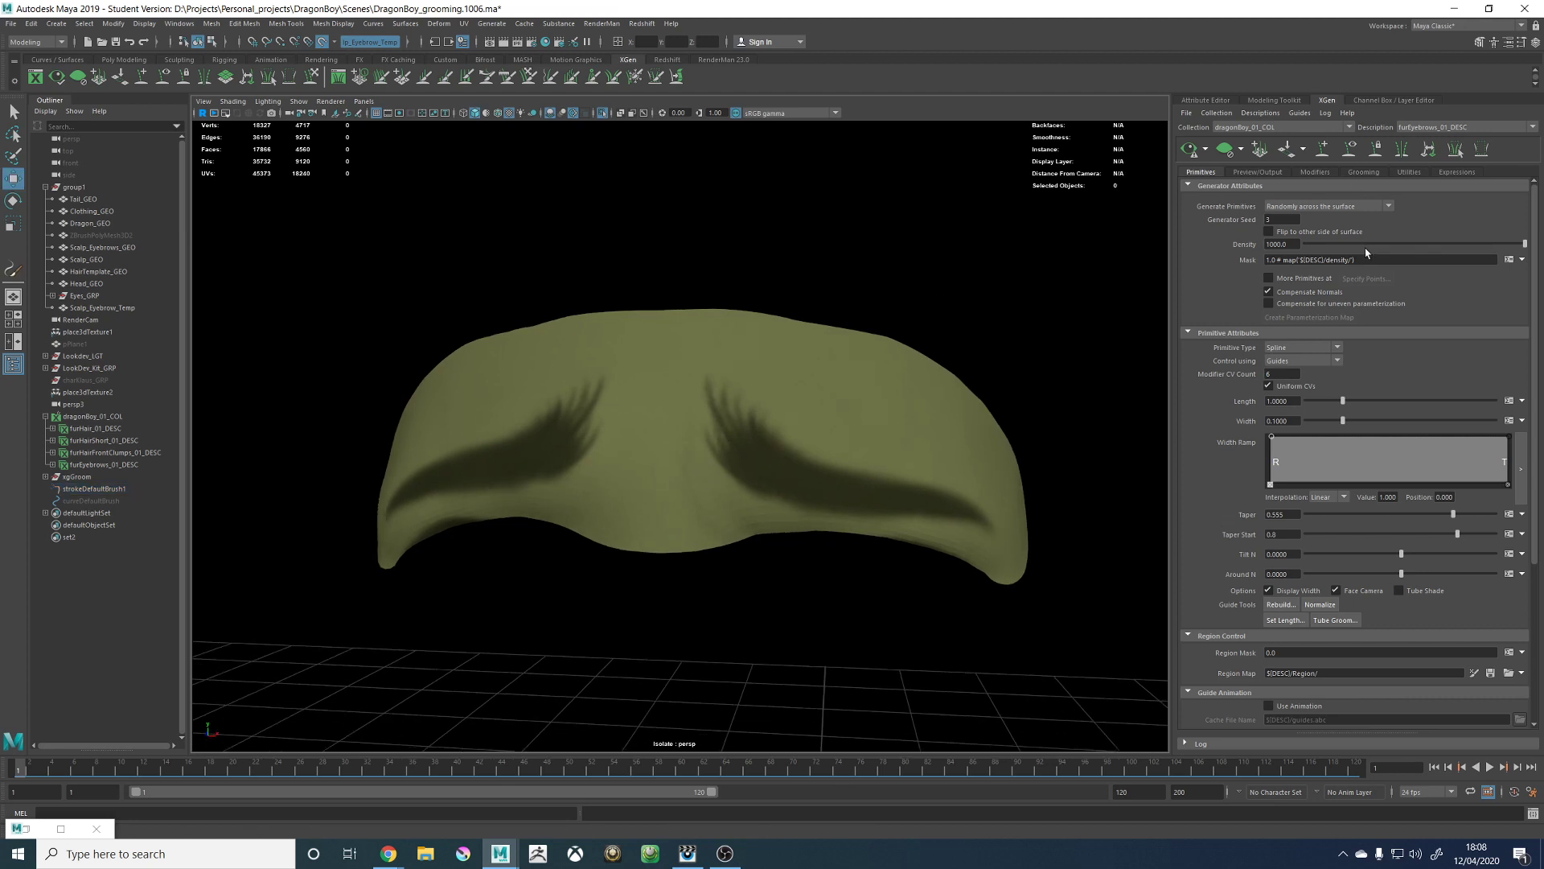
Step: Turn off the live surface and make Scalp_Eyebrow_Temp paintable for Paint Effects
click(1220, 101)
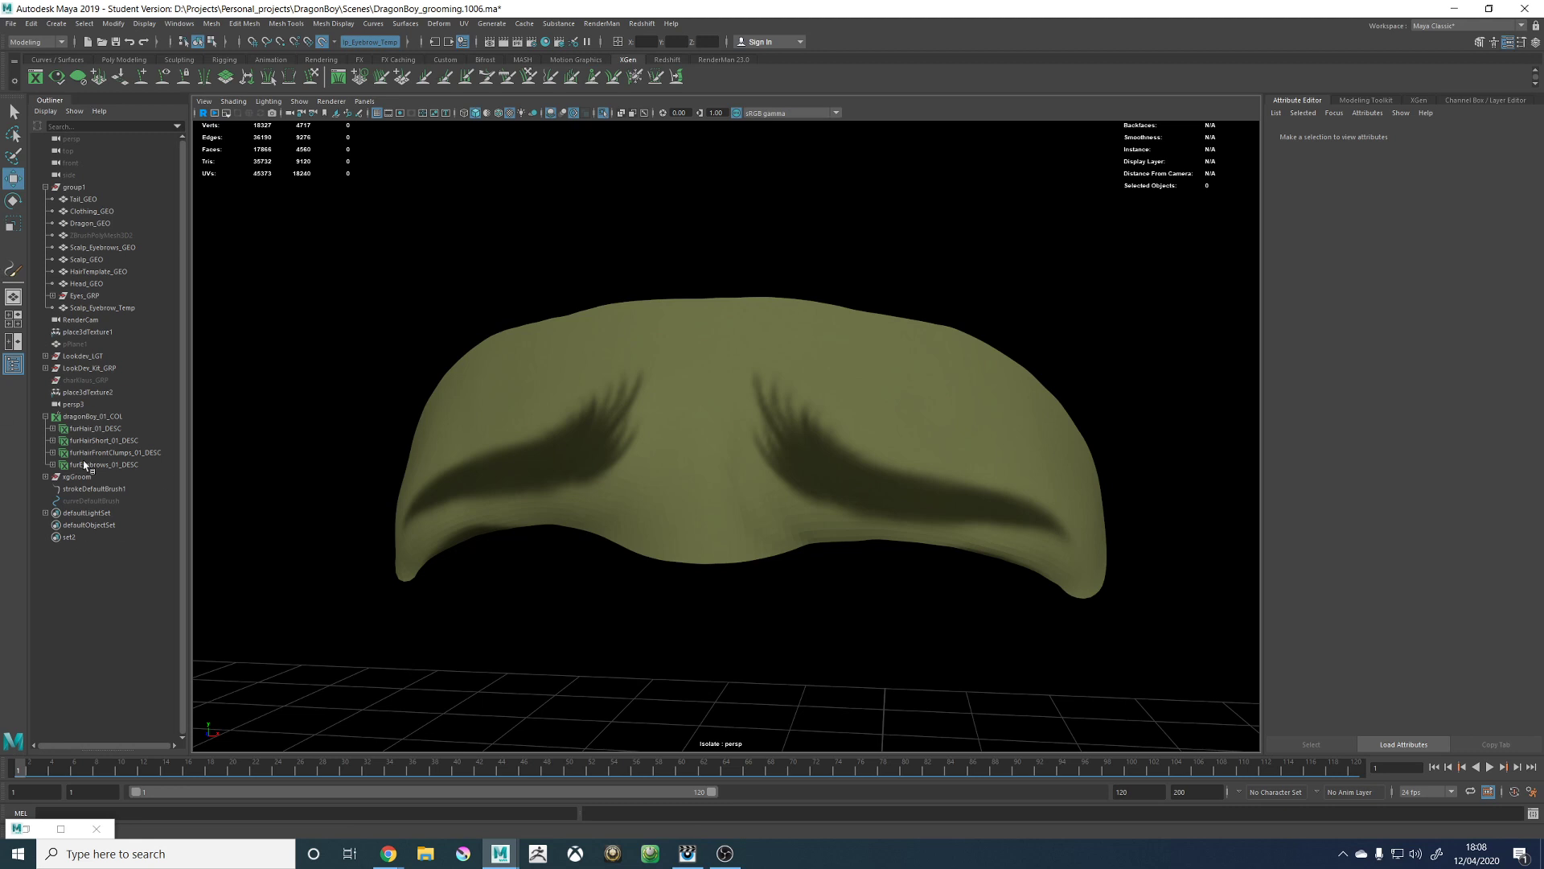
click(322, 41)
click(762, 362)
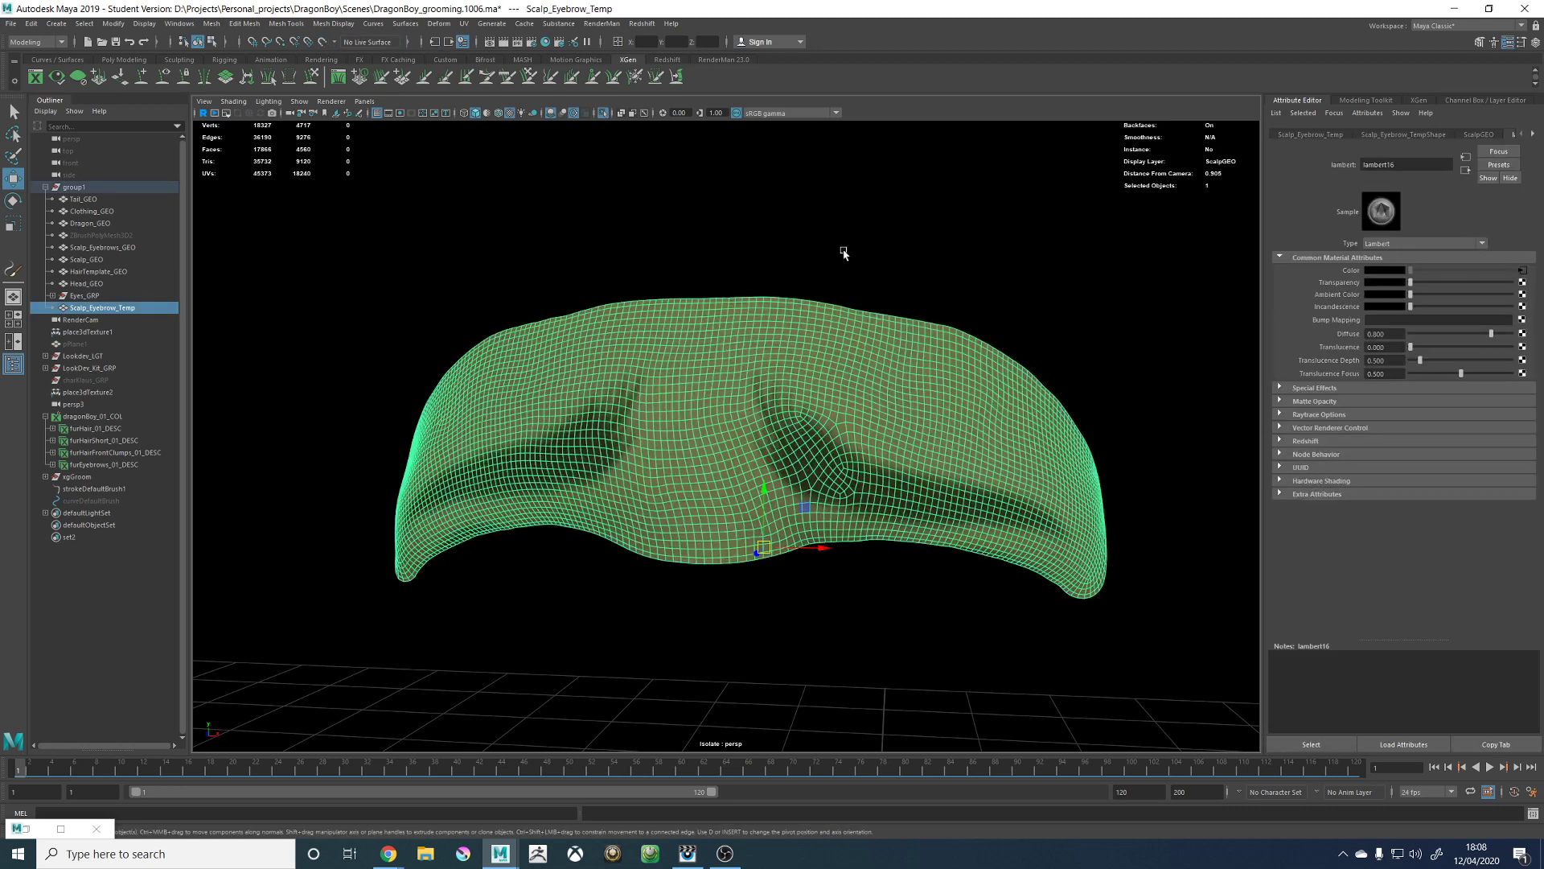
click(492, 24)
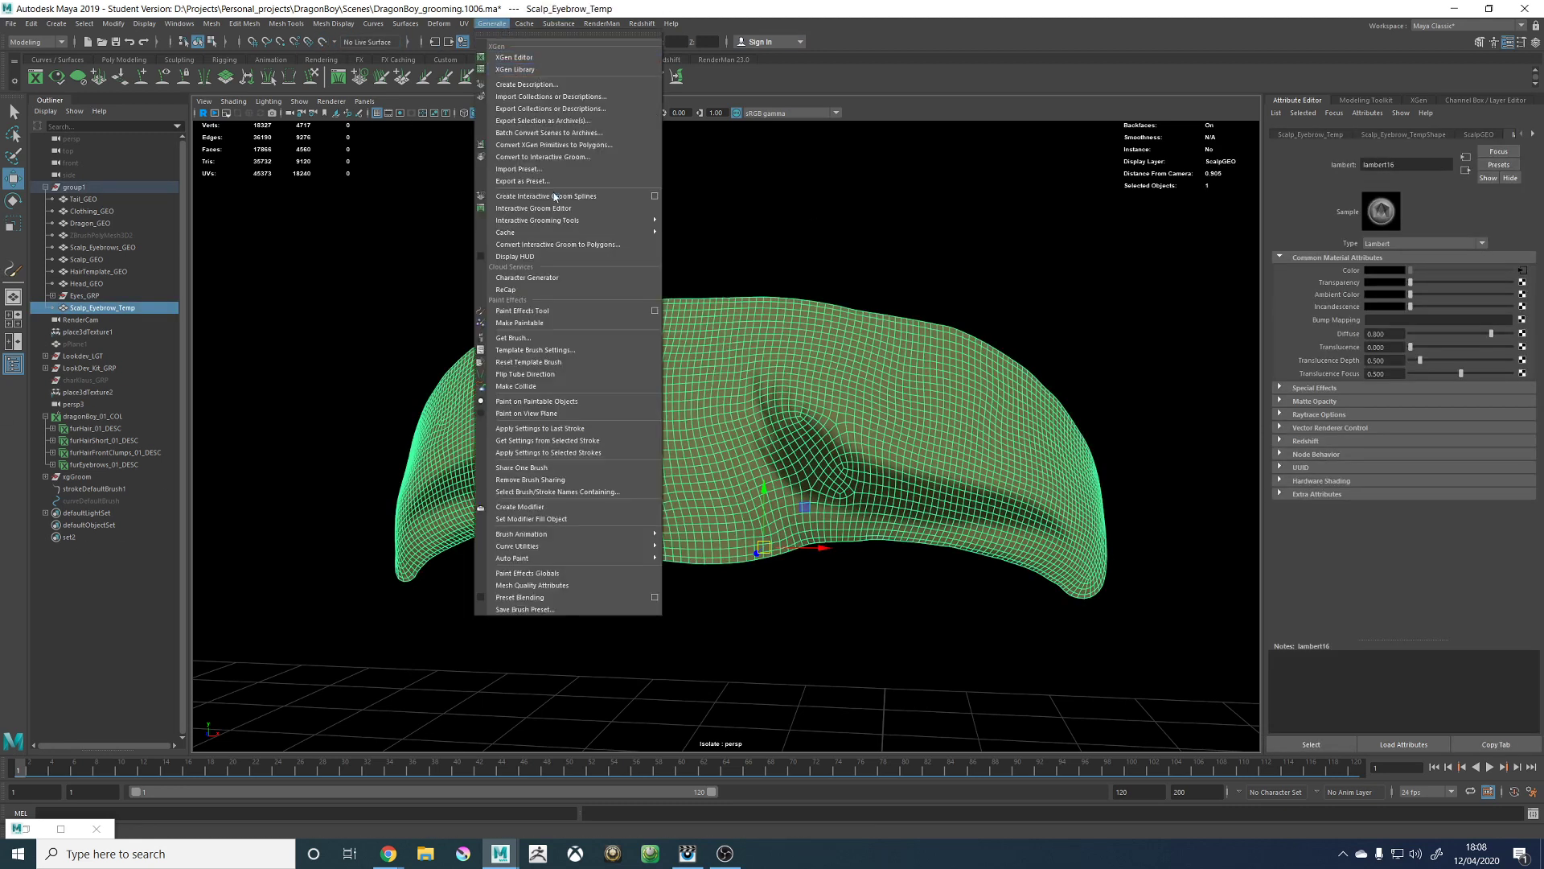
click(534, 321)
Step: Activate the Paint Effects Tool and paint a trial stroke along the innermost hairs of the right-hand eyebrow on Scalp_Eyebrow_Temp
alt+drag(478, 198, 659, 272)
alt+drag(792, 312, 813, 372)
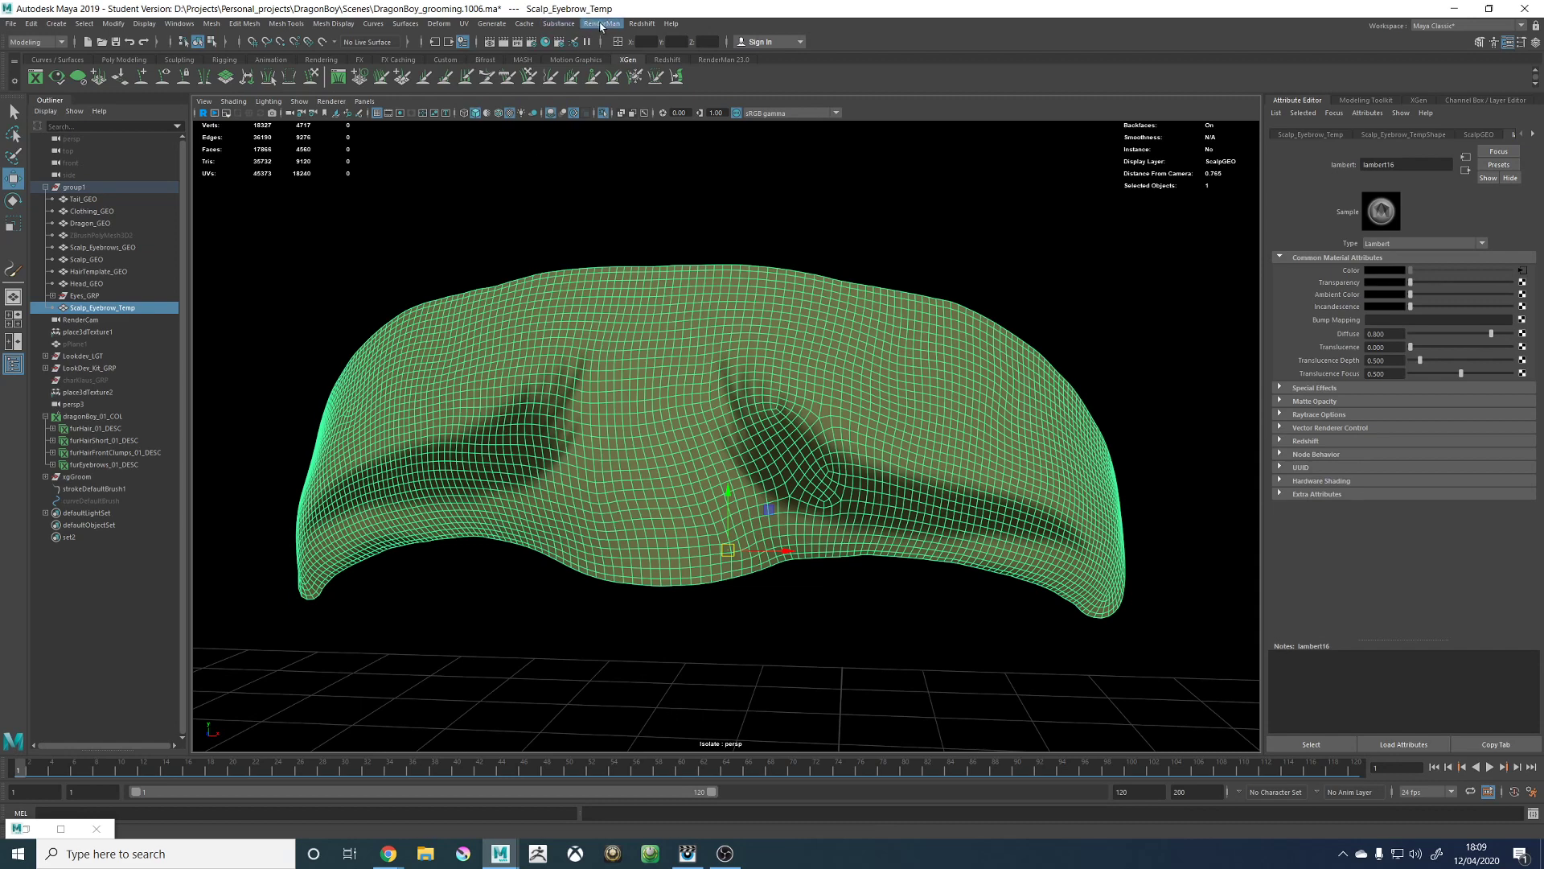
click(492, 23)
click(531, 311)
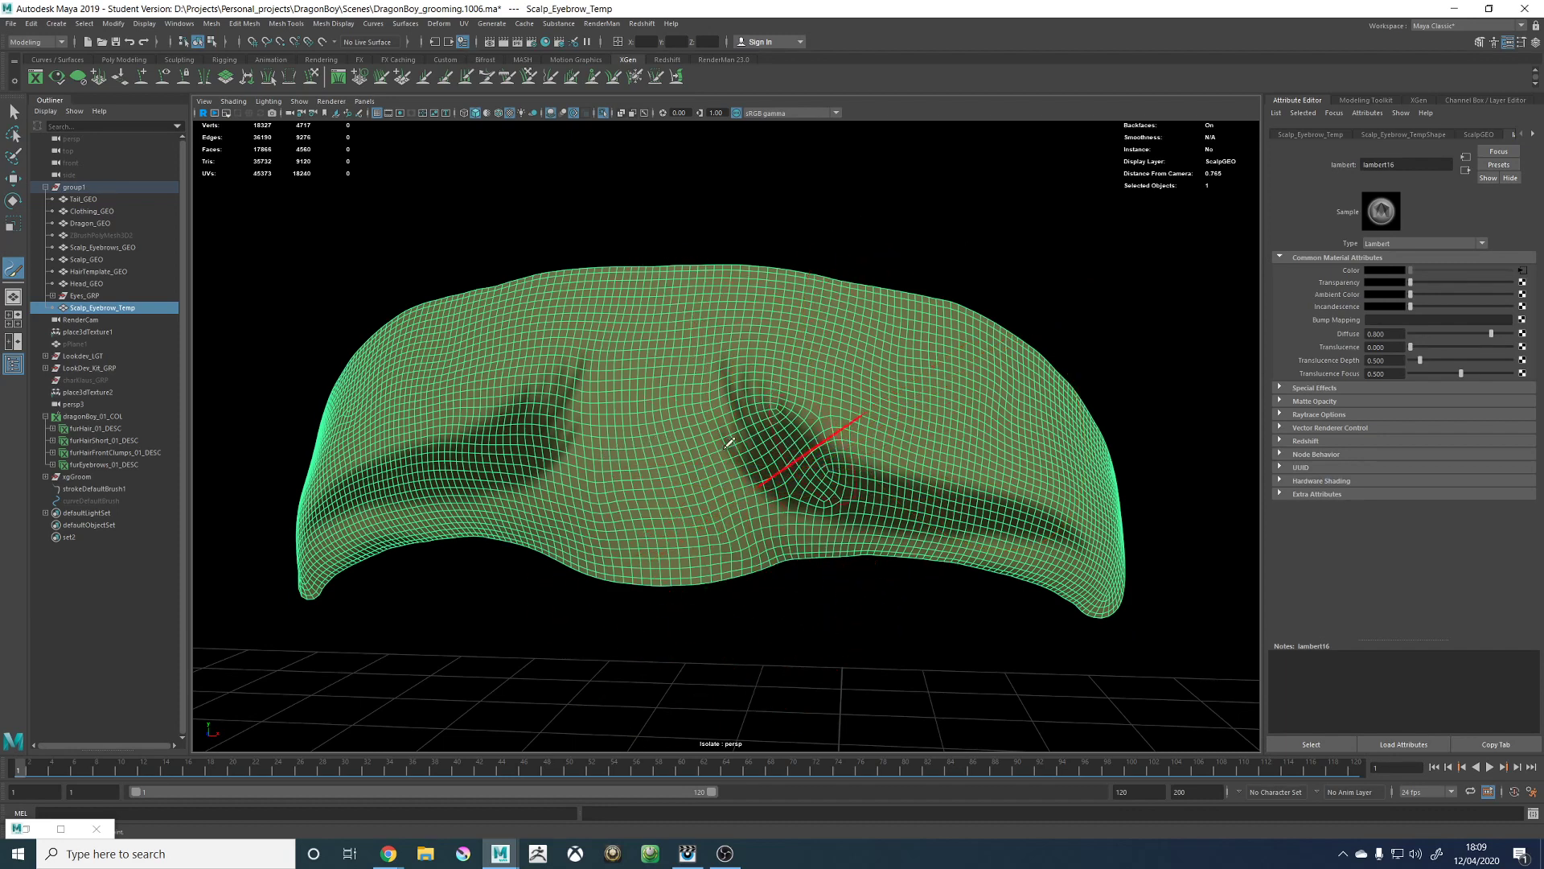
drag(793, 481, 734, 373)
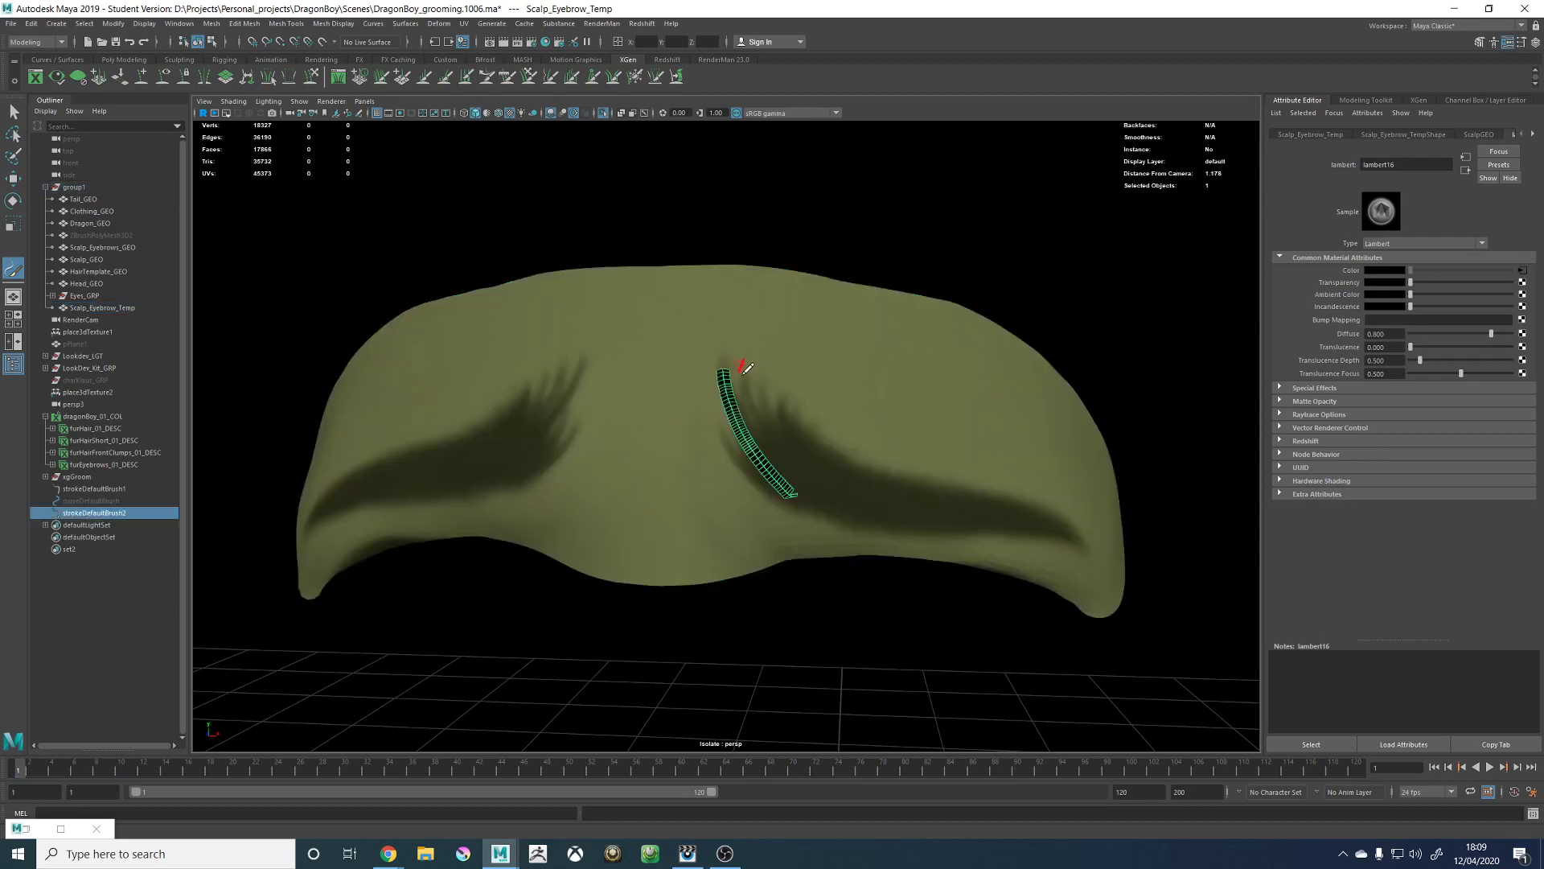
Step: Try two more curved strokes along the inner end of the right-hand eyebrow, then undo them
alt+drag(798, 438, 802, 450)
drag(807, 509, 716, 418)
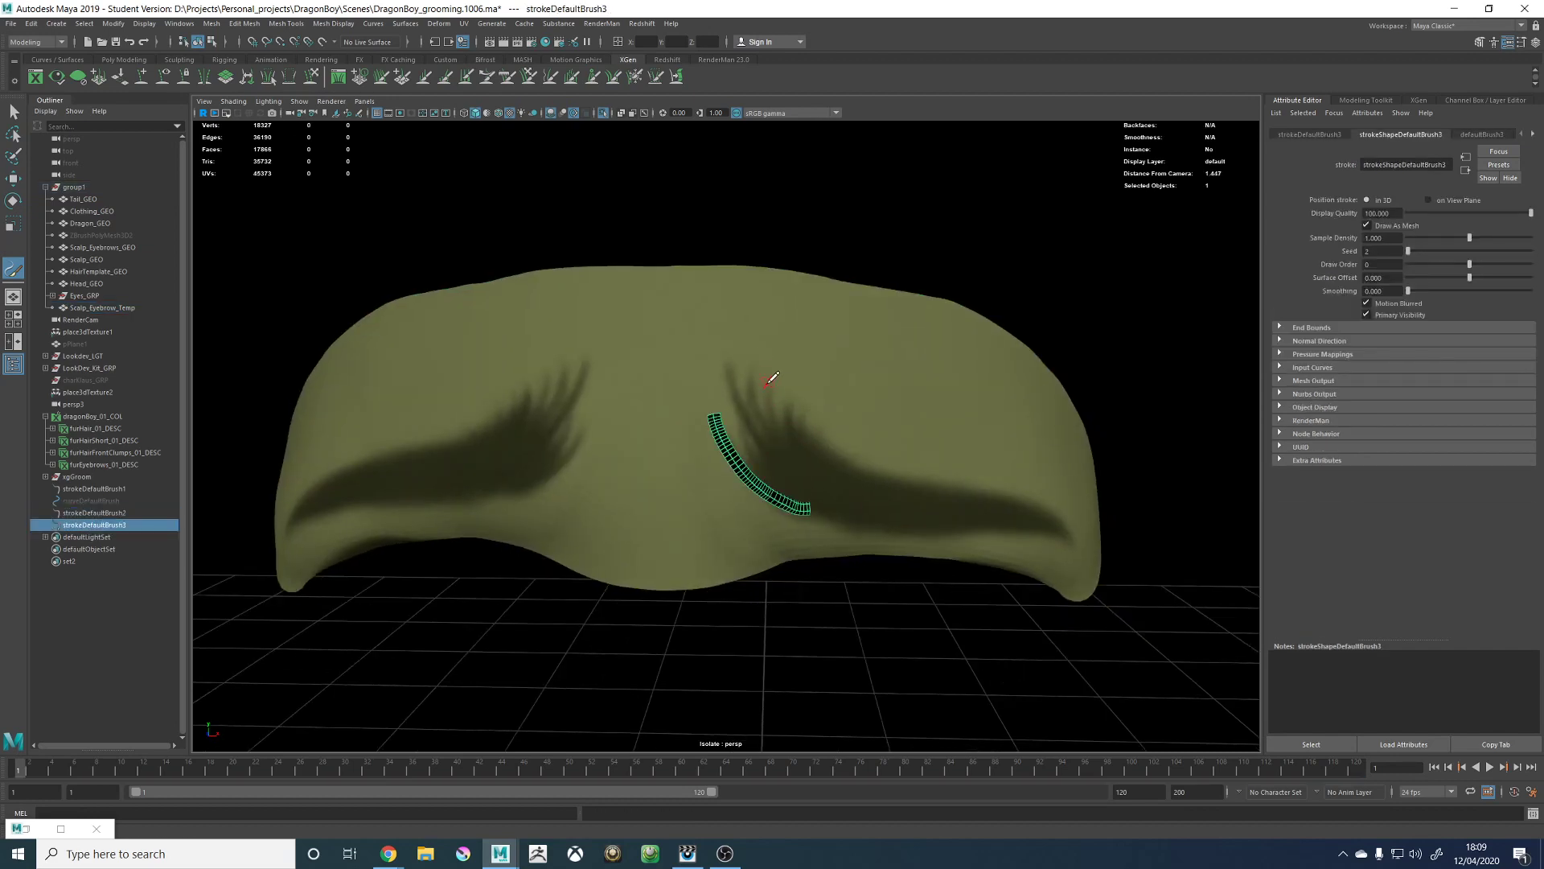
key(ctrl+z)
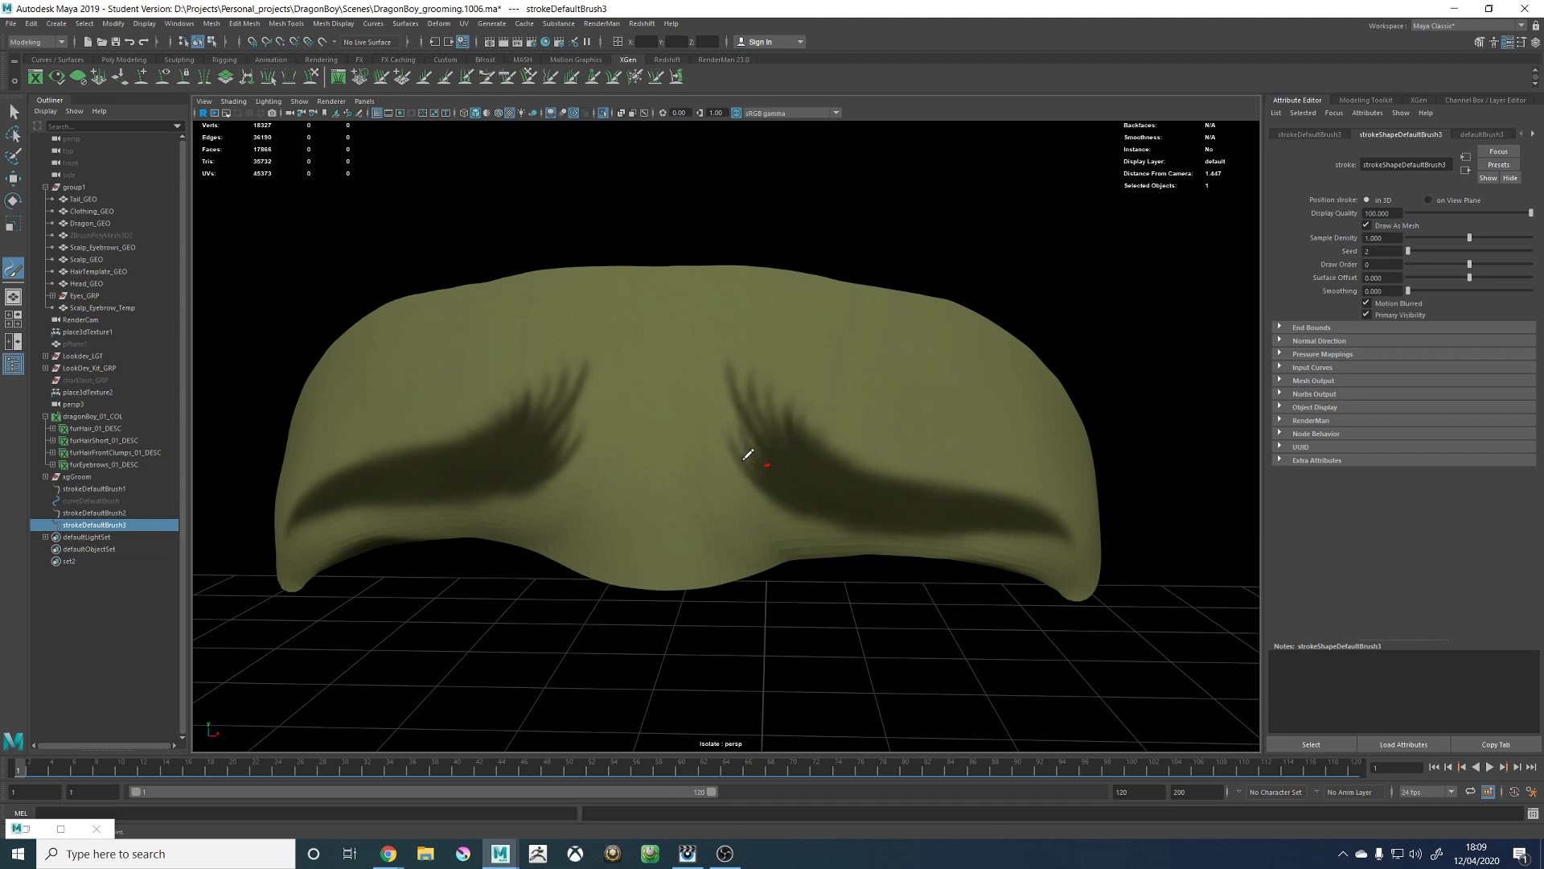
drag(798, 503, 729, 419)
key(ctrl+z)
alt+drag(796, 458, 791, 432)
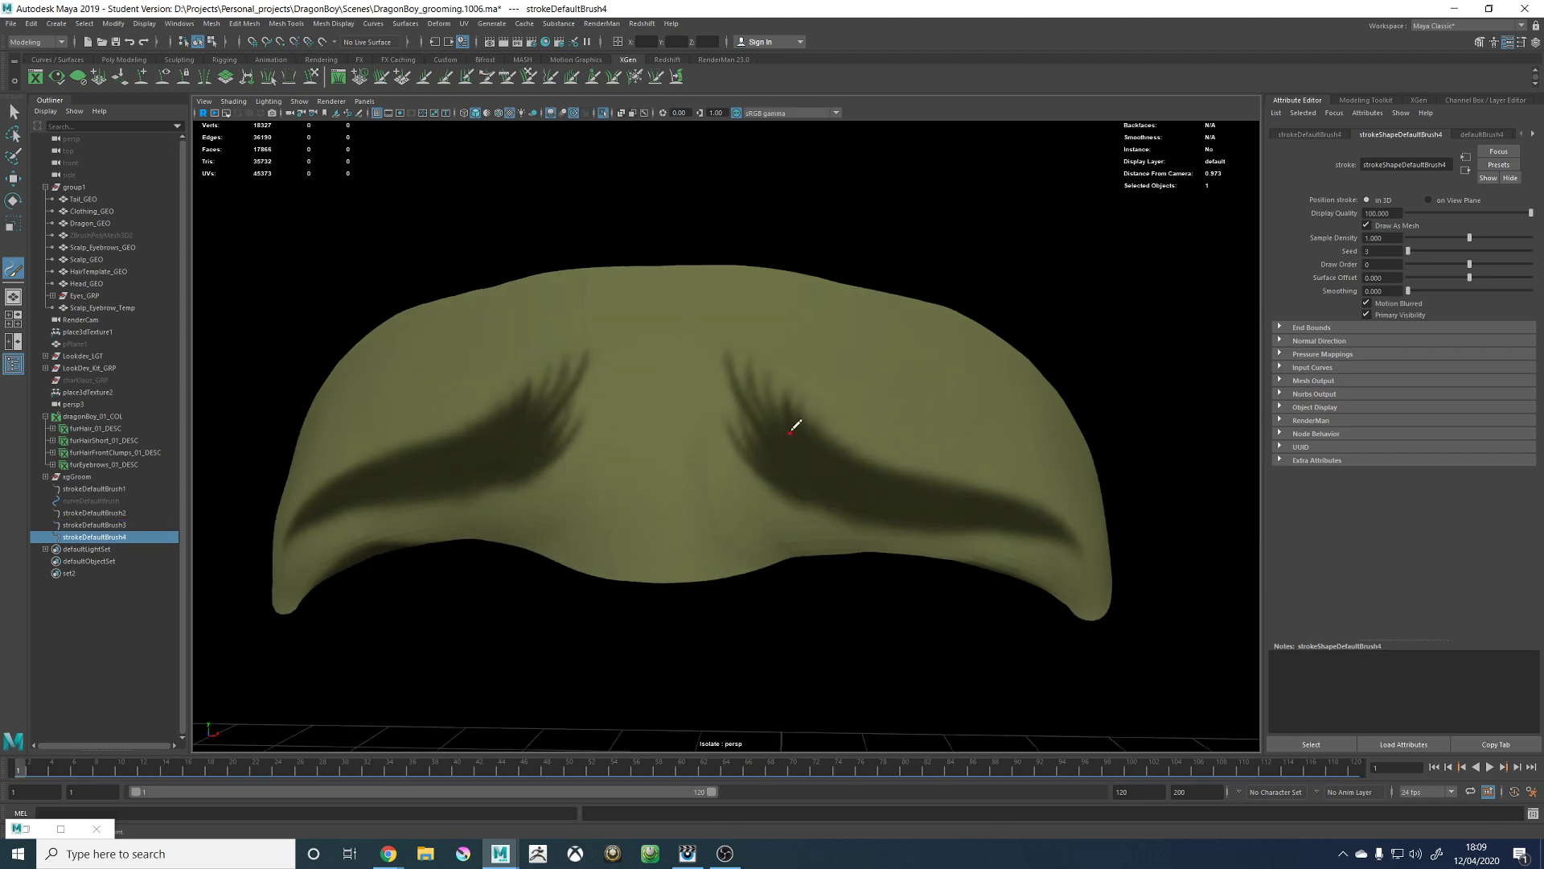
Step: Switch to Chrome and search Google Images for "kids eyebrows"
alt+middle_drag(775, 428, 780, 476)
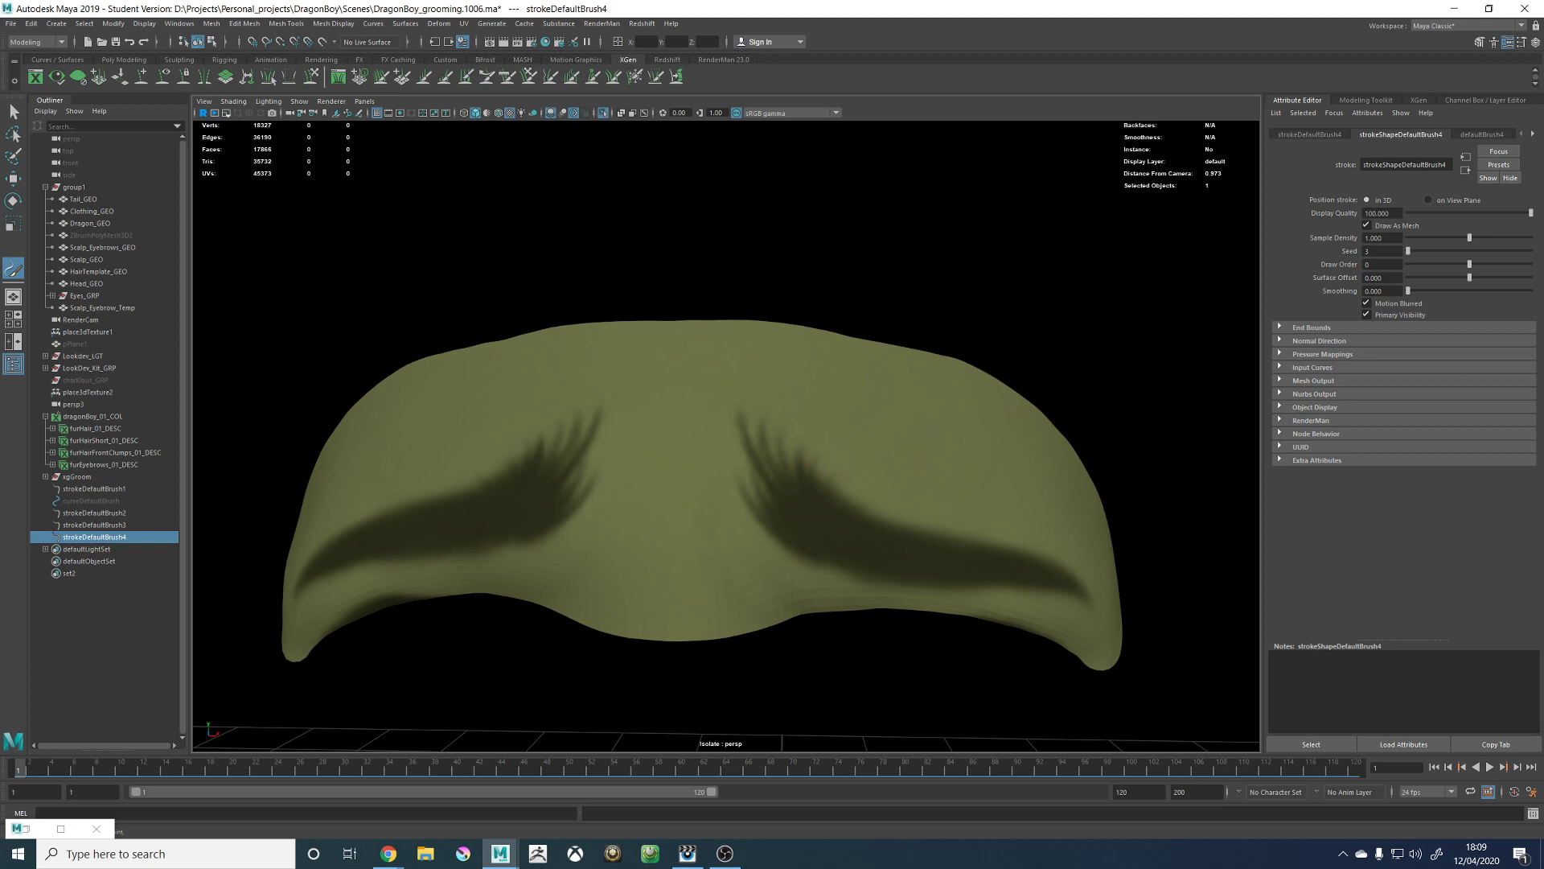
alt+drag(811, 501, 830, 403)
key(alt+Tab)
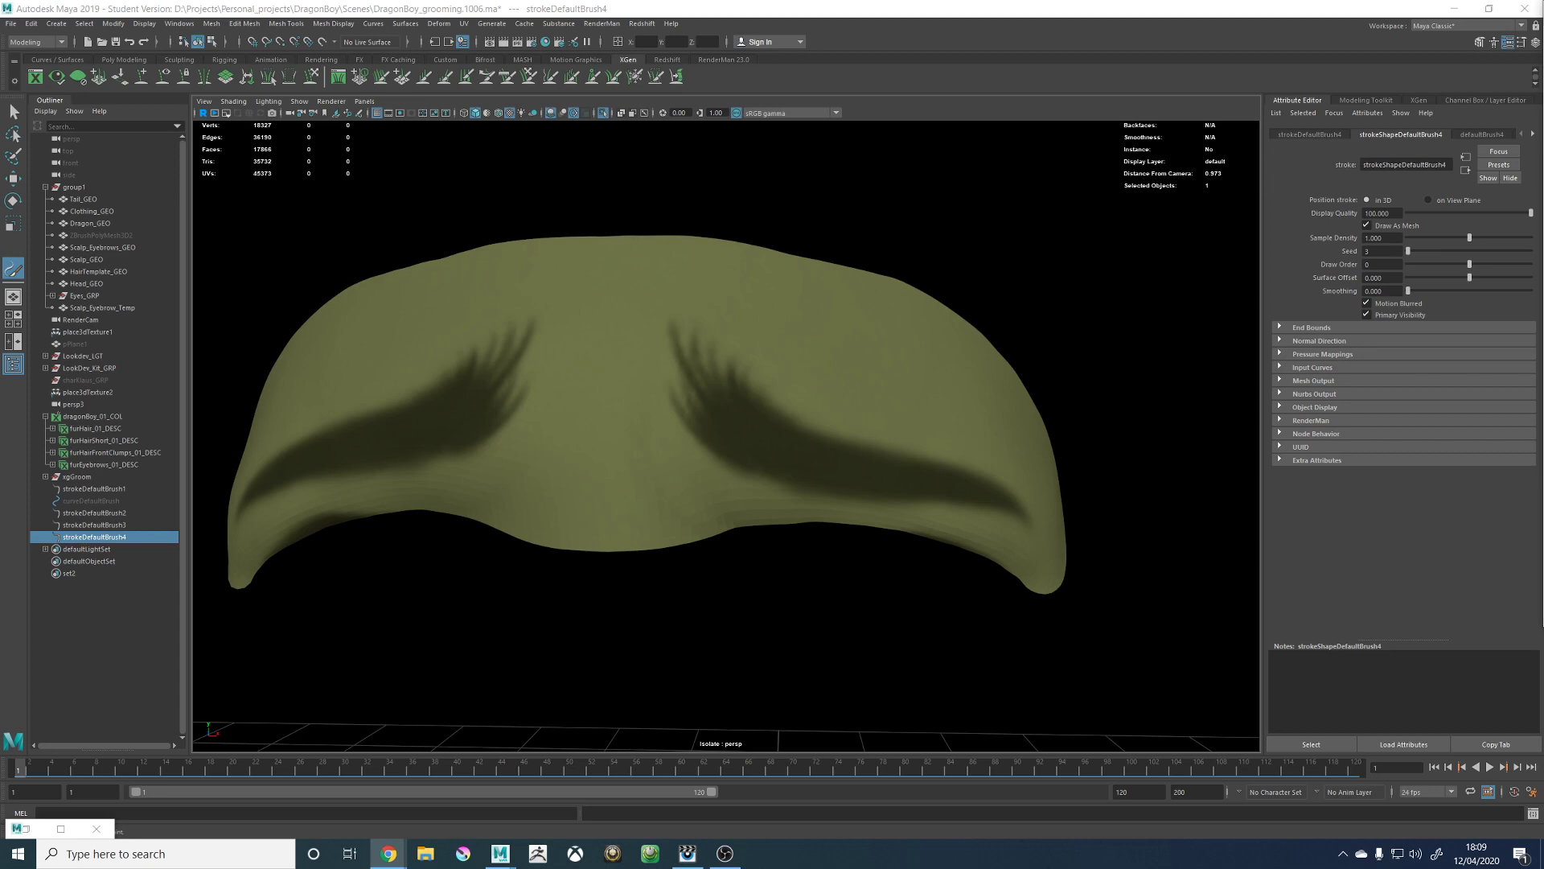
drag(1543, 173, 643, 0)
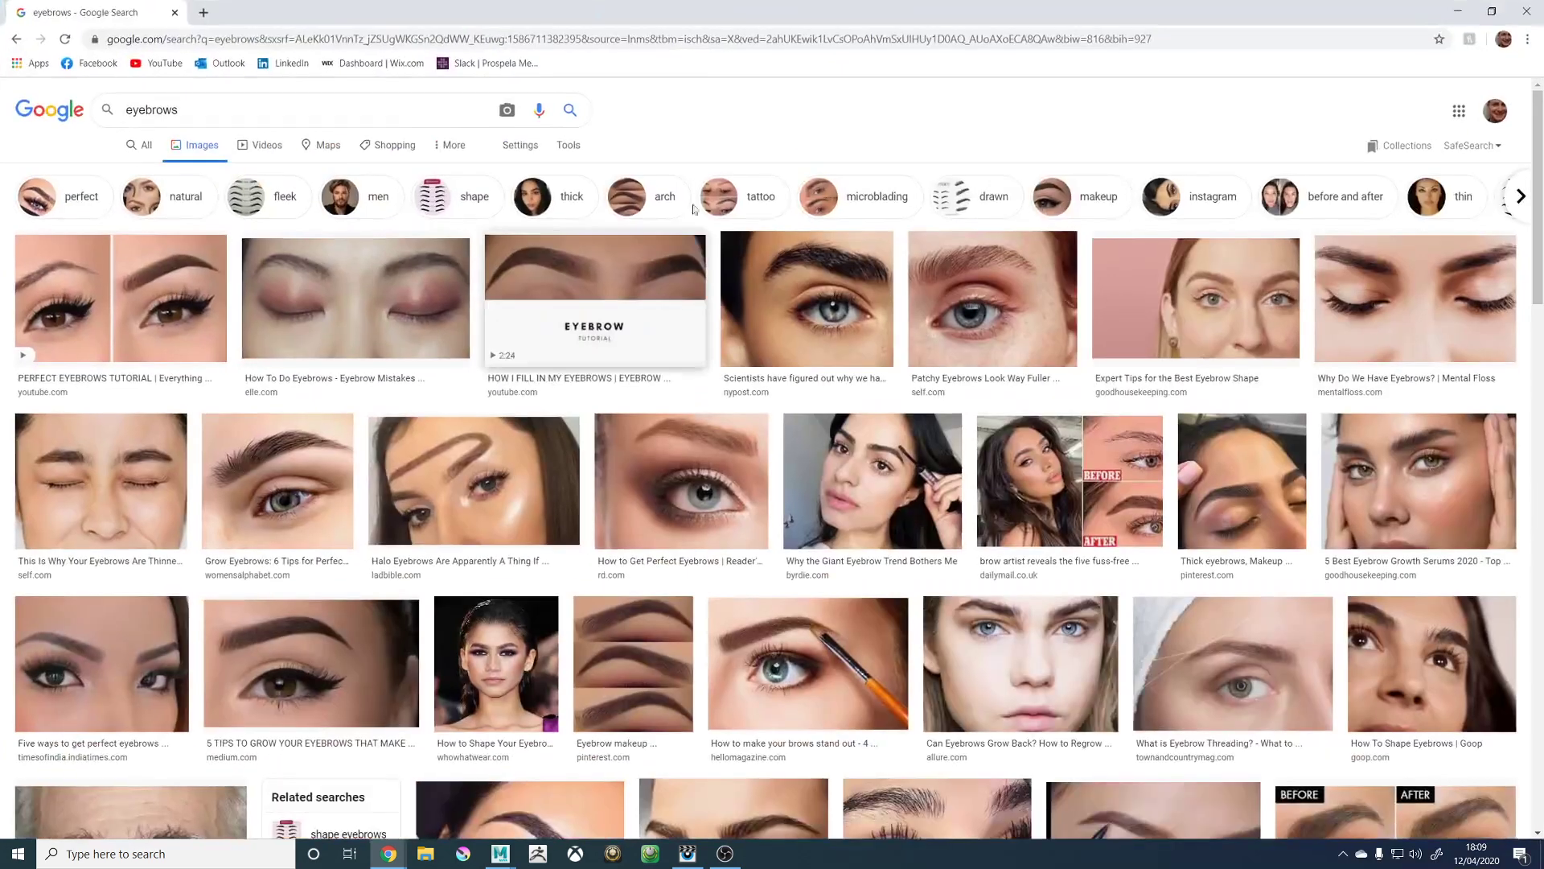
click(131, 110)
text(kids)
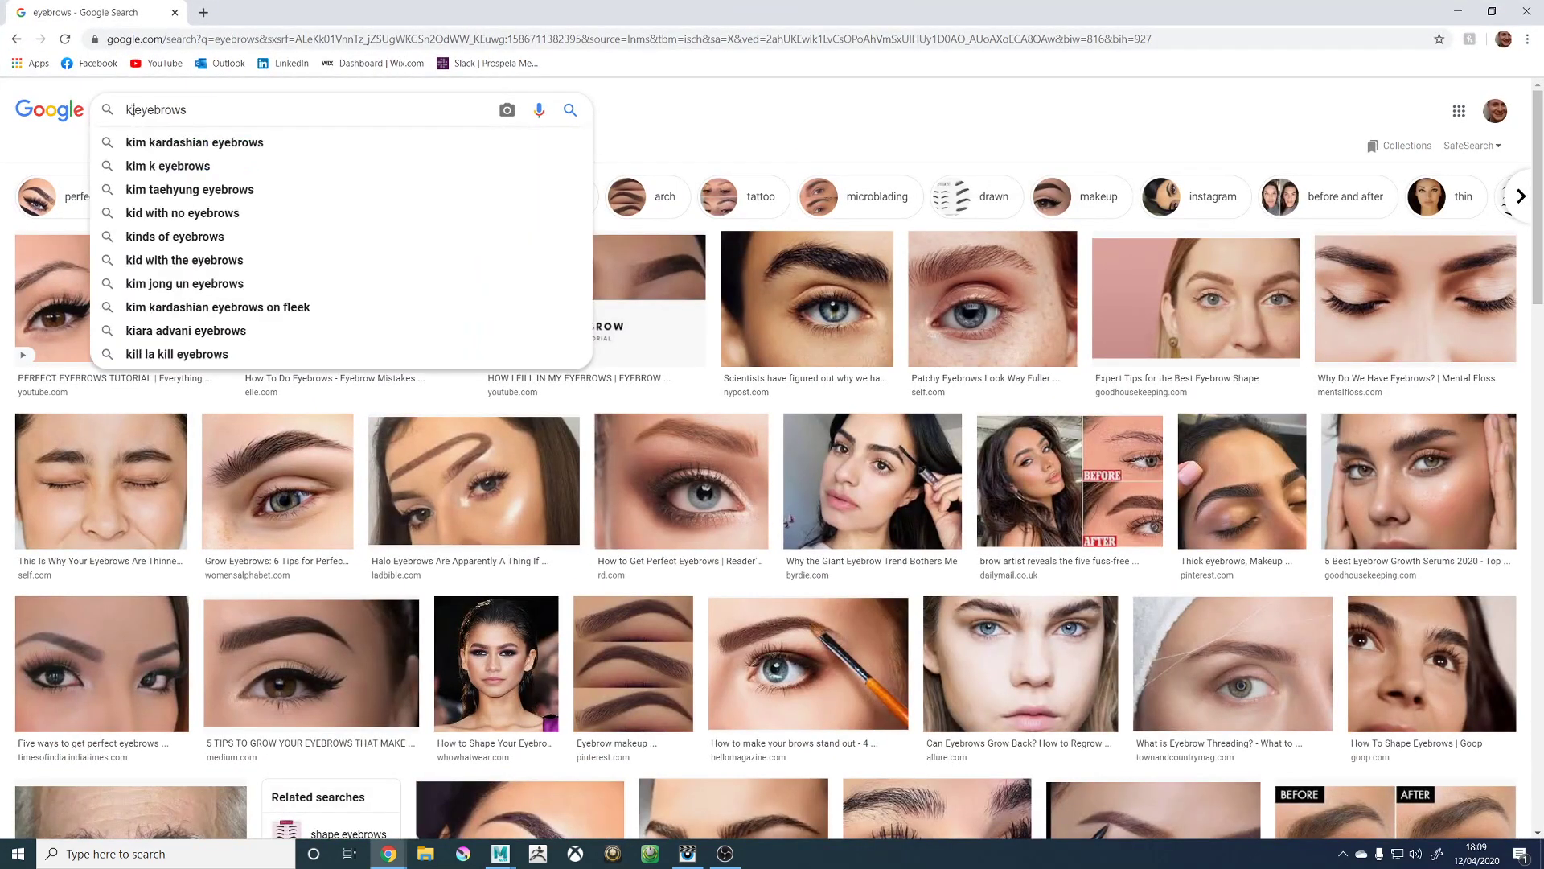
key(Return)
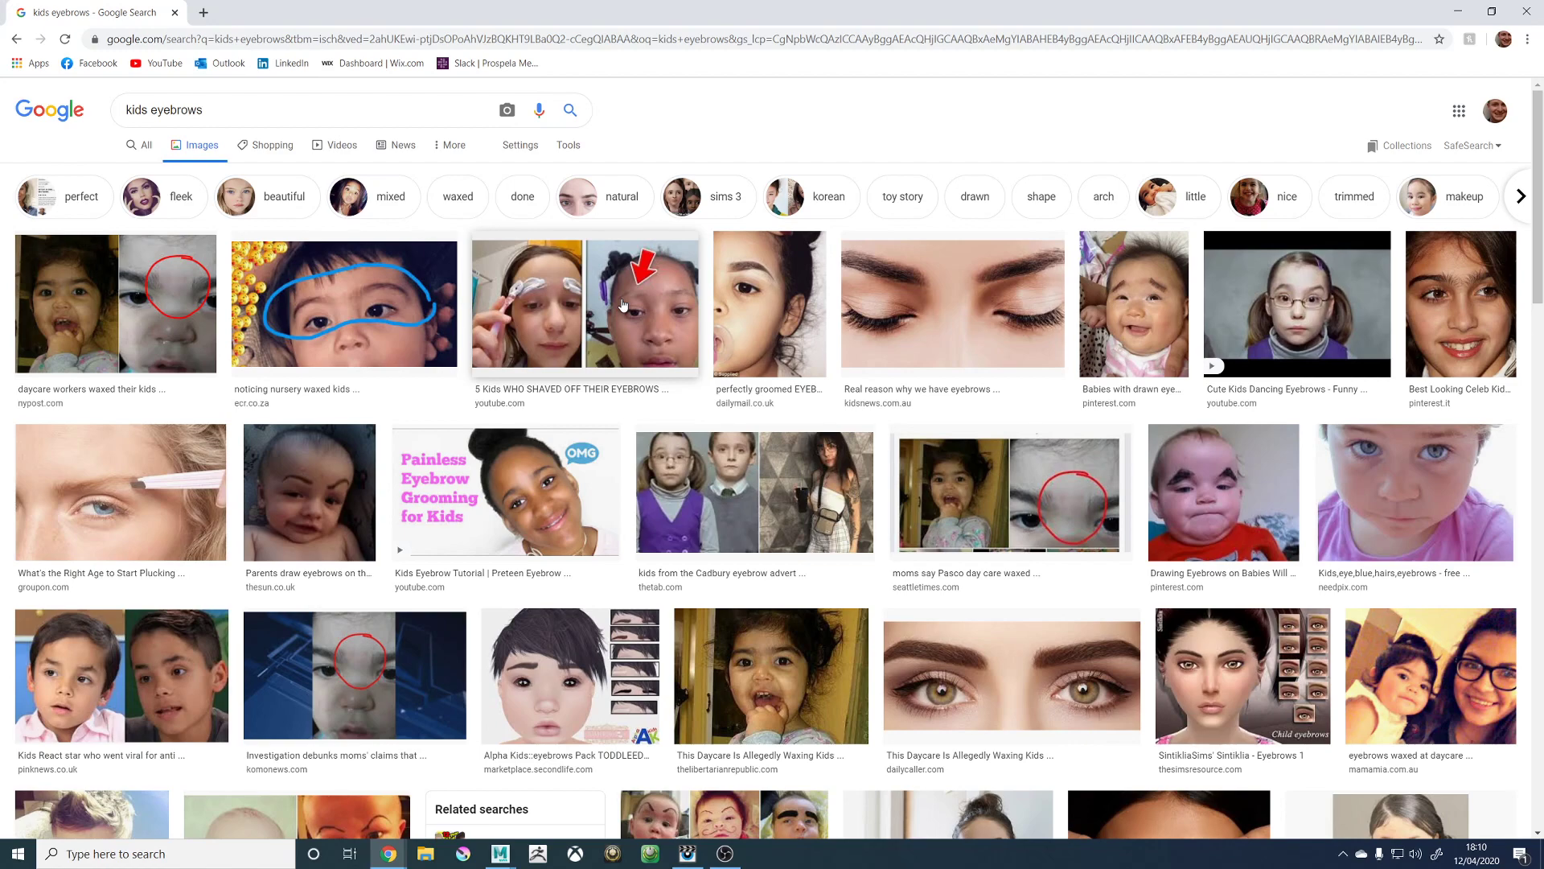
Step: Examine the kids eyebrows image results for a usable brow shape and hair direction reference
scroll(576, 294, down, 3)
scroll(576, 294, down, 1)
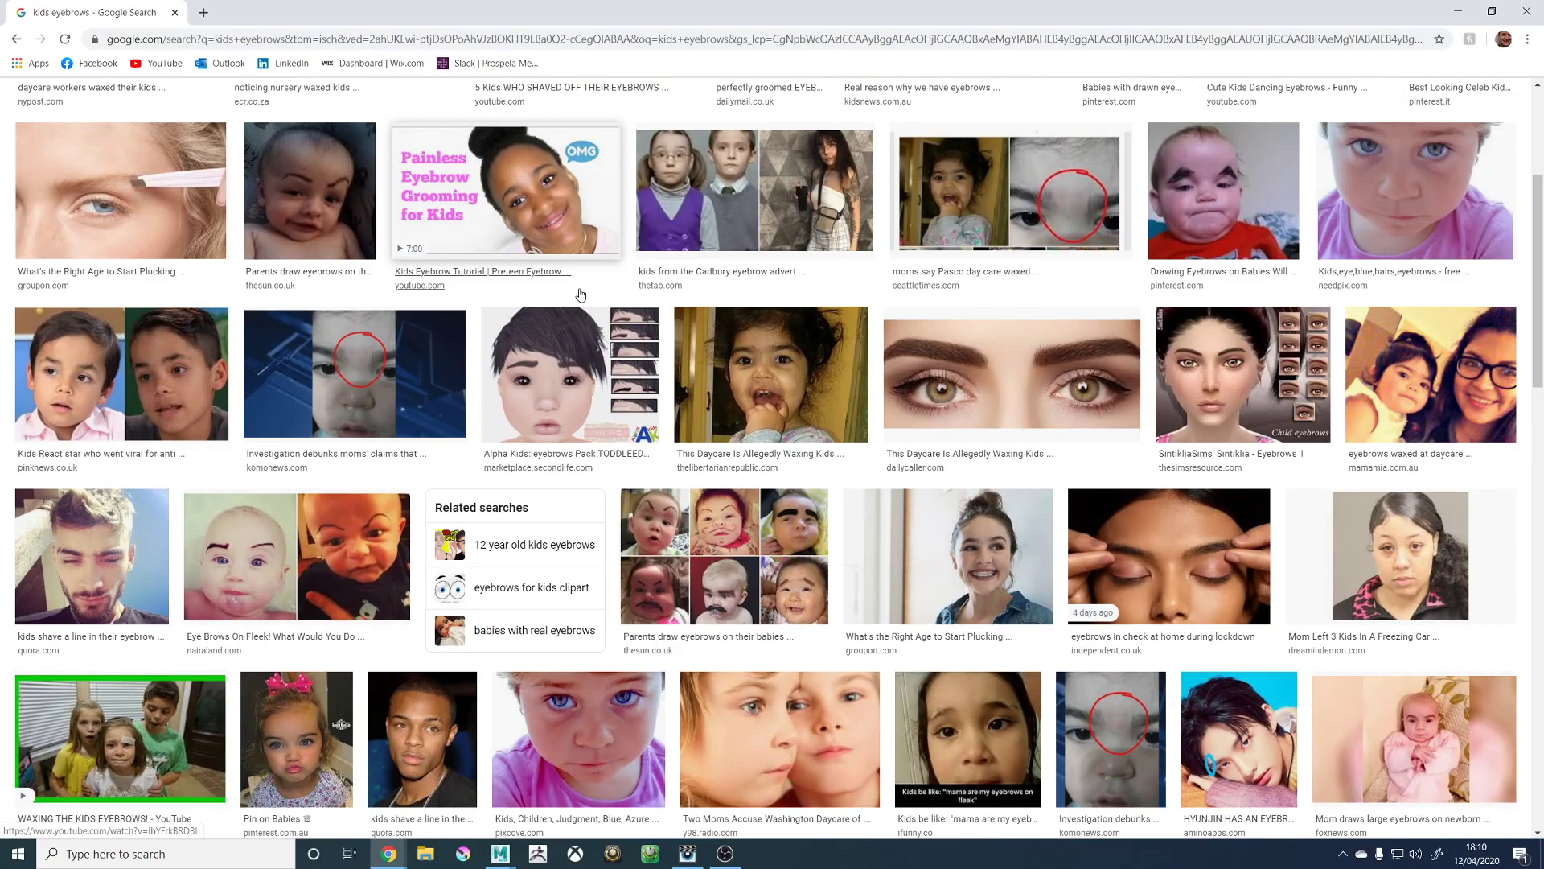
scroll(581, 295, up, 4)
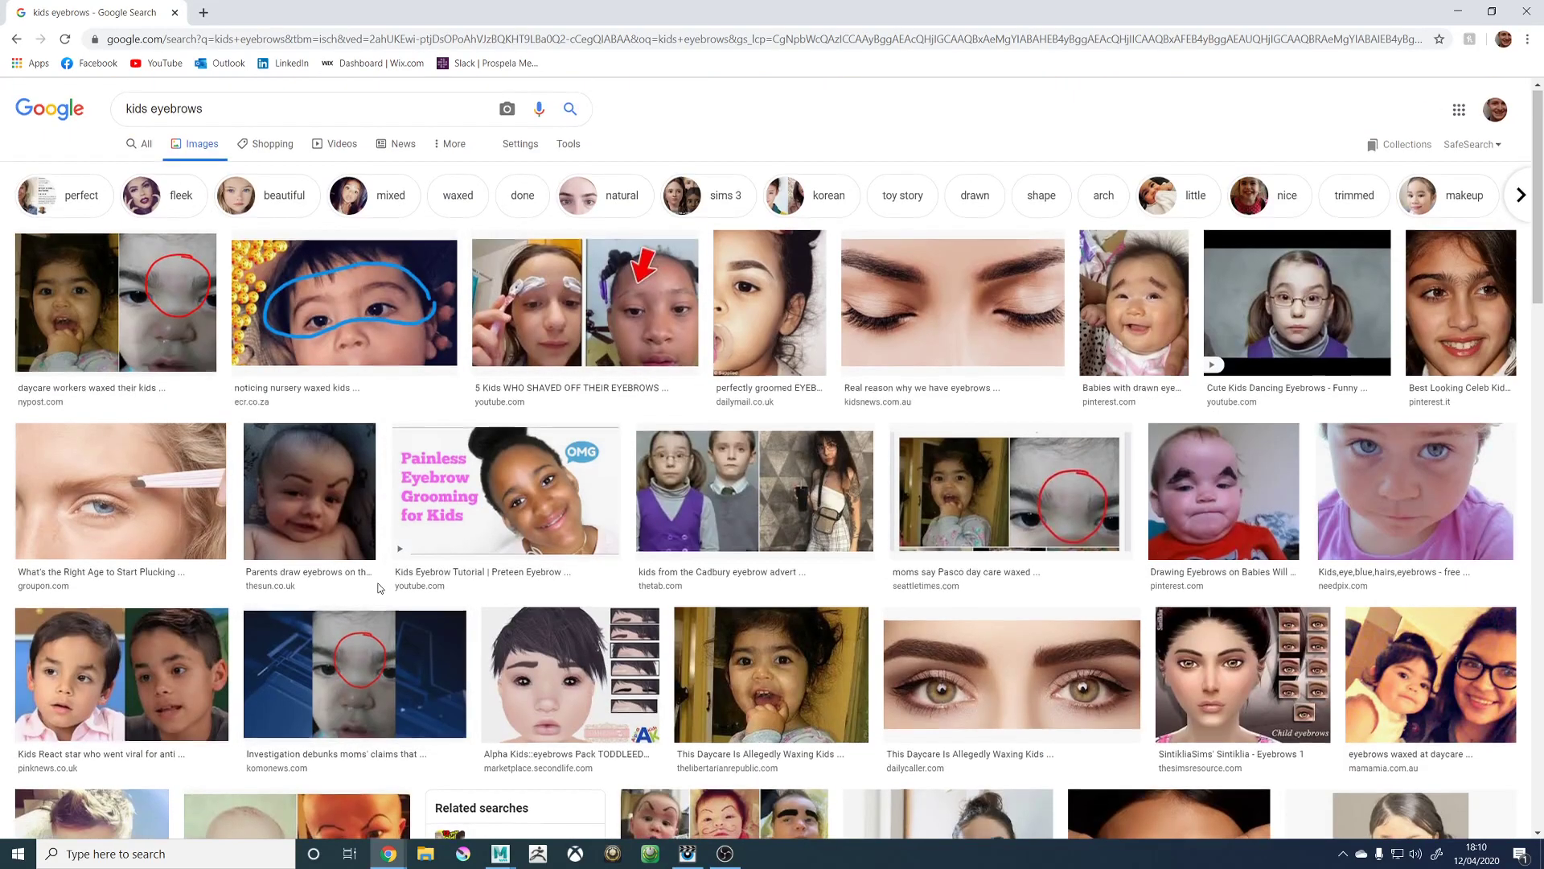
scroll(375, 570, down, 2)
scroll(376, 570, down, 3)
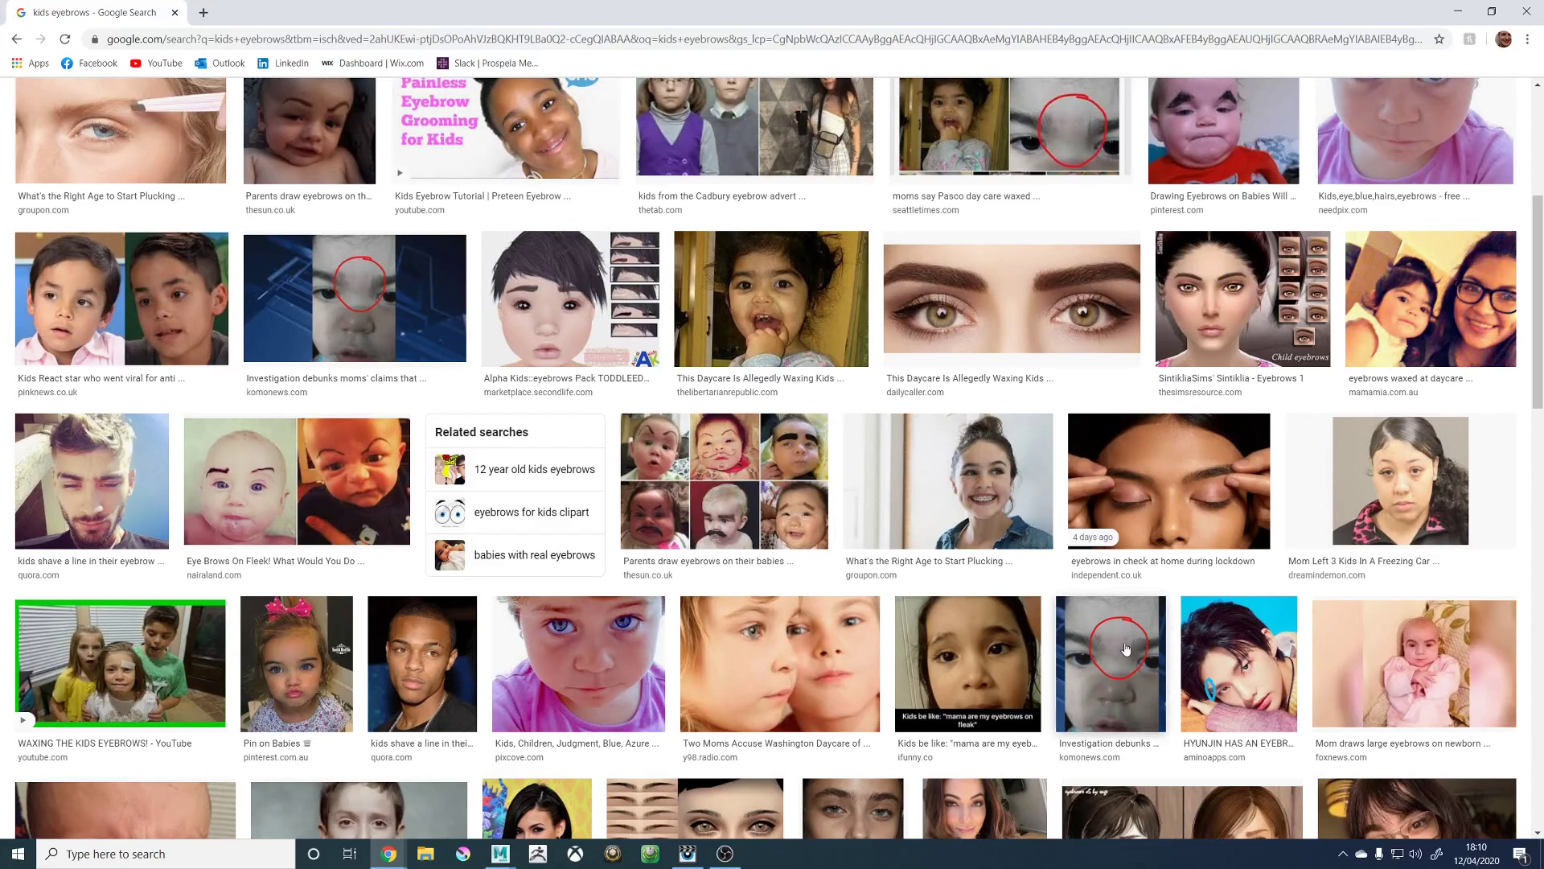
scroll(1444, 670, down, 1)
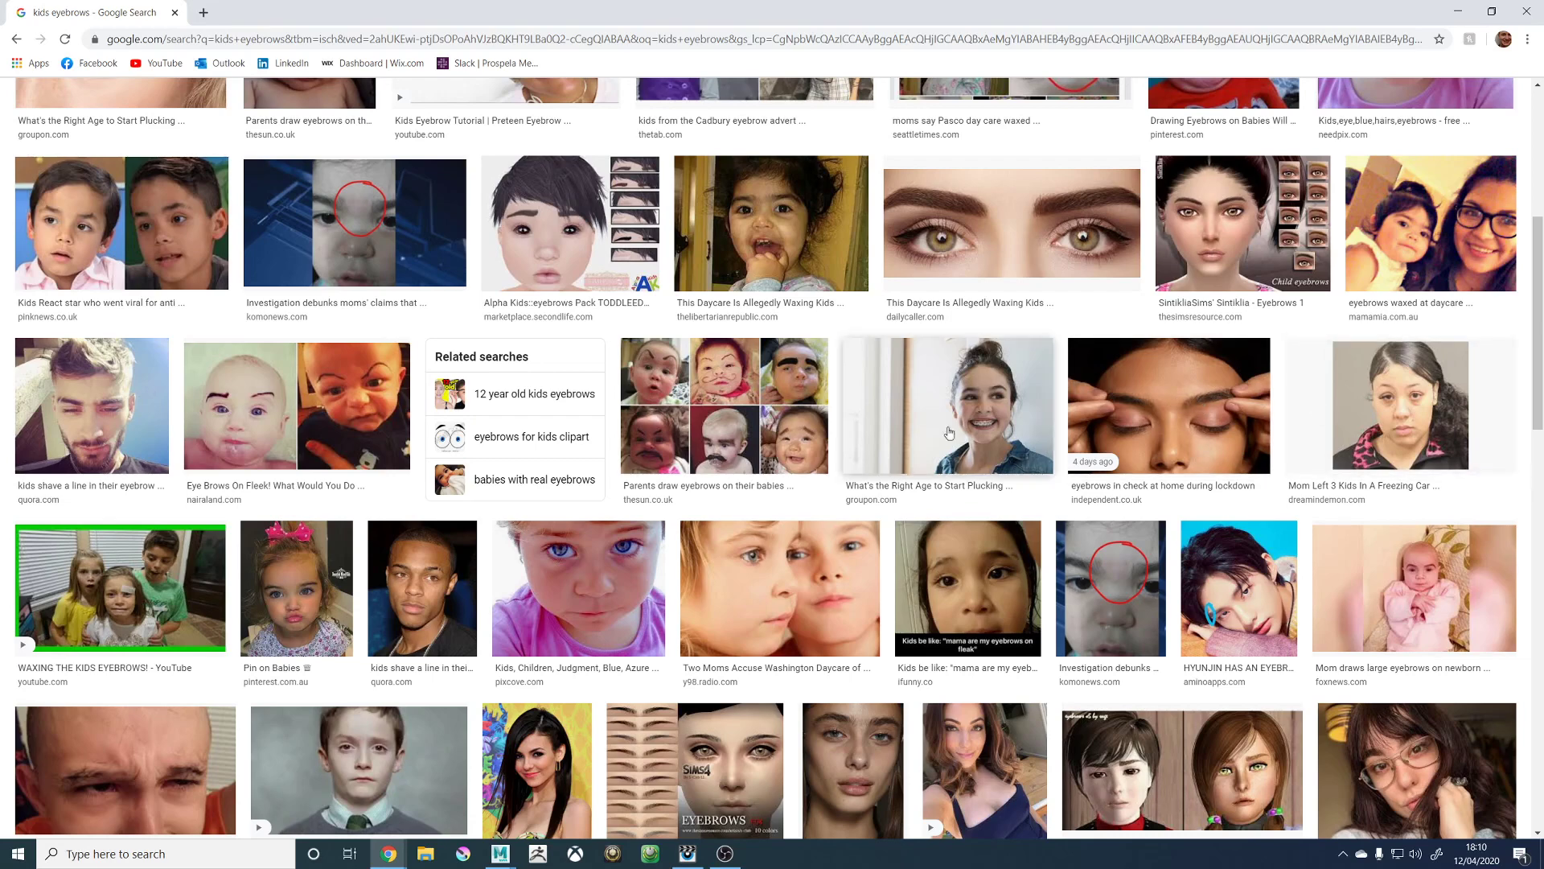
scroll(724, 410, down, 3)
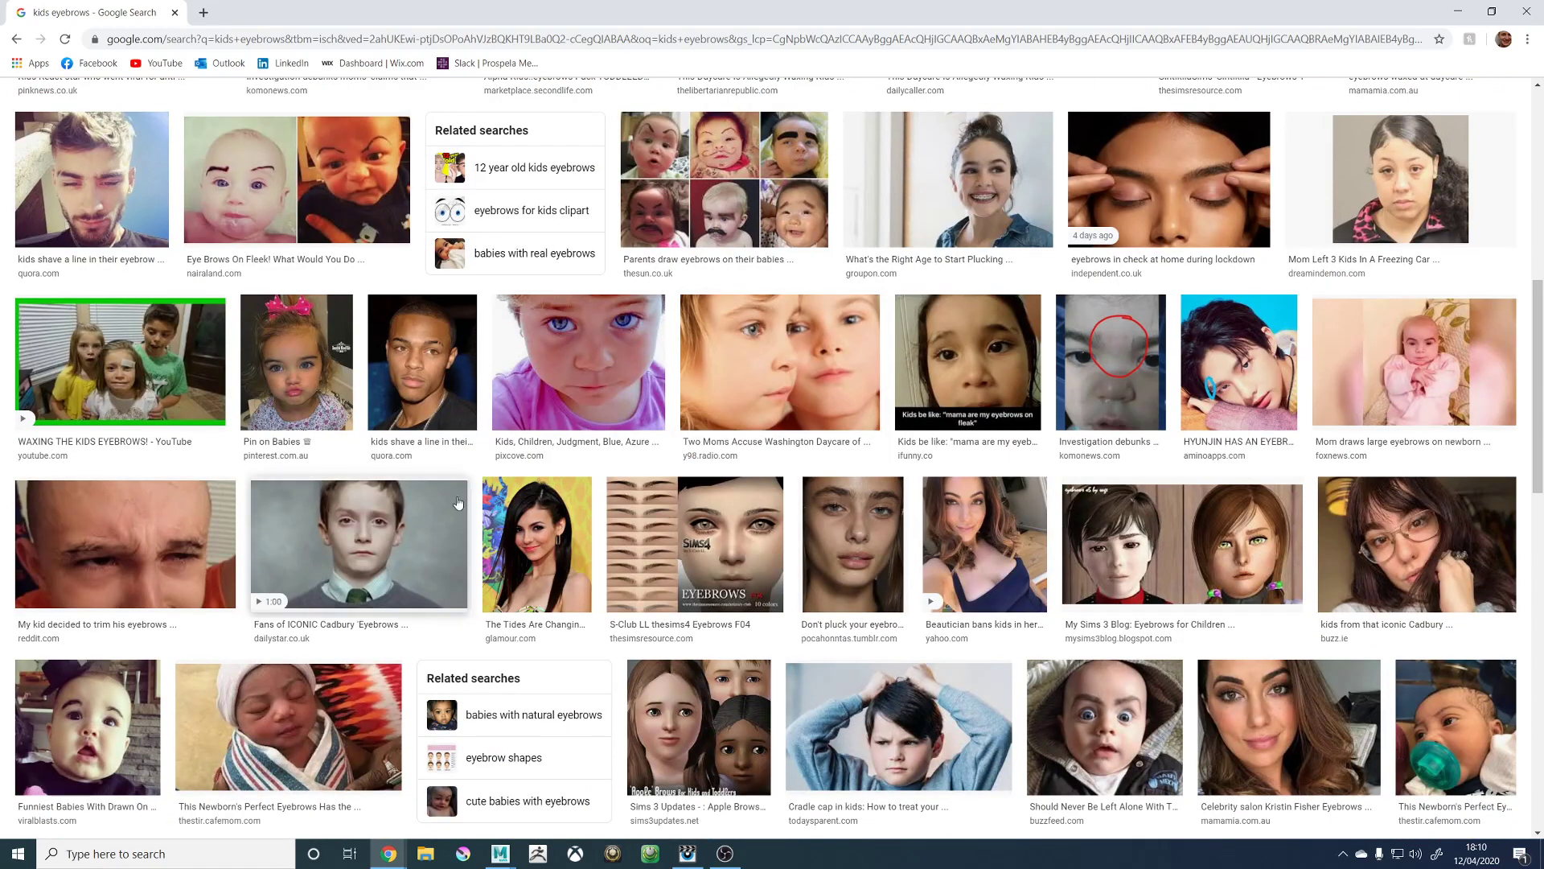
scroll(434, 518, down, 1)
scroll(446, 525, down, 4)
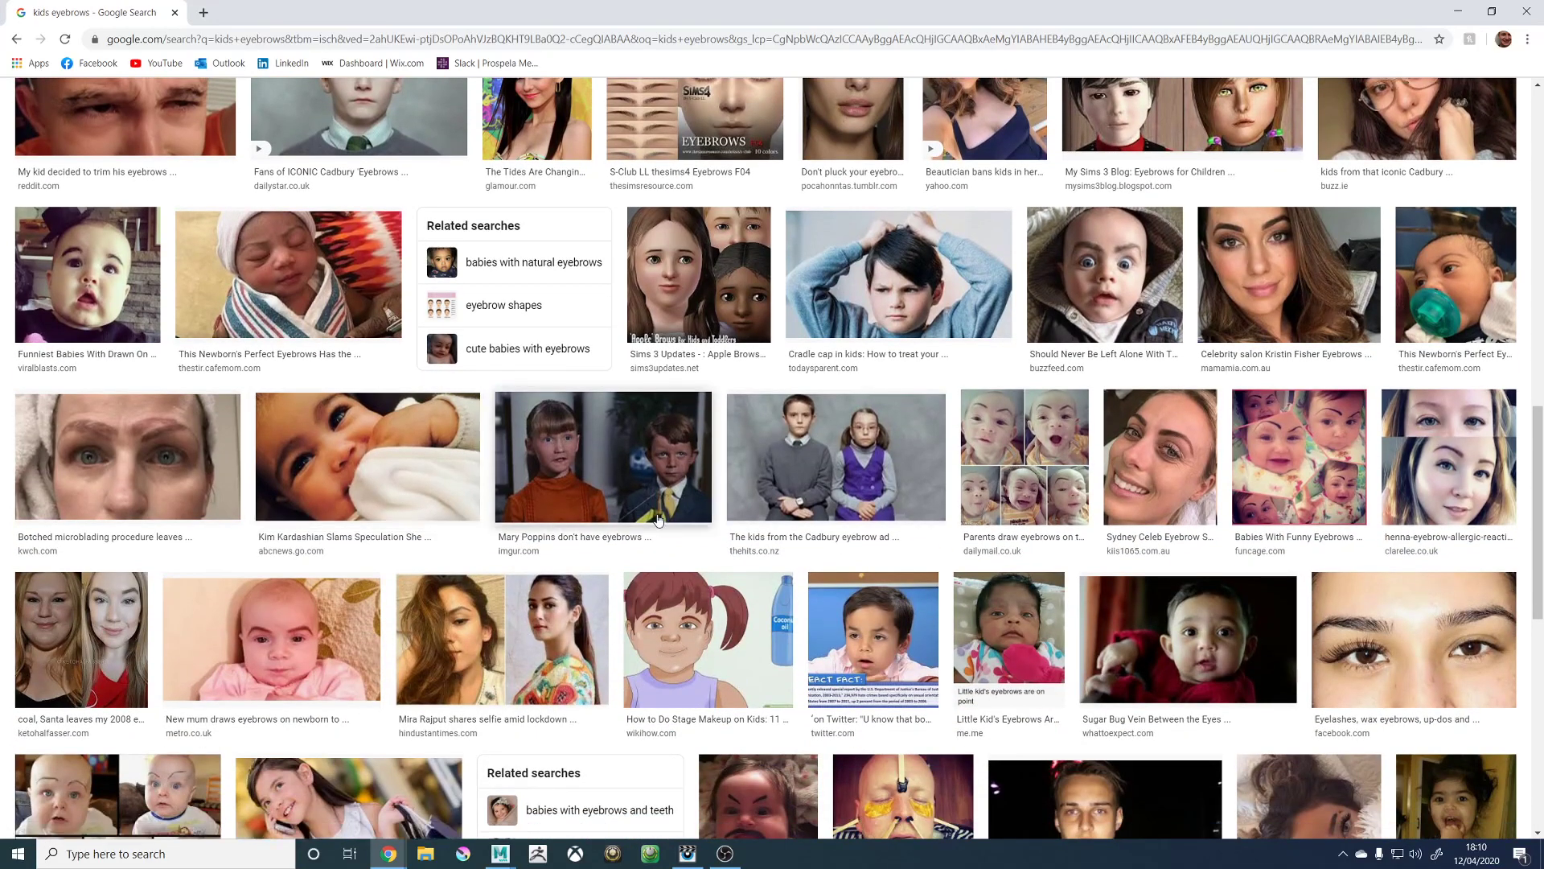
scroll(624, 519, down, 2)
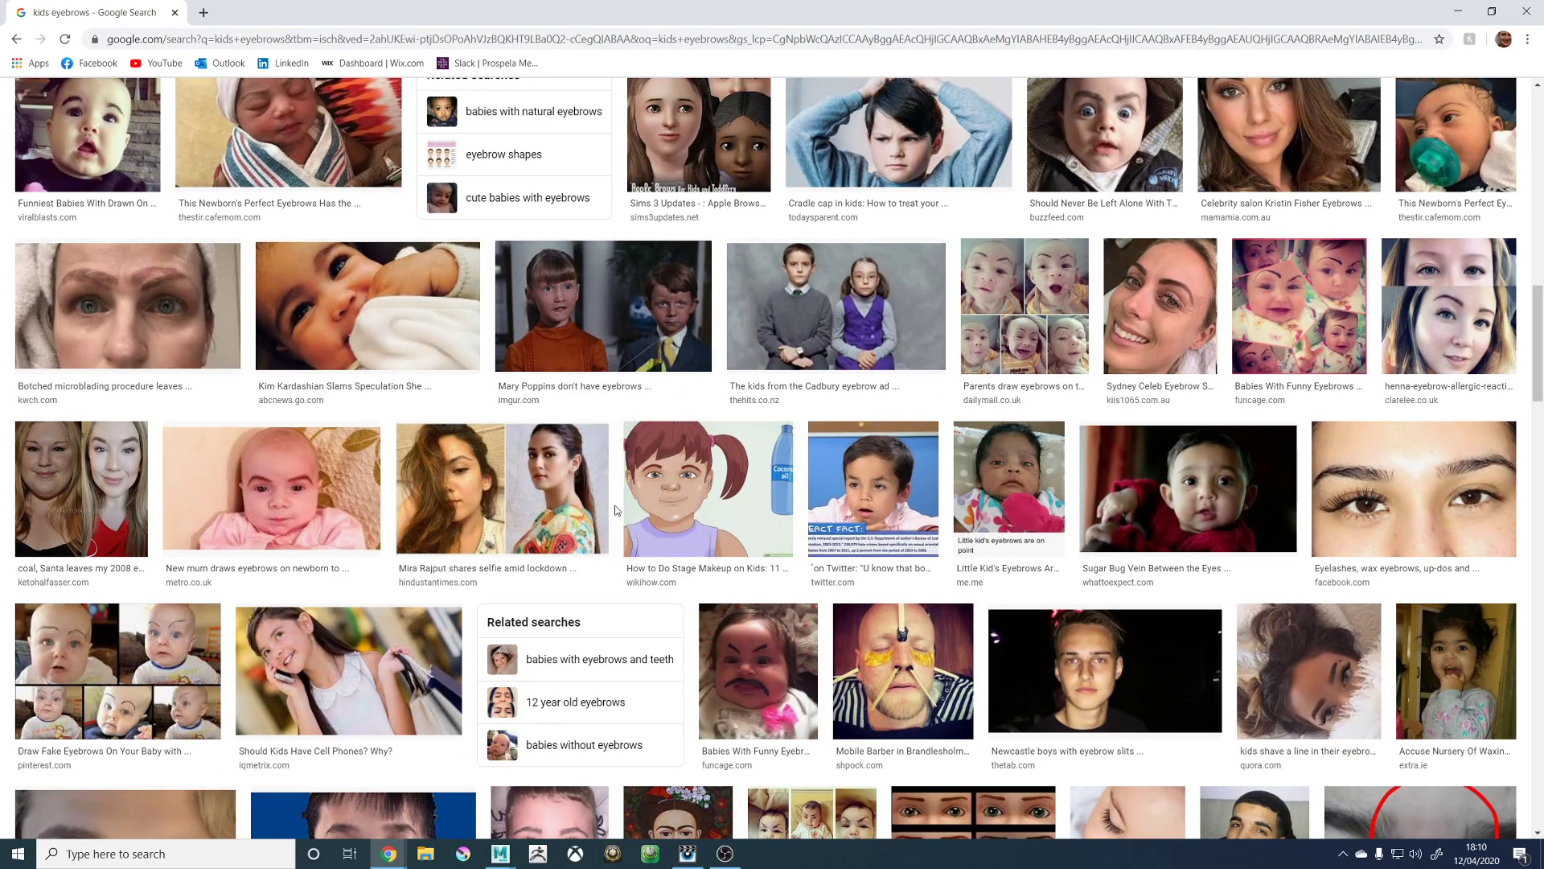
scroll(617, 511, up, 17)
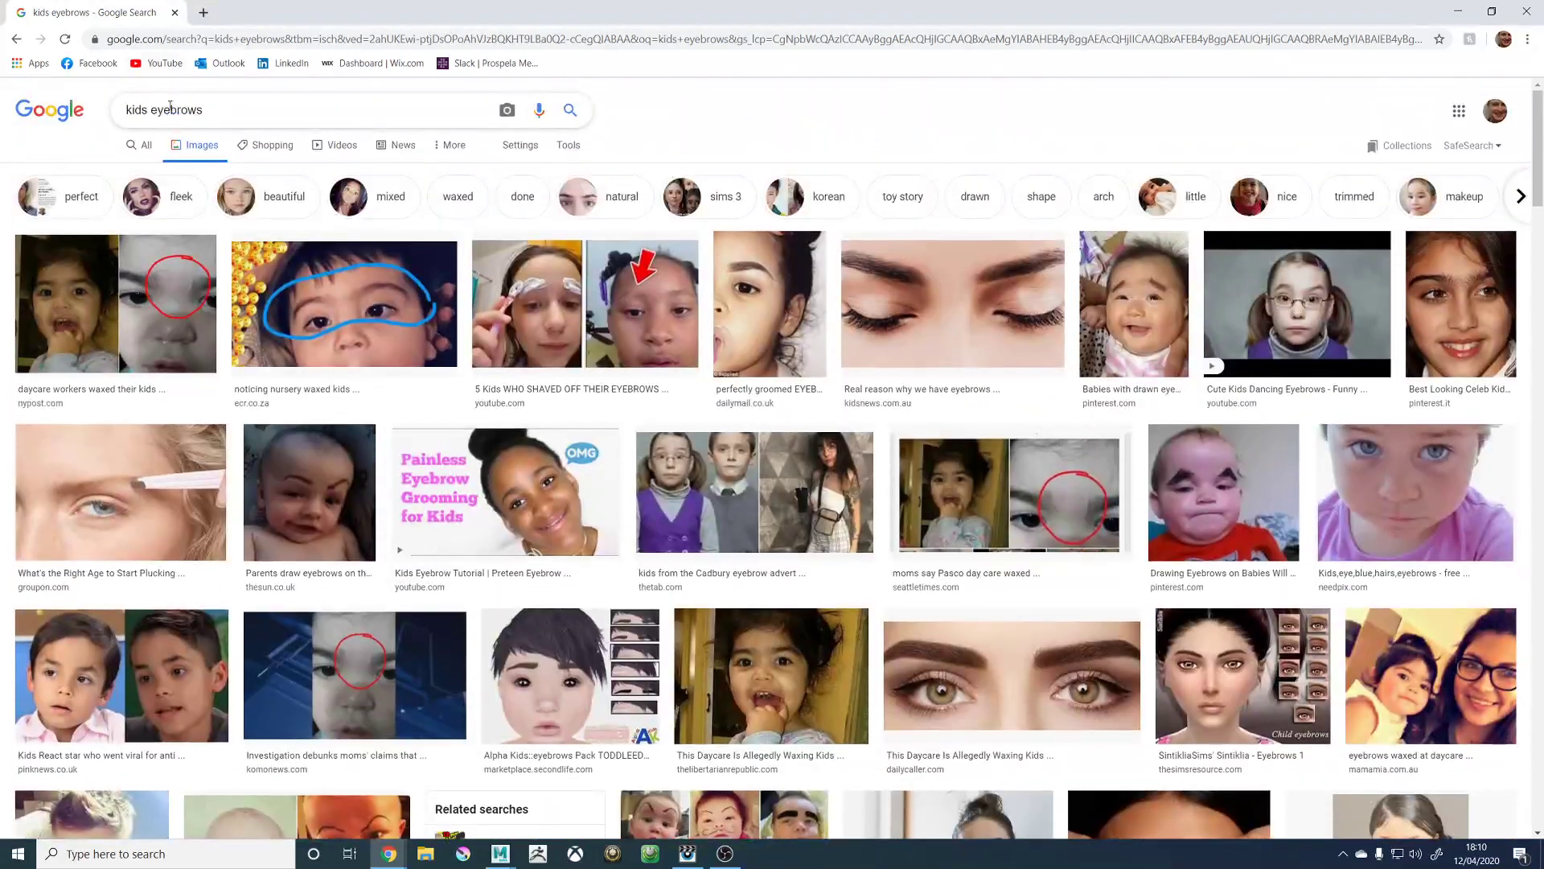
Step: Remove "kids" from the image search and search for "messy eyebrows" instead
double_click(123, 113)
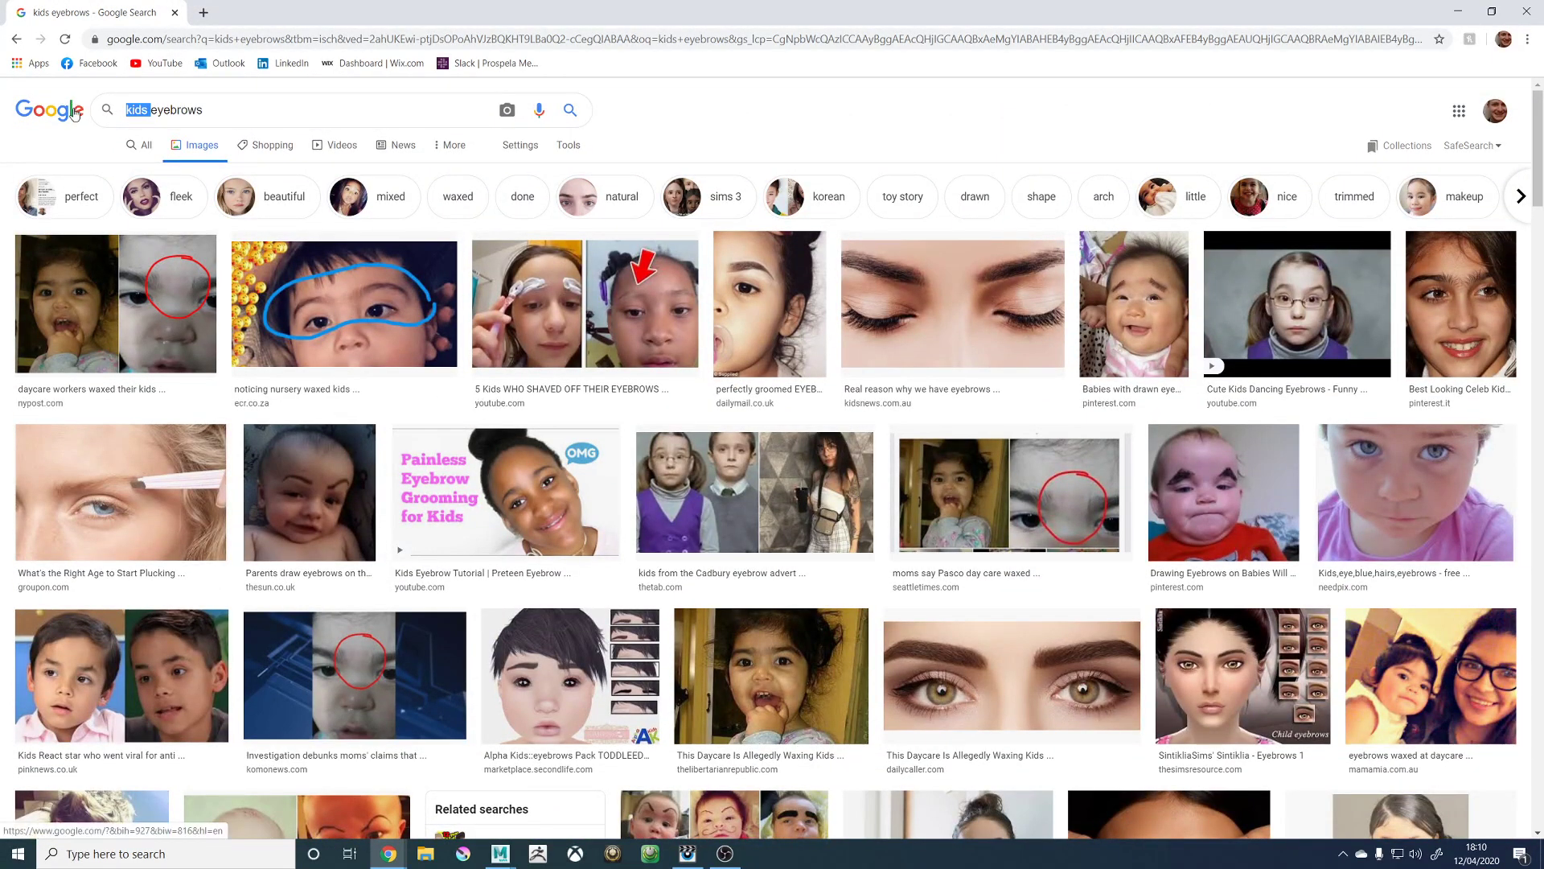
key(BackSpace)
key(Return)
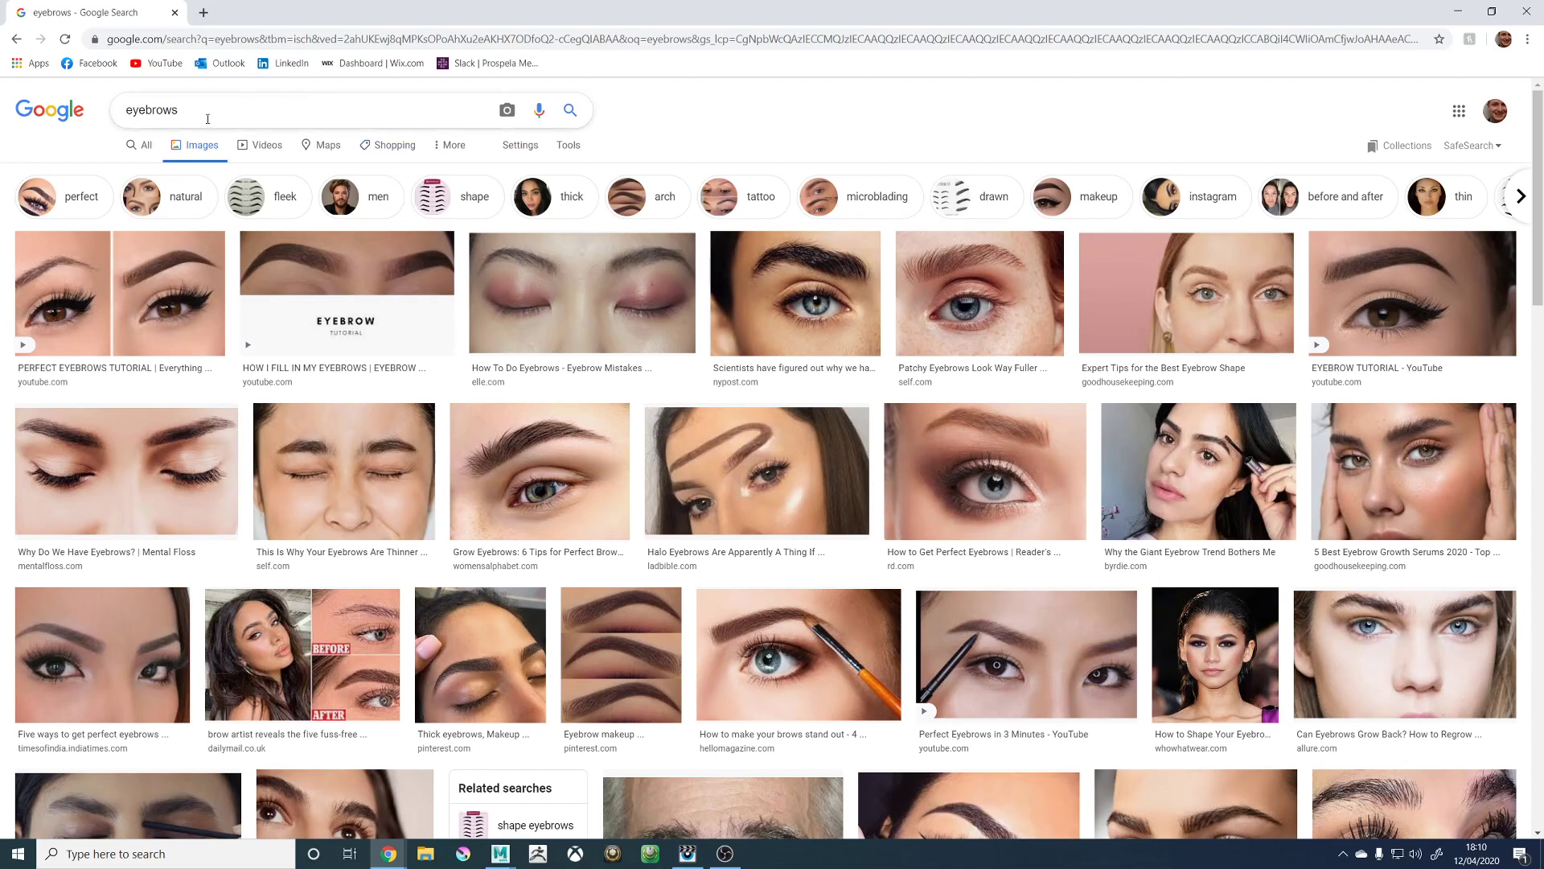
click(129, 110)
text(messy)
key(Return)
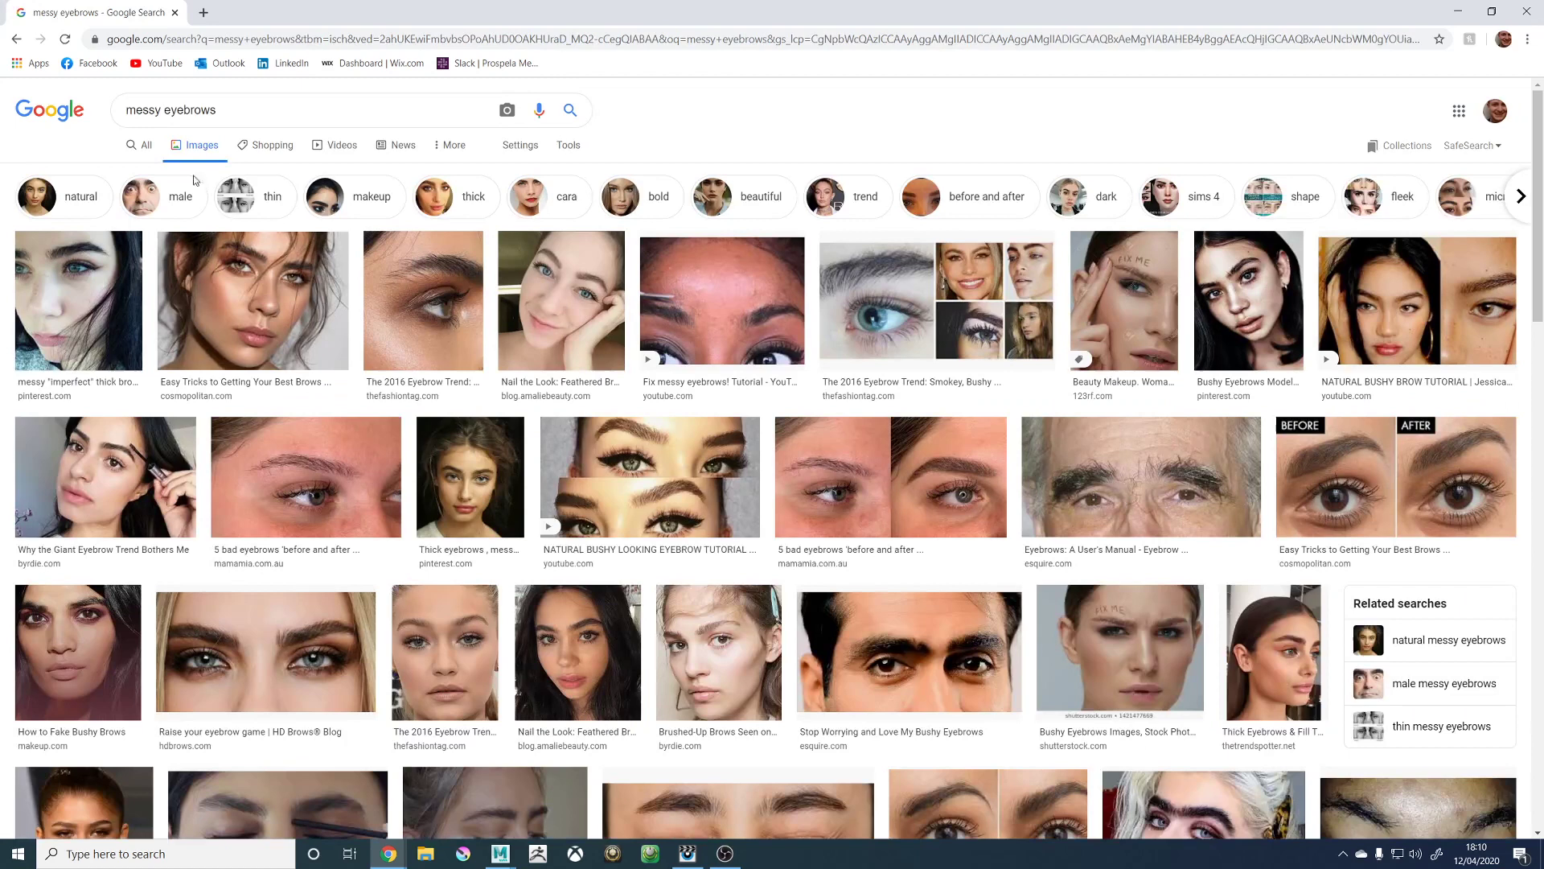
Step: Preview several messy eyebrow photos, including the Fashion Tag and HD Brows images, to study how the brow hairs flow
click(442, 302)
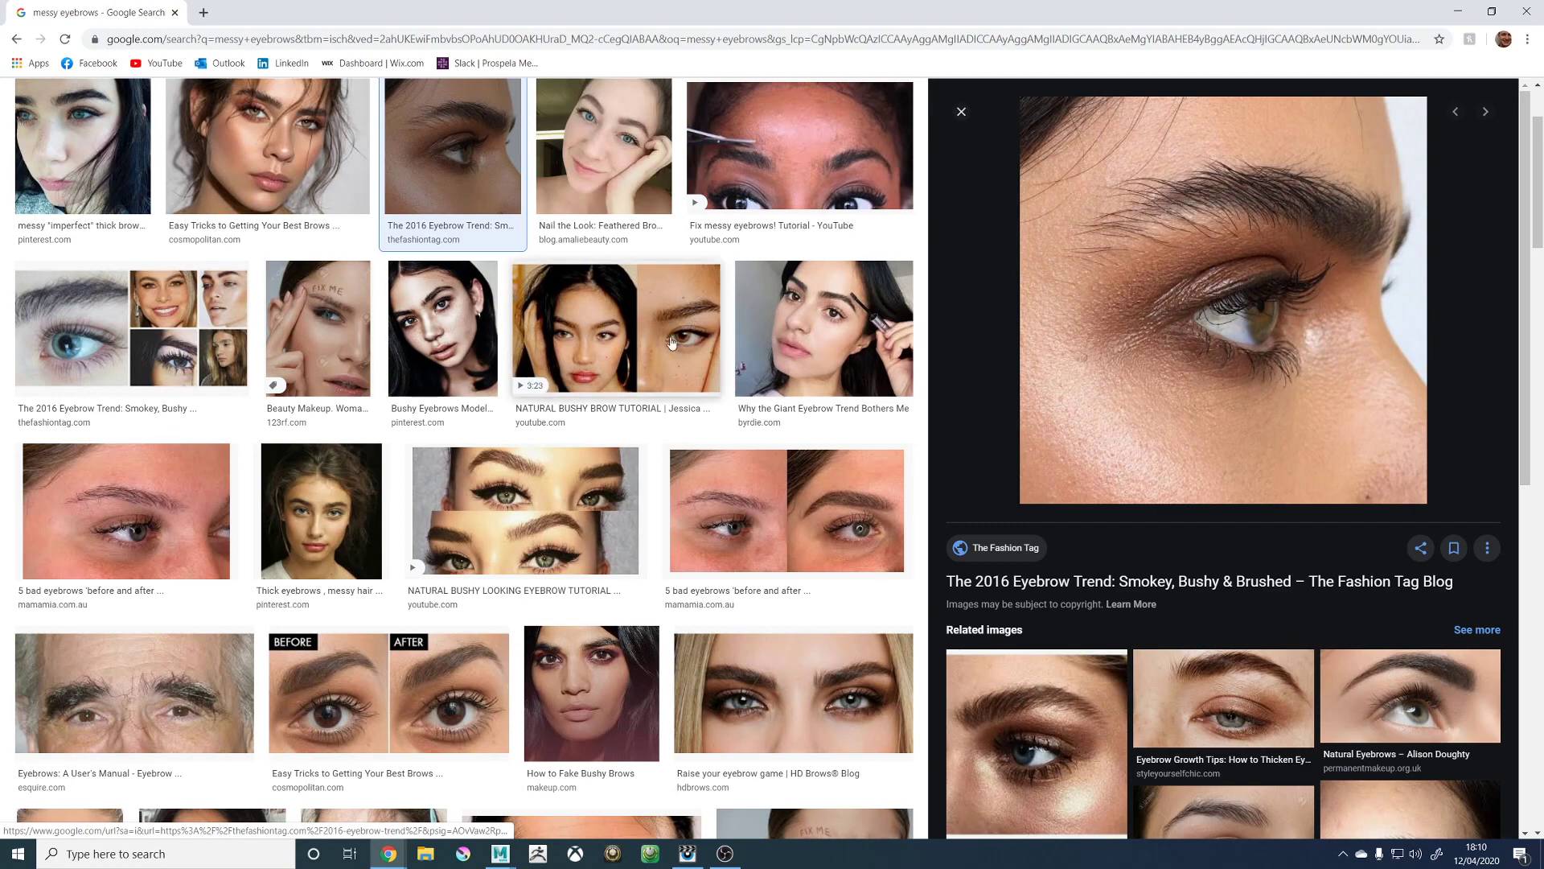
click(836, 680)
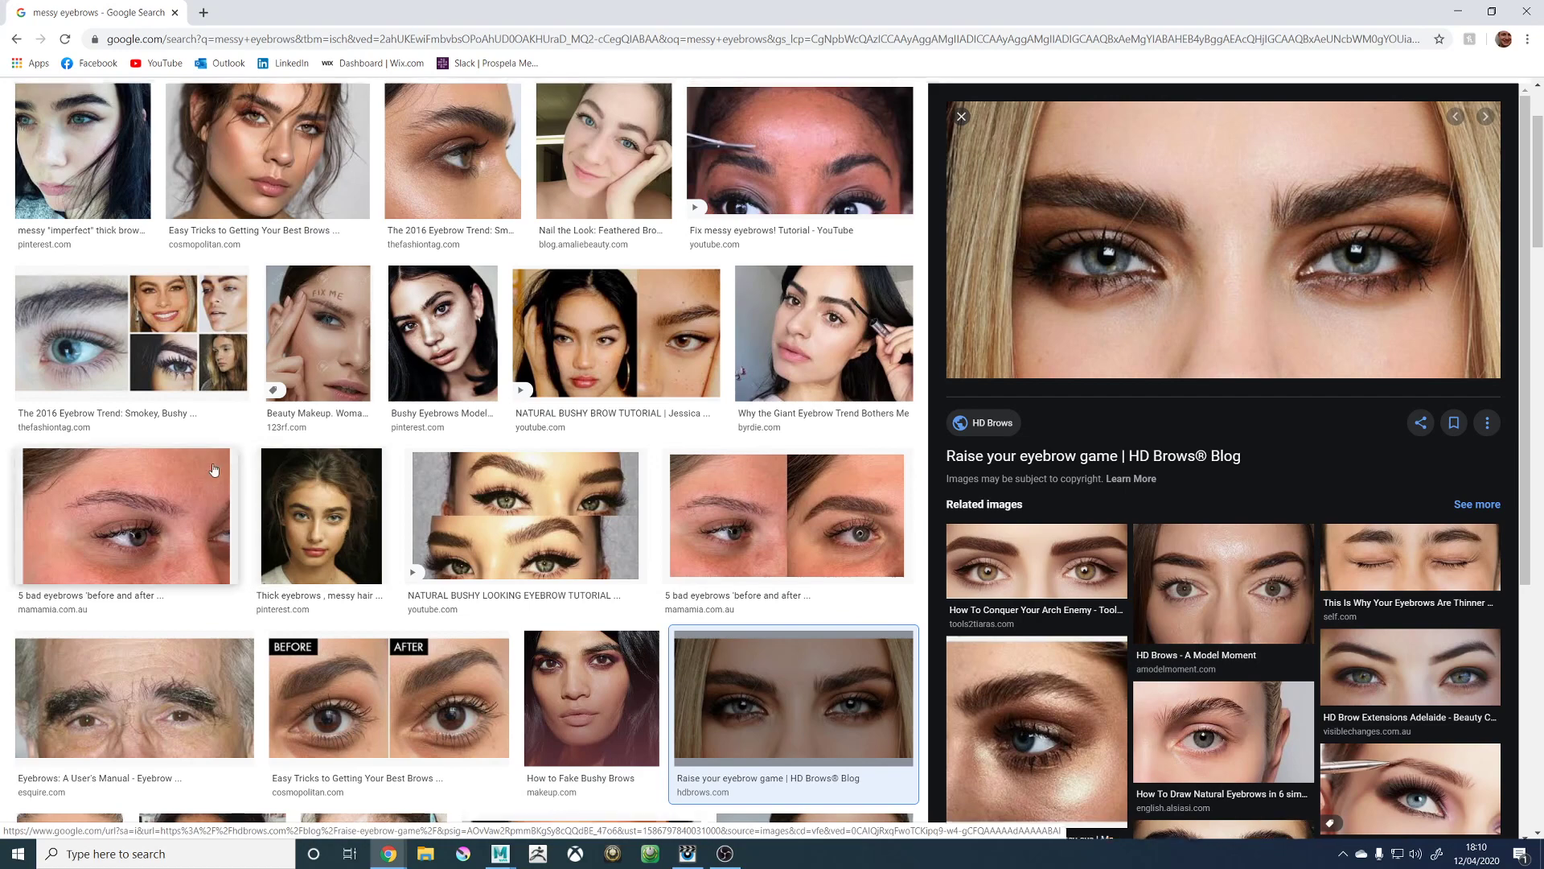
scroll(278, 549, up, 3)
click(62, 281)
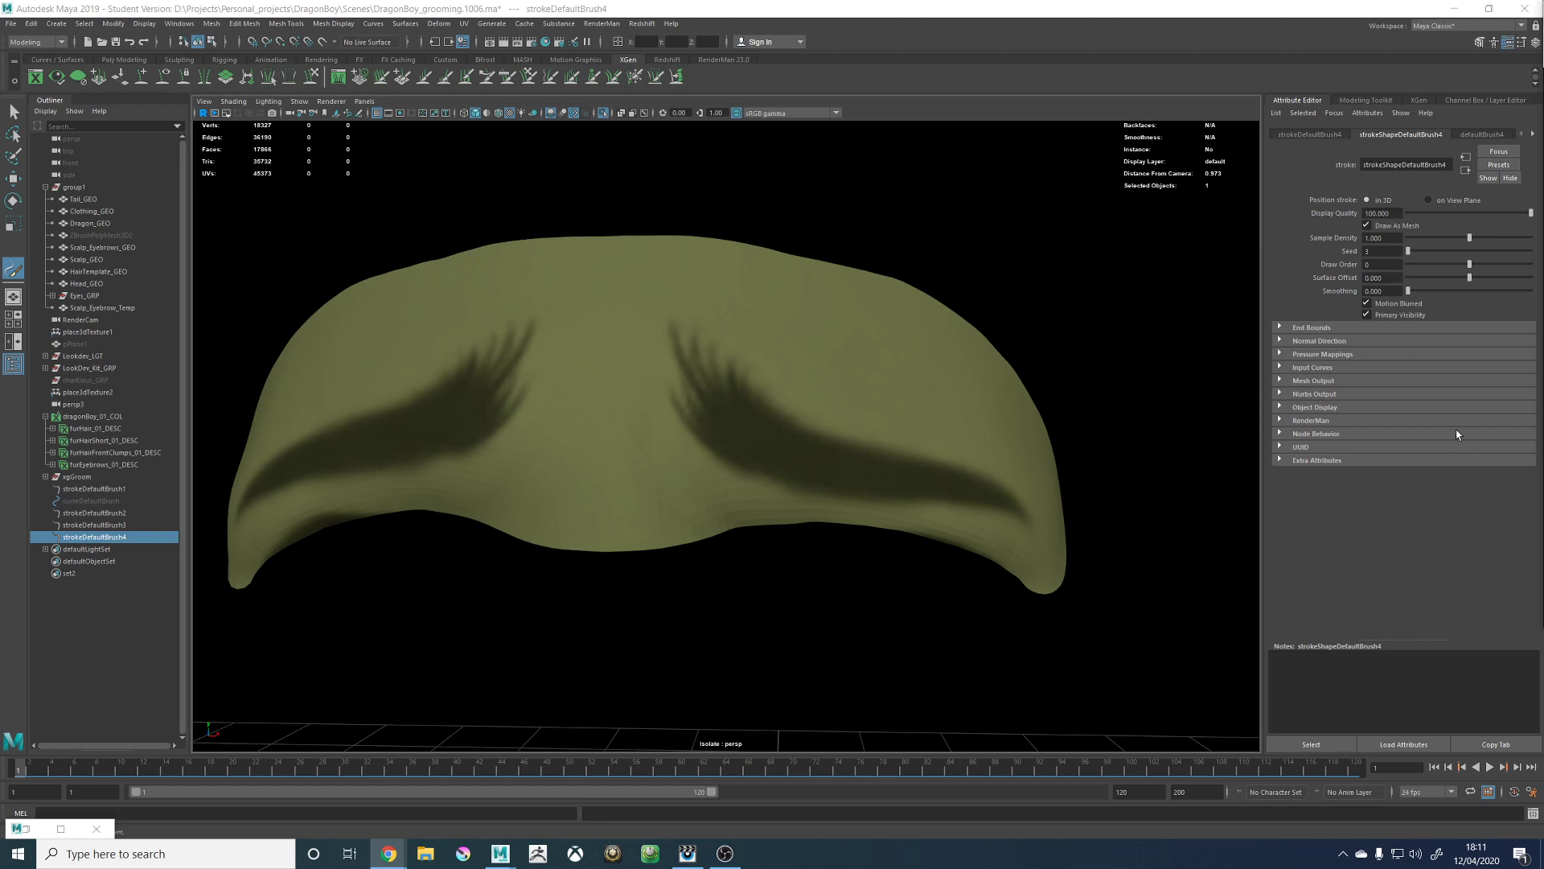
Step: Return to Maya and examine the painted eyebrows on the mesh, checking them against the reference photos
alt+middle_drag(623, 401, 647, 410)
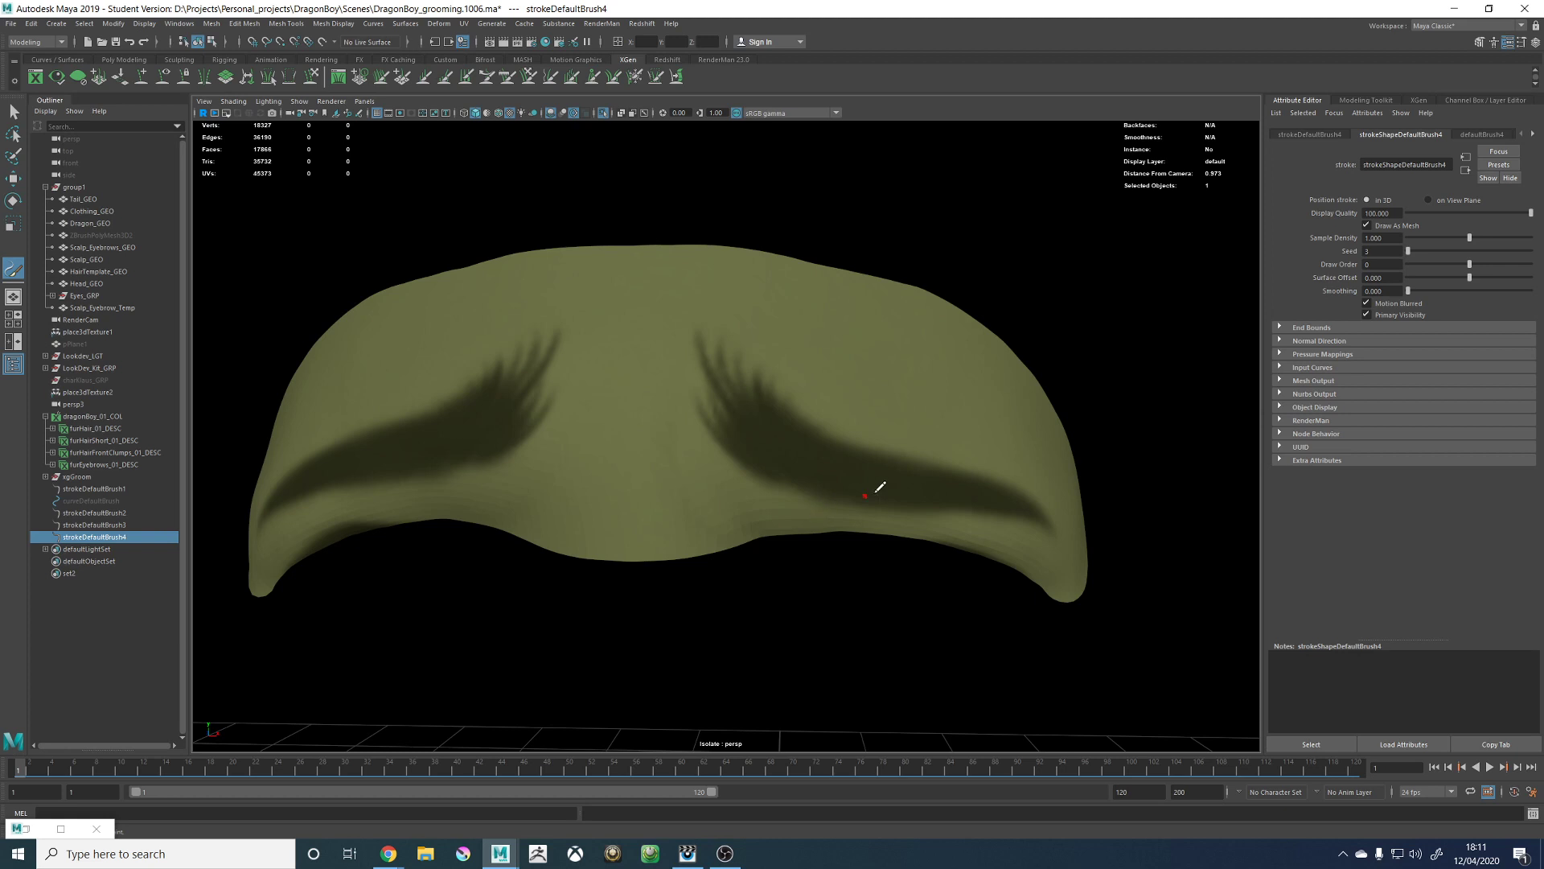
alt+middle_drag(759, 359, 791, 336)
alt+right_drag(791, 337, 690, 276)
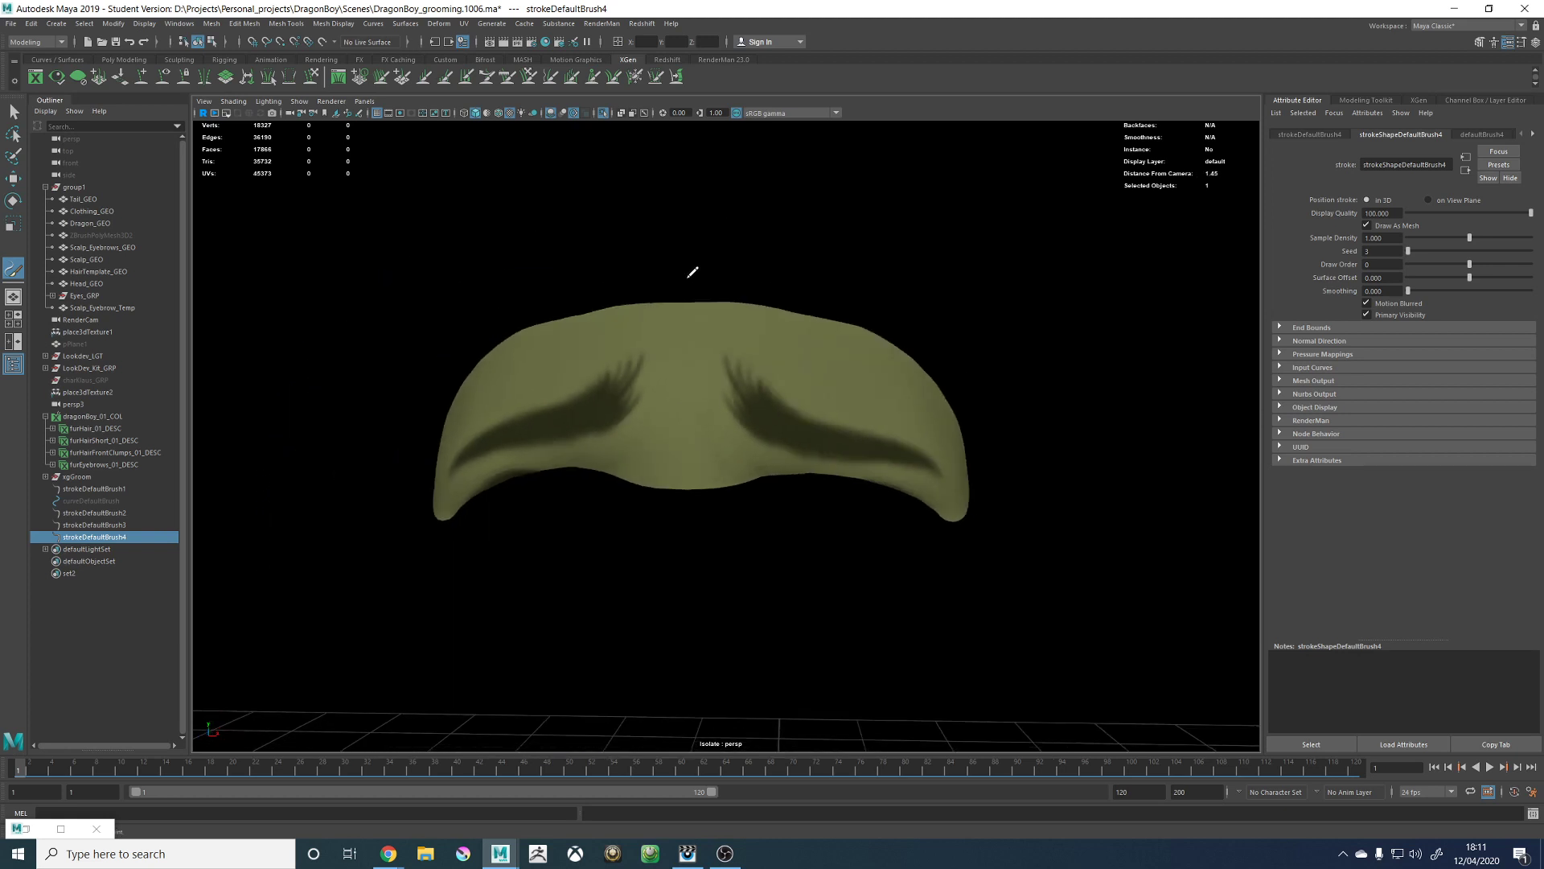
alt+drag(742, 336, 812, 419)
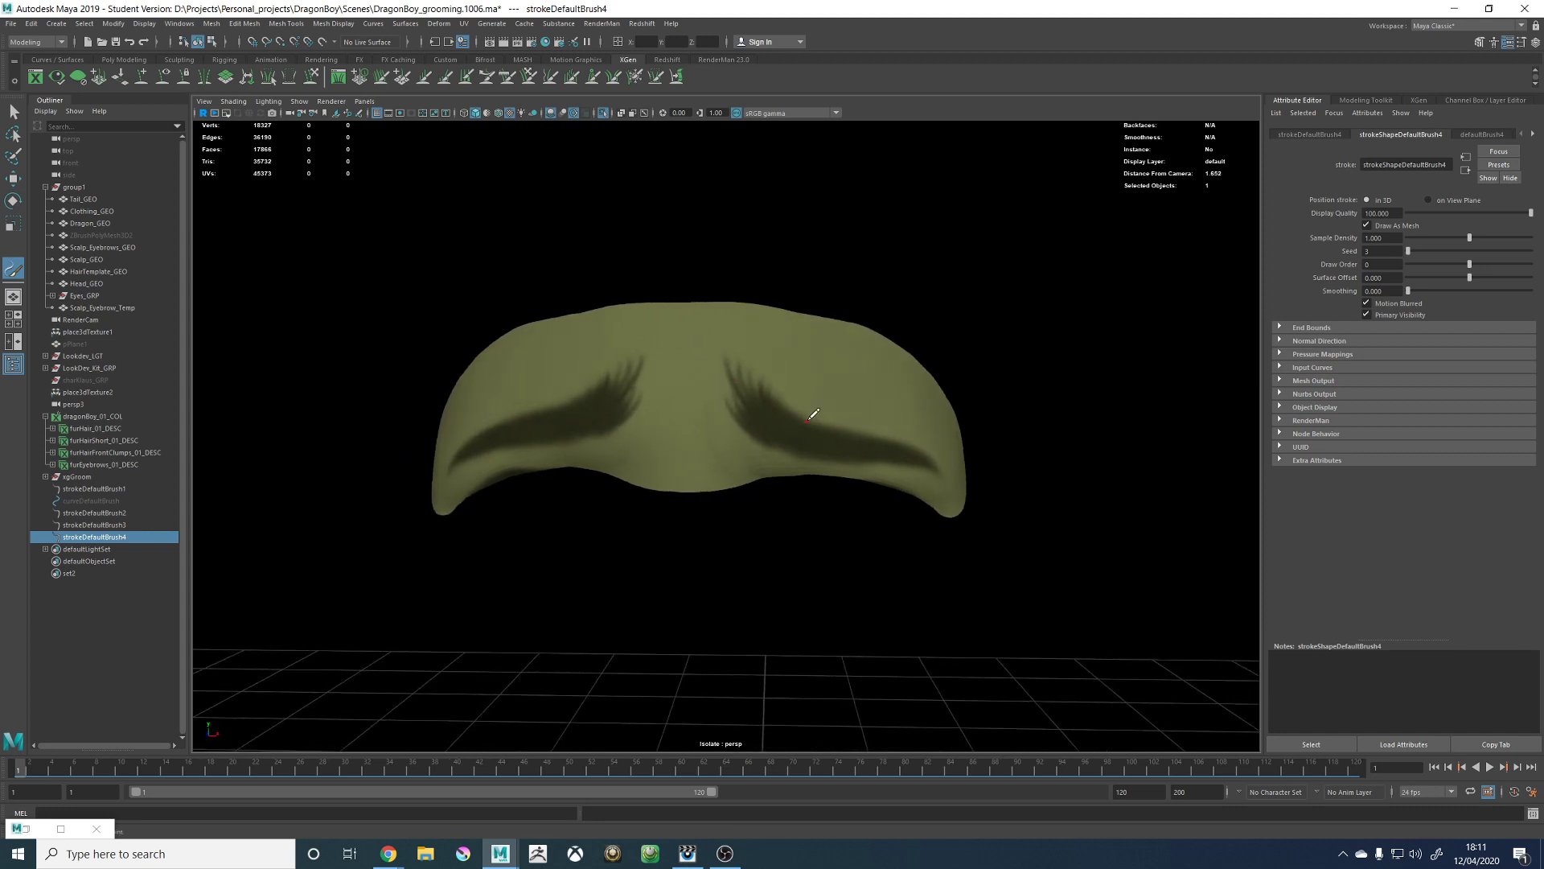
alt+right_drag(769, 382, 884, 386)
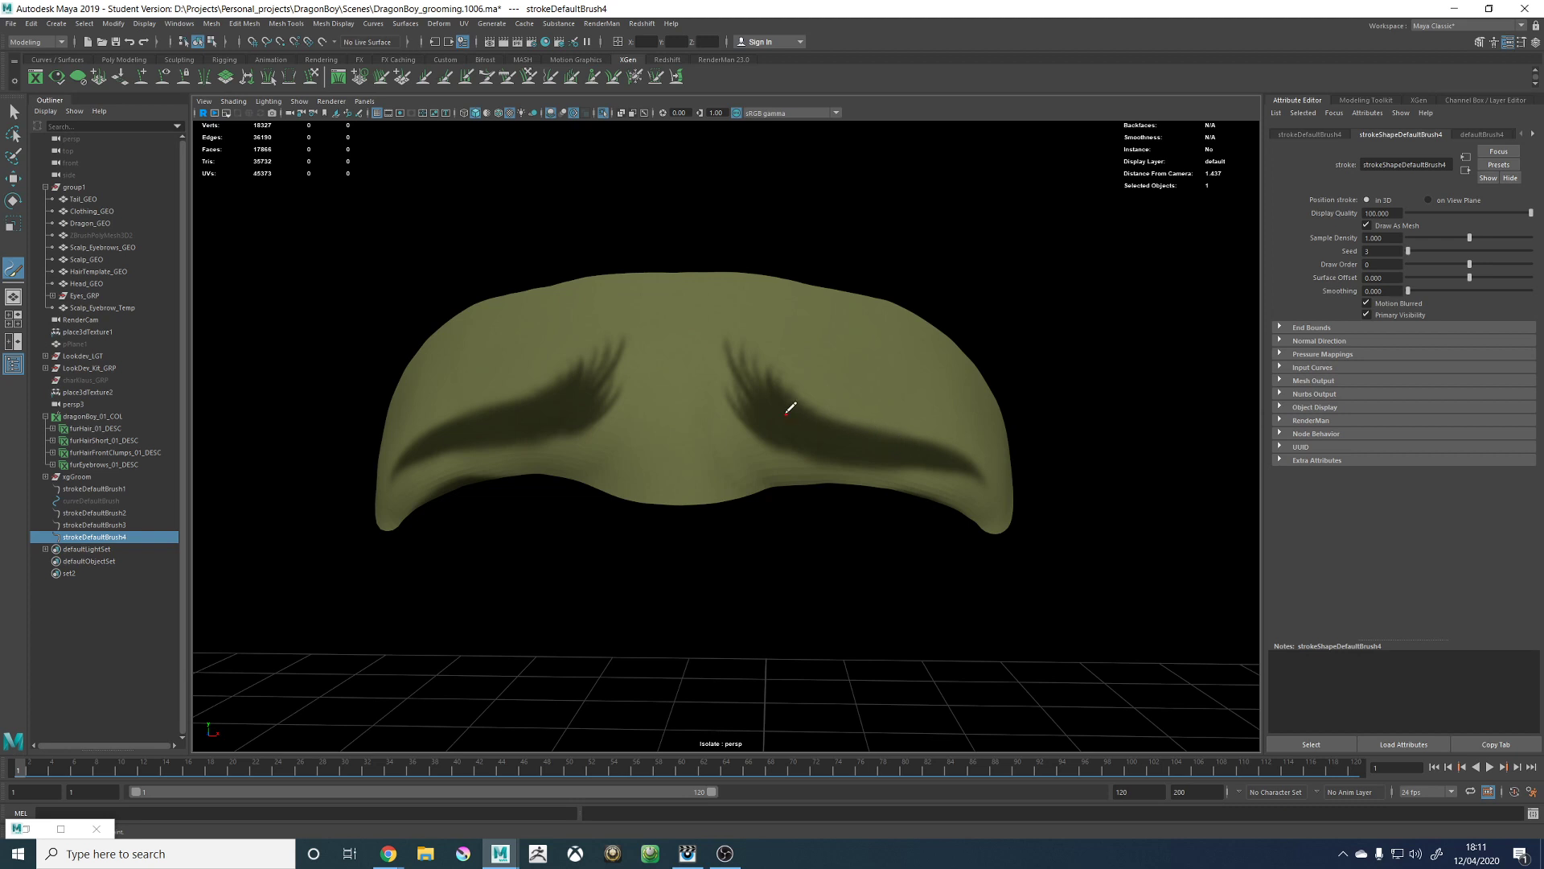
mouse_move(791, 408)
alt+mouse_down()
mouse_move(845, 407)
mouse_move(841, 421)
alt+mouse_up()
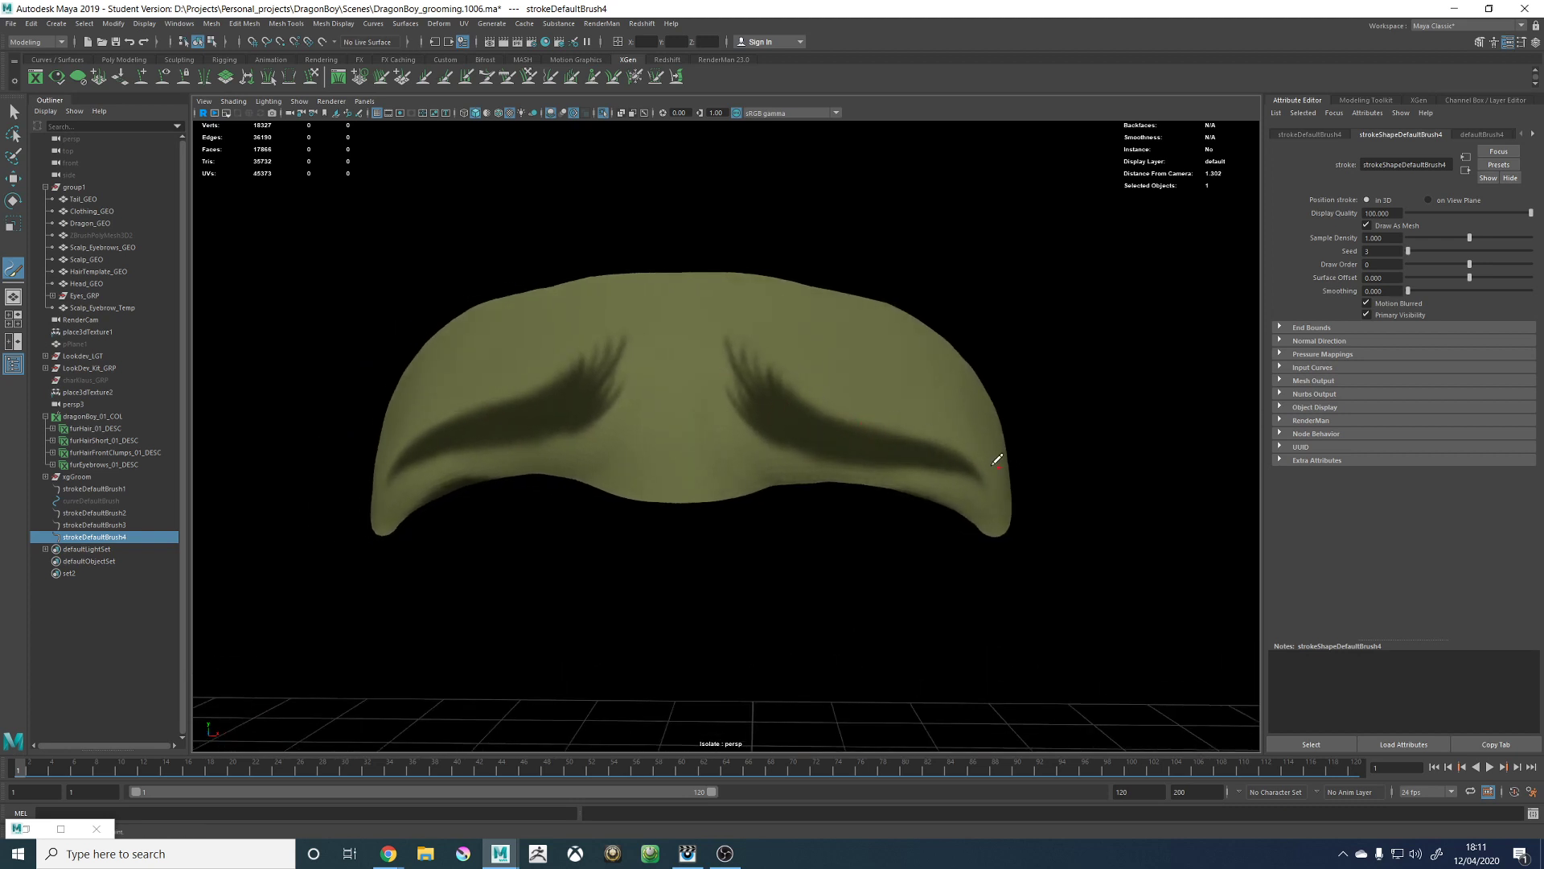
scroll(780, 368, up, 4)
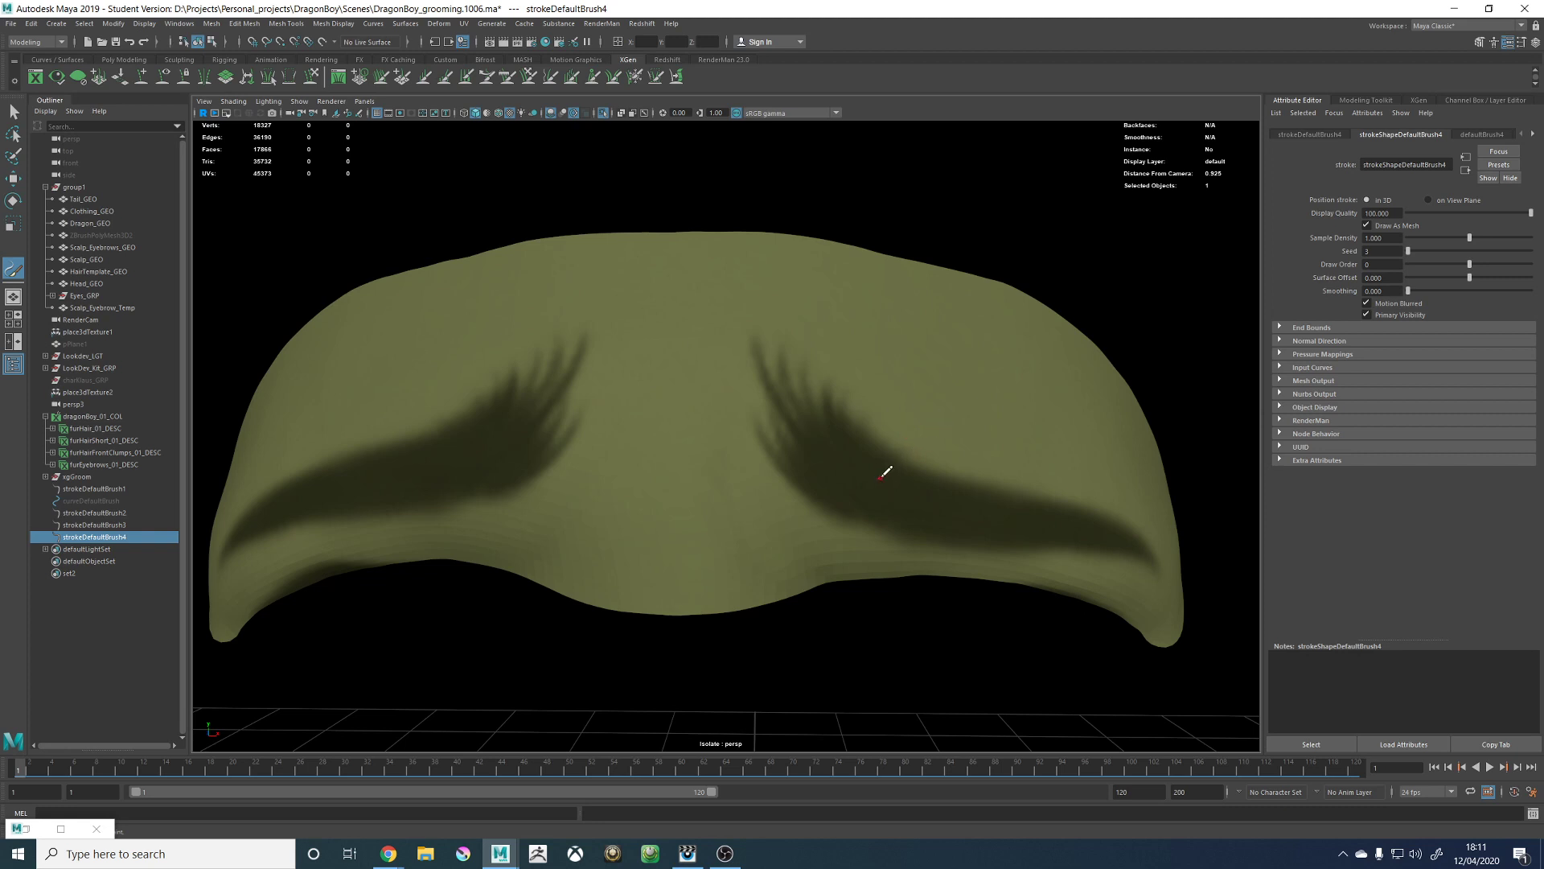
key(alt+Tab)
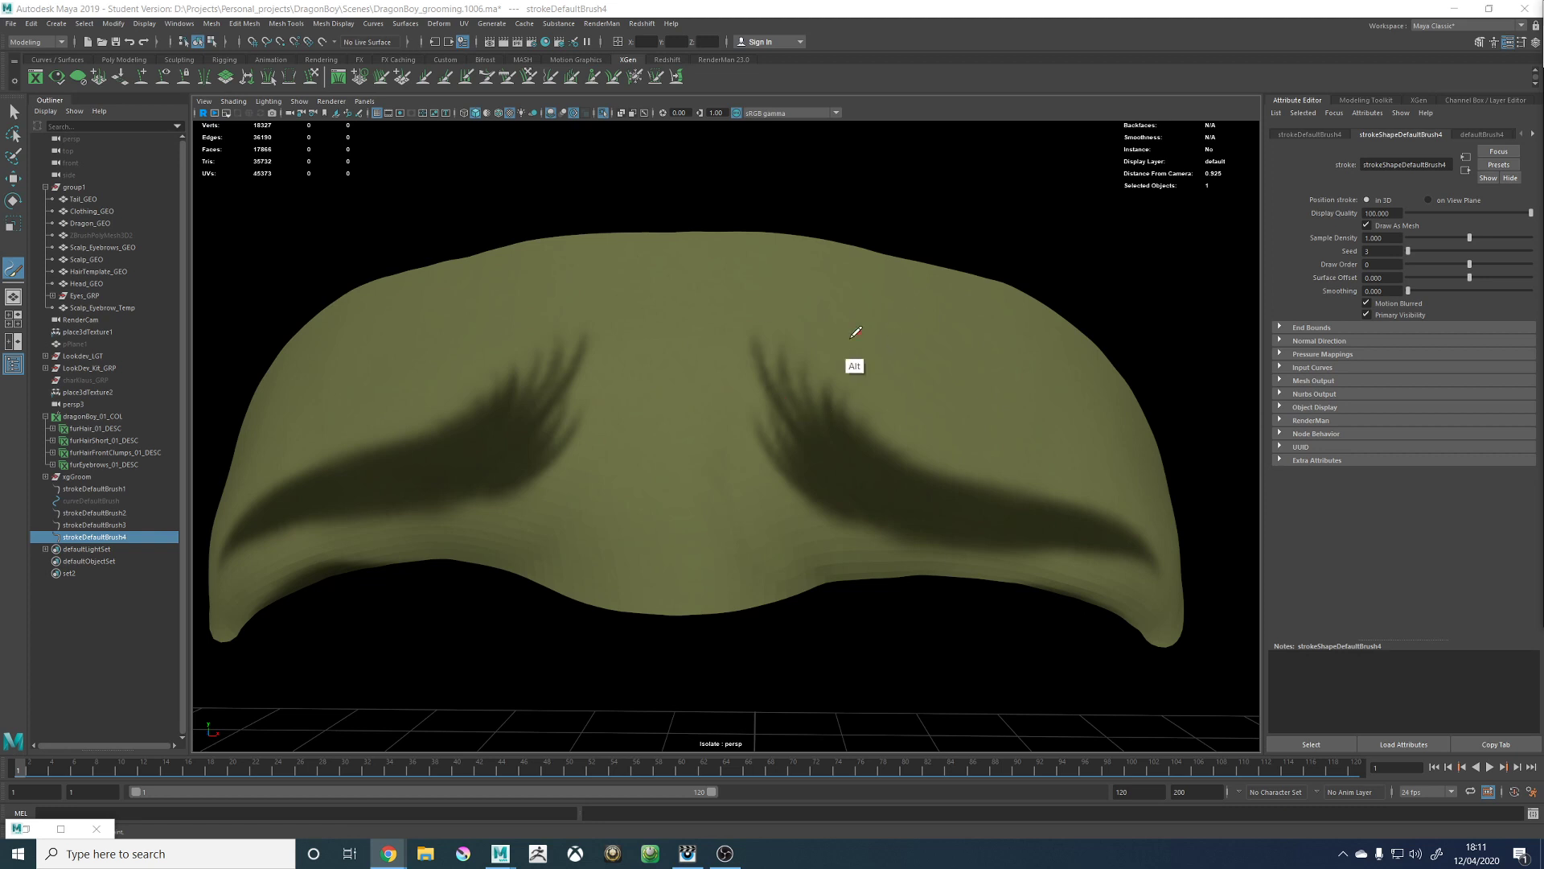
alt+drag(850, 339, 847, 520)
alt+right_drag(847, 520, 809, 483)
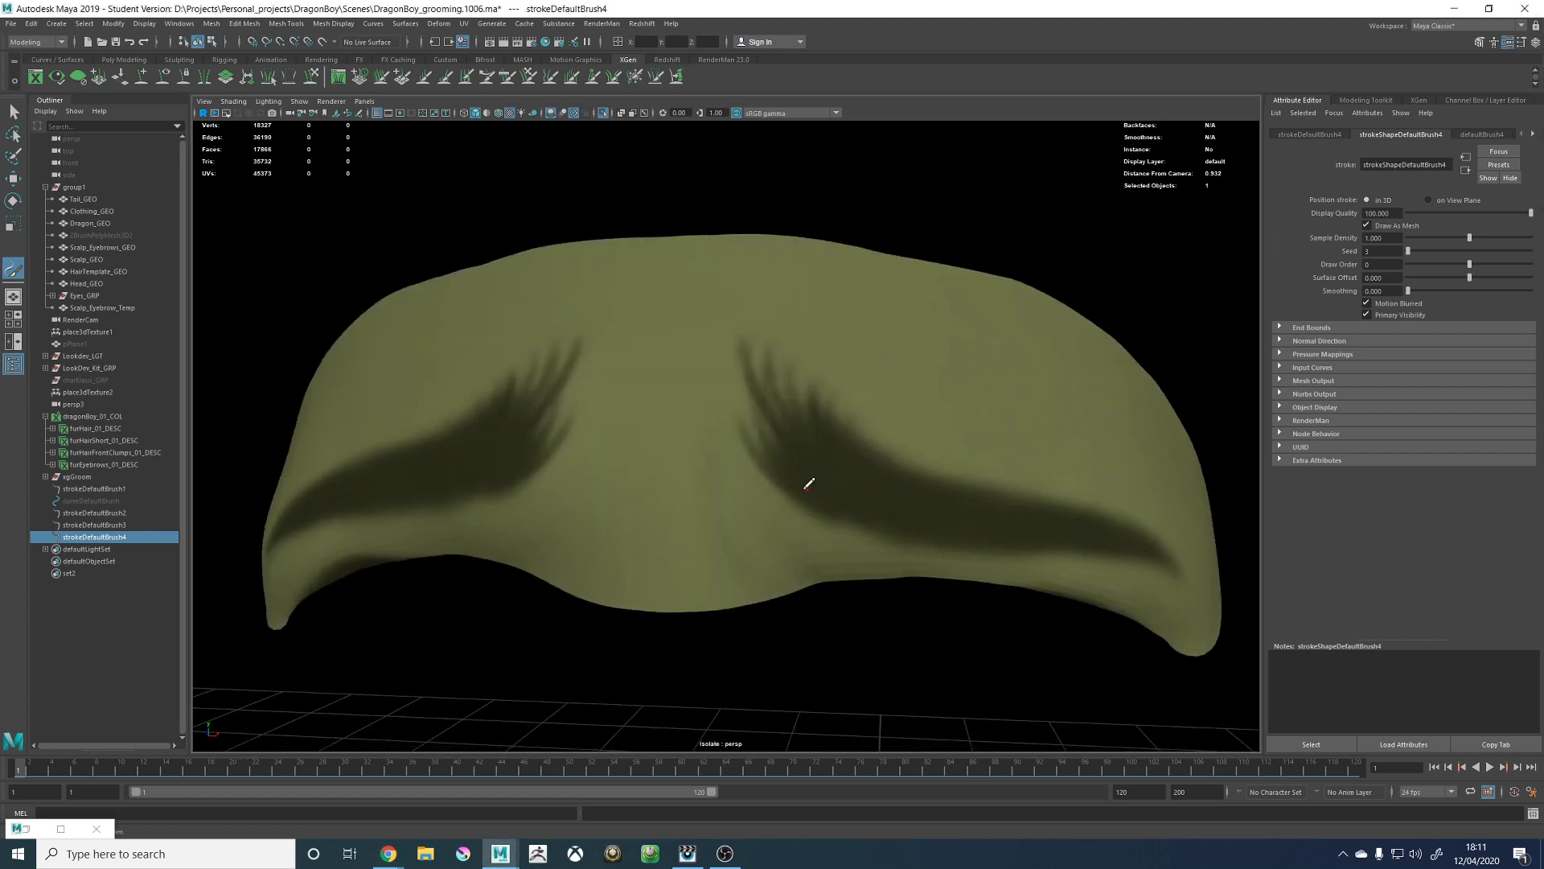
drag(806, 451, 753, 338)
drag(812, 457, 752, 342)
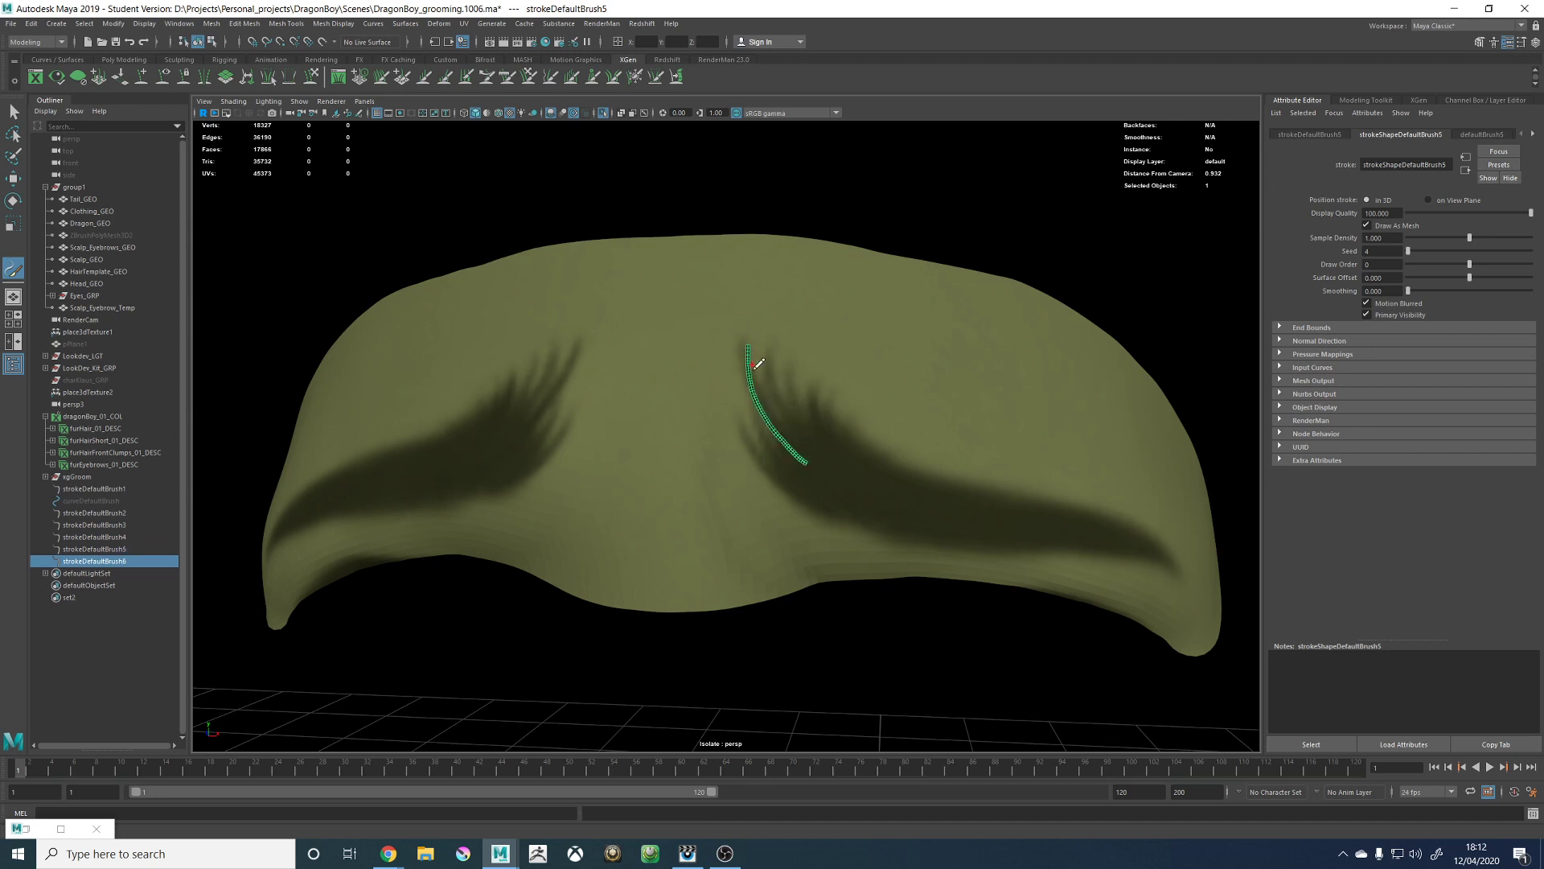
mouse_move(837, 437)
alt+mouse_down()
mouse_move(854, 435)
mouse_move(822, 385)
alt+mouse_up()
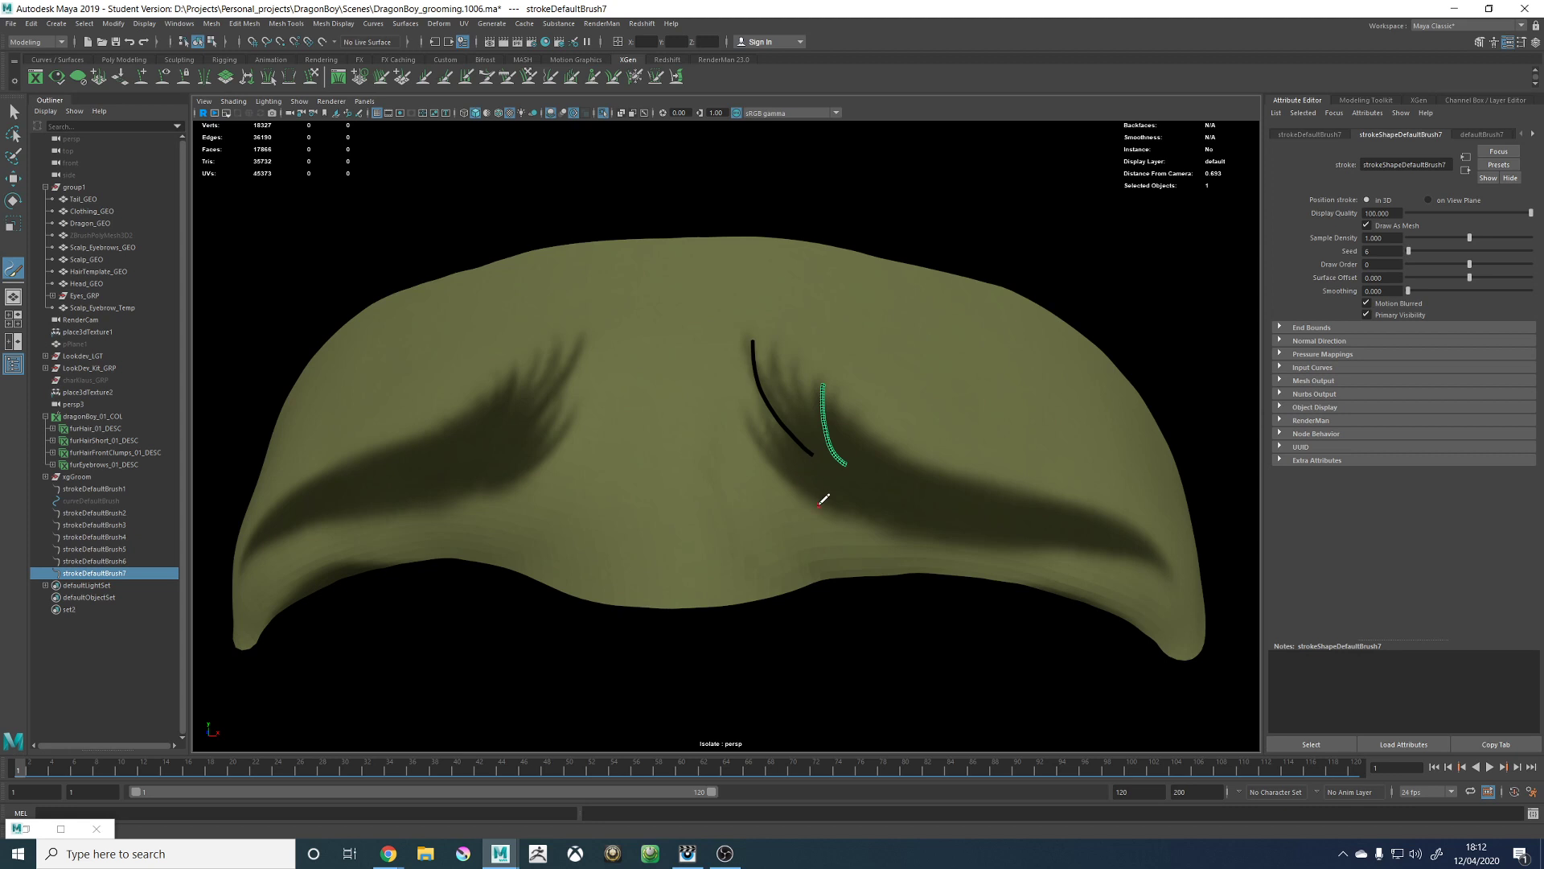
drag(833, 504, 757, 437)
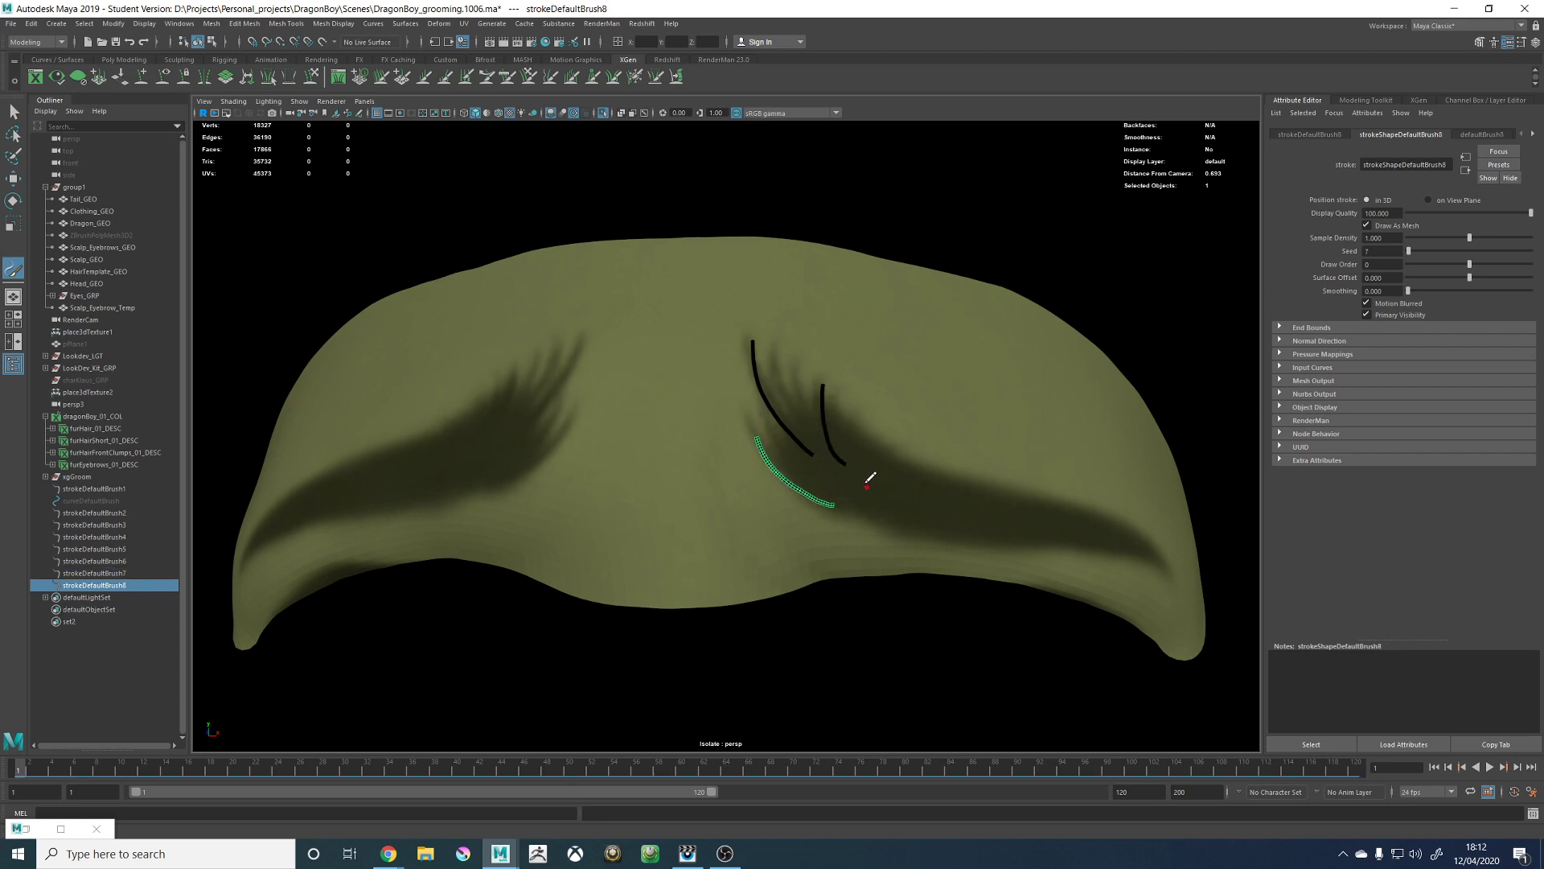
key(ctrl+z)
key(ctrl+z)
key(ctrl+z)
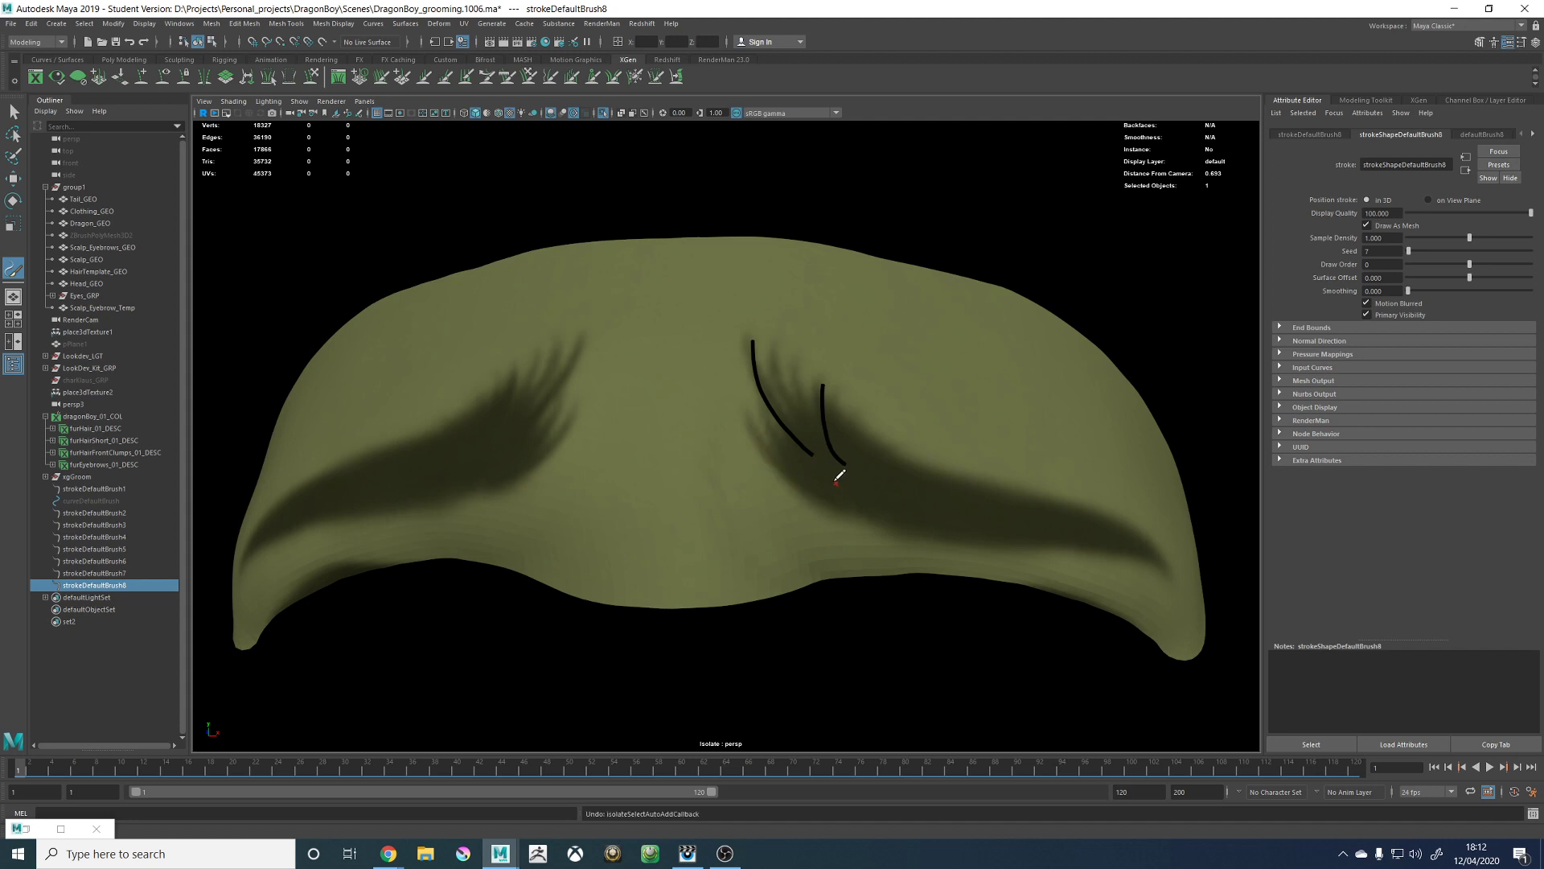
key(ctrl+z)
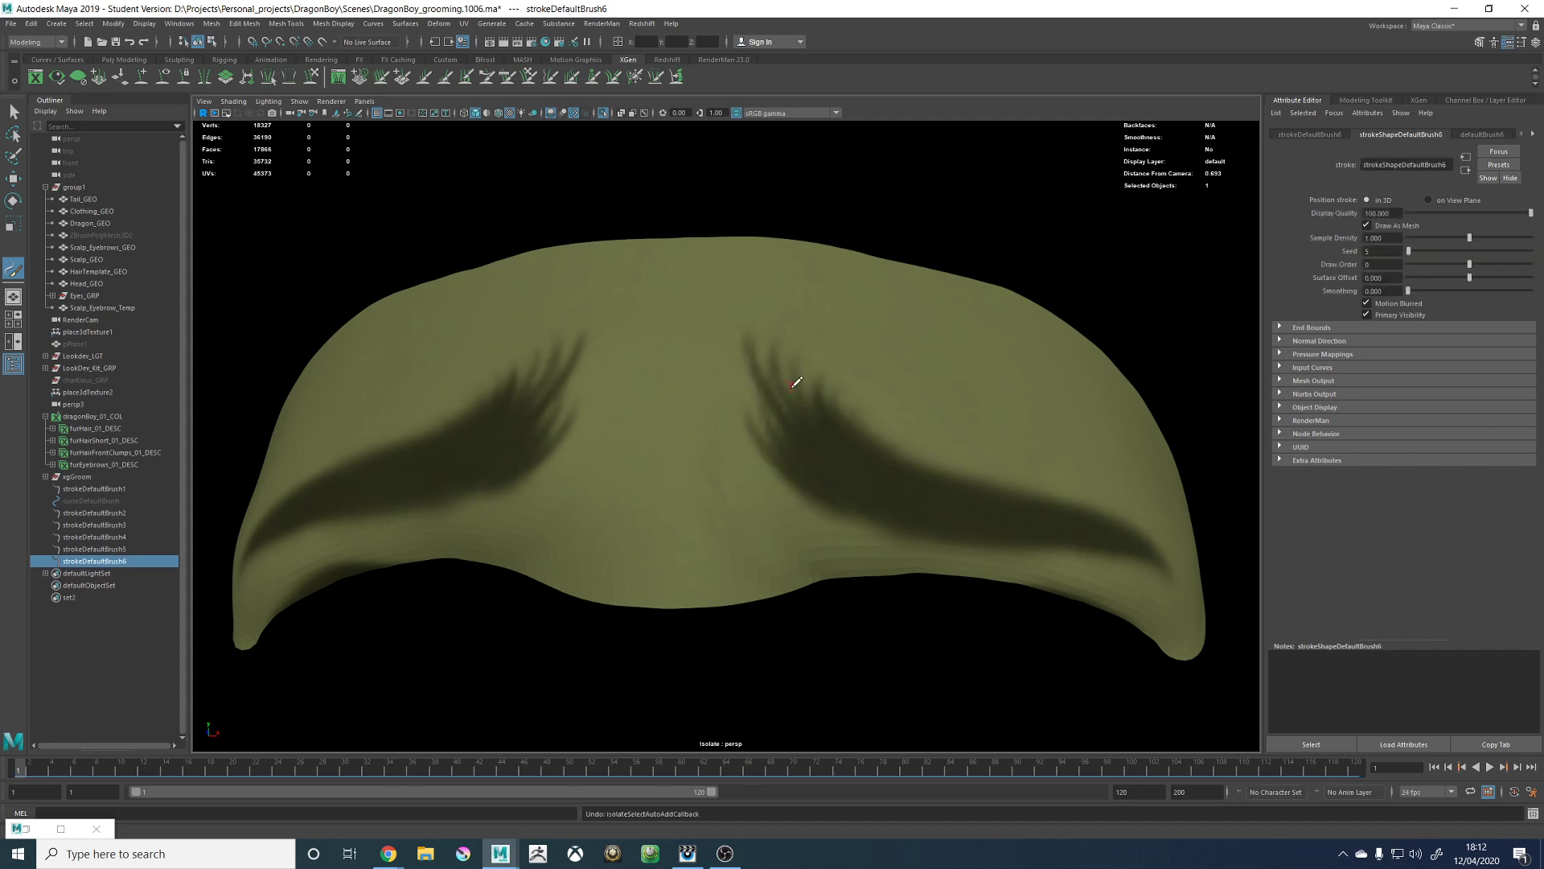
Step: Paint five short curved strokes over the inner end of the right-hand painted eyebrow, following its upward-fanning hairs
drag(797, 426, 755, 340)
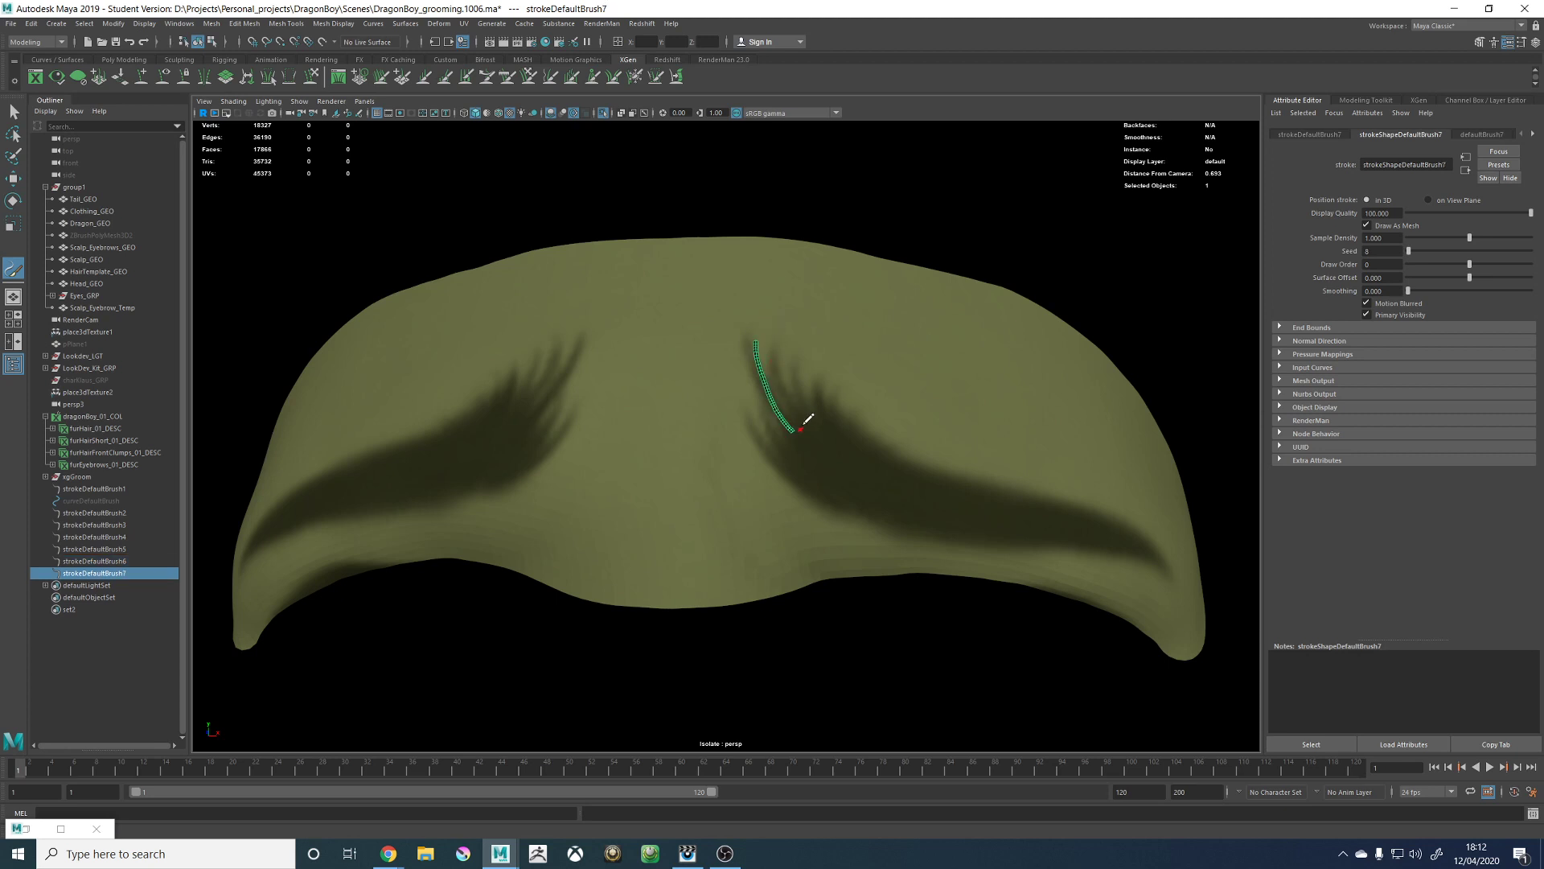
drag(817, 433, 812, 362)
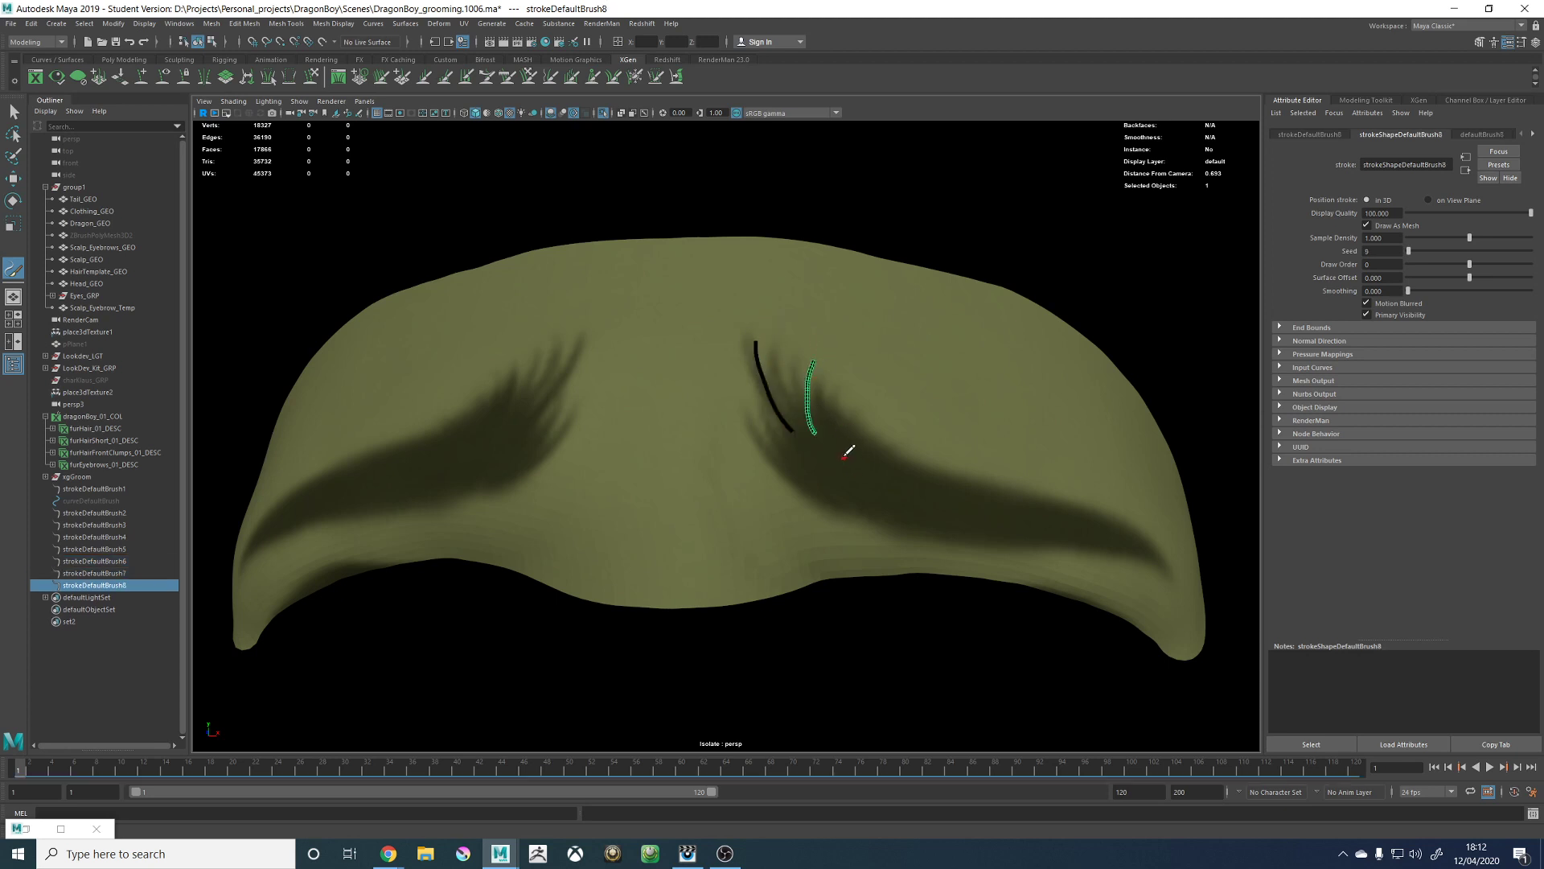
drag(843, 465, 860, 401)
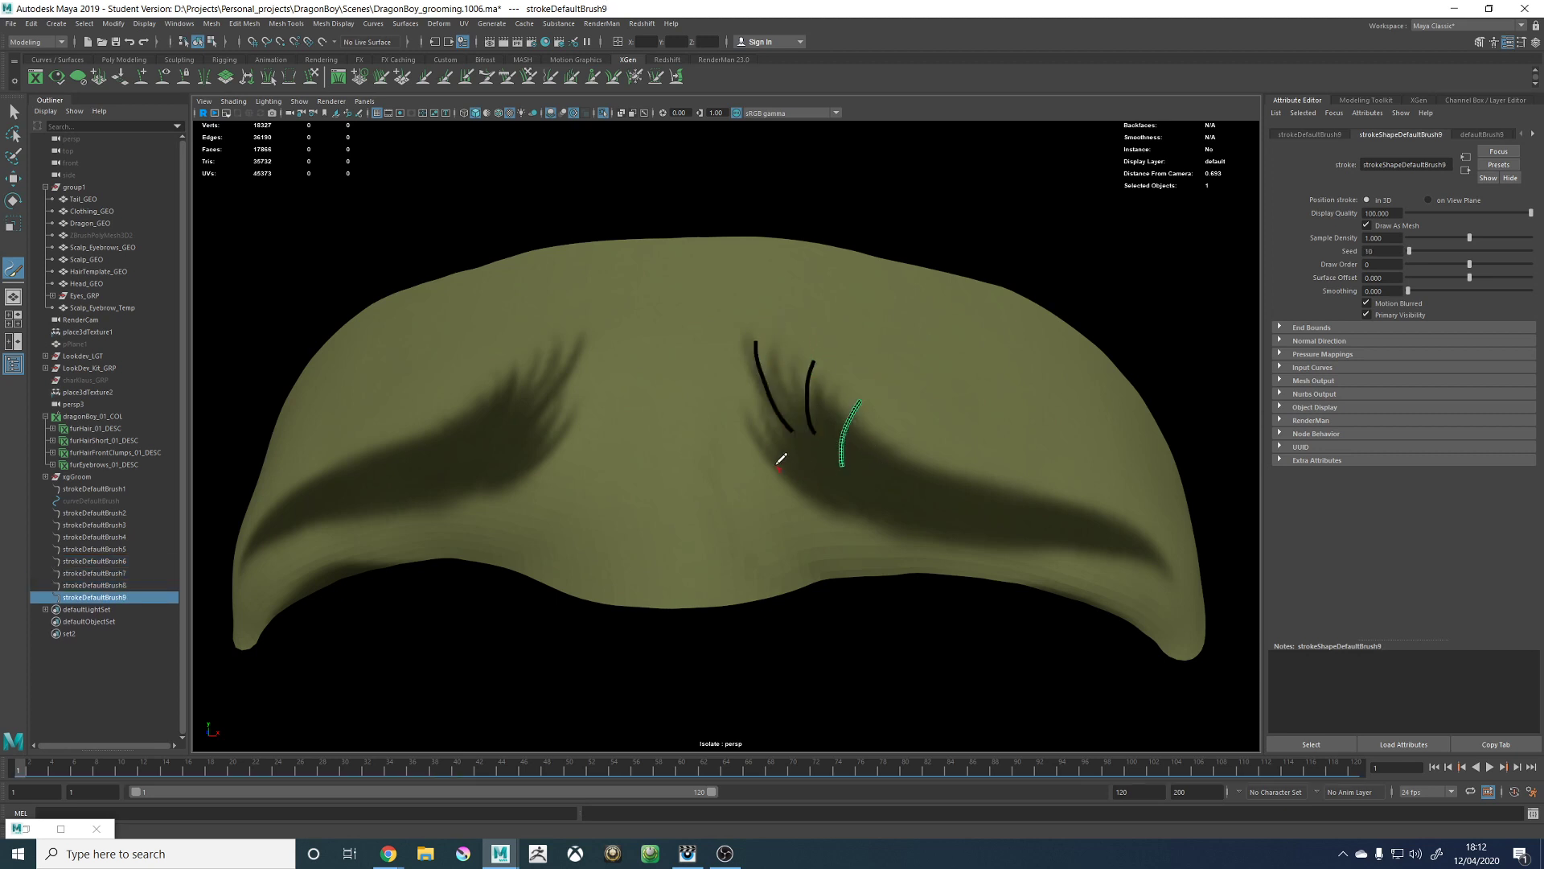
drag(818, 495, 754, 413)
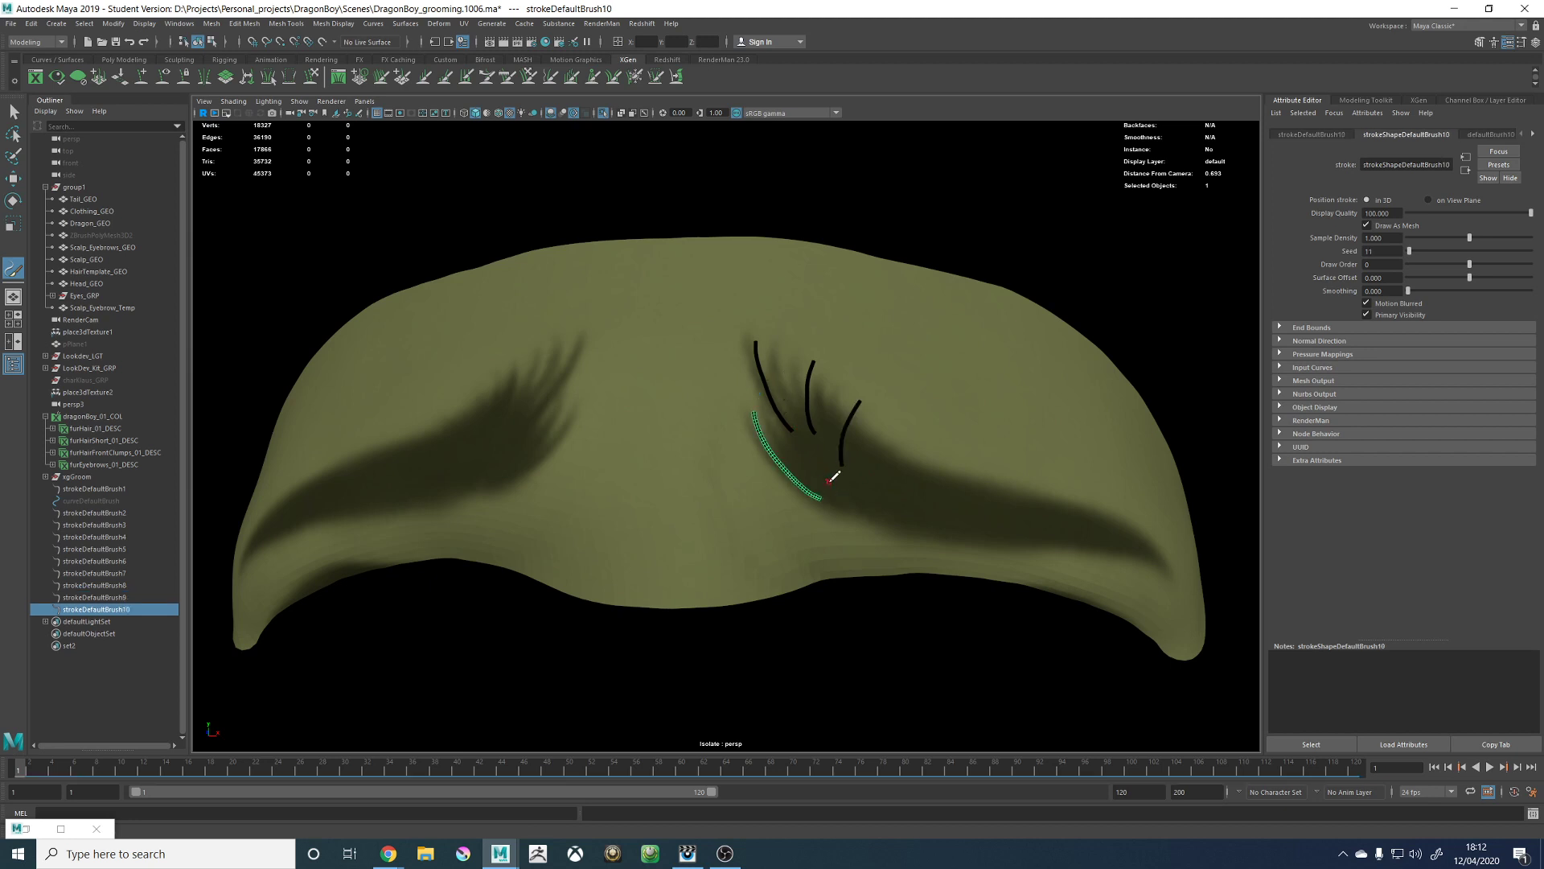
mouse_move(832, 485)
mouse_down()
mouse_move(801, 410)
mouse_move(871, 439)
mouse_move(820, 437)
mouse_move(896, 437)
mouse_move(803, 440)
mouse_move(912, 456)
mouse_up()
Step: Examine the strokes on the inner brow from farther away and close up against the painted eyebrow shape
alt+right_drag(912, 457, 762, 349)
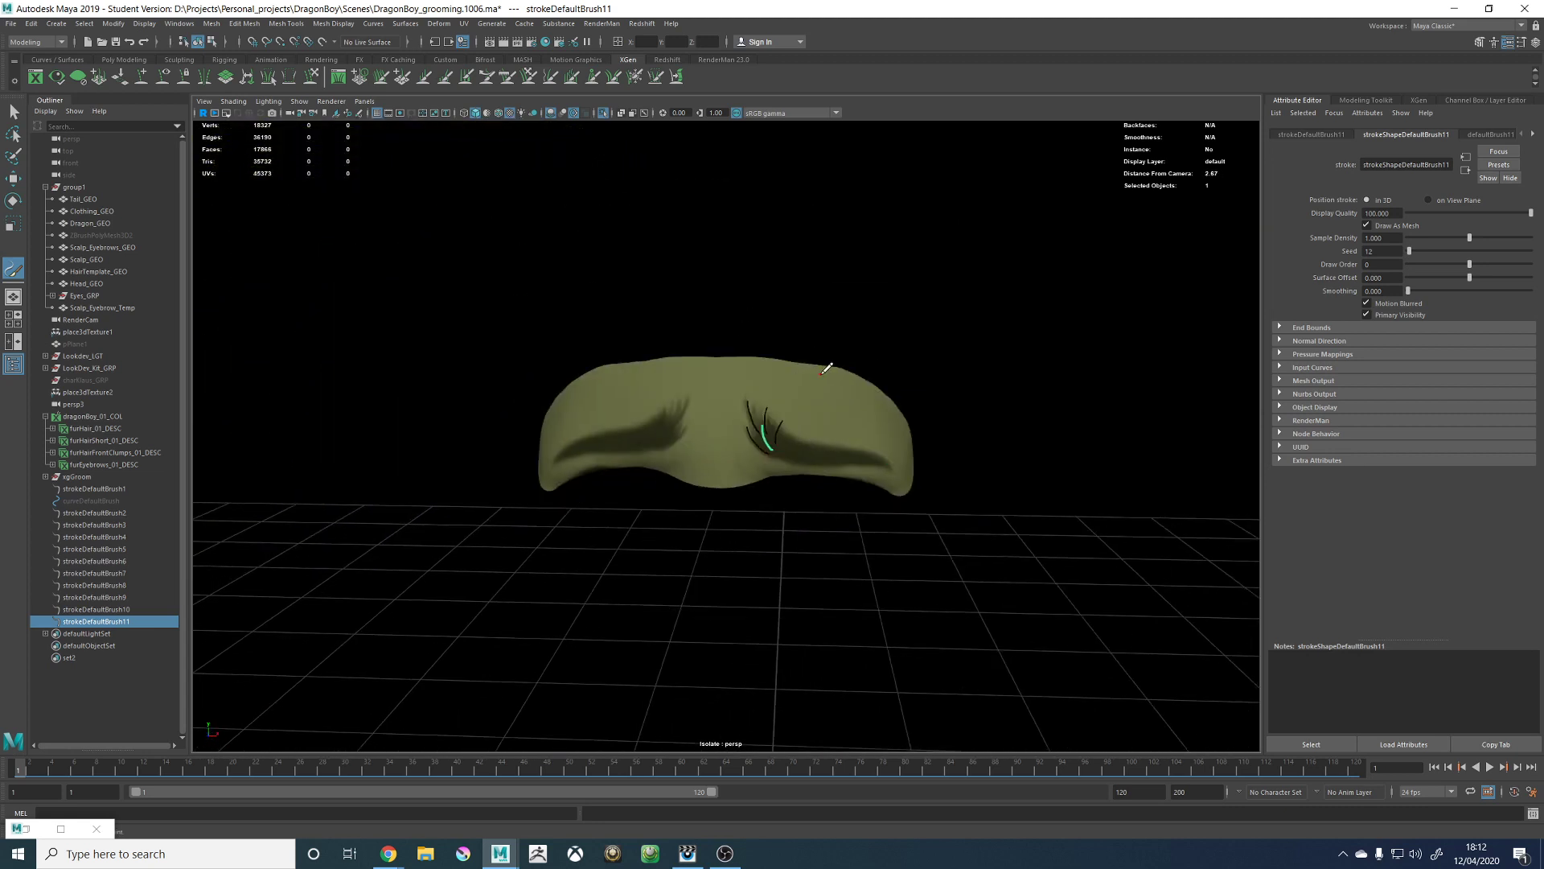
alt+drag(825, 371, 805, 363)
alt+right_drag(805, 363, 910, 436)
alt+right_drag(779, 356, 930, 370)
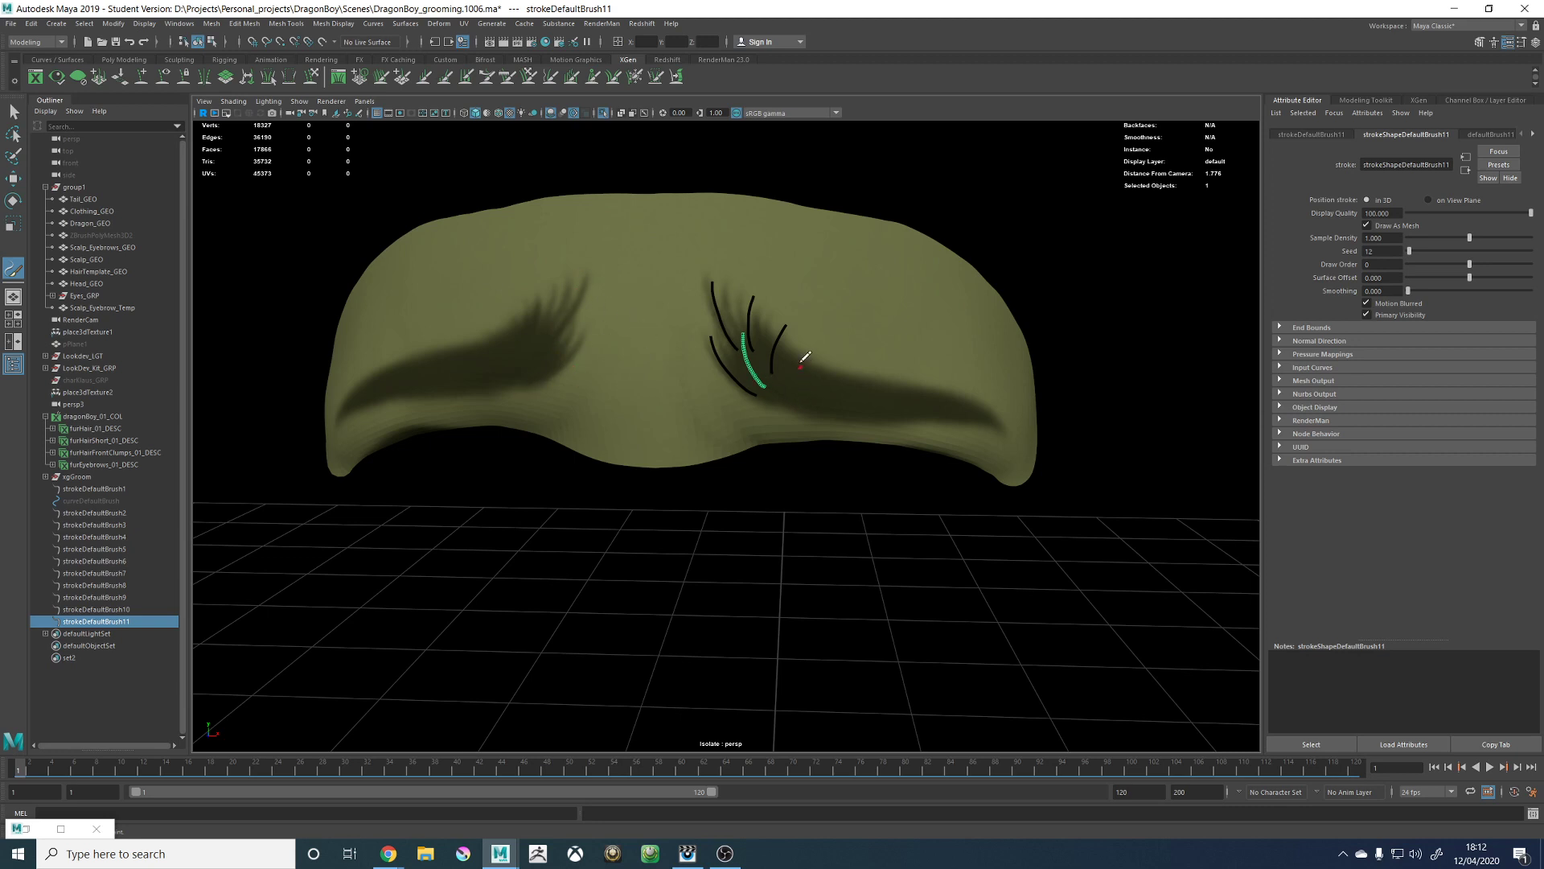
alt+middle_drag(800, 362, 779, 429)
mouse_move(779, 429)
alt+right_down()
mouse_move(883, 393)
mouse_move(798, 268)
alt+right_up()
alt+middle_drag(829, 353, 840, 328)
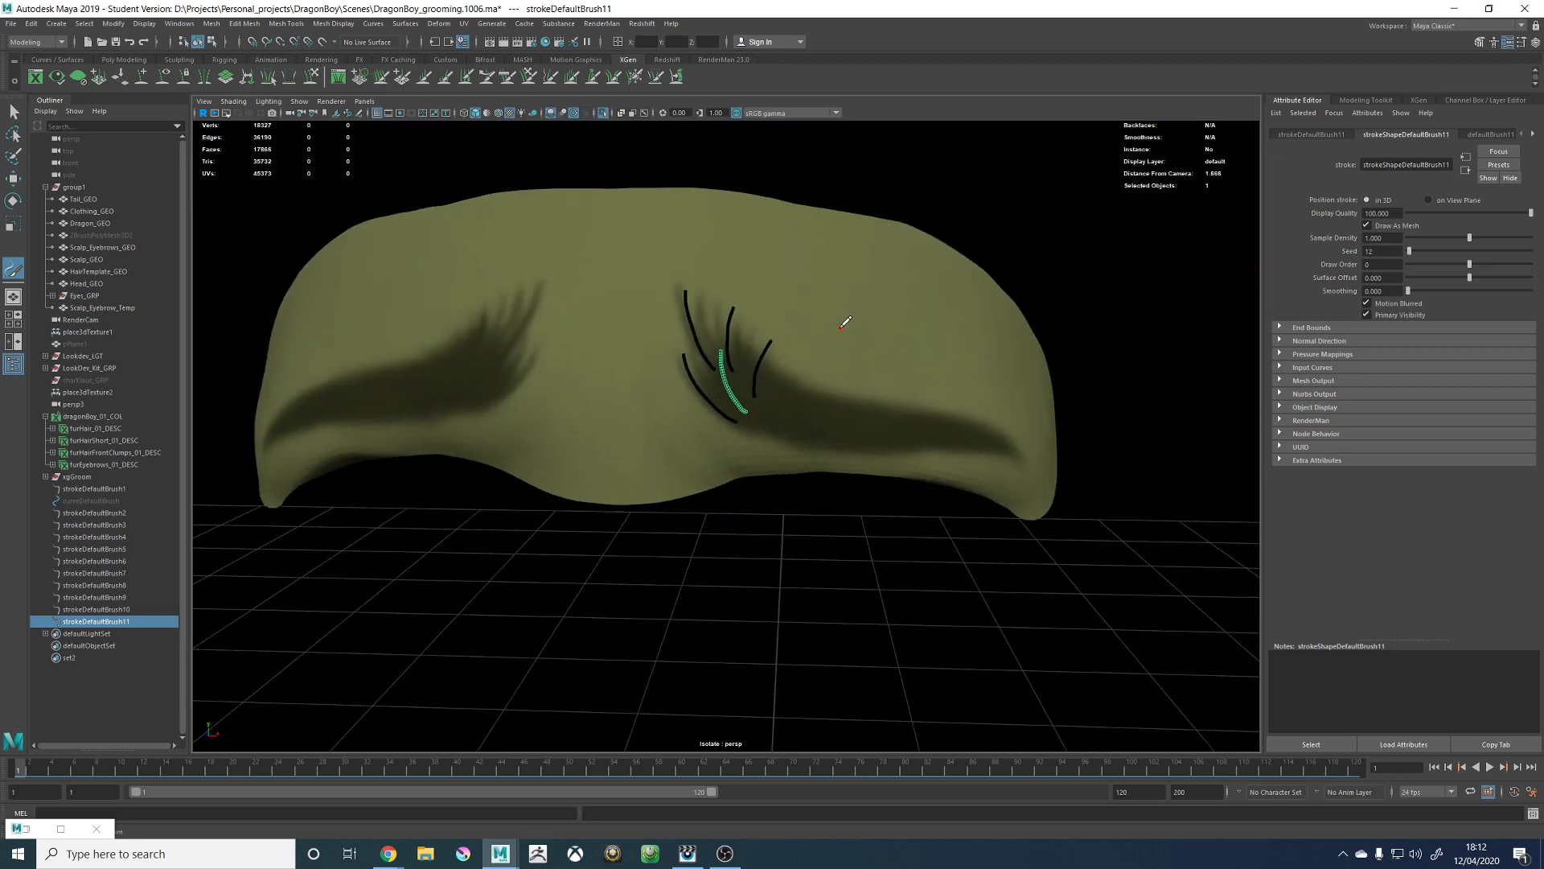
alt+right_drag(844, 323, 837, 362)
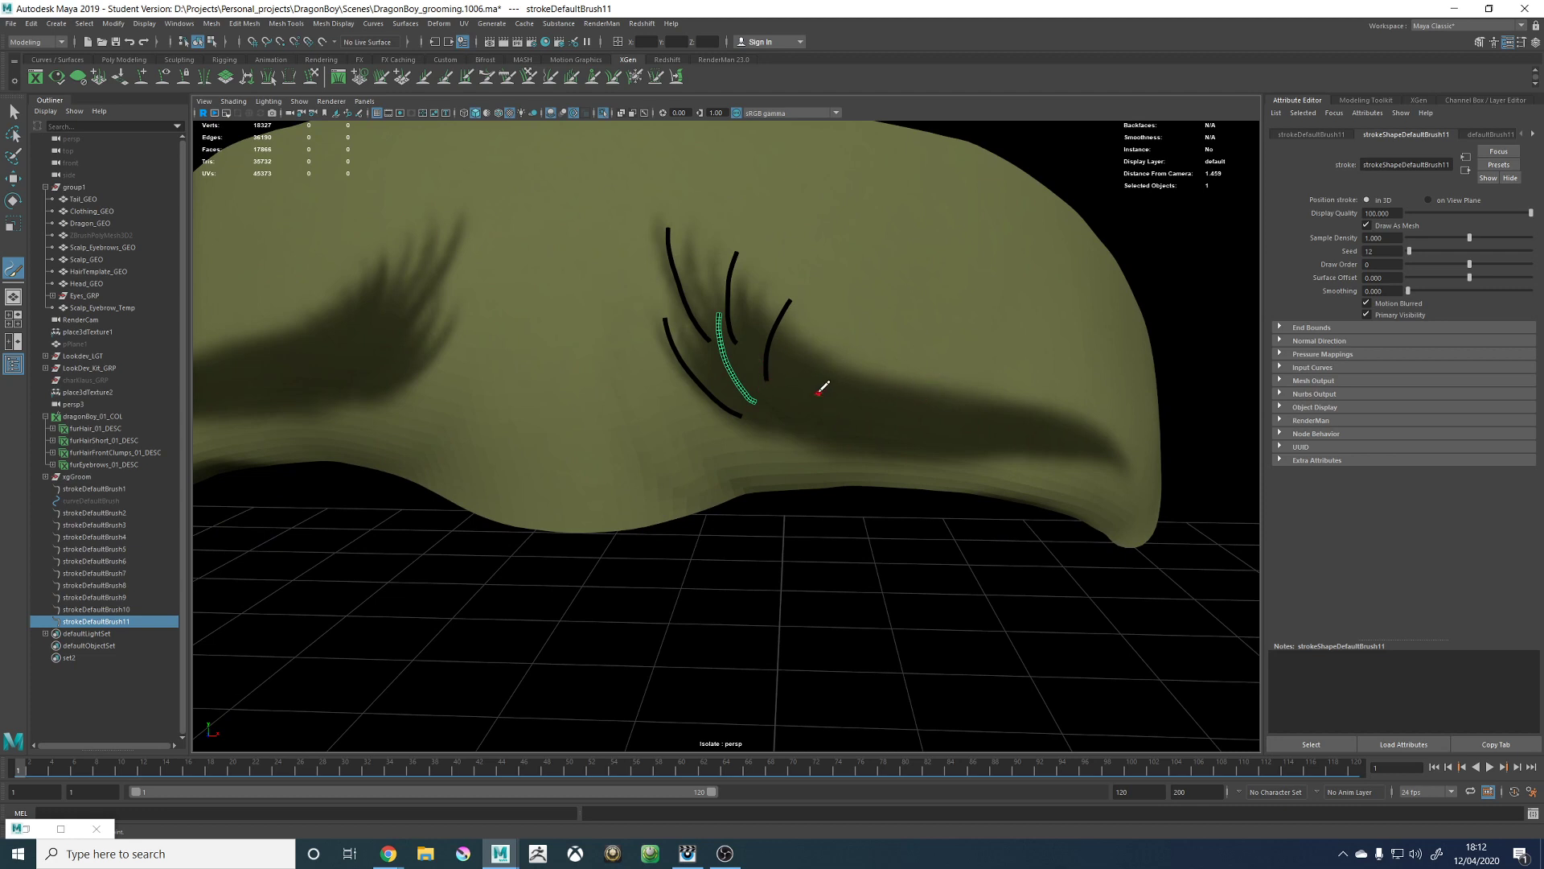
mouse_move(820, 389)
alt+middle_down()
mouse_move(813, 196)
mouse_move(804, 346)
mouse_move(786, 344)
alt+middle_up()
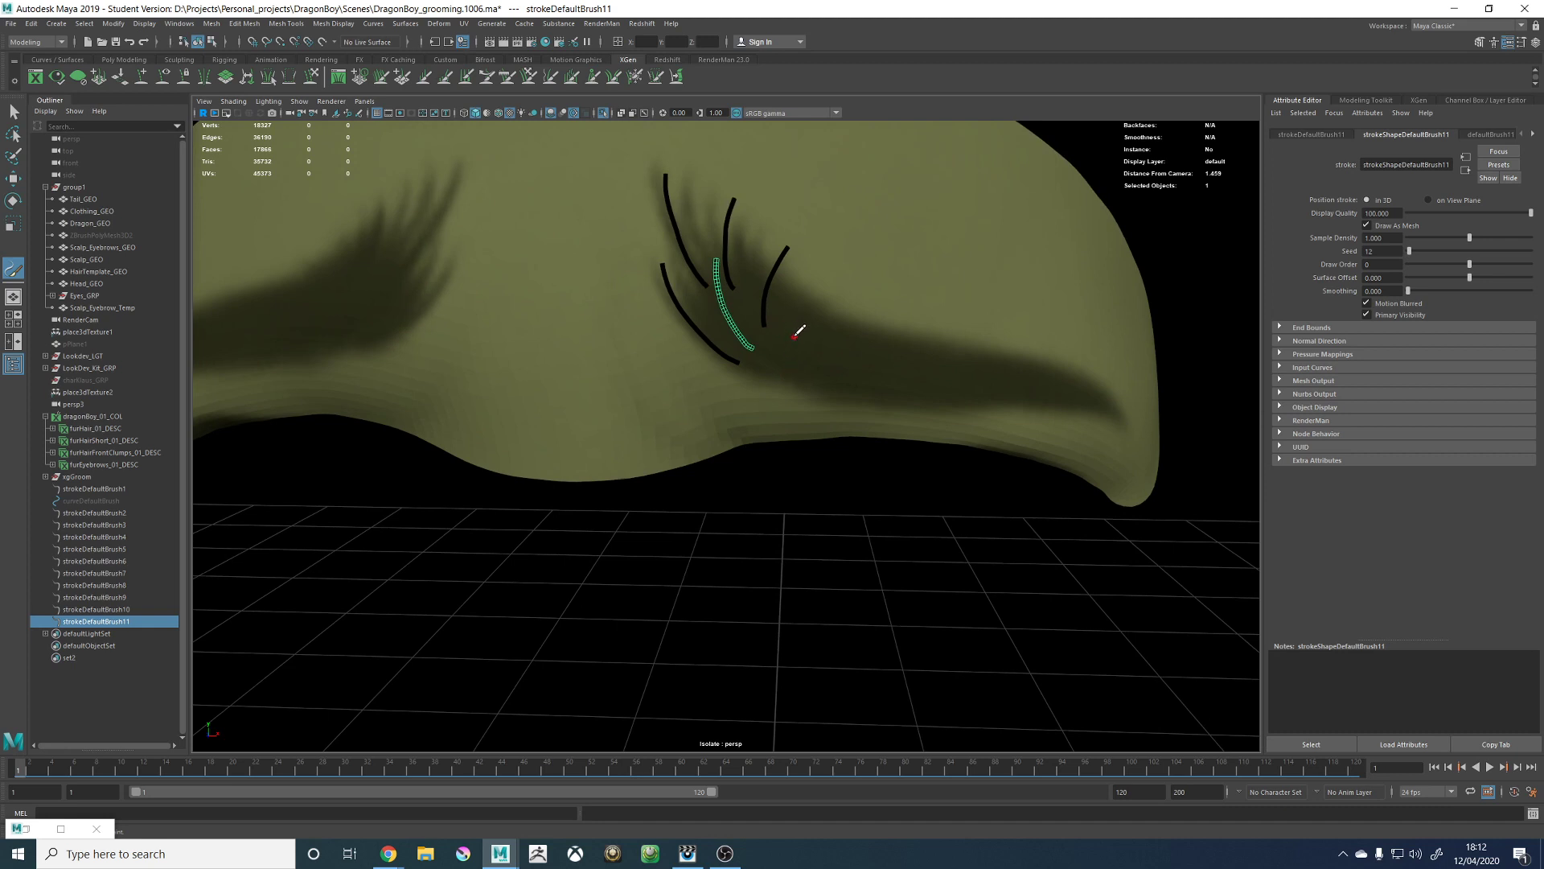
Step: Paint a short arc bending outward on the brow's upper edge beside the inner fan, undoing the unsatisfactory attempts
mouse_move(836, 299)
mouse_down()
mouse_move(806, 314)
mouse_move(852, 282)
mouse_up()
key(ctrl+z)
key(ctrl+z)
key(ctrl+z)
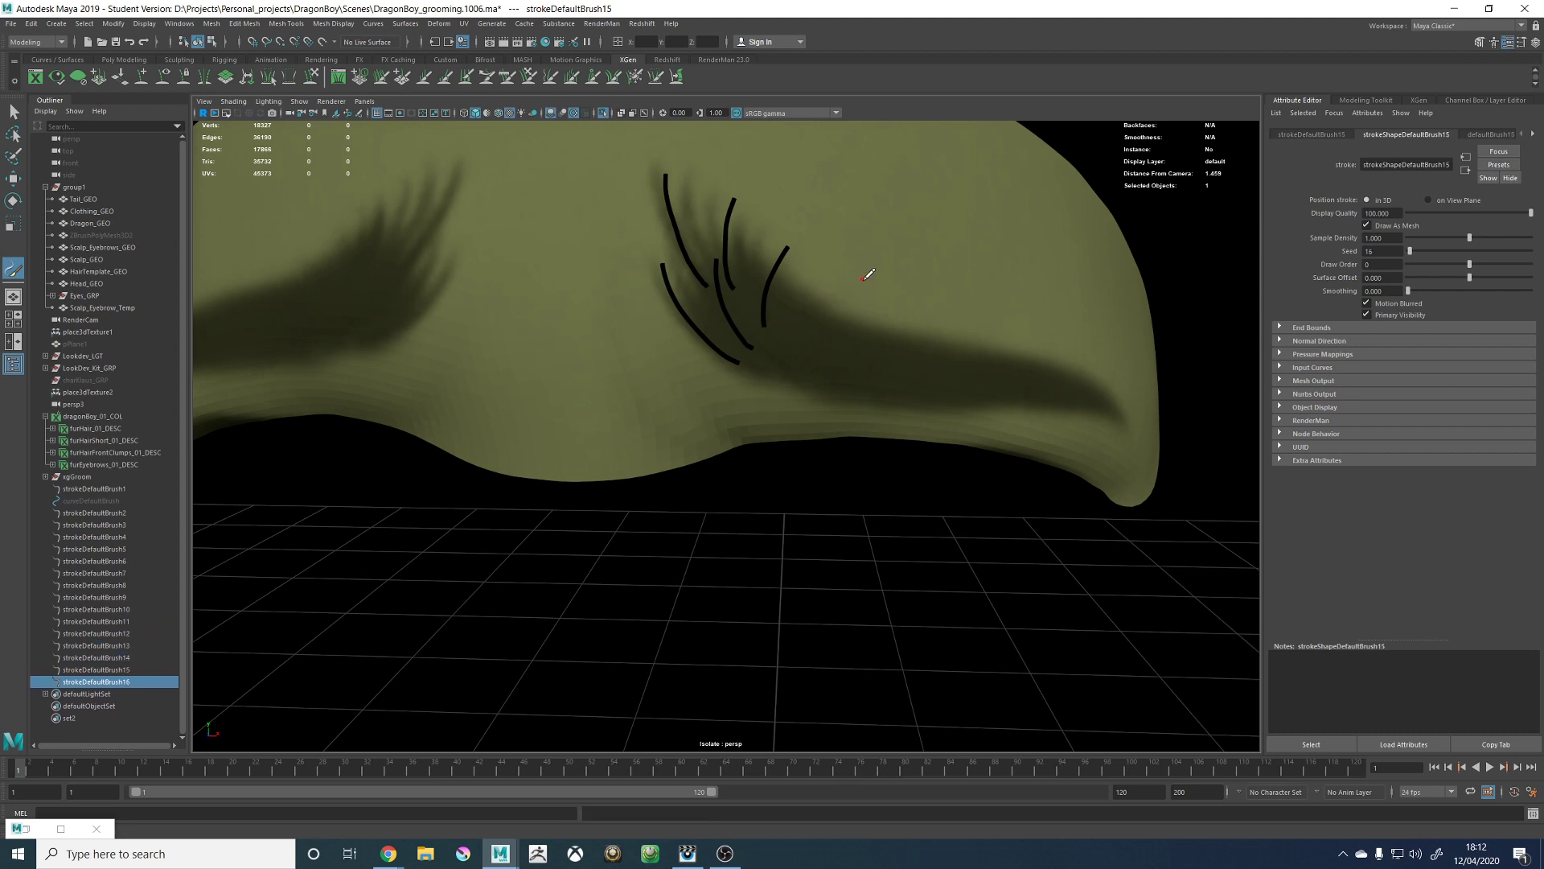
key(ctrl+z)
drag(795, 332, 854, 291)
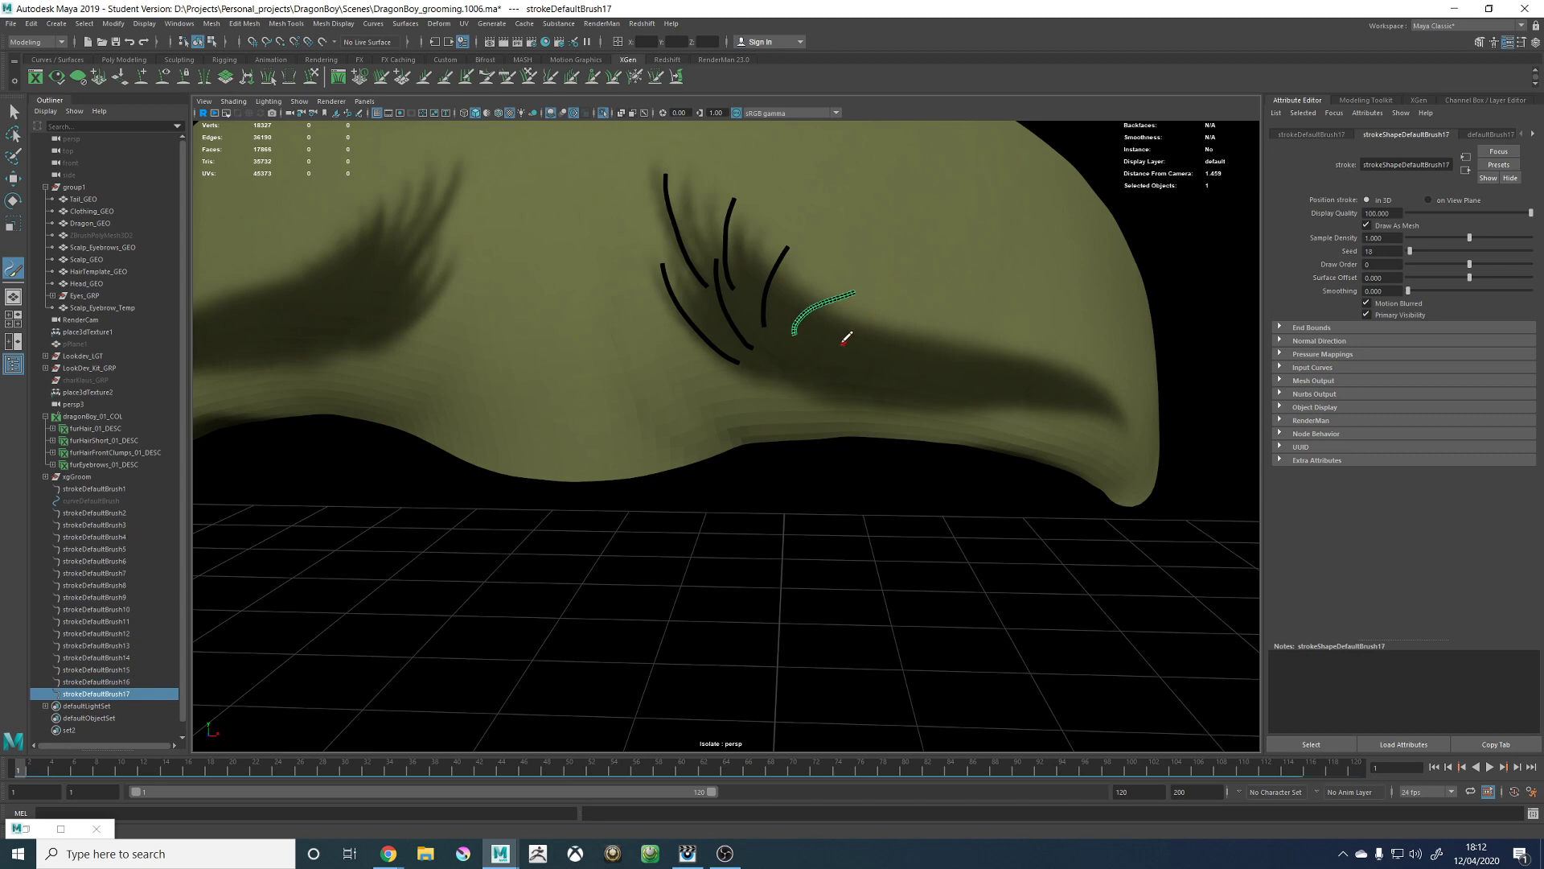
key(ctrl+z)
drag(792, 331, 845, 291)
key(ctrl+z)
alt+middle_drag(871, 331, 779, 275)
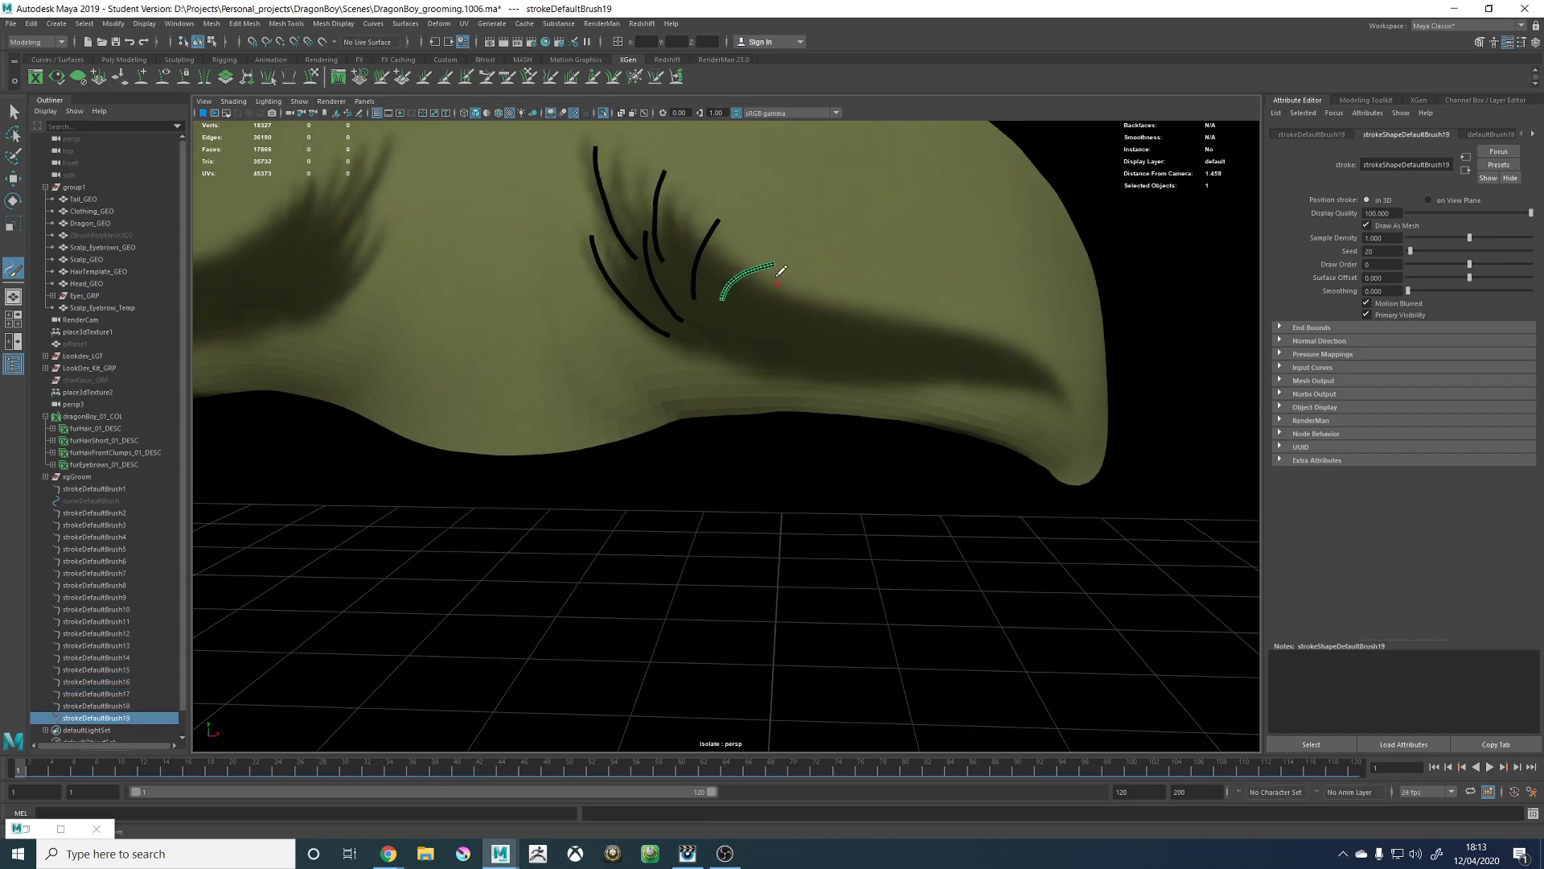
Step: Add another flatter arc farther out along the brow's upper edge and undo the surplus strokes beyond it
mouse_move(757, 316)
mouse_down()
mouse_move(845, 298)
mouse_move(816, 298)
mouse_move(827, 284)
mouse_move(890, 335)
mouse_move(873, 311)
mouse_move(886, 319)
mouse_up()
key(ctrl+z)
key(ctrl+z)
key(ctrl+z)
key(ctrl+z)
key(ctrl+z)
key(ctrl+z)
key(ctrl+z)
key(ctrl+z)
key(ctrl+z)
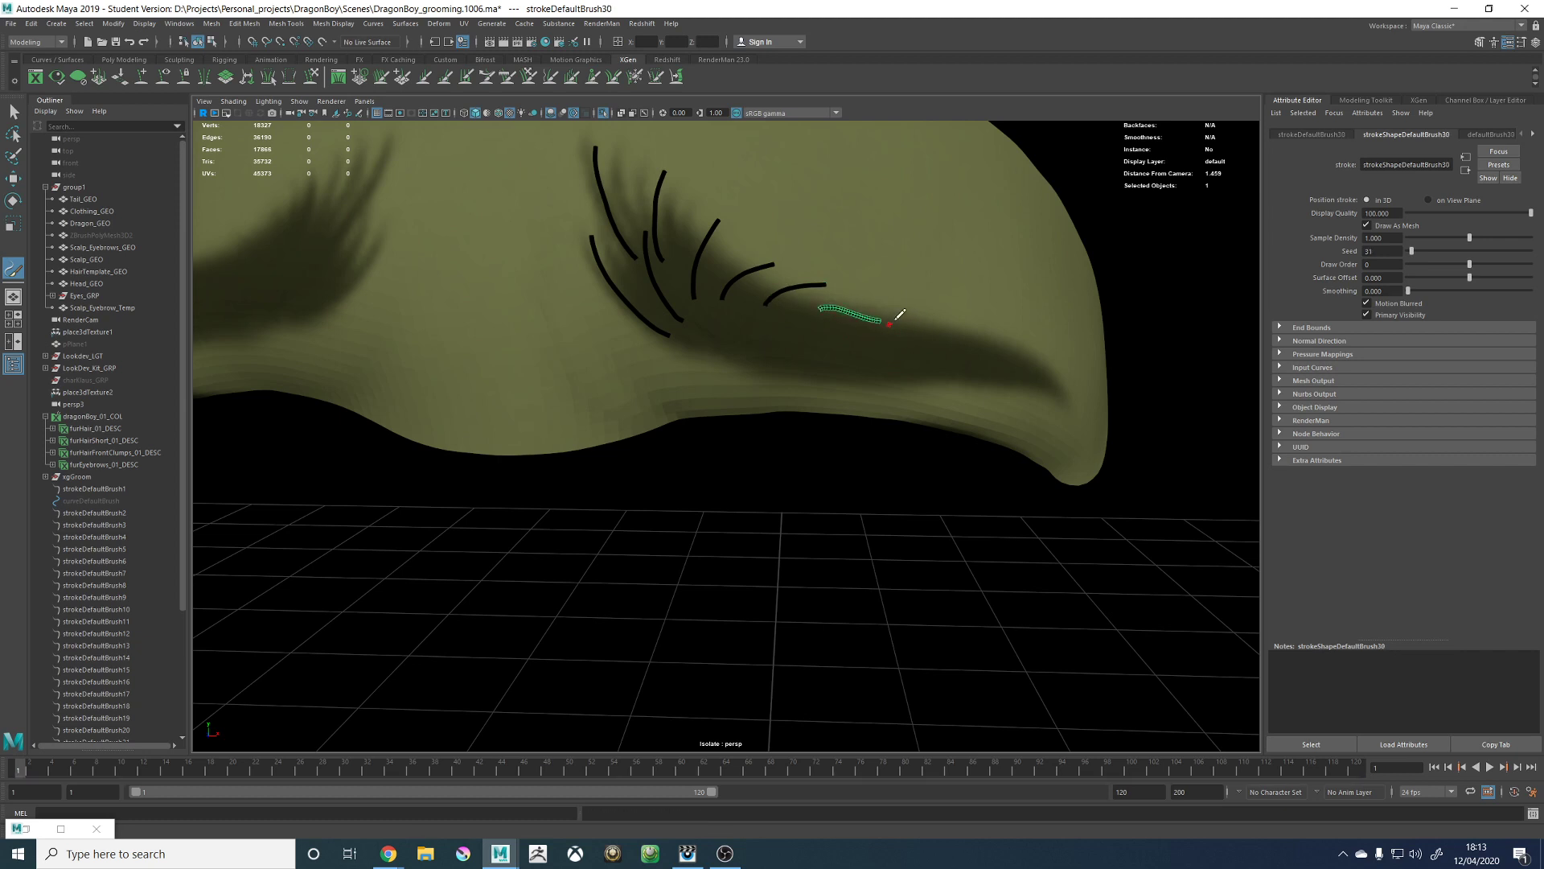
alt+middle_drag(899, 321, 861, 338)
key(ctrl+z)
Step: Paint three more strokes in a lower row inside the brow, turning gradually from upright to outward-leaning
alt+middle_drag(731, 273, 824, 246)
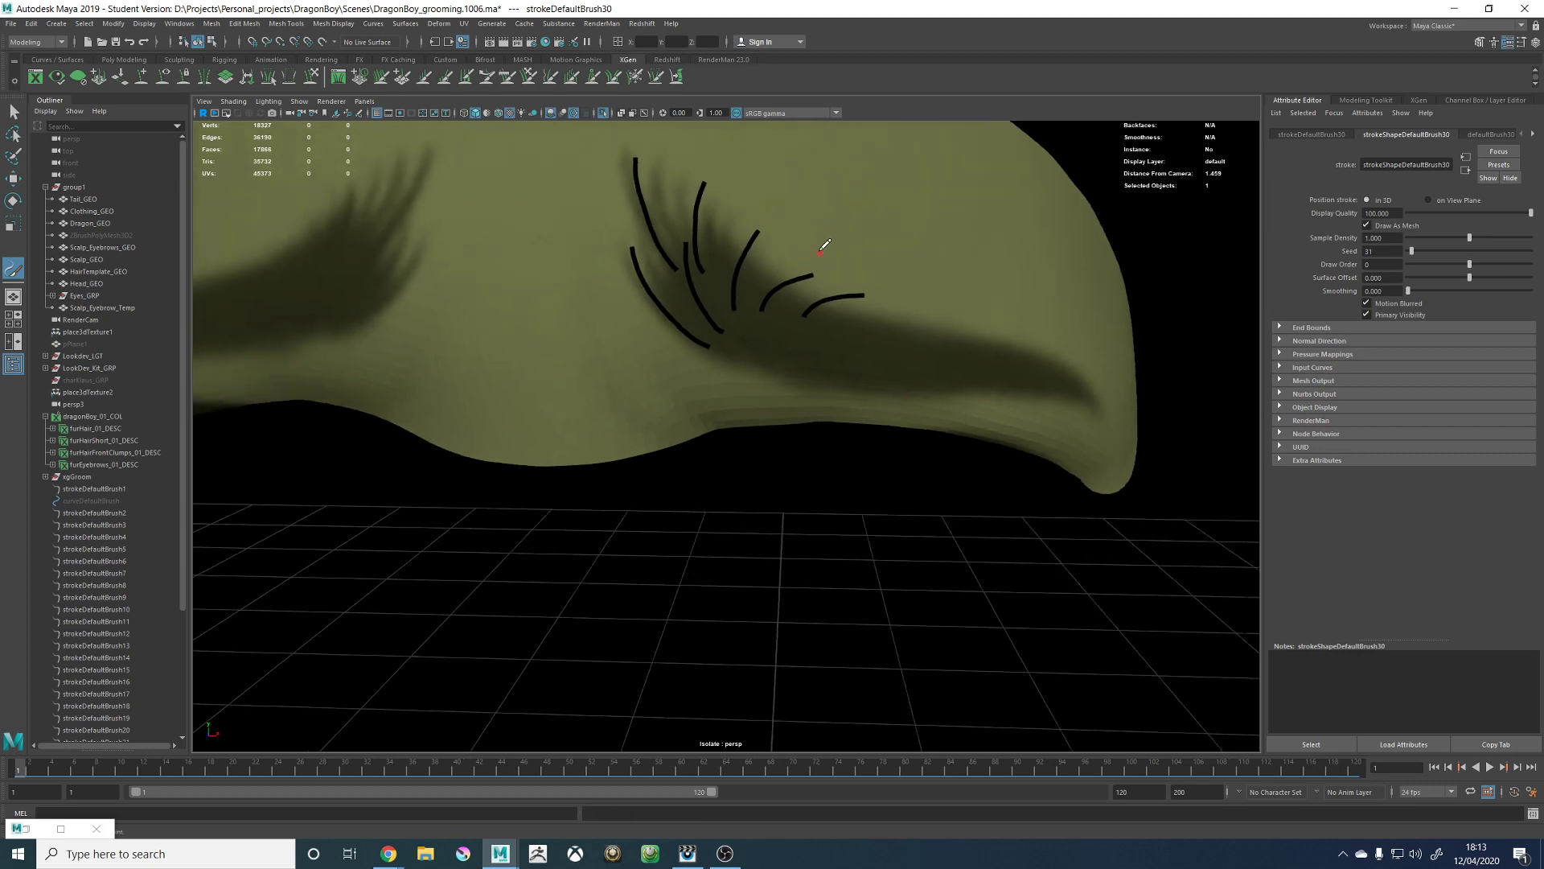
alt+right_drag(824, 246, 843, 288)
alt+middle_drag(814, 235, 808, 344)
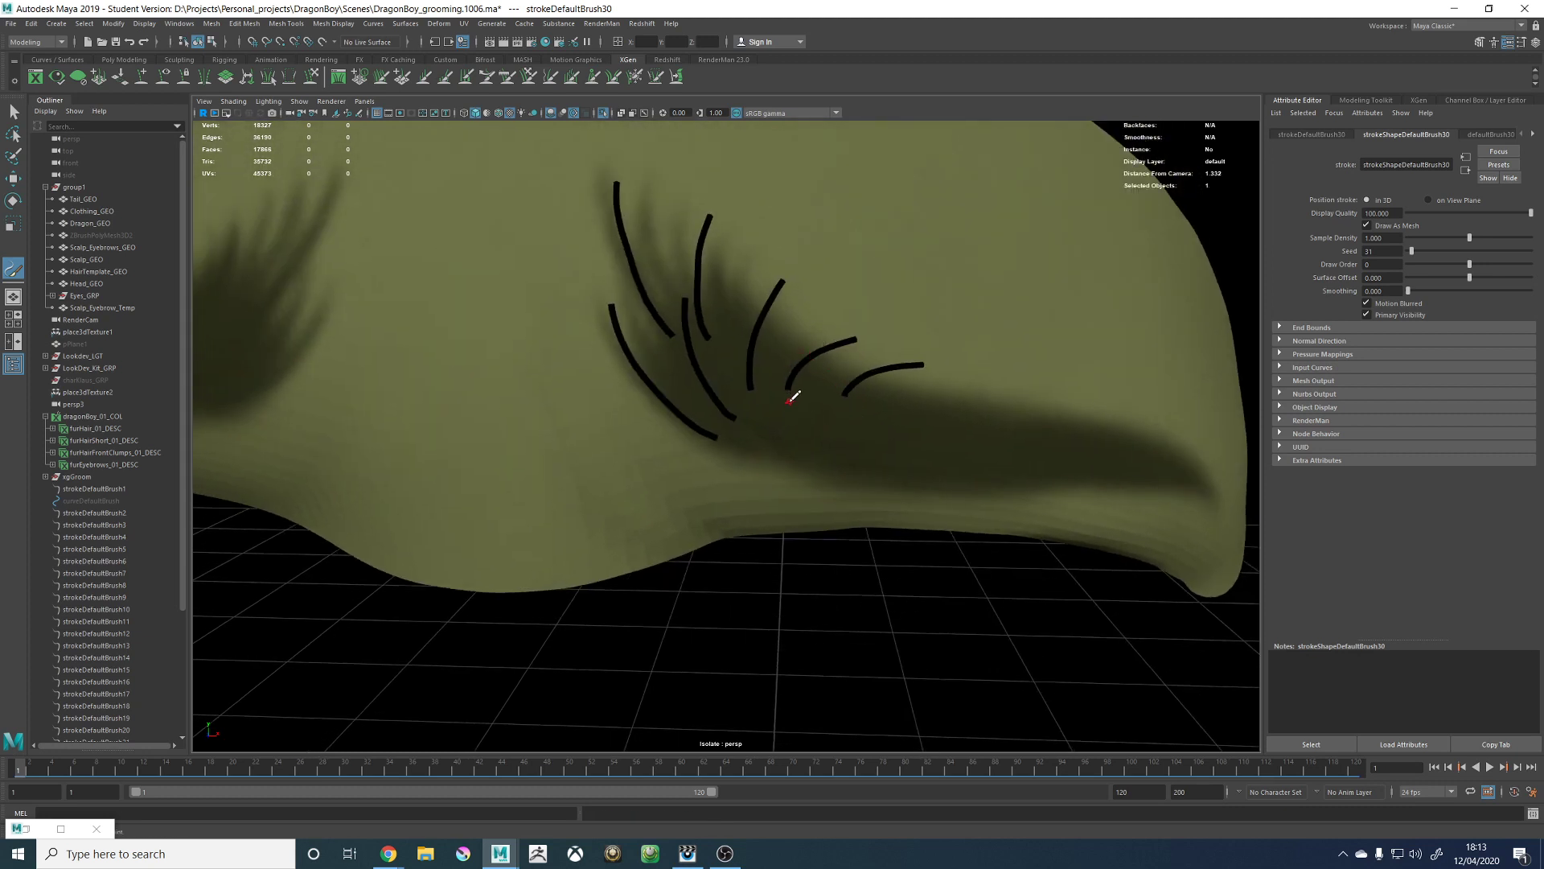
alt+drag(802, 423, 807, 404)
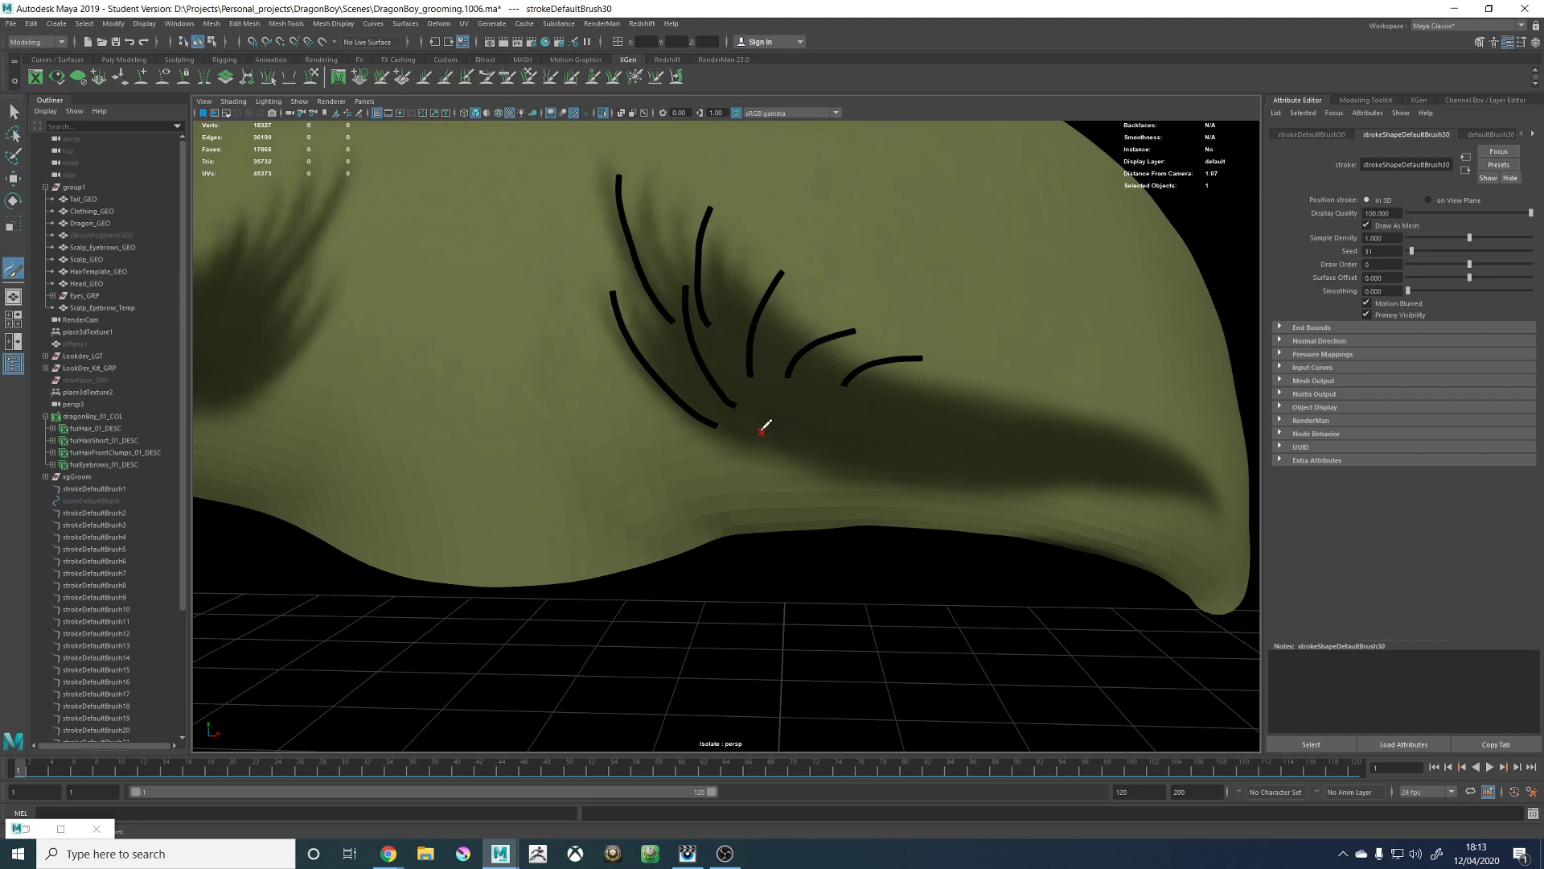
drag(786, 445, 740, 355)
key(ctrl+z)
drag(779, 453, 736, 350)
drag(802, 452, 838, 376)
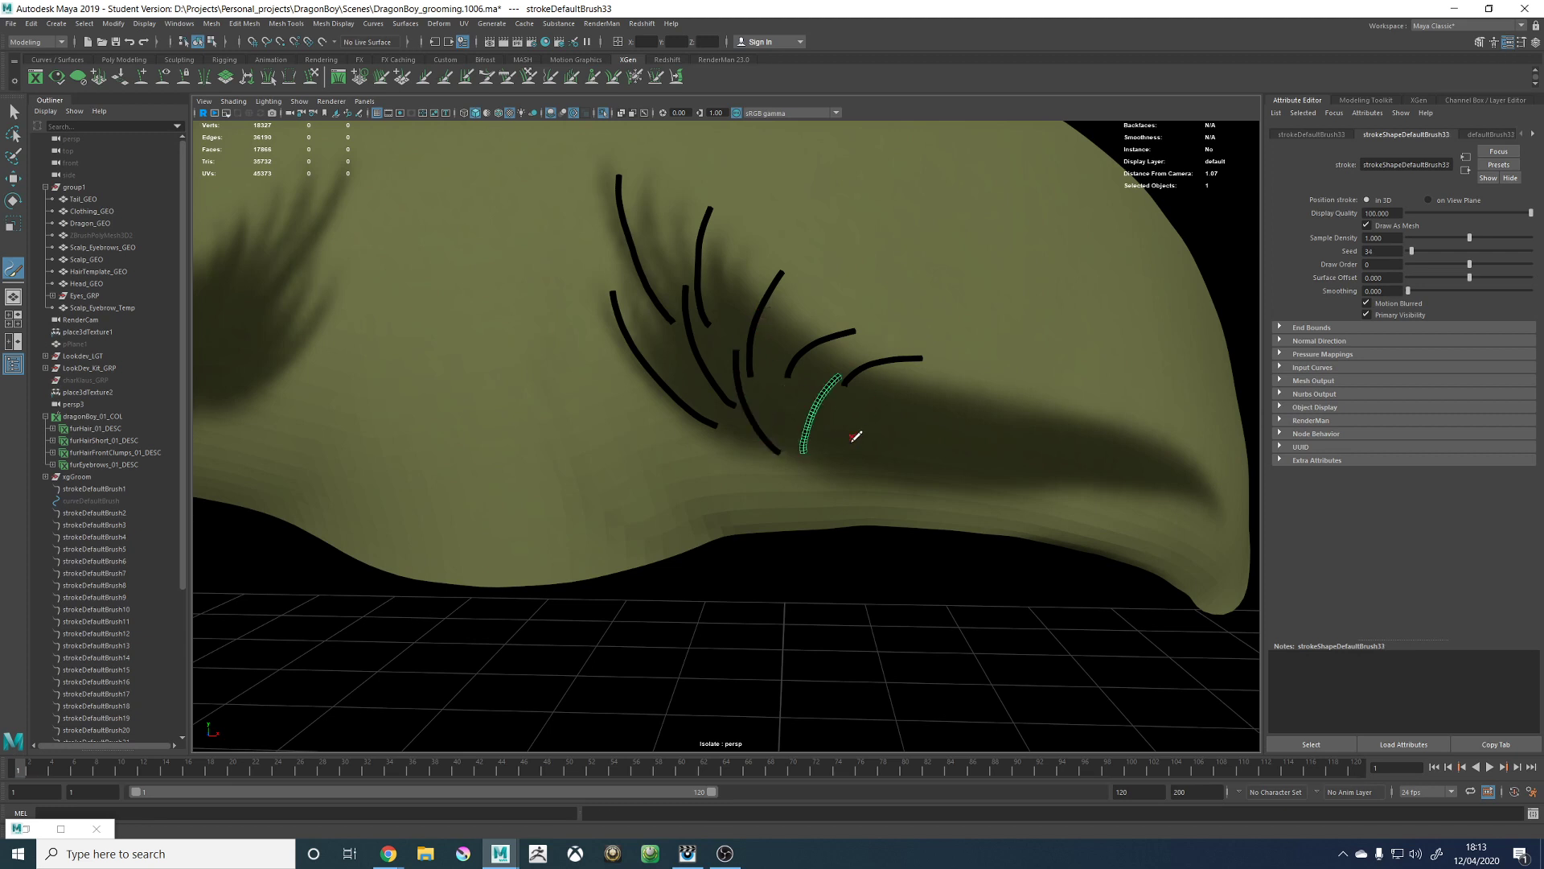
drag(851, 457, 915, 414)
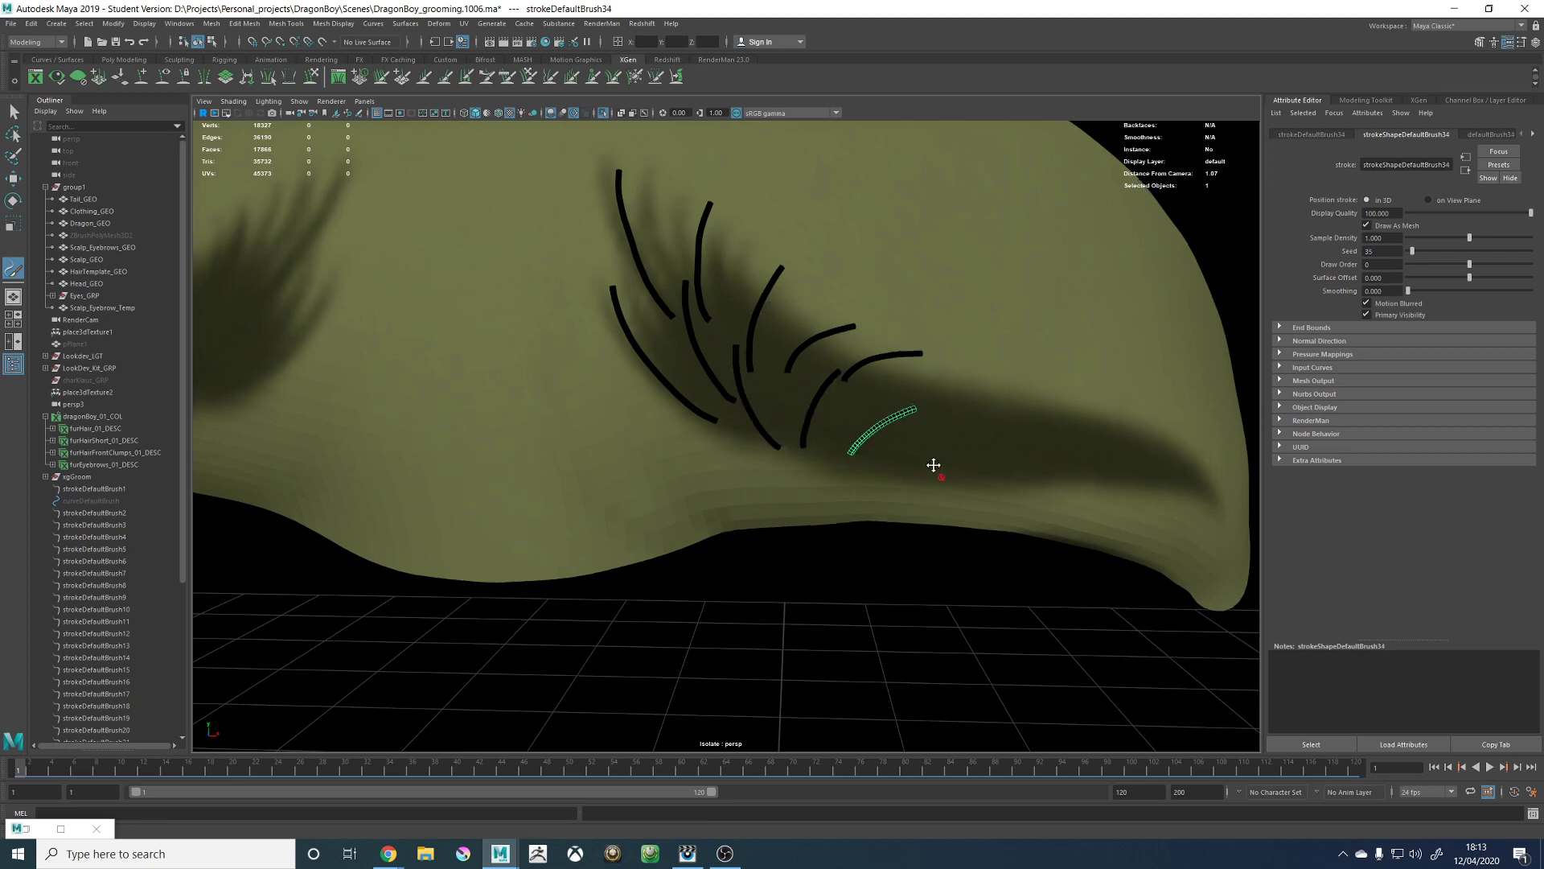
Step: Examine the flow of the strokes along the whole brow and compare it with the unpainted opposite eyebrow
alt+middle_drag(931, 459, 698, 383)
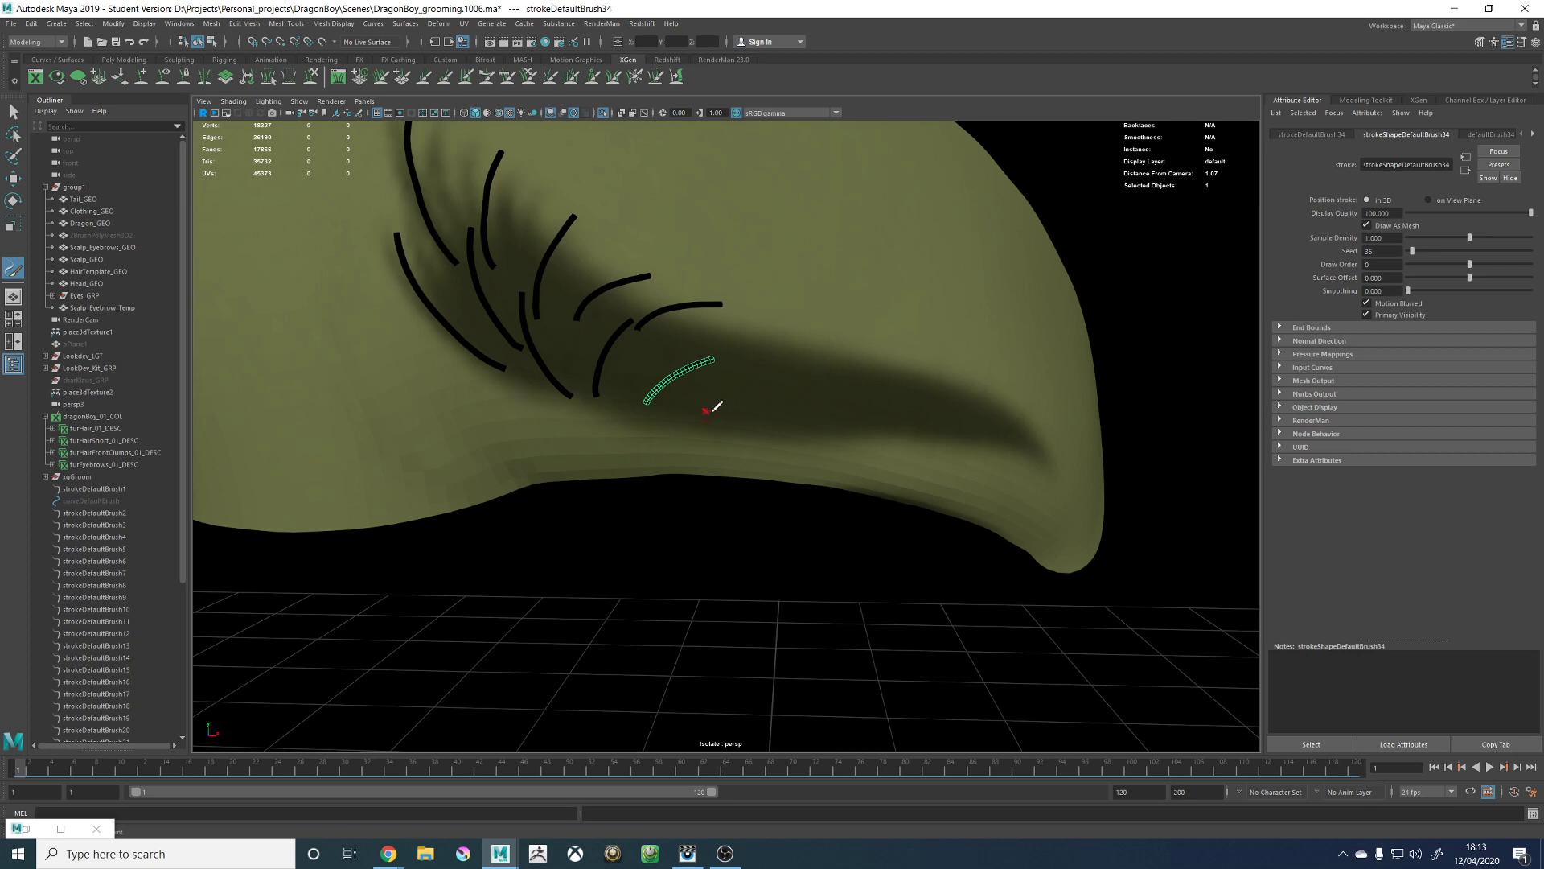
alt+middle_drag(754, 301, 817, 383)
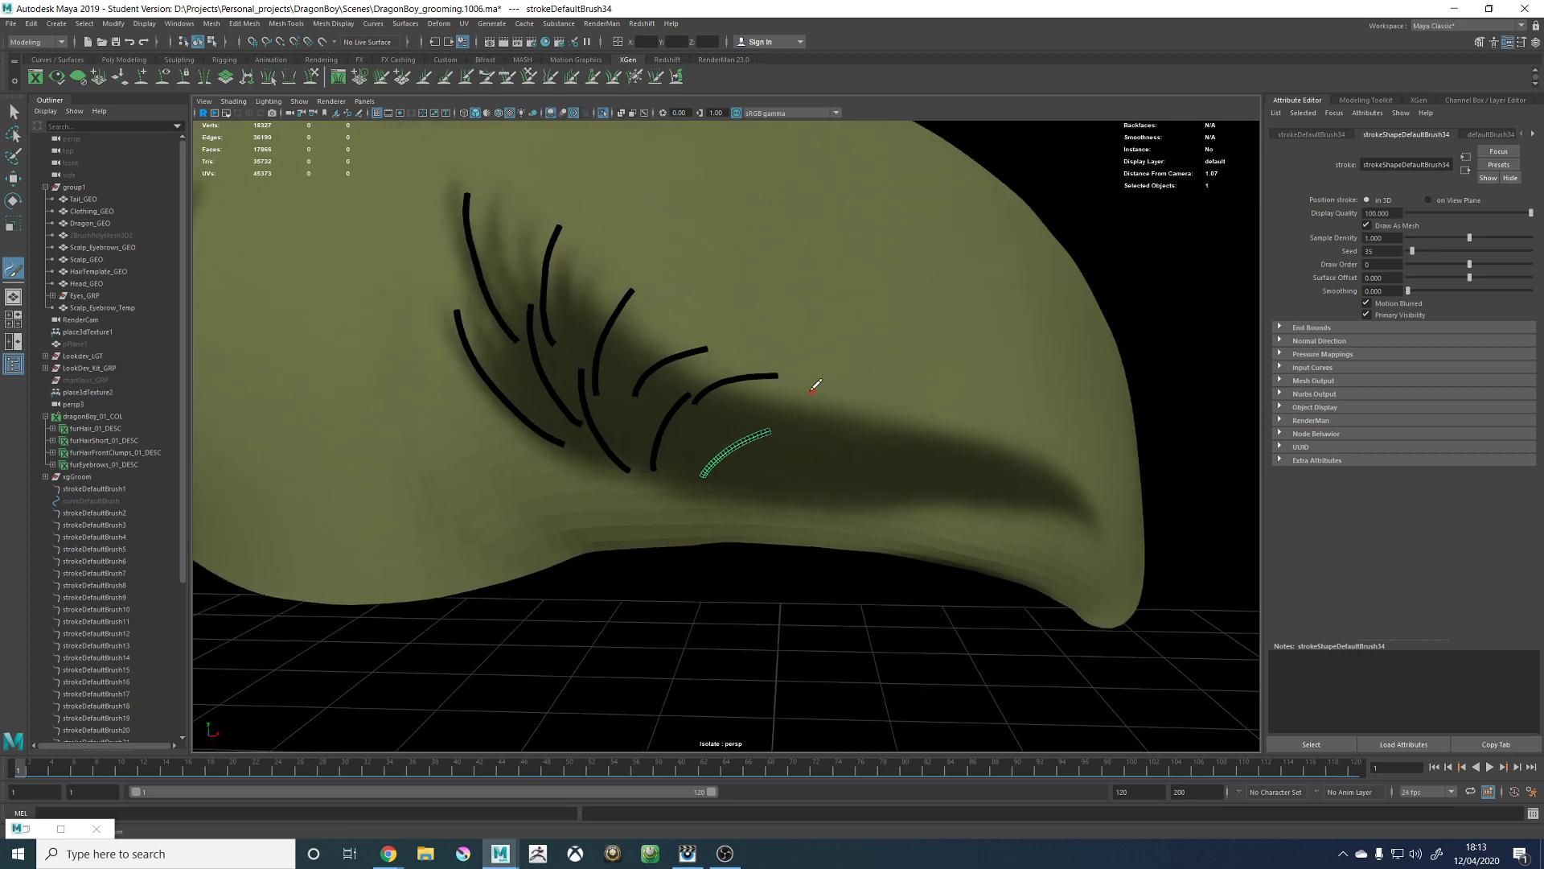
alt+right_drag(817, 383, 713, 343)
alt+middle_drag(713, 343, 915, 398)
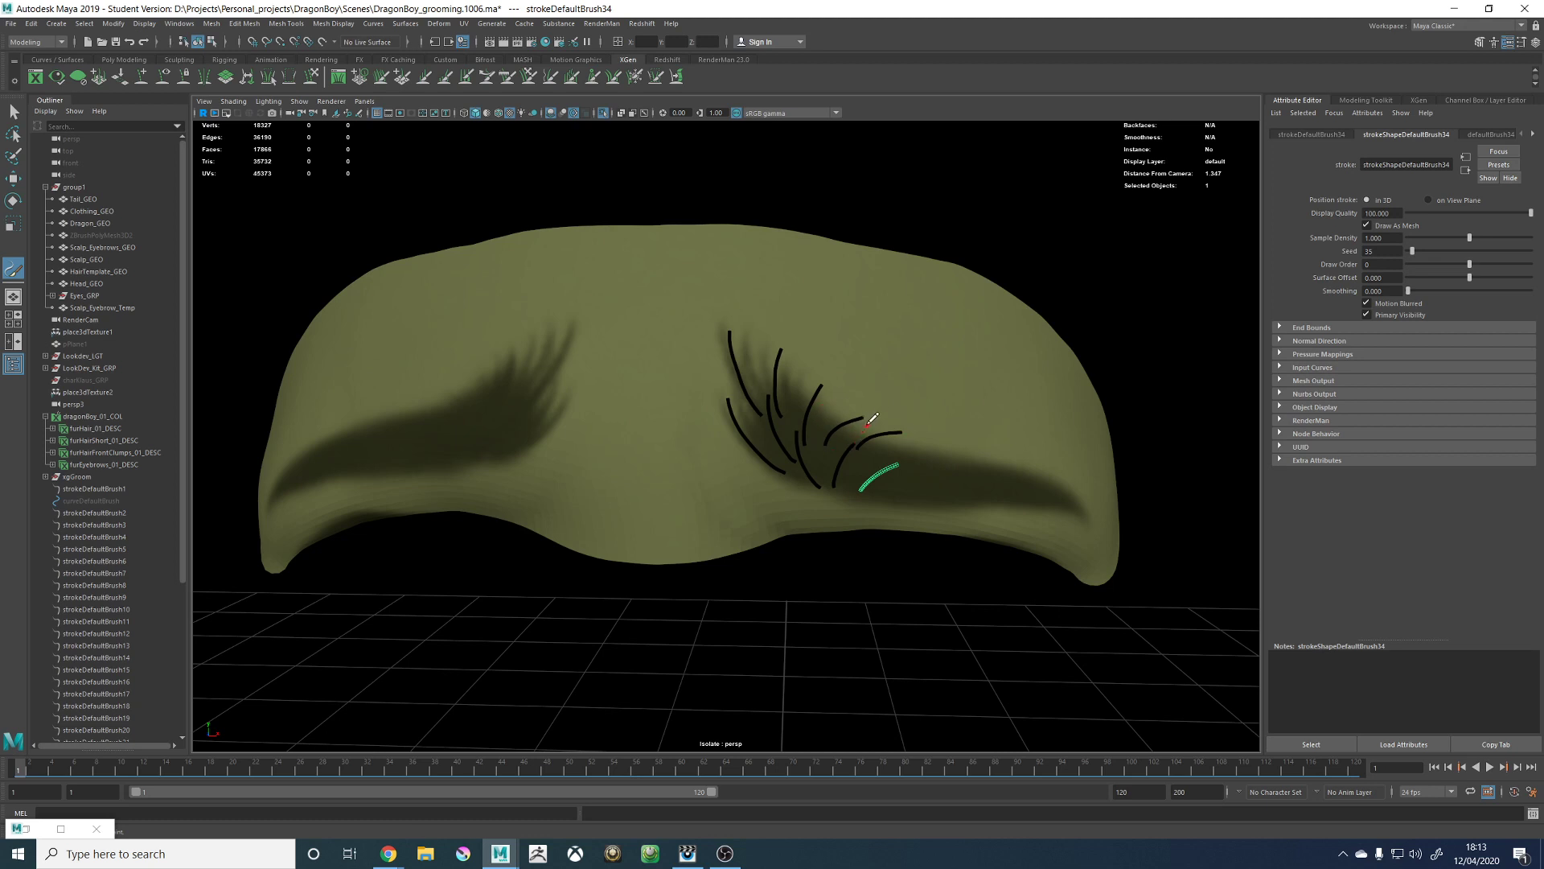
alt+middle_drag(838, 398, 870, 342)
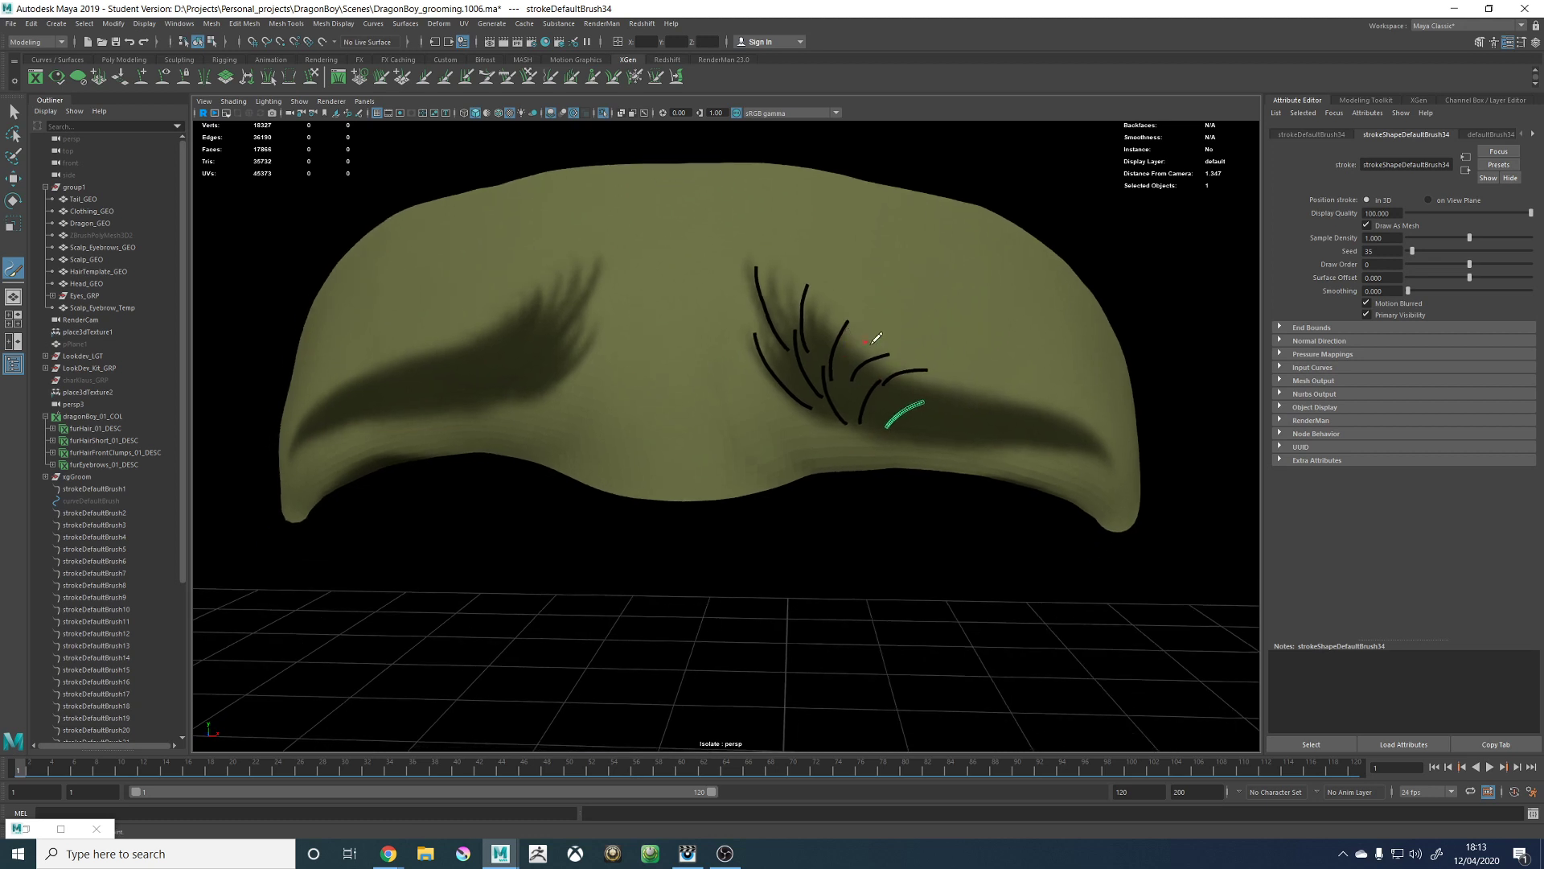
alt+middle_drag(874, 397, 833, 403)
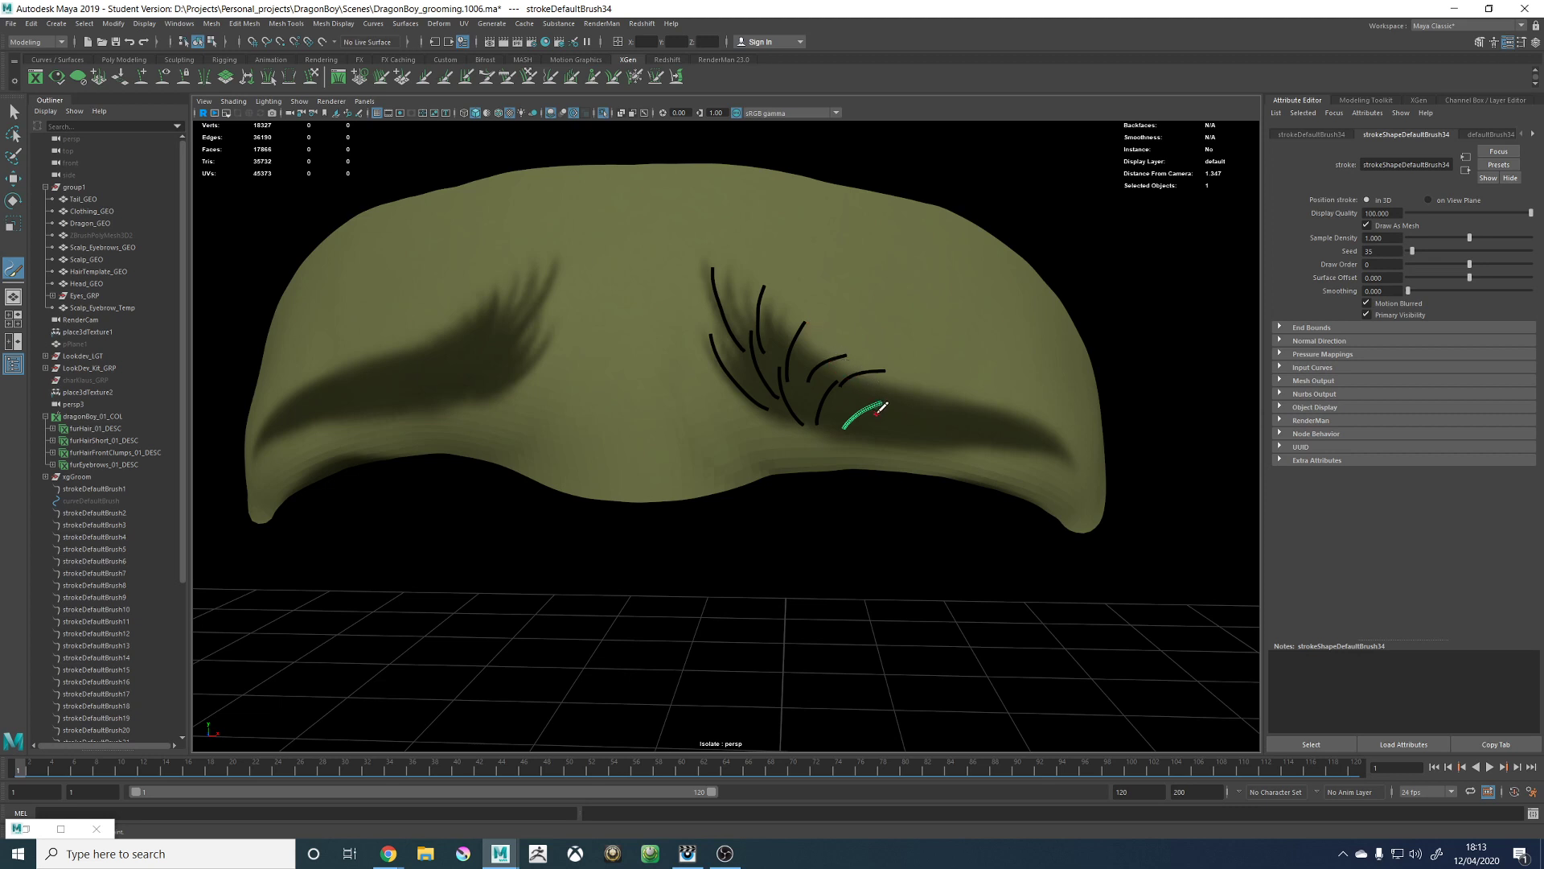
alt+middle_drag(856, 399, 838, 433)
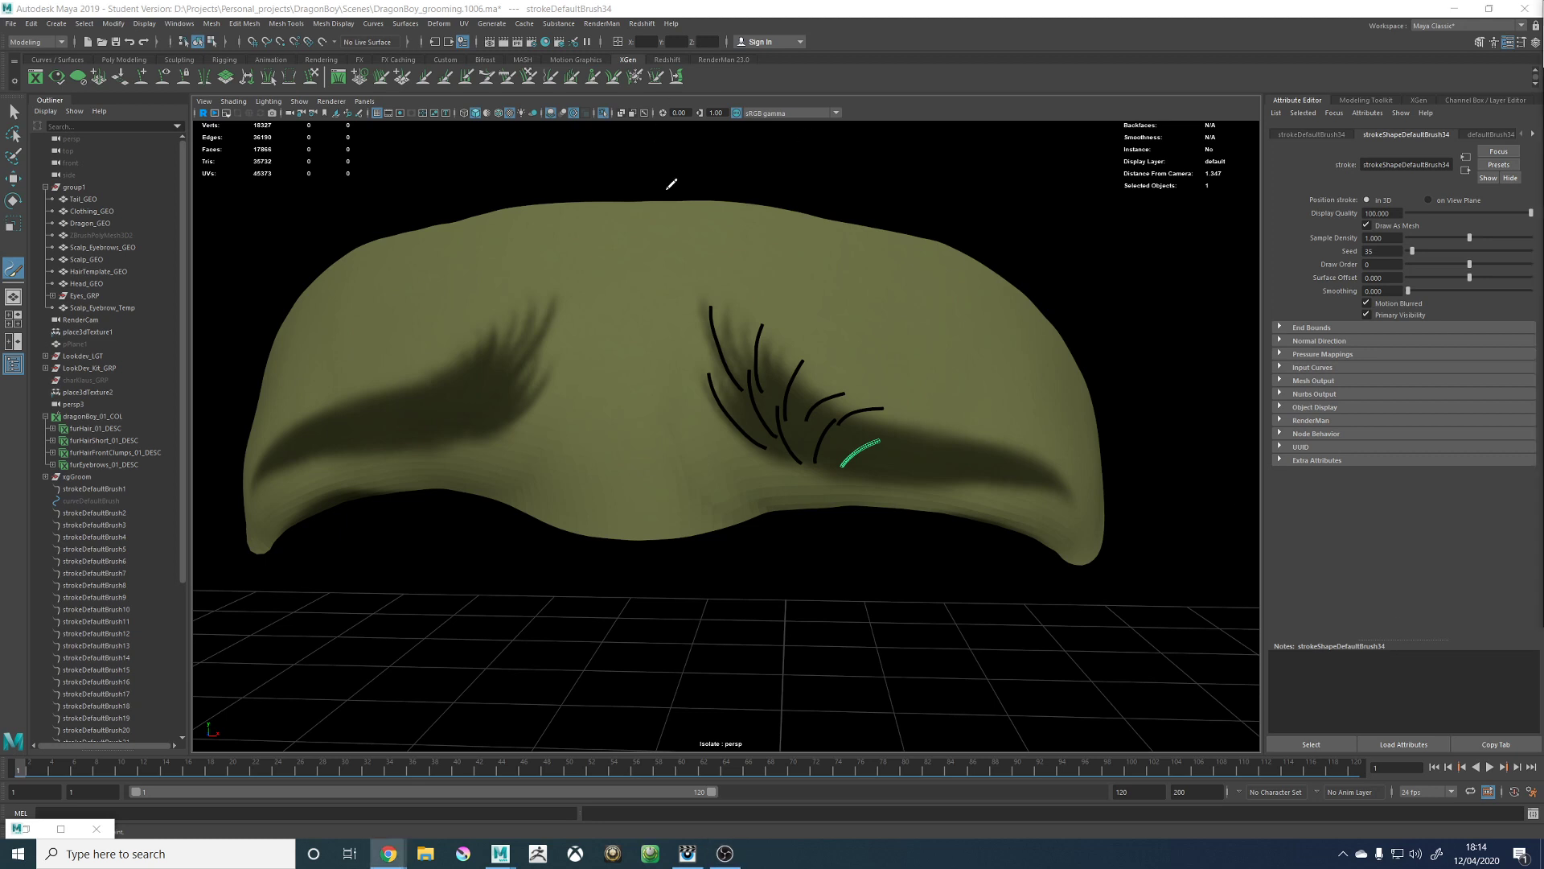
mouse_move(793, 303)
alt+middle_down()
mouse_move(817, 334)
mouse_move(750, 341)
alt+middle_up()
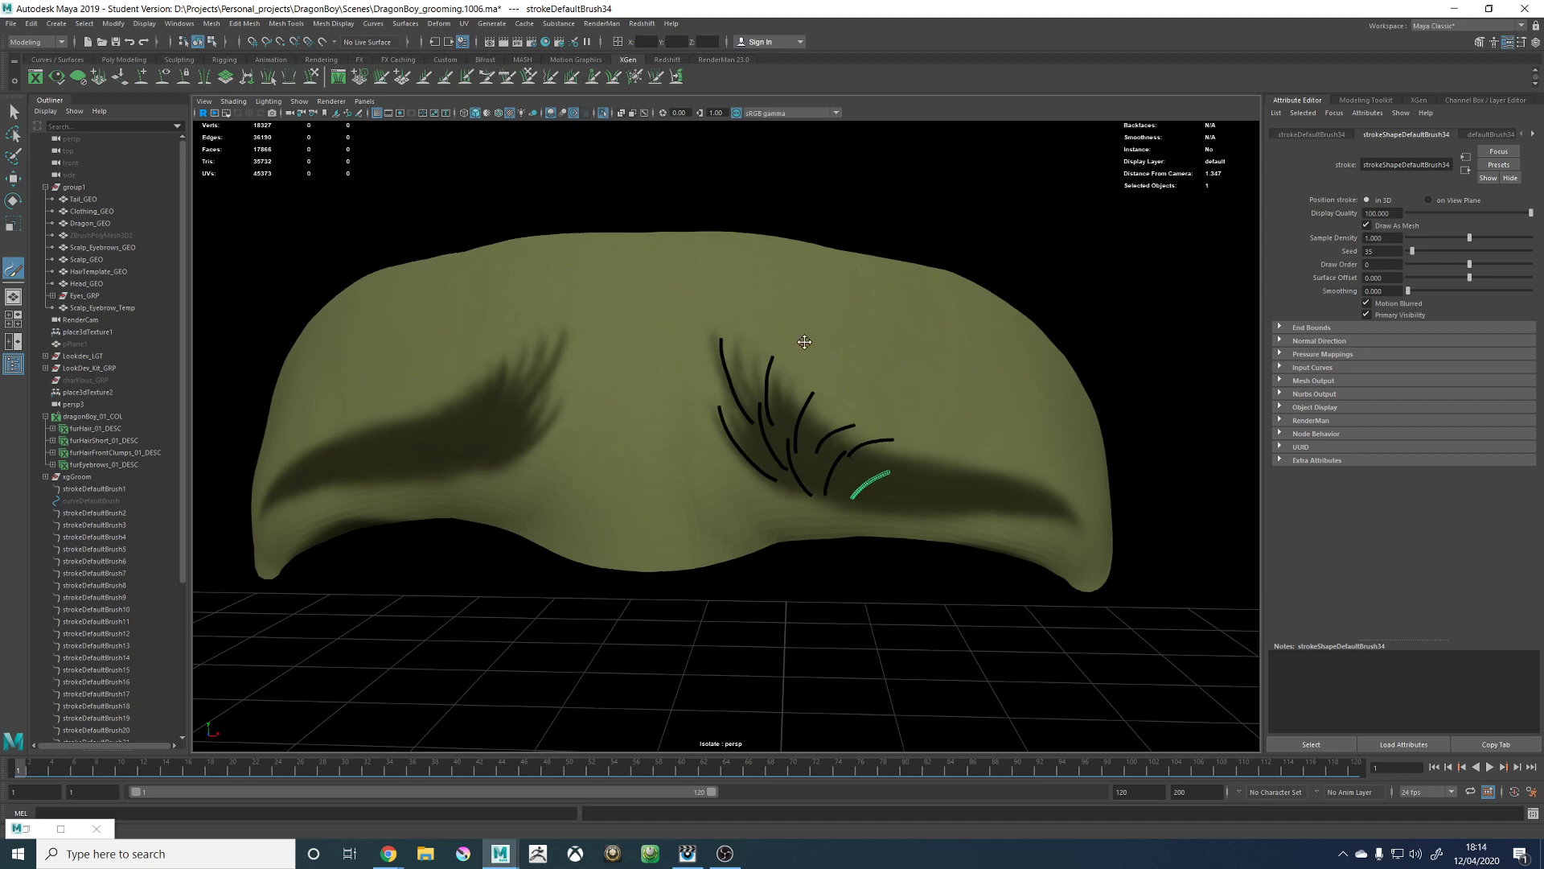
mouse_move(748, 292)
alt+mouse_down()
mouse_move(750, 347)
mouse_move(881, 357)
alt+mouse_up()
drag(749, 347, 906, 376)
key(ctrl+z)
key(ctrl+z)
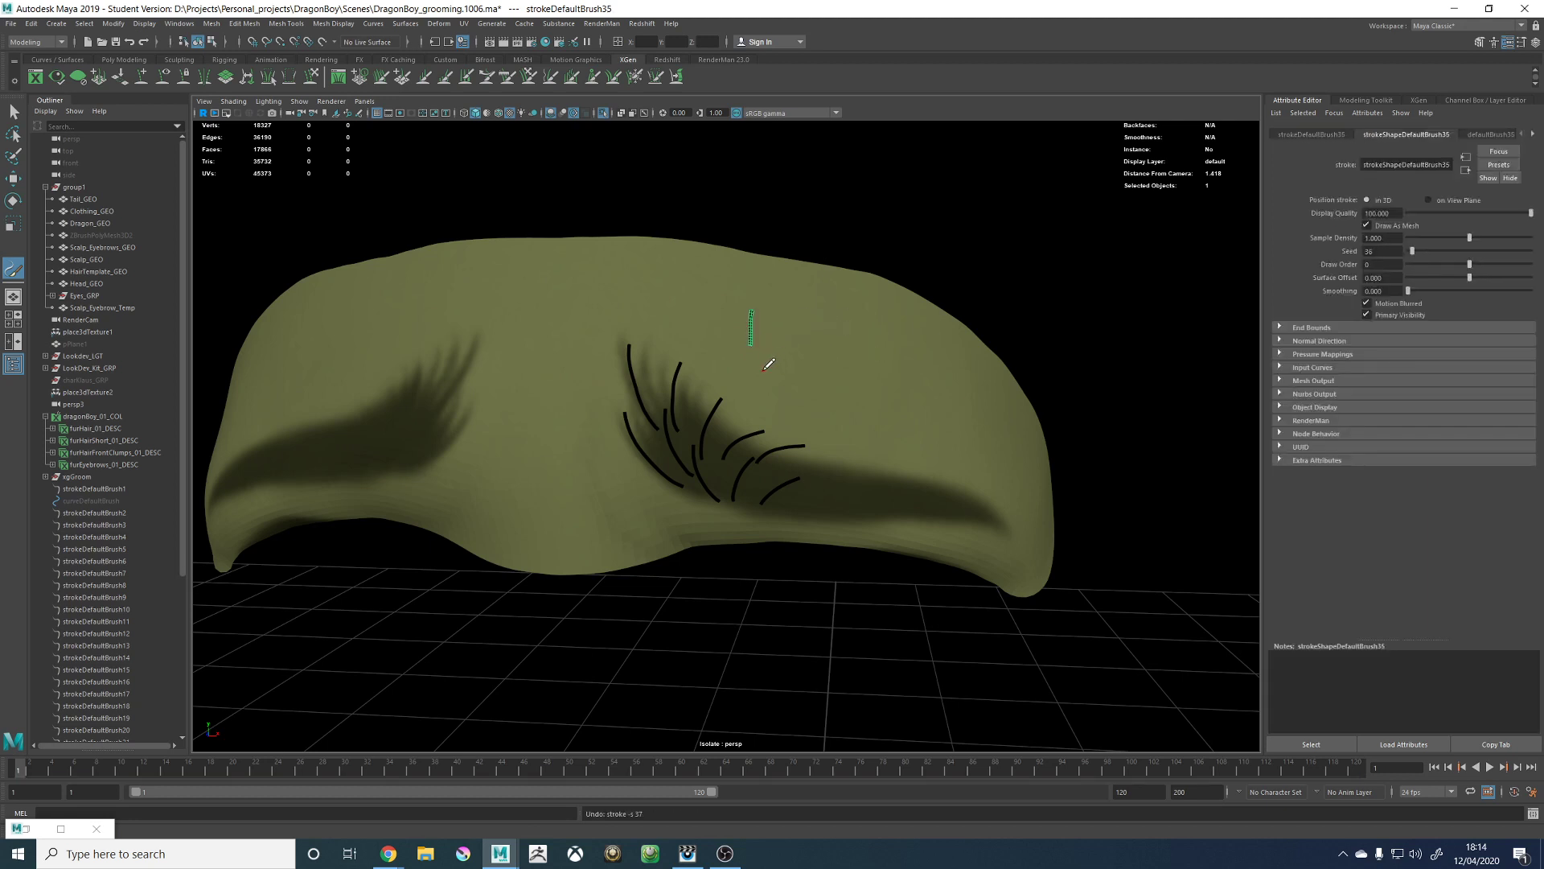
key(ctrl+z)
Step: Sketch an open eyebrow-shaped outline on the forehead above the brow and divide off its inner section with a vertical line
mouse_move(755, 400)
mouse_down()
mouse_move(756, 302)
mouse_move(981, 421)
mouse_up()
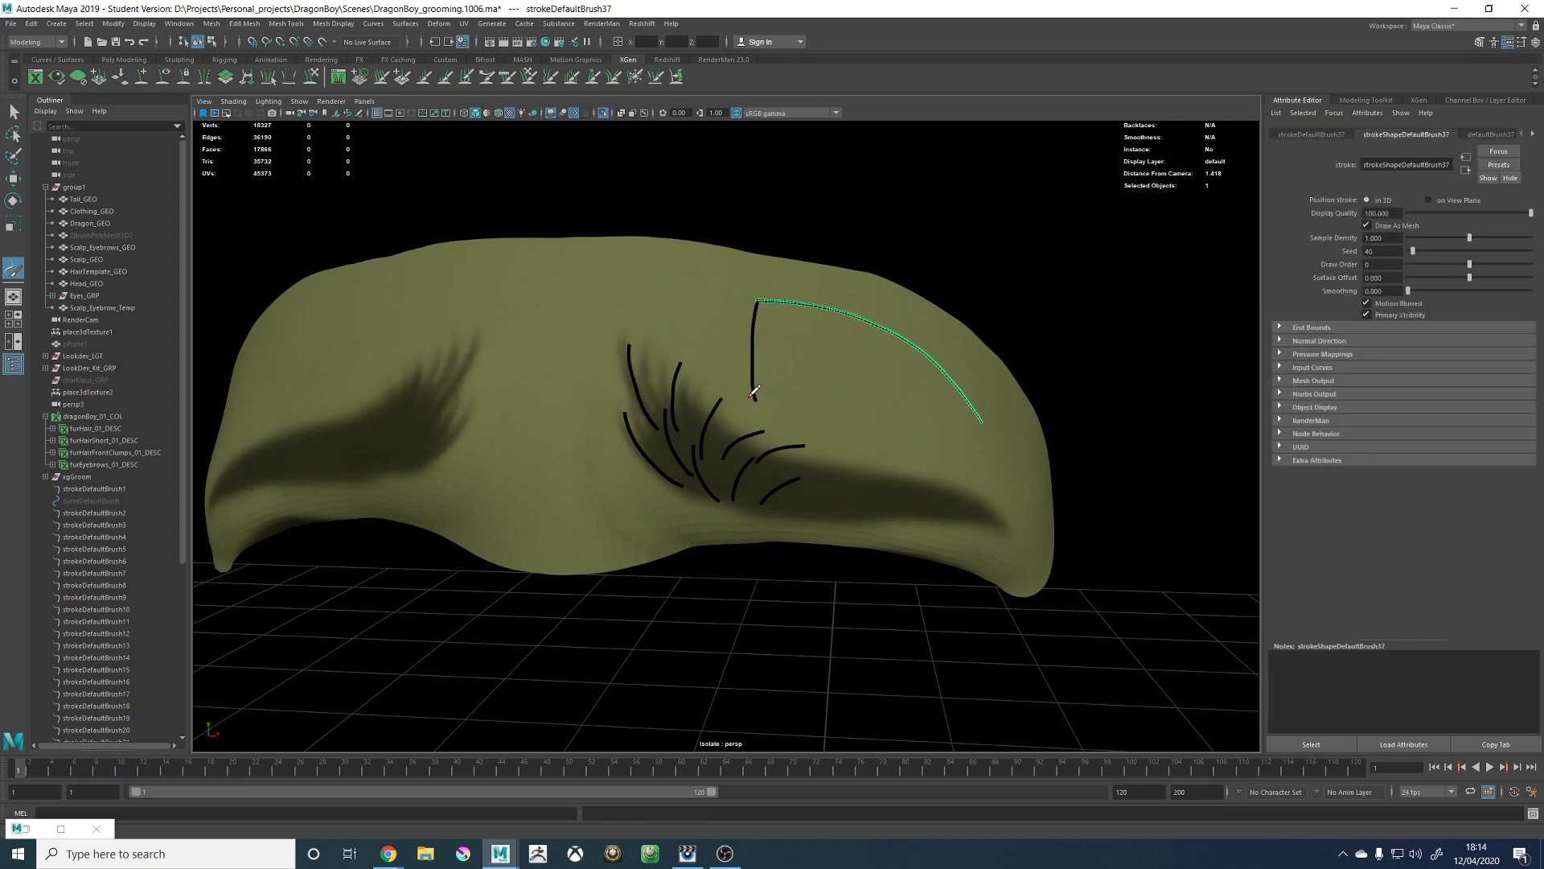
drag(756, 393, 976, 445)
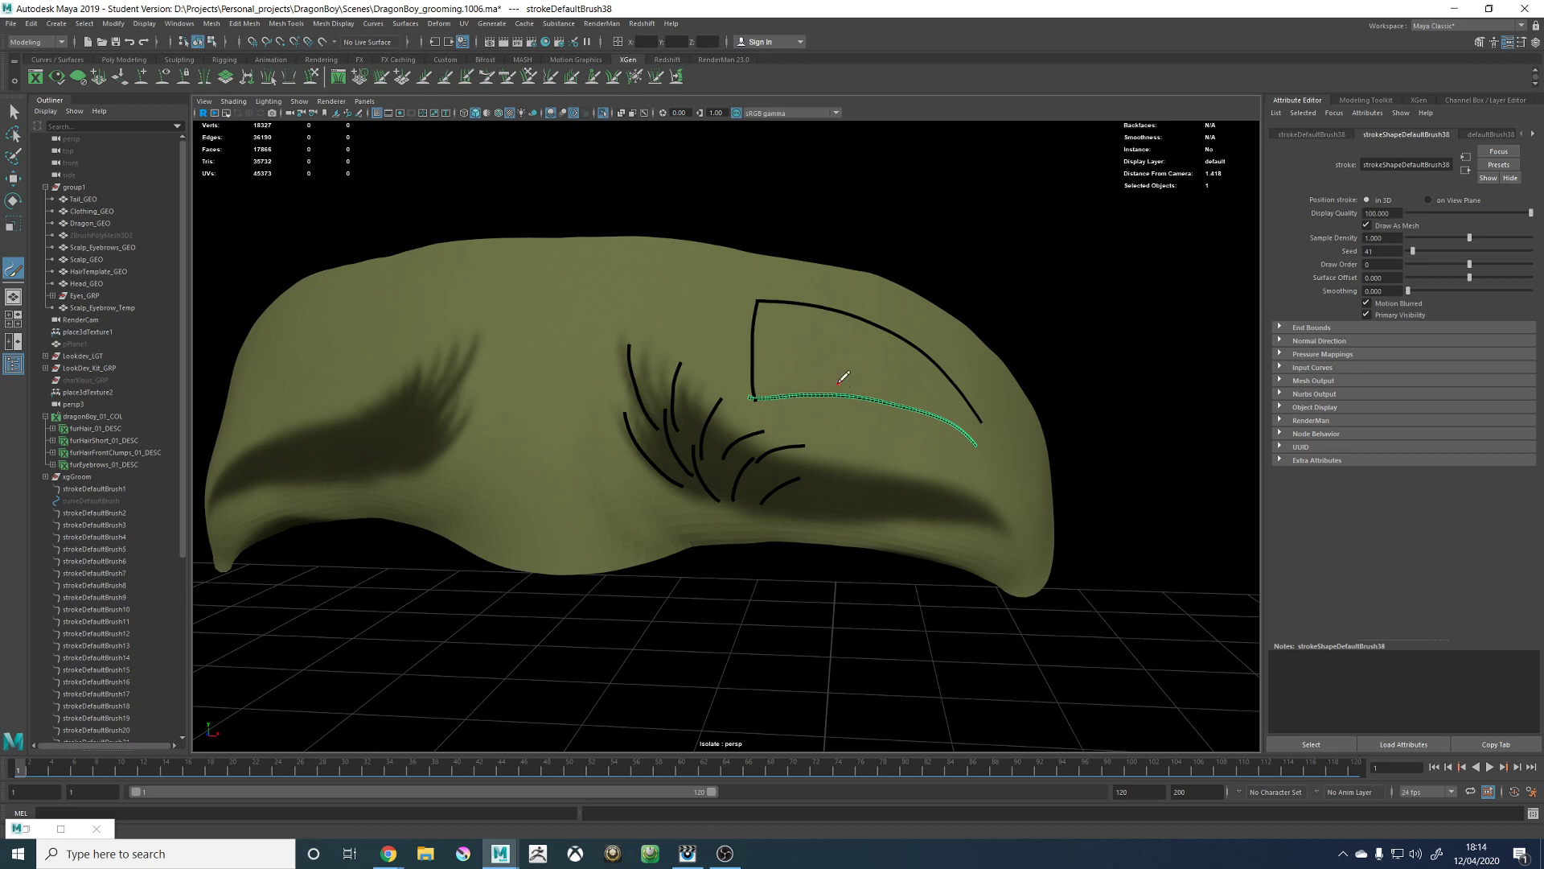
drag(829, 392, 836, 304)
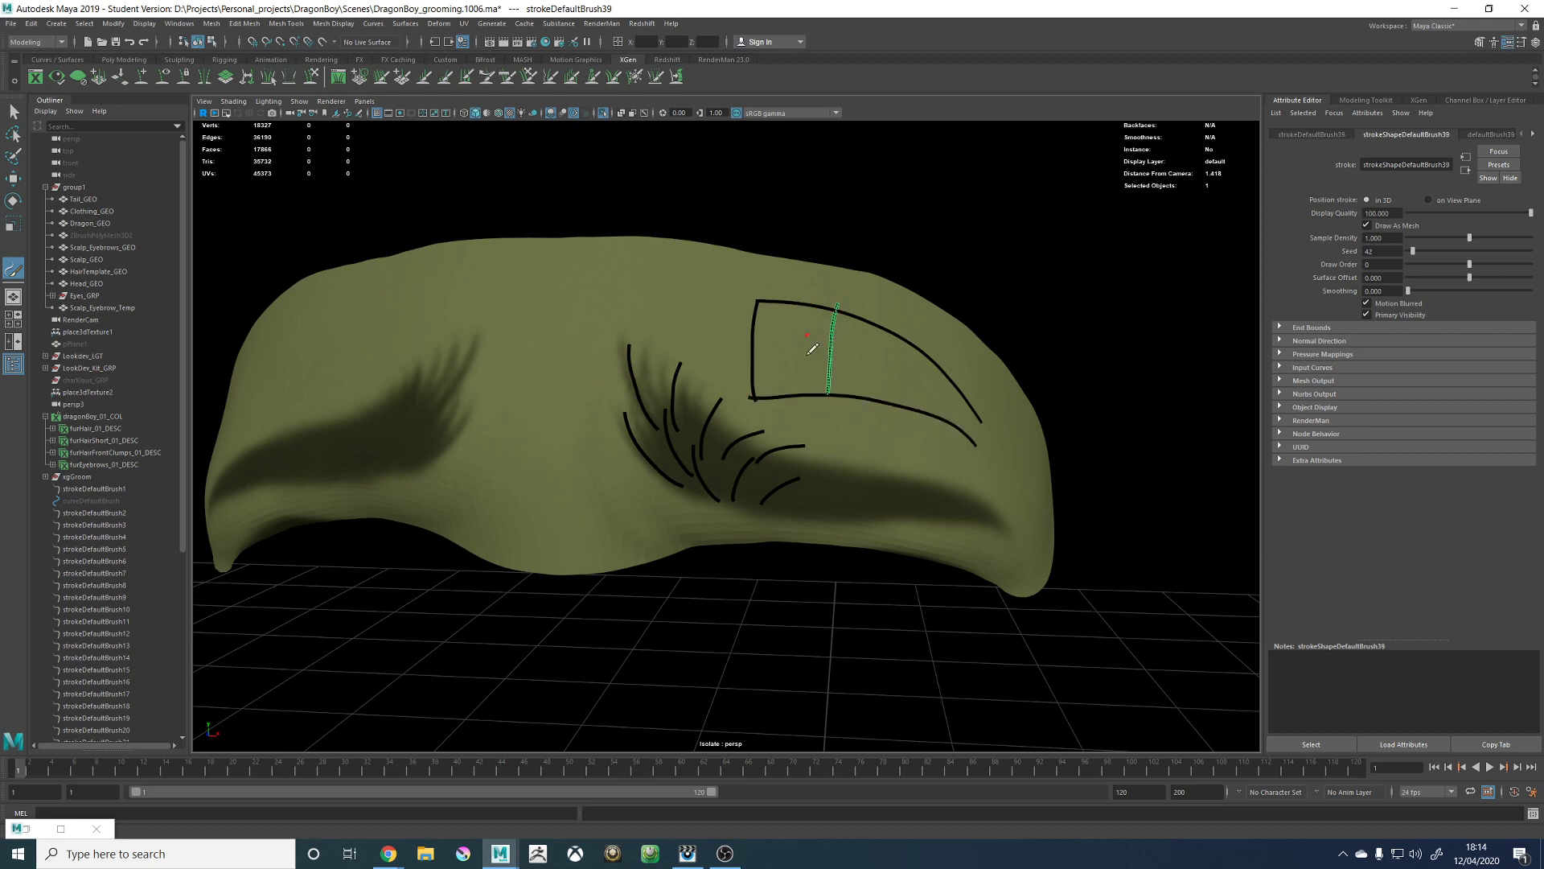
Step: Paint short curved sample strokes inside the inner section of the forehead sketch, turning gradually from upright to outward-leaning
drag(774, 386, 789, 291)
drag(808, 365, 837, 283)
drag(817, 367, 839, 349)
Step: Try sample strokes along the upper and lower edges of the forehead sketch's outer section, then undo them
mouse_move(928, 363)
alt+mouse_down()
mouse_move(725, 313)
mouse_move(718, 298)
alt+mouse_up()
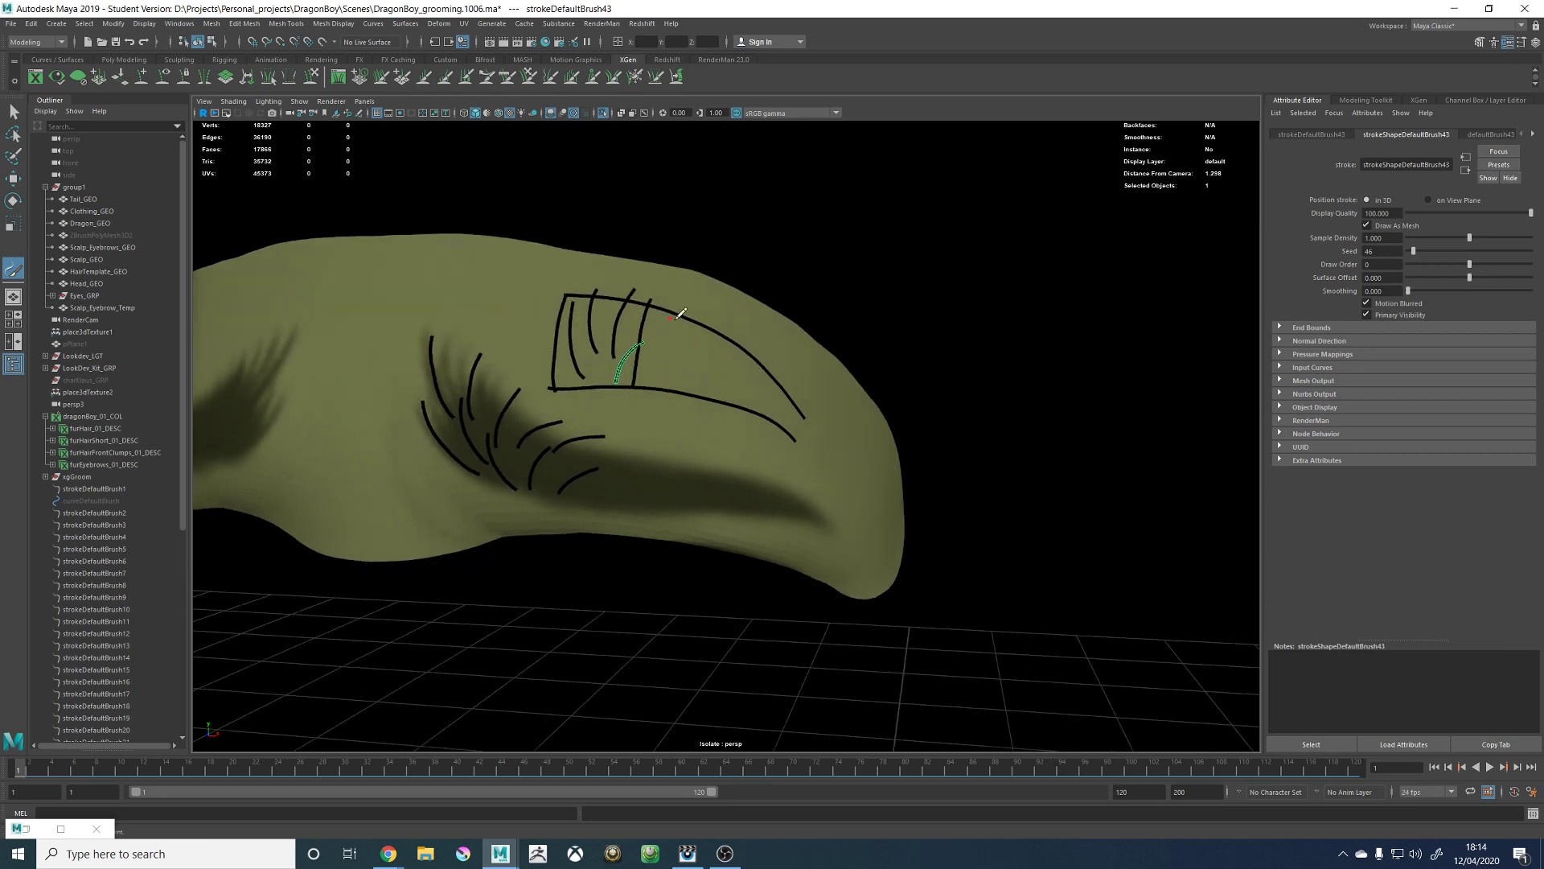
drag(655, 322, 780, 389)
mouse_move(653, 386)
mouse_down()
mouse_move(727, 378)
mouse_move(804, 411)
mouse_up()
key(ctrl+z)
key(ctrl+z)
key(ctrl+z)
key(ctrl+z)
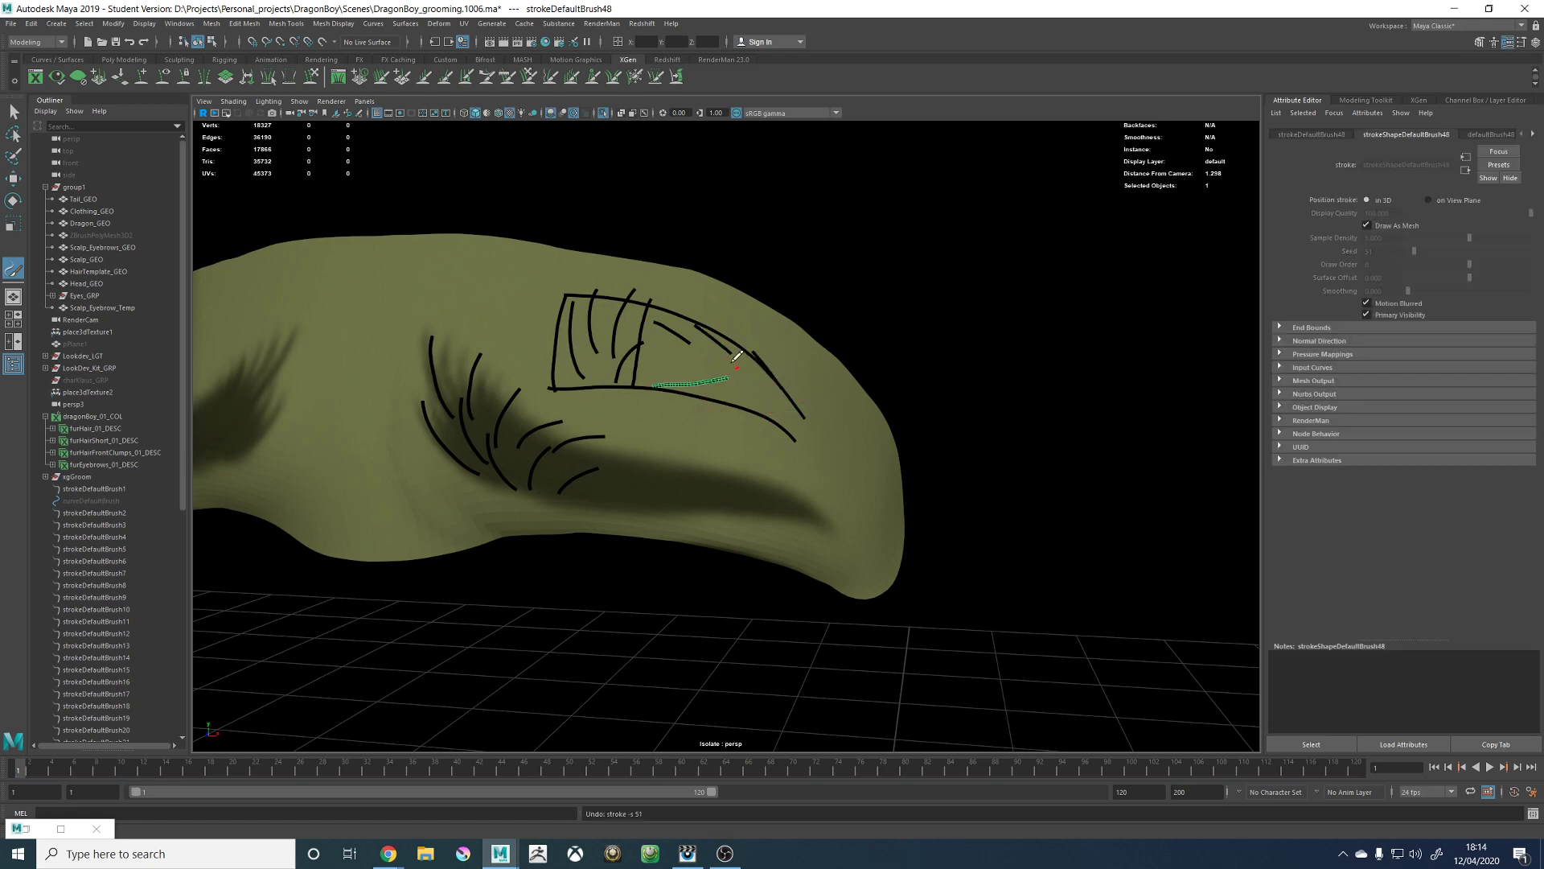
key(ctrl+z)
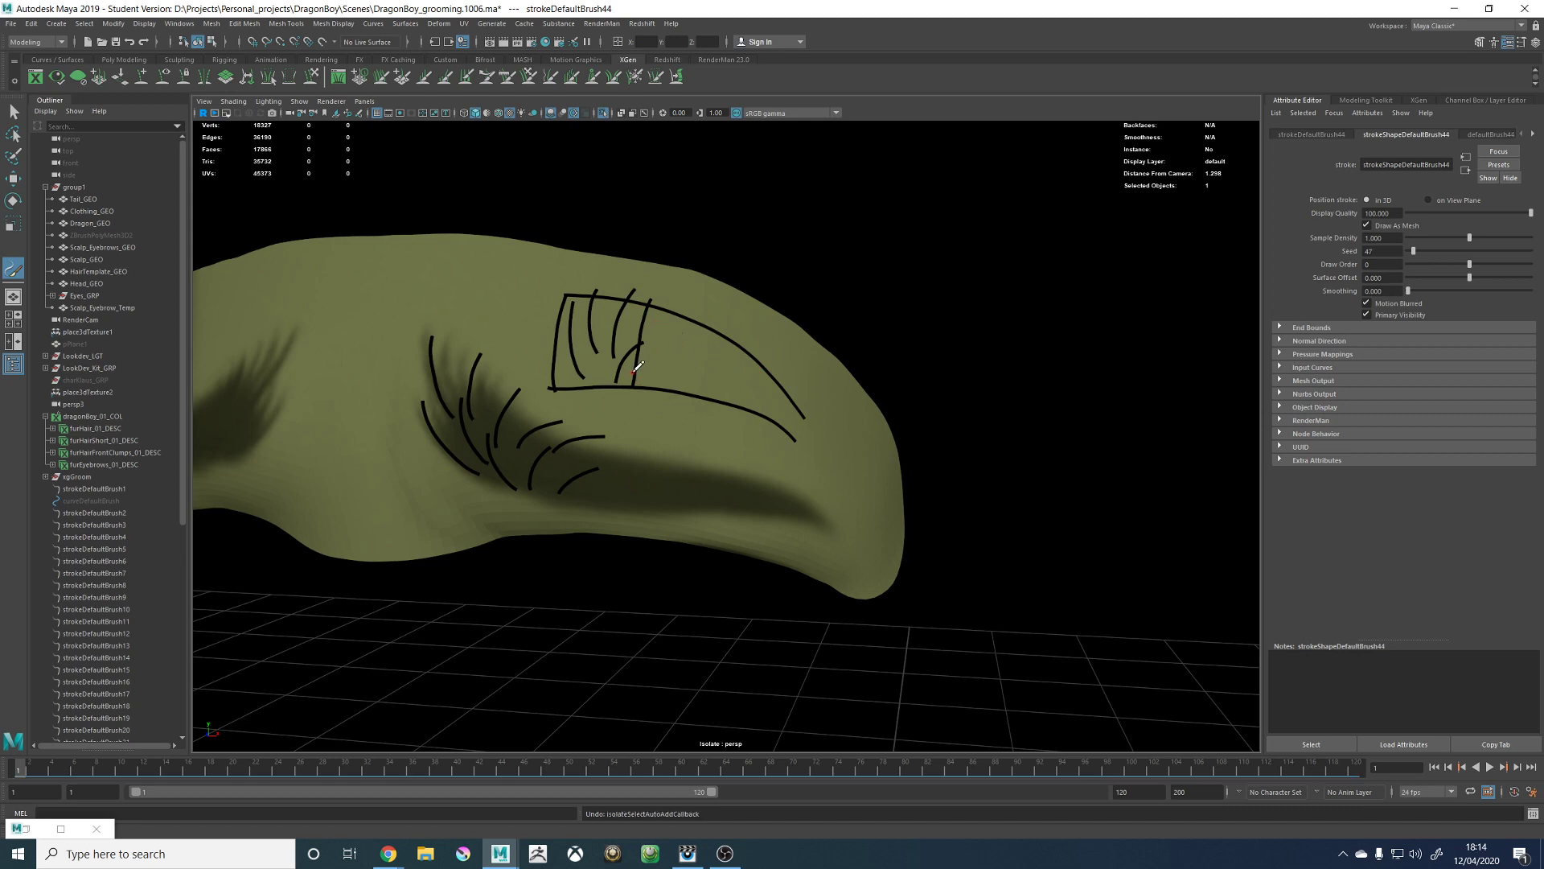
Step: Paint a long curved centre line through the sketch's outer section, with sample strokes above and below it converging toward the tail
mouse_move(634, 372)
mouse_down()
mouse_move(712, 361)
mouse_move(758, 379)
mouse_move(811, 442)
mouse_up()
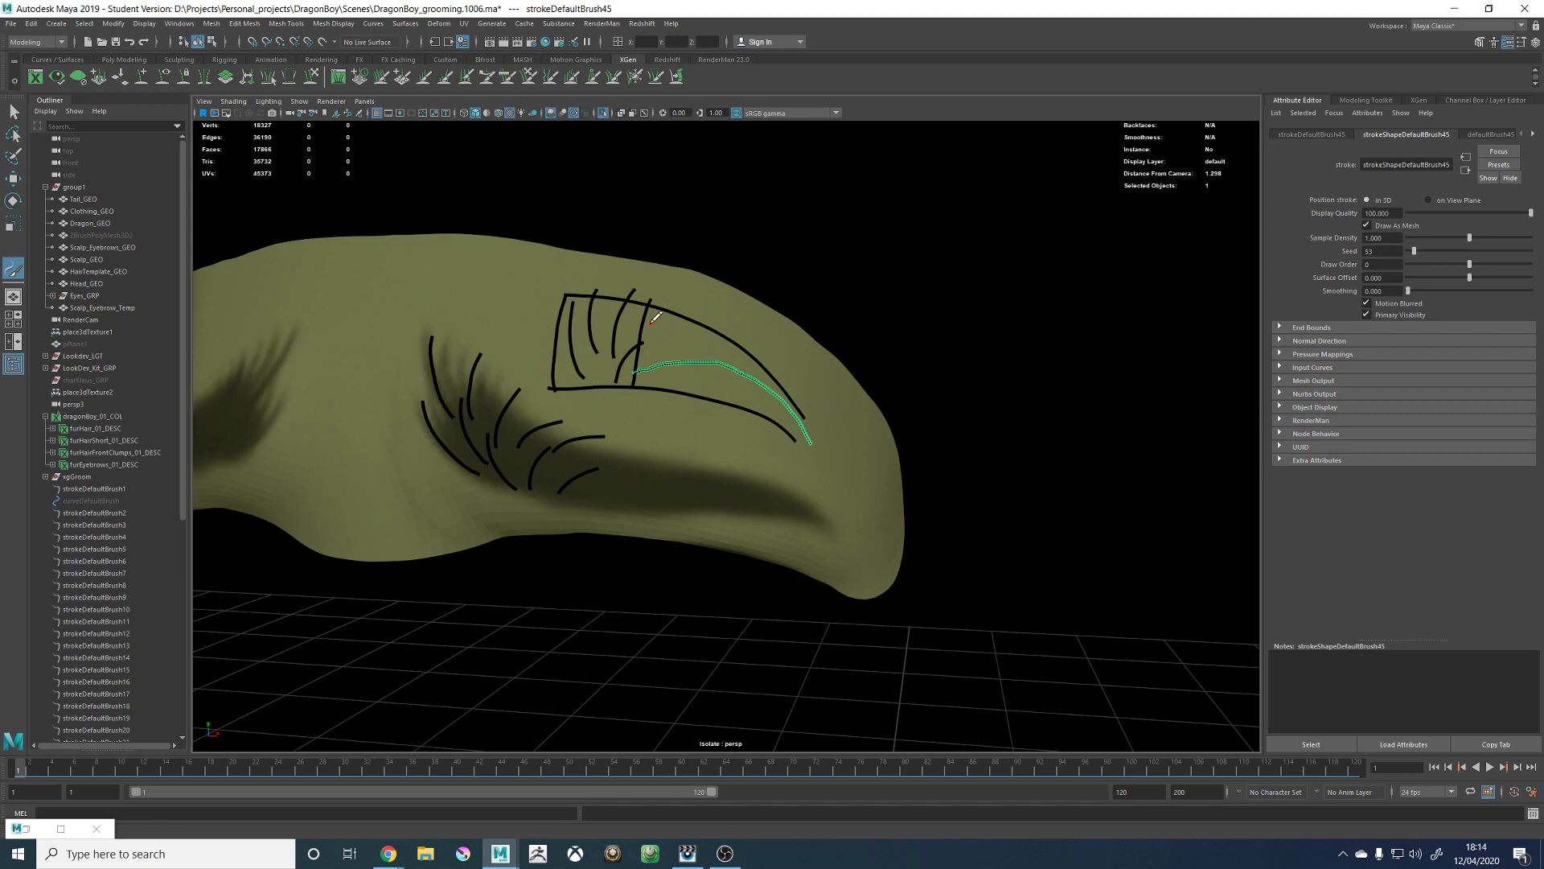
mouse_move(648, 320)
mouse_down()
mouse_move(738, 355)
mouse_move(780, 399)
mouse_up()
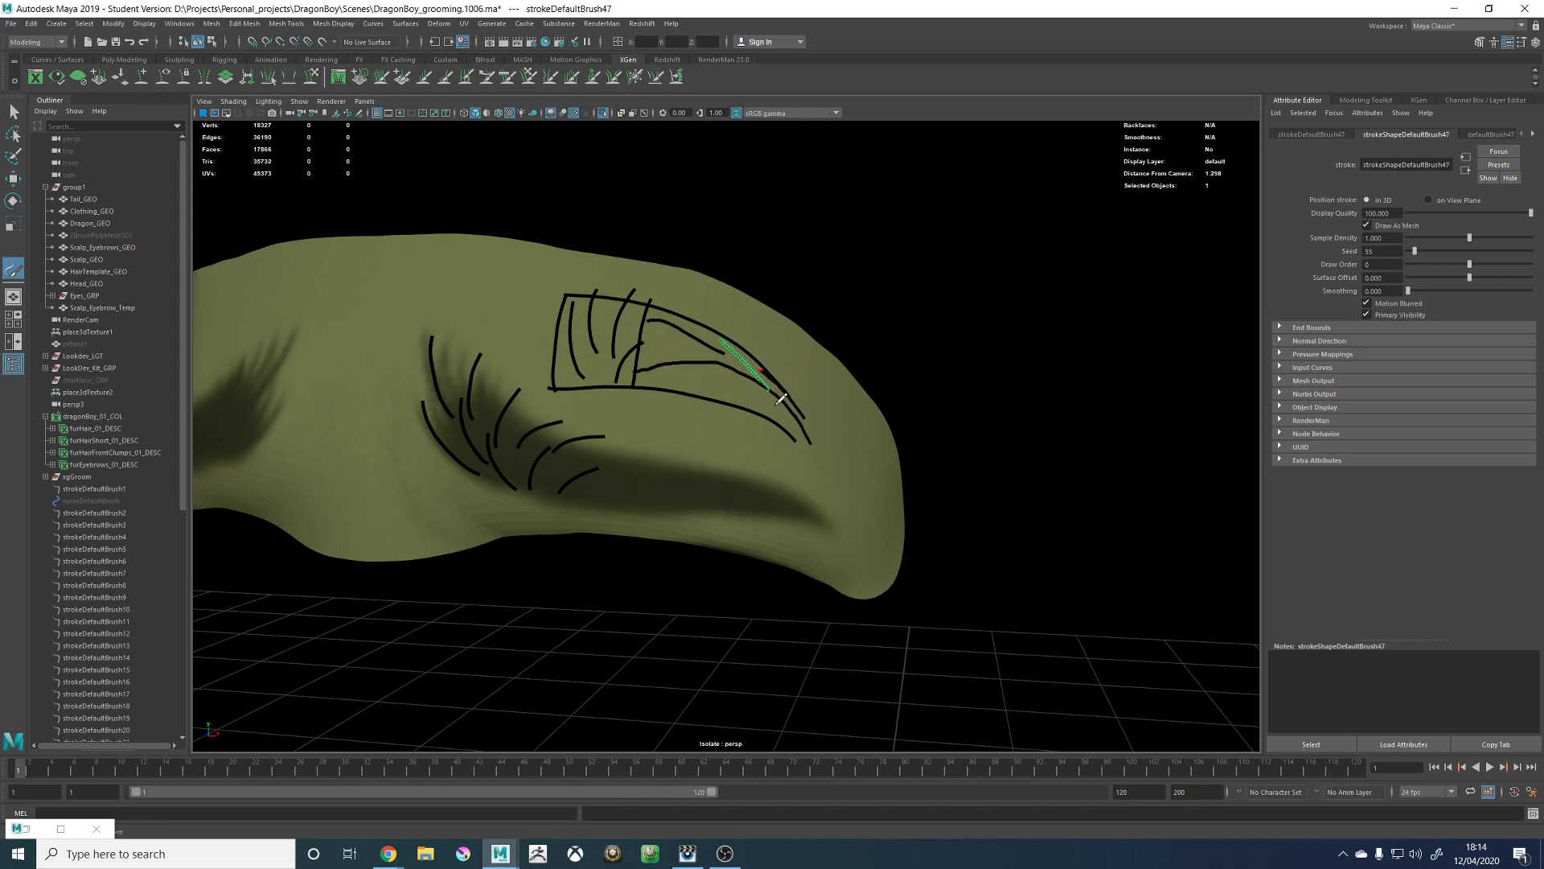
mouse_move(646, 386)
mouse_down()
mouse_move(748, 370)
mouse_move(813, 426)
mouse_move(818, 452)
mouse_up()
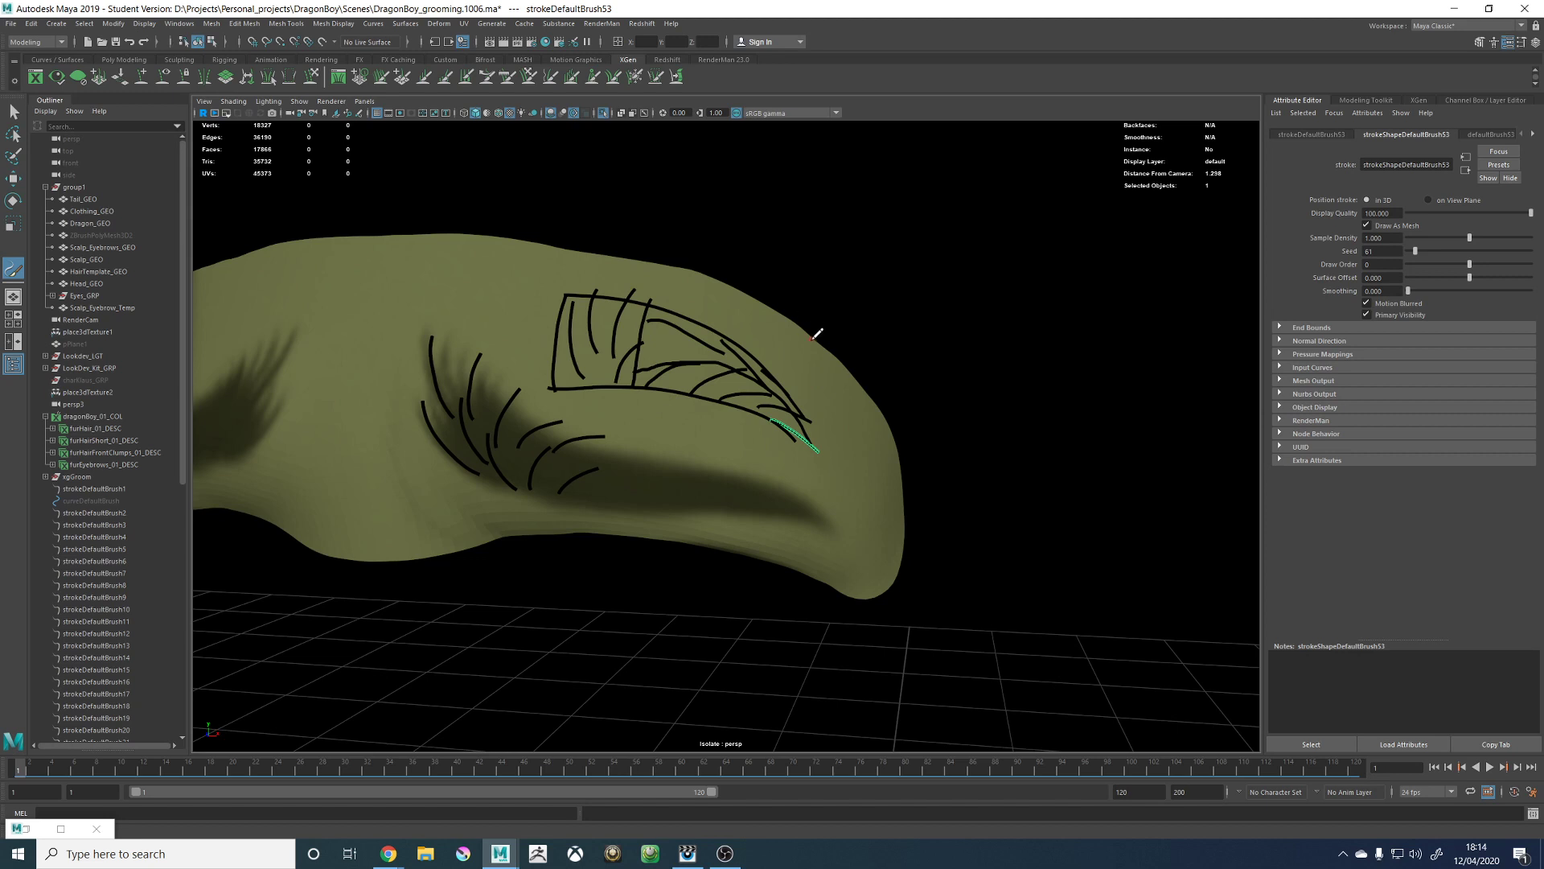
Step: Undo the entire demonstration sketch on the forehead, keeping only the guide strokes on the brow itself
key(ctrl+z)
key(ctrl+z)
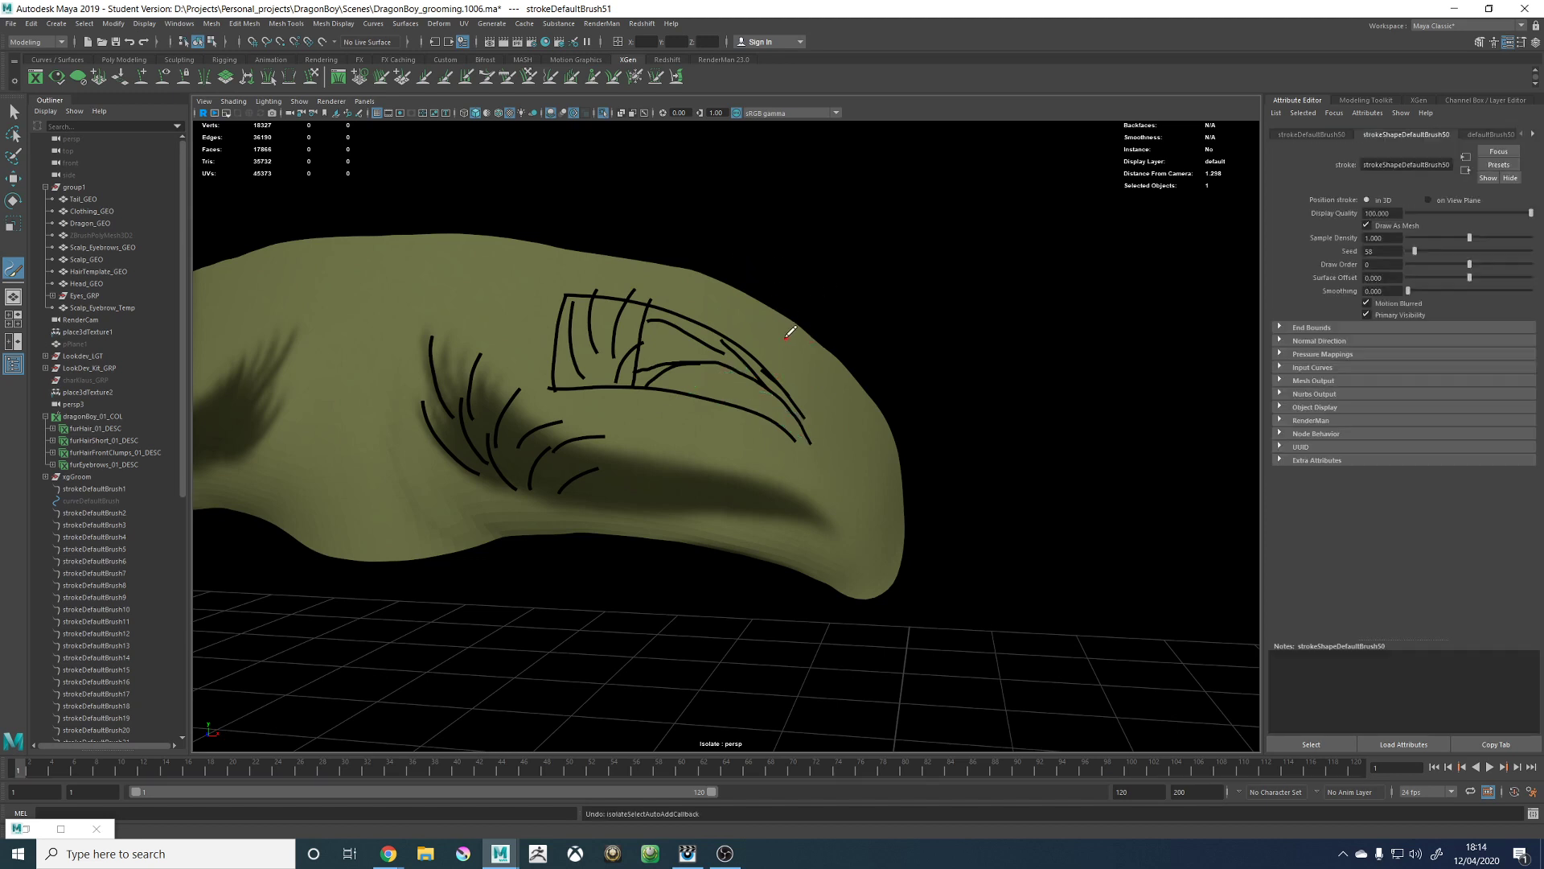
key(ctrl+z)
key(ctrl+z)
key(ctrl+z)
key(ctrl+z)
key(ctrl+z)
key(ctrl+z)
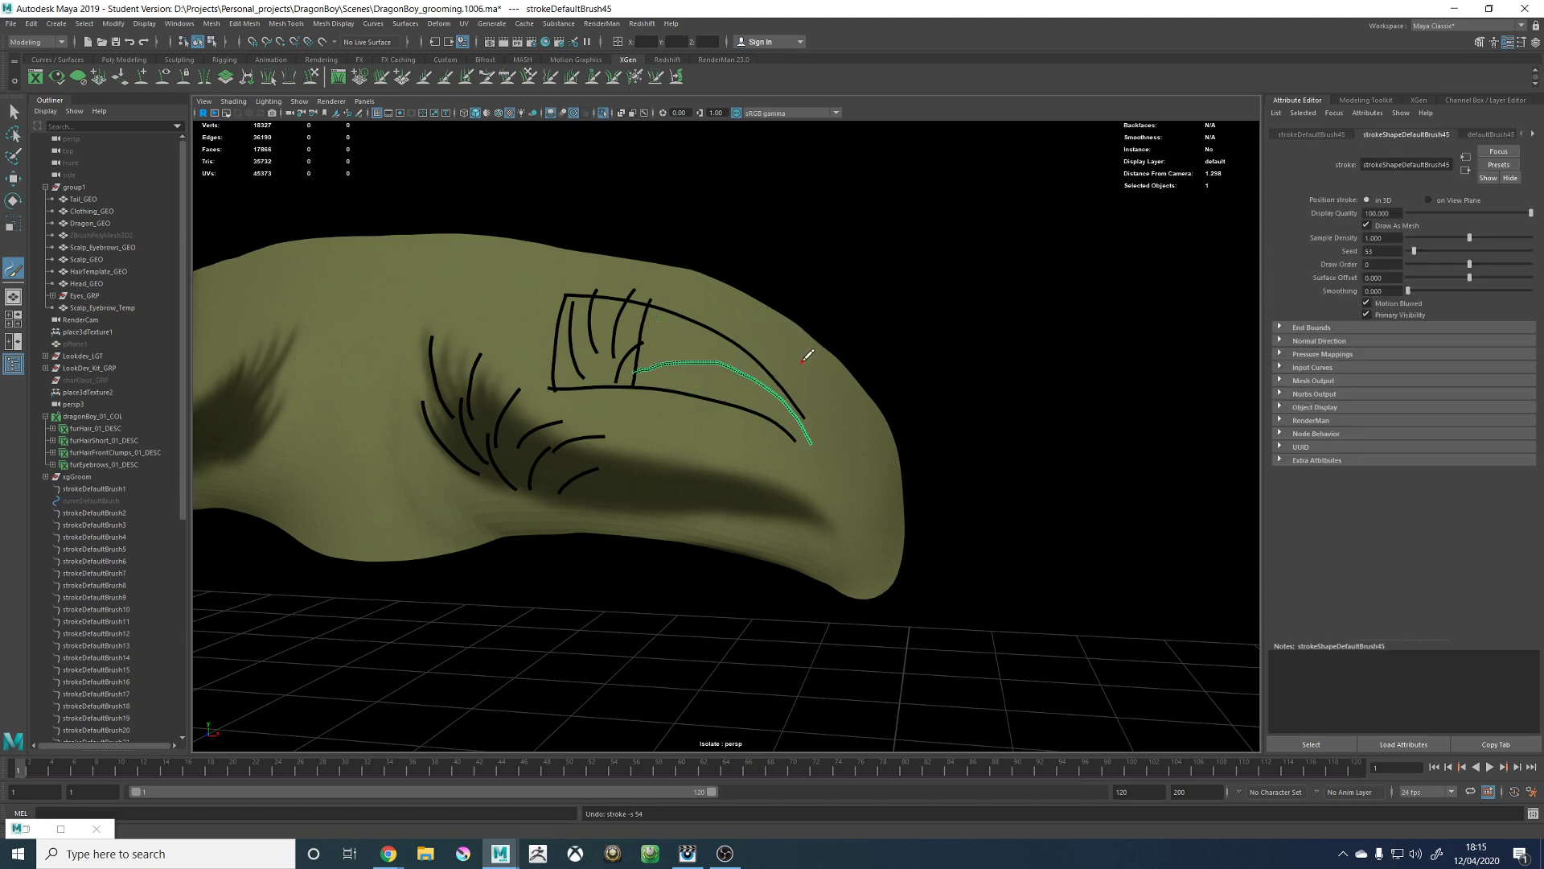
key(ctrl+z)
key(ctrl+z)
key(ctrl+z)
key(ctrl+z)
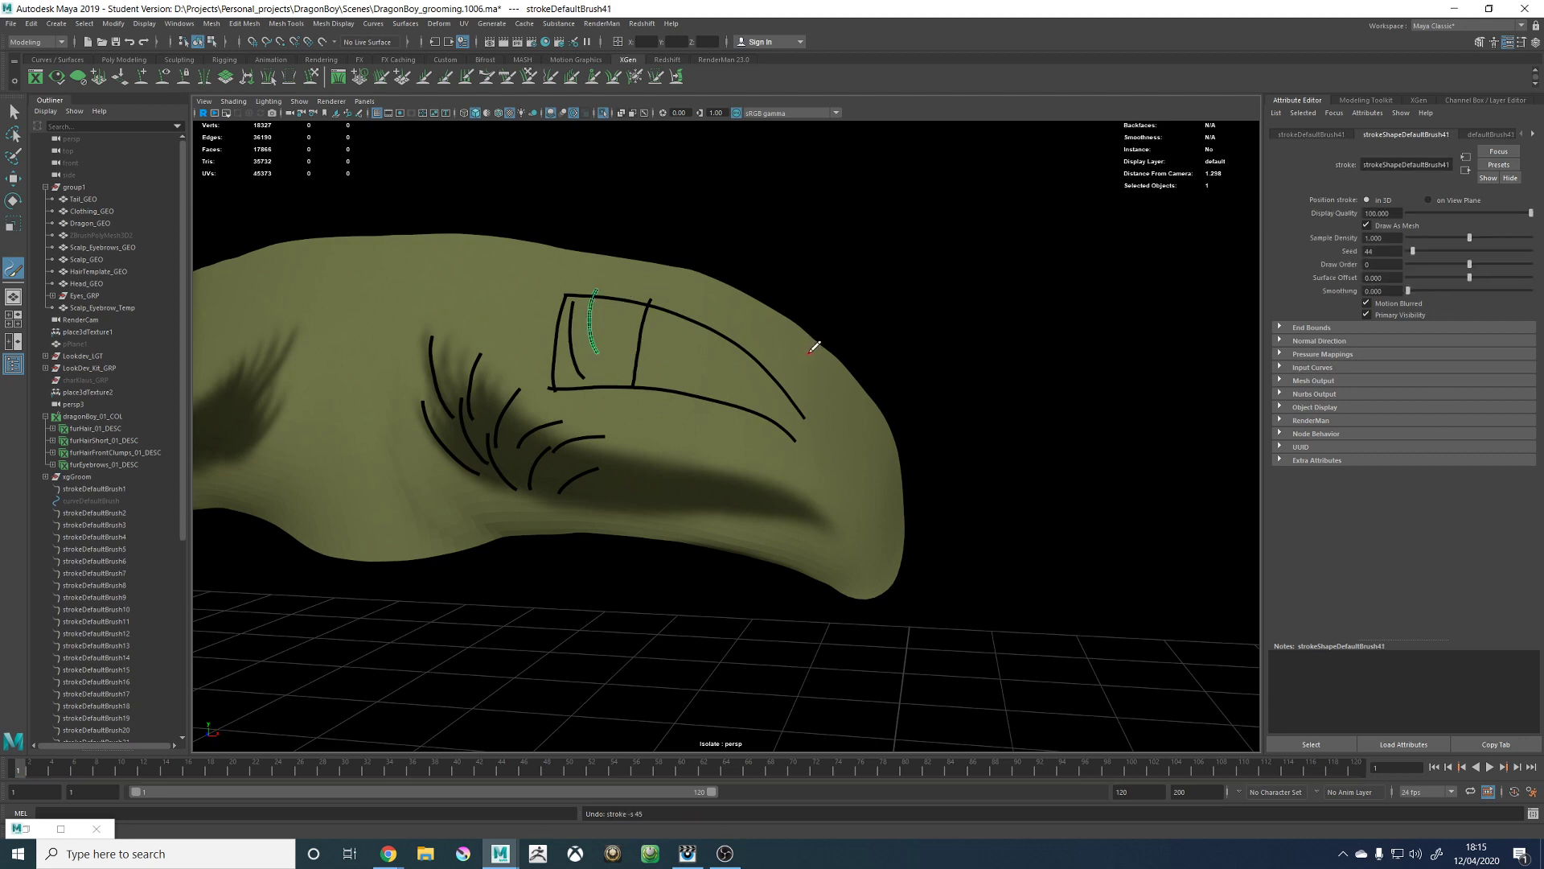
key(ctrl+z)
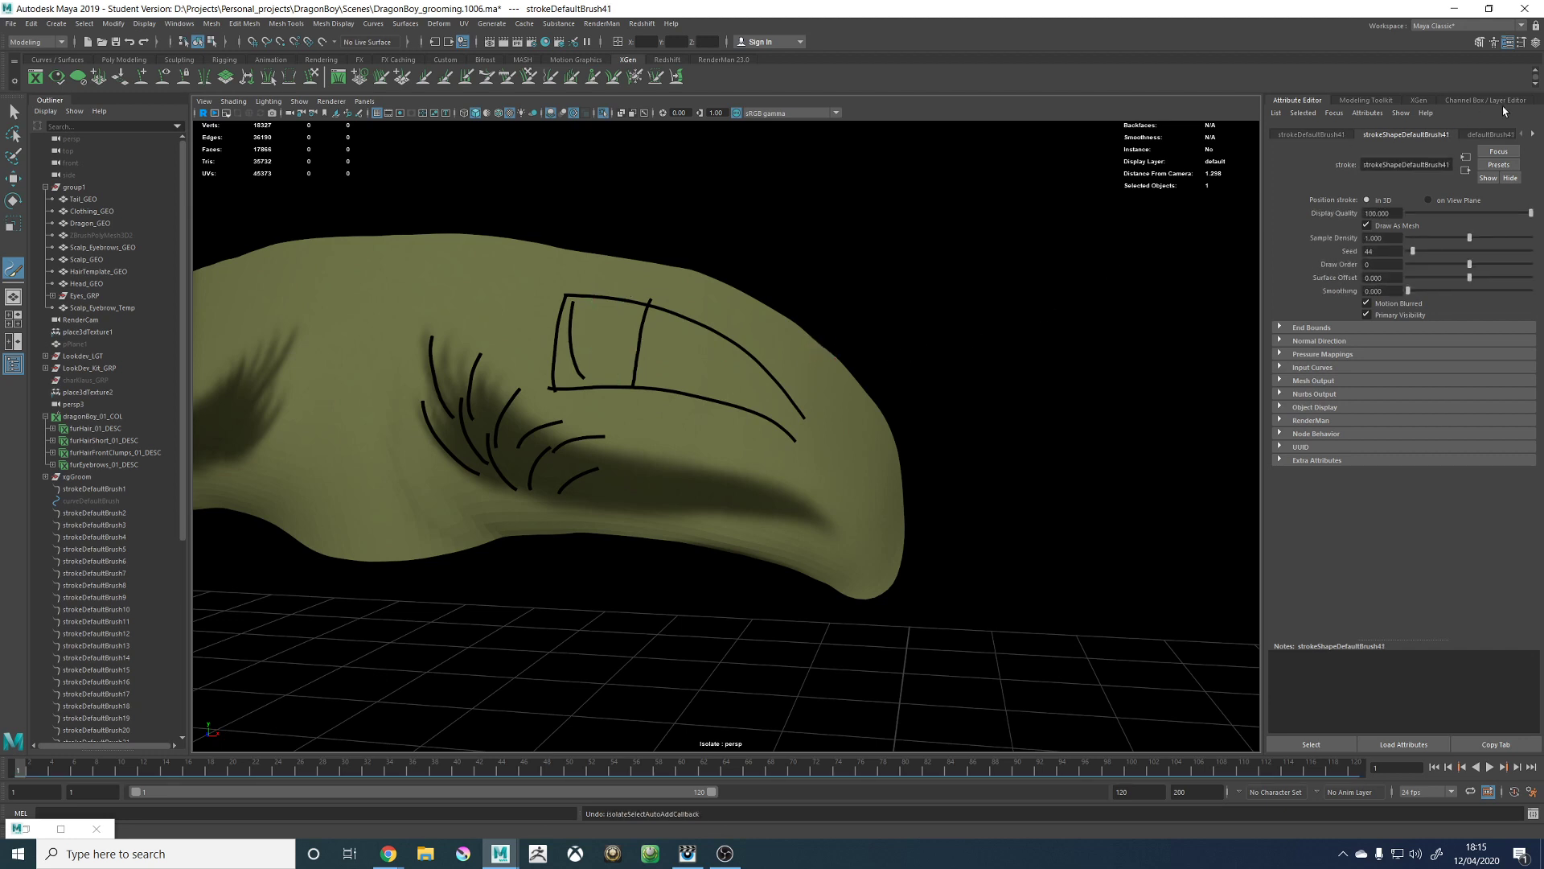
key(alt+Tab)
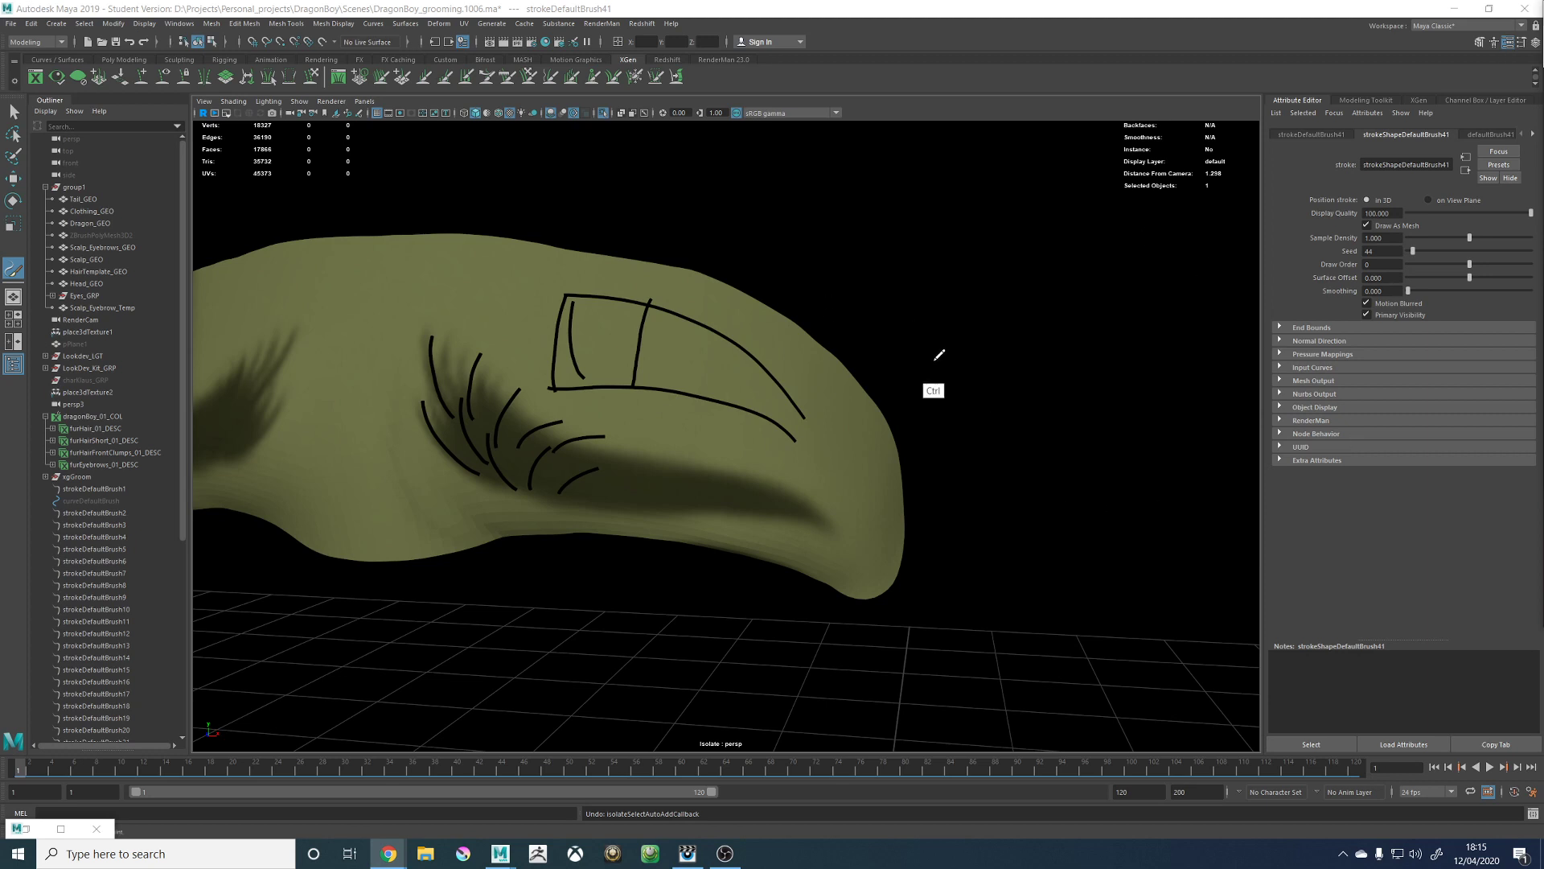
key(ctrl+z)
key(ctrl+z)
key(ctrl+z)
key(ctrl+z)
key(ctrl+z)
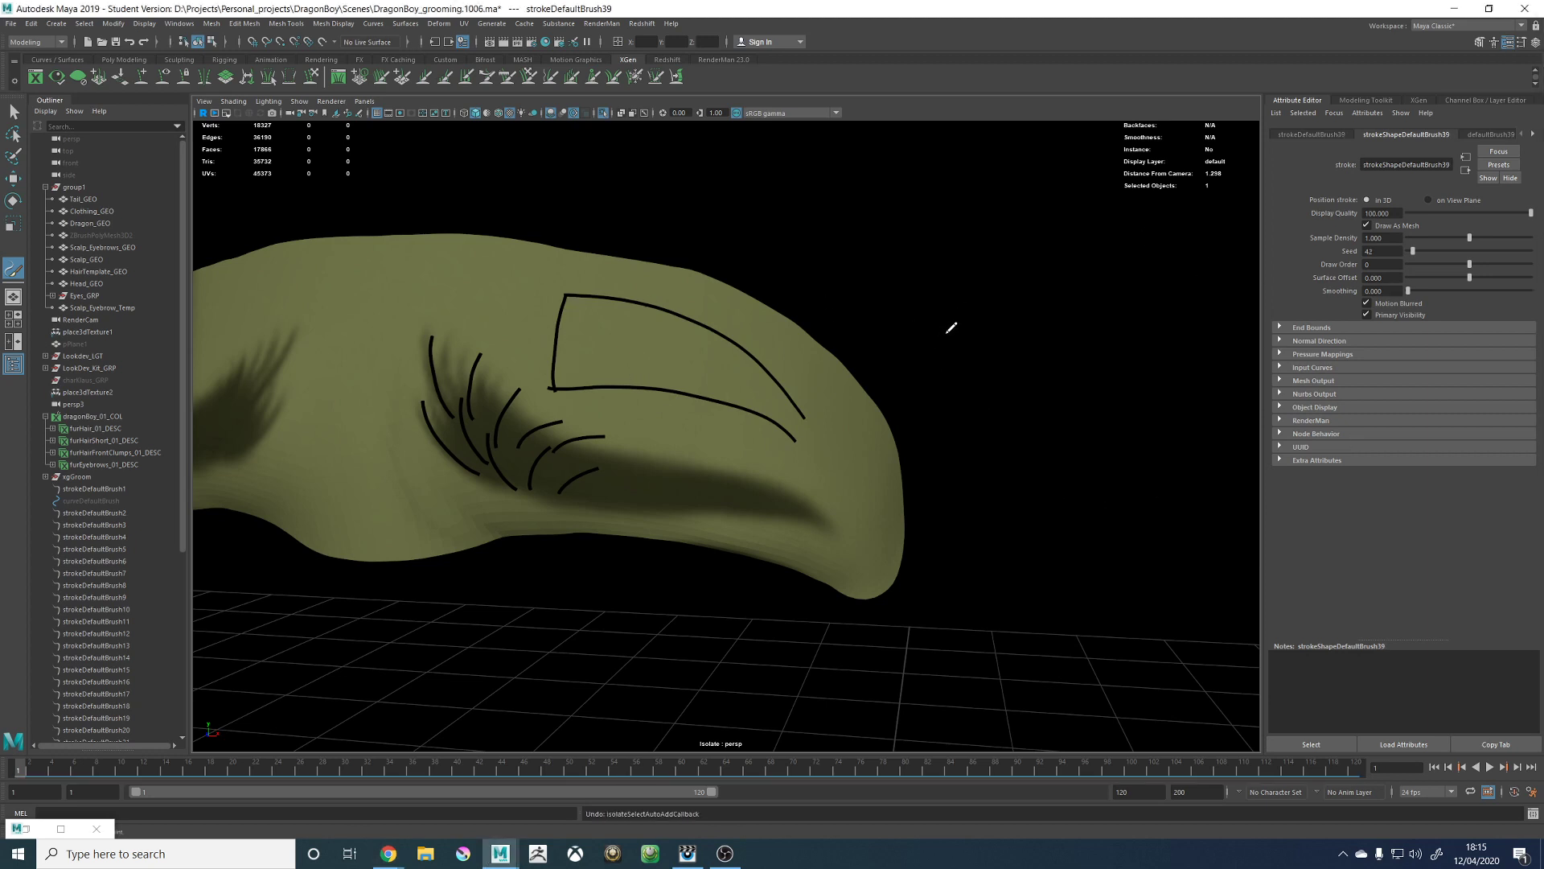
key(ctrl+z)
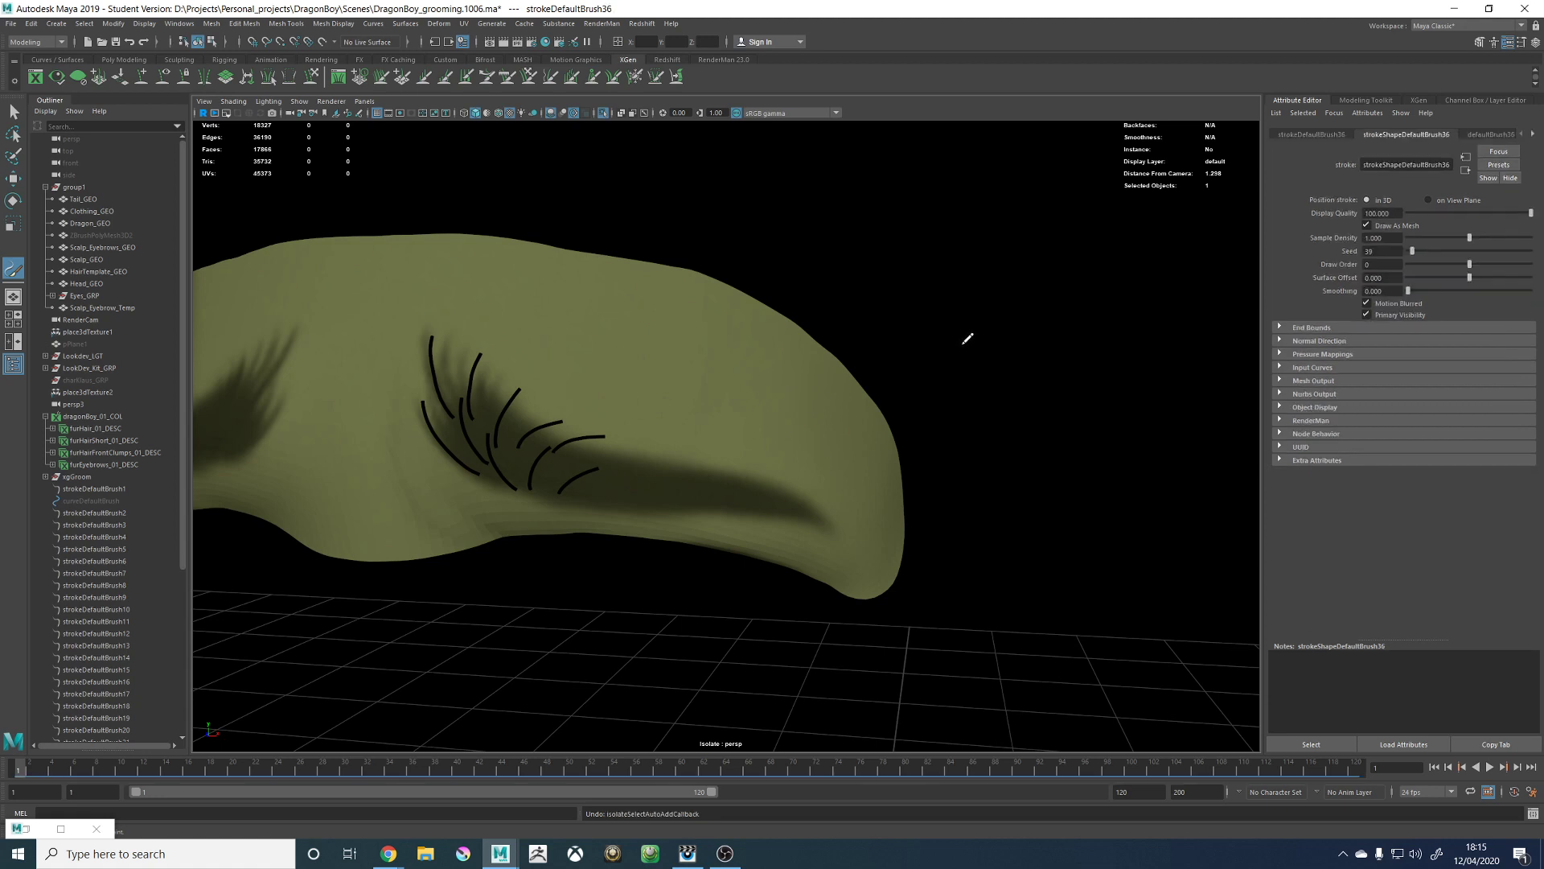
Step: Paint five short strokes along the brow's upper edge from the last arc to the tail, angling them progressively downward
mouse_move(949, 314)
alt+mouse_down()
mouse_move(989, 328)
mouse_move(954, 343)
alt+mouse_up()
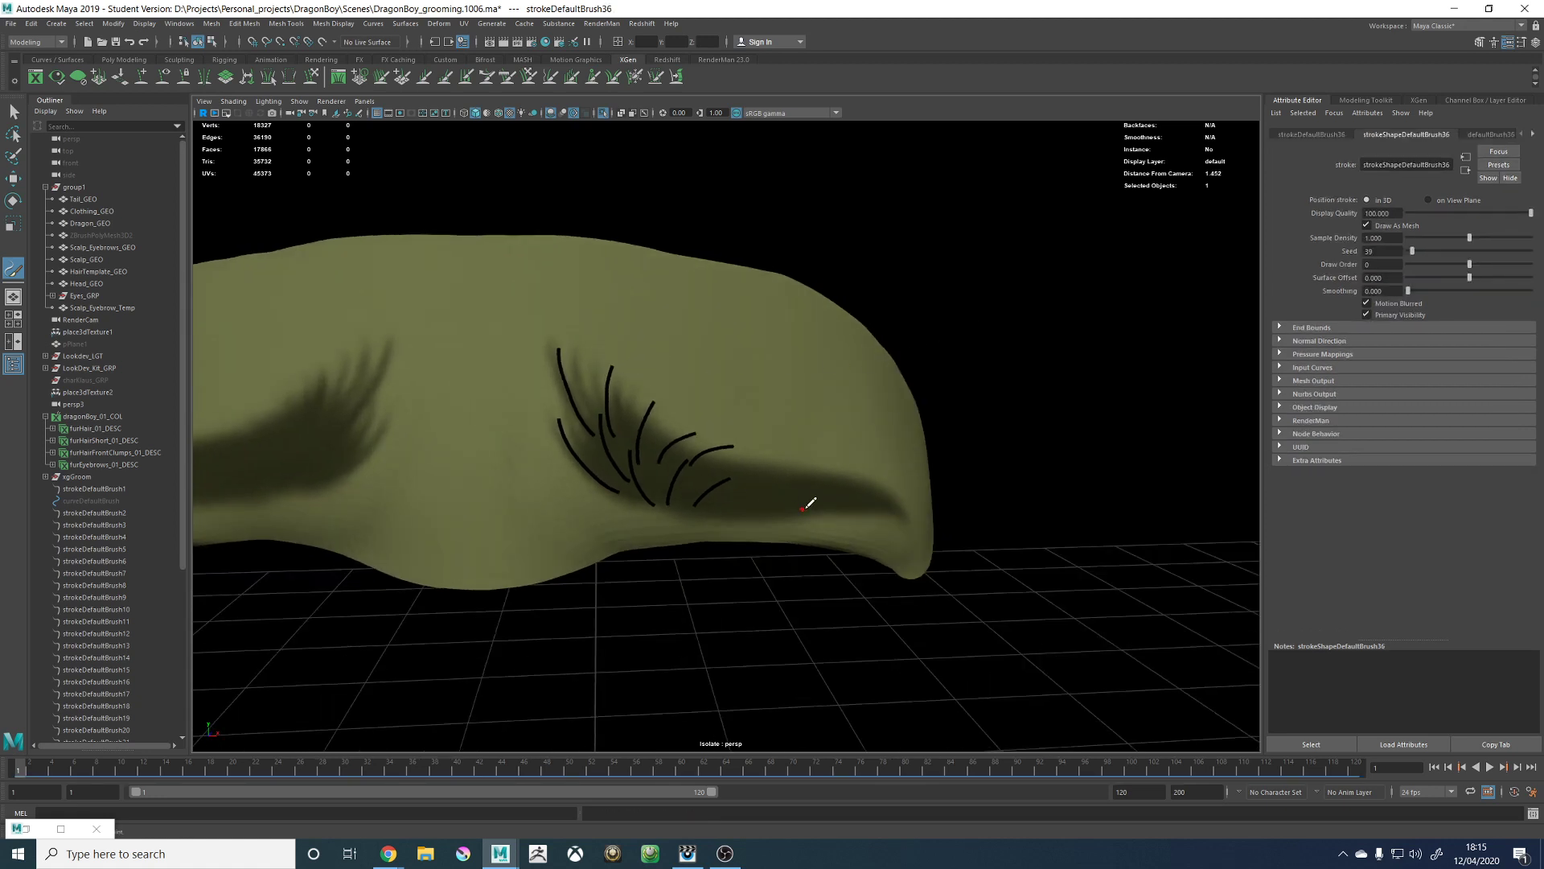
alt+drag(808, 505, 684, 360)
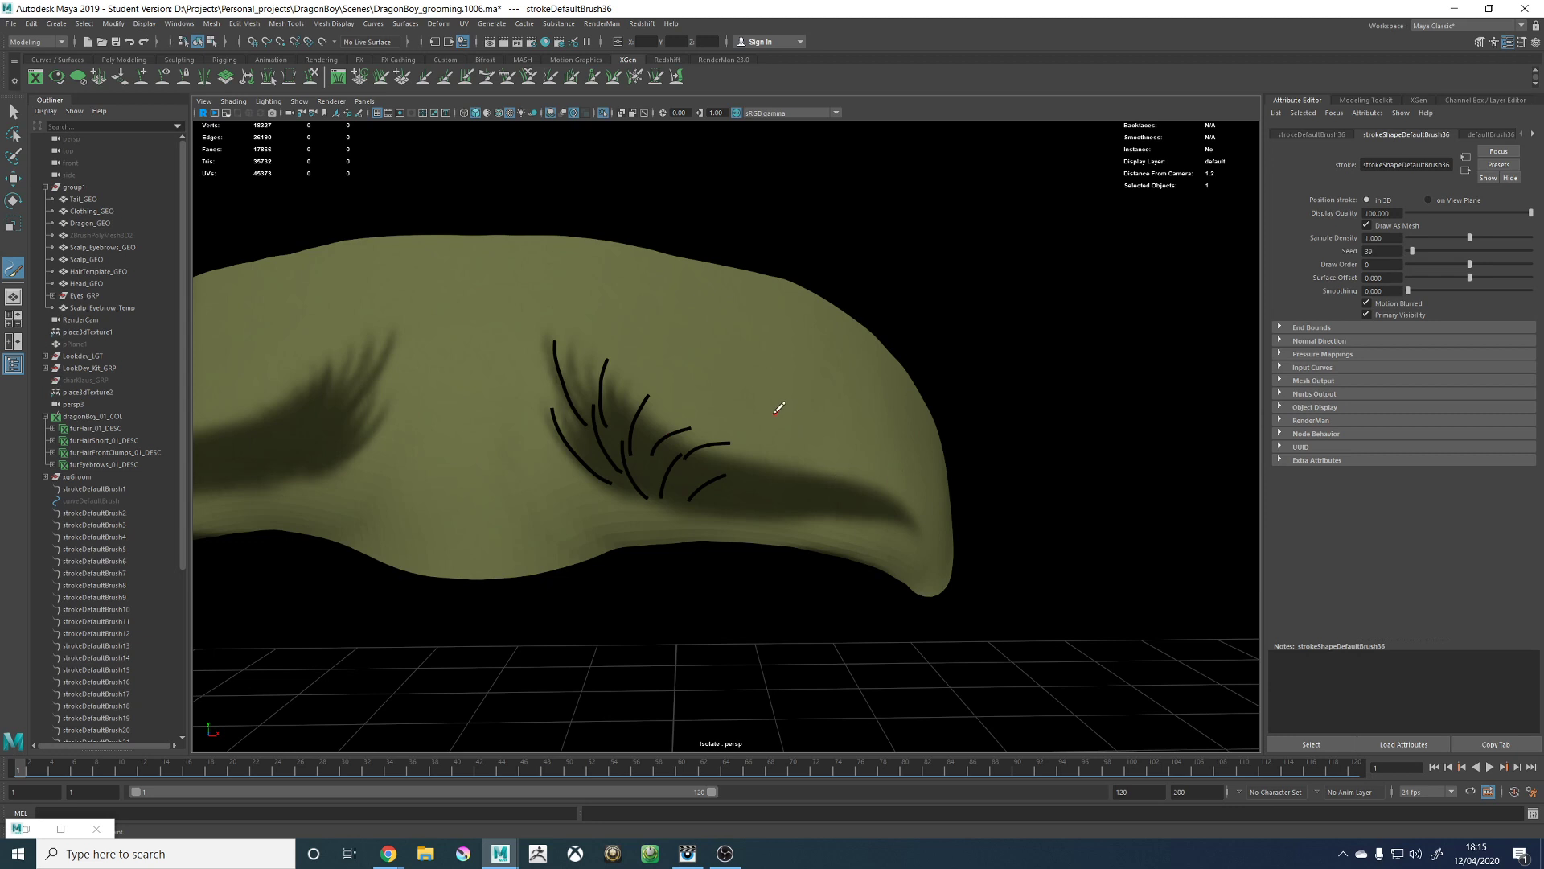
alt+middle_drag(793, 416, 822, 348)
alt+right_drag(784, 387, 823, 402)
alt+middle_drag(792, 311, 790, 372)
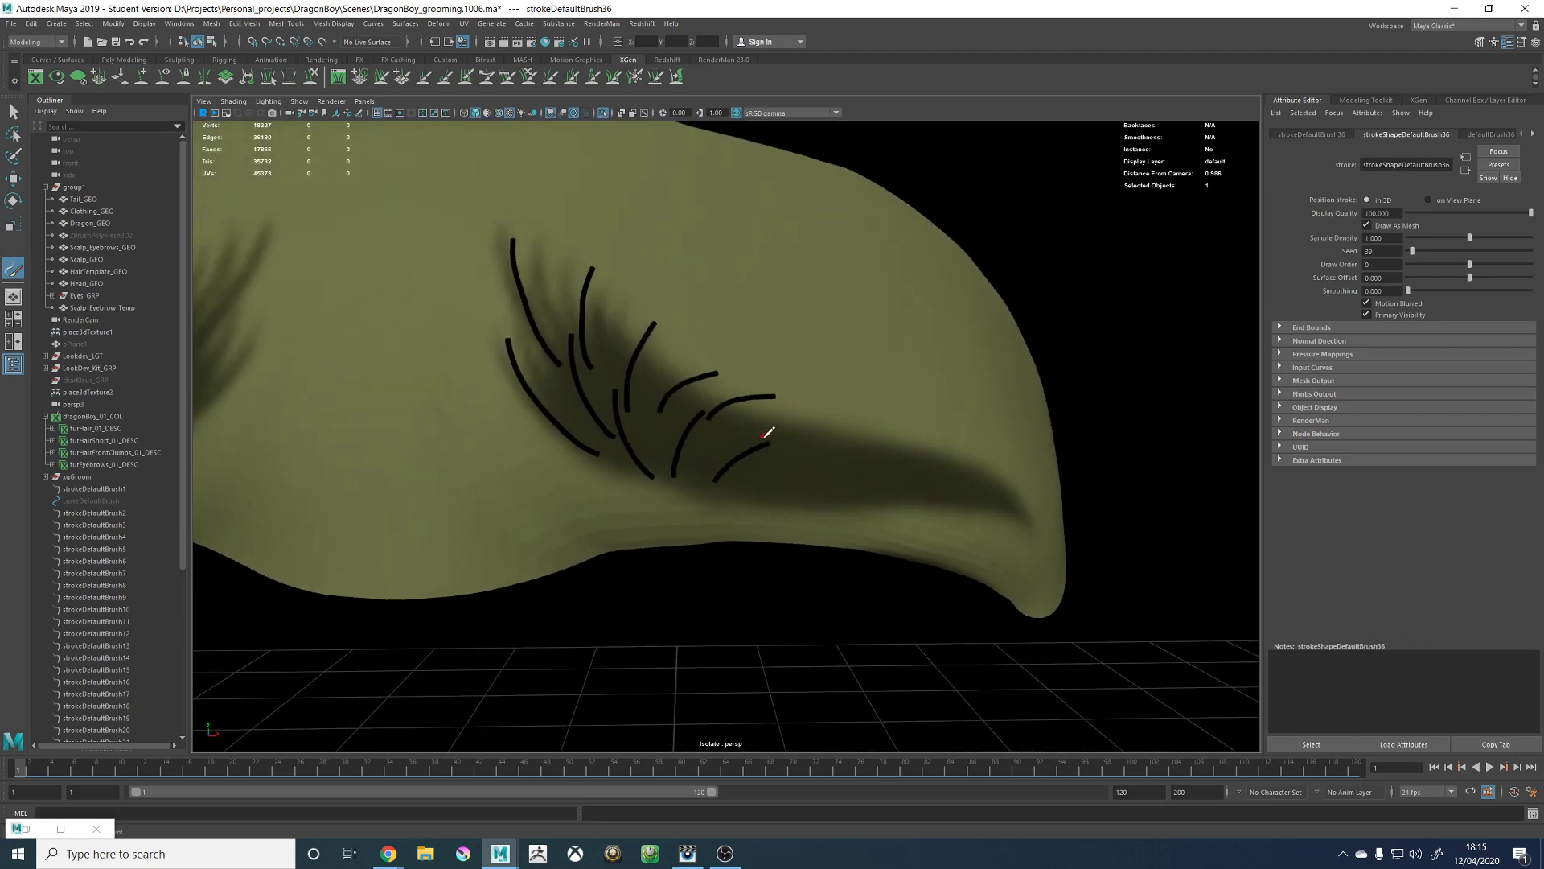
alt+drag(815, 447, 803, 440)
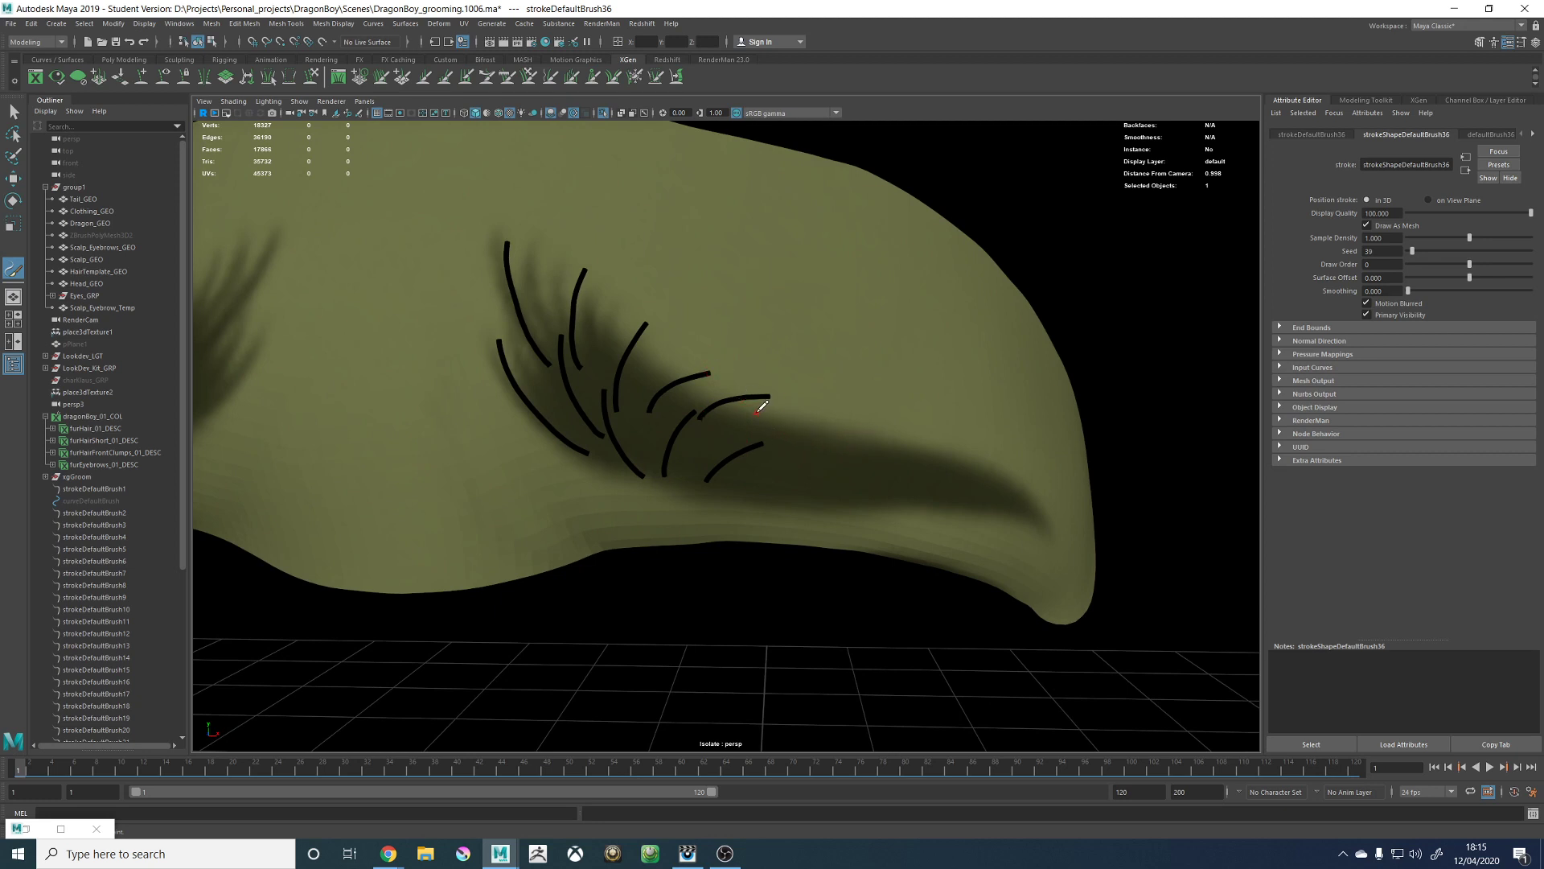
drag(758, 410, 953, 462)
scroll(885, 433, up, 3)
scroll(836, 434, down, 3)
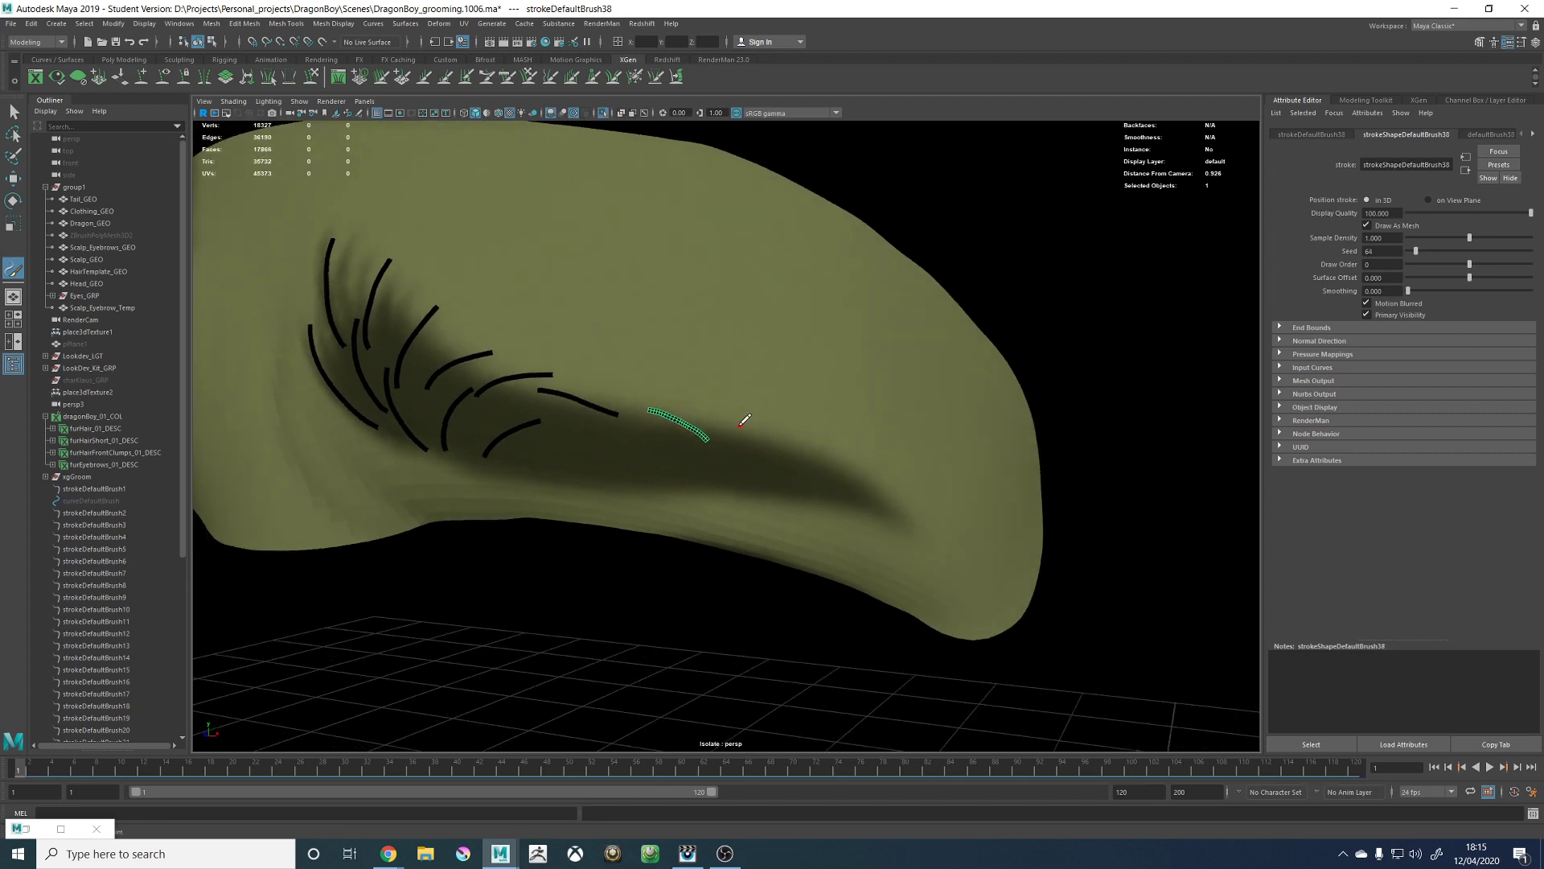
drag(739, 426, 910, 533)
key(ctrl+z)
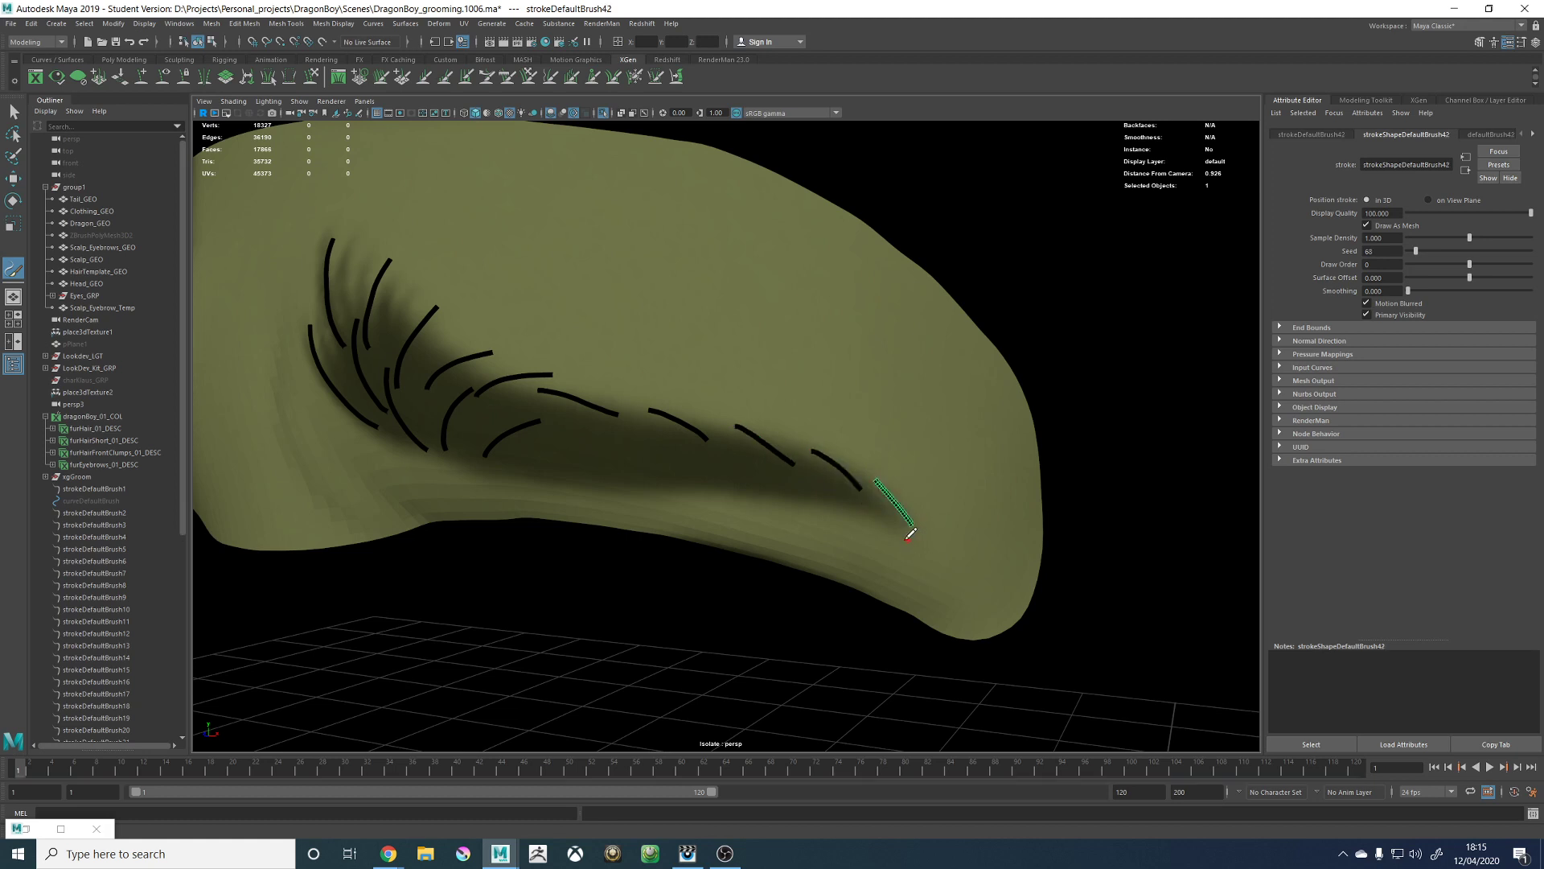
Step: Continue the lower row with six short strokes along the brow's bottom edge to the tail tip, undoing misplaced attempts
scroll(847, 474, up, 3)
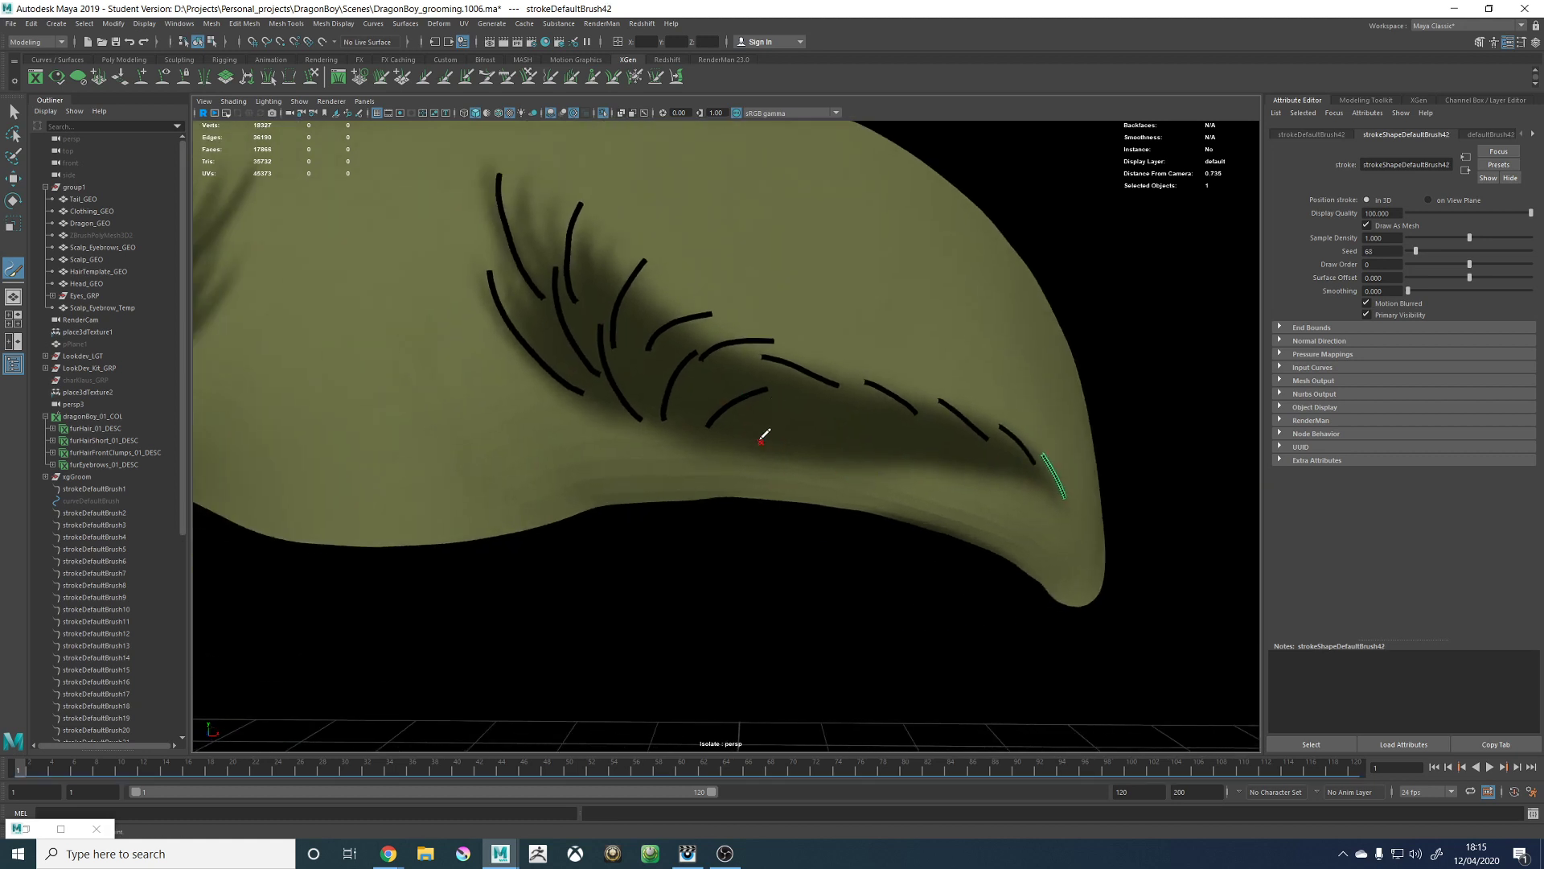
mouse_move(788, 433)
mouse_down()
mouse_move(837, 414)
mouse_move(823, 448)
mouse_move(805, 418)
mouse_move(888, 431)
mouse_move(880, 454)
mouse_move(918, 432)
mouse_up()
key(ctrl+z)
key(ctrl+z)
alt+middle_drag(887, 454, 818, 442)
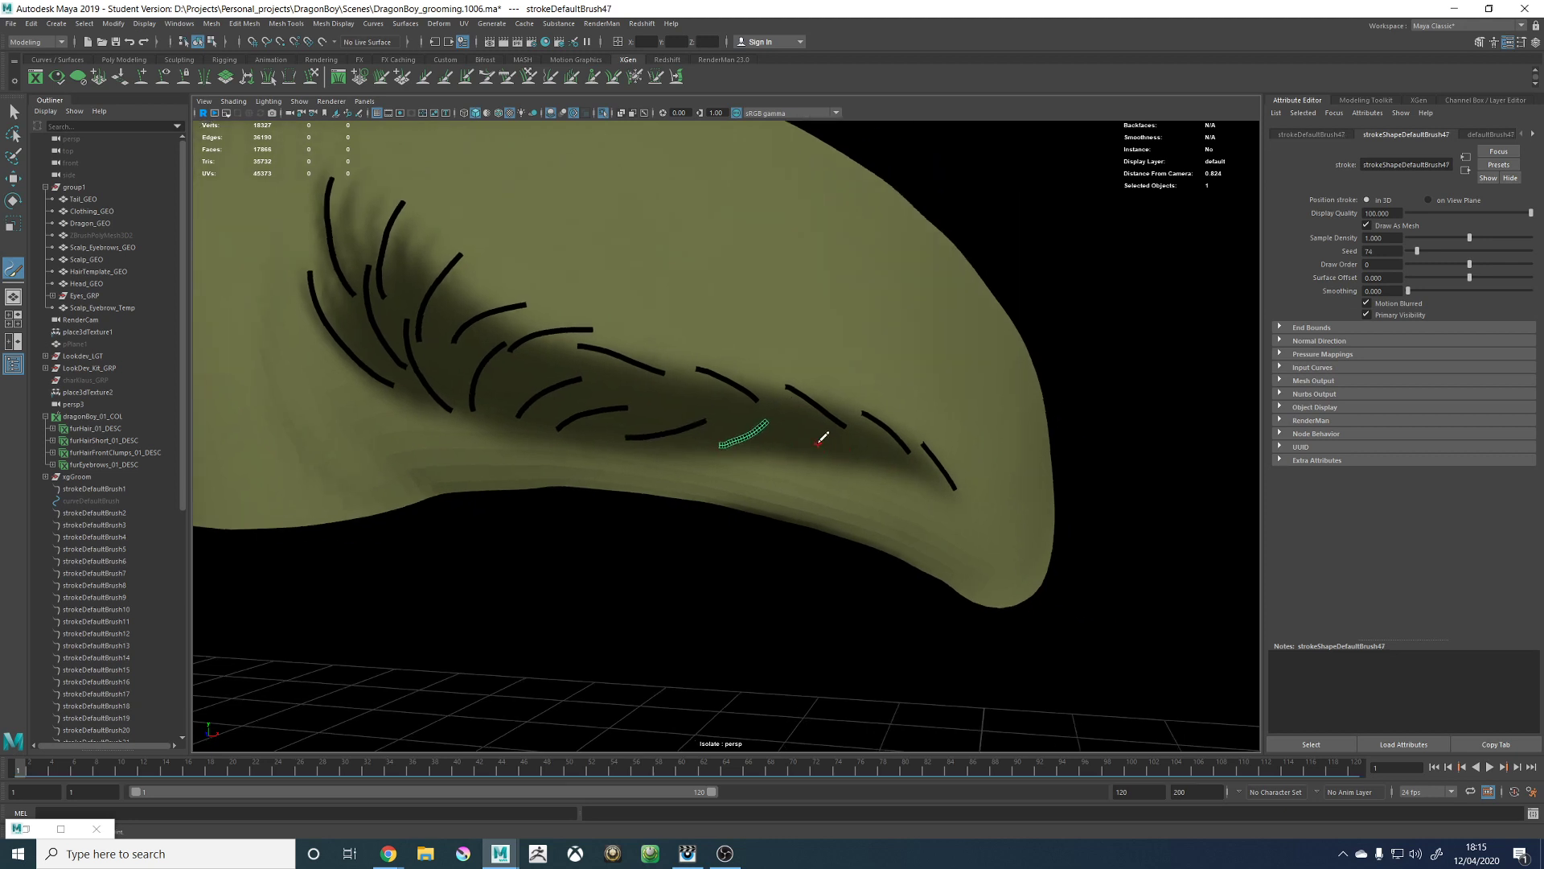
key(ctrl+z)
mouse_move(730, 442)
mouse_down()
mouse_move(786, 422)
mouse_move(844, 431)
mouse_move(910, 448)
mouse_move(969, 494)
mouse_up()
key(ctrl+z)
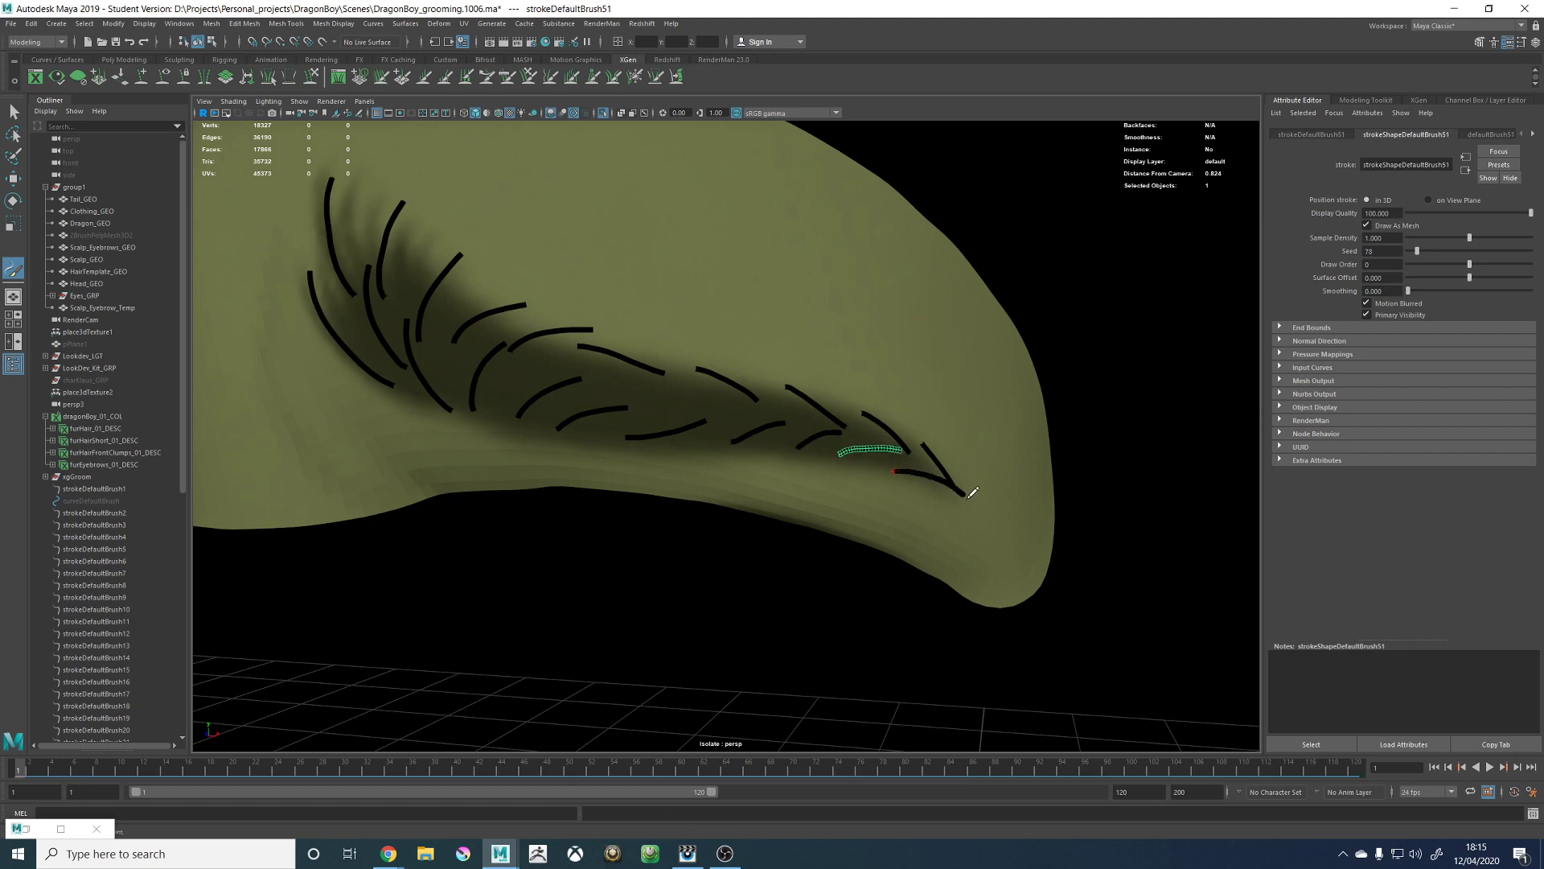
Step: Examine the upper and lower stroke rows from several angles and distances, comparing their flow with the opposite eyebrow
alt+drag(1054, 316, 1069, 314)
alt+middle_drag(1018, 306, 965, 252)
alt+right_drag(965, 252, 703, 279)
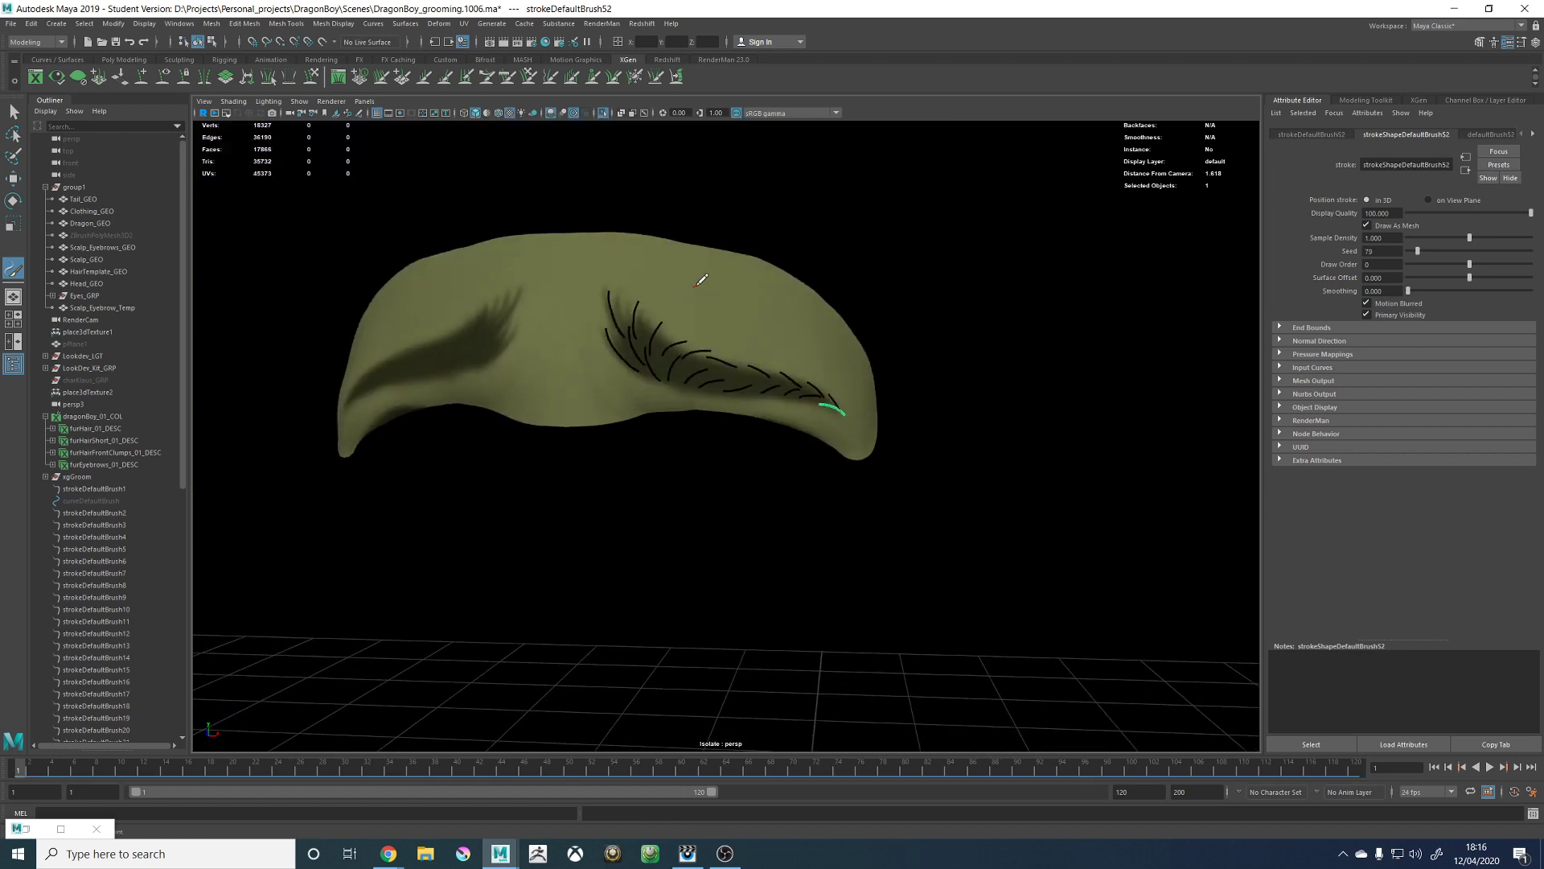
alt+drag(894, 254, 929, 249)
alt+middle_drag(845, 297, 866, 363)
alt+drag(951, 331, 920, 328)
alt+right_drag(920, 328, 1048, 421)
alt+middle_drag(864, 345, 893, 291)
alt+right_drag(893, 292, 760, 301)
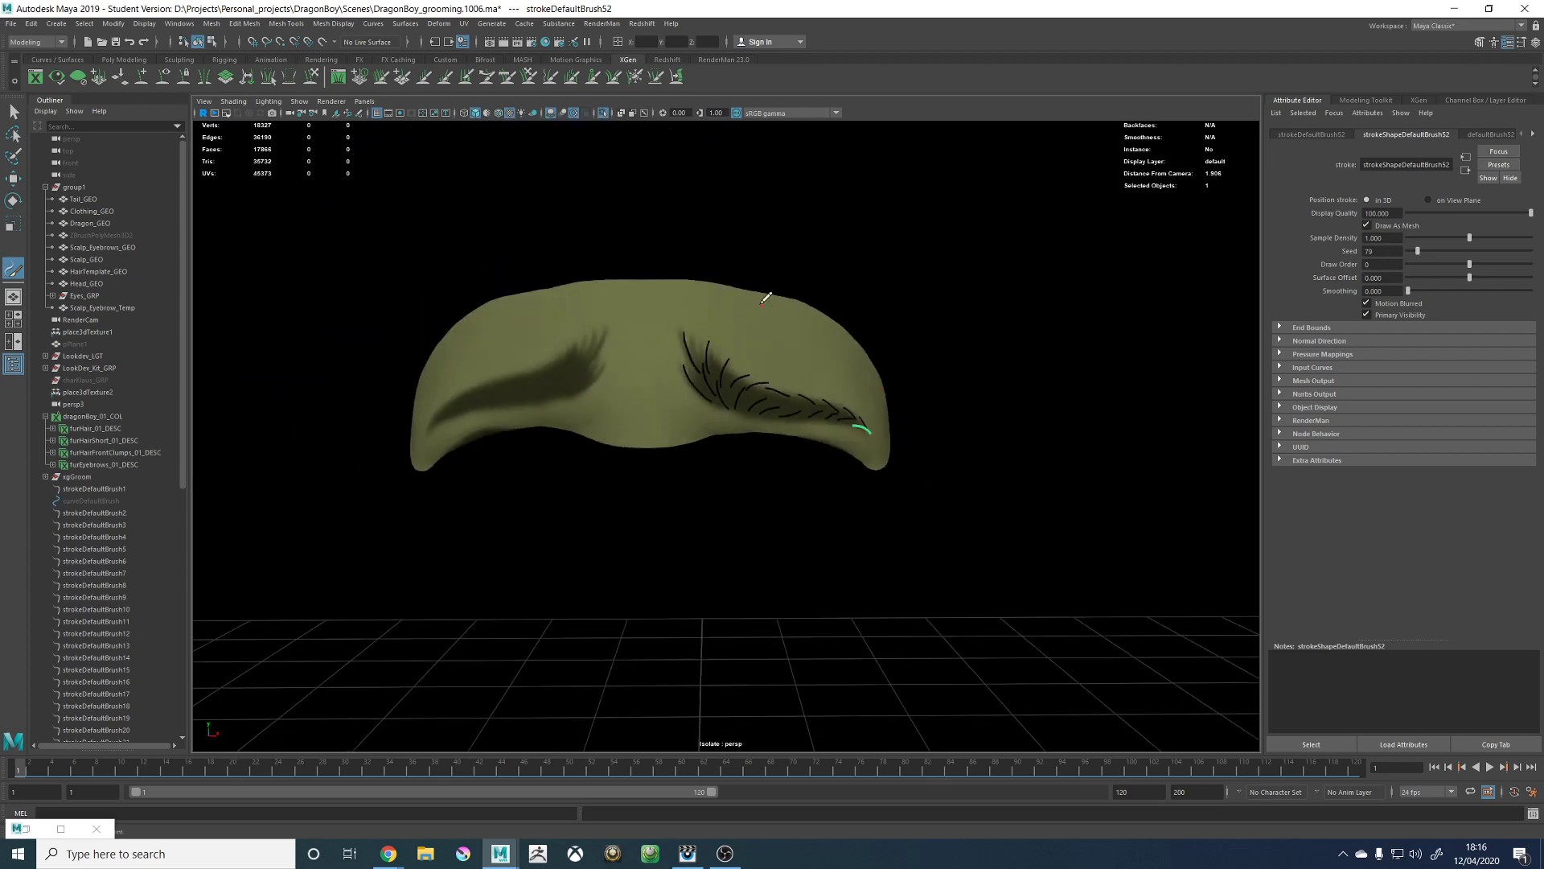
alt+drag(957, 274, 891, 275)
alt+right_drag(891, 275, 1020, 343)
alt+drag(791, 323, 809, 339)
alt+right_drag(814, 333, 760, 299)
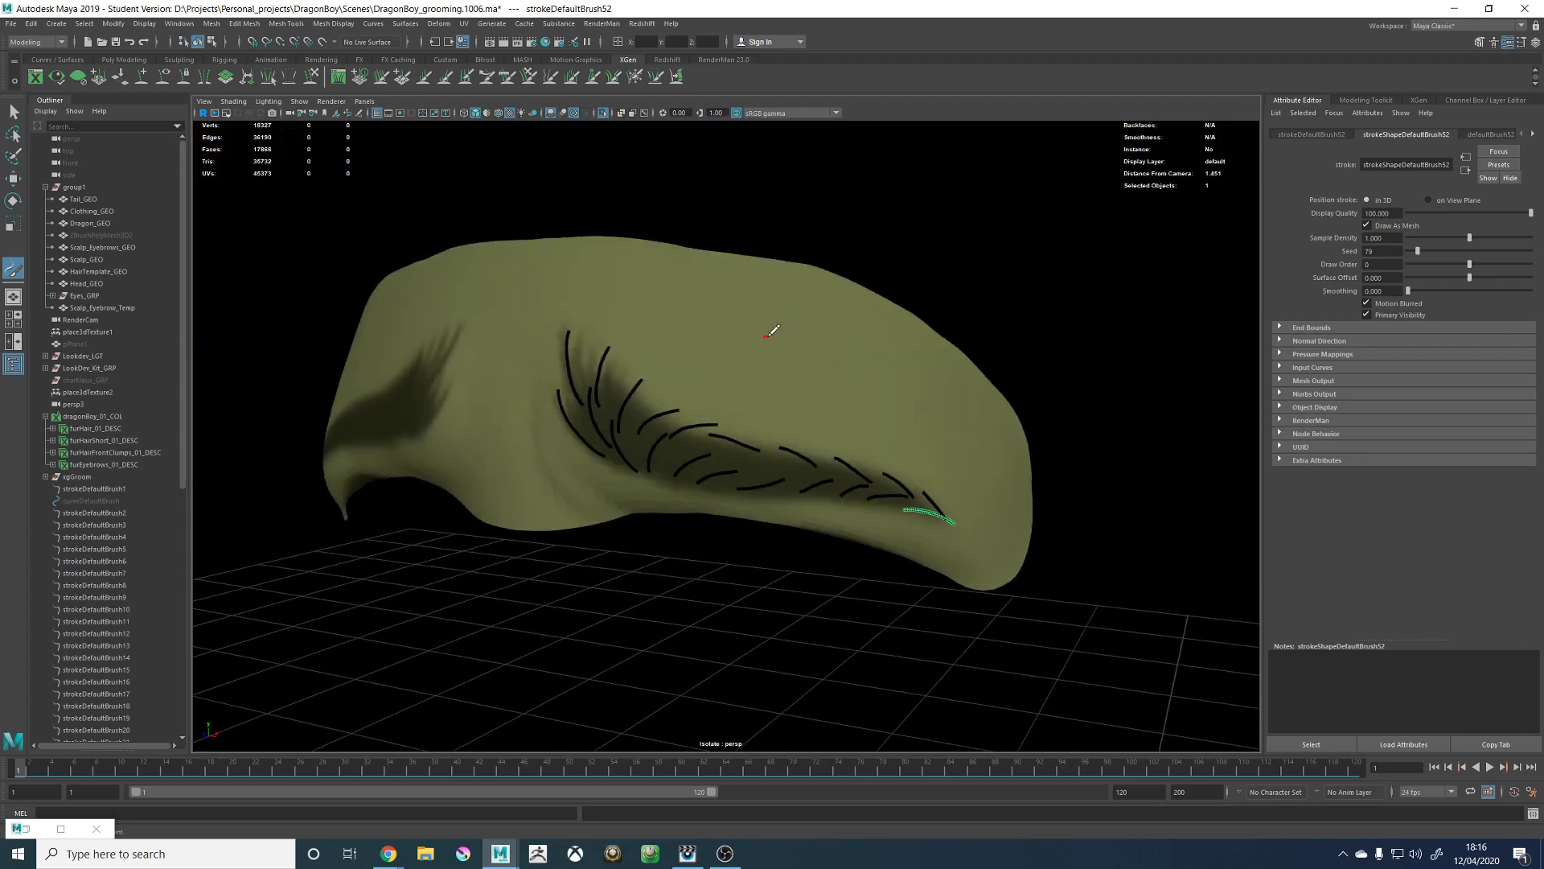
mouse_move(772, 334)
alt+mouse_down()
mouse_move(800, 334)
mouse_move(926, 411)
alt+mouse_up()
mouse_move(802, 394)
alt+mouse_down()
mouse_move(837, 424)
mouse_move(785, 473)
alt+mouse_up()
alt+drag(871, 411, 873, 404)
alt+right_drag(816, 411, 869, 302)
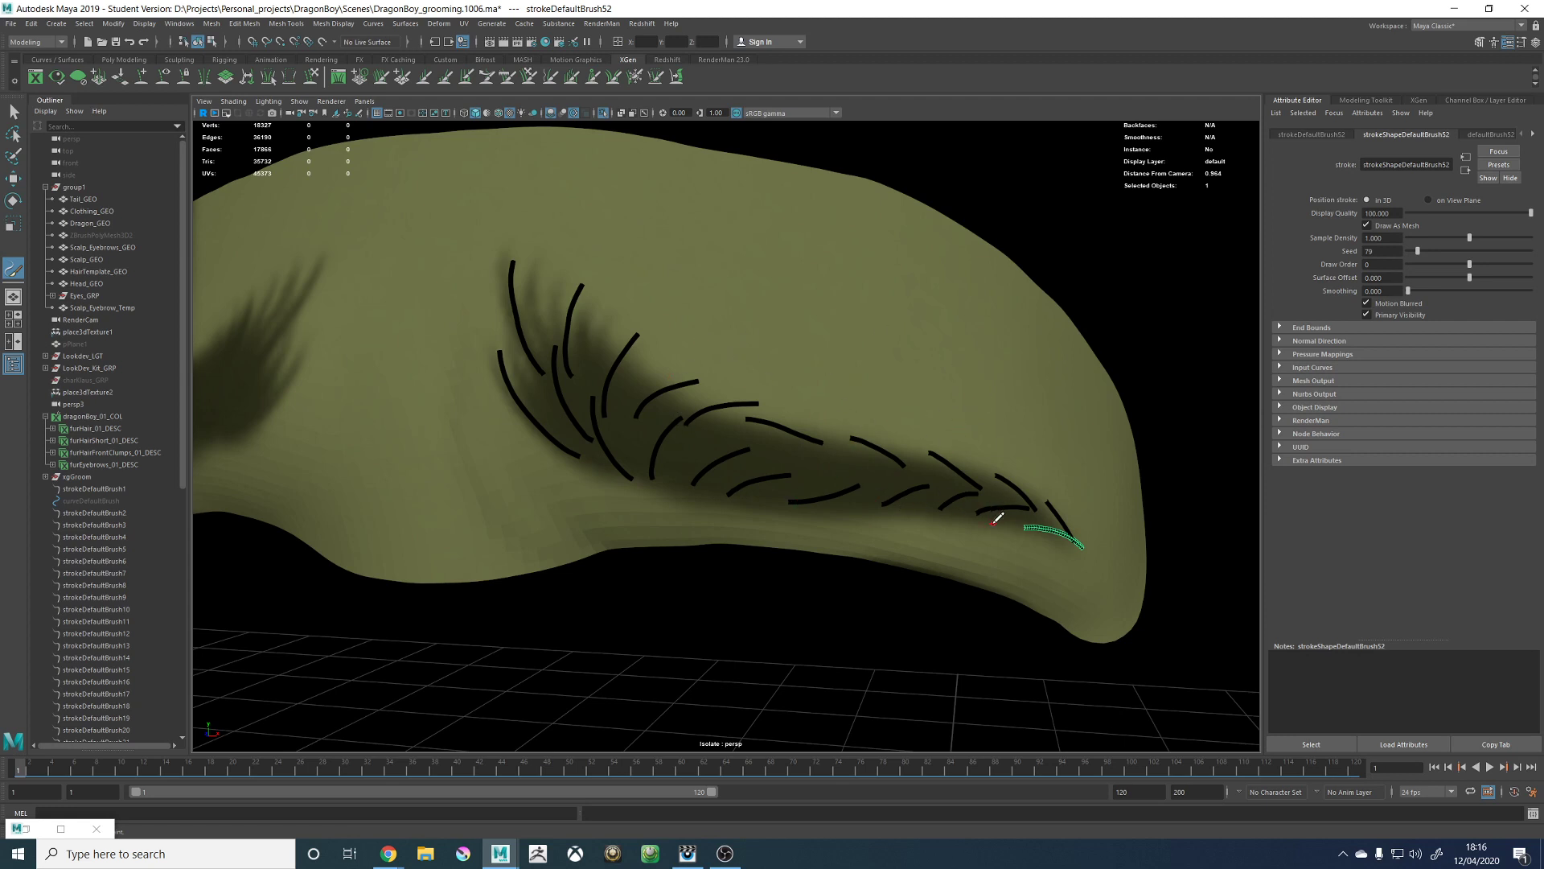
mouse_move(918, 517)
alt+right_down()
mouse_move(868, 373)
mouse_move(687, 271)
alt+right_up()
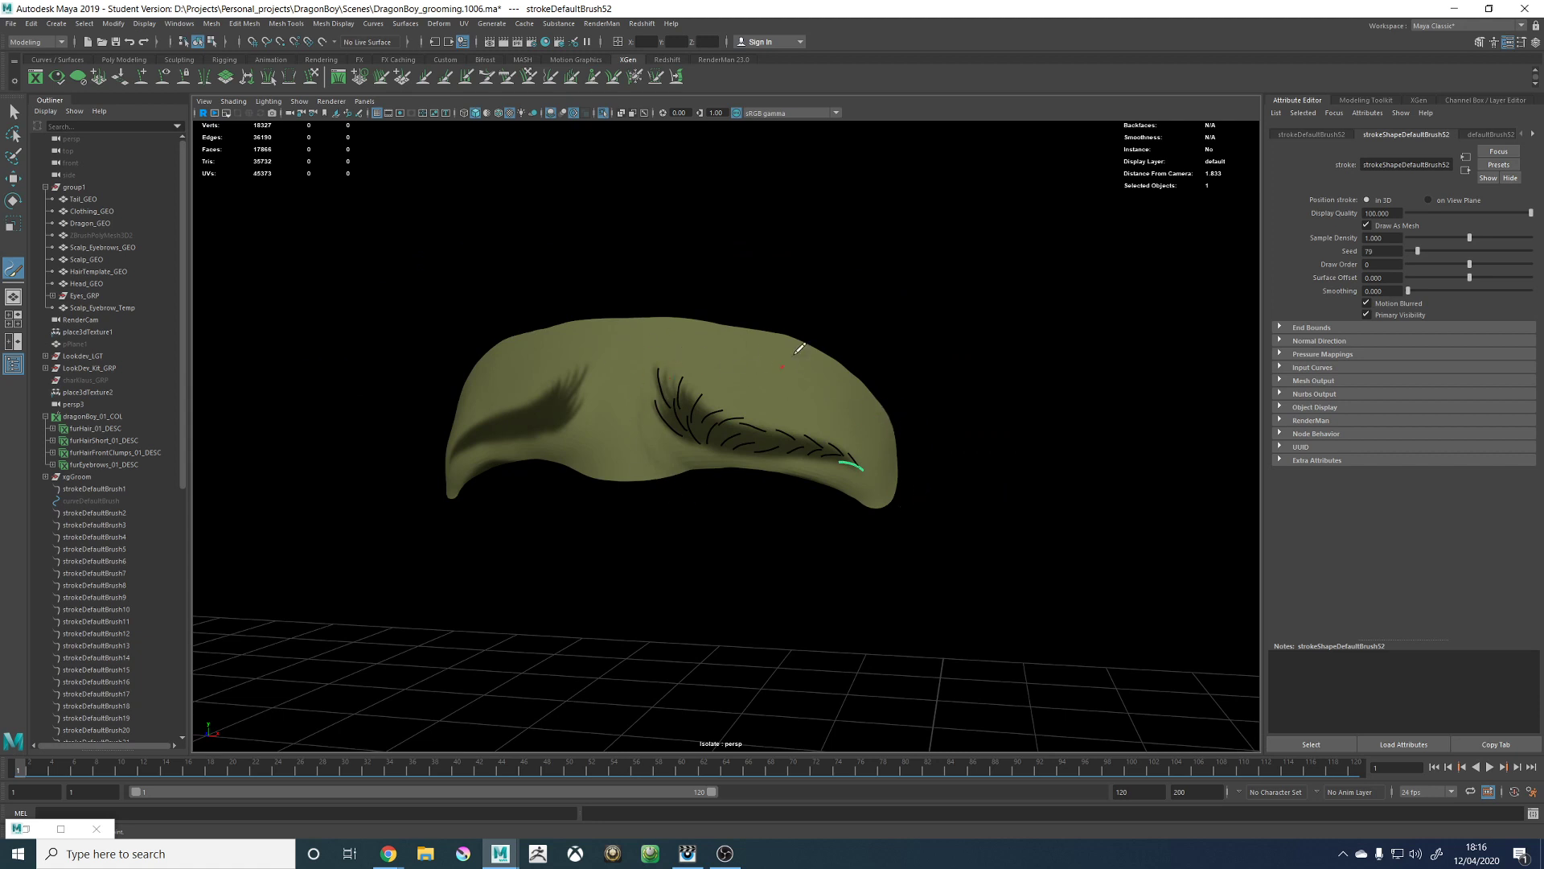
mouse_move(800, 348)
alt+mouse_down()
mouse_move(837, 266)
mouse_move(968, 314)
alt+mouse_up()
alt+right_drag(789, 297, 817, 309)
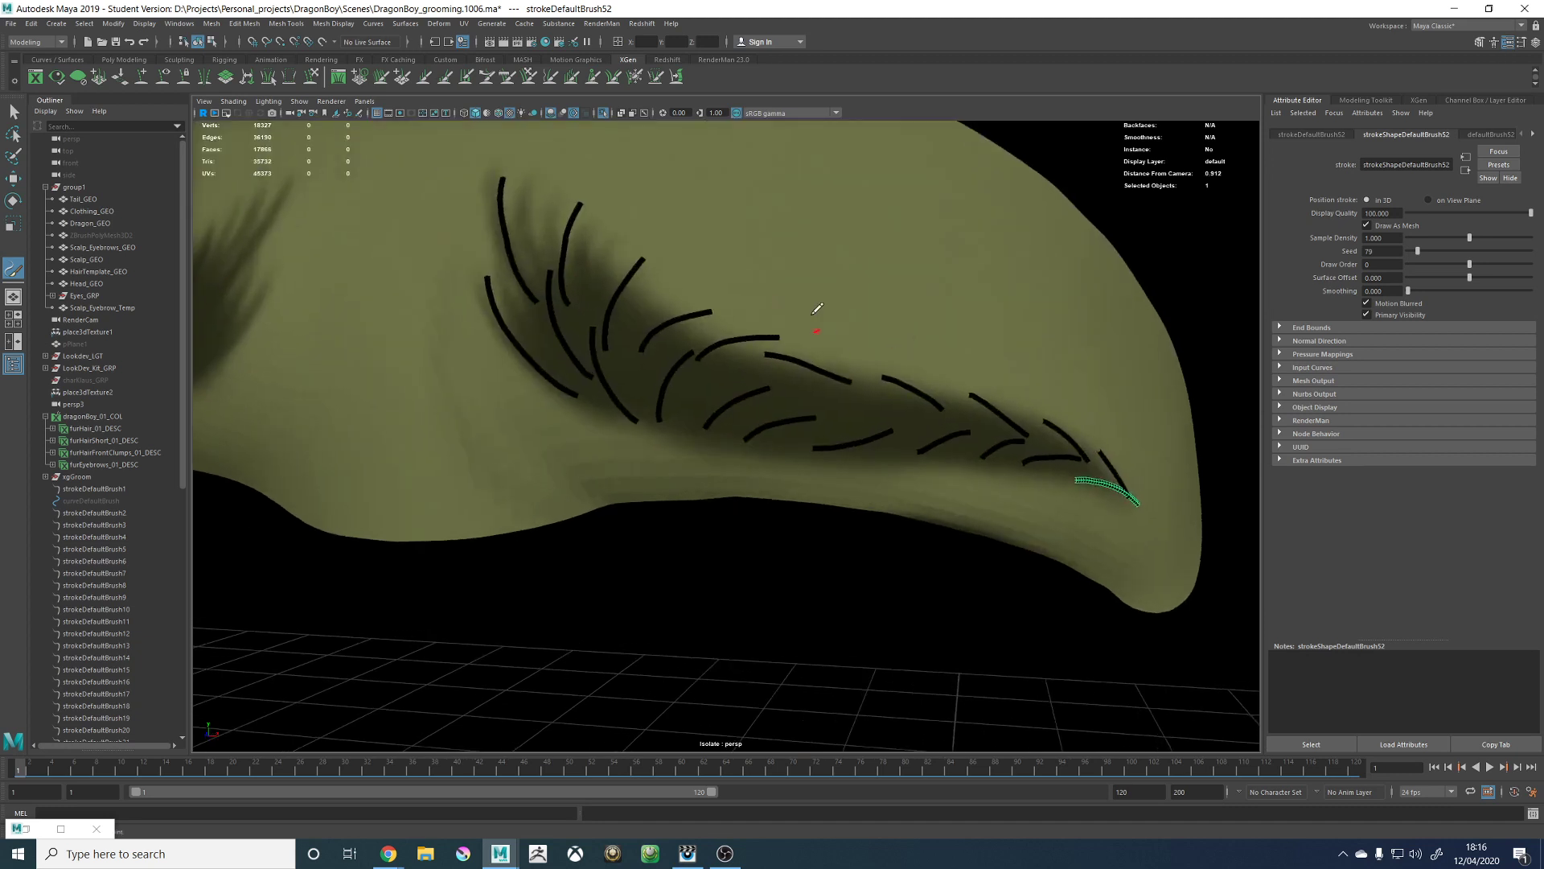
Step: Try strokes through the middle of the brow's outer half, between the upper and lower rows, and undo them
alt+middle_drag(886, 387, 831, 391)
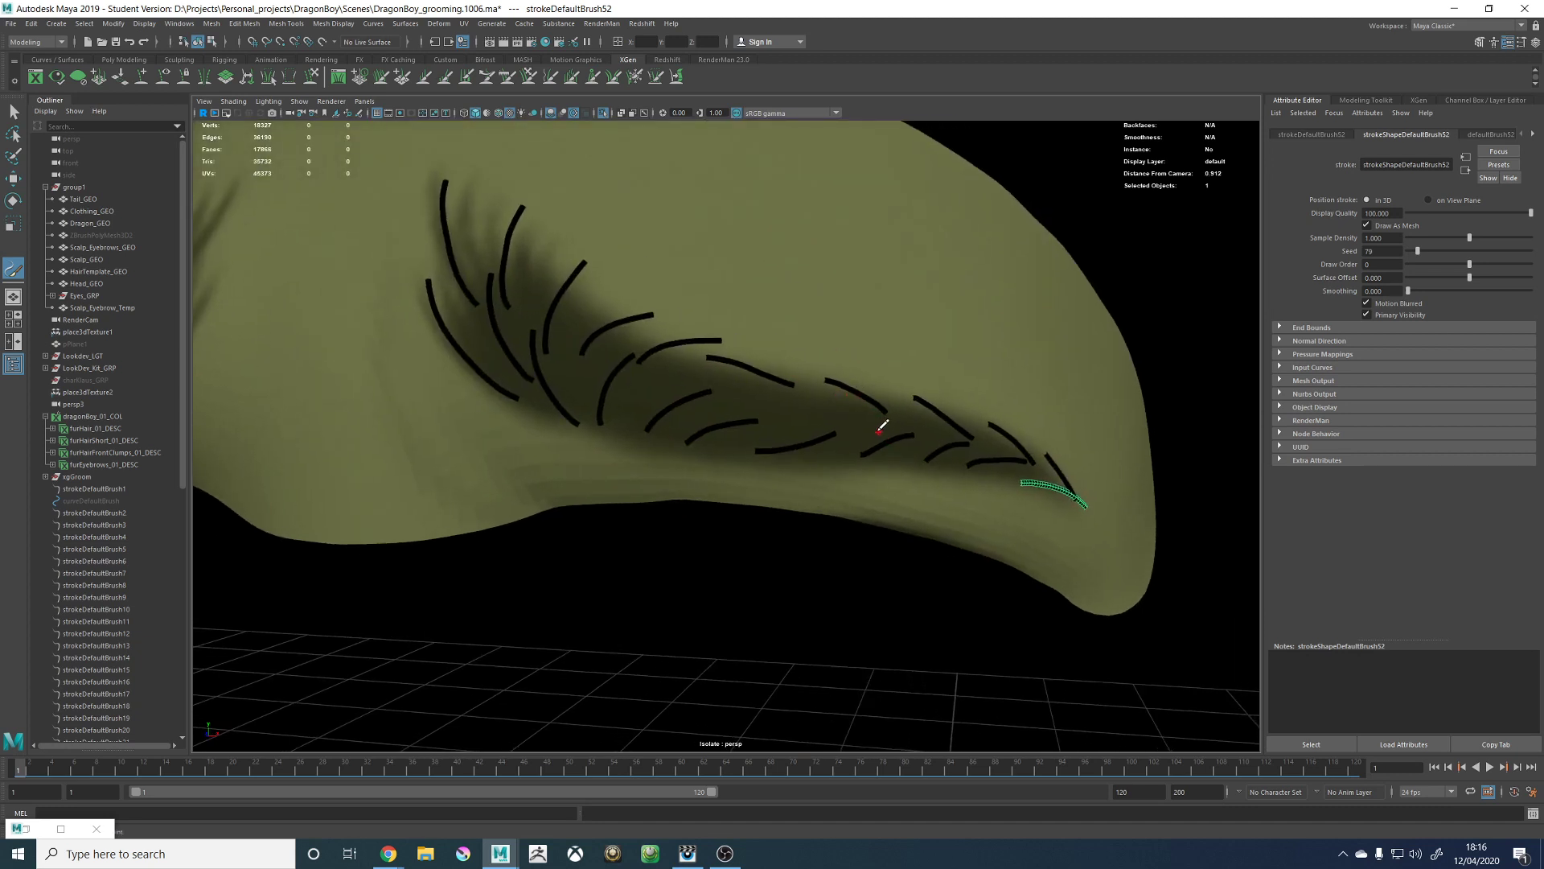
drag(855, 428, 990, 434)
key(ctrl+z)
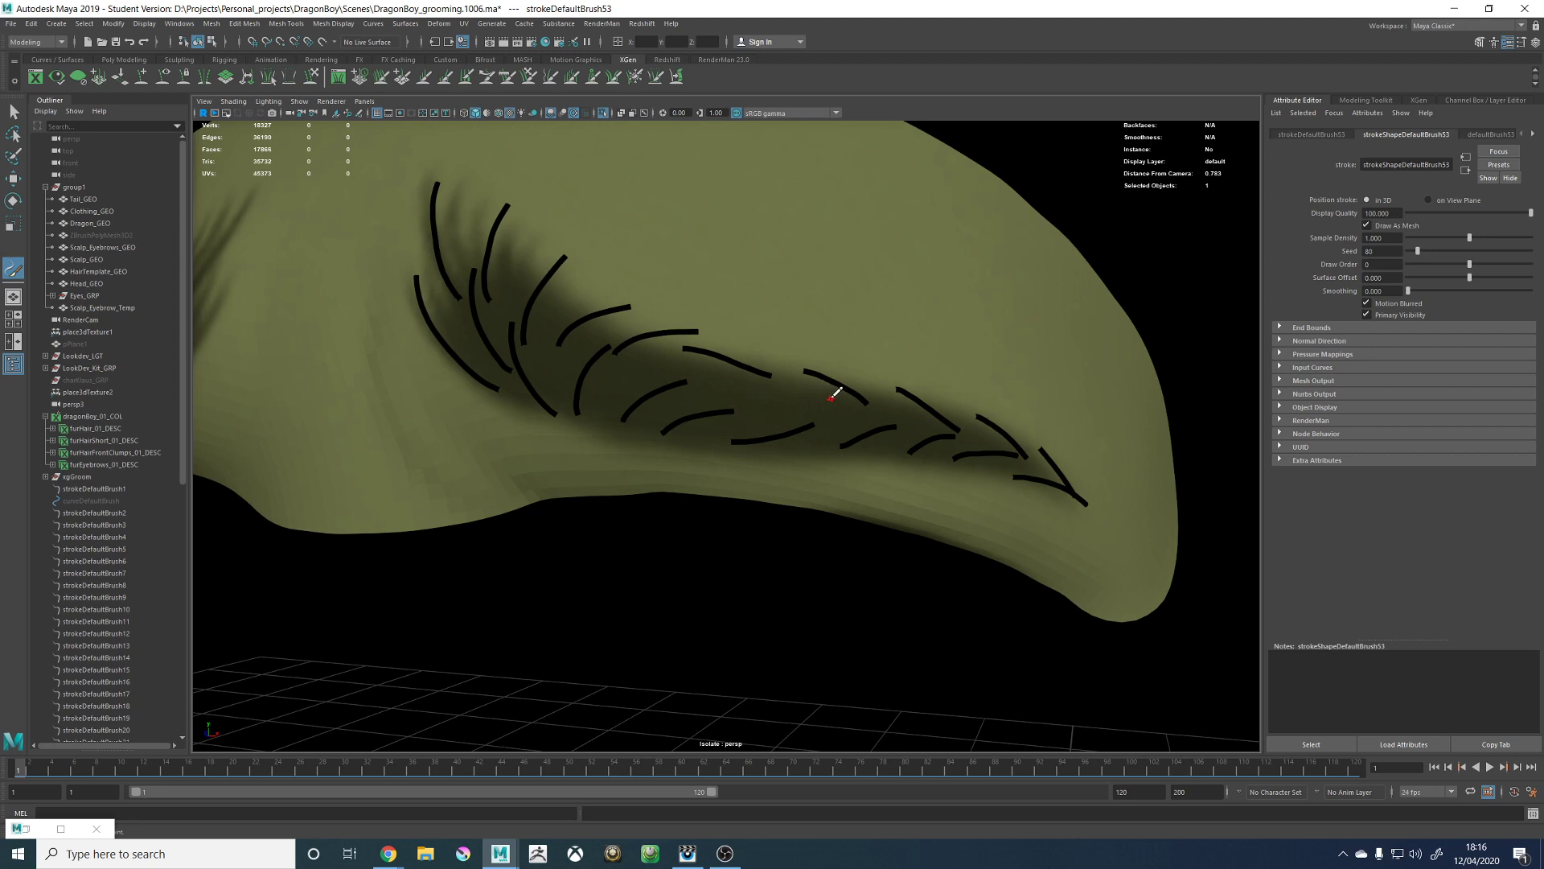
Step: Paint a flat outward-bending arc in the middle of the brow, between the upper and lower stroke rows
alt+middle_drag(855, 378, 904, 375)
alt+drag(838, 374, 872, 374)
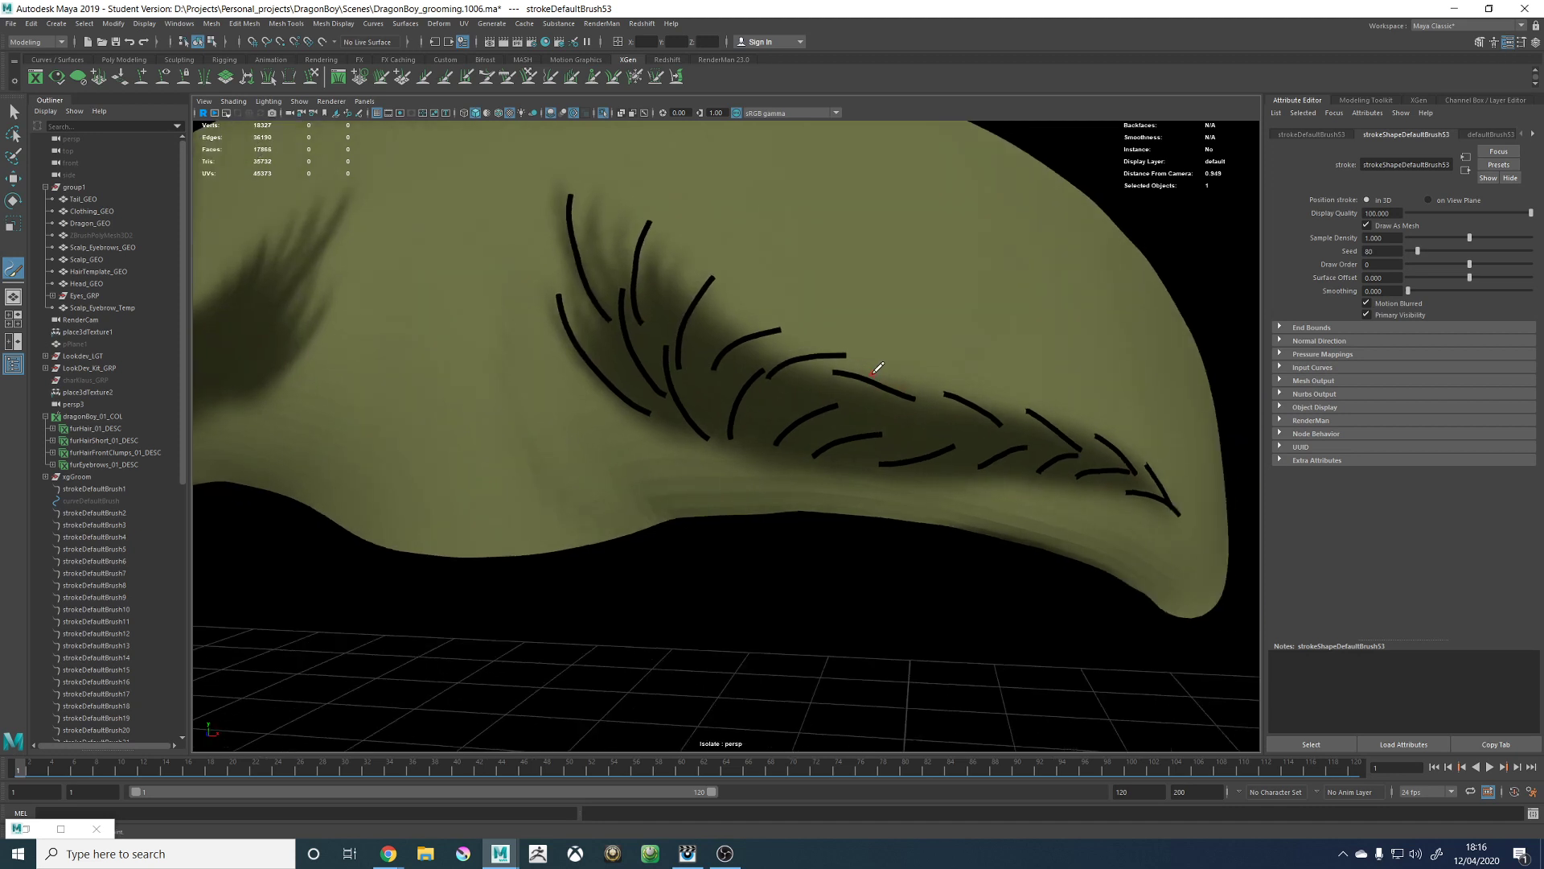
drag(772, 410, 877, 395)
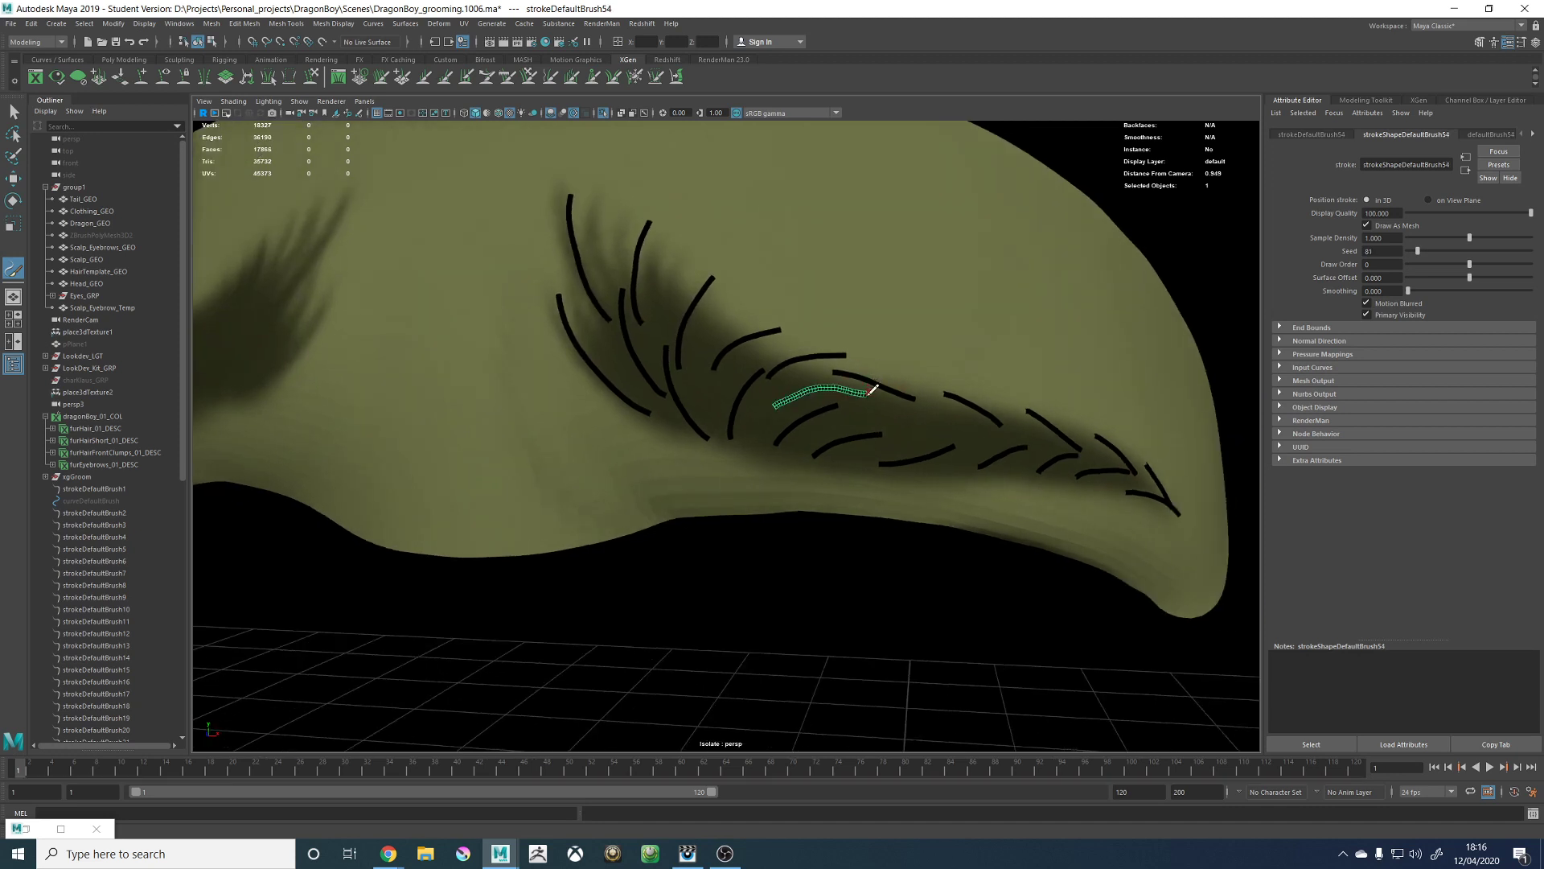
Step: Undo the flat middle arc and try replacement strokes between the brow's upper and lower rows, undoing each one
key(ctrl+z)
drag(769, 412, 877, 396)
key(ctrl+z)
drag(771, 411, 862, 401)
key(ctrl+z)
drag(764, 408, 855, 407)
key(ctrl+z)
drag(756, 384, 830, 388)
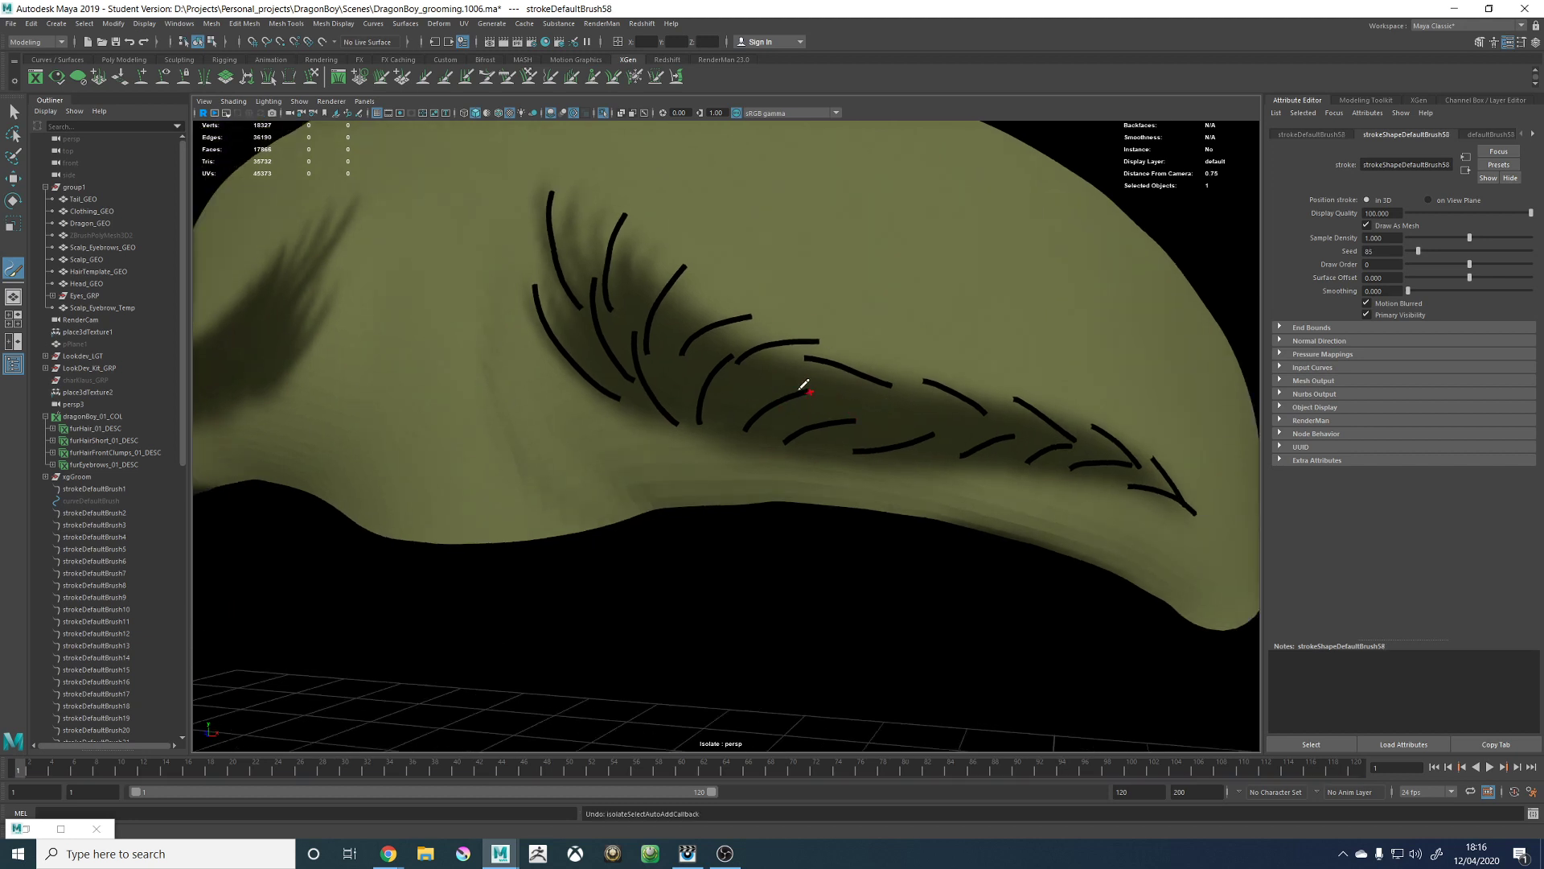
key(ctrl+z)
Step: Try a short stroke between the two rows nearer the brow's tail and undo it
scroll(865, 395, down, 1)
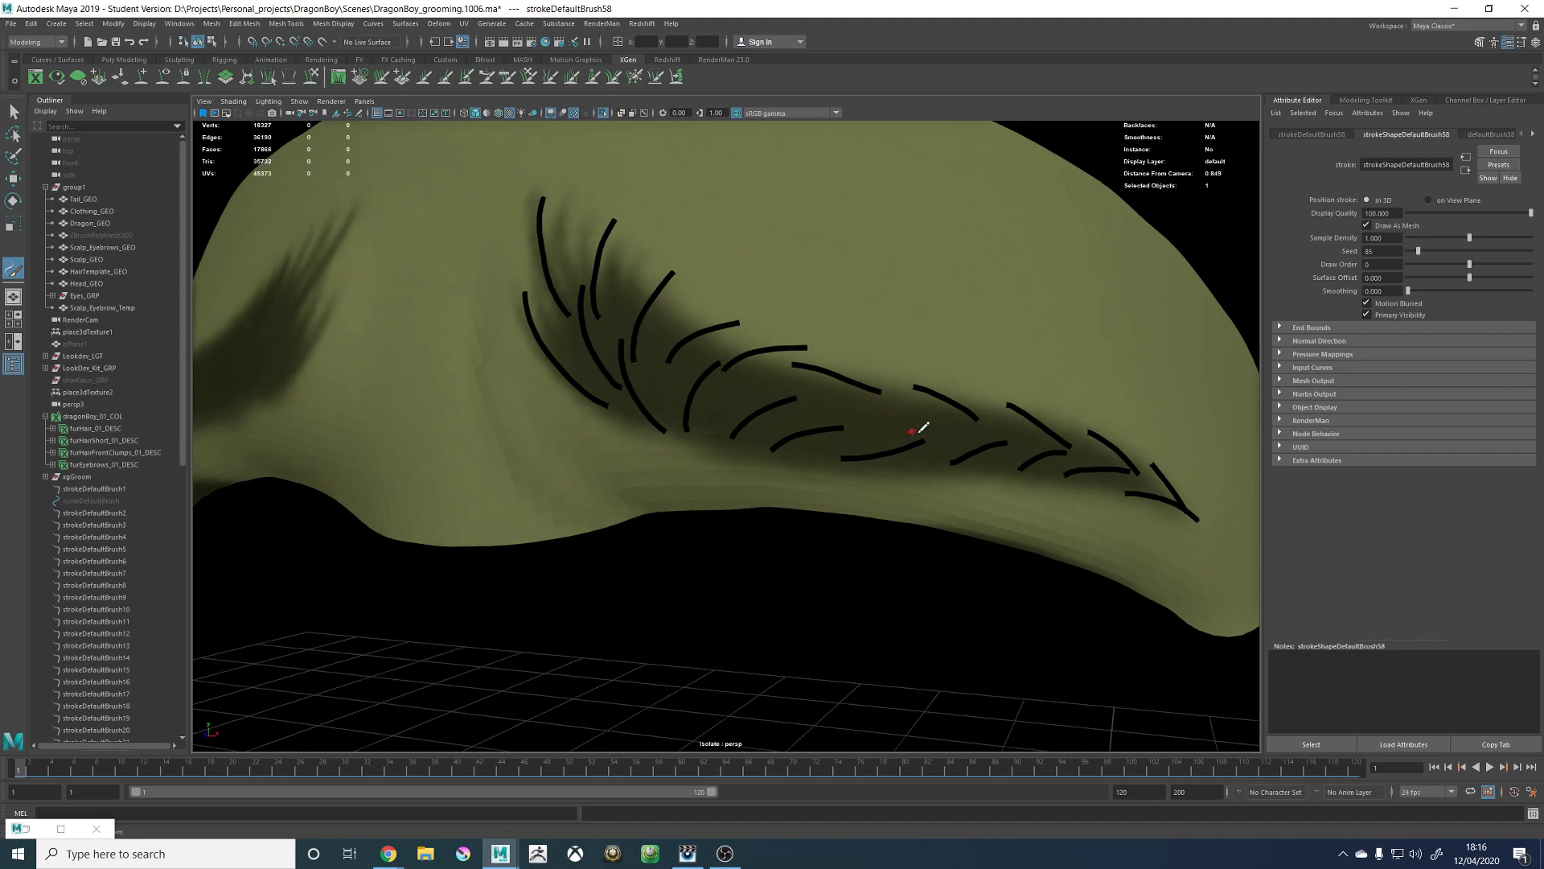
drag(885, 421, 954, 416)
key(ctrl+z)
key(ctrl+z)
scroll(745, 297, down, 5)
scroll(770, 331, up, 2)
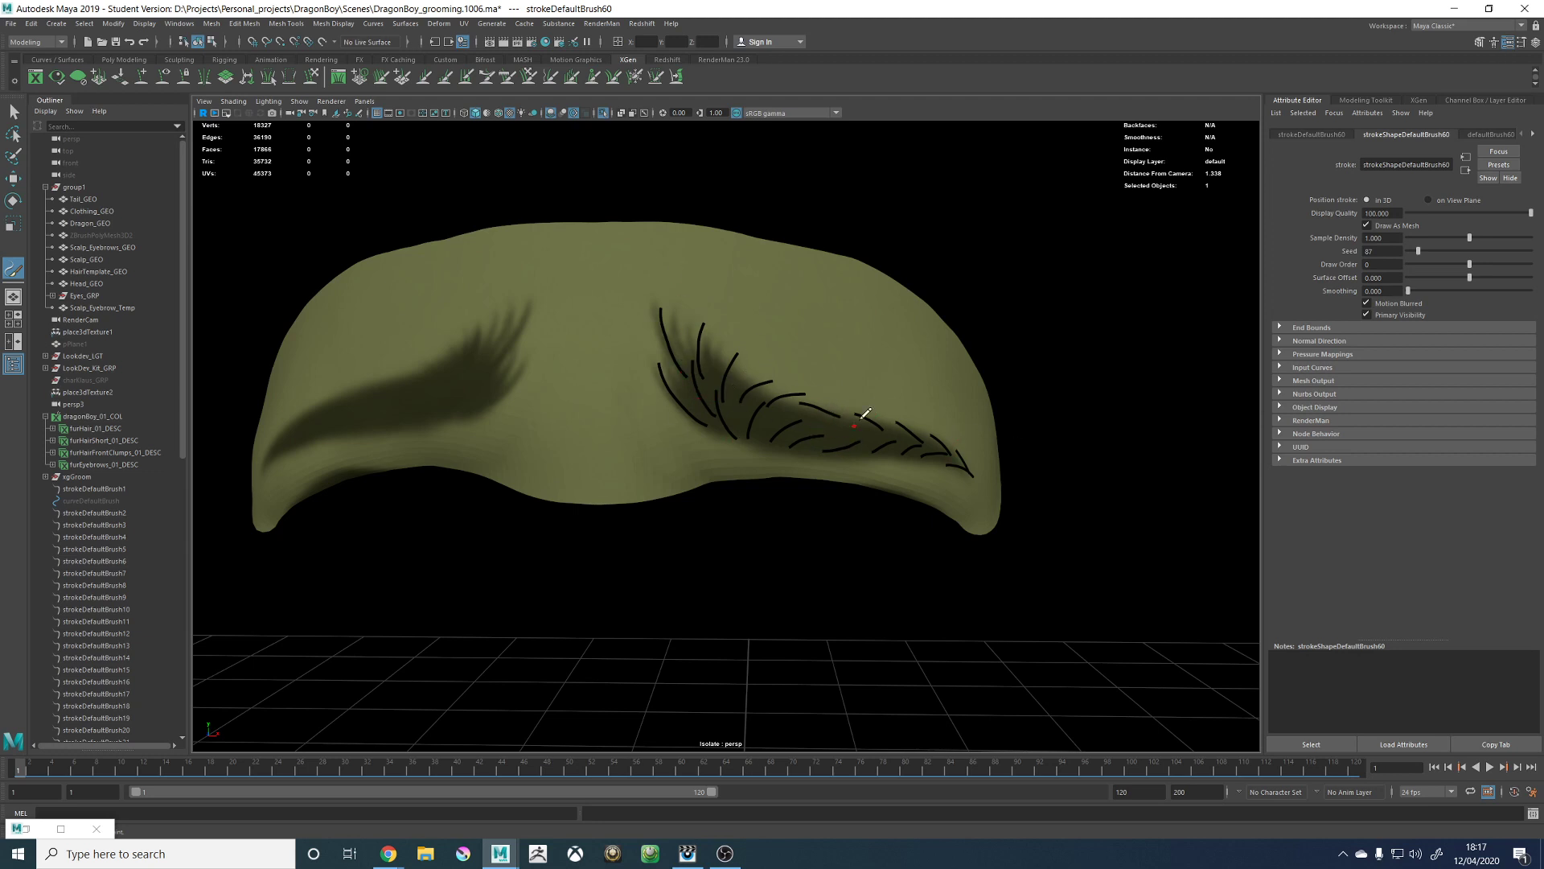
Step: Paint slightly arched strokes between the upper and lower rows, from the brow's middle to its tail, undoing misplaced ones
alt+right_drag(842, 366, 953, 368)
alt+middle_drag(859, 303, 805, 334)
mouse_move(813, 355)
alt+right_down()
mouse_move(778, 349)
mouse_move(794, 347)
alt+right_up()
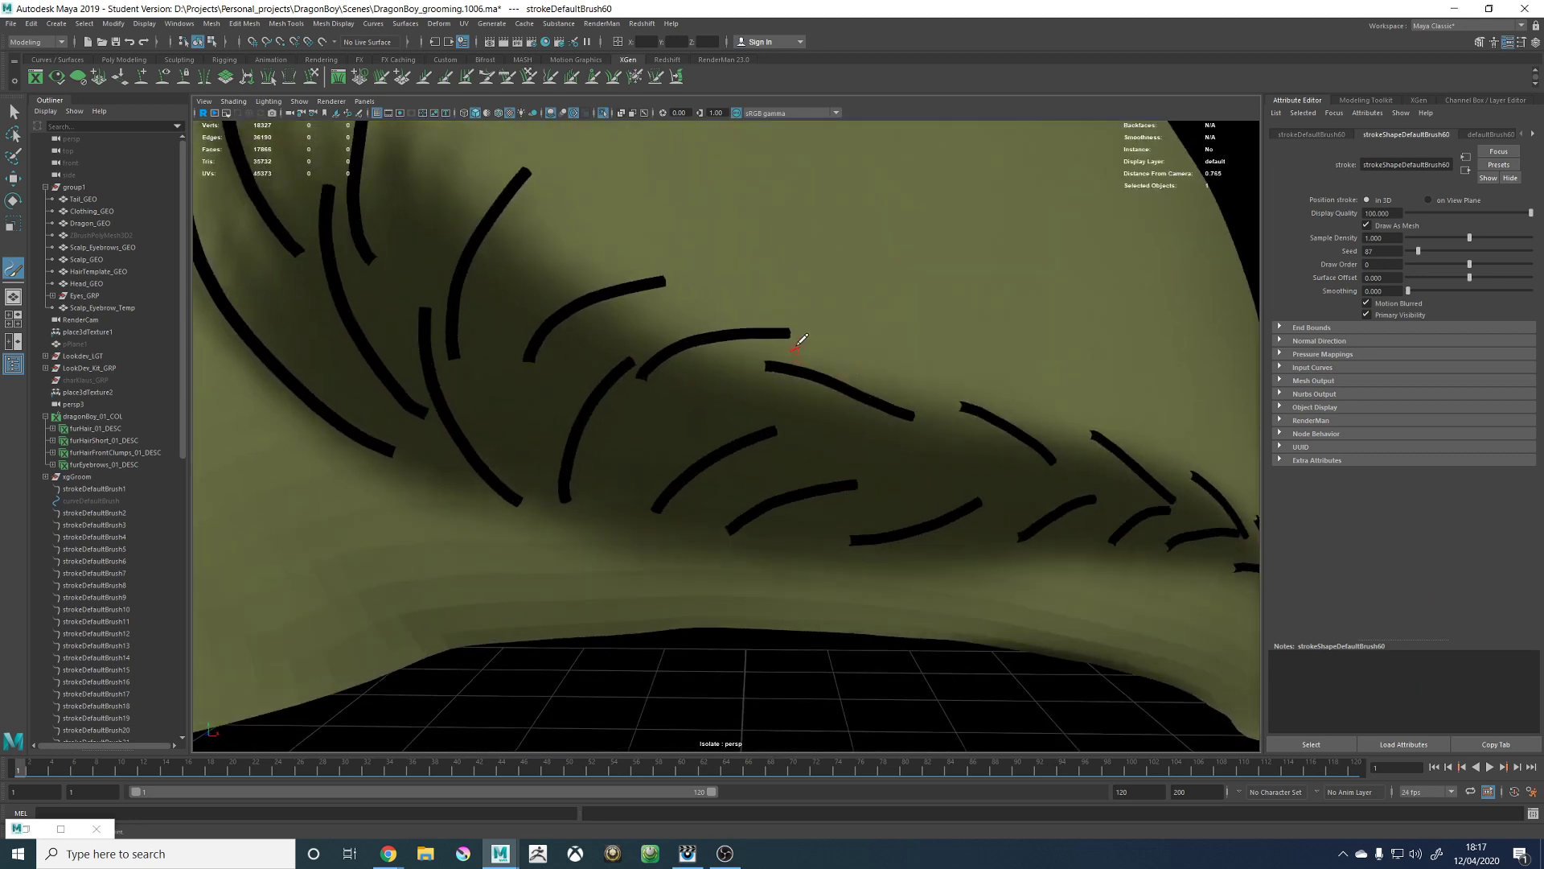
alt+middle_drag(794, 349, 745, 346)
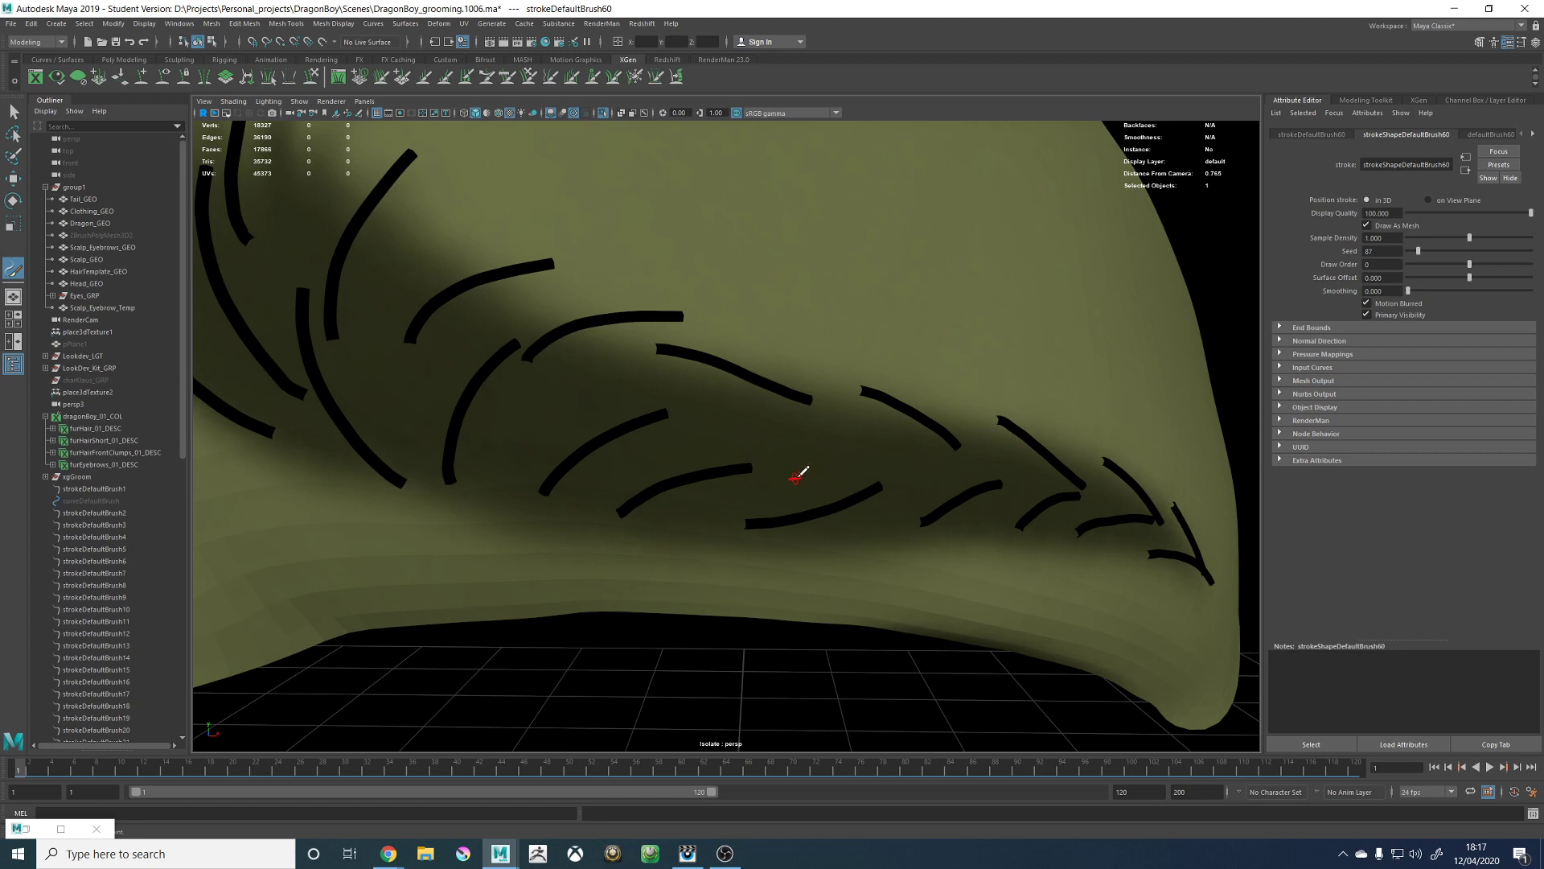
drag(792, 487, 927, 463)
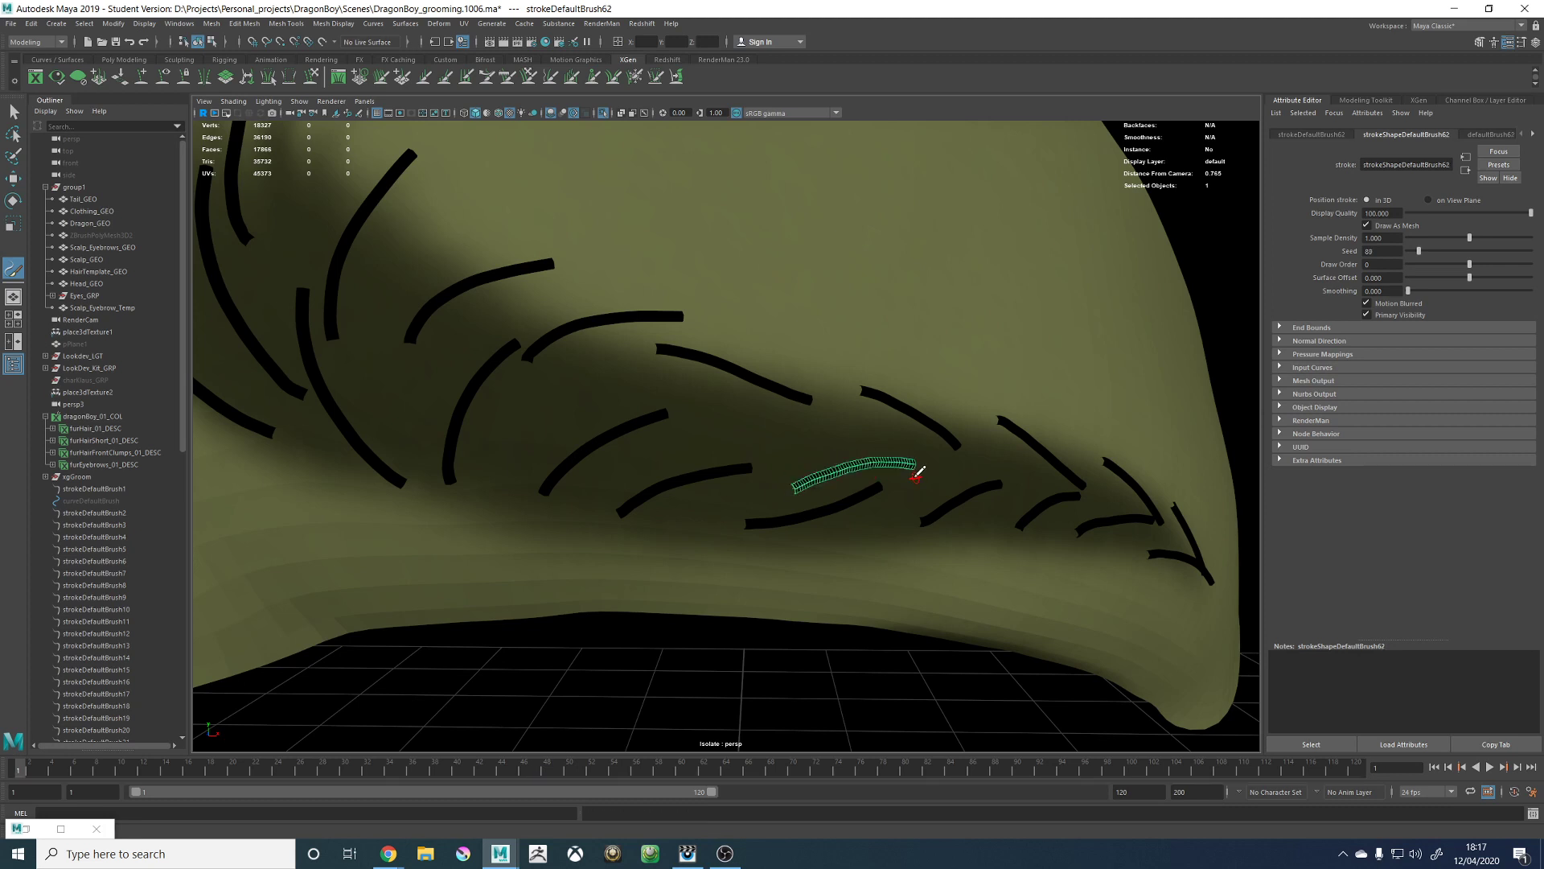
mouse_move(826, 451)
alt+mouse_down()
mouse_move(680, 440)
mouse_move(890, 503)
mouse_move(921, 537)
alt+mouse_up()
key(ctrl+z)
mouse_move(833, 497)
mouse_down()
mouse_move(916, 531)
mouse_move(768, 338)
mouse_move(827, 369)
mouse_move(852, 403)
mouse_move(724, 329)
mouse_move(732, 276)
mouse_move(951, 322)
mouse_up()
scroll(860, 394, down, 5)
scroll(724, 329, up, 4)
key(ctrl+z)
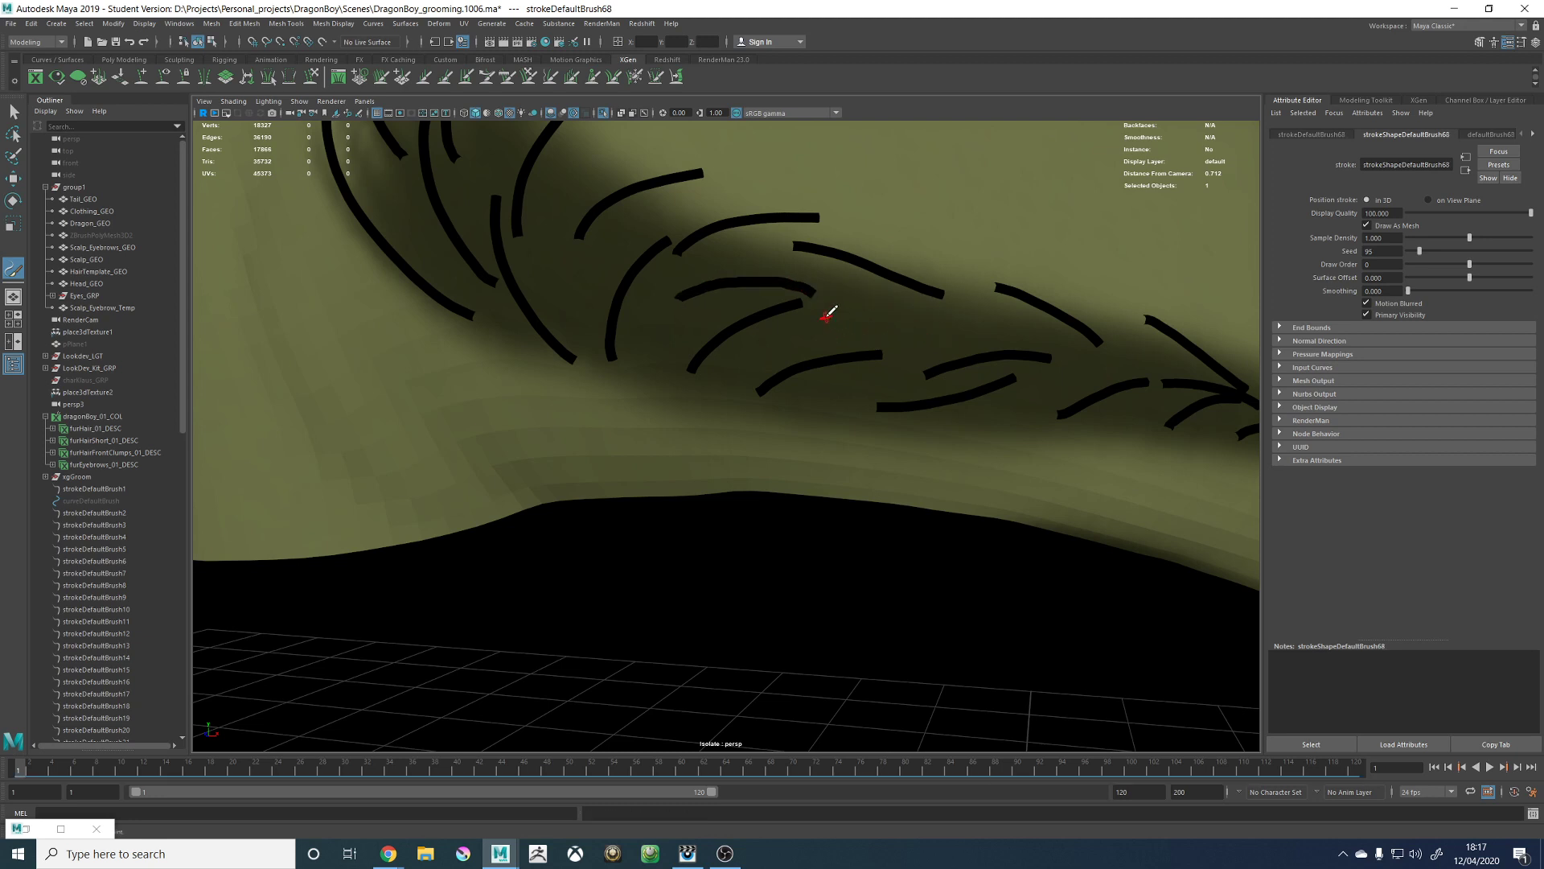
Step: Fill two remaining gaps below the upper row with short strokes curving outward and down toward the tail
mouse_move(827, 304)
mouse_down()
mouse_move(916, 317)
mouse_move(941, 344)
mouse_up()
scroll(735, 243, down, 5)
scroll(828, 276, up, 5)
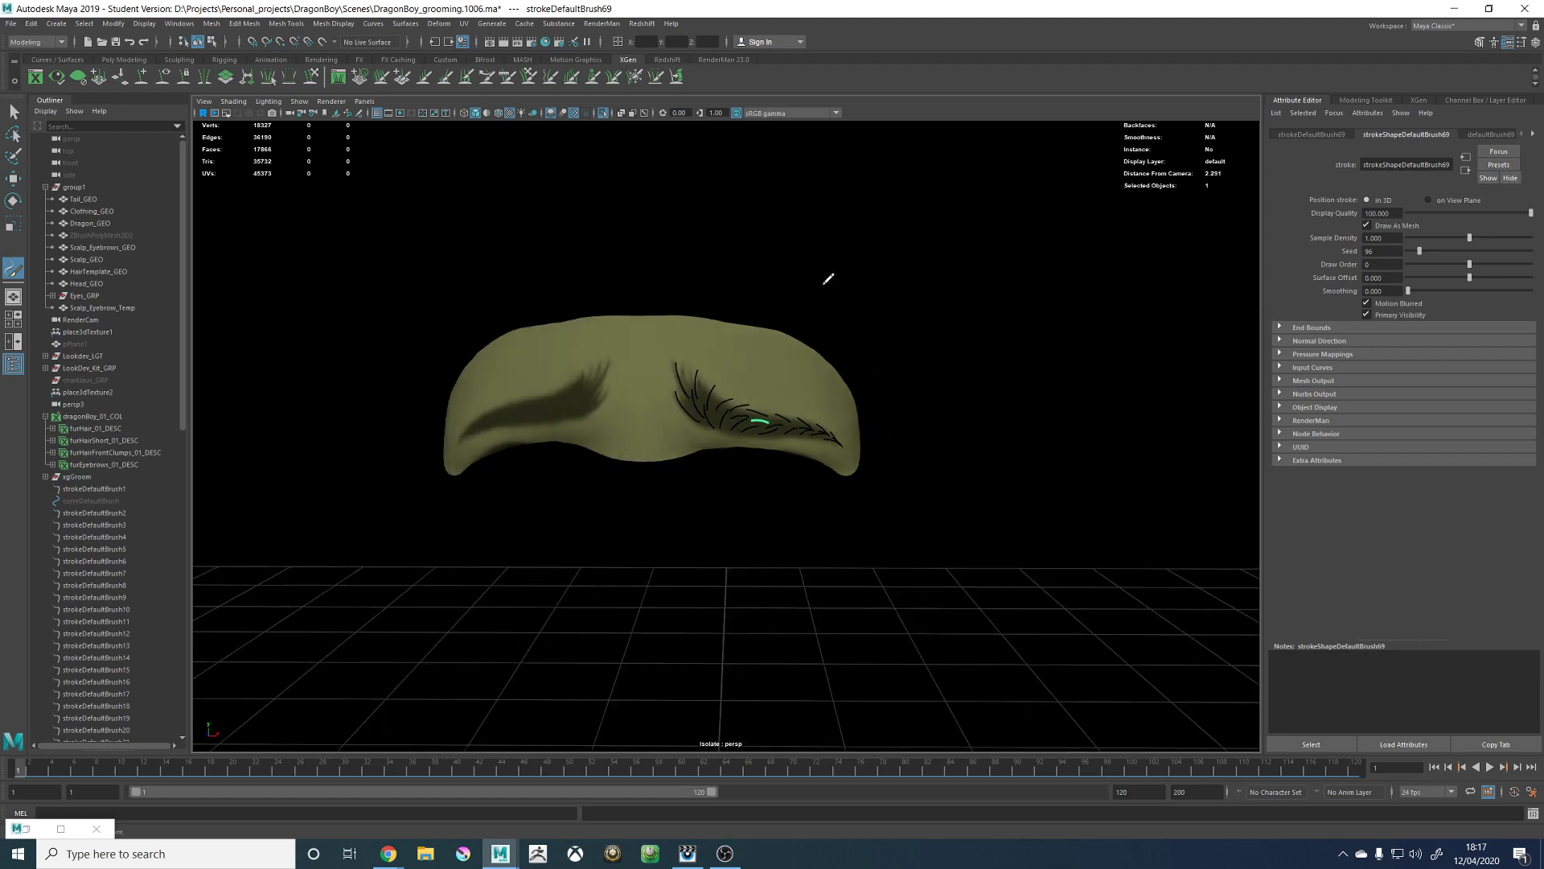
mouse_move(862, 329)
alt+right_down()
mouse_move(913, 340)
mouse_move(866, 335)
alt+right_up()
alt+middle_drag(866, 336, 804, 326)
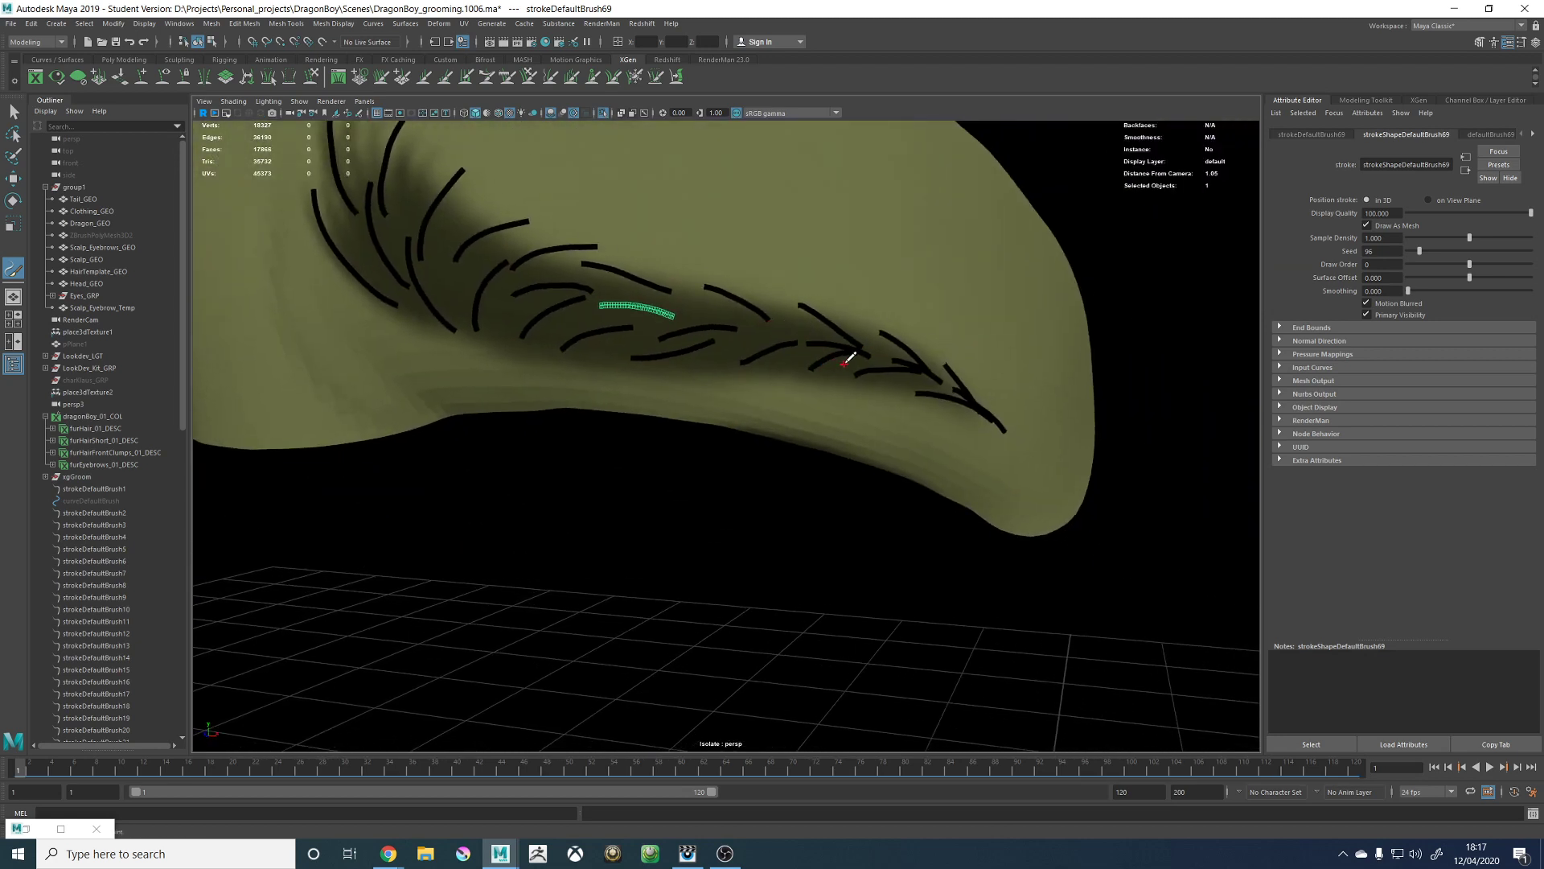
alt+right_drag(865, 361, 920, 346)
alt+middle_drag(841, 251, 824, 279)
mouse_move(776, 306)
alt+right_down()
mouse_move(831, 301)
mouse_move(801, 273)
alt+right_up()
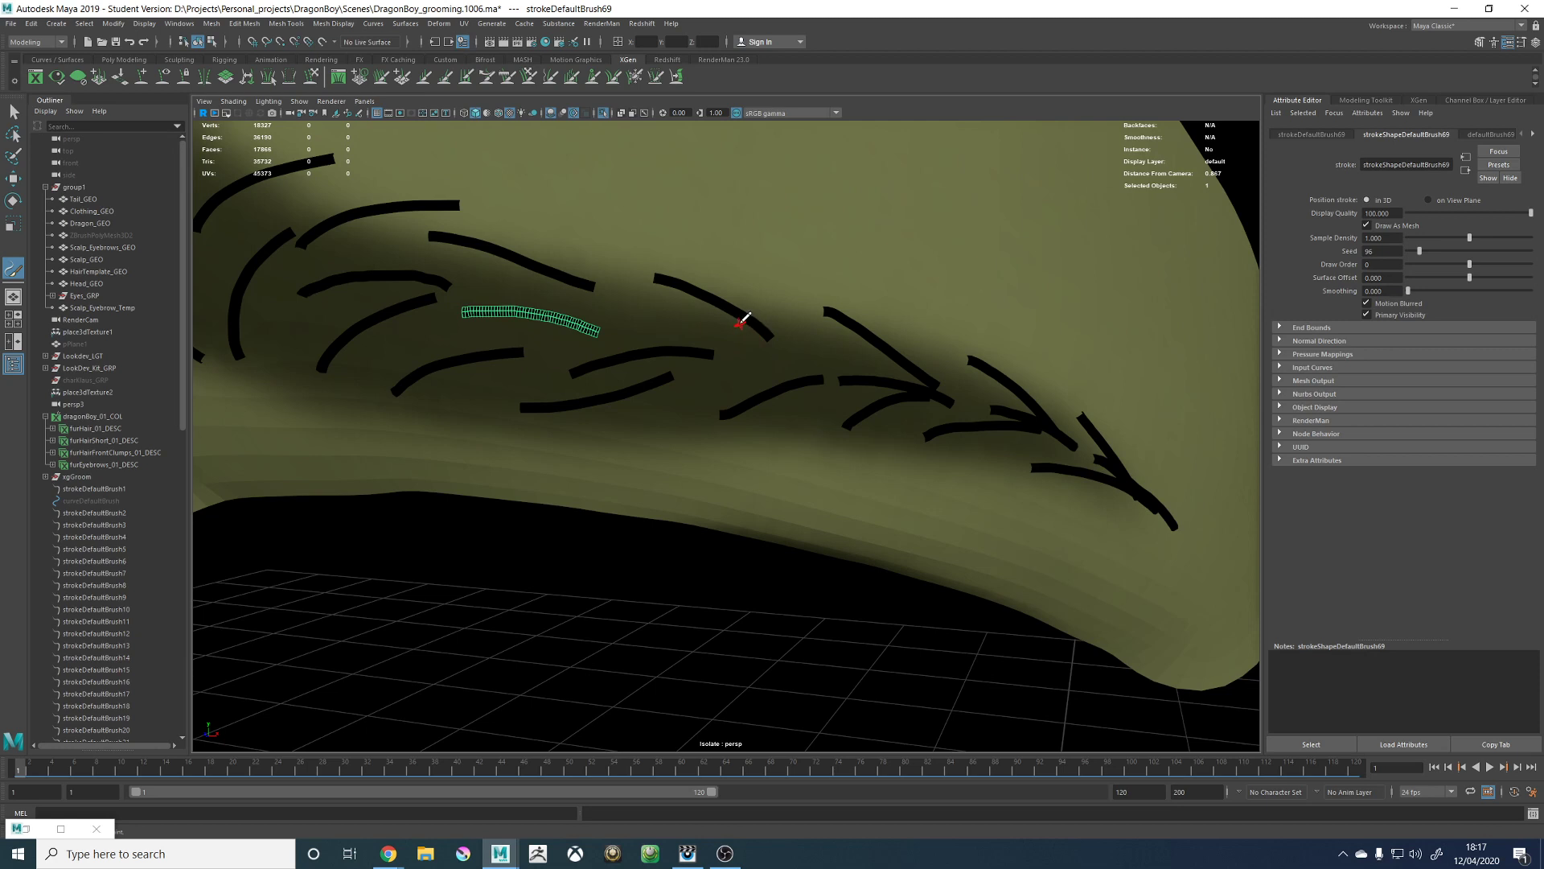
drag(735, 324, 841, 371)
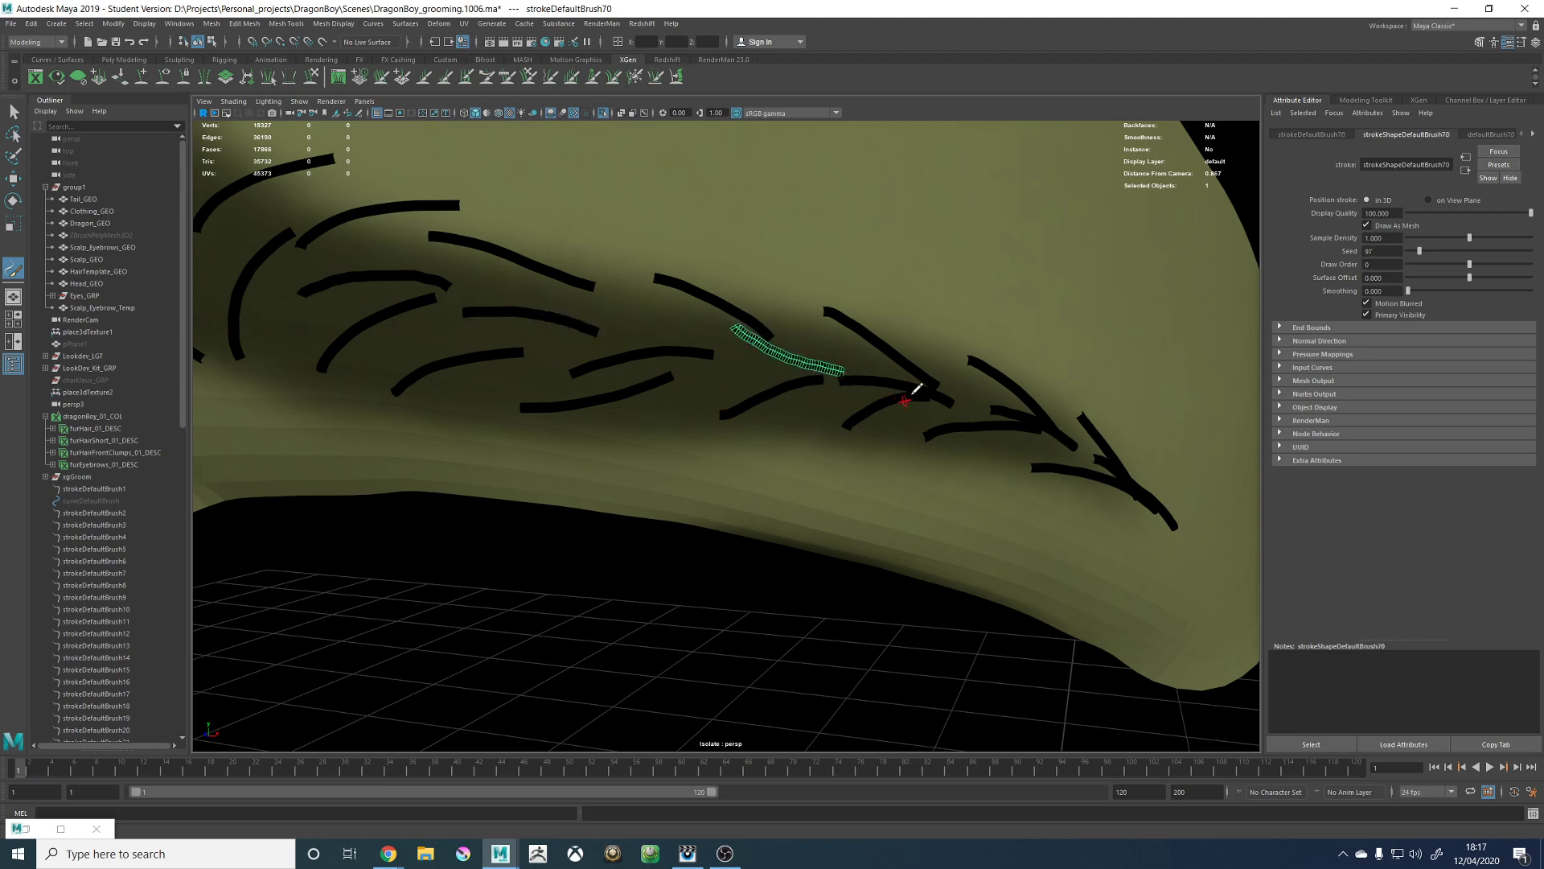
Step: Examine the filled brow's stroke layout from the front and side, comparing it with the unpainted opposite eyebrow
alt+right_drag(910, 392, 732, 272)
alt+drag(732, 272, 818, 227)
alt+right_drag(824, 222, 979, 244)
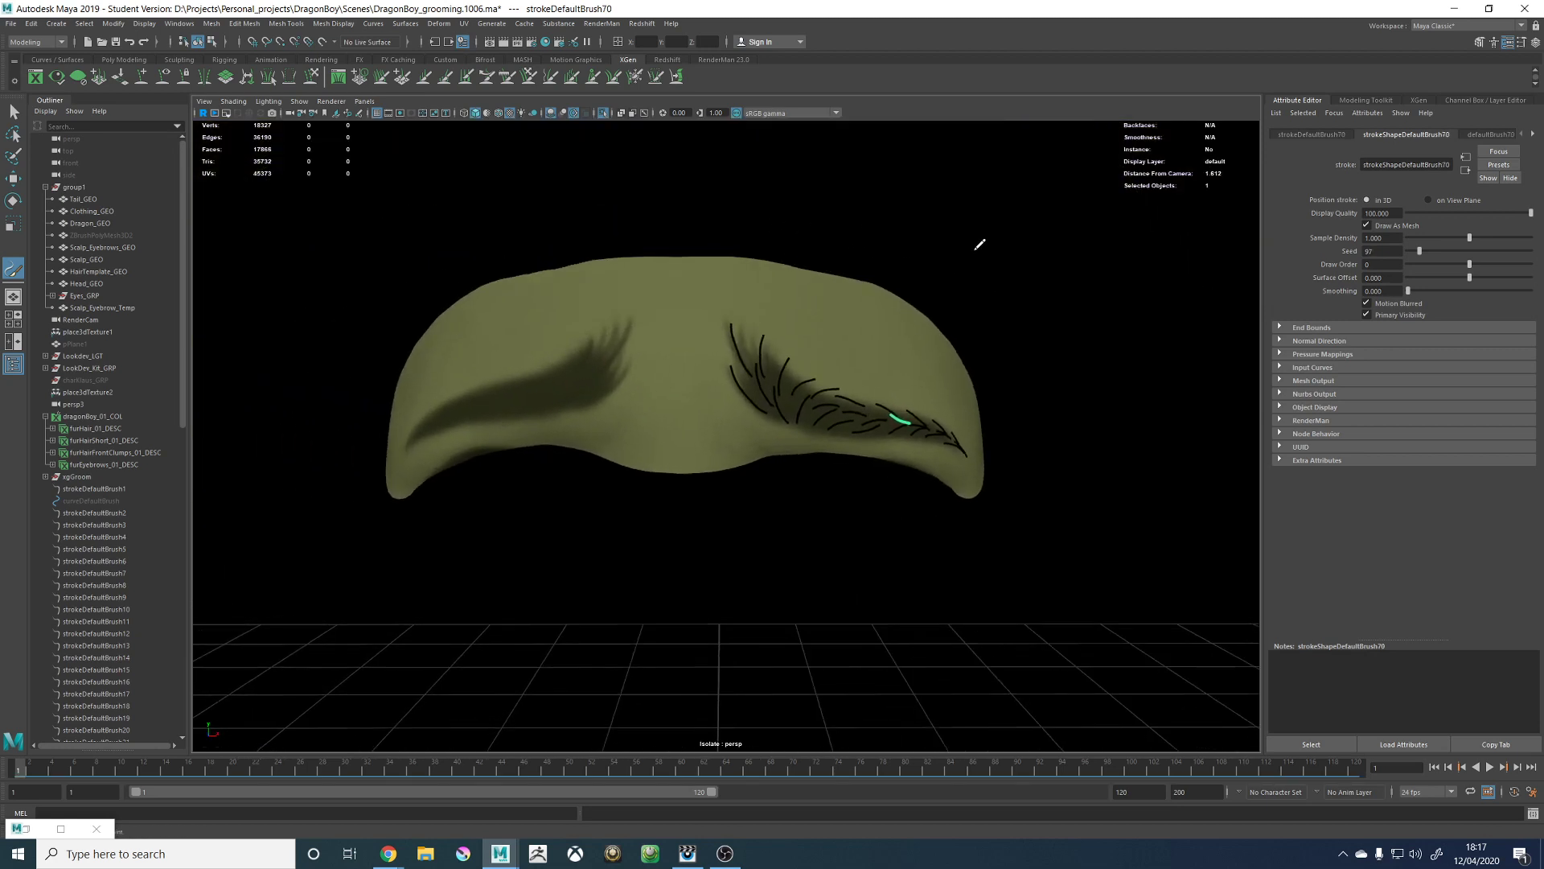
alt+drag(847, 227, 830, 342)
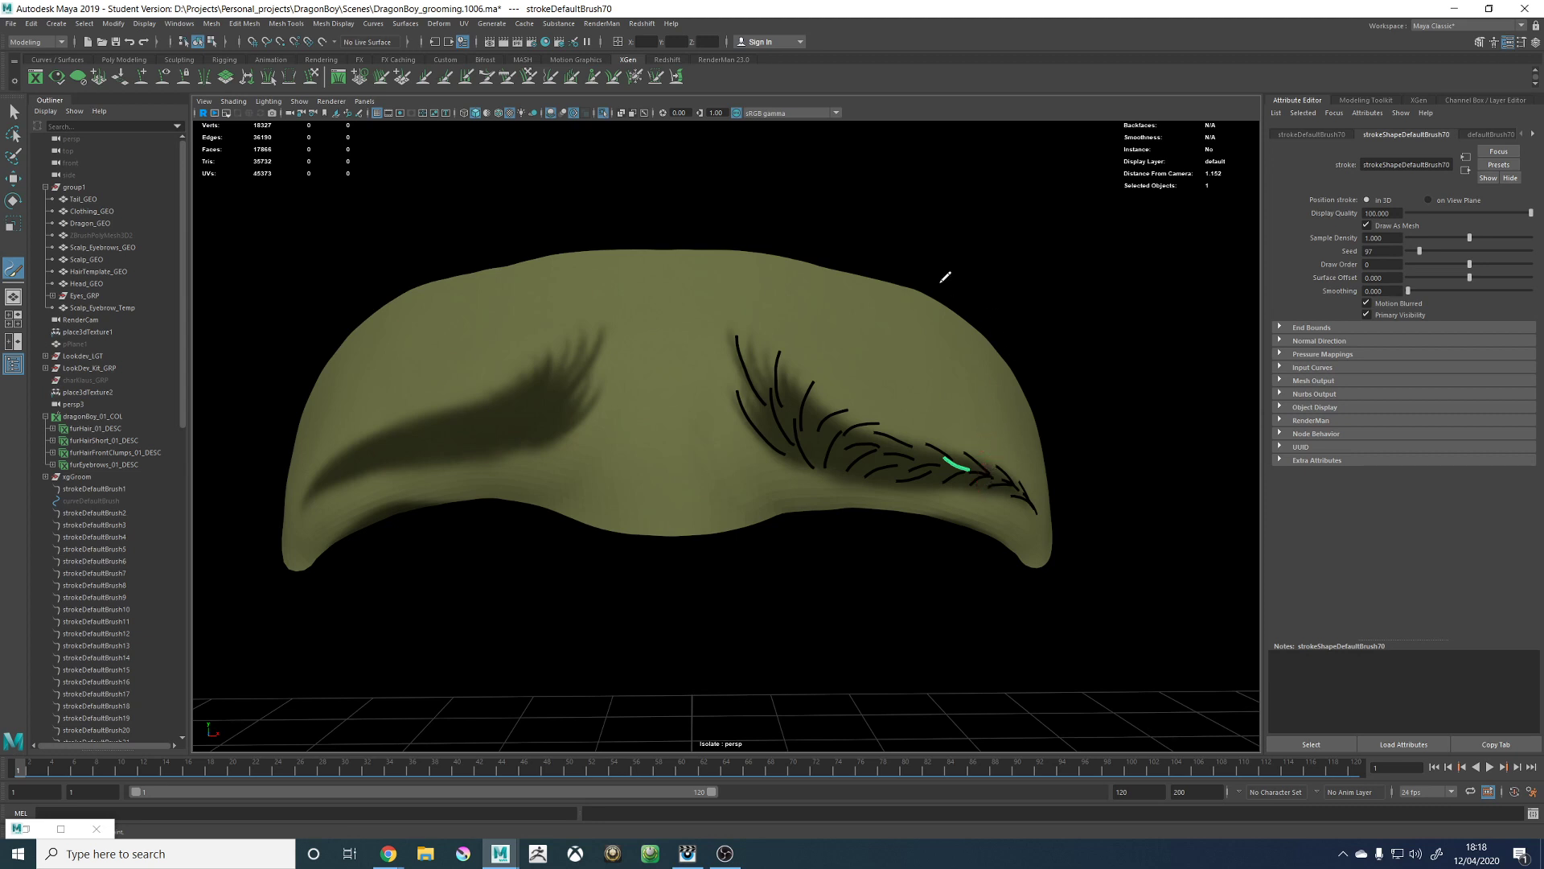
alt+middle_drag(933, 219, 988, 243)
alt+right_drag(962, 245, 856, 244)
alt+middle_drag(838, 207, 920, 189)
alt+right_drag(871, 298, 994, 332)
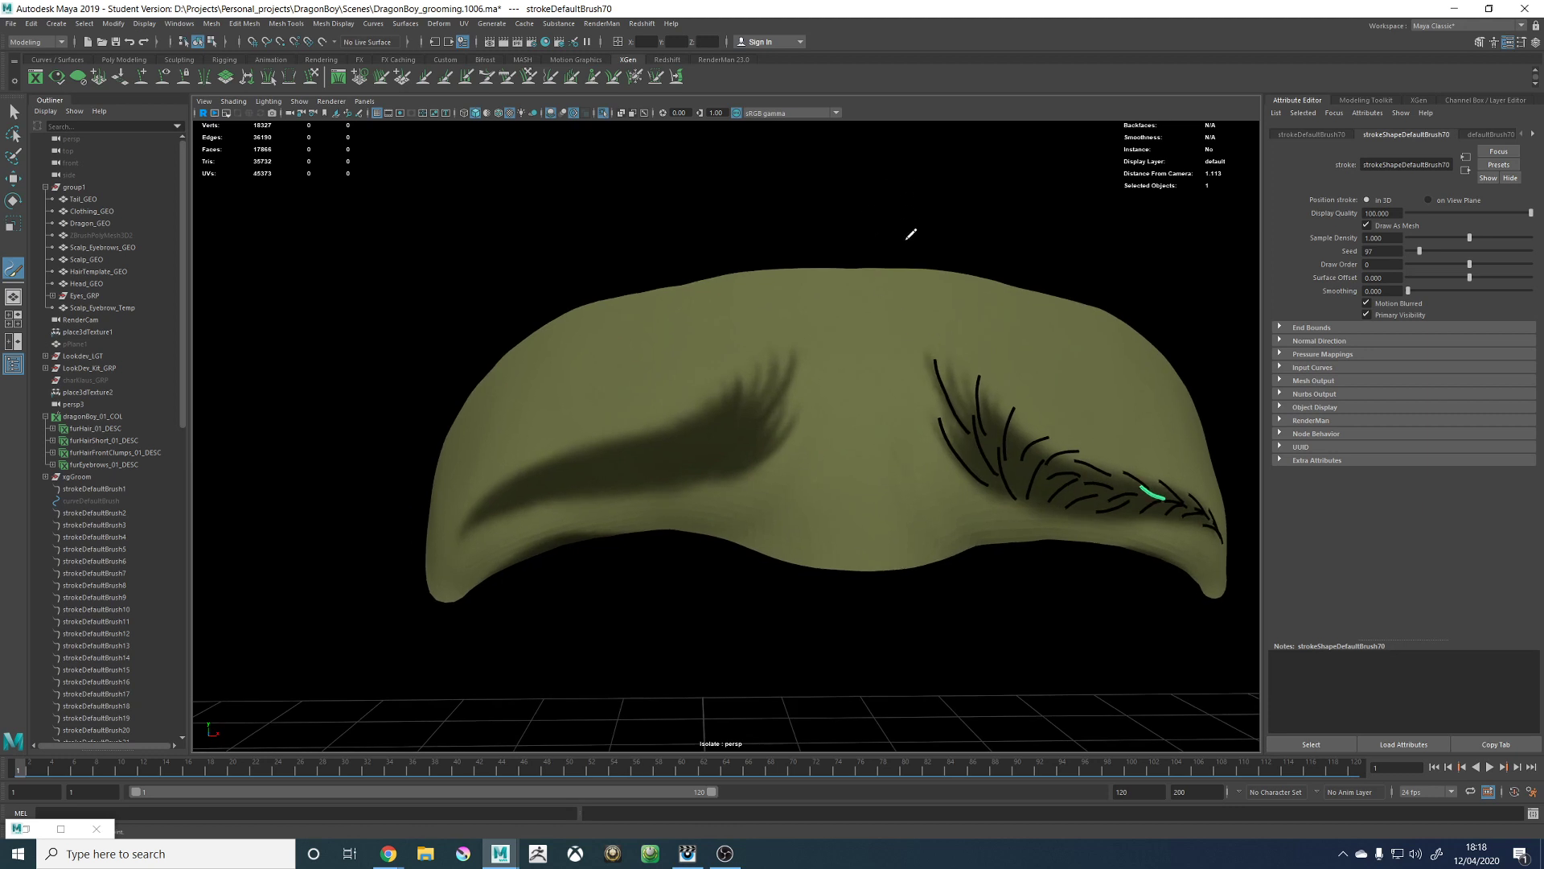
alt+drag(894, 233, 869, 230)
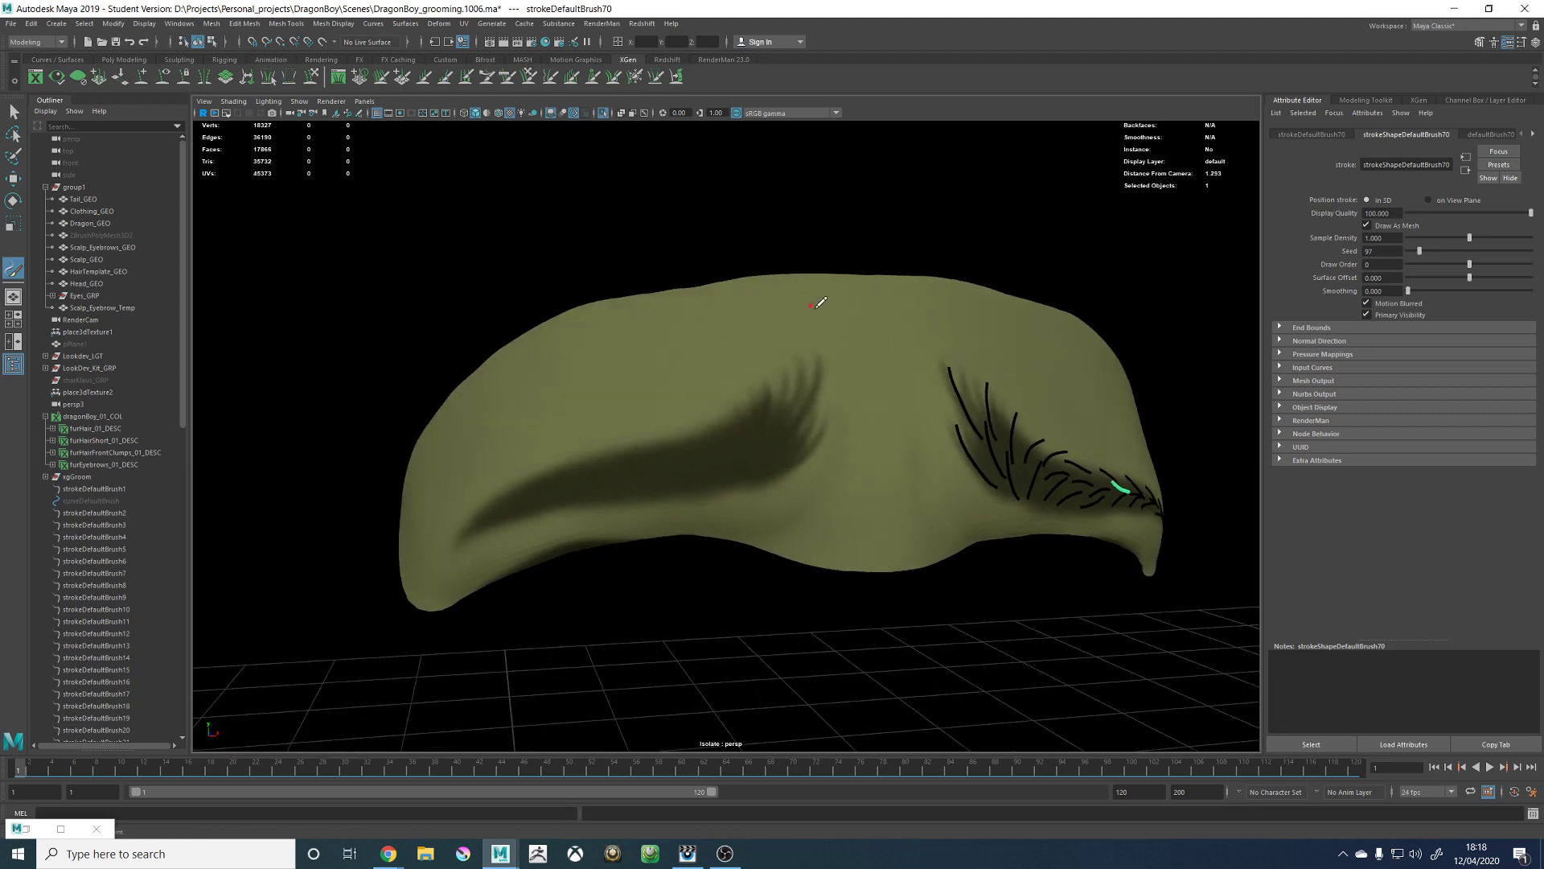
alt+drag(865, 359, 828, 358)
Step: Paint two long upward-curving strokes at the inner end of the opposite eyebrow, one low and one high
alt+right_drag(730, 400, 725, 456)
mouse_move(725, 455)
alt+mouse_down()
mouse_move(749, 438)
mouse_move(772, 345)
alt+mouse_up()
key(ctrl+z)
mouse_move(696, 433)
mouse_down()
mouse_move(776, 349)
mouse_move(748, 312)
mouse_move(773, 253)
mouse_up()
alt+drag(734, 316, 730, 313)
alt+right_drag(731, 313, 593, 263)
alt+right_drag(724, 350, 794, 332)
alt+right_drag(683, 366, 736, 334)
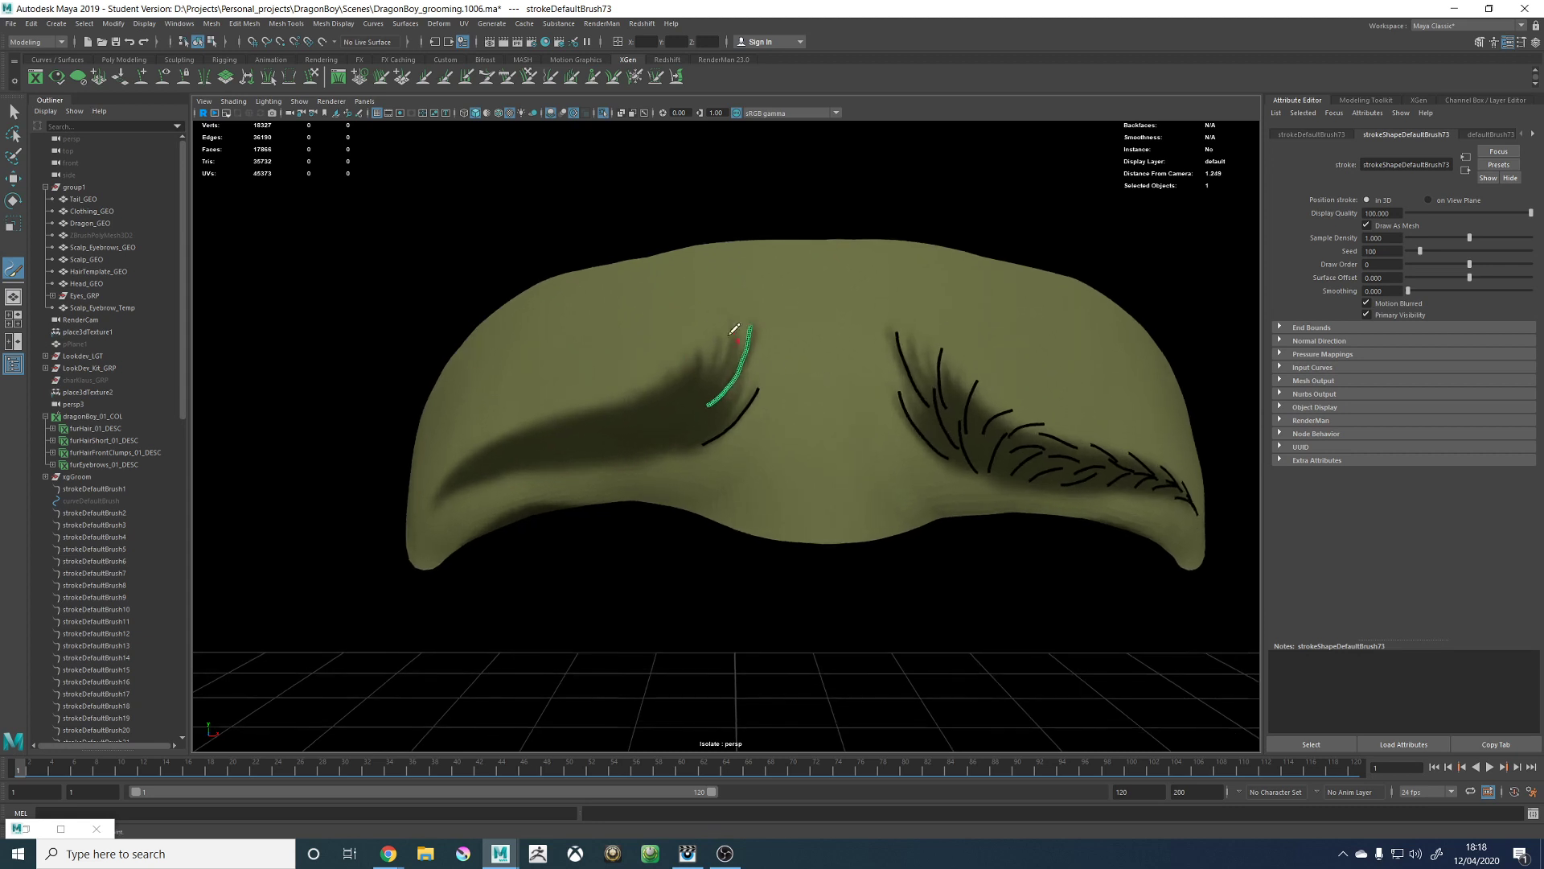
Step: Compare the two new inner-end strokes with the matching strokes on the finished eyebrow from several angles
mouse_move(798, 386)
alt+mouse_down()
mouse_move(965, 382)
mouse_move(885, 413)
alt+mouse_up()
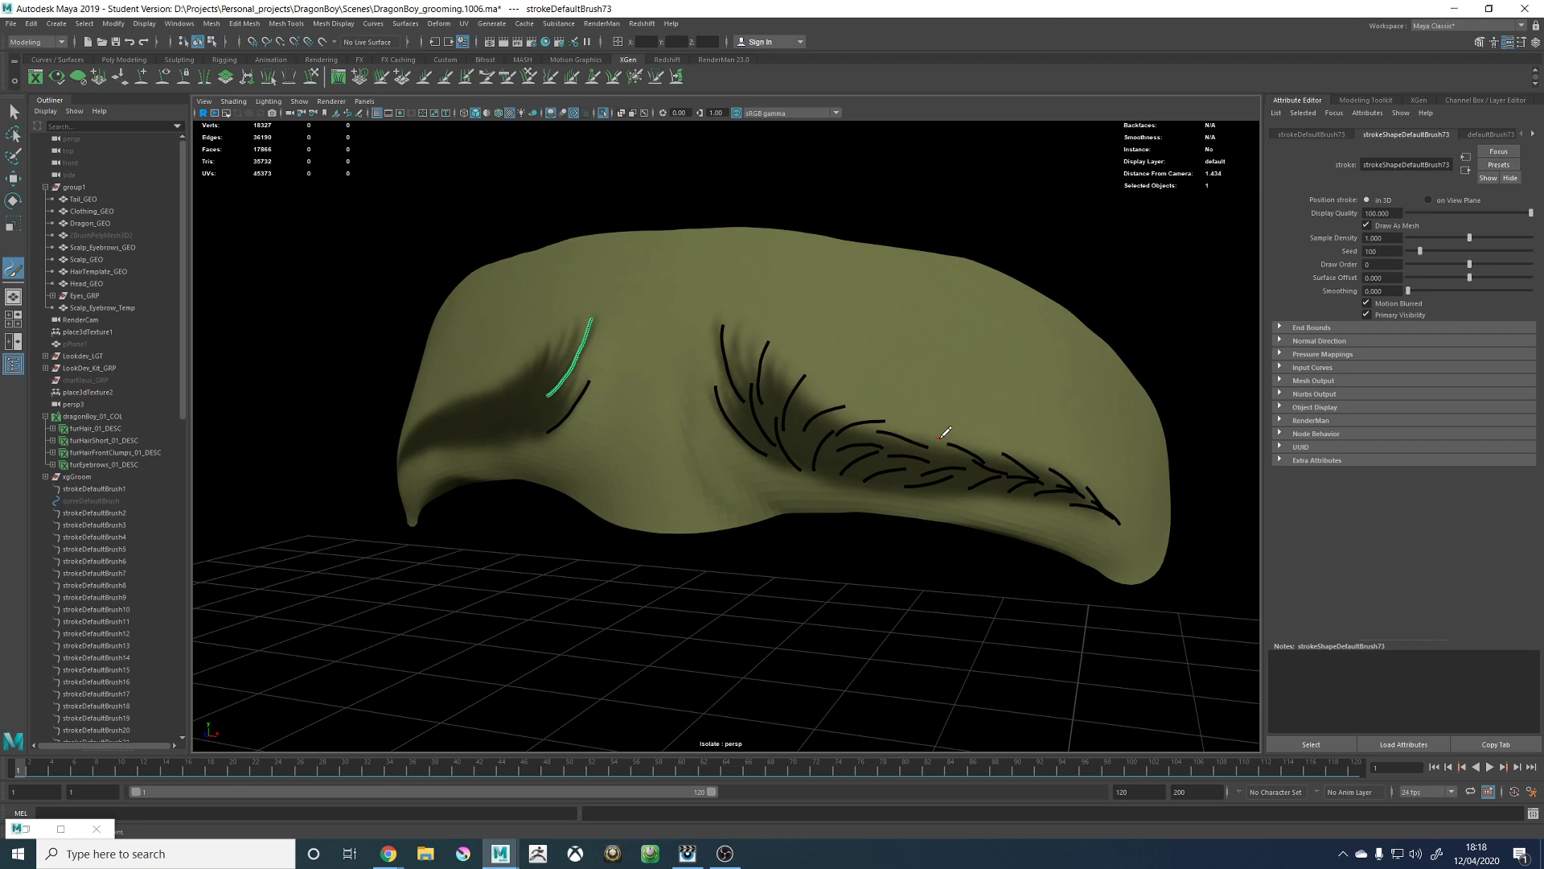
alt+drag(862, 400, 949, 442)
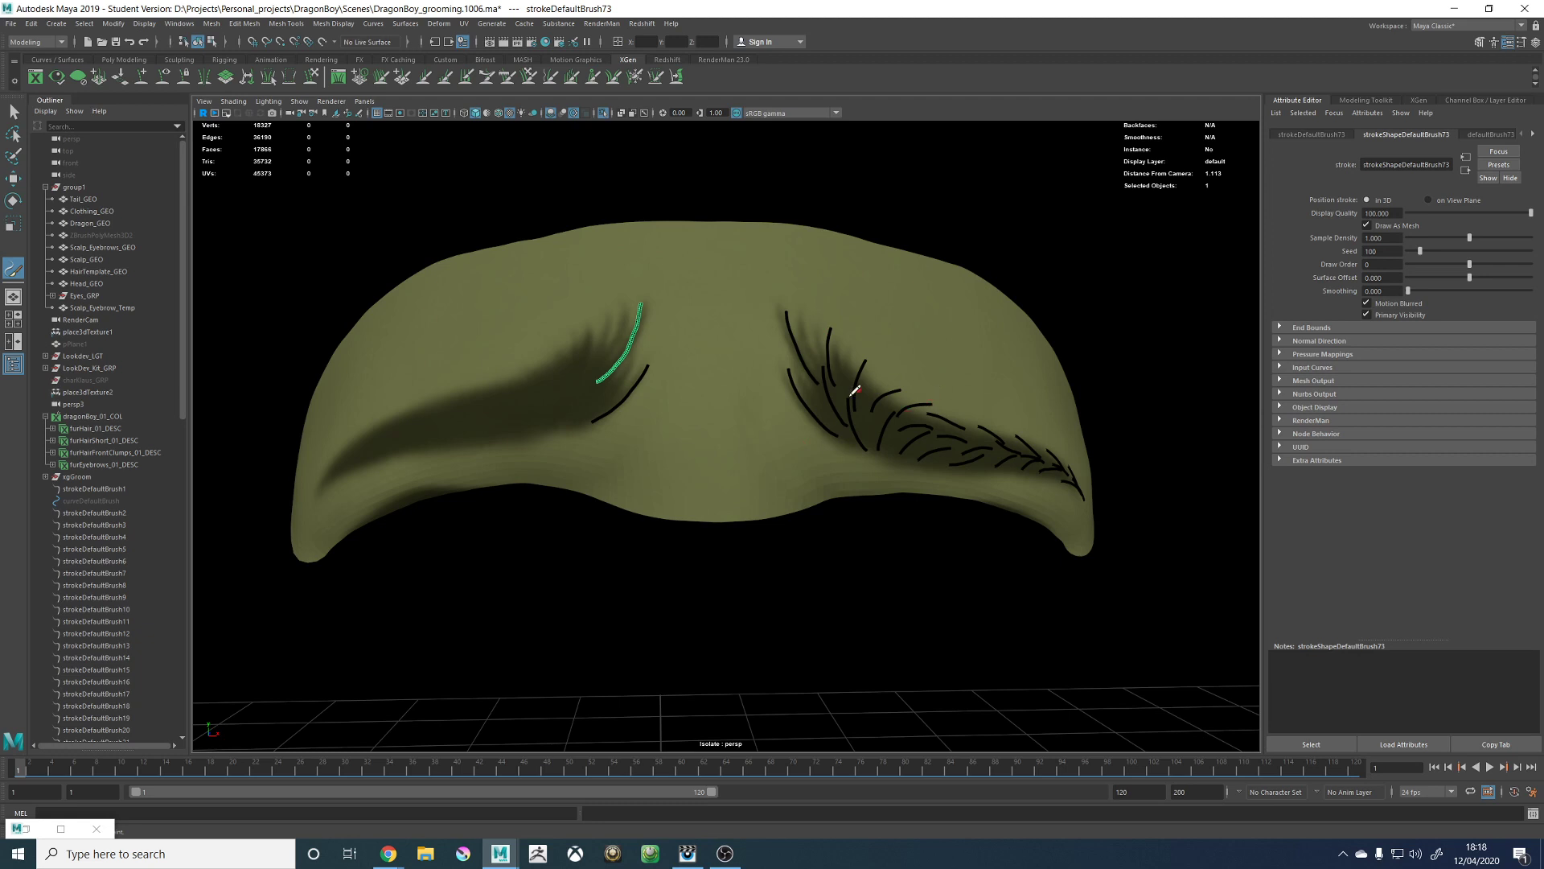
mouse_move(816, 364)
alt+mouse_down()
mouse_move(986, 389)
mouse_move(830, 365)
mouse_move(813, 389)
mouse_move(864, 410)
alt+mouse_up()
scroll(888, 406, up, 2)
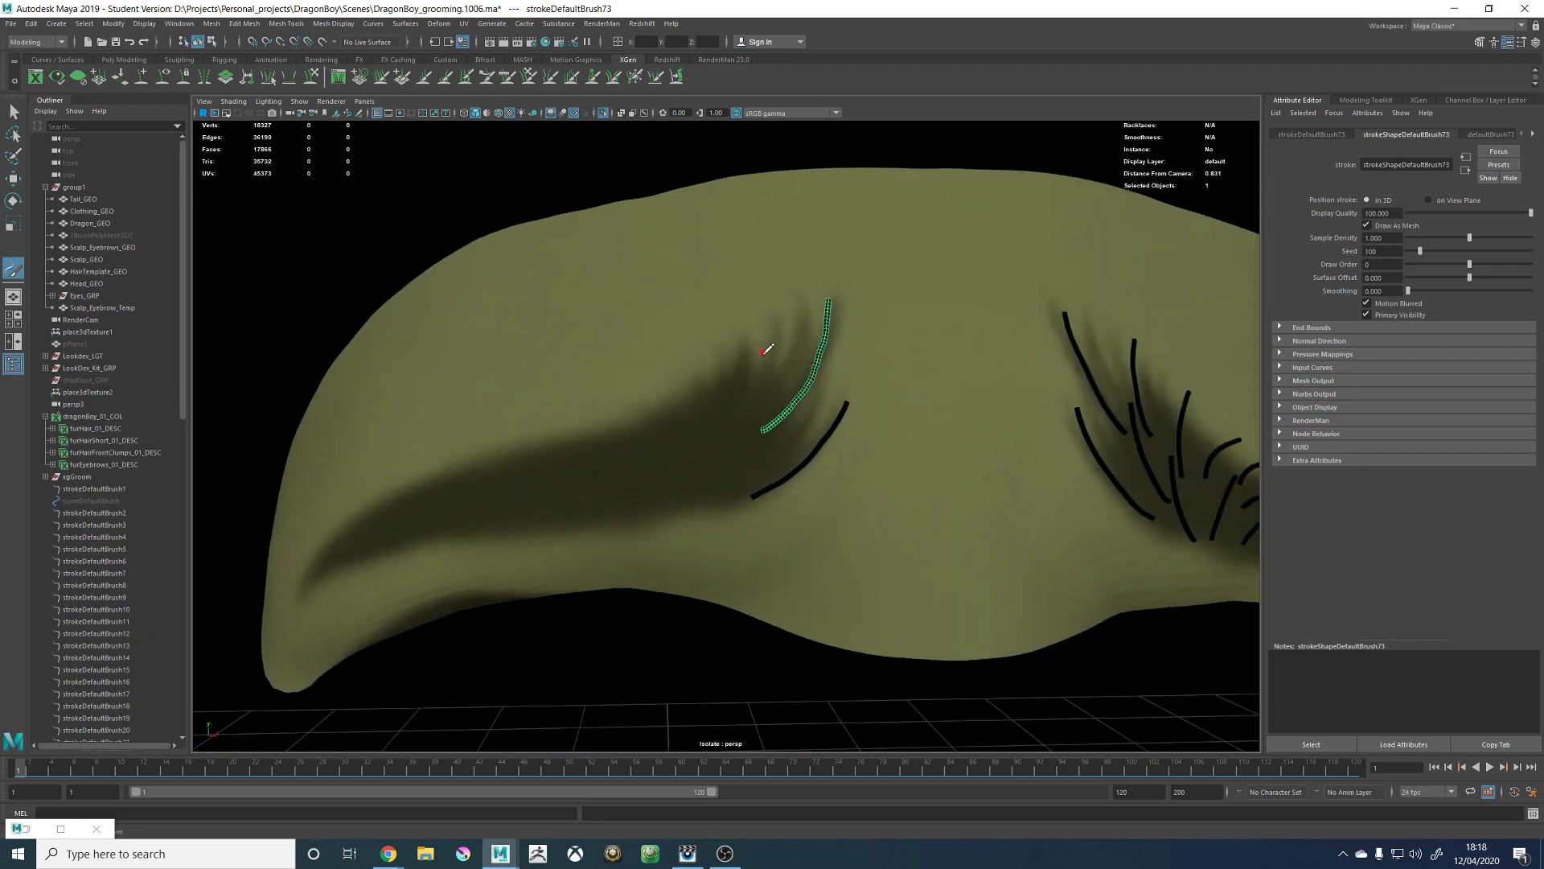
alt+drag(762, 353, 779, 377)
alt+right_drag(874, 386, 711, 328)
alt+drag(726, 370, 806, 348)
alt+right_drag(807, 348, 909, 442)
mouse_move(909, 442)
alt+mouse_down()
mouse_move(816, 356)
mouse_move(782, 354)
alt+mouse_up()
alt+right_drag(781, 354, 741, 435)
Step: Paint a shorter upward-curving stroke on the opposite brow's upper edge, beside the inner-end pair, undoing misplaced attempts
drag(764, 442, 811, 330)
key(ctrl+z)
drag(777, 415, 811, 312)
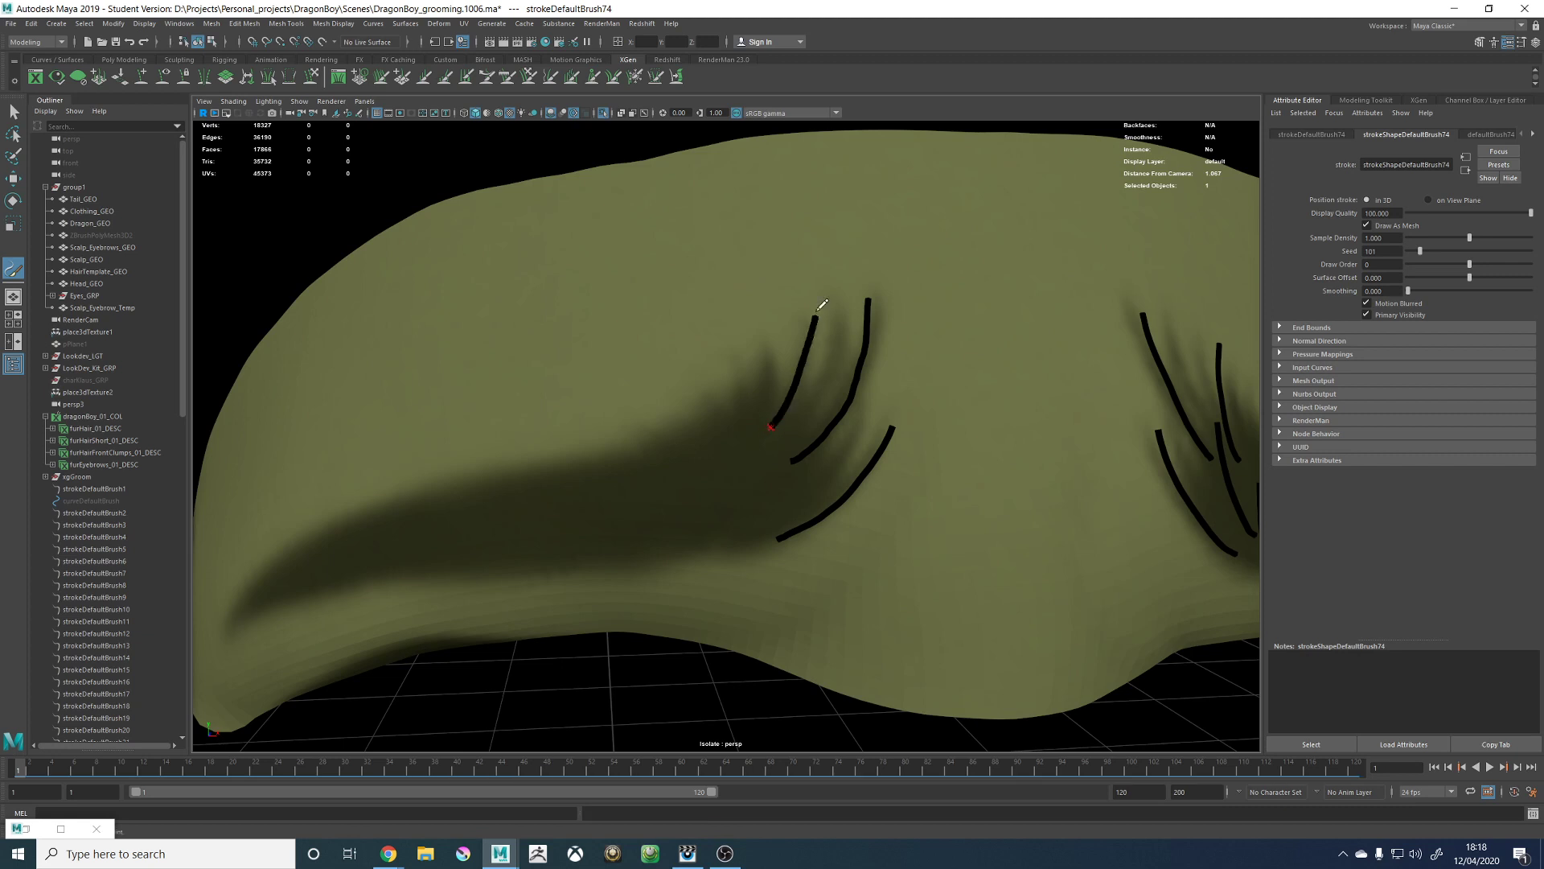
scroll(787, 384, down, 5)
scroll(786, 384, down, 3)
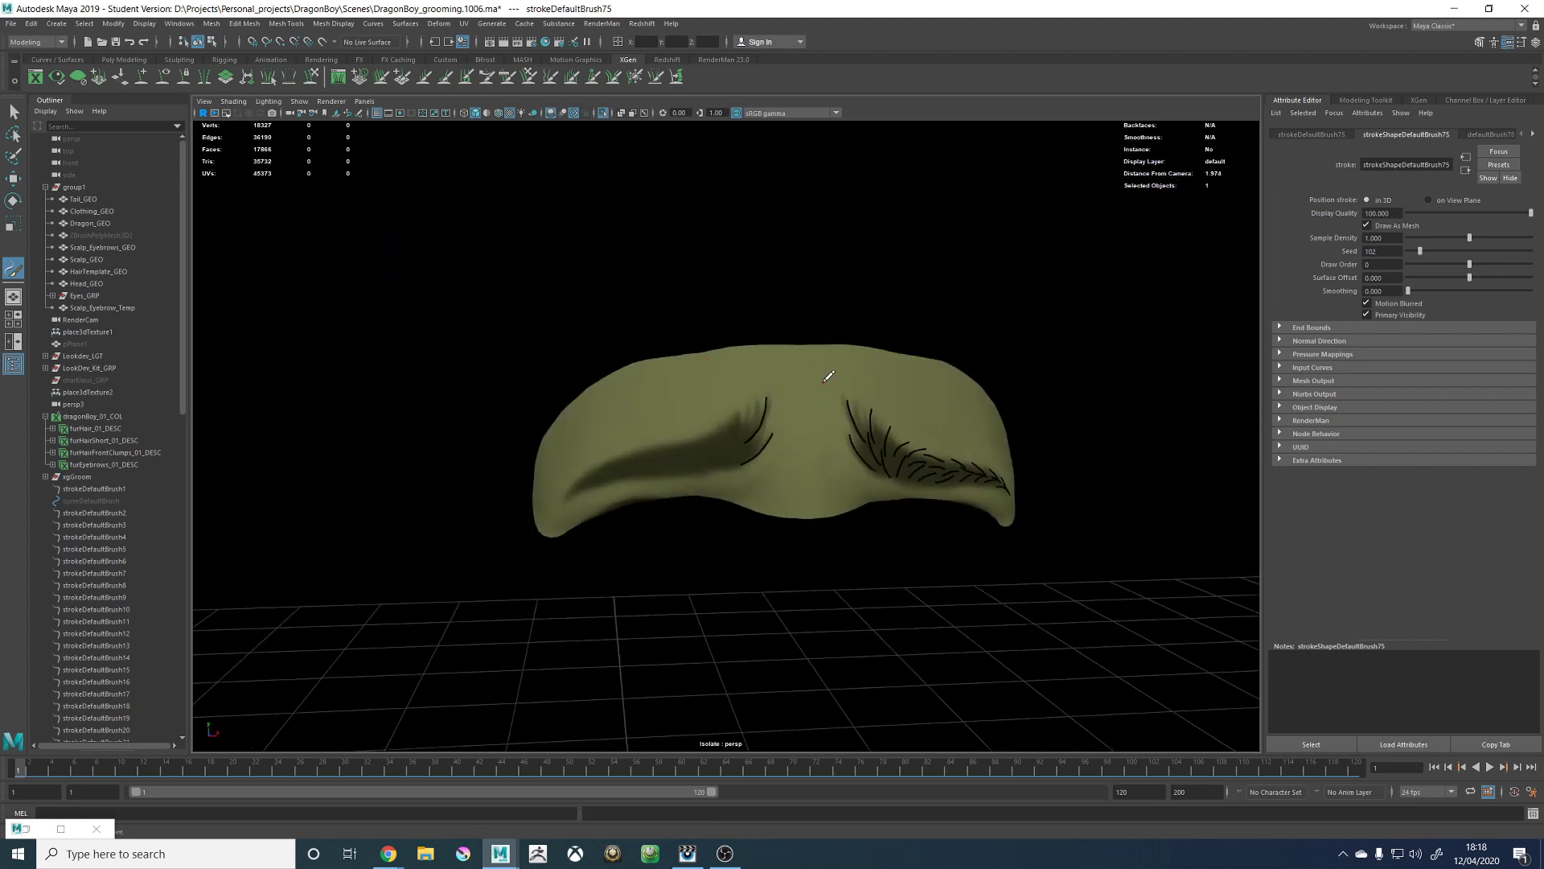
scroll(889, 441, up, 2)
scroll(765, 413, up, 6)
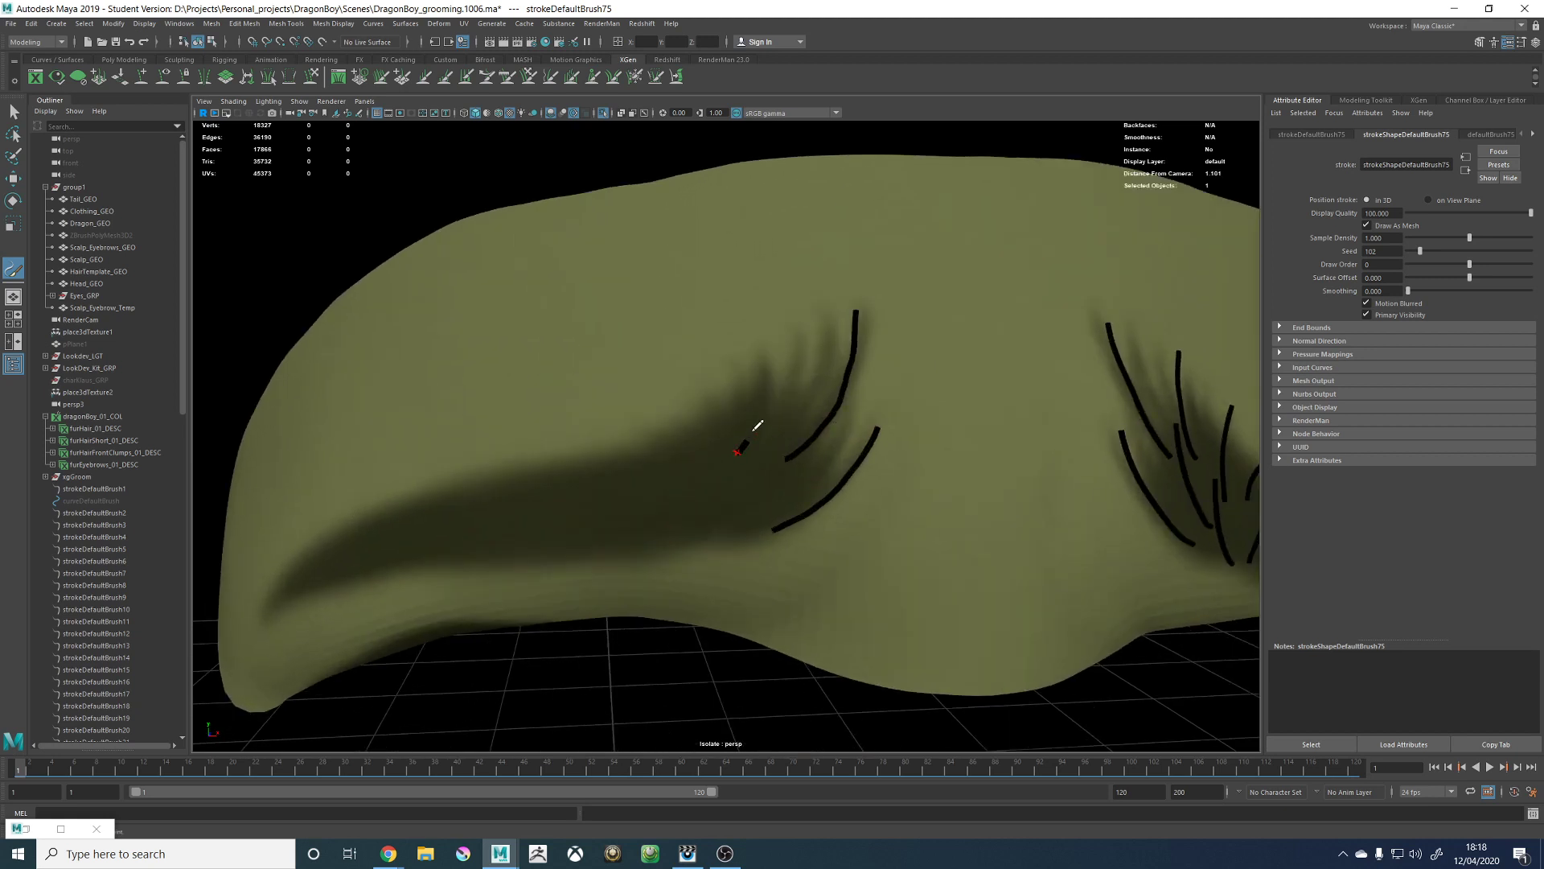
drag(737, 452, 761, 357)
alt+middle_drag(810, 496, 799, 389)
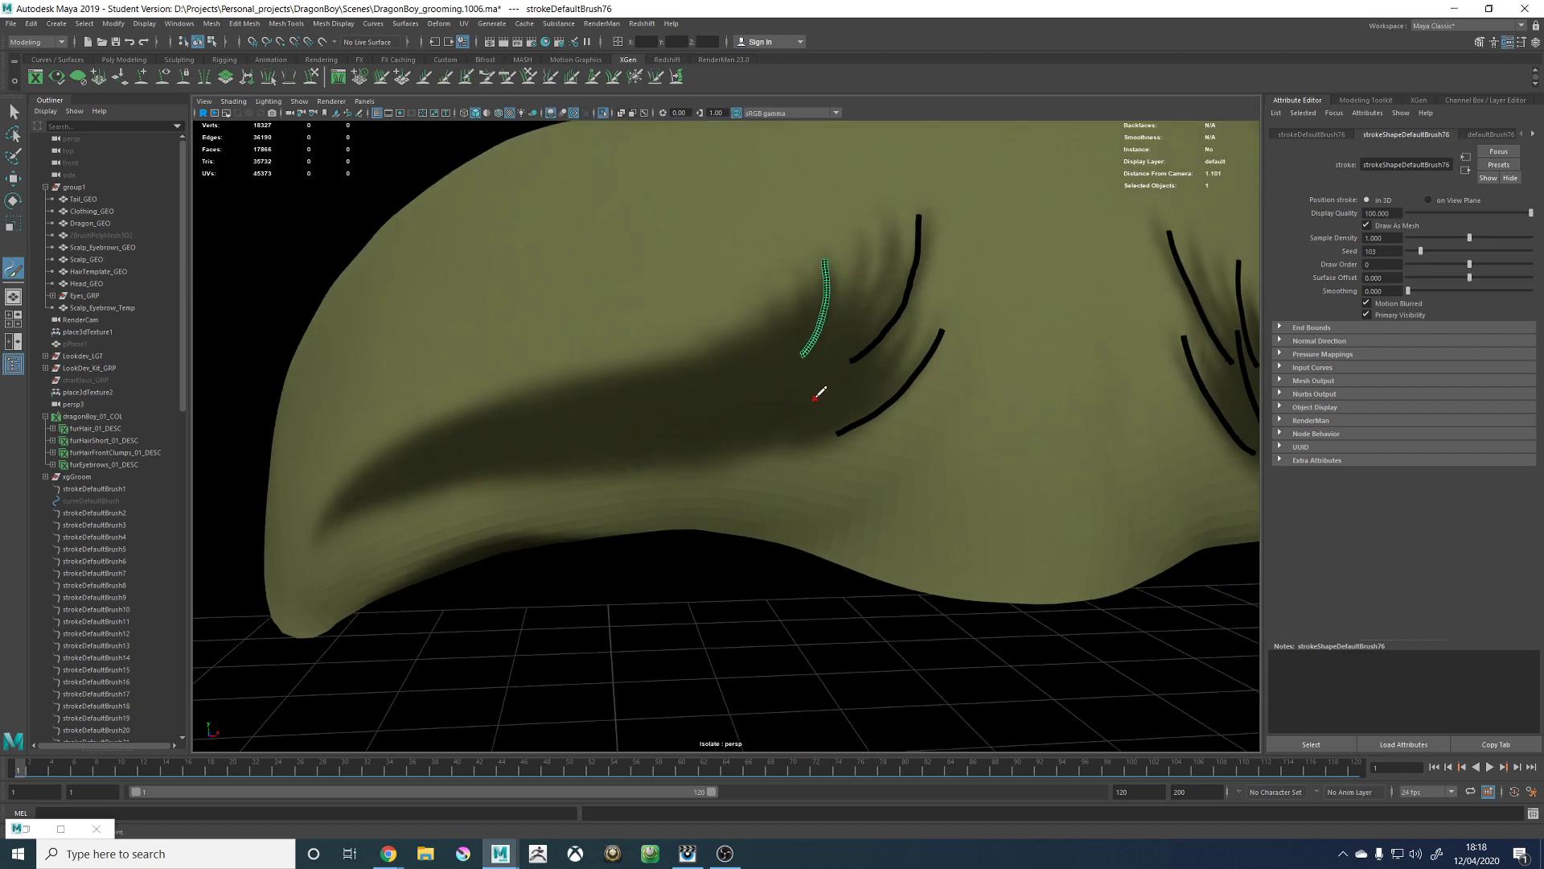
Step: Try several curved strokes between the upper and lower inner-end strokes of the opposite eyebrow, undoing each one
alt+drag(816, 397, 855, 369)
mouse_move(855, 370)
alt+right_down()
mouse_move(713, 362)
mouse_move(985, 447)
alt+right_up()
alt+middle_drag(762, 394, 804, 380)
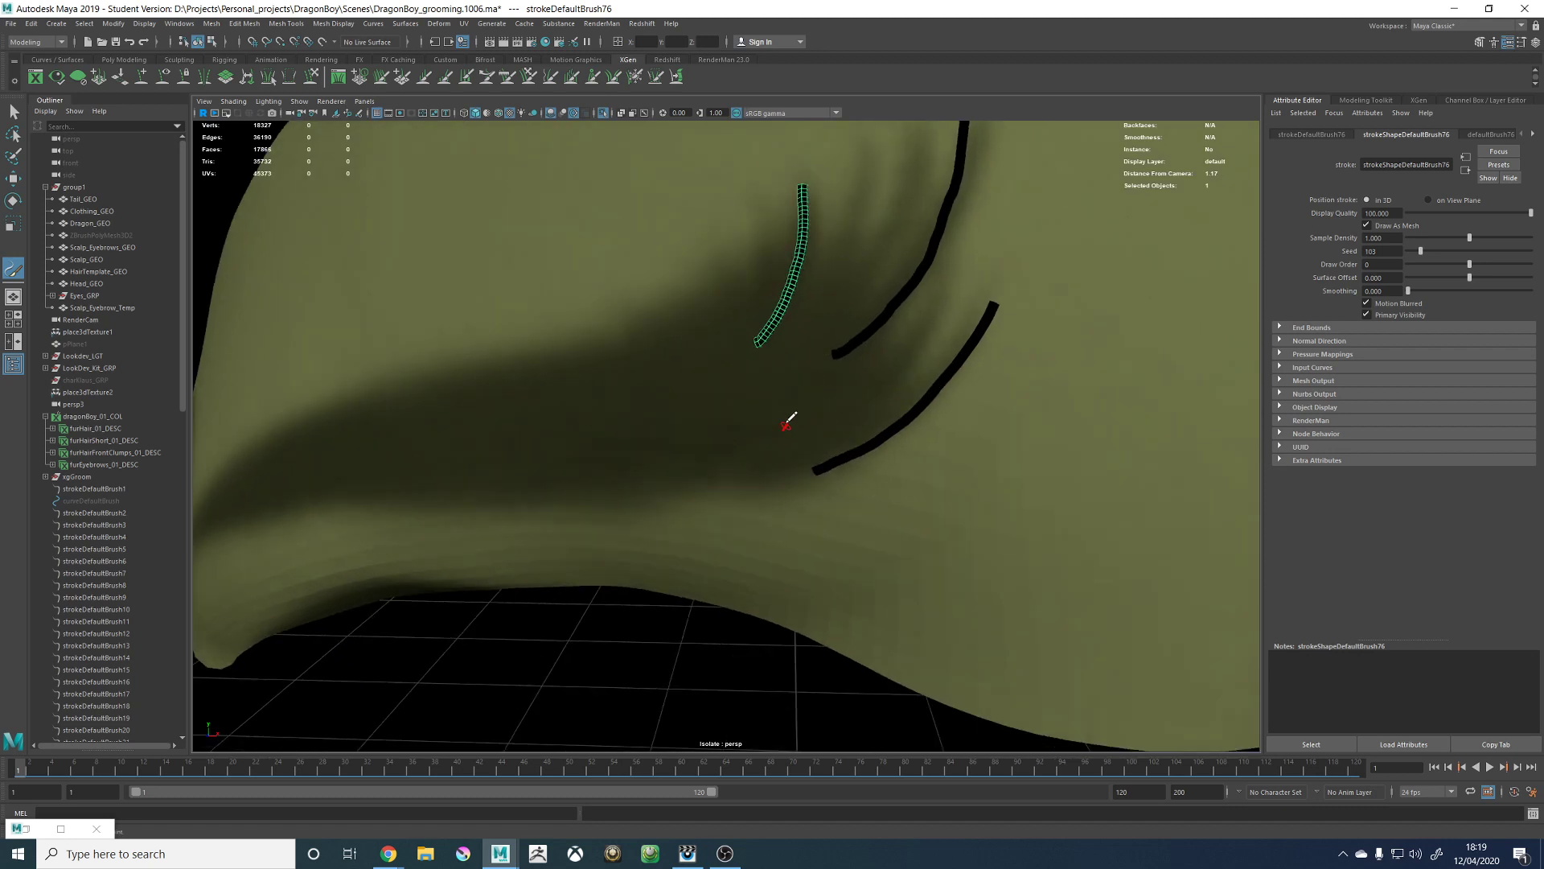
drag(778, 432, 845, 347)
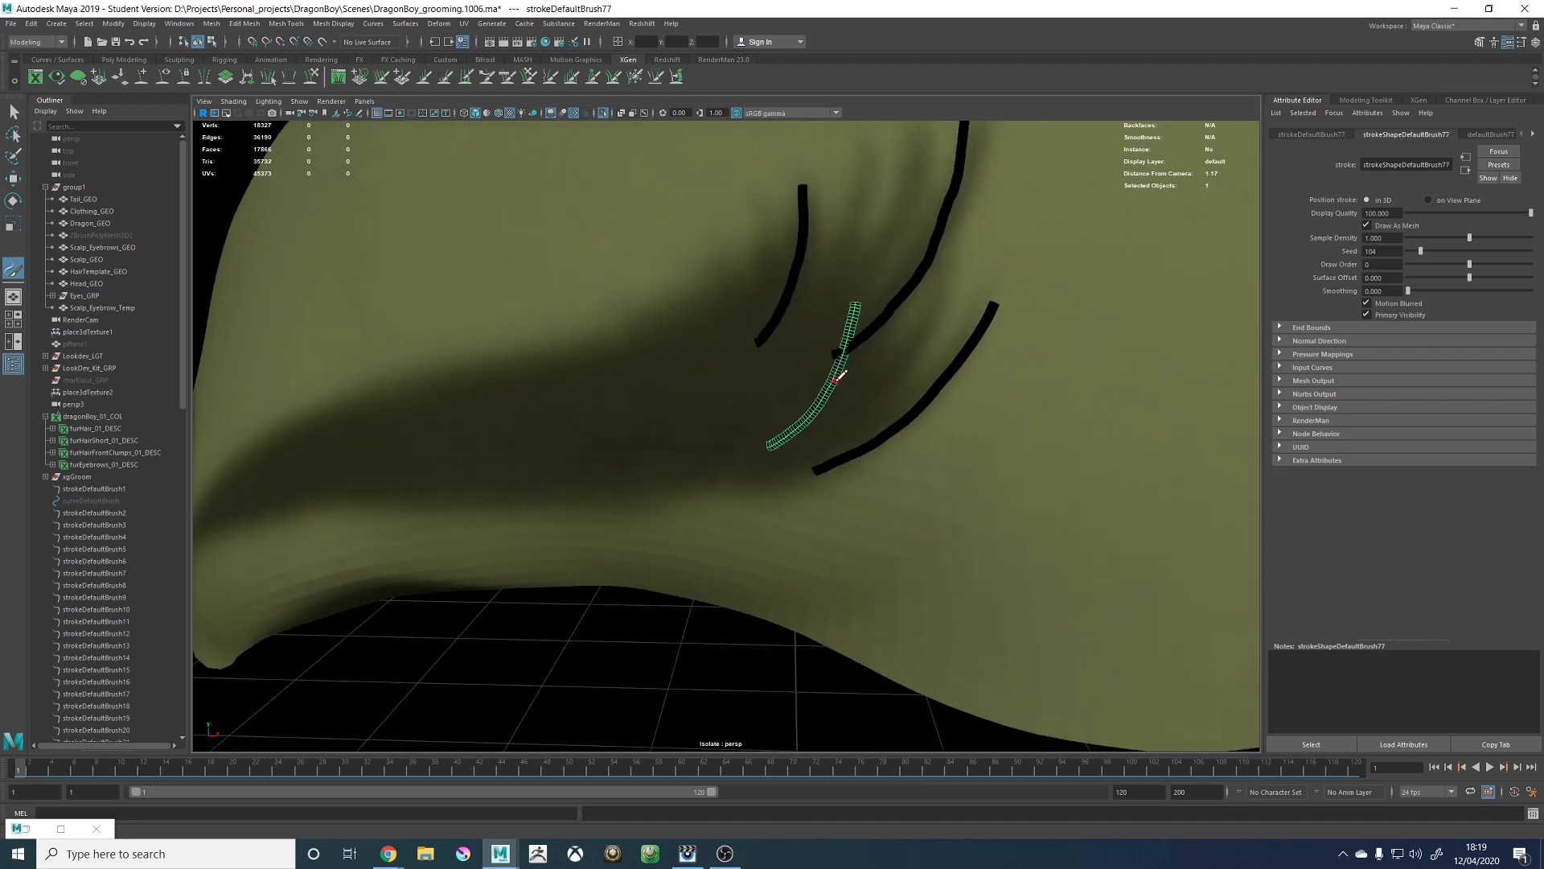
key(ctrl+z)
alt+right_drag(988, 277, 915, 373)
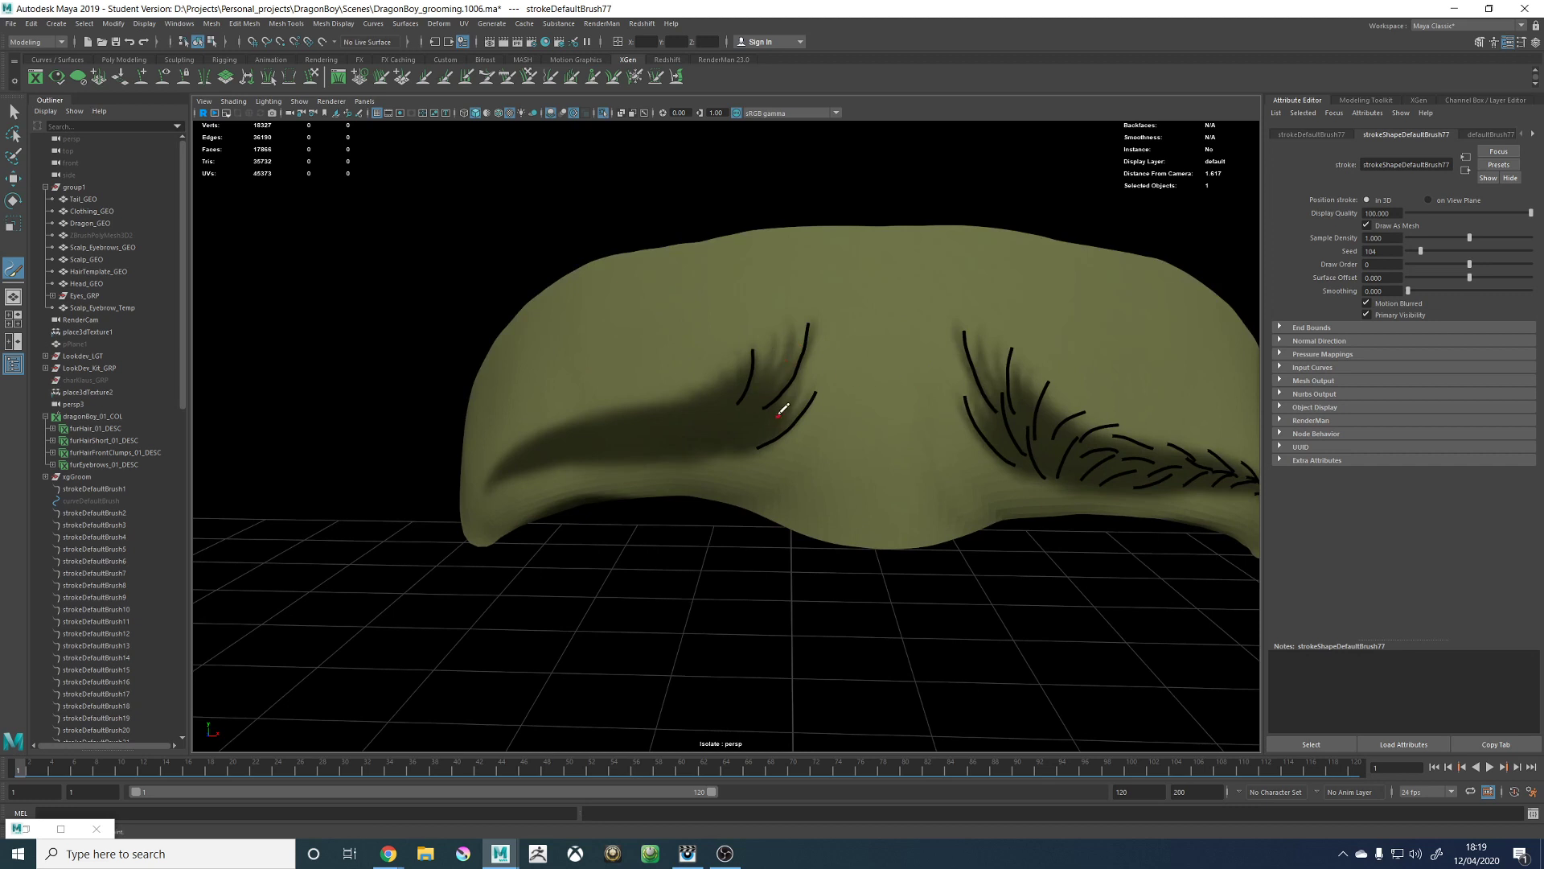
drag(752, 433, 807, 357)
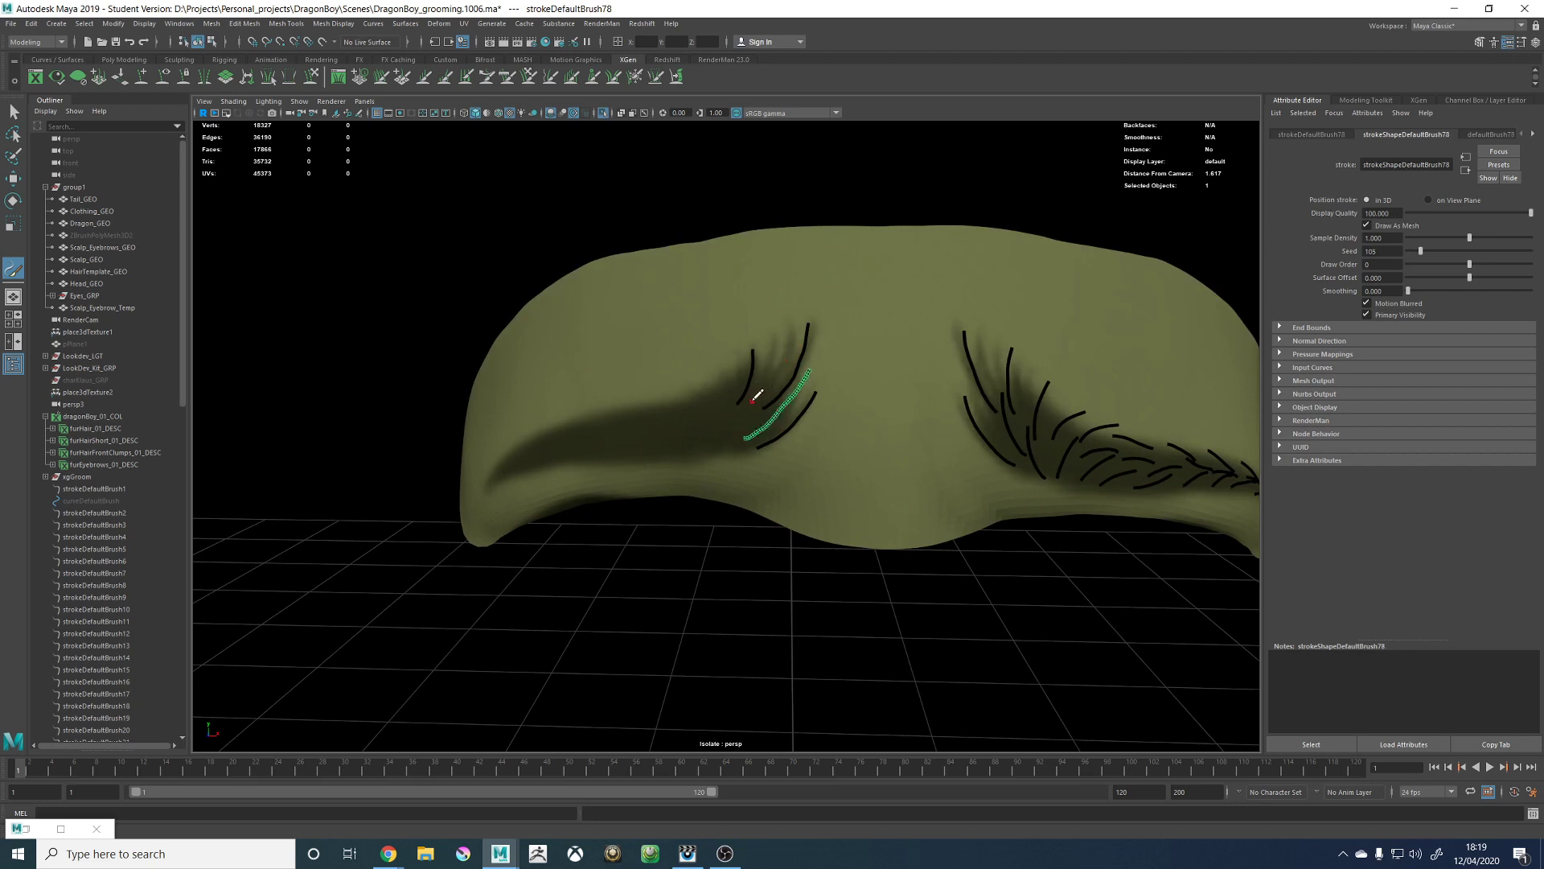
key(ctrl+z)
drag(752, 425, 816, 361)
key(ctrl+z)
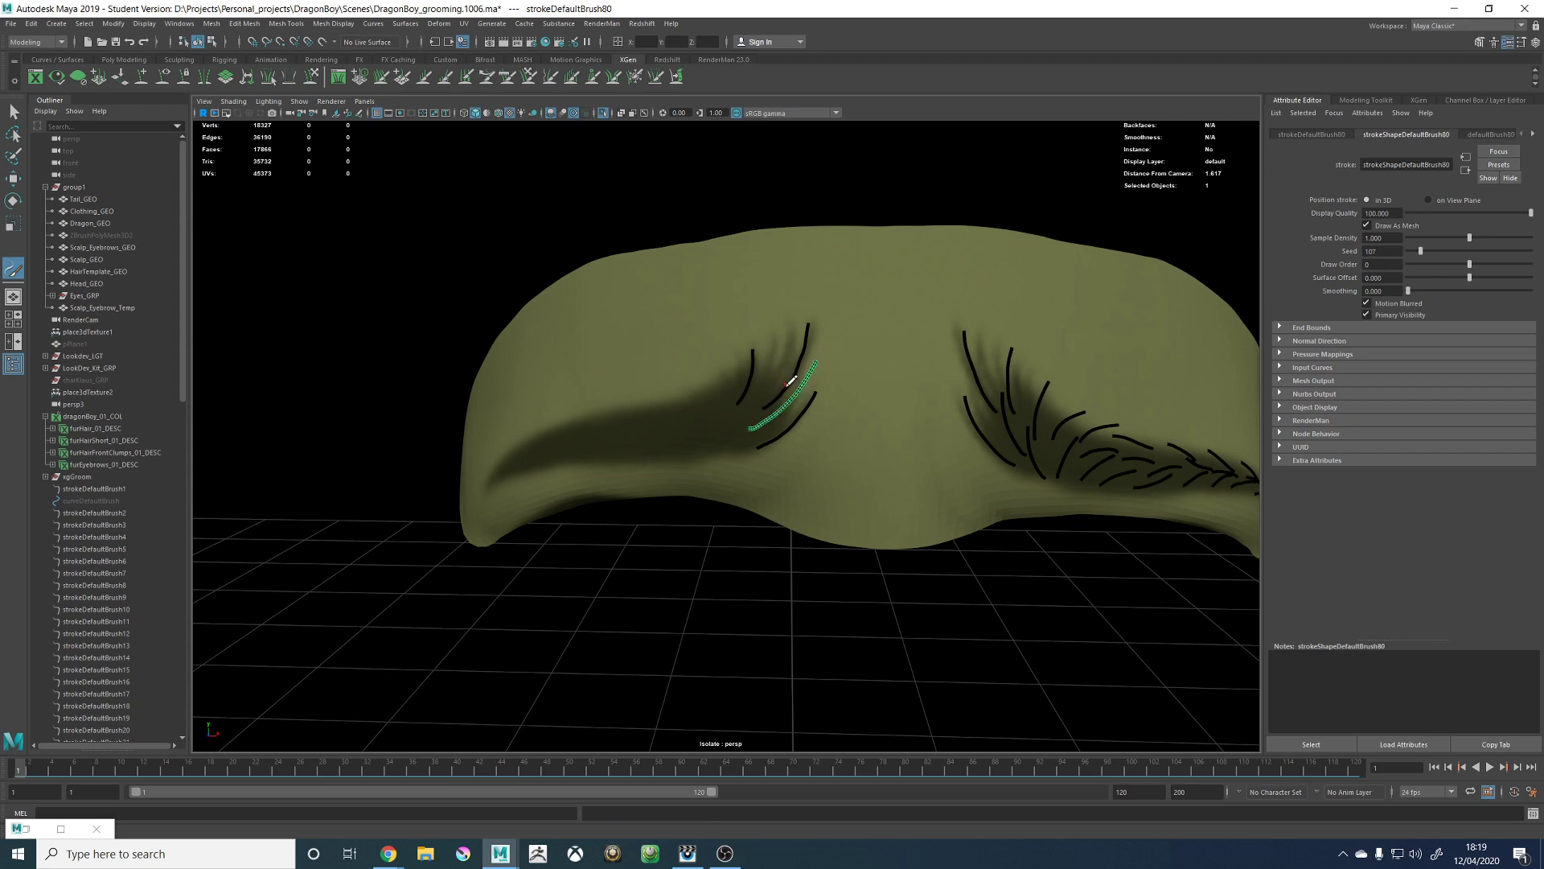
key(ctrl+z)
drag(750, 425, 816, 354)
key(ctrl+z)
drag(748, 428, 816, 354)
key(ctrl+z)
Step: Paint seven short arcs along the opposite eyebrow's upper edge out to the tail tip, undoing misplaced attempts
mouse_move(723, 407)
mouse_down()
mouse_move(688, 378)
mouse_move(648, 400)
mouse_move(704, 430)
mouse_up()
key(ctrl+z)
alt+right_drag(704, 430, 791, 432)
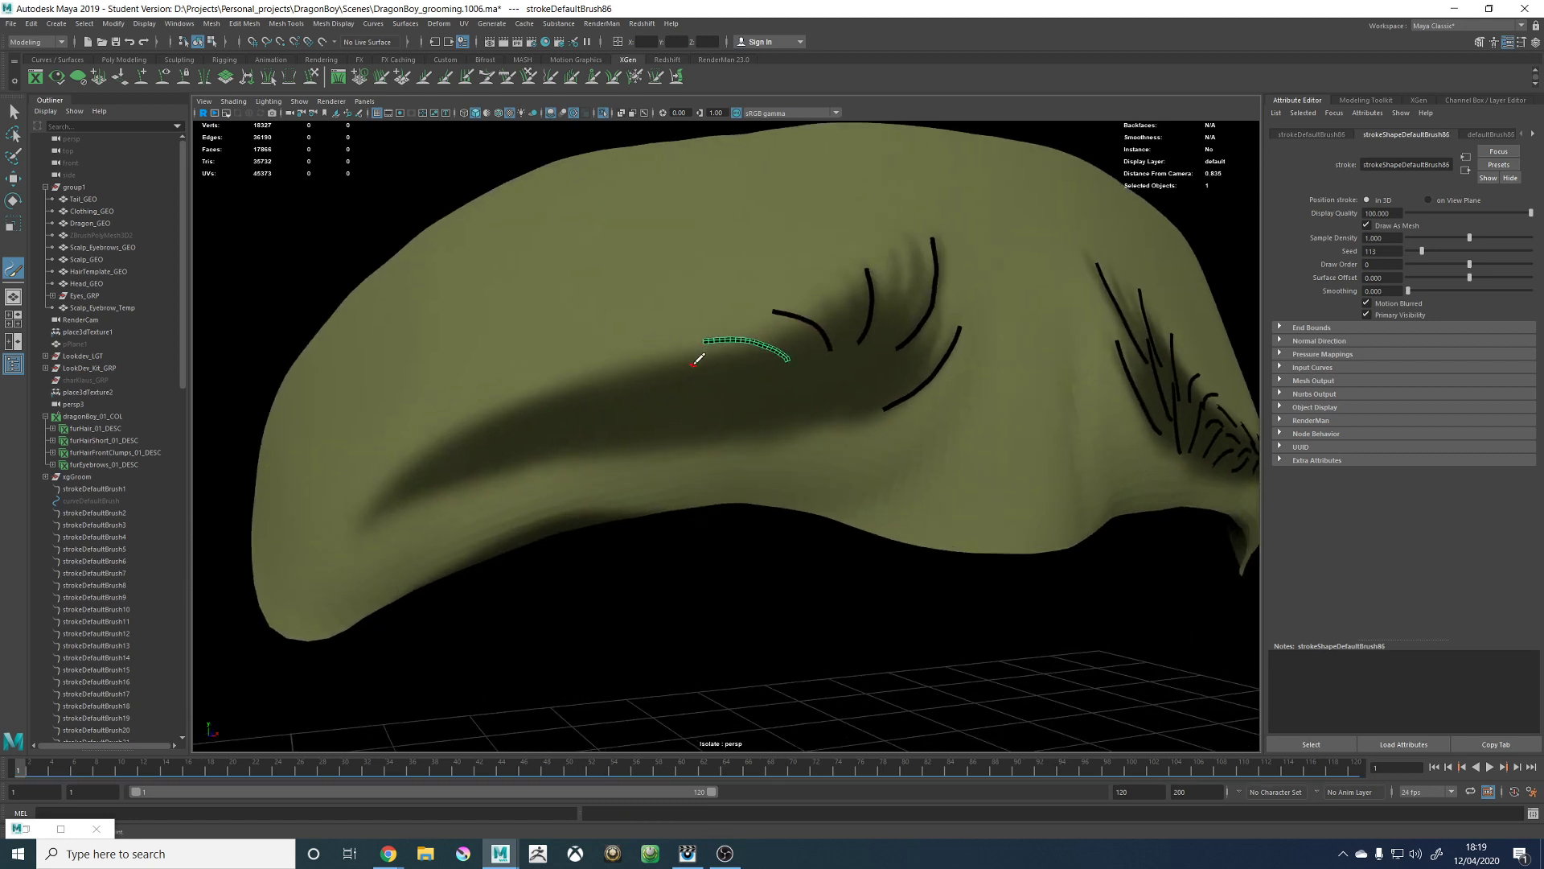
drag(709, 366, 612, 376)
key(ctrl+z)
alt+middle_drag(599, 406, 758, 345)
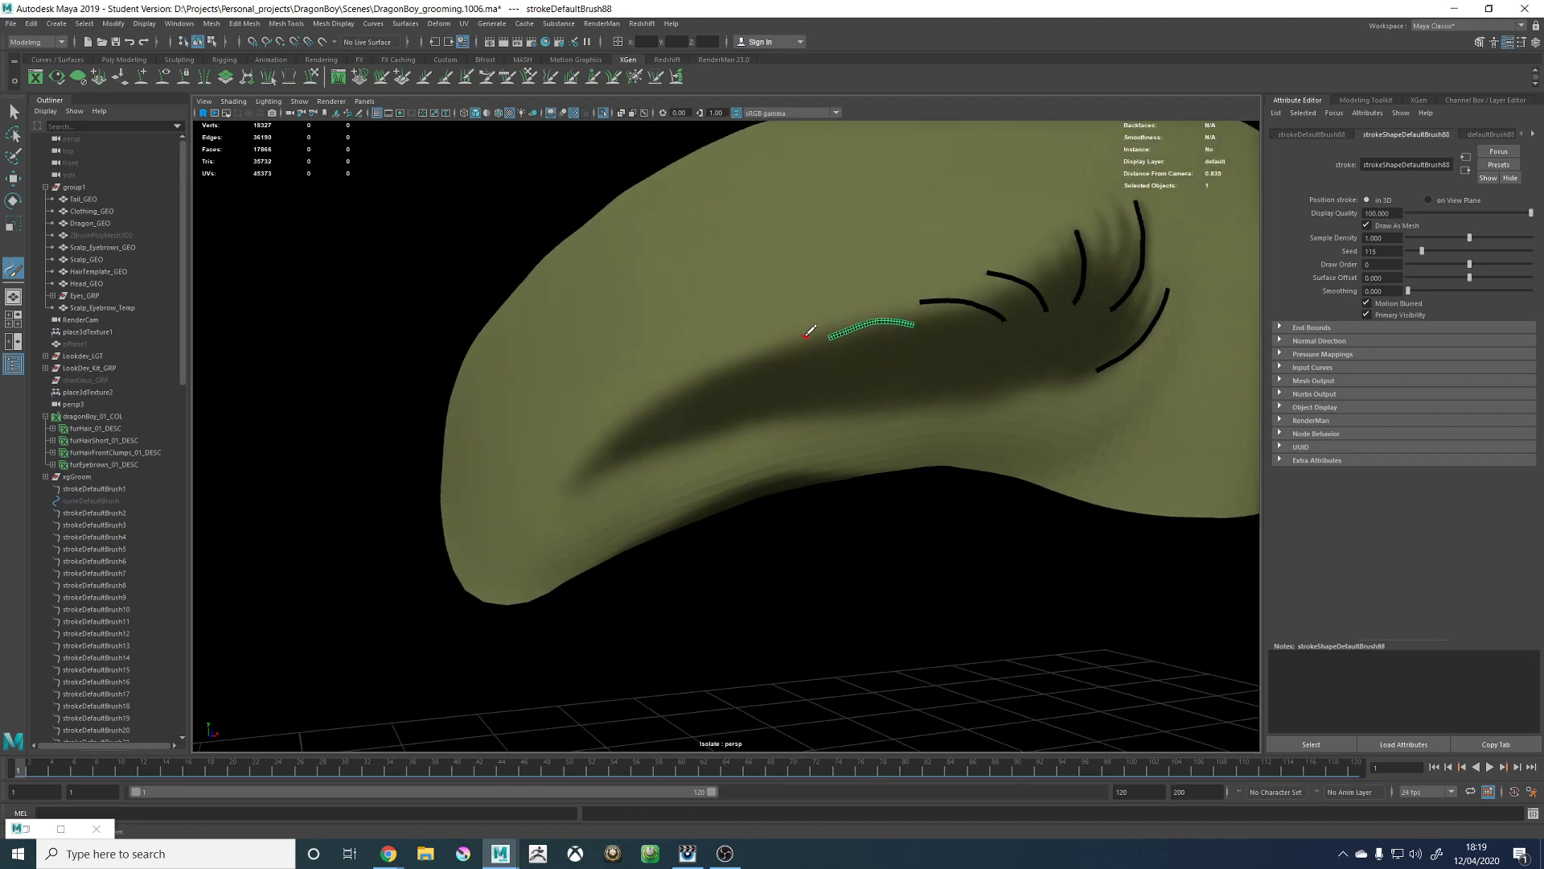
drag(807, 336, 652, 423)
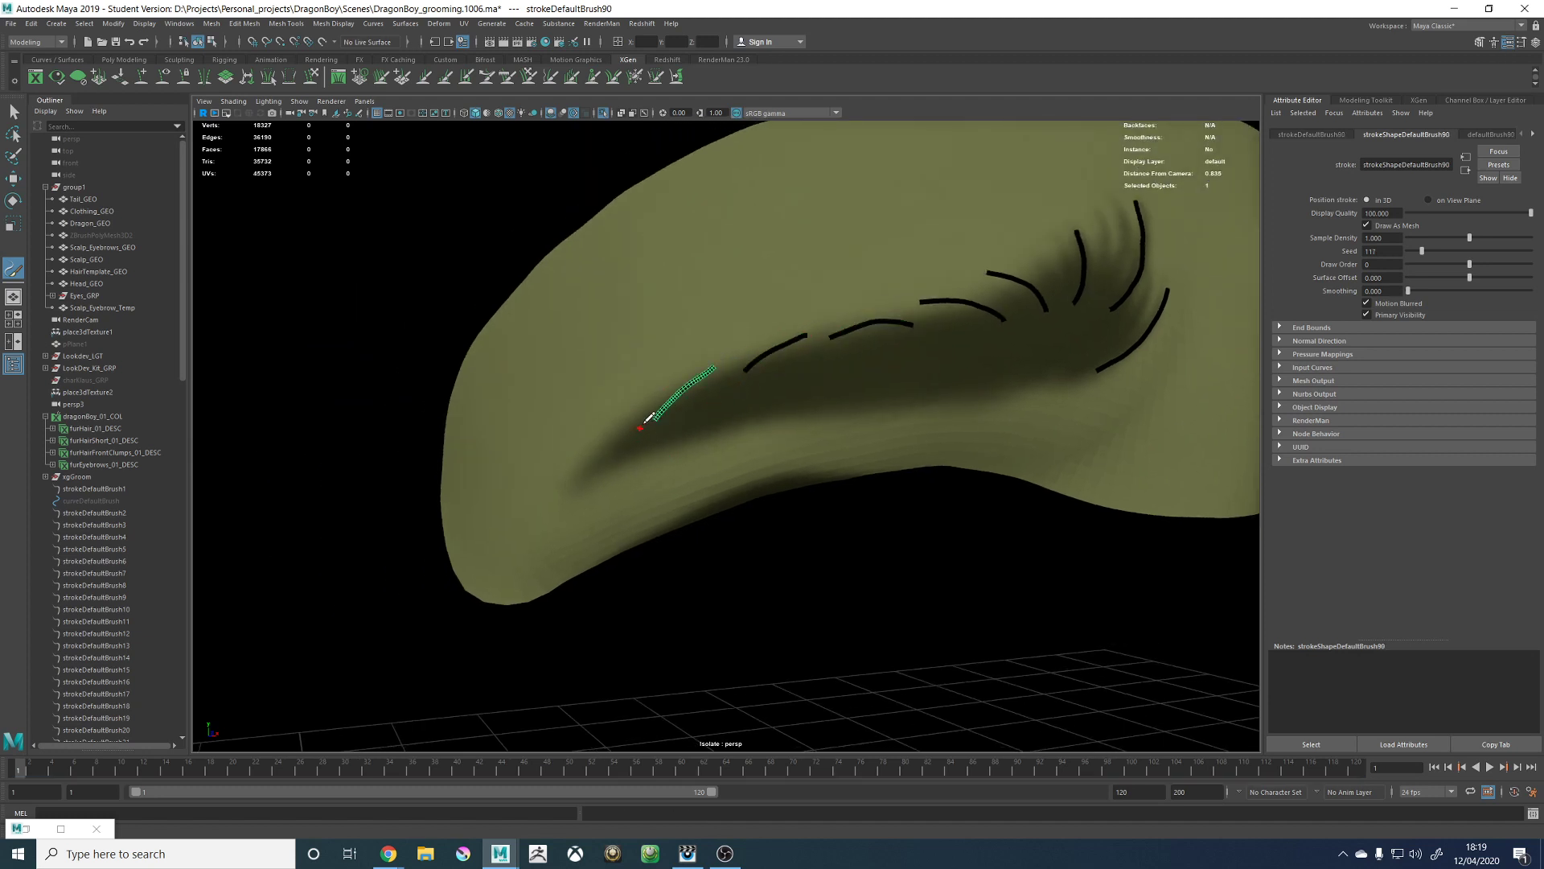
key(ctrl+z)
key(ctrl+z)
mouse_move(726, 357)
mouse_down()
mouse_move(618, 436)
mouse_move(569, 506)
mouse_up()
Step: Examine the opposite eyebrow's new upper row from several angles and distances, comparing it with the finished eyebrow
alt+drag(782, 408, 744, 398)
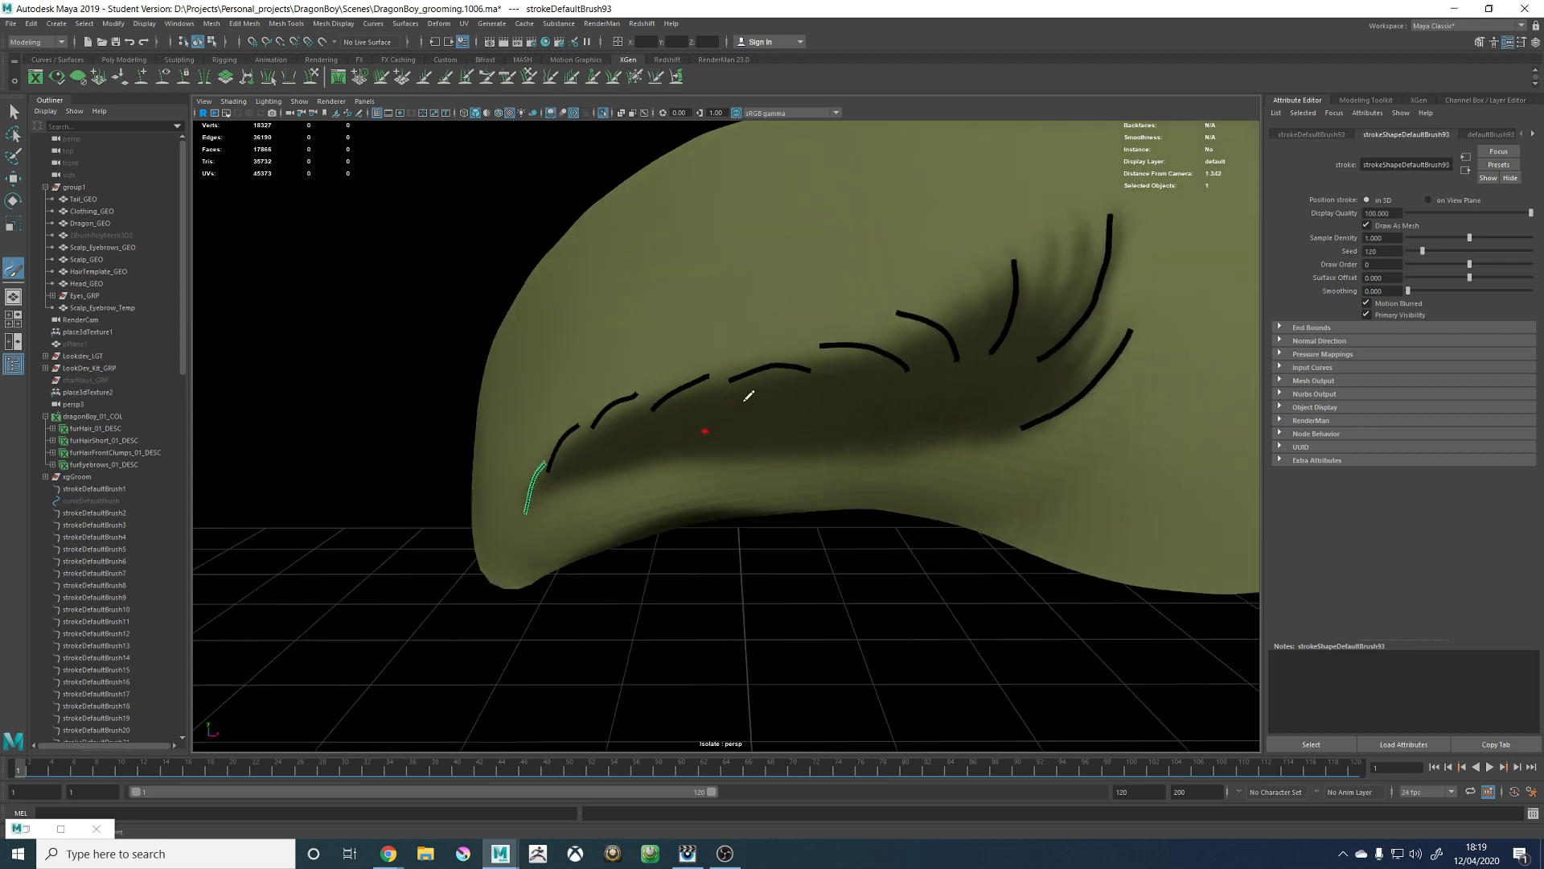
alt+right_drag(745, 398, 729, 322)
alt+drag(729, 322, 820, 346)
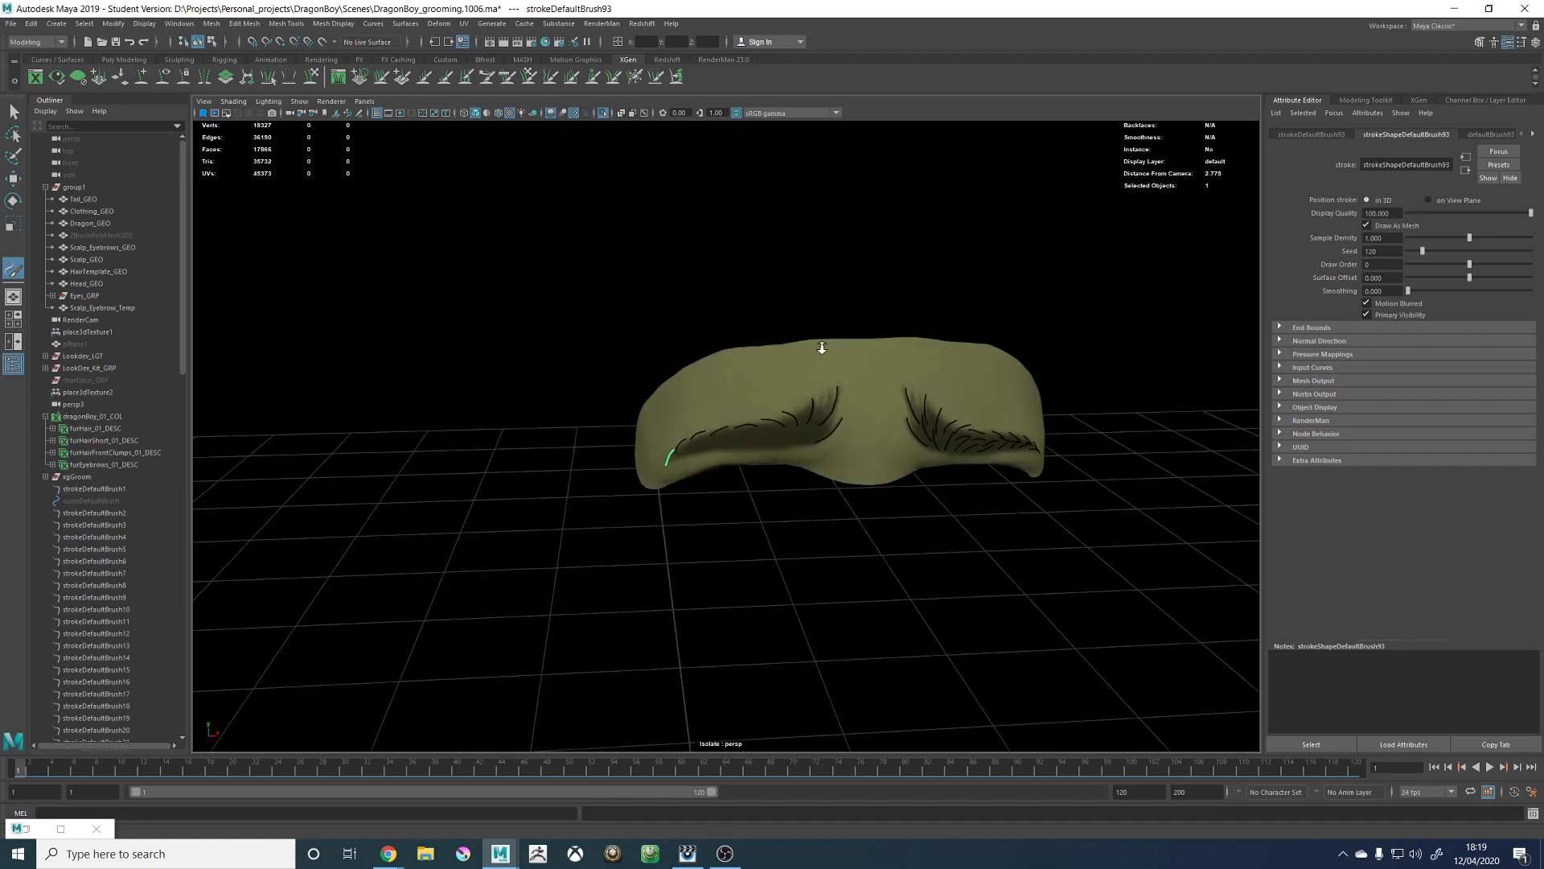
alt+right_drag(821, 345, 925, 355)
alt+middle_drag(810, 354, 779, 324)
alt+right_drag(778, 324, 916, 346)
alt+drag(878, 322, 876, 310)
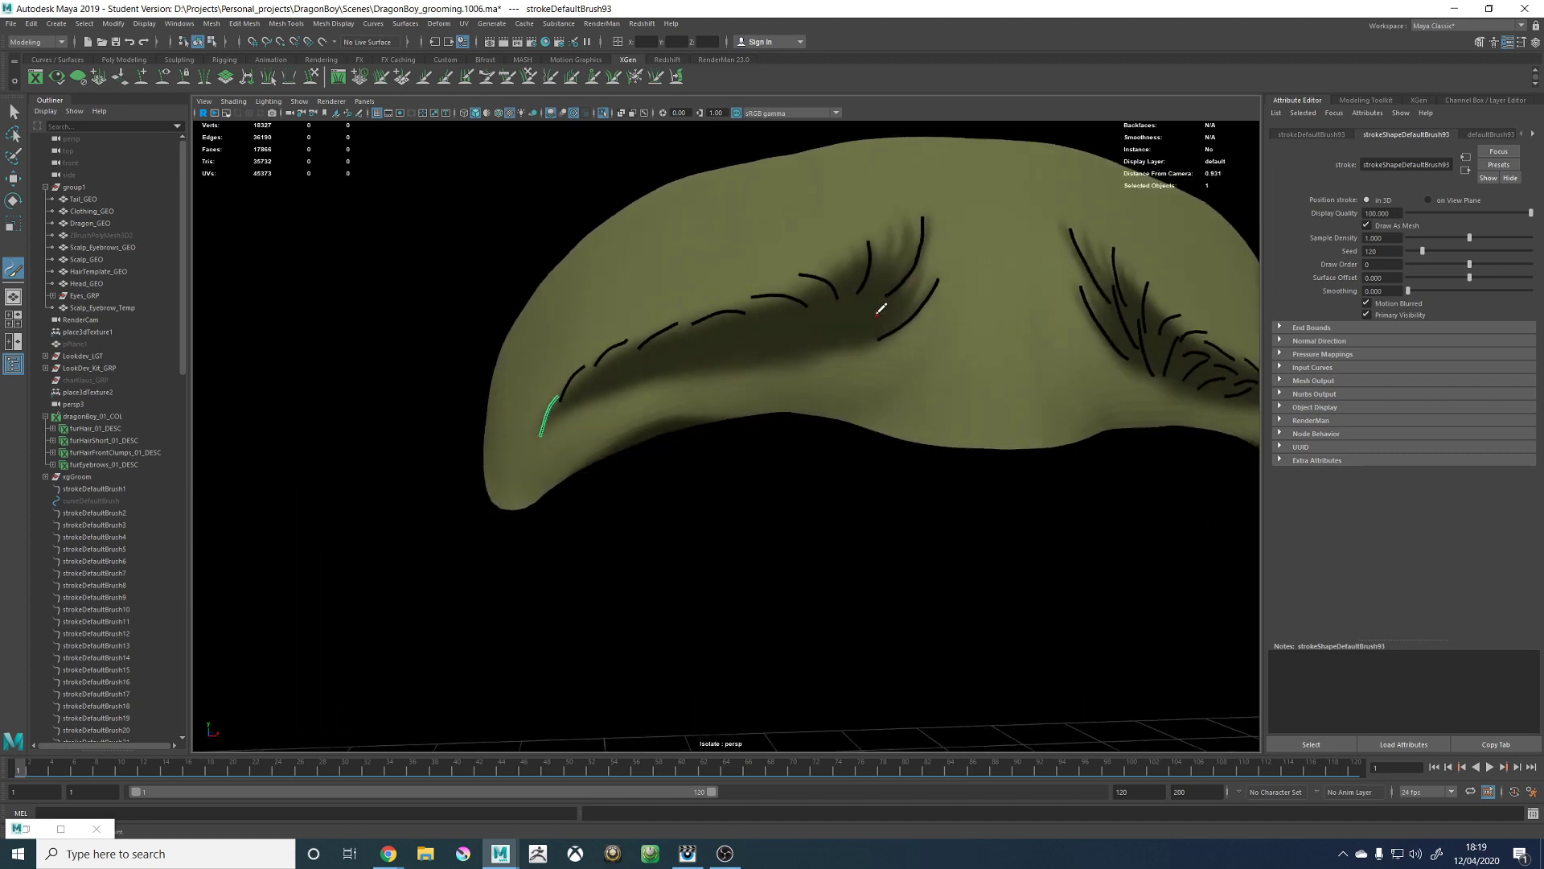
alt+right_drag(876, 311, 981, 346)
alt+drag(847, 292, 779, 310)
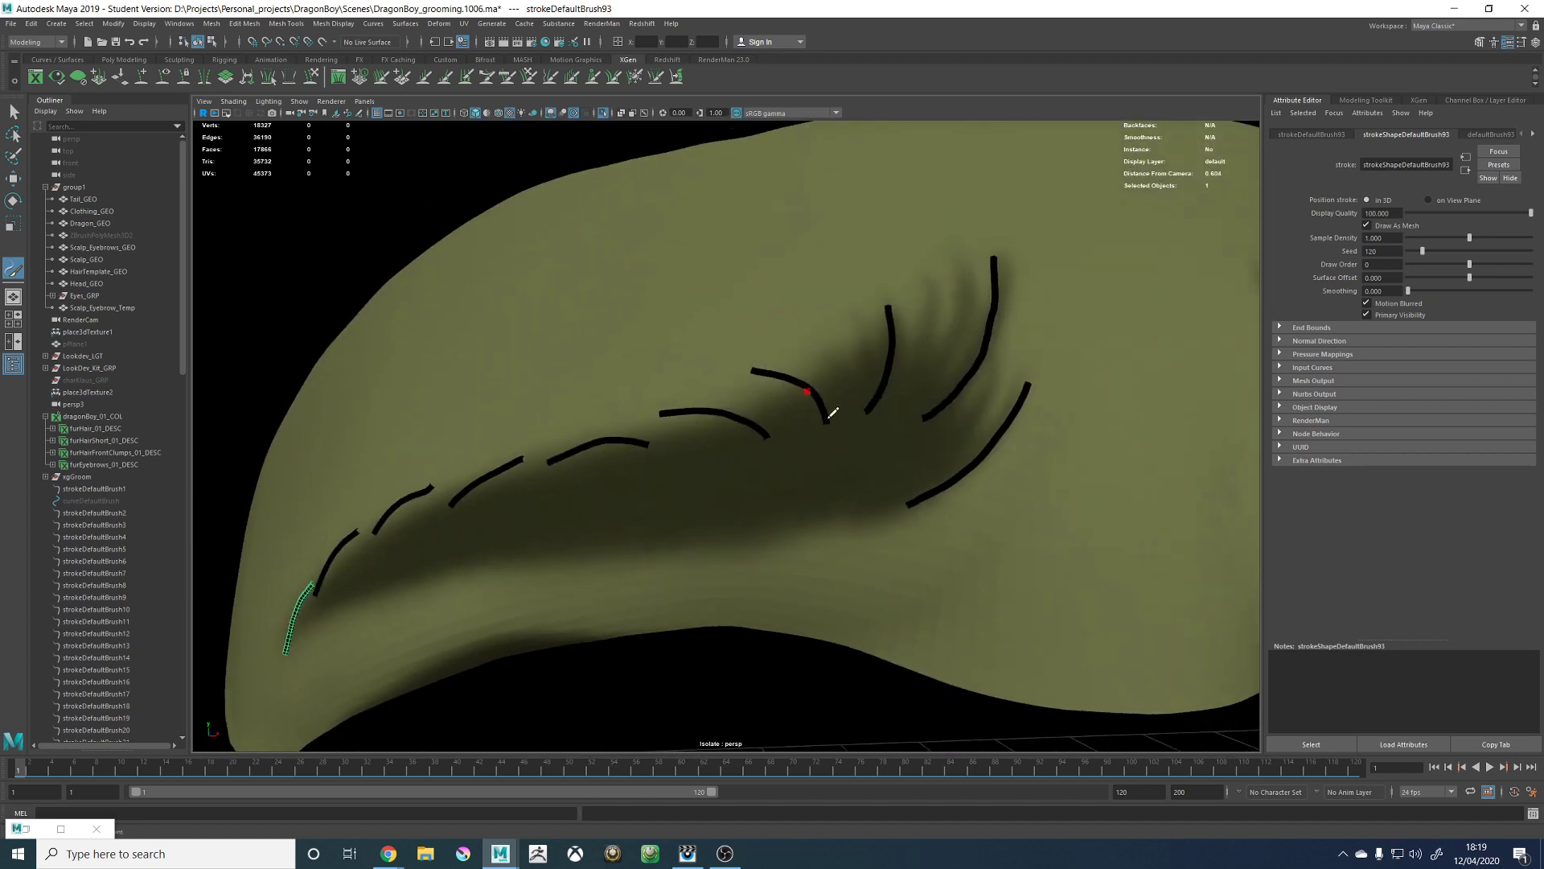
Step: Try a short curved stroke beneath the opposite eyebrow's upper inner-end strokes, checking it from further away before undoing it
drag(859, 504, 902, 418)
alt+right_drag(975, 413, 844, 390)
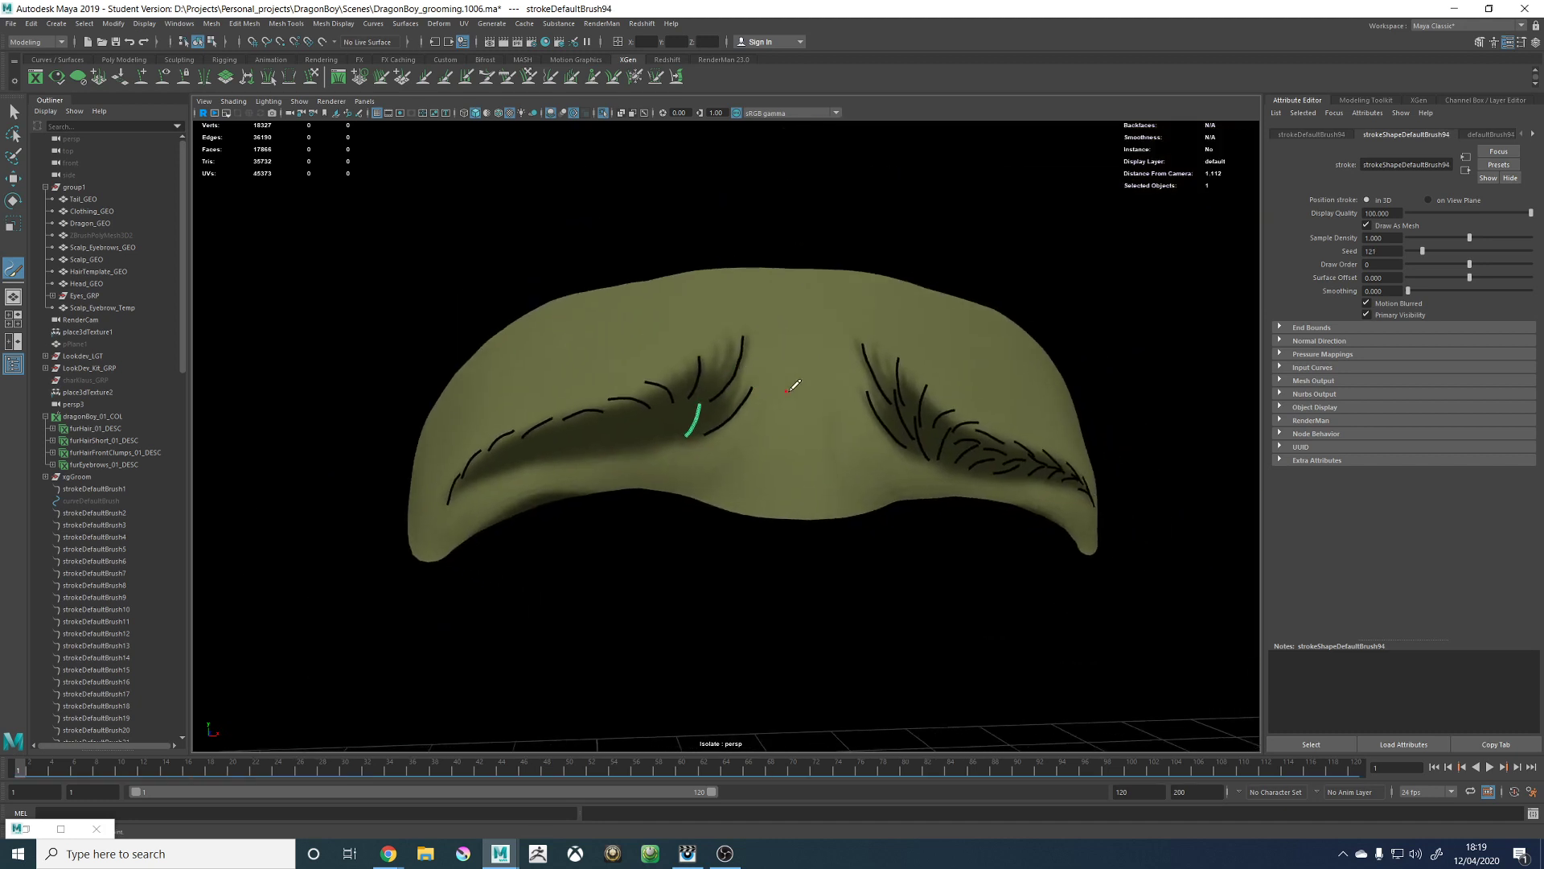
scroll(799, 379, up, 3)
key(ctrl+z)
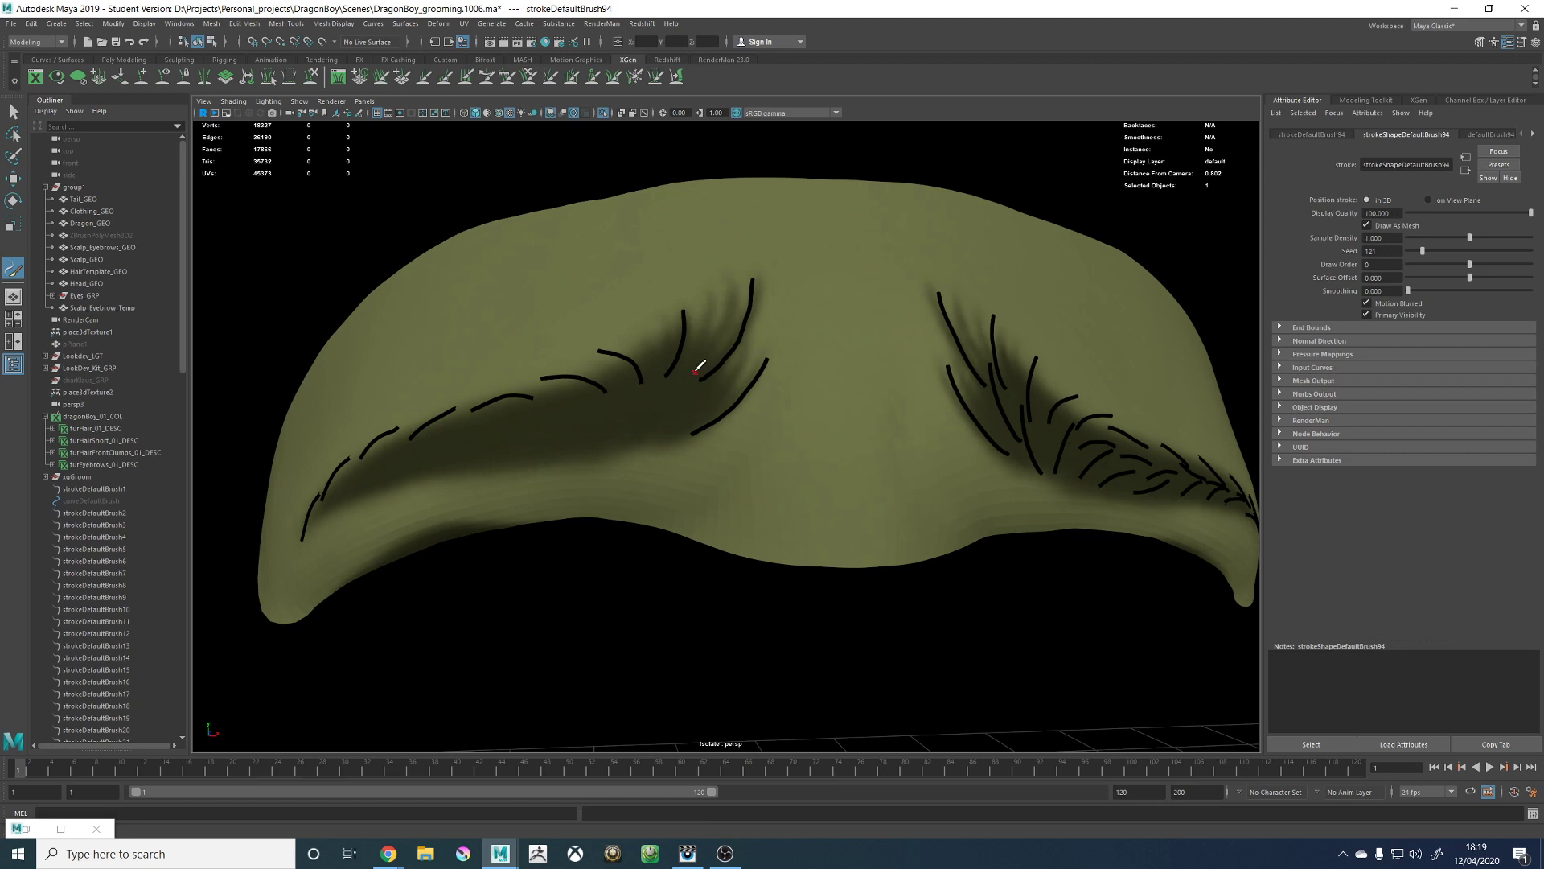
Step: Delete the upper inner-end stroke of the opposite eyebrow and paint a shorter upward-curving replacement
key(w)
click(749, 349)
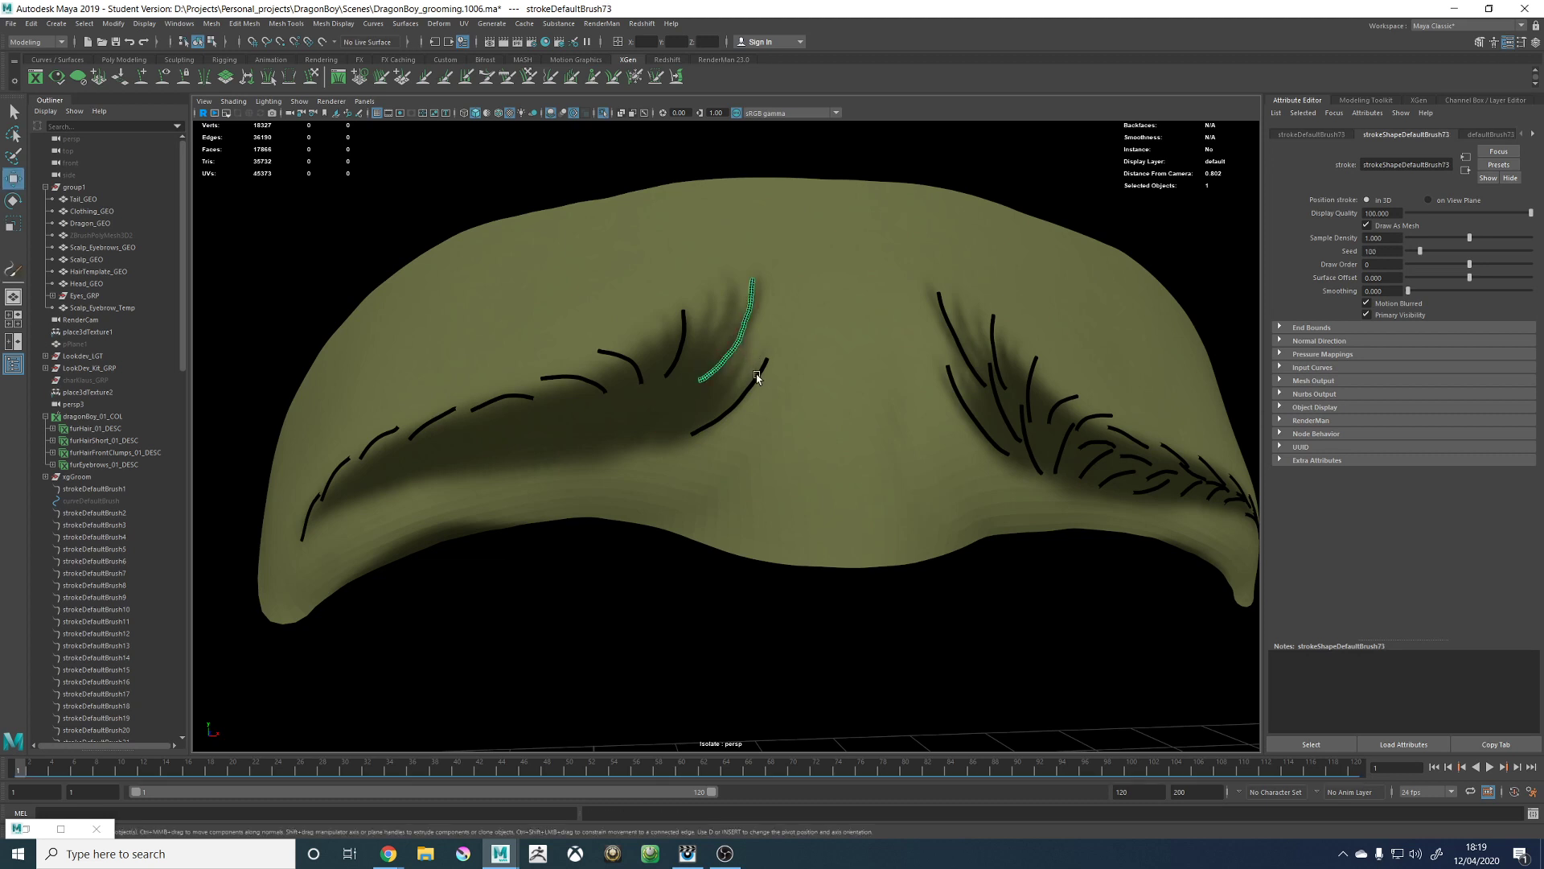
key(Delete)
click(14, 270)
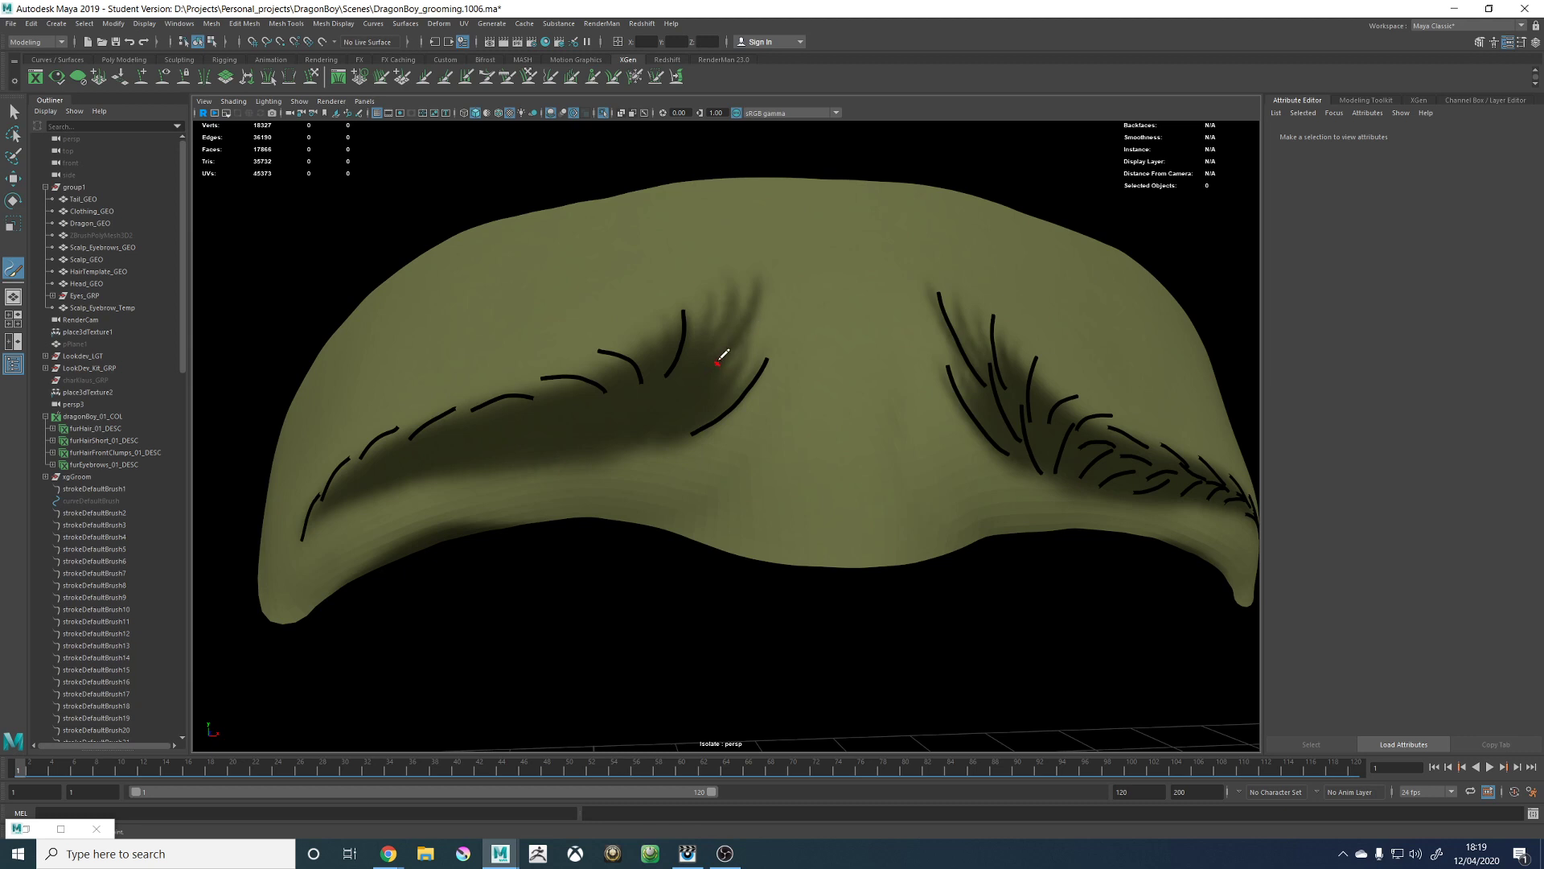
drag(718, 362, 758, 287)
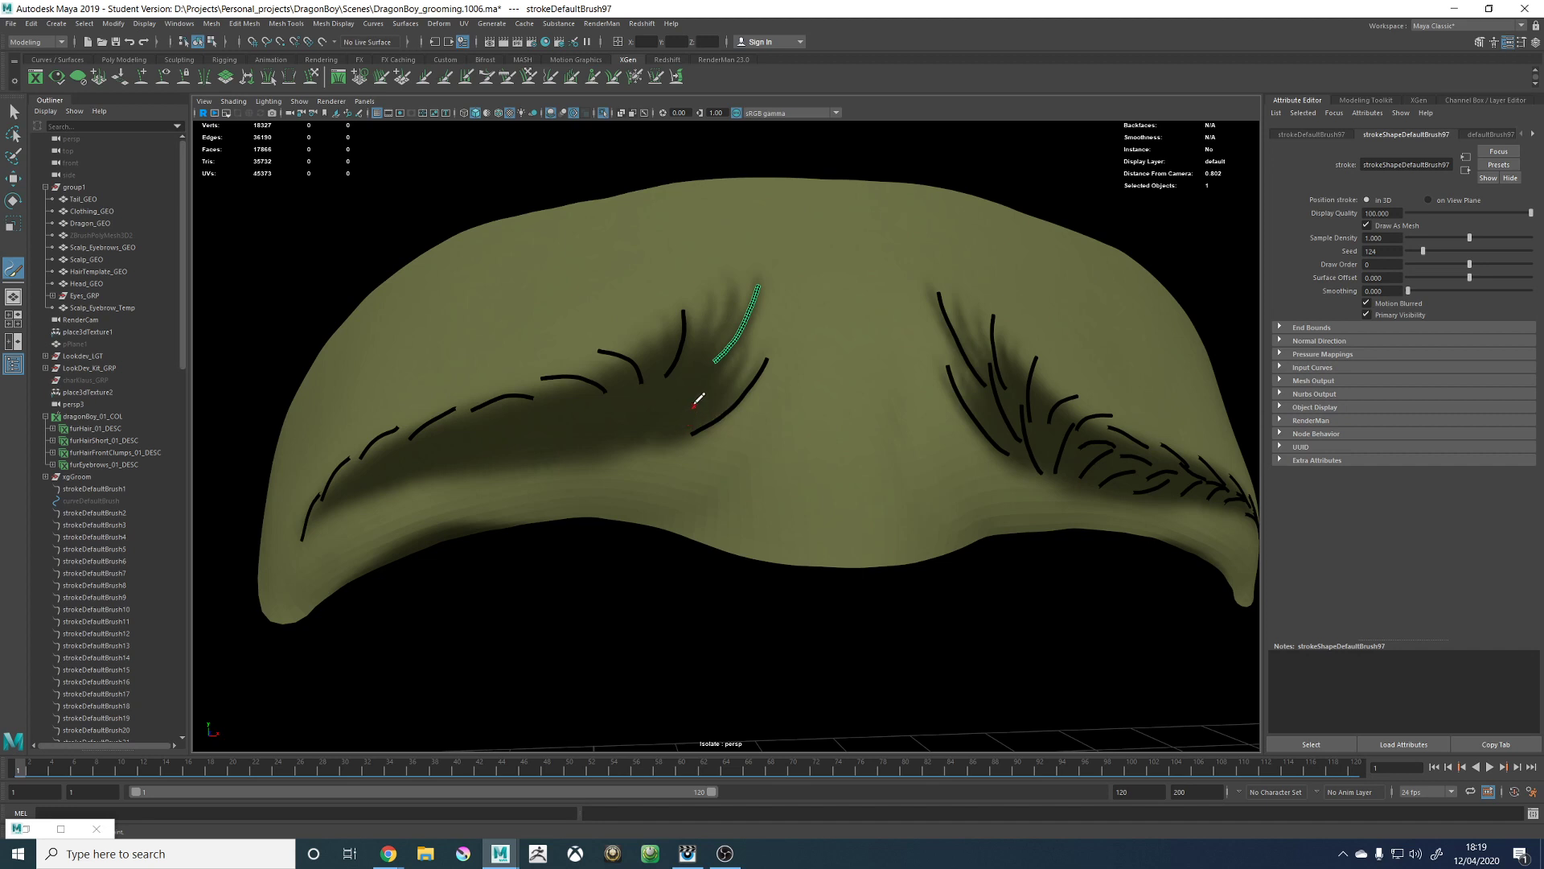
Step: Try repeated upward-curving strokes in the gap beside the opposite eyebrow's new inner-end stroke, undoing each one
drag(675, 411, 714, 332)
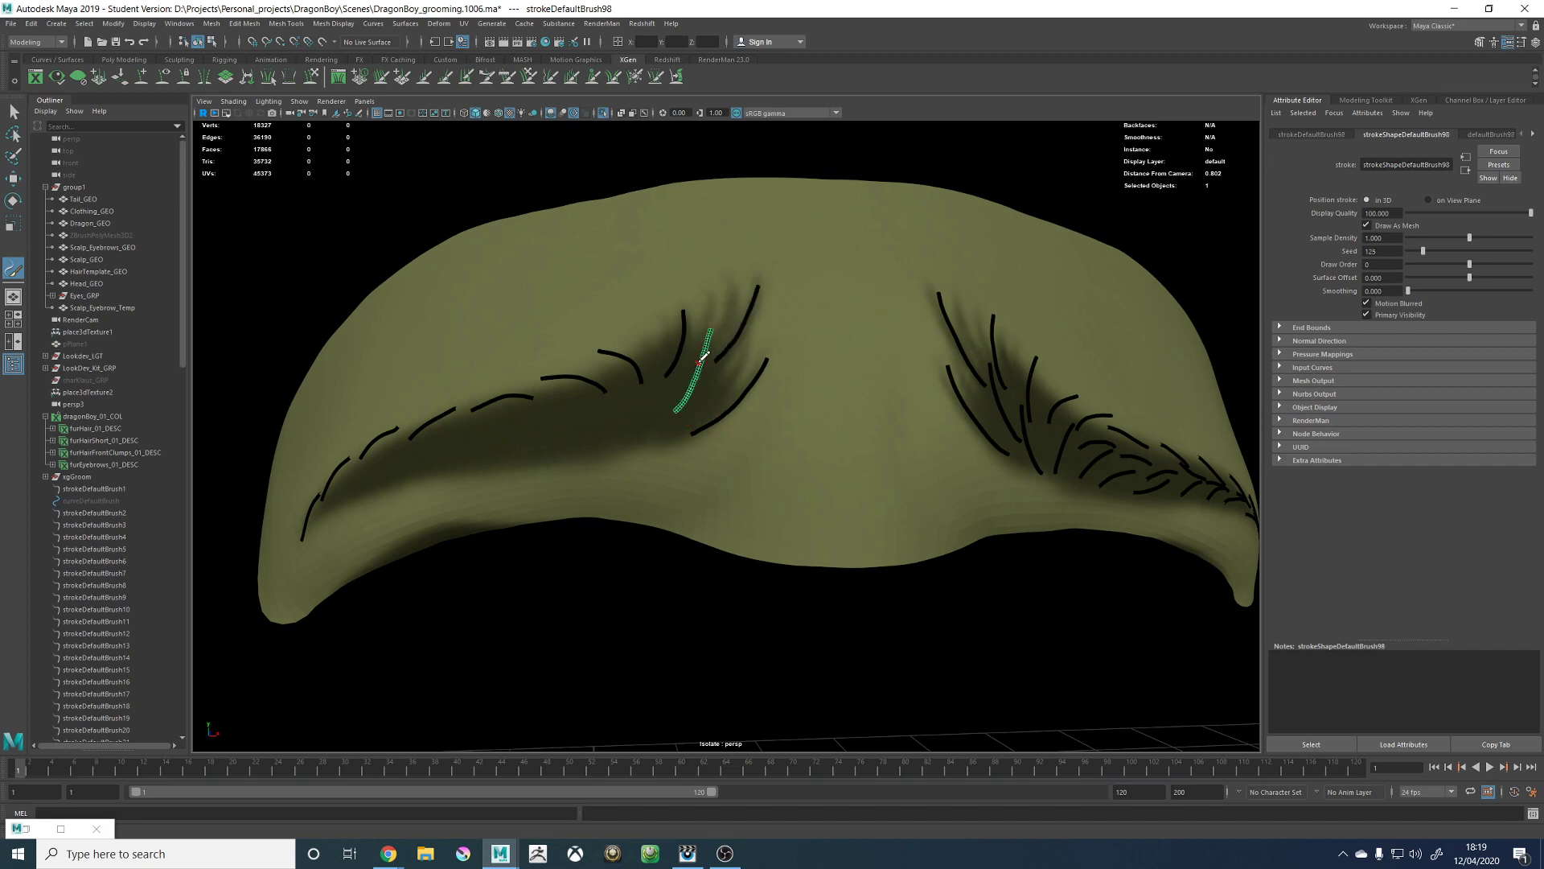
key(ctrl+z)
drag(680, 406, 712, 326)
key(ctrl+z)
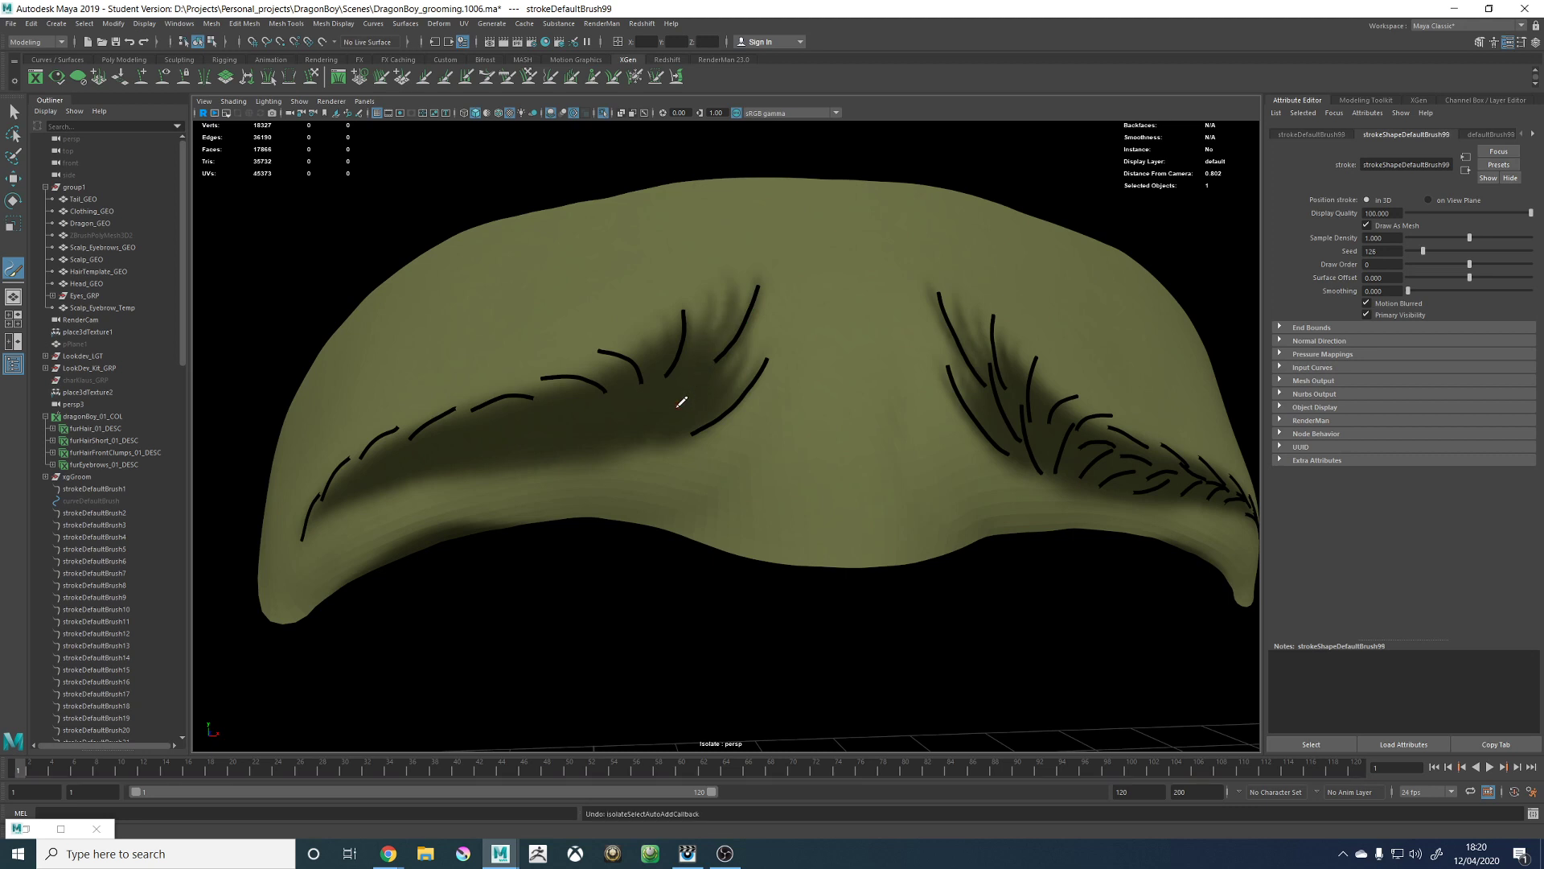
drag(676, 414, 713, 316)
key(ctrl+z)
drag(683, 398, 711, 326)
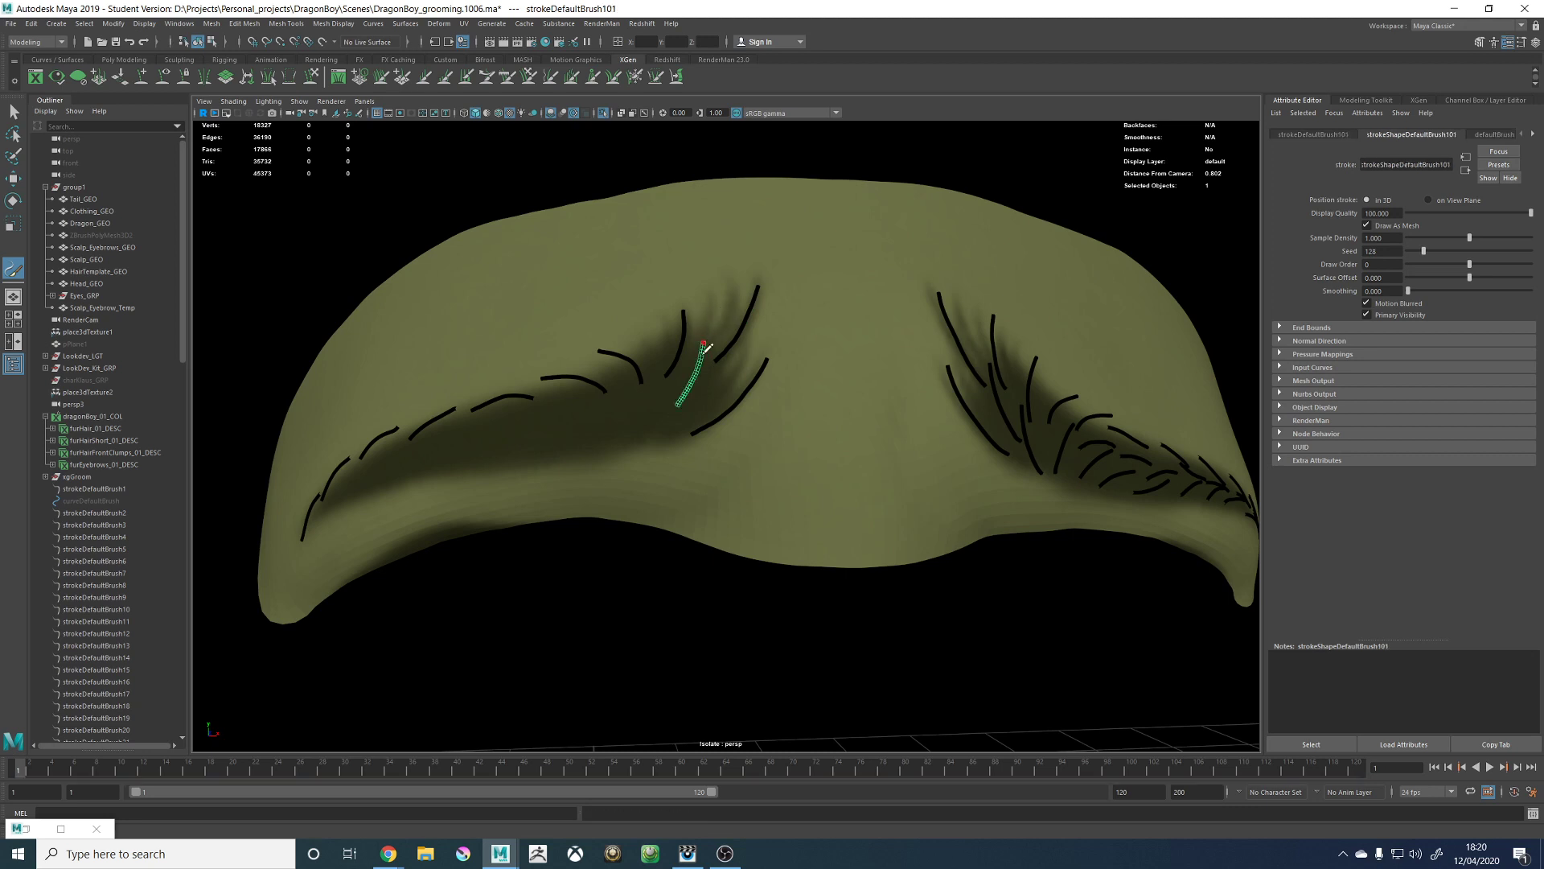
key(ctrl+z)
drag(676, 412, 715, 323)
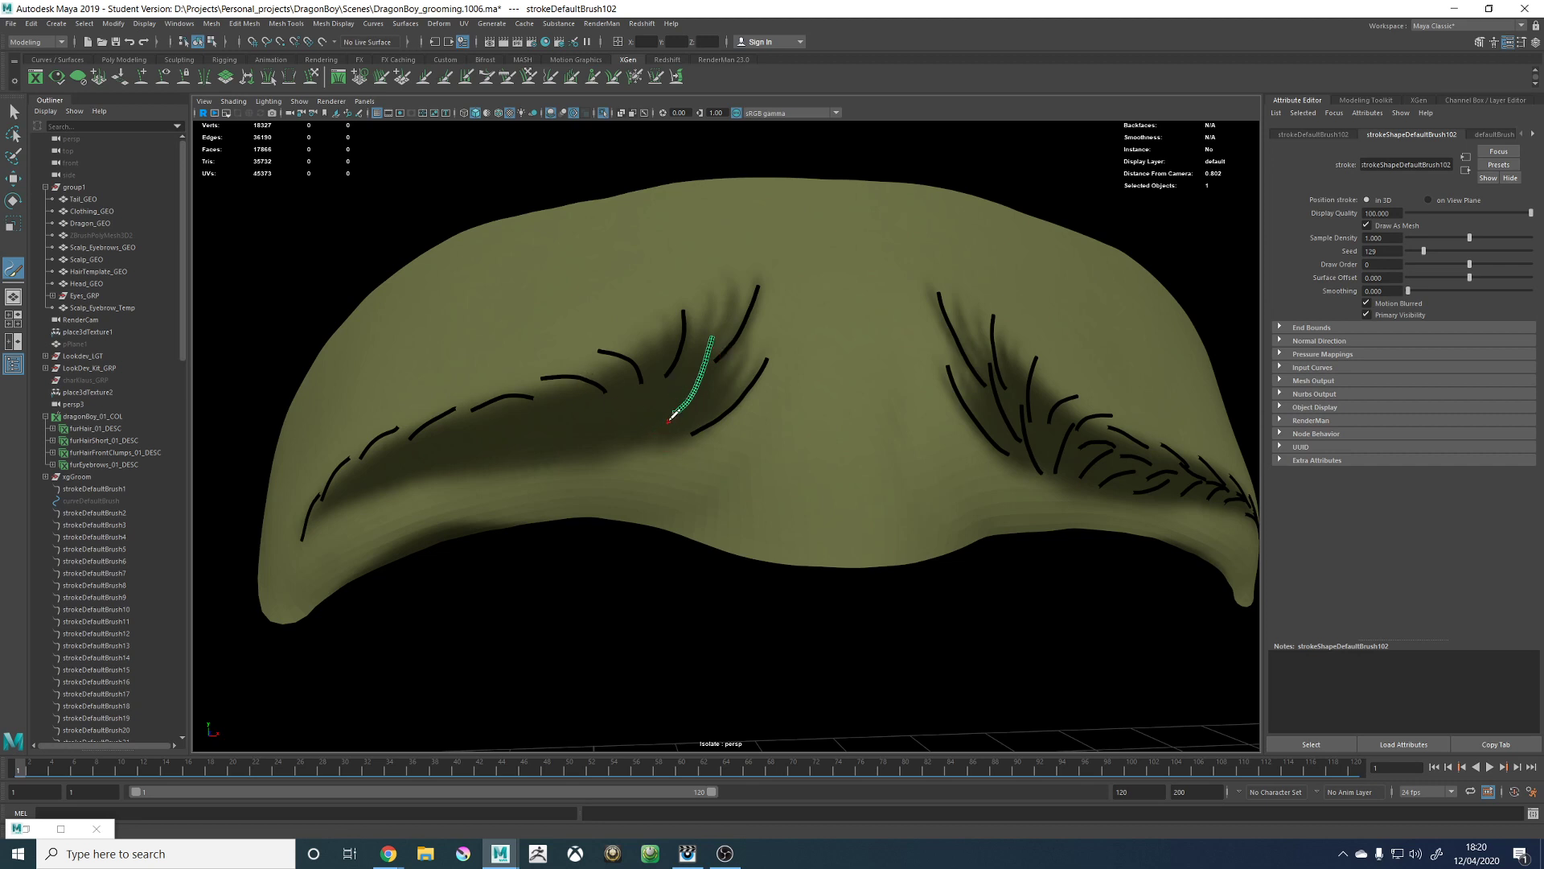
key(ctrl+z)
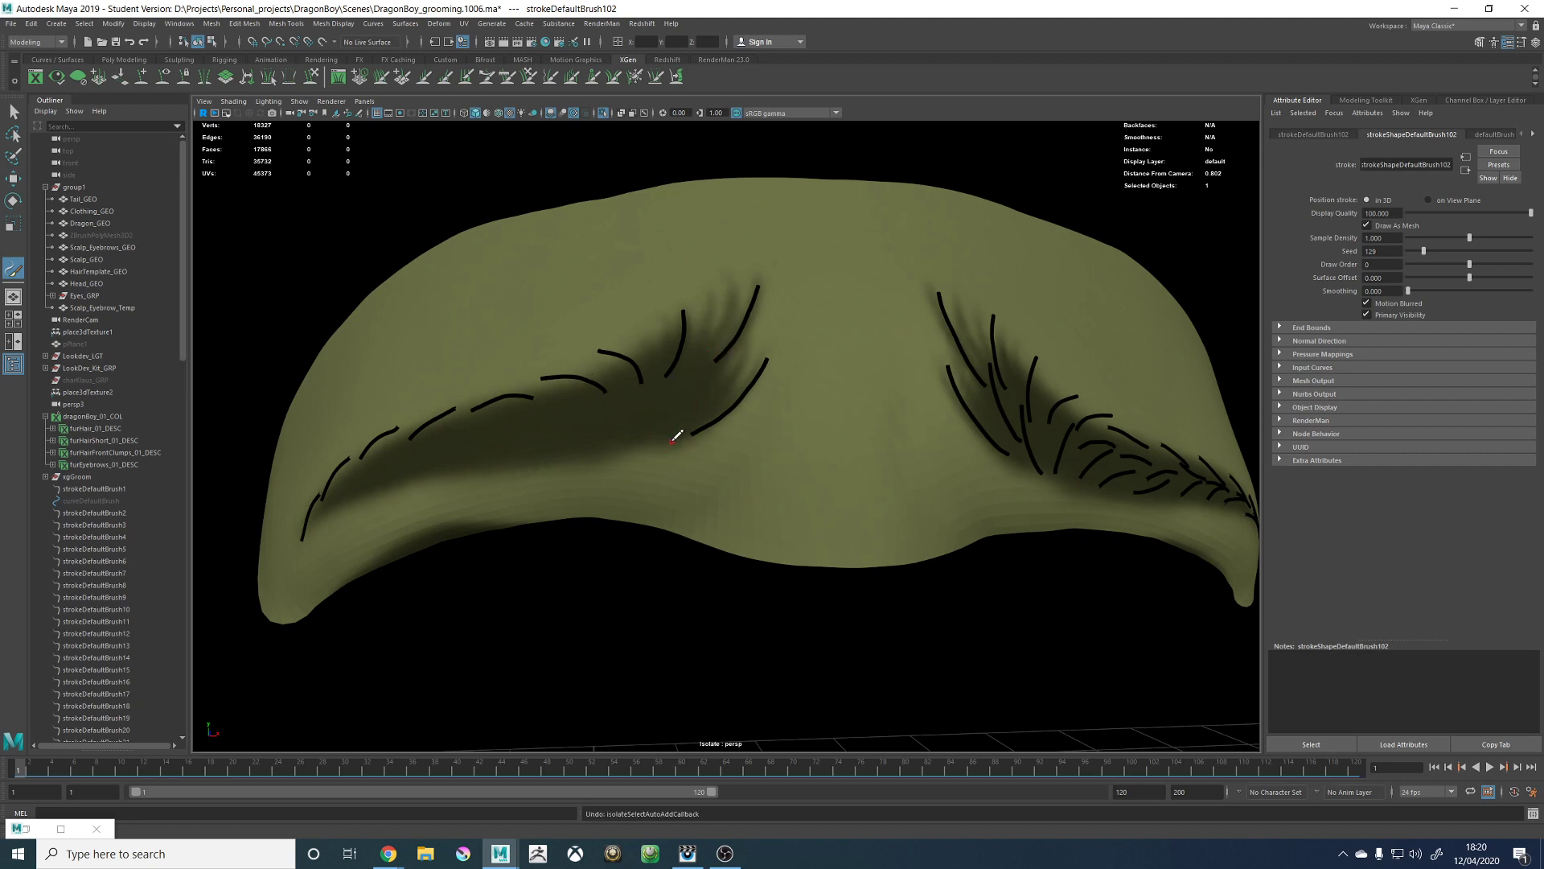
Step: Paint short upward-curving strokes at the lower edge of the opposite eyebrow, next to the lower inner-end stroke, undoing misplaced attempts
drag(672, 441, 672, 385)
key(ctrl+z)
drag(662, 443, 679, 379)
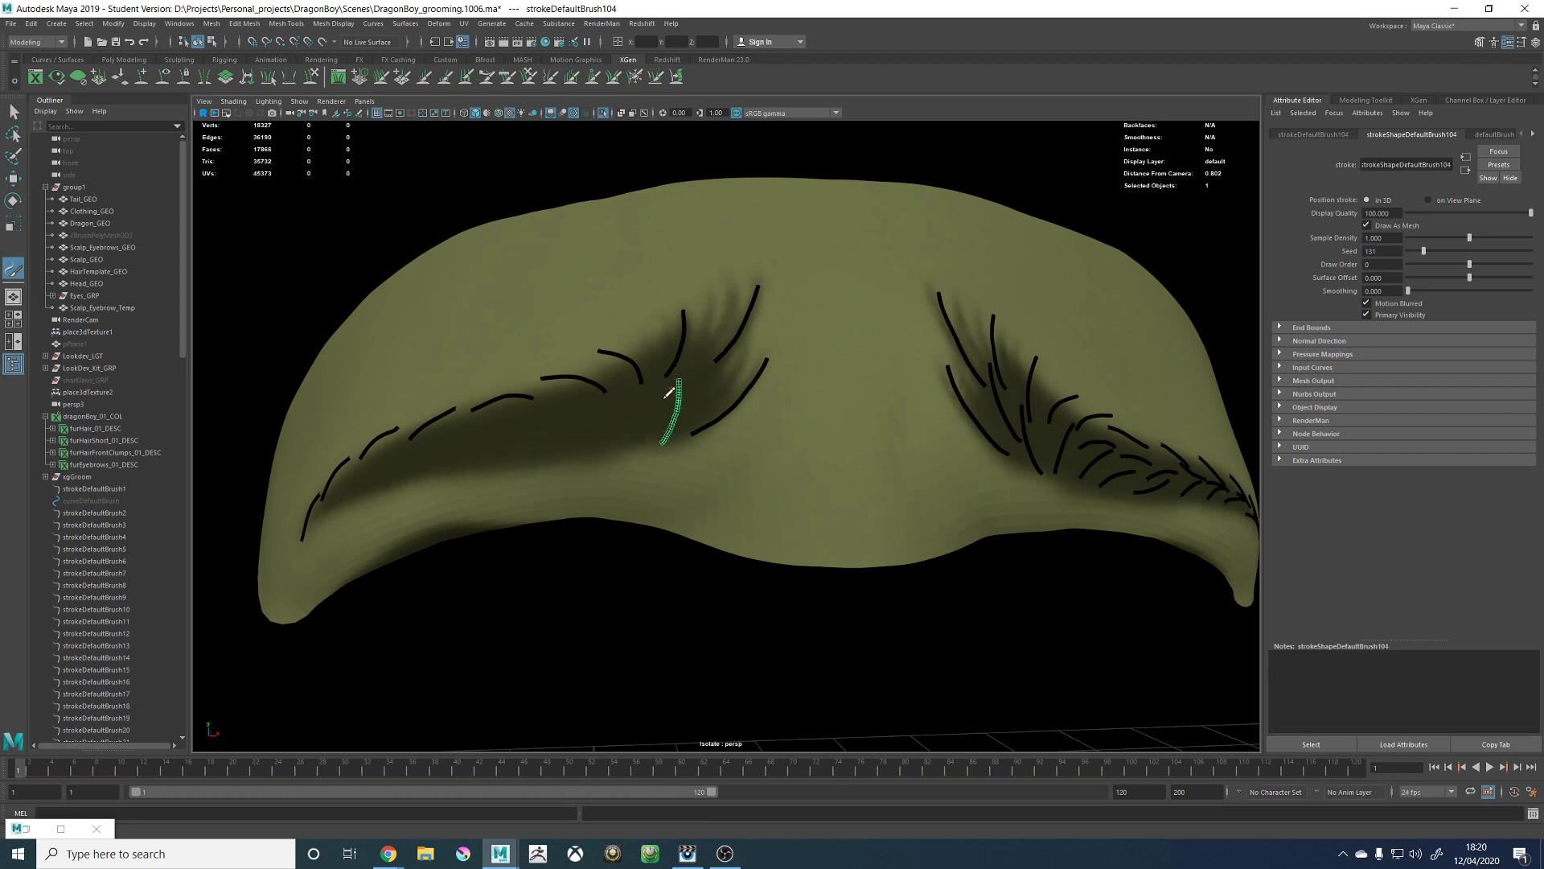
mouse_move(641, 447)
mouse_down()
mouse_move(595, 392)
mouse_move(732, 380)
mouse_move(710, 308)
mouse_up()
key(ctrl+z)
Step: Try a curved stroke between the upper and lower inner-end strokes of the opposite eyebrow, undoing both attempts
drag(714, 400, 756, 327)
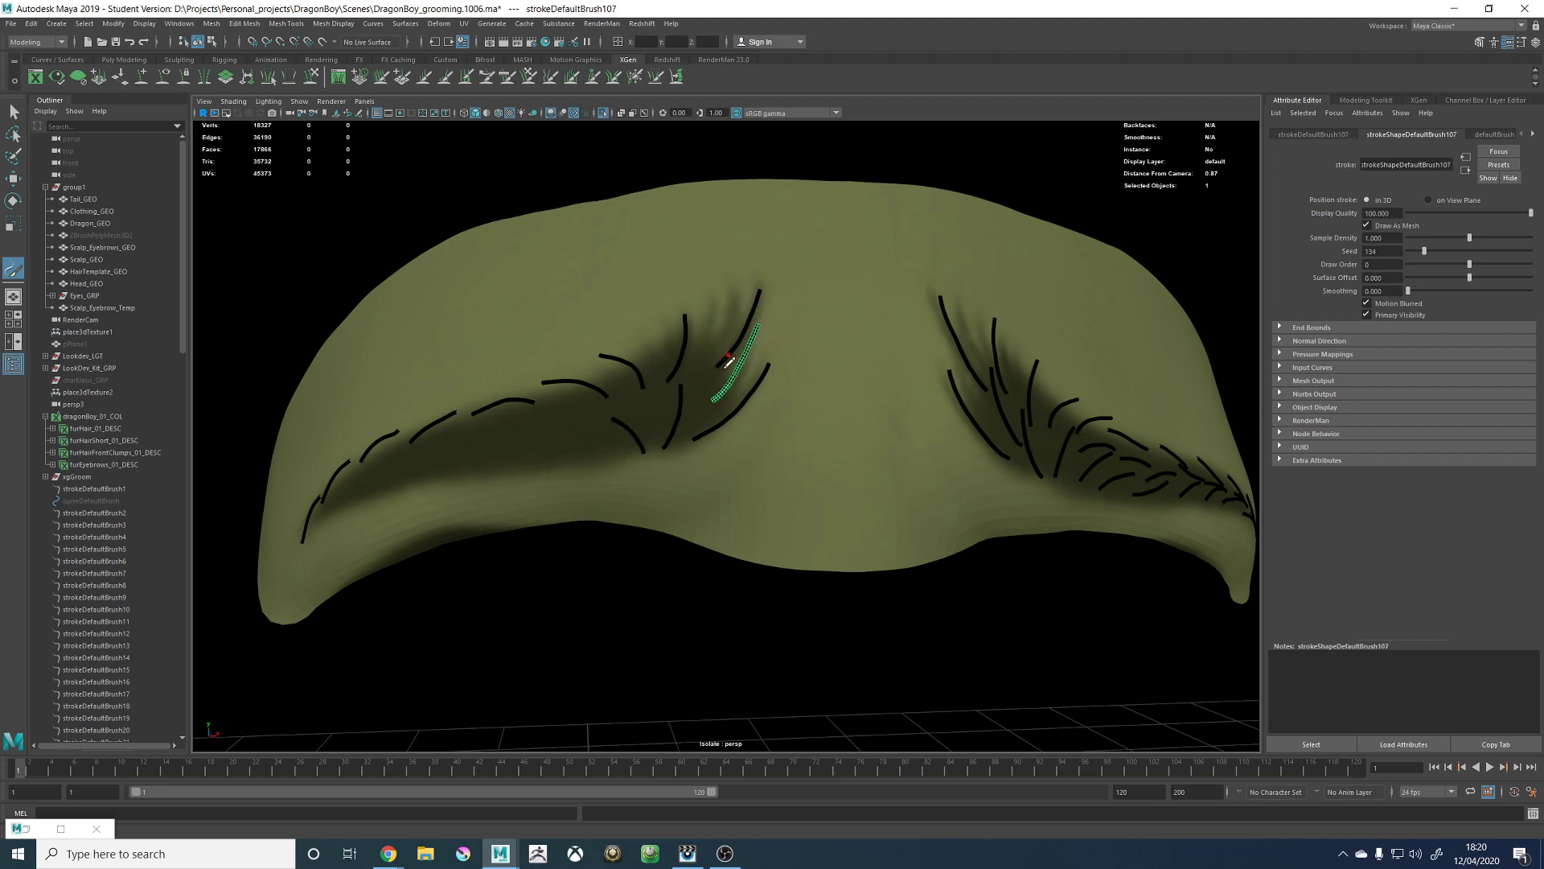
key(ctrl+z)
mouse_move(703, 402)
mouse_down()
mouse_move(741, 330)
mouse_move(739, 371)
mouse_move(756, 383)
mouse_up()
key(ctrl+z)
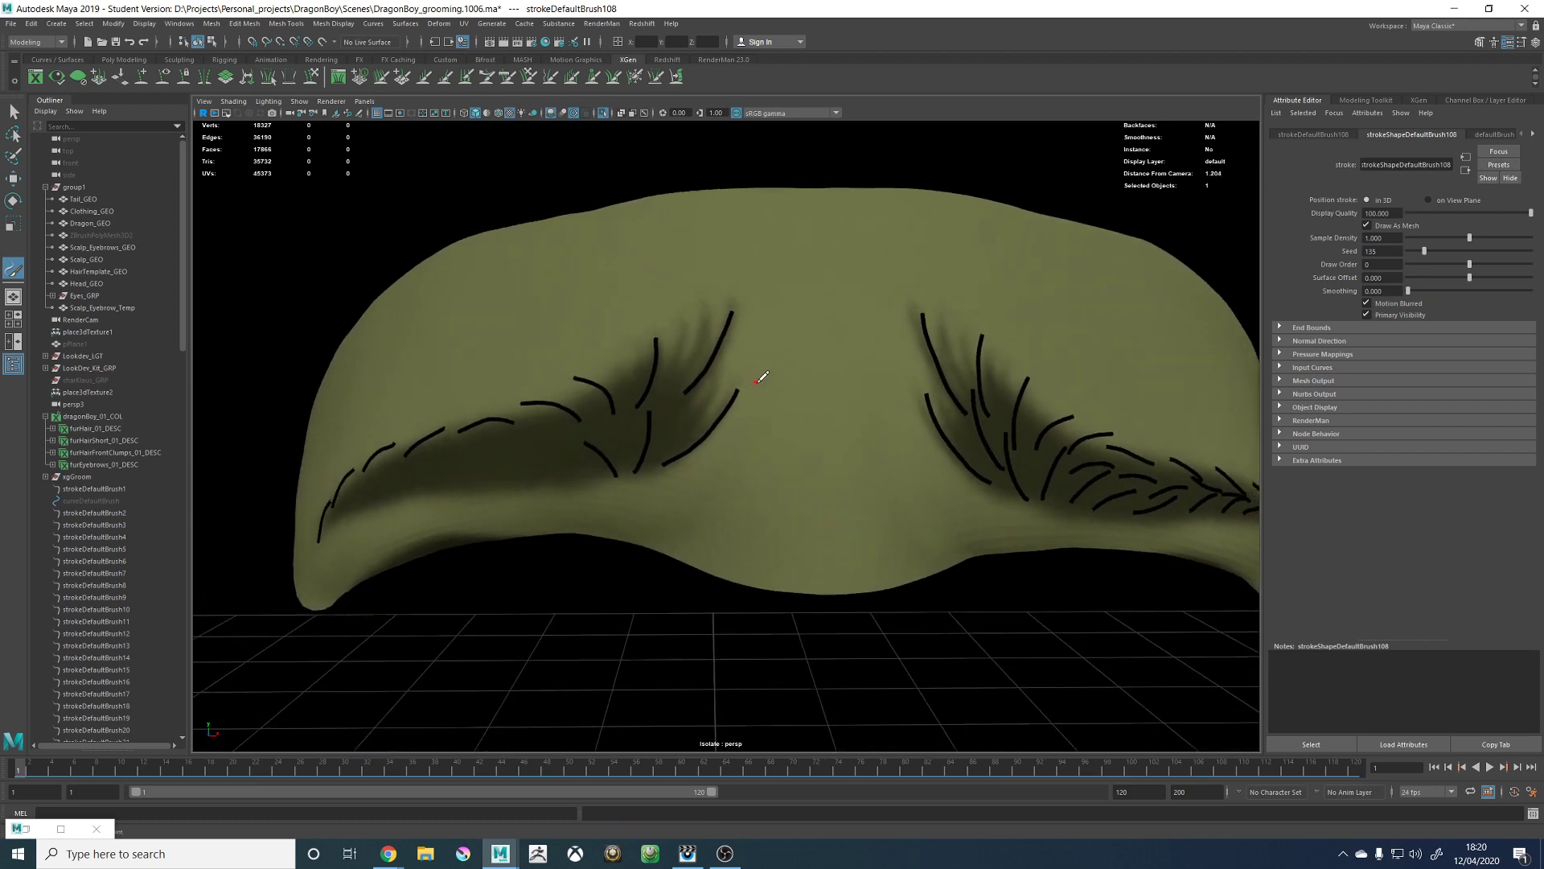
Step: Paint six short strokes along the opposite eyebrow's lower edge out to the tail tip, undoing misplaced attempts
alt+right_drag(761, 377, 702, 323)
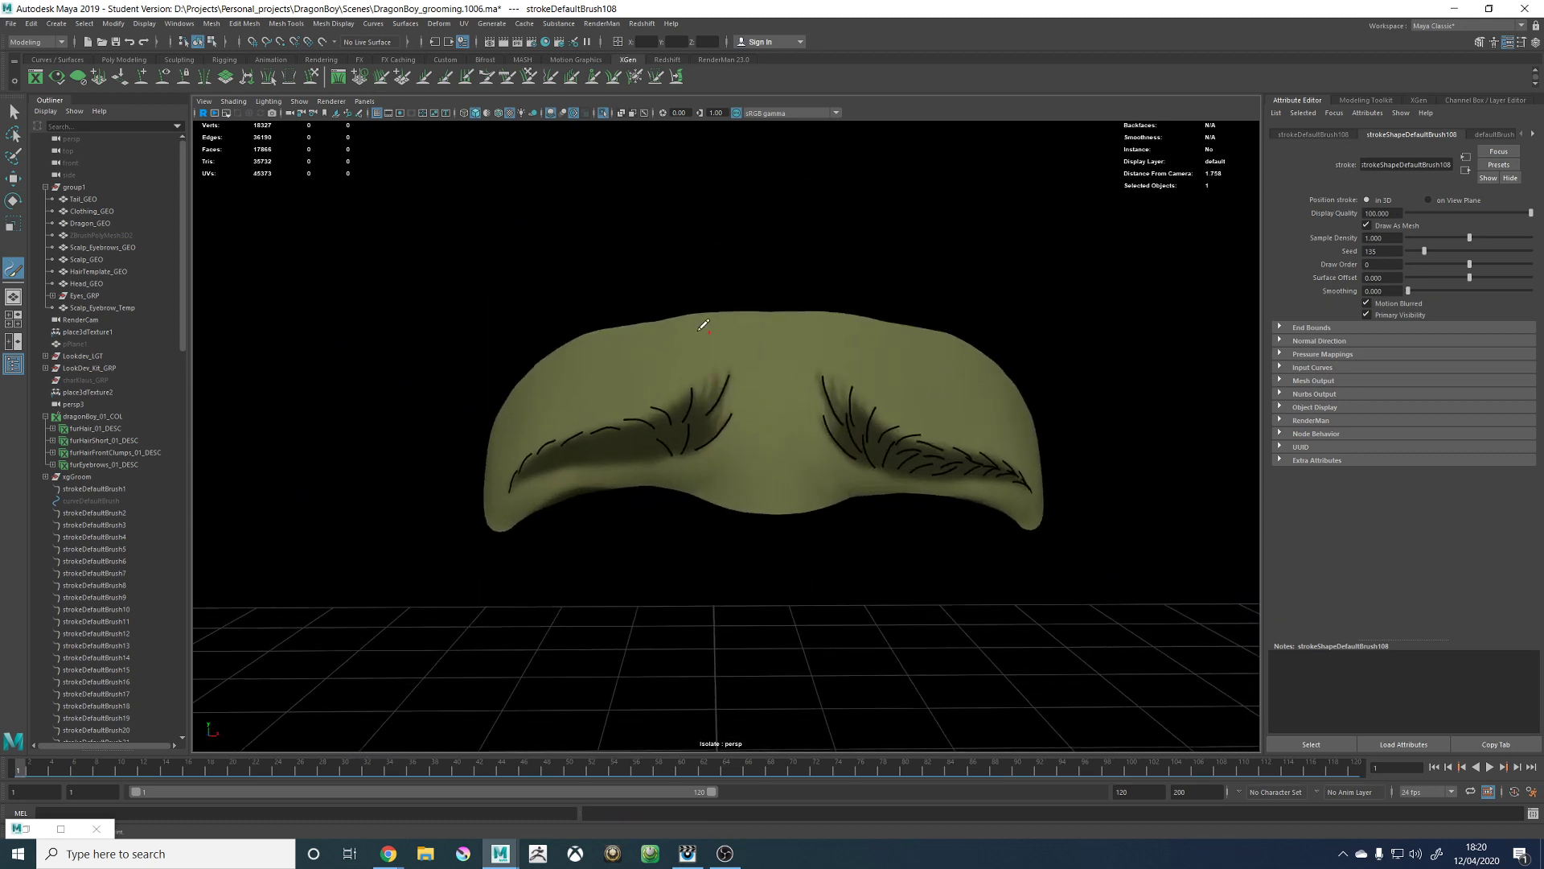
alt+middle_drag(702, 336, 814, 330)
alt+right_drag(814, 330, 883, 386)
scroll(819, 408, up, 5)
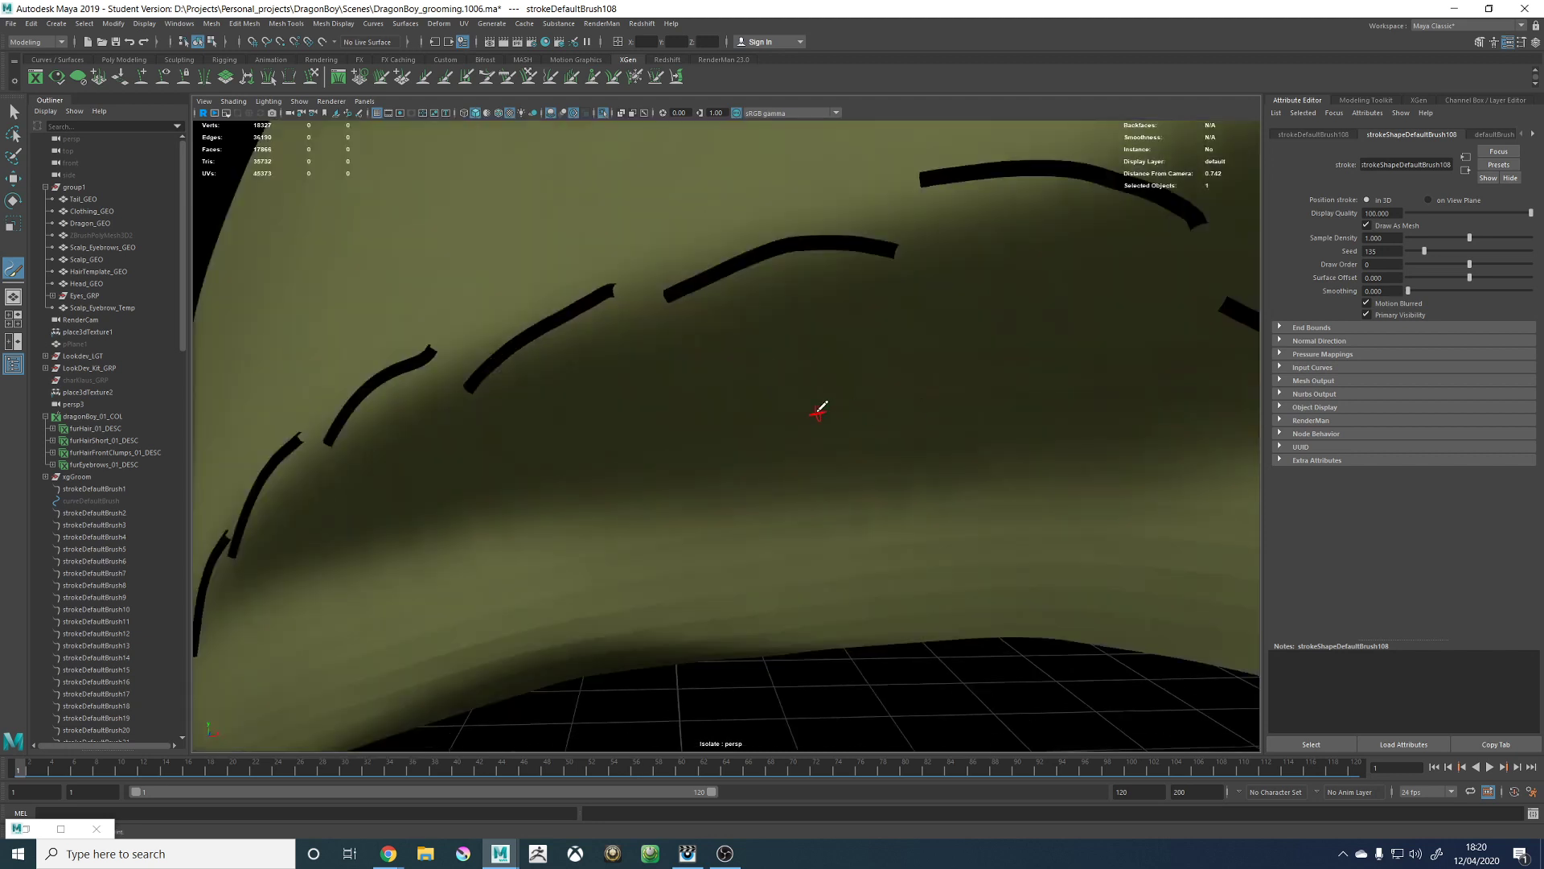
scroll(785, 402, down, 3)
mouse_move(895, 441)
mouse_down()
mouse_move(833, 420)
mouse_move(684, 439)
mouse_move(767, 386)
mouse_move(724, 405)
mouse_move(740, 419)
mouse_move(609, 445)
mouse_move(488, 515)
mouse_up()
key(ctrl+z)
key(ctrl+z)
scroll(762, 388, down, 3)
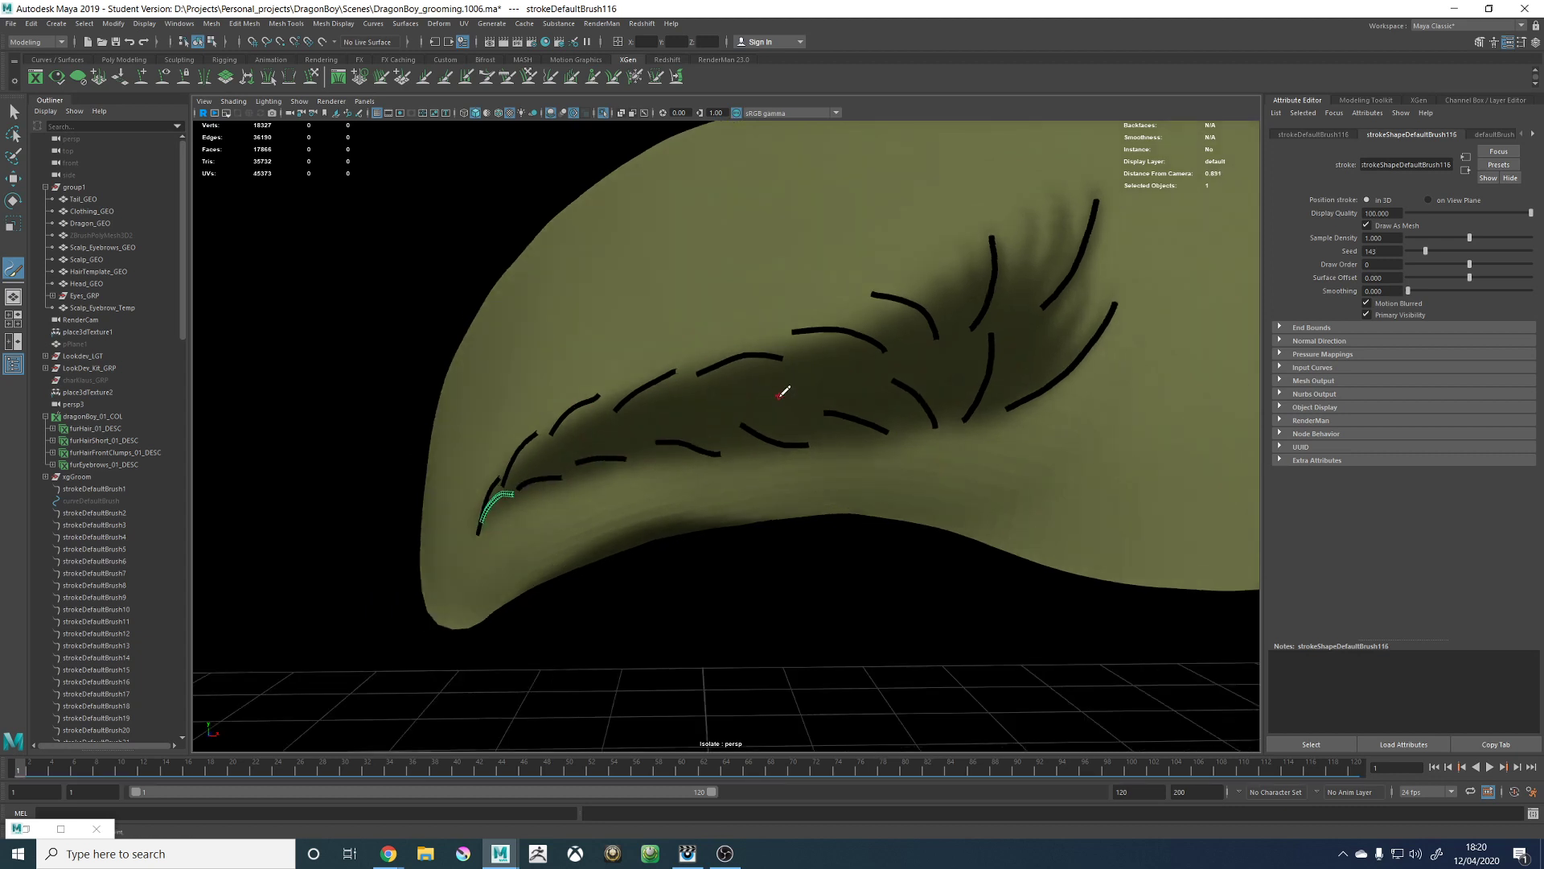
Step: Paint a shallow arched stroke between the upper and lower rows in the middle of the opposite eyebrow, undoing misplaced attempts
drag(796, 403, 652, 411)
key(ctrl+z)
key(ctrl+z)
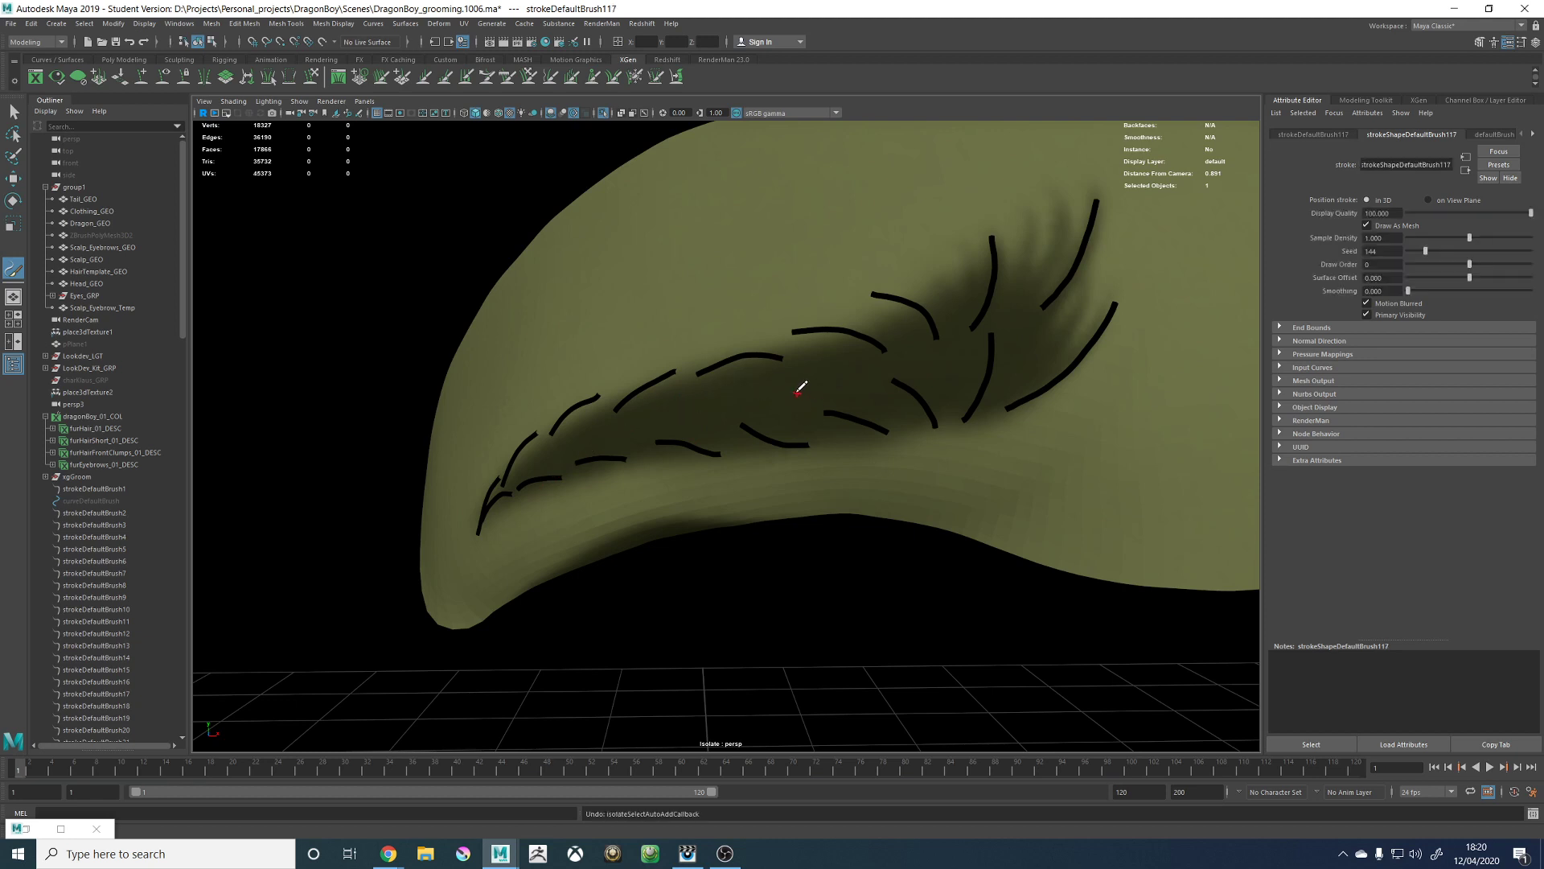
drag(804, 375, 707, 399)
drag(854, 366, 740, 395)
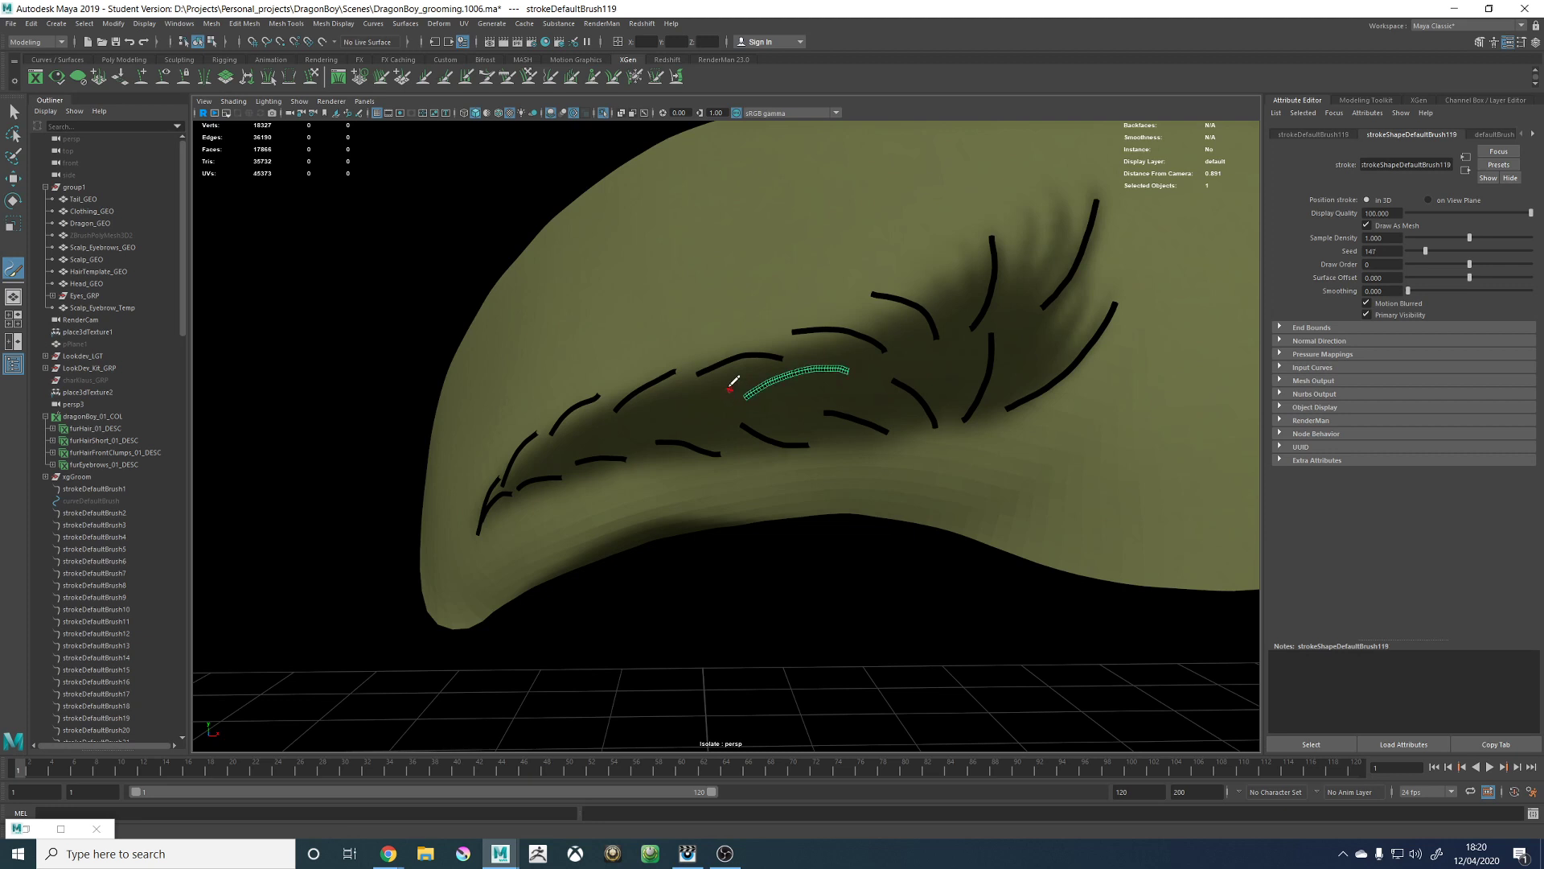
drag(846, 366, 748, 396)
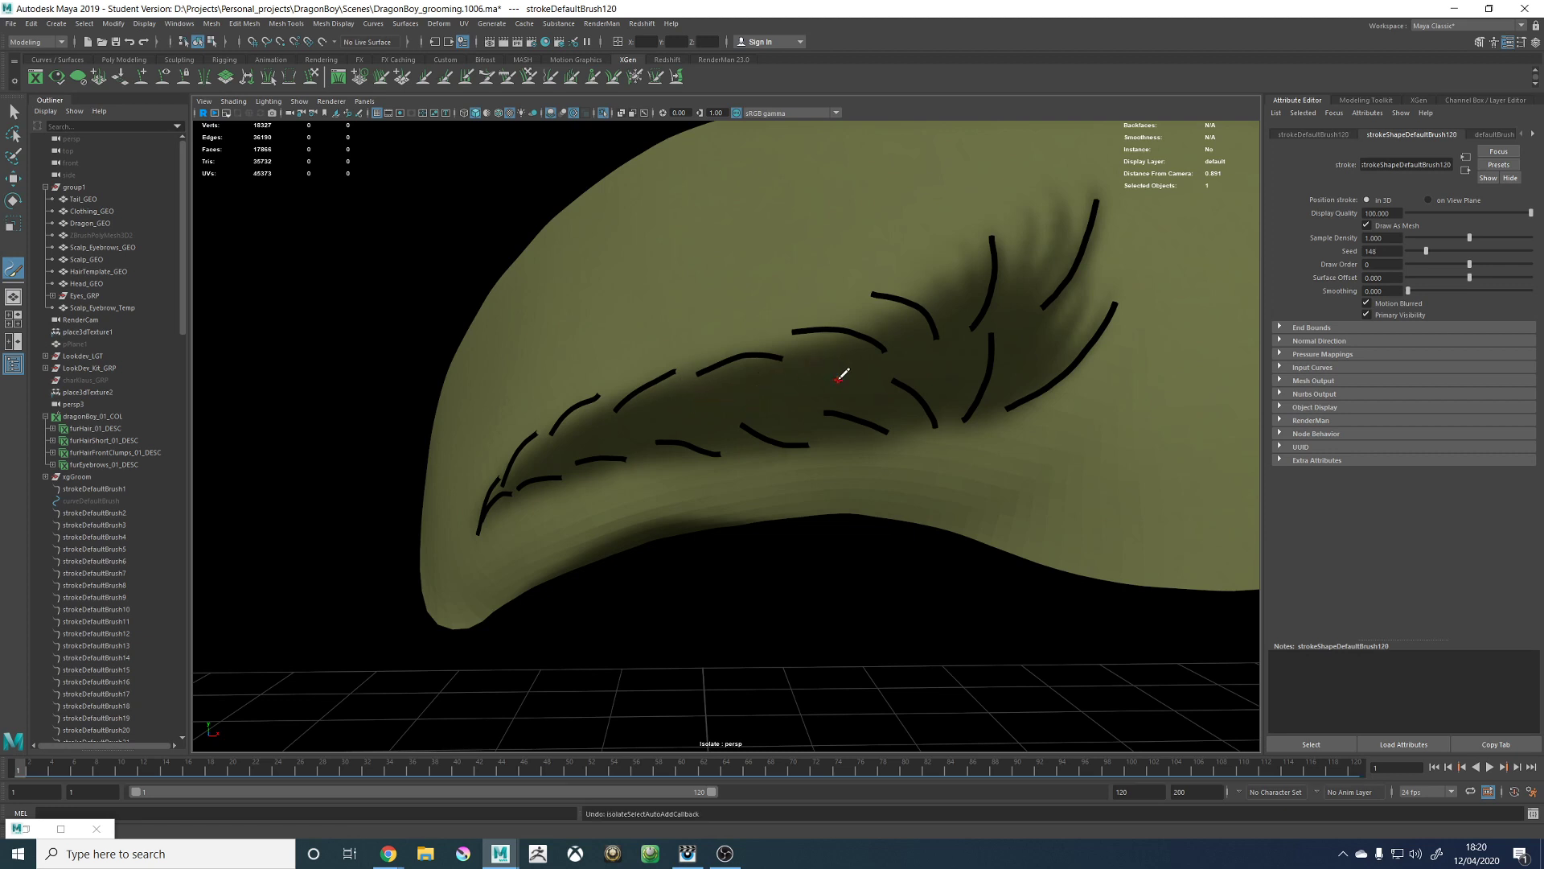
drag(844, 368, 752, 392)
mouse_move(848, 368)
mouse_down()
mouse_move(722, 386)
mouse_move(663, 429)
mouse_up()
key(ctrl+z)
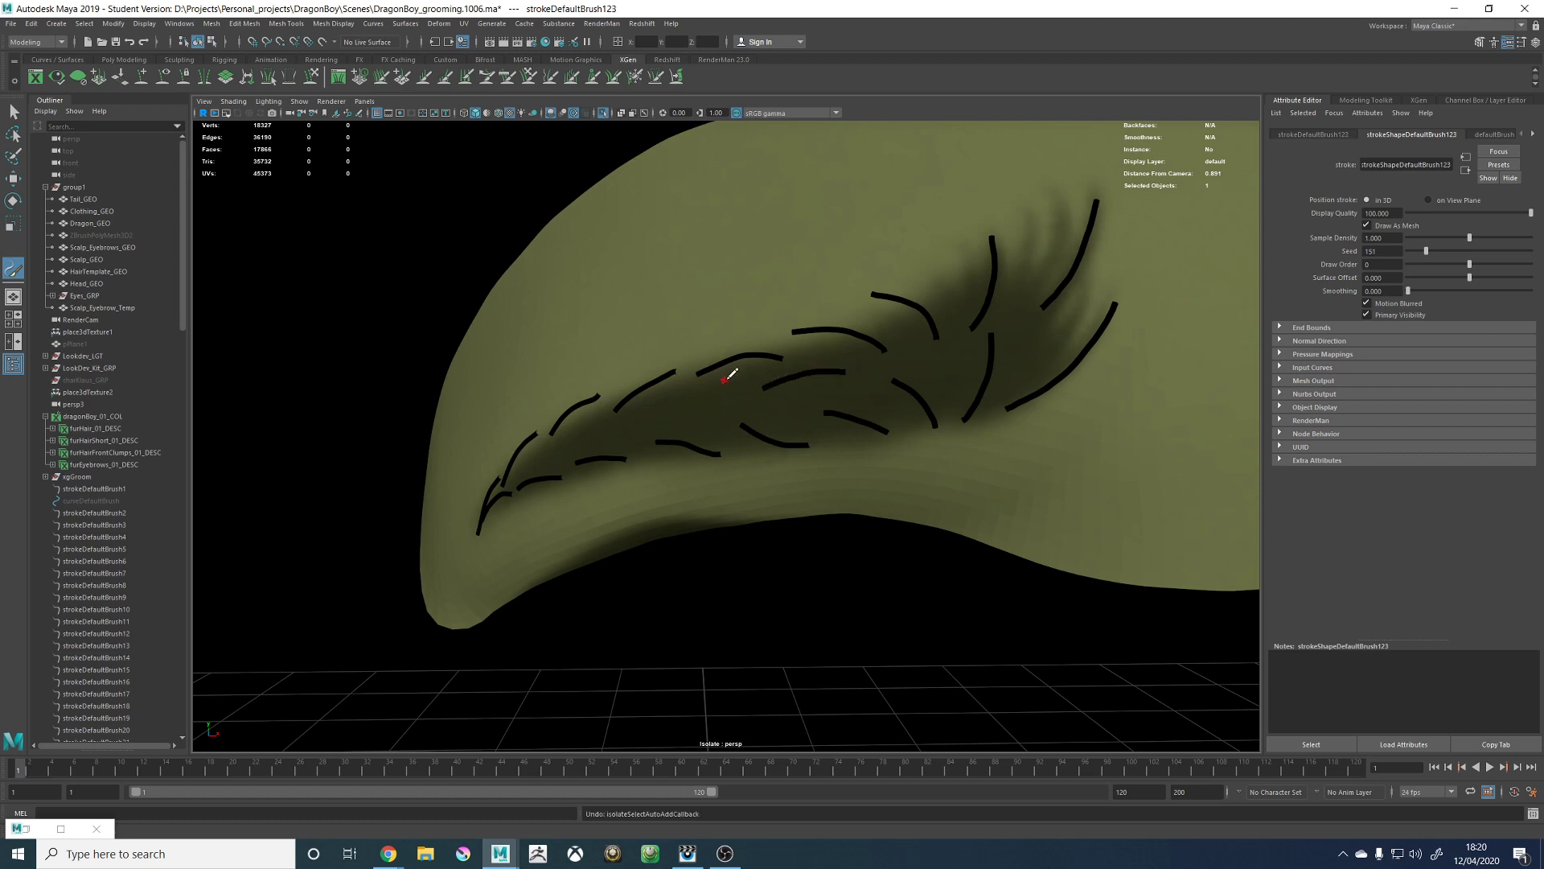
Step: Fill the space between the opposite eyebrow's upper and lower rows with short strokes out to the tail, undoing misplaced attempts
drag(736, 375, 659, 427)
key(ctrl+z)
drag(735, 377, 660, 419)
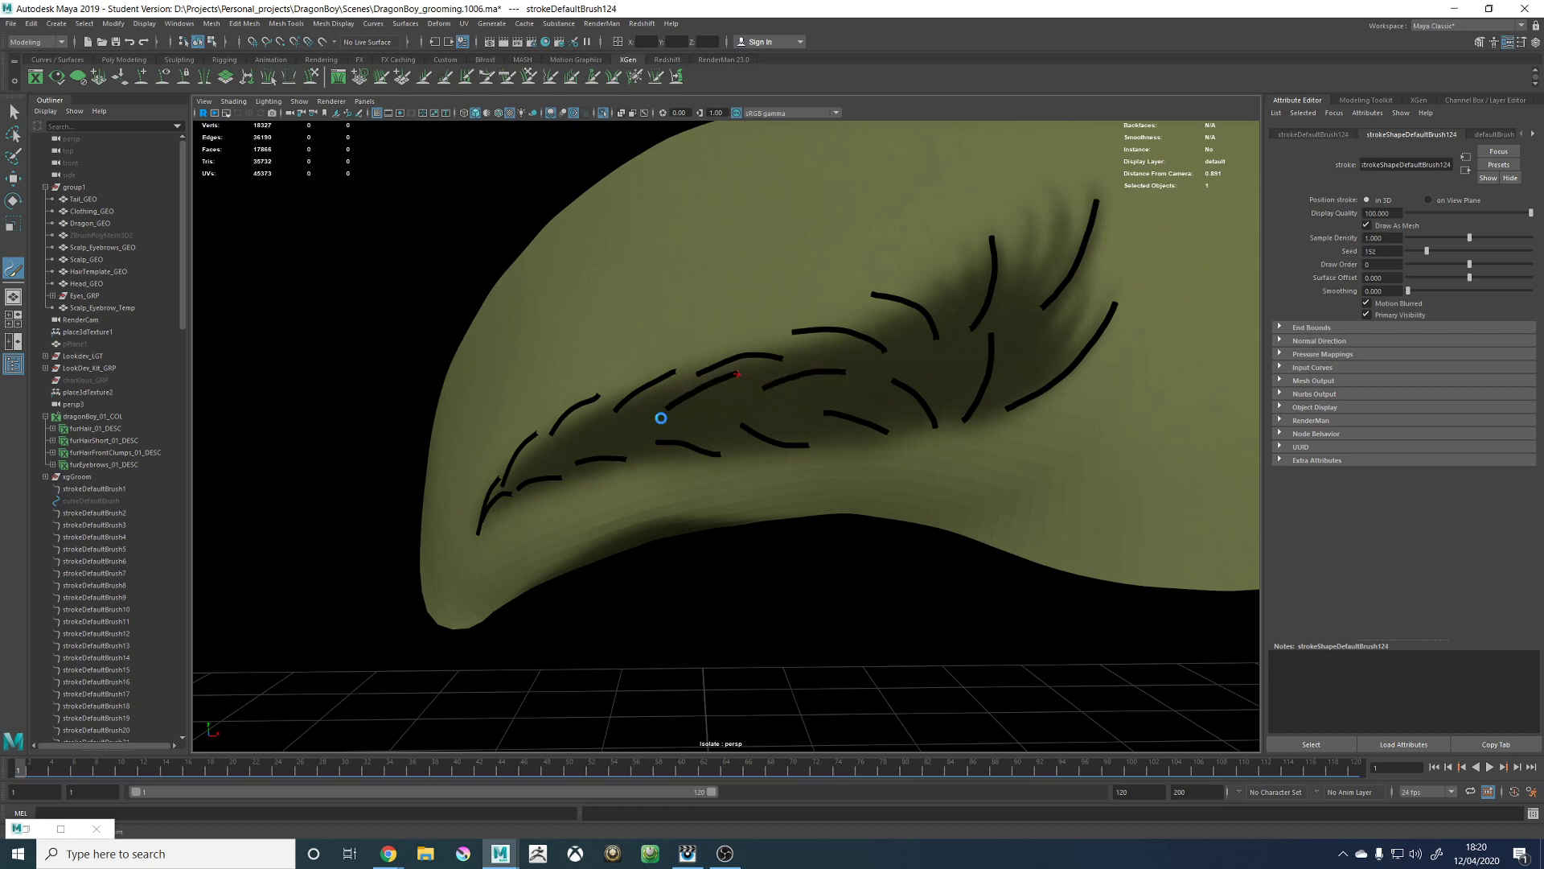
key(ctrl+z)
drag(734, 382, 609, 433)
key(ctrl+z)
key(ctrl+z)
key(ctrl+z)
mouse_move(724, 435)
mouse_down()
mouse_move(695, 415)
mouse_move(581, 439)
mouse_move(513, 492)
mouse_up()
key(ctrl+z)
key(ctrl+z)
drag(600, 412, 510, 487)
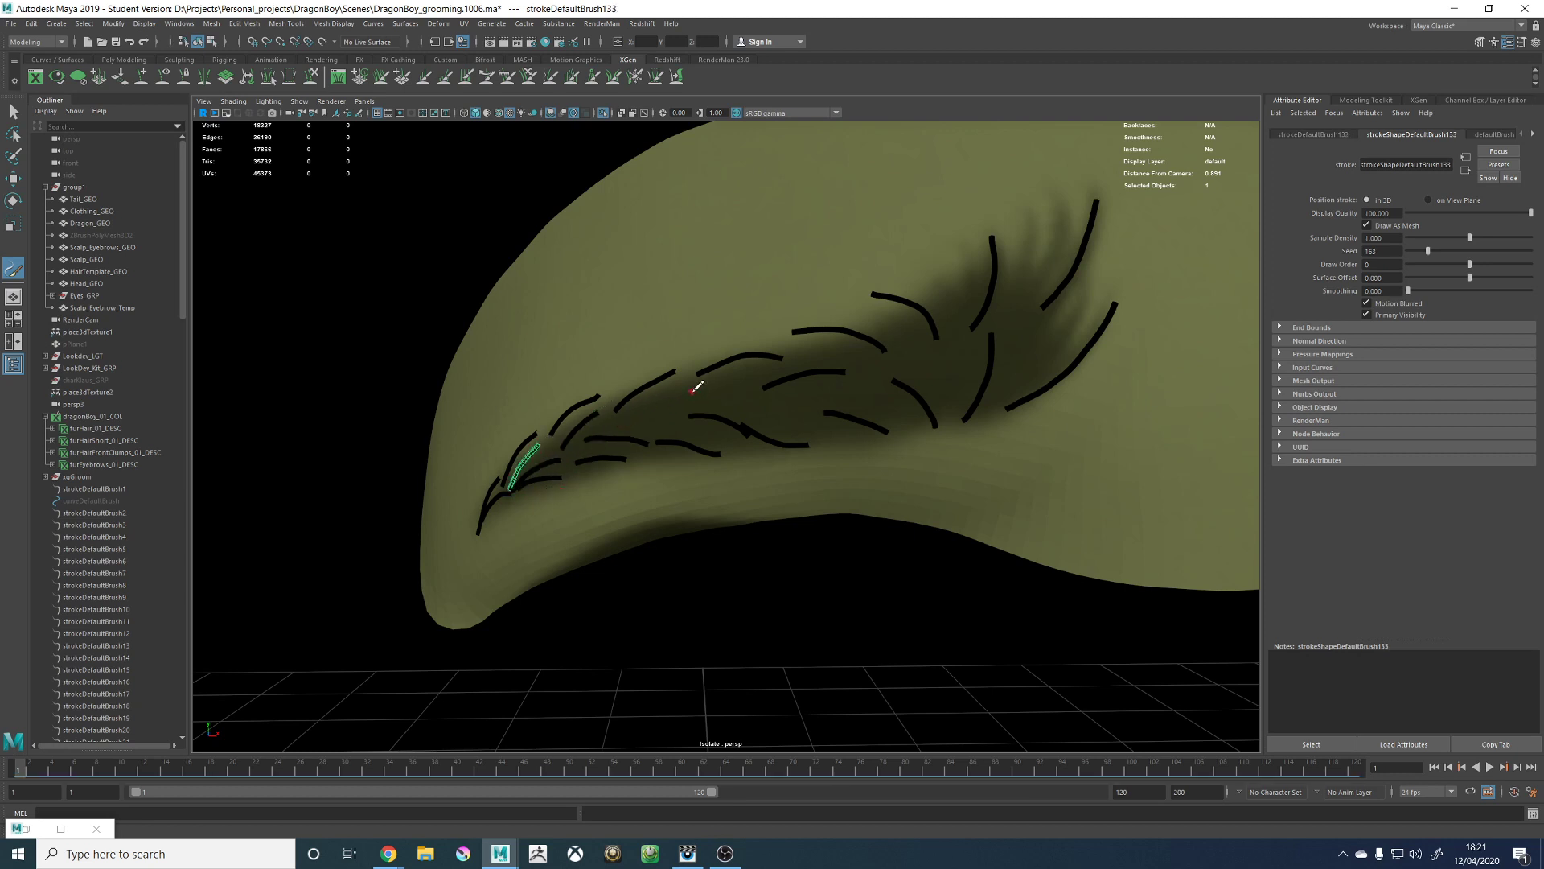
drag(678, 391, 633, 419)
mouse_move(755, 373)
mouse_down()
mouse_move(699, 403)
mouse_move(732, 418)
mouse_up()
Step: Examine the filled opposite eyebrow from several distances and angles, comparing its stroke flow with the finished eyebrow
alt+right_drag(844, 328, 715, 314)
alt+drag(715, 315, 734, 273)
alt+right_drag(735, 272, 774, 248)
alt+middle_drag(733, 298, 680, 312)
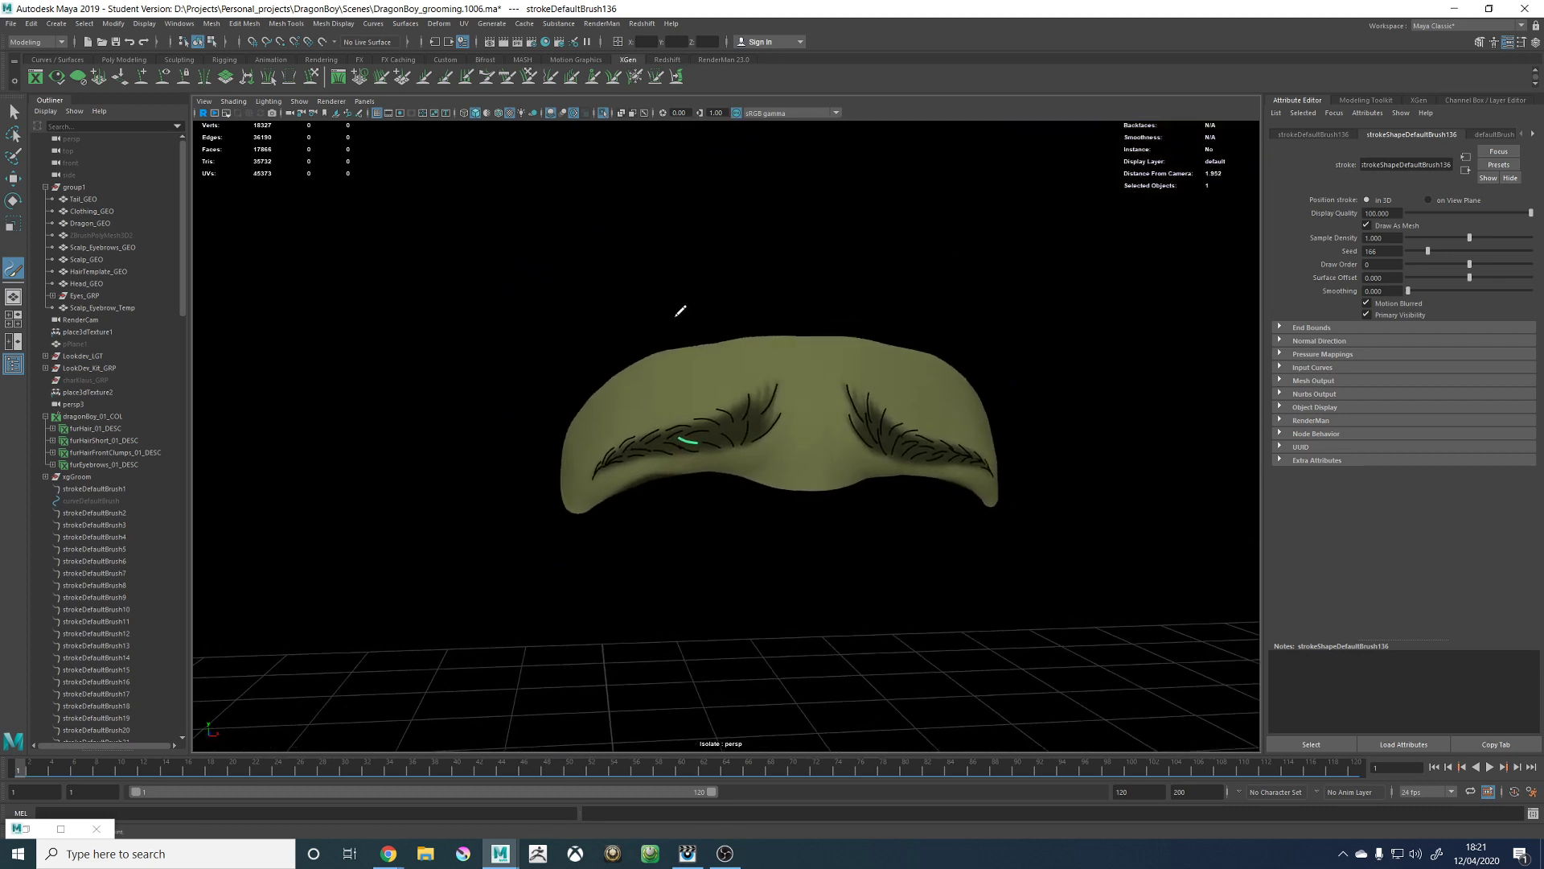
alt+right_drag(710, 336, 810, 325)
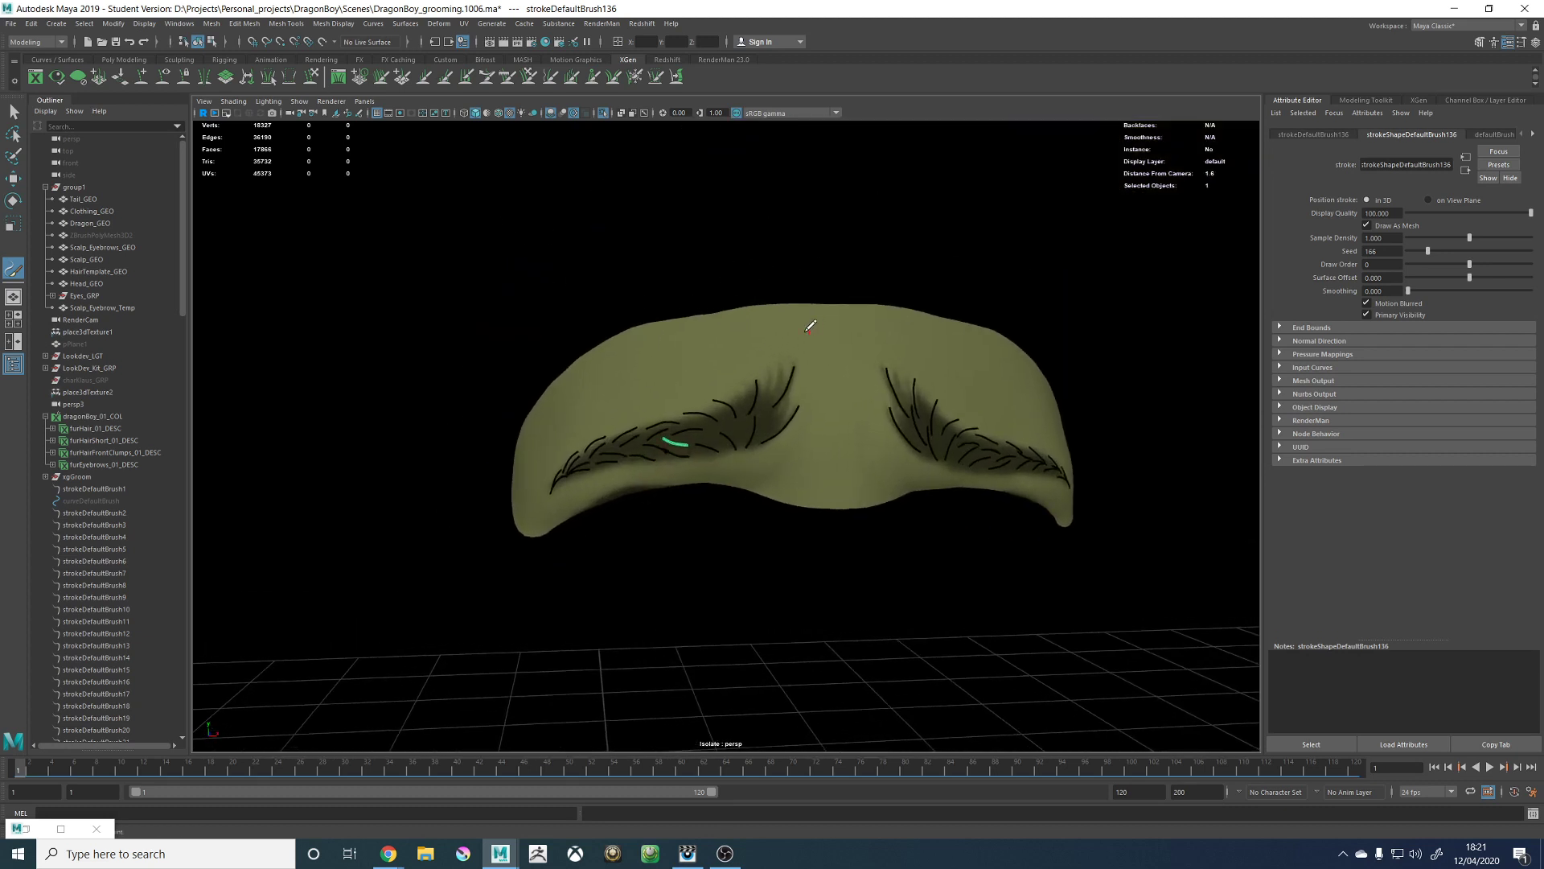
alt+right_drag(845, 254, 789, 352)
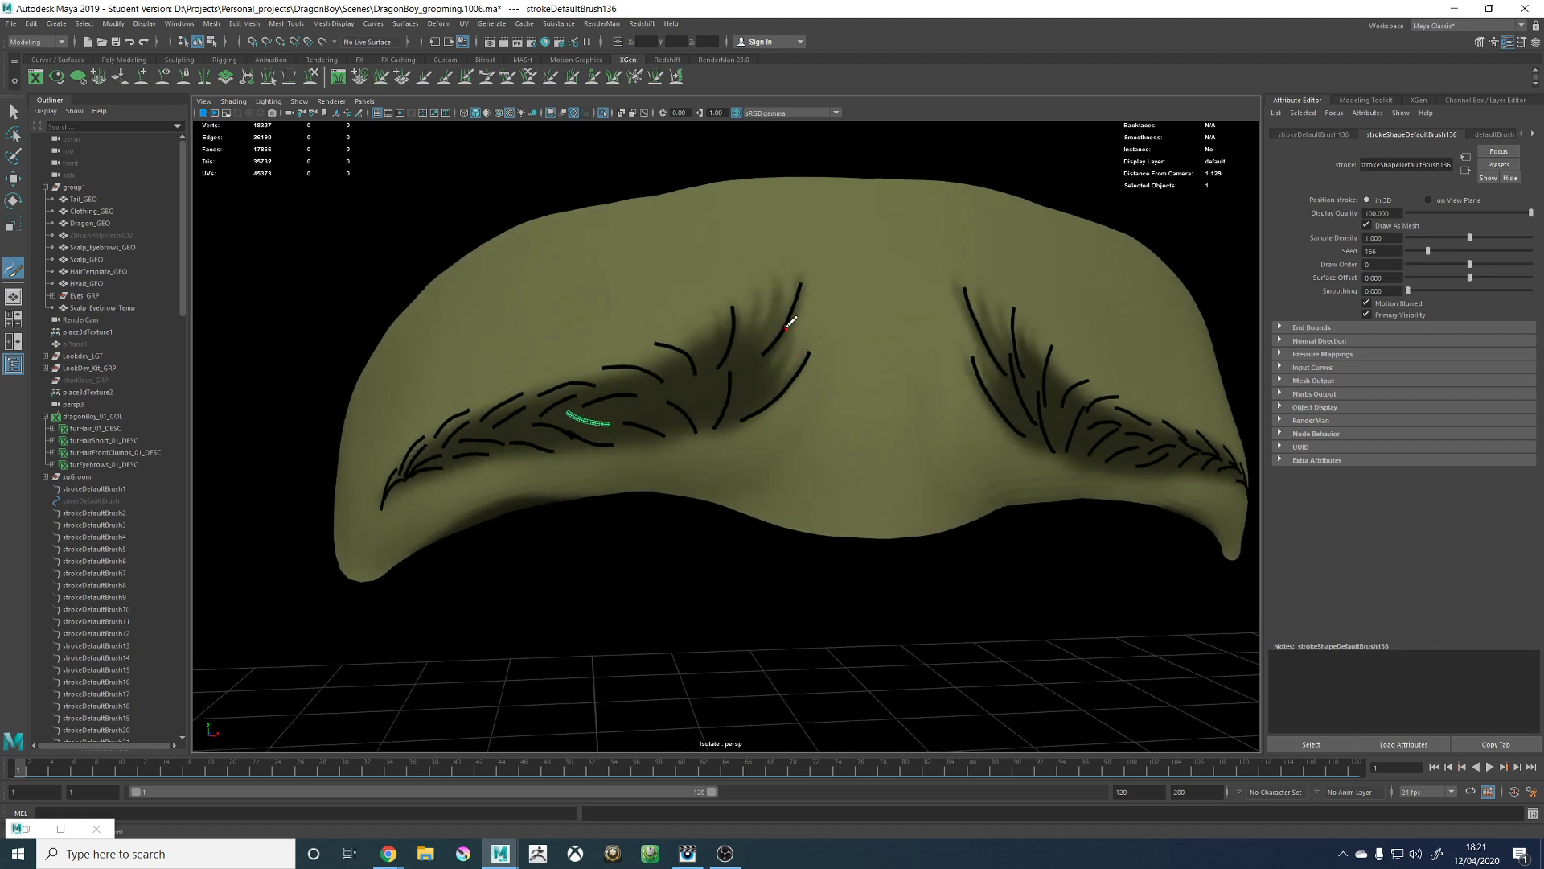
alt+middle_drag(737, 273, 795, 362)
alt+right_drag(762, 325, 880, 345)
alt+right_drag(855, 279, 728, 306)
alt+middle_drag(723, 337, 729, 281)
alt+right_drag(707, 309, 775, 338)
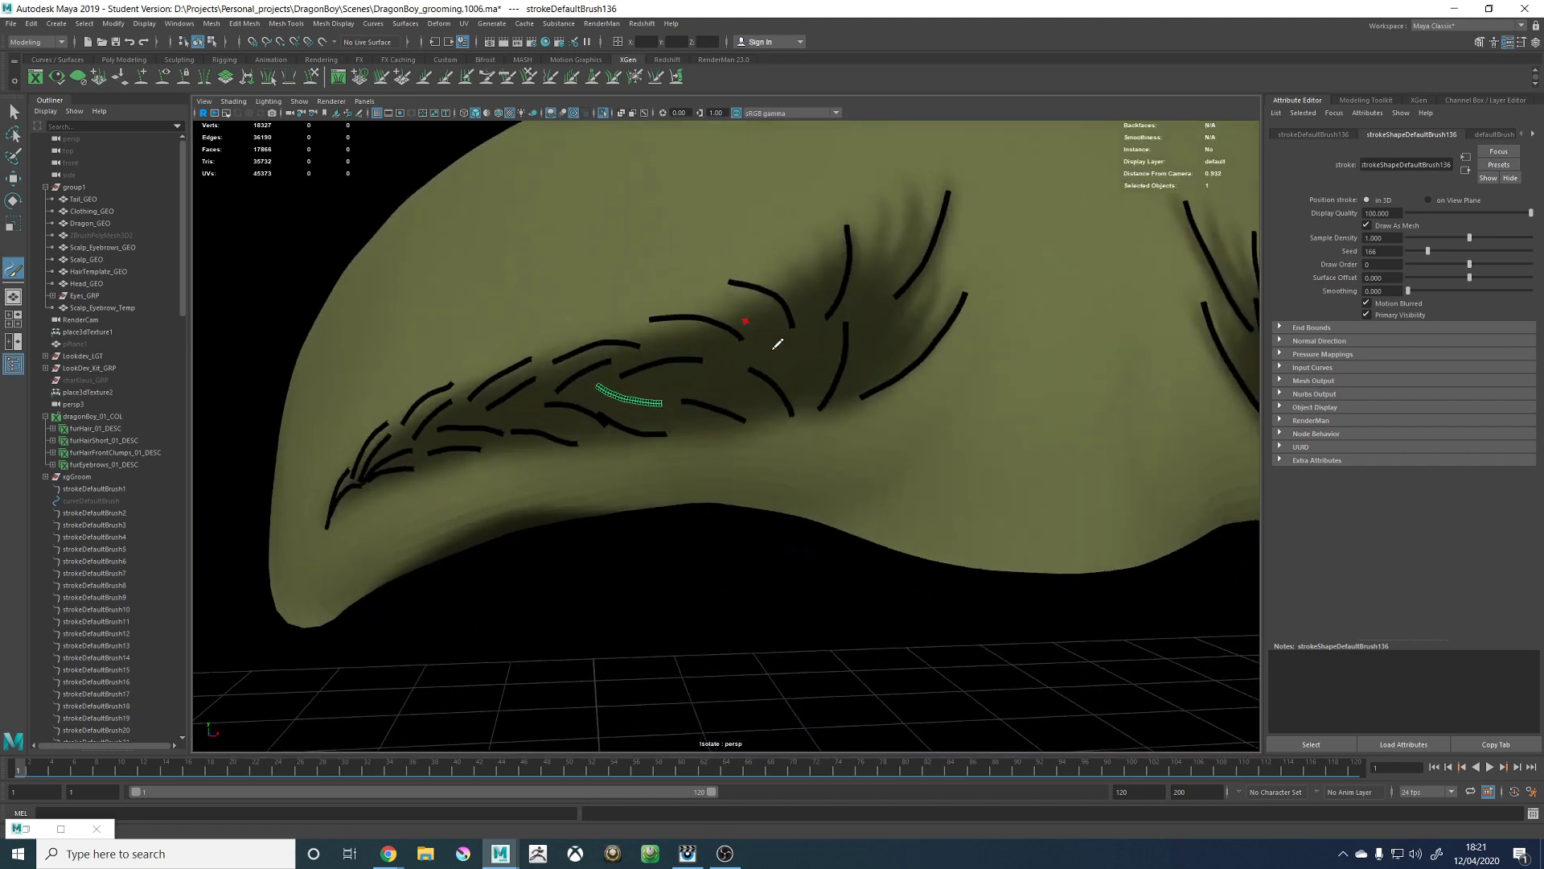
alt+middle_drag(760, 339, 715, 362)
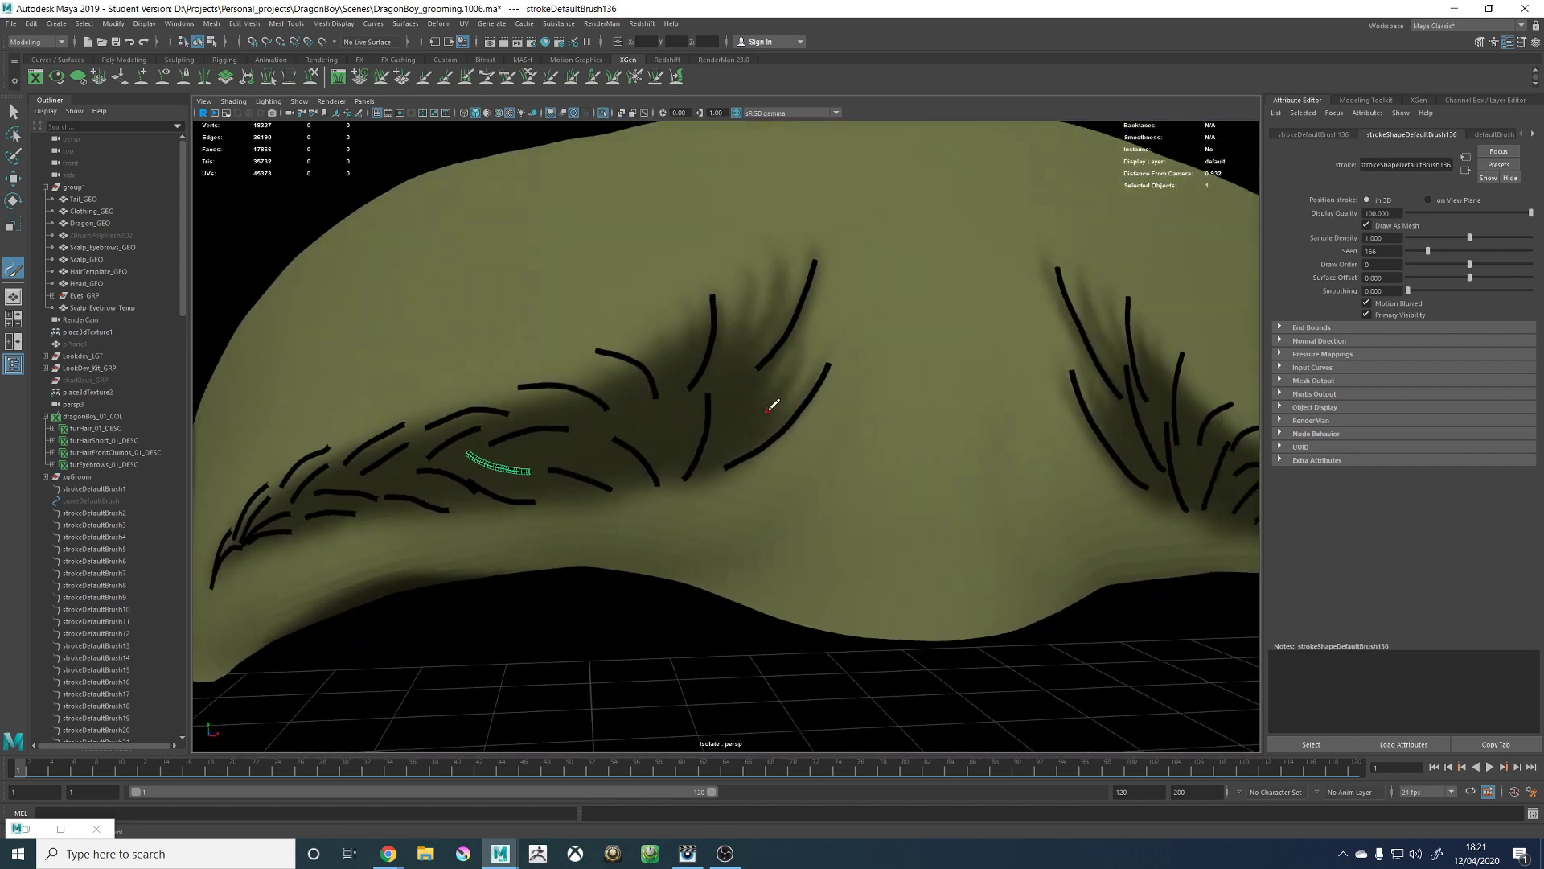
Step: Try curved strokes between and beside the opposite eyebrow's upper inner-end strokes, undoing misplaced attempts
drag(778, 395, 800, 315)
key(ctrl+z)
drag(758, 415, 806, 323)
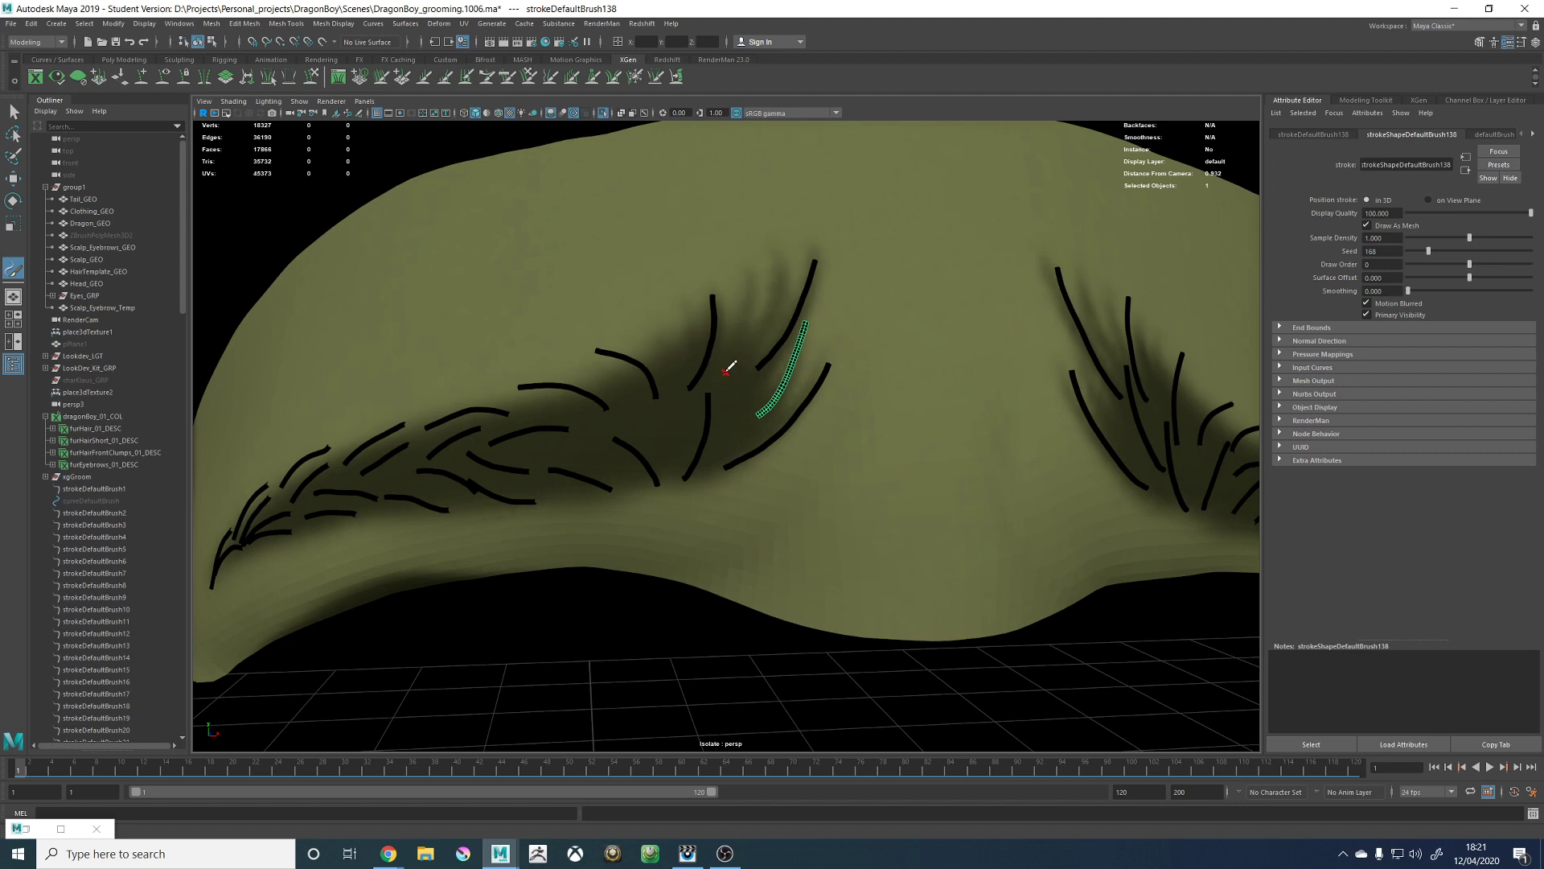
drag(726, 371, 747, 265)
key(ctrl+z)
drag(724, 378, 754, 267)
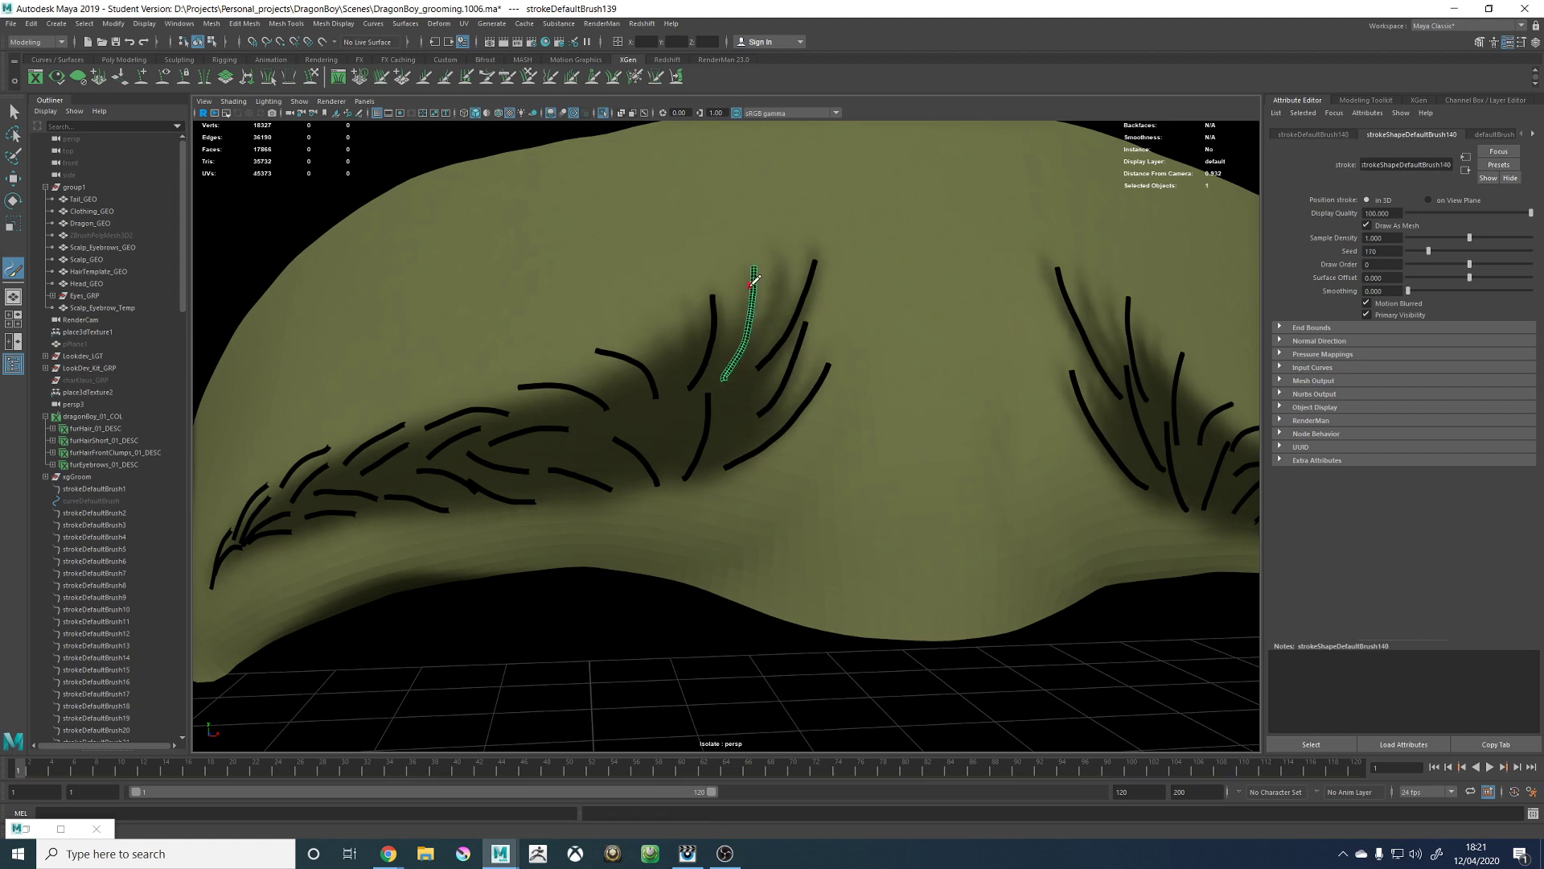
key(ctrl+z)
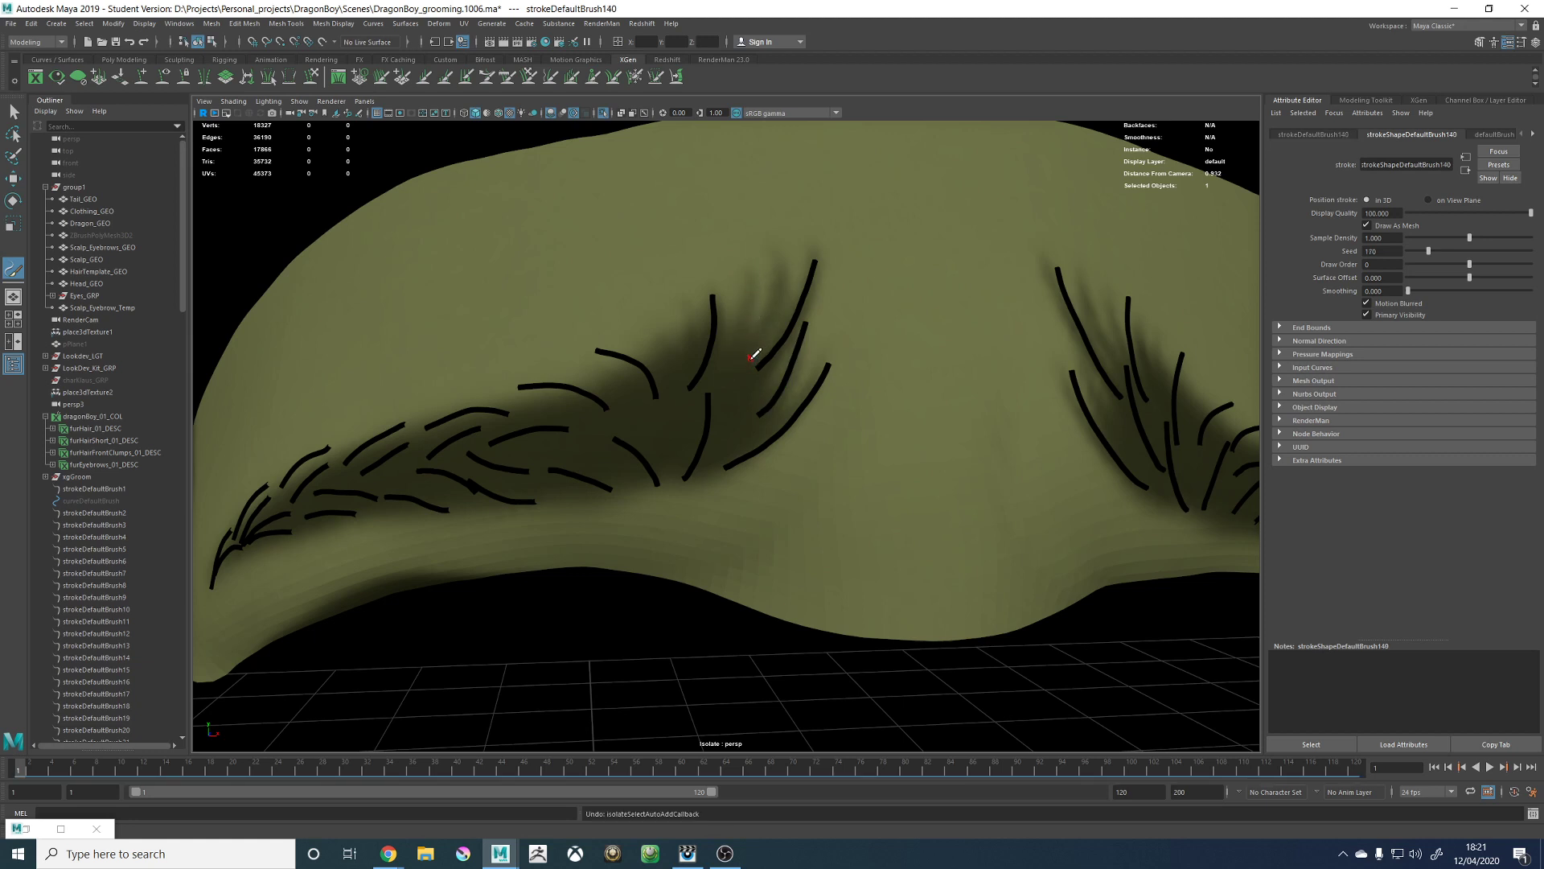
drag(728, 370, 758, 273)
key(ctrl+z)
Step: Try upward-curving strokes in the open area above the opposite eyebrow's lower inner strokes, and undo the latest strokes
drag(723, 416, 741, 334)
key(ctrl+z)
drag(724, 416, 738, 316)
key(ctrl+z)
click(729, 404)
drag(721, 413, 733, 322)
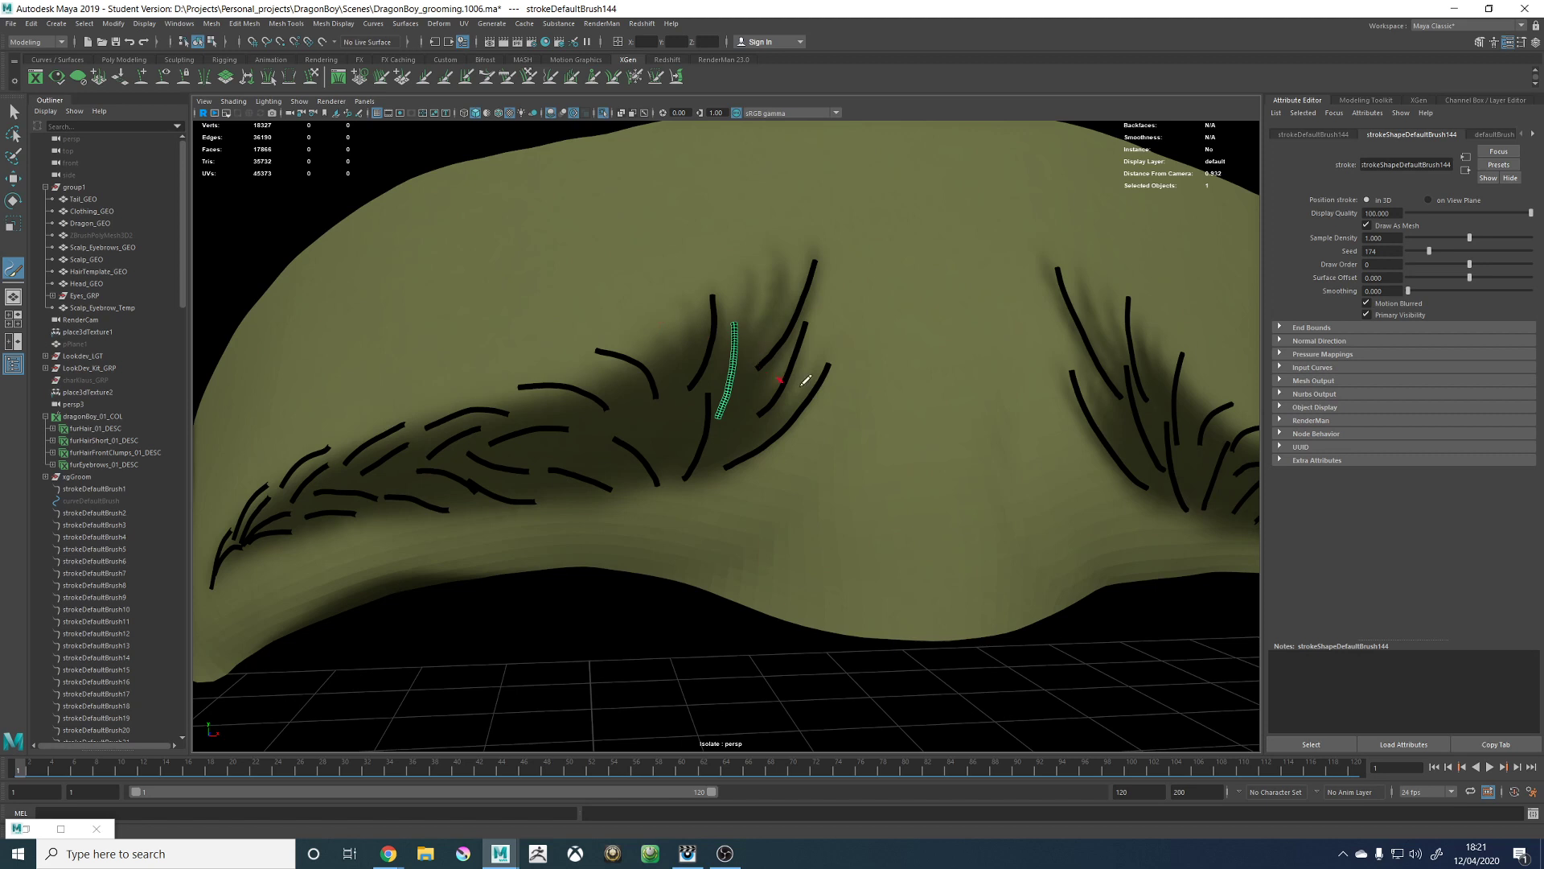
key(ctrl+z)
key(ctrl+z)
key(ctrl+z)
key(ctrl+z)
Step: Select all the guide strokes on both eyebrows together with the Move tool active
key(w)
alt+right_drag(837, 380, 769, 395)
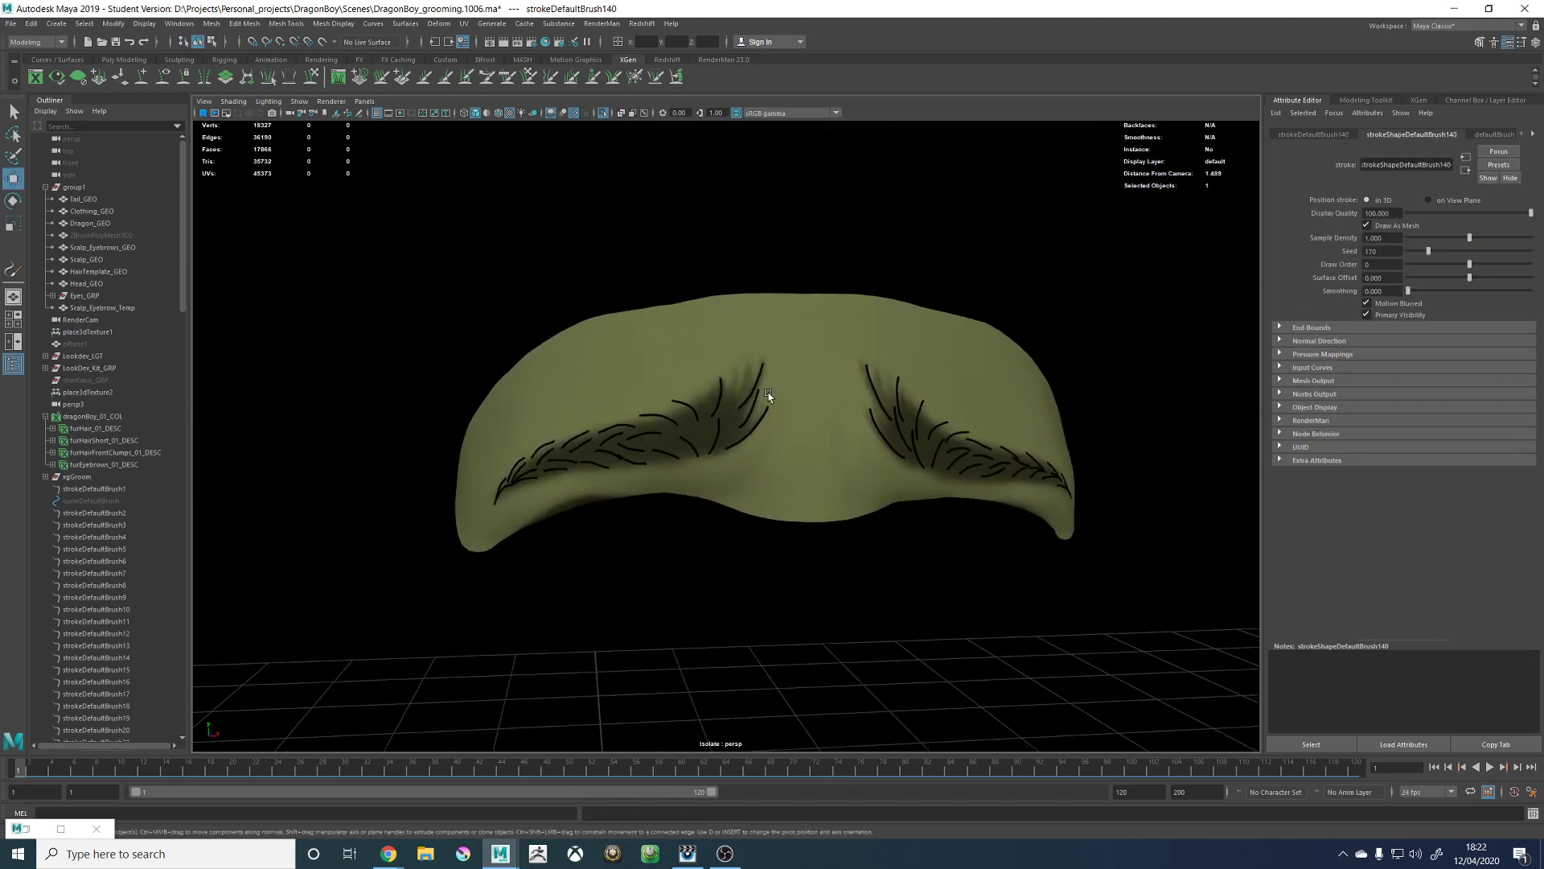
click(793, 410)
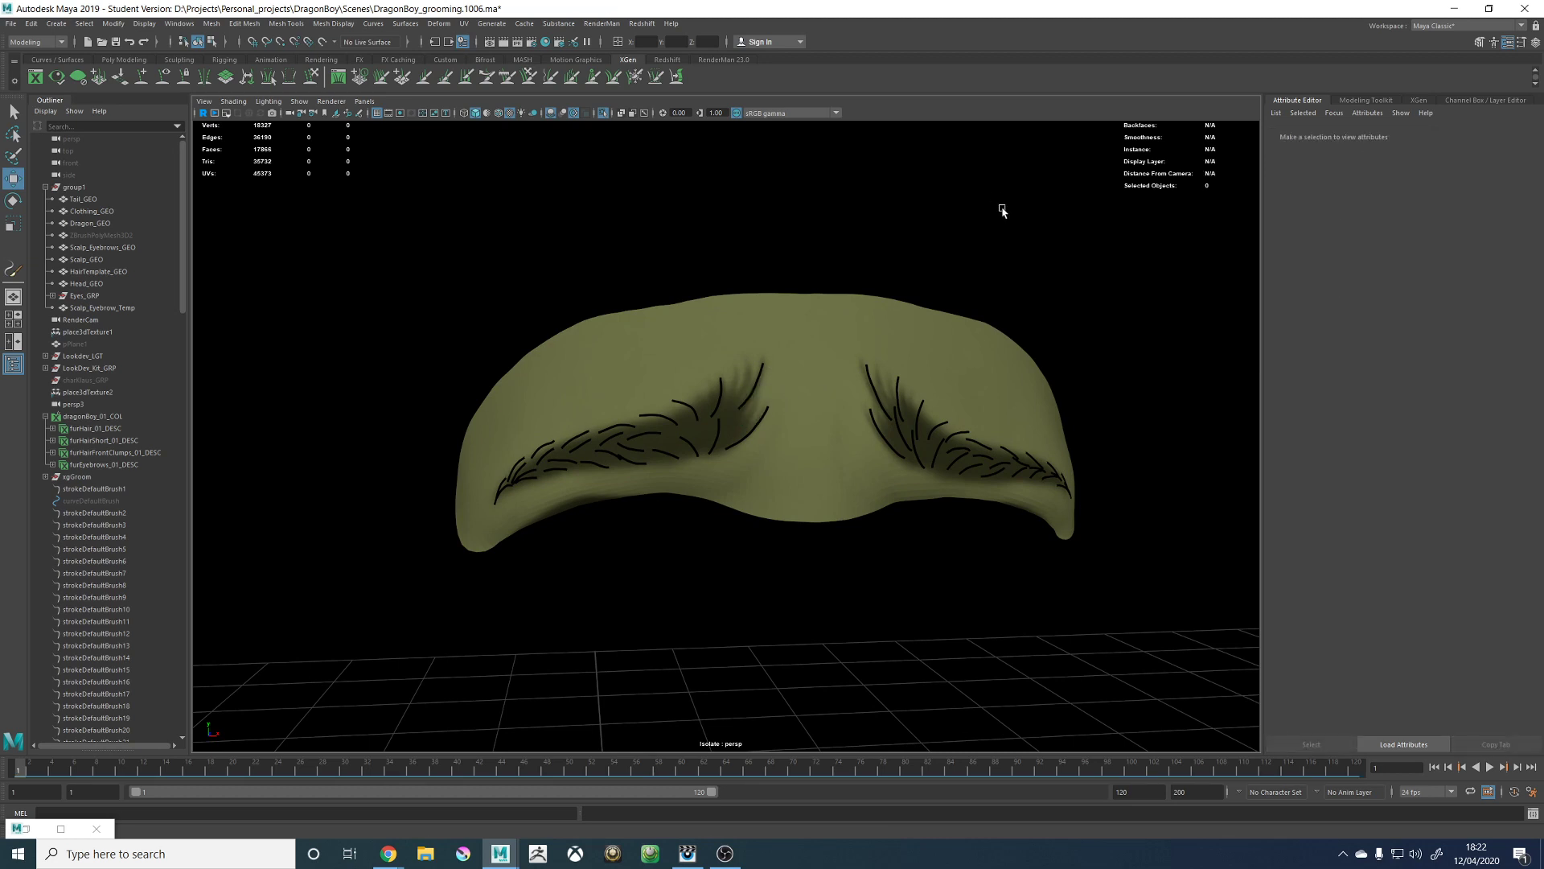
alt+drag(1003, 210, 846, 325)
mouse_move(465, 345)
mouse_down()
mouse_move(1088, 582)
mouse_move(1109, 611)
mouse_up()
mouse_move(897, 499)
alt+mouse_down()
mouse_move(962, 534)
mouse_move(872, 534)
mouse_move(1012, 488)
mouse_move(1024, 579)
mouse_move(978, 538)
mouse_move(932, 534)
alt+mouse_up()
alt+middle_drag(931, 534, 913, 489)
alt+right_drag(913, 489, 968, 514)
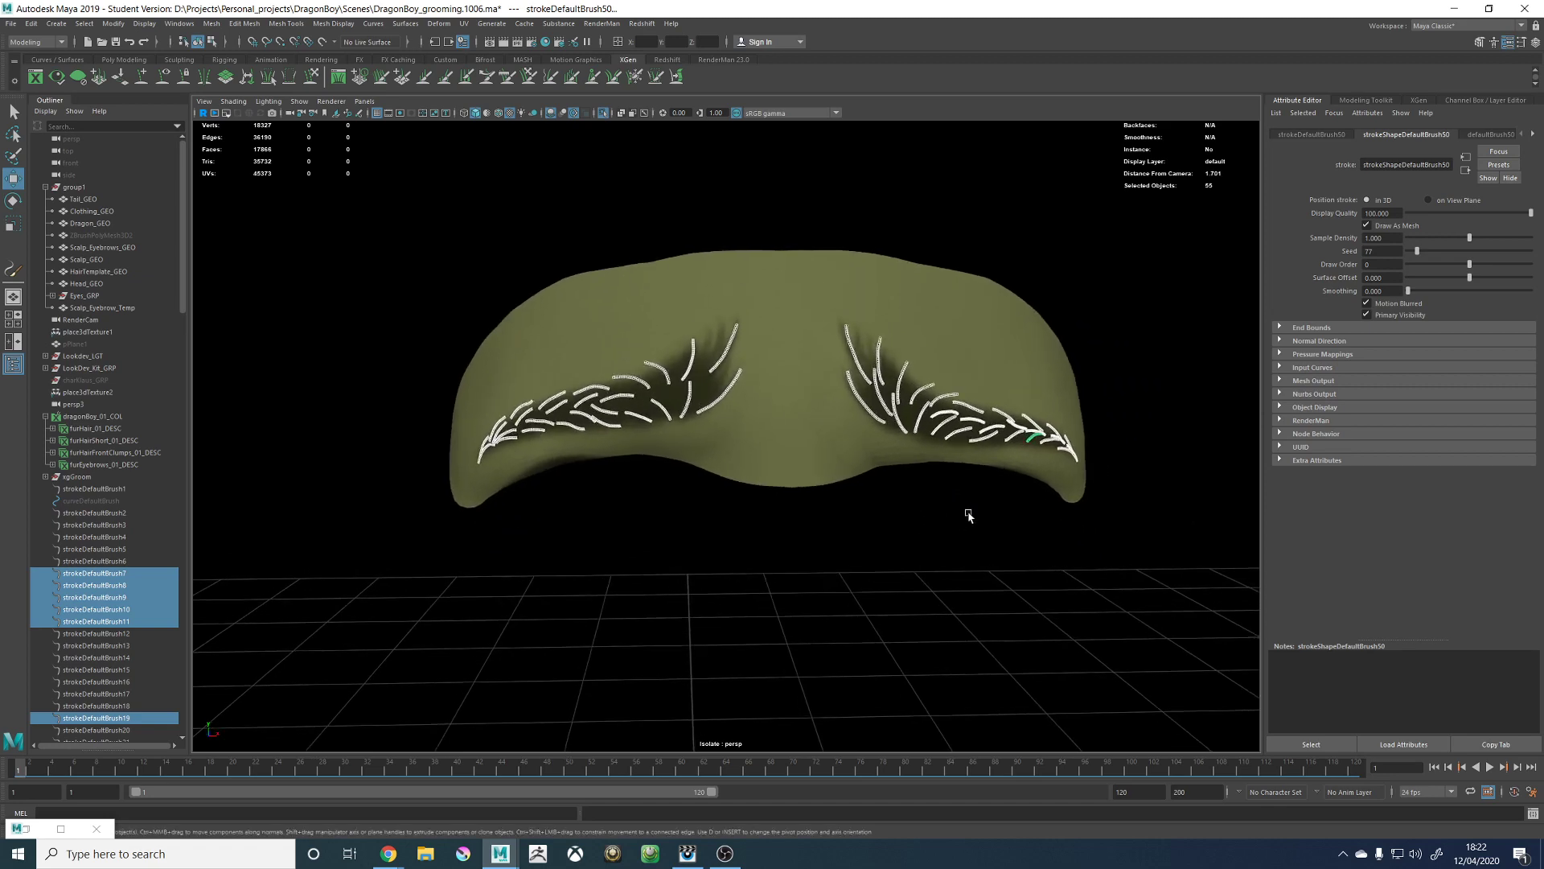
alt+middle_drag(927, 390, 940, 456)
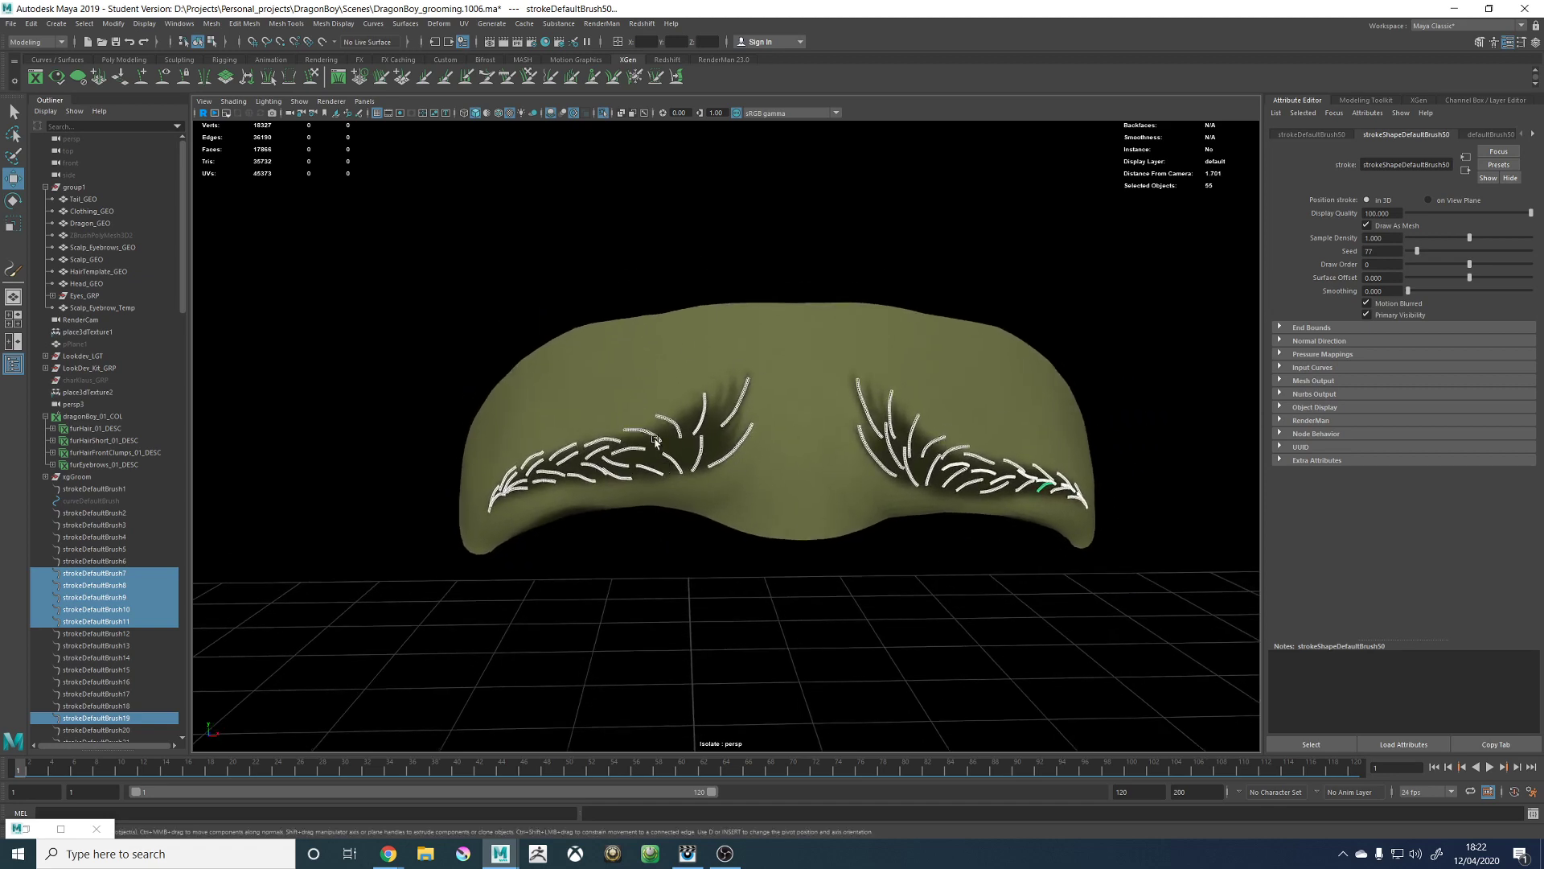
Step: Convert the selected guide strokes on both eyebrows with Paint Effects to Curves
alt+drag(791, 446, 565, 452)
alt+right_drag(566, 452, 743, 483)
alt+right_drag(882, 465, 752, 483)
alt+drag(752, 482, 842, 494)
click(122, 26)
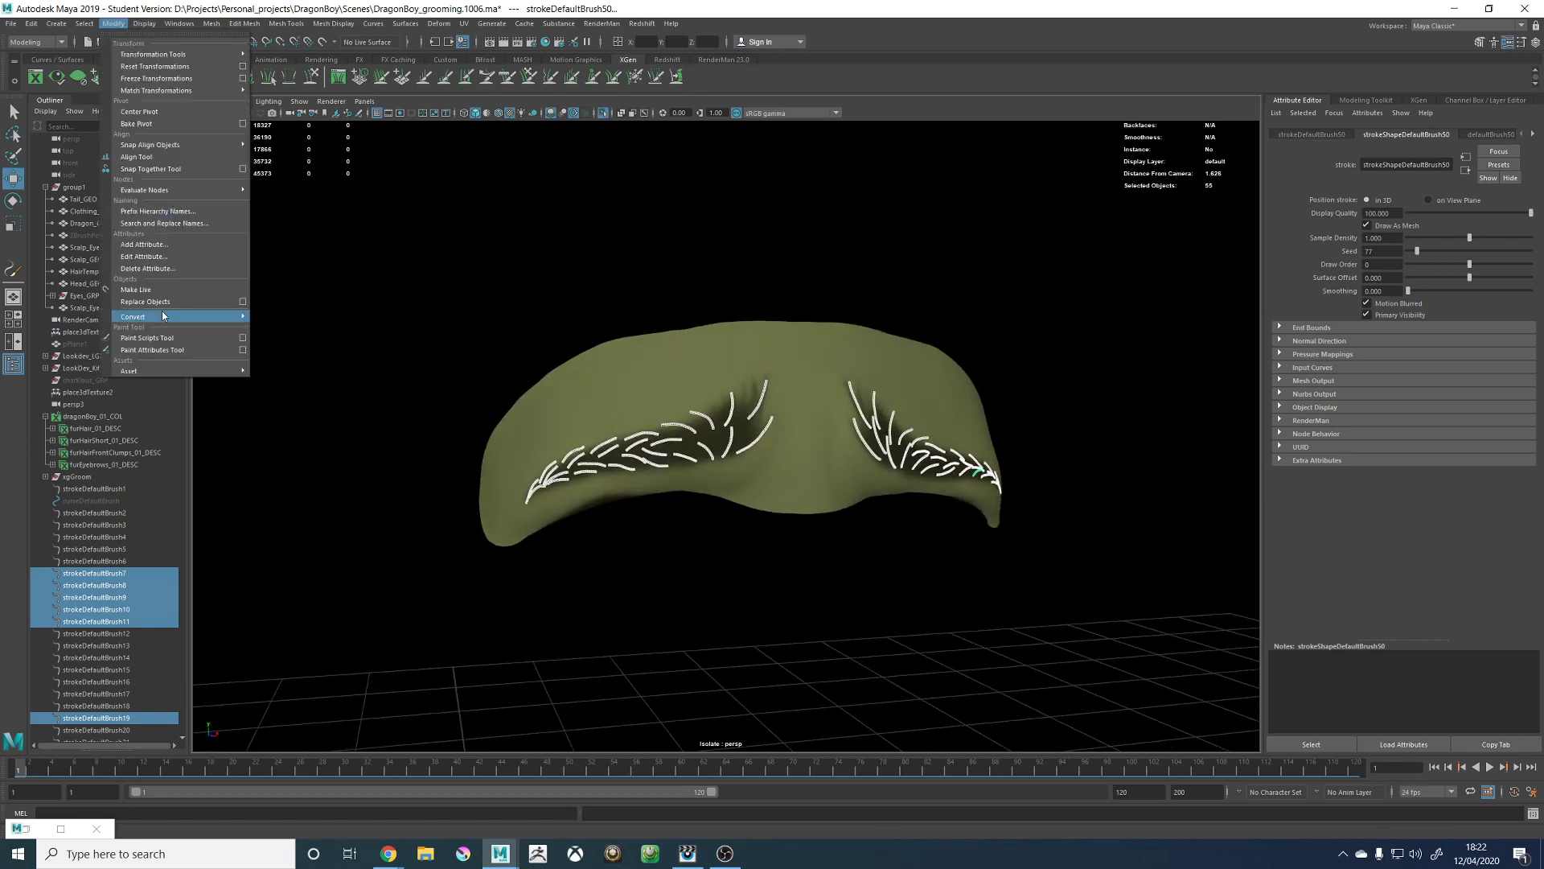
mouse_move(177, 316)
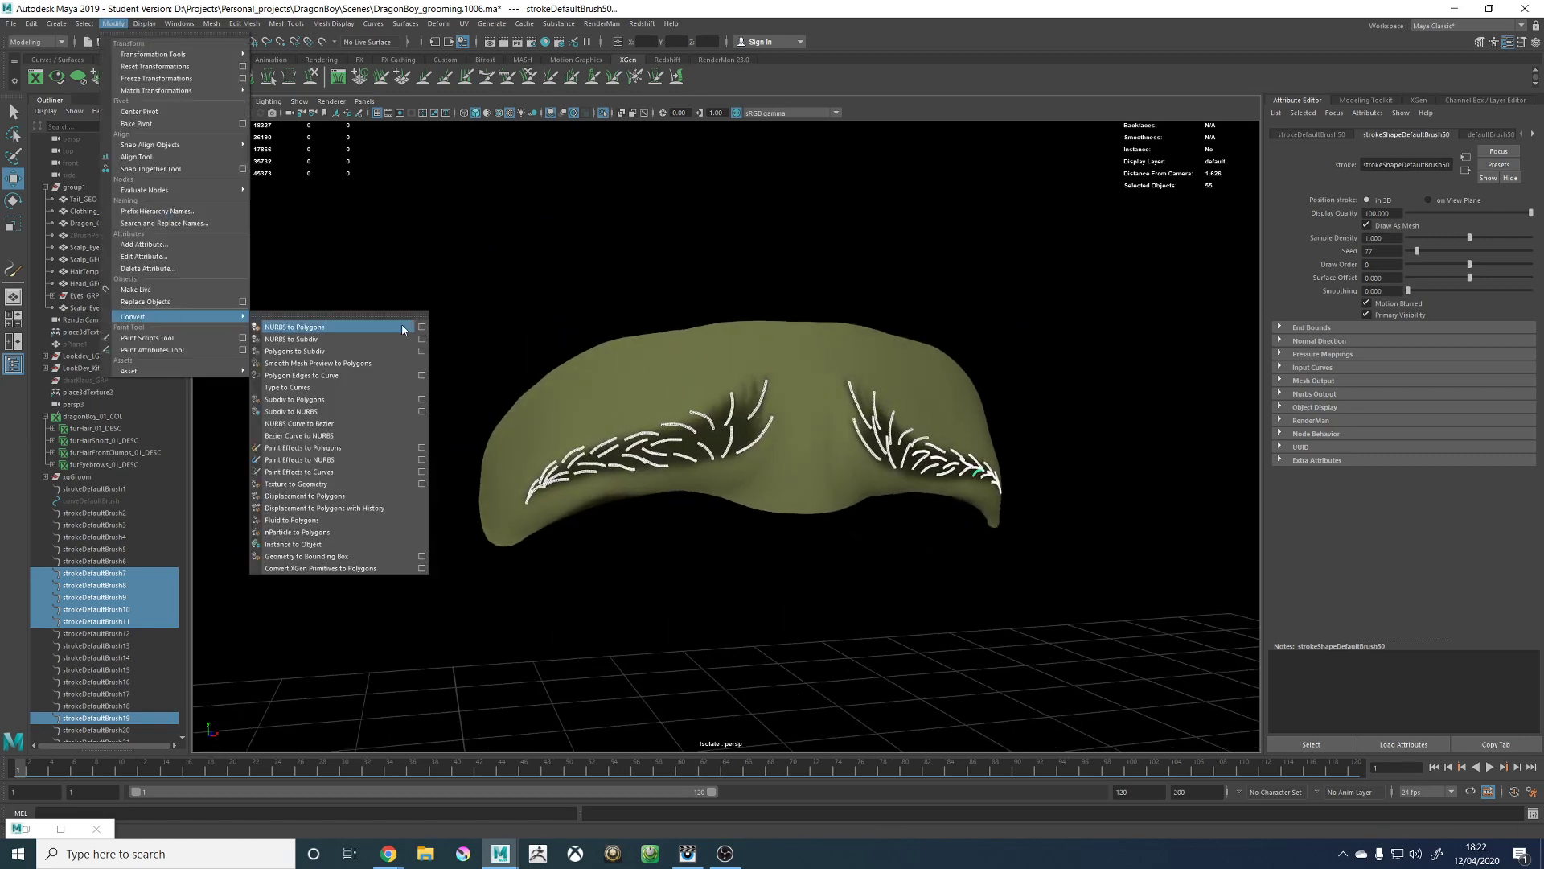
click(341, 469)
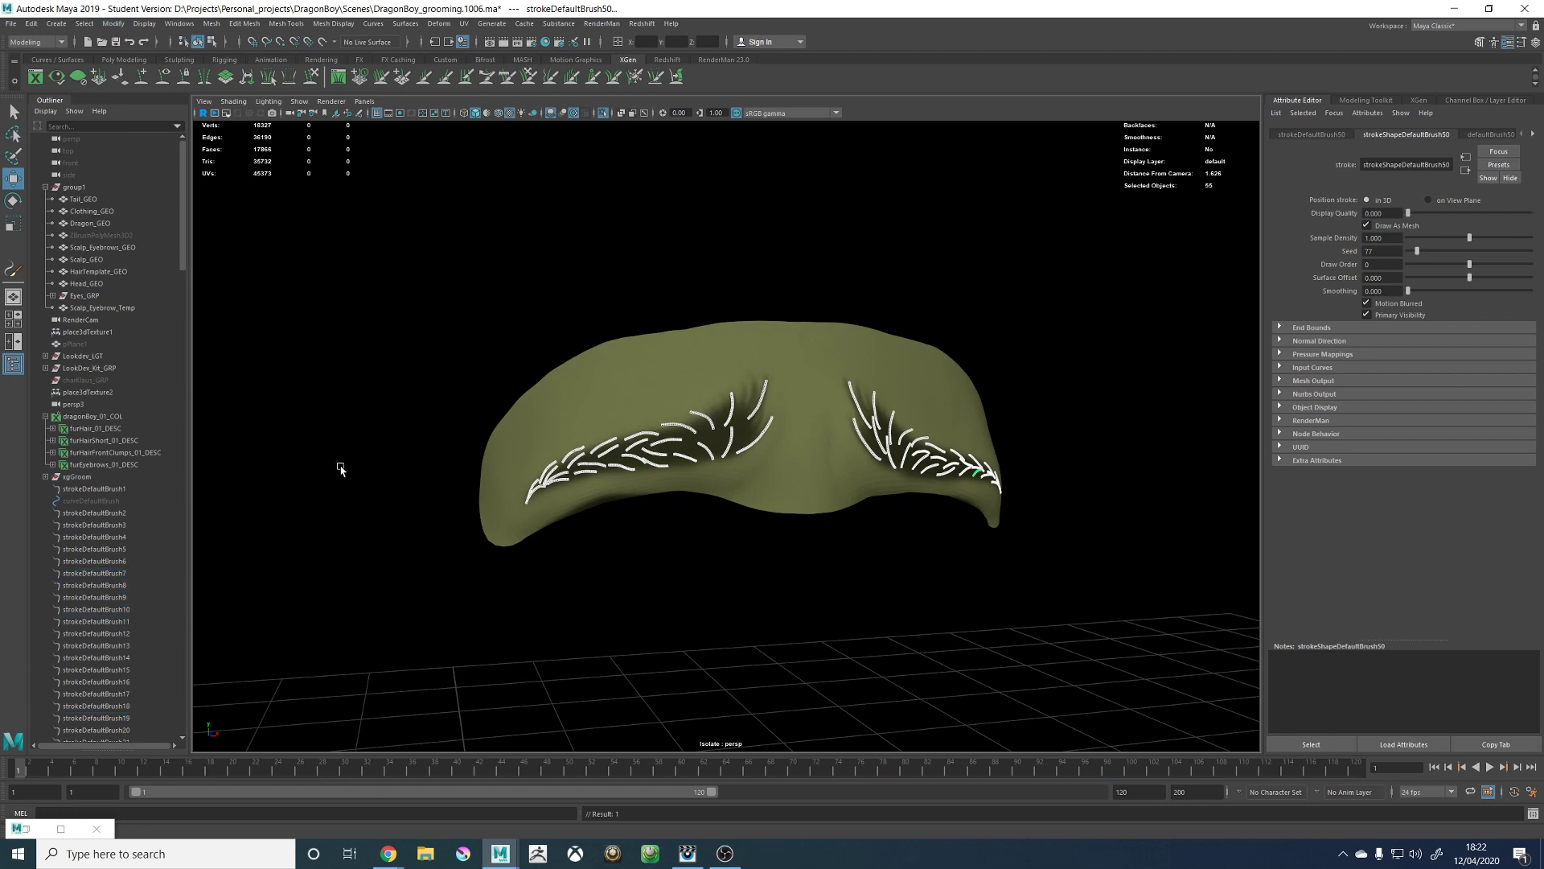
Step: Select all the converted curve groups in the Outliner, from strokeShapeDefaultBrush11Curves through strokeShapeDefaultBrush50Curves, and isolate them in the viewport
click(342, 470)
alt+drag(469, 468, 451, 455)
scroll(121, 568, down, 20)
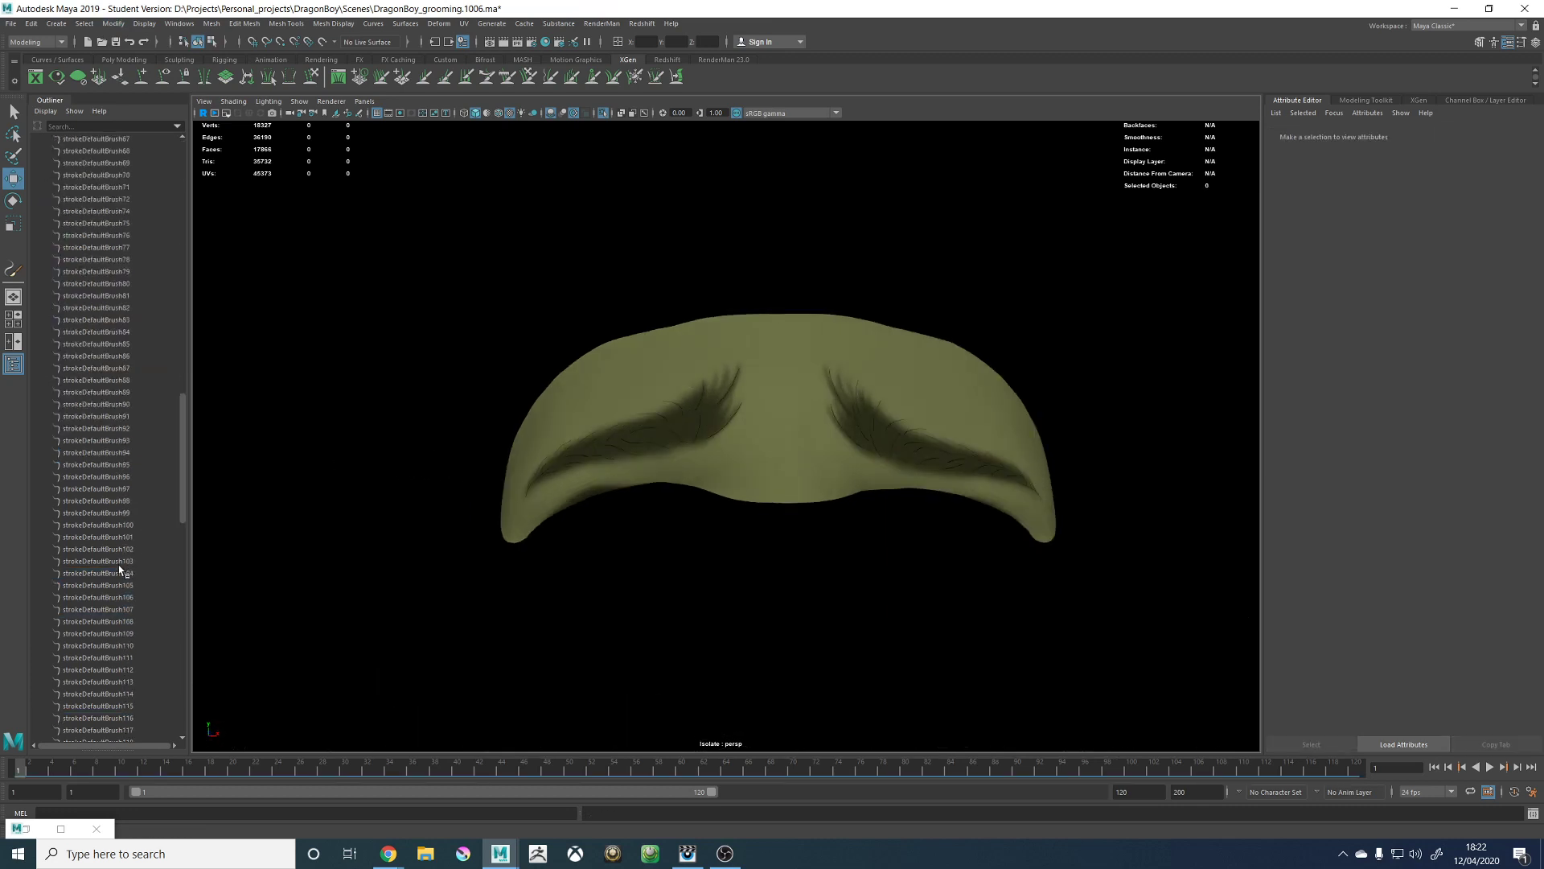
scroll(121, 569, down, 14)
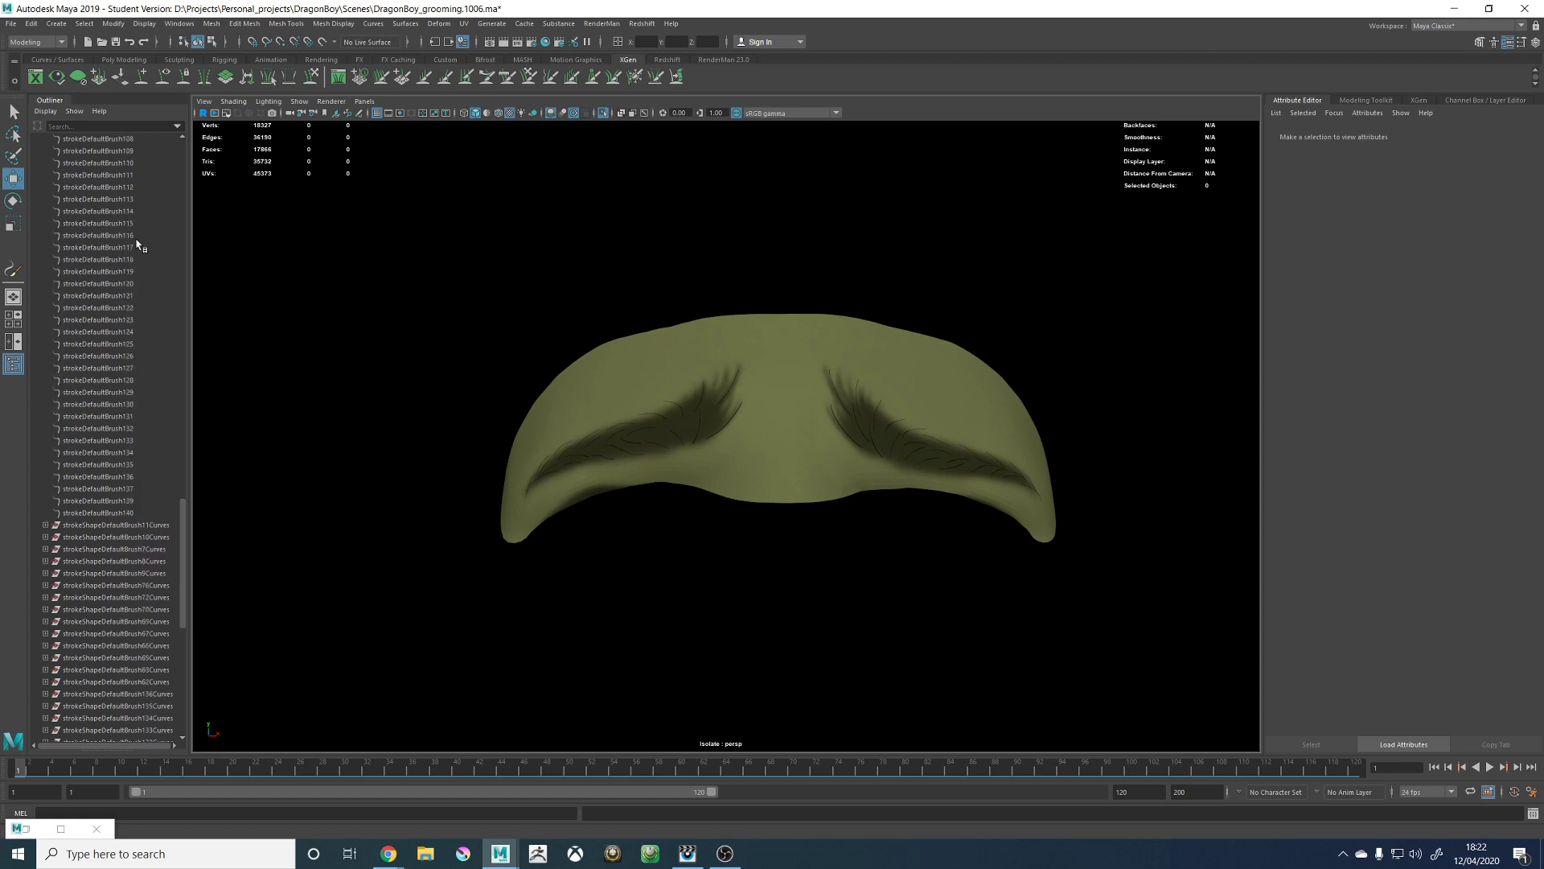
scroll(136, 244, up, 20)
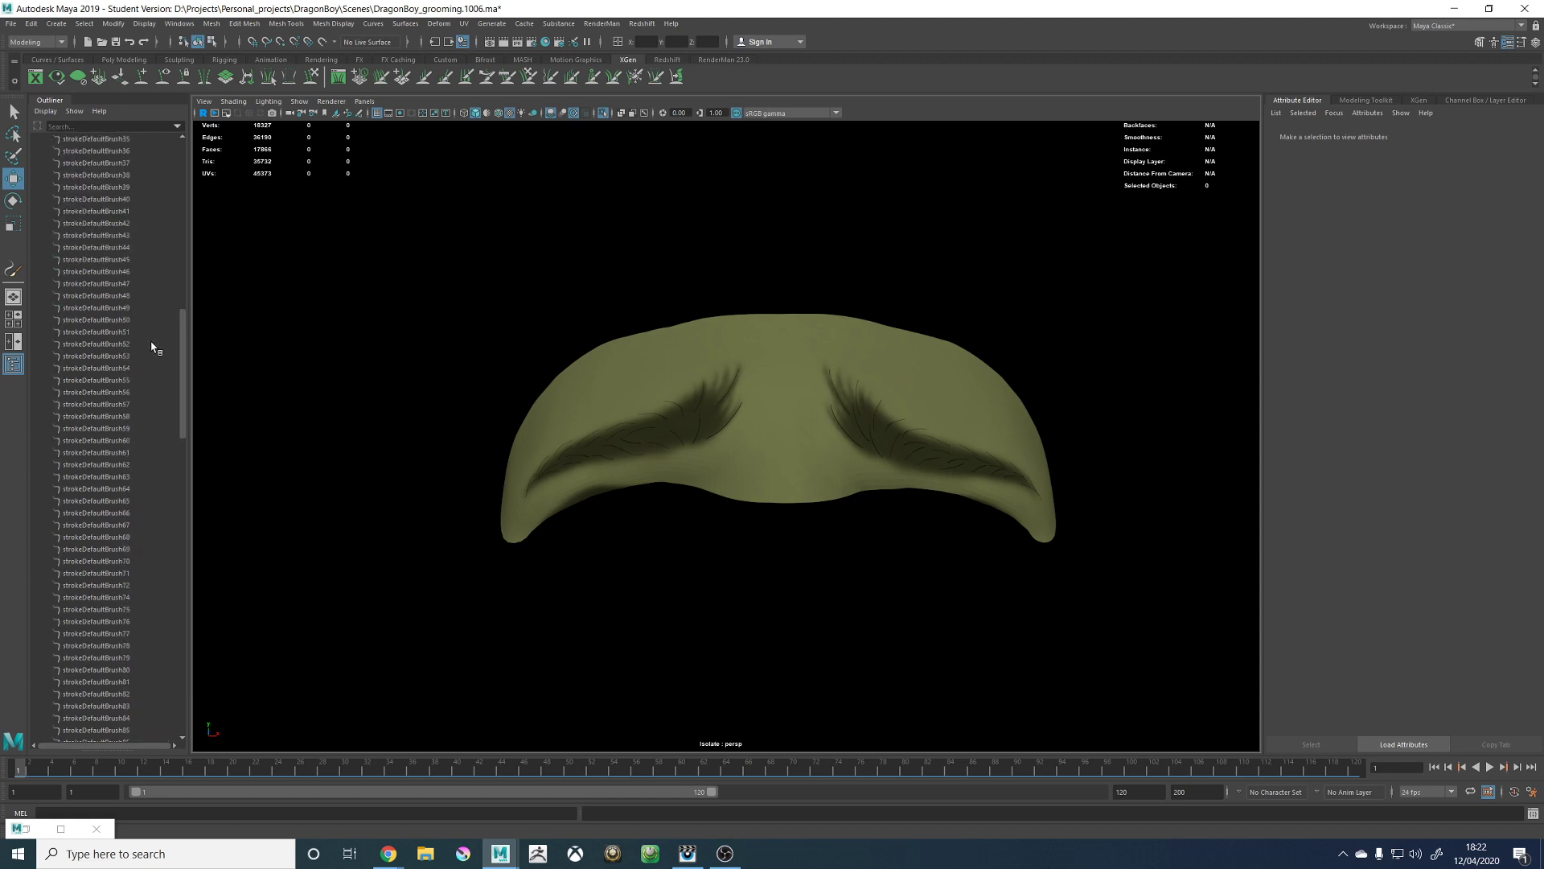
scroll(153, 347, down, 20)
click(141, 236)
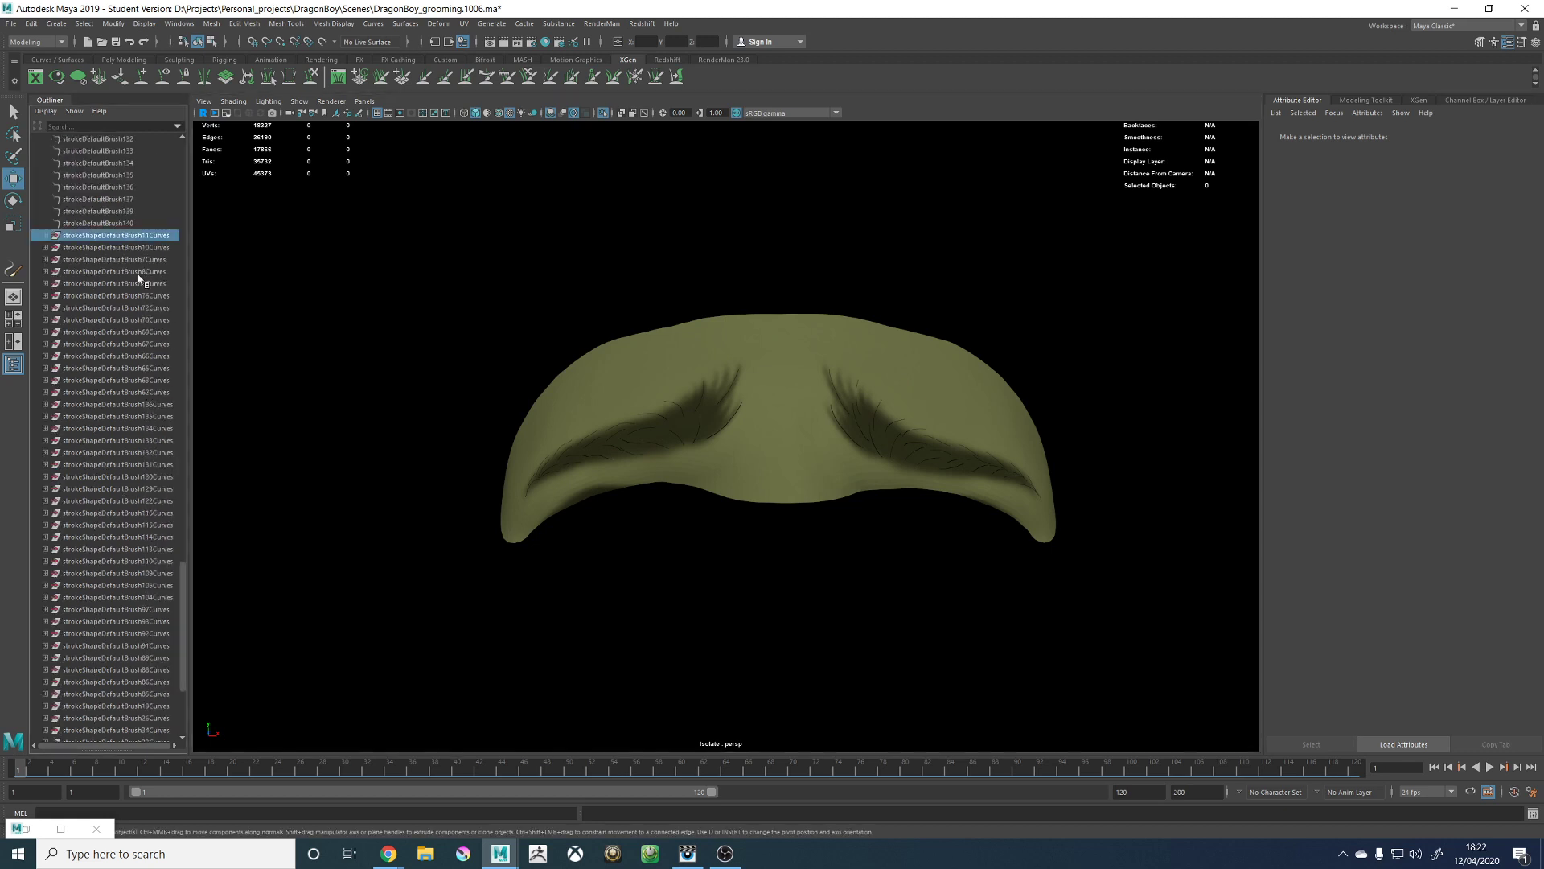
scroll(129, 591, down, 5)
shift+click(129, 694)
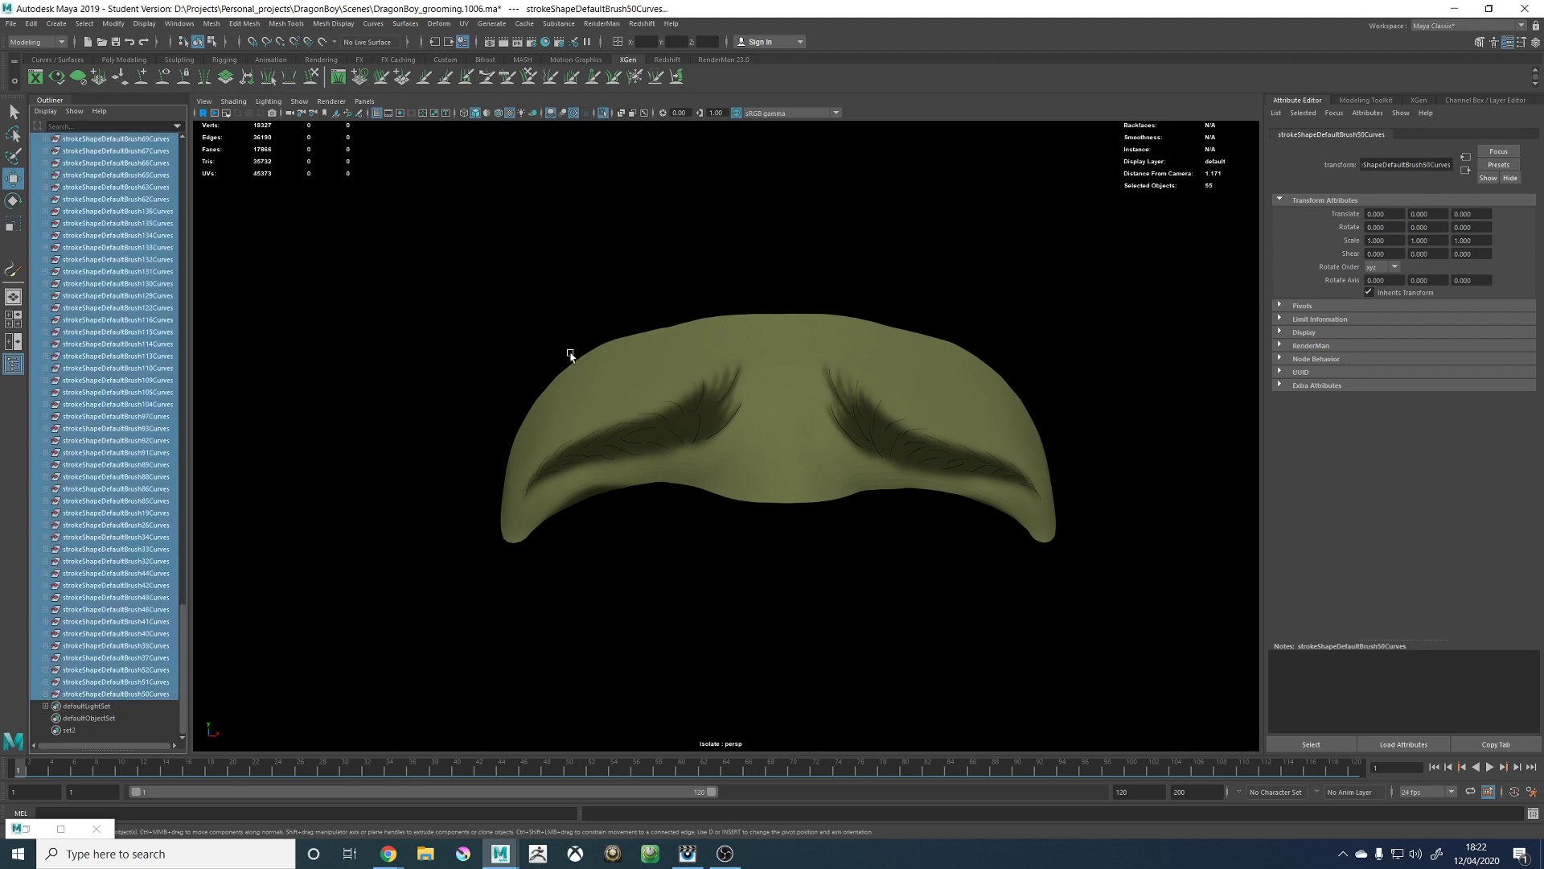
click(602, 113)
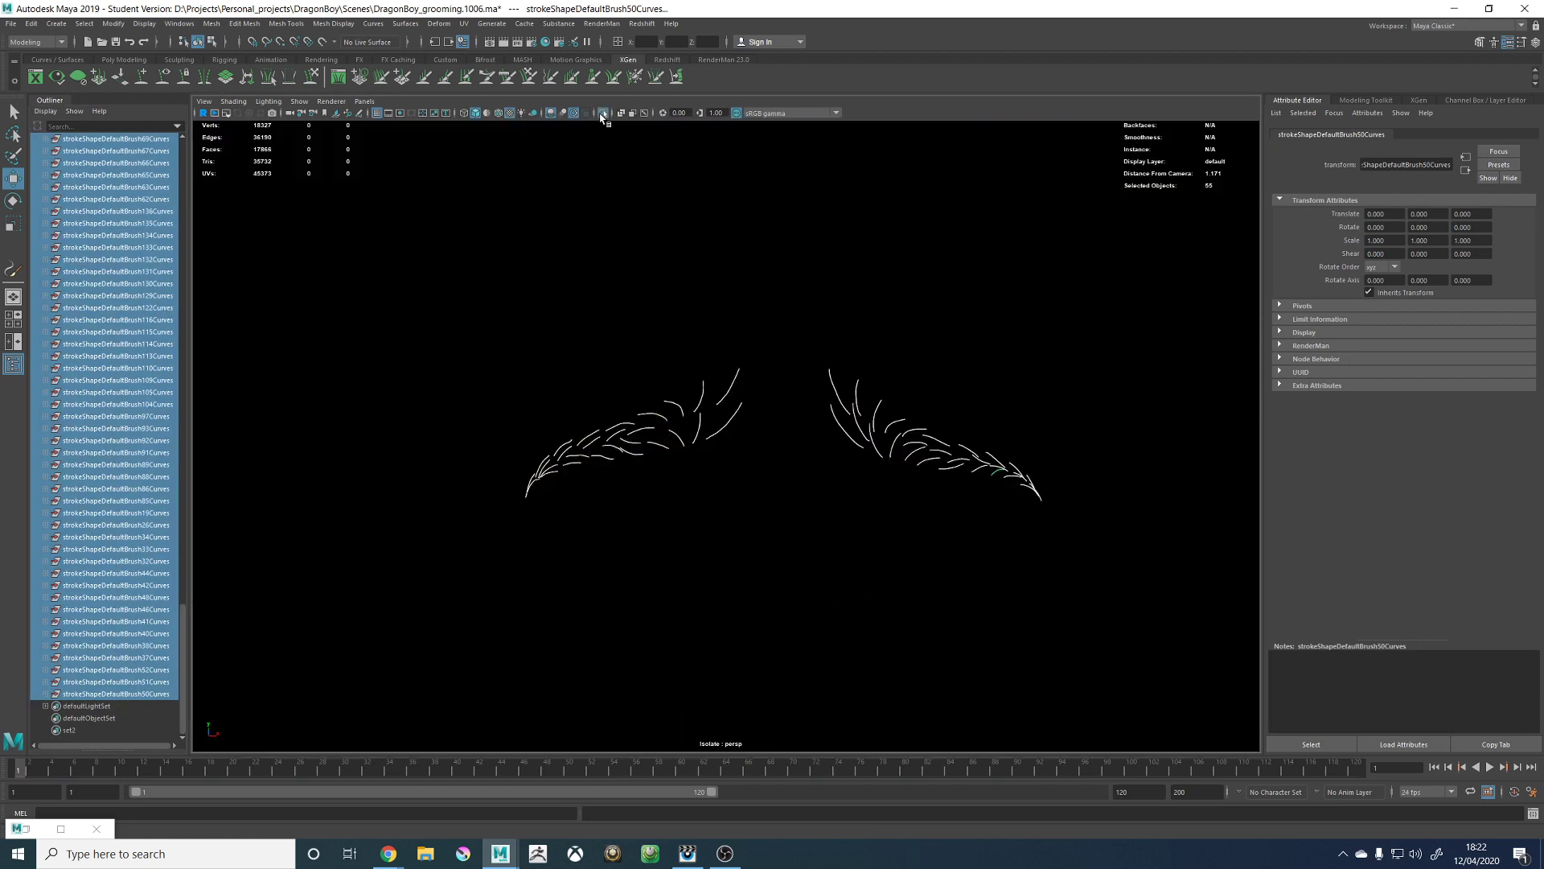
Step: Select every isolated curve on both eyebrows and collect them in one new group
click(423, 268)
drag(480, 301, 1134, 634)
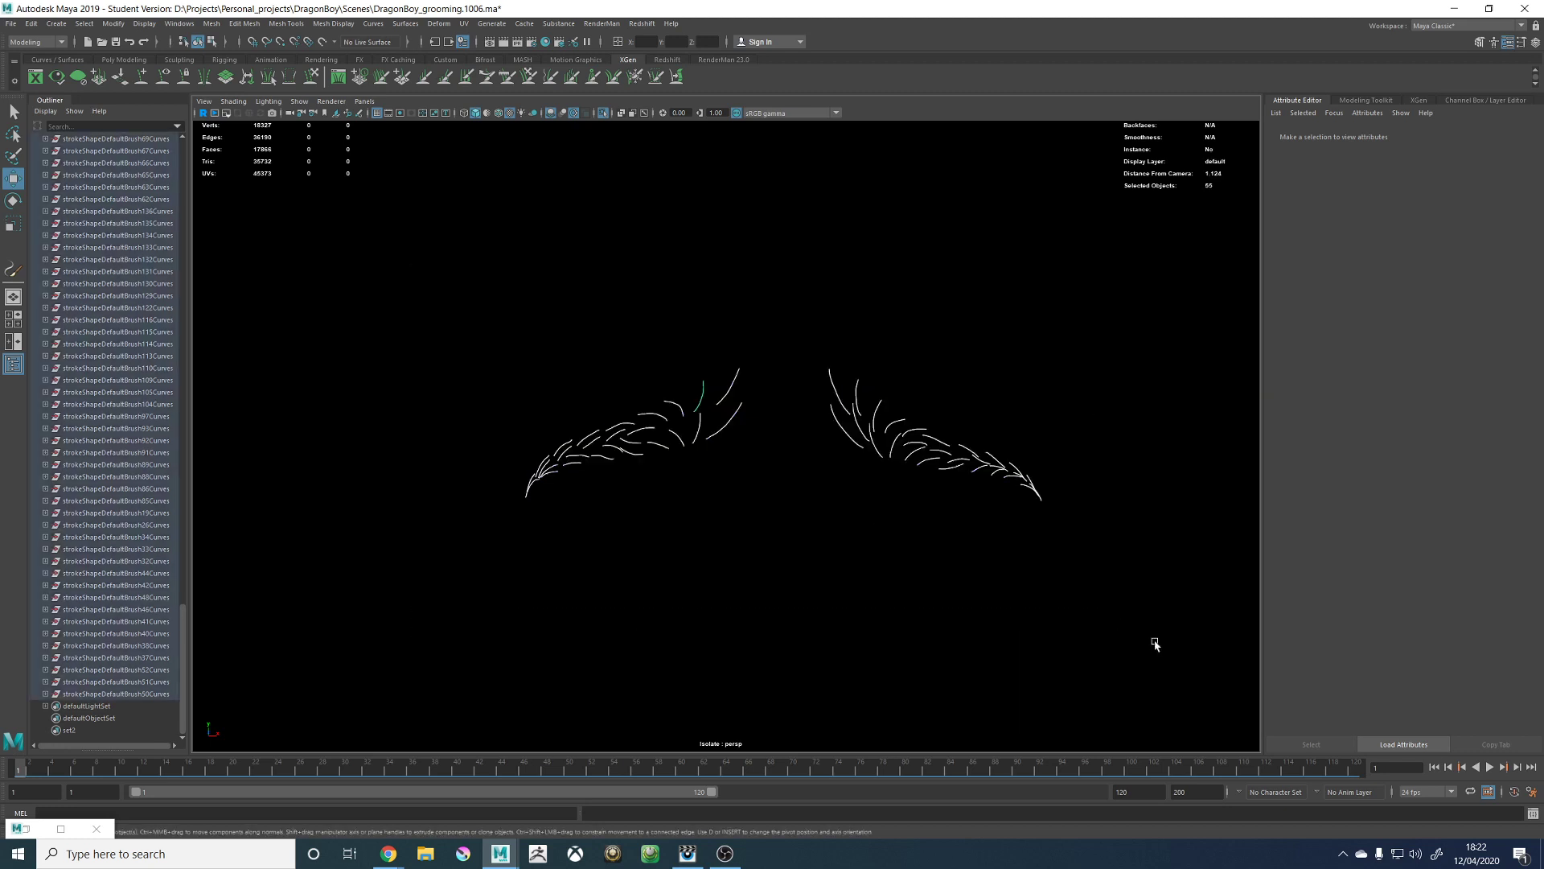
key(ctrl+g)
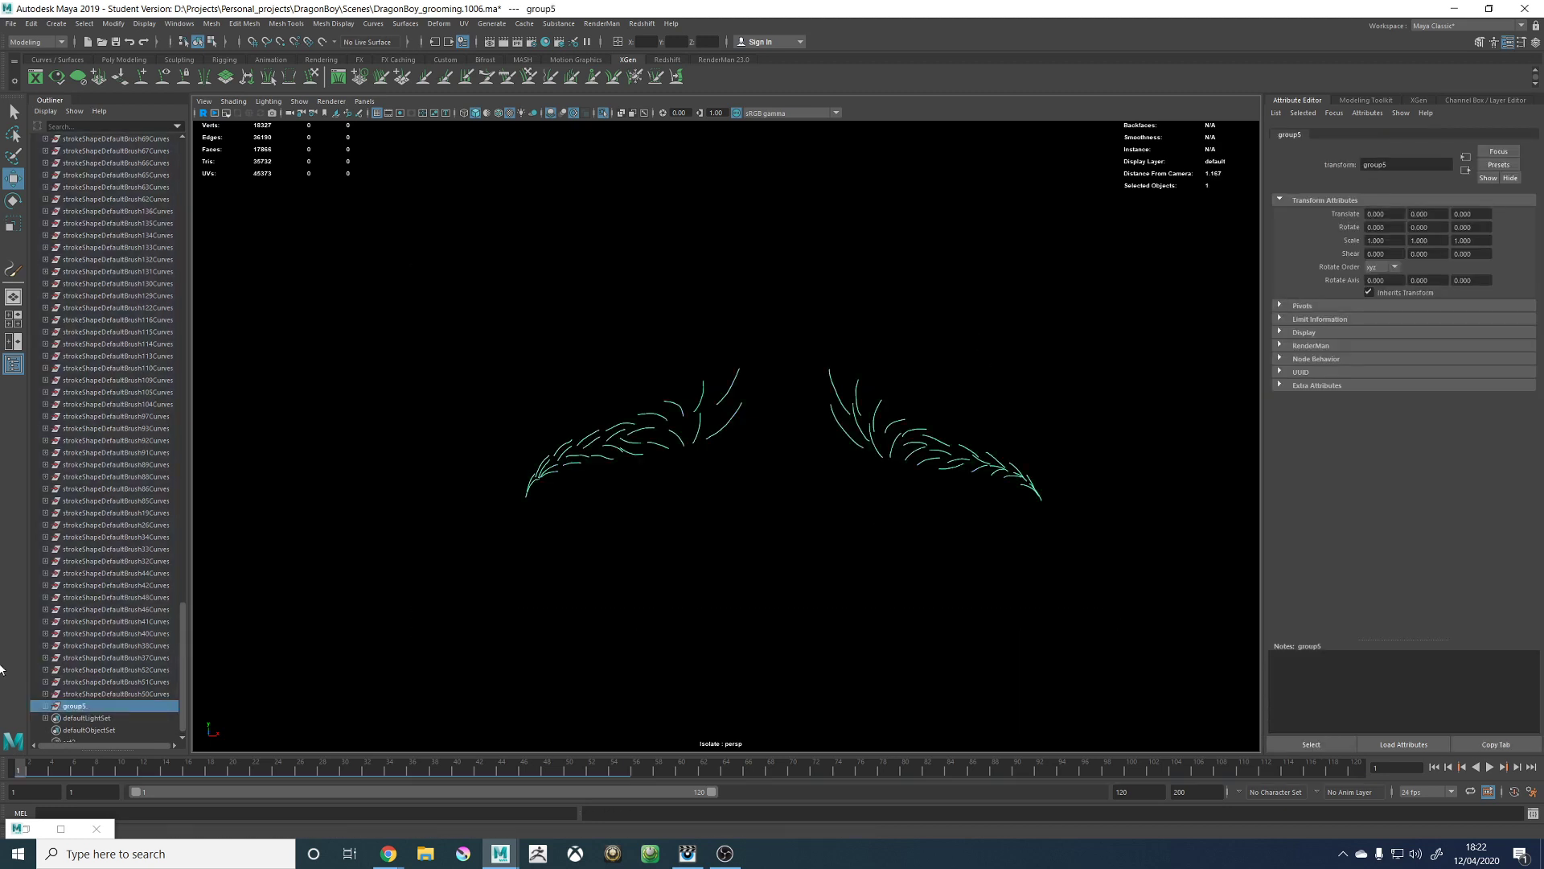
Step: Delete all the strokeDefaultBrush strokes and the leftover stroke curve groups, keep the new curve group, and turn off viewport isolation
click(122, 694)
scroll(79, 341, up, 20)
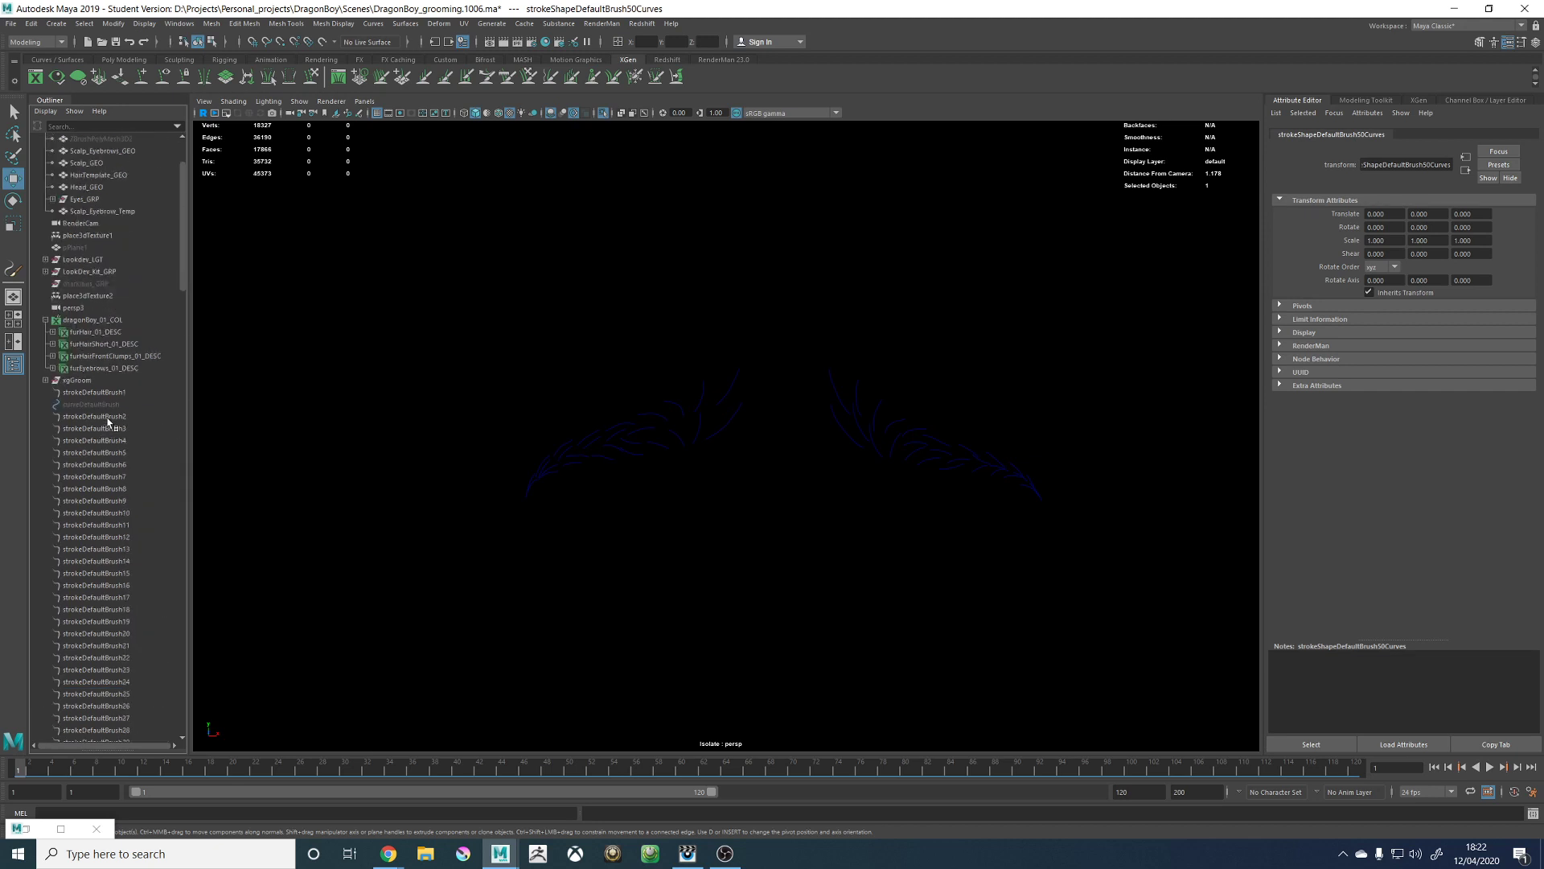
shift+click(106, 396)
key(Delete)
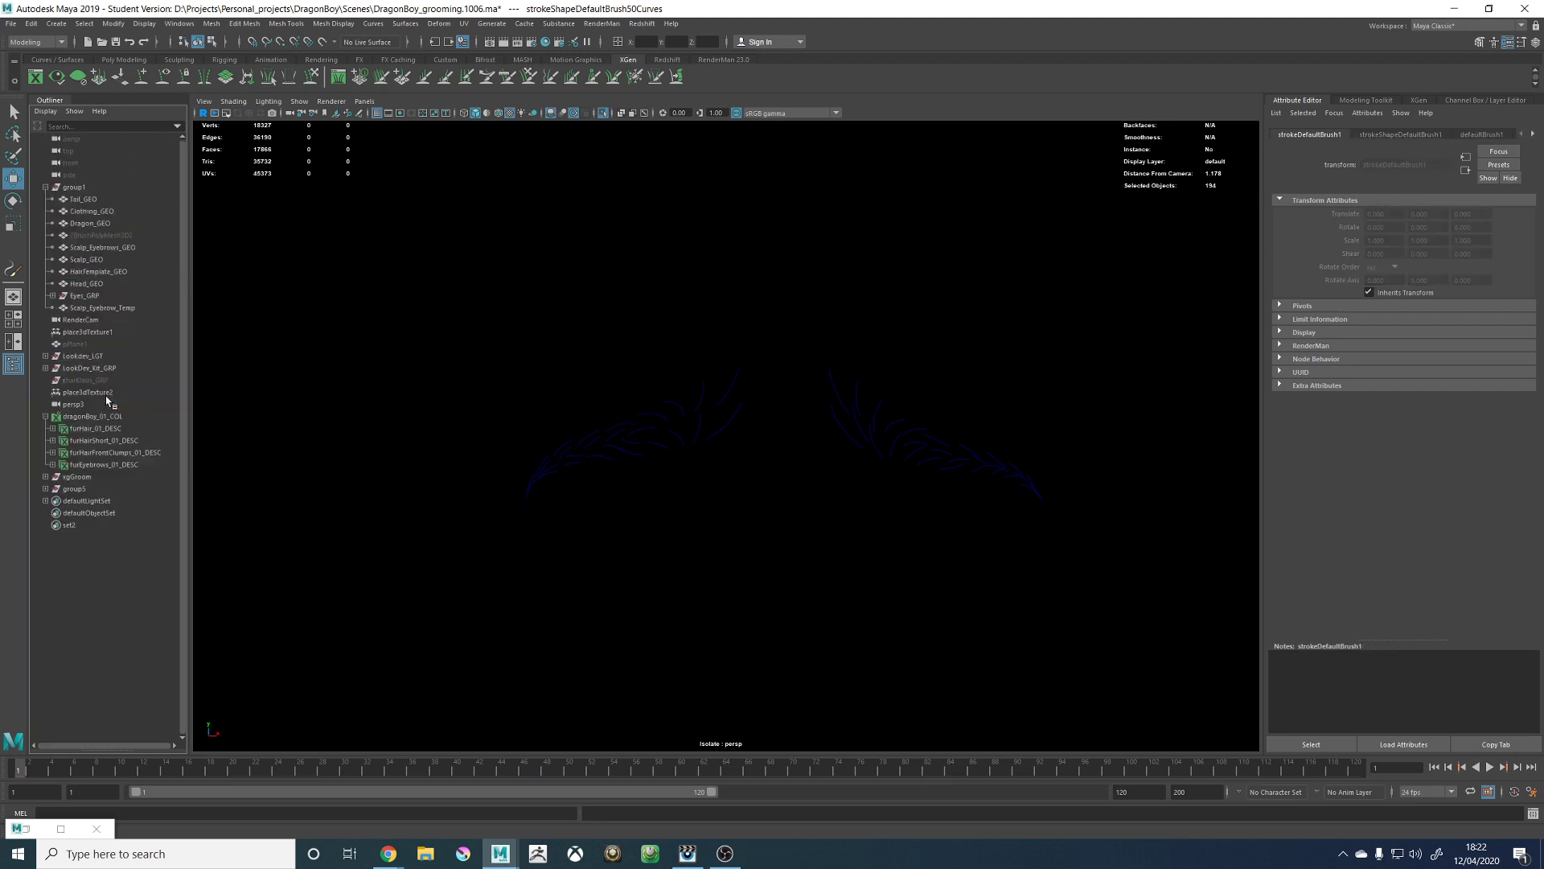
click(602, 114)
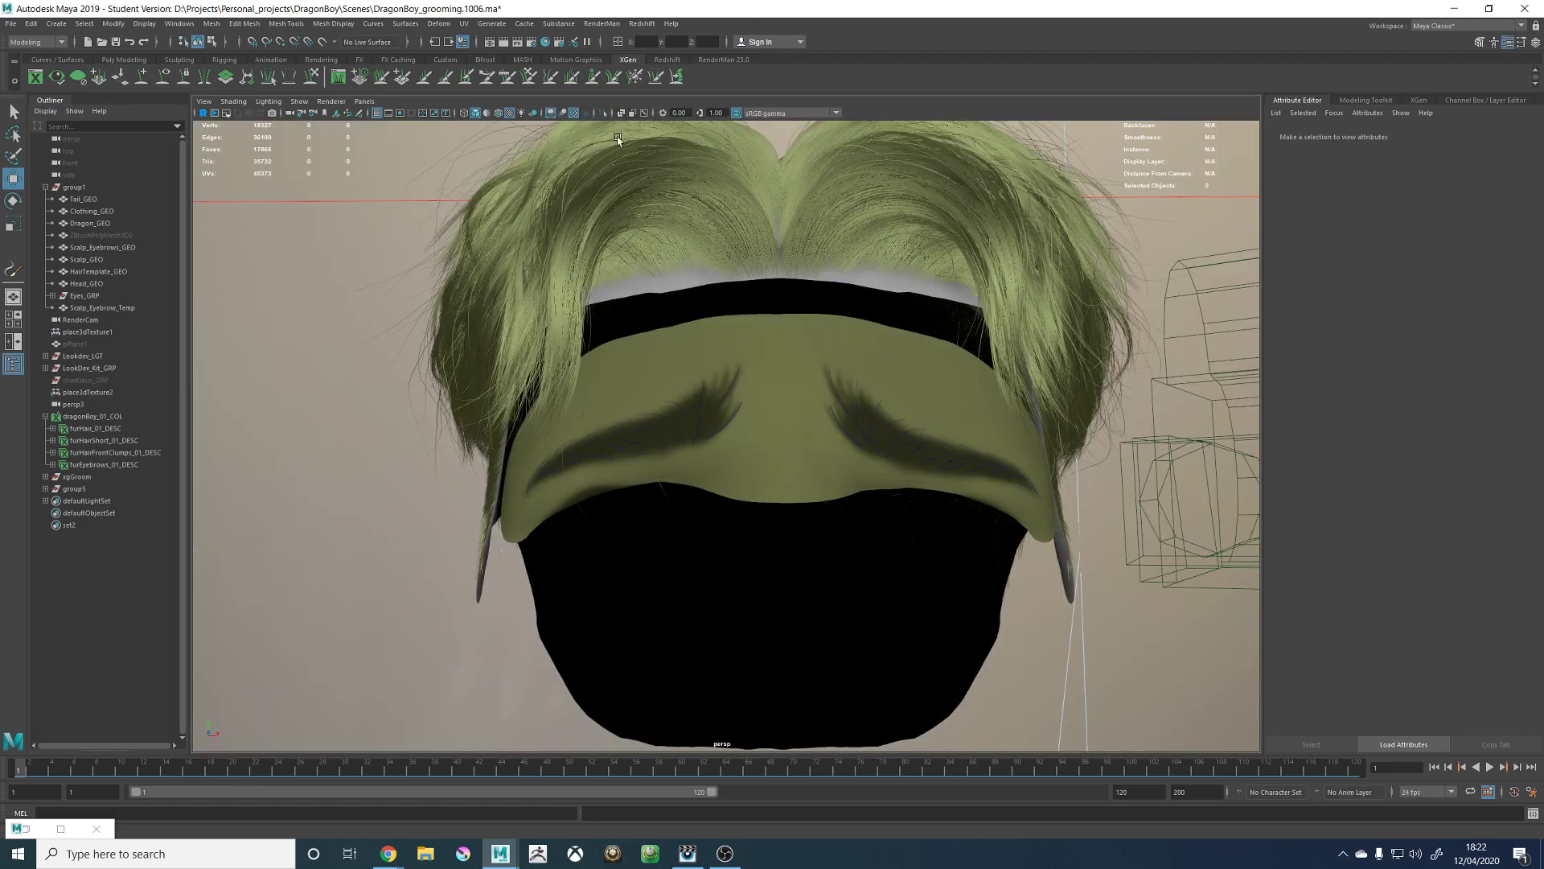
Step: Select the Scalp_Eyebrow_Temp mesh and show the XGen utilities for the furEyebrows_01_DESC description
alt+drag(683, 367, 750, 351)
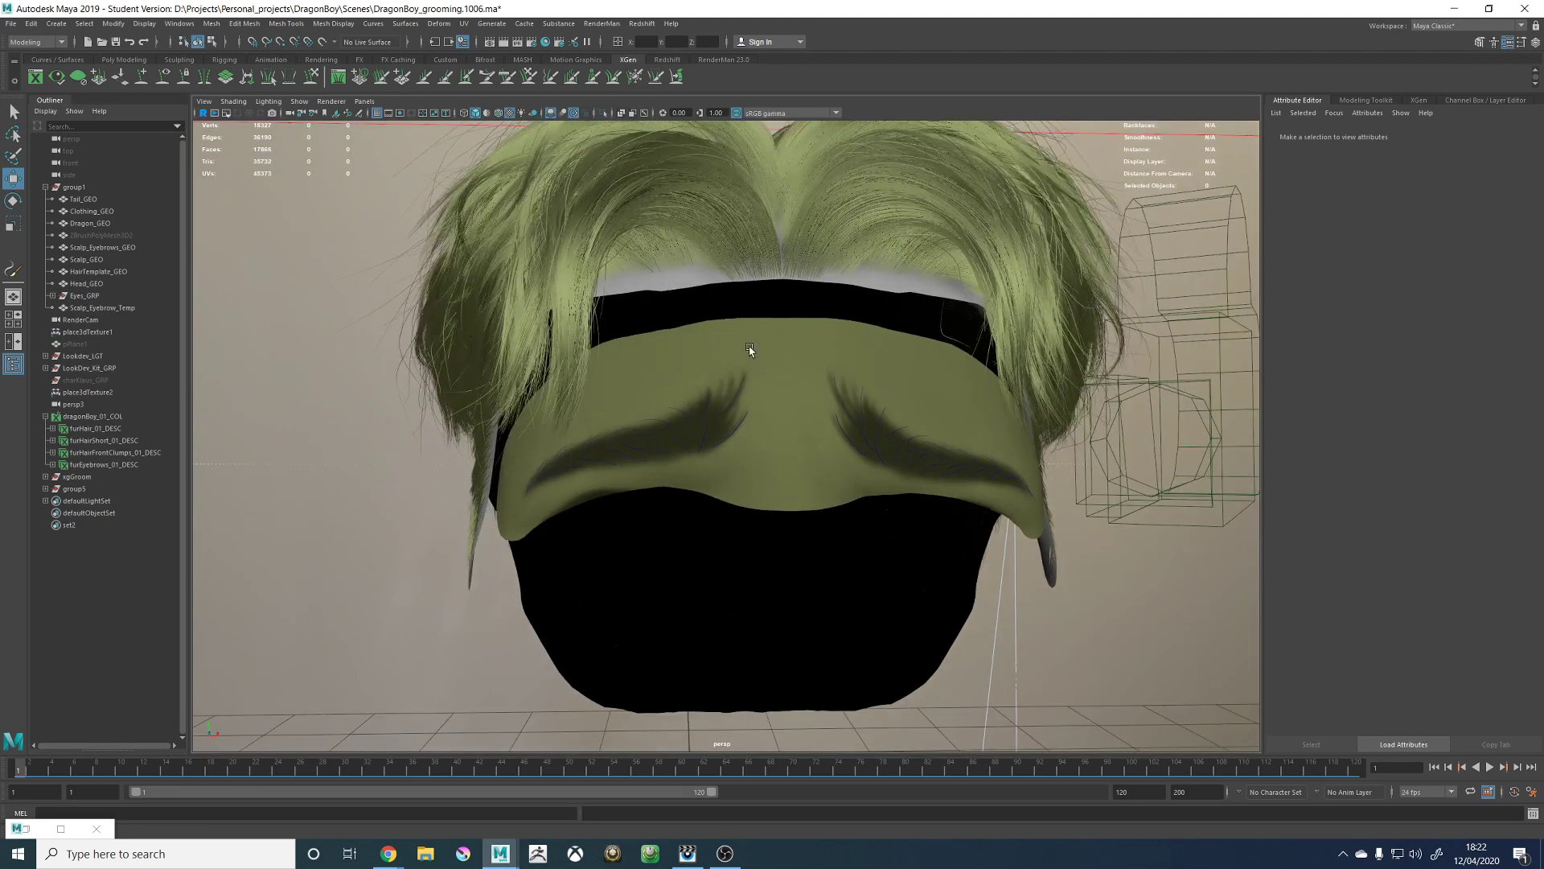
click(722, 408)
alt+drag(721, 408, 769, 413)
click(679, 419)
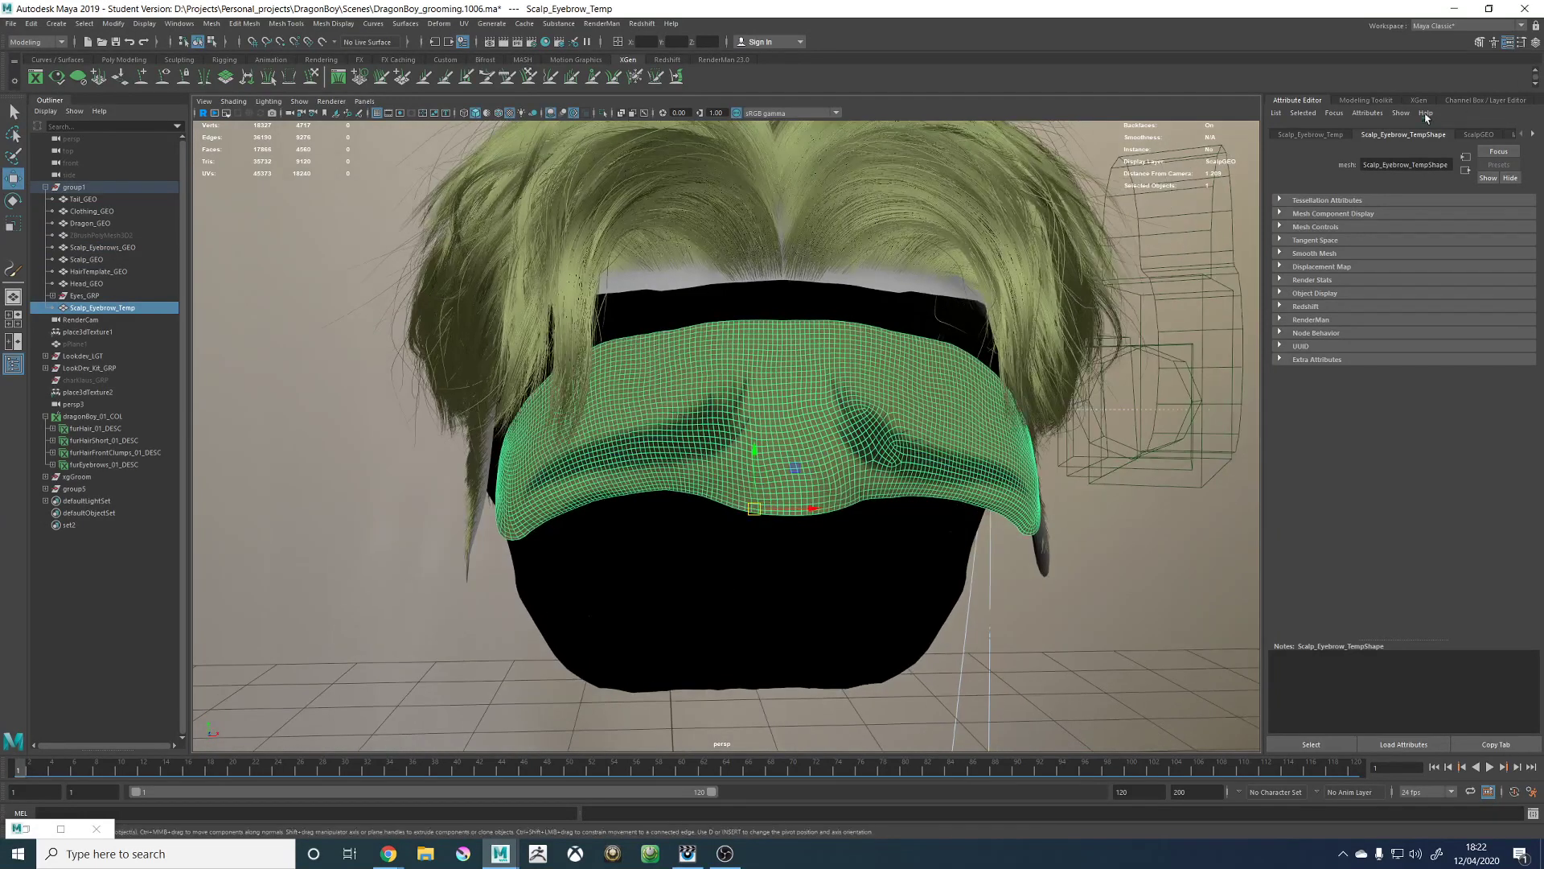
click(1419, 99)
click(1410, 172)
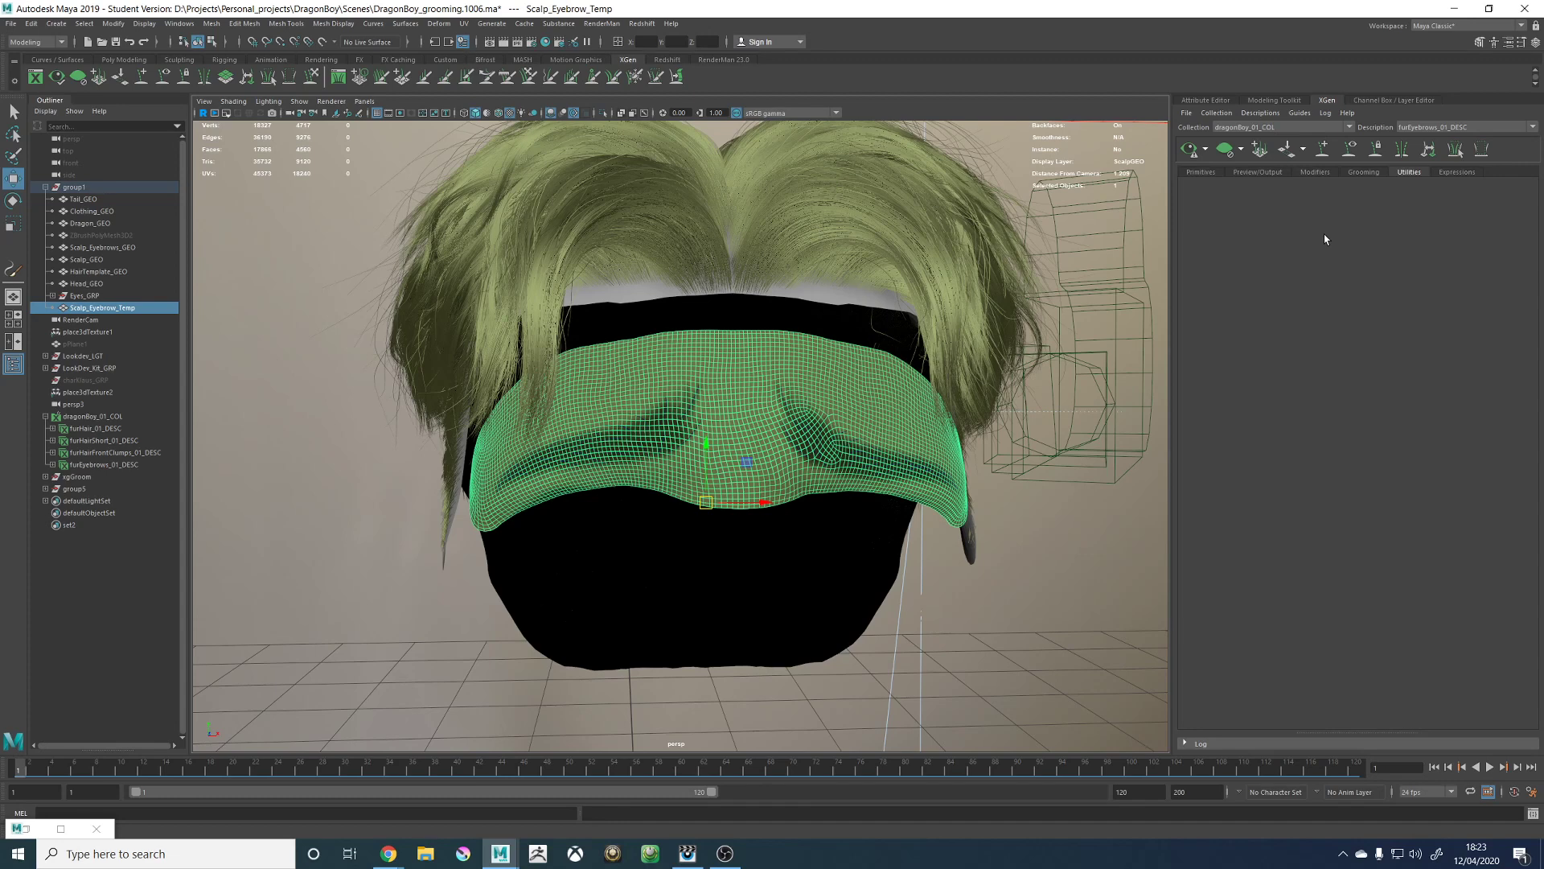
click(1364, 172)
click(1409, 173)
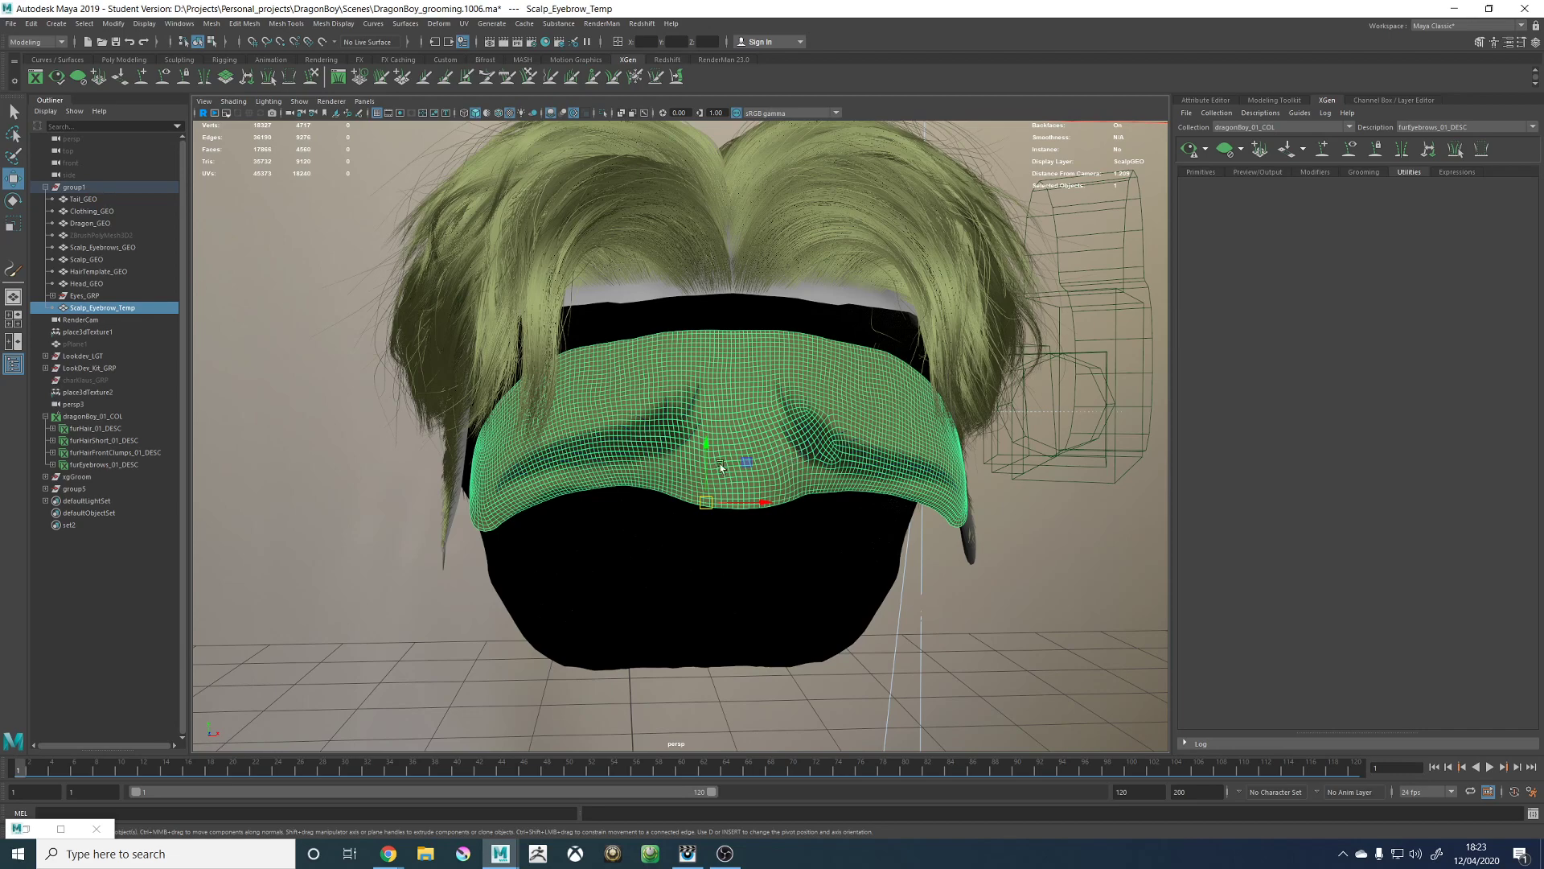
Step: Deselect the scalp mesh and examine both eyebrow areas from several distances and angles
alt+drag(792, 464, 688, 457)
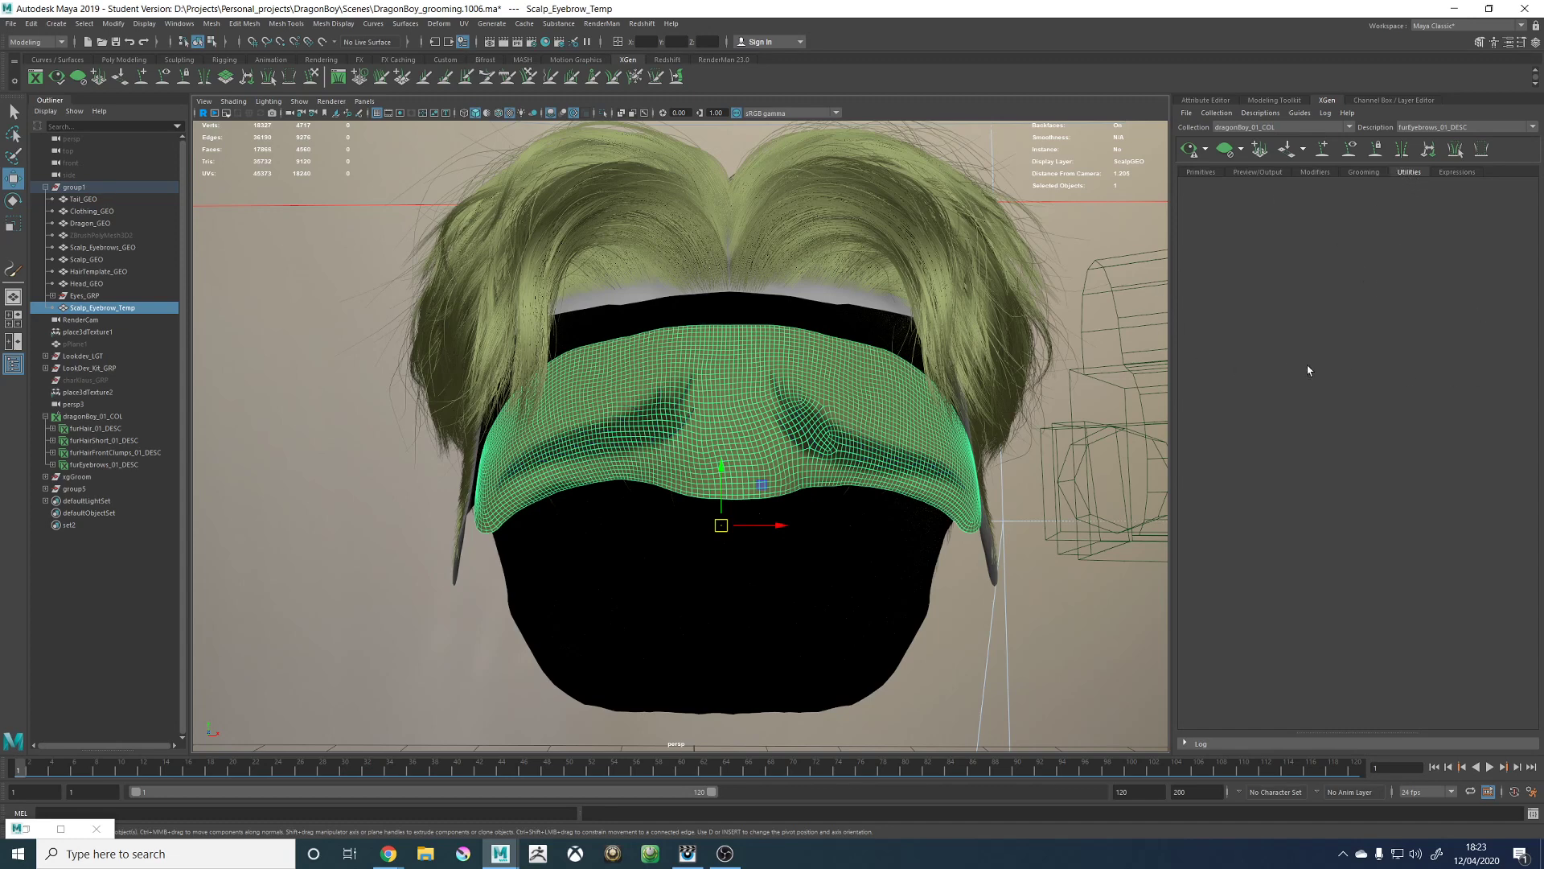
click(1108, 484)
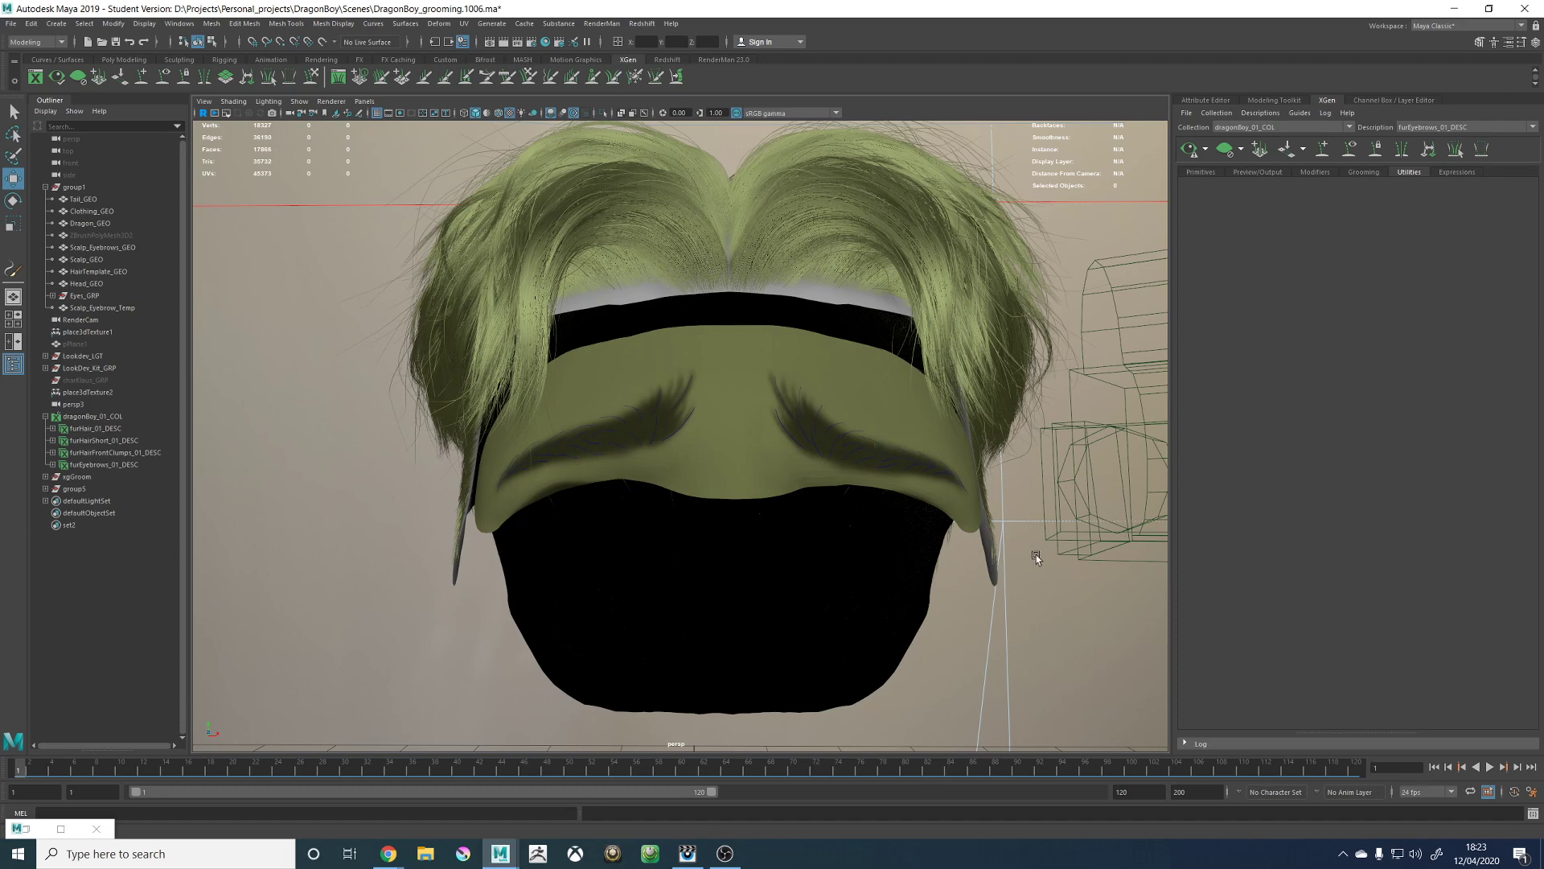
alt+drag(1036, 556, 841, 427)
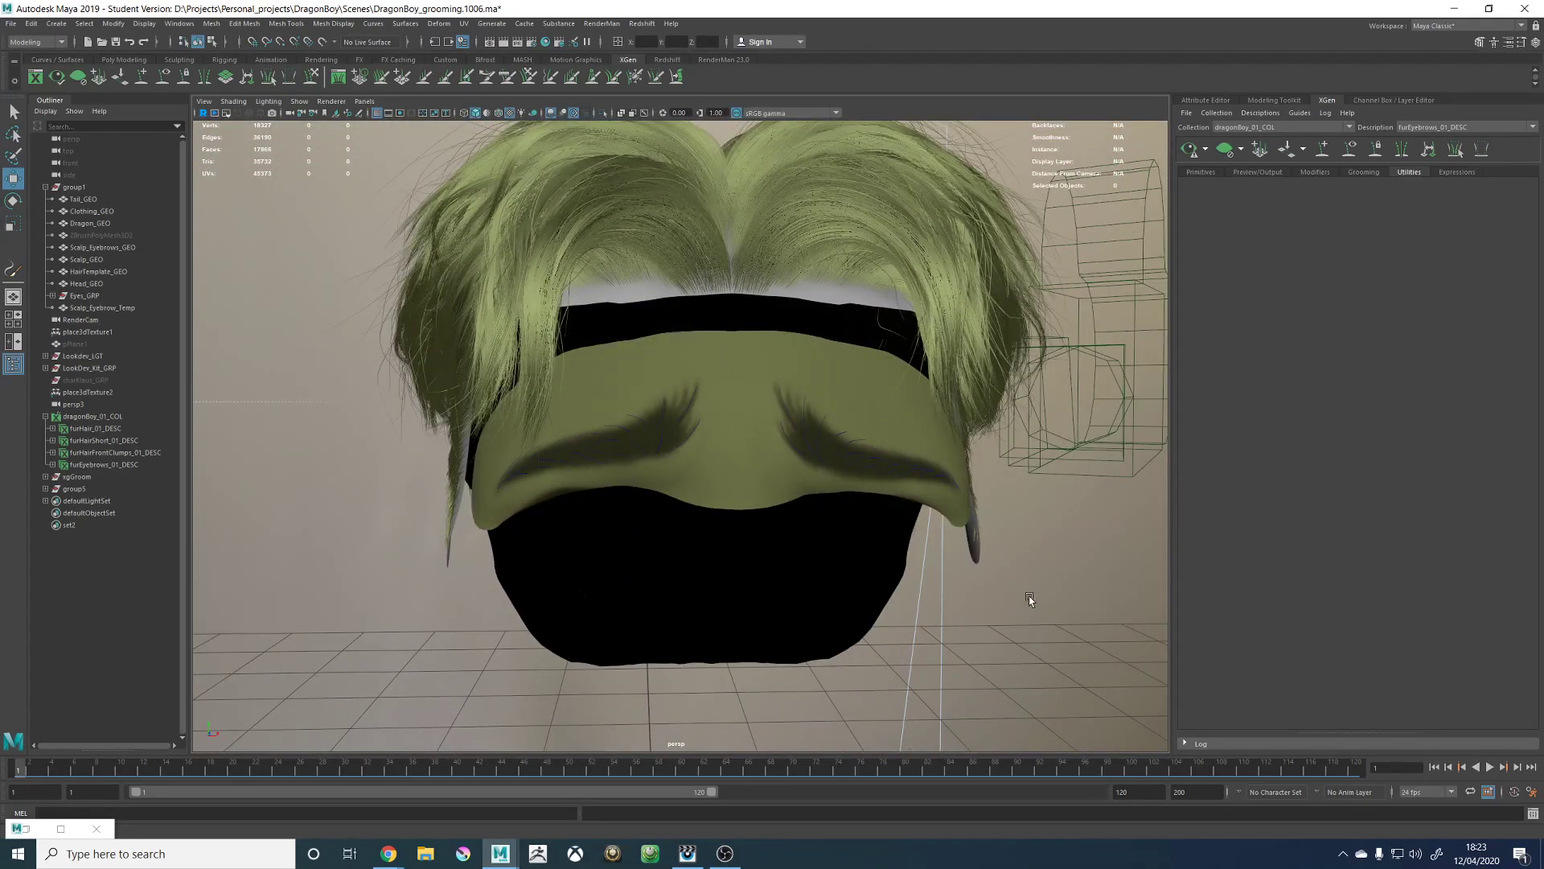
scroll(838, 372, up, 6)
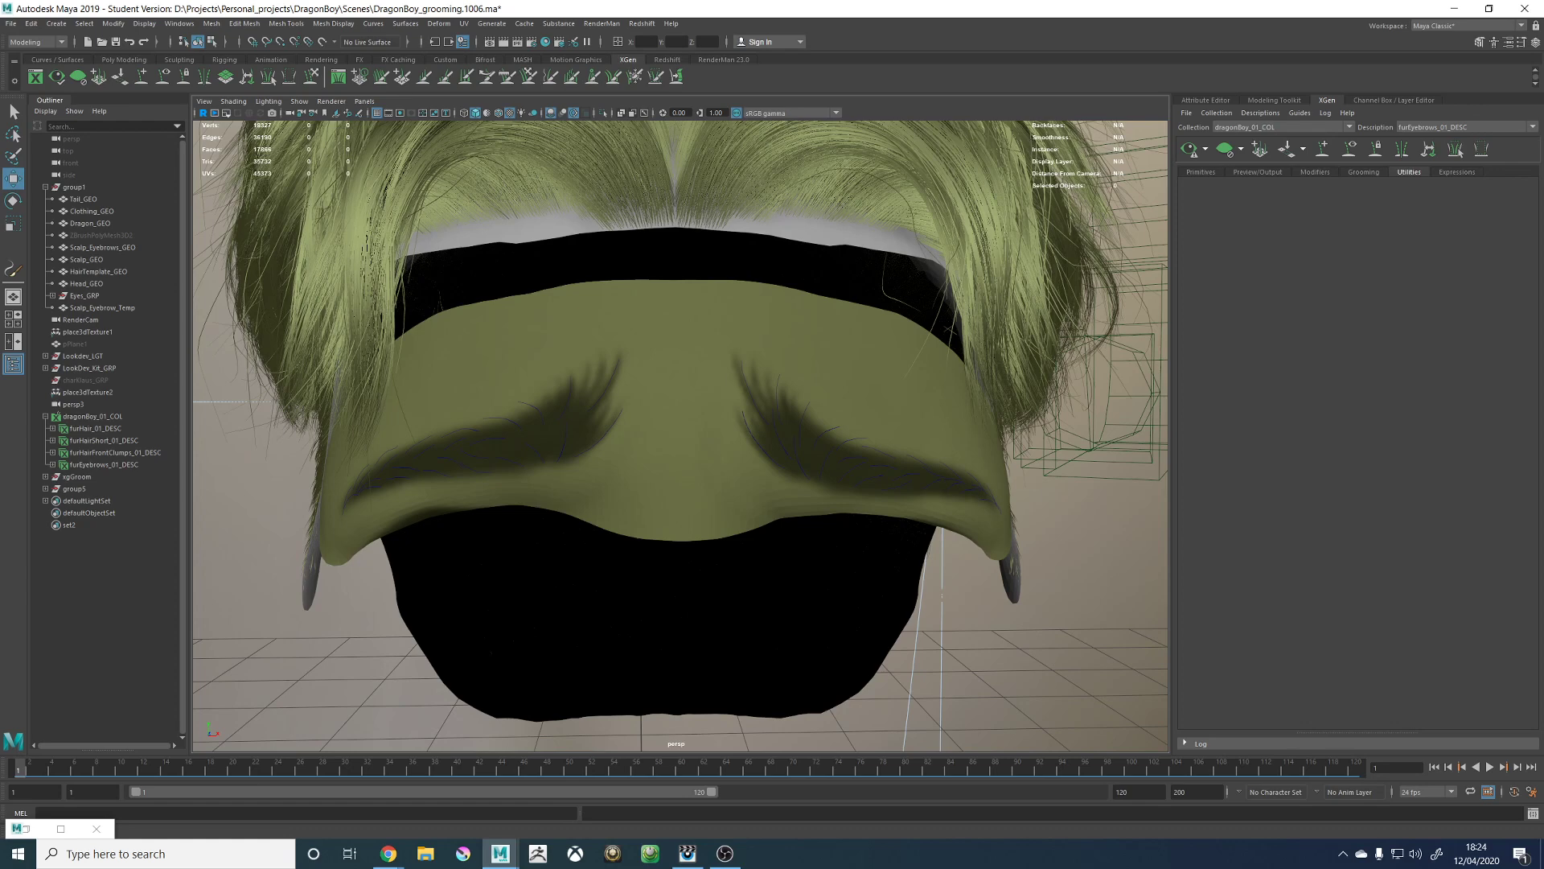
key(alt+Tab)
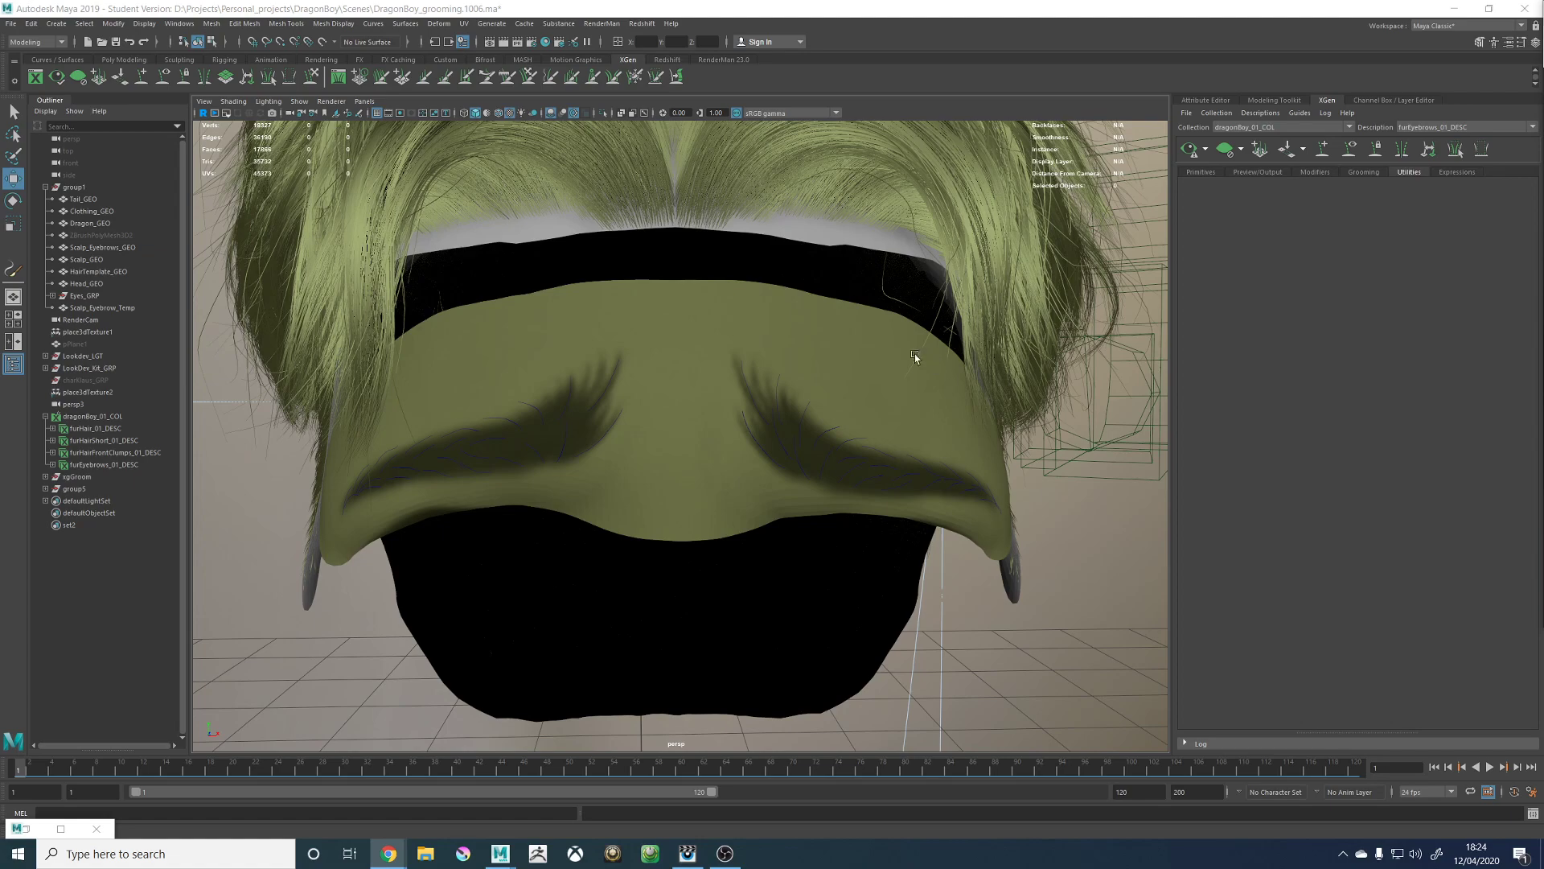
alt+drag(716, 362, 690, 391)
alt+right_drag(690, 391, 741, 417)
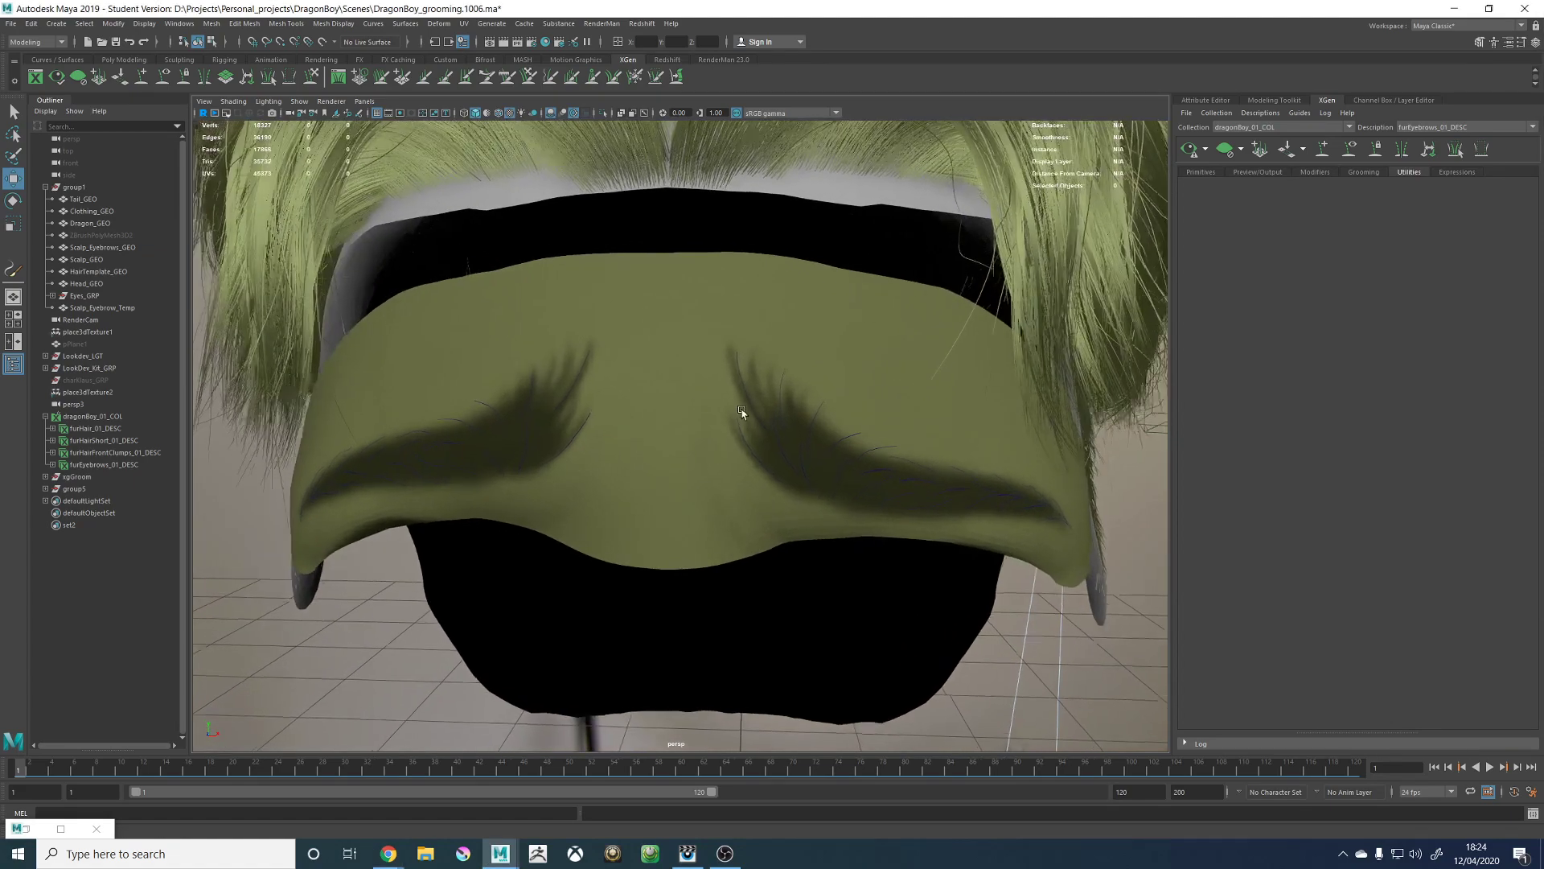
alt+drag(741, 416, 733, 409)
scroll(733, 409, down, 6)
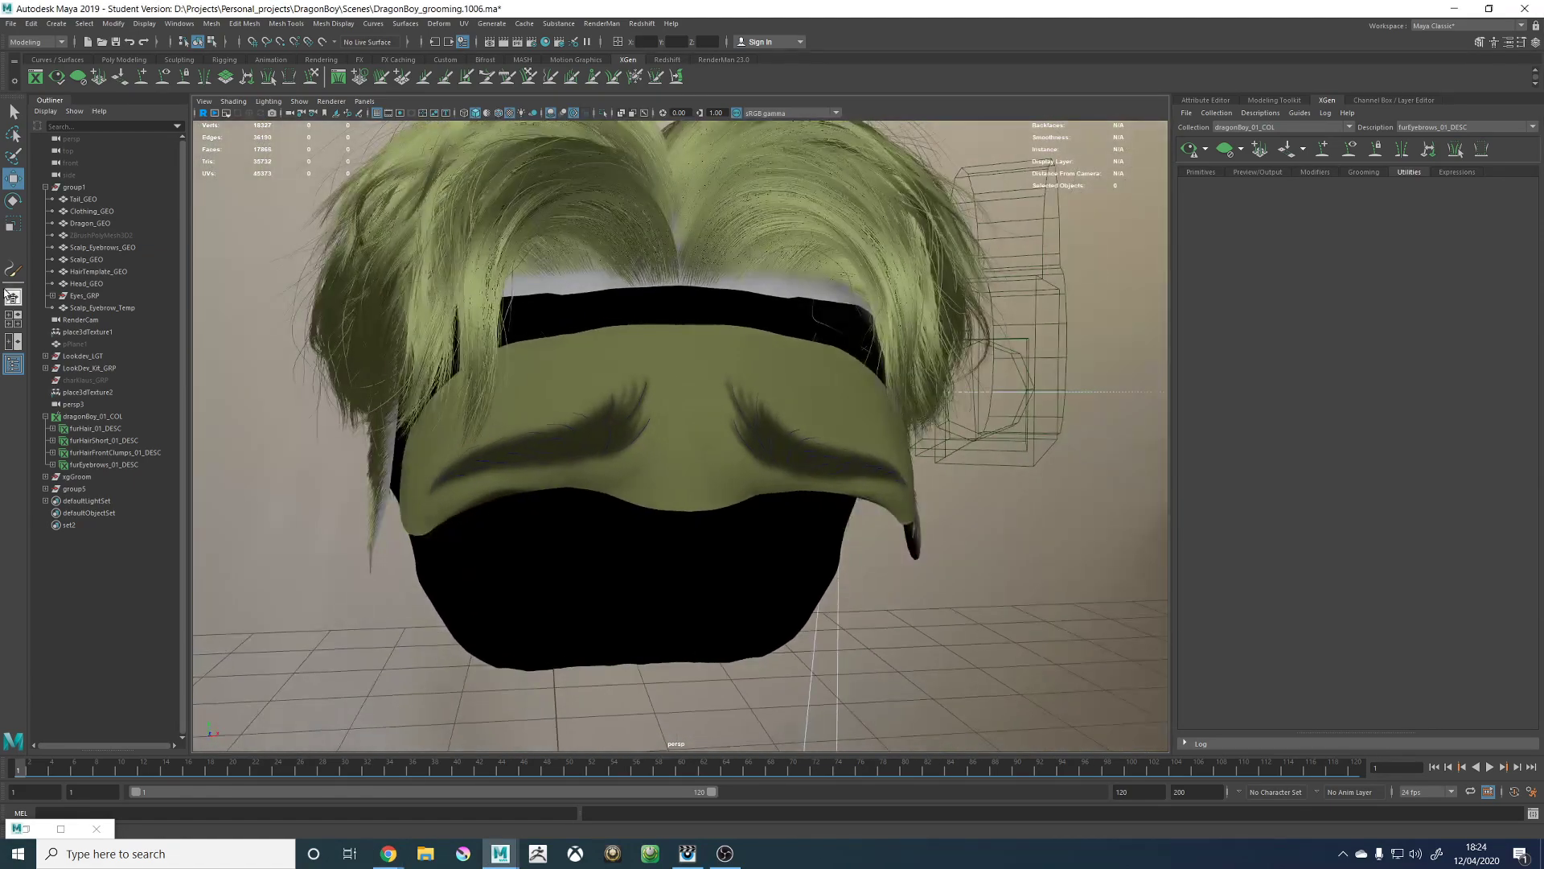
click(812, 366)
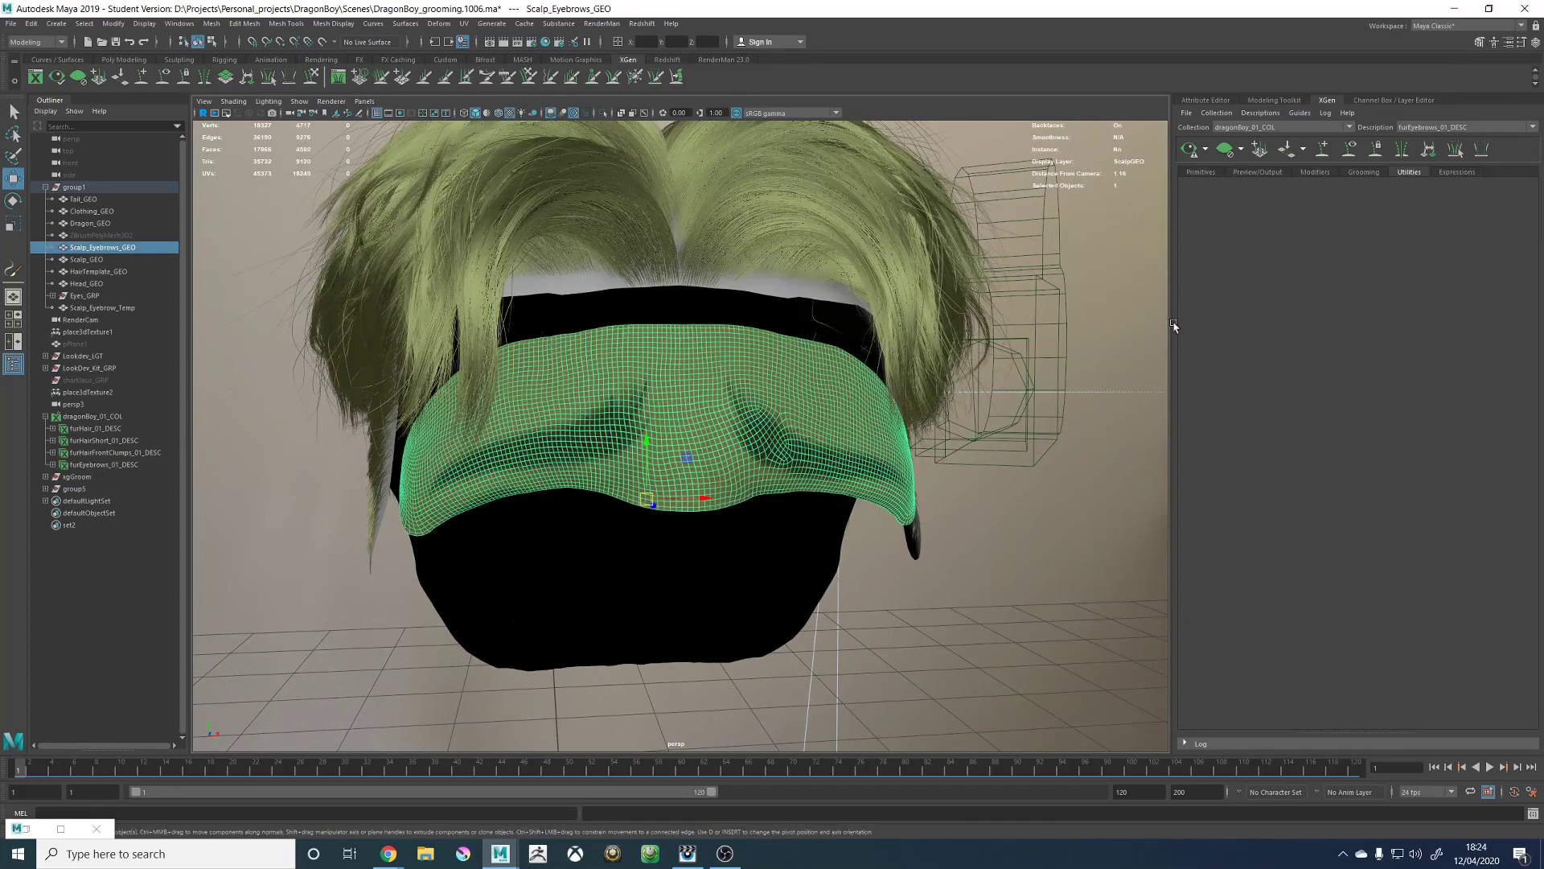
click(1322, 149)
scroll(726, 418, up, 8)
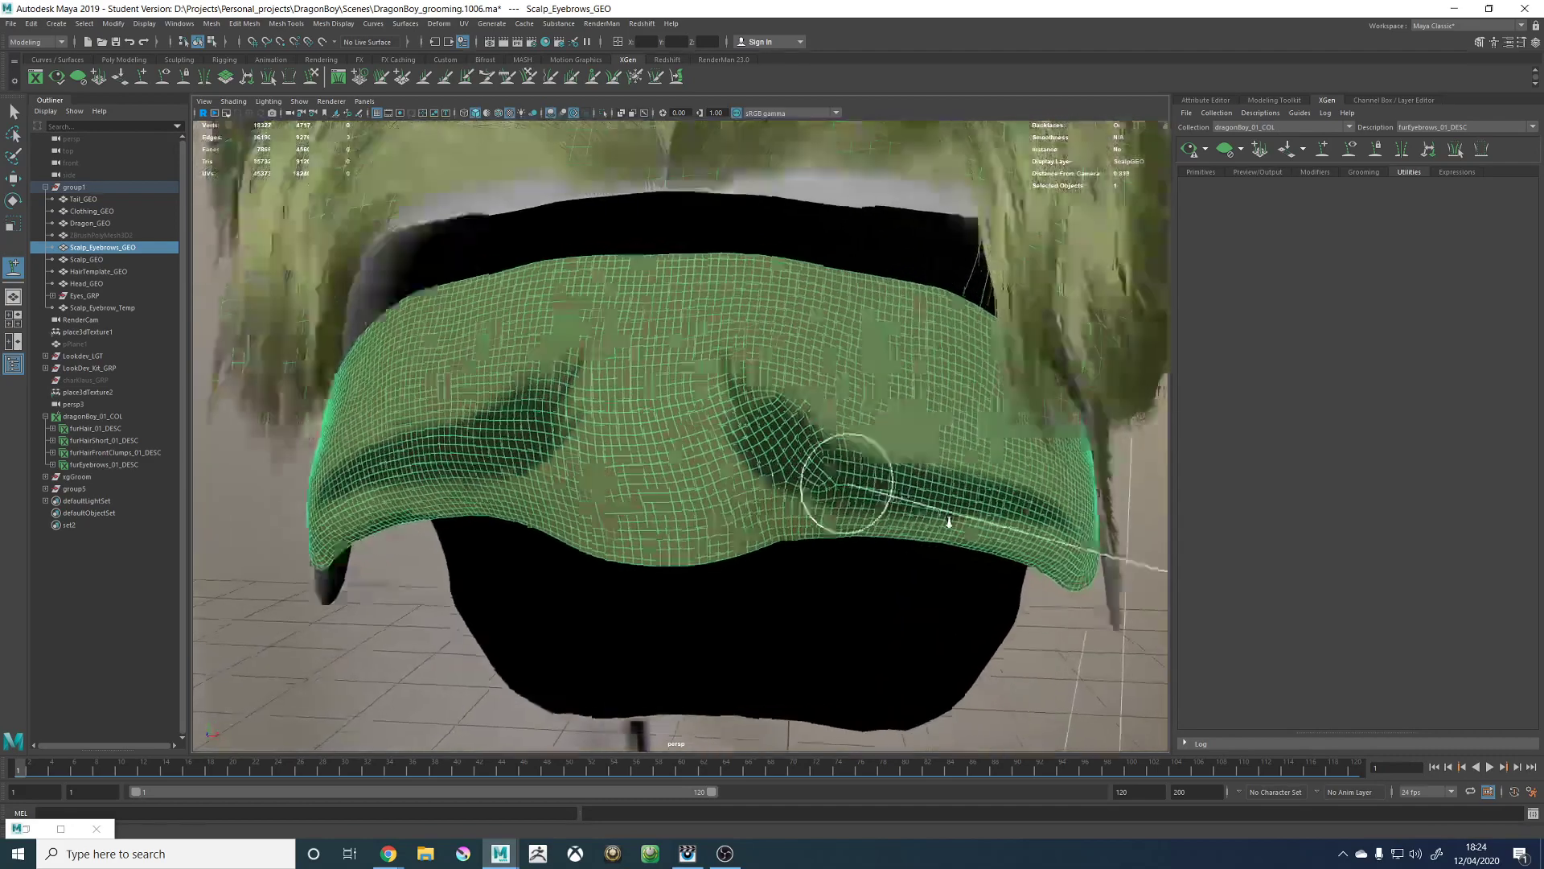
scroll(1016, 421, down, 8)
key(w)
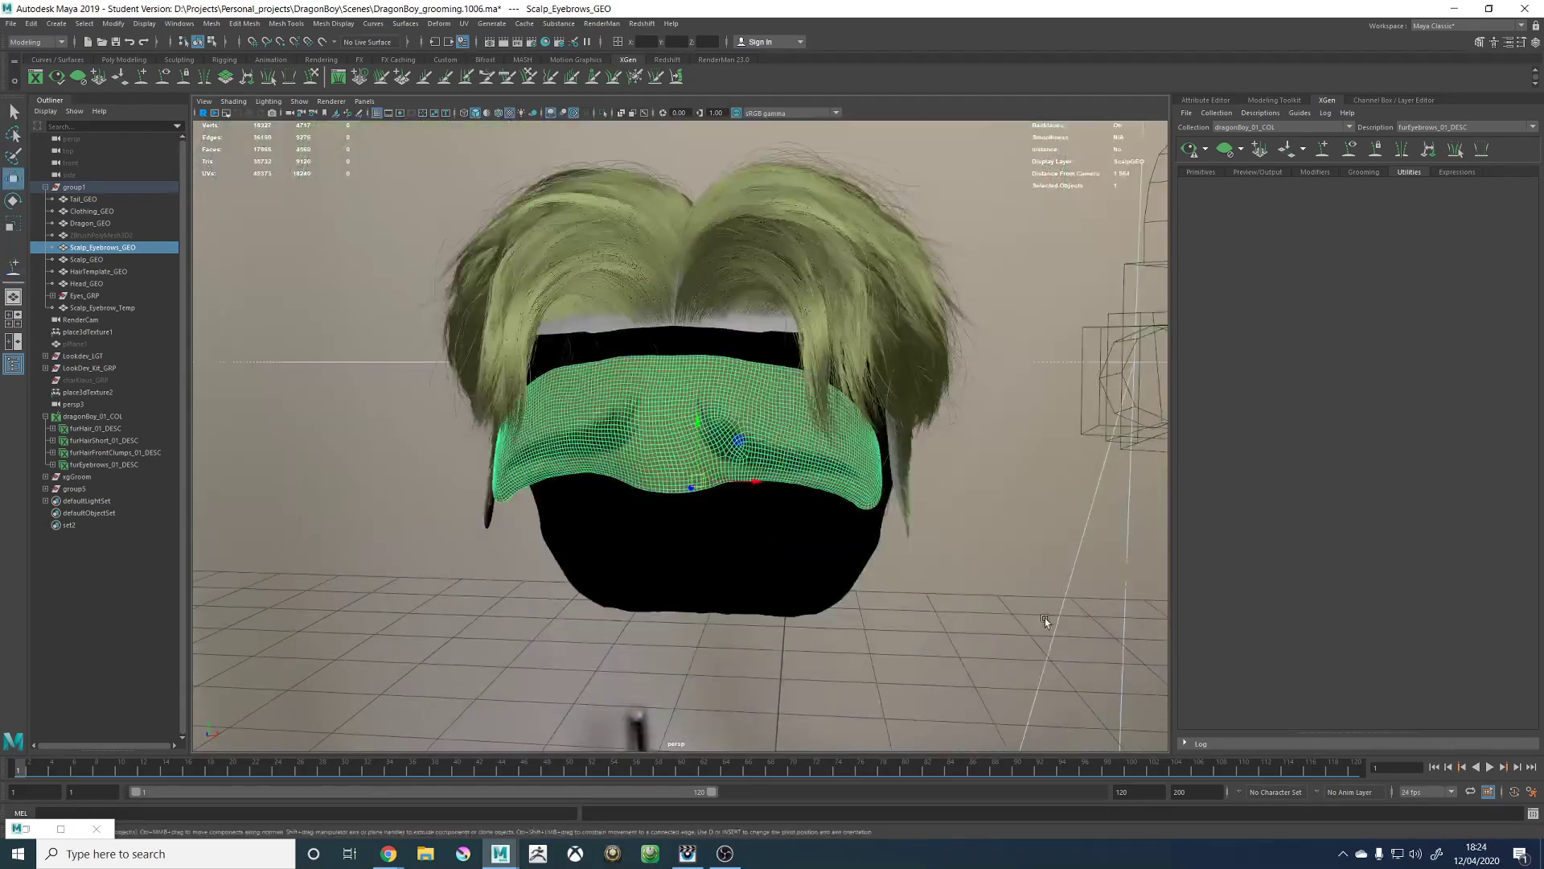
click(1044, 619)
Step: Set the ScalpGEO display layer to Reference so its scalp meshes cannot be selected
click(817, 434)
key(ctrl+a)
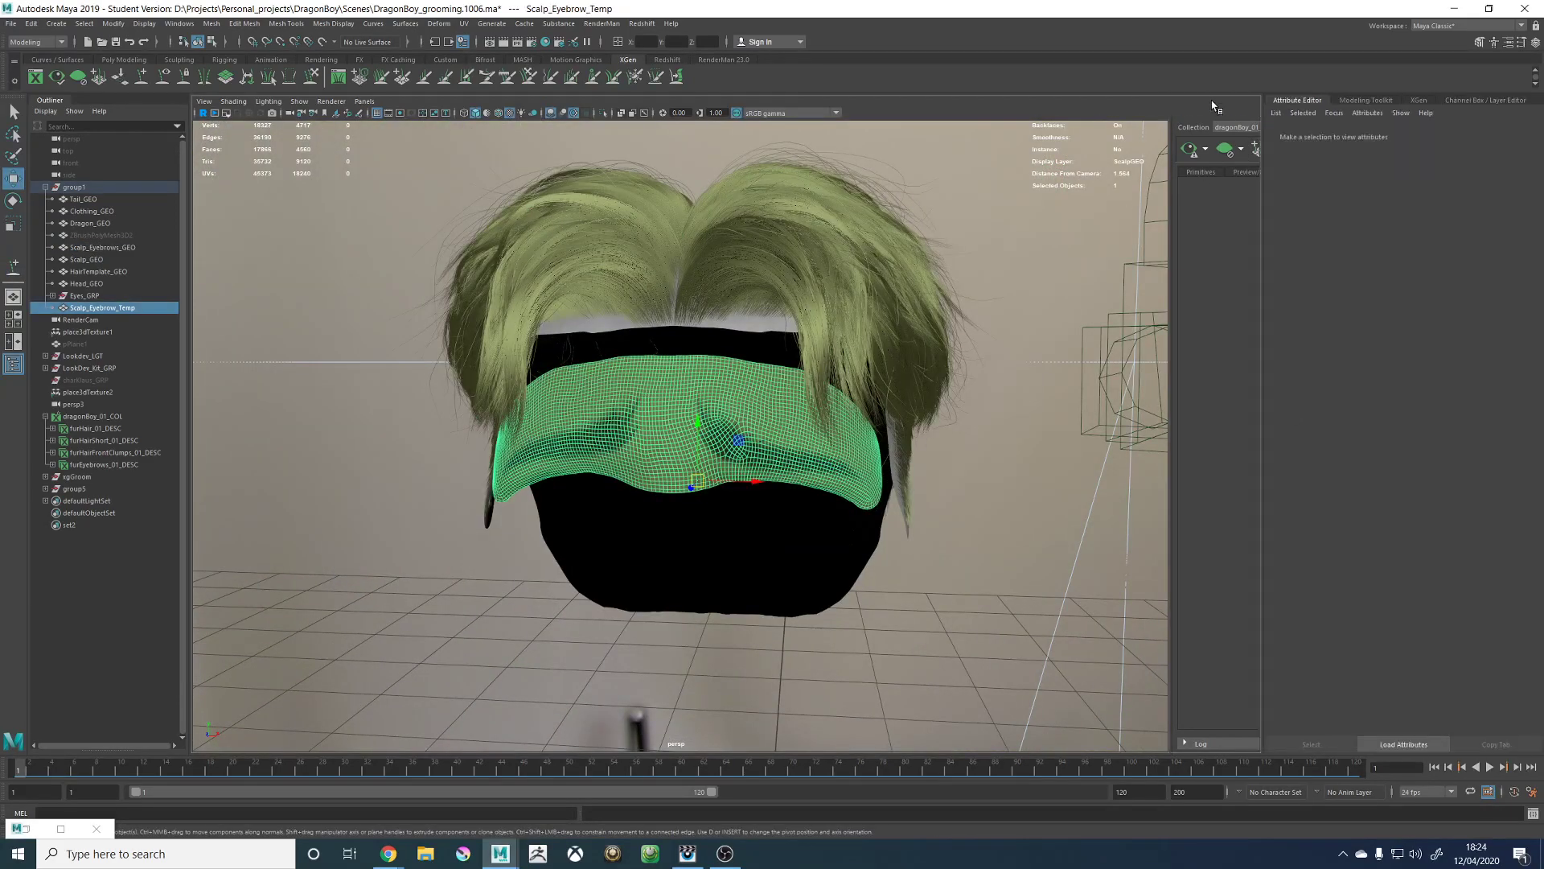
click(1457, 102)
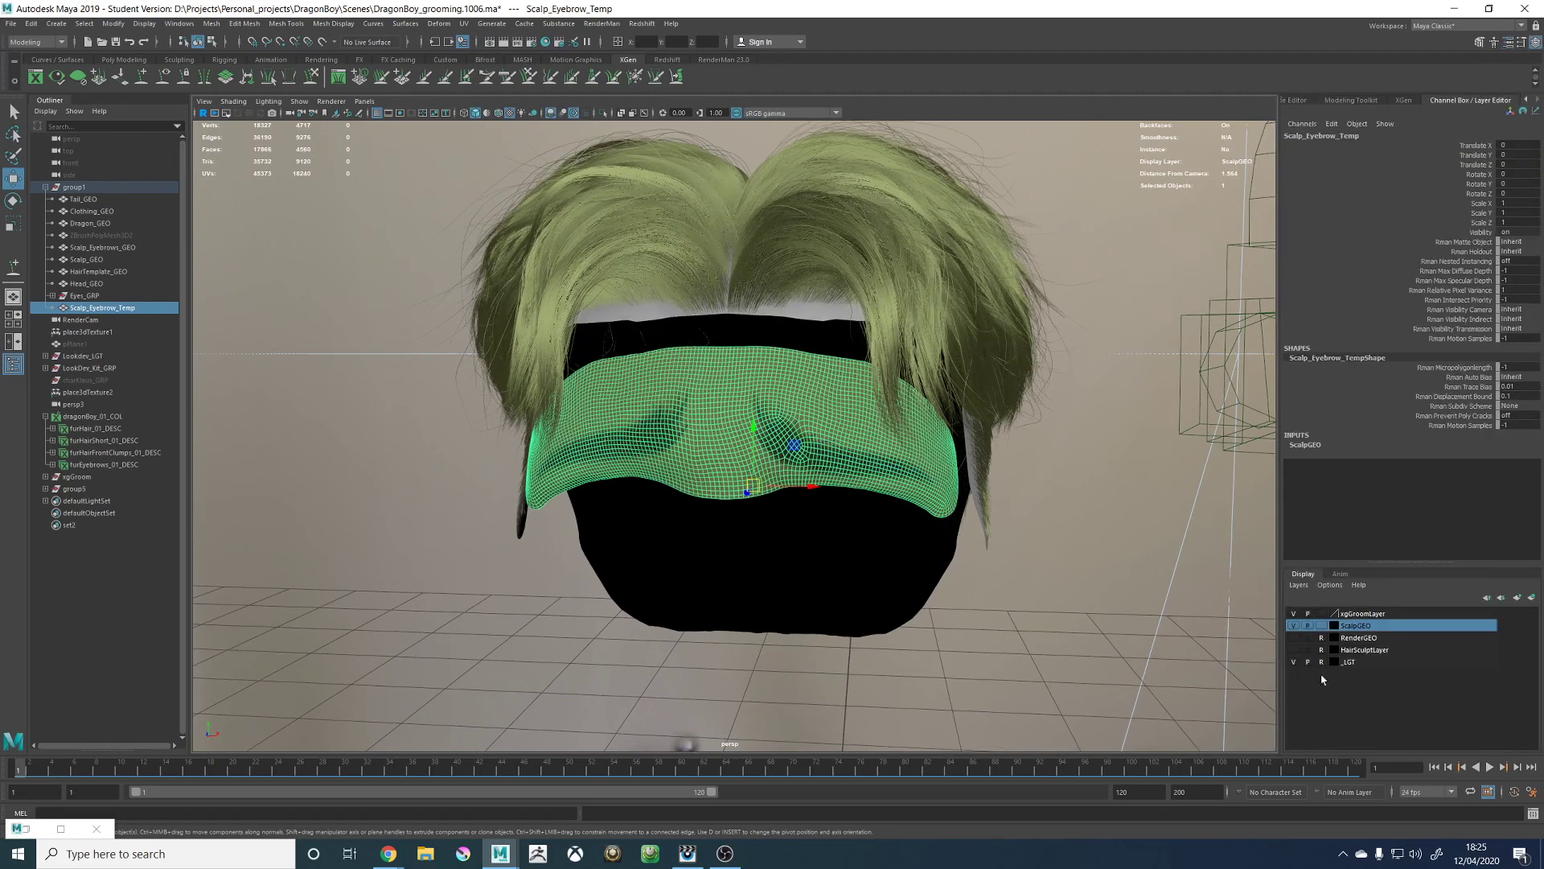
click(1321, 625)
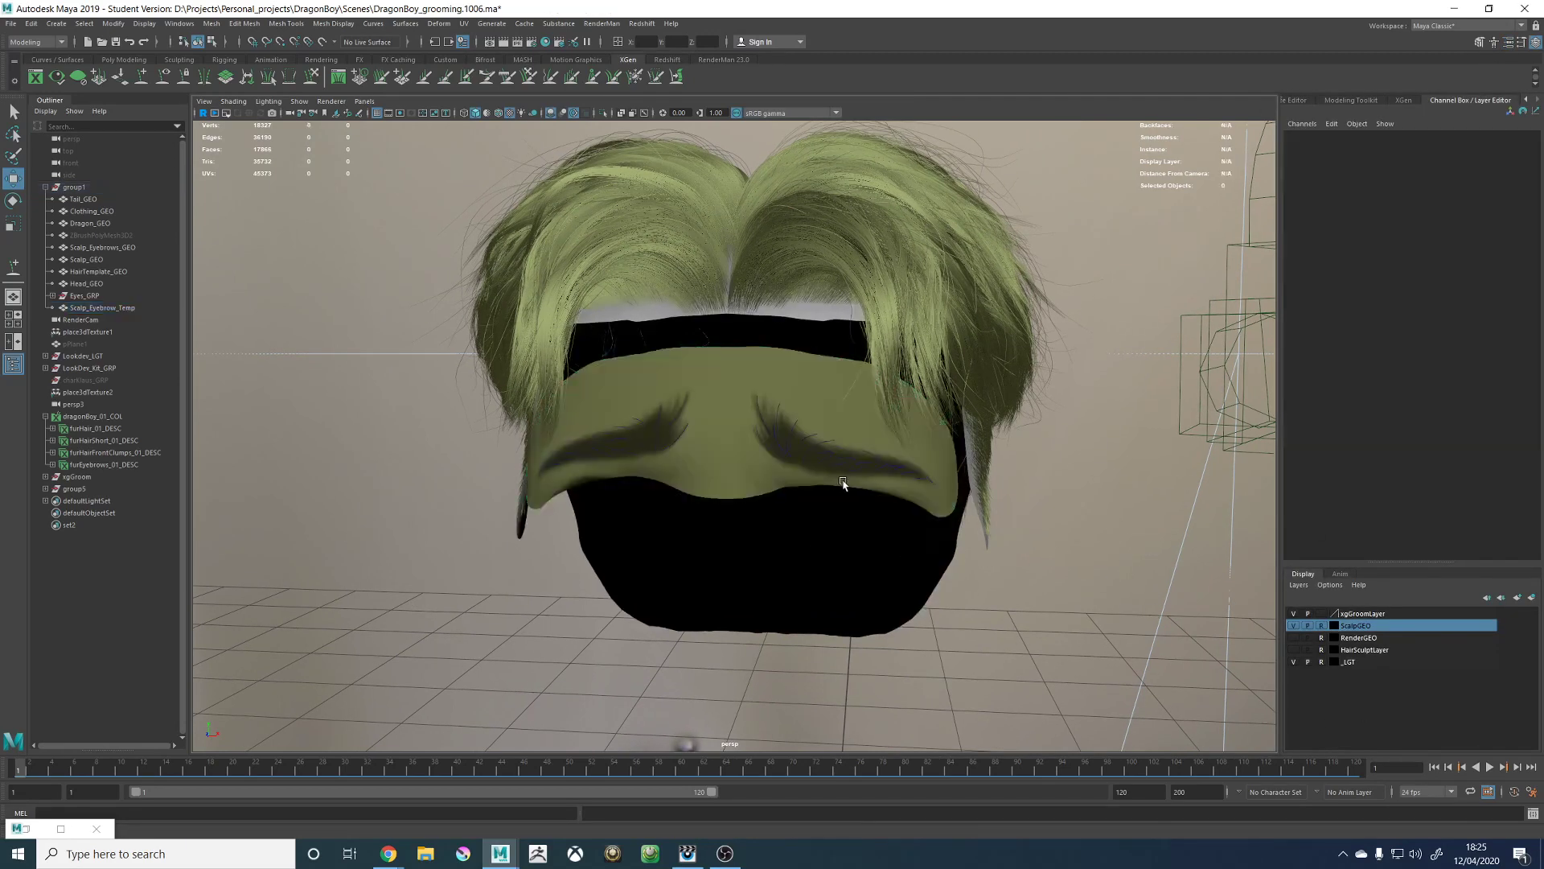
Step: Select all the converted curves on the character's left eyebrow and bring back the XGen editor
scroll(842, 456, up, 3)
drag(732, 461, 1184, 626)
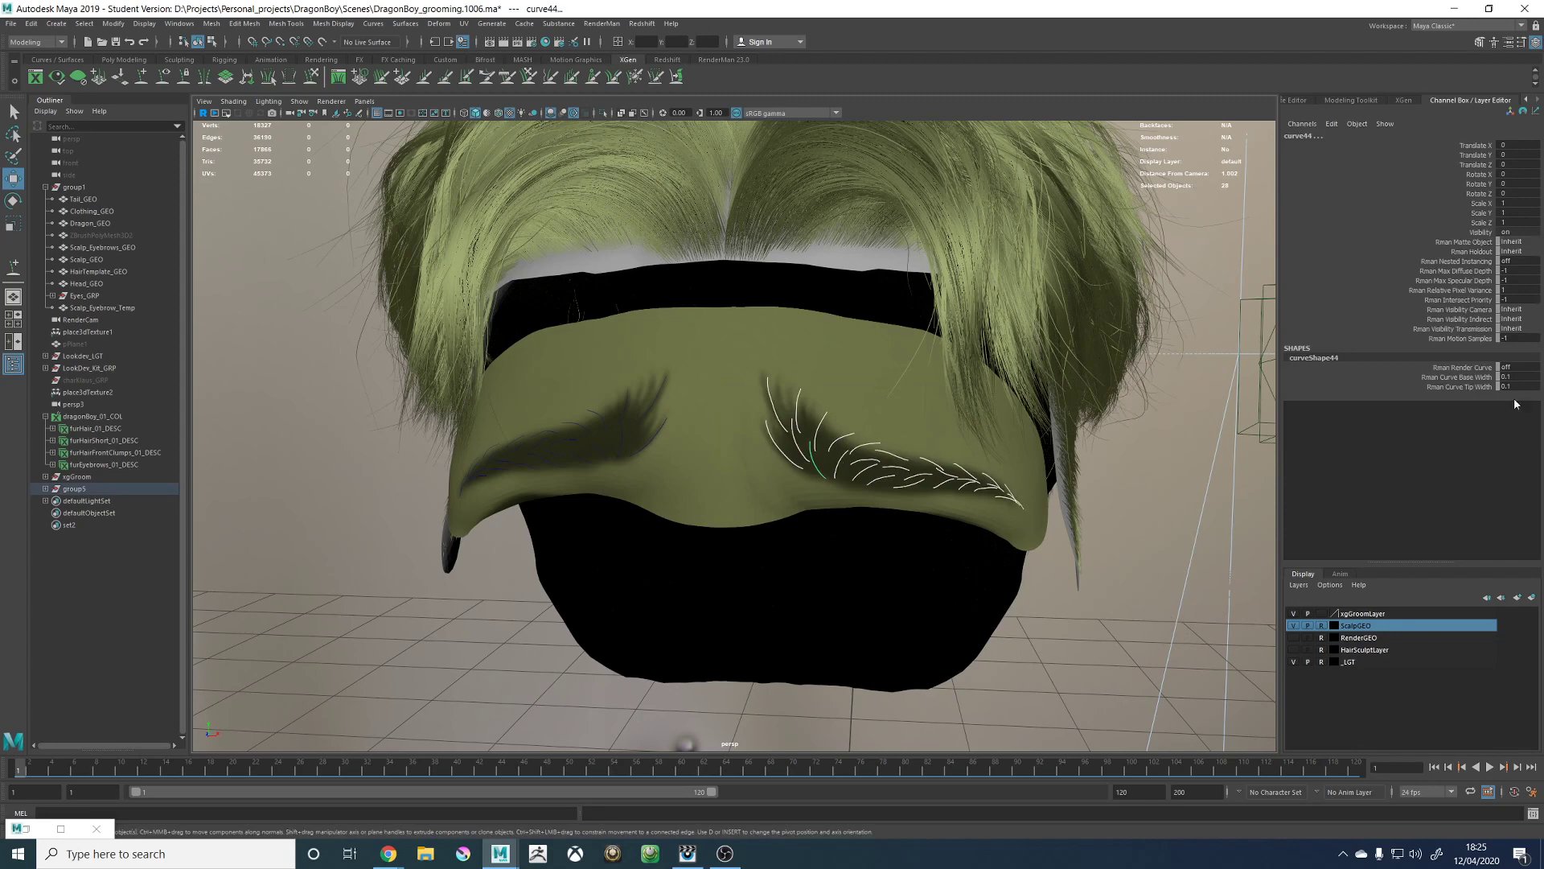
click(1403, 100)
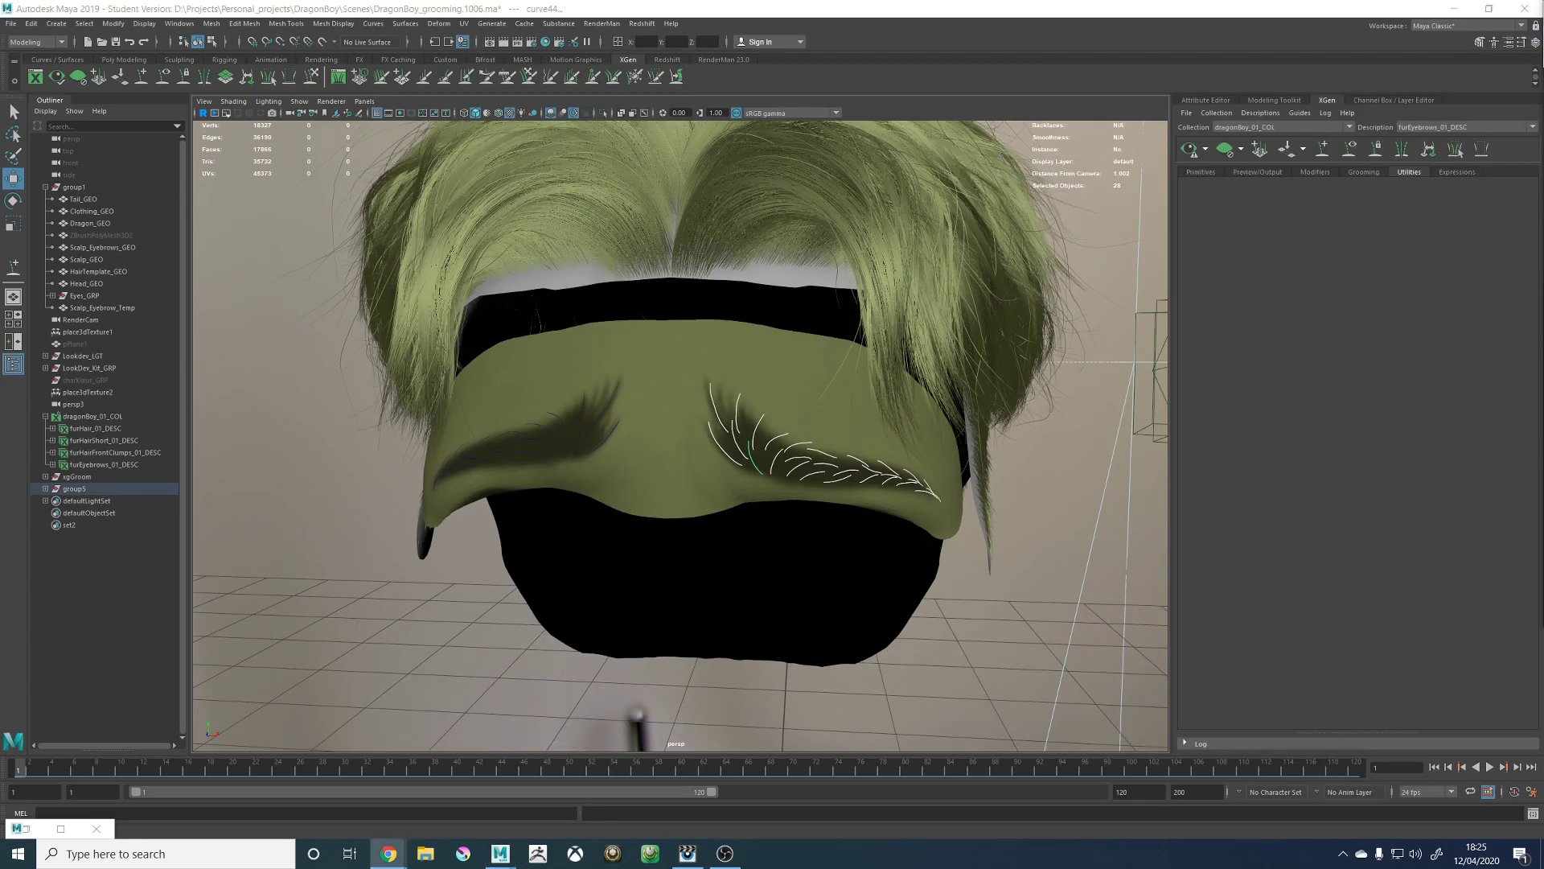
Step: Start adding XGen guides and place the first ones along the inner half of the character's left eyebrow
alt+right_drag(533, 348, 637, 386)
alt+drag(638, 386, 731, 383)
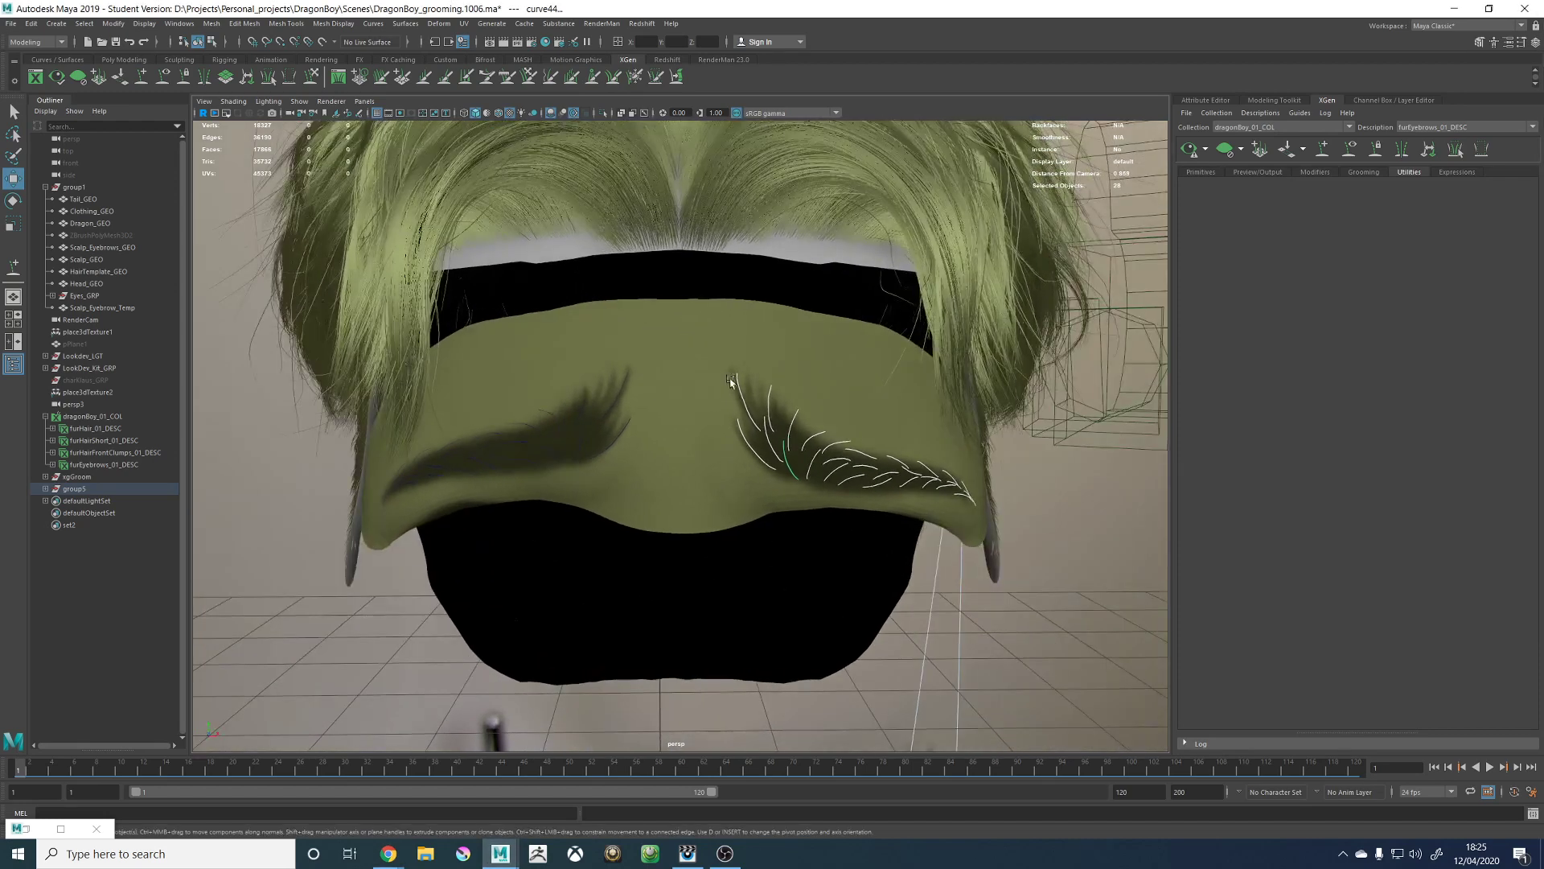
alt+middle_drag(731, 383, 644, 357)
click(1323, 151)
alt+right_drag(623, 477, 792, 474)
alt+right_drag(704, 420, 654, 431)
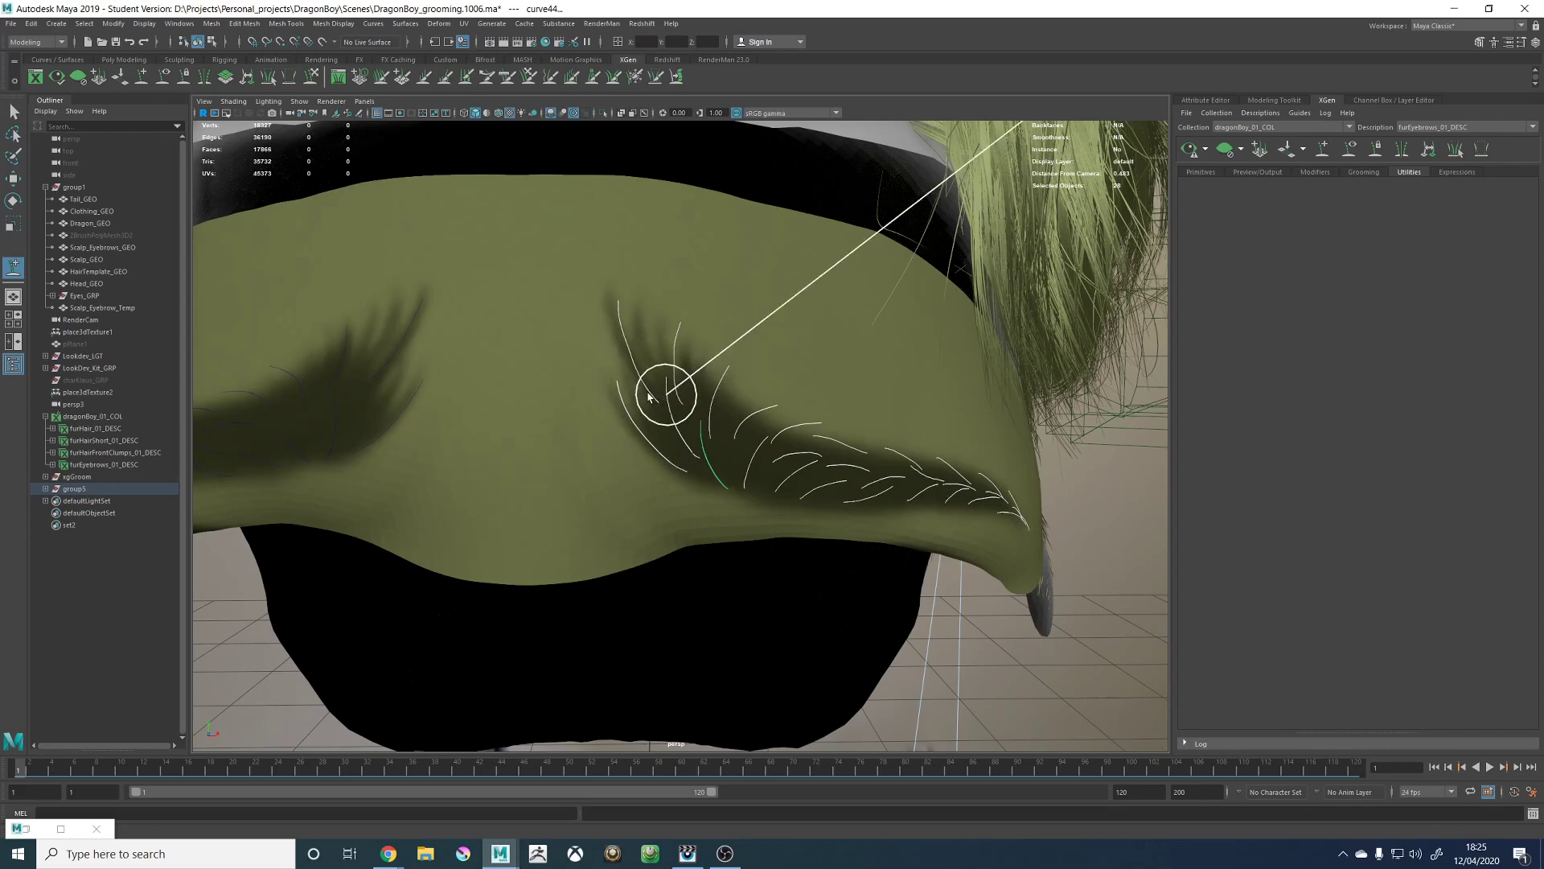
click(655, 403)
alt+right_drag(654, 403, 535, 434)
alt+drag(535, 434, 655, 434)
alt+drag(778, 412, 674, 422)
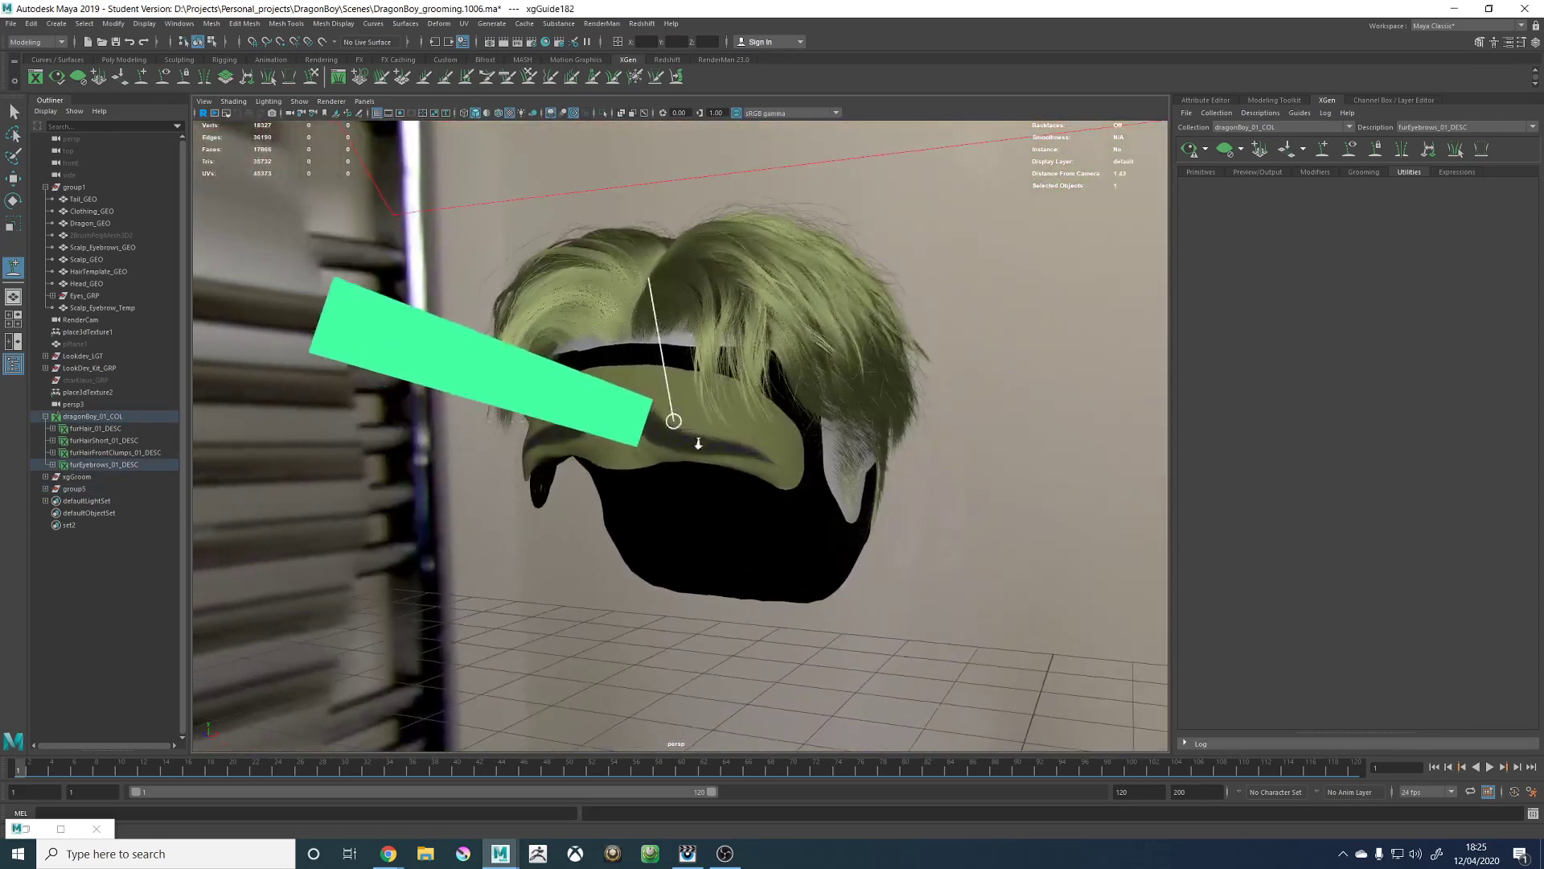
alt+right_drag(676, 424, 713, 458)
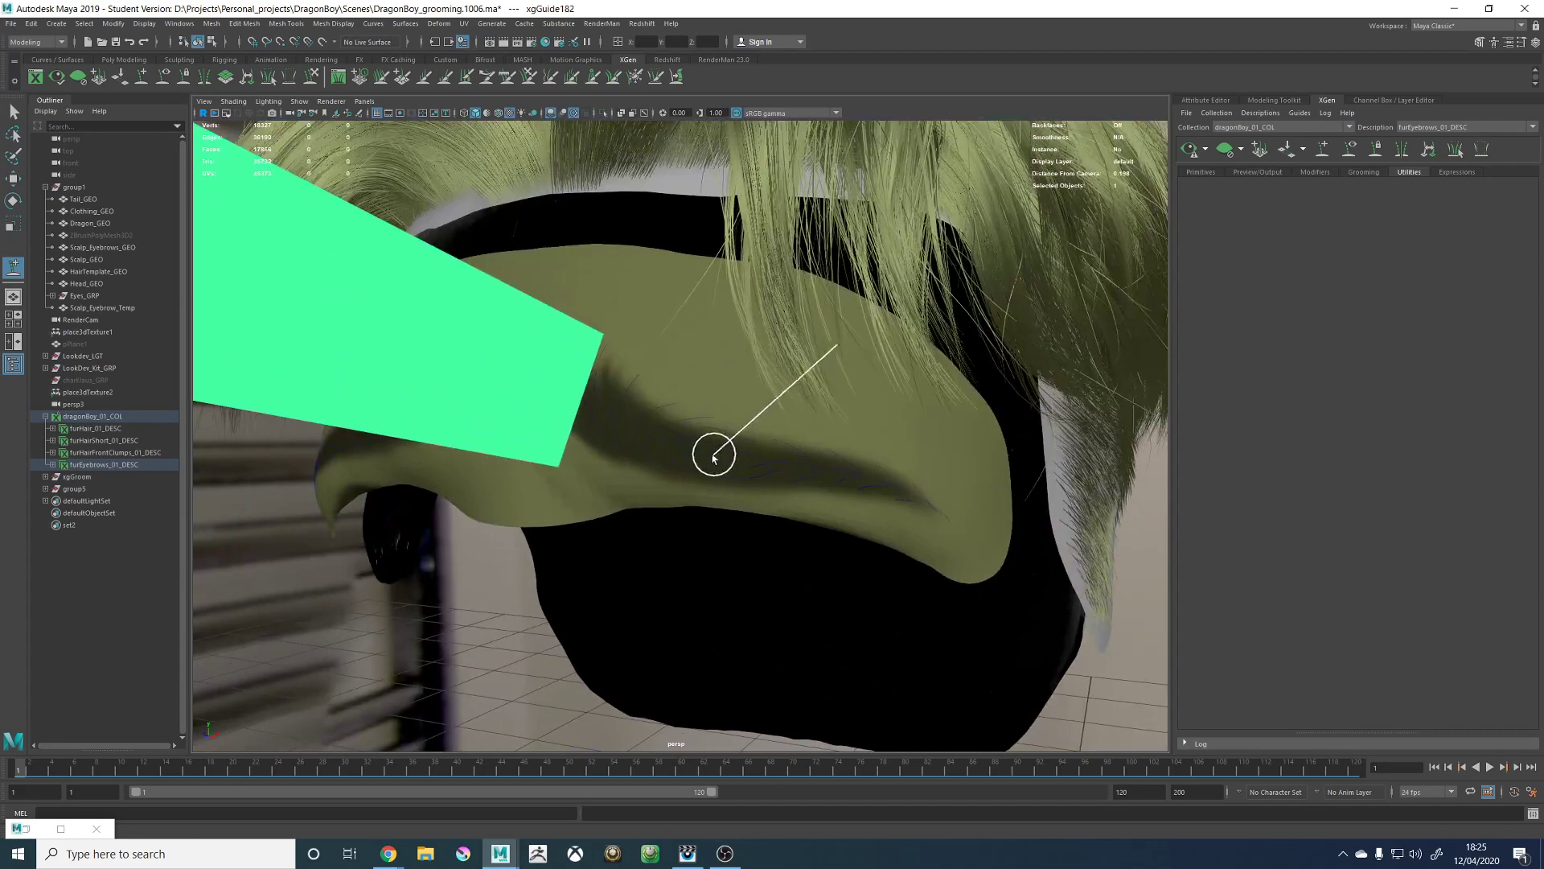
click(669, 425)
alt+drag(711, 450, 827, 466)
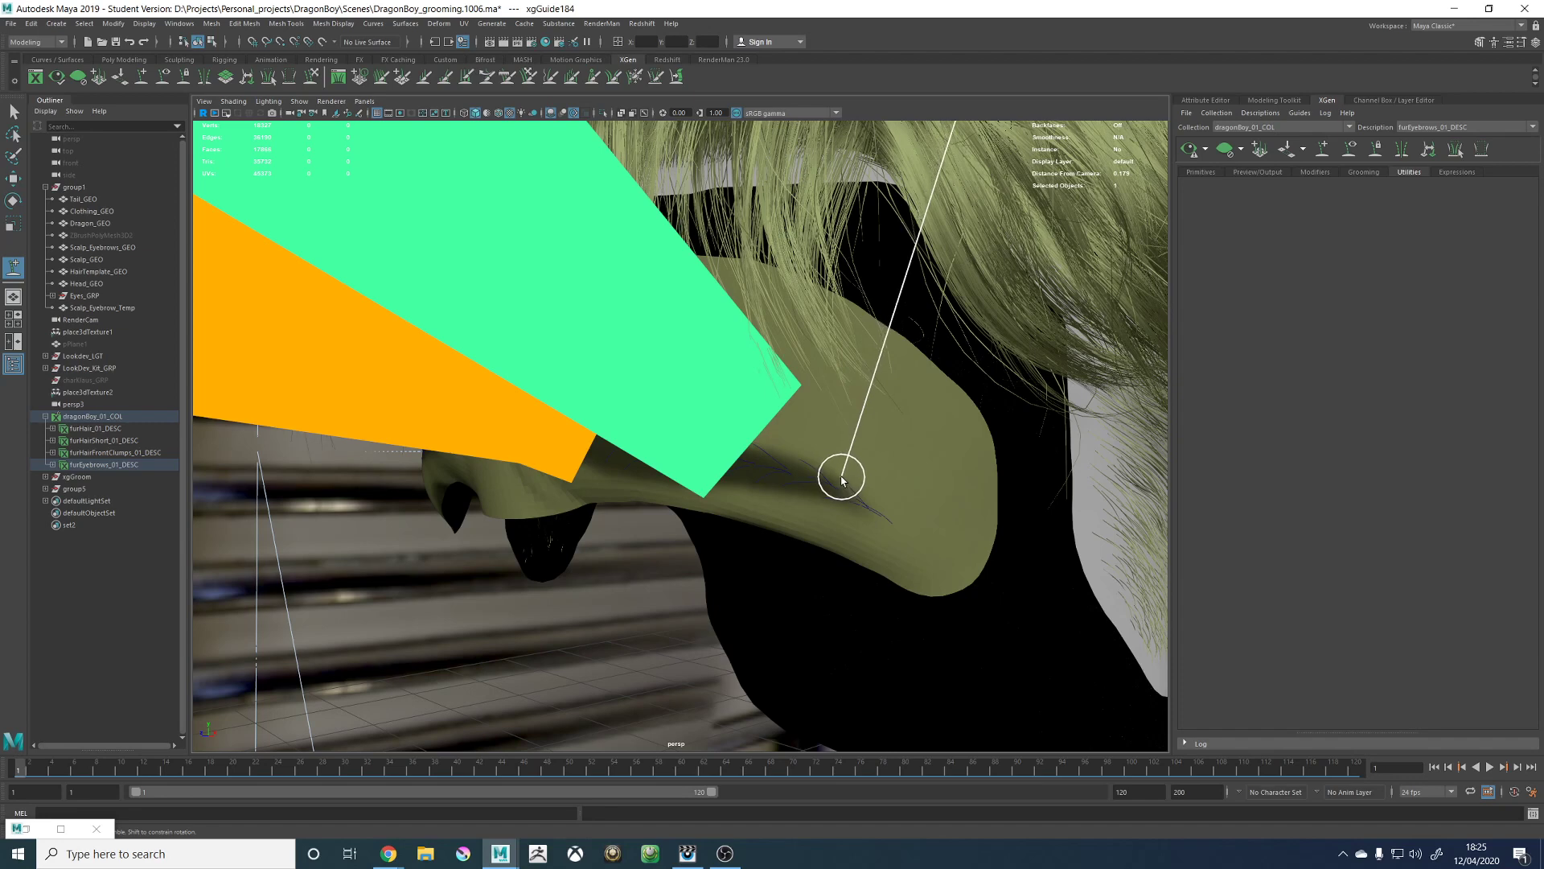
click(841, 477)
Step: Place further guides along the lower edge, middle and outer tail of the character's left eyebrow
alt+drag(604, 456, 636, 377)
click(723, 407)
click(704, 463)
click(931, 451)
click(726, 384)
click(645, 391)
click(600, 358)
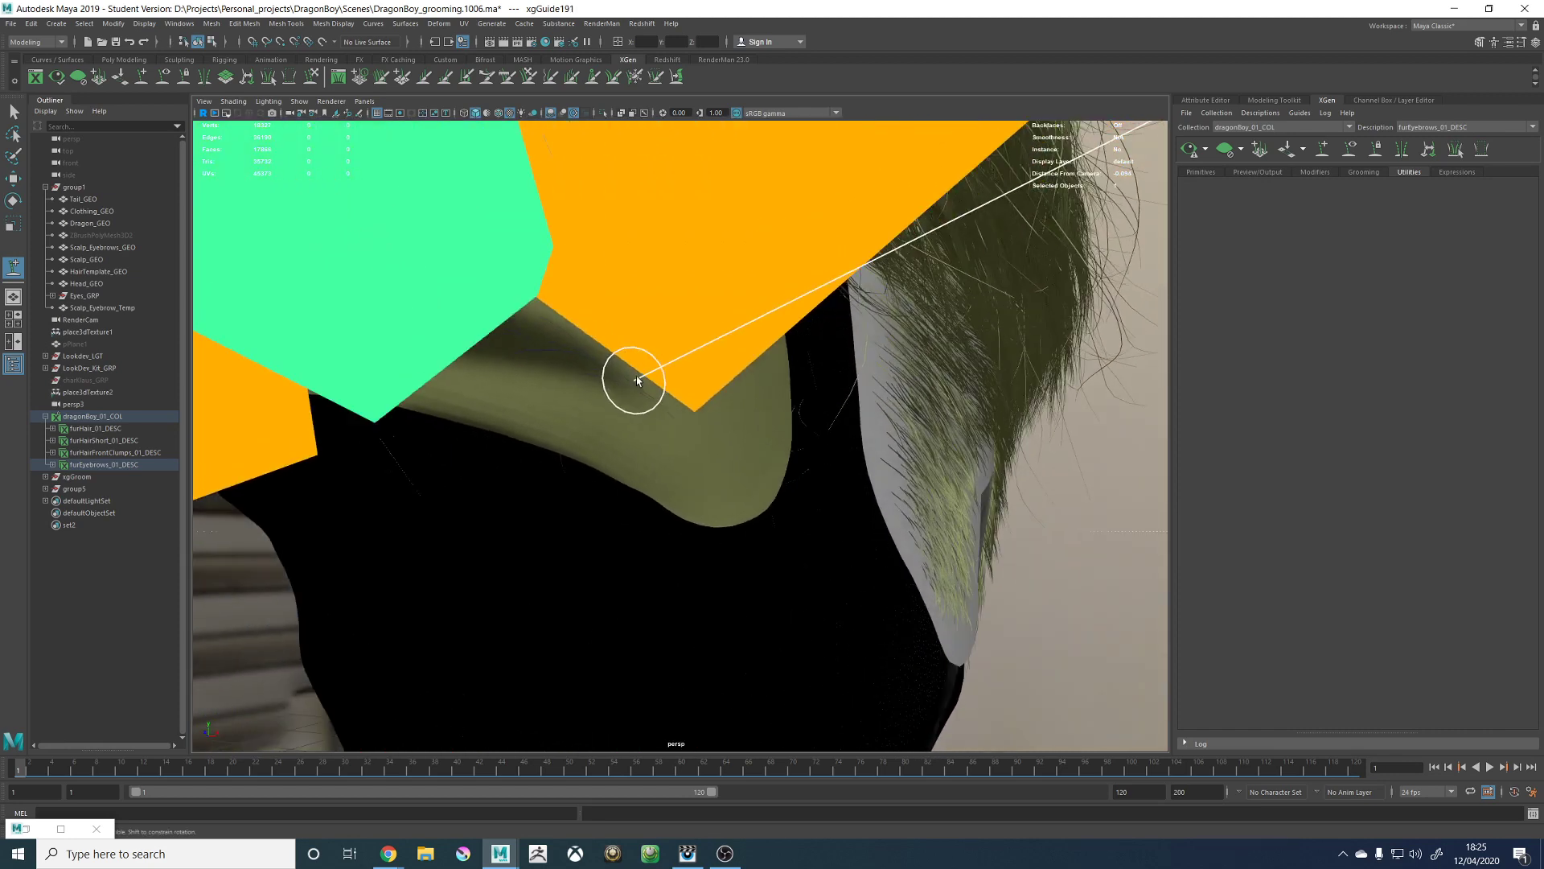
click(572, 375)
Step: Place guides along the inner and middle parts of the character's right eyebrow
alt+drag(730, 388, 755, 334)
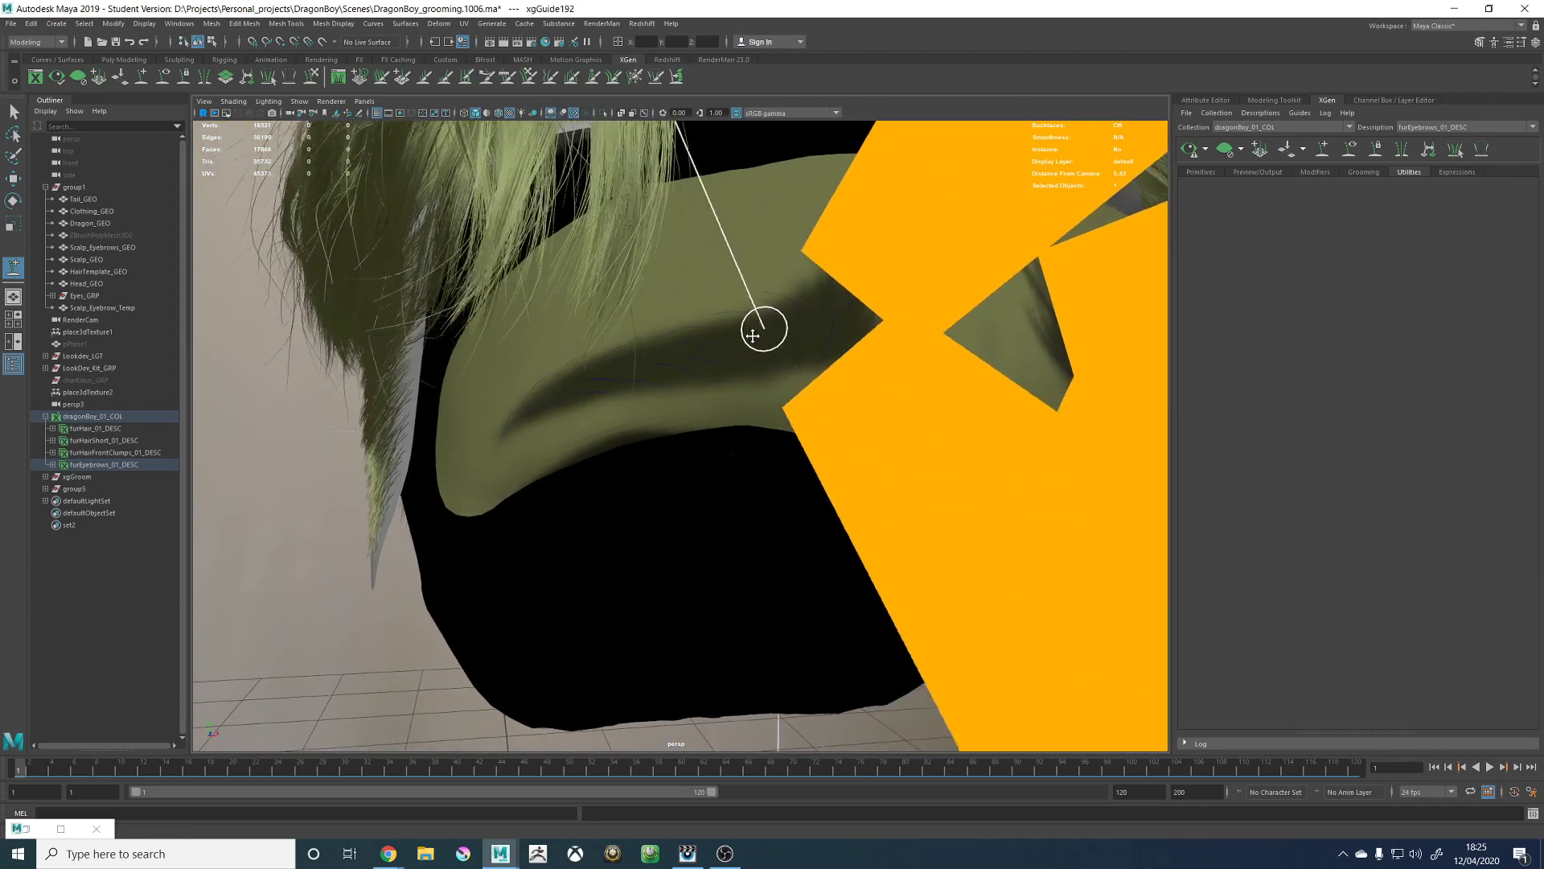
alt+right_drag(754, 333, 772, 365)
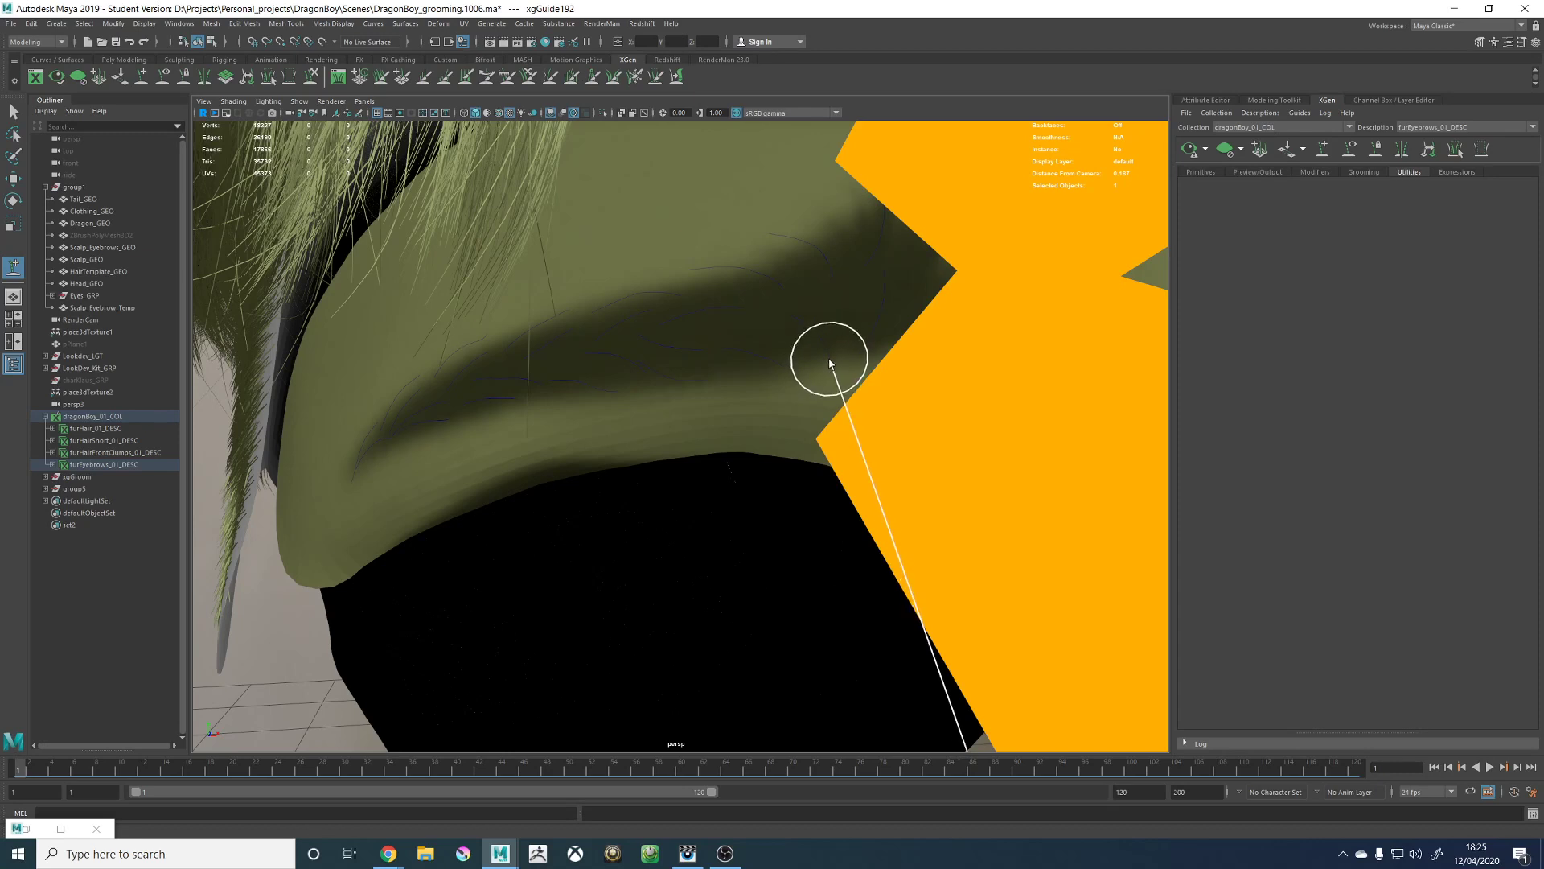
click(829, 361)
click(829, 270)
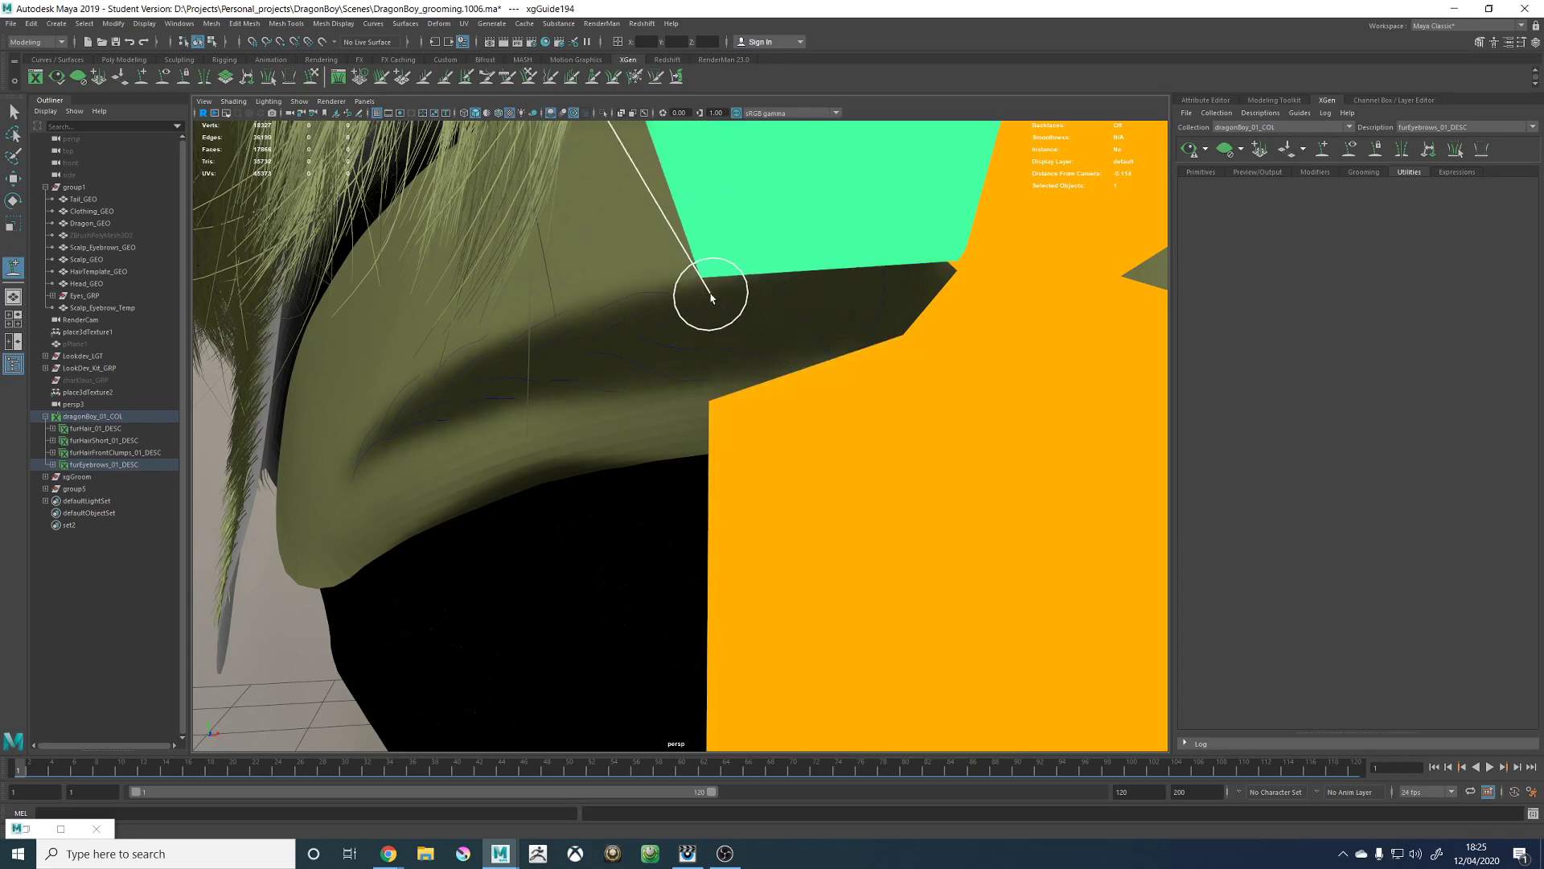
click(672, 376)
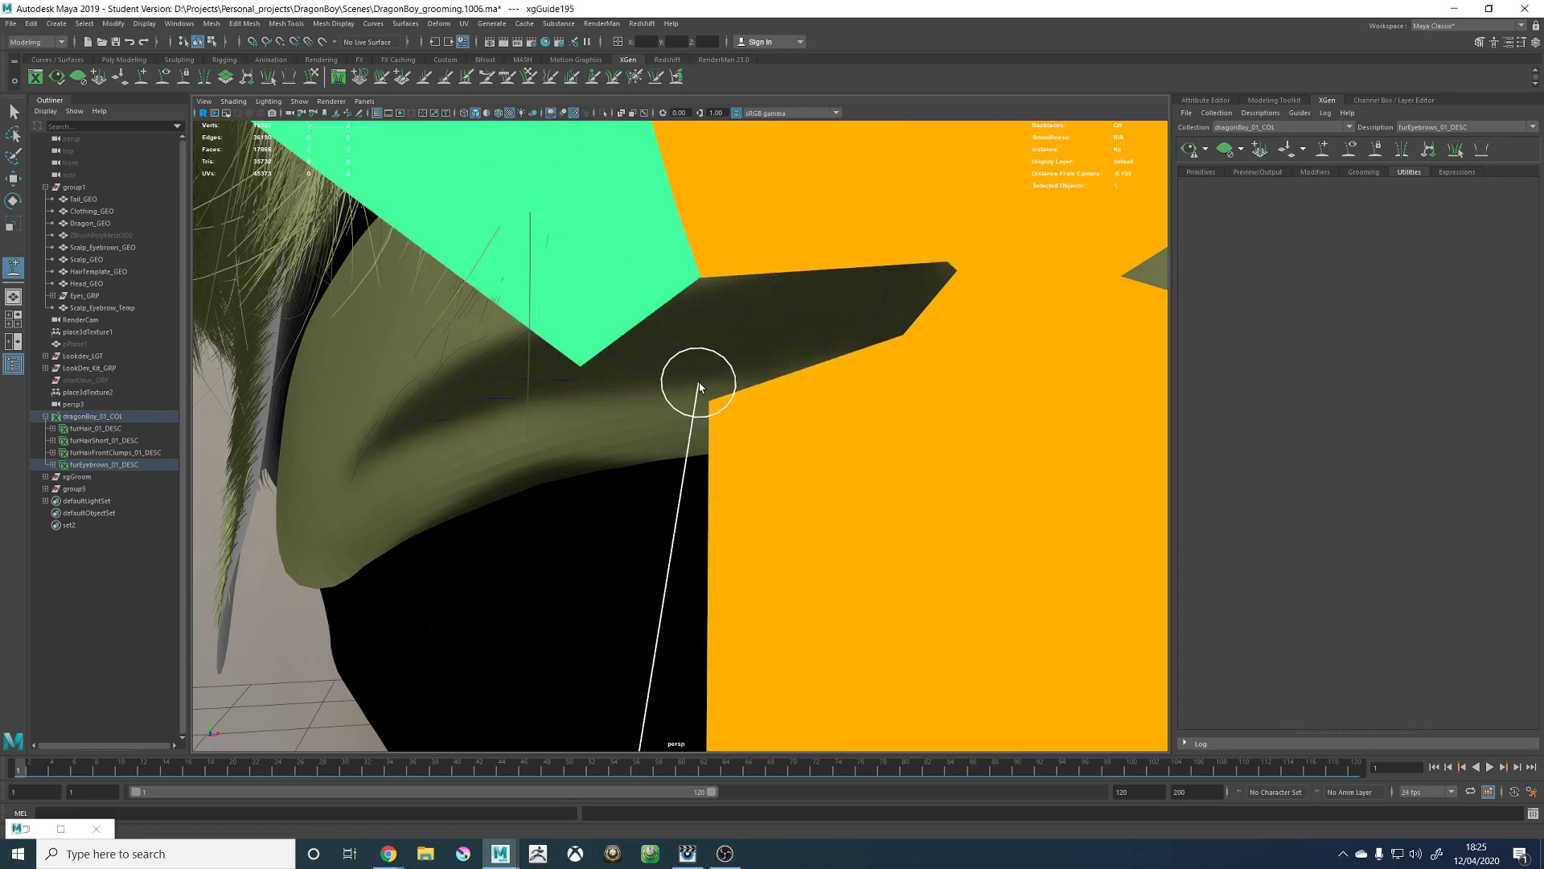
click(701, 387)
alt+drag(581, 387, 630, 390)
click(642, 386)
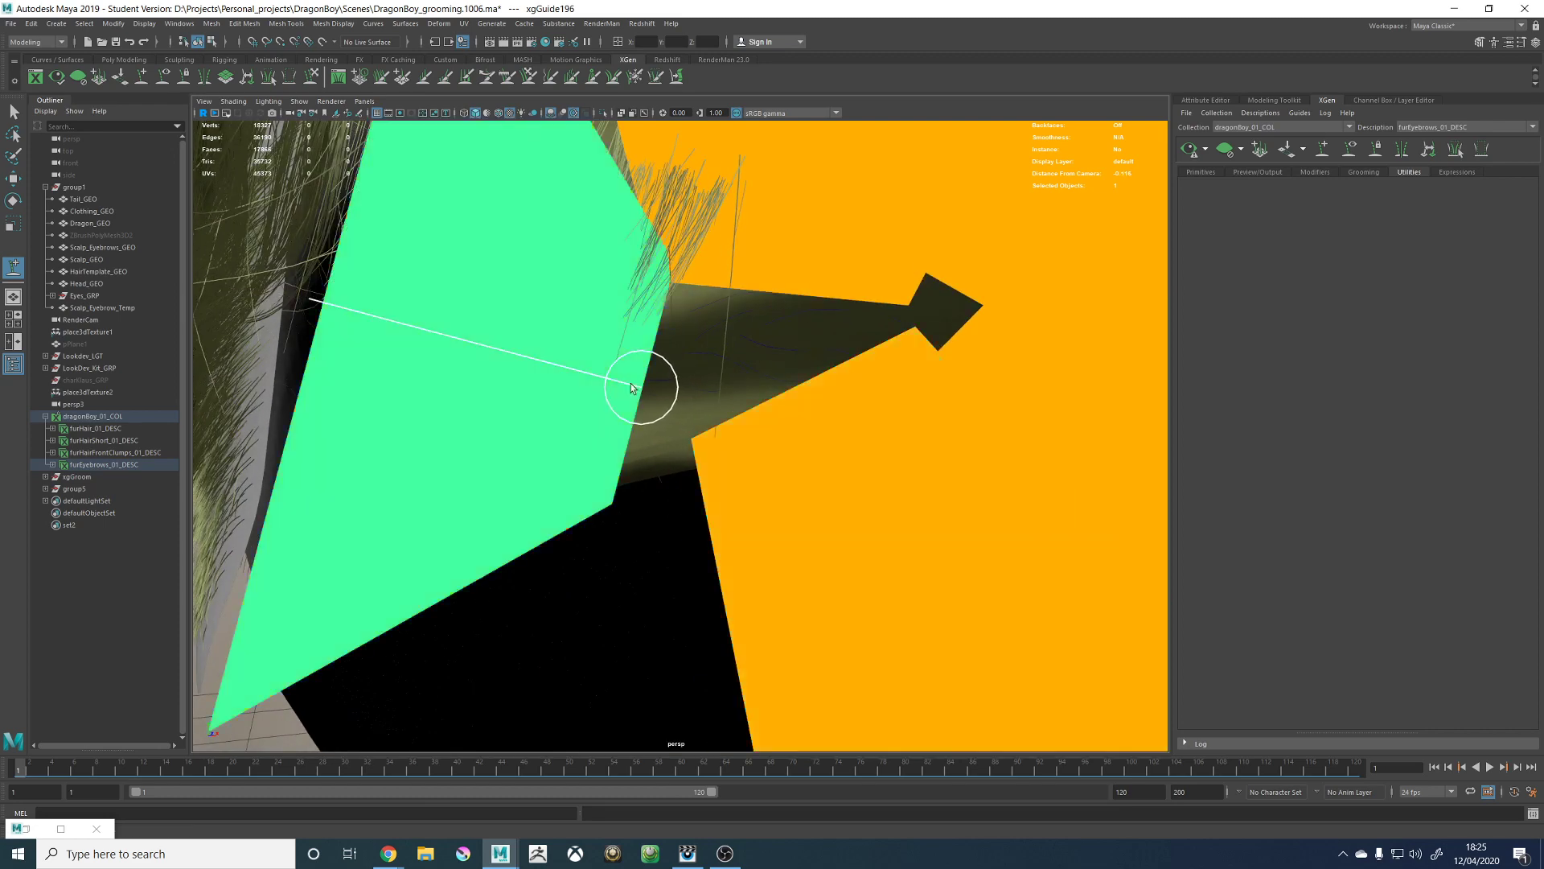
Step: Add more guides around the outer tail of the character's right eyebrow
alt+drag(553, 341, 714, 354)
click(697, 441)
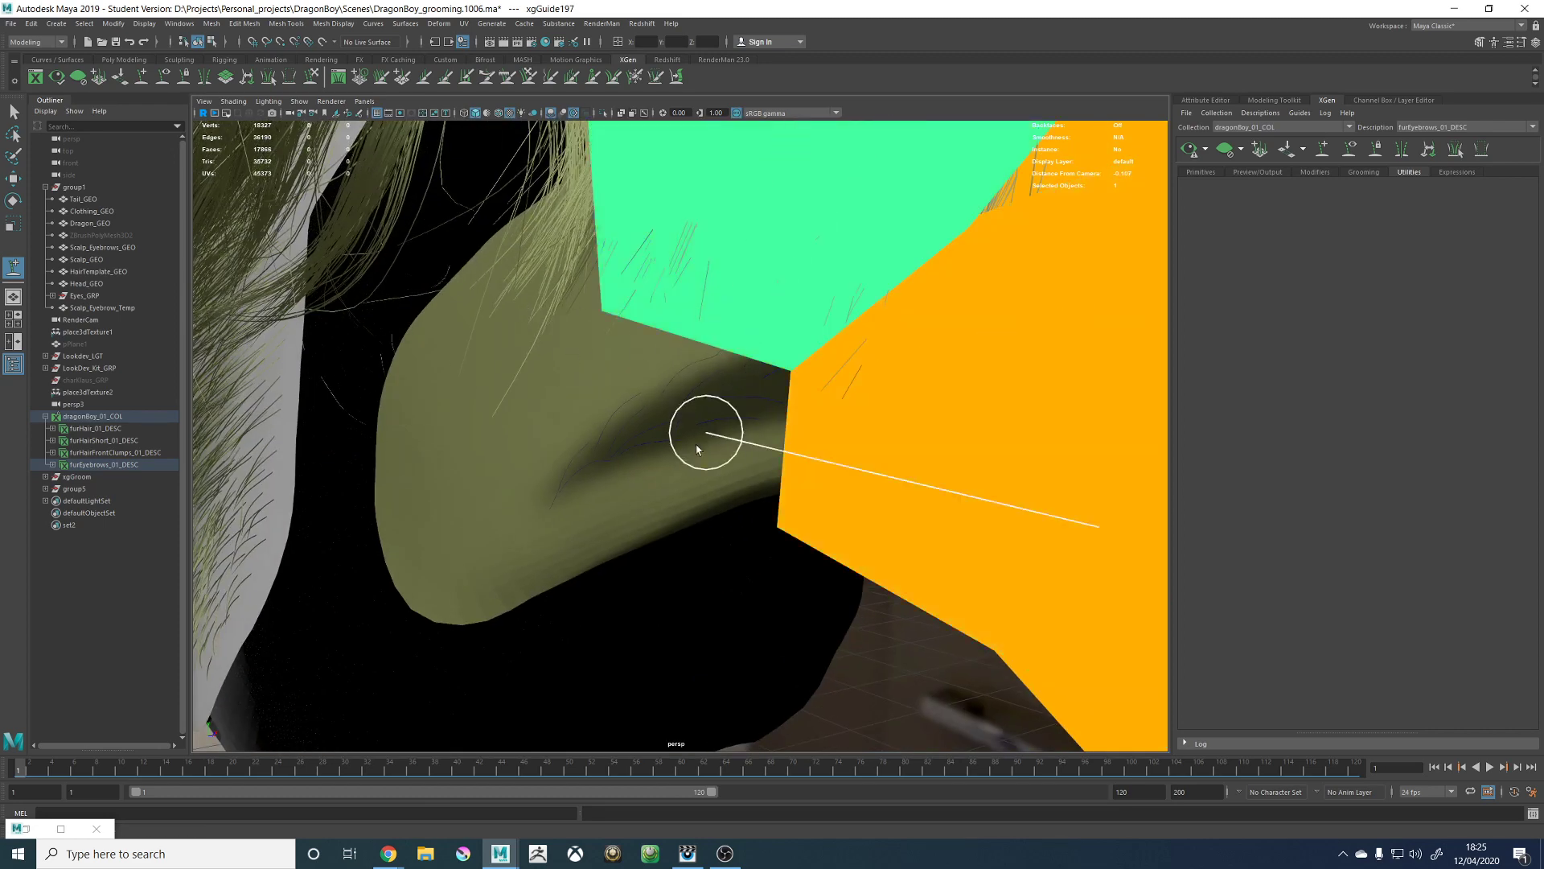
click(684, 448)
click(593, 442)
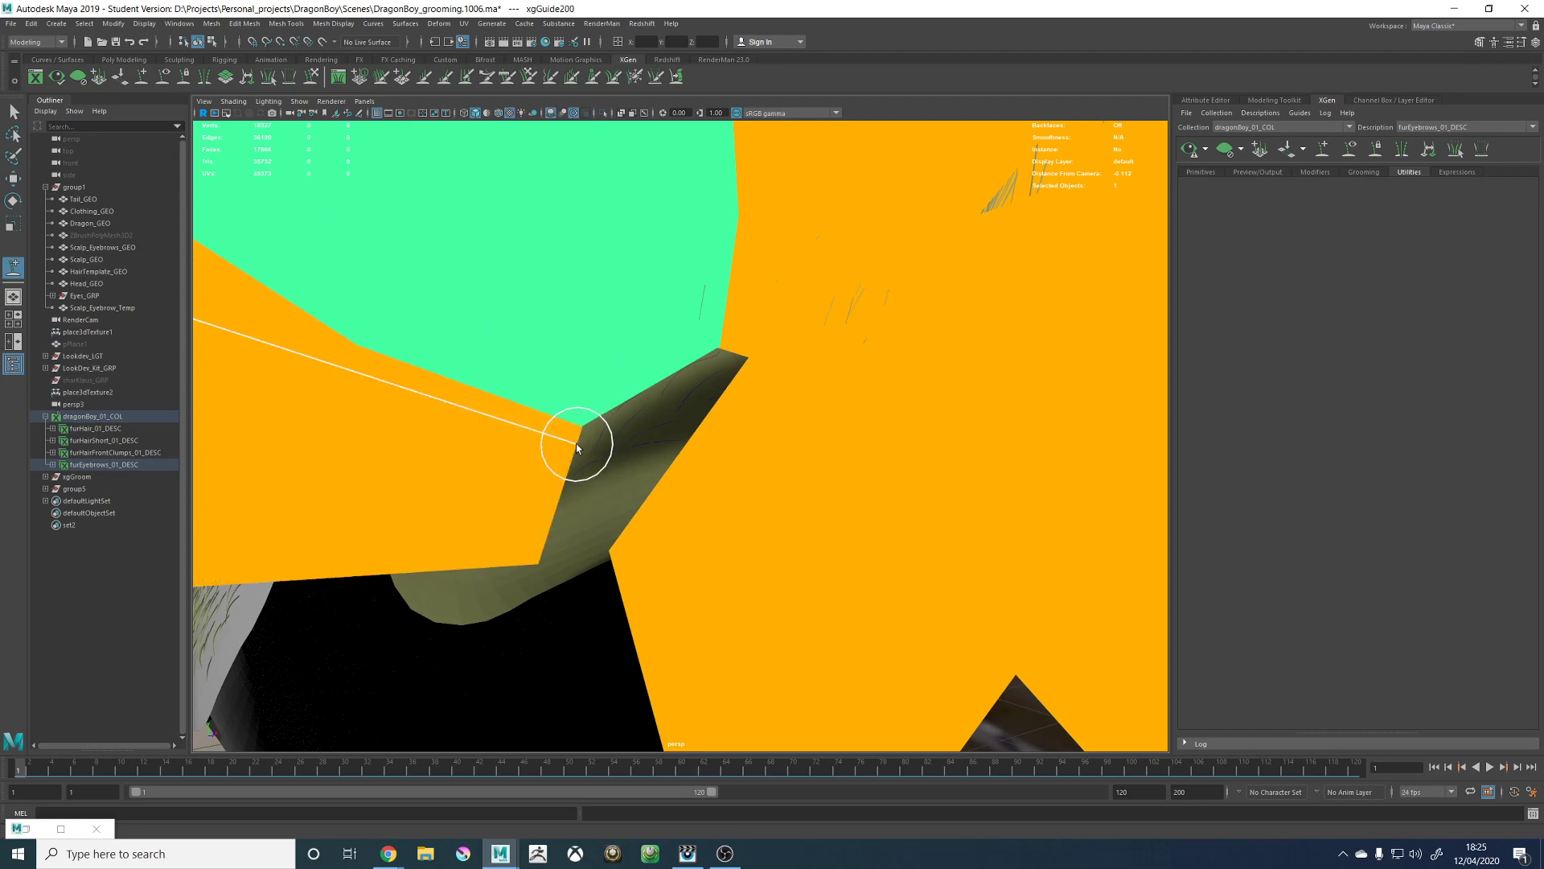
click(602, 475)
click(606, 467)
Step: Select all the new eyebrow guides and set their Taper to 0.8 and Width to 0.01
scroll(617, 468, down, 8)
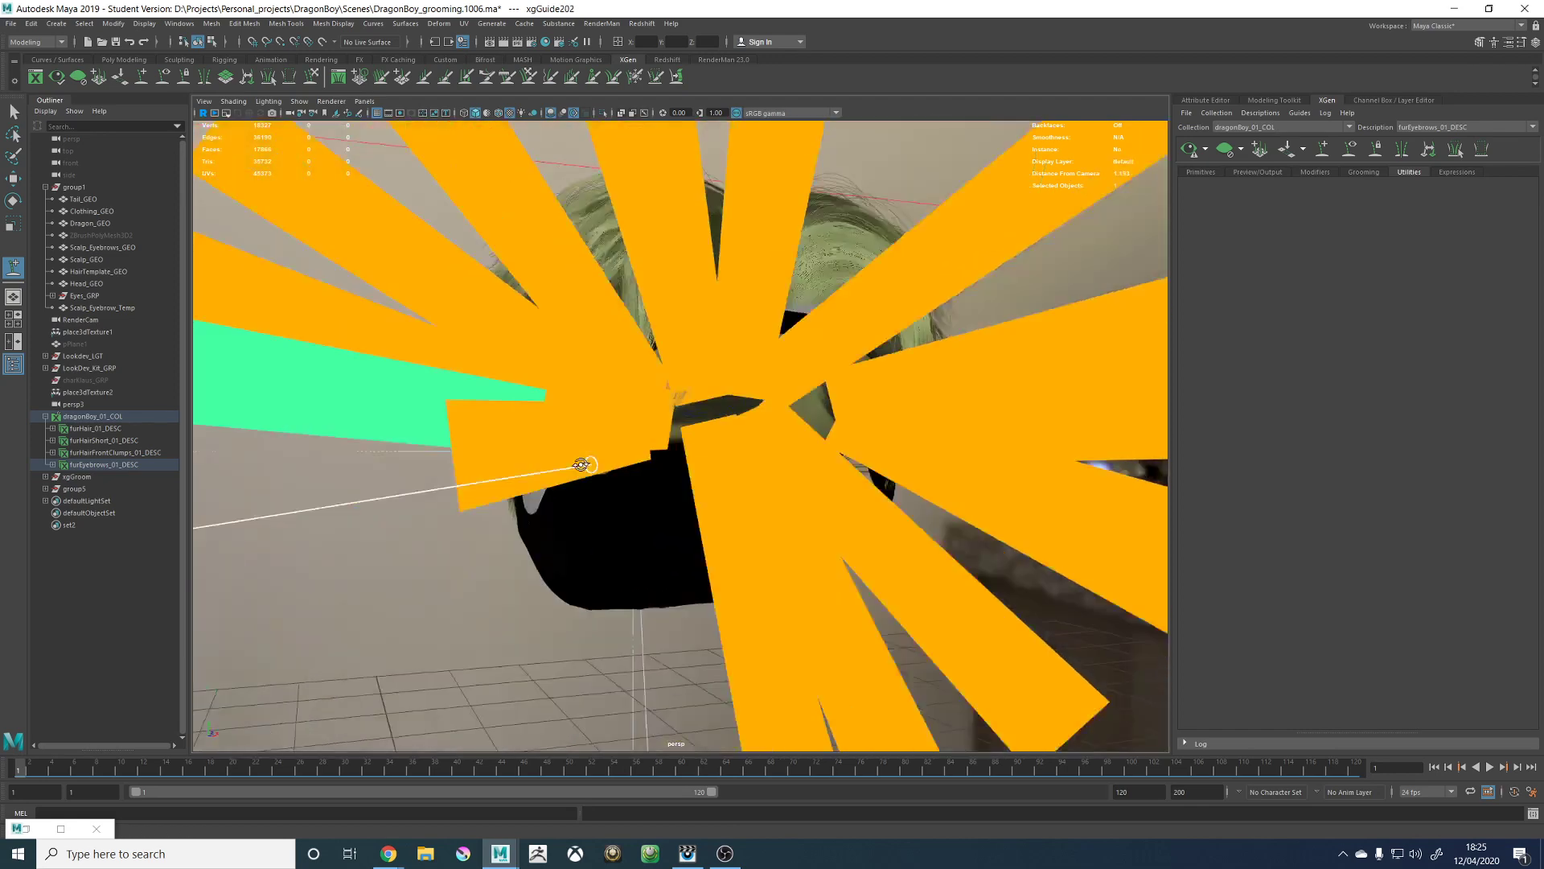
alt+drag(582, 462, 690, 542)
key(w)
click(450, 545)
drag(449, 542, 977, 625)
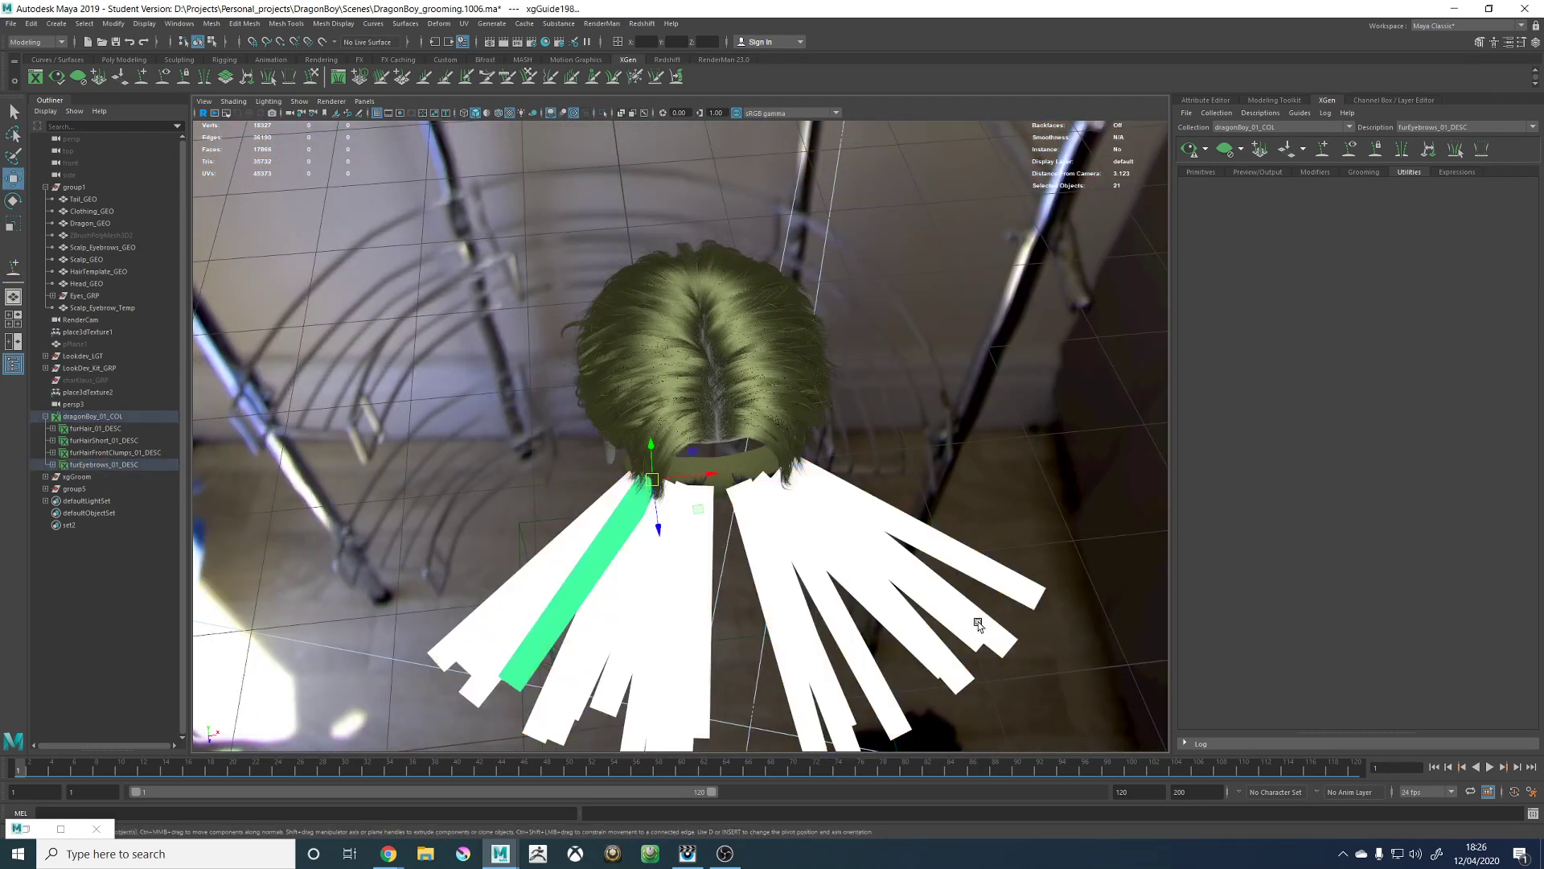
click(1367, 100)
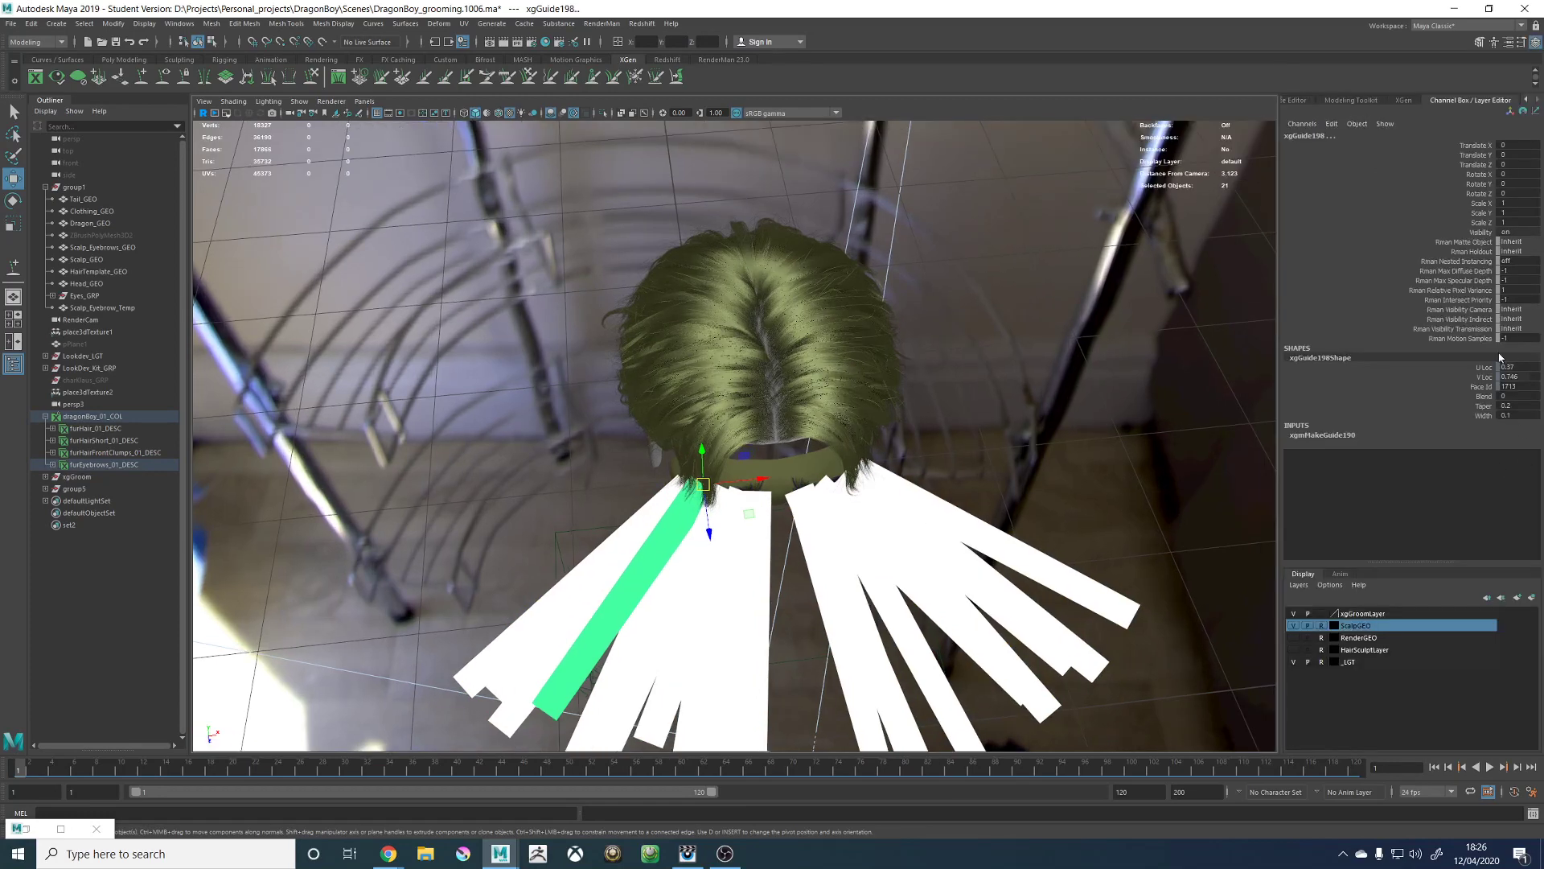
click(1514, 405)
text(0.8)
key(Return)
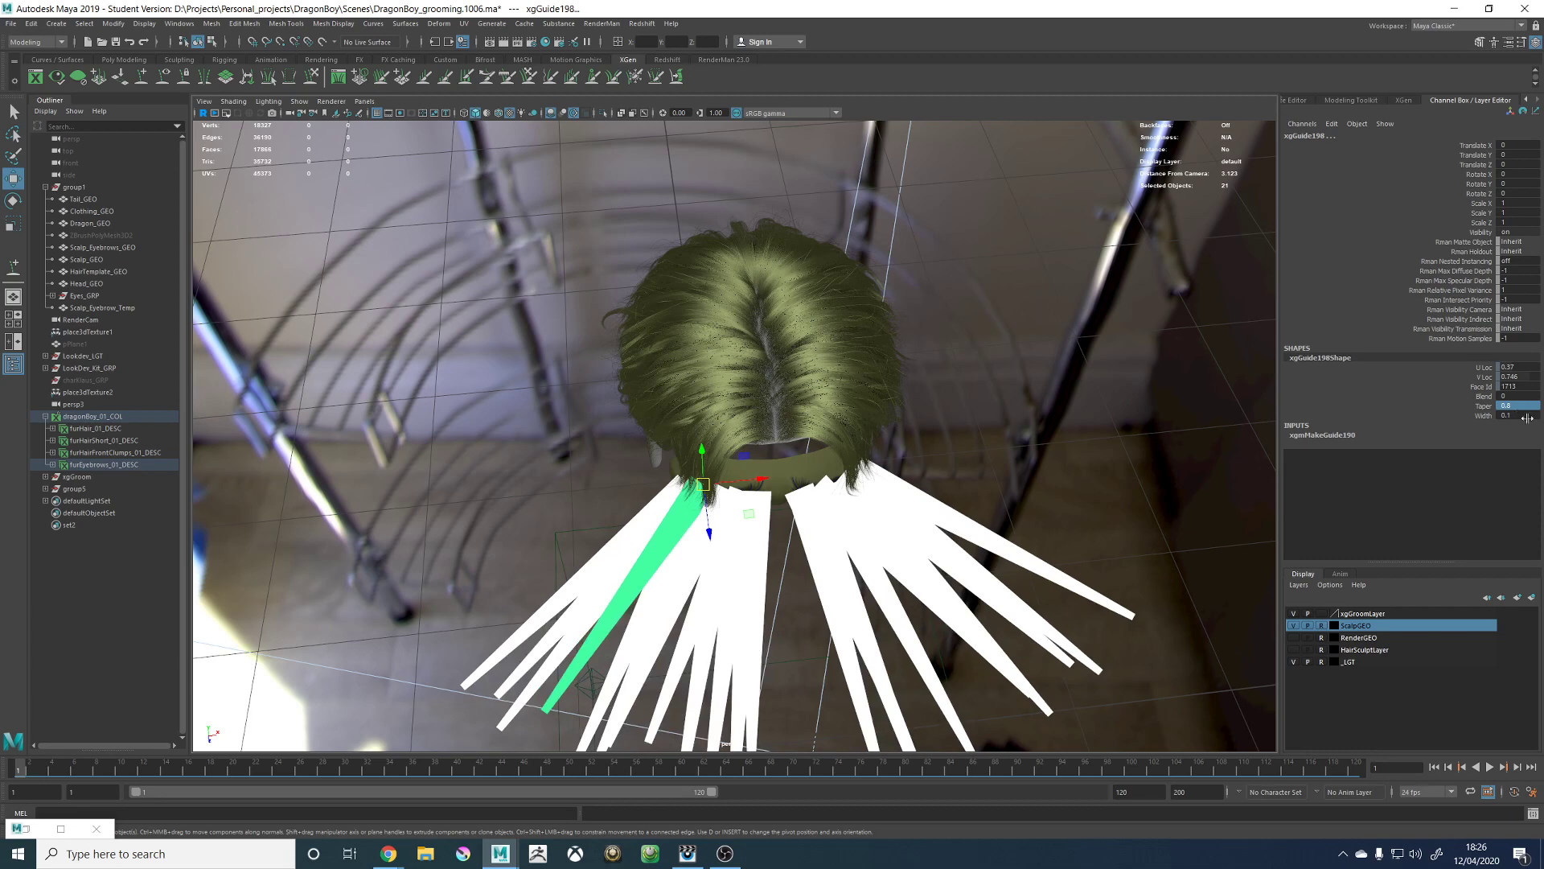
click(1518, 416)
text(0.01)
key(Return)
Step: Scale the selected eyebrow guides down uniformly to about 0.109 to shorten them
alt+drag(953, 595, 912, 476)
key(r)
alt+drag(684, 430, 682, 464)
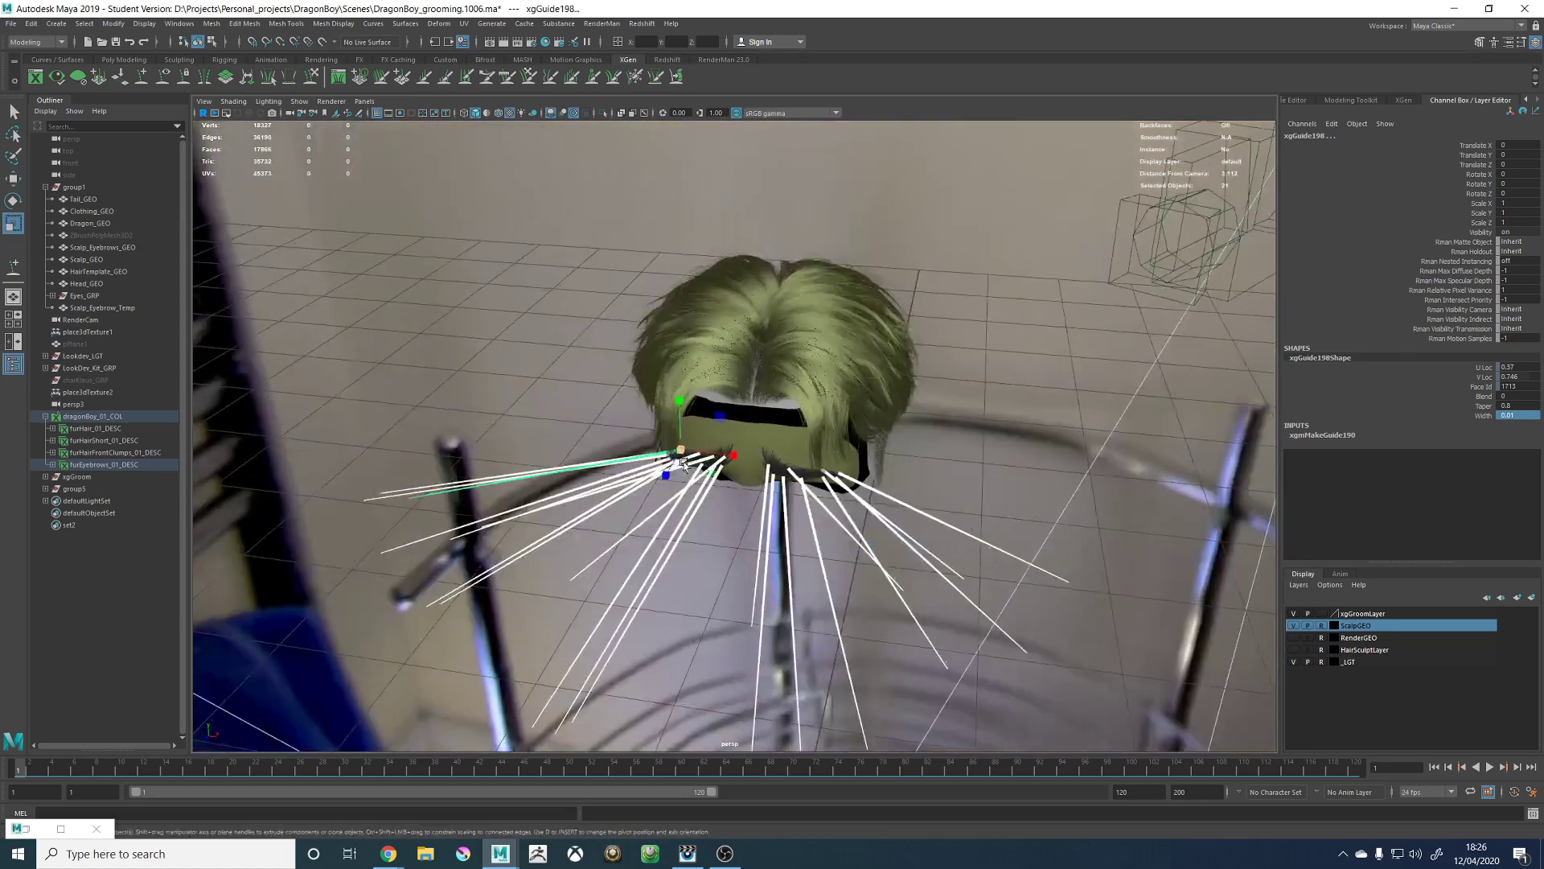
scroll(683, 464, up, 3)
right_click(658, 456)
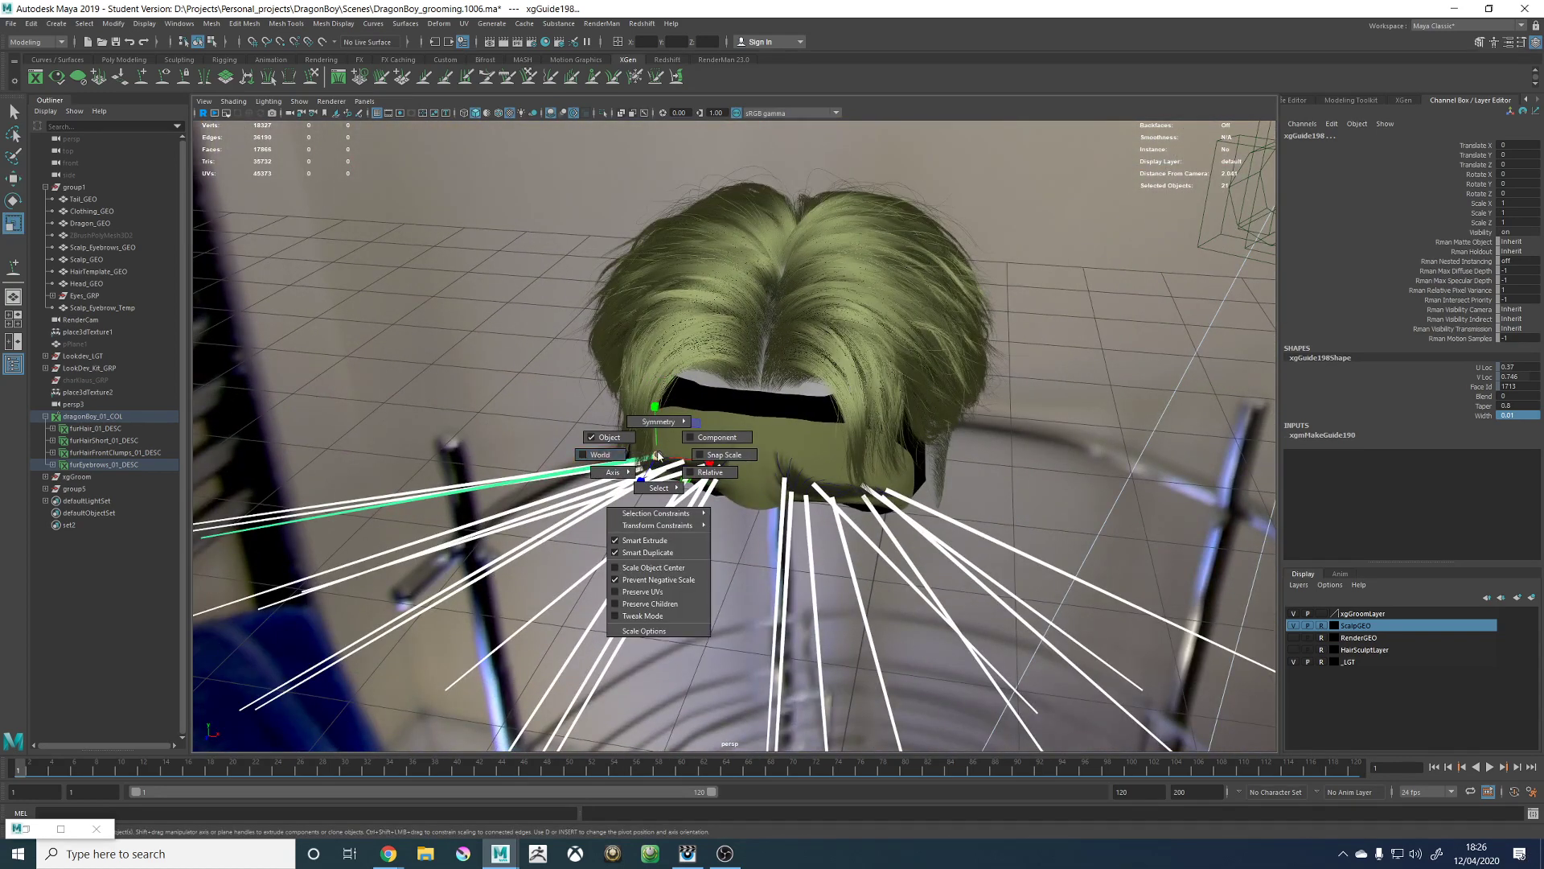
key(w)
key(r)
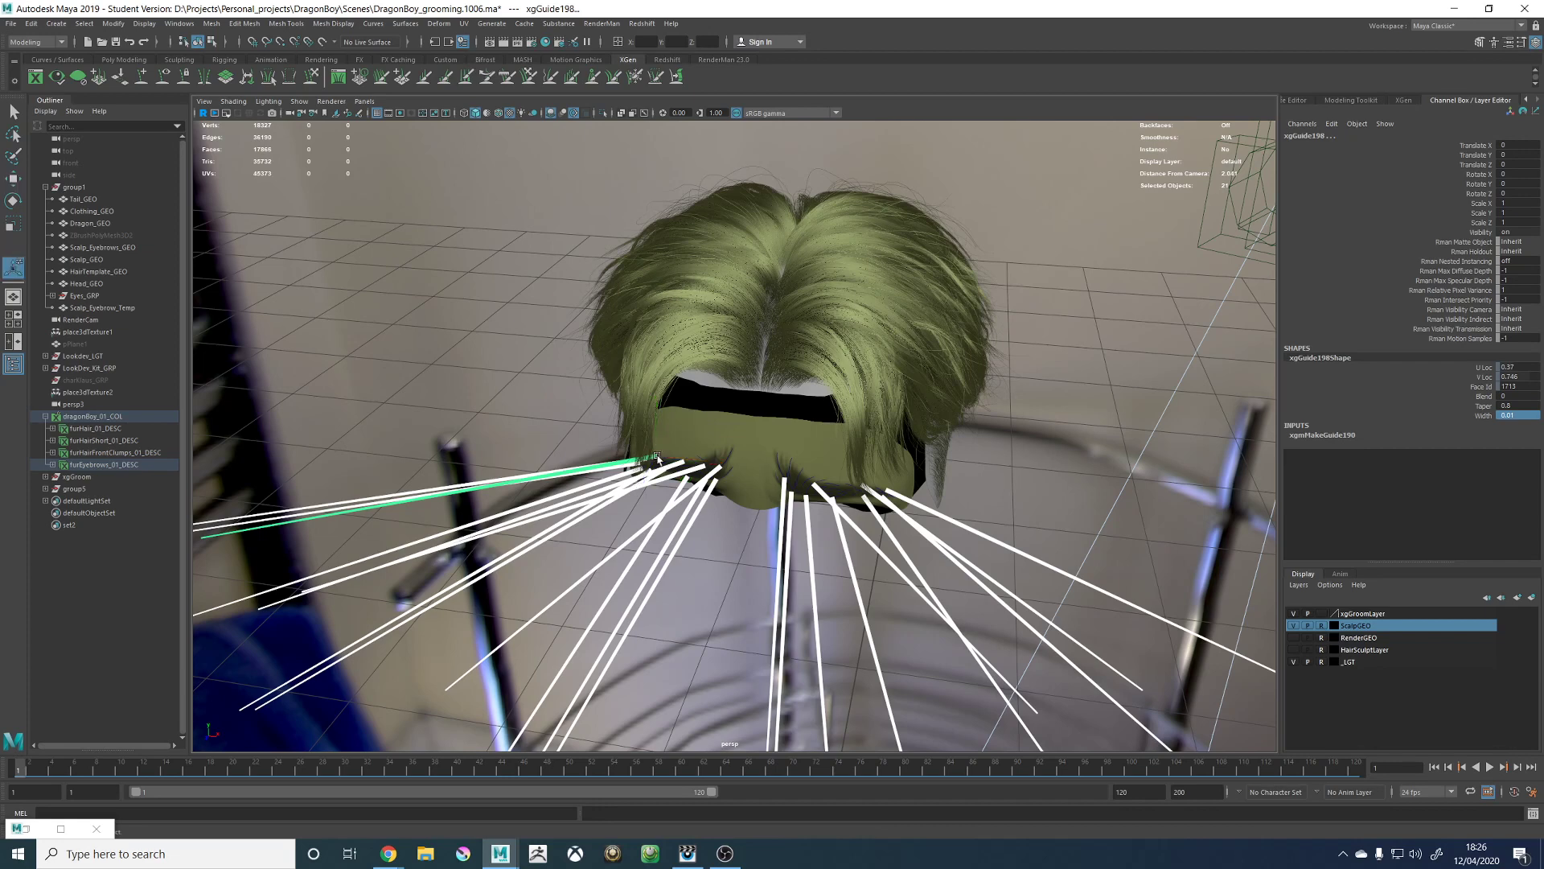
drag(657, 457, 703, 471)
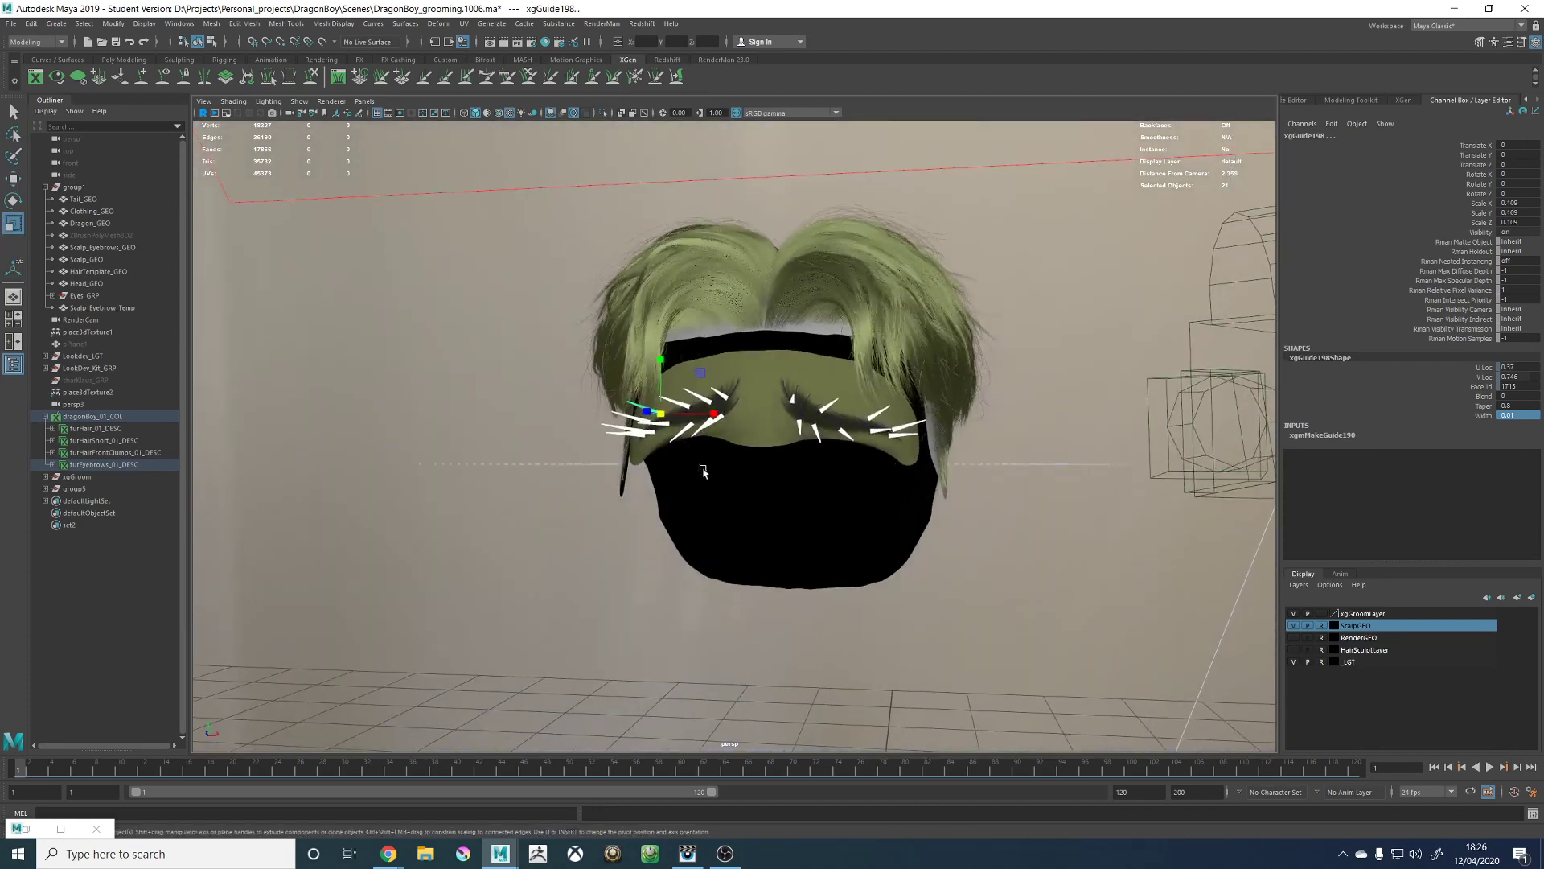
Step: Set the Width of the selected eyebrow guides to 0.002
alt+right_drag(703, 472, 1158, 417)
double_click(1523, 416)
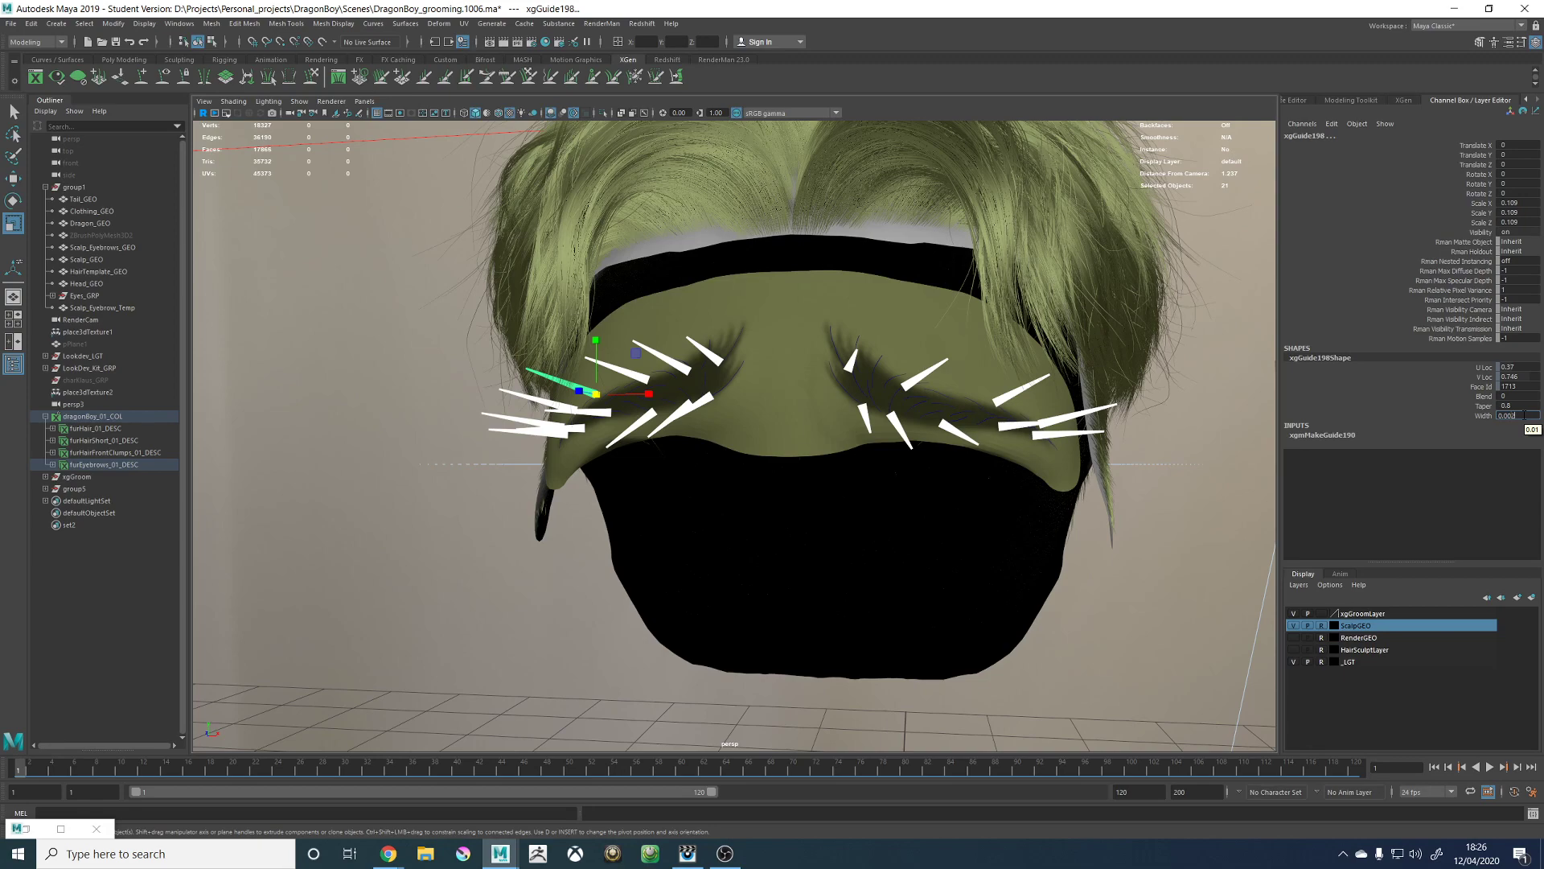
key(Return)
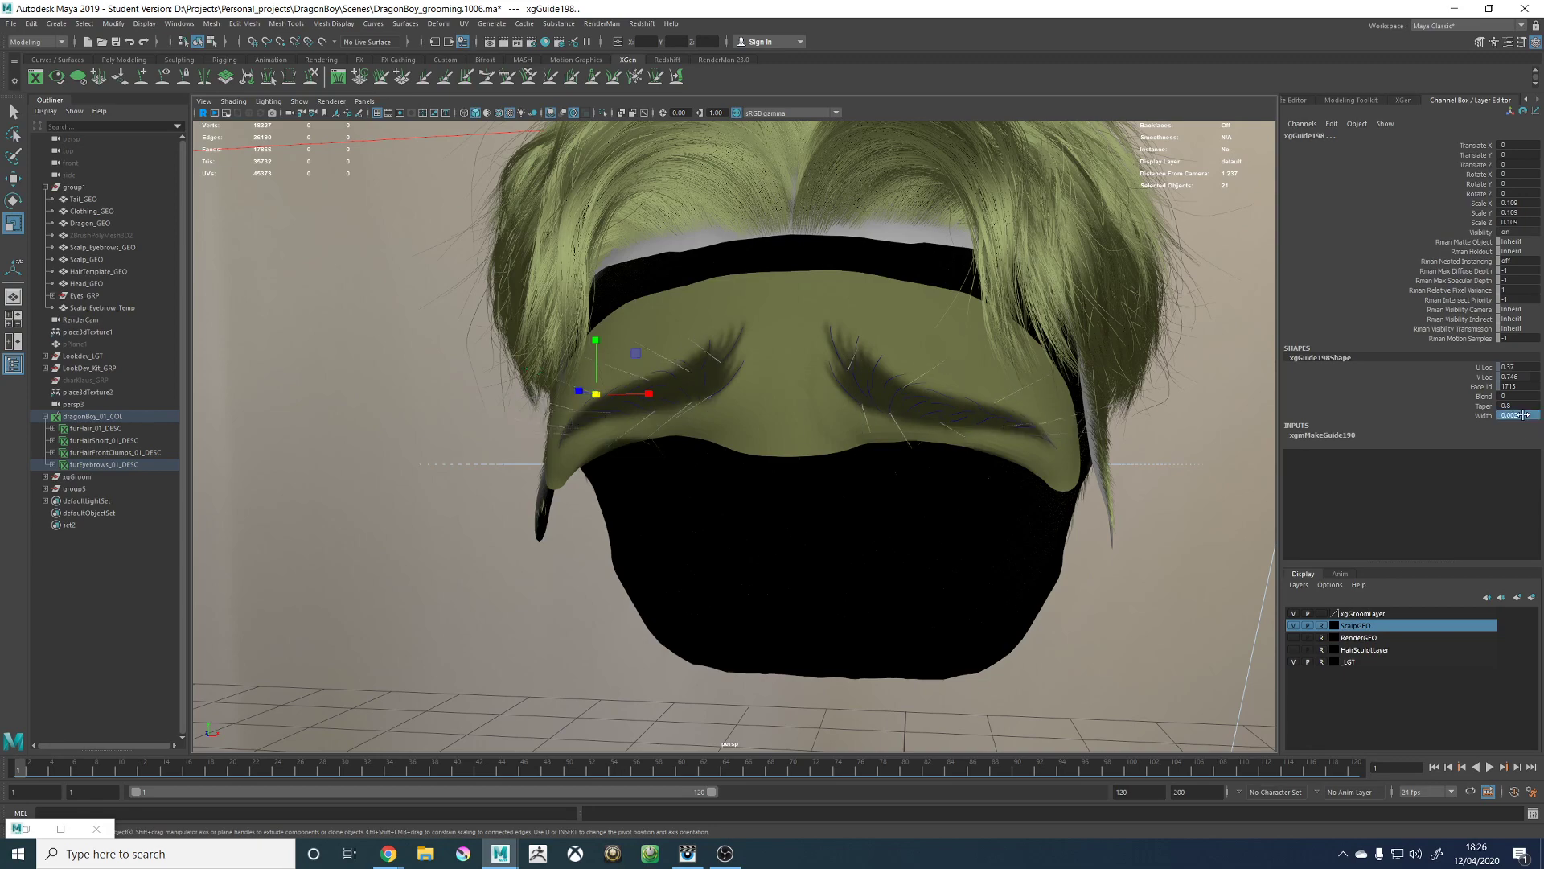
Step: Deselect the guides and examine their length and placement on both eyebrows from several angles
alt+drag(1009, 297, 845, 329)
alt+right_drag(844, 330, 985, 368)
alt+drag(985, 369, 1013, 372)
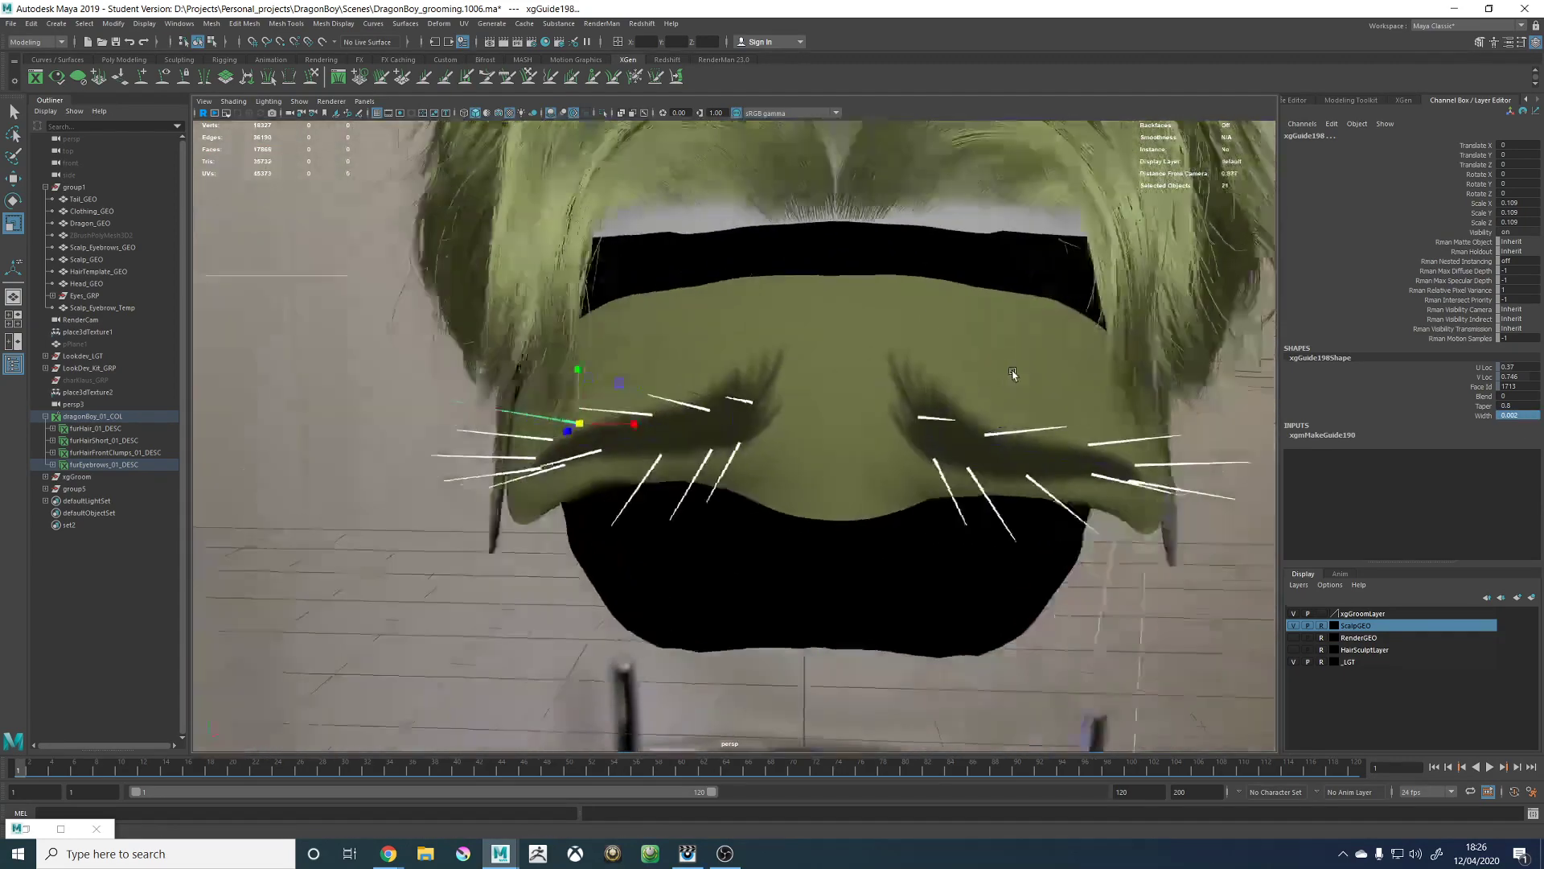
click(338, 424)
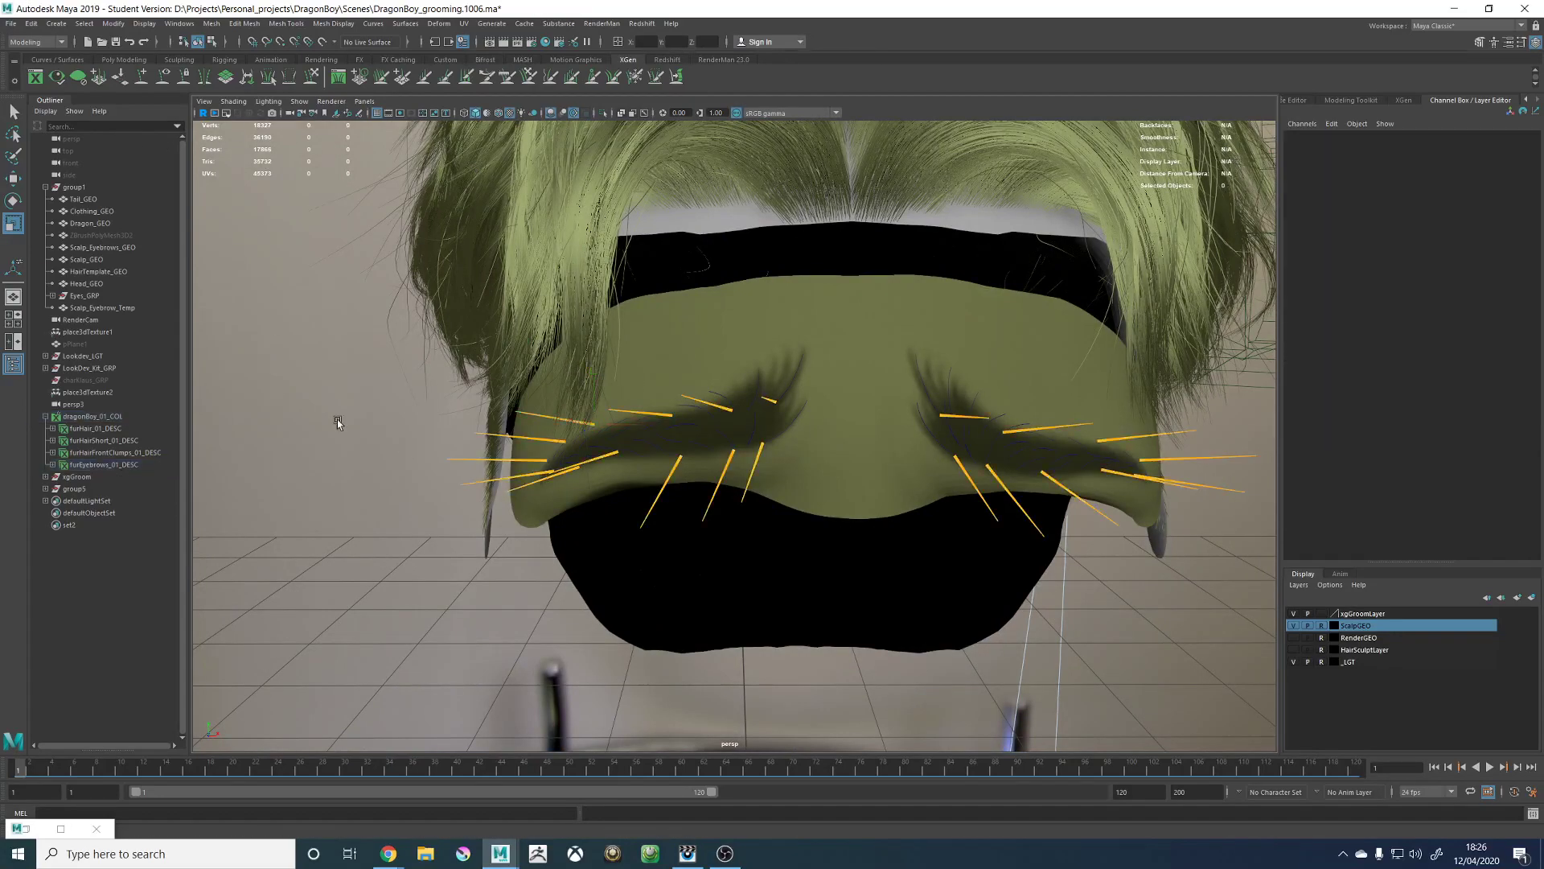
alt+drag(338, 424, 611, 469)
alt+right_drag(921, 366, 627, 350)
alt+drag(628, 350, 804, 366)
alt+right_drag(804, 366, 881, 386)
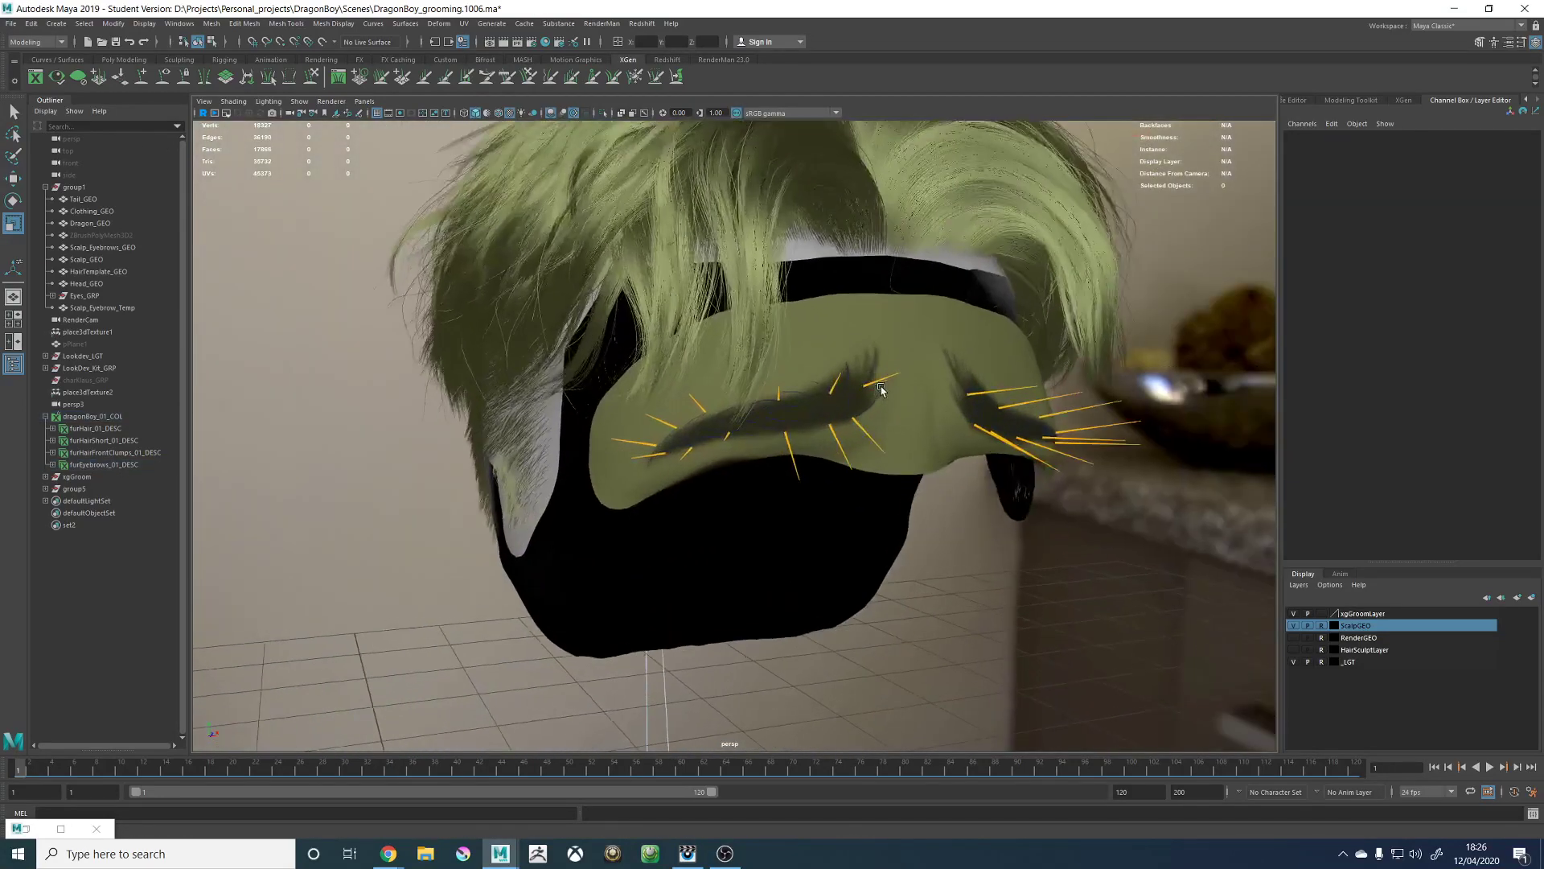
alt+drag(880, 386, 835, 371)
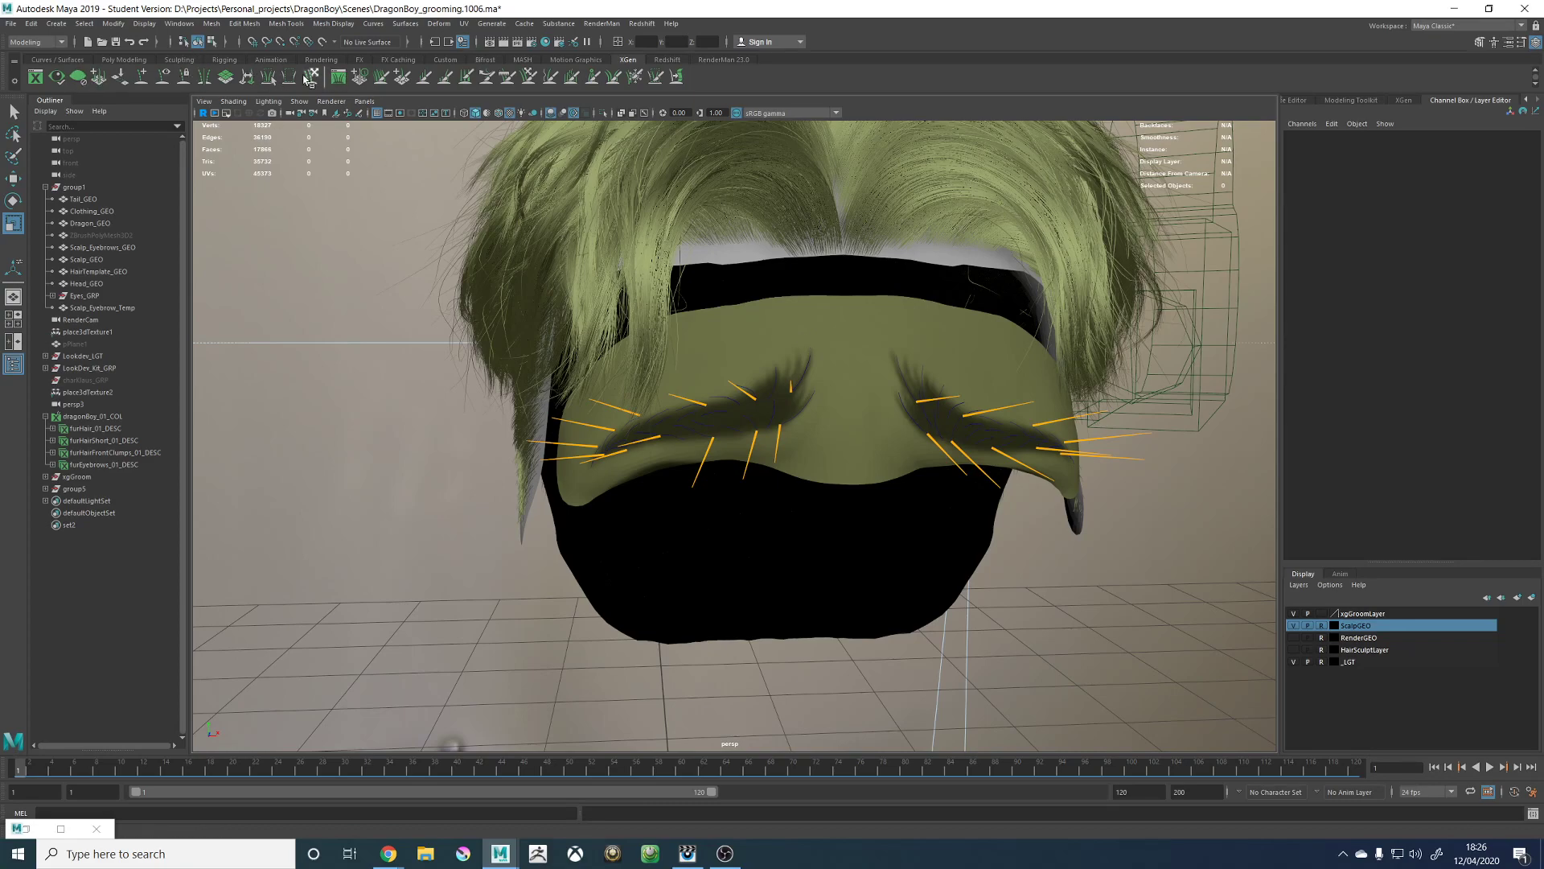
Step: Reselect all the eyebrow guides and scale them down uniformly to about 0.512
click(312, 78)
alt+right_drag(944, 282, 899, 341)
alt+drag(900, 341, 748, 346)
key(w)
alt+right_drag(748, 346, 602, 331)
drag(457, 287, 1083, 597)
alt+drag(809, 398, 822, 521)
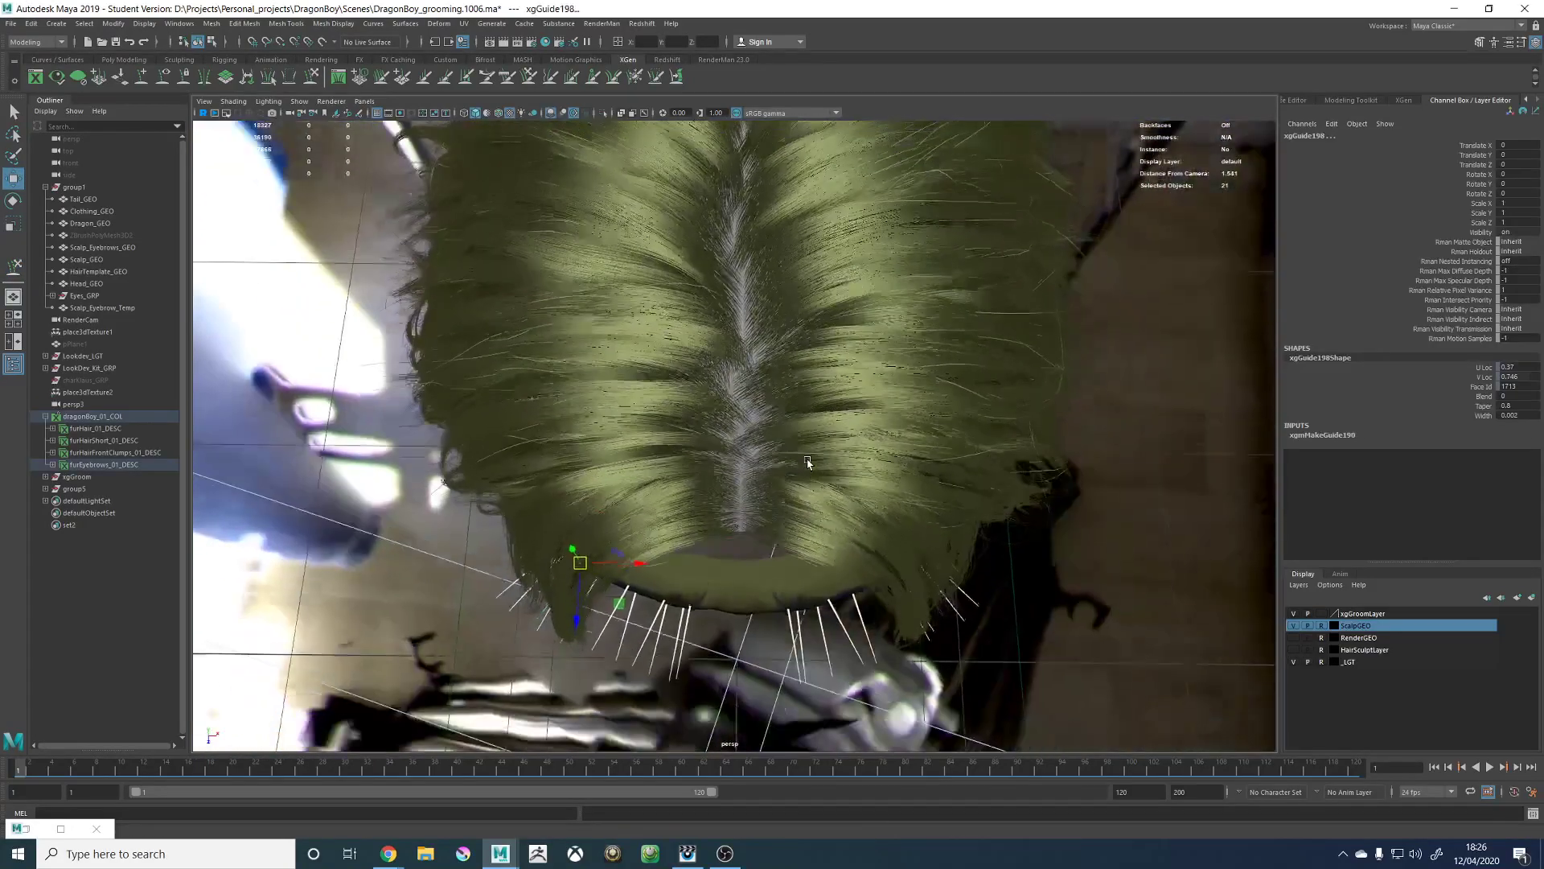
key(r)
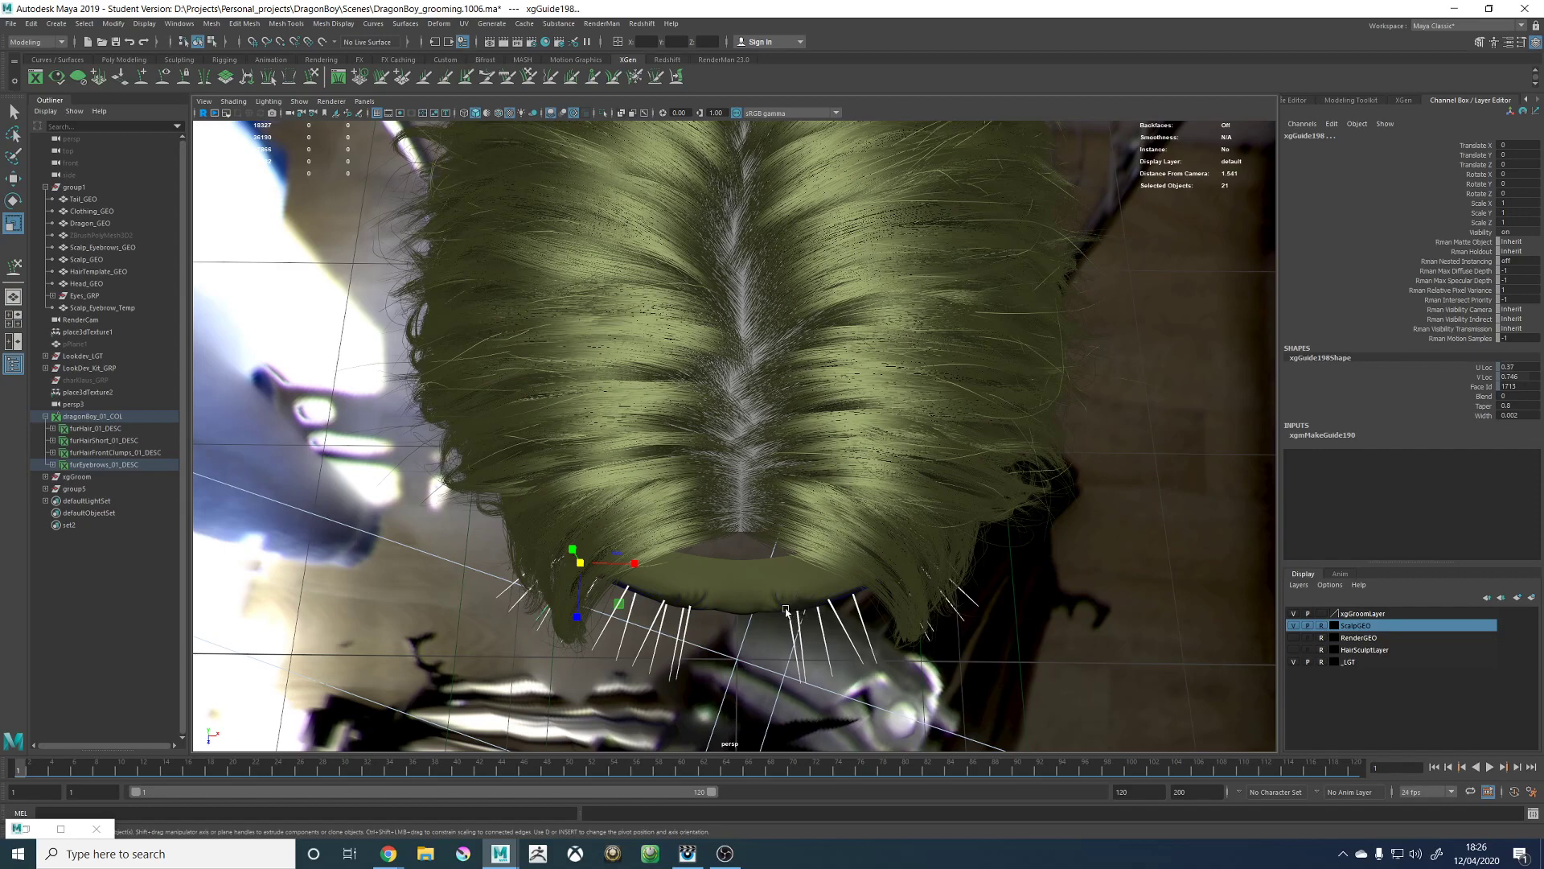
alt+drag(786, 611, 718, 543)
drag(575, 494, 543, 498)
alt+drag(743, 524, 683, 439)
scroll(683, 439, up, 3)
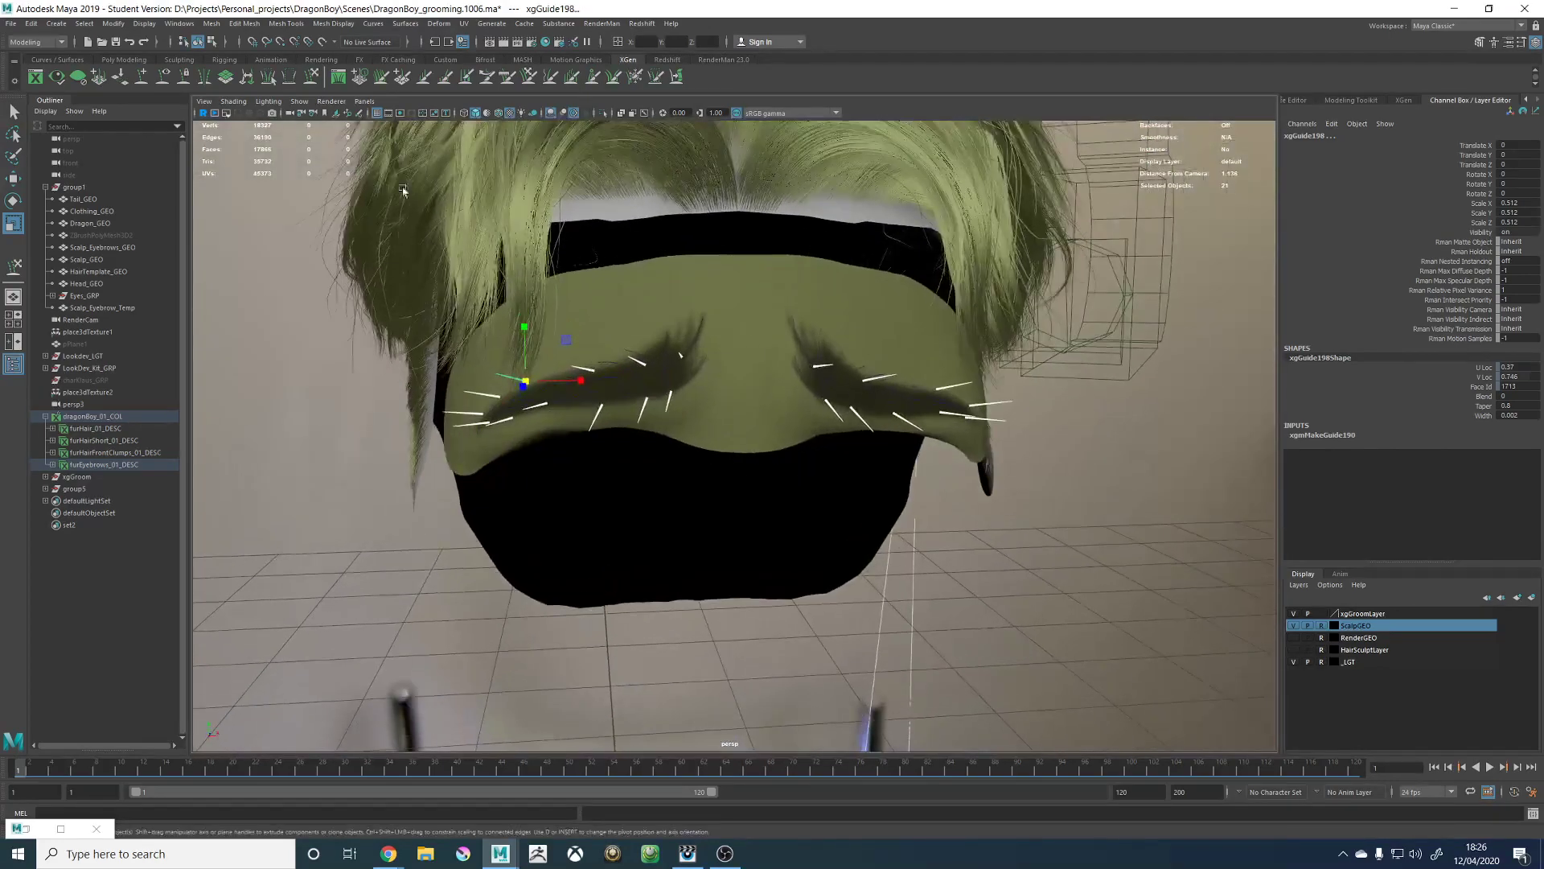
Step: Deselect the guides and sculpt the innermost guide of the character's left eyebrow into an upward curve following the painted strokes
click(669, 630)
click(313, 78)
scroll(827, 167, up, 5)
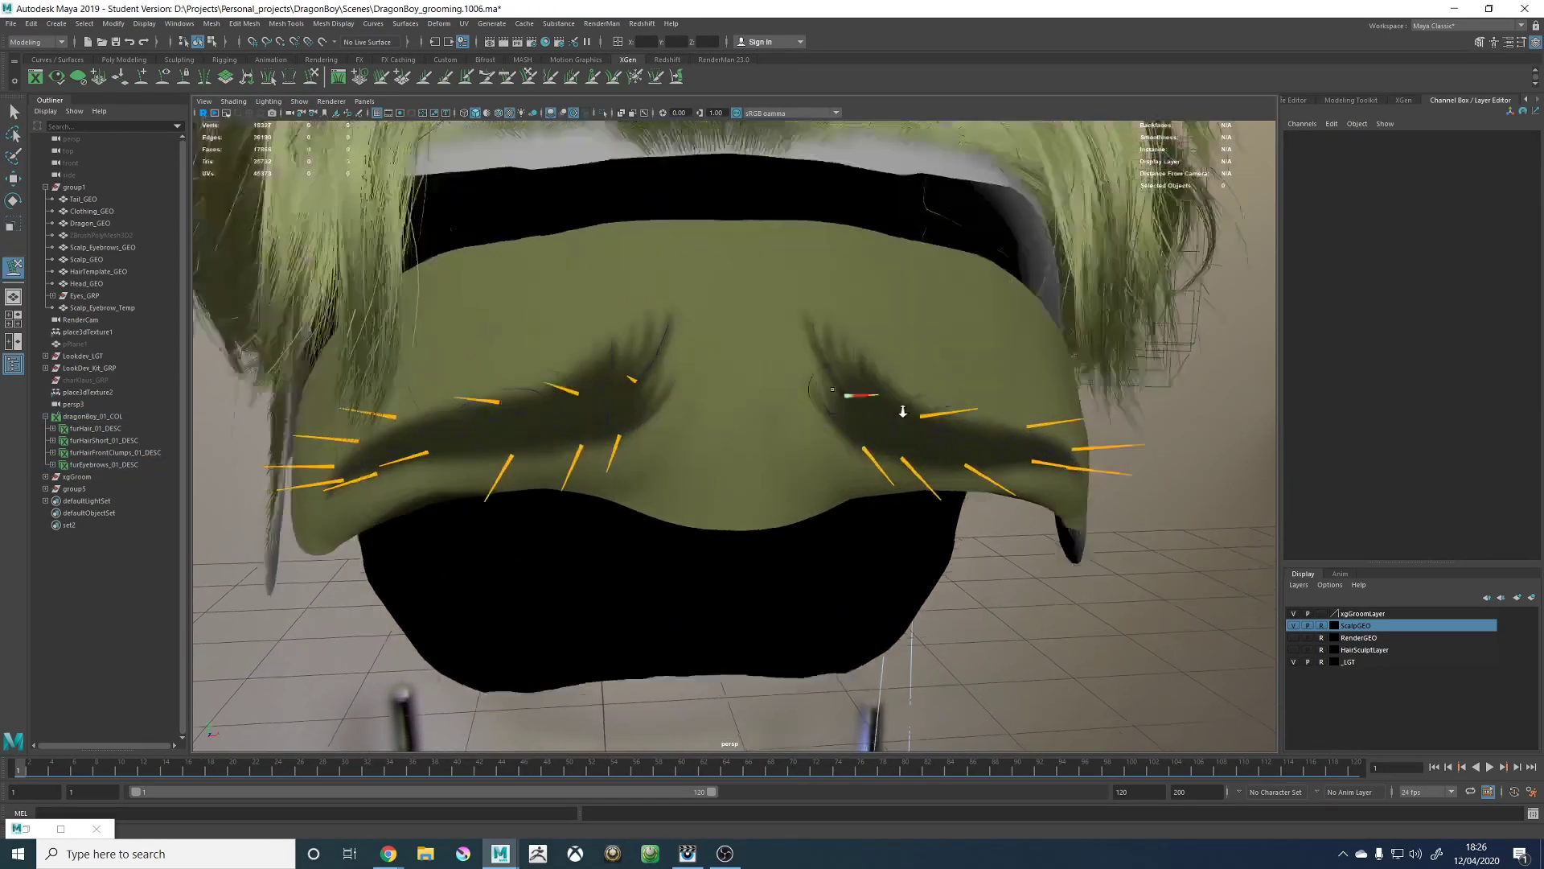
mouse_move(913, 298)
alt+mouse_down()
mouse_move(858, 331)
mouse_move(735, 359)
mouse_move(729, 312)
mouse_move(793, 336)
mouse_move(913, 278)
alt+mouse_up()
alt+middle_drag(912, 277, 895, 282)
mouse_move(894, 281)
alt+mouse_down()
mouse_move(872, 355)
mouse_move(828, 276)
mouse_move(723, 366)
mouse_move(688, 347)
mouse_move(705, 325)
alt+mouse_up()
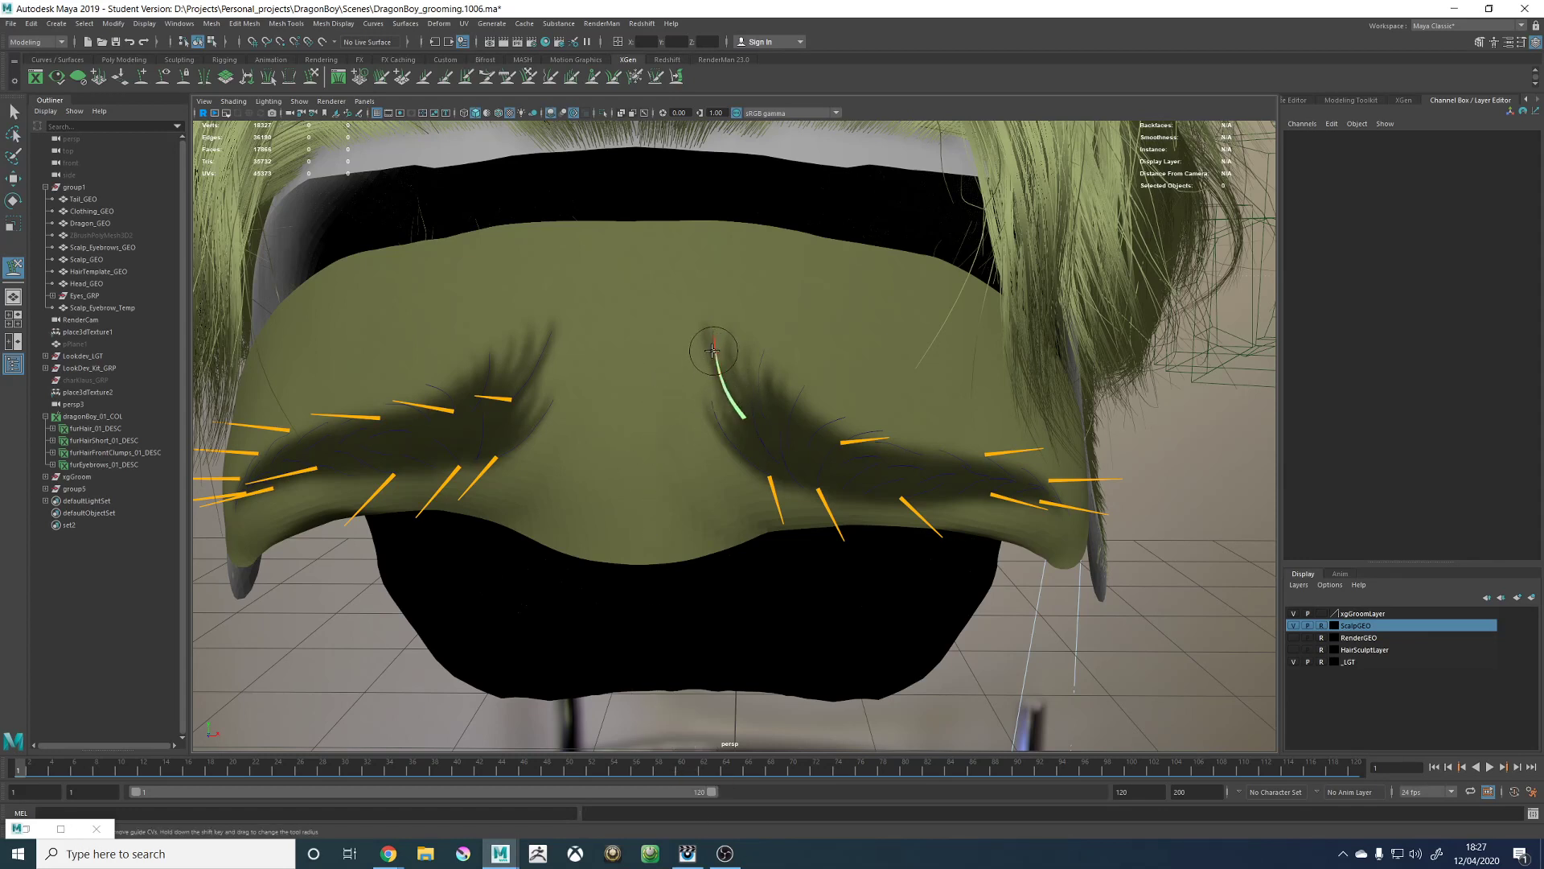
Step: Sculpt the upper middle guide of the character's left eyebrow into an arch sweeping outward close to the surface
mouse_move(716, 363)
alt+mouse_down()
mouse_move(725, 389)
mouse_move(696, 427)
mouse_move(661, 400)
mouse_move(783, 368)
mouse_move(1000, 352)
mouse_move(901, 400)
alt+mouse_up()
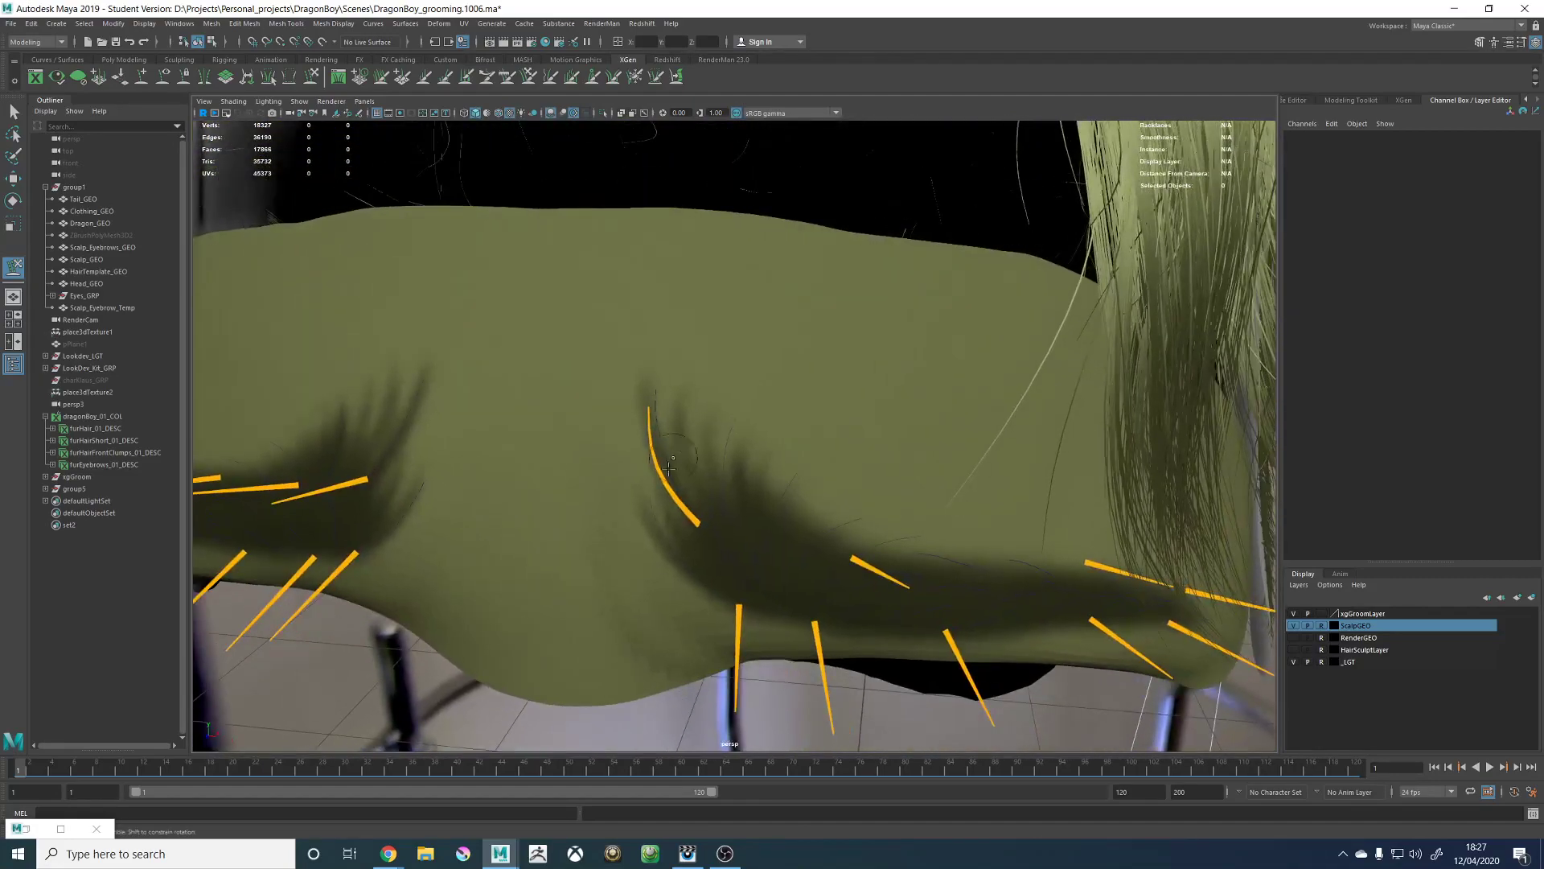
mouse_move(677, 419)
alt+mouse_down()
mouse_move(665, 442)
mouse_move(700, 414)
mouse_move(827, 434)
mouse_move(804, 450)
mouse_move(591, 266)
mouse_move(761, 200)
mouse_move(838, 216)
alt+mouse_up()
alt+drag(686, 282, 708, 289)
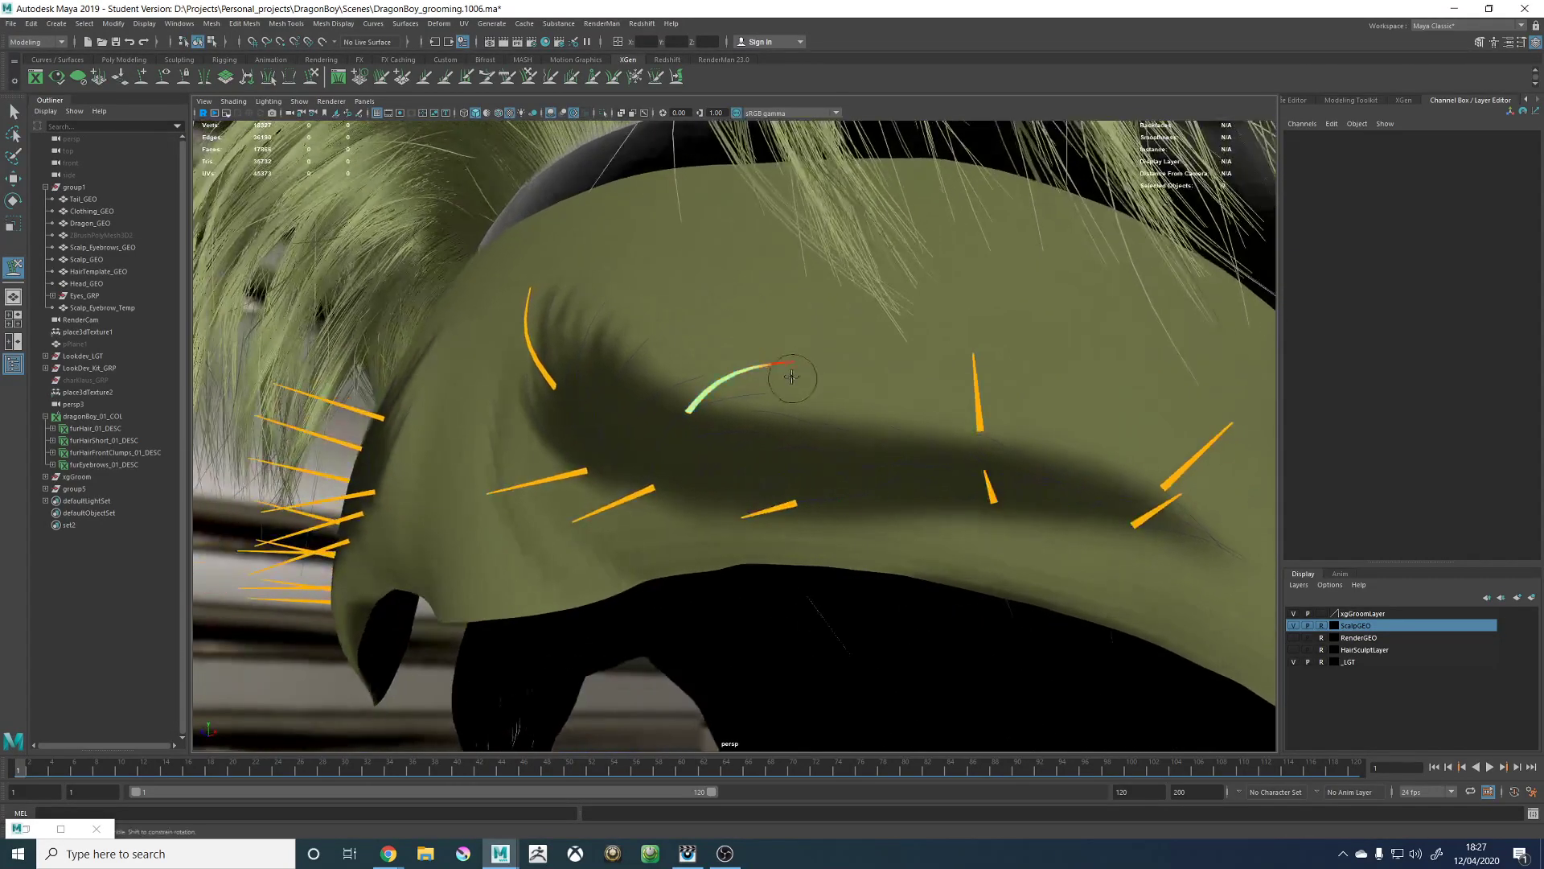
alt+drag(807, 397, 653, 512)
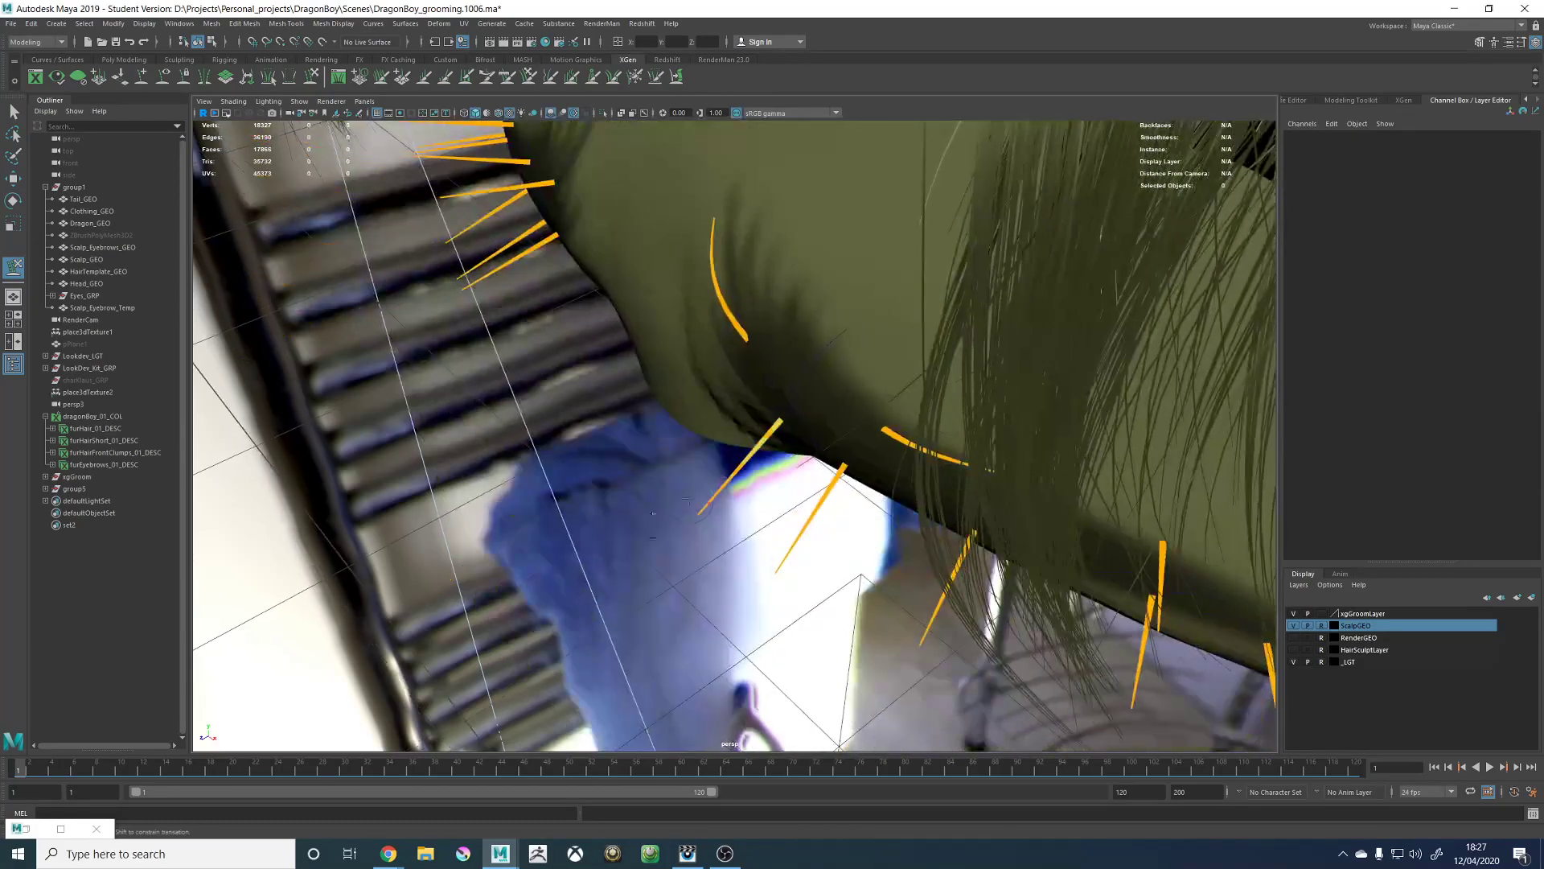
Step: Sculpt the lower innermost guide of the character's left eyebrow into an upward curve following the painted strokes
mouse_move(688, 374)
alt+mouse_down()
mouse_move(874, 394)
mouse_move(844, 378)
mouse_move(846, 337)
mouse_move(739, 282)
alt+mouse_up()
click(754, 408)
click(833, 378)
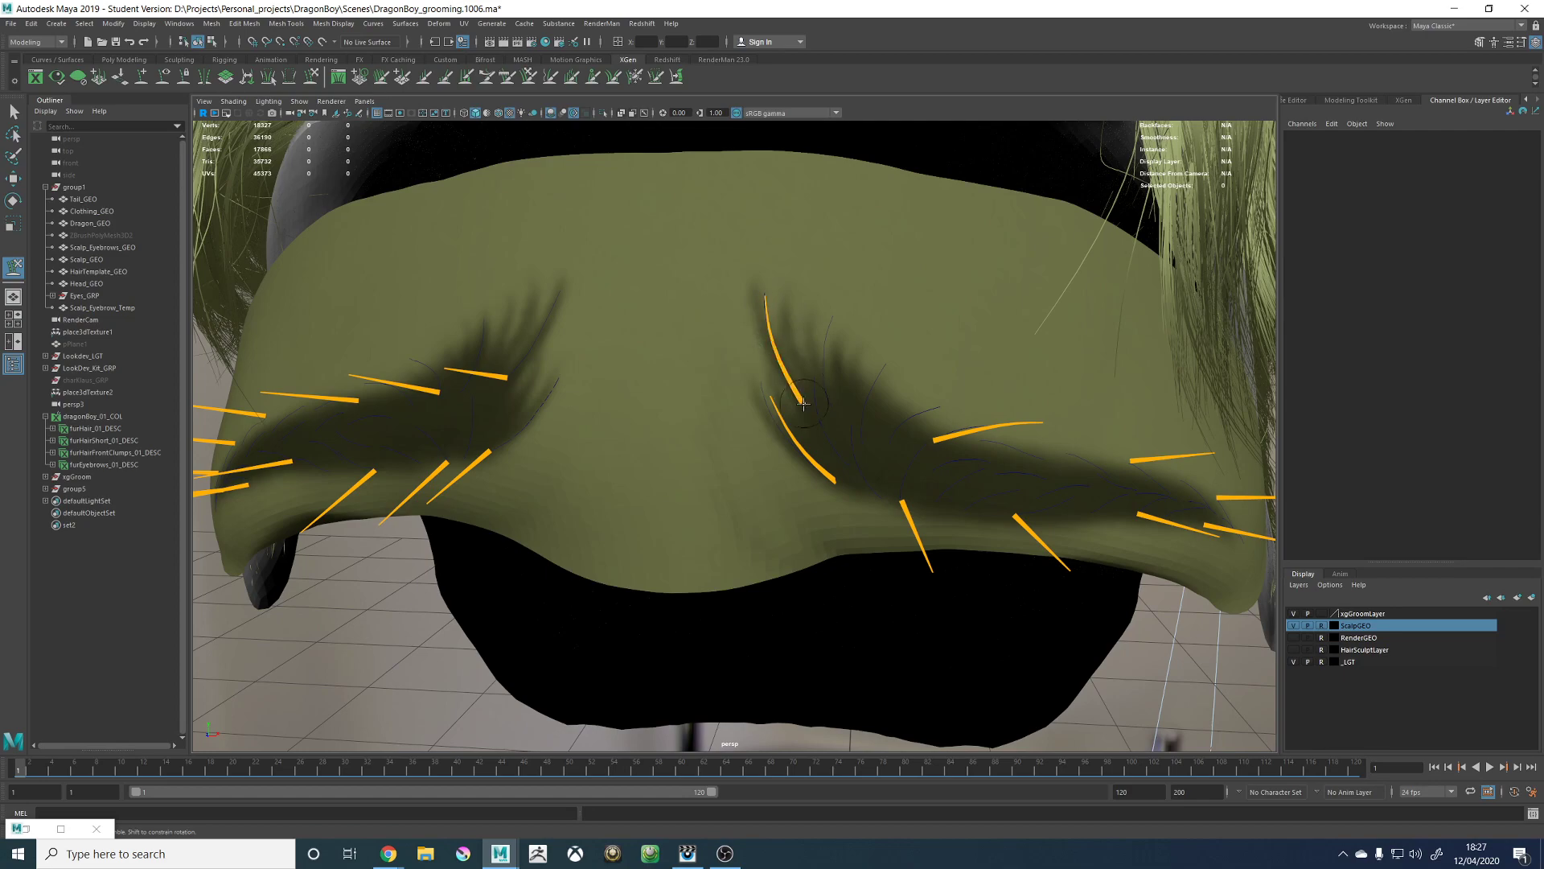
Step: Sculpt the second lower guide of the character's left eyebrow upward, bending its tip outward along the brow
mouse_move(803, 404)
alt+mouse_down()
mouse_move(855, 386)
mouse_move(933, 398)
mouse_move(839, 392)
mouse_move(828, 439)
mouse_move(703, 508)
mouse_move(789, 435)
mouse_move(855, 413)
alt+mouse_up()
alt+middle_drag(855, 413, 677, 407)
alt+drag(813, 415, 836, 417)
mouse_move(759, 513)
mouse_down()
mouse_move(737, 290)
mouse_move(759, 360)
mouse_up()
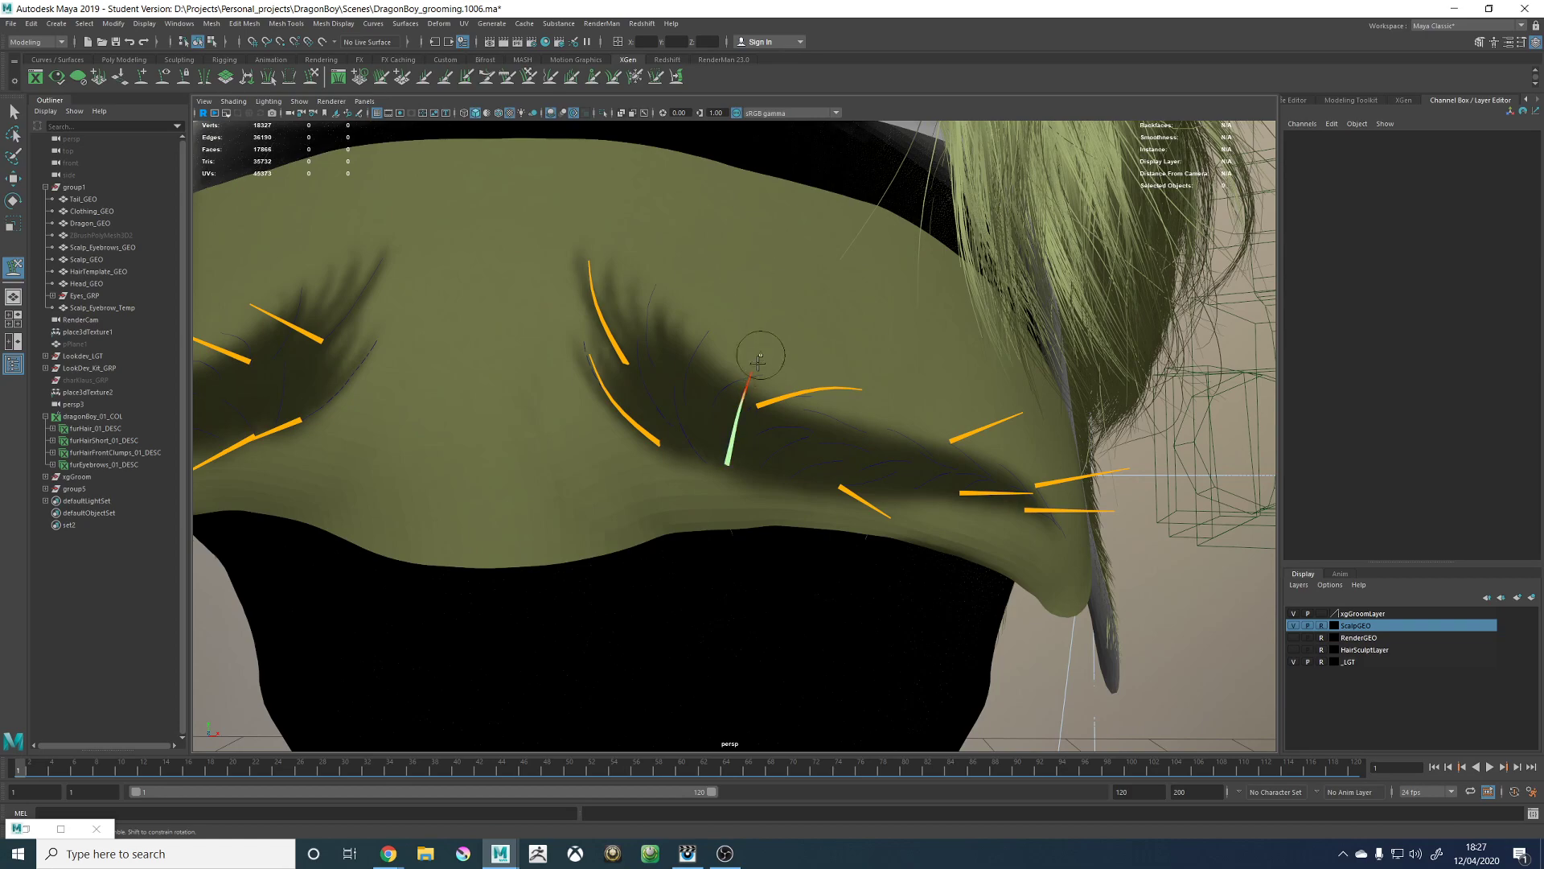
alt+drag(778, 472, 667, 319)
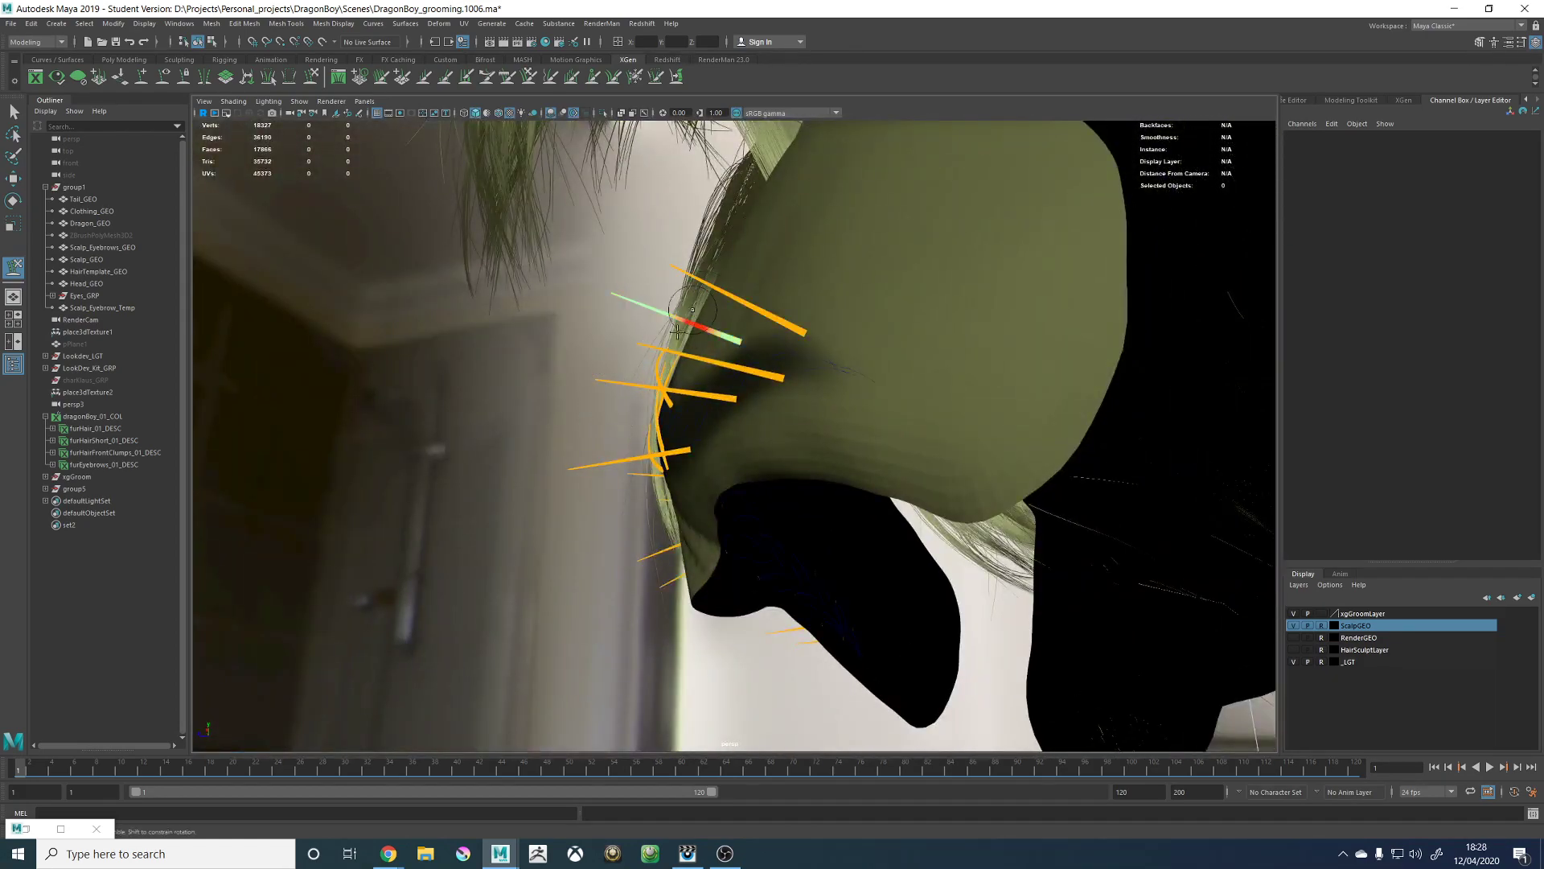
mouse_move(635, 428)
alt+mouse_down()
mouse_move(716, 414)
mouse_move(765, 441)
mouse_move(772, 358)
alt+mouse_up()
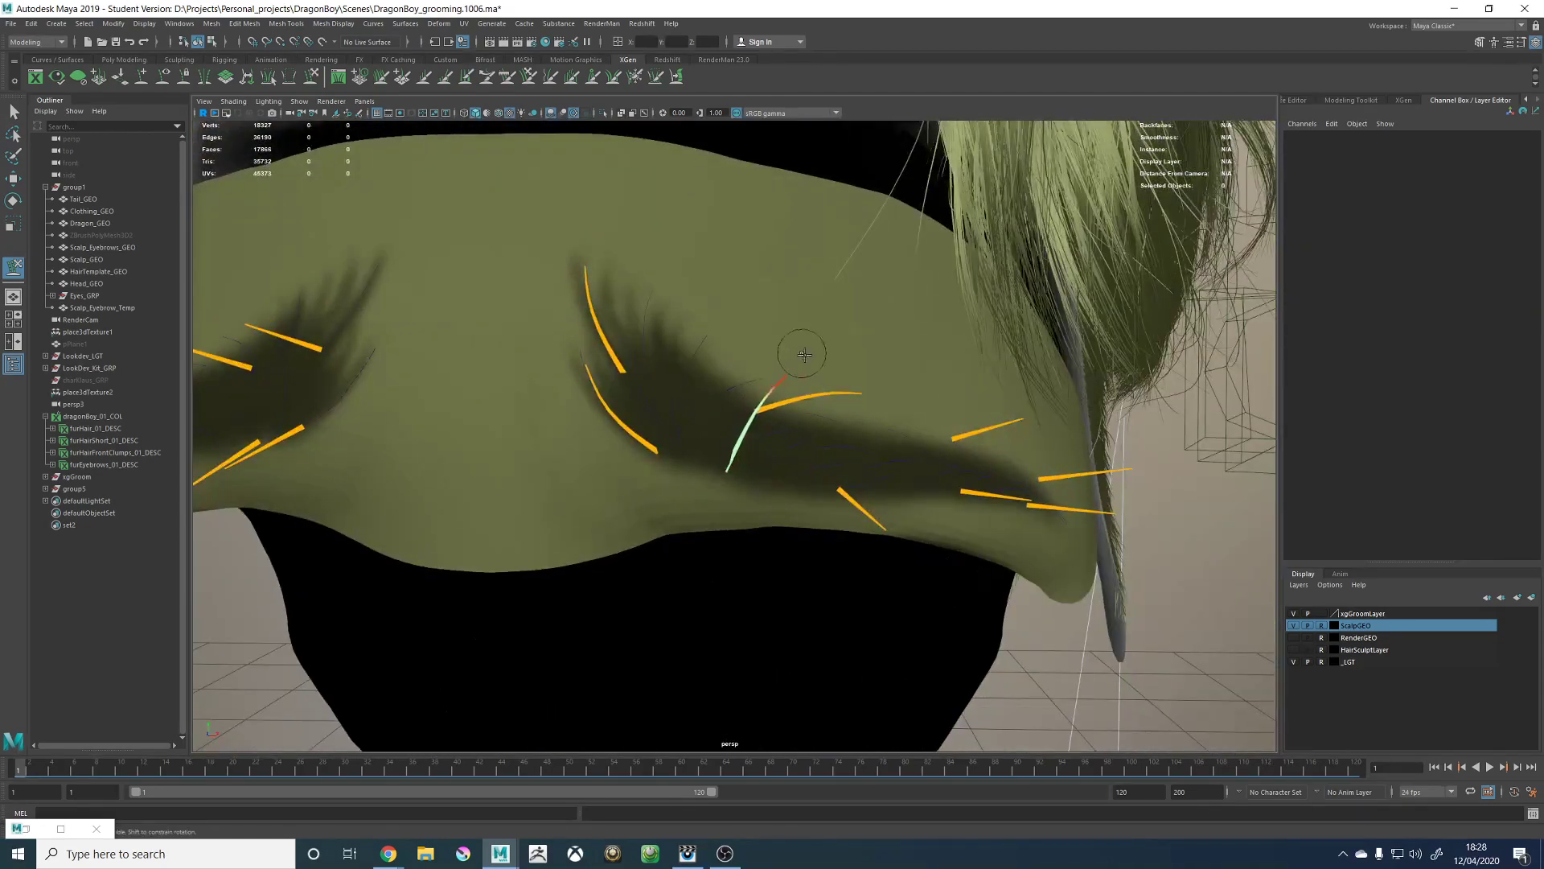
mouse_move(784, 445)
alt+mouse_down()
mouse_move(662, 439)
mouse_move(652, 388)
mouse_move(800, 424)
mouse_move(764, 425)
alt+mouse_up()
Step: Select the middle and outer guides of the character's left eyebrow, scale them down uniformly to about 0.608, and deselect them
key(w)
click(765, 457)
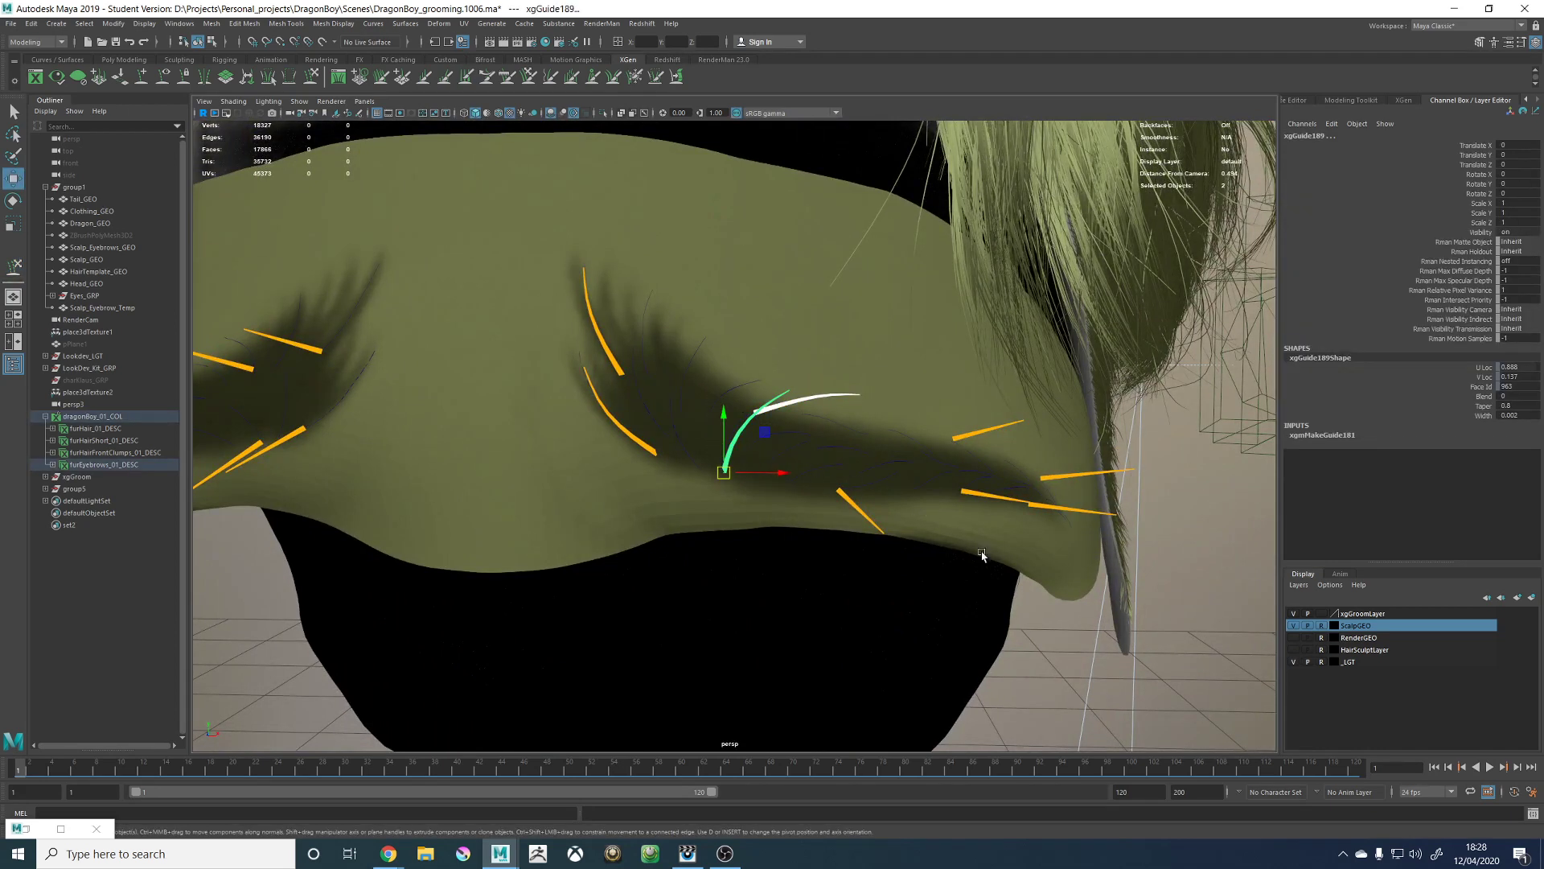
drag(1047, 539, 706, 368)
key(r)
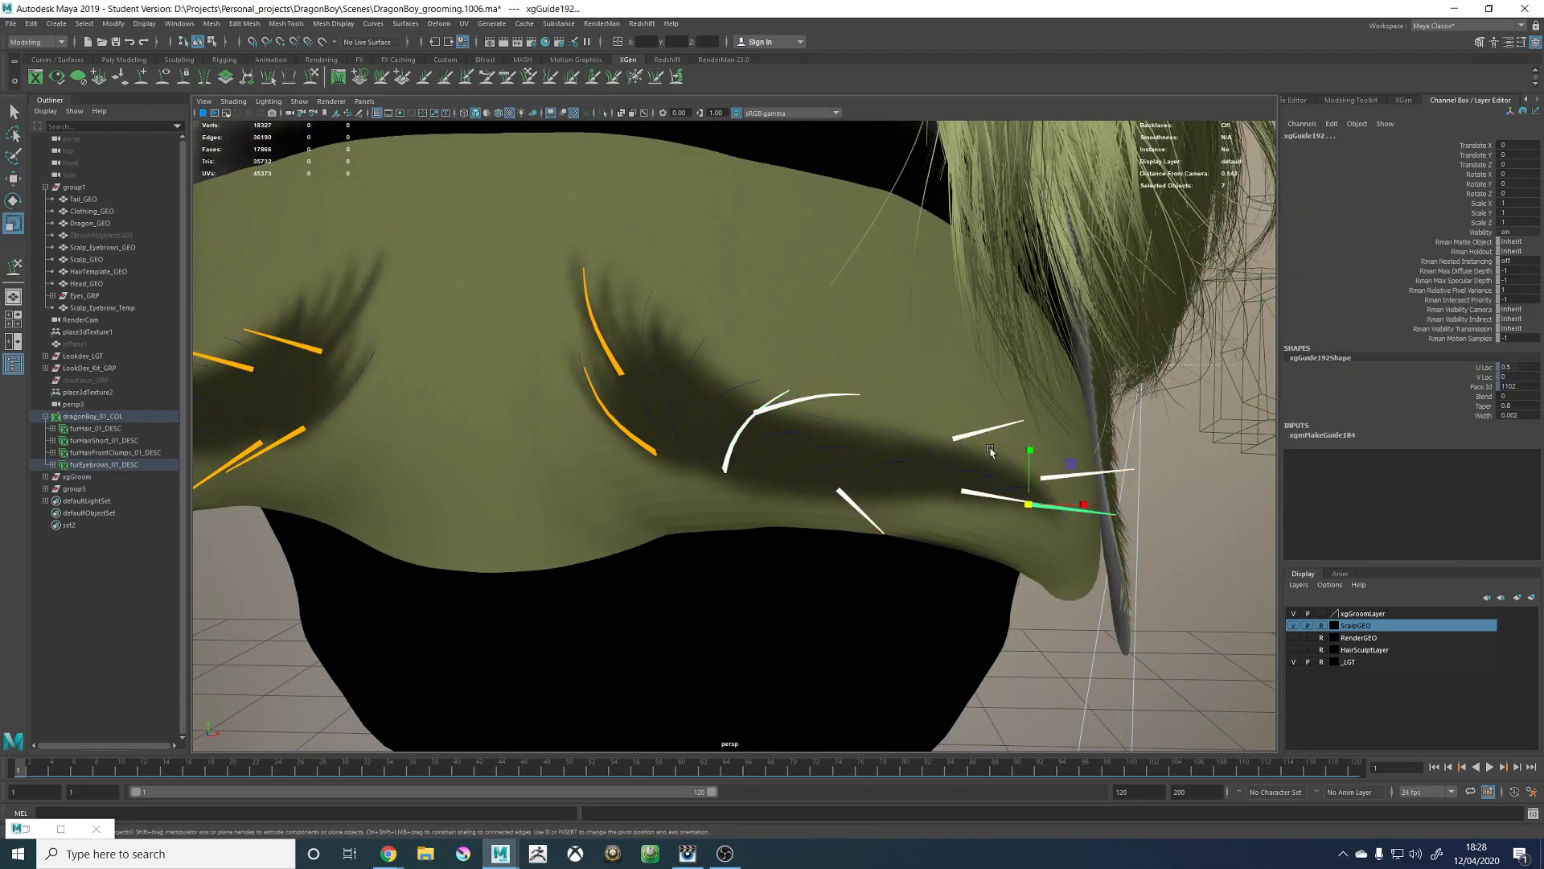
drag(1027, 507, 938, 453)
alt+right_drag(938, 453, 786, 324)
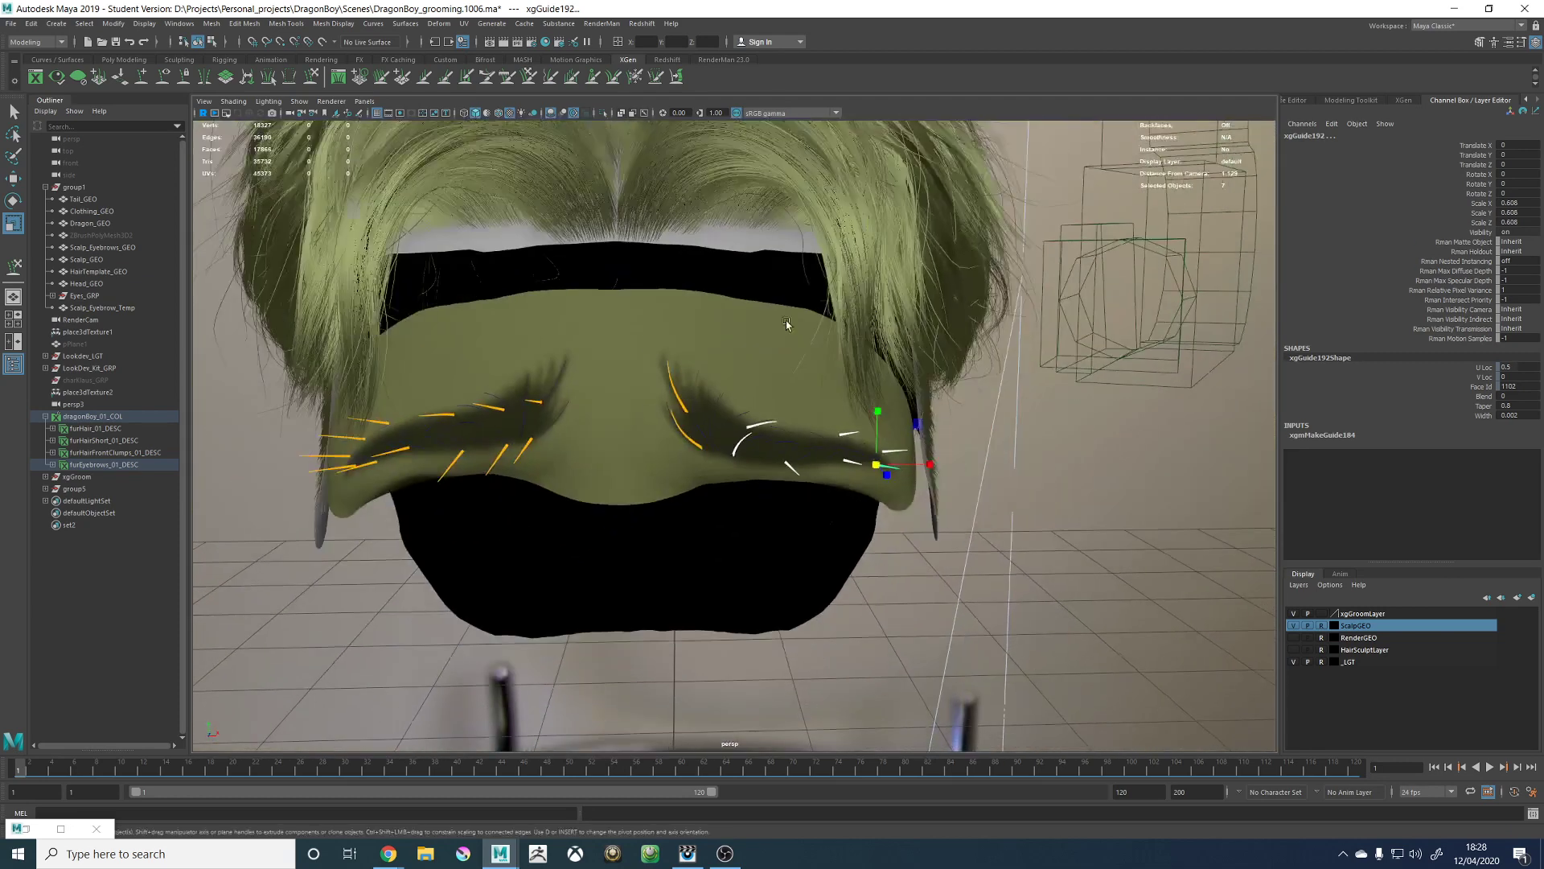
click(1060, 549)
Step: Resume guide sculpting and refine the two curved middle guides of the character's left eyebrow to follow the painted strokes
alt+drag(965, 527, 879, 510)
alt+right_drag(879, 510, 1075, 510)
alt+drag(884, 462, 837, 439)
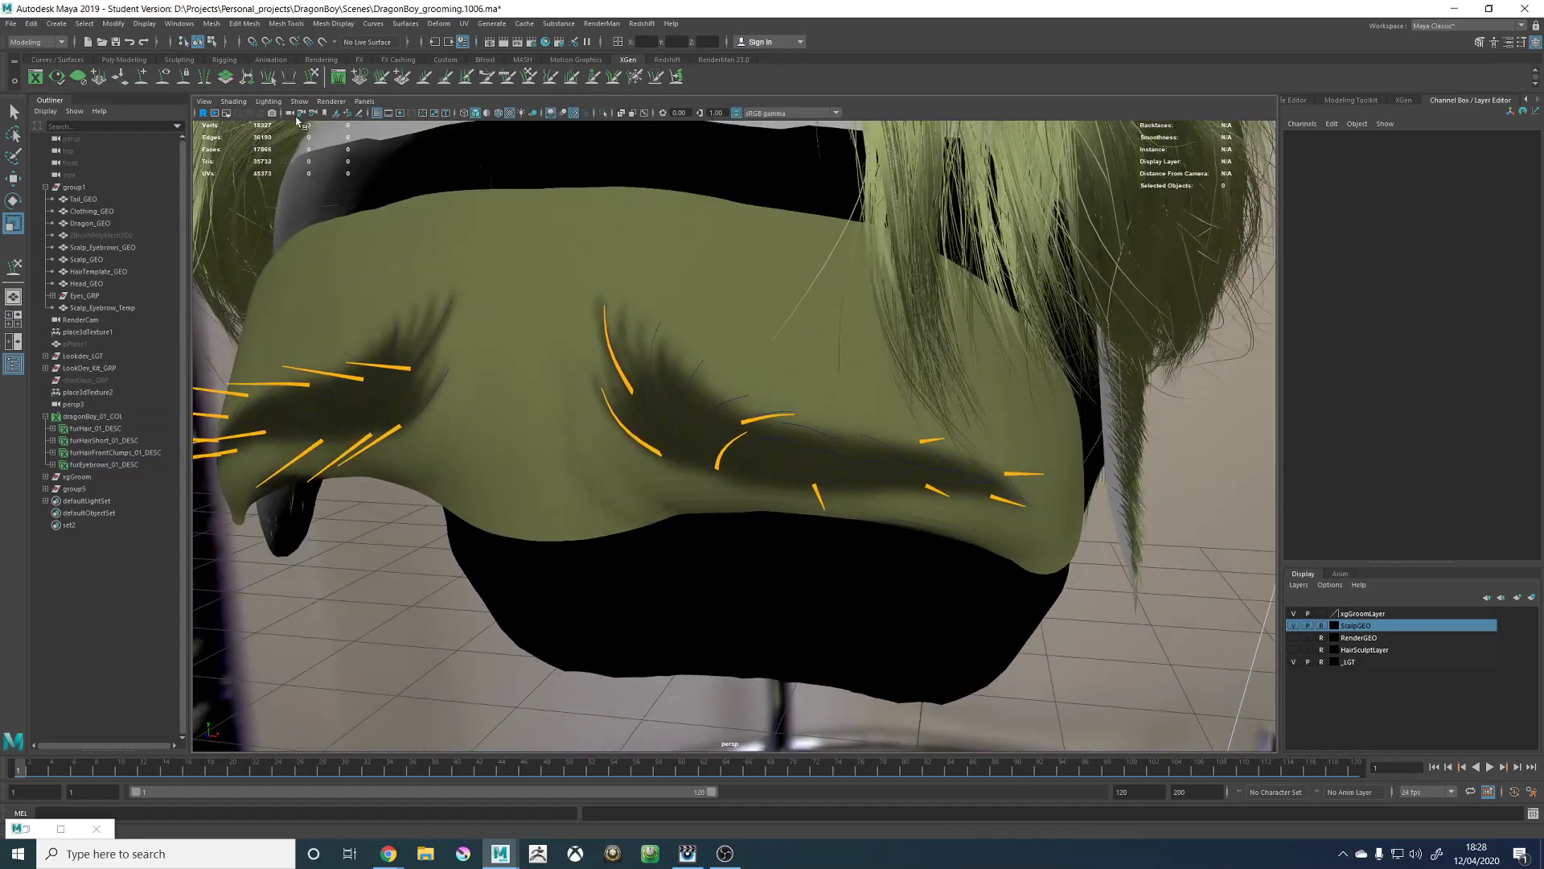
click(312, 75)
mouse_move(724, 334)
alt+right_down()
mouse_move(869, 381)
mouse_move(810, 392)
alt+right_up()
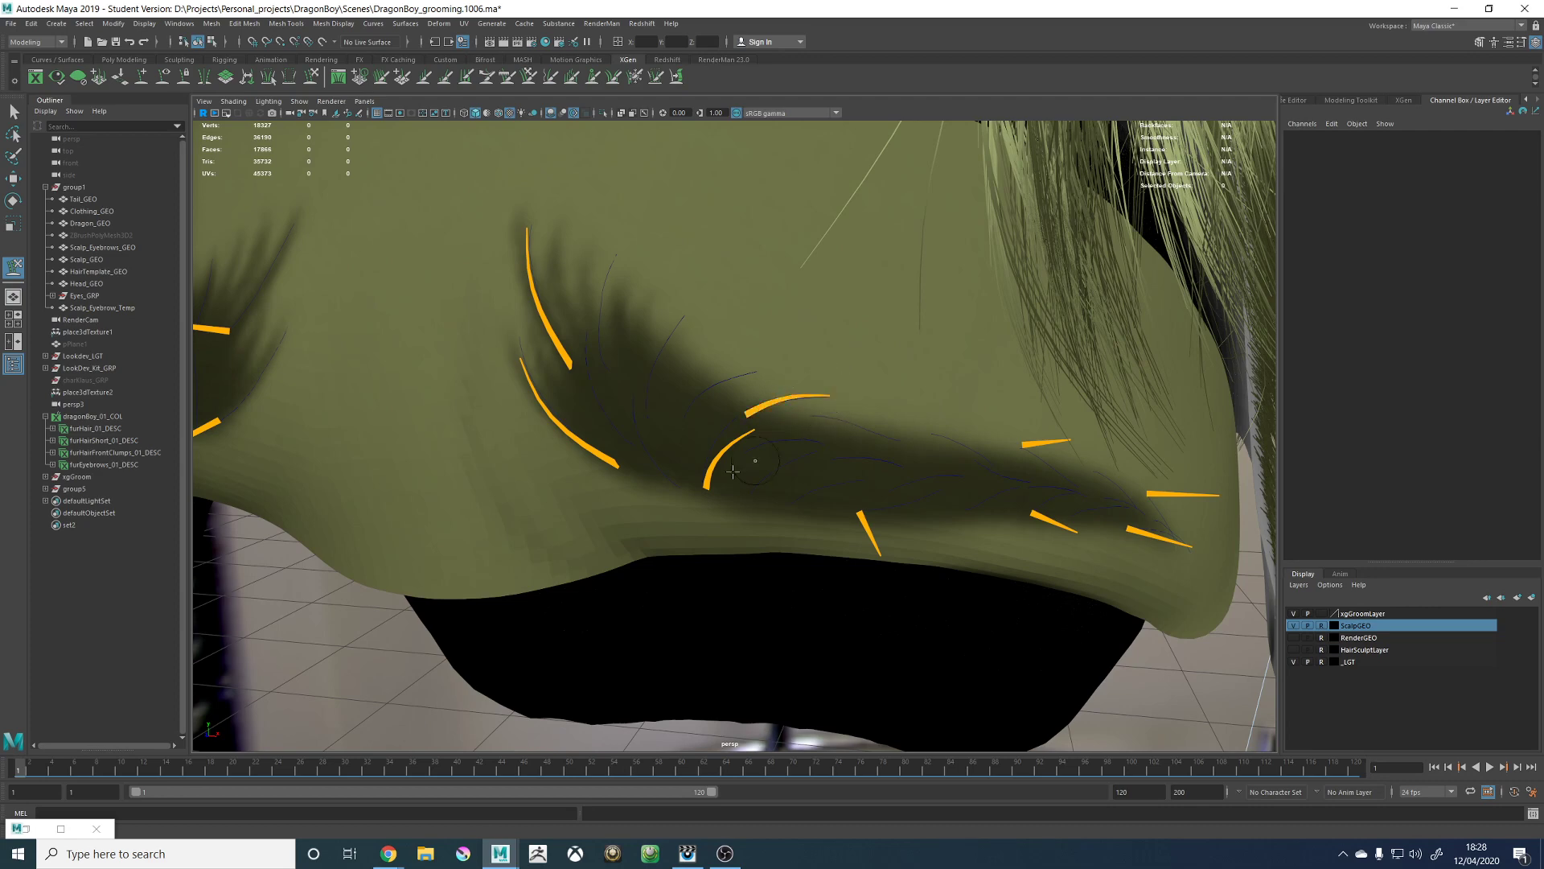
alt+drag(732, 471, 771, 393)
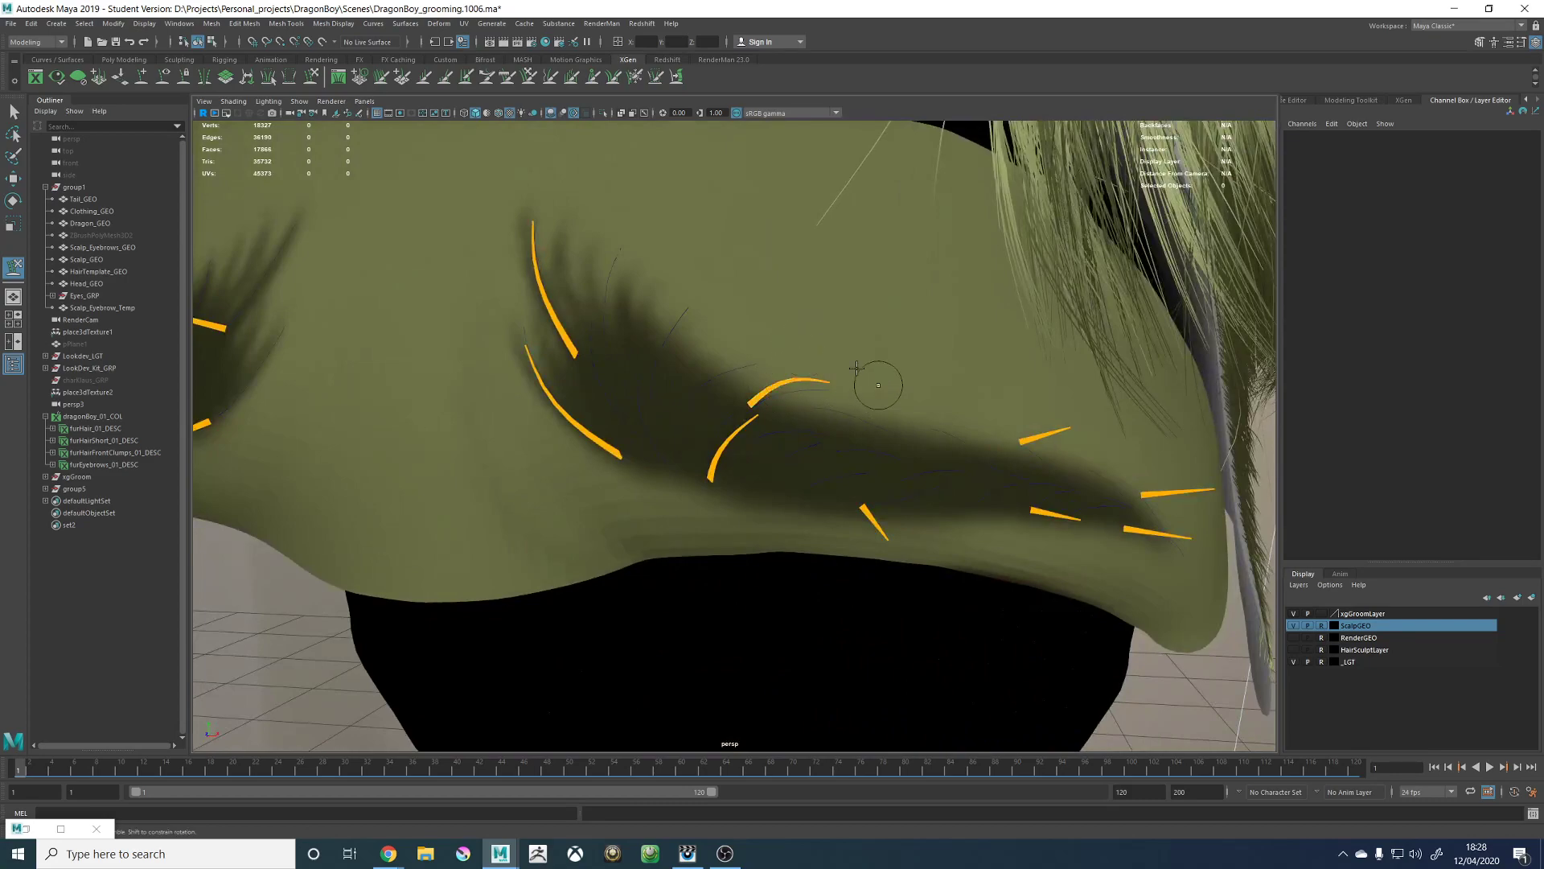
mouse_move(857, 368)
alt+mouse_down()
mouse_move(820, 346)
mouse_move(852, 326)
mouse_move(893, 331)
mouse_move(821, 327)
mouse_move(832, 375)
alt+mouse_up()
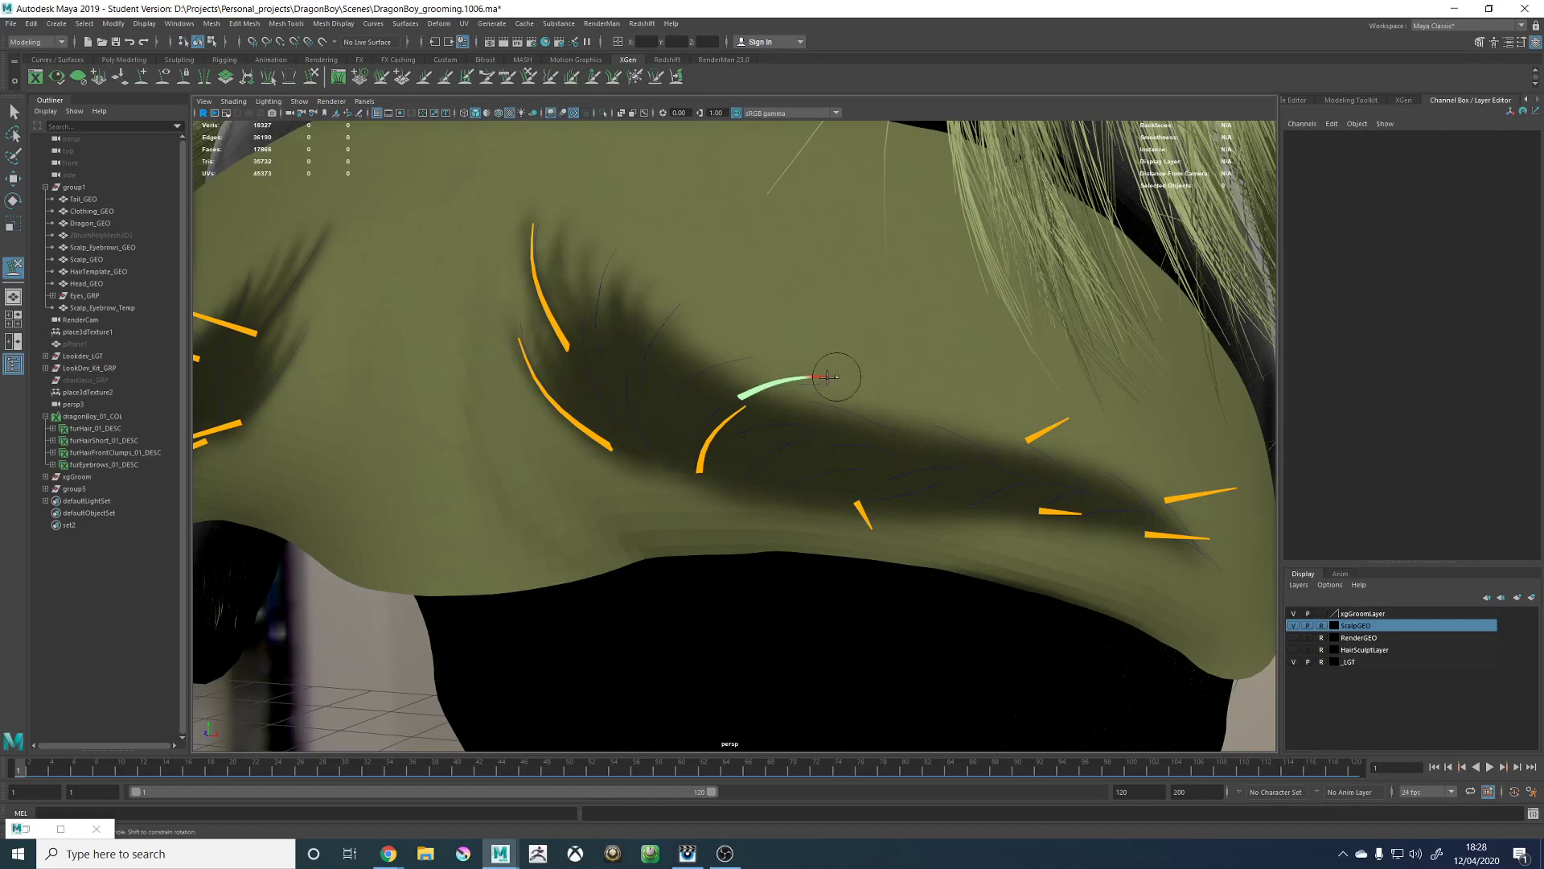
alt+drag(897, 428, 803, 420)
alt+middle_drag(965, 450, 836, 451)
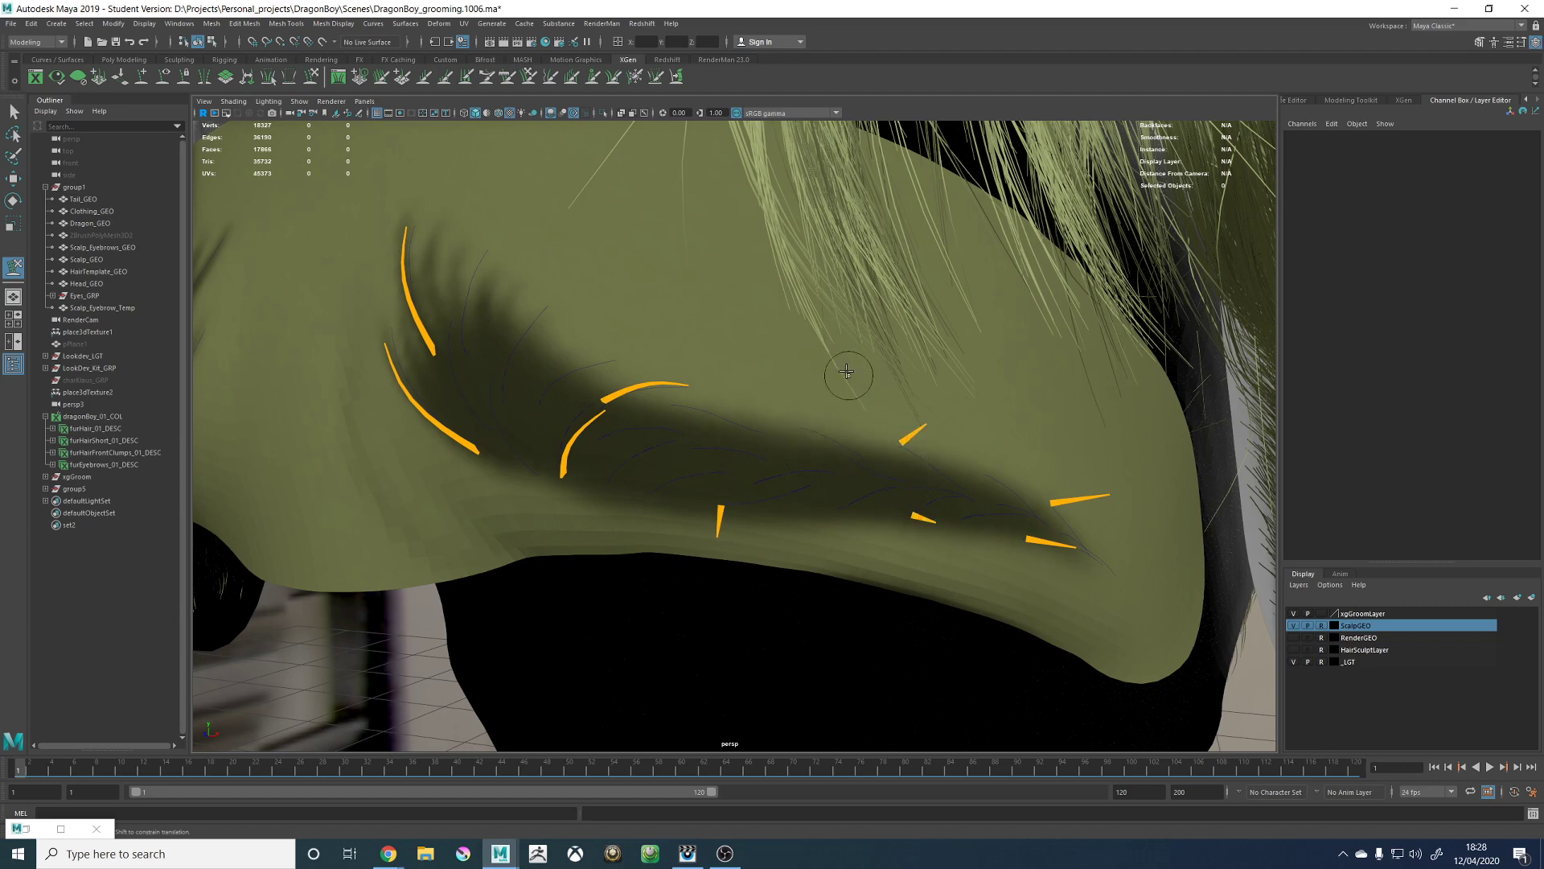
alt+middle_drag(747, 389, 863, 358)
alt+drag(819, 380, 878, 377)
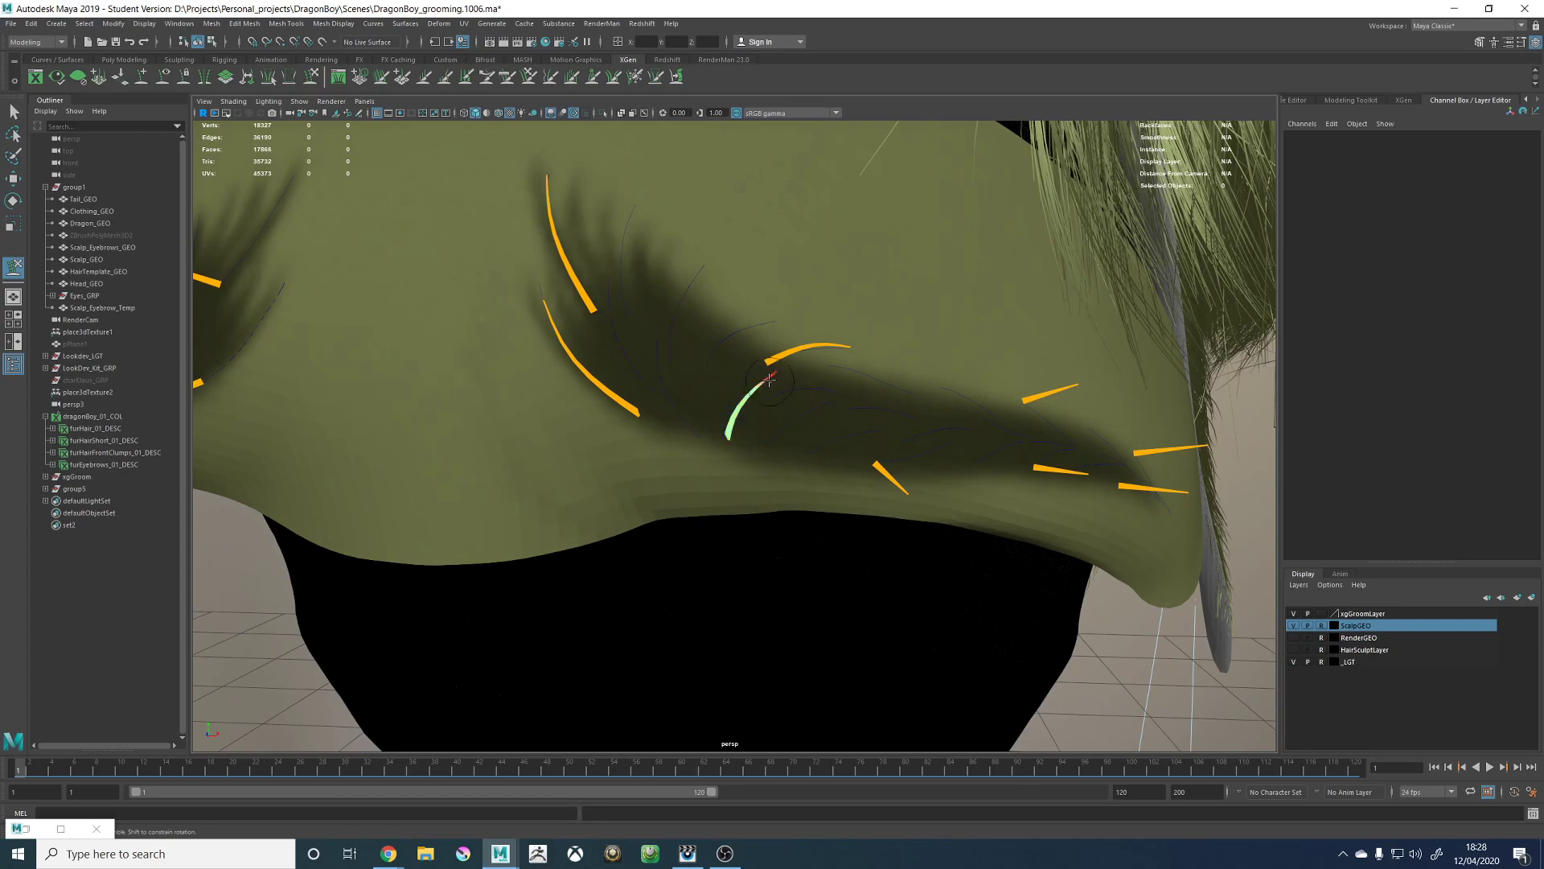
alt+drag(816, 453, 901, 362)
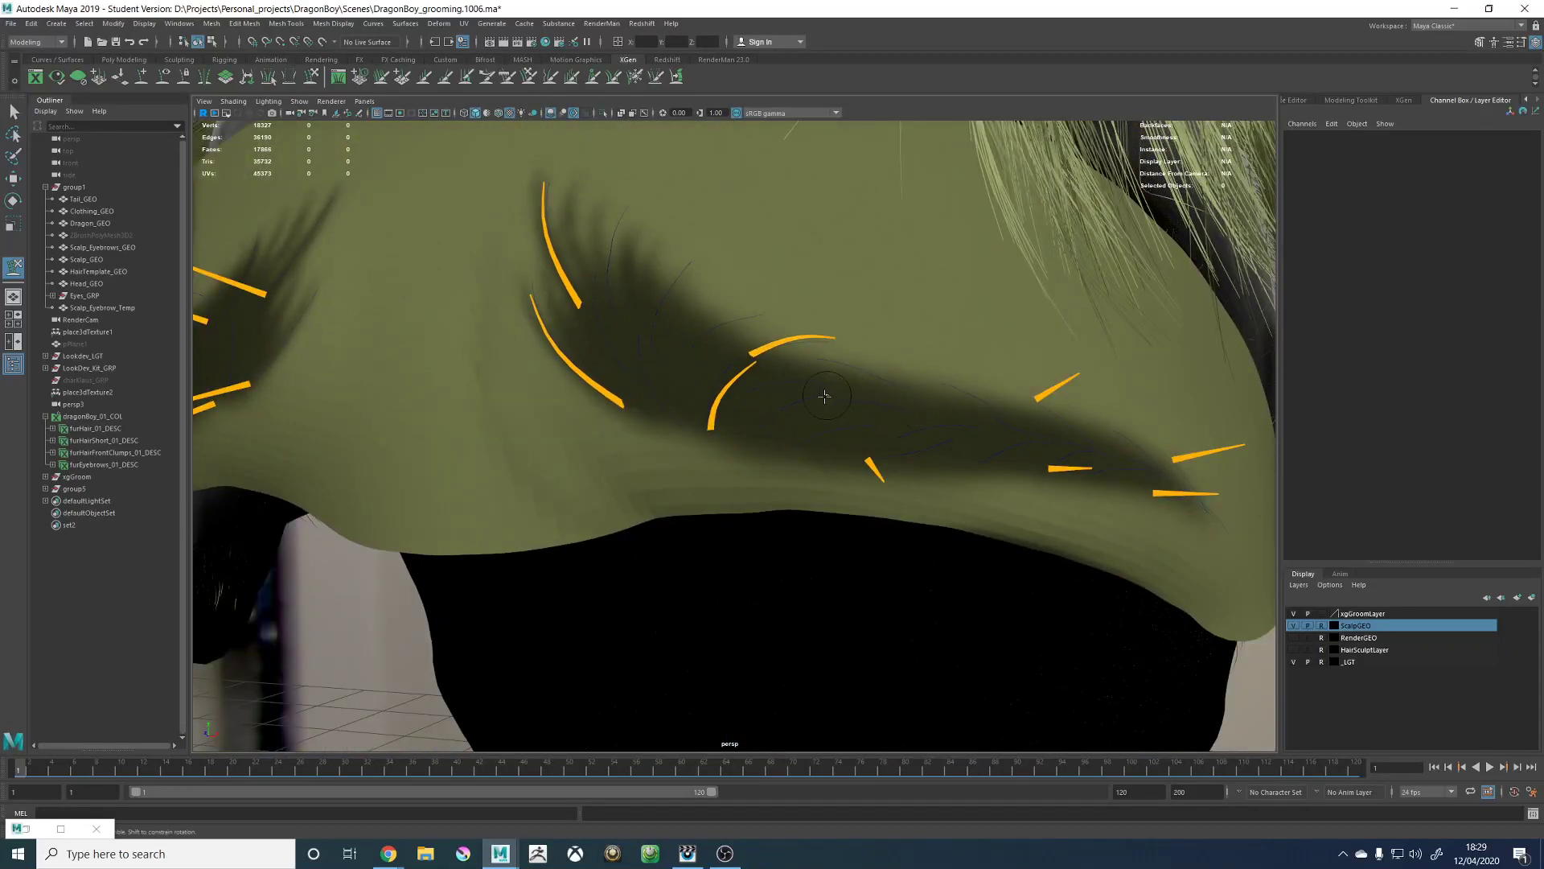
Step: Sketch converging hair directions beside the left eyebrow's outer guides with the Grease Pencil, then delete the sketch and close the tool
alt+drag(952, 432, 753, 337)
mouse_move(886, 386)
alt+mouse_down()
mouse_move(868, 369)
mouse_move(893, 397)
alt+mouse_up()
alt+drag(973, 457, 957, 402)
mouse_move(804, 378)
alt+middle_down()
mouse_move(888, 354)
mouse_move(799, 368)
alt+middle_up()
mouse_move(799, 369)
alt+mouse_down()
mouse_move(764, 326)
mouse_move(783, 350)
alt+mouse_up()
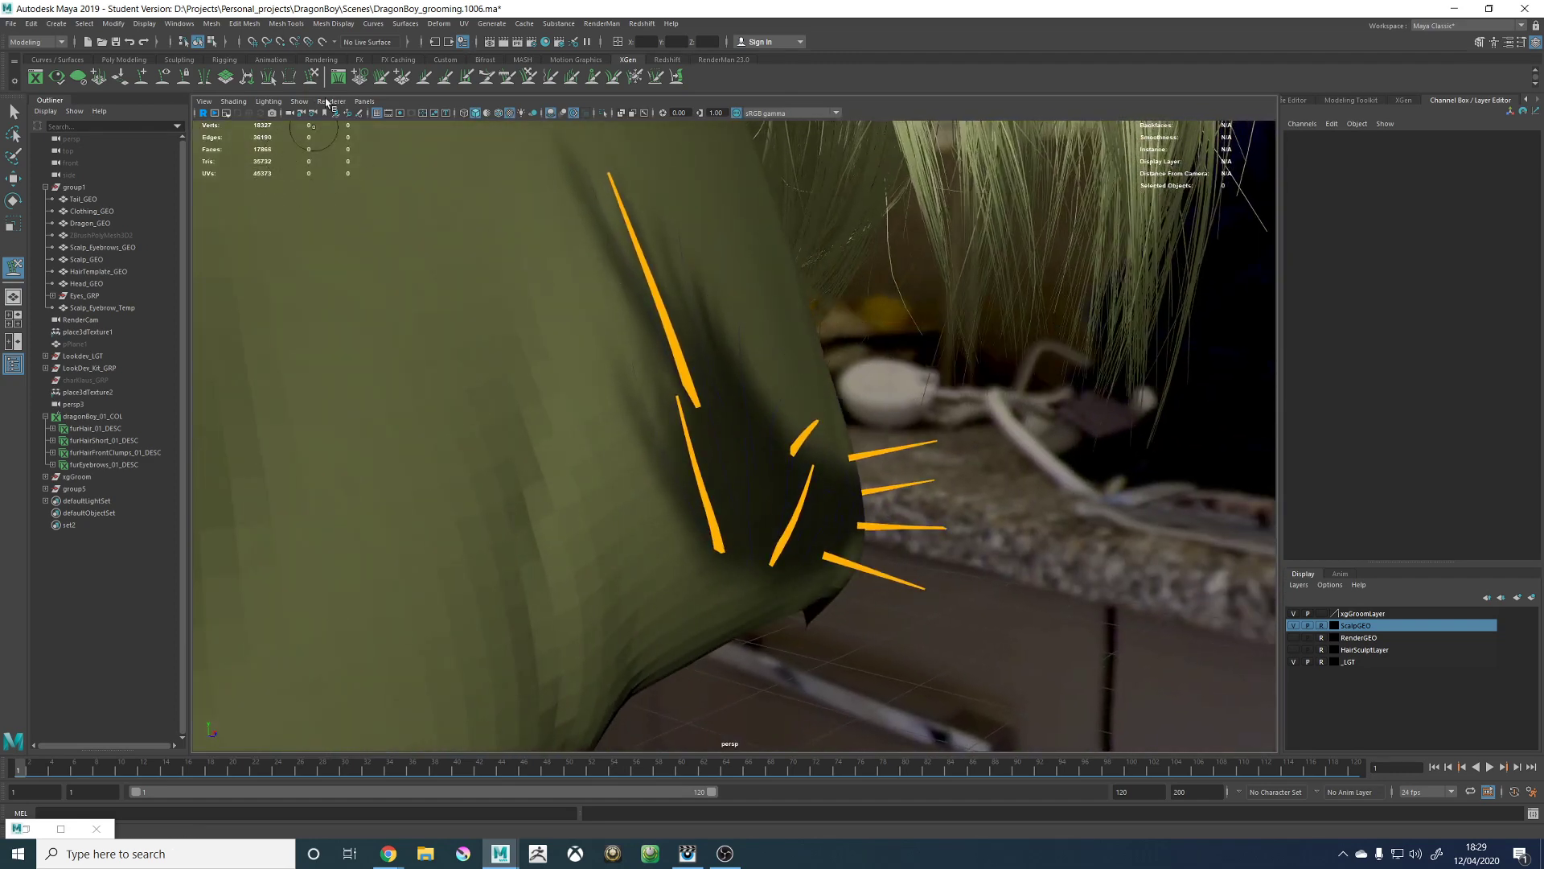
click(358, 116)
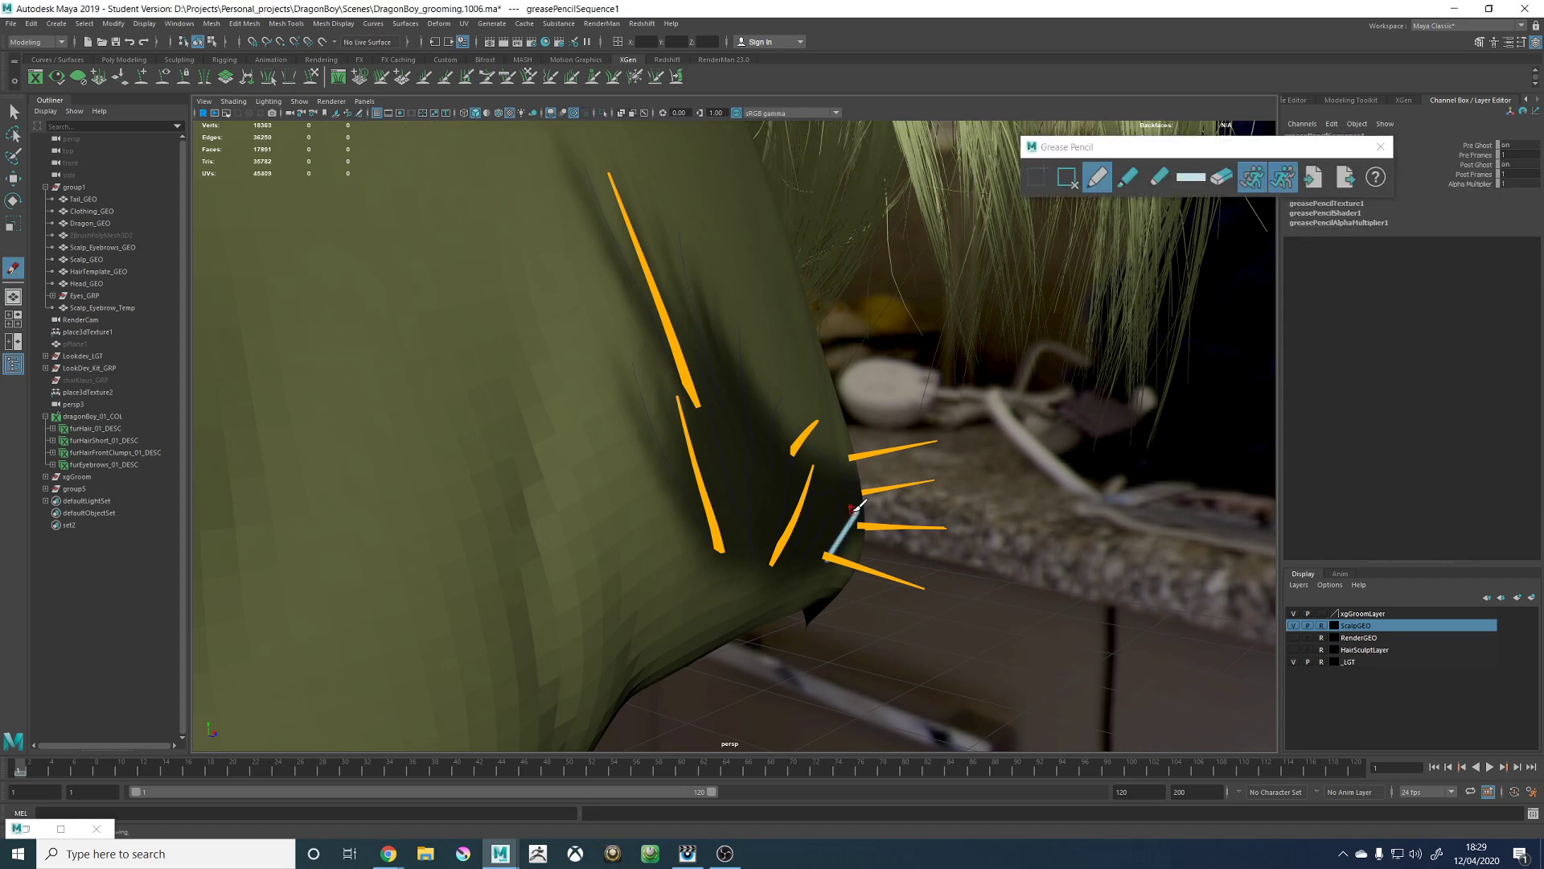
mouse_move(854, 508)
mouse_down()
mouse_move(840, 496)
mouse_move(869, 492)
mouse_up()
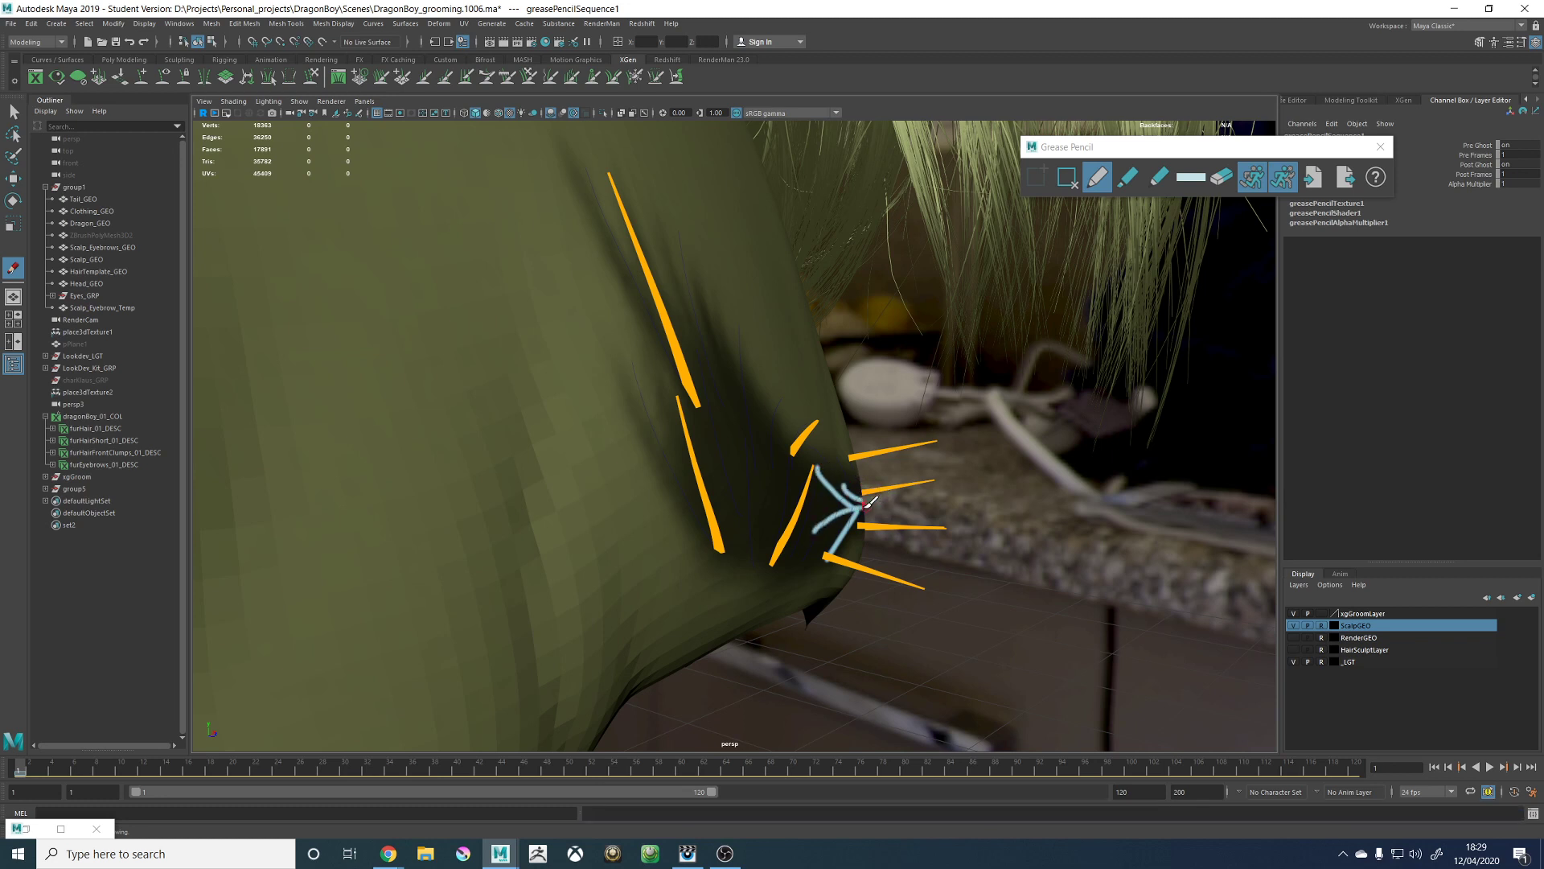
click(1070, 177)
click(1380, 146)
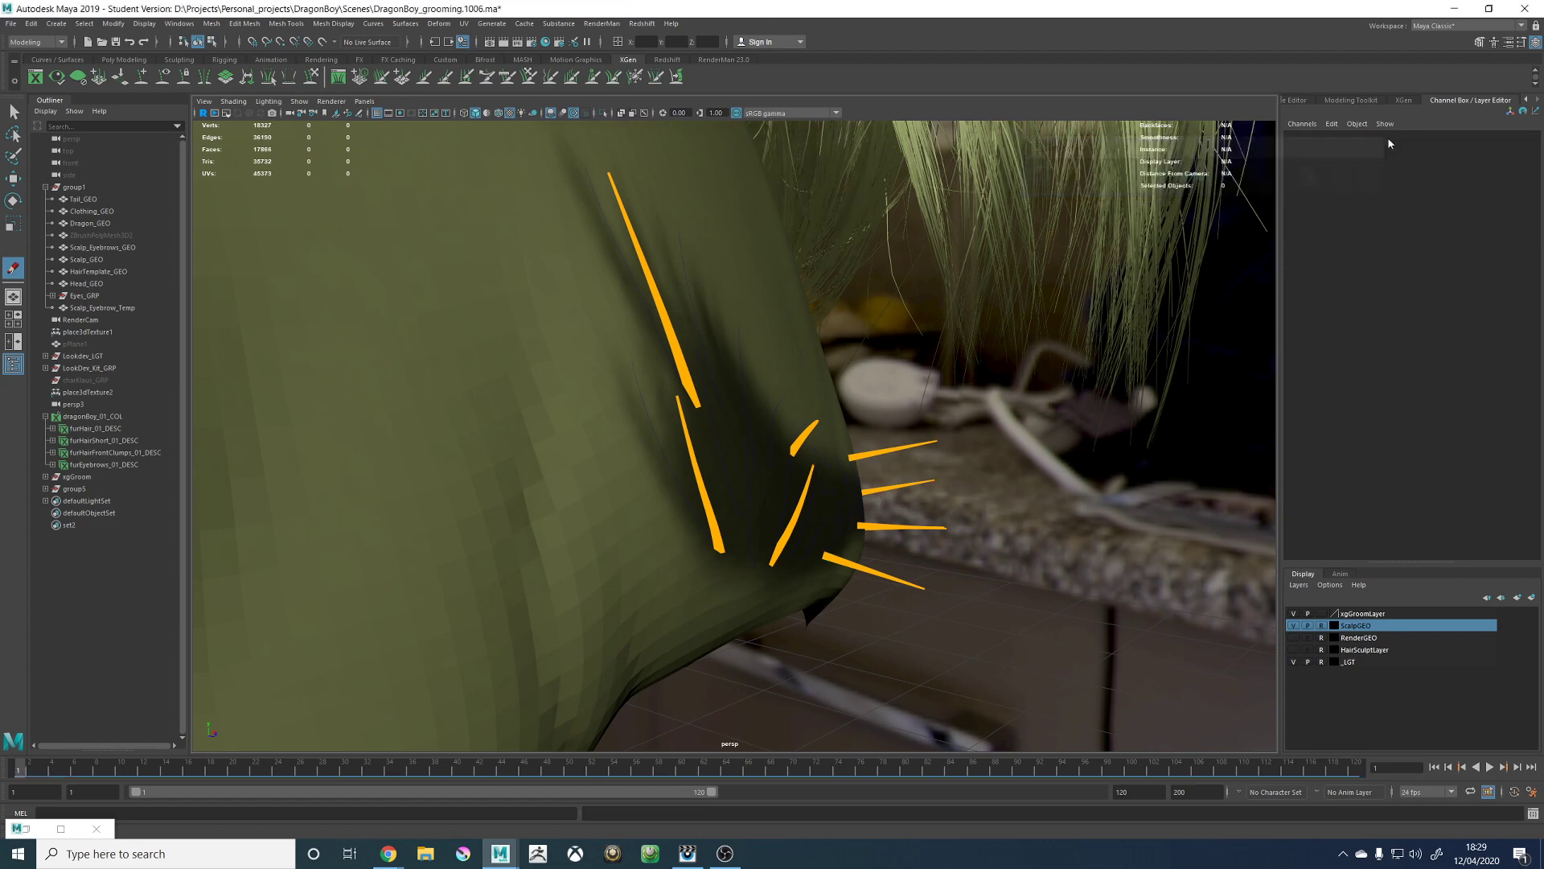
Step: Sculpt the upper outer guide of the character's left eyebrow down onto the surface, curving it toward the brow's tail
alt+drag(944, 362, 893, 349)
alt+right_drag(893, 349, 512, 352)
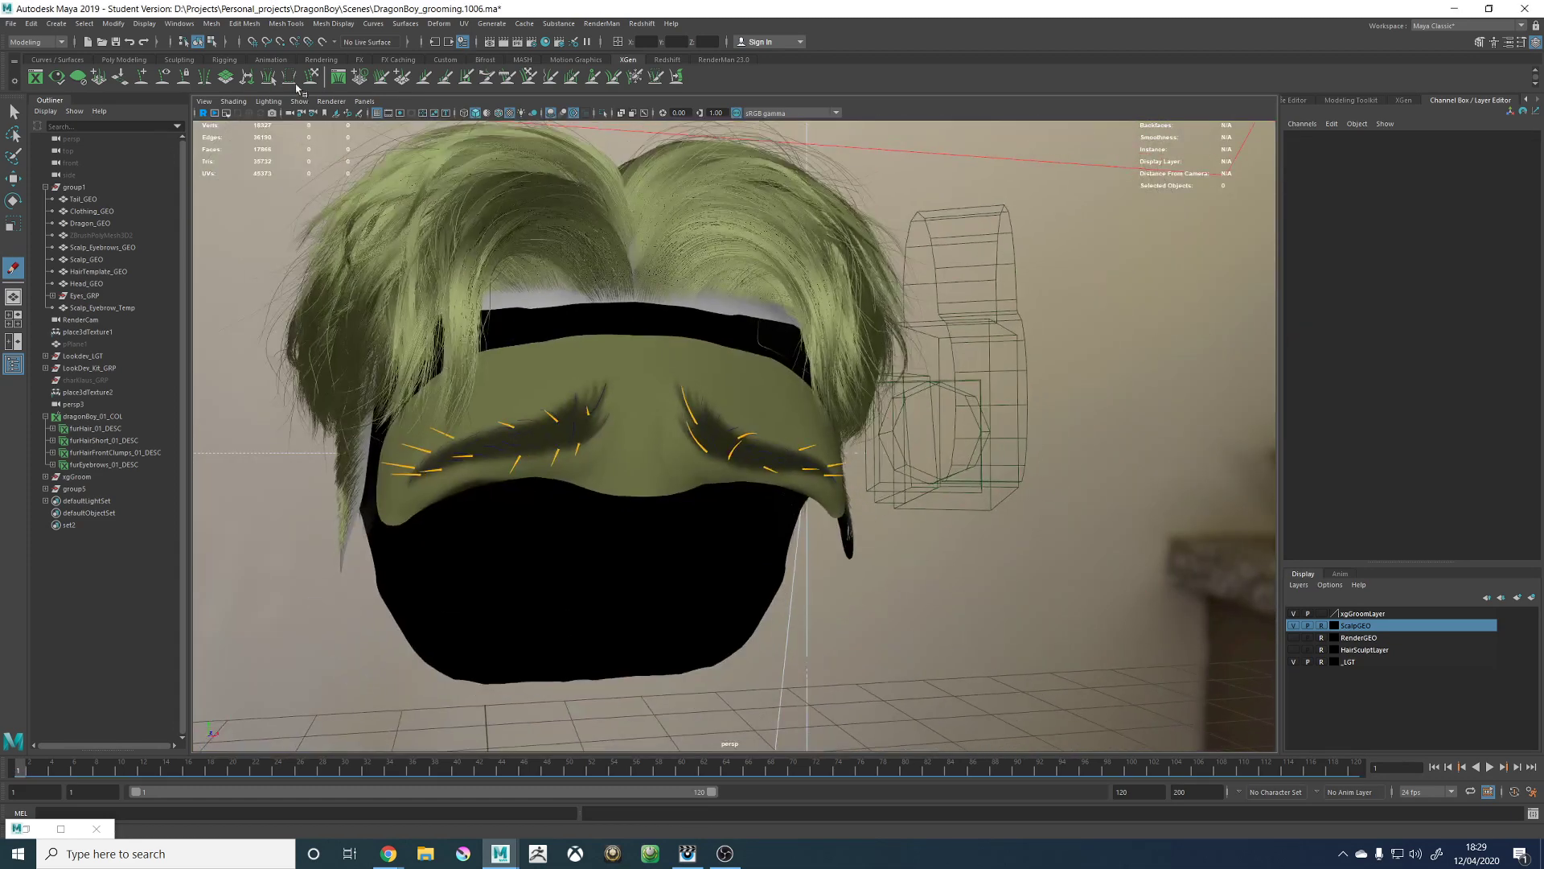
alt+drag(753, 311, 627, 322)
alt+right_drag(627, 322, 852, 450)
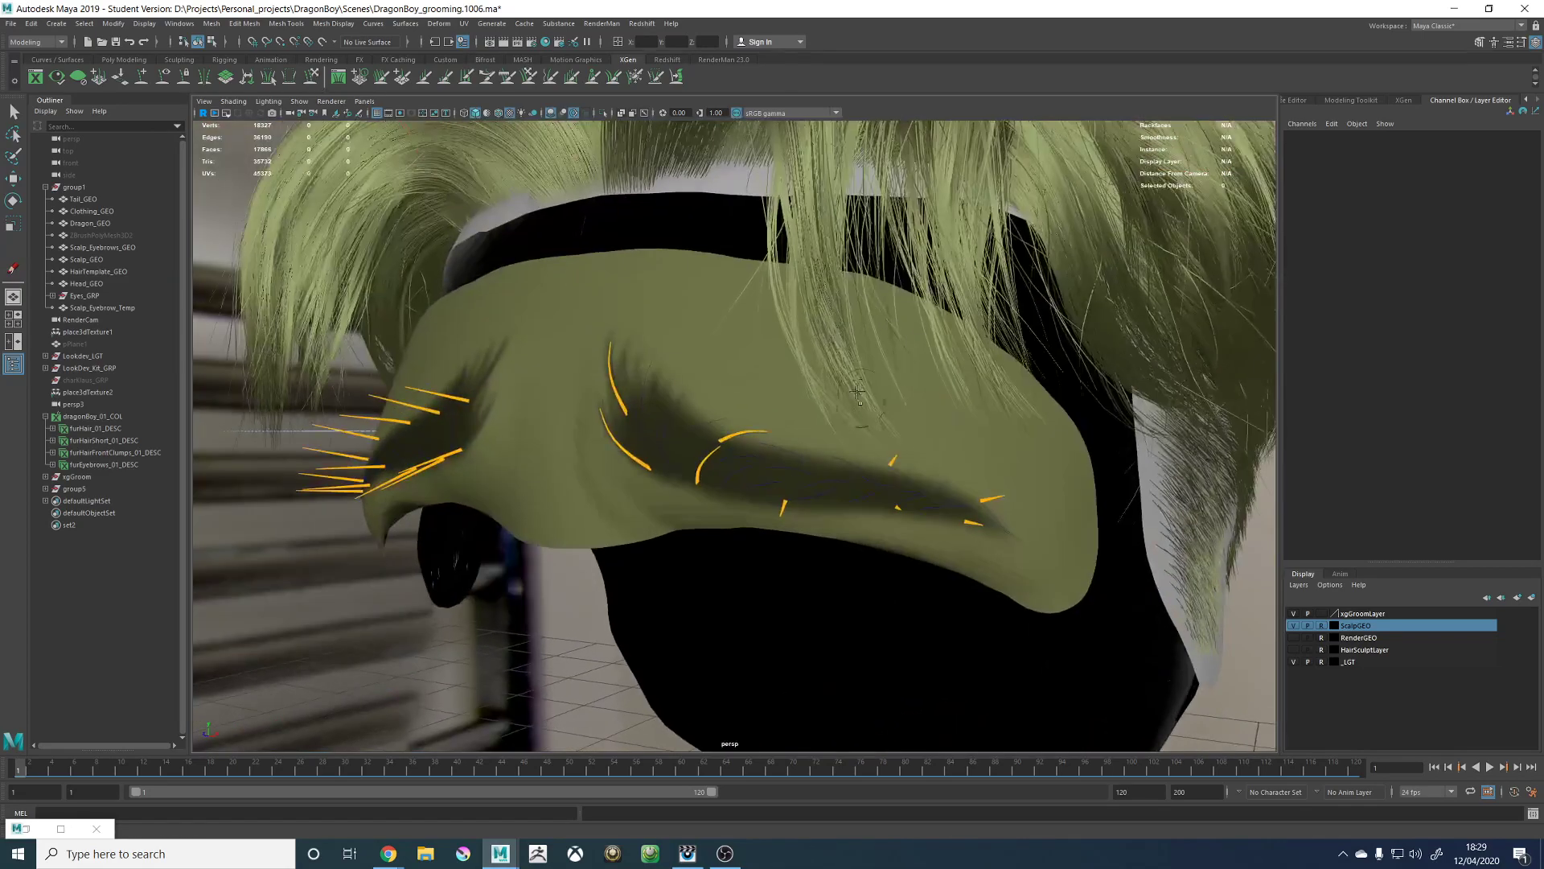
alt+middle_drag(869, 474, 764, 403)
alt+right_drag(764, 402, 760, 369)
alt+drag(848, 364, 924, 345)
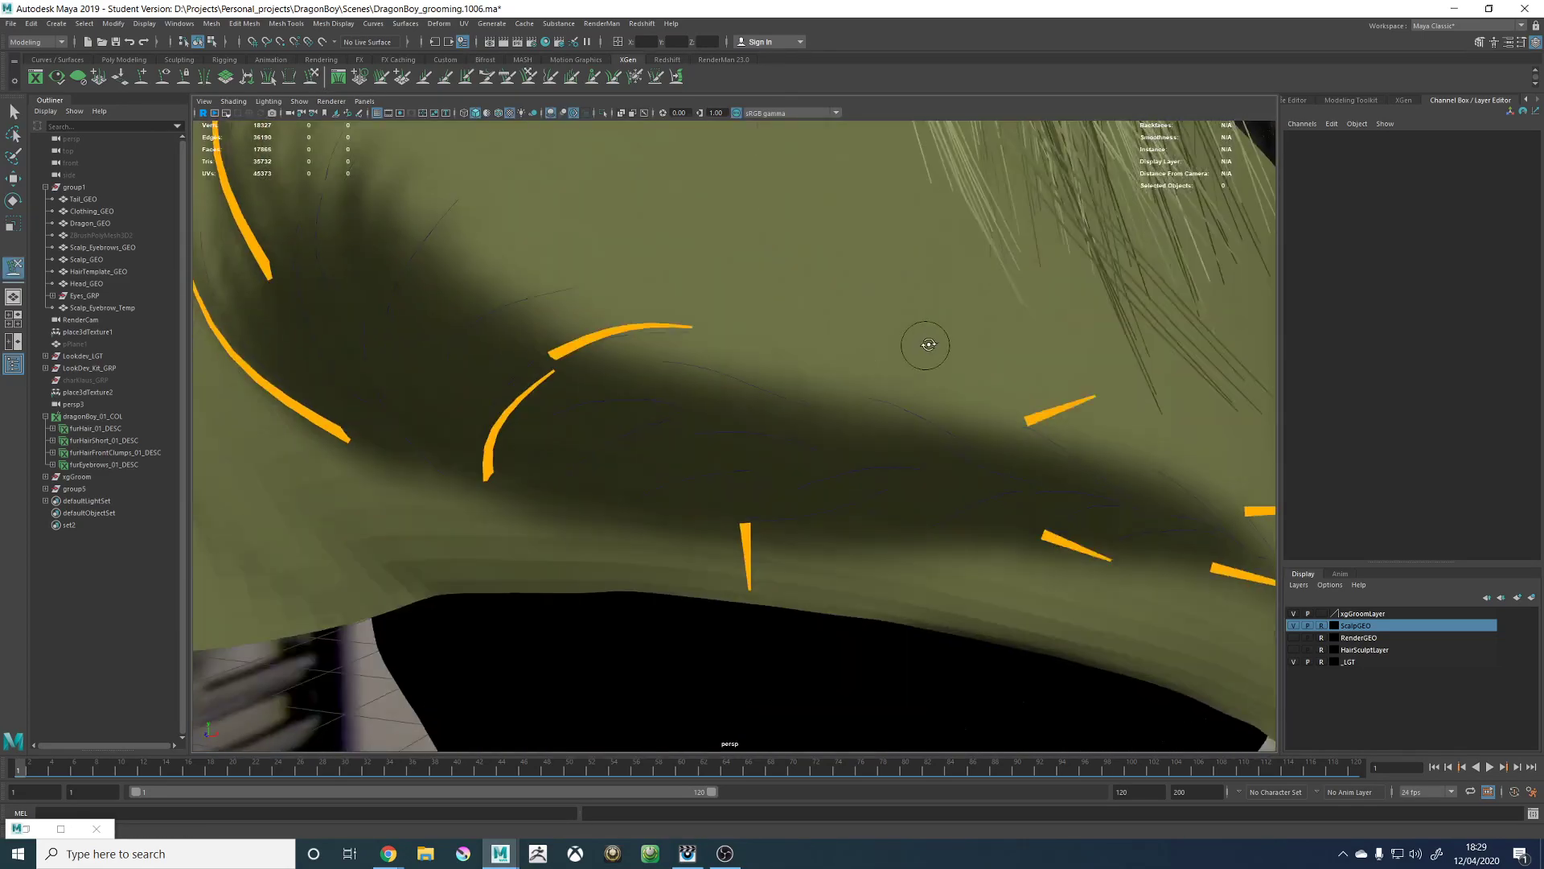
alt+right_drag(924, 345, 817, 341)
alt+drag(817, 341, 946, 263)
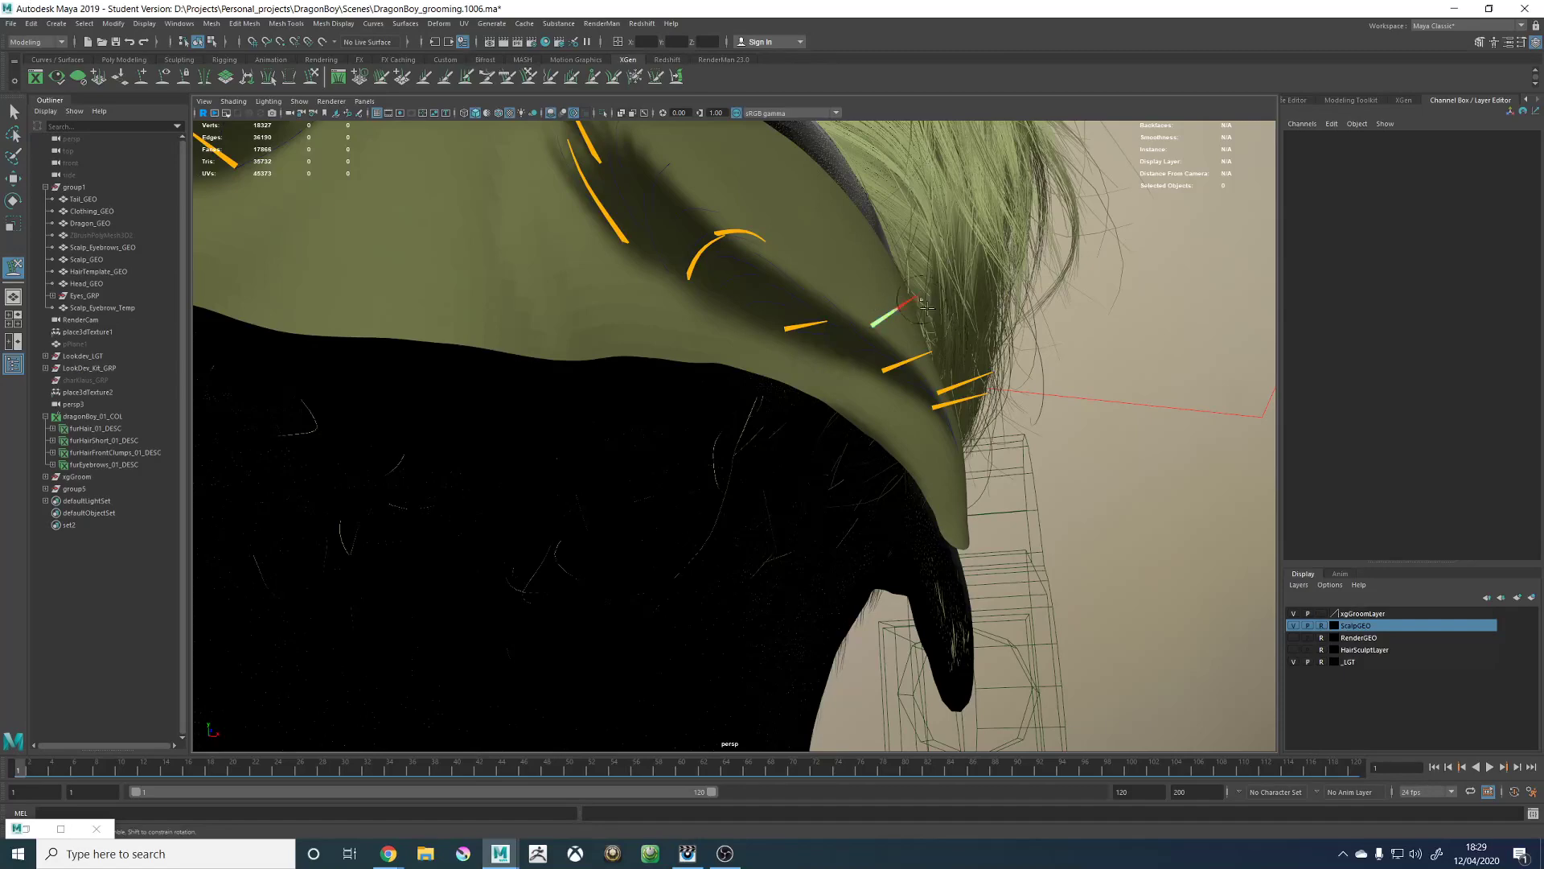
alt+drag(1051, 310, 805, 379)
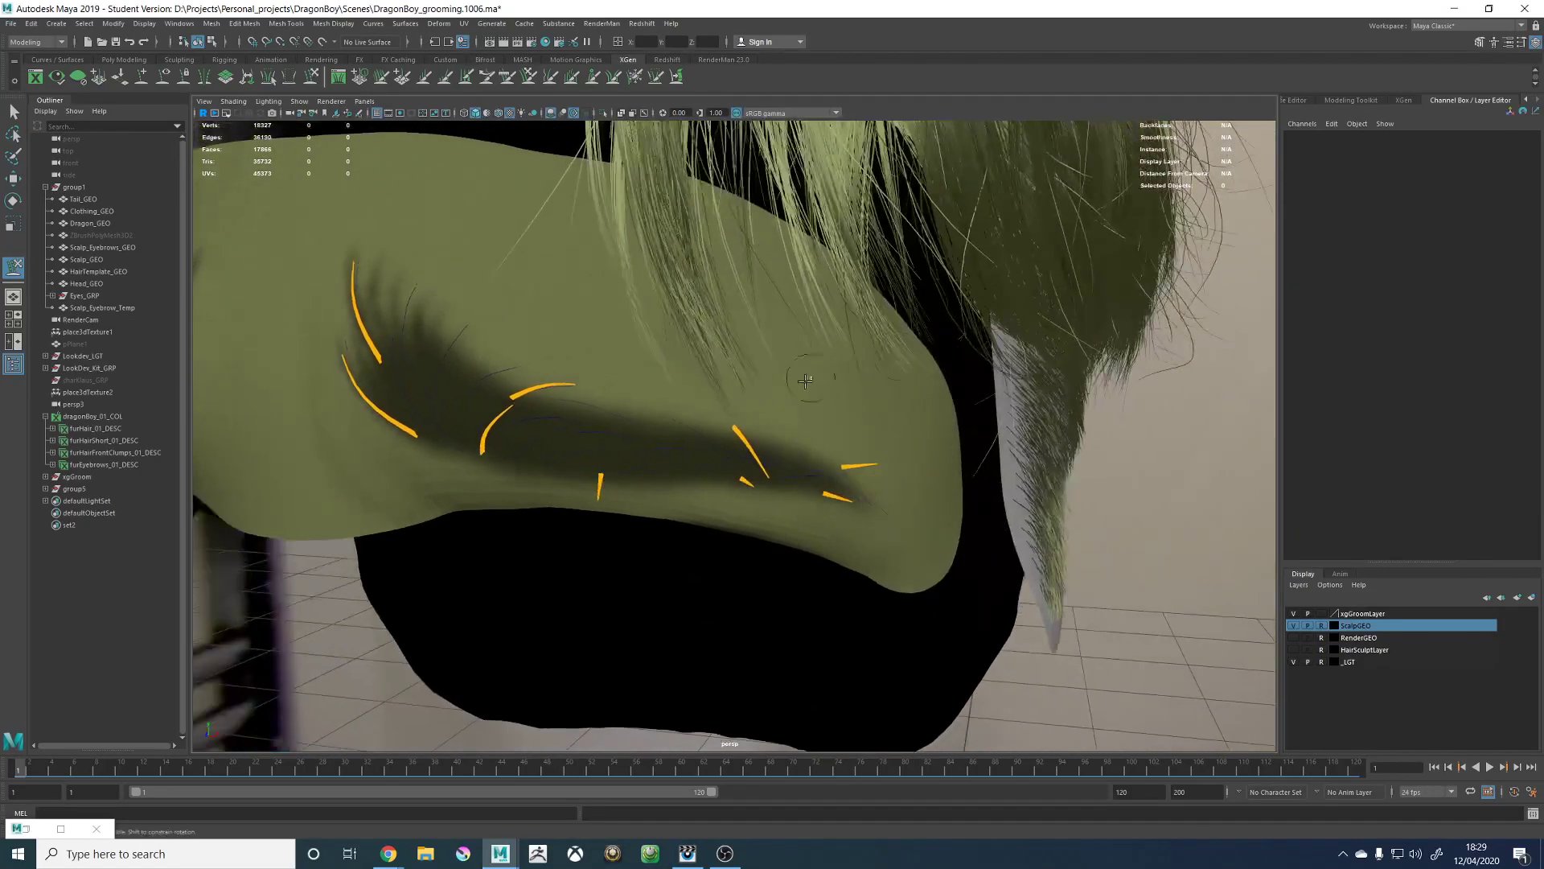
mouse_move(805, 380)
alt+right_down()
mouse_move(821, 429)
mouse_move(790, 405)
alt+right_up()
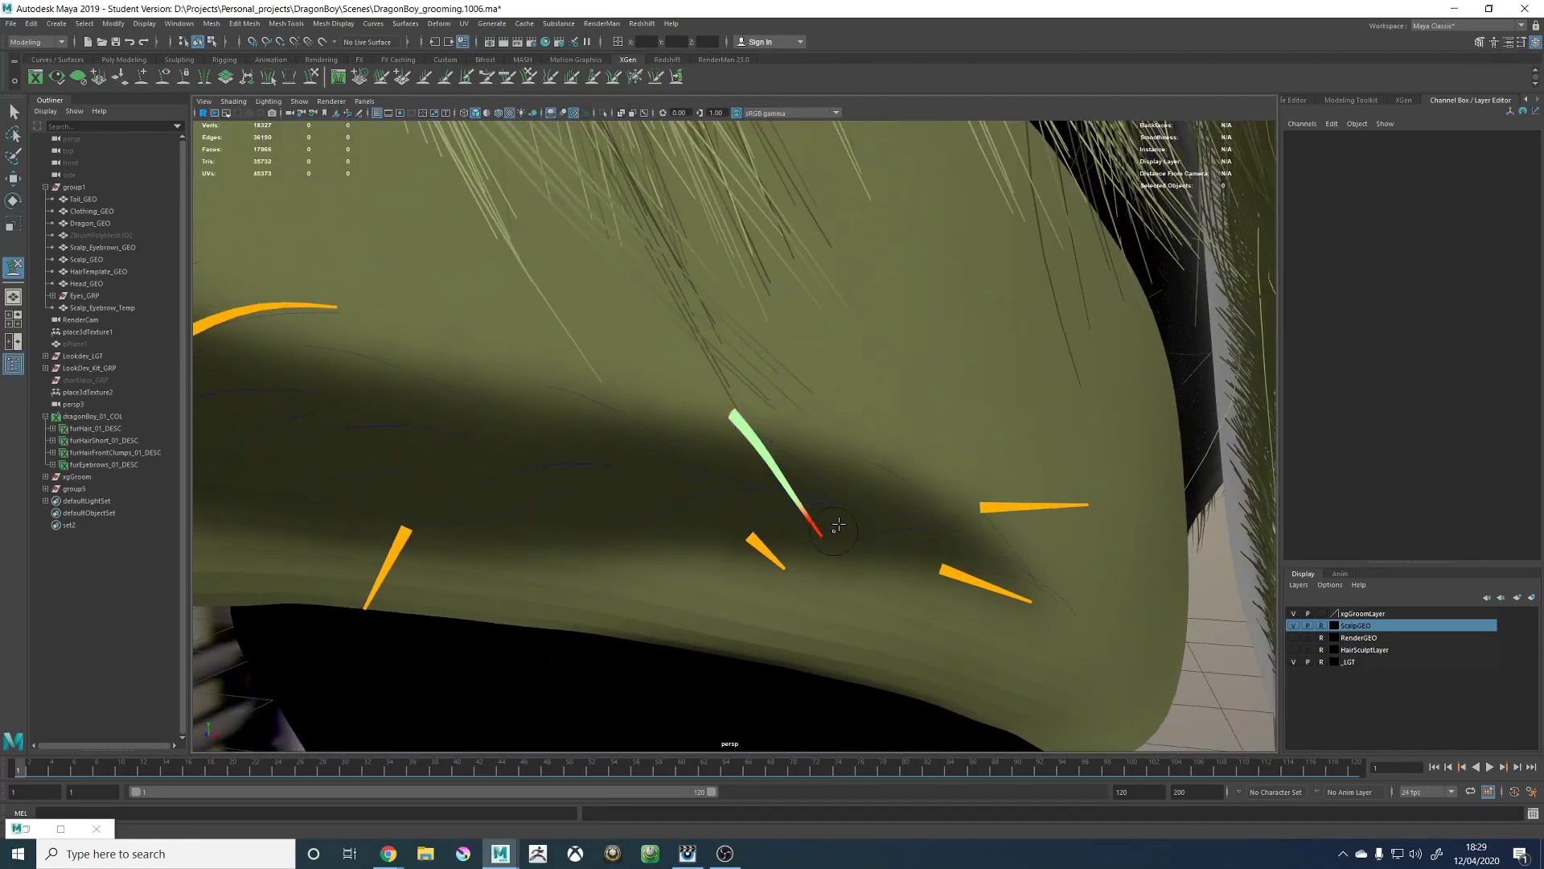
drag(838, 525, 870, 479)
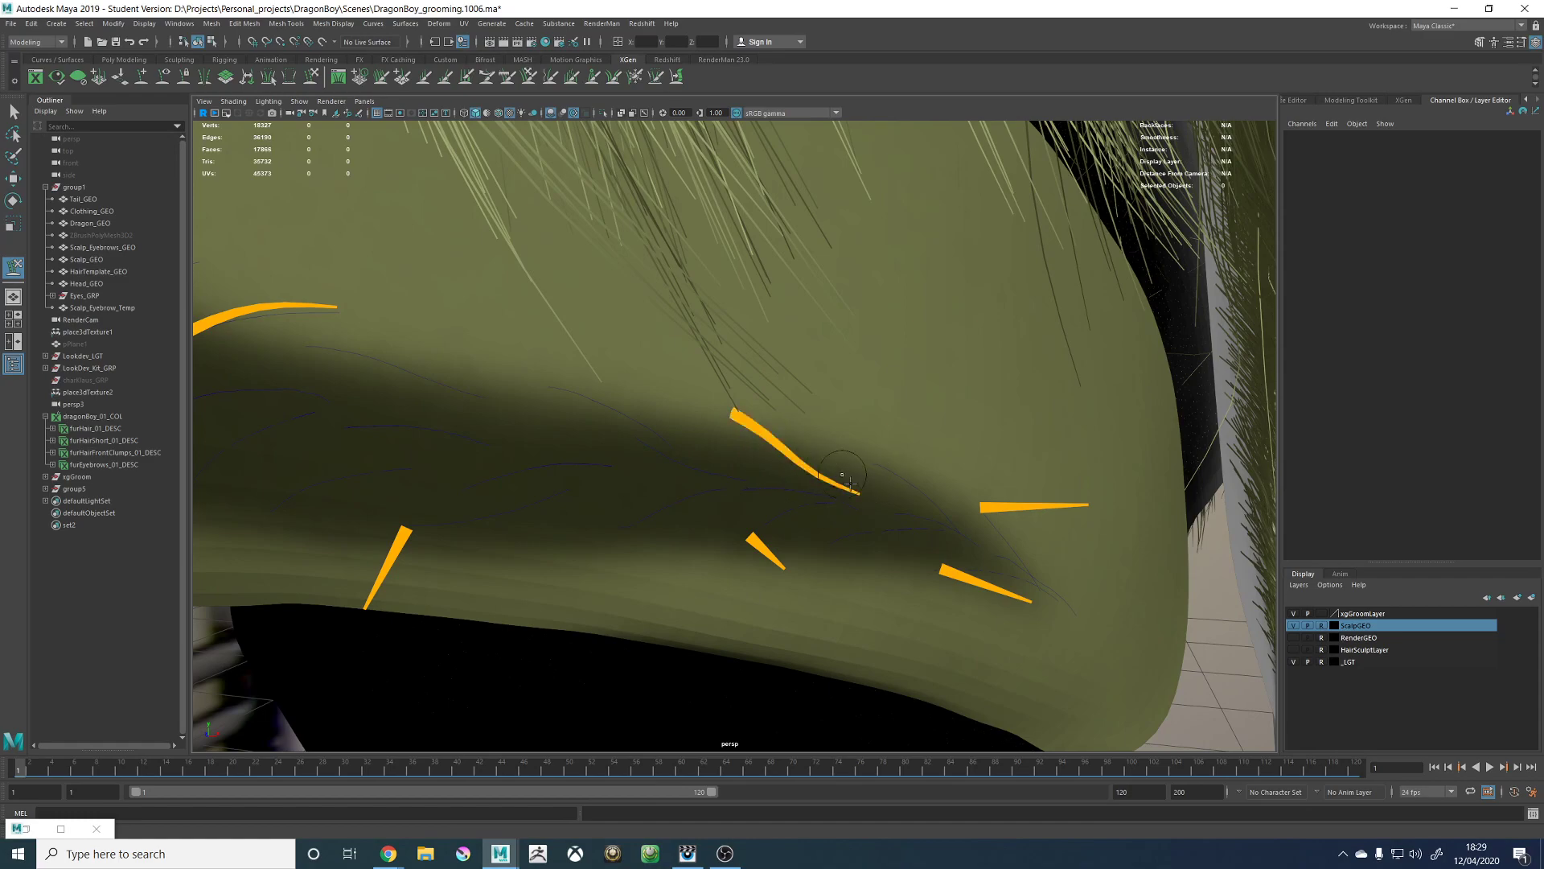
alt+drag(878, 485, 475, 534)
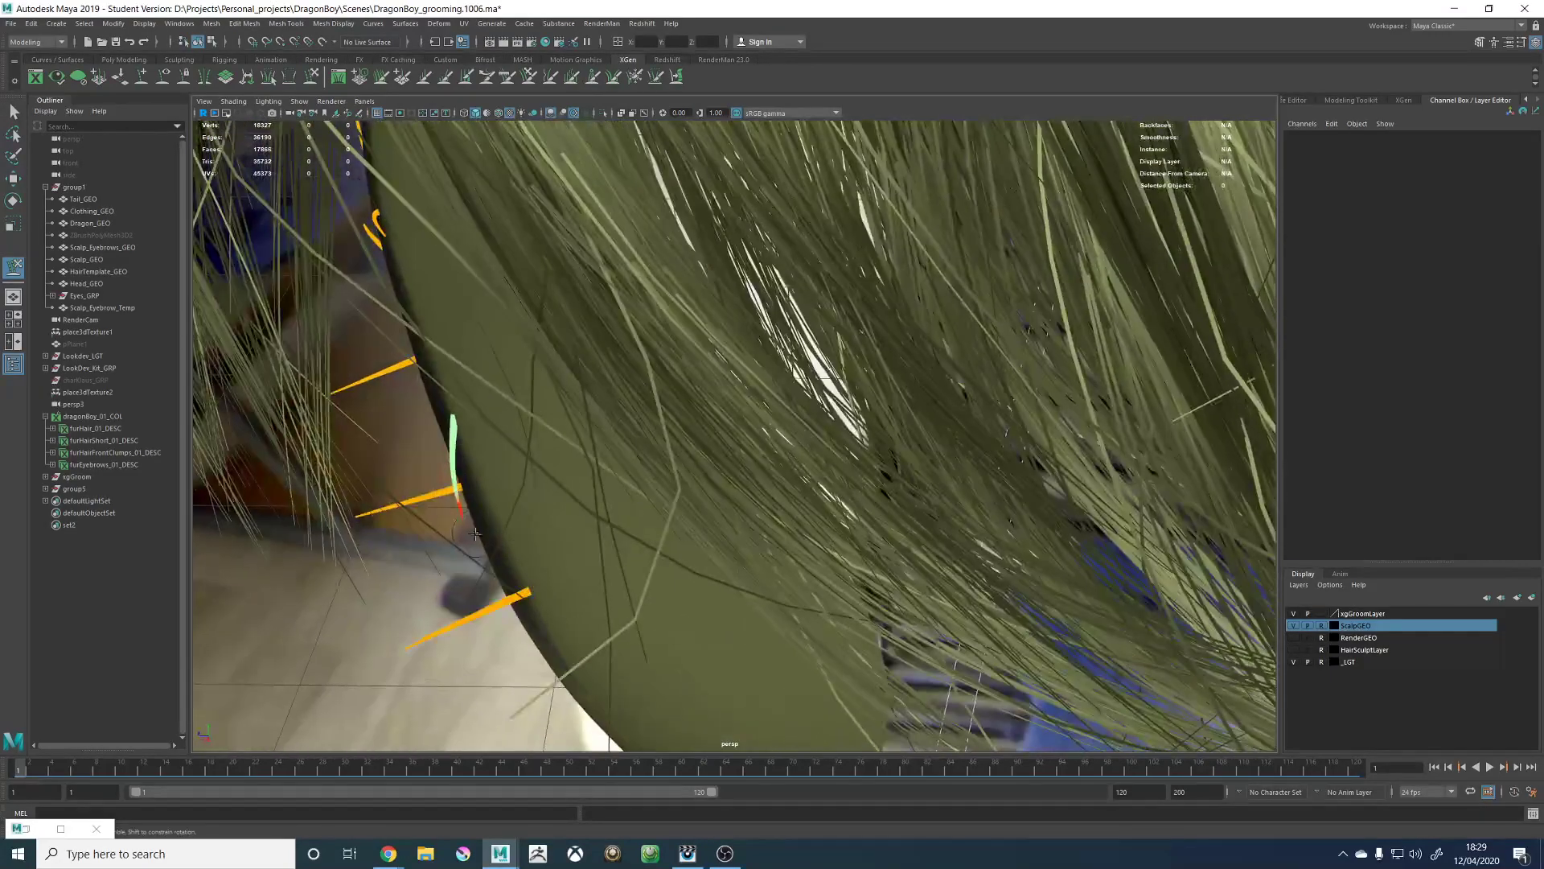
Step: Sculpt the lower outer guide of the character's left eyebrow against the surface, arching it toward the brow's tail
mouse_move(452, 459)
alt+mouse_down()
mouse_move(746, 319)
mouse_move(702, 292)
alt+mouse_up()
drag(542, 216, 760, 192)
mouse_move(663, 295)
alt+mouse_down()
mouse_move(686, 349)
mouse_move(748, 373)
mouse_move(710, 125)
mouse_move(772, 286)
alt+mouse_up()
alt+middle_drag(772, 286, 760, 475)
alt+drag(759, 474, 897, 415)
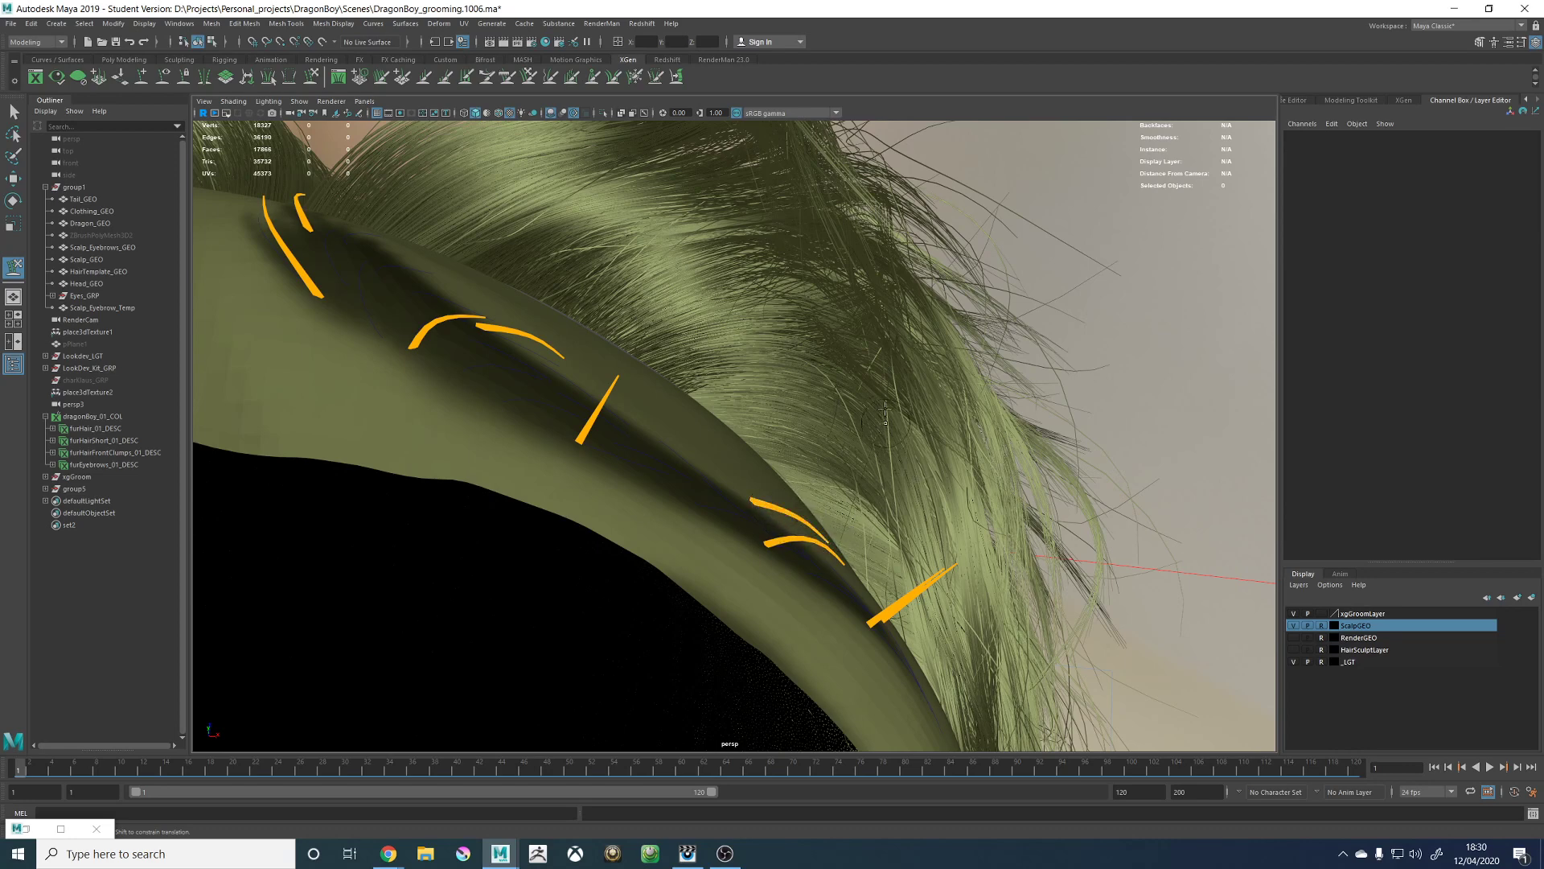
Step: Sculpt the two outermost guides at the tail of the character's left eyebrow so they lie along the surface
alt+drag(885, 412, 865, 352)
alt+drag(866, 435, 886, 471)
mouse_move(991, 632)
alt+mouse_down()
mouse_move(868, 328)
mouse_move(886, 338)
mouse_move(891, 409)
alt+mouse_up()
mouse_move(895, 351)
alt+mouse_down()
mouse_move(840, 374)
mouse_move(789, 359)
mouse_move(716, 408)
mouse_move(742, 438)
alt+mouse_up()
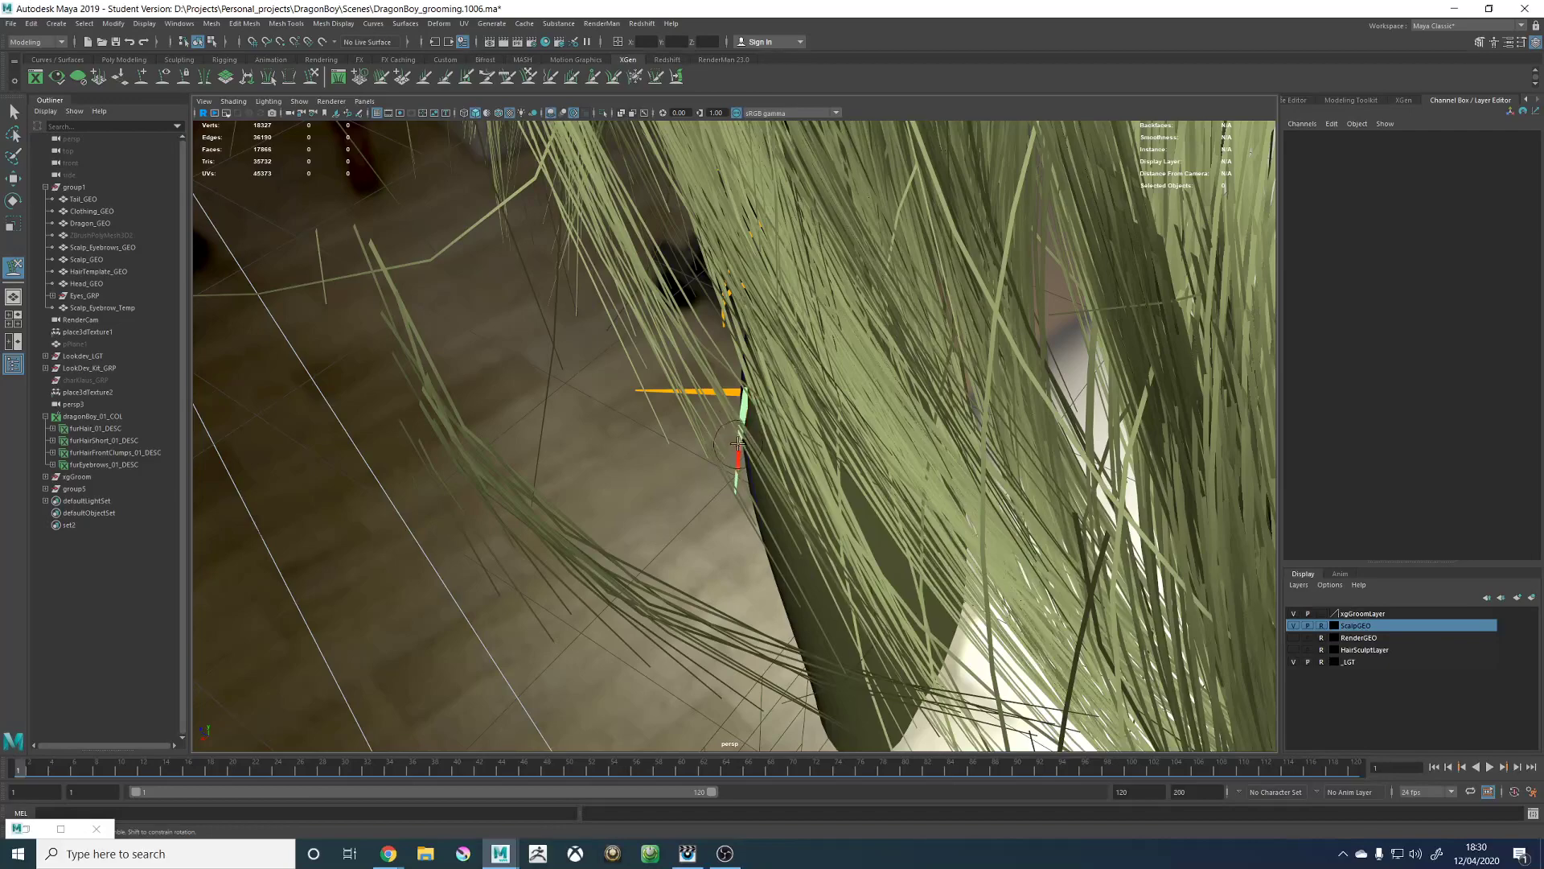
alt+drag(739, 451, 733, 443)
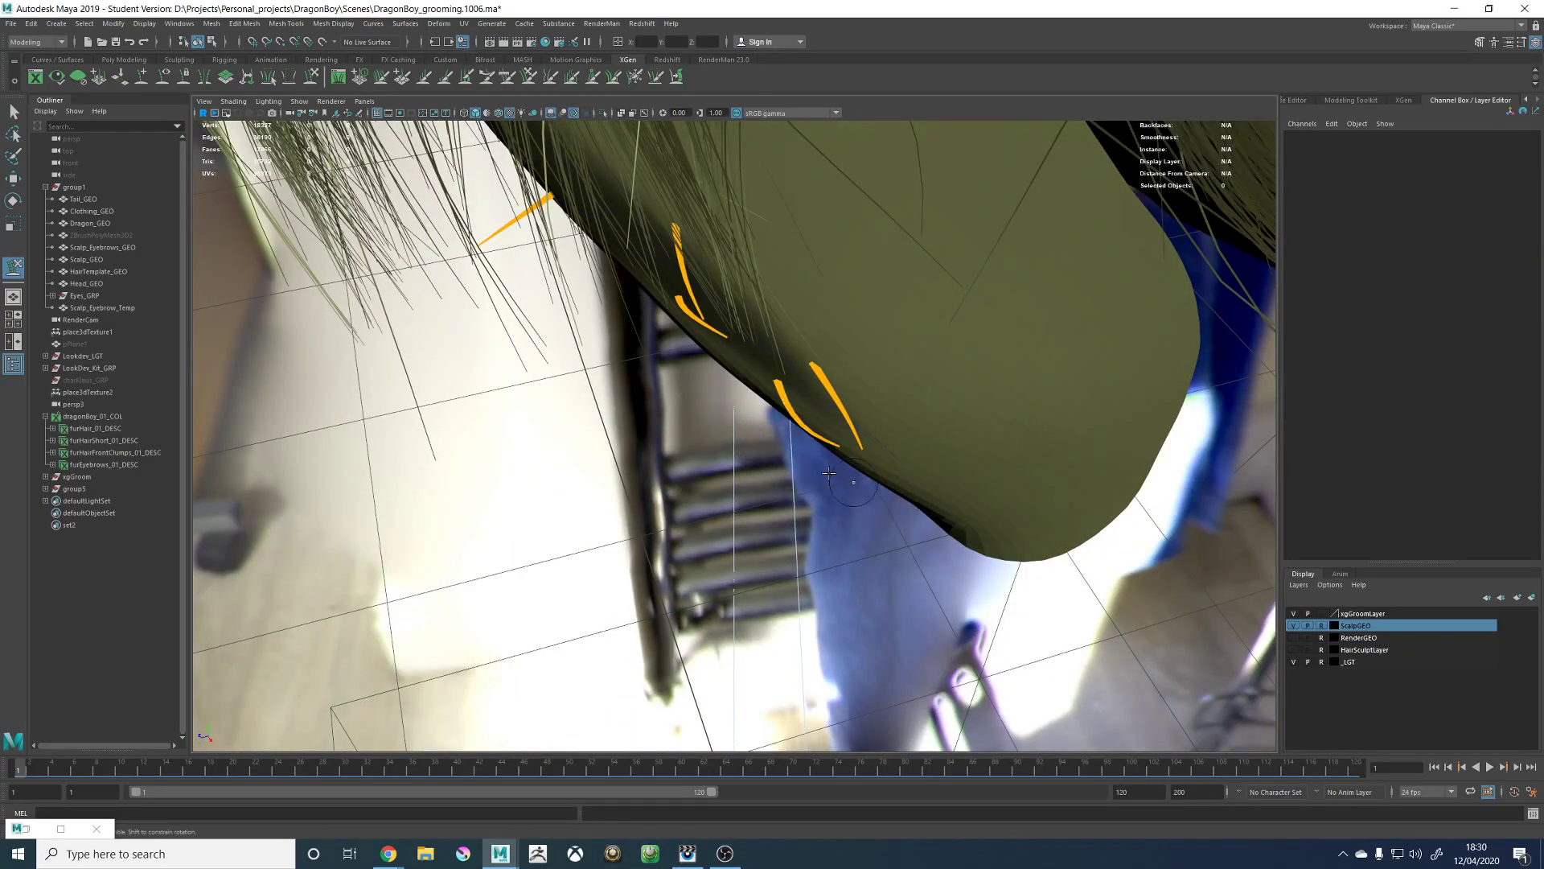
Step: Refine both tail guides of the character's left eyebrow, bringing their tips together in a downward curve at the brow's end
mouse_move(829, 473)
alt+mouse_down()
mouse_move(865, 448)
mouse_move(859, 380)
mouse_move(876, 474)
mouse_move(820, 492)
mouse_move(741, 481)
alt+mouse_up()
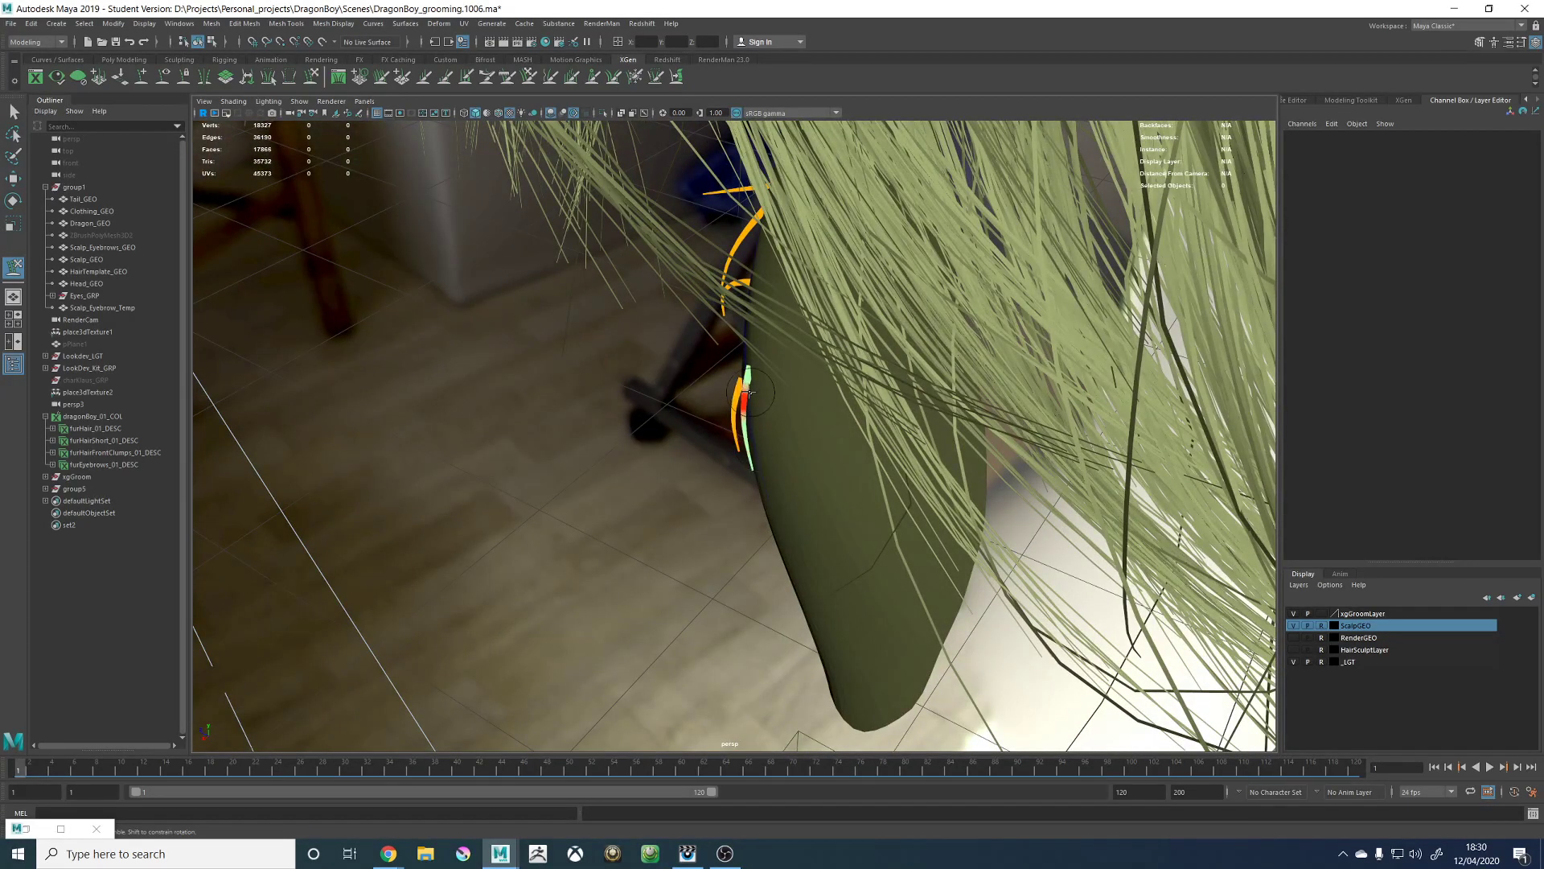
mouse_move(747, 391)
alt+mouse_down()
mouse_move(743, 406)
mouse_move(914, 359)
mouse_move(819, 442)
mouse_move(823, 390)
mouse_move(765, 393)
alt+mouse_up()
alt+right_drag(764, 394, 786, 383)
alt+middle_drag(785, 383, 834, 423)
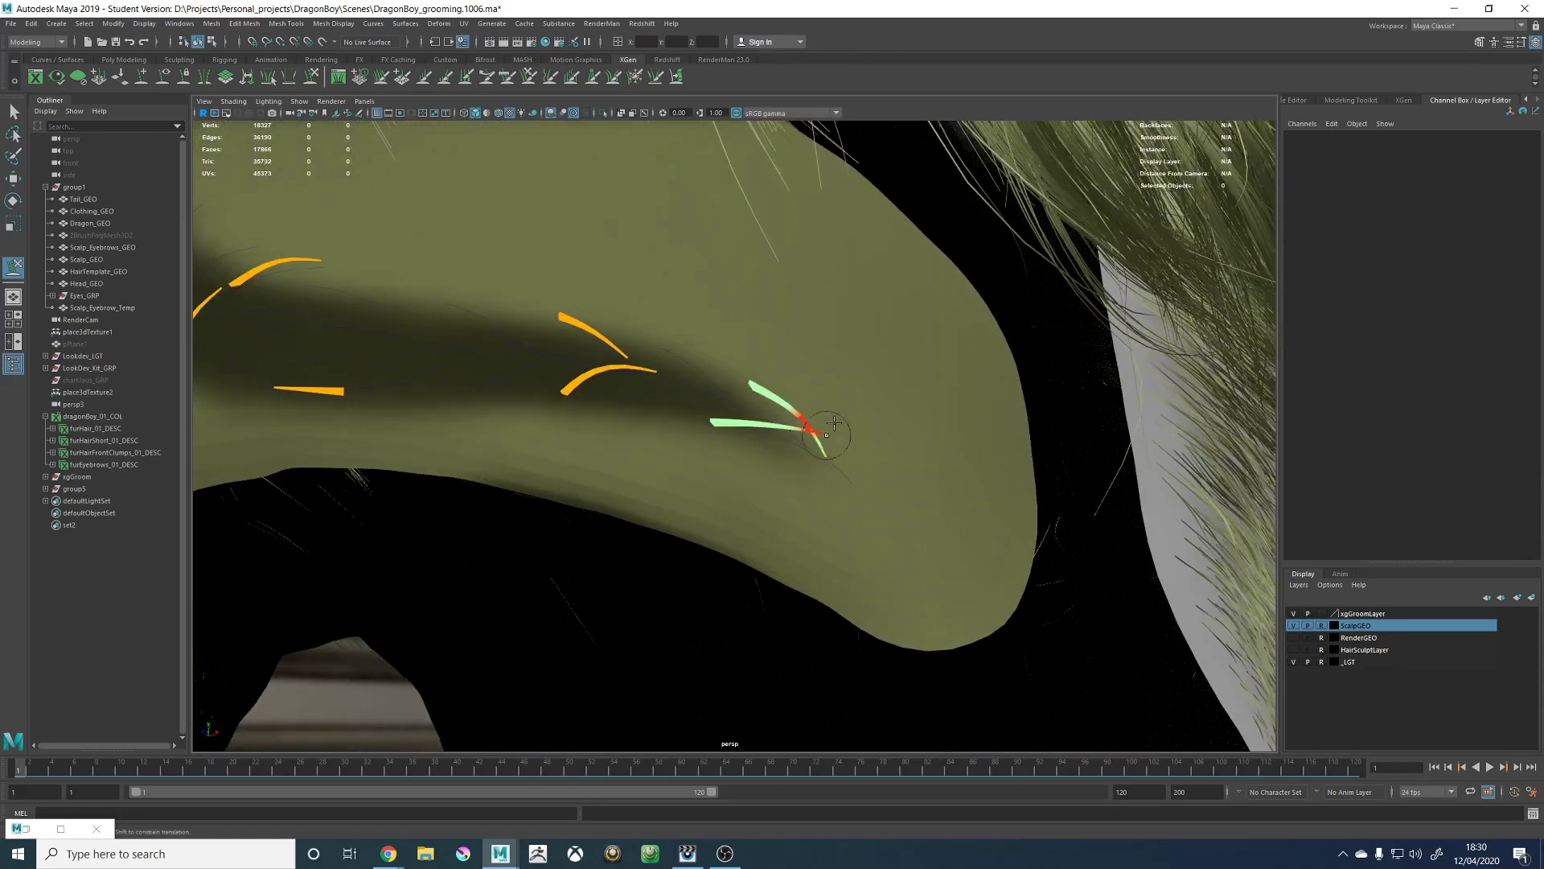
alt+drag(805, 418, 816, 448)
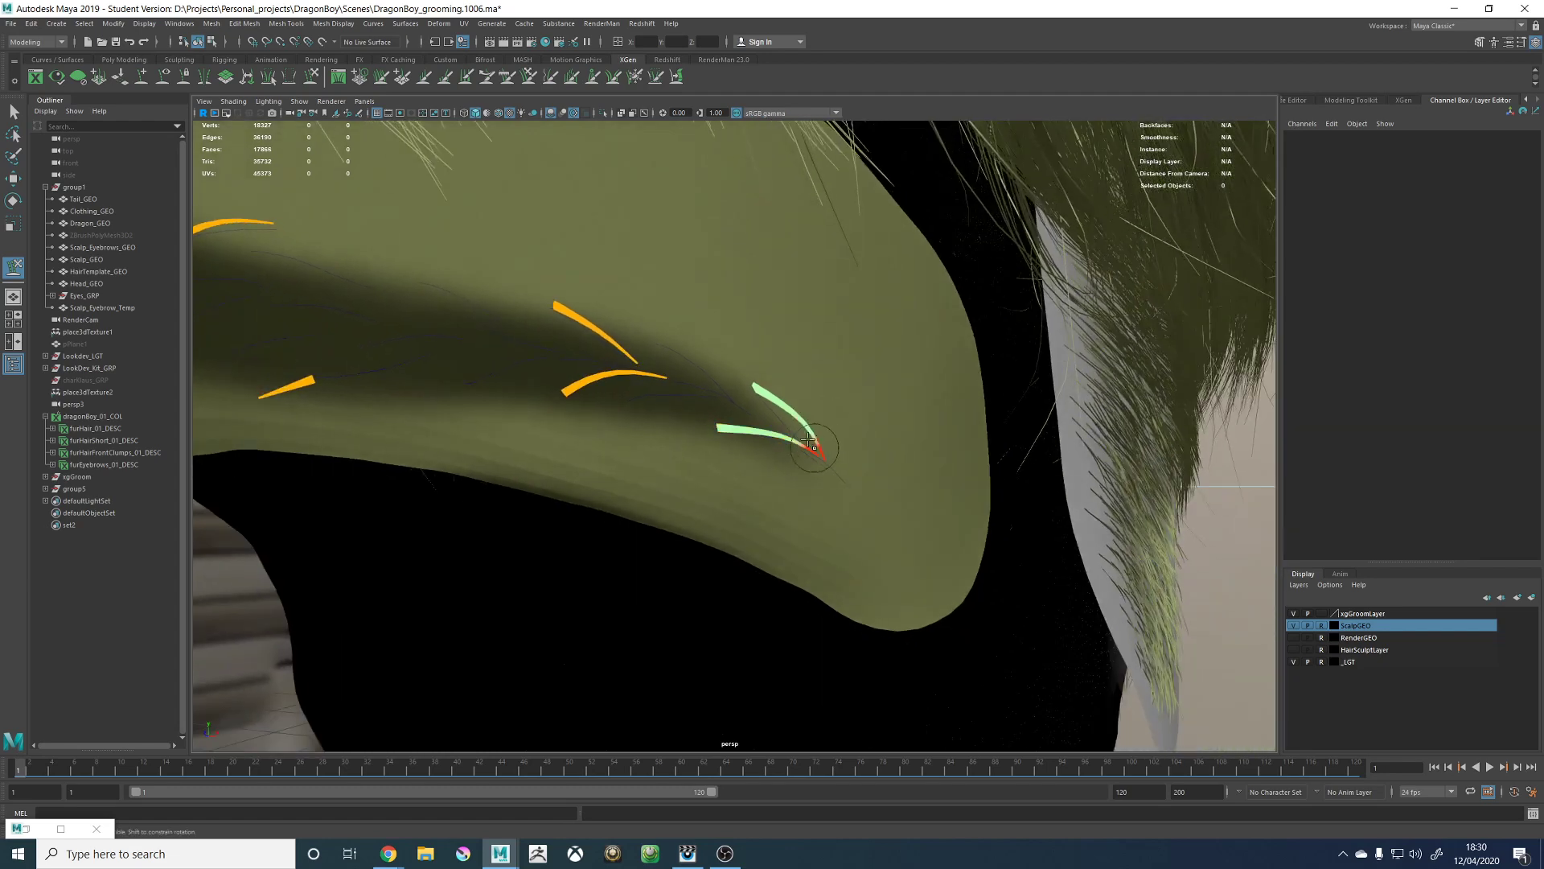
Step: Sculpt the lower middle guide of the character's left eyebrow down toward the surface, curving its tip toward the brow's tail
alt+right_drag(816, 448, 703, 376)
alt+drag(703, 376, 563, 411)
alt+right_drag(563, 410, 619, 404)
mouse_move(619, 405)
alt+mouse_down()
mouse_move(793, 410)
mouse_move(868, 463)
alt+mouse_up()
mouse_move(961, 534)
mouse_down()
mouse_move(1131, 461)
mouse_move(1128, 370)
mouse_move(832, 472)
mouse_up()
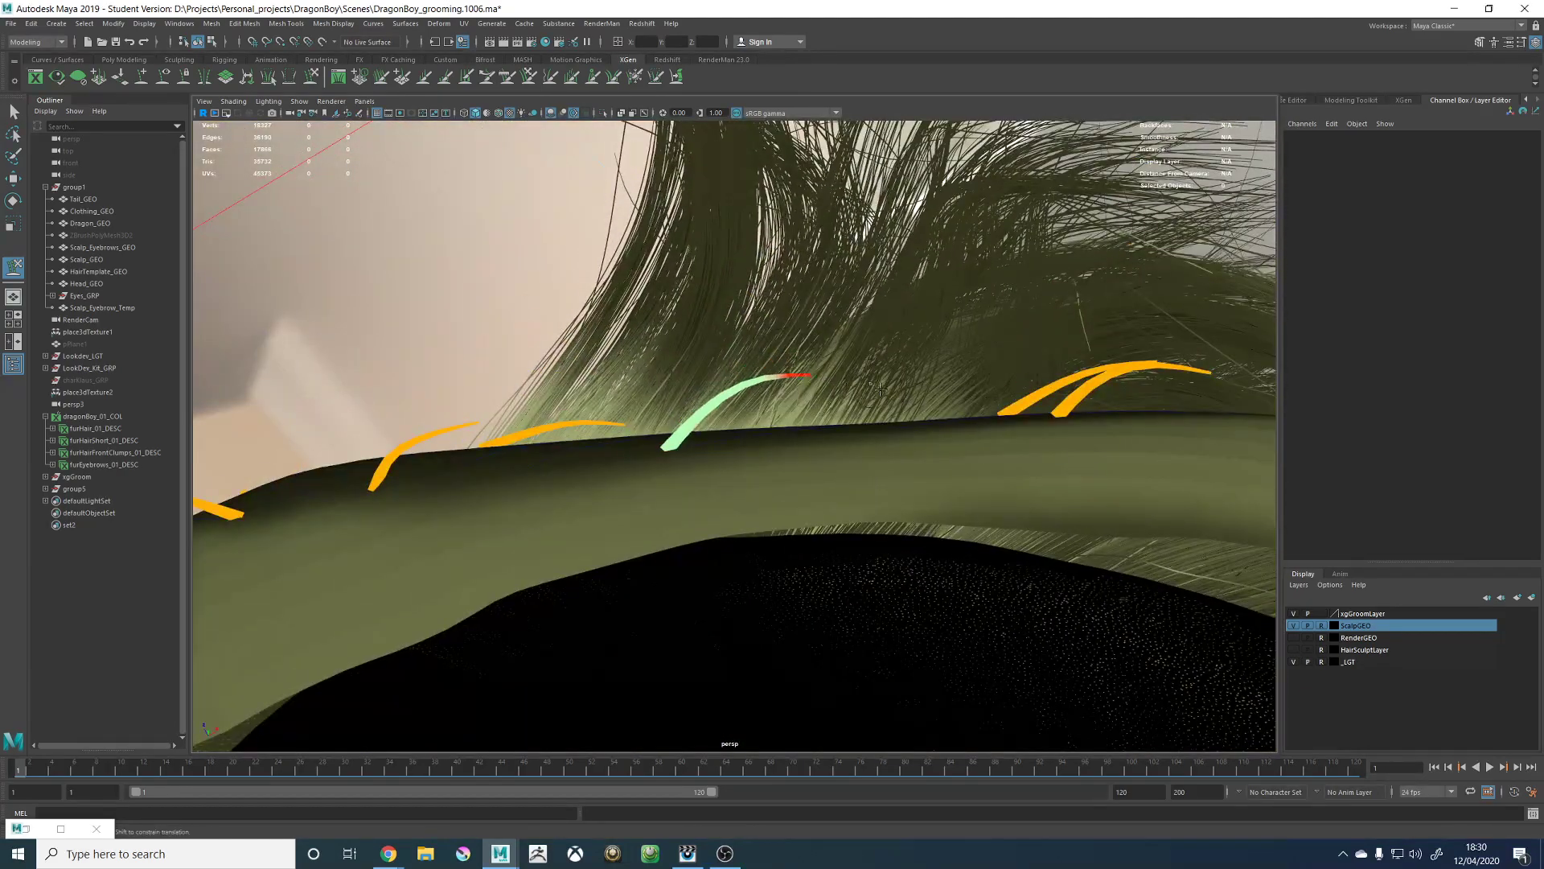
drag(879, 390, 945, 412)
alt+drag(890, 369, 791, 372)
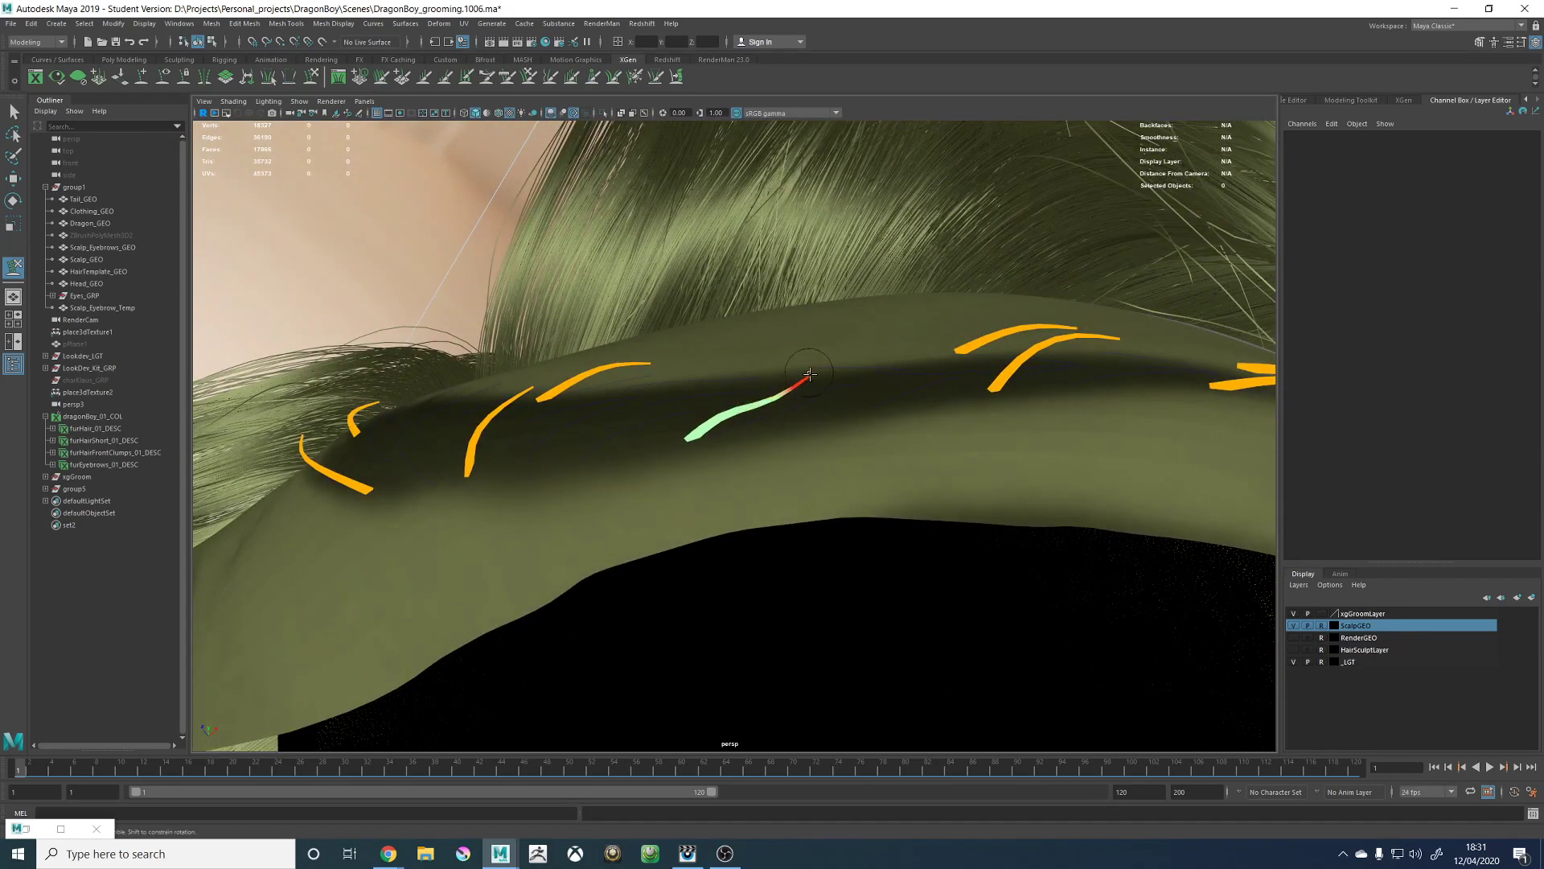
alt+drag(841, 399, 826, 430)
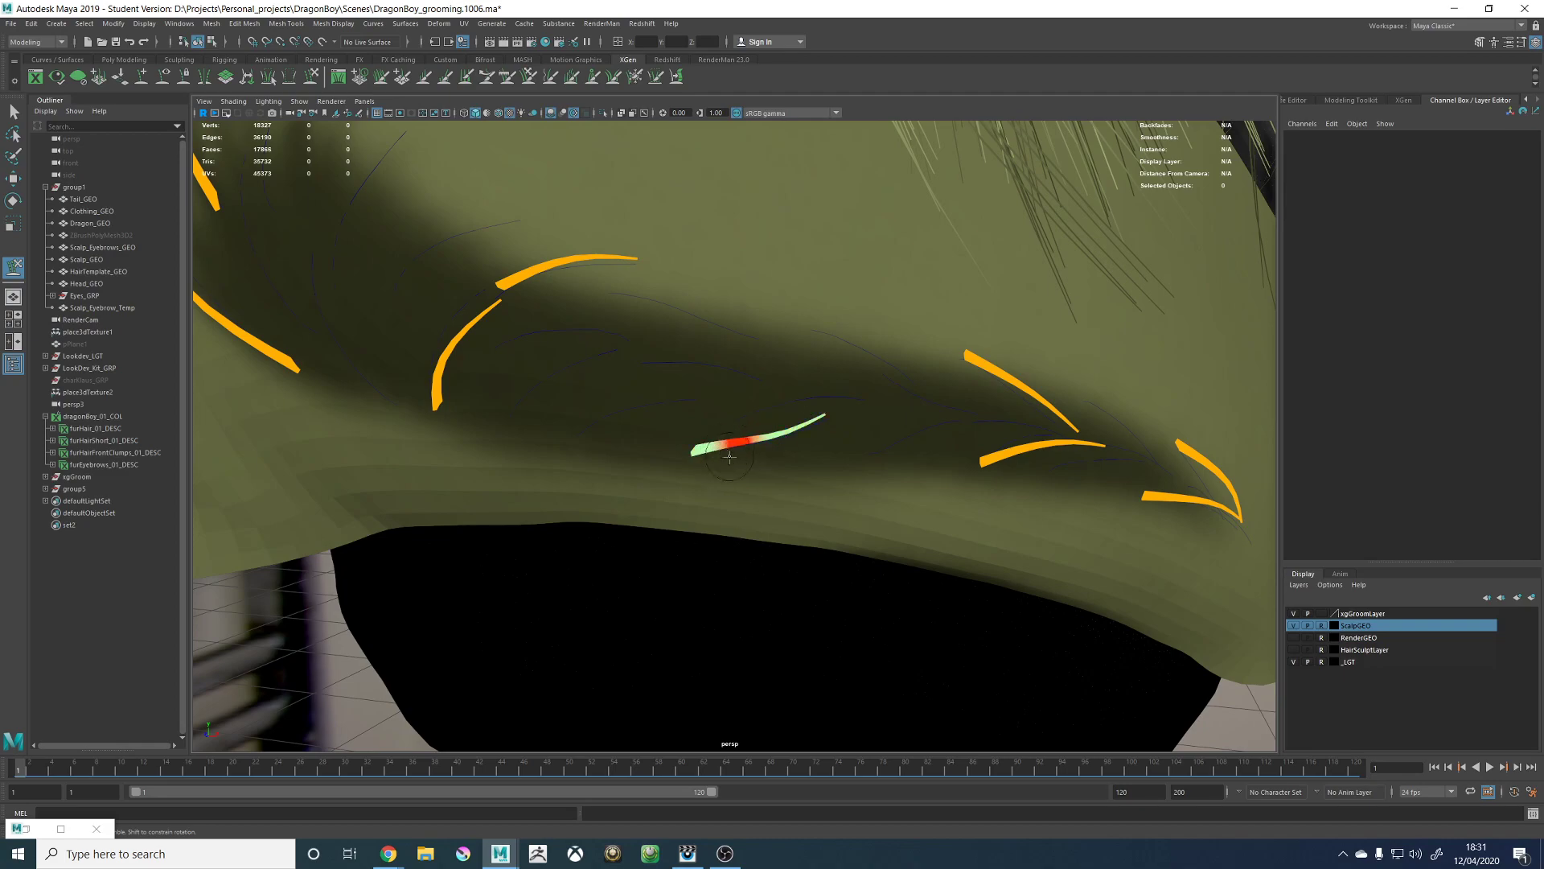
alt+drag(822, 454, 772, 391)
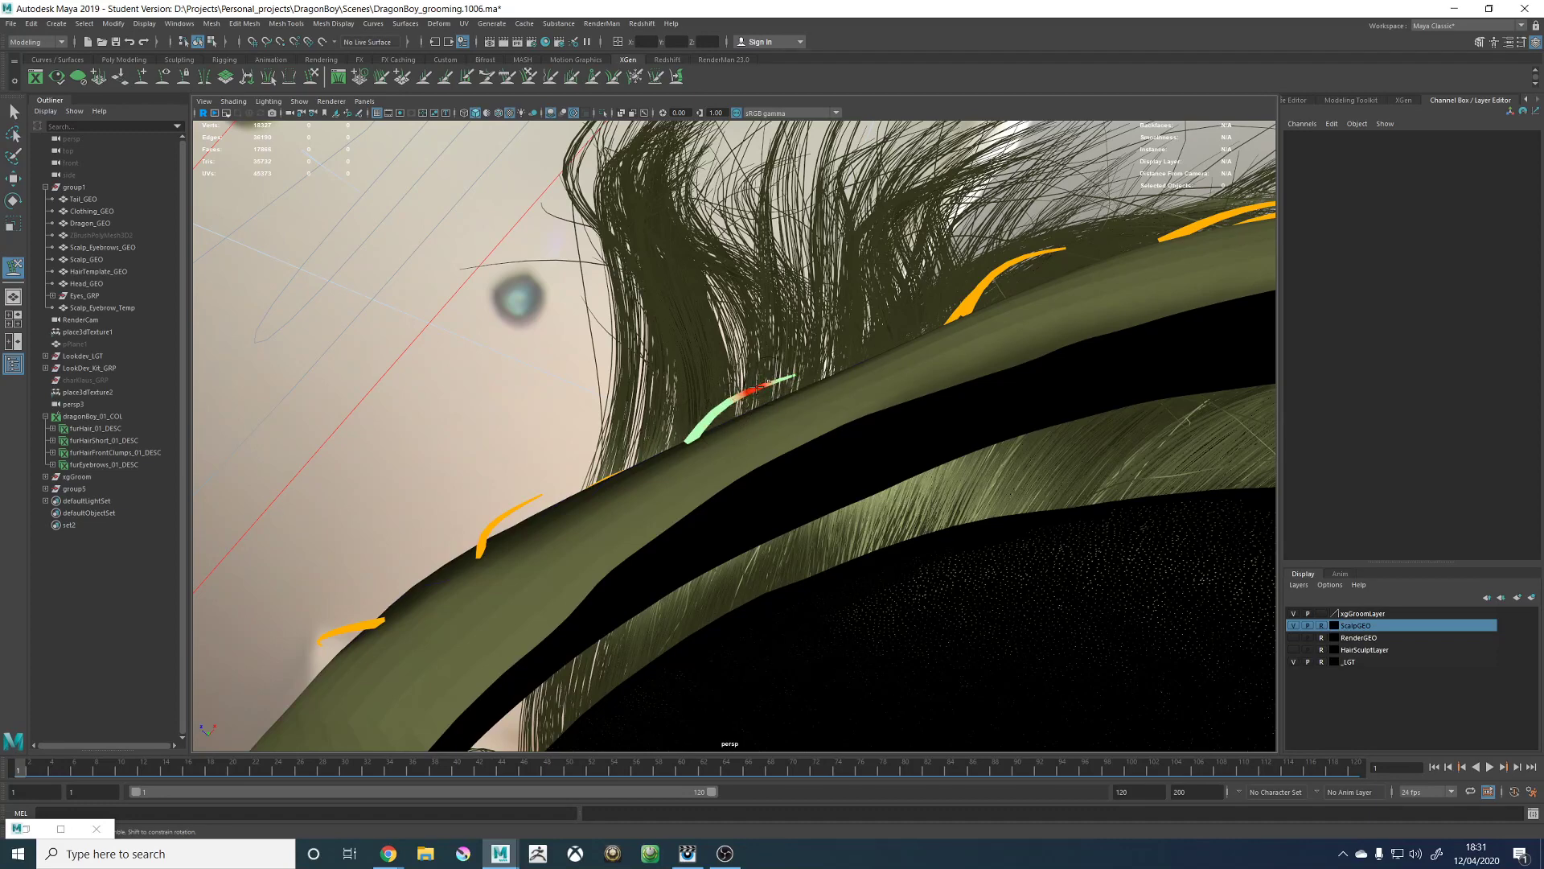
alt+drag(768, 381, 798, 426)
alt+right_drag(798, 426, 694, 355)
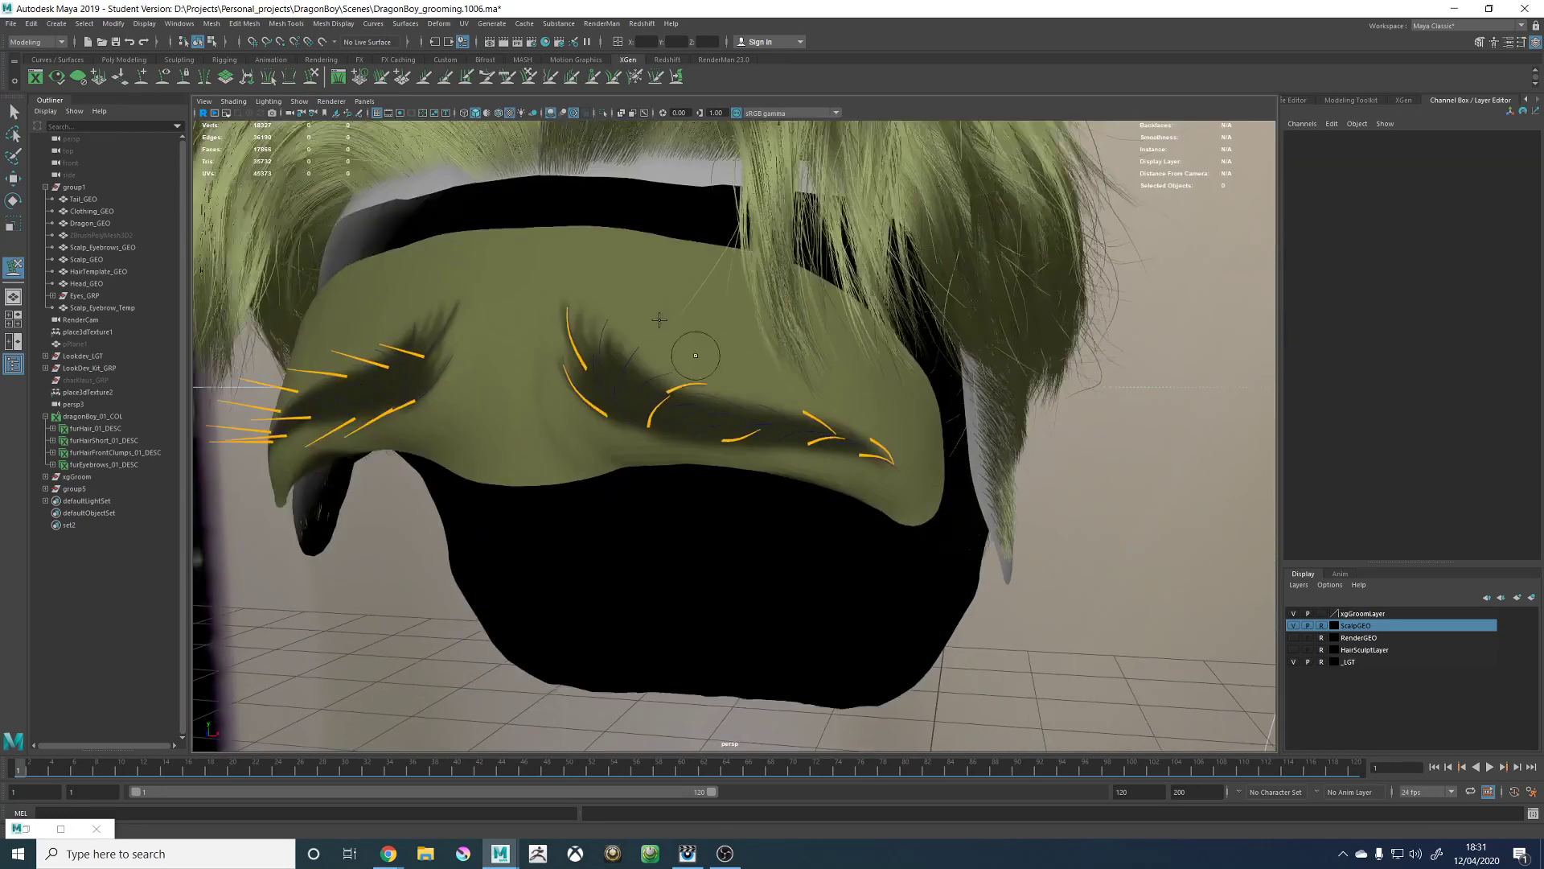
Step: Add a furEyebrows_01_DESC guide along the upper edge of the left eyebrow, between the upper middle and upper outer guides
alt+drag(694, 354, 727, 359)
alt+right_drag(727, 358, 785, 433)
key(w)
click(756, 439)
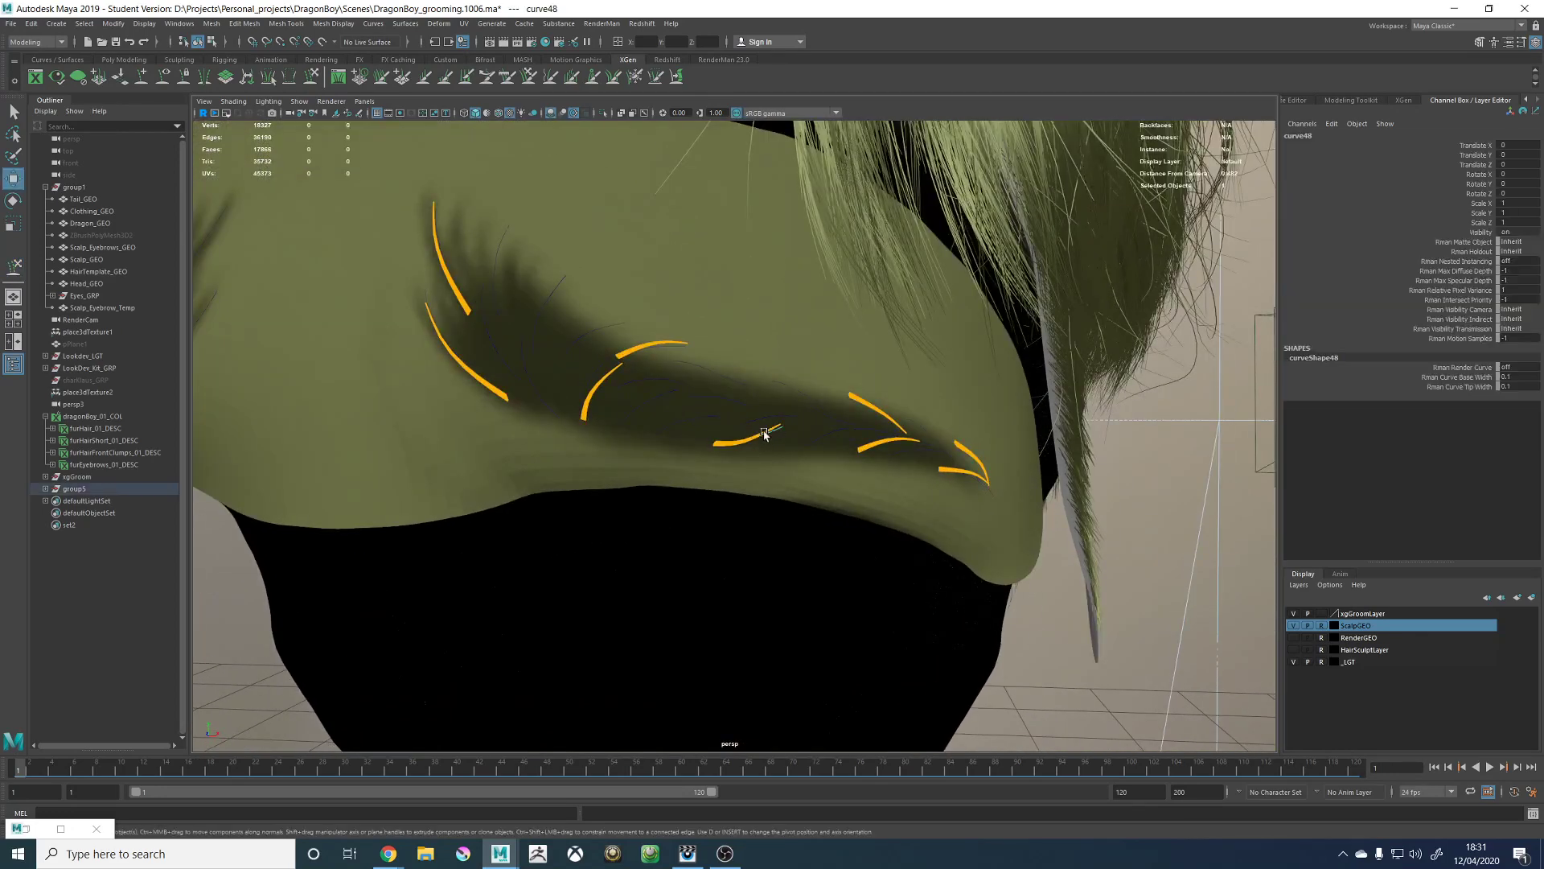
alt+drag(762, 479, 662, 513)
click(723, 442)
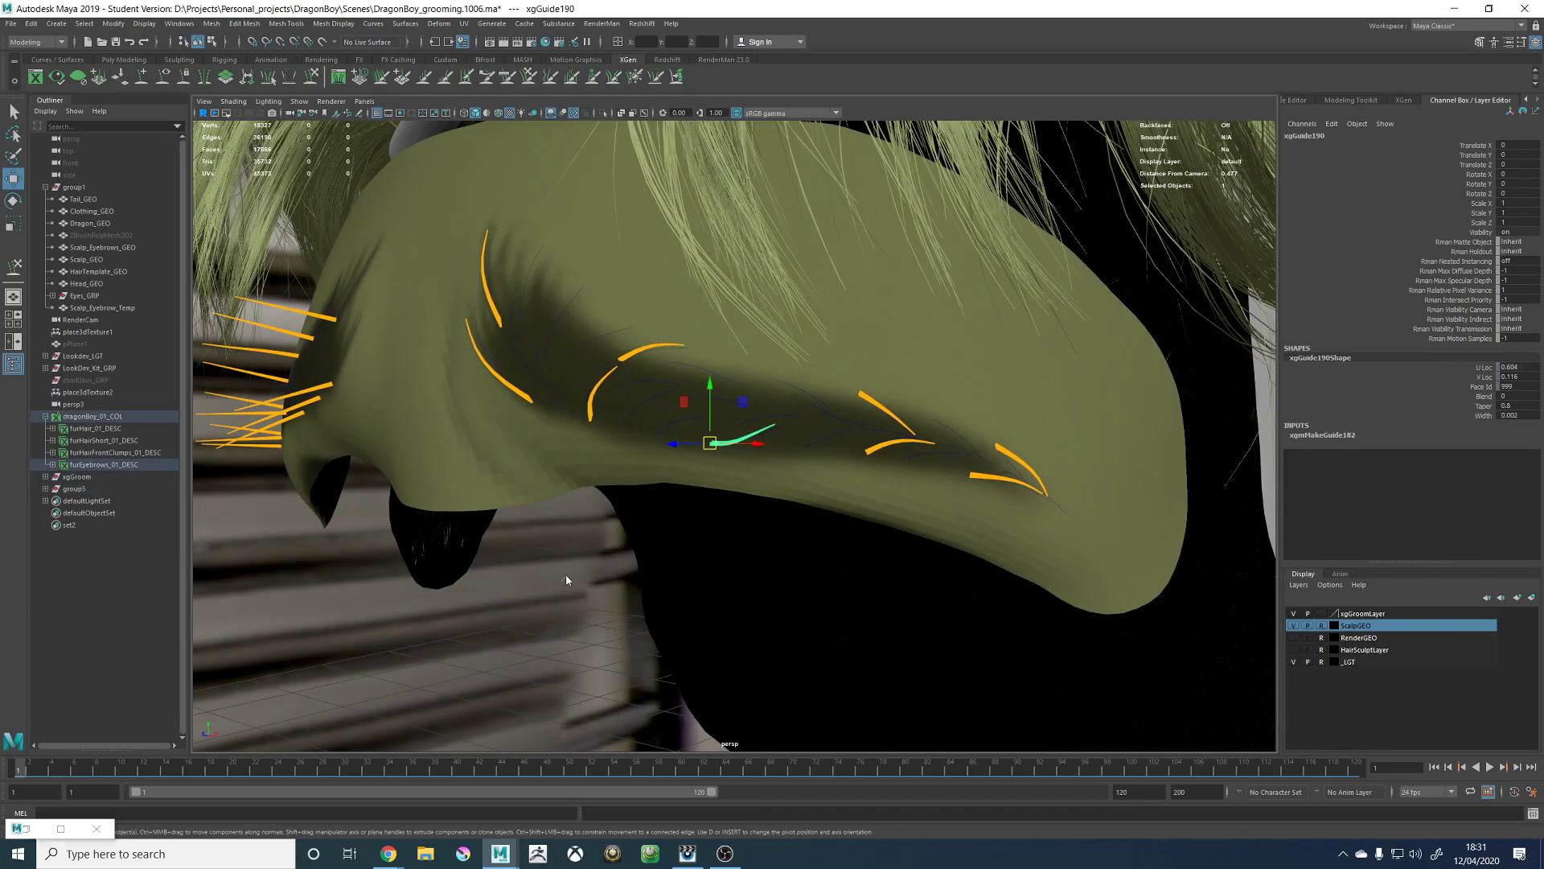
right_drag(562, 560, 562, 586)
click(618, 560)
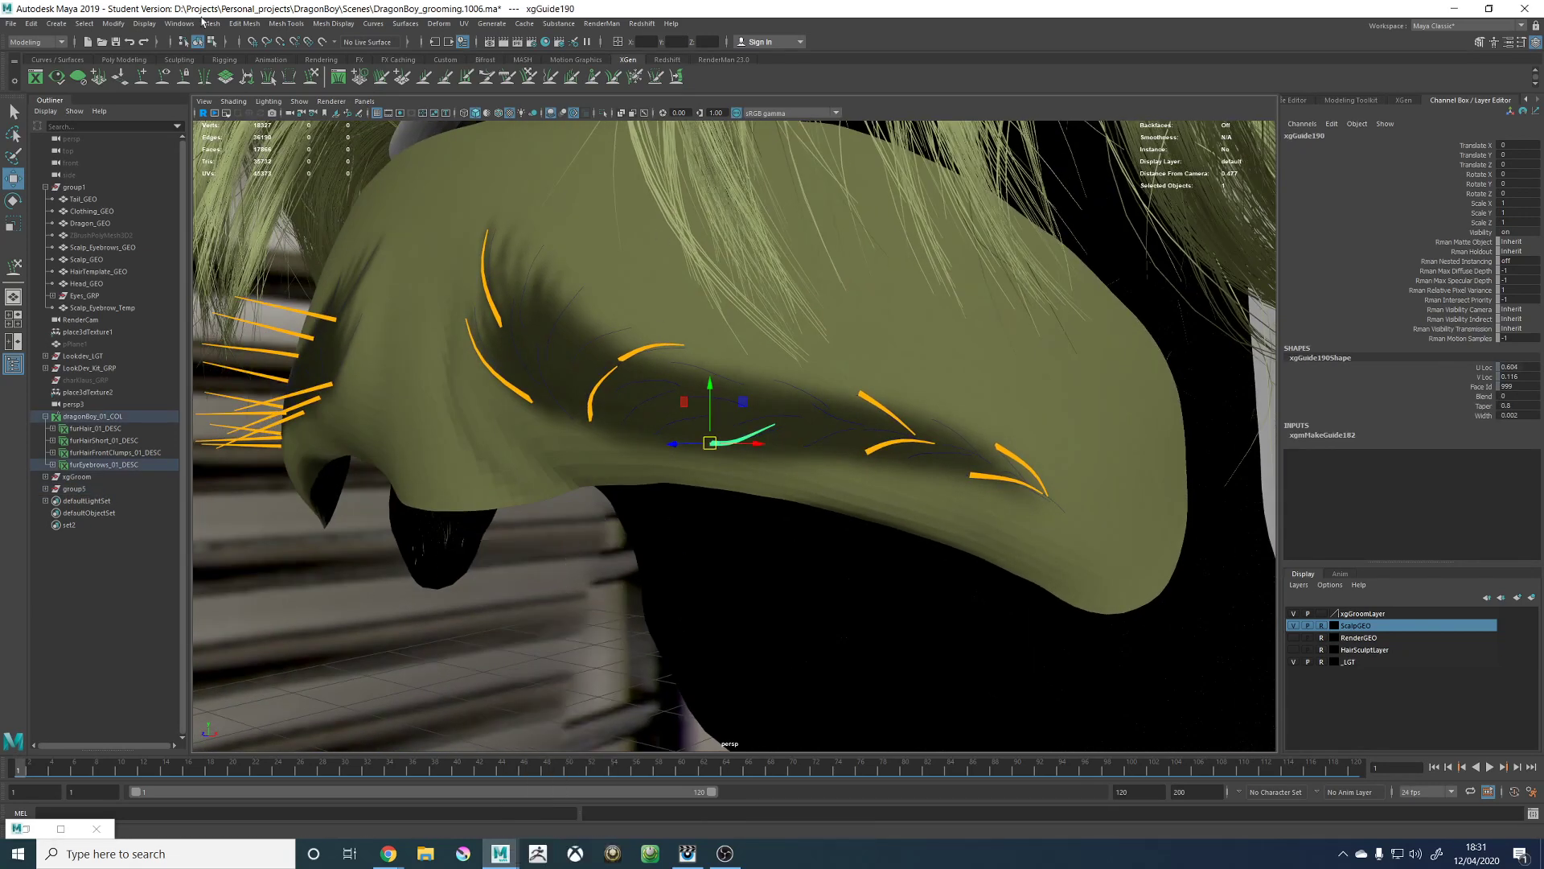
click(141, 77)
alt+drag(693, 375, 777, 381)
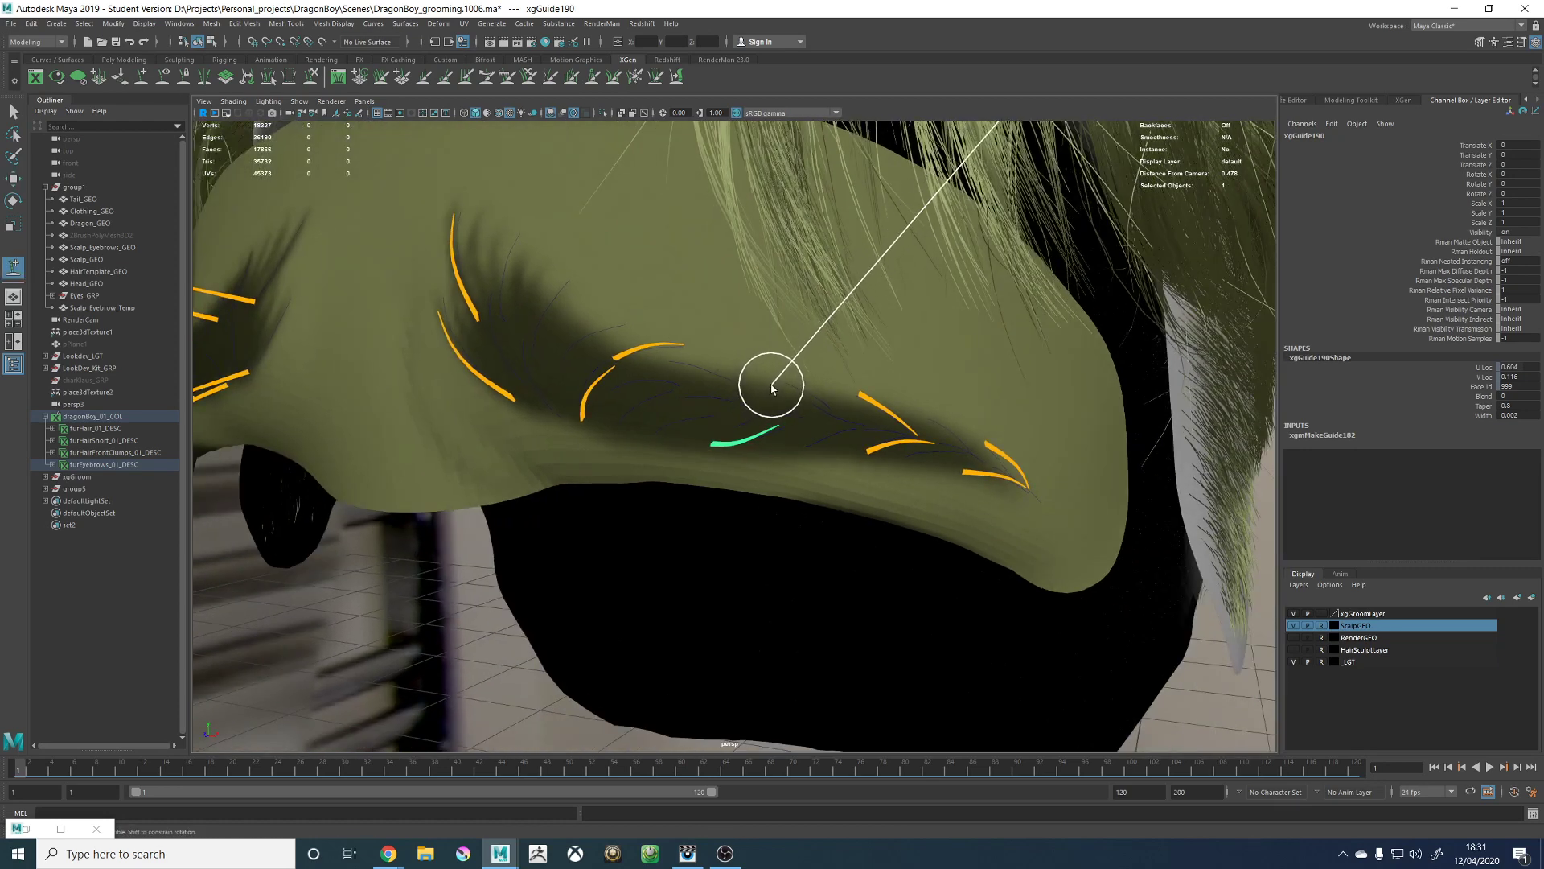
click(773, 390)
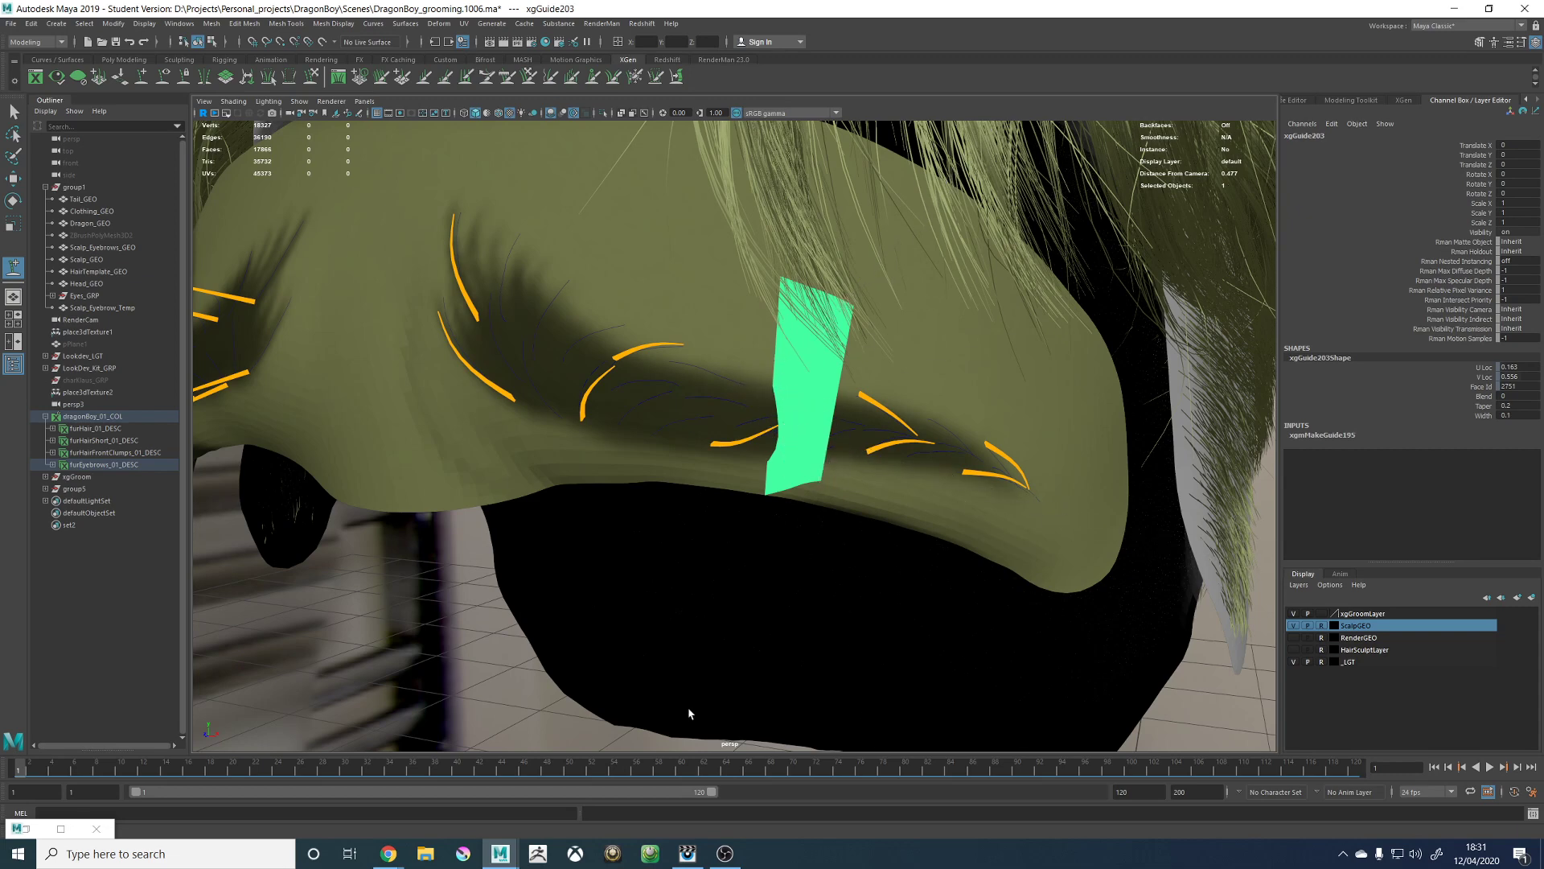
right_drag(468, 611, 414, 558)
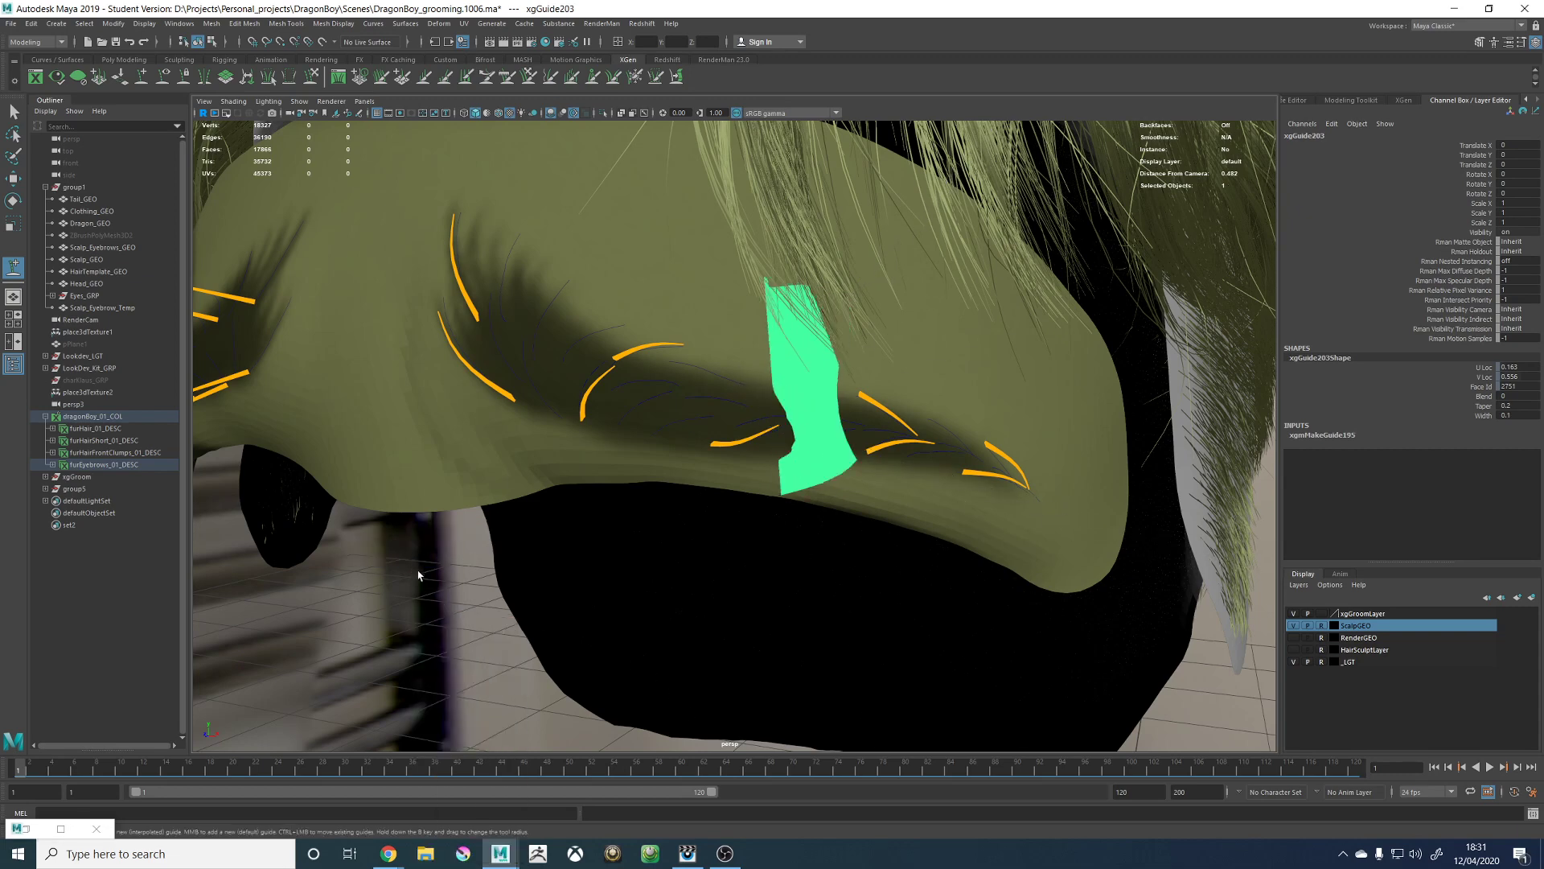
Step: Set the new upper-edge guide's taper to 0.8 and its width to 0.0025
click(1512, 405)
text(0.8)
key(Return)
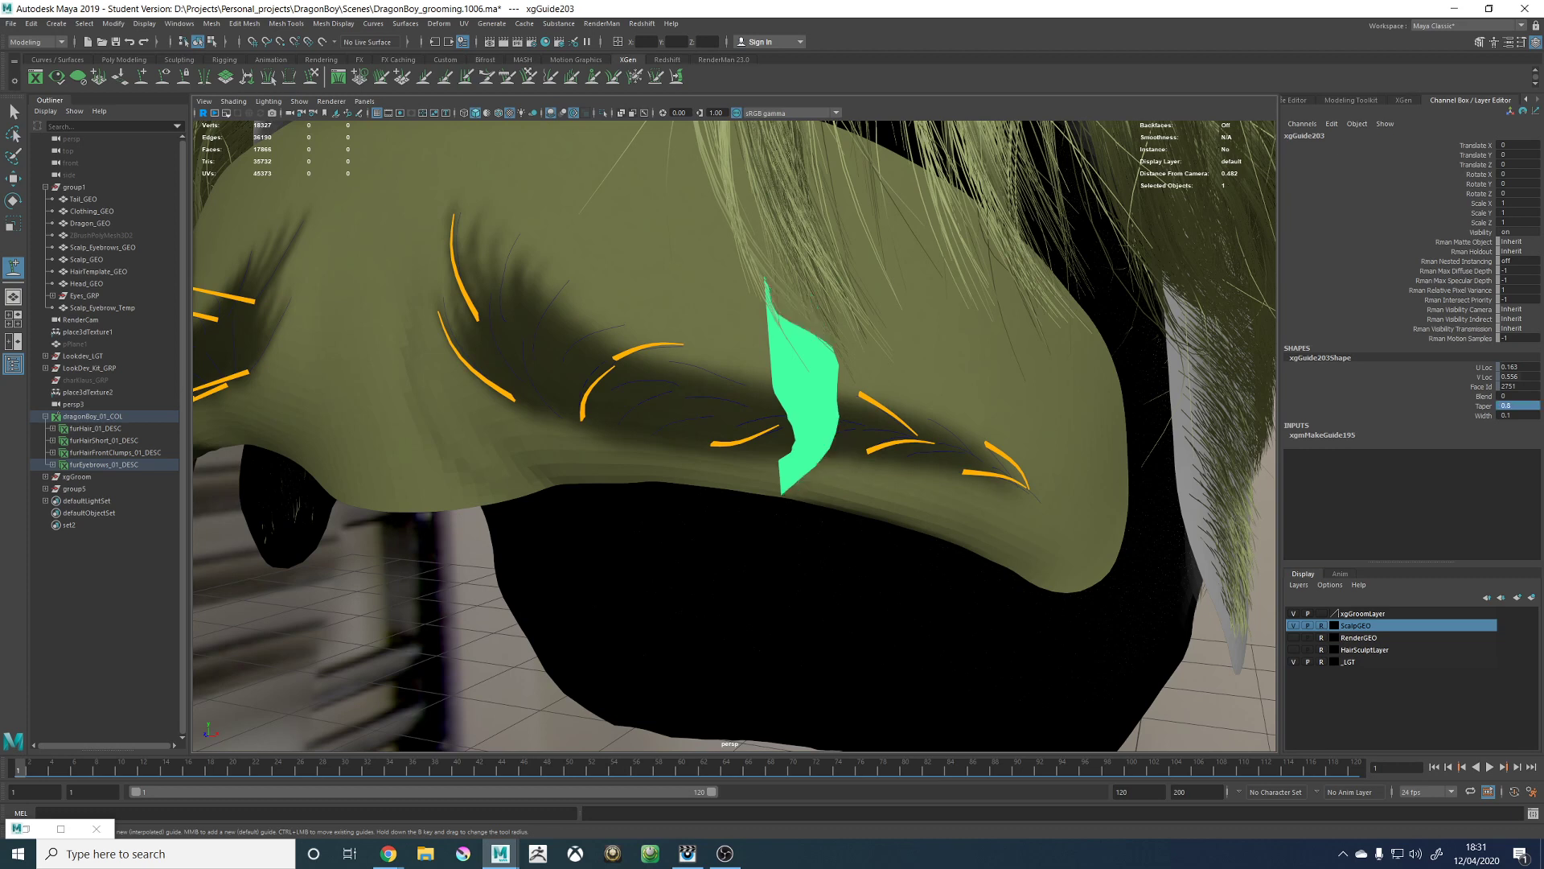
click(1516, 422)
text(0.0025)
key(Return)
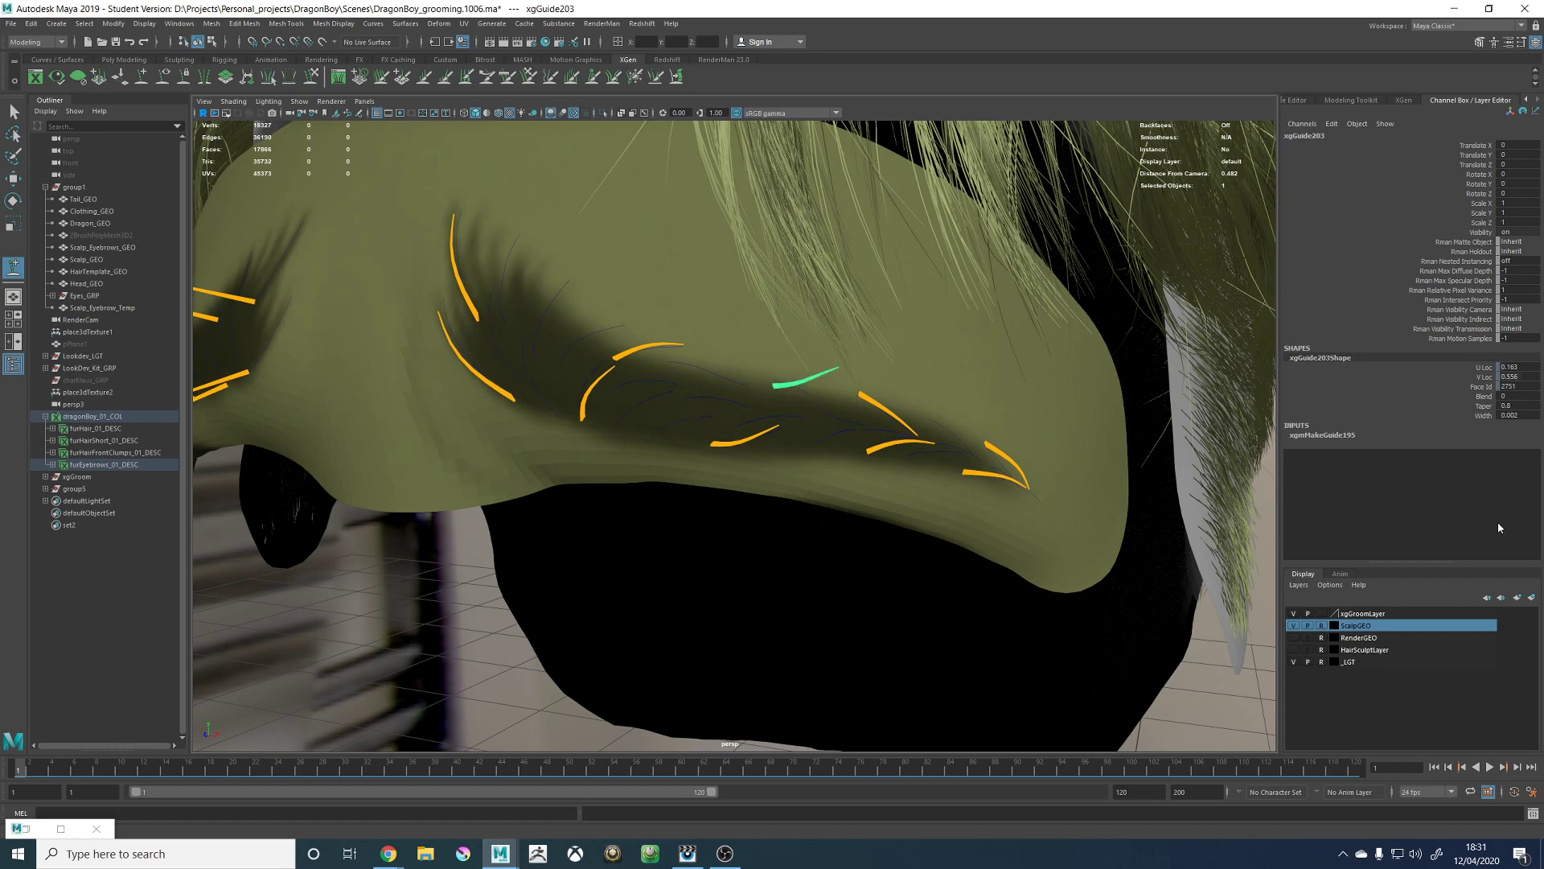
double_click(1527, 416)
key(Return)
Step: Sculpt the new upper-edge guide down onto the left eyebrow's surface, arching its tip toward the brow's tail, and deselect it
alt+drag(879, 341, 925, 350)
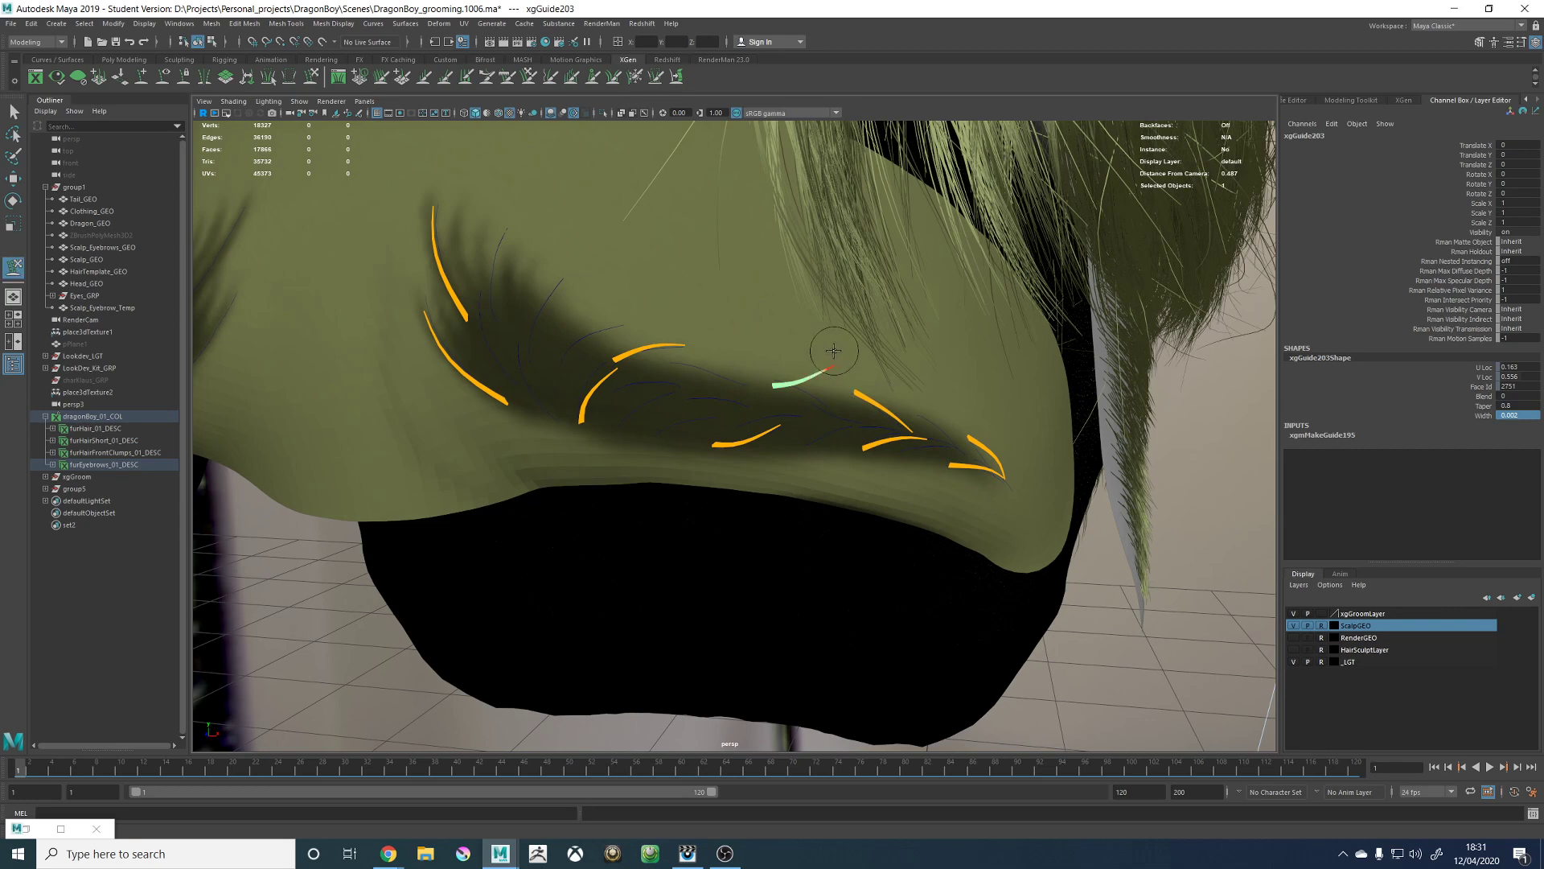
mouse_move(858, 394)
alt+mouse_down()
mouse_move(883, 336)
mouse_move(788, 450)
alt+mouse_up()
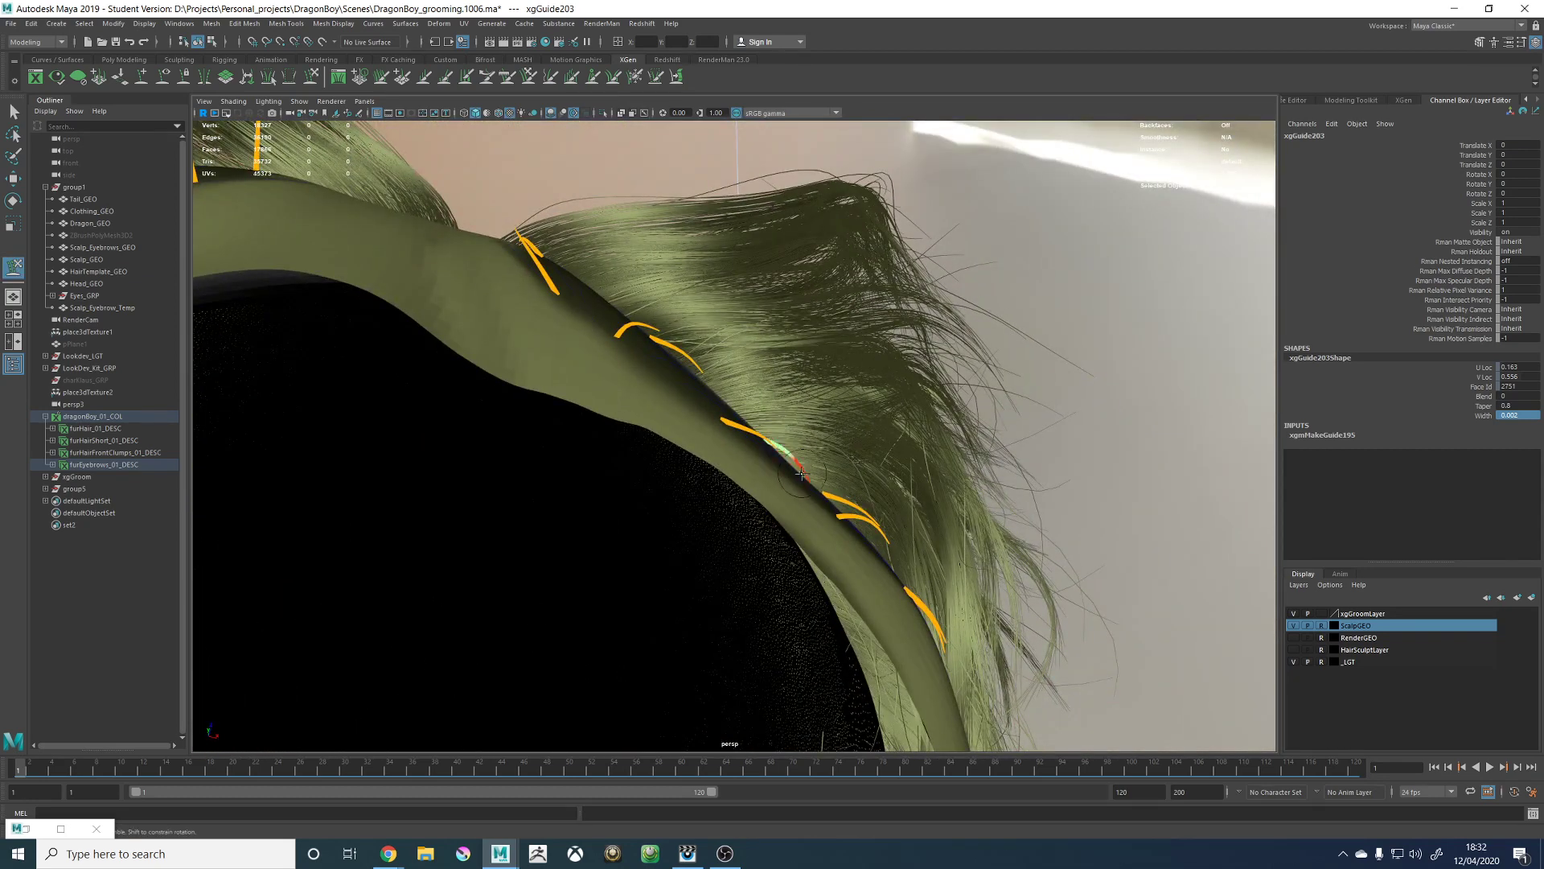
mouse_move(925, 359)
alt+mouse_down()
mouse_move(905, 385)
mouse_move(892, 378)
alt+mouse_up()
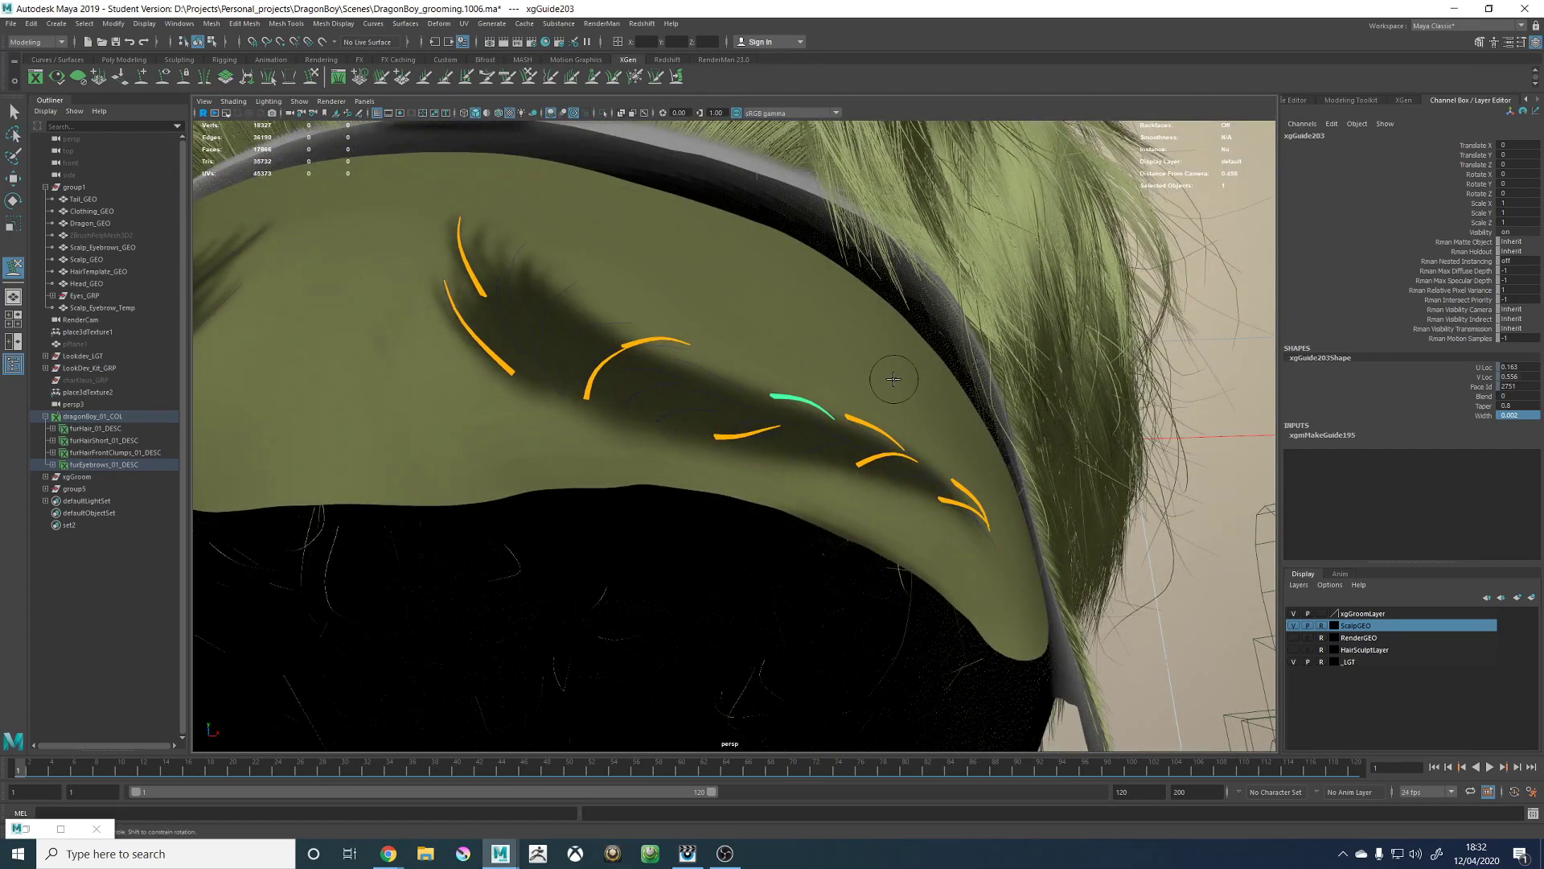
mouse_move(813, 493)
alt+mouse_down()
mouse_move(801, 547)
mouse_move(791, 448)
mouse_move(814, 487)
alt+mouse_up()
scroll(844, 483, up, 4)
scroll(876, 424, down, 2)
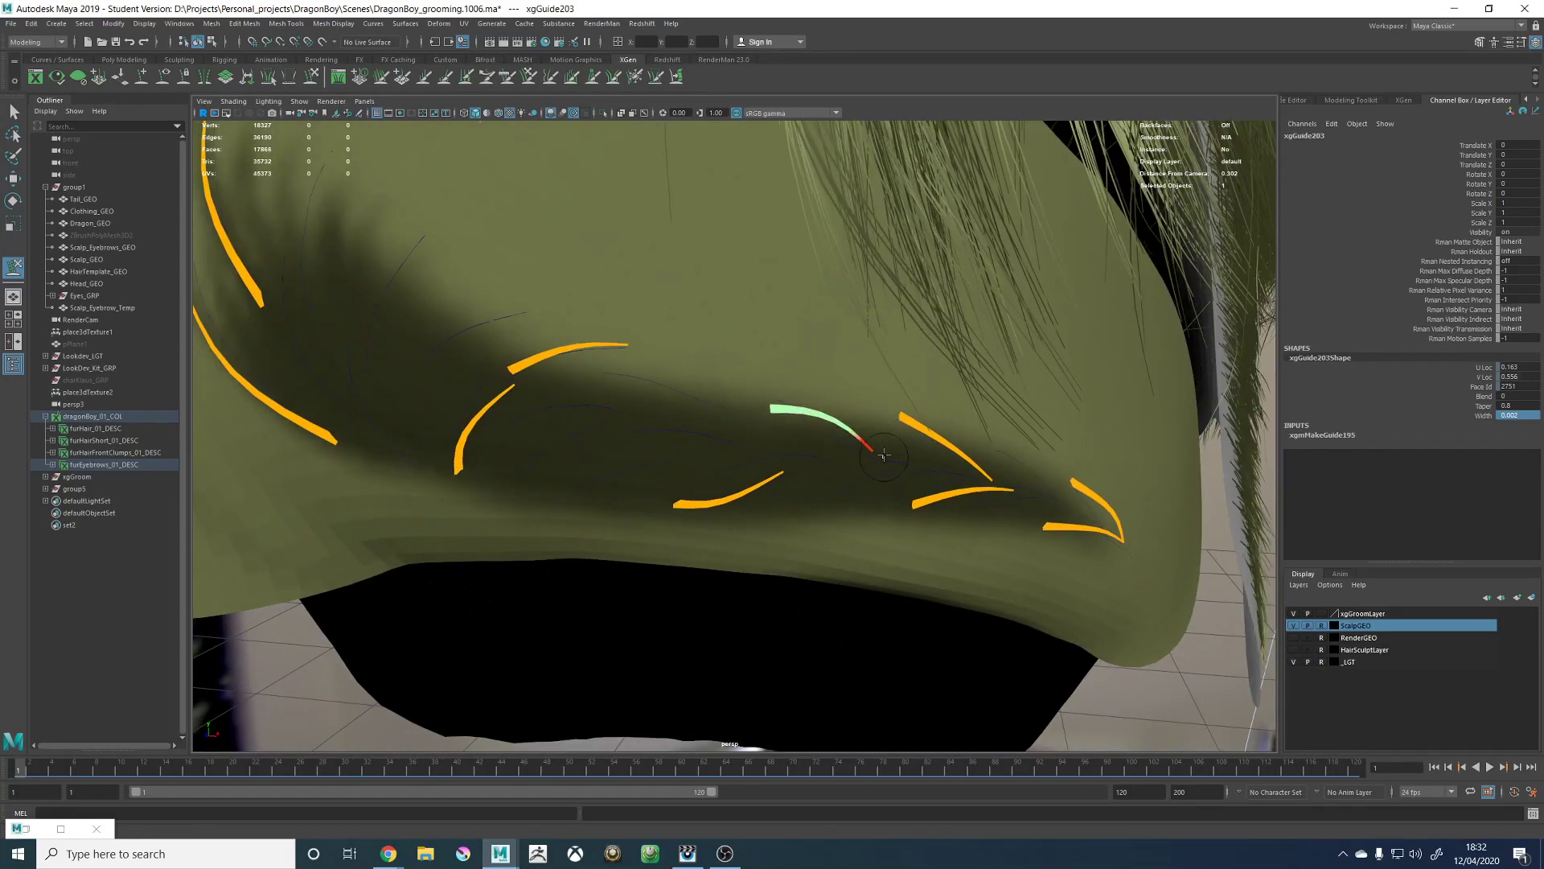
mouse_move(883, 455)
alt+mouse_down()
mouse_move(793, 431)
mouse_move(764, 431)
mouse_move(751, 455)
mouse_move(865, 441)
mouse_move(836, 422)
mouse_move(813, 362)
alt+mouse_up()
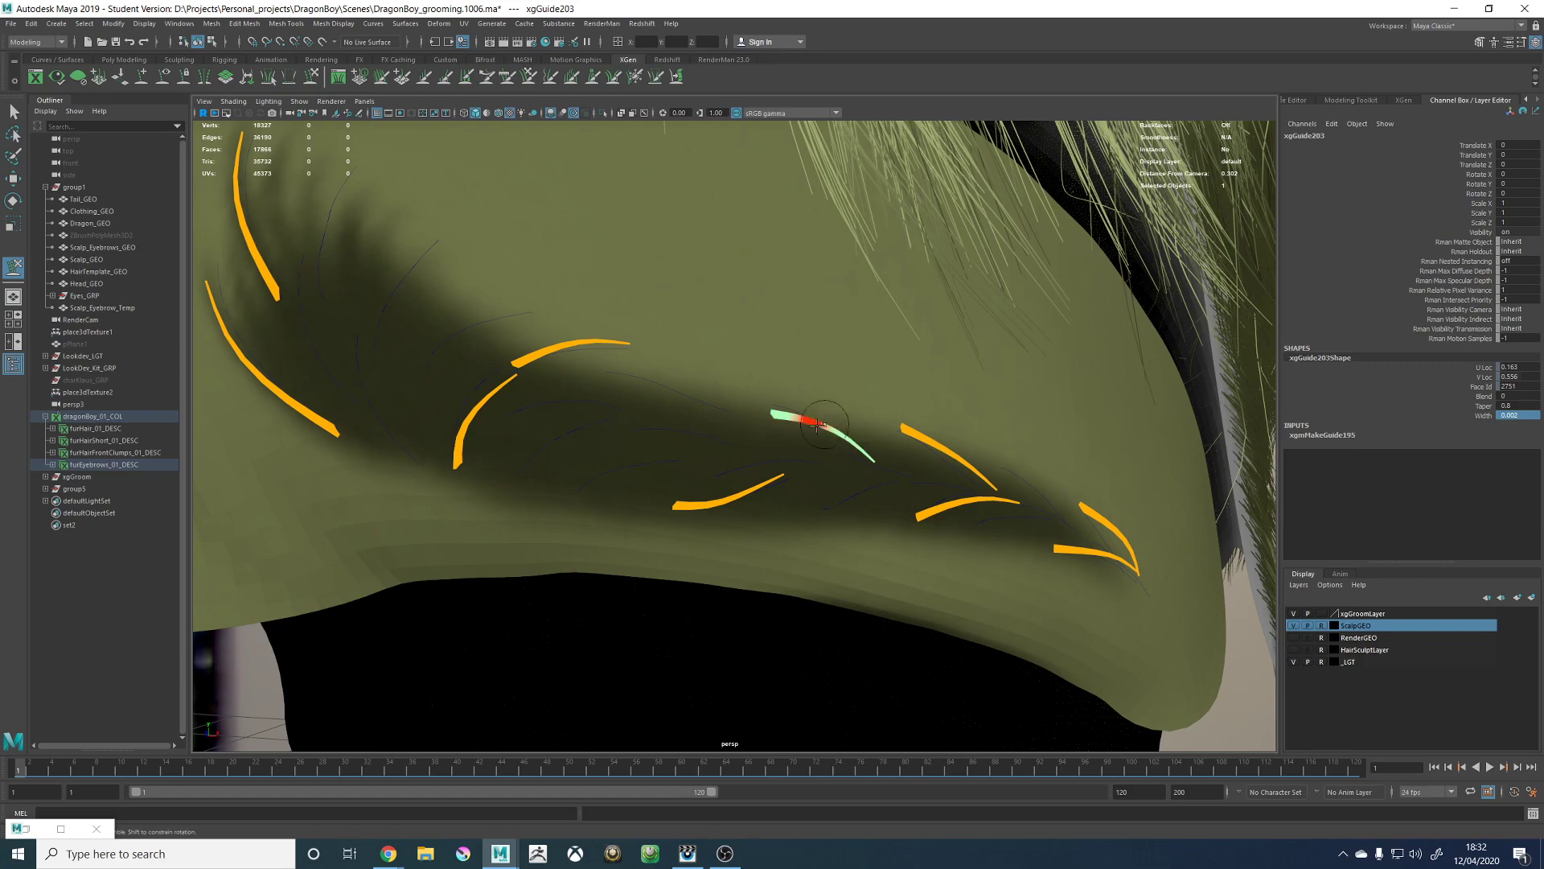
mouse_move(817, 424)
alt+mouse_down()
mouse_move(931, 352)
mouse_move(832, 446)
mouse_move(829, 551)
mouse_move(736, 516)
mouse_move(823, 476)
alt+mouse_up()
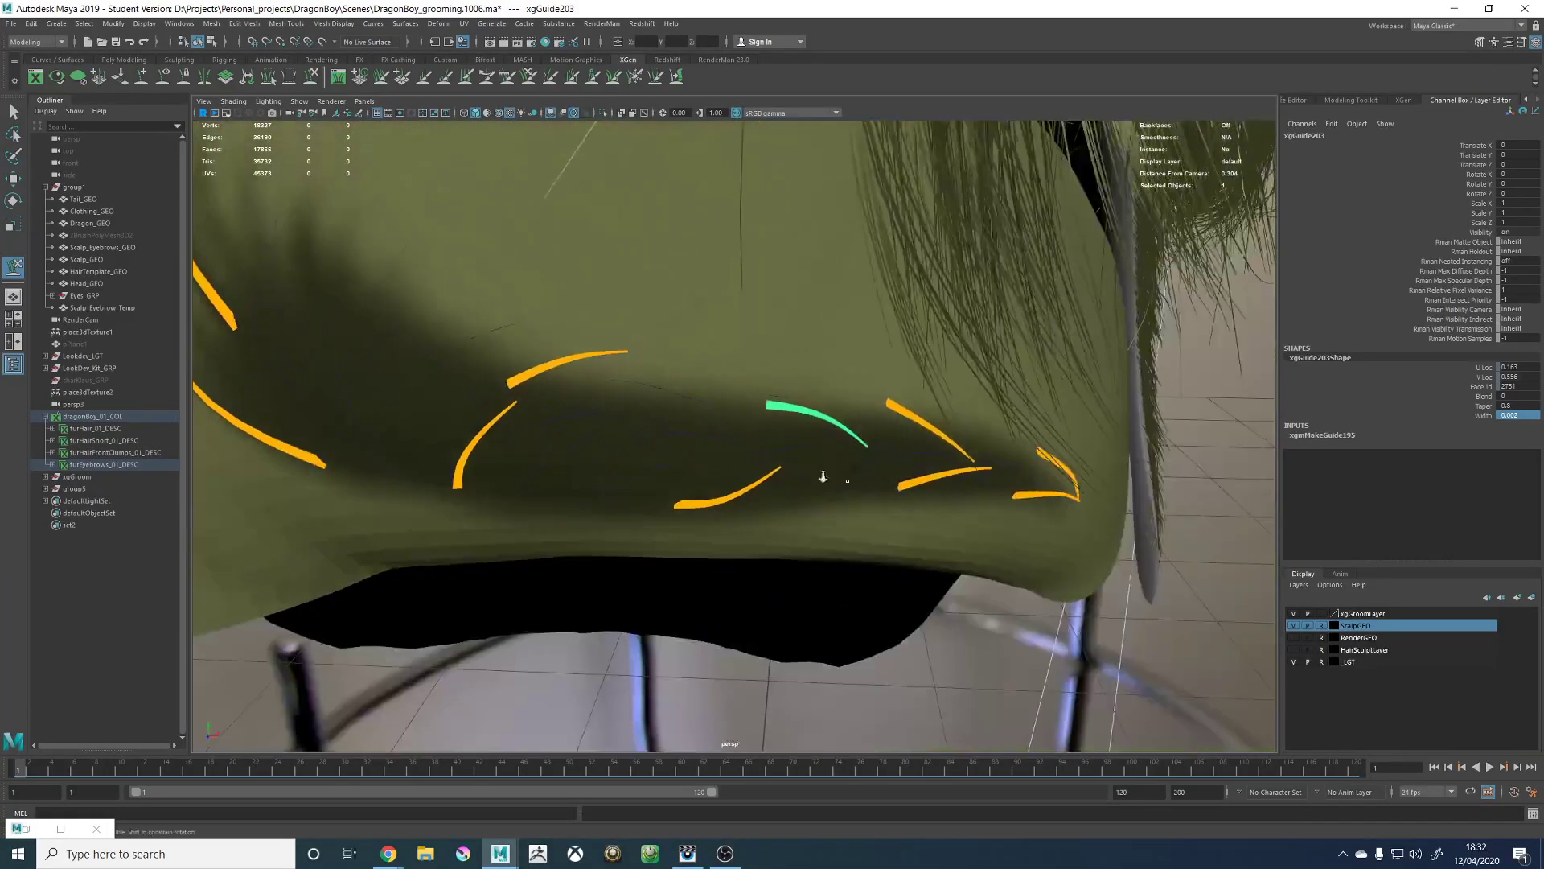
alt+right_drag(823, 476, 691, 490)
key(w)
alt+drag(853, 595, 811, 505)
click(920, 534)
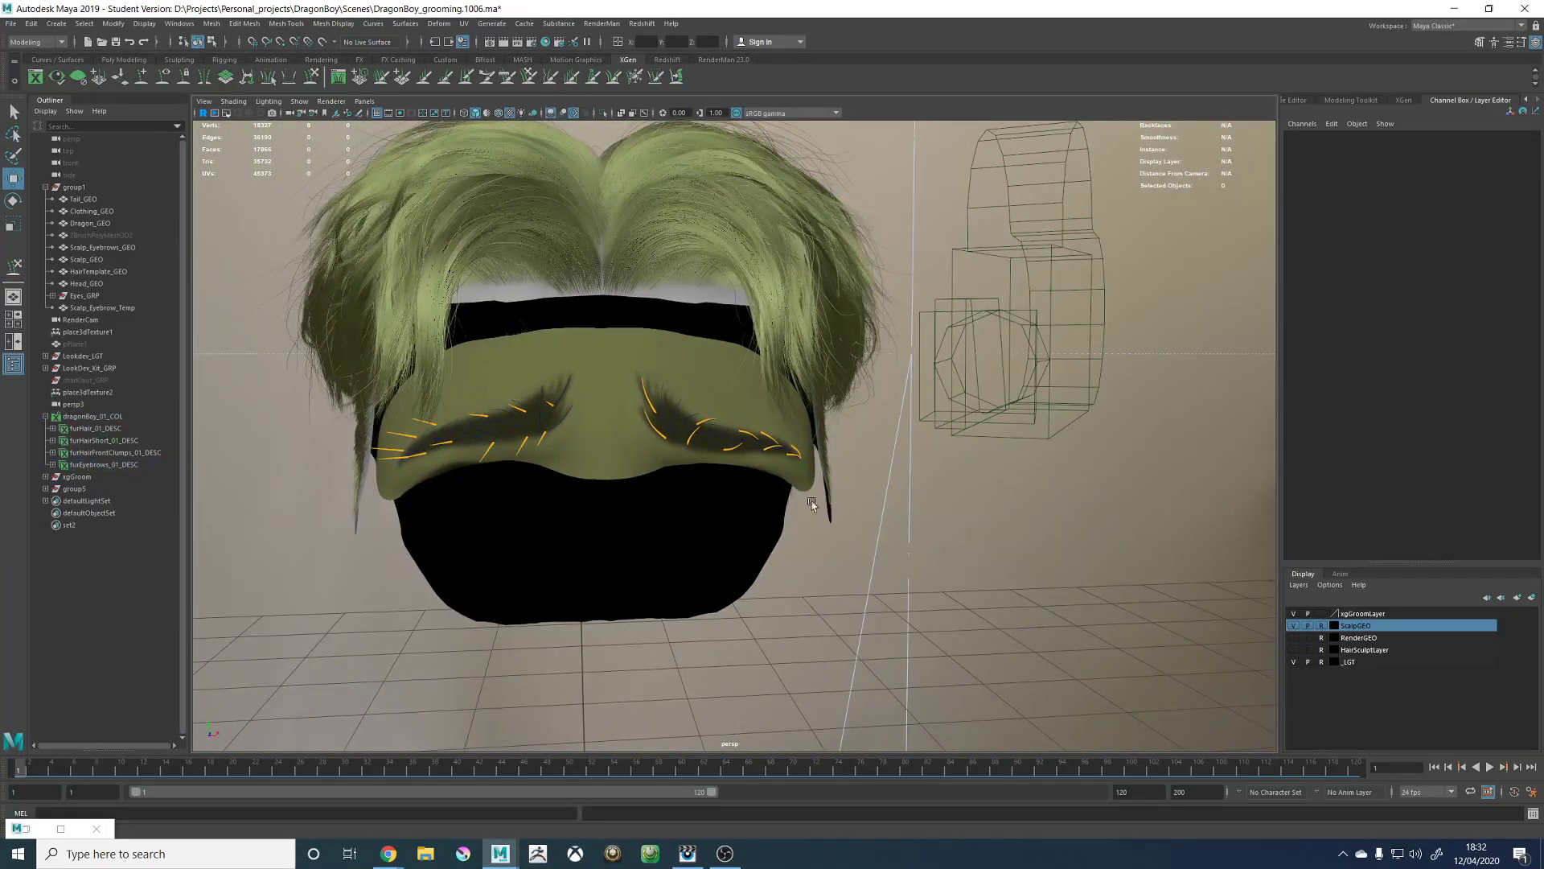
Step: Generate the XGen preview of furEyebrows_01_DESC and open its primitive attributes
click(1406, 99)
click(1188, 149)
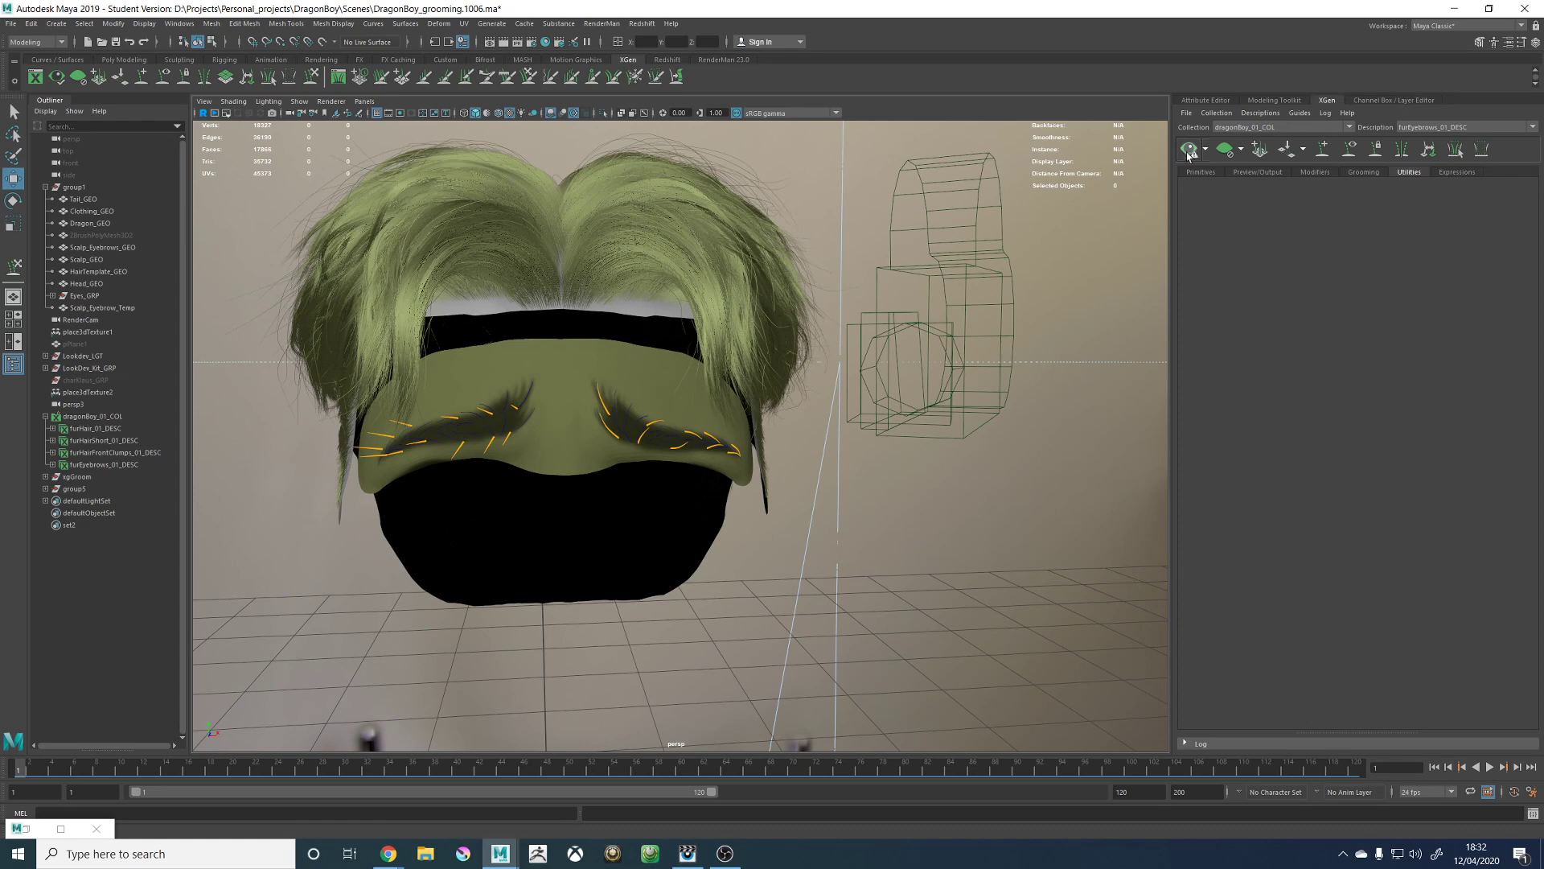
scroll(811, 430, up, 2)
scroll(803, 419, up, 2)
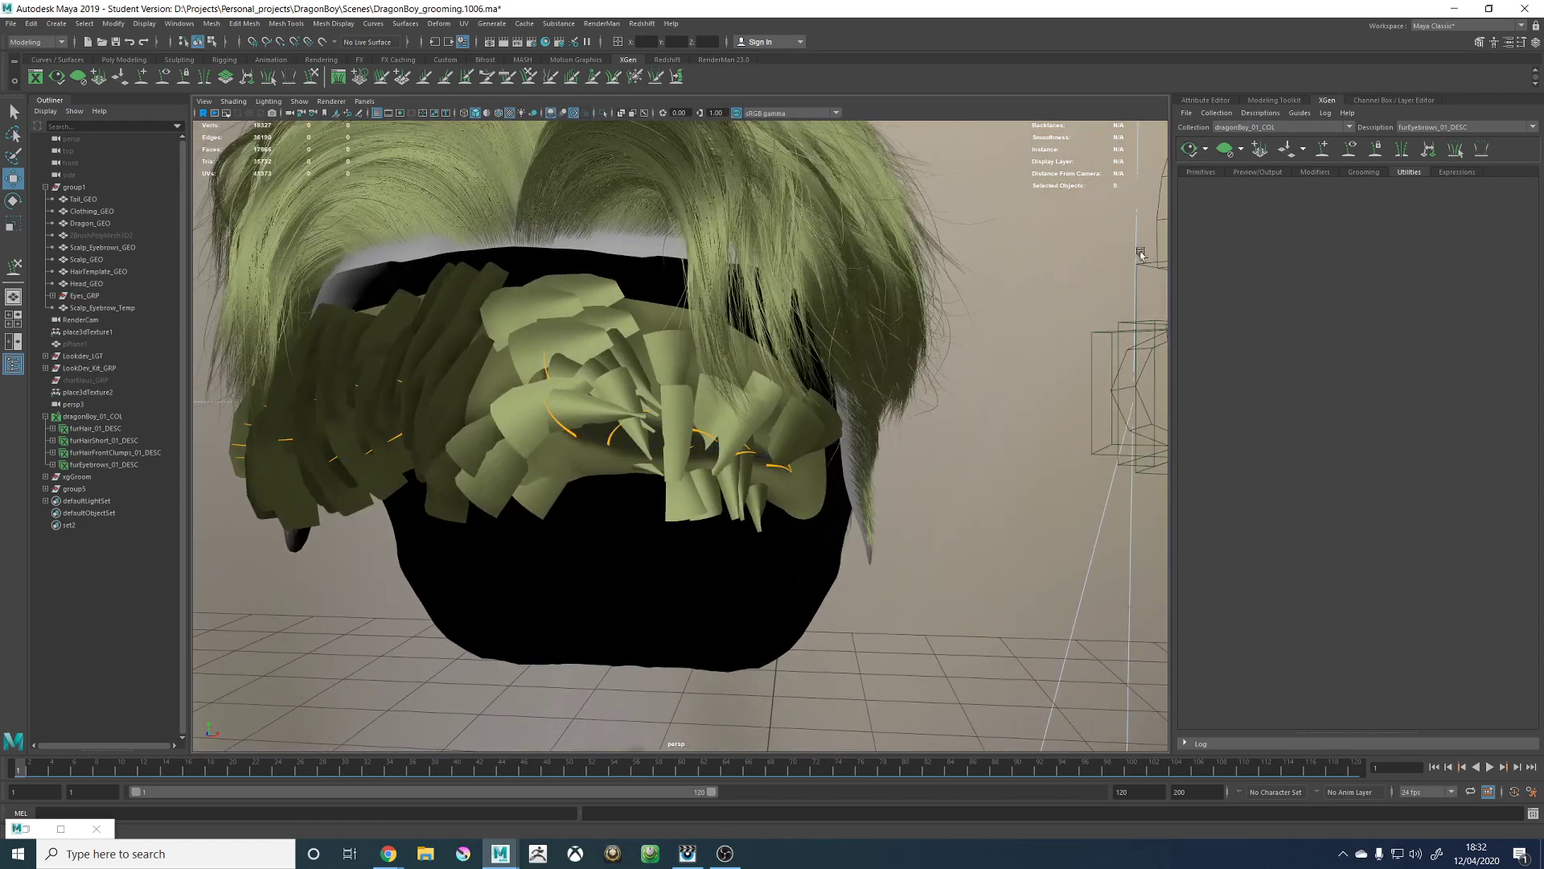
click(1199, 172)
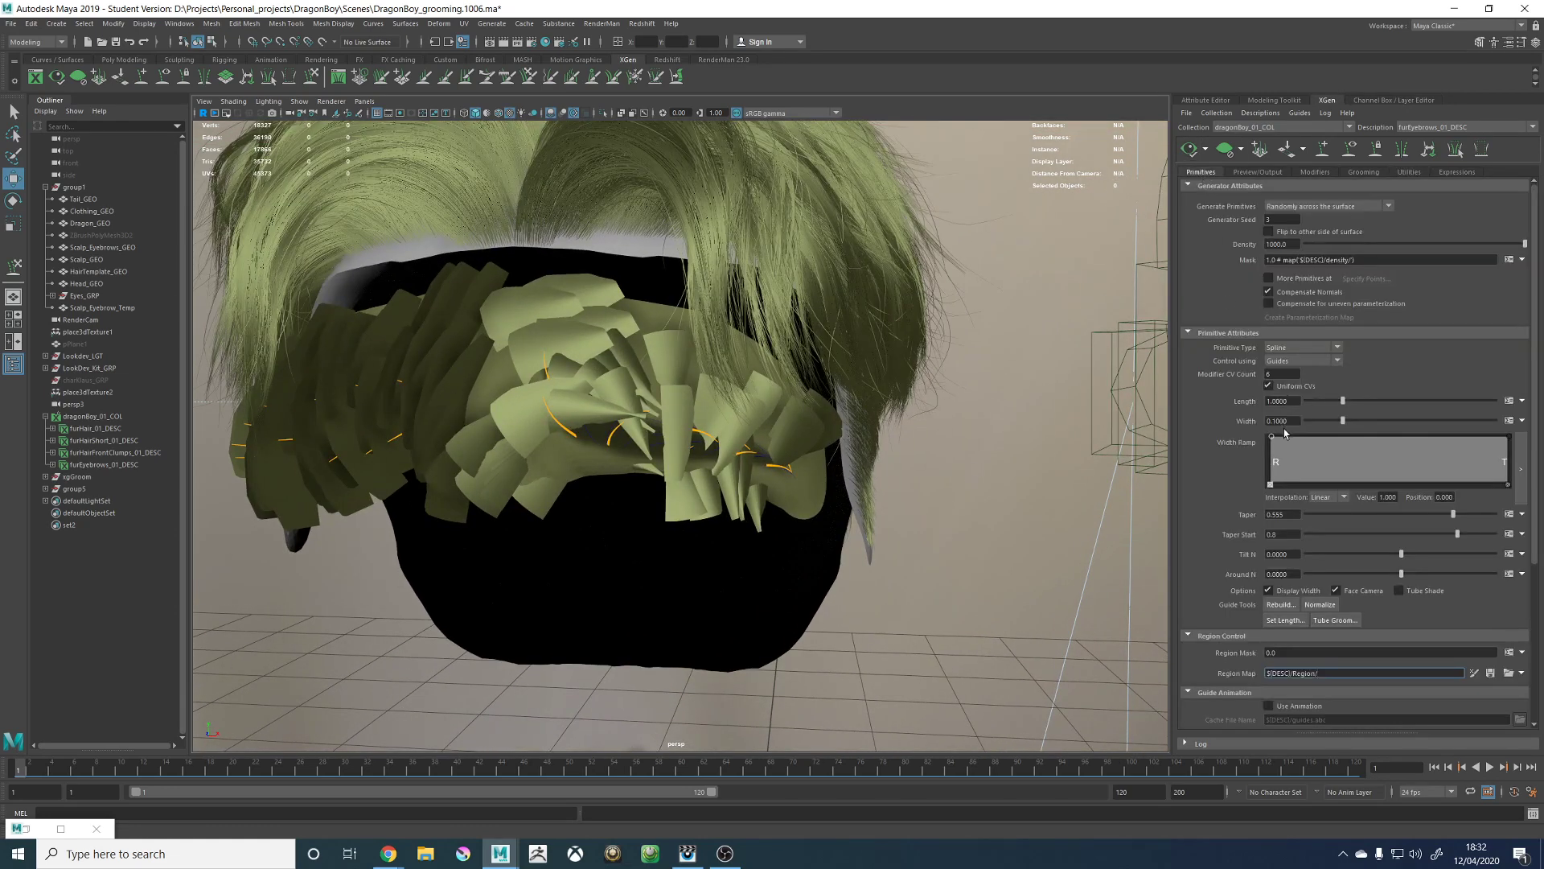
Step: Set the width of the furEyebrows_01_DESC splines to 0.001
click(1283, 420)
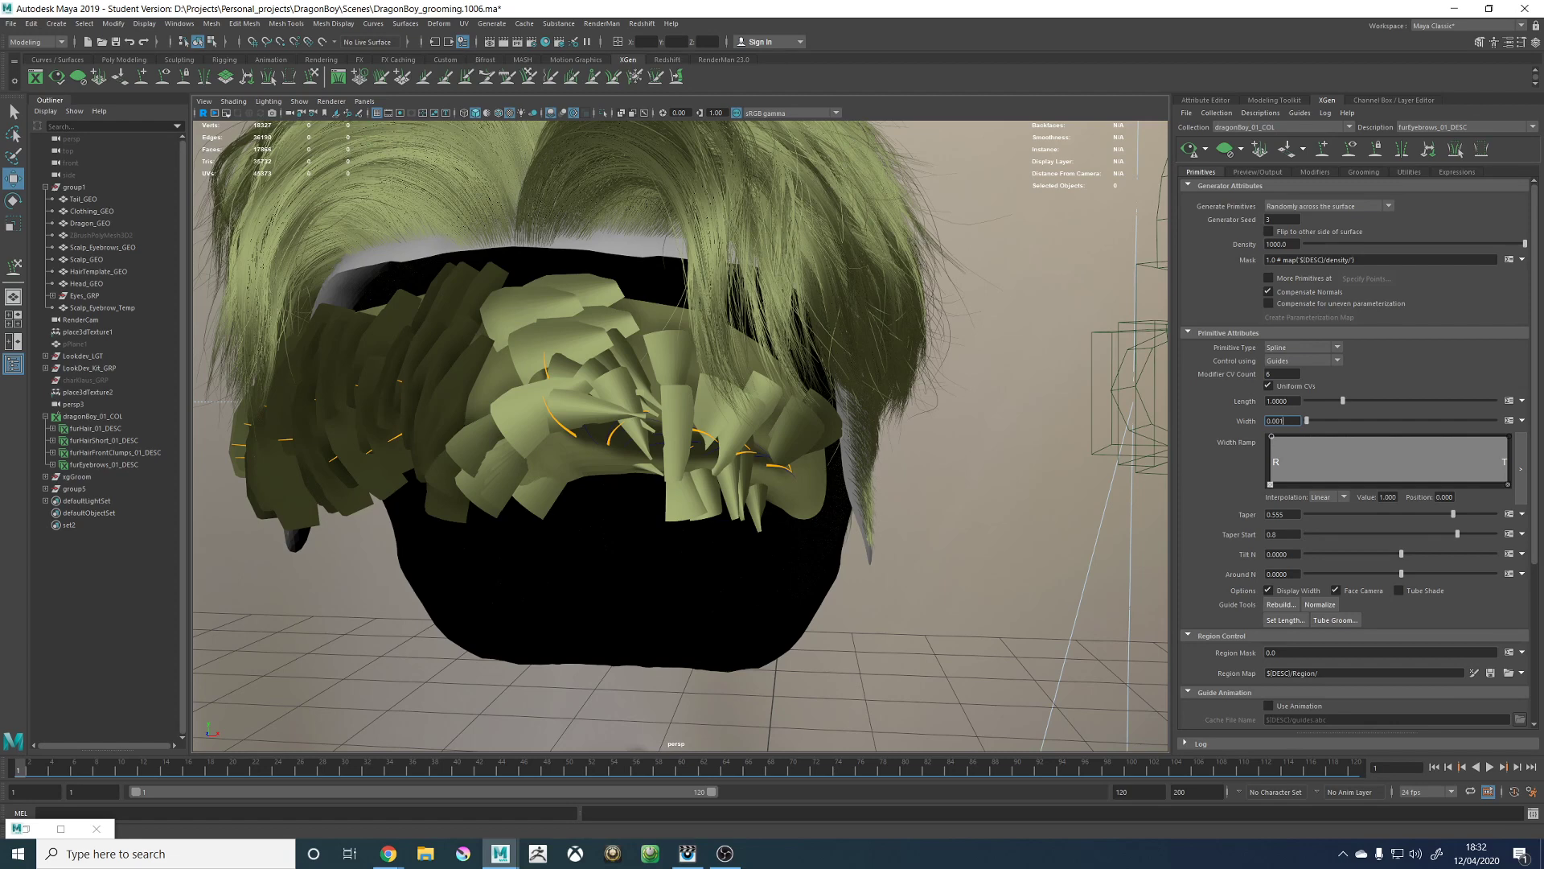
key(Return)
alt+drag(713, 343, 644, 365)
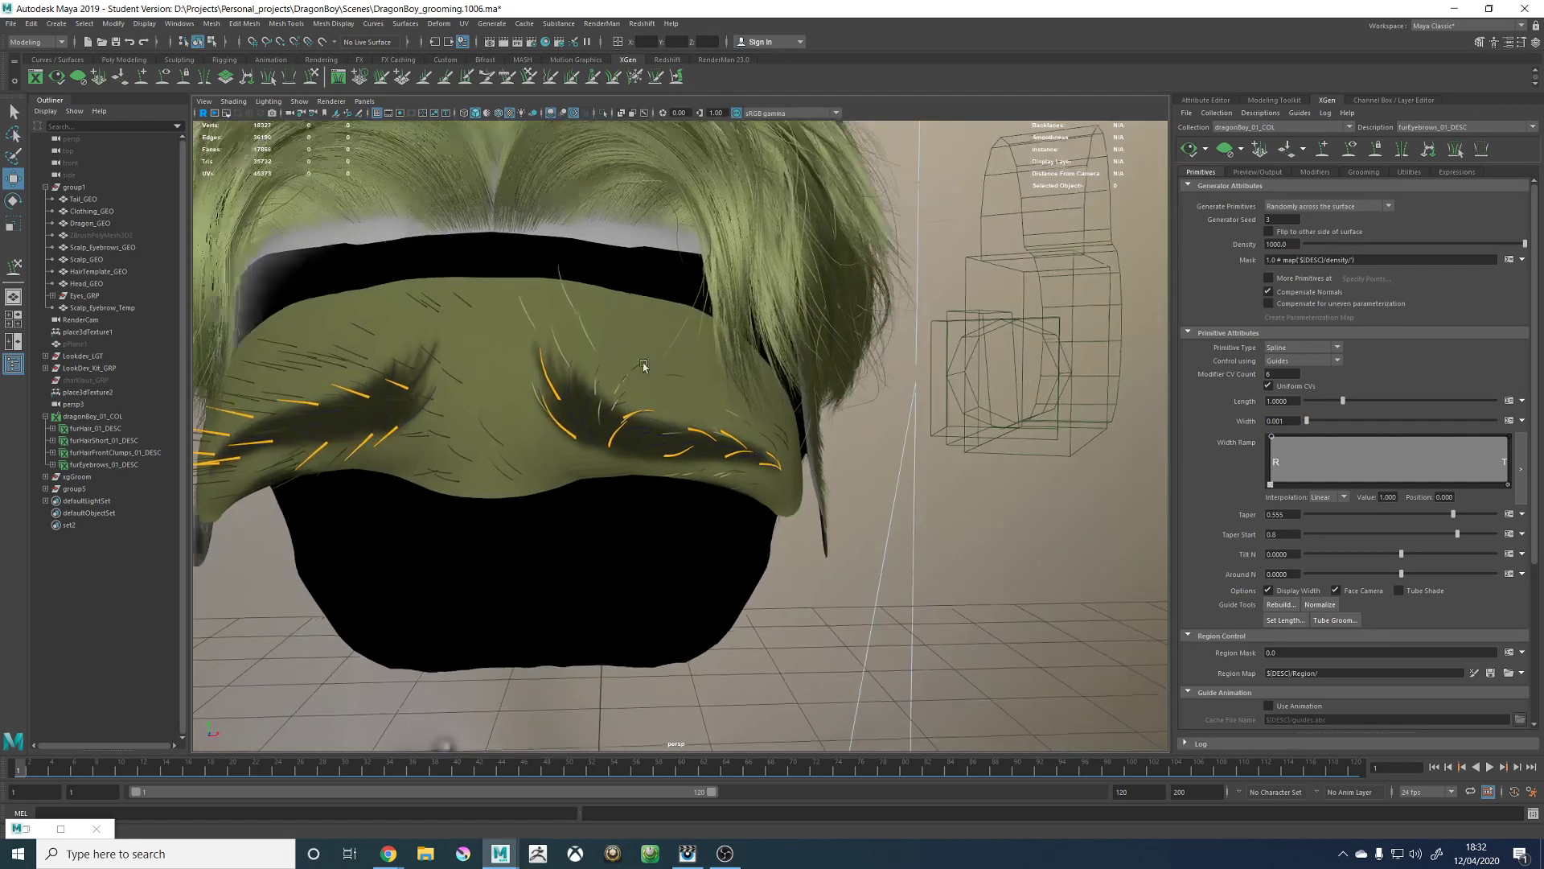
alt+right_drag(644, 365, 719, 387)
alt+drag(719, 387, 679, 338)
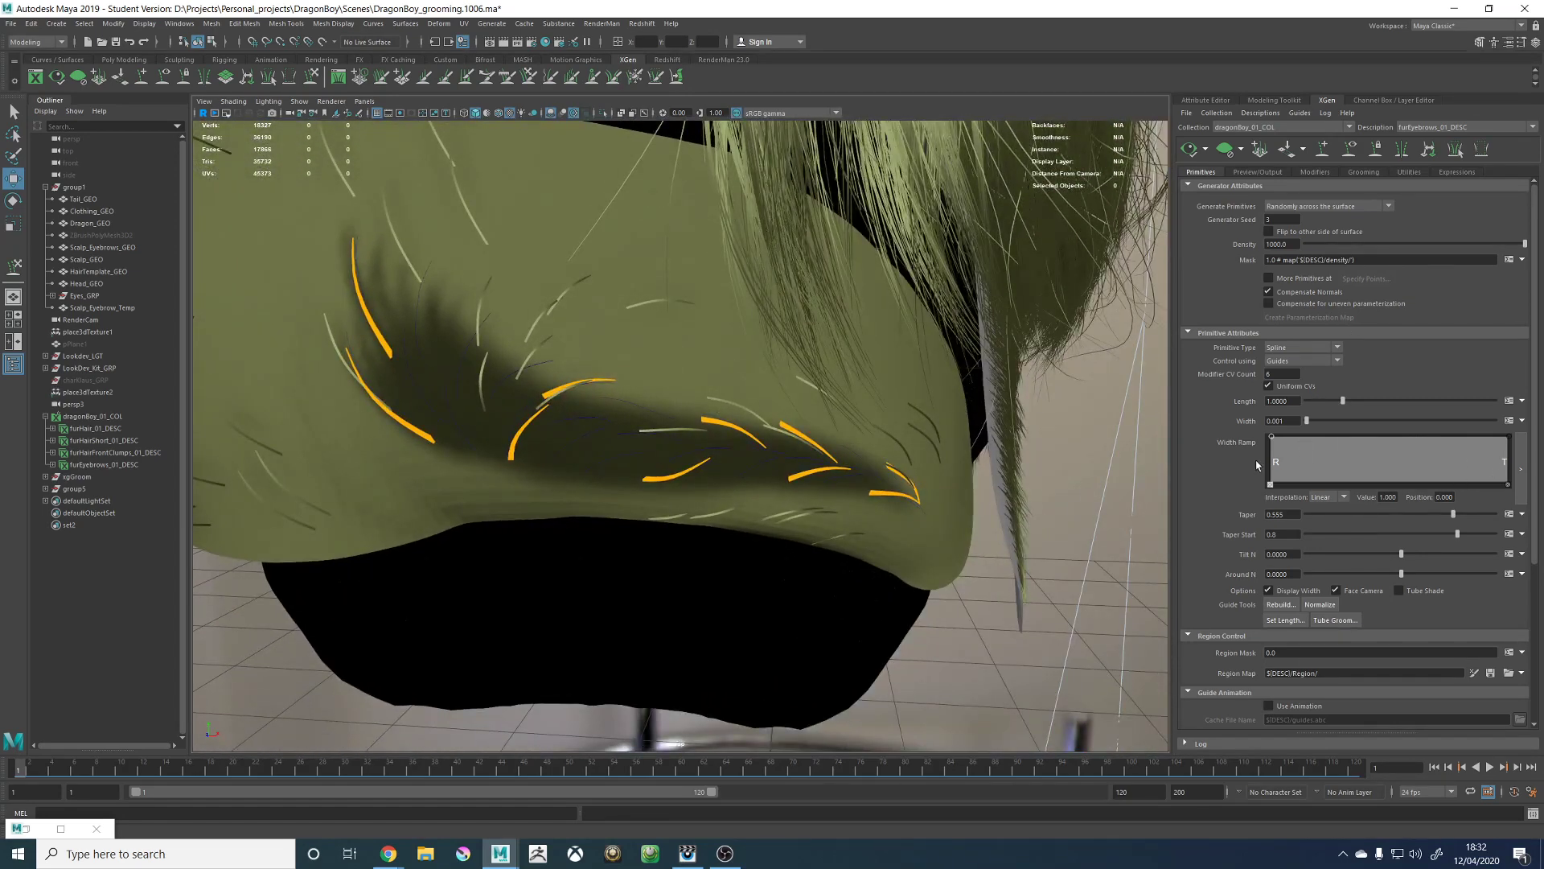
Step: Delete the guides on the character's right eyebrow and select all guides on the left eyebrow
alt+drag(793, 389, 814, 403)
alt+right_drag(815, 402, 675, 373)
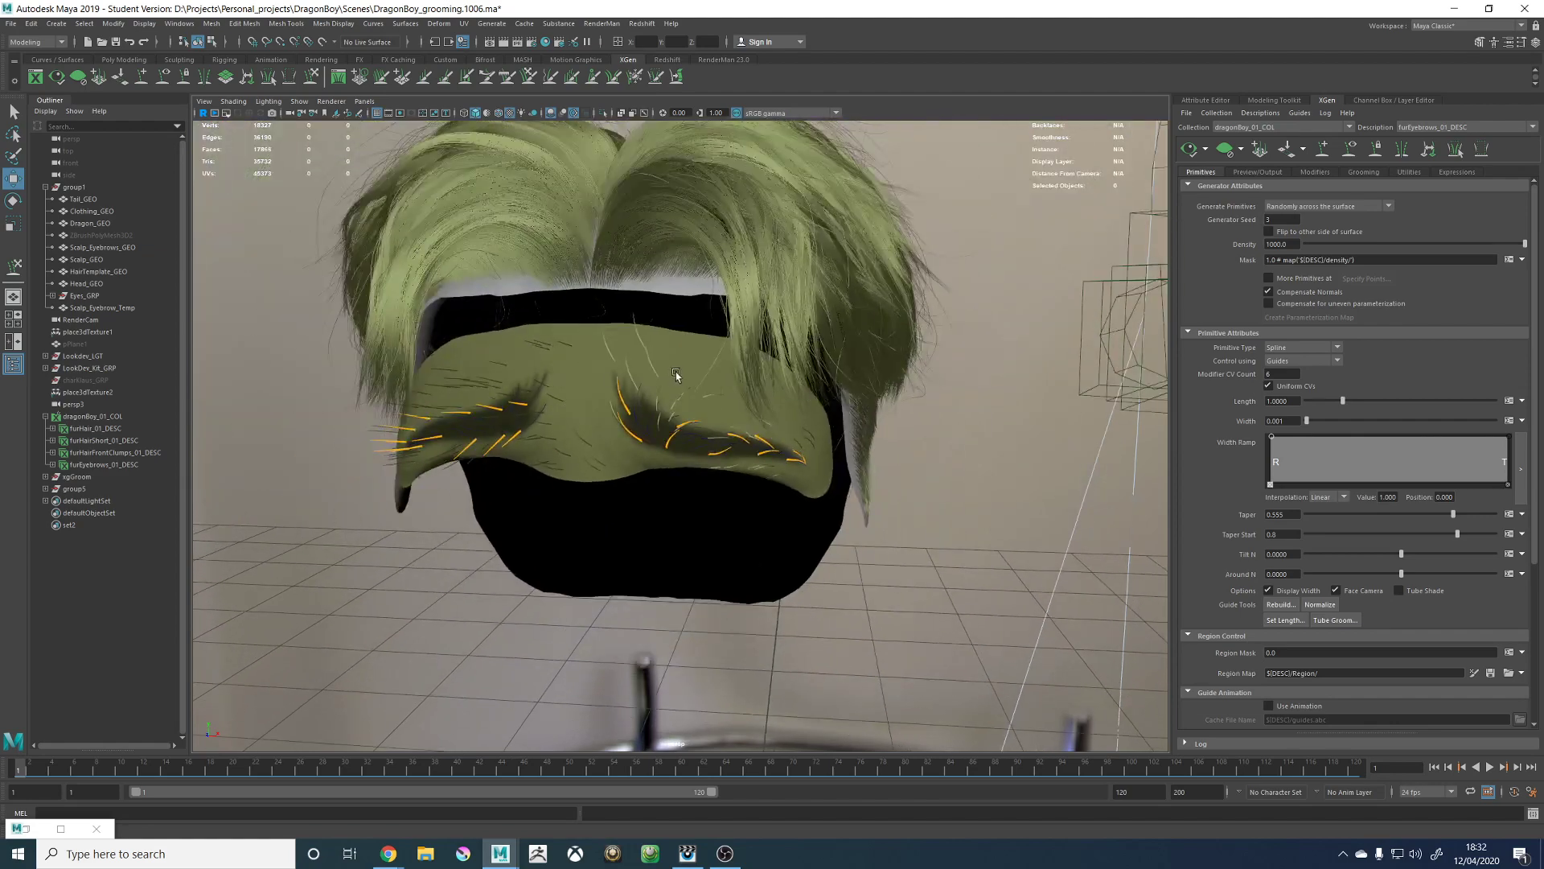
alt+drag(676, 373, 708, 372)
alt+right_drag(628, 382, 729, 425)
mouse_move(729, 425)
alt+mouse_down()
mouse_move(764, 419)
mouse_move(704, 415)
alt+mouse_up()
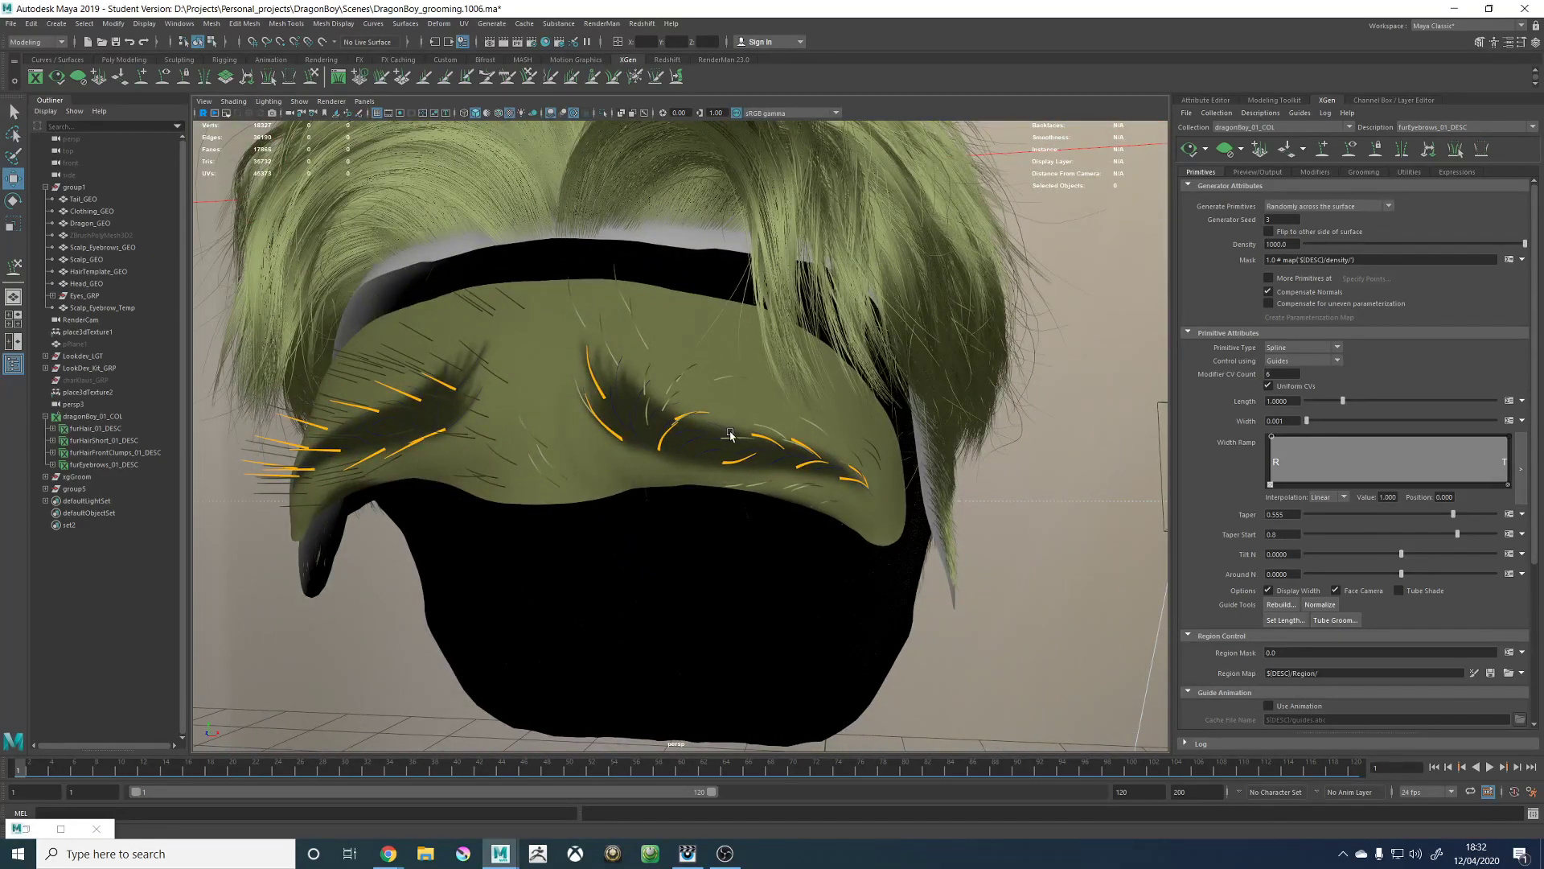
alt+drag(596, 425, 861, 541)
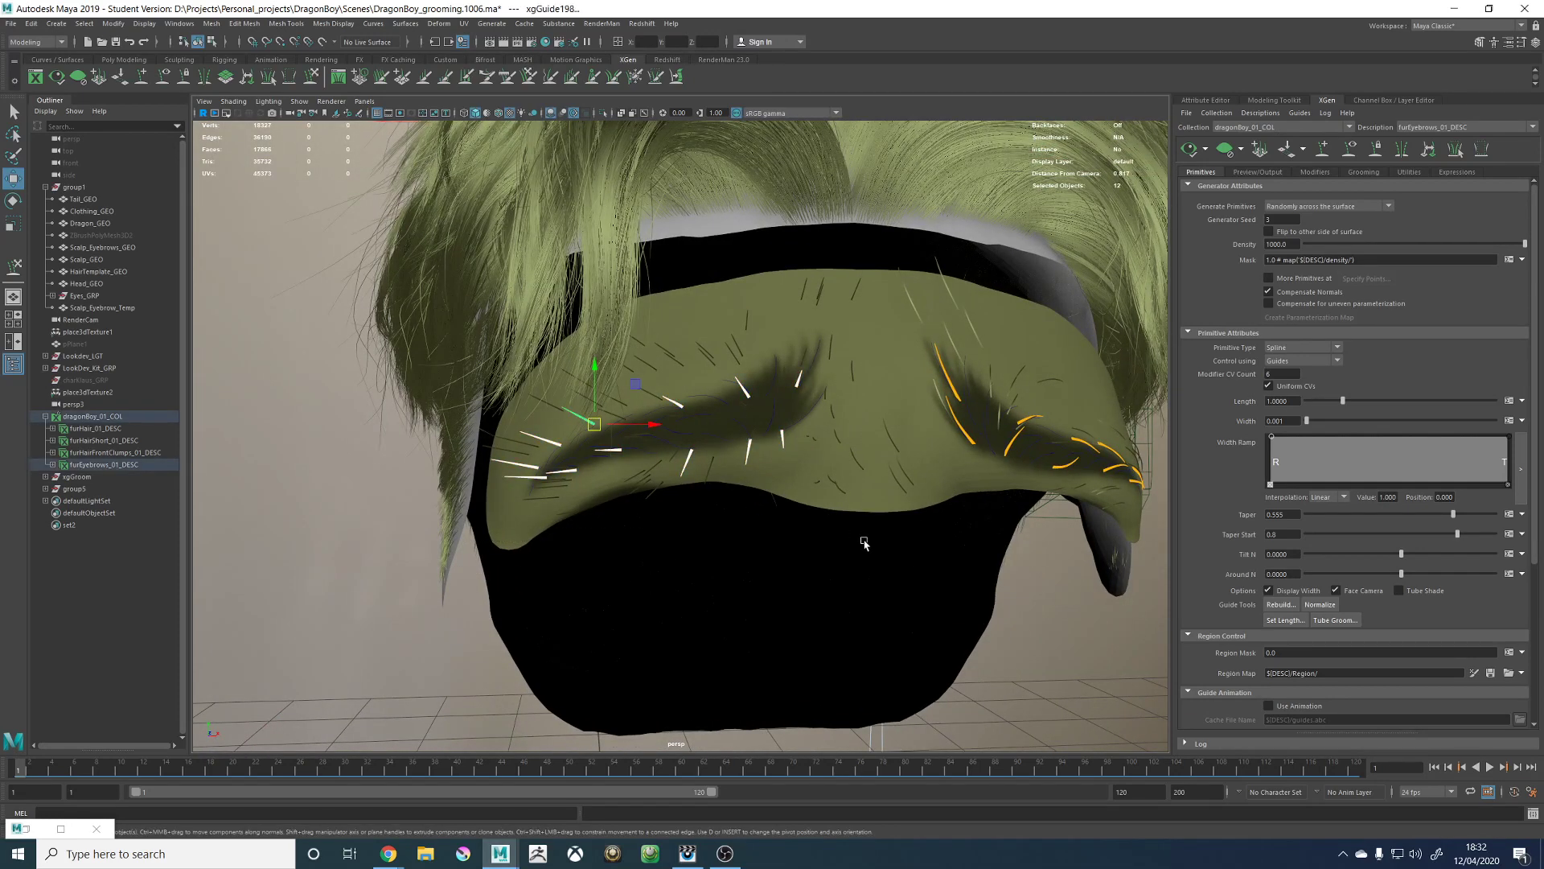
click(863, 542)
alt+drag(976, 507, 1041, 527)
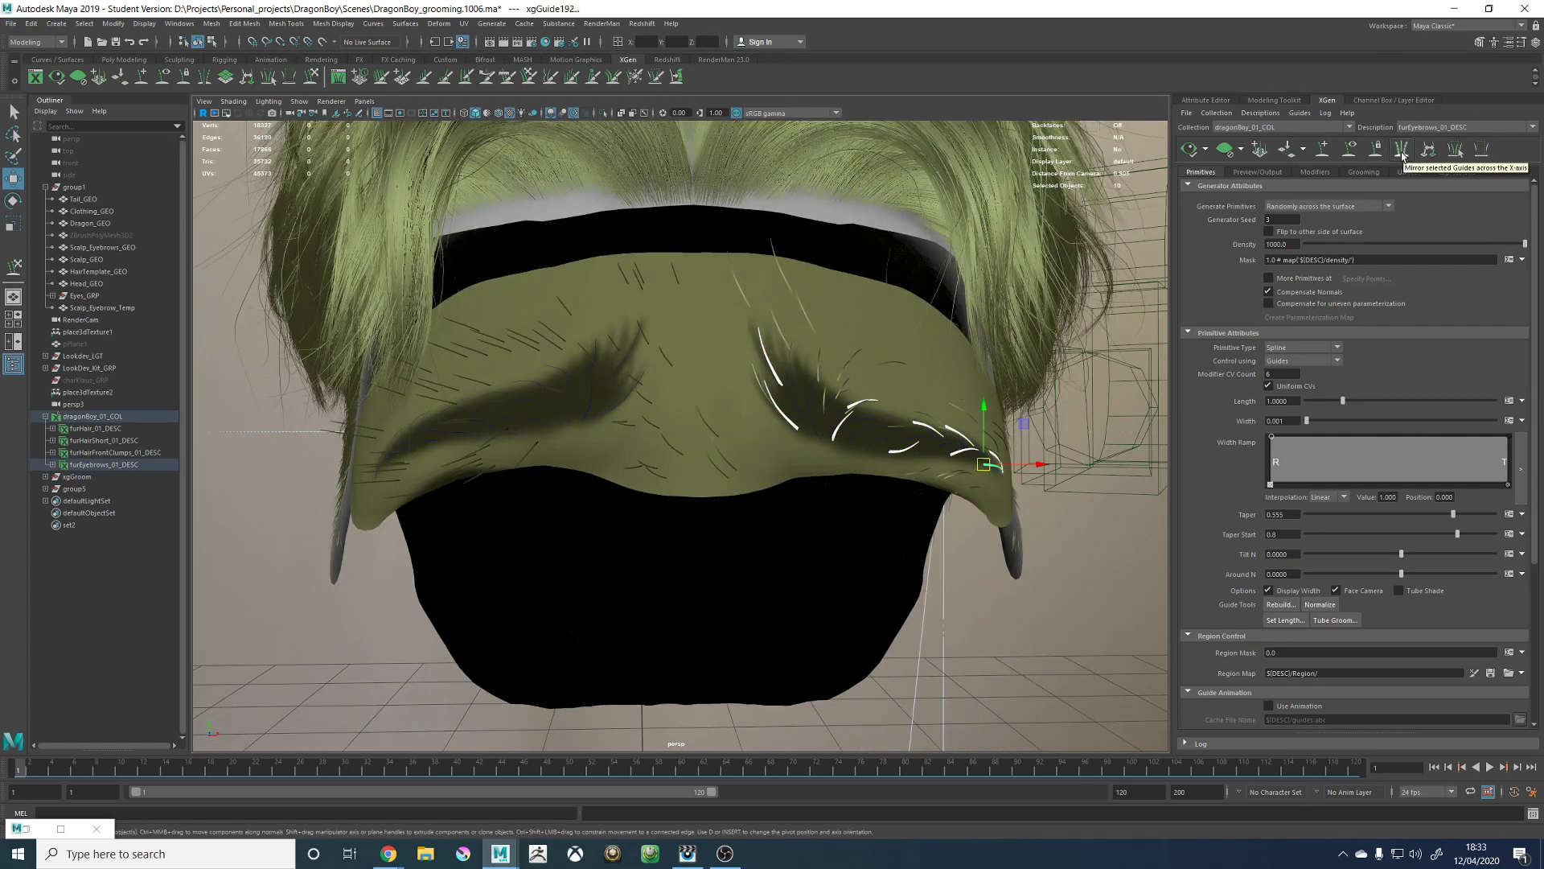
alt+middle_drag(859, 385, 789, 386)
alt+right_drag(789, 386, 874, 415)
mouse_move(874, 416)
alt+mouse_down()
mouse_move(772, 406)
mouse_move(893, 424)
mouse_move(870, 405)
alt+mouse_up()
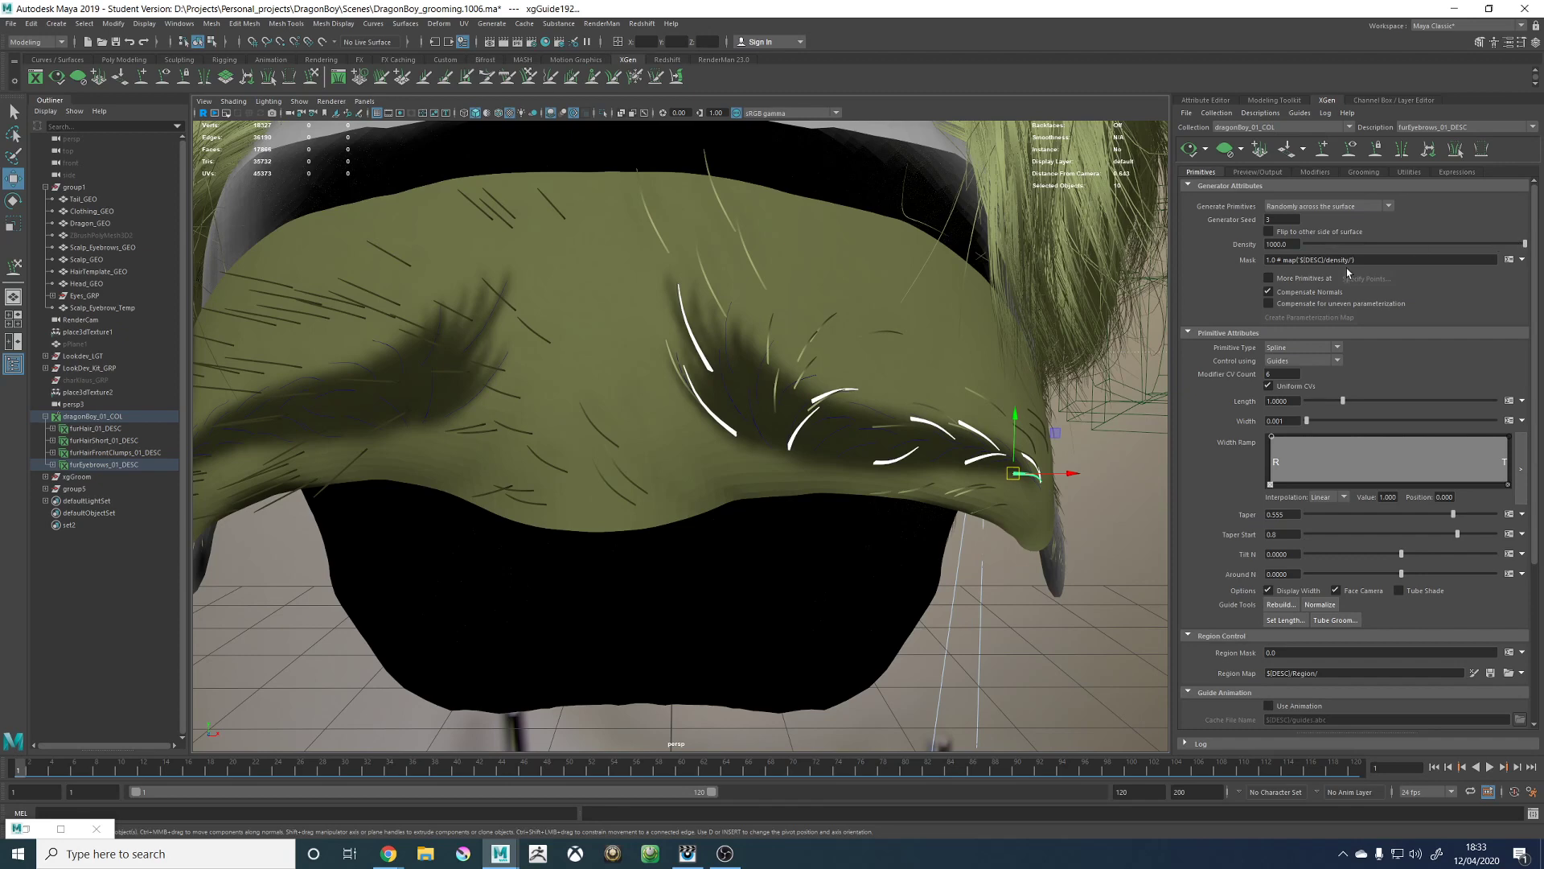
Step: Create a mask map named furEyebrows_01_MASK with a black start color for the eyebrow description
mouse_move(1171, 253)
mouse_down()
mouse_move(1136, 253)
mouse_move(1179, 262)
mouse_up()
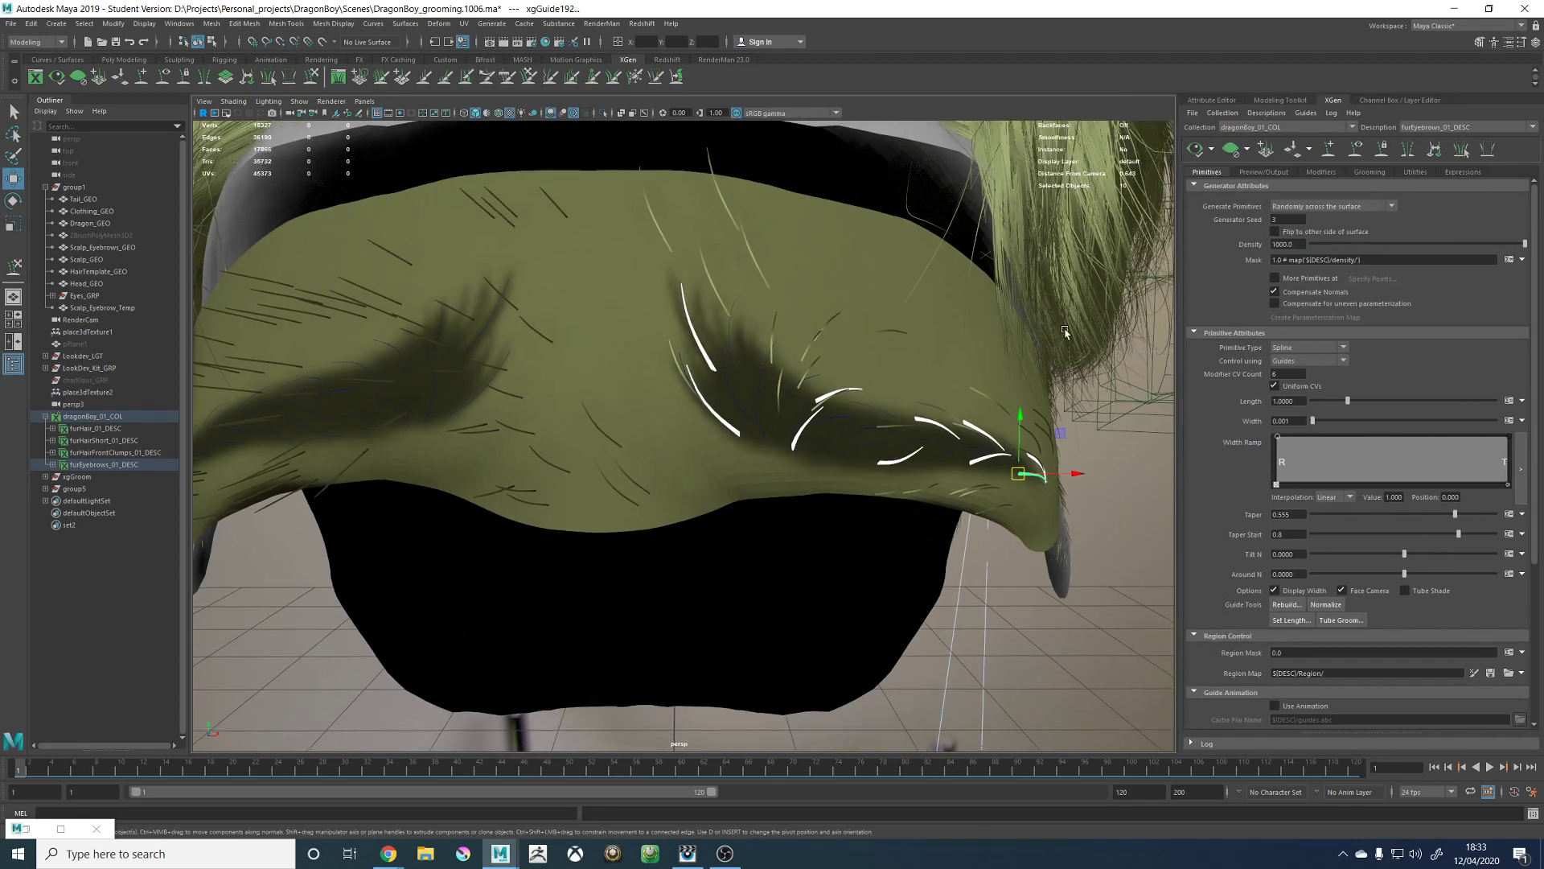
click(1522, 262)
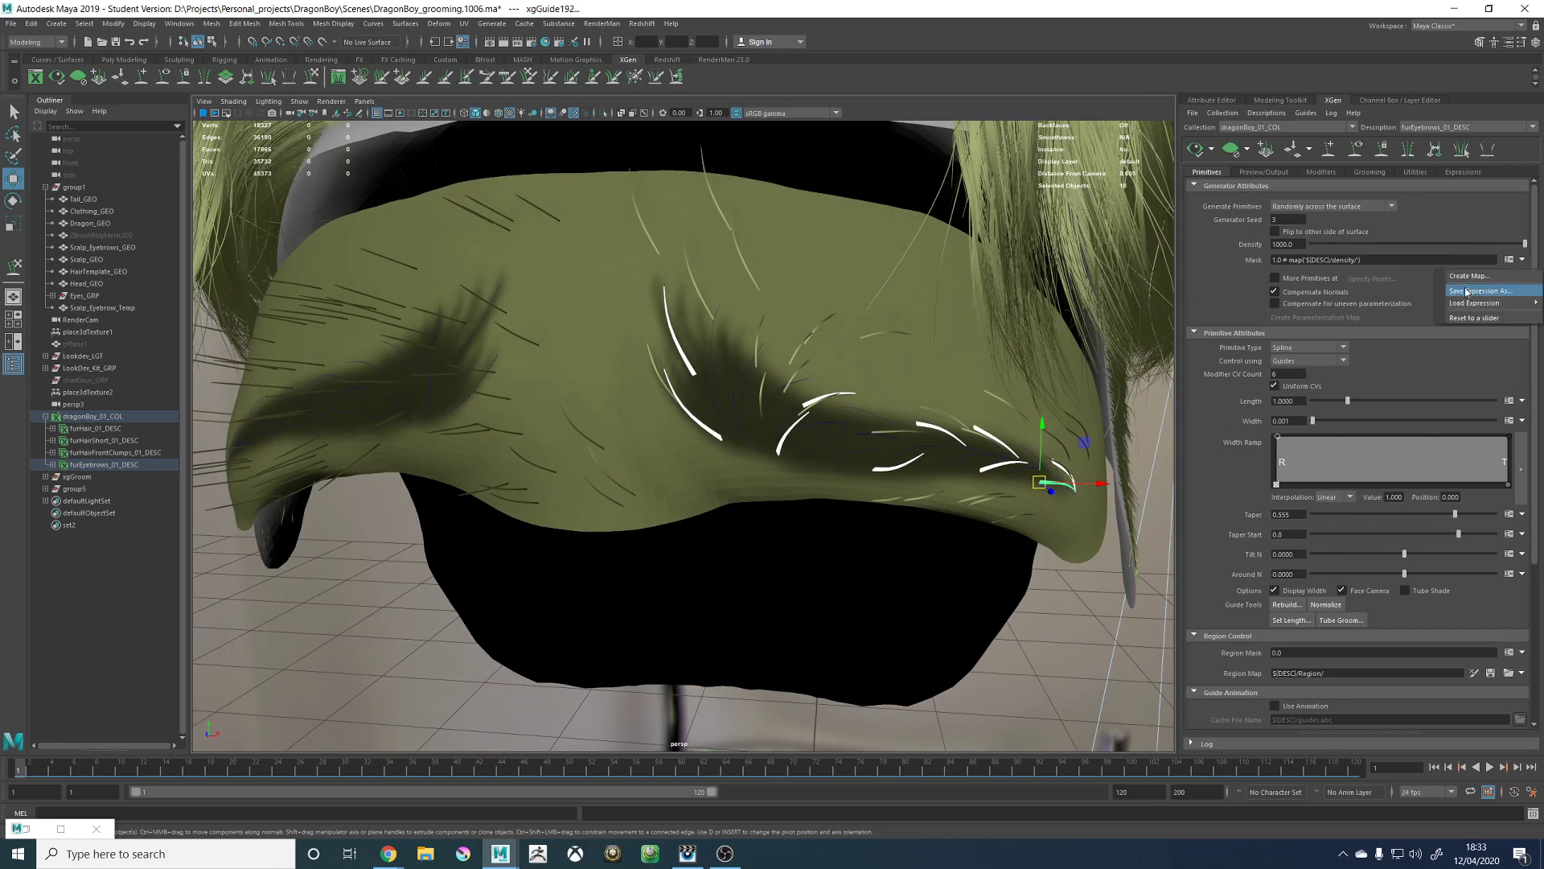
click(1475, 272)
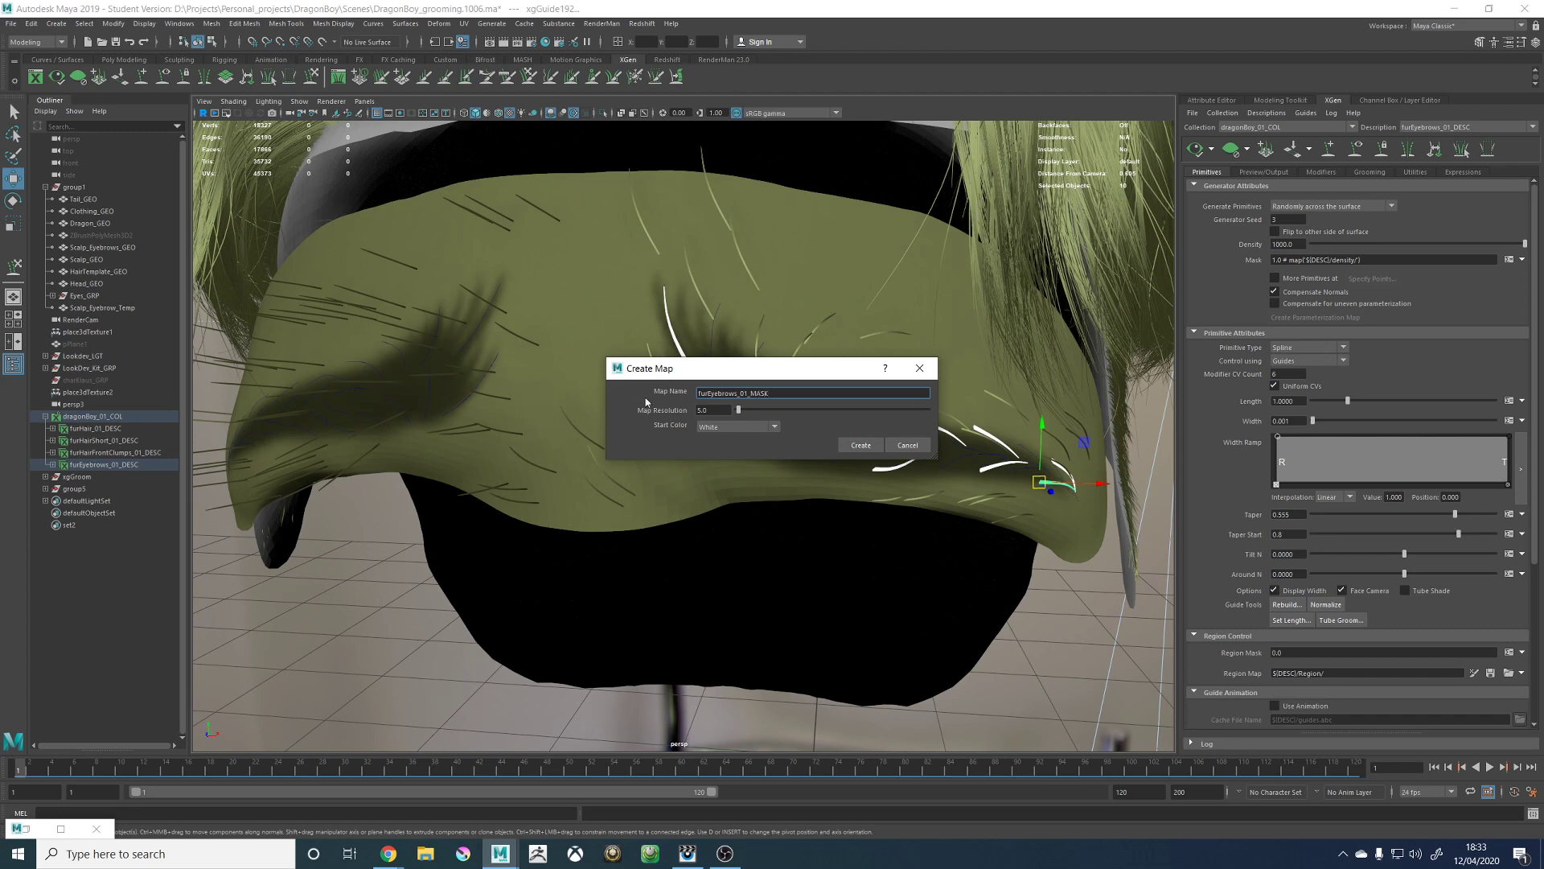
key(Tab)
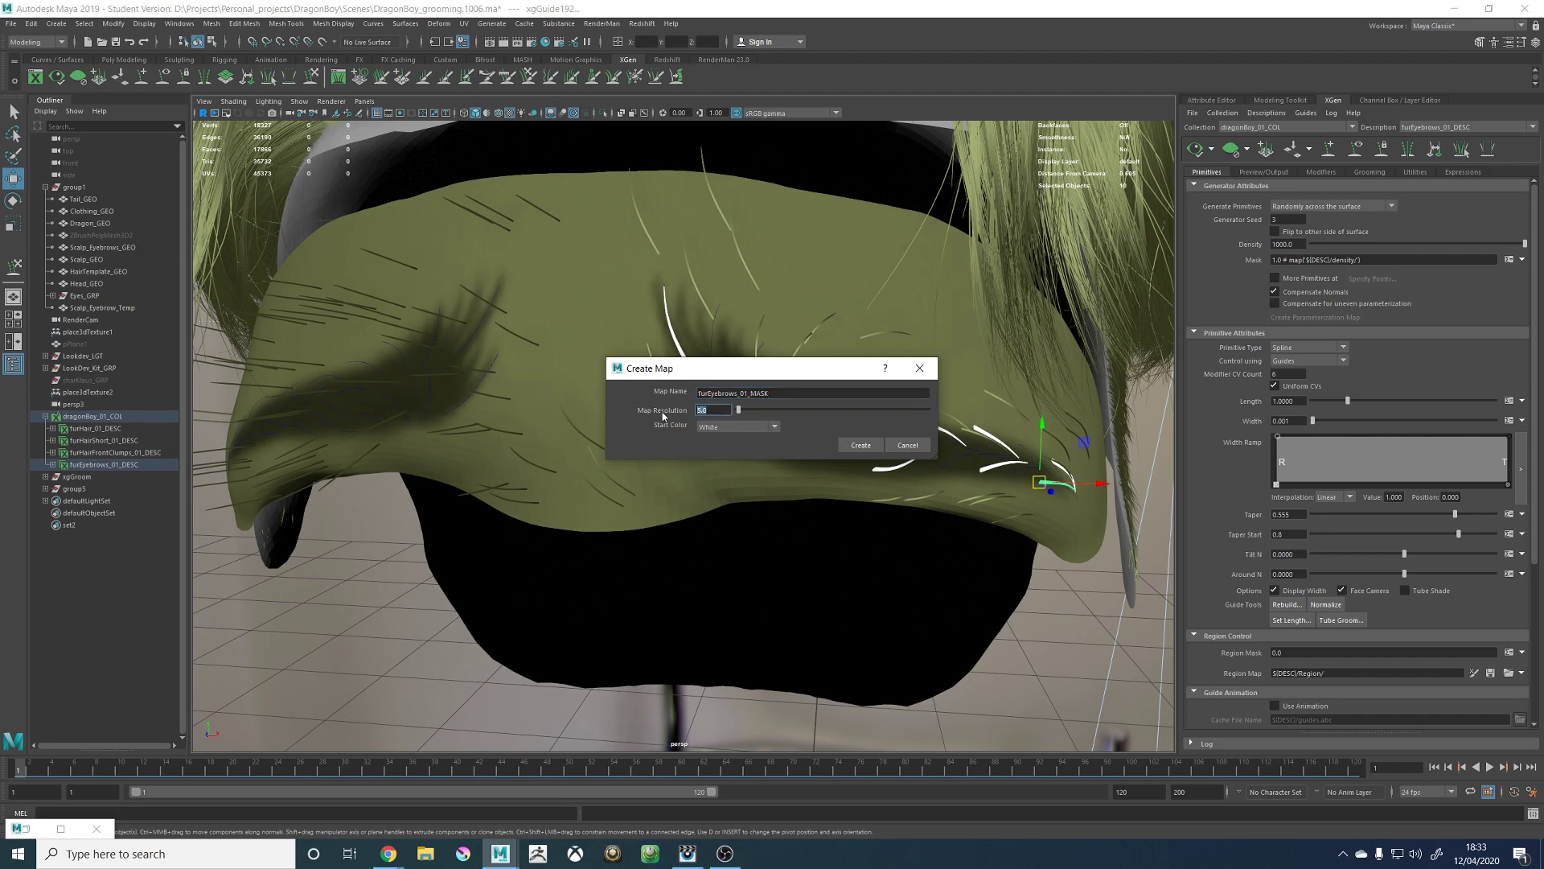
click(725, 427)
click(706, 453)
click(860, 445)
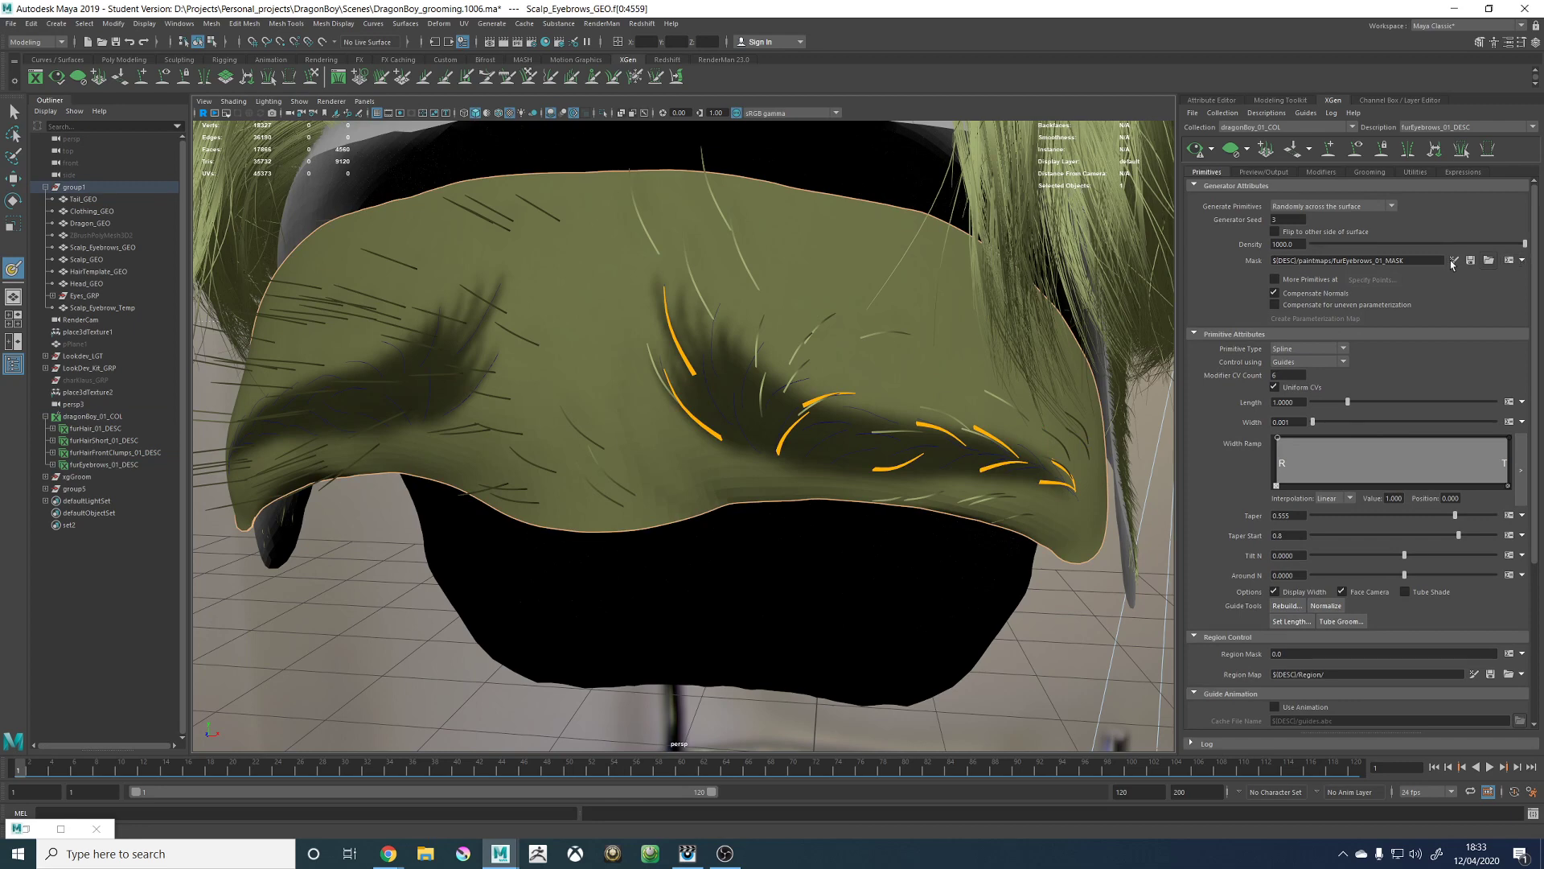
Step: Assign the existing lambert1 material to Scalp_Eyebrows_GEO
scroll(763, 432, up, 2)
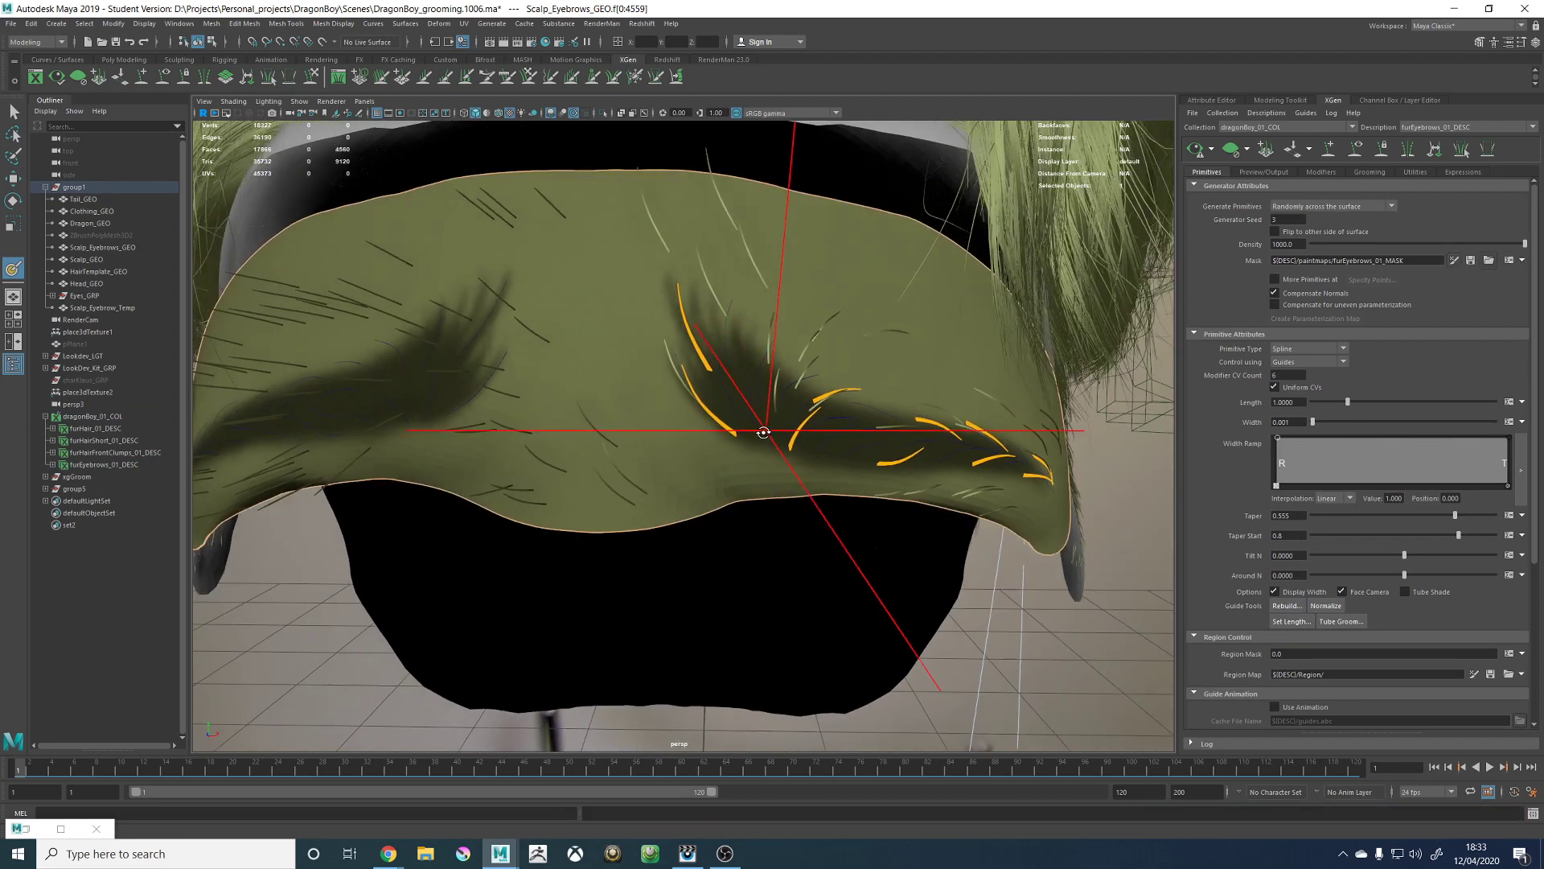
scroll(763, 431, down, 2)
key(w)
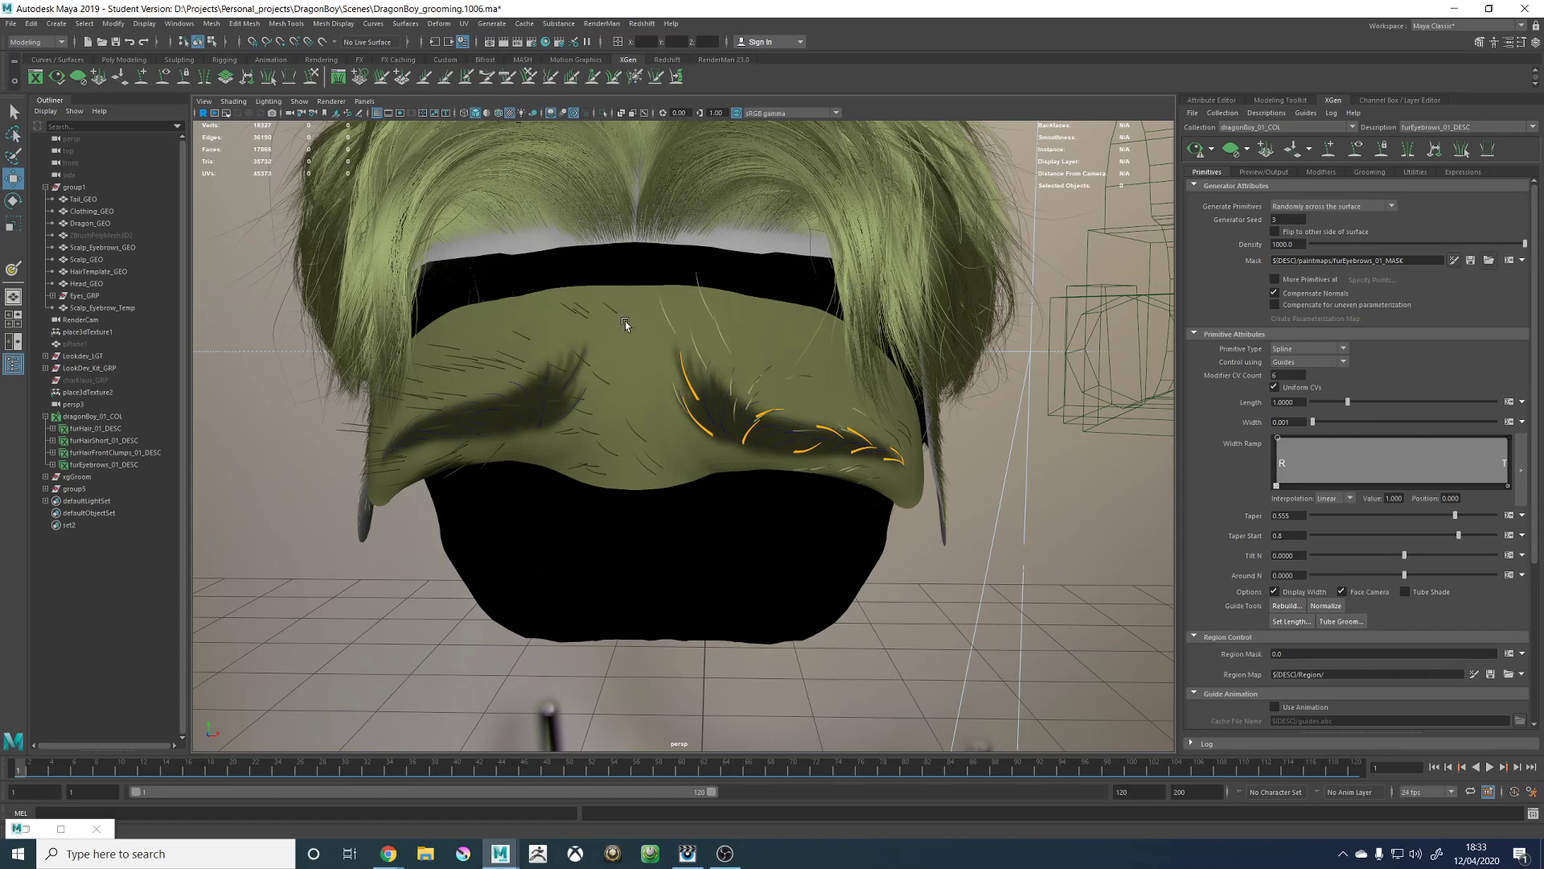
right_drag(625, 322, 634, 414)
right_drag(625, 329, 626, 321)
click(101, 248)
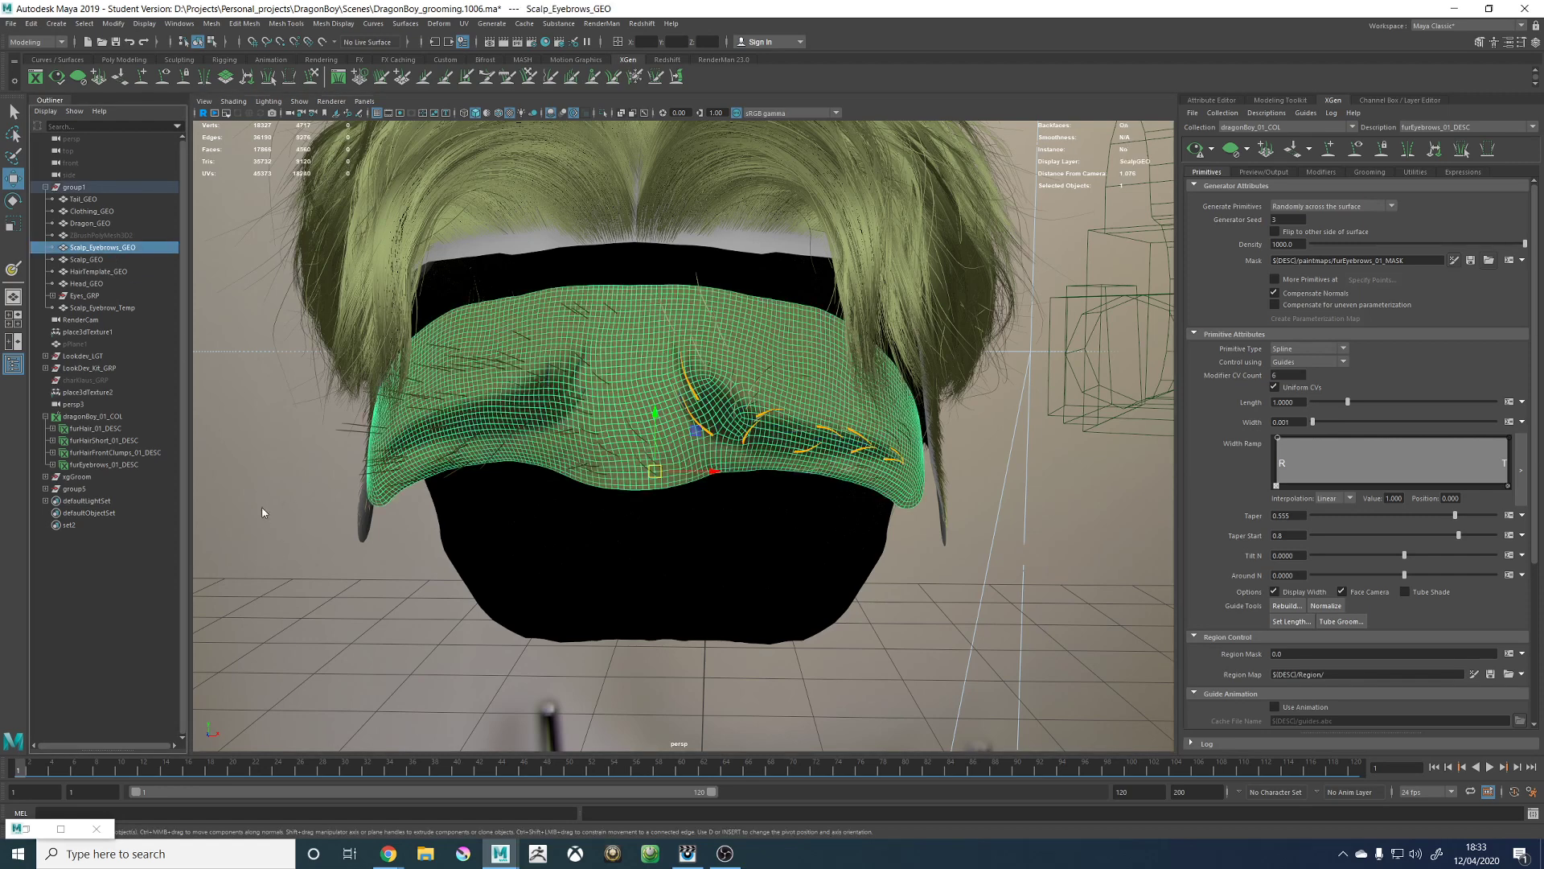
right_drag(262, 507, 252, 704)
mouse_move(259, 841)
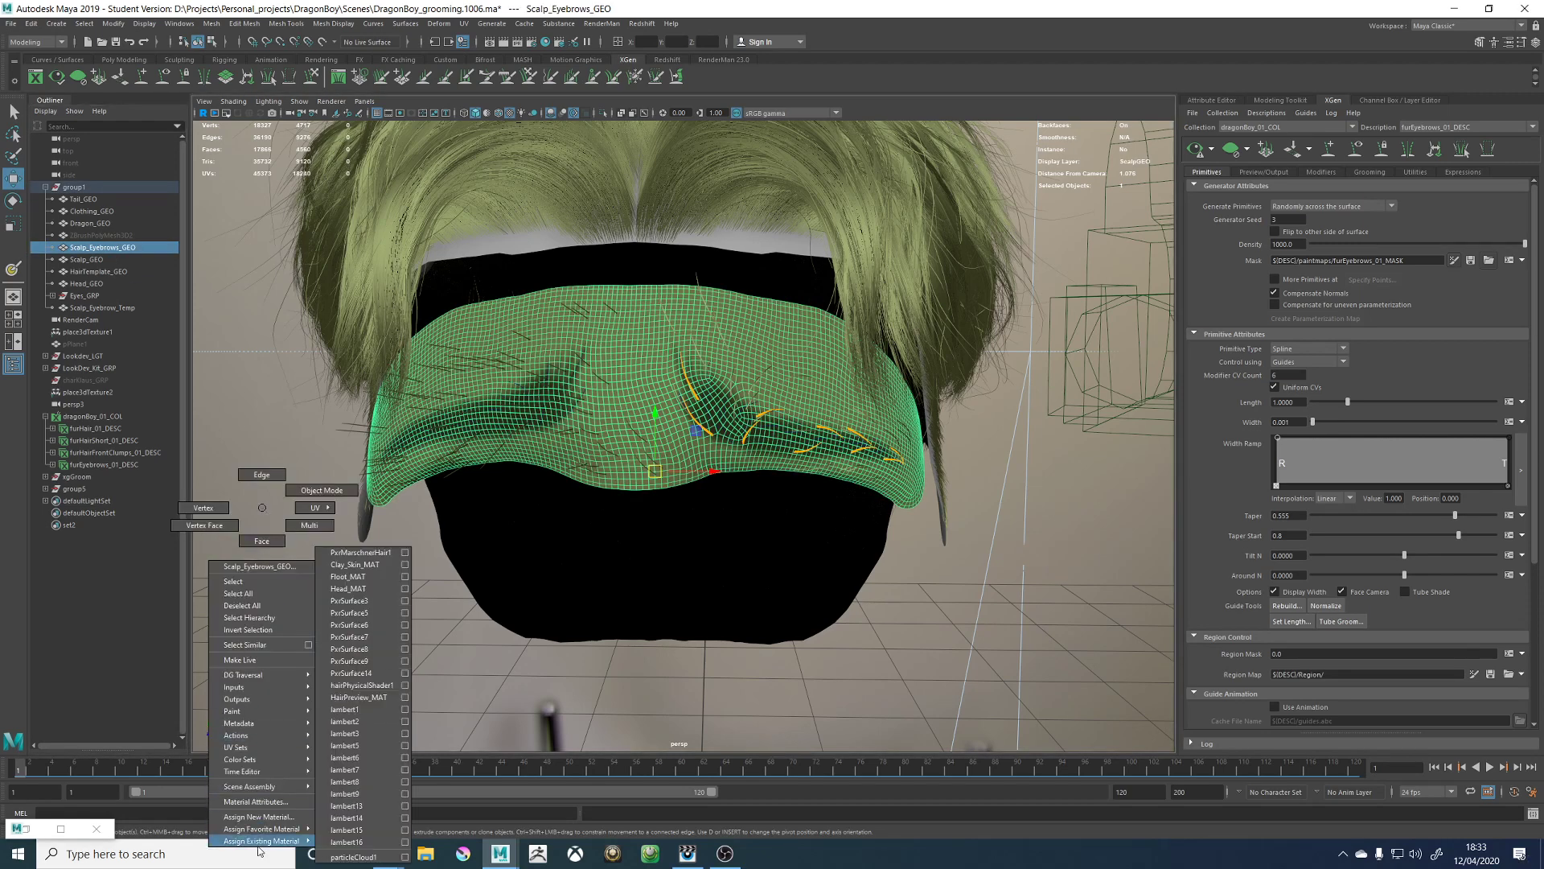
click(360, 709)
click(925, 572)
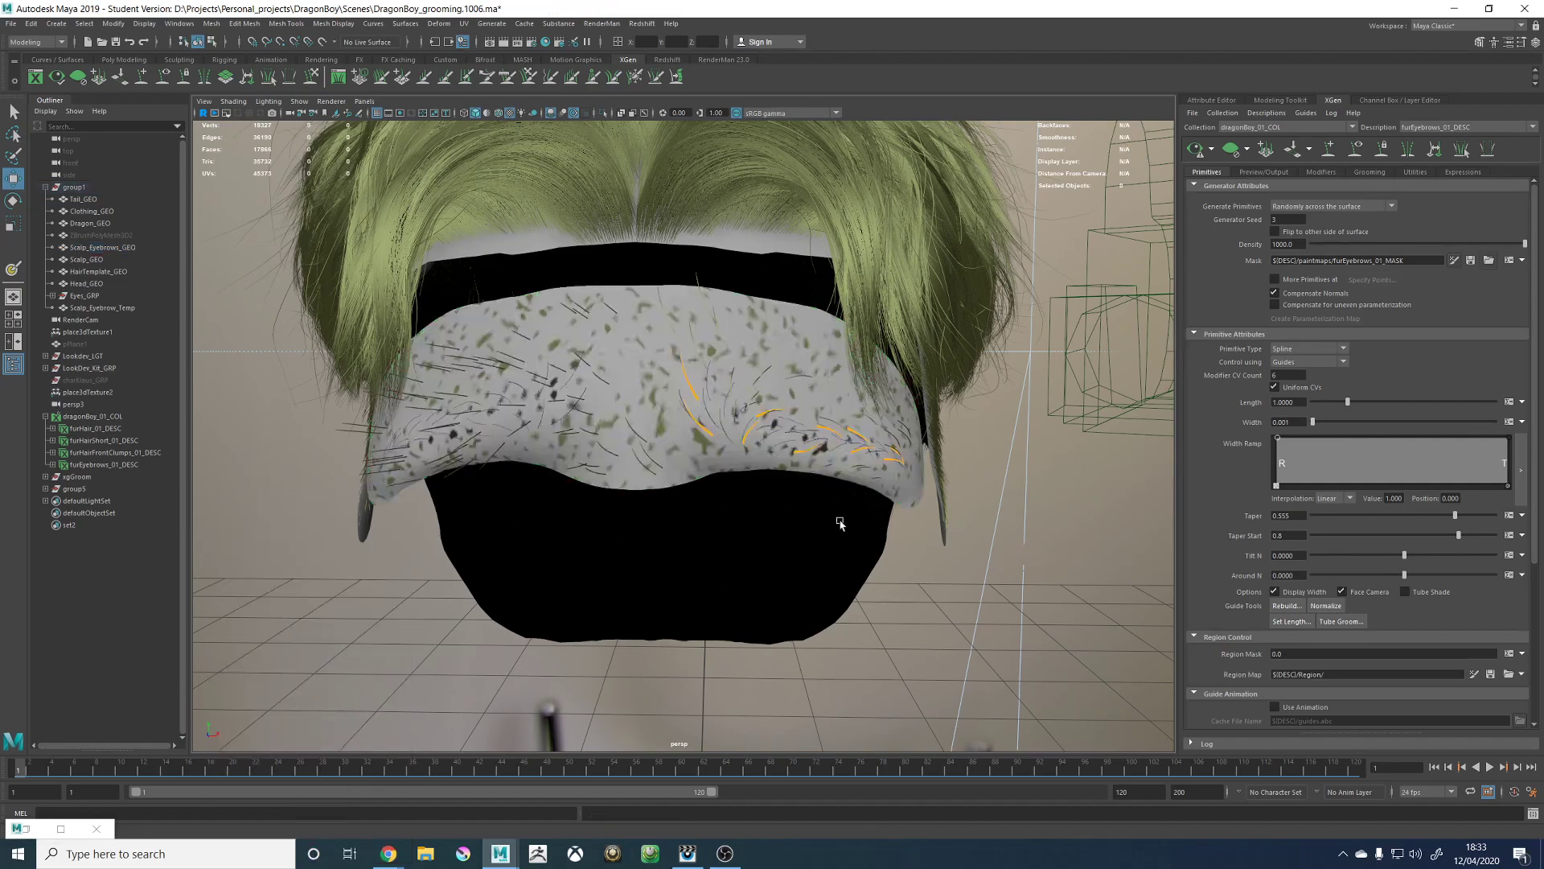
Step: Start painting the furEyebrows_01_MASK map on the eyebrow scalp with the 3D Paint Tool
alt+drag(840, 524, 627, 447)
alt+right_drag(628, 447, 563, 438)
mouse_move(563, 438)
alt+mouse_down()
mouse_move(643, 418)
mouse_move(756, 426)
alt+mouse_up()
click(1453, 259)
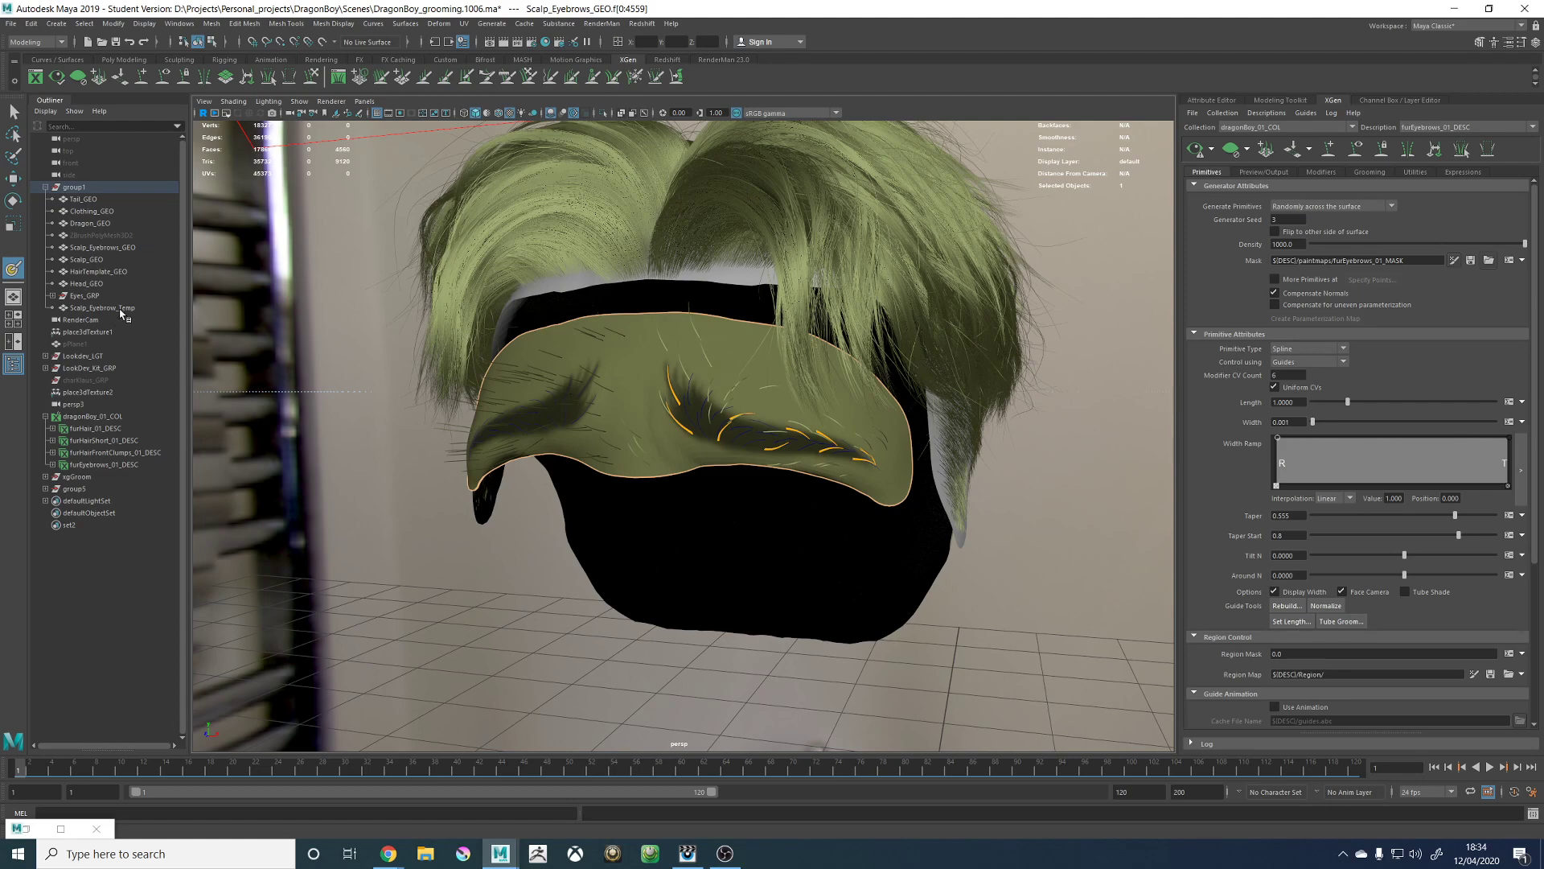
key(Delete)
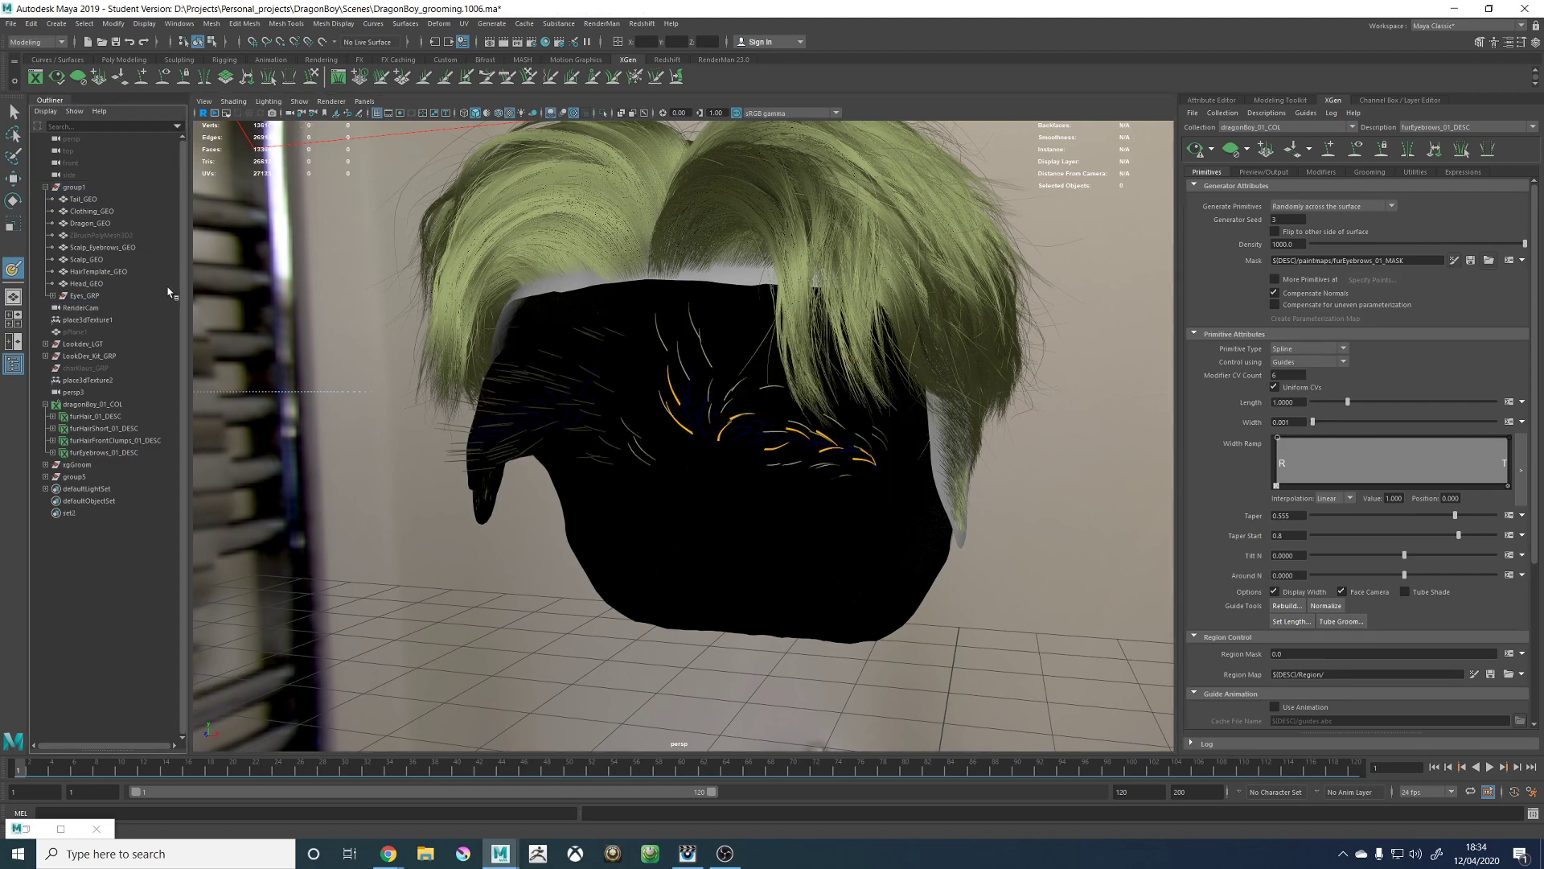
mouse_move(273, 310)
alt+mouse_down()
mouse_move(659, 417)
mouse_move(710, 407)
mouse_move(677, 412)
alt+mouse_up()
drag(778, 411, 567, 407)
alt+right_drag(713, 397, 731, 396)
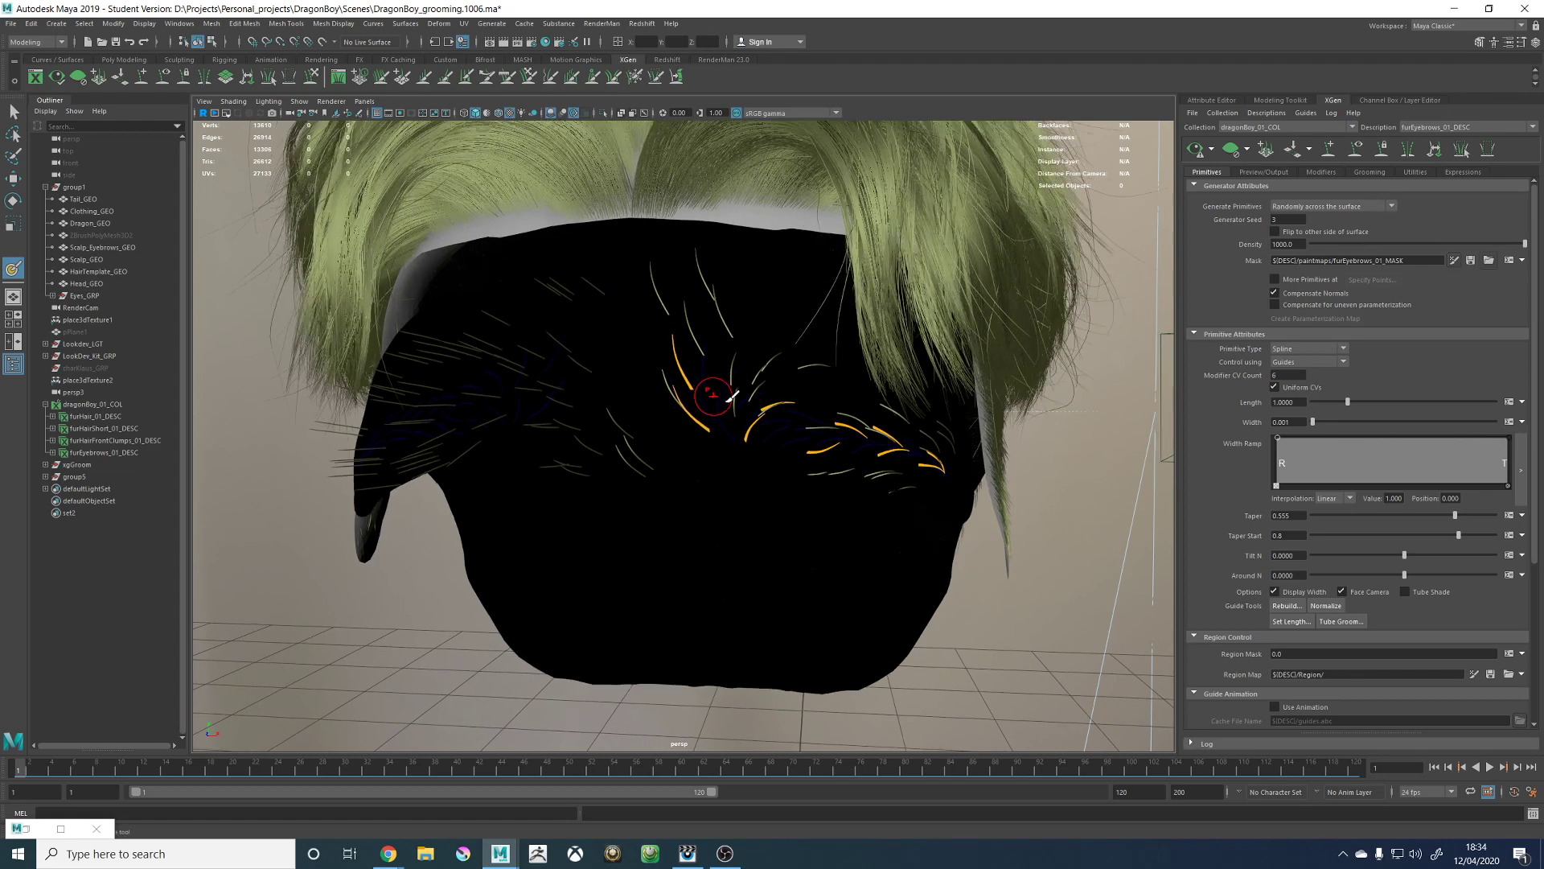
alt+middle_drag(840, 386, 808, 418)
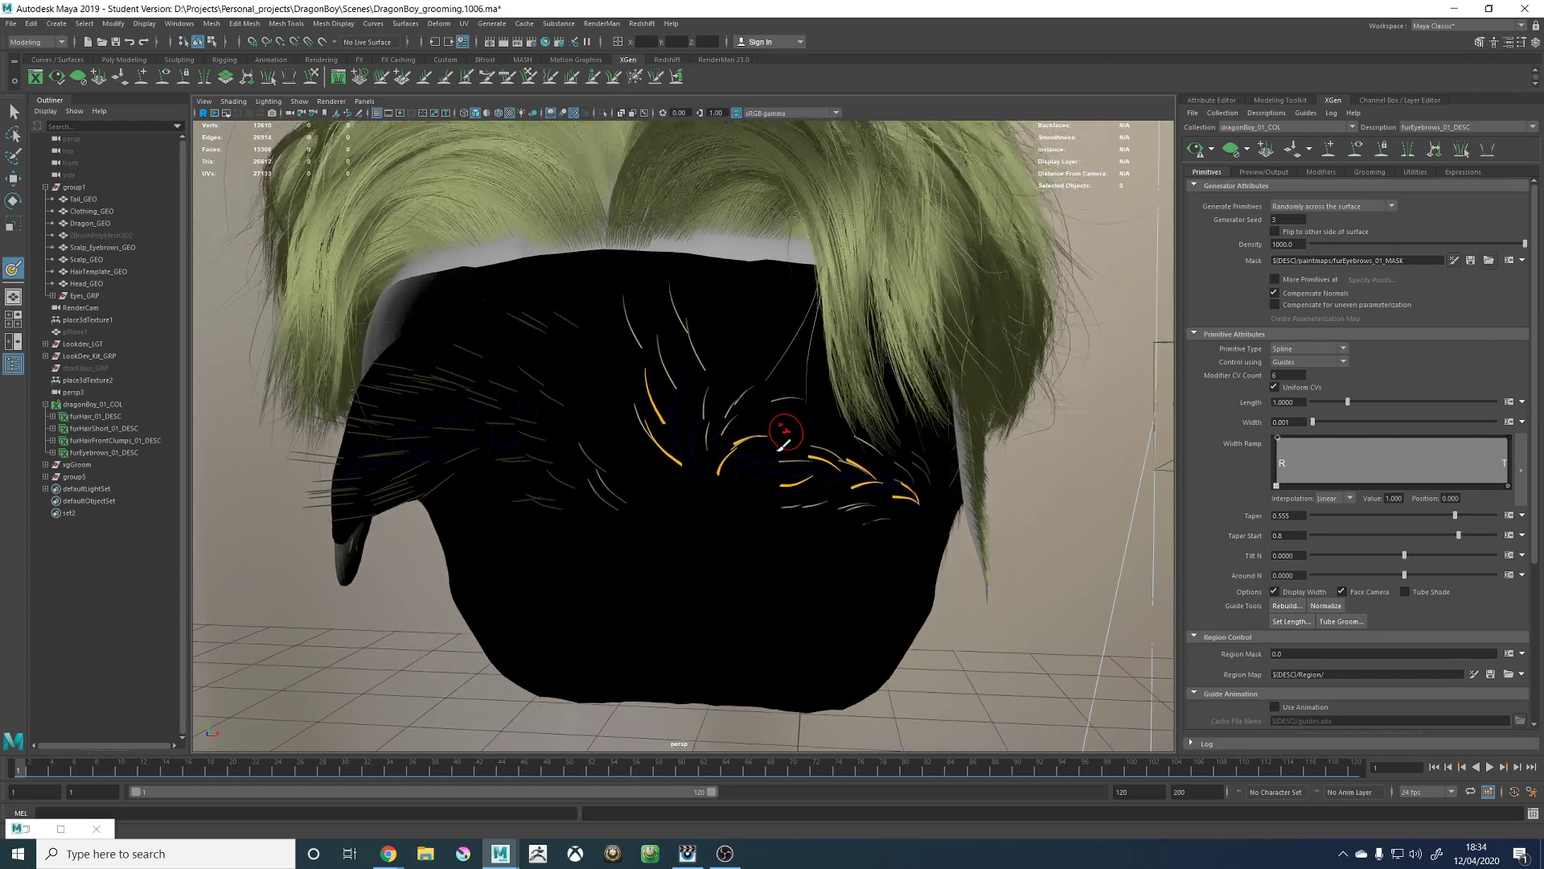
alt+right_drag(809, 421, 836, 421)
key(ctrl+z)
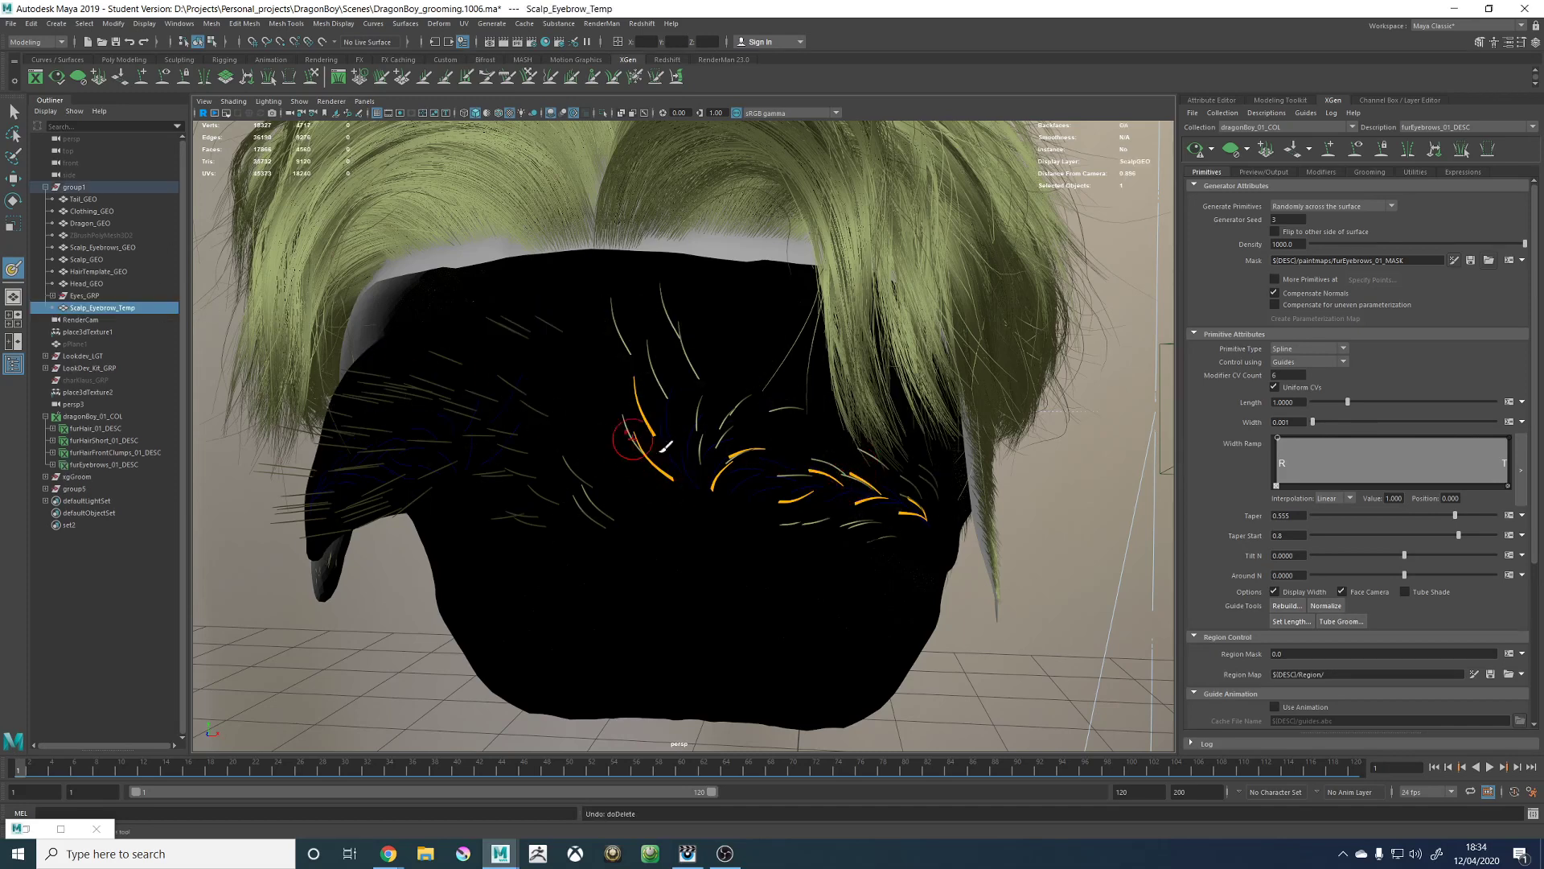
Step: Show the 3D Paint Tool settings and paint white on the mask at the inner end of the left eyebrow
drag(690, 463, 681, 464)
click(1520, 47)
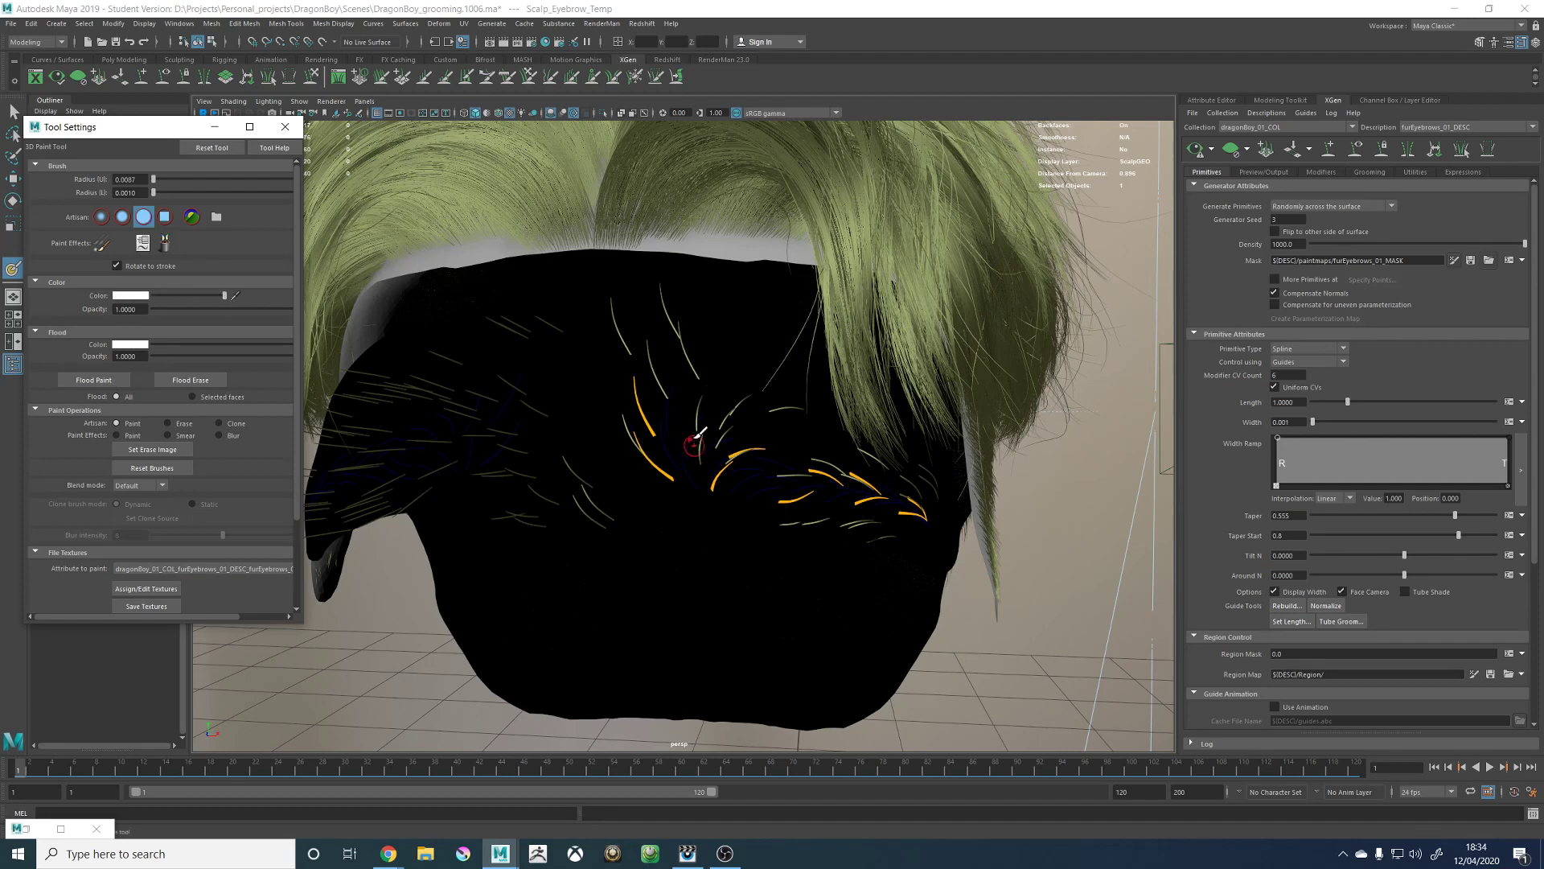
alt+right_drag(679, 463, 696, 475)
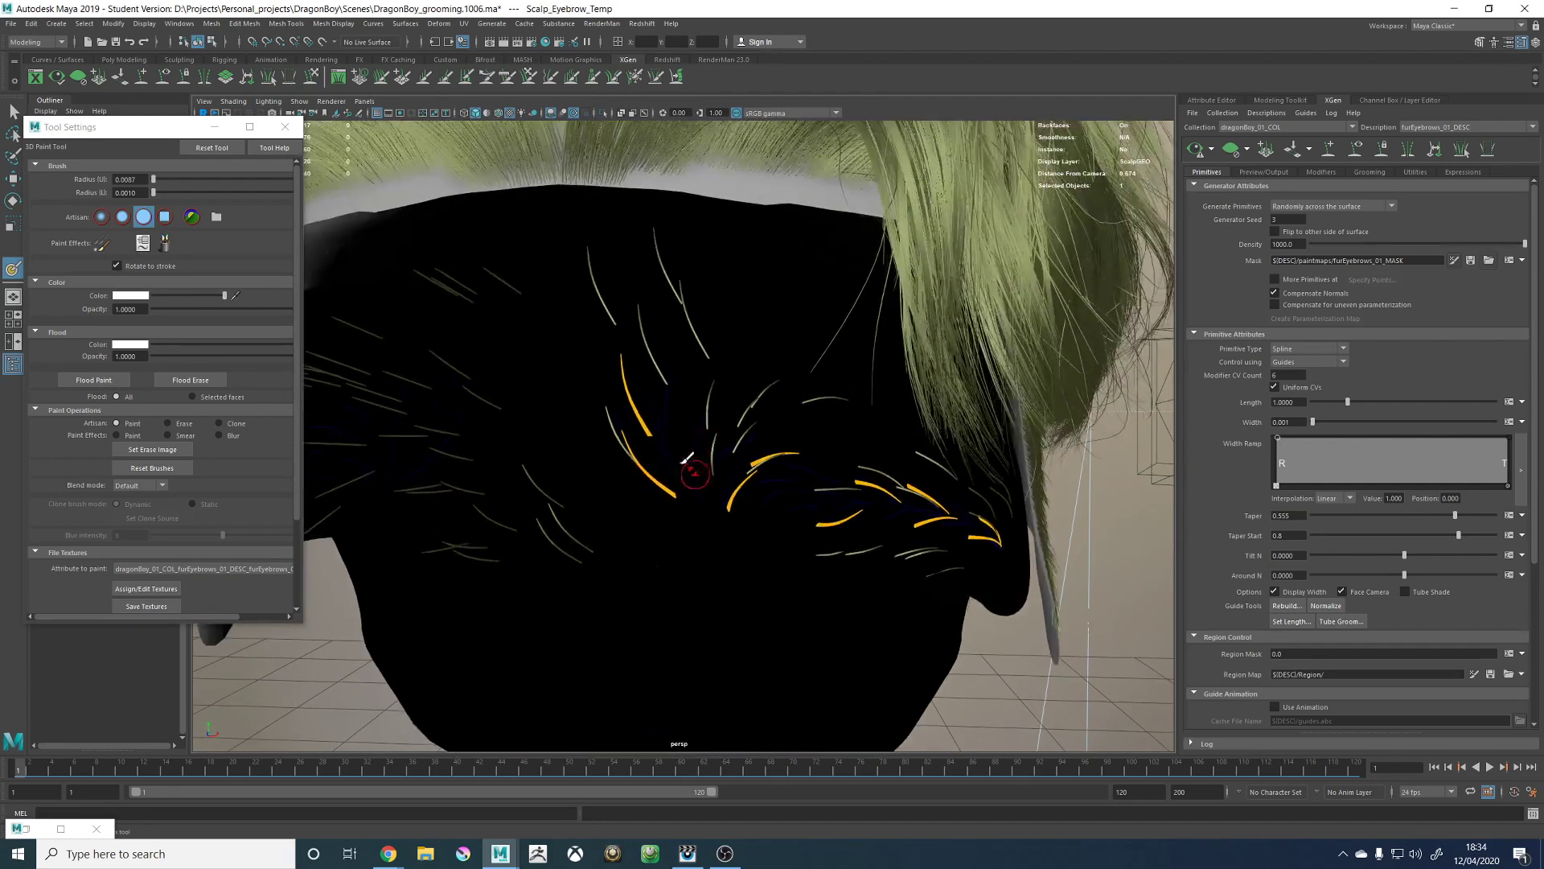
mouse_move(674, 479)
mouse_down()
mouse_move(667, 440)
mouse_move(717, 457)
mouse_up()
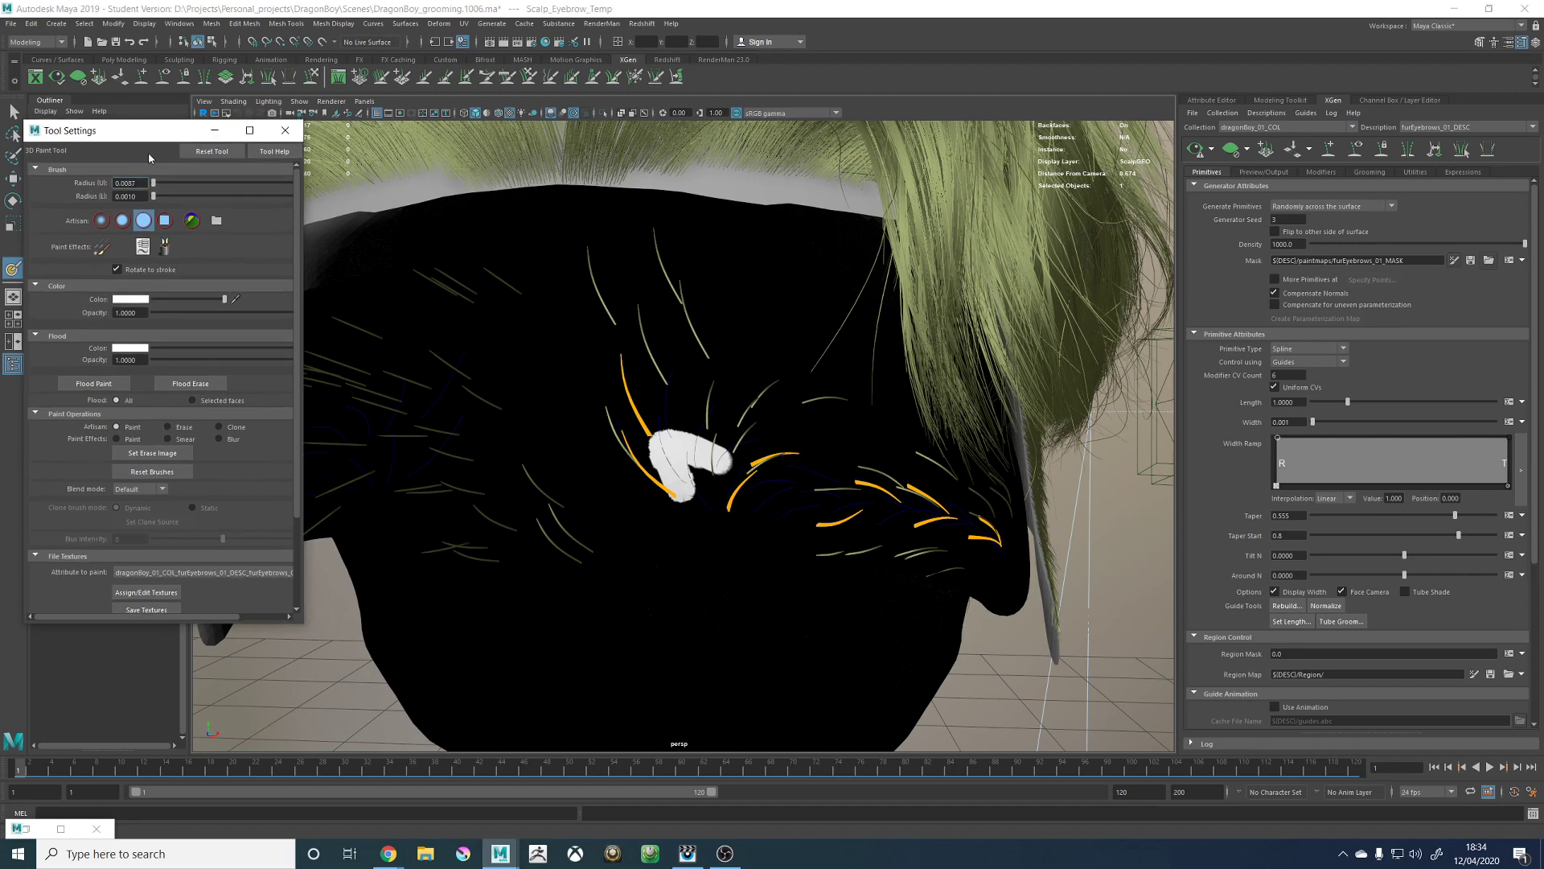
Step: Hide the Scalp_Eyebrow_Temp mesh and extend the white mask along the left eyebrow's guides to its outer end
drag(151, 125, 296, 175)
key(ctrl+h)
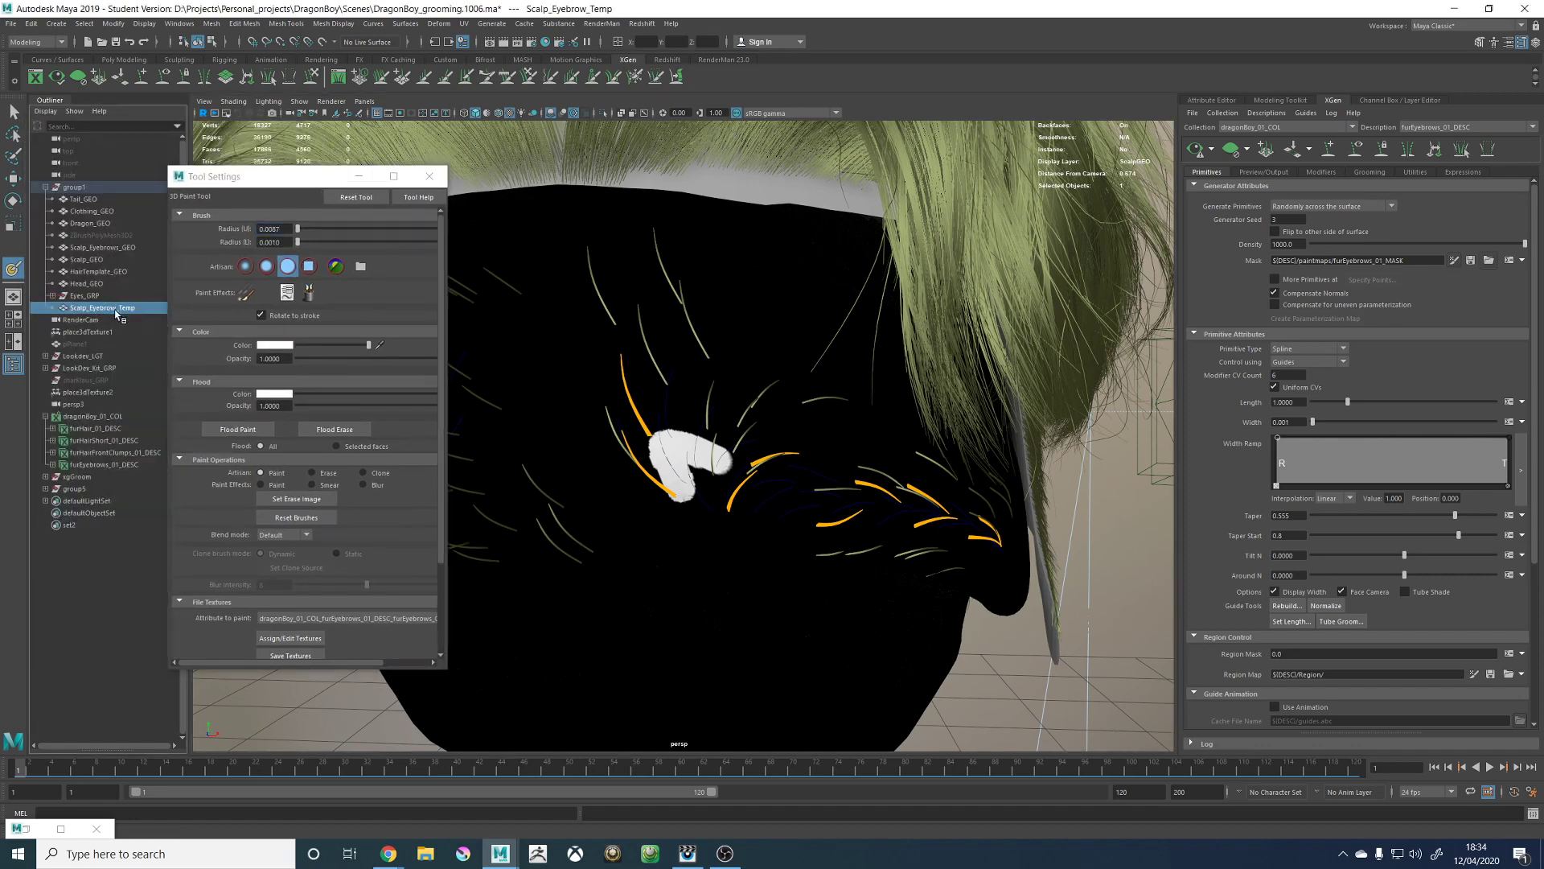
mouse_move(739, 481)
mouse_down()
mouse_move(677, 488)
mouse_move(743, 492)
mouse_up()
mouse_move(762, 493)
alt+mouse_down()
mouse_move(728, 472)
mouse_move(772, 476)
alt+mouse_up()
alt+middle_drag(783, 459, 688, 415)
alt+right_drag(688, 415, 724, 392)
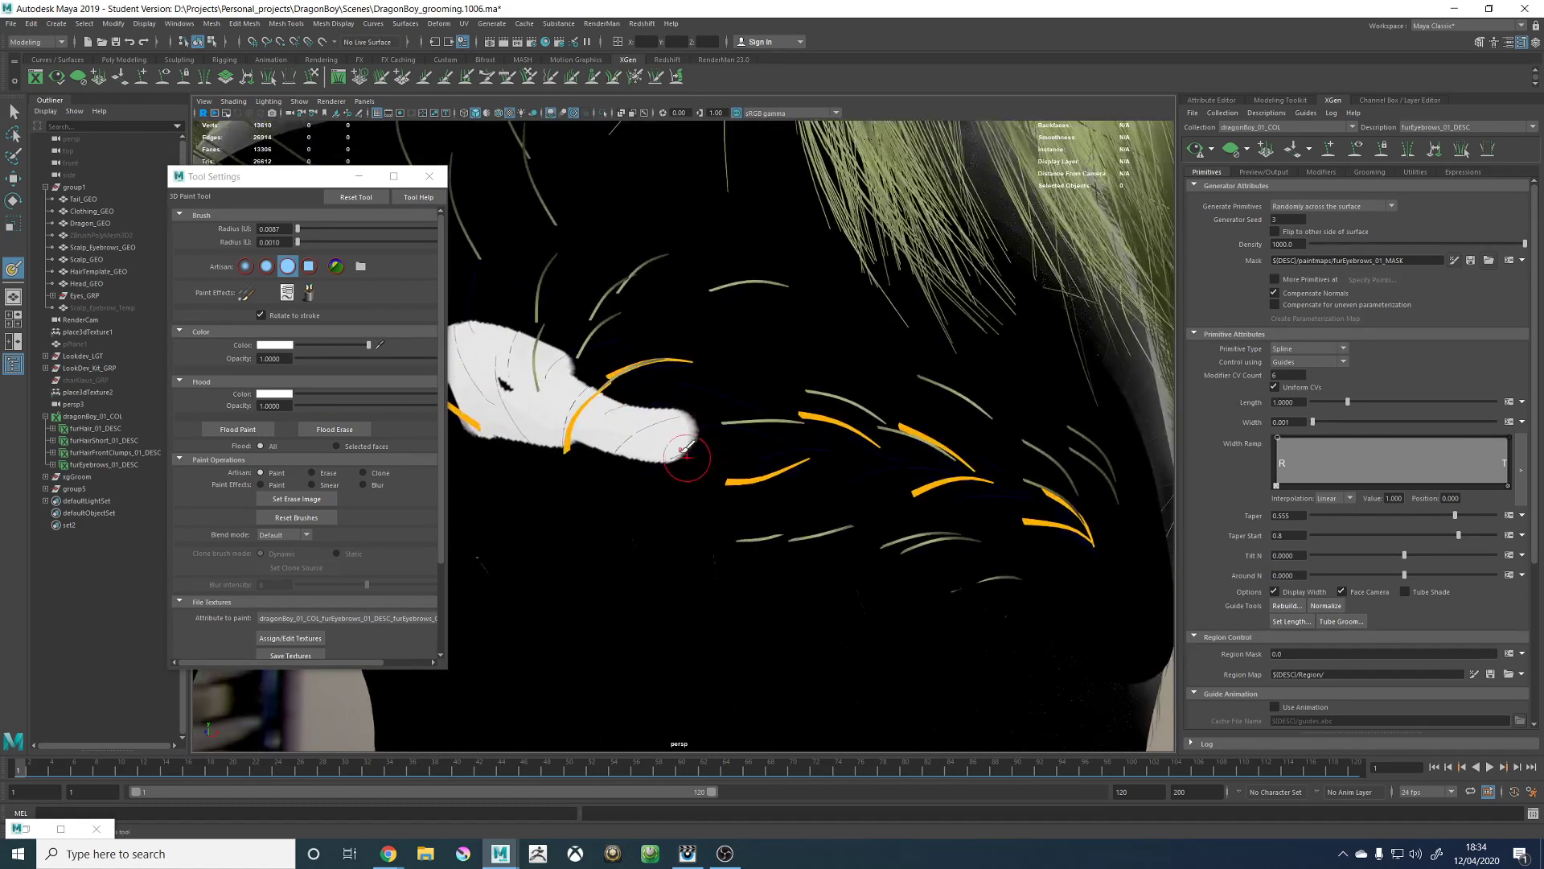
mouse_move(685, 454)
mouse_down()
mouse_move(710, 439)
mouse_move(810, 457)
mouse_move(893, 445)
mouse_move(993, 476)
mouse_move(517, 303)
mouse_move(728, 390)
mouse_move(687, 335)
mouse_move(755, 348)
mouse_move(736, 441)
mouse_move(849, 457)
mouse_up()
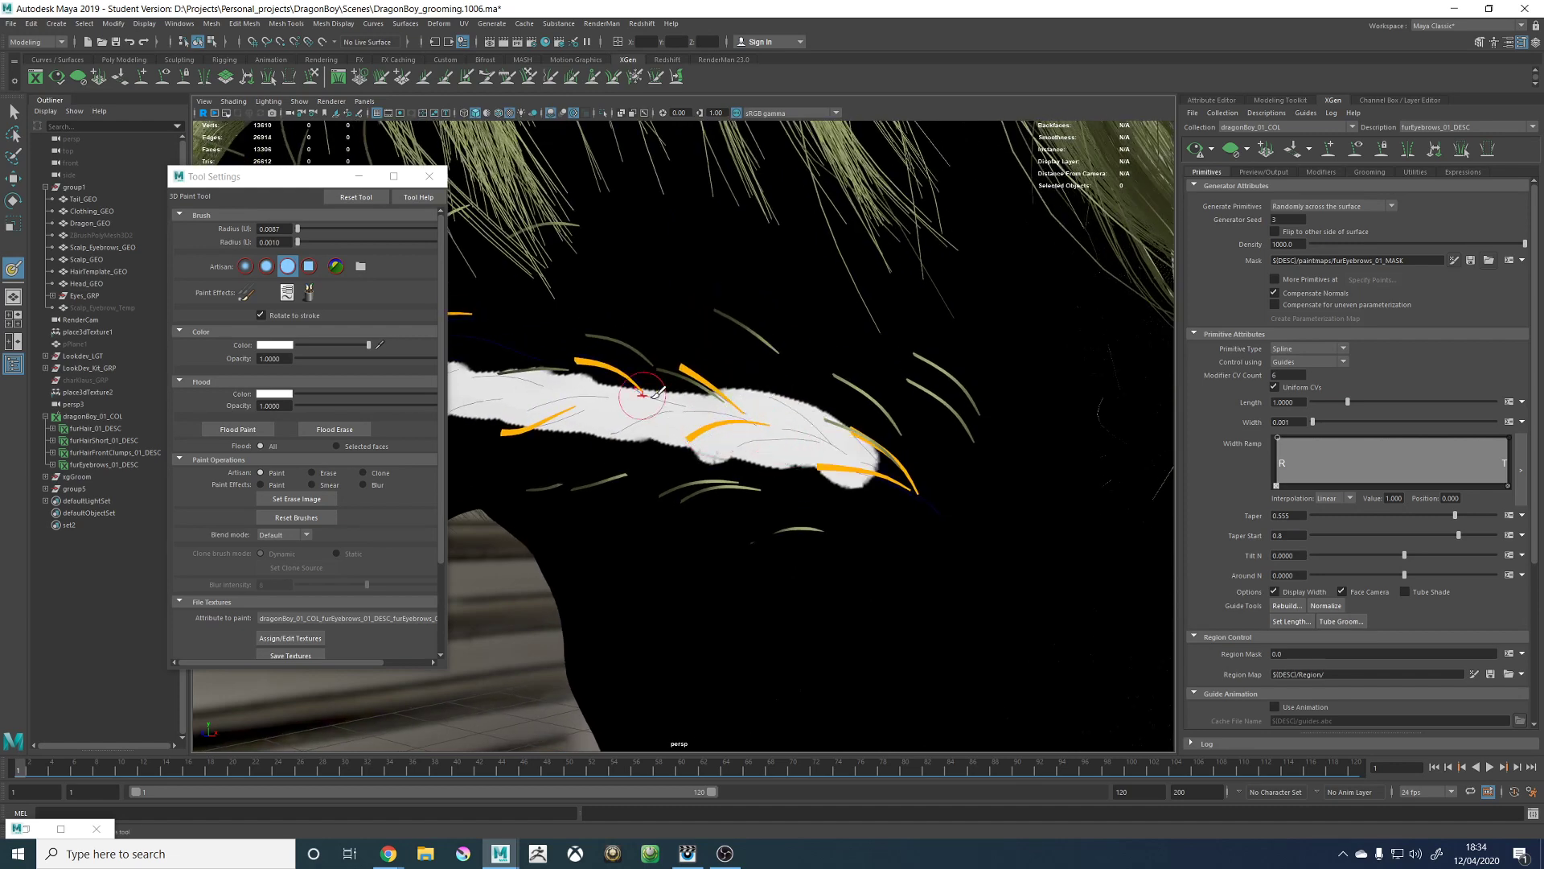
Step: Fill the gaps and widen the inner part of the left eyebrow's mask with white paint
mouse_move(664, 406)
alt+mouse_down()
mouse_move(764, 469)
mouse_move(744, 463)
alt+mouse_up()
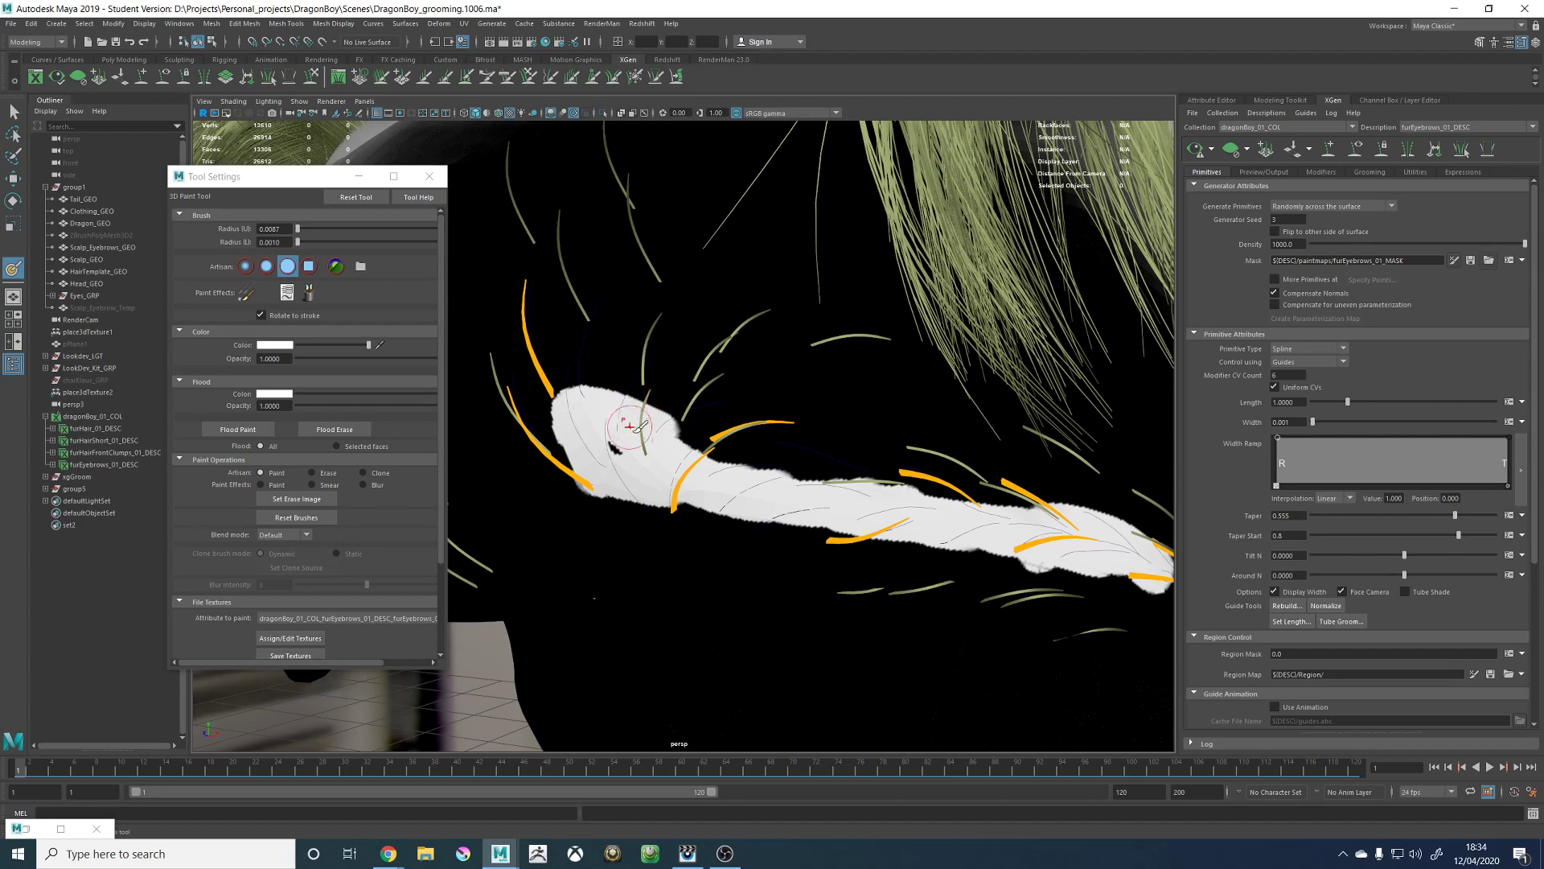
drag(620, 424, 944, 509)
alt+right_drag(873, 444, 694, 337)
mouse_move(734, 396)
alt+mouse_down()
mouse_move(772, 383)
mouse_move(748, 393)
alt+mouse_up()
alt+right_drag(636, 357, 712, 403)
click(636, 460)
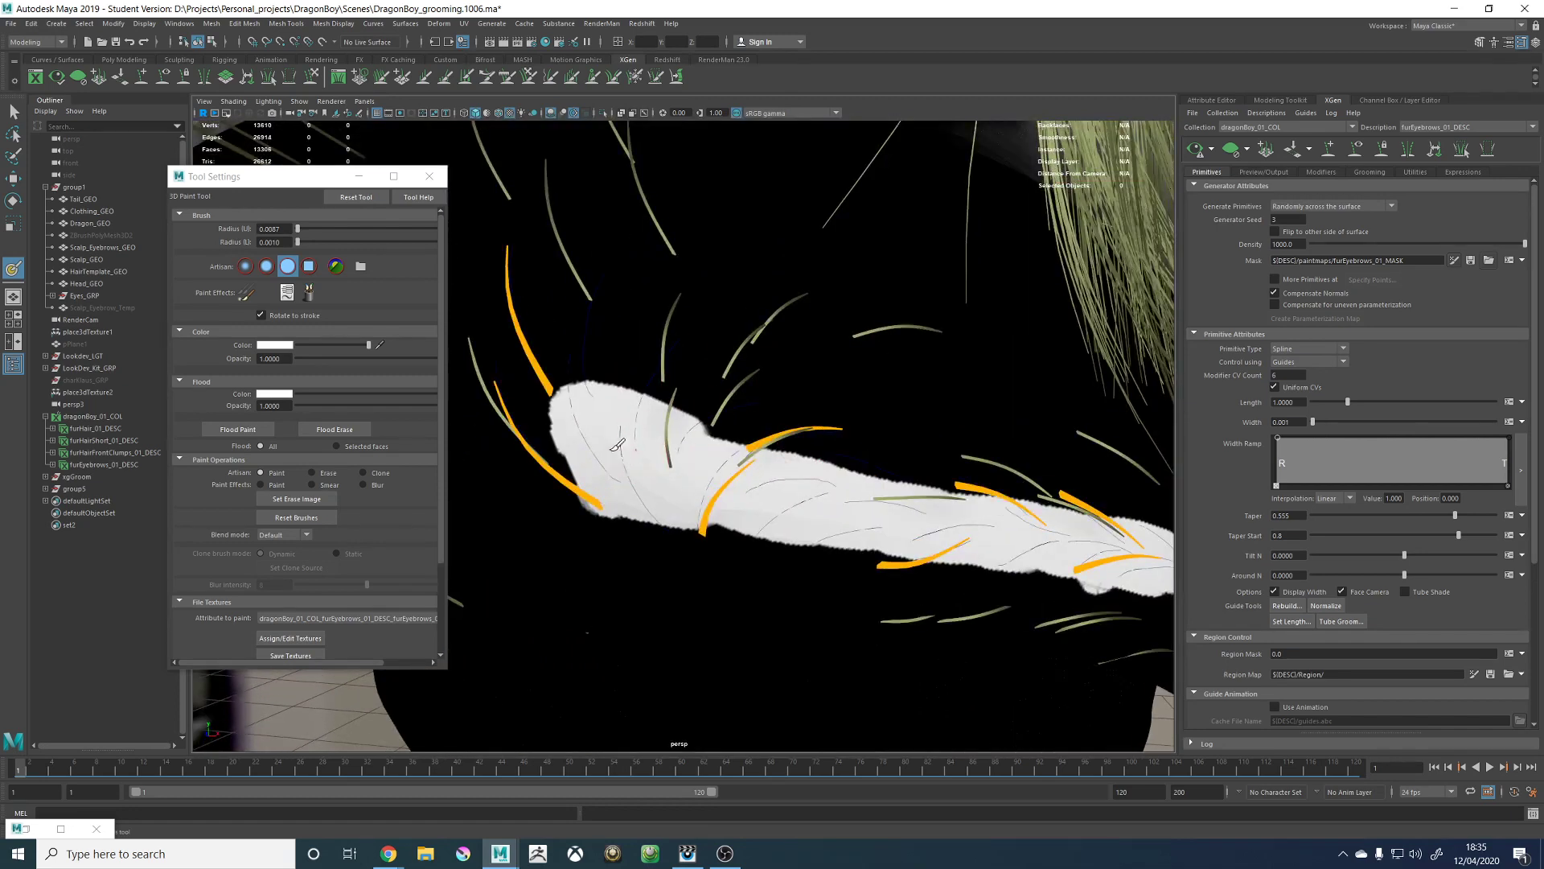
alt+drag(714, 500, 748, 492)
drag(617, 487, 609, 459)
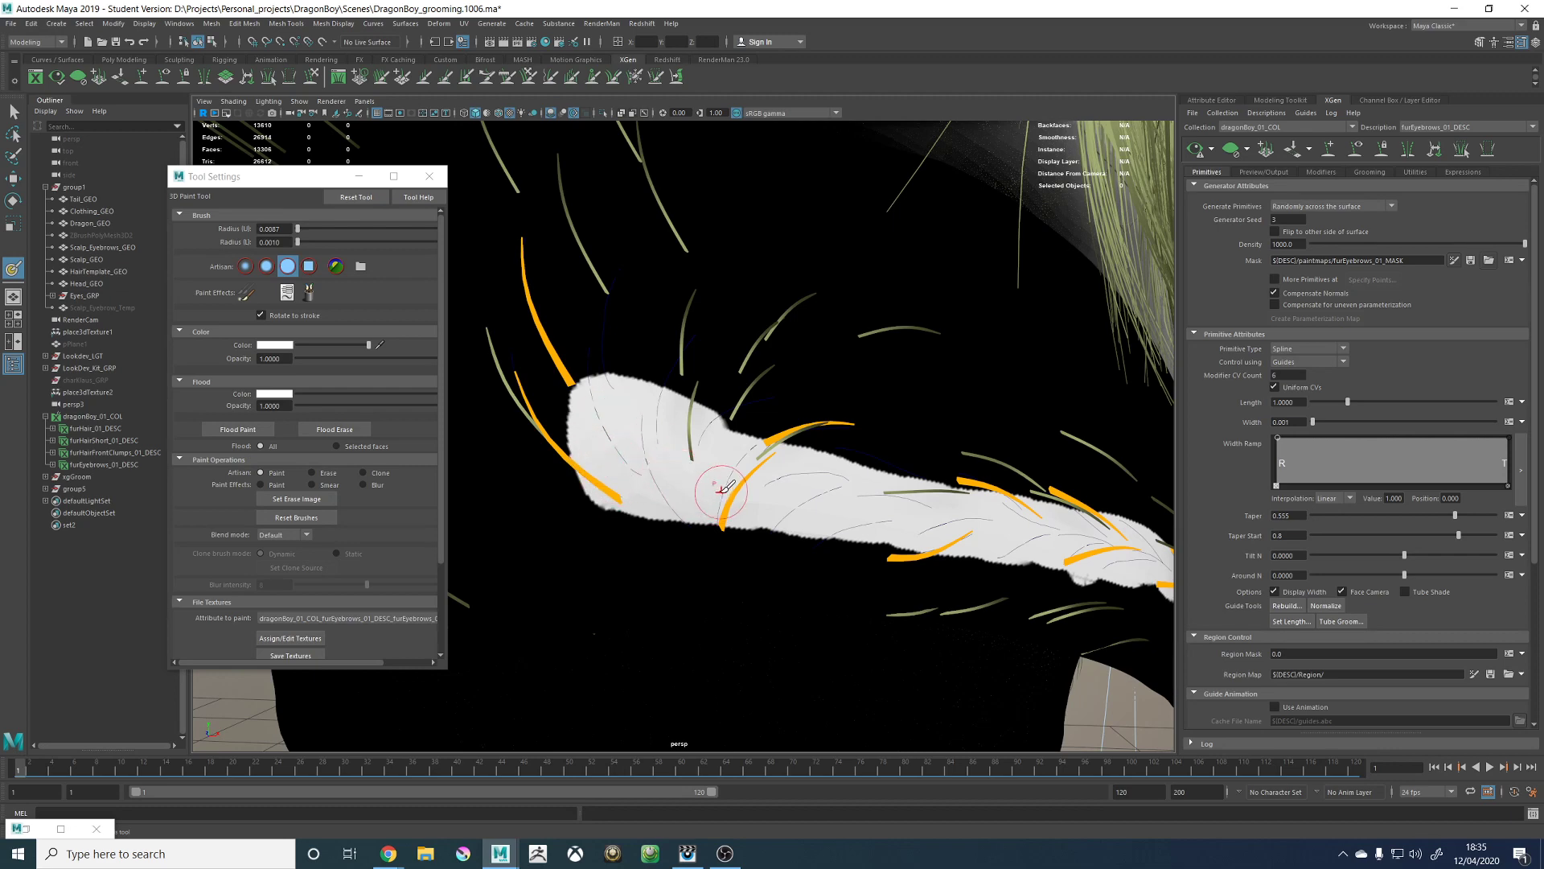
Step: Check the painted eyebrow area by switching between wireframe, shaded and textured display
key(4)
key(5)
alt+middle_drag(809, 468, 754, 434)
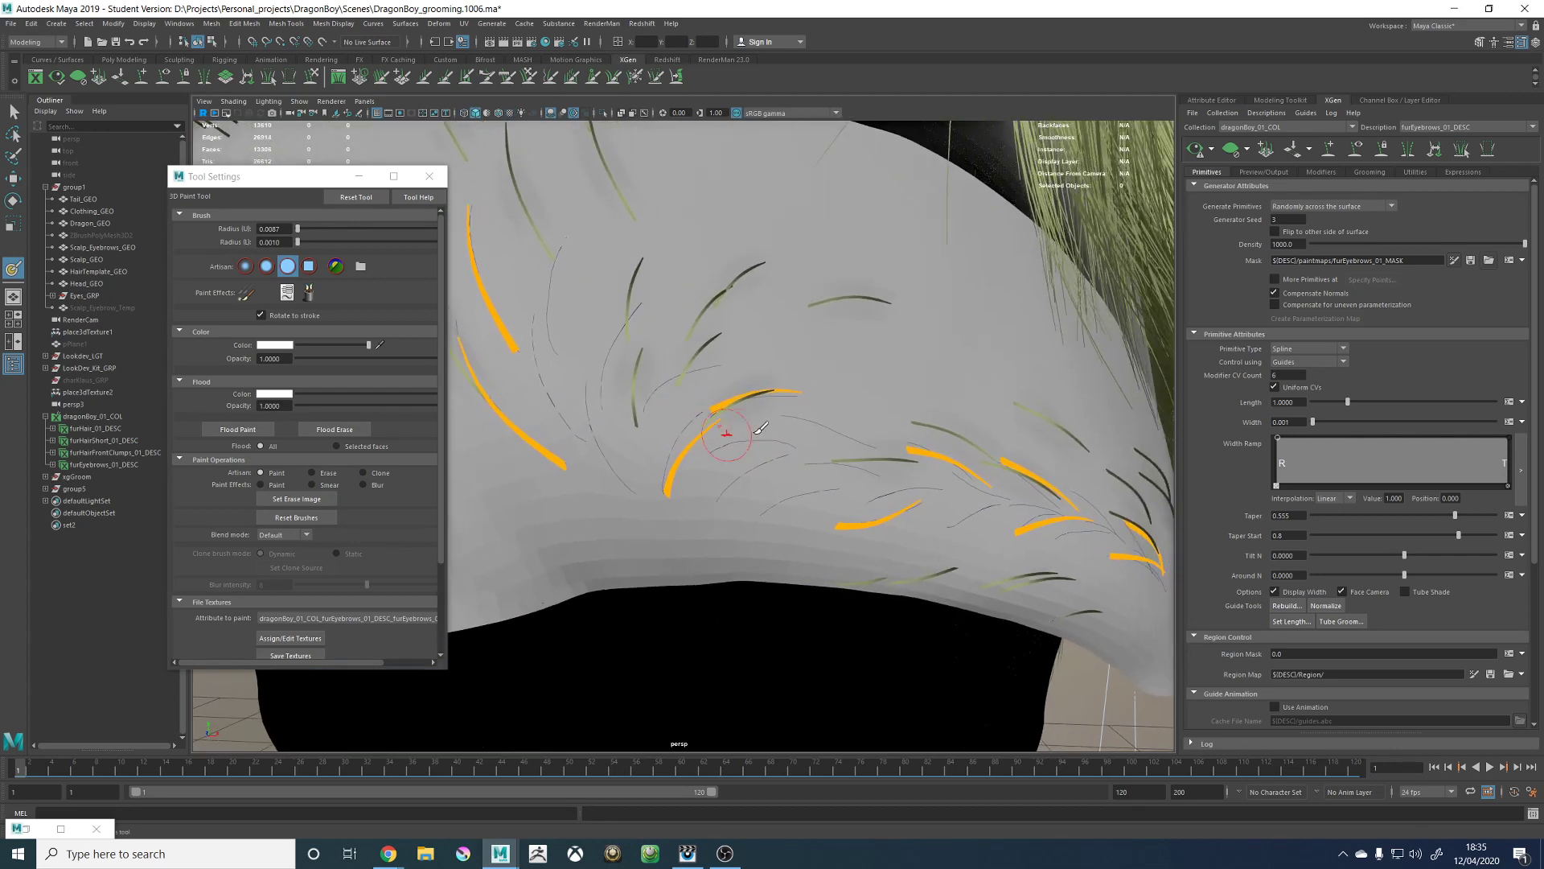
mouse_move(760, 427)
alt+right_down()
mouse_move(674, 390)
mouse_move(749, 406)
alt+right_up()
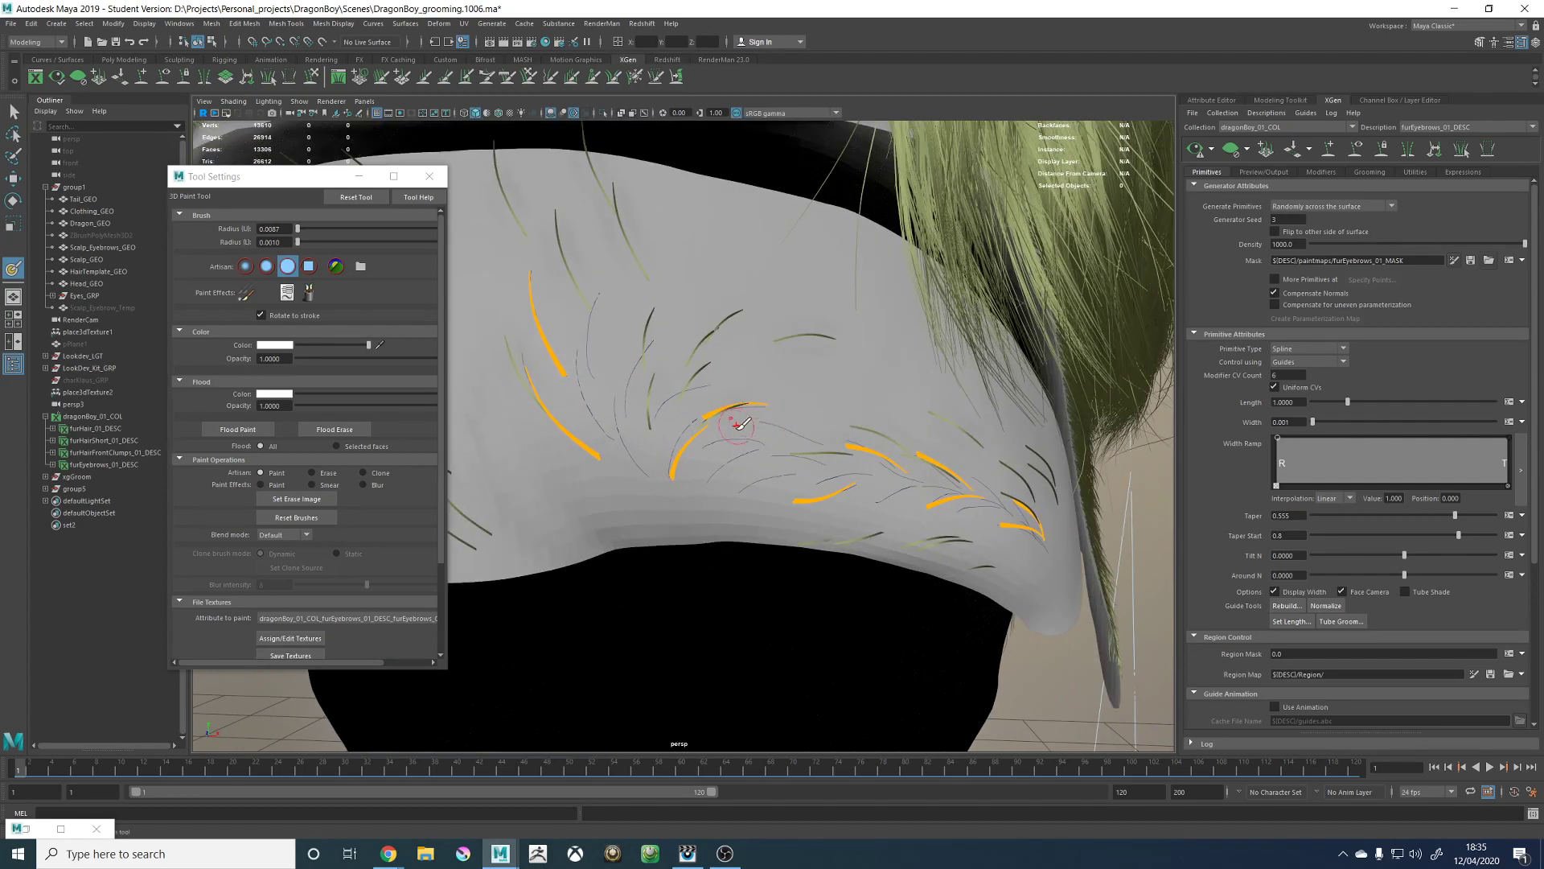
key(6)
mouse_move(713, 412)
alt+mouse_down()
mouse_move(721, 441)
mouse_move(649, 441)
mouse_move(661, 445)
alt+mouse_up()
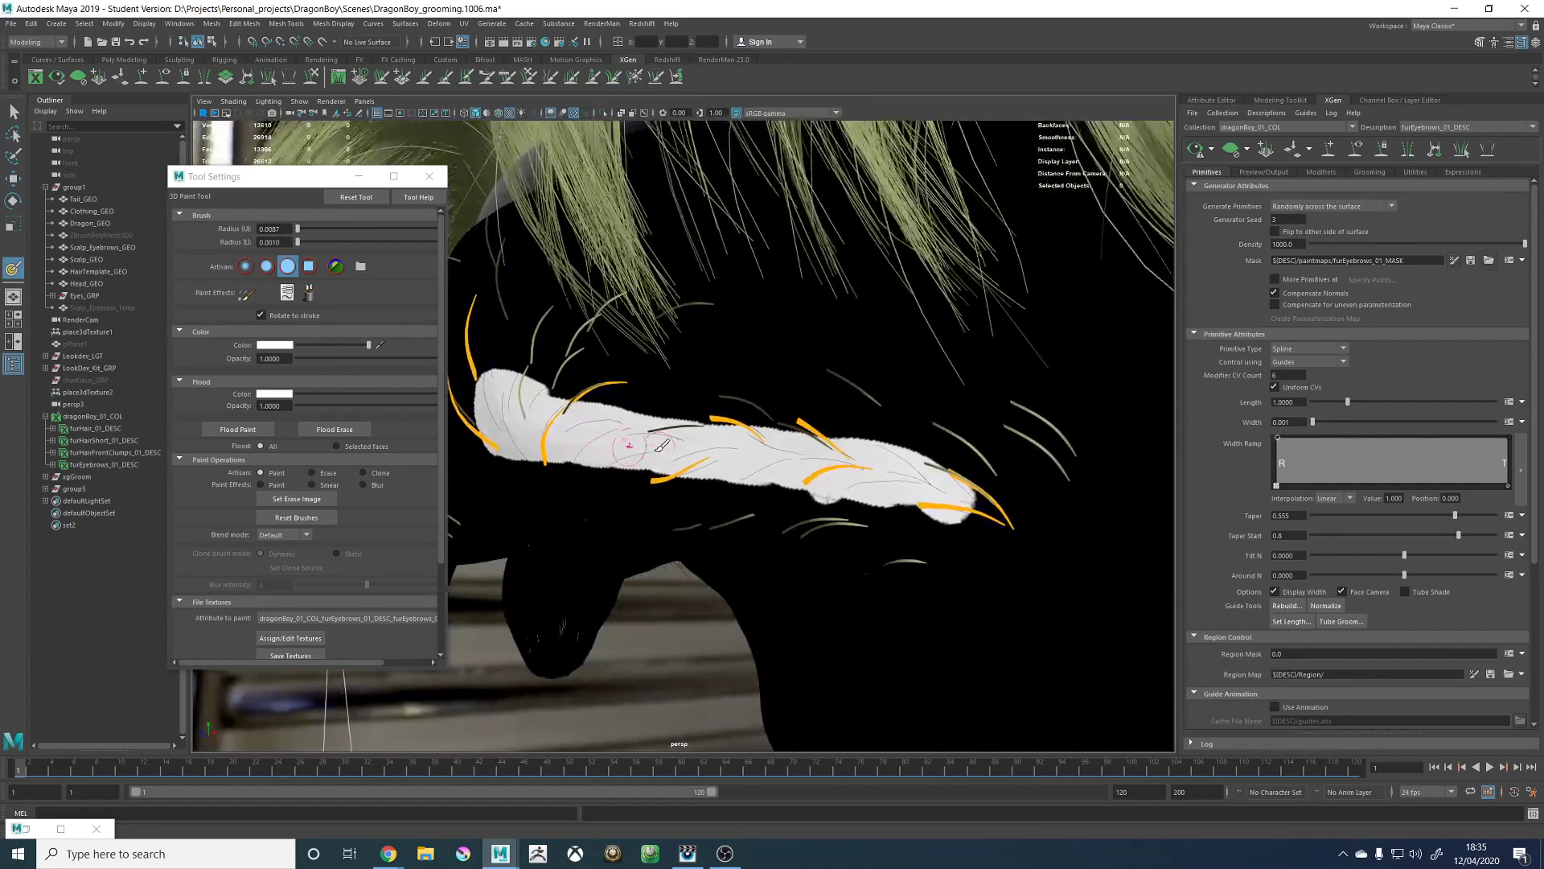
Step: Set the paint colour to black and the brush radius to 0.0060, and paint out the bumps below the left eyebrow mask's outer end
alt+right_drag(663, 448, 711, 470)
mouse_move(711, 470)
alt+mouse_down()
mouse_move(724, 452)
mouse_move(711, 455)
alt+mouse_up()
alt+middle_drag(711, 455, 667, 347)
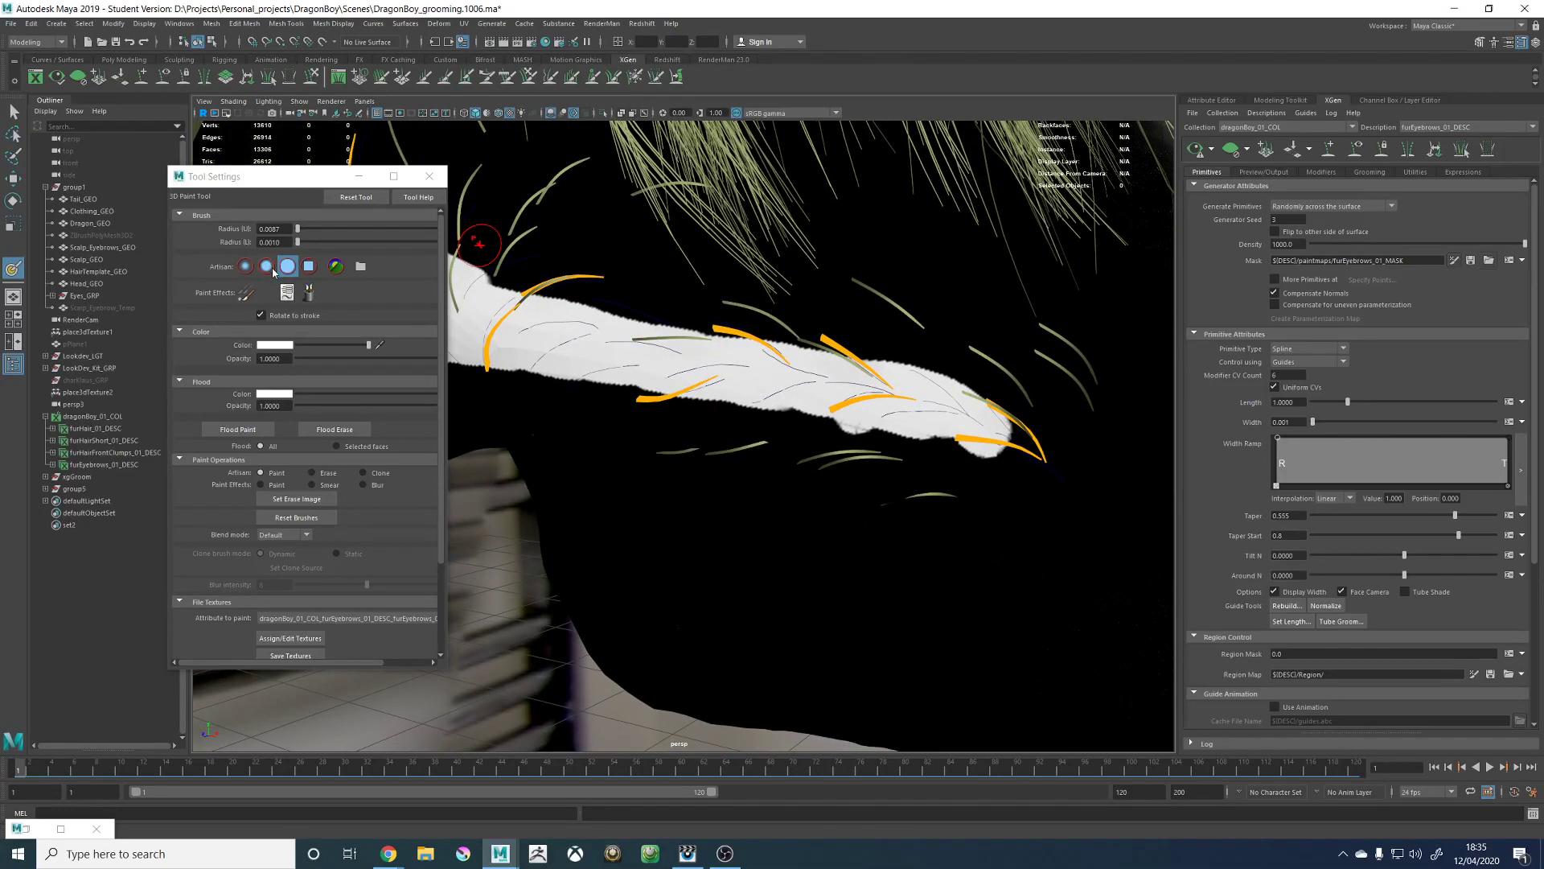
click(266, 344)
drag(302, 350, 293, 350)
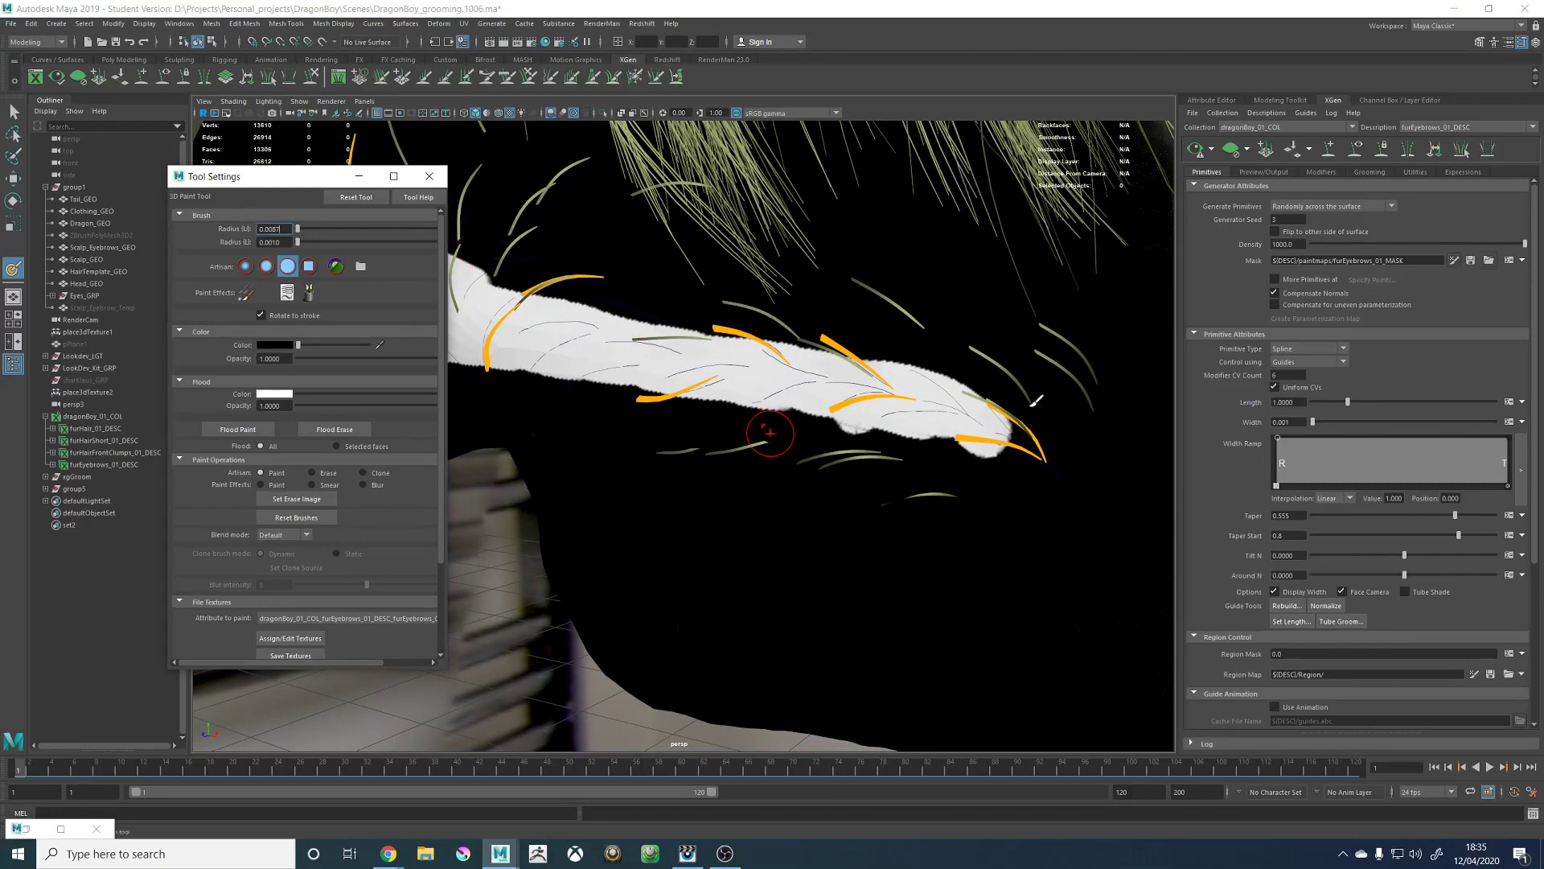
alt+middle_drag(948, 420, 936, 394)
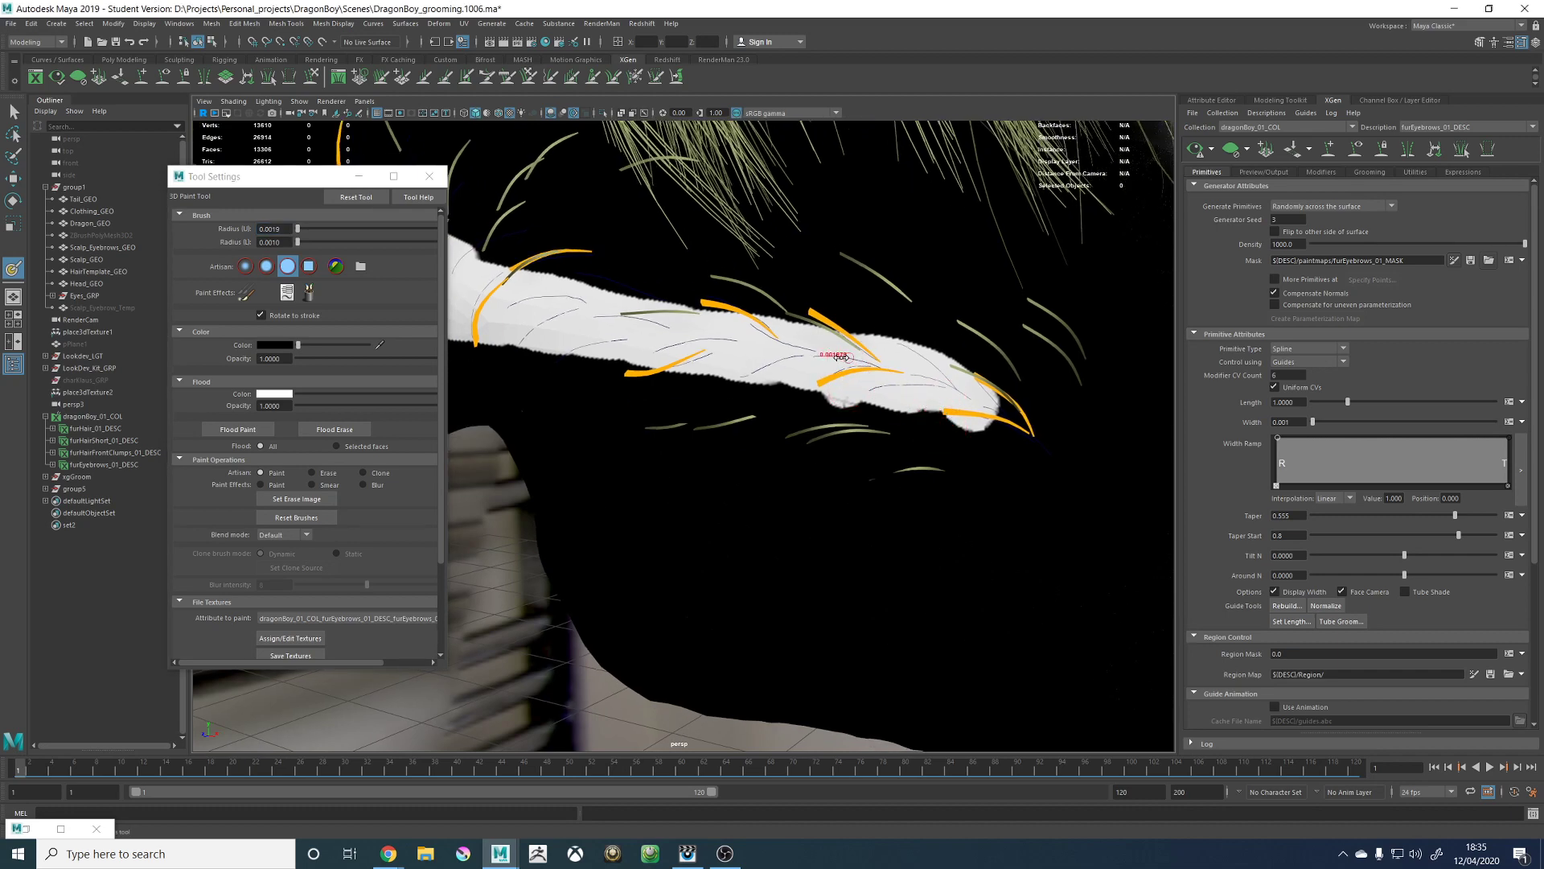
drag(841, 357, 850, 357)
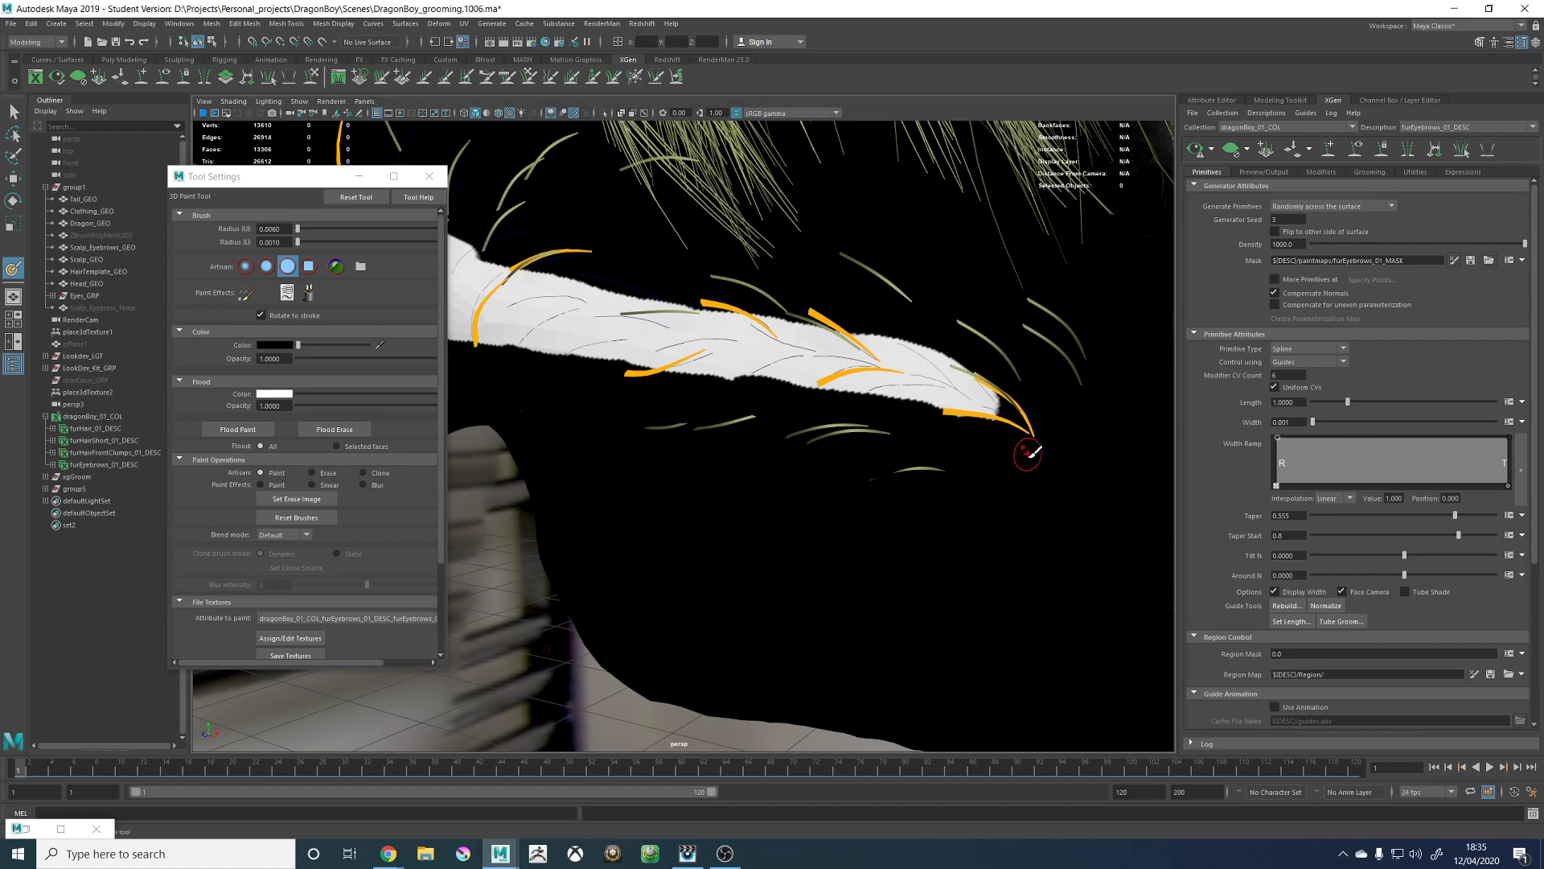
Step: Trim the outer tip of the left eyebrow's mask with black paint
alt+drag(1023, 441, 1001, 391)
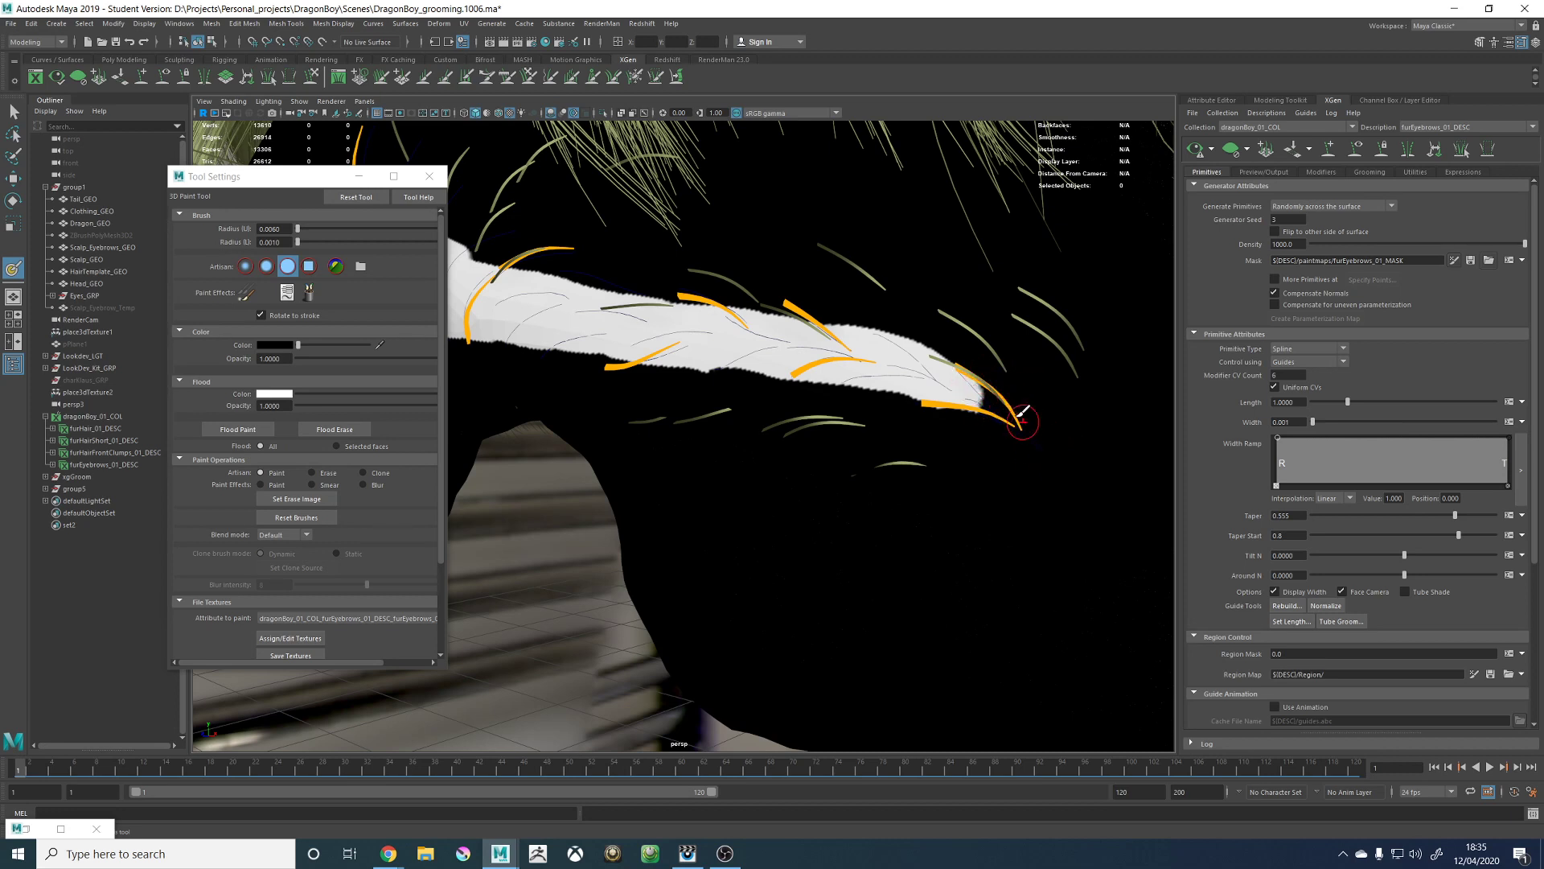
alt+middle_drag(903, 278, 920, 376)
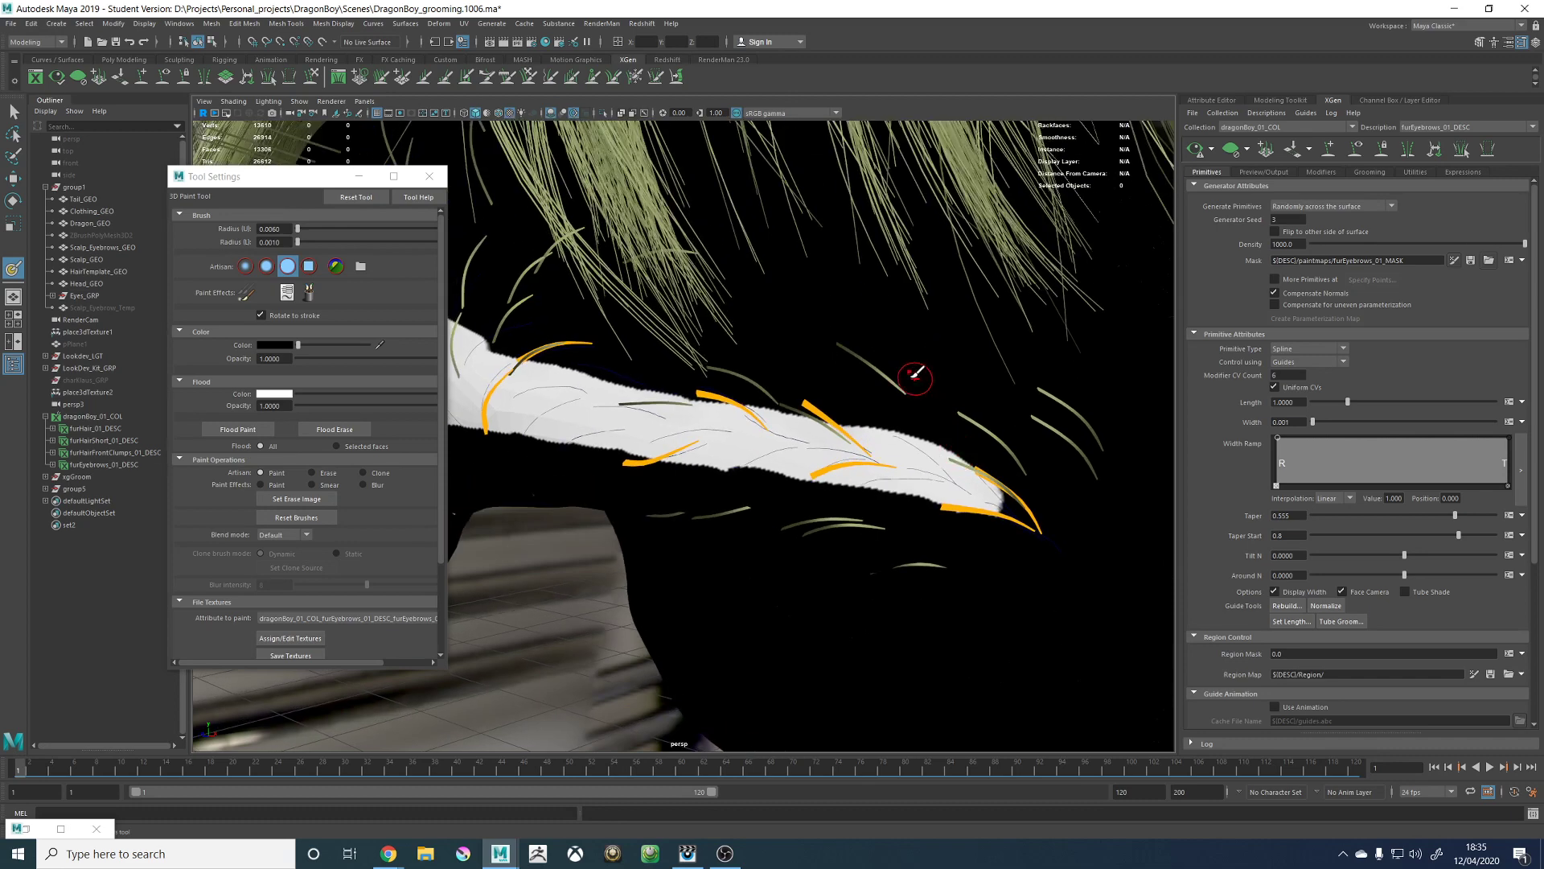
scroll(925, 382, up, 3)
scroll(925, 377, down, 4)
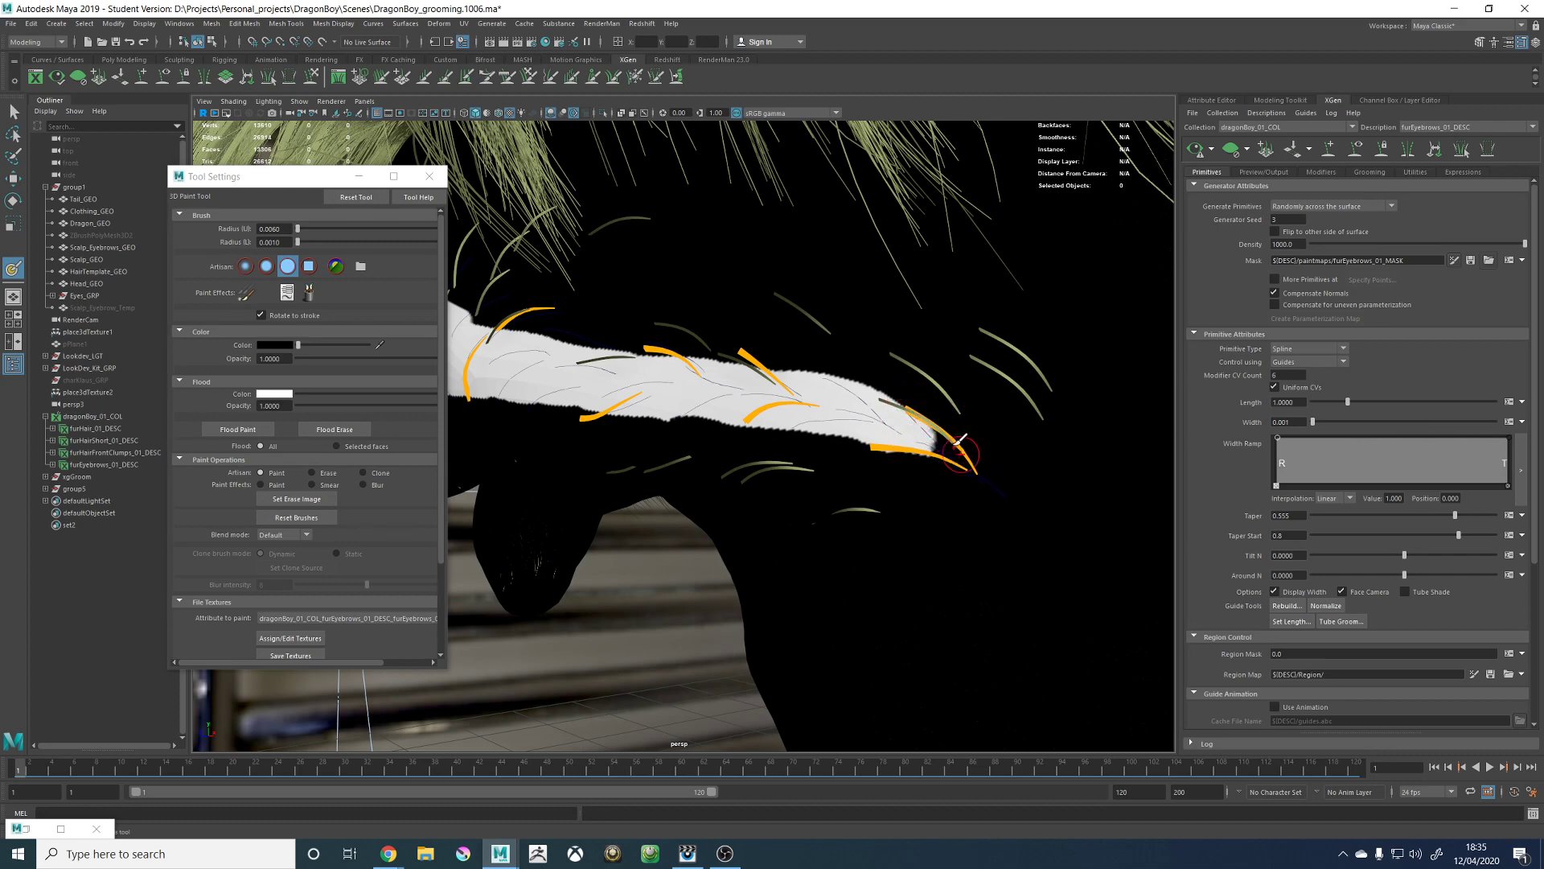
scroll(953, 443, up, 4)
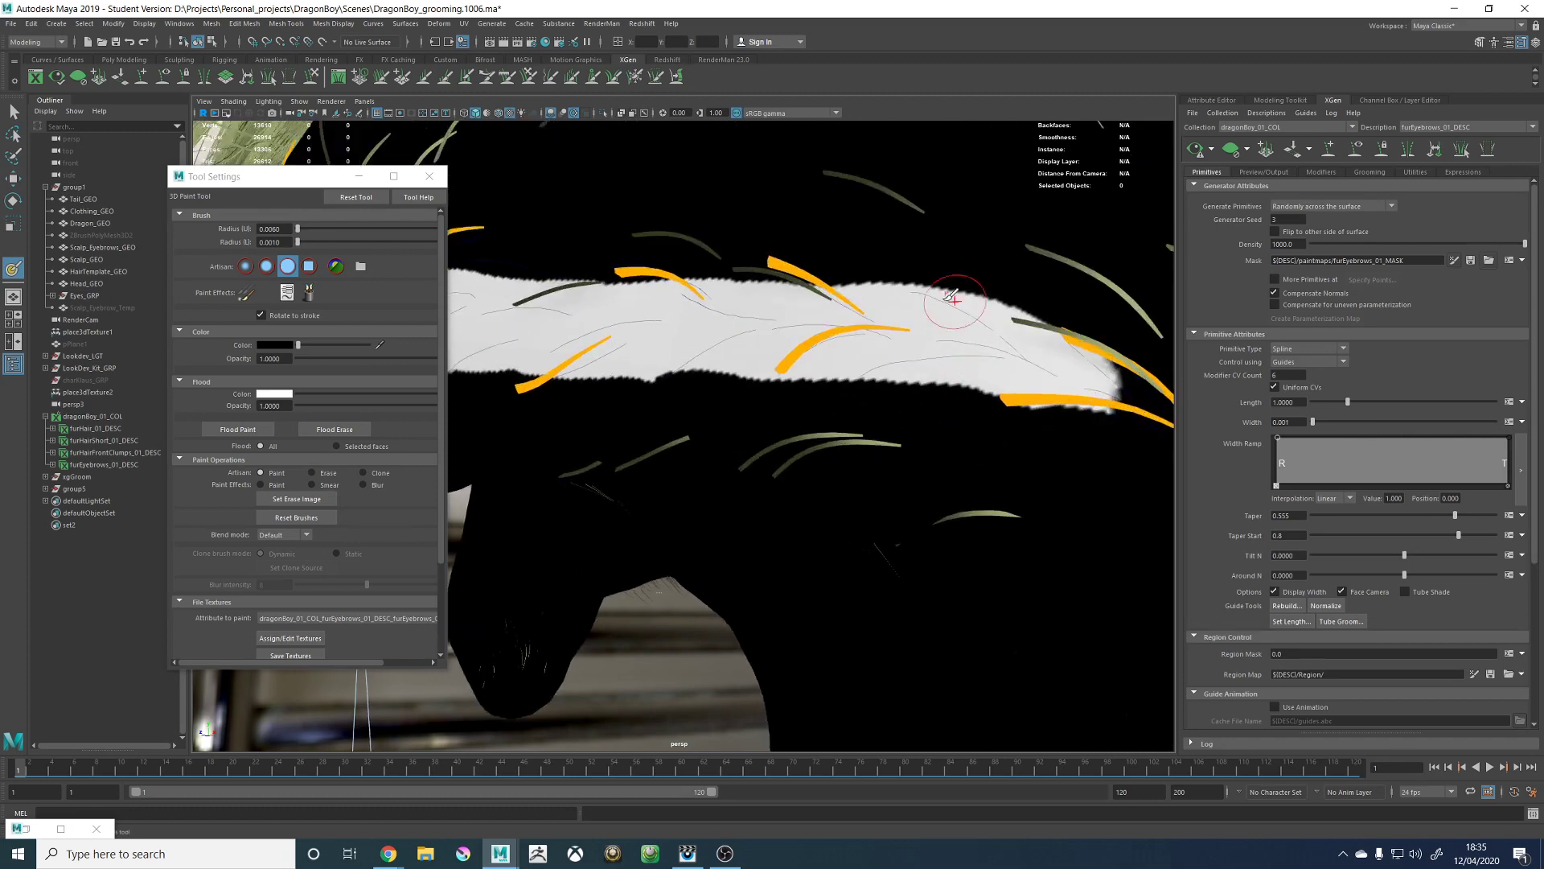
alt+middle_drag(954, 301, 877, 309)
mouse_move(897, 436)
mouse_down()
mouse_move(877, 515)
mouse_move(906, 512)
mouse_up()
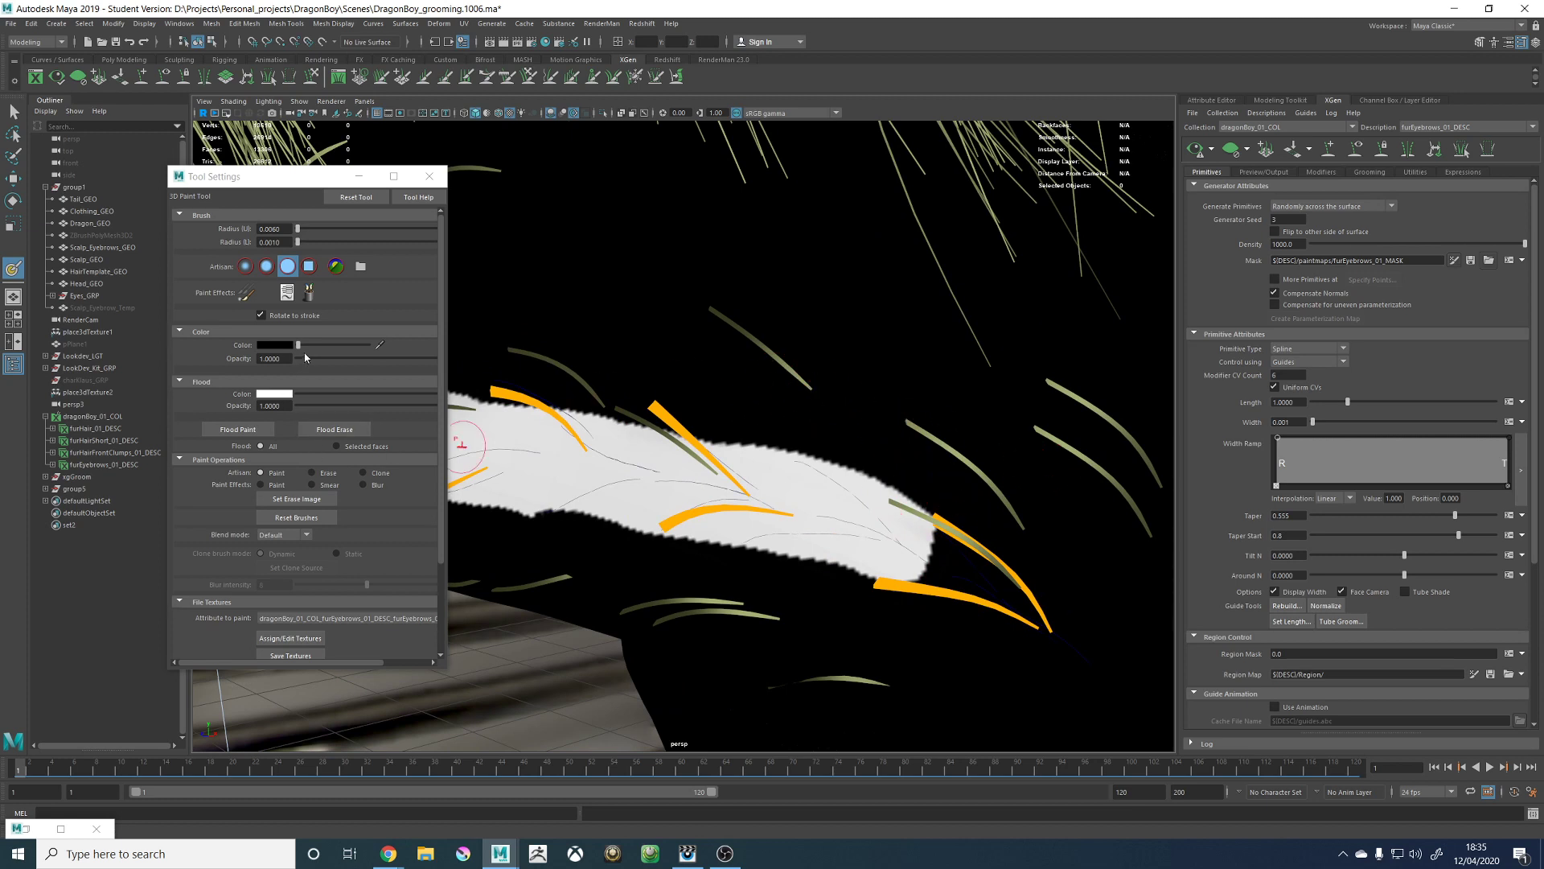
Step: Set the paint colour to white and touch up the outer and middle parts of the left eyebrow's mask
click(369, 344)
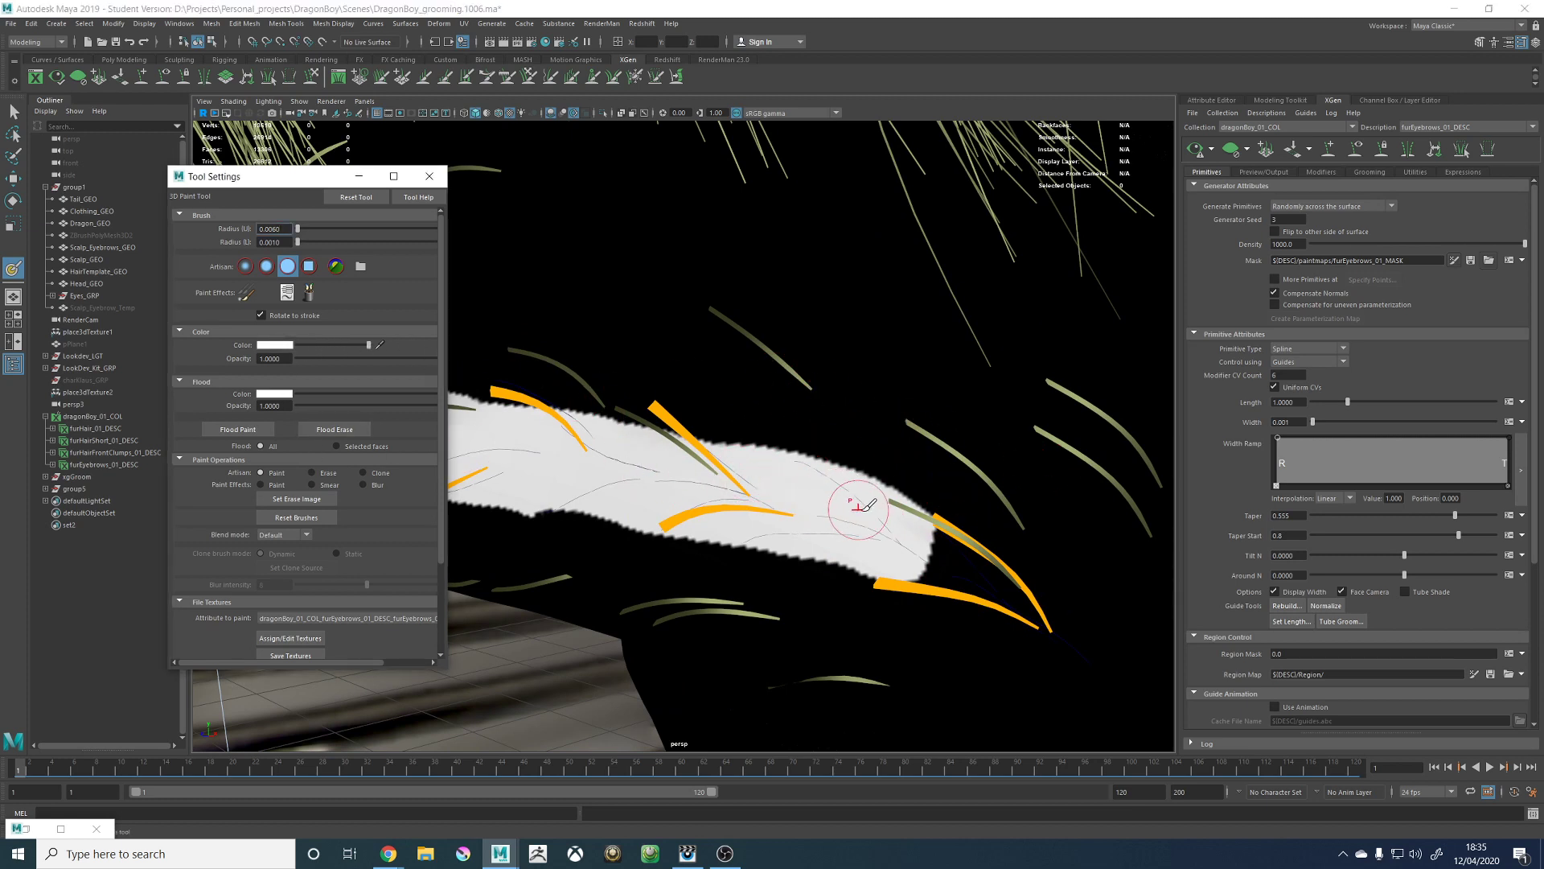
mouse_move(858, 508)
mouse_down()
mouse_move(808, 466)
mouse_move(648, 420)
mouse_move(603, 438)
mouse_move(648, 382)
mouse_up()
alt+middle_drag(651, 381, 853, 432)
drag(756, 446, 956, 454)
alt+middle_drag(487, 414, 700, 432)
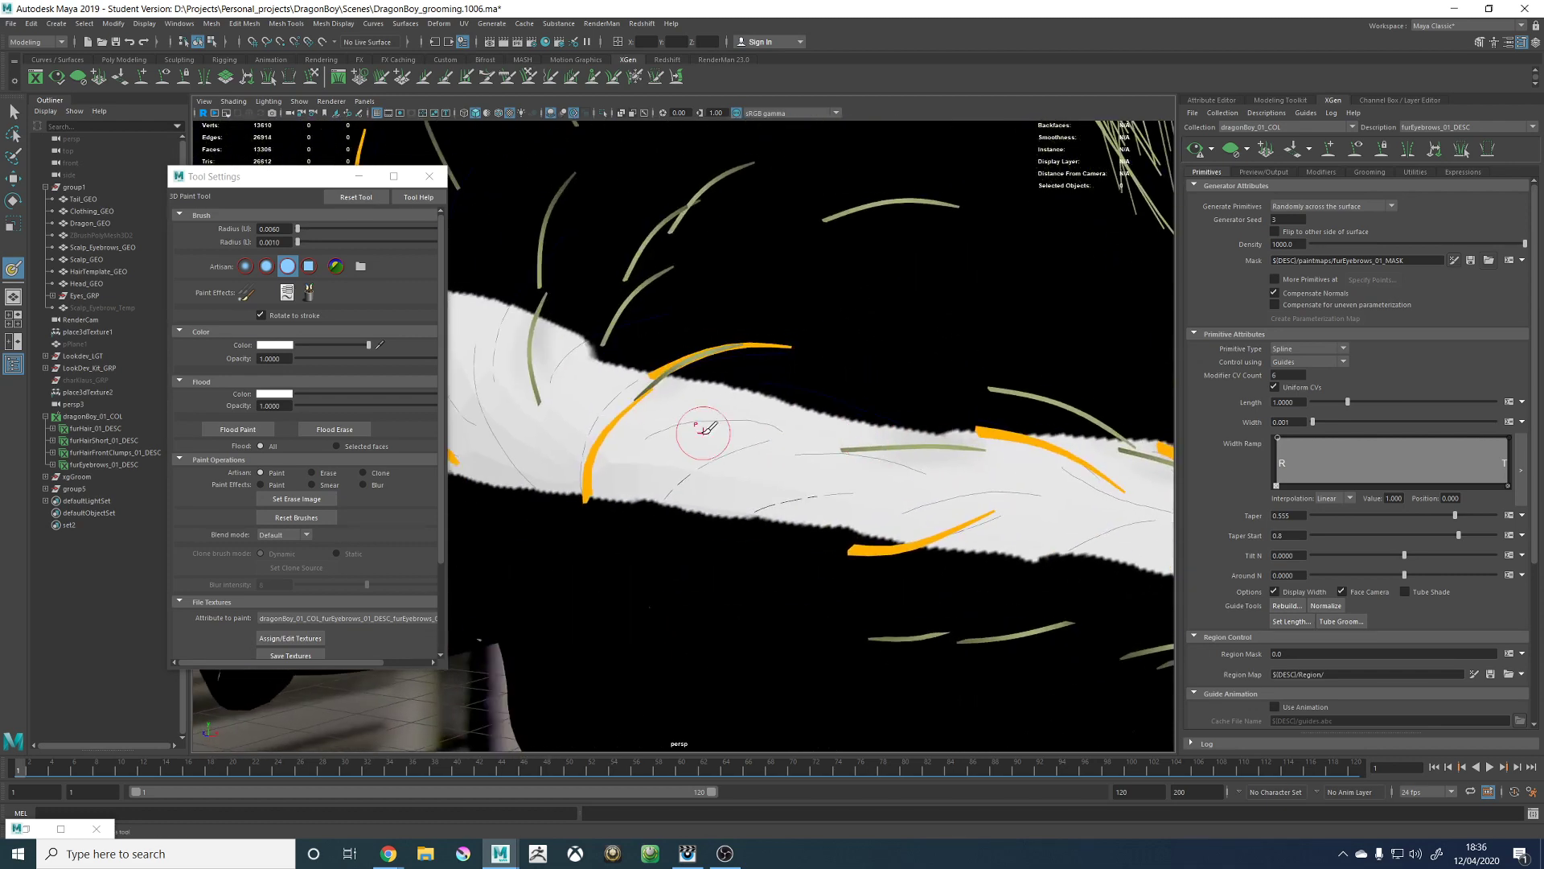
Step: Smooth the upper edge and inner end of the left eyebrow's mask with white paint
mouse_move(701, 413)
alt+mouse_down()
mouse_move(696, 387)
mouse_move(969, 451)
alt+mouse_up()
alt+drag(712, 413, 732, 406)
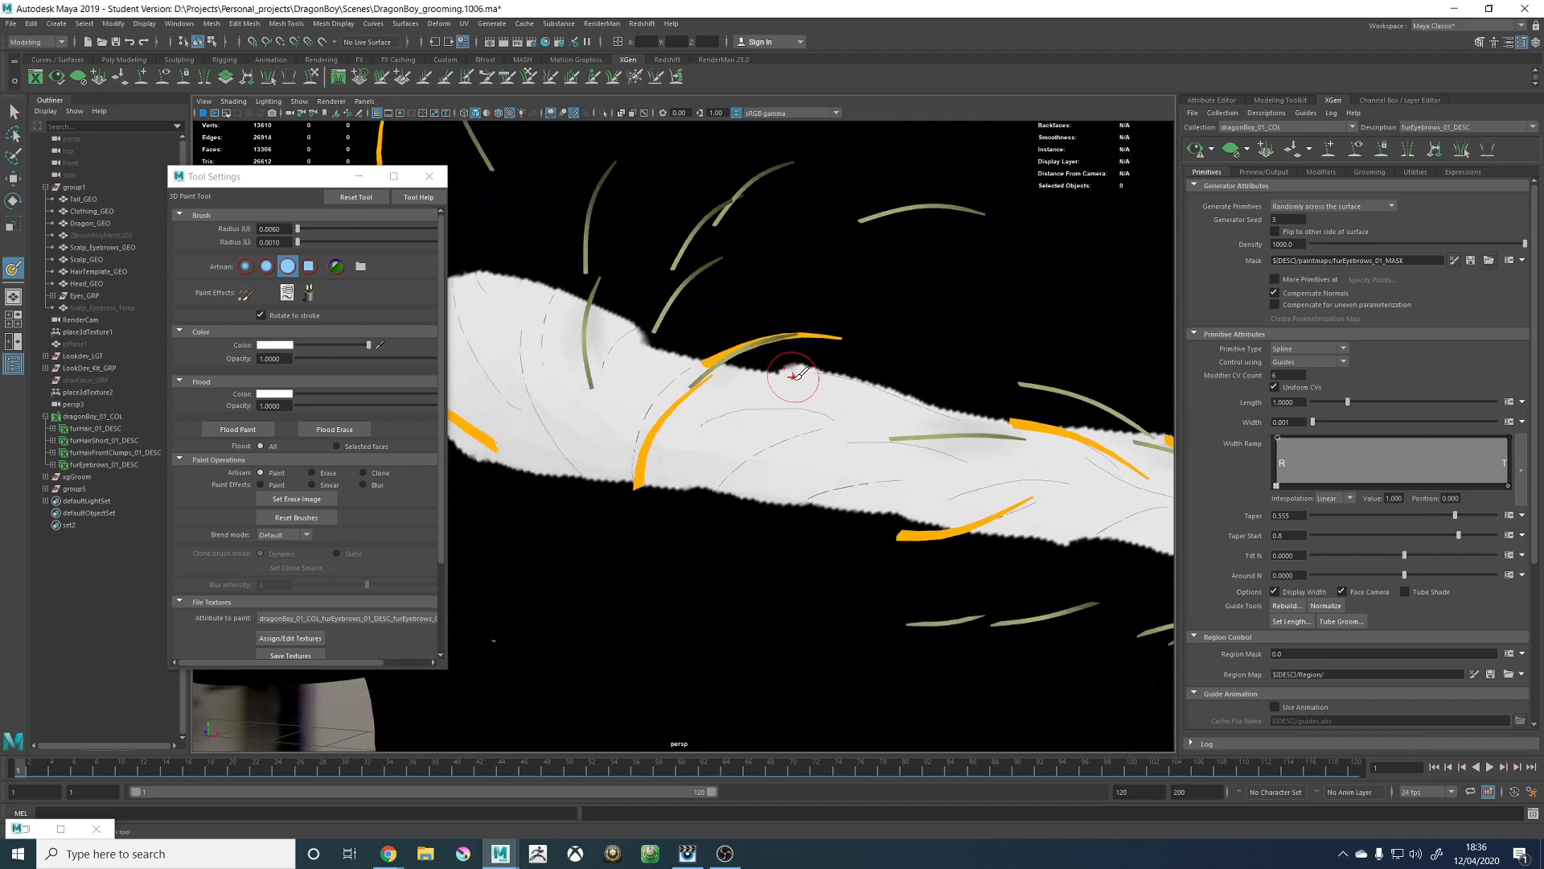
alt+middle_drag(757, 354, 751, 409)
drag(788, 449, 727, 449)
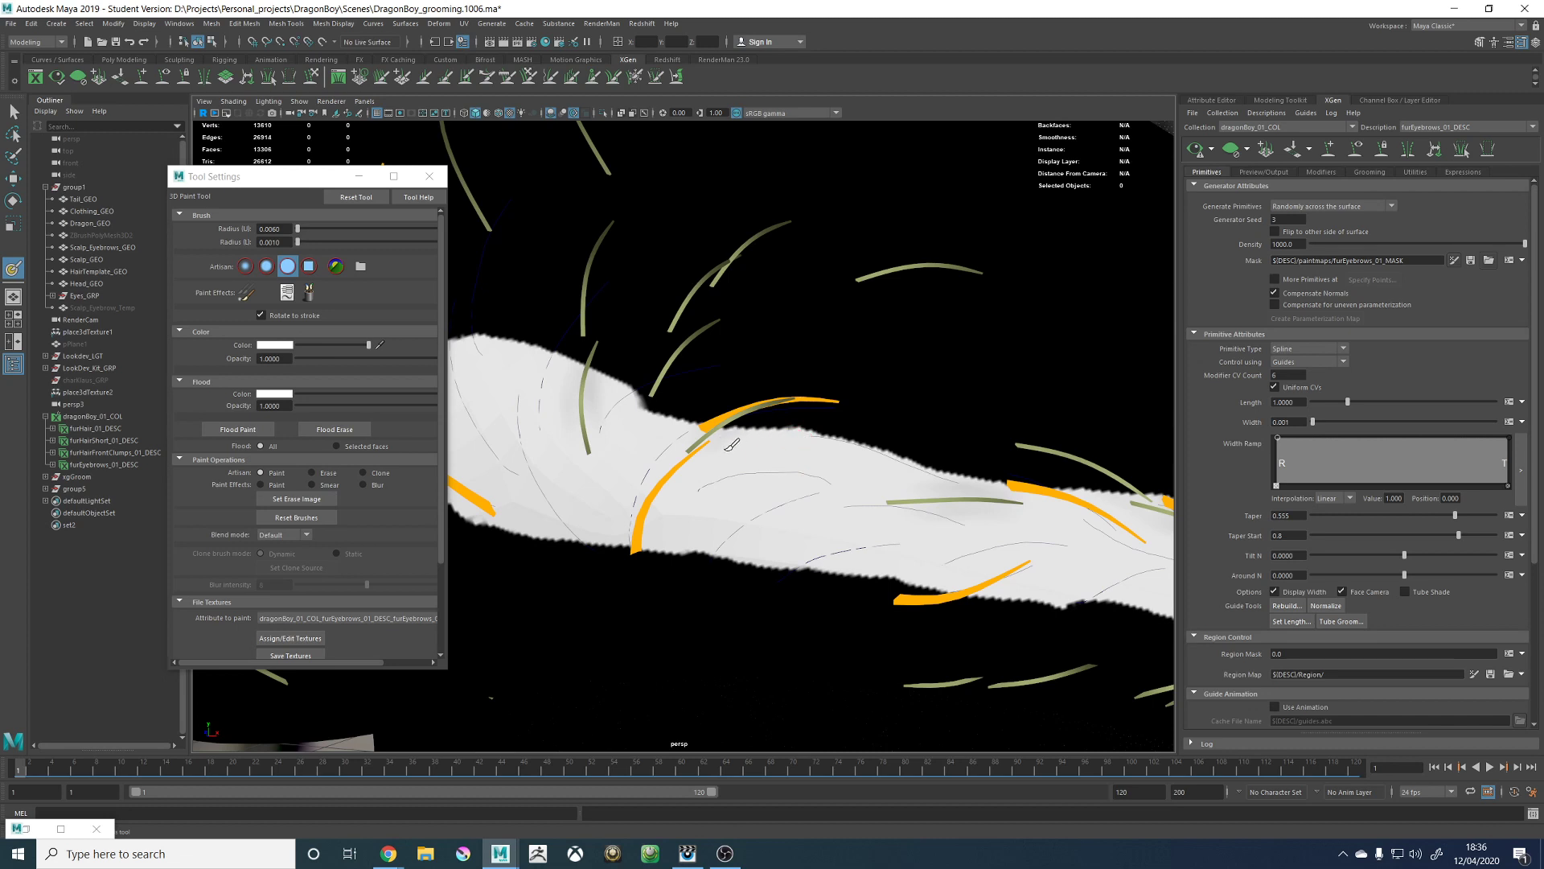
mouse_move(624, 410)
mouse_down()
mouse_move(720, 442)
mouse_move(755, 413)
mouse_up()
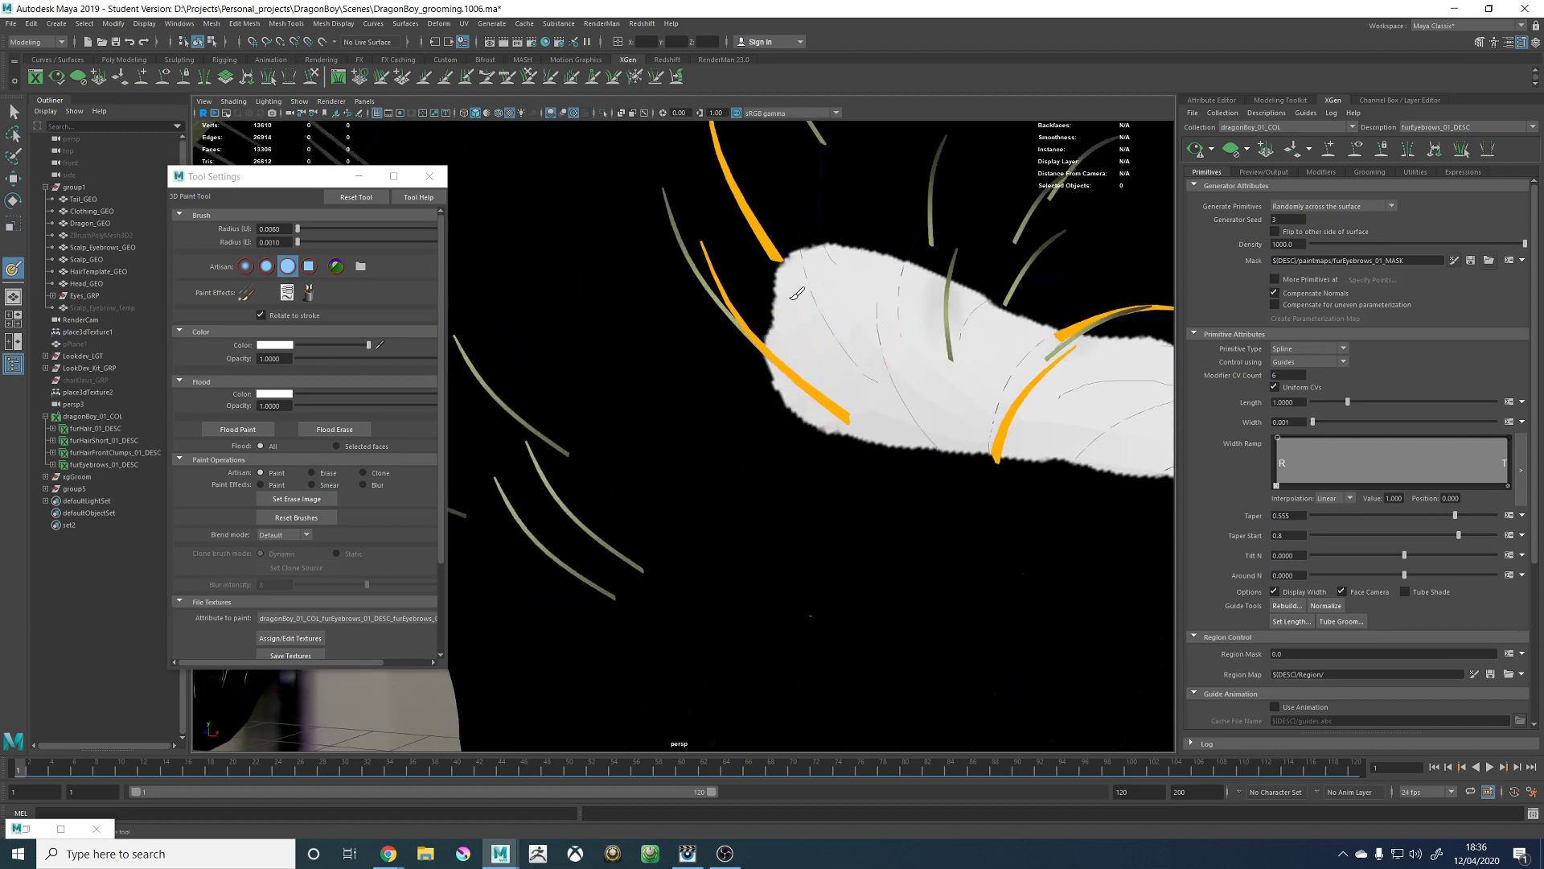
drag(791, 299, 789, 318)
Step: Fill the remaining grey patches along the upper edge of the left eyebrow mask's inner half with white
alt+right_drag(871, 318, 766, 346)
alt+drag(894, 366, 806, 336)
alt+right_drag(807, 336, 826, 357)
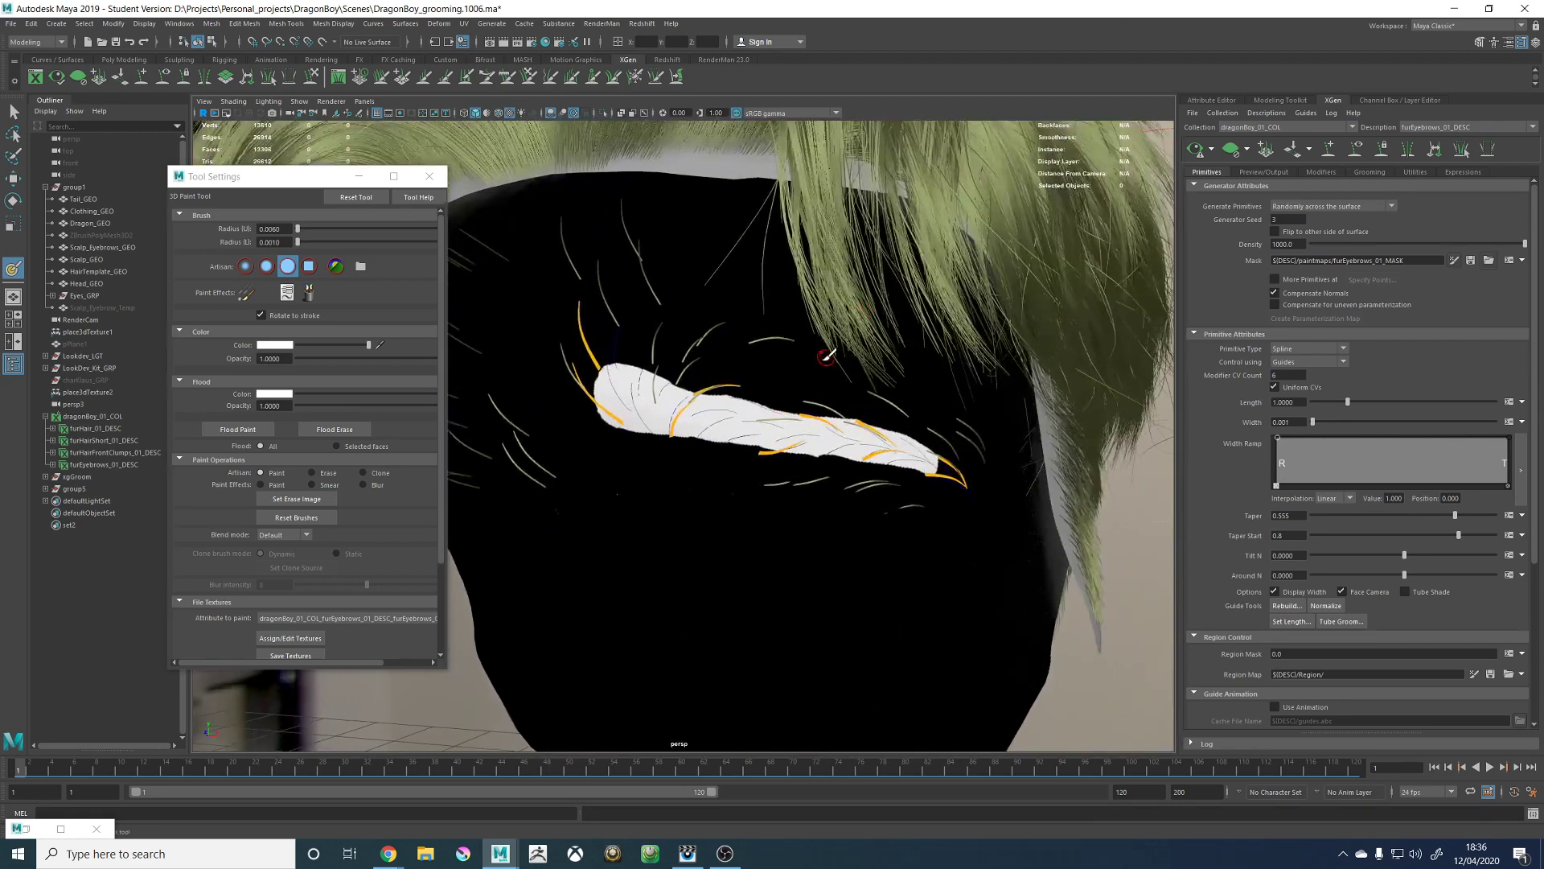
alt+drag(802, 335, 782, 345)
alt+right_drag(644, 282, 730, 319)
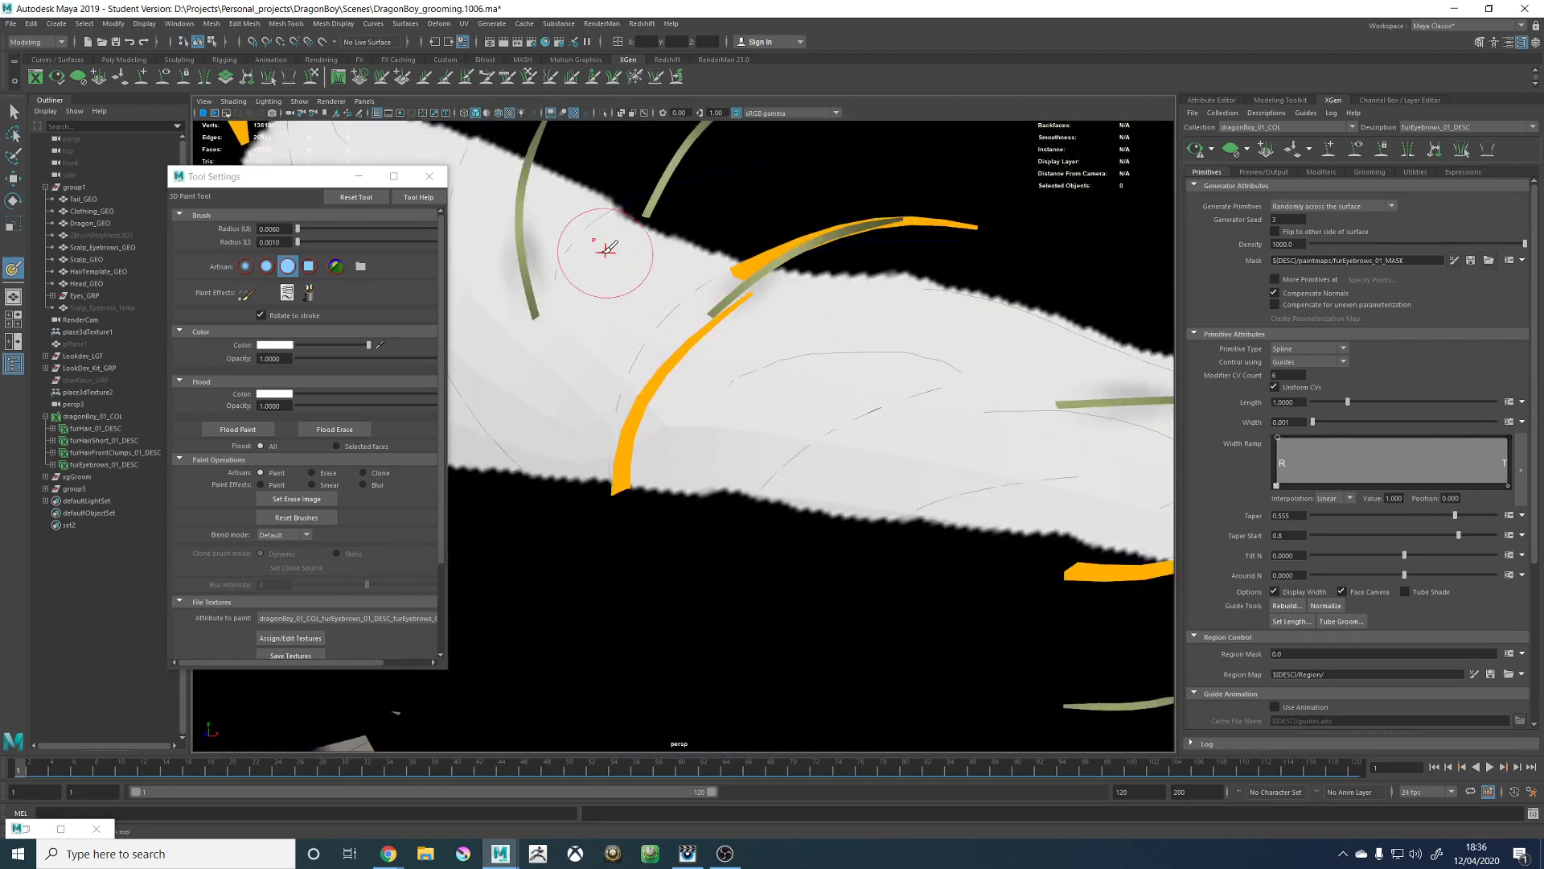
drag(605, 251, 900, 348)
mouse_move(639, 252)
mouse_down()
mouse_move(603, 241)
mouse_move(925, 372)
mouse_up()
alt+right_drag(926, 375, 739, 281)
alt+drag(833, 282, 787, 259)
mouse_move(787, 258)
alt+right_down()
mouse_move(855, 347)
mouse_move(816, 353)
alt+right_up()
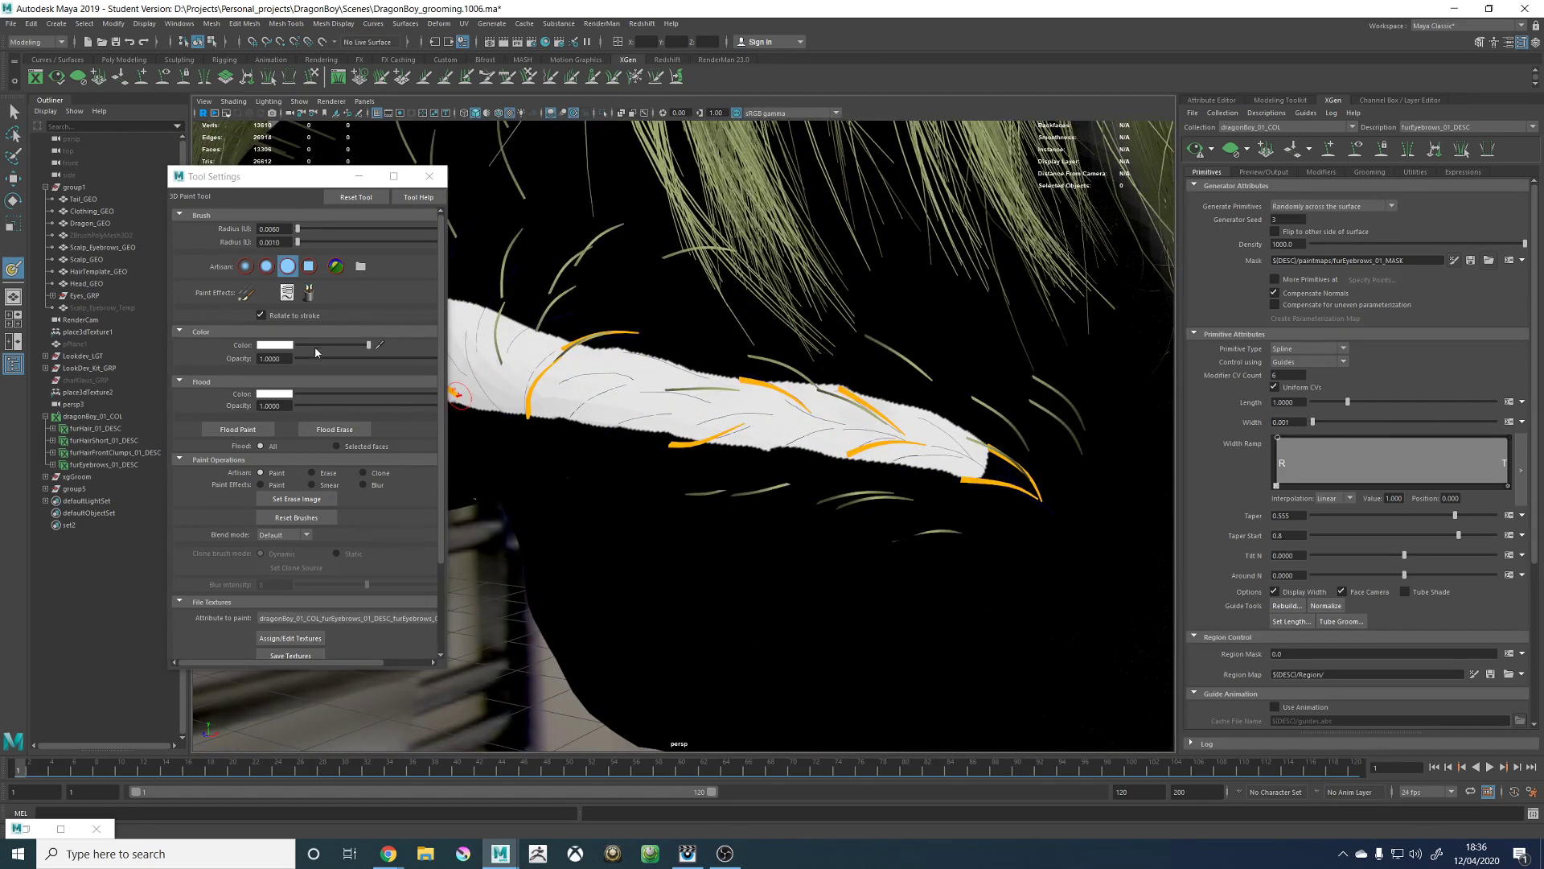
Step: Set the paint colour to black and trim the upper edge of the left eyebrow mask's outer half
drag(315, 347, 265, 336)
click(790, 368)
drag(855, 382, 962, 406)
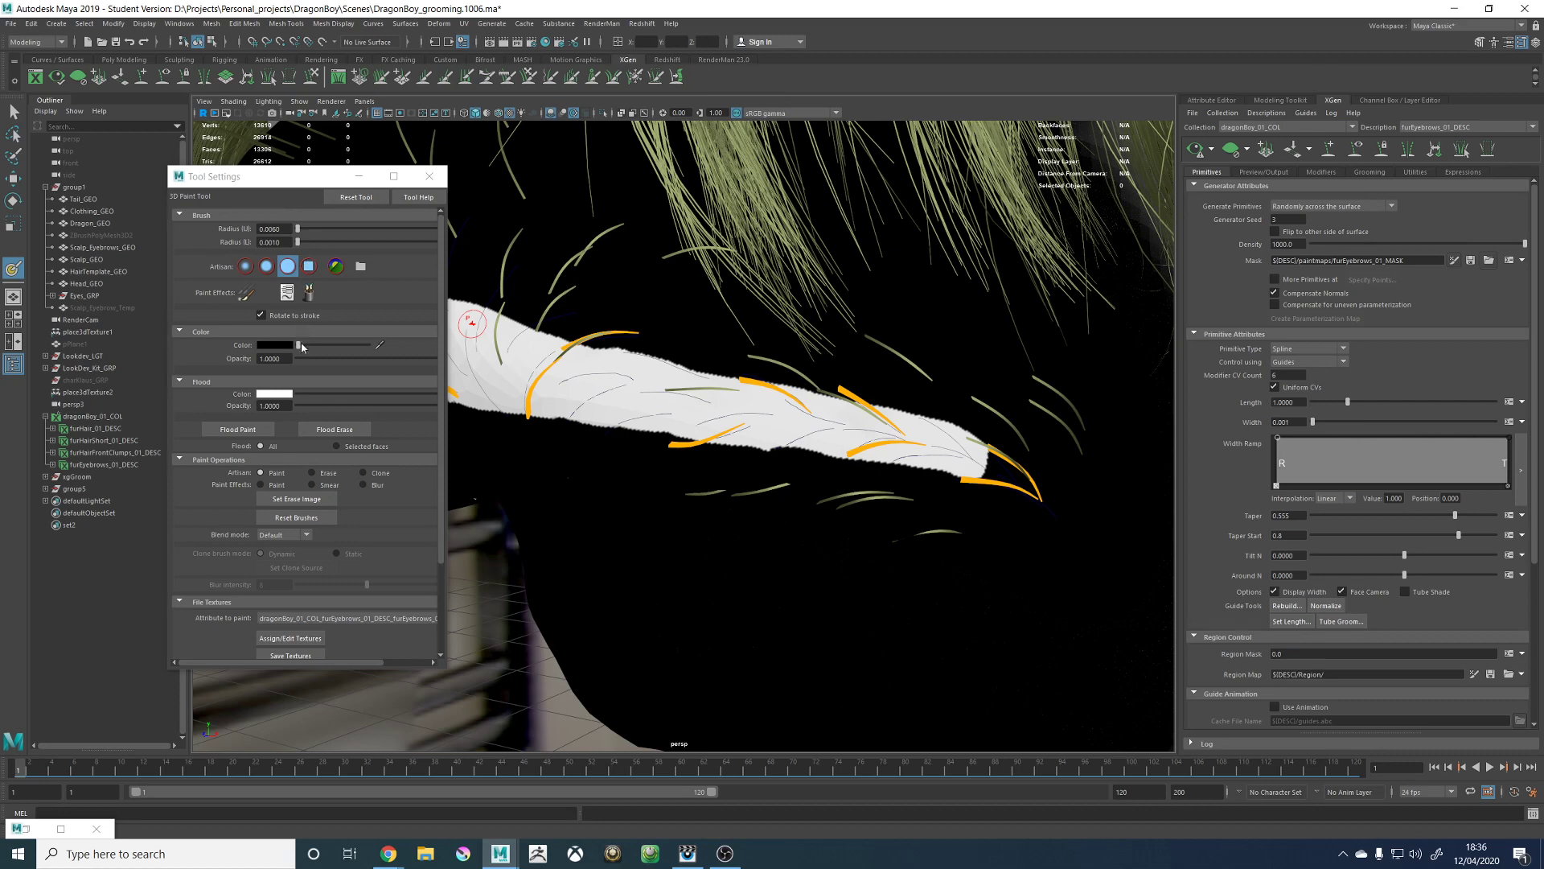
Step: Set the paint colour back to white, touch up the mask's upper edge and check the whole eyebrow shape
drag(302, 343, 389, 357)
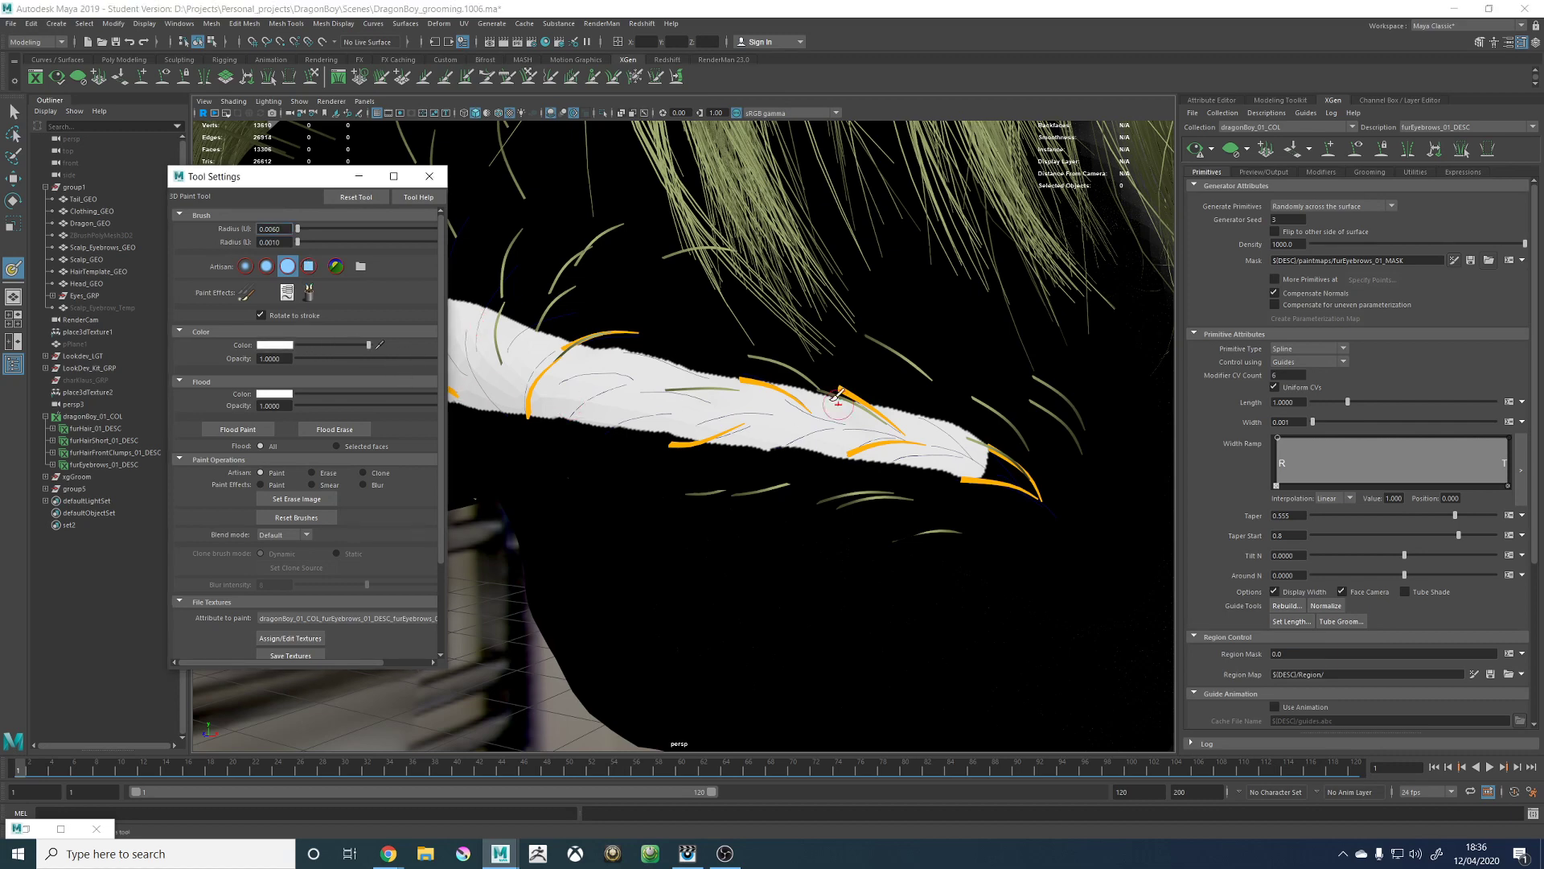
alt+middle_drag(832, 400, 775, 411)
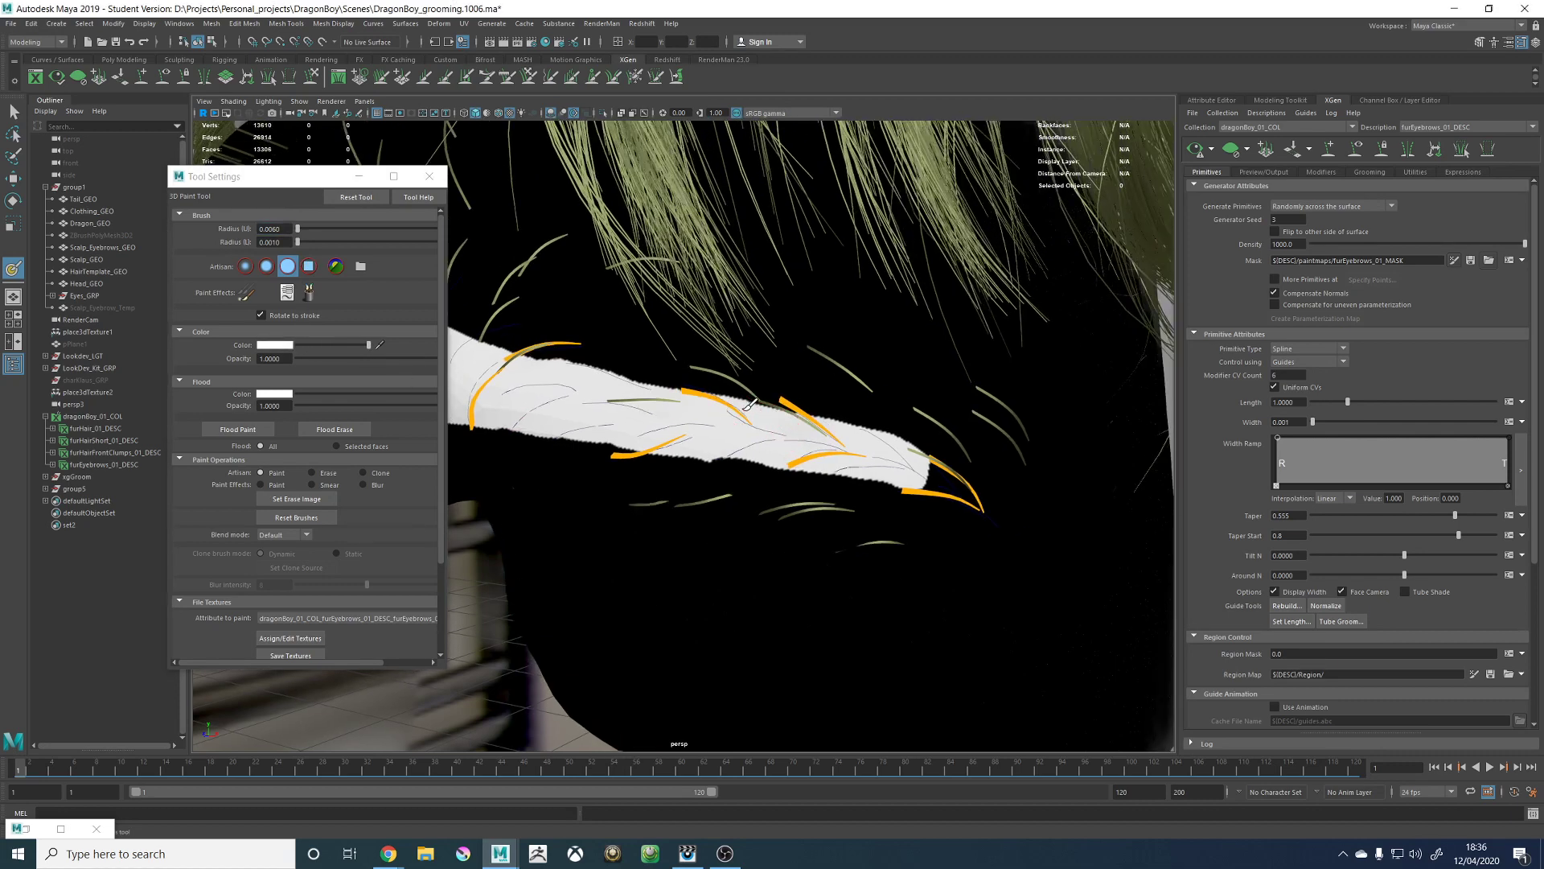
alt+drag(840, 459, 899, 451)
alt+right_drag(900, 451, 680, 362)
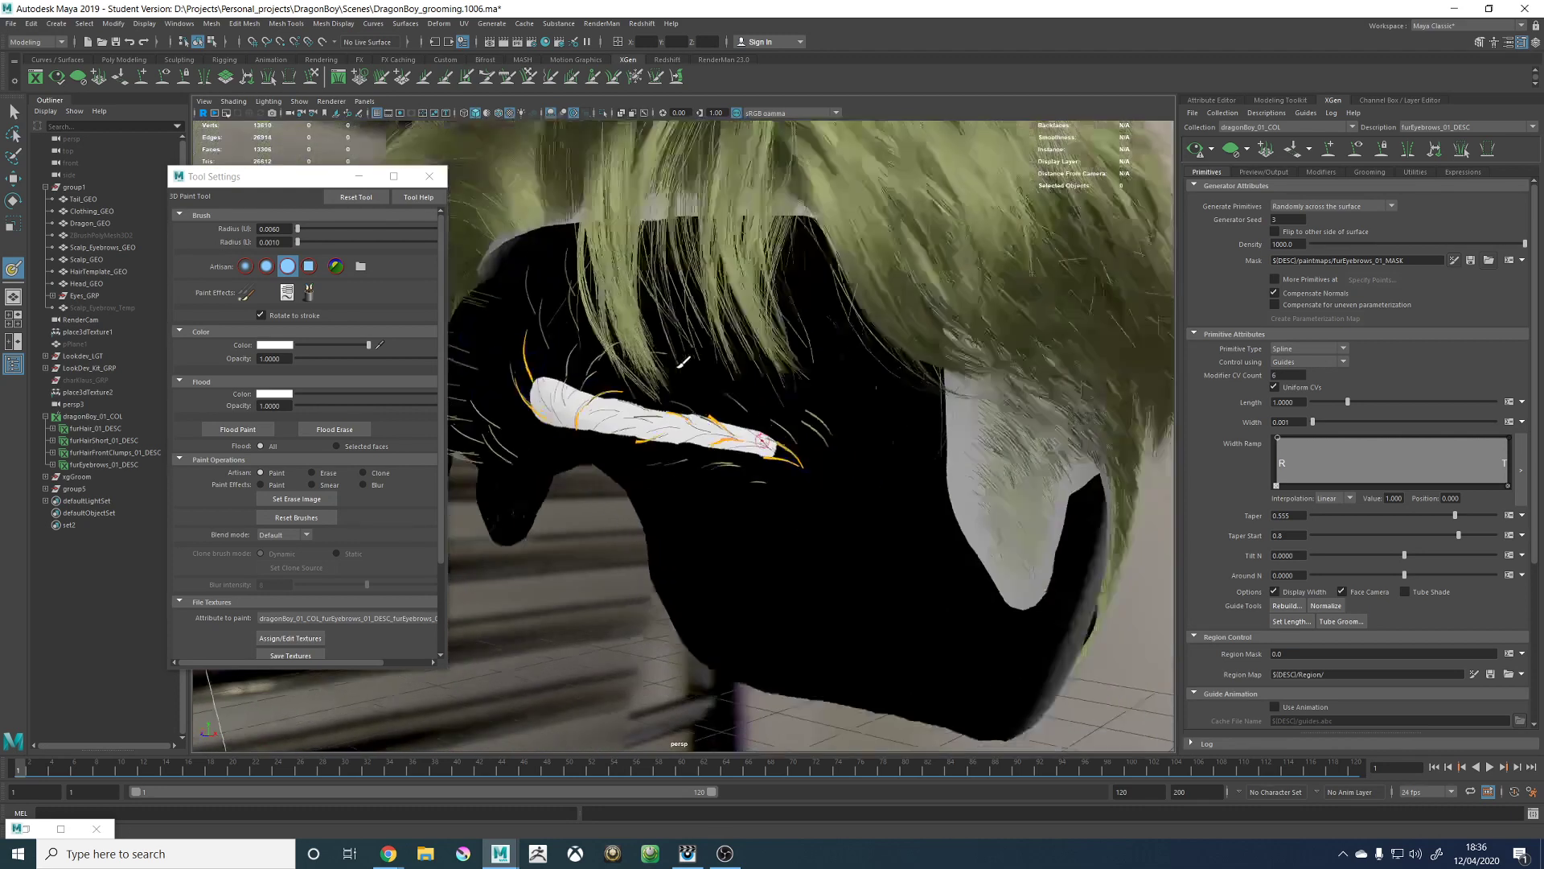
mouse_move(680, 361)
alt+mouse_down()
mouse_move(800, 390)
mouse_move(879, 386)
alt+mouse_up()
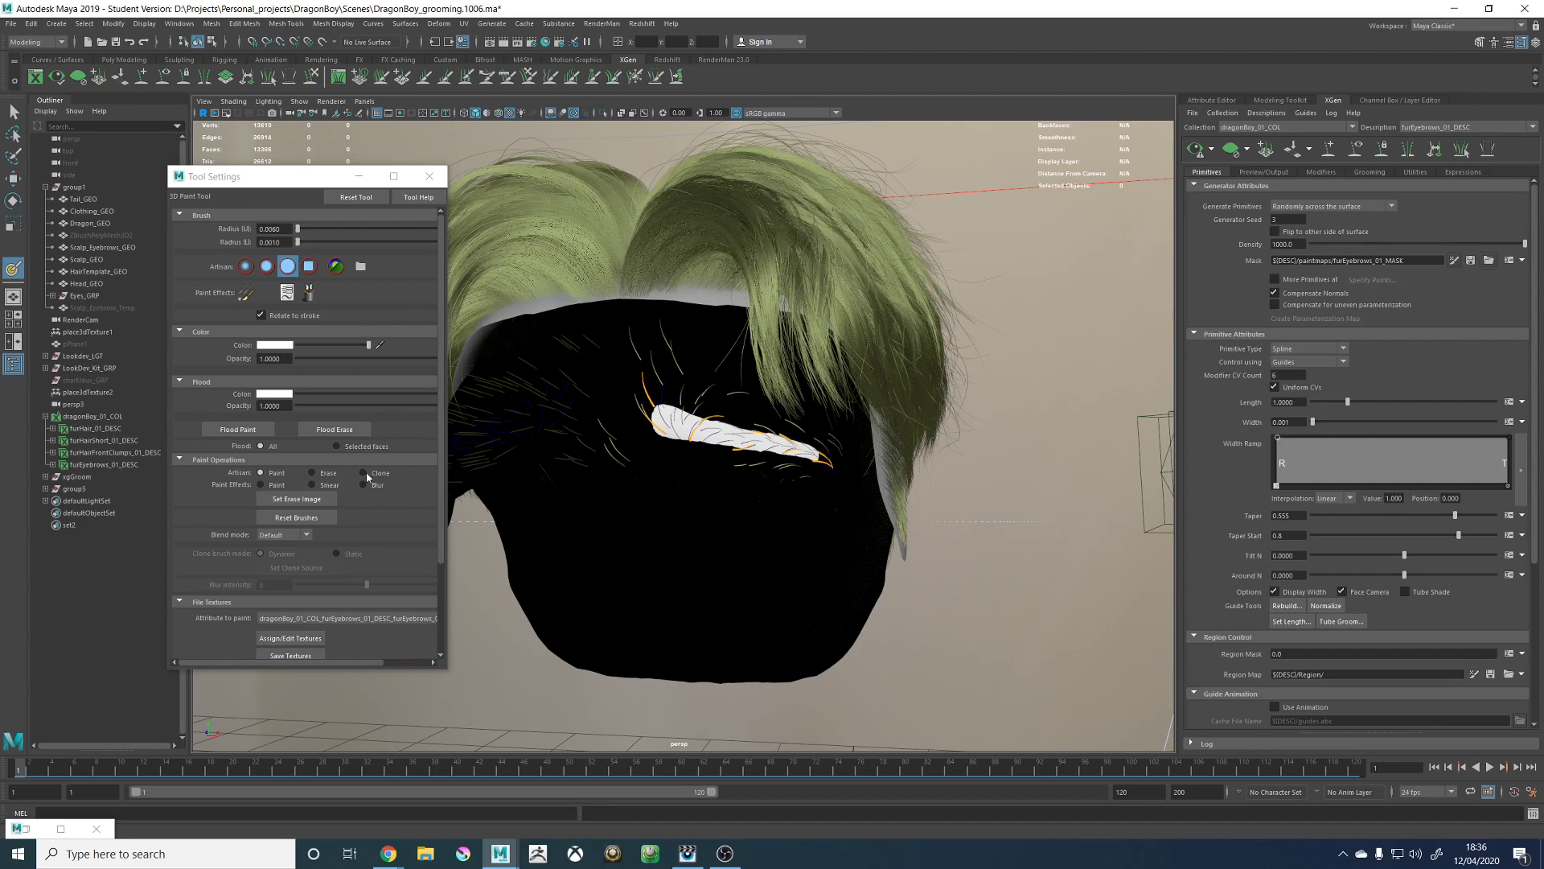
Step: Save the painted mask texture and leave the 3D Paint Tool, closing its settings
scroll(367, 476, down, 3)
click(290, 583)
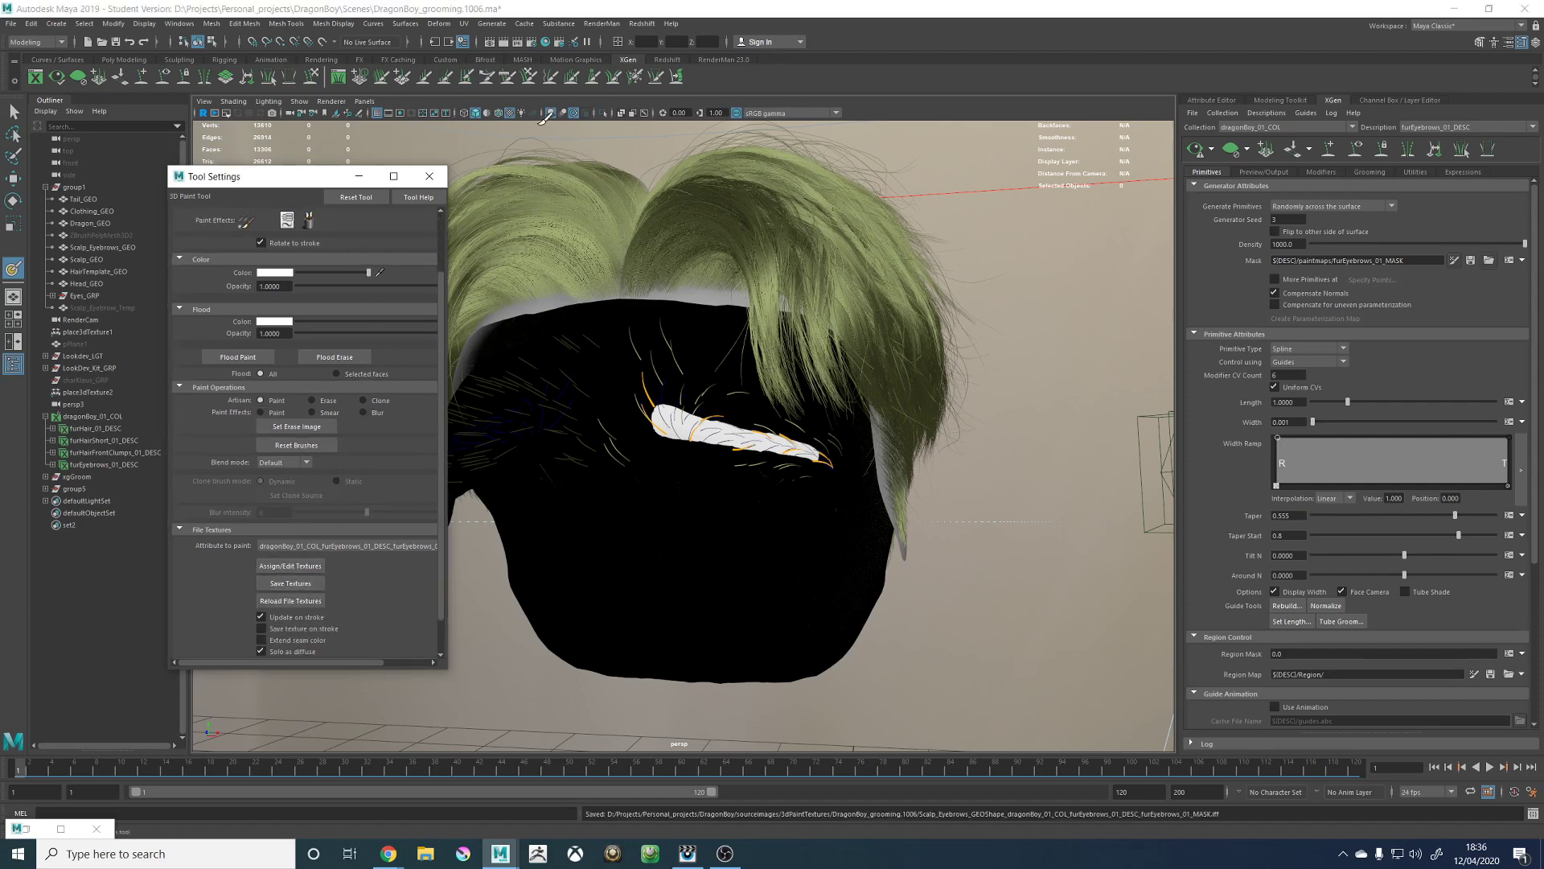
click(429, 176)
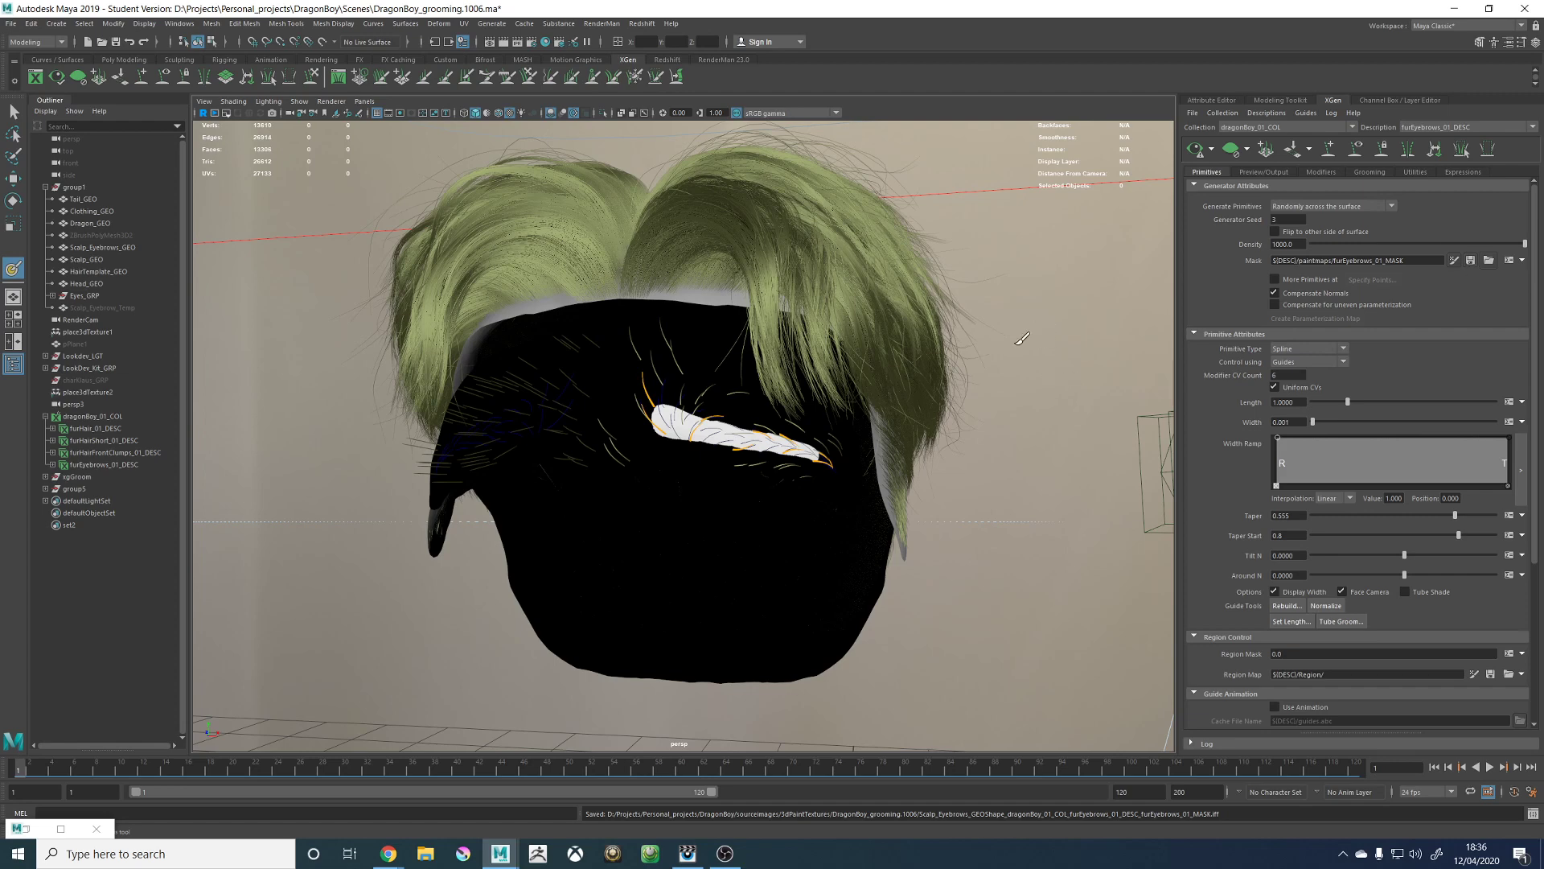
key(w)
alt+drag(1024, 337, 1052, 332)
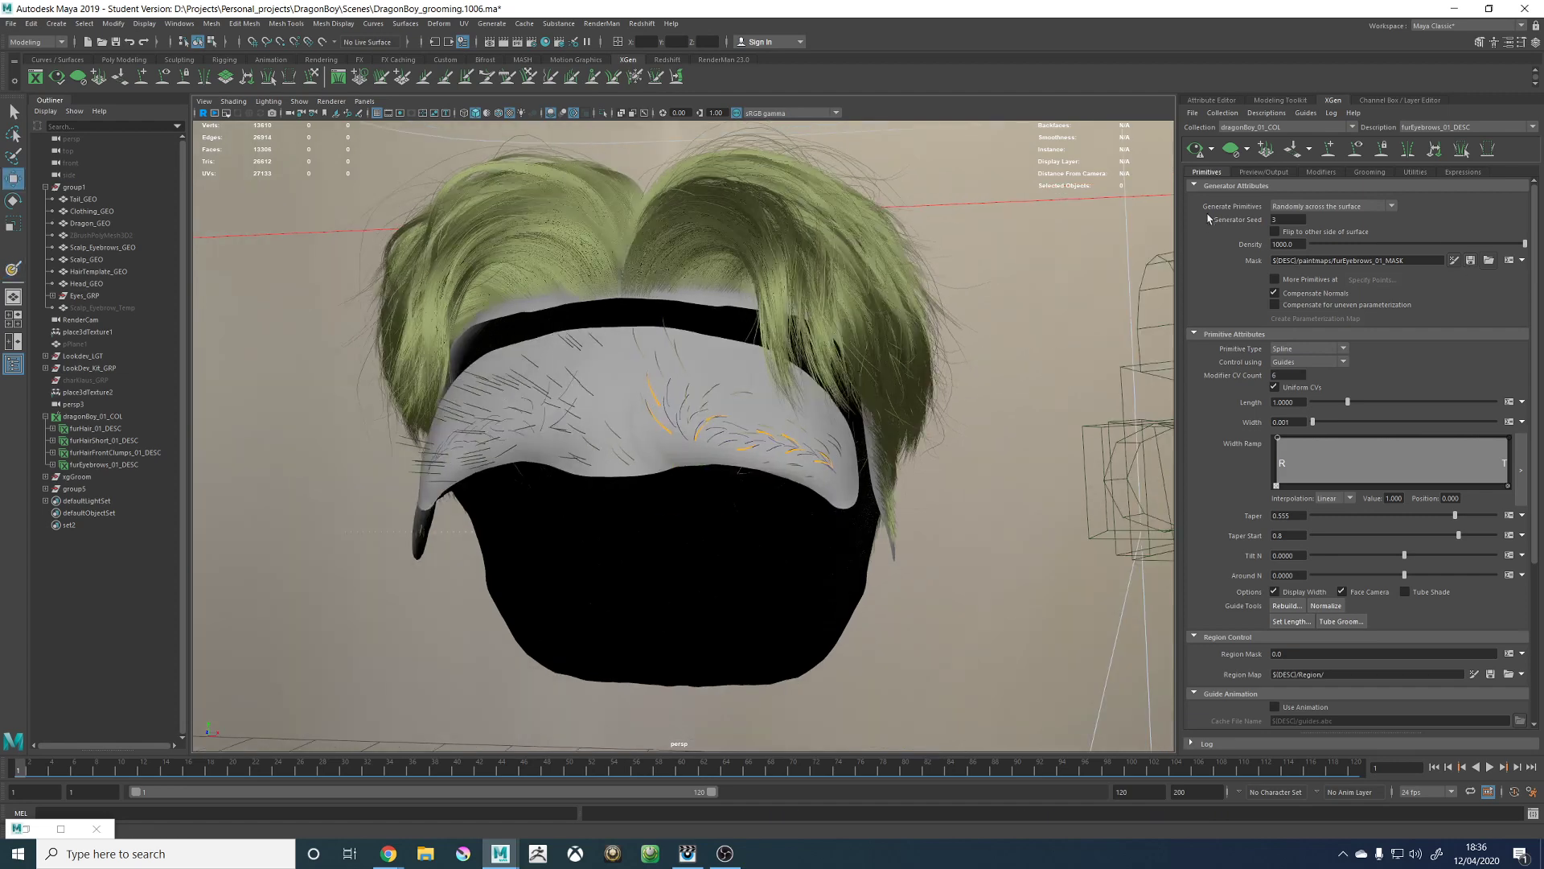
Step: Set the eyebrow description's density to 10000 and update the XGen preview
click(1196, 149)
scroll(837, 396, up, 3)
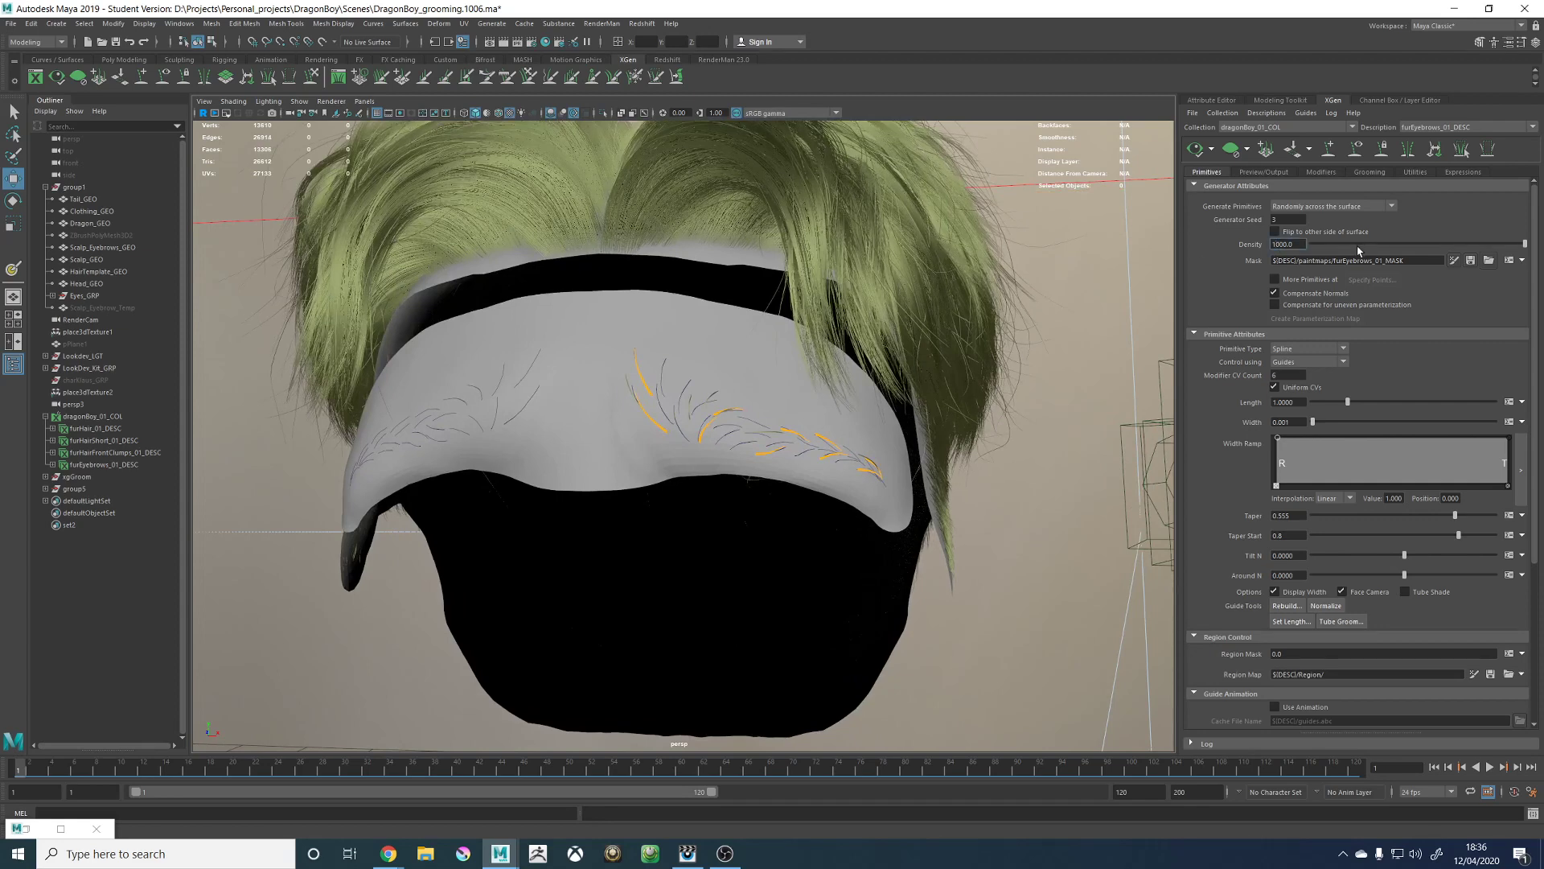
text(0)
key(Return)
click(1196, 150)
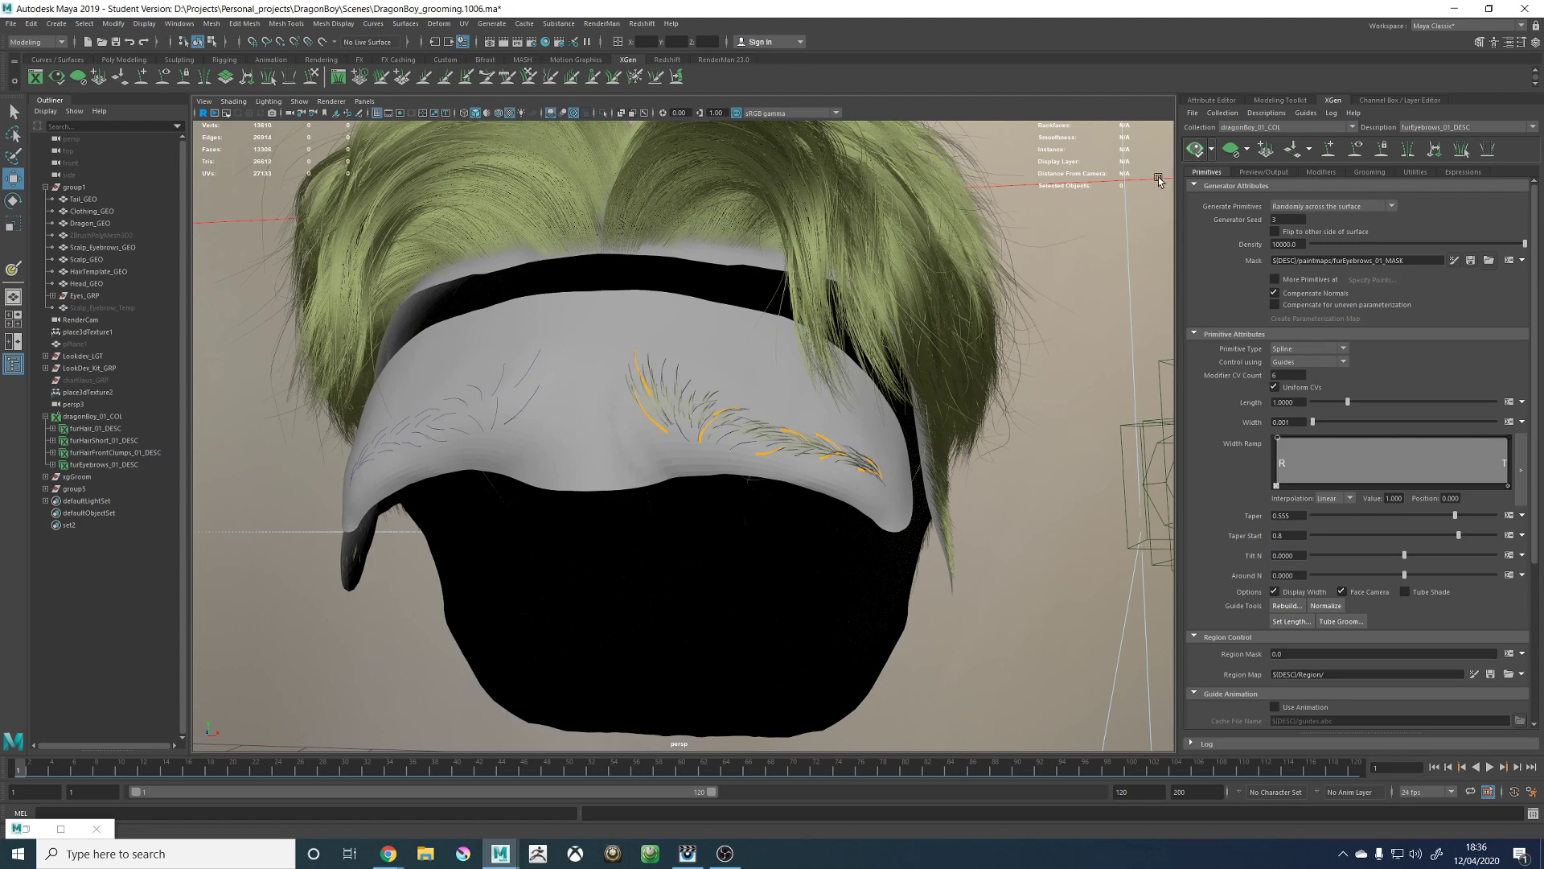
Step: Select Scalp_Eyebrow_Temp and Scalp_Eyebrows_GEO in turn and examine the generated left eyebrow hair on the brow surface
click(90, 304)
key(f)
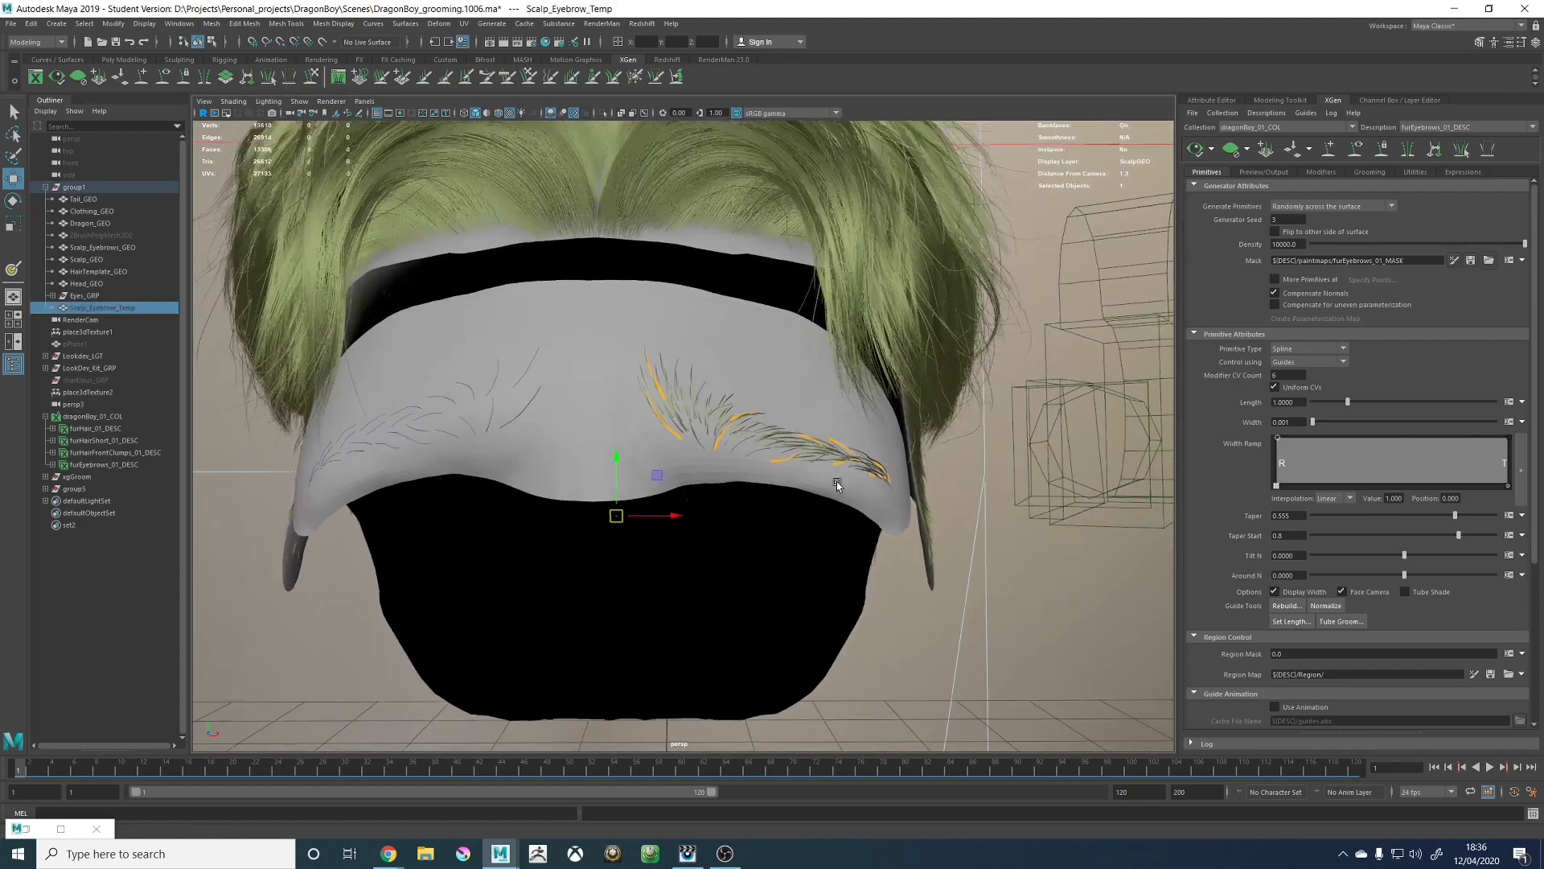
alt+drag(837, 463, 732, 484)
mouse_move(732, 485)
alt+right_down()
mouse_move(893, 483)
mouse_move(721, 478)
alt+right_up()
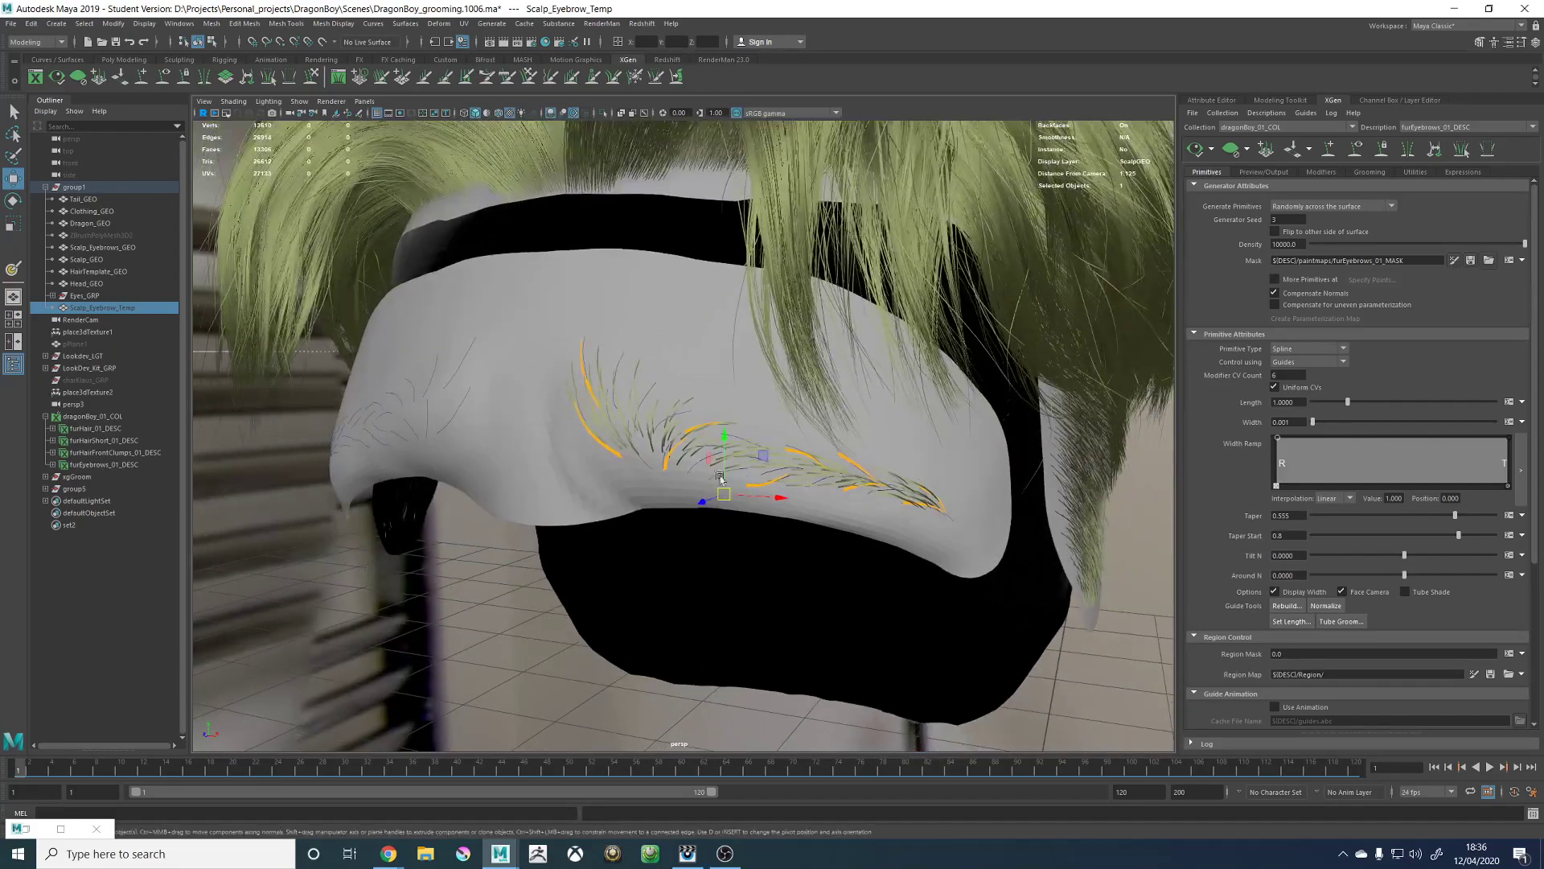
click(307, 325)
click(94, 248)
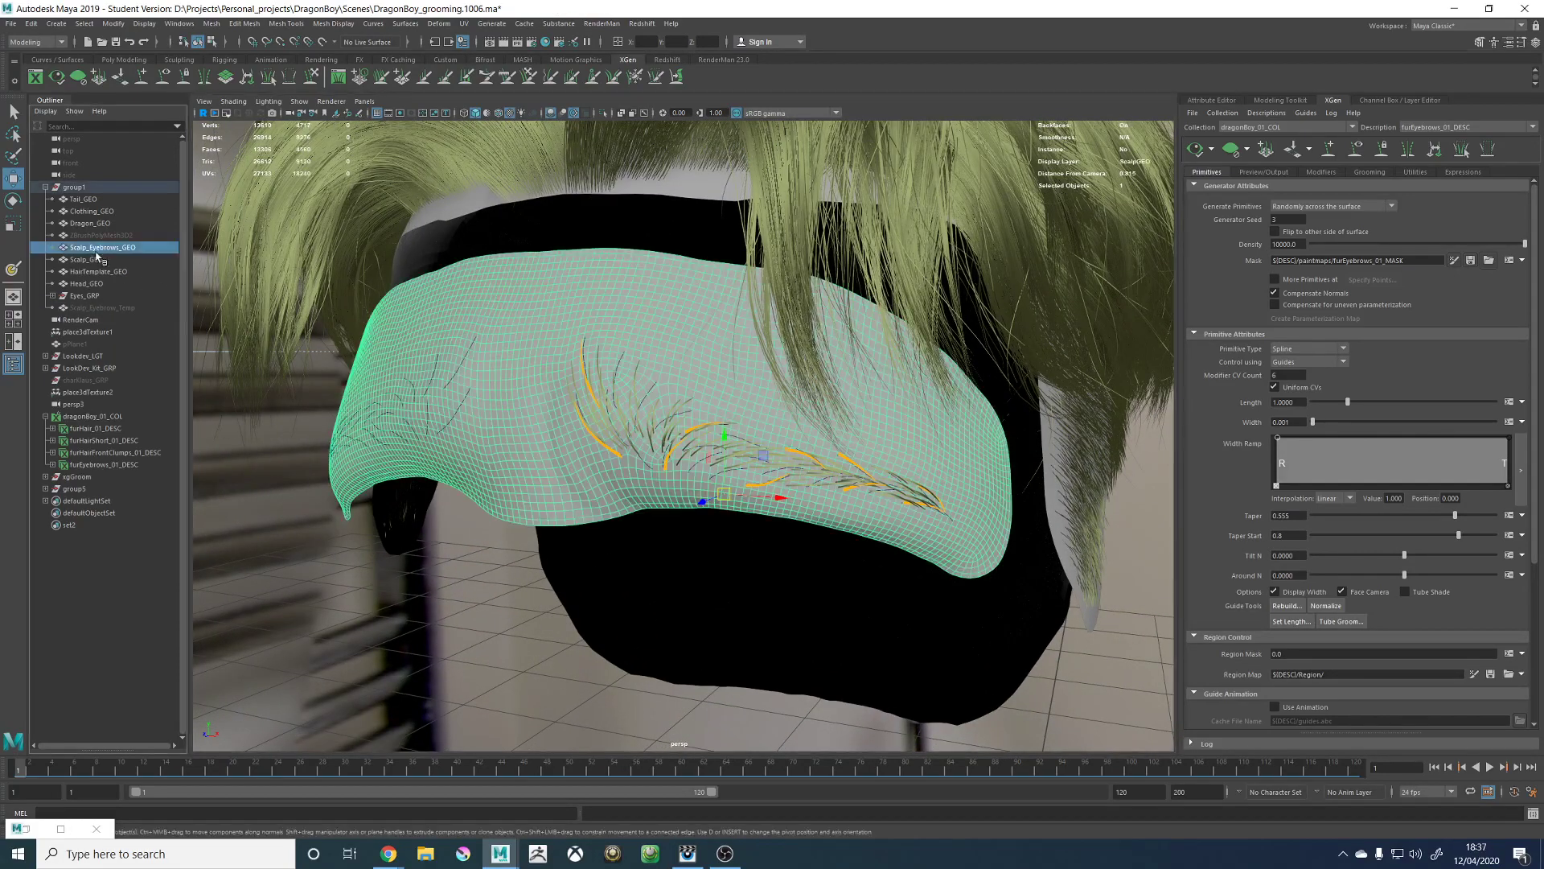
right_drag(476, 702, 480, 521)
alt+drag(631, 420, 572, 451)
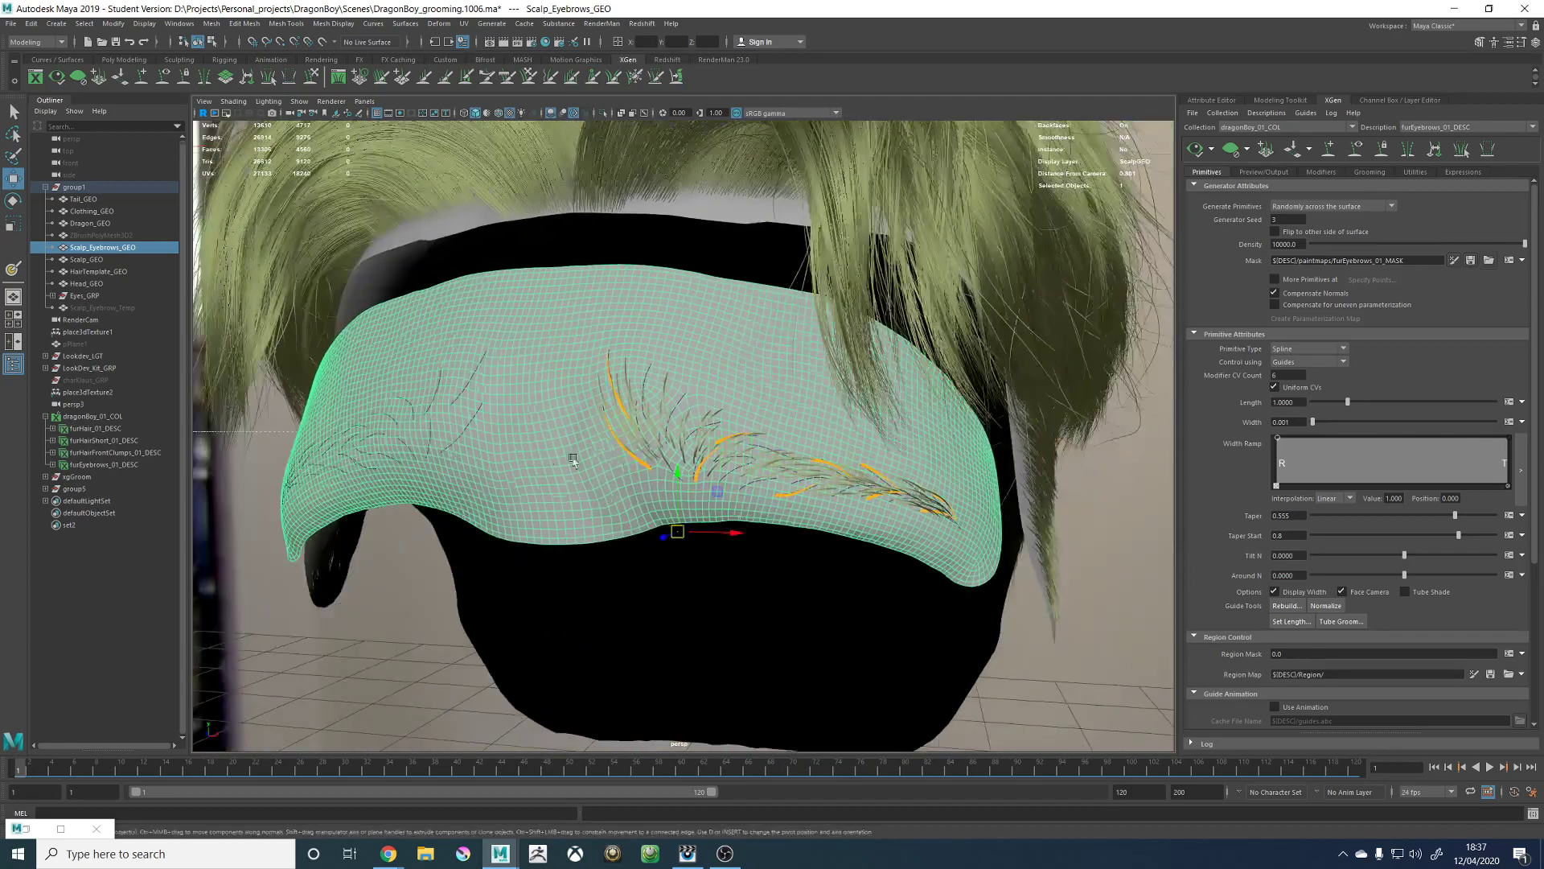
alt+right_drag(572, 451, 603, 495)
alt+drag(603, 495, 581, 505)
click(347, 656)
alt+drag(733, 468, 708, 438)
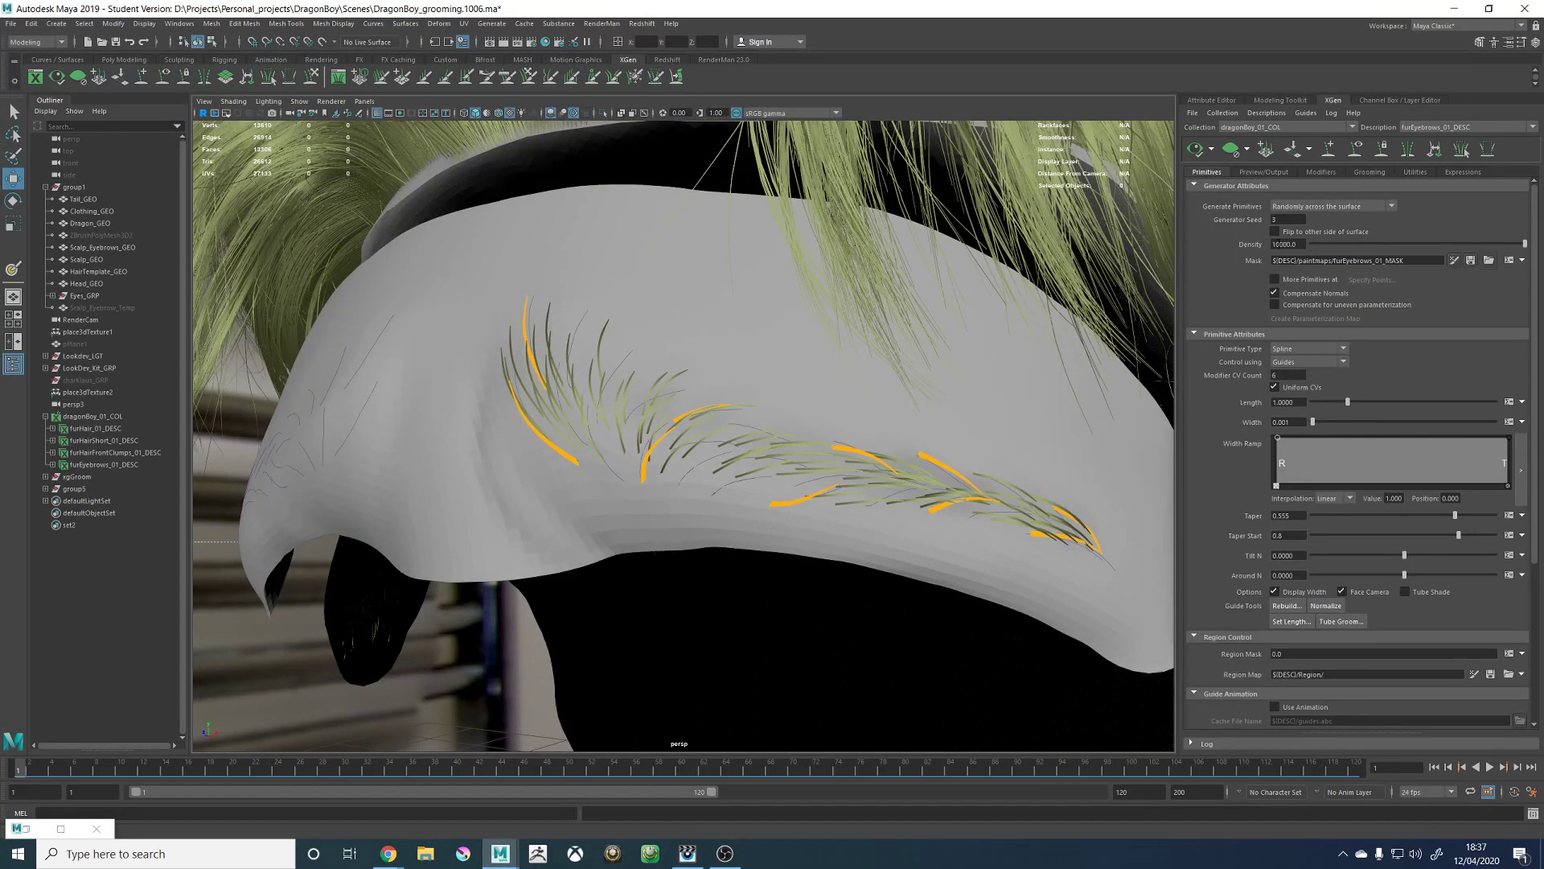
Step: Look through the XGen description and log options and expand the XGen log
click(1273, 244)
click(1267, 113)
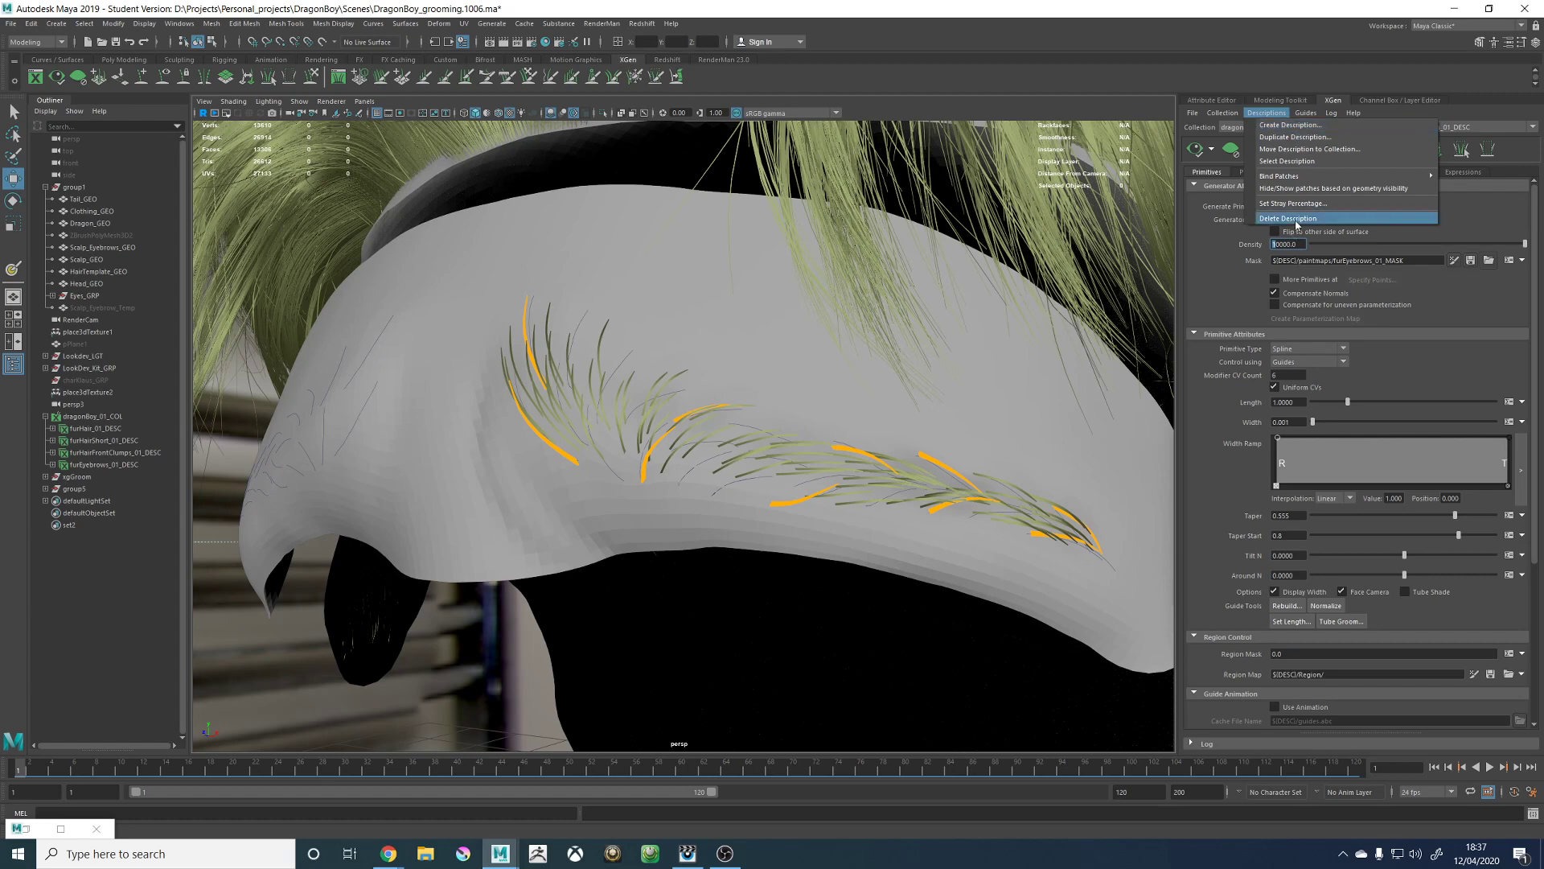
click(1331, 112)
mouse_move(1391, 149)
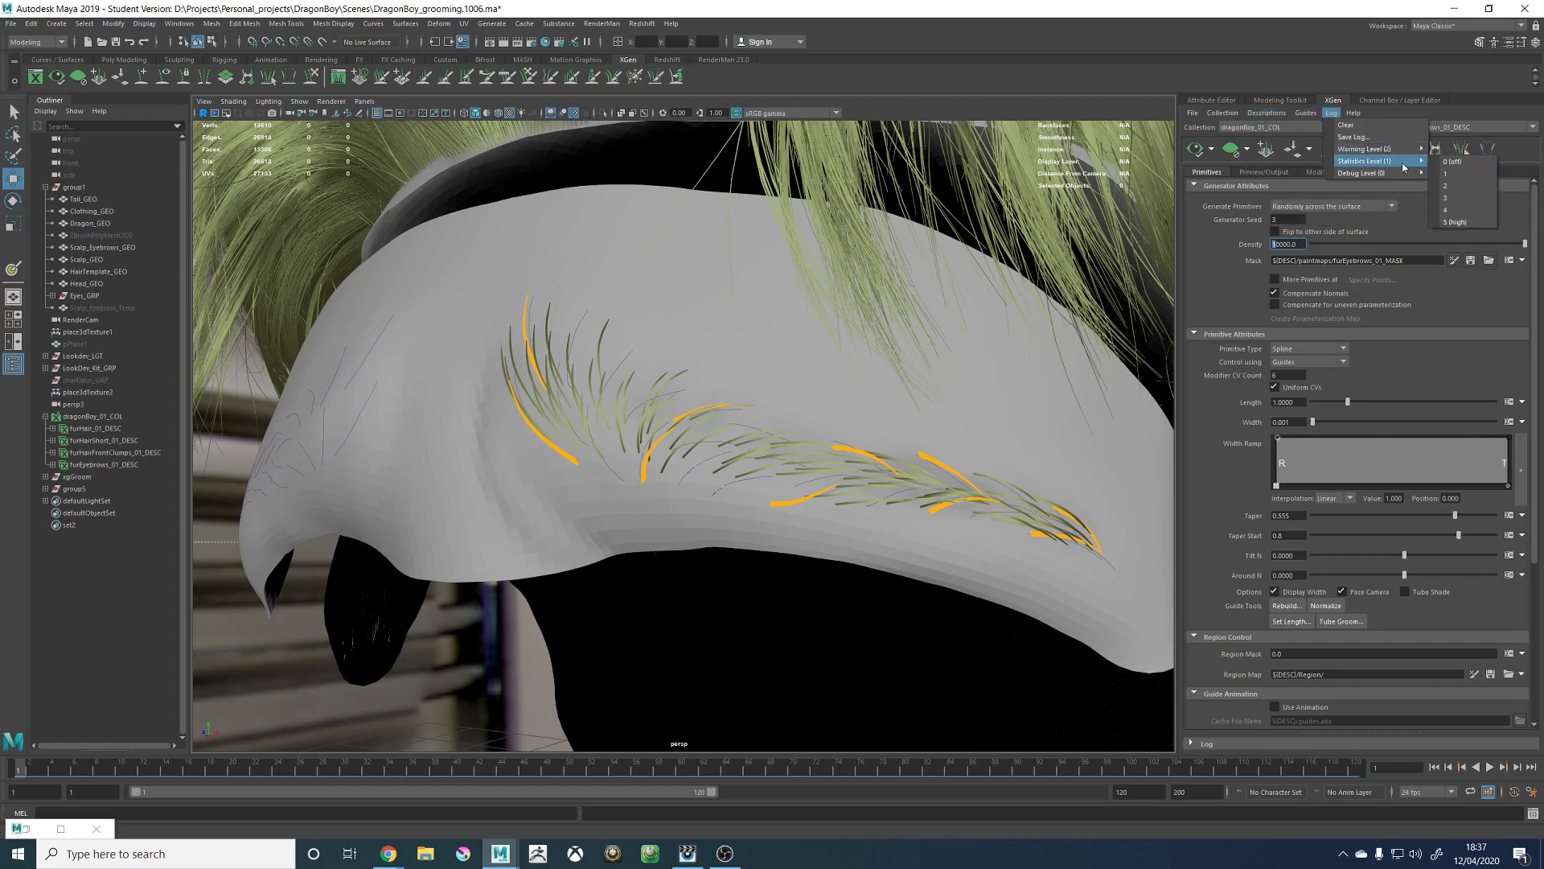
click(1273, 746)
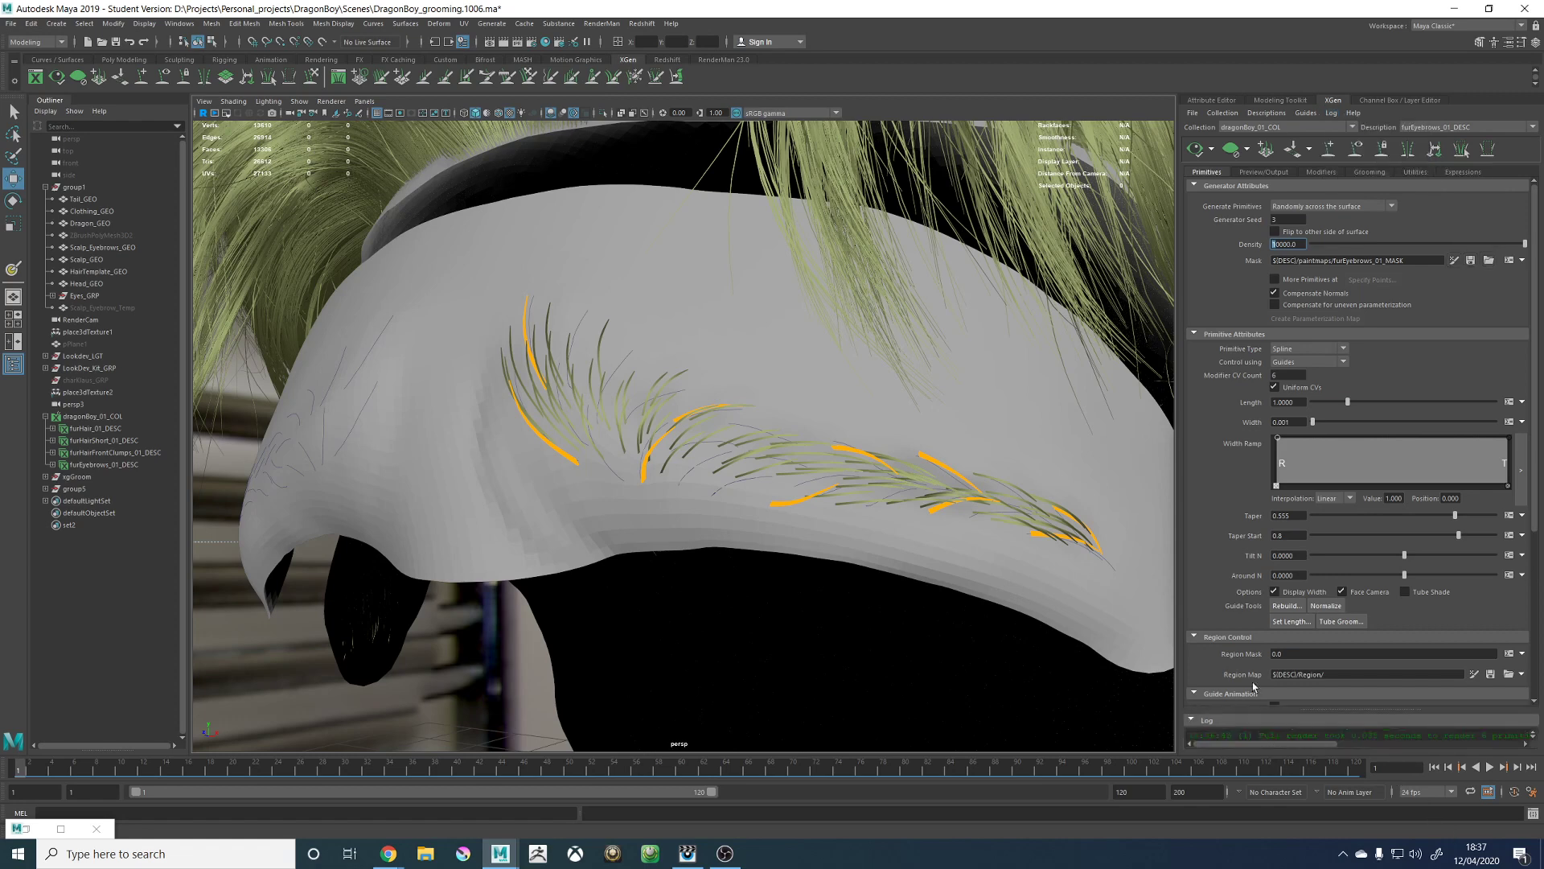
Step: Enlarge the XGen log area and set the eyebrow description's density to 100000
scroll(1369, 693, down, 3)
drag(1402, 711, 1384, 650)
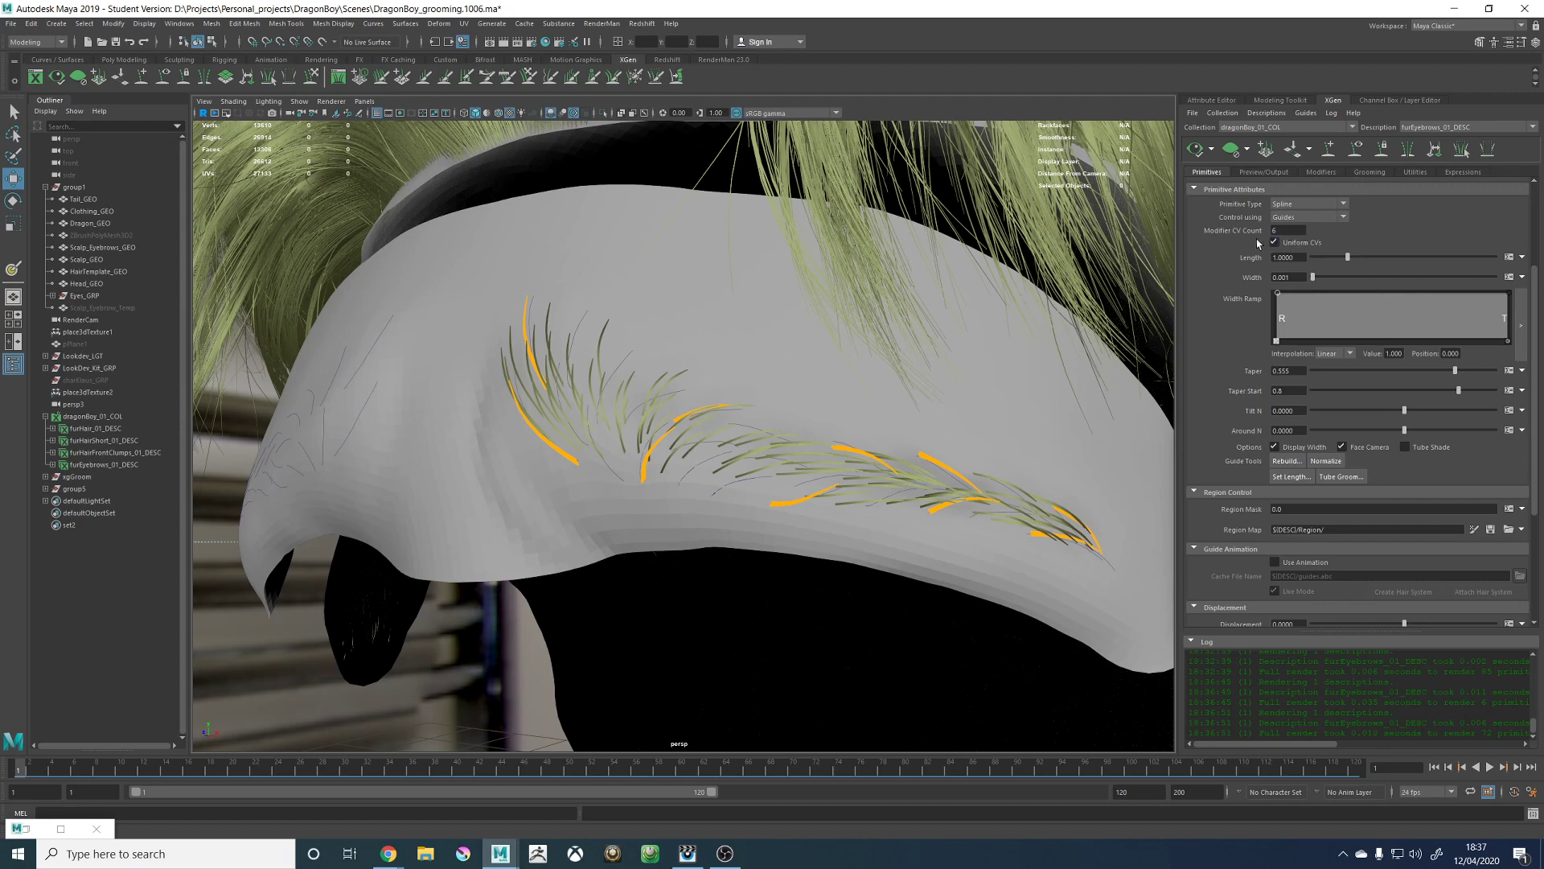
scroll(1259, 243, up, 3)
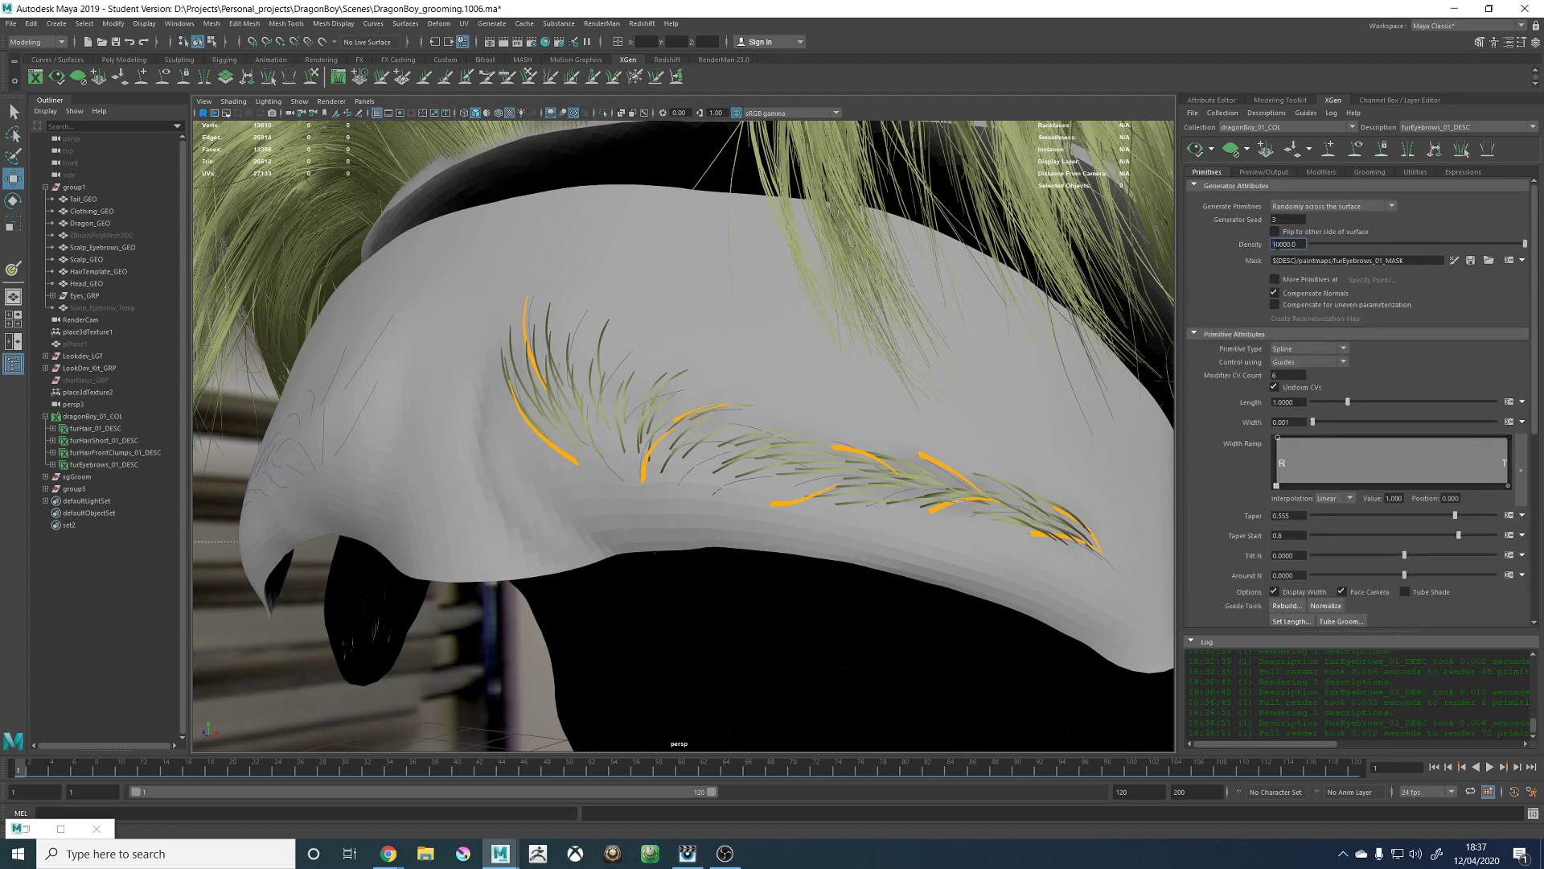
text(0)
key(Return)
Step: Set the eyebrow hair width to 0.00025 and update the XGen preview
alt+drag(887, 461, 898, 437)
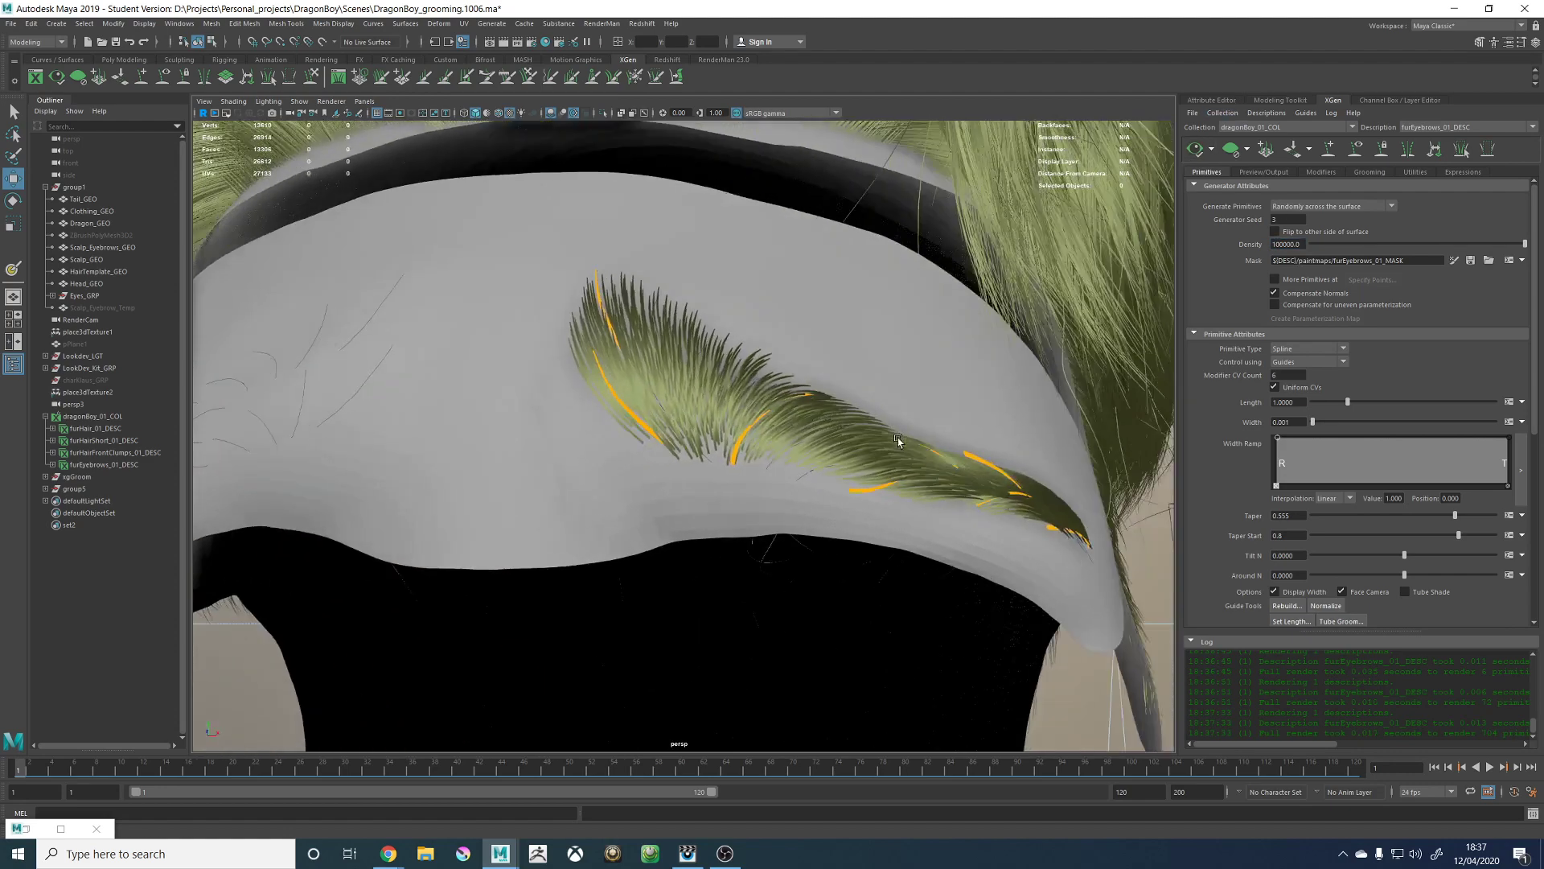
alt+right_drag(898, 437, 716, 442)
alt+drag(715, 442, 672, 434)
alt+right_drag(671, 434, 1006, 455)
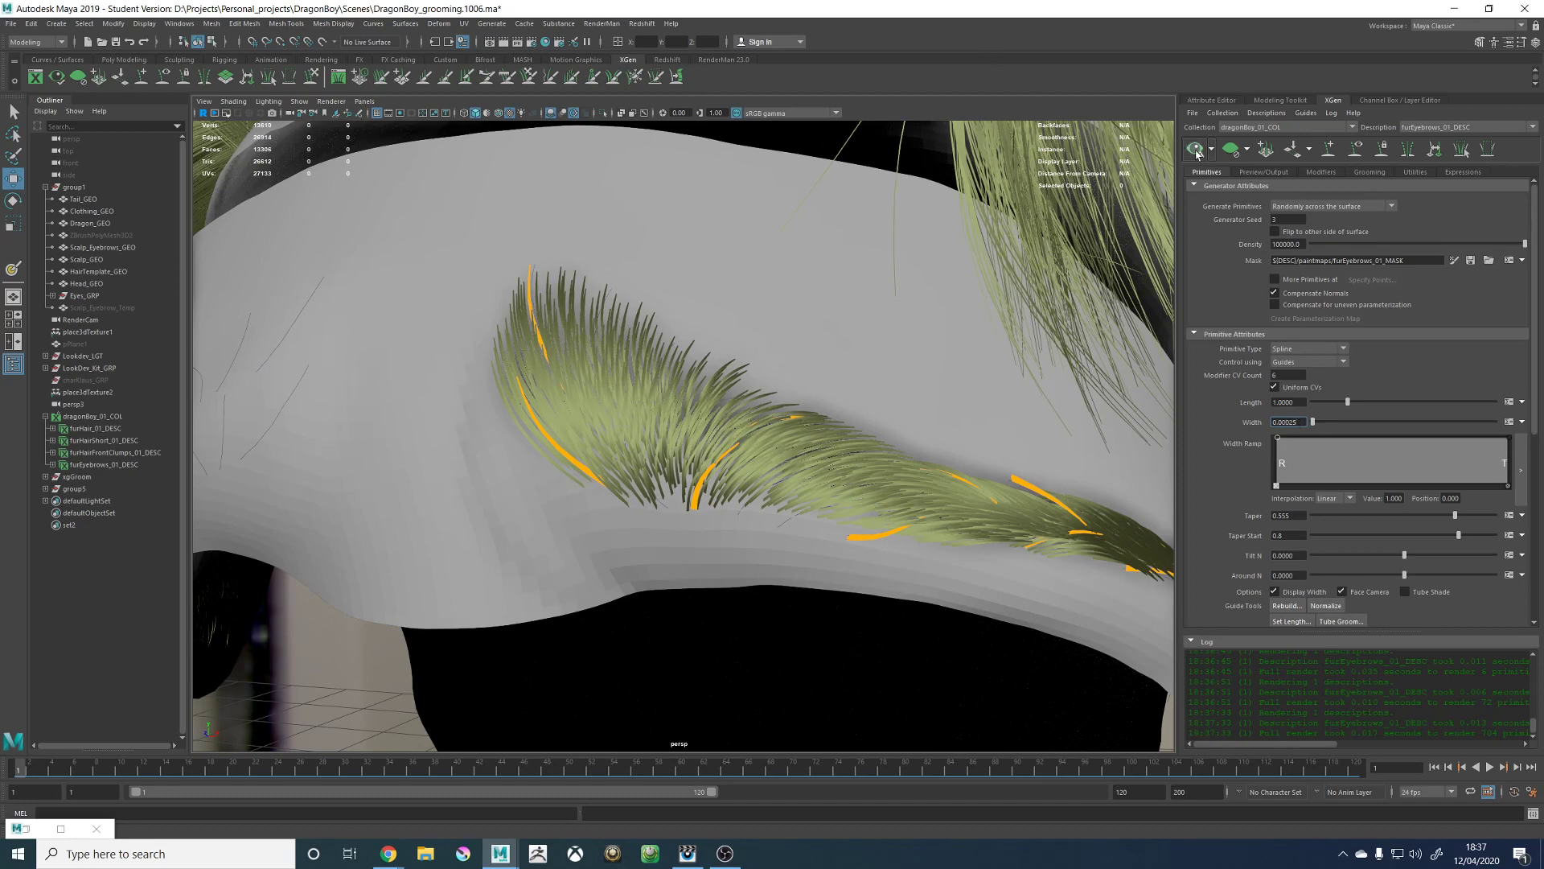
alt+drag(758, 344, 482, 338)
alt+right_drag(483, 338, 660, 411)
alt+drag(660, 410, 701, 405)
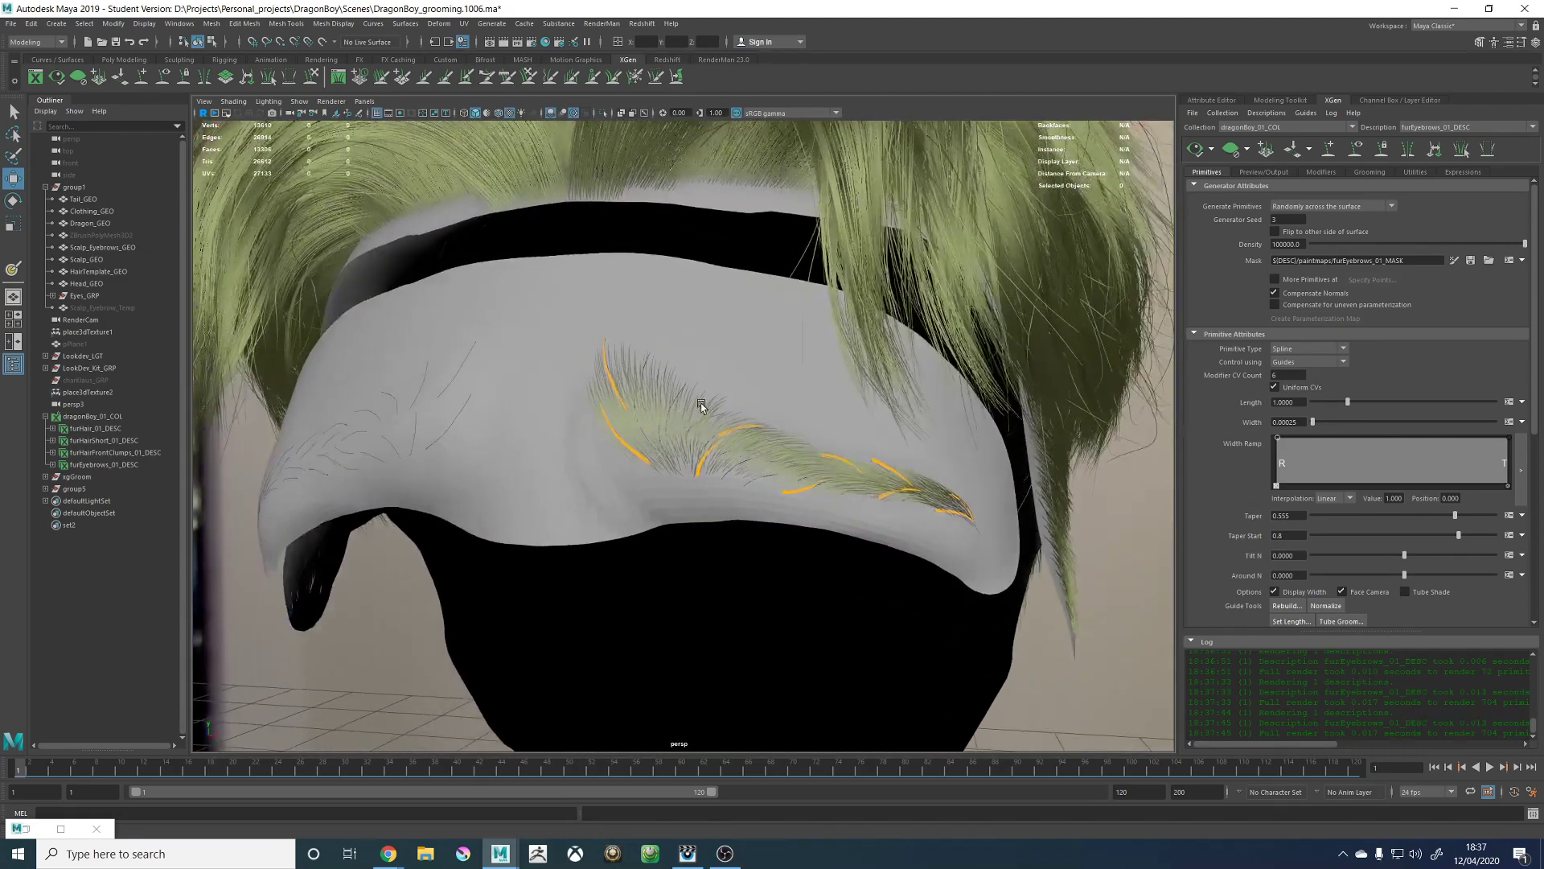
alt+middle_drag(658, 445, 685, 452)
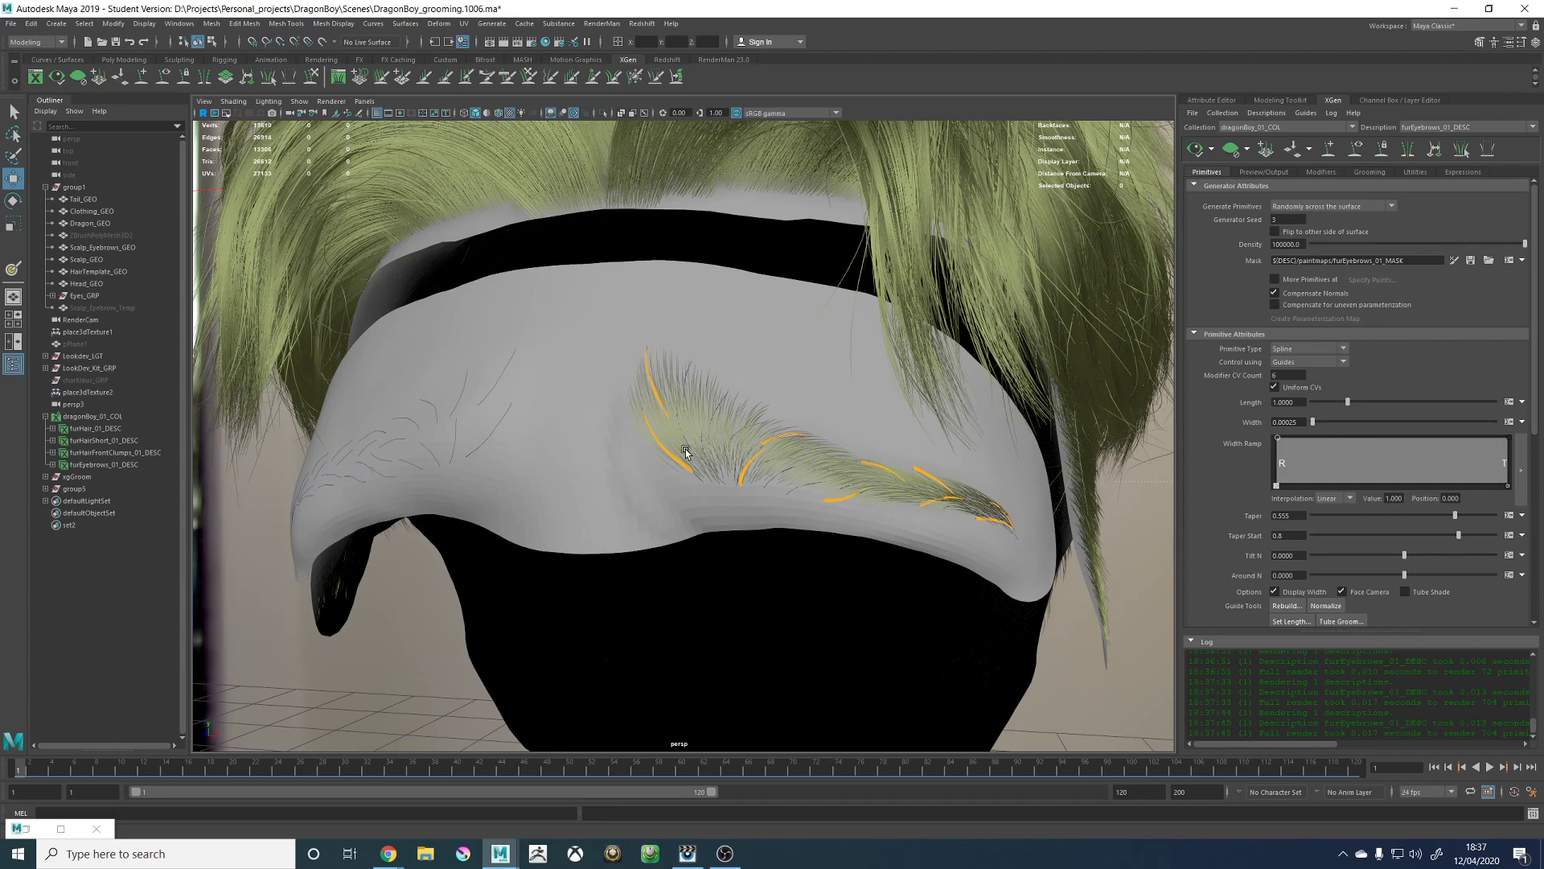
Step: Show the RenderGEO display layer and hide the ScalpGEO layer so the eyebrow sits on the rendered head
alt+drag(885, 492, 694, 430)
scroll(684, 449, down, 8)
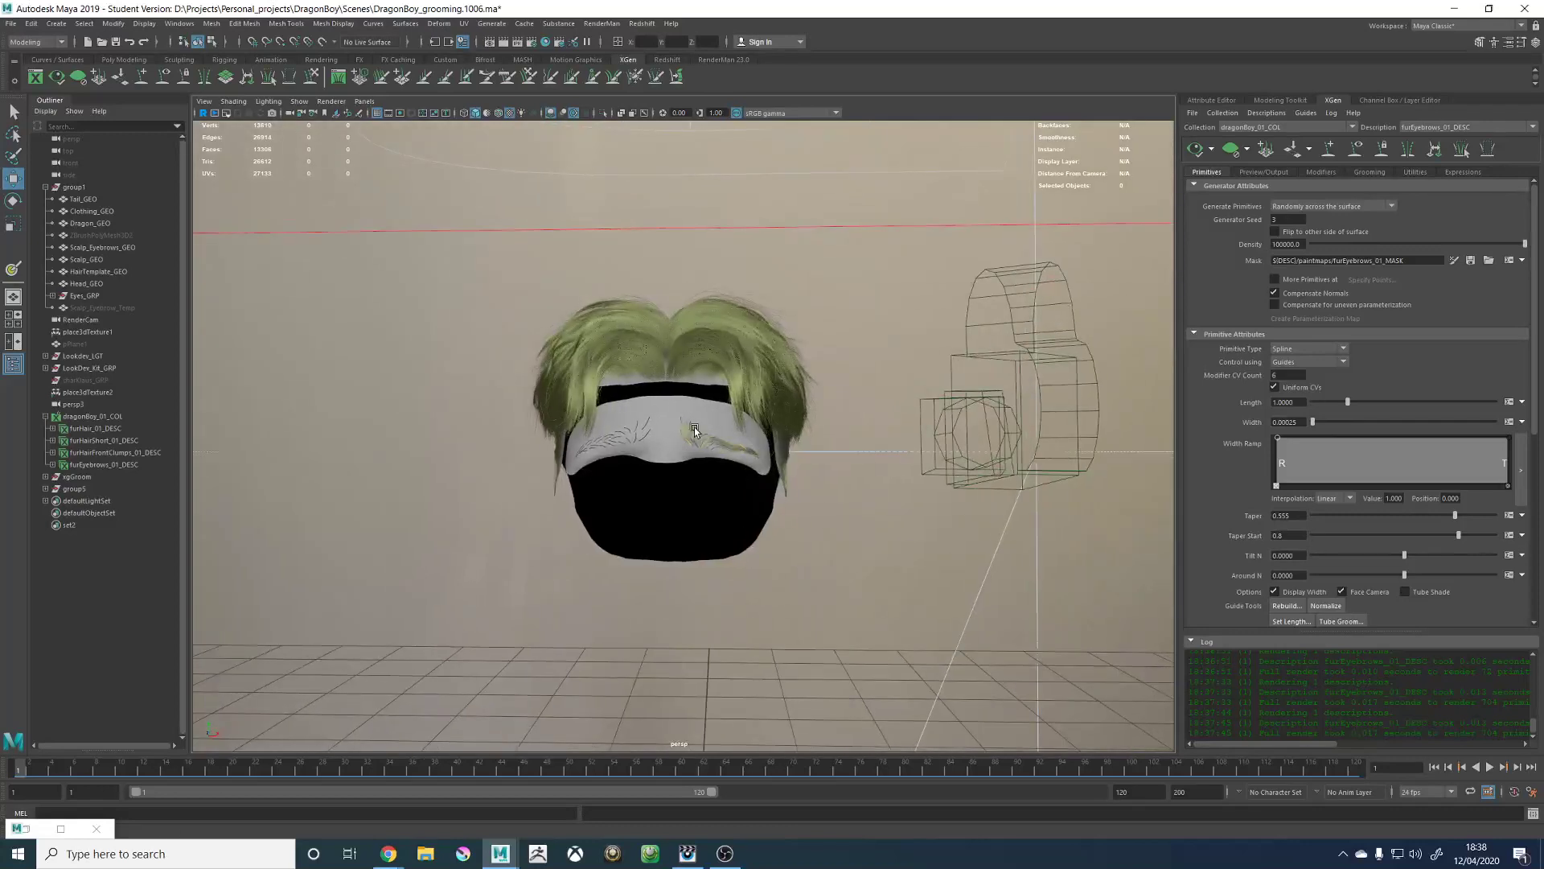
click(1280, 100)
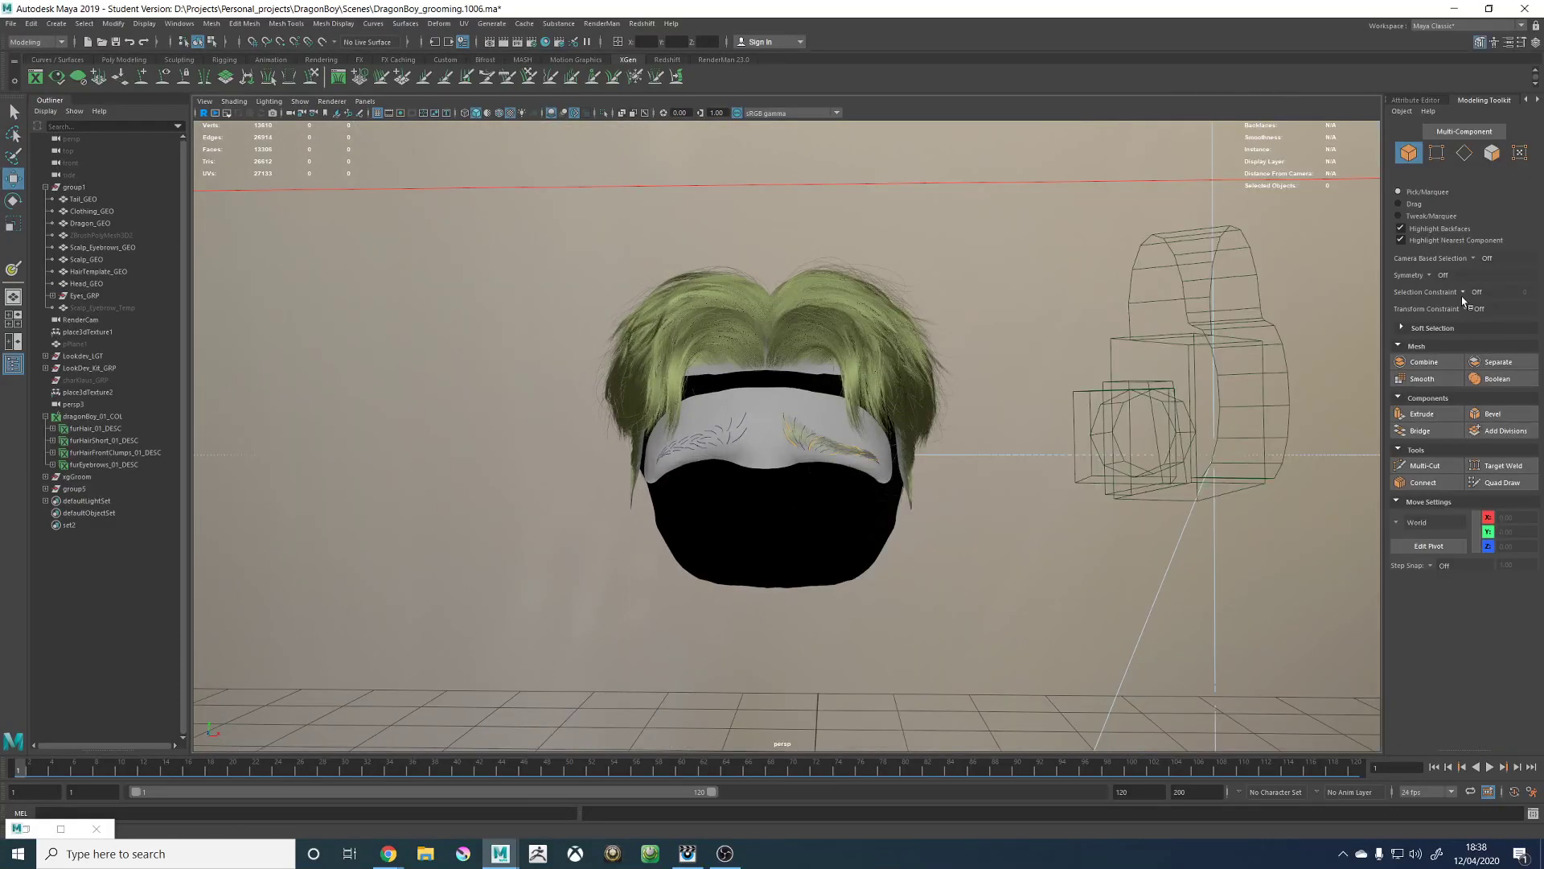
click(1536, 100)
click(1537, 100)
click(1472, 102)
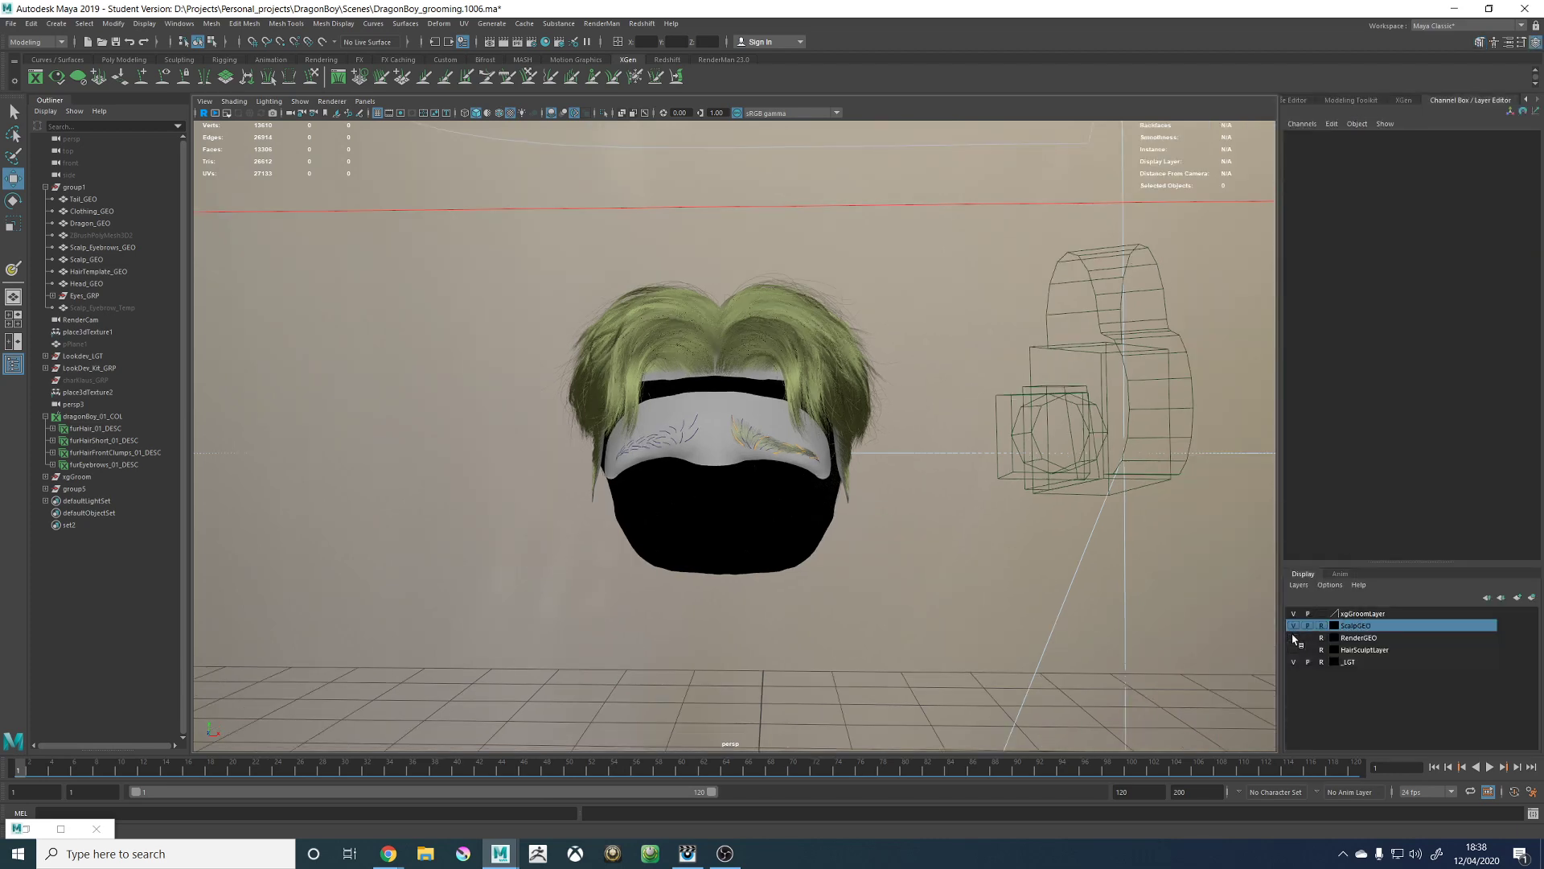
click(1293, 638)
alt+right_drag(868, 481, 1014, 500)
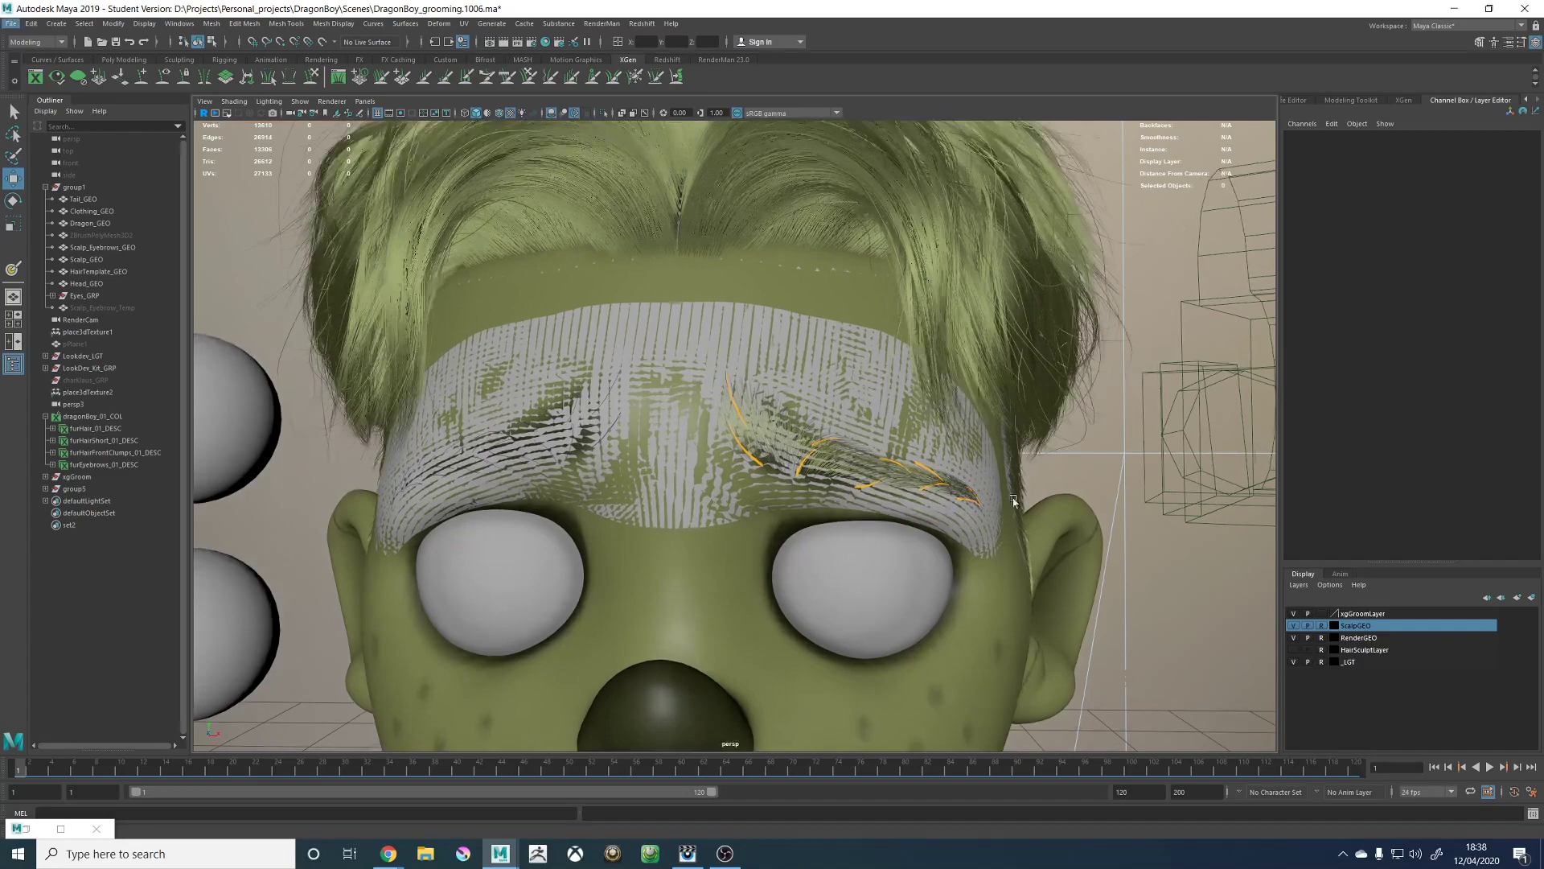
click(1294, 635)
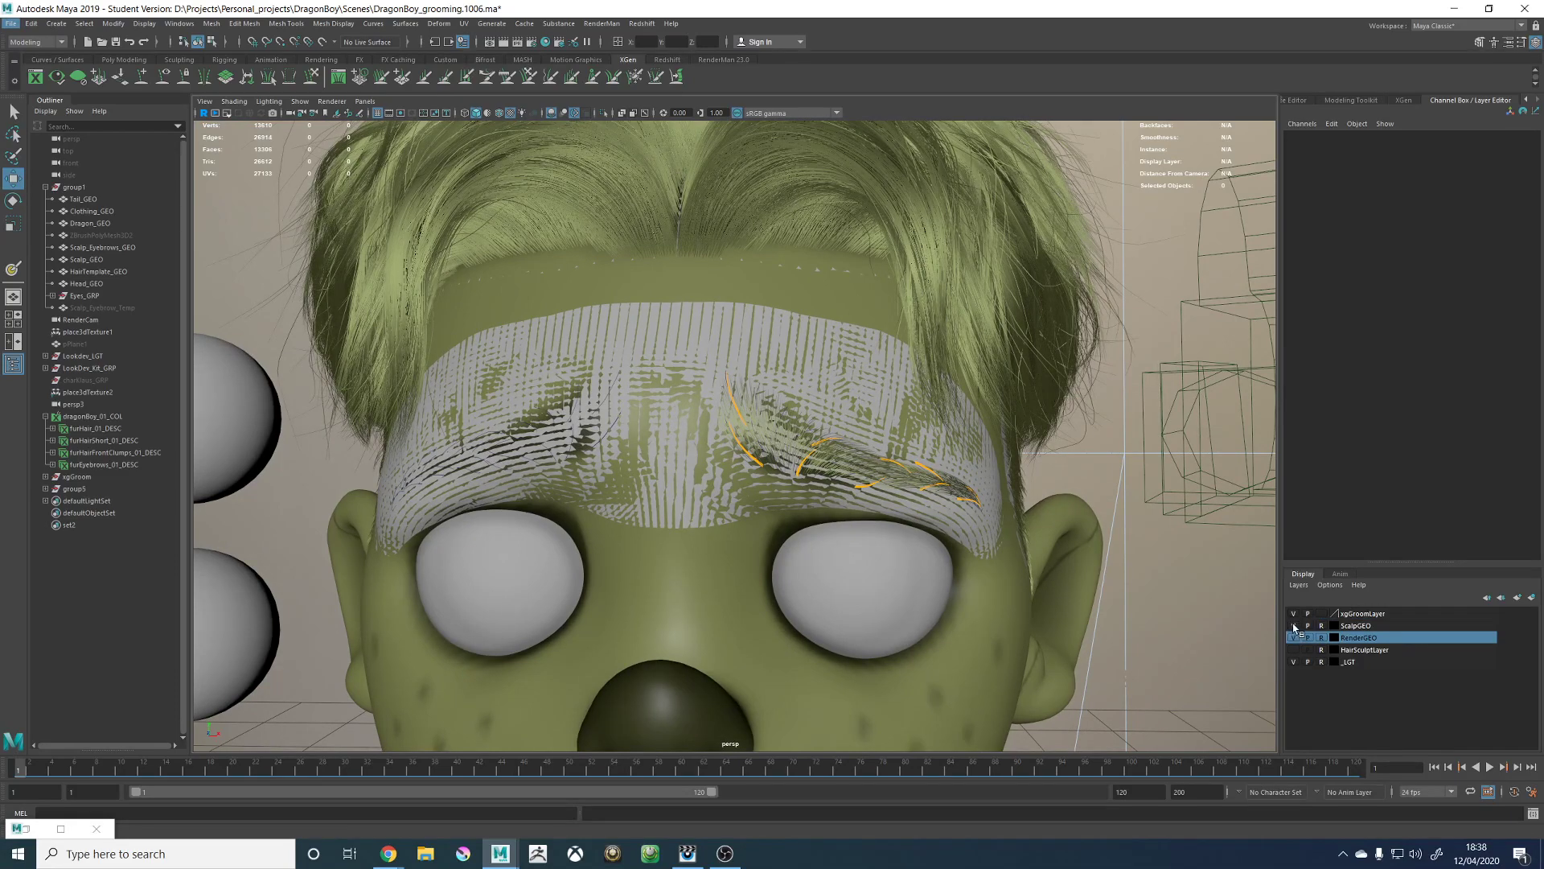
click(1293, 626)
Step: Examine the eyebrow hair's shape, coverage and direction on the dragon boy's face from several angles
alt+drag(885, 515, 925, 517)
alt+right_drag(925, 517, 979, 523)
alt+middle_drag(979, 523, 947, 510)
alt+right_drag(947, 510, 989, 491)
alt+drag(989, 490, 928, 437)
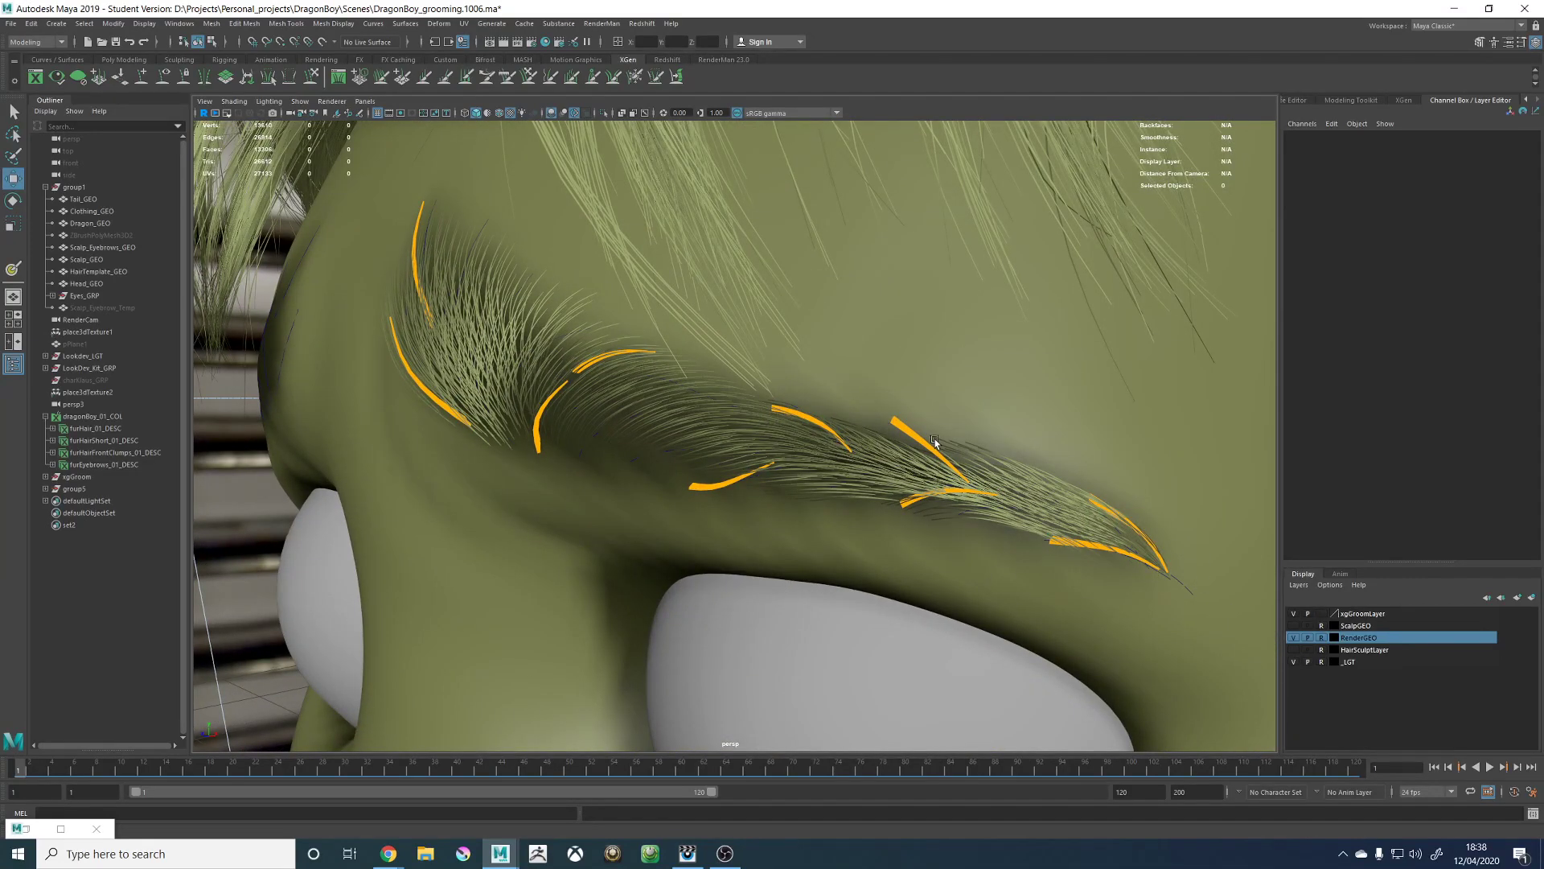
alt+drag(928, 441, 975, 450)
alt+right_drag(975, 450, 913, 419)
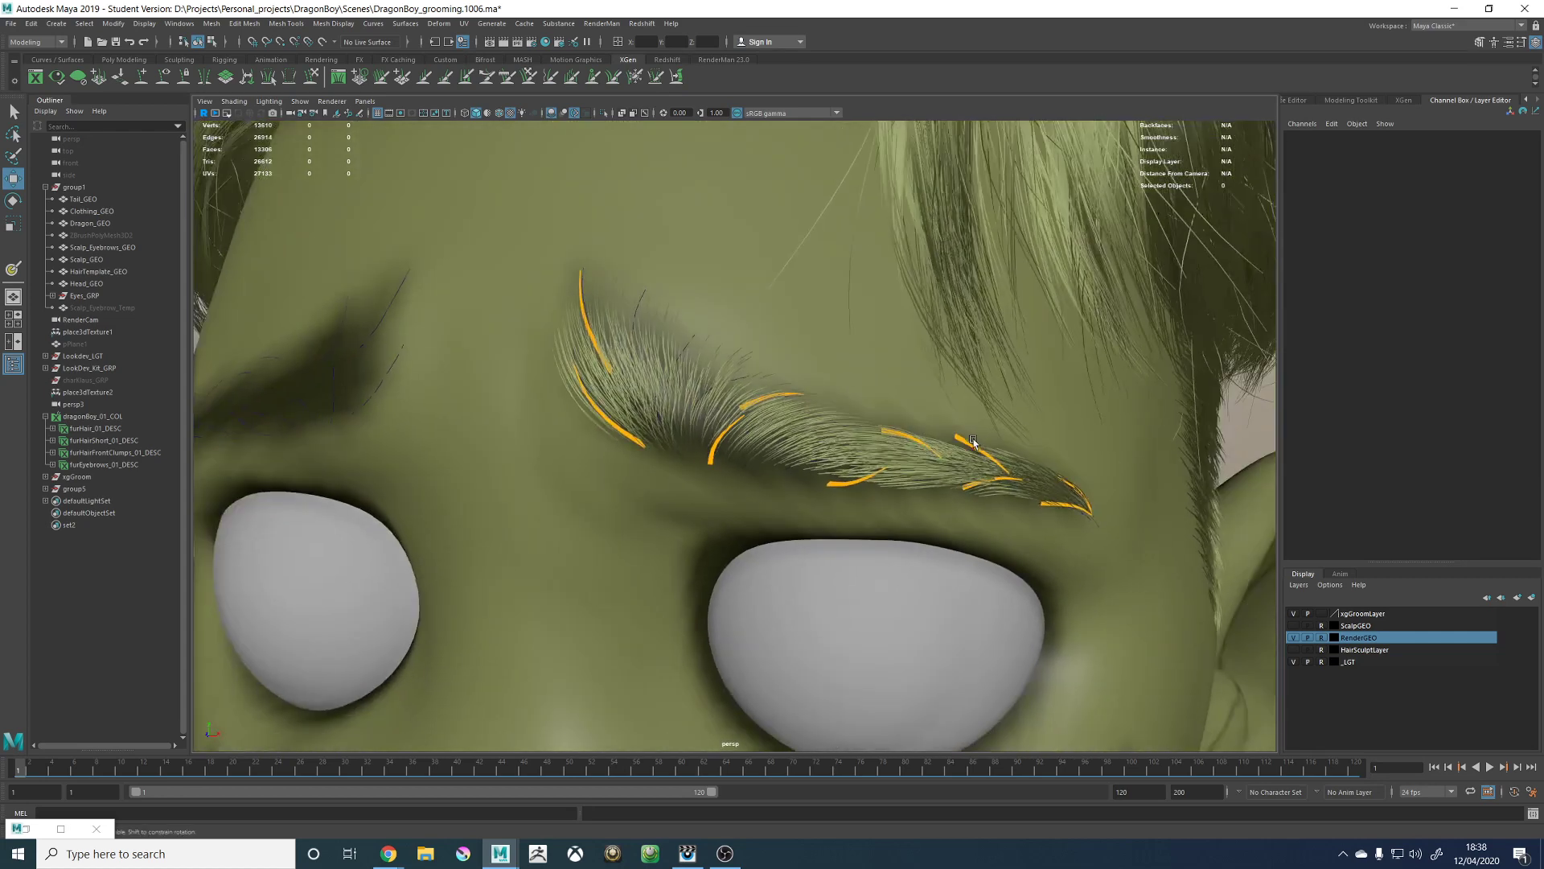
alt+drag(913, 419, 741, 381)
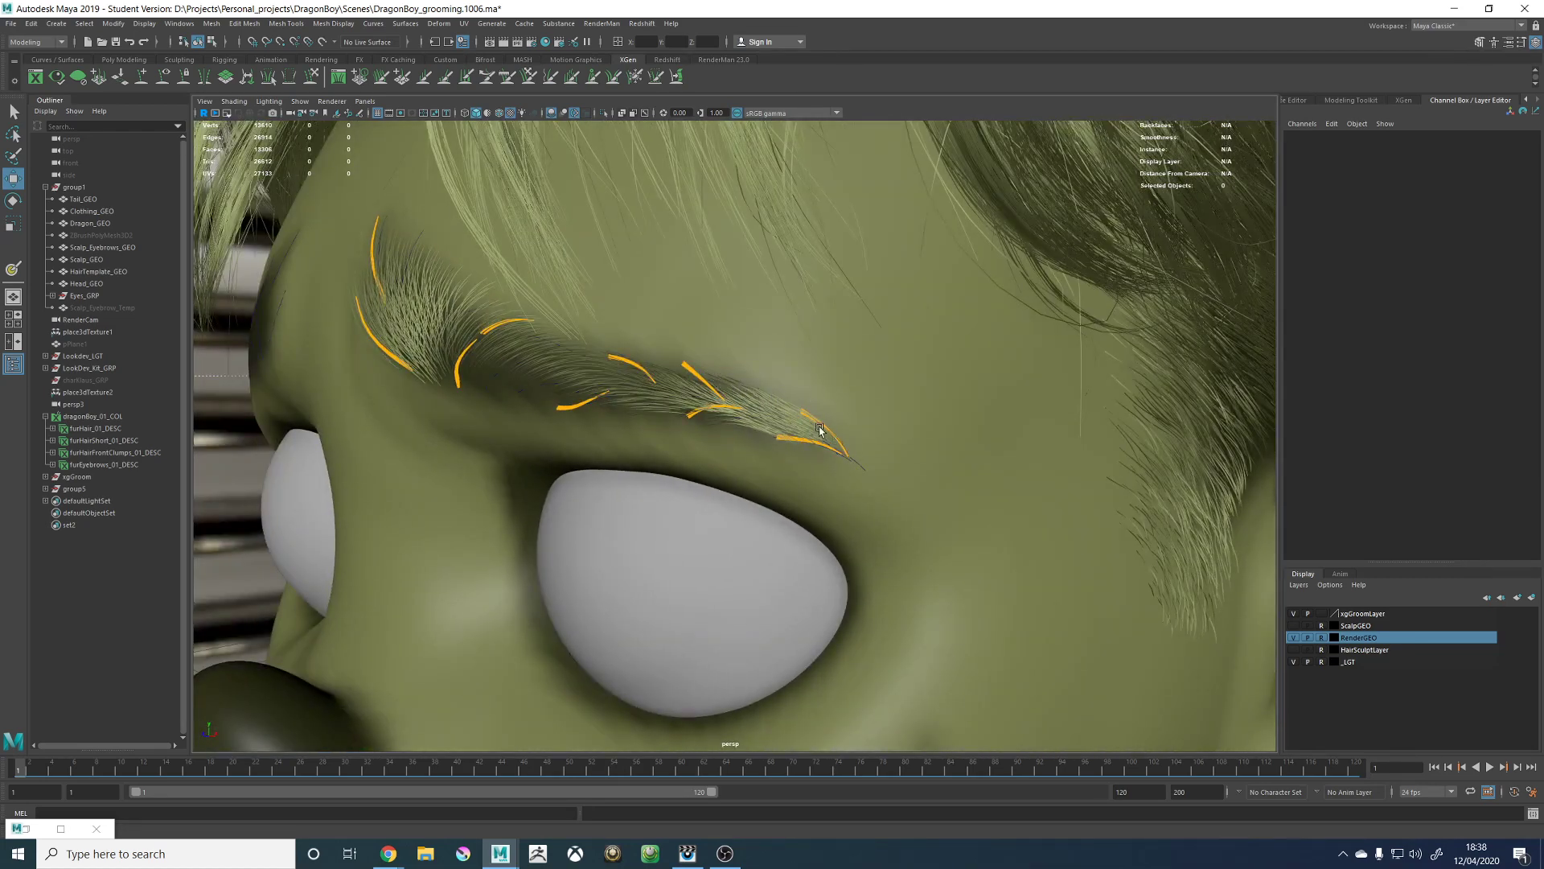
alt+drag(687, 367, 585, 373)
alt+right_drag(562, 380, 682, 407)
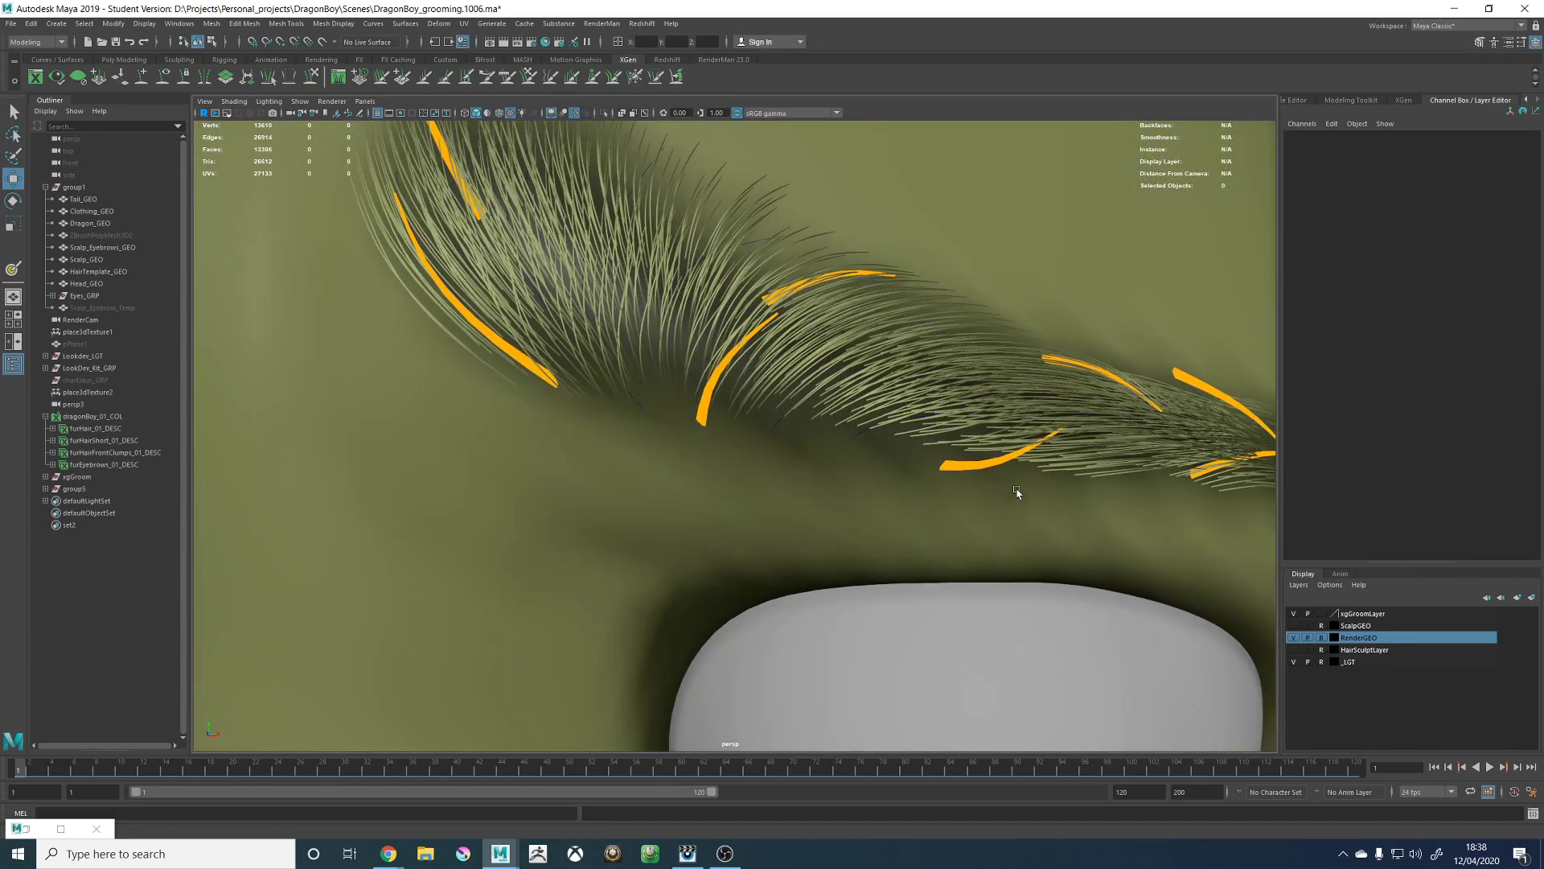
Step: Switch visibility back from RenderGEO to ScalpGEO and reopen the eyebrow density mask for 3D painting with the tool settings shown
click(1293, 626)
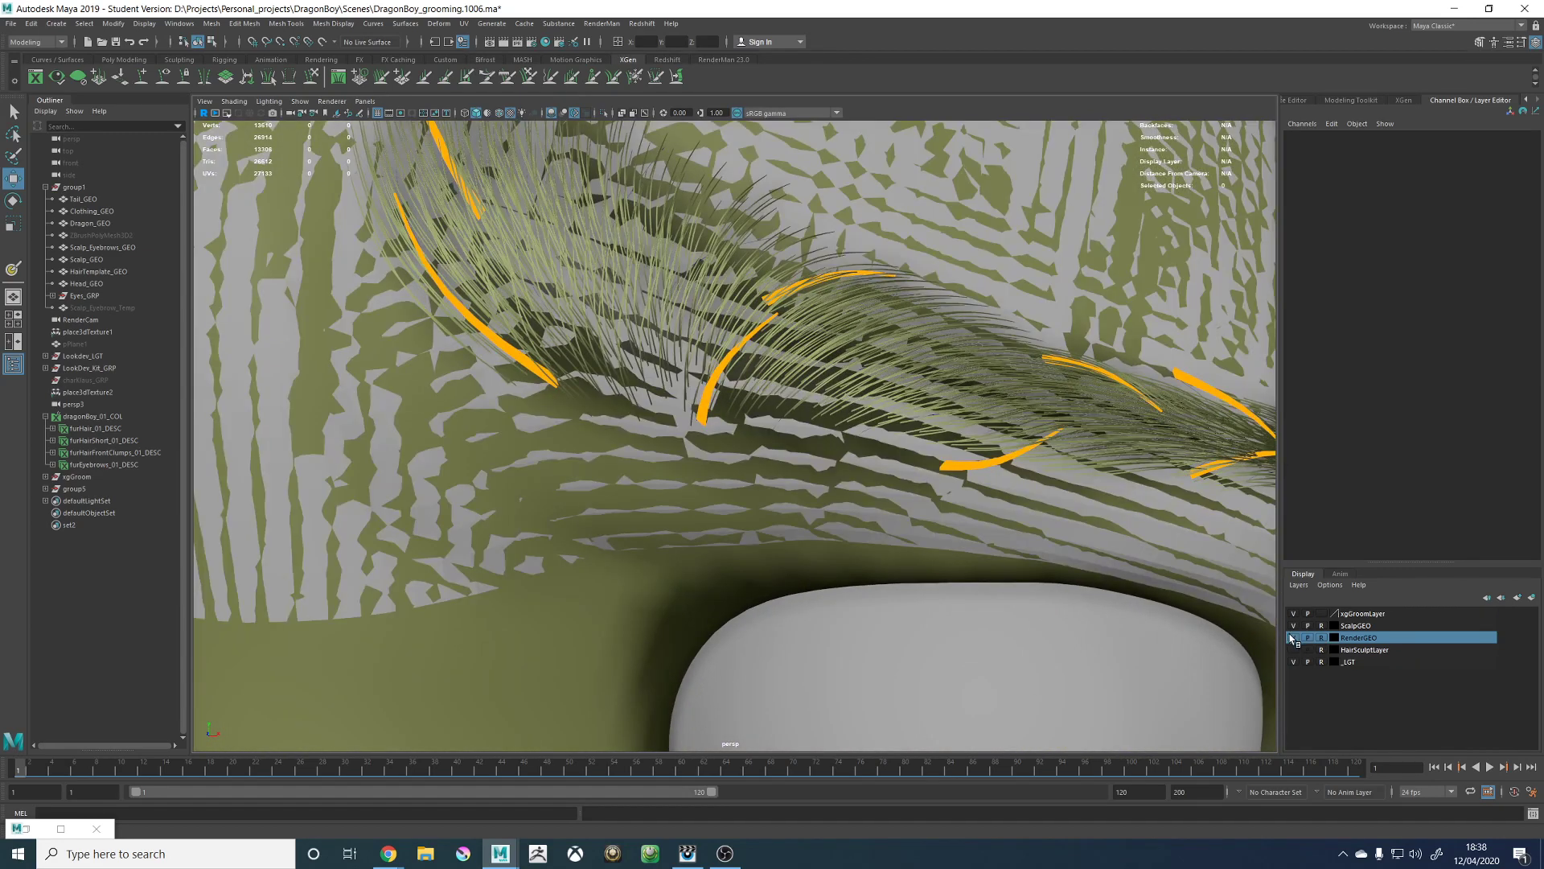
click(1293, 637)
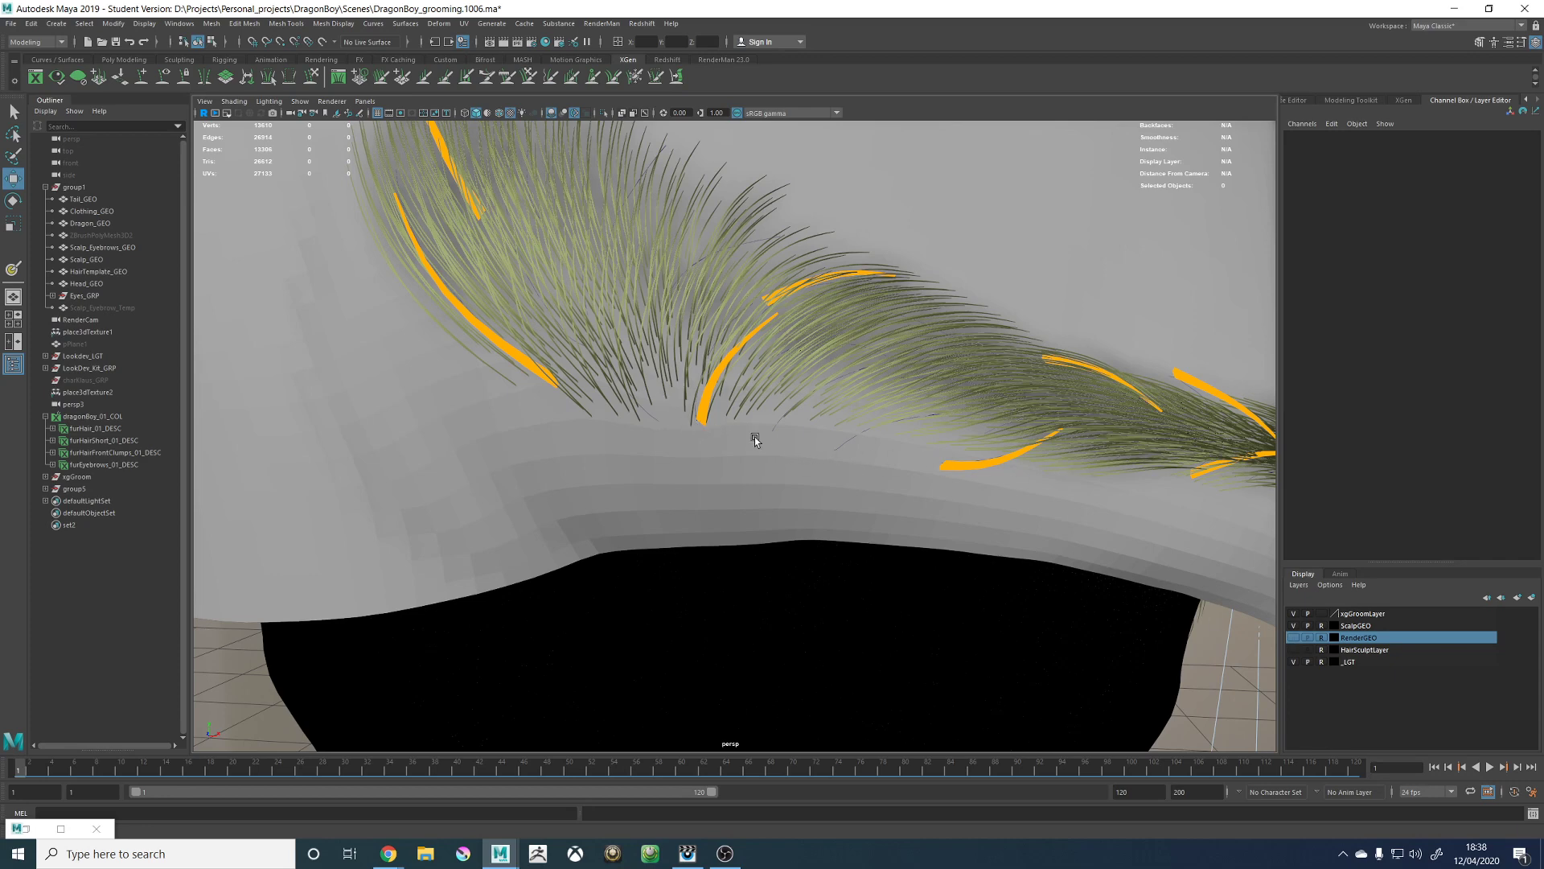
click(1406, 101)
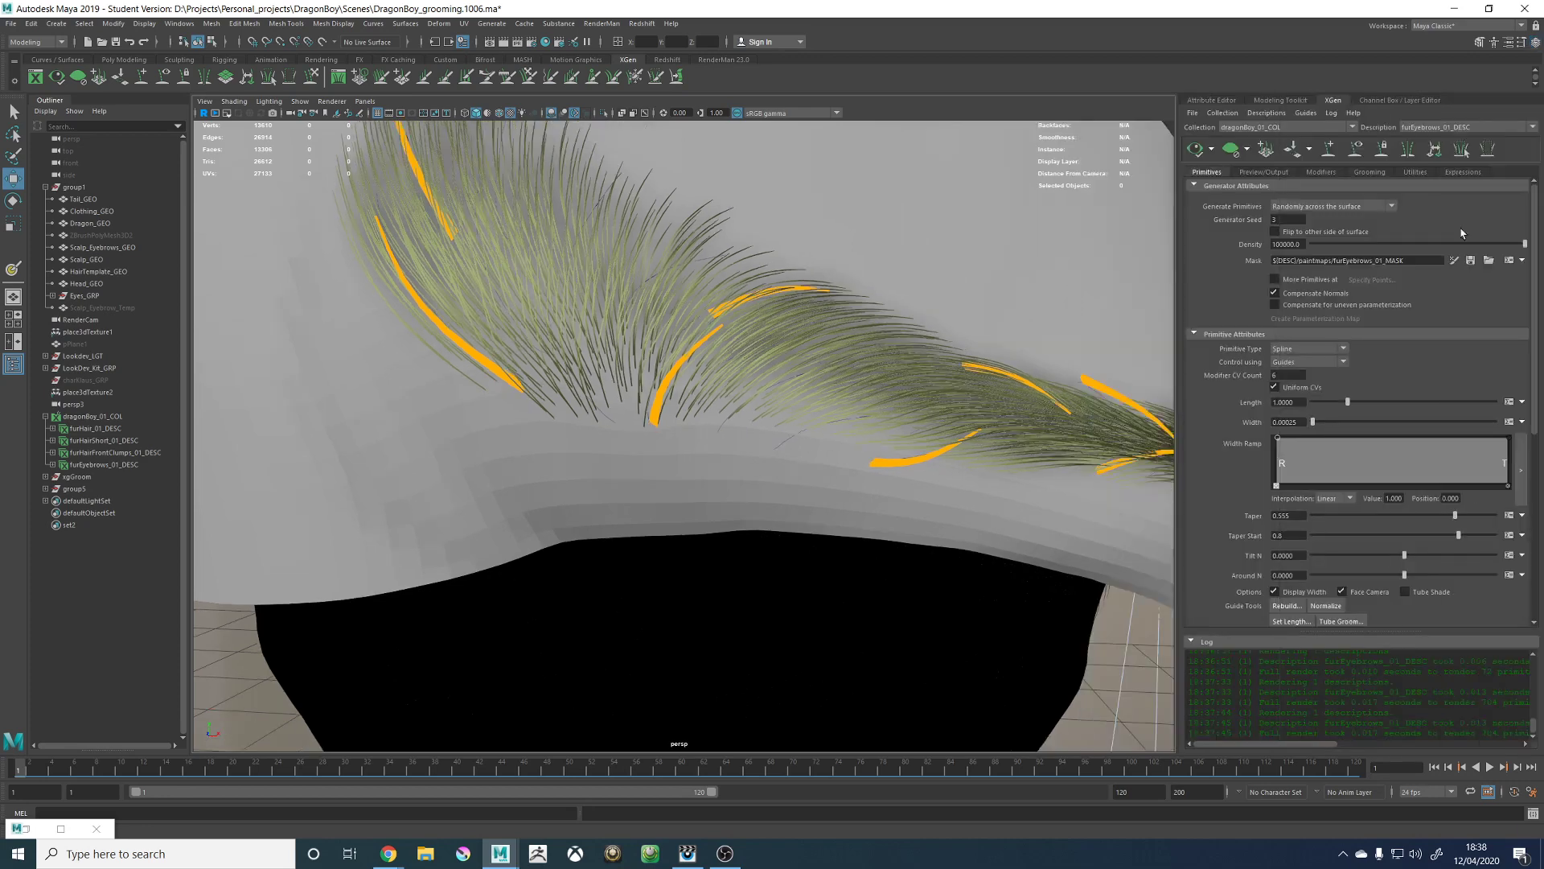
click(1454, 261)
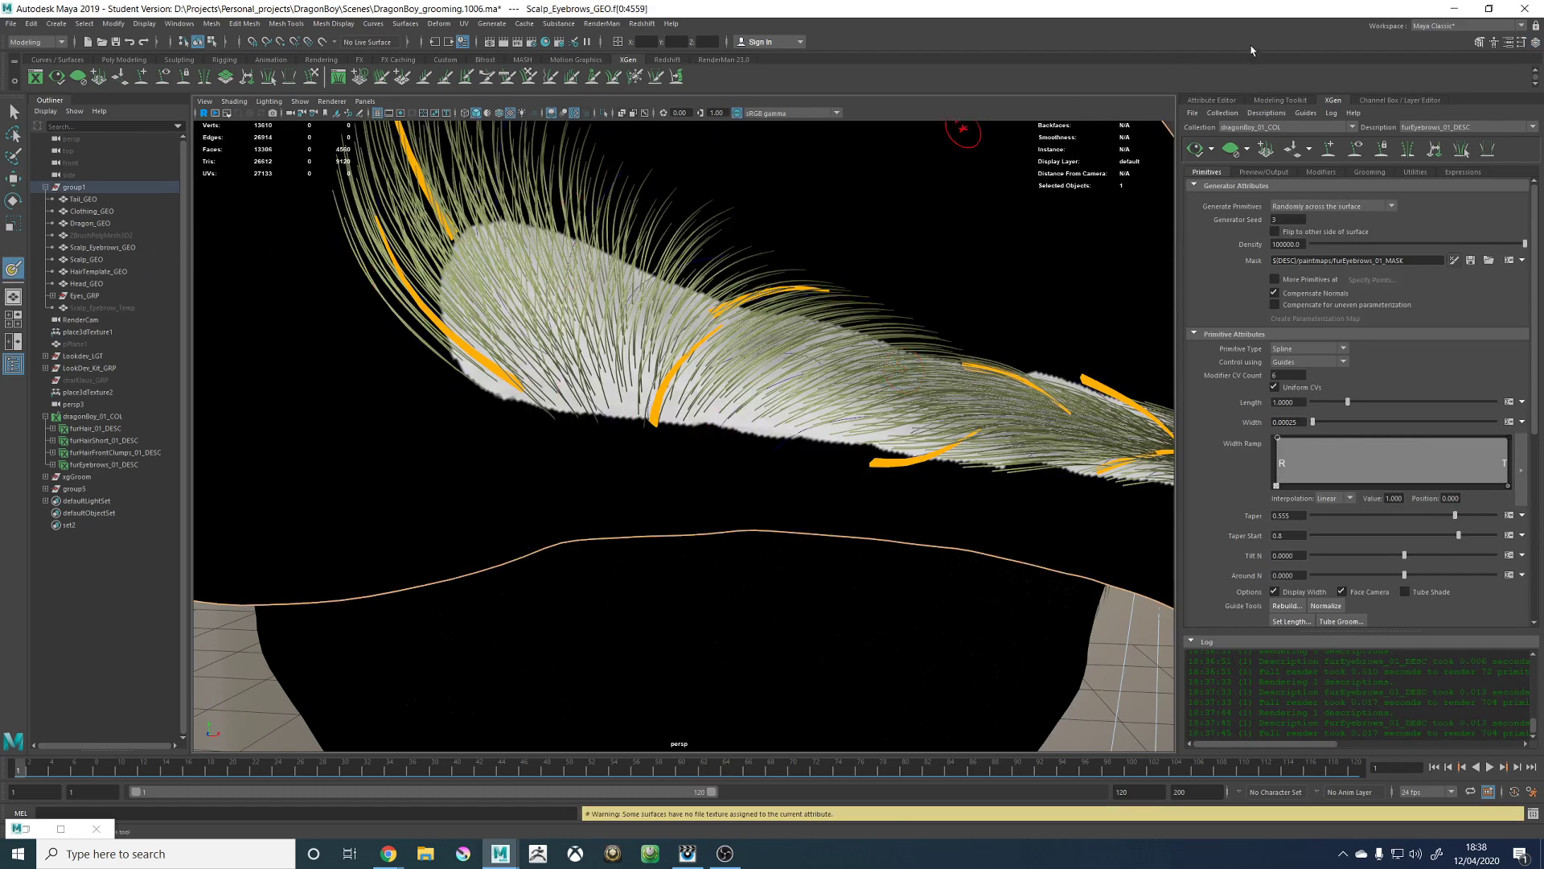
click(1521, 44)
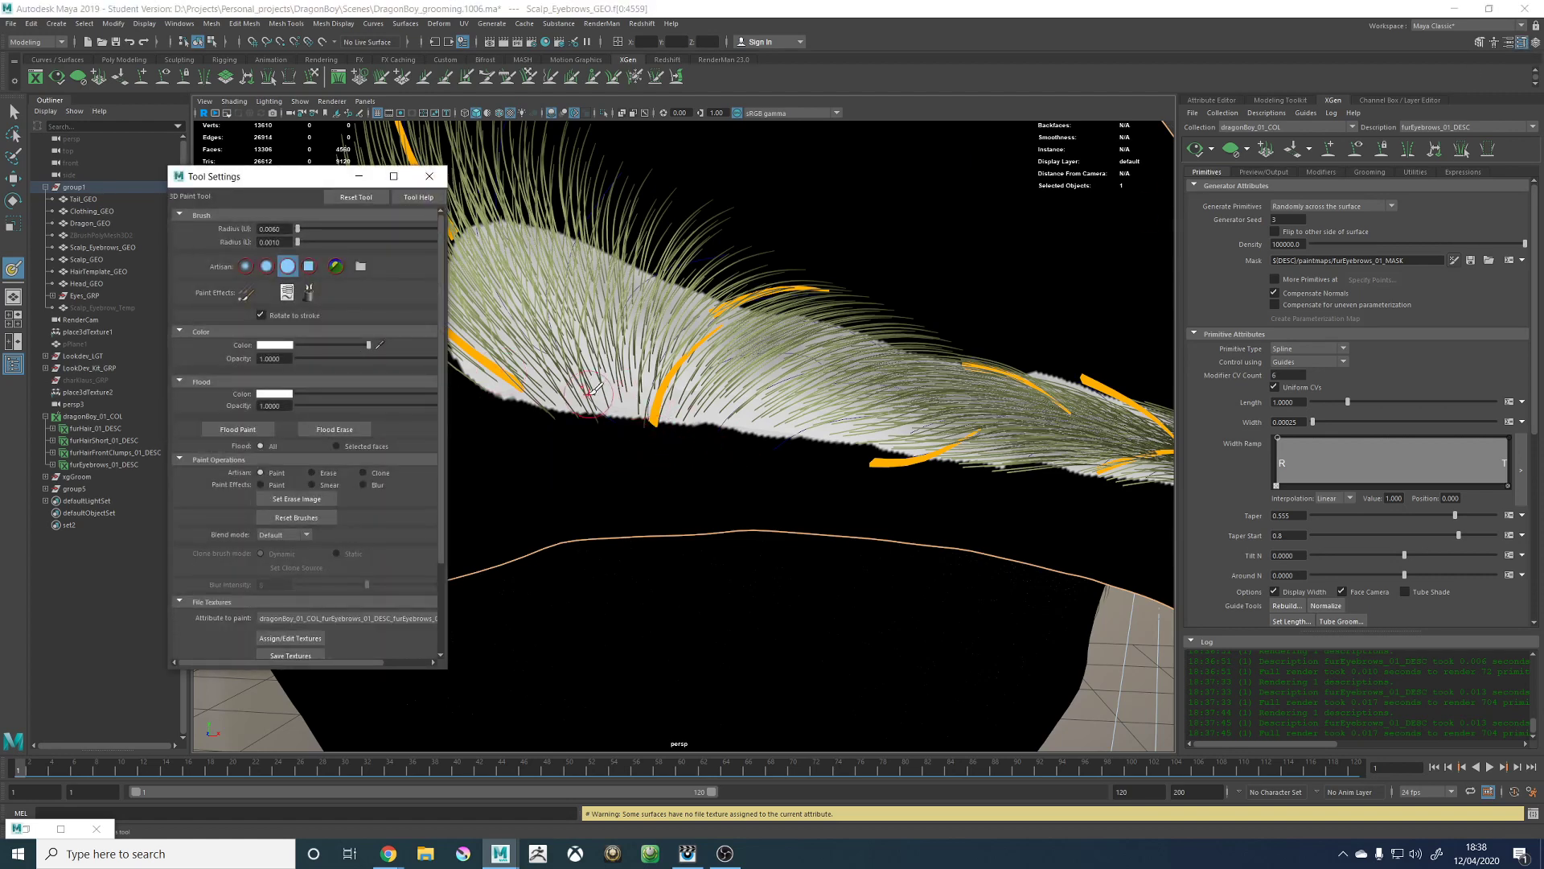
mouse_move(598, 395)
mouse_down()
mouse_move(717, 424)
mouse_move(919, 427)
mouse_move(832, 409)
mouse_up()
mouse_move(832, 409)
alt+right_down()
mouse_move(680, 378)
mouse_move(744, 373)
mouse_move(649, 365)
alt+right_up()
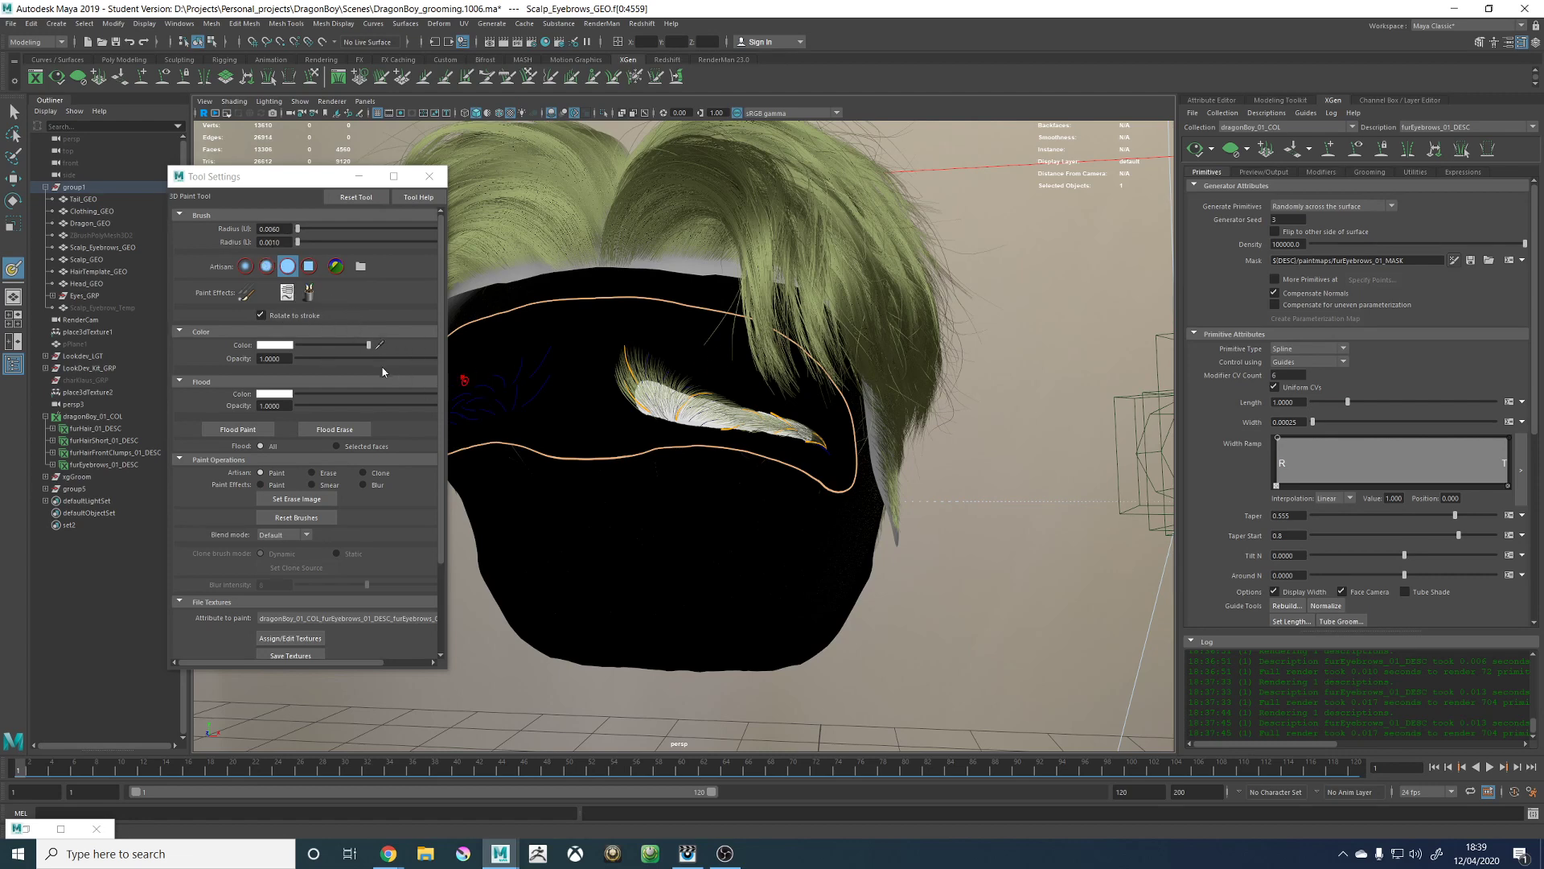
Step: Paint a white patch with the soft Artisan brush on the empty side of the forehead, opposite the groomed eyebrow
click(268, 266)
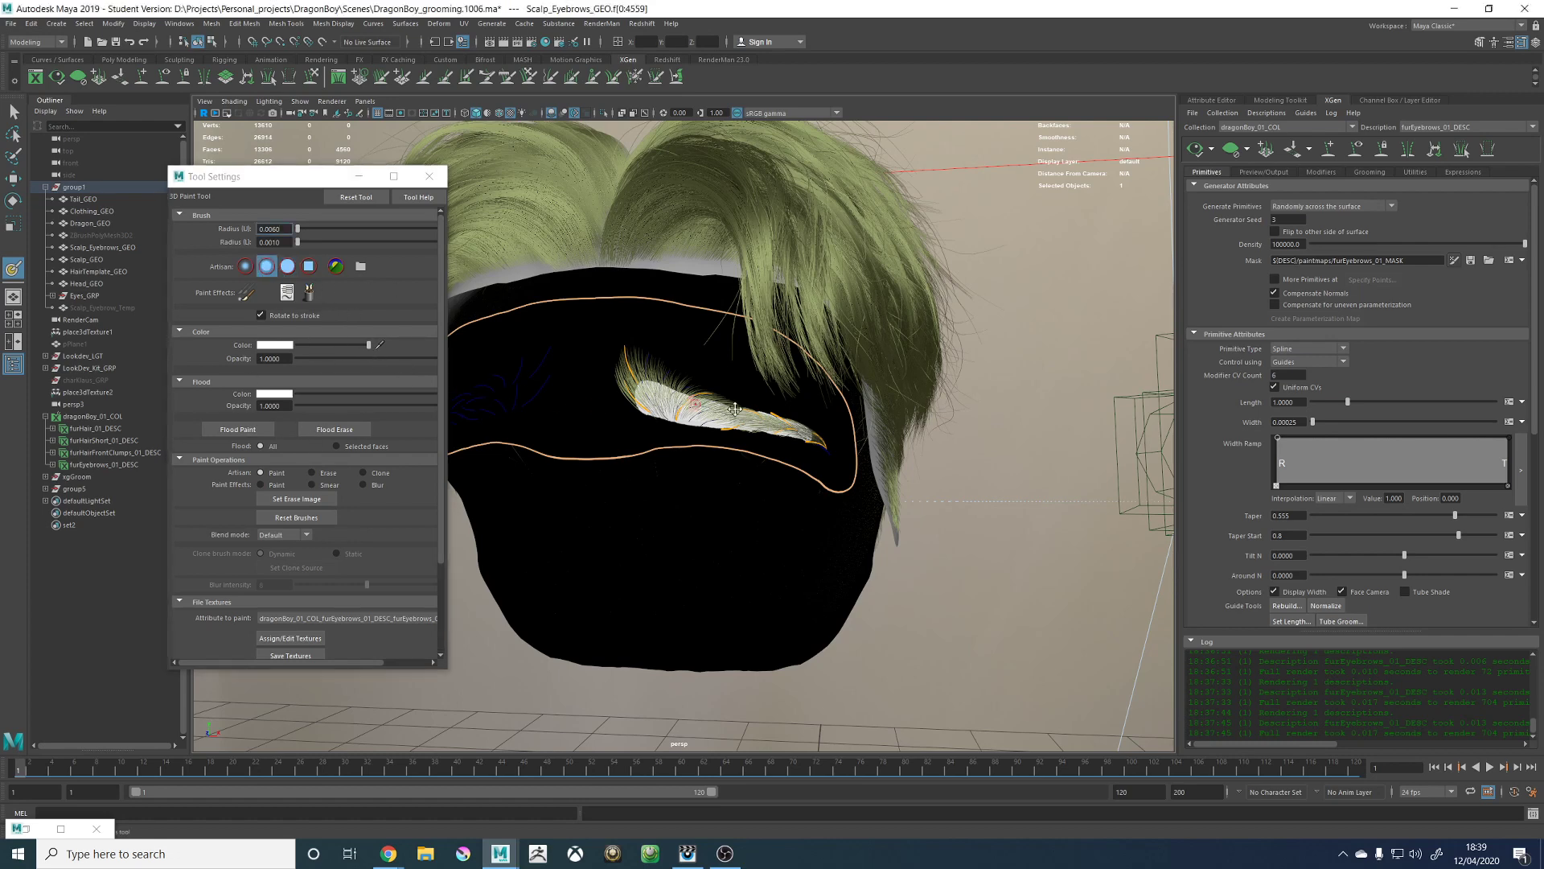
alt+drag(555, 362, 640, 377)
alt+right_drag(639, 376, 707, 381)
alt+middle_drag(711, 383, 777, 421)
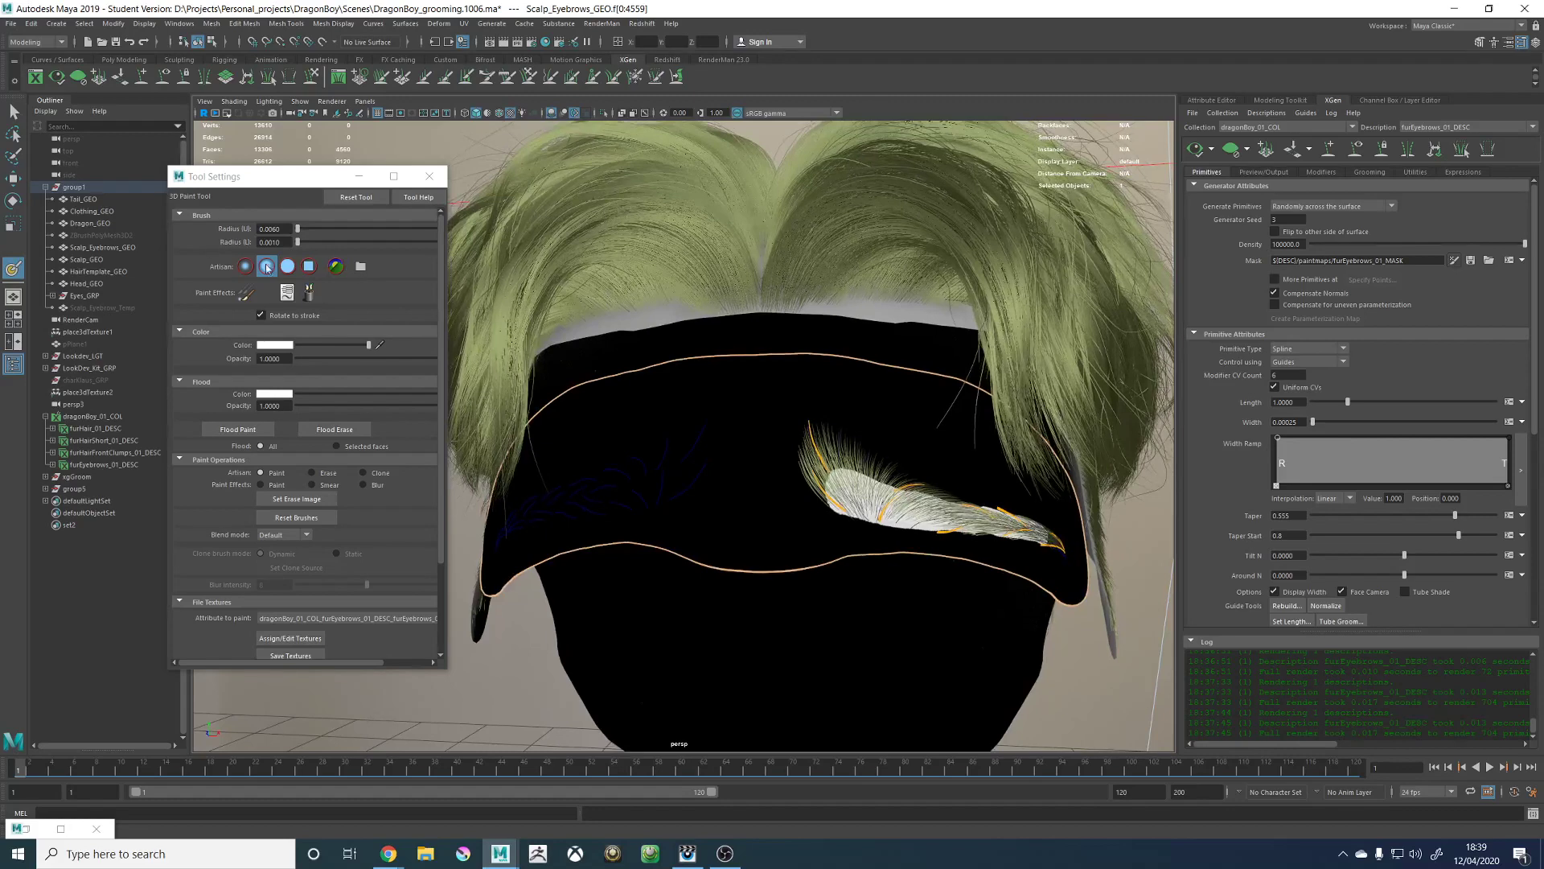
alt+right_drag(616, 450, 700, 453)
mouse_move(694, 460)
mouse_down()
mouse_move(754, 393)
mouse_move(739, 465)
mouse_move(707, 479)
mouse_move(728, 360)
mouse_move(683, 452)
mouse_move(784, 358)
mouse_move(720, 487)
mouse_up()
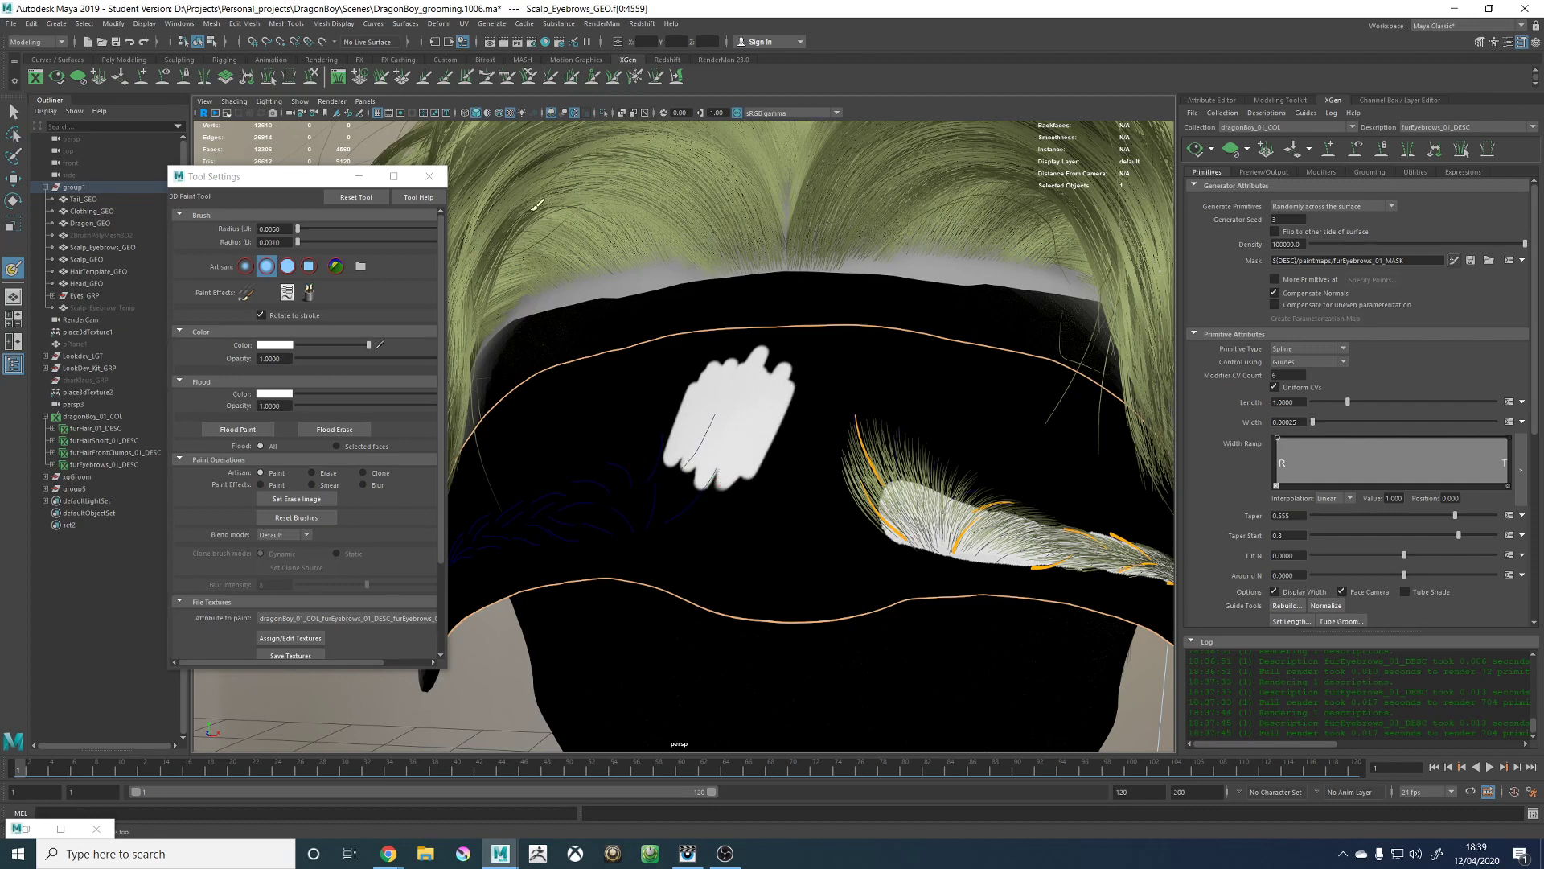
Step: Enlarge the white patch using the solid Artisan brush and raise the brush radius to 0.0426
click(287, 266)
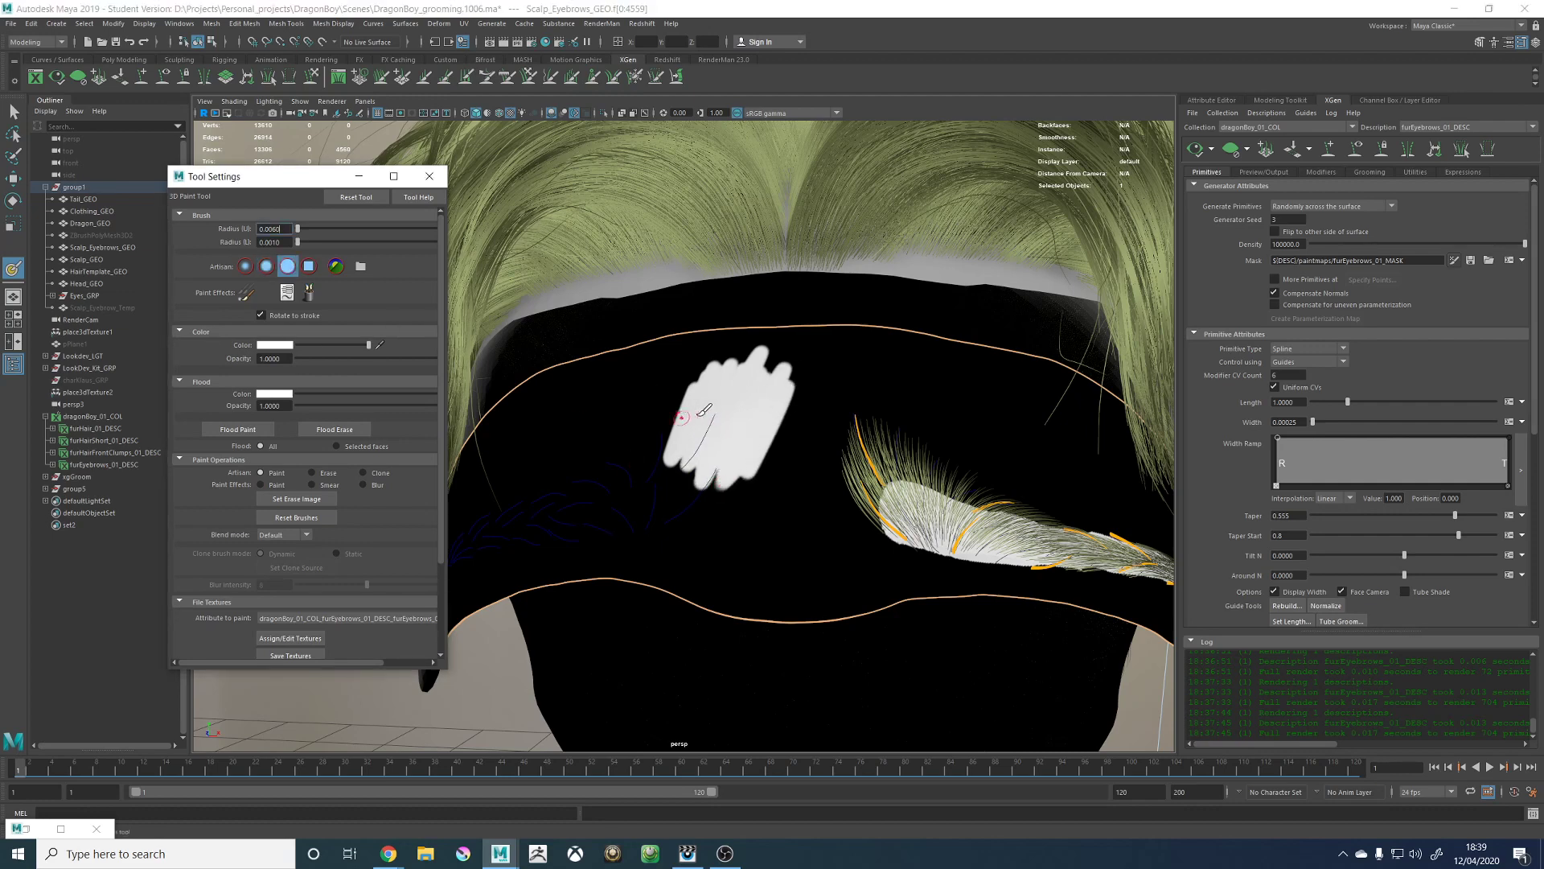
mouse_move(709, 435)
mouse_down()
mouse_move(743, 356)
mouse_move(709, 430)
mouse_move(742, 428)
mouse_move(700, 453)
mouse_move(693, 424)
mouse_move(677, 471)
mouse_move(697, 483)
mouse_move(675, 456)
mouse_up()
key(b)
key(b)
Step: Paint a black stripe across the middle of the white patch with the soft Artisan brush
click(273, 268)
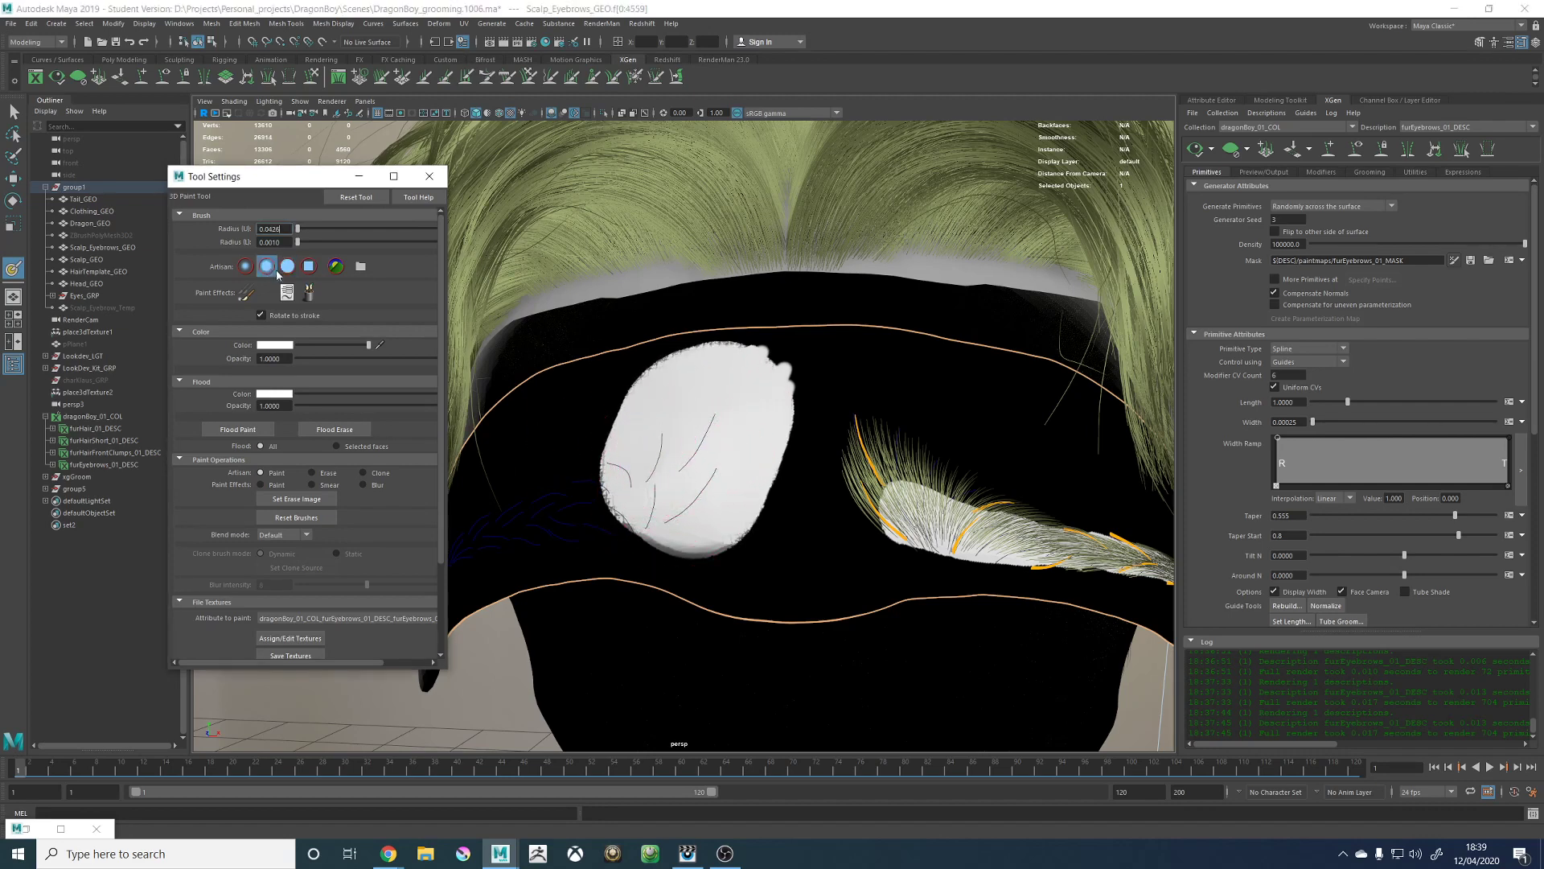
drag(310, 345, 286, 349)
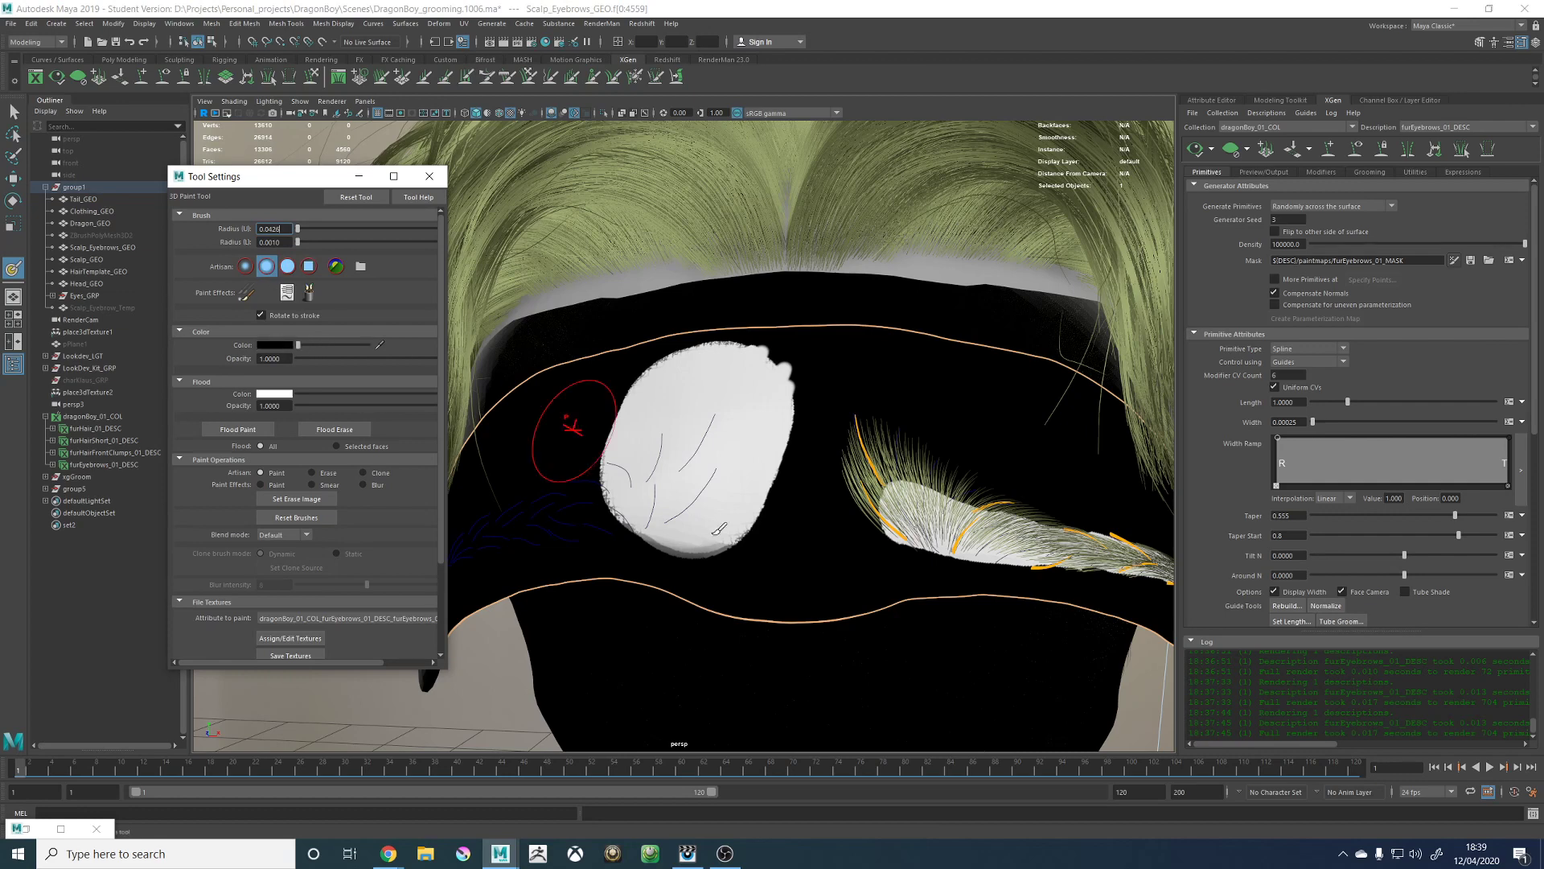
mouse_move(569, 414)
mouse_down()
mouse_move(638, 443)
mouse_move(614, 436)
mouse_move(792, 434)
mouse_up()
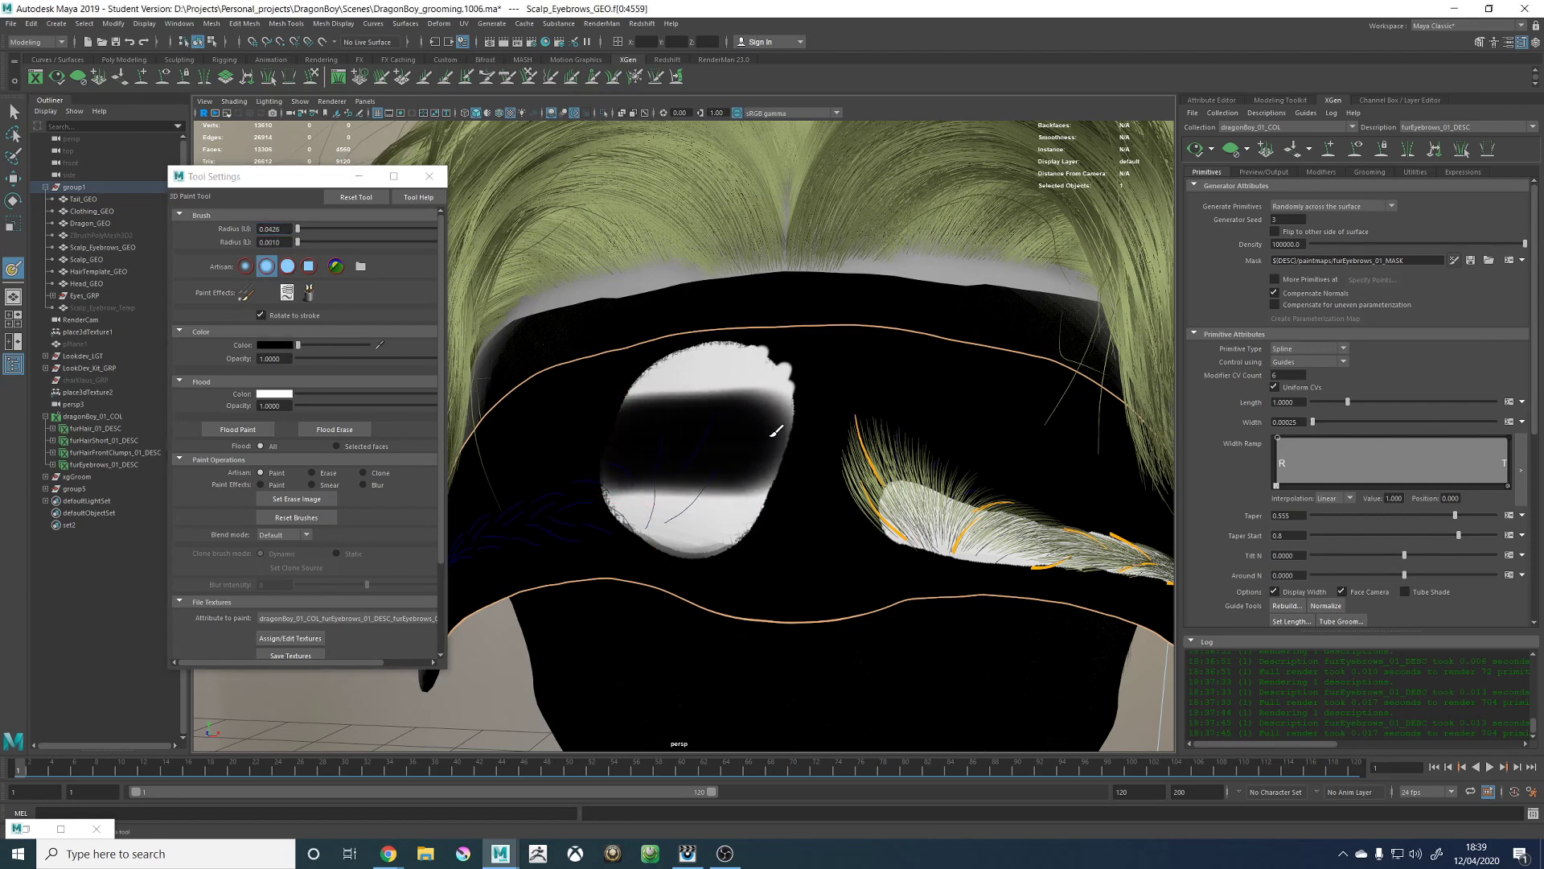
Step: Temporarily raise the viewport gamma to 2.00 and examine the black stripe's falloff and leftover grey values up close
alt+middle_drag(682, 433, 698, 444)
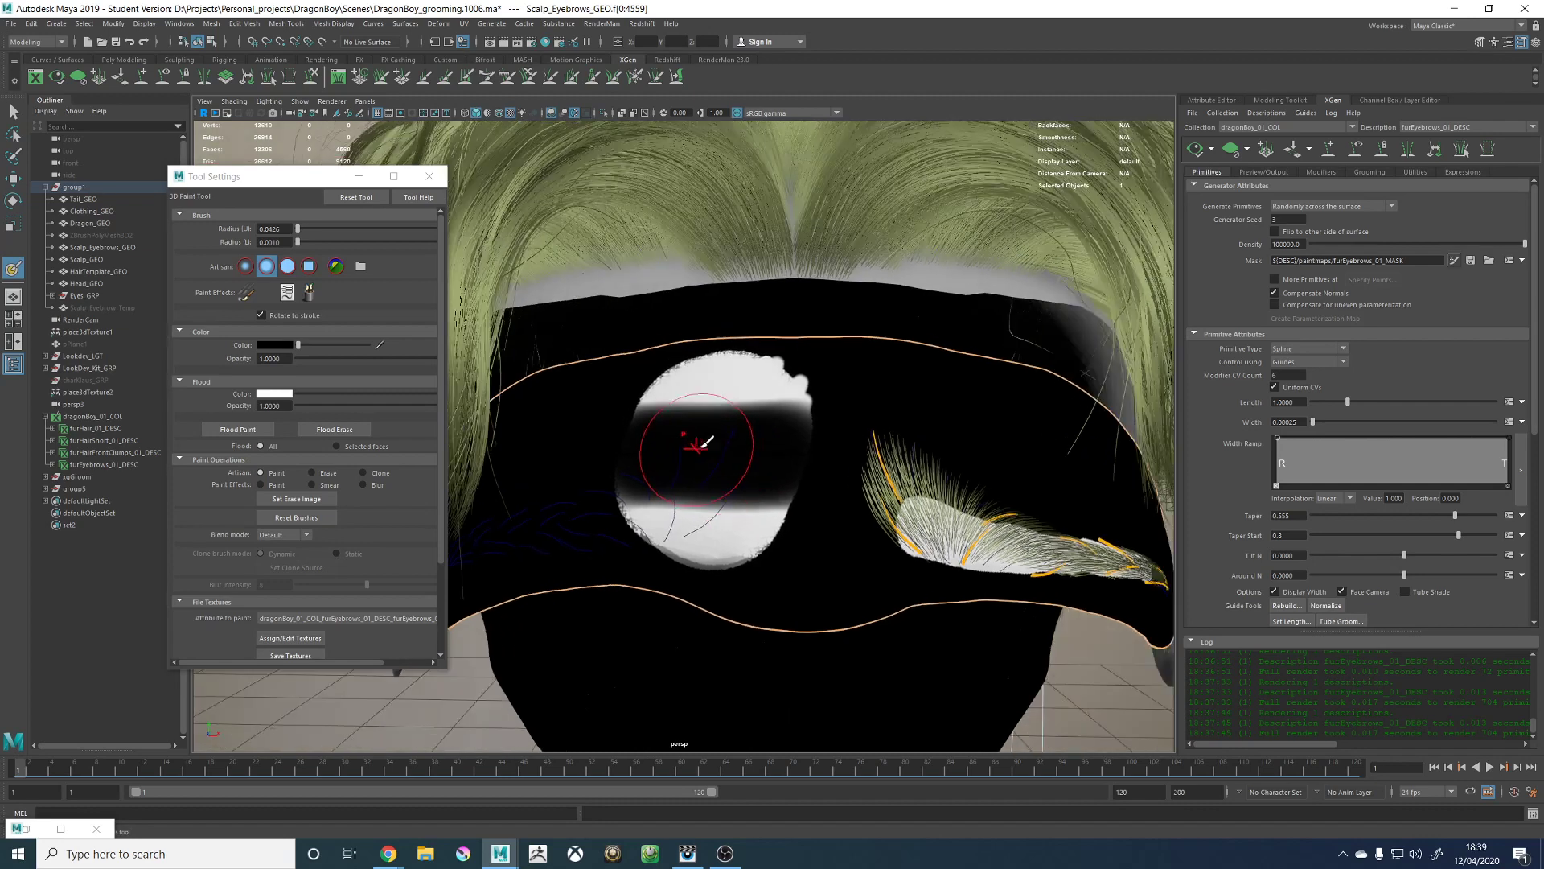
alt+right_drag(698, 444, 906, 387)
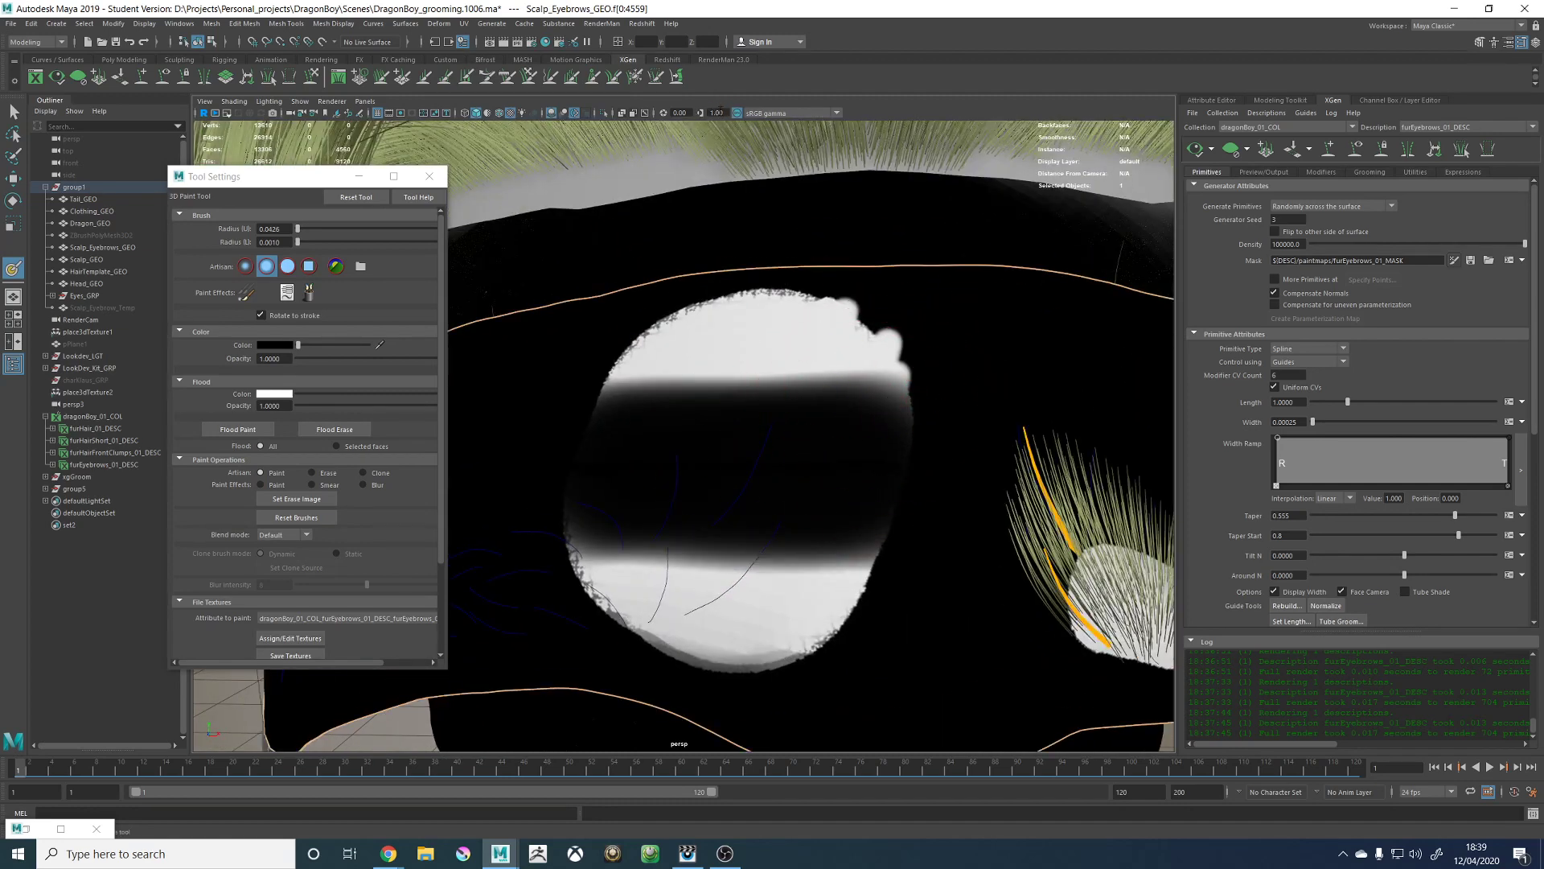
double_click(716, 113)
key(Return)
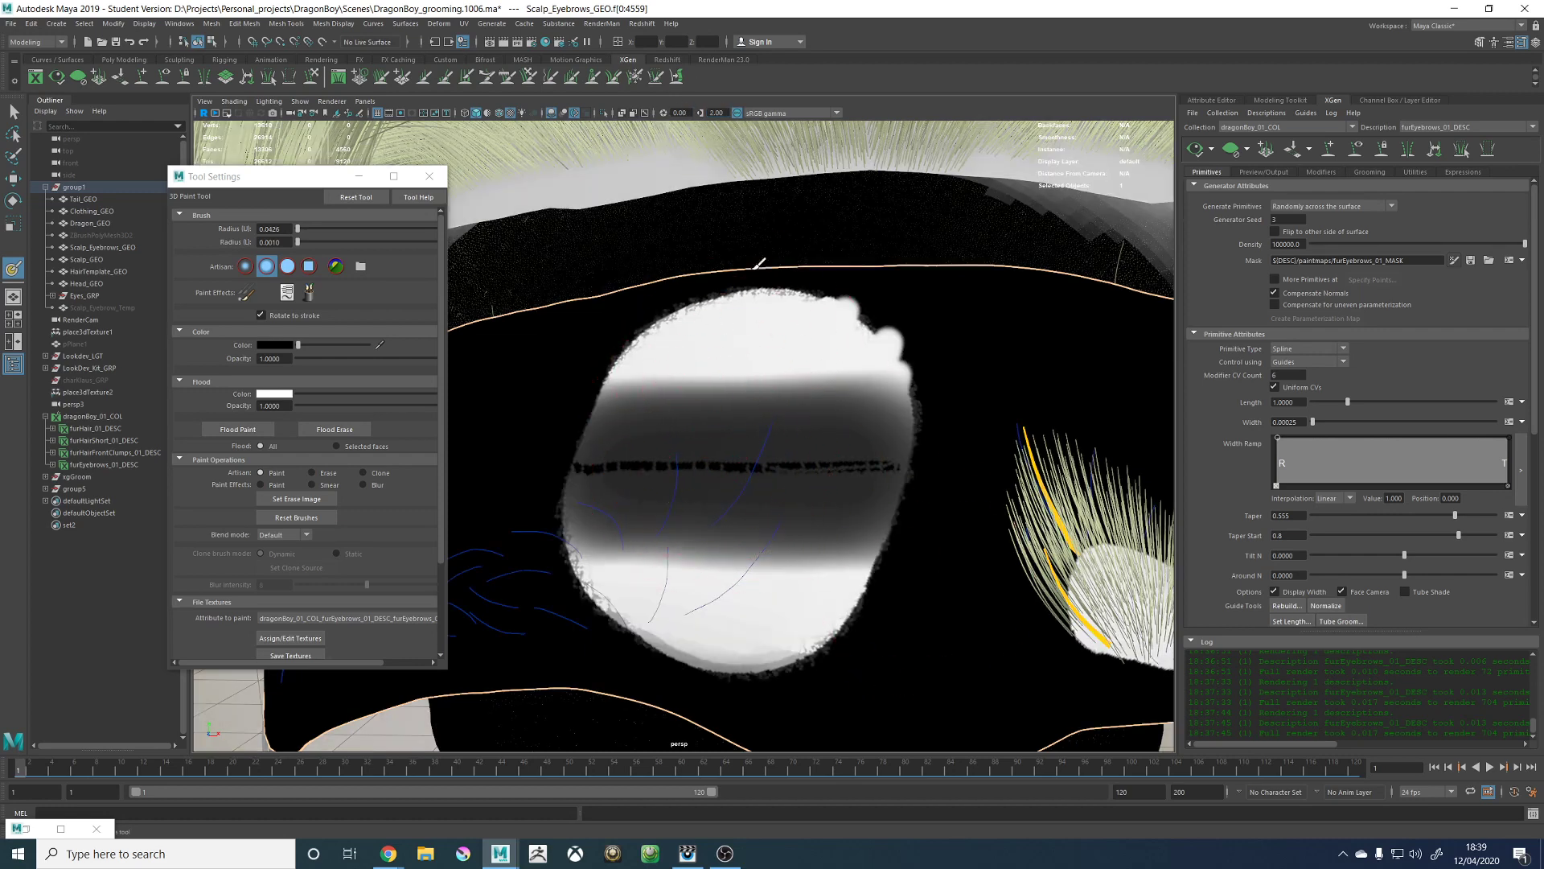
alt+right_drag(757, 265, 730, 317)
alt+drag(846, 329, 844, 370)
alt+right_drag(845, 370, 929, 402)
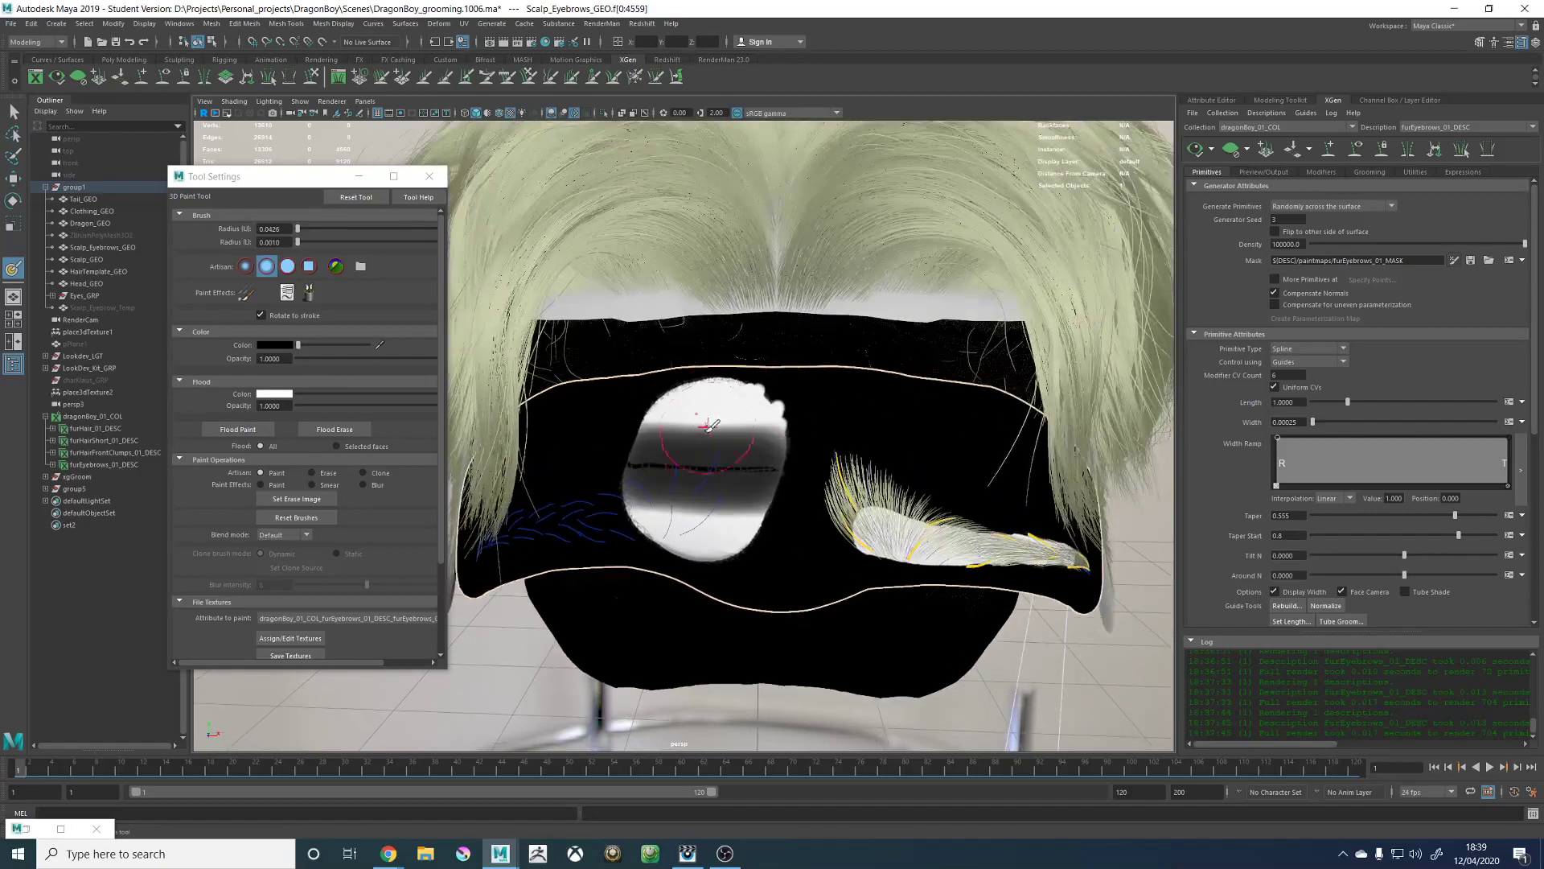
scroll(720, 442, up, 10)
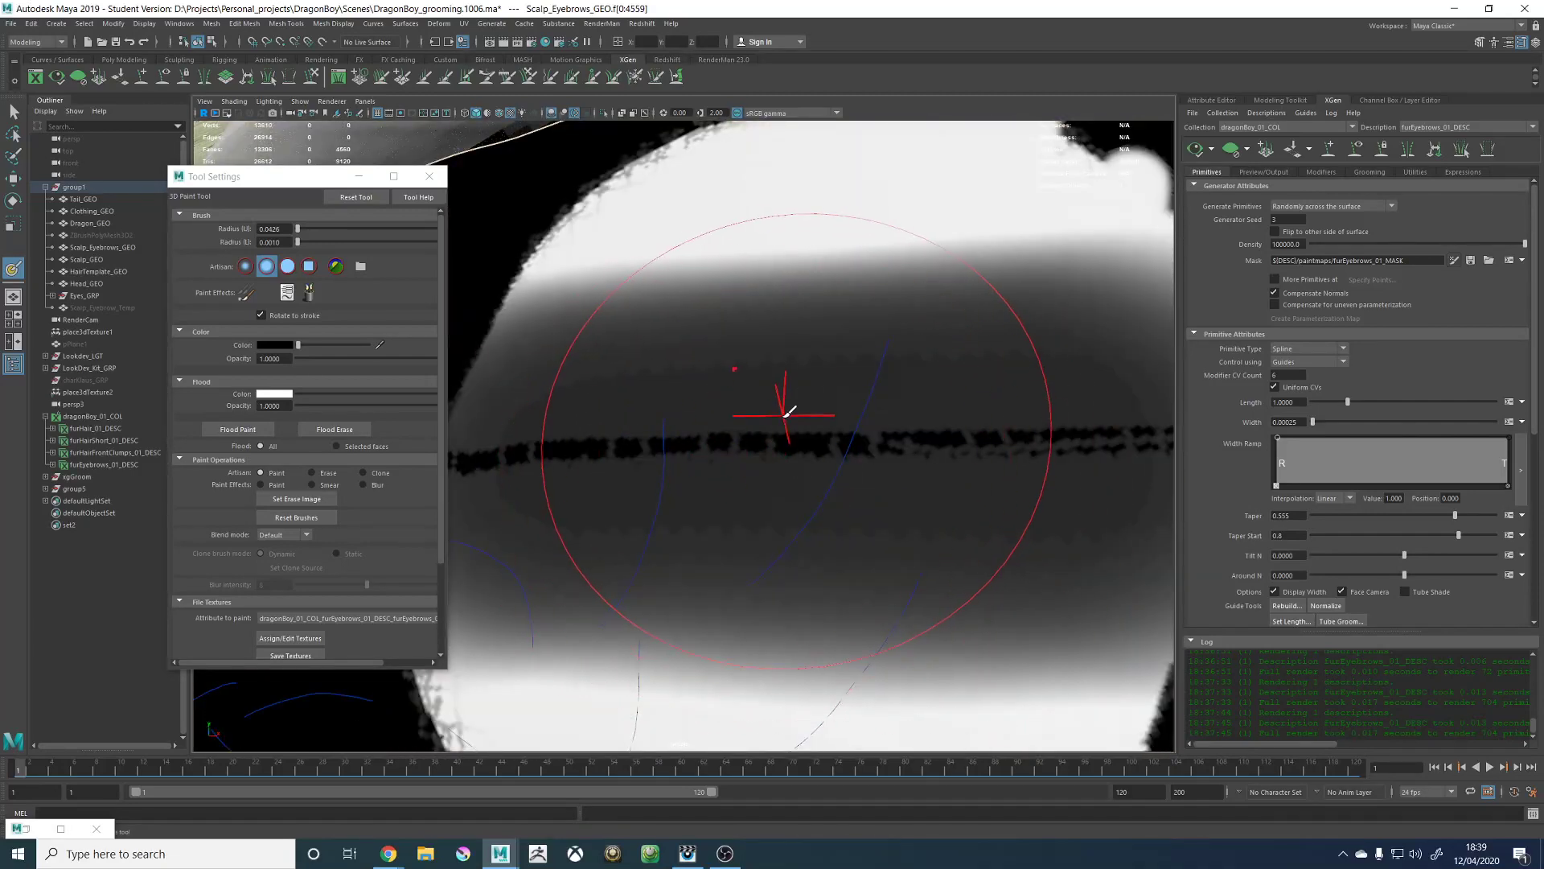
alt+middle_drag(770, 412, 713, 401)
alt+middle_drag(585, 347, 619, 384)
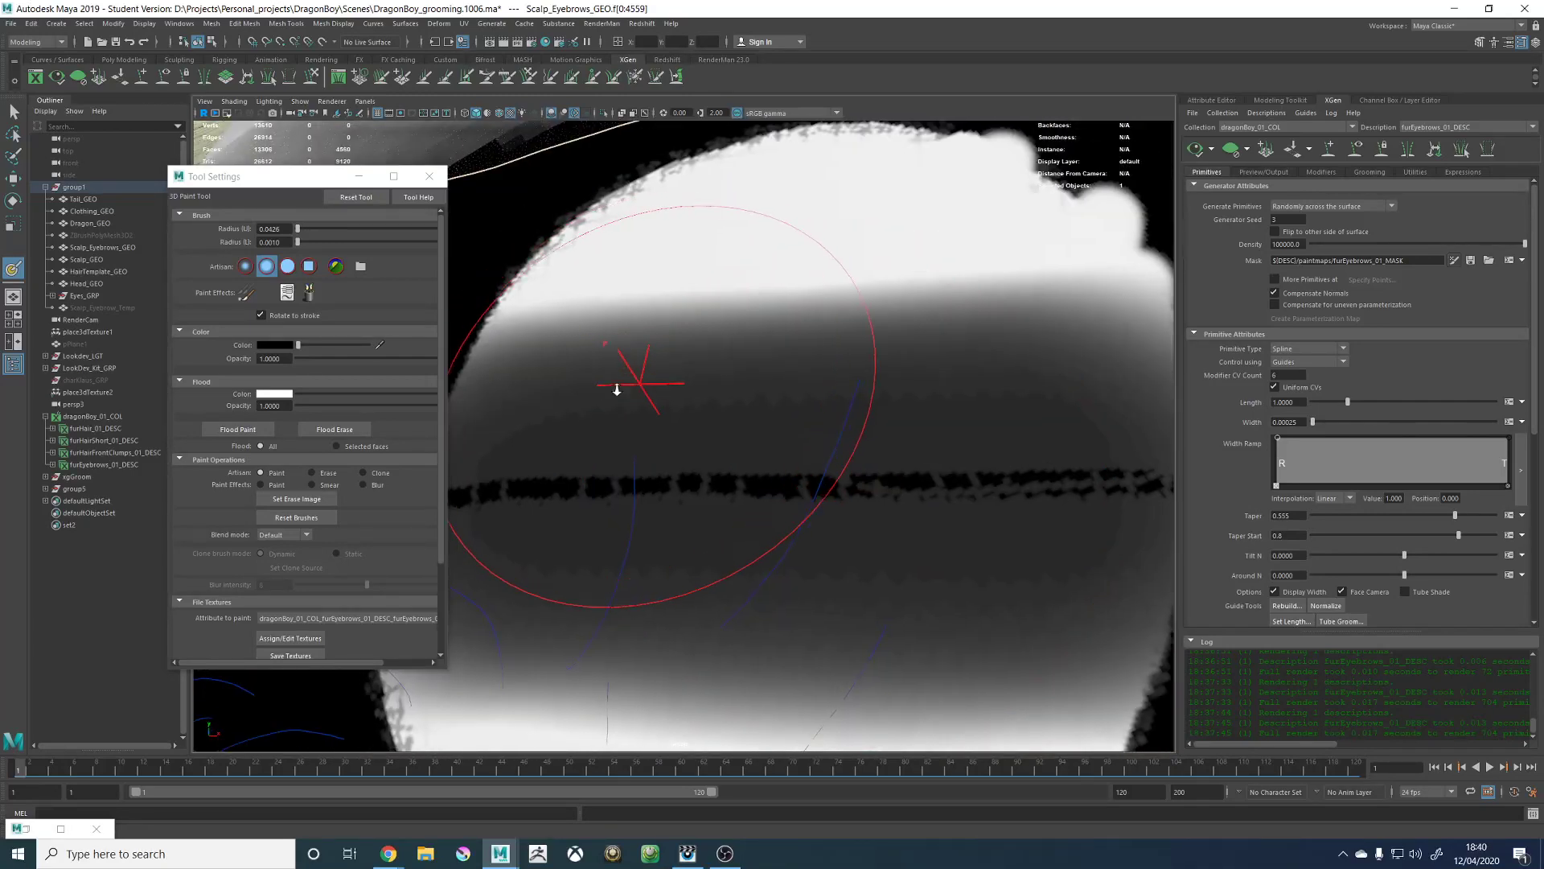
scroll(617, 389, down, 3)
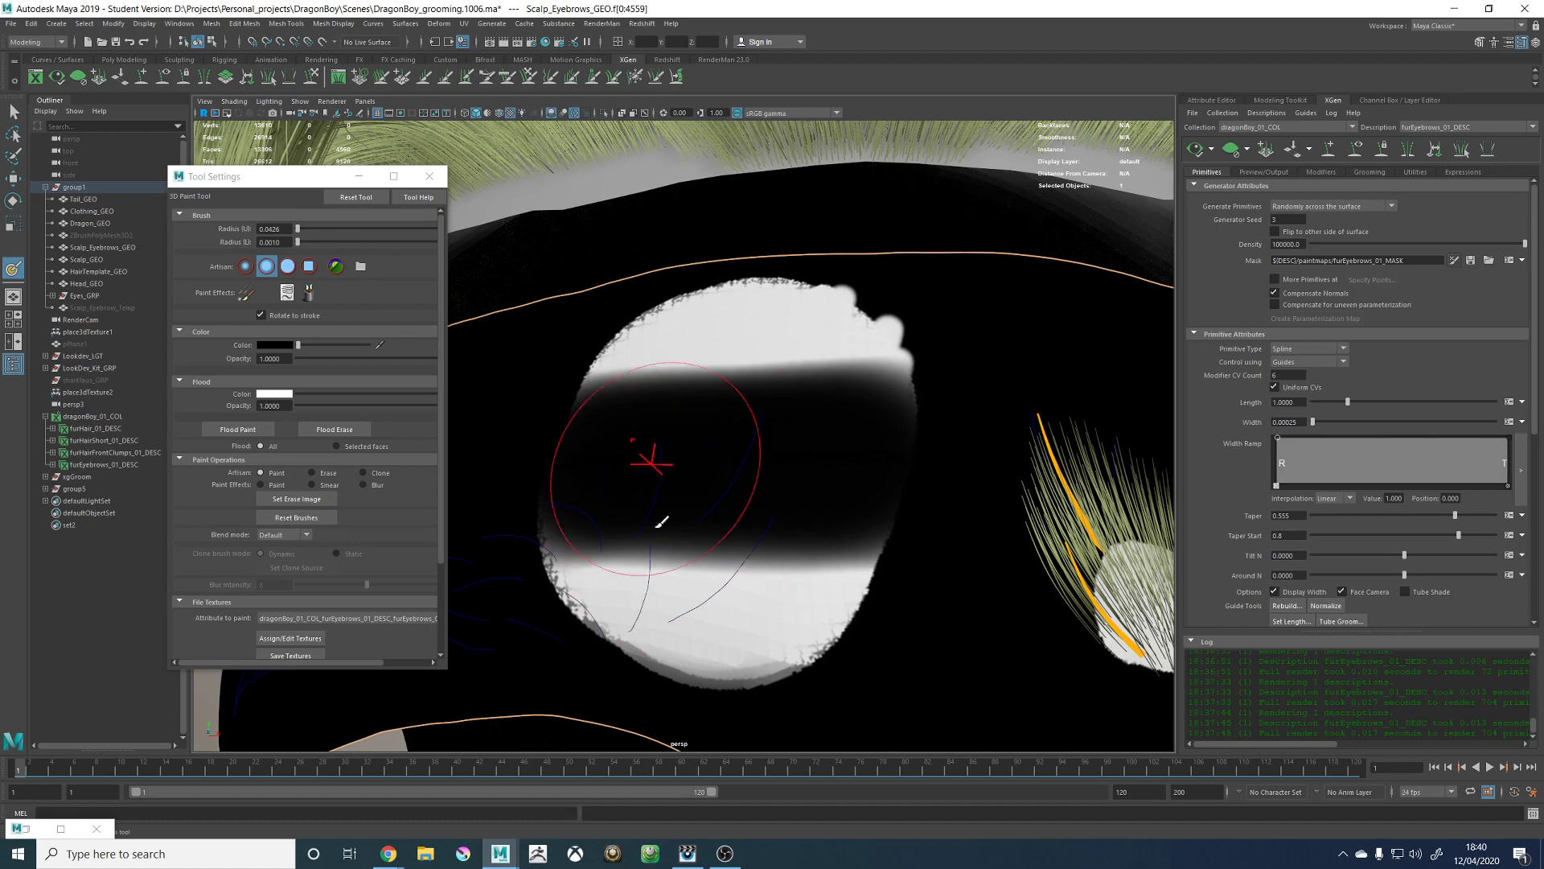
Step: Paint over the white test patch on the forehead in black with the solid Artisan brush
click(288, 266)
mouse_move(638, 534)
mouse_down()
mouse_move(613, 543)
mouse_move(735, 493)
mouse_move(868, 338)
mouse_up()
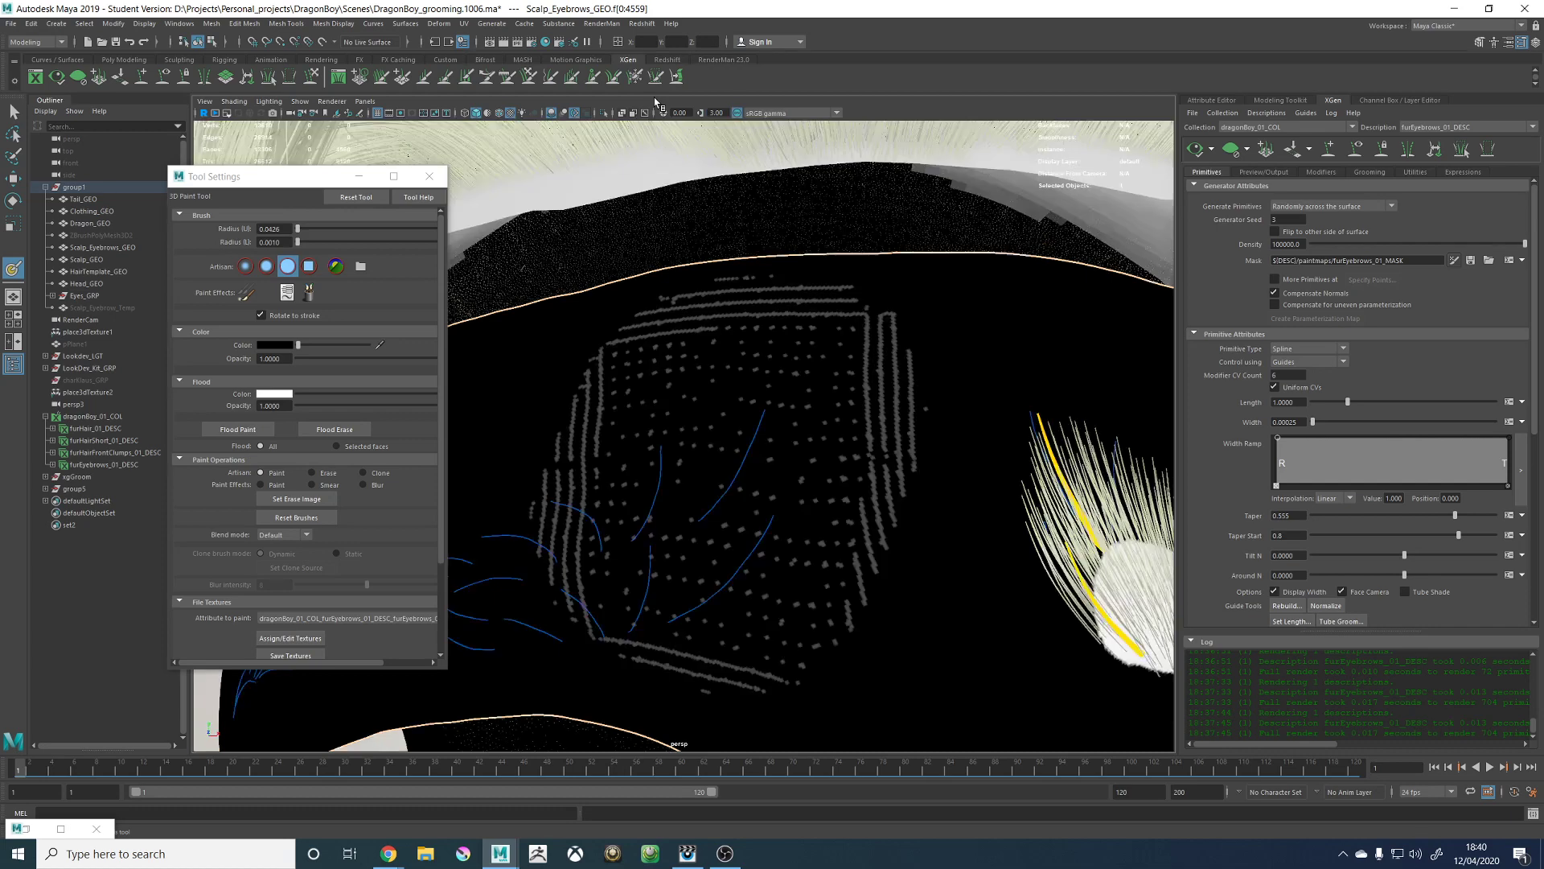
drag(648, 423, 508, 481)
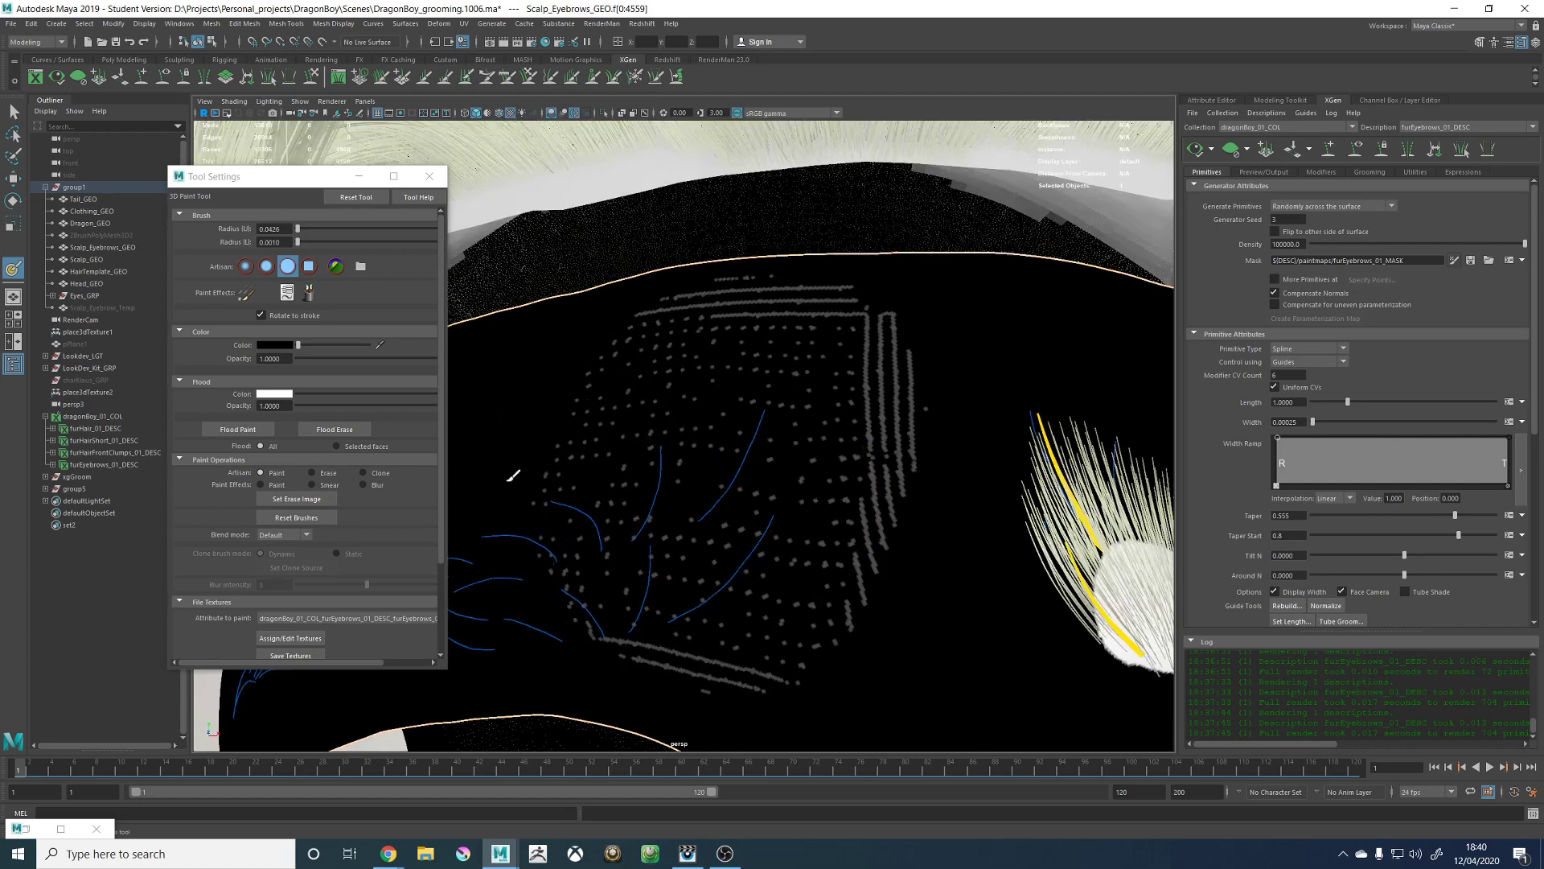
mouse_move(784, 511)
mouse_down()
mouse_move(843, 338)
mouse_move(690, 361)
mouse_move(707, 372)
mouse_up()
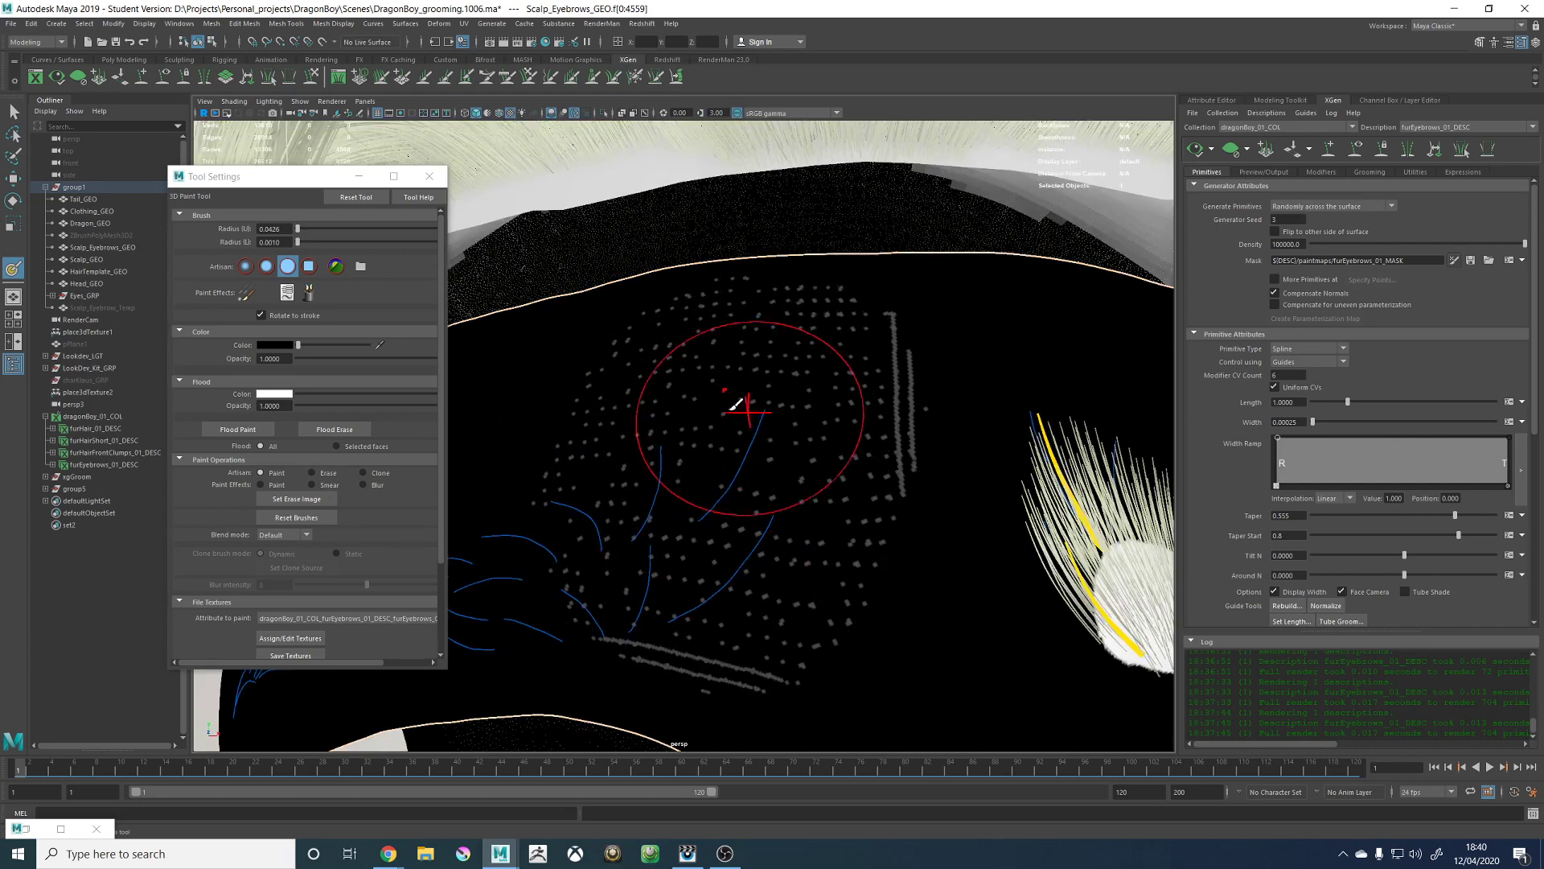
alt+right_drag(732, 410, 655, 414)
scroll(651, 413, up, 3)
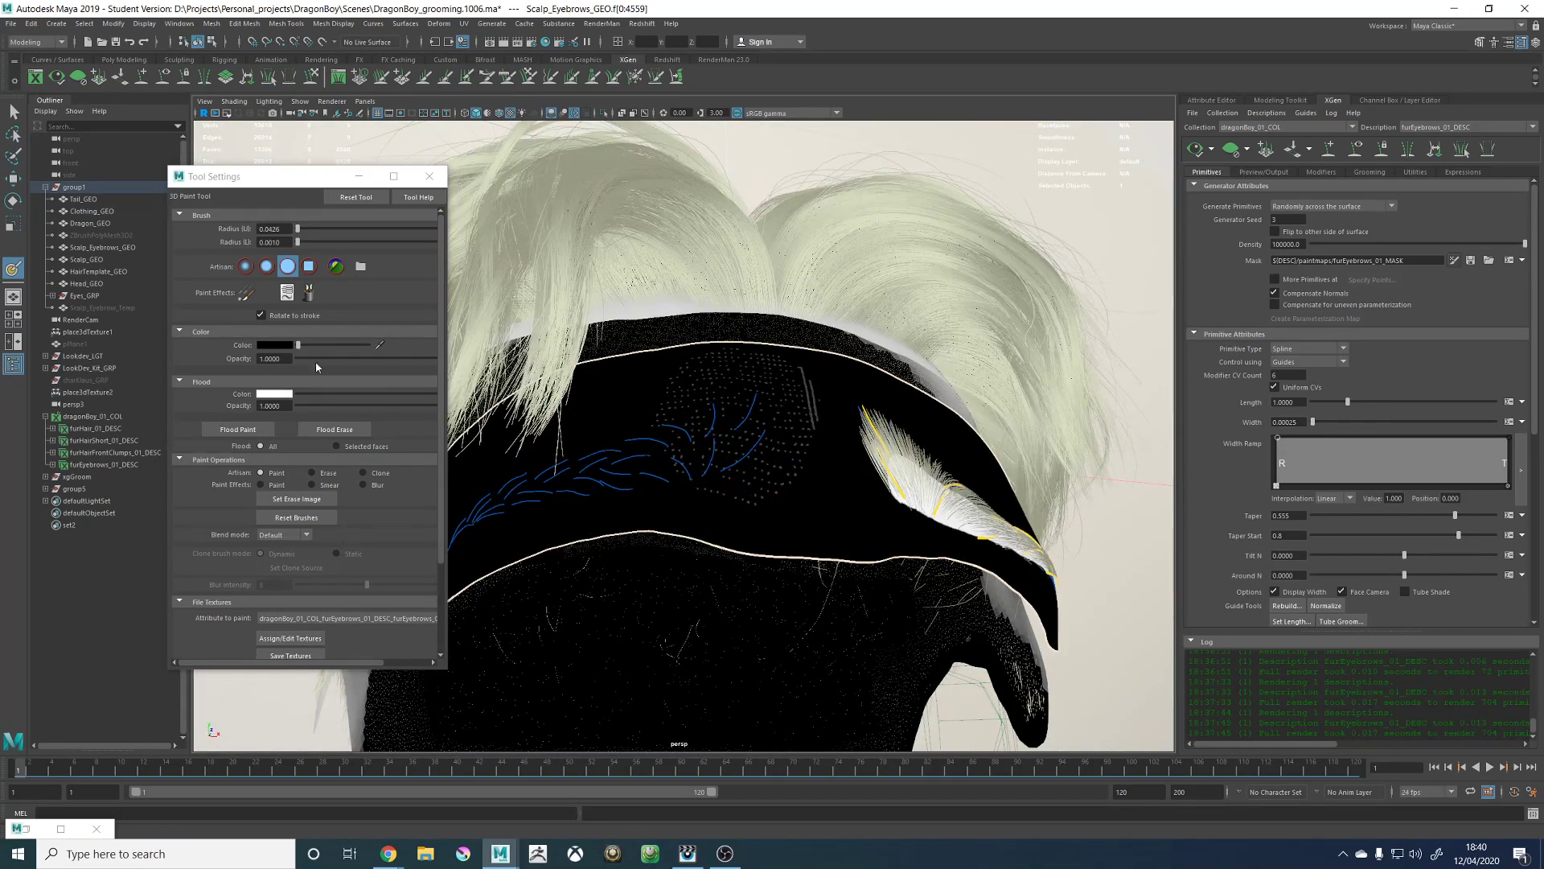
Step: Check the blacked-out forehead area for leftover grey at viewport gamma 2.00, and reset the gamma to 1.00
alt+drag(613, 451, 758, 374)
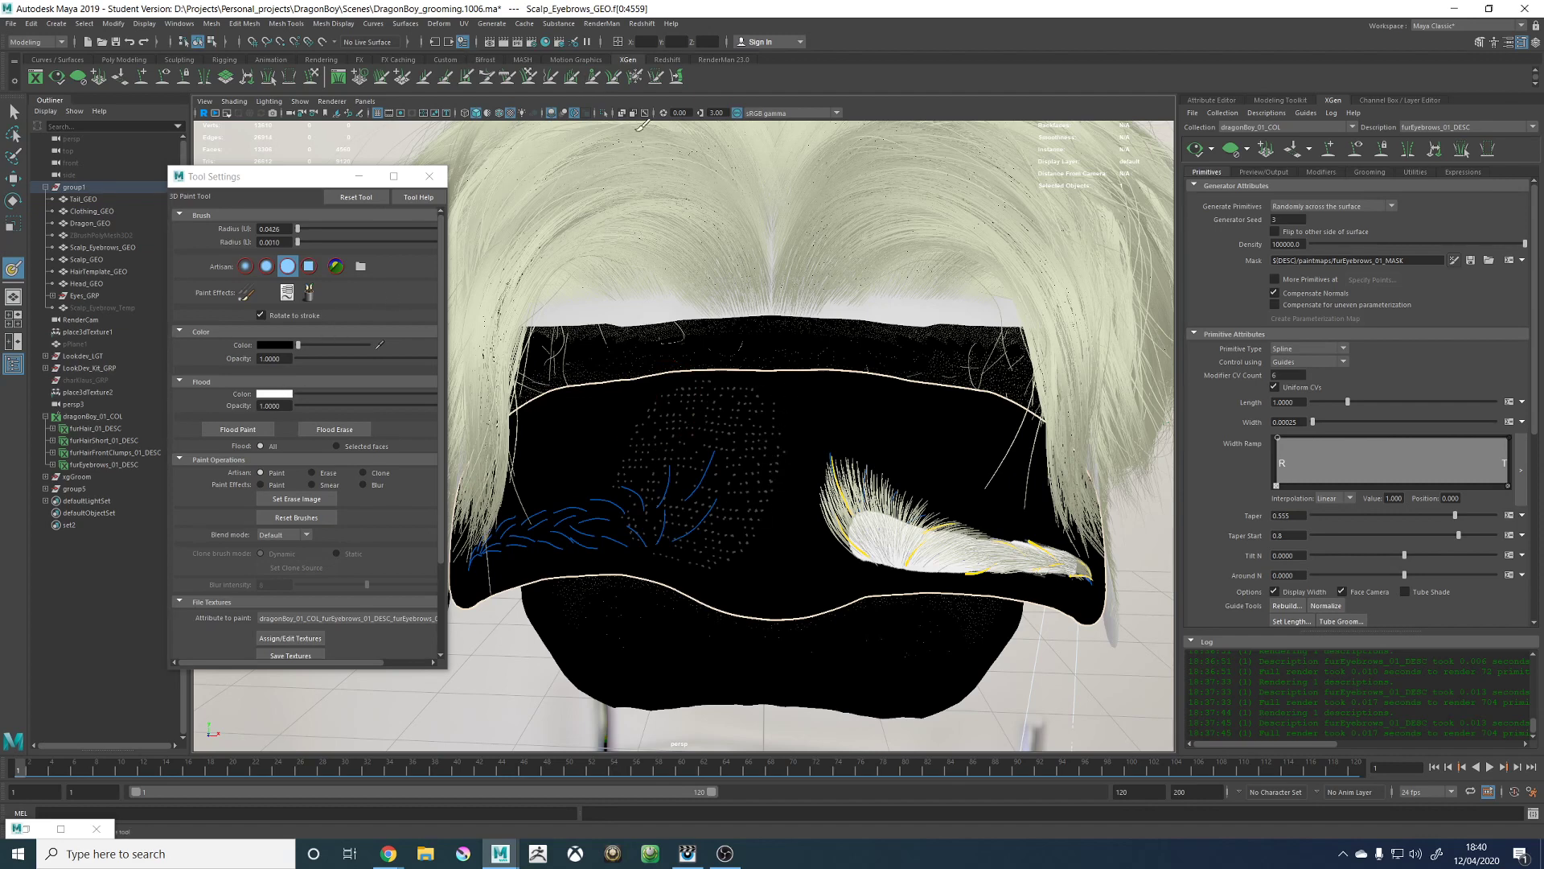
click(715, 112)
key(Return)
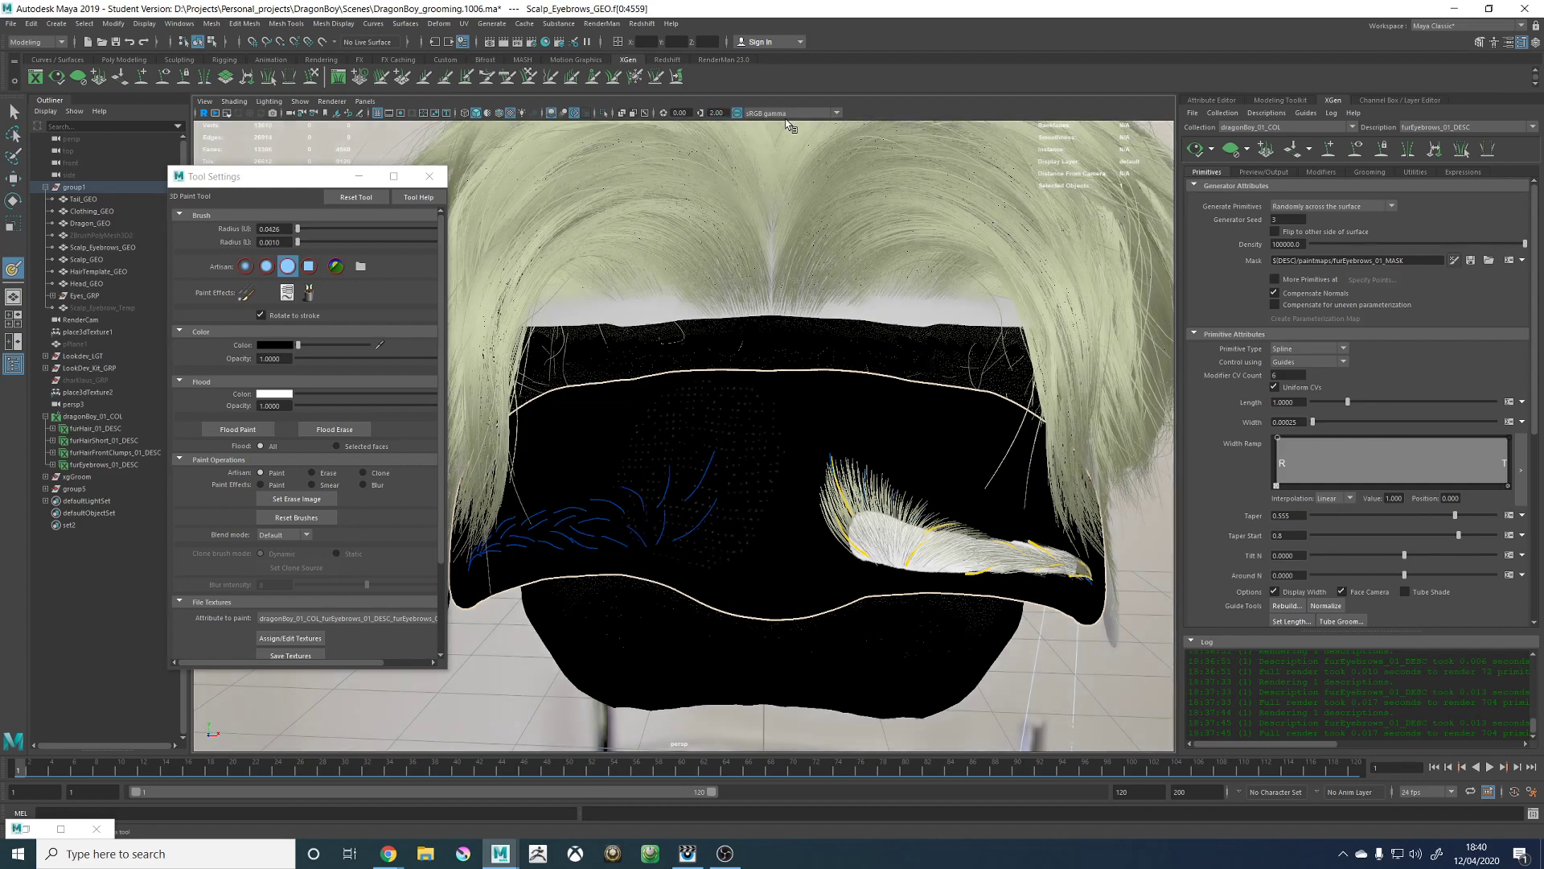
alt+drag(668, 414, 683, 418)
alt+right_drag(683, 418, 887, 489)
alt+right_drag(847, 394, 737, 448)
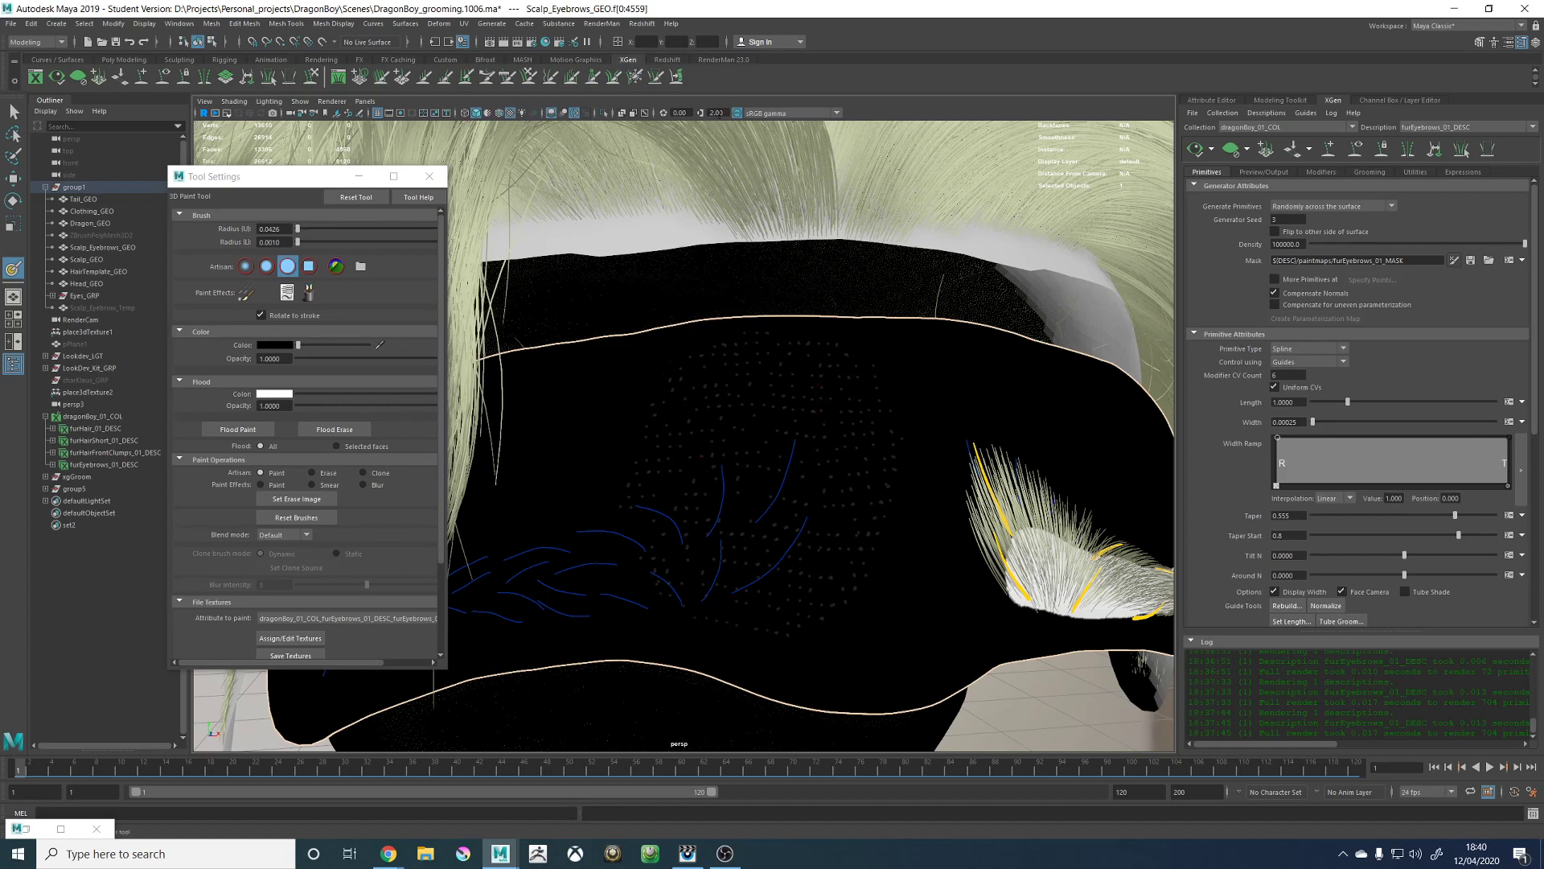
key(Return)
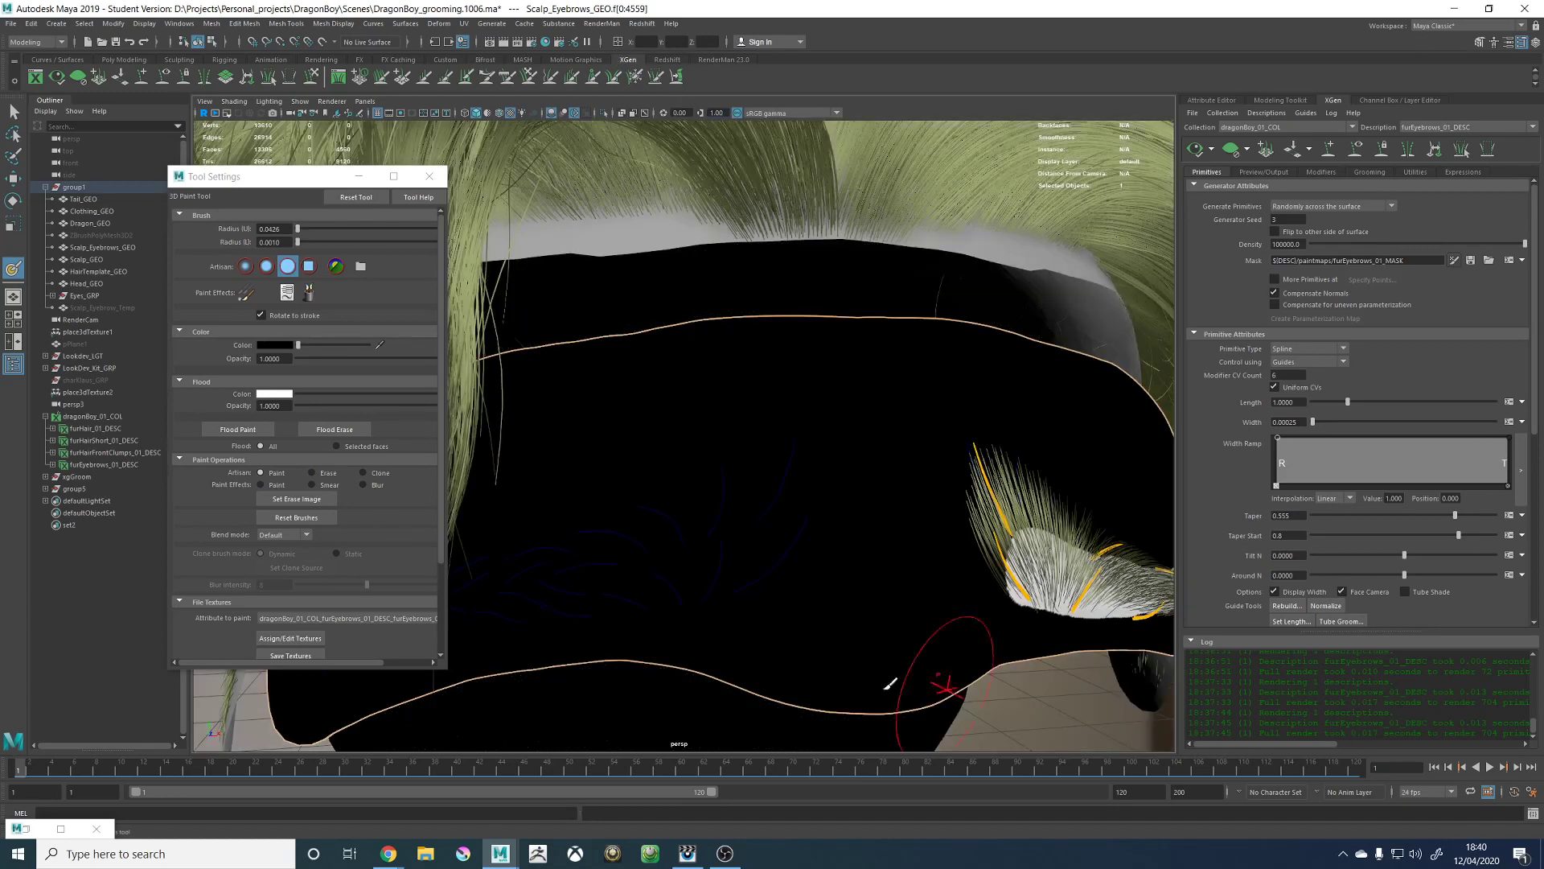
Step: Reduce the brush radius to 0.0130 and examine the painted mask along the groomed eyebrow up to its tail
alt+right_drag(731, 420, 700, 407)
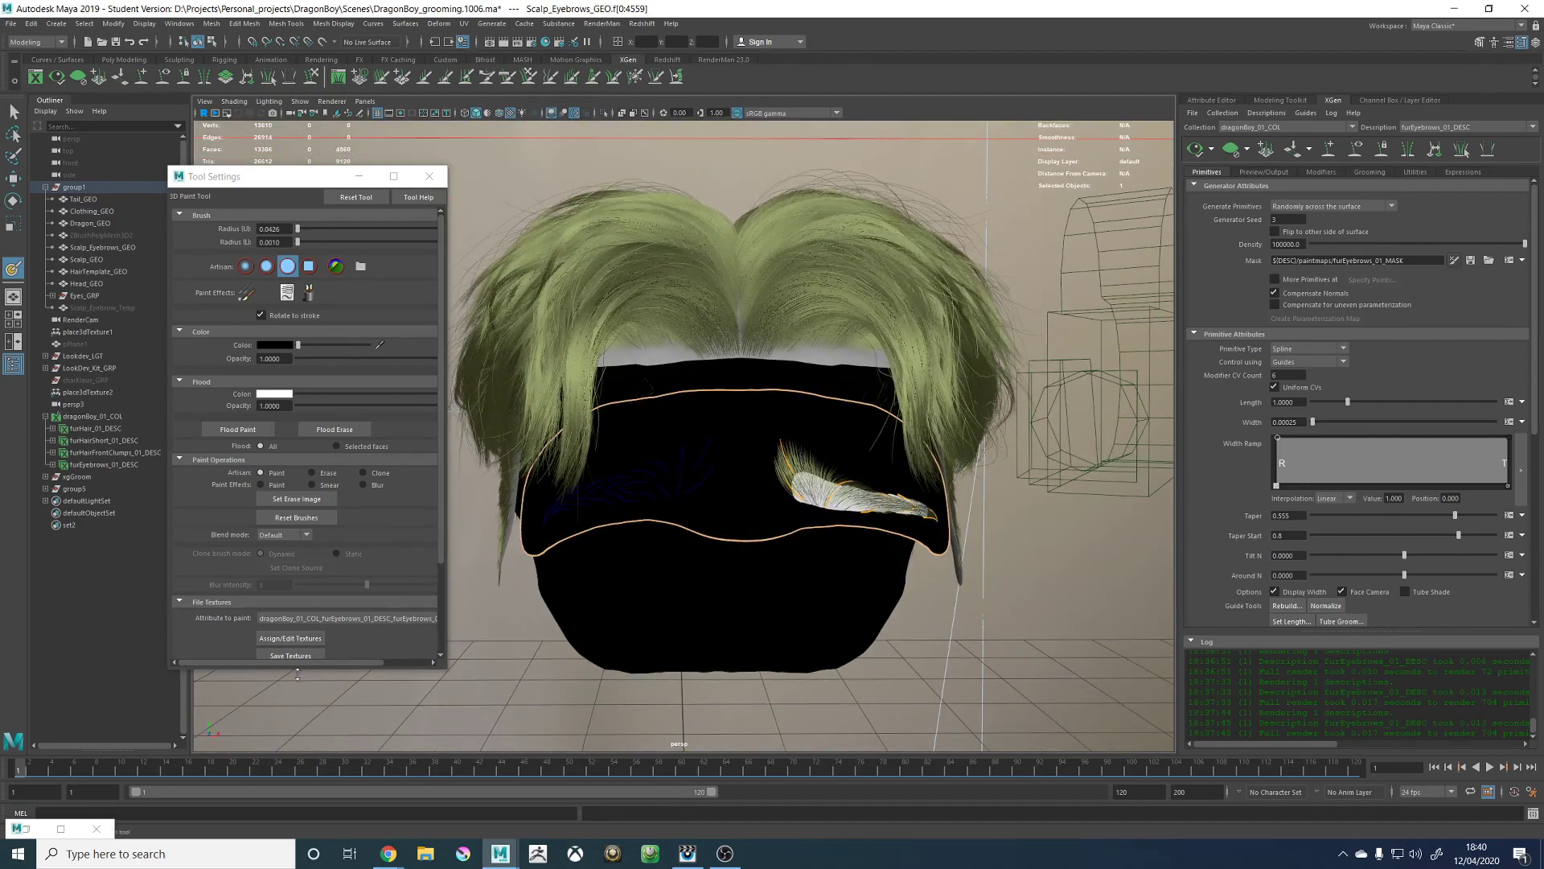
alt+drag(818, 460, 683, 463)
alt+right_drag(684, 462, 884, 446)
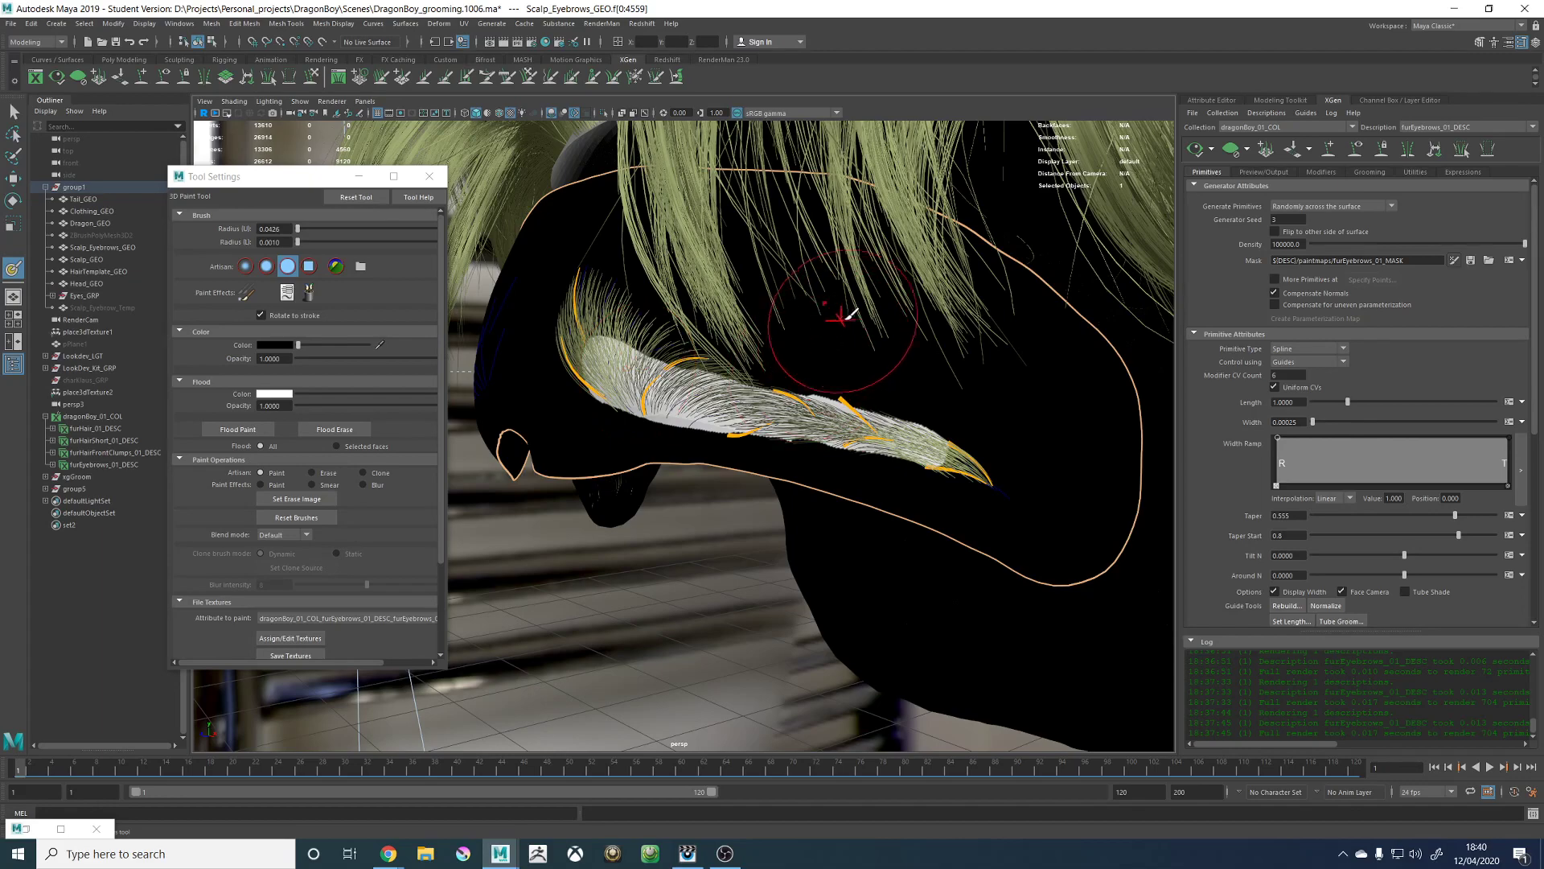
key(b)
drag(846, 318, 835, 314)
alt+middle_drag(917, 331, 795, 342)
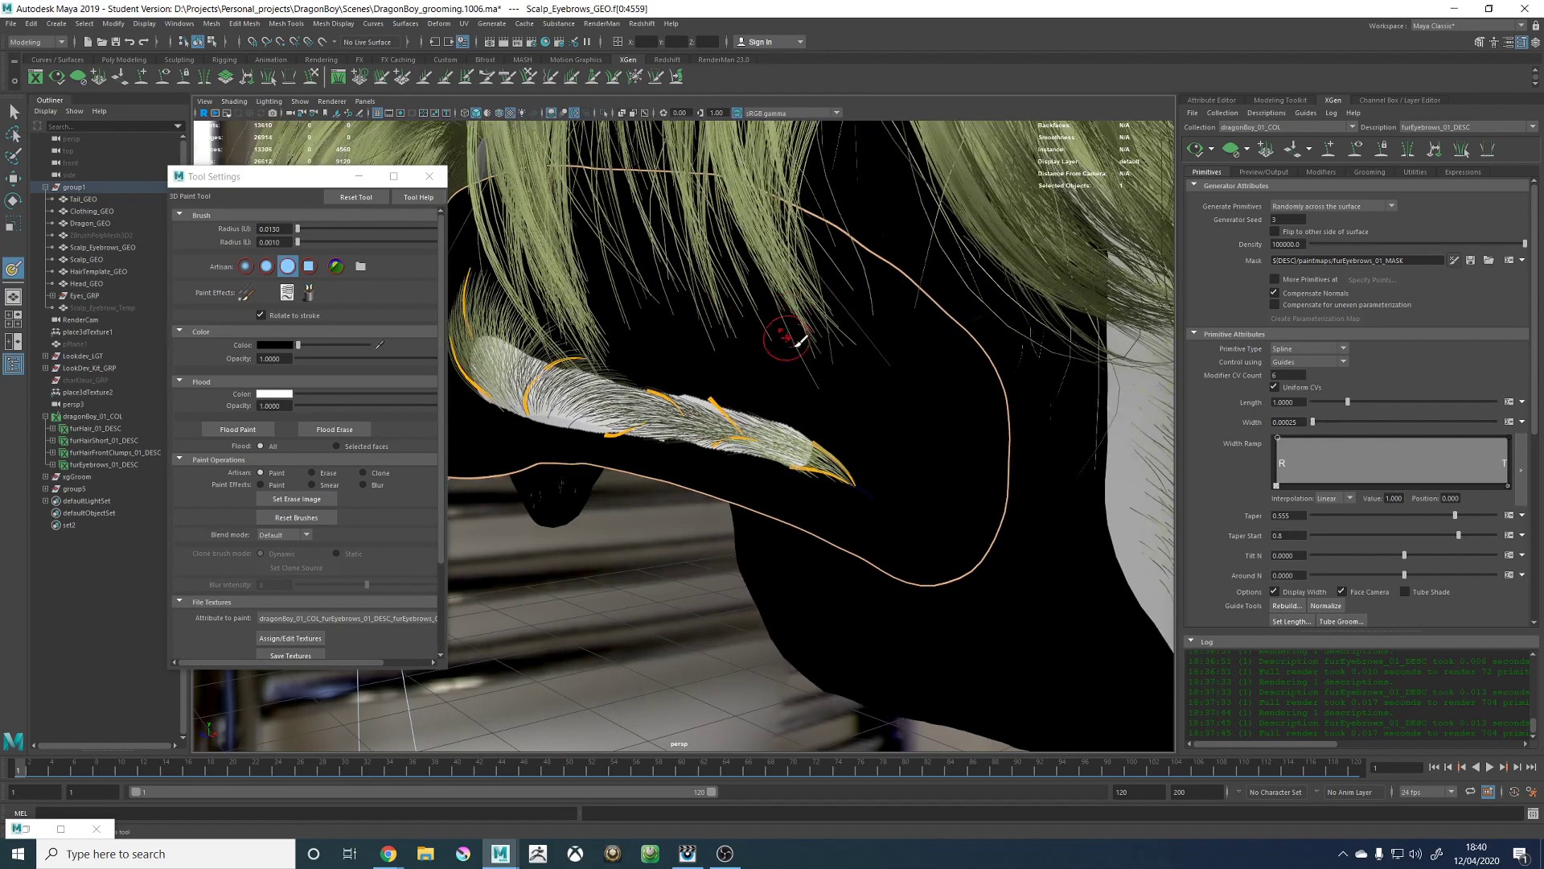
alt+right_drag(791, 341, 821, 359)
alt+right_drag(800, 302, 869, 354)
mouse_move(873, 390)
alt+mouse_down()
mouse_move(875, 359)
mouse_move(997, 429)
alt+mouse_up()
alt+drag(920, 364, 950, 361)
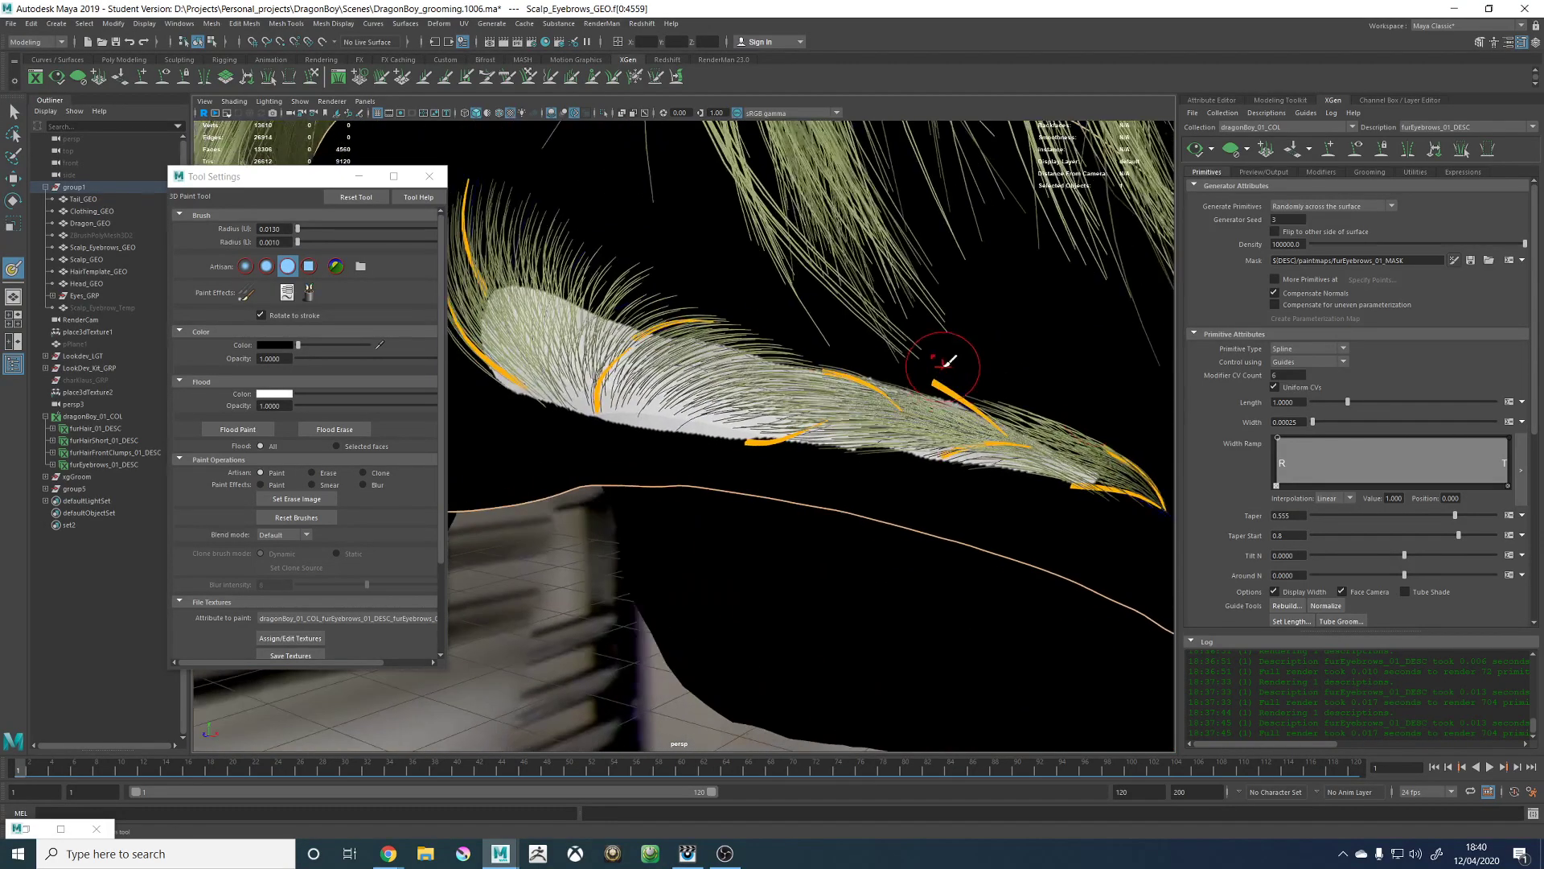
alt+right_drag(913, 345, 759, 386)
mouse_move(758, 386)
alt+mouse_down()
mouse_move(806, 278)
mouse_move(793, 276)
mouse_move(776, 327)
mouse_move(481, 397)
alt+mouse_up()
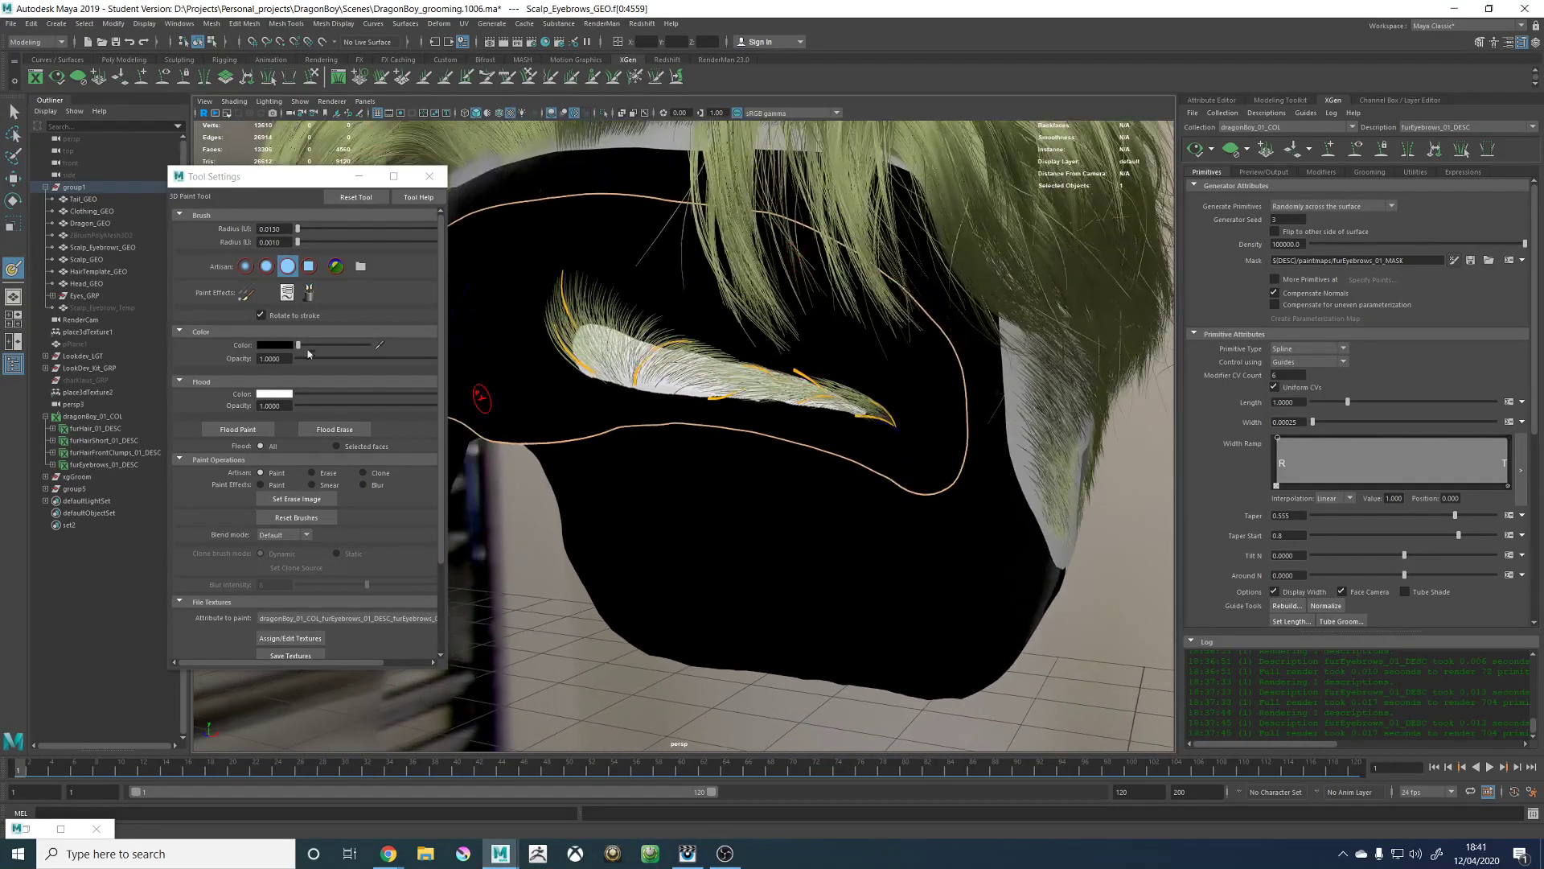
Step: Set the paint color to white, shrink the brush radius to 0.0087 and paint the mask at the eyebrow's tail
drag(298, 345, 441, 341)
alt+middle_drag(848, 390, 799, 373)
alt+right_drag(799, 373, 873, 265)
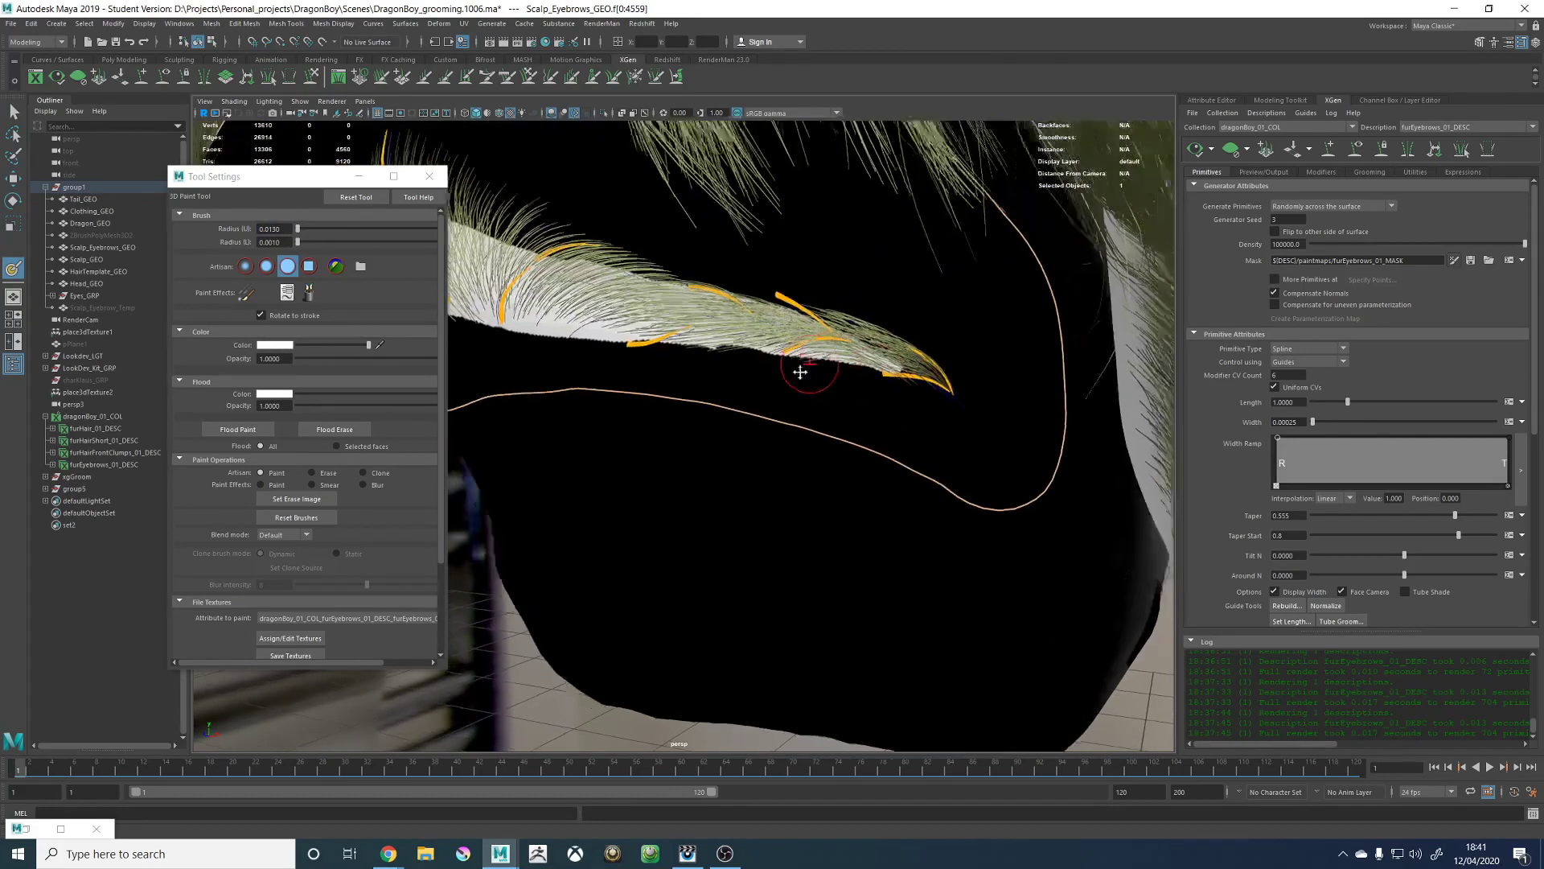
alt+middle_drag(872, 249, 793, 422)
alt+right_drag(793, 422, 817, 430)
key(b)
drag(746, 434, 734, 434)
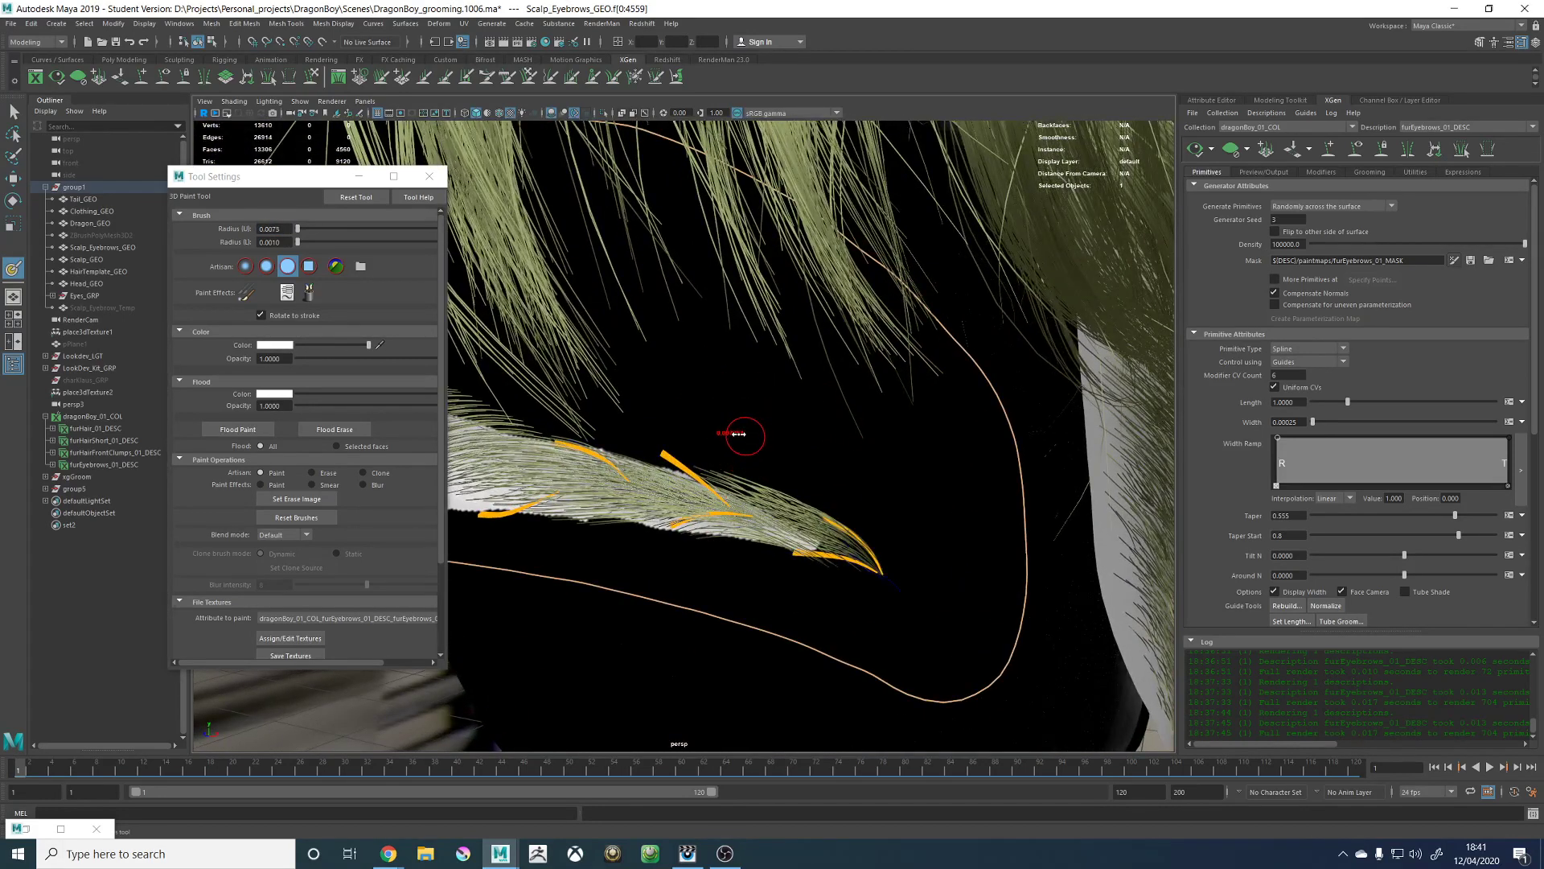
mouse_move(701, 486)
mouse_down()
mouse_move(788, 527)
mouse_move(803, 573)
mouse_up()
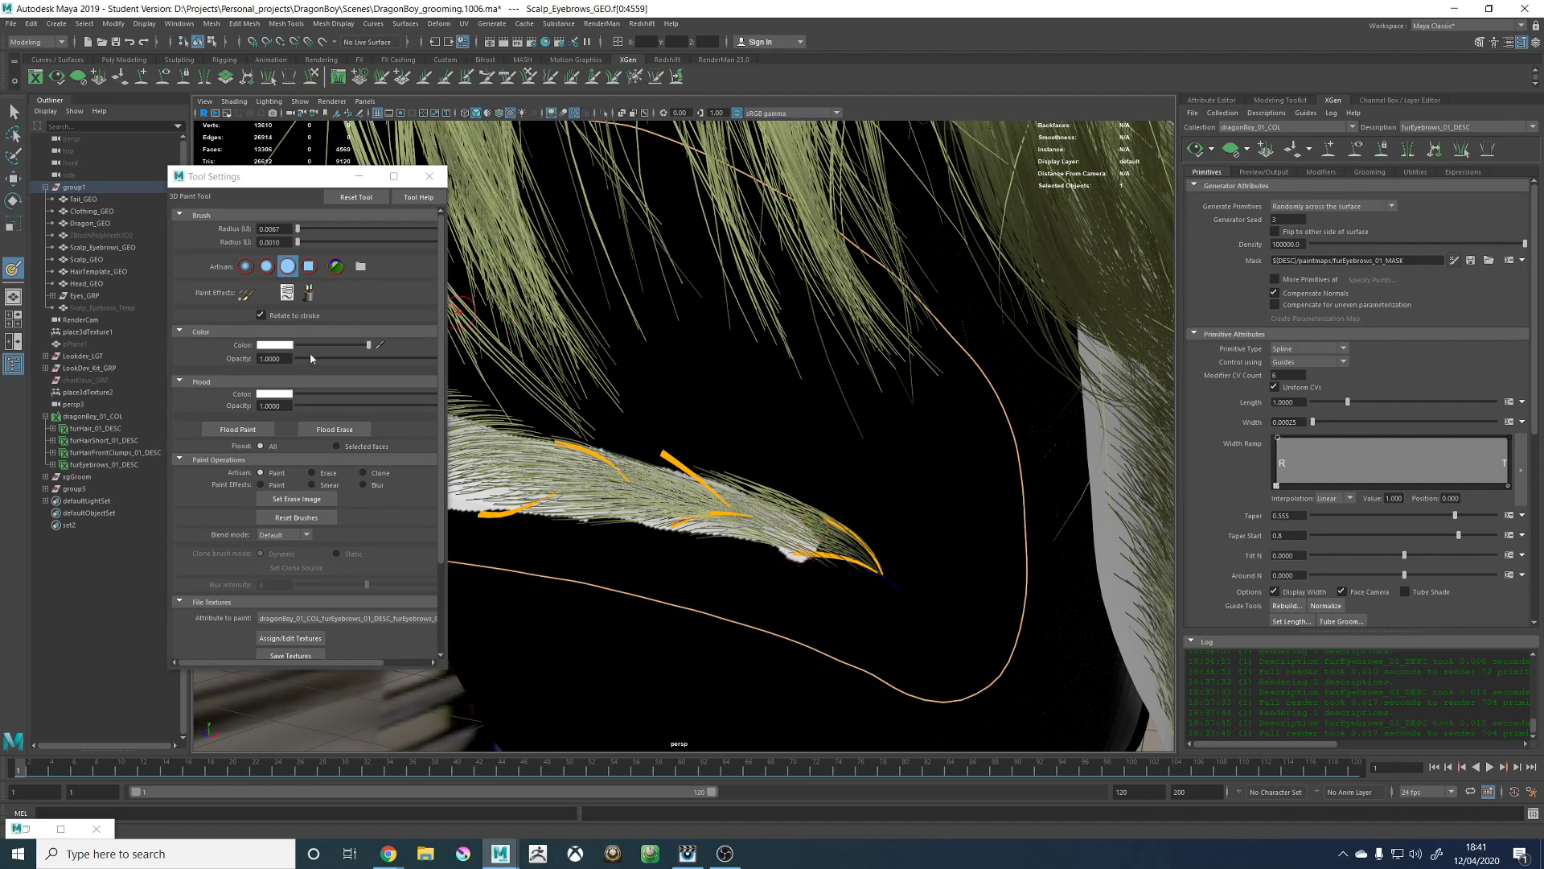
Step: Trim the white spill below the eyebrow's tail tip by painting it black
drag(368, 345, 253, 340)
drag(763, 567, 797, 570)
mouse_move(609, 525)
alt+mouse_down()
mouse_move(642, 523)
mouse_move(658, 492)
alt+mouse_up()
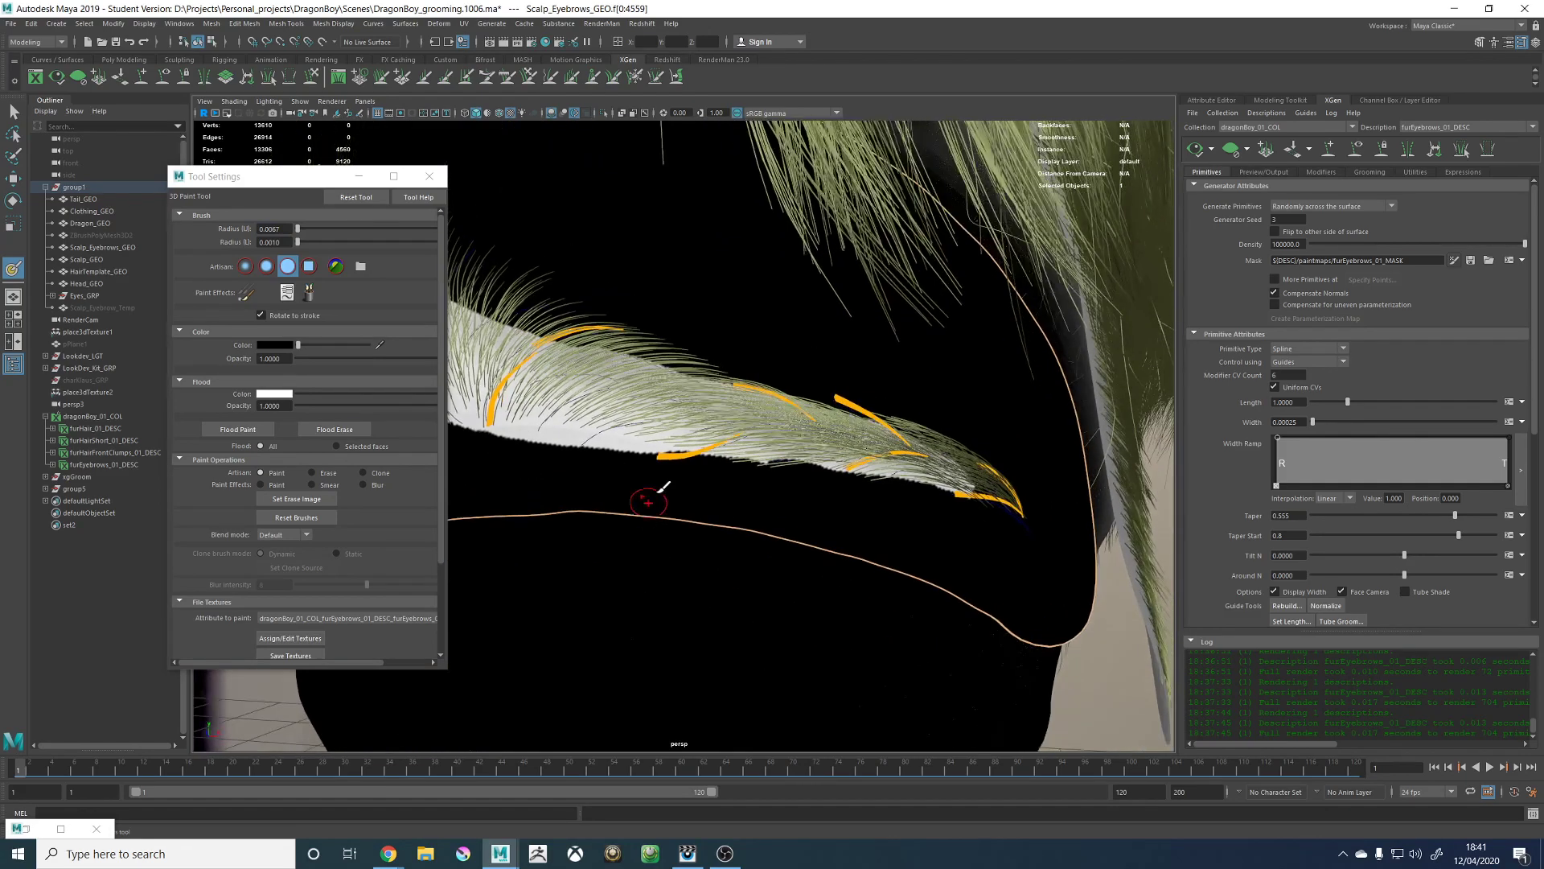
alt+right_drag(658, 492, 698, 391)
alt+drag(698, 391, 762, 415)
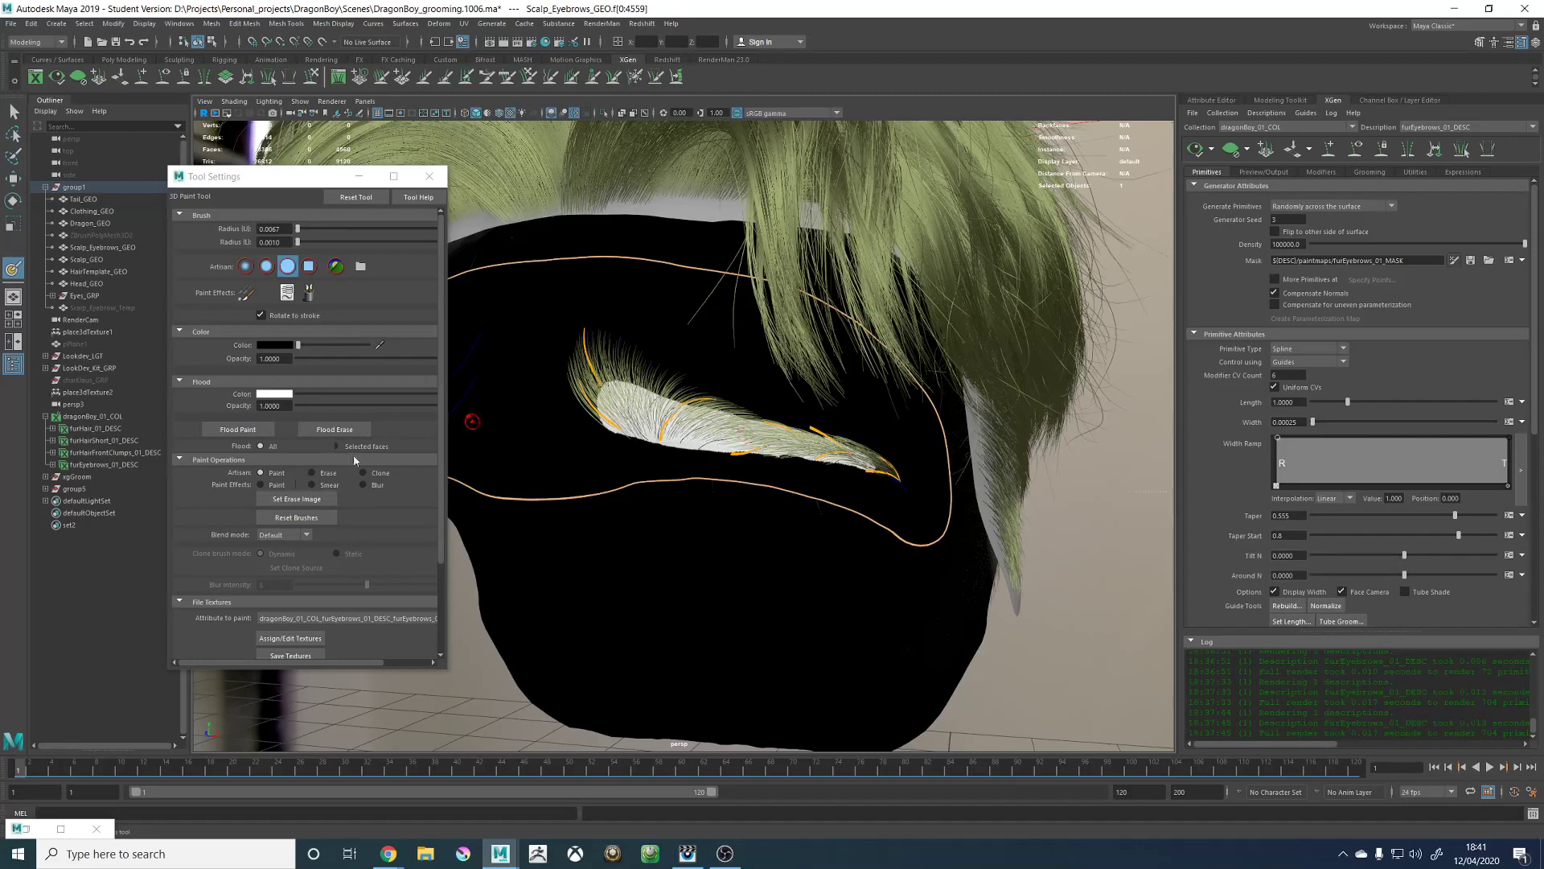
Step: Save the painted mask textures, refresh the eyebrow preview, leave the 3D Paint Tool and deselect the scalp mesh
click(290, 655)
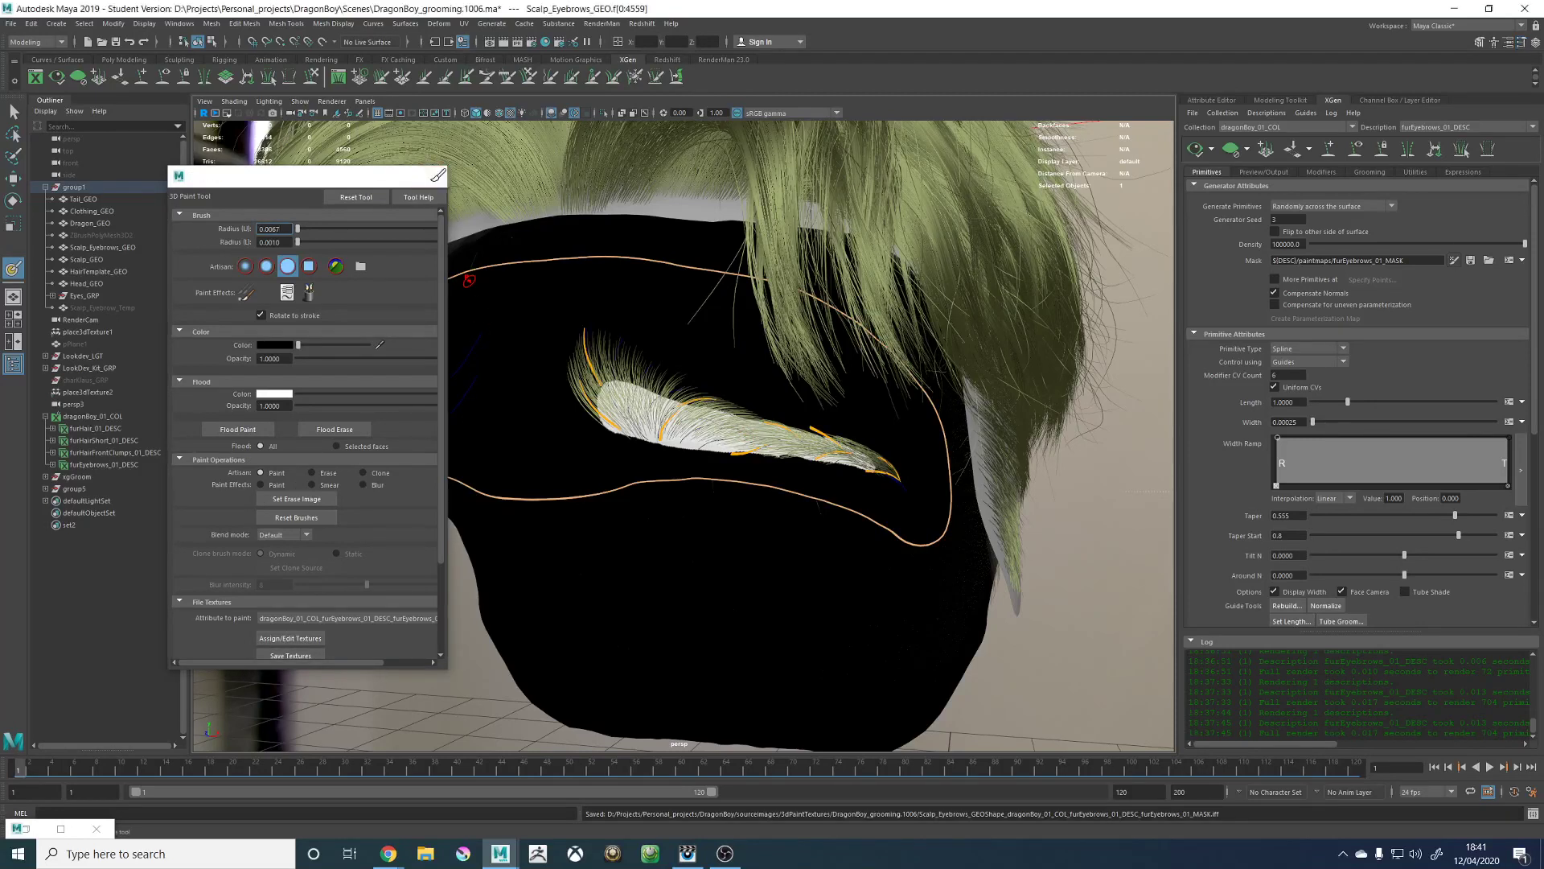
click(438, 175)
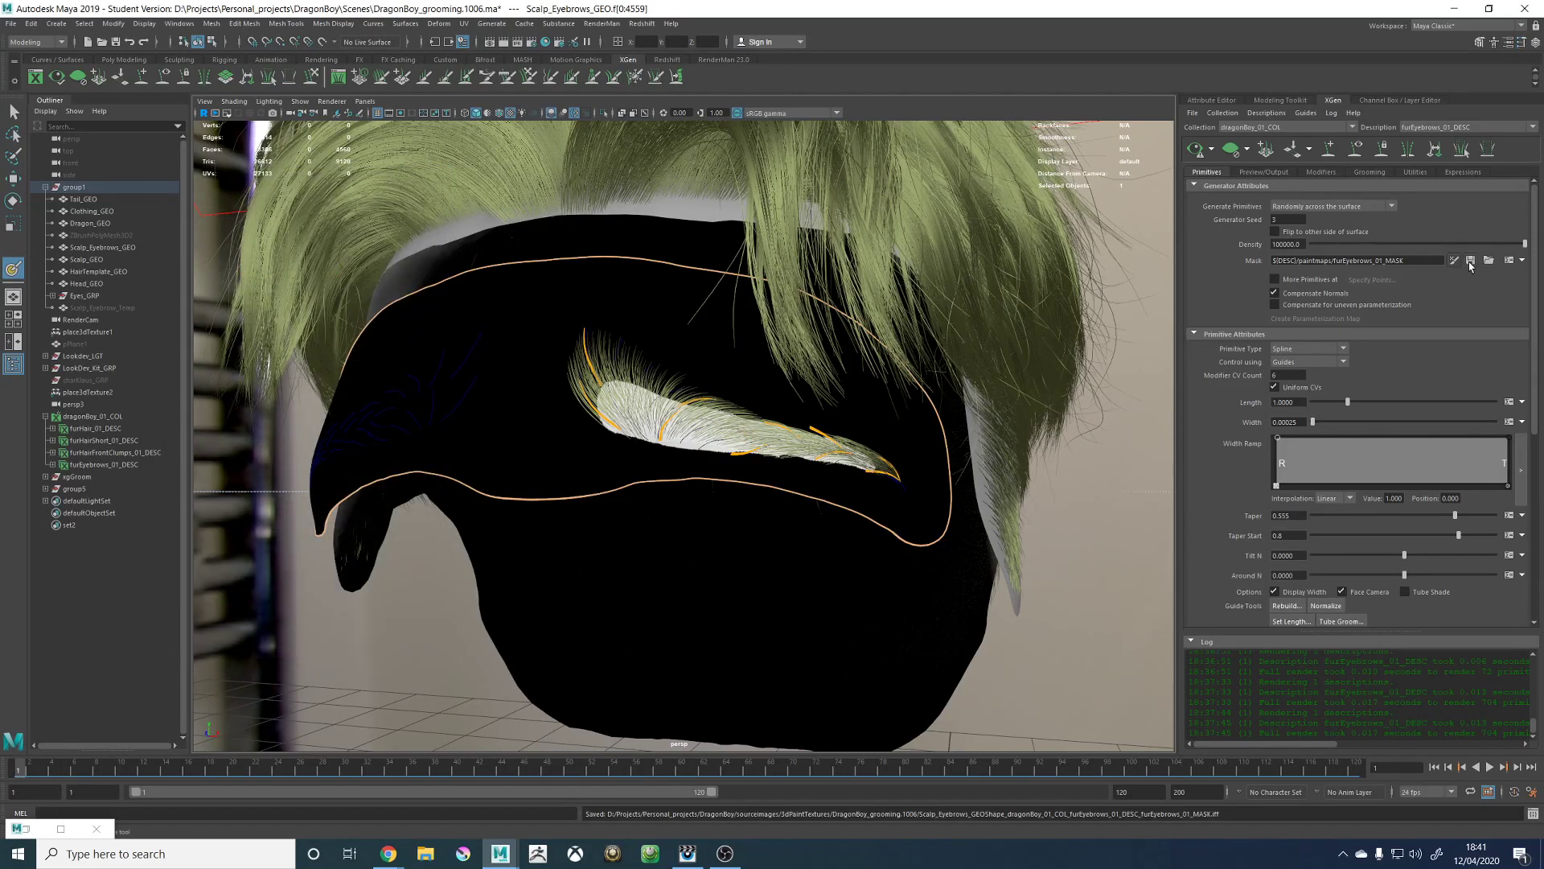
alt+drag(1006, 365, 1042, 352)
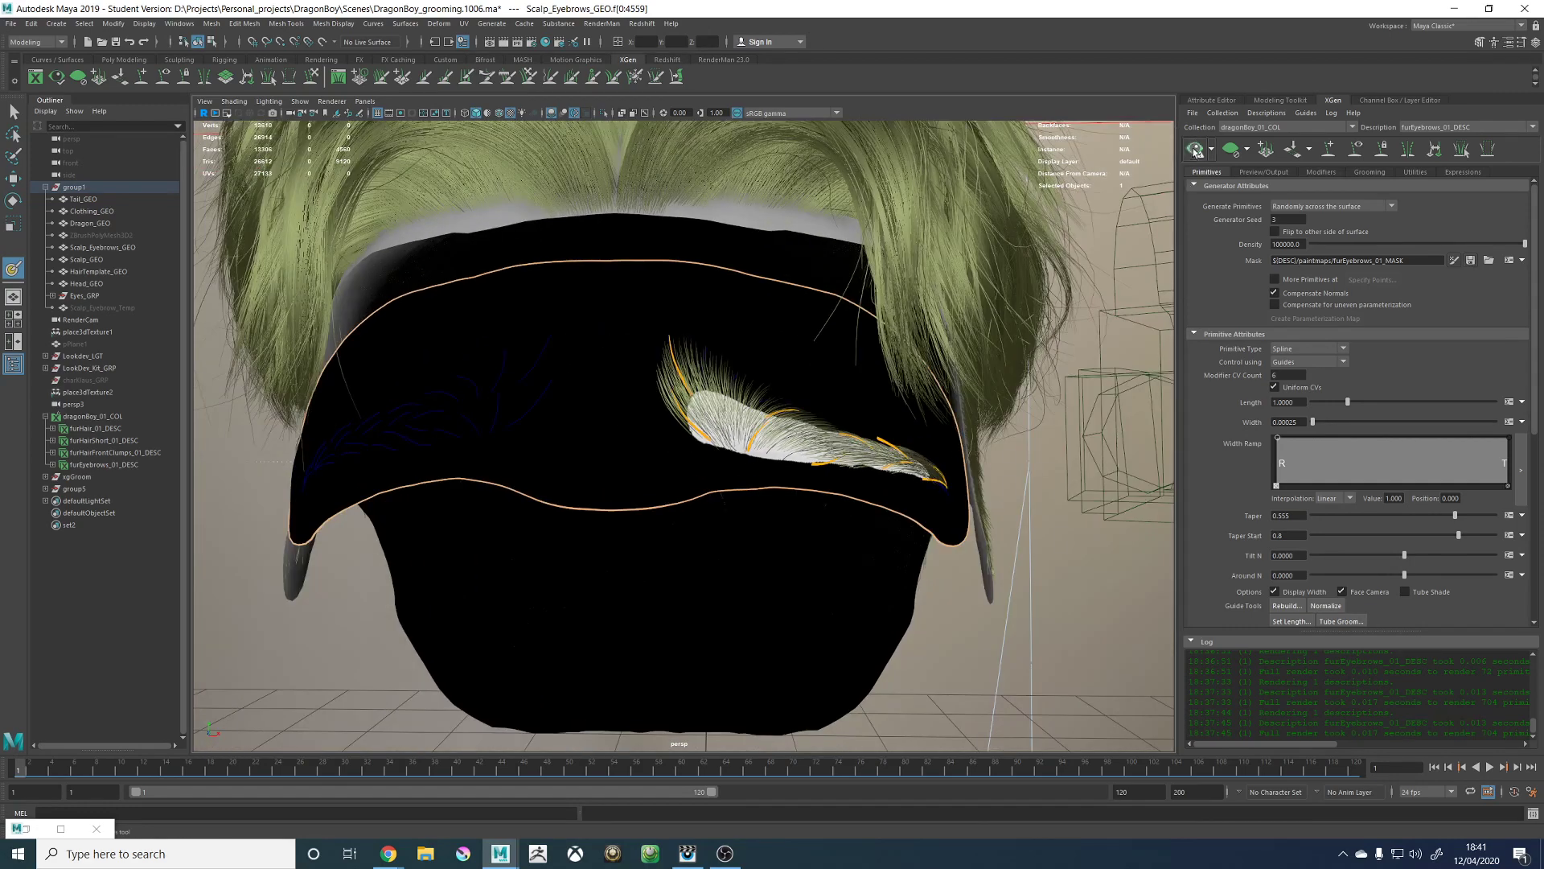
alt+drag(968, 440, 896, 440)
key(w)
click(1106, 471)
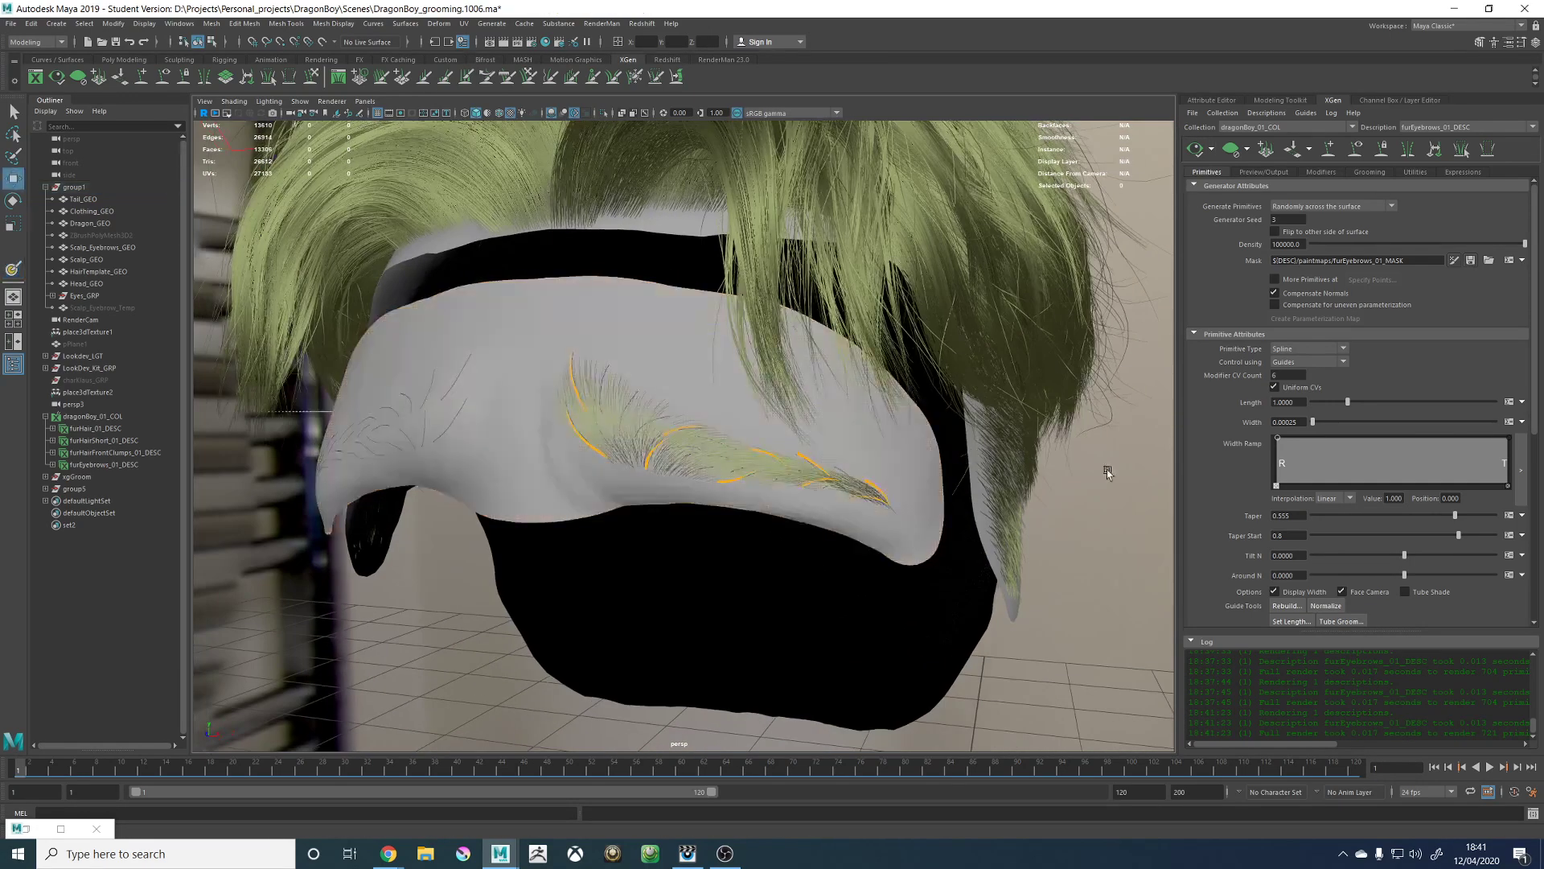
Step: Examine the updated eyebrow's density and shape on the head from several angles and distances
alt+drag(1105, 470, 1158, 462)
alt+right_drag(1158, 462, 741, 417)
alt+drag(740, 417, 710, 381)
alt+right_drag(702, 426, 772, 382)
alt+drag(747, 436, 745, 433)
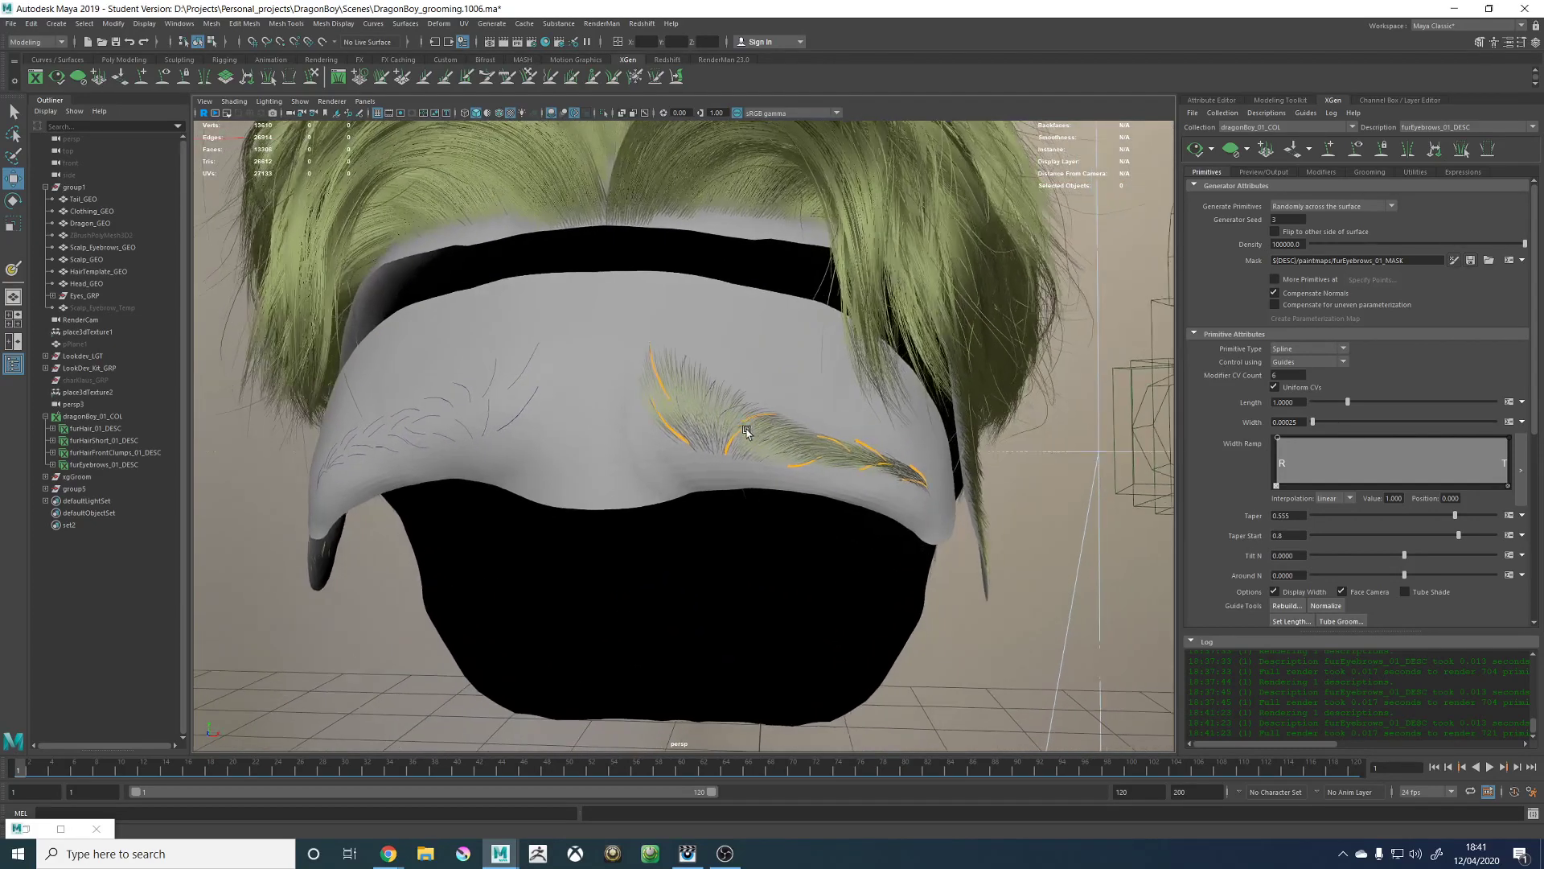
alt+right_drag(692, 418, 792, 437)
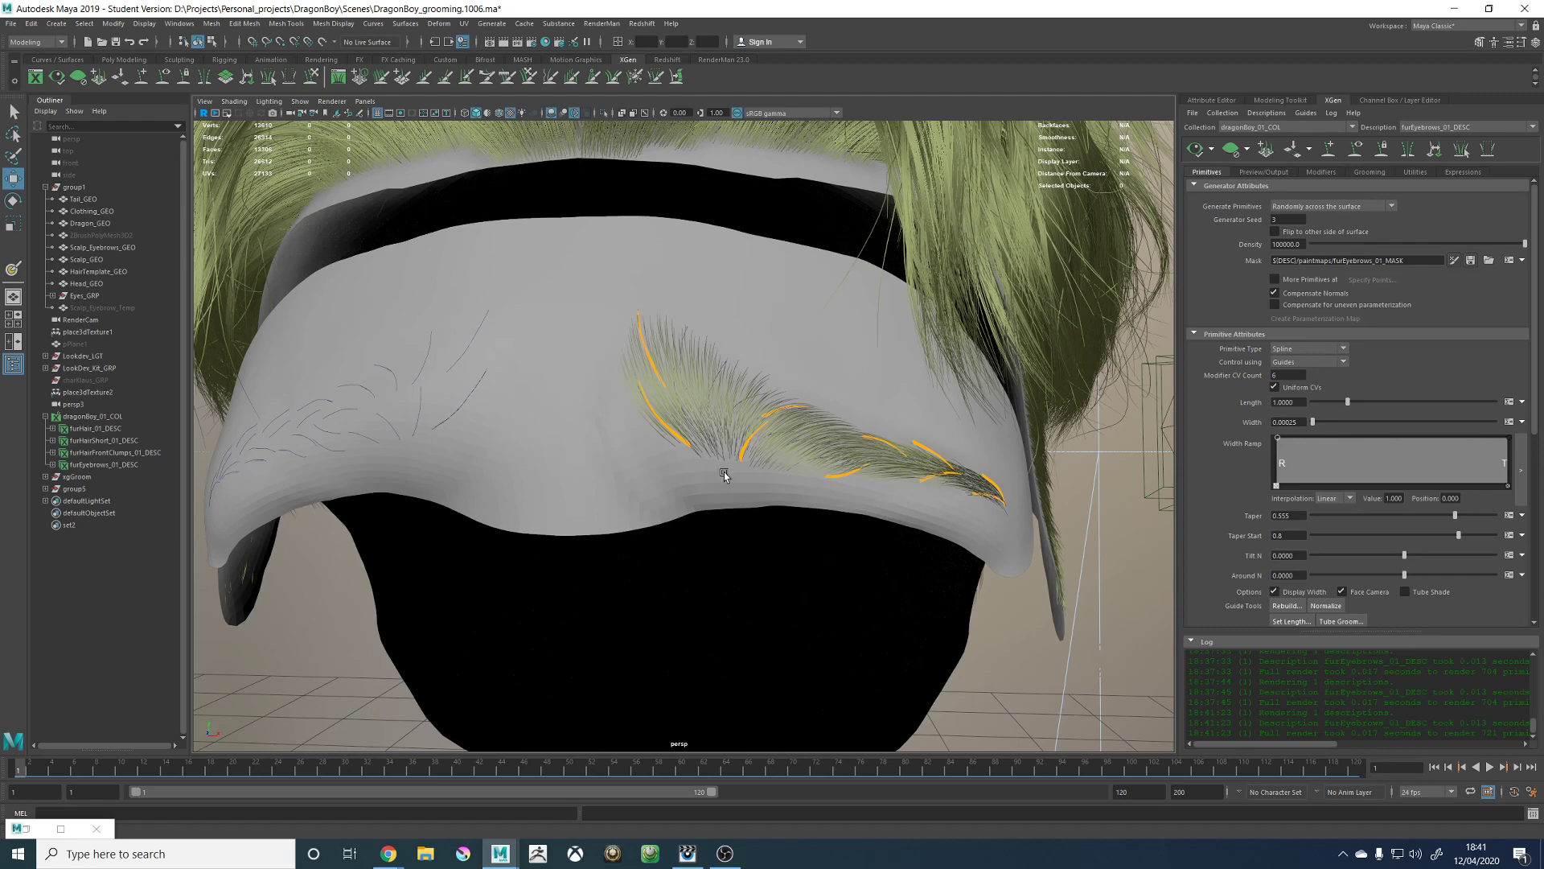
alt+drag(756, 337, 575, 316)
scroll(814, 411, down, 6)
scroll(826, 376, up, 4)
scroll(817, 348, down, 6)
alt+drag(817, 348, 781, 418)
scroll(782, 418, up, 3)
scroll(781, 418, up, 3)
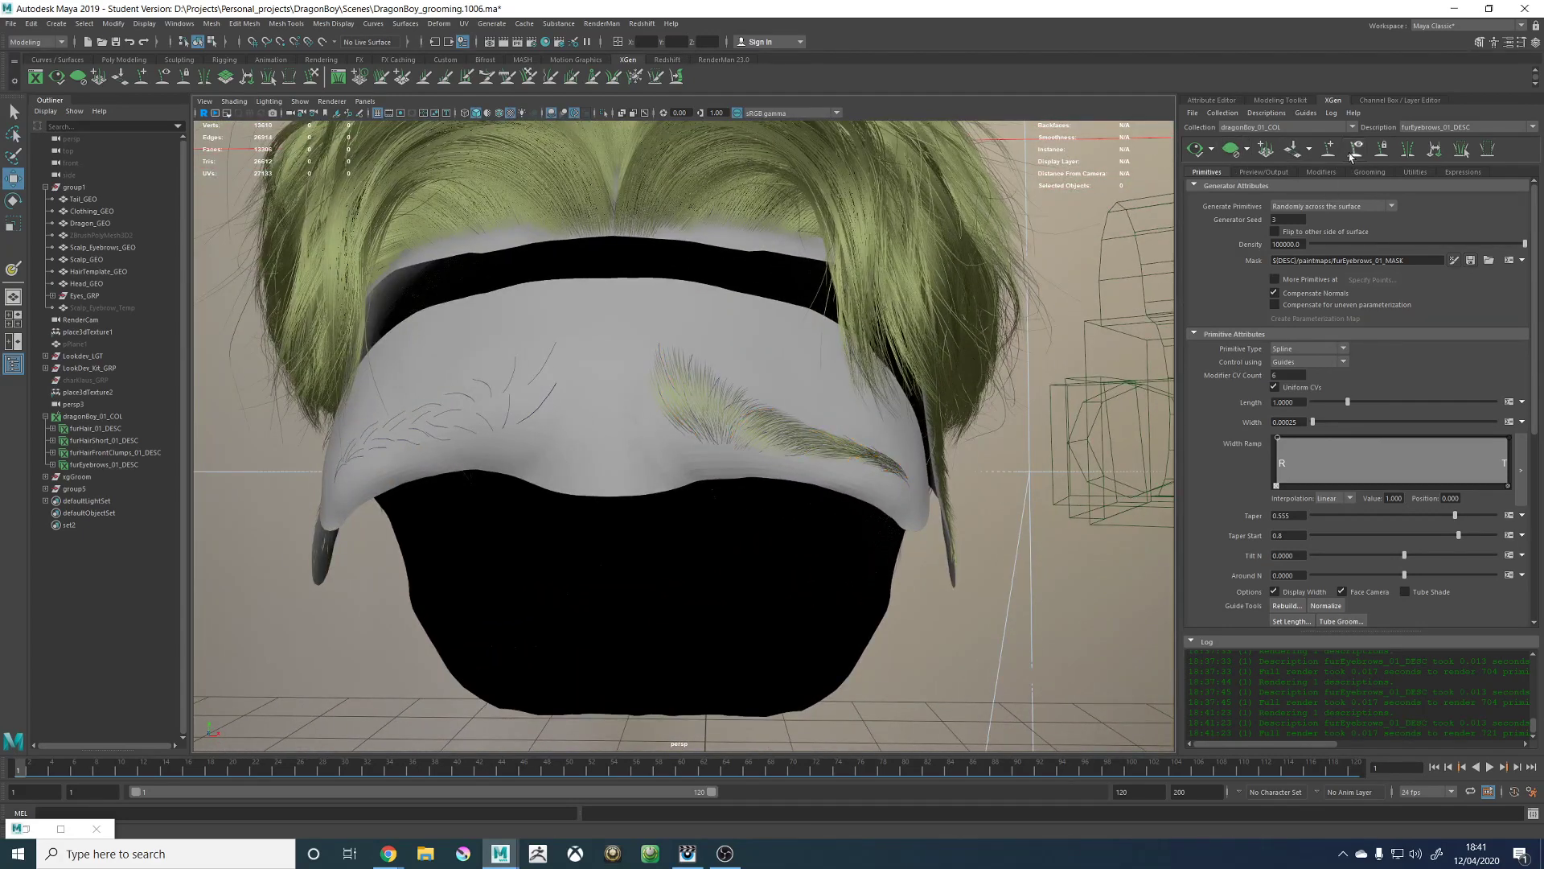
Step: Clear the XGen preview to see the eyebrow guides alone, and regenerate the preview
click(1235, 151)
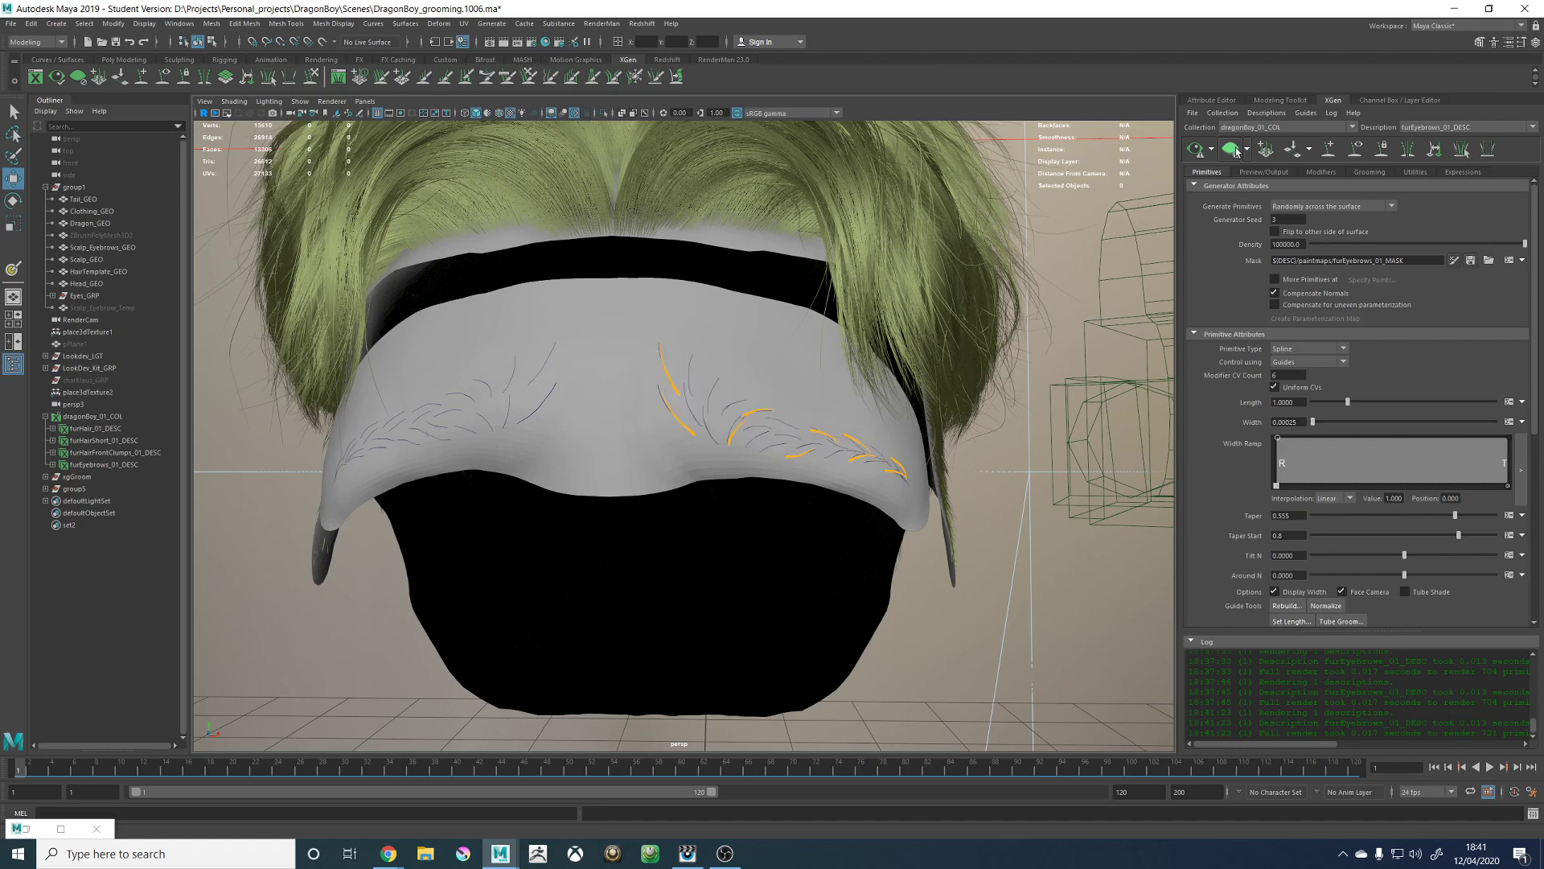
click(1195, 150)
alt+drag(873, 452, 918, 407)
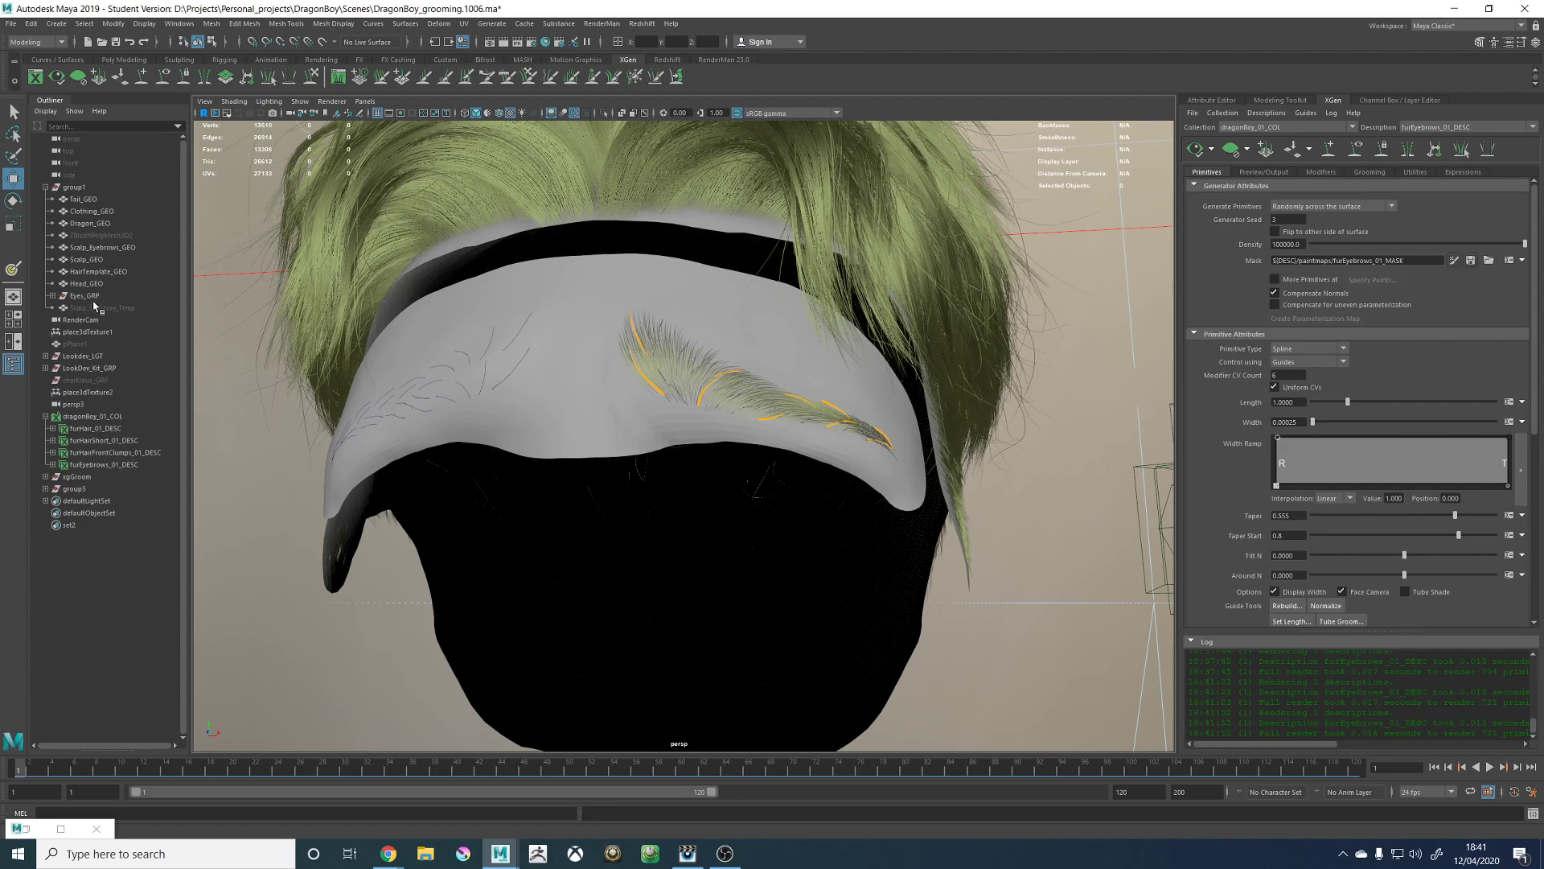
Step: Hide group5, which holds the guide curves on the forehead side opposite the groomed eyebrow
click(74, 489)
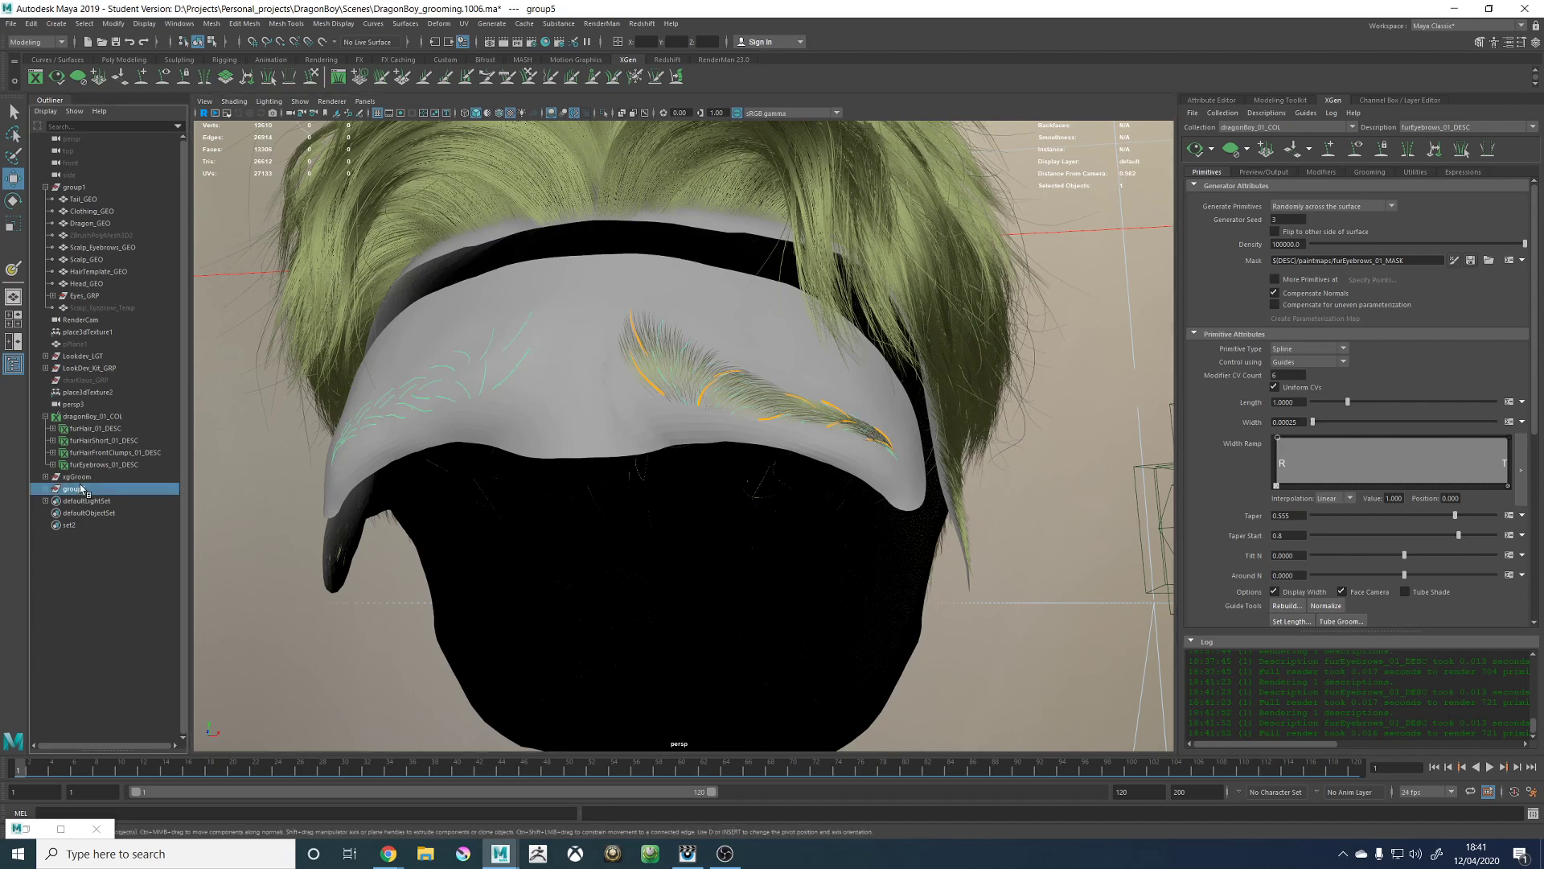
key(ctrl+h)
alt+drag(784, 361, 838, 411)
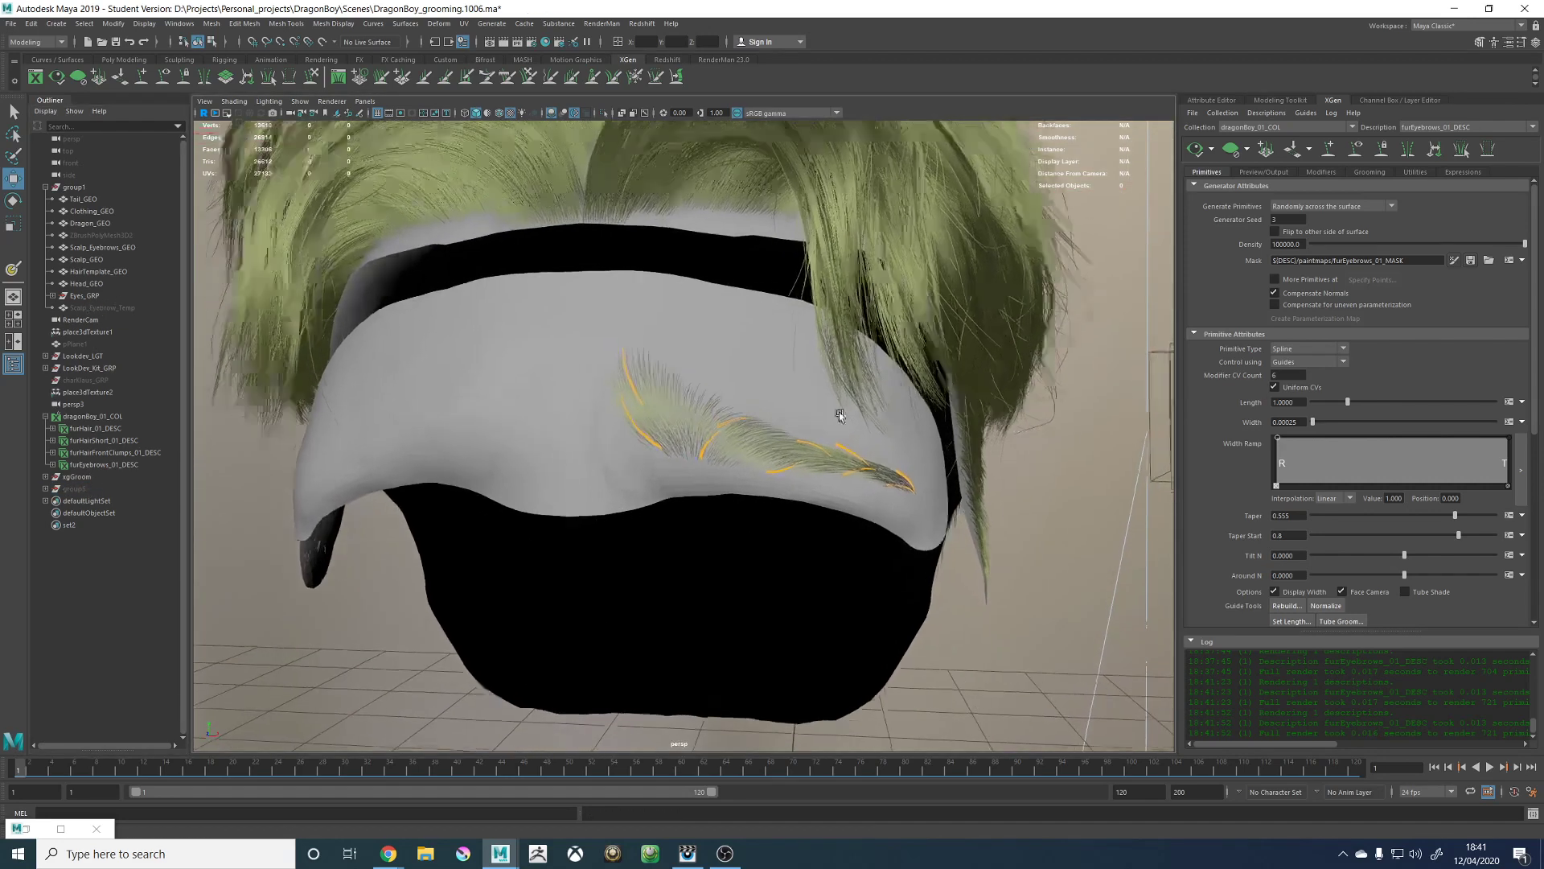
alt+right_drag(838, 412, 872, 419)
alt+drag(872, 420, 909, 395)
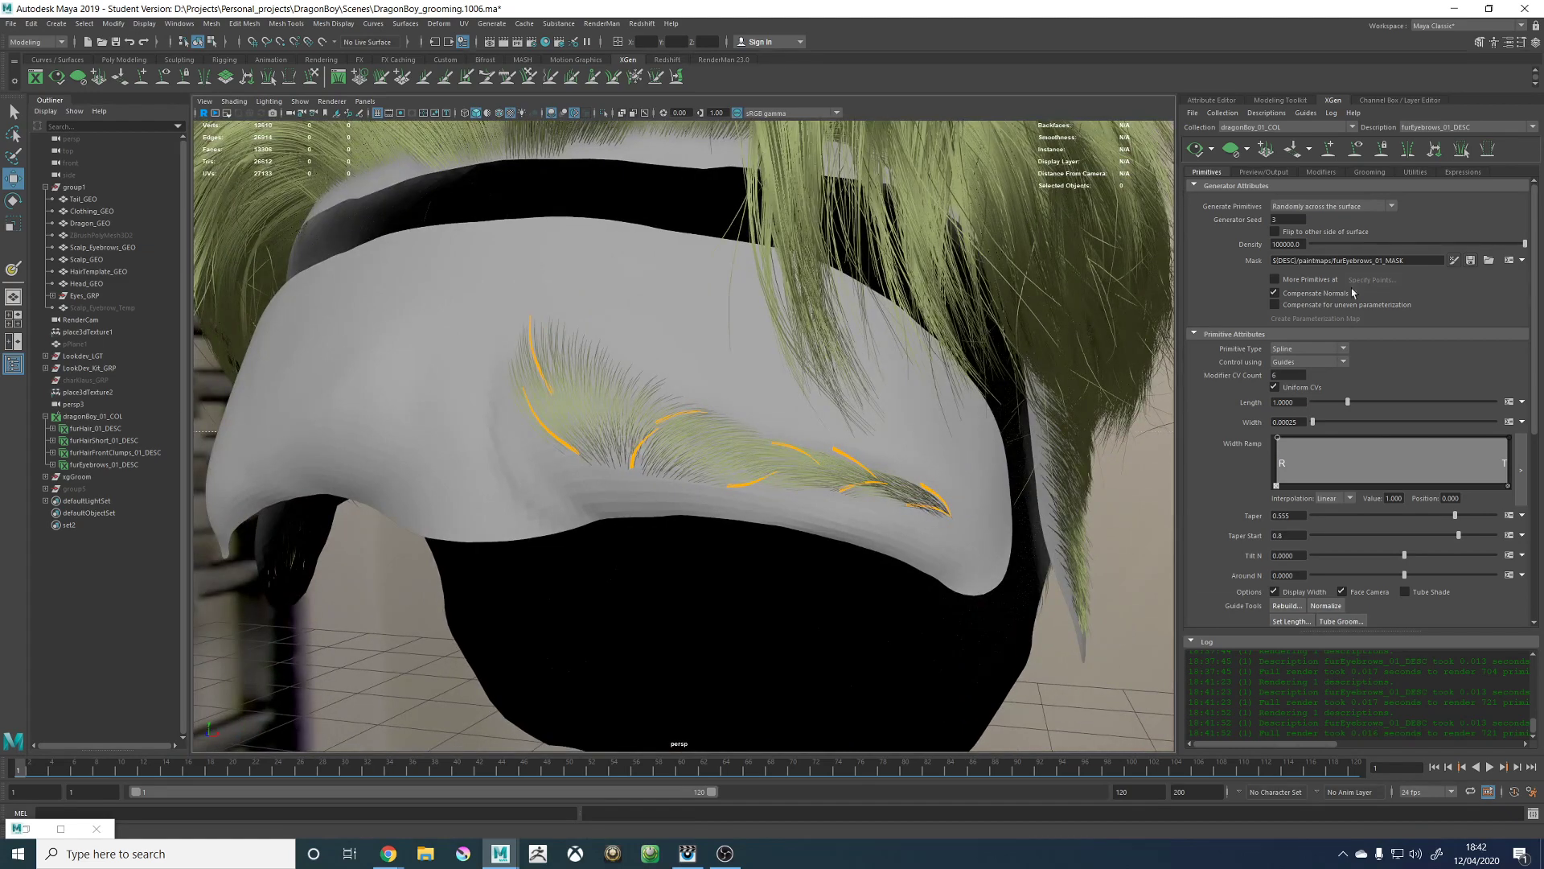
Step: Hide the eyebrow guides and examine the eyebrow together with the hair from a distance
click(1357, 151)
mouse_move(698, 393)
alt+mouse_down()
mouse_move(755, 412)
mouse_move(719, 413)
alt+mouse_up()
alt+right_drag(719, 412, 875, 483)
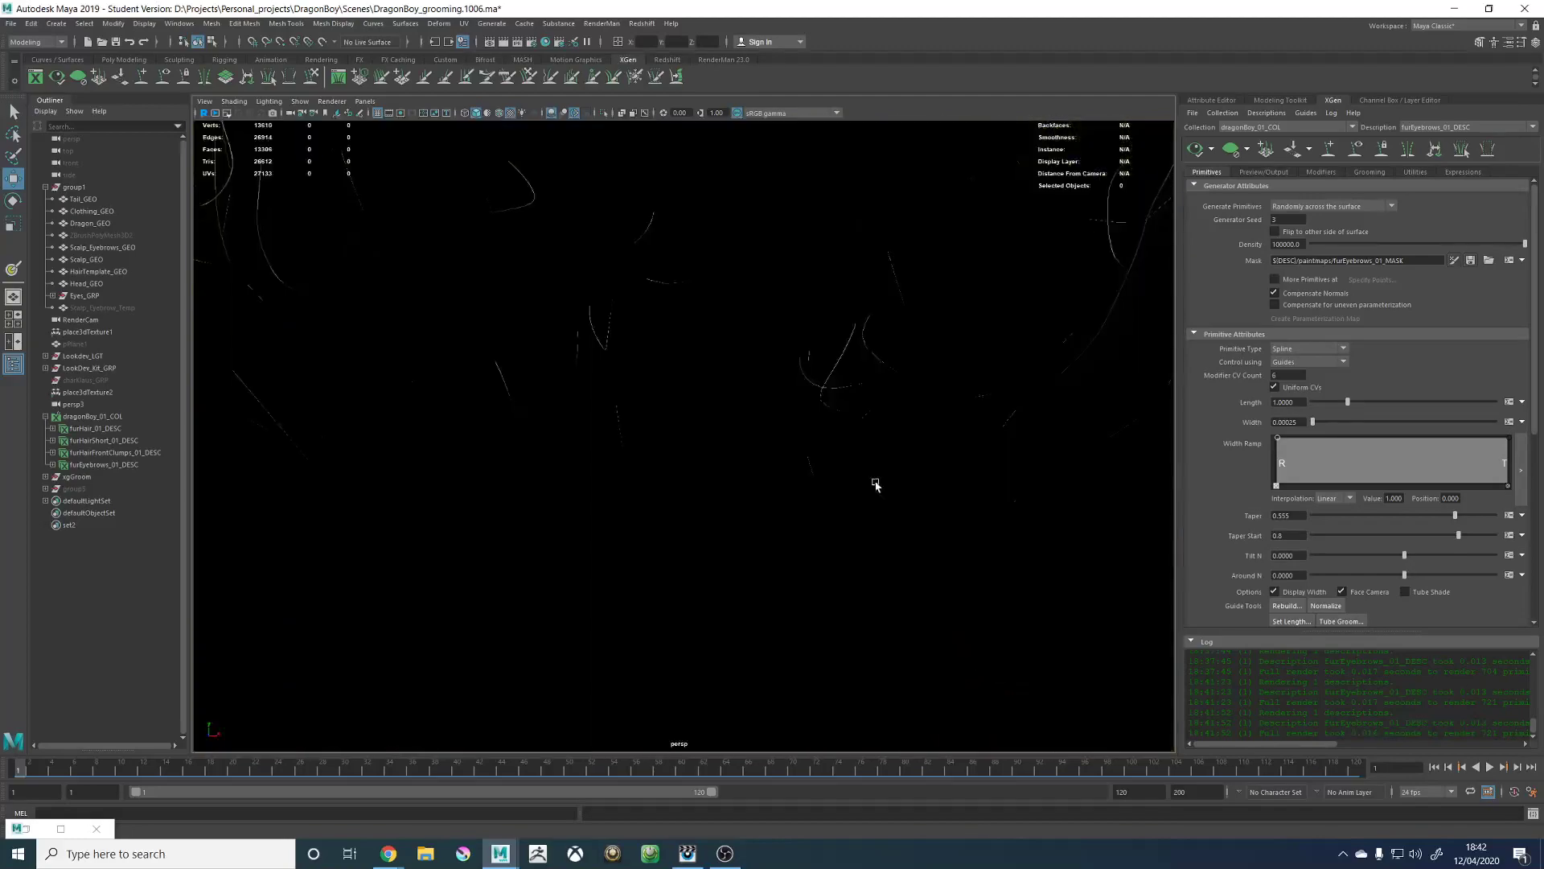
alt+middle_drag(876, 482, 818, 464)
alt+right_drag(818, 464, 743, 458)
alt+drag(743, 459, 968, 469)
alt+right_drag(967, 468, 775, 438)
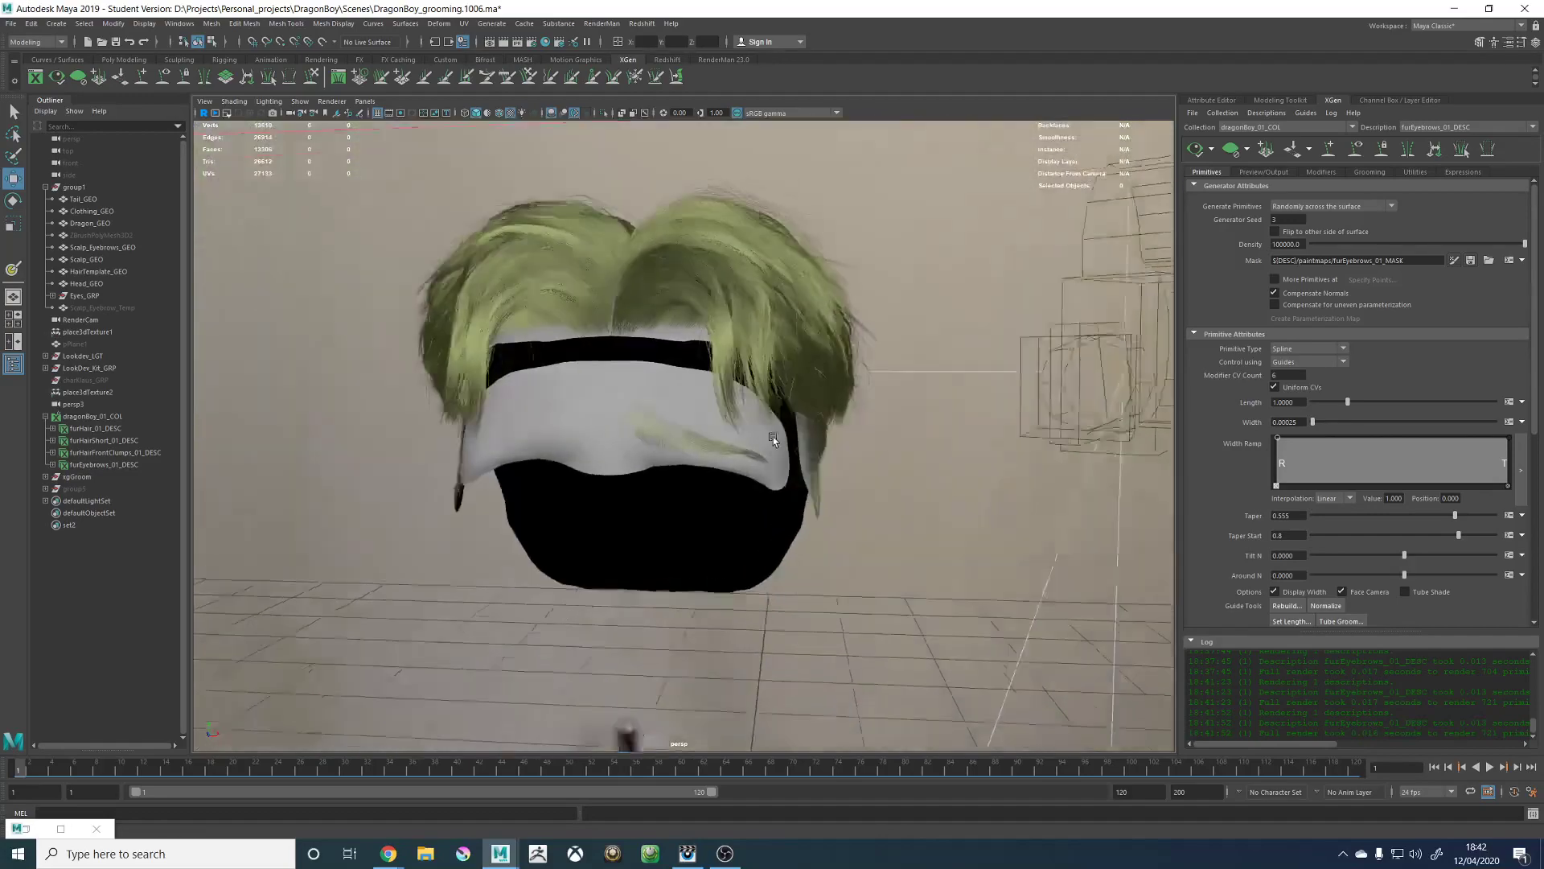
alt+drag(775, 438, 844, 427)
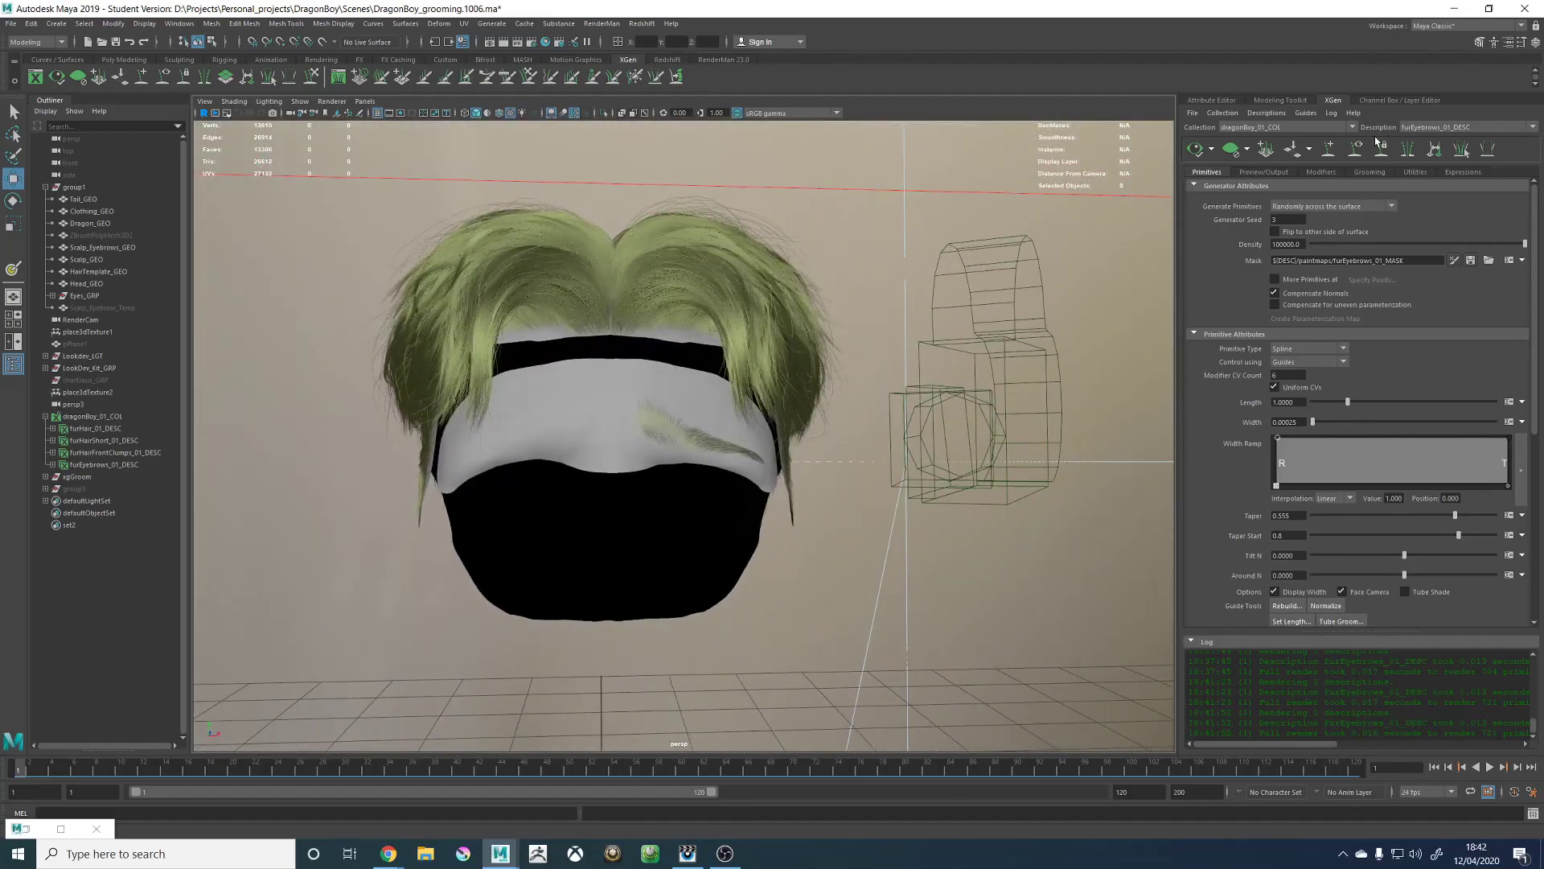
Step: Show the eyebrow guides again and examine how they shape the eyebrow up close
click(1356, 148)
alt+right_drag(768, 249, 786, 407)
alt+drag(786, 407, 769, 404)
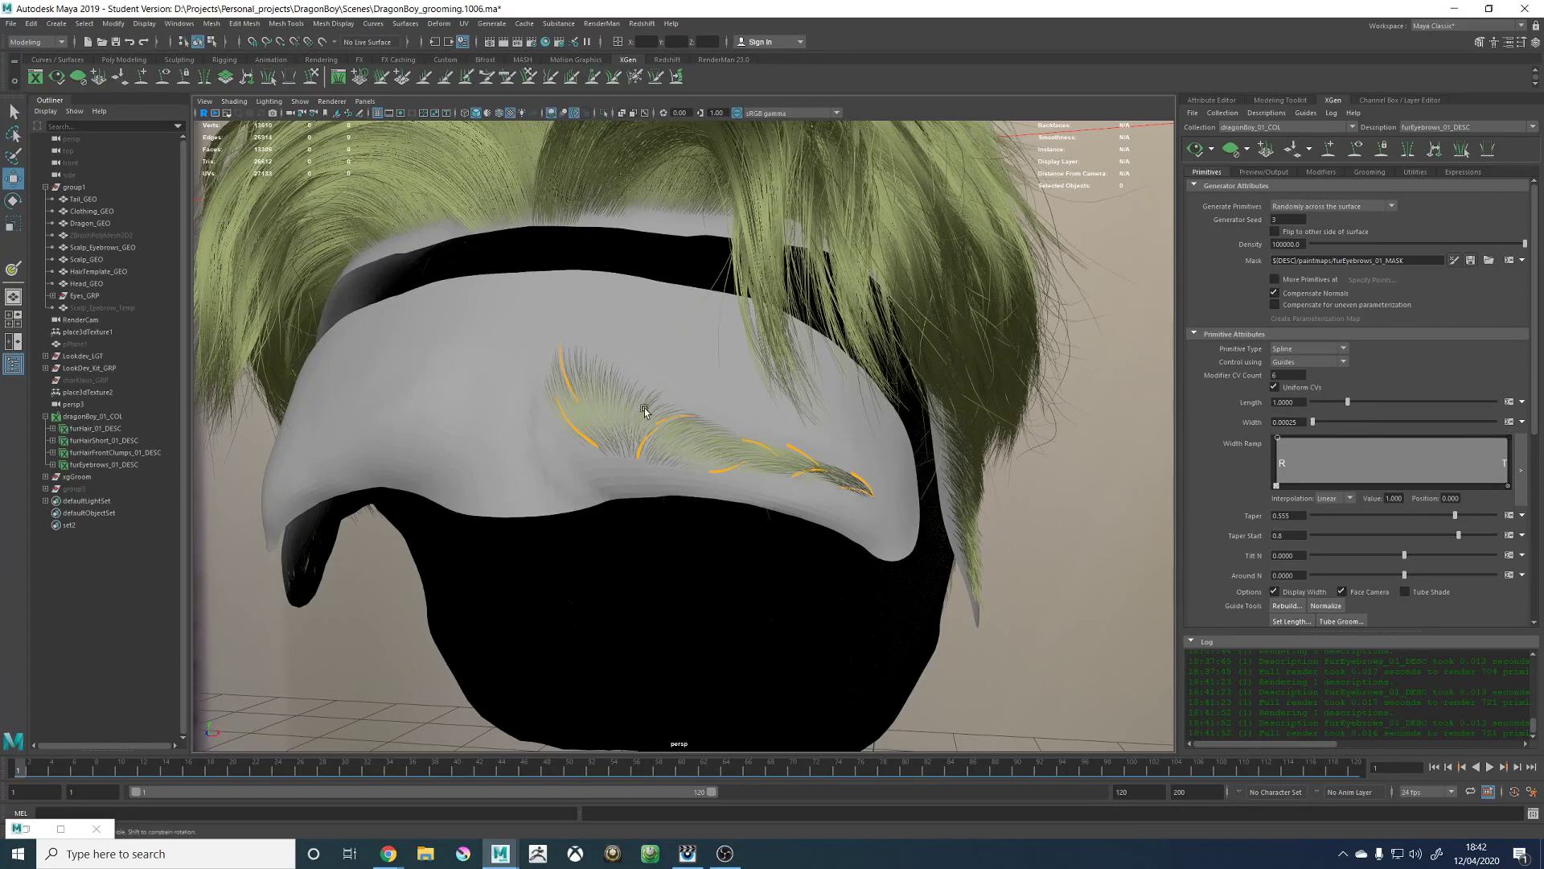
alt+drag(644, 411, 668, 413)
alt+drag(896, 507, 760, 437)
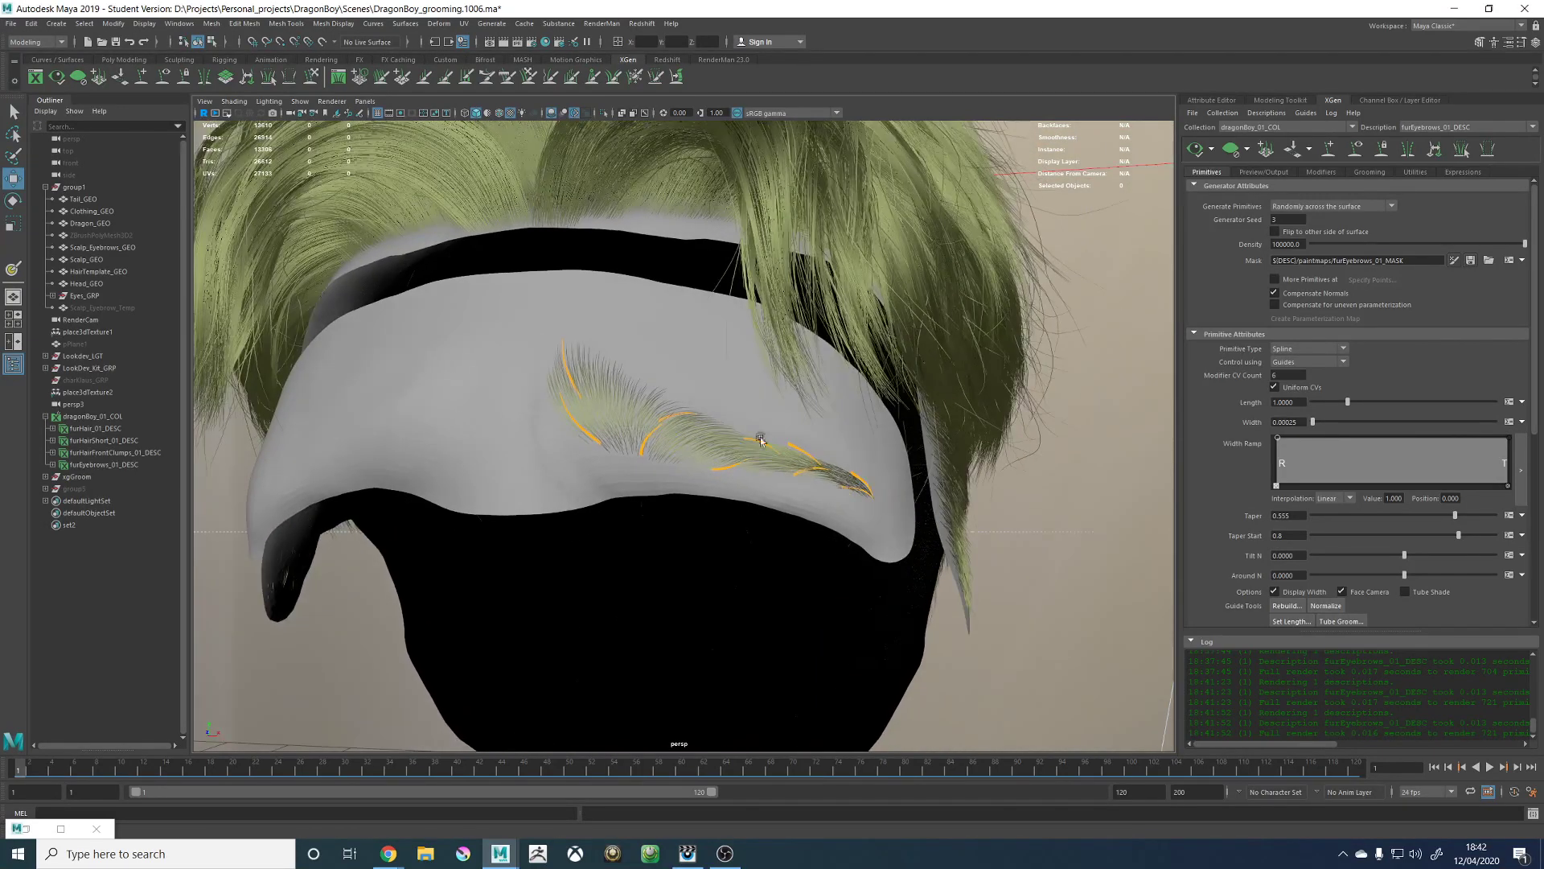
Step: Examine the groomed eyebrow and its guides up close and against the whole forehead from the front and side
alt+right_drag(794, 423, 828, 425)
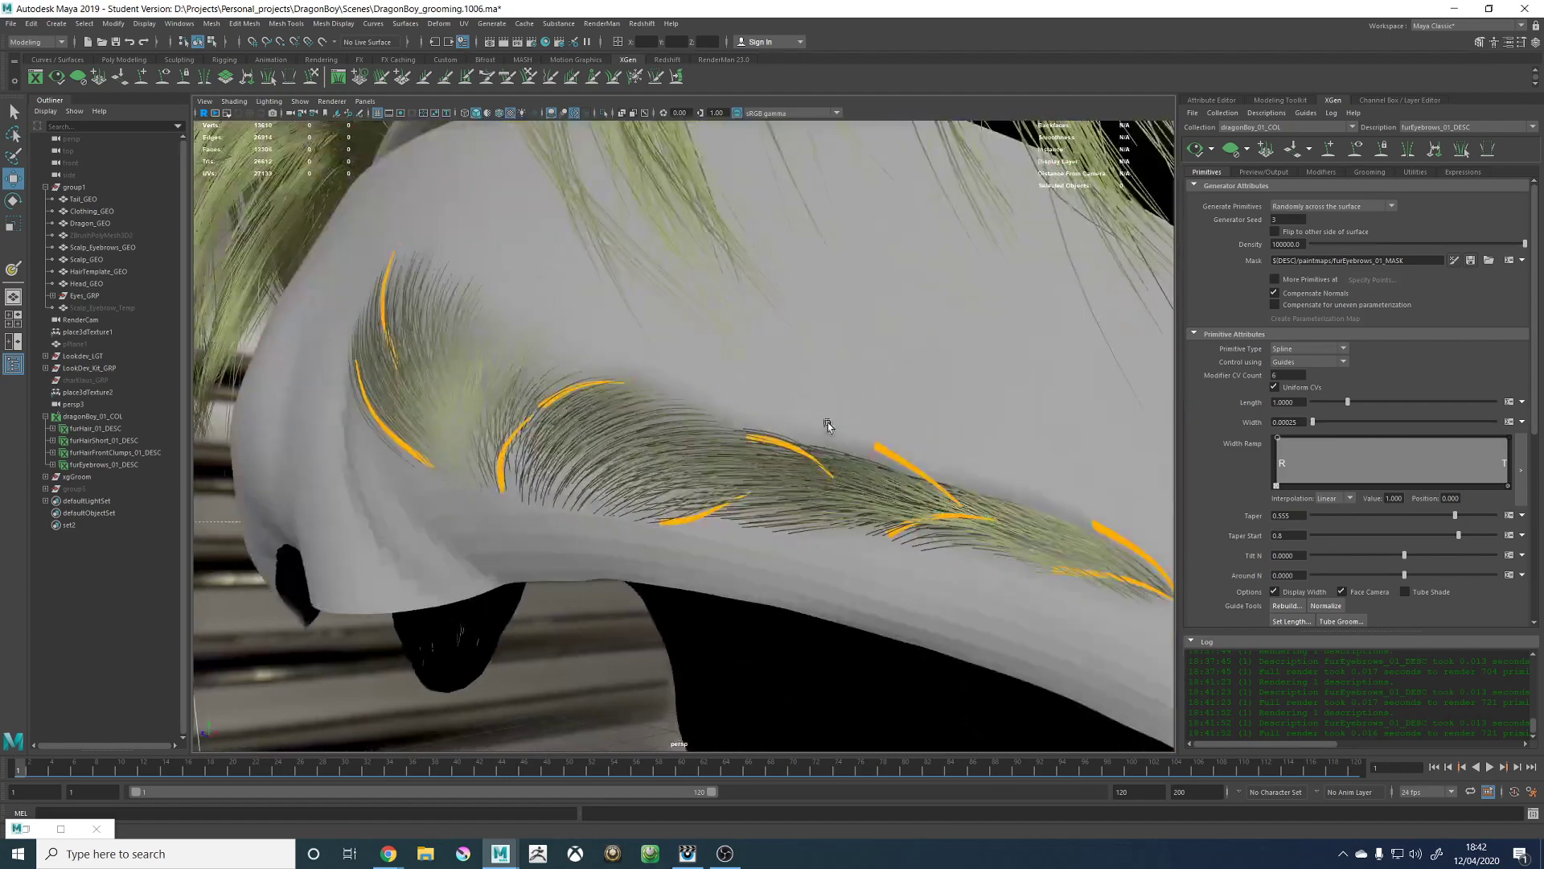
alt+right_drag(998, 522, 900, 503)
alt+middle_drag(900, 503, 773, 460)
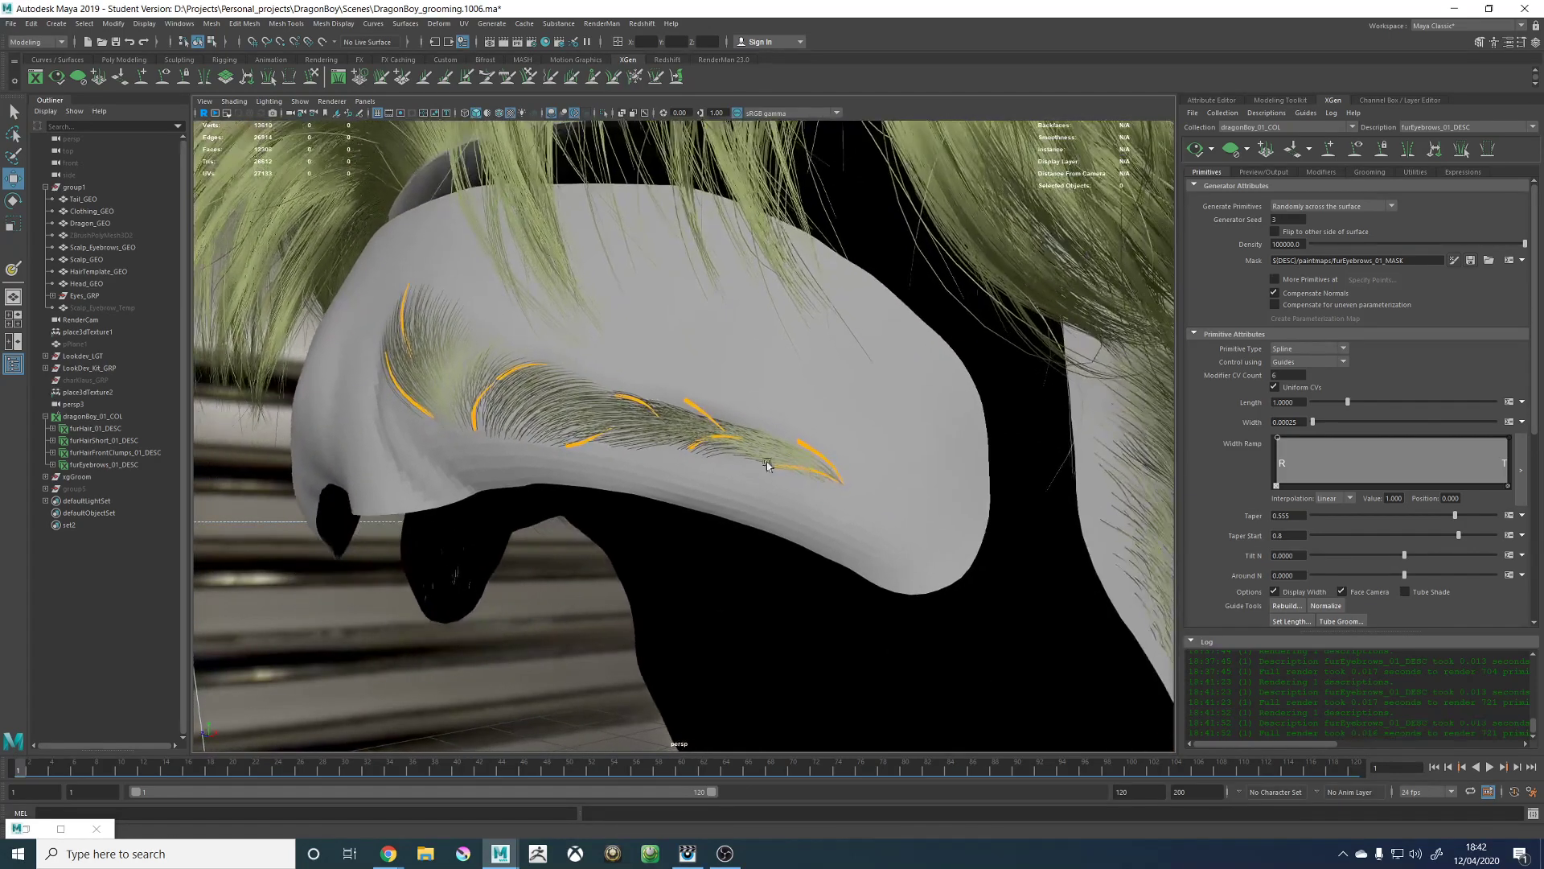
alt+right_drag(773, 460, 758, 495)
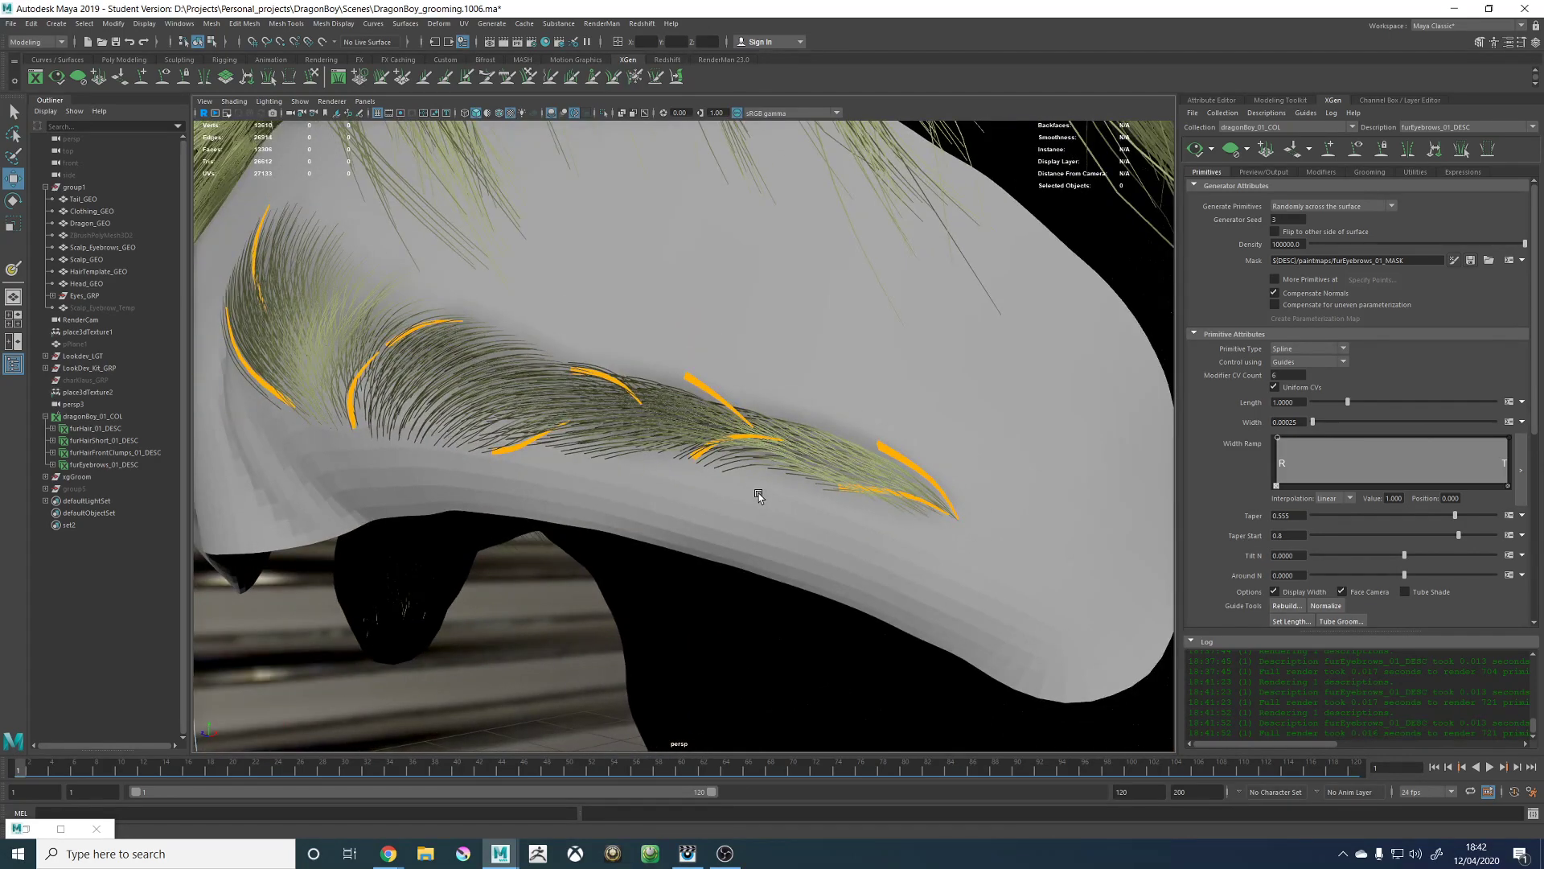
alt+drag(681, 461, 825, 454)
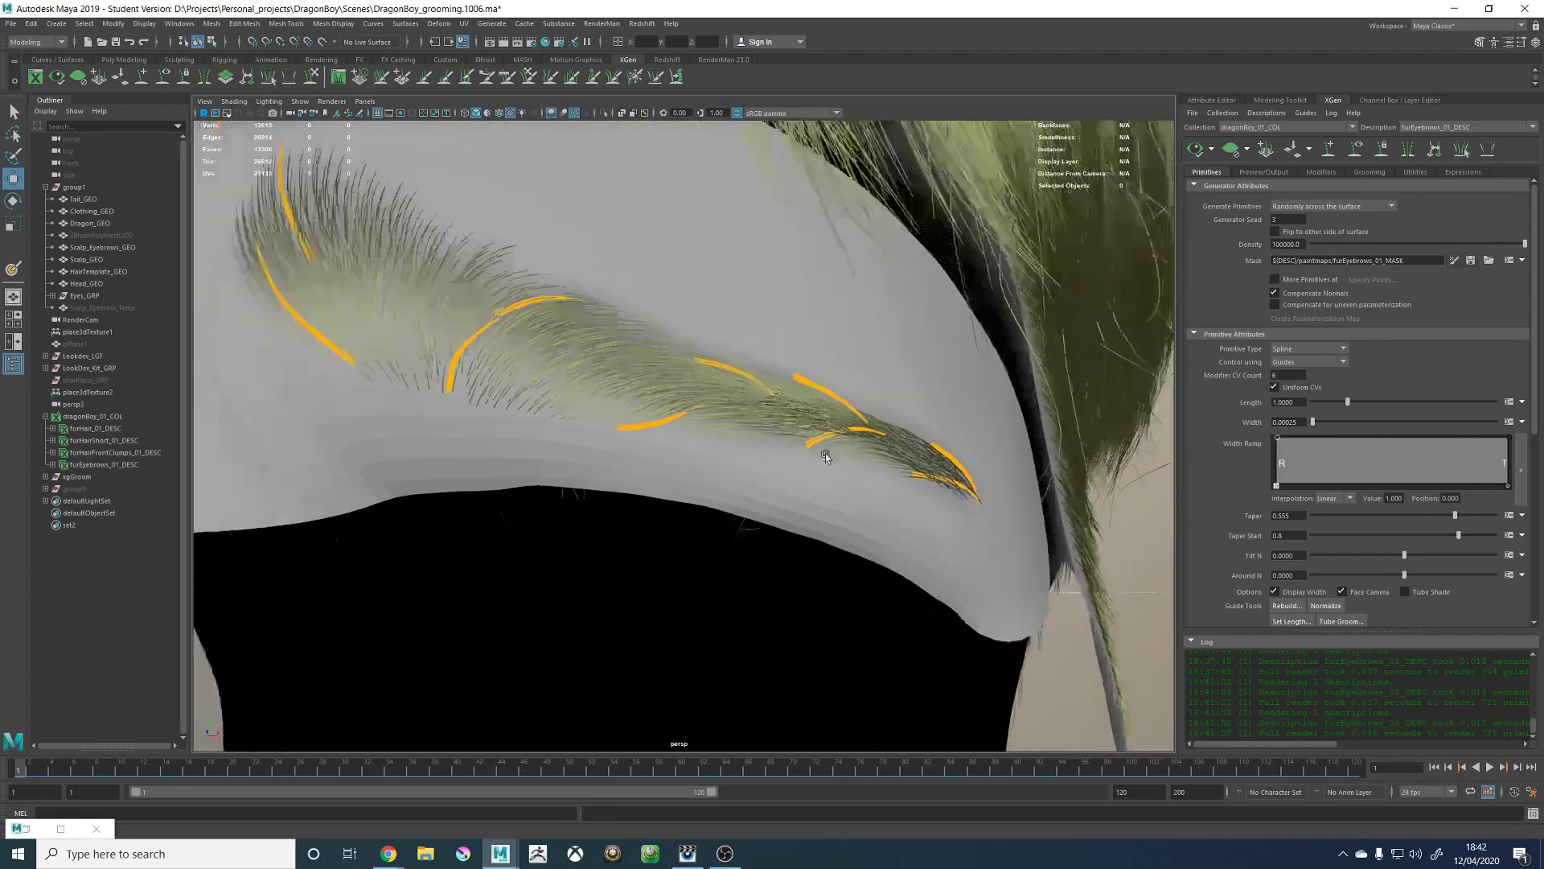
alt+right_drag(825, 454, 676, 447)
alt+drag(676, 447, 727, 443)
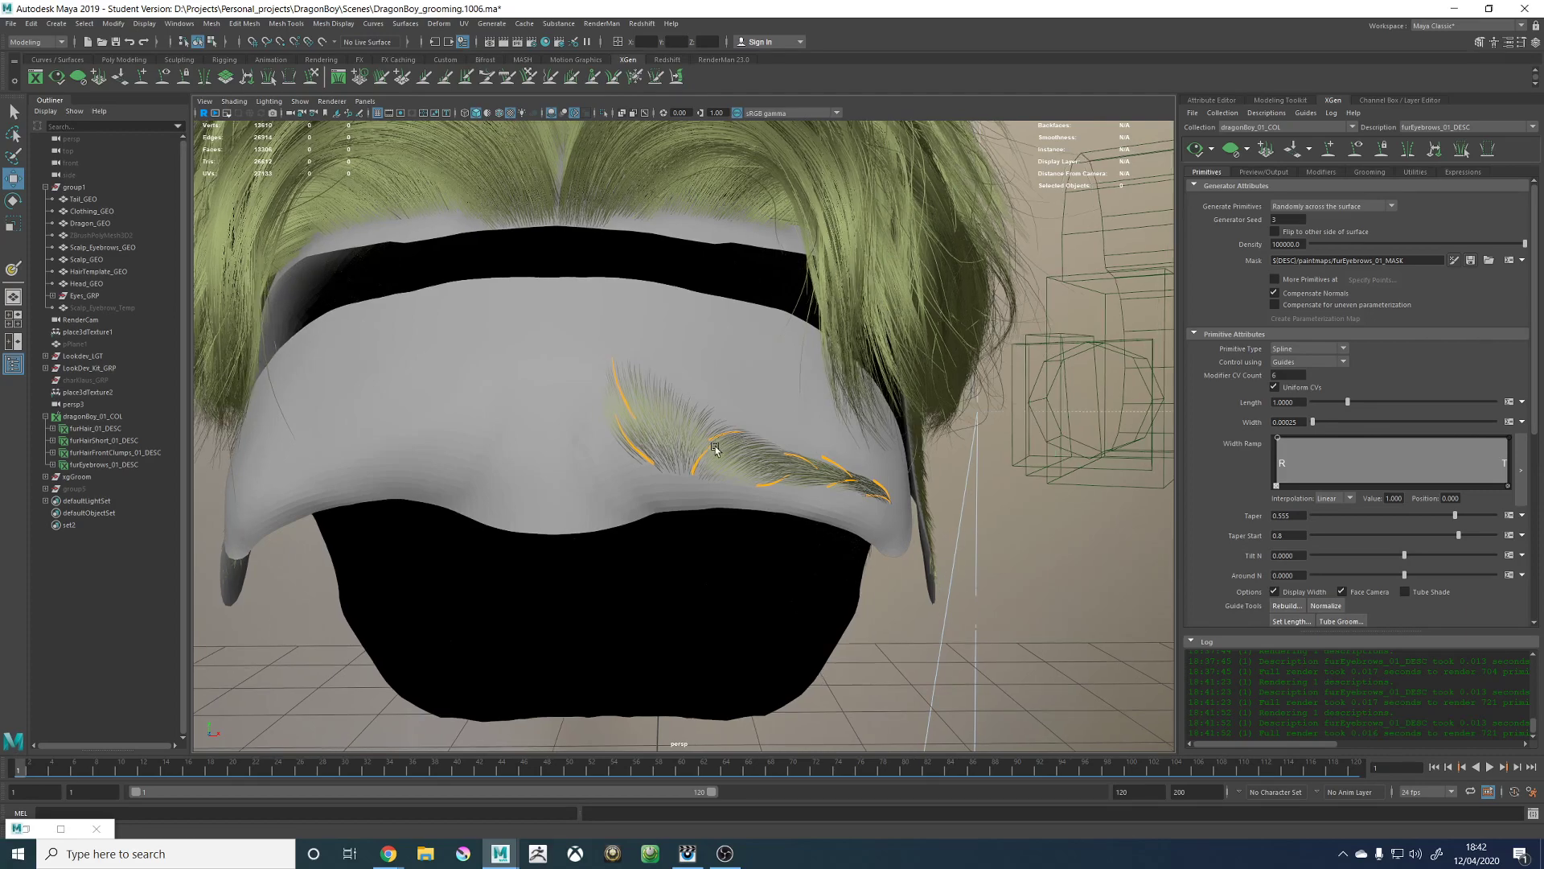
alt+drag(716, 446, 637, 441)
alt+right_drag(637, 441, 708, 475)
alt+drag(708, 475, 728, 467)
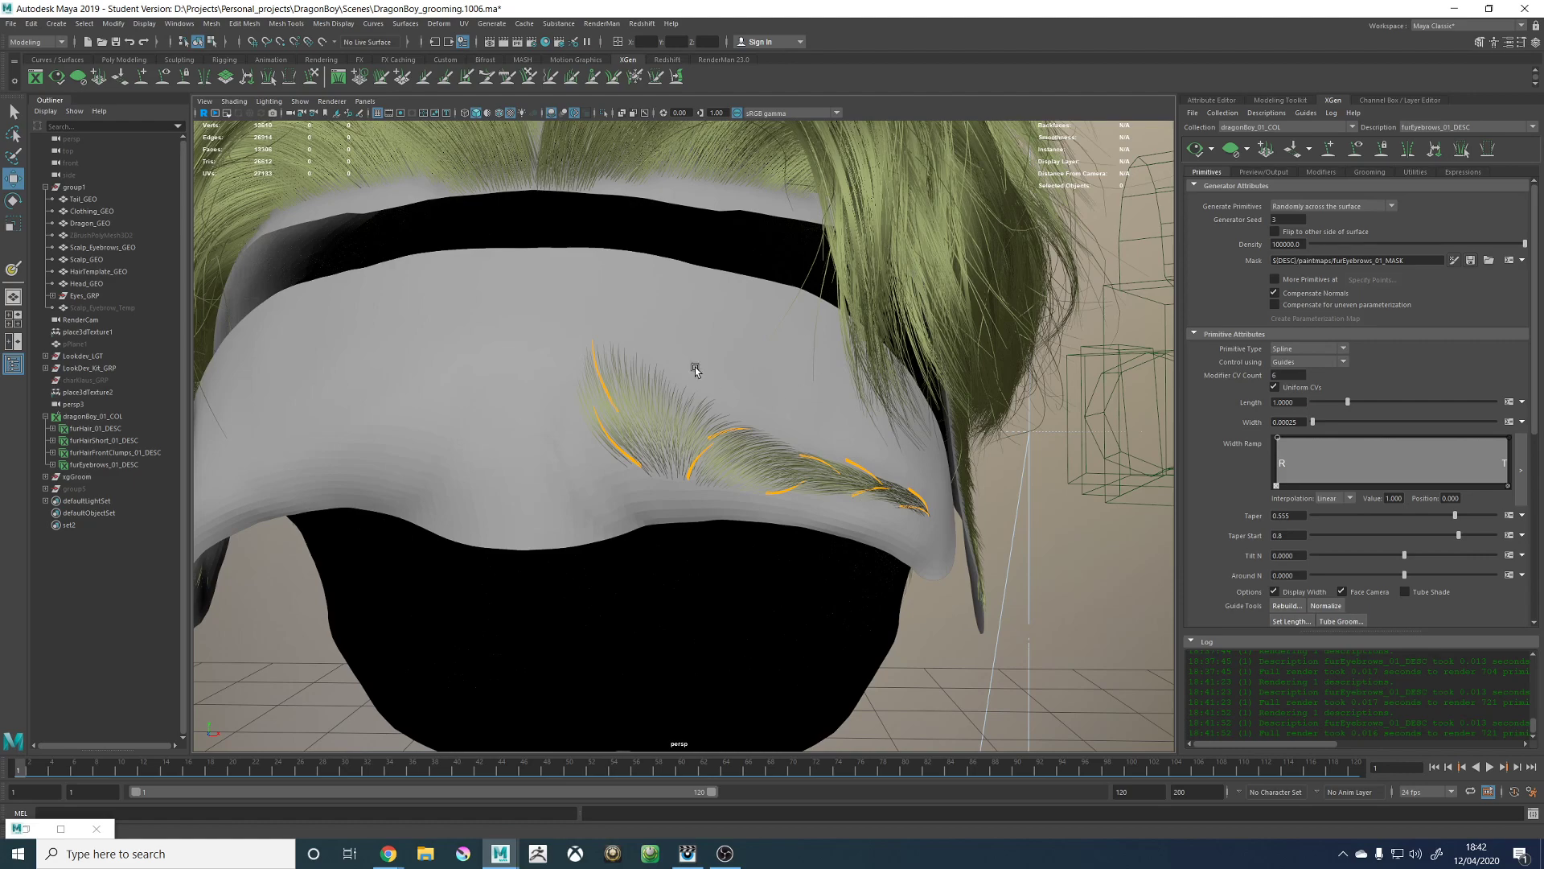
mouse_move(695, 370)
alt+mouse_down()
mouse_move(713, 378)
mouse_move(677, 363)
alt+mouse_up()
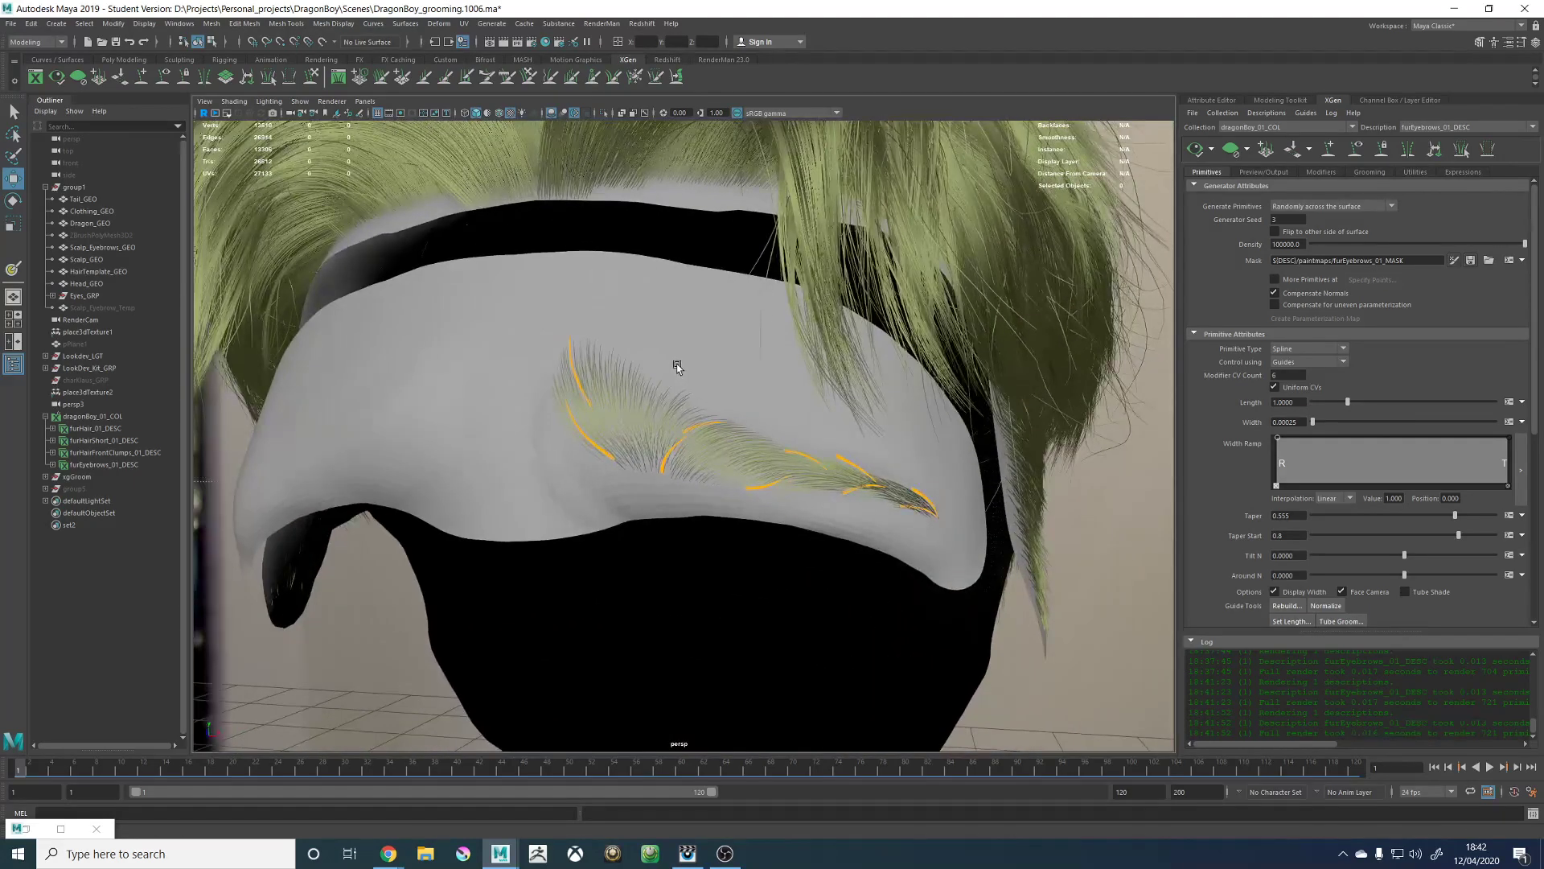
alt+drag(669, 433, 680, 427)
scroll(701, 436, up, 4)
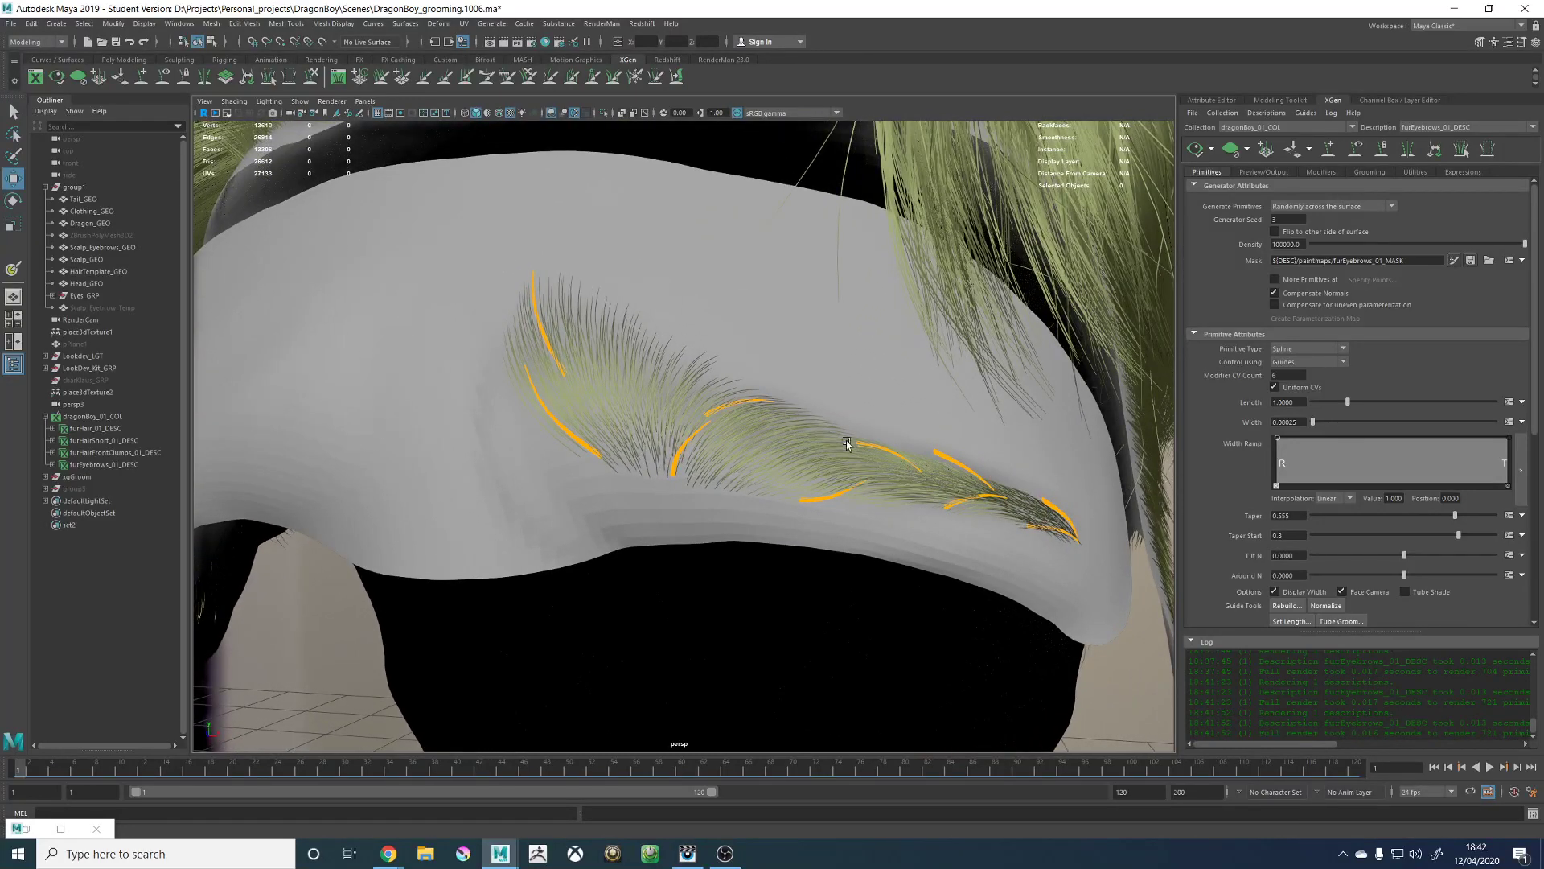
alt+drag(715, 383, 846, 407)
alt+middle_drag(939, 413, 828, 404)
scroll(825, 413, down, 5)
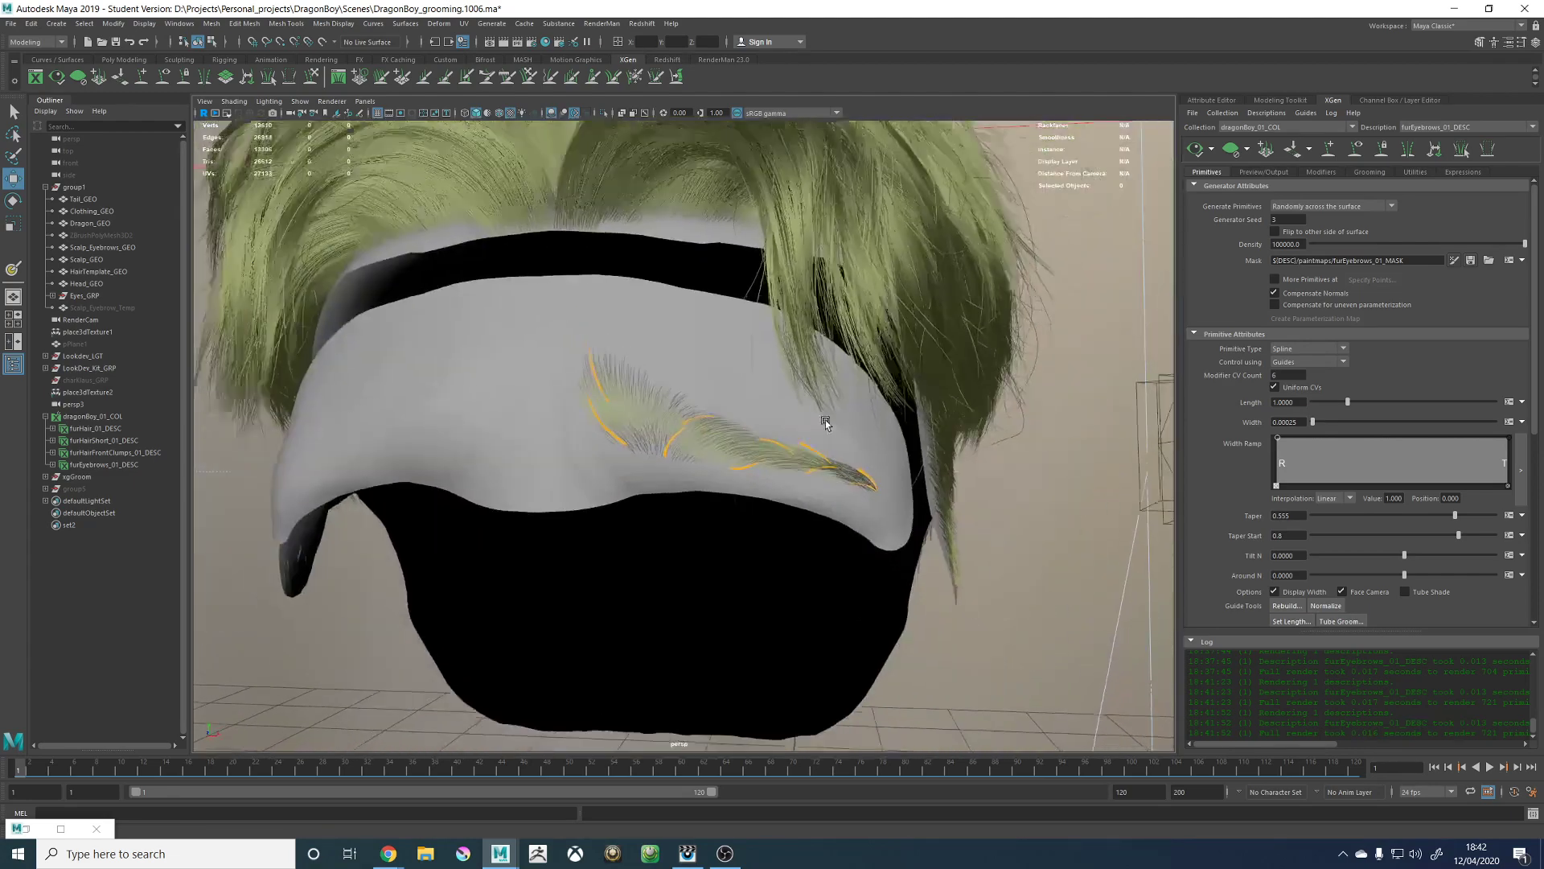
alt+drag(824, 417, 990, 377)
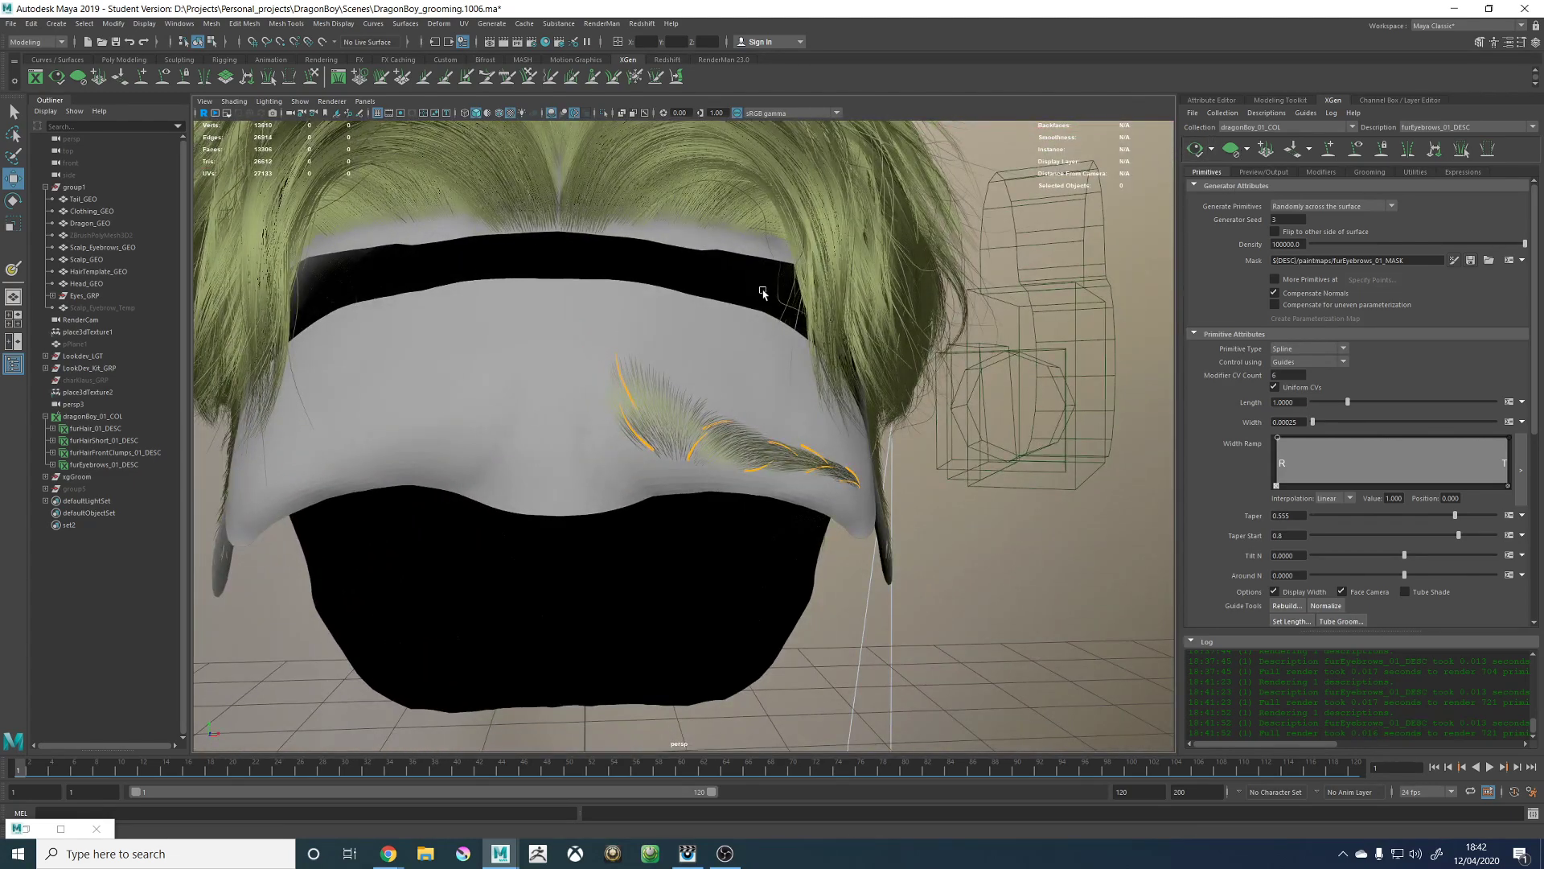
alt+drag(876, 318, 828, 345)
scroll(844, 358, up, 5)
scroll(836, 364, down, 1)
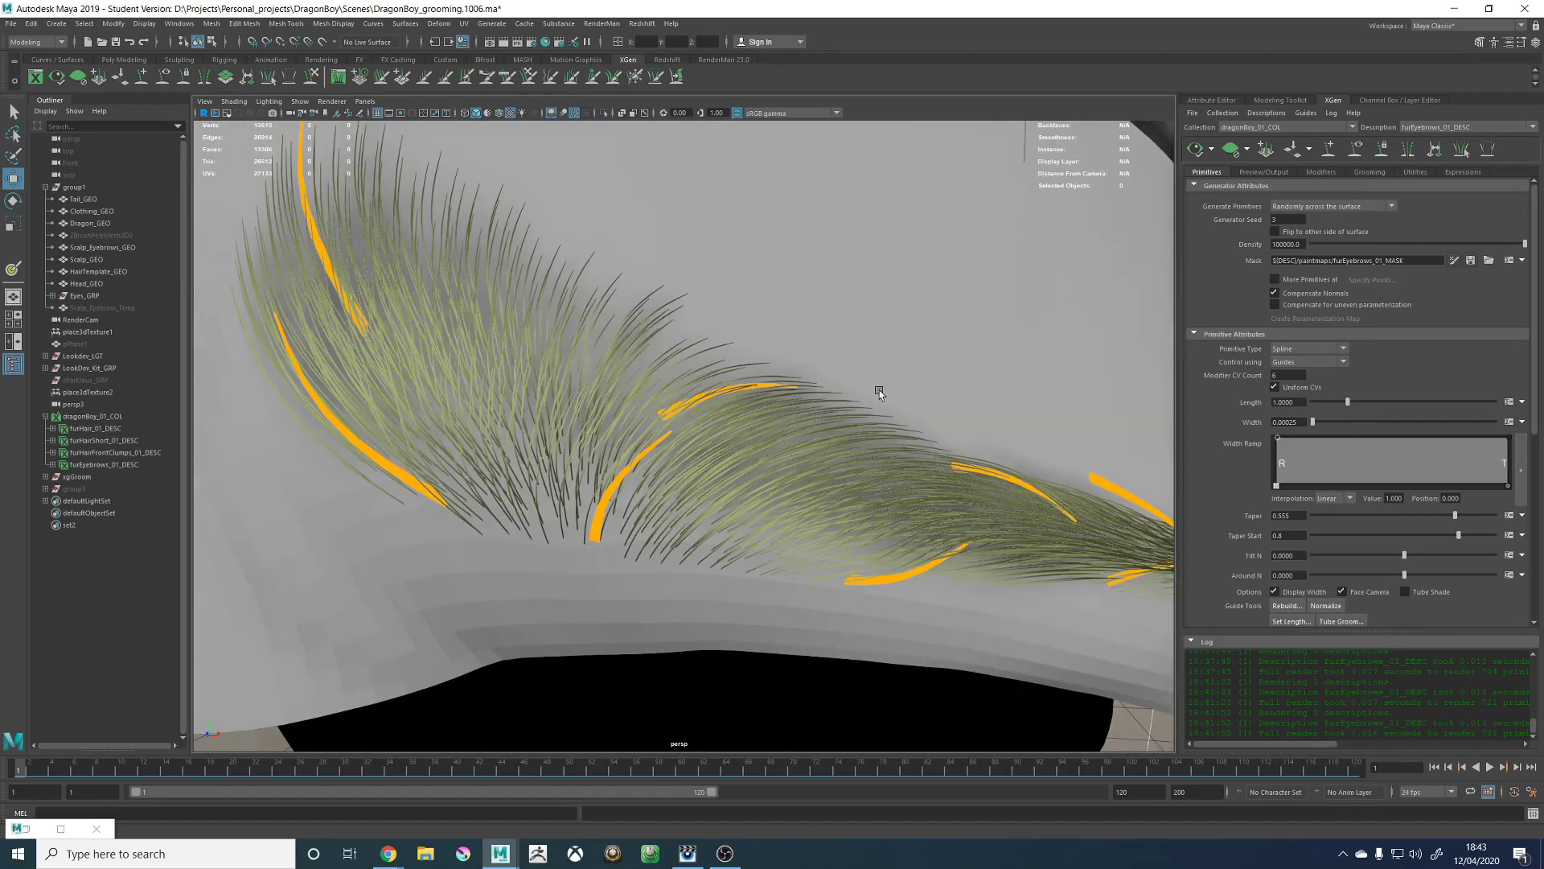
Step: Try a primitive width of 0.00035 for the eyebrow hairs and regenerate the XGen preview
scroll(880, 398, down, 1)
scroll(925, 471, down, 2)
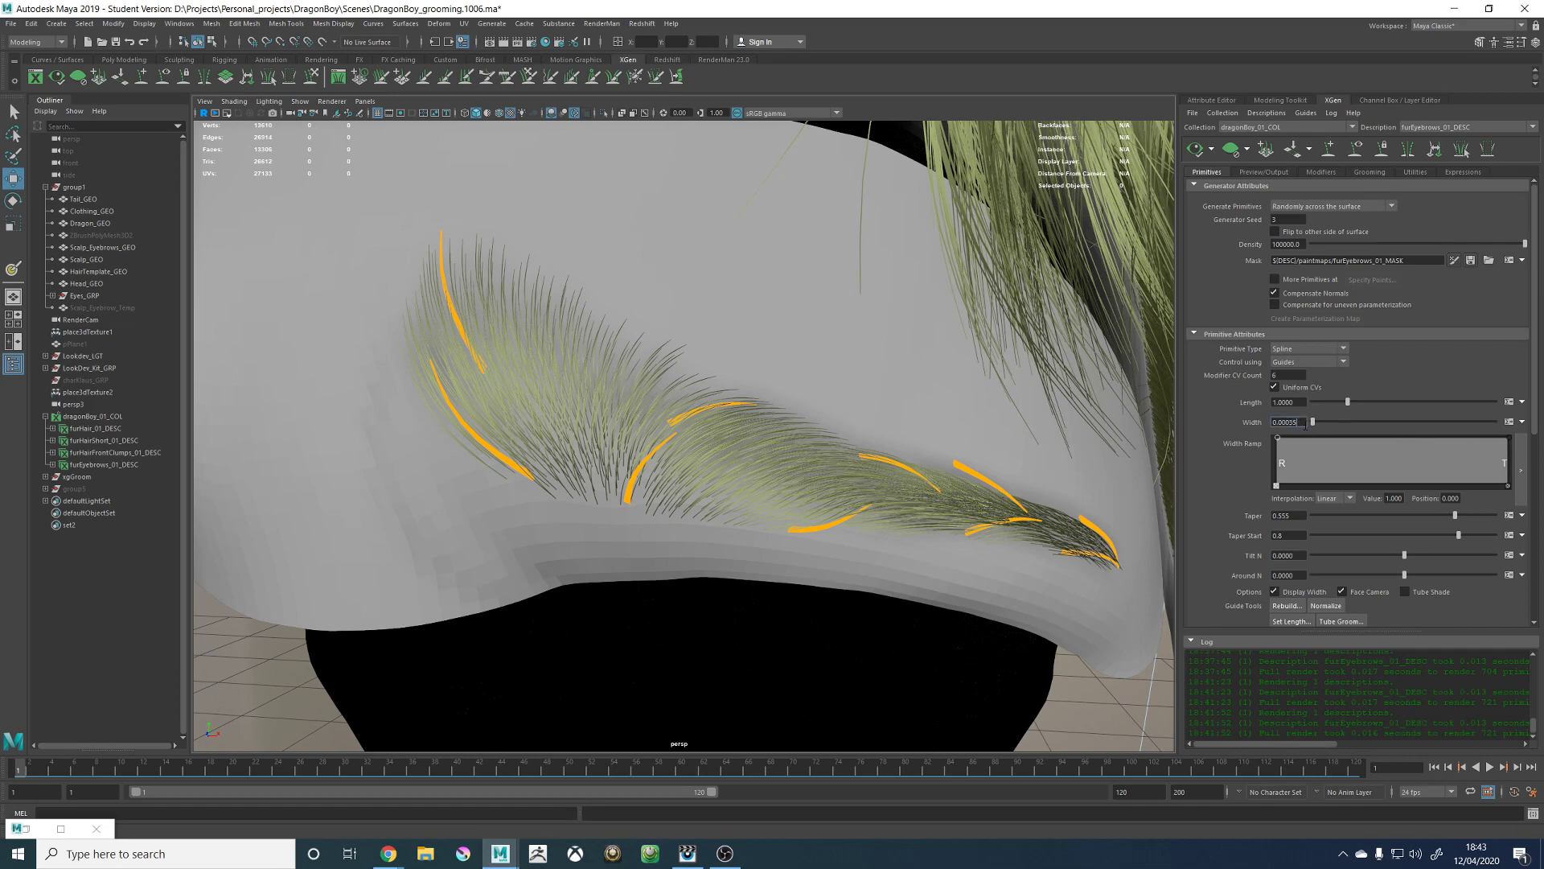
click(1195, 150)
alt+drag(983, 393, 1015, 384)
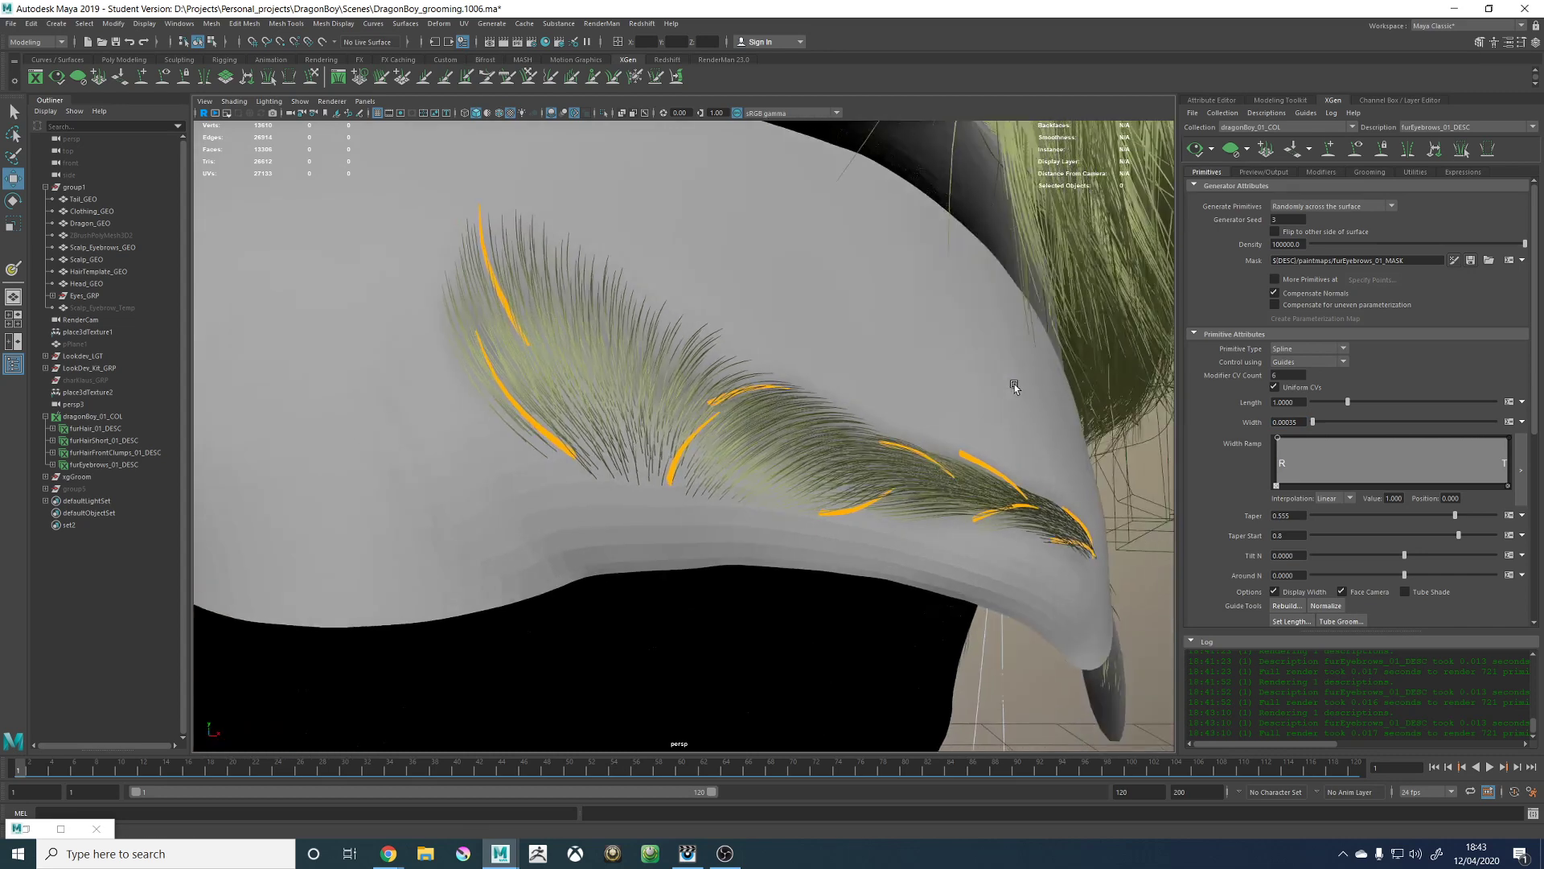
alt+right_drag(1015, 384, 1018, 441)
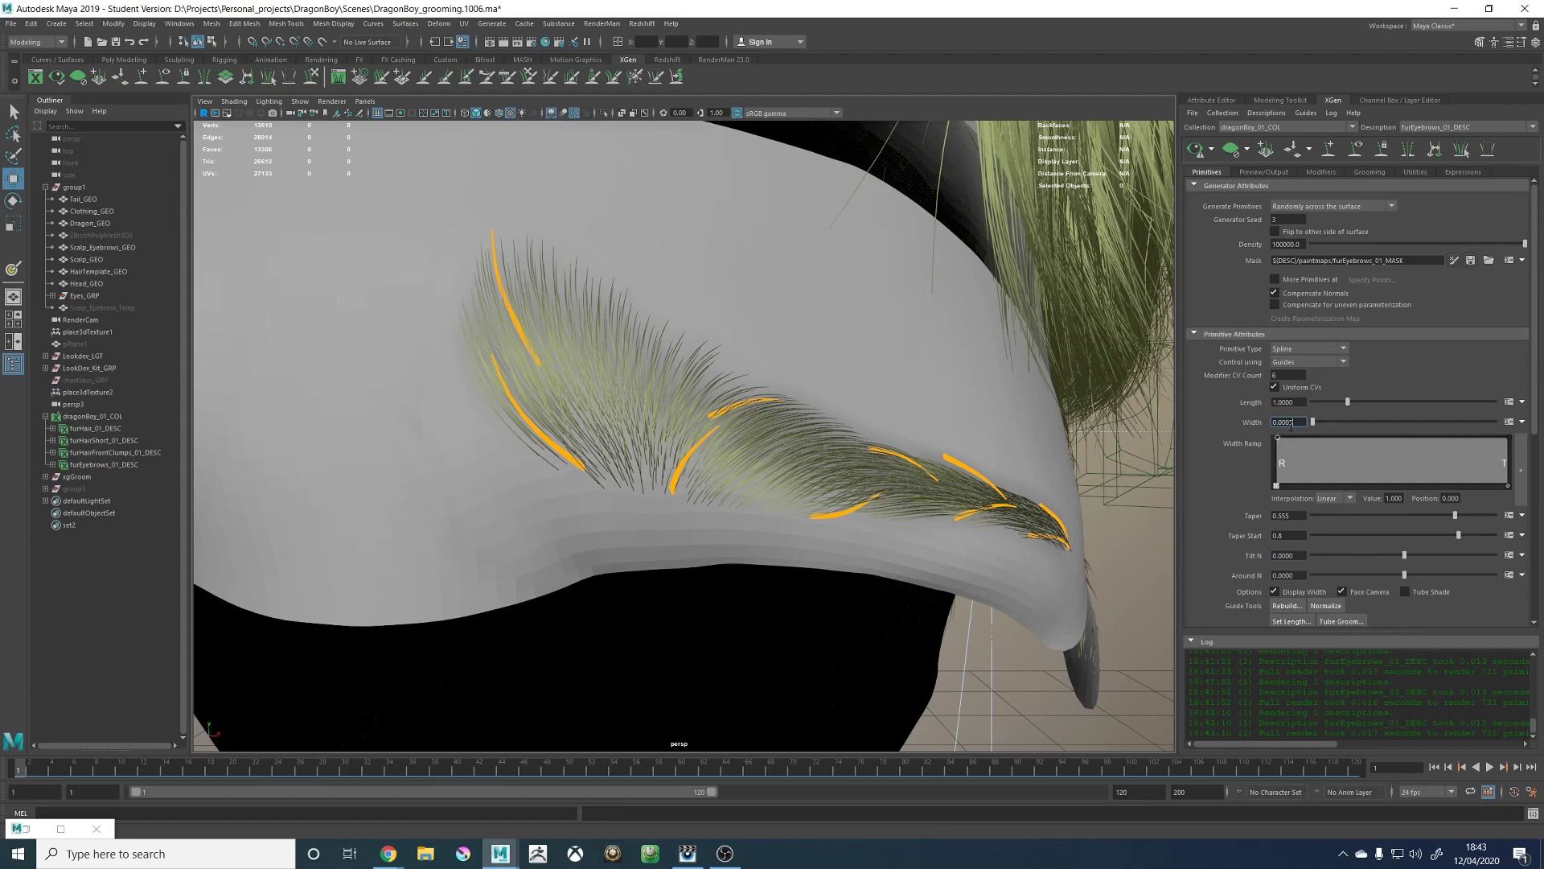
Step: Regenerate the preview with the eyebrow hair width set to 0.0005 and check the thickness from the front and up close
click(1197, 147)
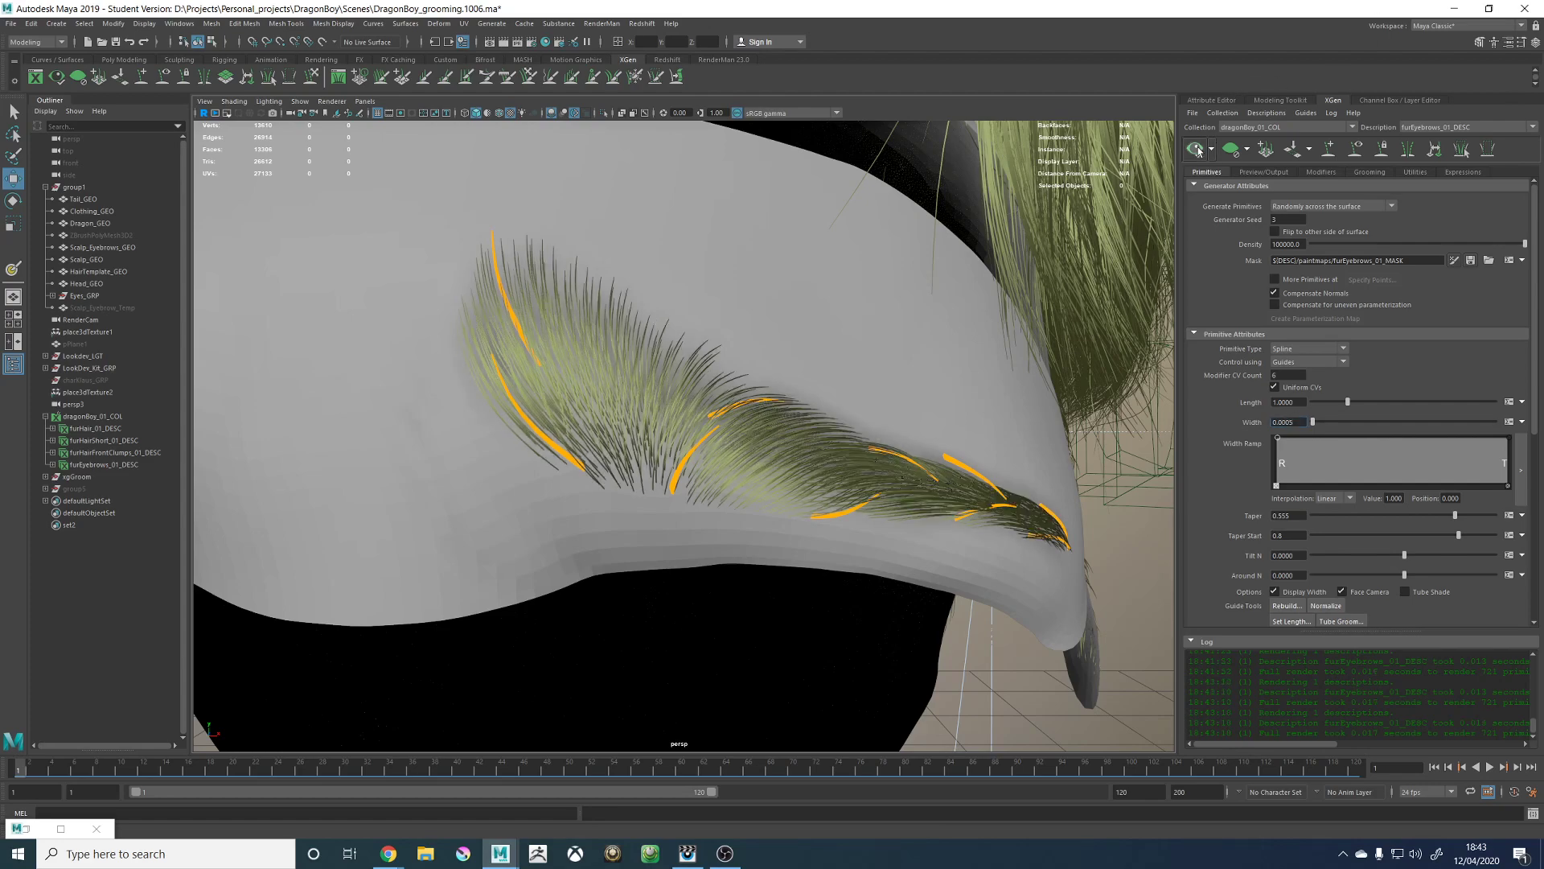
alt+right_drag(847, 389, 322, 408)
alt+drag(321, 408, 537, 405)
alt+right_drag(537, 405, 848, 490)
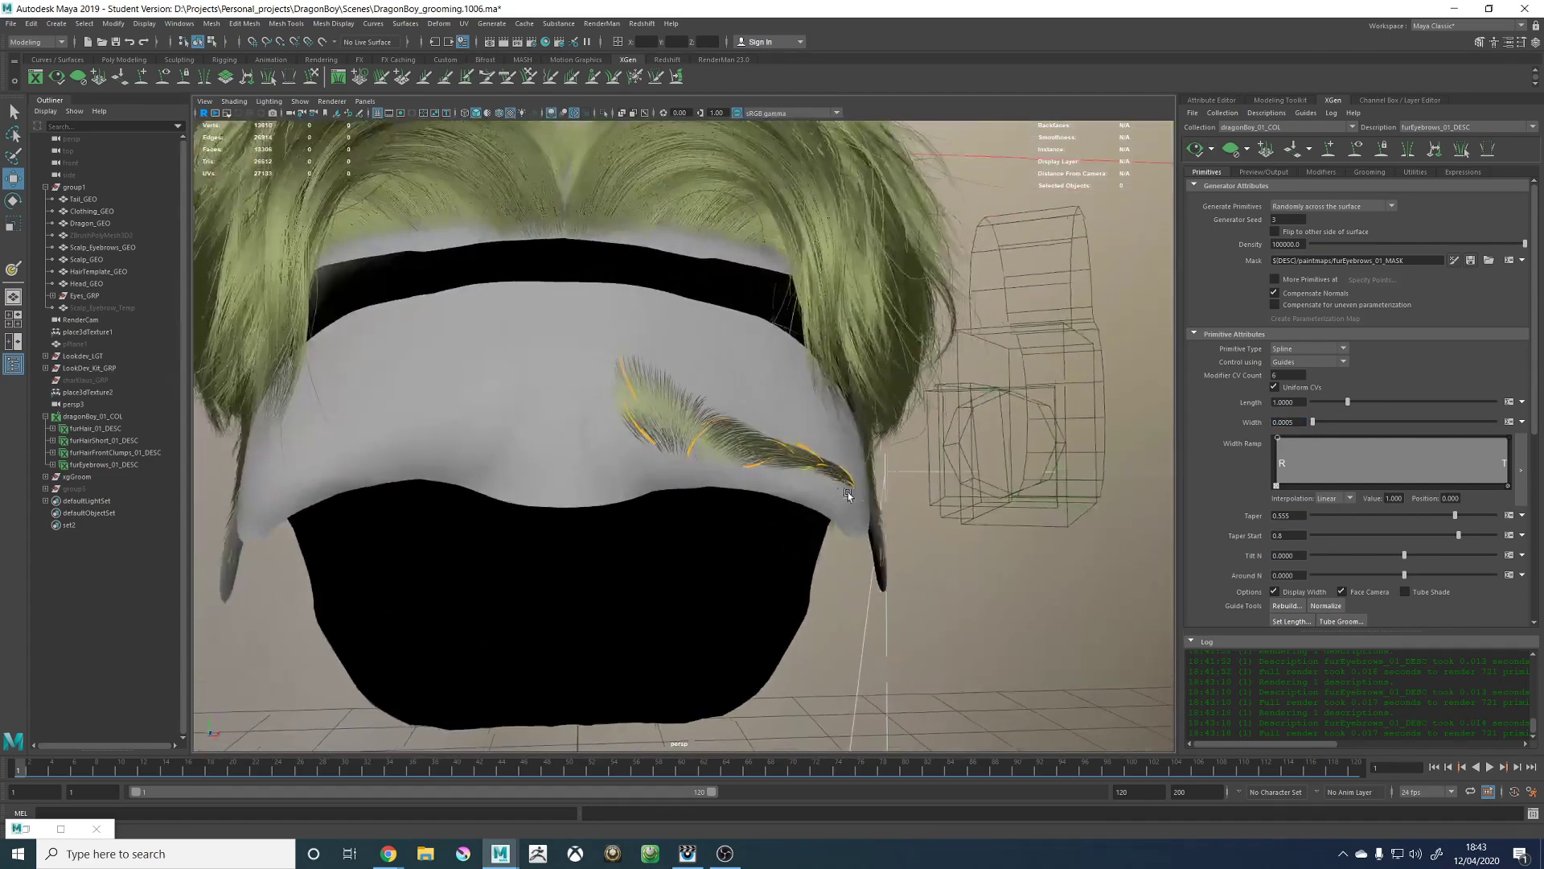
alt+drag(848, 491, 655, 475)
alt+right_drag(655, 475, 668, 535)
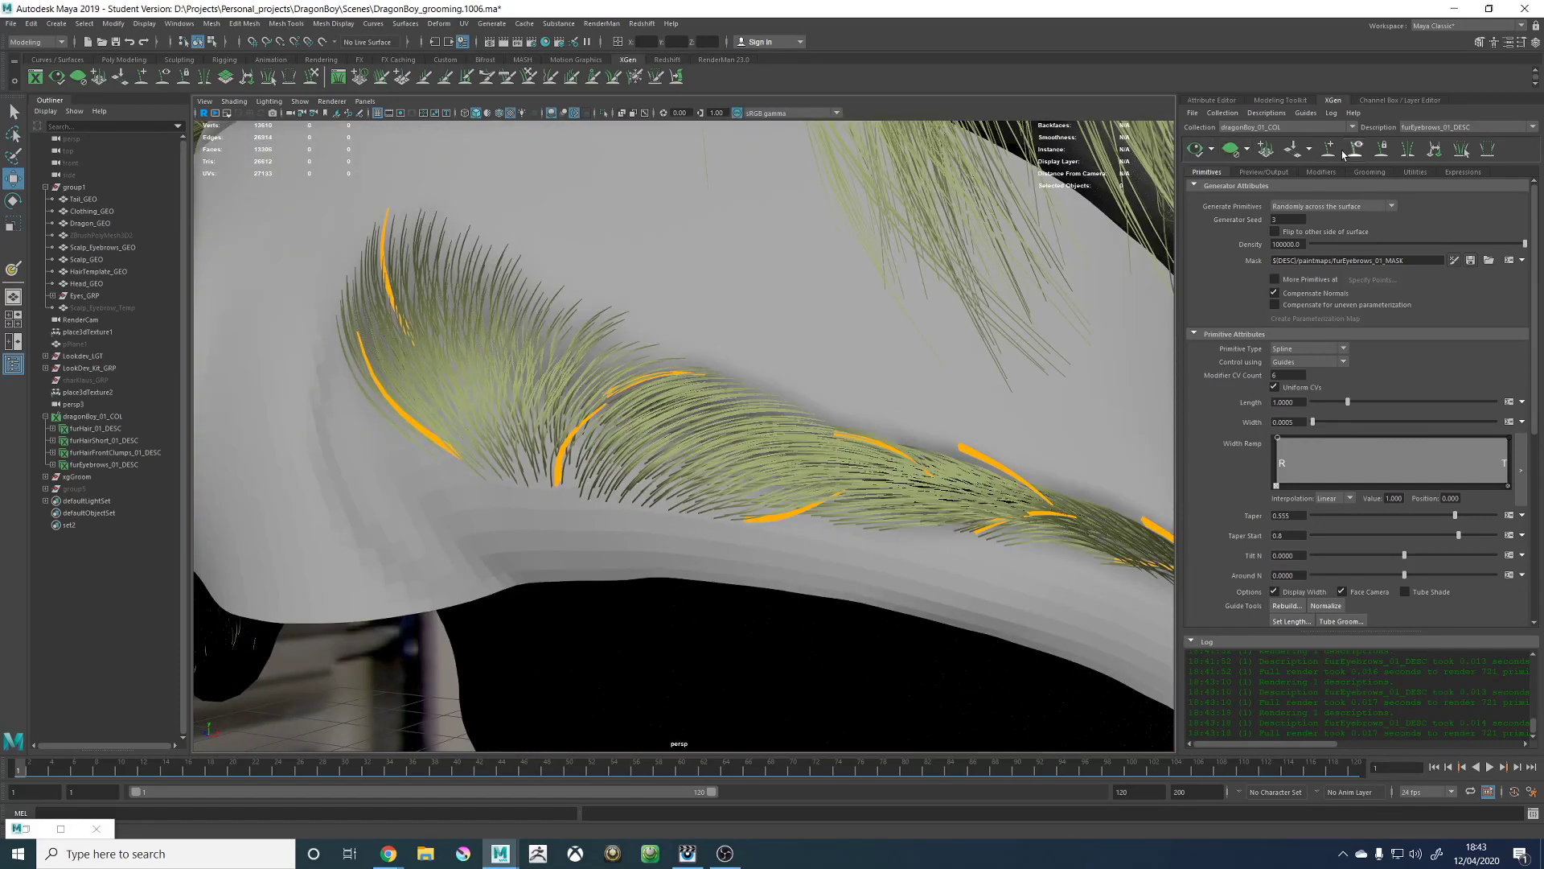
Step: Clear the XGen preview and add a guide on the upper brow between the two inner guides and the middle arched ones
click(1232, 153)
alt+right_drag(848, 382, 949, 394)
click(1328, 149)
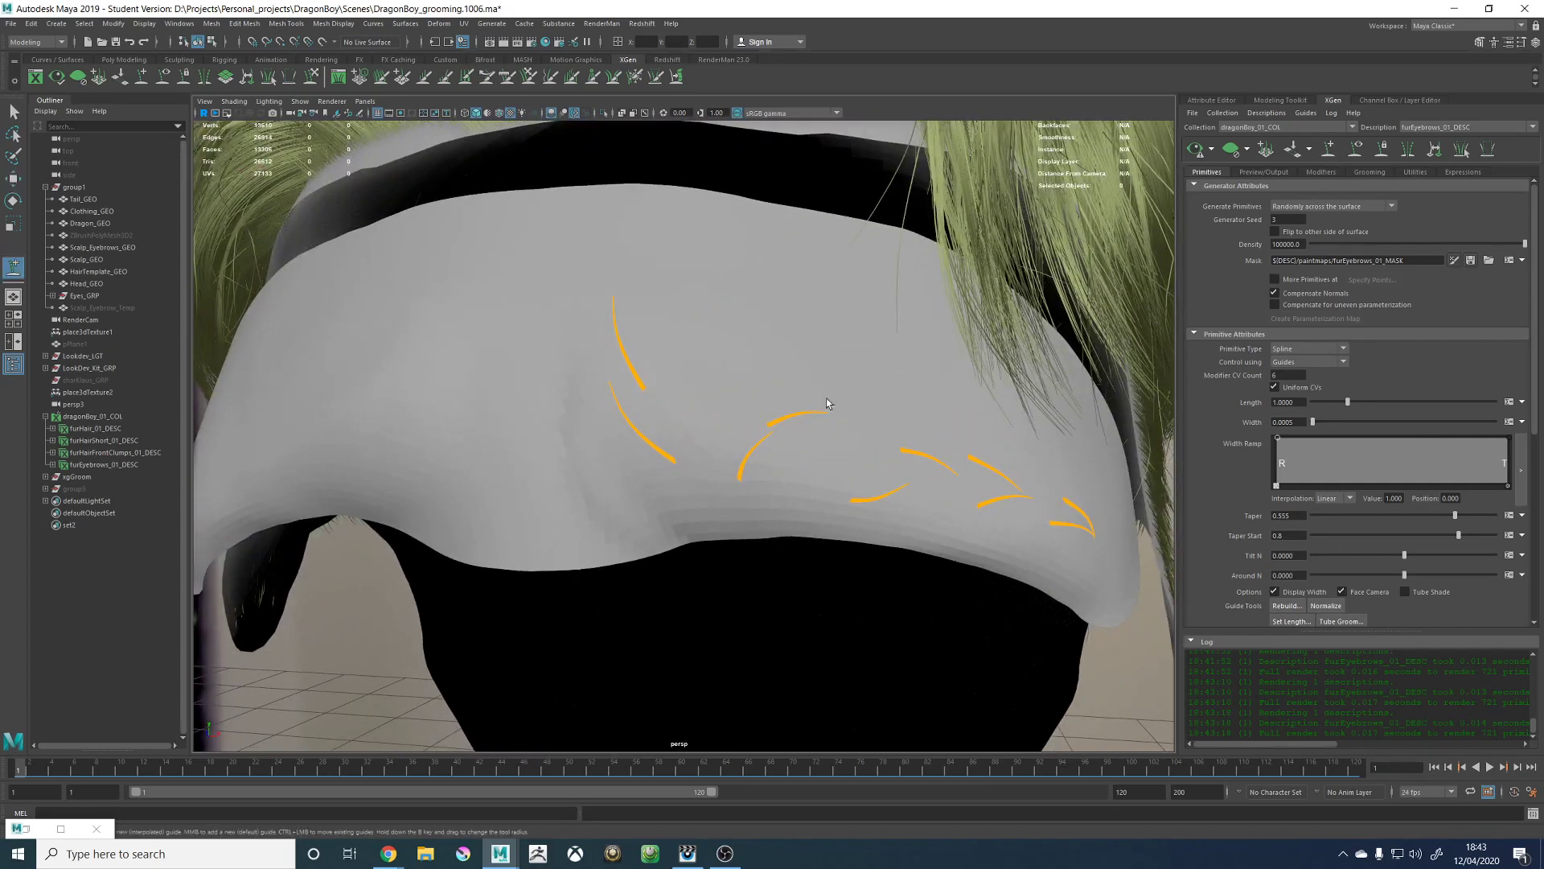
click(708, 402)
alt+right_drag(803, 445, 707, 454)
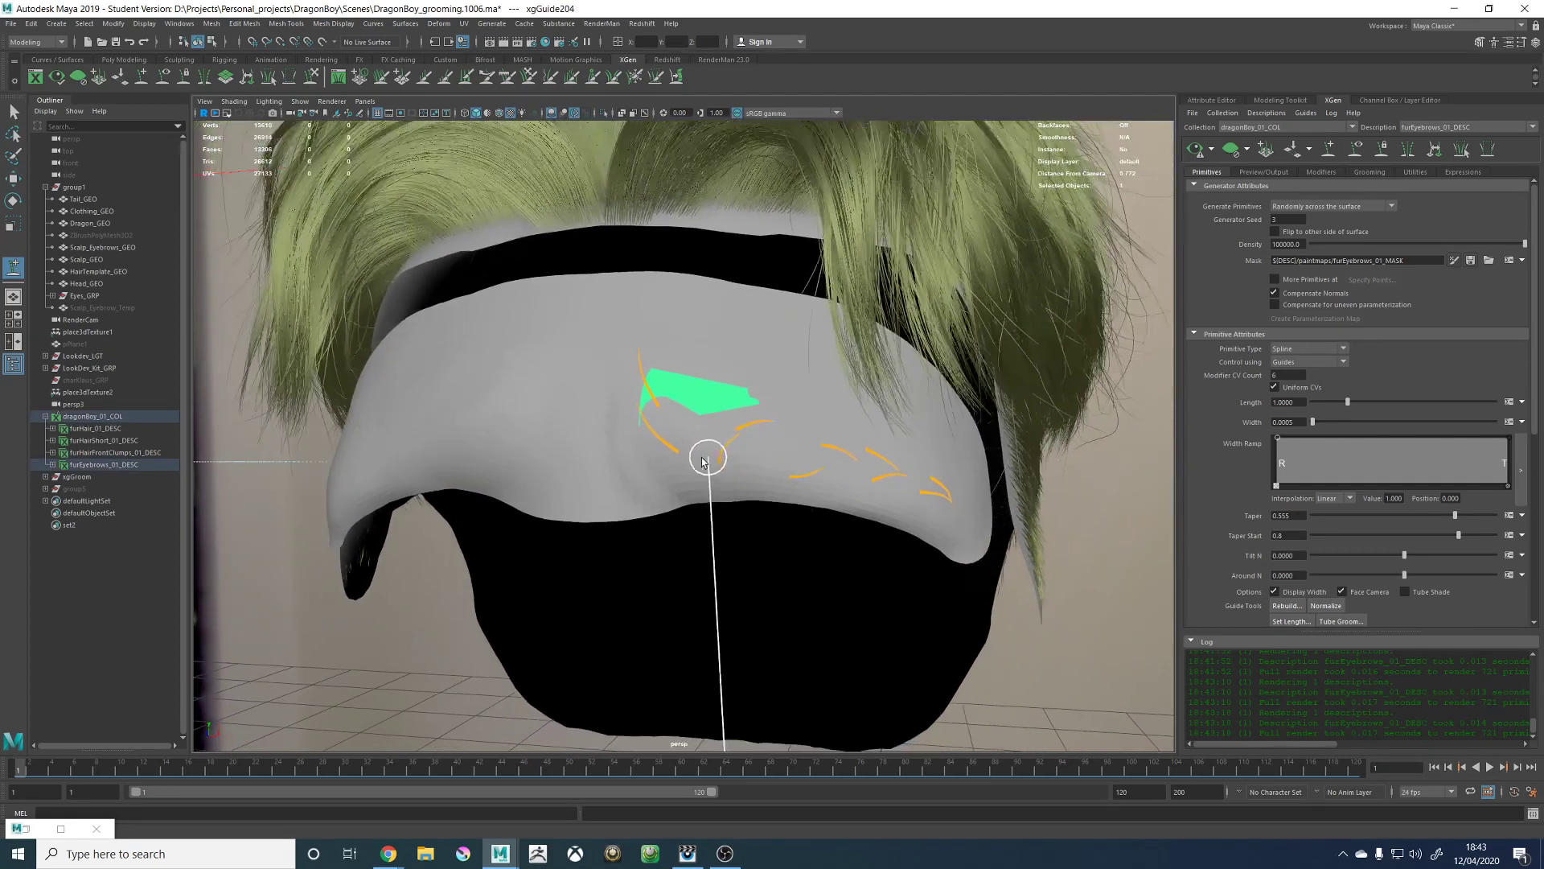
alt+drag(709, 454, 751, 472)
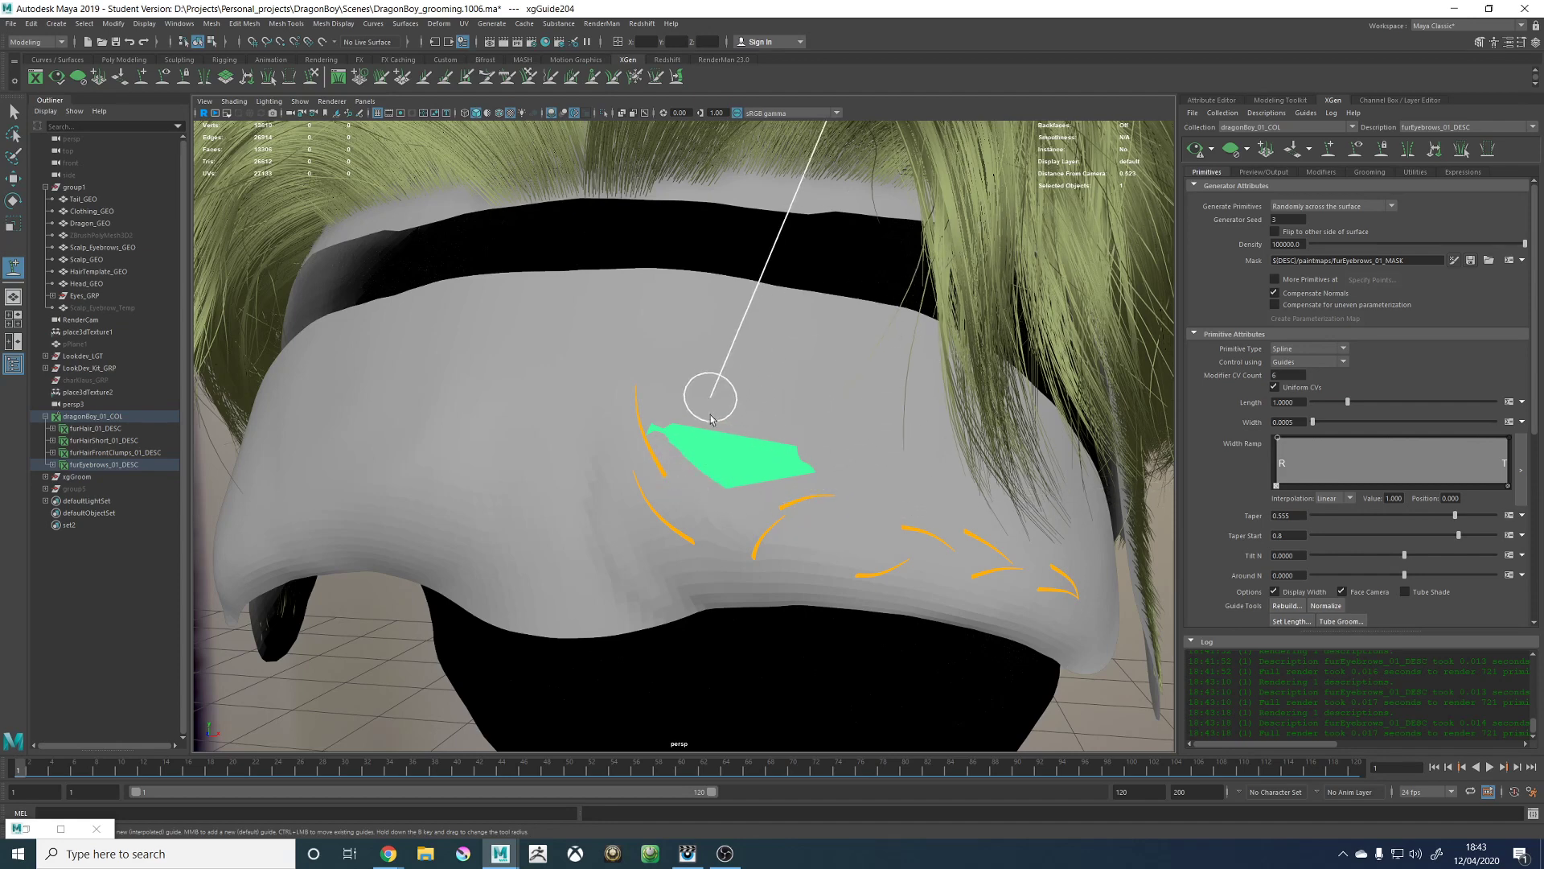
Step: Set the new guide's width to 0.002 and its taper to 0.8
click(1388, 101)
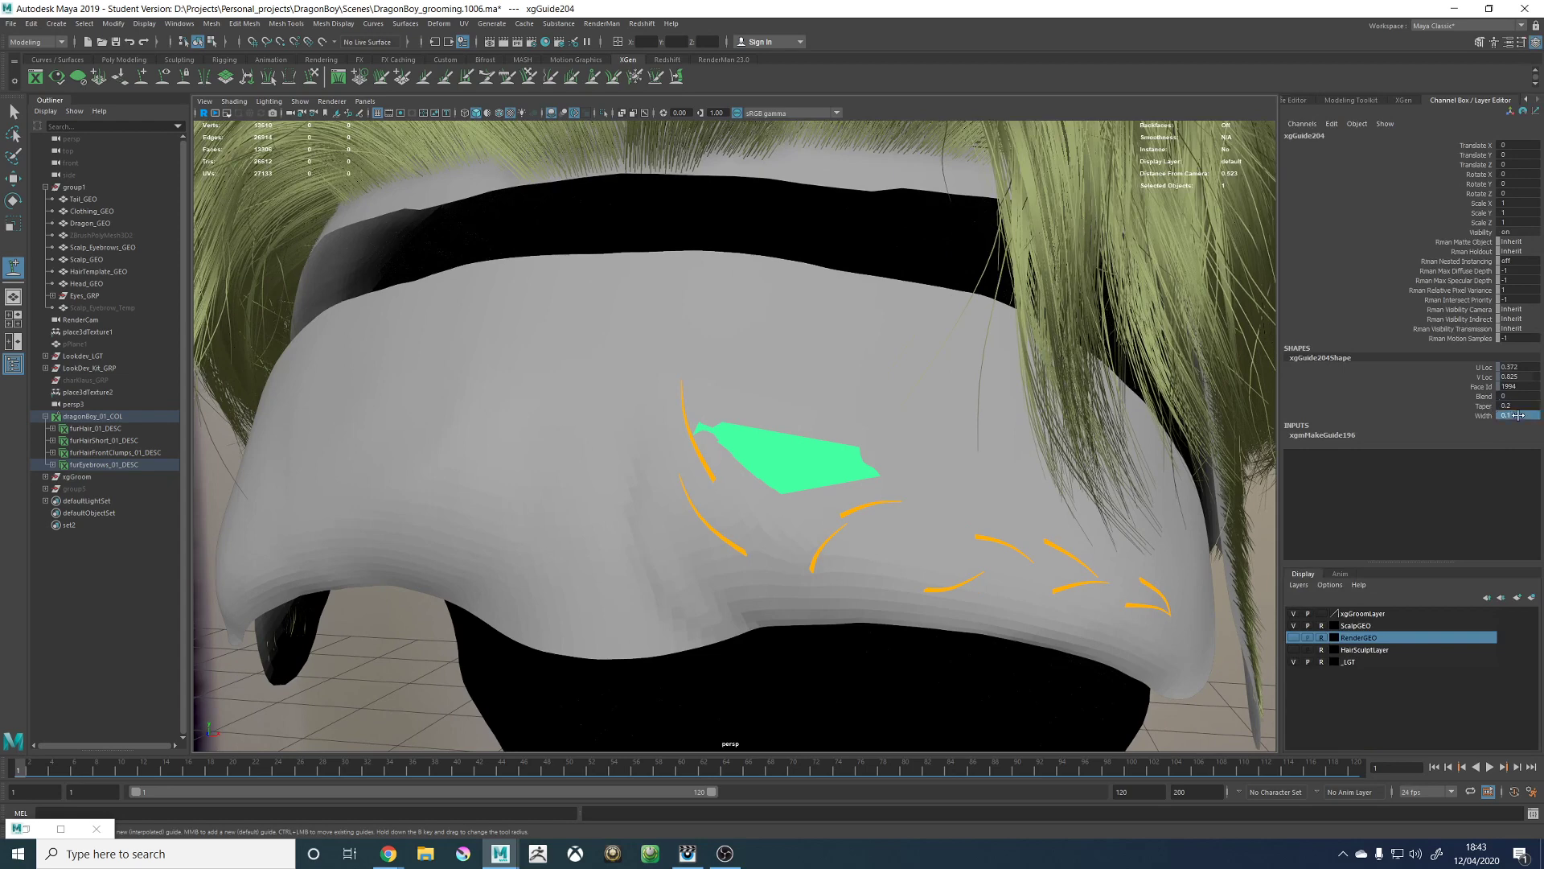
double_click(1518, 416)
key(Return)
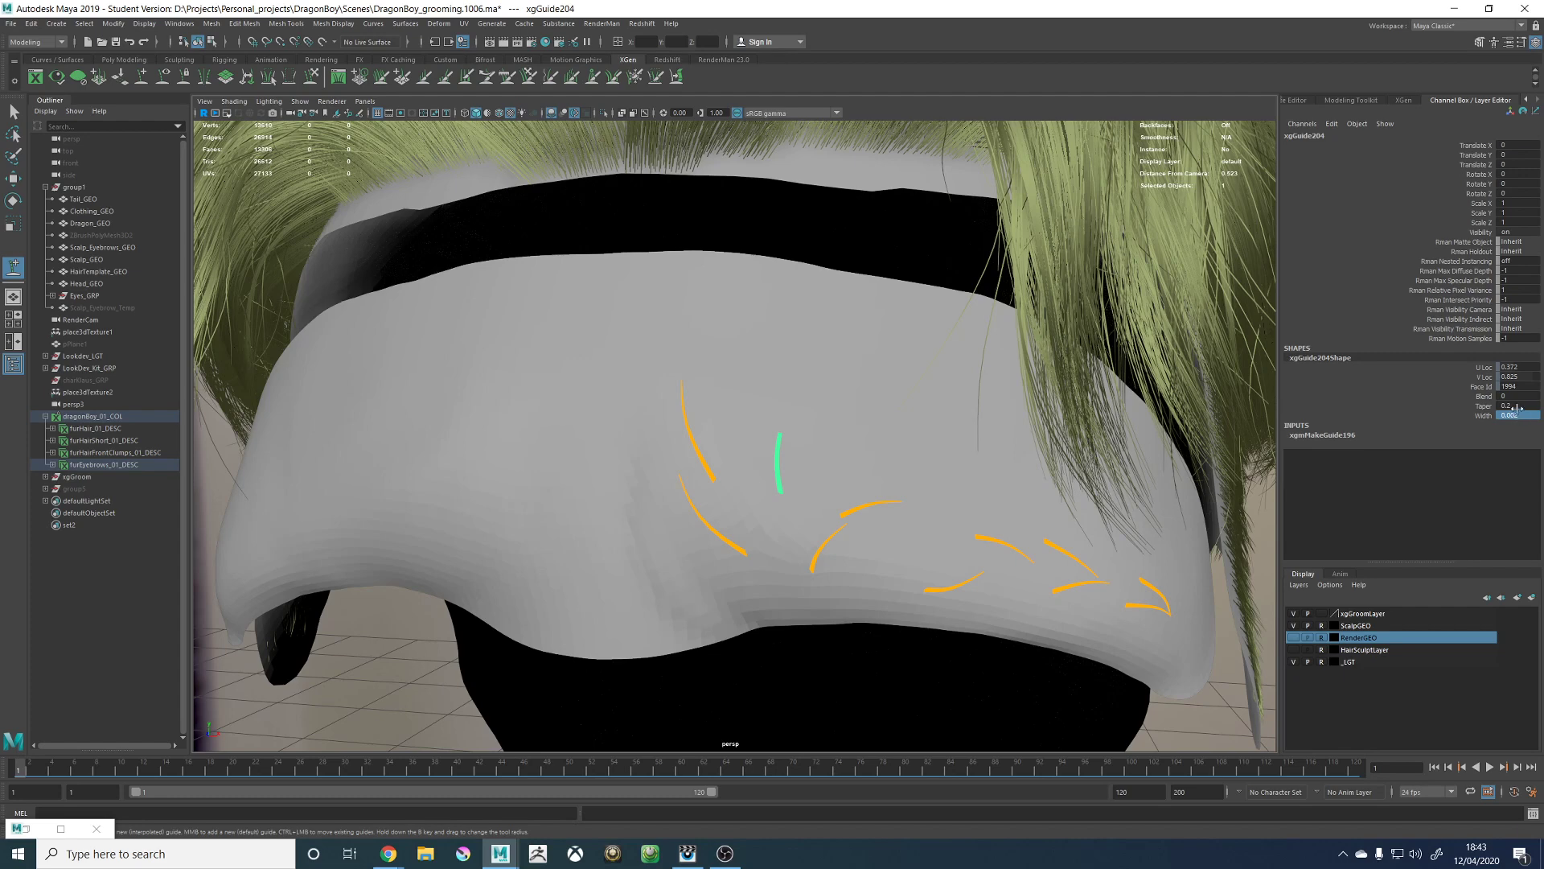
double_click(1520, 404)
text(8)
key(Return)
alt+middle_drag(782, 399, 727, 341)
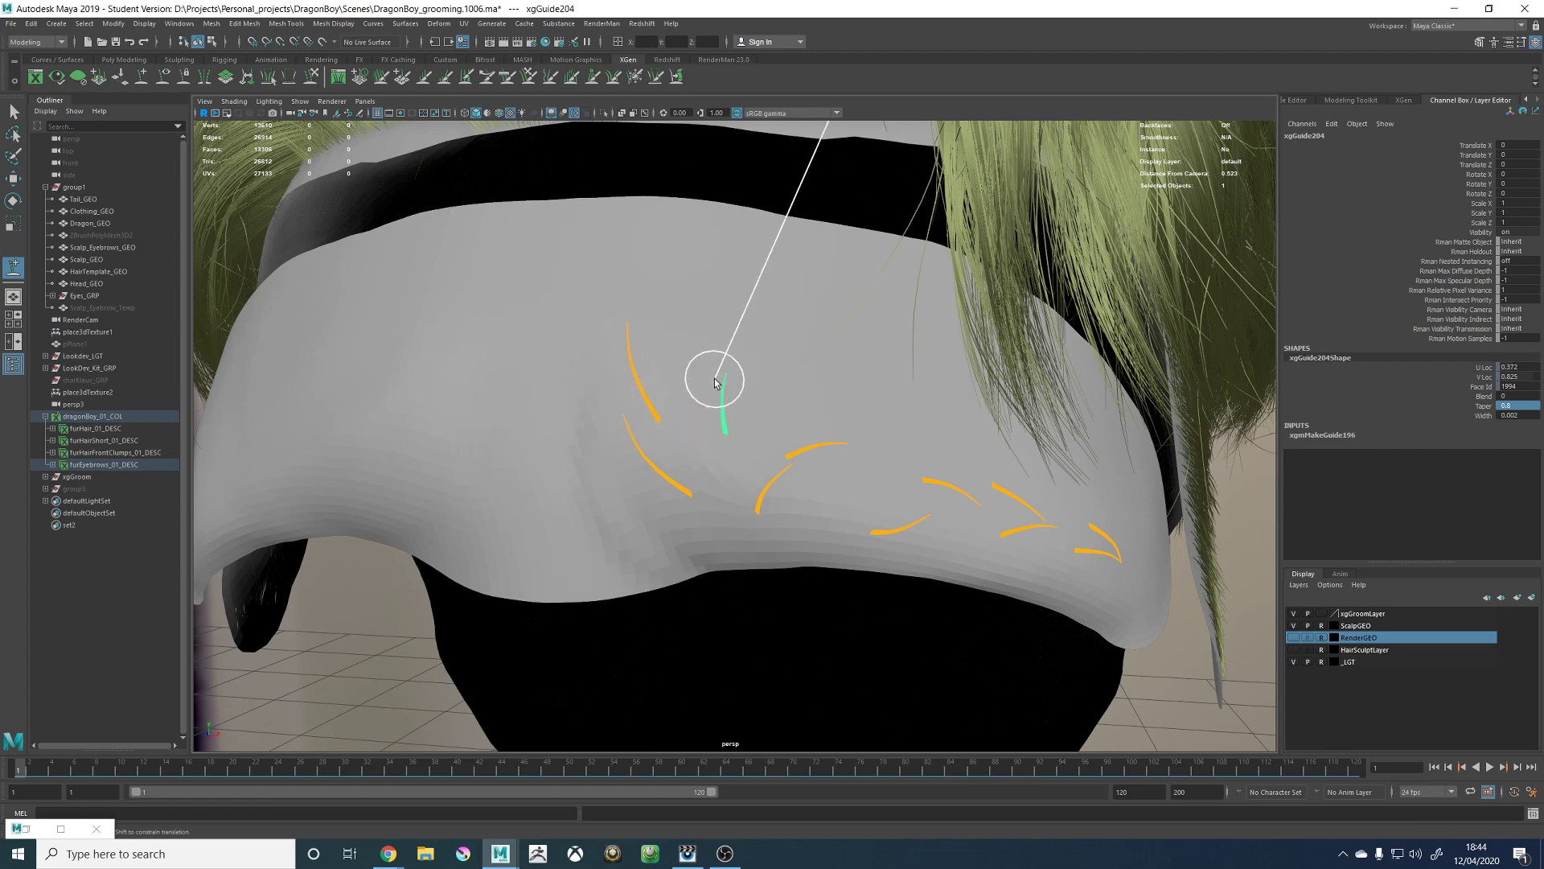
Step: Scale the new guide up uniformly to about 1.2 and bend it with the guide sculpting brush
scroll(713, 385, up, 3)
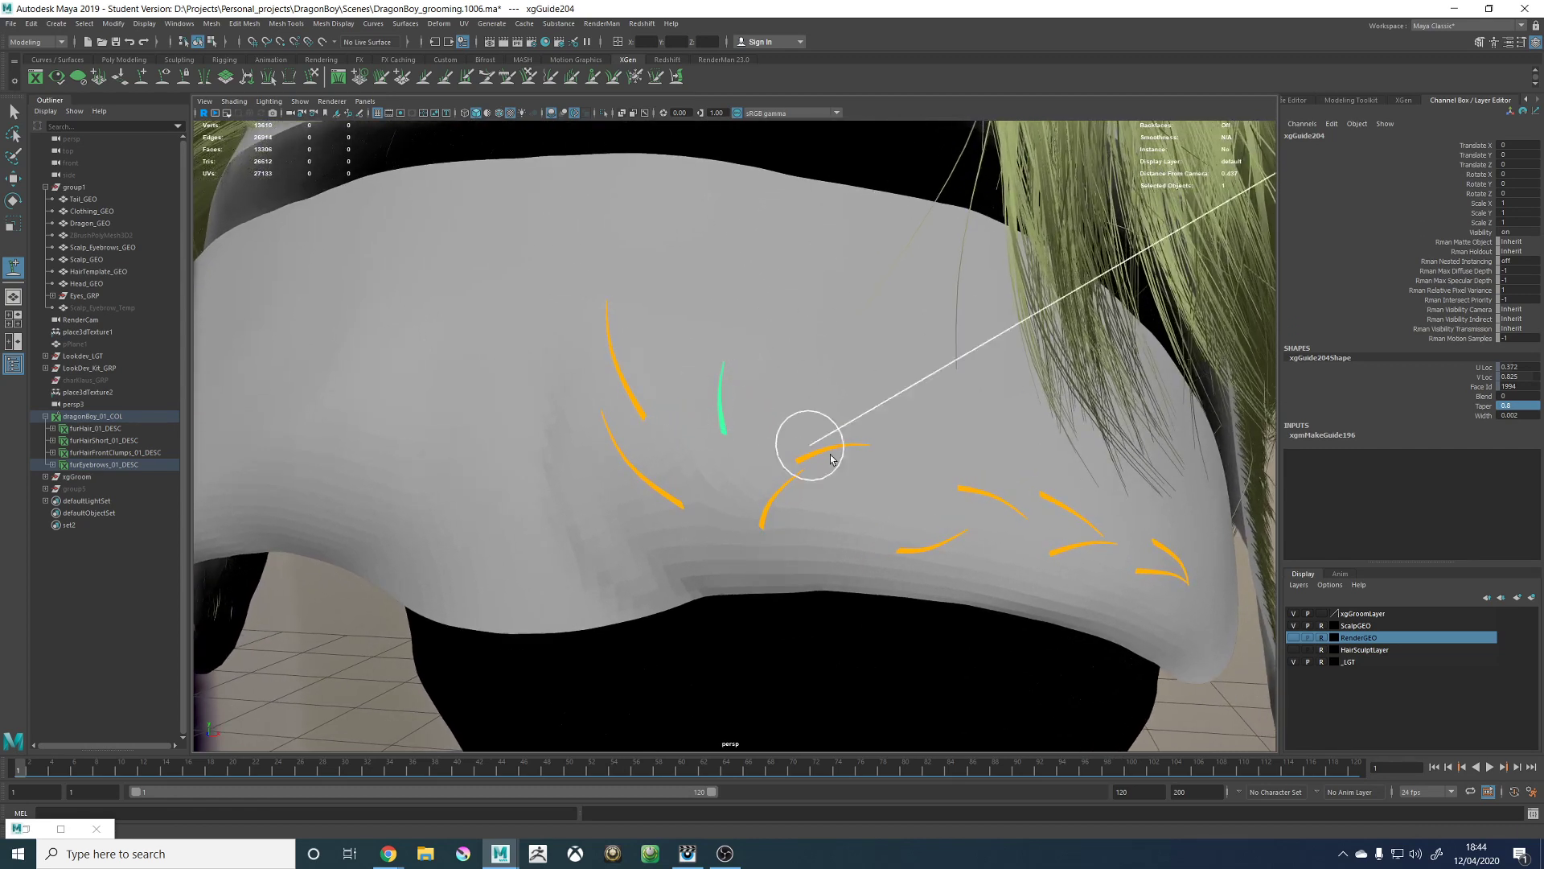
alt+drag(784, 400, 833, 434)
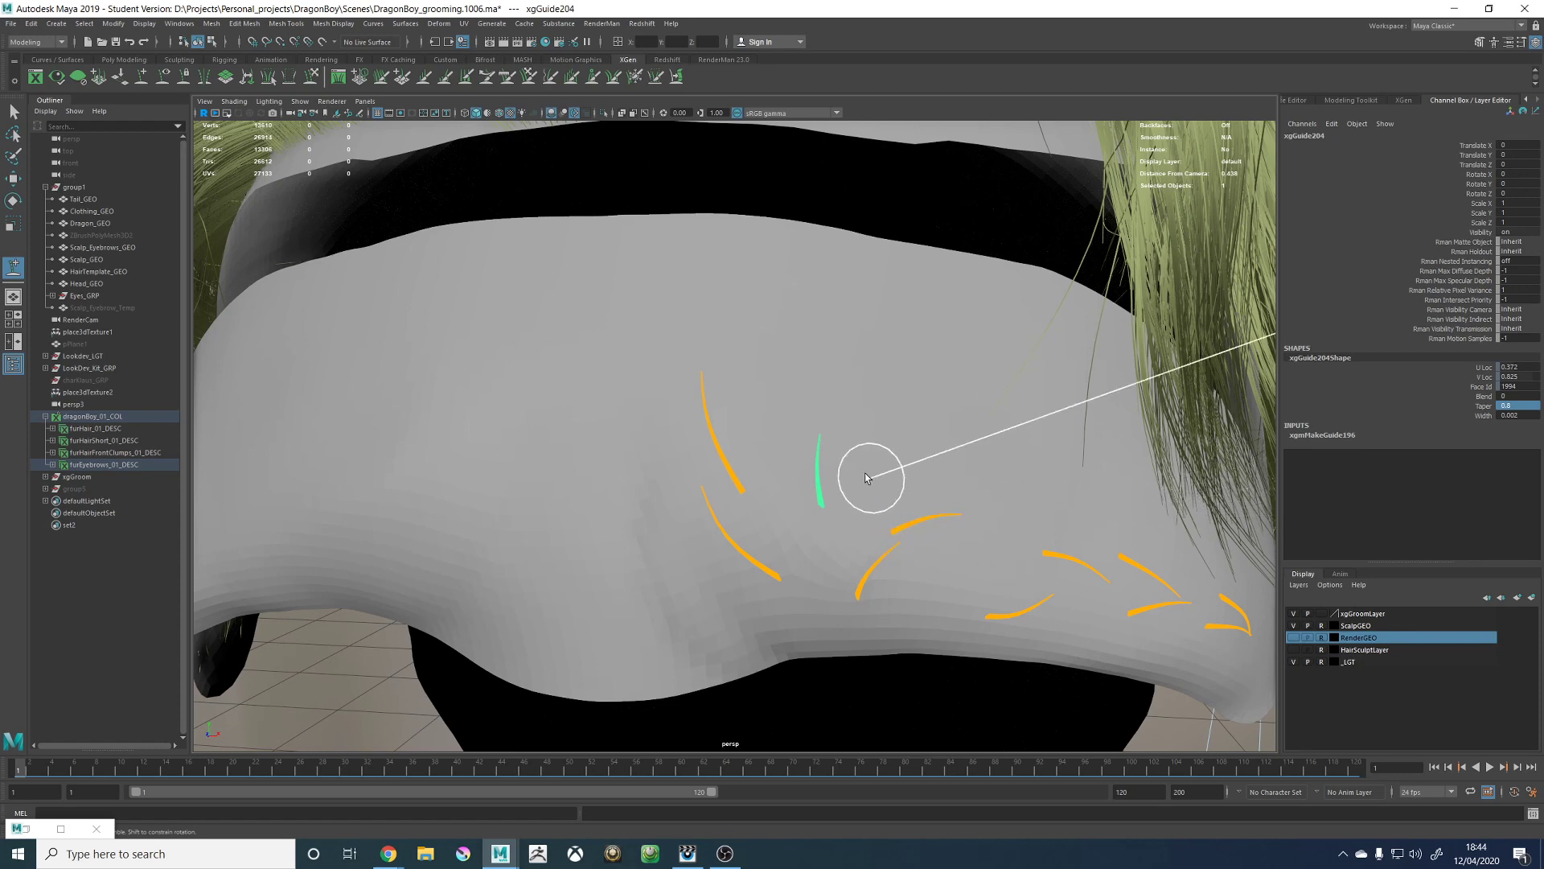
key(w)
key(r)
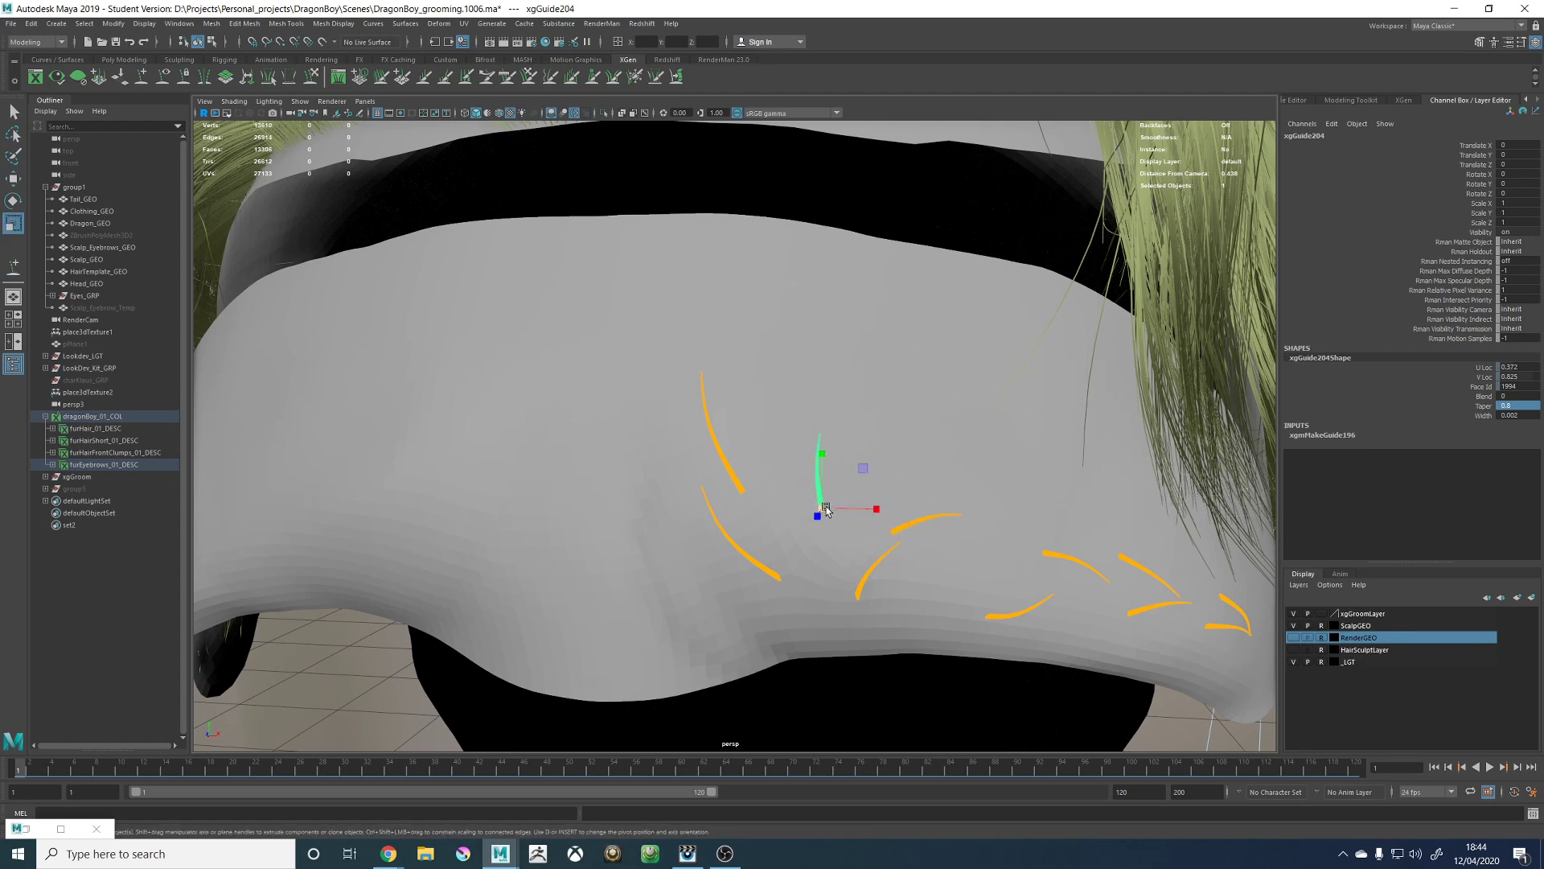
drag(822, 508, 839, 515)
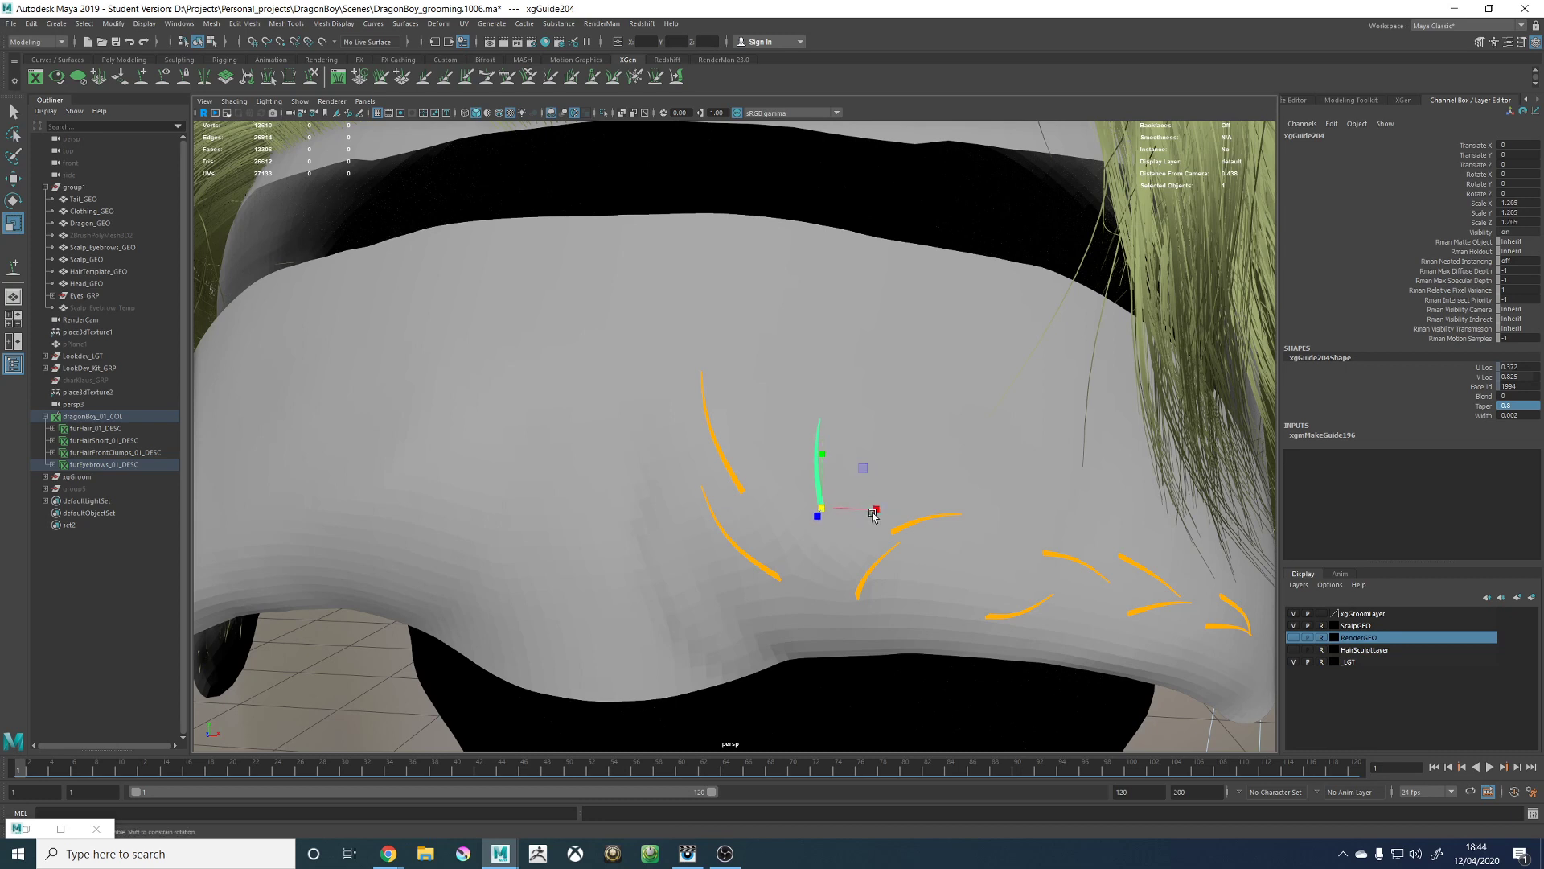
alt+drag(872, 514, 854, 506)
click(314, 75)
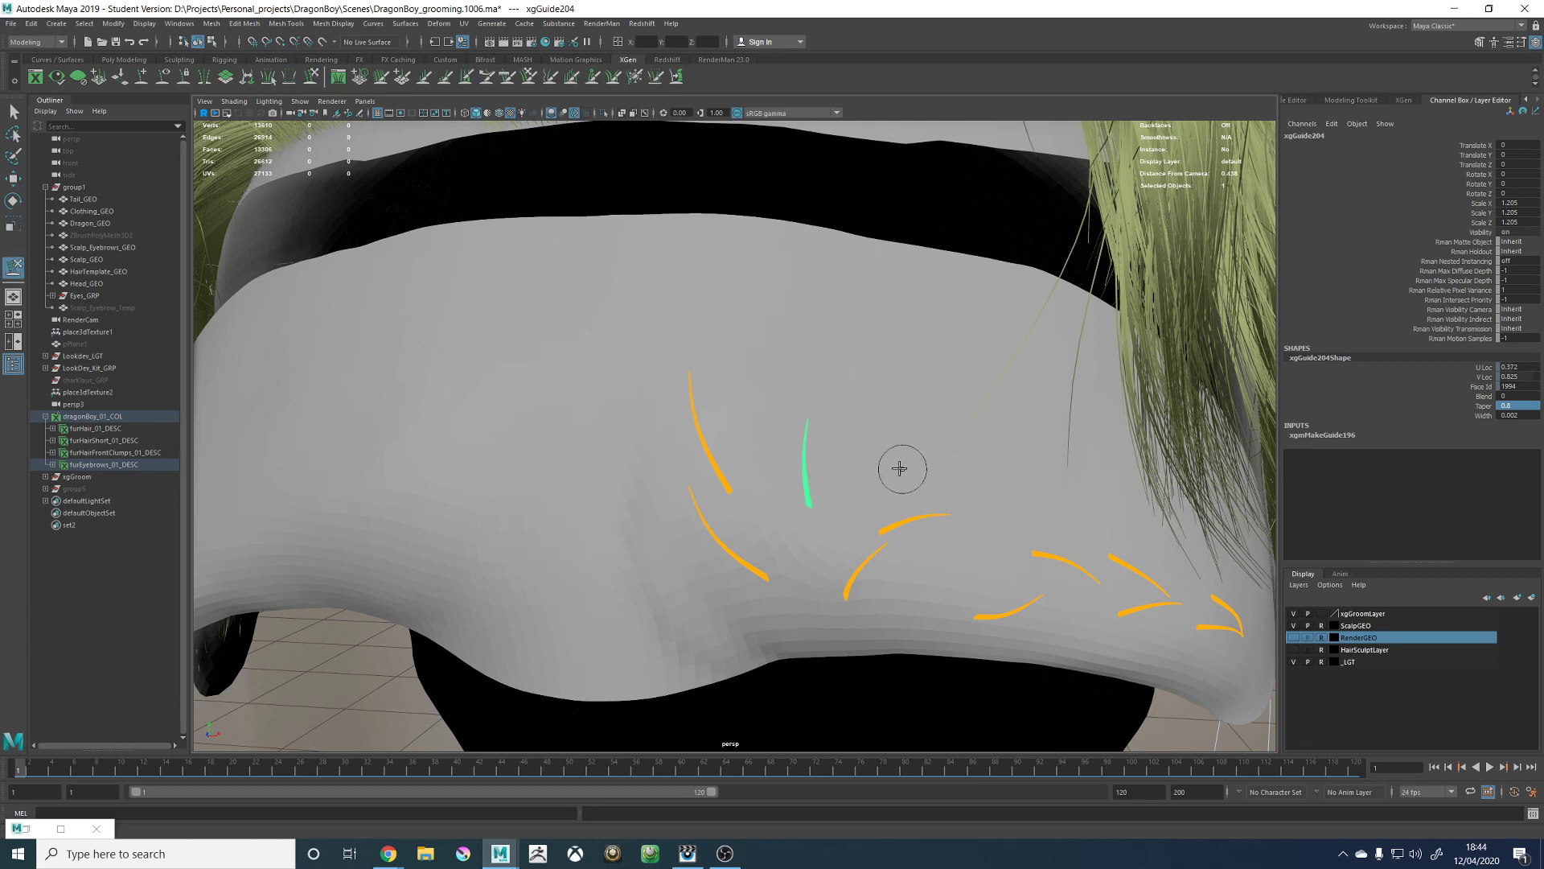
mouse_move(789, 432)
mouse_down()
mouse_move(784, 470)
mouse_move(790, 434)
mouse_move(857, 475)
mouse_move(1020, 451)
mouse_move(941, 466)
mouse_move(1000, 518)
mouse_move(1078, 514)
mouse_move(997, 451)
mouse_move(1078, 478)
mouse_move(1067, 567)
mouse_move(1027, 594)
mouse_move(365, 483)
mouse_move(827, 504)
mouse_move(891, 460)
mouse_move(962, 514)
mouse_move(407, 335)
mouse_up()
Step: Select the lower guide just before the eyebrow's outer tail and sculpt its curve closer to the brow surface
key(w)
click(361, 314)
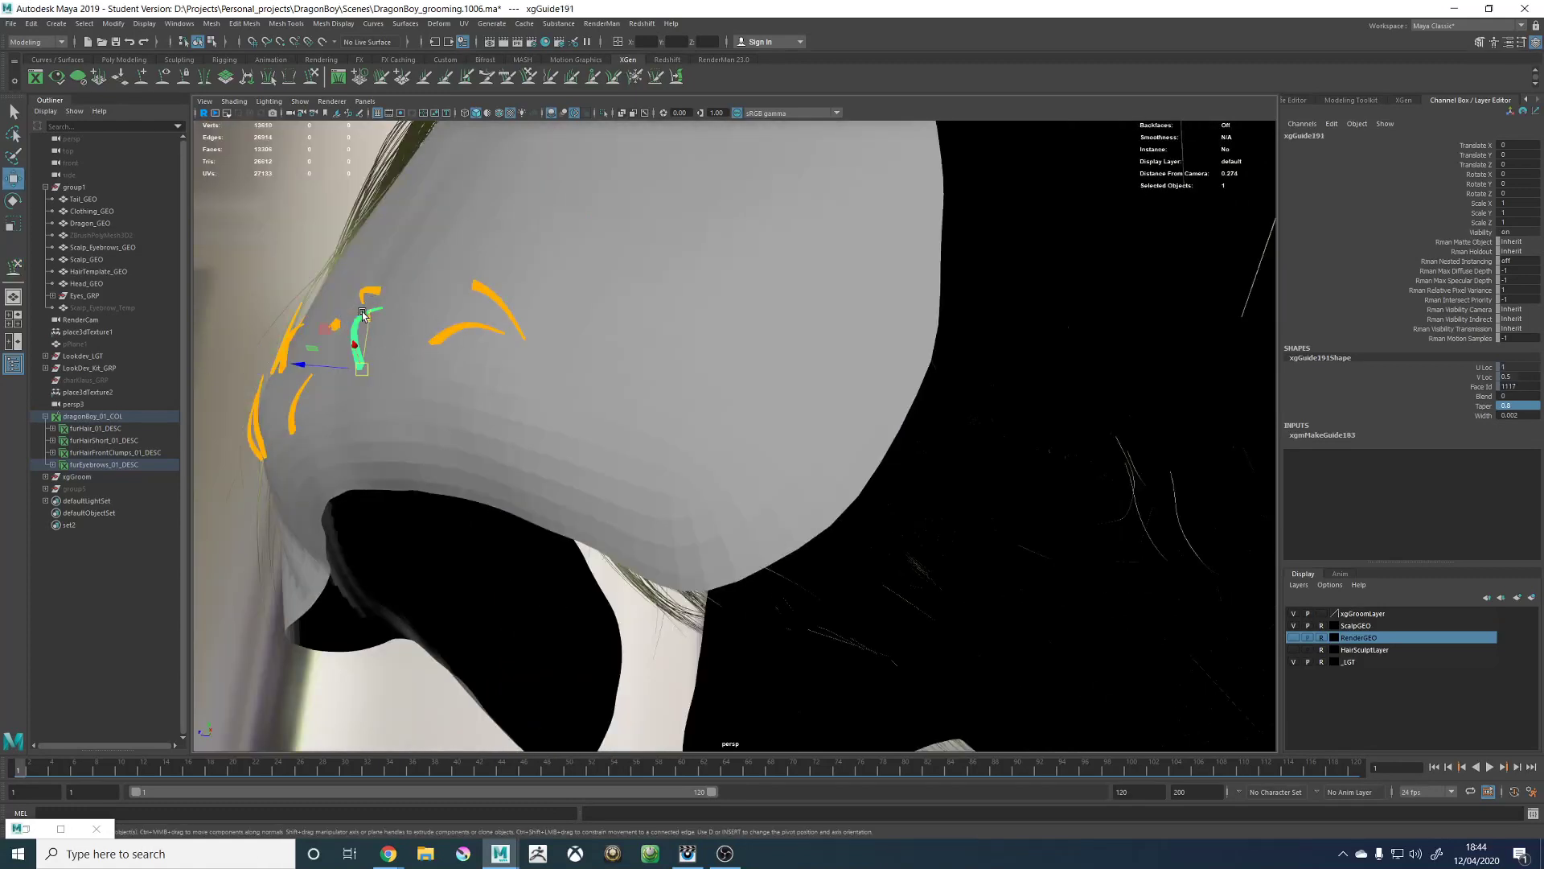
click(314, 76)
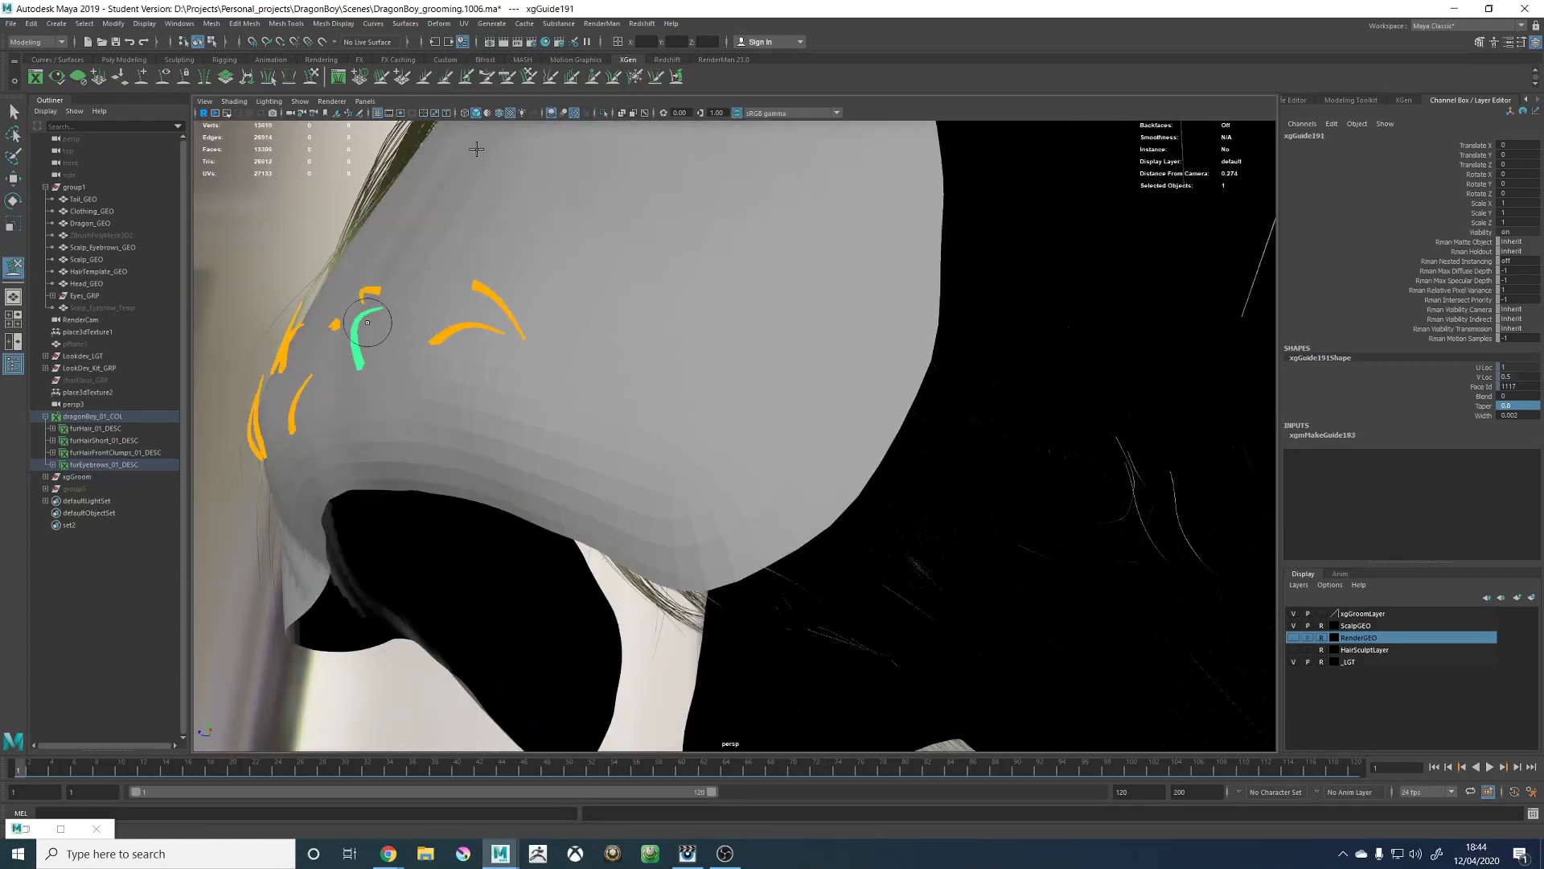
mouse_move(511, 441)
alt+mouse_down()
mouse_move(635, 355)
mouse_move(759, 493)
mouse_move(844, 412)
alt+mouse_up()
mouse_move(830, 388)
mouse_down()
mouse_move(874, 391)
mouse_move(868, 414)
mouse_move(872, 241)
mouse_move(827, 389)
mouse_move(833, 427)
mouse_up()
alt+middle_drag(833, 426, 809, 415)
alt+drag(817, 434, 786, 393)
Step: Select the straight upper guide just before the eyebrow's outer tail and sculpt it into a gentle arch
key(w)
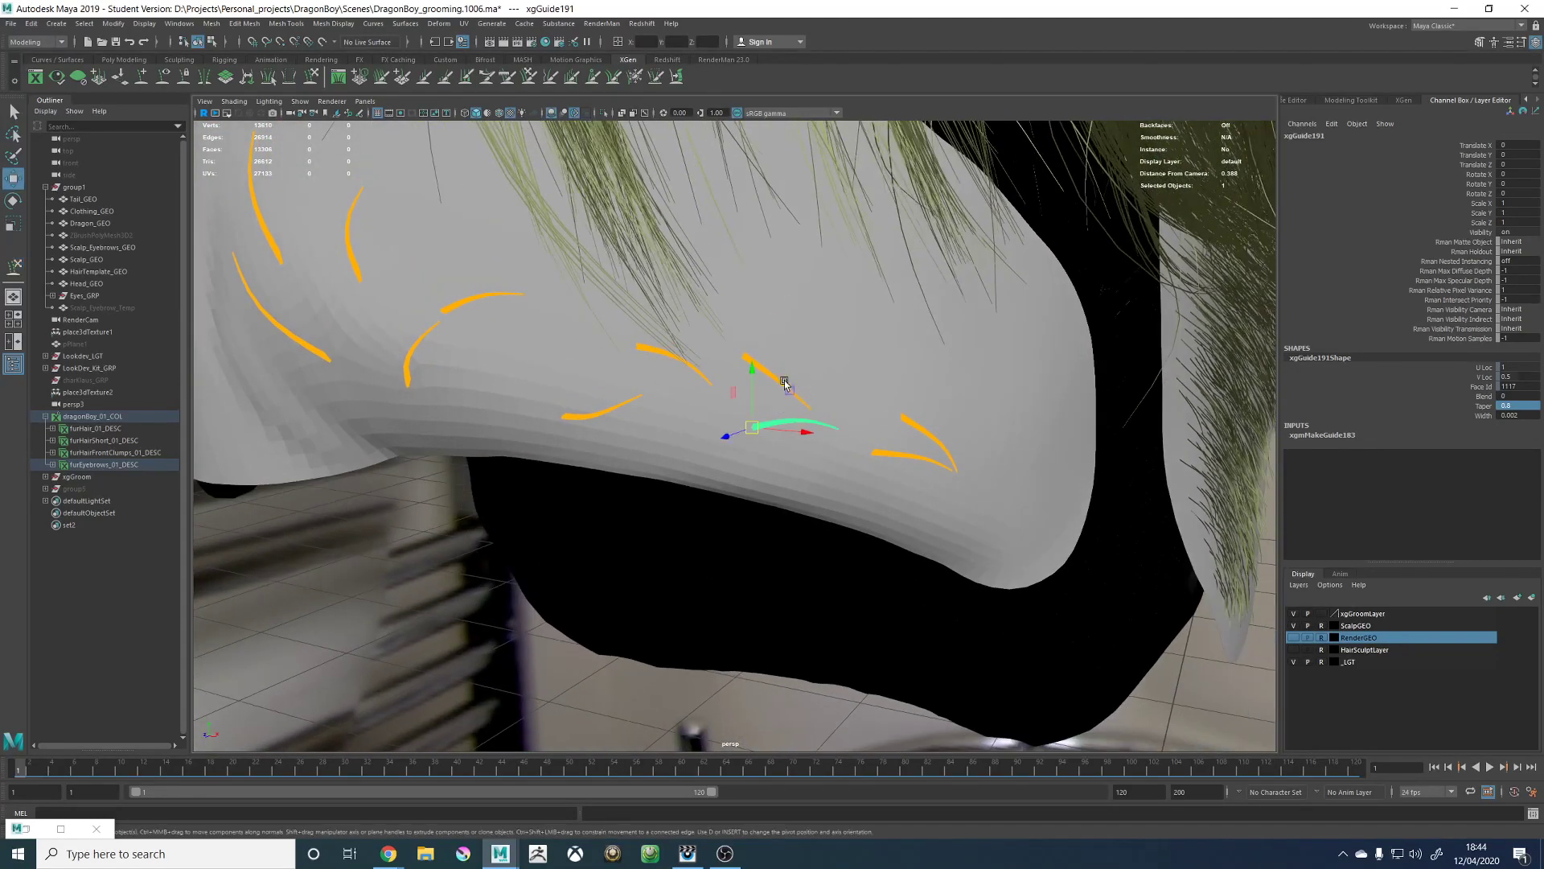
click(783, 386)
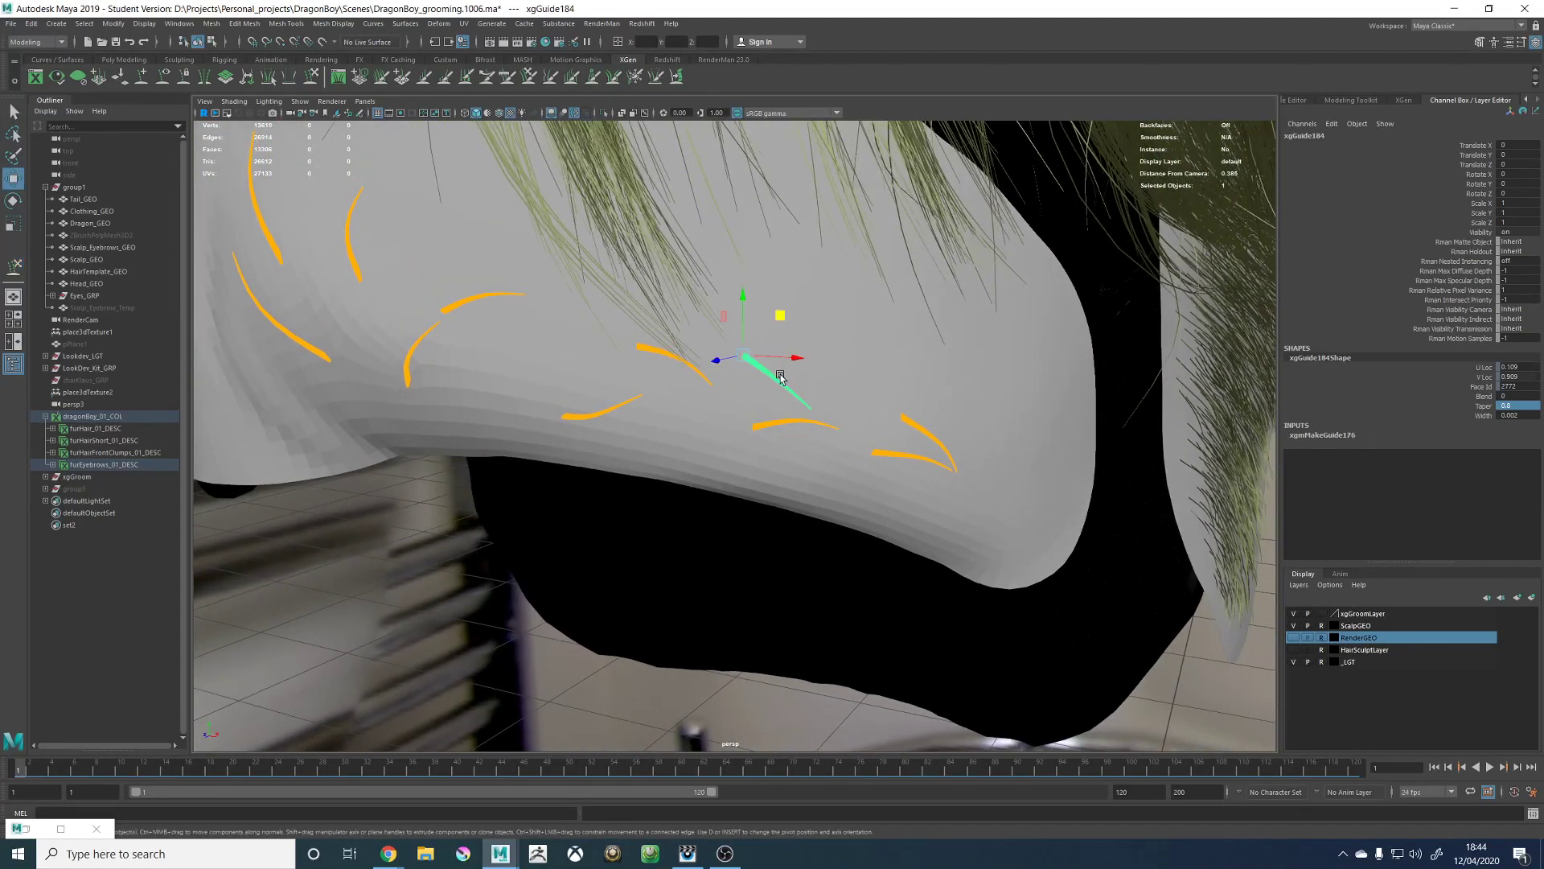
click(321, 59)
key(ctrl+a)
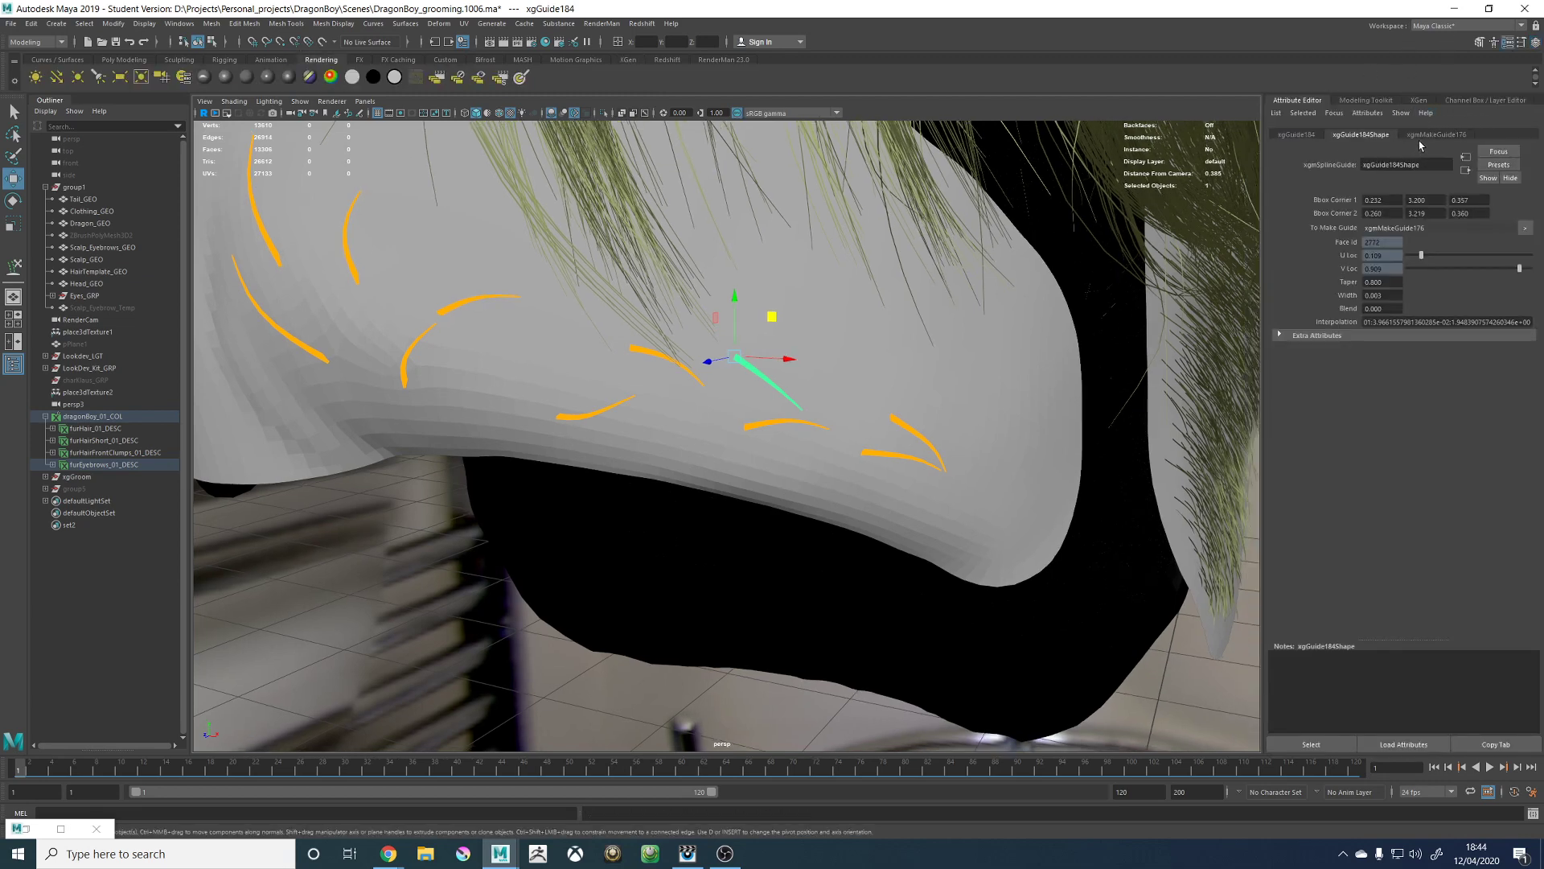
click(626, 61)
click(312, 76)
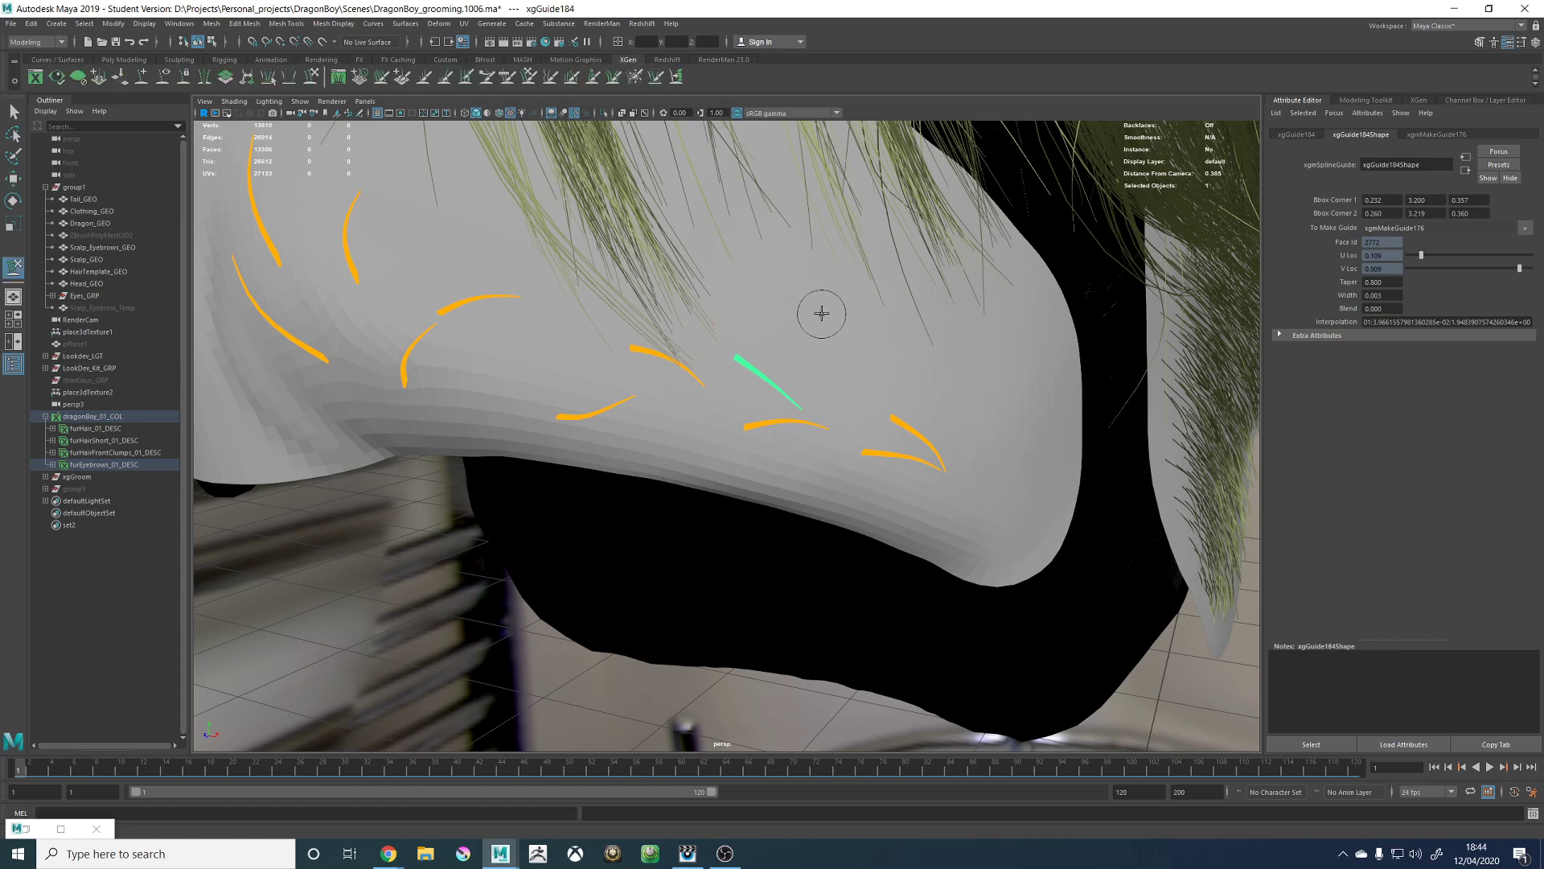
mouse_move(821, 313)
alt+mouse_down()
mouse_move(802, 352)
mouse_move(791, 345)
mouse_move(815, 367)
mouse_move(780, 341)
mouse_move(819, 380)
mouse_move(1112, 150)
alt+mouse_up()
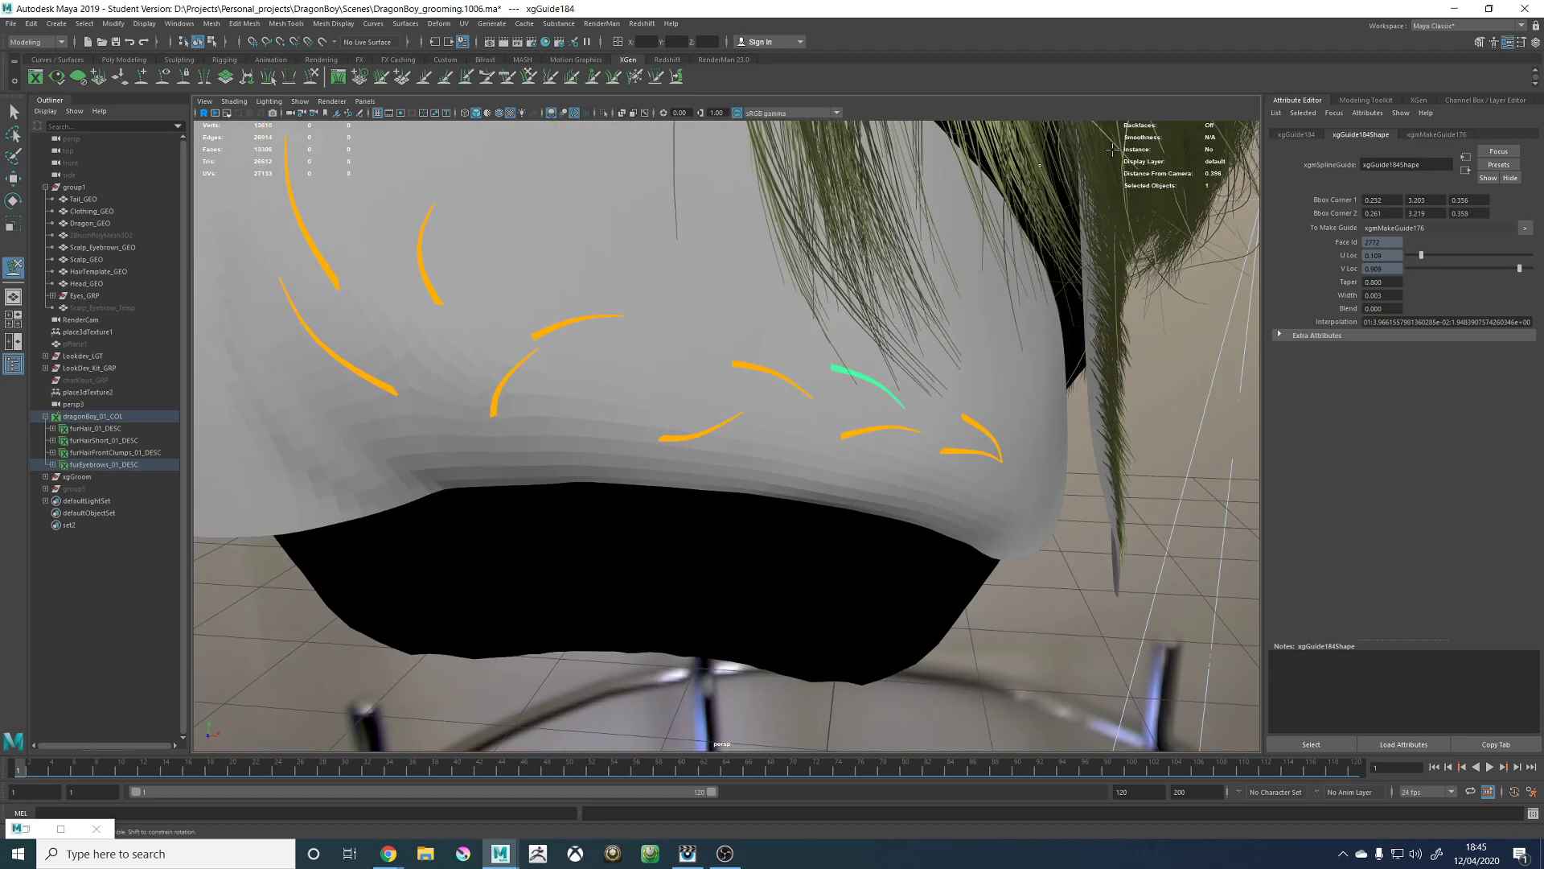
Step: Add four new XGen guides between the existing ones, from the middle of the eyebrow towards its outer tail
click(142, 77)
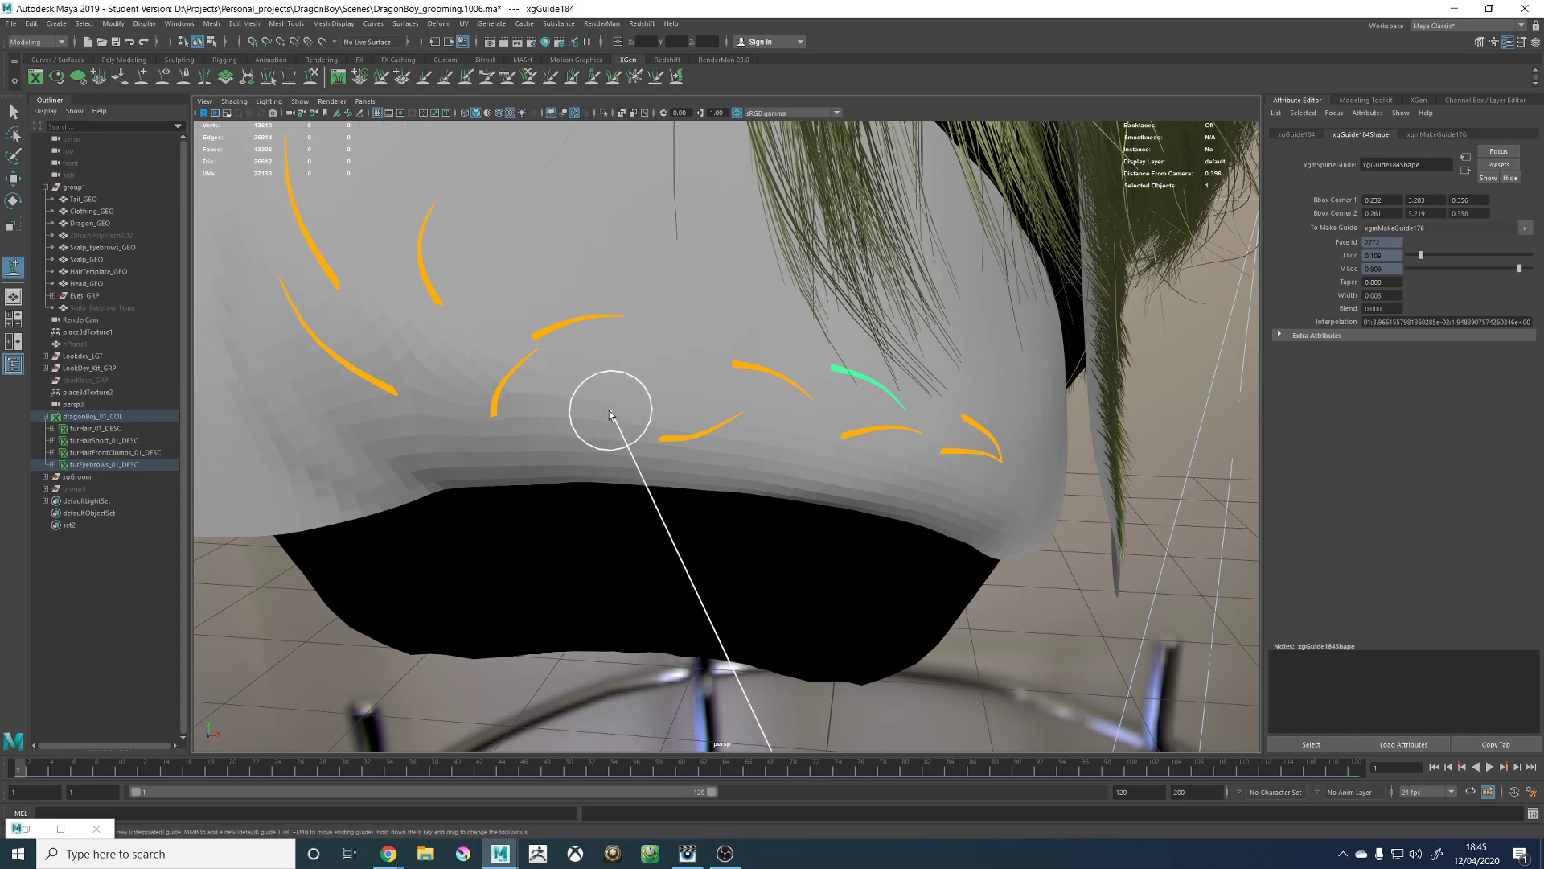
click(597, 406)
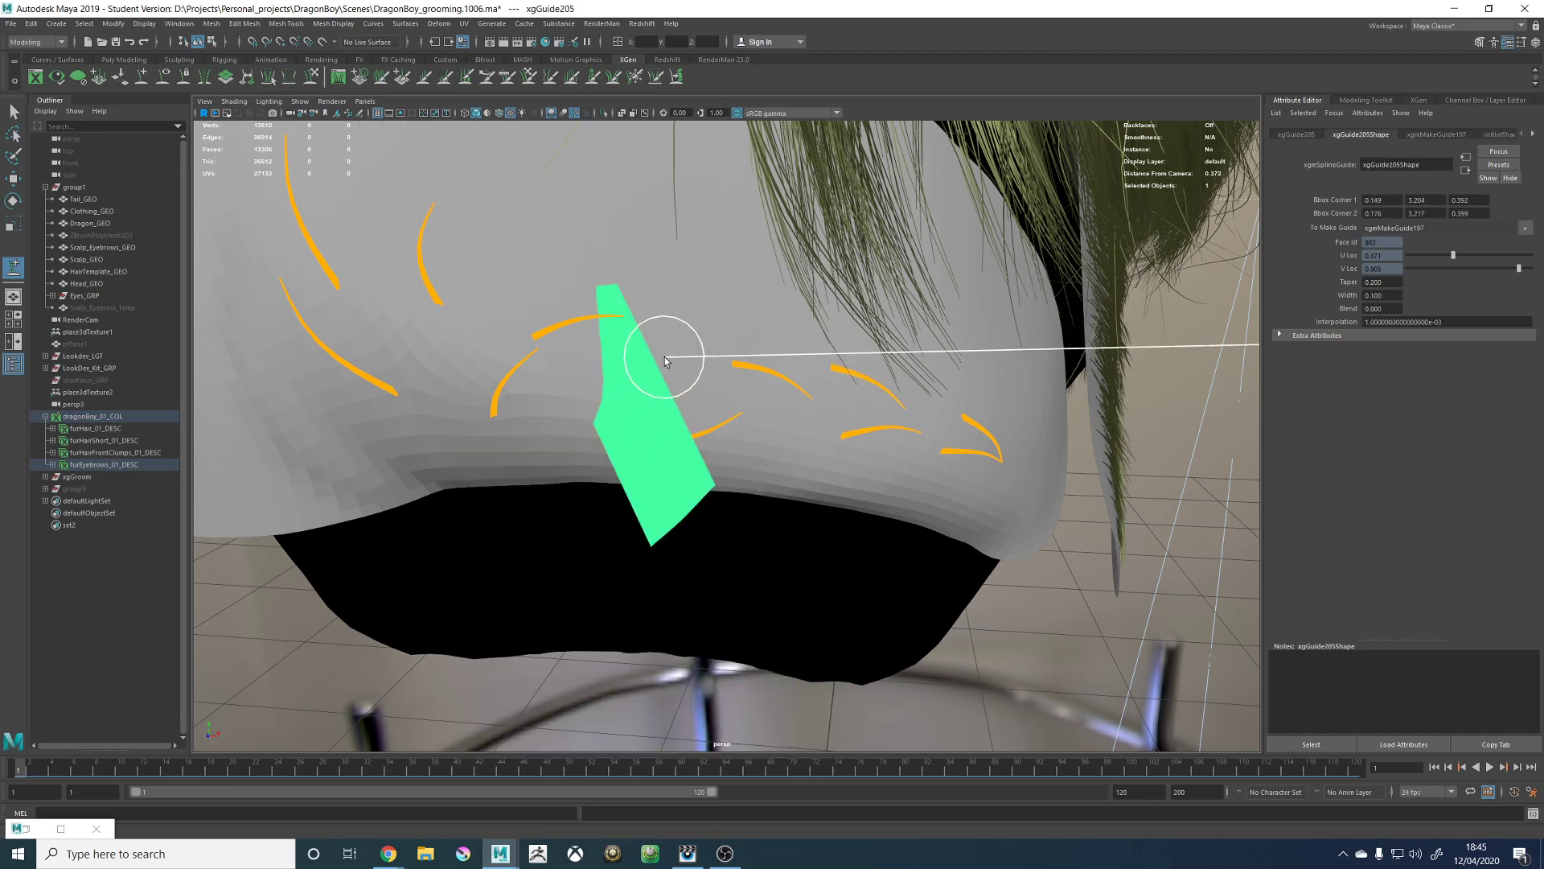
click(663, 354)
alt+drag(793, 396, 727, 403)
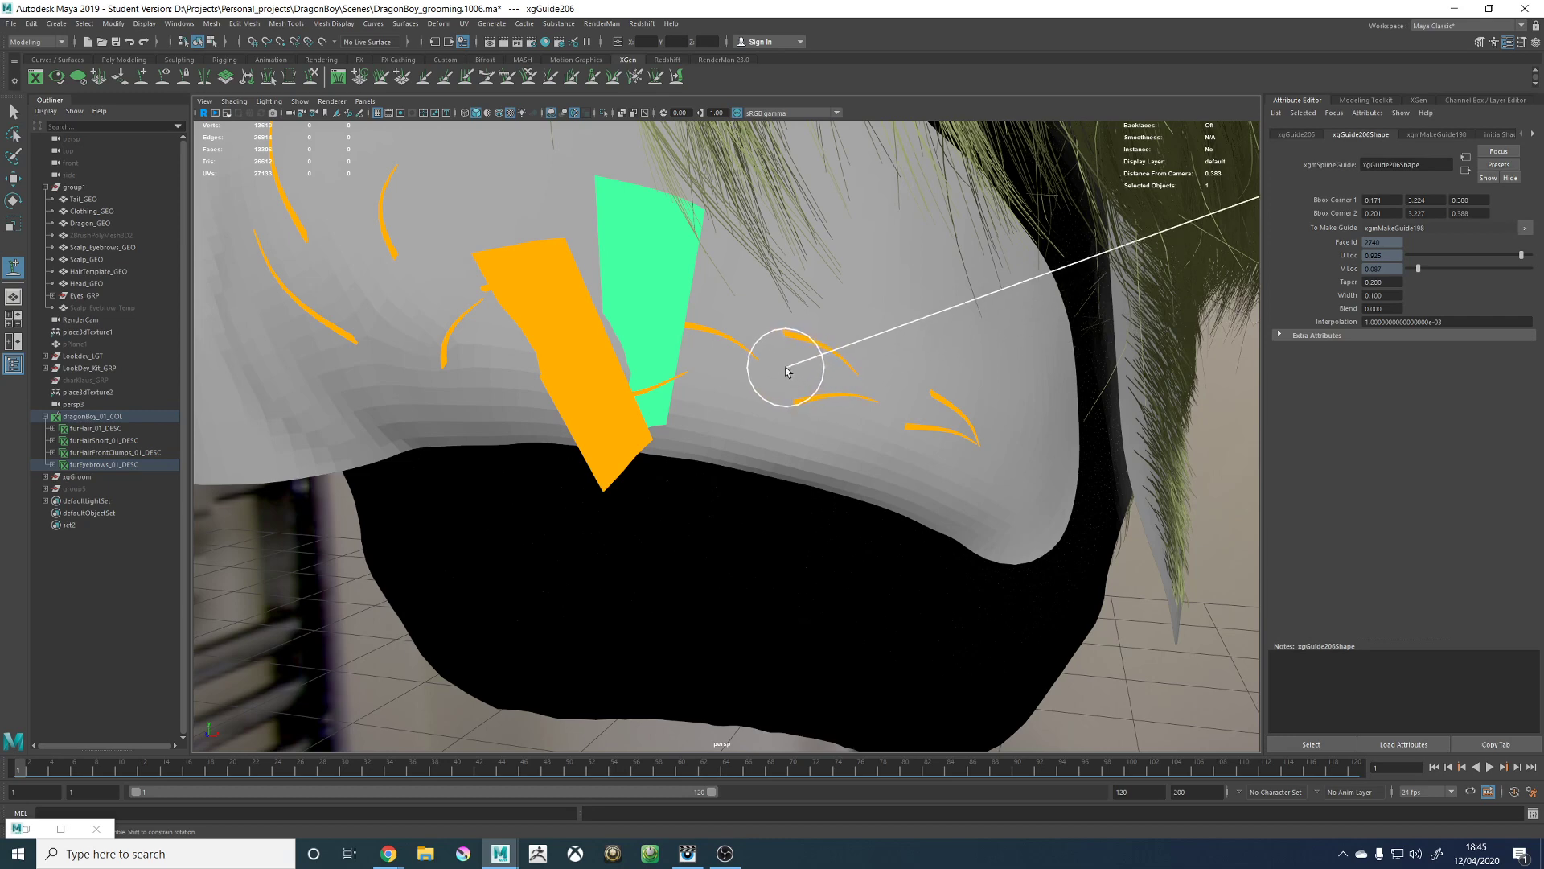
click(743, 368)
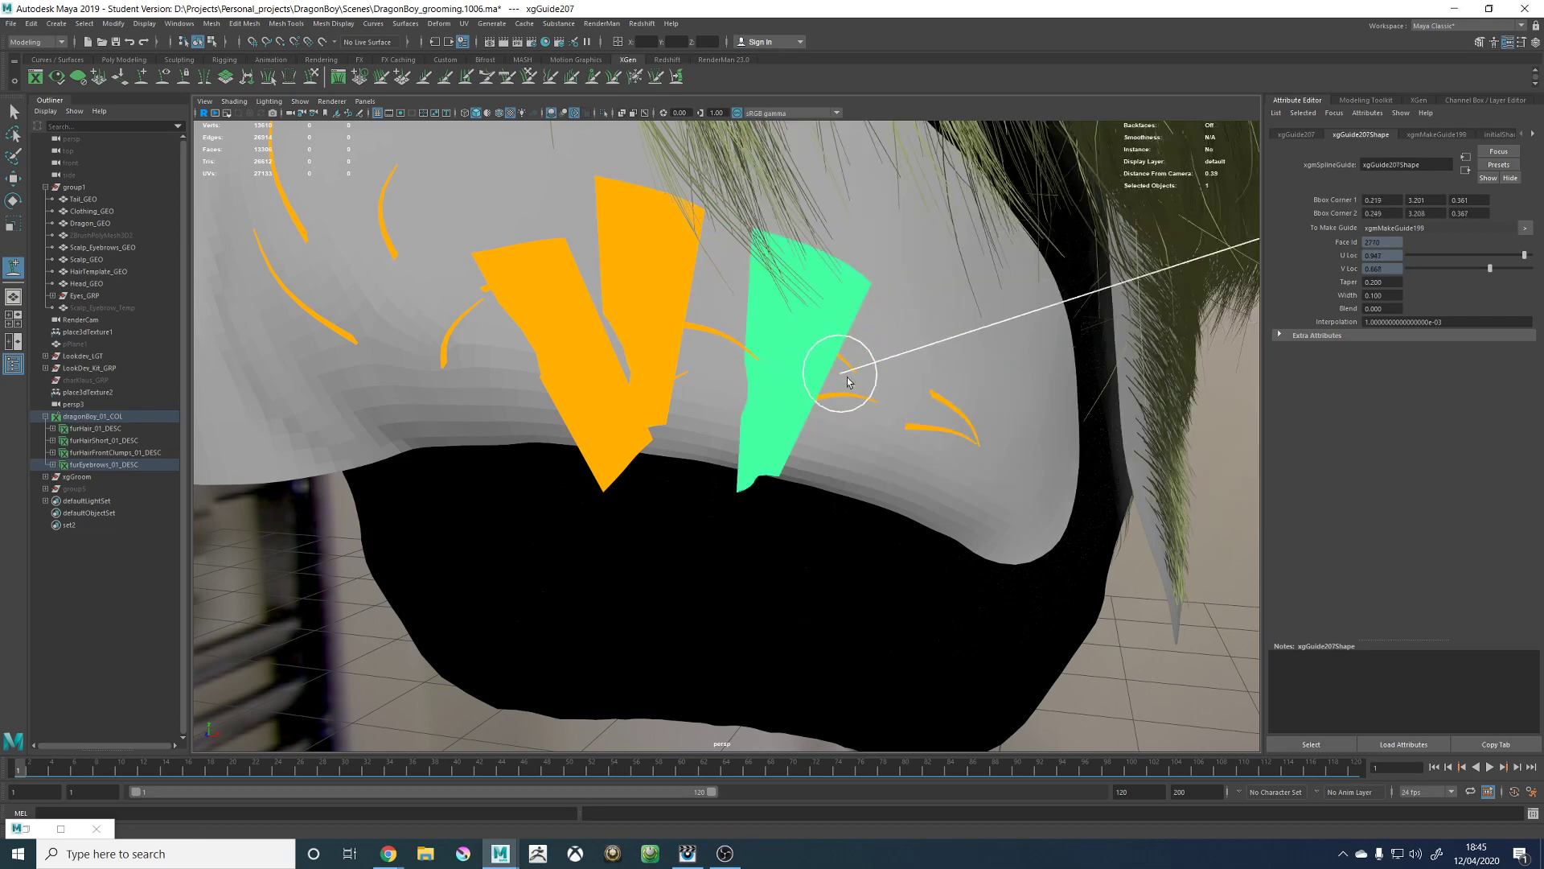
alt+drag(841, 376, 798, 379)
click(770, 349)
alt+drag(708, 324, 752, 340)
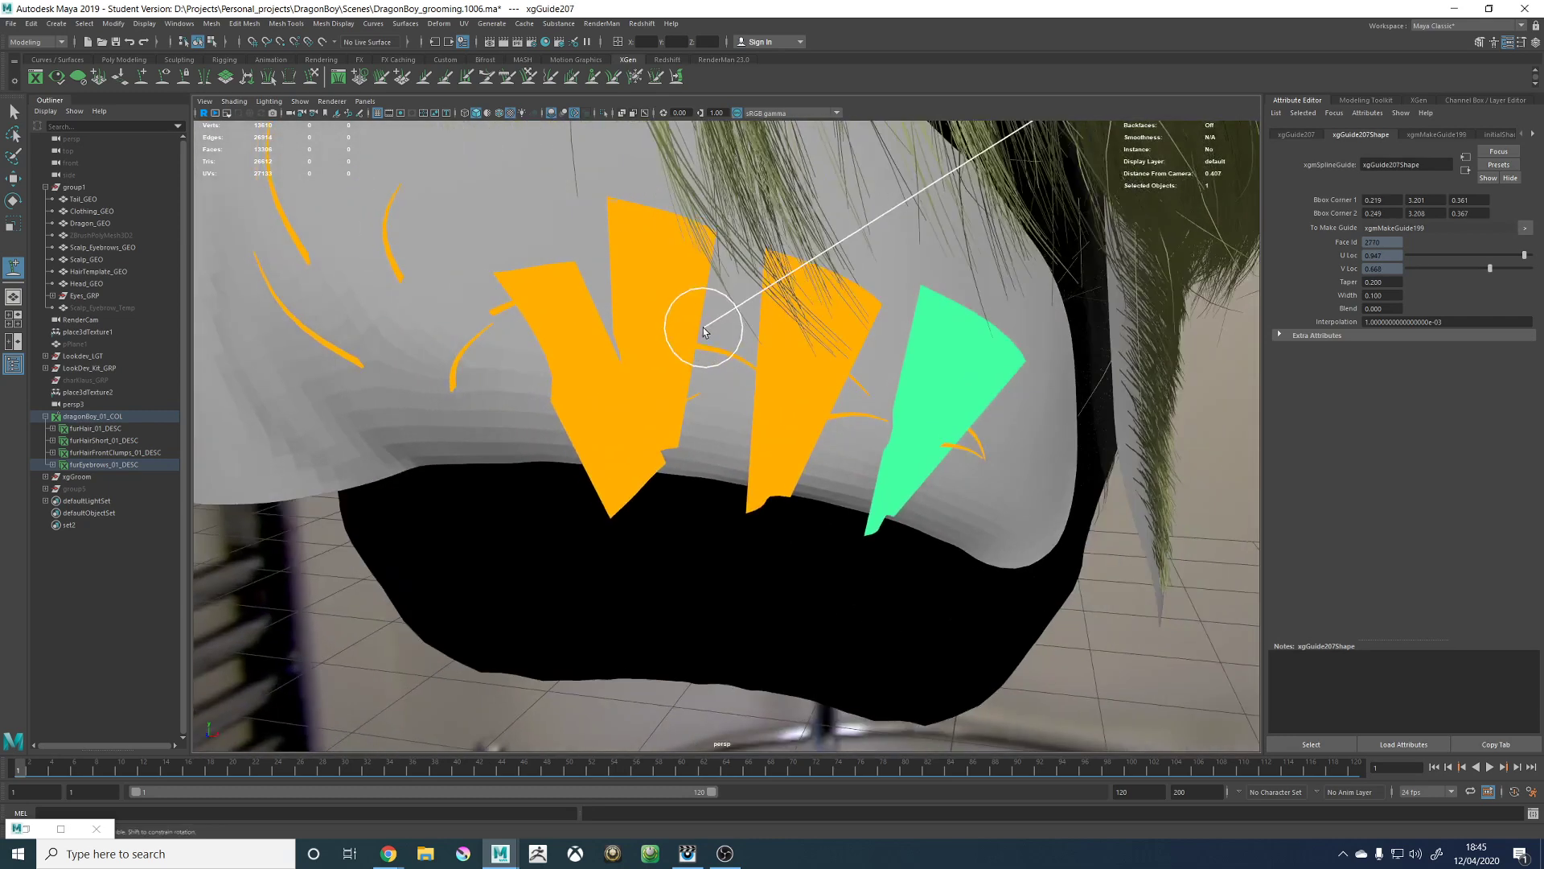
Step: Add two more guides between the existing ones at the inner end of the eyebrow
alt+middle_drag(451, 338, 698, 307)
click(675, 274)
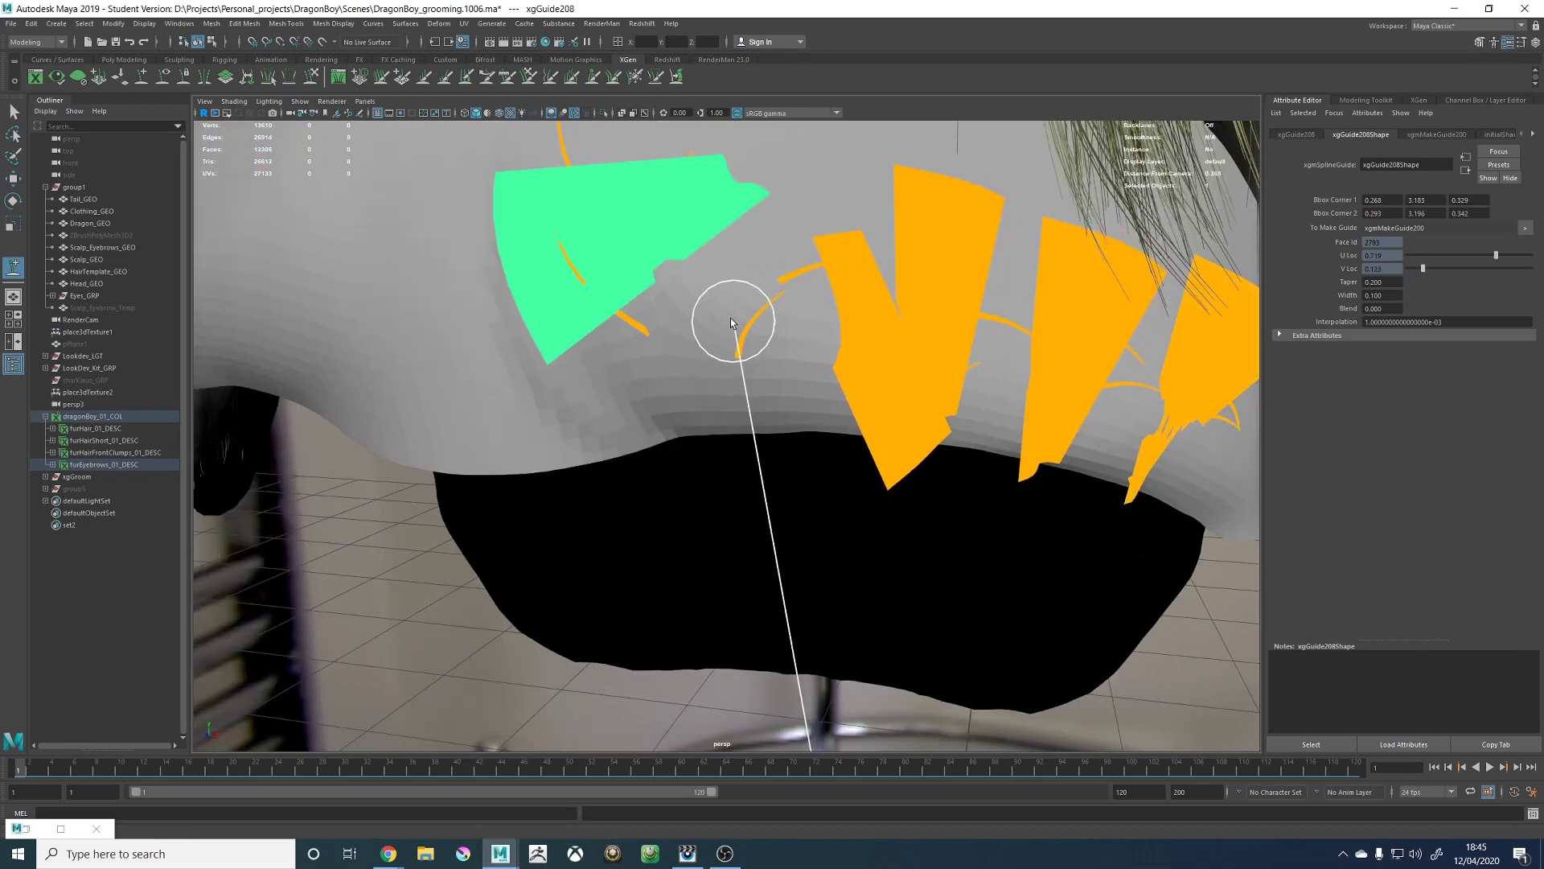
click(708, 302)
alt+right_drag(777, 304, 615, 316)
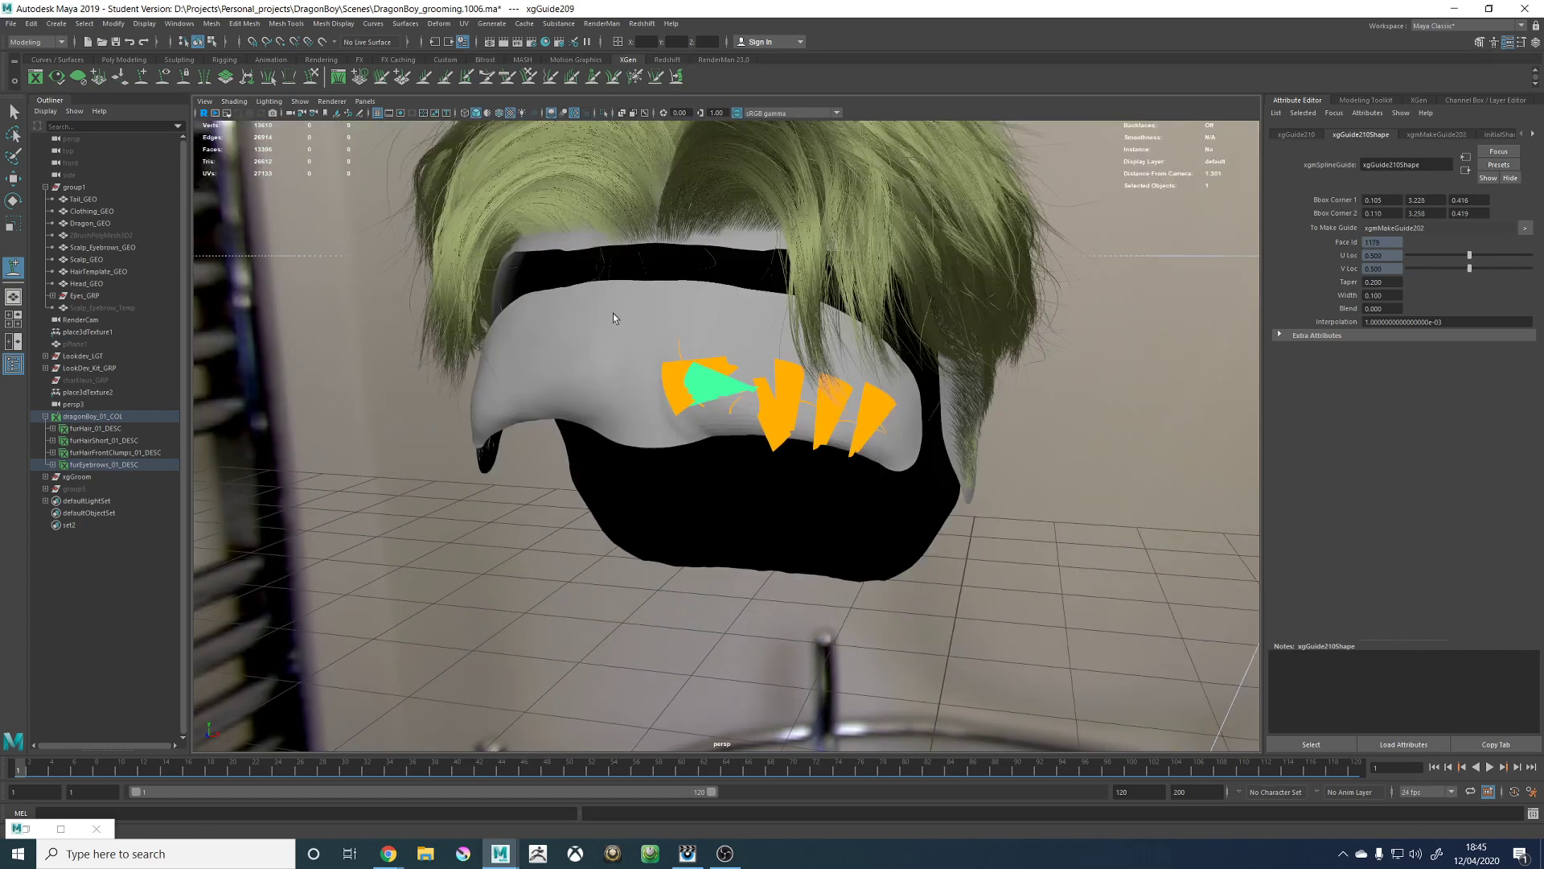
Step: Examine the transform, shape, extra and shading attributes of the eyebrow guides for a way to edit them together
key(w)
drag(609, 302, 892, 466)
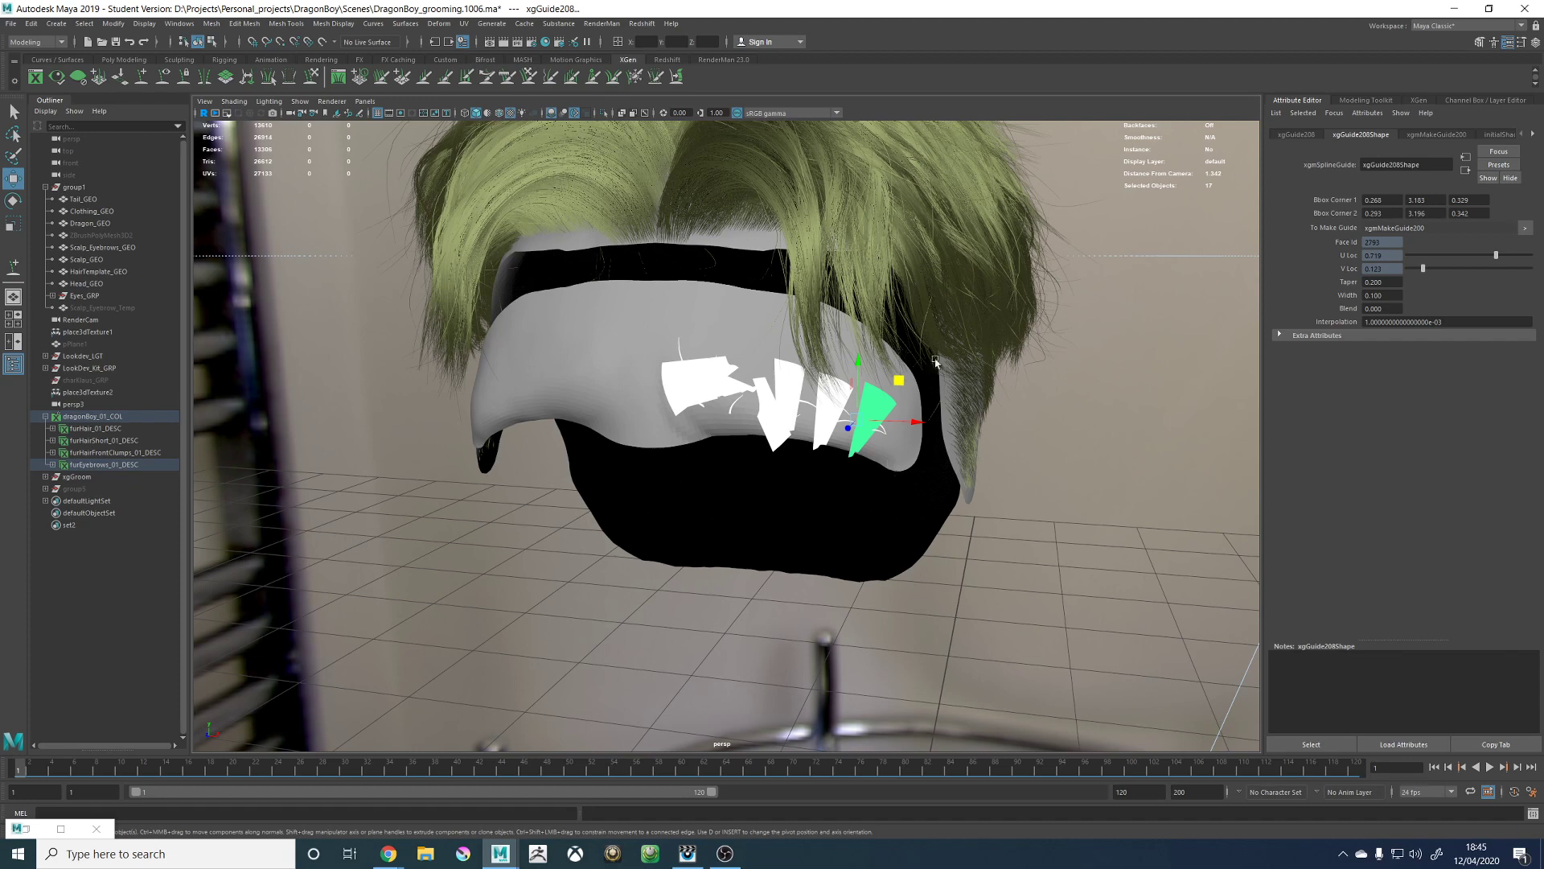
click(1435, 135)
click(1301, 135)
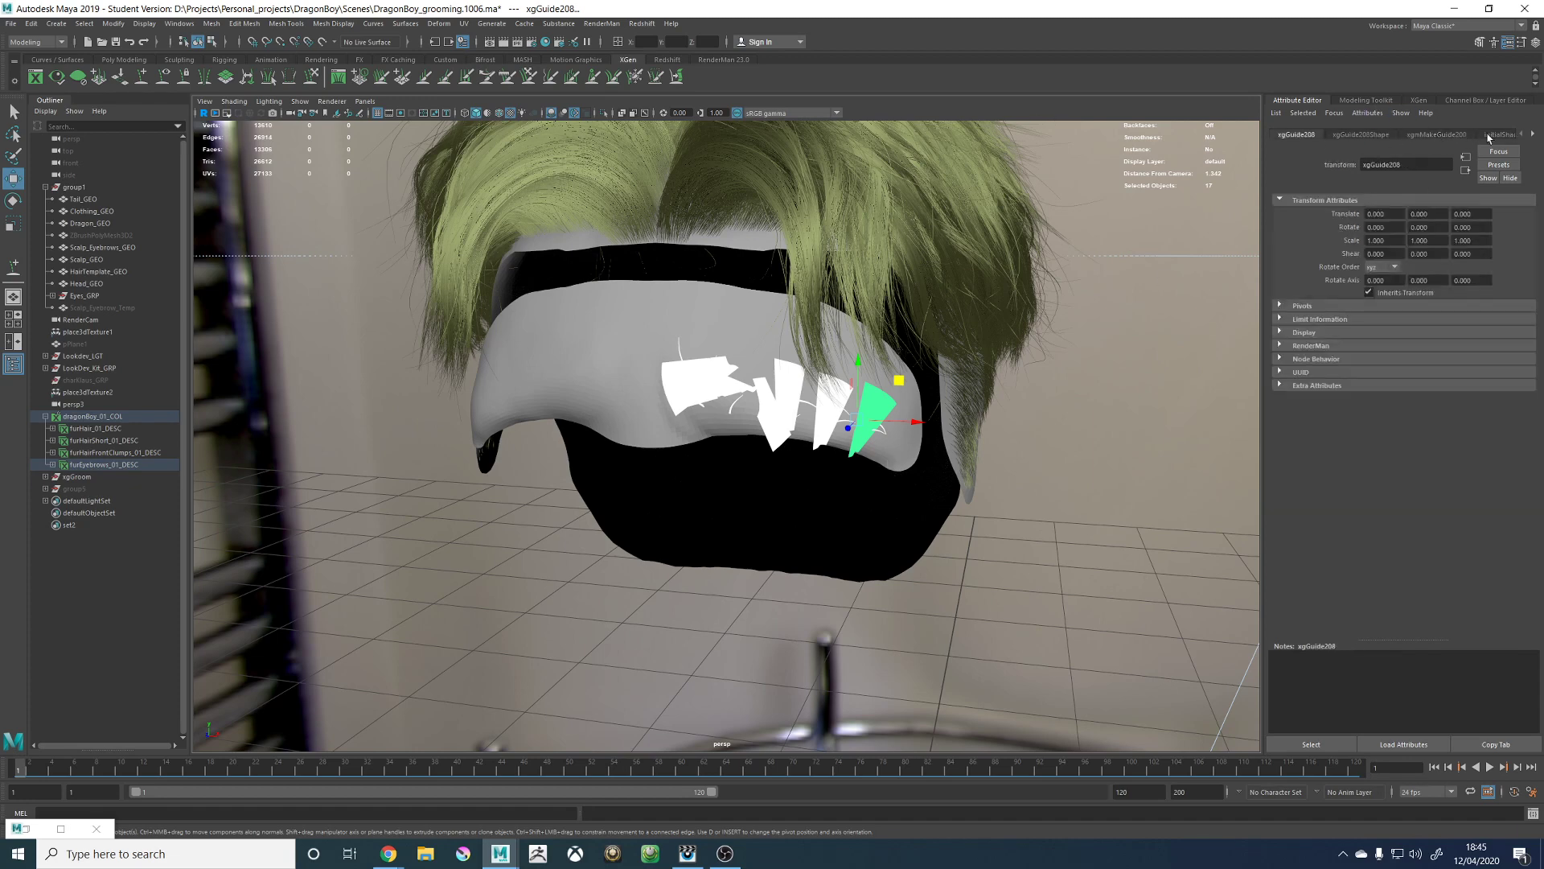
click(1373, 137)
click(1307, 336)
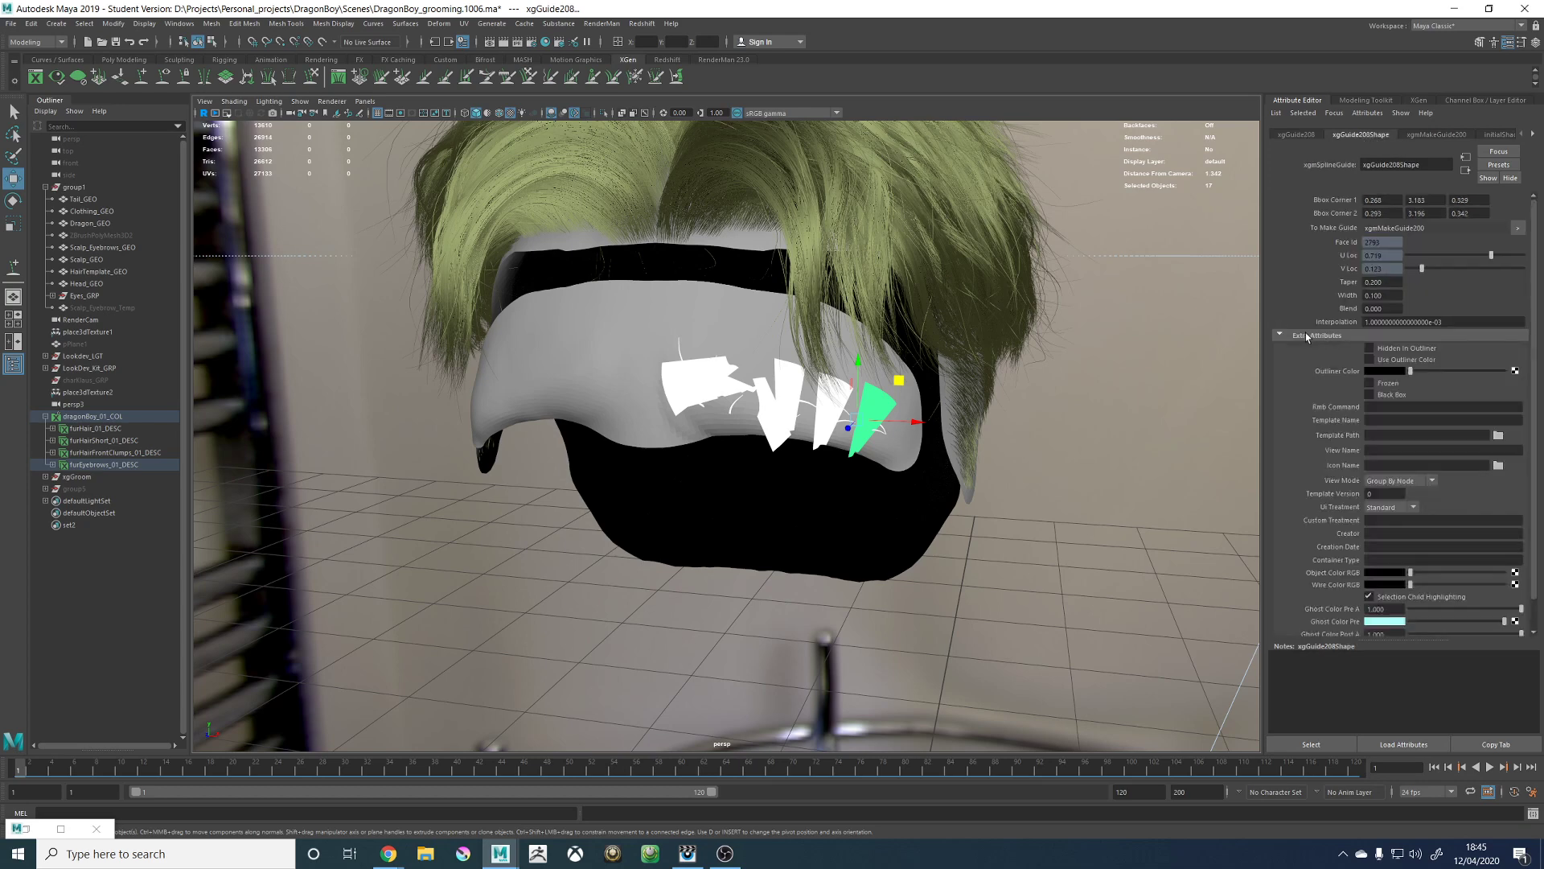
click(1317, 337)
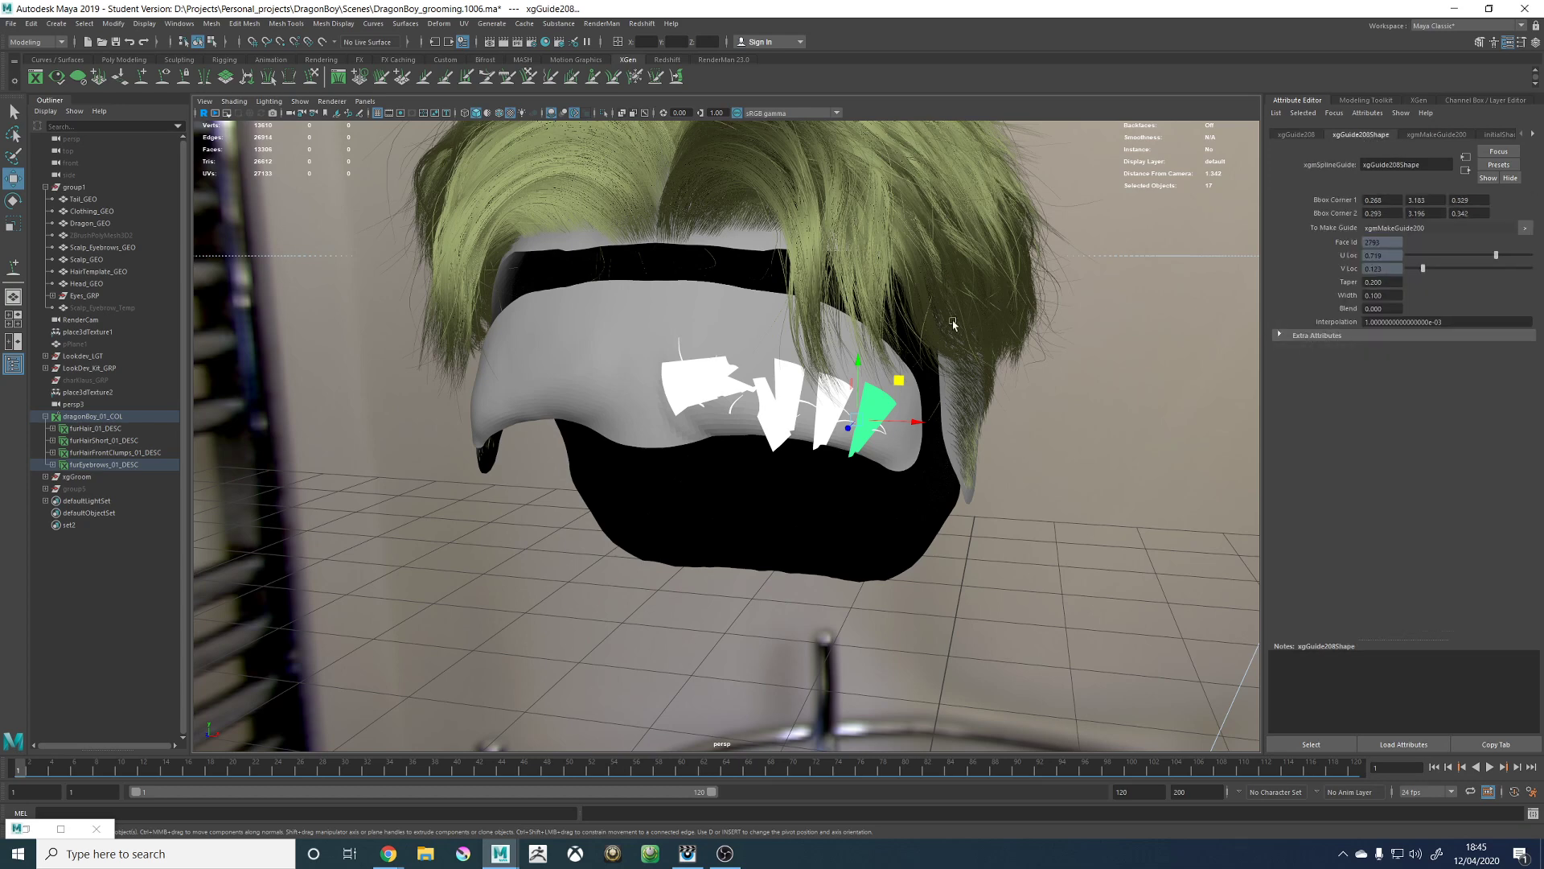
scroll(729, 370, up, 2)
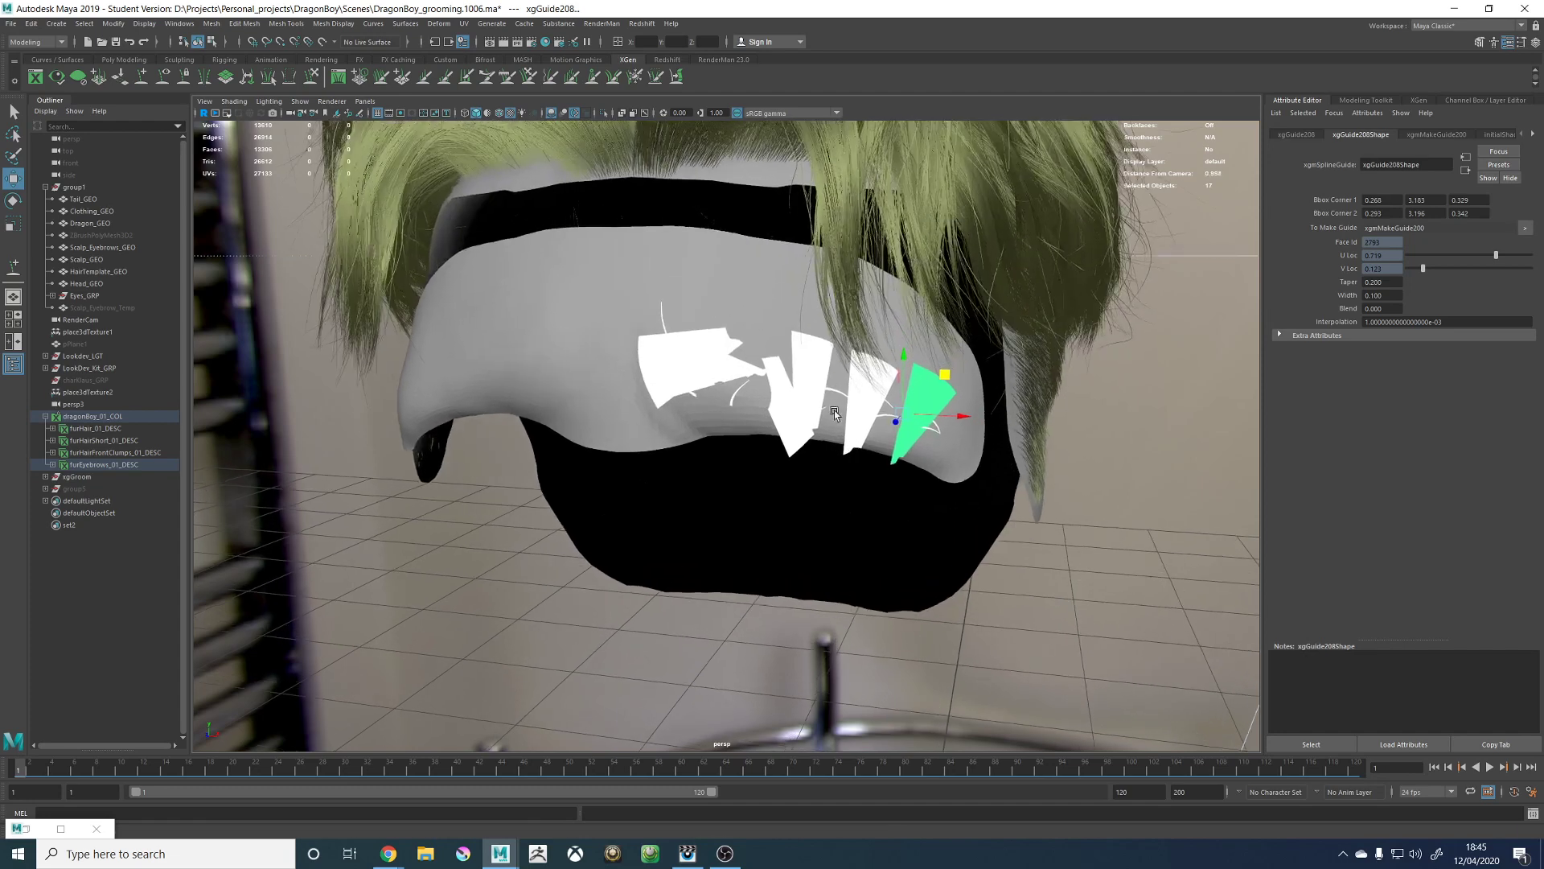
click(692, 354)
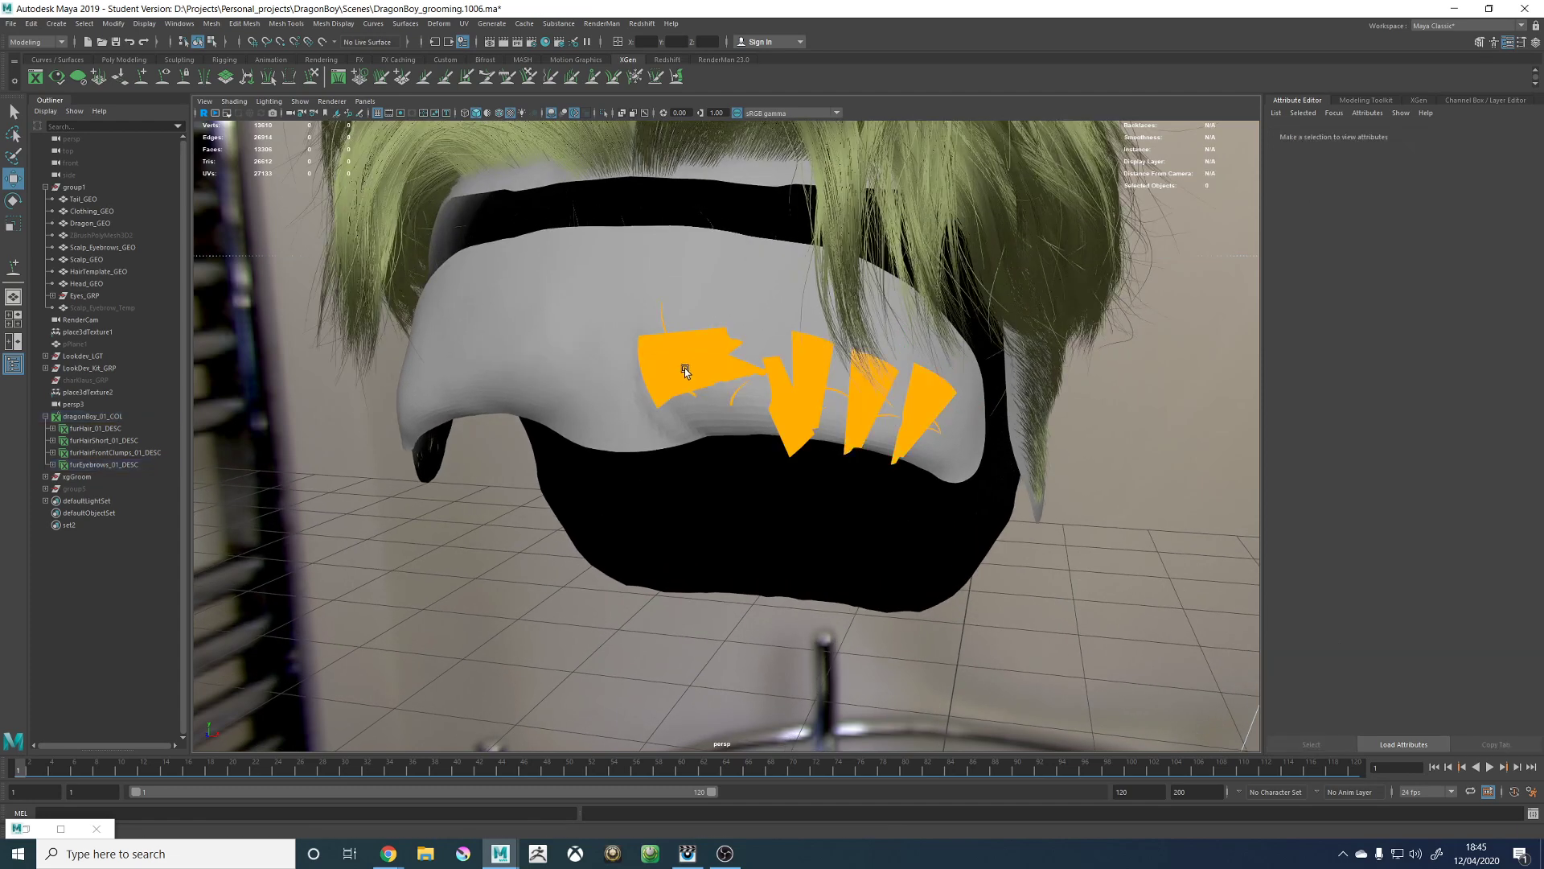
click(684, 369)
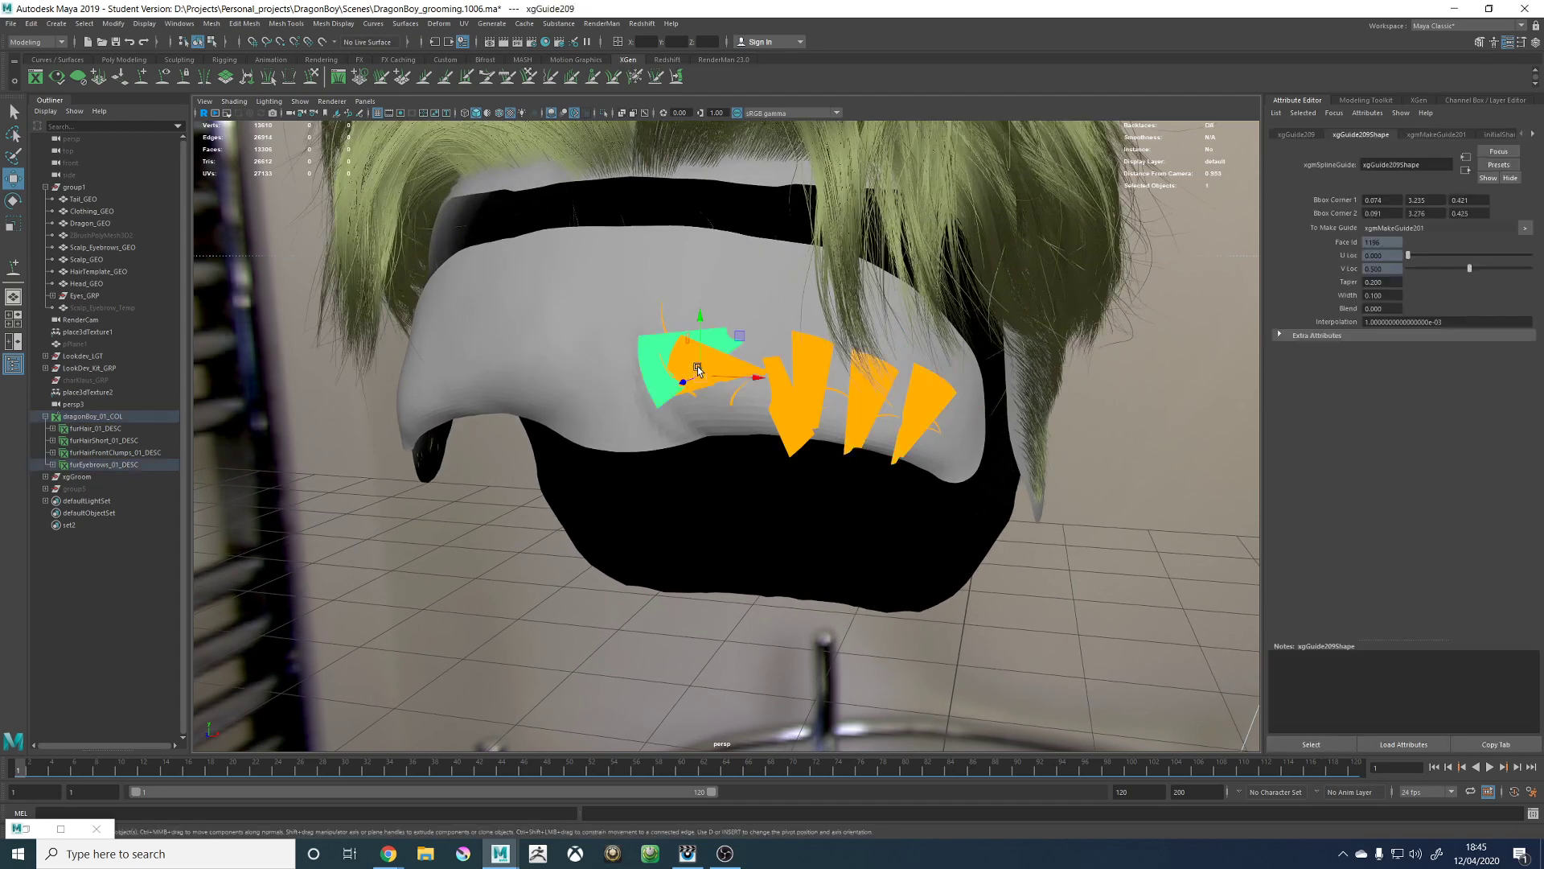
click(1444, 136)
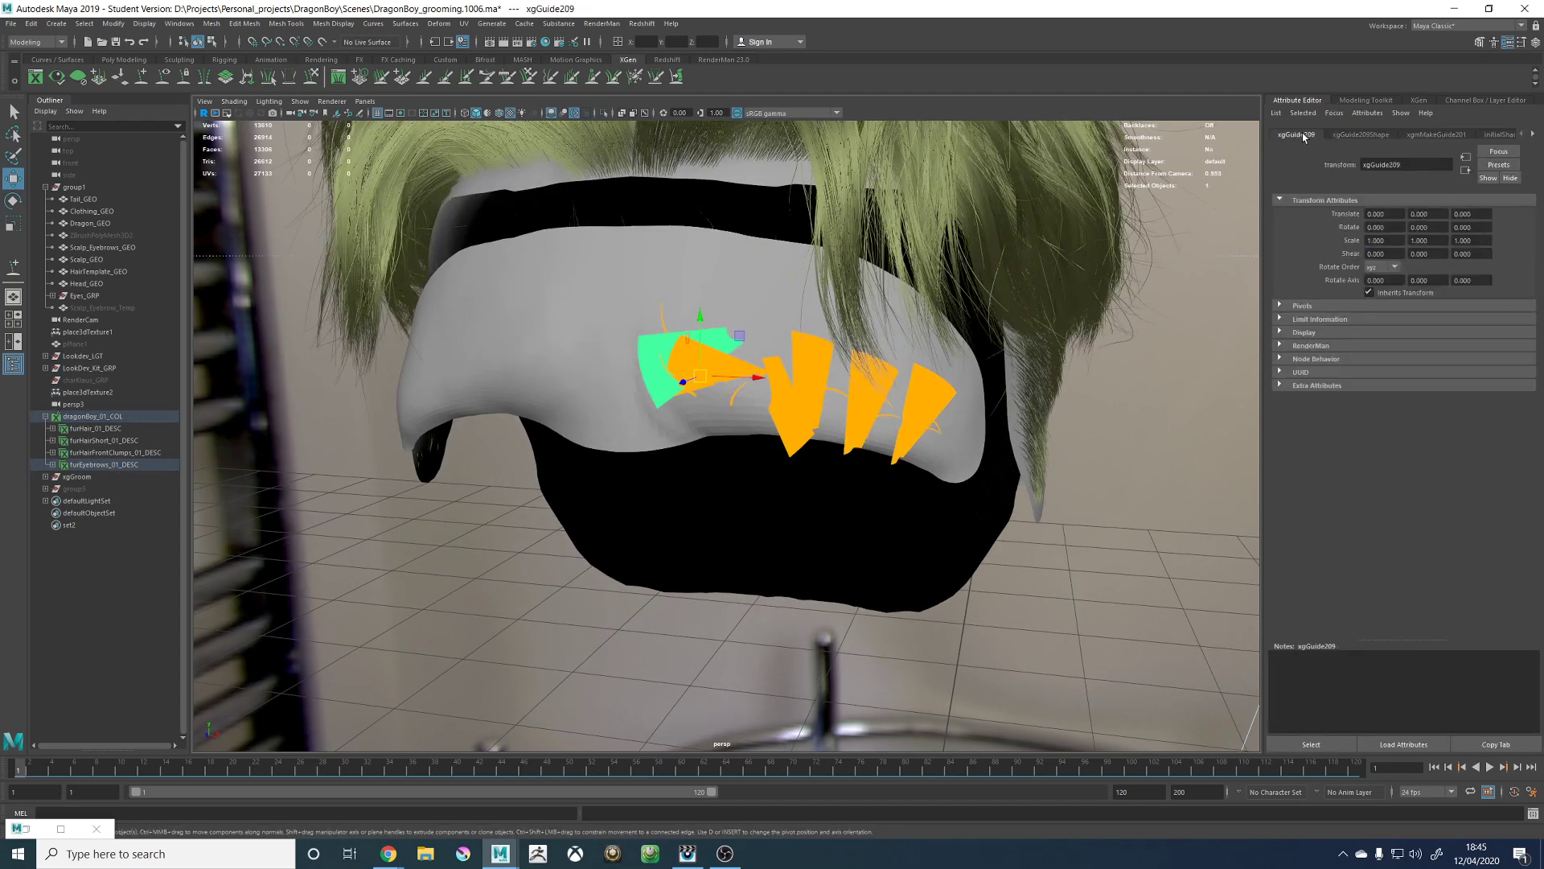
click(1493, 135)
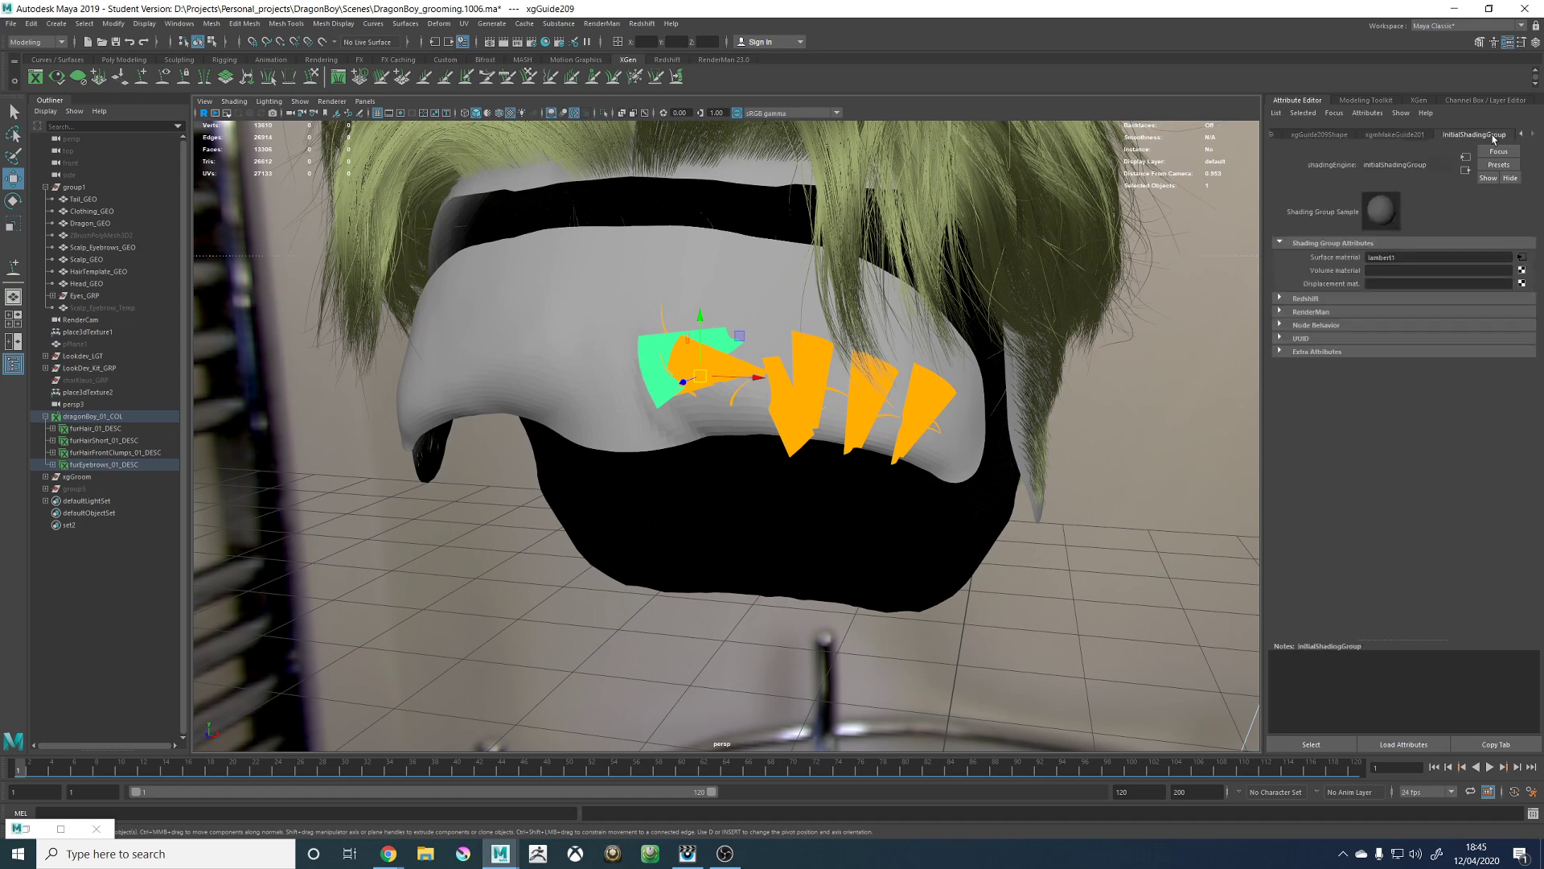
click(1311, 135)
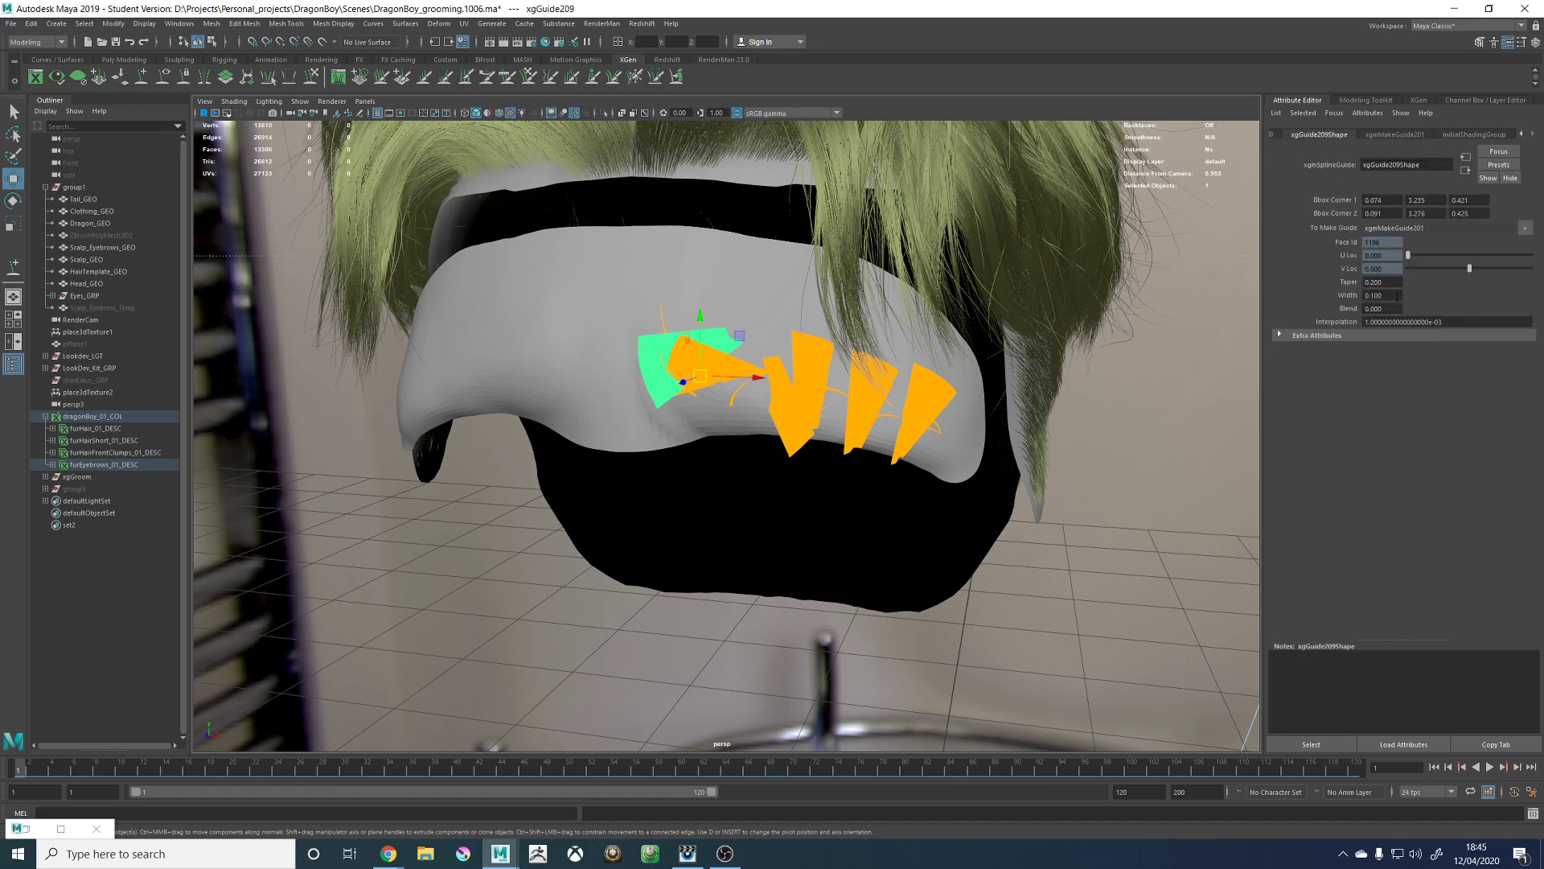
Step: Select all the eyebrow guides together and set the taper to 0.9 and the width to 0.002
drag(593, 273, 1044, 534)
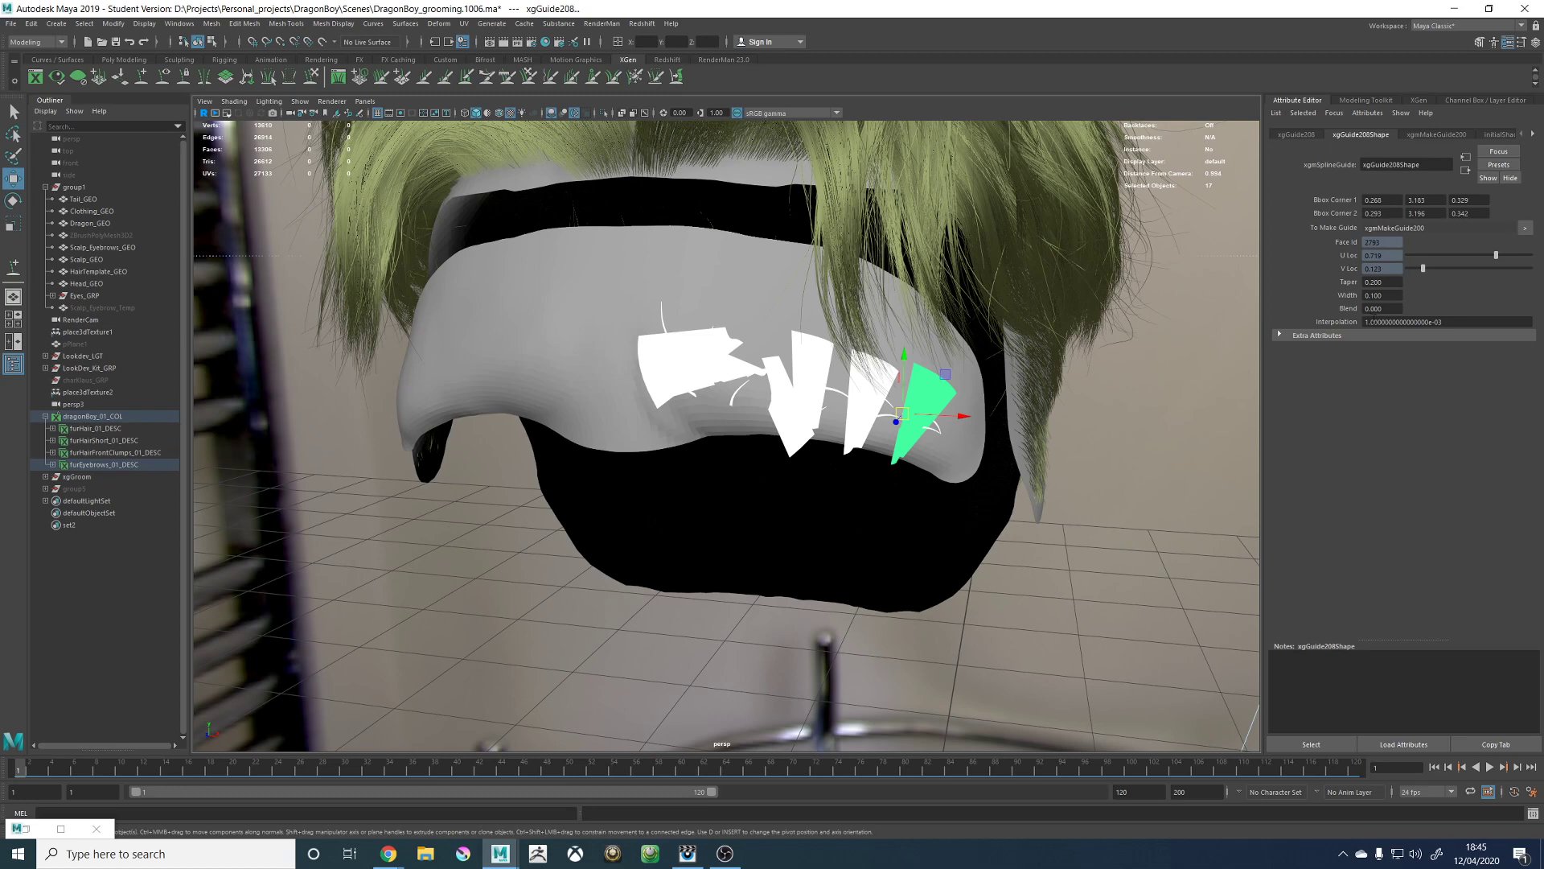
click(1396, 284)
text(9)
key(Return)
click(1397, 295)
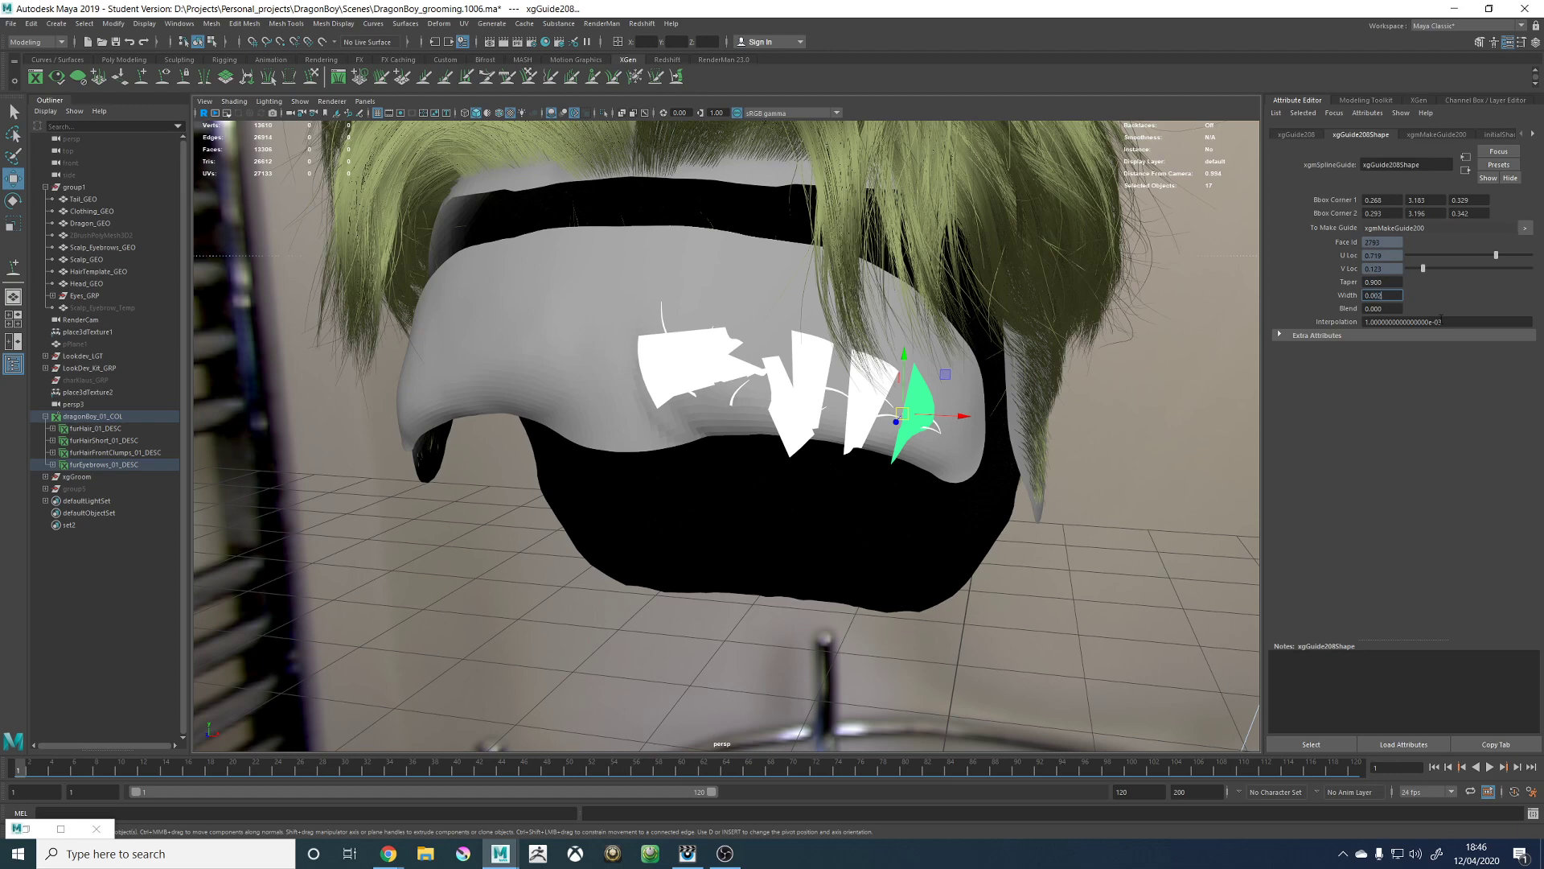
key(Return)
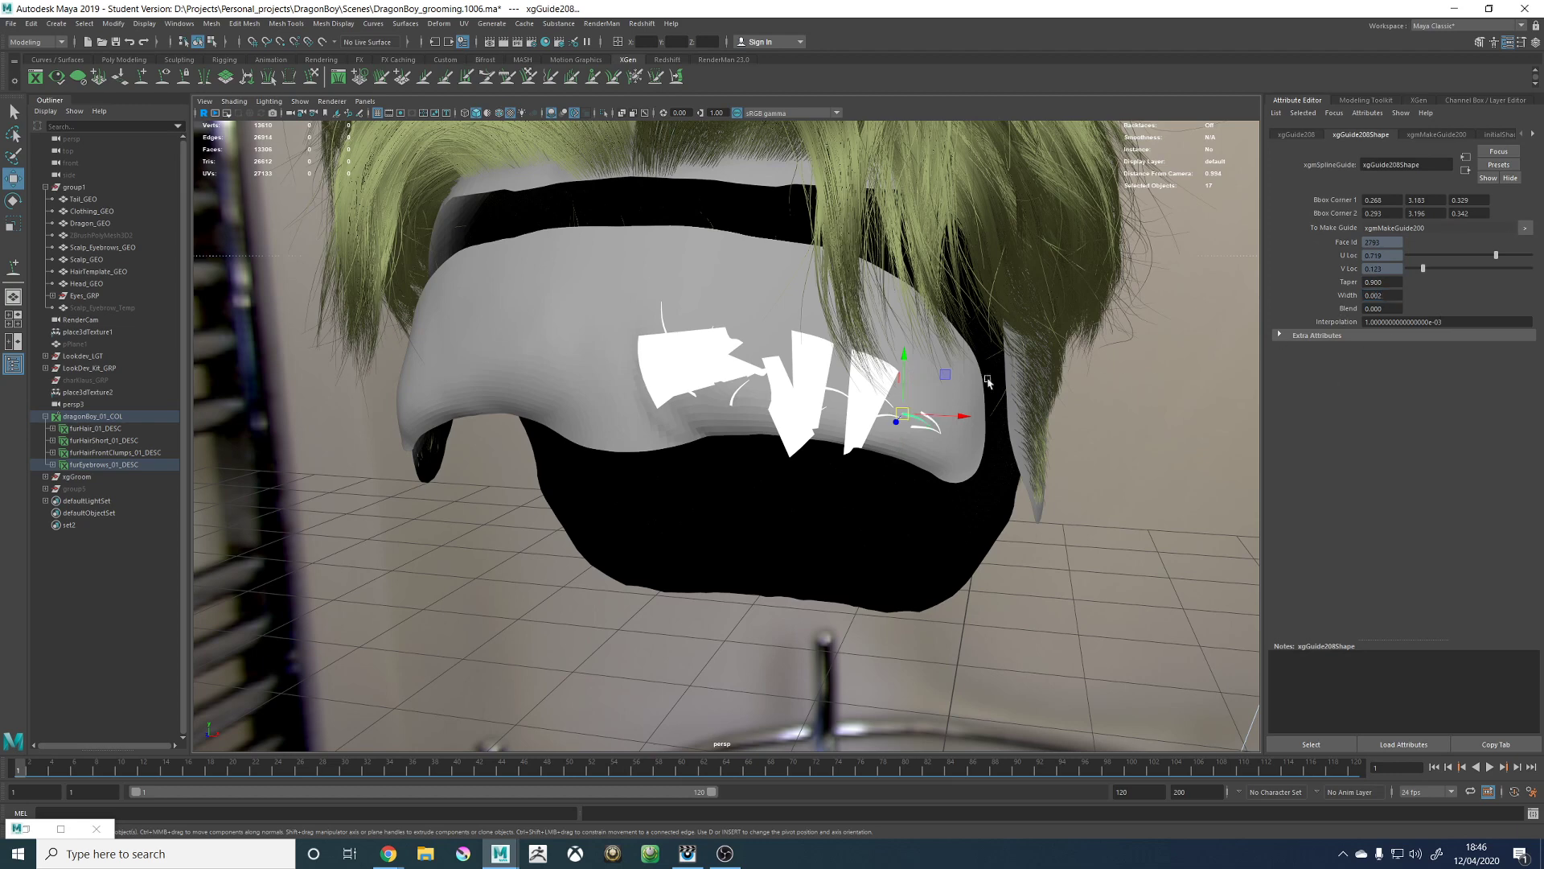
Step: Reselect all the eyebrow guides and try to reapply the width to the whole selection
scroll(949, 386, up, 3)
click(826, 339)
click(793, 347)
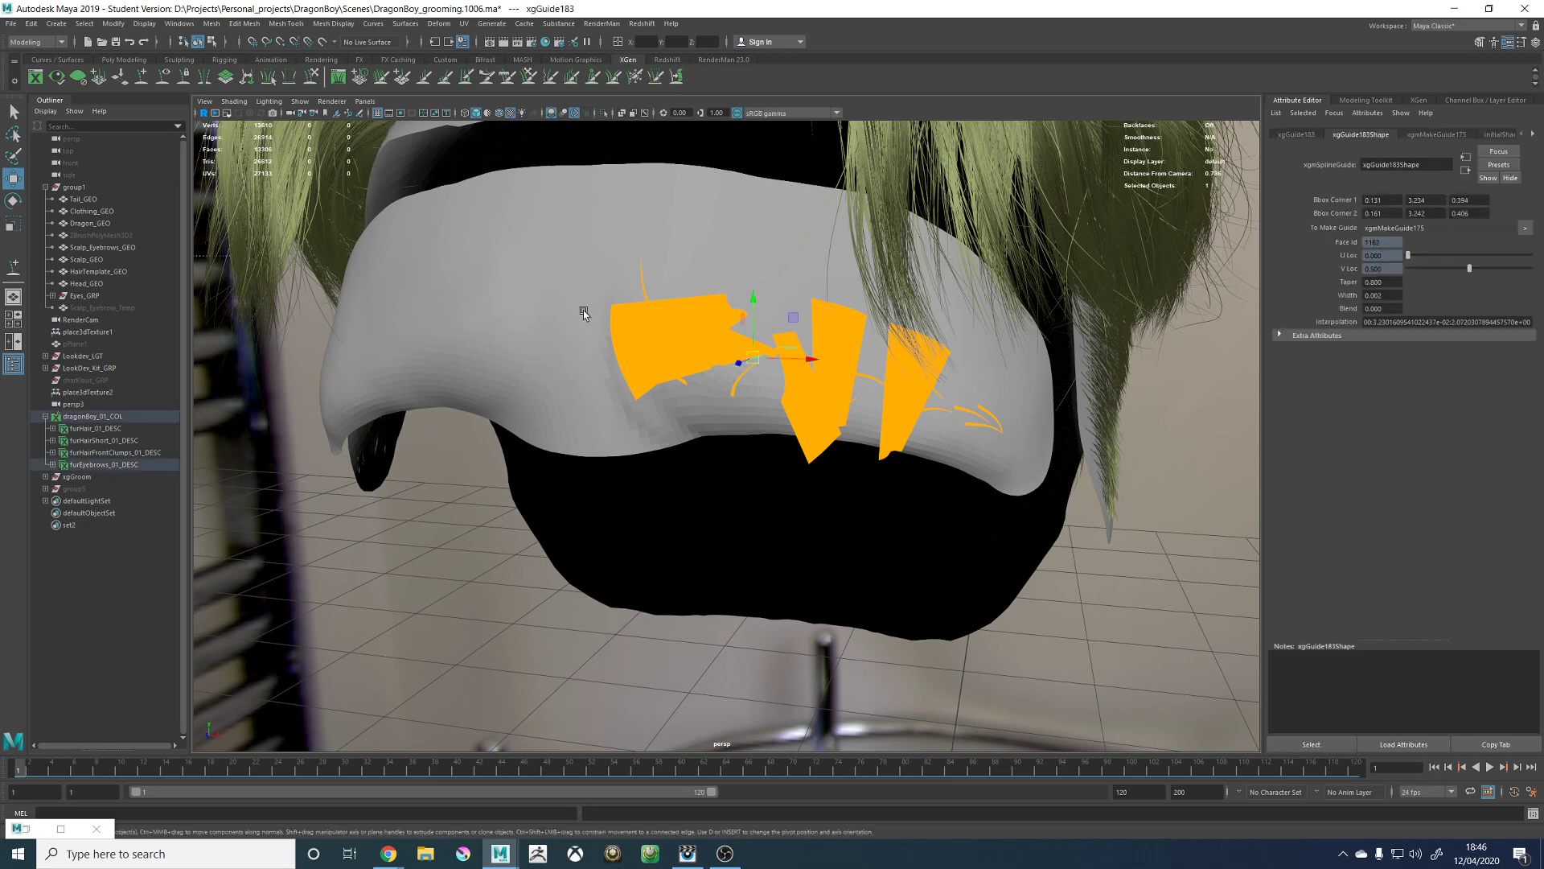
drag(553, 286, 1116, 551)
alt+drag(1003, 541, 937, 544)
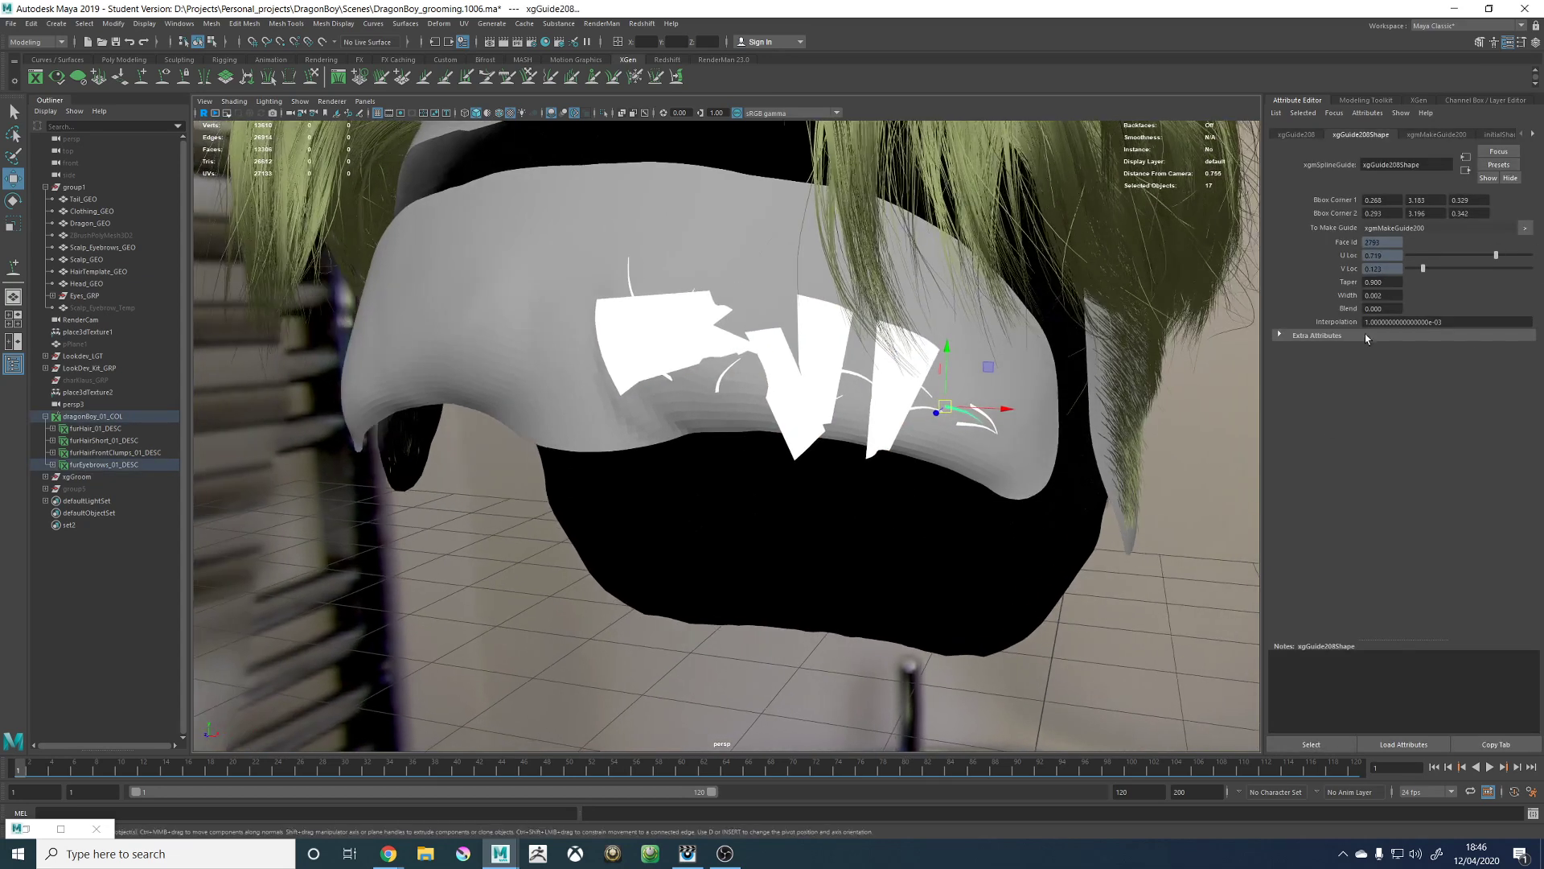
click(1398, 297)
key(Return)
Step: Select the wide innermost eyebrow guide and set its width to 0.002 and its taper to 0.8
click(649, 330)
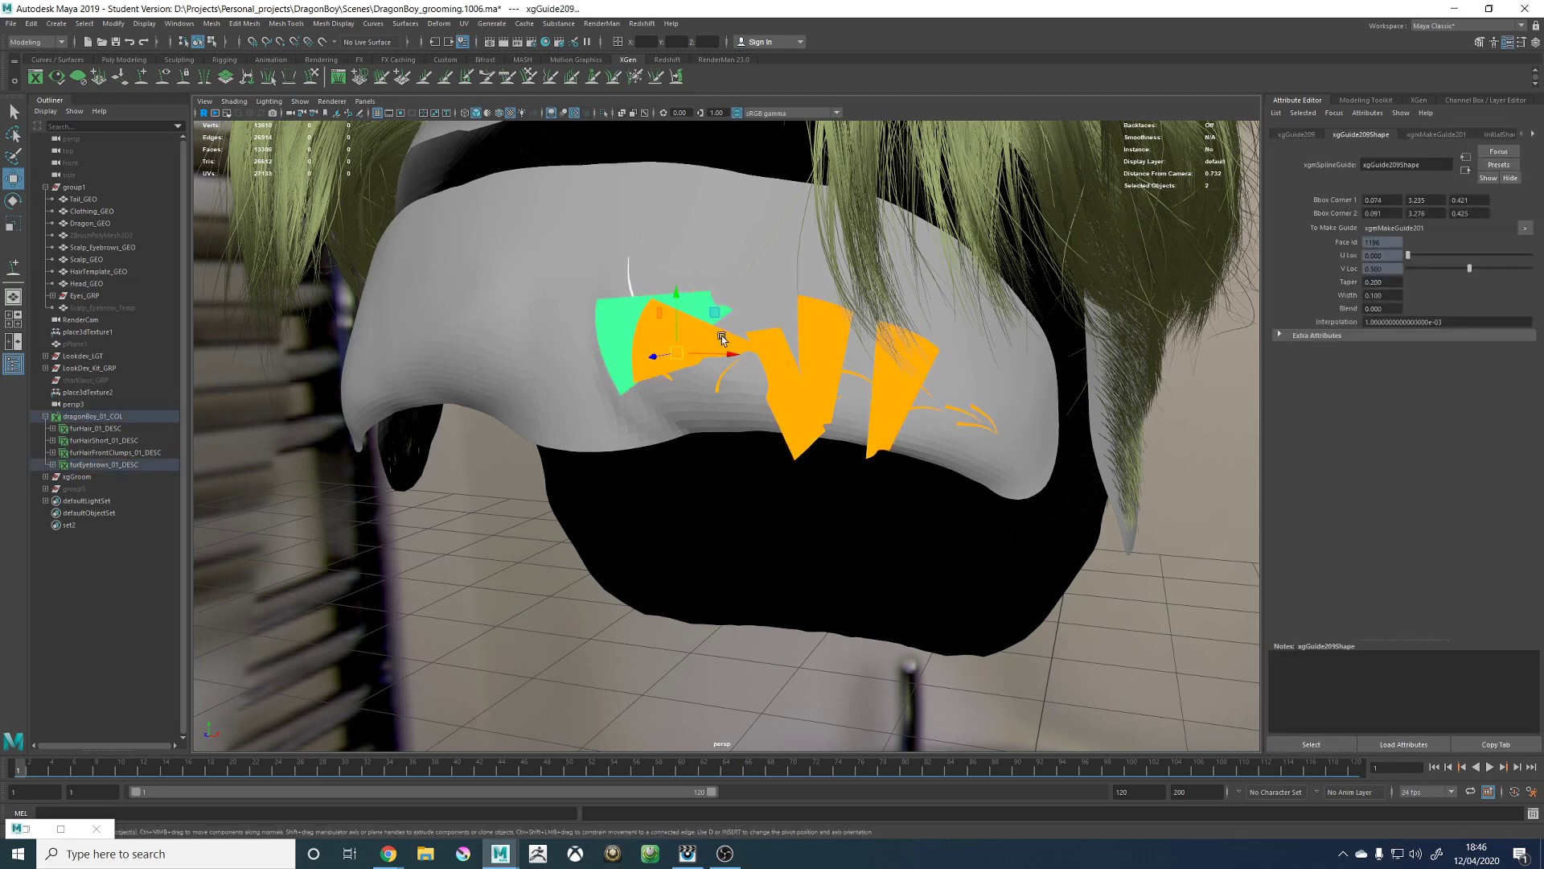
click(1389, 297)
text(0.025)
key(Return)
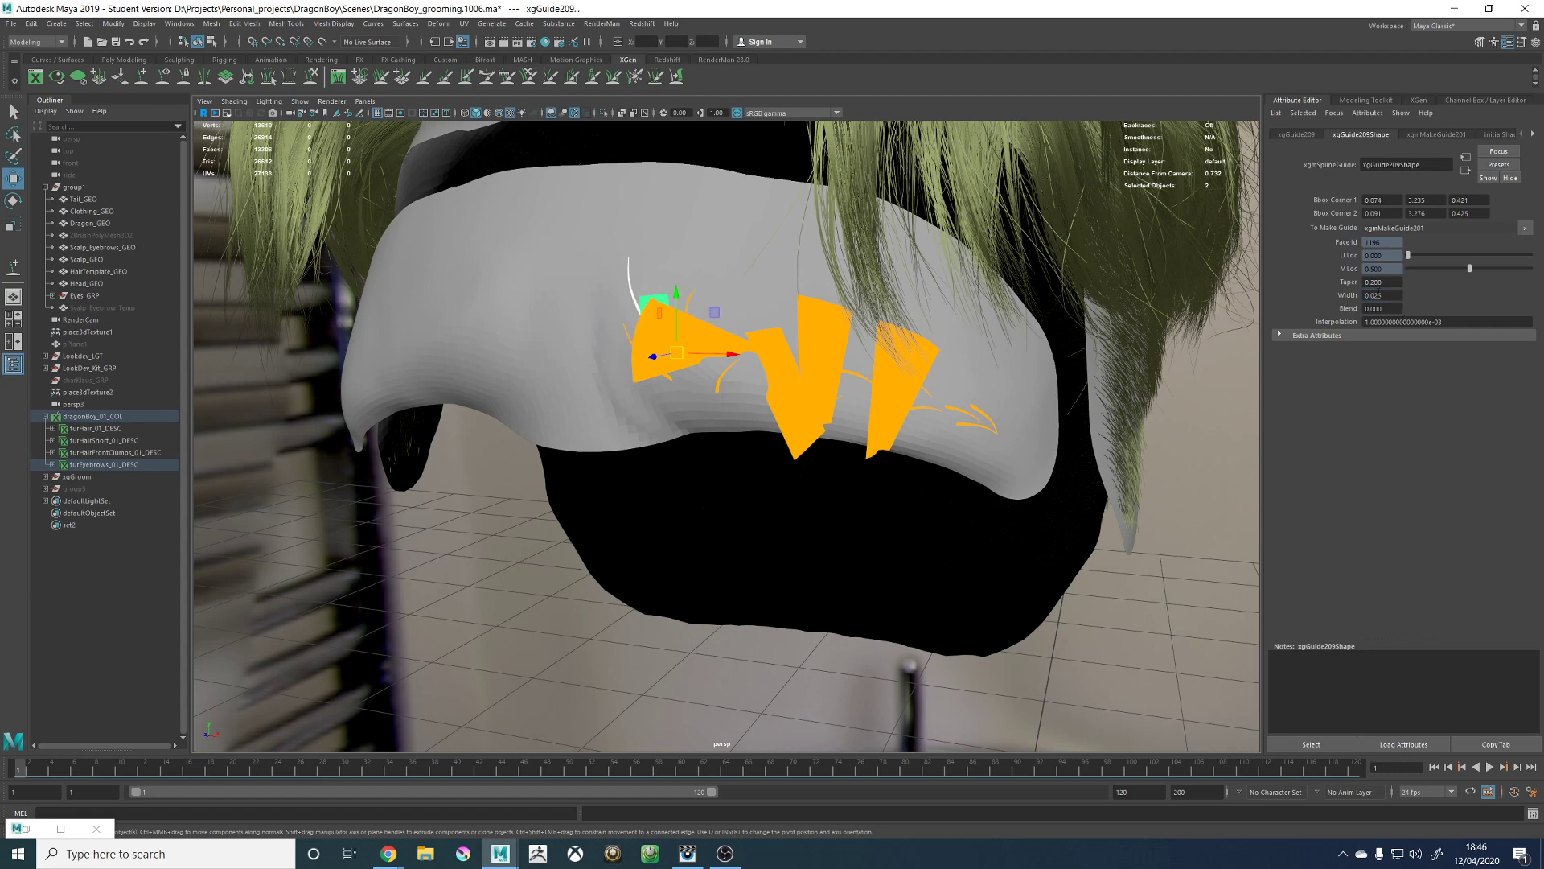
click(1377, 295)
text(0)
key(Return)
click(1377, 283)
key(Return)
Step: Expand the eyebrow description's guide list, select every guide from xgGuide182 to xgGuide210 and try to reapply one width to all
click(53, 465)
click(60, 476)
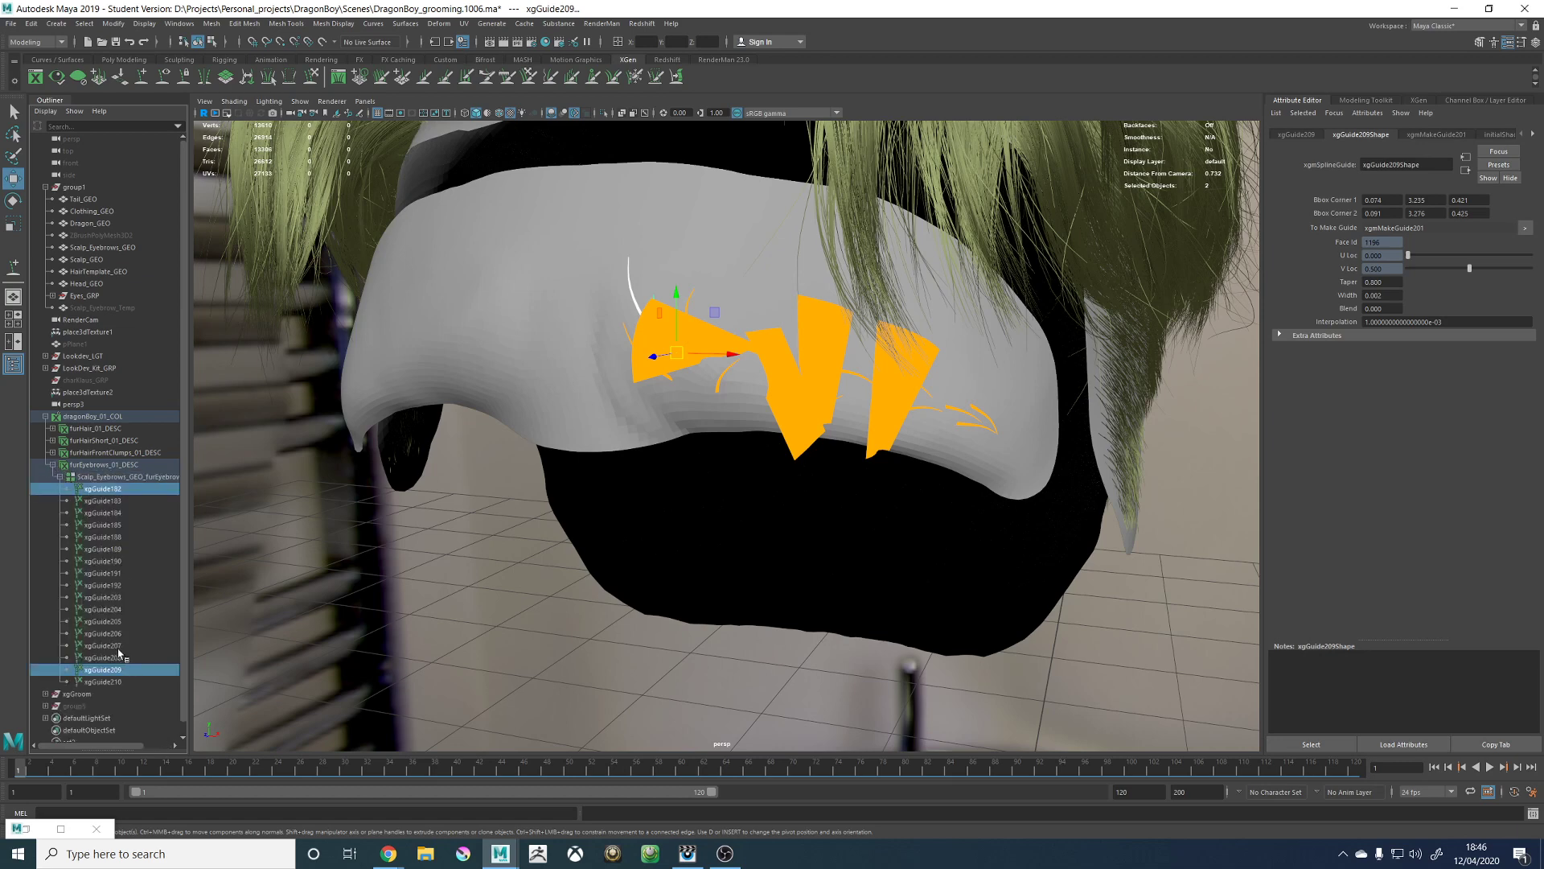
click(102, 682)
shift+click(107, 489)
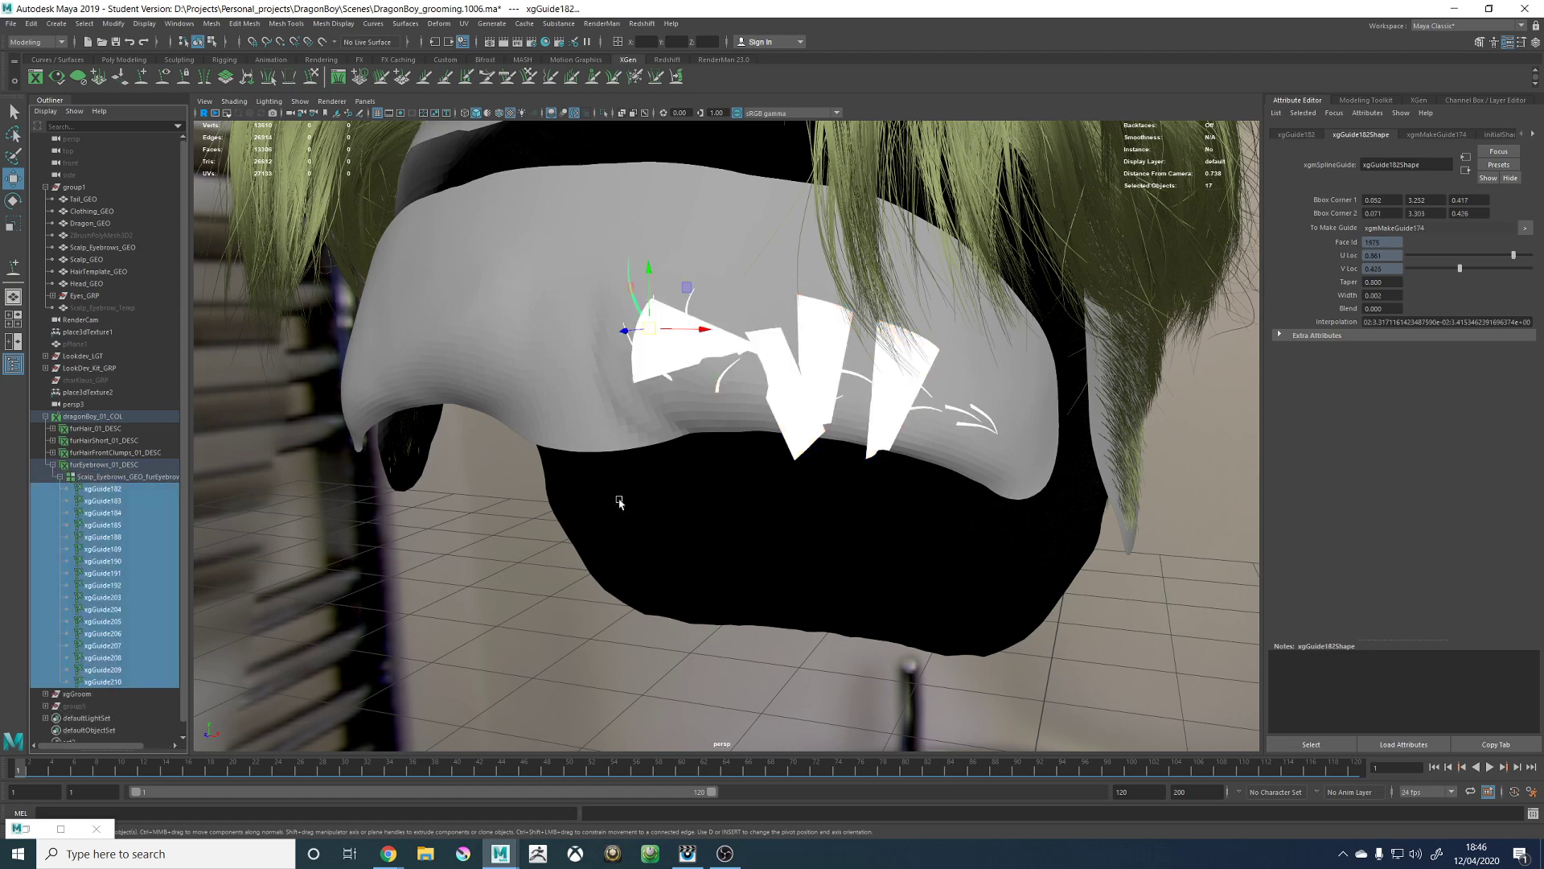
drag(1397, 296, 1376, 296)
key(Return)
click(684, 346)
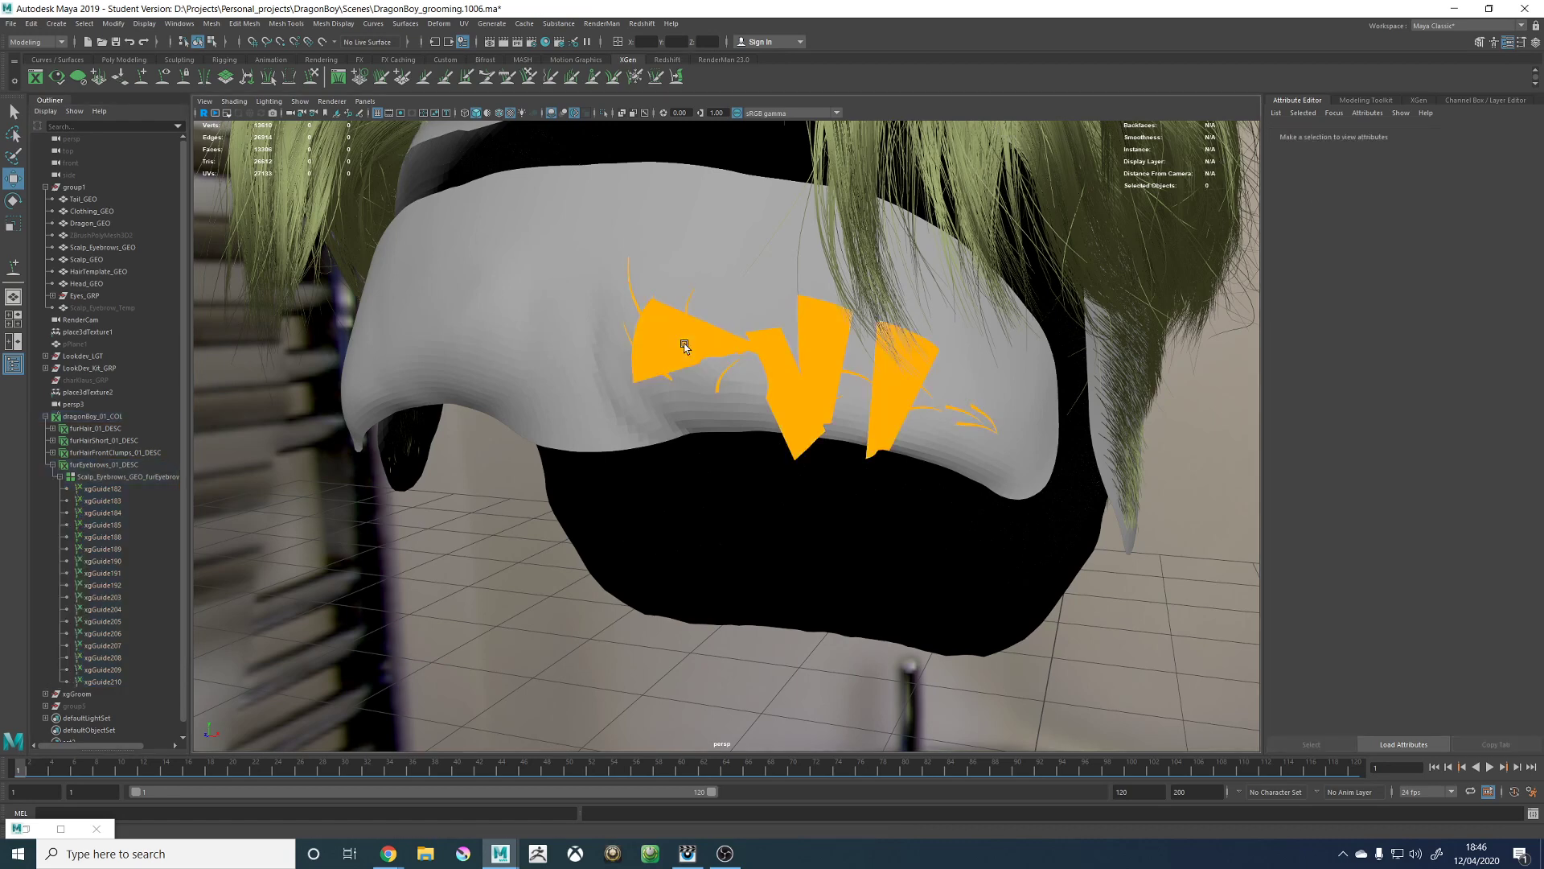
Step: Select the guides xgGuide205 to xgGuide210 in the scene hierarchy, set the width to 0.002 and deselect them
drag(91, 682, 115, 626)
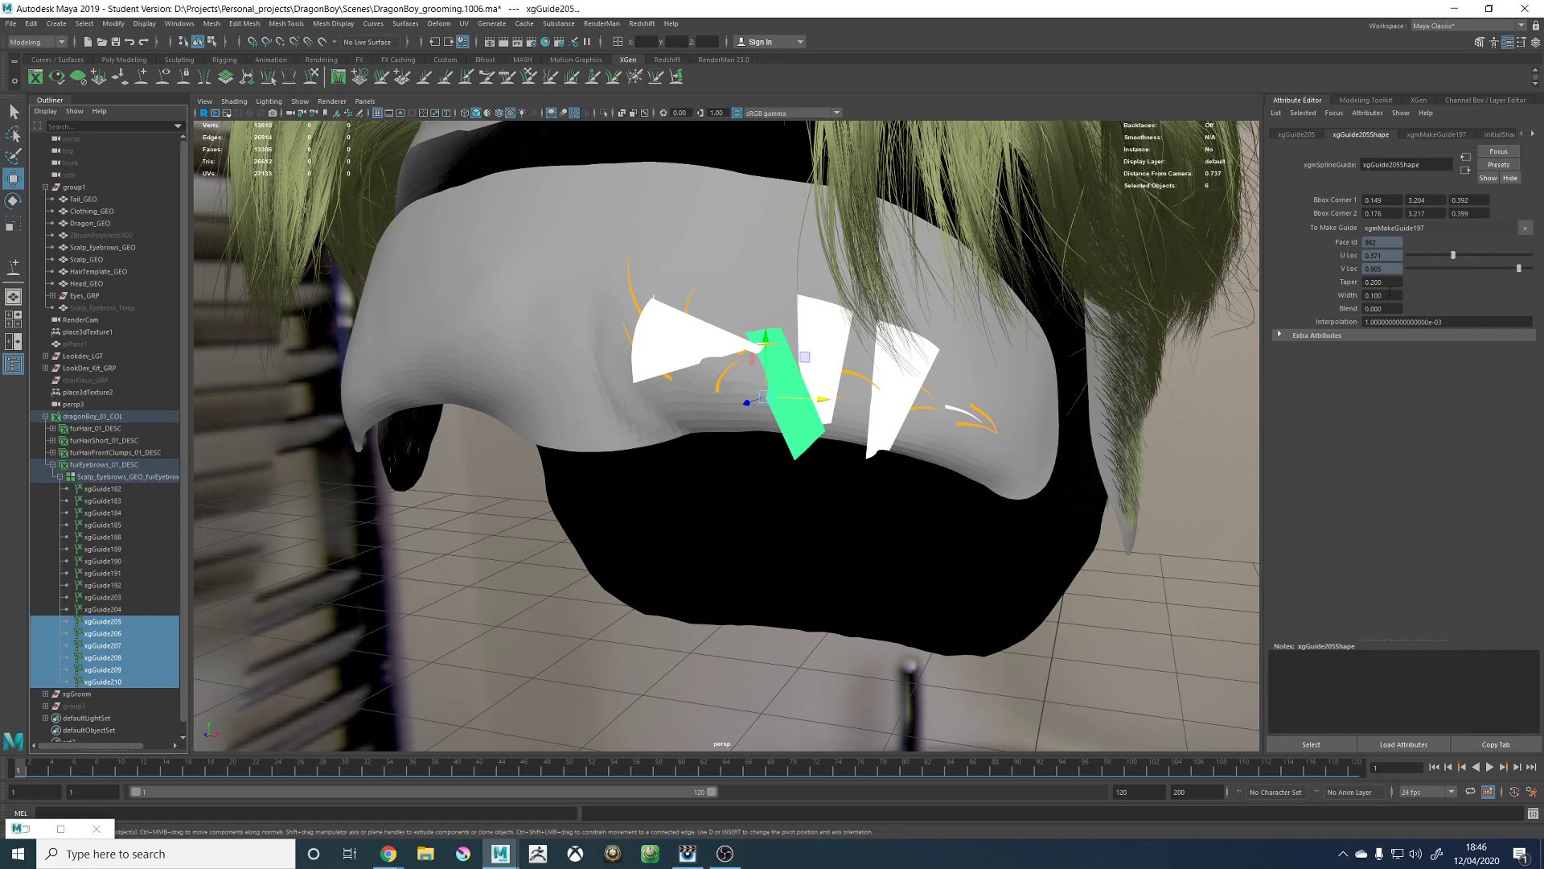
click(1377, 295)
text(00025)
key(Return)
drag(1399, 295, 1367, 295)
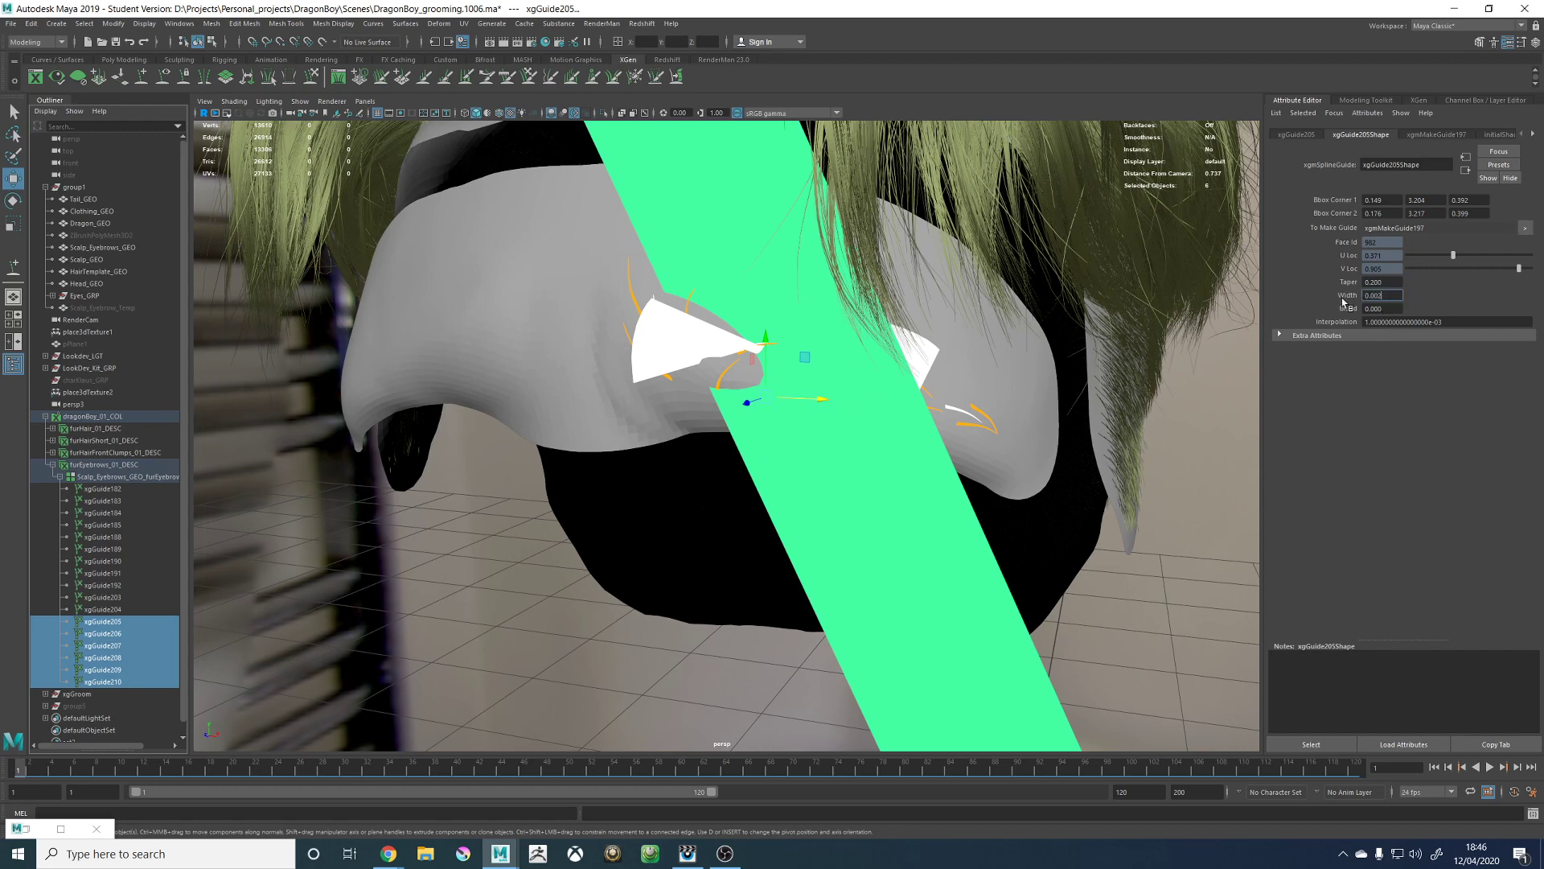
key(Return)
click(822, 339)
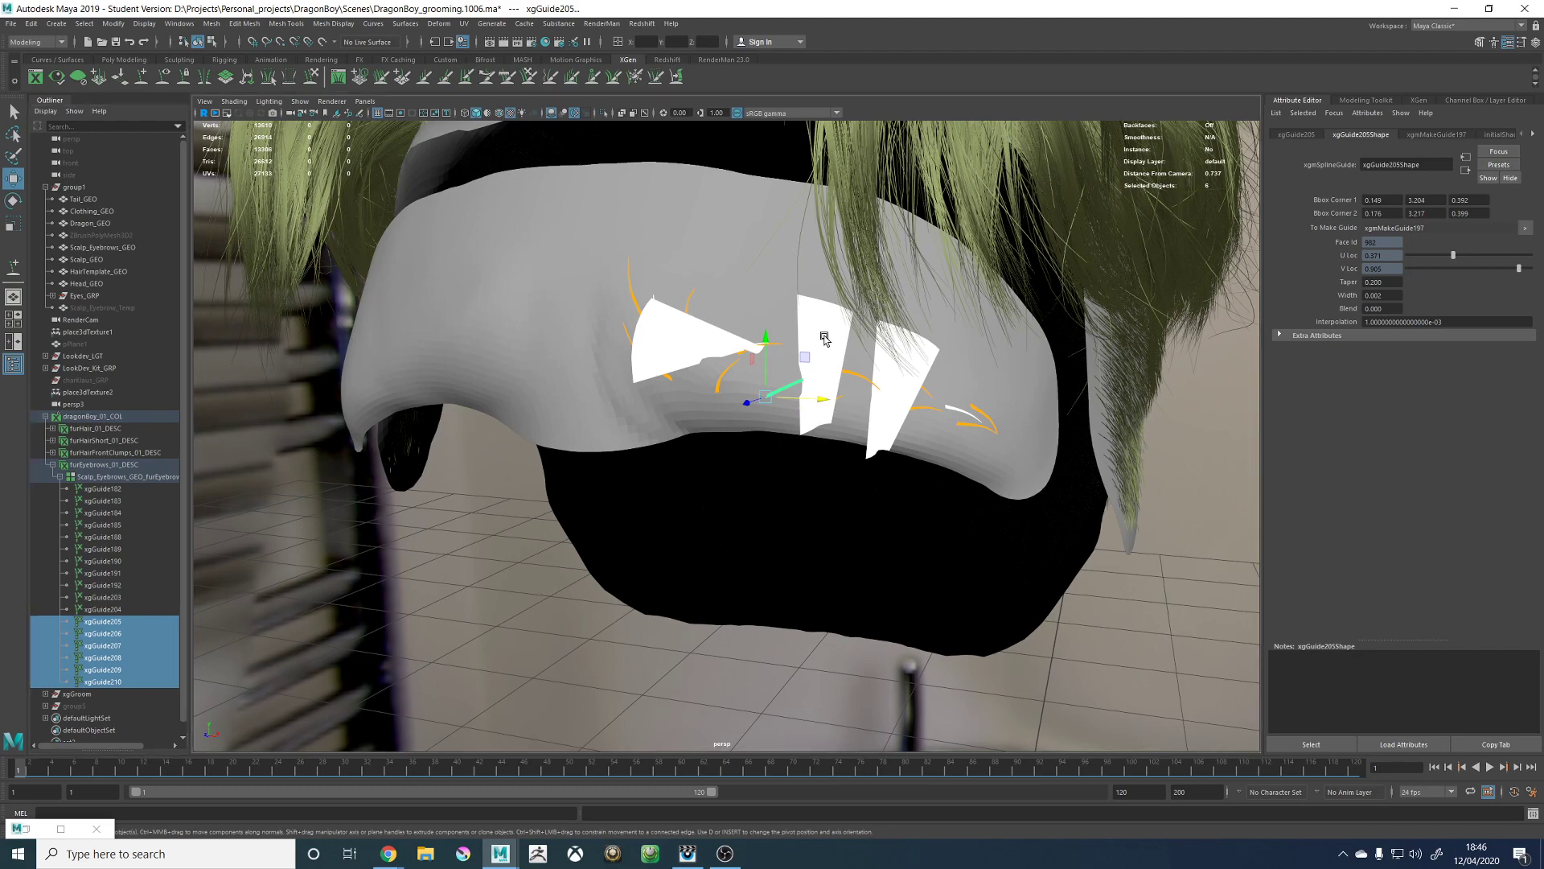
Step: Save an incremental version of the grooming scene
alt+right_drag(812, 353, 671, 378)
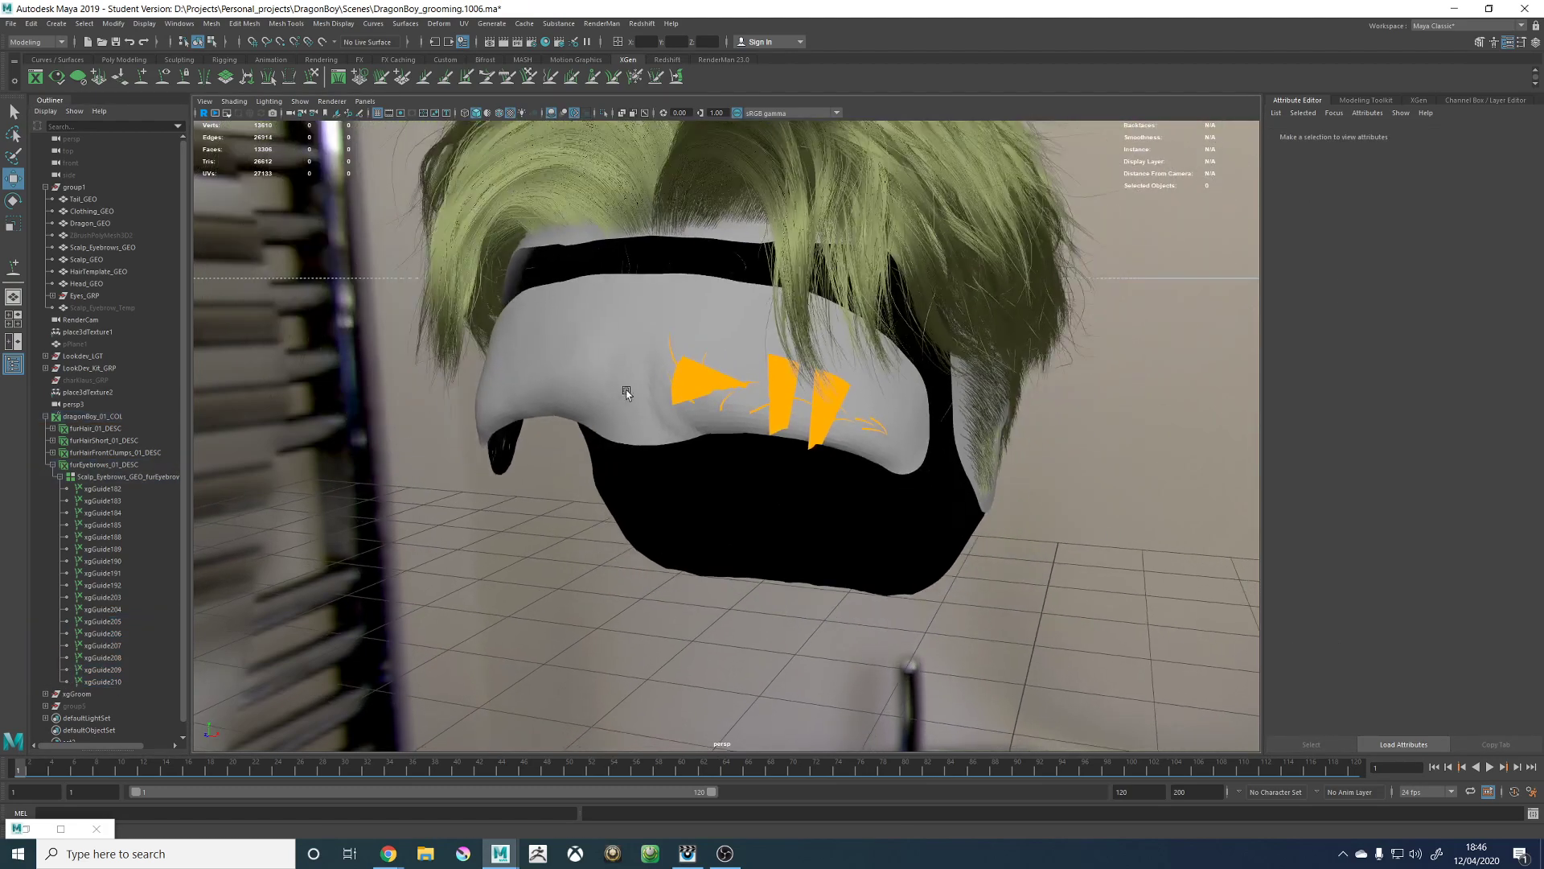
alt+drag(627, 391, 756, 394)
alt+right_drag(756, 394, 634, 378)
alt+drag(634, 378, 668, 386)
alt+right_drag(668, 386, 736, 391)
alt+drag(737, 392, 769, 315)
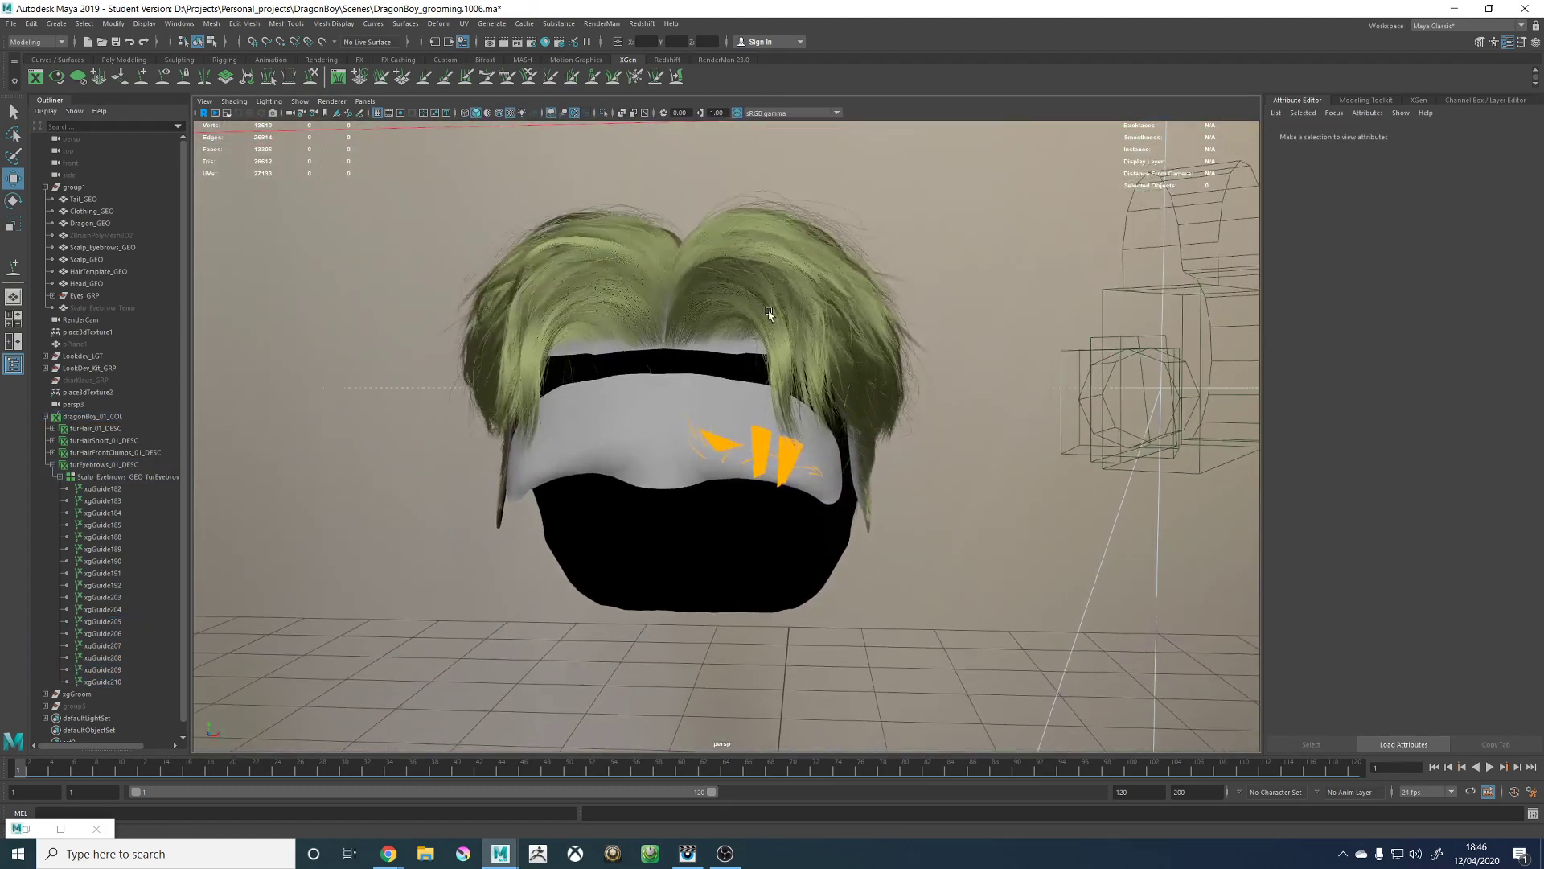
key(ctrl+alt+s)
key(Return)
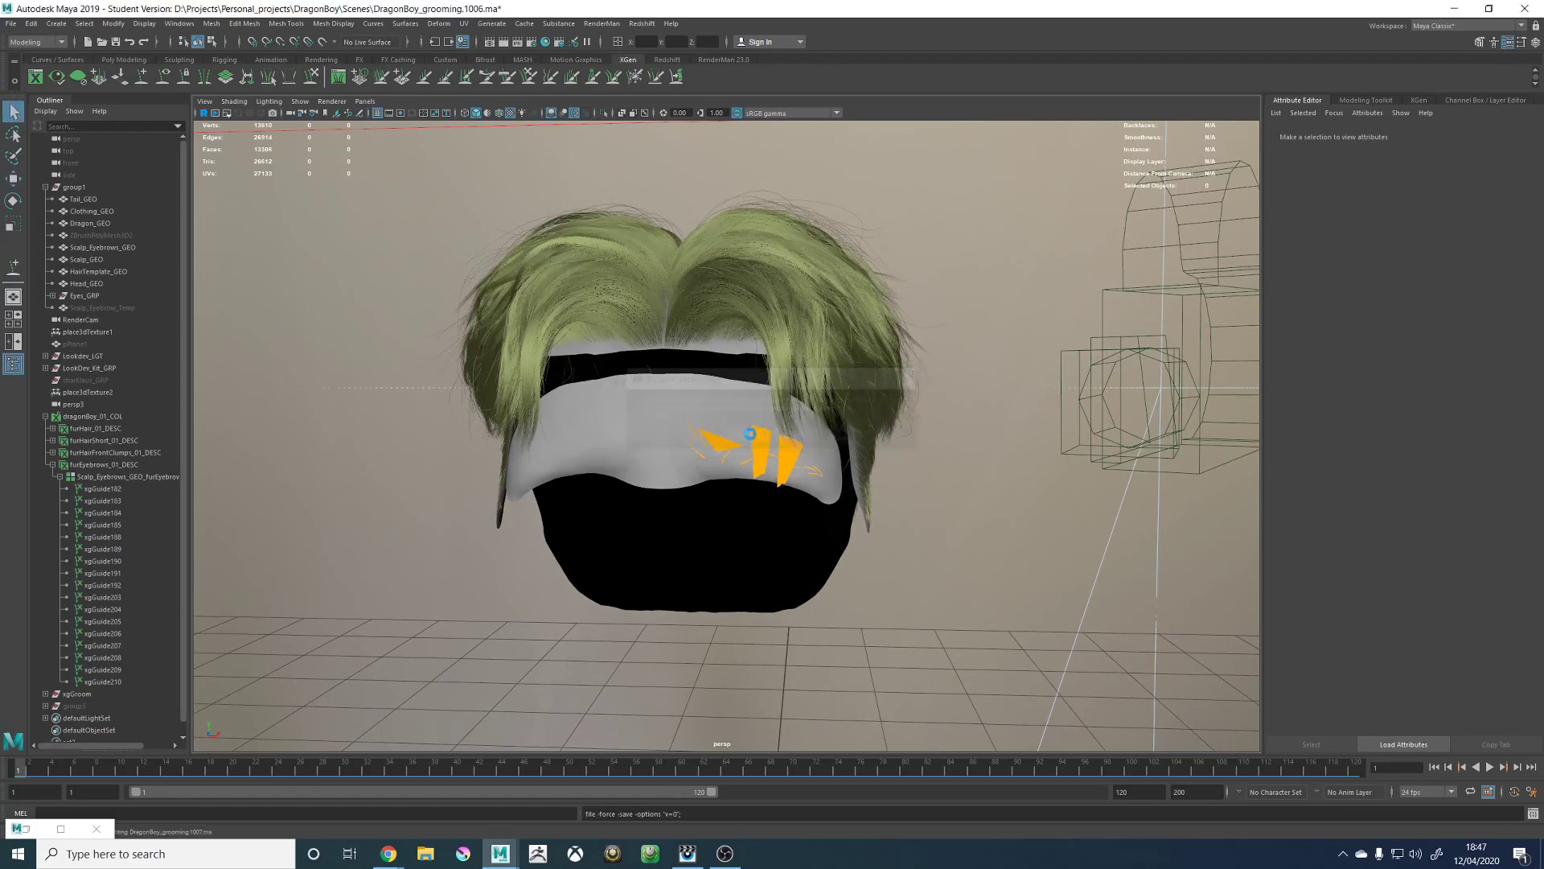
key(w)
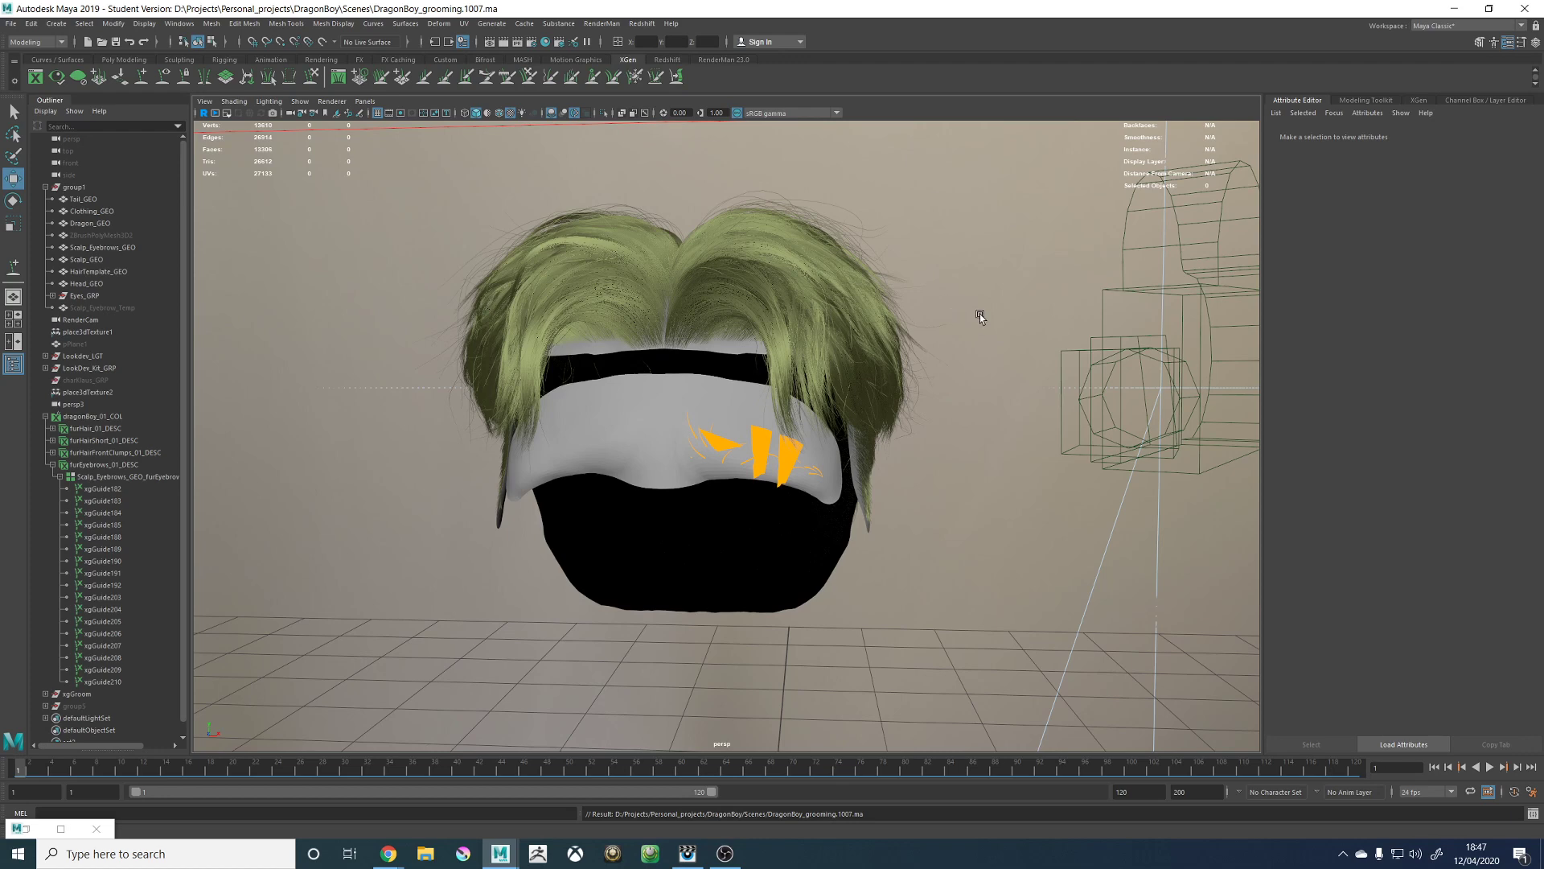
mouse_move(1033, 299)
alt+mouse_down()
mouse_move(965, 327)
mouse_move(1032, 300)
alt+mouse_up()
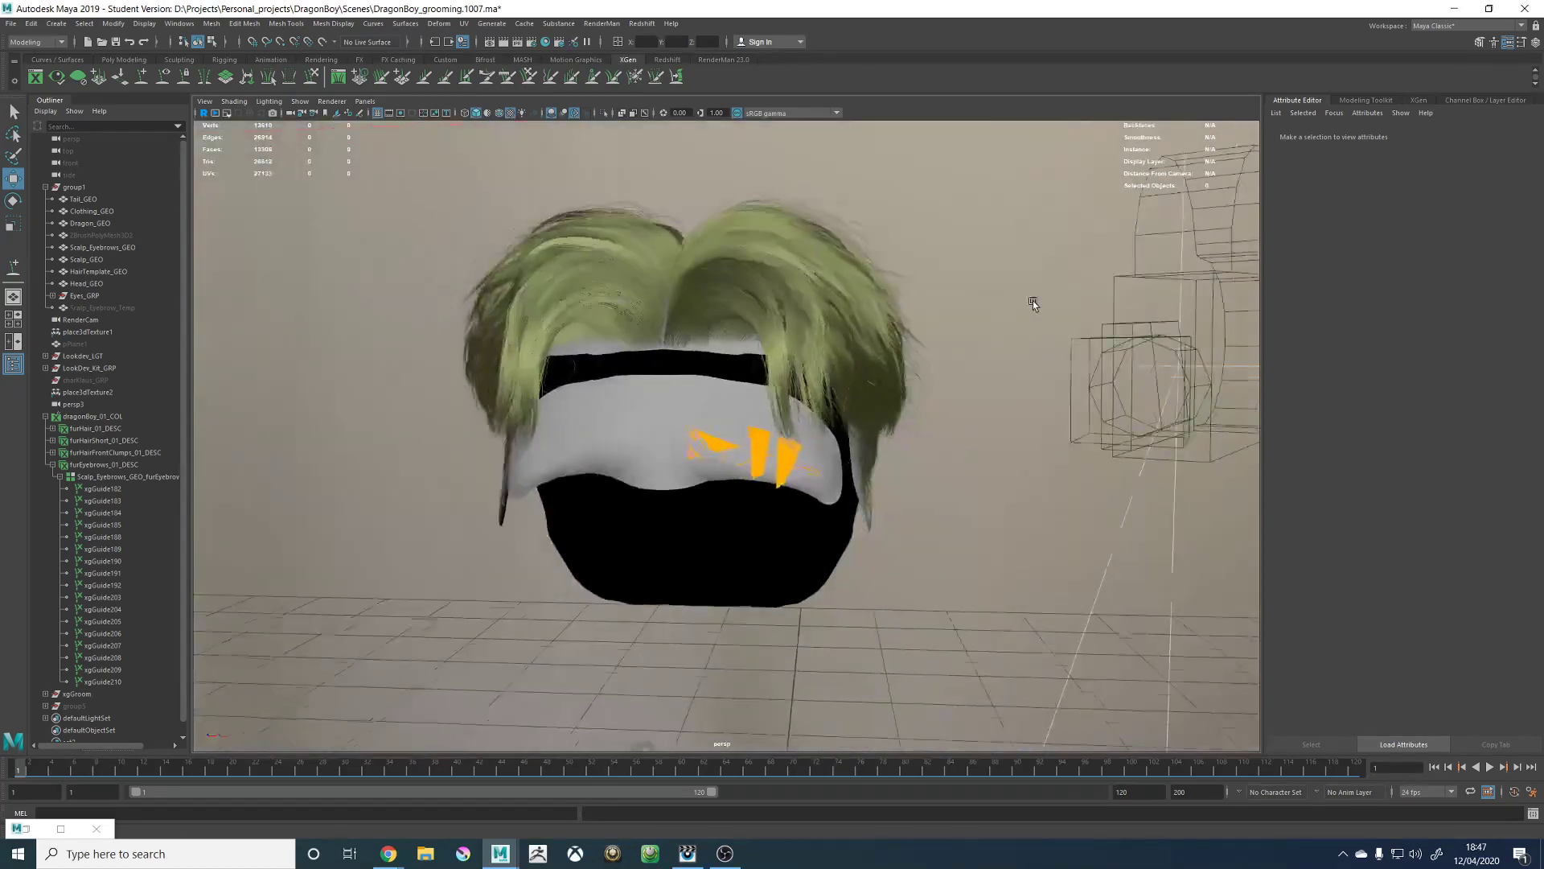
Step: Close Maya, bring up the latest beauty render of the character and relaunch Maya
click(1524, 9)
click(780, 434)
click(688, 854)
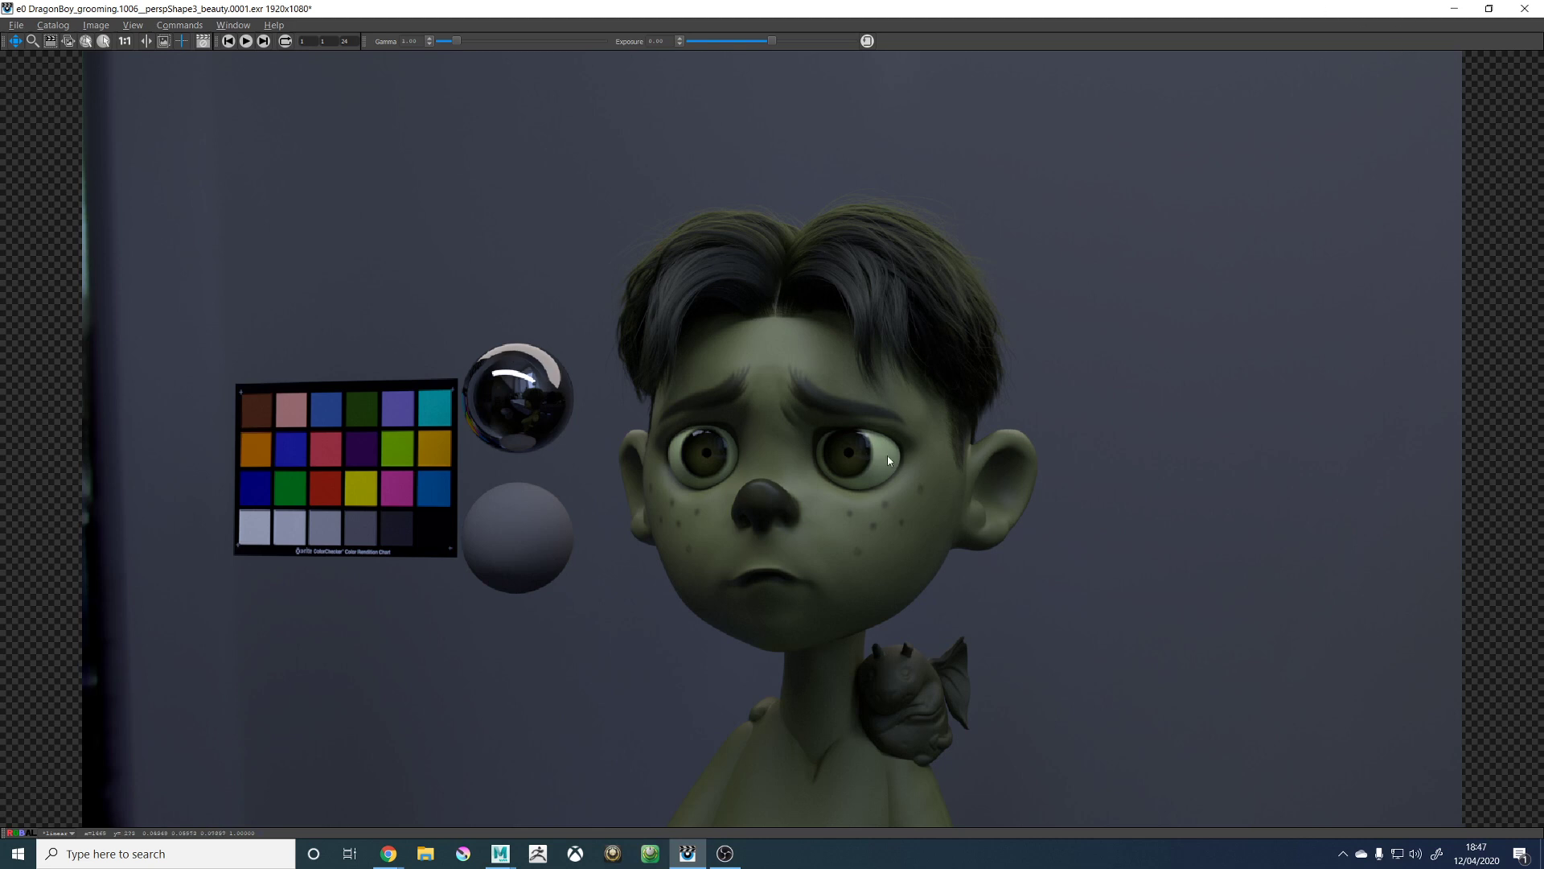
mouse_move(502, 851)
click(605, 794)
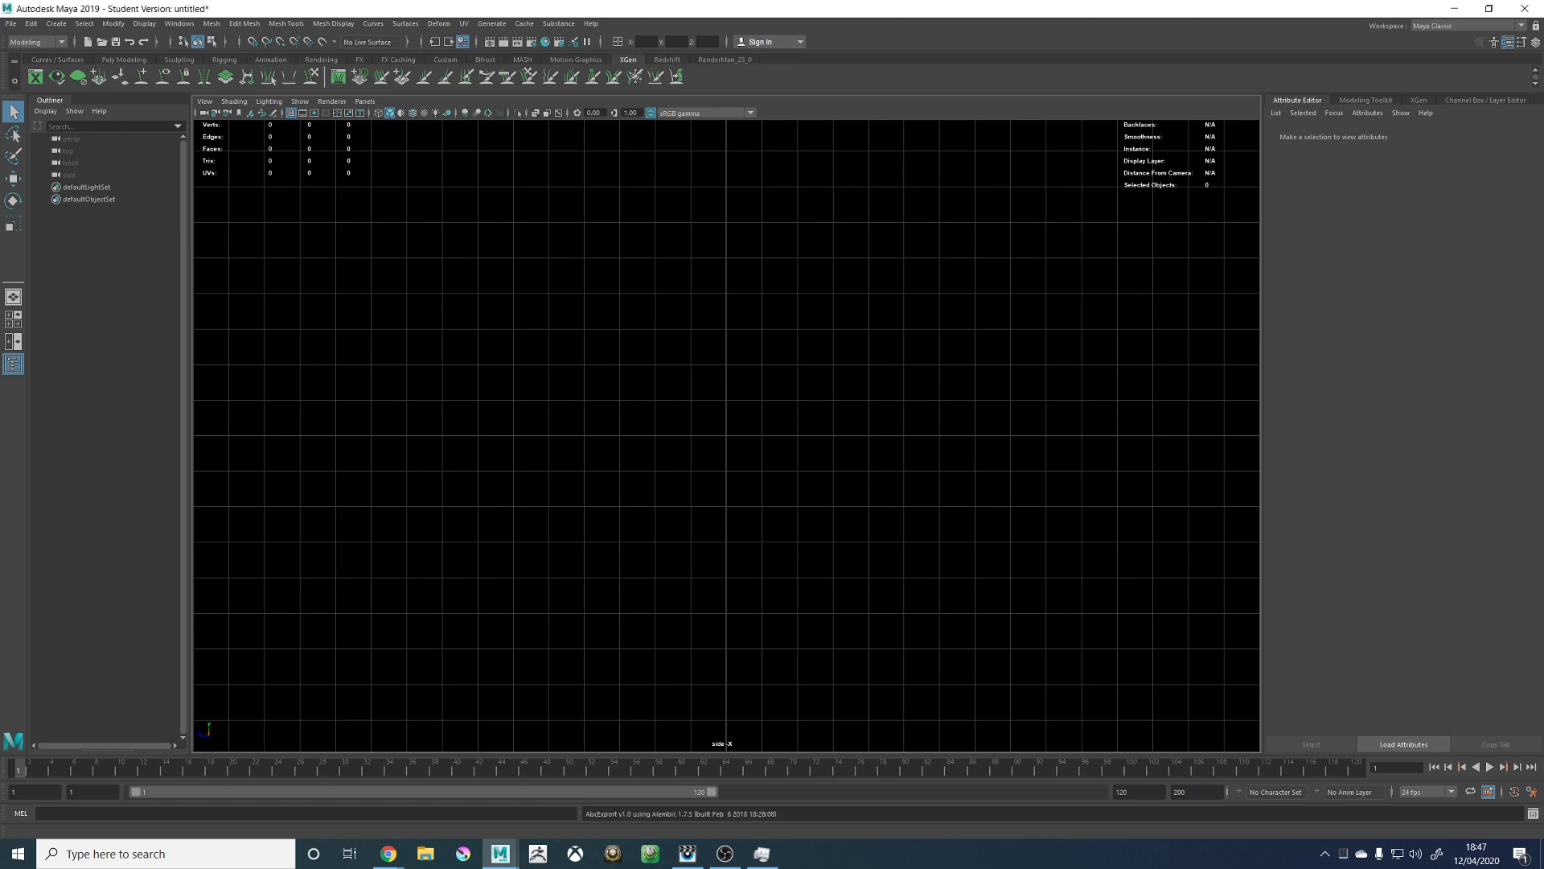
Step: Open the scene DragonBoy_grooming.1007.ma from the project's Scenes folder
click(11, 23)
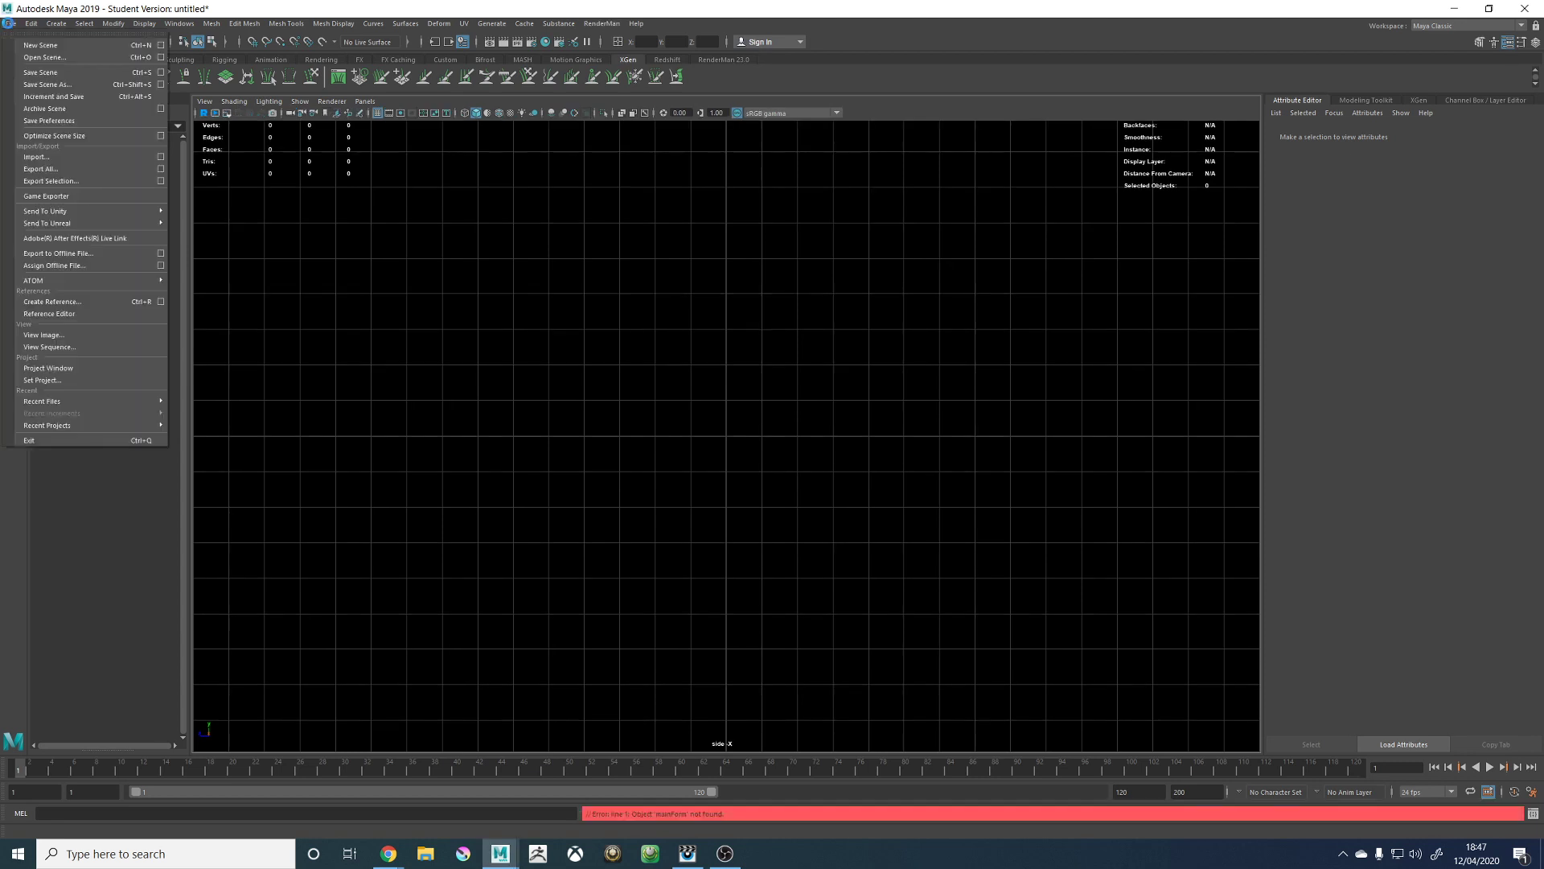
click(10, 24)
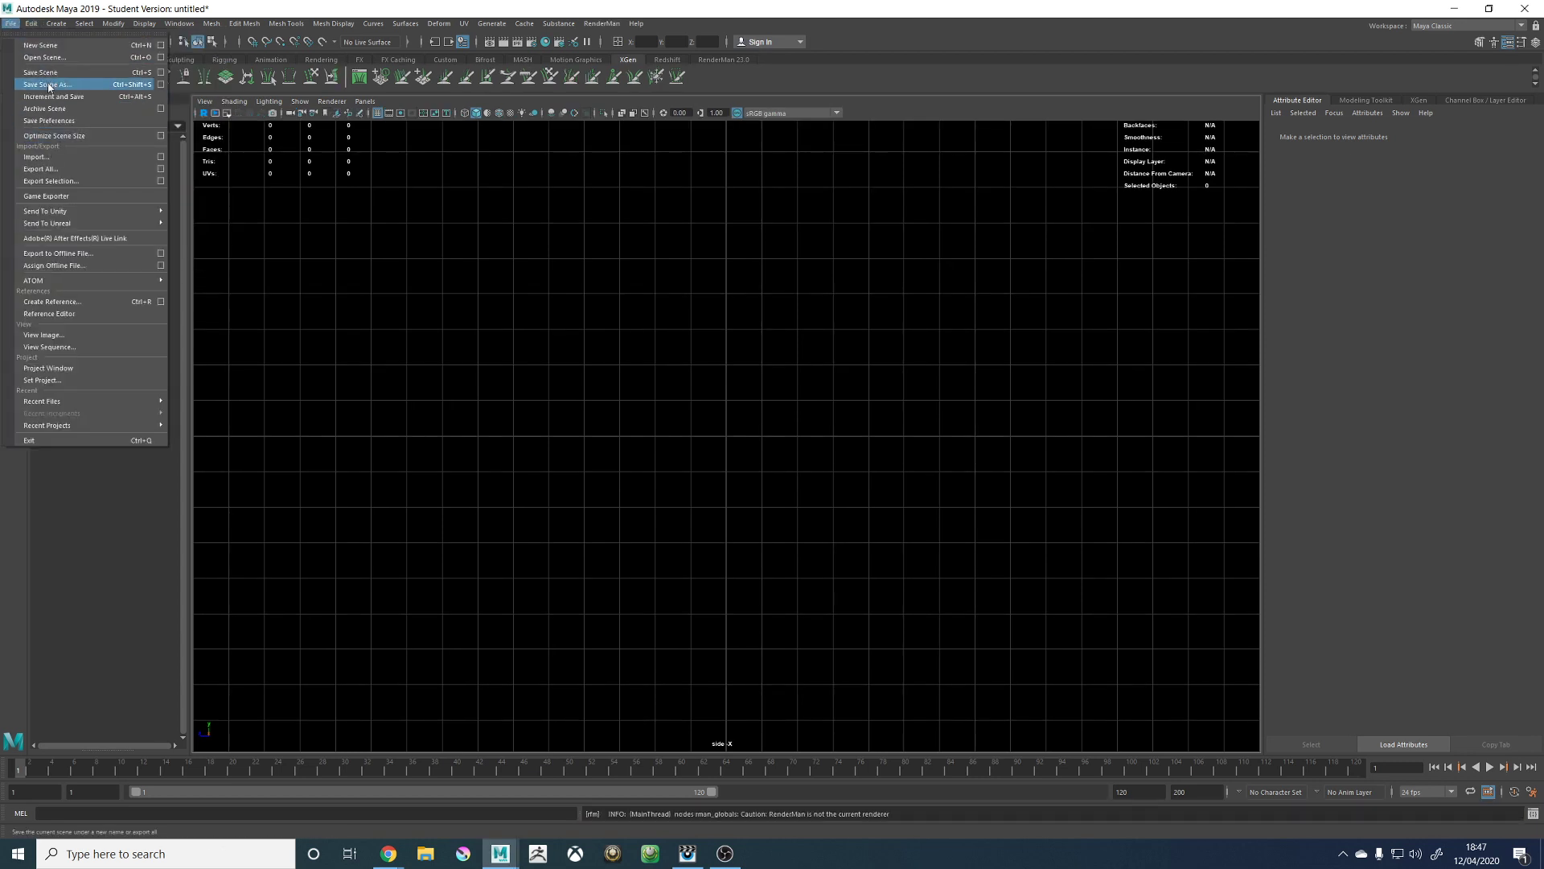
click(50, 57)
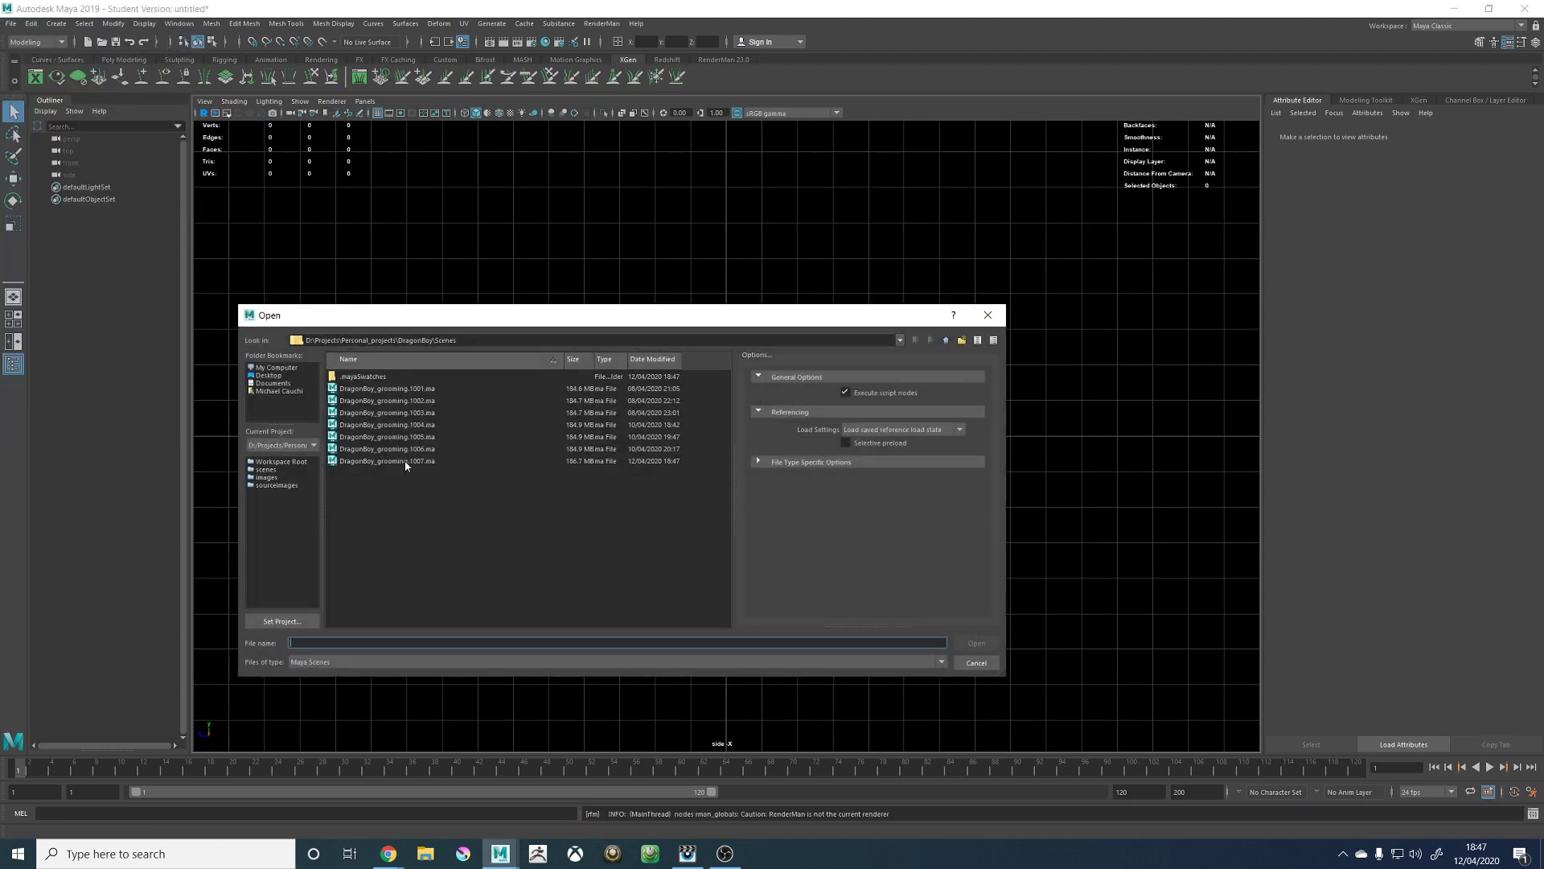
double_click(404, 463)
click(782, 427)
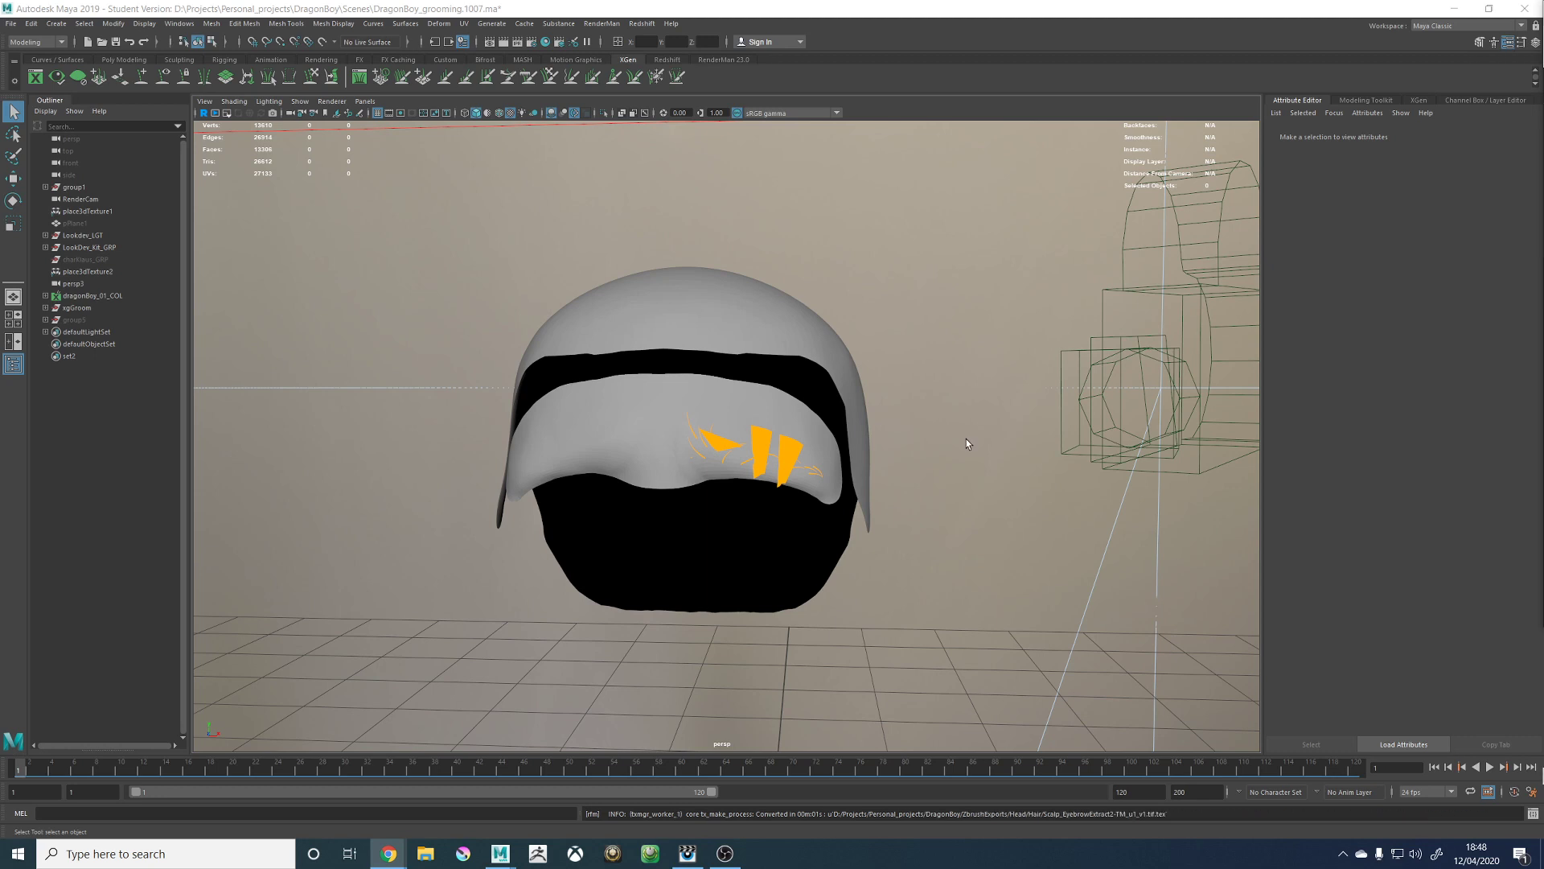
Step: Select all the eyebrow guides together, look through their attributes and update the XGen preview of furEyebrows_01_DESC
scroll(875, 392, up, 3)
drag(694, 398, 1049, 649)
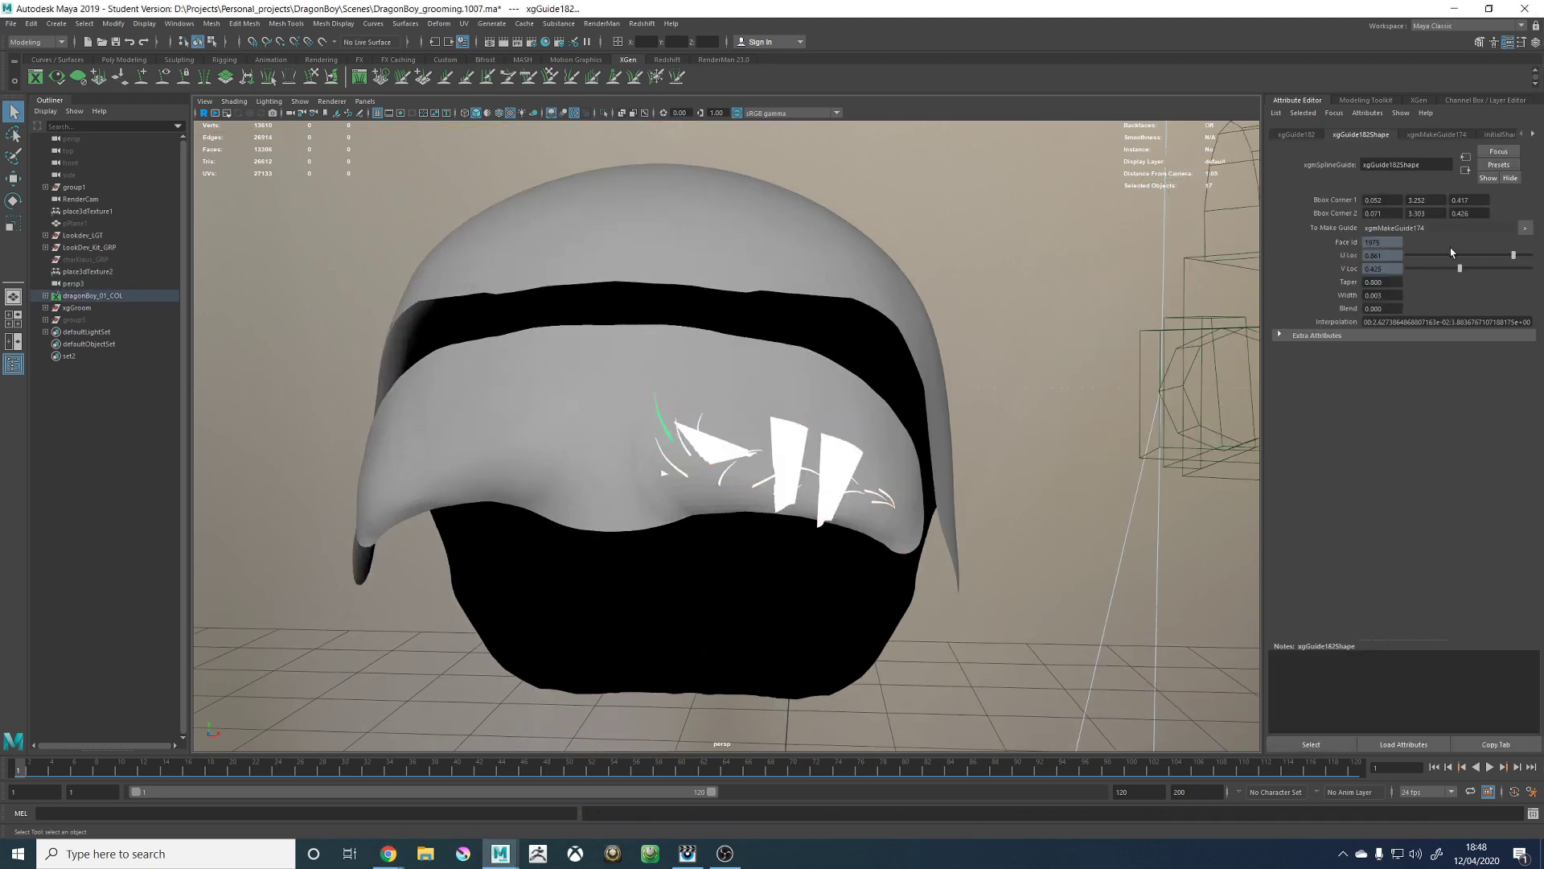
click(1289, 133)
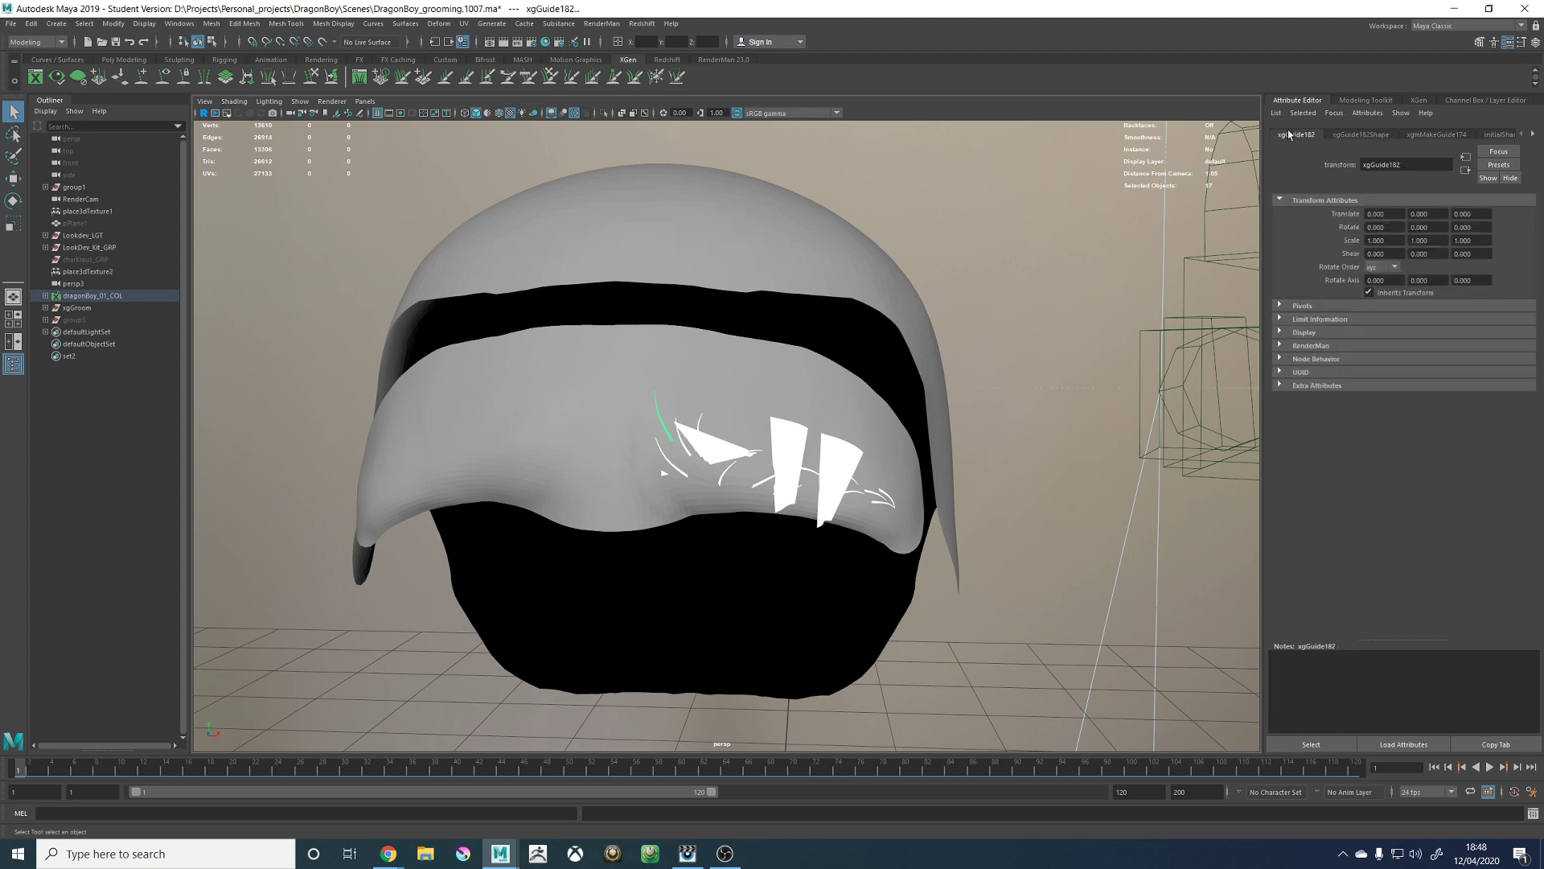
click(1365, 134)
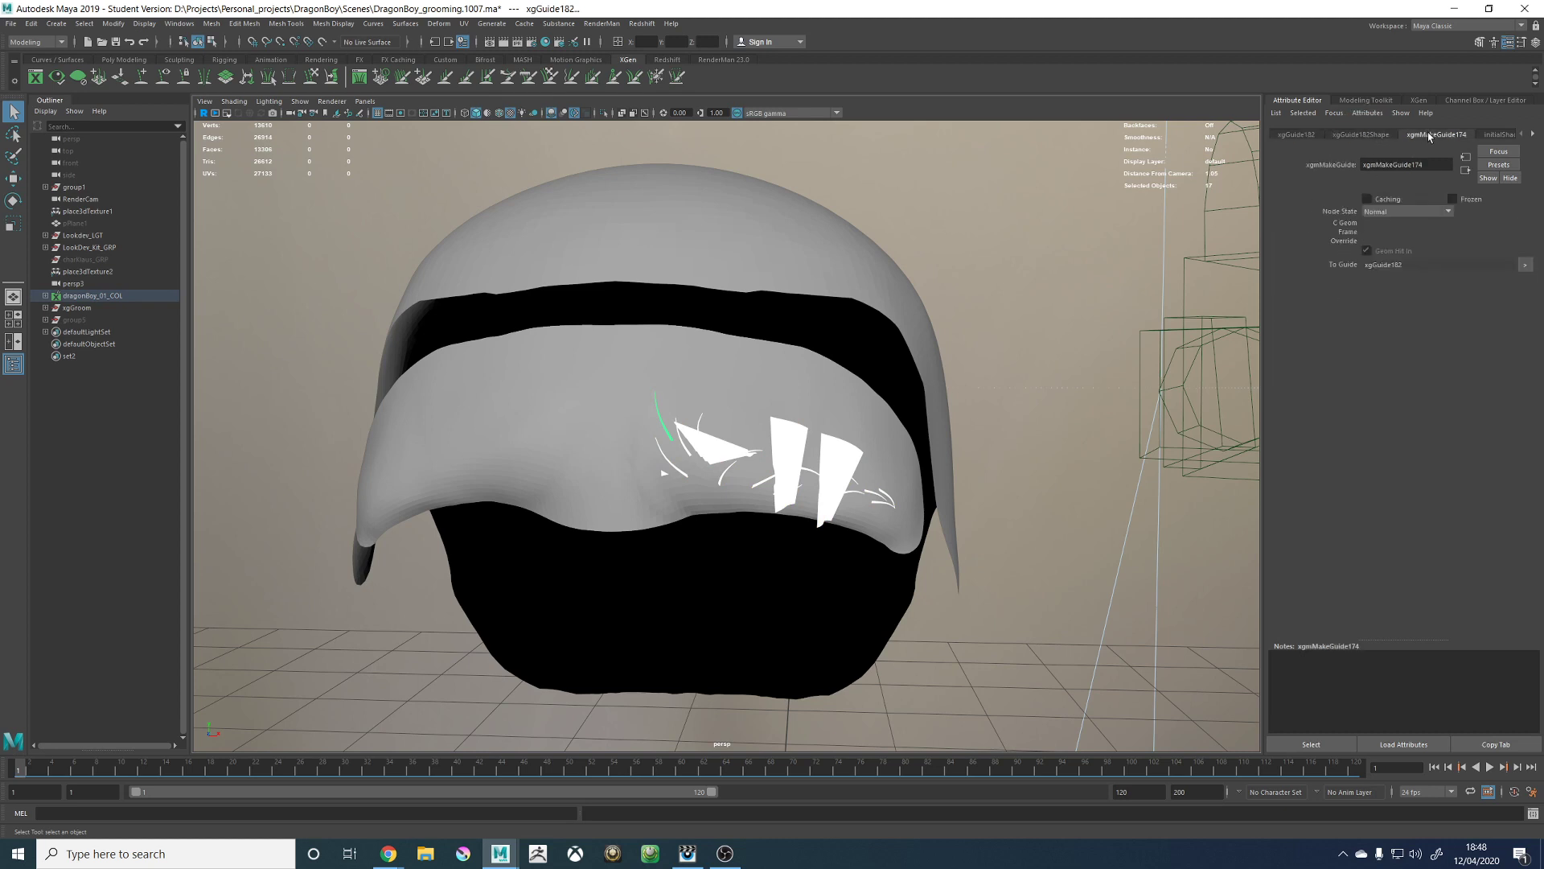
click(1460, 135)
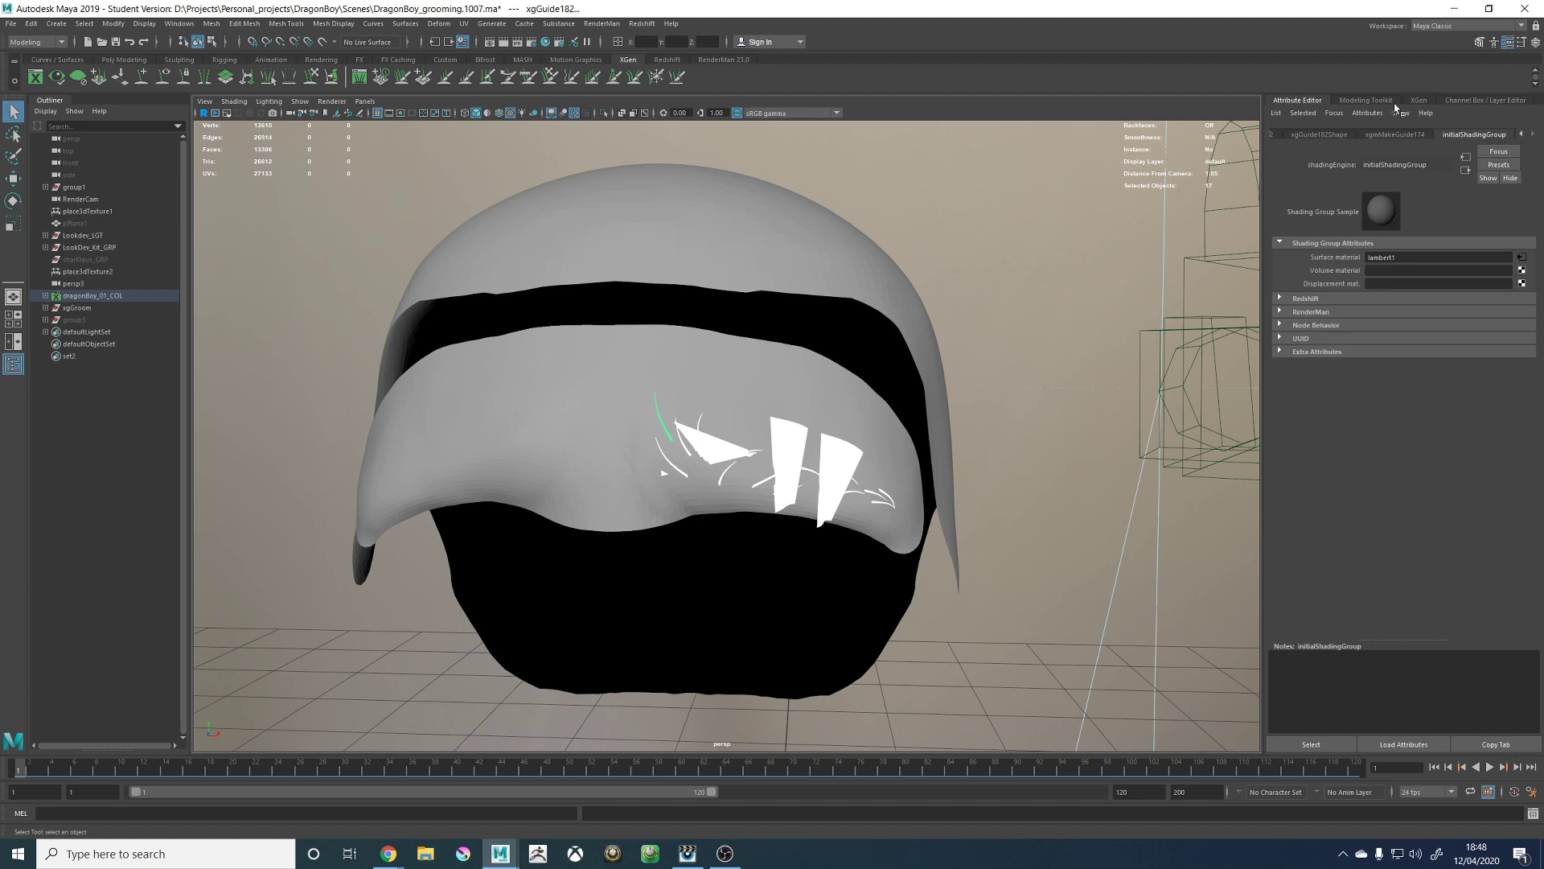
click(1419, 100)
click(1196, 150)
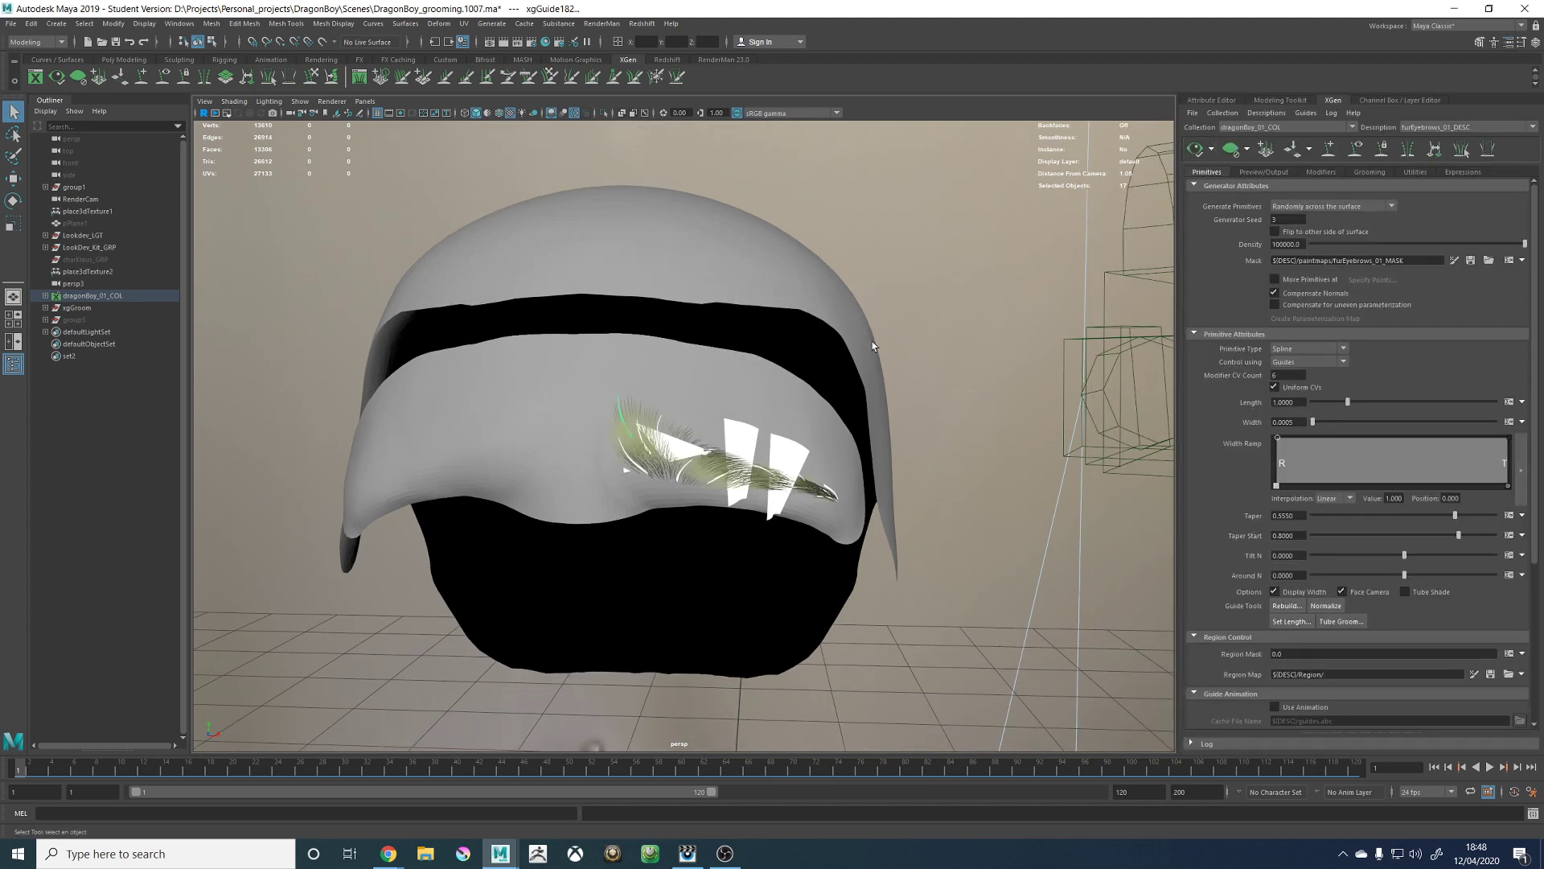
Step: Set the width to 0.002 and the taper to 0.8 on all selected eyebrow guides at once, and deselect them
alt+drag(871, 342, 829, 344)
scroll(719, 465, up, 2)
scroll(718, 465, up, 2)
key(w)
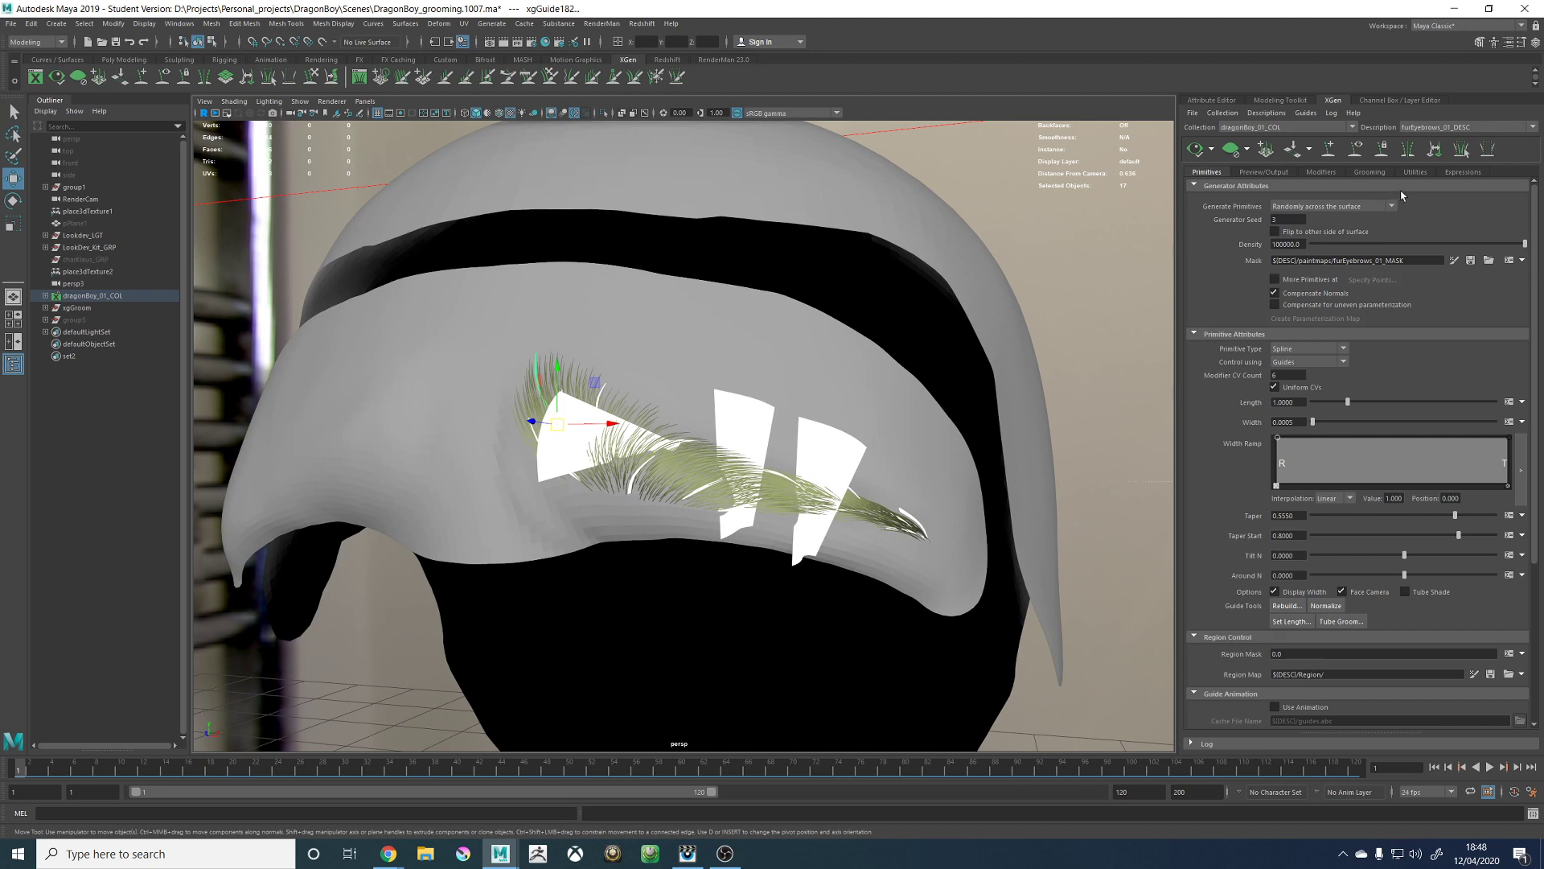
click(1415, 172)
click(1367, 172)
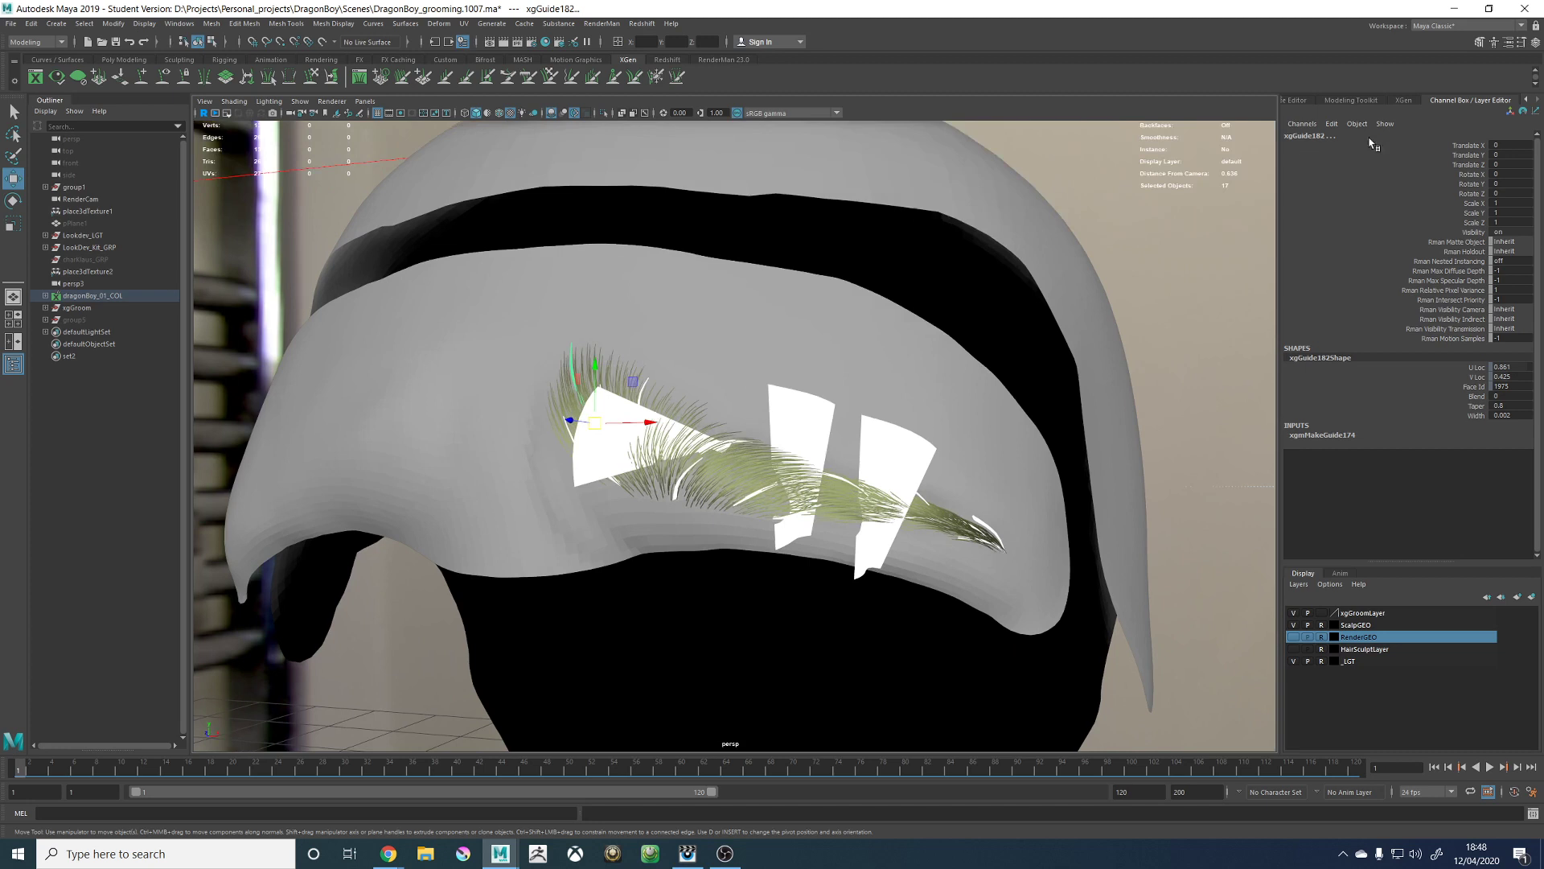
click(1359, 101)
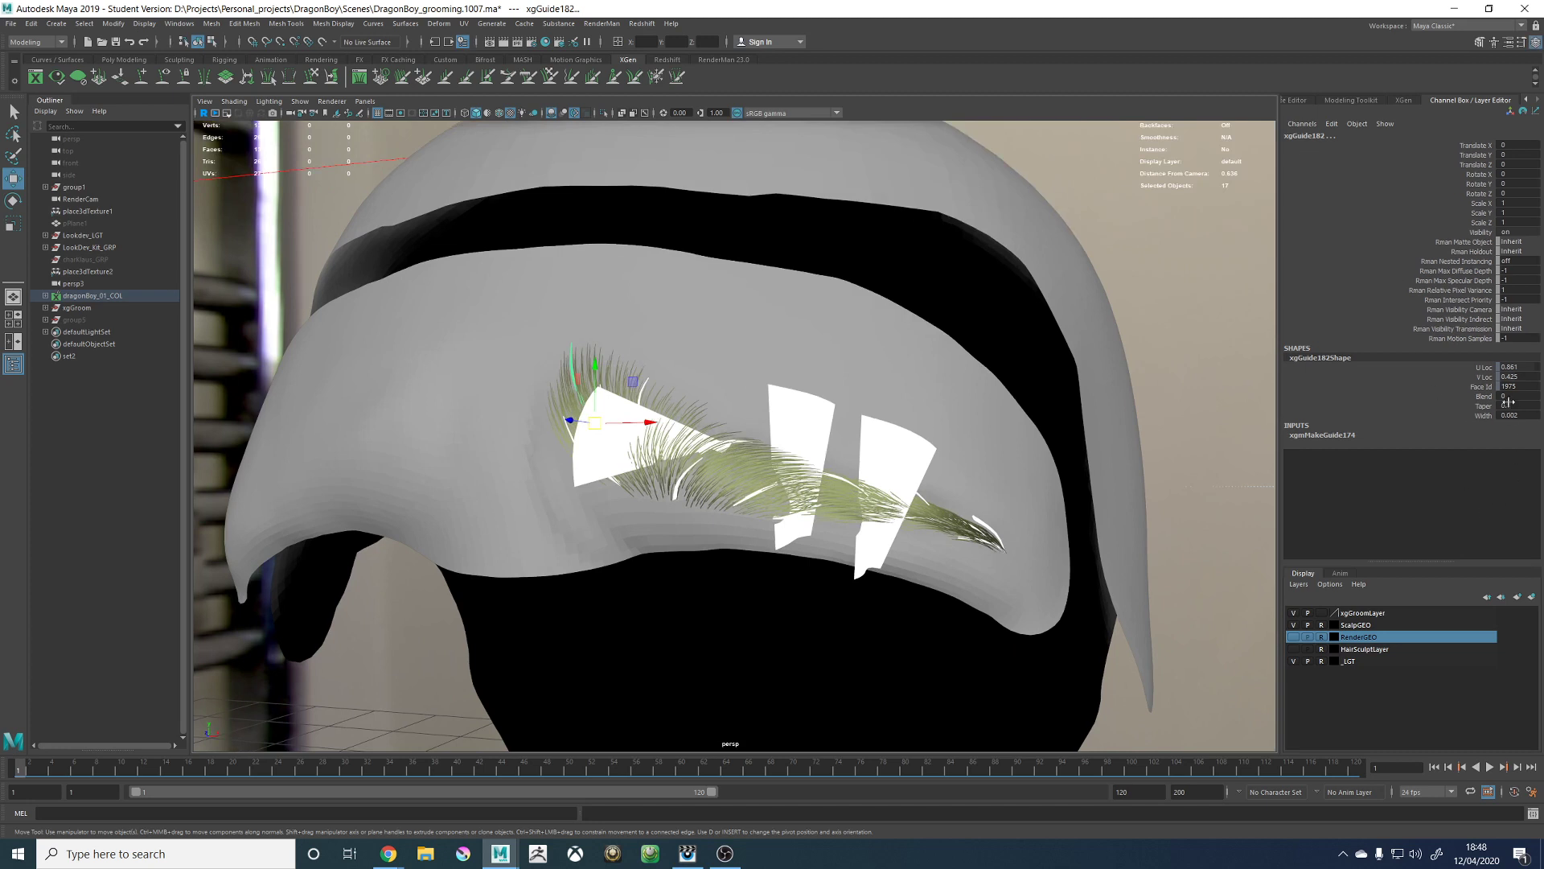
click(1523, 406)
click(1525, 416)
key(Return)
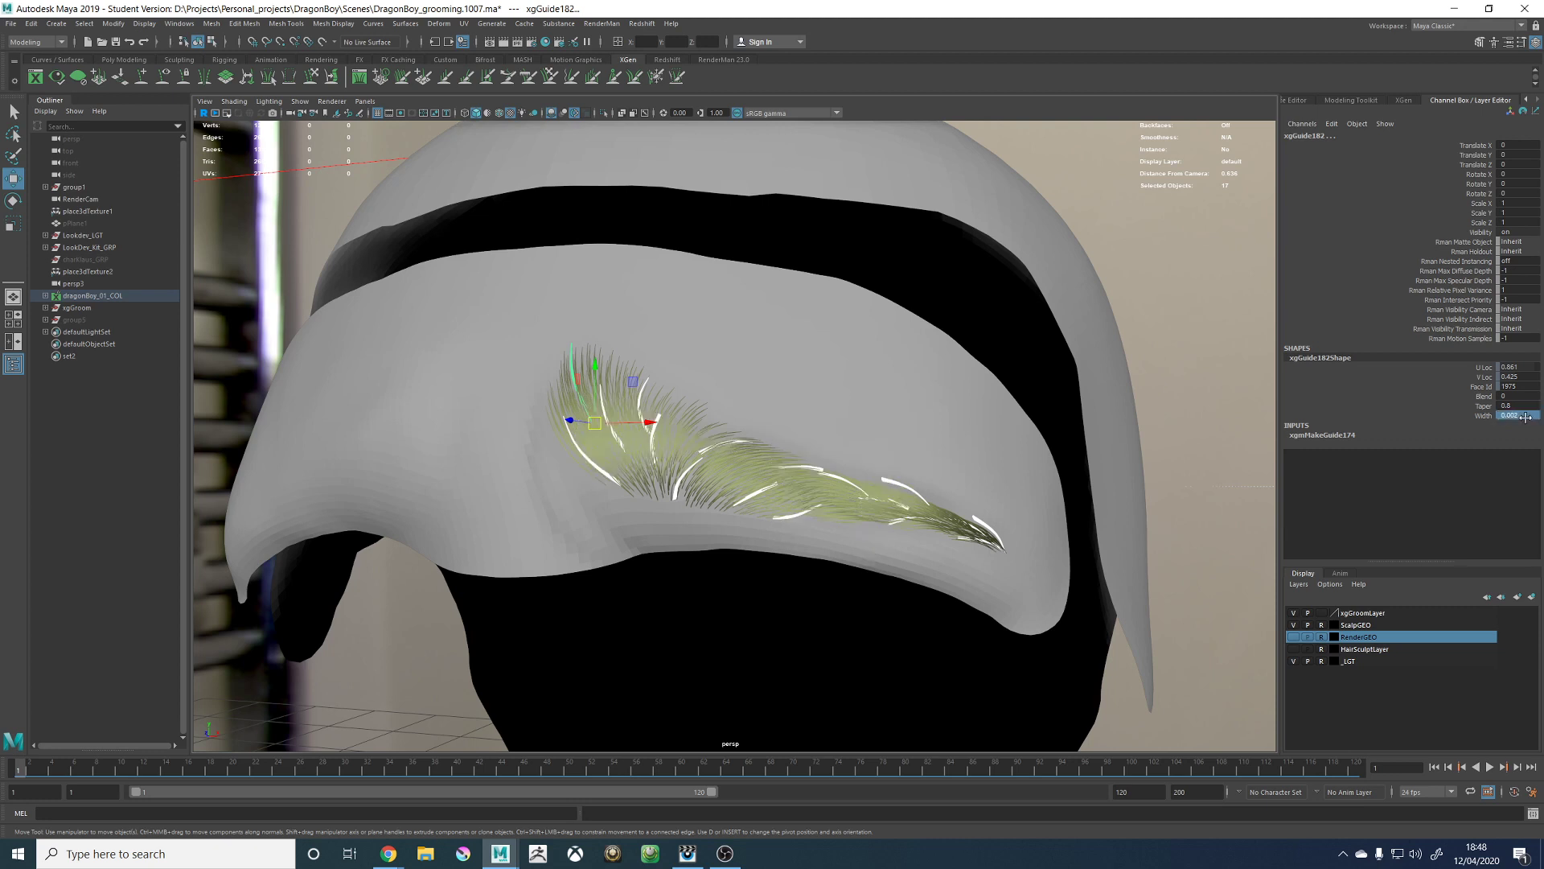
click(1527, 407)
key(Return)
scroll(804, 346, down, 6)
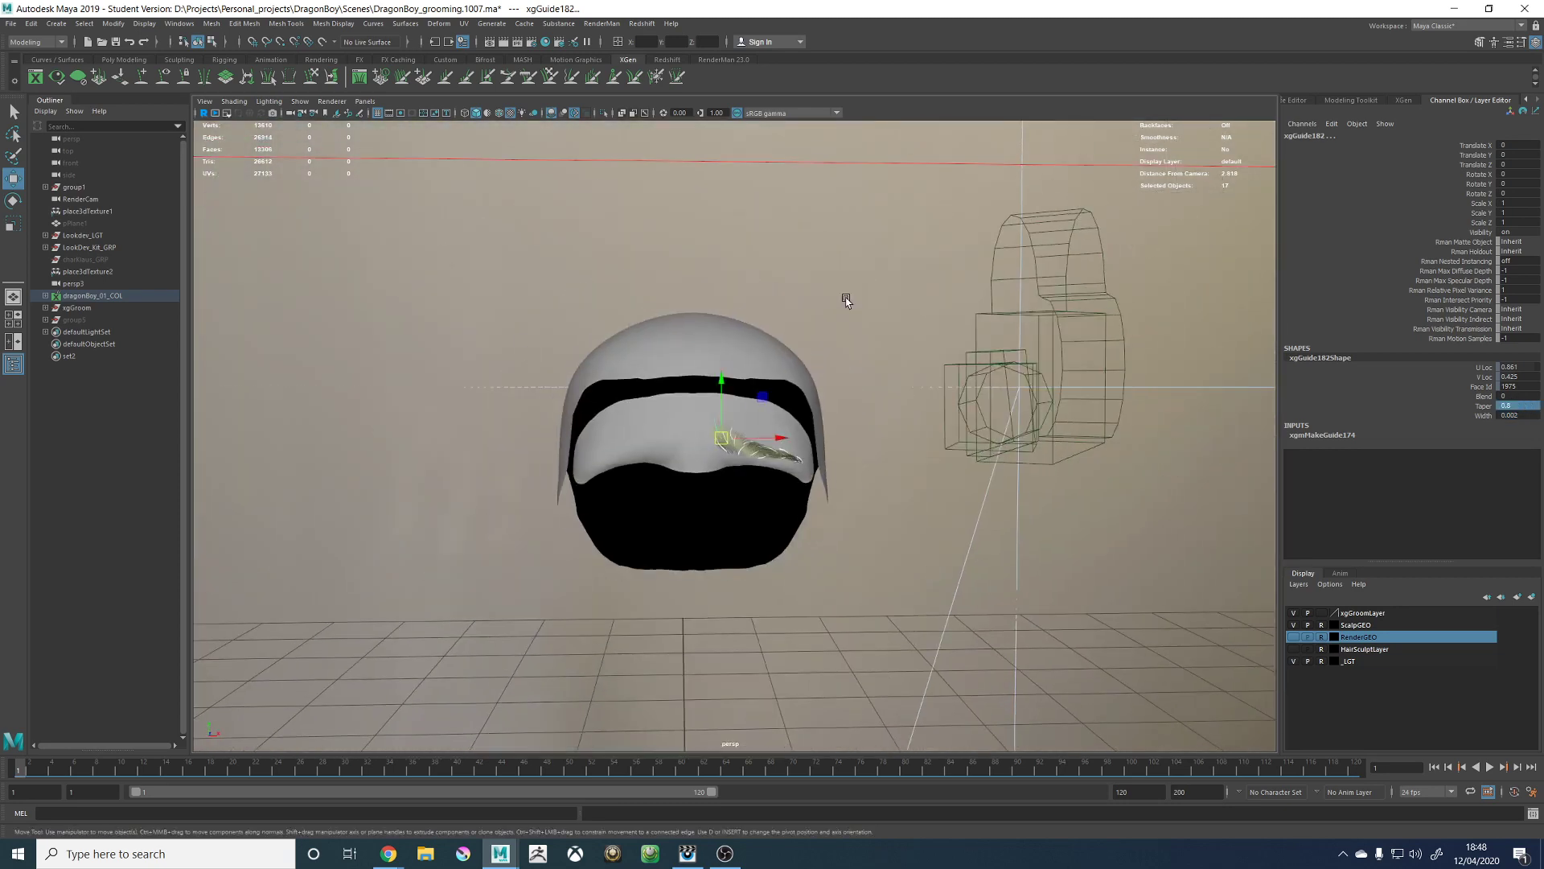
click(846, 301)
Step: Generate the XGen previews of the furHairFrontClumps_01_DESC, furHairShort_01_DESC and furHair_01_DESC descriptions
click(1402, 100)
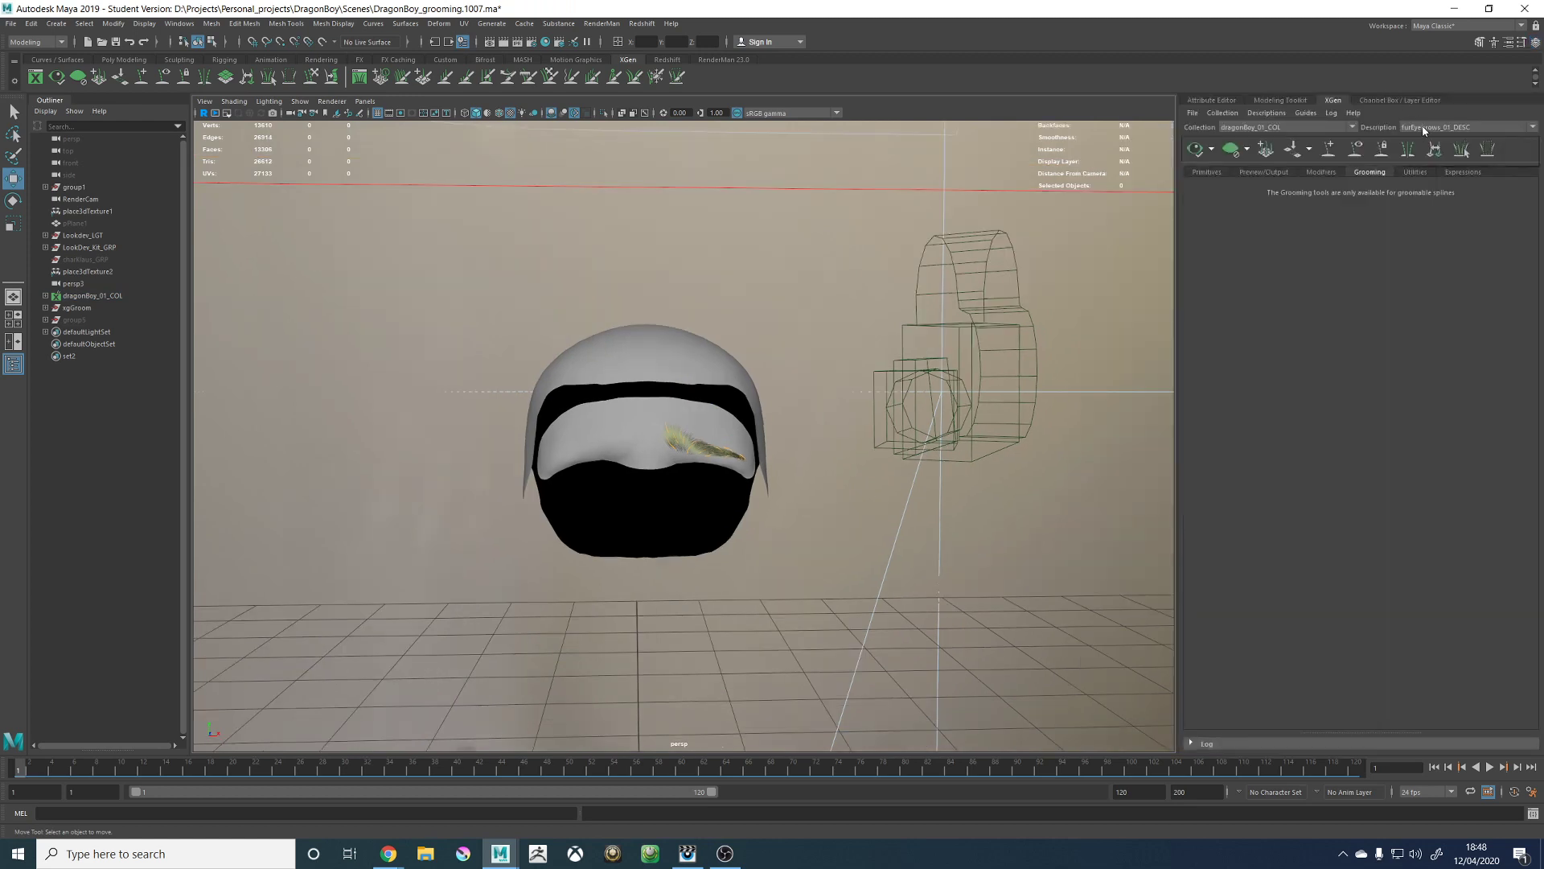
click(1193, 148)
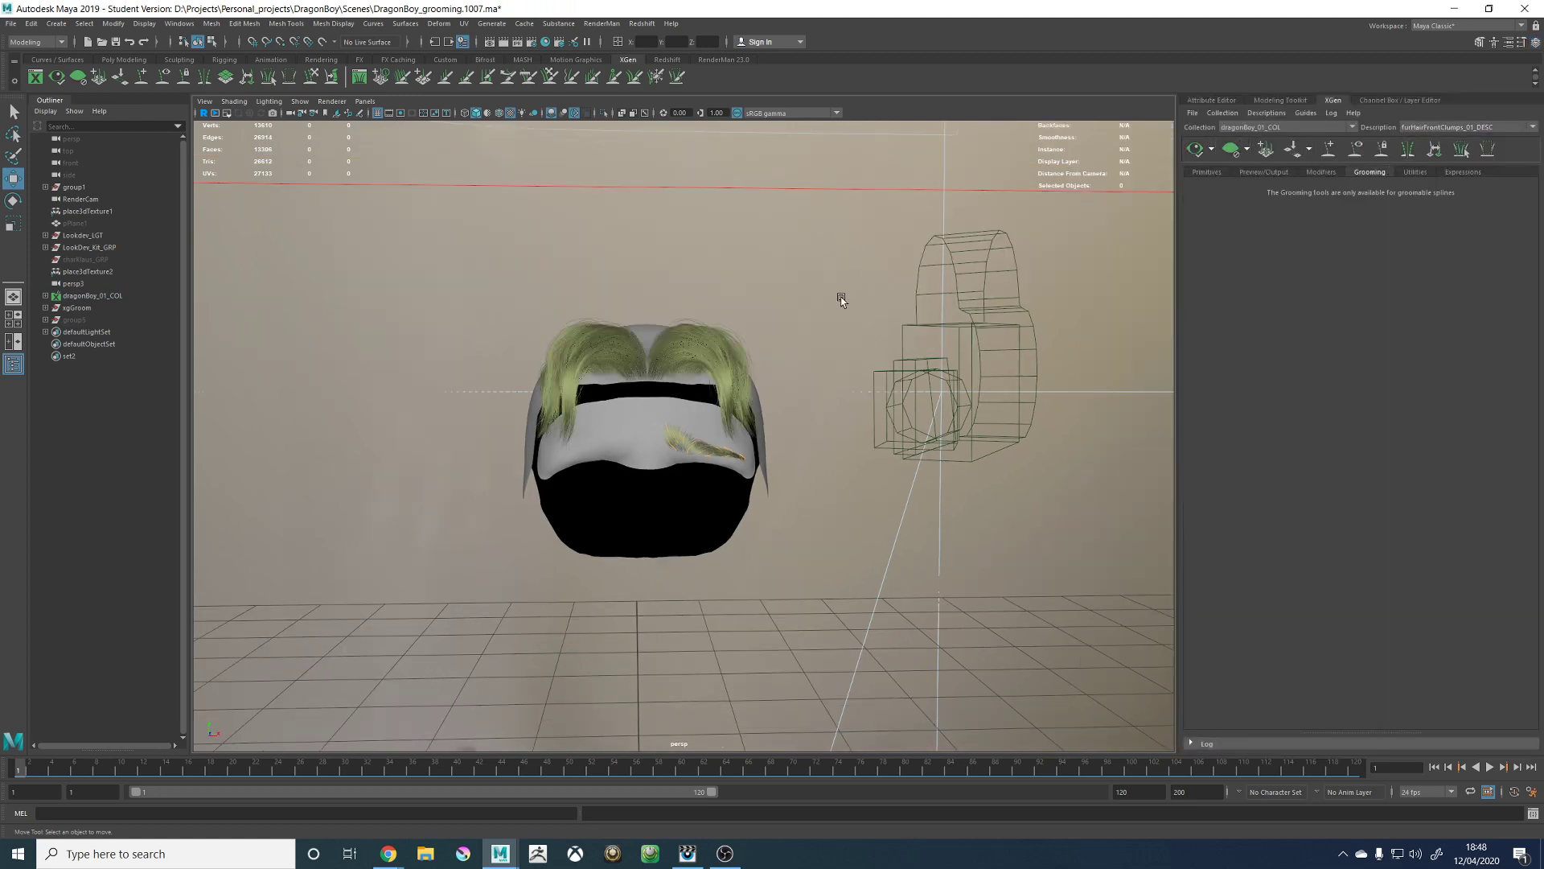
alt+drag(841, 300, 847, 301)
scroll(847, 301, up, 2)
click(1447, 127)
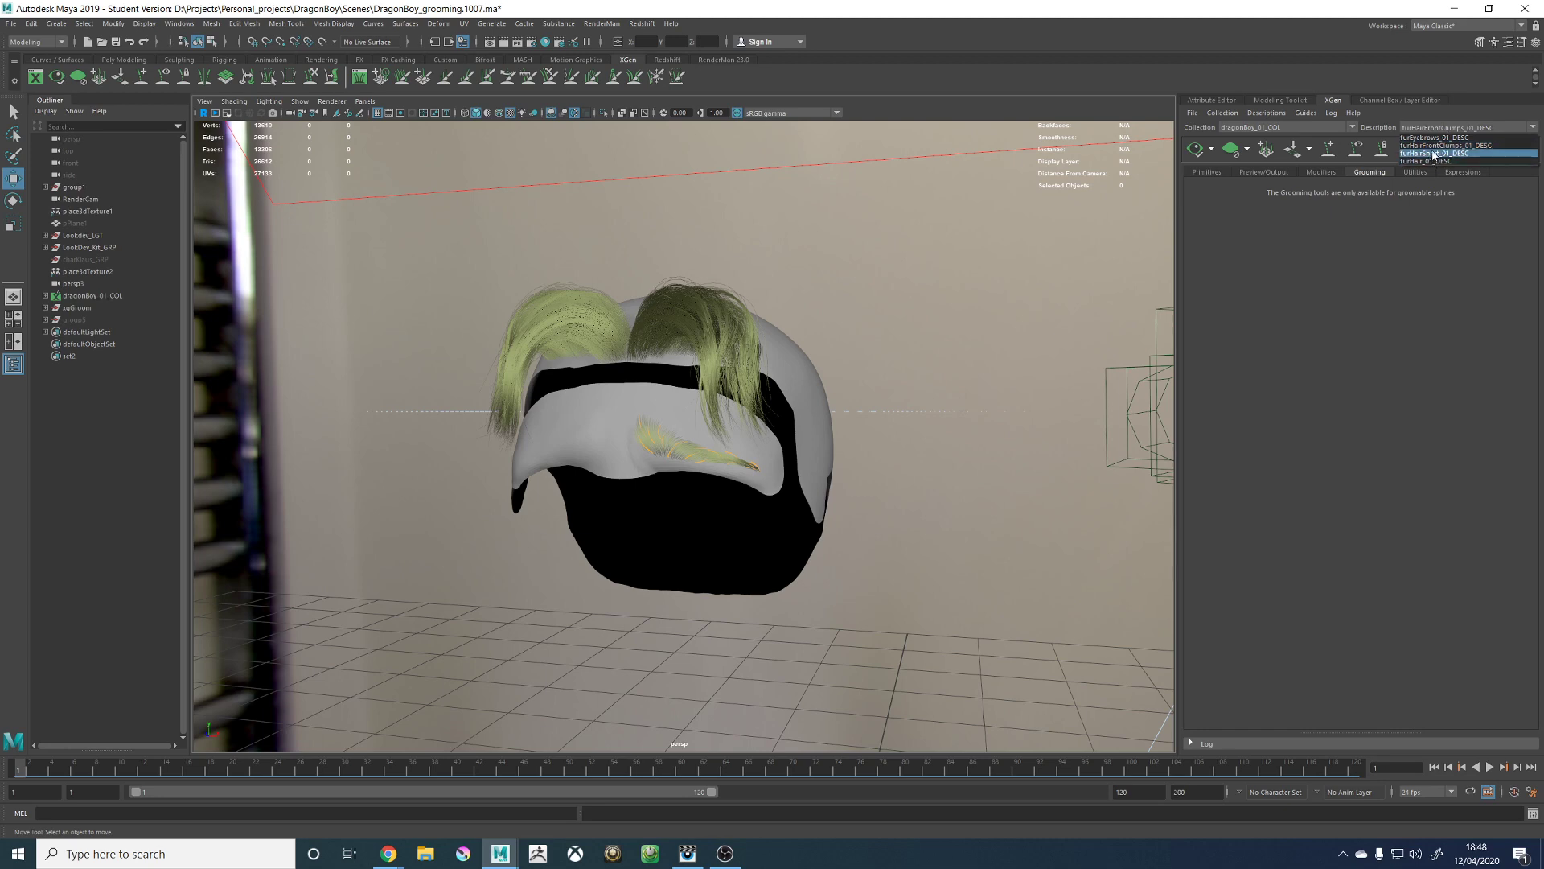
click(1434, 154)
click(1196, 150)
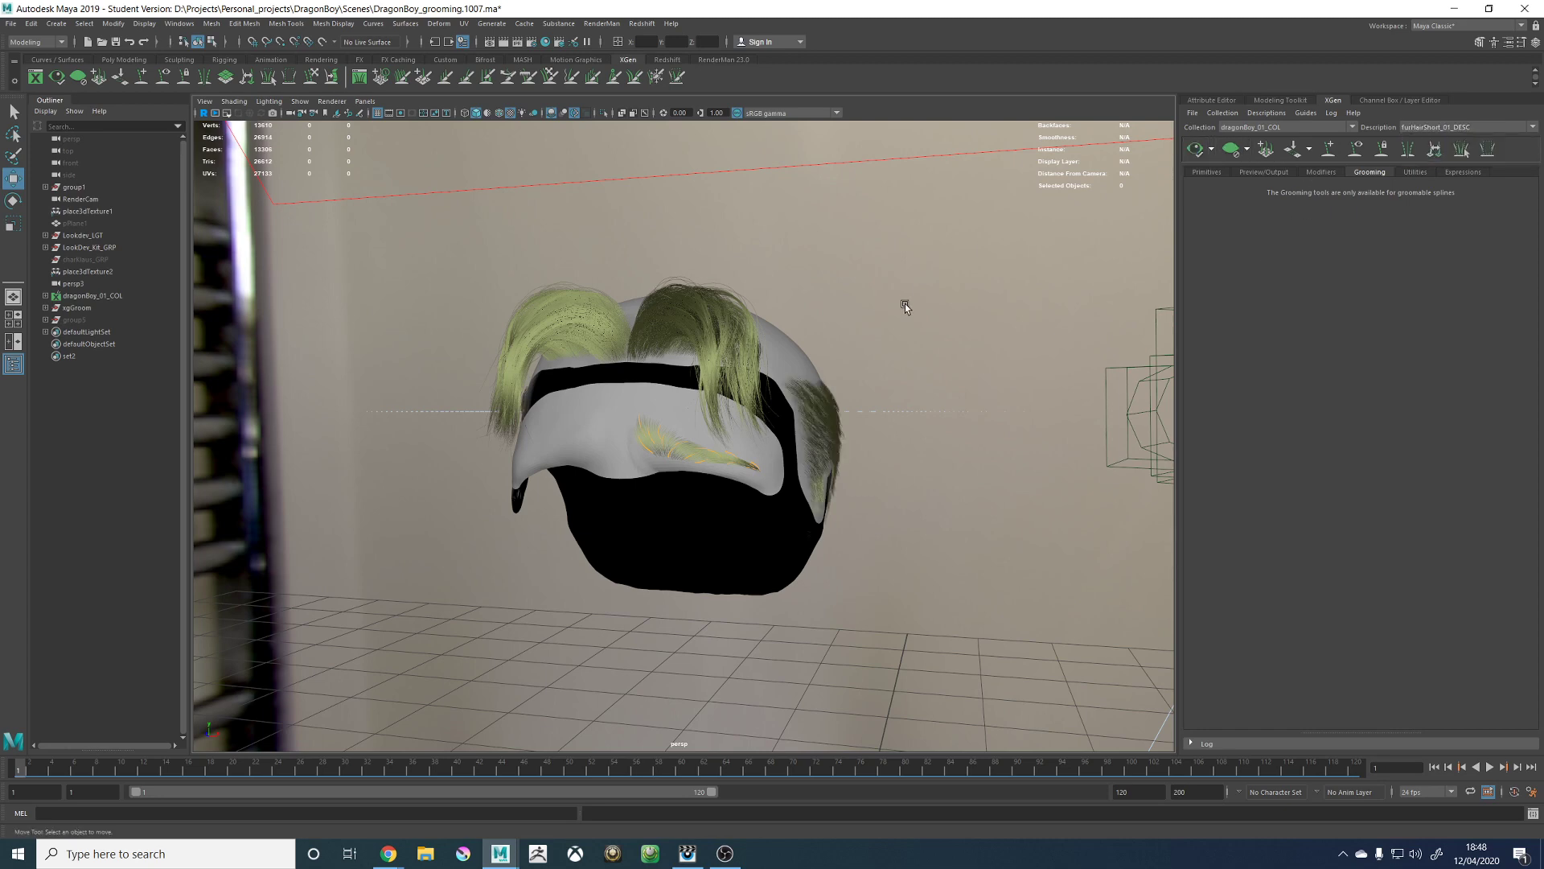
alt+drag(902, 304, 805, 310)
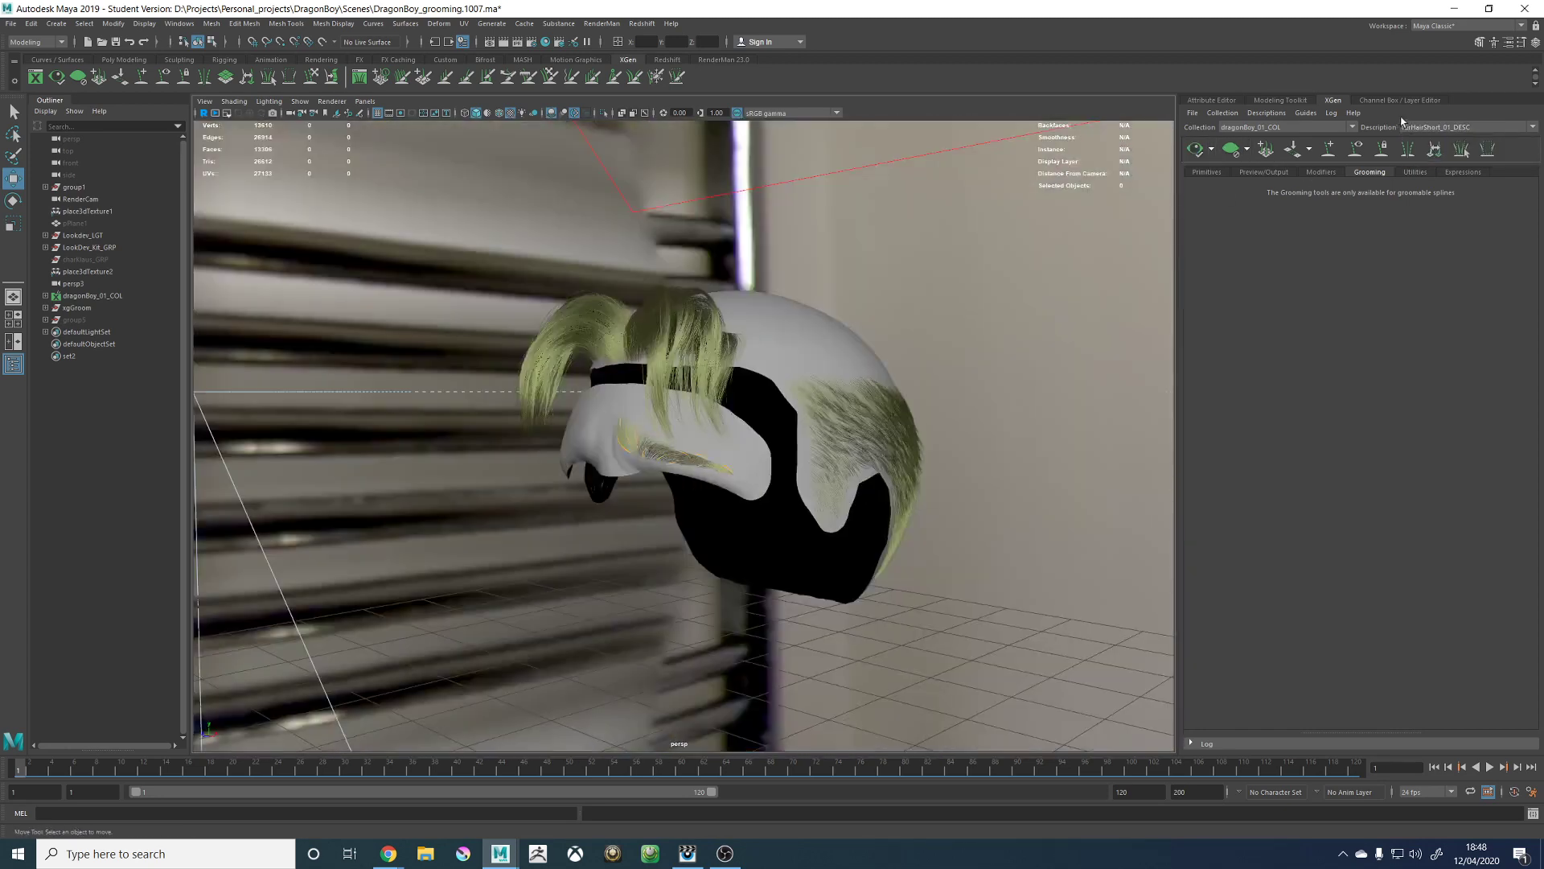
click(1448, 127)
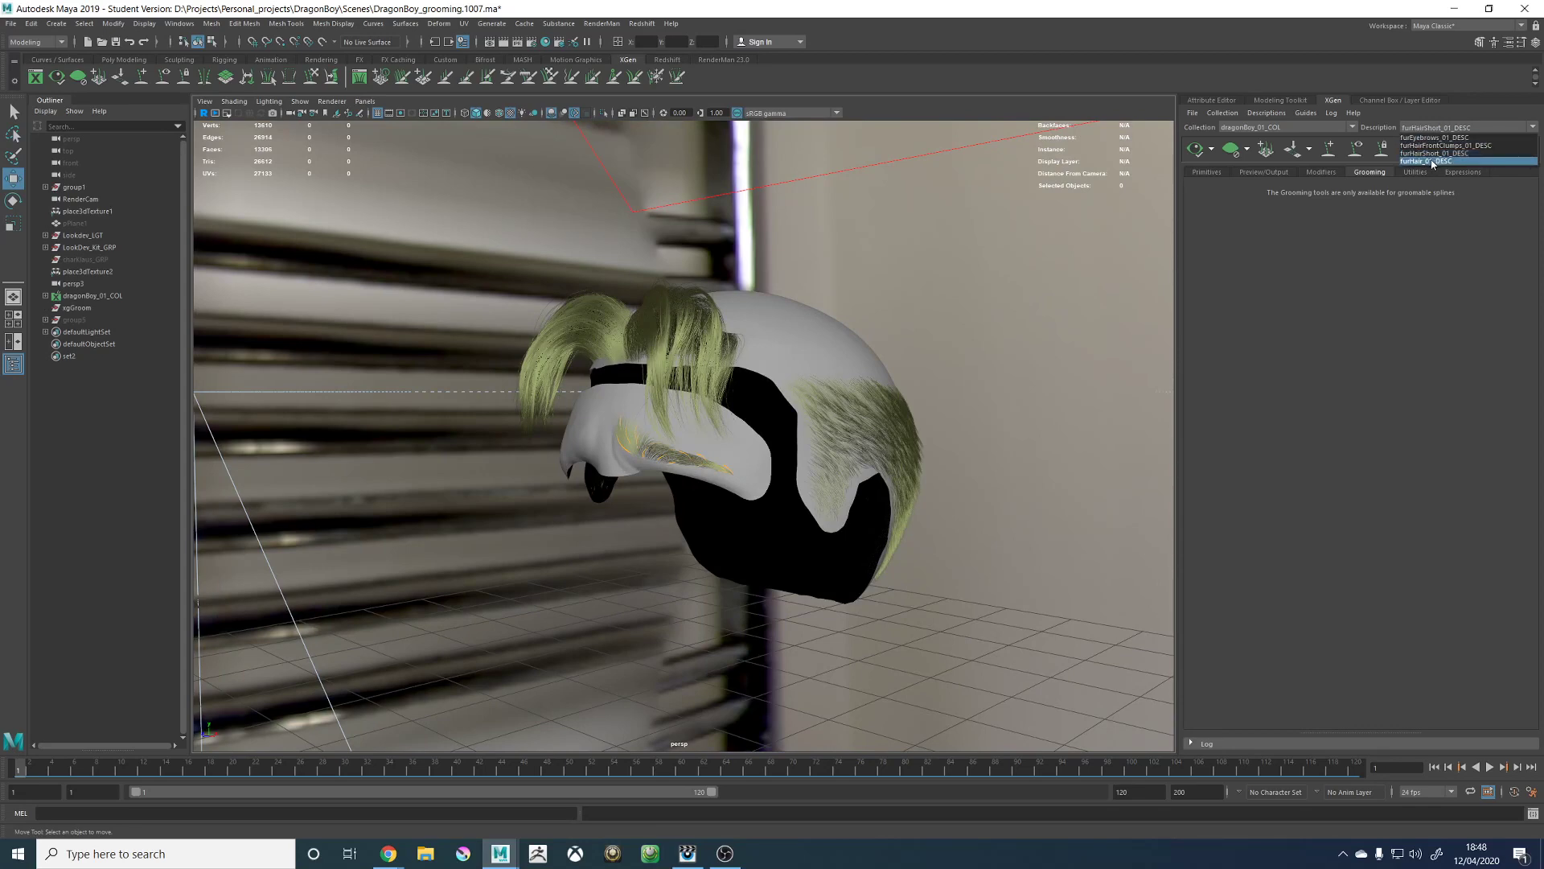
click(1433, 161)
click(1197, 151)
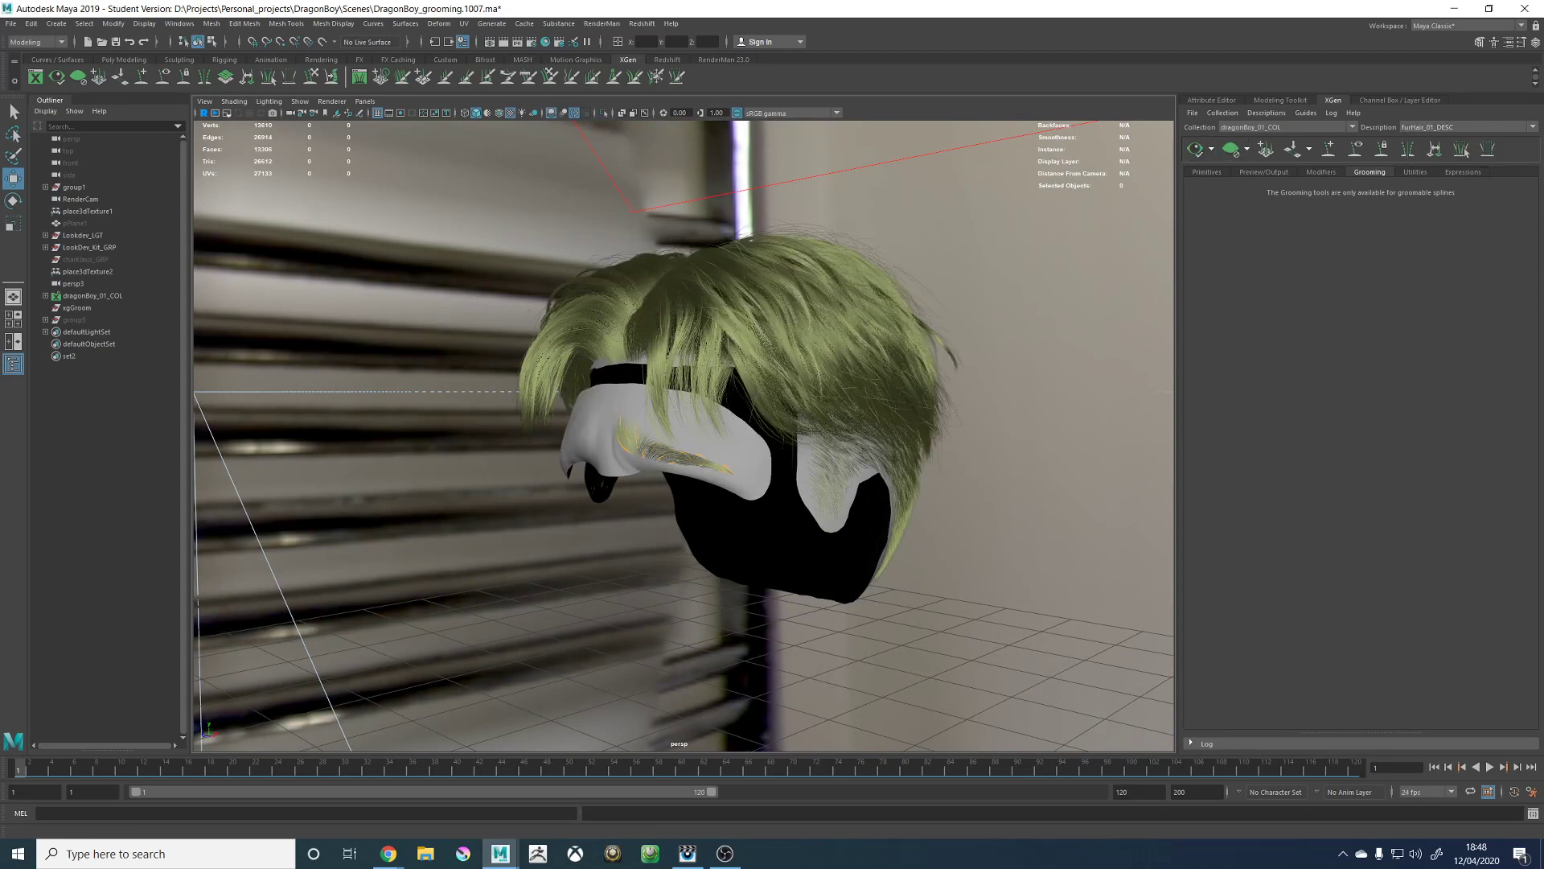
Step: Switch XGen back to the furEyebrows_01_DESC description and bring up the channel box with the display layers
alt+drag(826, 382, 941, 390)
alt+right_drag(941, 390, 993, 482)
alt+drag(993, 483, 856, 413)
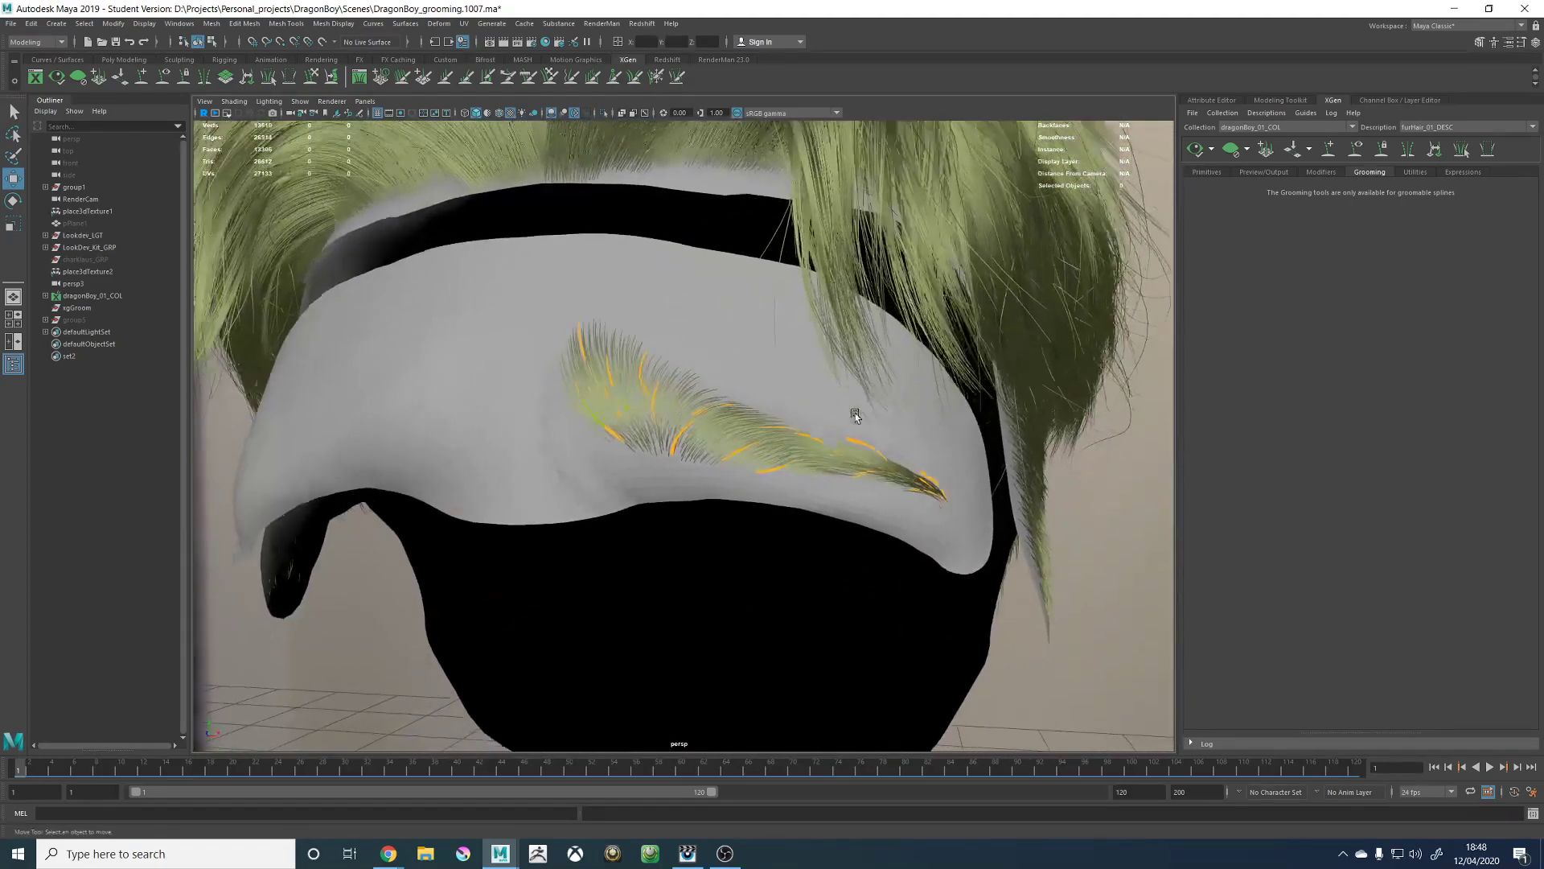
click(1434, 138)
double_click(1376, 101)
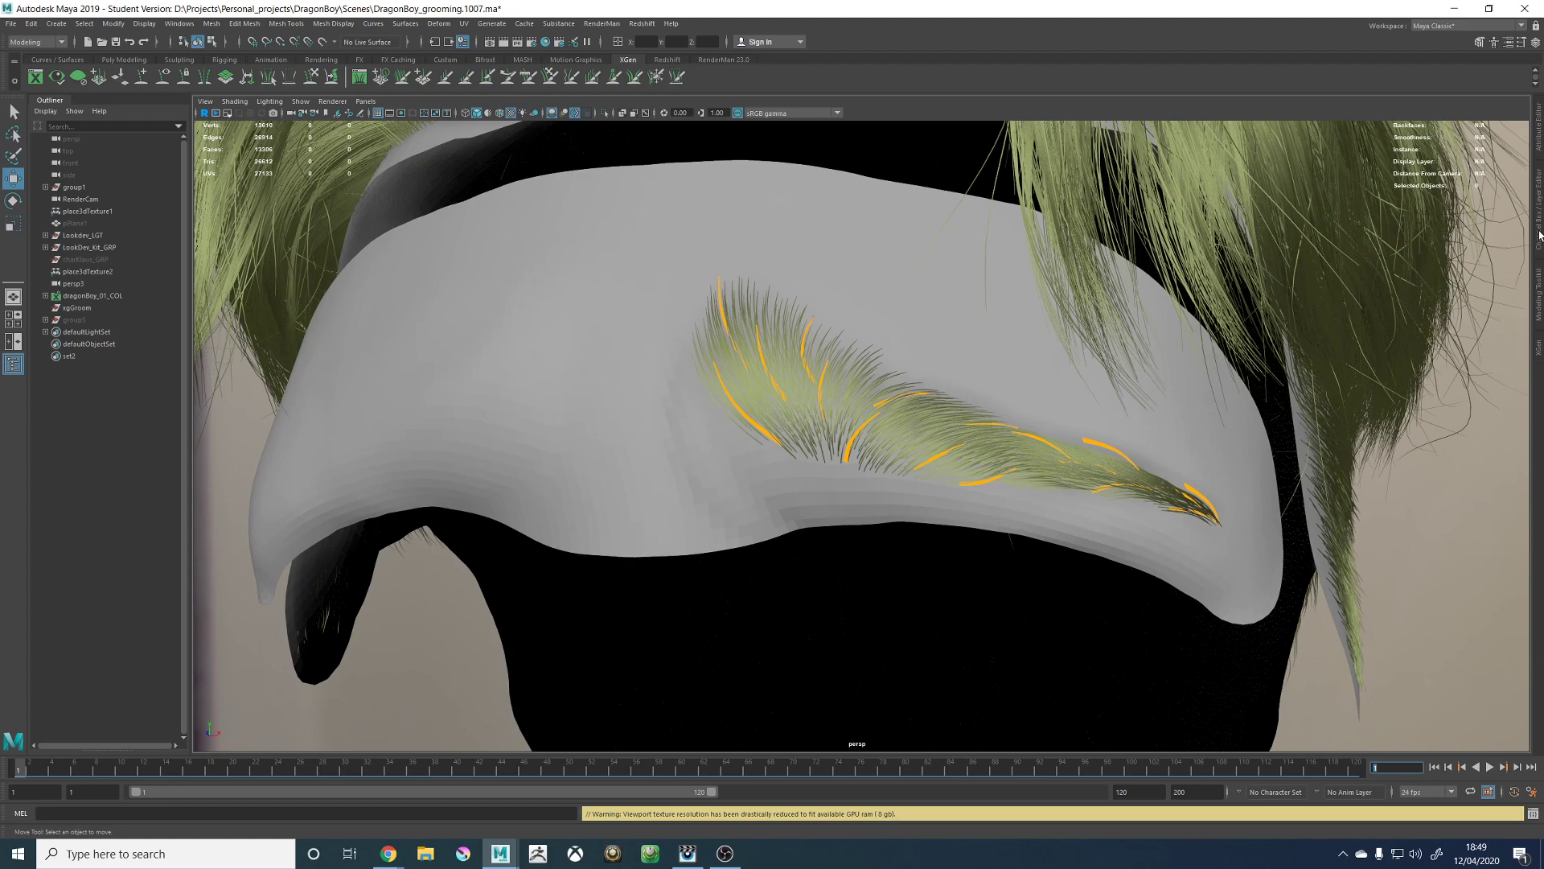
click(1539, 235)
Step: Show the RenderGEO display layer and hide the ScalpGEO layer to see the eyebrow on the full head
scroll(897, 342, down, 5)
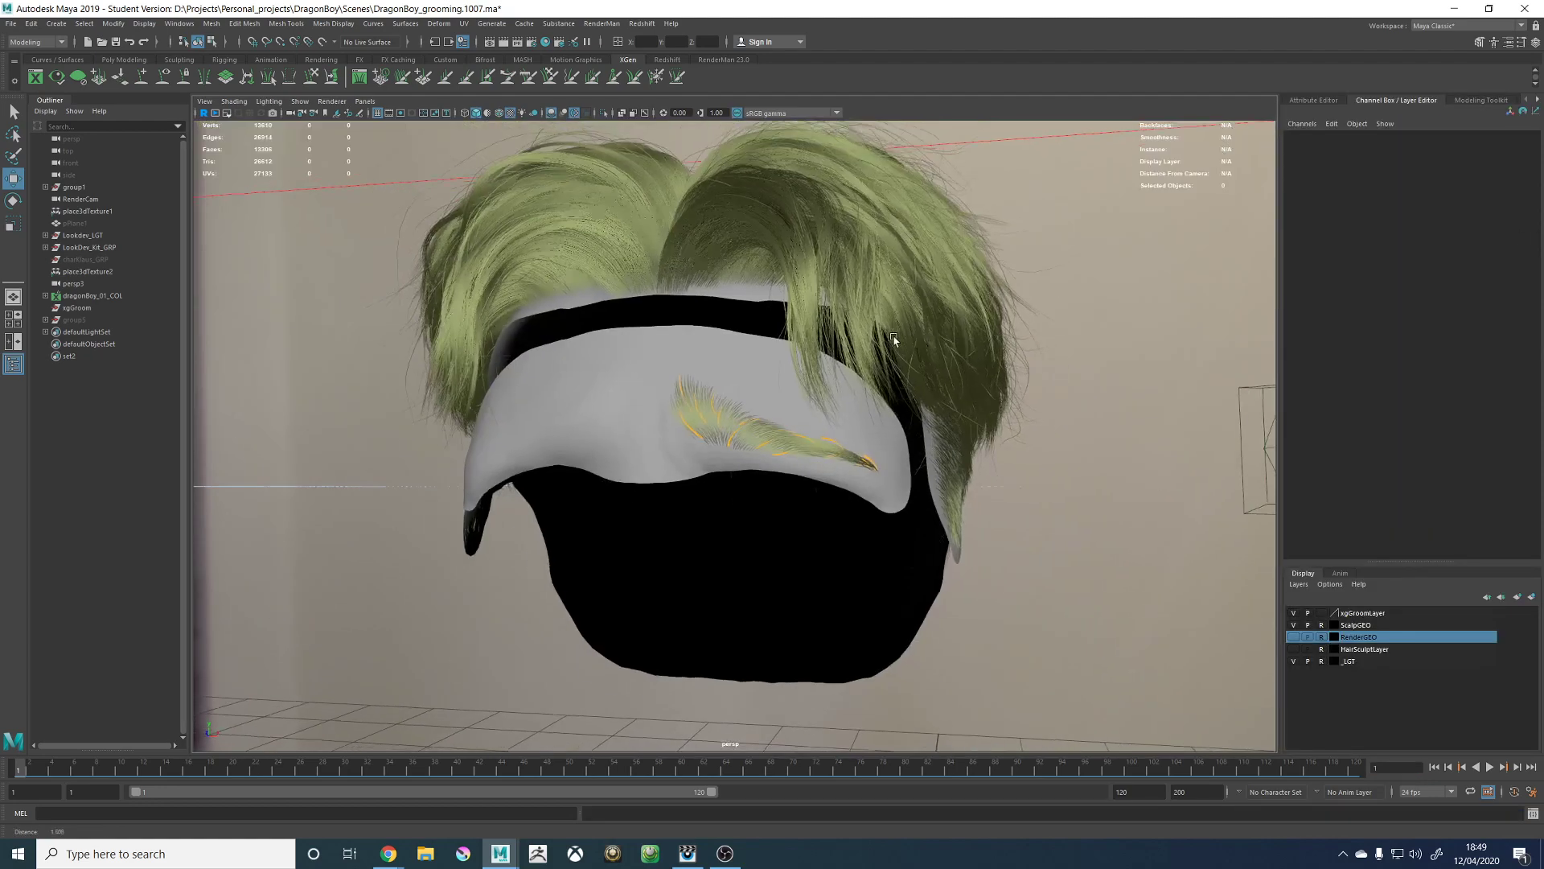
alt+drag(894, 339, 903, 356)
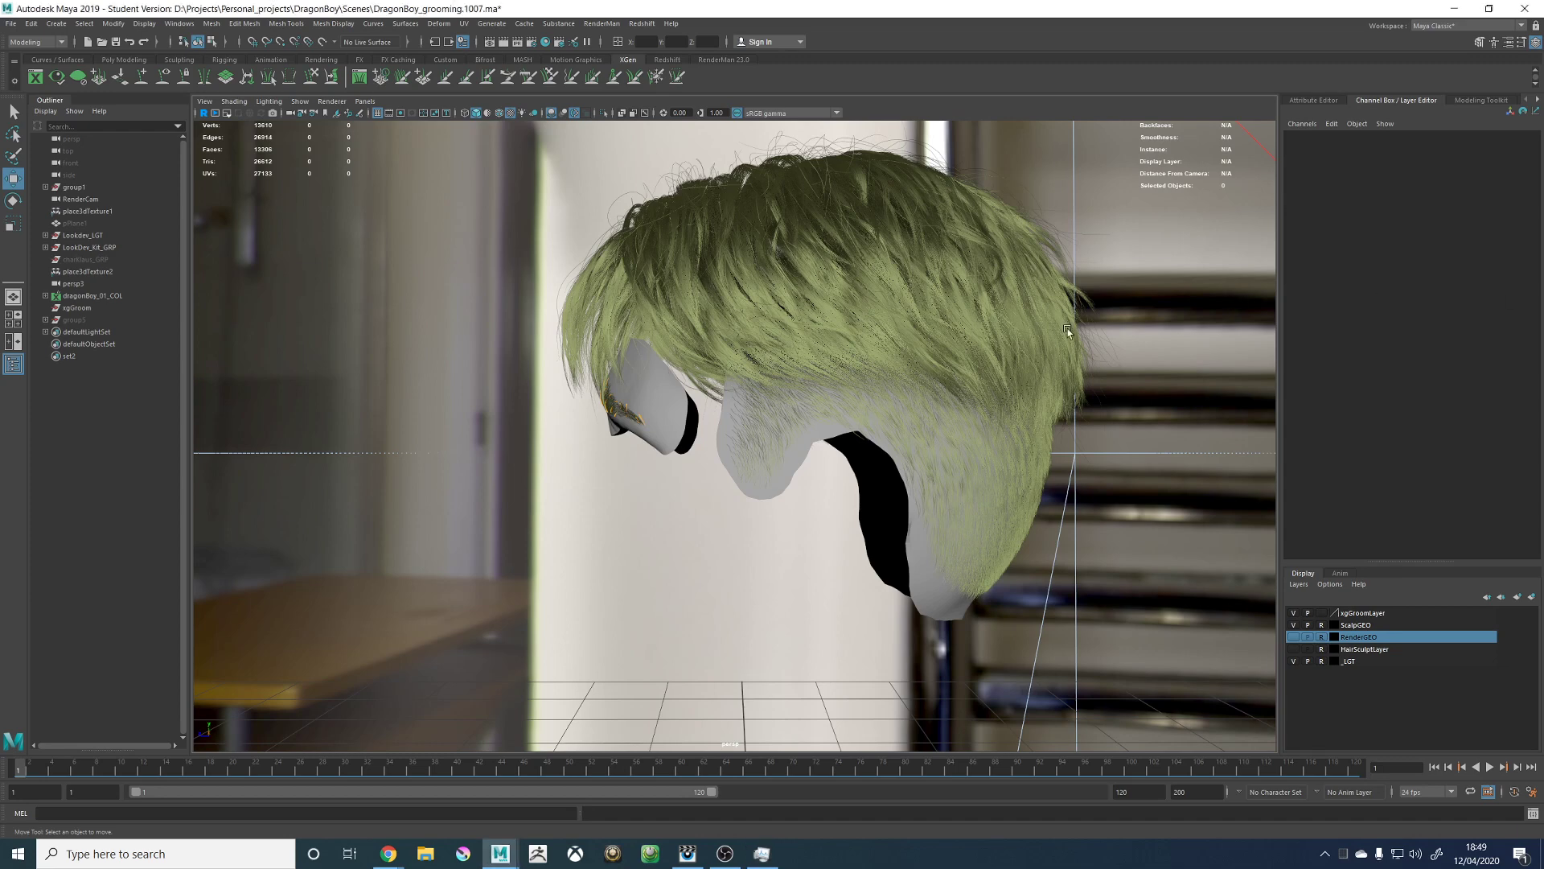
alt+drag(888, 351, 866, 393)
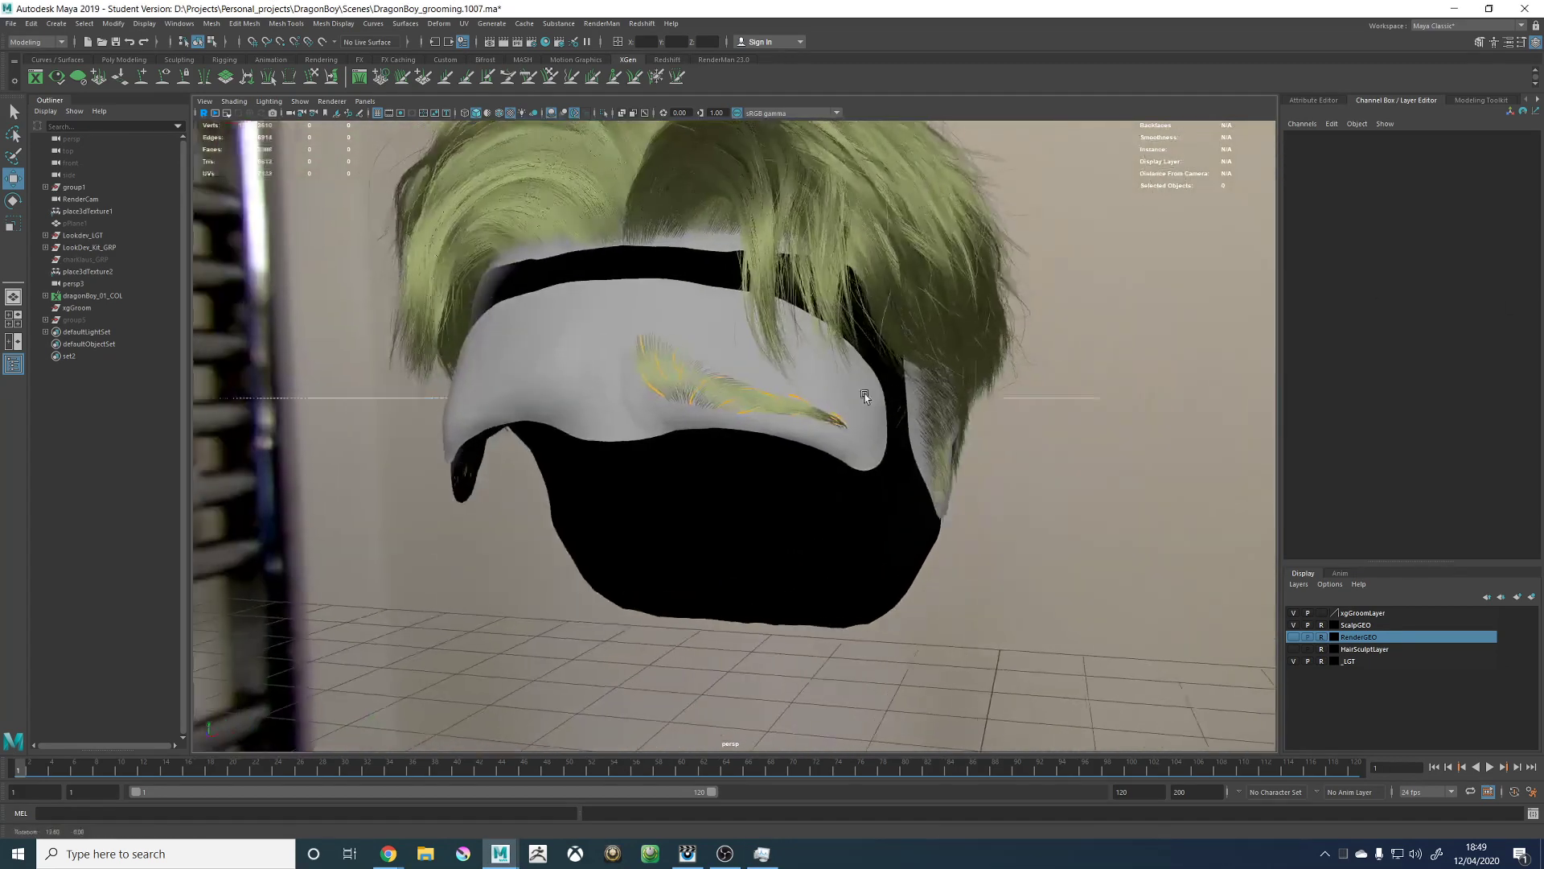
alt+right_drag(866, 394, 810, 321)
alt+middle_drag(809, 321, 837, 341)
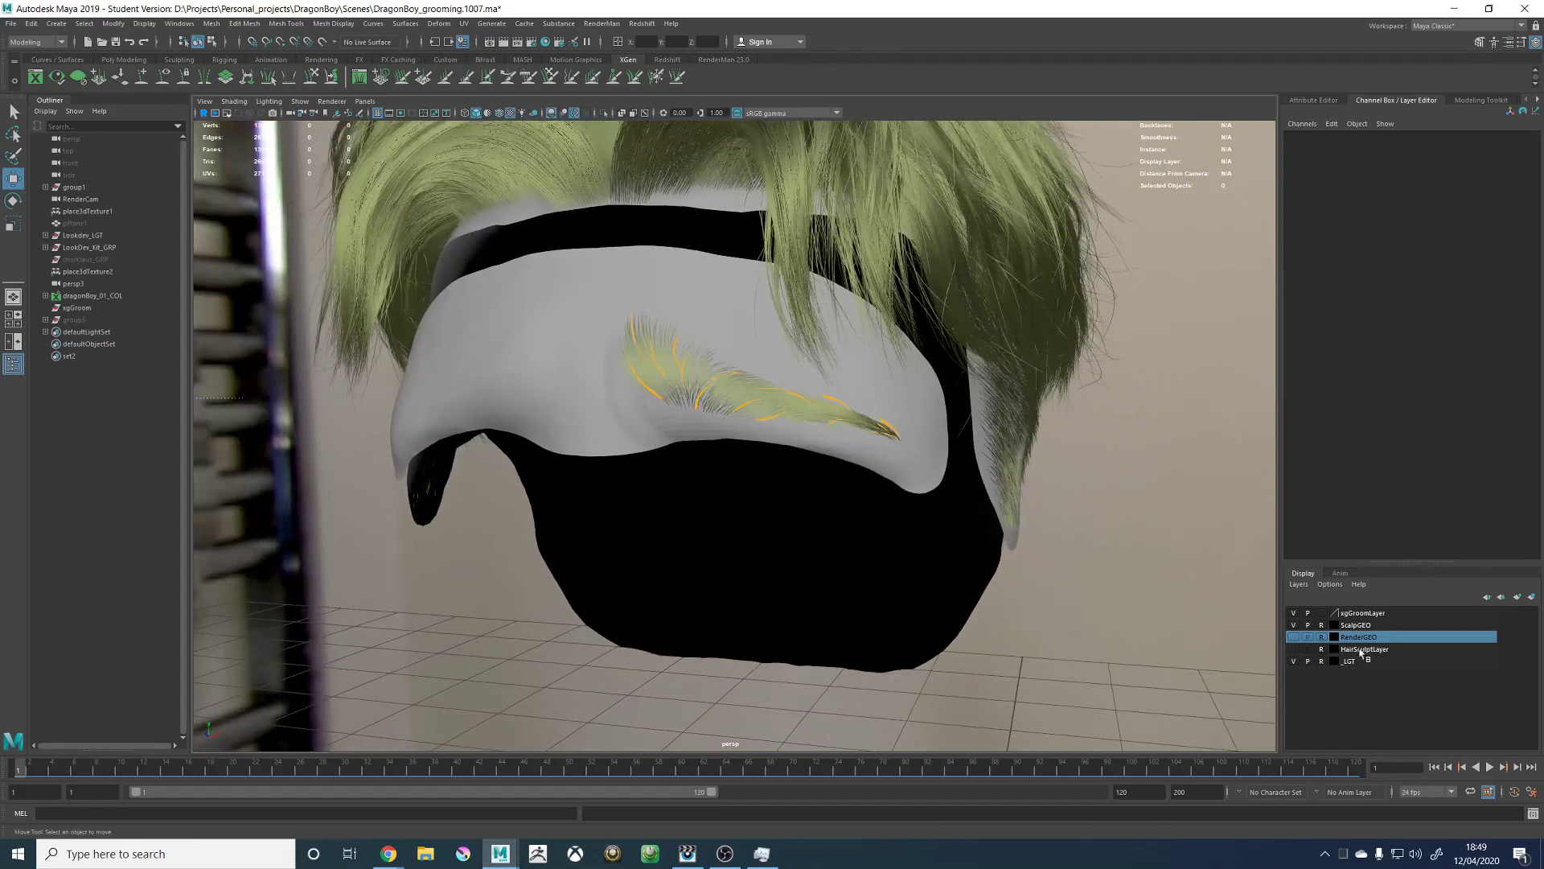
click(1293, 637)
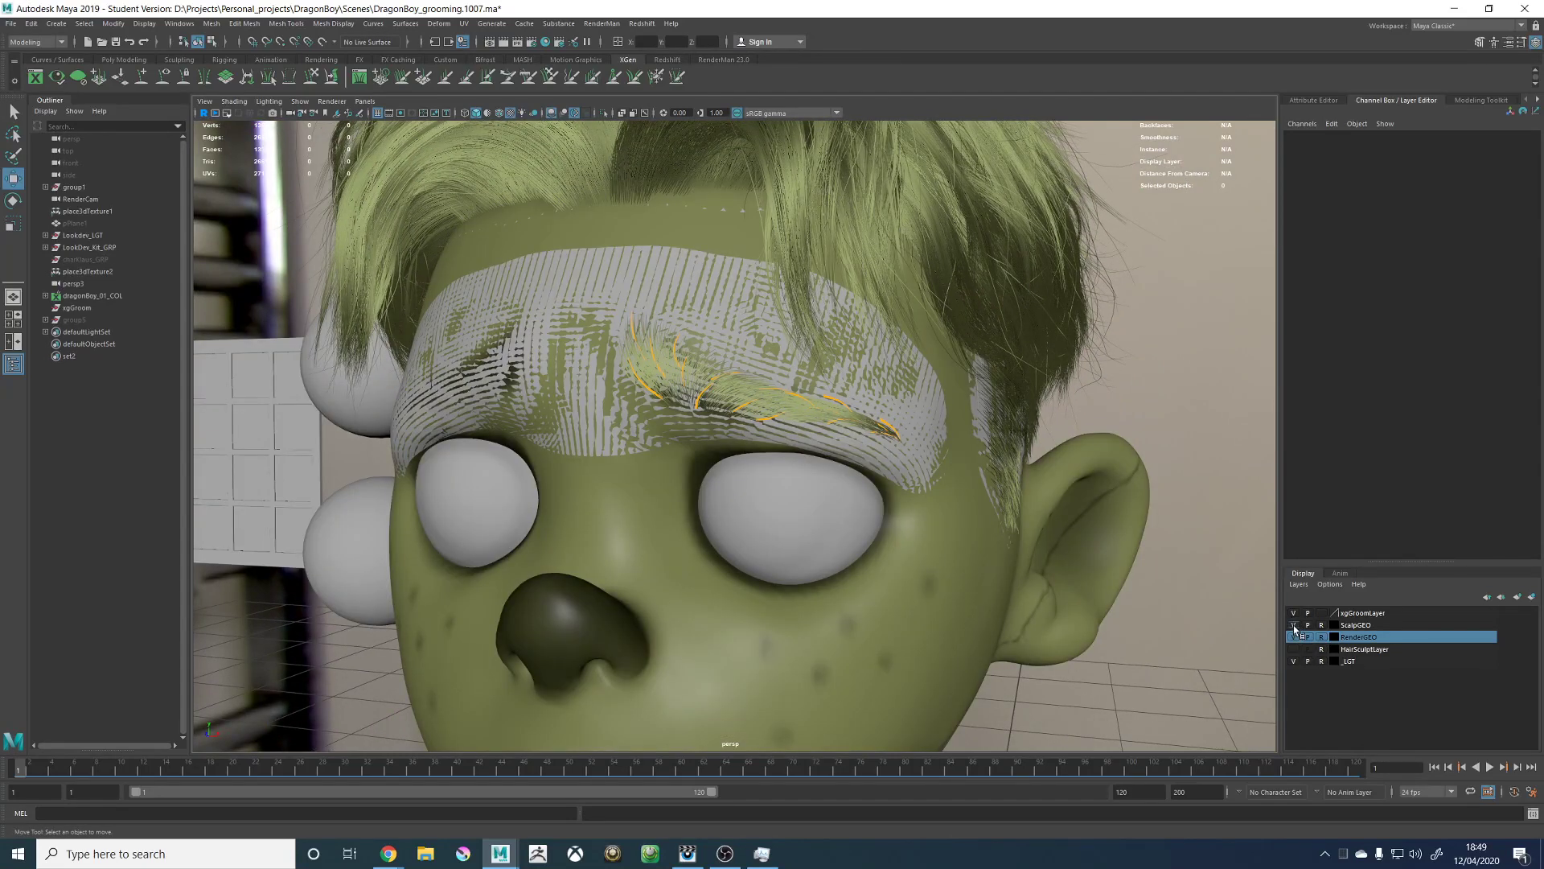
click(1294, 624)
Step: Select the guide xgGuide210 in the inner half of the eyebrow, scale it uniformly to about 1.18 and rotate it about -25 degrees in Z
alt+right_drag(784, 399, 611, 341)
alt+drag(611, 341, 837, 421)
alt+right_drag(837, 420, 785, 441)
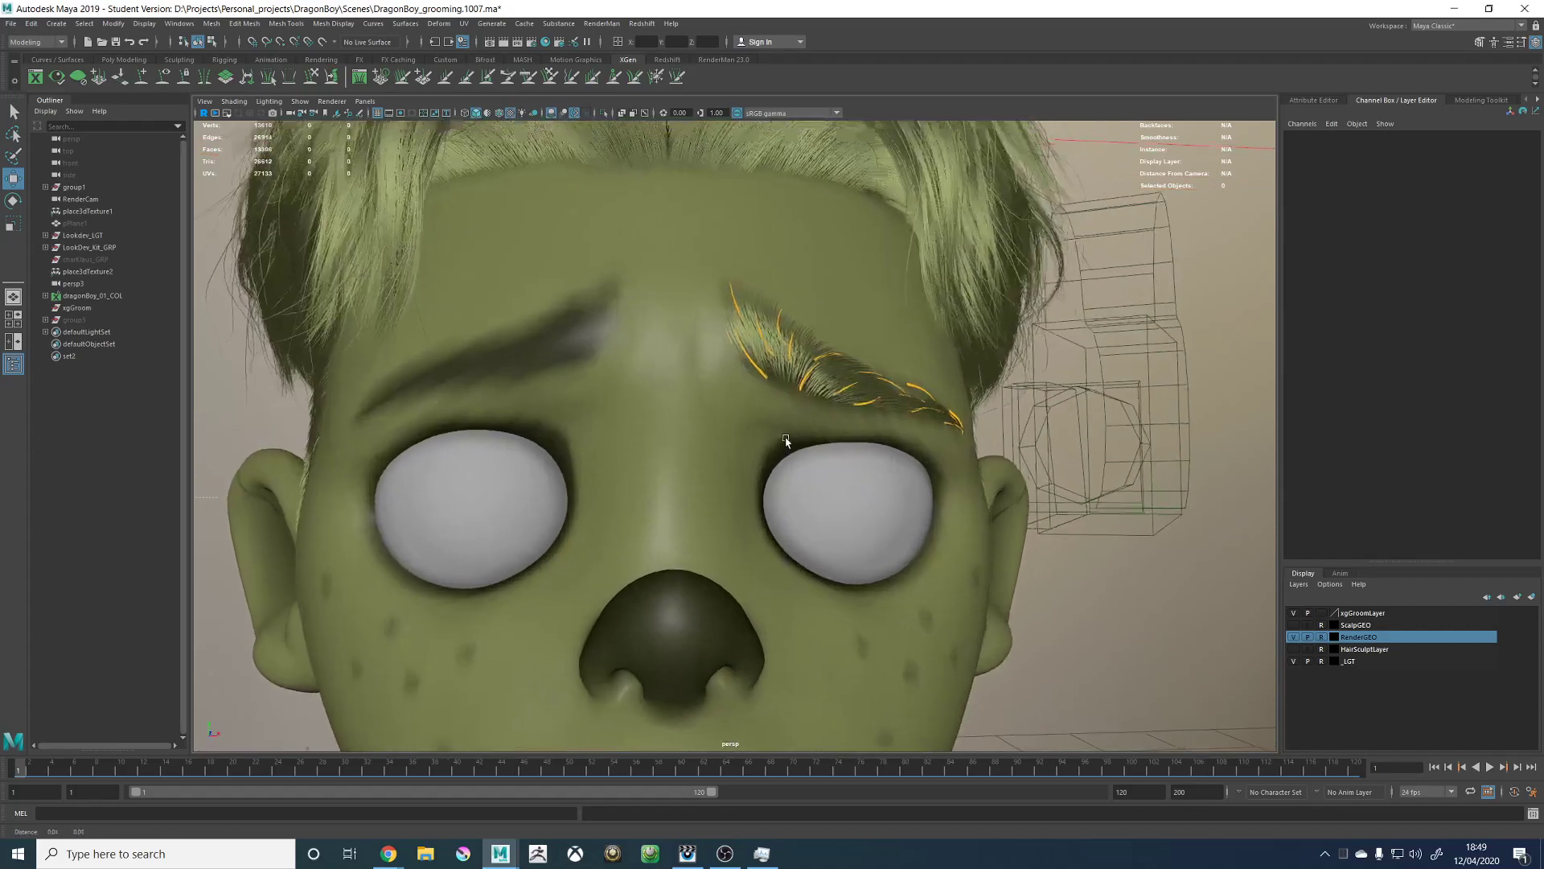
alt+drag(786, 442, 712, 436)
alt+right_drag(711, 436, 780, 421)
alt+drag(779, 420, 764, 418)
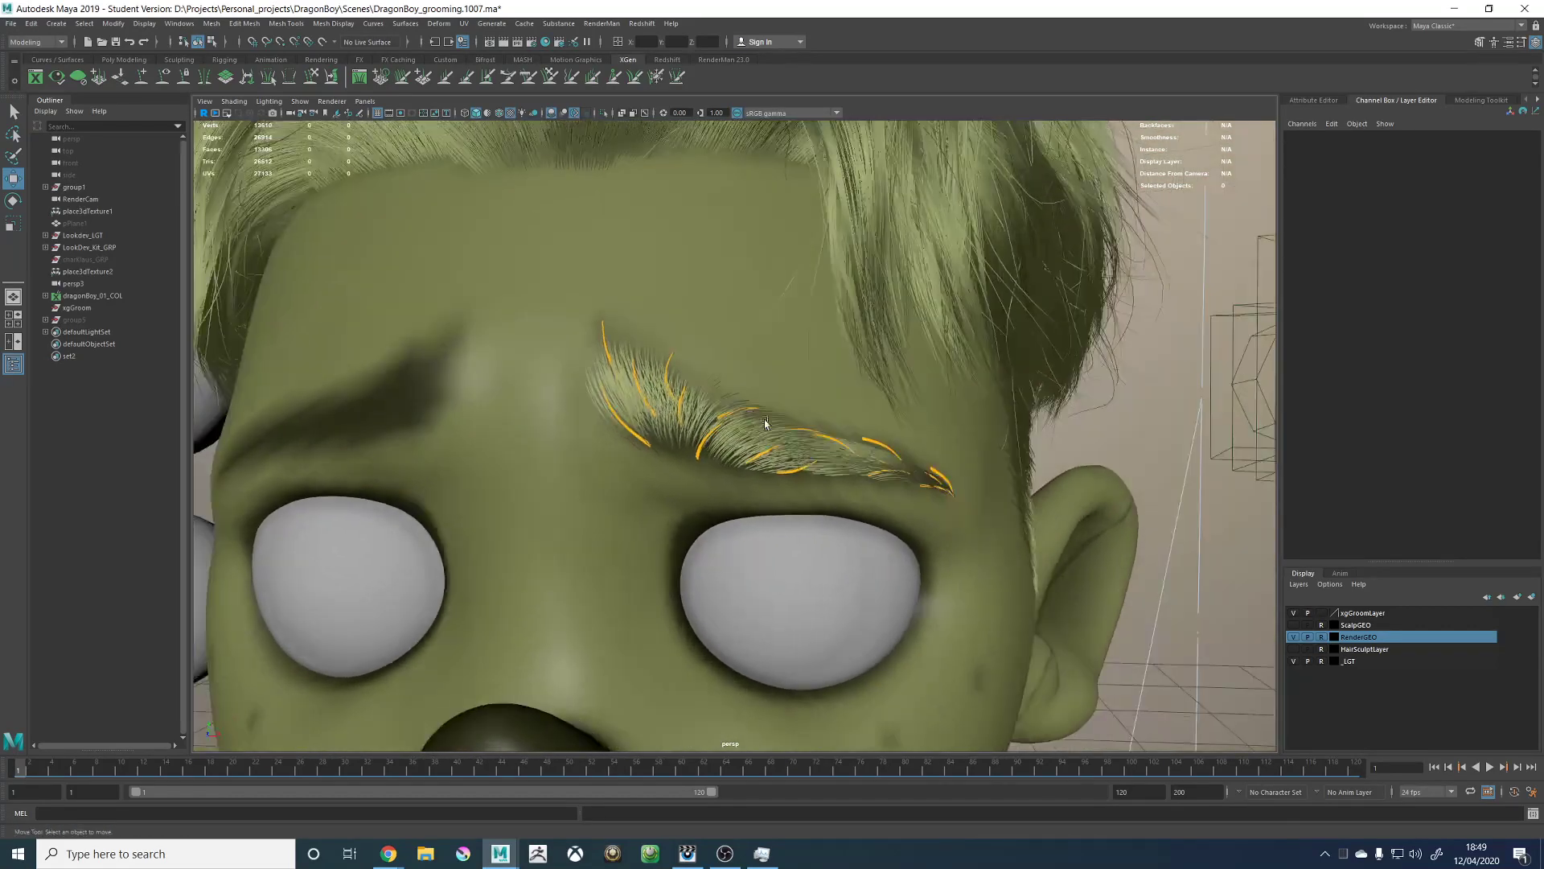
alt+right_drag(763, 419, 685, 404)
click(659, 411)
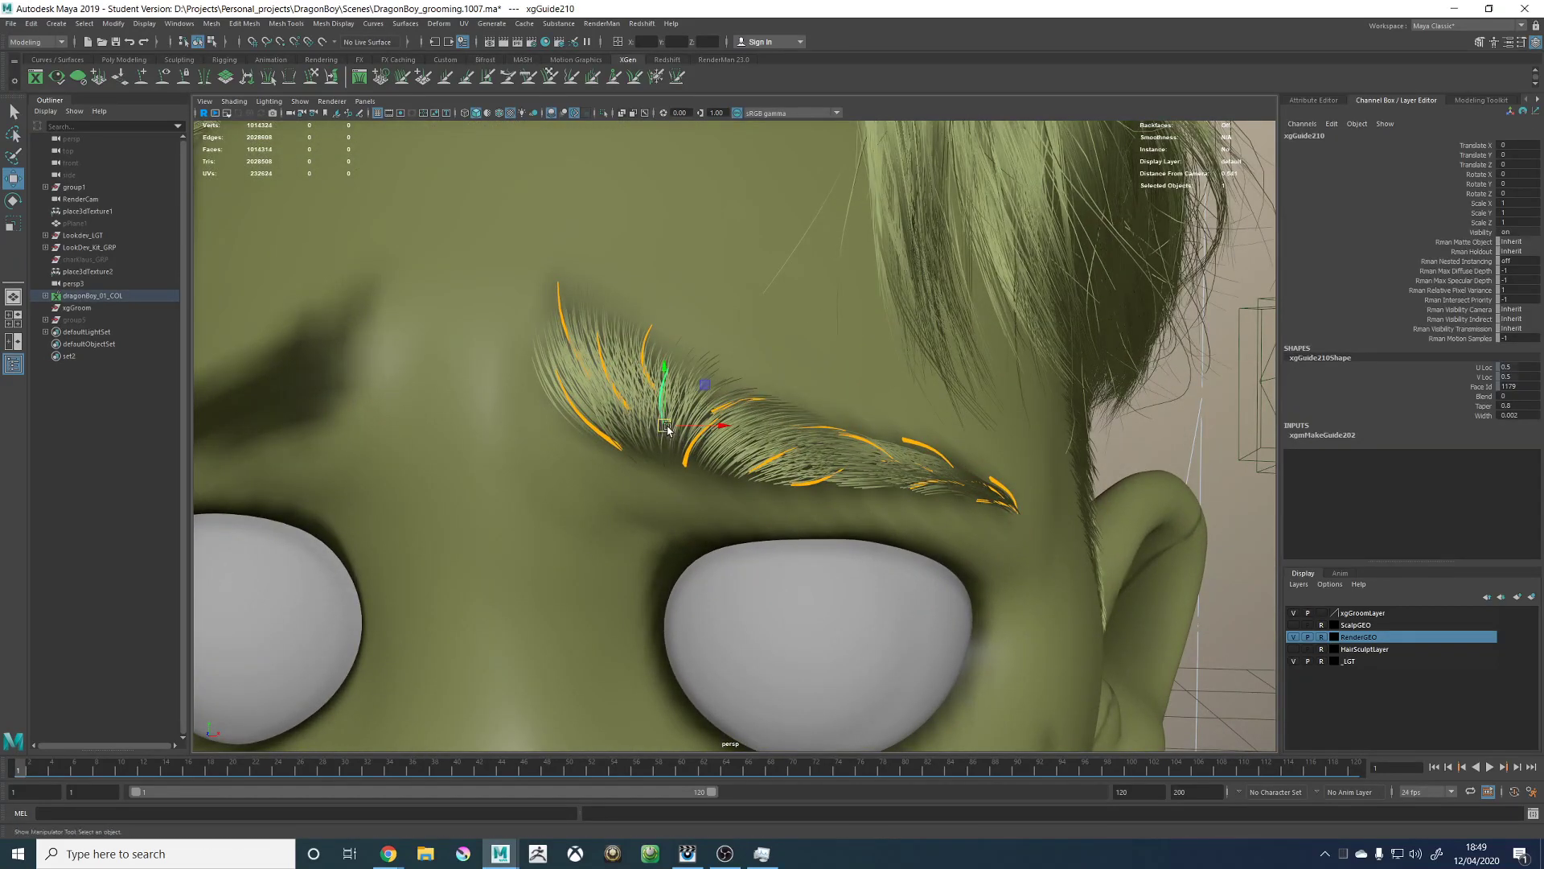
key(r)
drag(667, 425, 719, 394)
key(e)
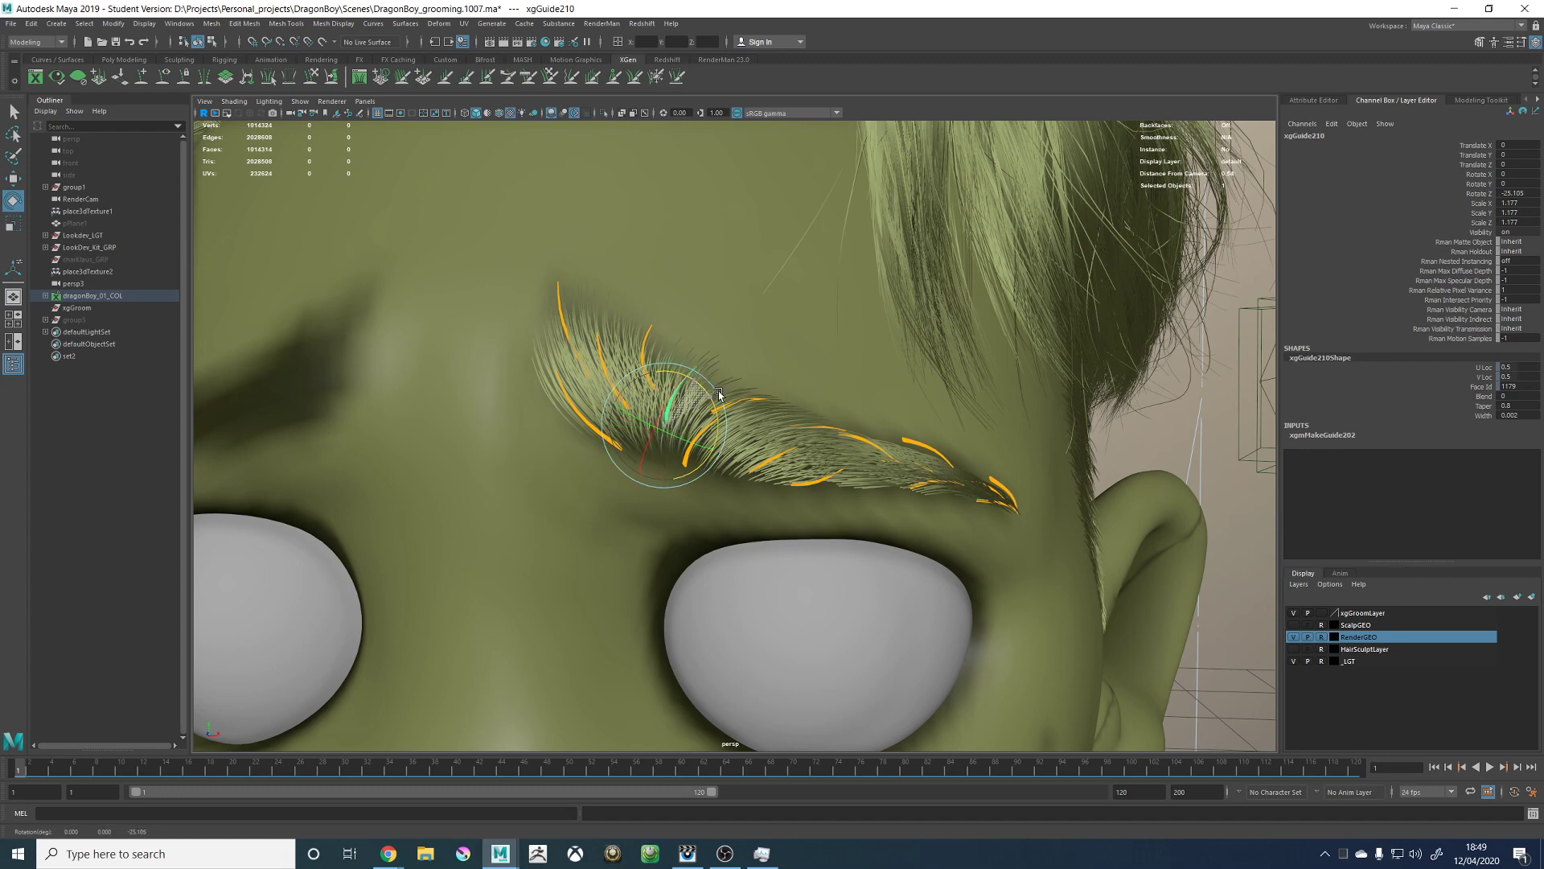
alt+right_drag(792, 405, 633, 410)
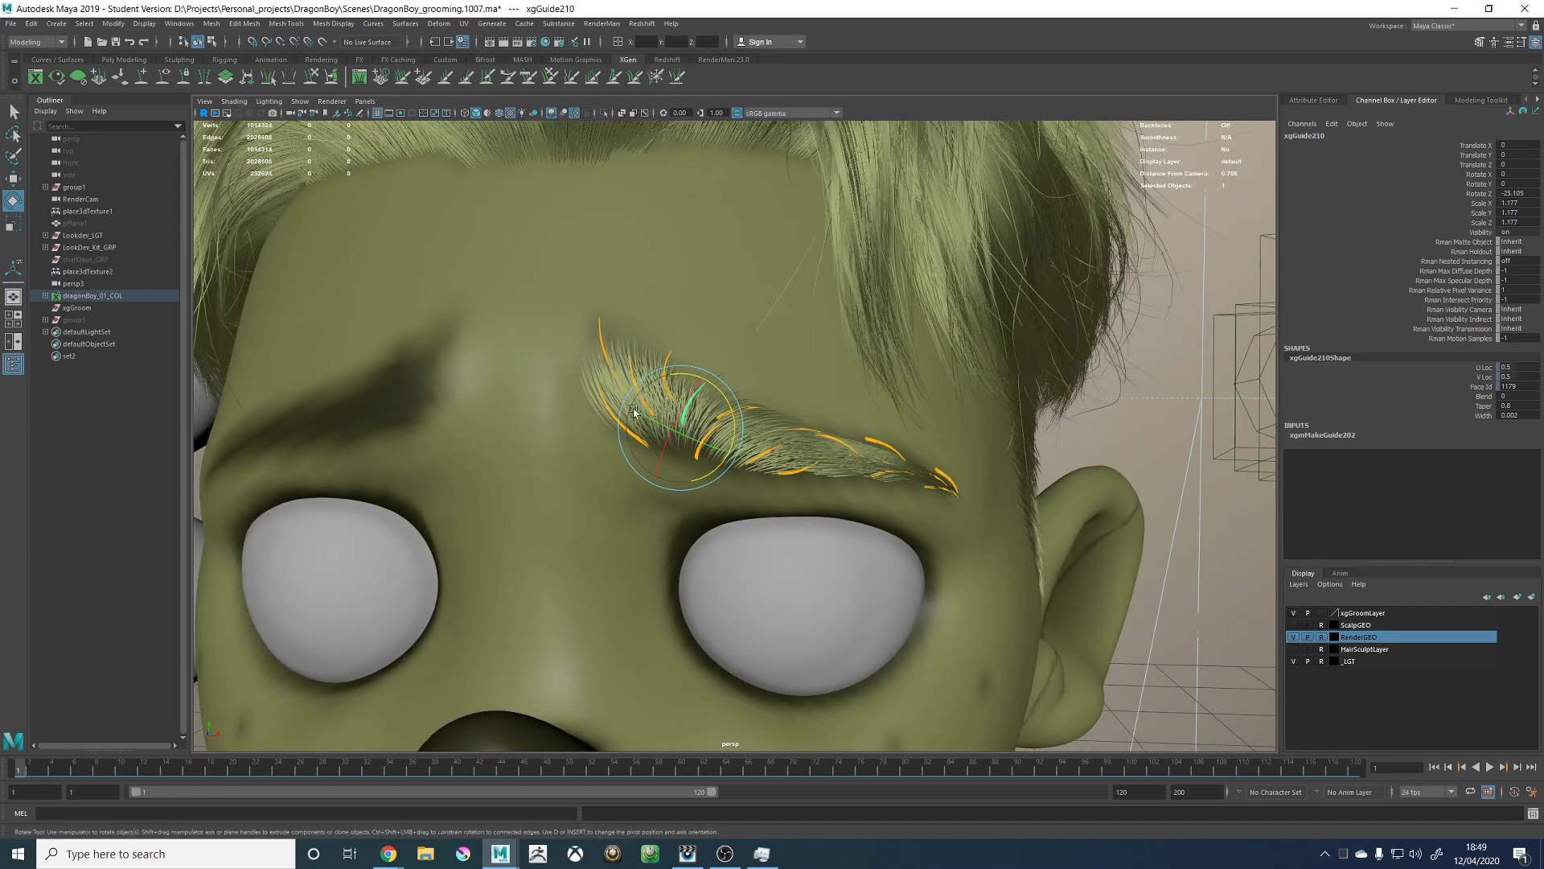
Step: Show the hidden group5 curves over both brows to compare them with the groomed eyebrow
click(632, 368)
click(86, 259)
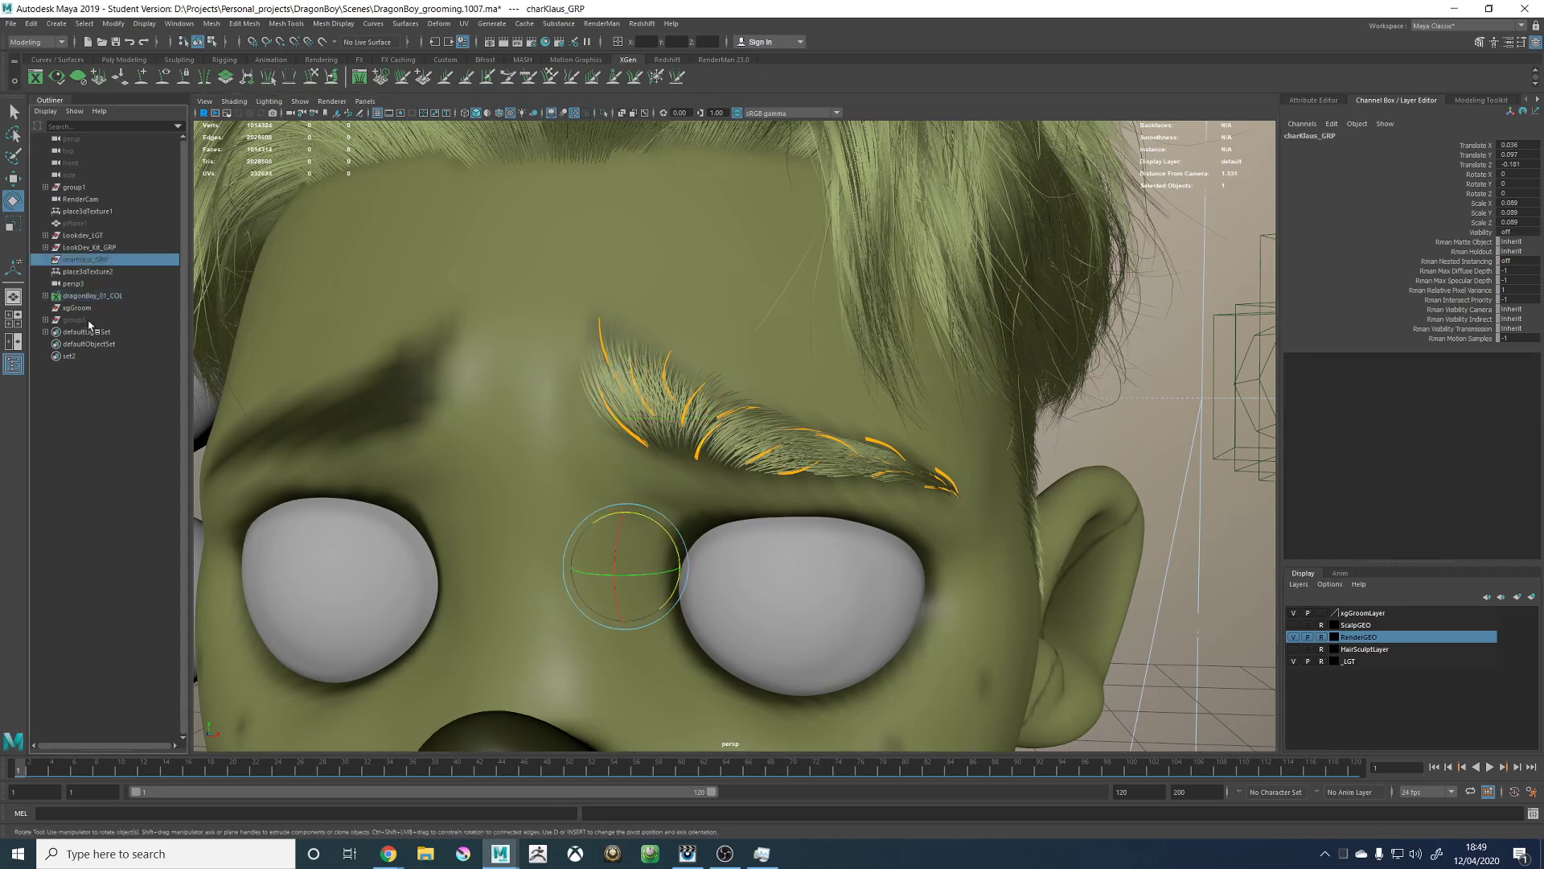
click(74, 319)
key(shift+h)
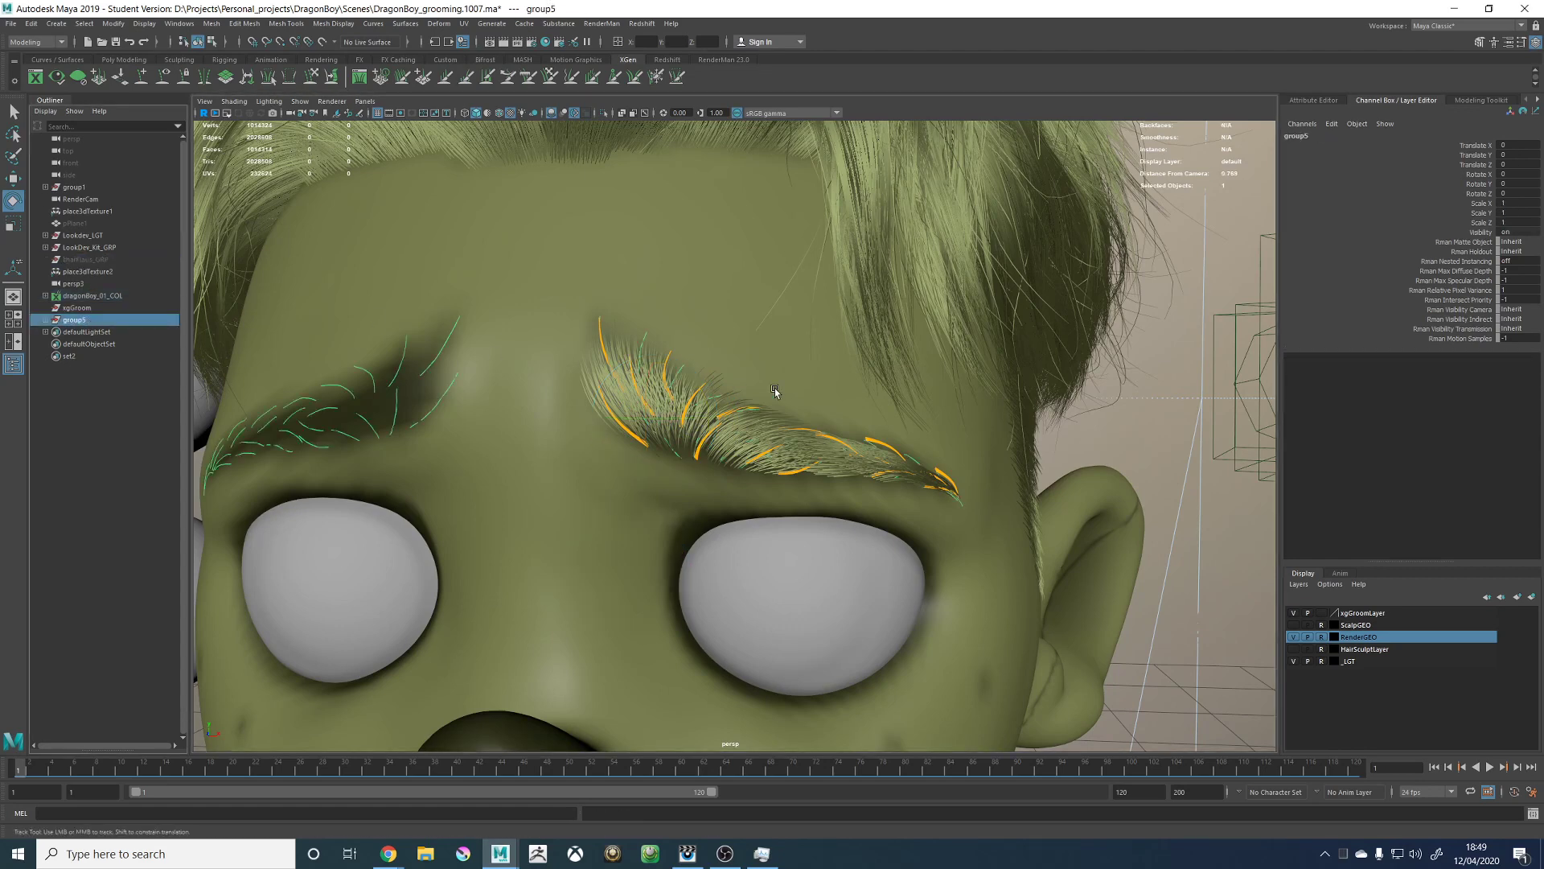
alt+middle_drag(401, 409, 587, 402)
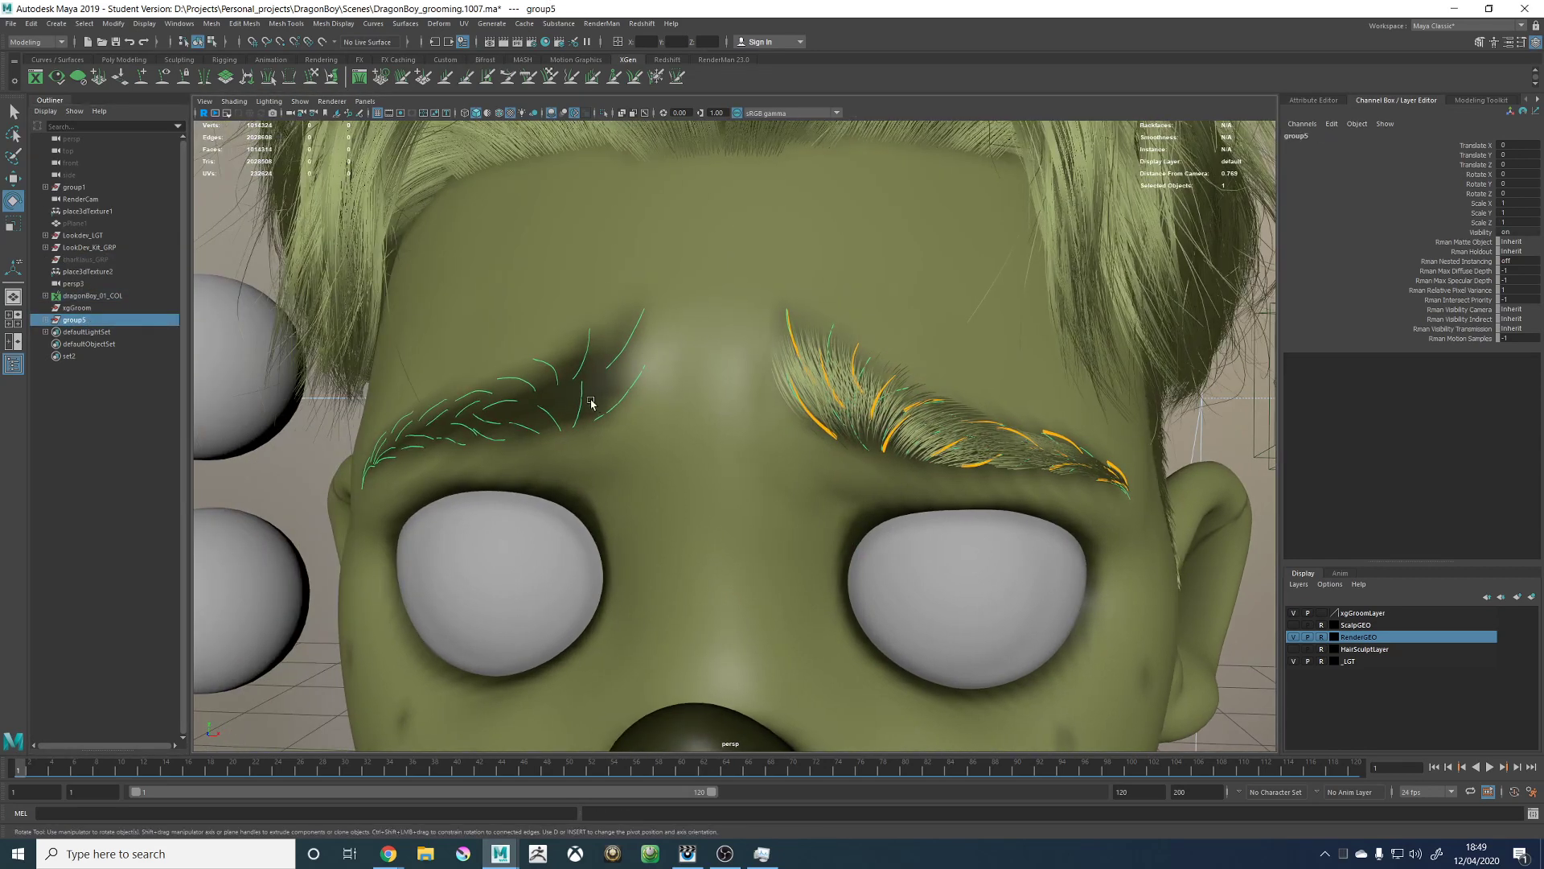
Step: Bring up the XGen utilities for furEyebrows_01_DESC and hide the group5 curves
click(1538, 100)
click(1499, 100)
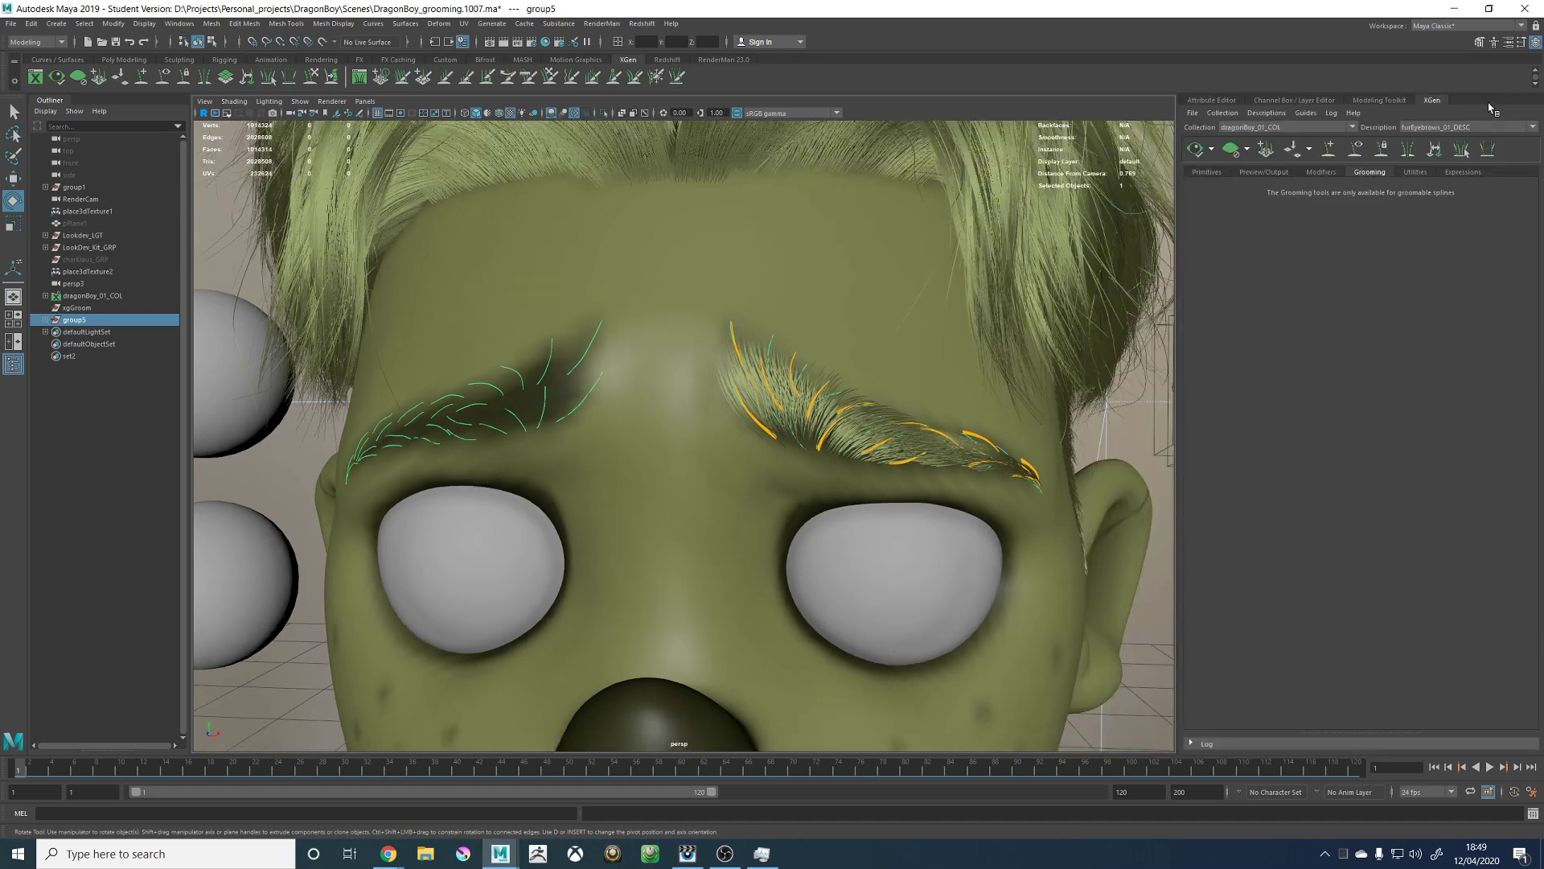
click(1411, 173)
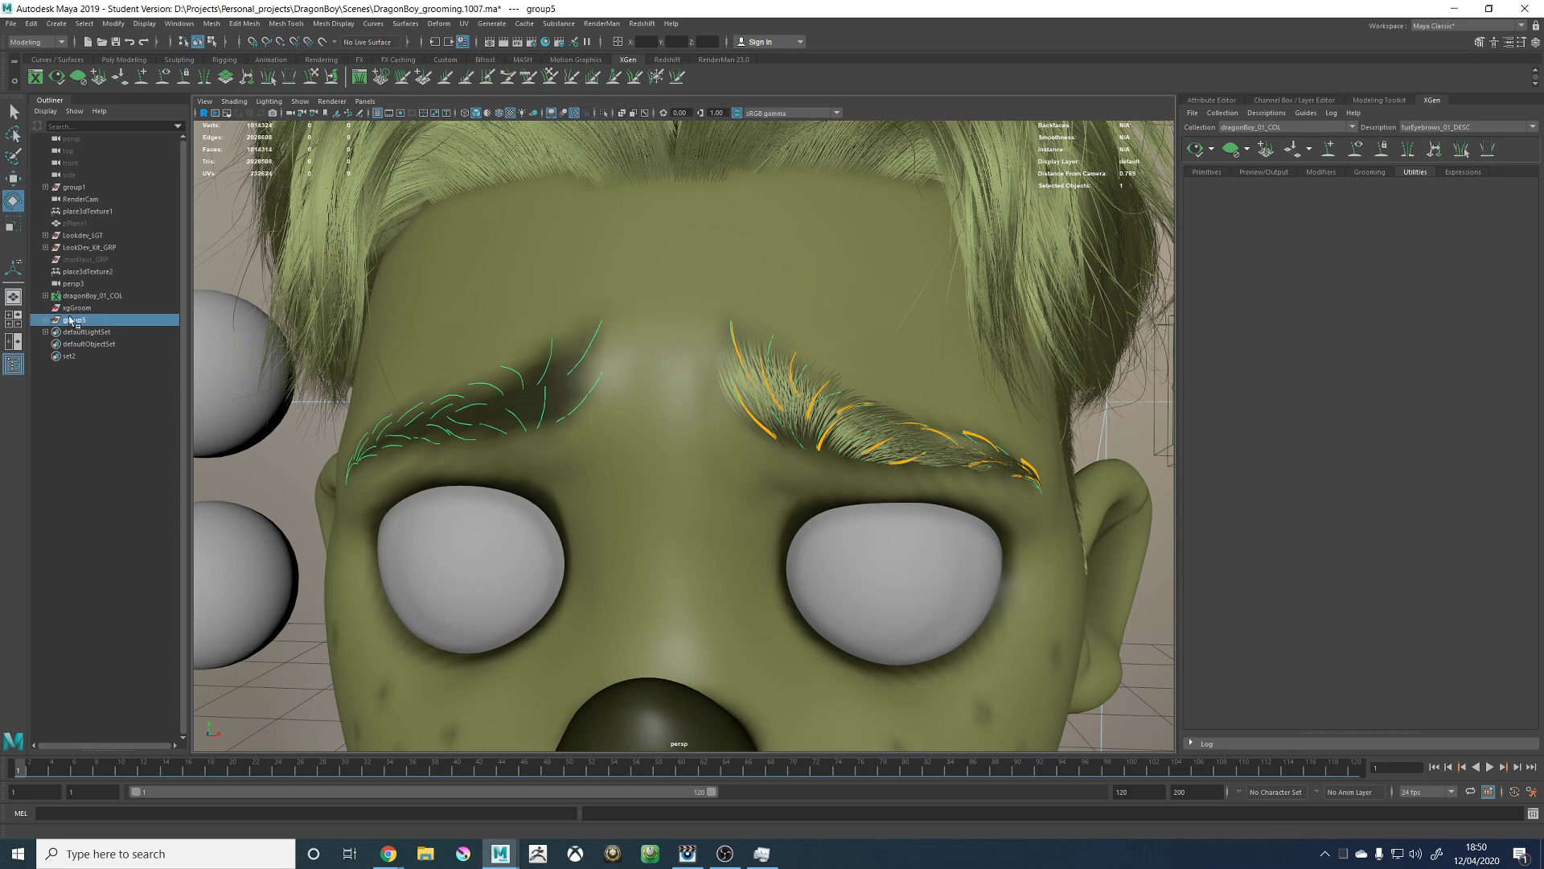
middle_drag(76, 319, 76, 316)
key(ctrl+h)
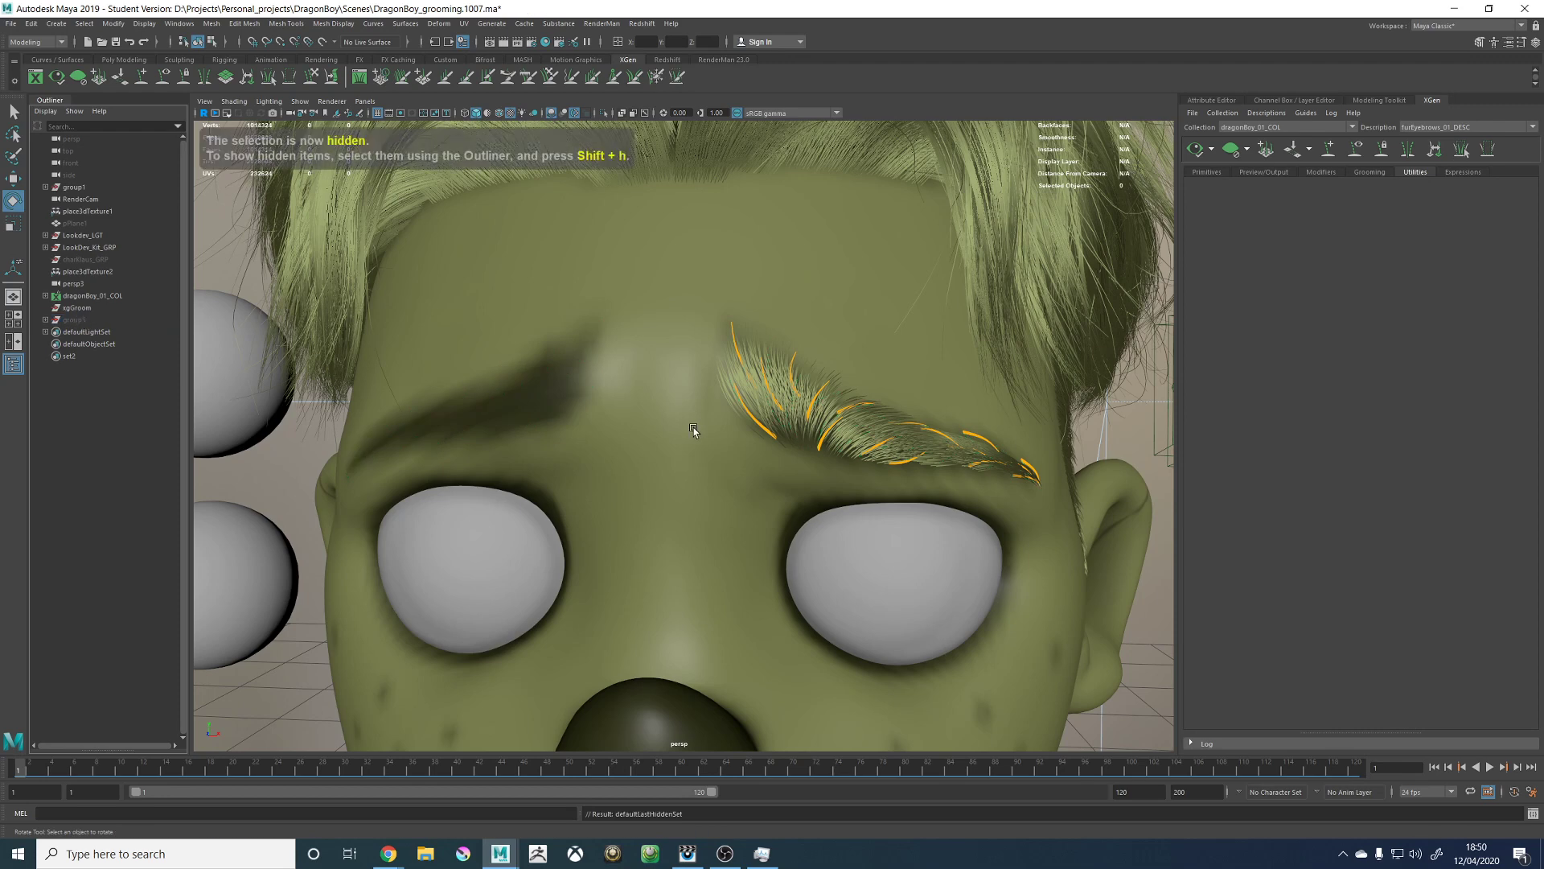
Step: Select the guide xgGuide207 in the outer half of the eyebrow and scale it slightly
alt+middle_drag(720, 418, 669, 424)
alt+right_drag(669, 425, 813, 421)
mouse_move(814, 421)
alt+mouse_down()
mouse_move(767, 435)
mouse_move(794, 408)
alt+mouse_up()
click(803, 403)
key(r)
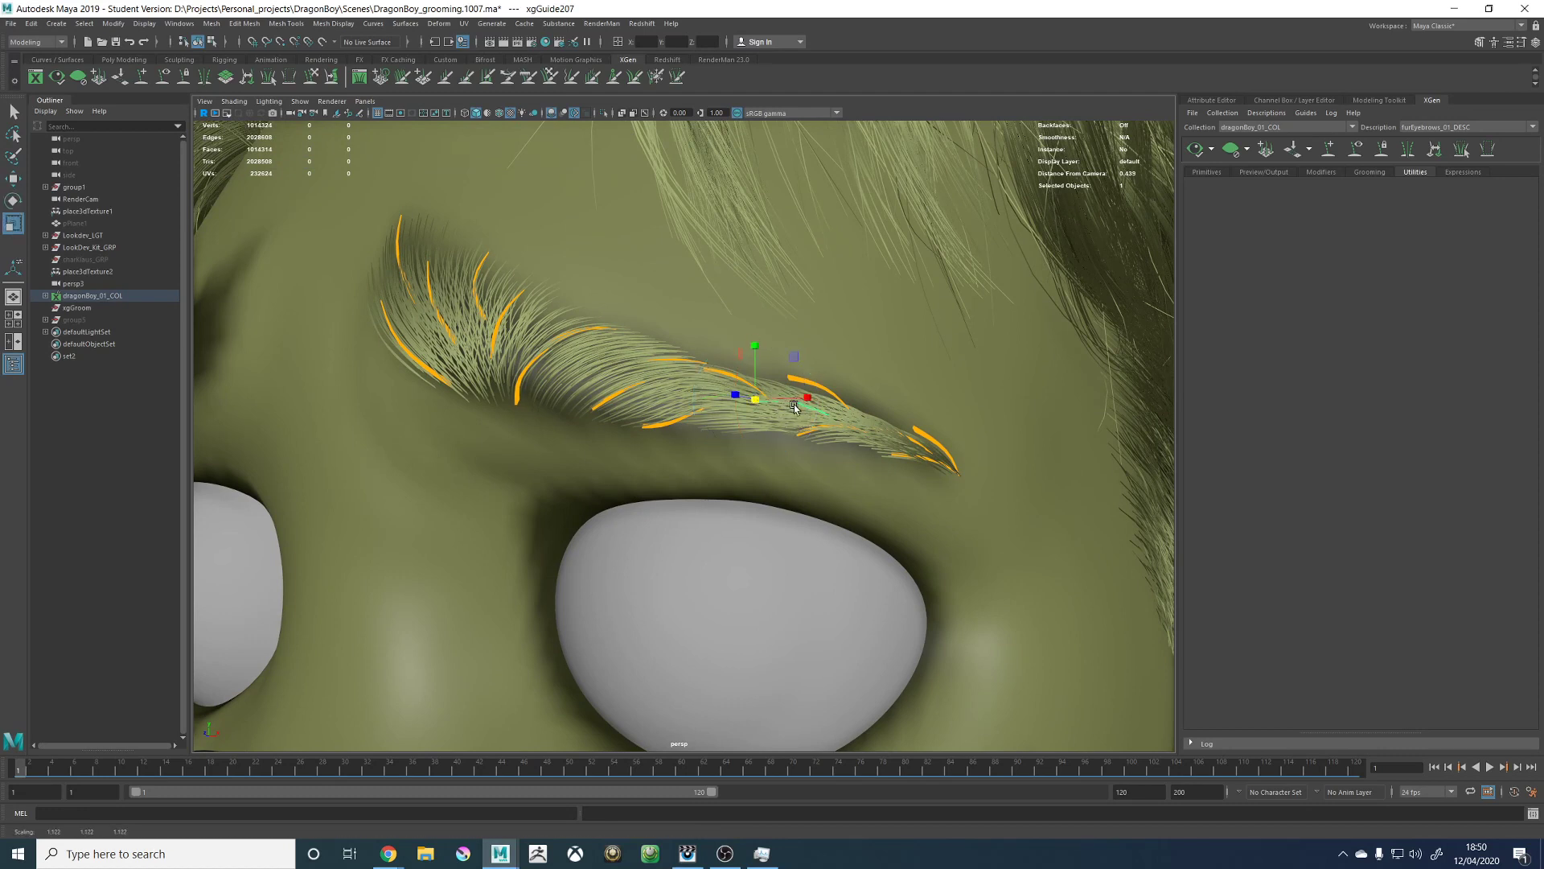
Step: Sculpt xgGuide207 from below the brow with the Sculpt Guides tool, update the XGen preview and check it on the head
click(336, 81)
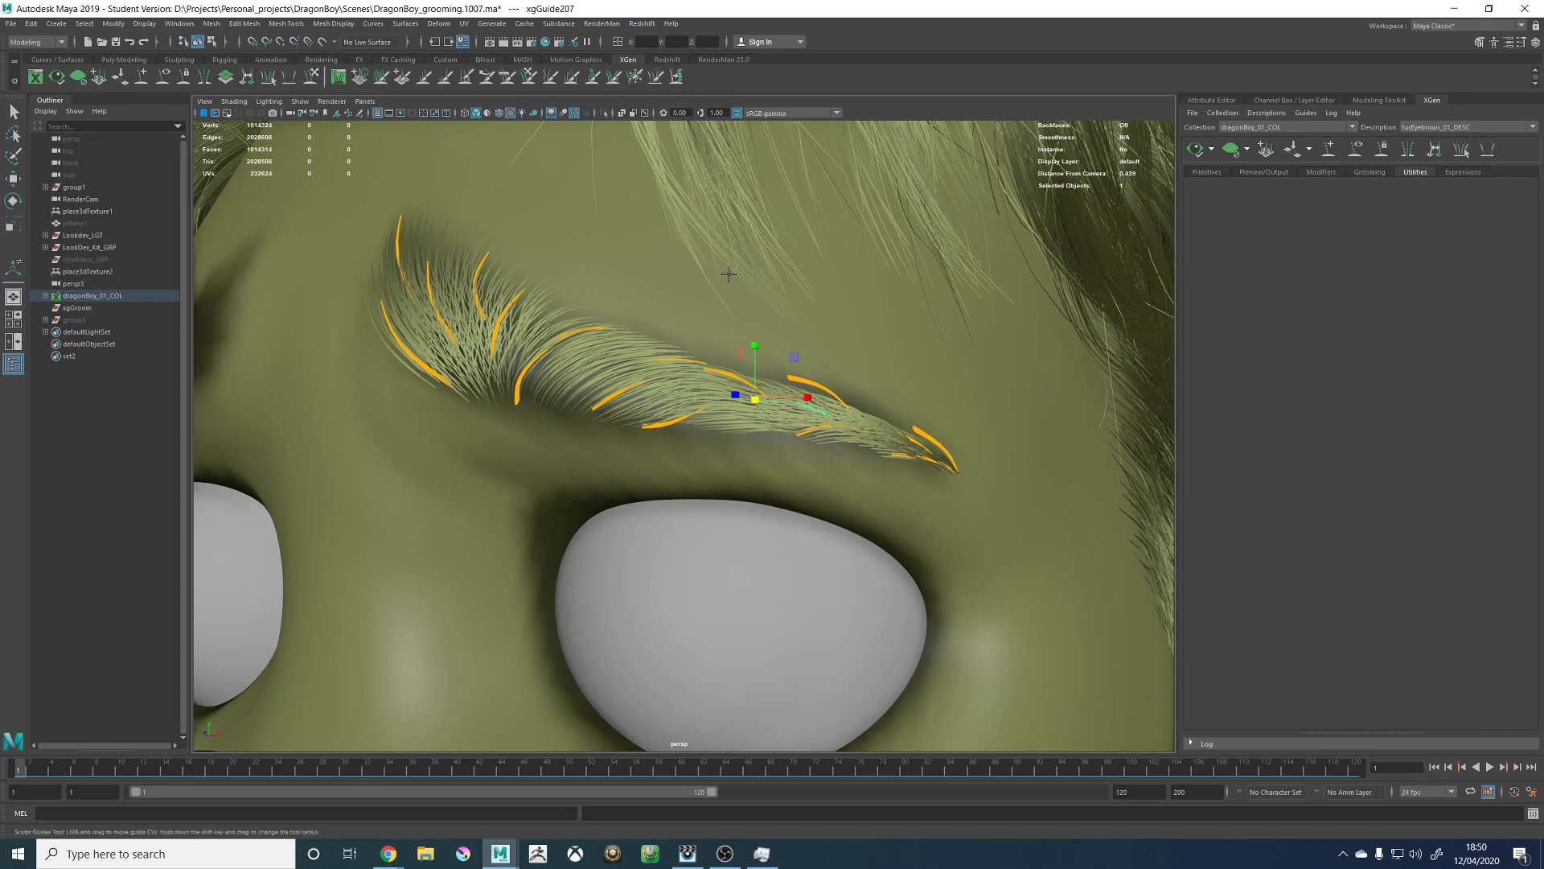
alt+drag(770, 355, 819, 300)
alt+middle_drag(818, 300, 812, 418)
alt+drag(780, 344, 788, 304)
alt+middle_drag(788, 322, 760, 332)
alt+right_drag(764, 346, 845, 350)
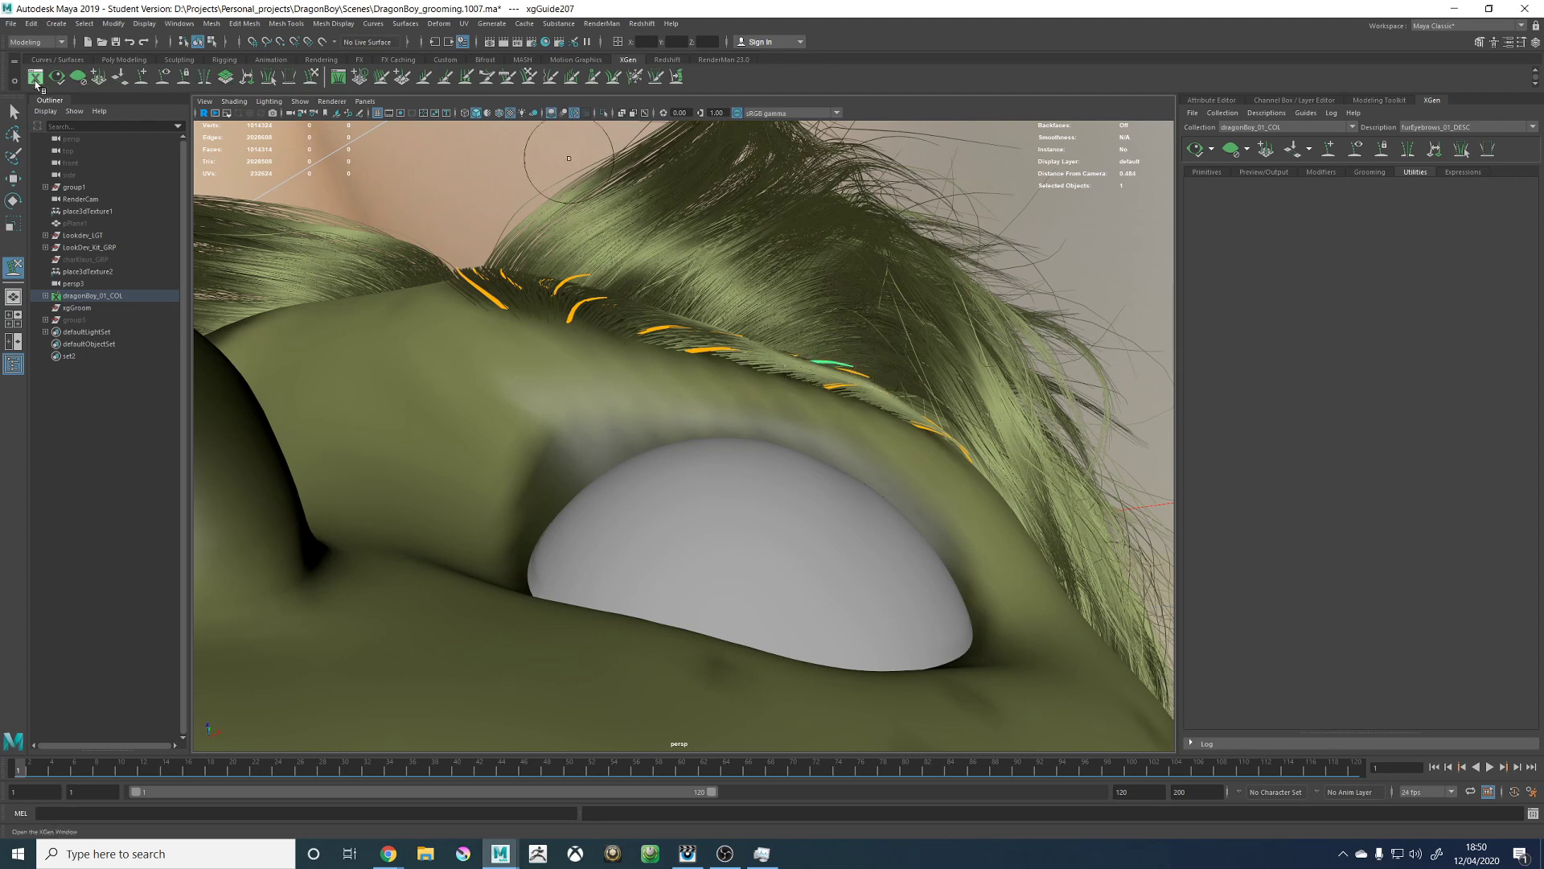
click(1186, 154)
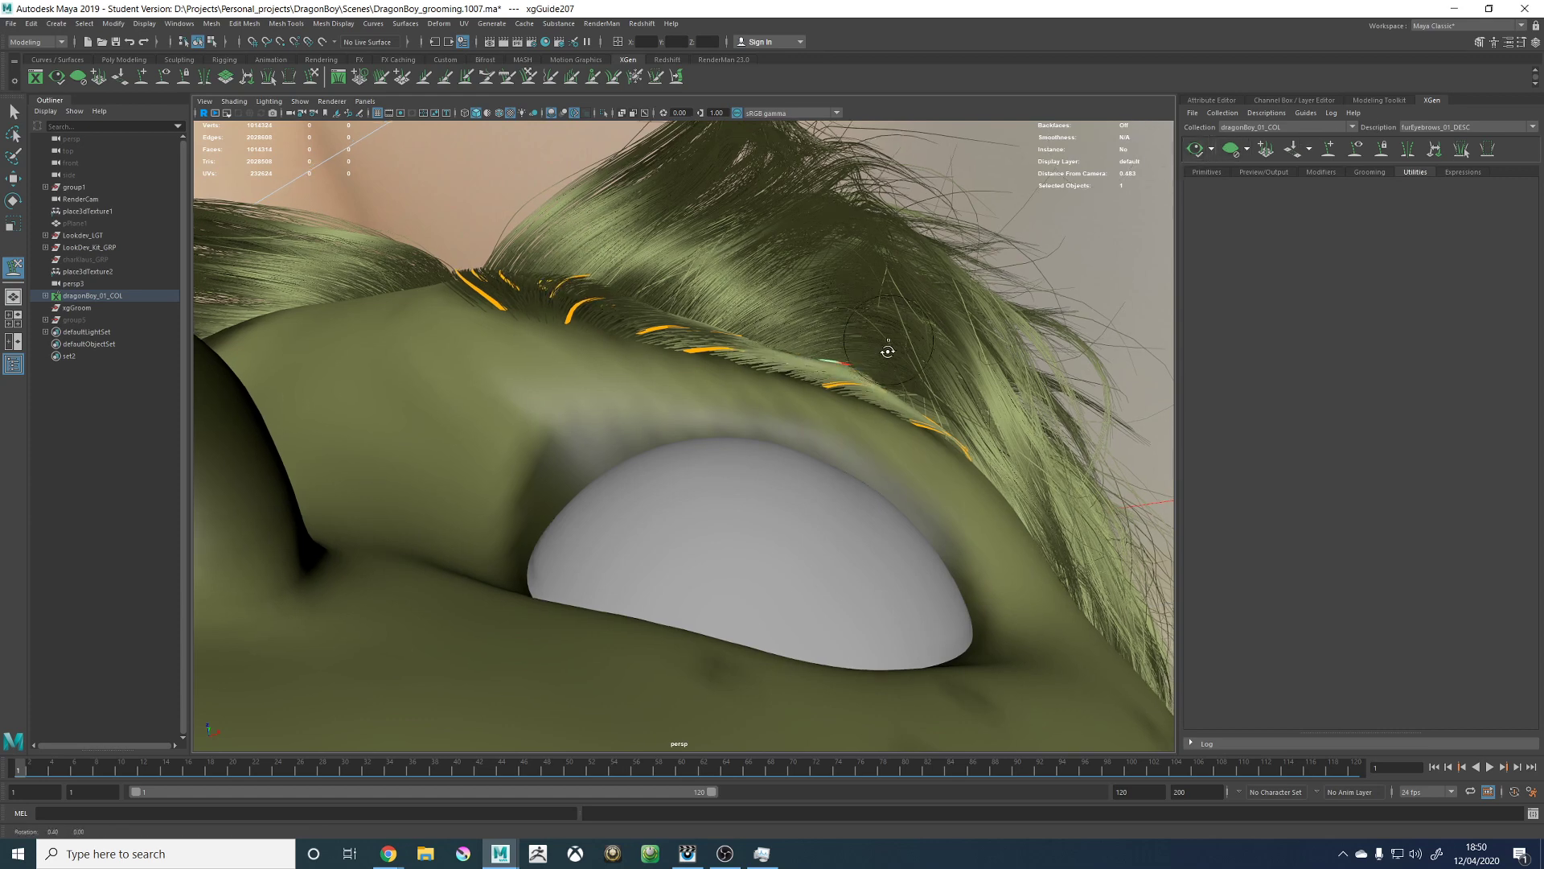
alt+drag(885, 348, 868, 416)
alt+middle_drag(860, 391, 867, 186)
alt+right_drag(727, 391, 804, 391)
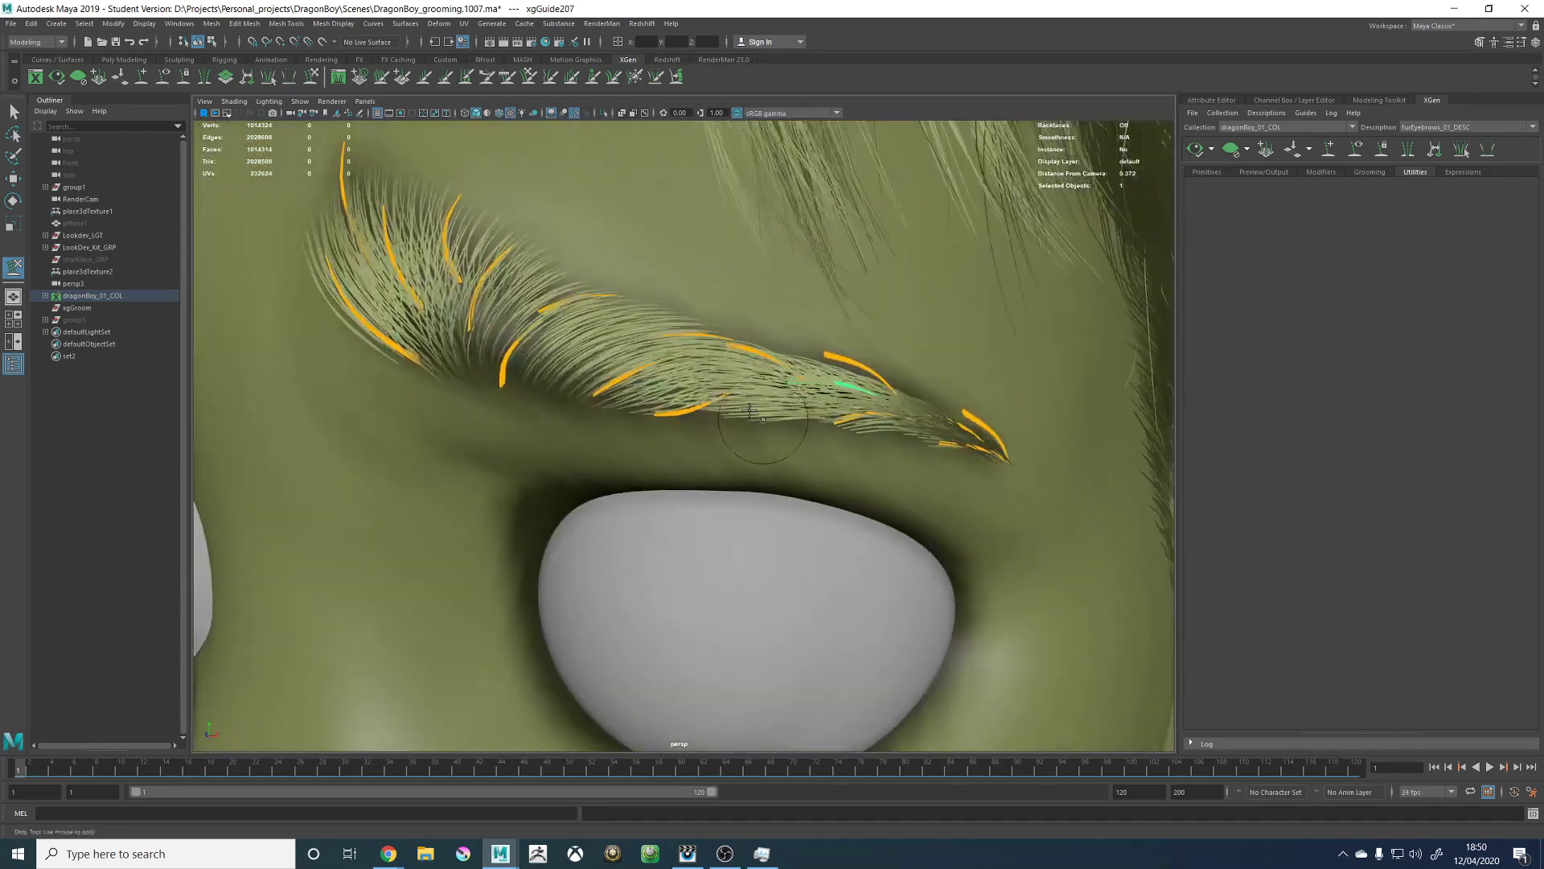
scroll(724, 373, down, 5)
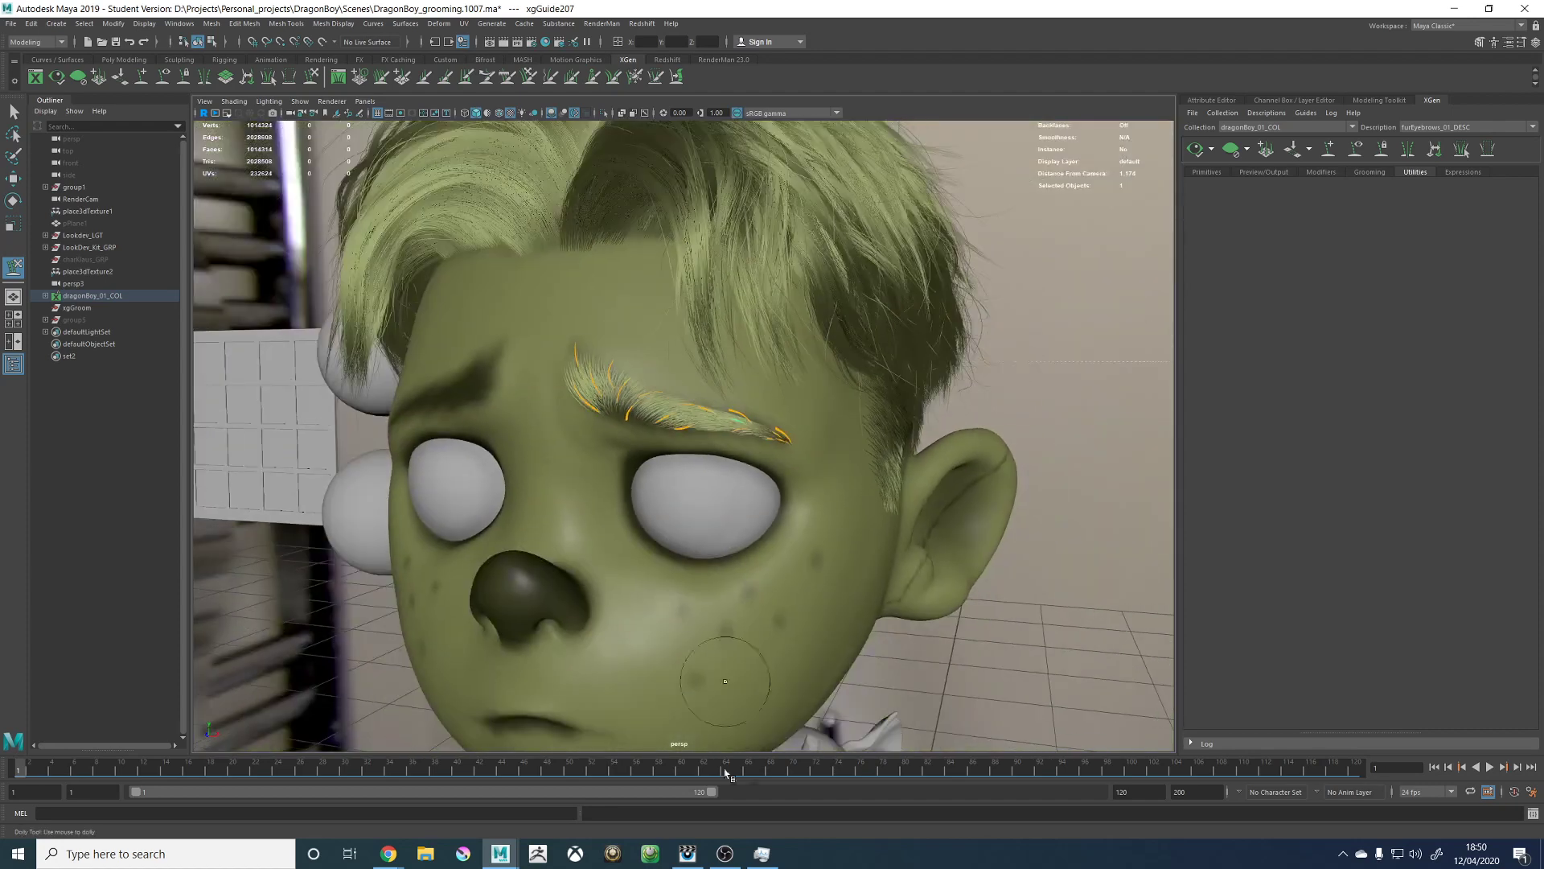
Step: Switch to the render image viewer and compare the front and back renders of the dragon boy
click(688, 854)
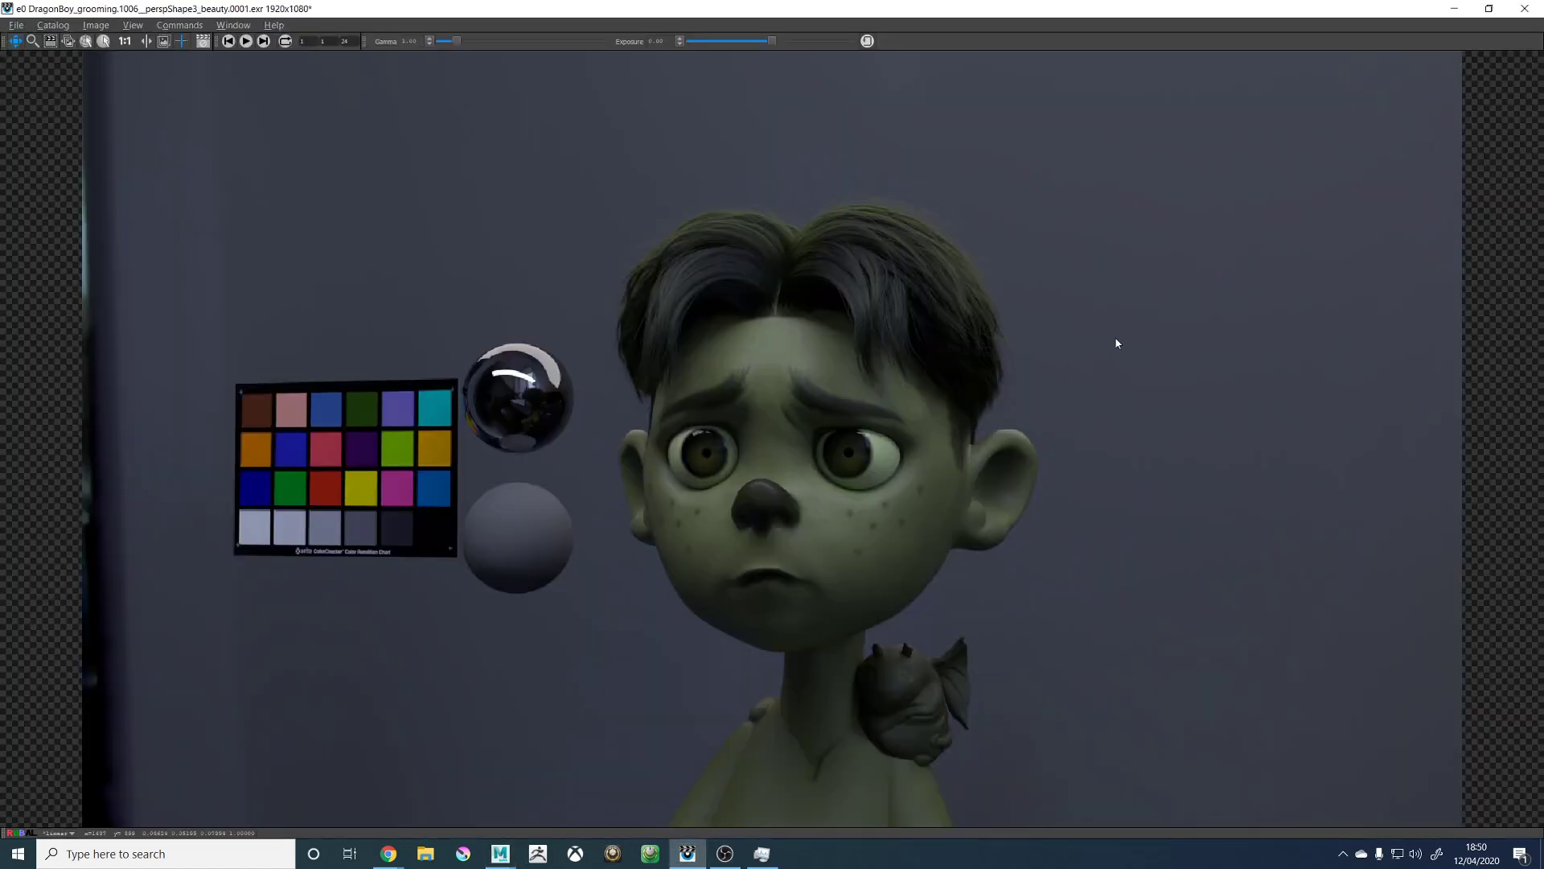
scroll(1130, 377, down, 2)
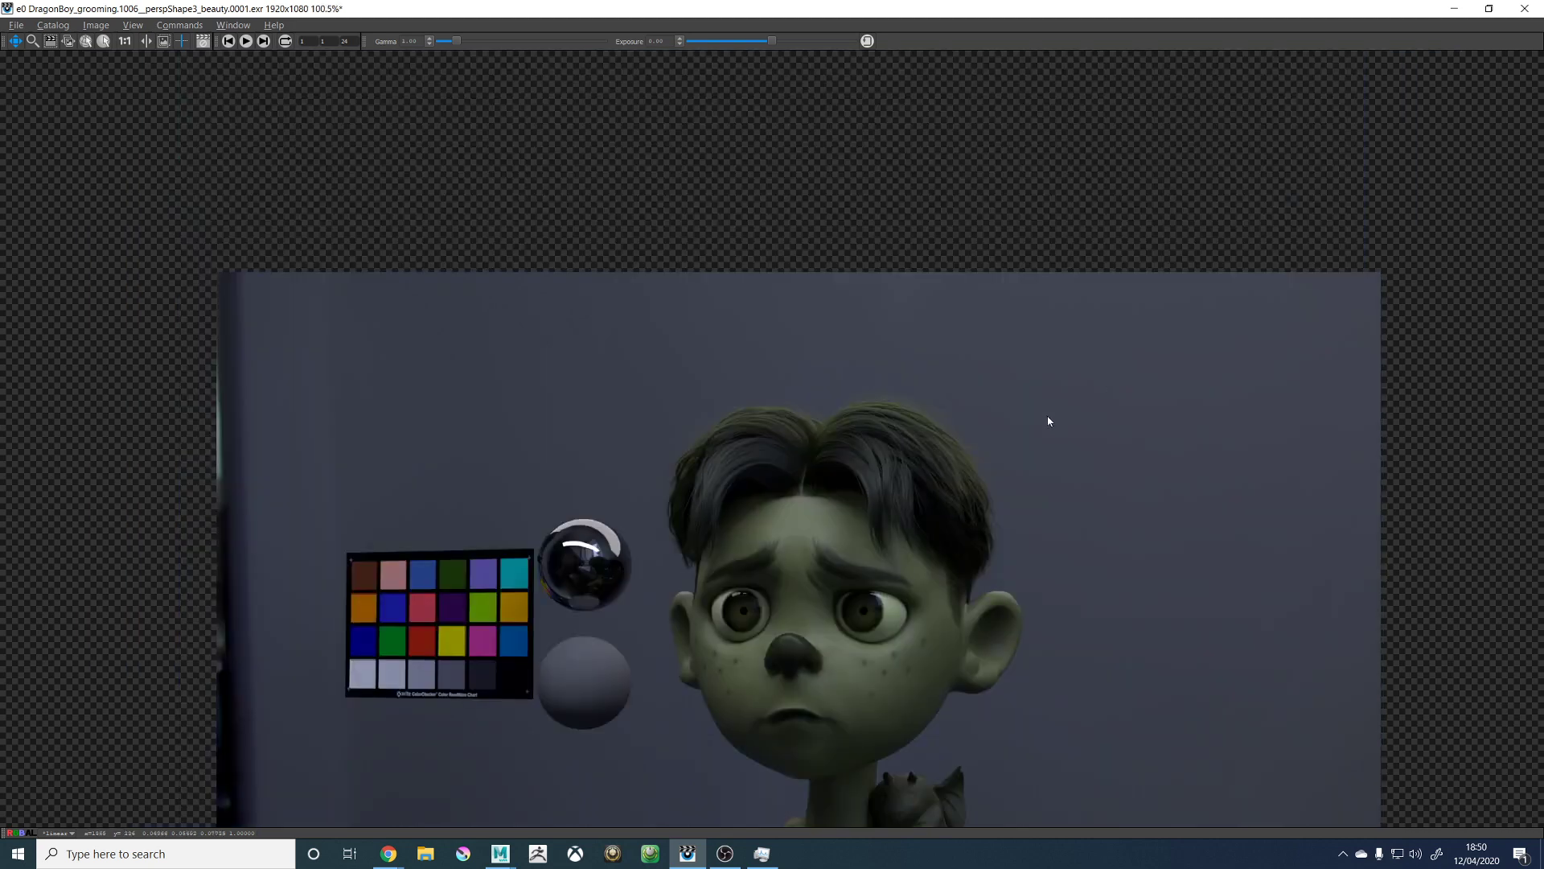
key(f)
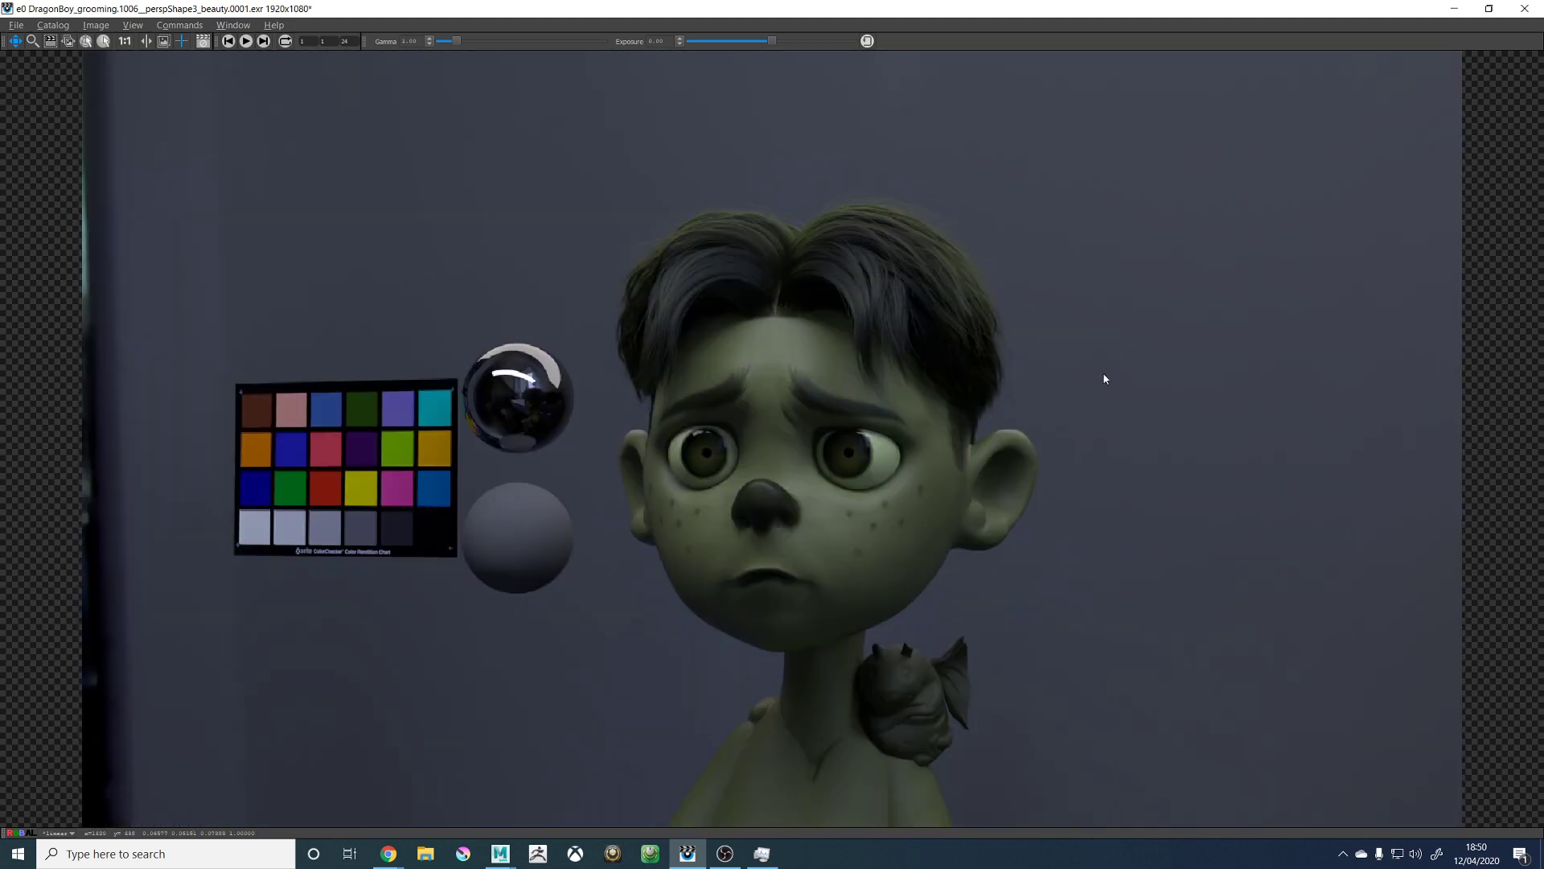
key(Right)
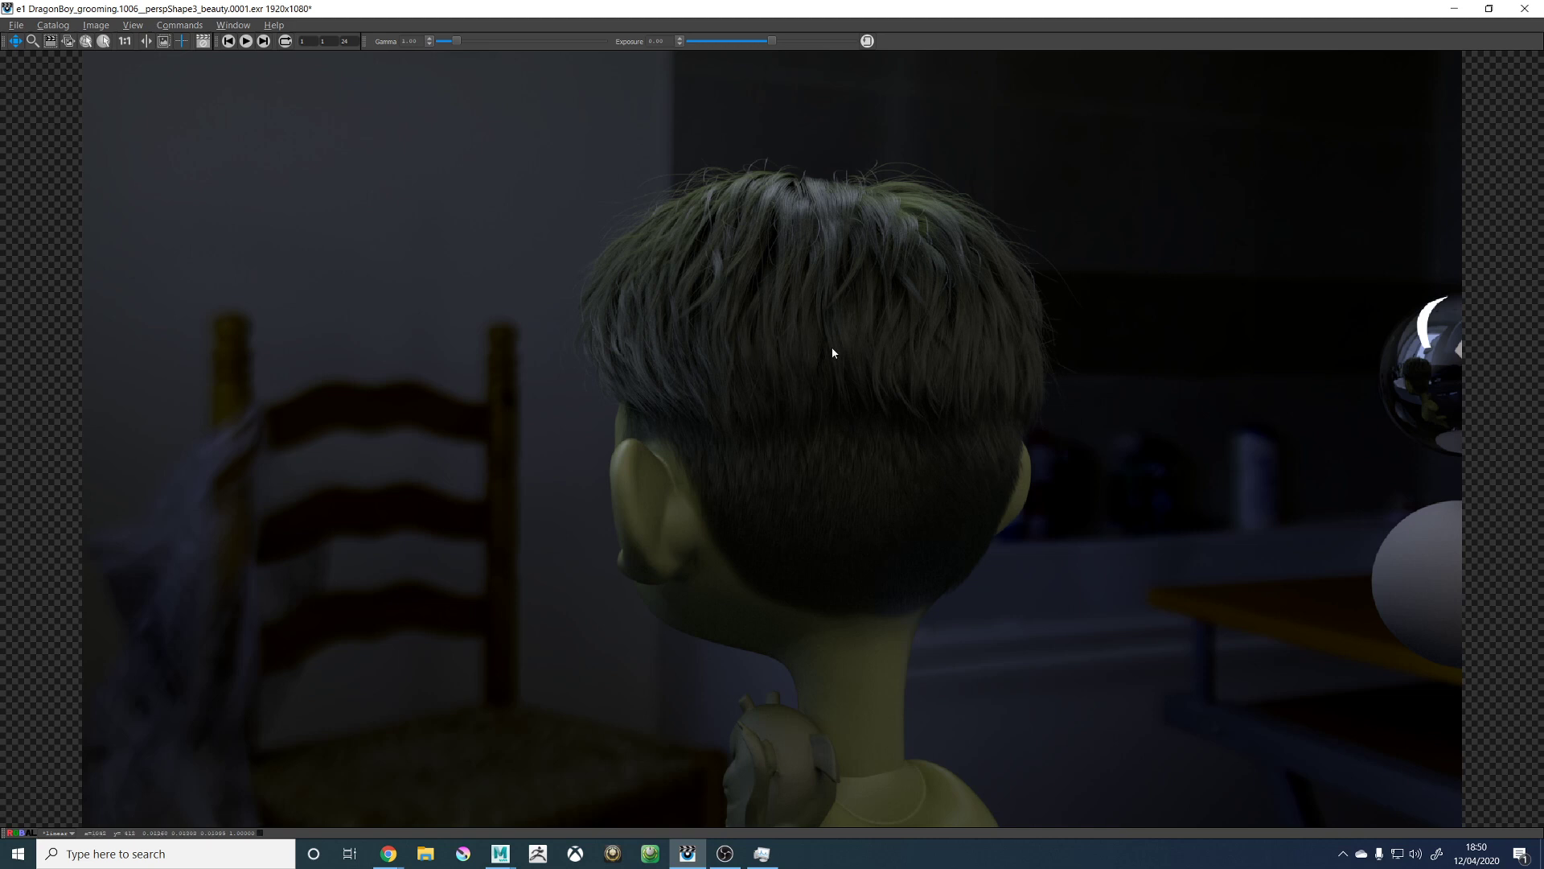
key(Left)
key(Right)
Step: Examine the hair at the crown and the short hair at the back of the head in the rear render
scroll(804, 388, down, 4)
scroll(838, 169, up, 5)
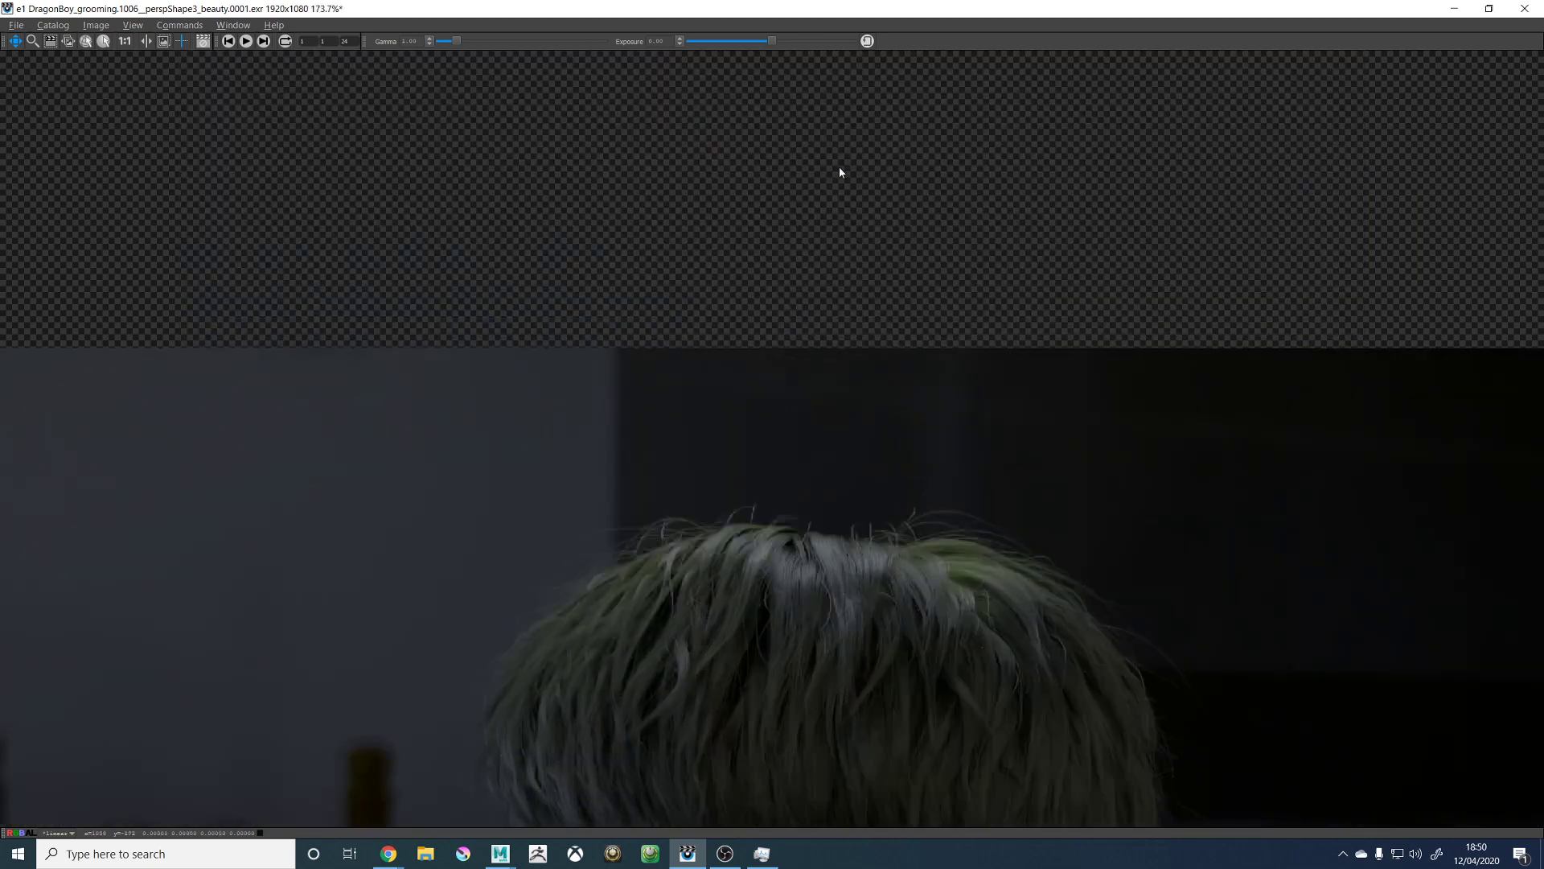
scroll(835, 434, down, 3)
scroll(833, 495, up, 2)
scroll(821, 541, up, 5)
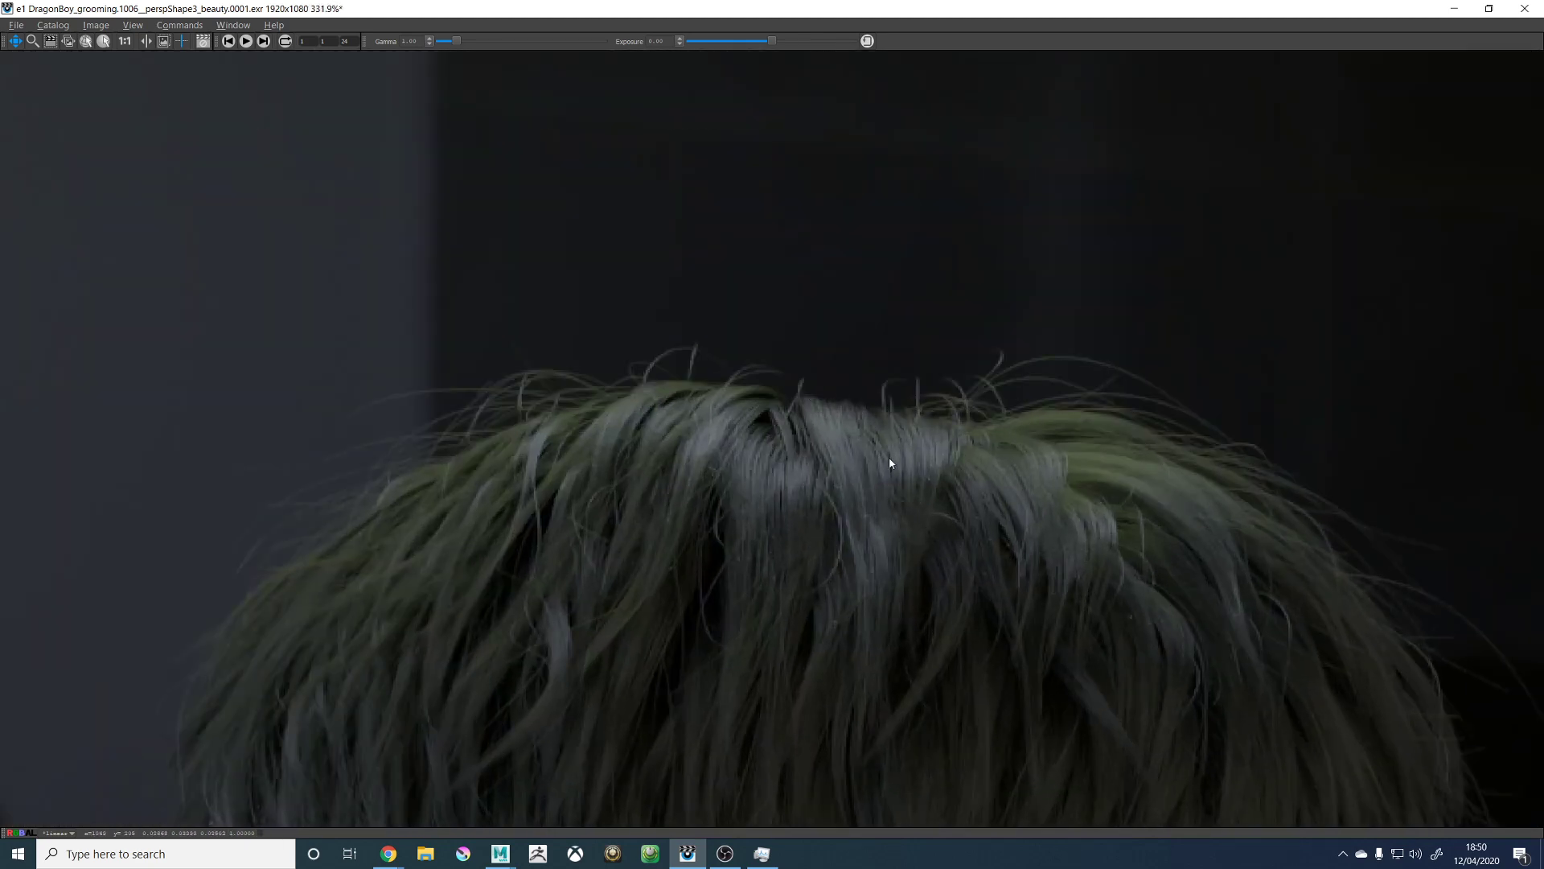
scroll(881, 476, down, 4)
scroll(931, 542, up, 3)
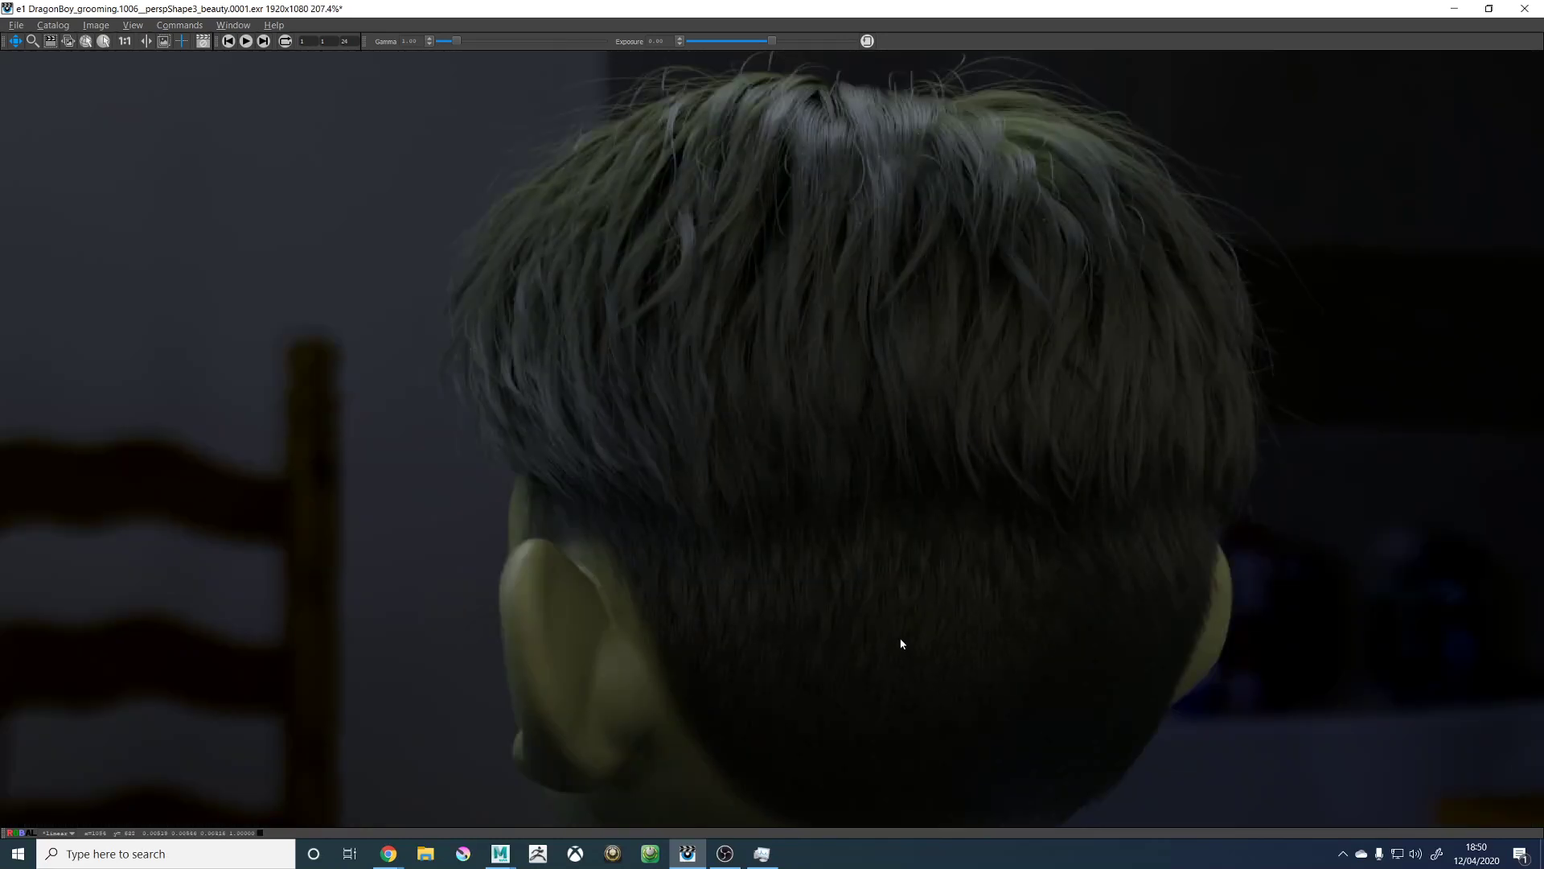
scroll(901, 643, down, 1)
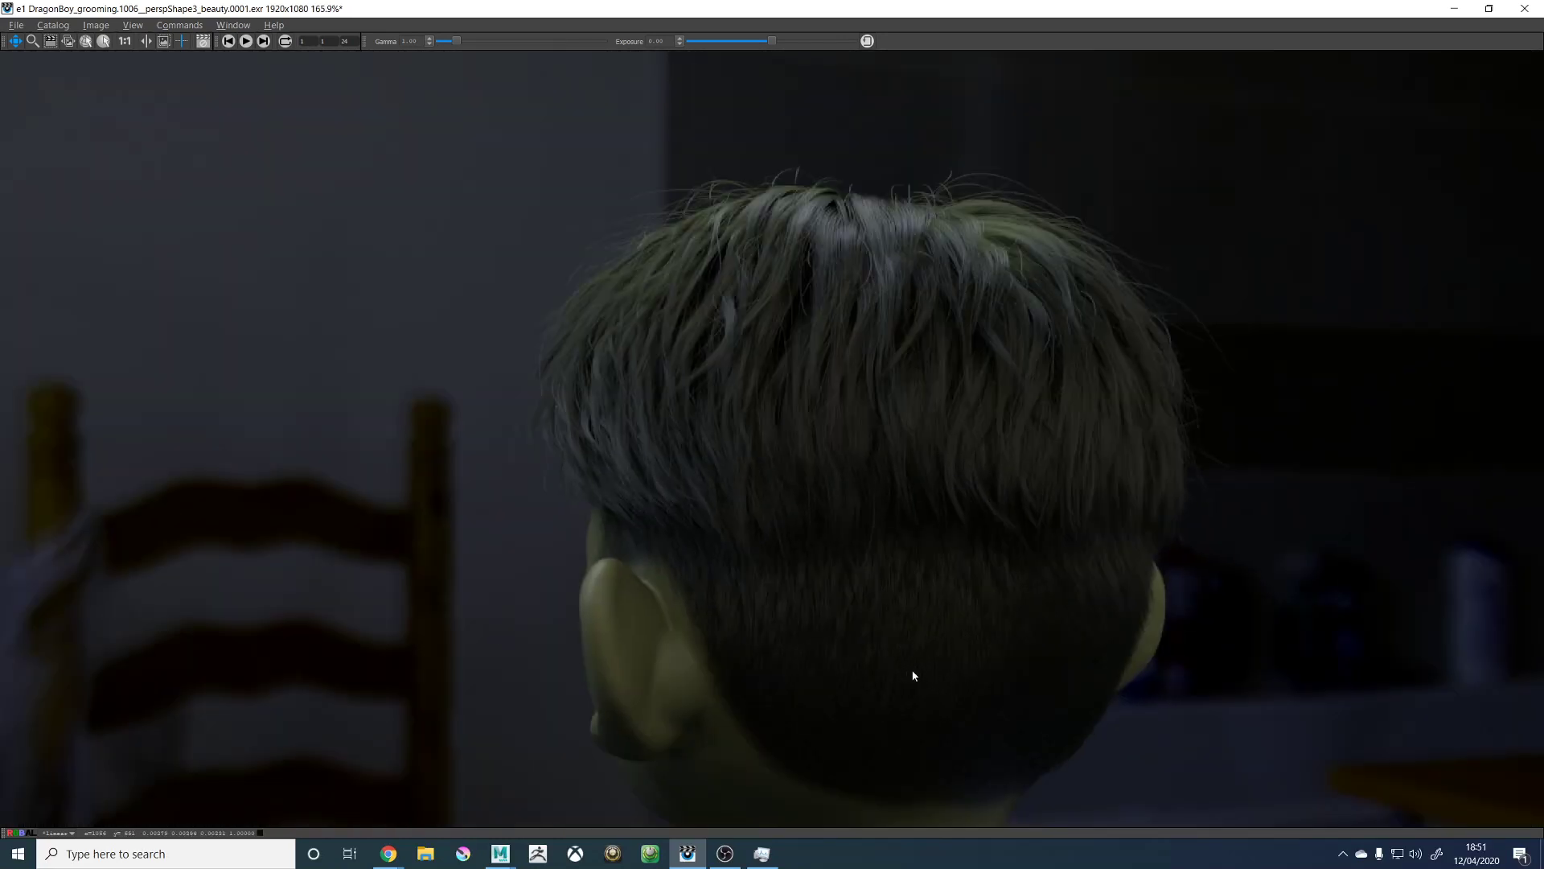
scroll(913, 675, down, 4)
scroll(905, 672, up, 3)
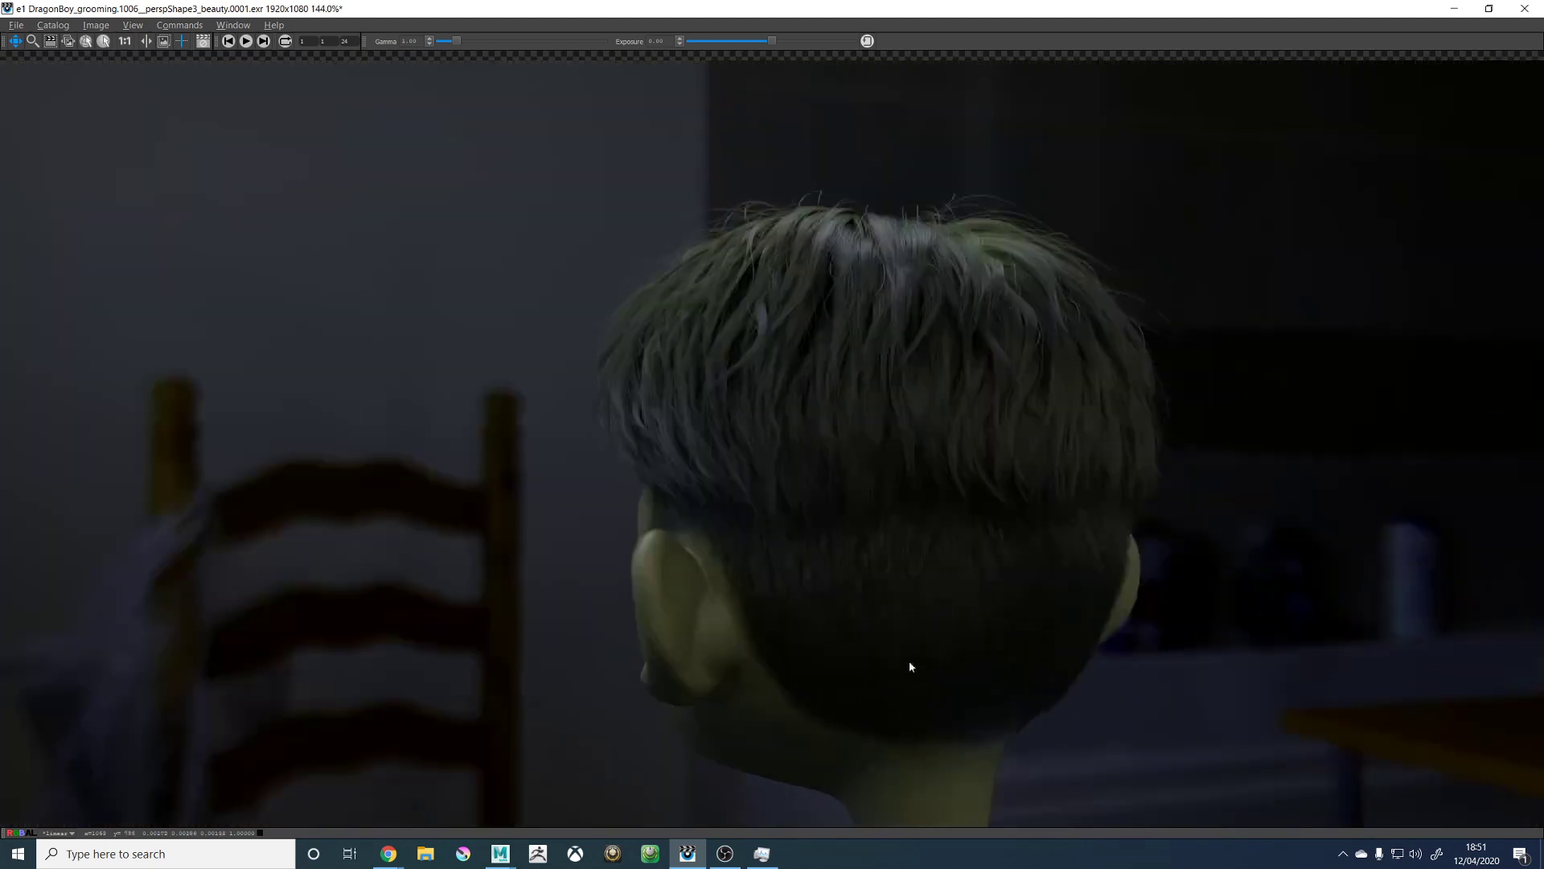
Step: Examine the parting, fringe and eyebrows in the front render and compare them with the rear render
key(Left)
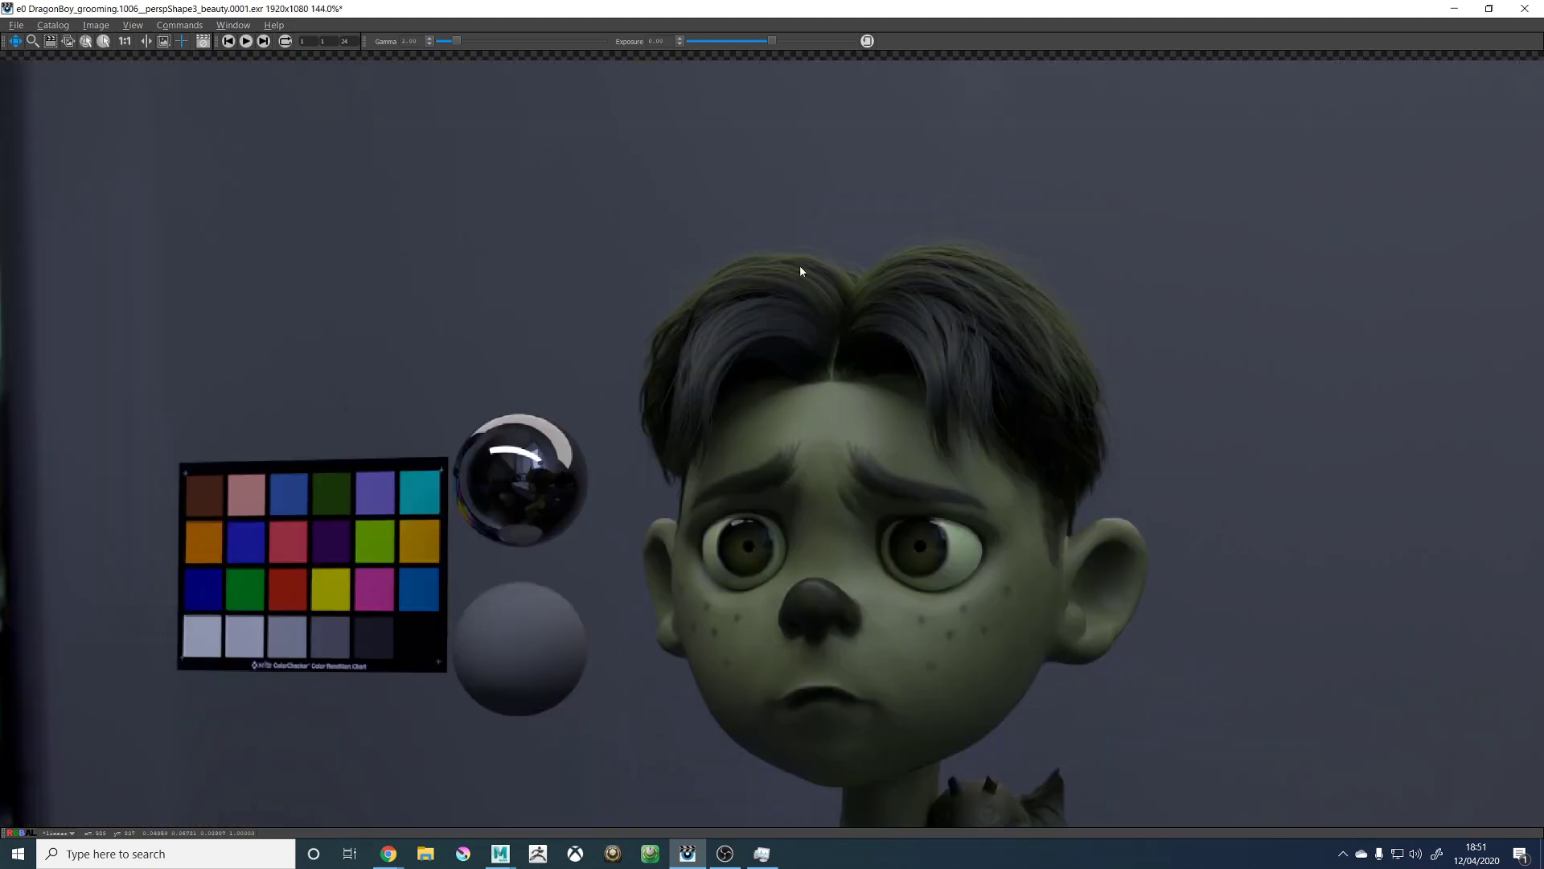
scroll(846, 335, up, 2)
scroll(921, 397, up, 4)
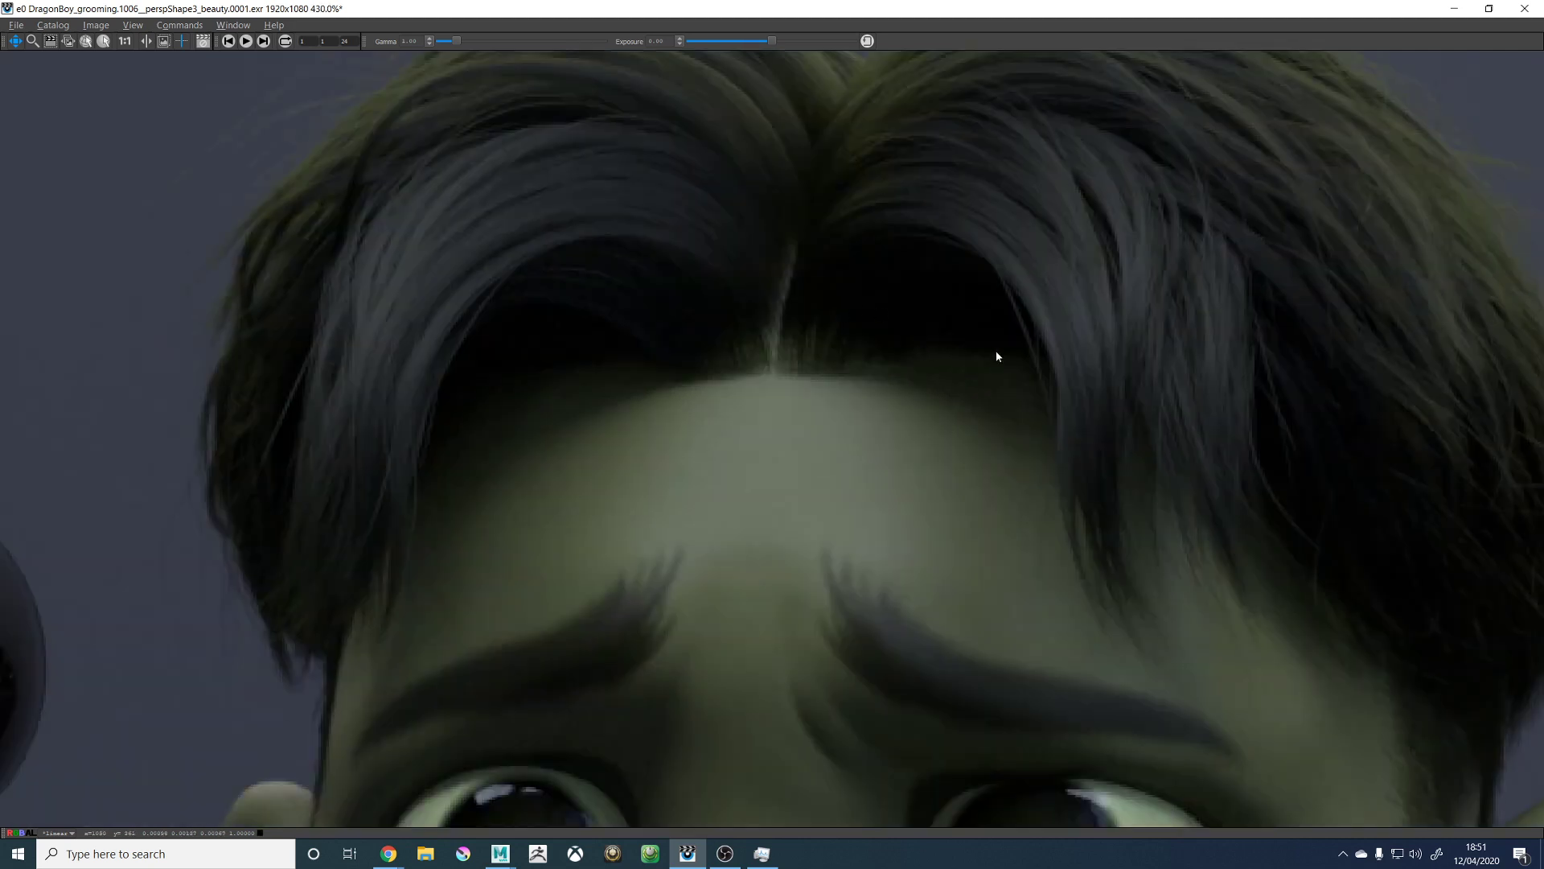
scroll(873, 346, down, 4)
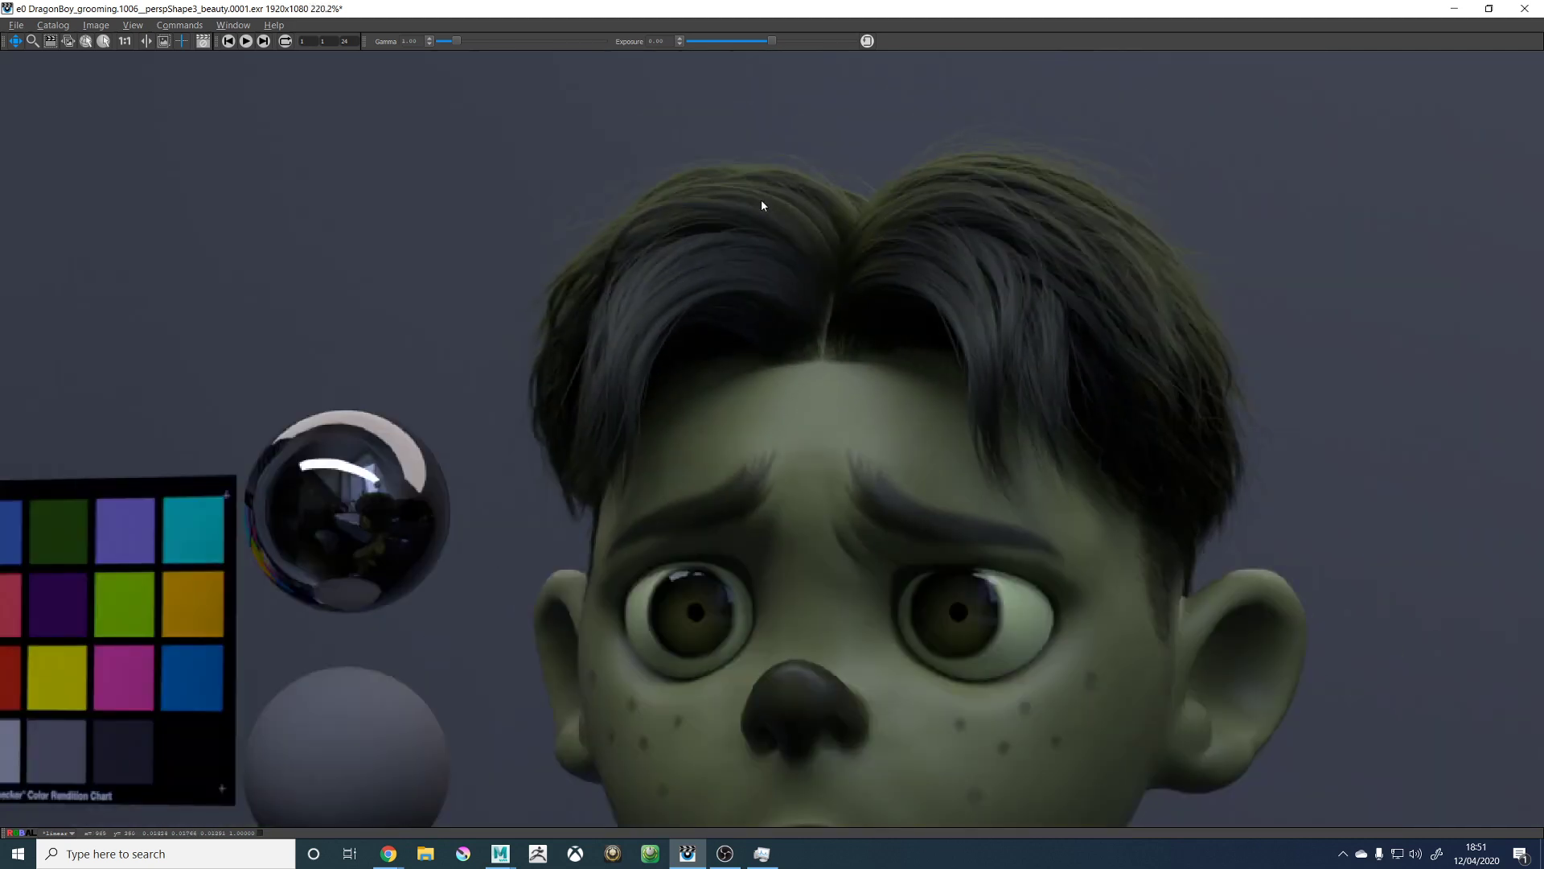
key(Right)
scroll(878, 309, down, 3)
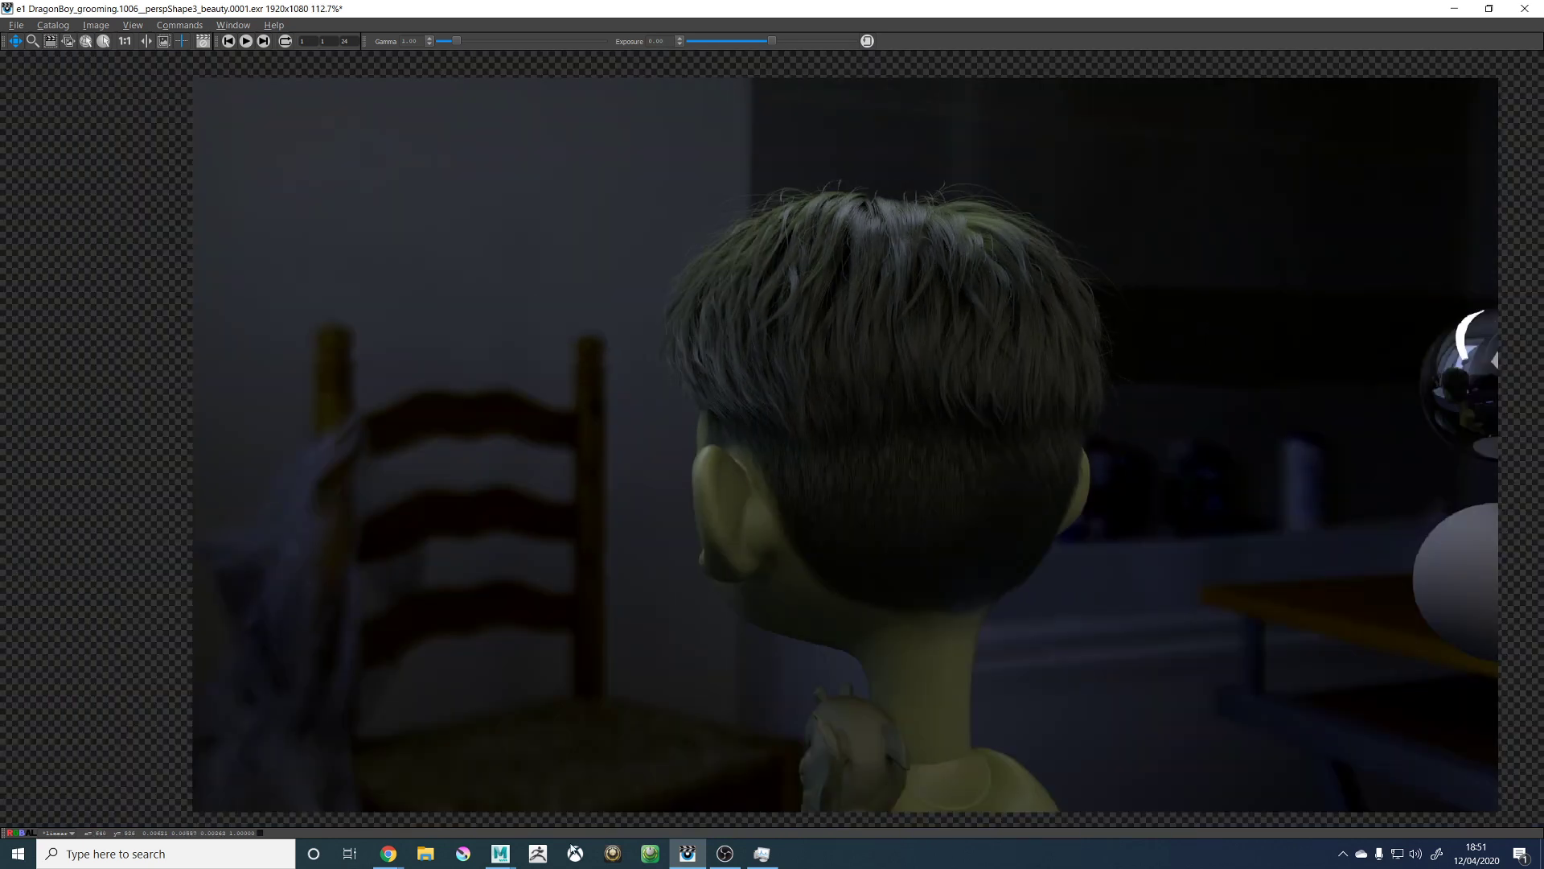
Step: Return to Maya, select the guide xgGuide209 in the inner half of the eyebrow and activate the Sculpt Guides tool
click(500, 854)
click(592, 793)
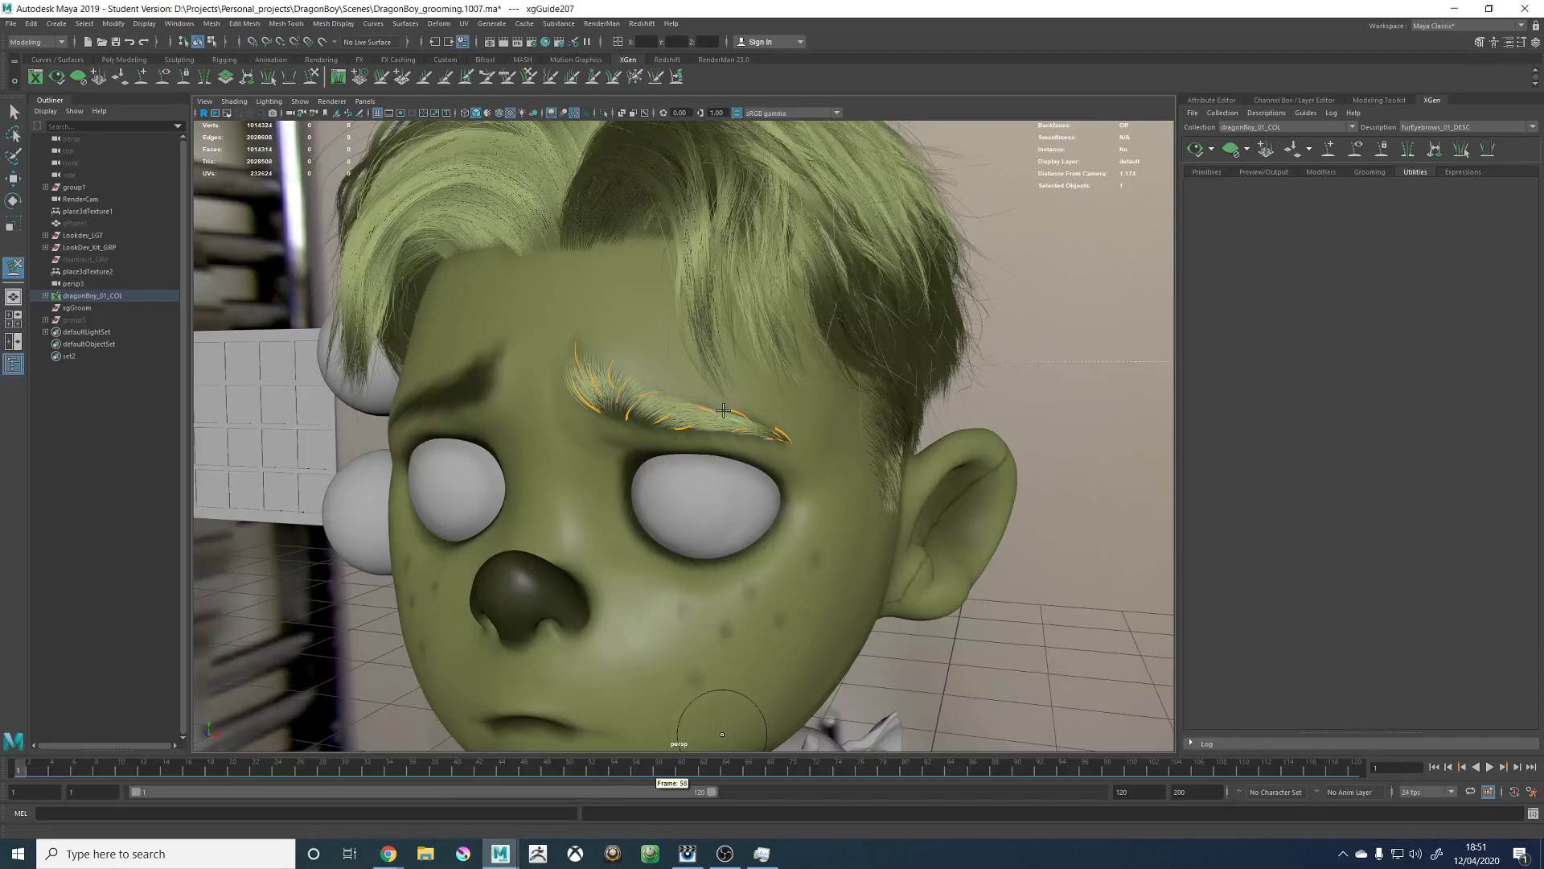
alt+drag(732, 395, 792, 386)
alt+right_drag(772, 382, 820, 362)
alt+drag(792, 322, 686, 382)
alt+middle_drag(686, 382, 756, 555)
alt+right_drag(716, 523, 837, 515)
mouse_move(741, 571)
alt+mouse_down()
mouse_move(750, 475)
mouse_move(744, 567)
alt+mouse_up()
alt+drag(555, 434, 631, 417)
key(w)
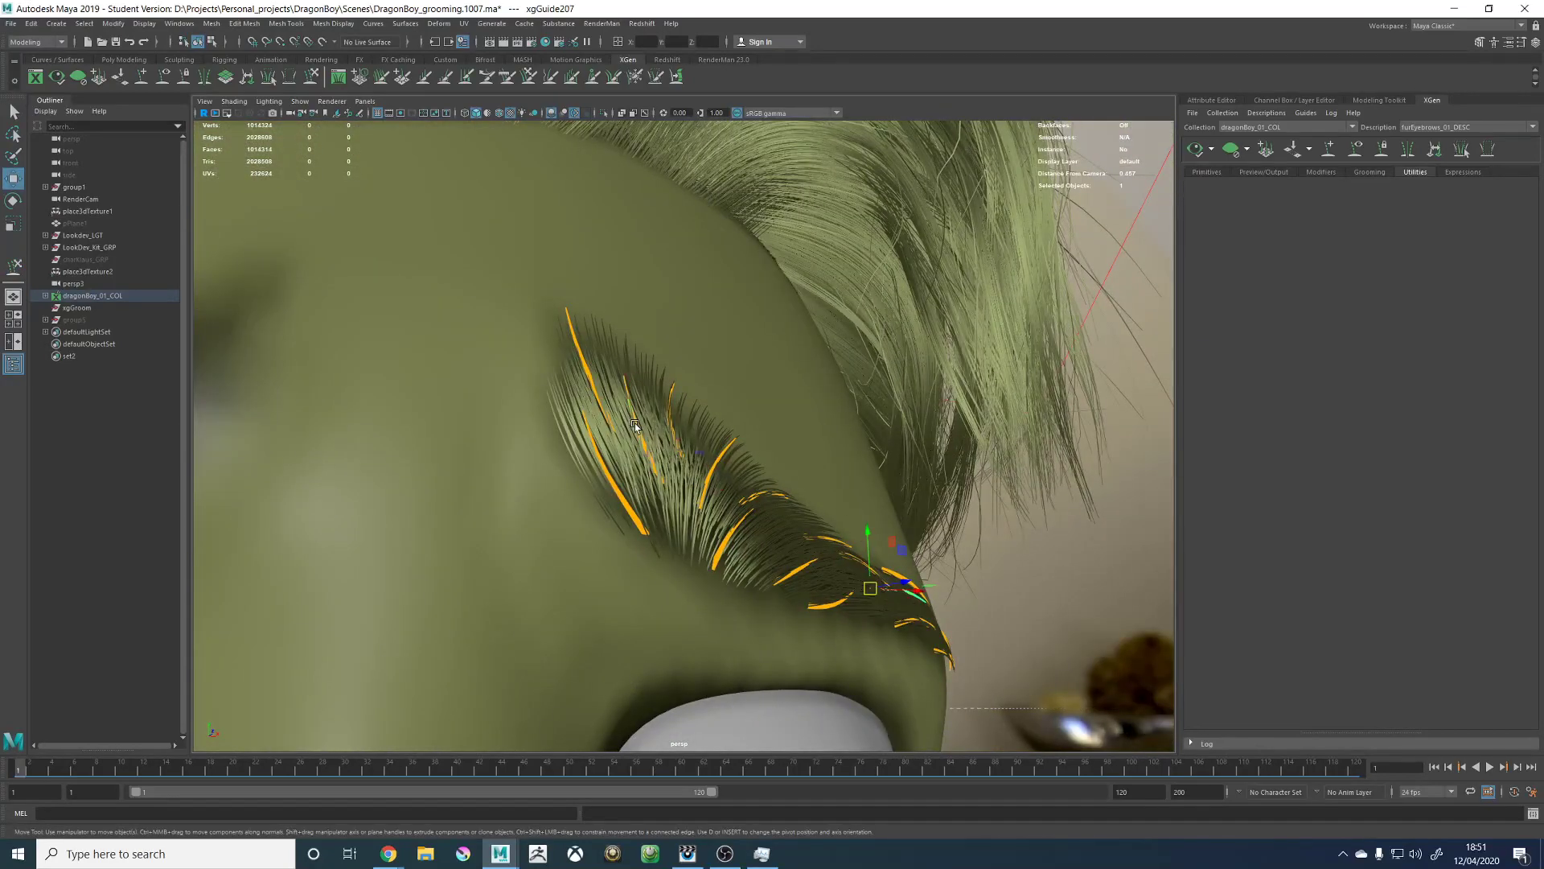
click(311, 77)
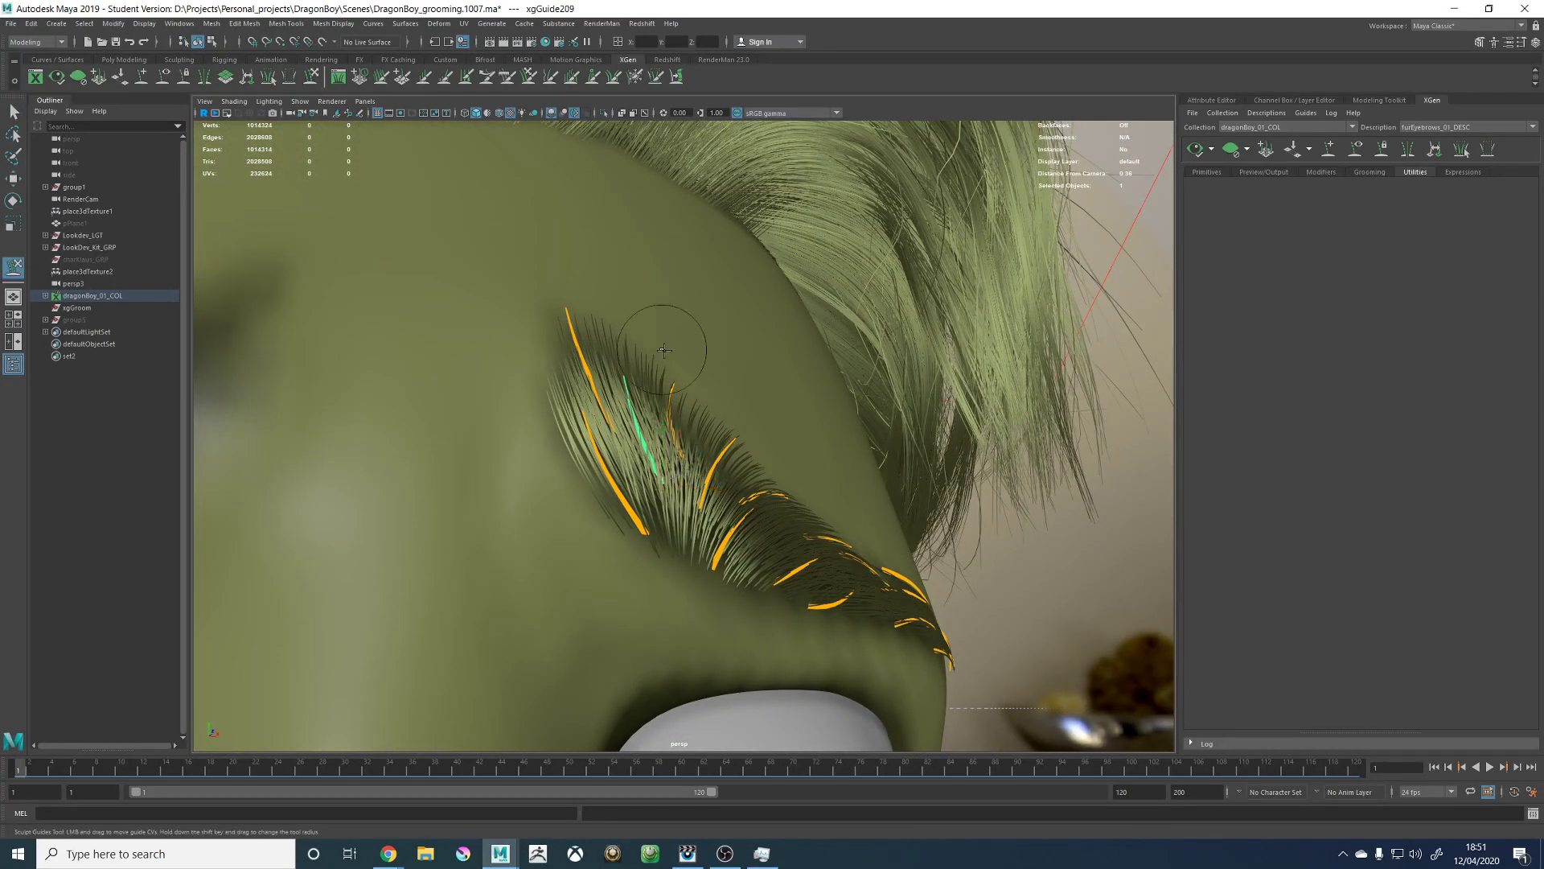
Step: Sculpt xgGuide209 in profile to adjust how far it lifts off the brow, and update the XGen preview
alt+drag(665, 291, 771, 456)
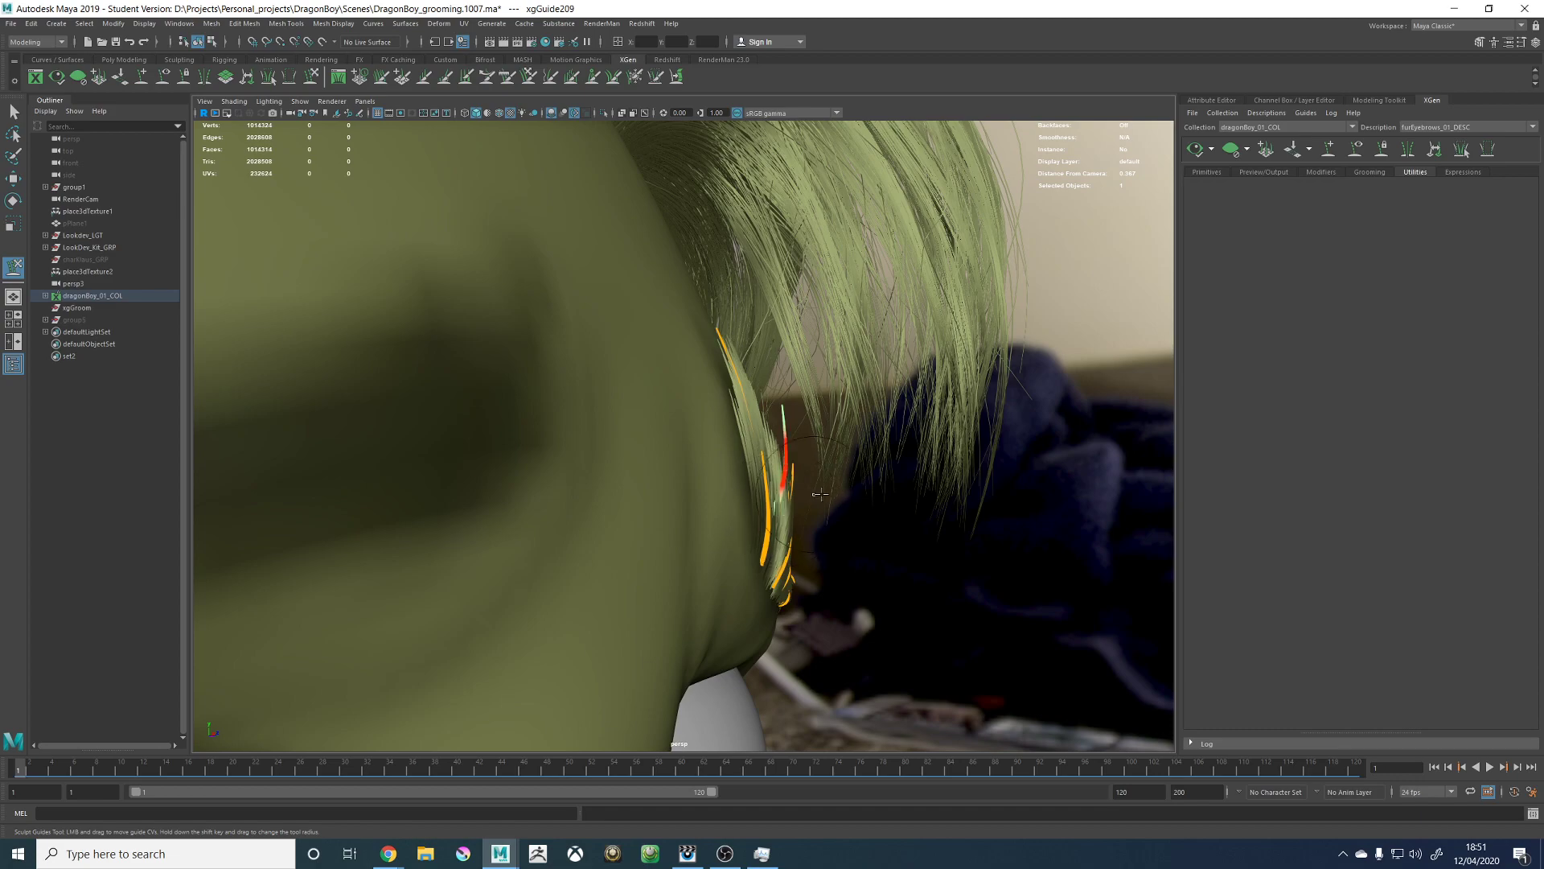
mouse_move(819, 494)
alt+mouse_down()
mouse_move(618, 495)
mouse_move(701, 450)
mouse_move(800, 448)
alt+mouse_up()
alt+right_drag(879, 414, 651, 438)
alt+middle_drag(740, 445, 768, 281)
alt+right_drag(707, 392, 850, 405)
alt+middle_drag(744, 427, 690, 535)
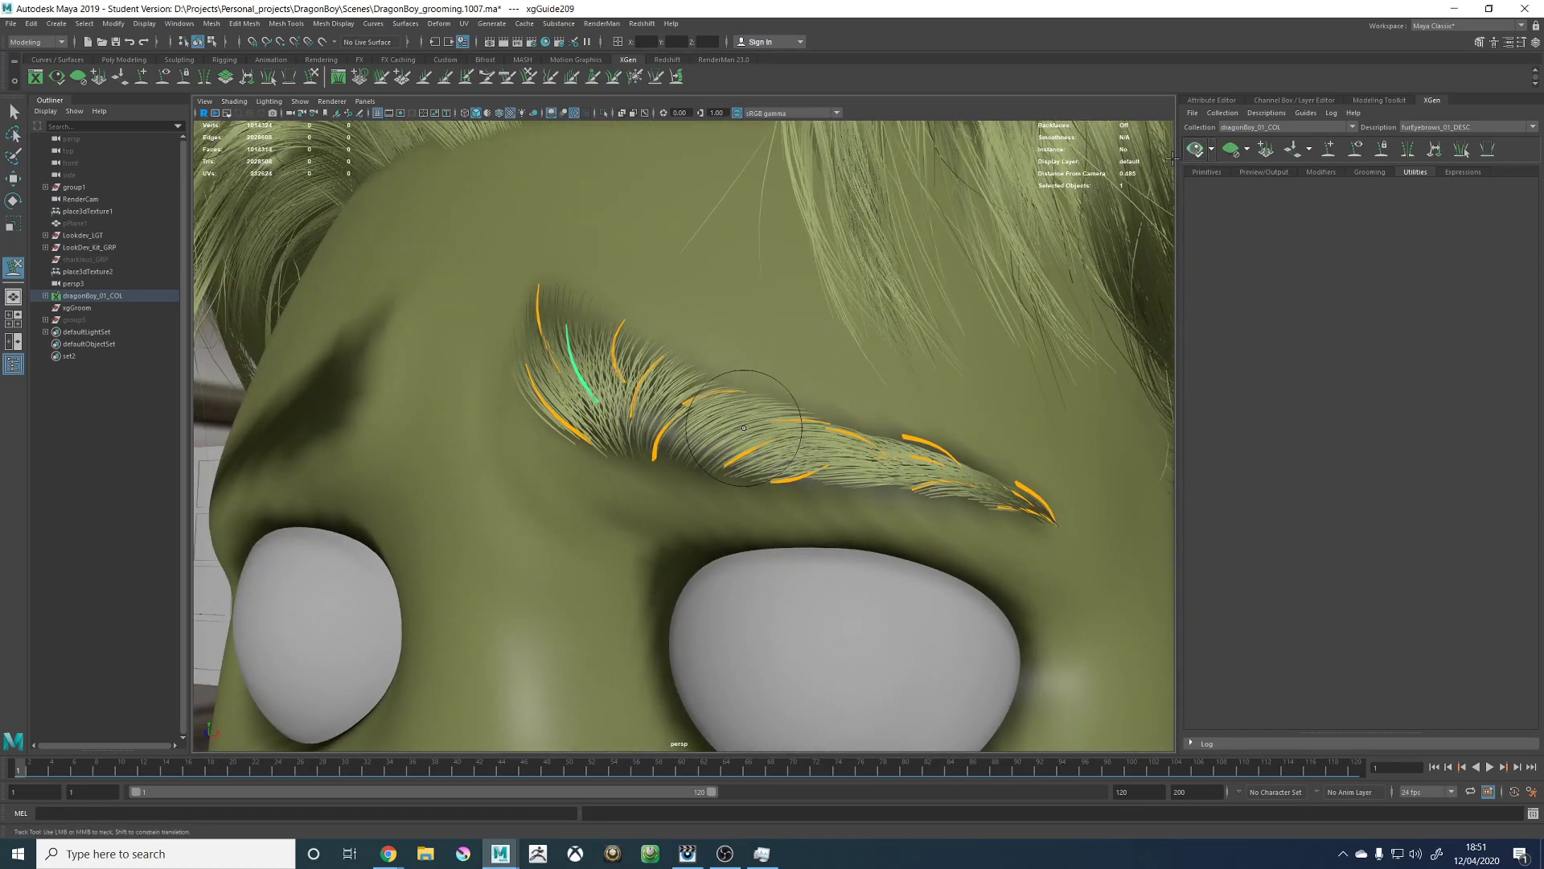
Step: Refine the curve of xgGuide209 from both sides of the brow, update the preview and deselect the guide
alt+drag(671, 326, 567, 384)
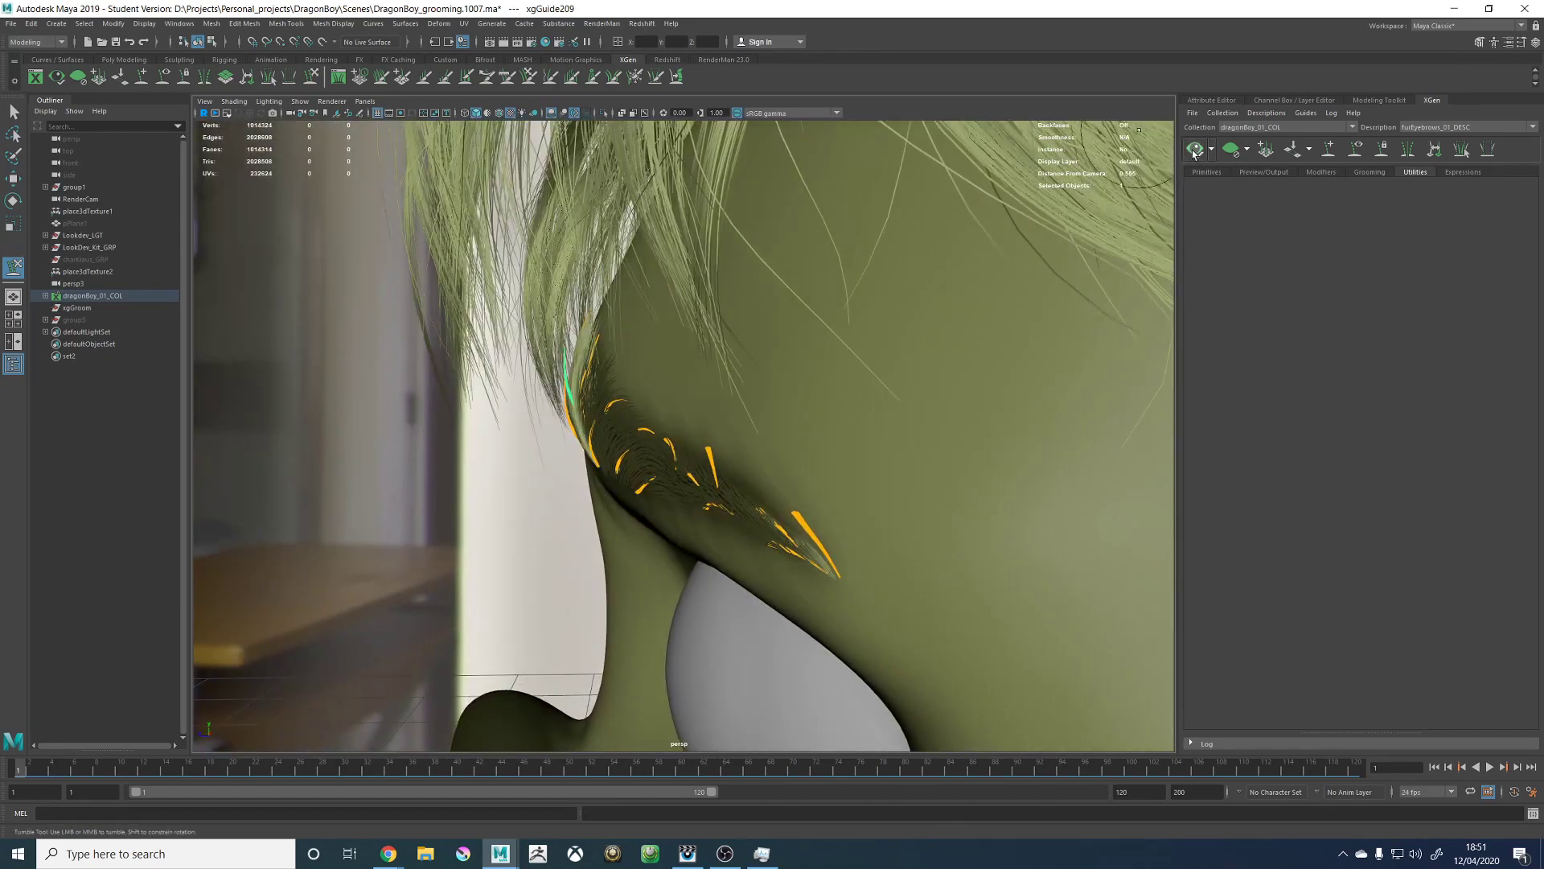
alt+drag(517, 327, 547, 282)
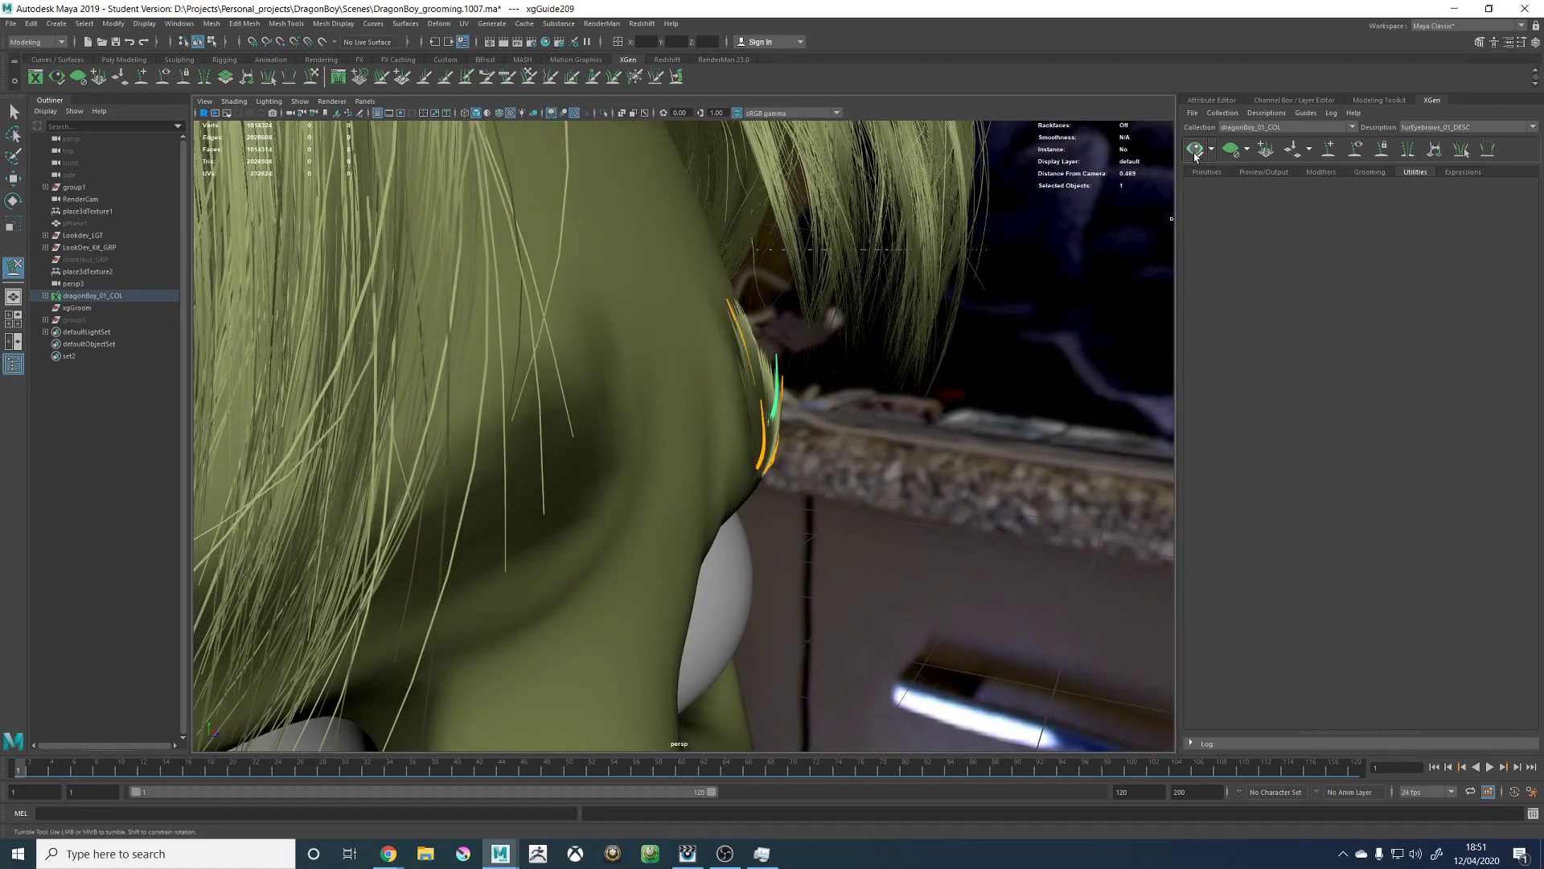
mouse_move(786, 398)
alt+mouse_down()
mouse_move(716, 382)
mouse_move(861, 400)
mouse_move(899, 424)
mouse_move(894, 462)
alt+mouse_up()
key(4)
key(6)
key(w)
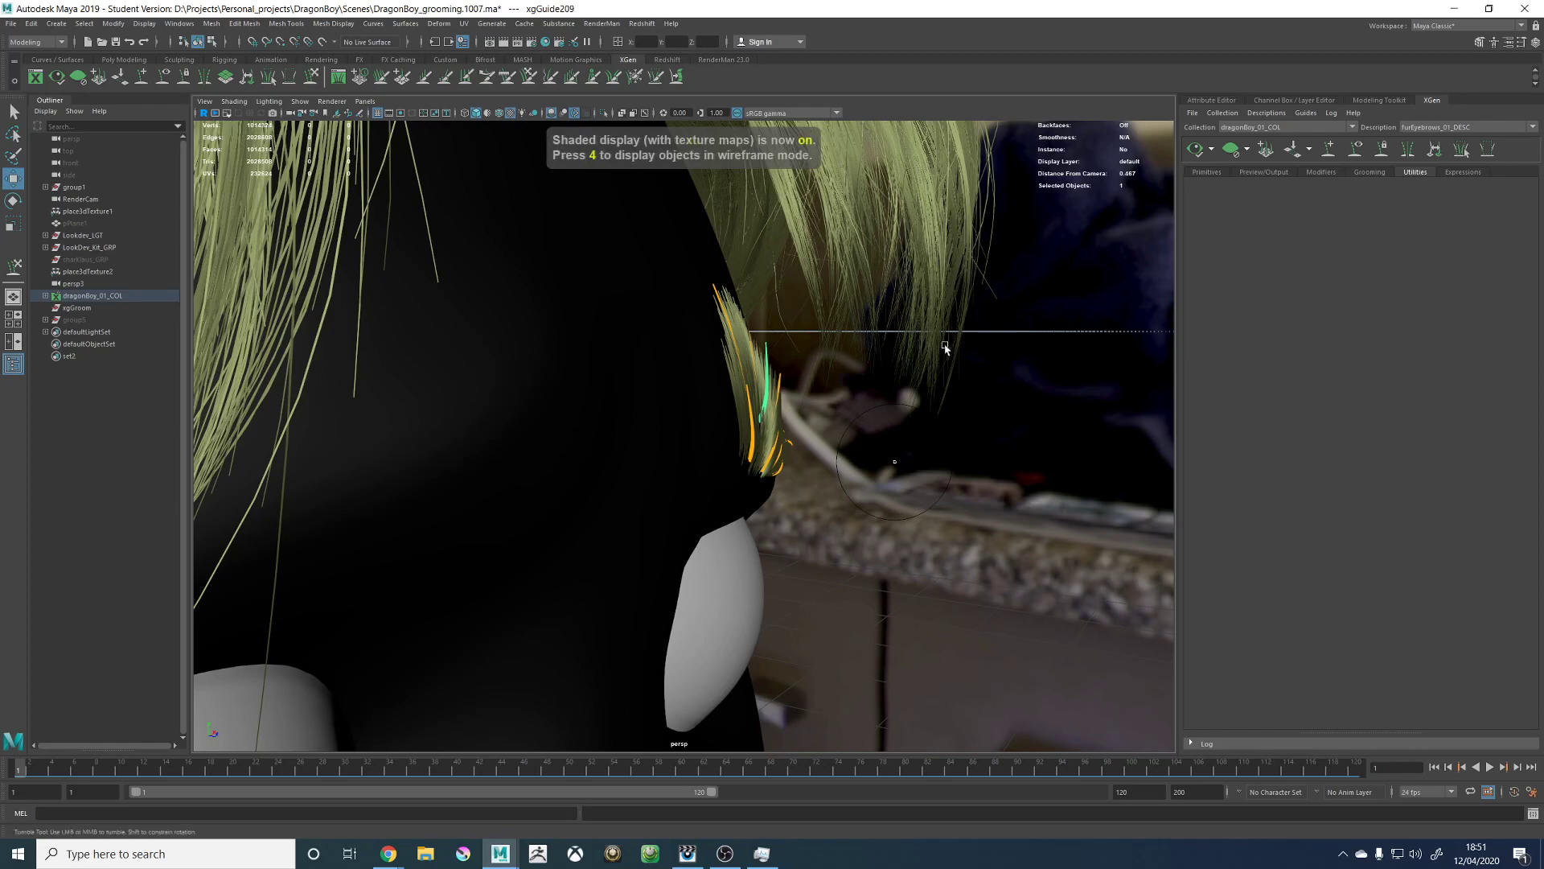
click(944, 345)
Step: Sculpt the guide xgGuide204 at the upper edge of the eyebrow's inner half and deselect it
alt+drag(944, 345, 1201, 233)
alt+drag(822, 414, 699, 406)
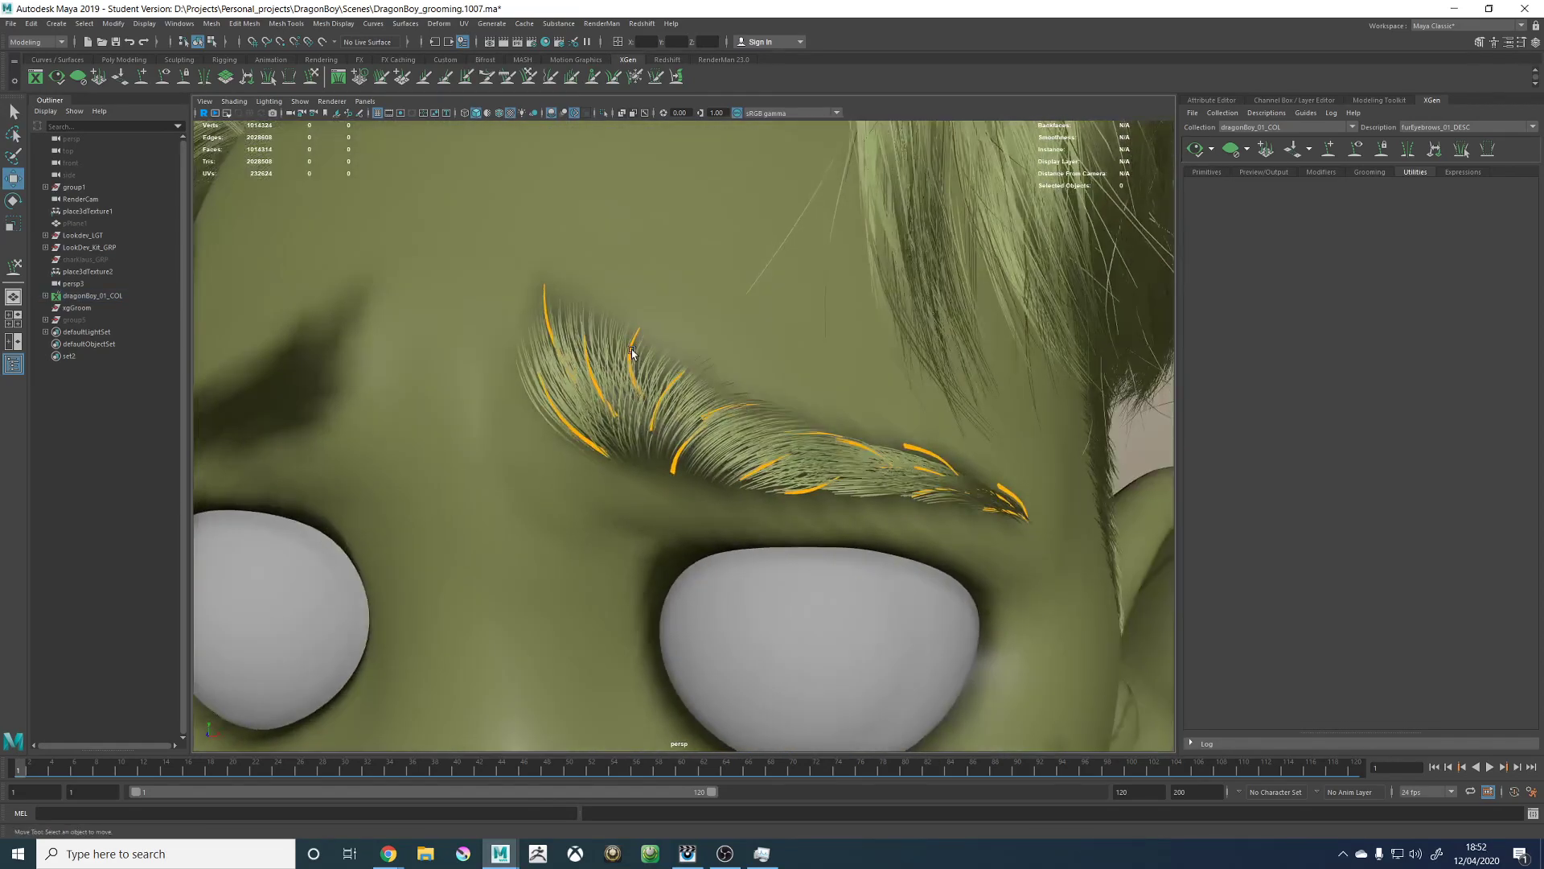
click(636, 354)
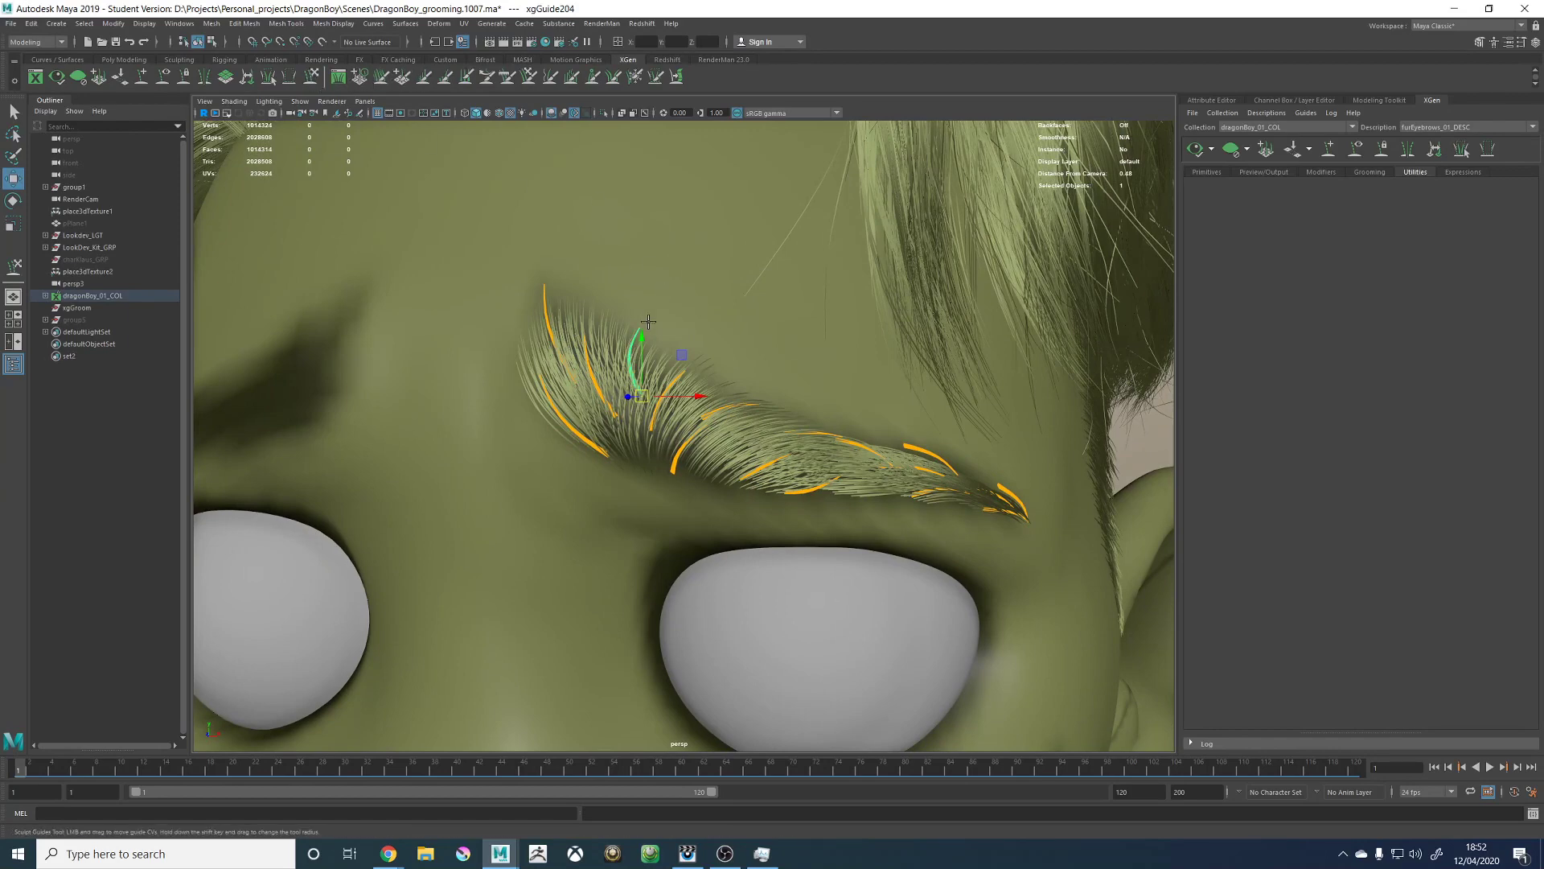
click(312, 76)
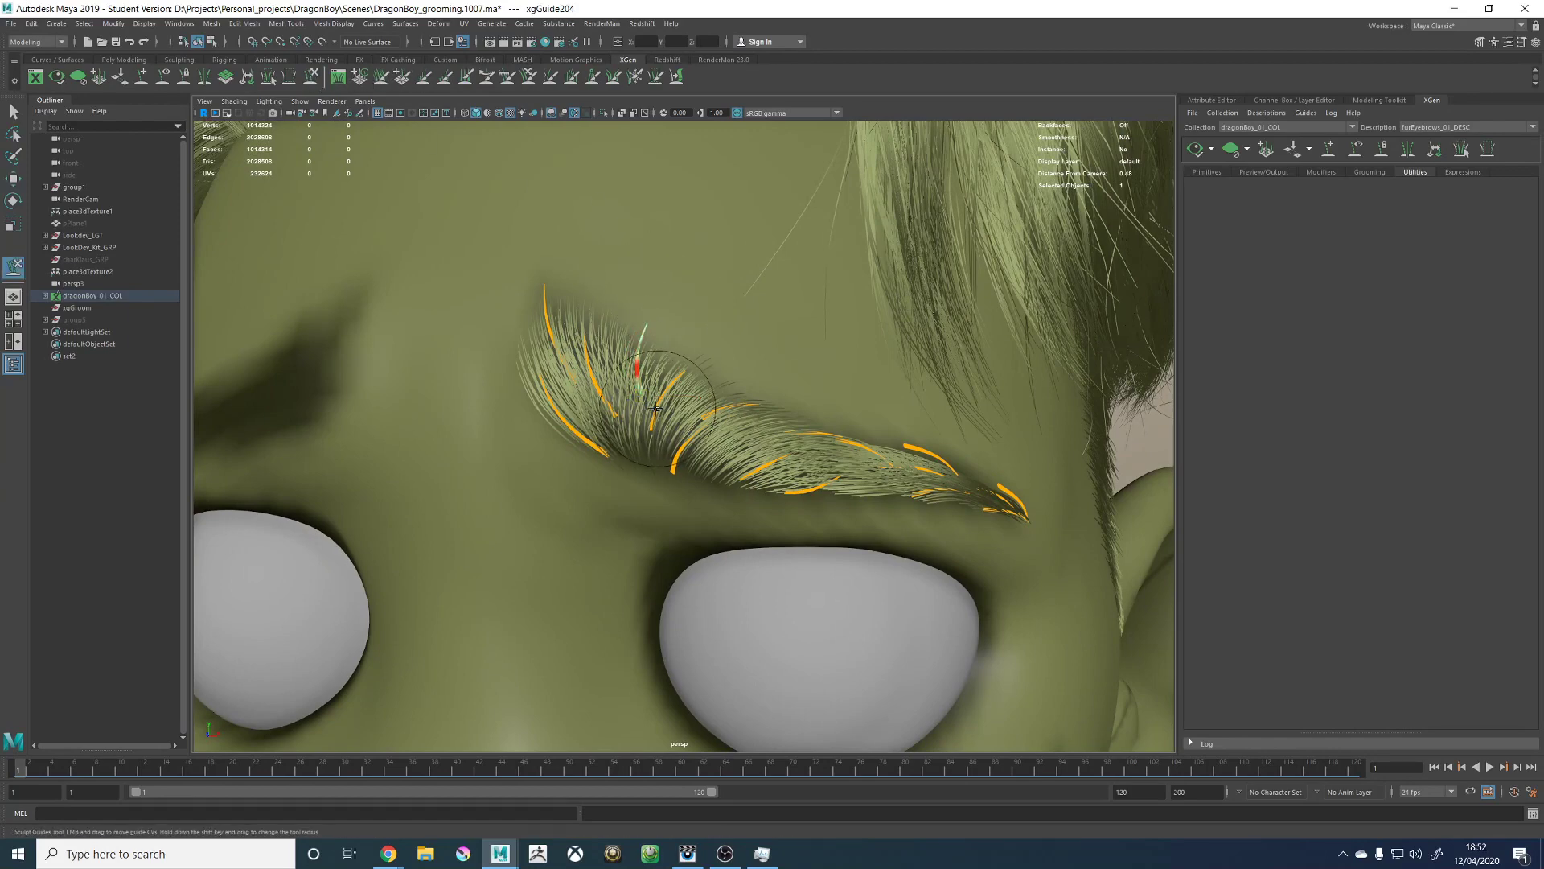
mouse_move(668, 402)
alt+mouse_down()
mouse_move(796, 453)
mouse_move(723, 444)
mouse_move(829, 450)
mouse_move(836, 423)
mouse_move(683, 420)
mouse_move(802, 419)
mouse_move(820, 437)
mouse_move(851, 398)
alt+mouse_up()
key(w)
click(851, 398)
Step: Sculpt the guide xgGuide207 in the outer half of the eyebrow, check it on the face, and update the XGen preview
alt+middle_drag(824, 398, 698, 405)
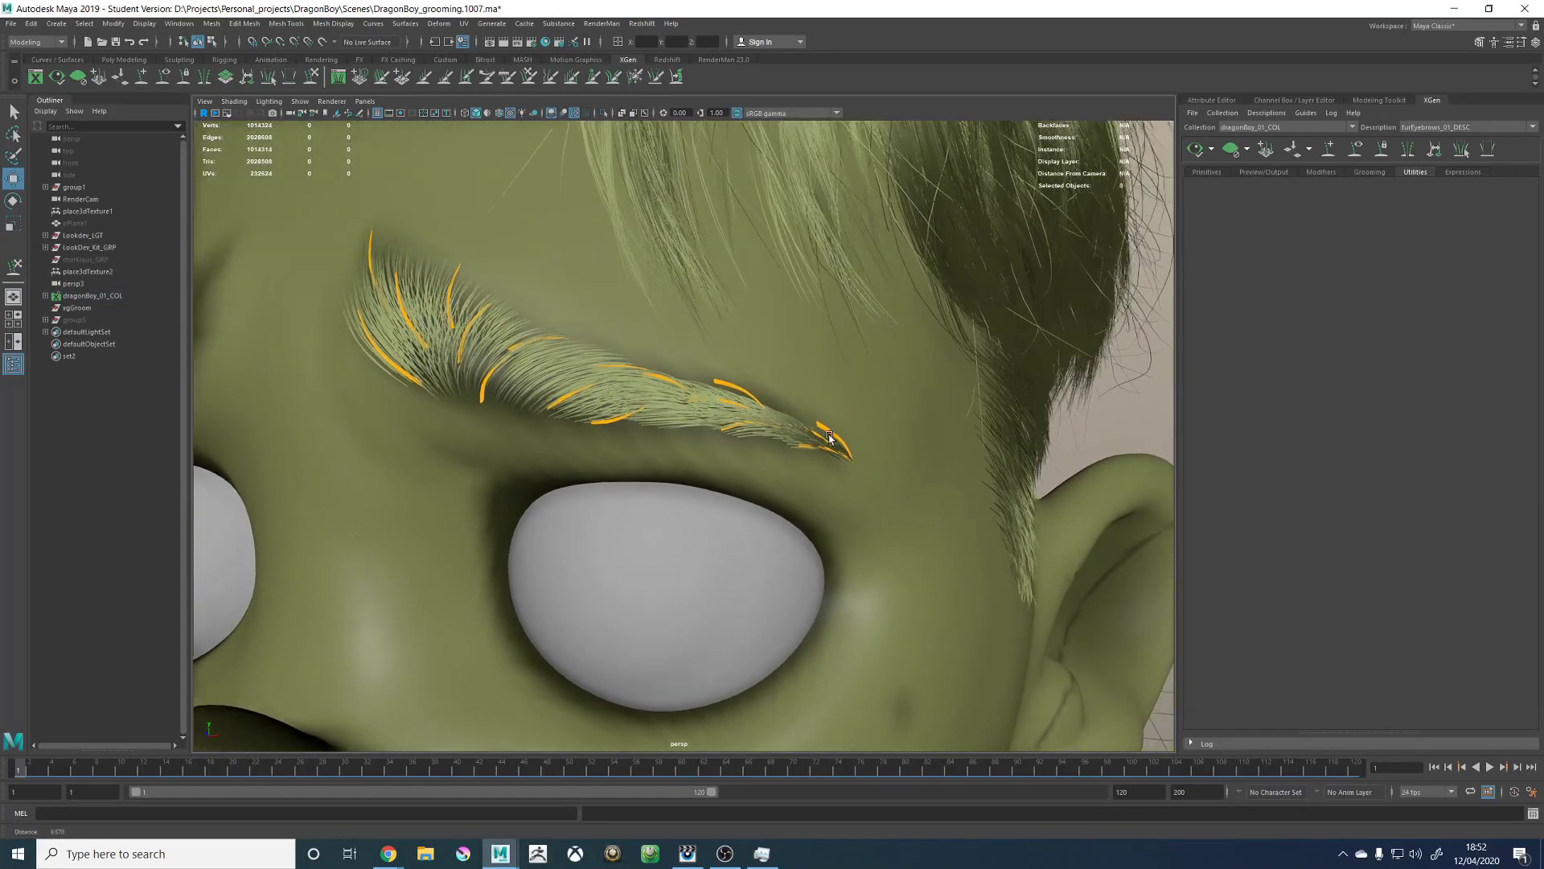
mouse_move(698, 405)
alt+right_down()
mouse_move(760, 325)
mouse_move(712, 338)
mouse_move(712, 376)
alt+right_up()
click(841, 332)
click(313, 77)
mouse_move(712, 377)
alt+mouse_down()
mouse_move(731, 336)
mouse_move(764, 345)
alt+mouse_up()
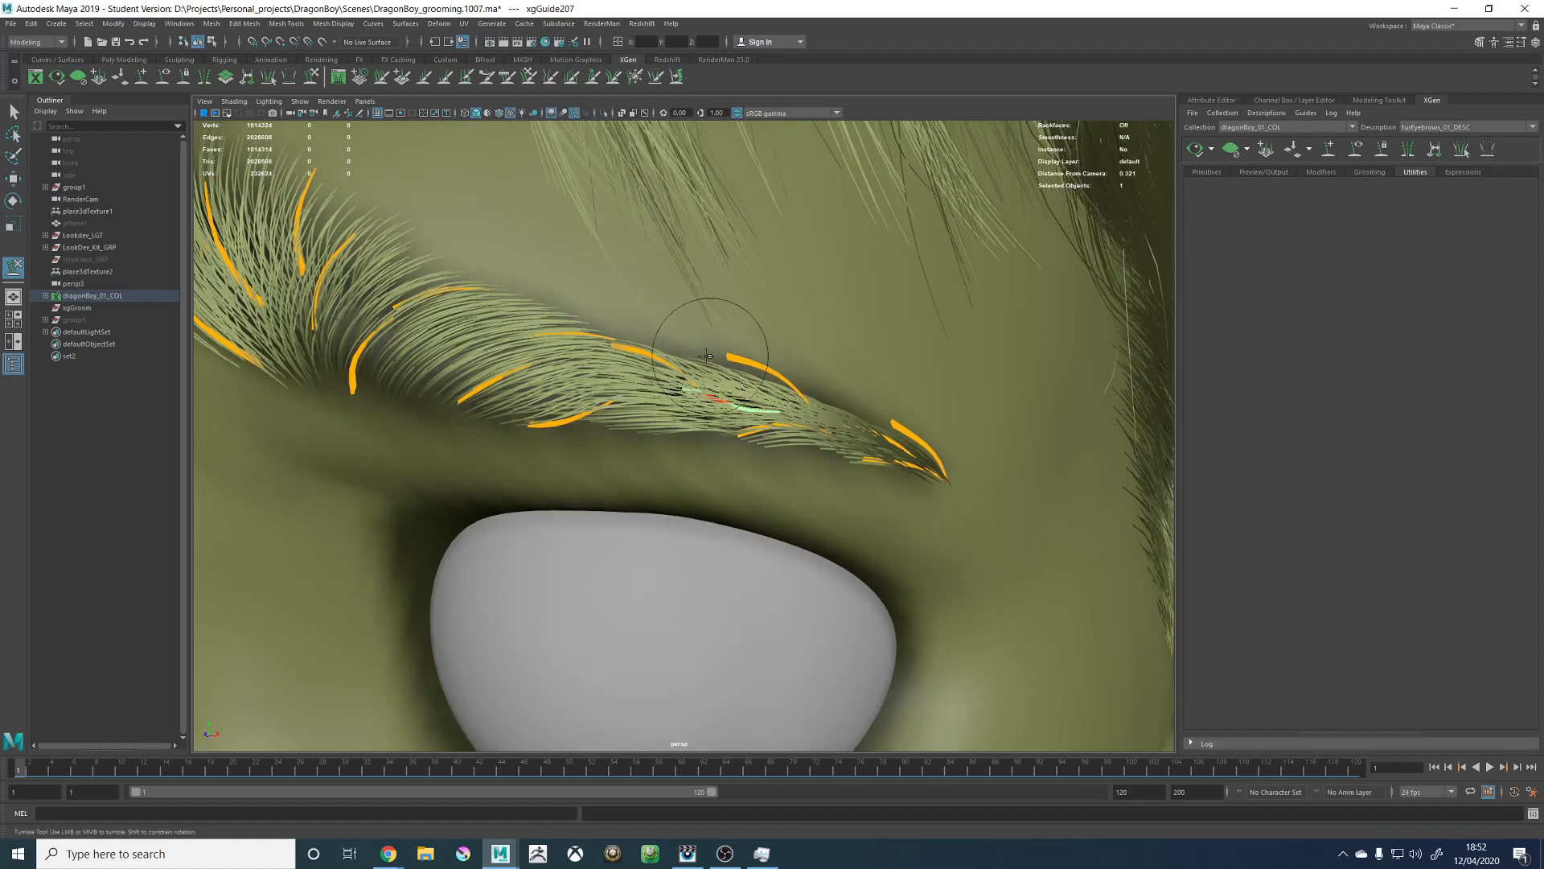
mouse_move(694, 363)
mouse_down()
mouse_move(747, 386)
mouse_move(736, 353)
mouse_move(798, 299)
mouse_move(804, 342)
mouse_move(837, 330)
mouse_up()
alt+right_drag(841, 324, 627, 323)
alt+drag(665, 331, 707, 329)
alt+drag(885, 382, 820, 396)
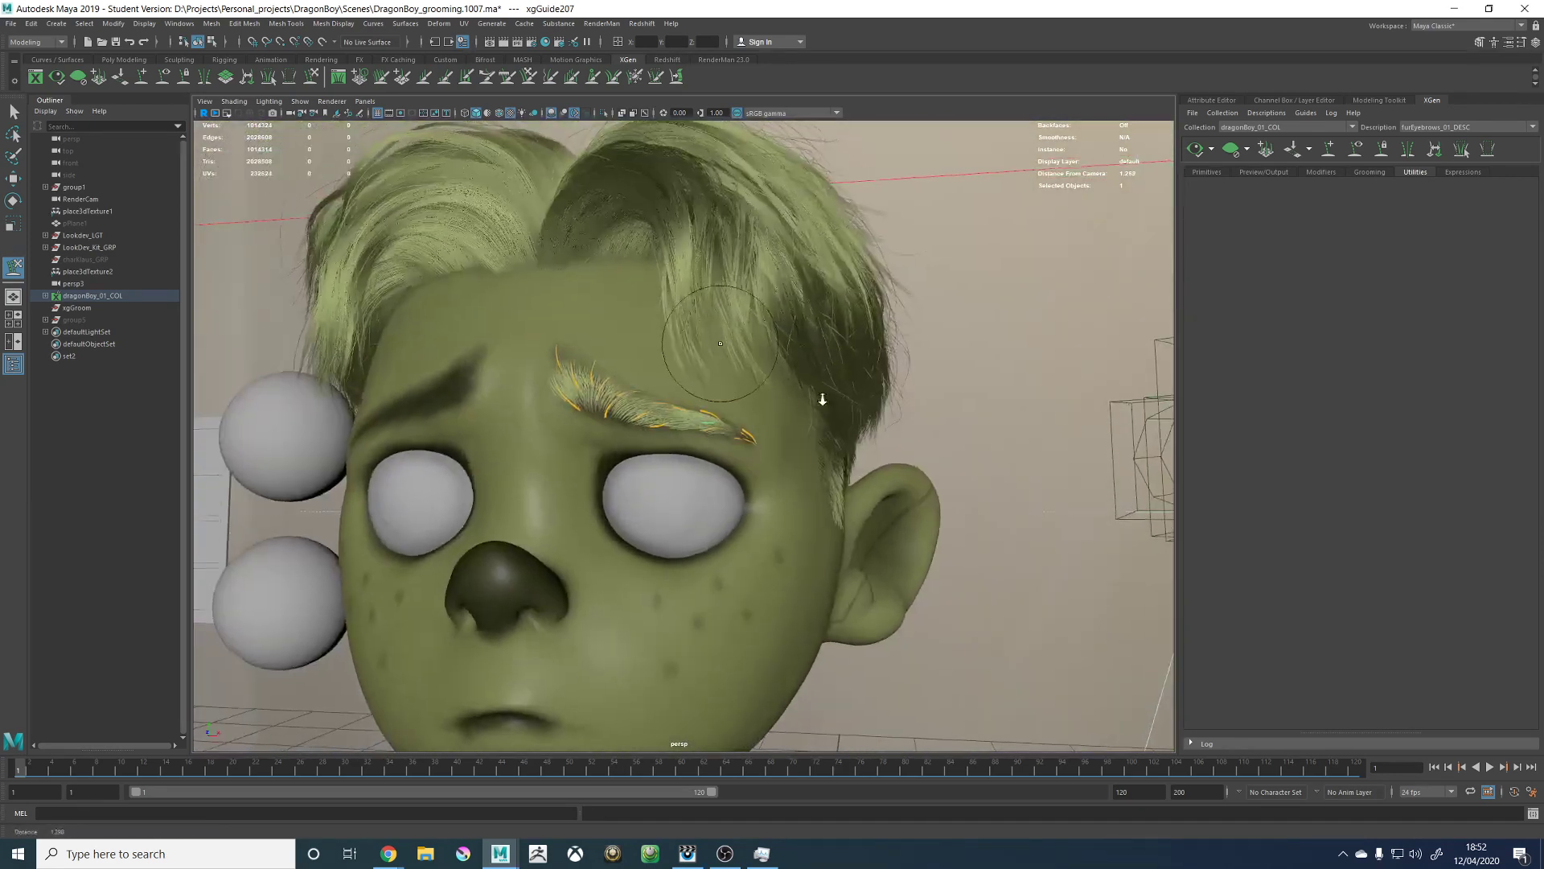
alt+right_drag(847, 395, 932, 382)
click(1195, 152)
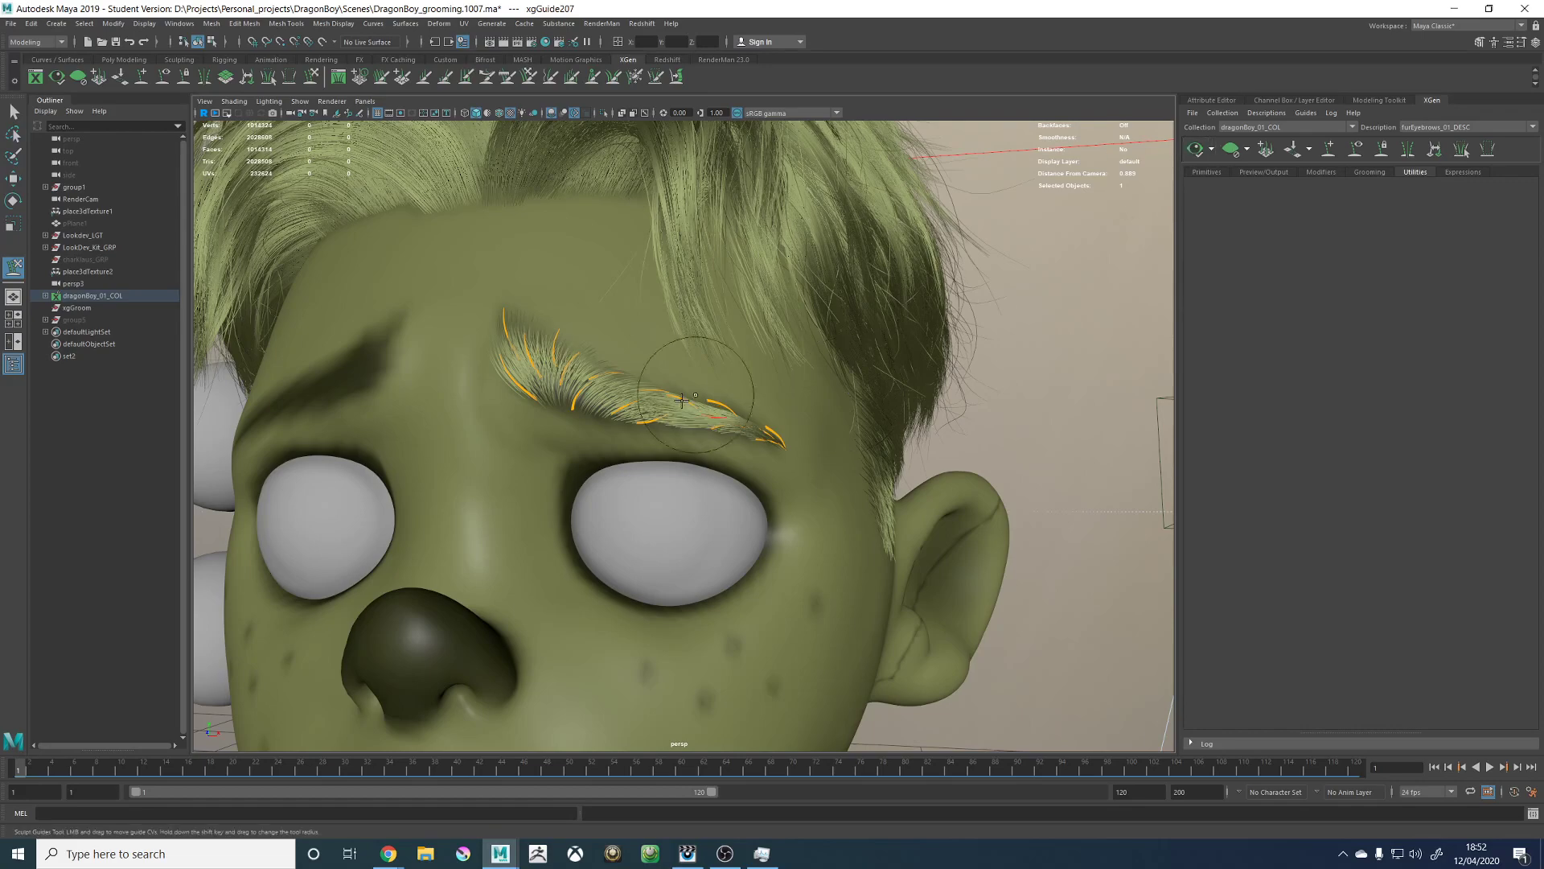
Step: Select the guide xgGuide205 along the lower edge of the eyebrow and activate the Sculpt Guides tool
alt+drag(756, 381, 755, 438)
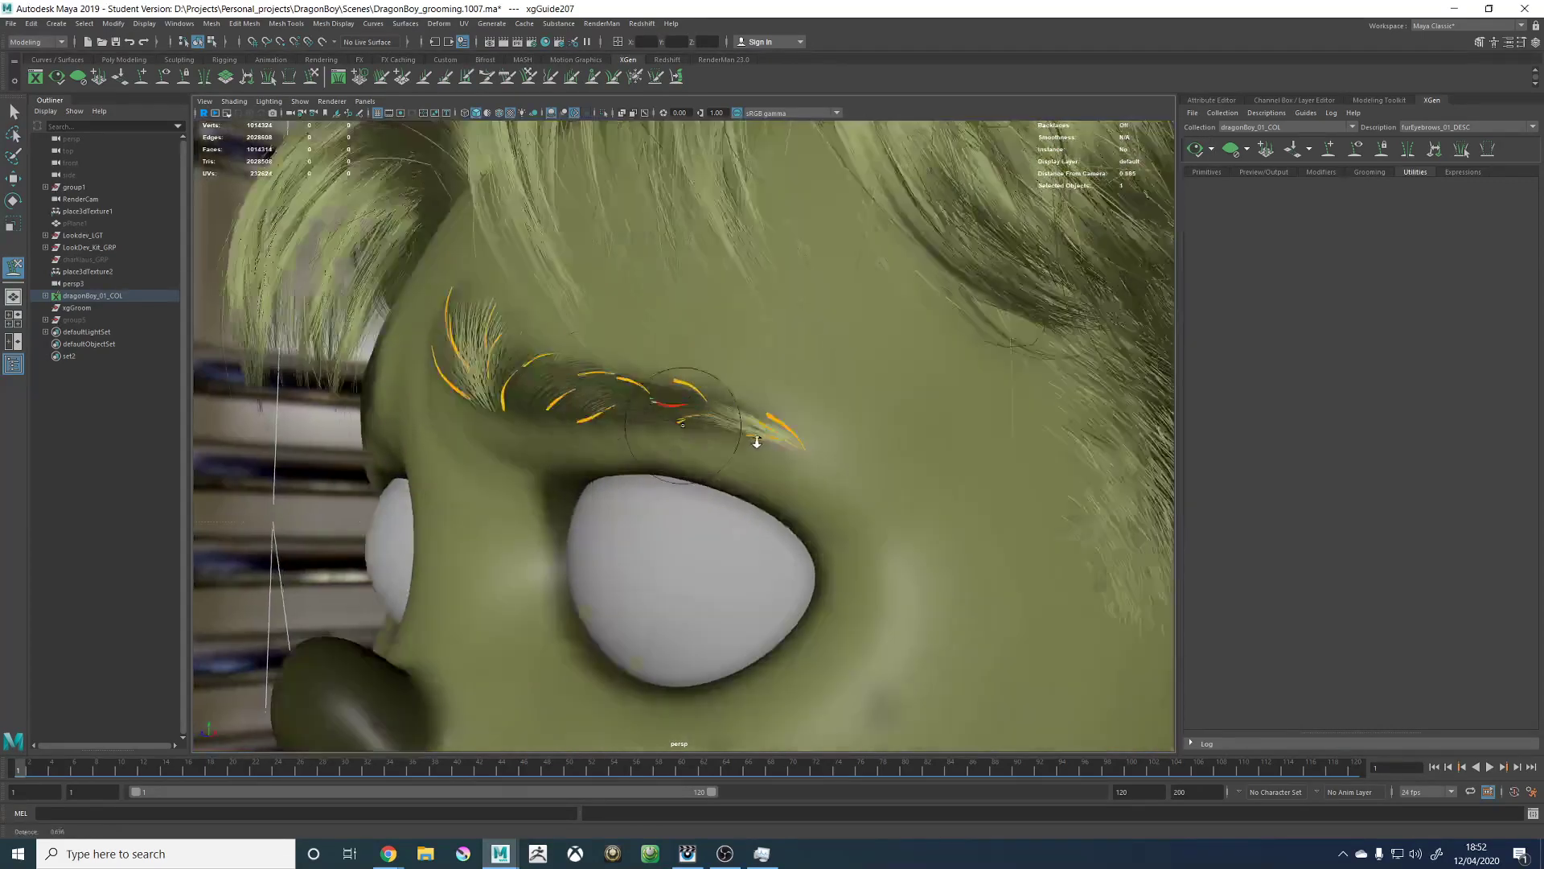
alt+right_drag(686, 410, 605, 401)
alt+drag(604, 401, 450, 377)
key(w)
click(561, 341)
alt+right_drag(451, 377, 547, 386)
click(318, 80)
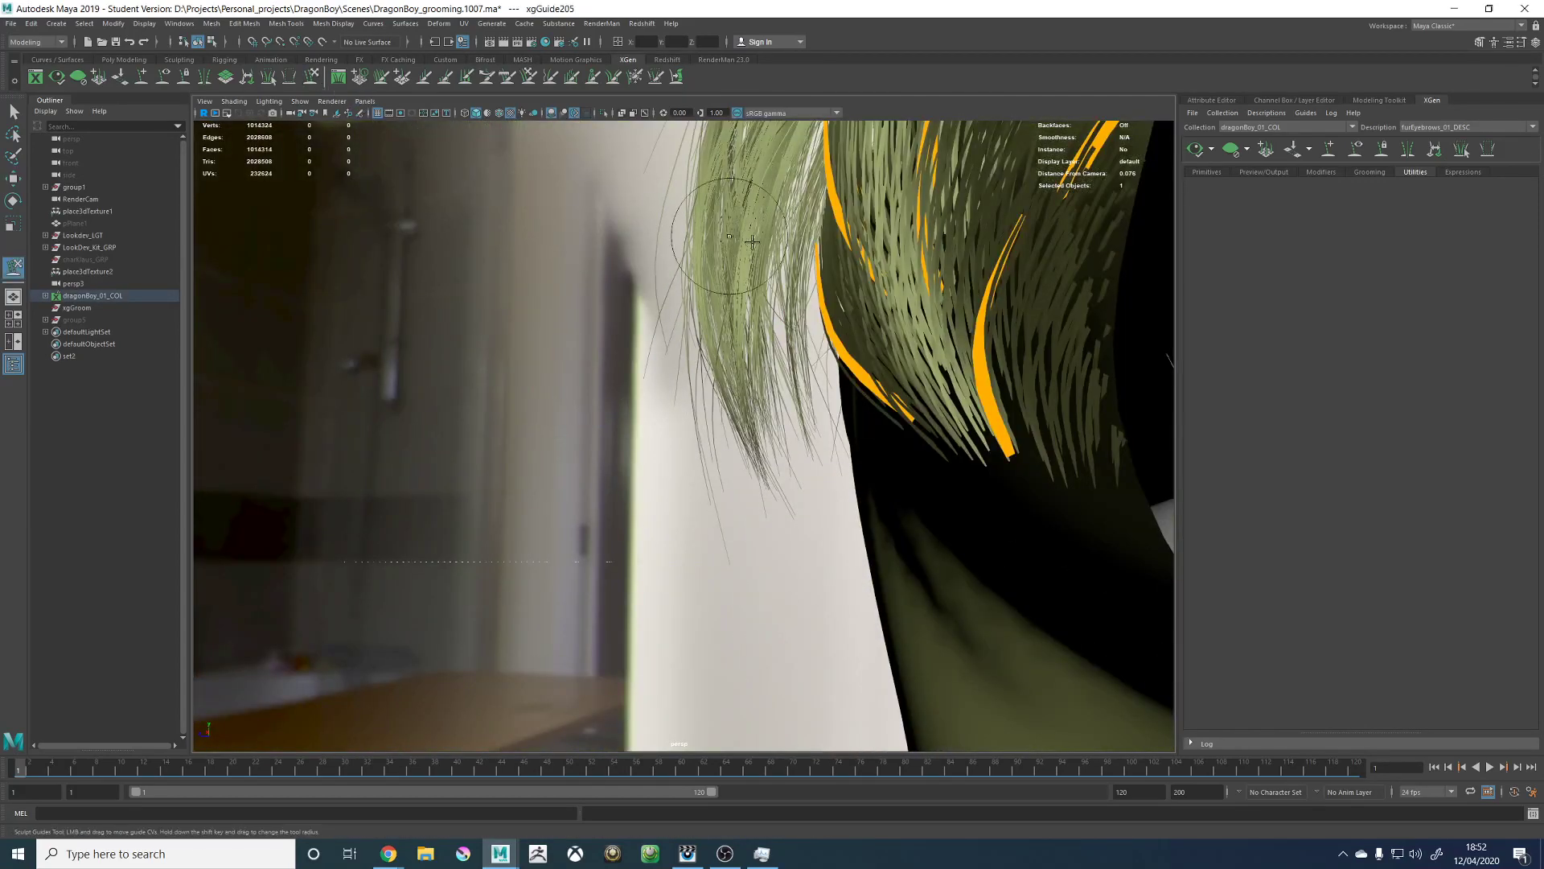
Step: Examine the groomed eyebrow on the full face against the opposite painted brow, and deselect xgGuide205
alt+right_drag(915, 272, 800, 260)
mouse_move(804, 396)
alt+mouse_down()
mouse_move(724, 345)
mouse_move(808, 345)
mouse_move(861, 374)
mouse_move(847, 362)
alt+mouse_up()
alt+right_drag(846, 362, 660, 362)
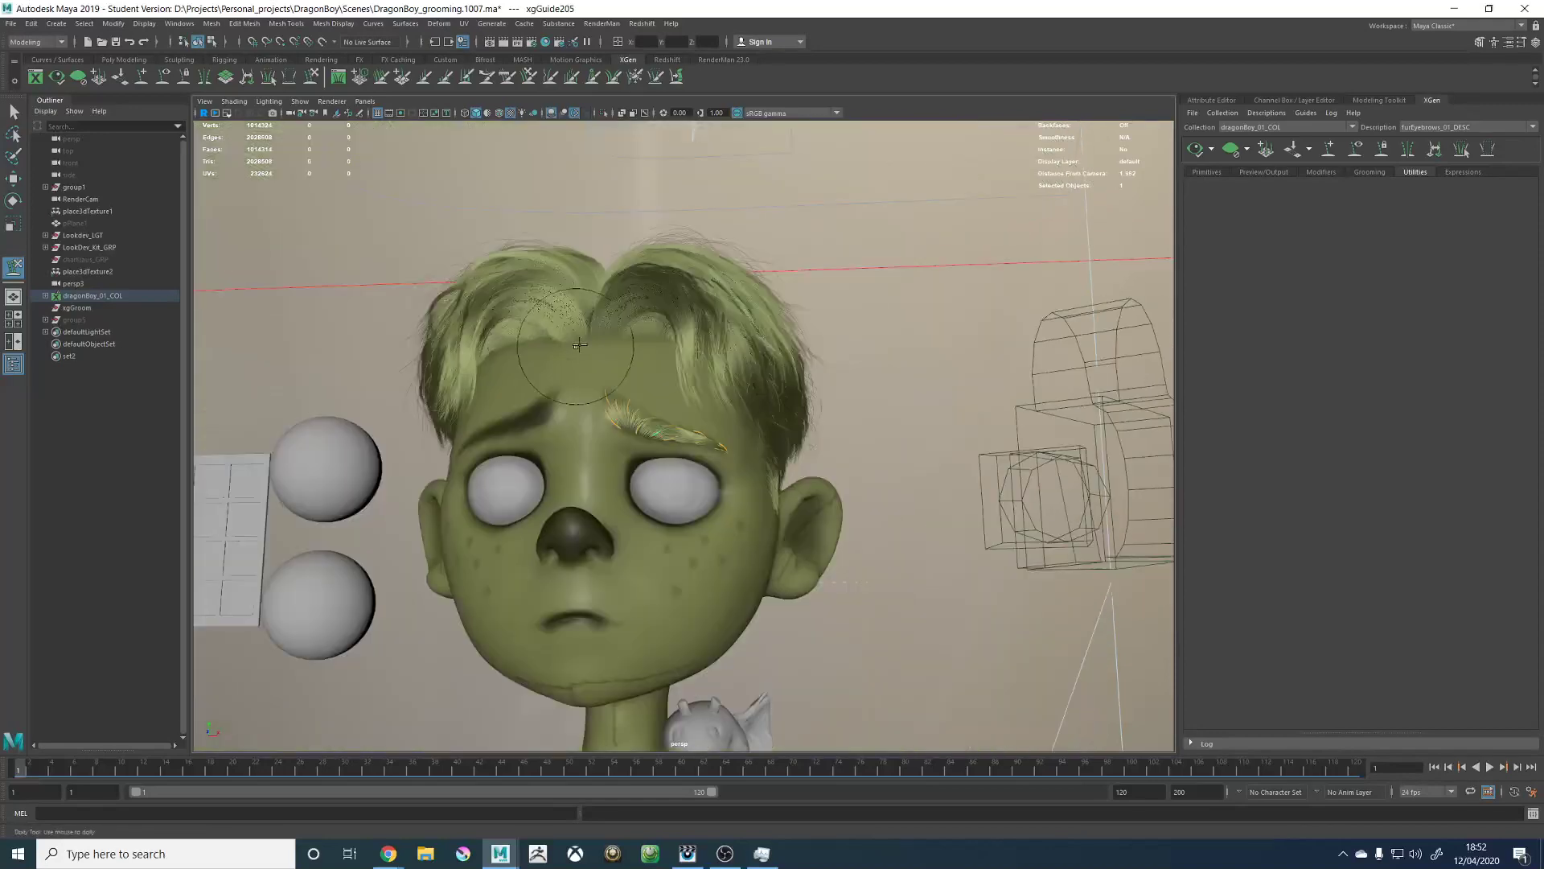
alt+drag(482, 364, 522, 369)
alt+right_drag(523, 368, 603, 362)
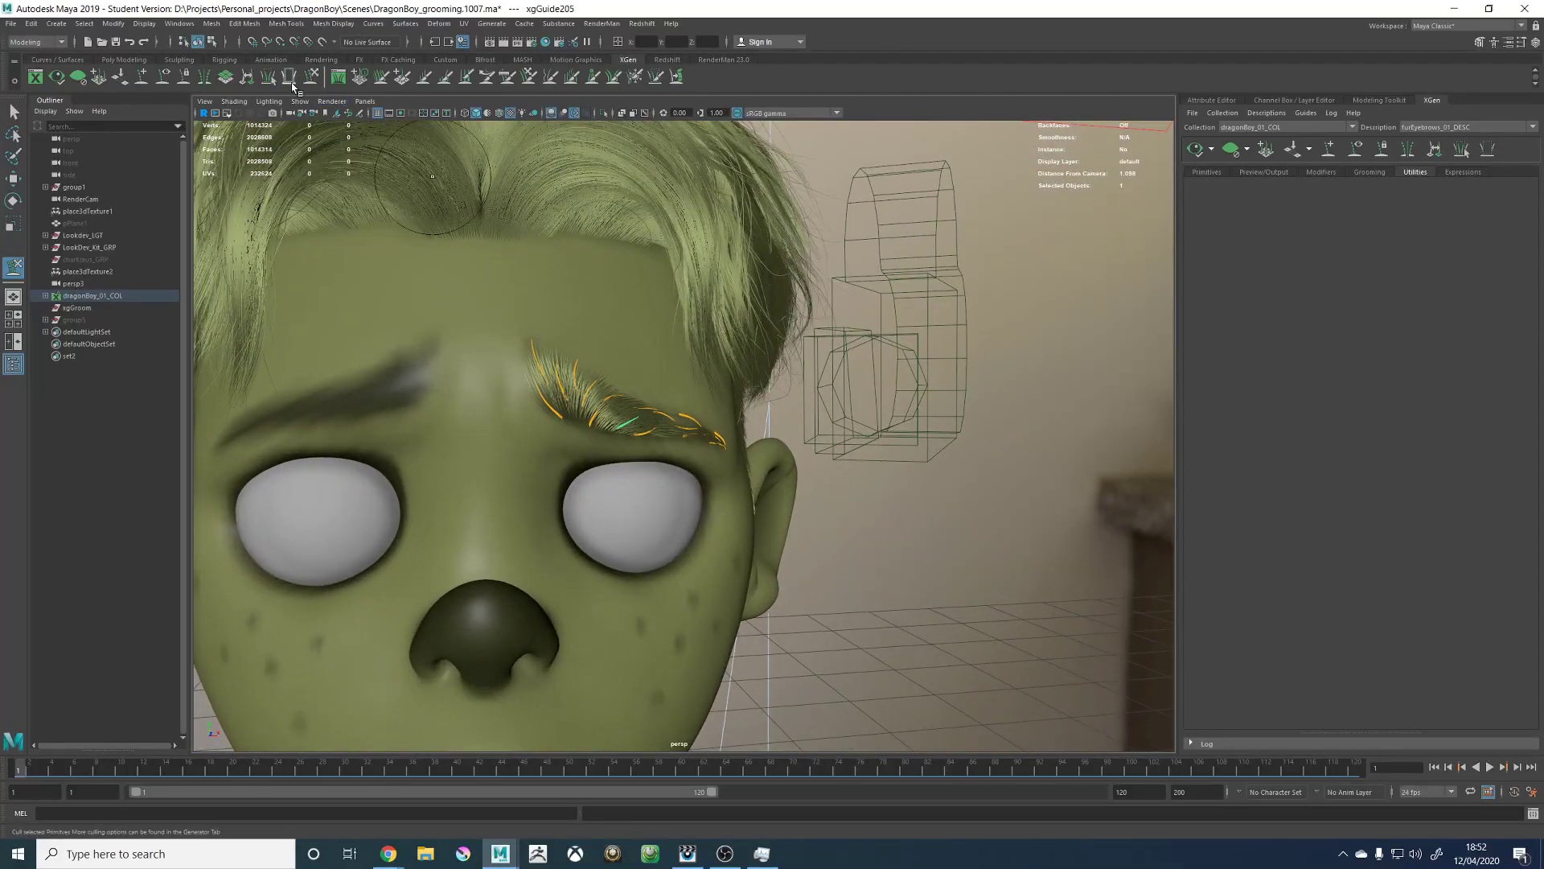
alt+middle_drag(636, 338, 728, 337)
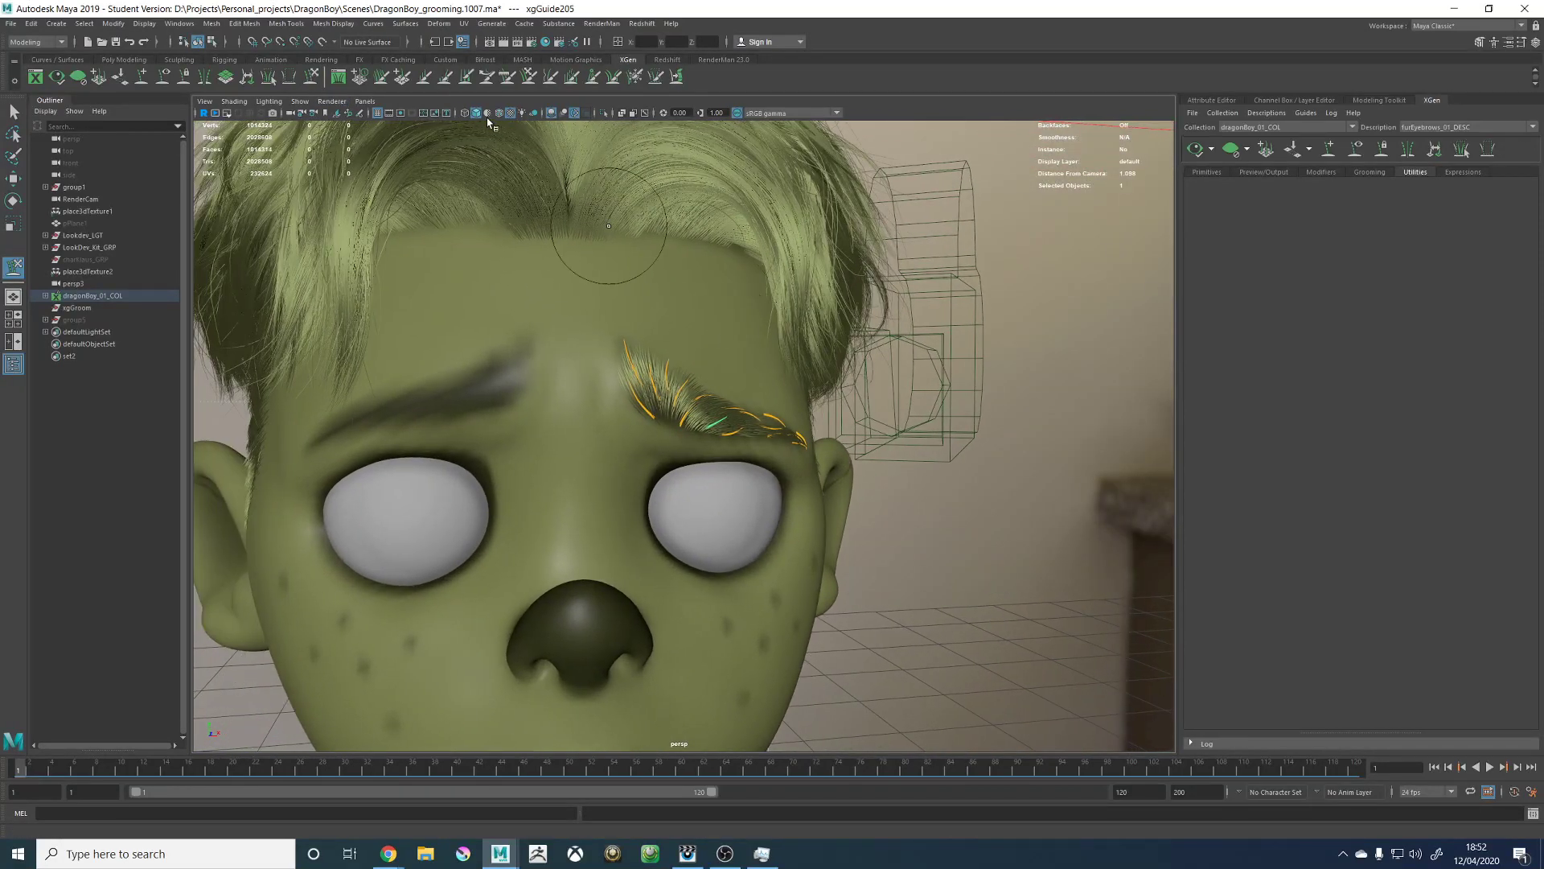
key(w)
click(1098, 126)
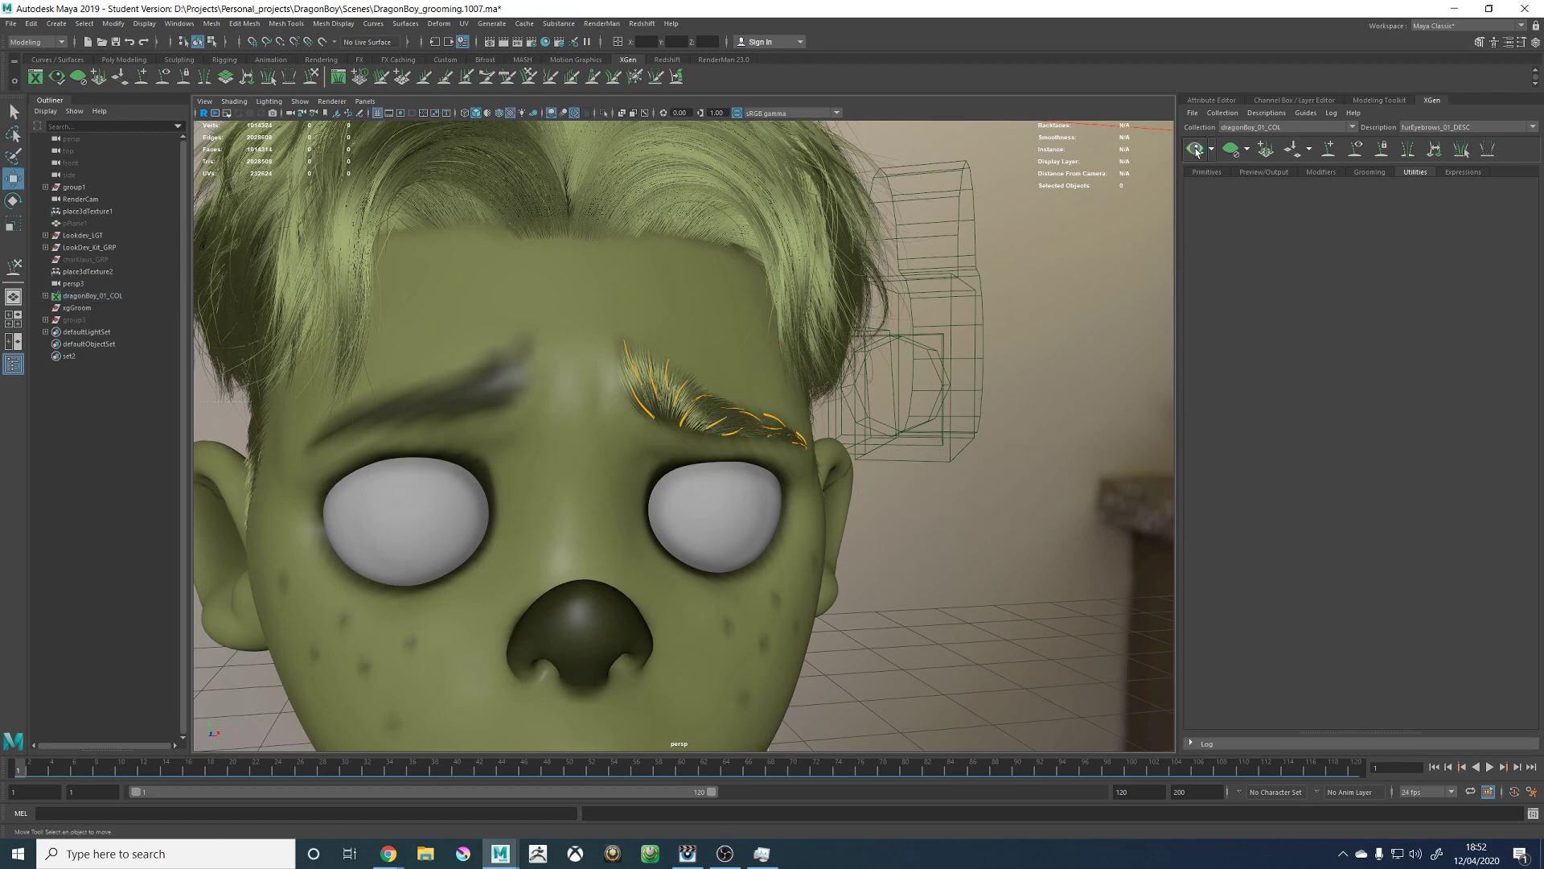
alt+drag(865, 476, 832, 476)
alt+right_drag(833, 476, 912, 470)
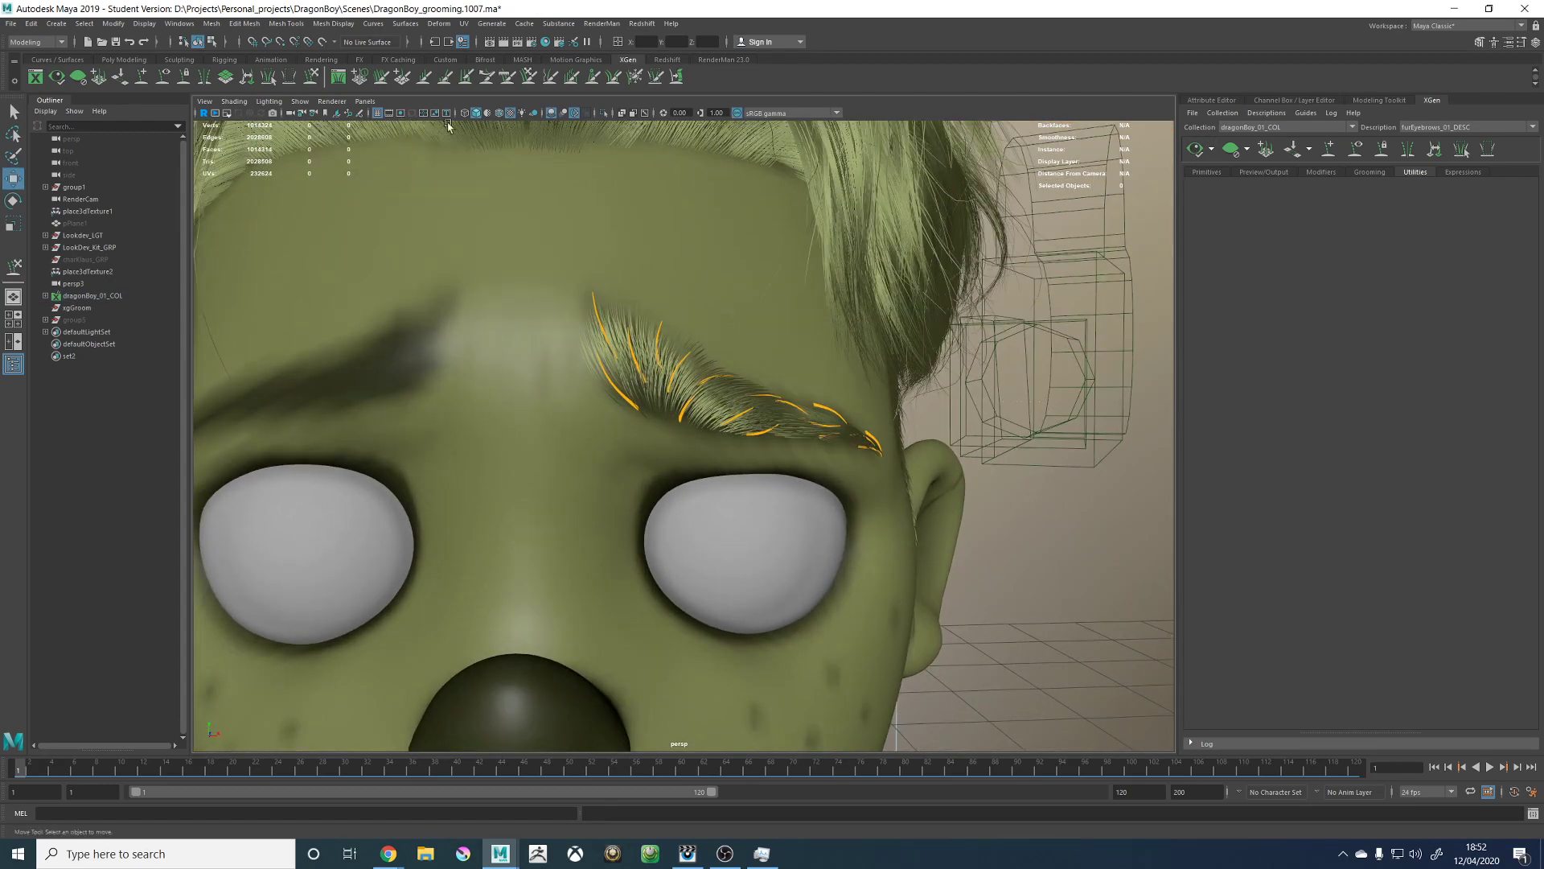
Step: Show the wireframe over the shaded head and examine the topology around both brows
click(500, 114)
alt+drag(641, 320, 558, 375)
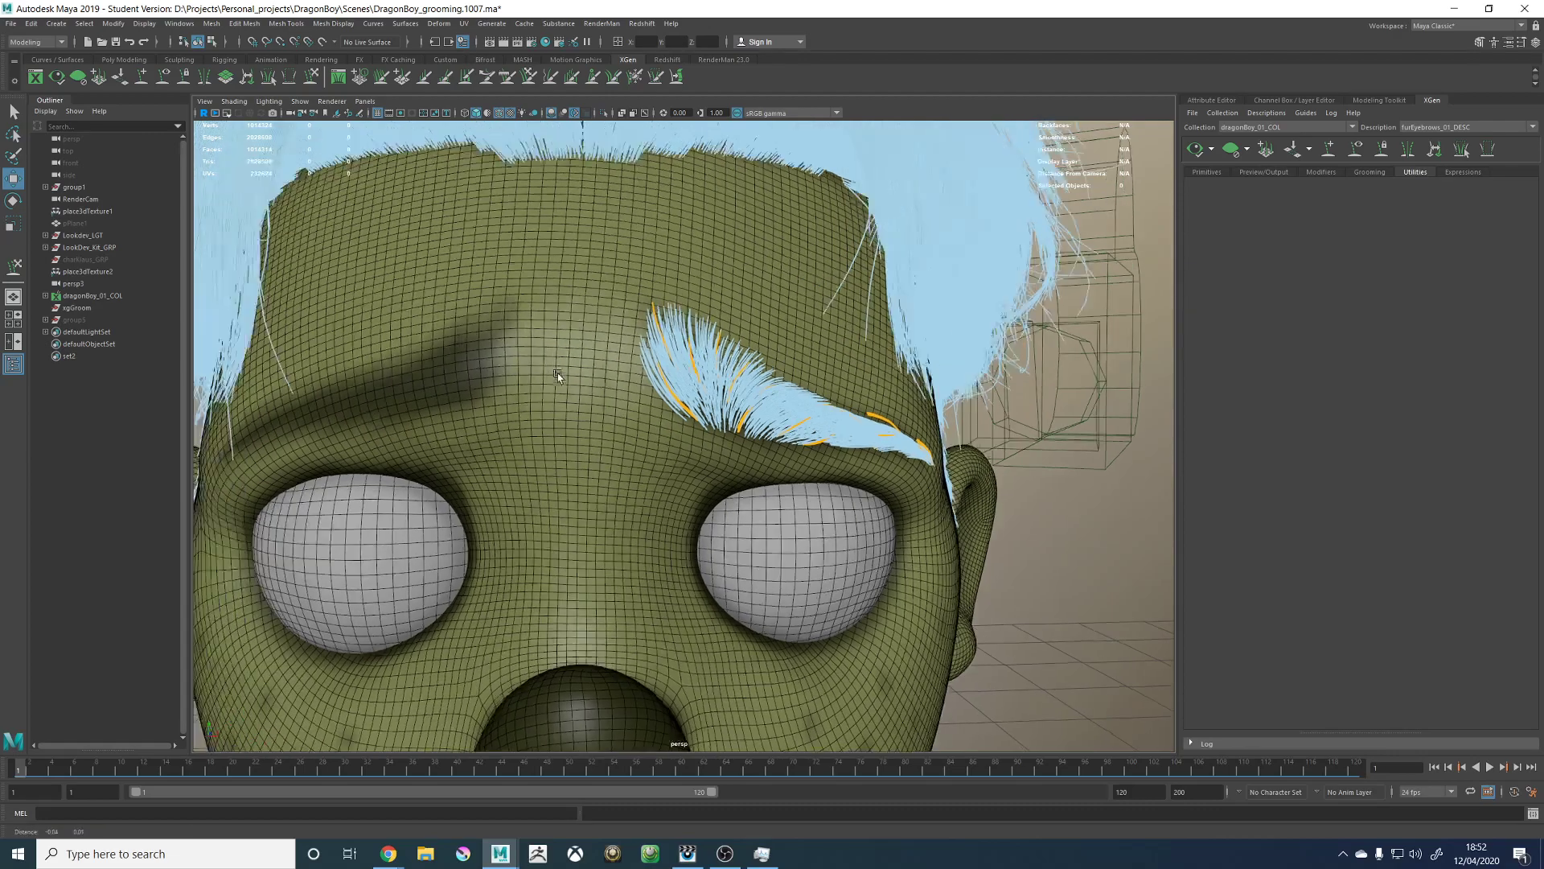
mouse_move(558, 375)
alt+right_down()
mouse_move(770, 431)
mouse_move(656, 448)
alt+right_up()
alt+drag(655, 448, 563, 454)
alt+right_drag(563, 454, 756, 470)
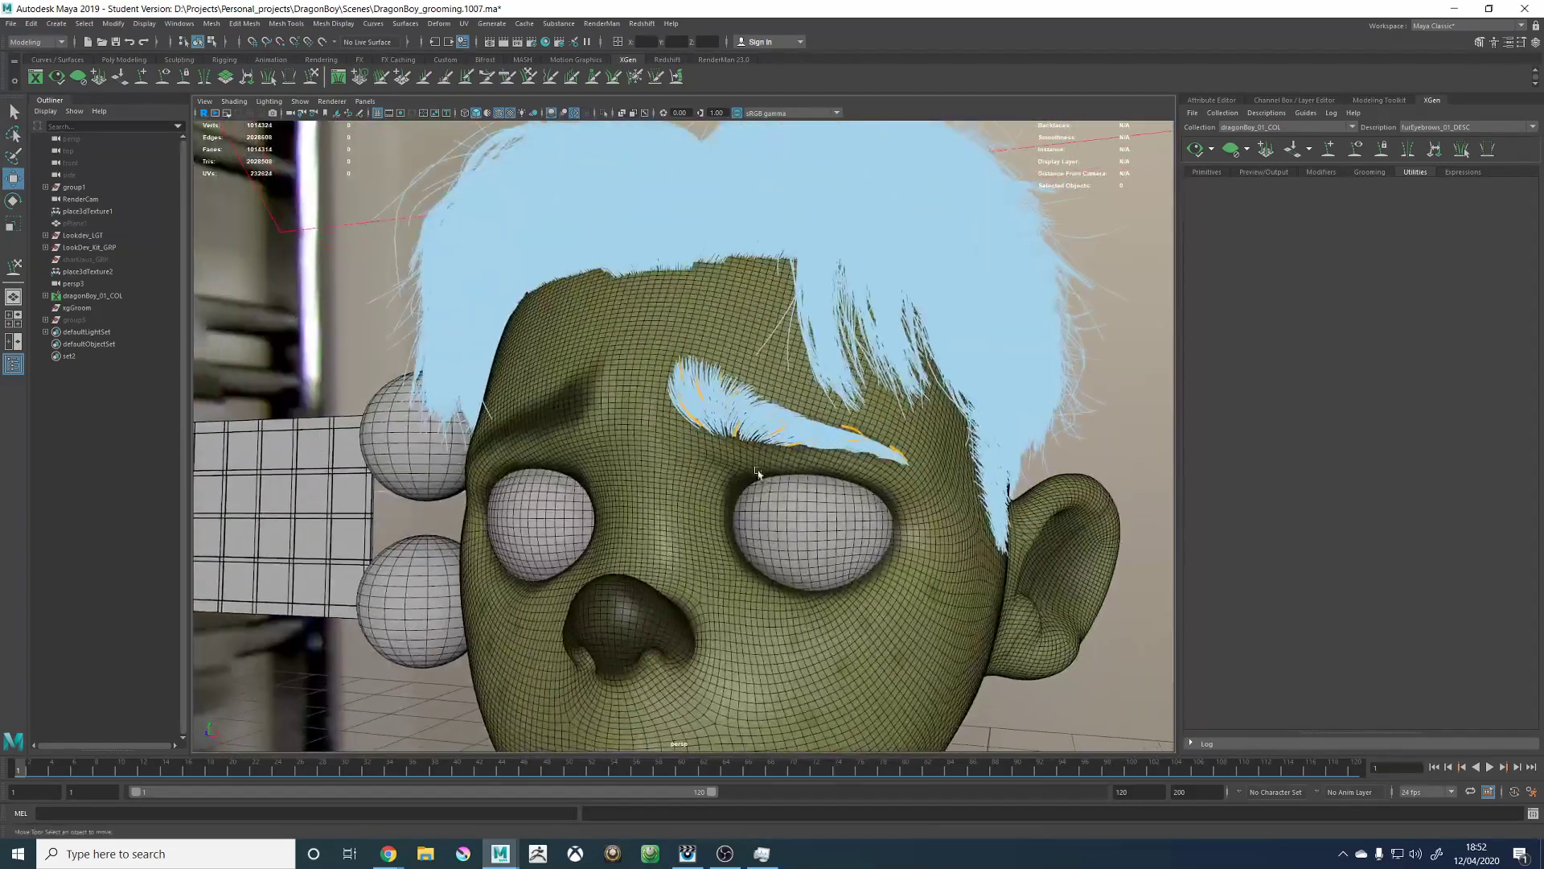
alt+middle_drag(746, 445, 719, 410)
alt+right_drag(723, 415, 916, 468)
alt+drag(916, 468, 860, 540)
alt+right_drag(861, 540, 940, 555)
alt+drag(520, 499, 558, 403)
alt+middle_drag(611, 275, 690, 364)
alt+right_drag(690, 363, 629, 367)
alt+drag(648, 367, 654, 366)
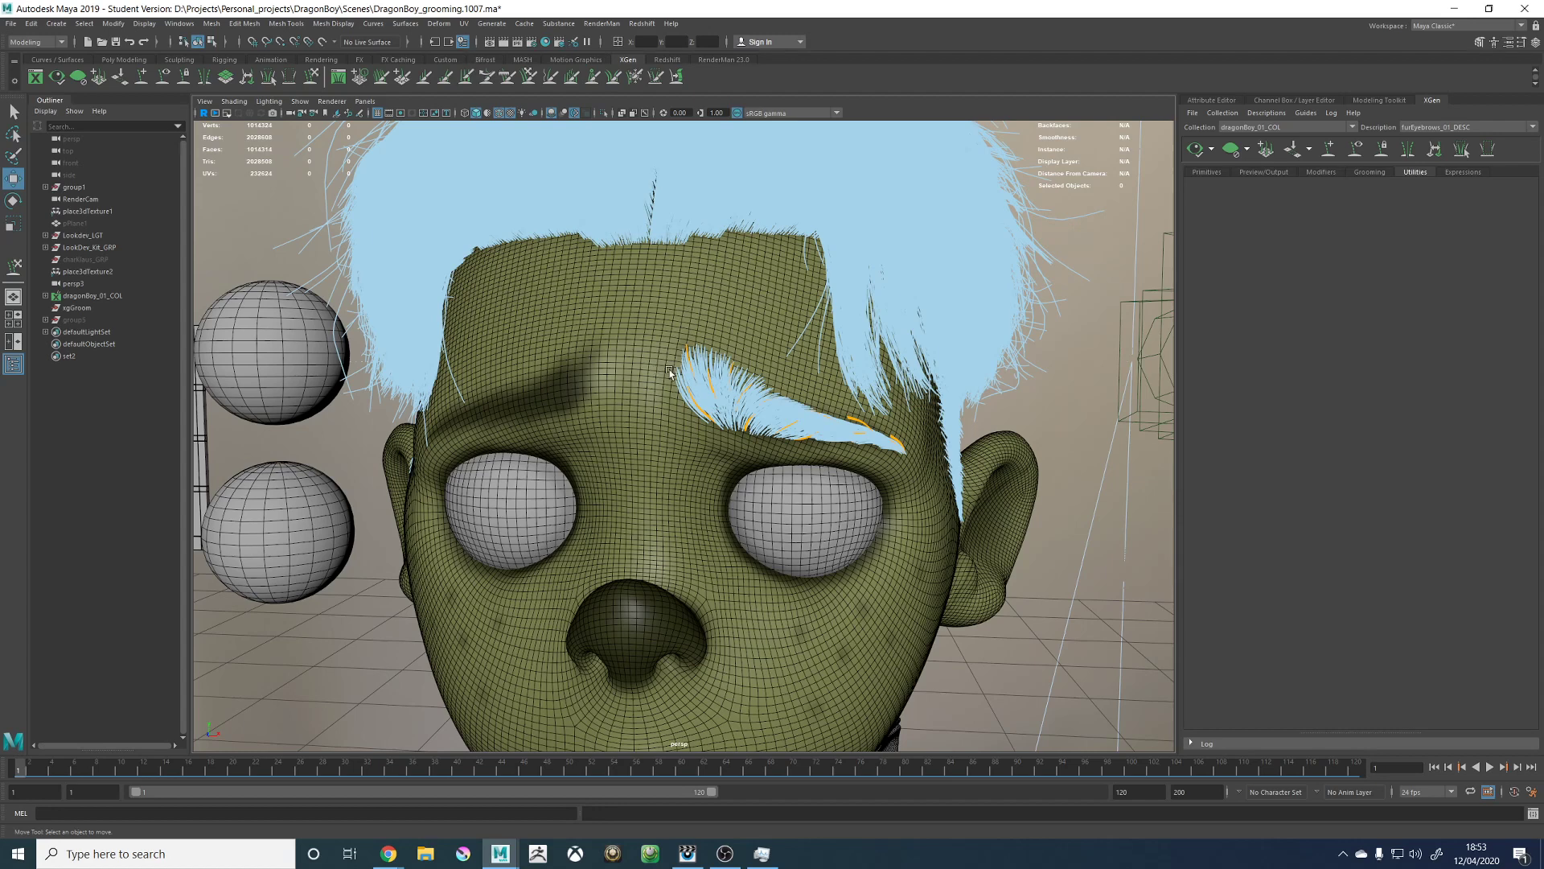
Step: Compare the mesh on the two sides of the forehead from front and side angles, and hide the wireframe again
scroll(668, 430, down, 3)
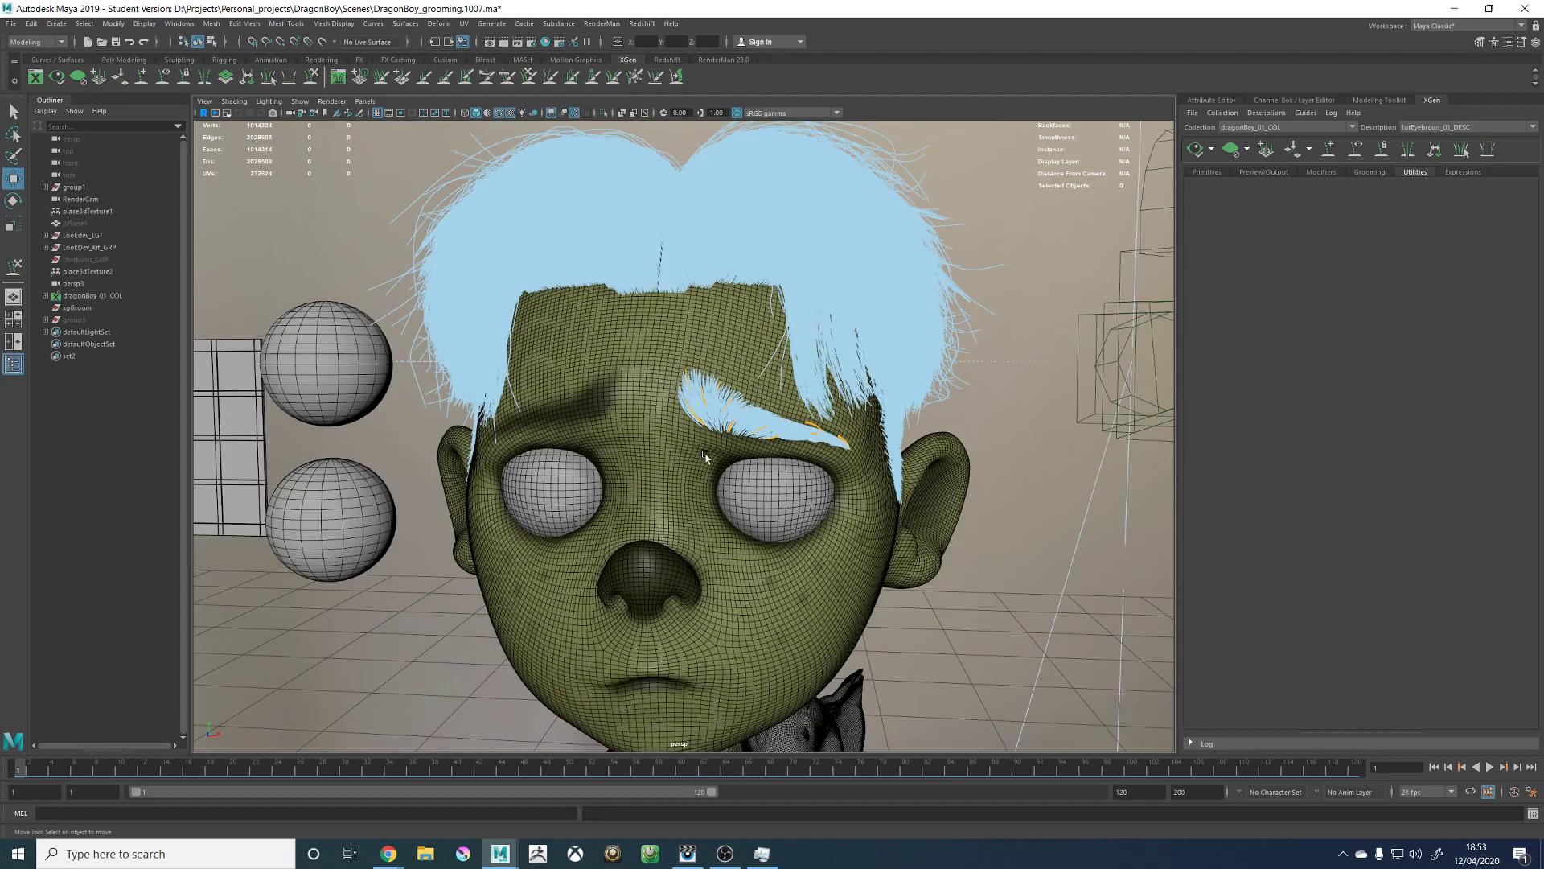
scroll(596, 457, up, 2)
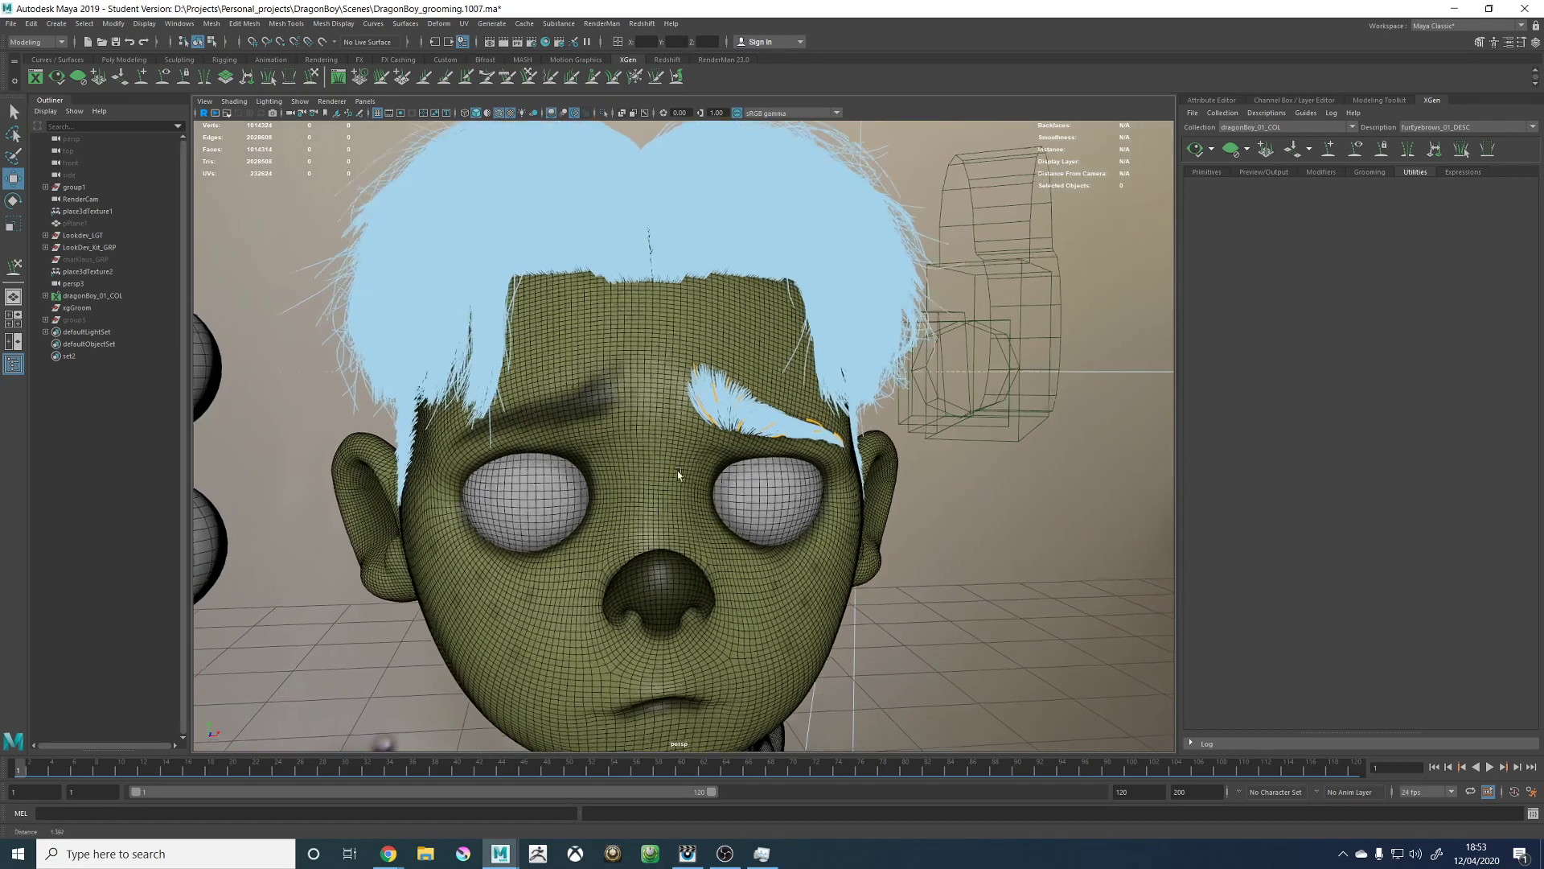
scroll(677, 471, up, 2)
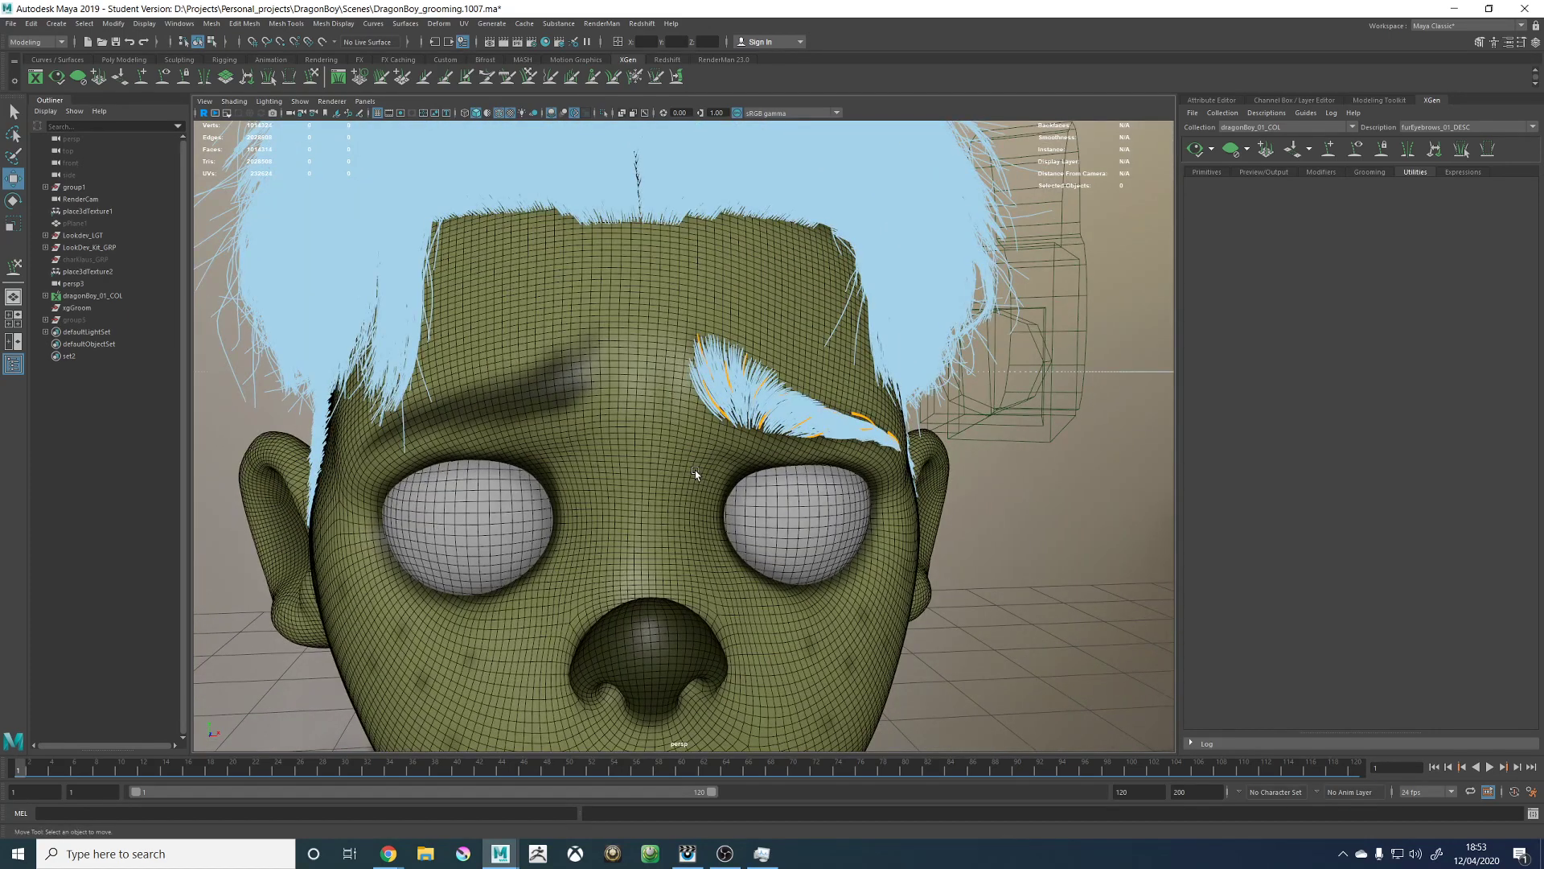
alt+drag(751, 492, 731, 456)
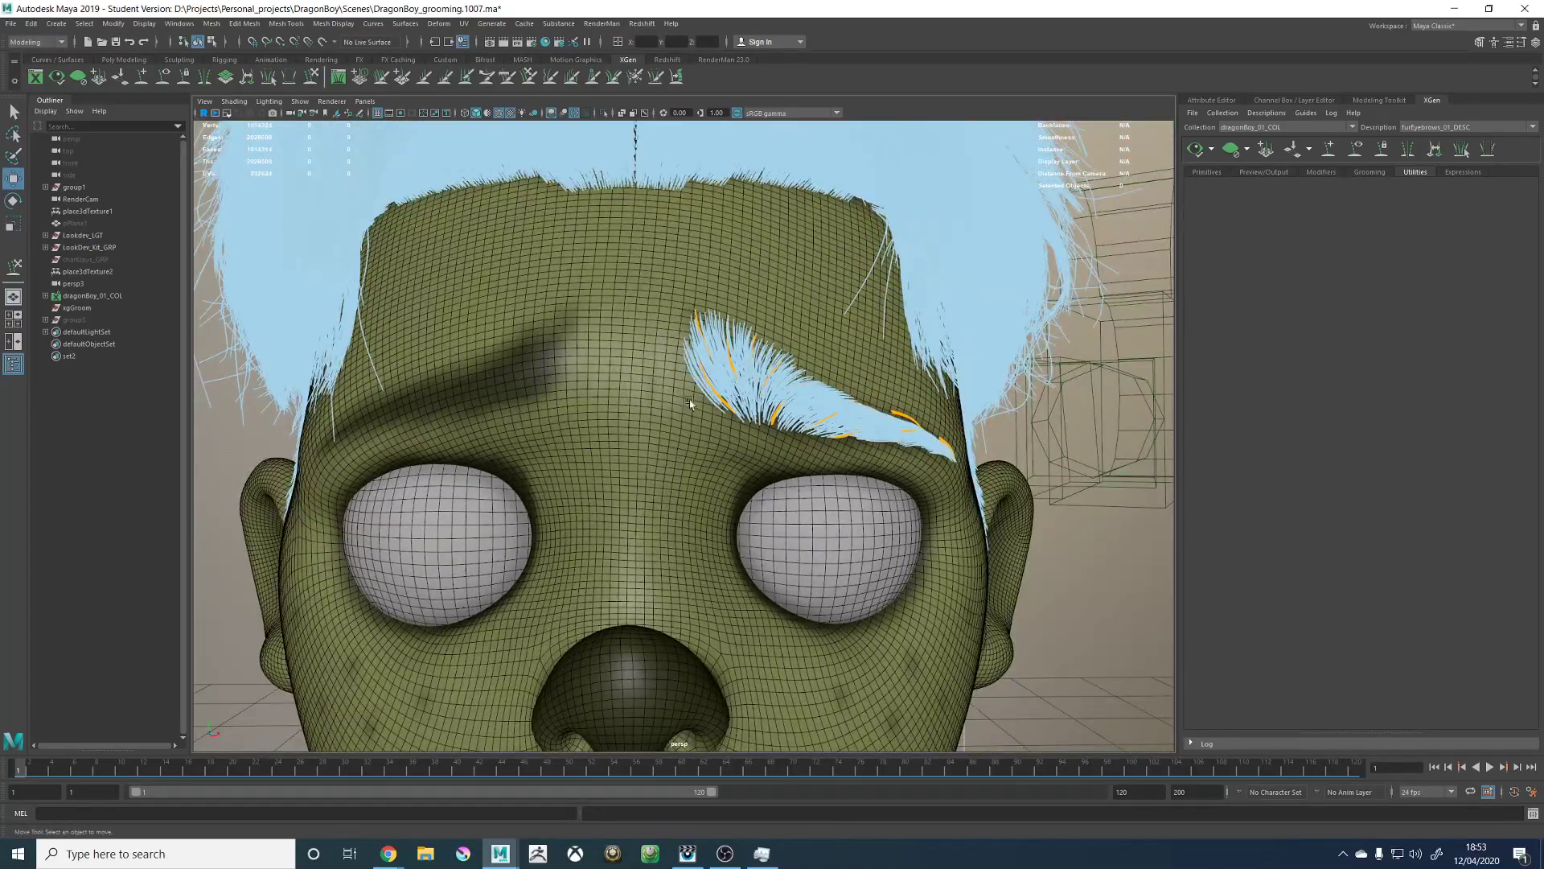
alt+drag(690, 404, 681, 372)
alt+right_drag(681, 371, 741, 431)
alt+drag(741, 431, 949, 483)
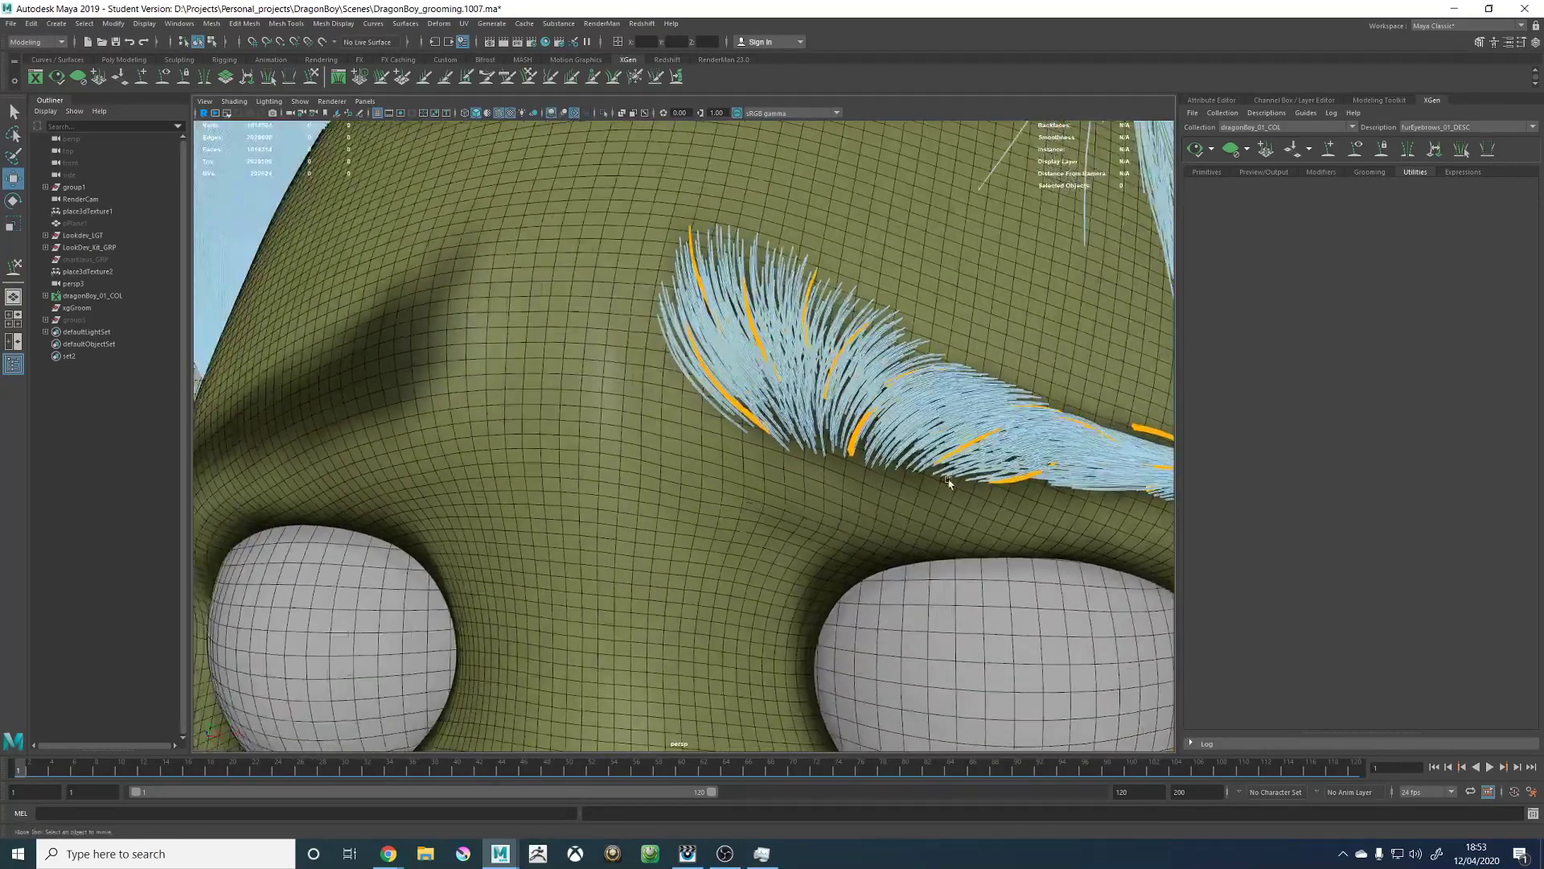
alt+right_drag(949, 482, 672, 486)
alt+drag(673, 485, 609, 348)
alt+drag(613, 452, 630, 454)
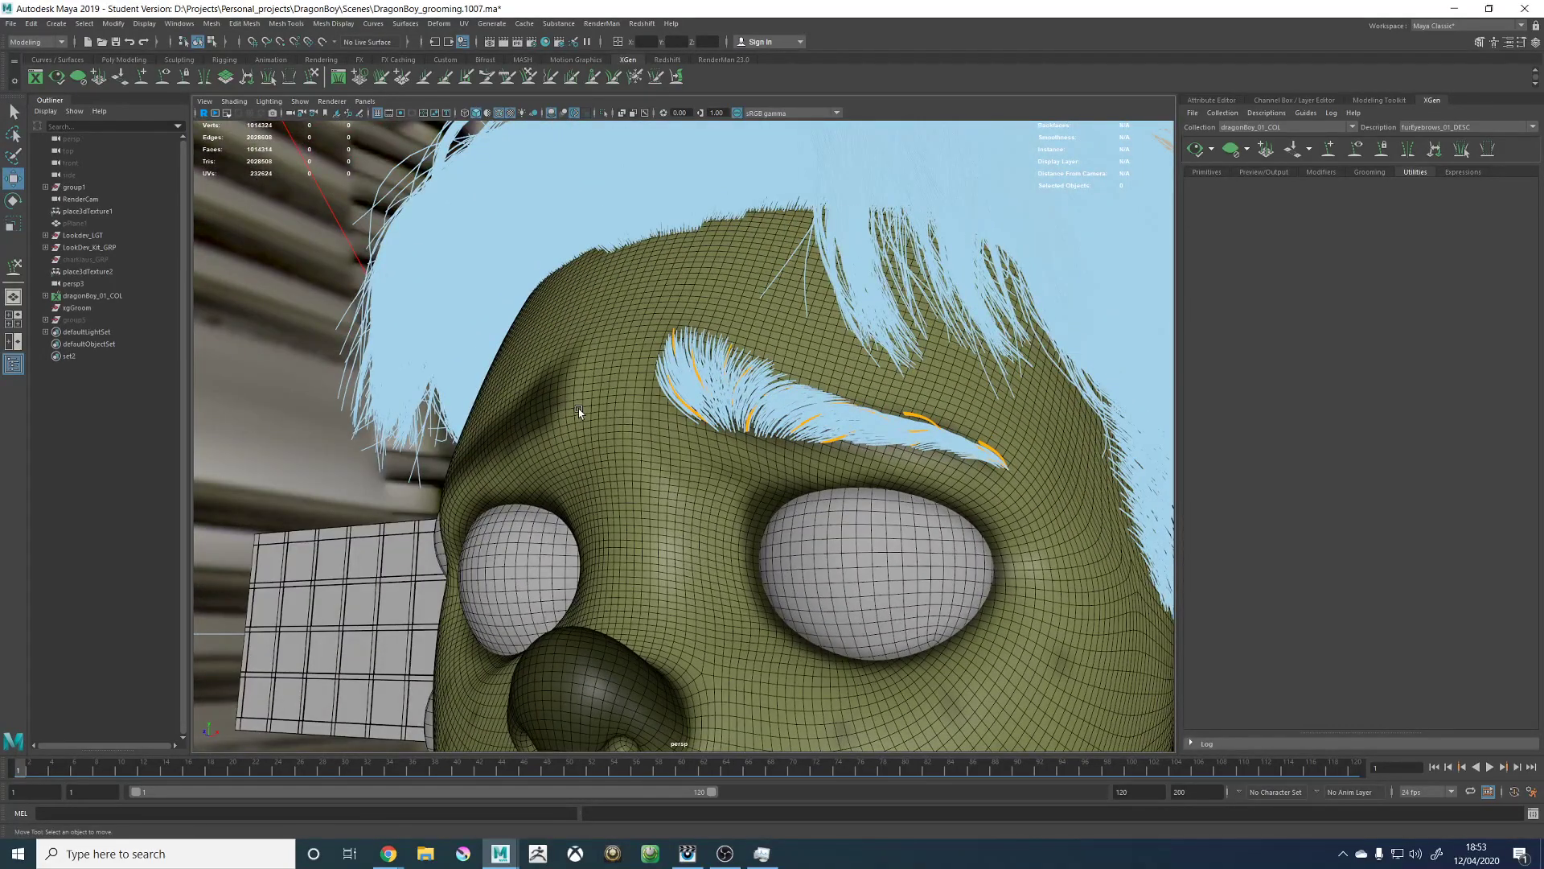
alt+drag(666, 470, 673, 478)
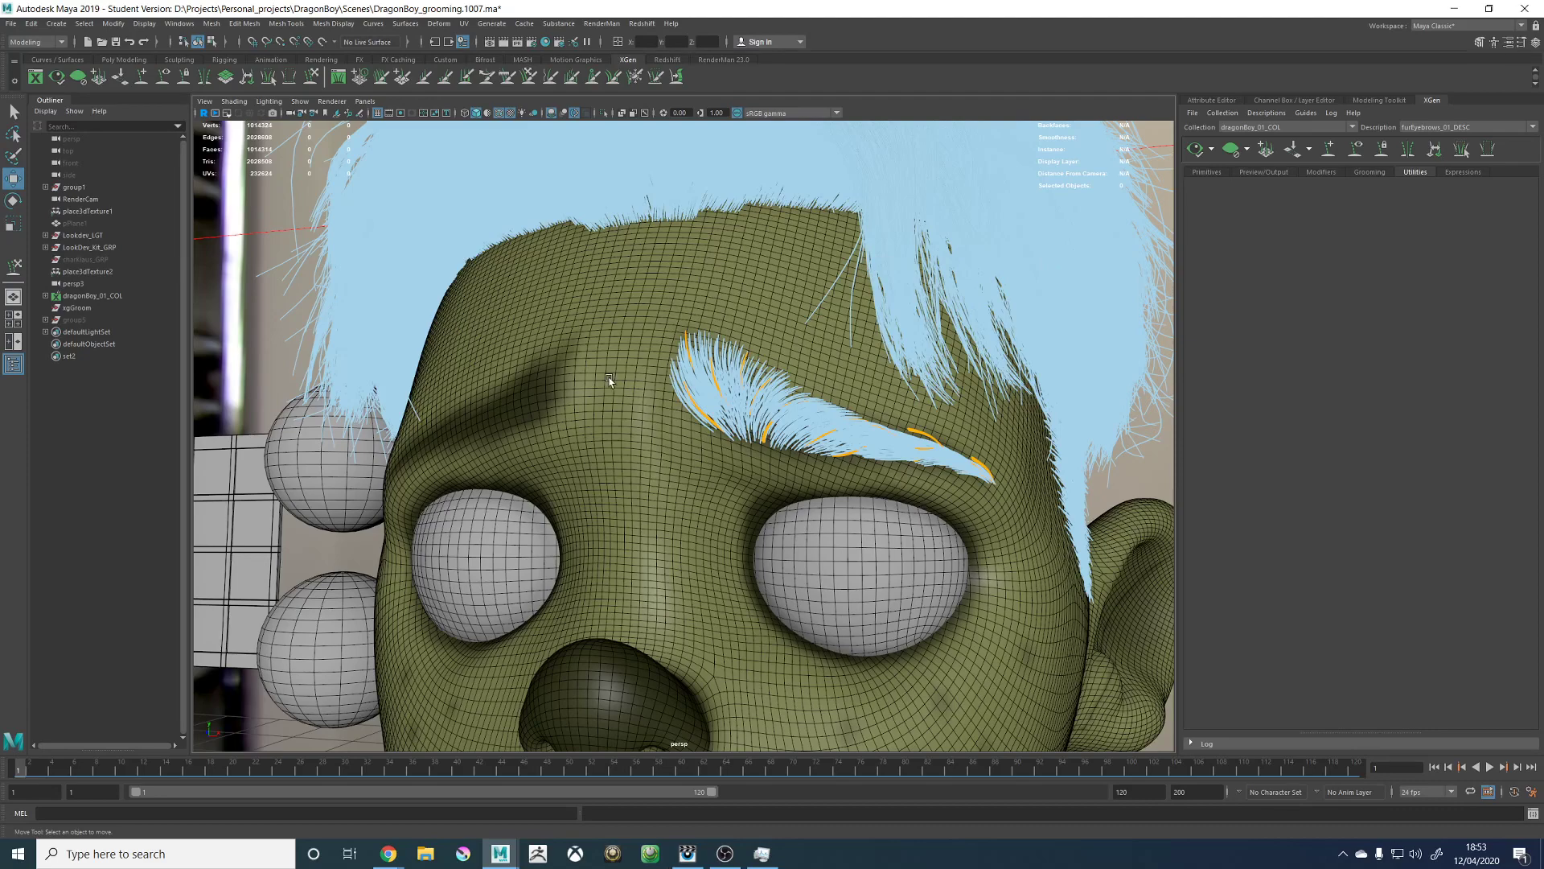
alt+drag(608, 379, 707, 383)
alt+right_drag(708, 383, 777, 400)
alt+drag(777, 401, 928, 440)
click(509, 114)
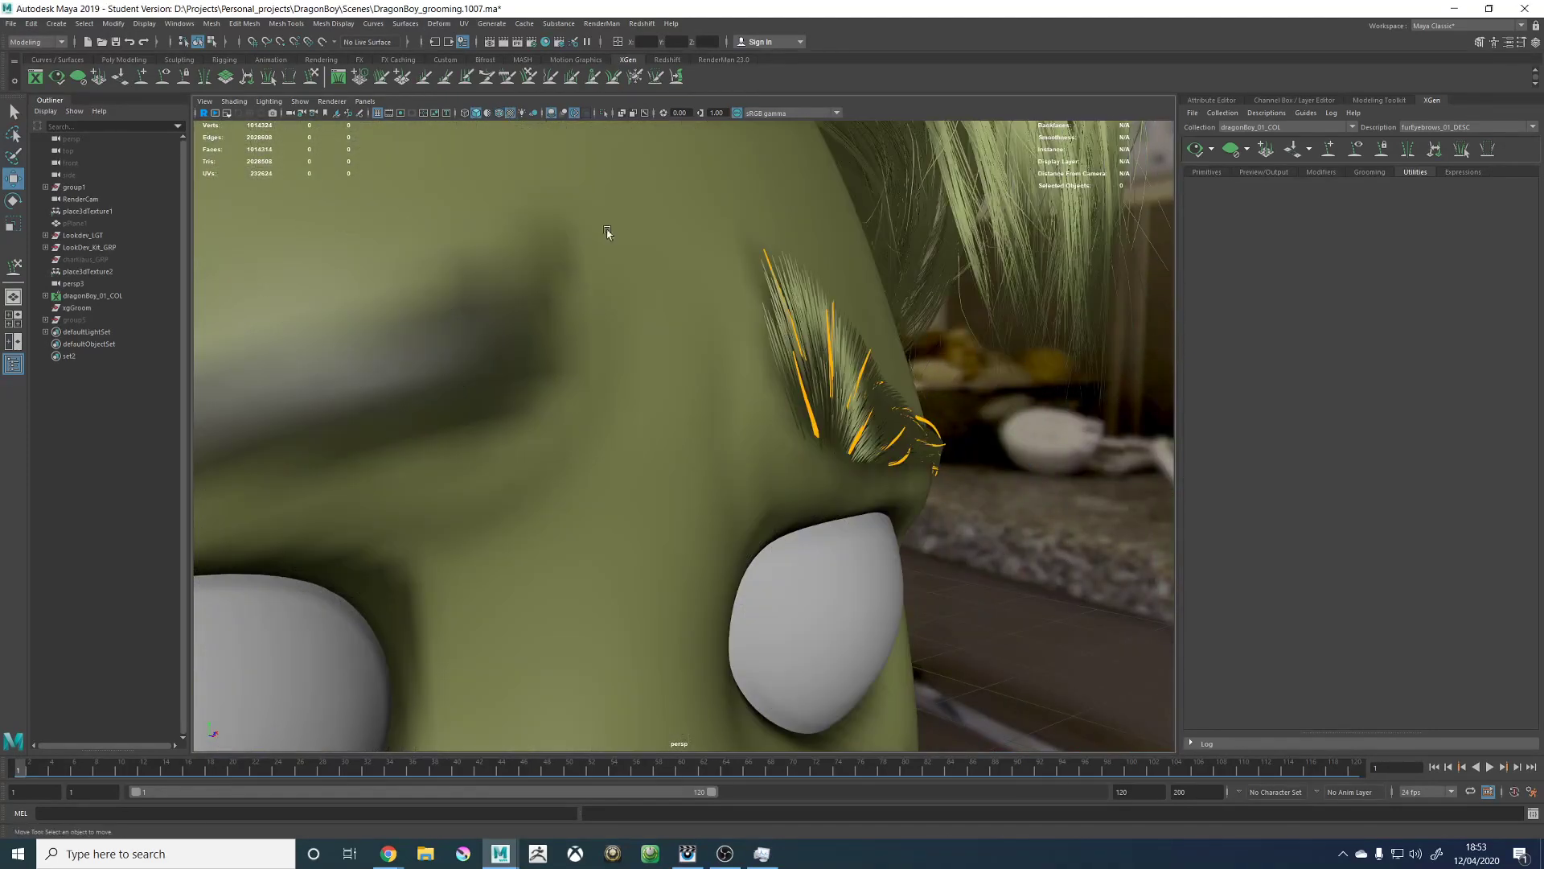
Step: Check the eyebrow from the side, and create a polygon cube at the feet of the full character
mouse_move(606, 234)
alt+mouse_down()
mouse_move(836, 437)
mouse_move(734, 407)
mouse_move(906, 472)
mouse_move(686, 448)
mouse_move(579, 408)
mouse_move(724, 402)
mouse_move(943, 434)
alt+mouse_up()
alt+drag(545, 422, 708, 434)
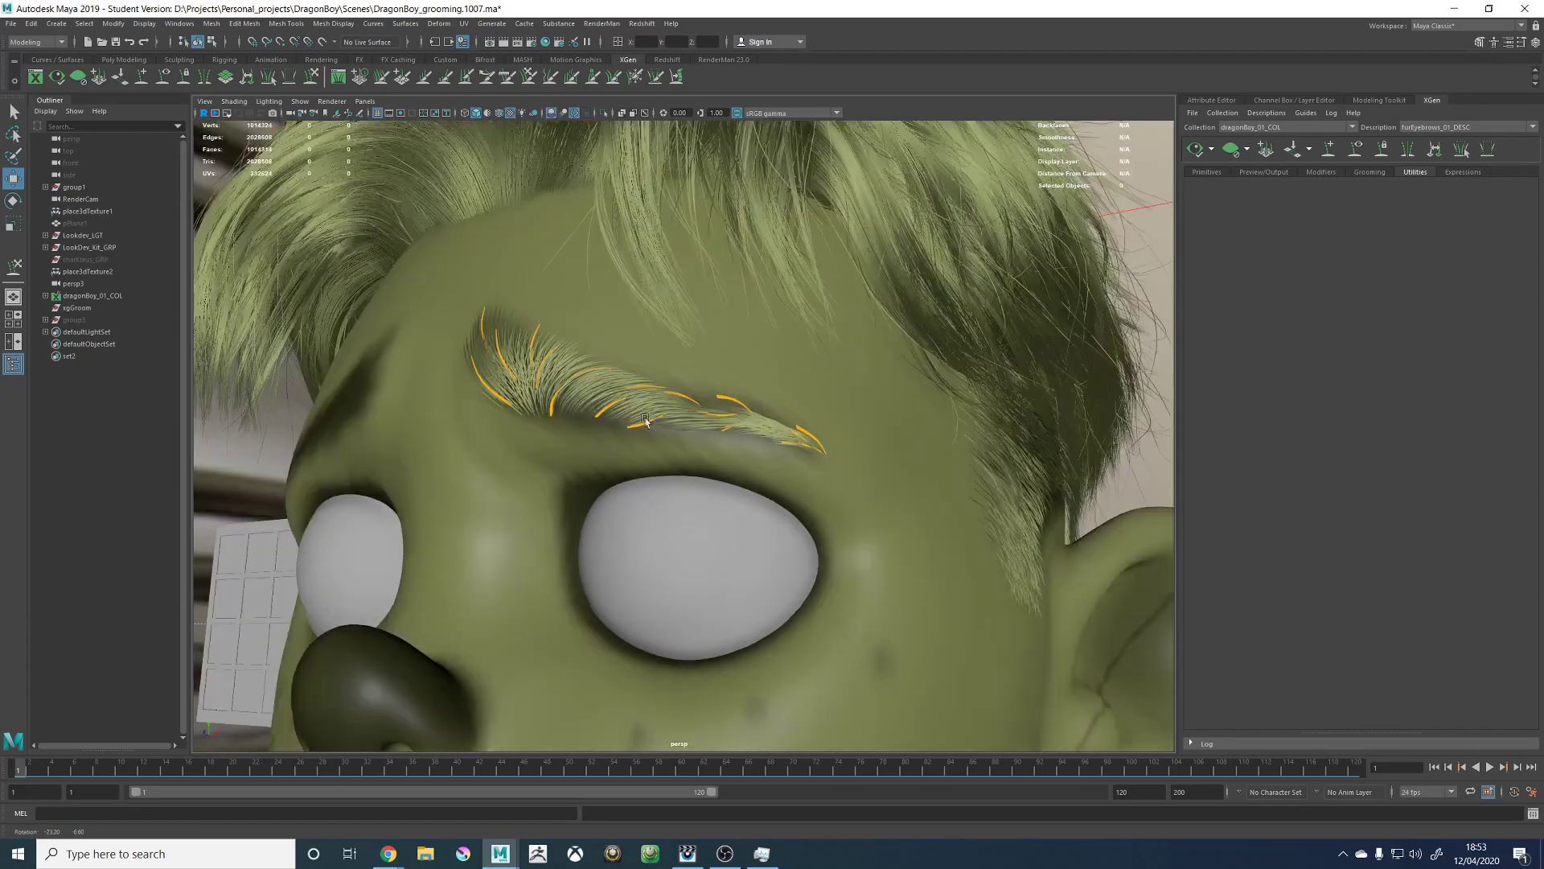
alt+right_drag(707, 434, 693, 271)
alt+drag(693, 272, 846, 533)
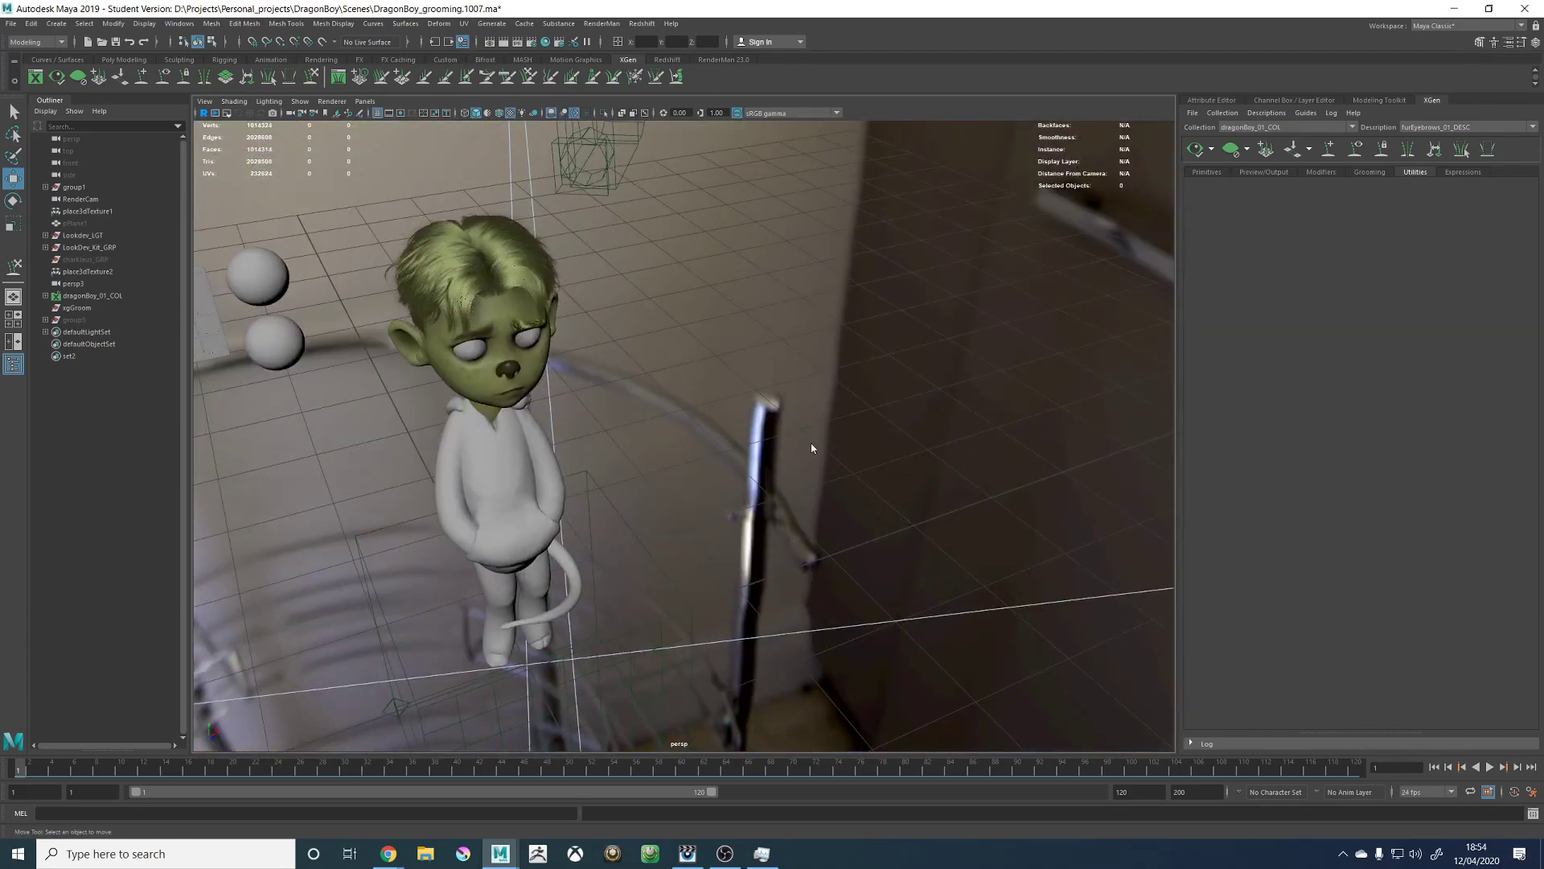
shift+right_drag(811, 443, 760, 433)
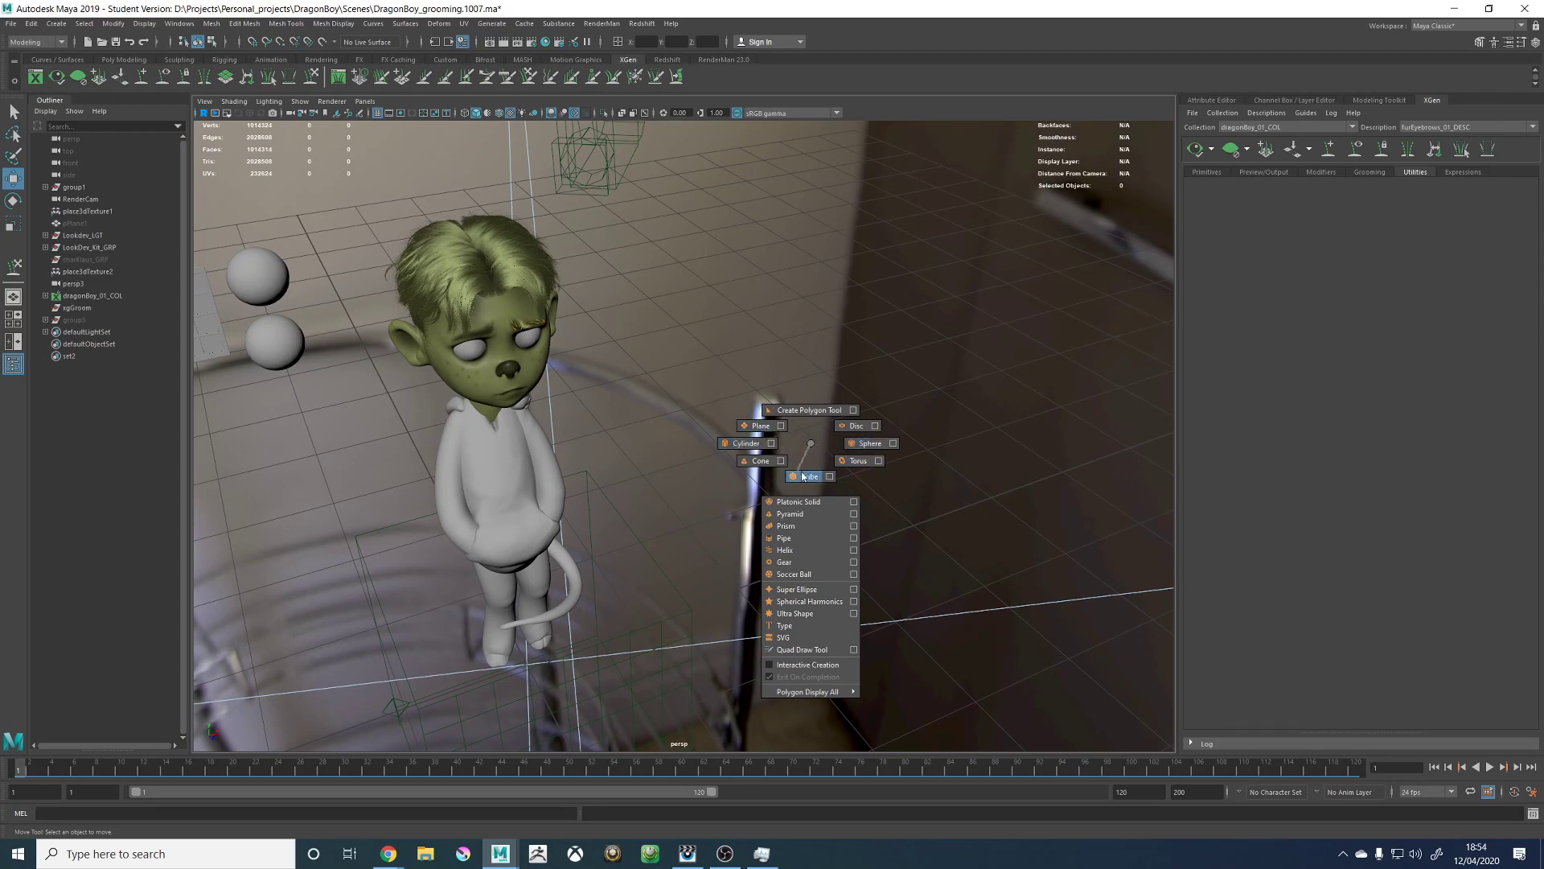
shift+right_drag(803, 476, 803, 476)
alt+drag(803, 476, 634, 513)
alt+right_drag(633, 513, 706, 528)
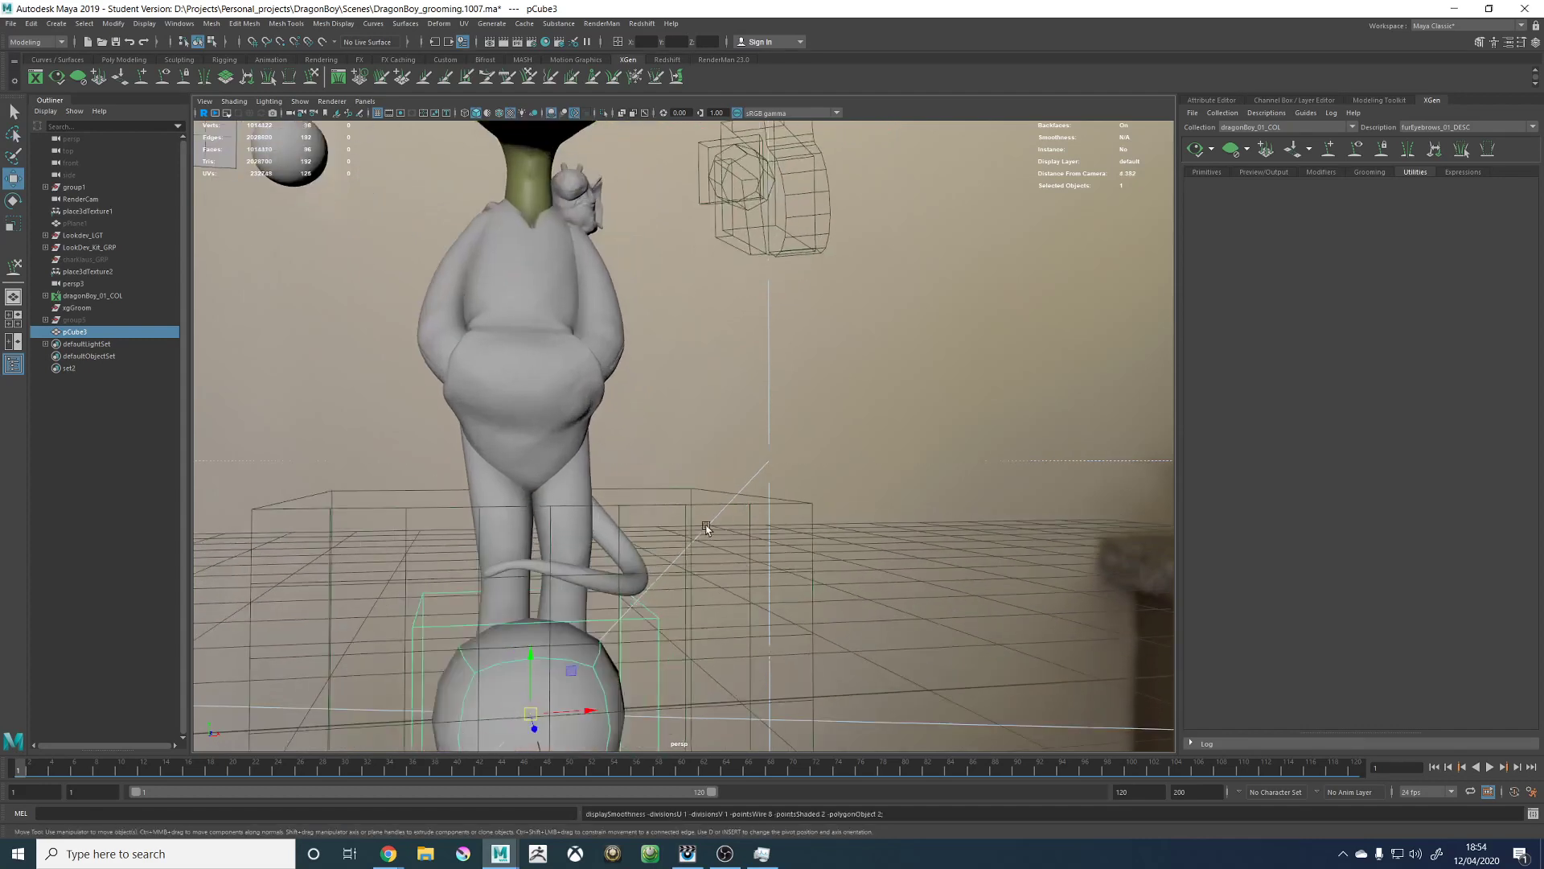
Step: Smooth the new cube with 1 division, return to object selection and show its attributes in the Channel Box
alt+middle_drag(633, 531, 775, 414)
alt+right_drag(772, 416, 735, 489)
alt+drag(735, 489, 796, 493)
alt+middle_drag(772, 497, 744, 420)
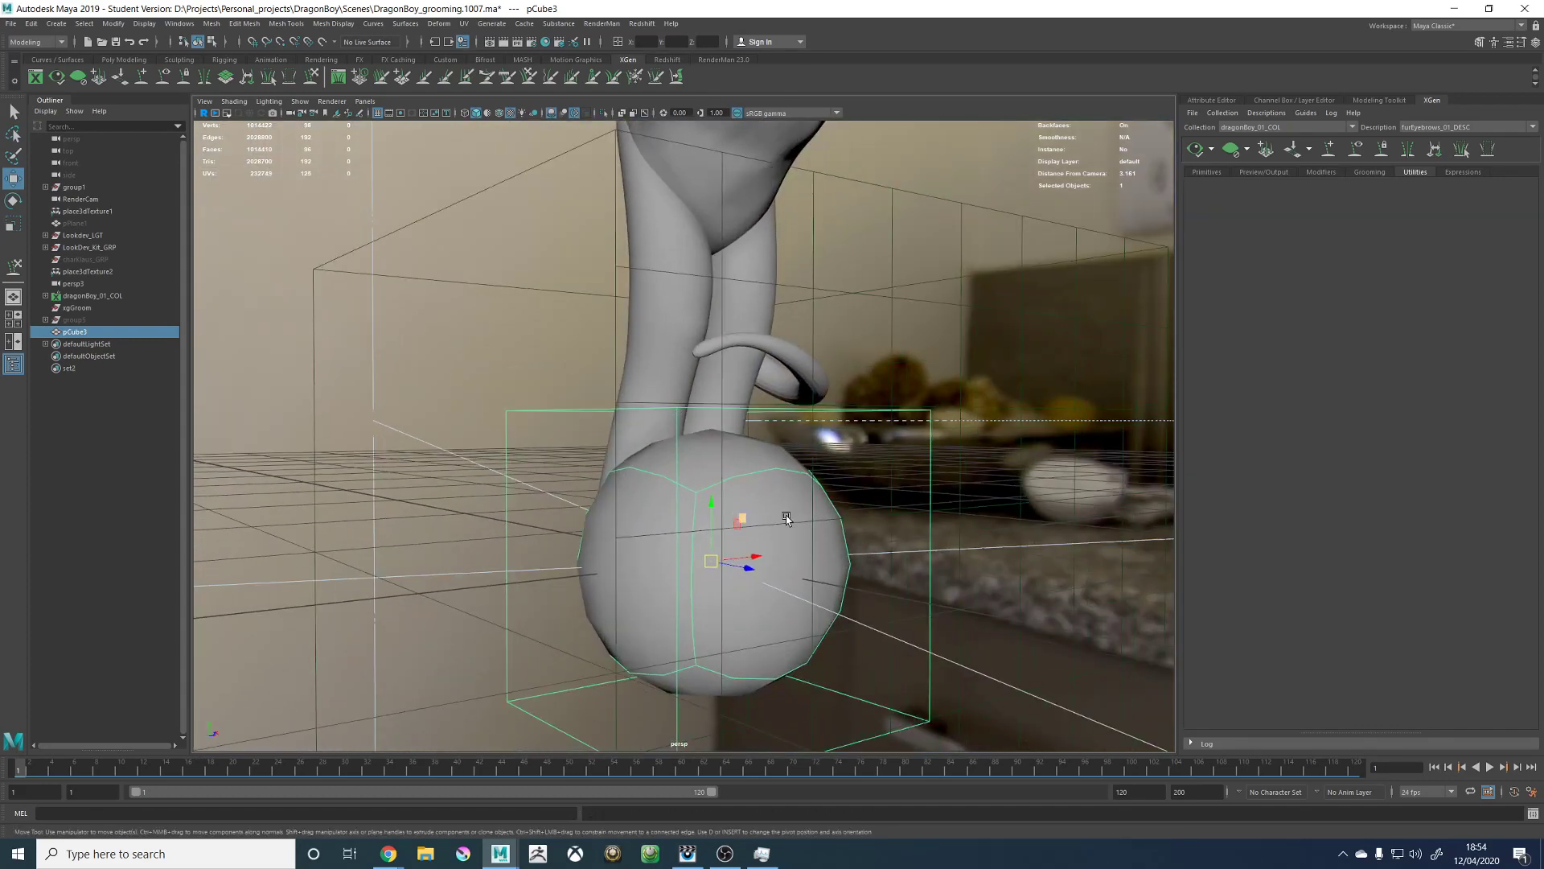
alt+drag(786, 519, 796, 489)
alt+middle_drag(710, 440, 722, 378)
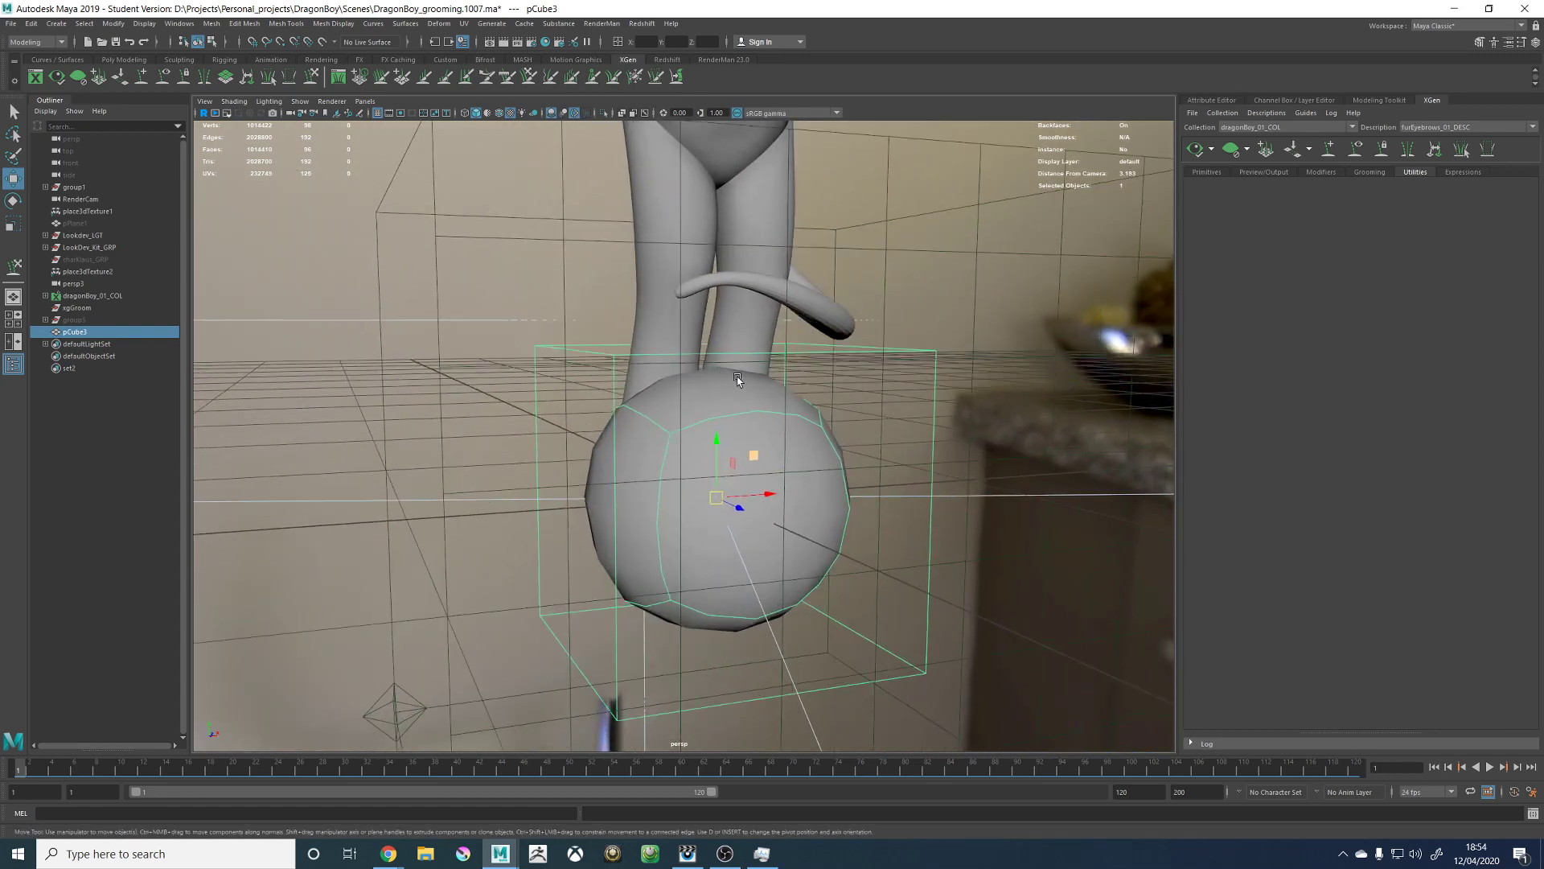
alt+drag(774, 420, 687, 365)
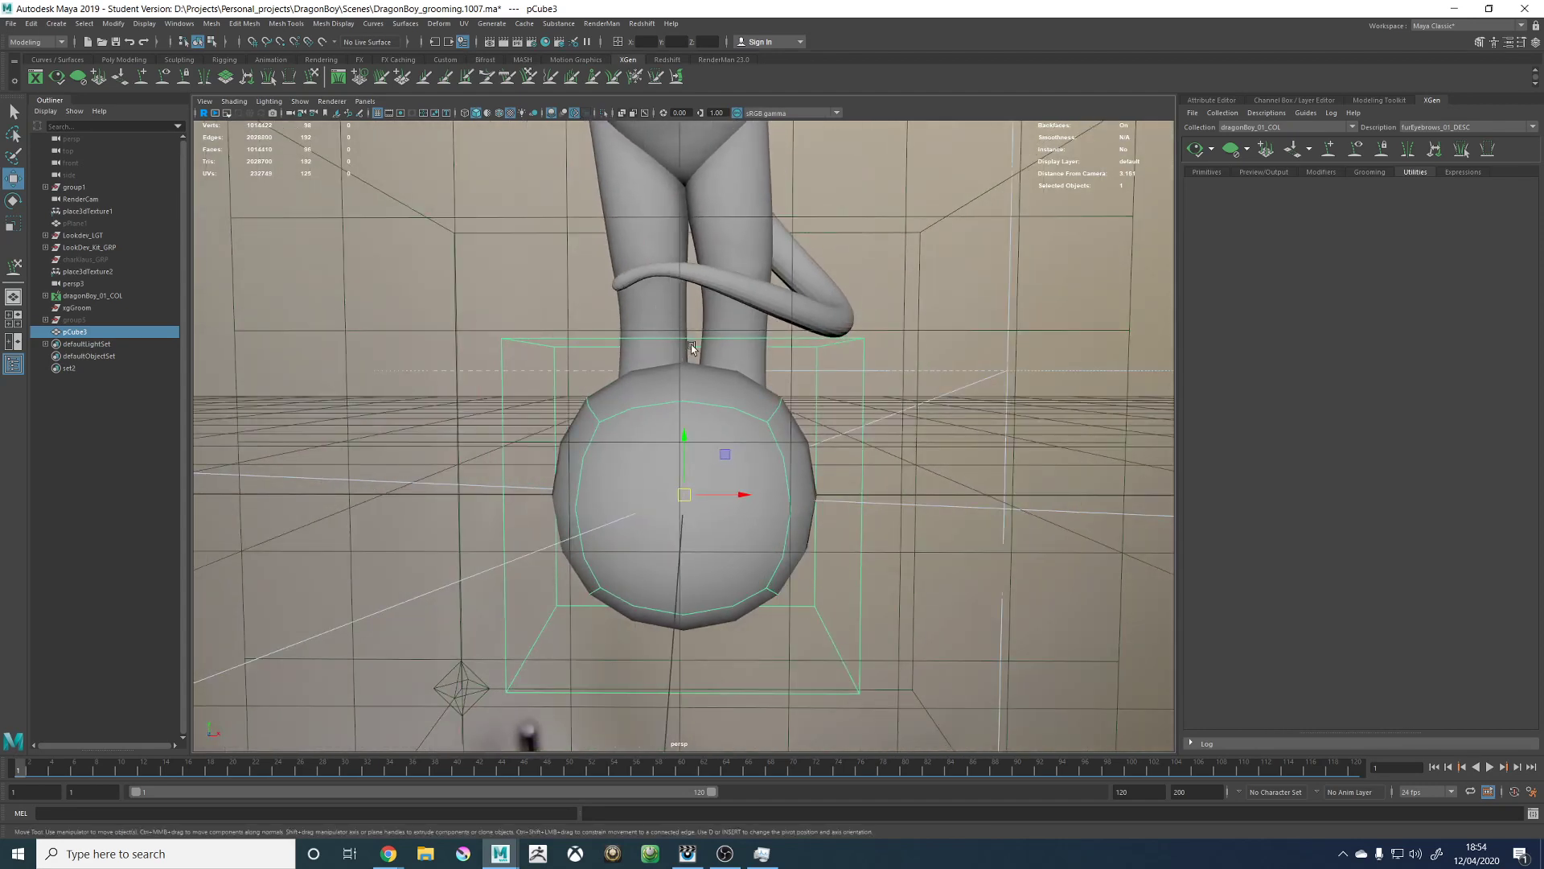
alt+drag(733, 418, 840, 411)
shift+right_drag(1007, 375, 988, 448)
alt+drag(906, 458, 816, 430)
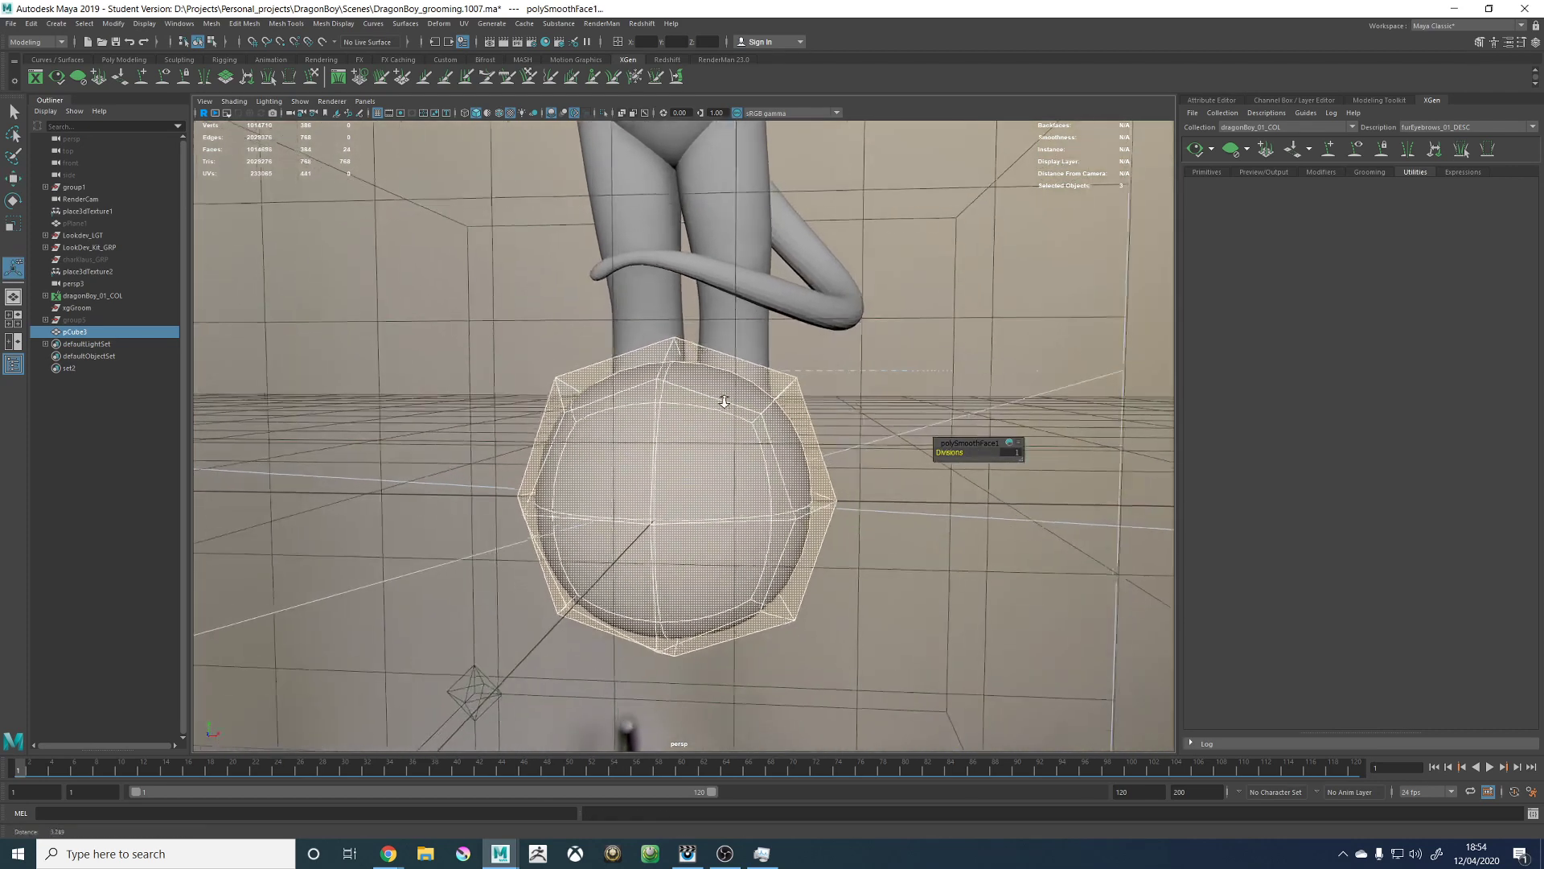
right_drag(685, 399, 756, 318)
alt+drag(766, 421, 768, 427)
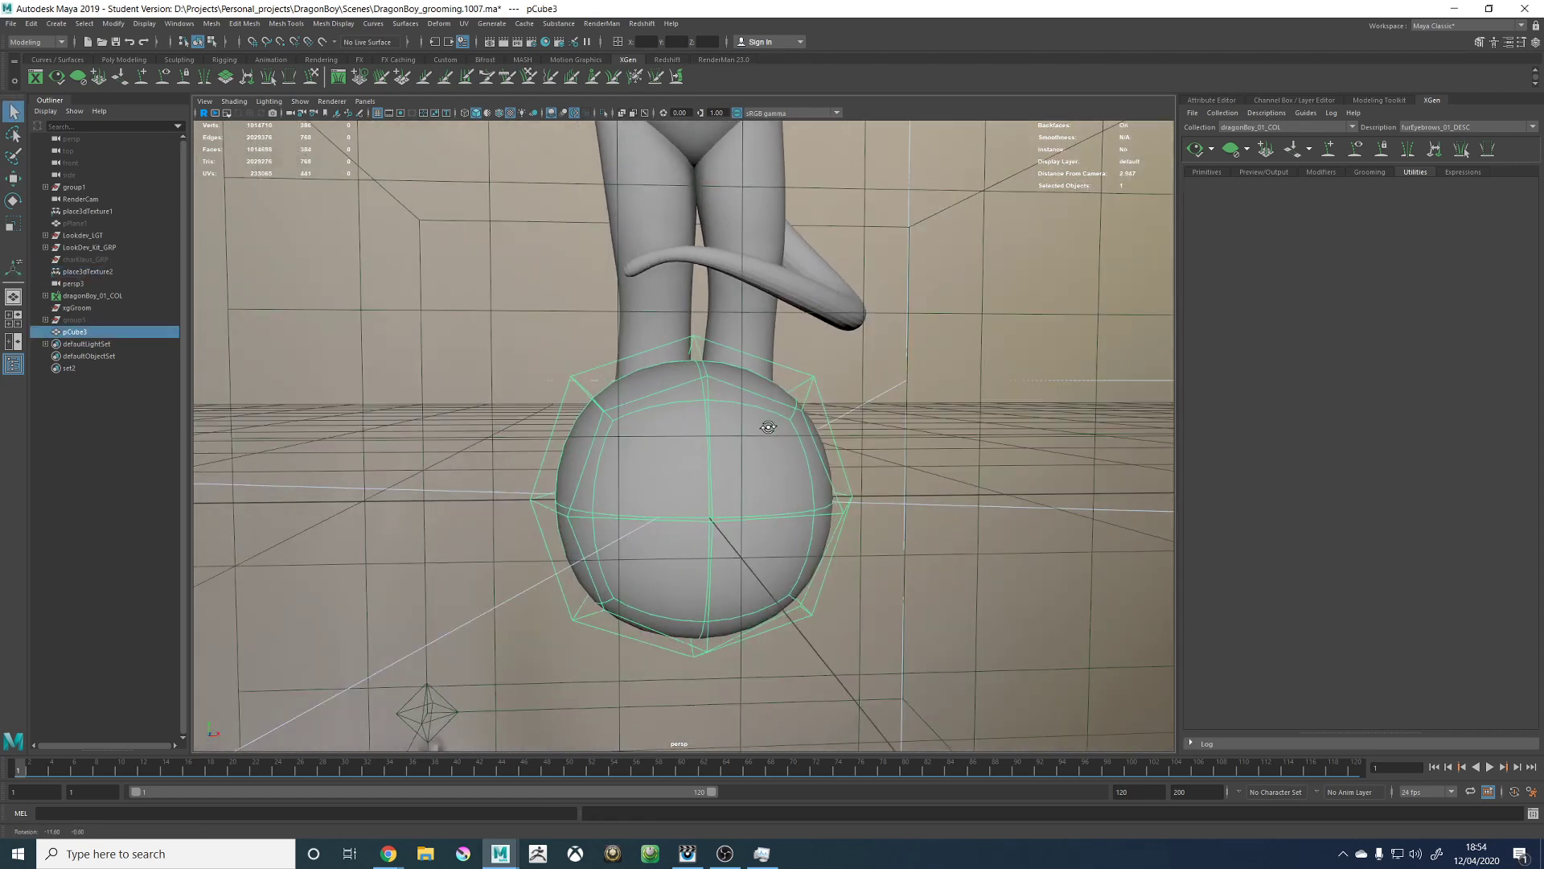
click(1297, 99)
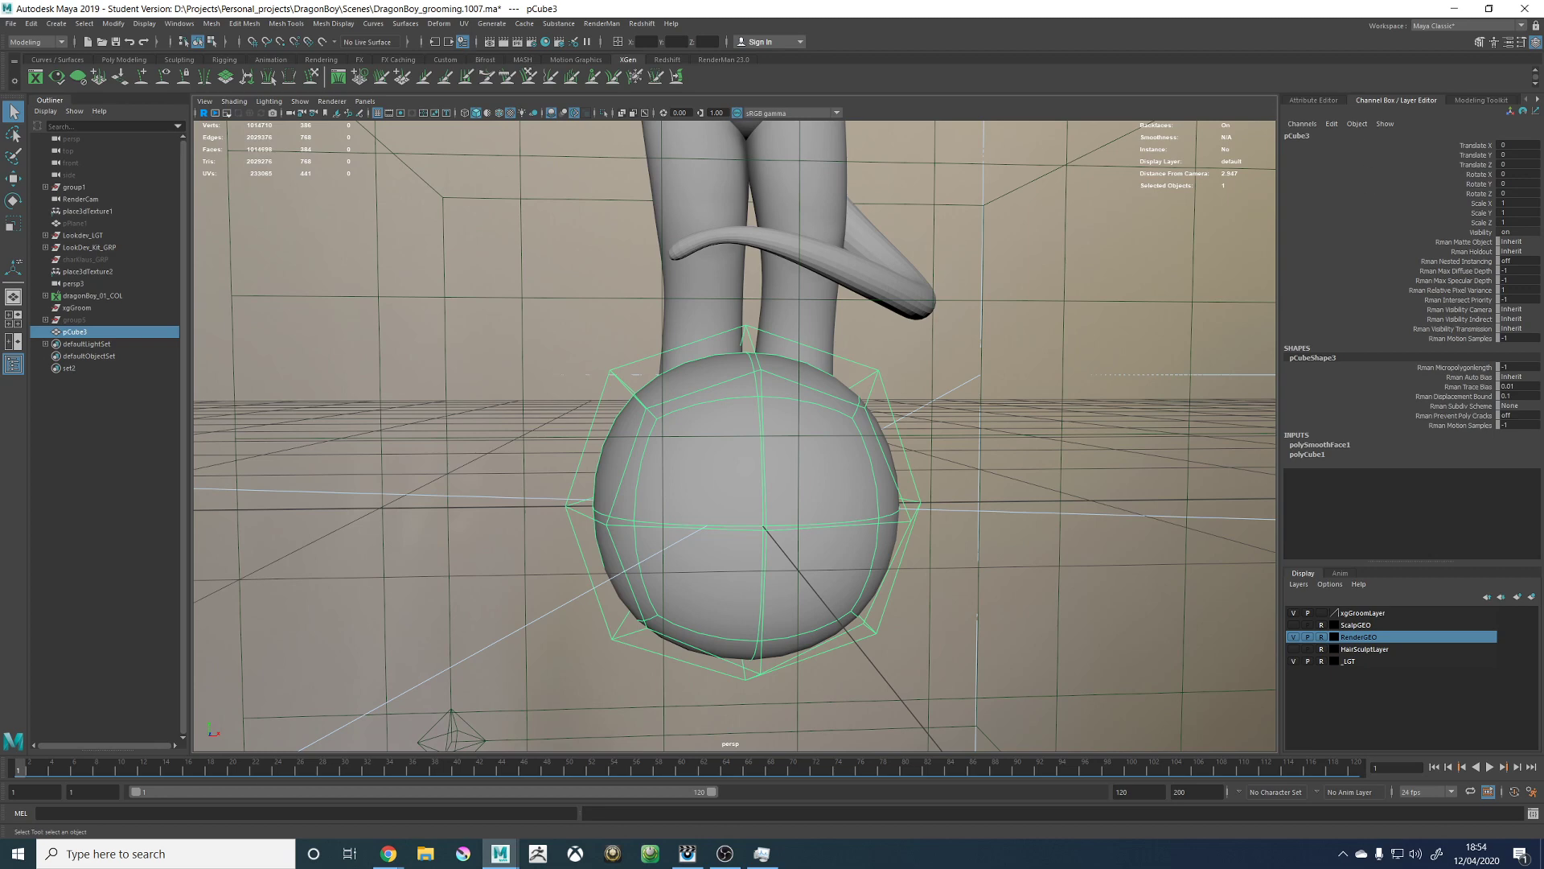
Step: Raise the smoothed cube's division levels through 2 and 3 to 4, and examine the subdivided mesh from several angles
click(1314, 100)
click(1395, 134)
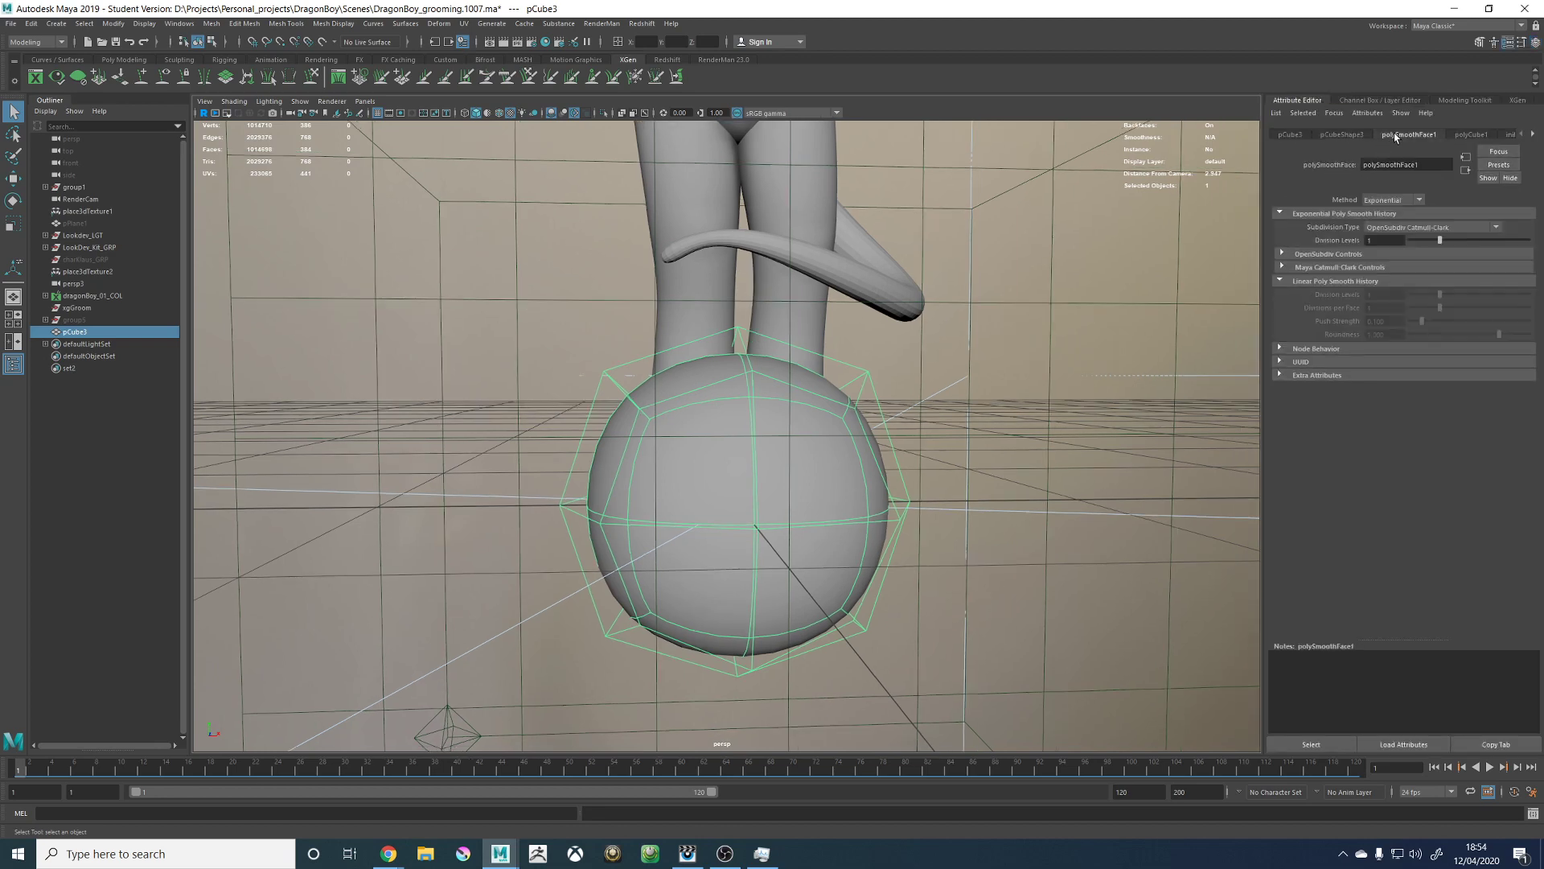
drag(1445, 245, 1464, 245)
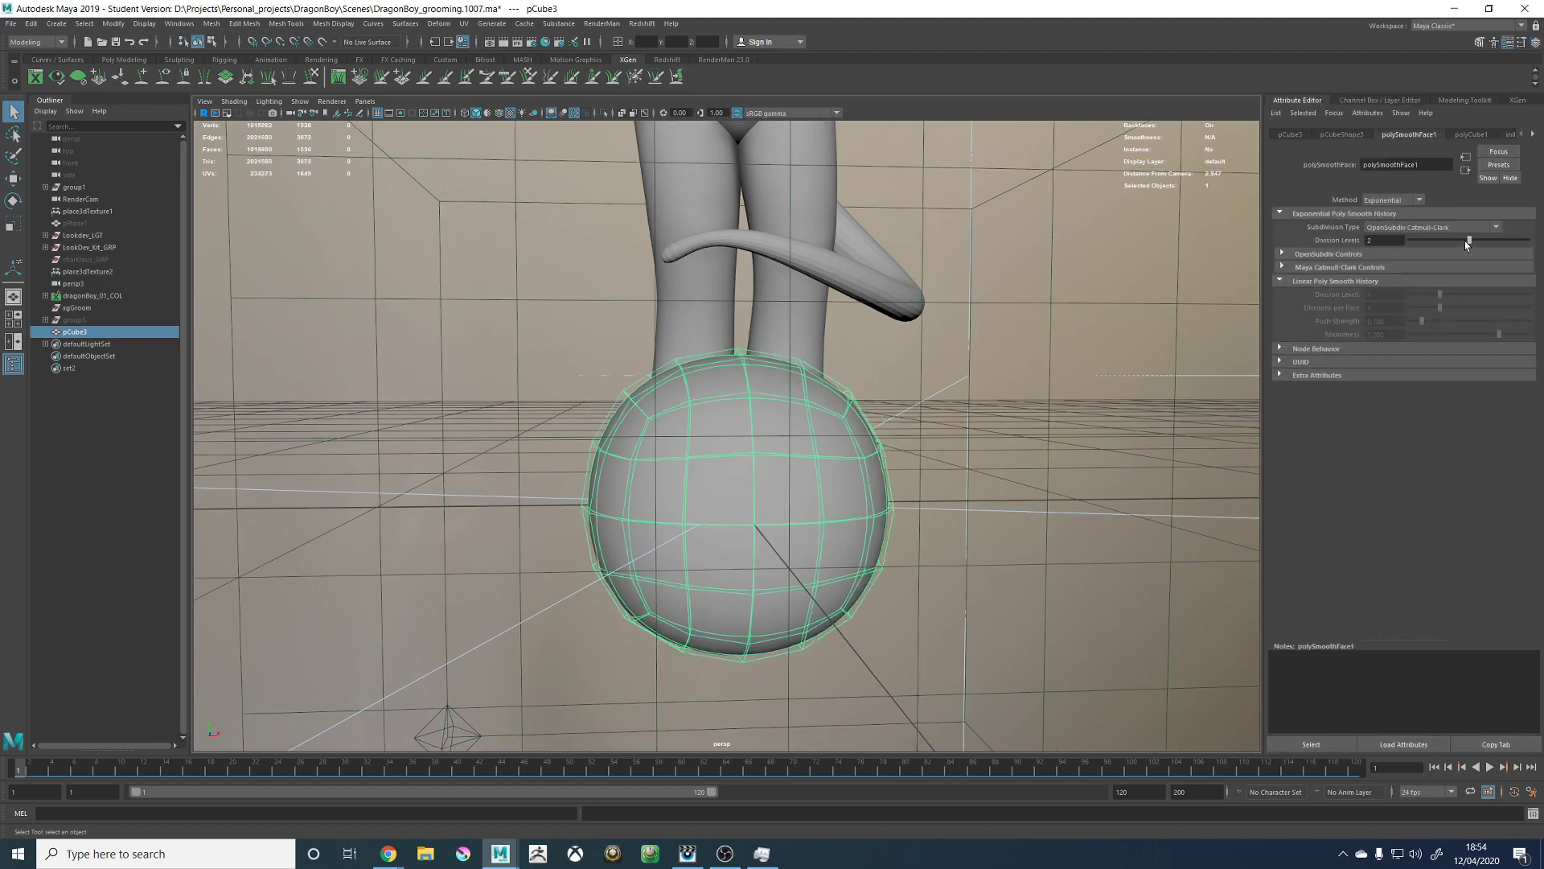
alt+drag(989, 357, 930, 373)
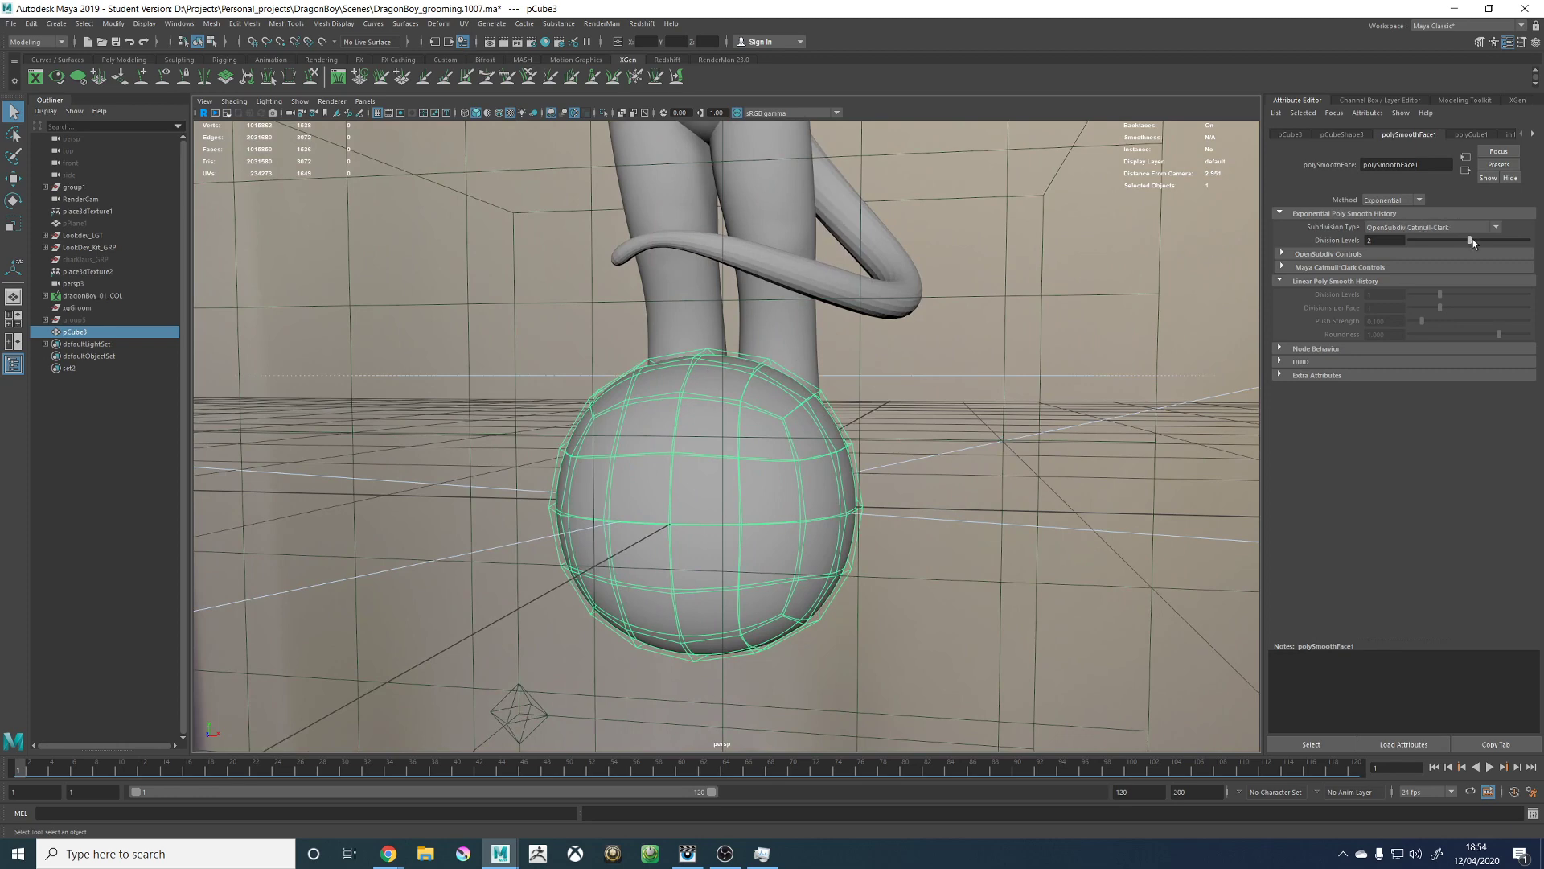
drag(1473, 240, 1493, 241)
alt+drag(749, 344, 842, 368)
scroll(846, 370, up, 2)
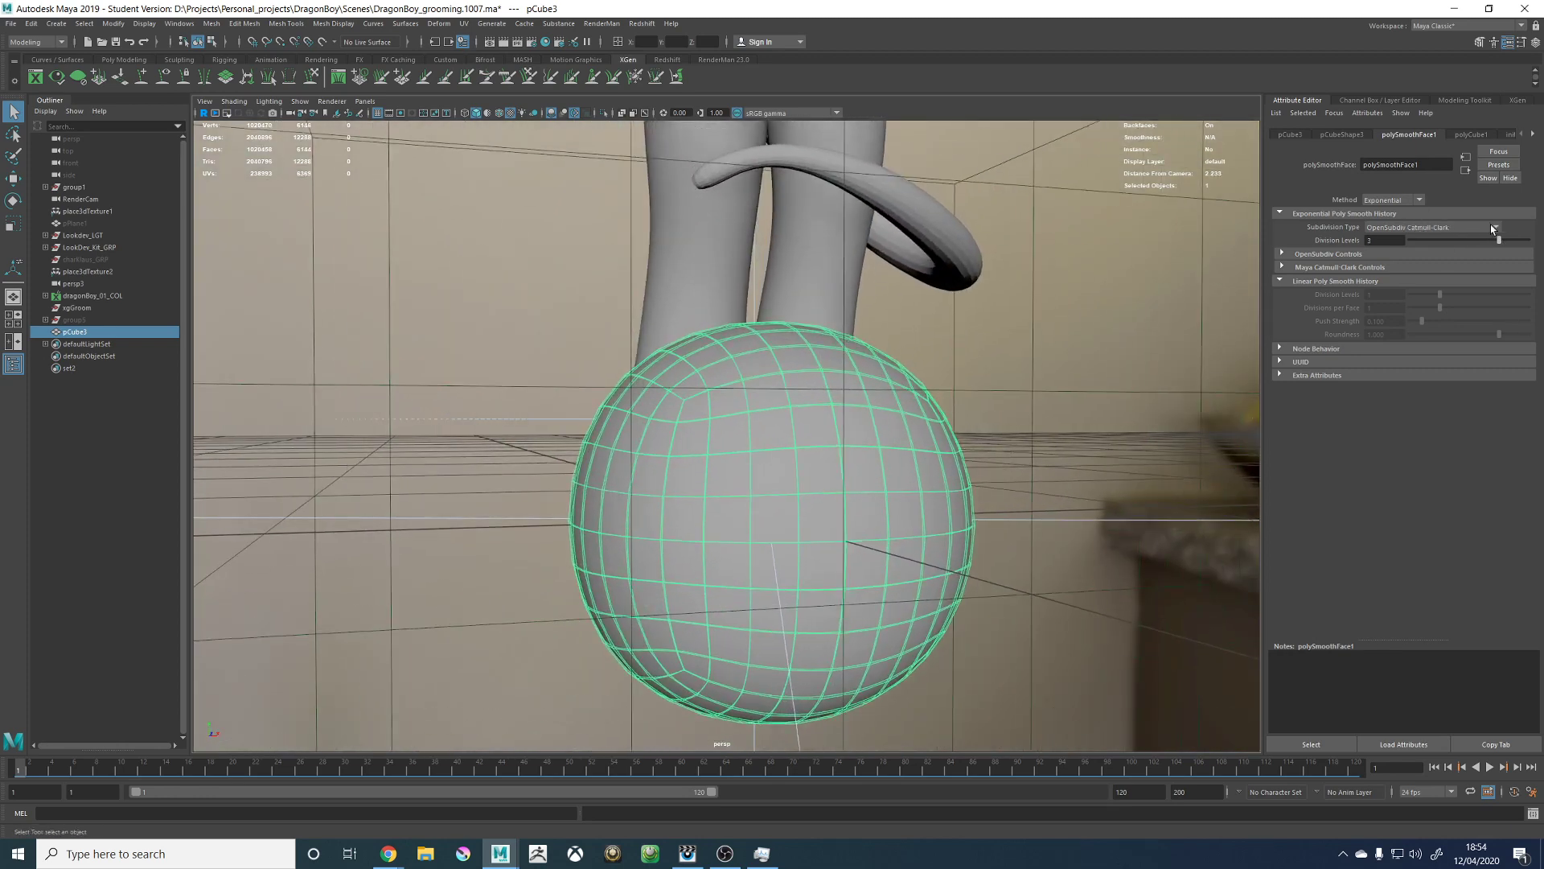
drag(1500, 239, 1520, 244)
alt+drag(718, 430, 736, 432)
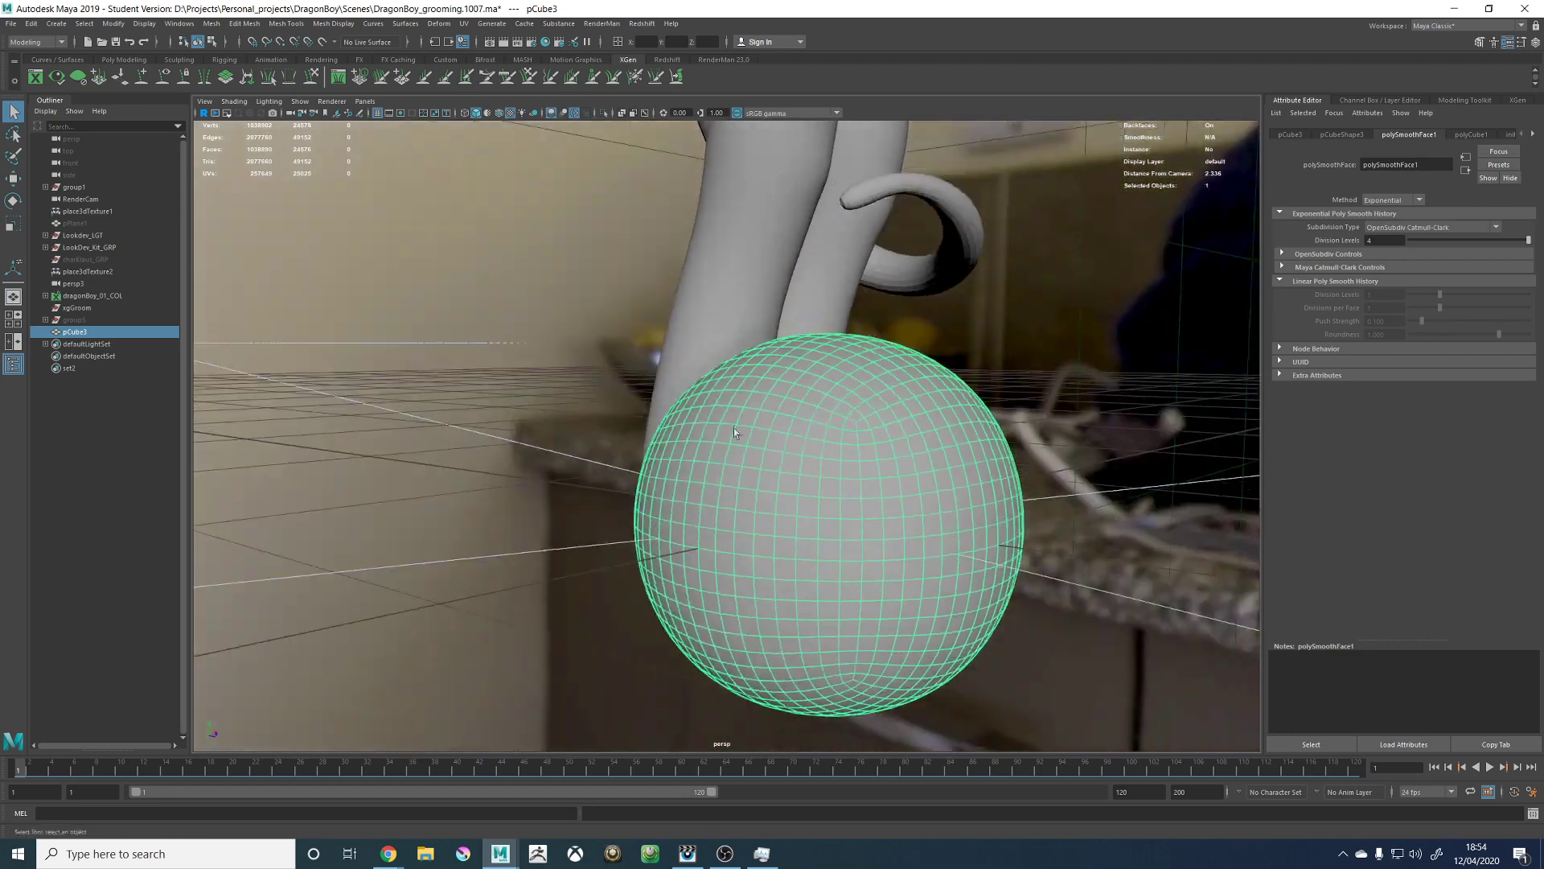
alt+right_drag(736, 431, 952, 452)
alt+middle_drag(1016, 397, 960, 407)
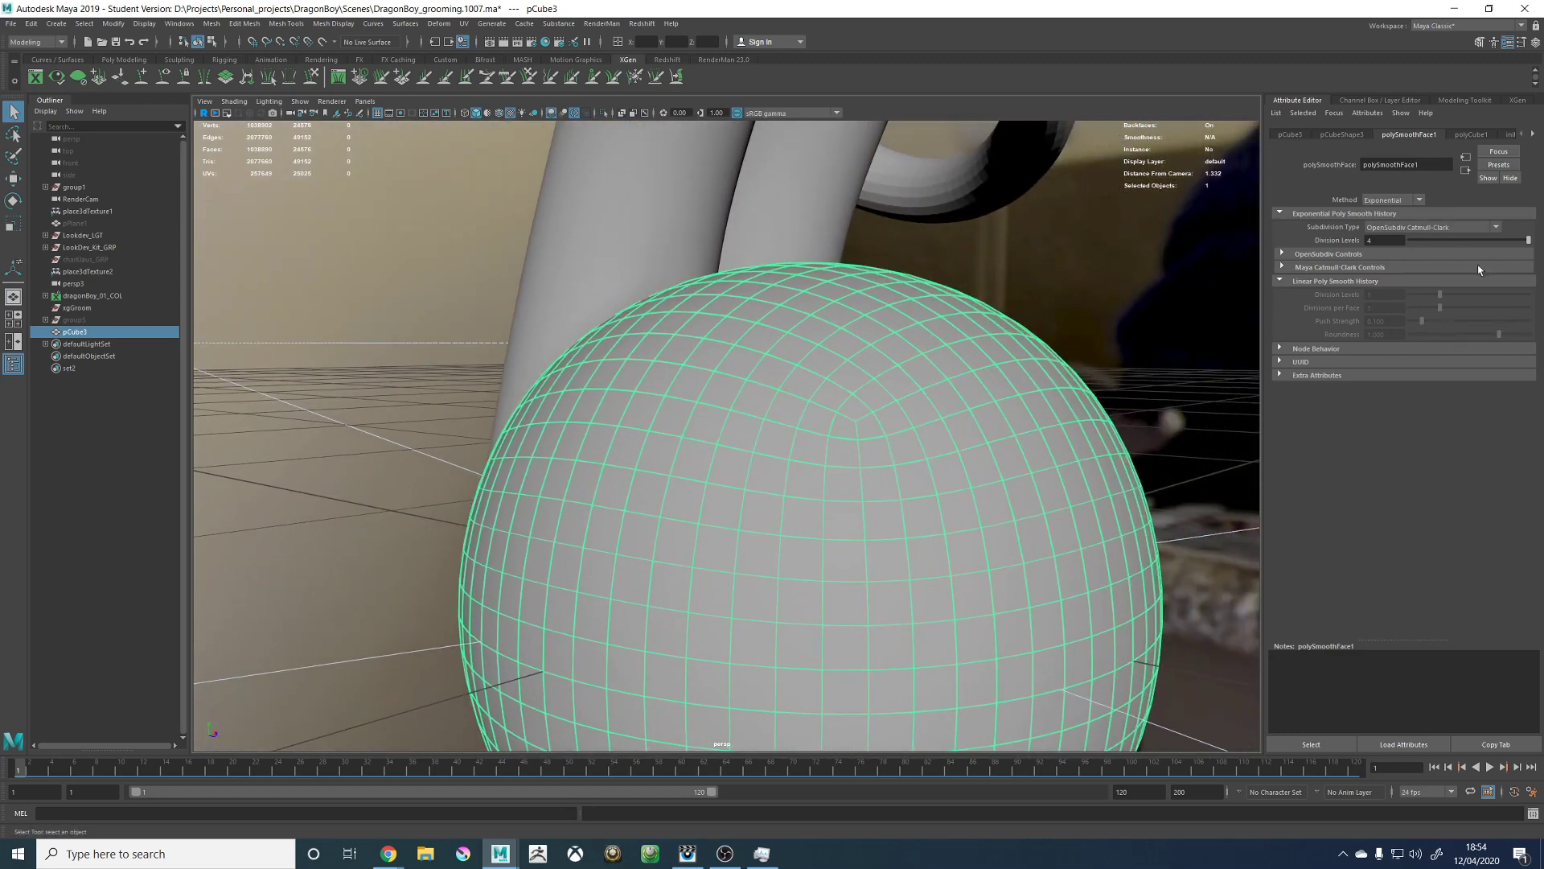
Step: Lower the cube's smooth division levels to 0 and delete the cube from the scene
drag(1439, 243, 1309, 269)
key(f)
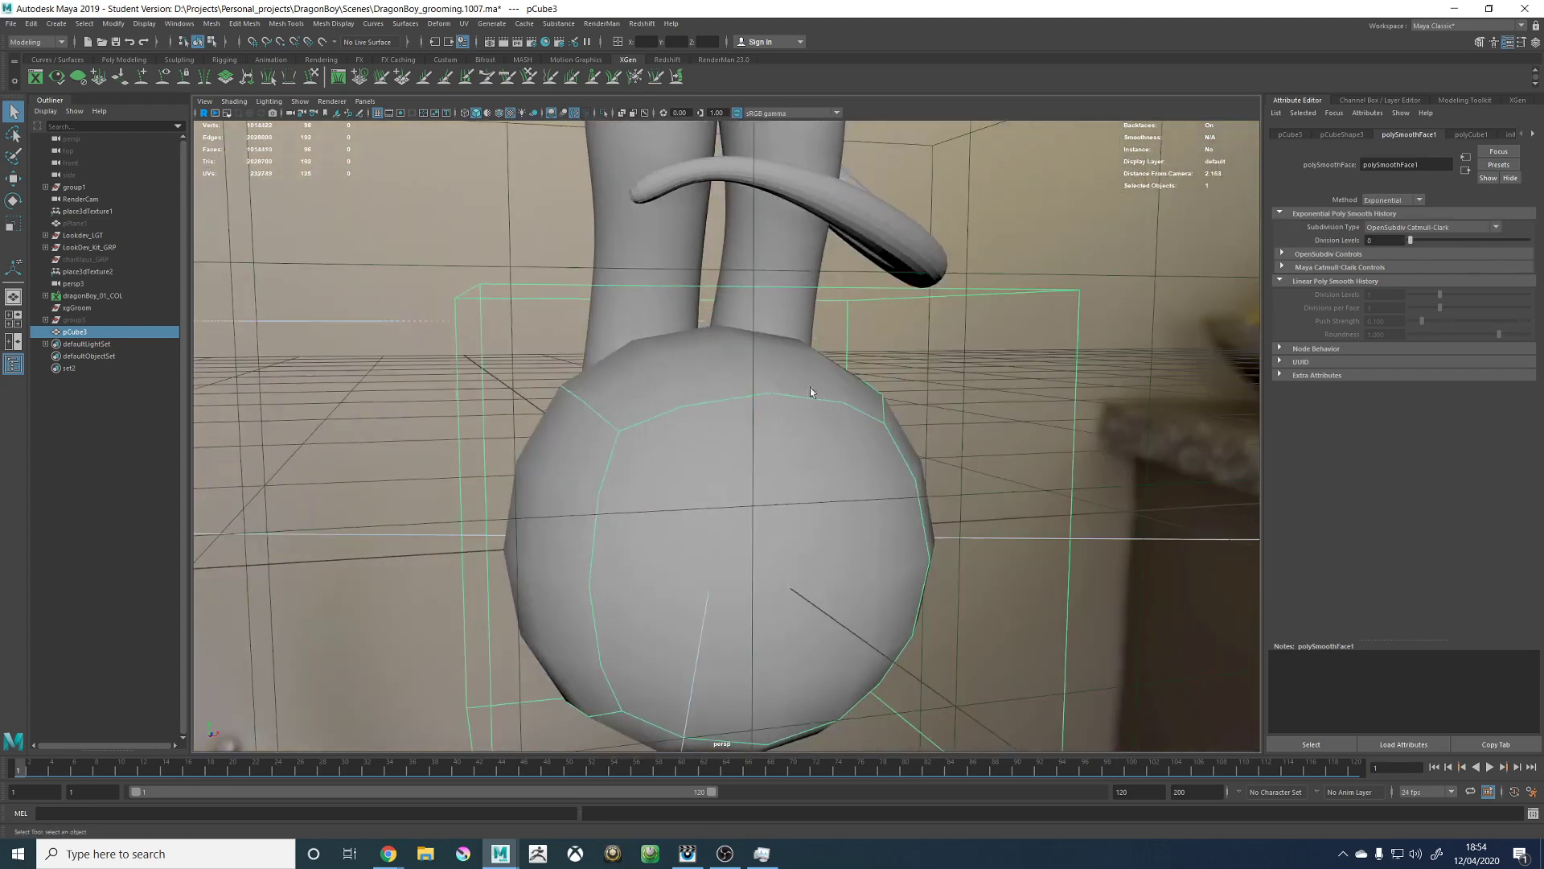
mouse_move(1420, 248)
mouse_down()
mouse_move(1511, 247)
mouse_move(1417, 245)
mouse_up()
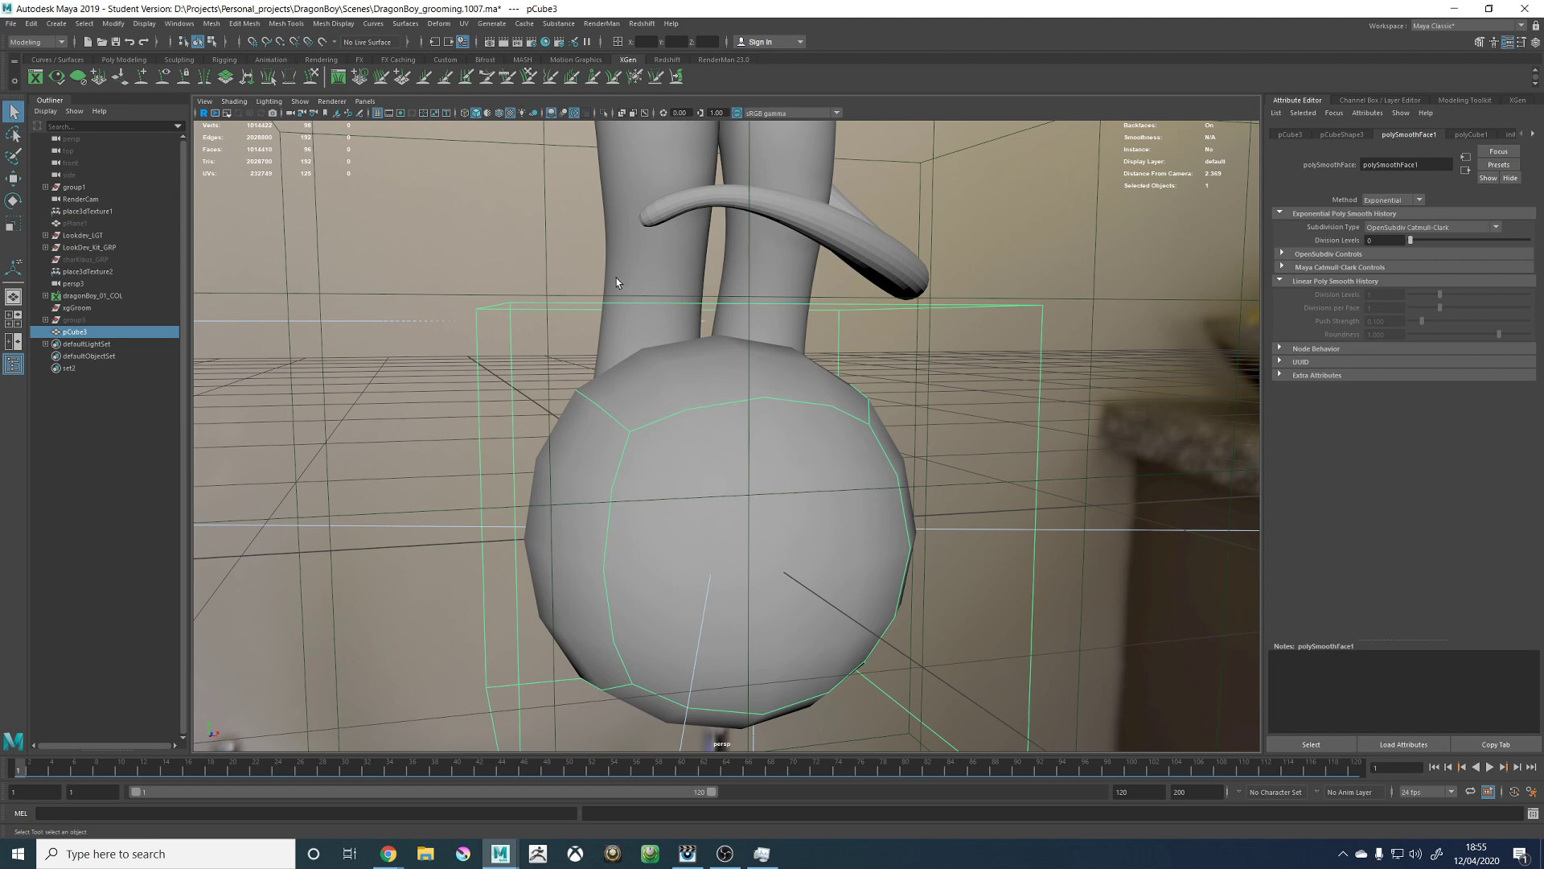
click(74, 335)
key(Delete)
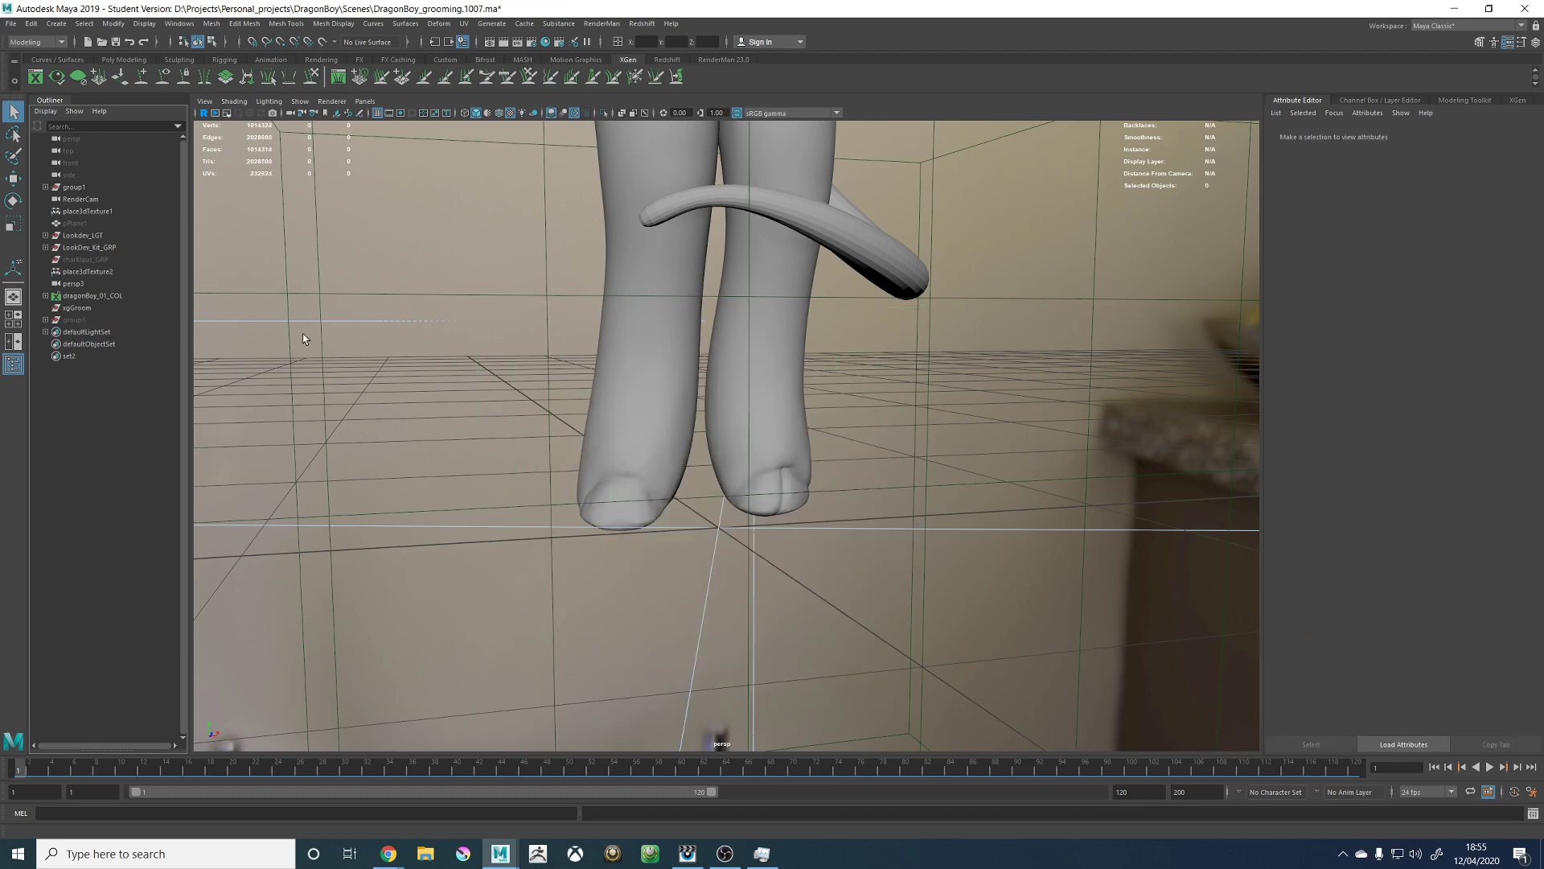
Step: Go back to the character's head and examine both eyebrows from the front and from three-quarter angles
scroll(684, 373, down, 4)
alt+middle_drag(743, 290, 831, 438)
alt+drag(831, 438, 807, 415)
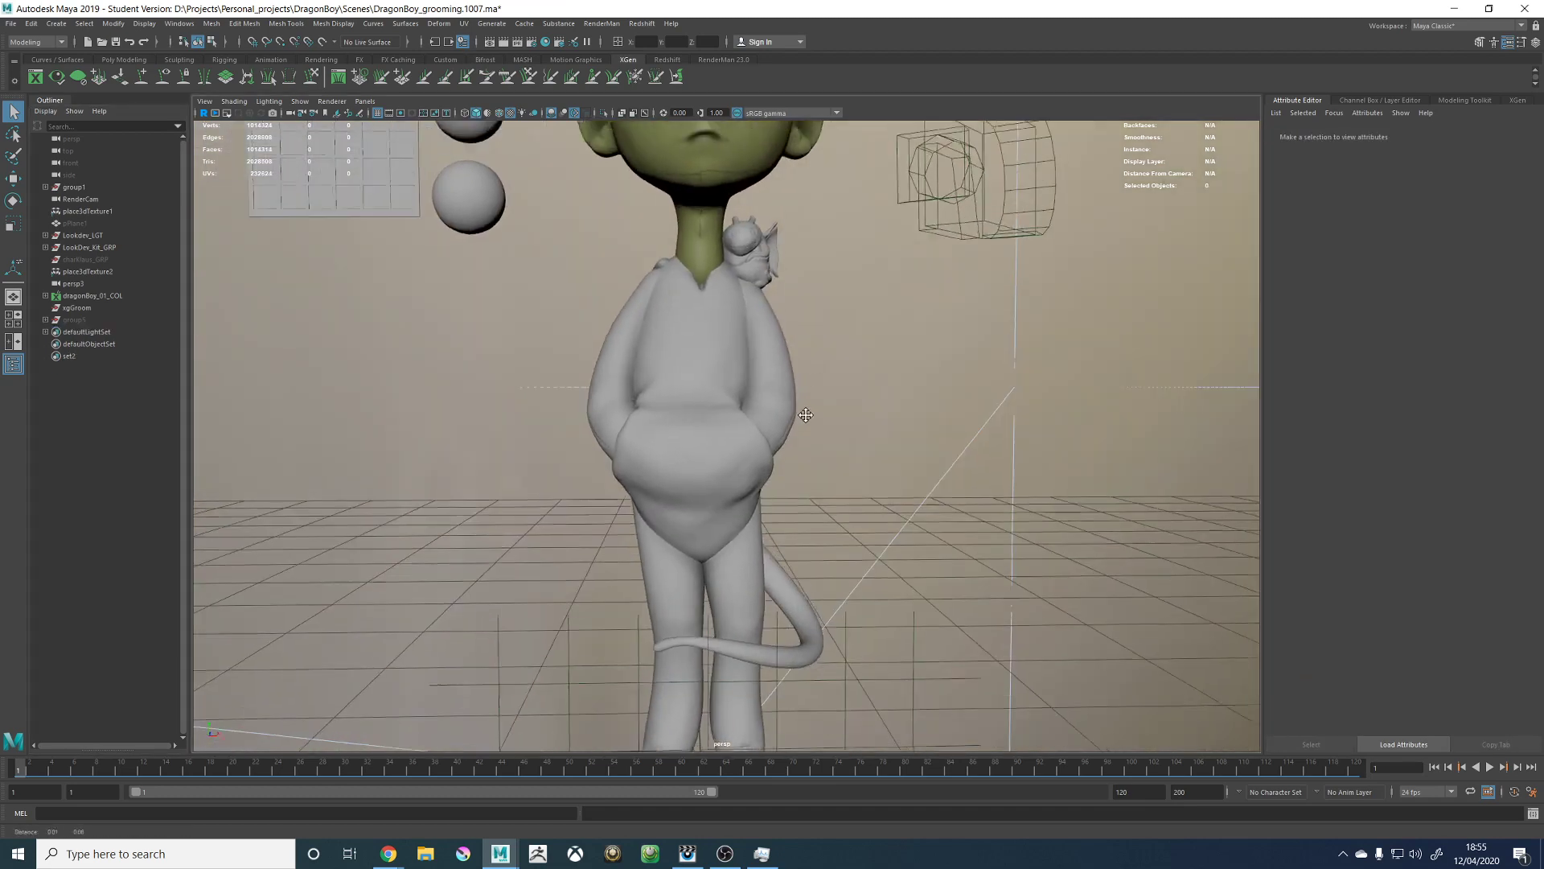
alt+middle_drag(716, 250, 714, 423)
scroll(714, 423, up, 3)
alt+middle_drag(732, 317, 729, 402)
scroll(765, 339, up, 3)
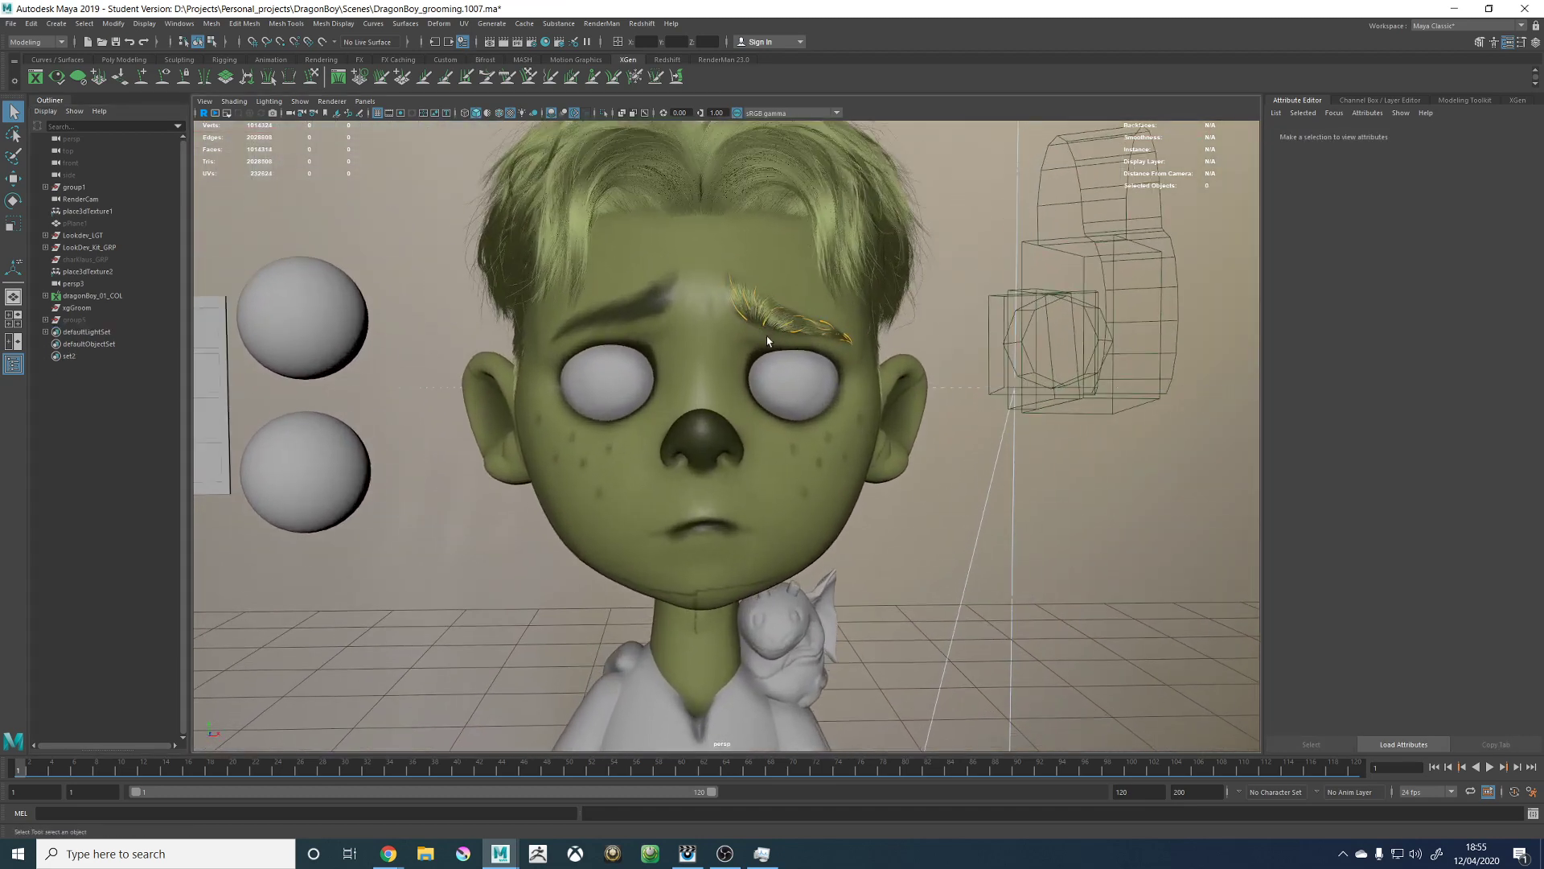
alt+drag(877, 319, 751, 338)
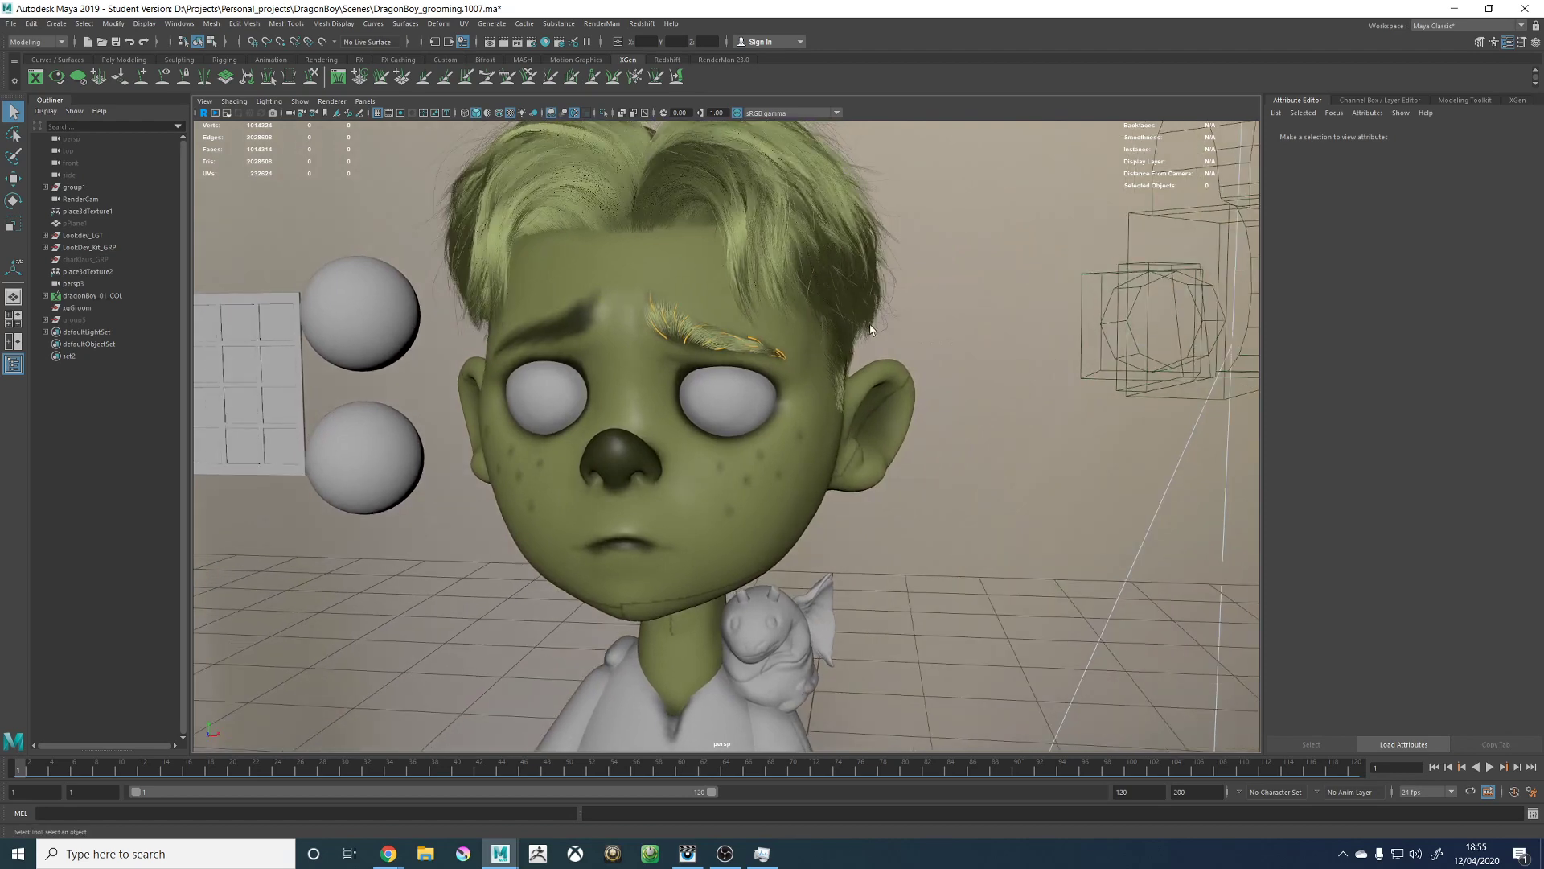
alt+middle_drag(806, 407, 886, 411)
alt+right_drag(886, 410, 703, 412)
alt+drag(651, 412, 786, 446)
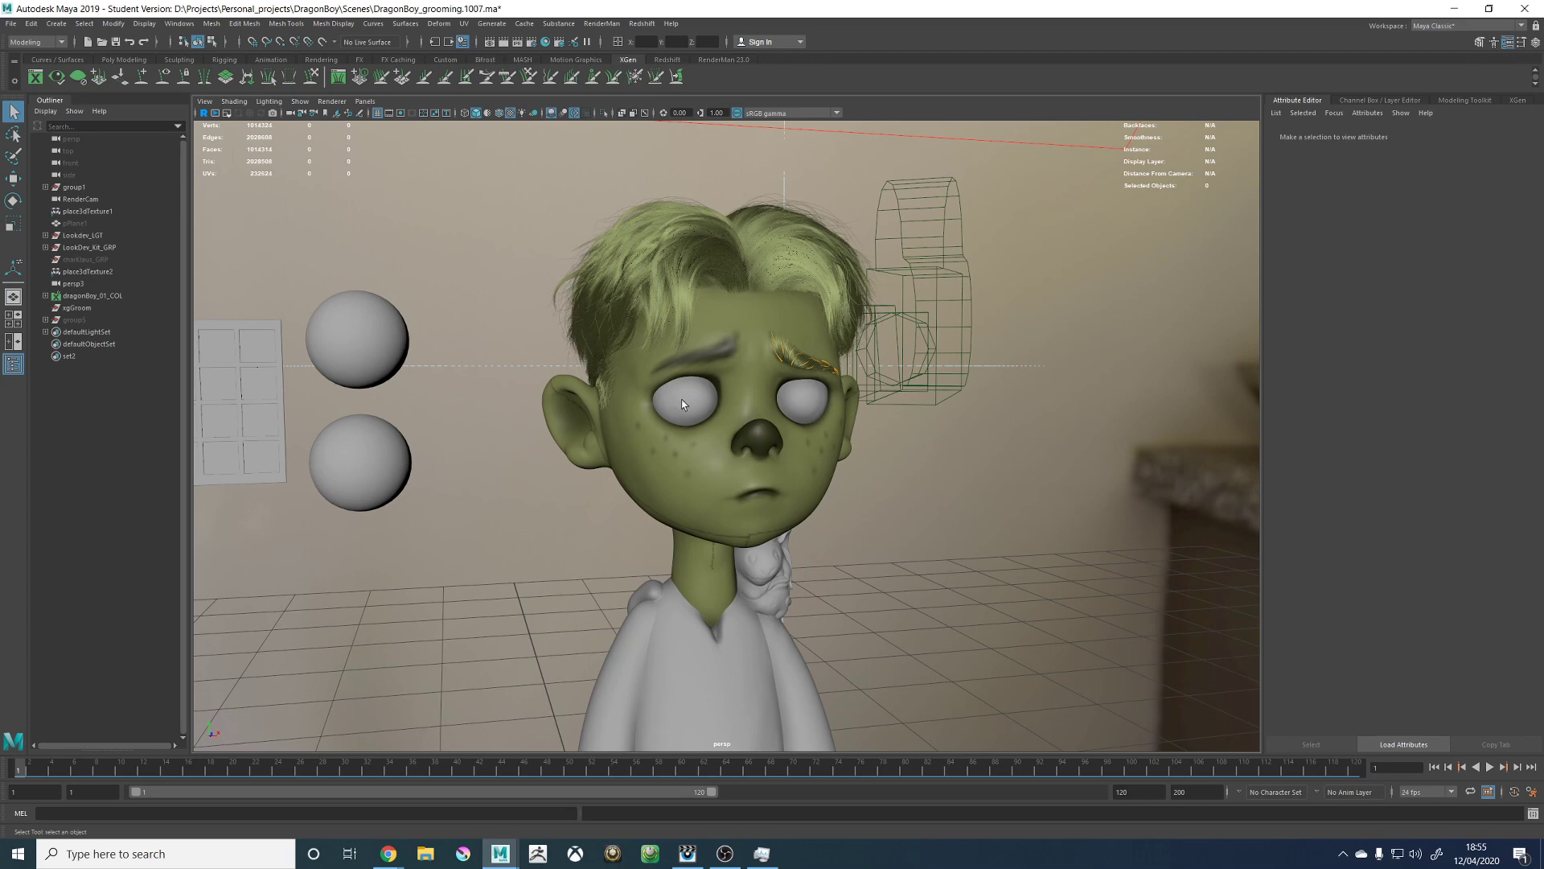
alt+drag(682, 321, 574, 315)
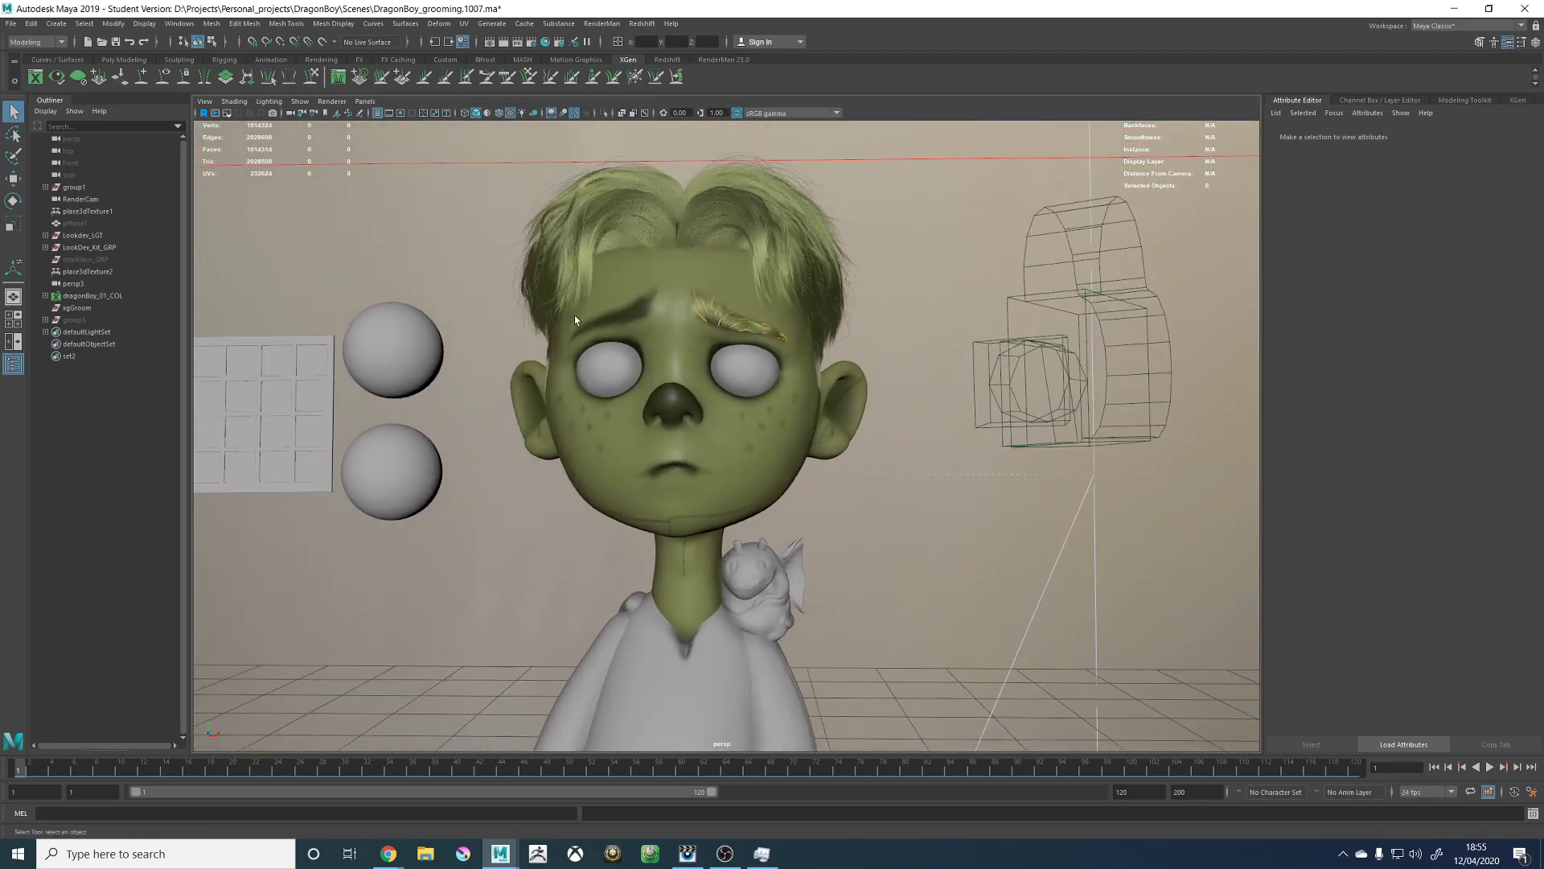
Step: Examine the groomed eyebrow up close from several angles and compare it with the painted brow on the other side
alt+right_drag(574, 315, 654, 290)
alt+middle_drag(604, 242, 626, 391)
alt+right_drag(626, 391, 792, 426)
alt+drag(791, 426, 747, 429)
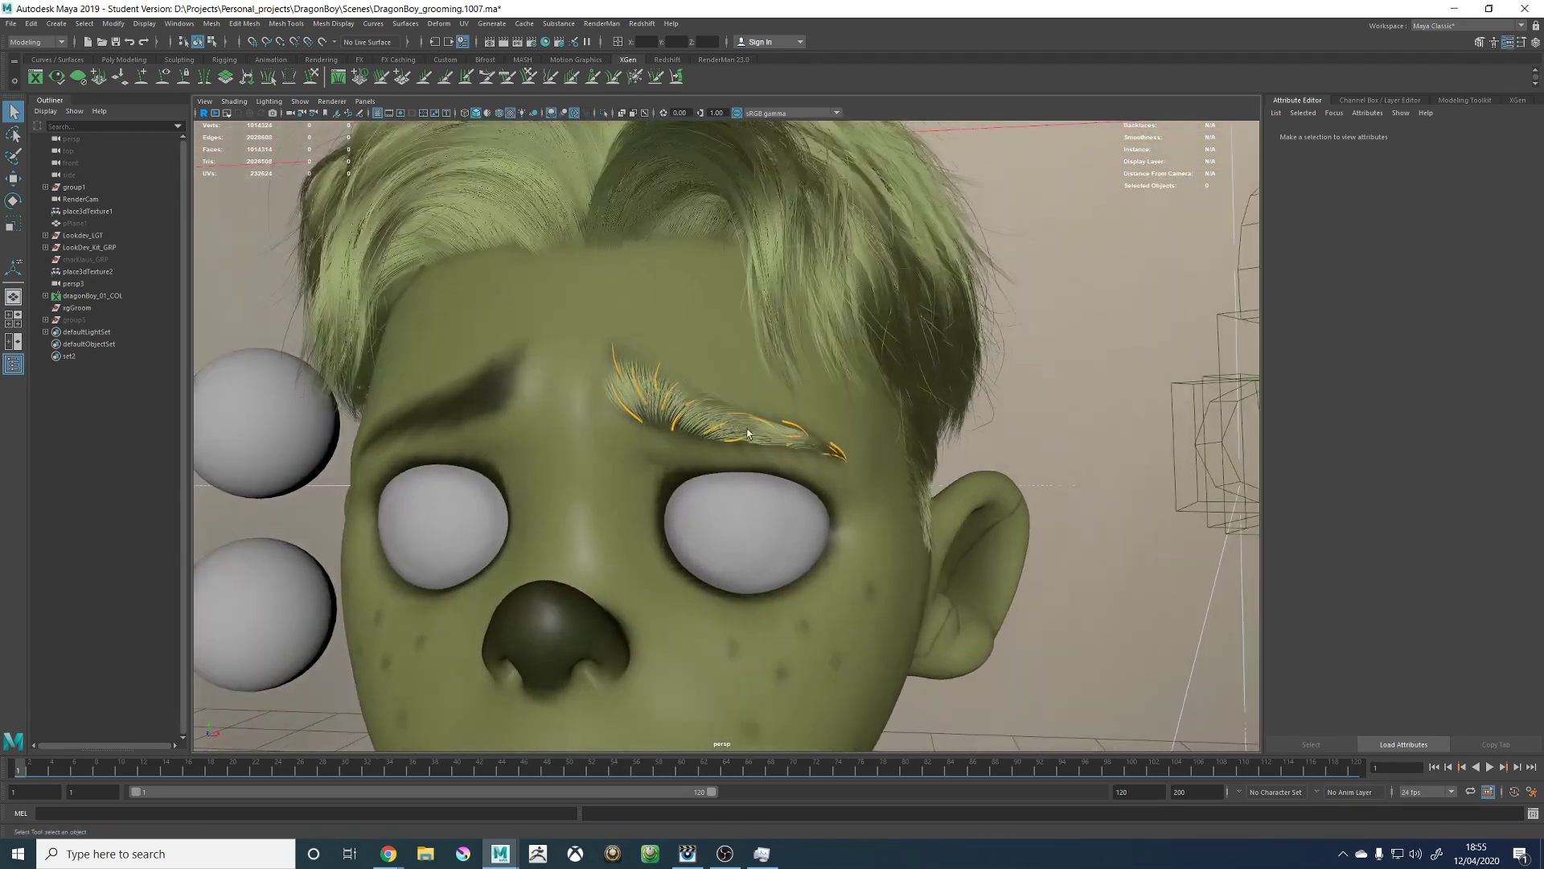
alt+middle_drag(727, 426, 716, 407)
alt+right_drag(717, 407, 793, 457)
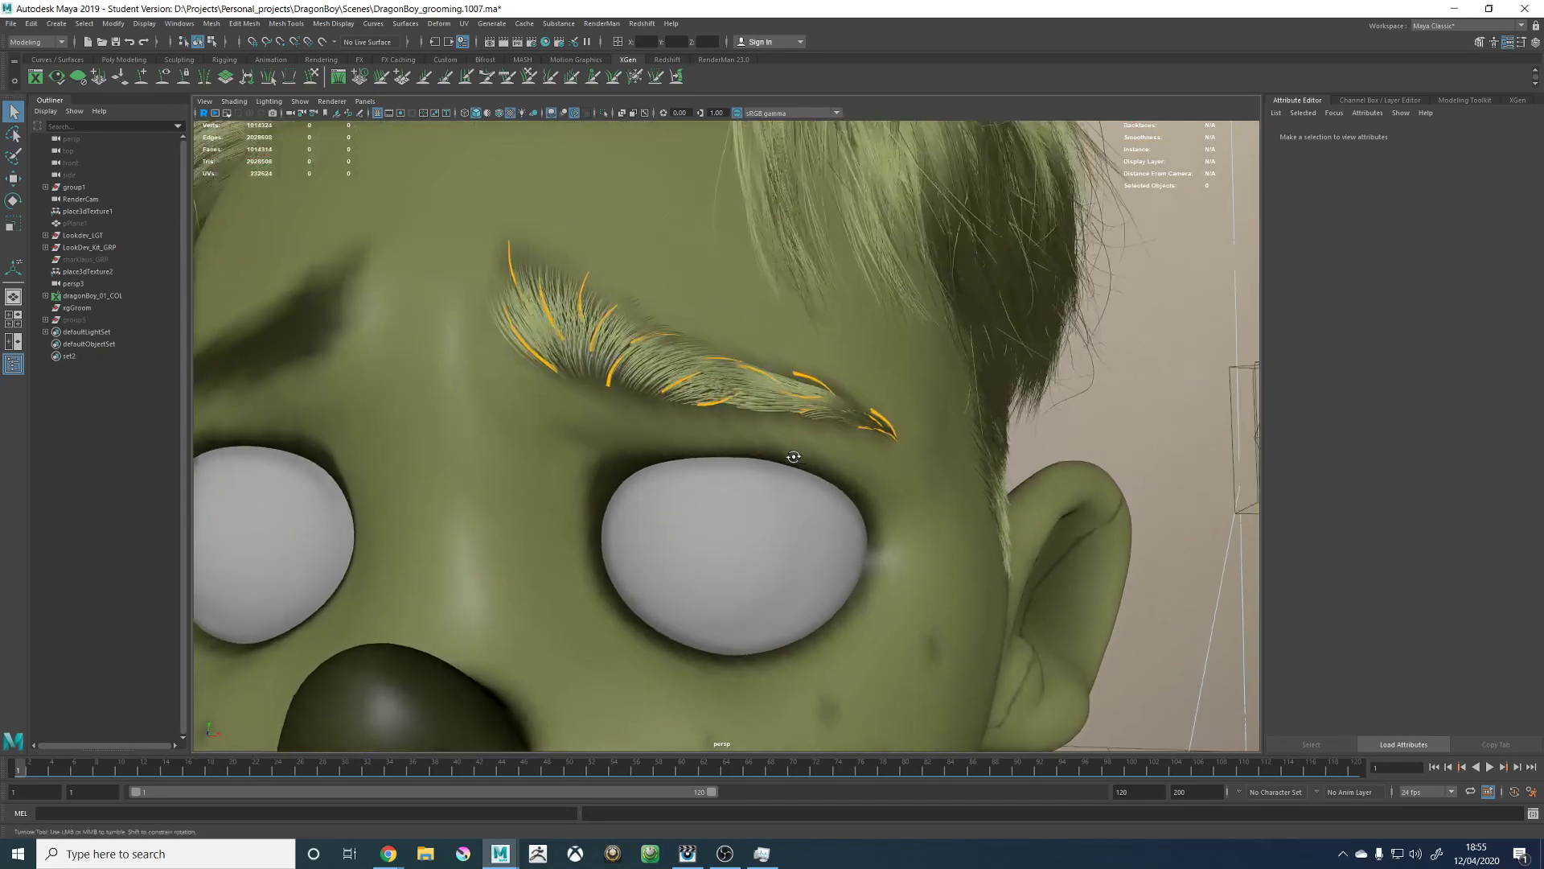
alt+drag(792, 456, 897, 435)
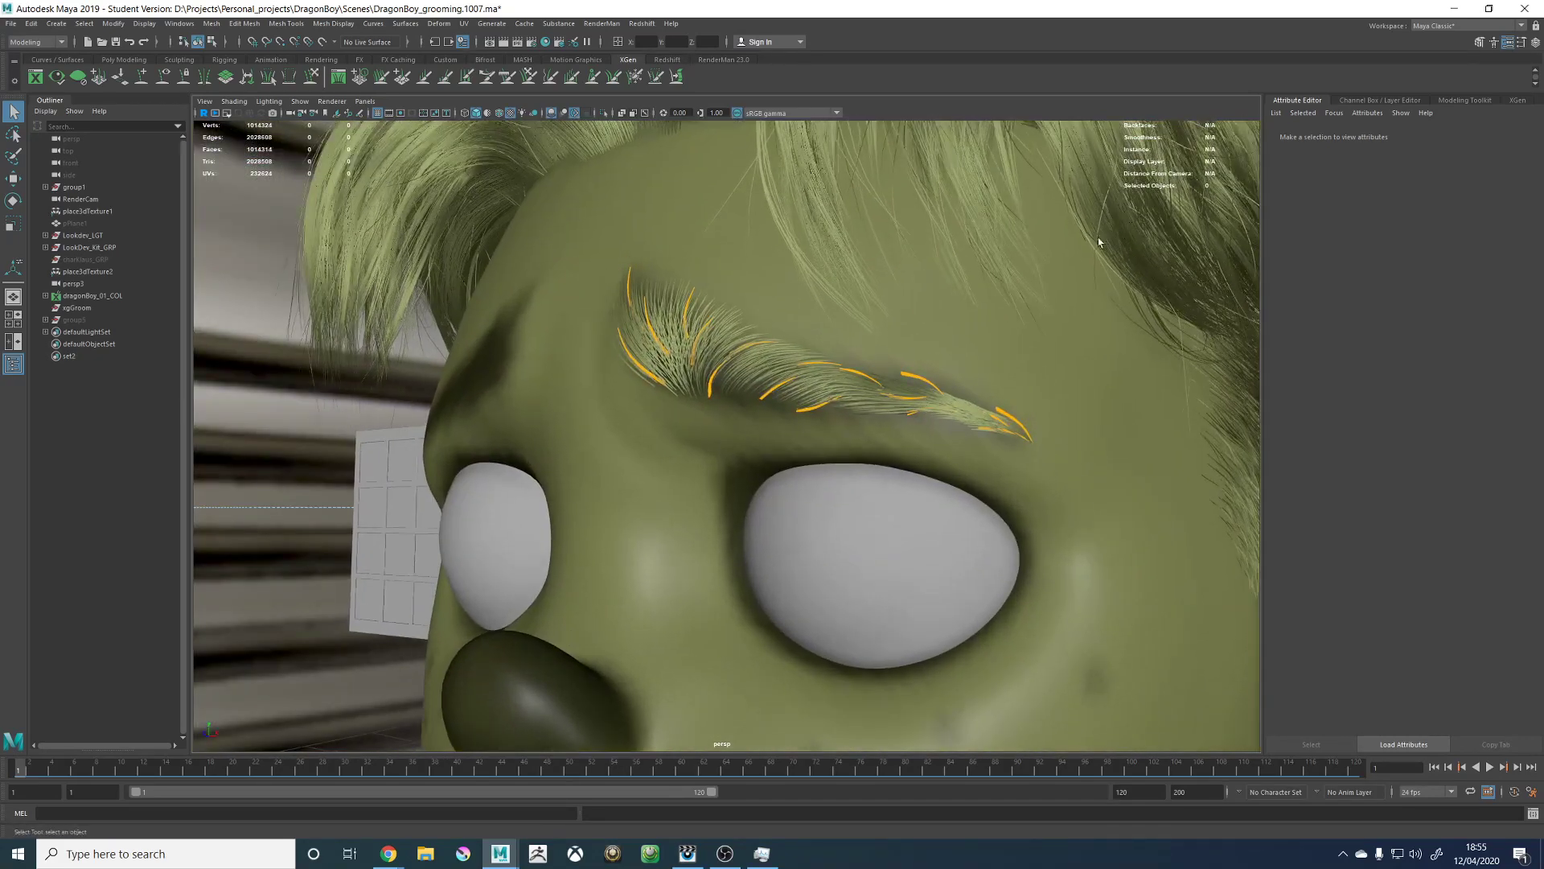
alt+drag(381, 286, 1170, 370)
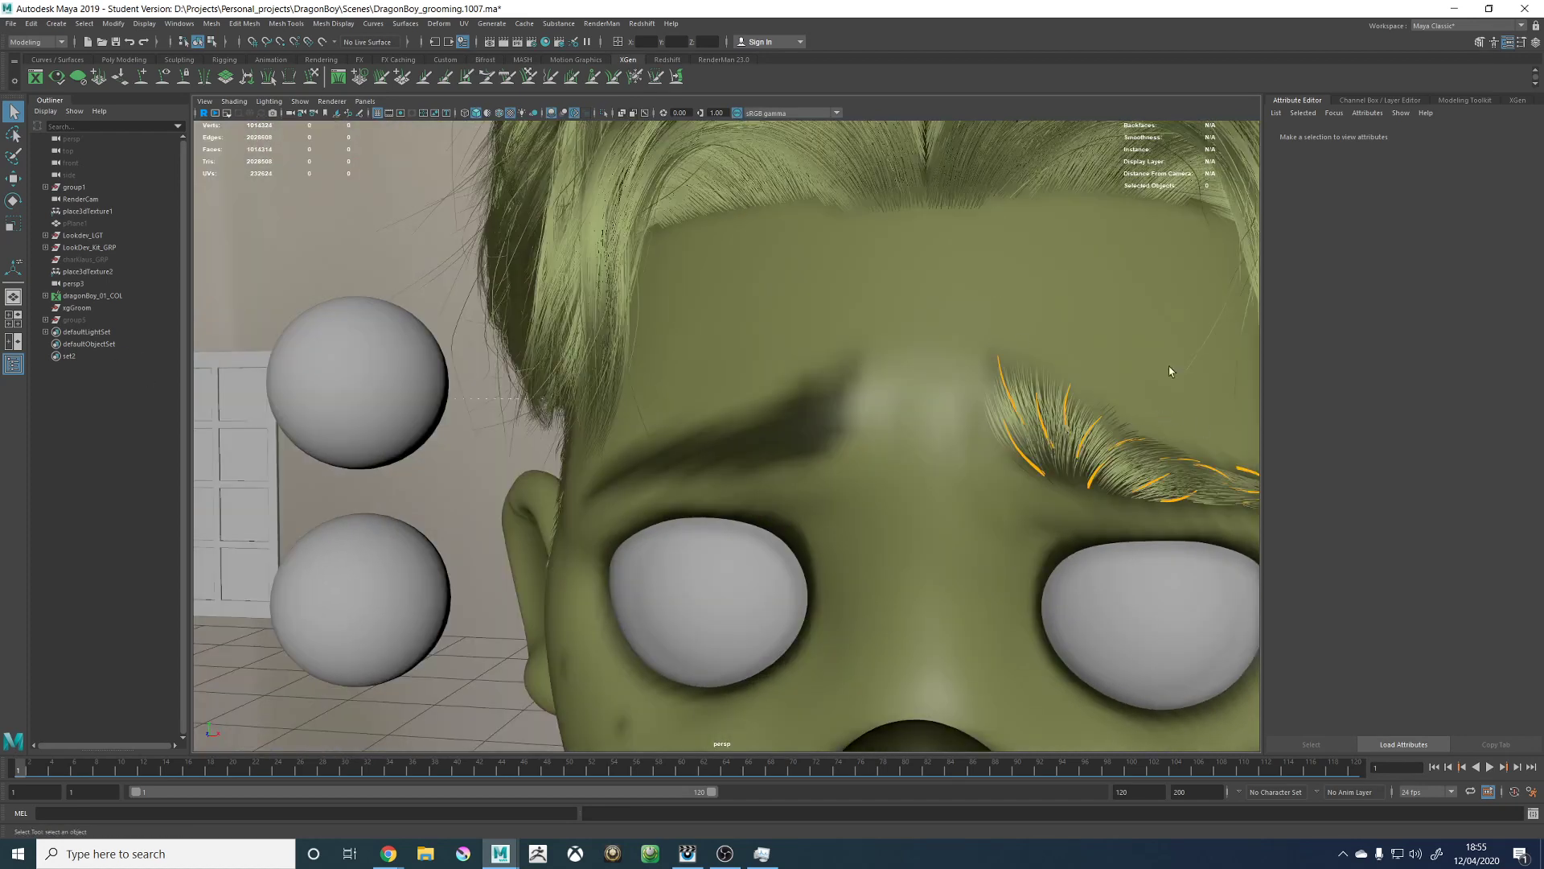
alt+middle_drag(811, 444, 595, 434)
alt+right_drag(756, 460, 882, 478)
alt+drag(882, 477, 833, 434)
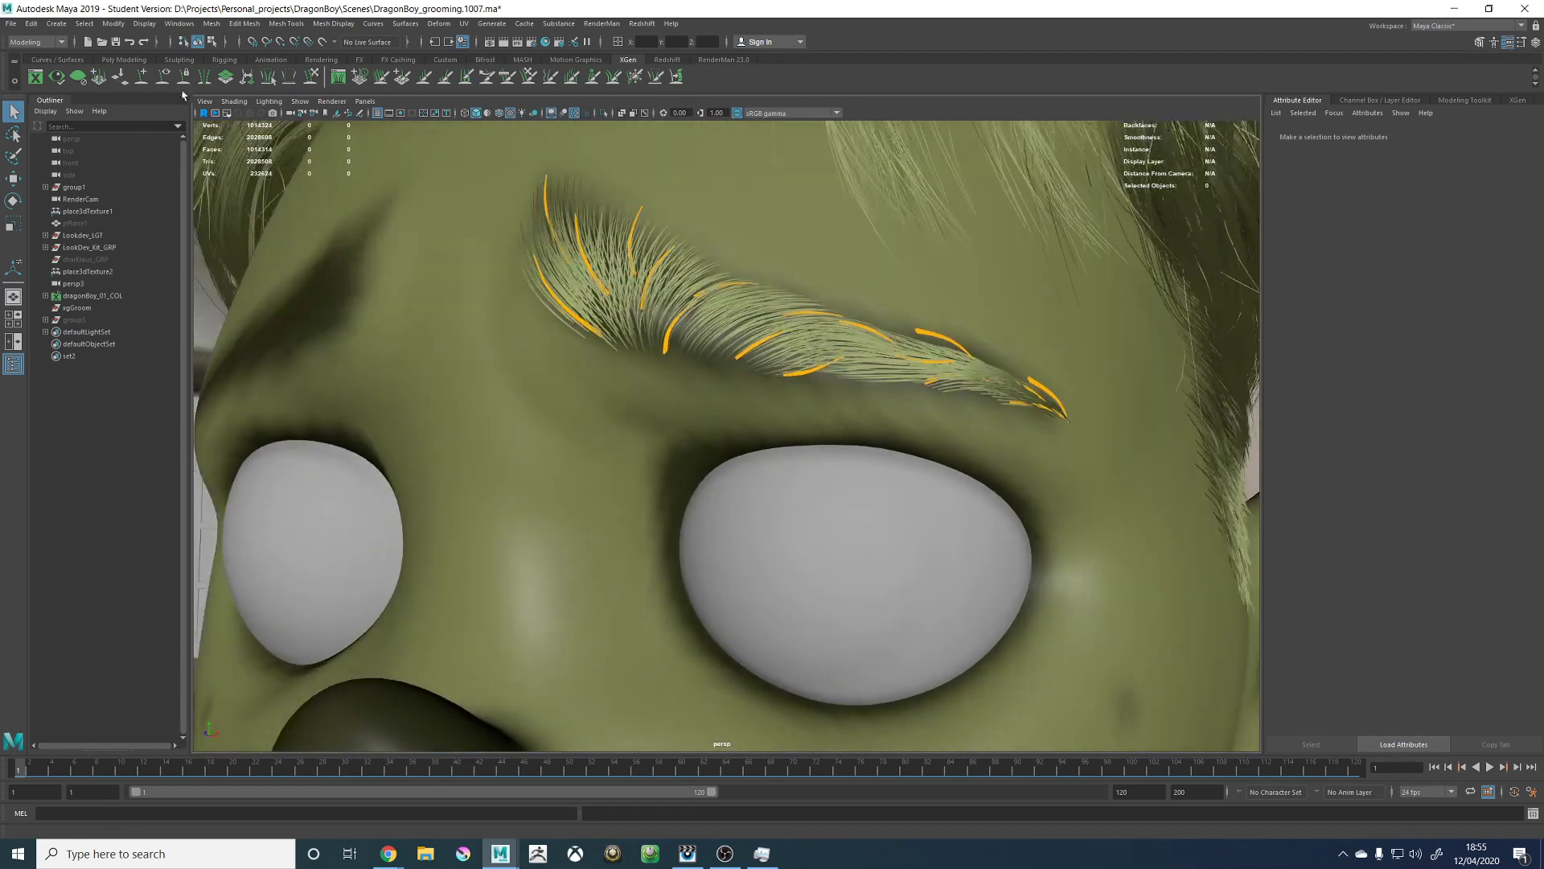
Step: Add a new XGen guide along the lower edge of the eyebrow's outer half, with taper 0.8 and width 0.0025
click(141, 77)
scroll(940, 382, up, 1)
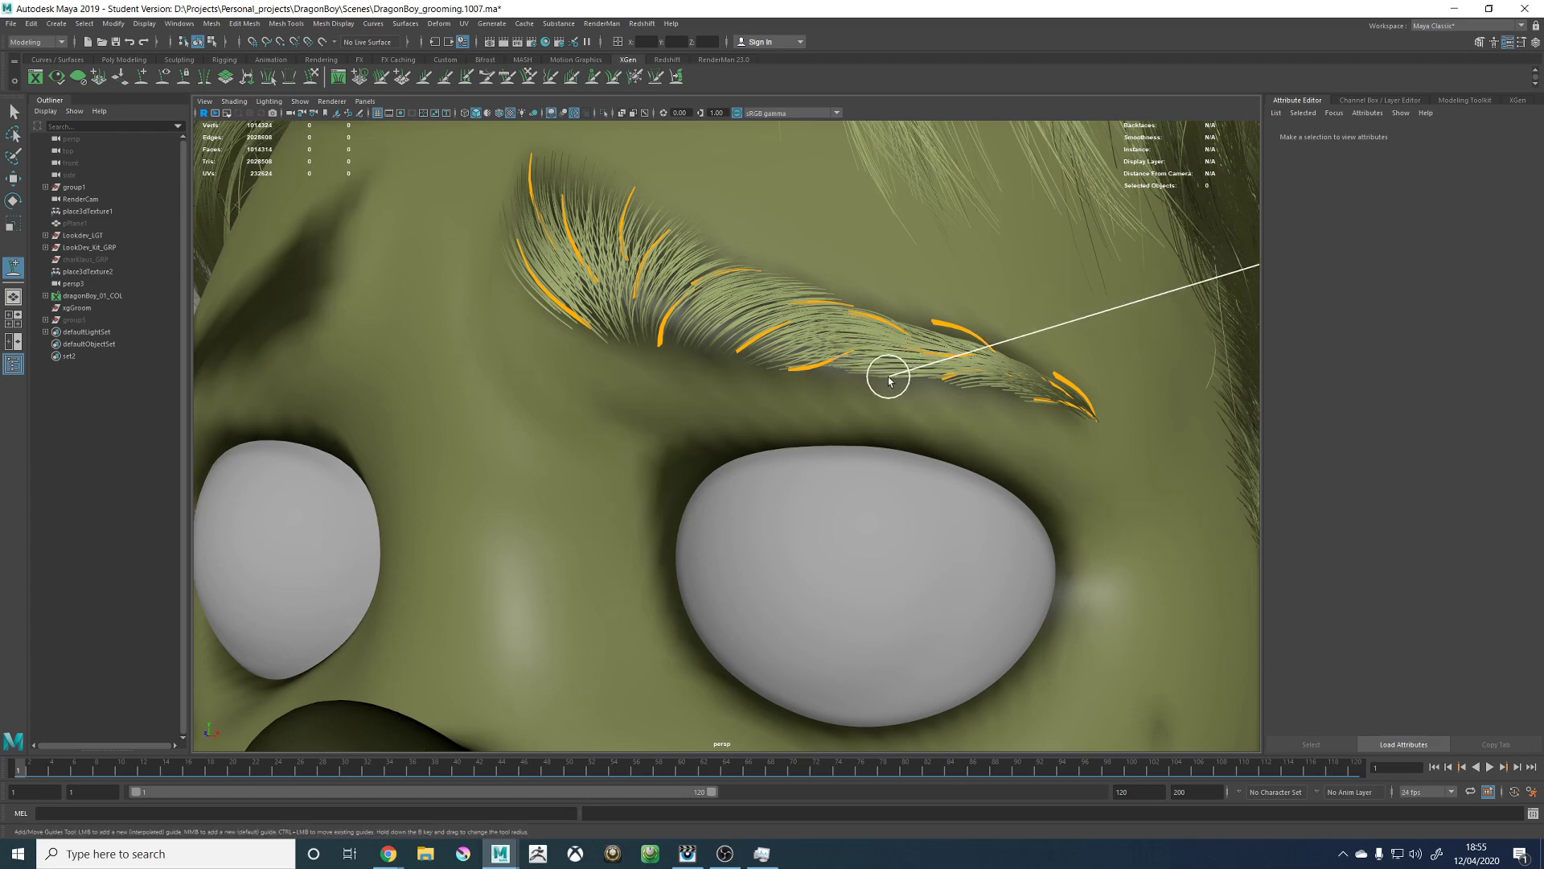
click(885, 372)
scroll(850, 389, down, 5)
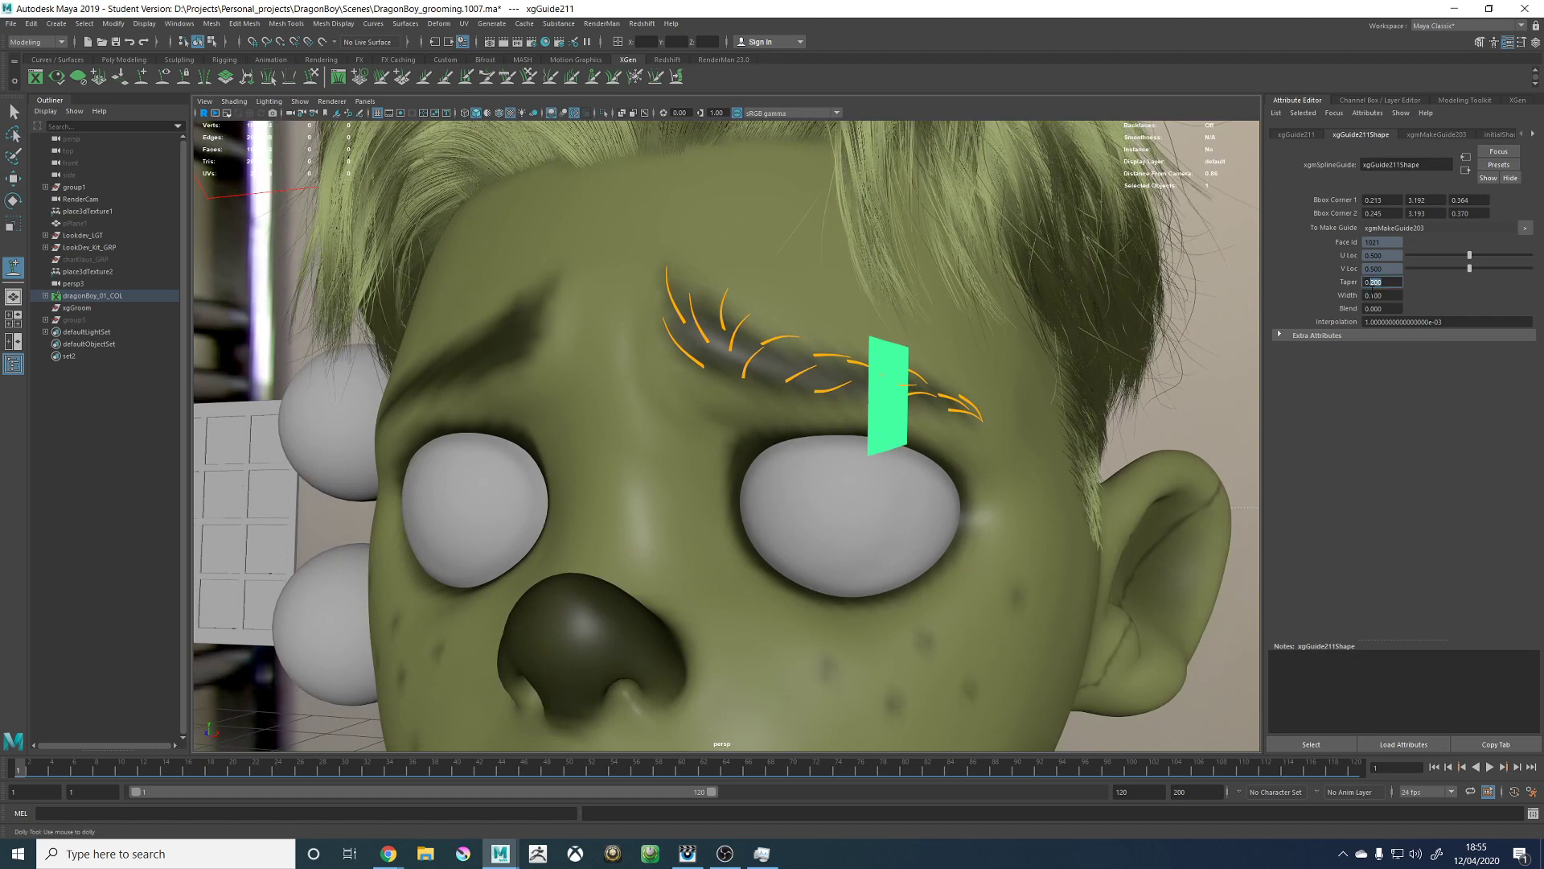
text(0.8)
key(Return)
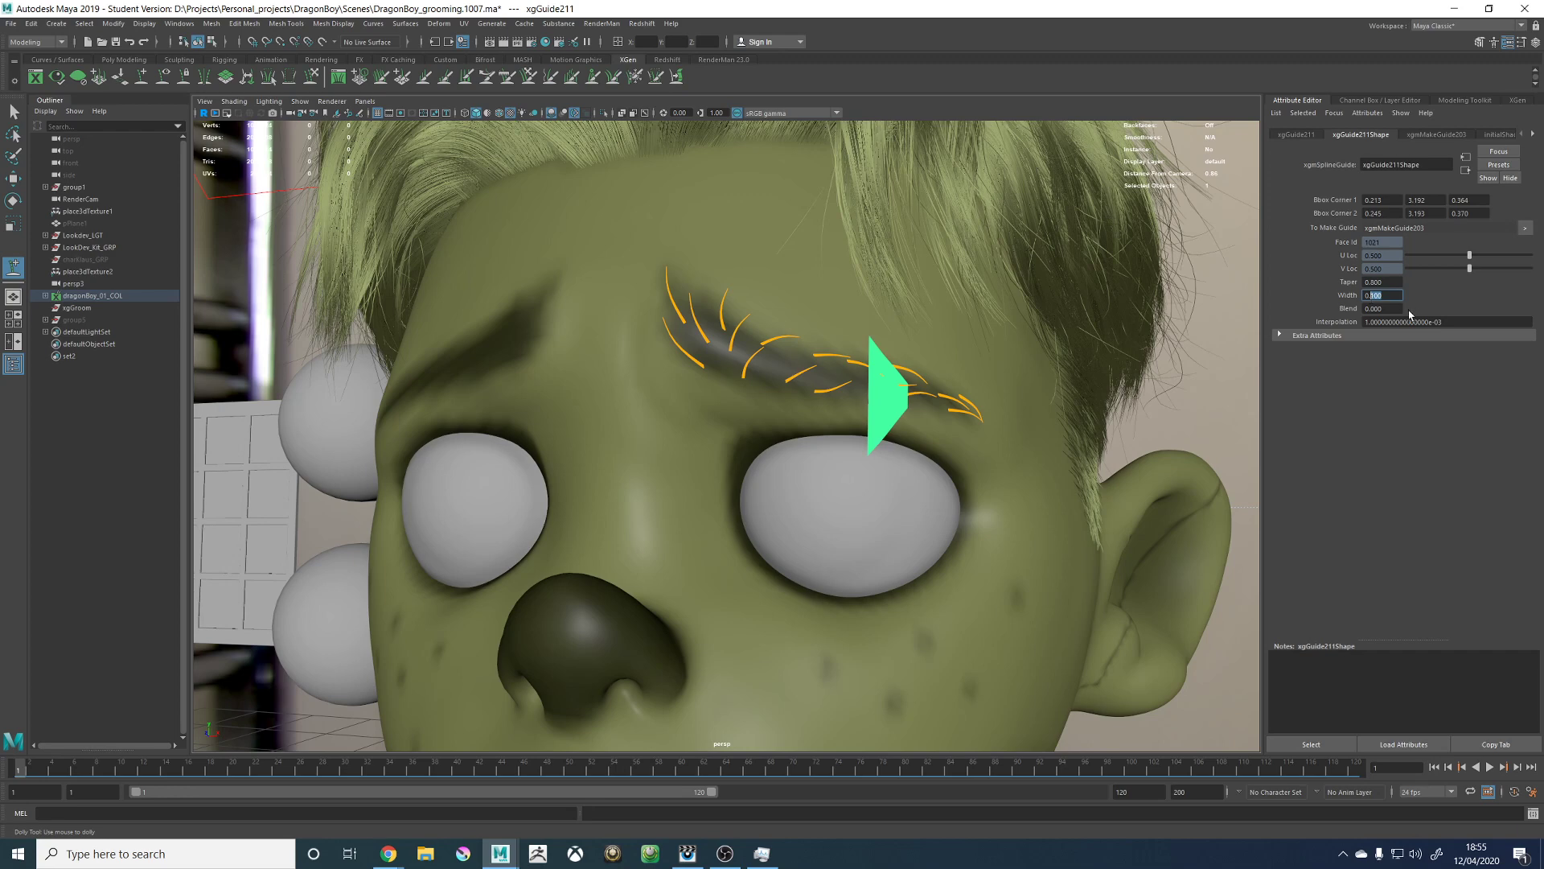
text(0.0025)
key(Return)
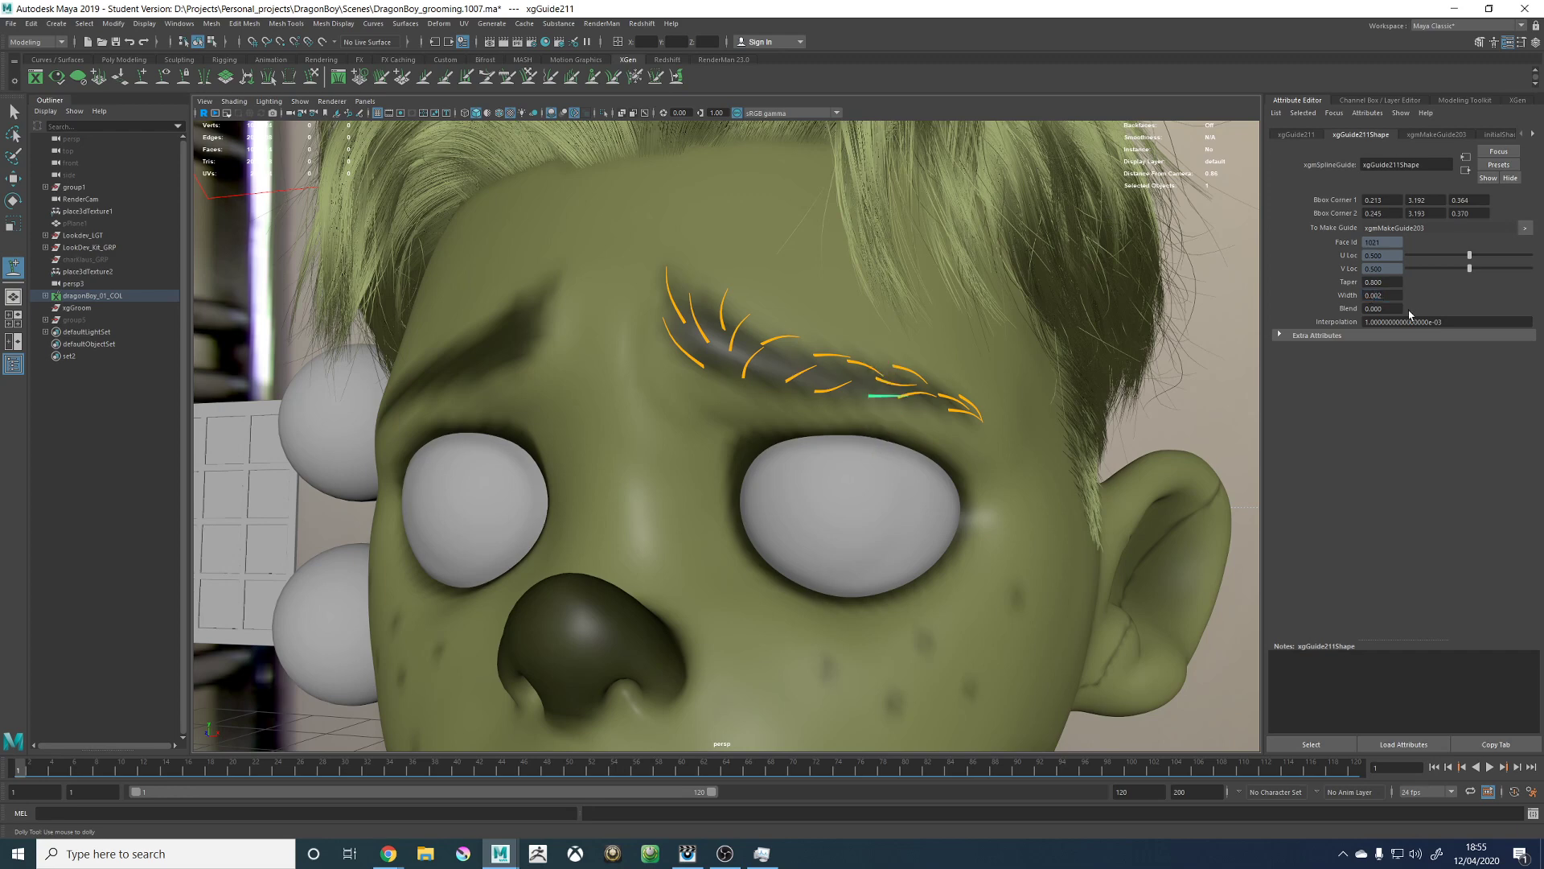
Step: Scale the new eyebrow guide uniformly to adjust its length slightly
alt+middle_drag(1027, 466, 879, 486)
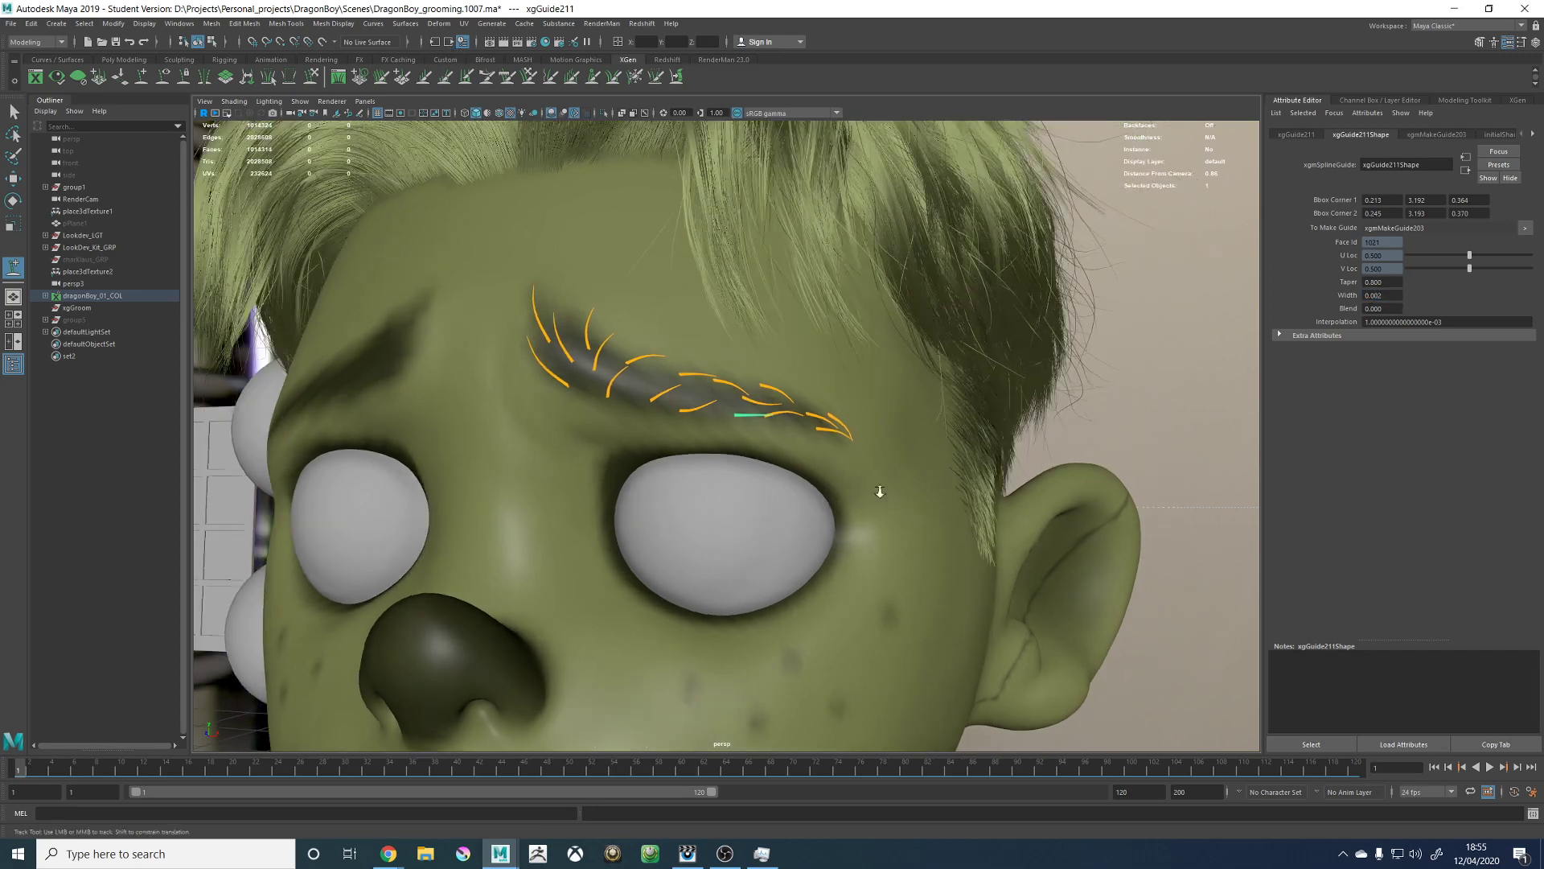
alt+right_drag(878, 486, 927, 504)
key(r)
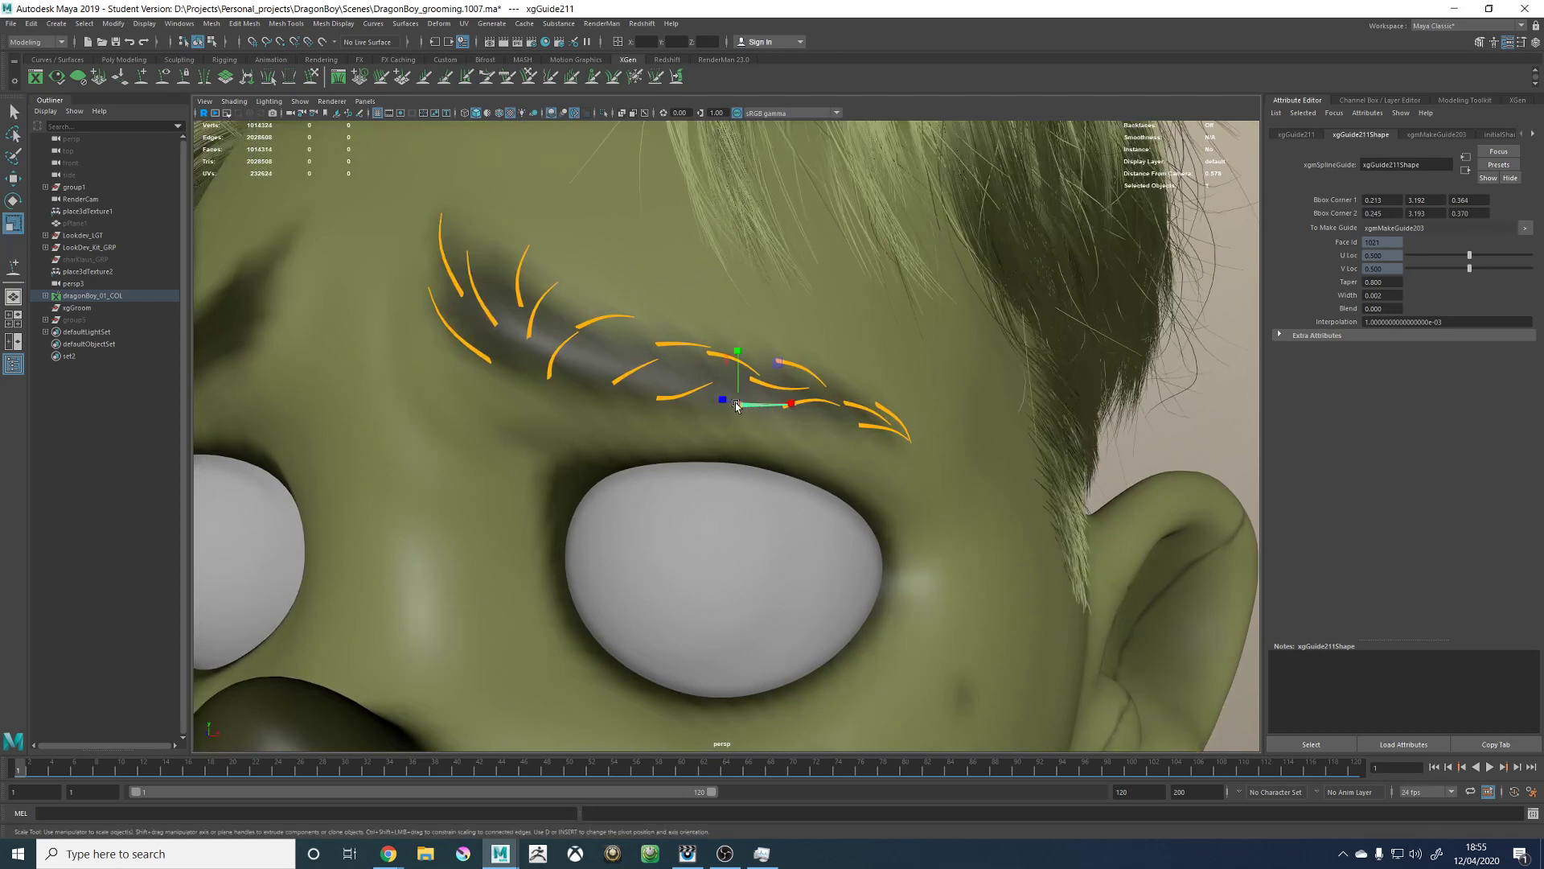
drag(735, 402, 741, 409)
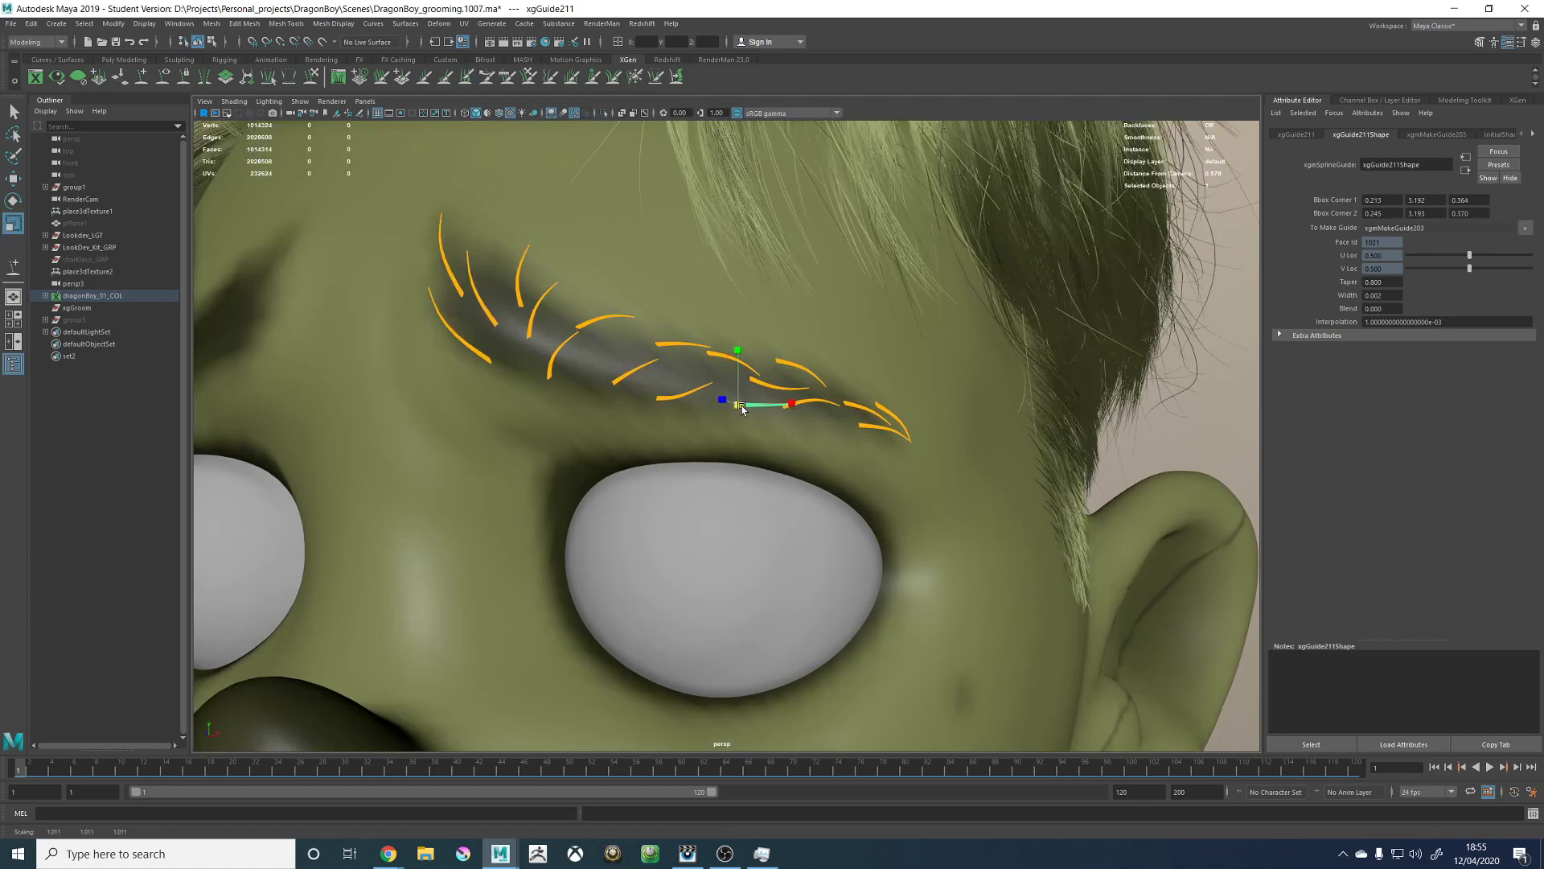
Step: Use the Sculpt Guides tool to bend the new guide's tip upward, following the flow of the neighbouring eyebrow guides
click(313, 76)
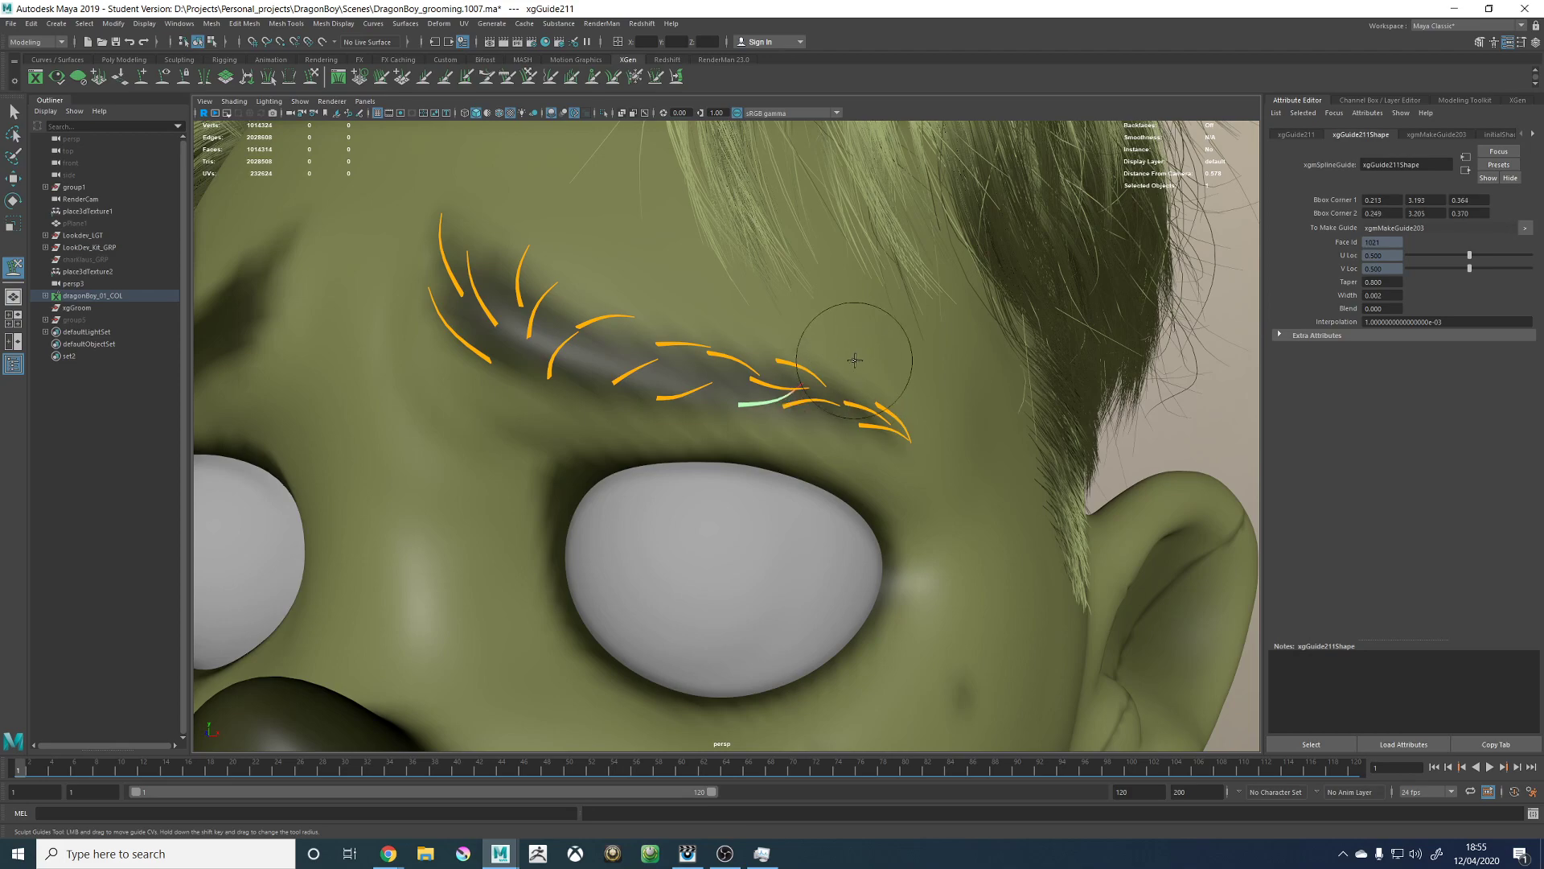
alt+drag(868, 335, 828, 422)
mouse_move(828, 422)
alt+right_down()
mouse_move(865, 419)
mouse_move(797, 435)
mouse_move(812, 432)
alt+right_up()
alt+drag(812, 432, 811, 430)
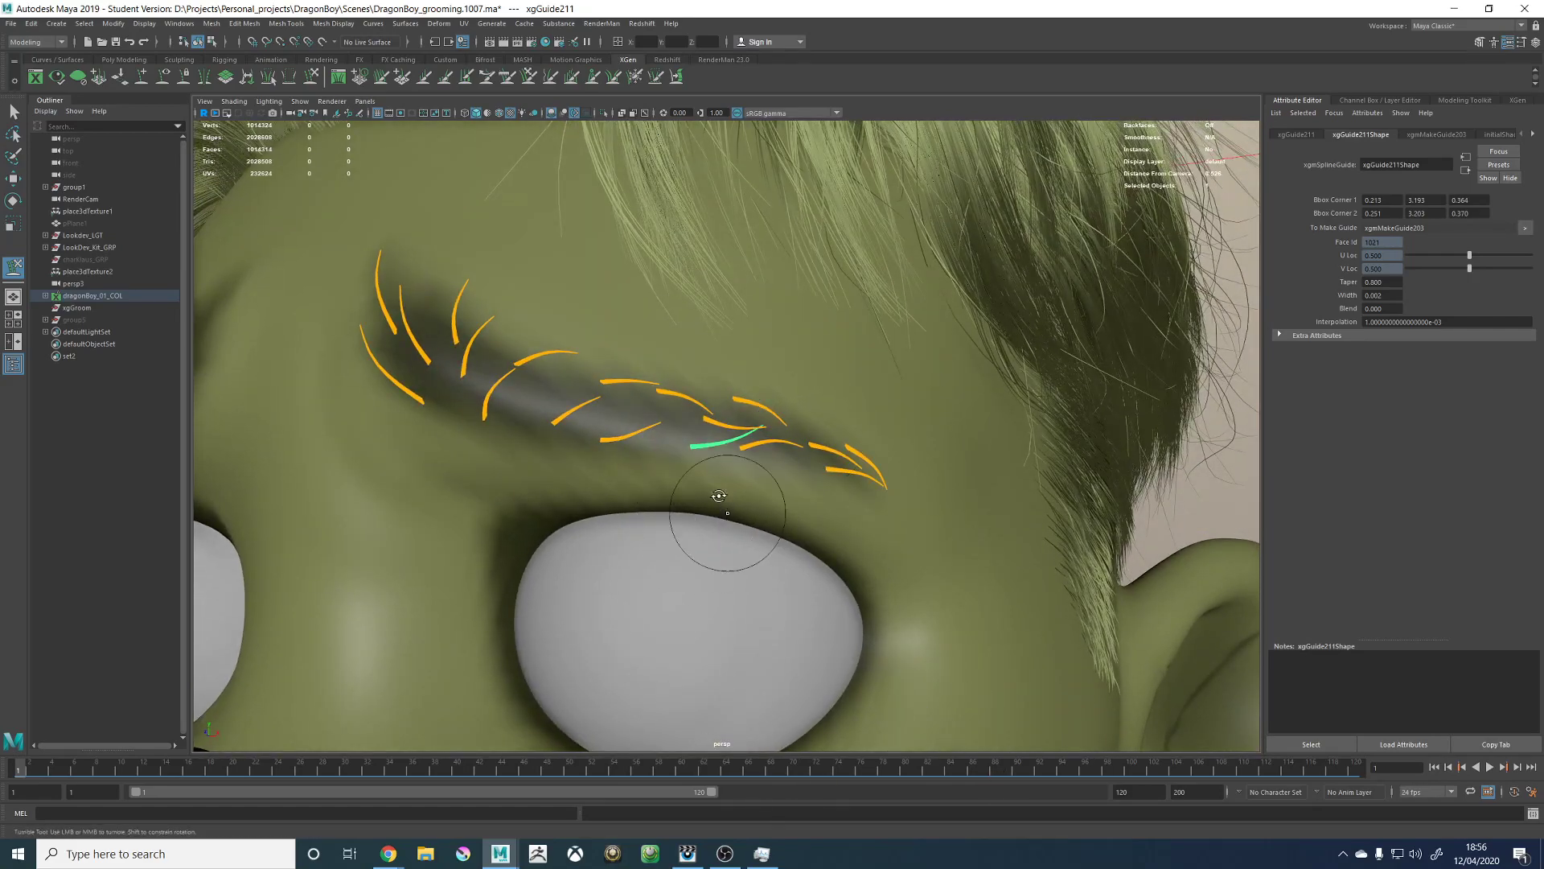
mouse_move(723, 517)
alt+mouse_down()
mouse_move(698, 421)
mouse_move(727, 505)
alt+mouse_up()
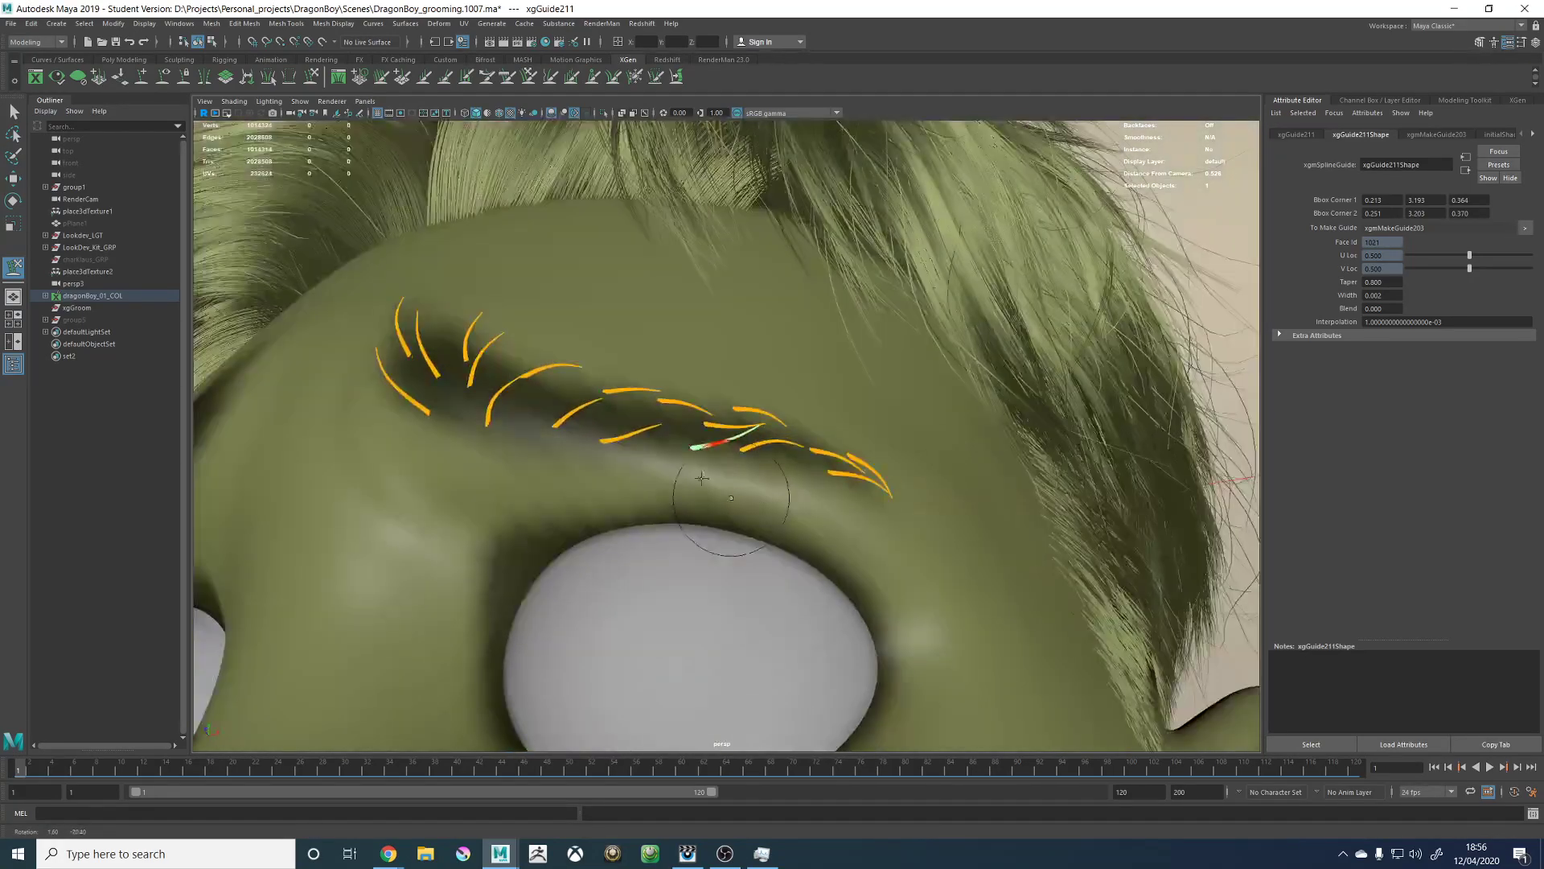
Step: Turn on the Frame Rate readout in the viewport's heads-up display
click(140, 25)
mouse_move(185, 67)
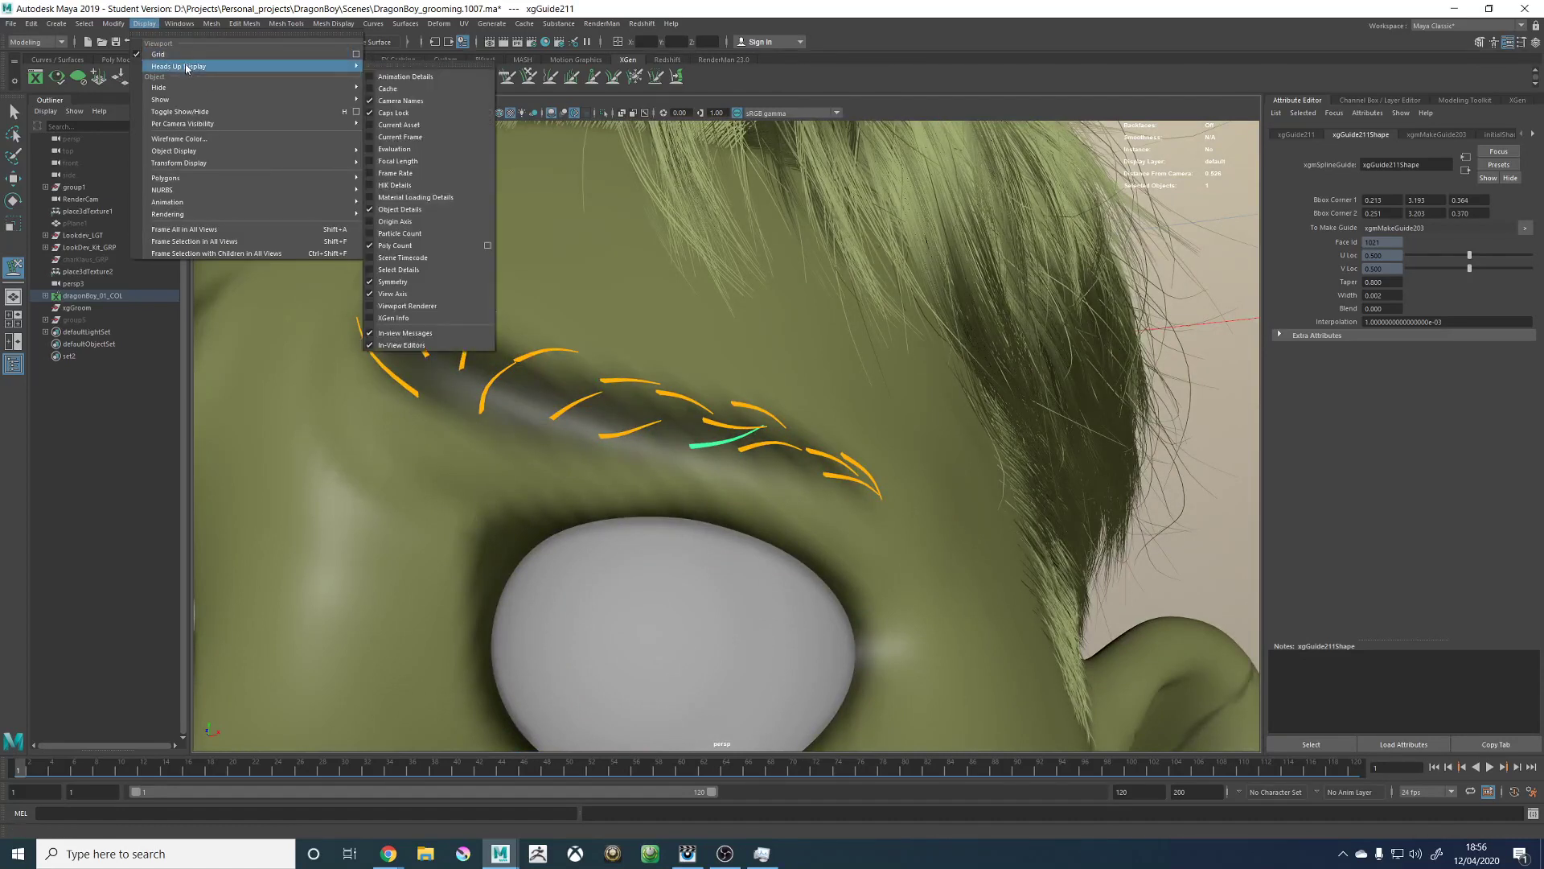
click(437, 174)
mouse_move(722, 333)
alt+mouse_down()
mouse_move(760, 342)
mouse_move(739, 326)
mouse_move(742, 378)
mouse_move(703, 356)
alt+mouse_up()
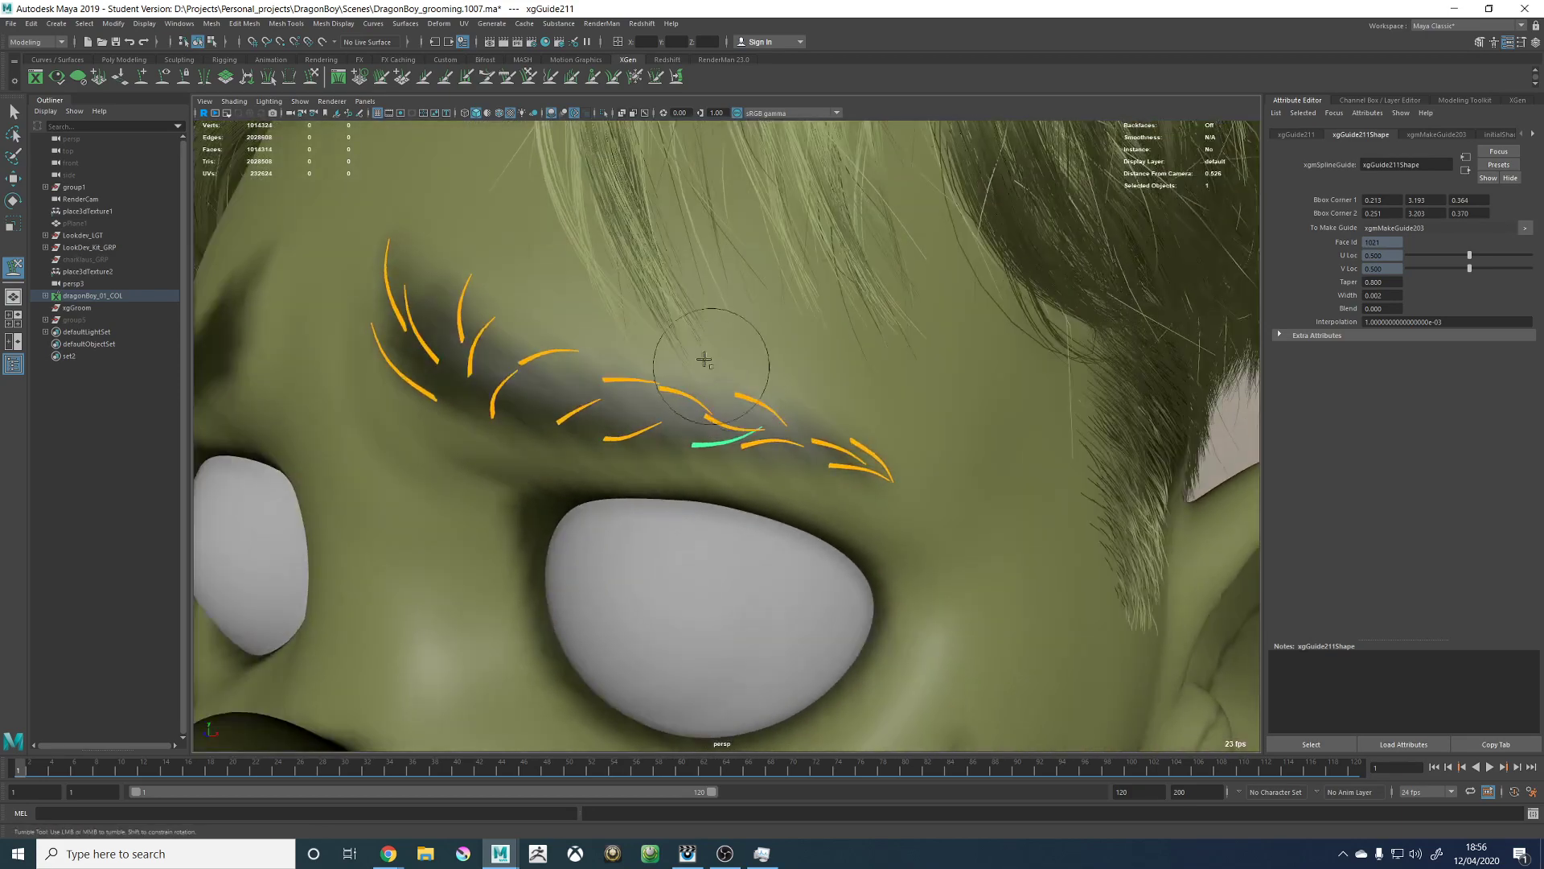
Step: Sculpt the new guide from a low, edge-on angle so its lift off the skin matches the surrounding guides
alt+middle_drag(700, 313, 671, 201)
alt+drag(715, 322, 679, 247)
alt+middle_drag(680, 247, 674, 418)
alt+right_drag(595, 459, 635, 467)
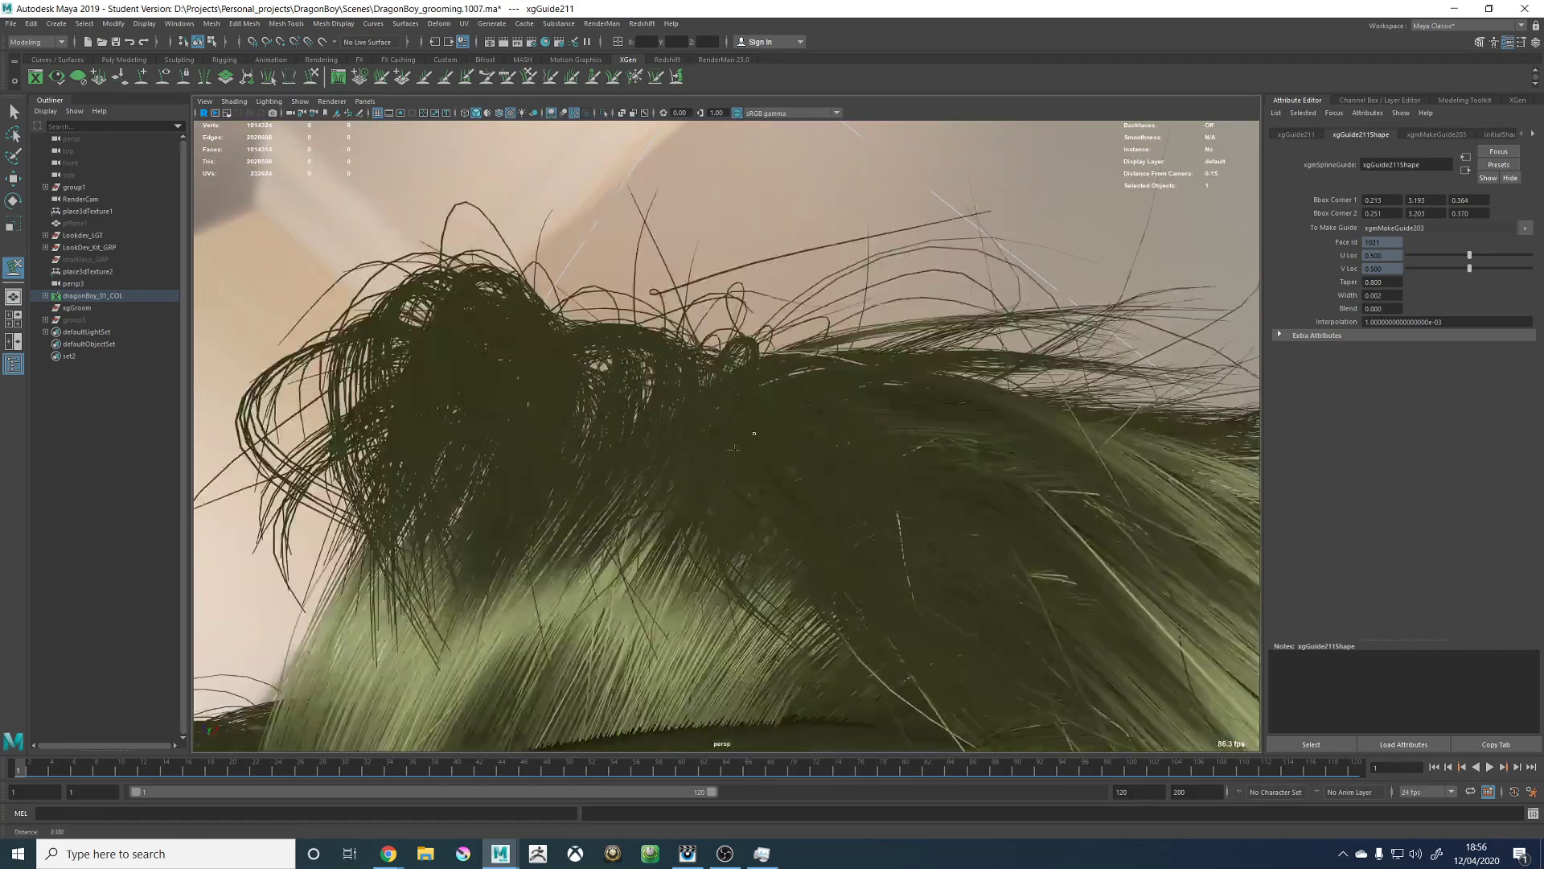
alt+middle_drag(635, 466, 609, 364)
mouse_move(608, 363)
alt+right_down()
mouse_move(664, 363)
mouse_move(639, 363)
alt+right_up()
alt+drag(637, 364, 712, 375)
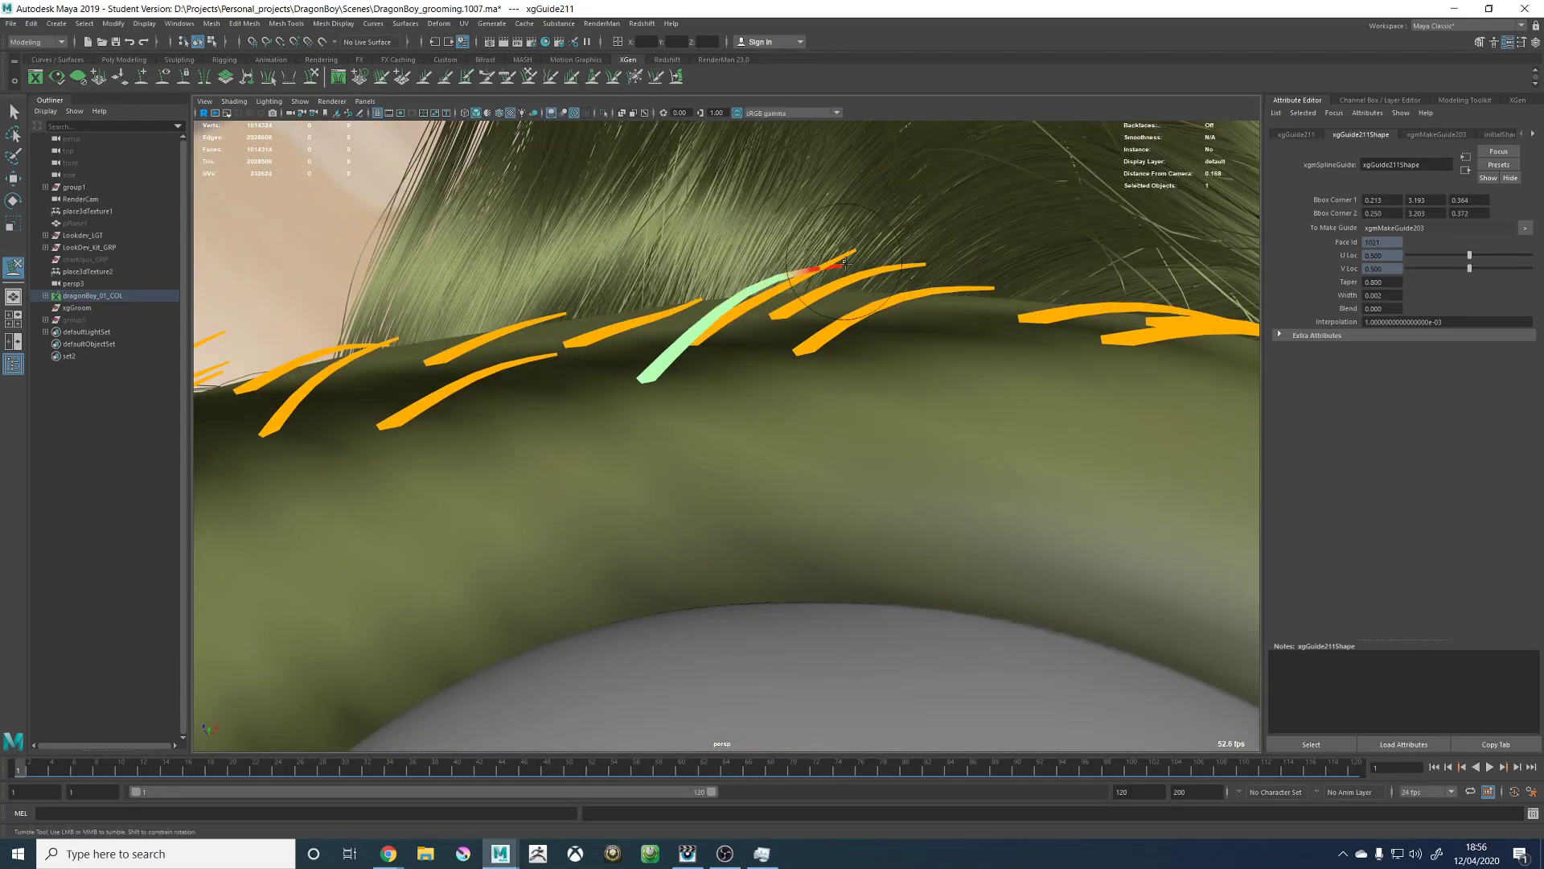
Step: Refine the newest outer-brow guide's curve from the front with Sculpt Guides so it blends with the neighbouring hair flow
mouse_move(811, 286)
alt+mouse_down()
mouse_move(847, 321)
mouse_move(789, 300)
alt+mouse_up()
alt+middle_drag(789, 300, 682, 272)
alt+right_drag(683, 273, 599, 275)
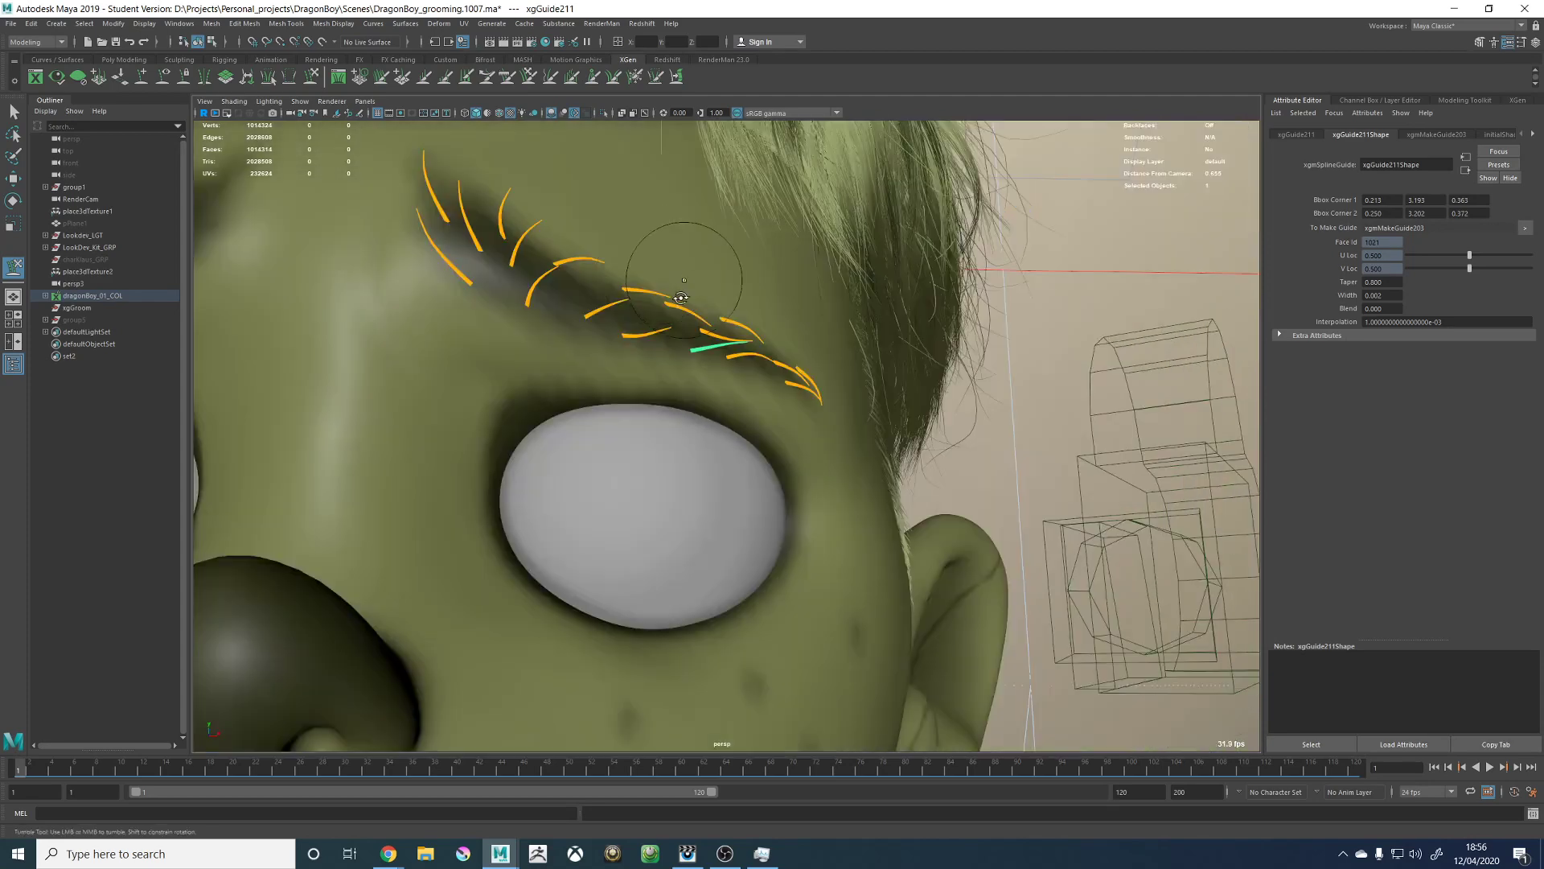
alt+drag(611, 278, 663, 301)
alt+right_drag(663, 301, 721, 240)
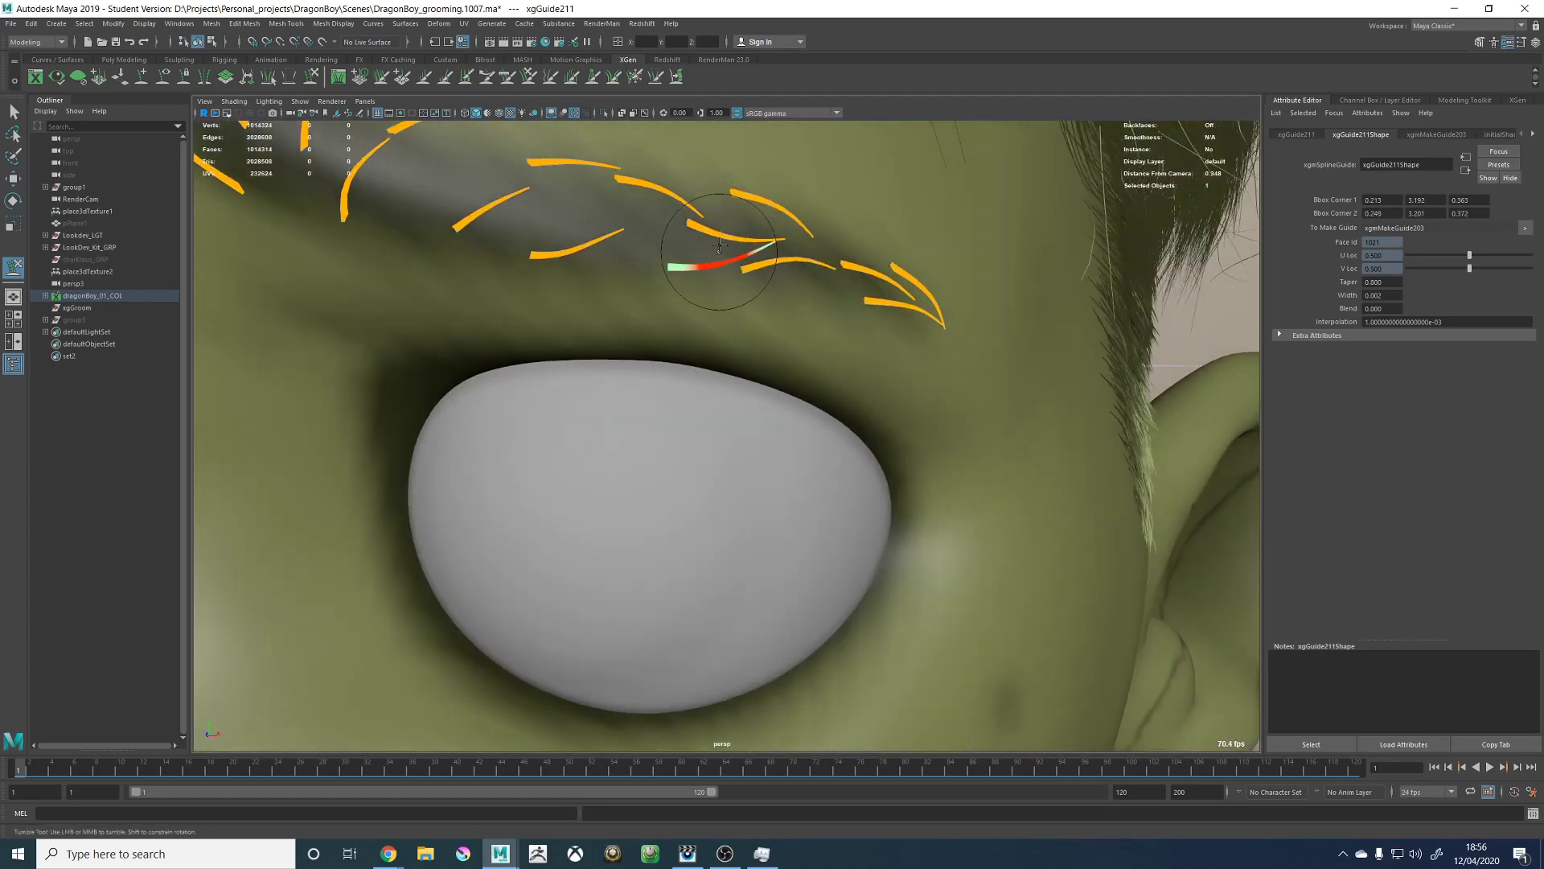
alt+middle_drag(714, 300, 764, 400)
alt+right_drag(752, 327, 603, 254)
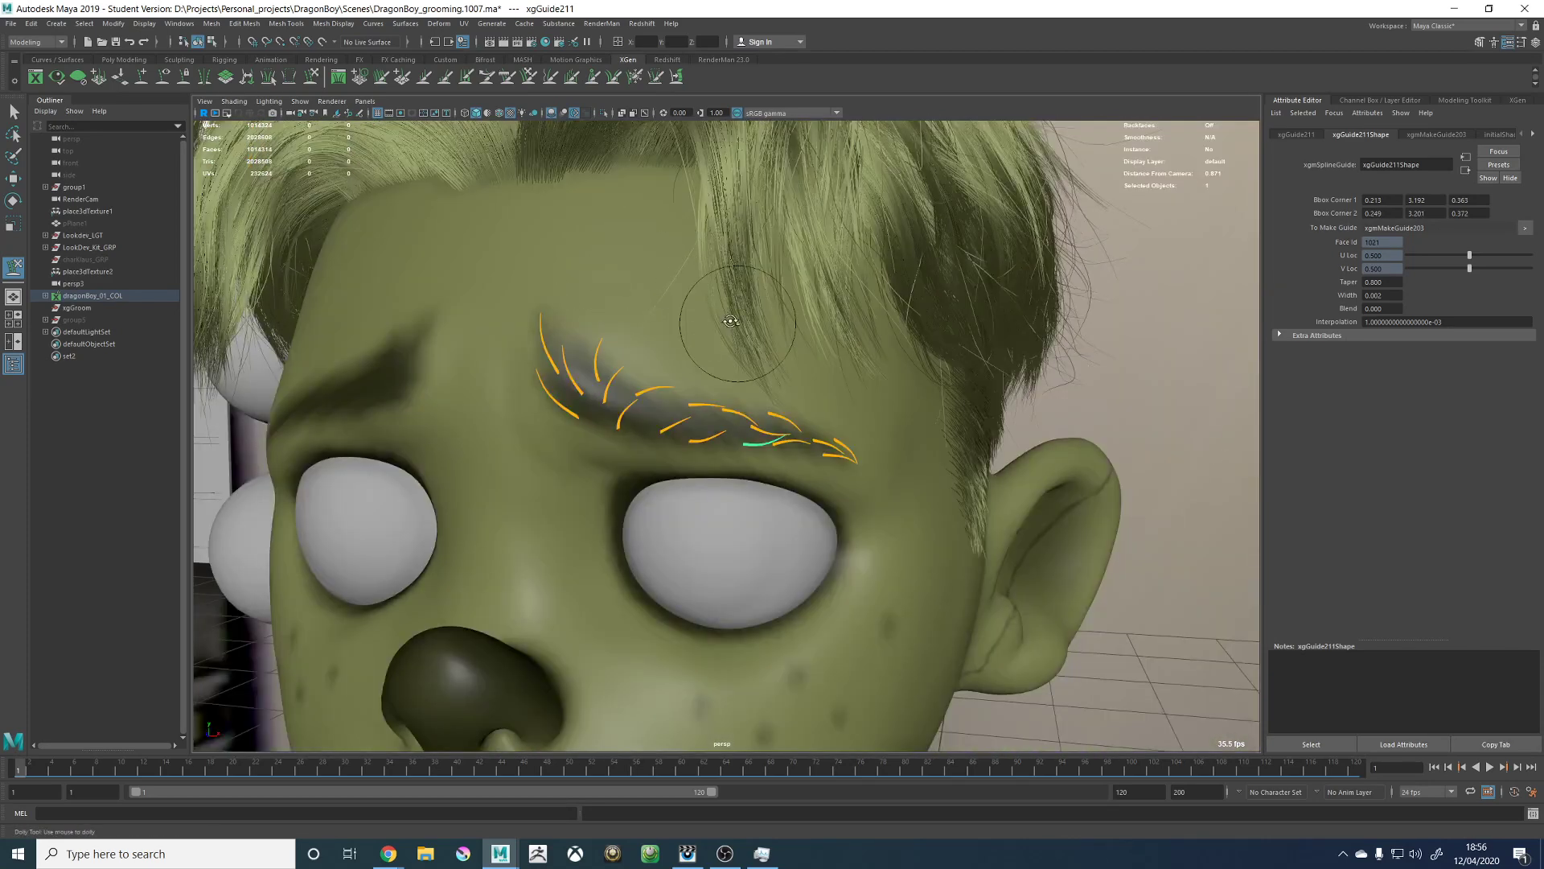
mouse_move(729, 328)
alt+mouse_down()
mouse_move(679, 305)
mouse_move(603, 302)
mouse_move(711, 333)
alt+mouse_up()
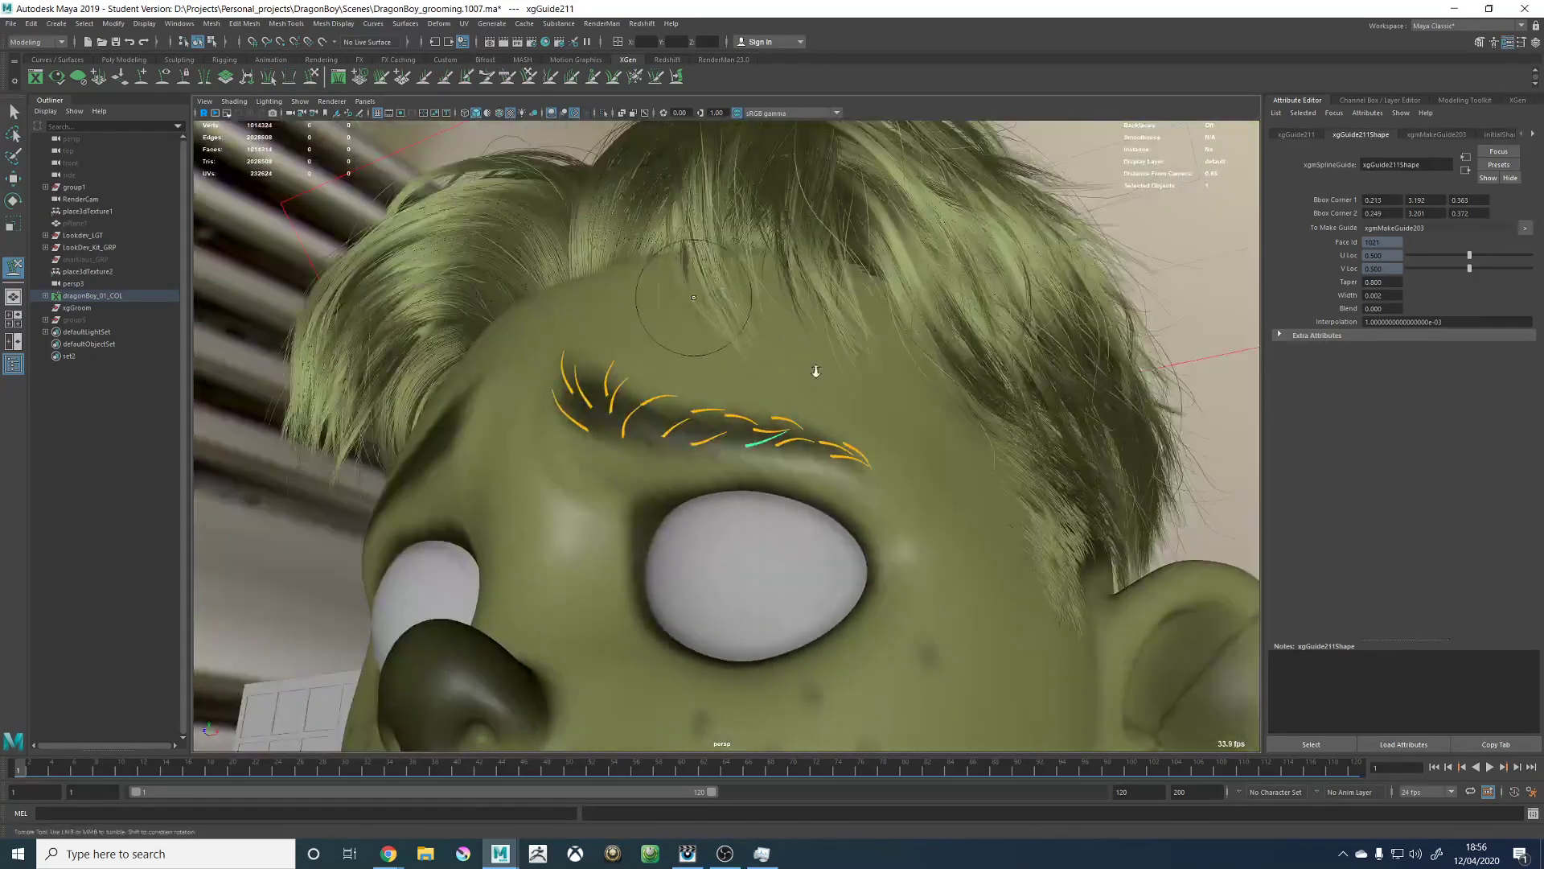
Step: Adjust the same guide's lift off the skin from below, edge-on to the brow, using Sculpt Guides
alt+right_drag(813, 369, 909, 373)
alt+drag(801, 371, 776, 346)
alt+drag(769, 290, 705, 279)
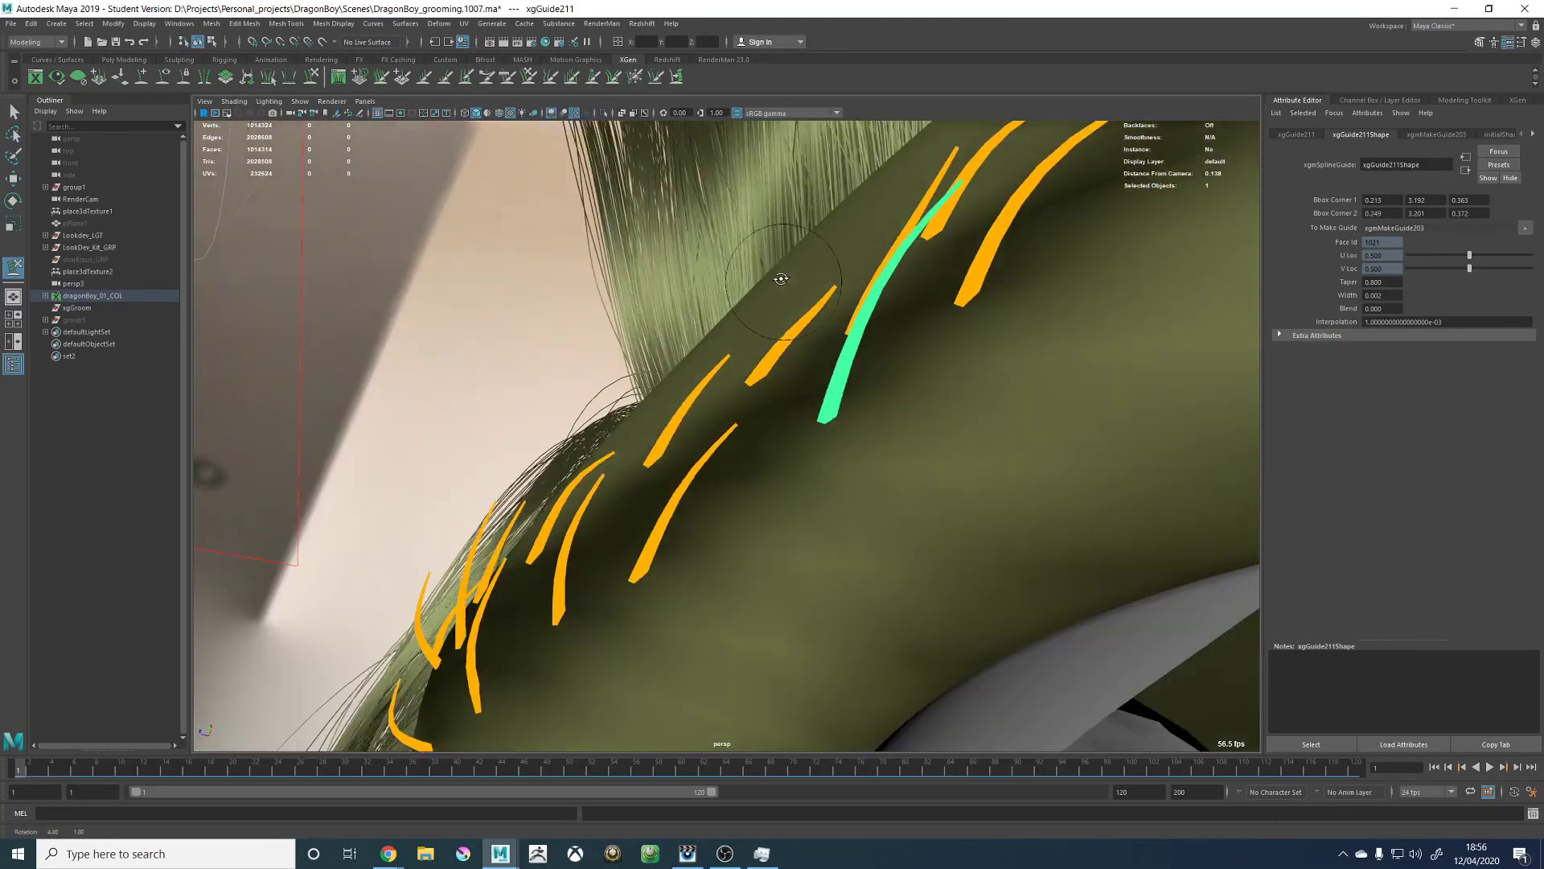
alt+right_drag(782, 279, 711, 276)
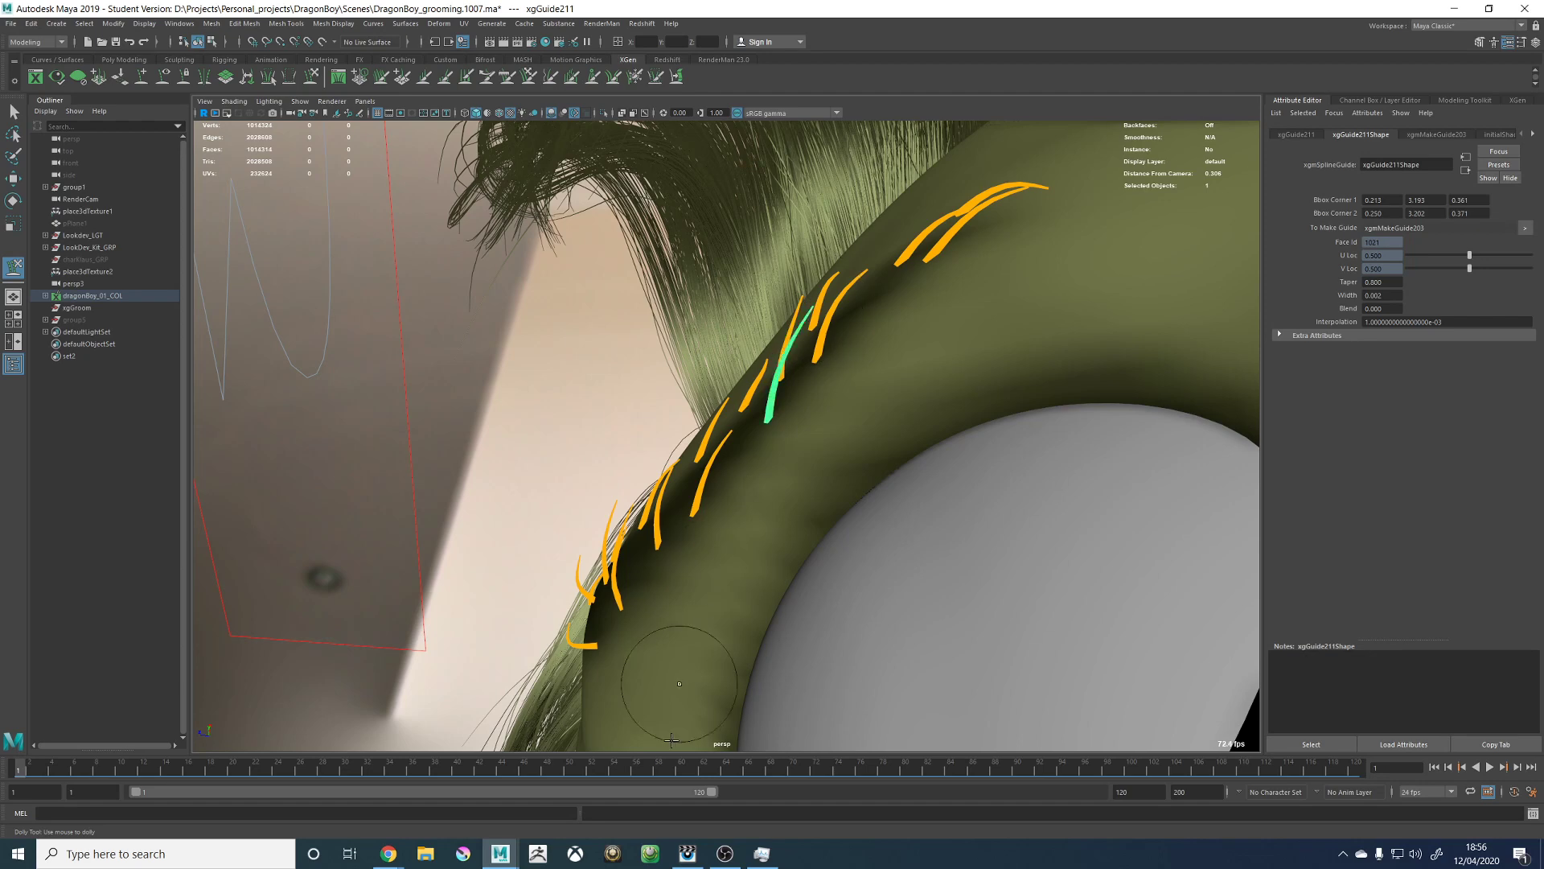
Step: Switch to the image viewer with the DragonBoy beauty render and return to the Maya scene
click(687, 852)
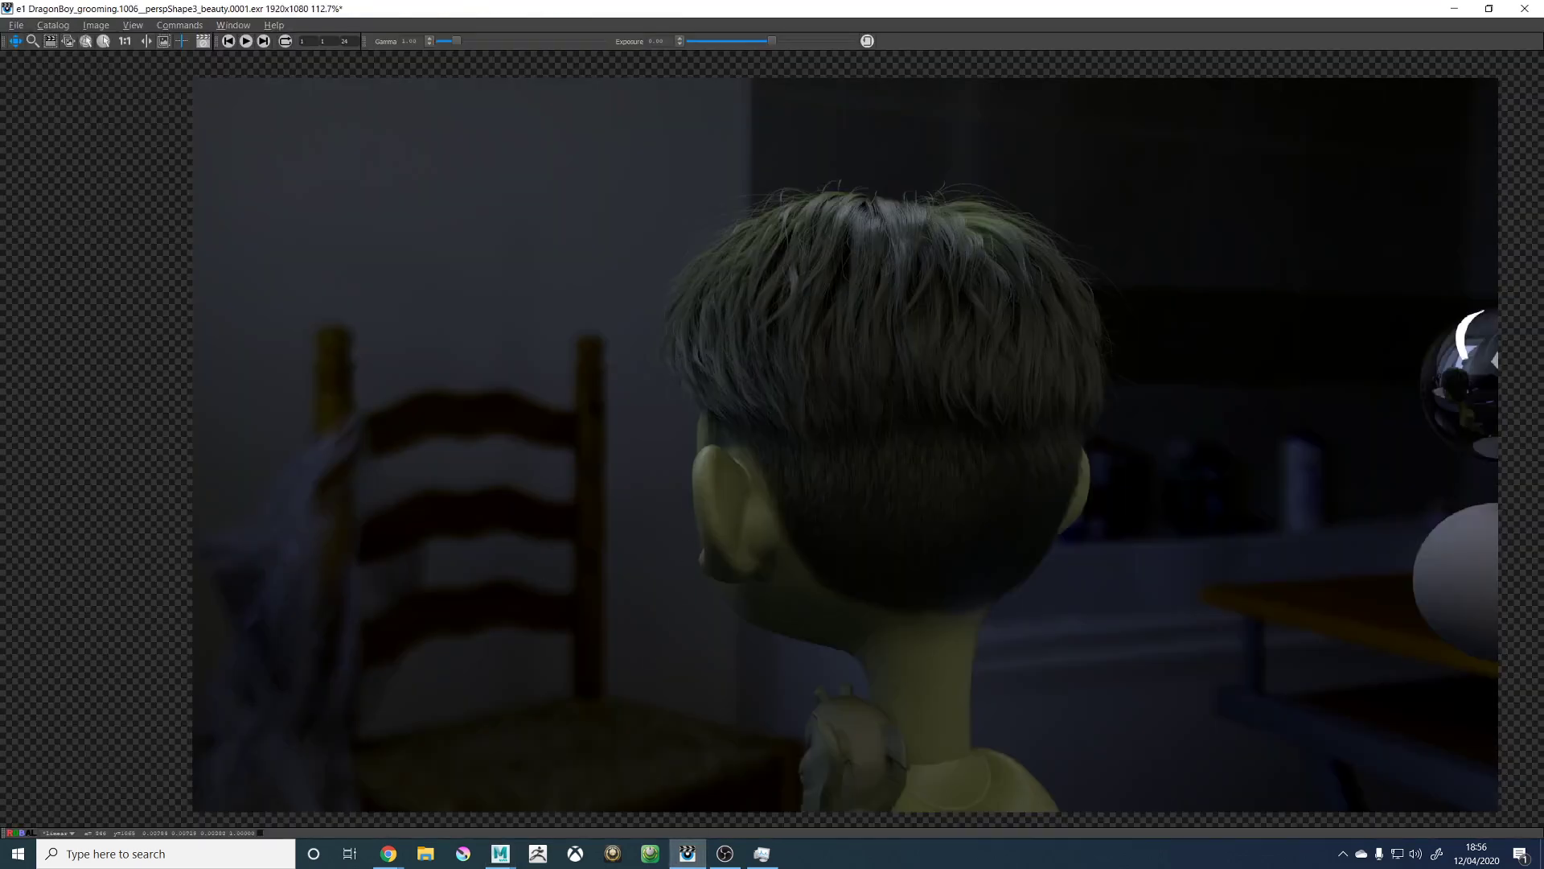
mouse_move(500, 853)
click(563, 776)
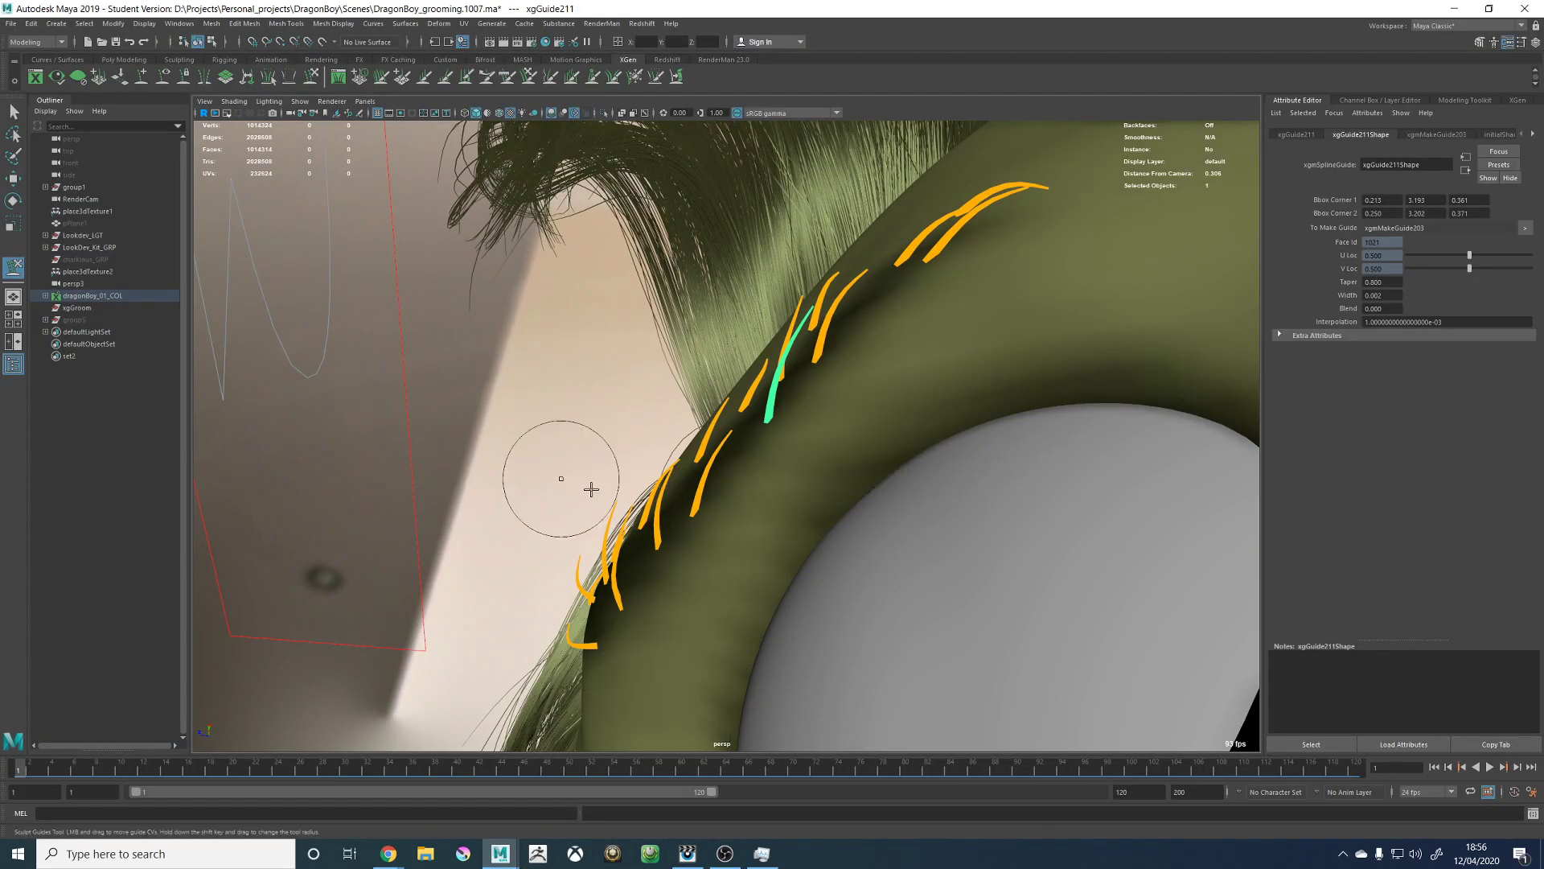
Step: Select xgGuide207 and activate Sculpt Guides on its raised tip, viewing the brow edge-on
alt+drag(591, 489, 748, 386)
key(w)
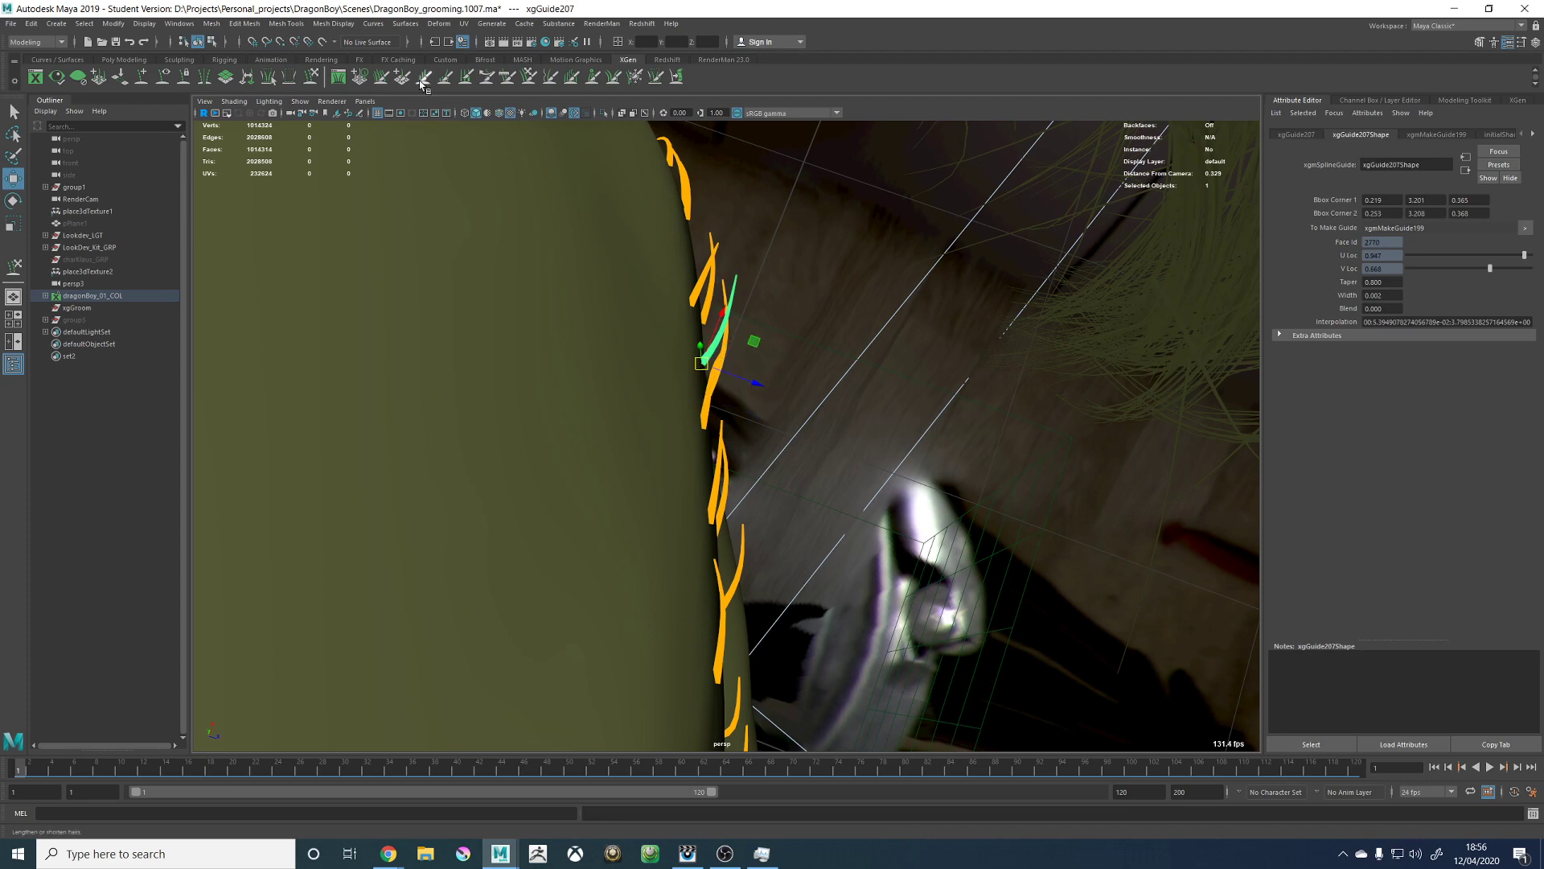
click(310, 78)
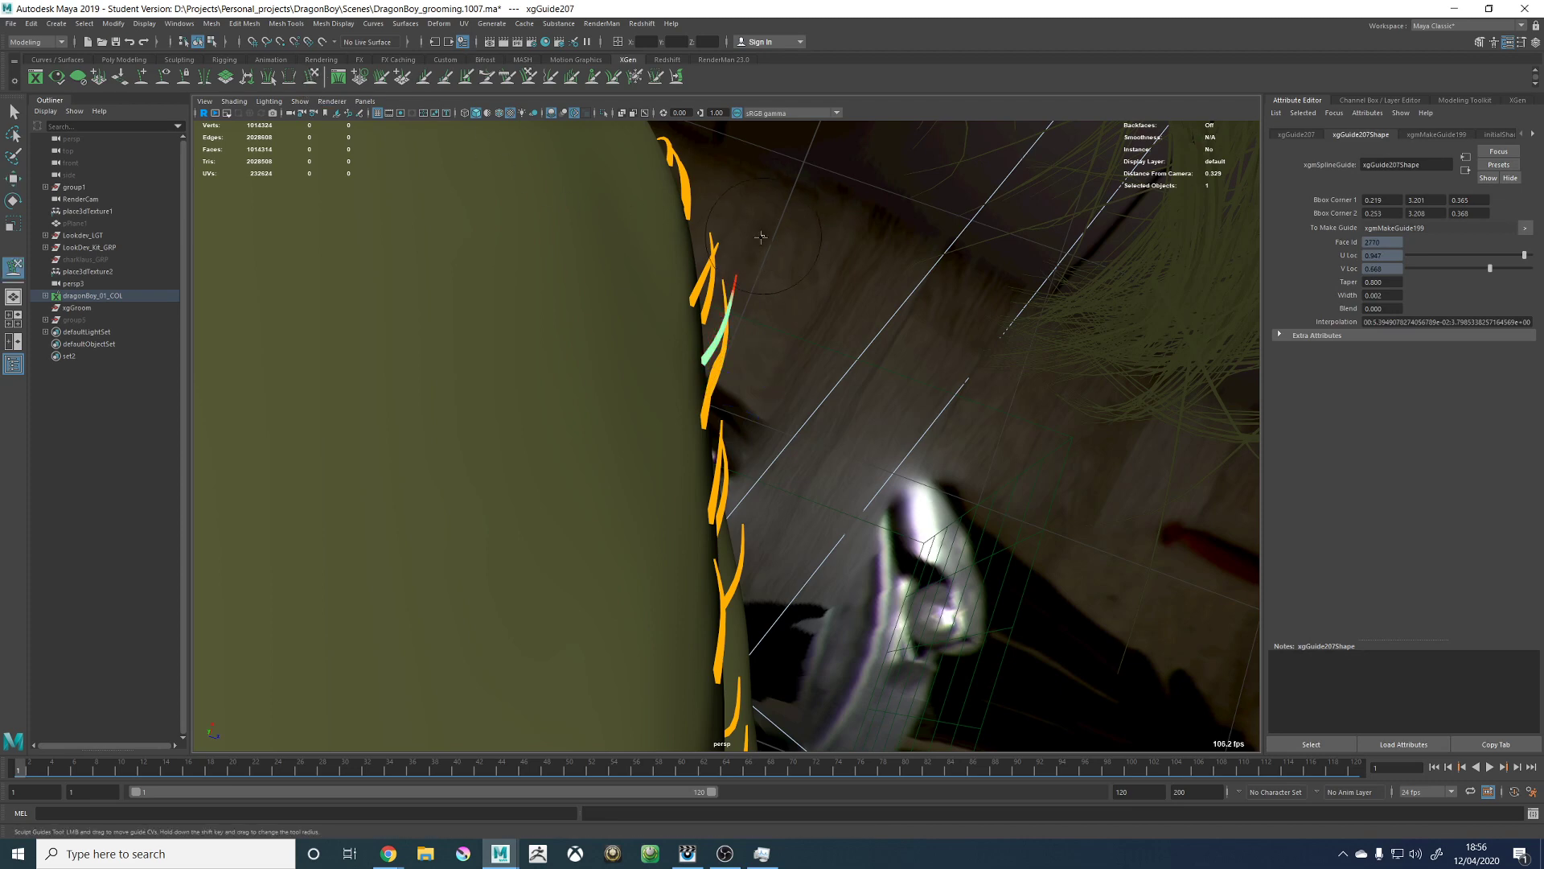
Step: Select xgGuide190 in the middle of the brow and sculpt its lift off the skin to match its neighbours
alt+drag(814, 383, 644, 235)
key(w)
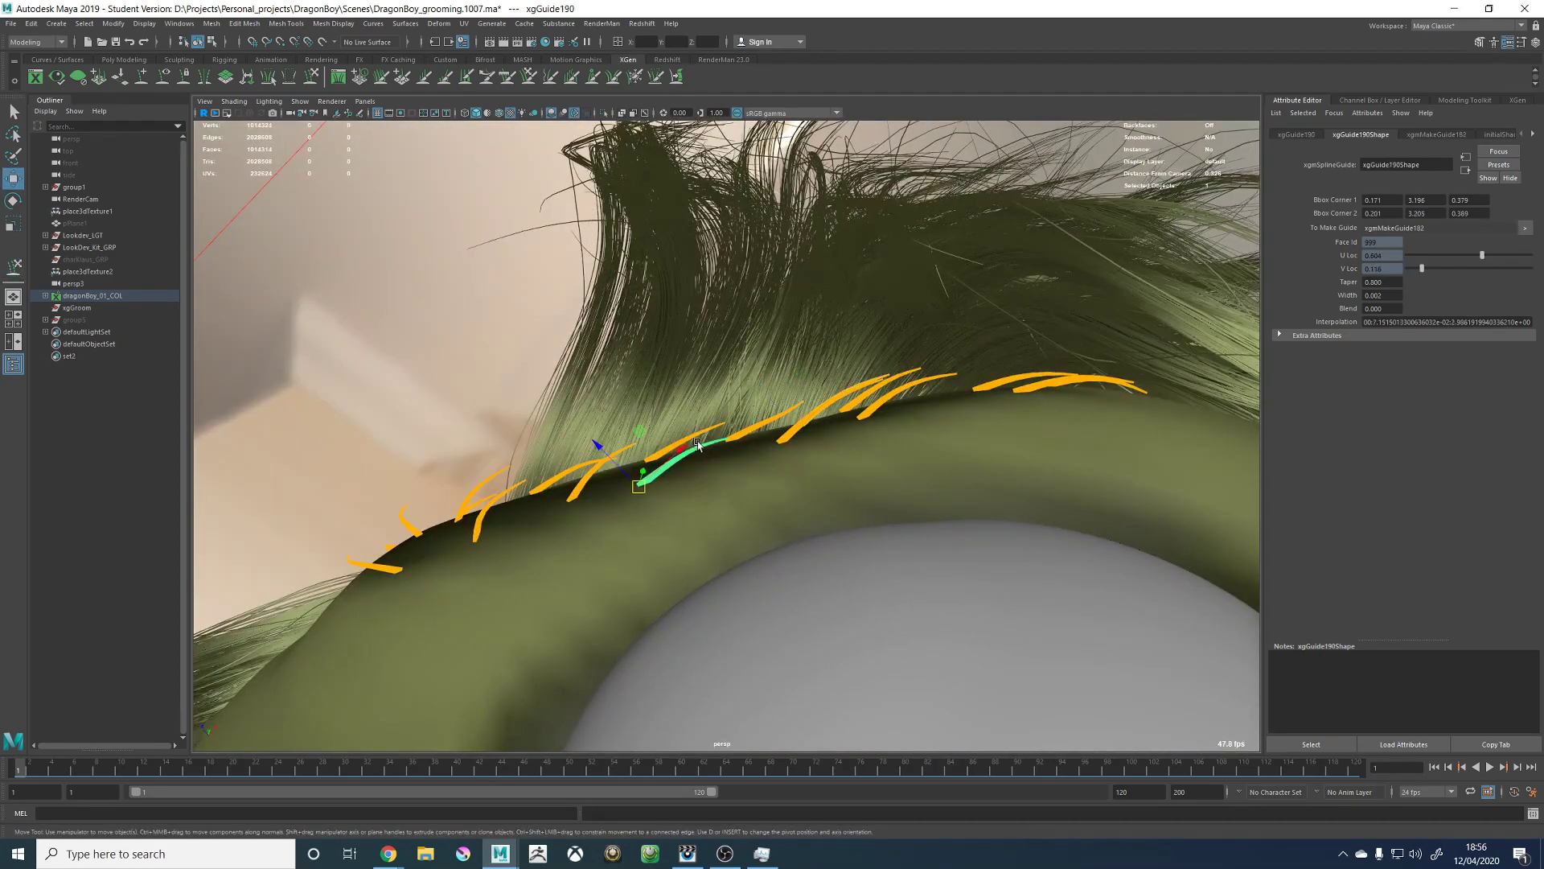
click(311, 78)
alt+drag(812, 475, 747, 390)
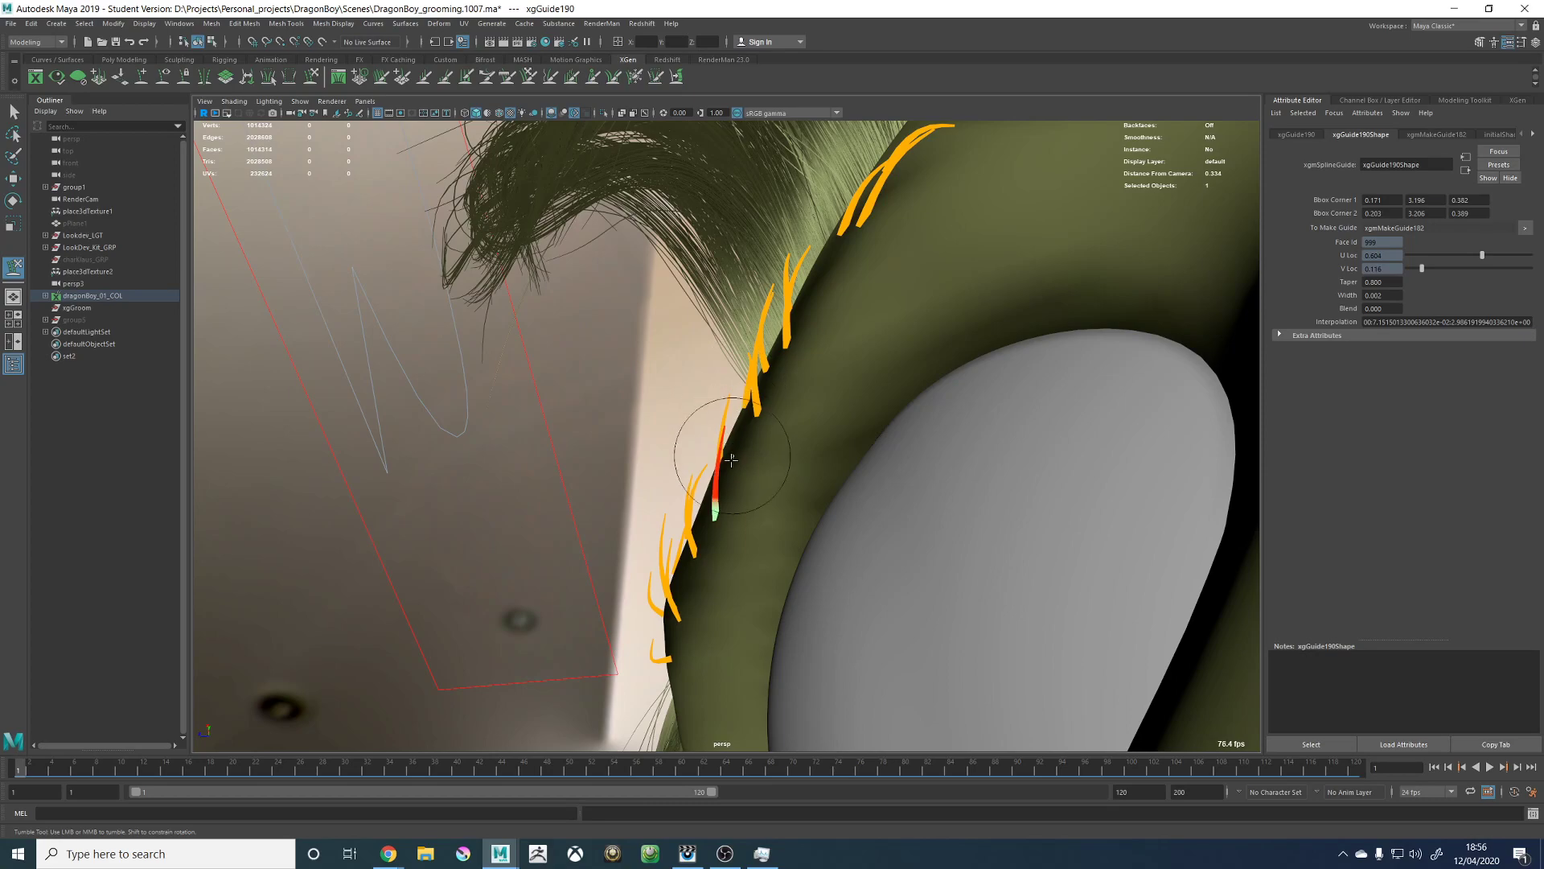
mouse_move(701, 460)
alt+mouse_down()
mouse_move(750, 437)
mouse_move(673, 355)
mouse_move(620, 345)
mouse_move(616, 400)
mouse_move(644, 396)
mouse_move(613, 431)
mouse_move(641, 482)
alt+mouse_up()
Step: Select xgGuide189 near the inner brow and sculpt its curve relative to the skin surface
key(w)
click(635, 476)
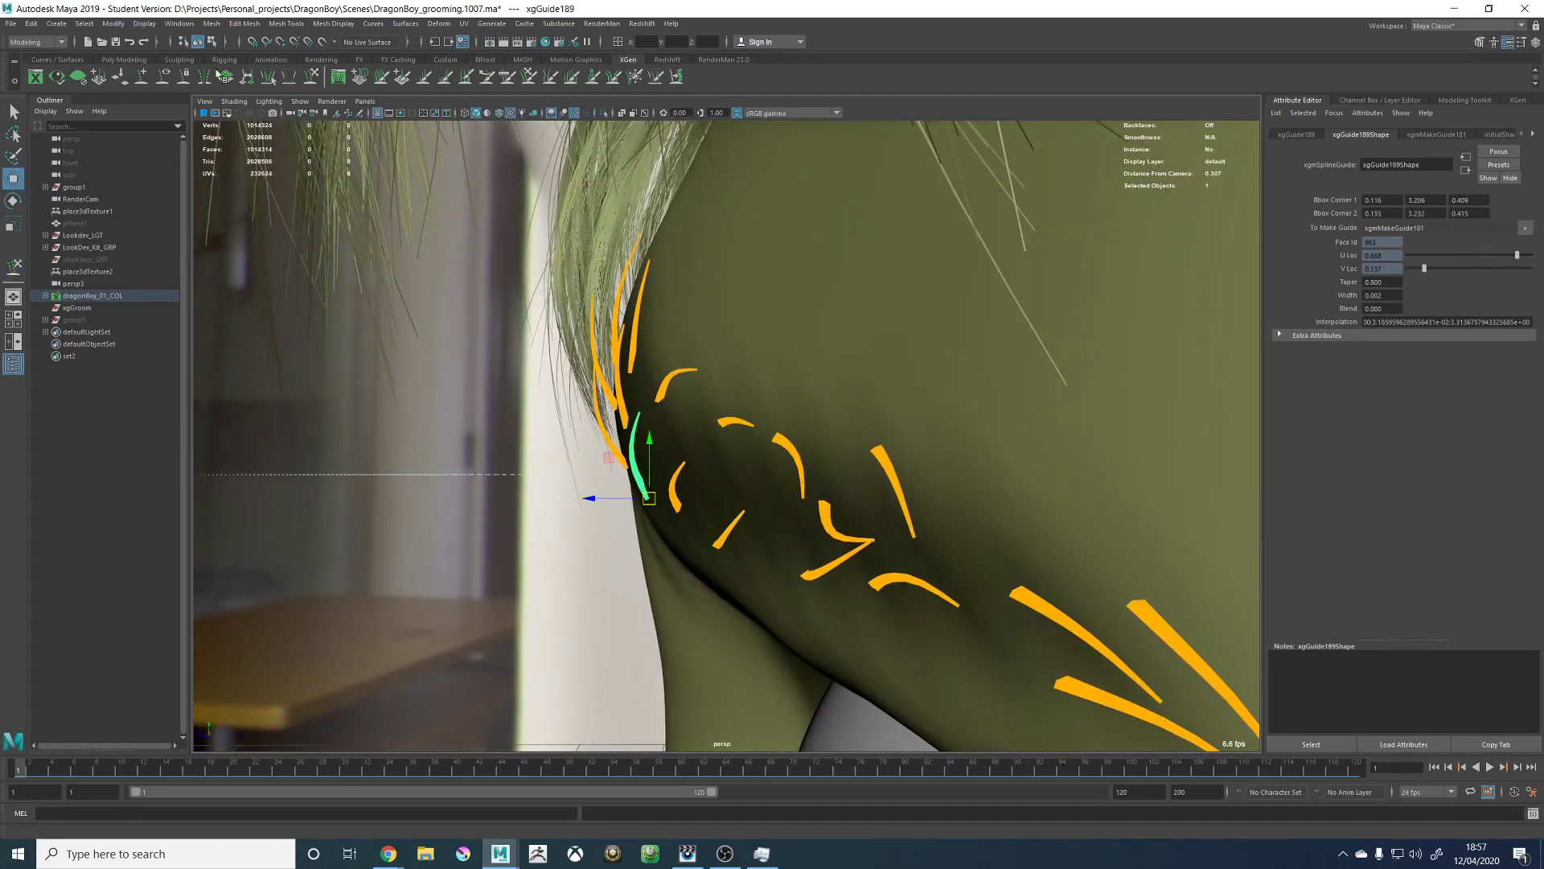
click(313, 77)
alt+drag(563, 418, 599, 430)
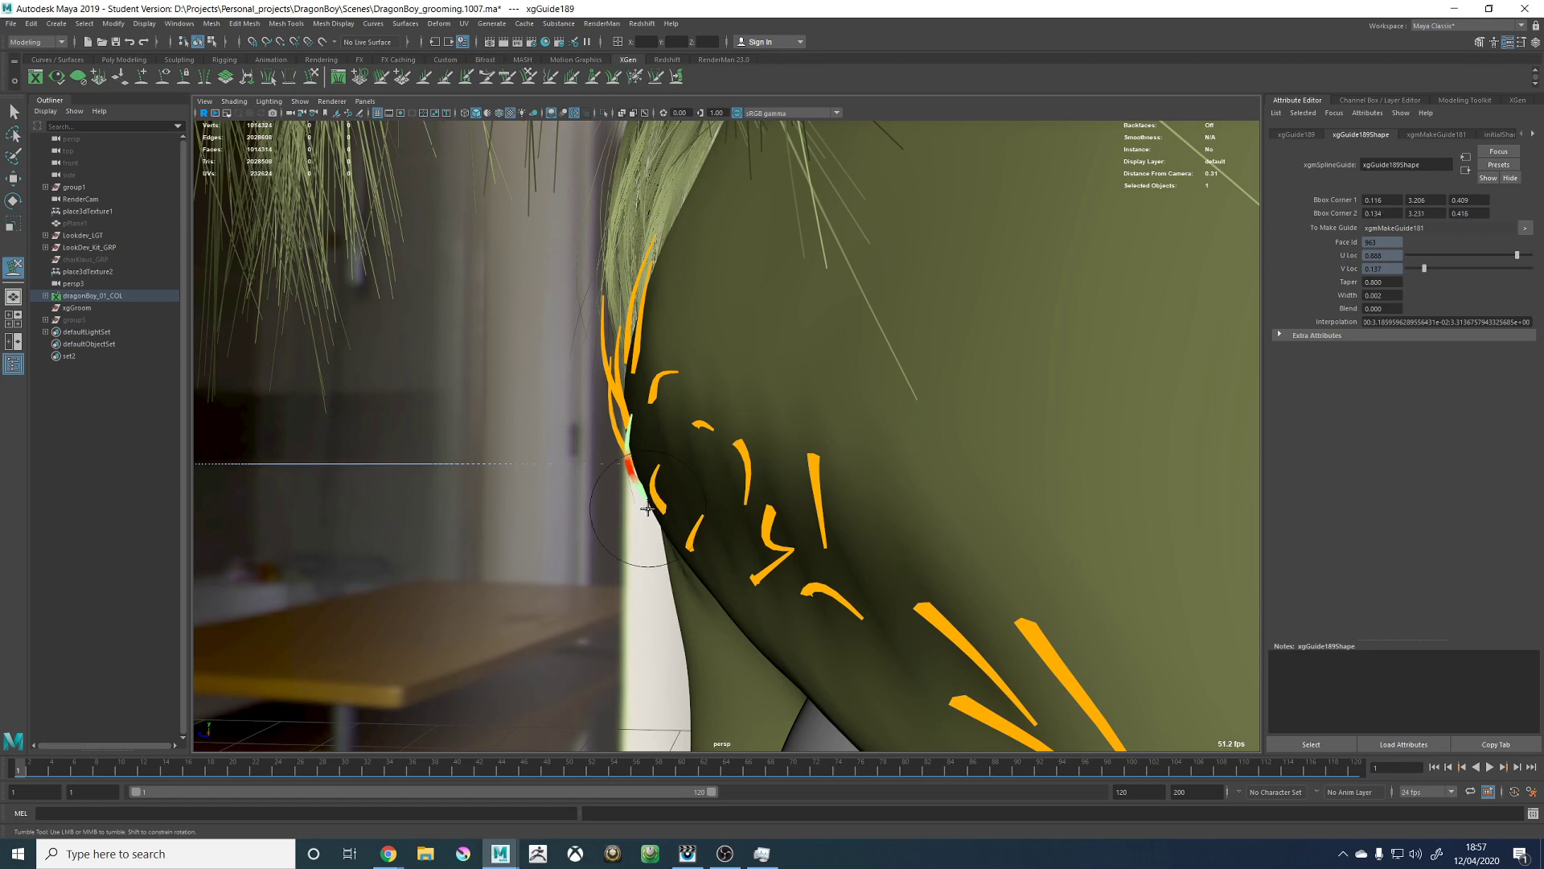
mouse_move(646, 483)
mouse_down()
mouse_move(630, 465)
mouse_move(724, 389)
mouse_move(724, 442)
mouse_up()
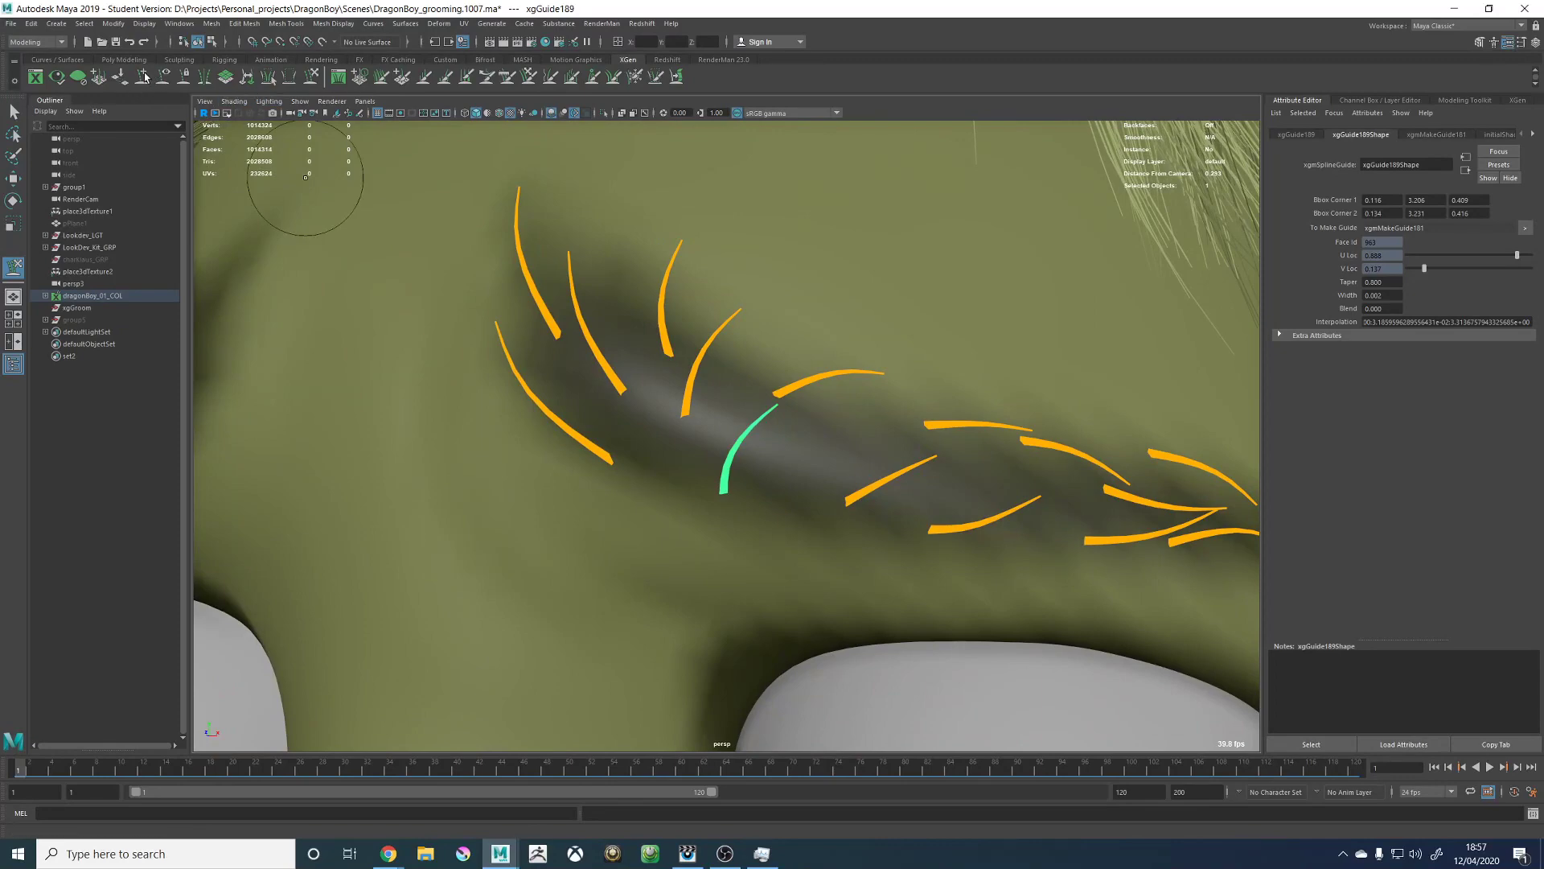
Step: Add two XGen guides in the gap along the middle of the eyebrow
click(124, 59)
scroll(731, 398, down, 5)
alt+middle_drag(727, 388, 715, 378)
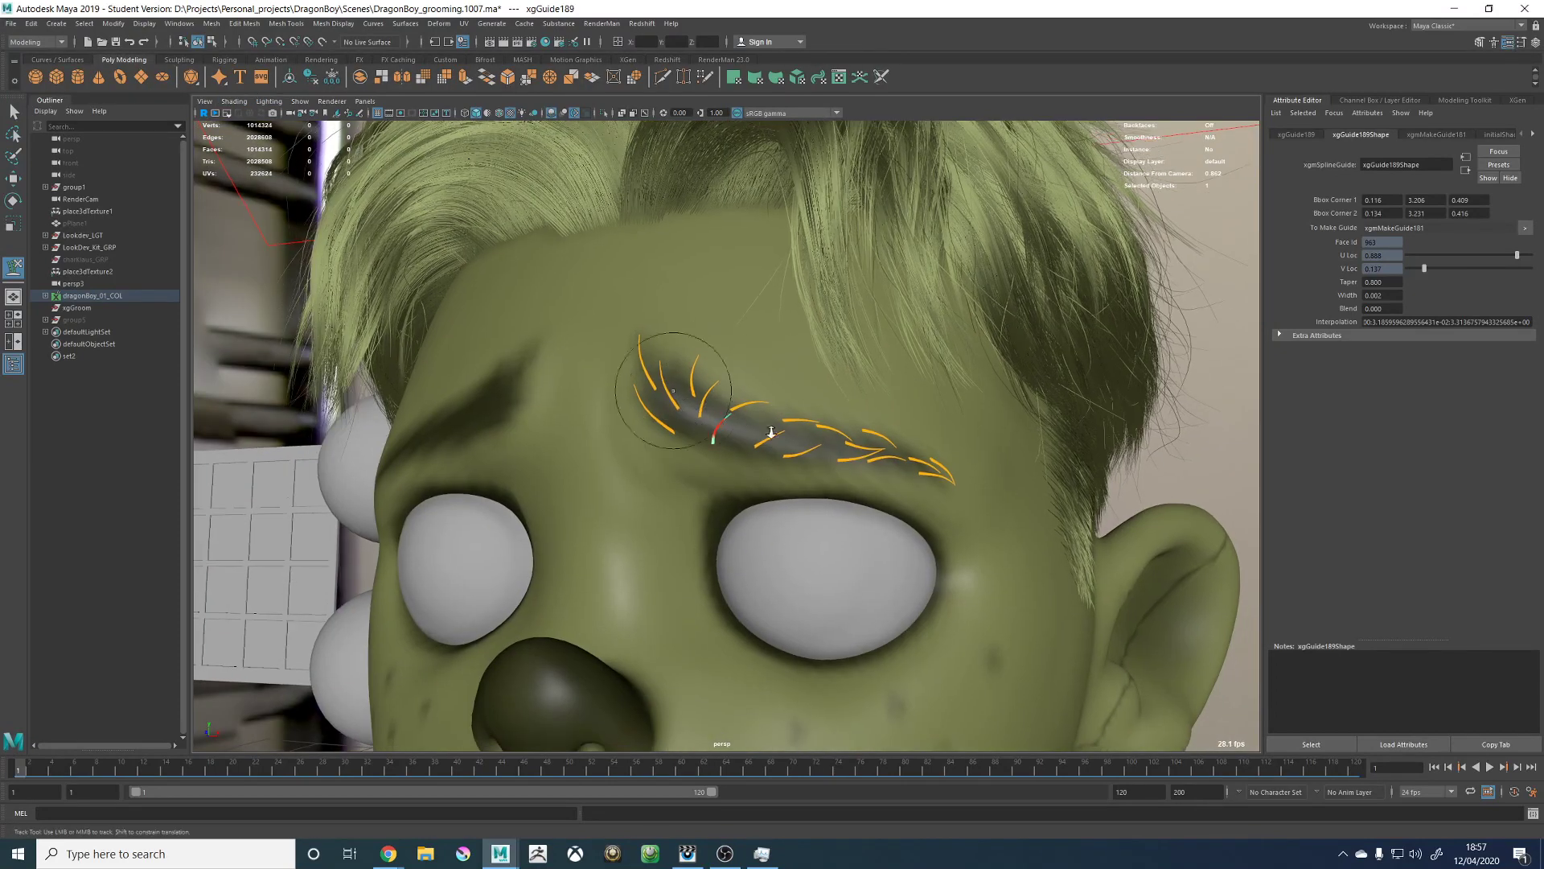
alt+right_drag(716, 378, 796, 435)
alt+middle_drag(829, 436, 764, 427)
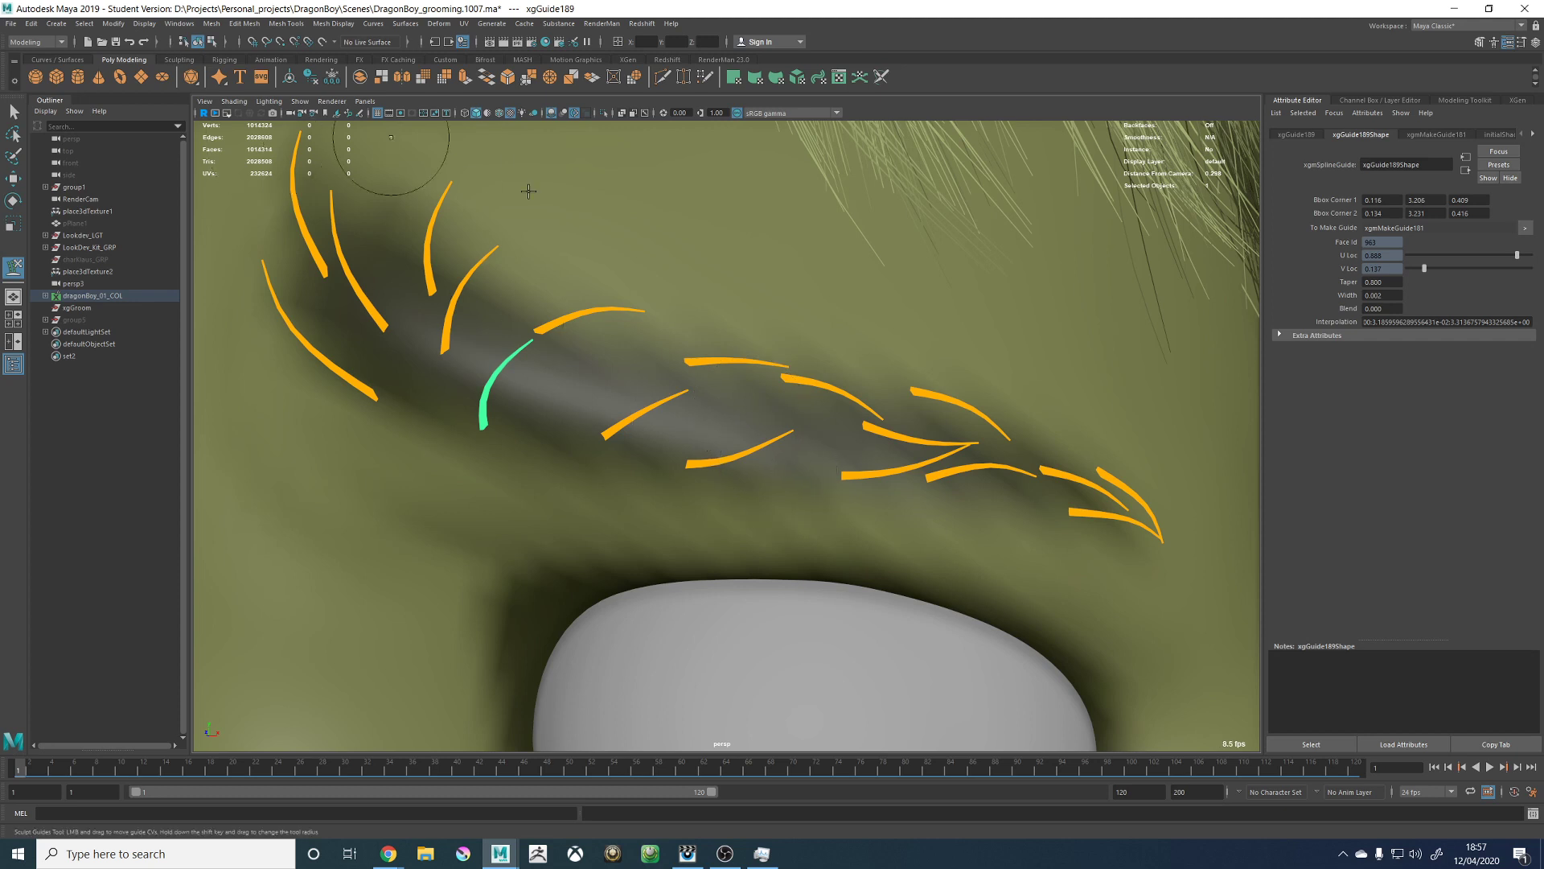
click(631, 60)
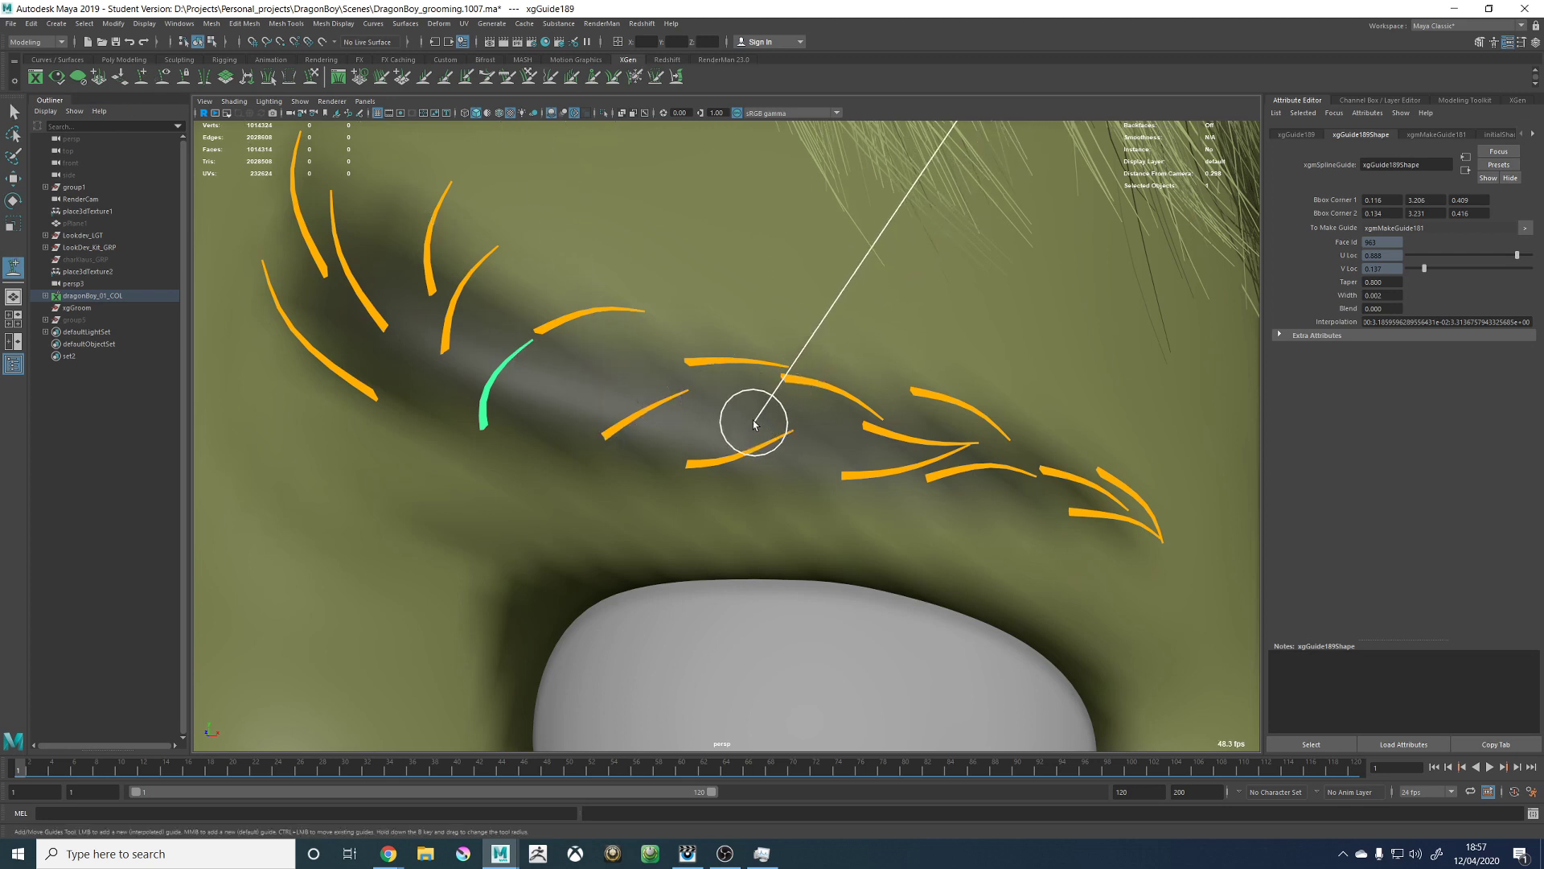
click(788, 444)
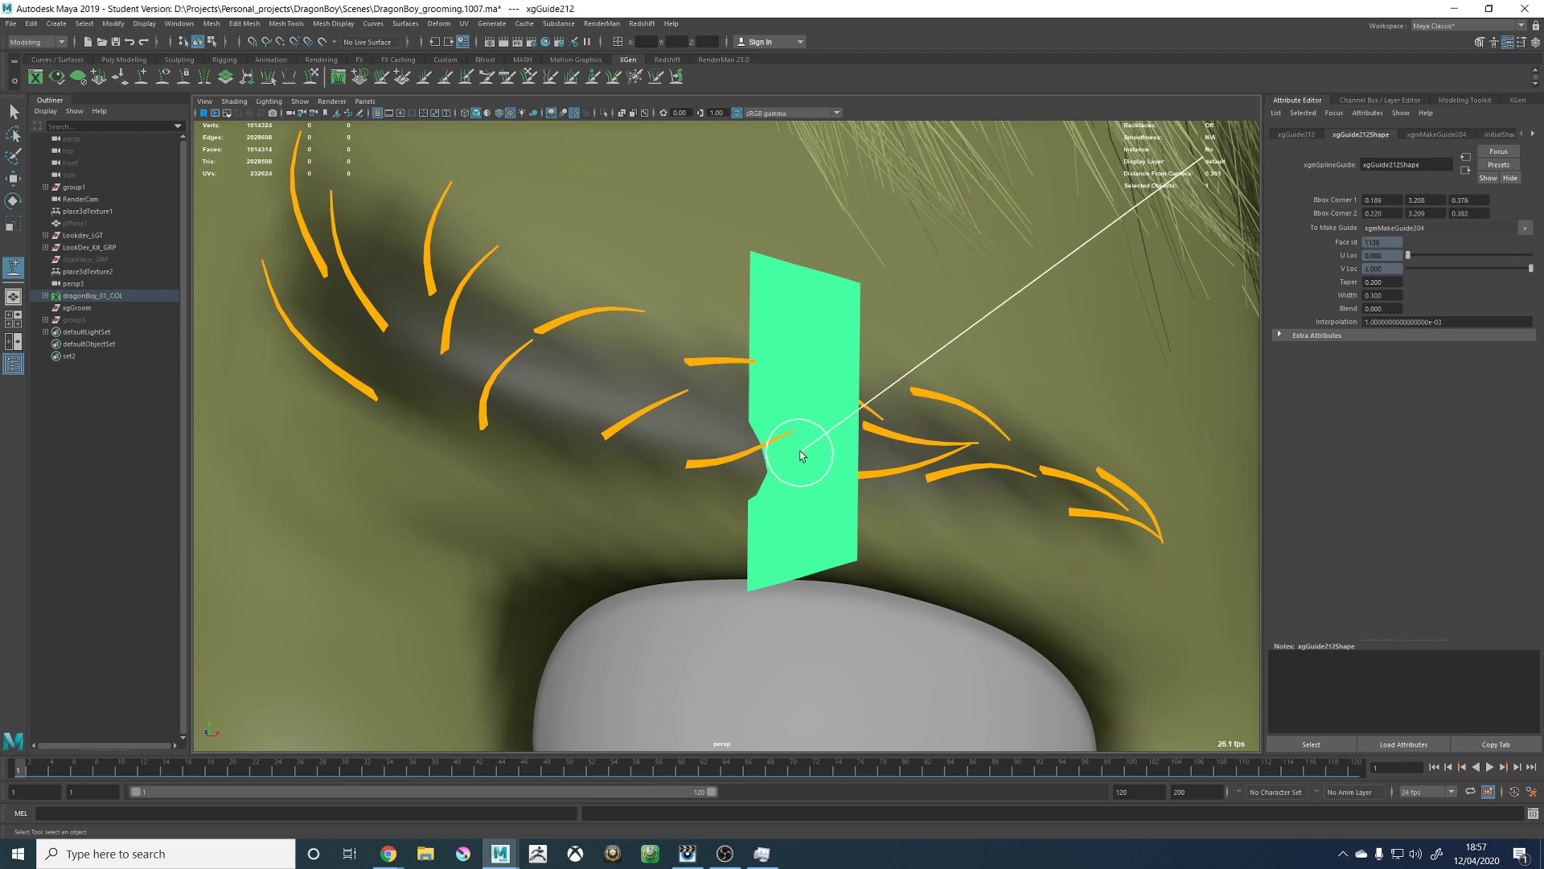
click(800, 450)
Step: Add two more guides, one toward the inner brow and one near the outer tail
alt+drag(602, 374, 850, 389)
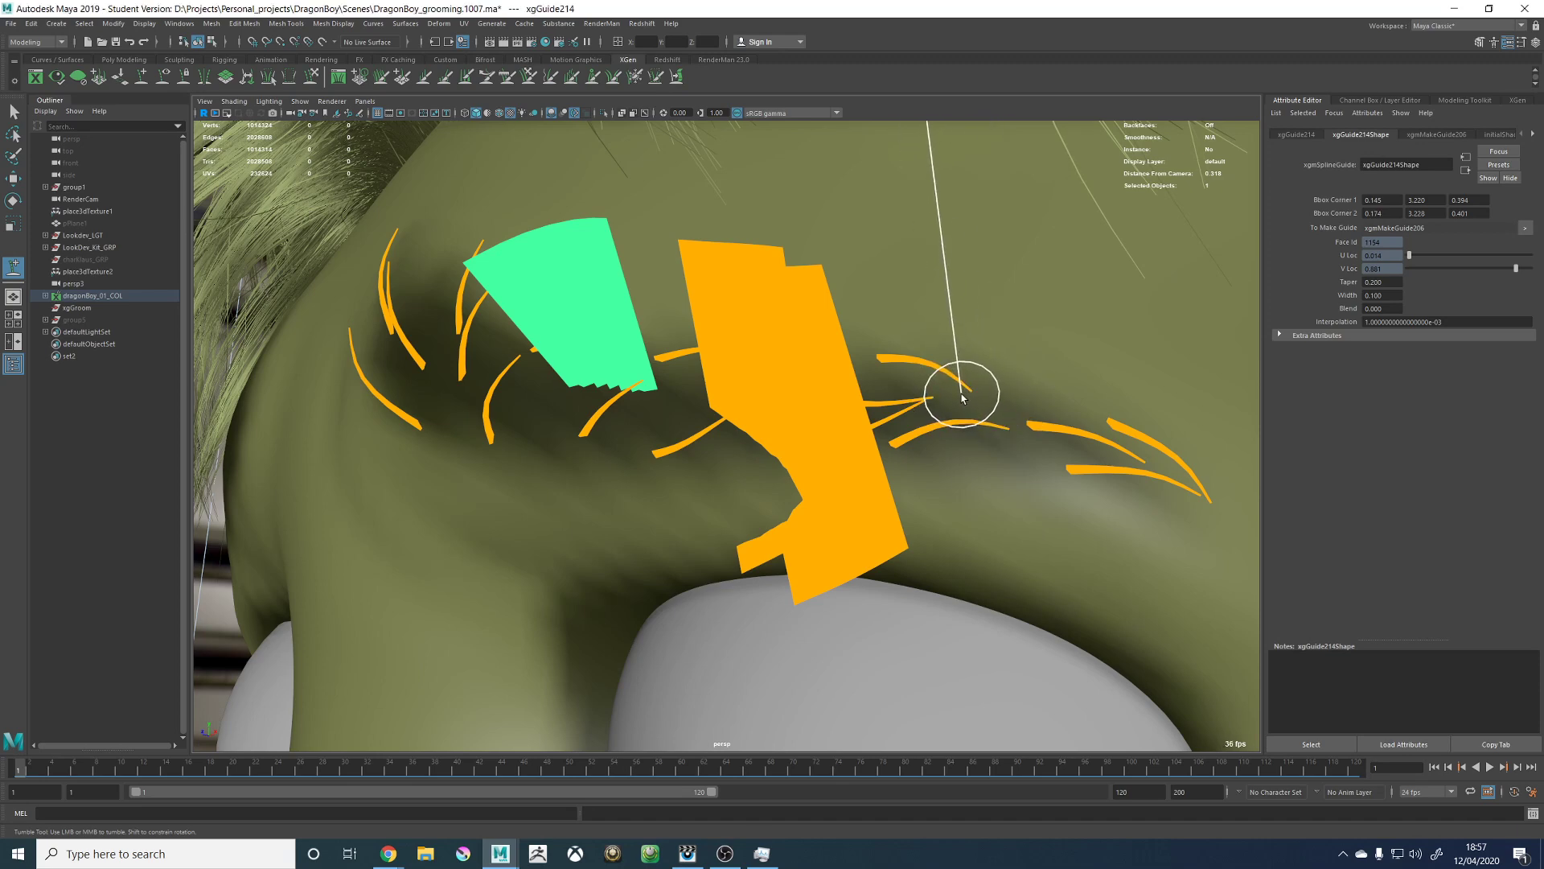
alt+drag(1005, 402, 962, 448)
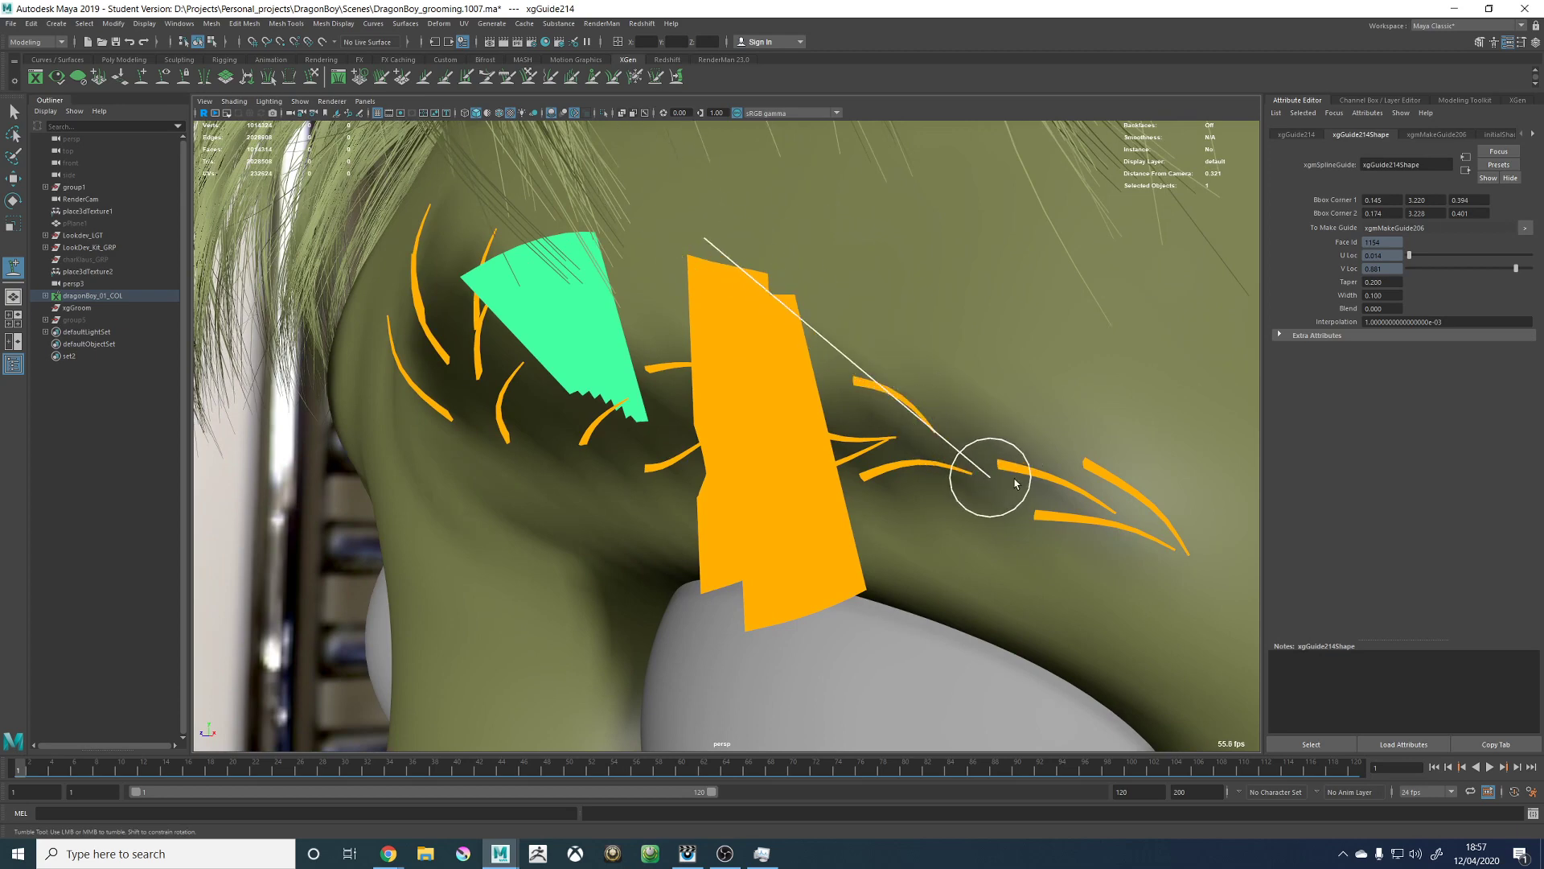
alt+drag(966, 439, 954, 407)
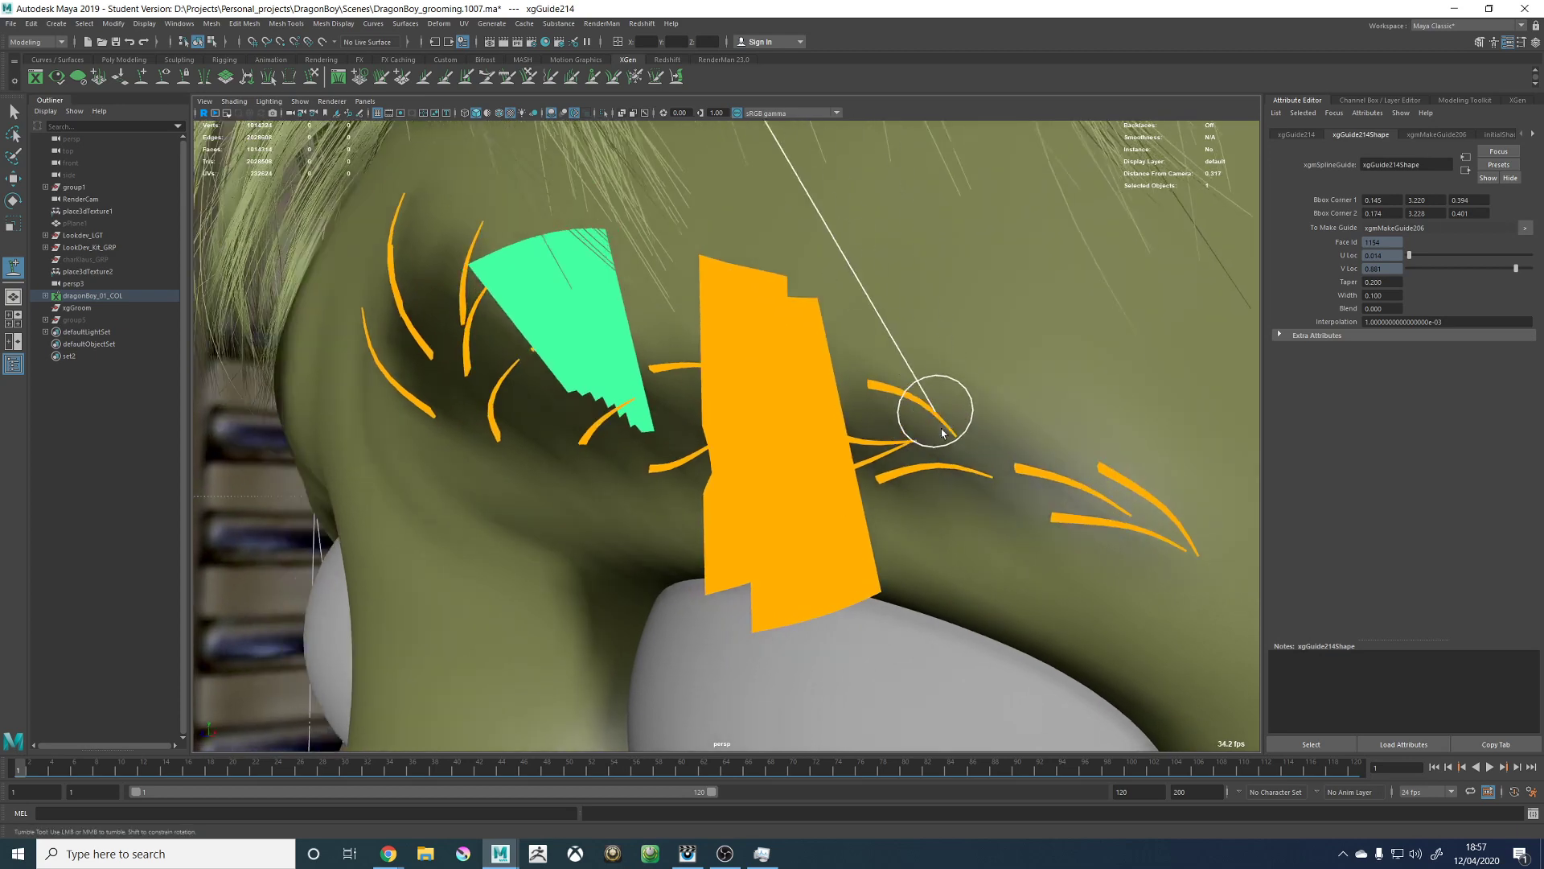
click(964, 435)
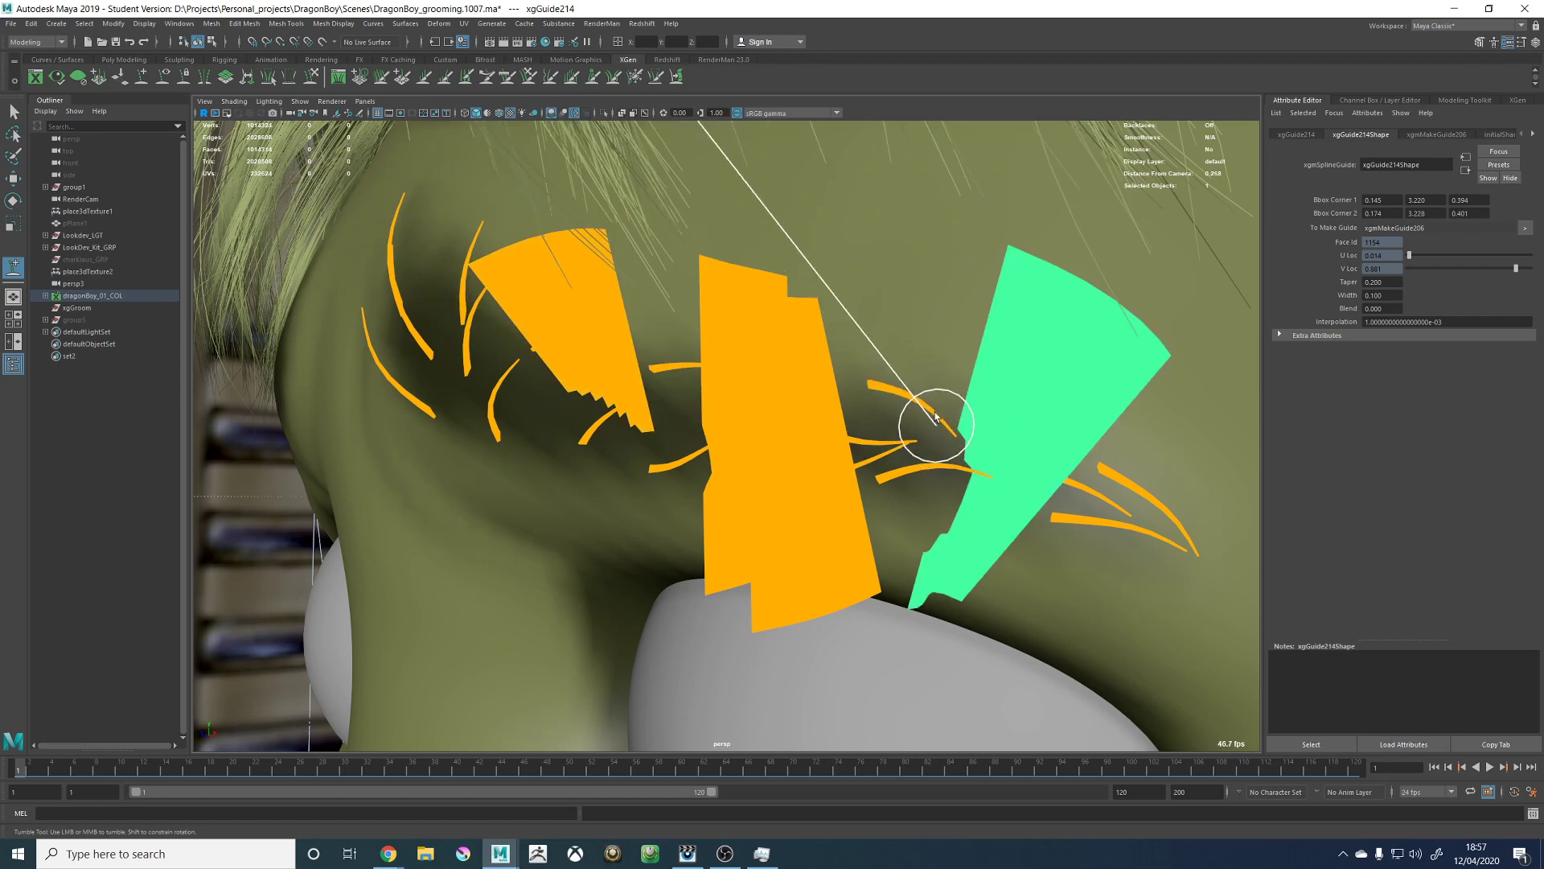
mouse_move(1021, 441)
alt+mouse_down()
mouse_move(750, 448)
mouse_move(1130, 521)
alt+mouse_up()
key(w)
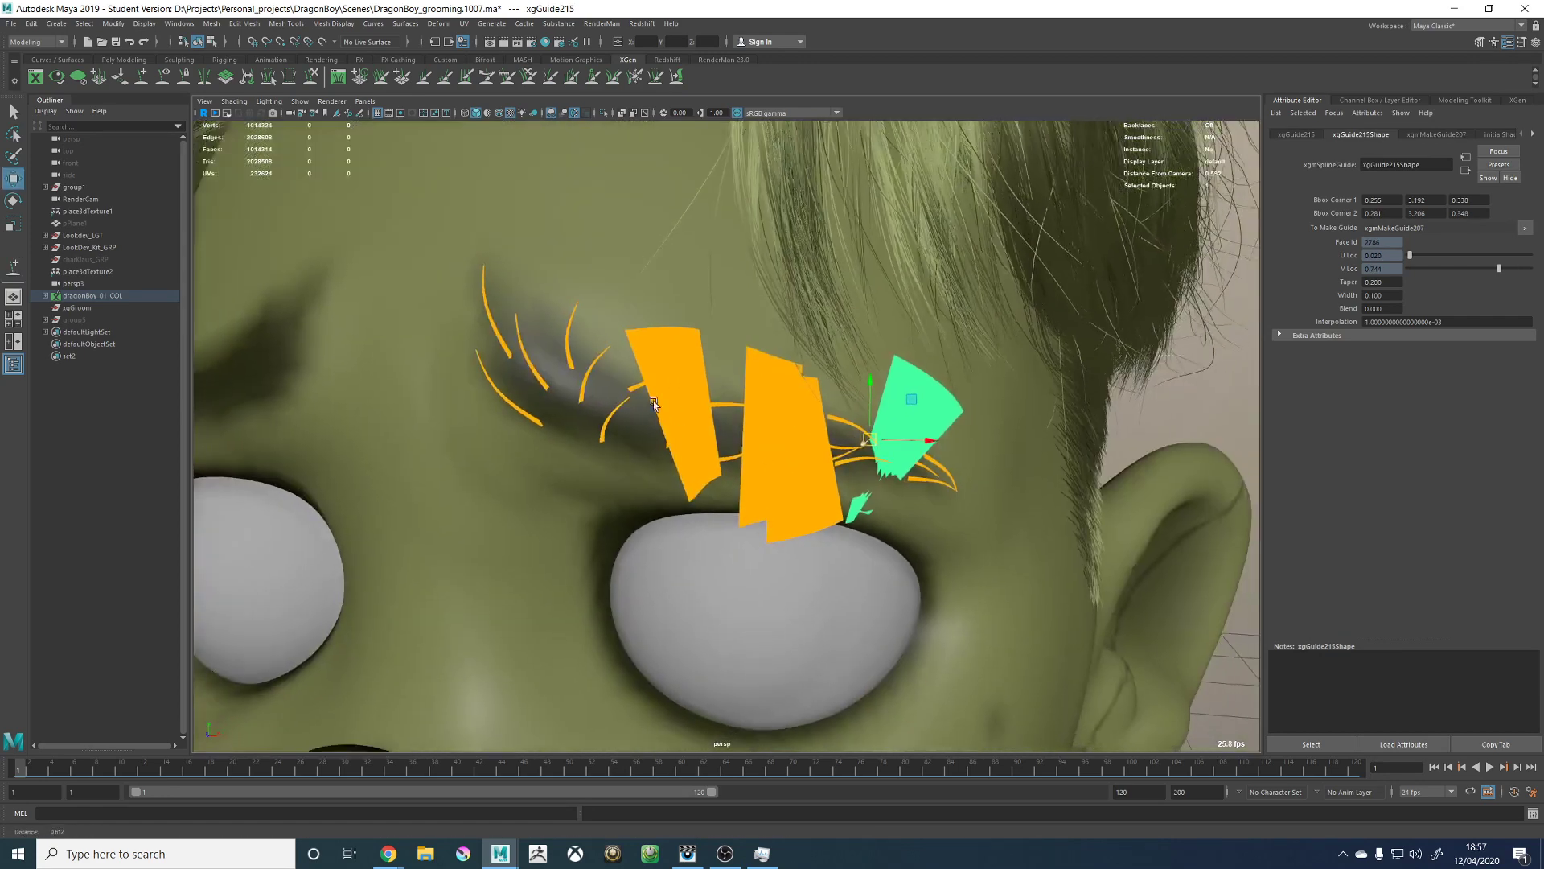
alt+right_drag(1130, 521, 619, 314)
drag(618, 311, 898, 514)
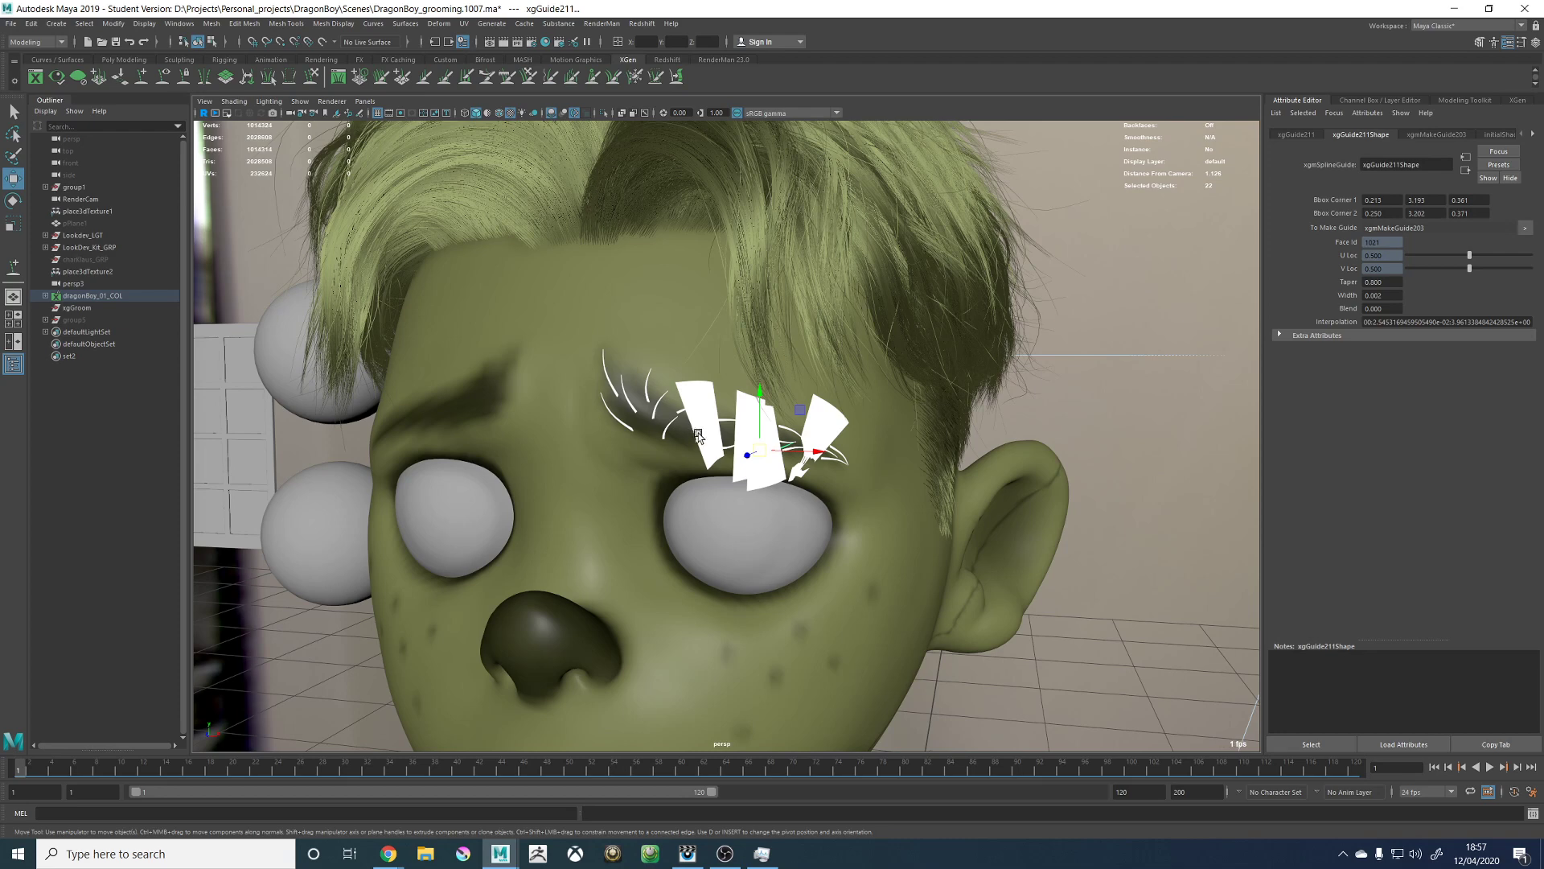
alt+right_drag(698, 435, 844, 458)
drag(646, 321, 965, 493)
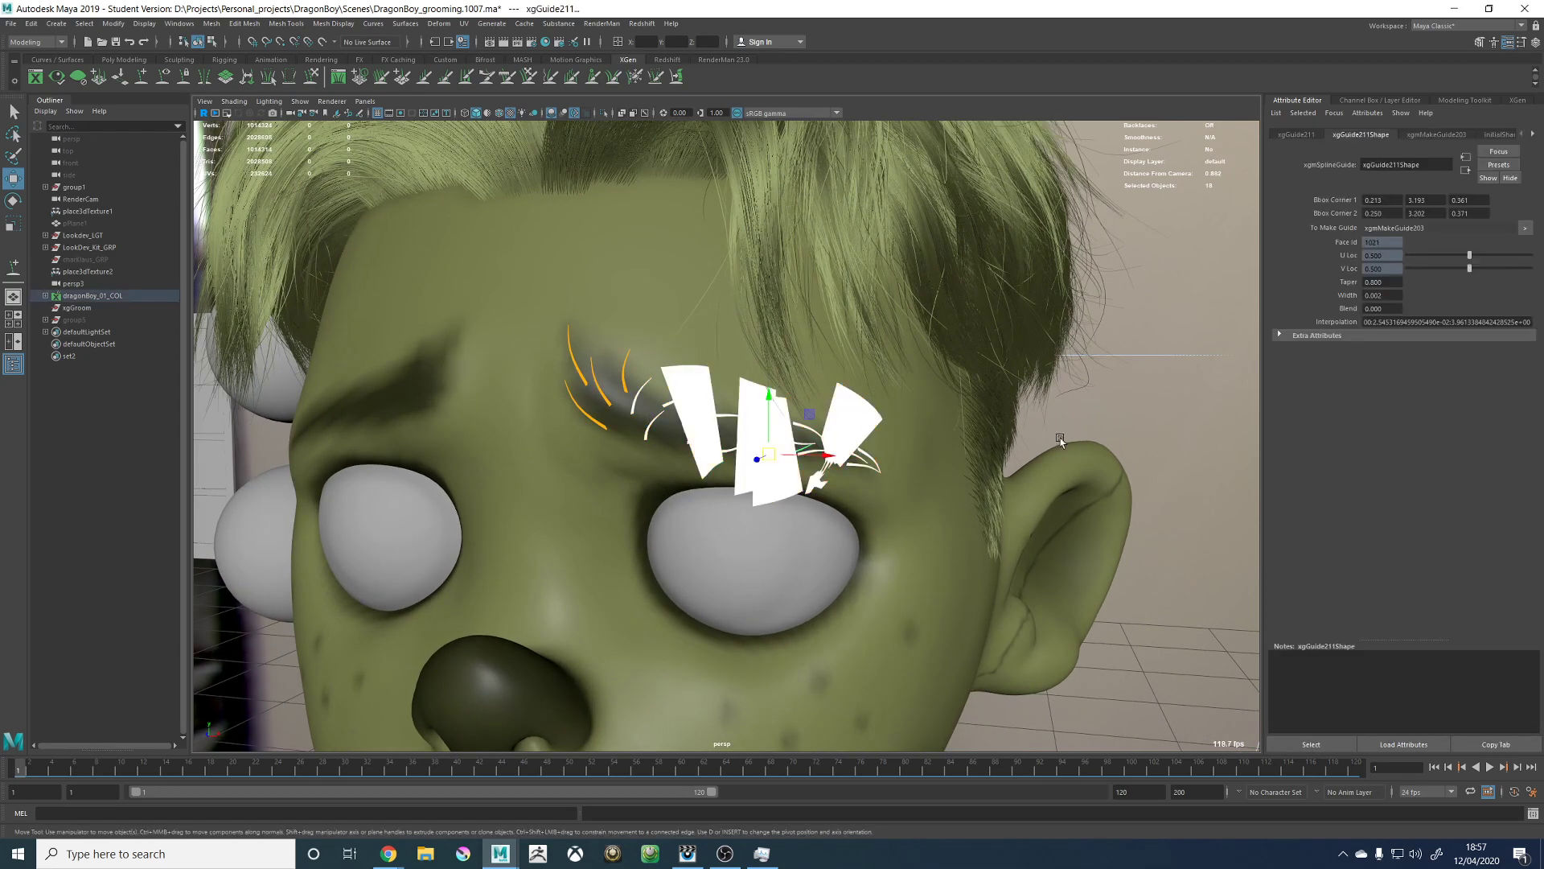
click(1377, 282)
Step: Select xgGuide212 to xgGuide215 under furEyebrows_01_DESC and set the guide Width to 0.002
click(45, 296)
click(53, 344)
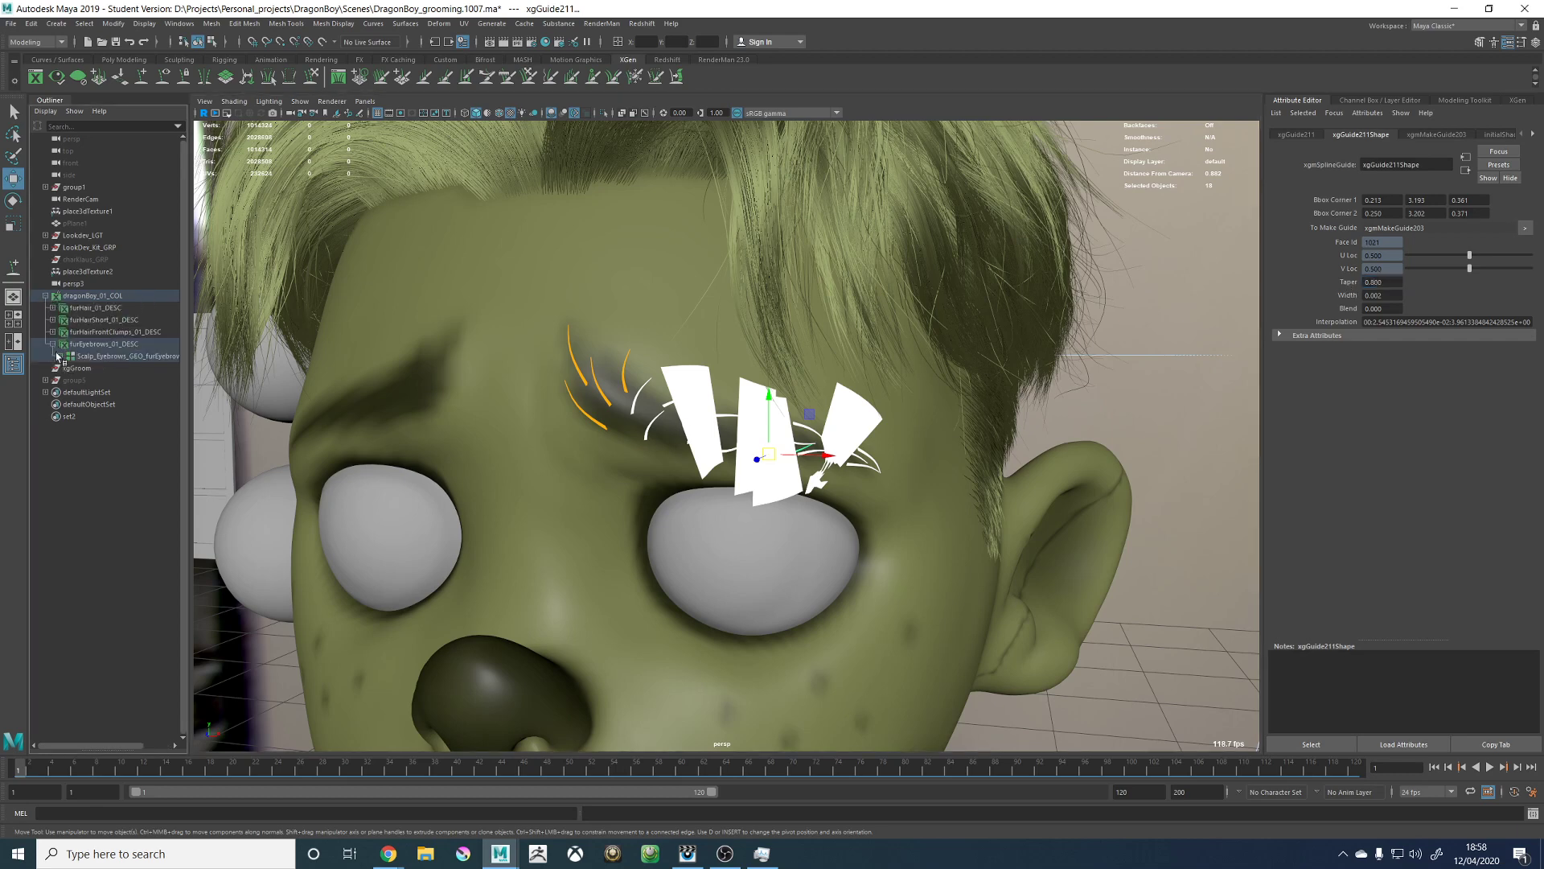
click(60, 356)
drag(119, 617, 120, 590)
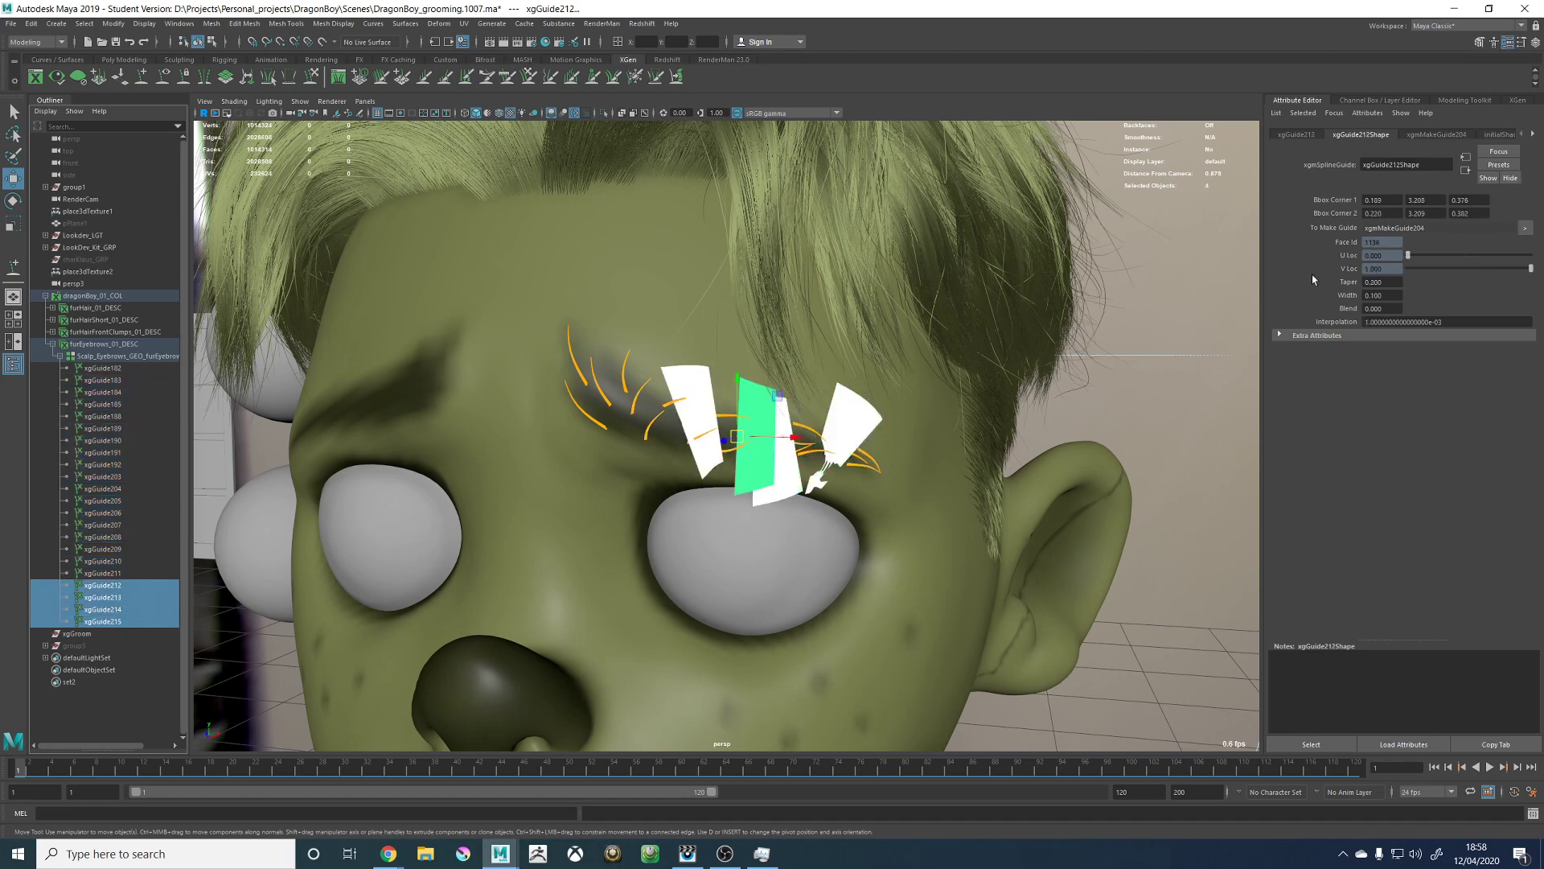
click(1387, 298)
key(Return)
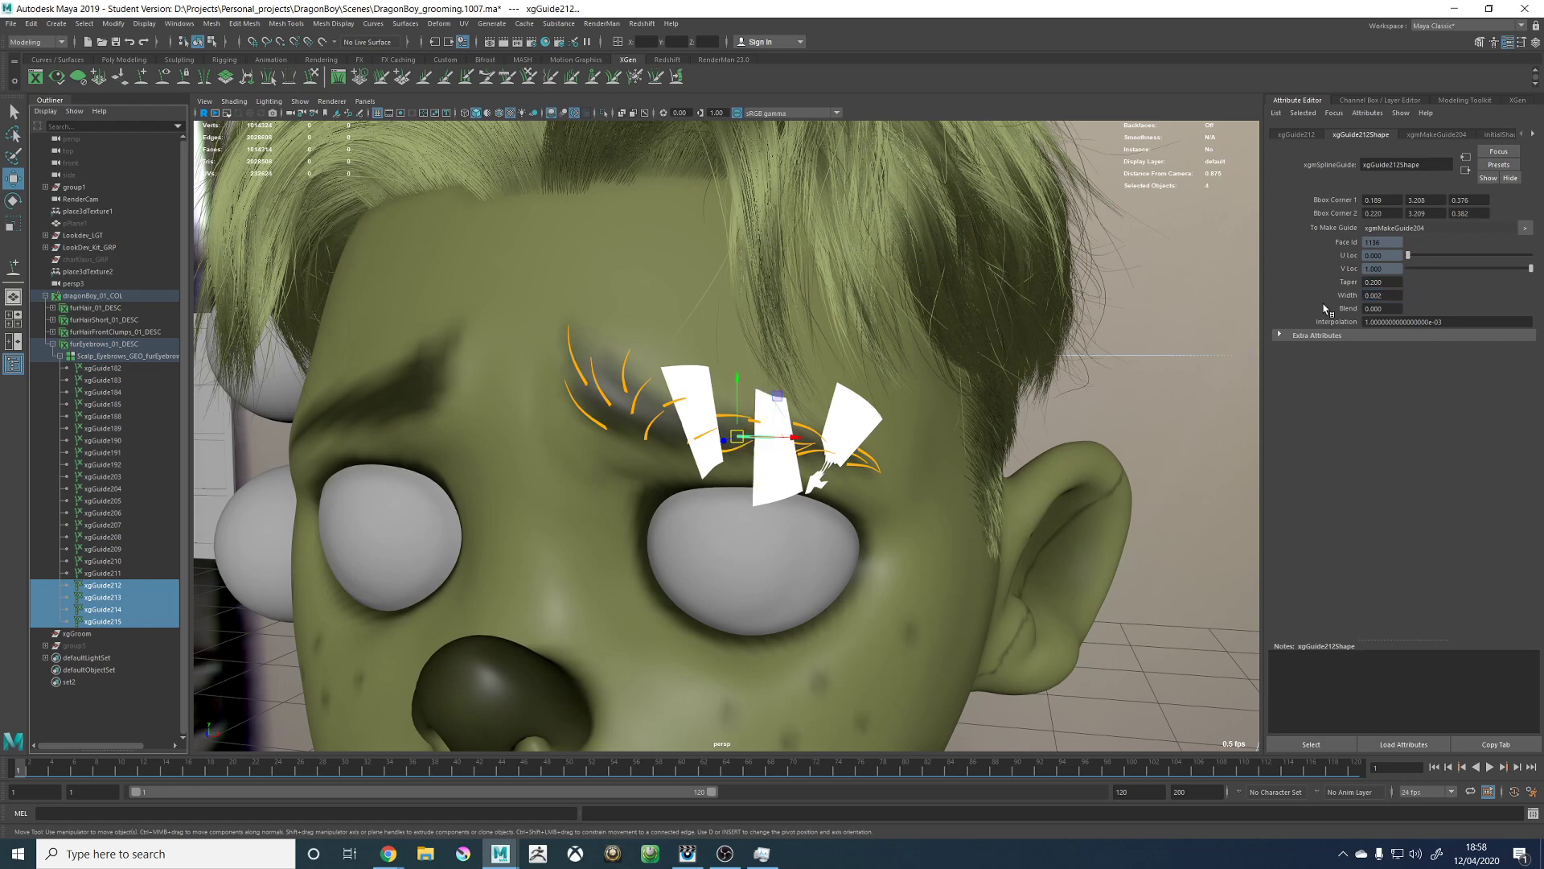
Step: Lower the multisampling anti-aliasing Sample Count to 4 in the Viewport 2.0 hardware renderer settings
alt+right_drag(629, 406, 753, 439)
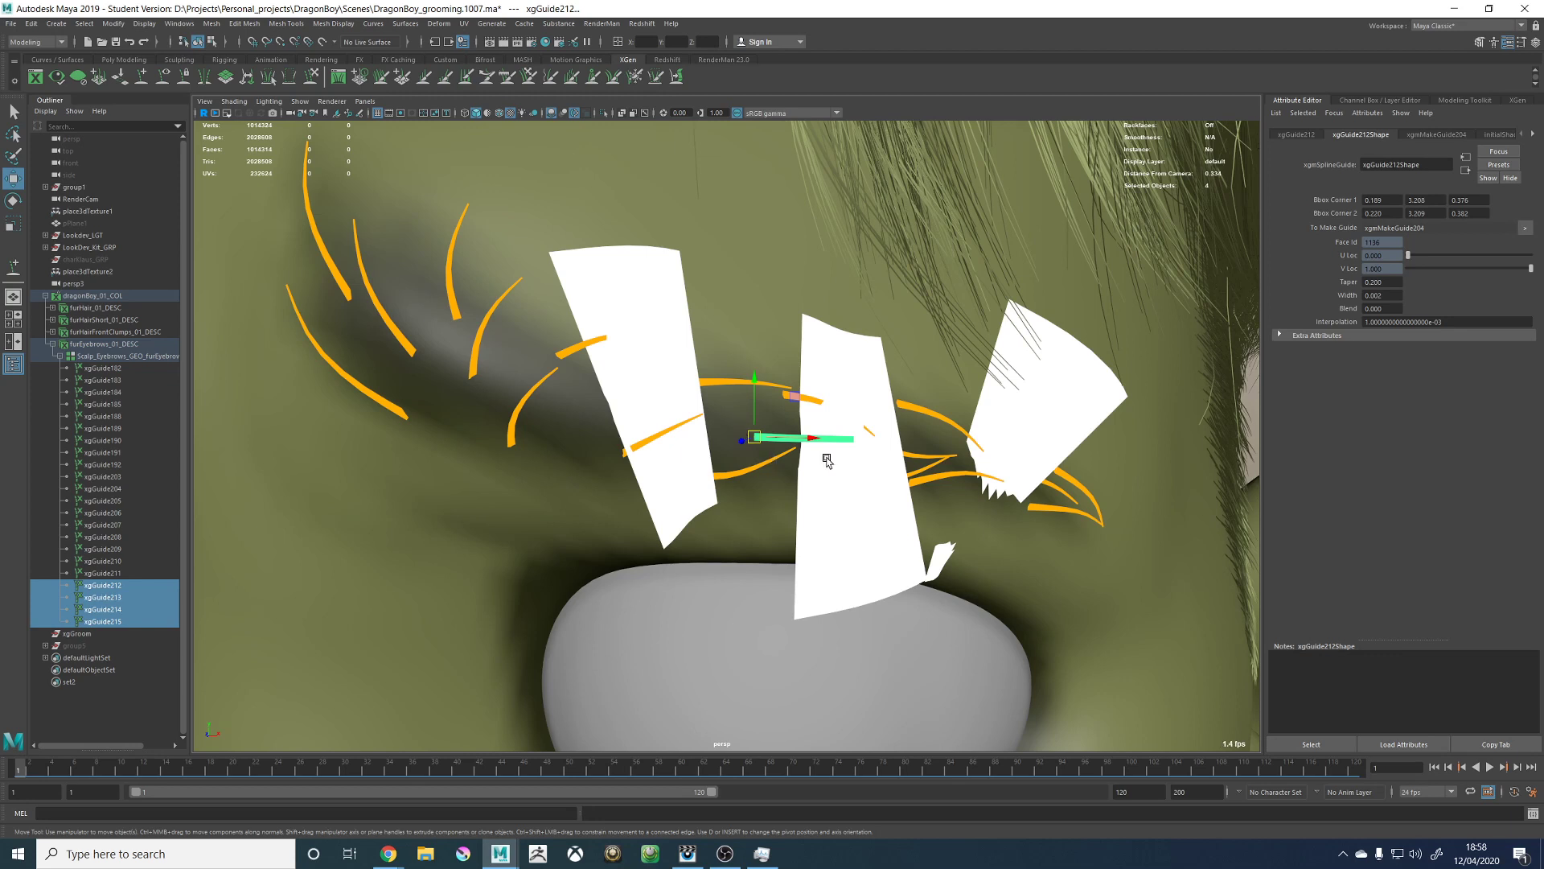
alt+right_drag(814, 435, 805, 306)
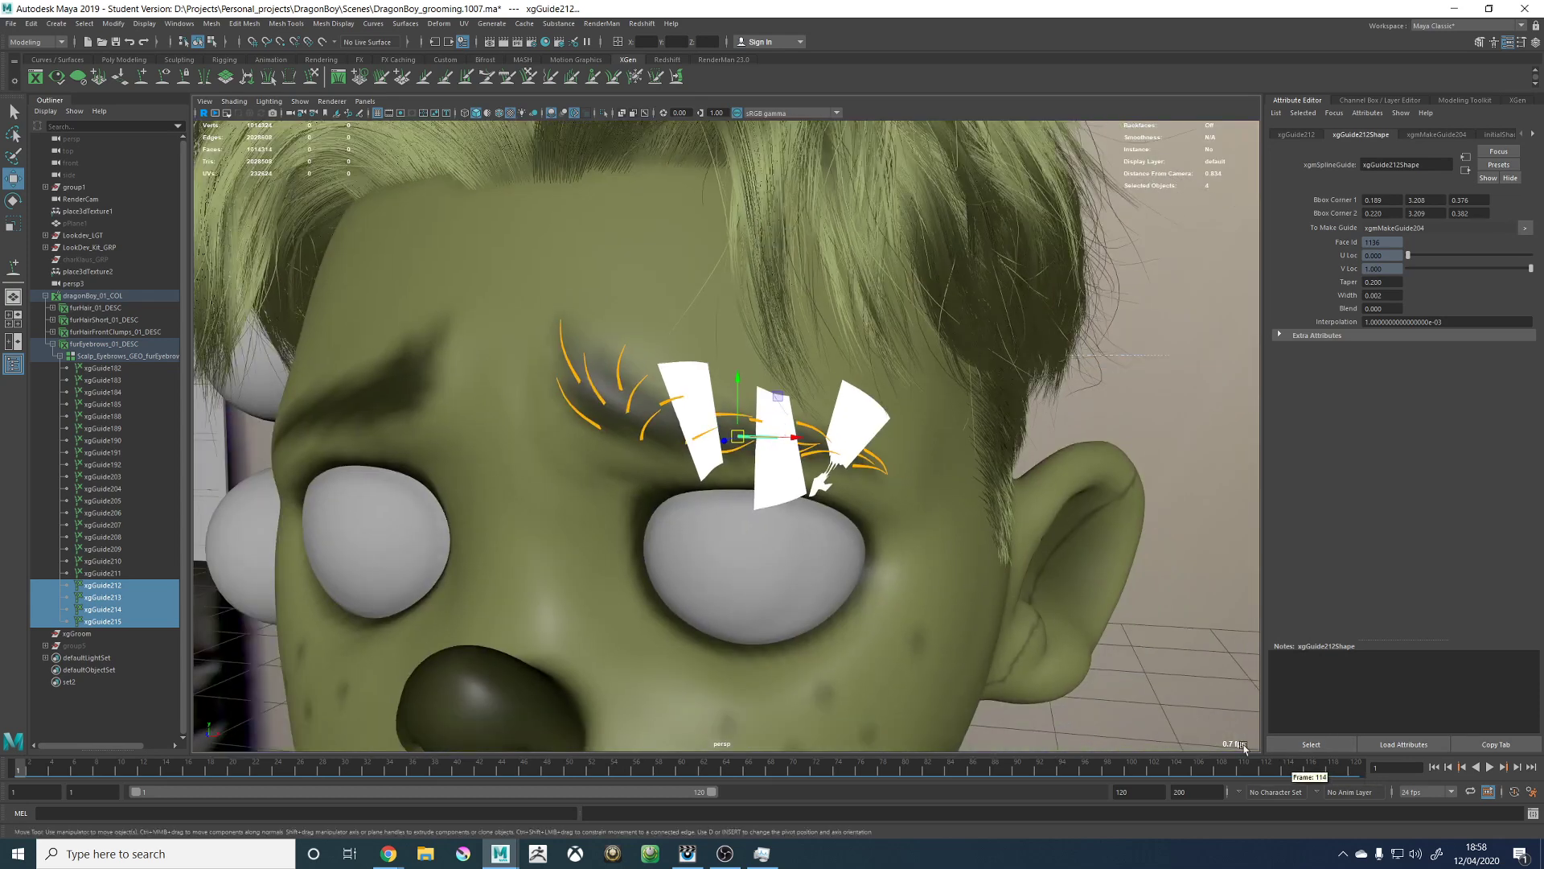
alt+drag(1188, 719, 1239, 697)
alt+drag(1038, 539, 929, 533)
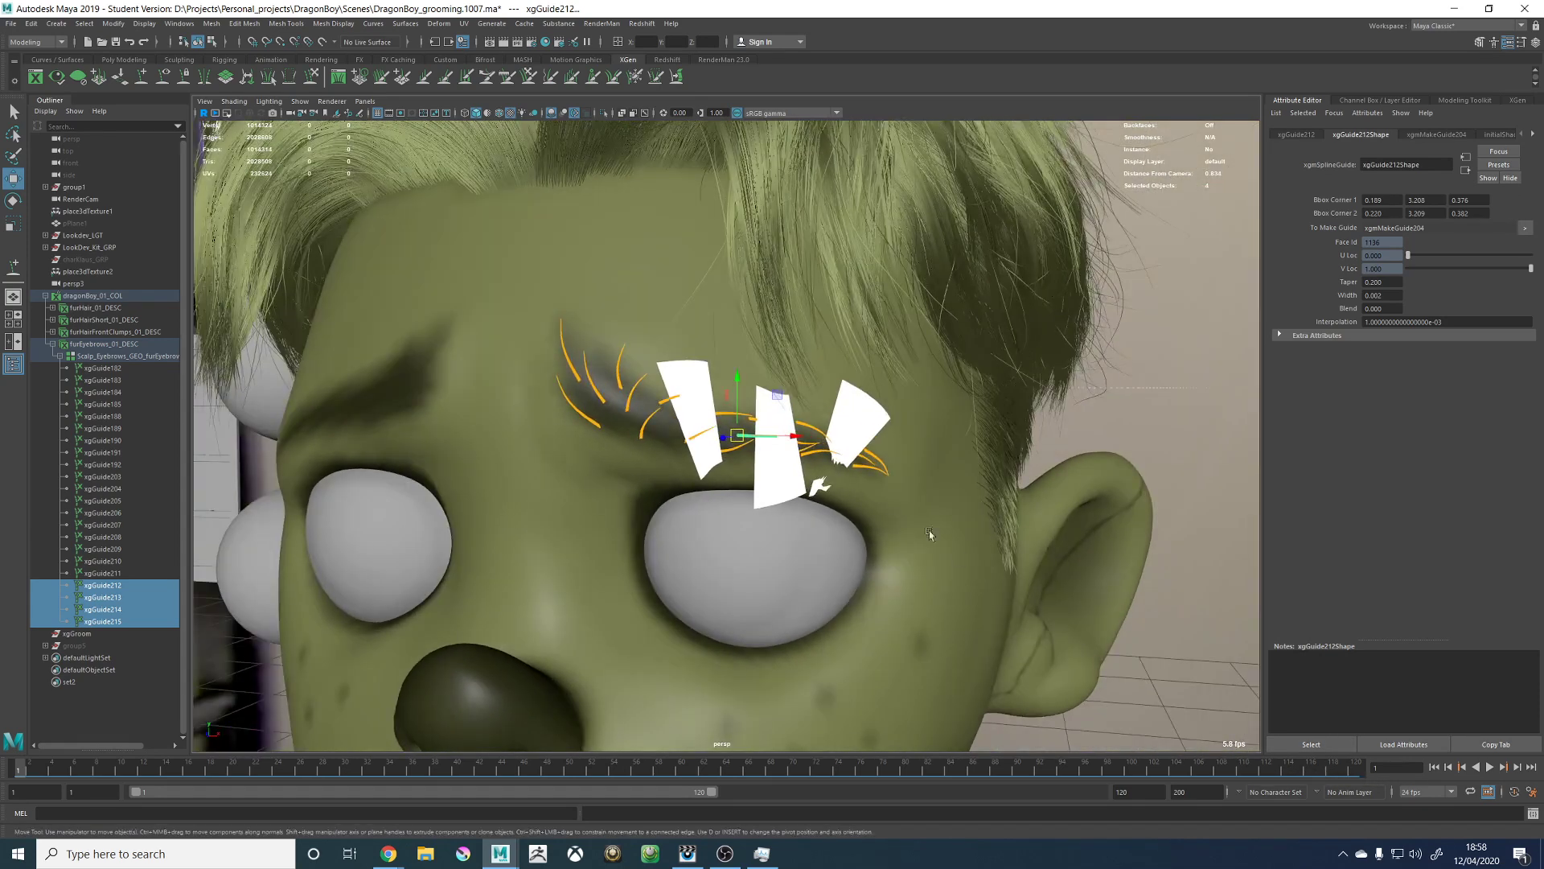
alt+right_drag(930, 532, 947, 618)
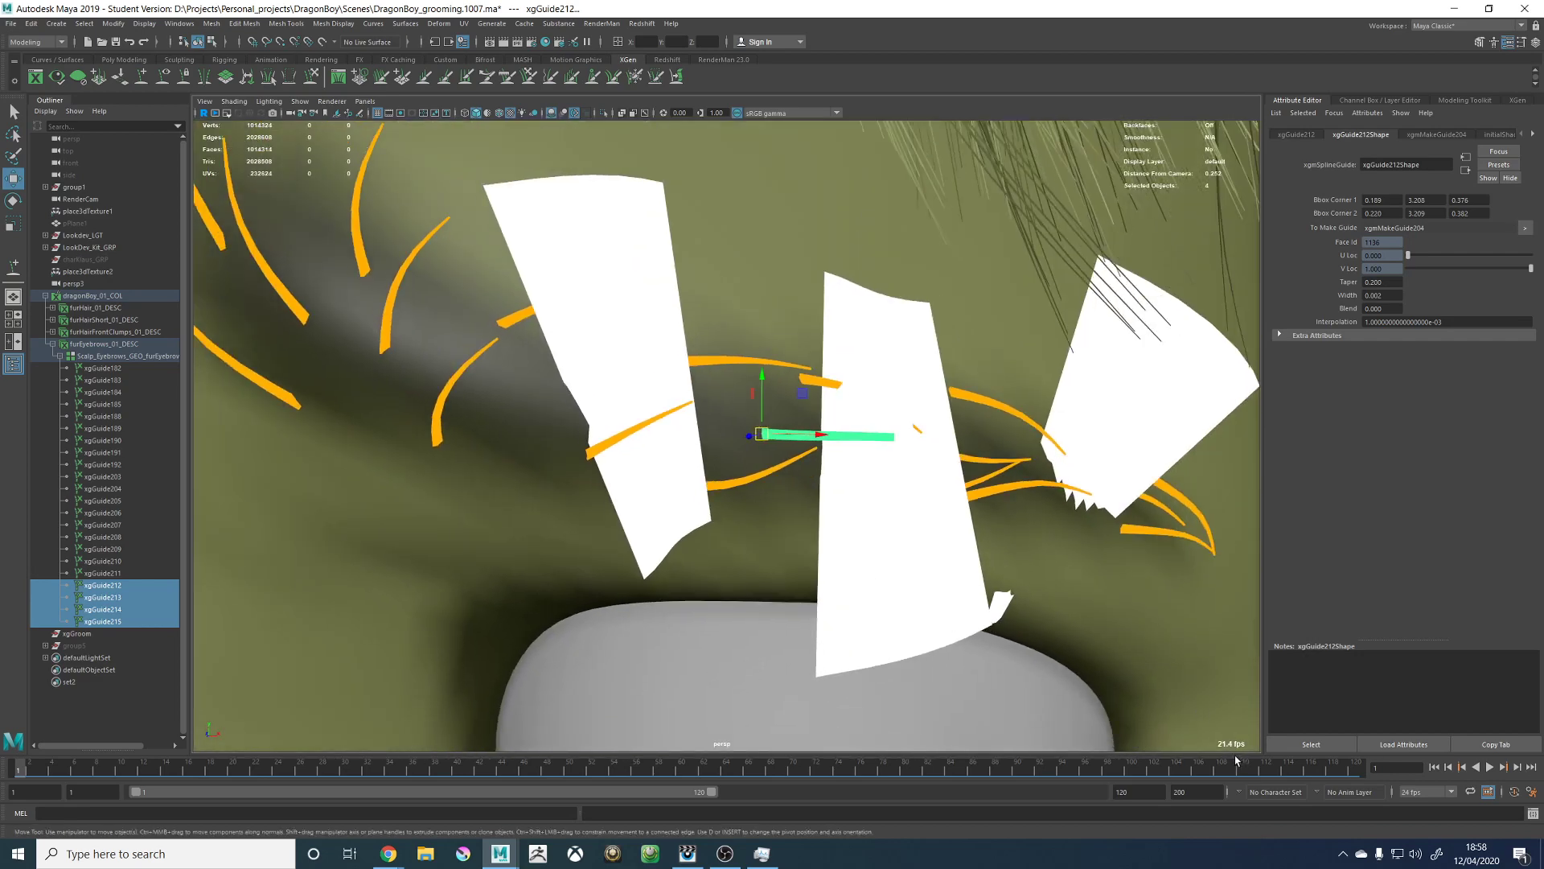
alt+right_drag(990, 474, 825, 366)
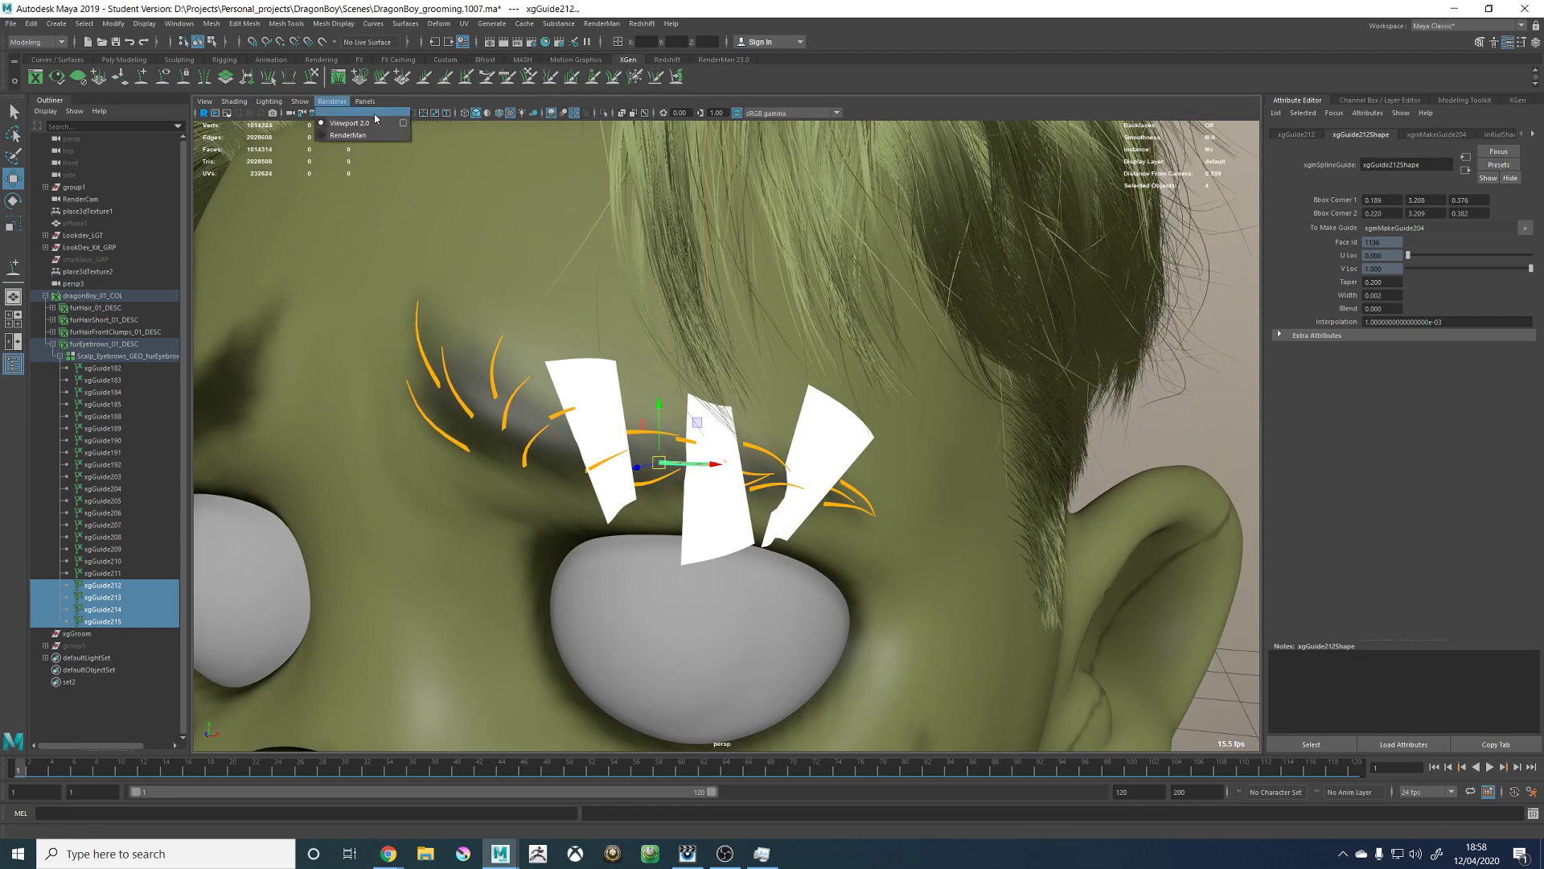
click(403, 122)
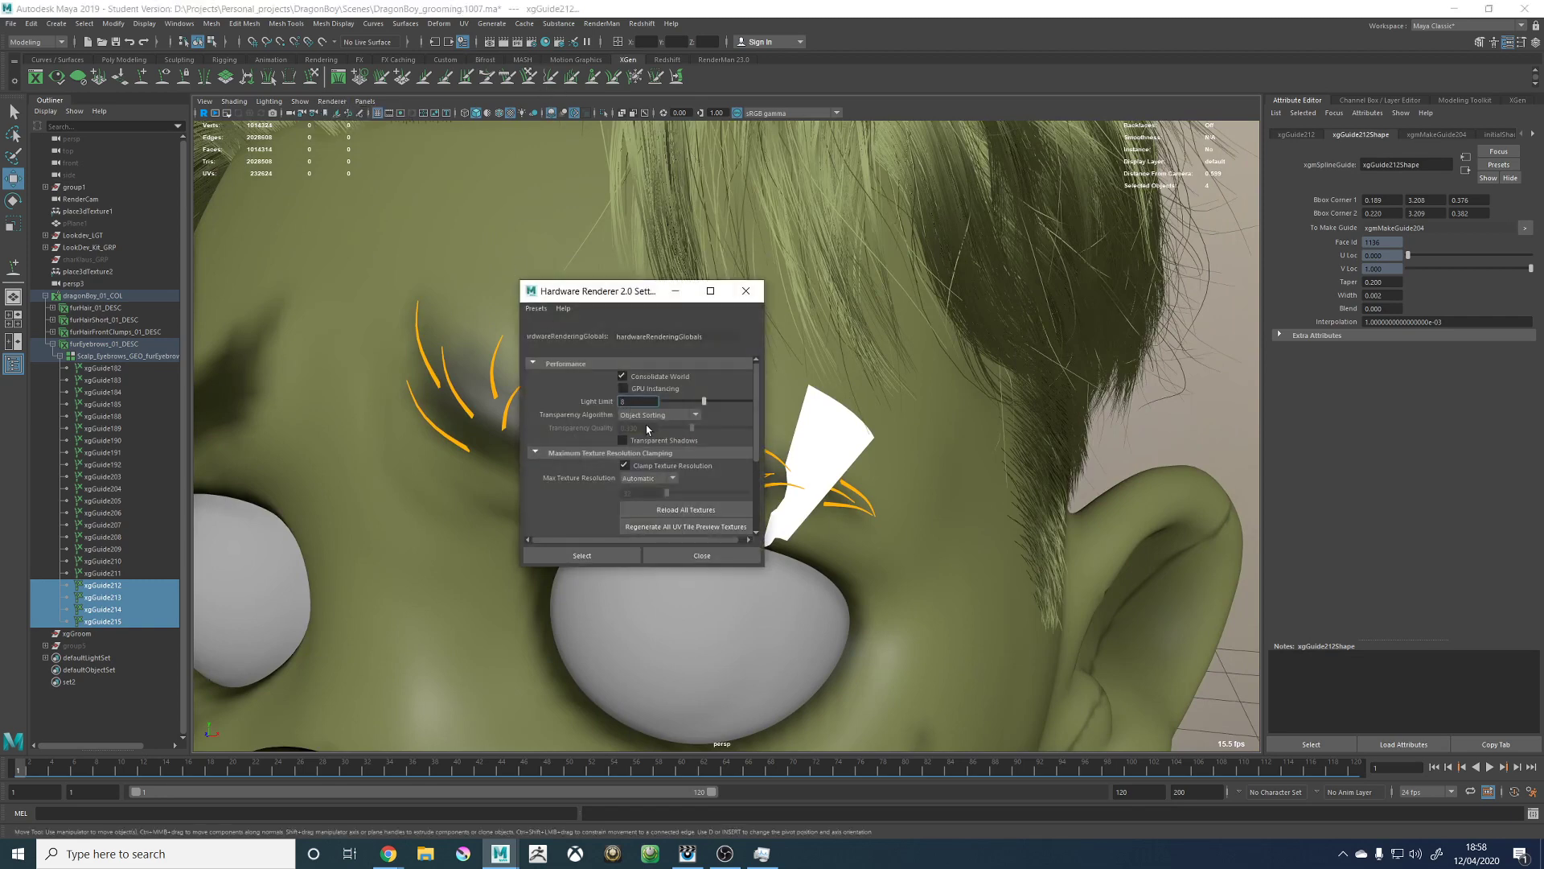
scroll(627, 456, down, 3)
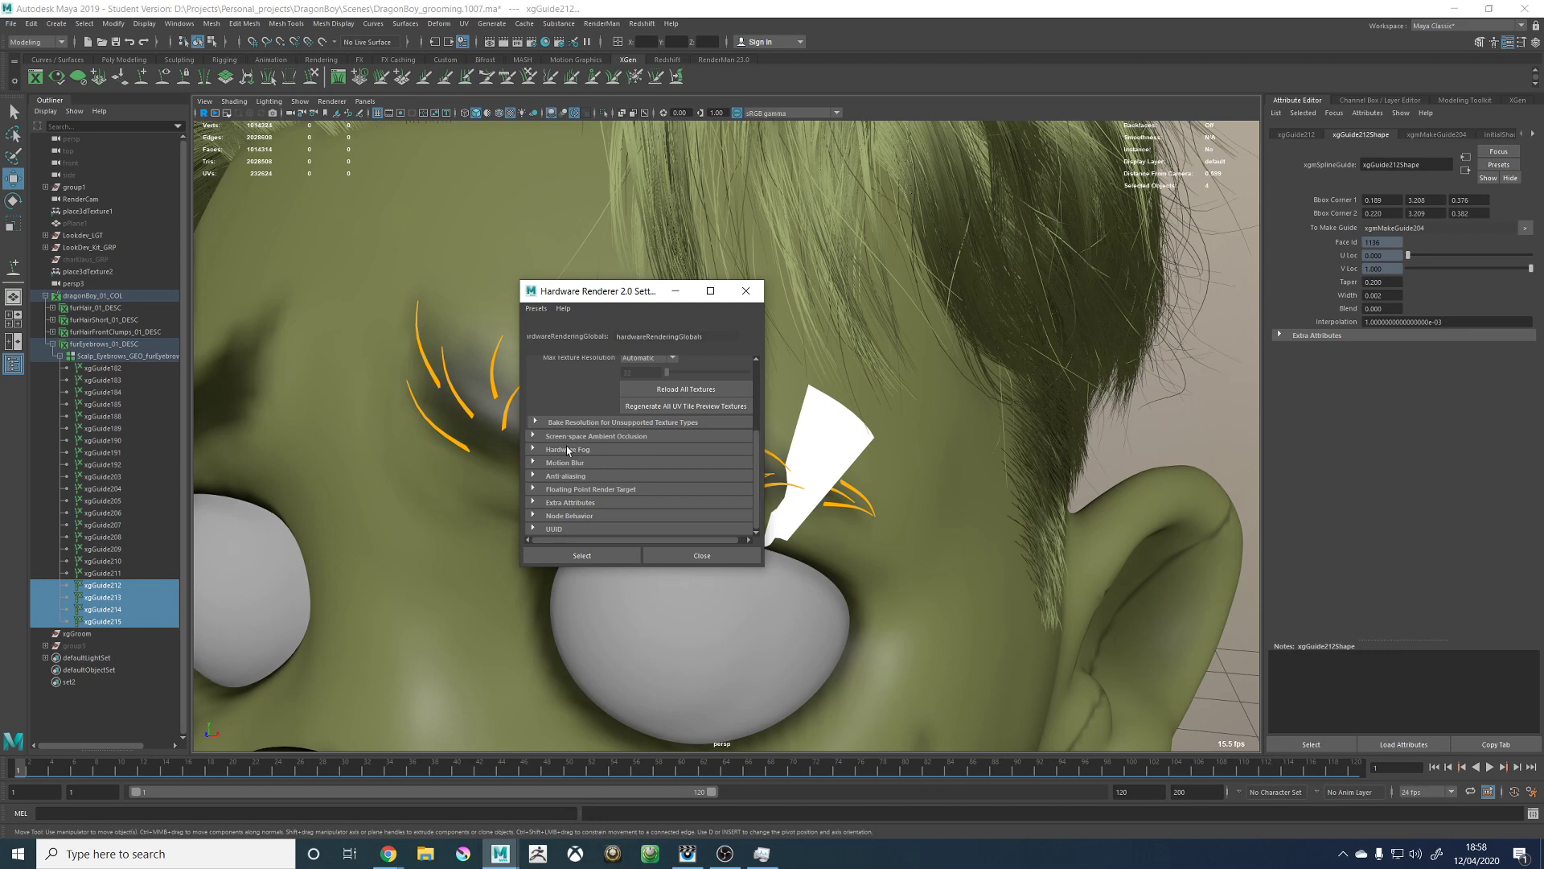
click(565, 476)
click(642, 512)
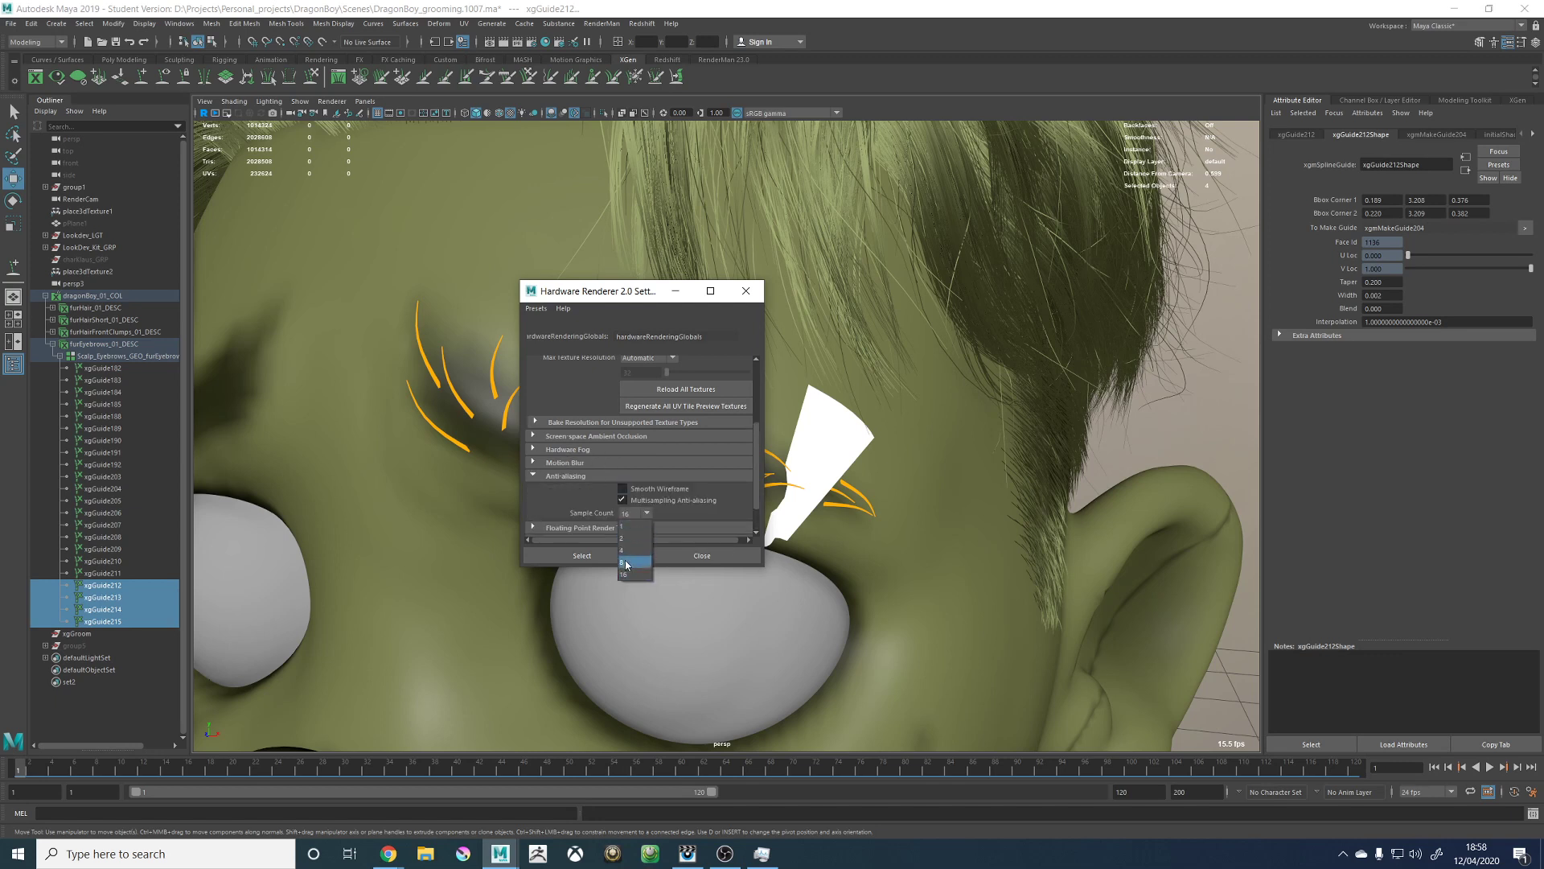
click(626, 551)
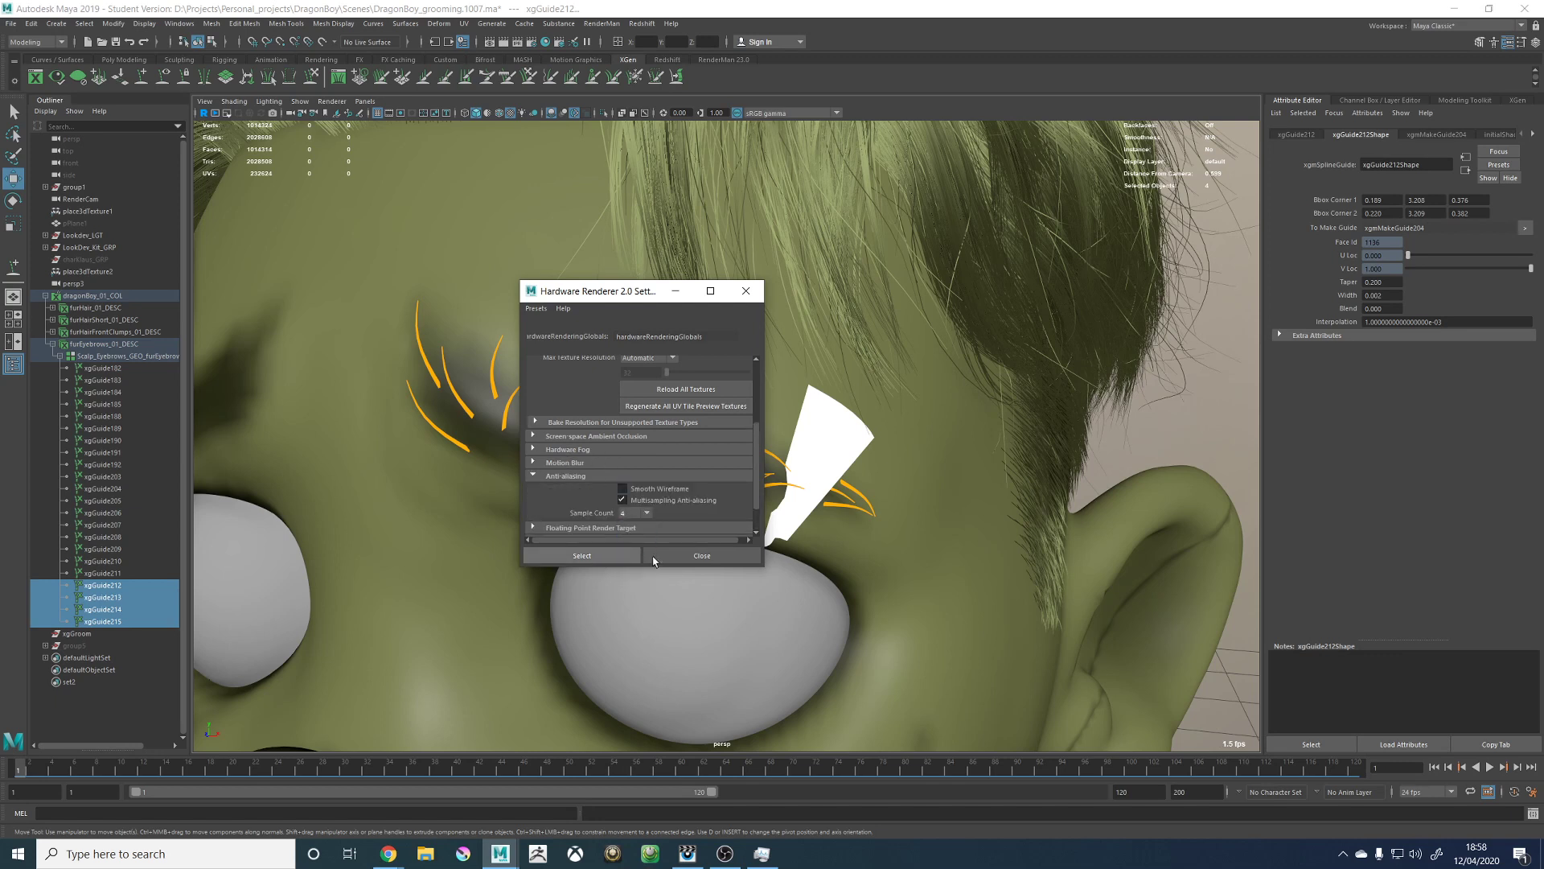
click(701, 555)
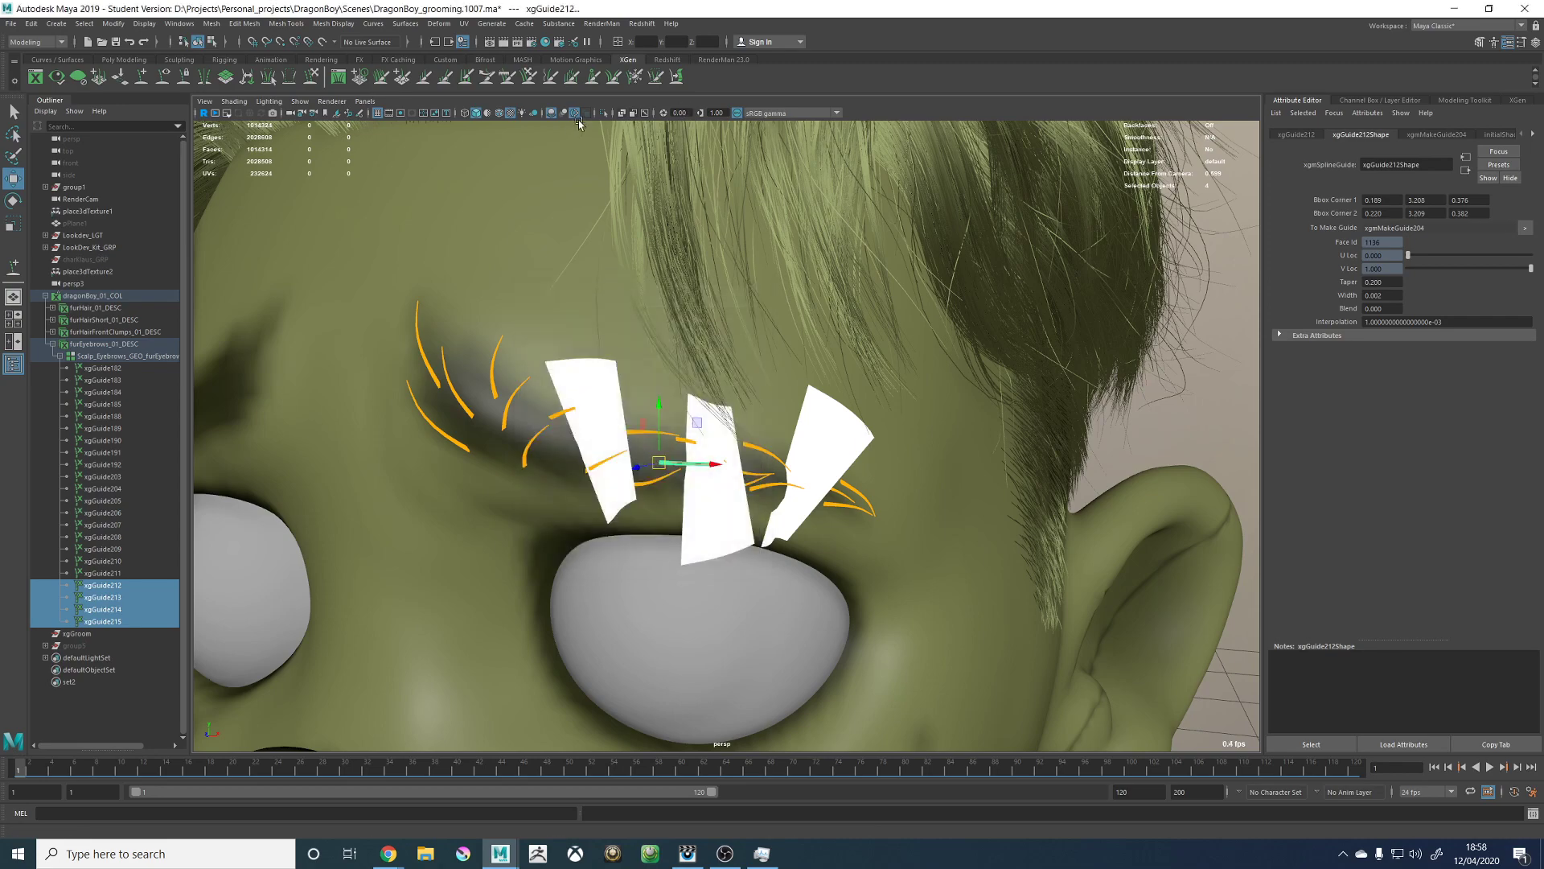
Step: Turn off ambient occlusion in the viewport and check the frame rate while viewing the head from several angles
click(551, 112)
alt+right_drag(972, 407, 586, 372)
alt+drag(585, 372, 693, 390)
alt+right_drag(693, 390, 782, 409)
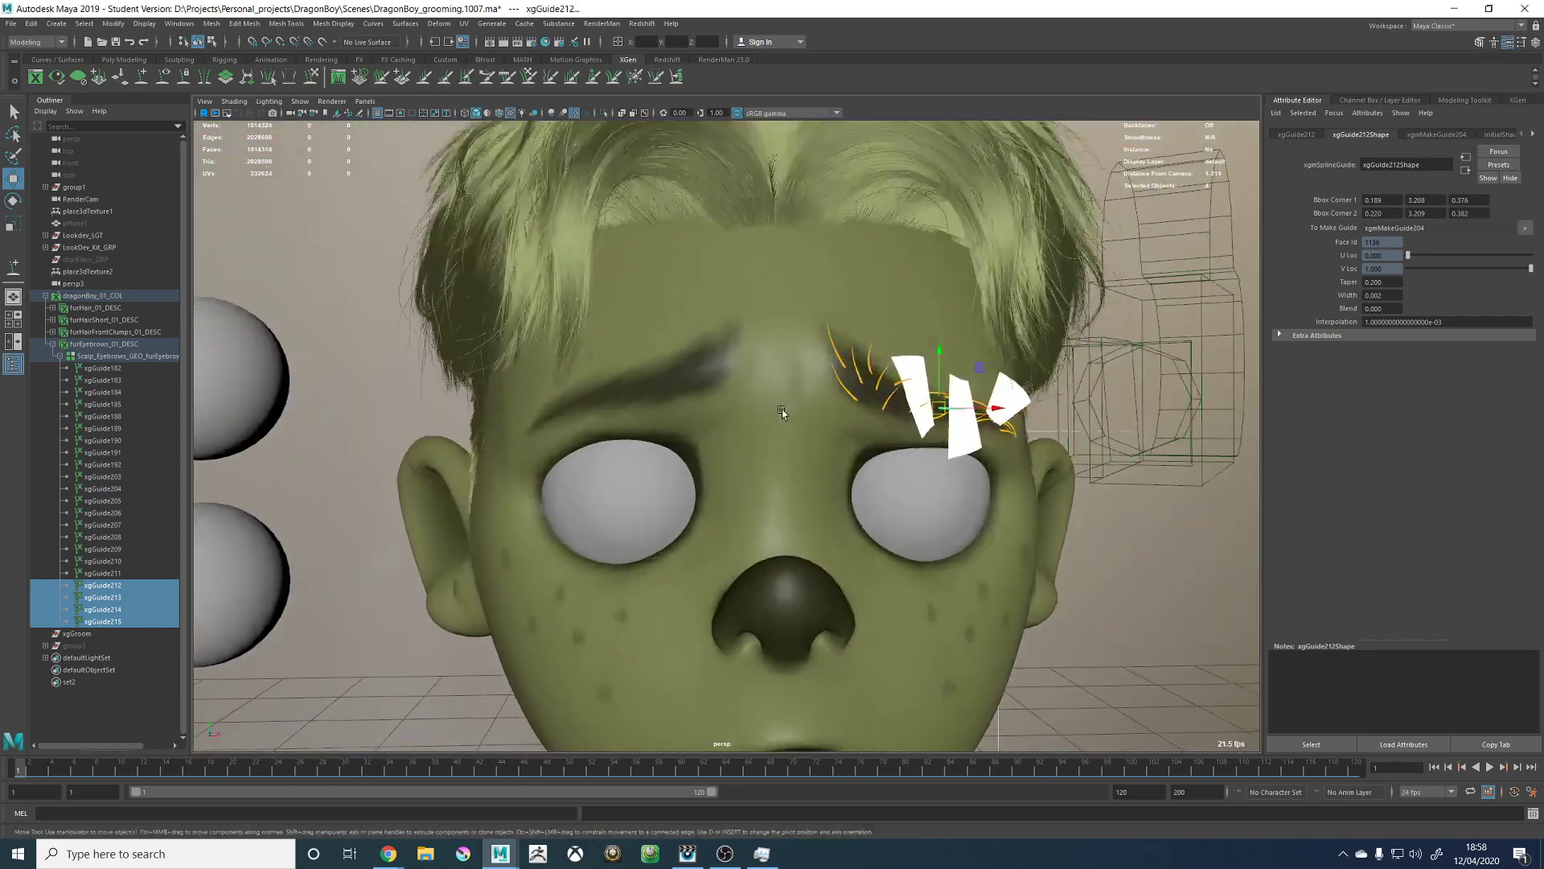
alt+drag(782, 409, 672, 382)
alt+right_drag(672, 382, 774, 379)
alt+middle_drag(774, 379, 783, 418)
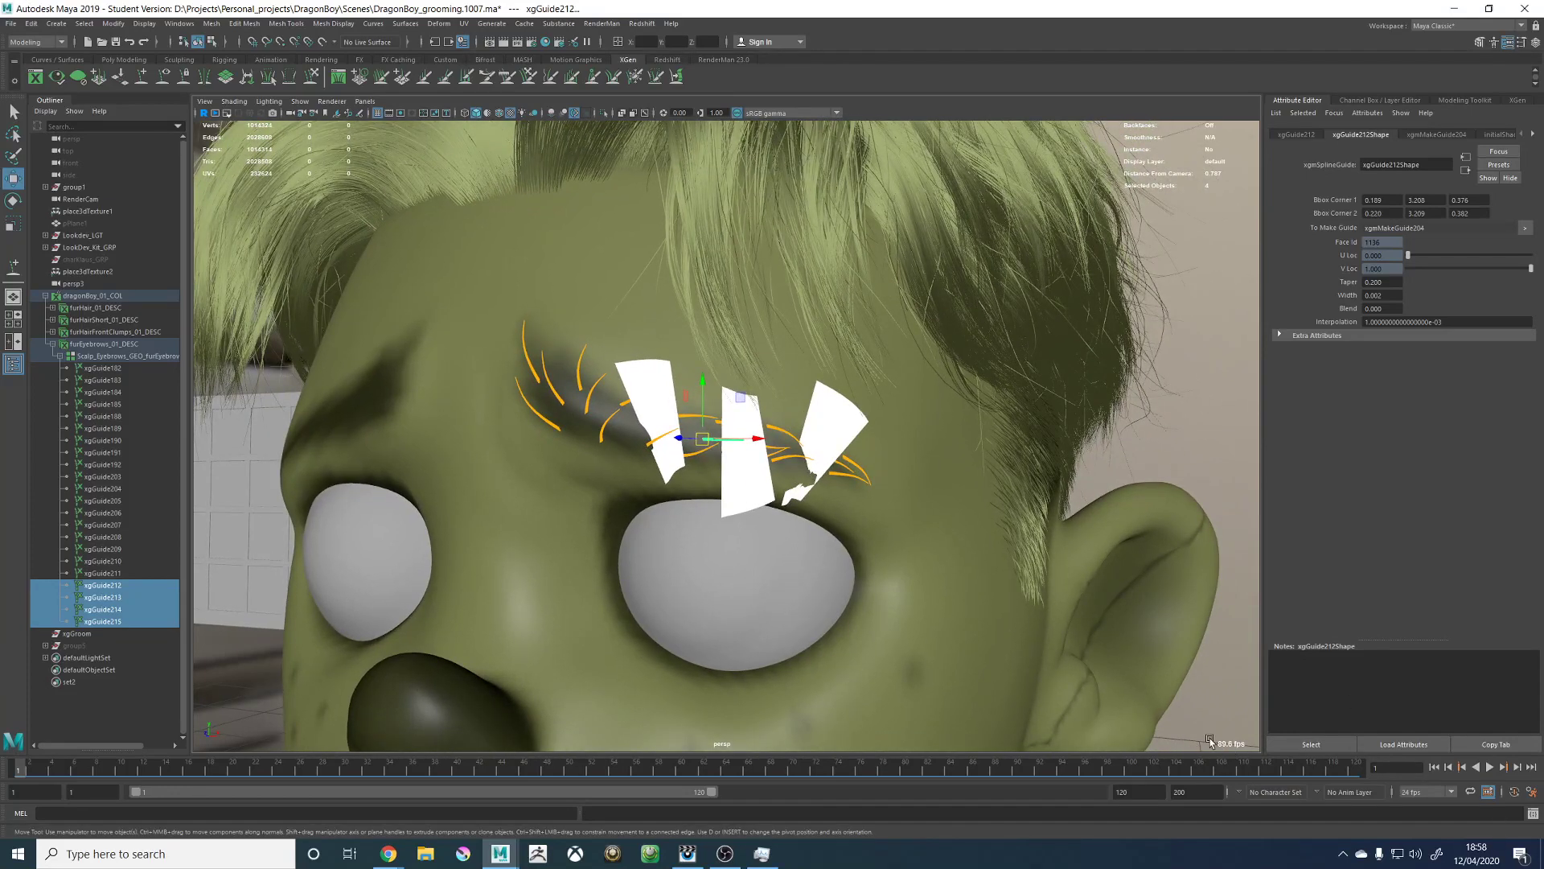
alt+drag(1115, 638, 890, 471)
alt+drag(781, 483, 896, 493)
alt+right_drag(896, 493, 832, 471)
alt+drag(832, 471, 749, 544)
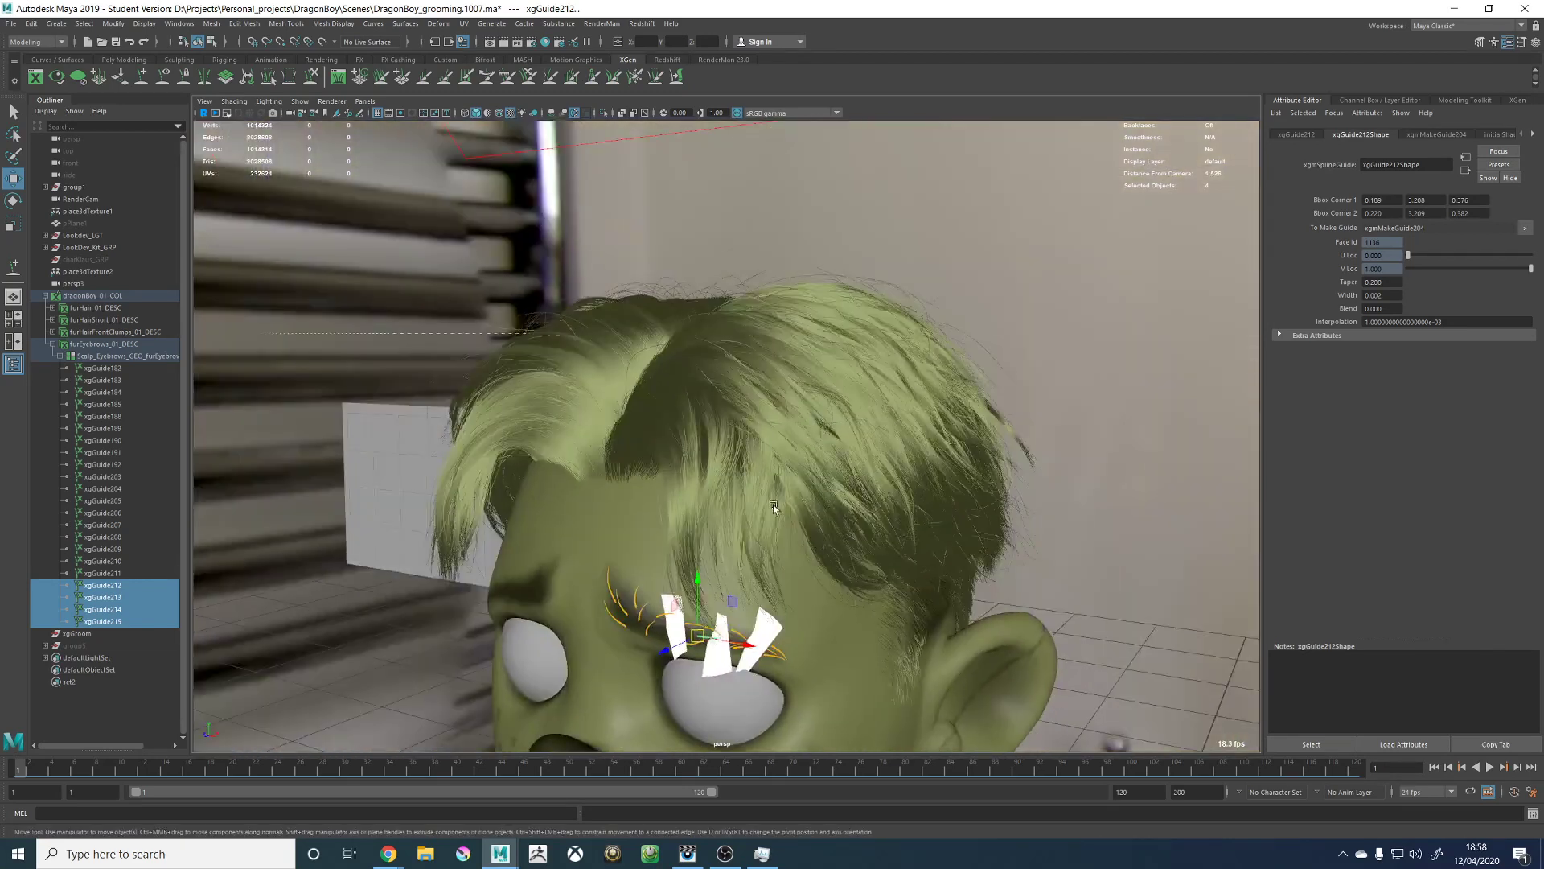
alt+middle_drag(750, 545, 804, 404)
alt+right_drag(804, 404, 877, 434)
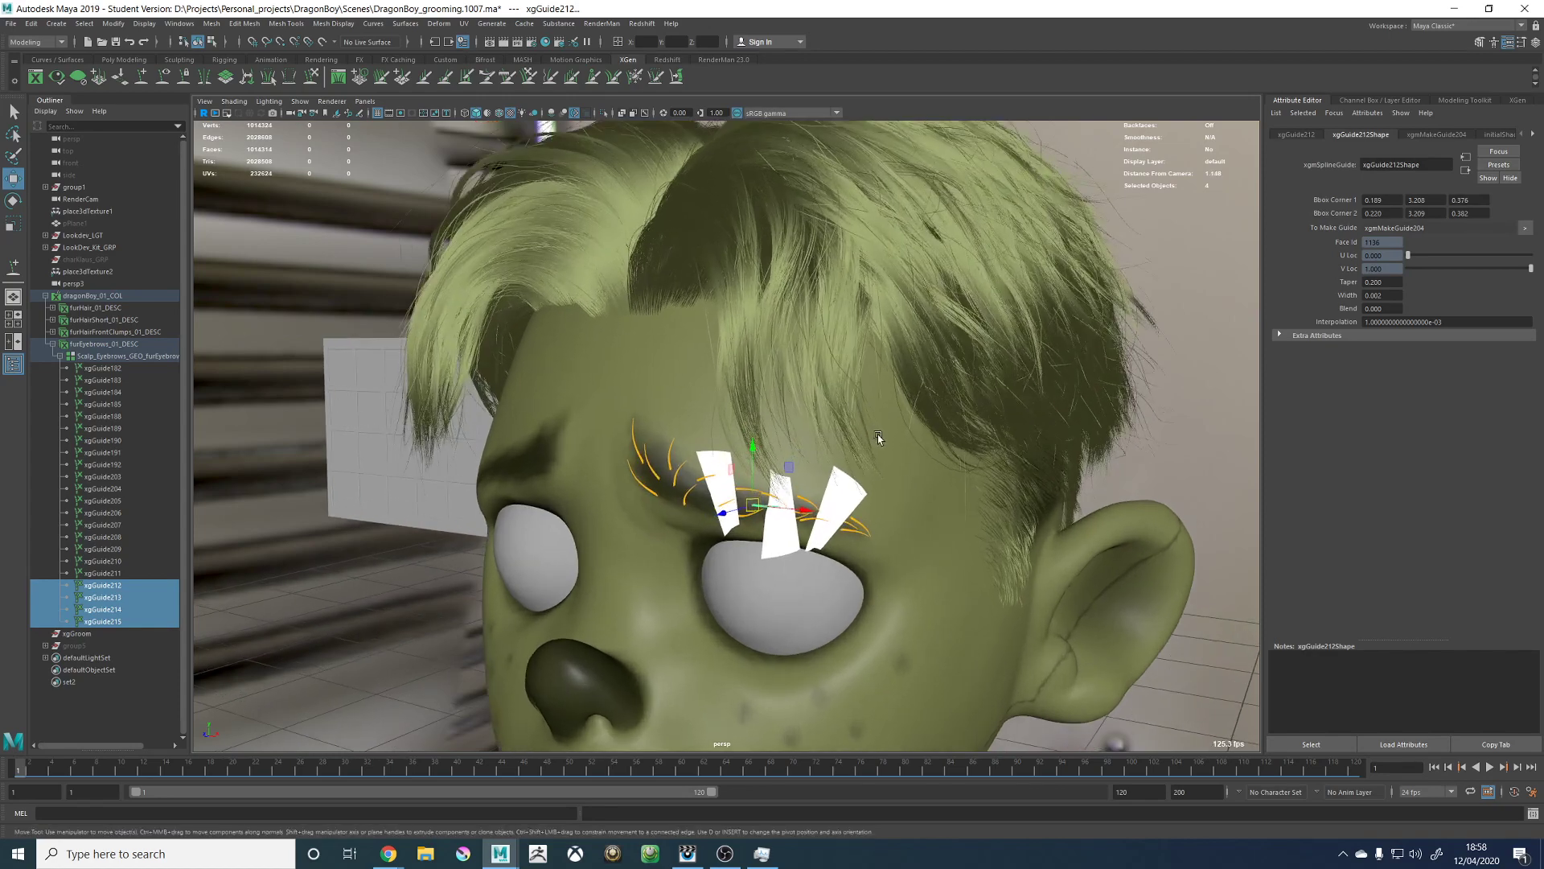
mouse_move(798, 422)
alt+mouse_down()
mouse_move(861, 427)
mouse_move(813, 439)
alt+mouse_up()
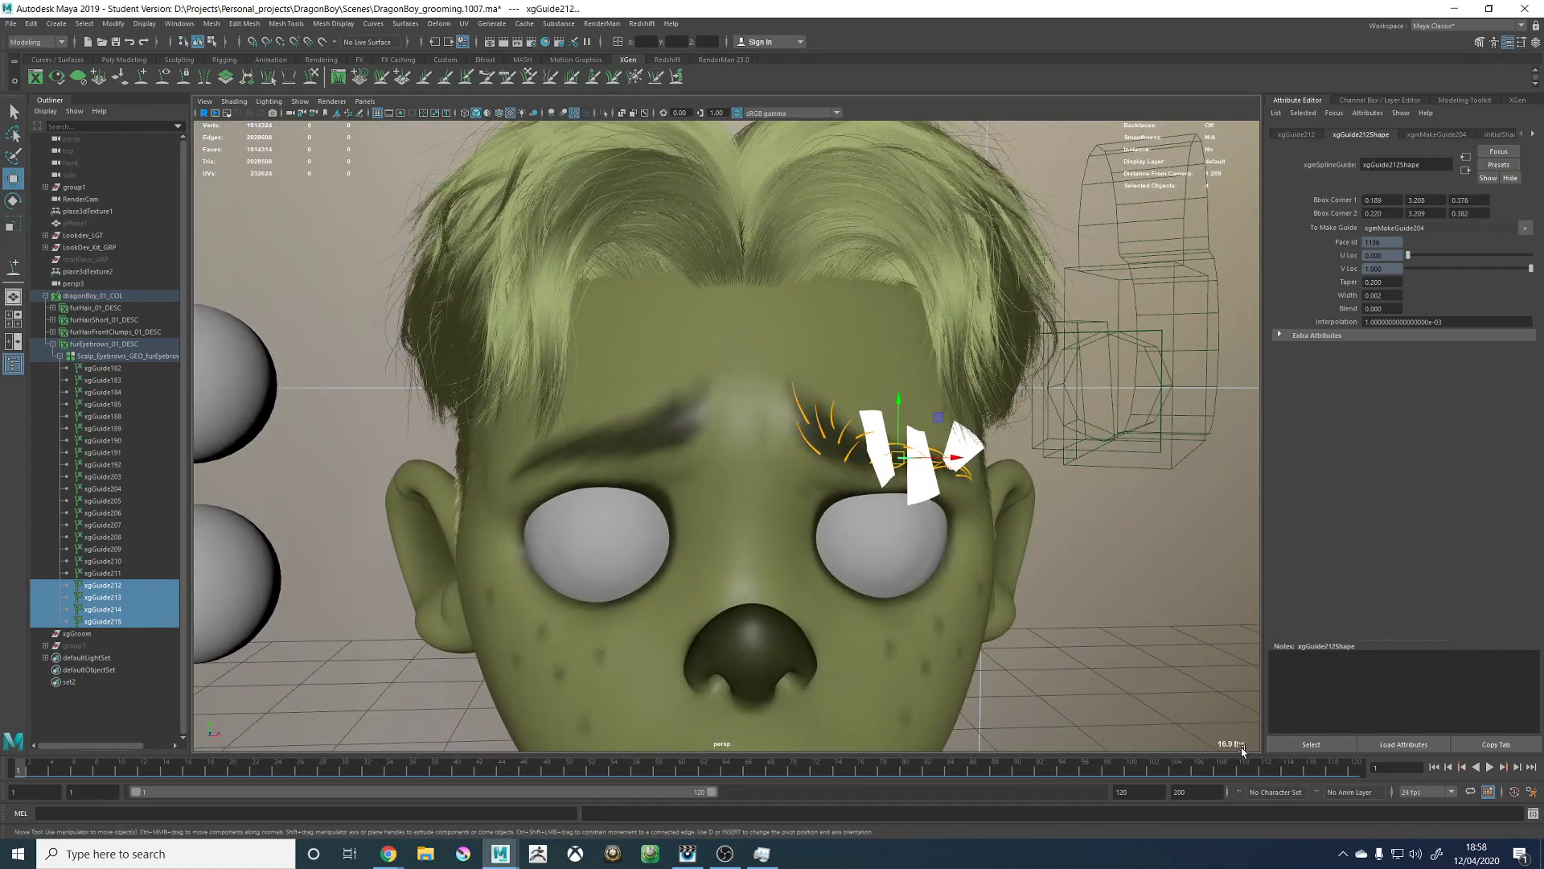
Step: Frame the eyebrow closely, clear the guide selection and display the scene in wireframe
alt+drag(1142, 563, 1015, 585)
alt+middle_drag(745, 471, 743, 449)
alt+right_drag(744, 449, 796, 497)
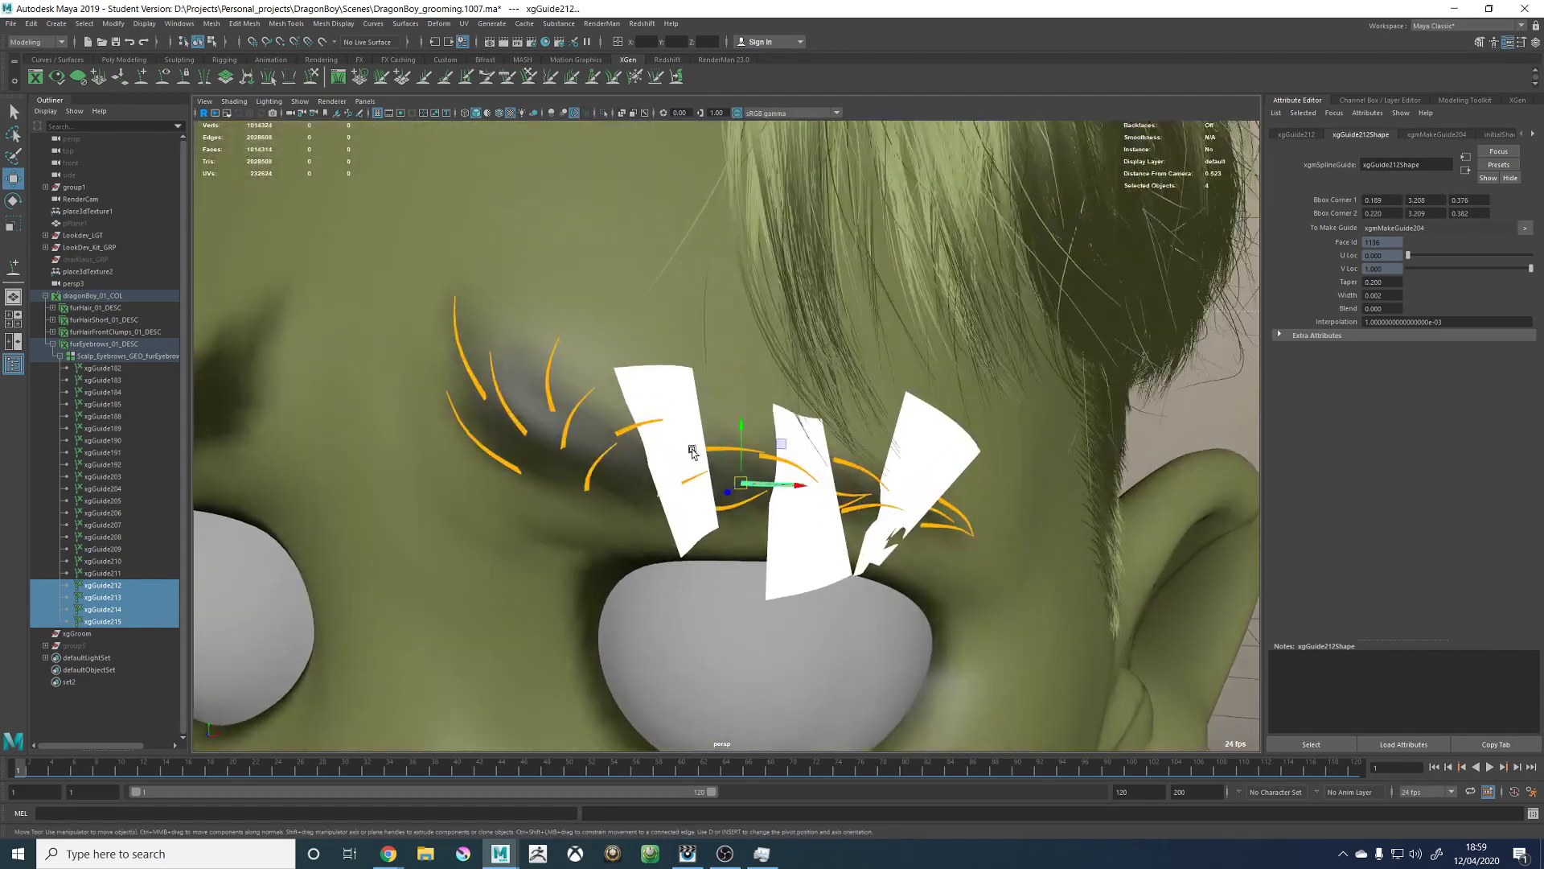
click(665, 456)
key(4)
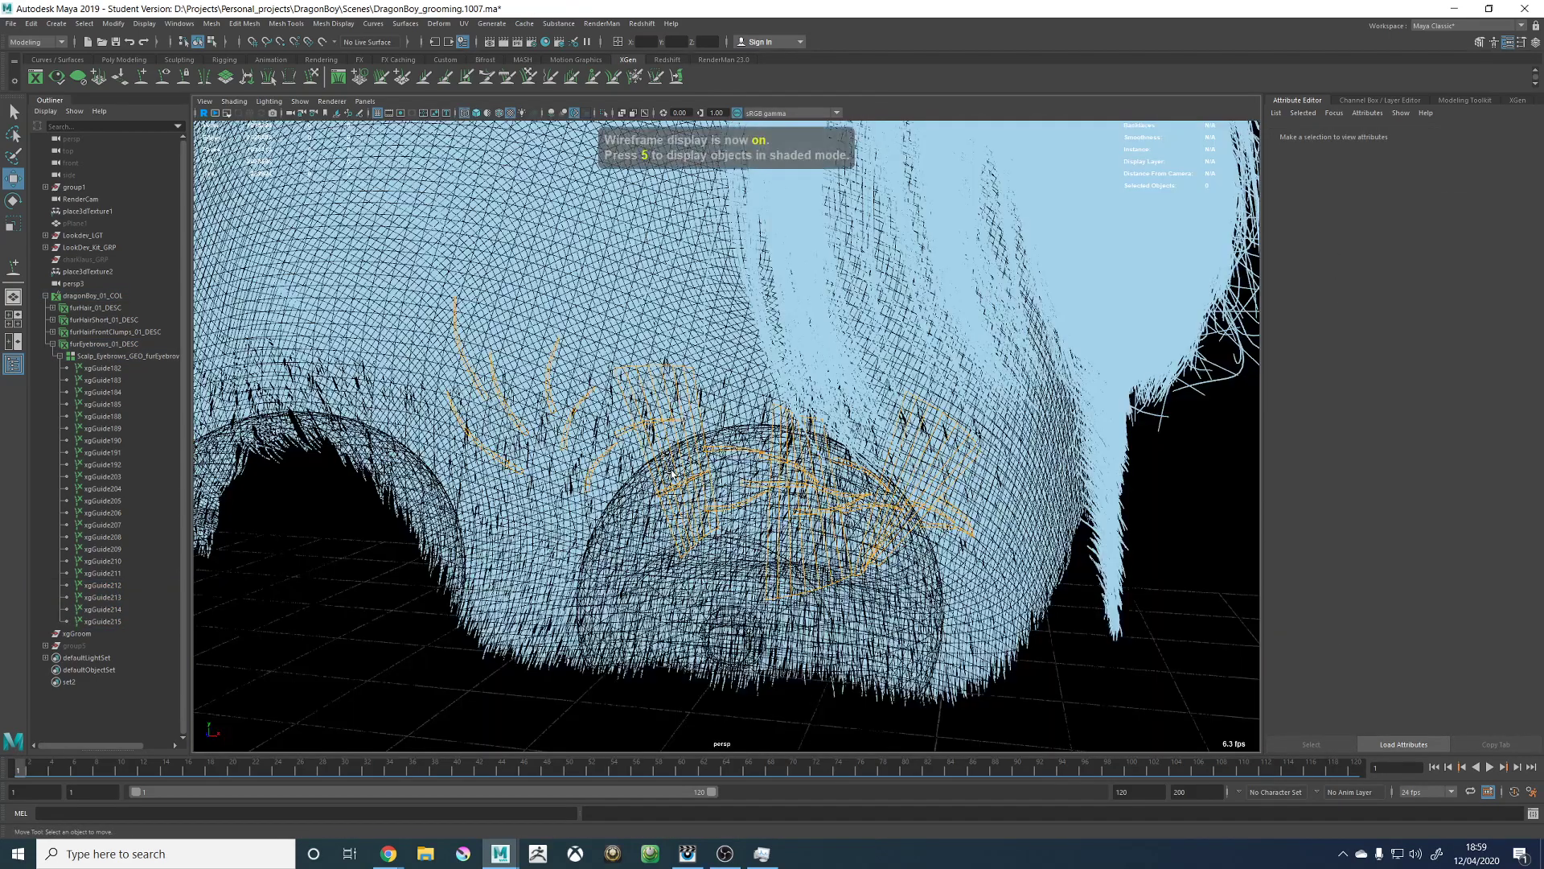
Step: Set the wide eyebrow guide xgGuide214 to a width of 0.002 and a taper of 0.8
click(612, 498)
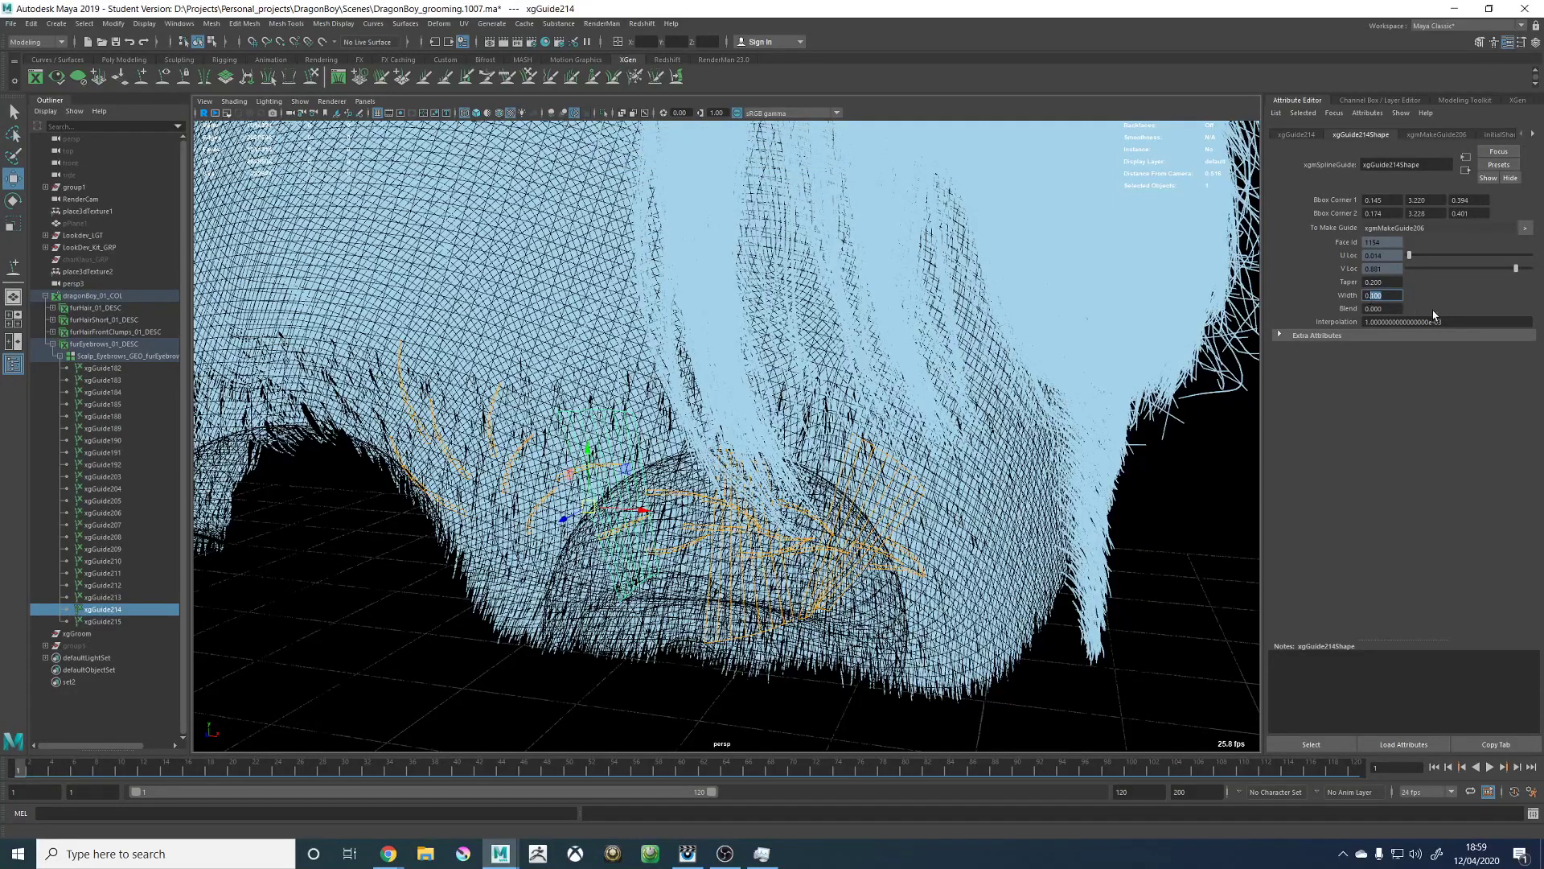
text(0.002)
key(Return)
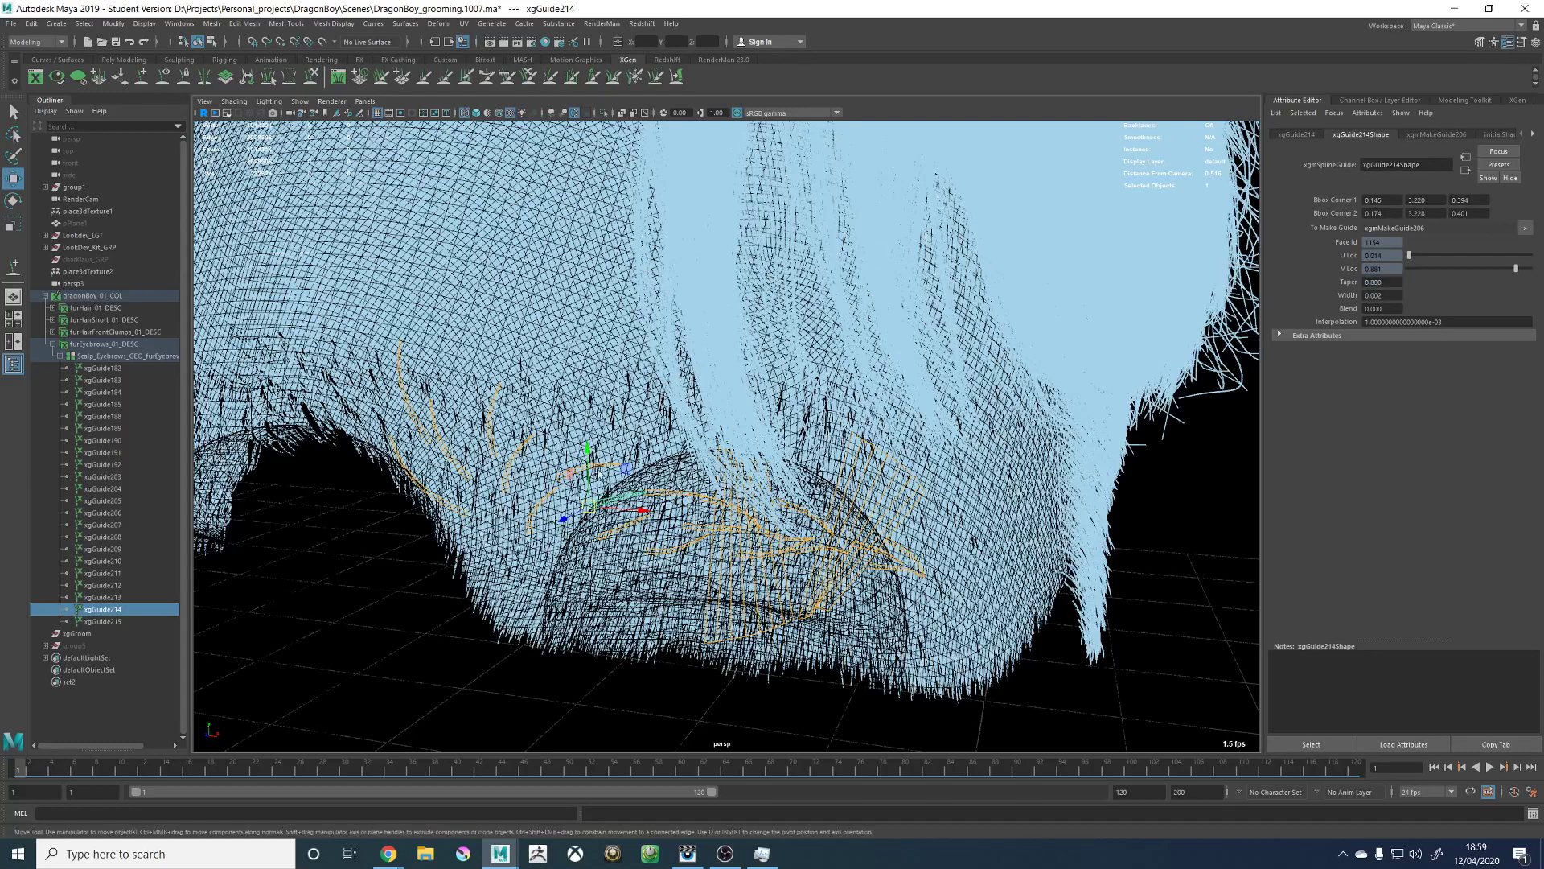
Step: Show the model shaded and set the oversized outer eyebrow guide xgGuide215 to width 0.002 and taper 0.8
key(5)
click(738, 554)
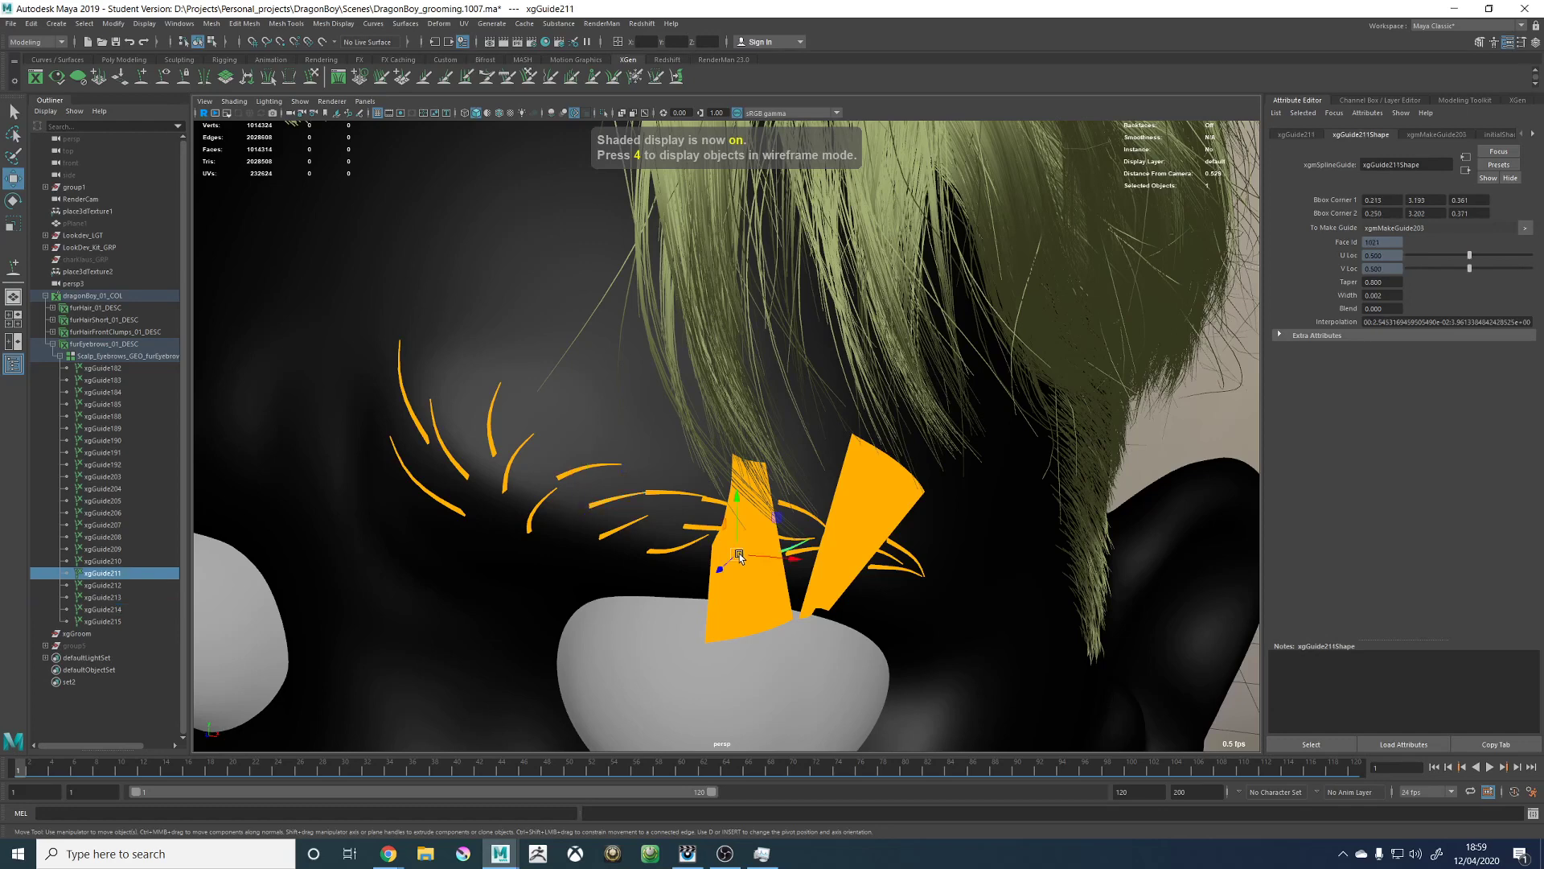
click(733, 547)
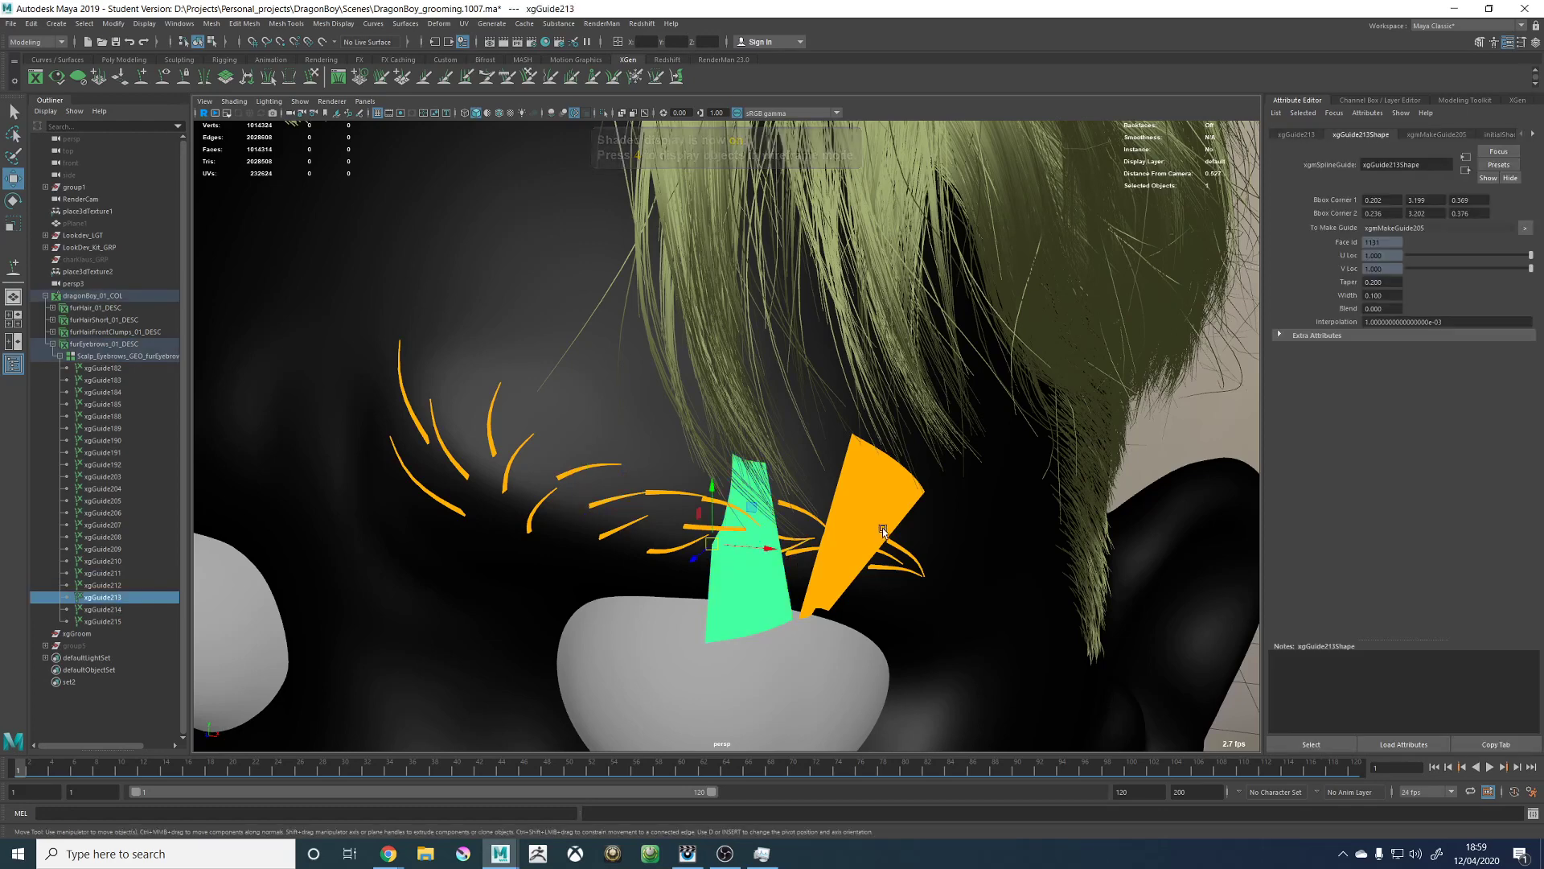
shift+click(845, 538)
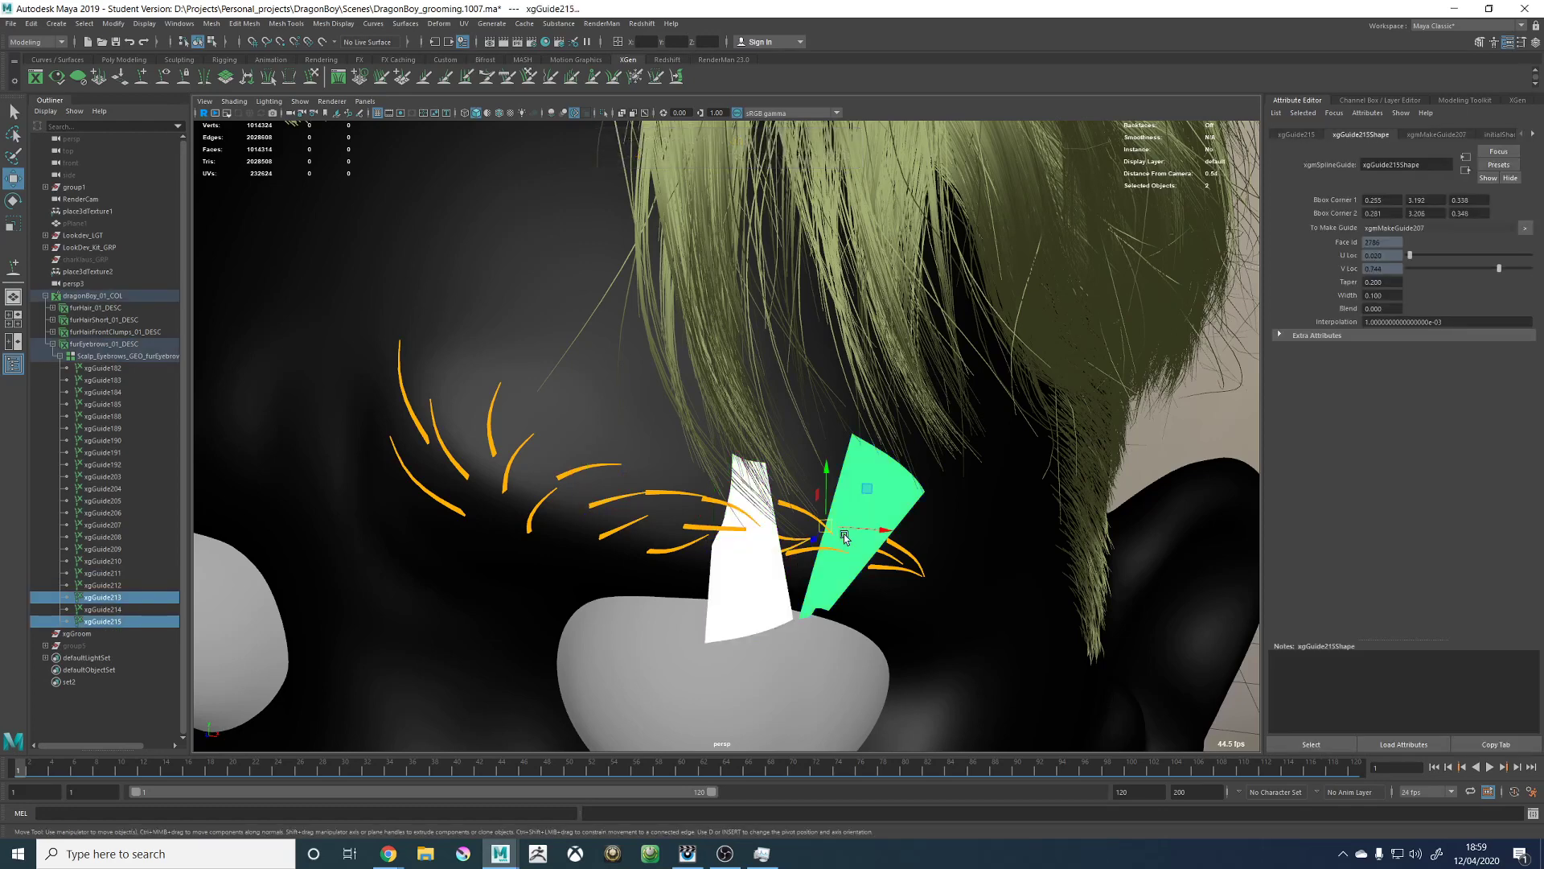
double_click(1374, 295)
key(Return)
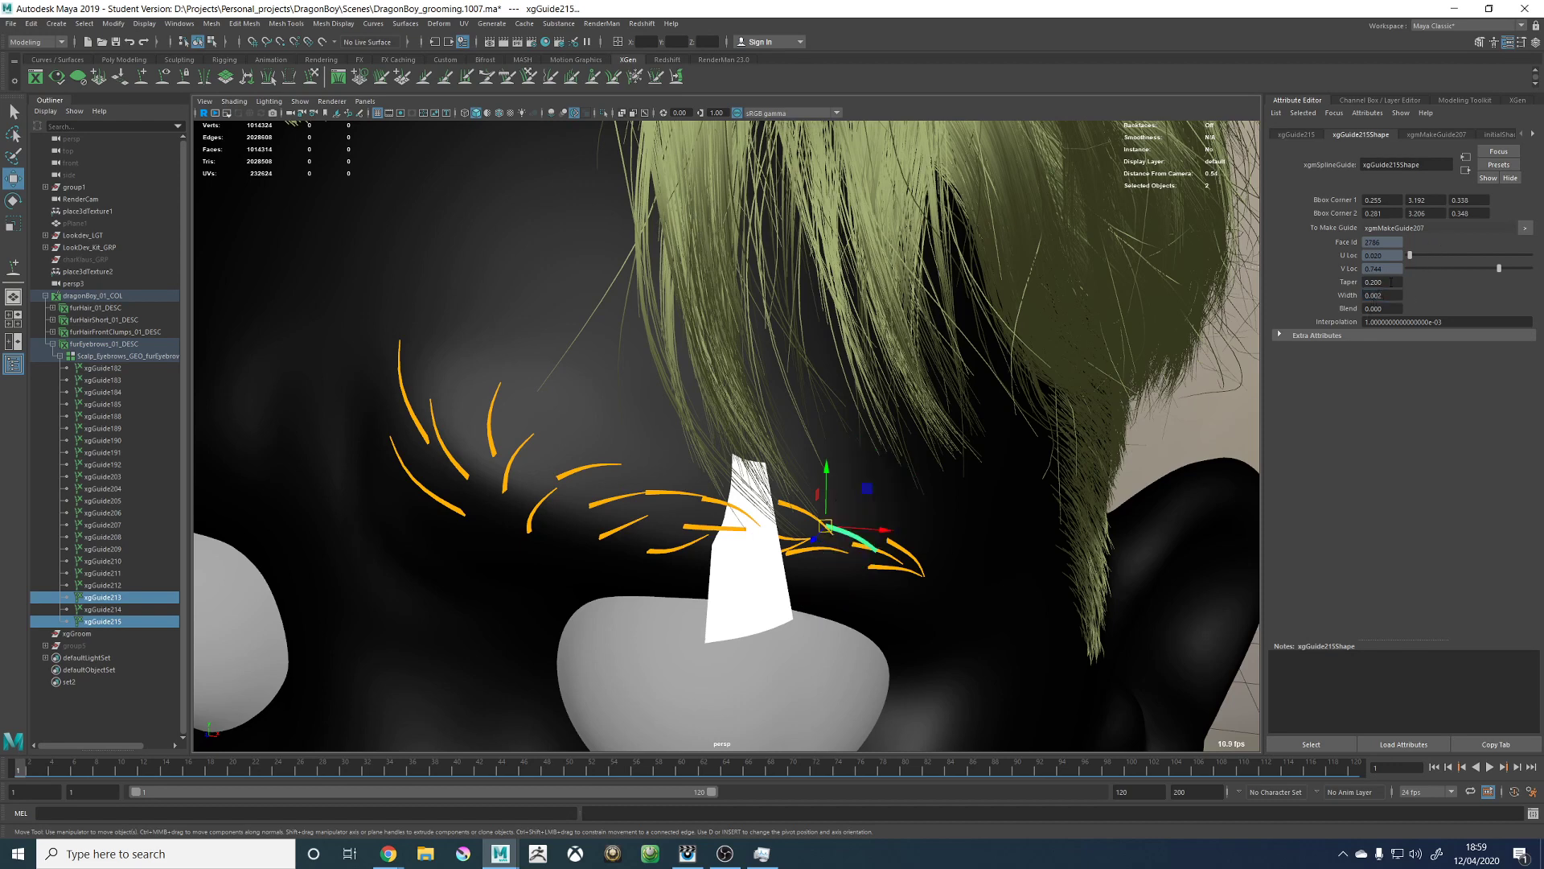
text(0.8)
key(Return)
Step: Give the remaining oversized eyebrow guide xgGuide213 a width of 0.002 and a taper of 0.8
click(733, 545)
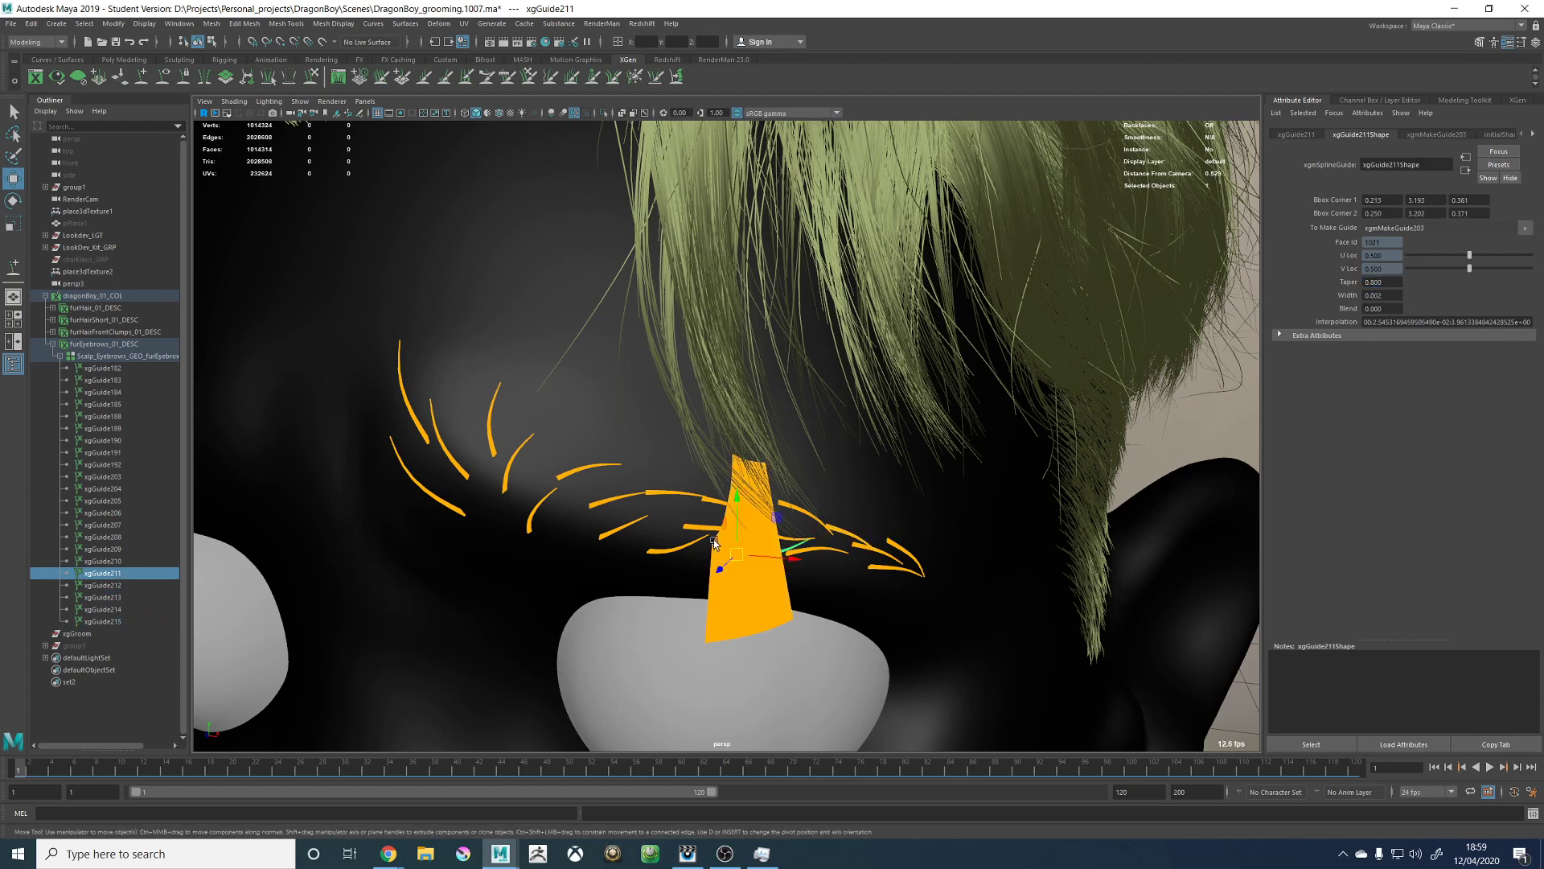
click(737, 545)
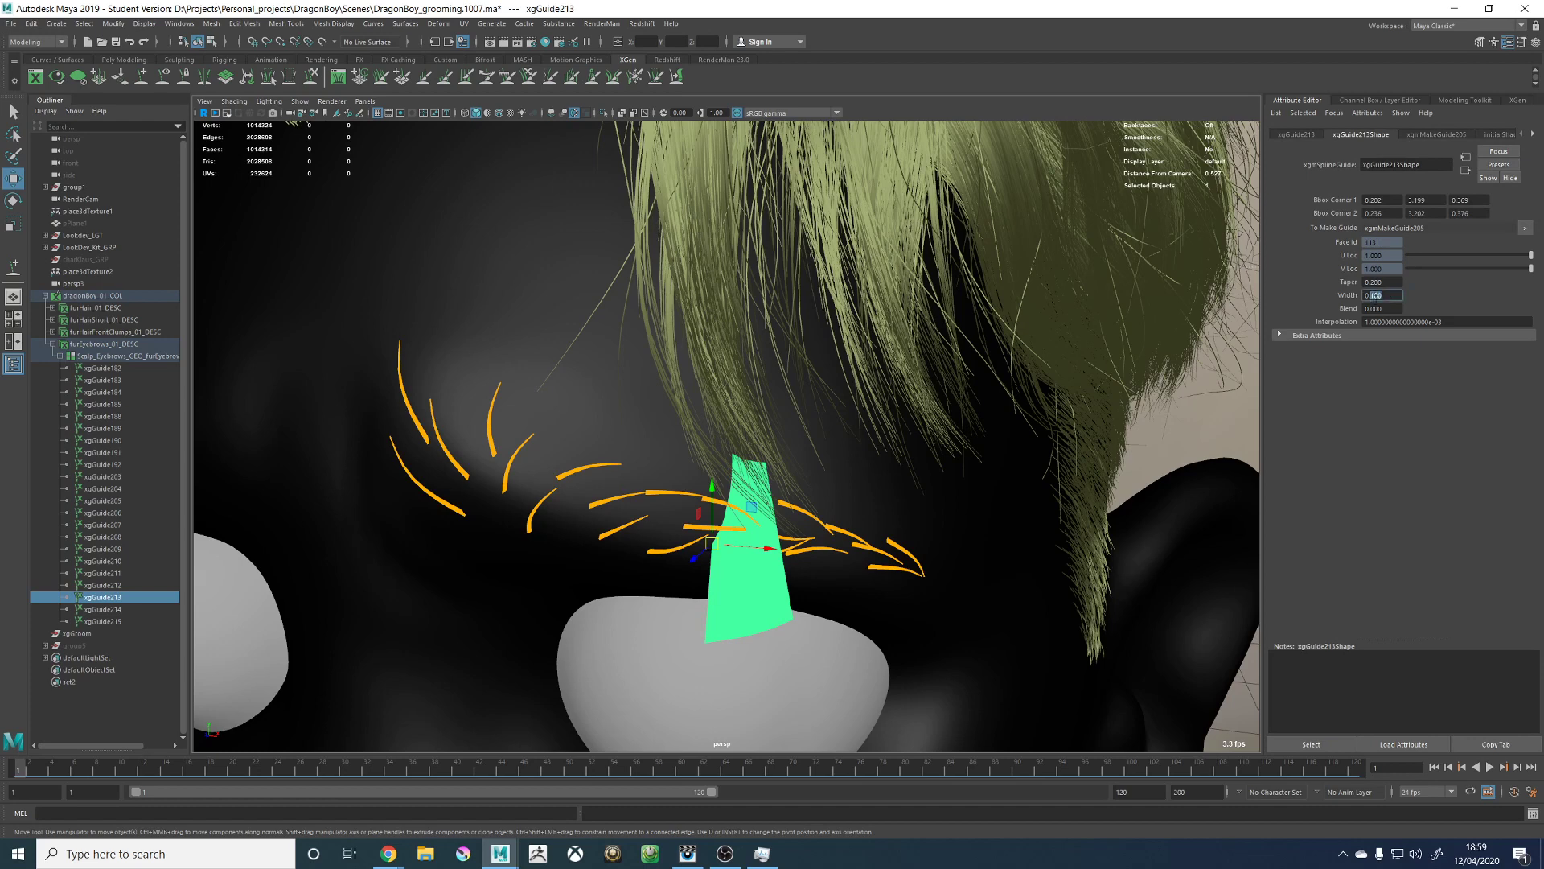
key(Return)
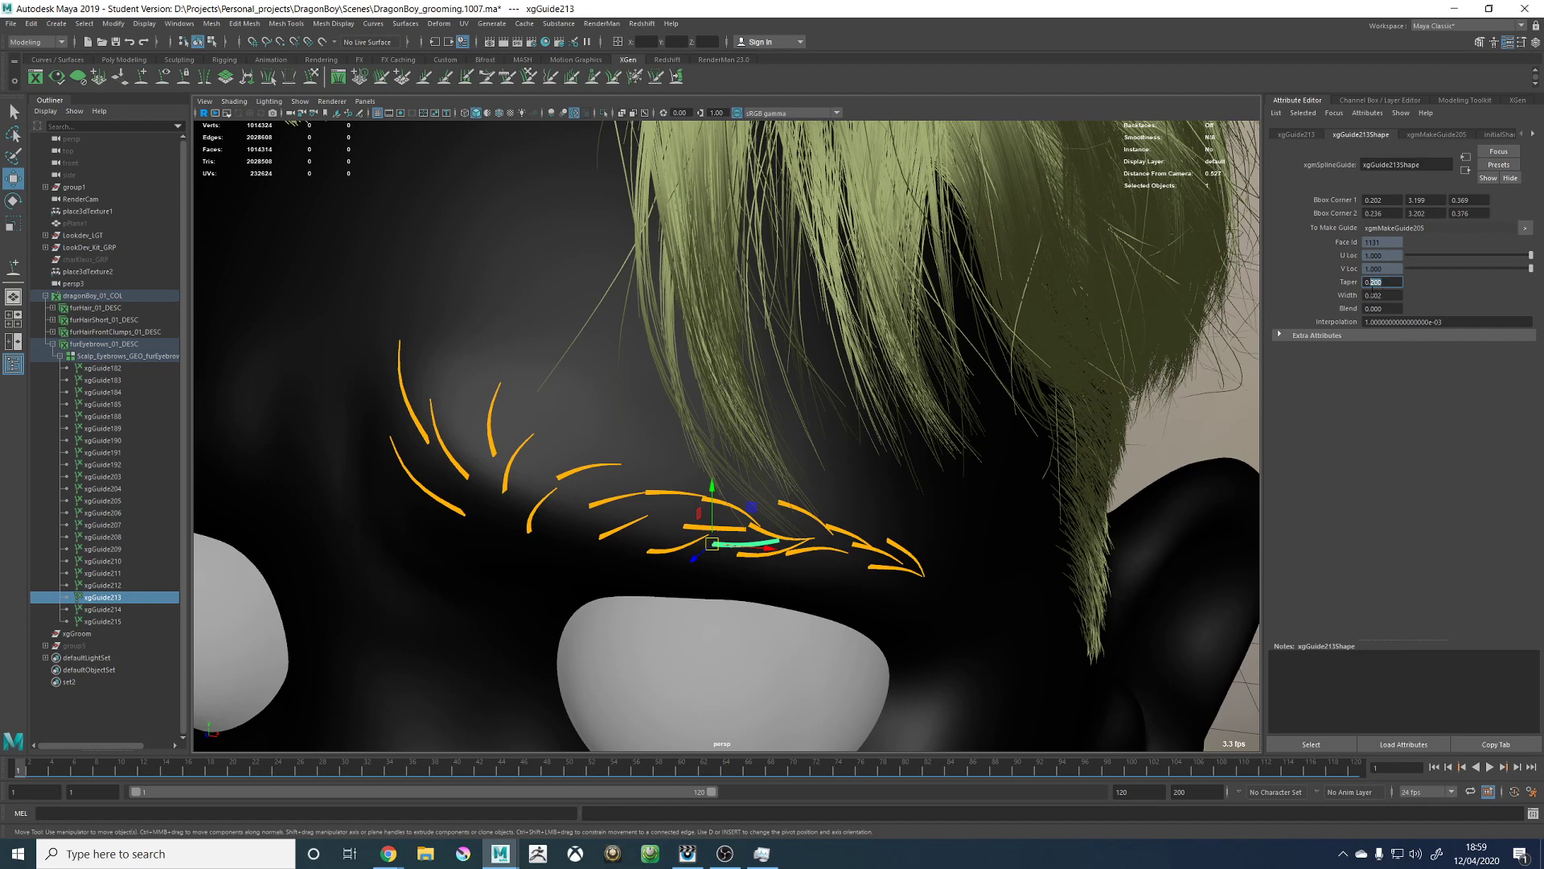
text(8)
key(Return)
Step: Display the head with texture maps and check the eyebrow guides against the painted eyebrow
scroll(838, 452, down, 6)
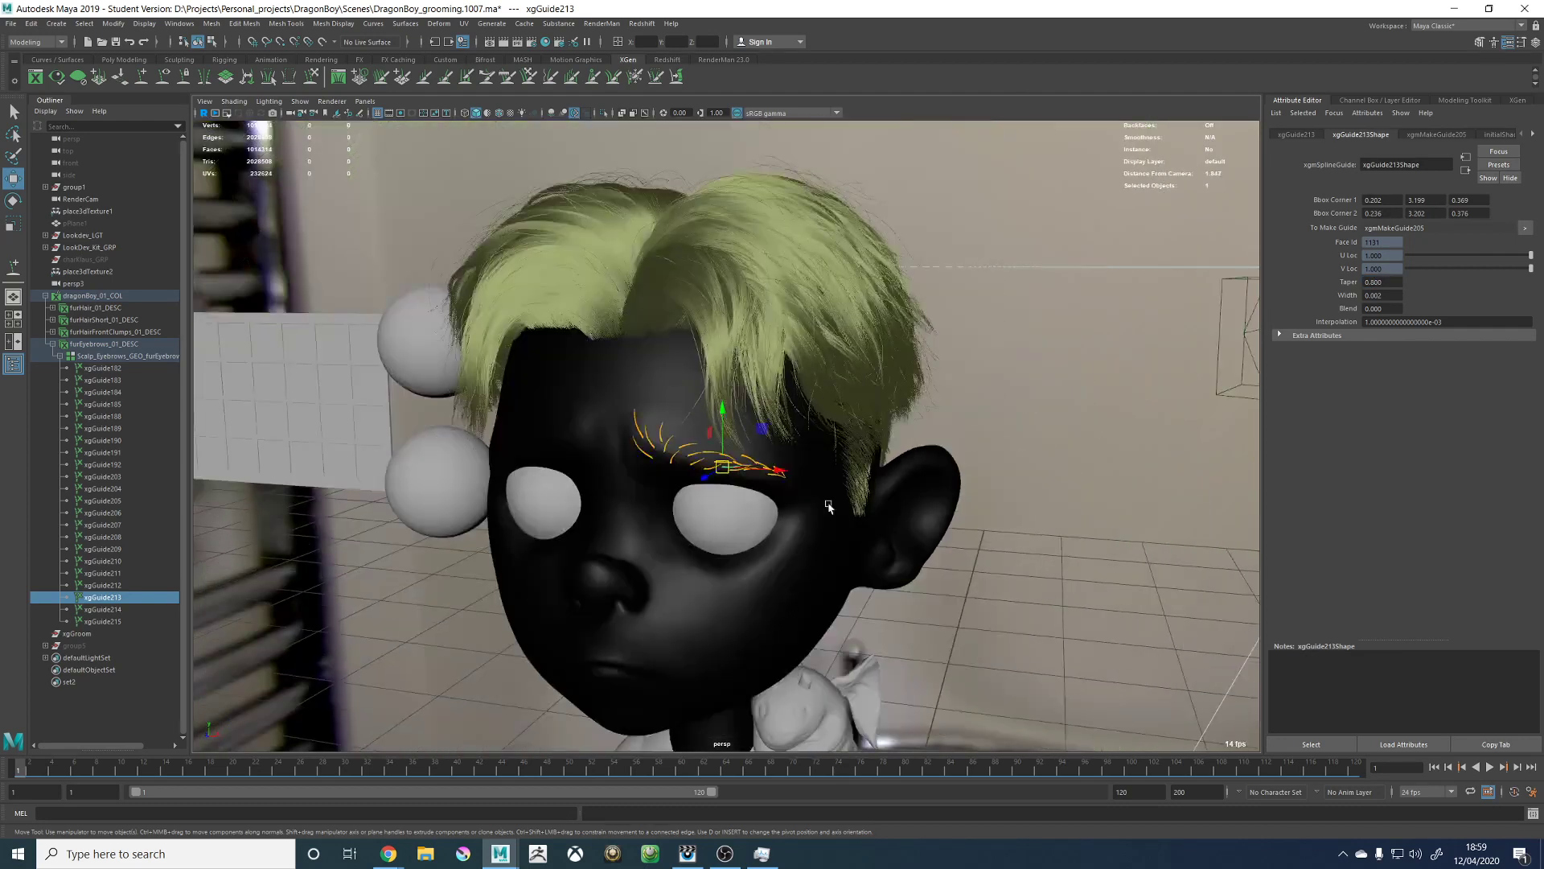
scroll(830, 508, up, 3)
alt+drag(830, 508, 779, 444)
key(6)
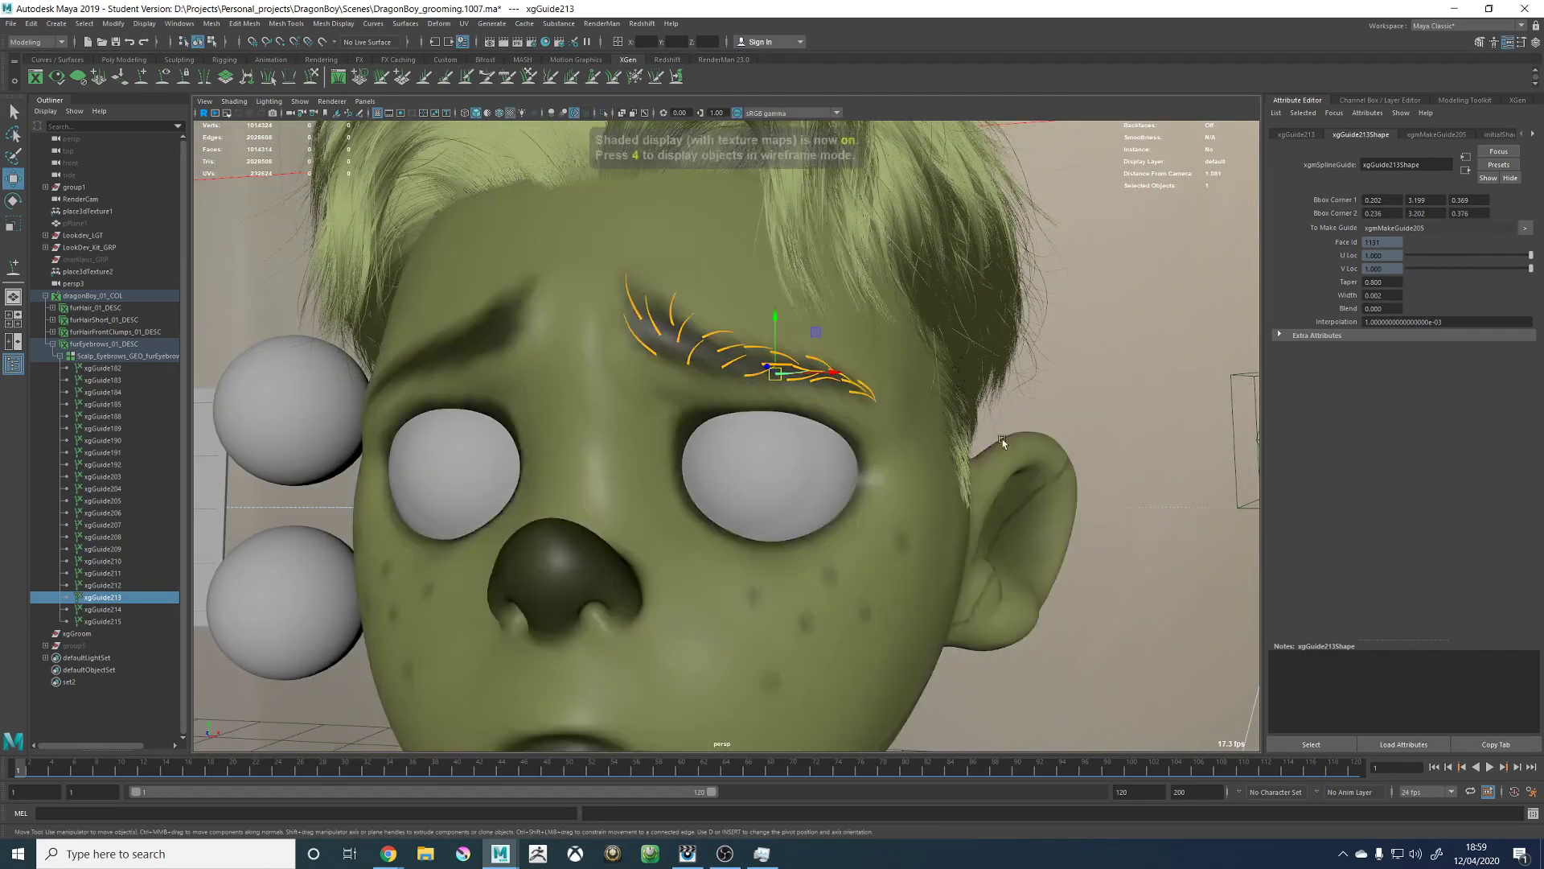
scroll(915, 489, up, 5)
alt+drag(915, 489, 871, 477)
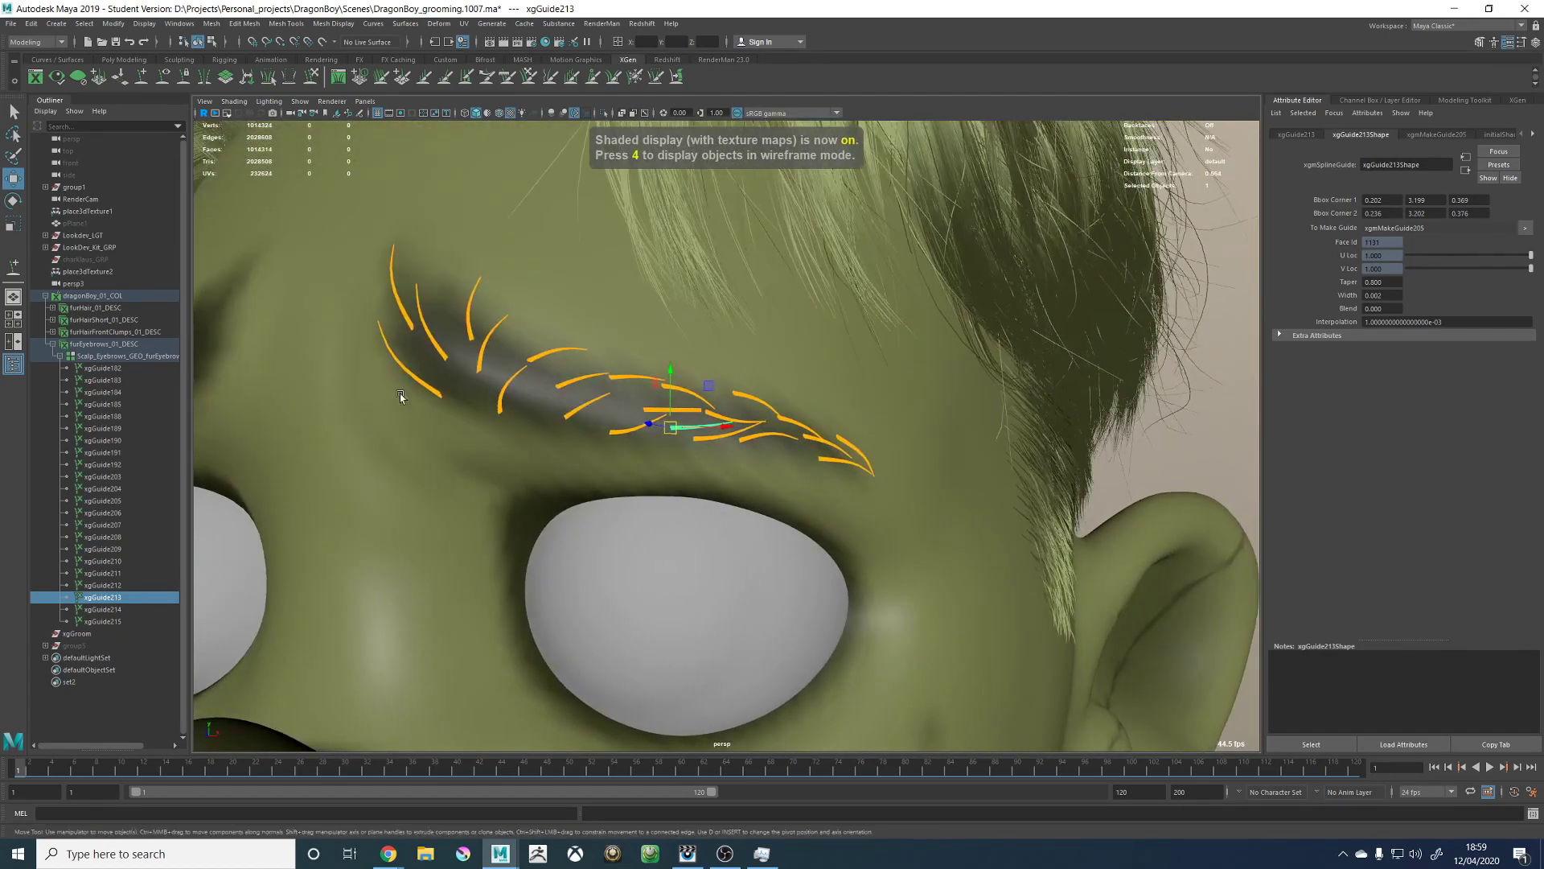
alt+drag(401, 396, 588, 415)
alt+right_drag(588, 415, 731, 428)
Step: Scale up guide xgGuide214 slightly in the inner half of the eyebrow
click(738, 438)
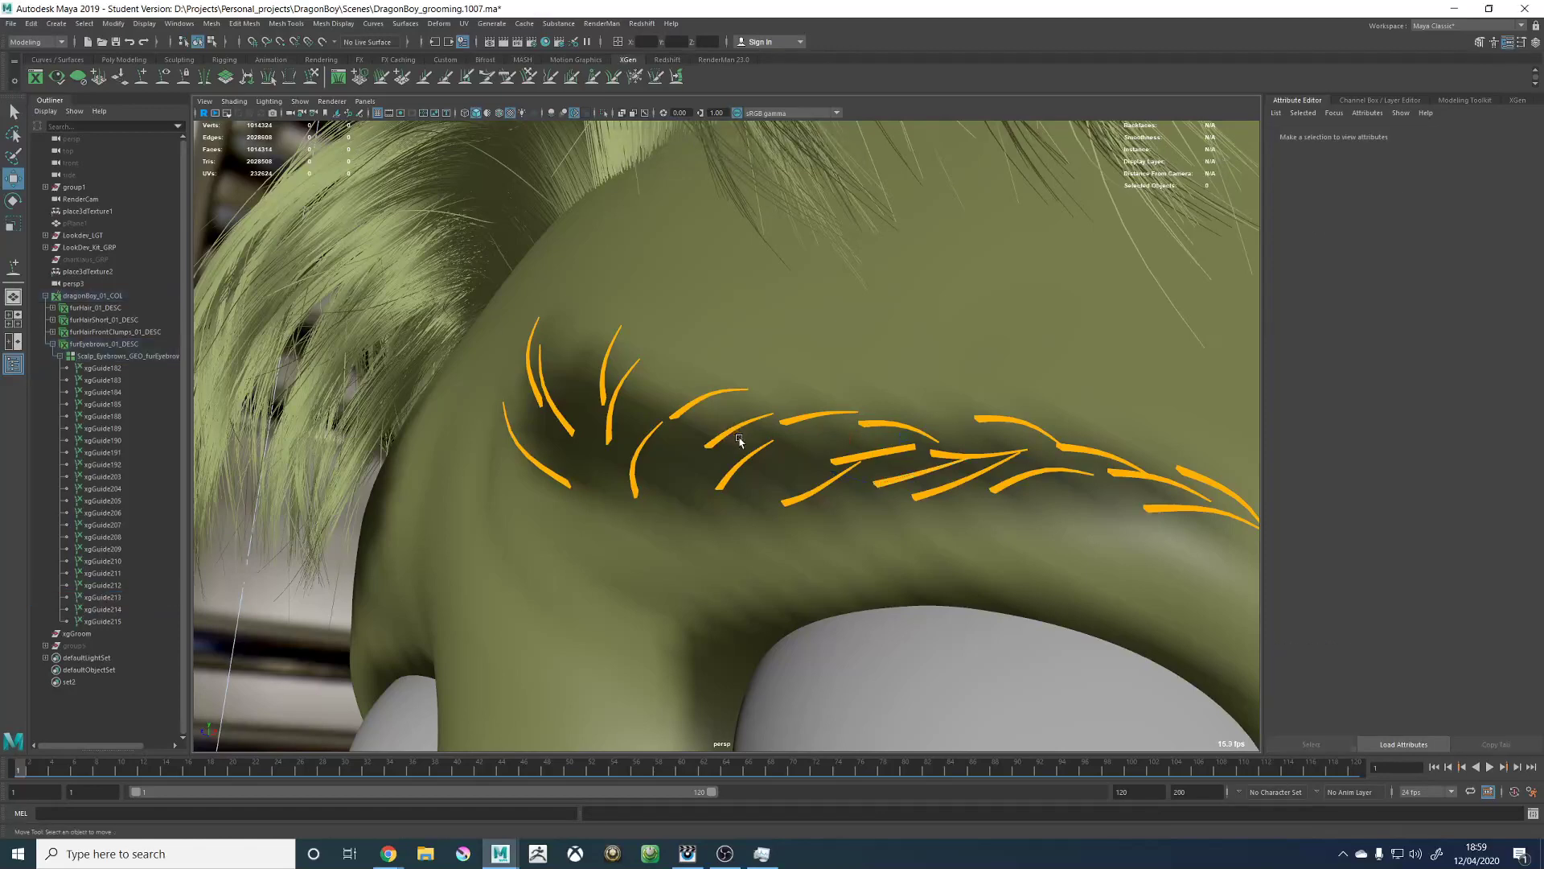
click(731, 430)
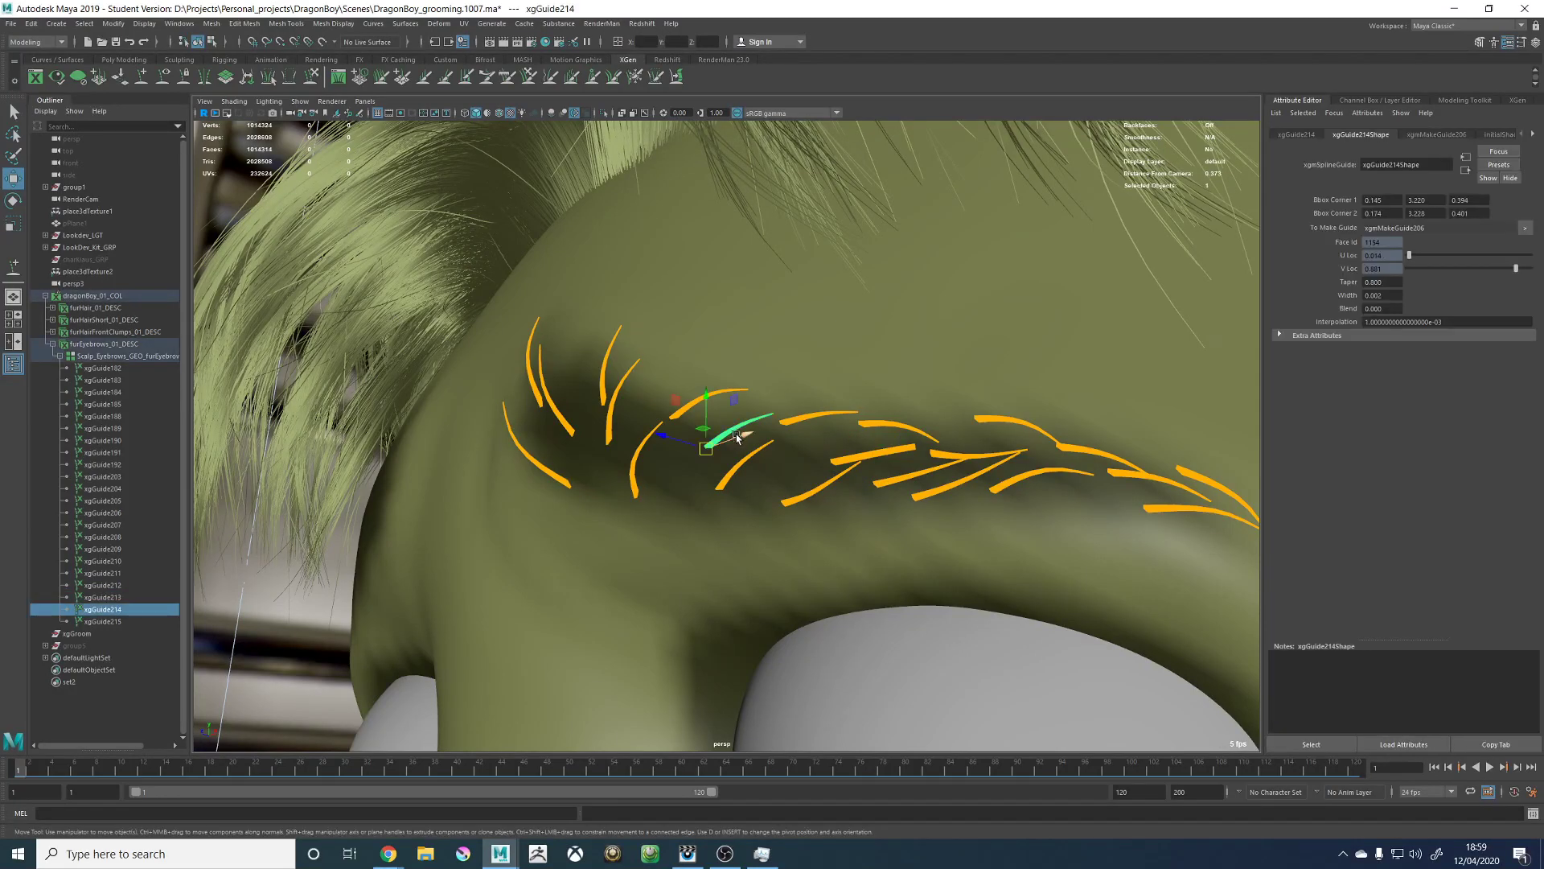
key(t)
key(r)
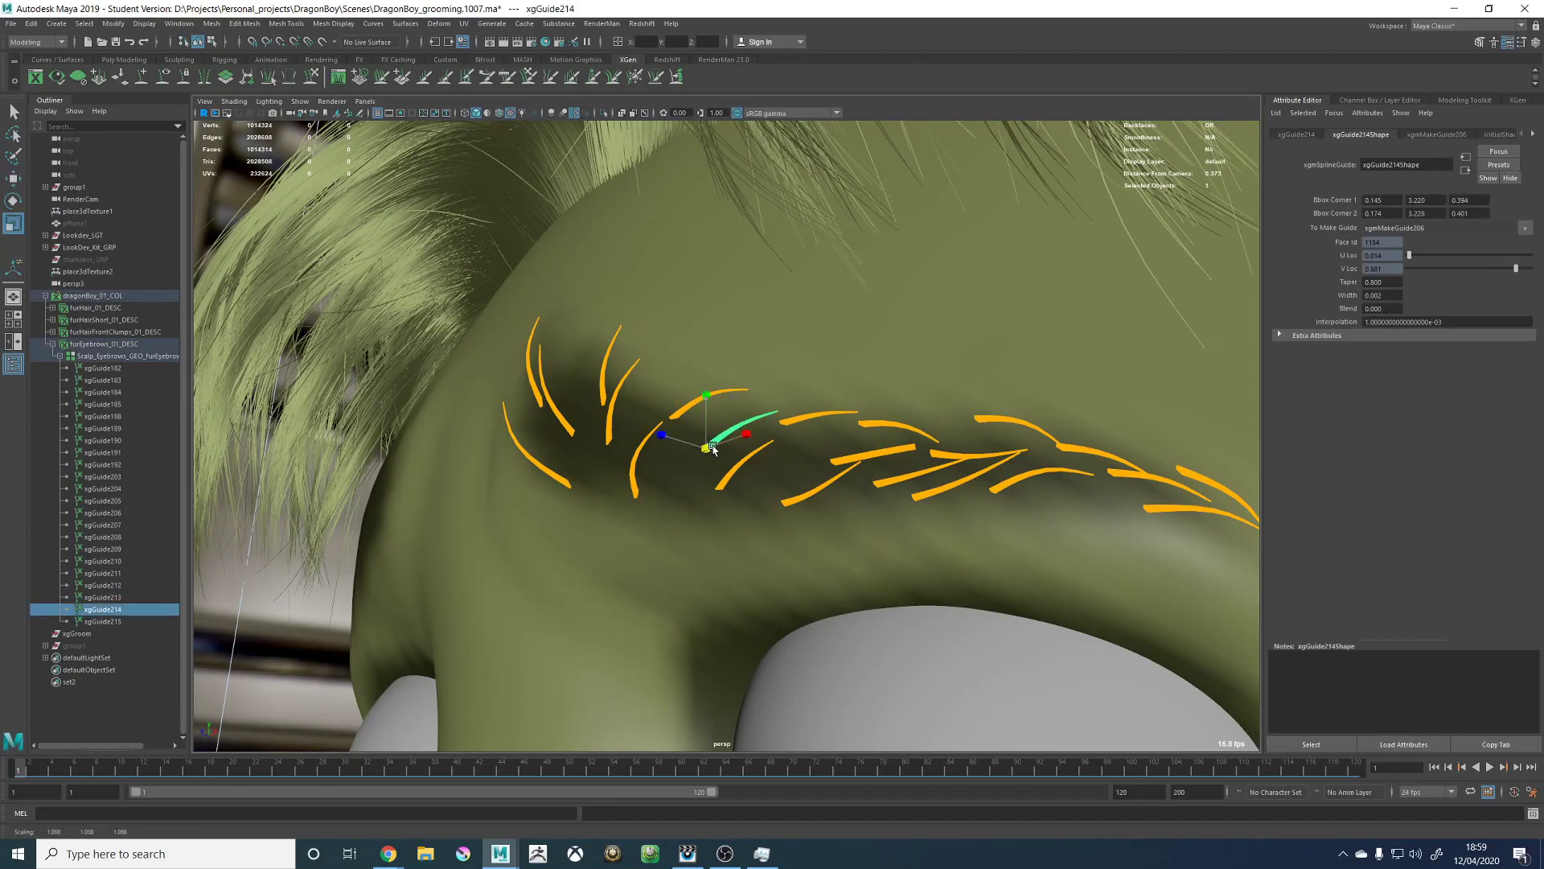
Step: Set the taper of the blunt middle eyebrow guide xgGuide212 to 0.8
alt+drag(828, 460, 879, 504)
click(889, 535)
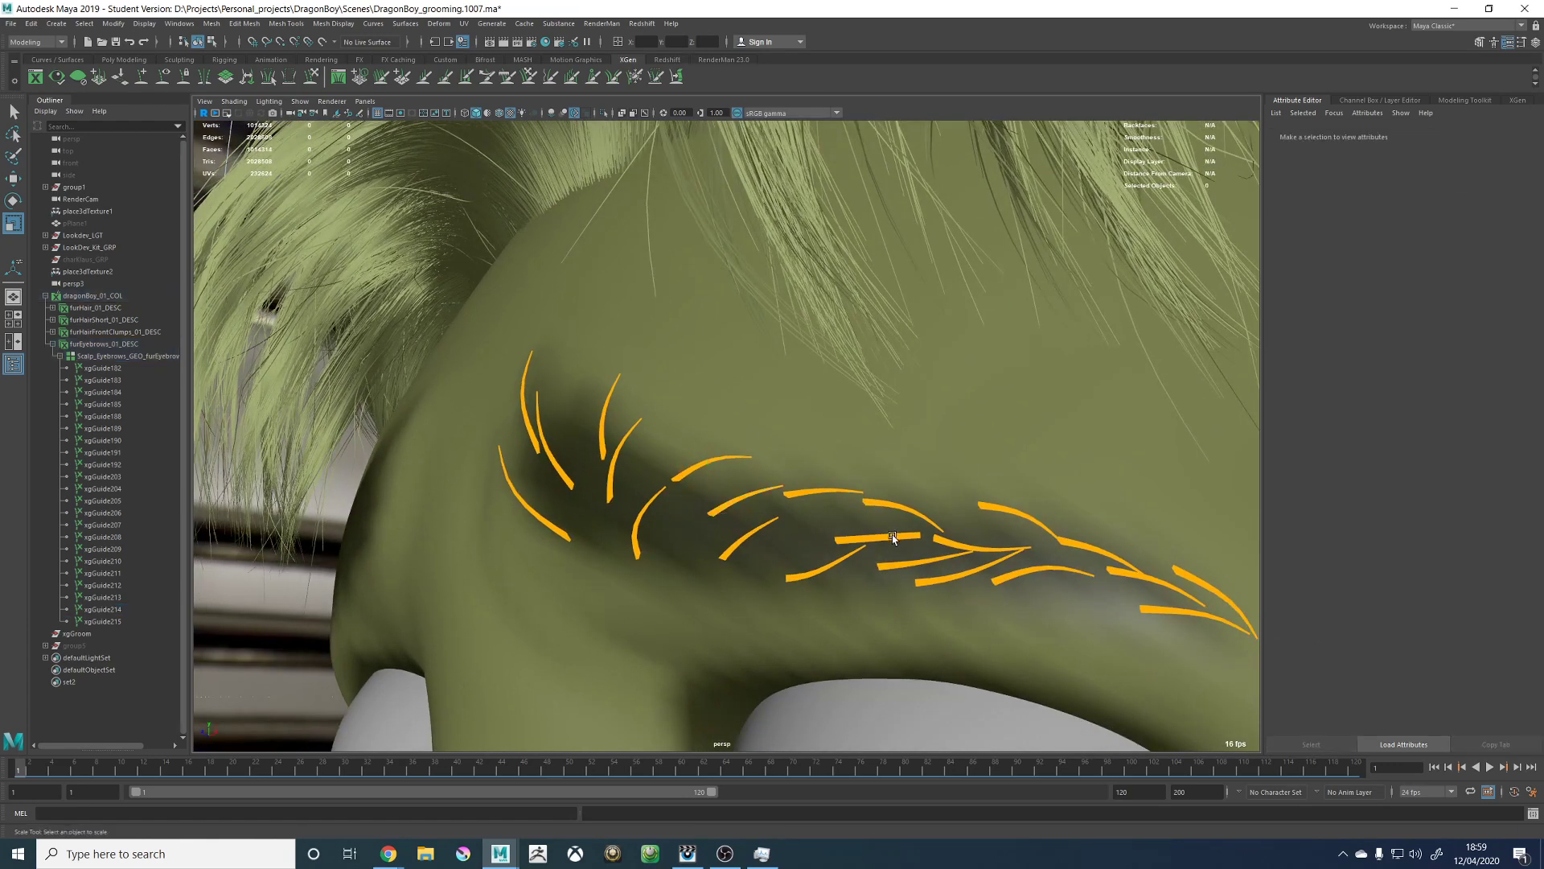
click(863, 535)
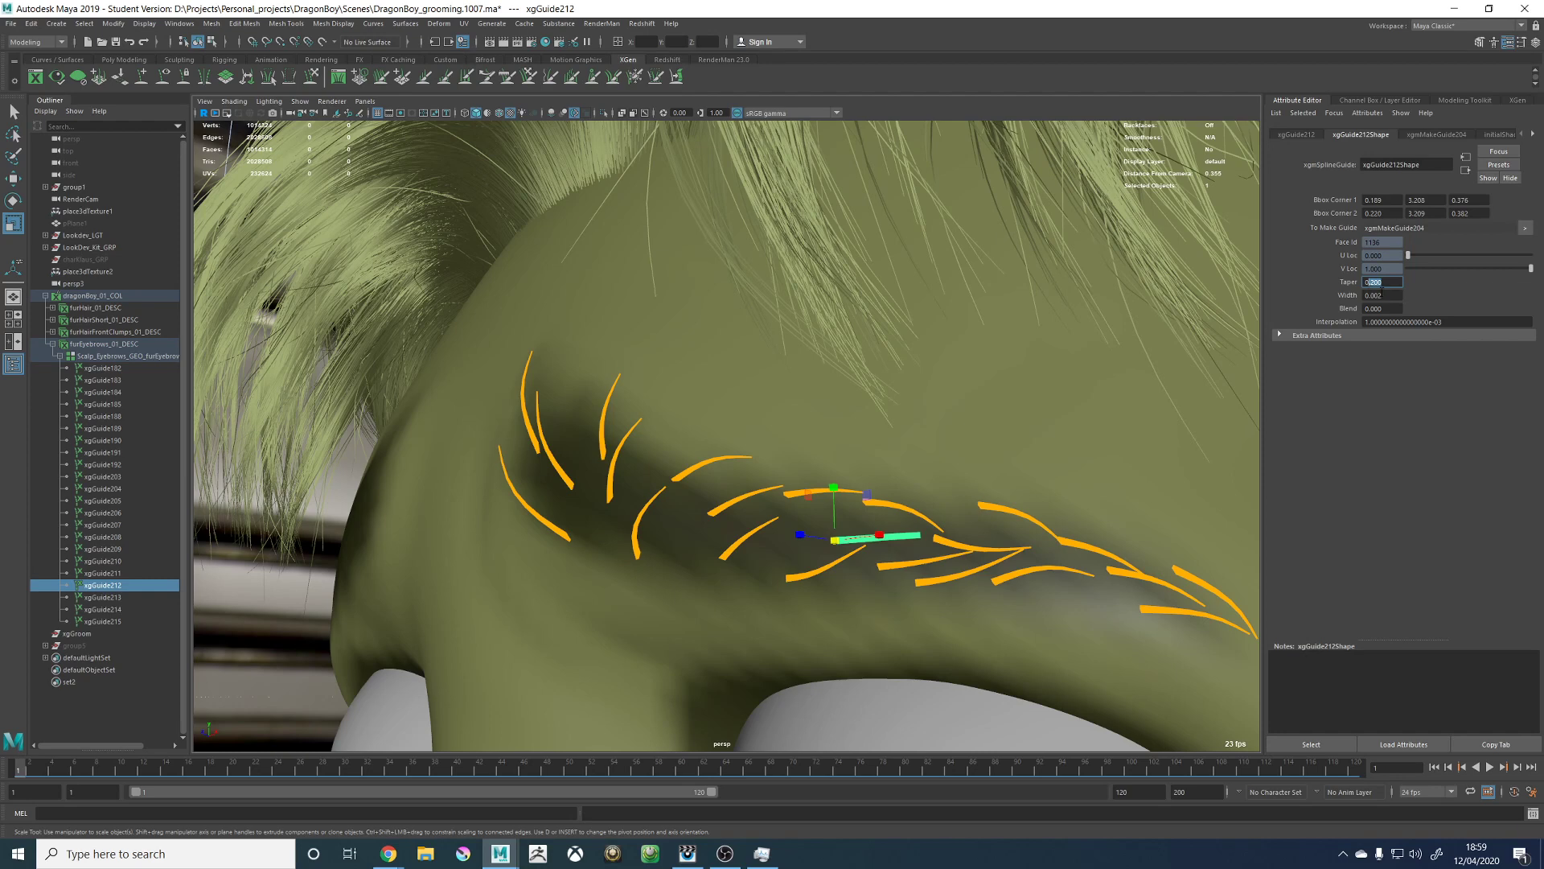
key(Return)
alt+drag(998, 397, 899, 506)
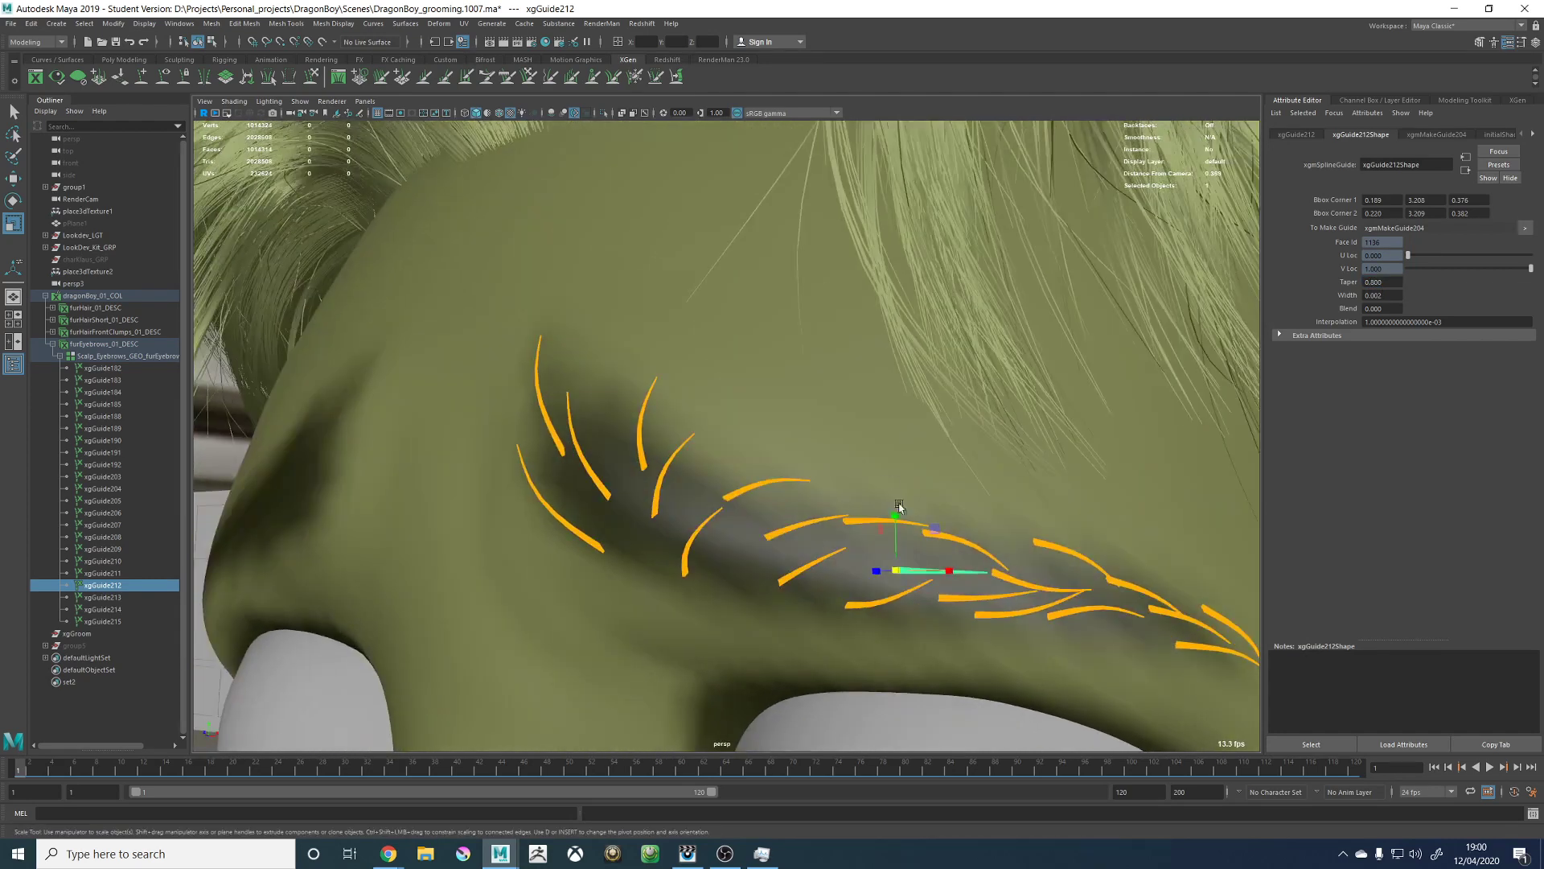
alt+drag(965, 569, 906, 539)
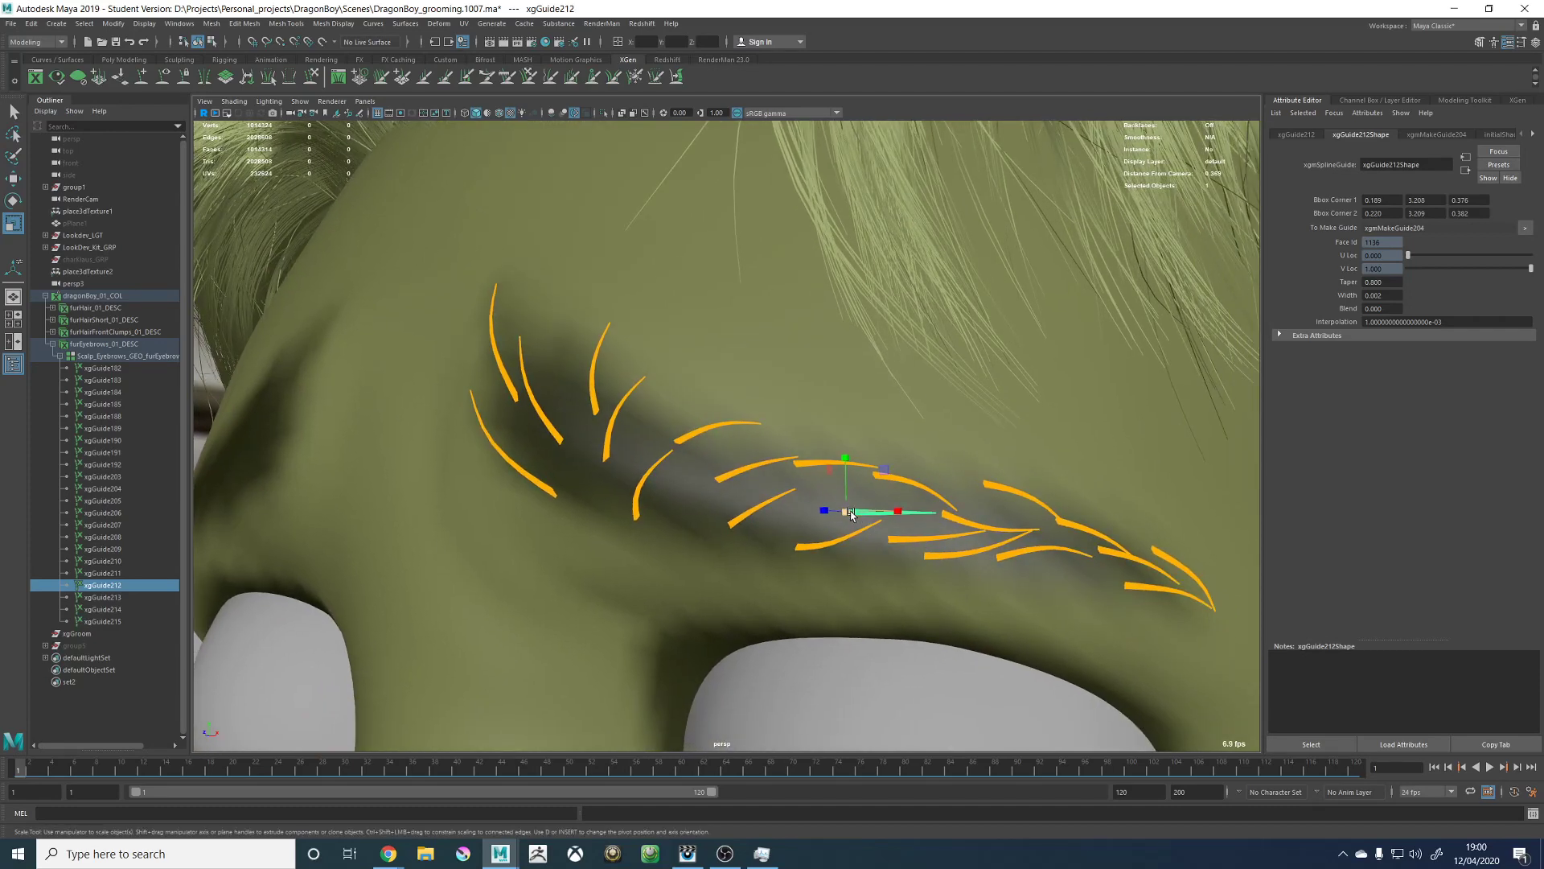
click(760, 504)
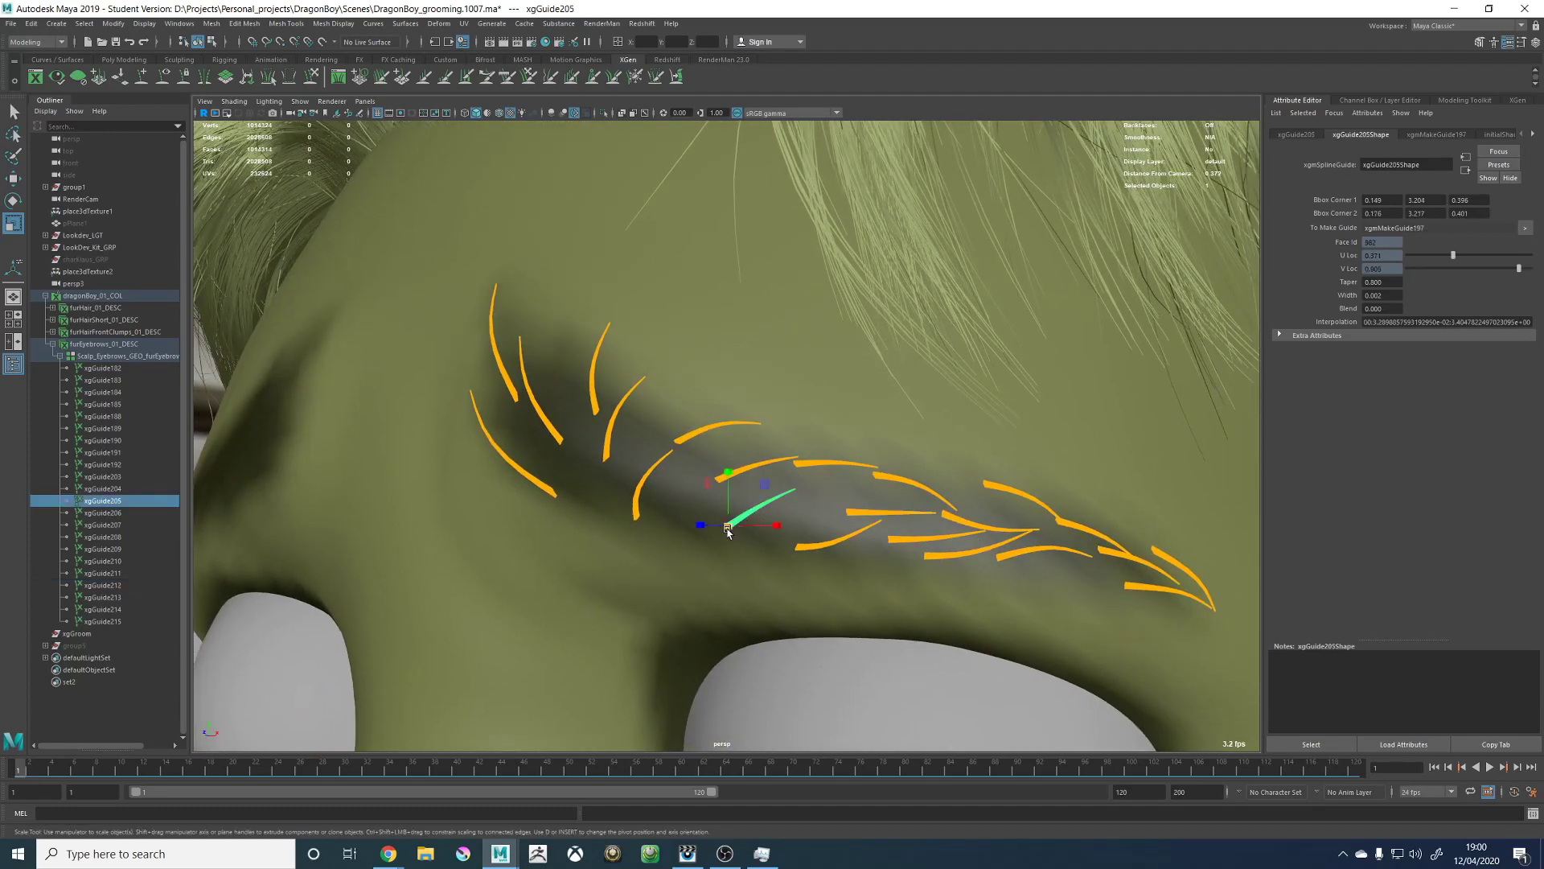
alt+drag(1017, 557, 910, 548)
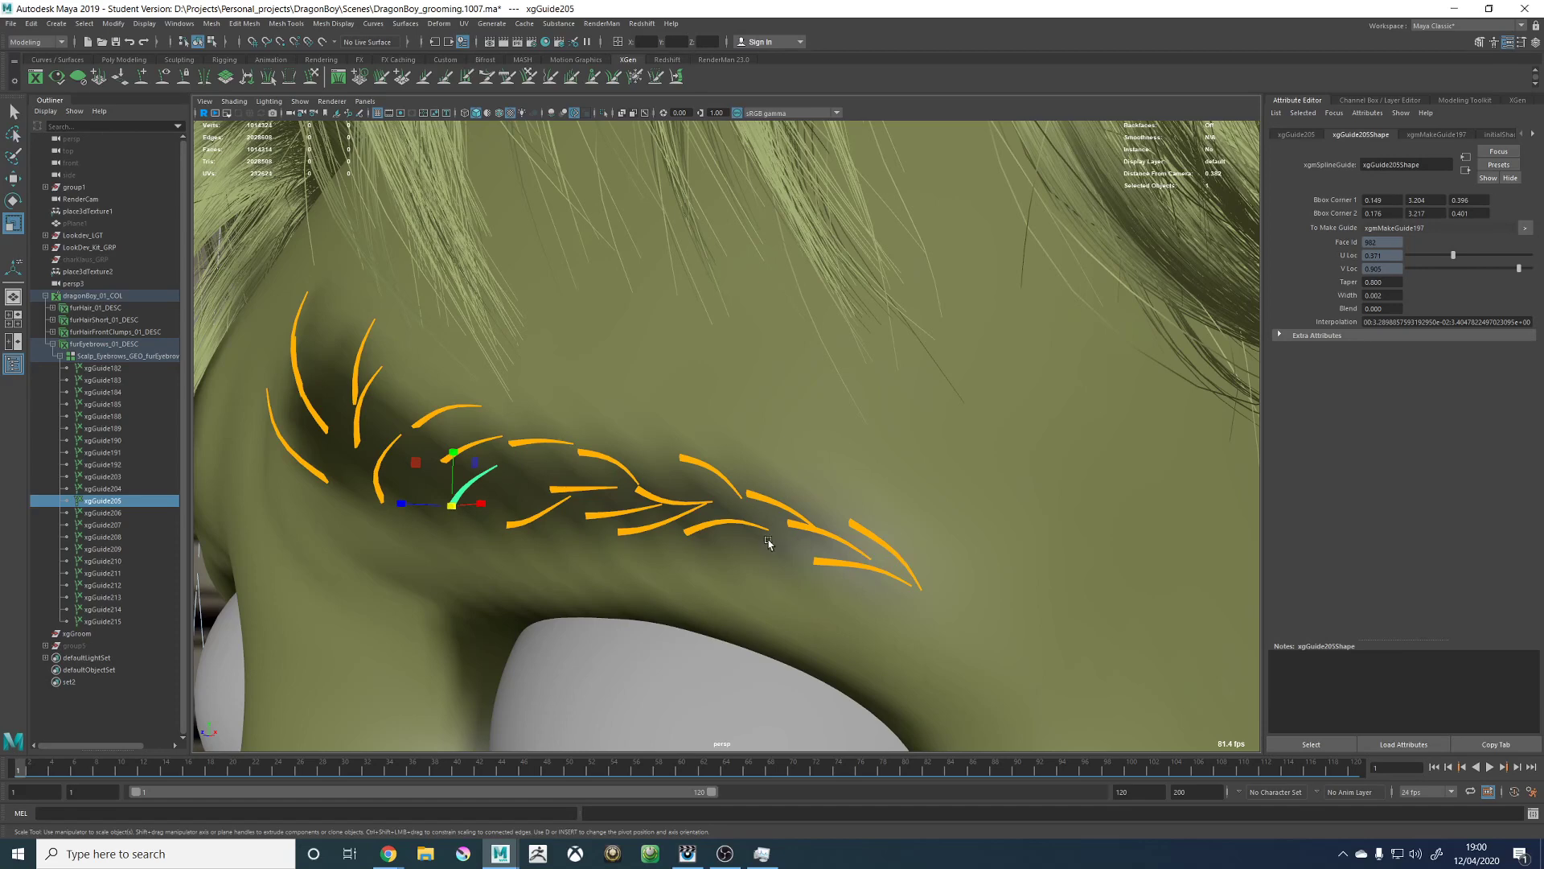
alt+drag(768, 543, 790, 540)
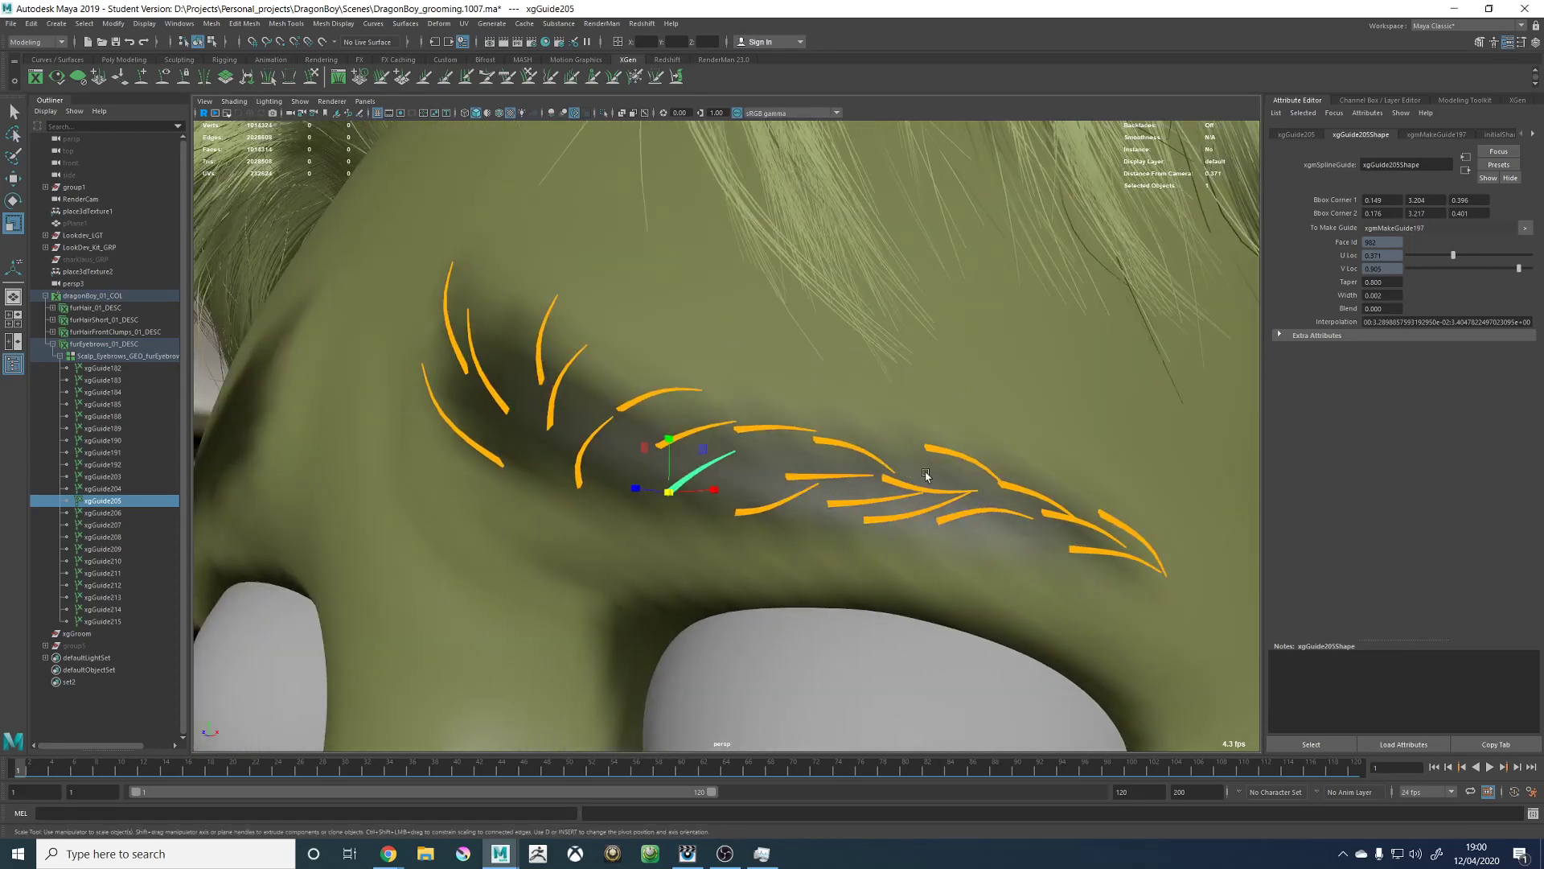
click(699, 561)
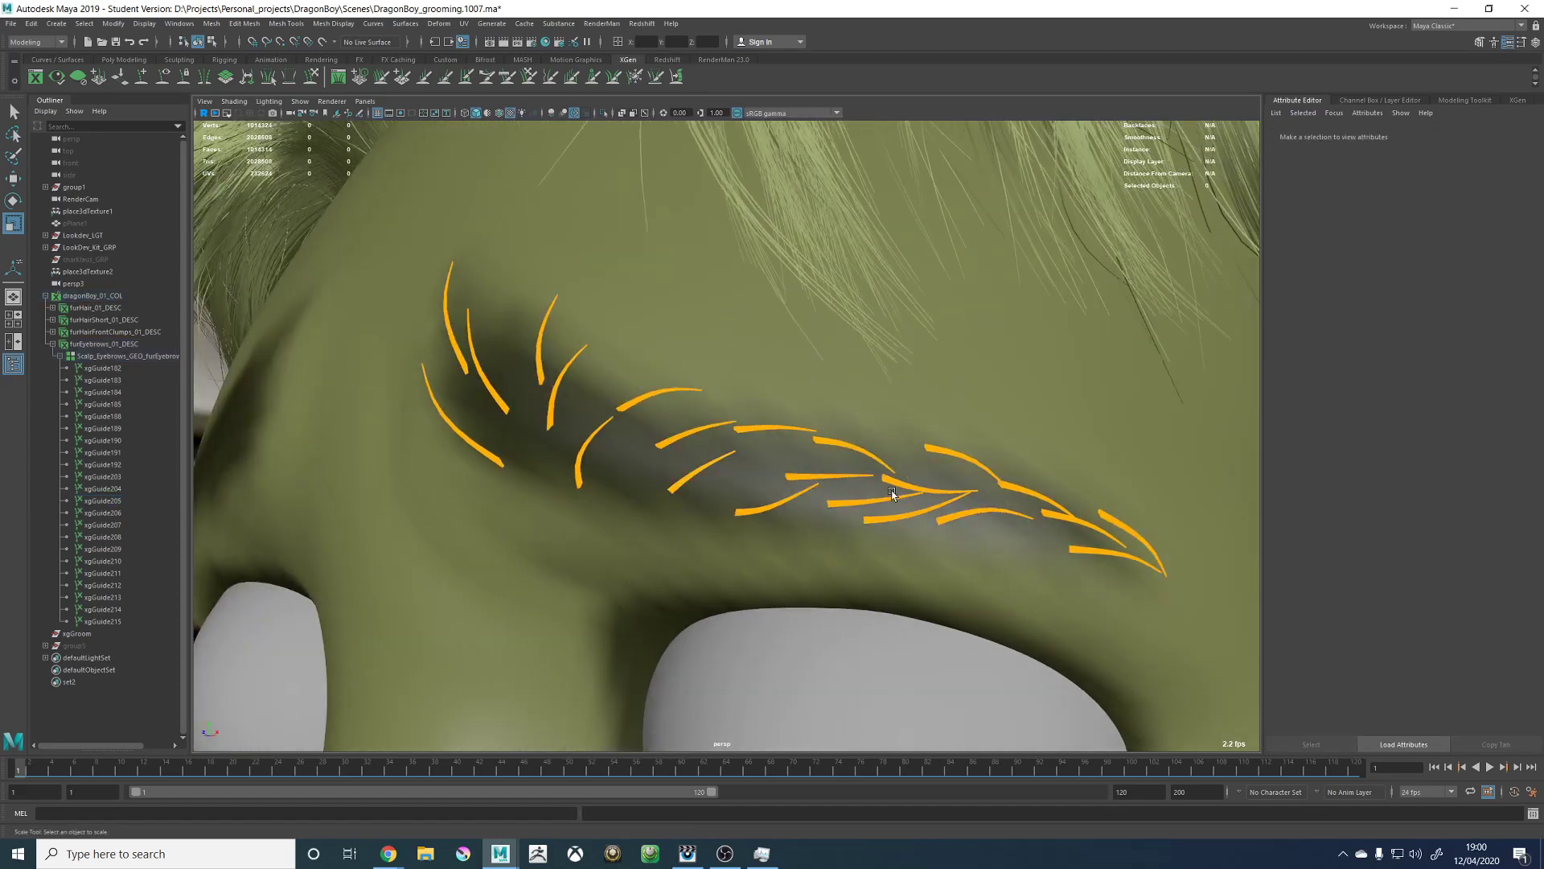
Step: Sculpt the straight middle guide xgGuide212 into a gentle upward arc that follows the eyebrow
click(843, 475)
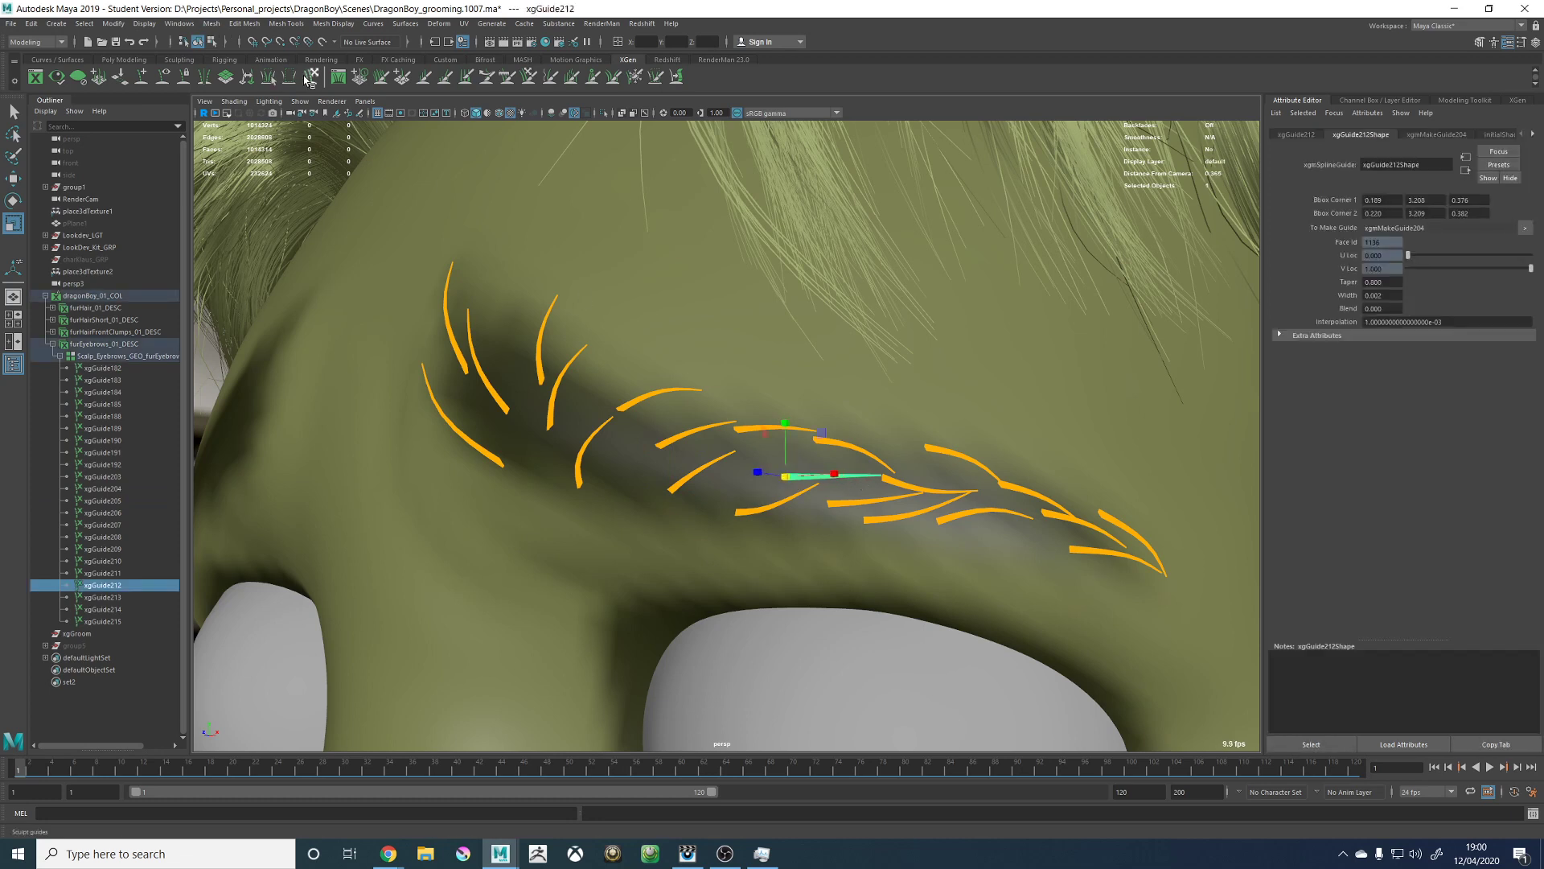
key(y)
mouse_move(801, 486)
mouse_down()
mouse_move(796, 463)
mouse_move(894, 484)
mouse_up()
alt+middle_drag(893, 483, 907, 386)
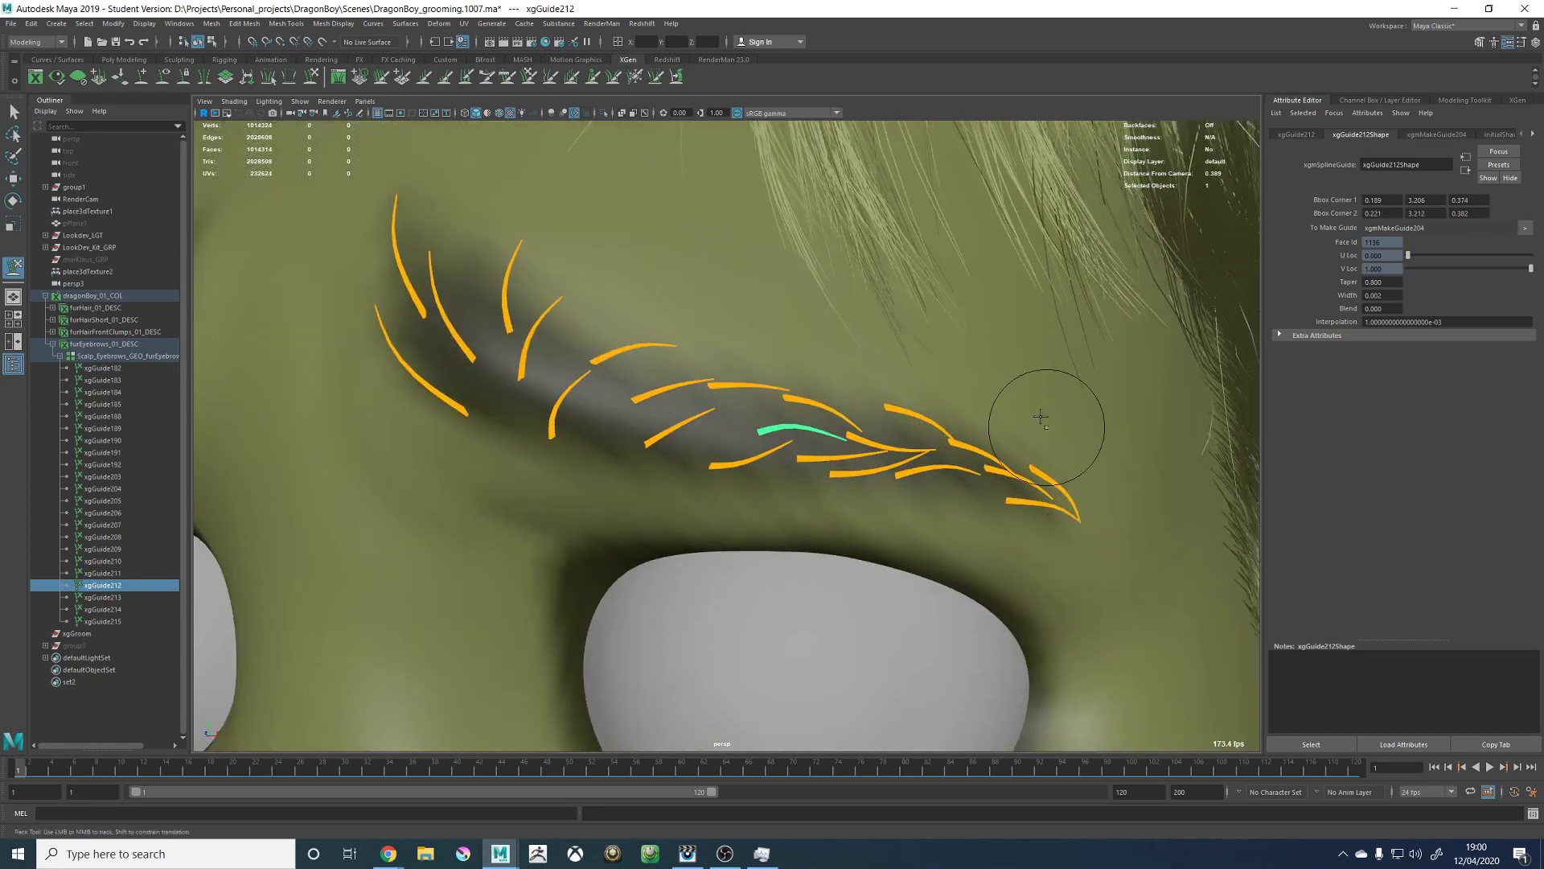
alt+drag(925, 467, 810, 517)
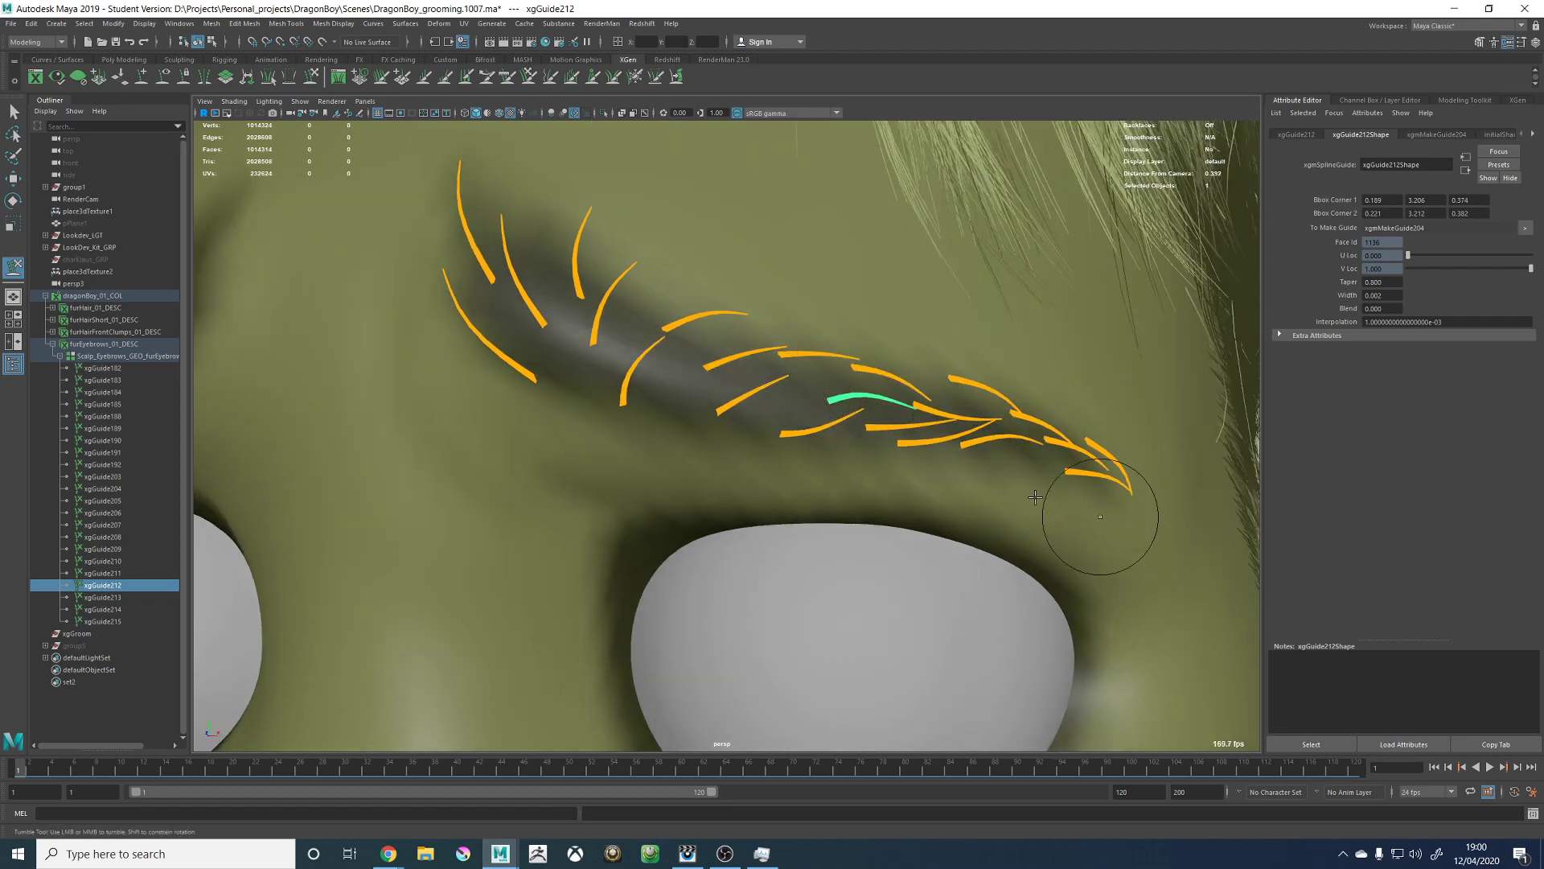
alt+drag(1103, 517, 867, 475)
alt+right_drag(867, 476, 885, 472)
alt+middle_drag(874, 472, 914, 482)
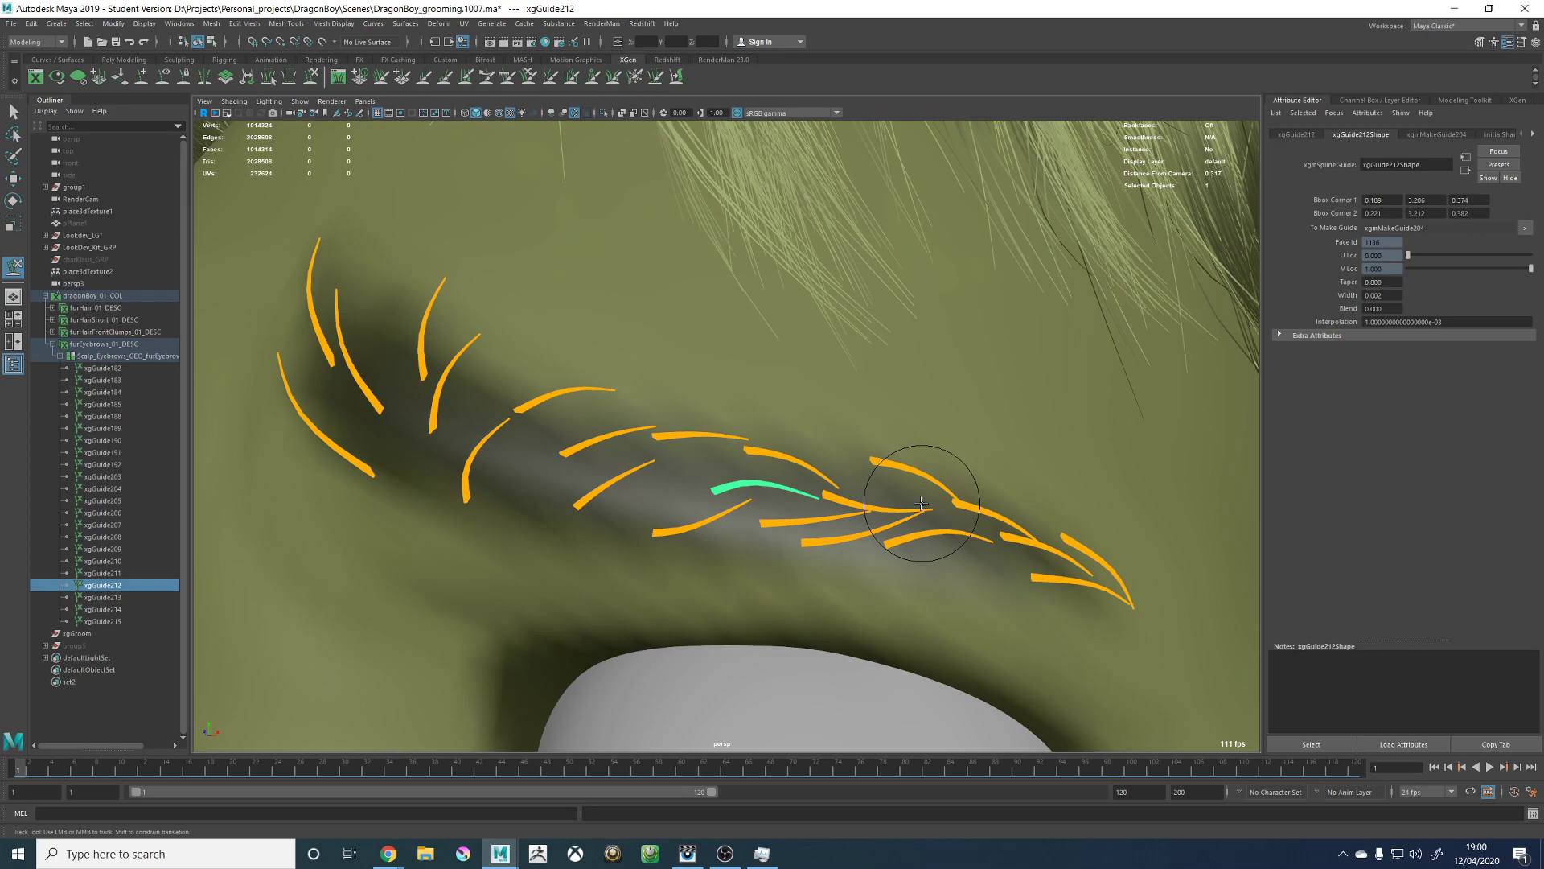
Step: Sculpt guide xgGuide205 so its tip bends down toward the outer end of the eyebrow
alt+drag(713, 402, 772, 434)
click(676, 445)
key(w)
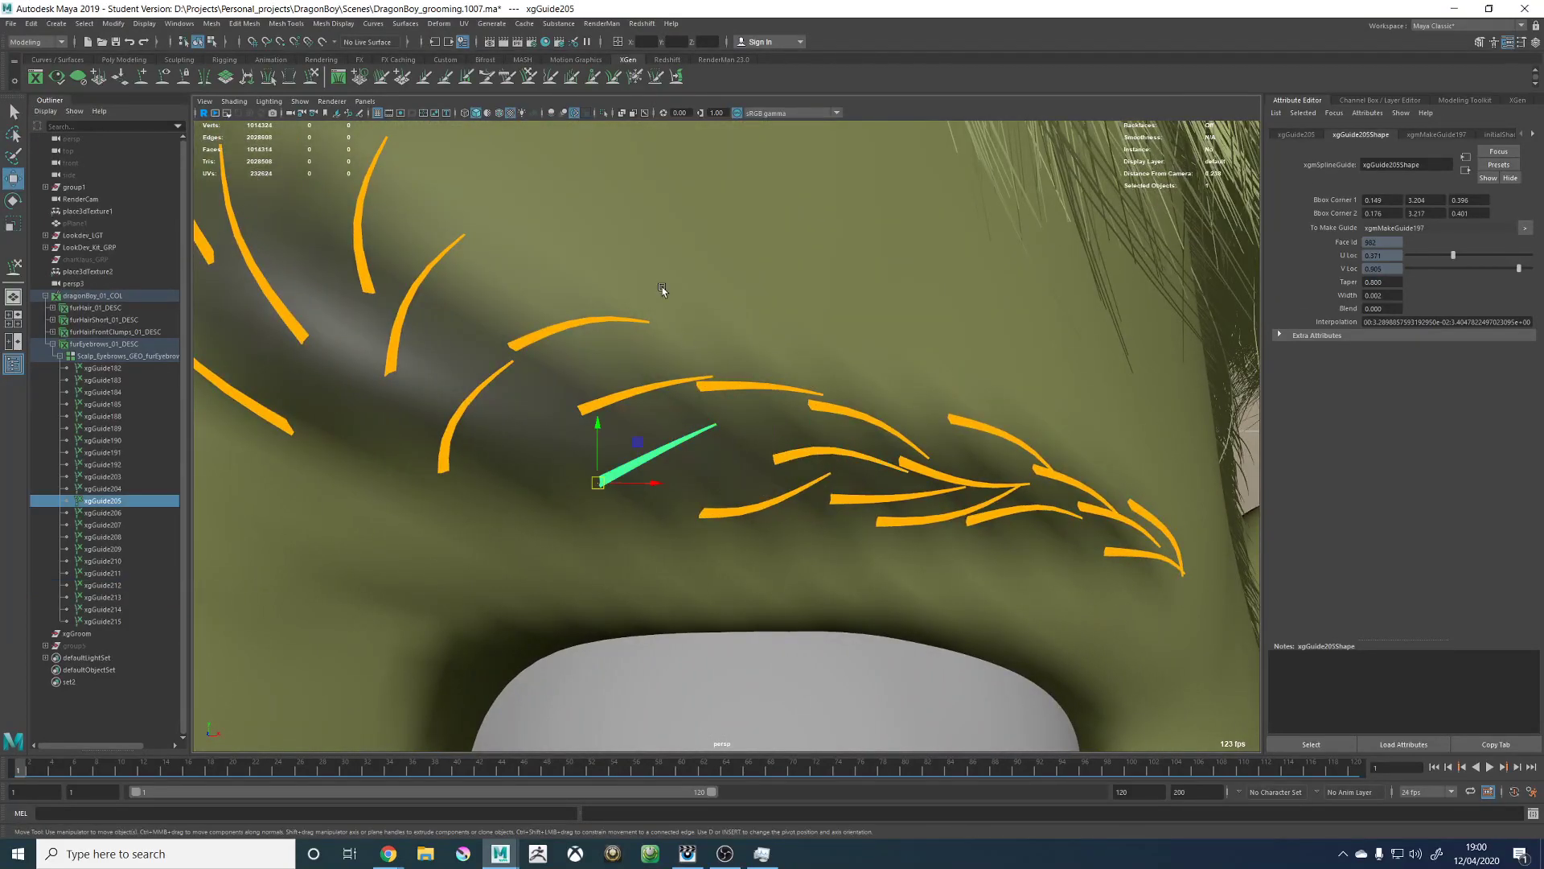
key(y)
mouse_move(704, 395)
mouse_down()
mouse_move(743, 430)
mouse_move(697, 425)
mouse_move(734, 471)
mouse_up()
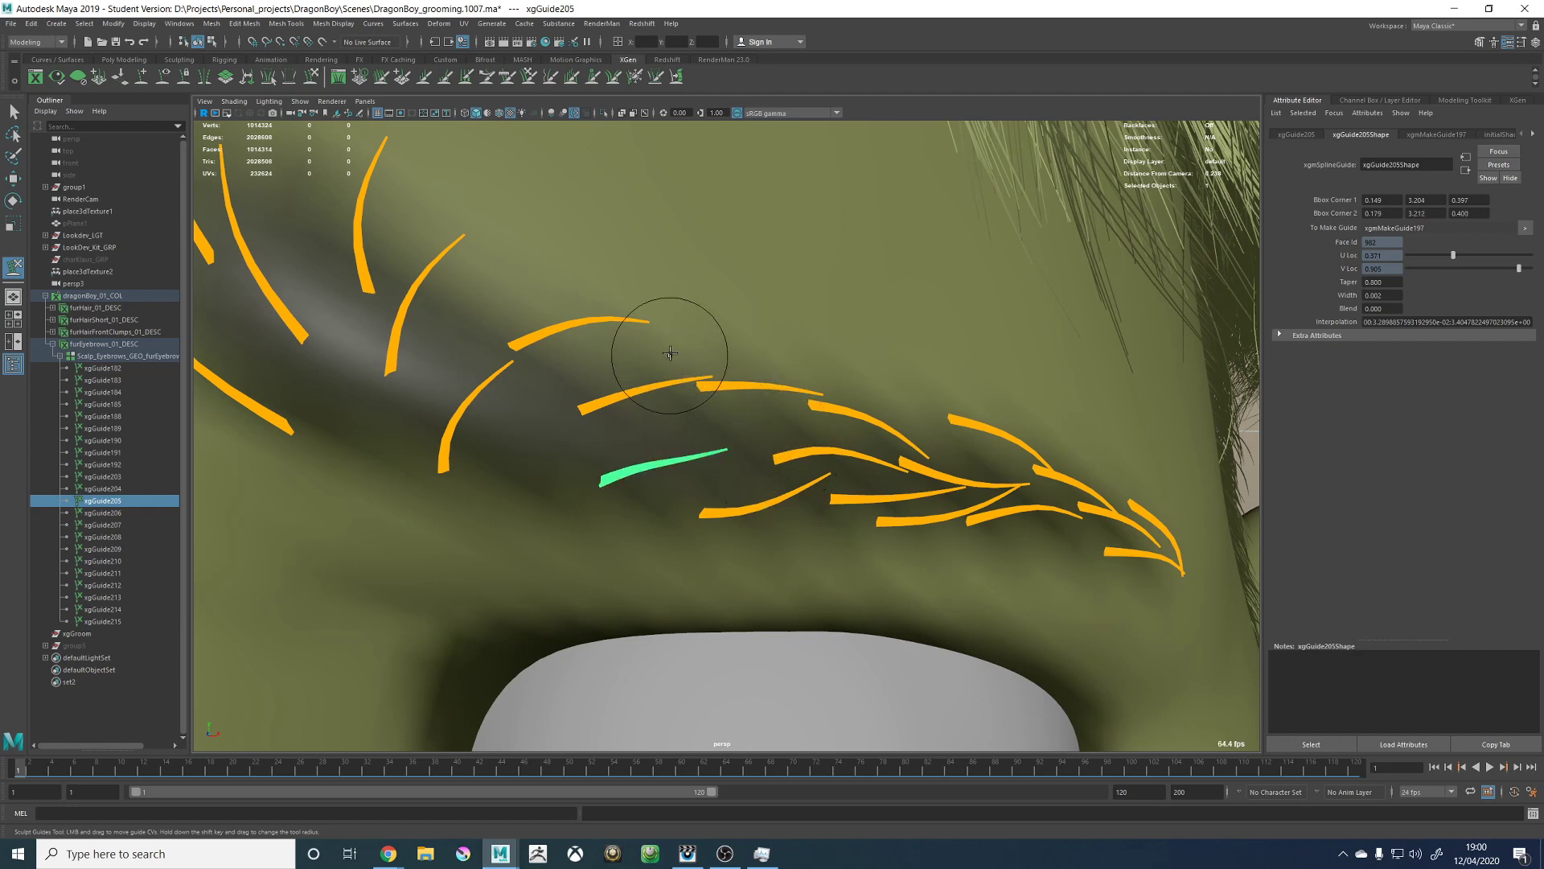
Step: Sculpt the tip of guide xgGuide214 to follow the flow of the neighbouring eyebrow guides
key(w)
click(644, 388)
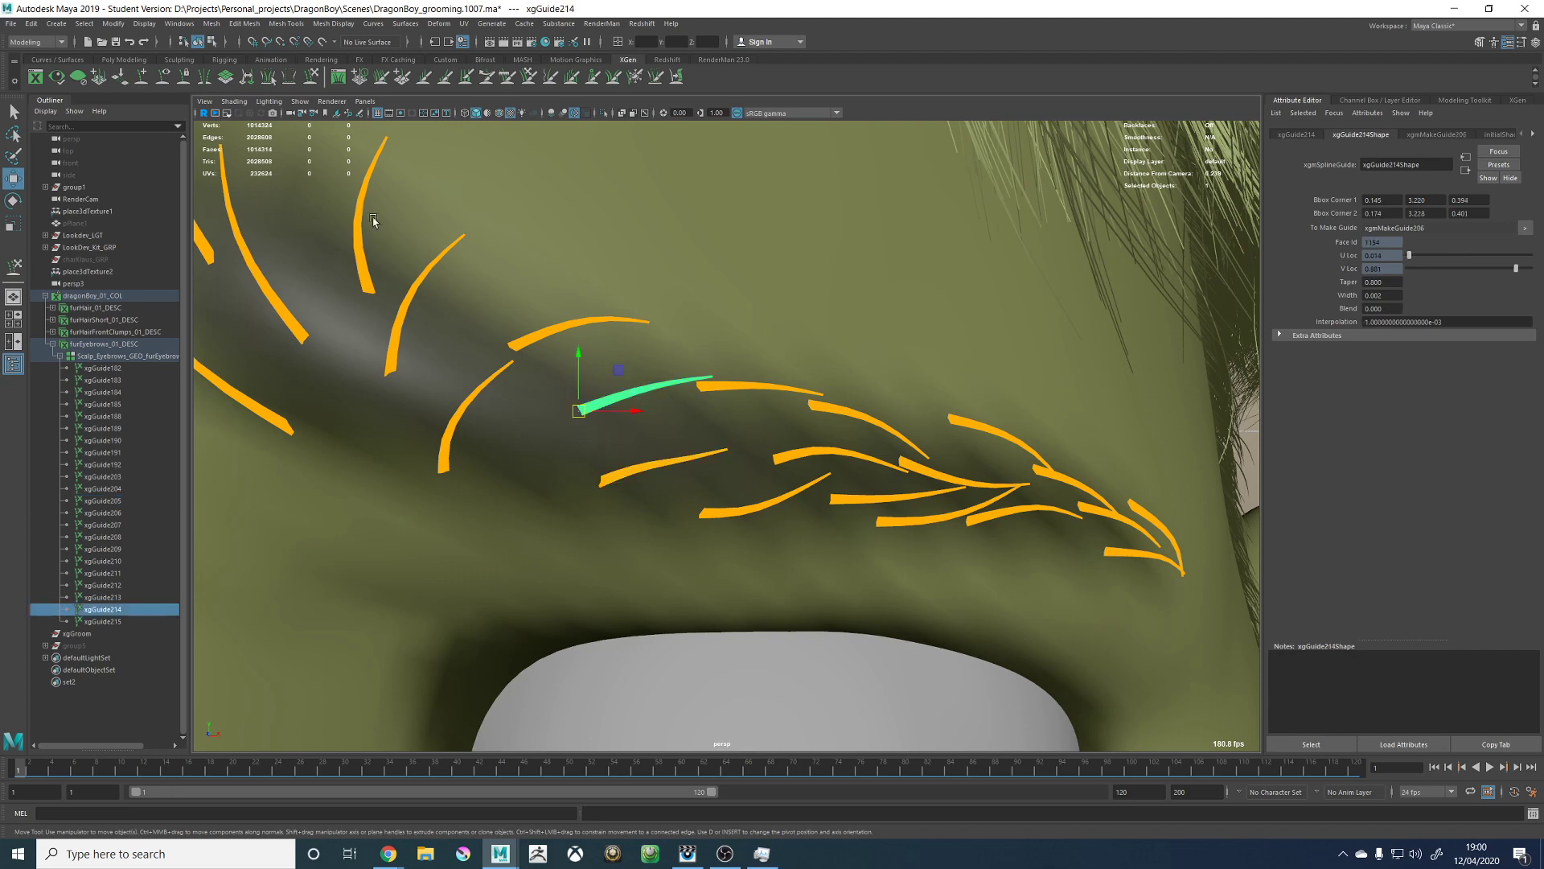
click(311, 80)
mouse_move(873, 368)
alt+mouse_down()
mouse_move(785, 424)
mouse_move(708, 446)
alt+mouse_up()
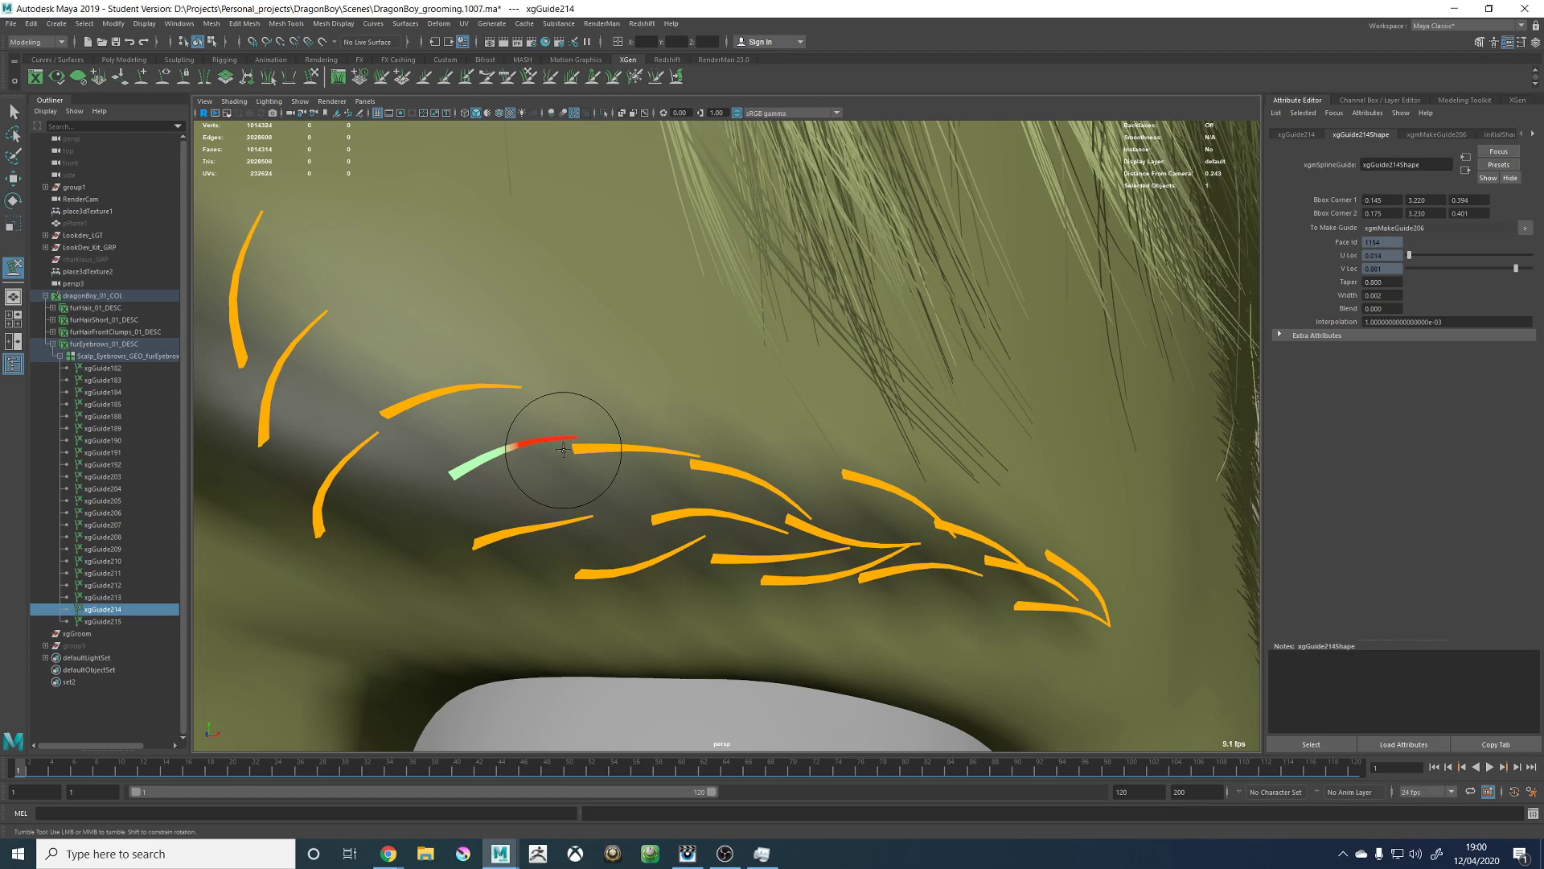
mouse_move(563, 449)
mouse_down()
mouse_move(599, 434)
mouse_move(620, 461)
mouse_move(669, 386)
mouse_up()
Step: Examine from below and from the side how the eyebrow guides lie over the brow surface
alt+middle_drag(669, 386, 786, 527)
alt+right_drag(786, 528, 761, 508)
alt+drag(761, 509, 807, 371)
alt+right_drag(806, 372, 826, 359)
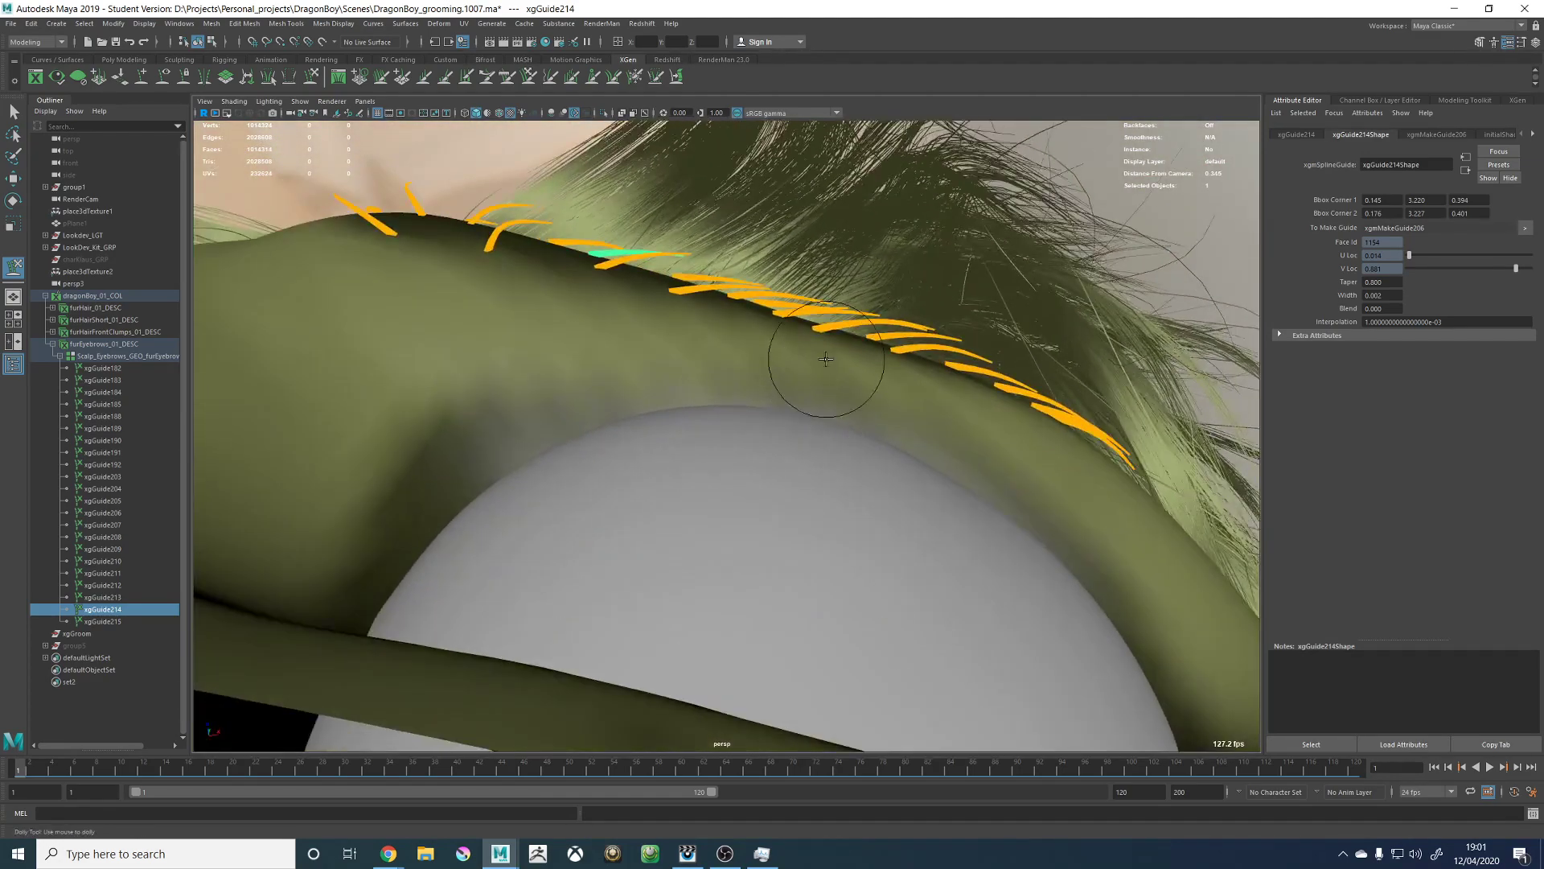
alt+drag(826, 358, 837, 450)
alt+middle_drag(836, 450, 842, 433)
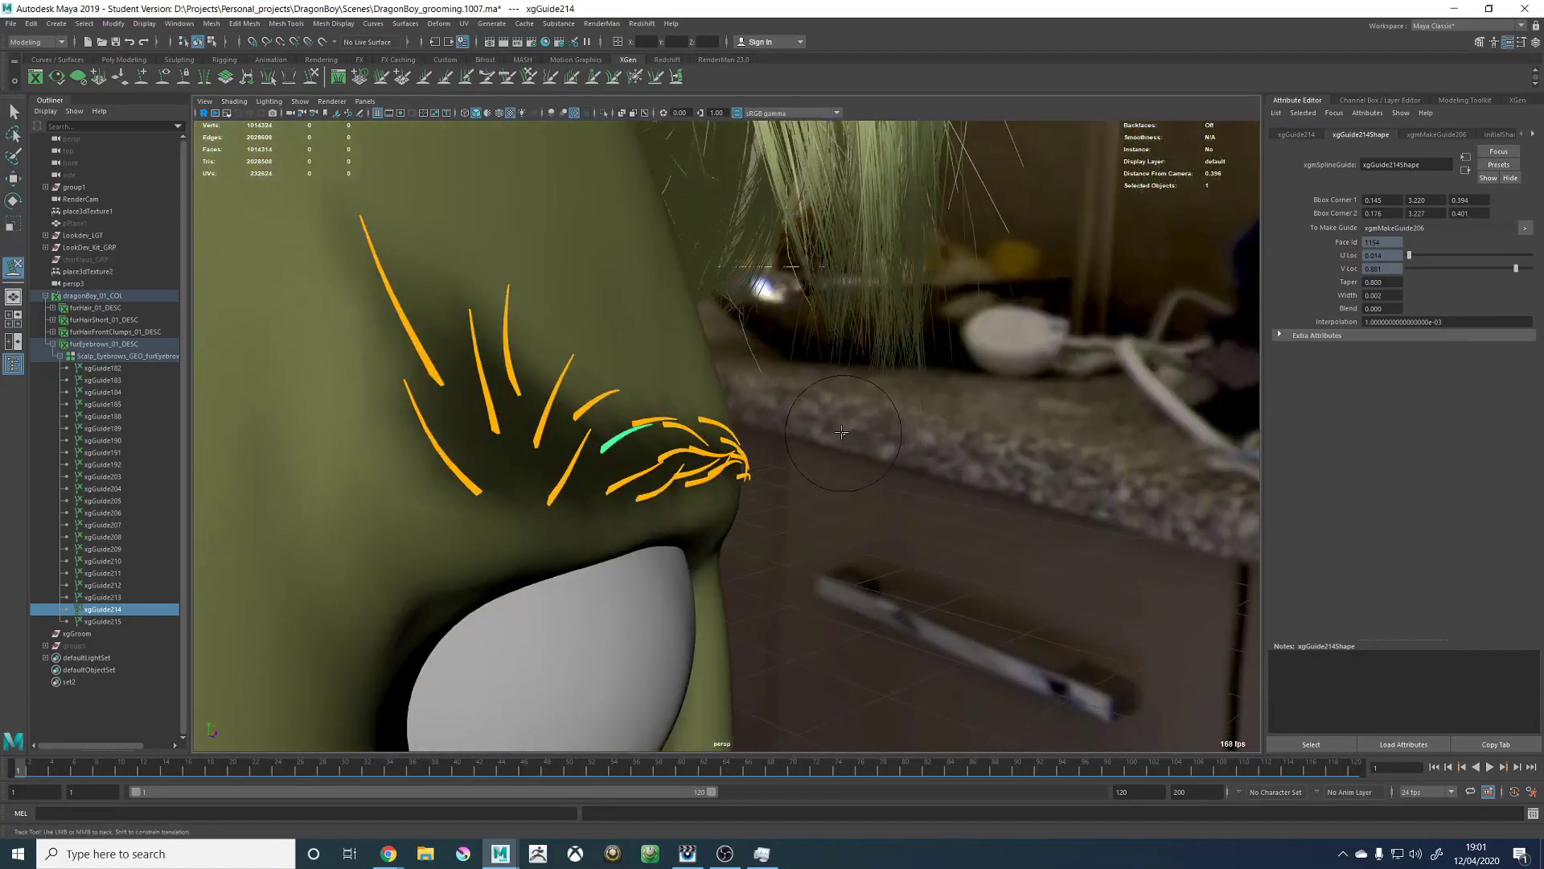
alt+drag(841, 432, 771, 454)
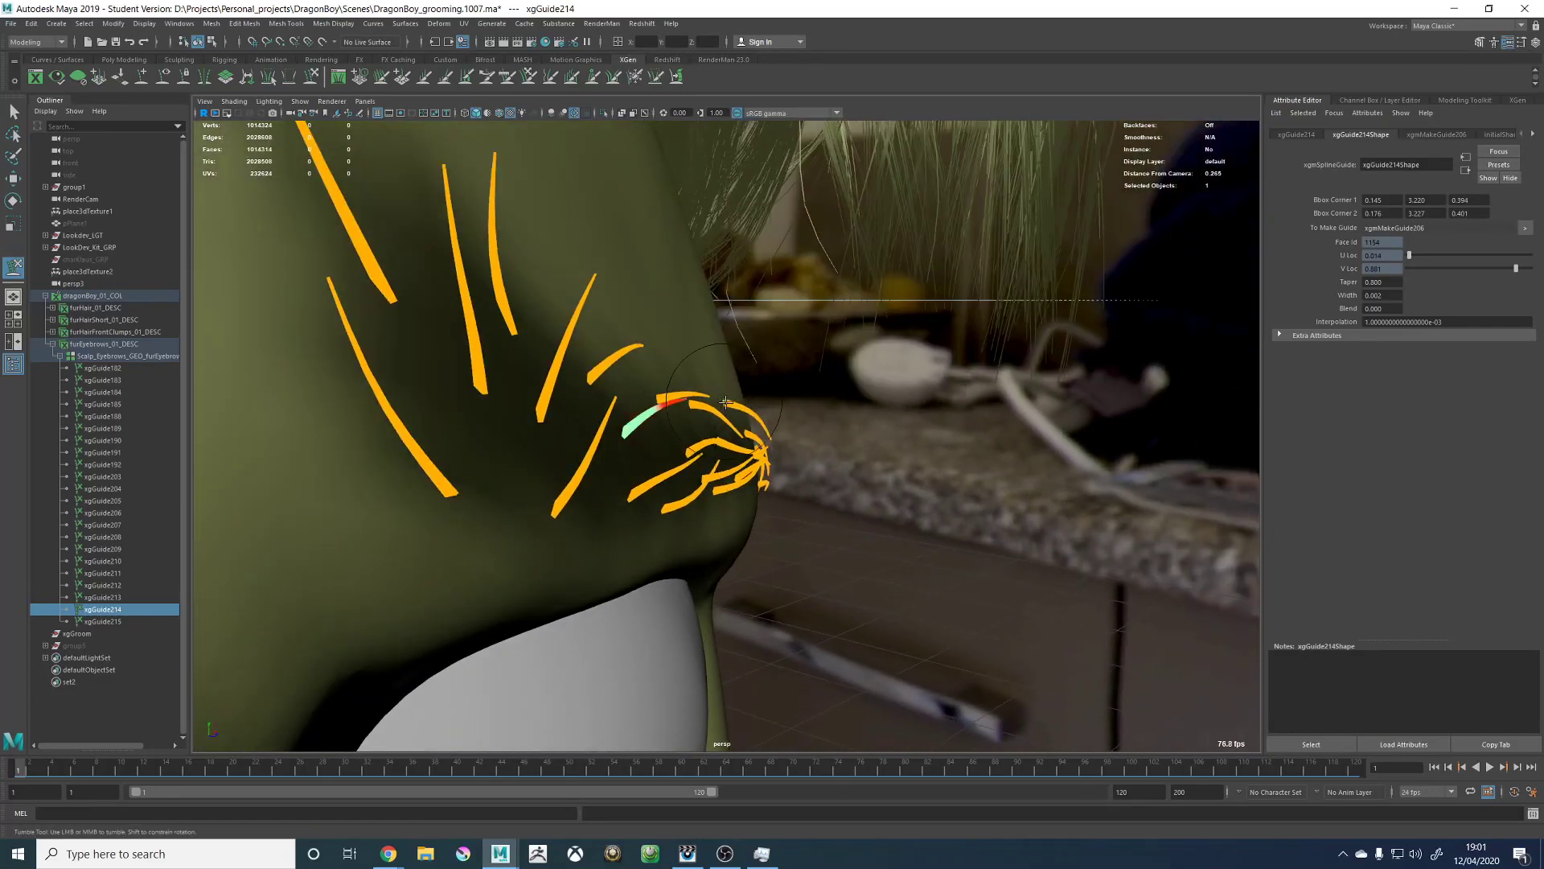
scroll(780, 442, up, 2)
key(w)
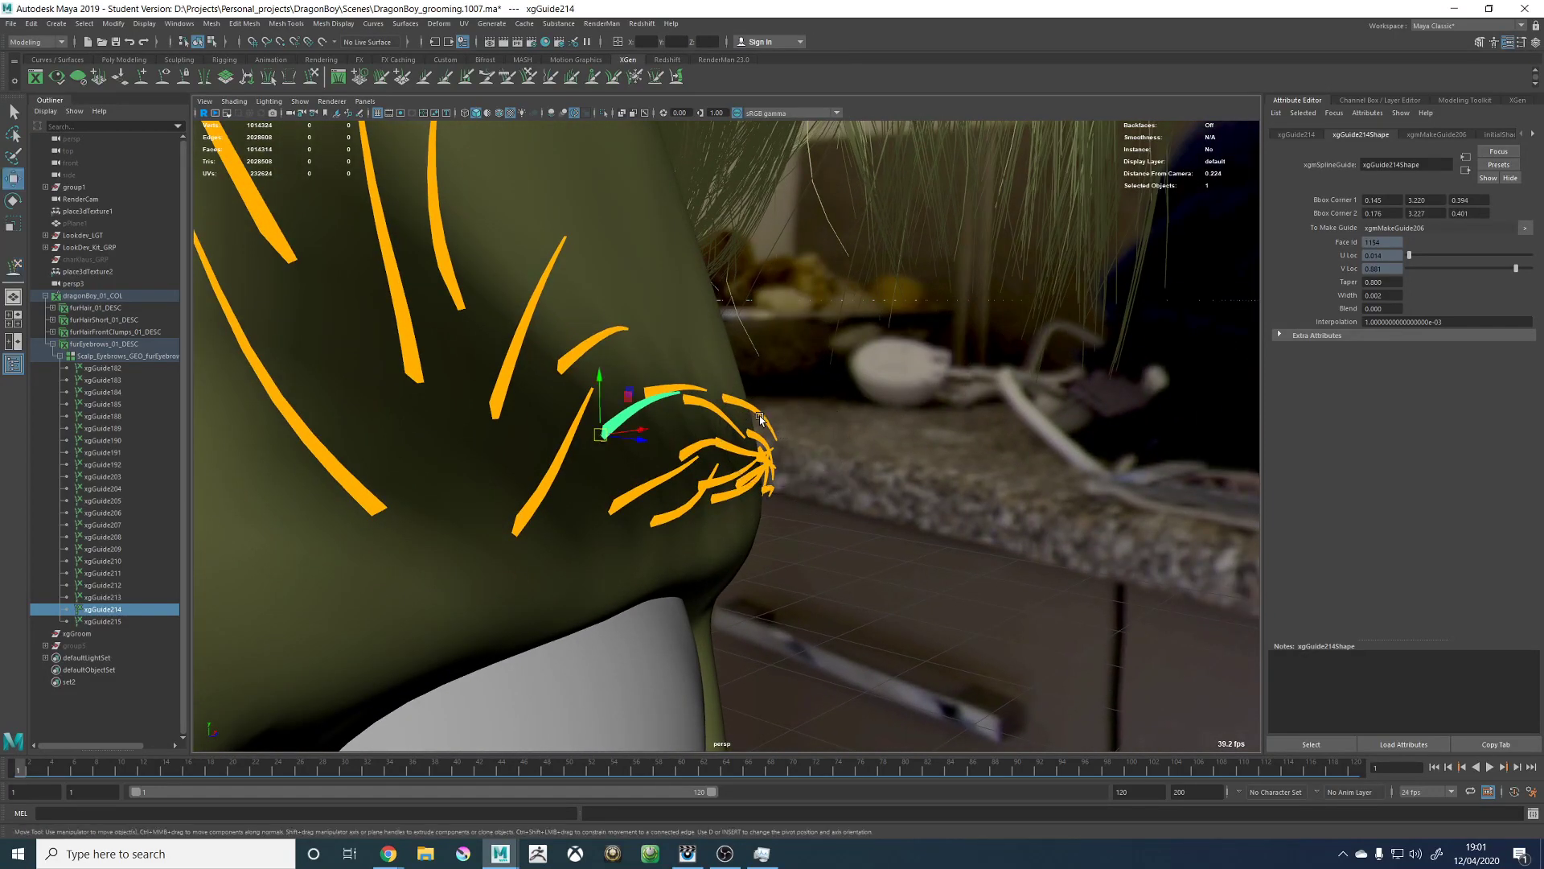
Step: Sculpt guide xgGuide184 above the outer half of the eyebrow so it curves toward the brow's outer end
click(760, 419)
click(312, 76)
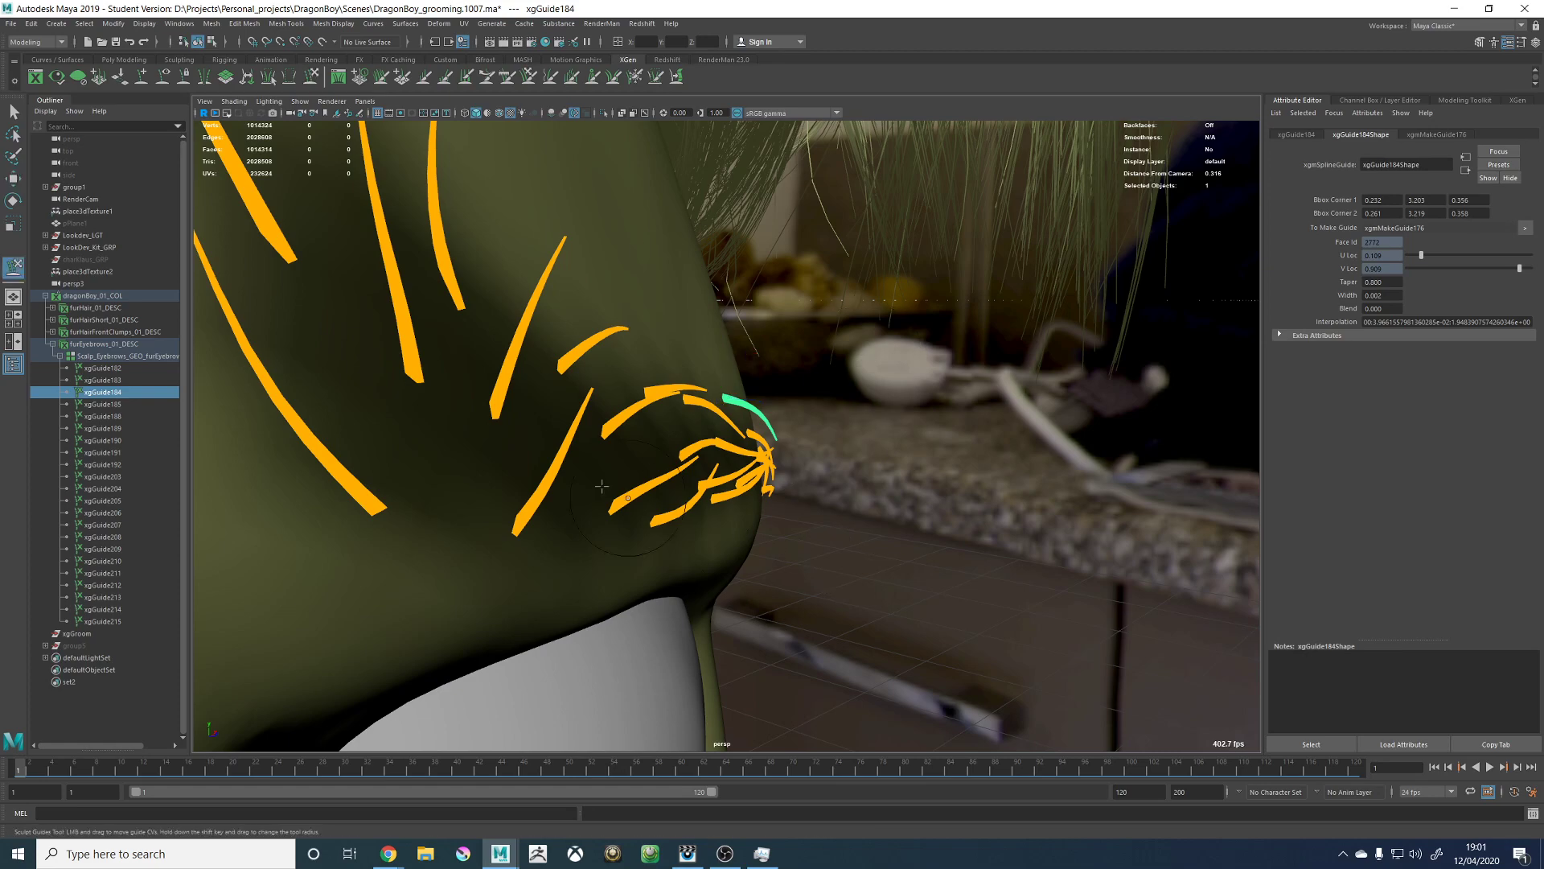
alt+drag(596, 488, 627, 459)
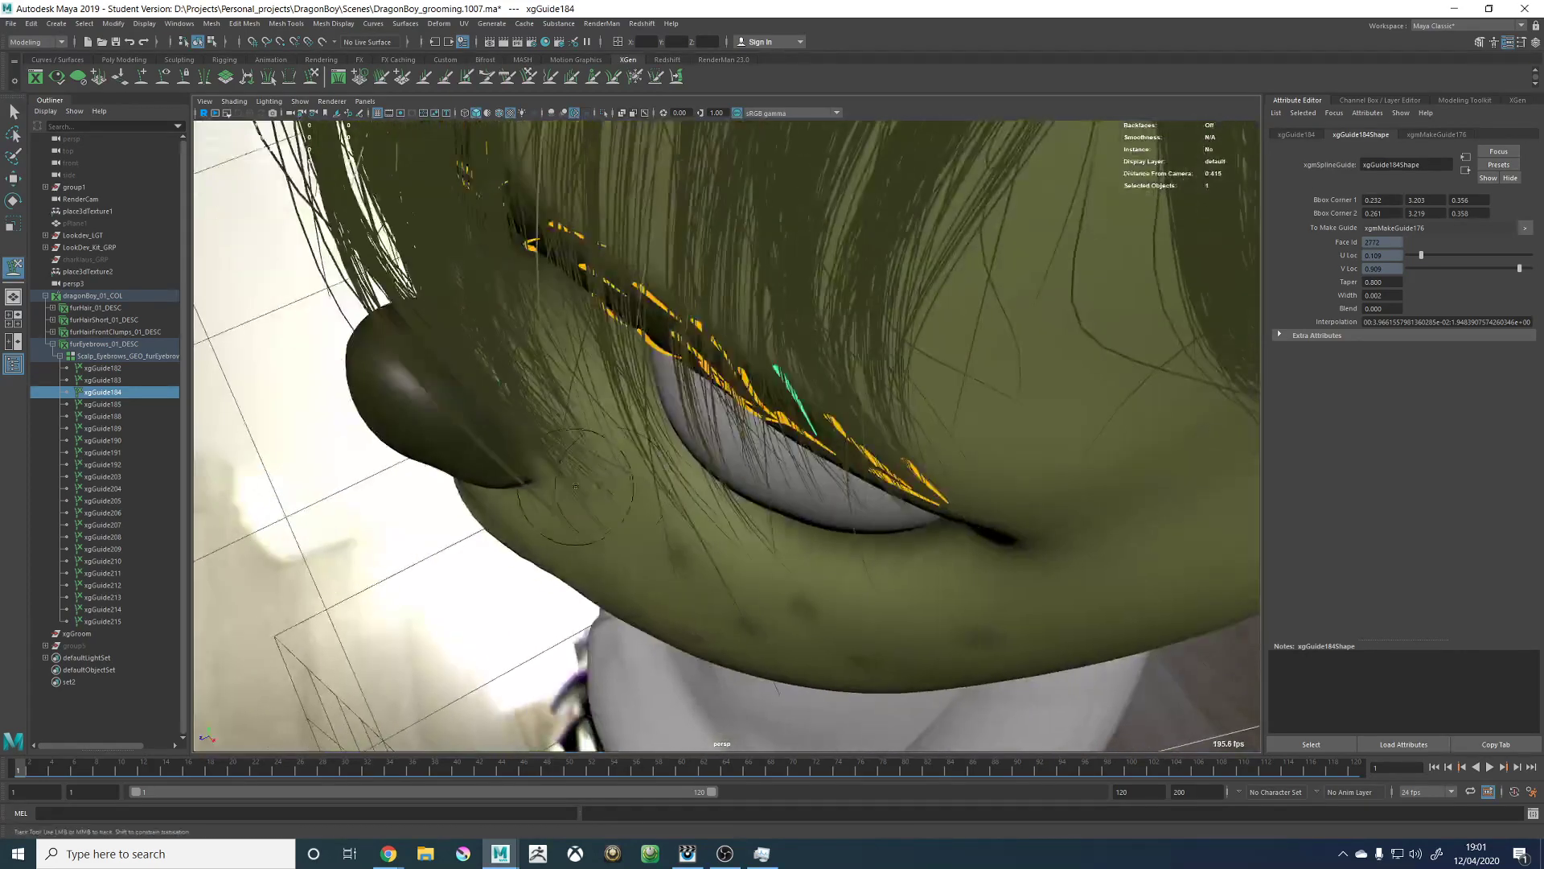
alt+right_drag(628, 458, 827, 398)
alt+drag(828, 398, 785, 391)
alt+right_drag(784, 391, 708, 434)
alt+drag(707, 435, 763, 336)
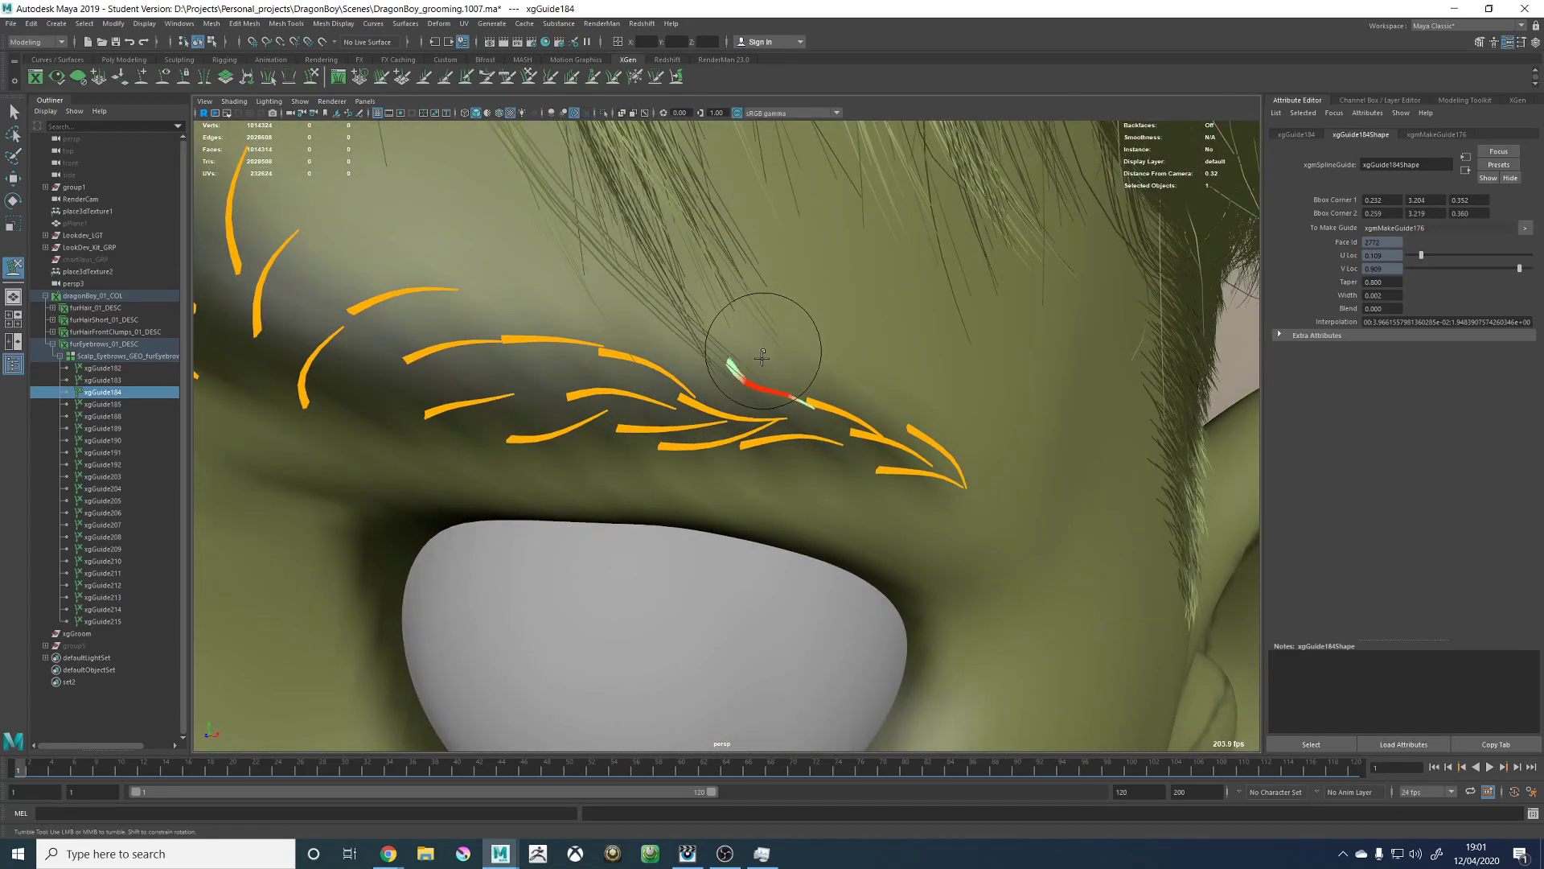
Step: Refine the curve of guide xgGuide184 from above and from the side so it follows the brow surface and neighbouring guides
alt+drag(844, 477, 805, 543)
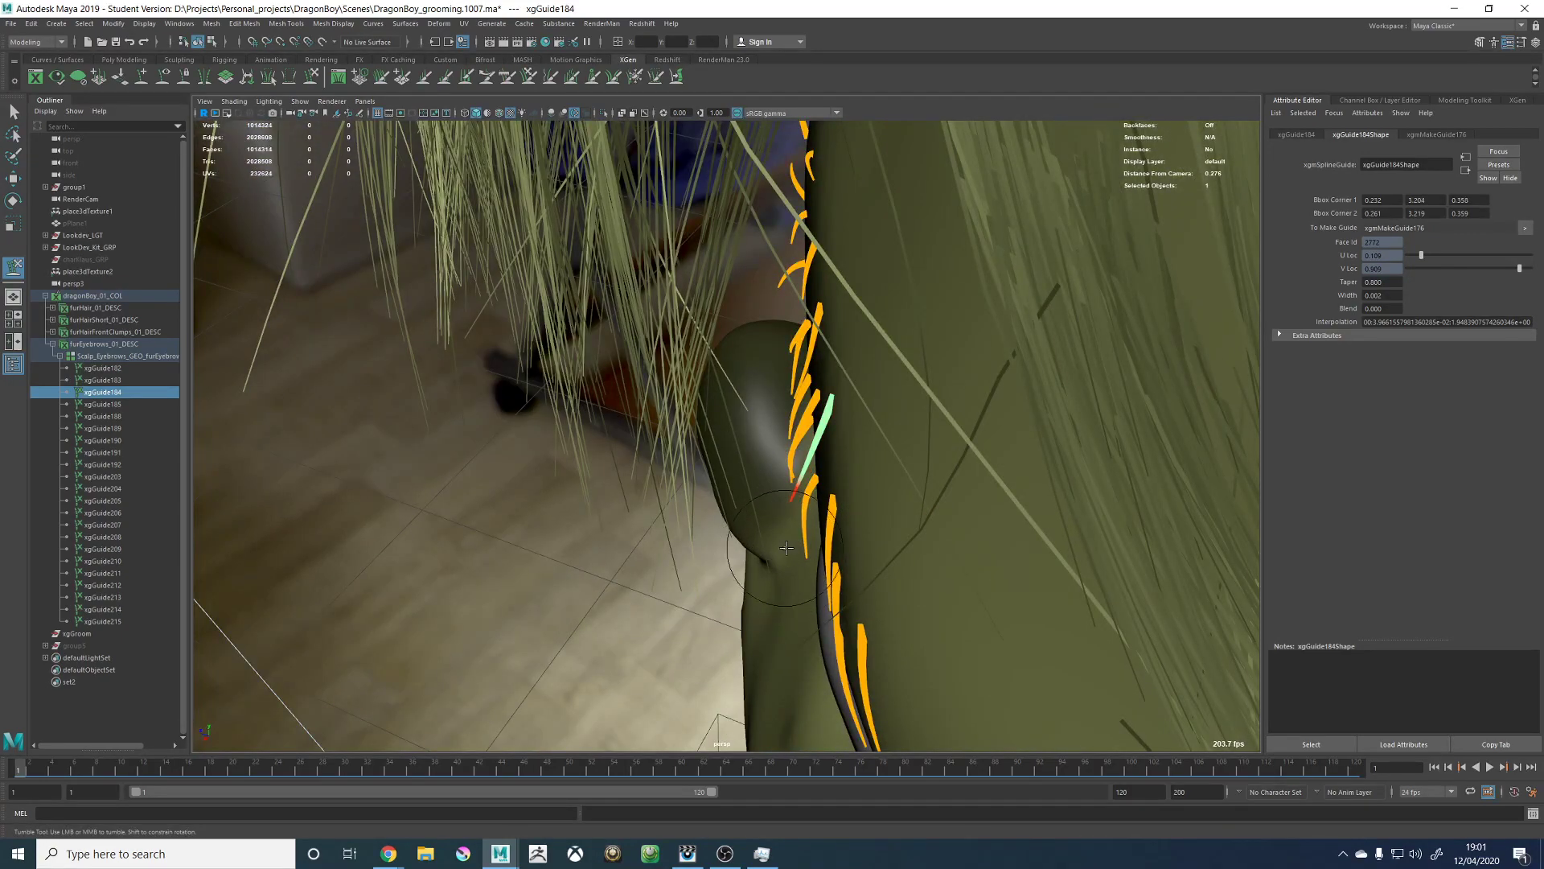
alt+drag(771, 555, 682, 457)
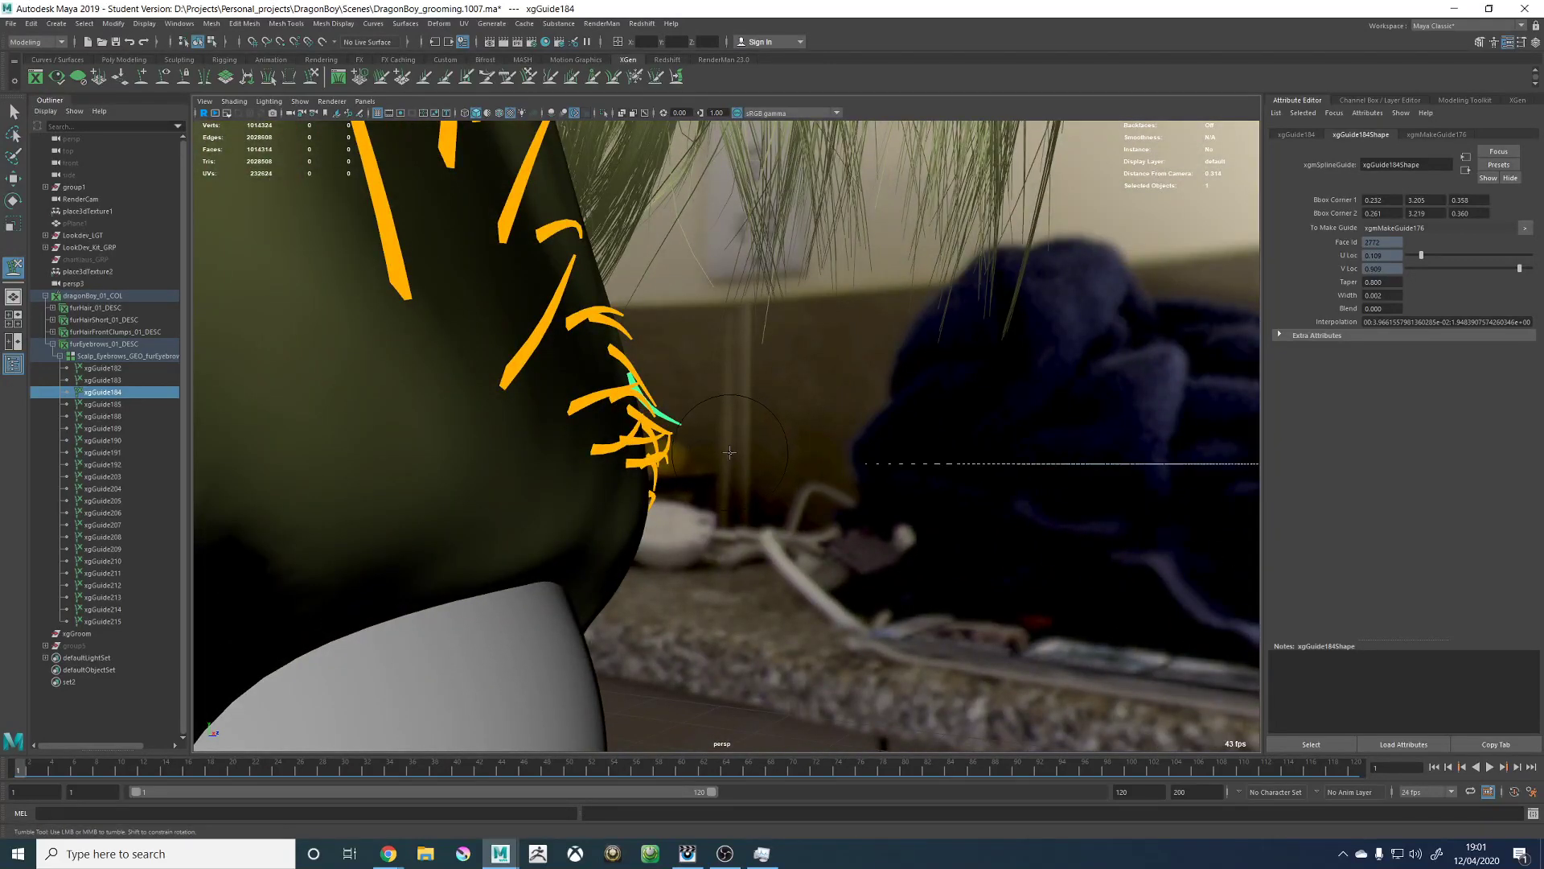
alt+drag(718, 459, 651, 364)
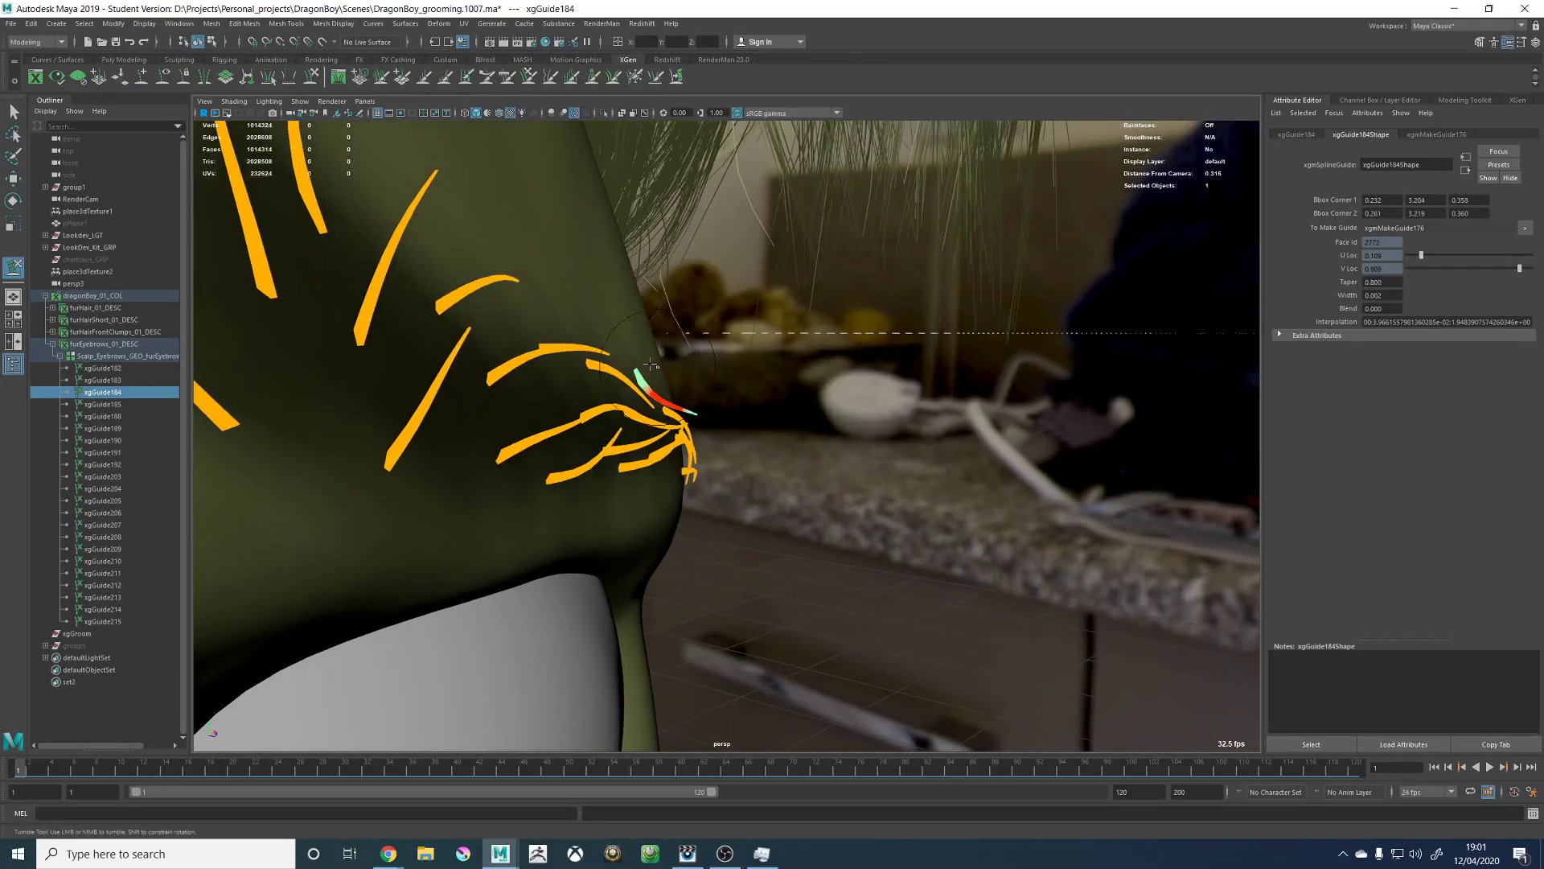
alt+drag(697, 433, 637, 371)
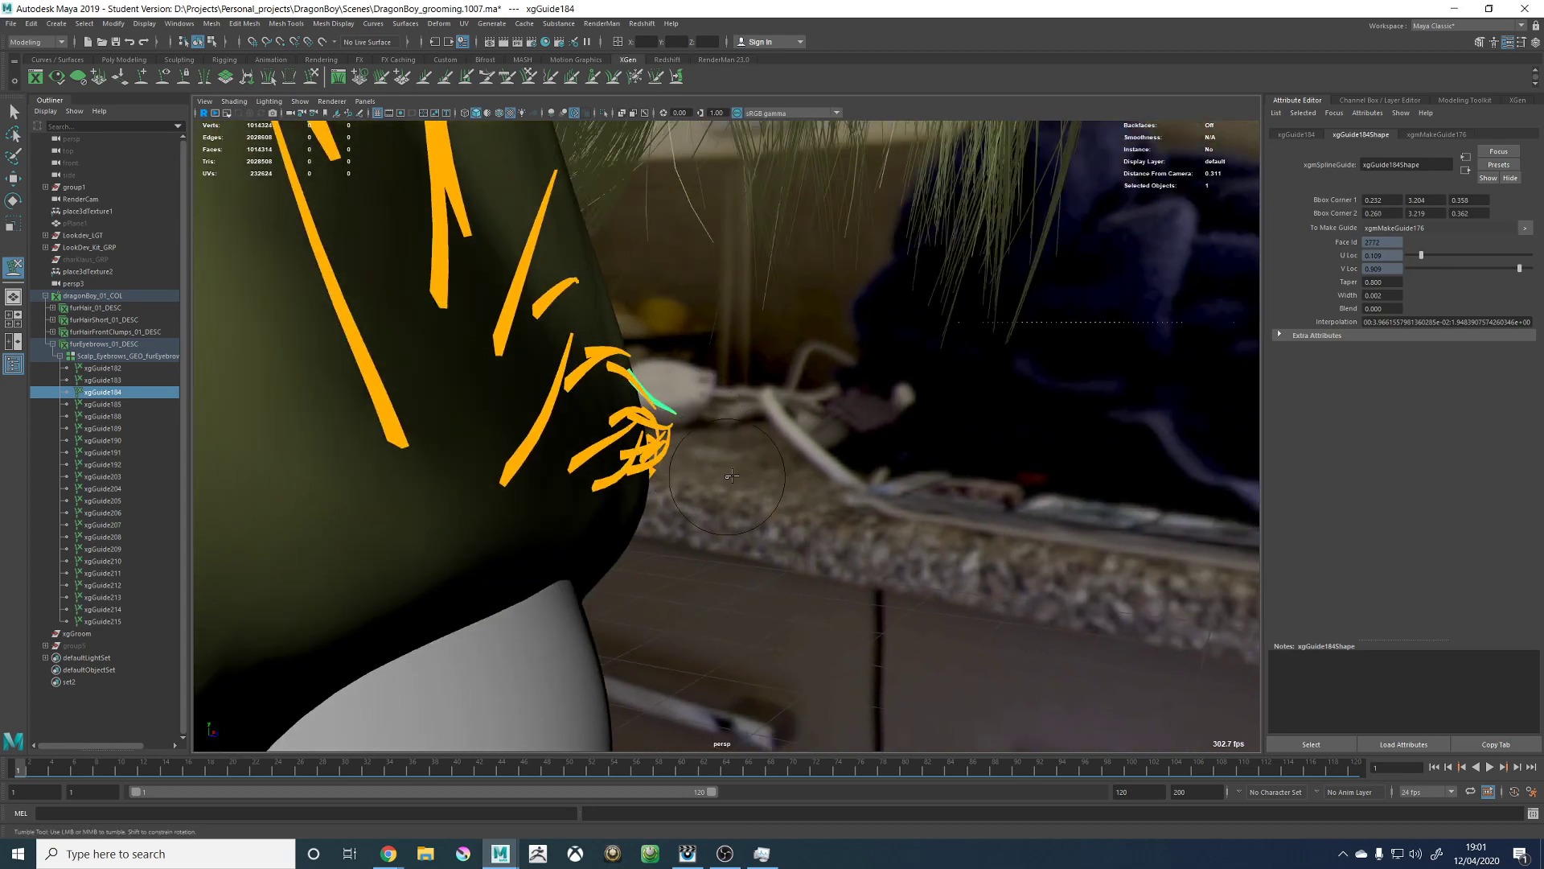
alt+middle_drag(719, 315, 799, 373)
alt+right_drag(800, 373, 712, 362)
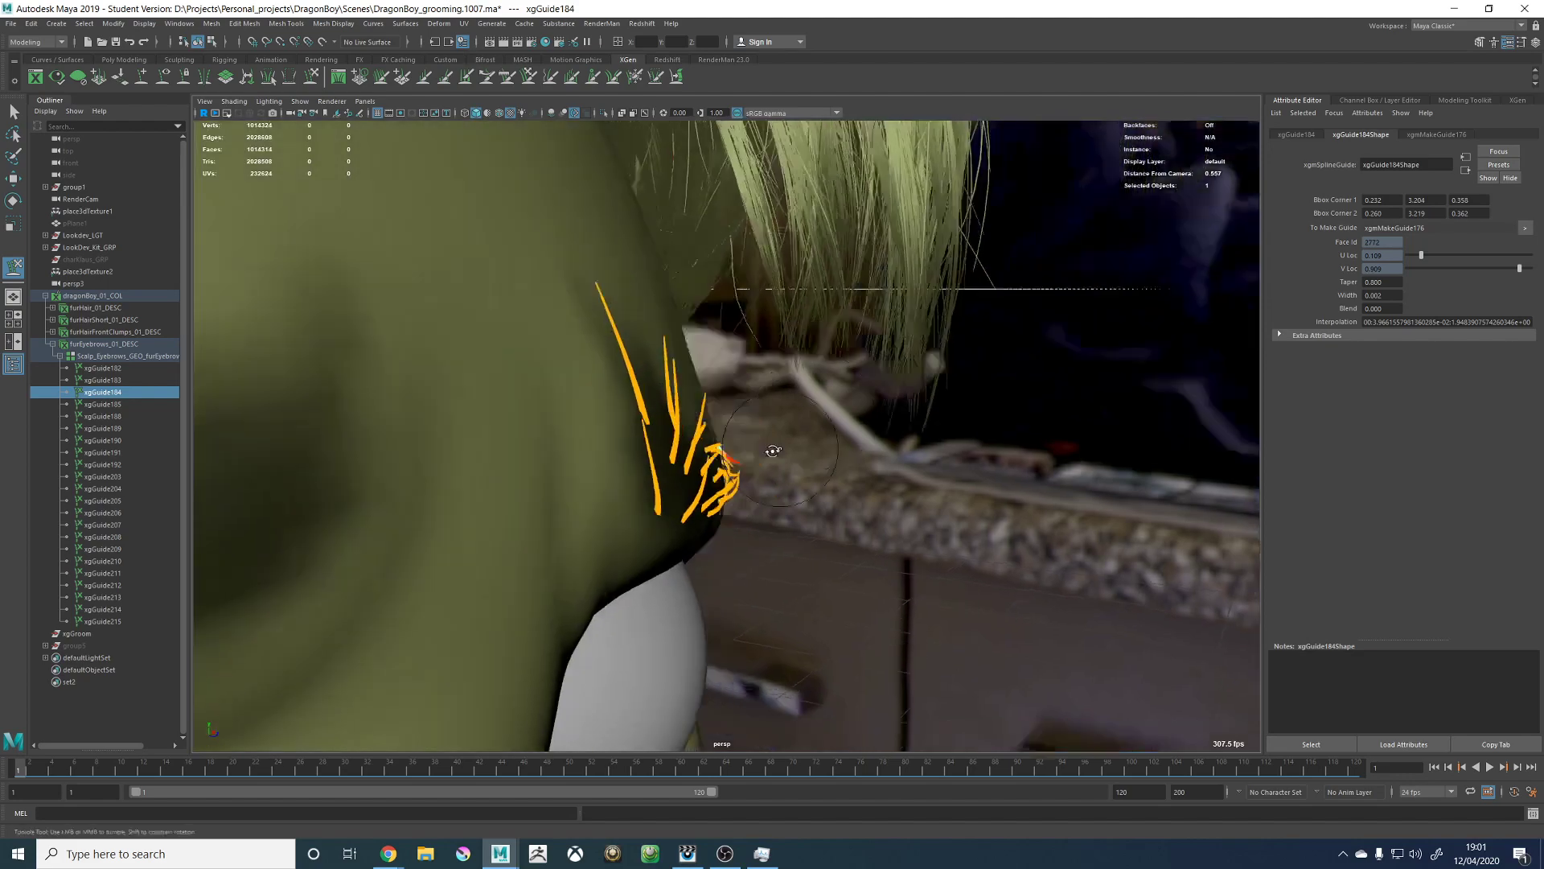
alt+drag(772, 394, 648, 421)
alt+right_drag(648, 421, 744, 476)
mouse_move(744, 475)
alt+mouse_down()
mouse_move(707, 450)
mouse_move(603, 442)
mouse_move(727, 451)
mouse_move(734, 466)
alt+mouse_up()
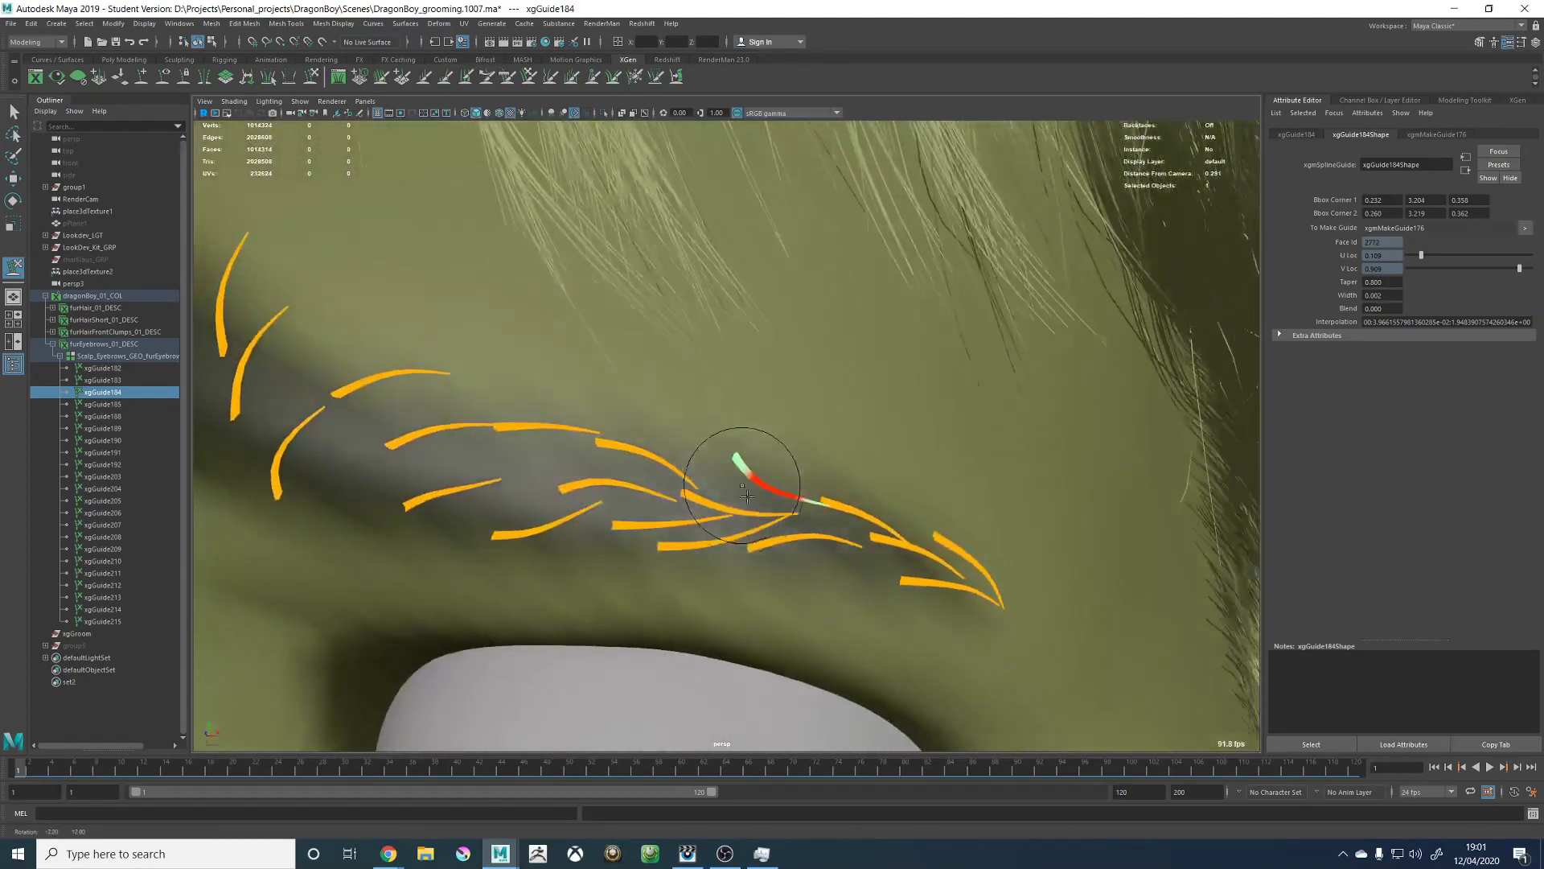
Step: Sculpt guide xgGuide191 on the eyebrow's lower outer edge into a more pronounced arc
key(w)
click(822, 538)
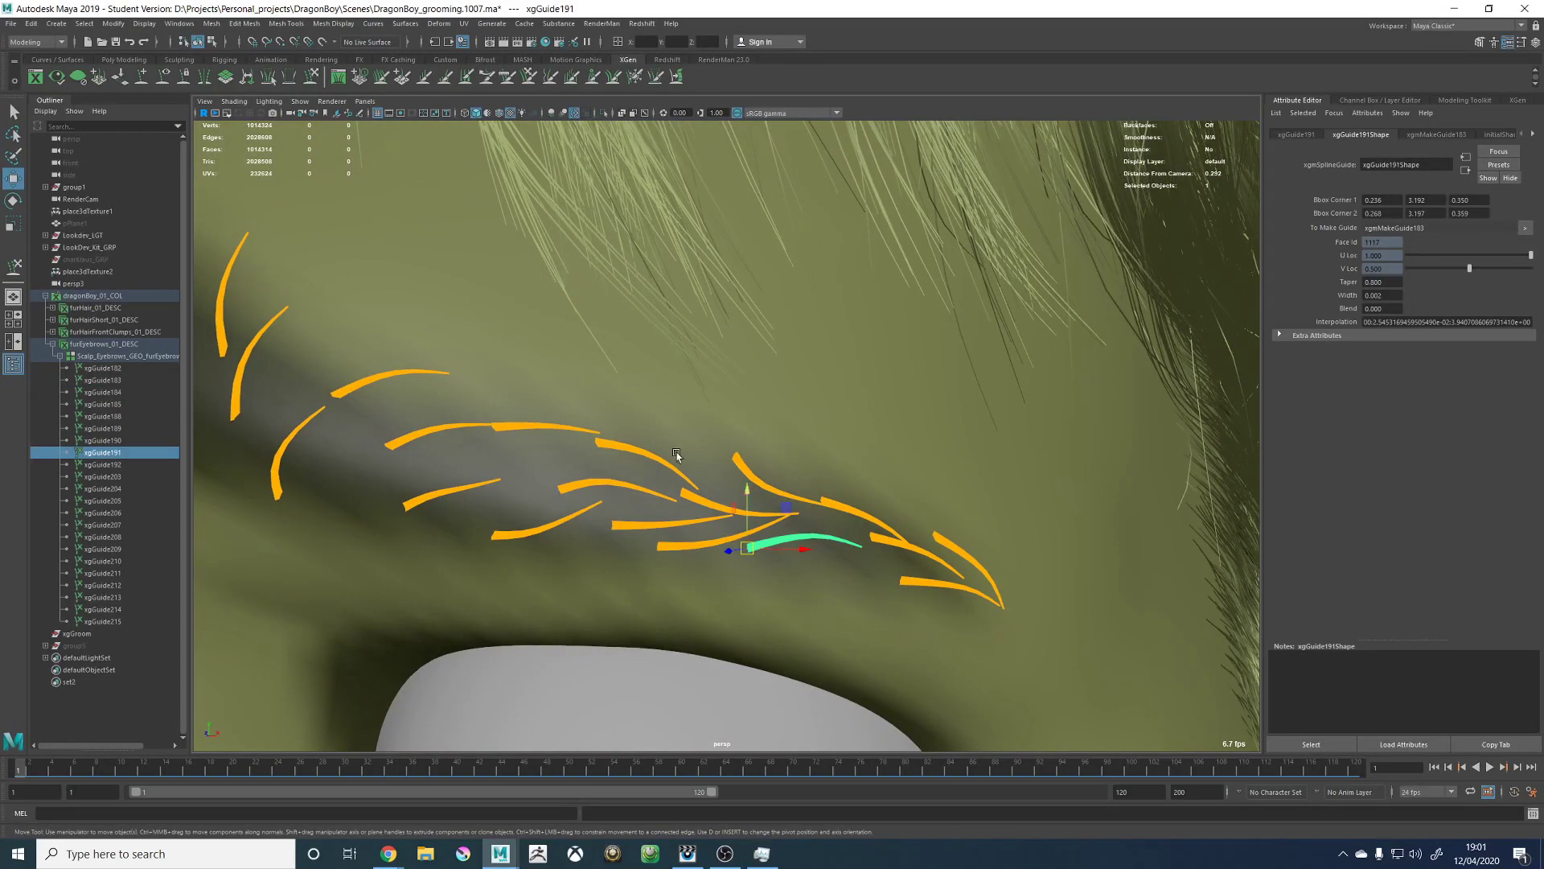
click(311, 78)
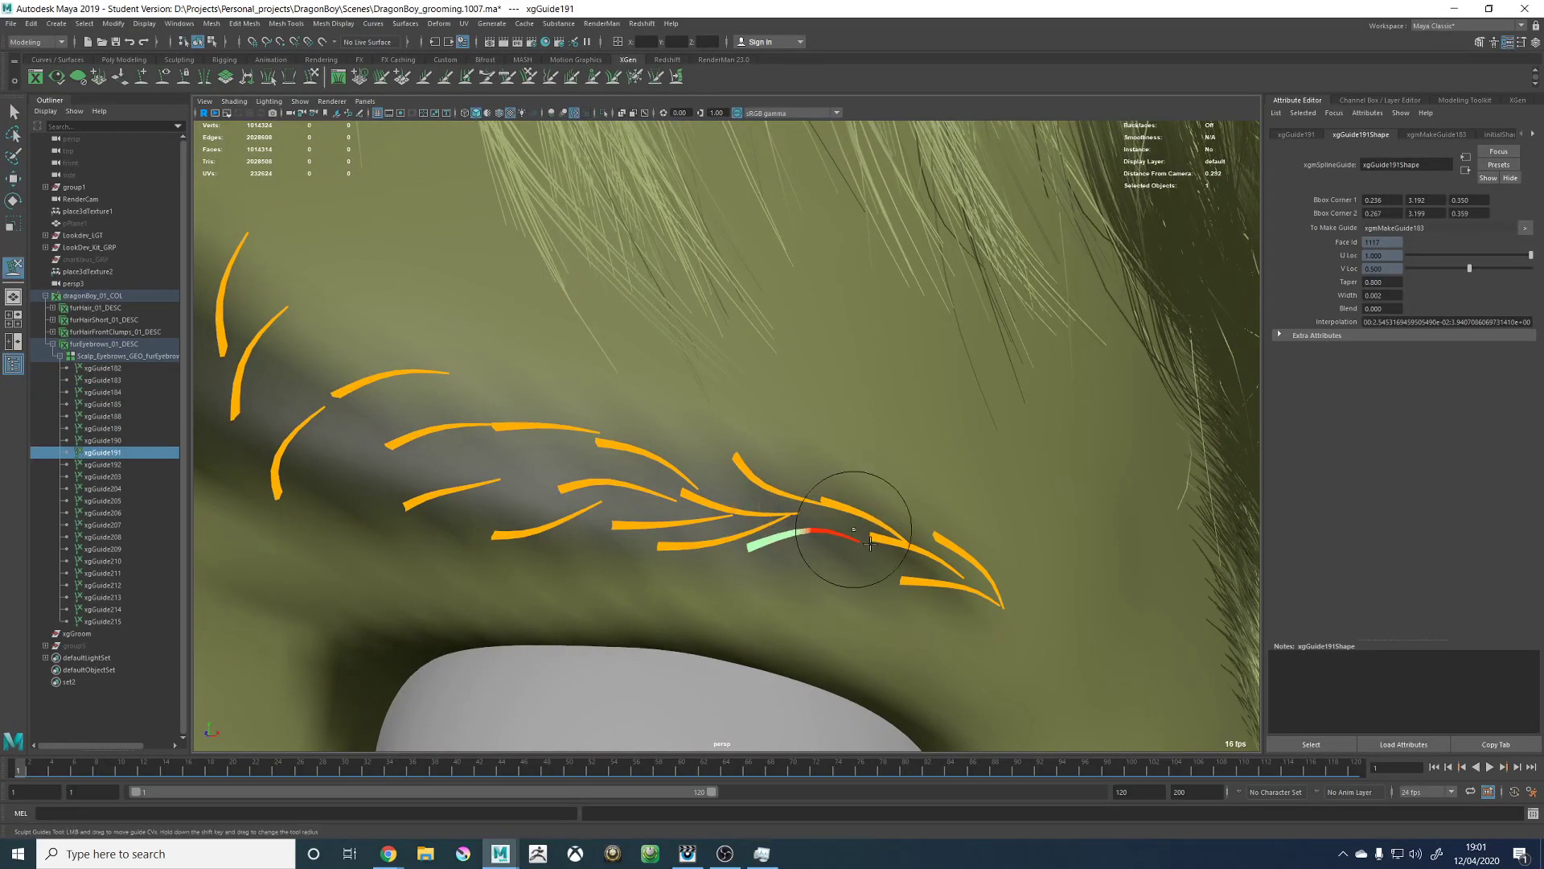
alt+drag(869, 543, 879, 557)
Step: Examine from the whole head down to close side and front views how the eyebrow guides lie on the brow
alt+right_drag(905, 564, 752, 535)
alt+middle_drag(832, 563, 904, 487)
alt+drag(894, 403, 791, 430)
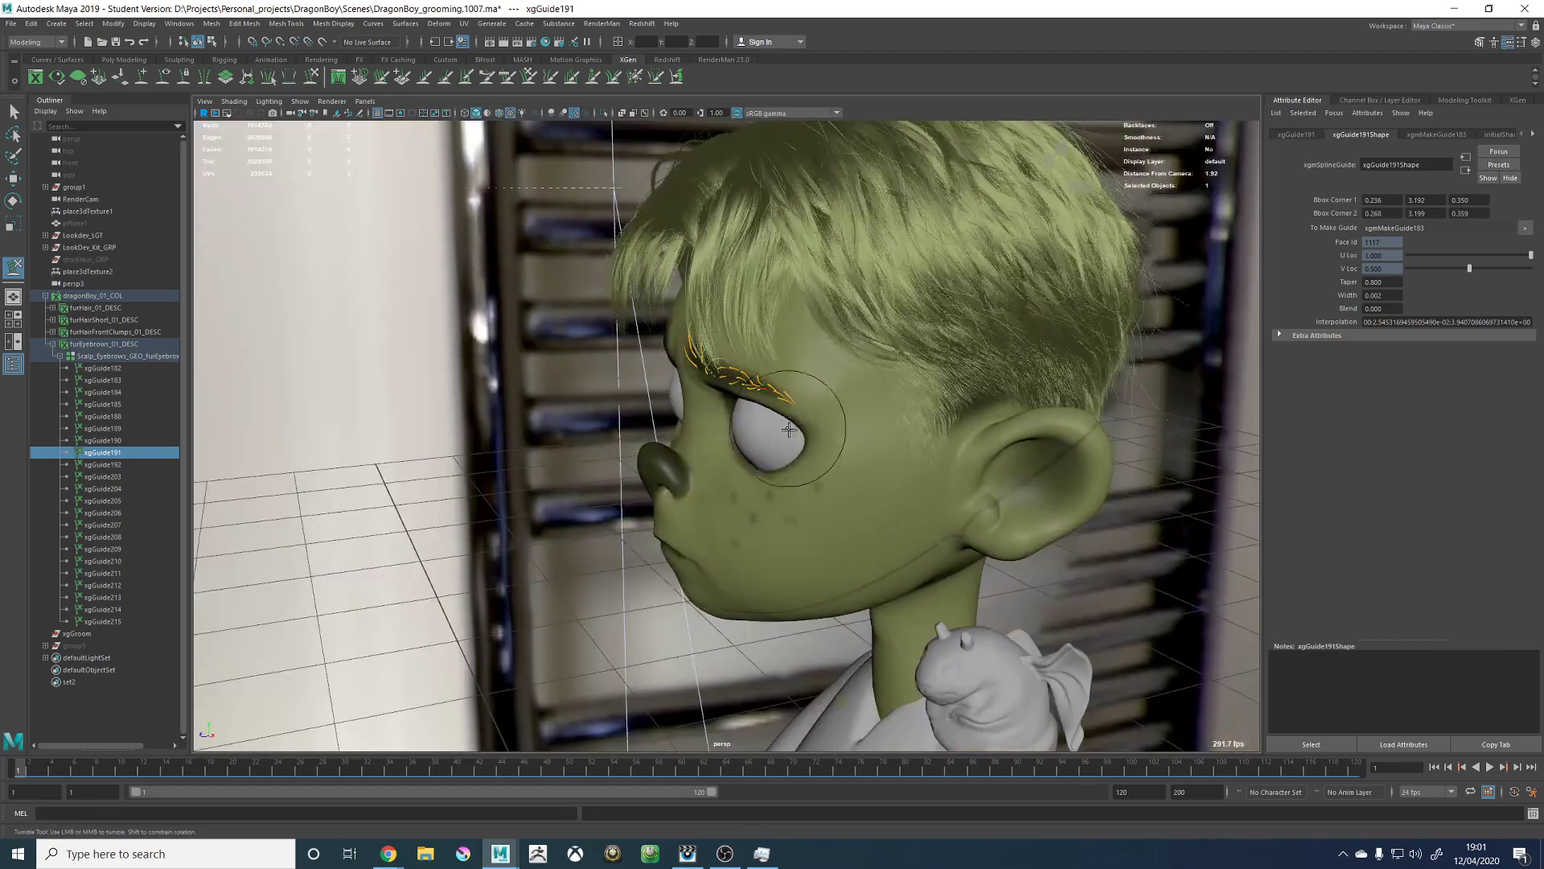
alt+right_drag(791, 430, 900, 365)
alt+middle_drag(858, 383, 833, 475)
alt+right_drag(834, 474, 936, 499)
alt+drag(814, 519, 780, 467)
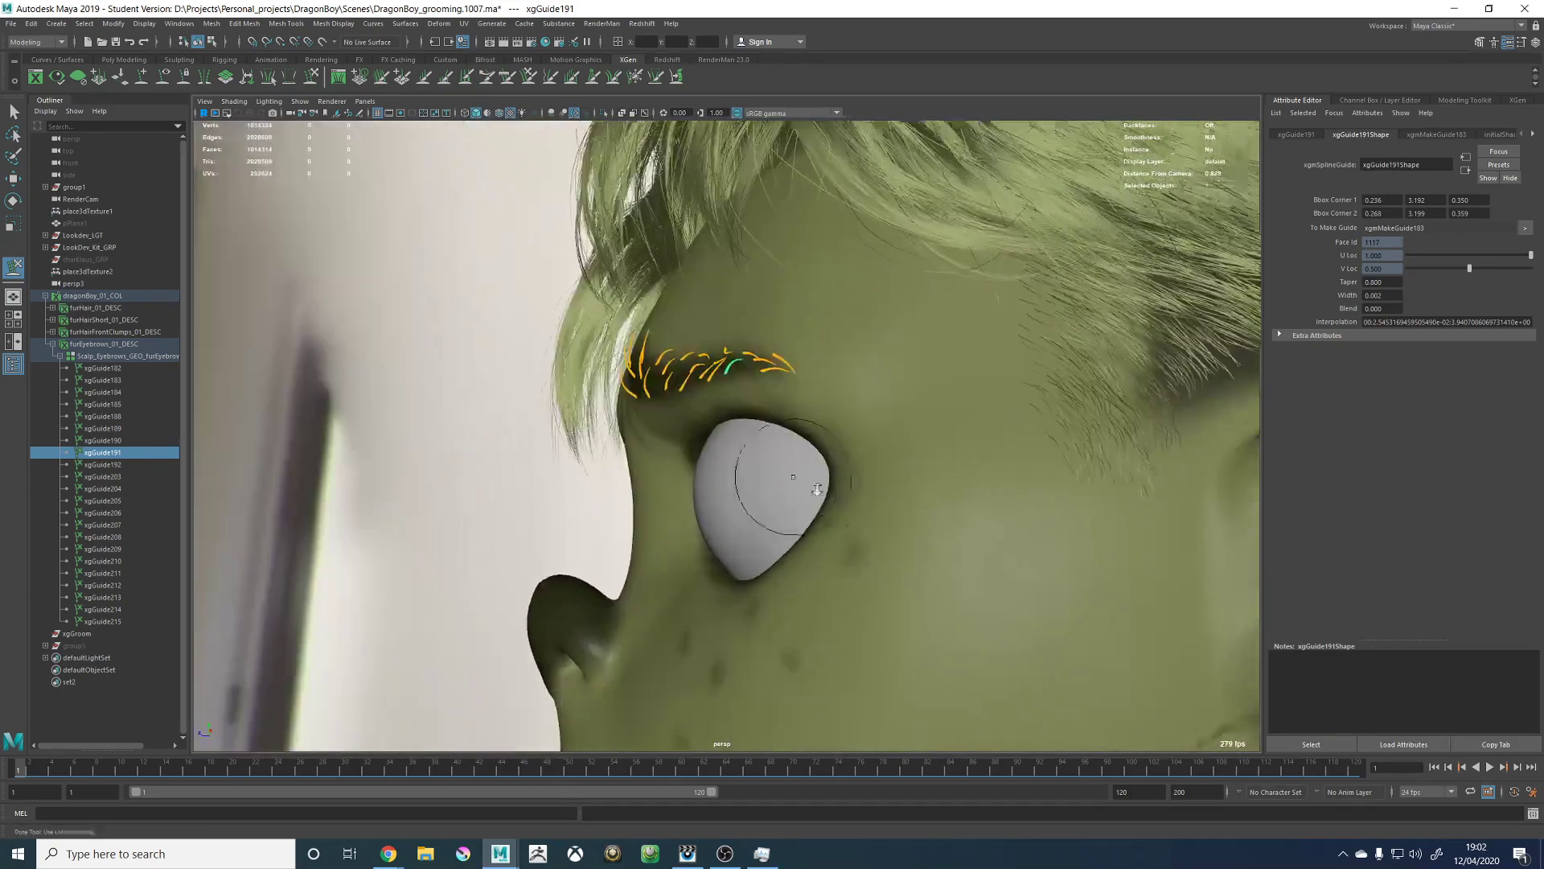
alt+right_drag(764, 386, 817, 335)
alt+middle_drag(817, 335, 865, 447)
alt+right_drag(865, 447, 949, 457)
alt+drag(848, 434, 821, 451)
alt+right_drag(873, 450, 823, 475)
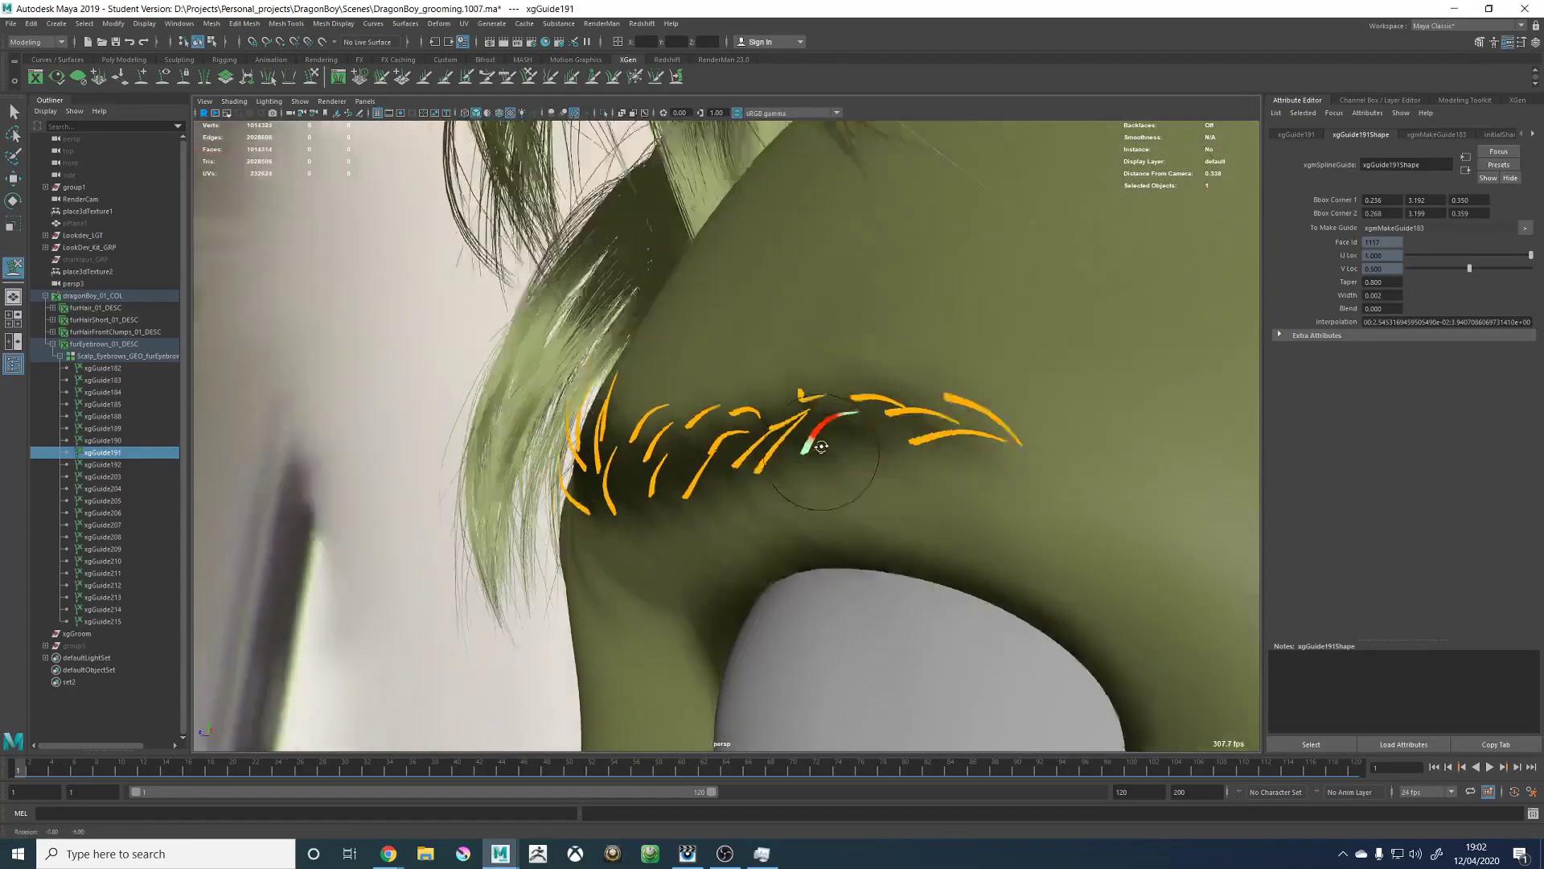
alt+drag(824, 476, 813, 354)
alt+middle_drag(813, 354, 804, 463)
alt+drag(804, 463, 778, 444)
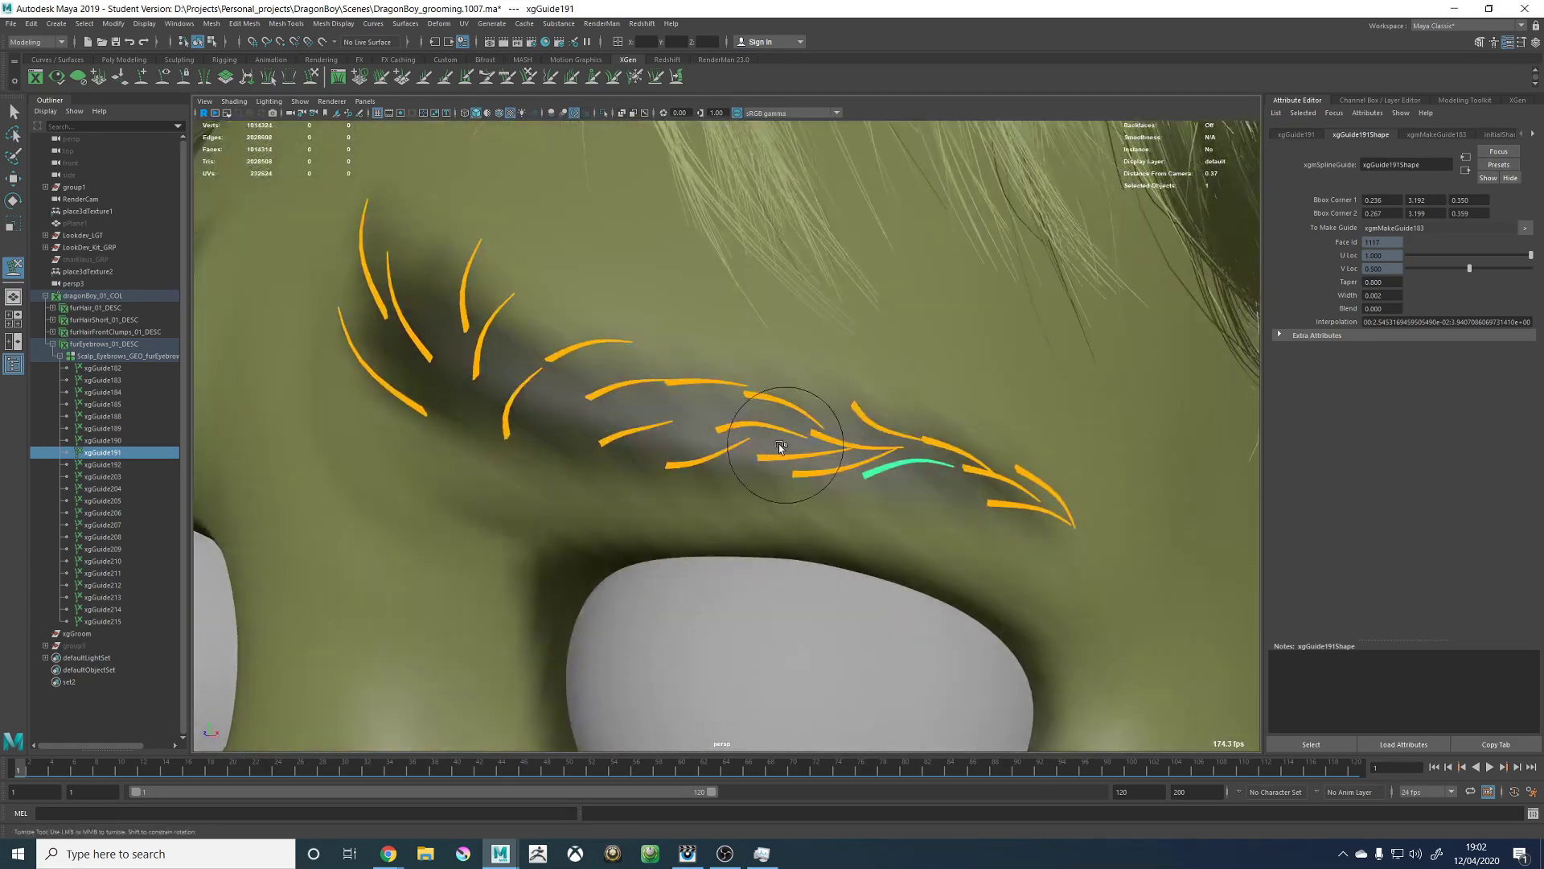
Step: Sculpt the tip of guide xgGuide190 on the eyebrow's lower edge slightly down toward the outer end
key(w)
click(734, 439)
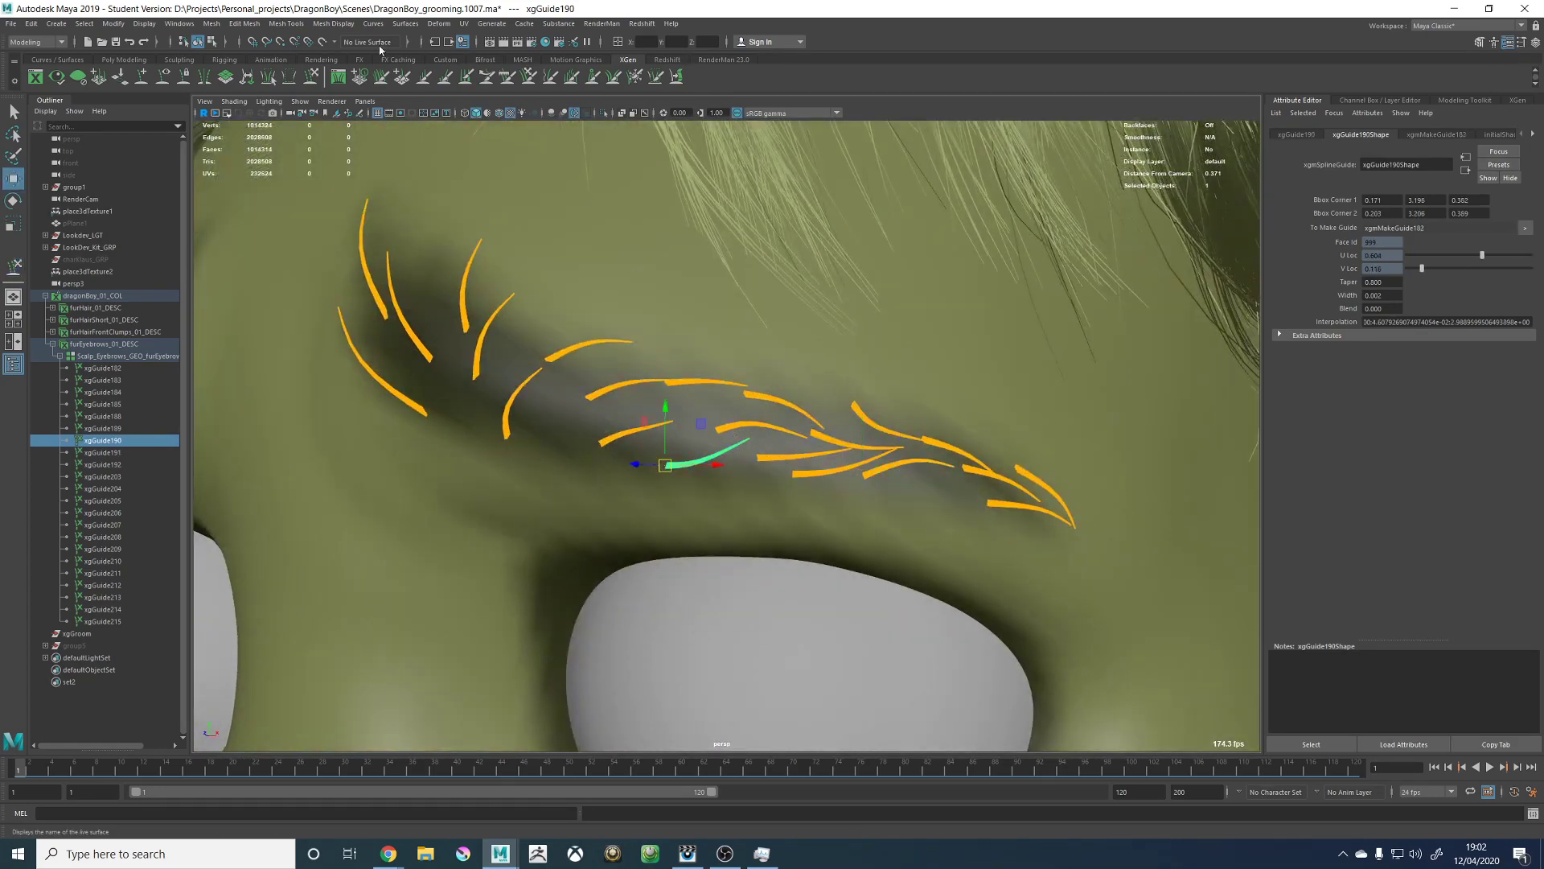
click(311, 76)
alt+drag(711, 453, 757, 471)
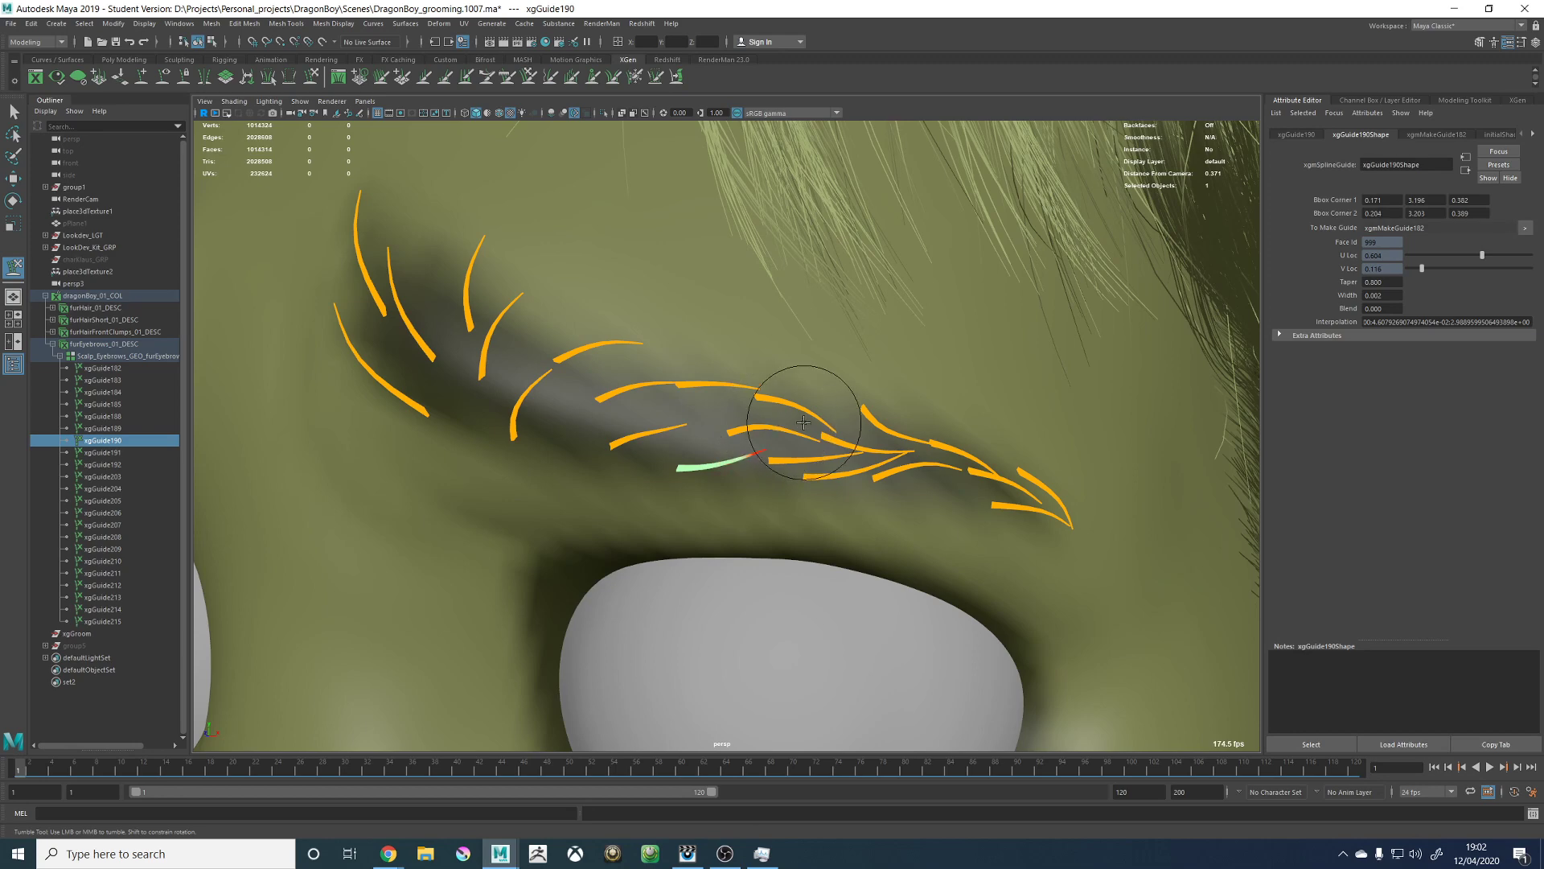
mouse_move(812, 390)
alt+mouse_down()
mouse_move(810, 430)
mouse_move(796, 418)
alt+mouse_up()
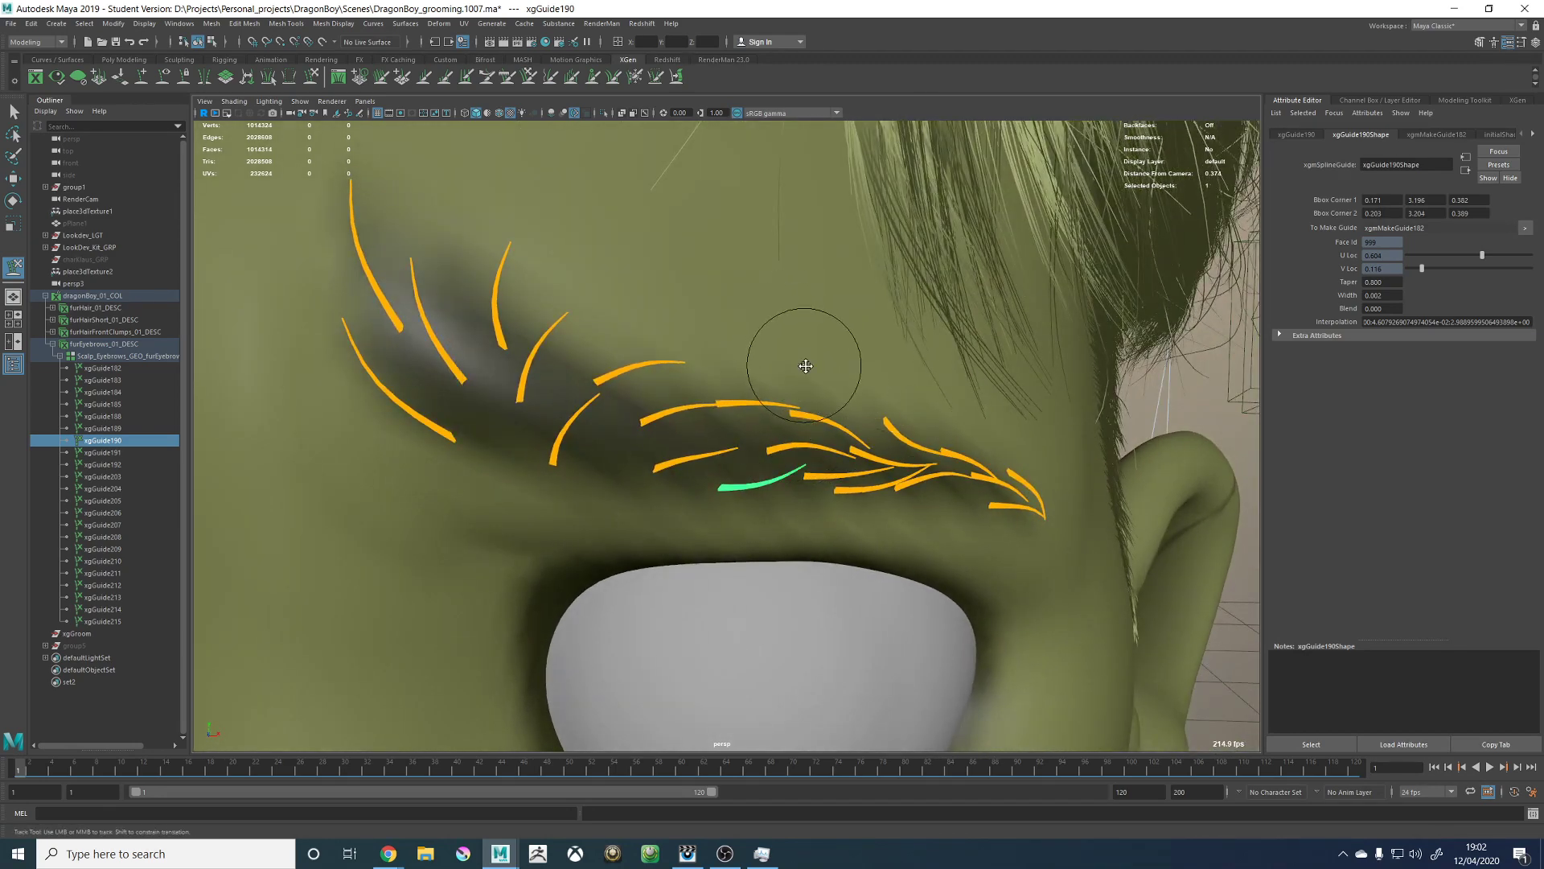
alt+middle_drag(805, 366, 824, 369)
alt+right_drag(823, 369, 749, 386)
Step: Sculpt guide xgGuide206 on the eyebrow's upper edge so its tip bends down toward the neighbouring outer guide
key(w)
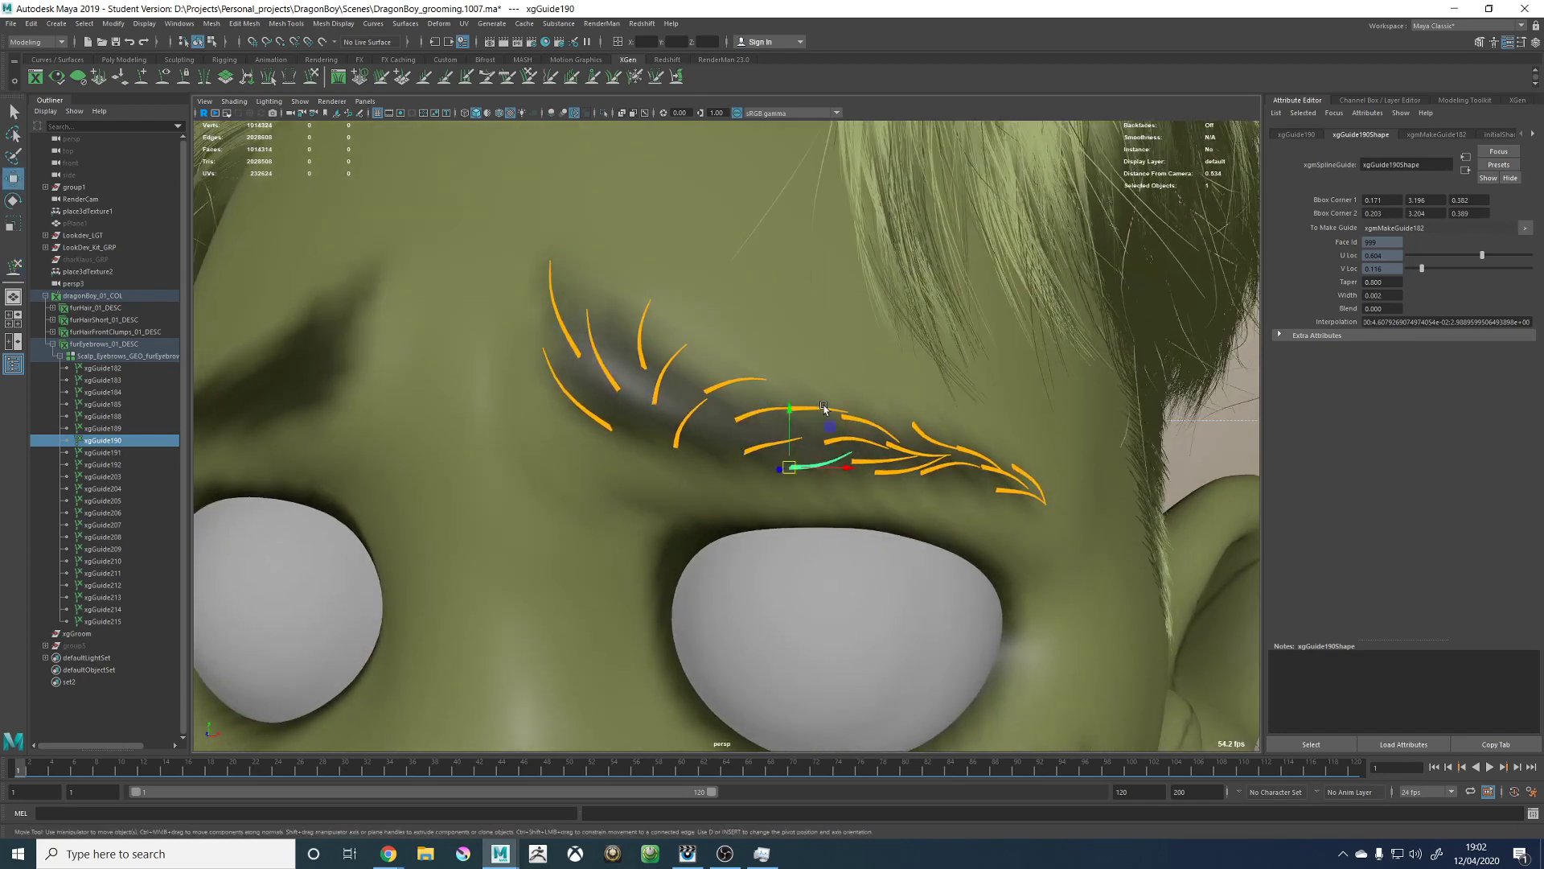
click(824, 409)
click(824, 408)
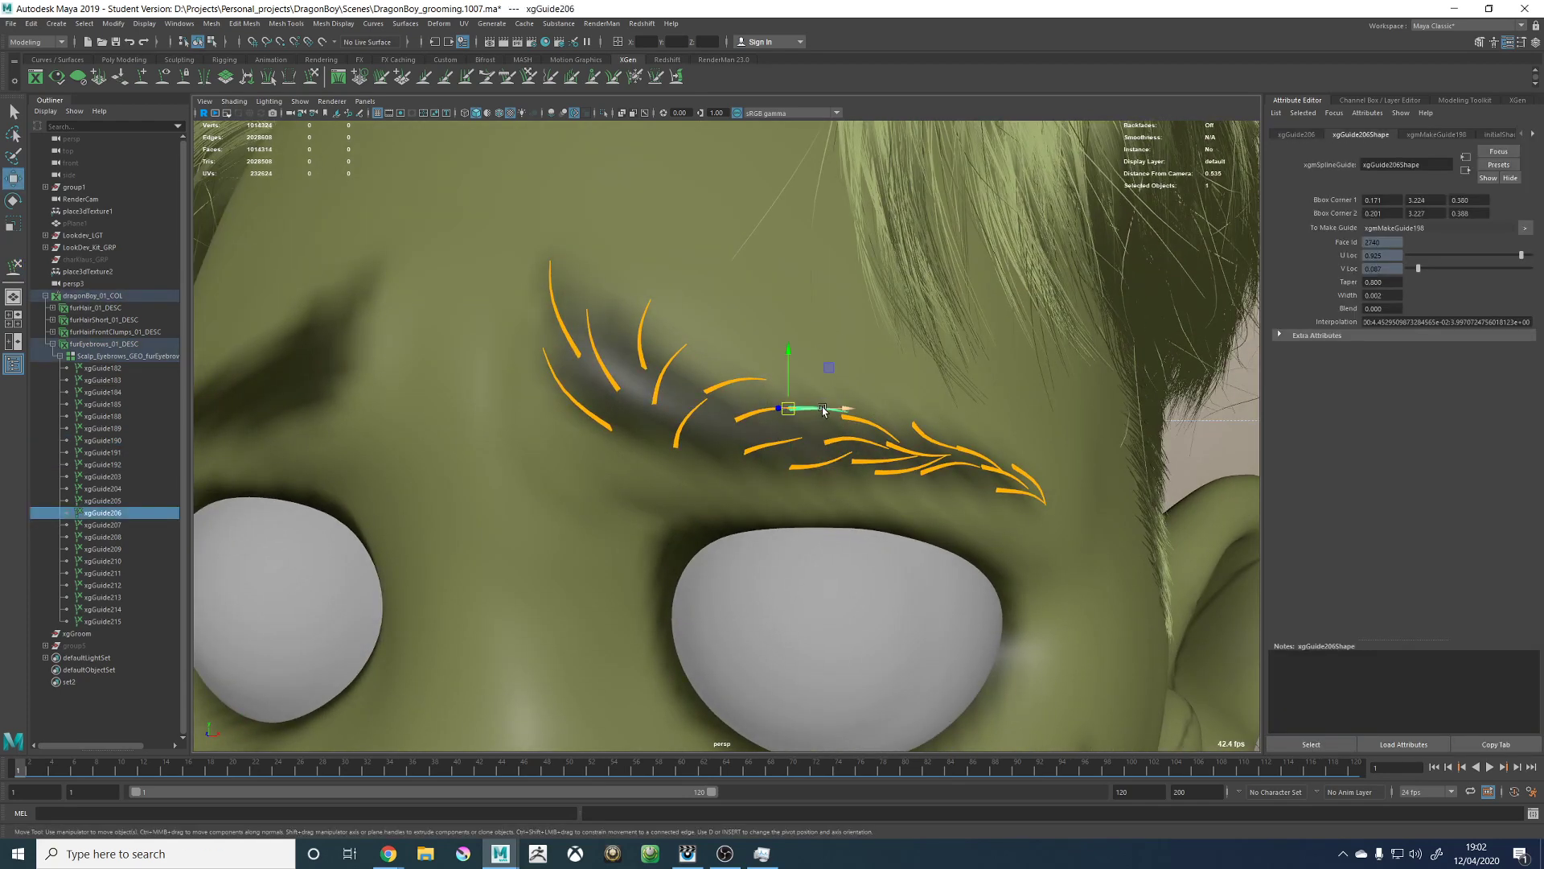
click(314, 78)
alt+middle_drag(756, 326, 748, 344)
alt+right_drag(748, 343, 793, 317)
alt+middle_drag(876, 366, 785, 364)
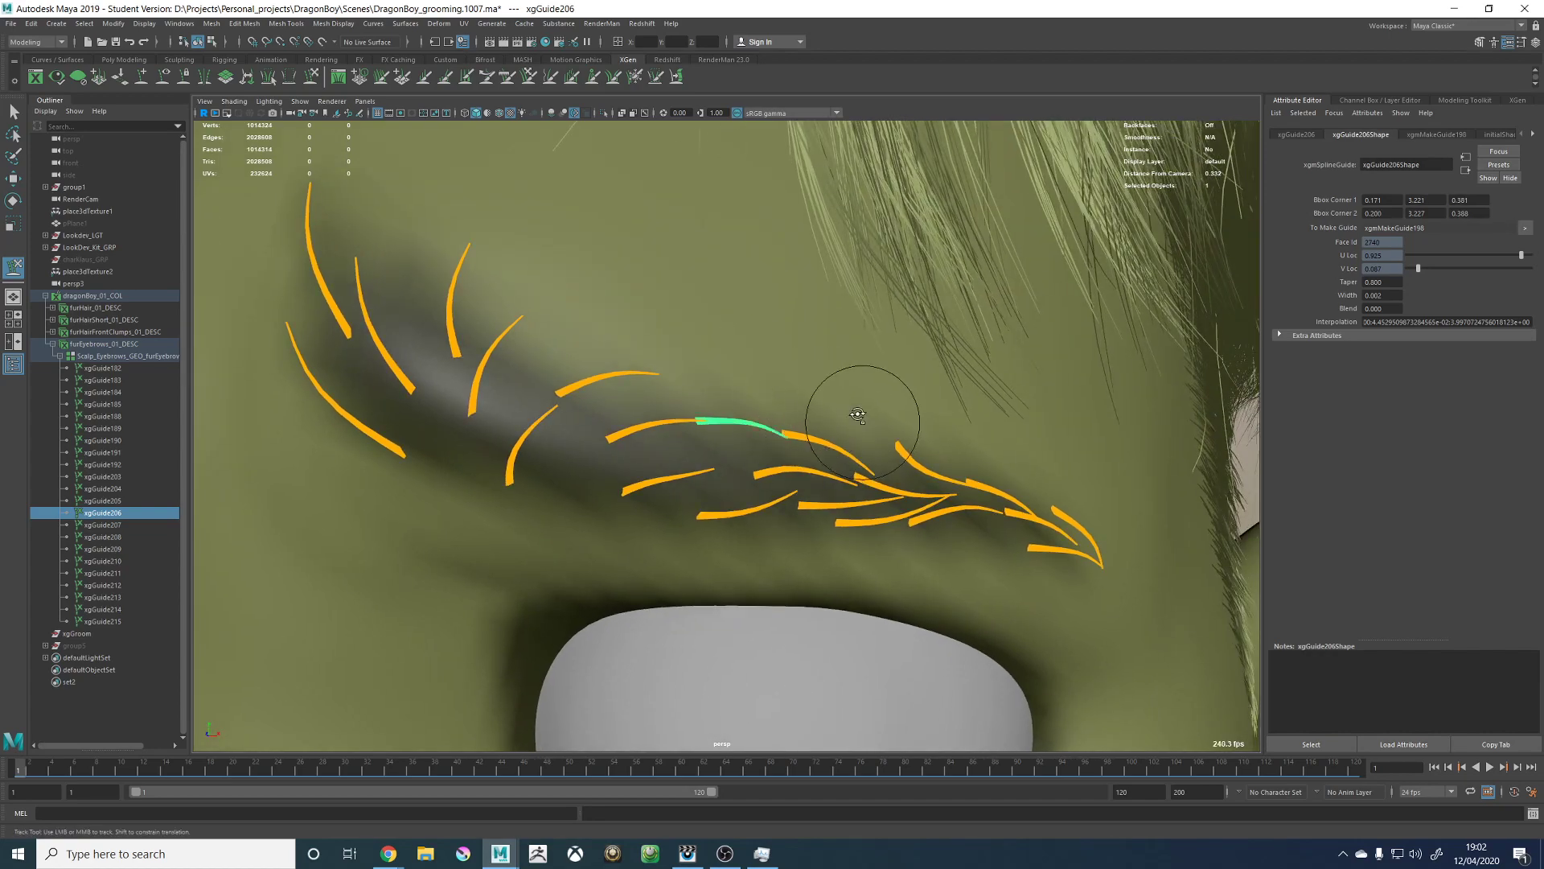
Step: Inspect the eyebrow guides on the whole head from several angles, comparing the shaded display without and with textures
alt+drag(858, 415, 924, 479)
alt+right_drag(924, 479, 715, 480)
alt+middle_drag(715, 480, 813, 440)
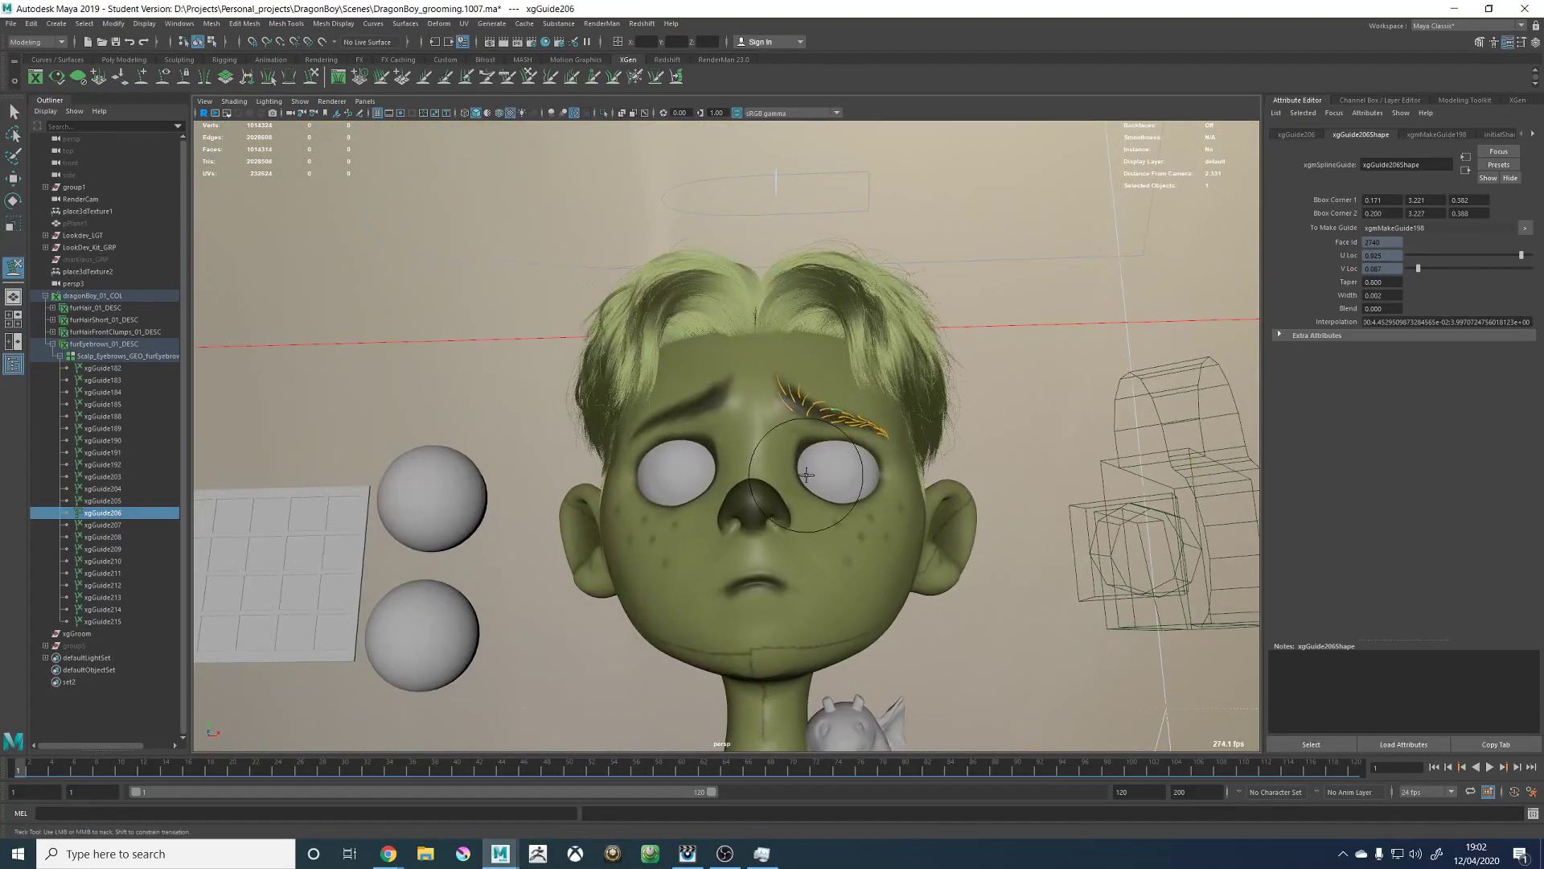
key(5)
mouse_move(807, 475)
alt+mouse_down()
mouse_move(861, 482)
mouse_move(656, 483)
mouse_move(729, 501)
alt+mouse_up()
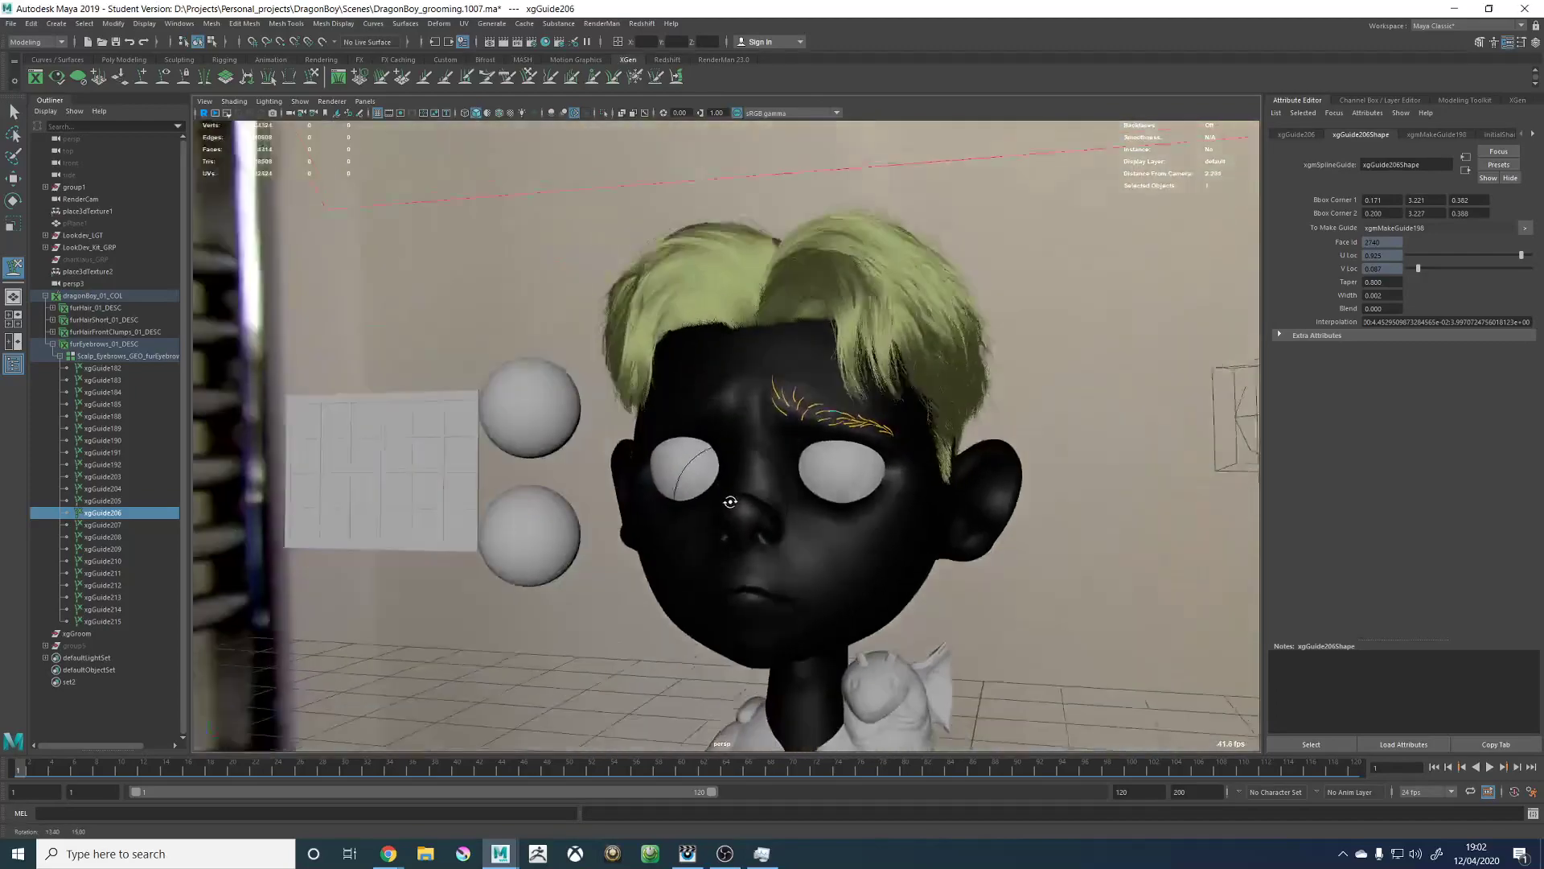
key(6)
alt+right_drag(730, 501, 912, 472)
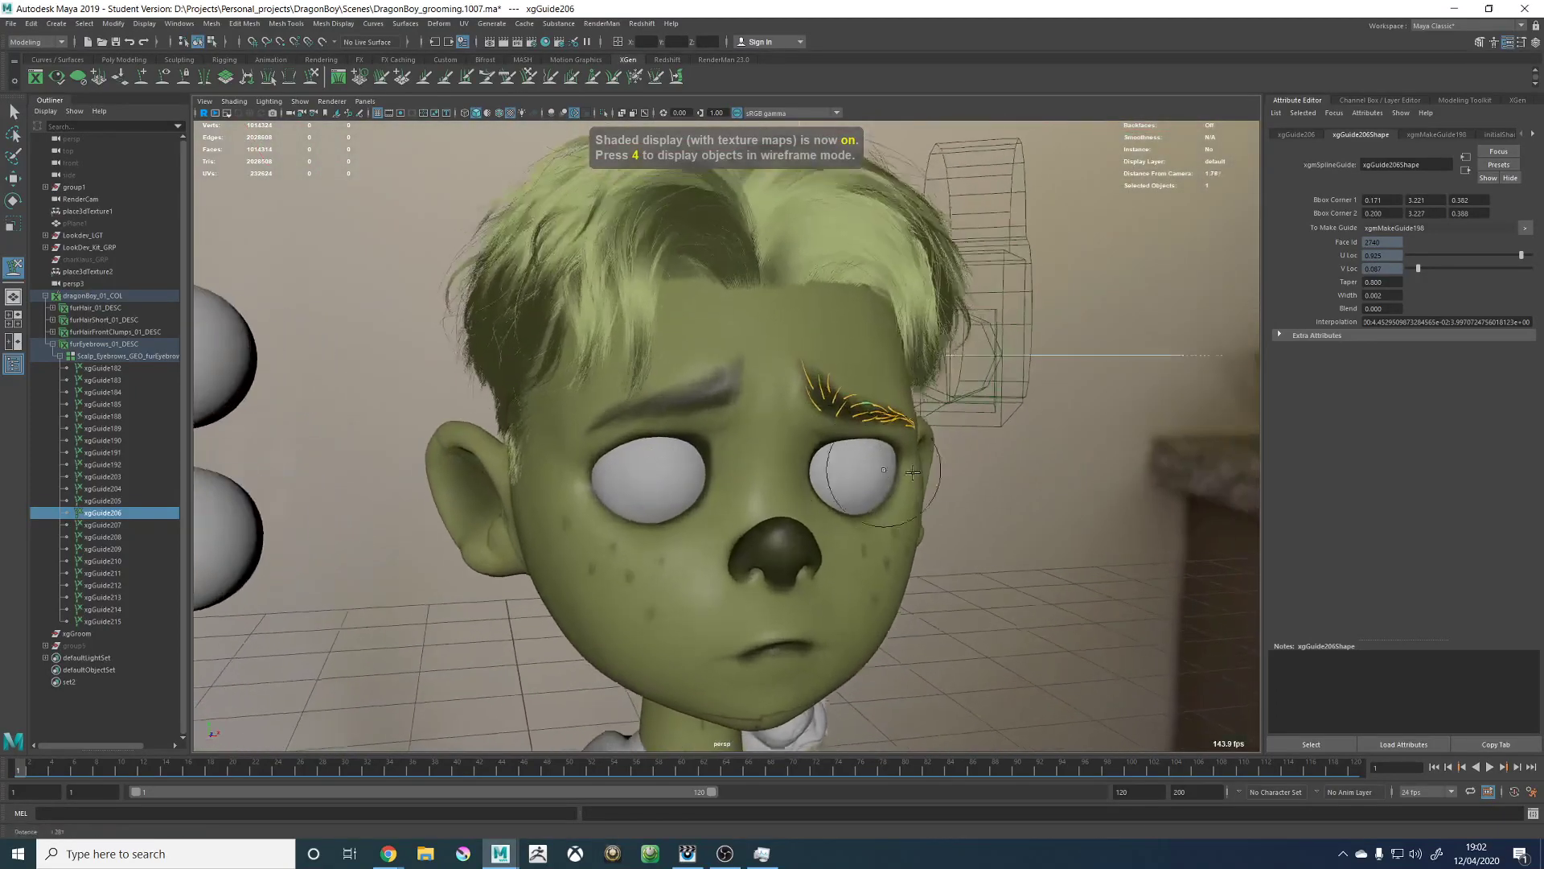
alt+middle_drag(797, 402, 748, 467)
alt+drag(852, 434, 723, 442)
alt+middle_drag(804, 440, 711, 422)
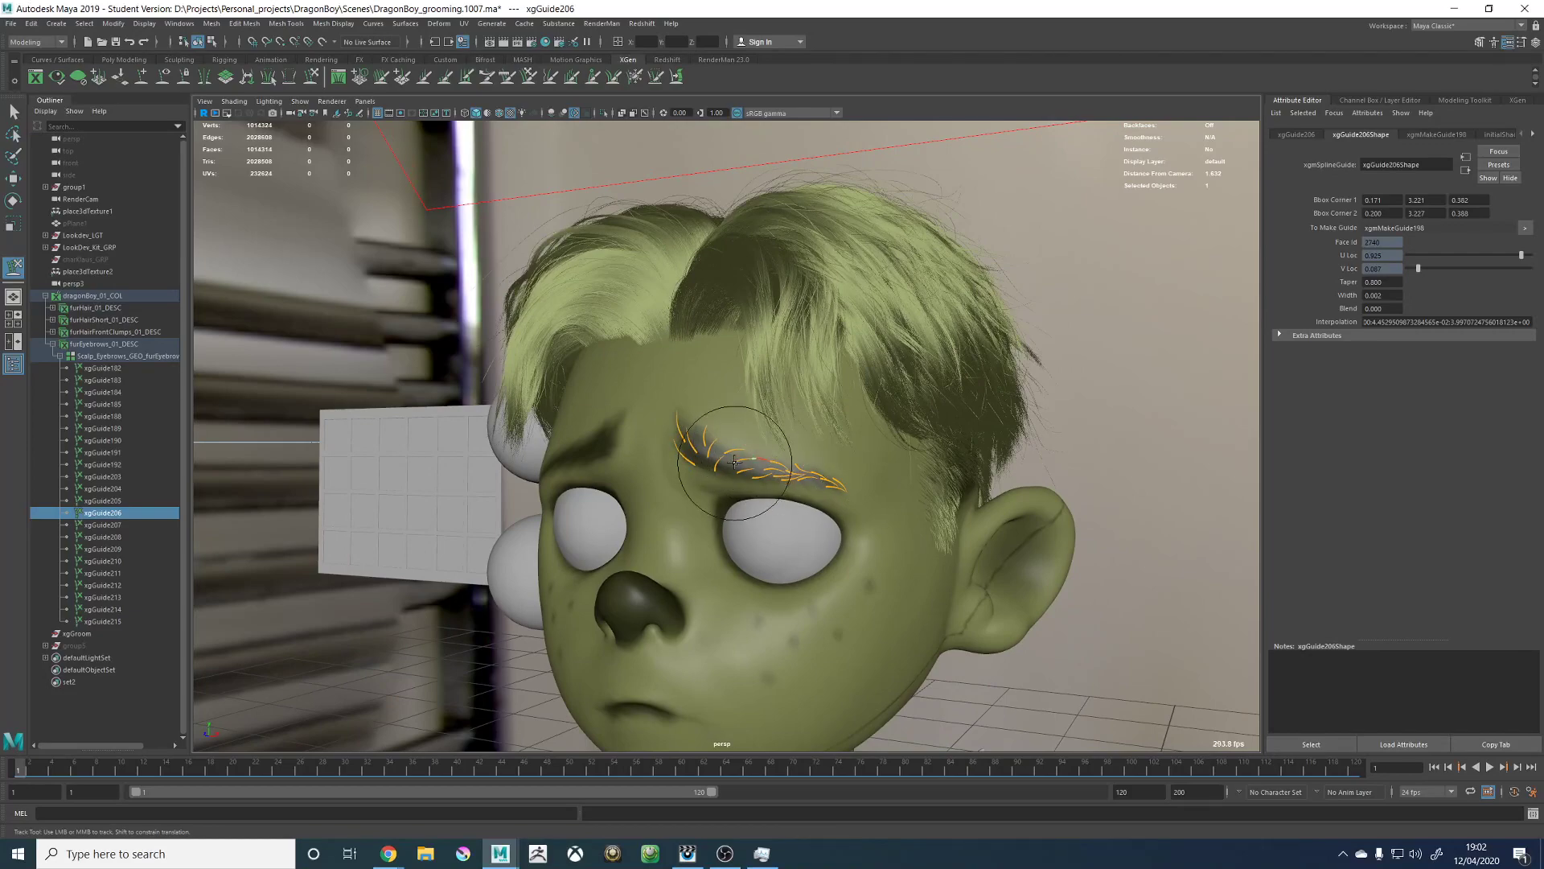
alt+right_drag(734, 461, 941, 432)
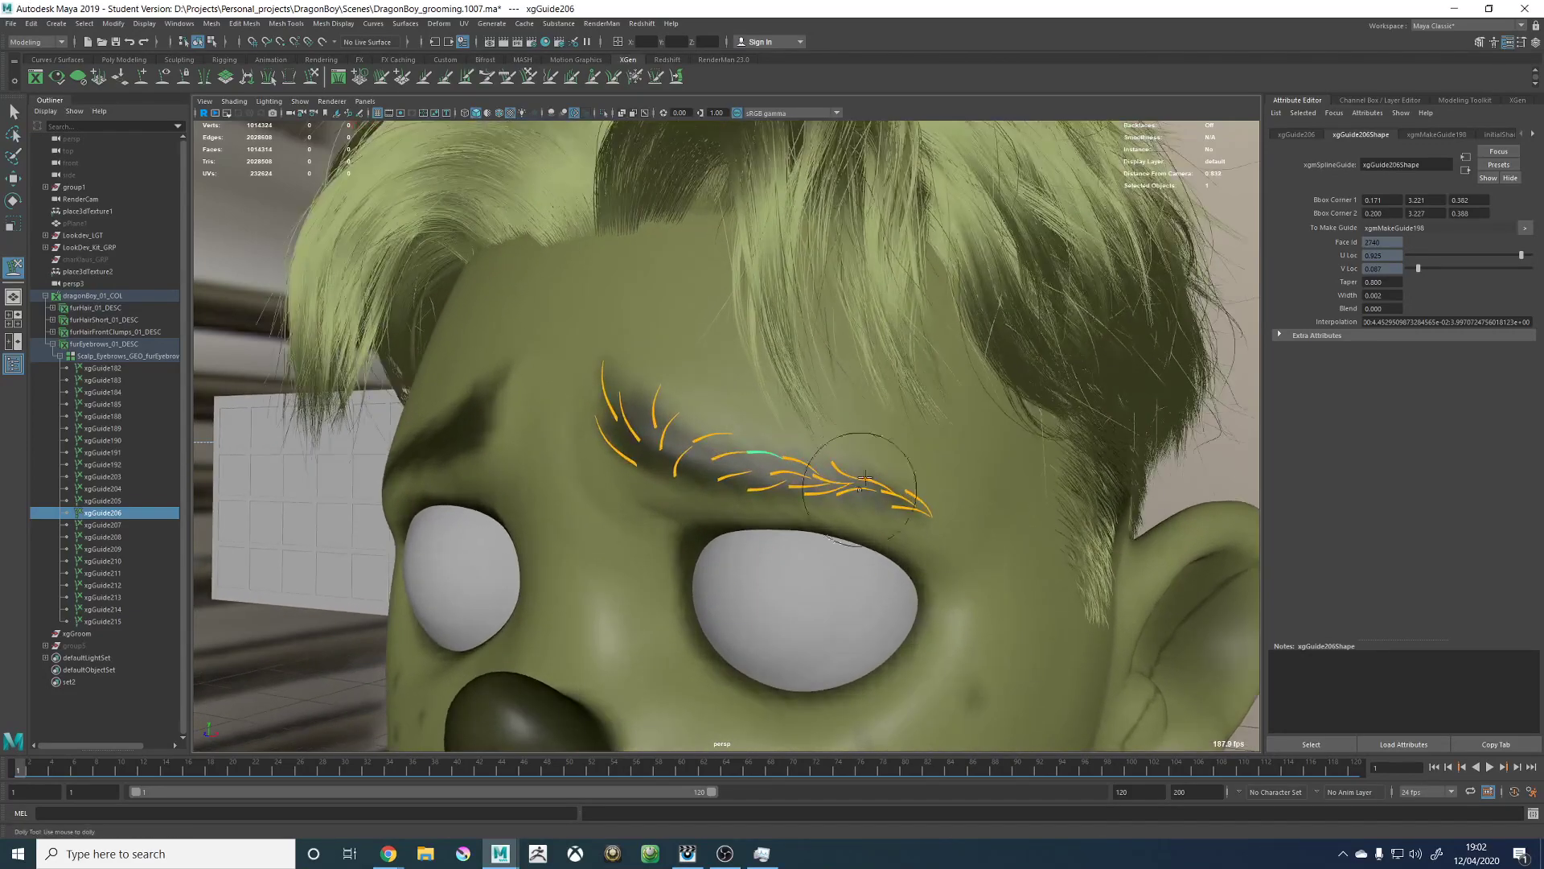
Step: Adjust the curve of guide xgGuide206 while viewing the eyebrow from above
alt+drag(865, 478, 889, 362)
alt+middle_drag(889, 362, 901, 426)
alt+right_drag(740, 434, 772, 438)
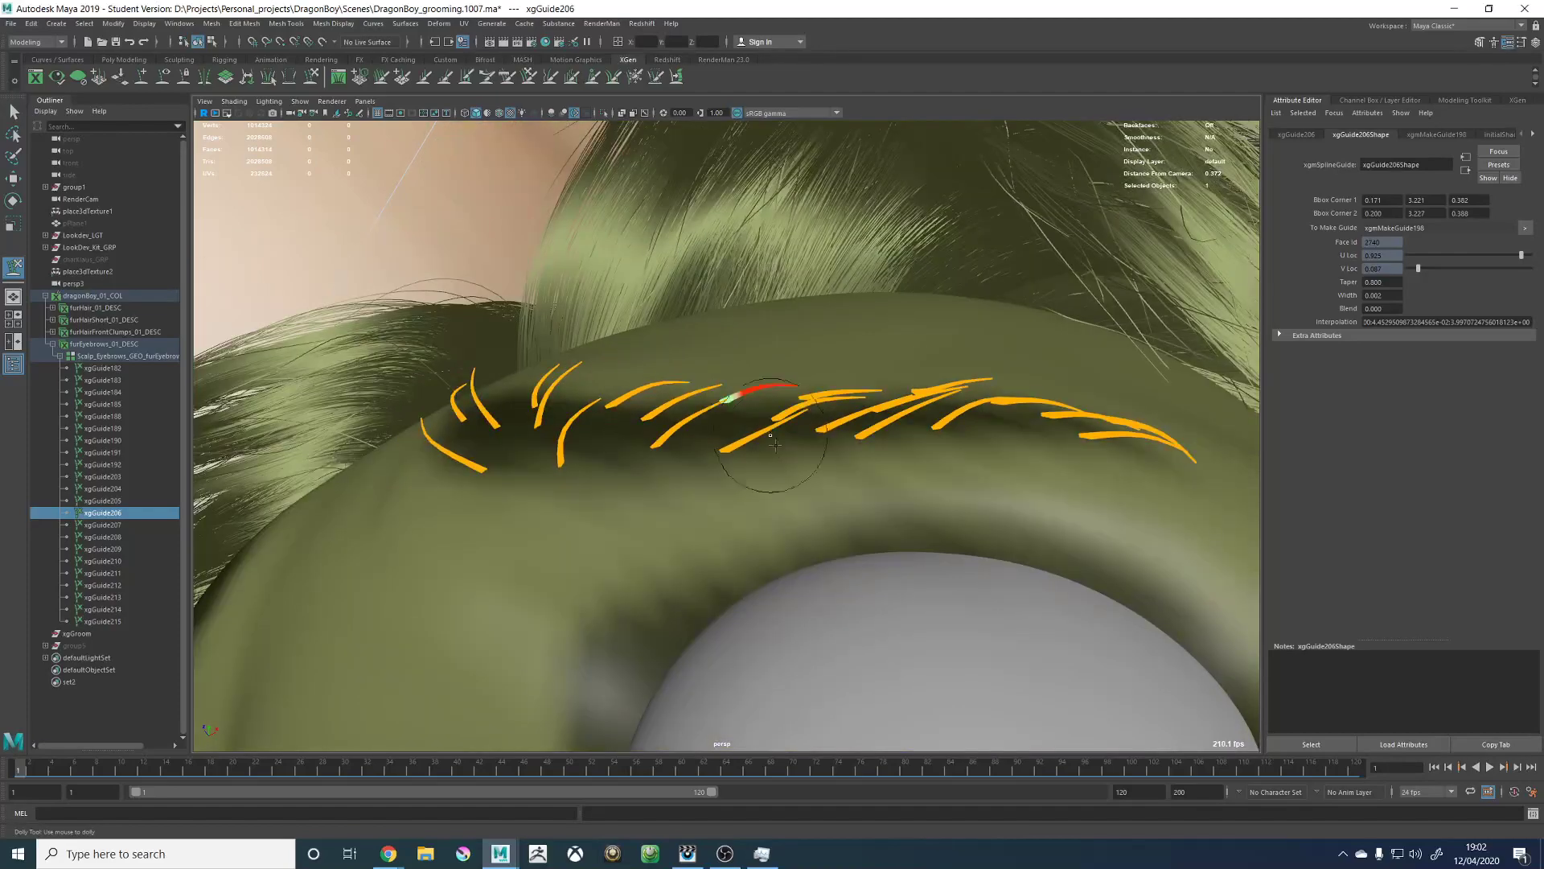
alt+drag(774, 445, 789, 359)
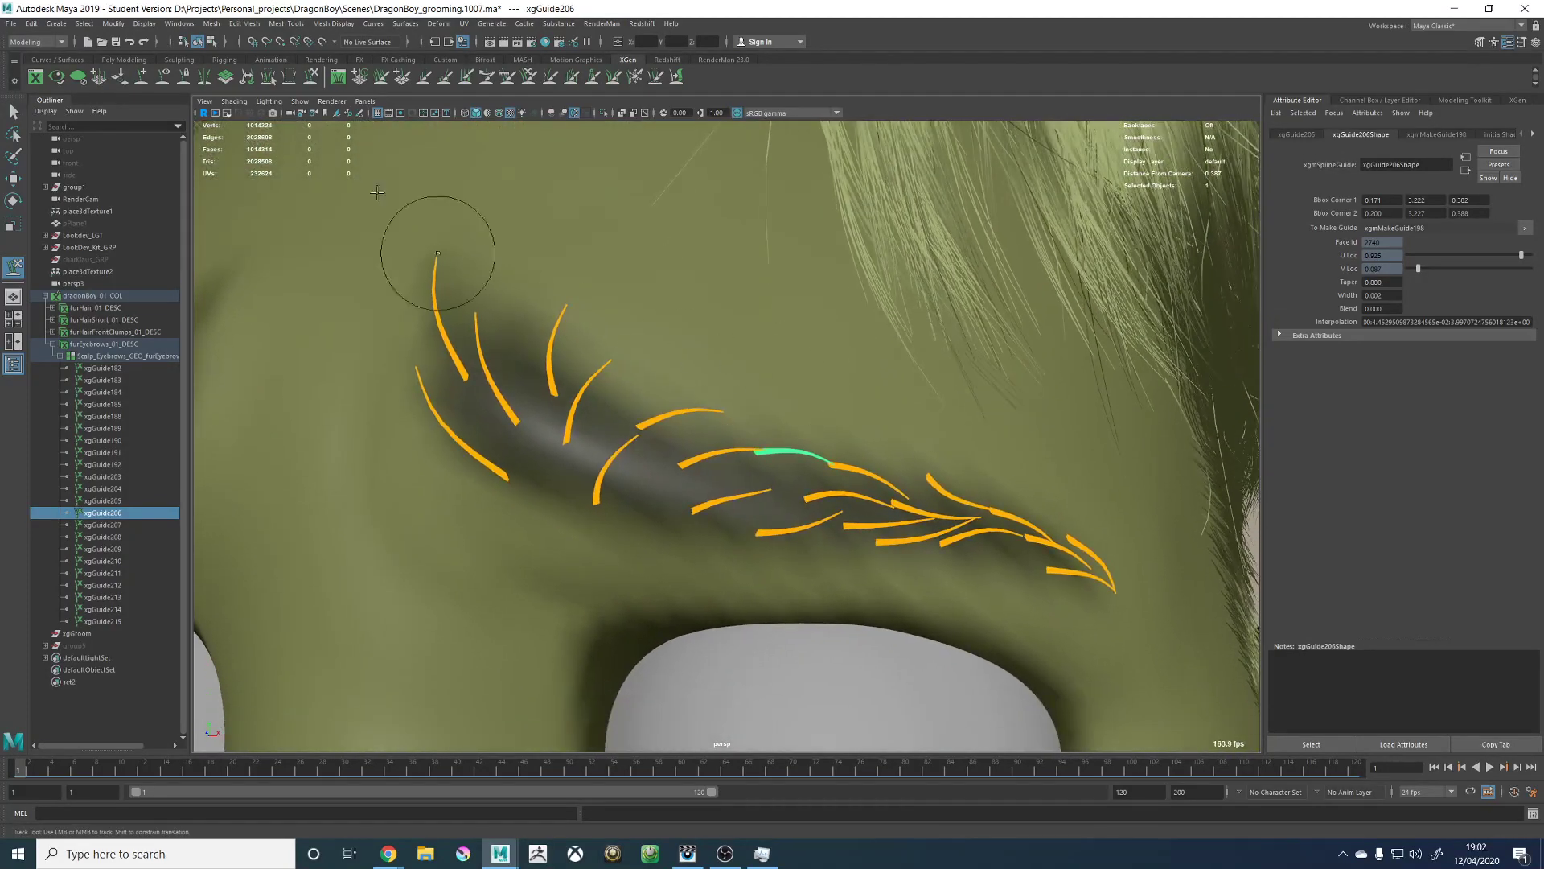
Step: Inspect guides xgGuide205 and xgGuide214 in the middle of the eyebrow against the painted brow
click(244, 78)
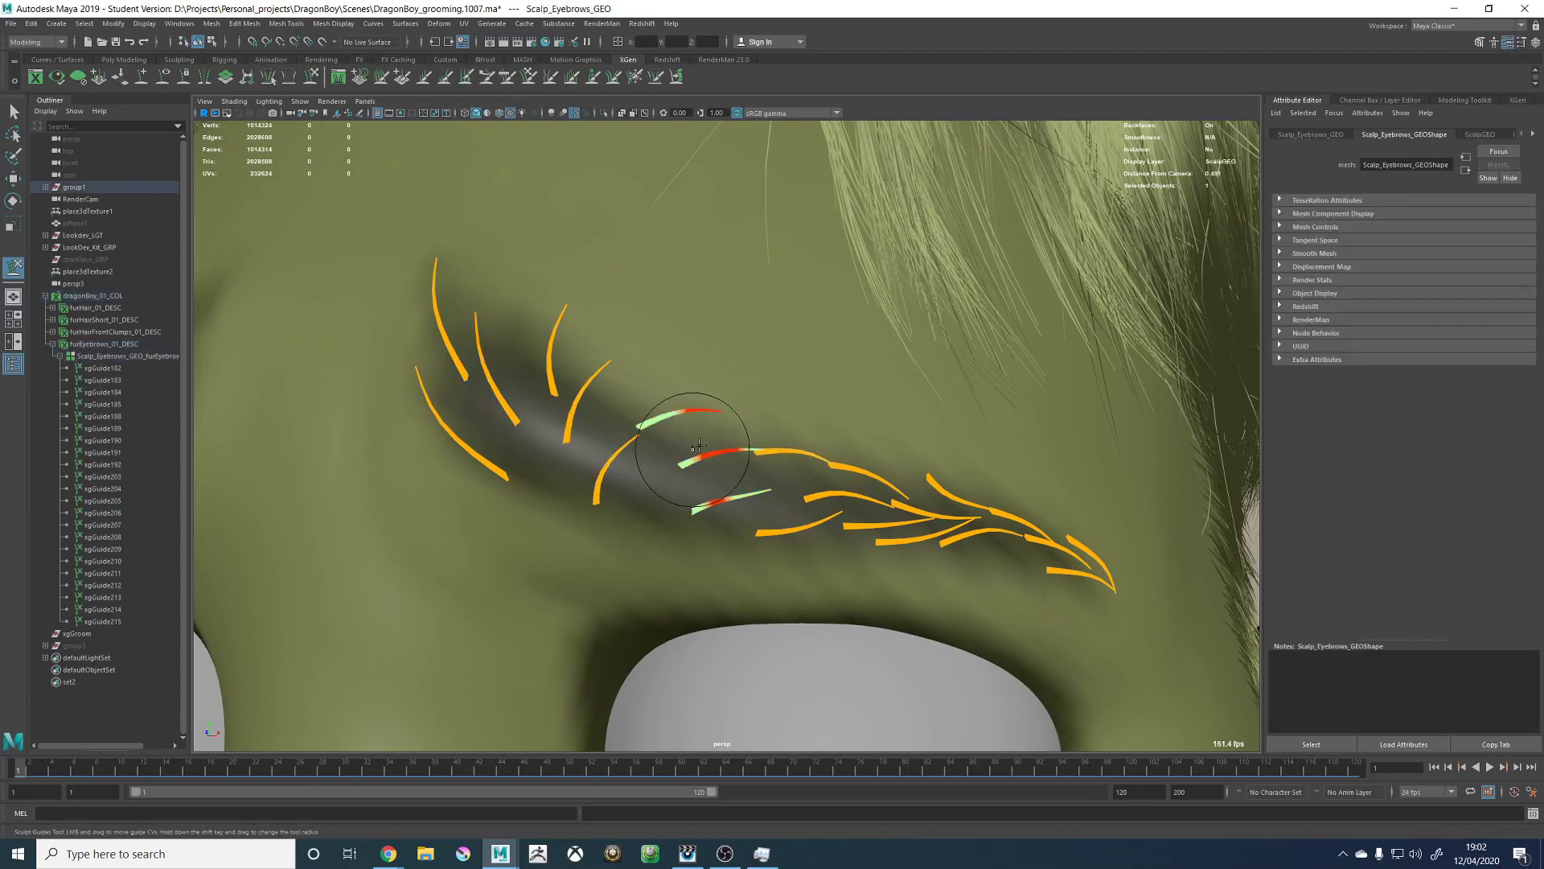
alt+drag(756, 464, 734, 472)
alt+middle_drag(734, 472, 688, 378)
key(w)
click(679, 402)
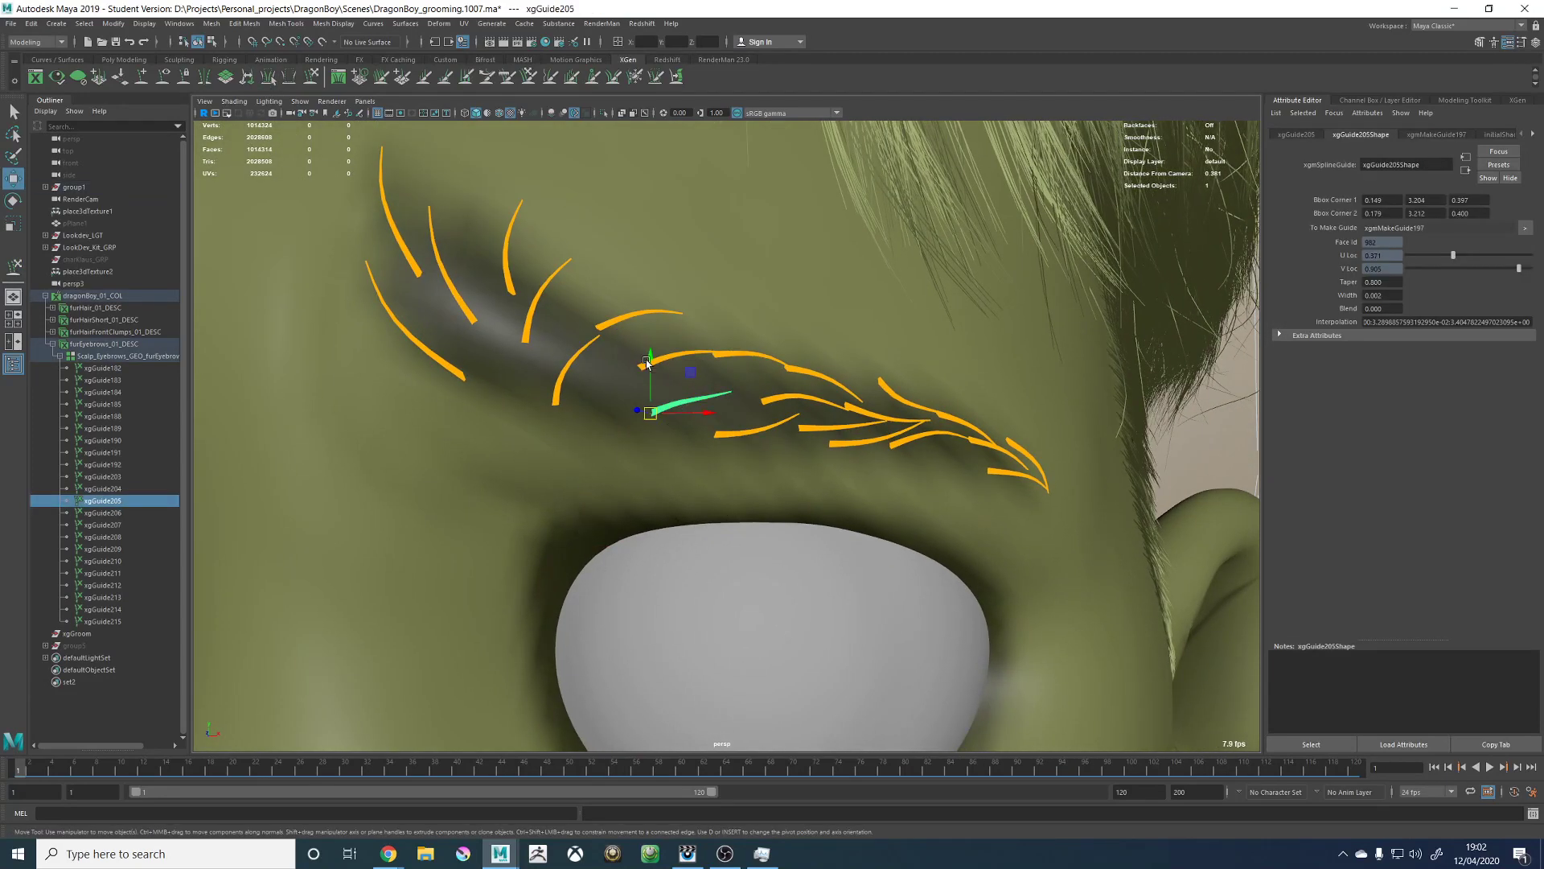
alt+drag(805, 388, 731, 330)
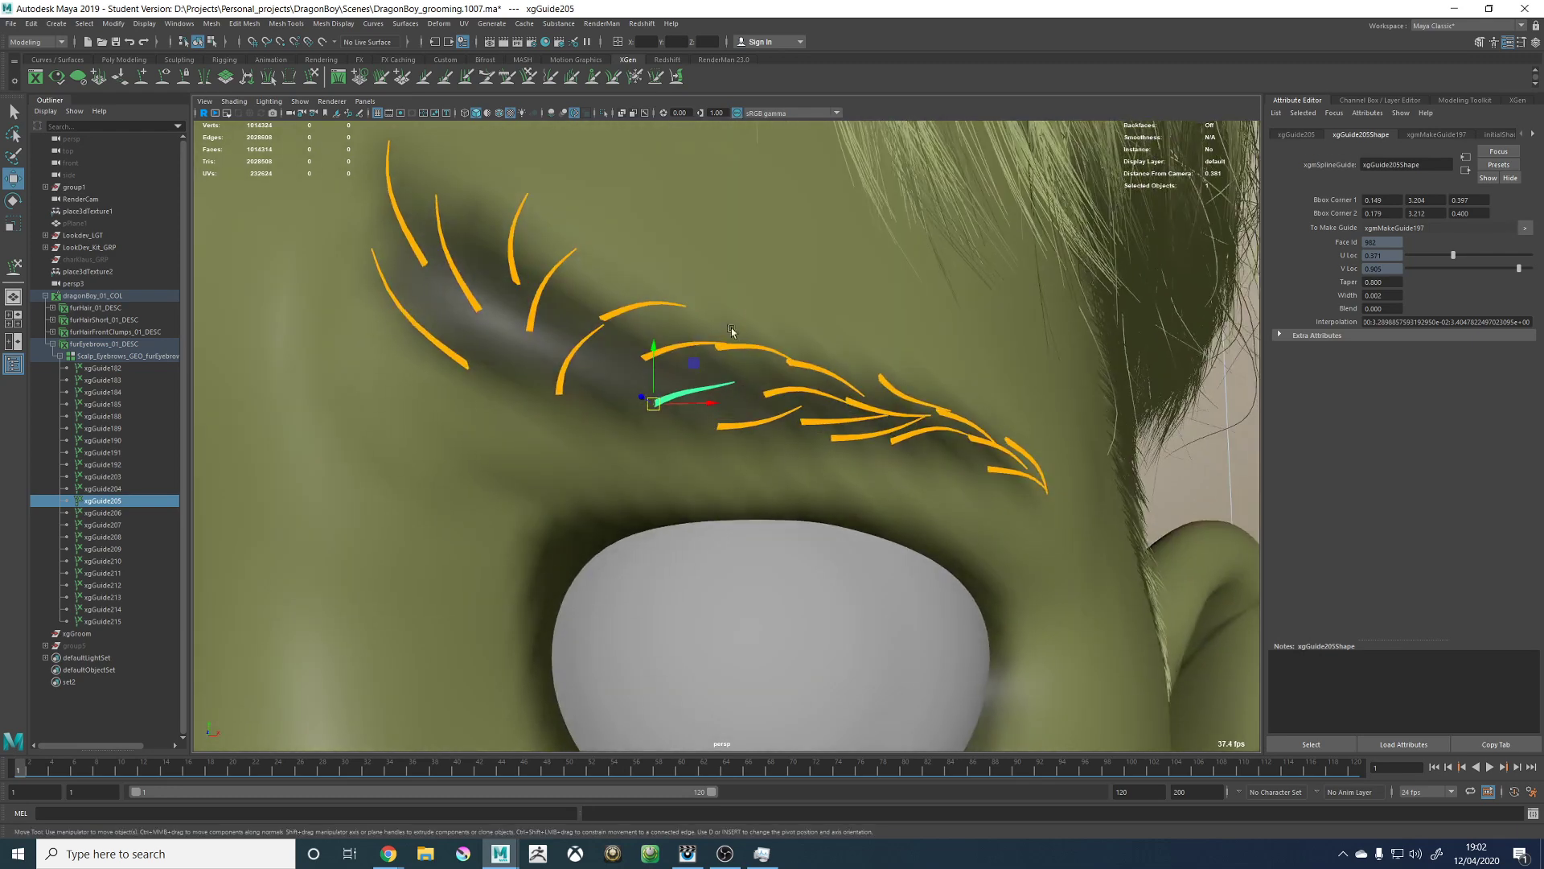
click(676, 349)
alt+drag(673, 346, 671, 366)
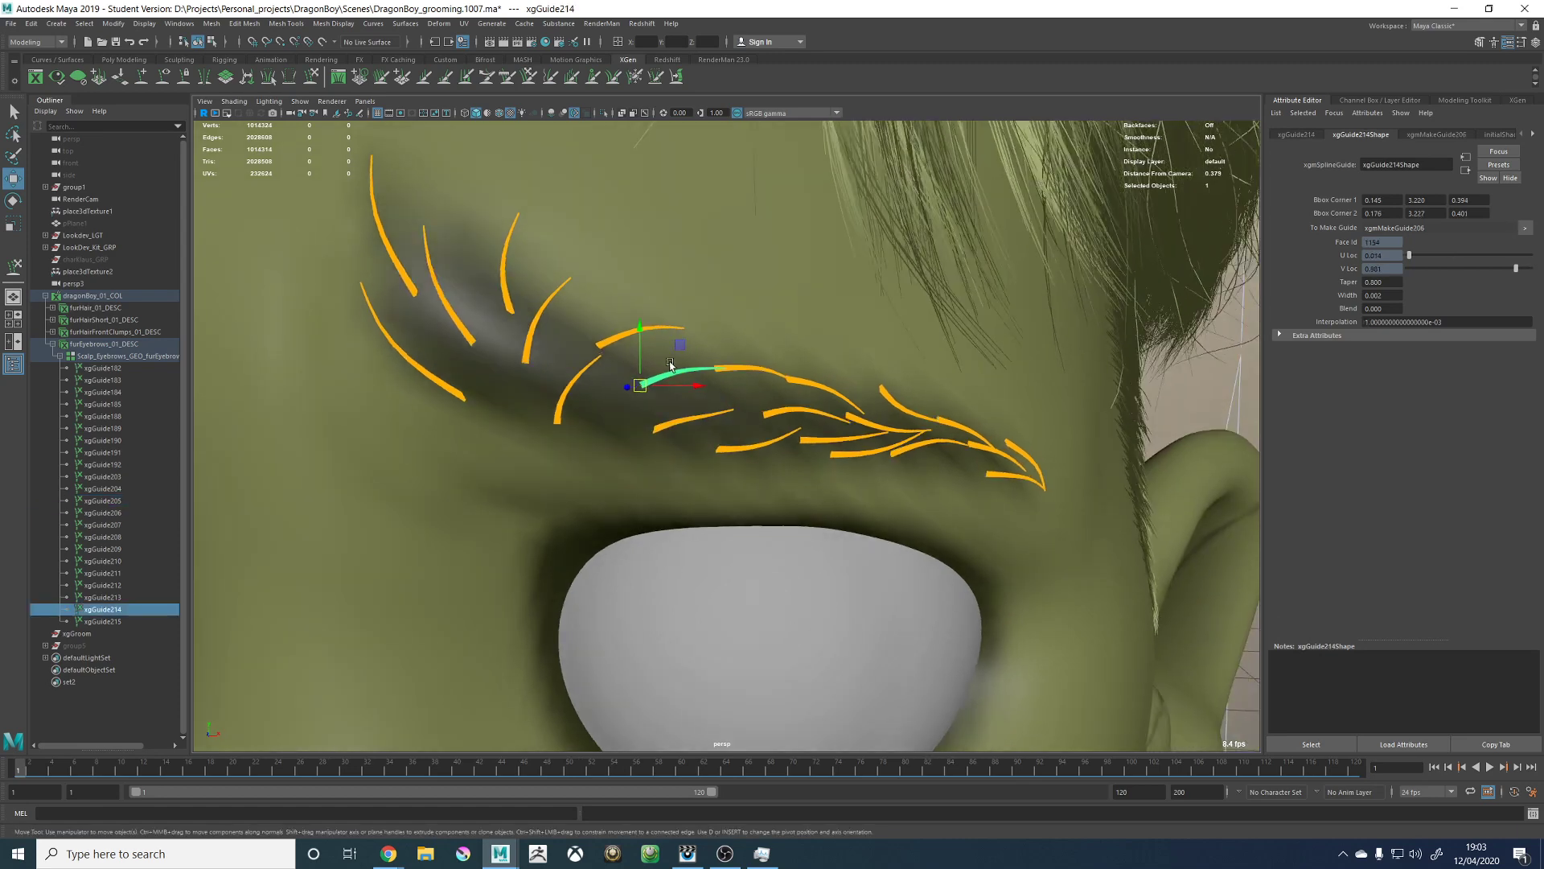
mouse_move(838, 367)
alt+mouse_down()
mouse_move(803, 371)
mouse_move(856, 431)
alt+mouse_up()
Step: Sculpt guides xgGuide203 and xgGuide206 on the eyebrow's upper edge, bending the tip of xgGuide206 down toward its outer neighbour
click(798, 389)
click(312, 76)
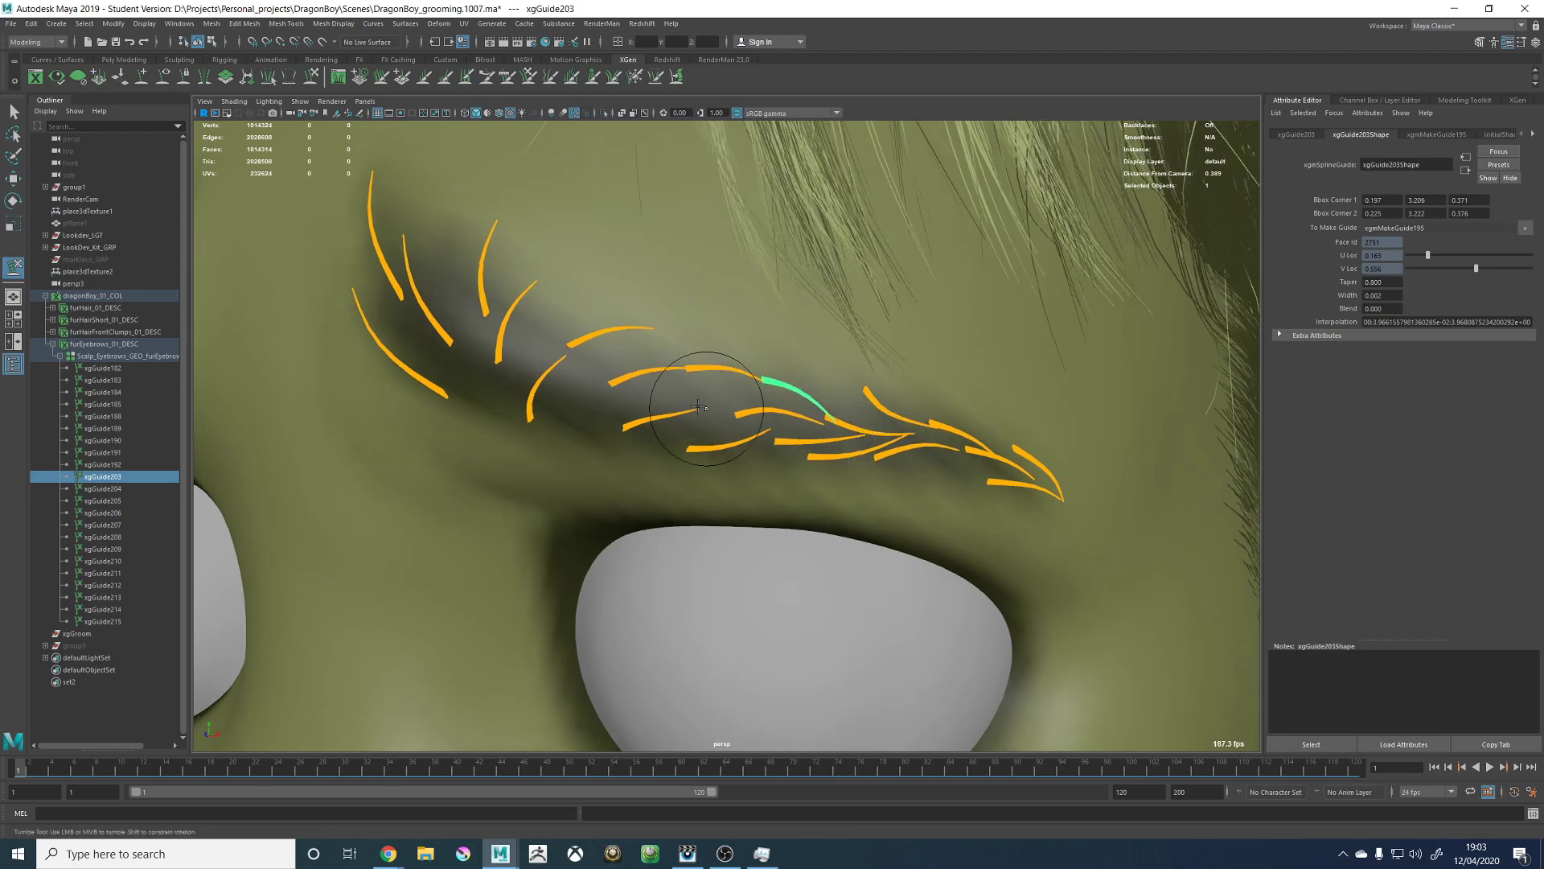
key(w)
alt+drag(715, 389, 733, 393)
click(726, 367)
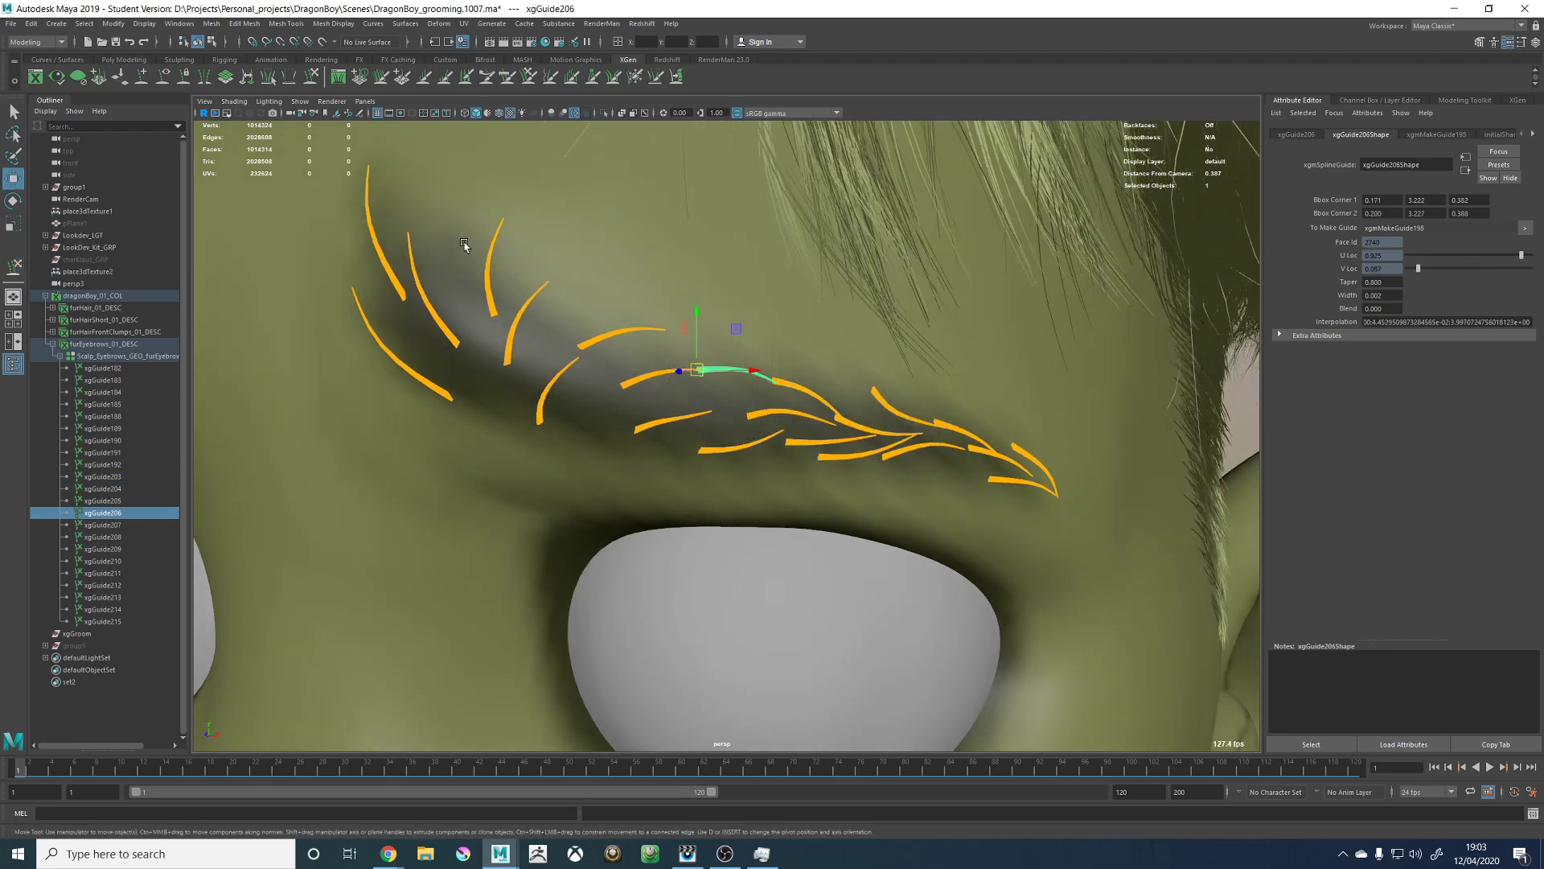
click(312, 76)
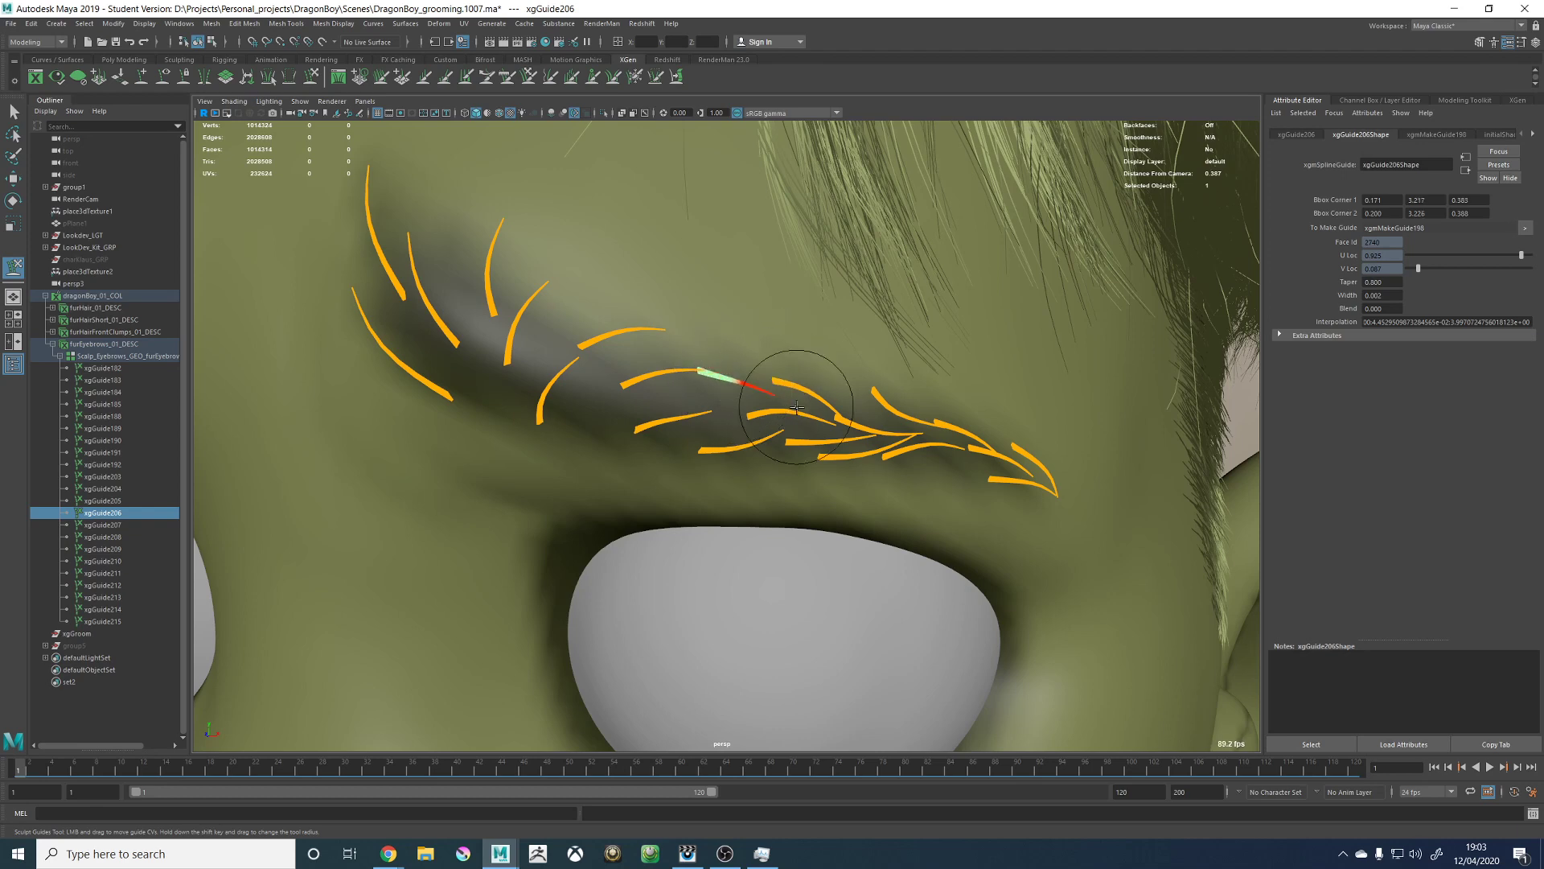
alt+drag(808, 401, 760, 393)
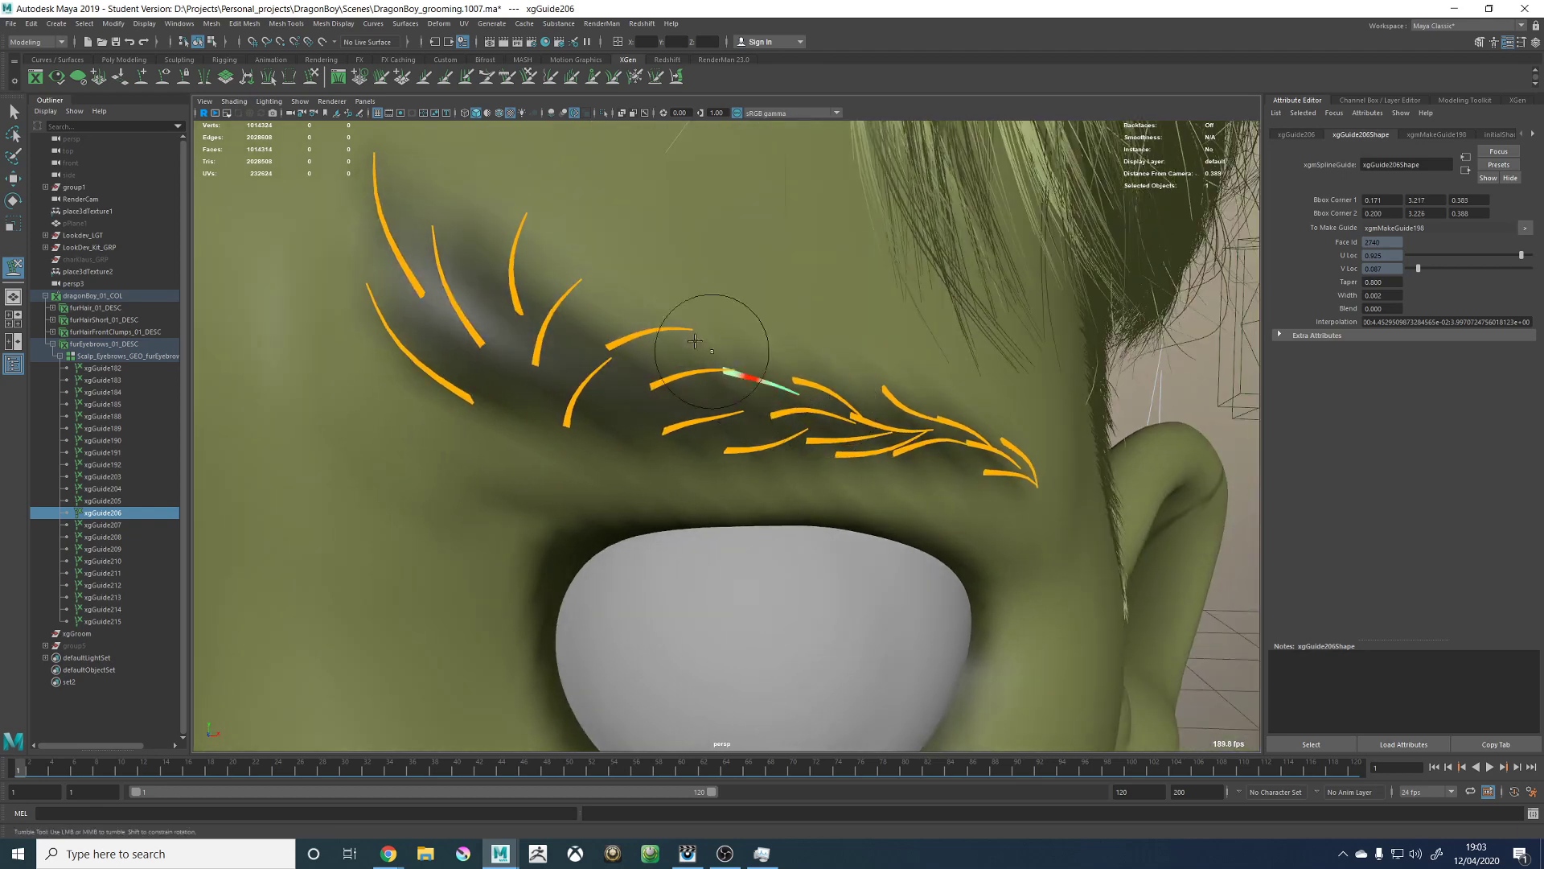
Step: Sculpt guide xgGuide214 so its tip bends down toward xgGuide206, and check its flow against the rest of the eyebrow
key(w)
click(680, 375)
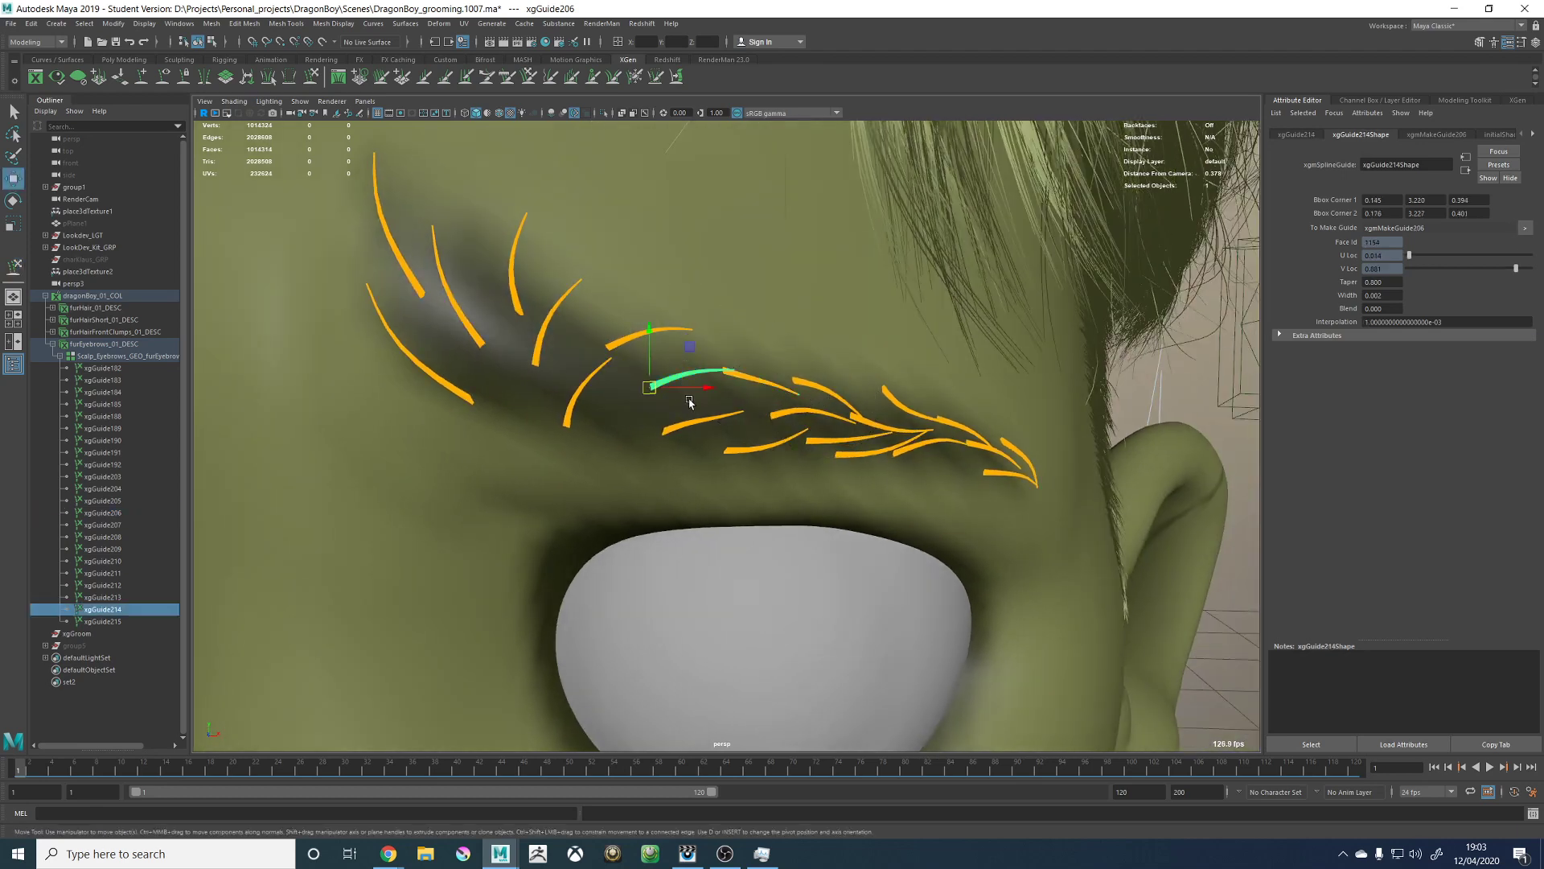
click(312, 77)
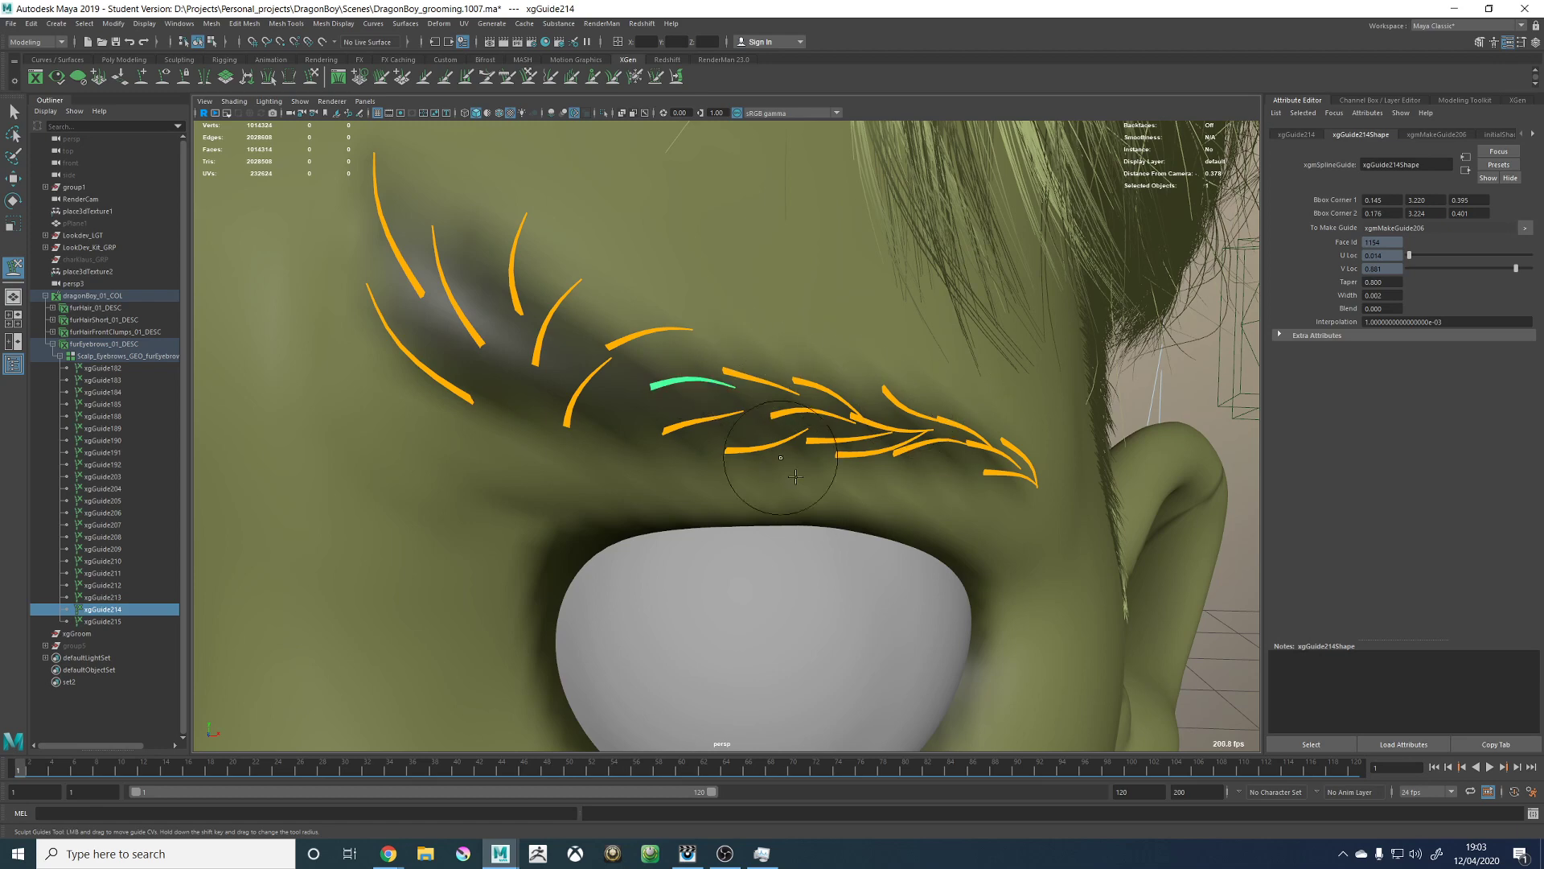
scroll(728, 384, down, 10)
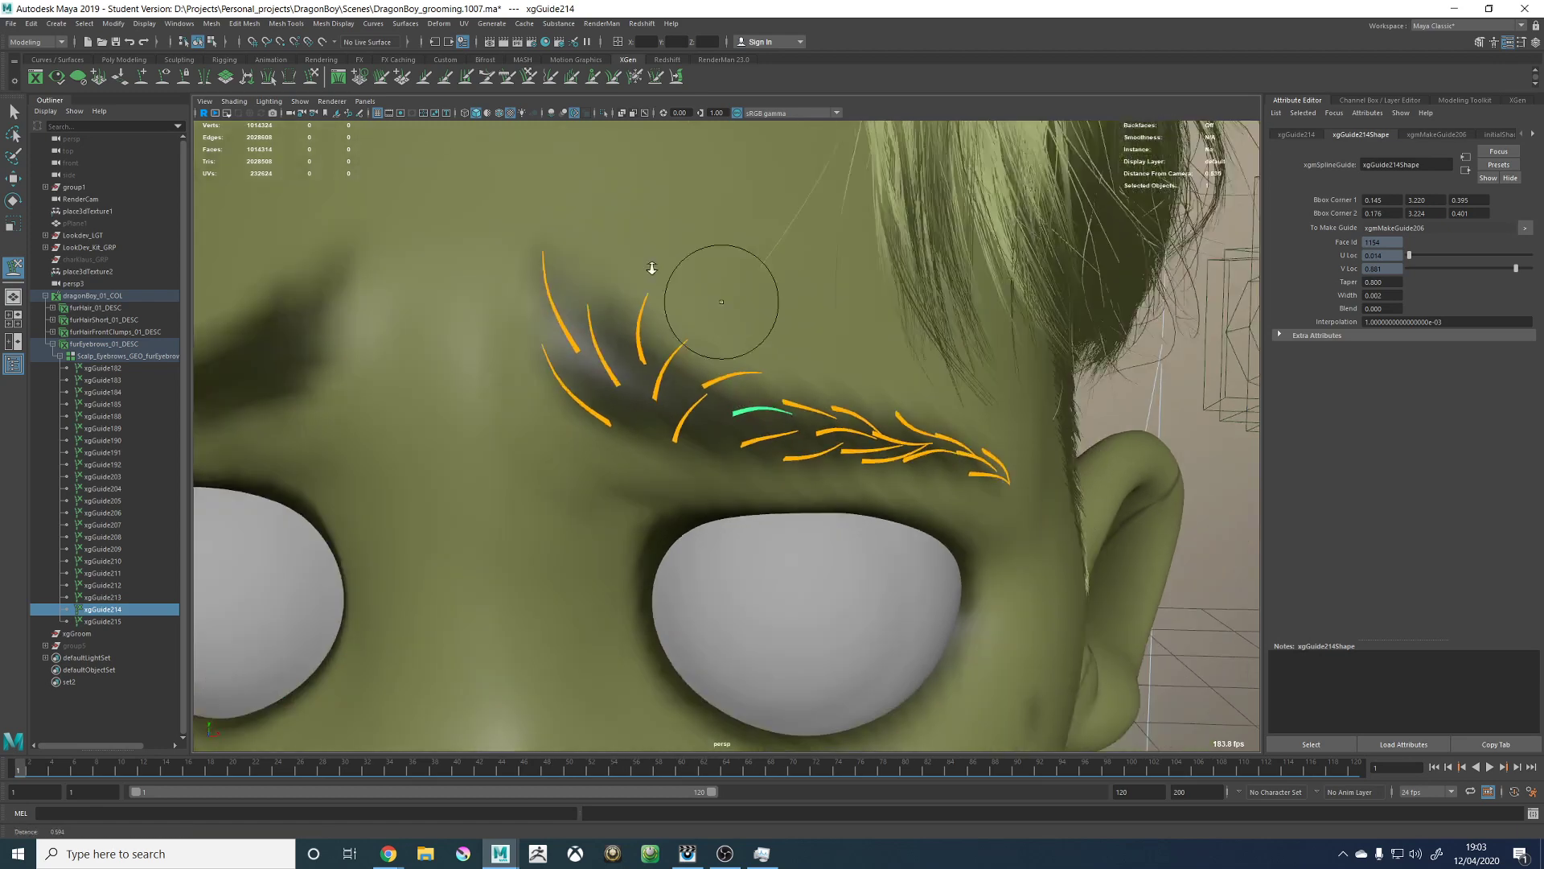
scroll(789, 352, up, 10)
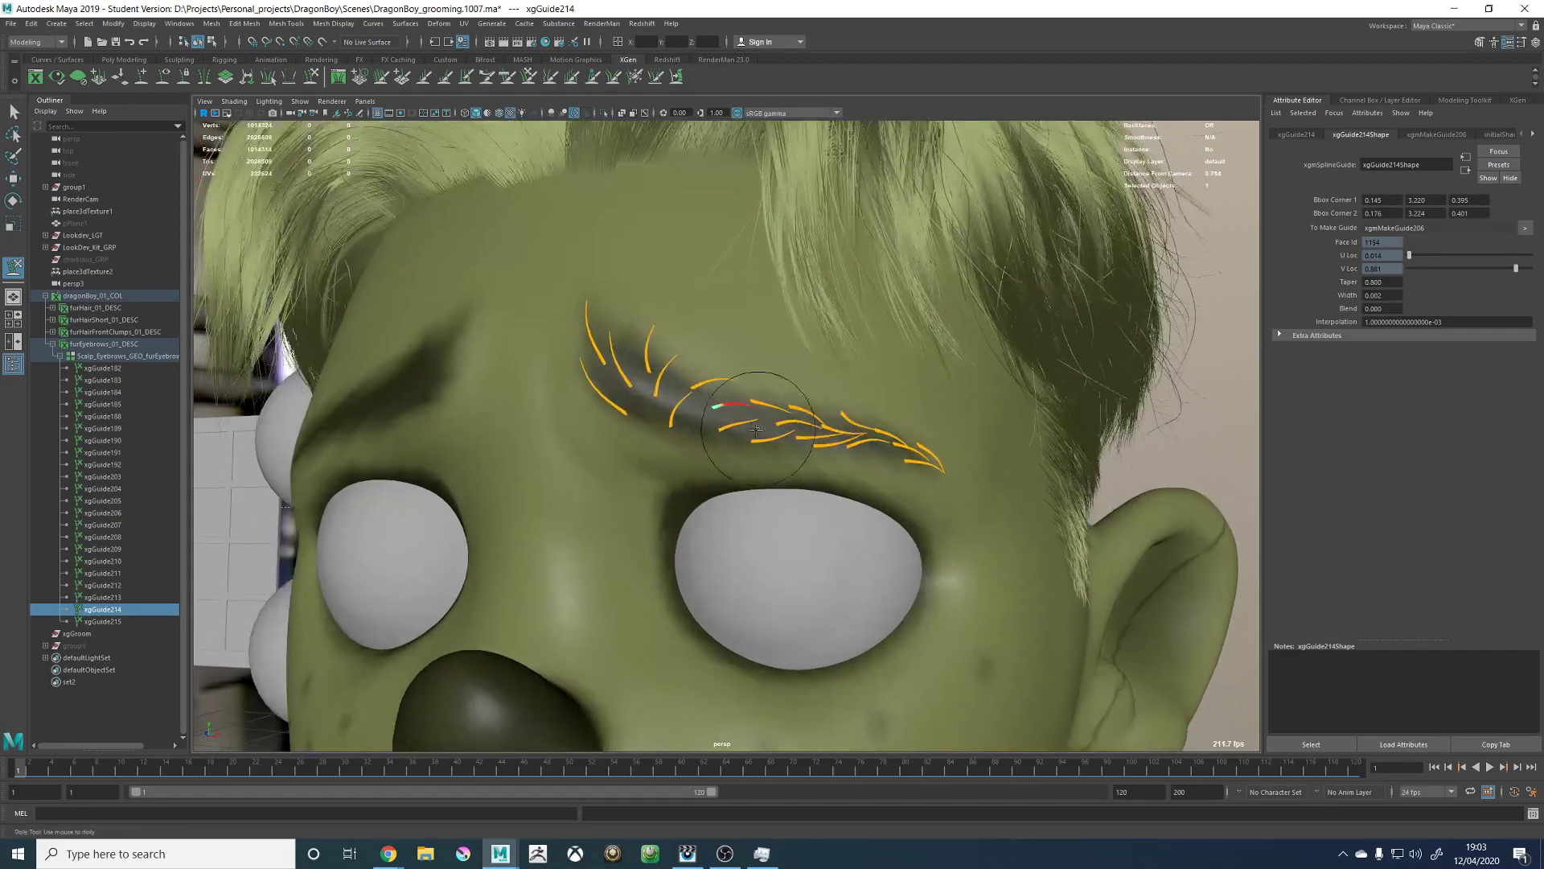
scroll(778, 414, down, 6)
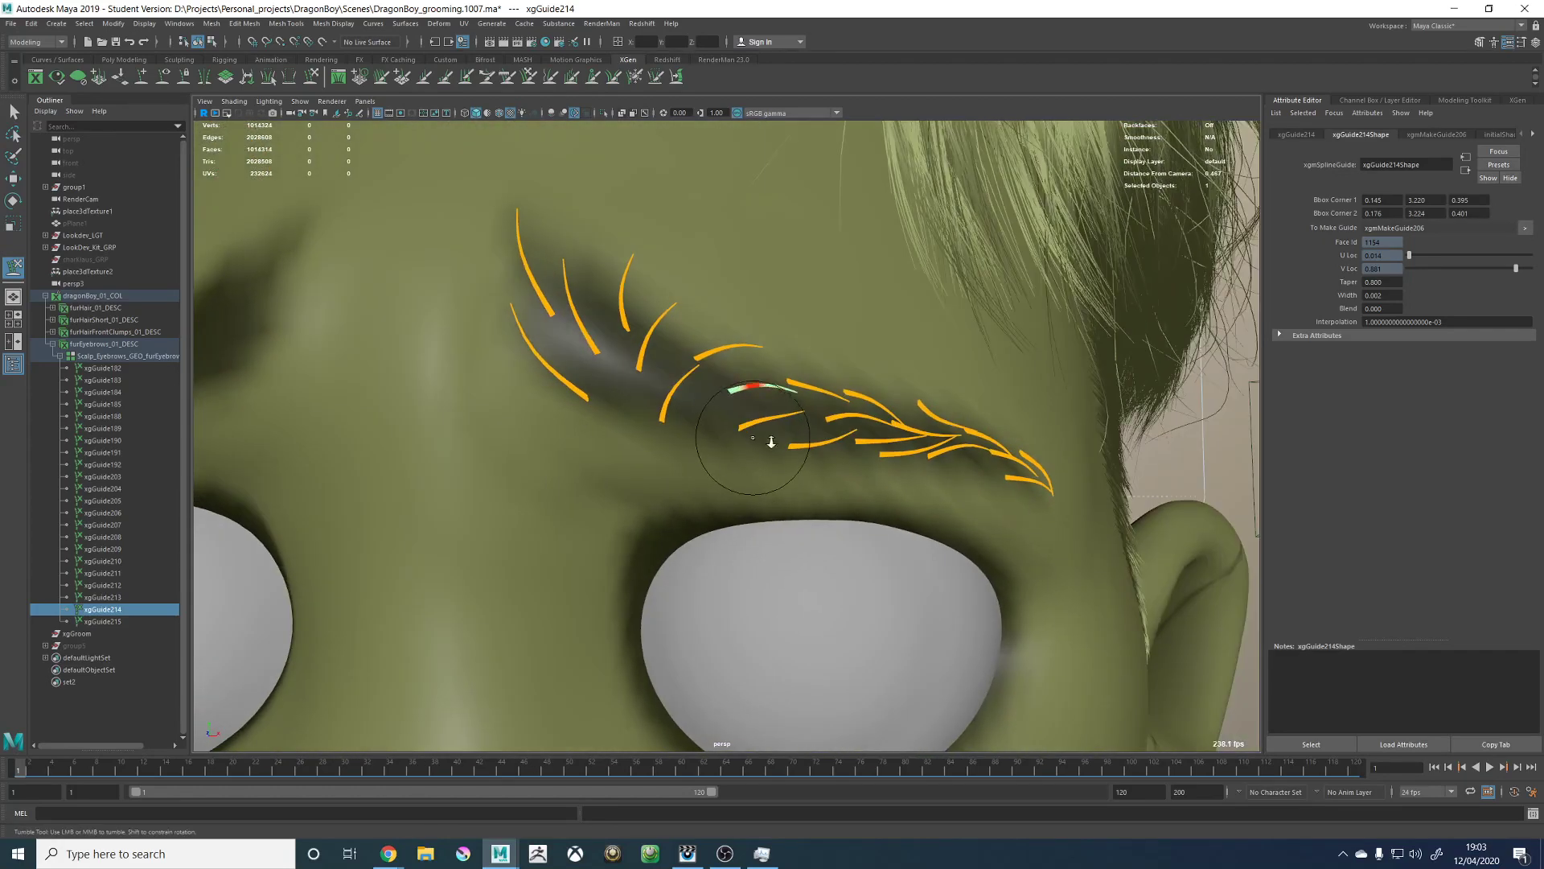
scroll(765, 437, up, 5)
alt+drag(726, 398, 711, 401)
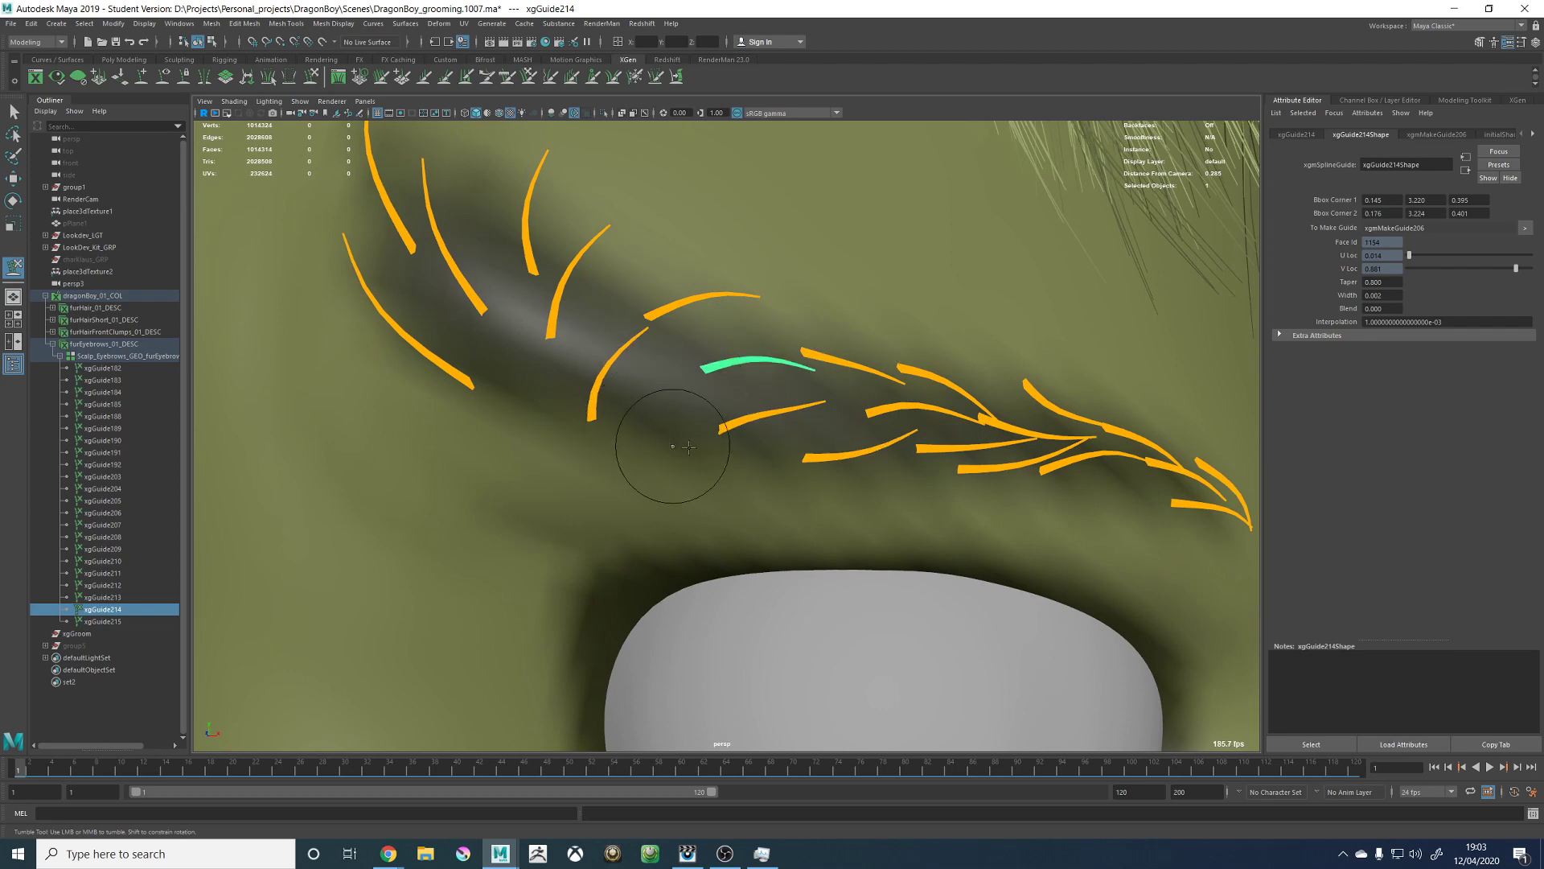
alt+right_drag(835, 383, 691, 306)
mouse_move(820, 312)
alt+mouse_down()
mouse_move(805, 311)
mouse_move(819, 331)
alt+mouse_up()
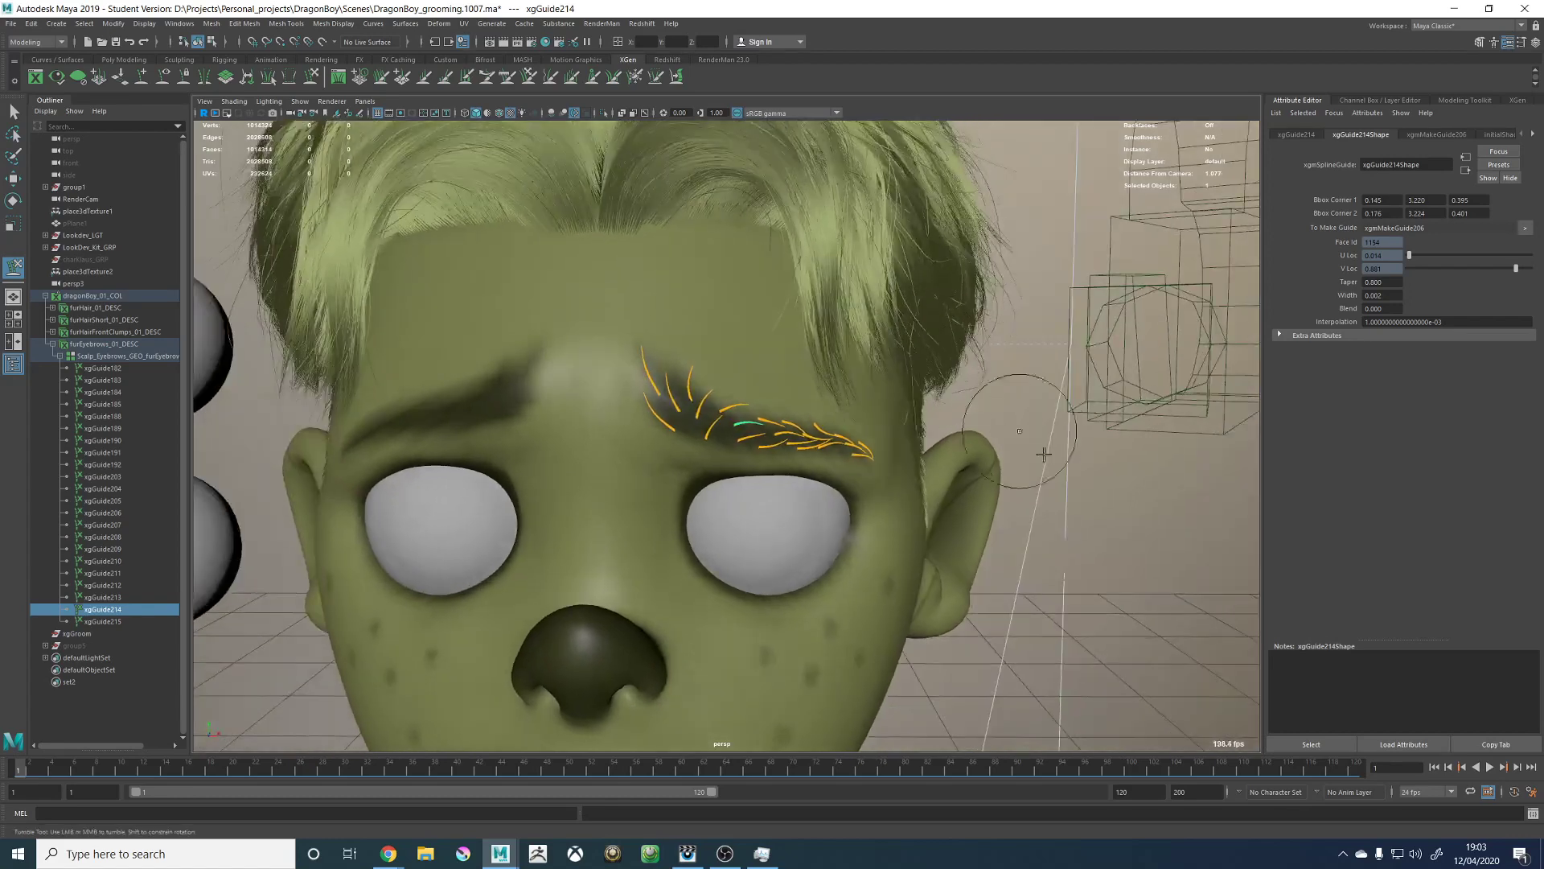
Step: Generate the XGen hair preview for furEyebrows_01_DESC and view the eyebrow from several angles
key(w)
click(1007, 404)
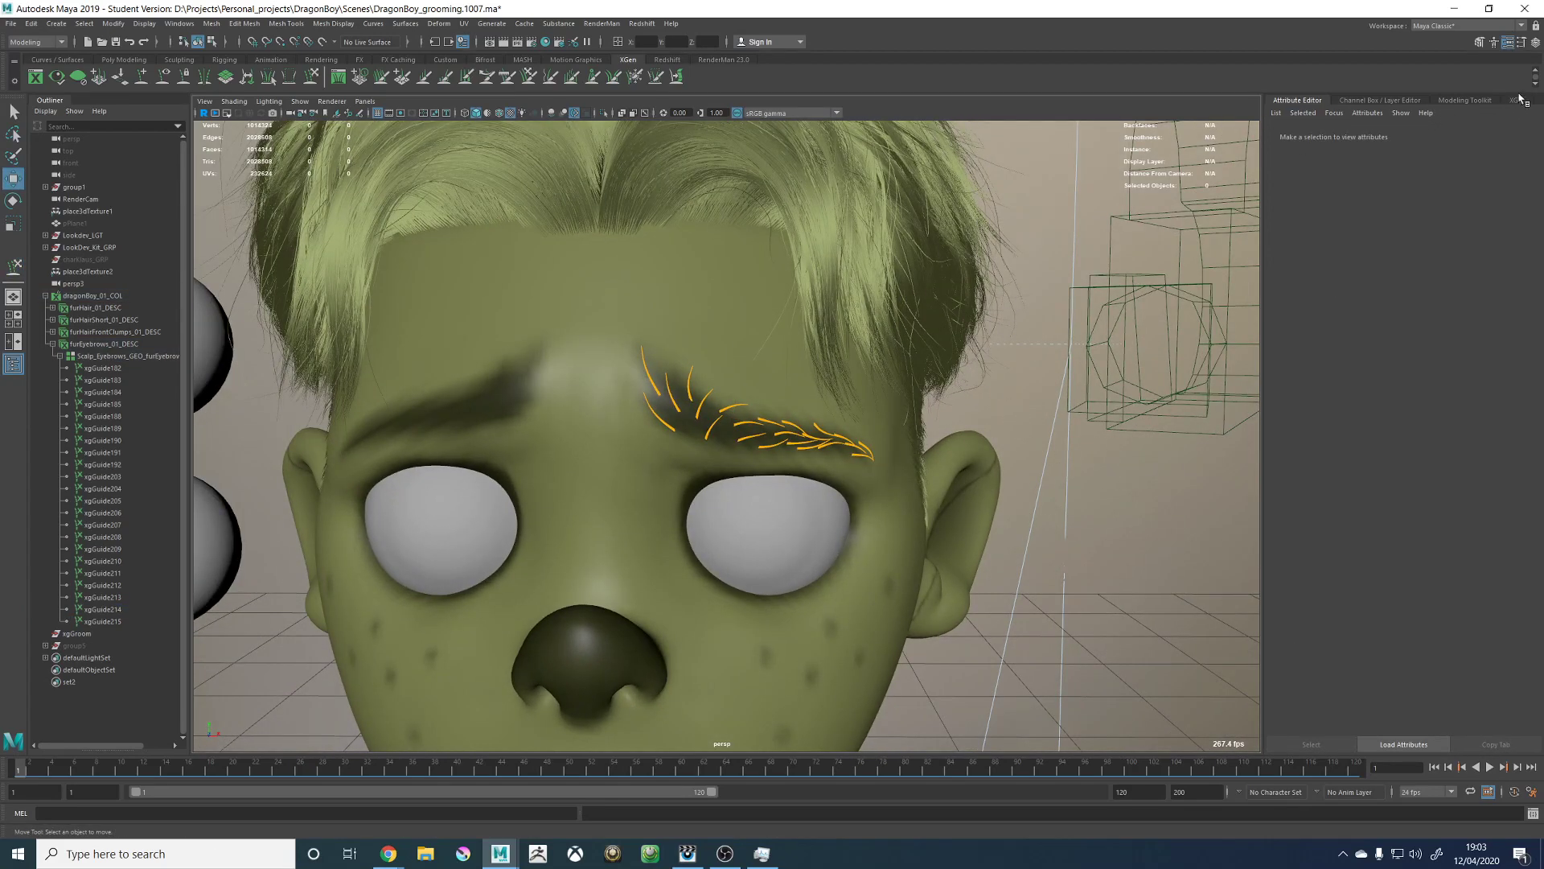
click(1518, 100)
click(1197, 150)
alt+drag(849, 401, 811, 408)
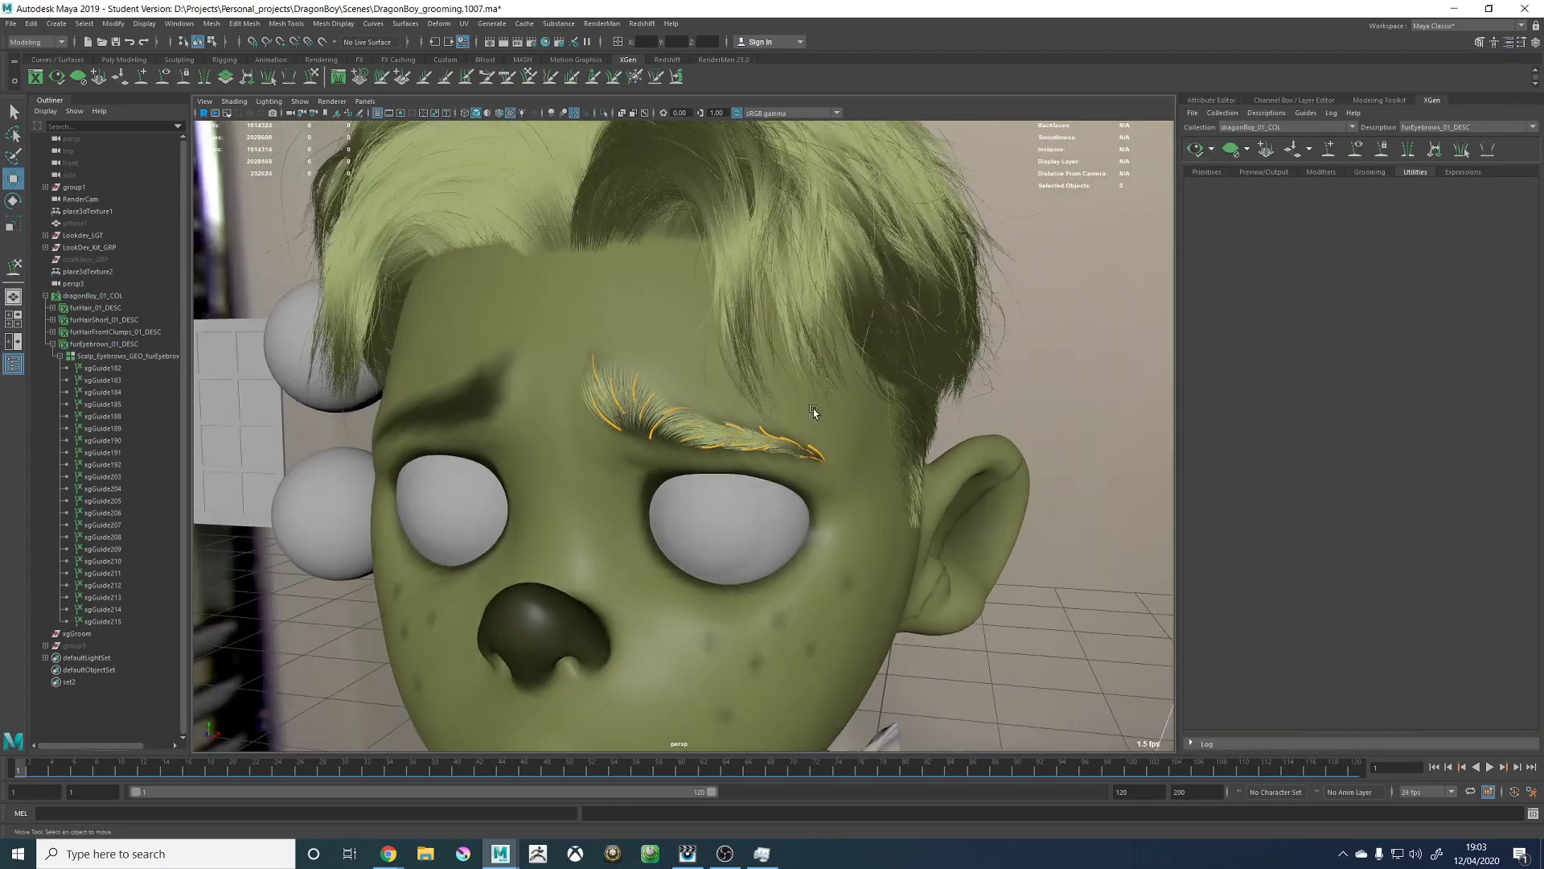
alt+right_drag(811, 409, 918, 441)
alt+drag(886, 430, 776, 411)
Step: Hide the eyebrow guides and examine how the preview hair sits on the brow, comparing untextured and textured shading
click(1357, 152)
alt+drag(878, 369, 873, 383)
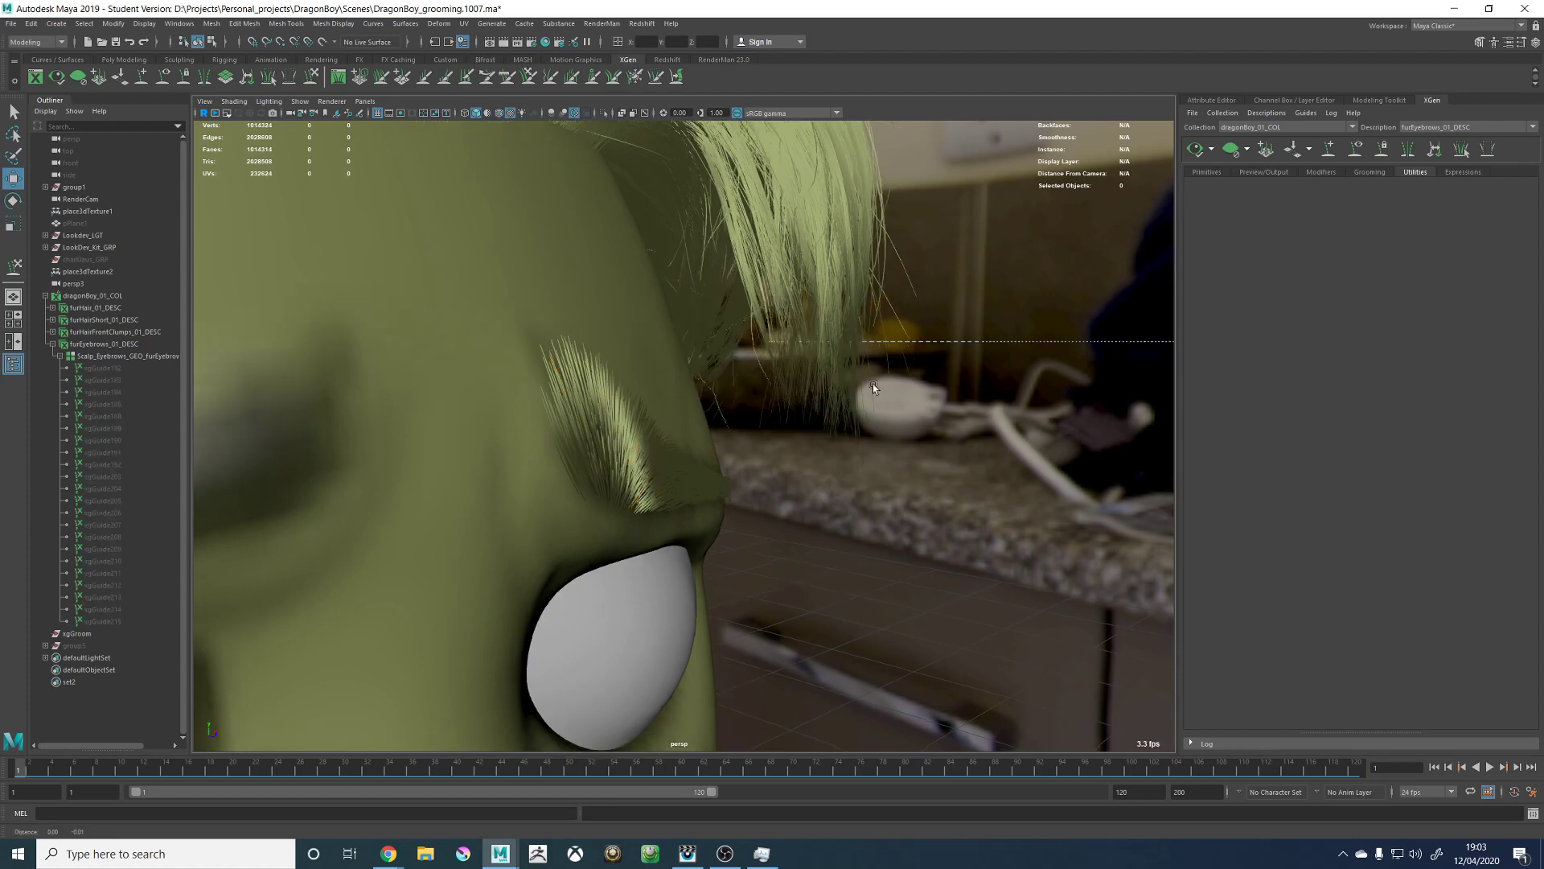
alt+right_drag(875, 380, 919, 418)
mouse_move(920, 418)
alt+mouse_down()
mouse_move(872, 422)
mouse_move(930, 448)
mouse_move(751, 427)
mouse_move(875, 437)
mouse_move(899, 475)
mouse_move(852, 471)
mouse_move(880, 465)
mouse_move(872, 448)
mouse_move(867, 468)
mouse_move(965, 515)
mouse_move(913, 506)
mouse_move(874, 446)
mouse_move(844, 465)
mouse_move(917, 503)
mouse_move(858, 392)
alt+mouse_up()
key(5)
key(6)
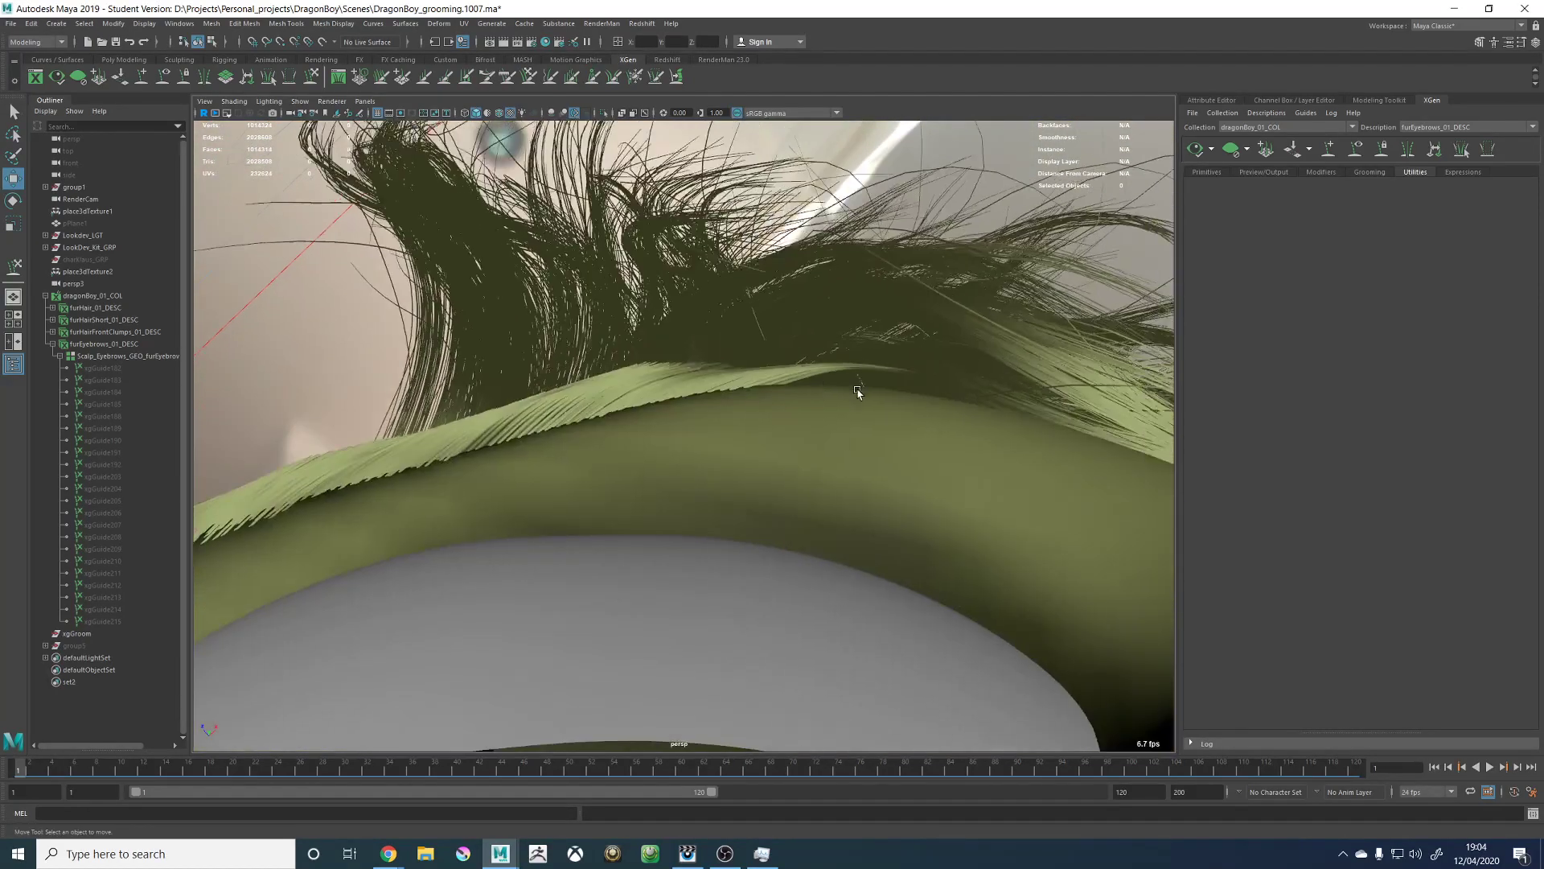
Step: Show the eyebrow guides again and clear the hair preview
click(1356, 156)
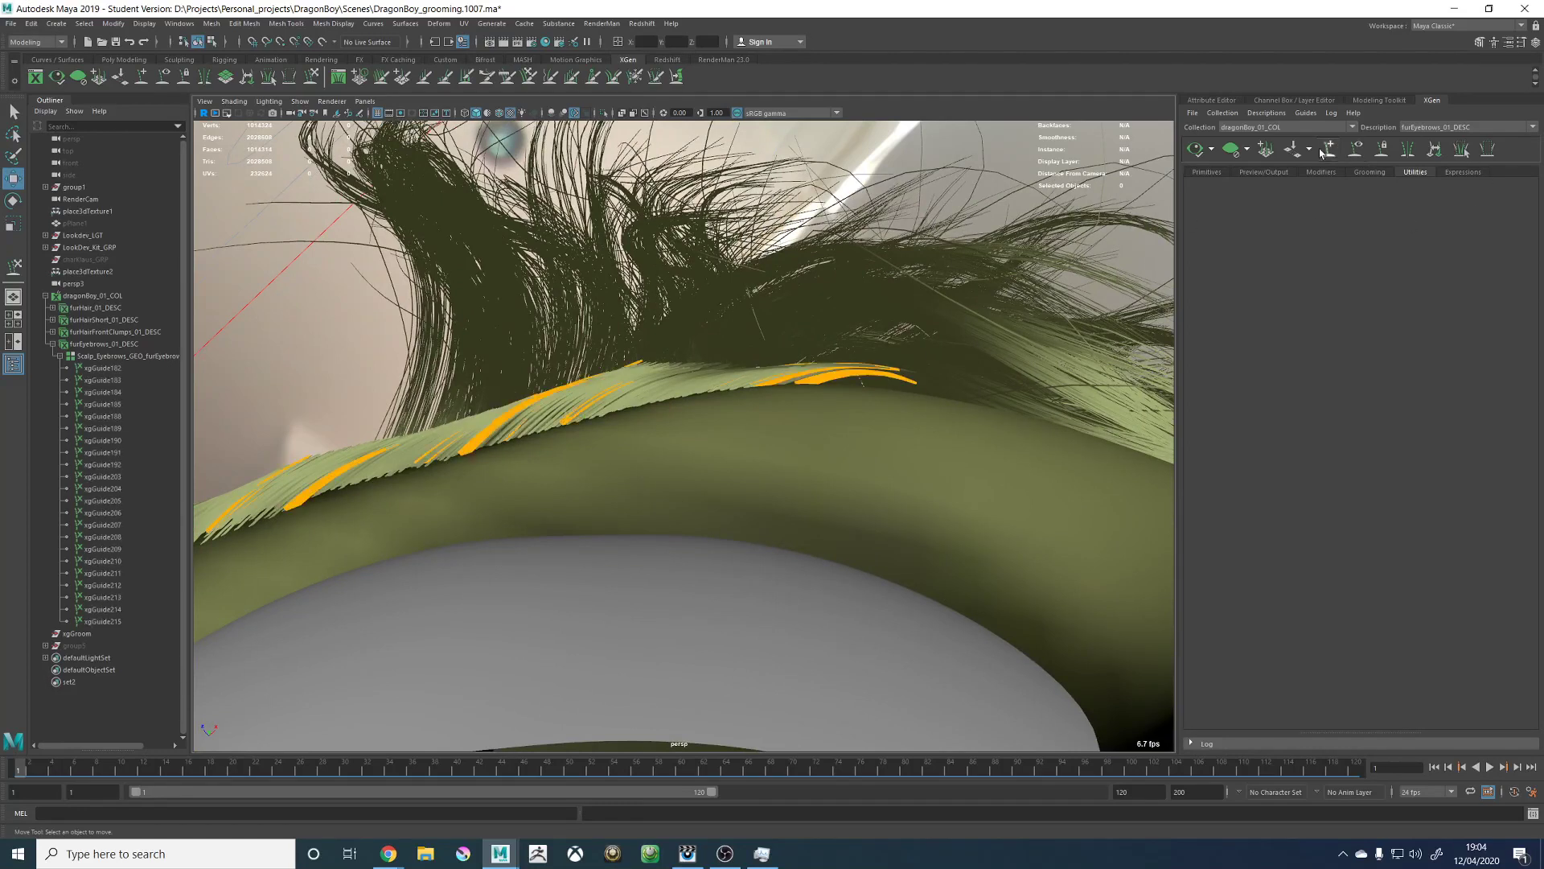
click(916, 384)
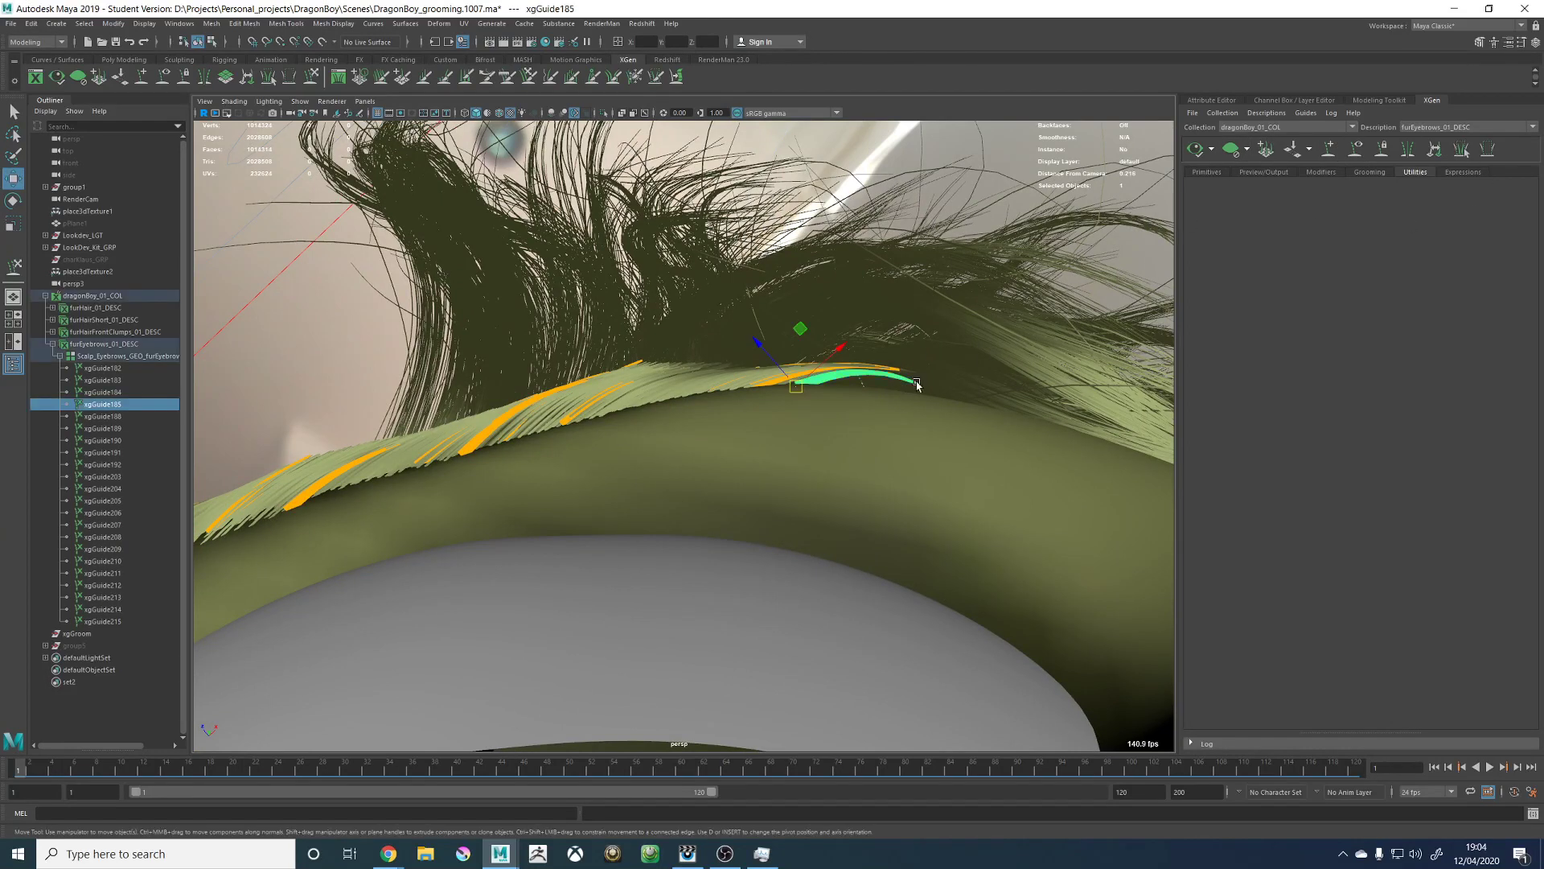
click(1237, 146)
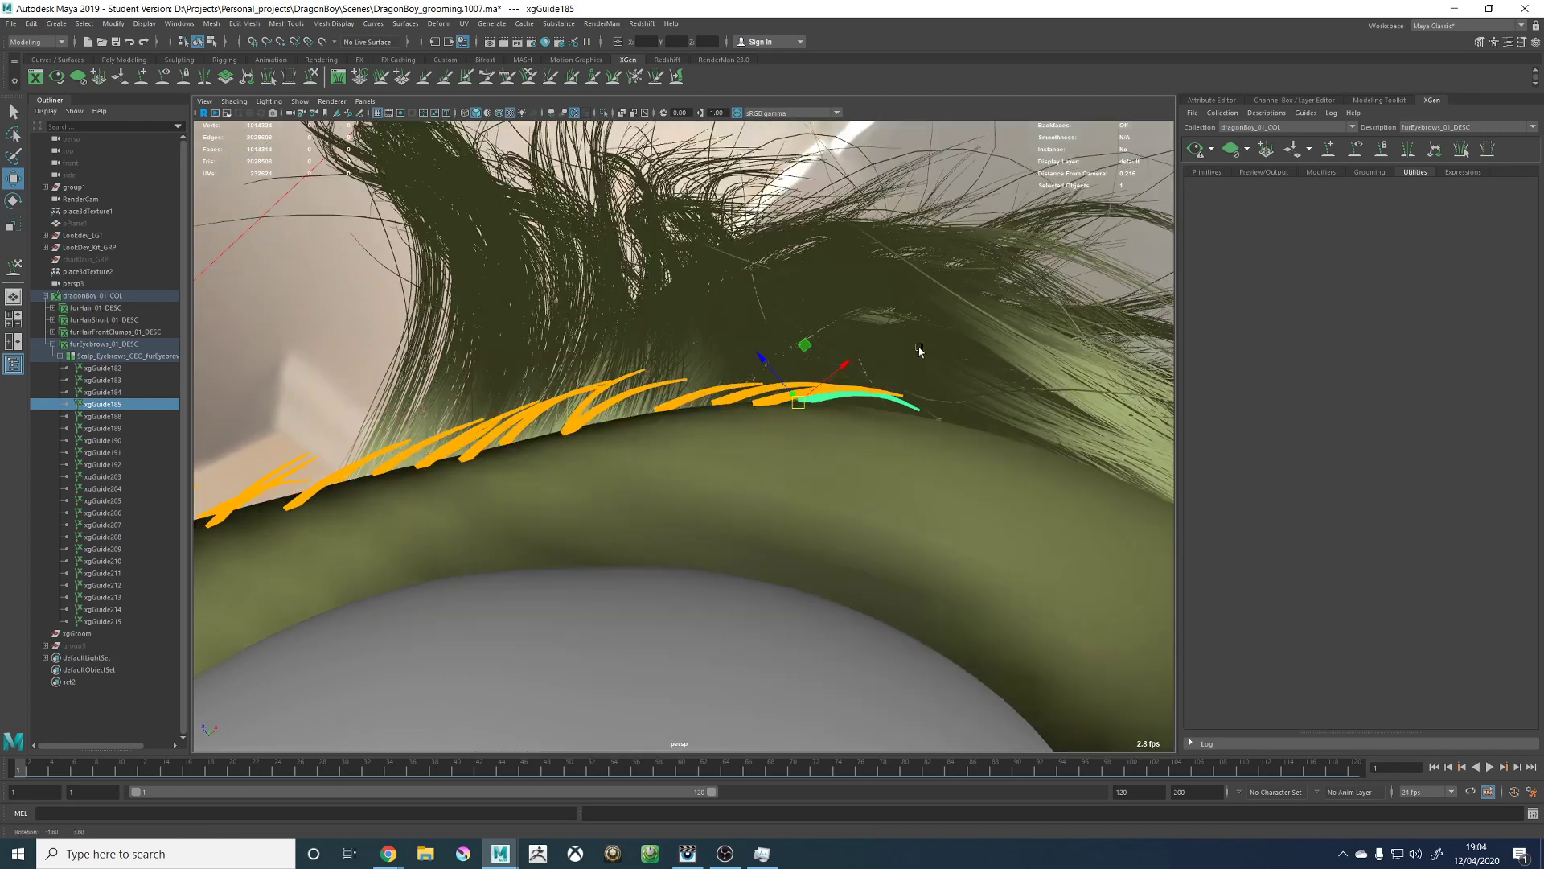
Step: Sculpt guide xgGuide185 at the eyebrow's outer end so its tip bends down onto the skin
click(312, 78)
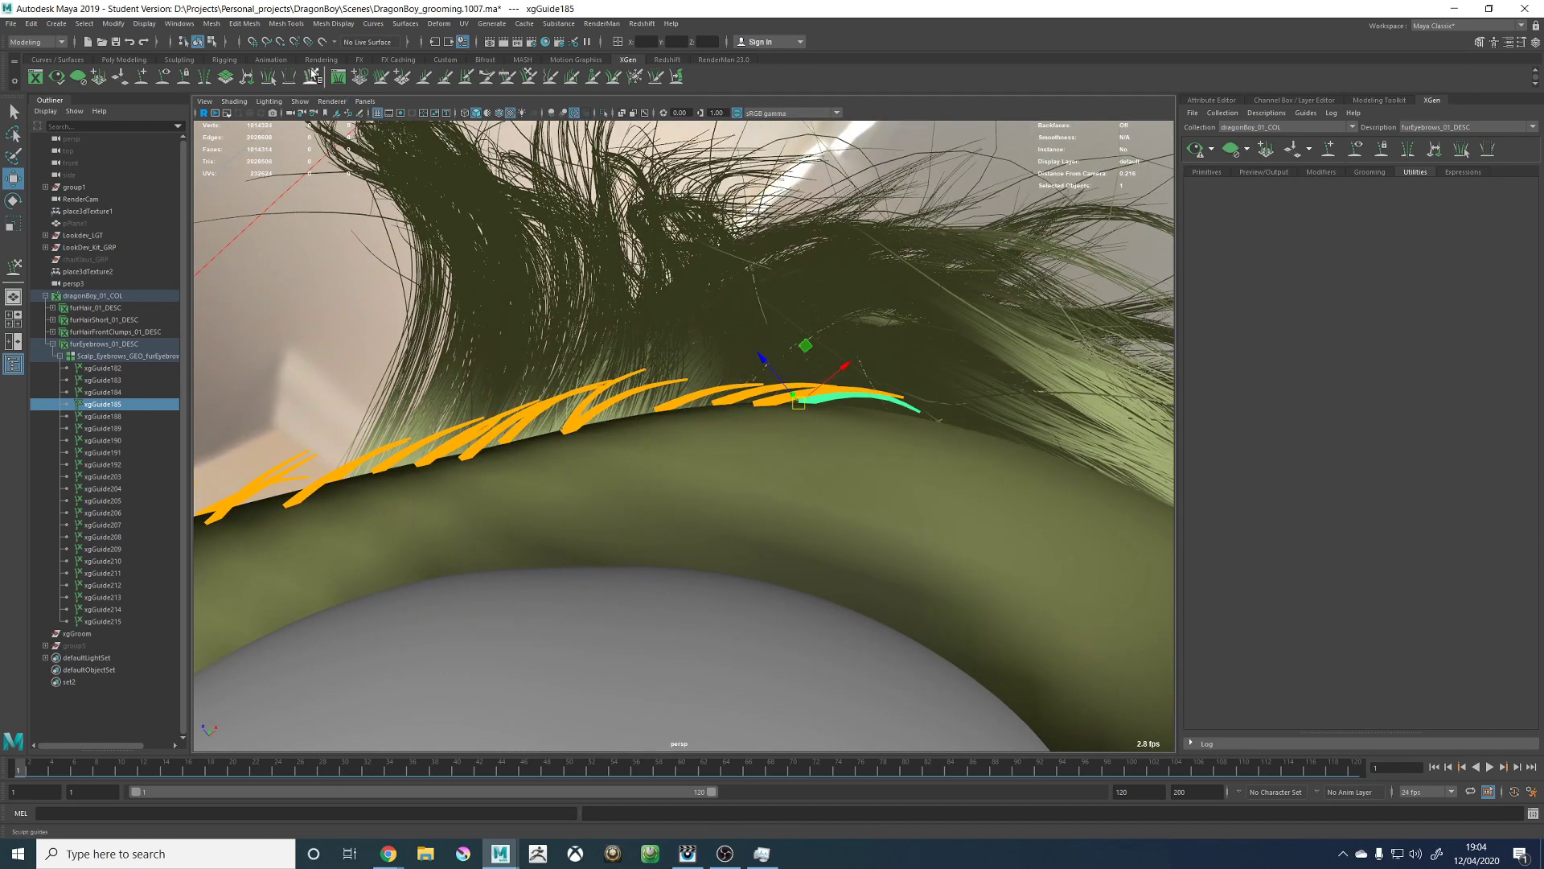
mouse_move(838, 408)
alt+mouse_down()
mouse_move(917, 397)
mouse_move(919, 448)
alt+mouse_up()
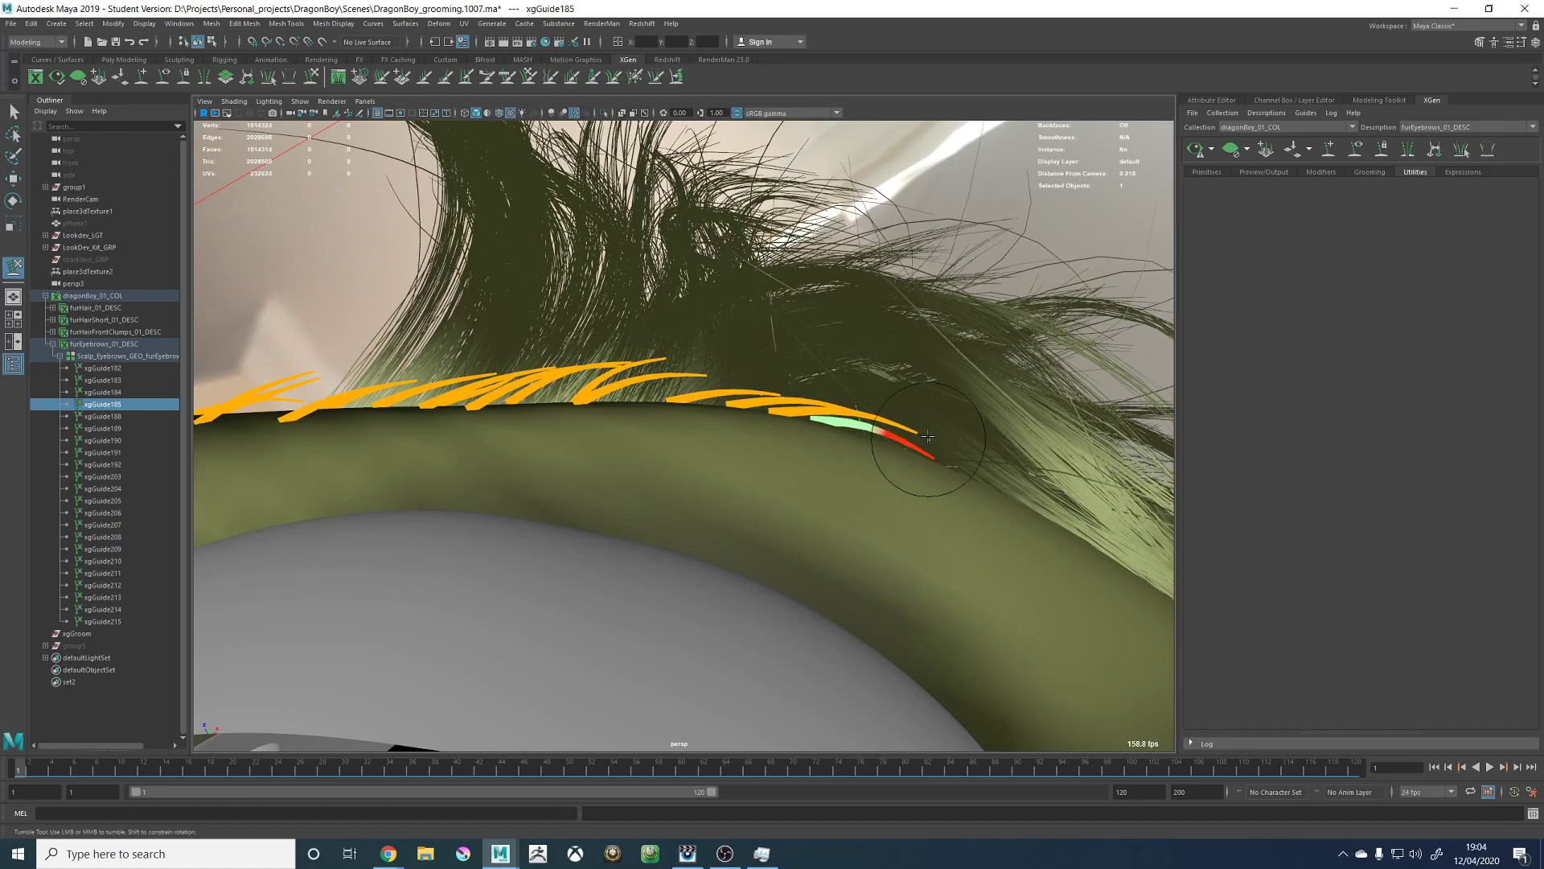
alt+drag(914, 476, 731, 472)
scroll(854, 445, down, 3)
Step: Sculpt guide xgGuide192 at the eyebrow's outer end so it lies closer to the brow surface
key(w)
click(559, 531)
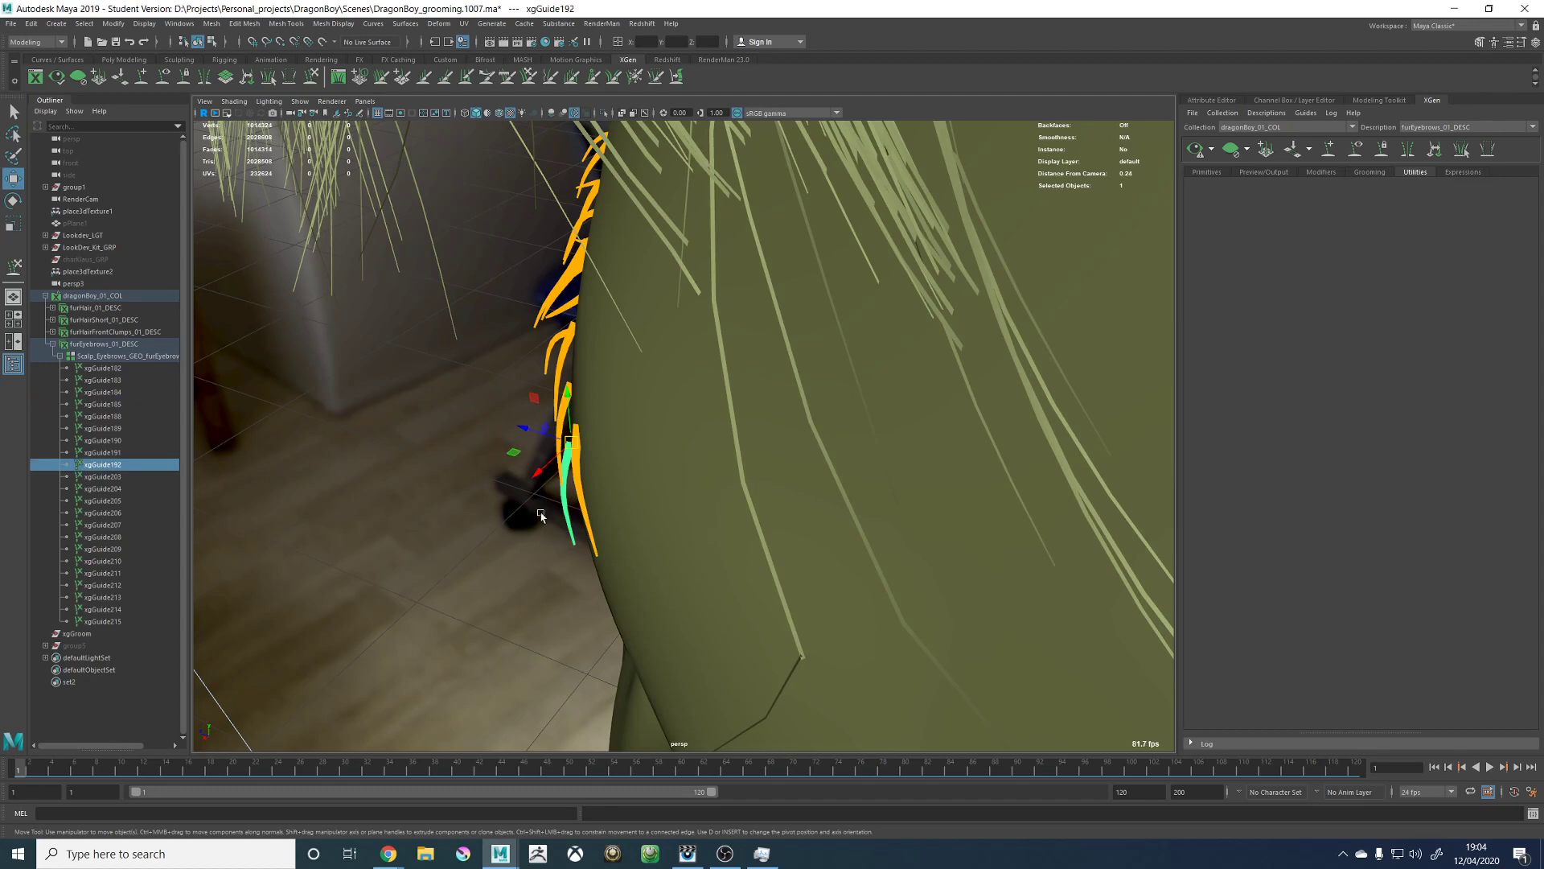
click(312, 75)
mouse_move(599, 517)
alt+mouse_down()
mouse_move(534, 546)
mouse_move(614, 593)
mouse_move(707, 563)
mouse_move(849, 344)
alt+mouse_up()
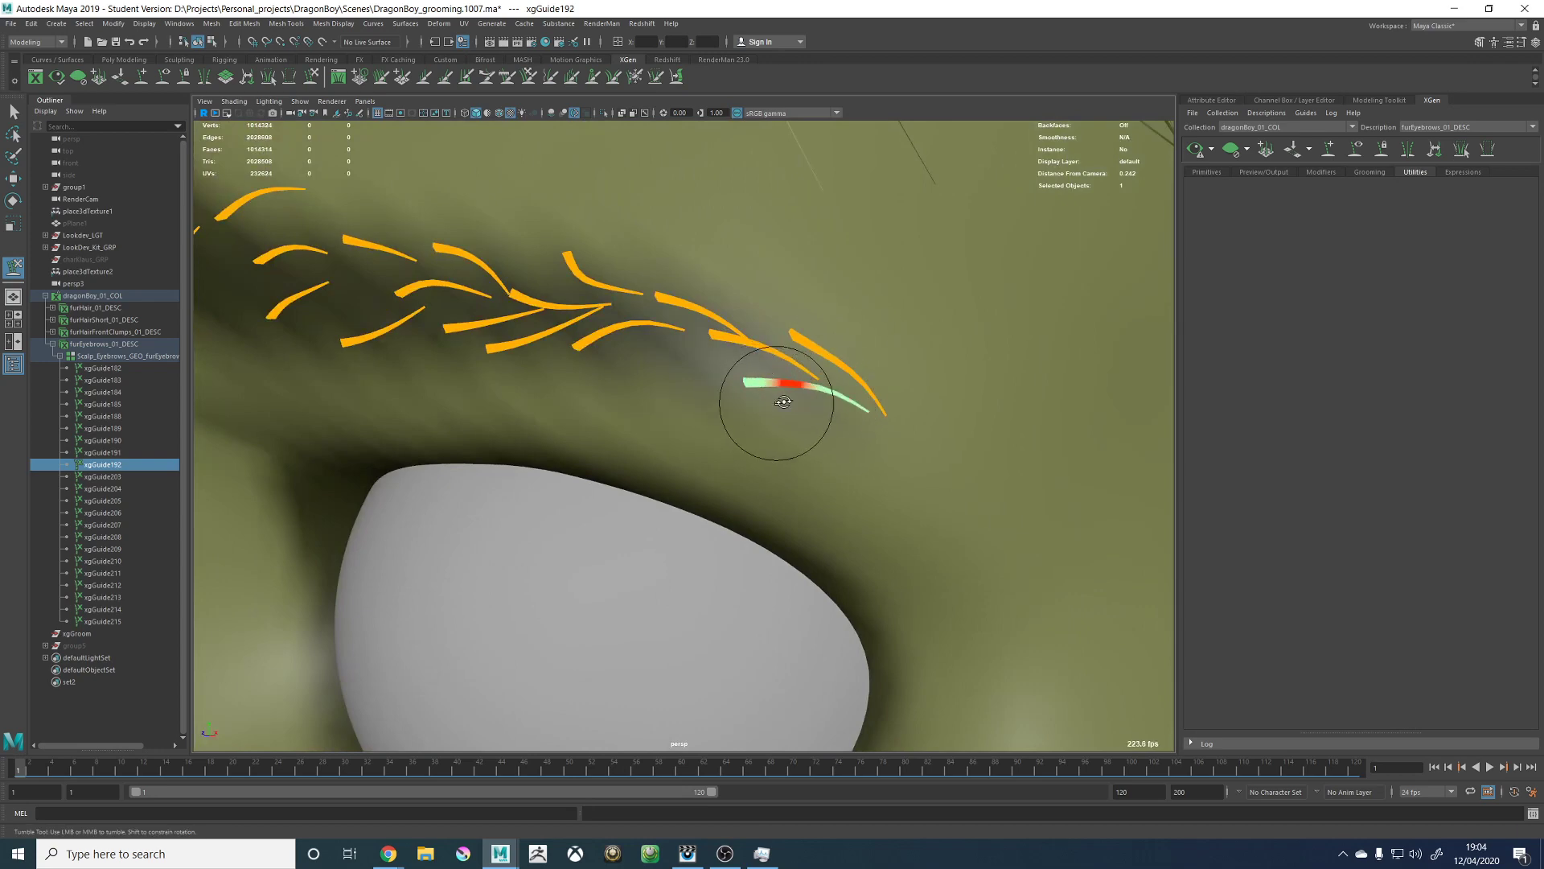
alt+drag(785, 386, 835, 339)
Step: Sculpt guide xgGuide215 near the eyebrow's outer end into a straighter line along the brow
key(w)
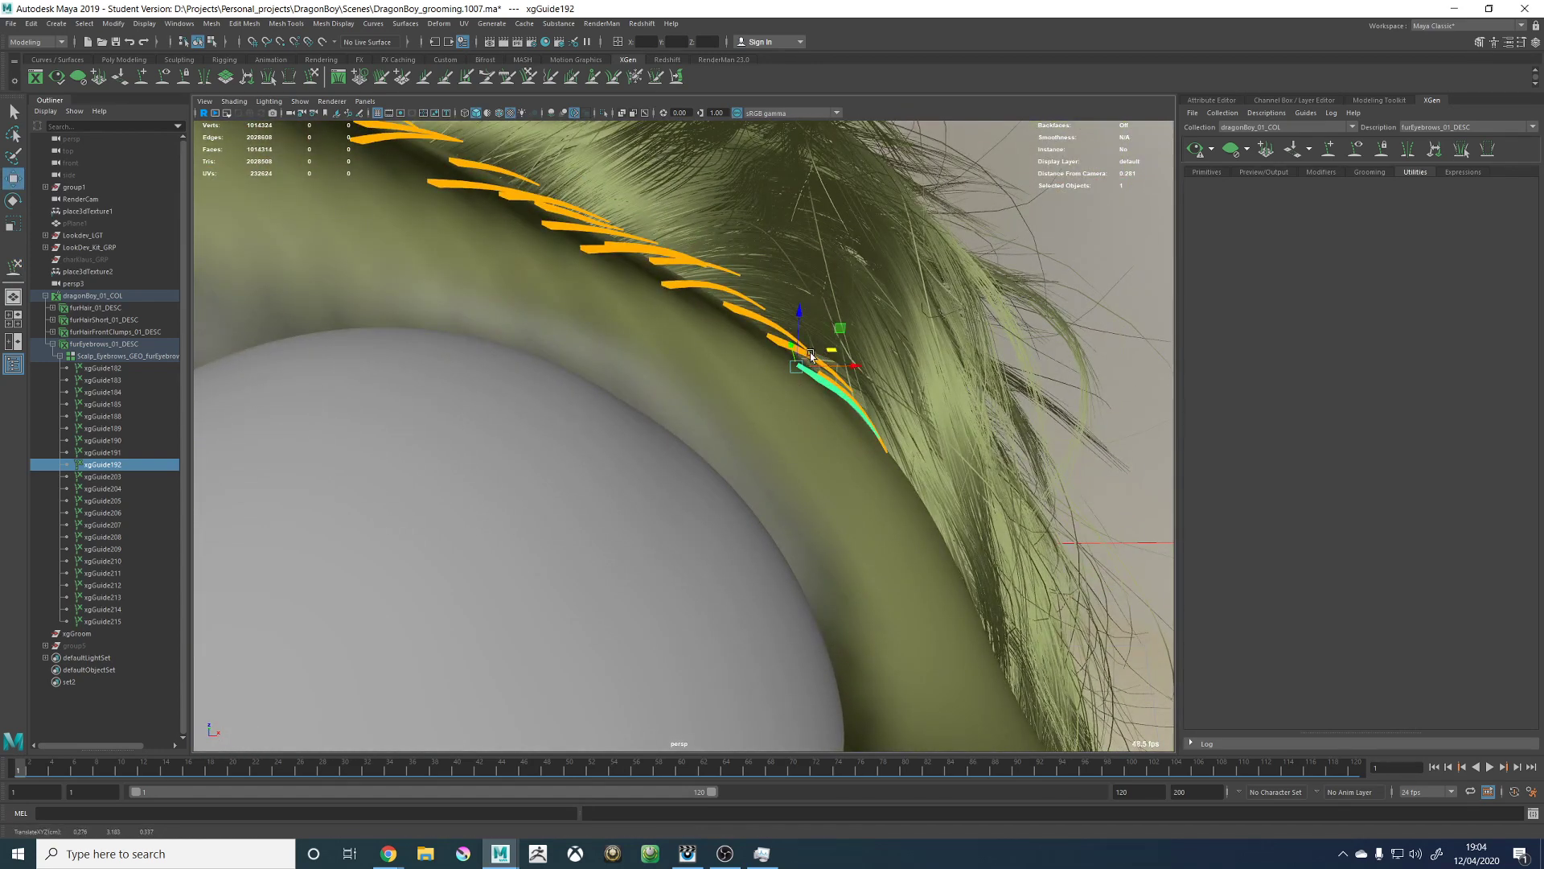
click(811, 354)
alt+drag(833, 281, 820, 301)
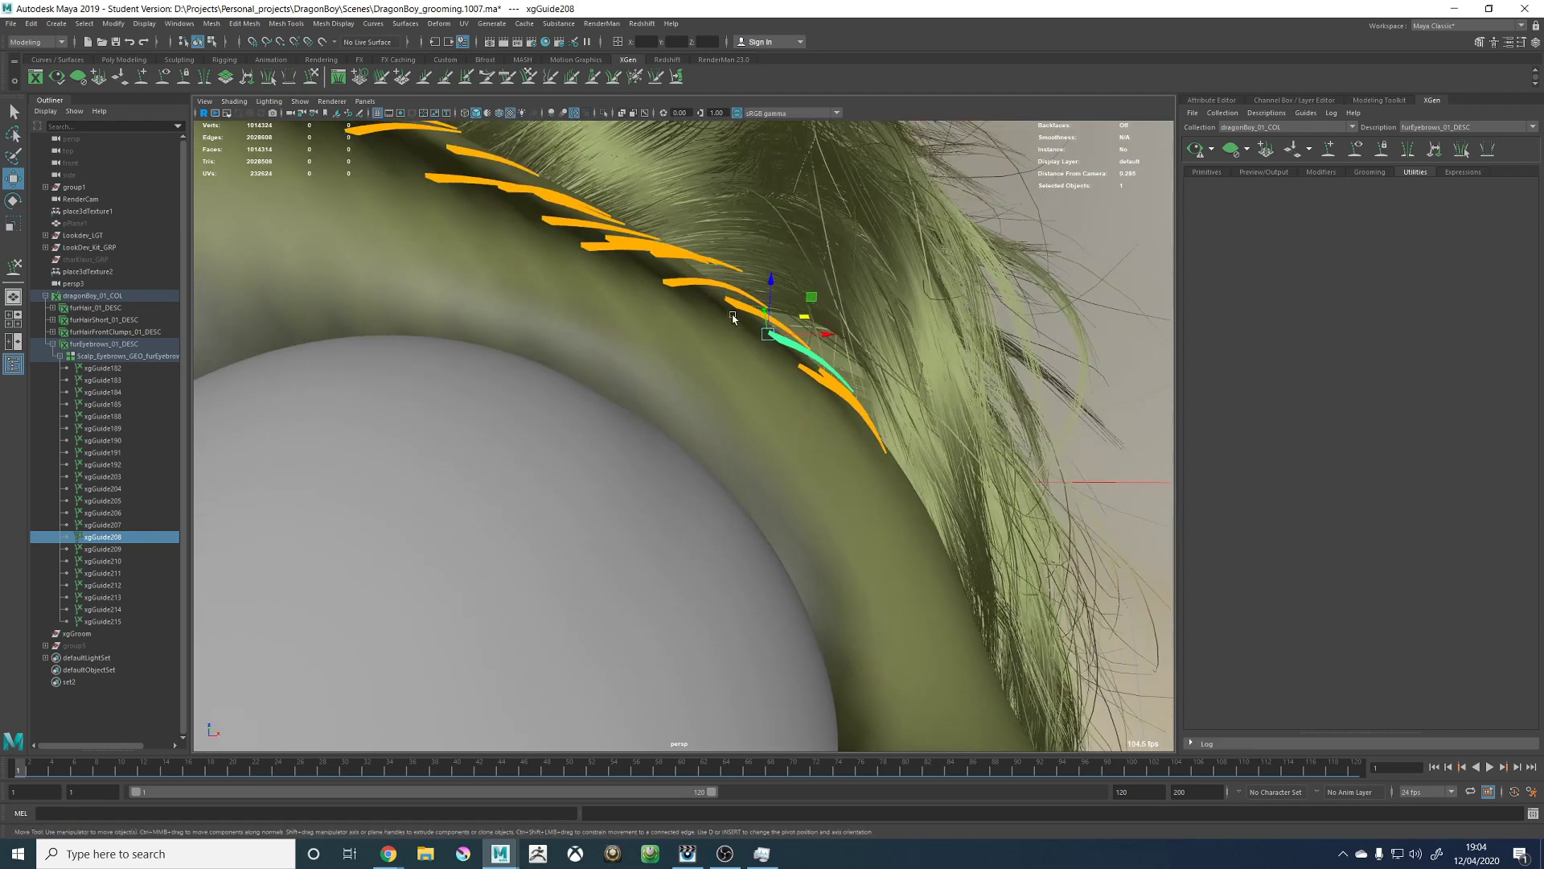
click(748, 311)
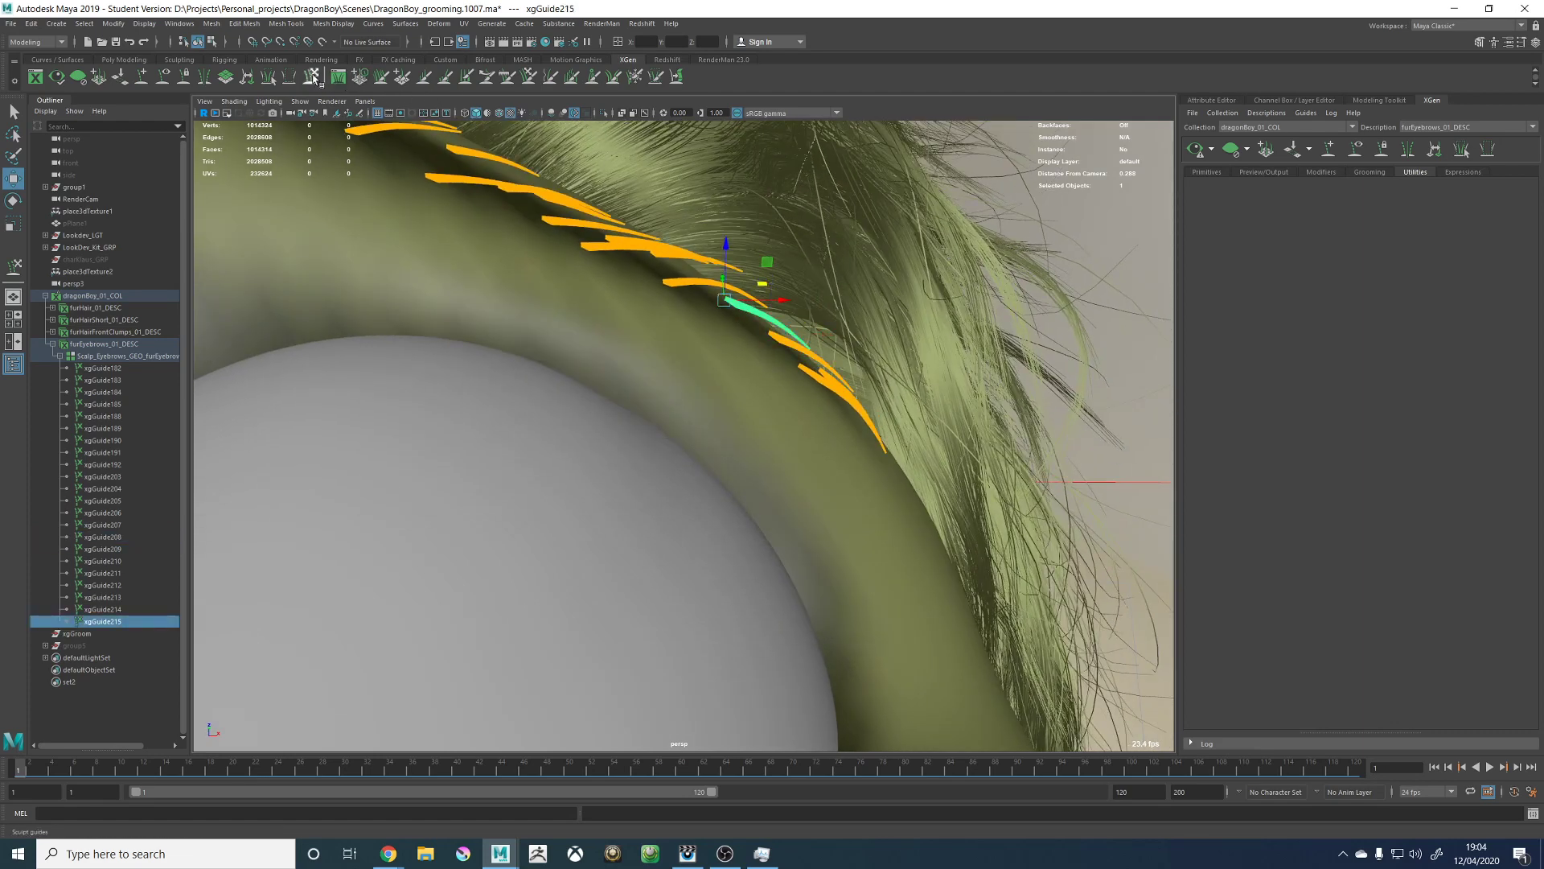
key(y)
mouse_move(748, 333)
alt+mouse_down()
mouse_move(786, 350)
mouse_move(788, 372)
alt+mouse_up()
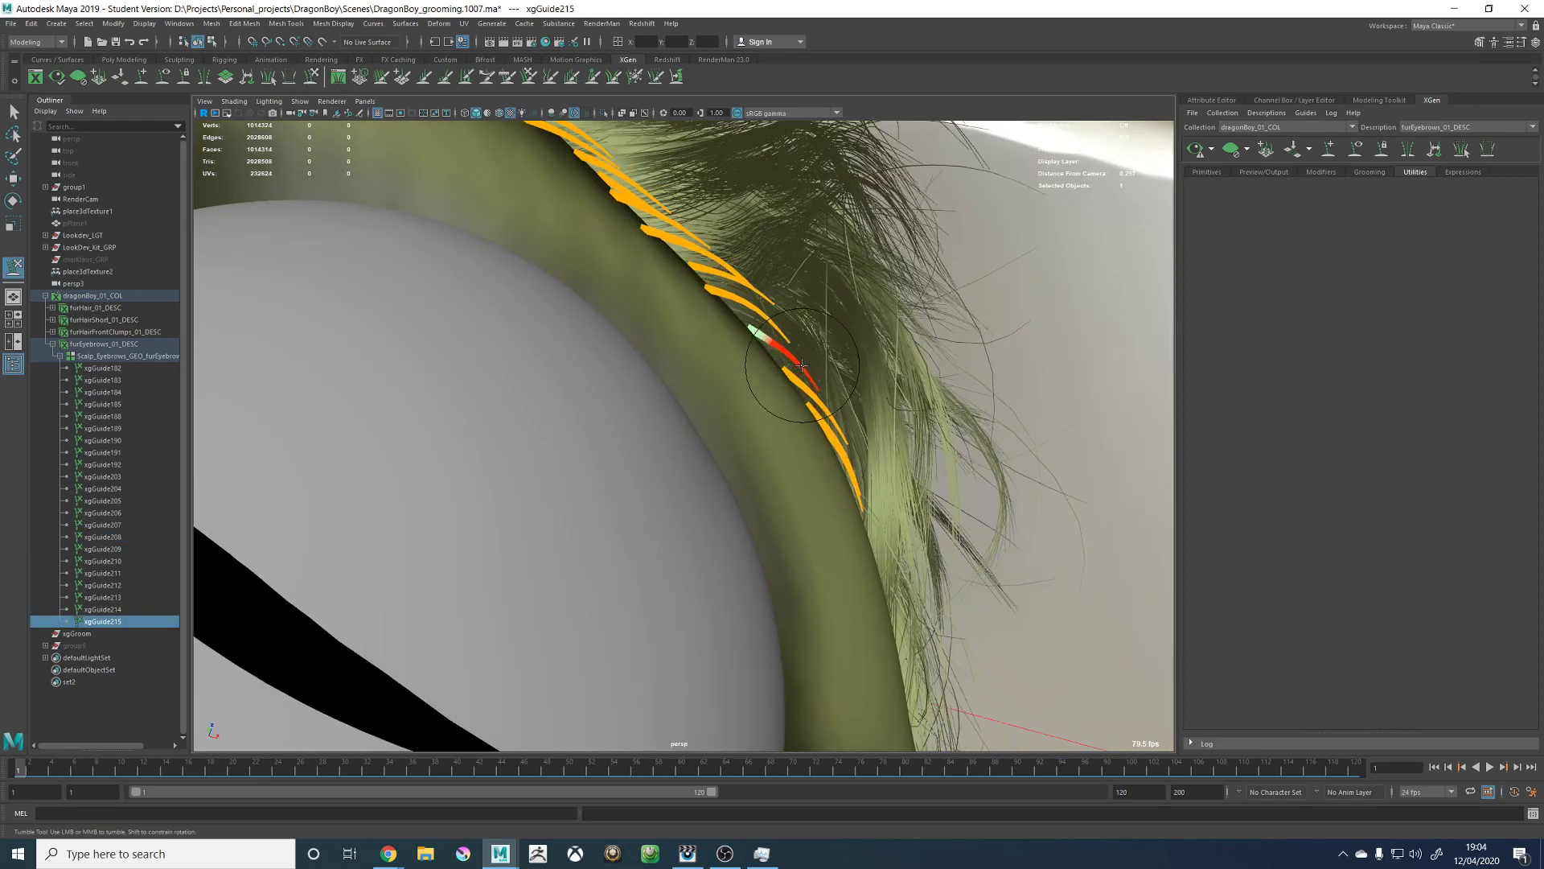
key(w)
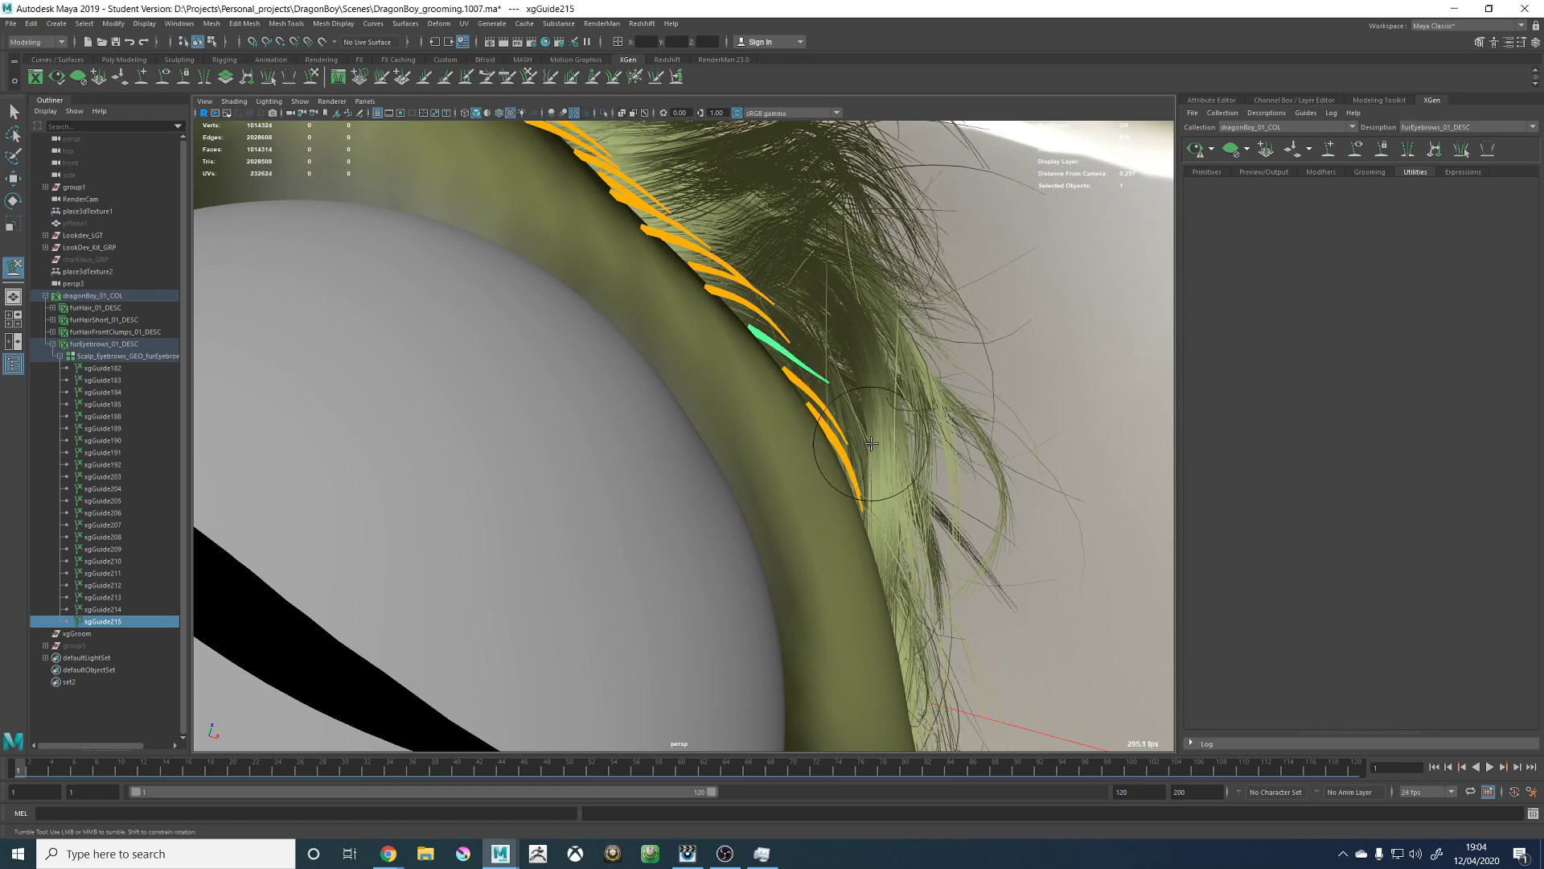
Step: Sculpt the tip of guide xgGuide208 outward to straighten it in line with xgGuide215
alt+drag(837, 435, 847, 417)
click(845, 415)
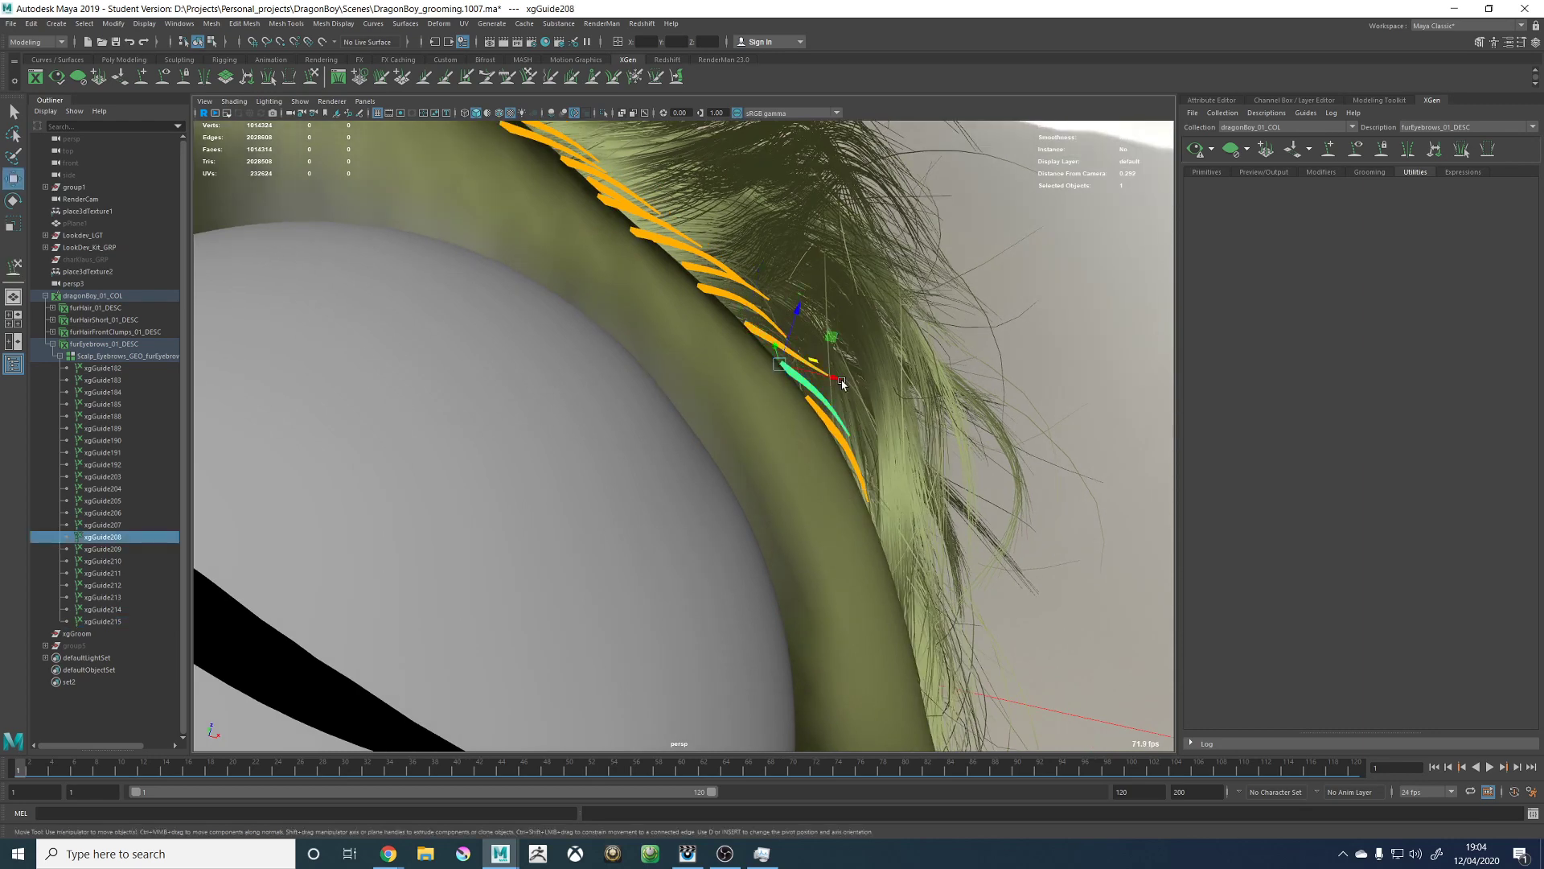
click(312, 78)
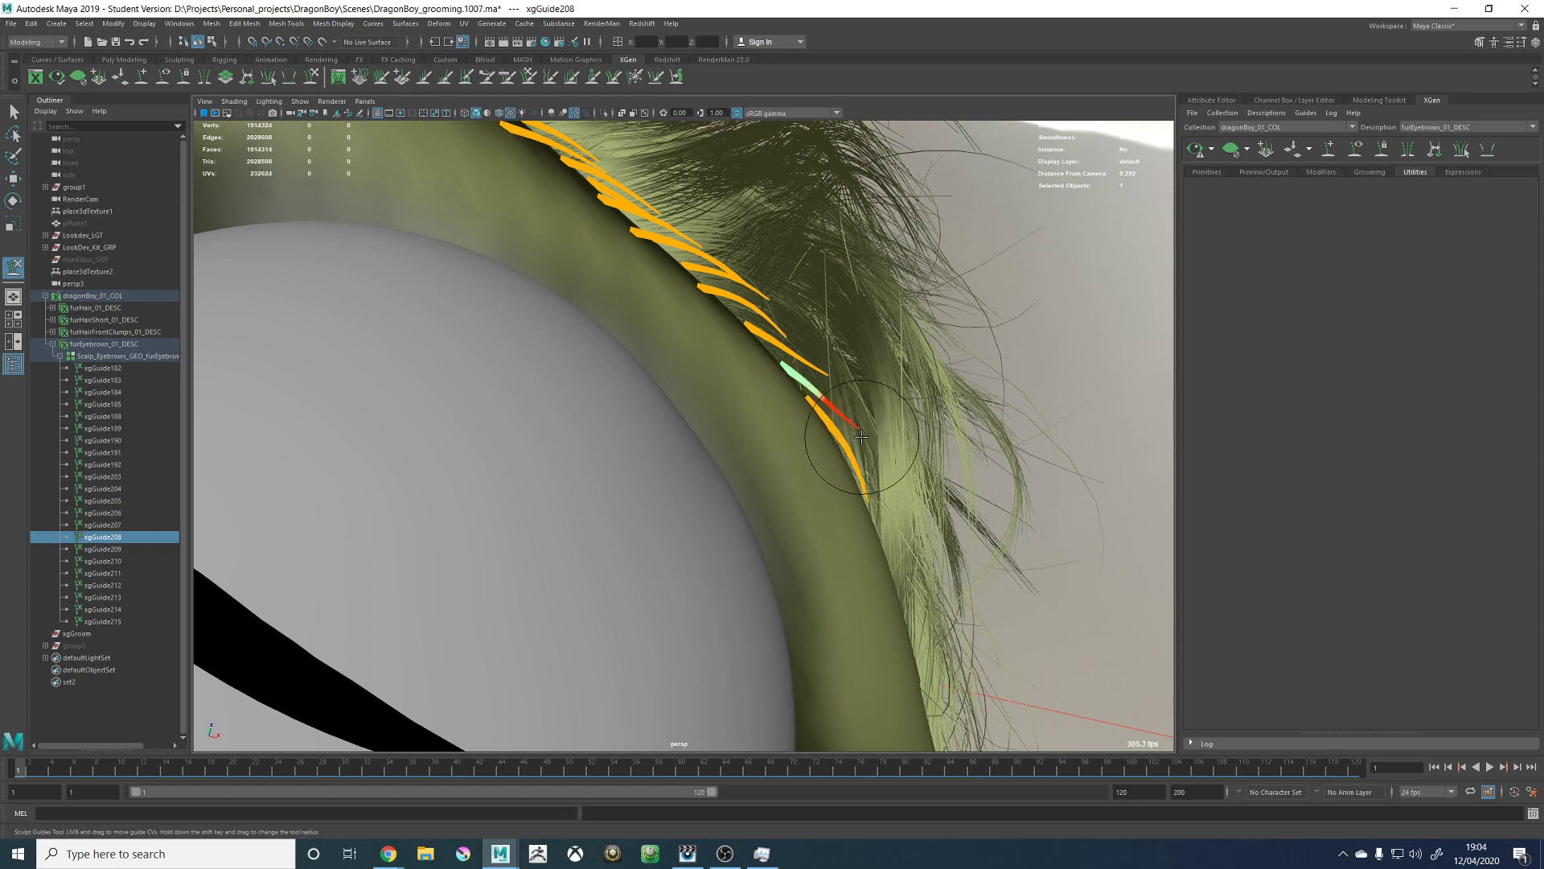
Step: Sculpt the two outermost guides, xgGuide185 and xgGuide192, together into straighter strands matching their neighbours
key(w)
drag(879, 489, 828, 482)
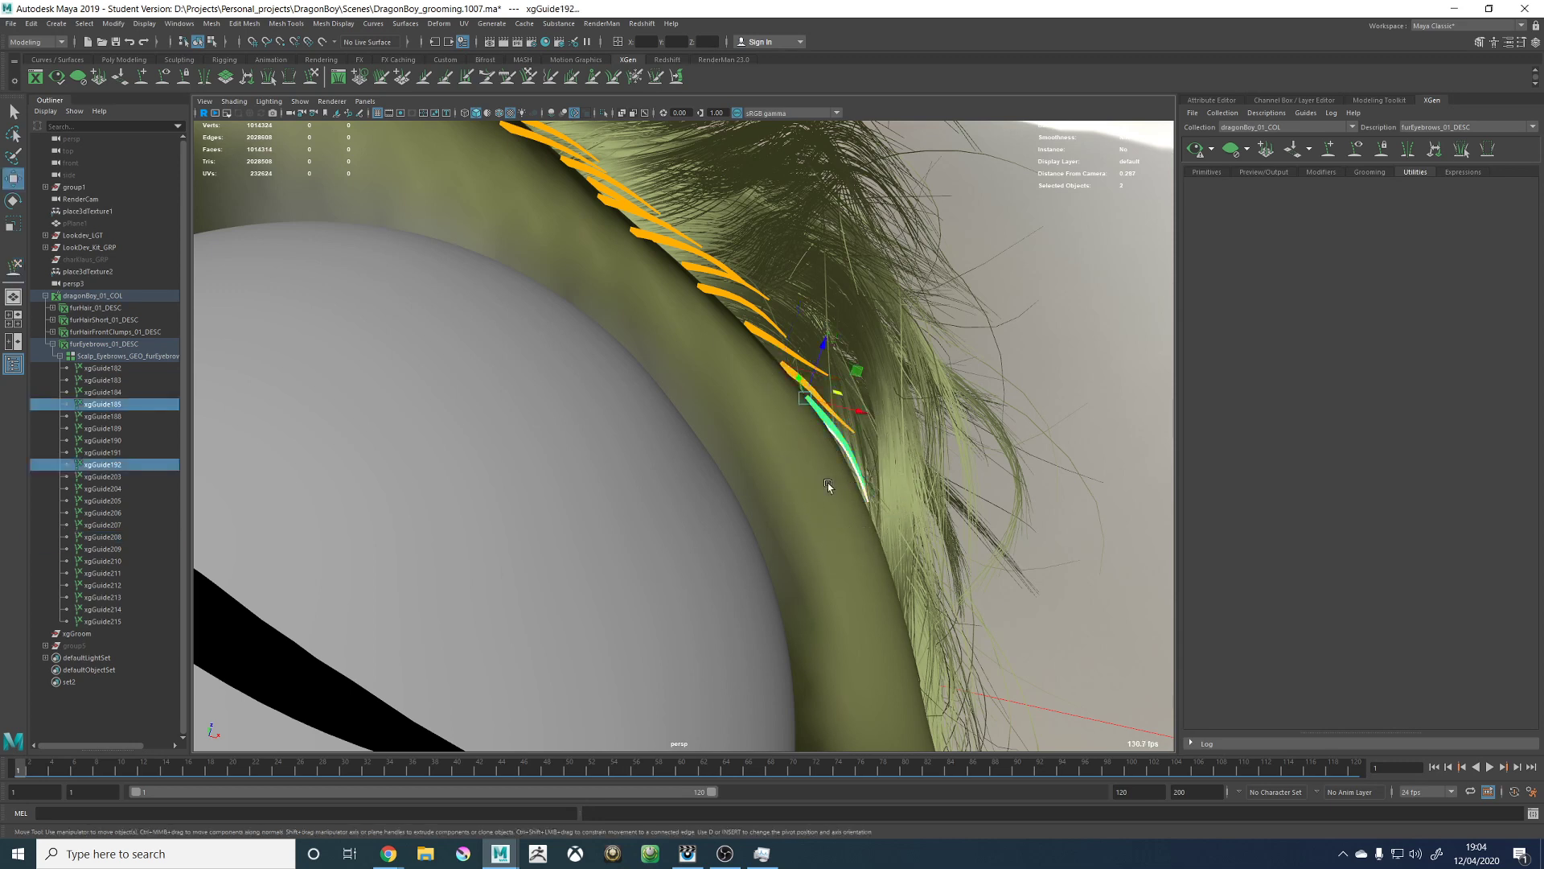
click(312, 78)
mouse_move(918, 503)
alt+mouse_down()
mouse_move(923, 464)
mouse_move(889, 534)
mouse_move(853, 519)
alt+mouse_up()
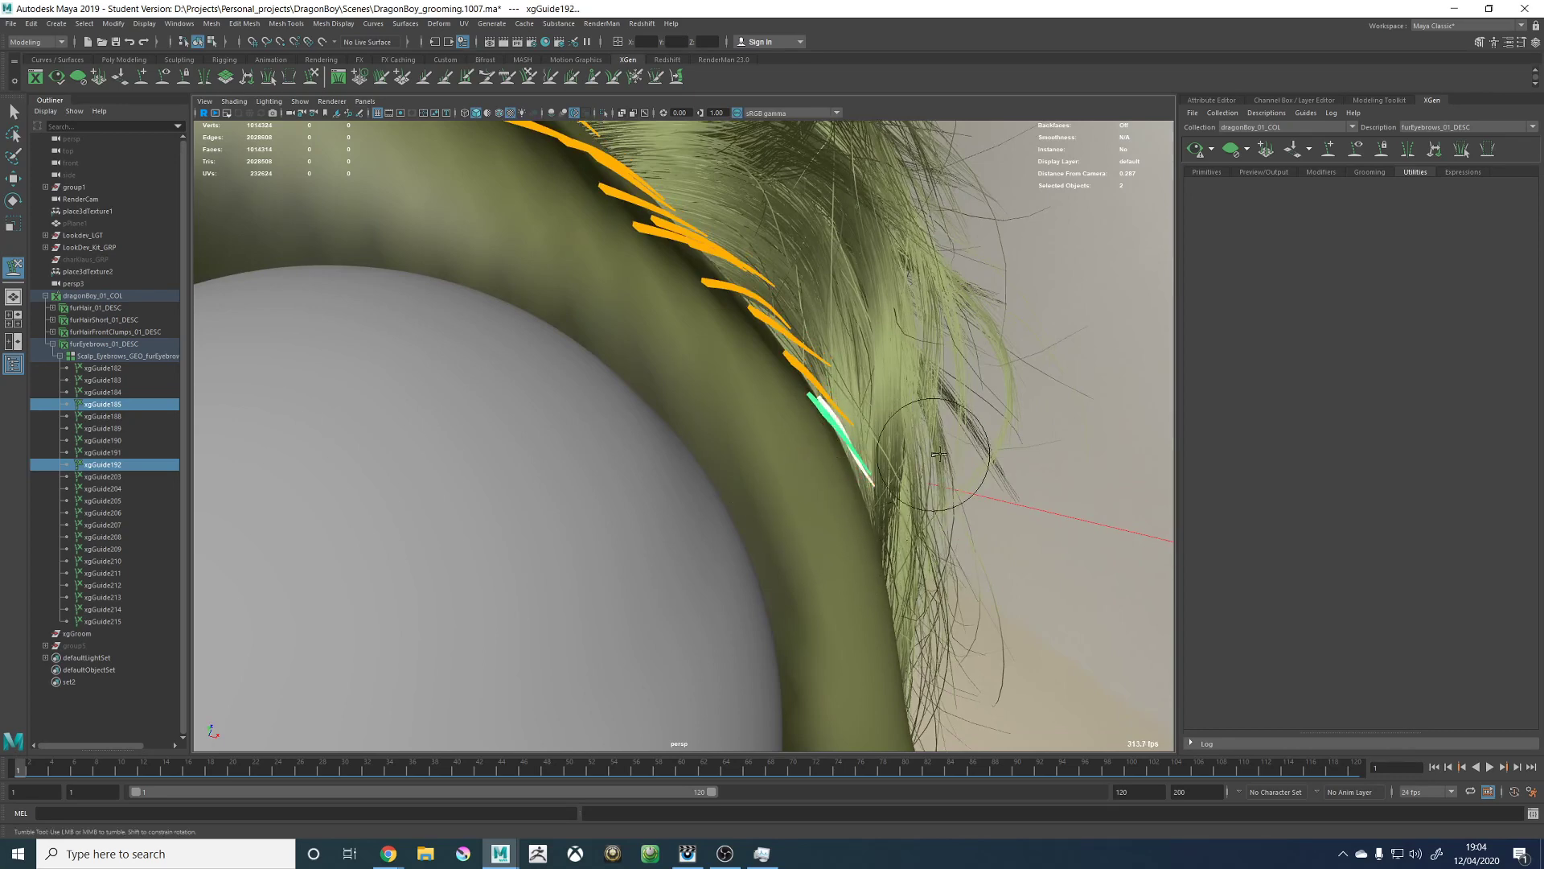
mouse_move(854, 476)
alt+mouse_down()
mouse_move(854, 489)
mouse_move(804, 437)
mouse_move(841, 413)
mouse_move(799, 479)
mouse_move(791, 466)
mouse_move(632, 544)
alt+mouse_up()
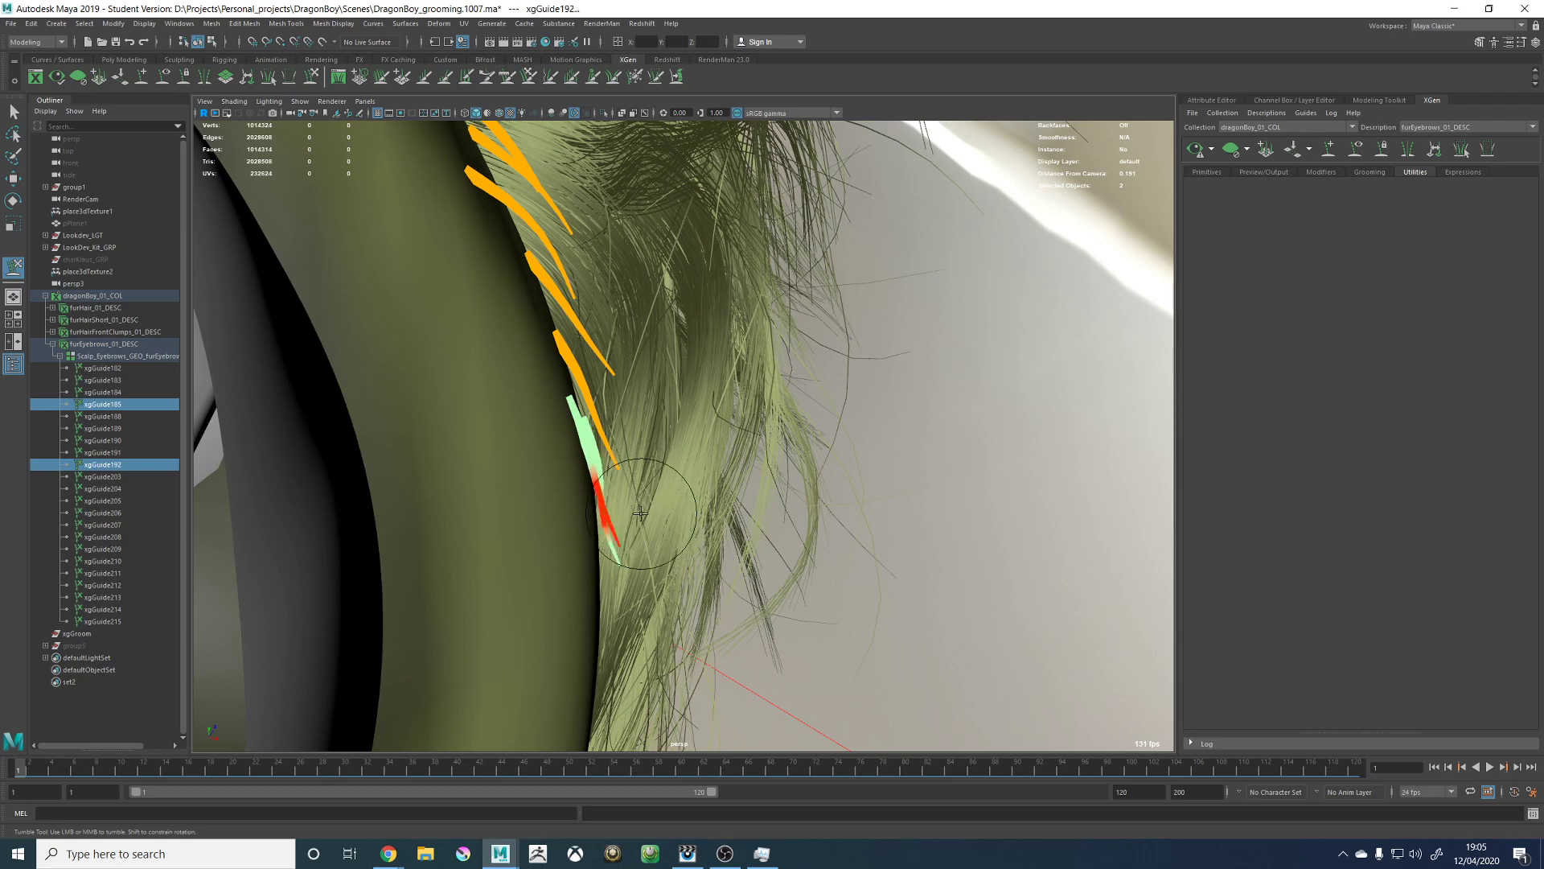
alt+drag(647, 515, 659, 461)
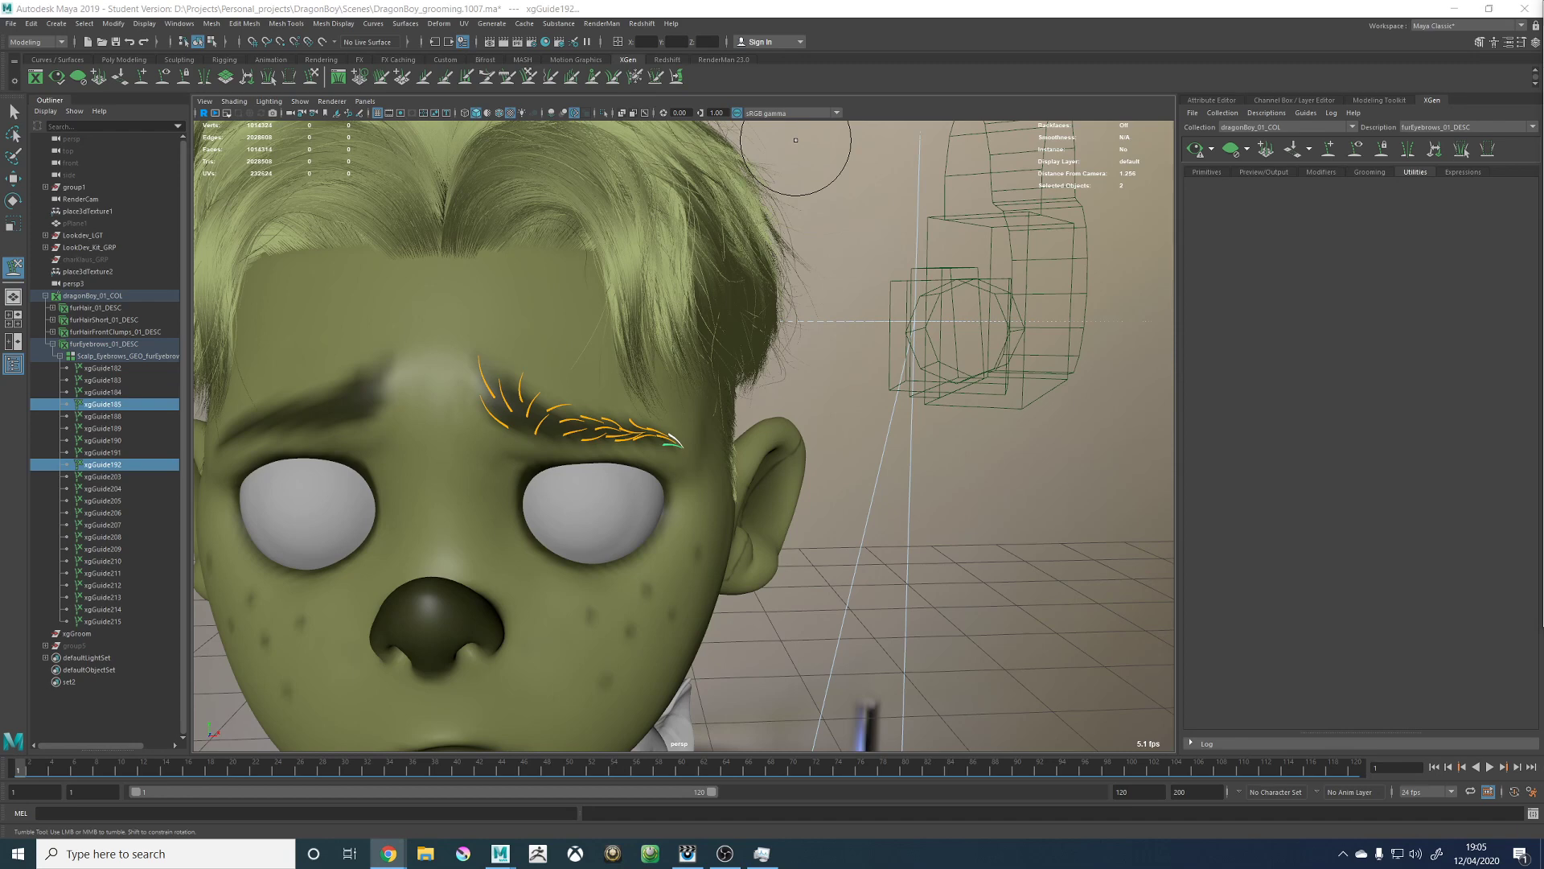
Step: Switch to Chrome, open the Alchemy open drawing project site from the search results, and look through its home page
key(alt+Tab)
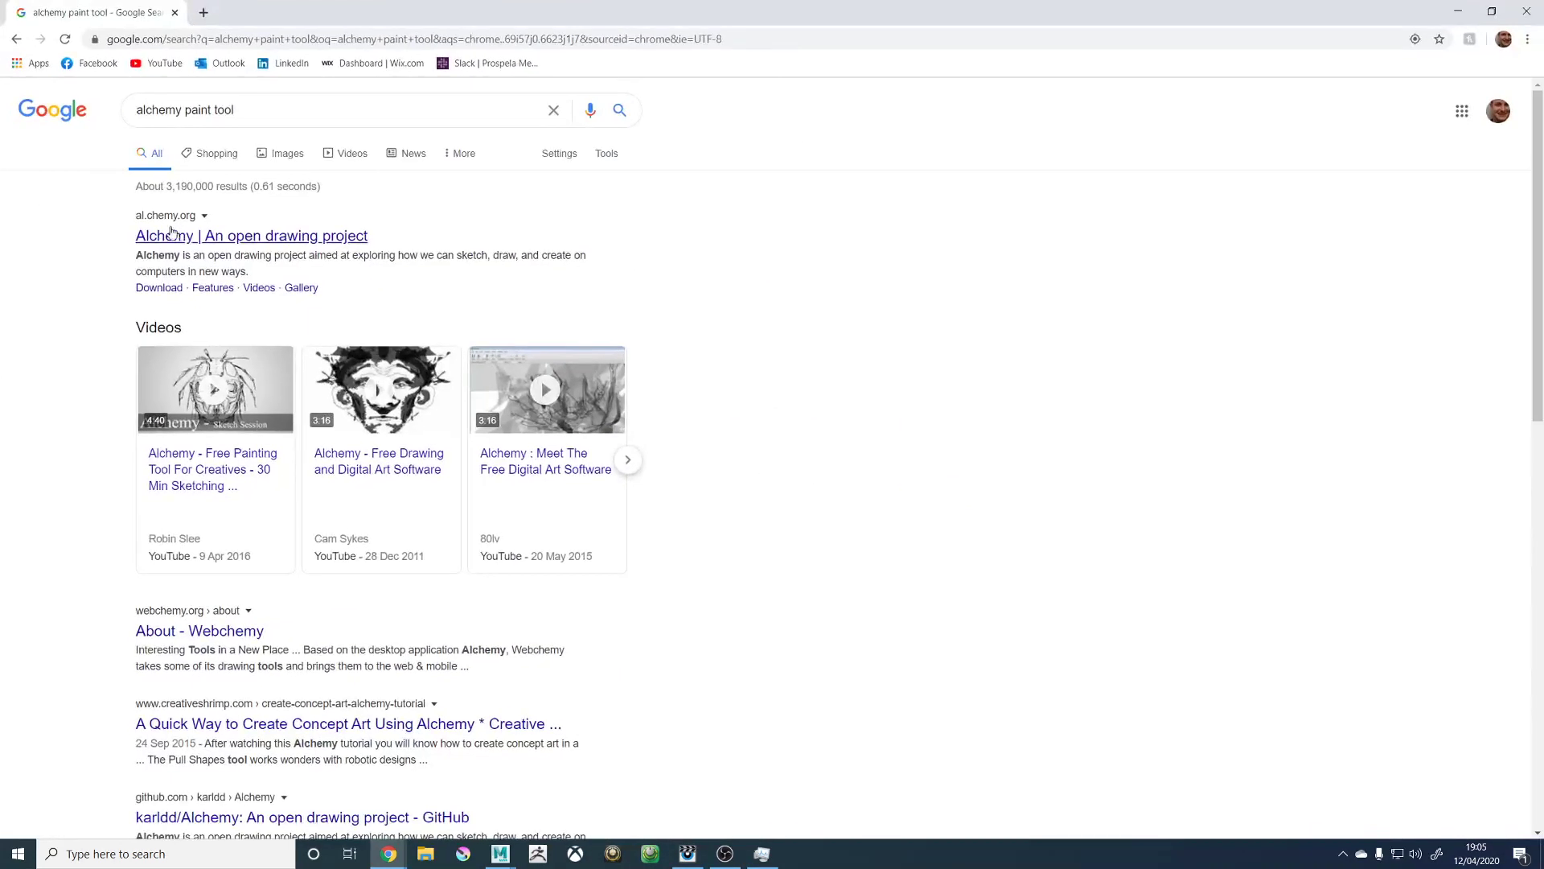
click(205, 248)
scroll(428, 491, down, 8)
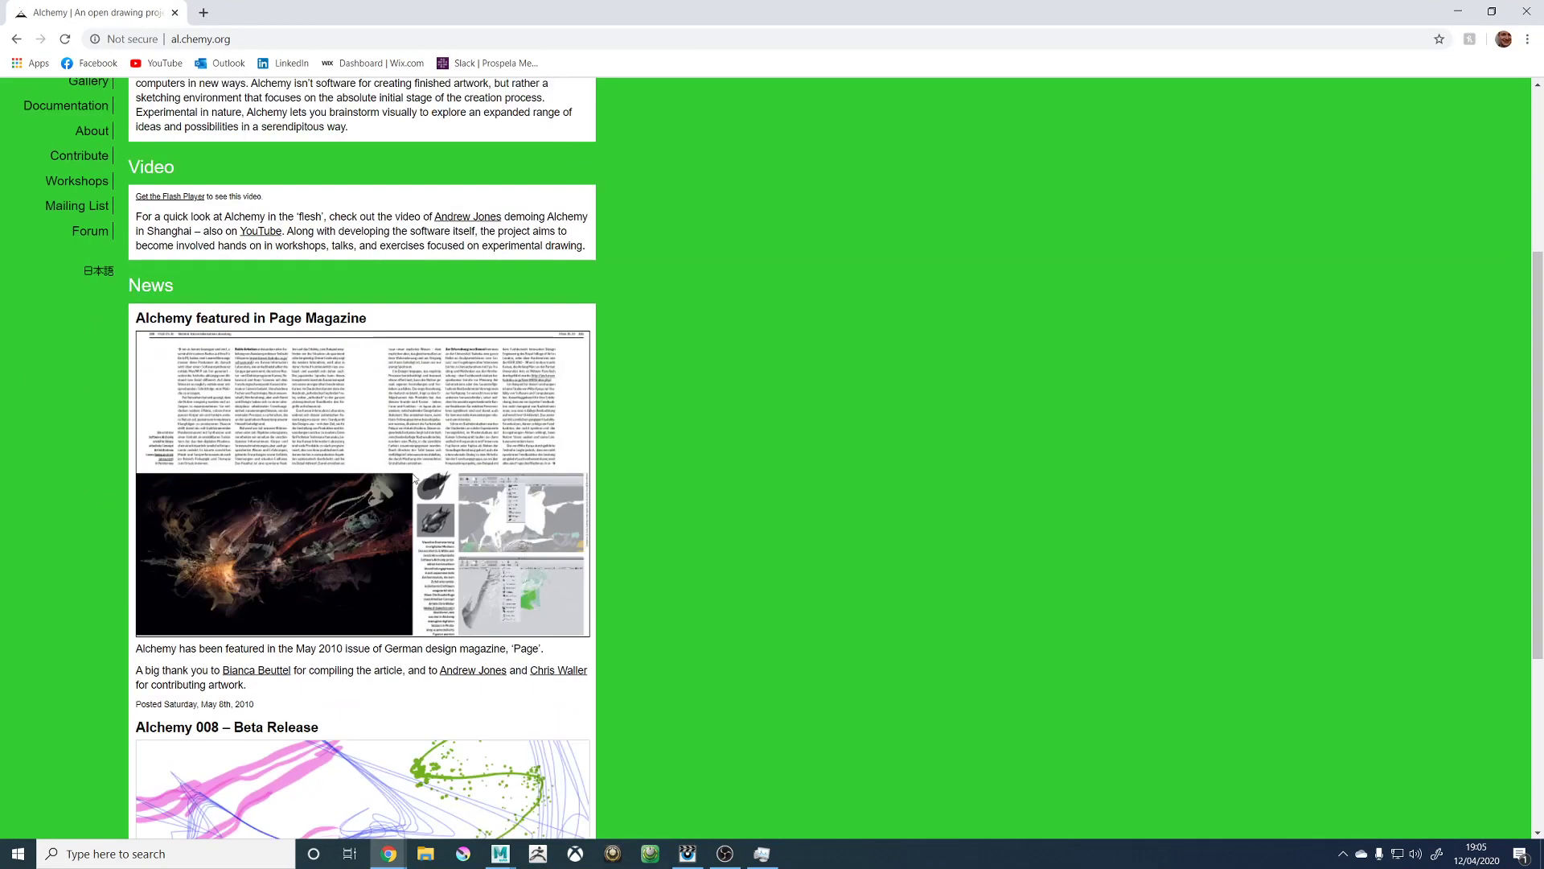
Step: Return to the search results for "alchemy paint tool", skim the listed pages and videos, and close the browser tab
click(14, 39)
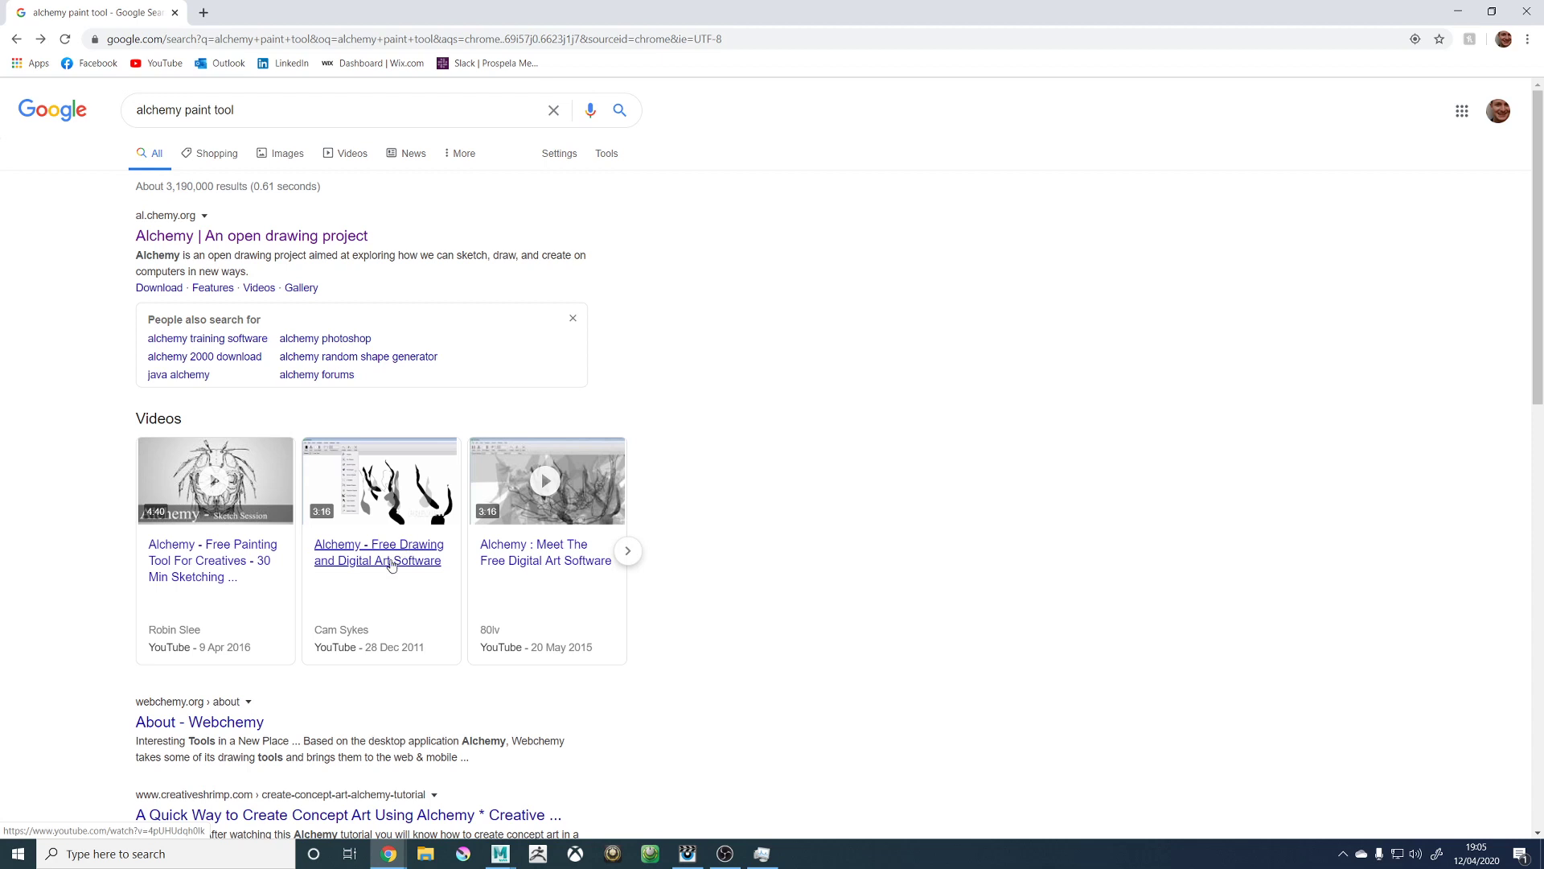
scroll(392, 565, down, 1)
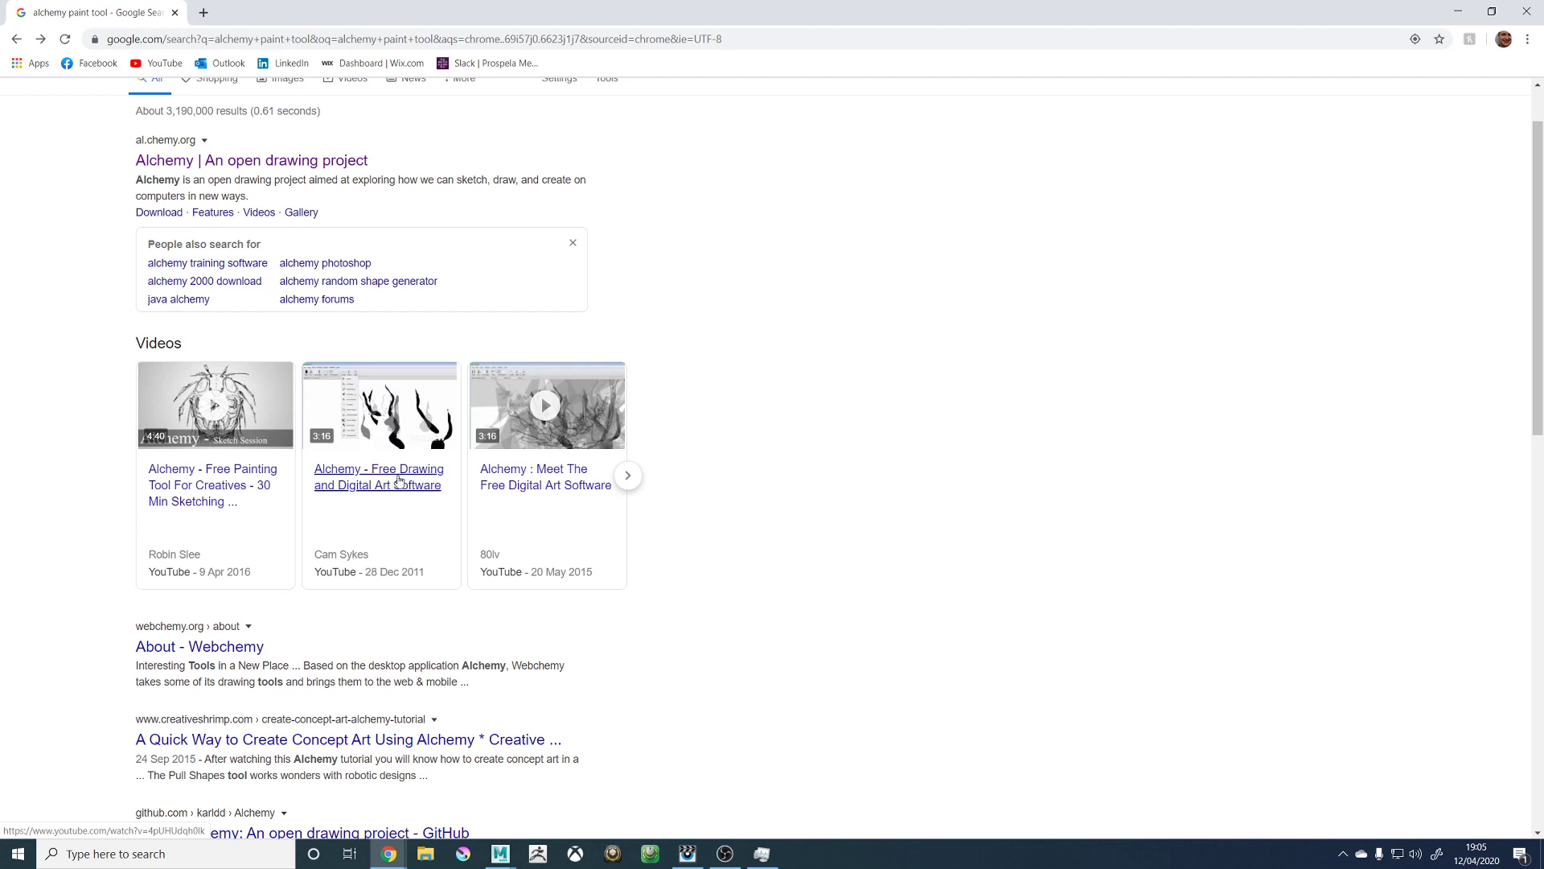
scroll(402, 492, down, 5)
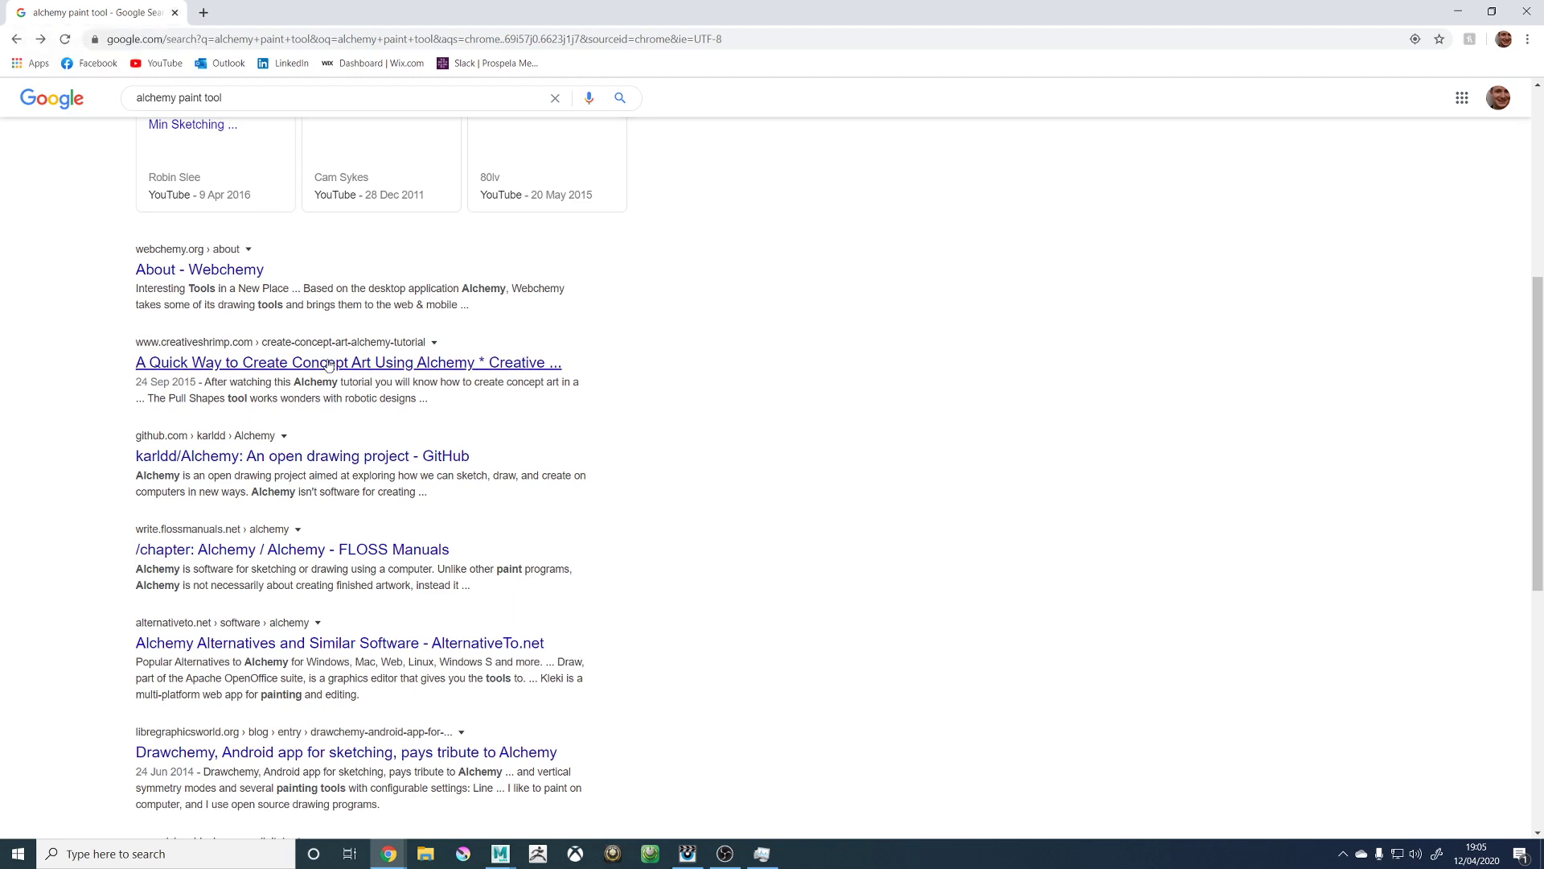
scroll(274, 285, up, 6)
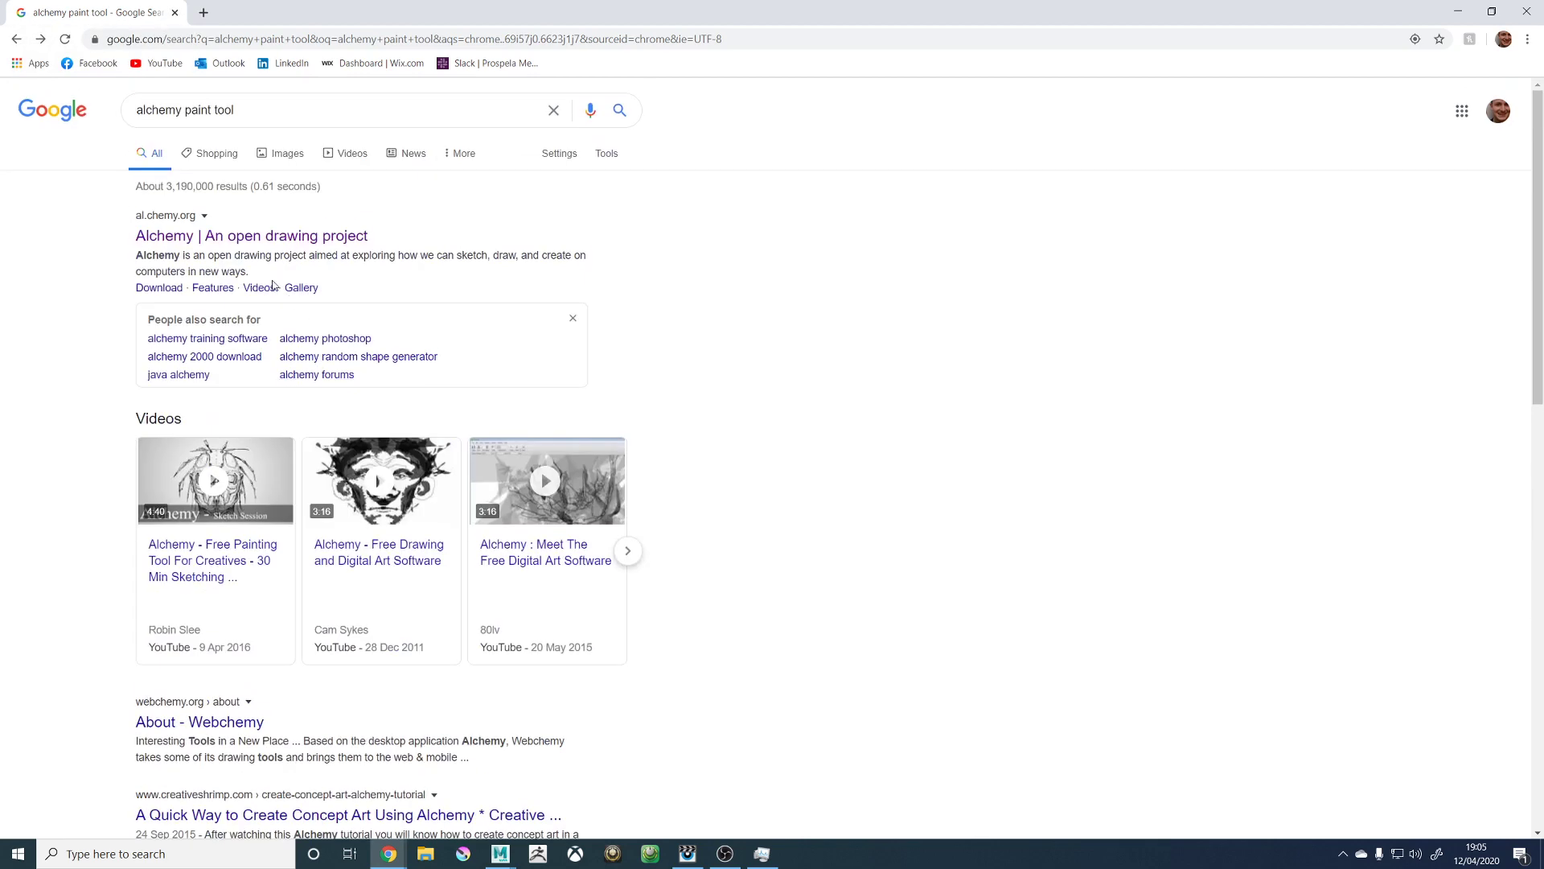
click(174, 16)
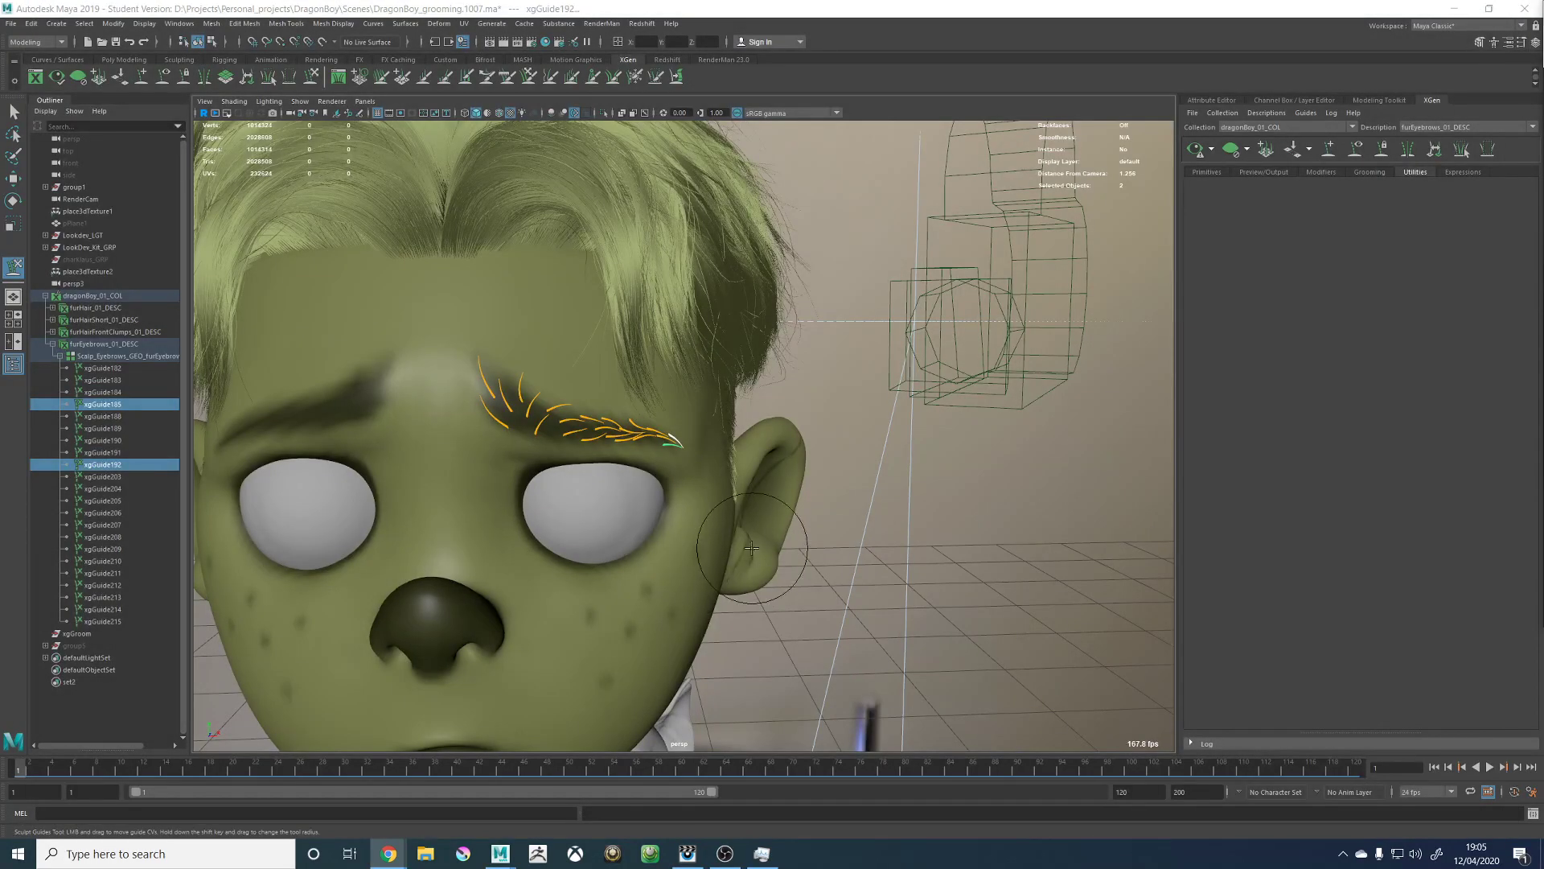
Step: Scale guide xgGuide214 in the middle of the eyebrow up slightly
alt+drag(765, 567, 658, 512)
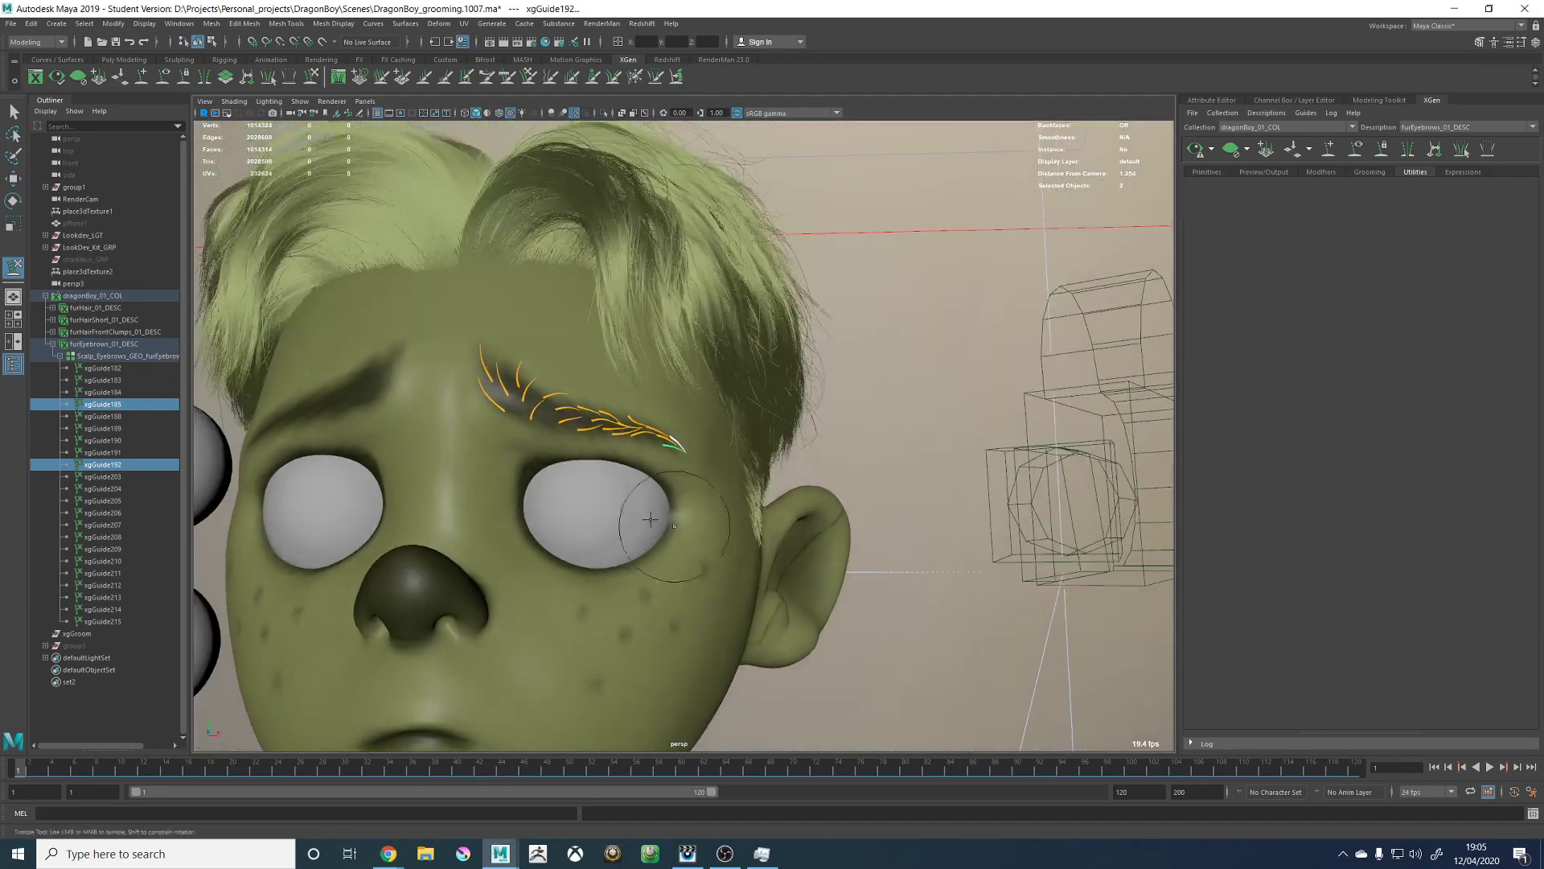
alt+right_drag(659, 512, 744, 516)
alt+drag(744, 516, 789, 555)
alt+right_drag(788, 555, 864, 561)
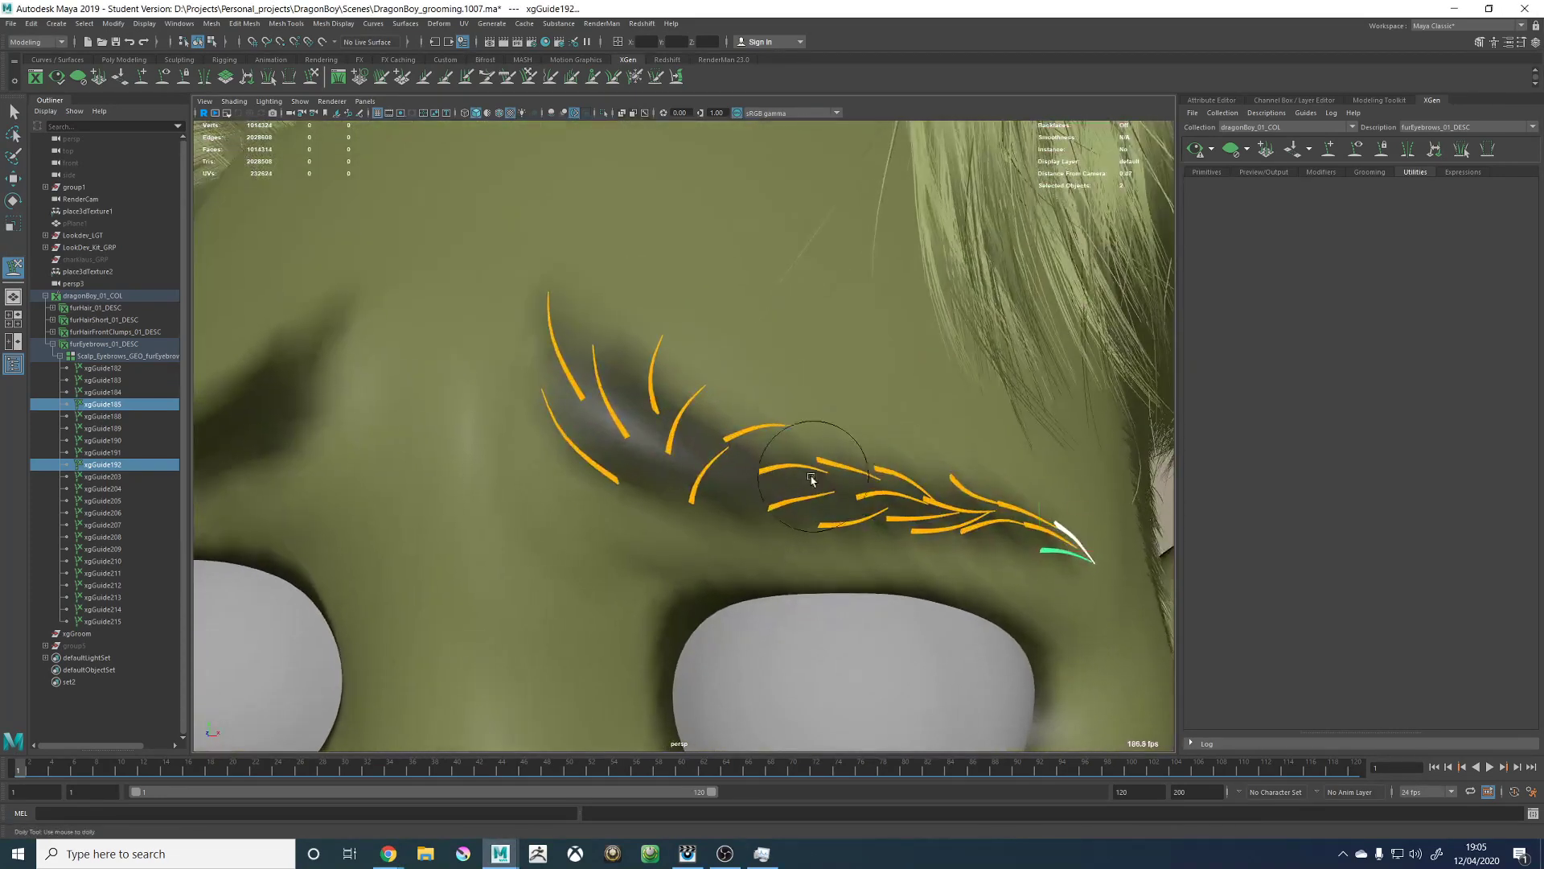
key(w)
click(797, 467)
key(r)
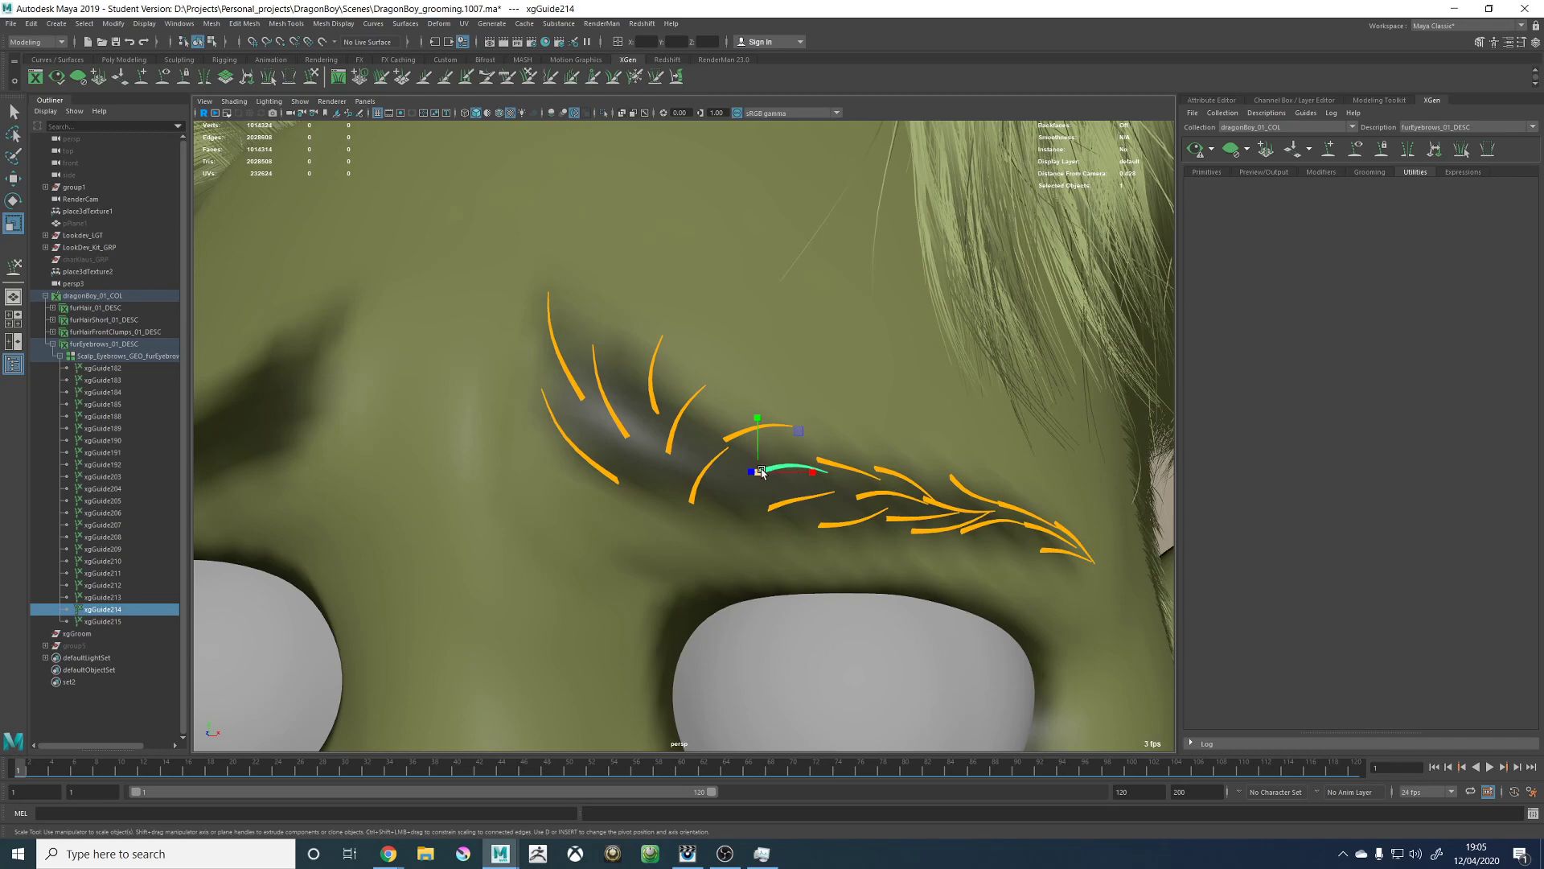
drag(761, 472, 768, 476)
Step: Examine how the eyebrow guides lift off the skin from below, selecting xgGuide184 with the Sculpt Guides tool
alt+drag(820, 486, 949, 488)
alt+middle_drag(950, 485, 870, 468)
alt+right_drag(870, 468, 847, 489)
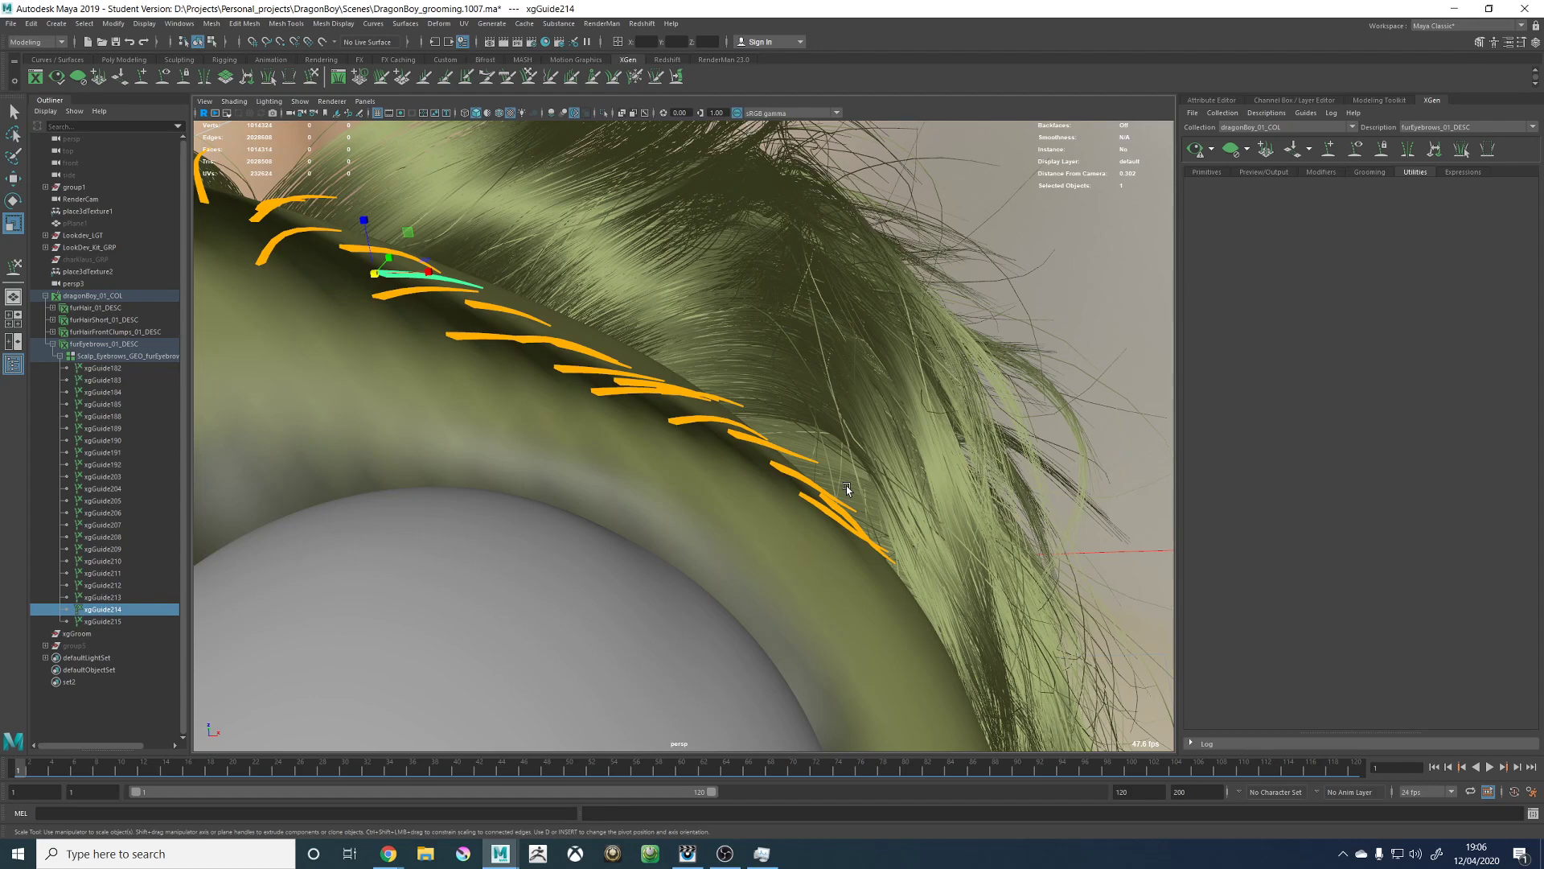
mouse_move(692, 414)
alt+mouse_down()
mouse_move(680, 411)
mouse_move(665, 472)
mouse_move(534, 472)
mouse_move(610, 519)
mouse_move(764, 526)
mouse_move(727, 437)
mouse_move(671, 418)
alt+mouse_up()
alt+right_drag(671, 418, 769, 461)
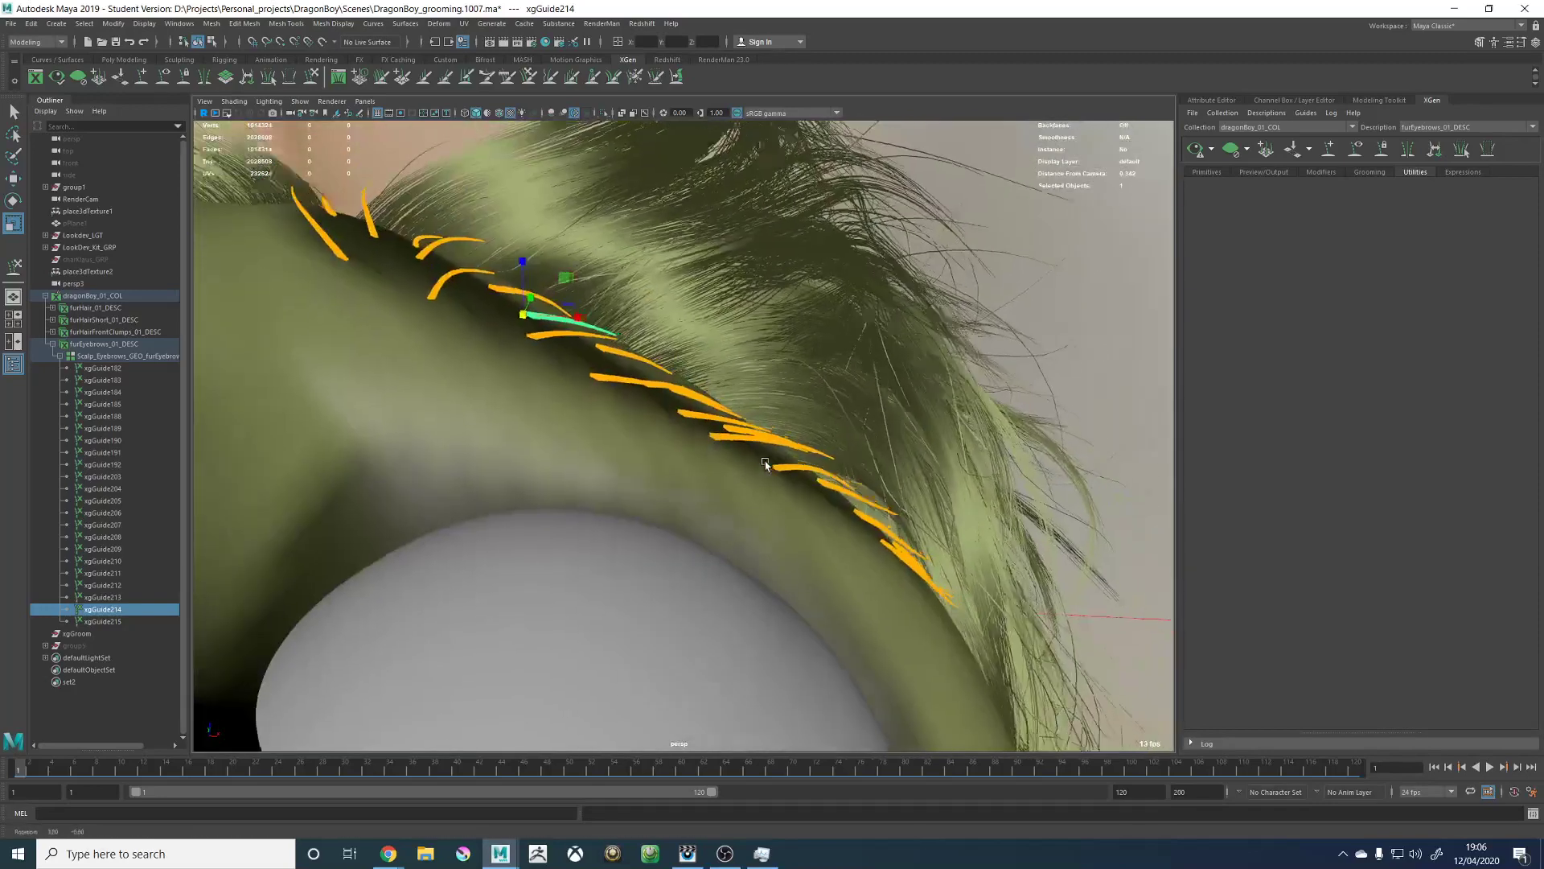
alt+drag(769, 461, 755, 458)
key(w)
click(834, 439)
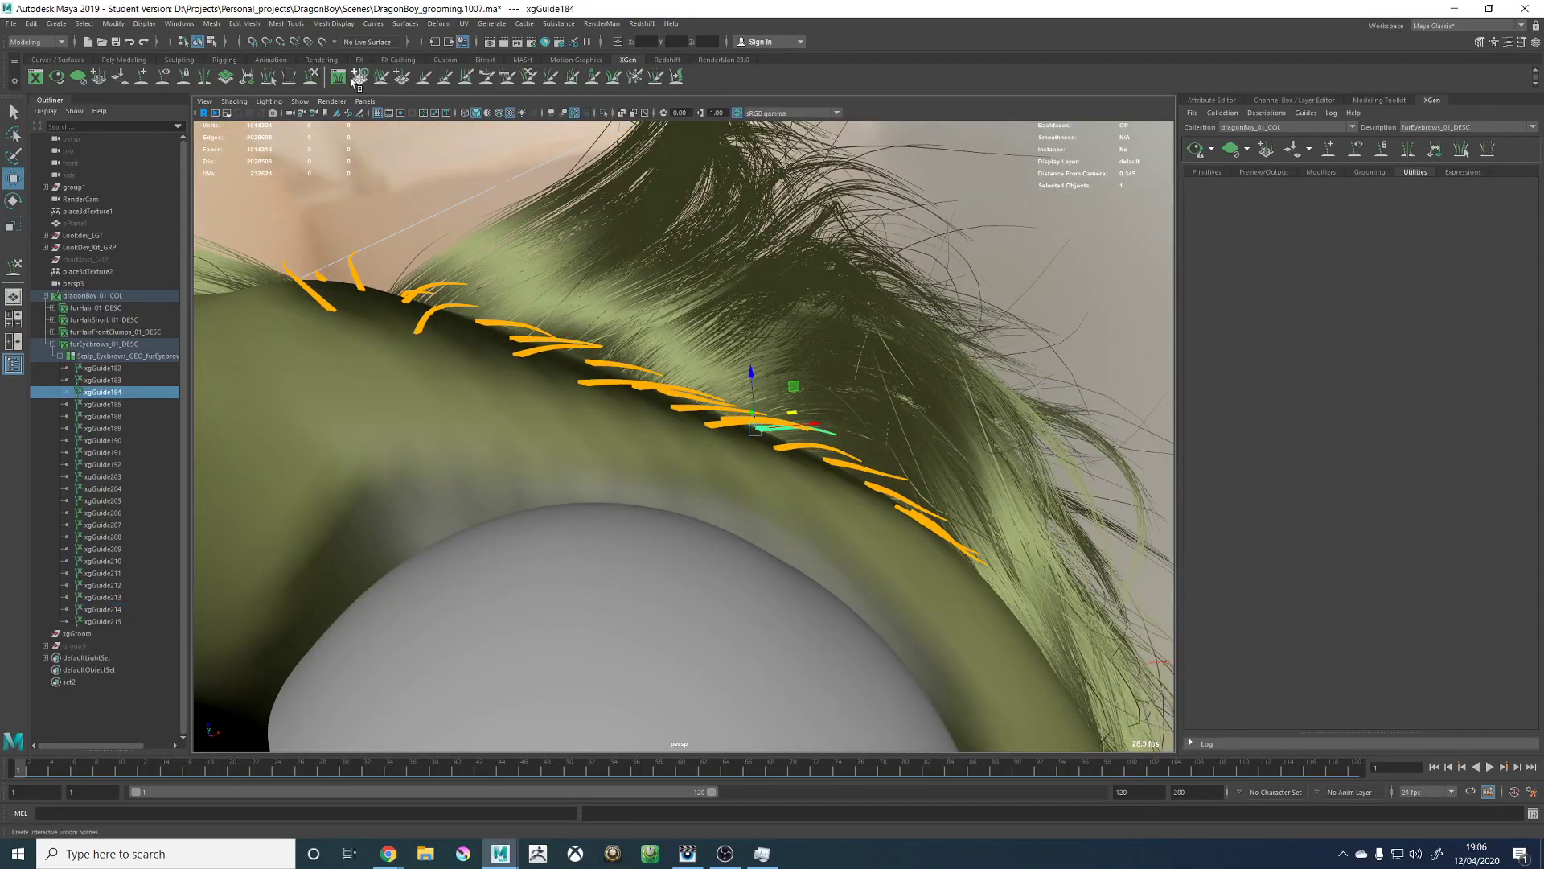
click(313, 76)
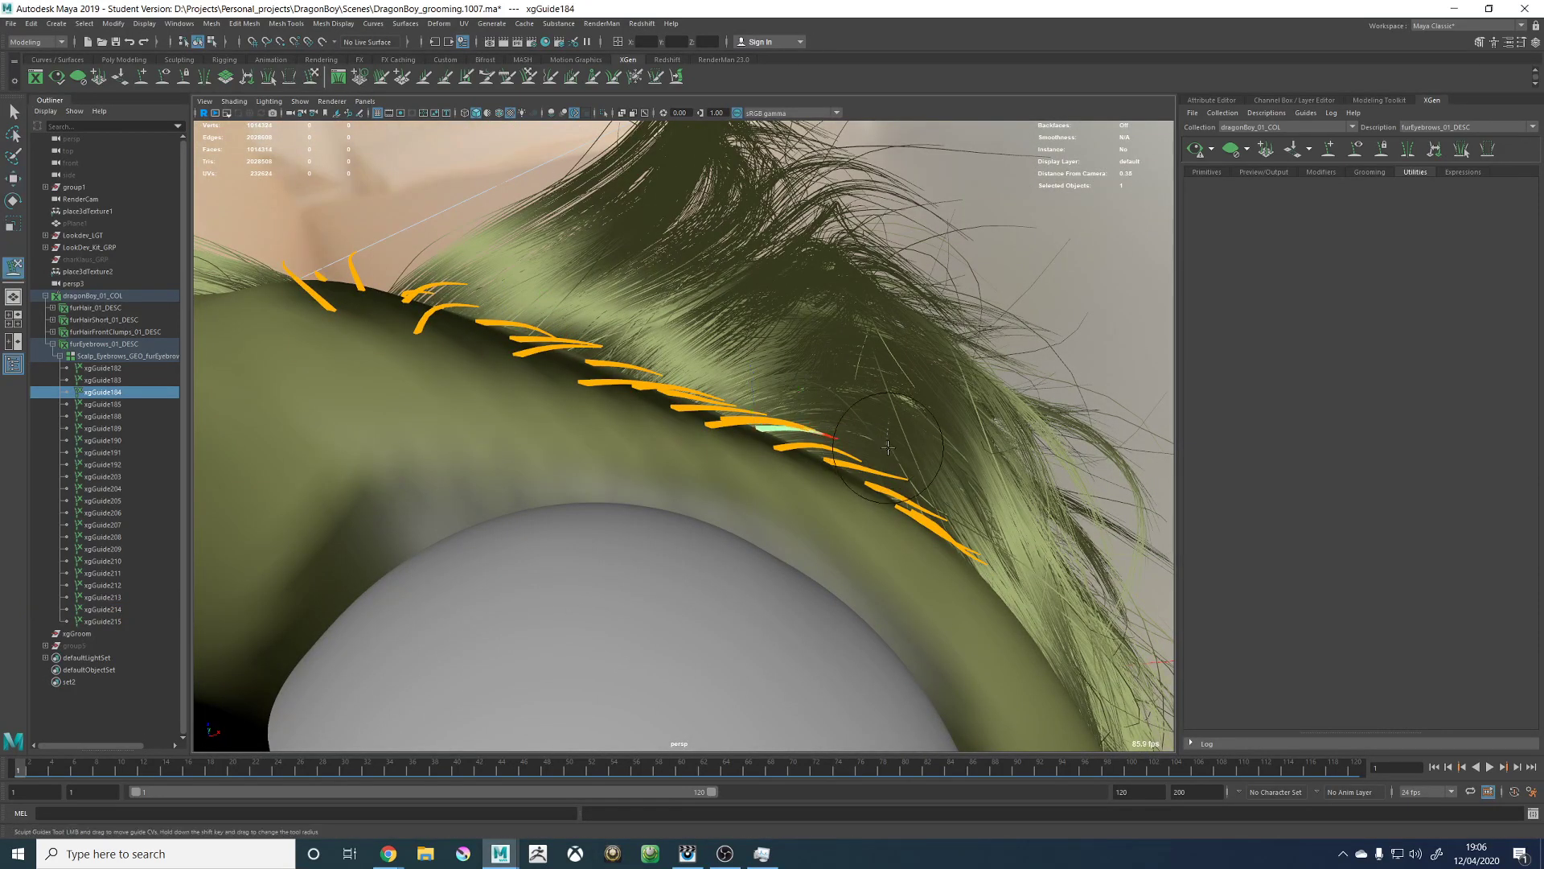
alt+drag(888, 452, 1135, 408)
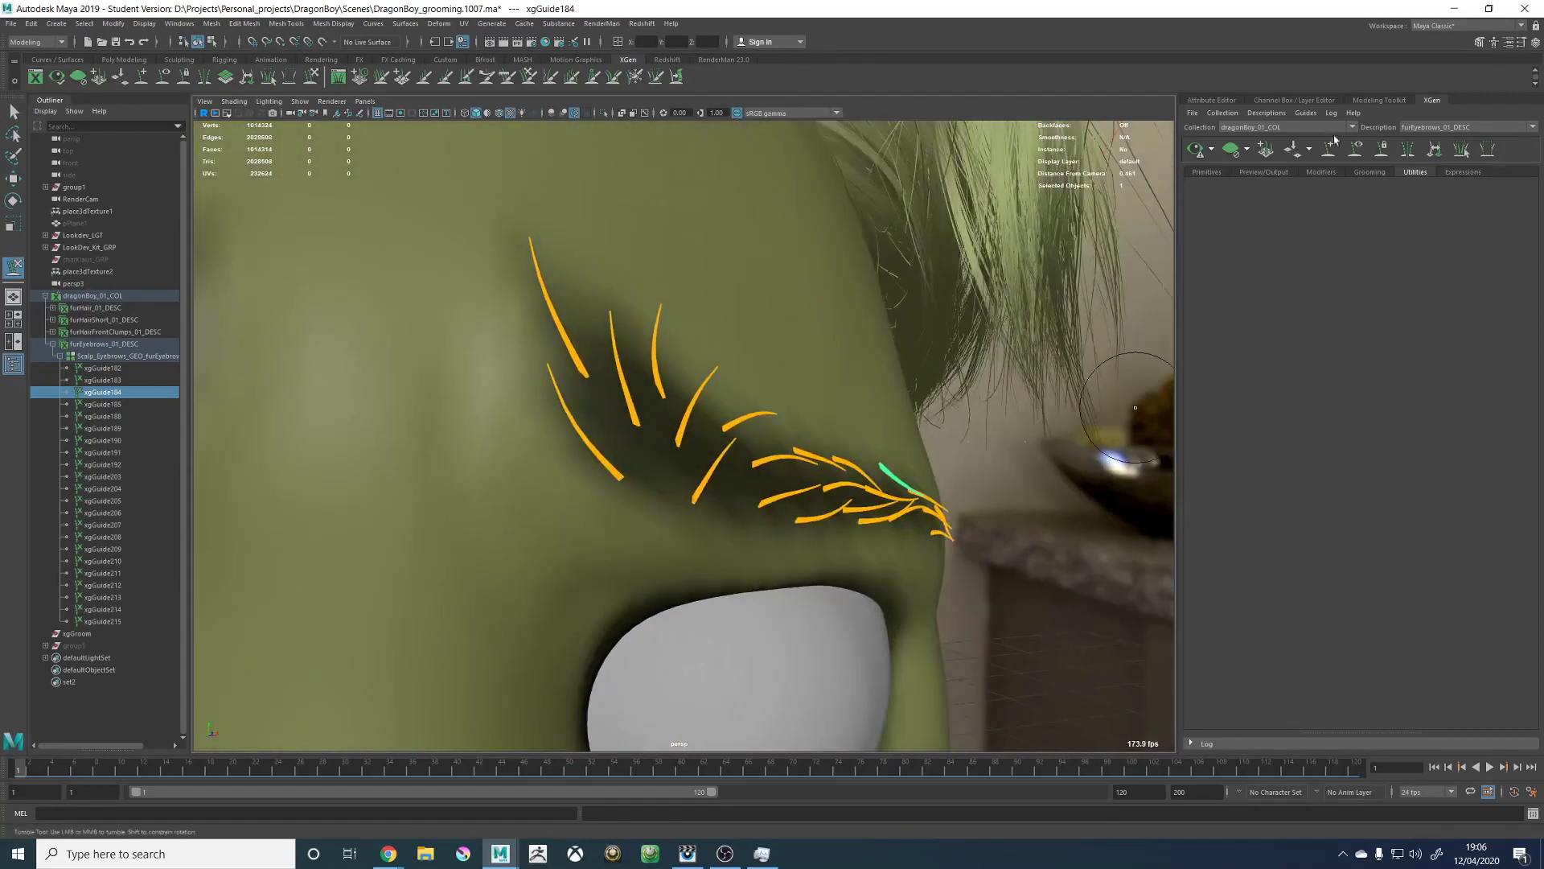
Step: Add a new guide in the gap among the inner guides, near the lower edge of the eyebrow
click(1325, 156)
alt+drag(655, 441, 618, 494)
click(669, 465)
Step: Set the taper of the new guide xgGuide216 to 0.8 and its width to 0.002
click(1353, 99)
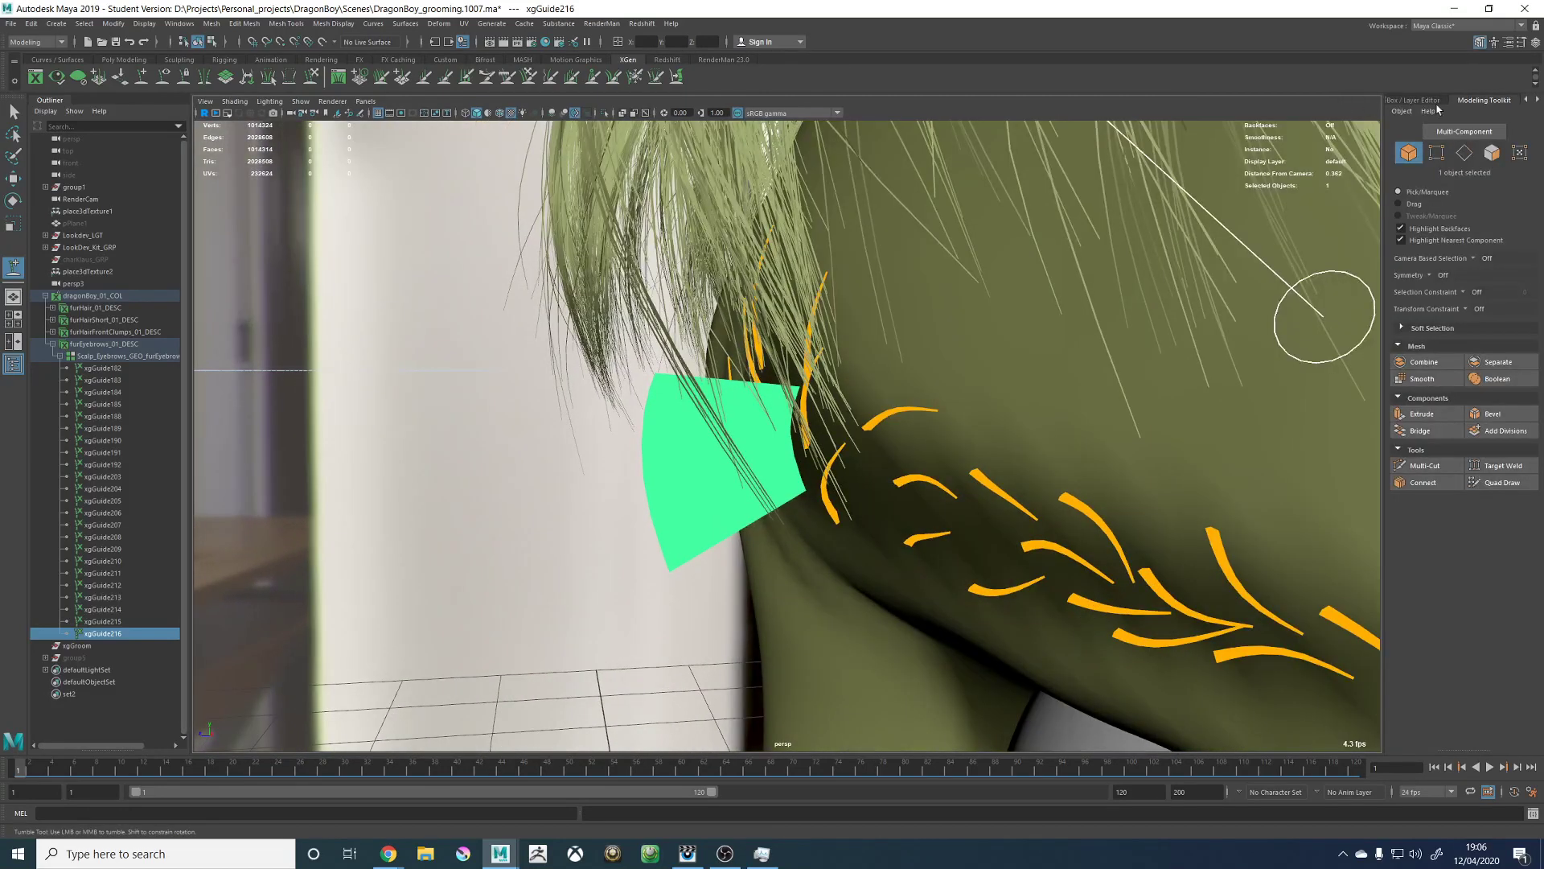
click(1432, 101)
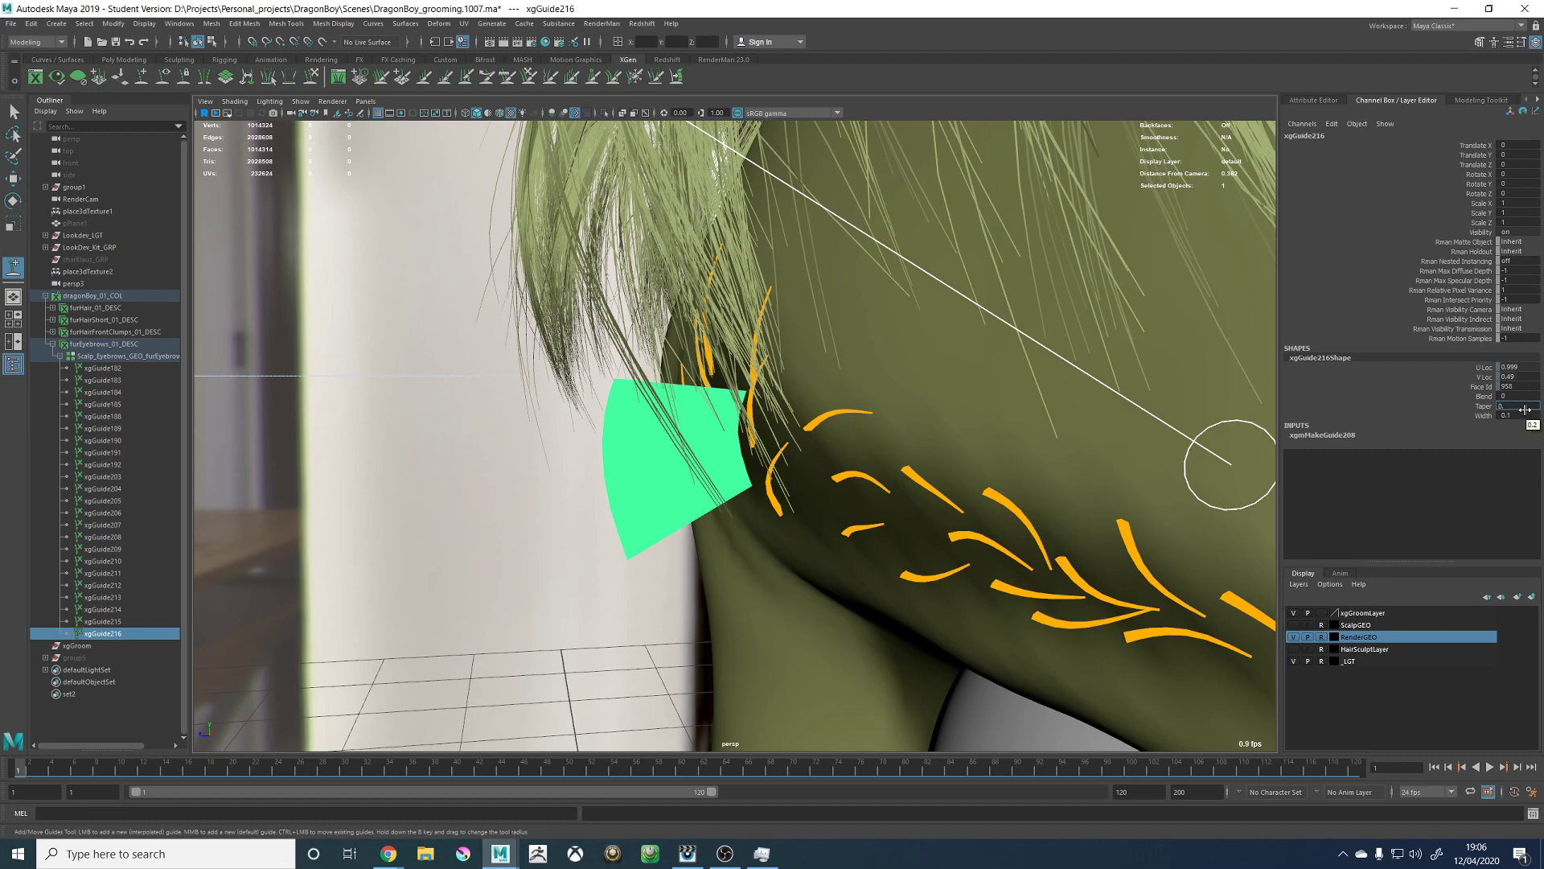
text(8)
key(Return)
double_click(1518, 414)
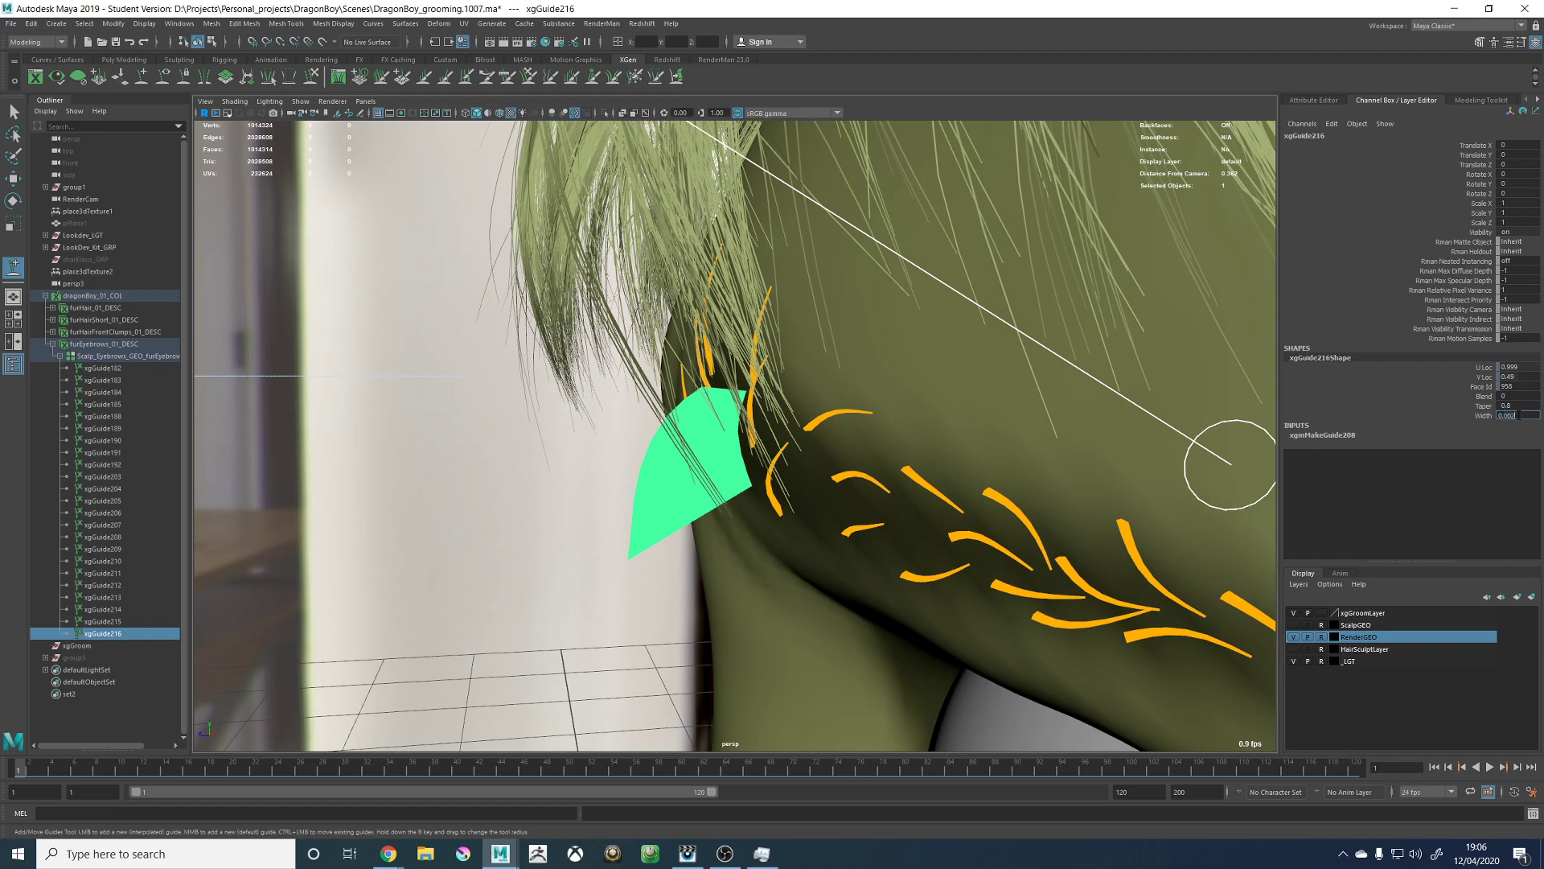
text(0.002)
key(Return)
Step: Scale guide xgGuide216 up slightly and sculpt it to follow its neighbours, checking its lift from both sides of the brow
alt+drag(776, 438, 957, 418)
key(t)
alt+drag(731, 432, 706, 496)
key(r)
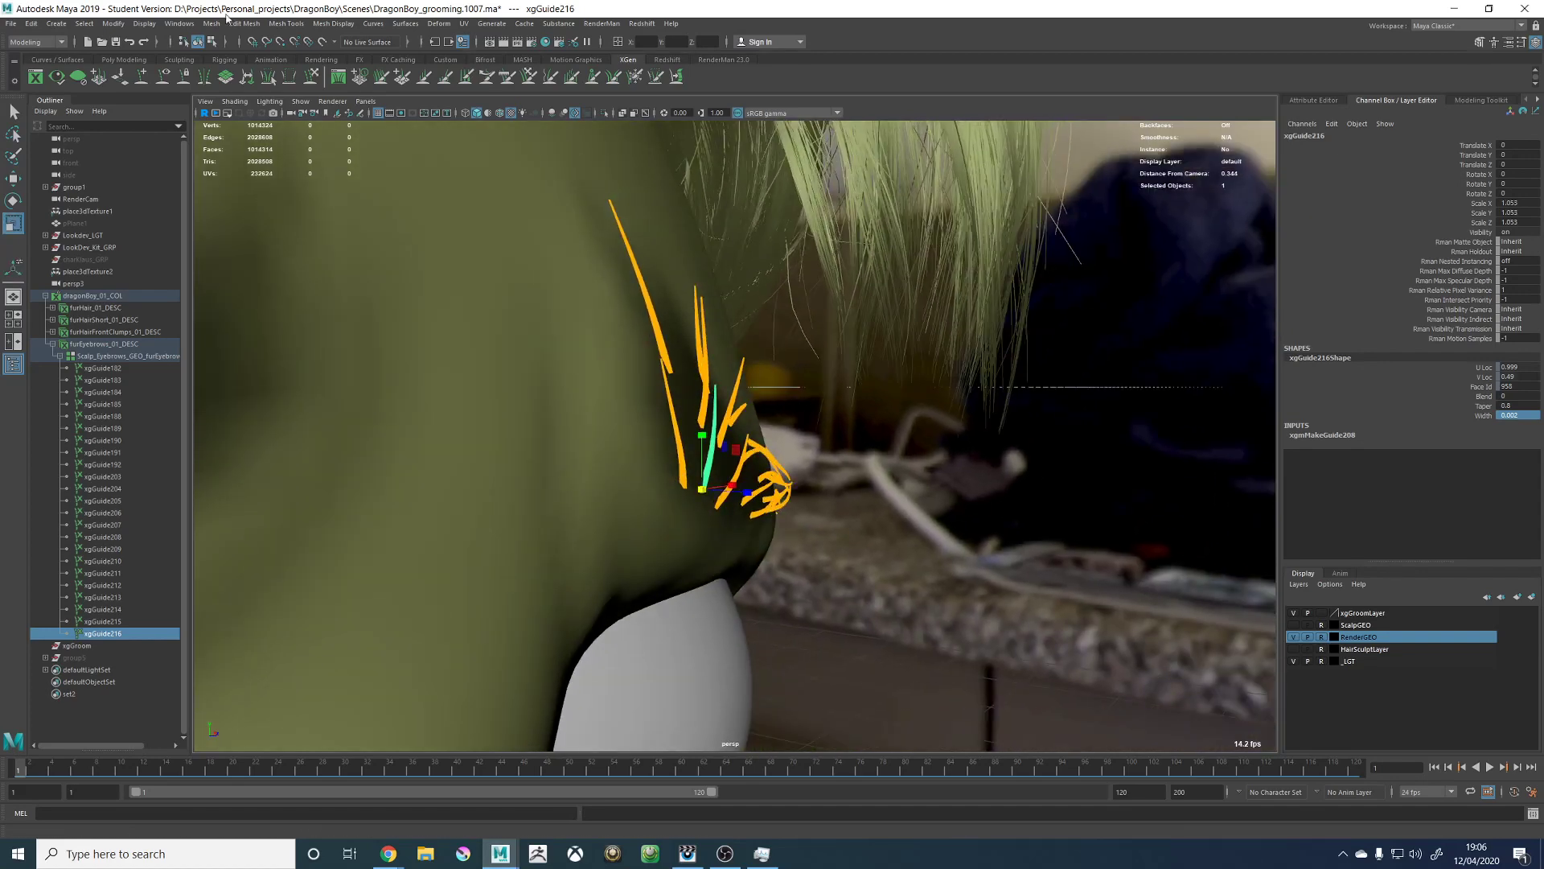
click(311, 77)
mouse_move(636, 409)
alt+mouse_down()
mouse_move(674, 417)
mouse_move(739, 393)
alt+mouse_up()
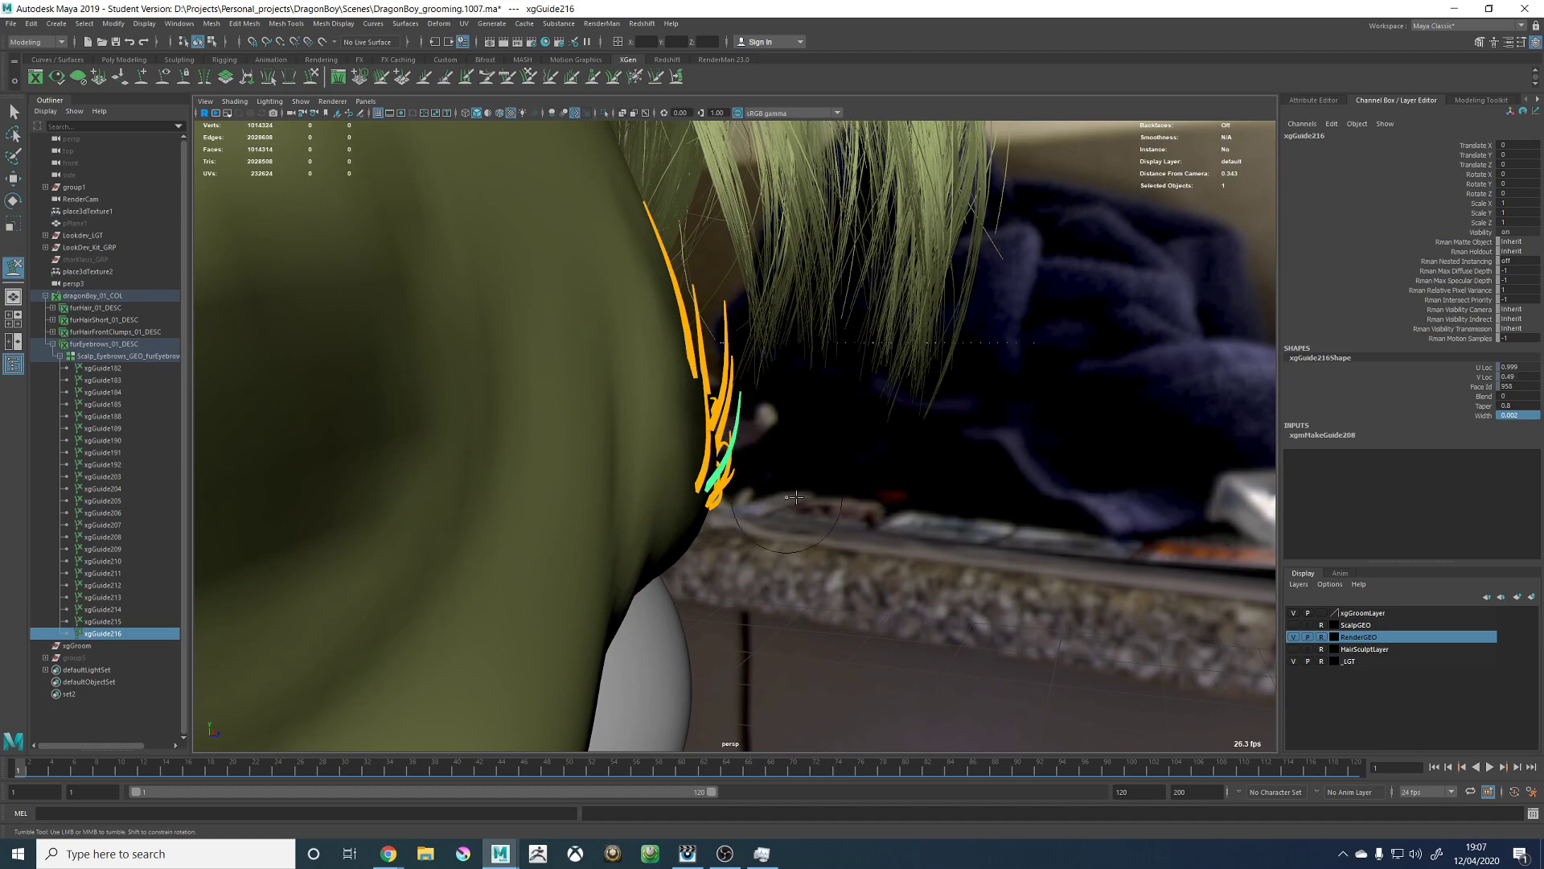
alt+drag(712, 467, 724, 427)
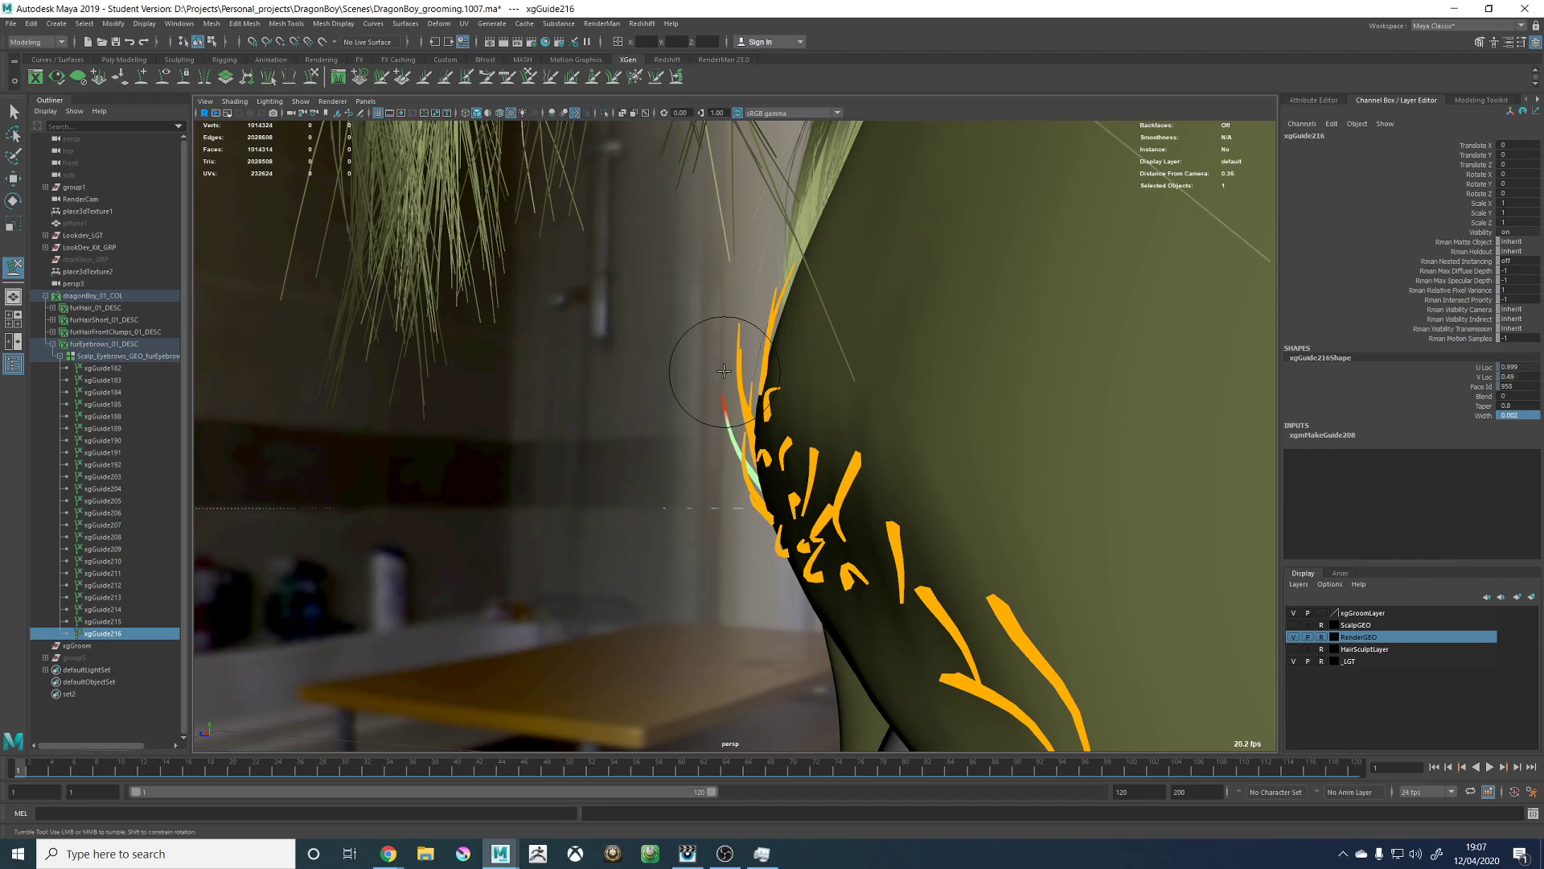
mouse_move(718, 378)
alt+mouse_down()
mouse_move(672, 396)
mouse_move(772, 434)
mouse_move(725, 415)
mouse_move(782, 374)
mouse_move(743, 390)
alt+mouse_up()
Step: Sculpt the tip of guide xgGuide204 at the brow's upper edge outward, check it from the side, and deselect it
key(w)
click(715, 348)
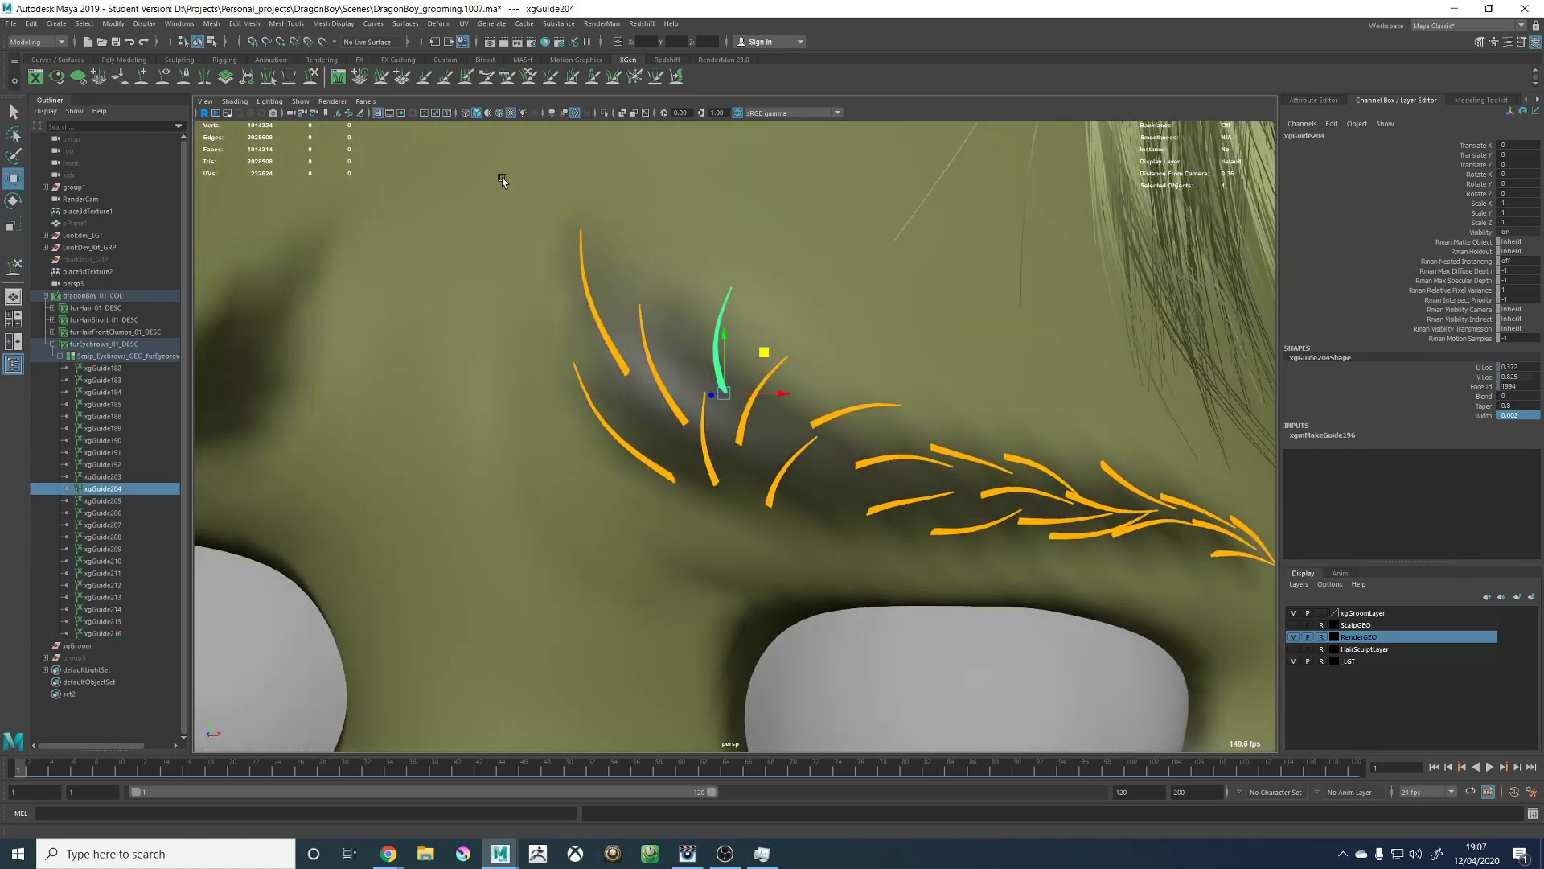
key(y)
drag(758, 251, 775, 248)
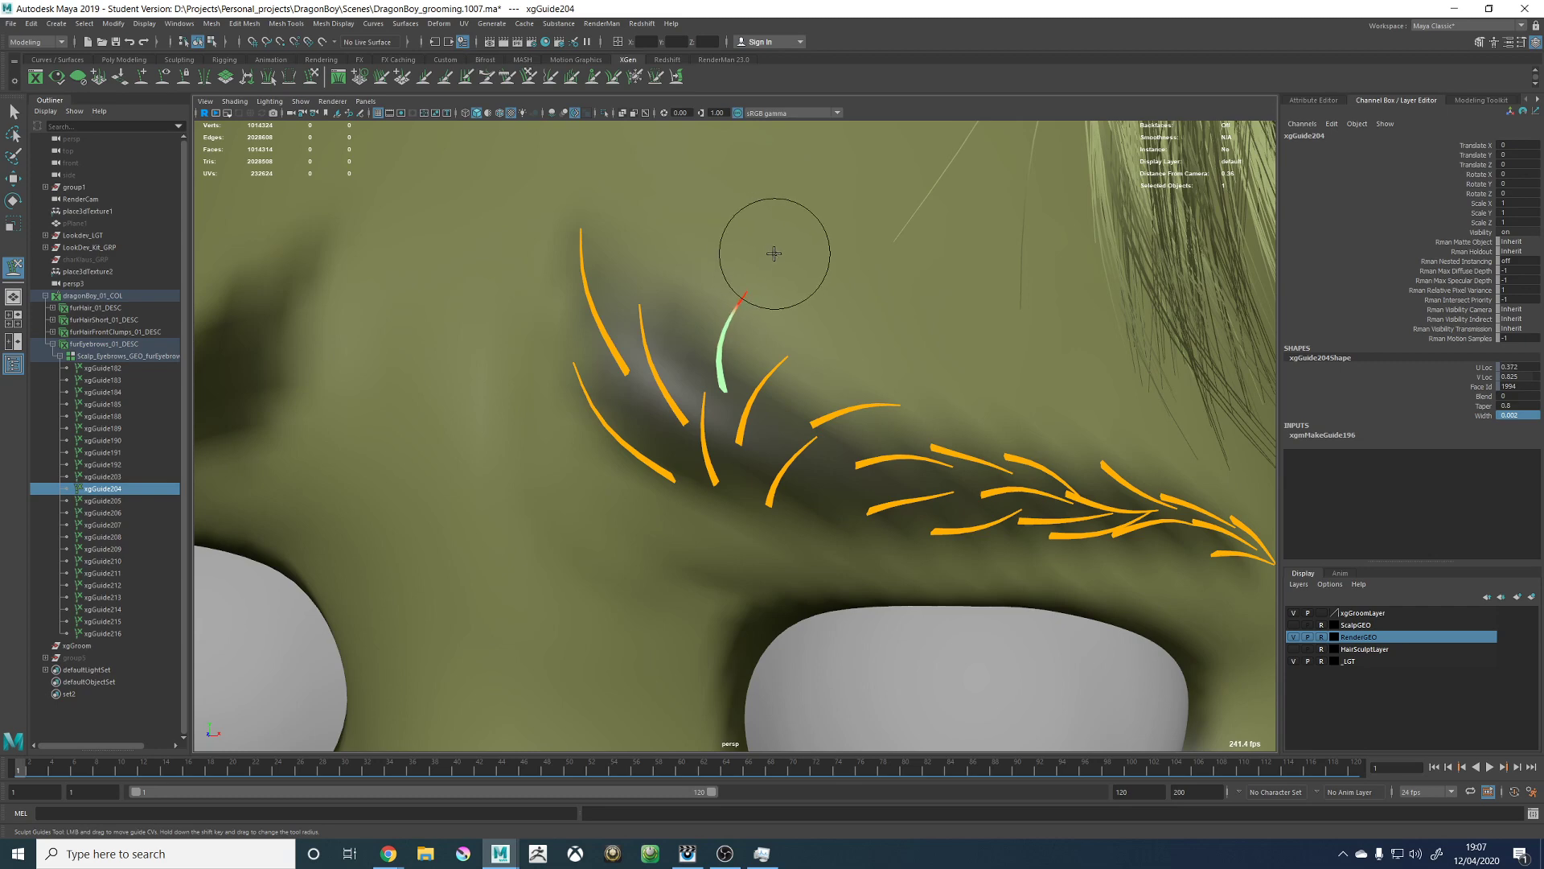
alt+drag(734, 354, 696, 382)
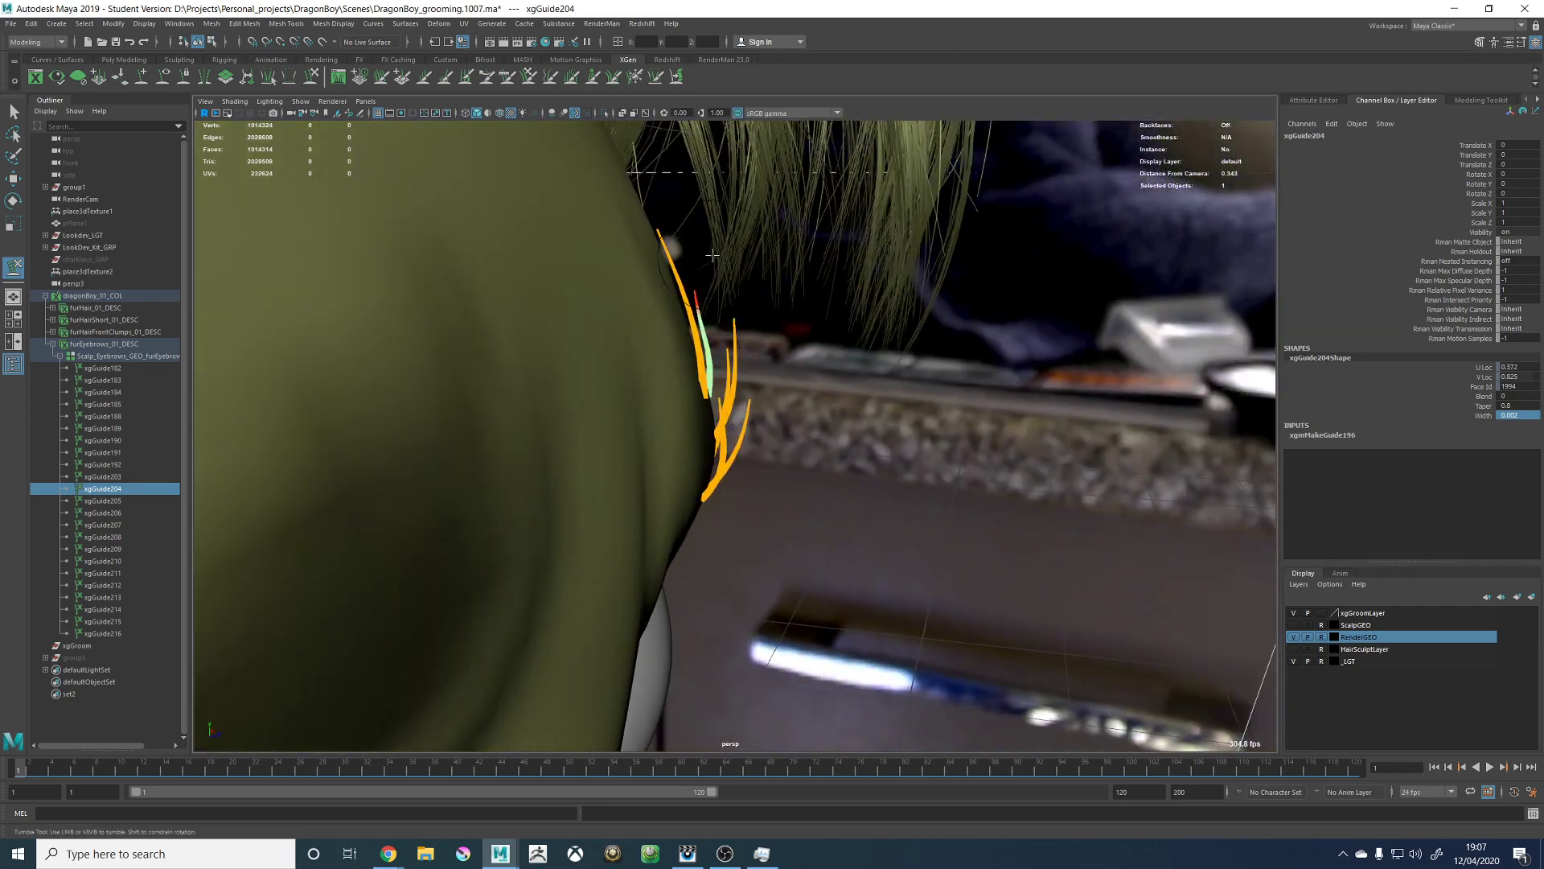
mouse_move(834, 332)
alt+mouse_down()
mouse_move(649, 328)
mouse_move(761, 335)
alt+mouse_up()
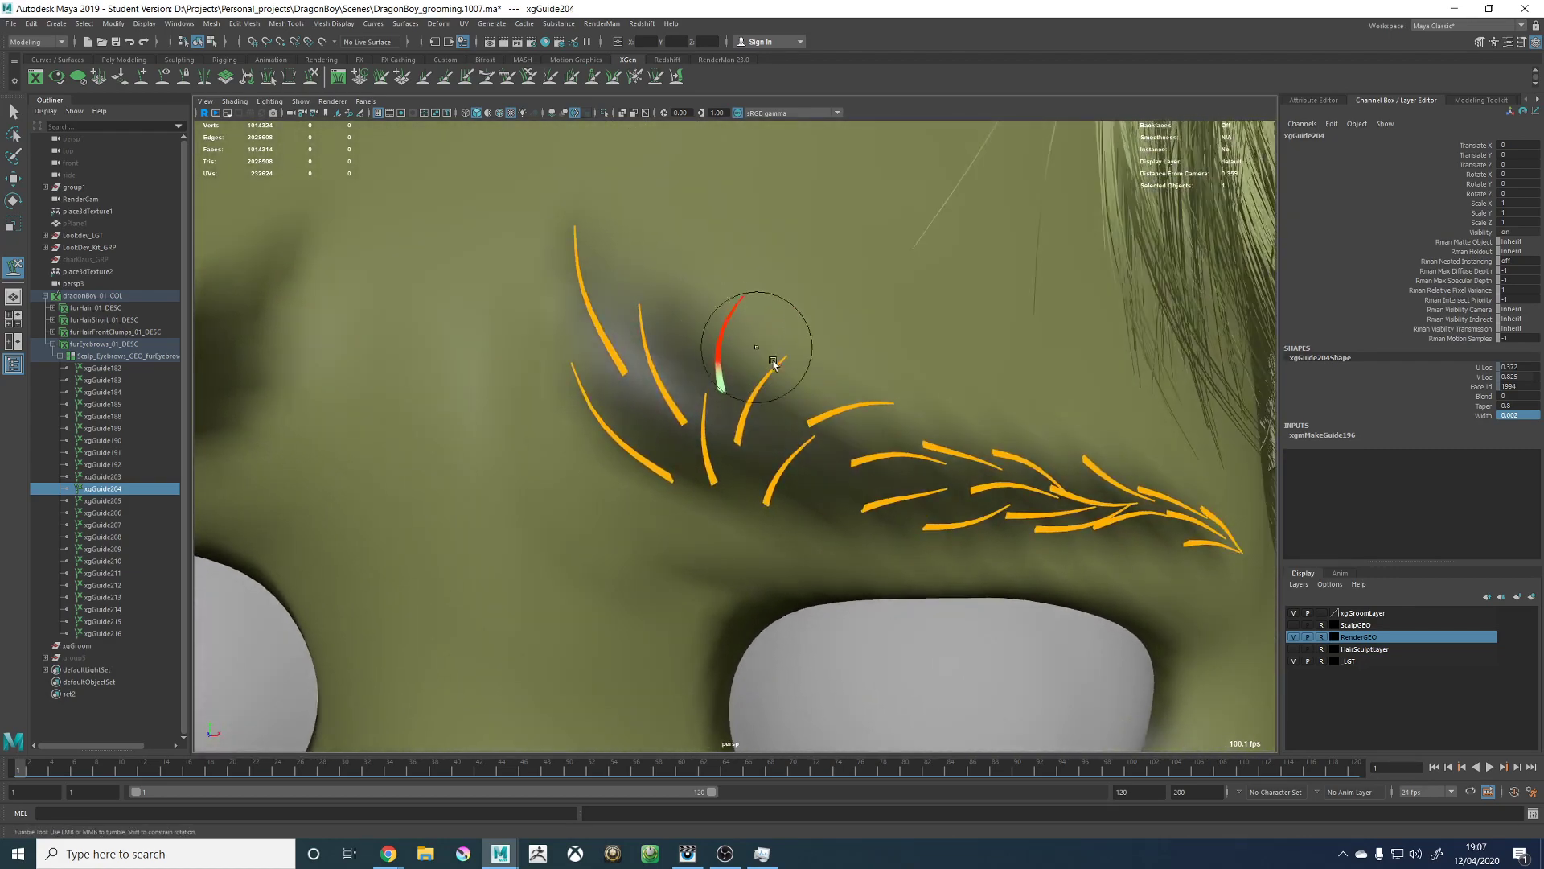
key(w)
scroll(873, 495, down, 6)
click(960, 536)
Step: Add another guide in the middle of the eyebrow, in the gap between xgGuide206 and the lower row of guides
scroll(929, 492, up, 5)
alt+drag(927, 492, 883, 474)
alt+right_drag(883, 475, 867, 447)
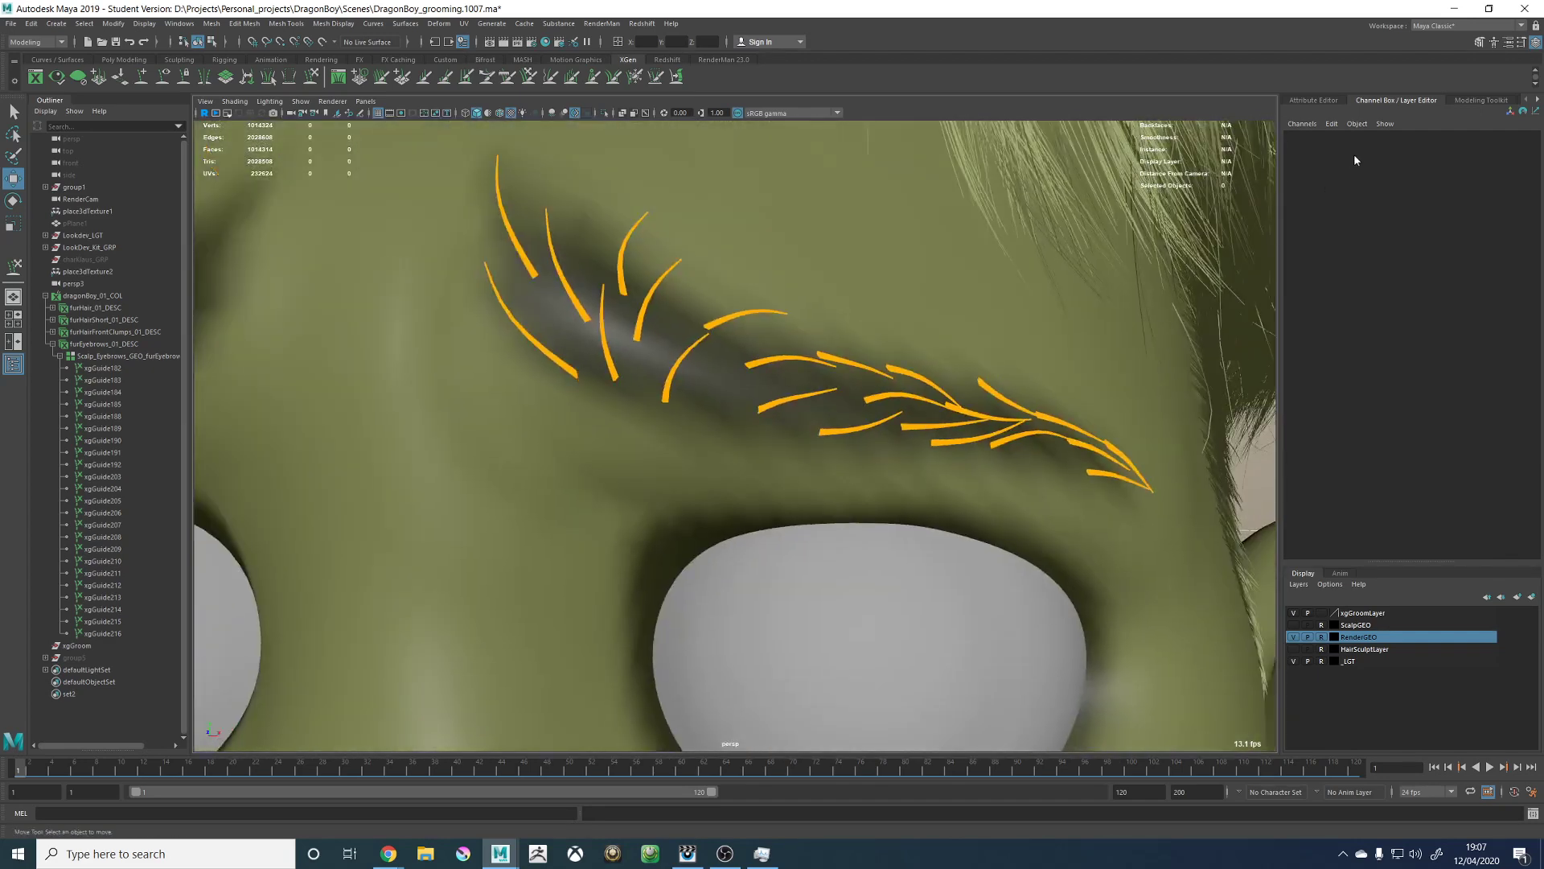
click(1493, 103)
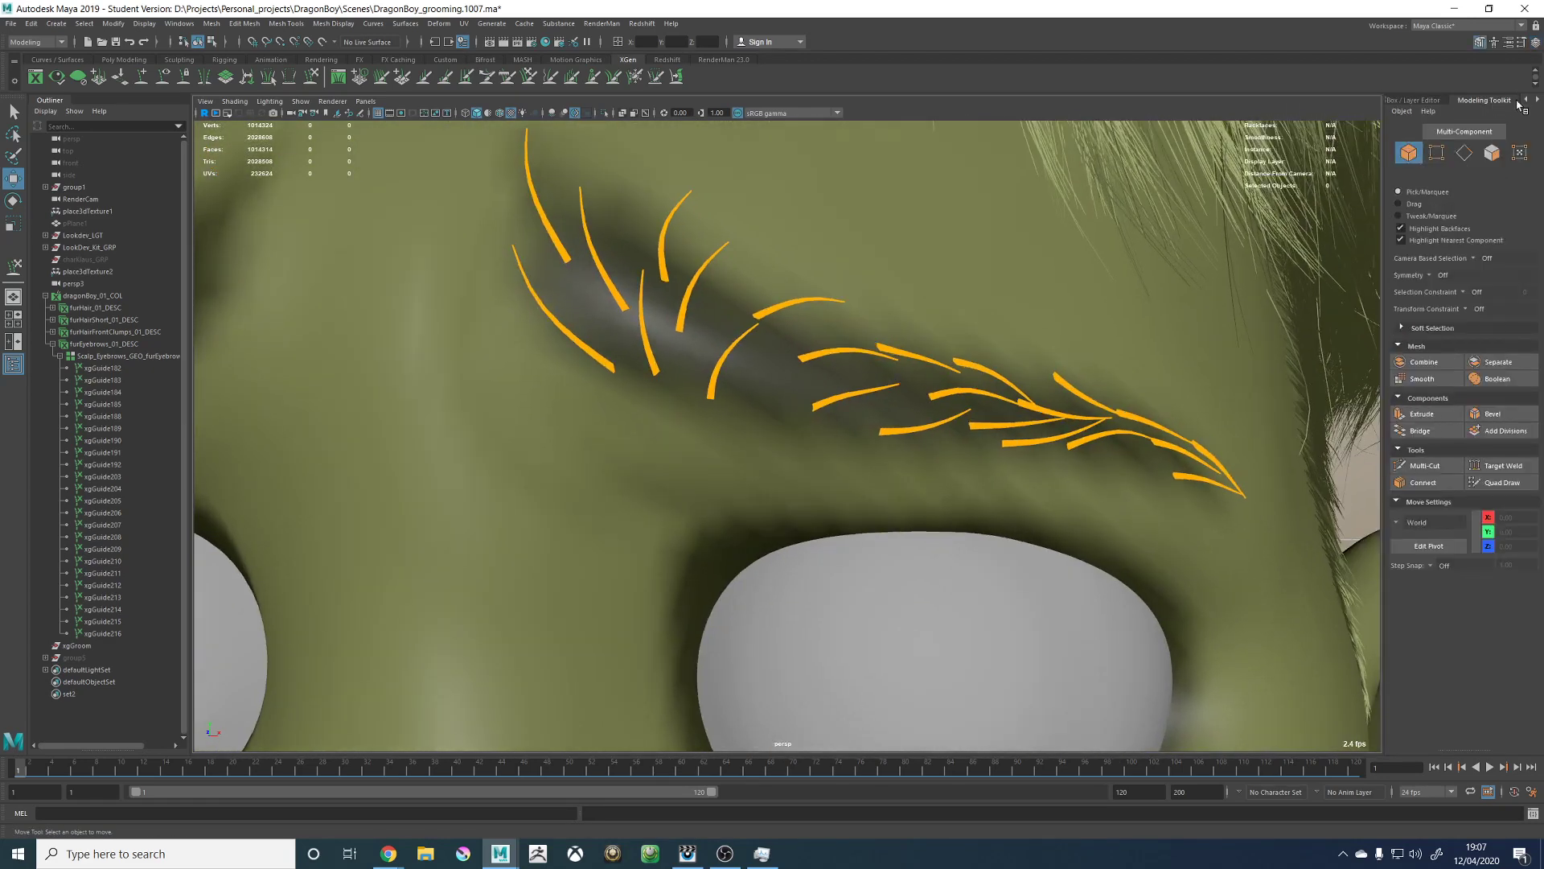
click(1538, 100)
click(1515, 102)
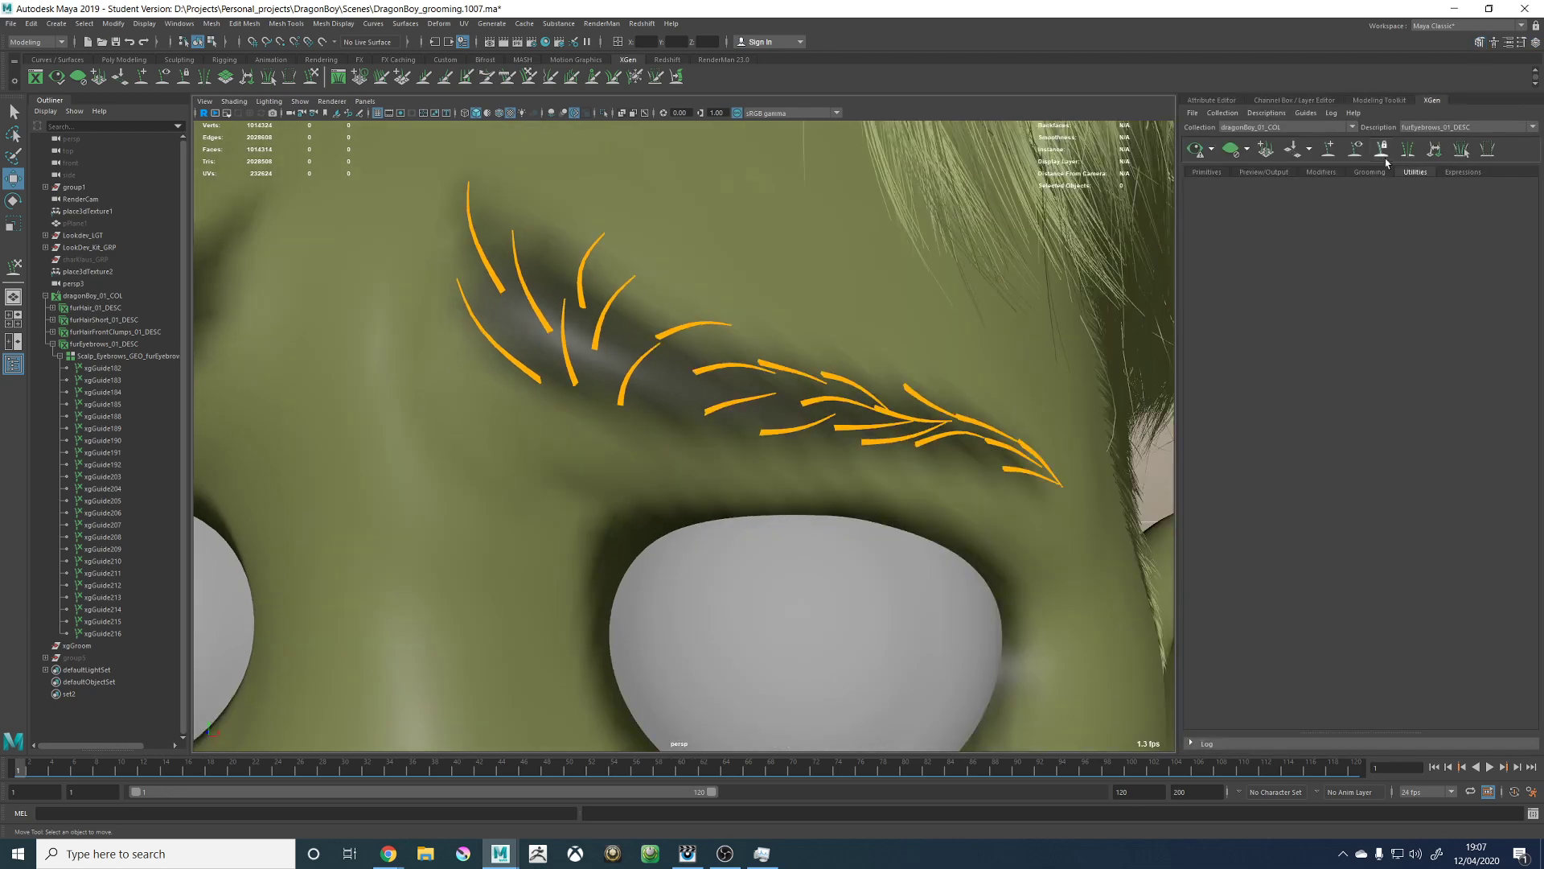
click(1329, 152)
scroll(708, 371, up, 3)
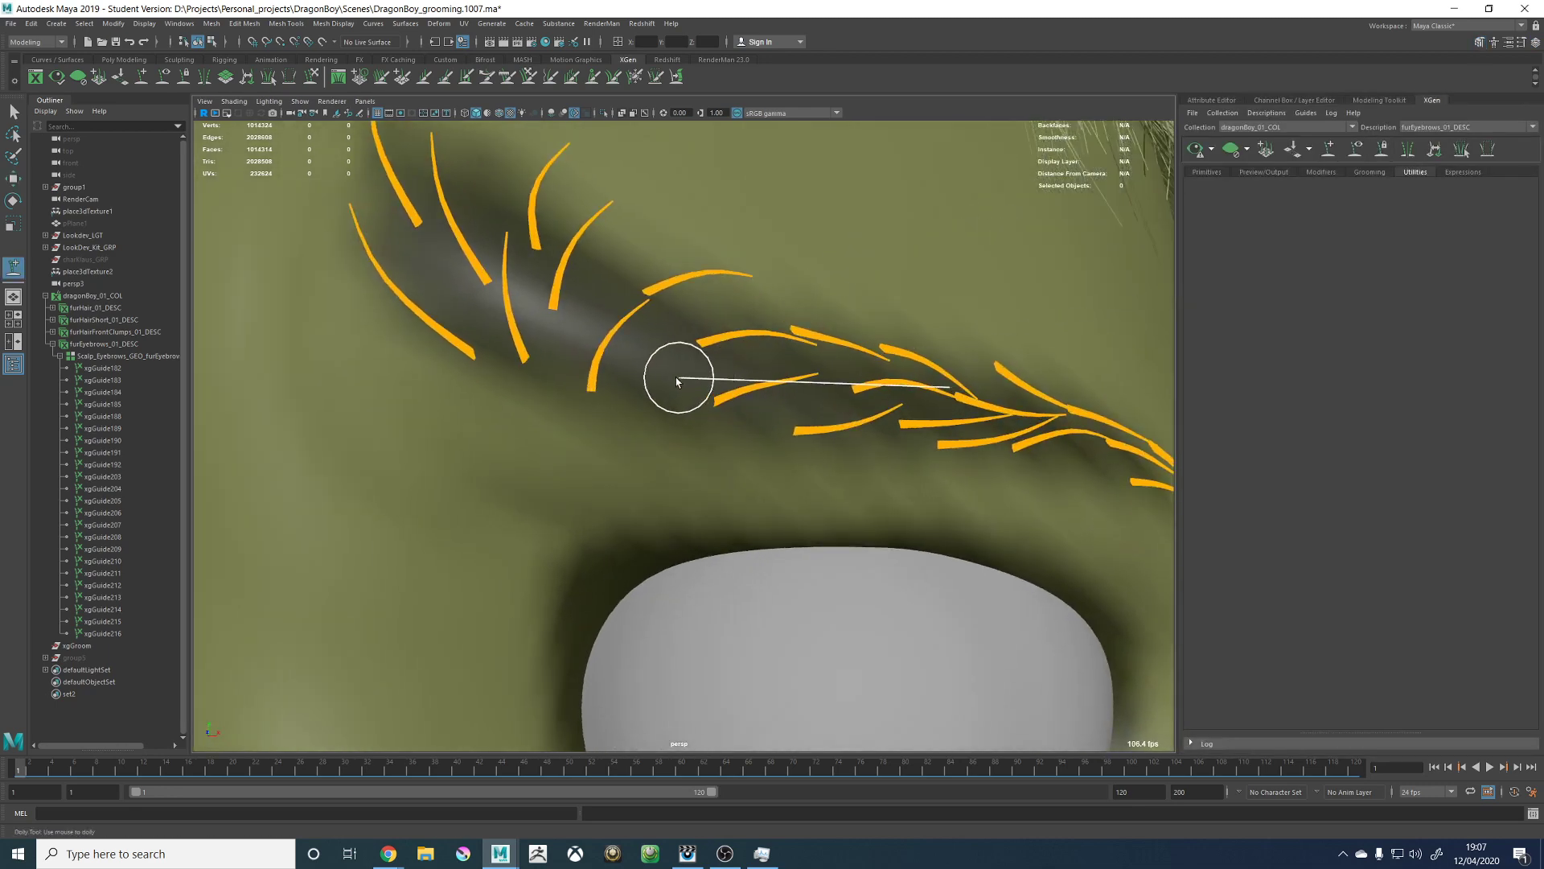
alt+drag(831, 420, 990, 322)
click(820, 366)
Step: Set the taper of the new guide xgGuide217 to 0.8 and its width to 0.002
scroll(990, 322, down, 4)
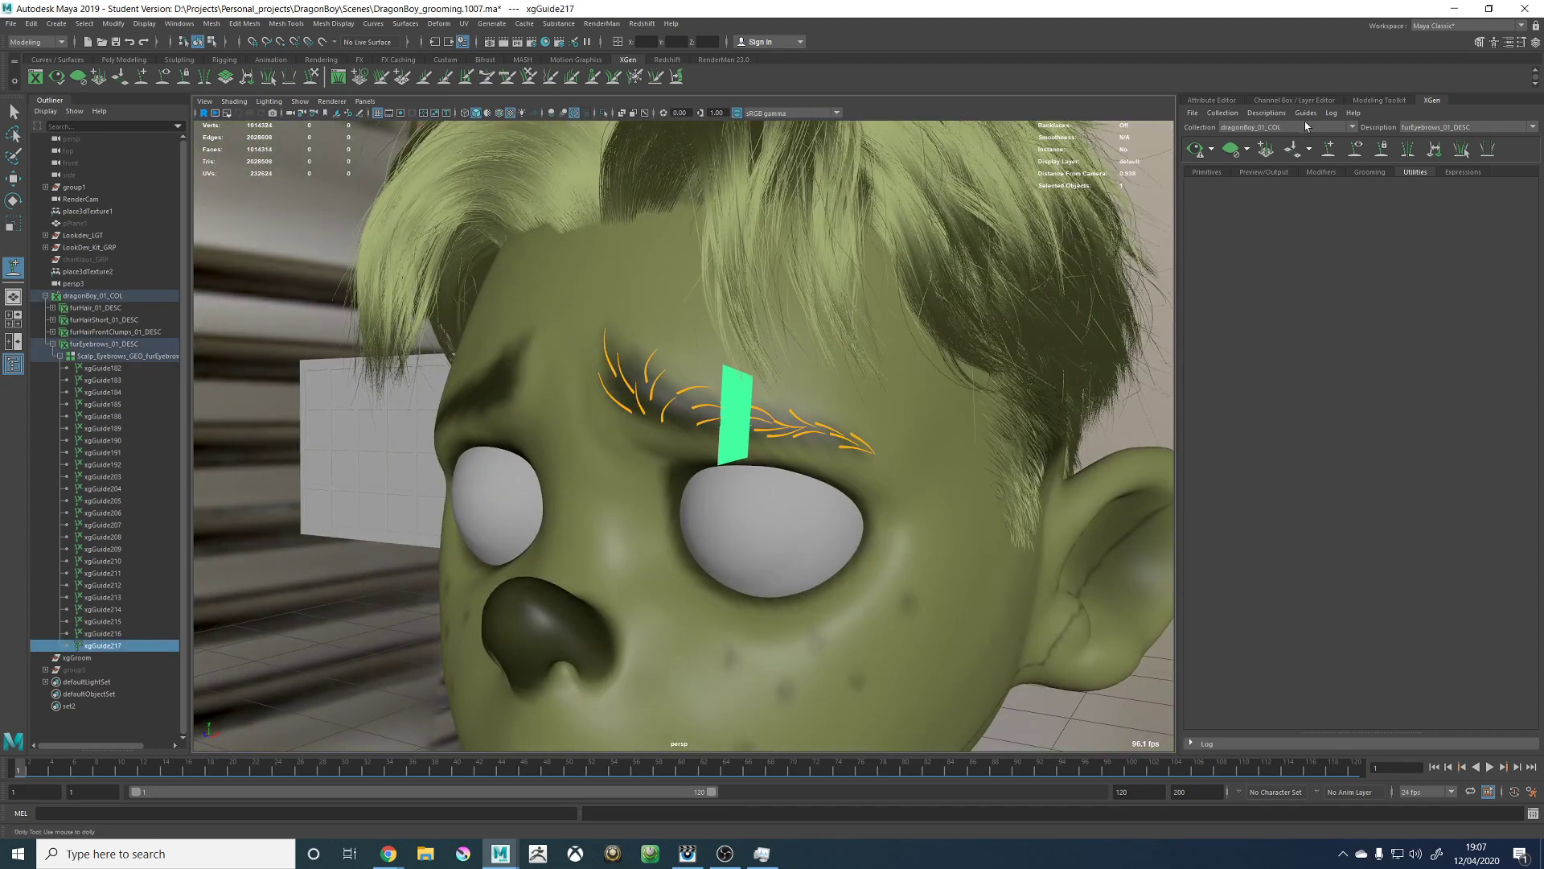
click(1294, 102)
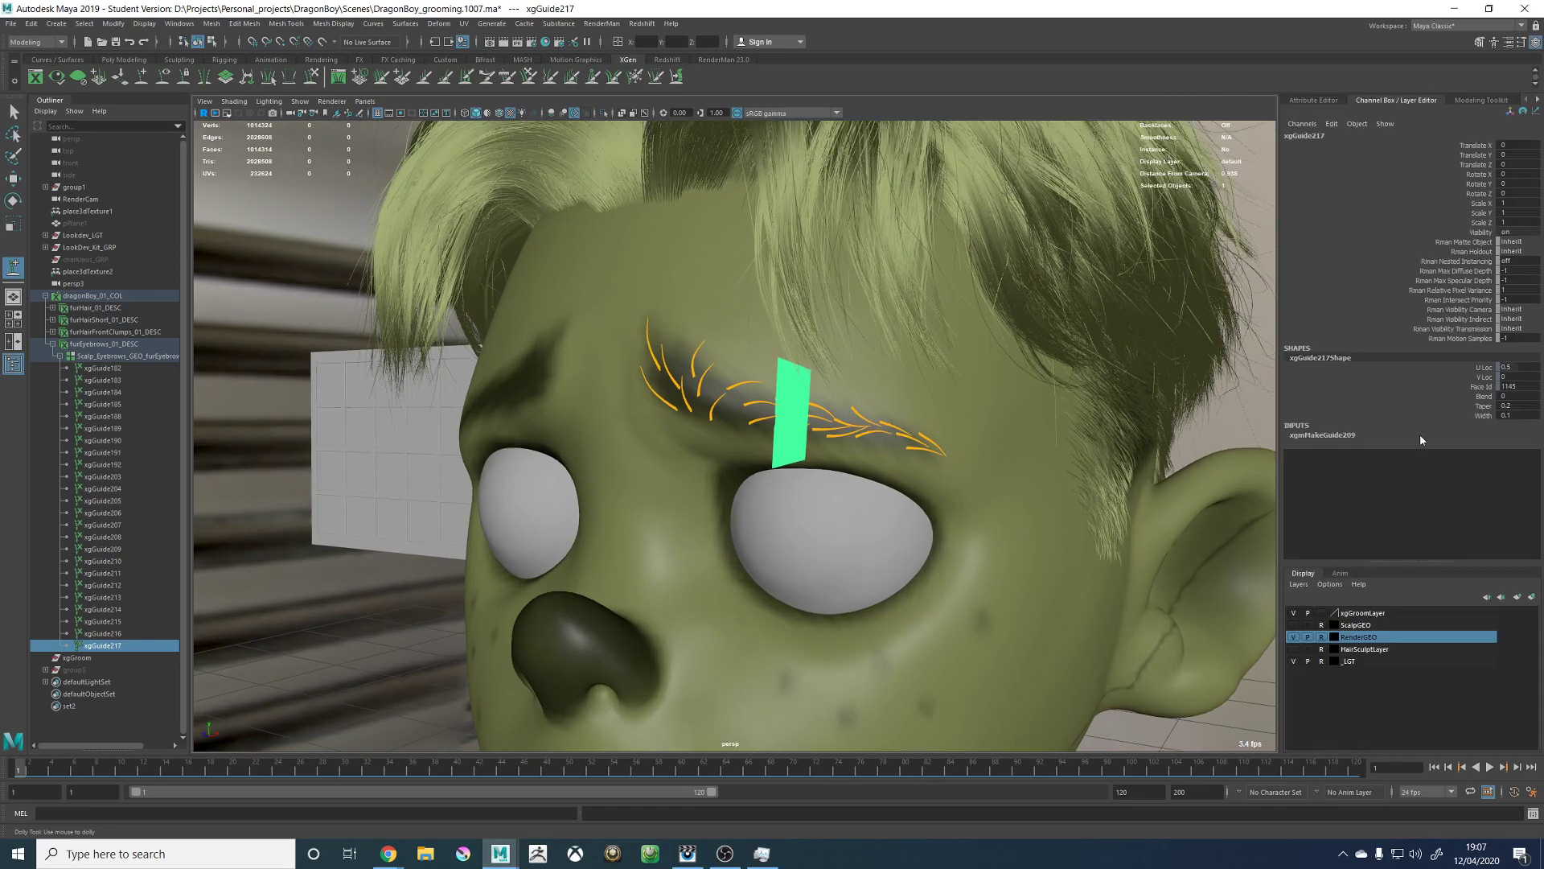
click(1516, 405)
text(0.8)
key(Return)
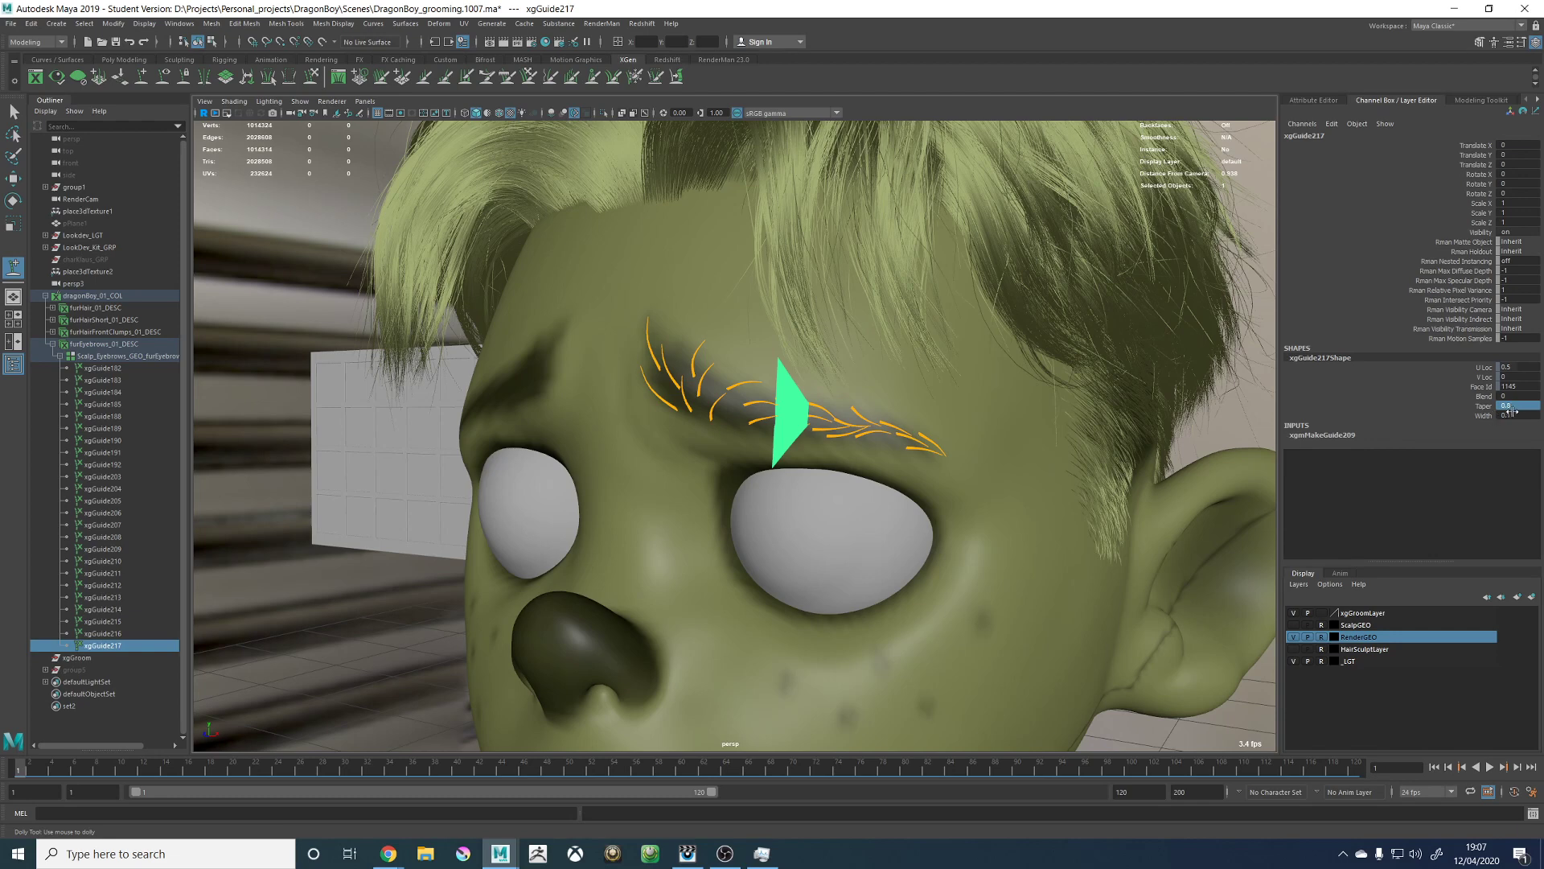
click(1515, 415)
key(Return)
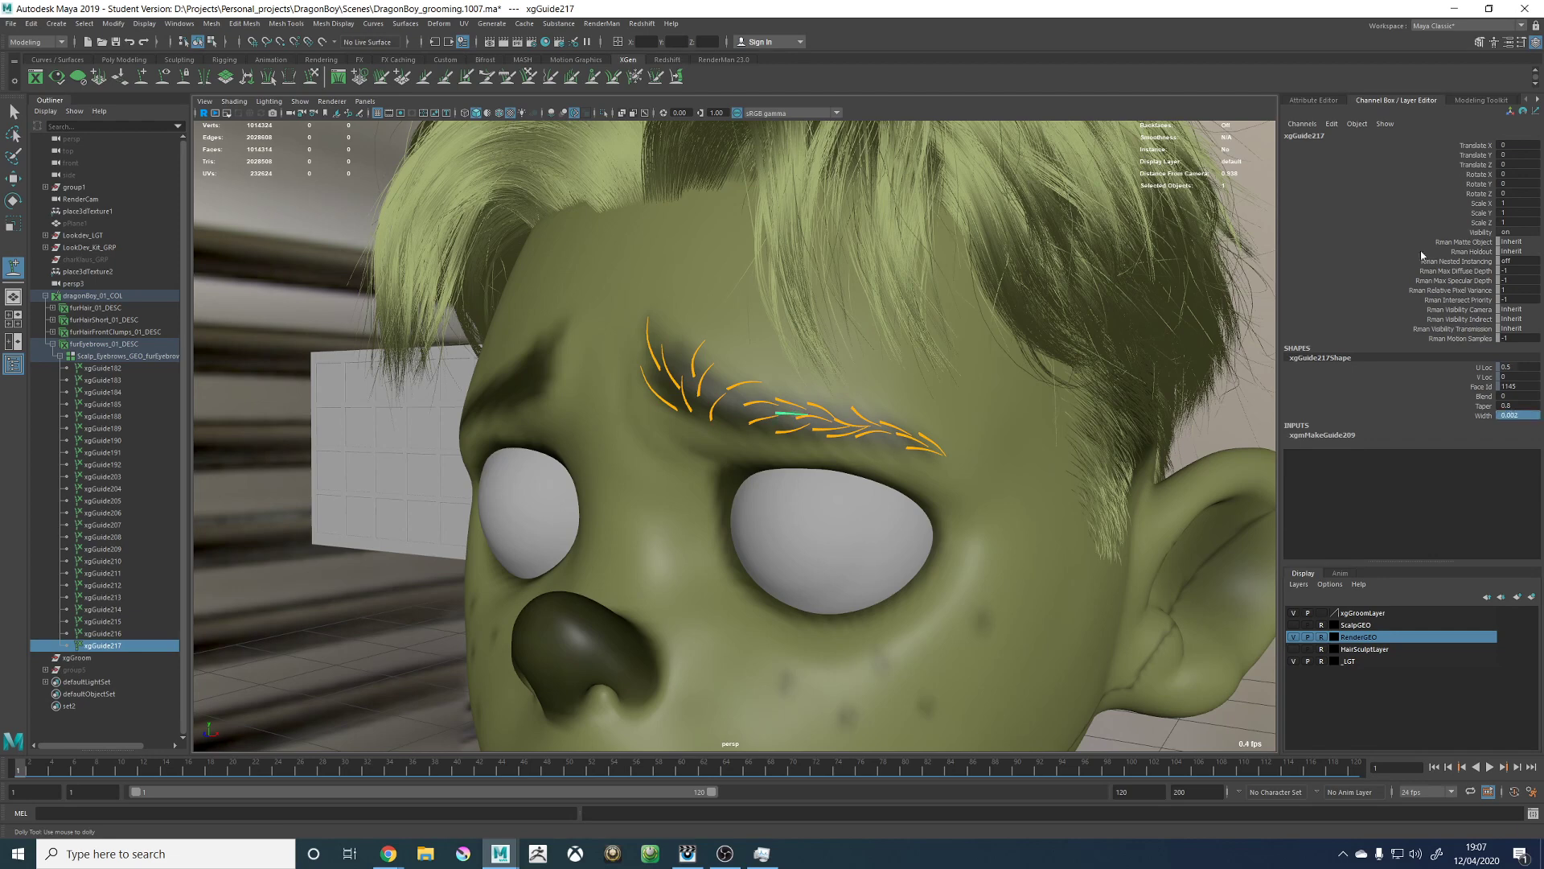
Step: Scale guide xgGuide217 up slightly to match the length of the surrounding eyebrow guides
alt+right_drag(889, 429, 1062, 459)
alt+drag(1019, 420, 1004, 422)
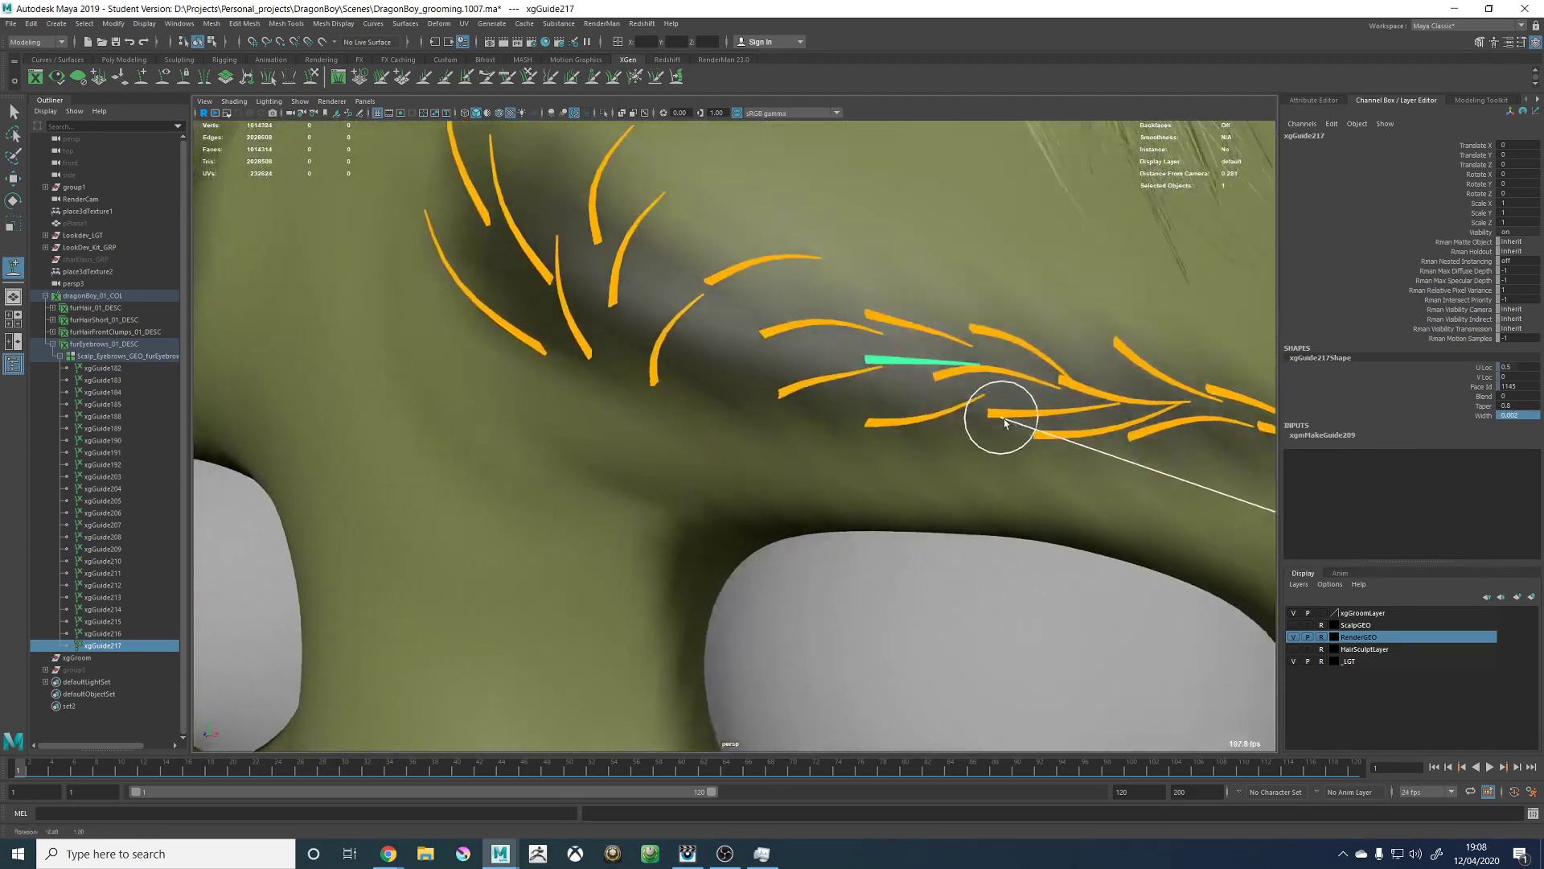
alt+right_drag(1004, 423, 992, 413)
key(w)
key(t)
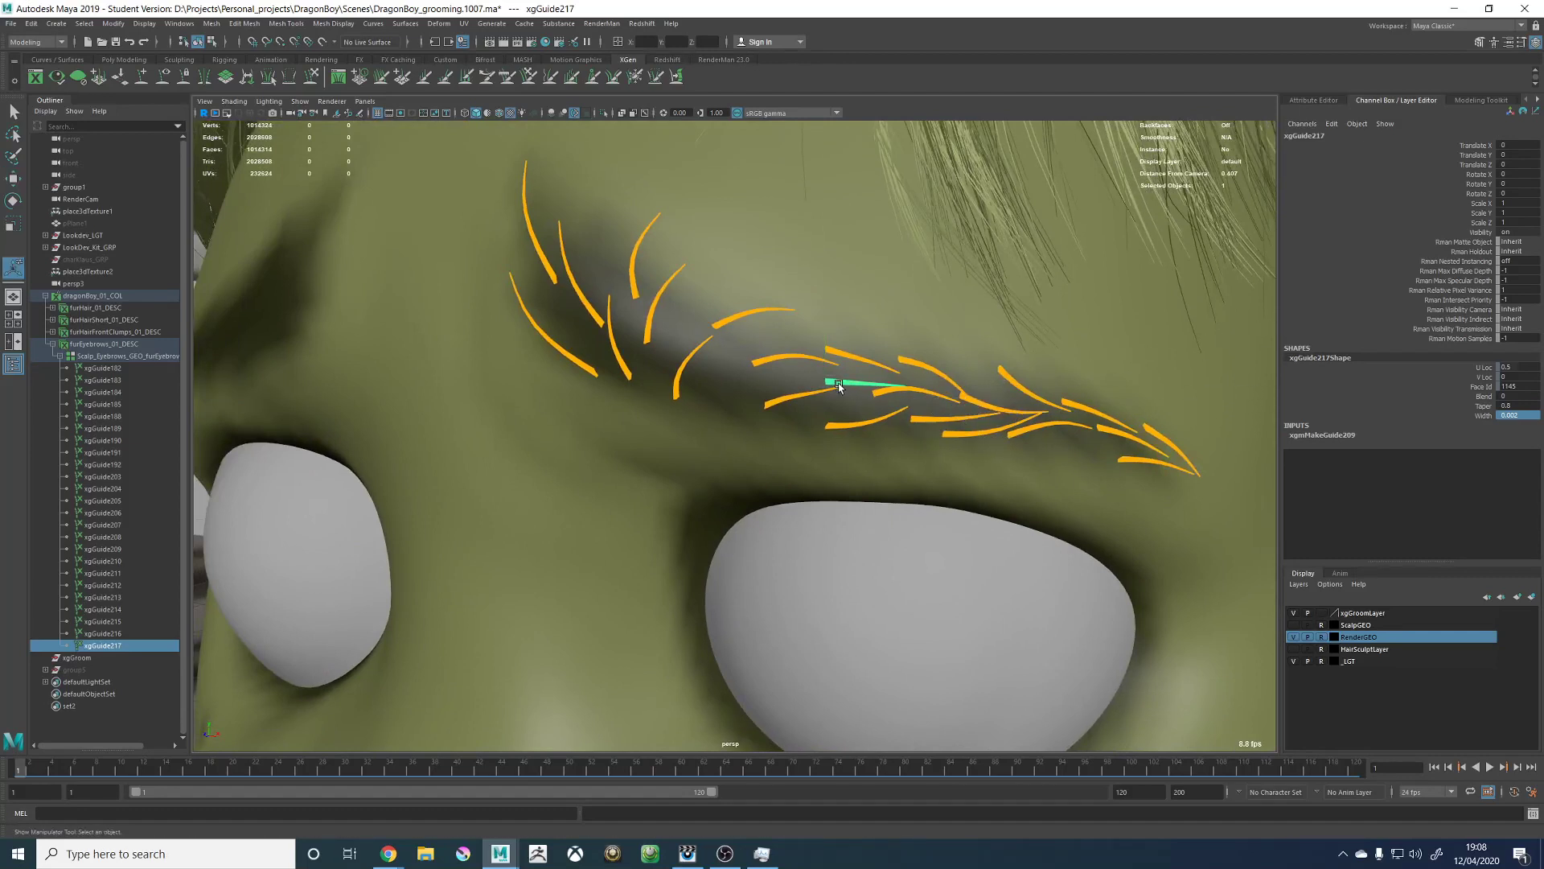
key(r)
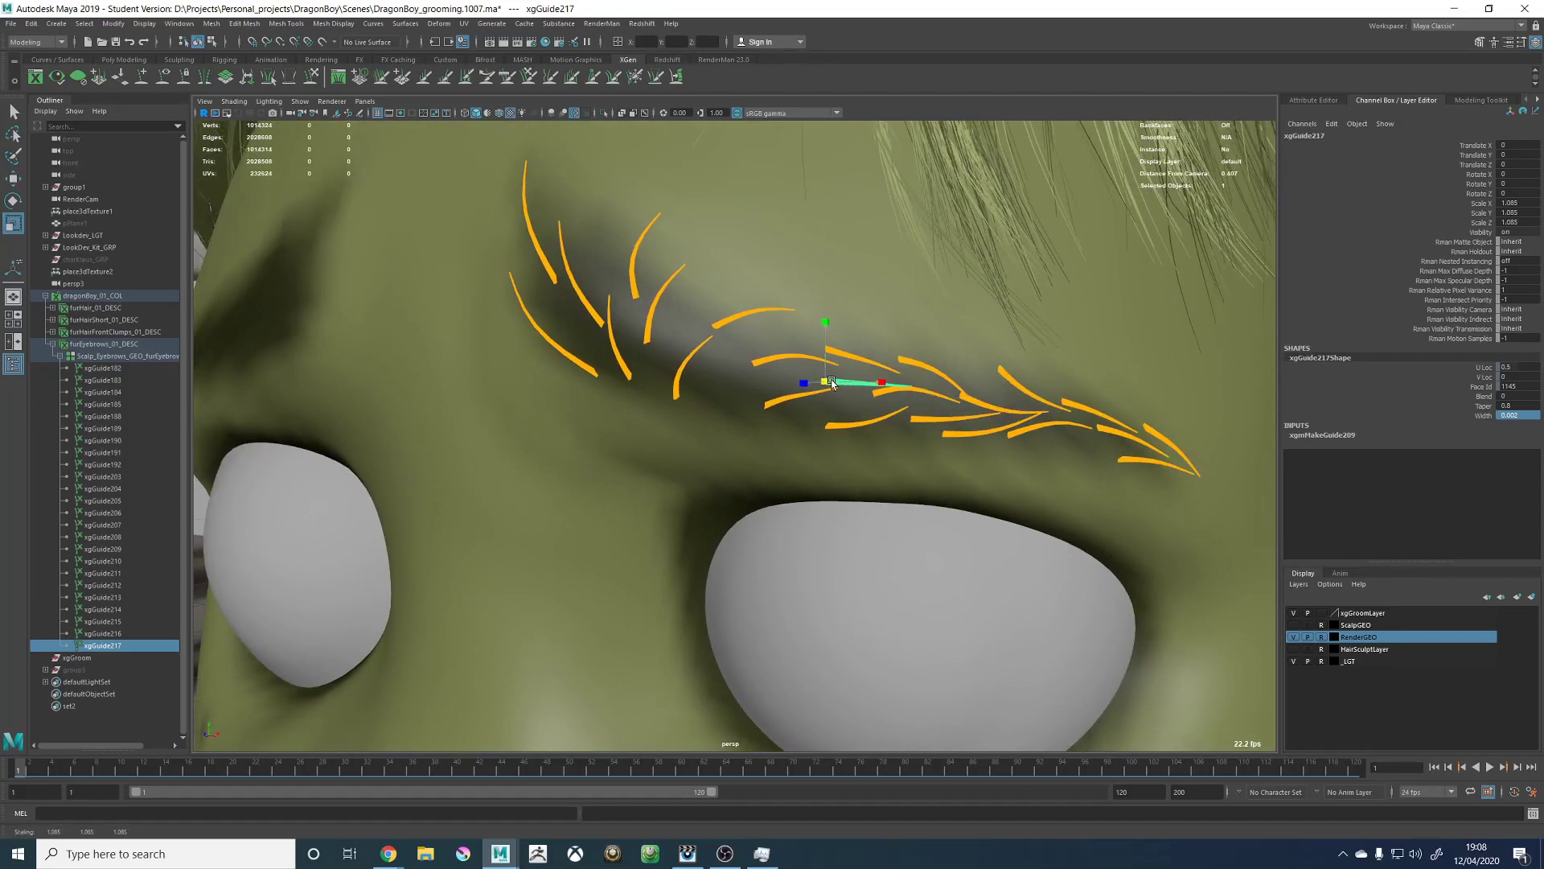
Step: Sculpt guide xgGuide206 at the brow's upper edge into a curve along the painted brow, checking it from several angles
click(847, 353)
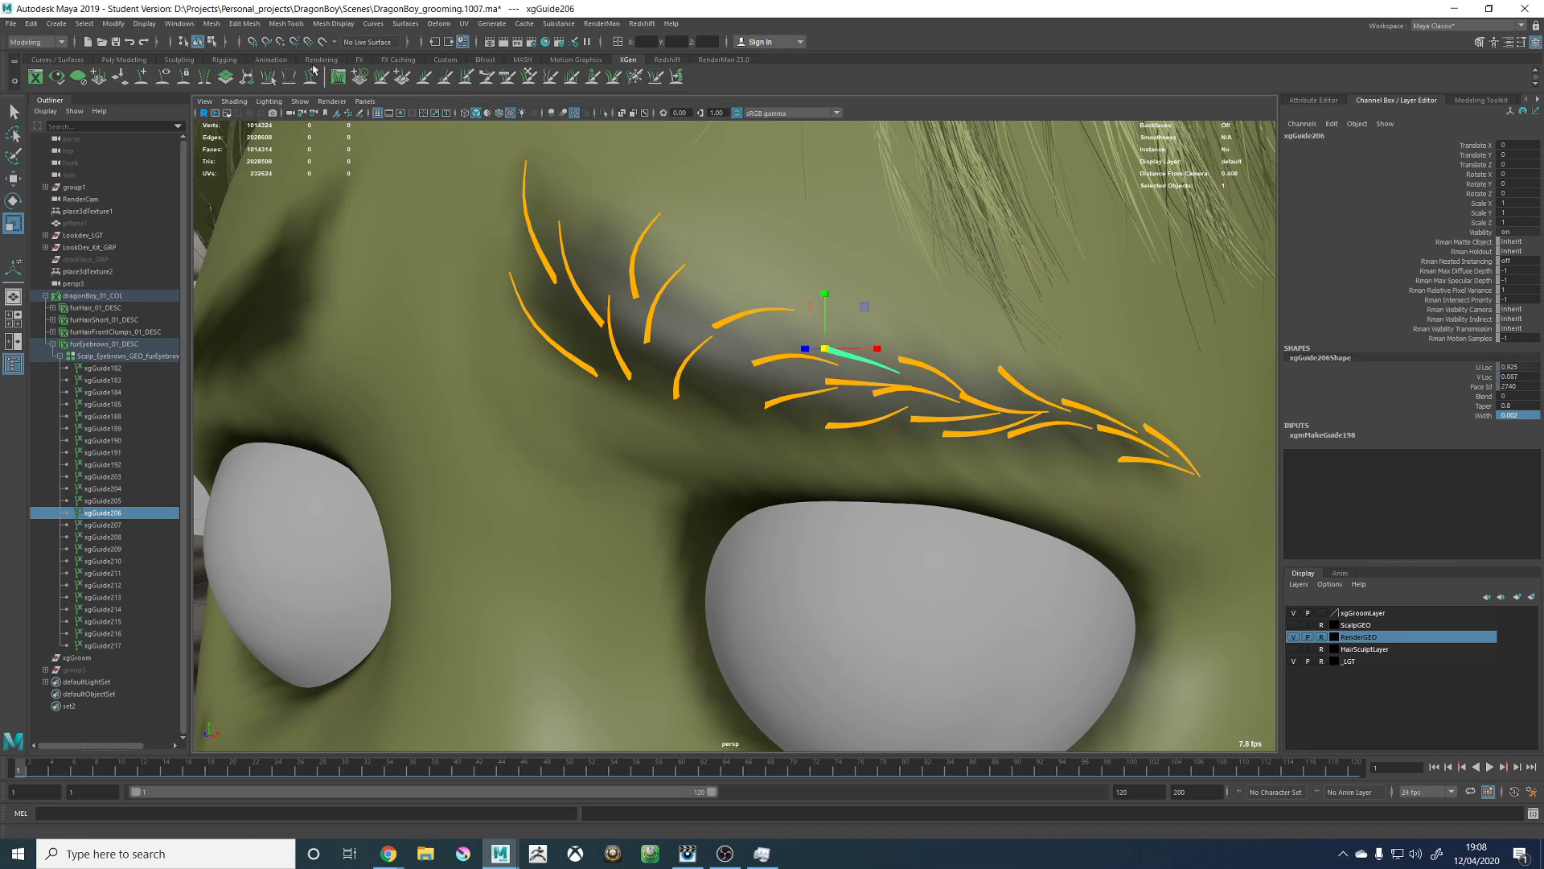
click(338, 78)
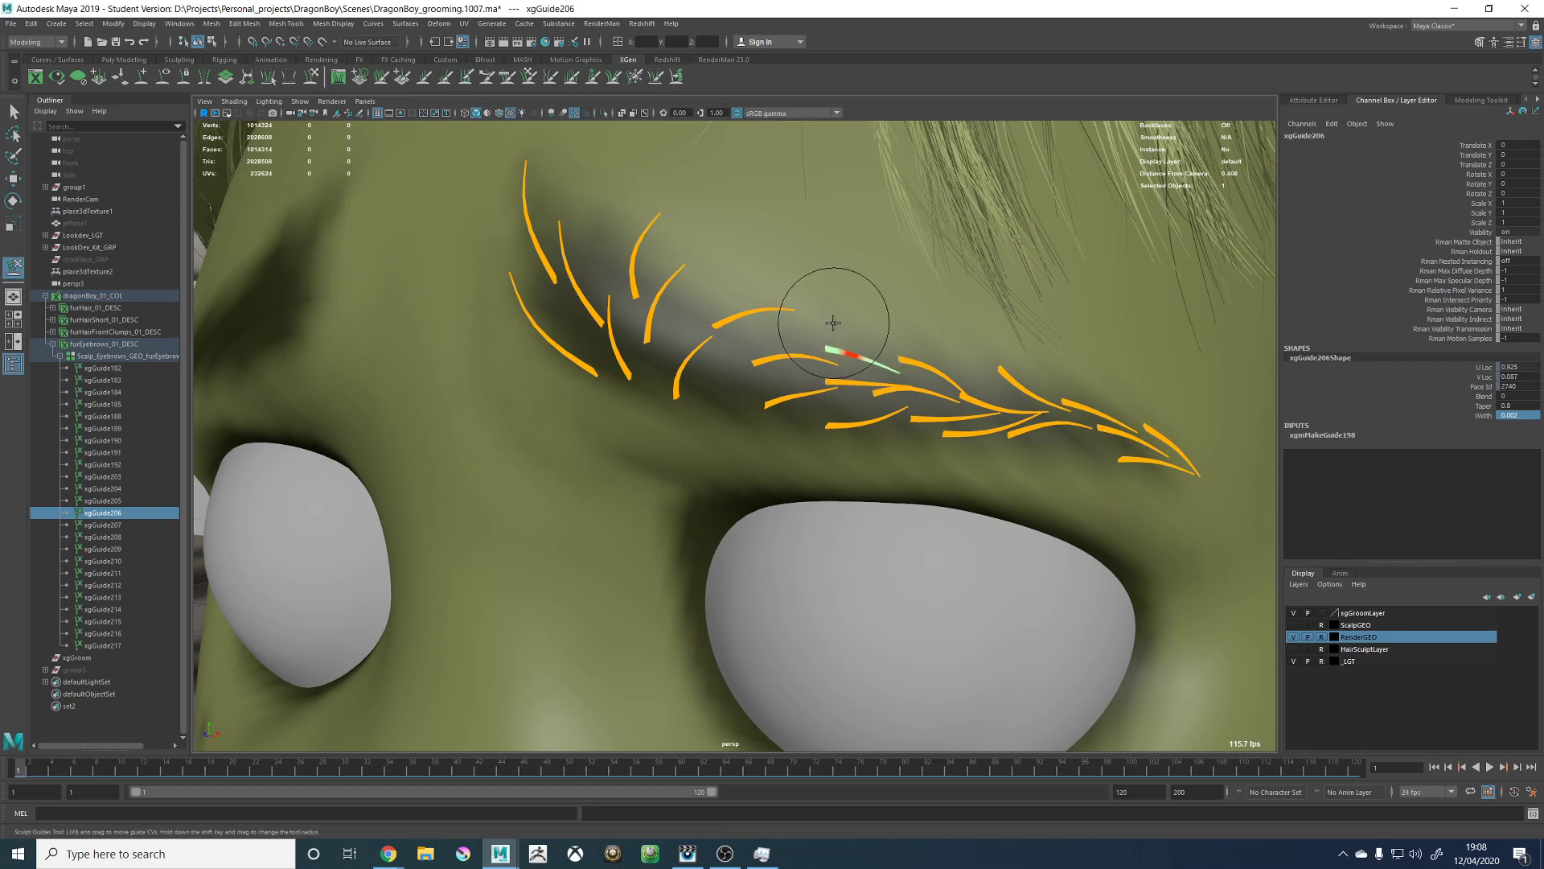
drag(841, 325, 874, 324)
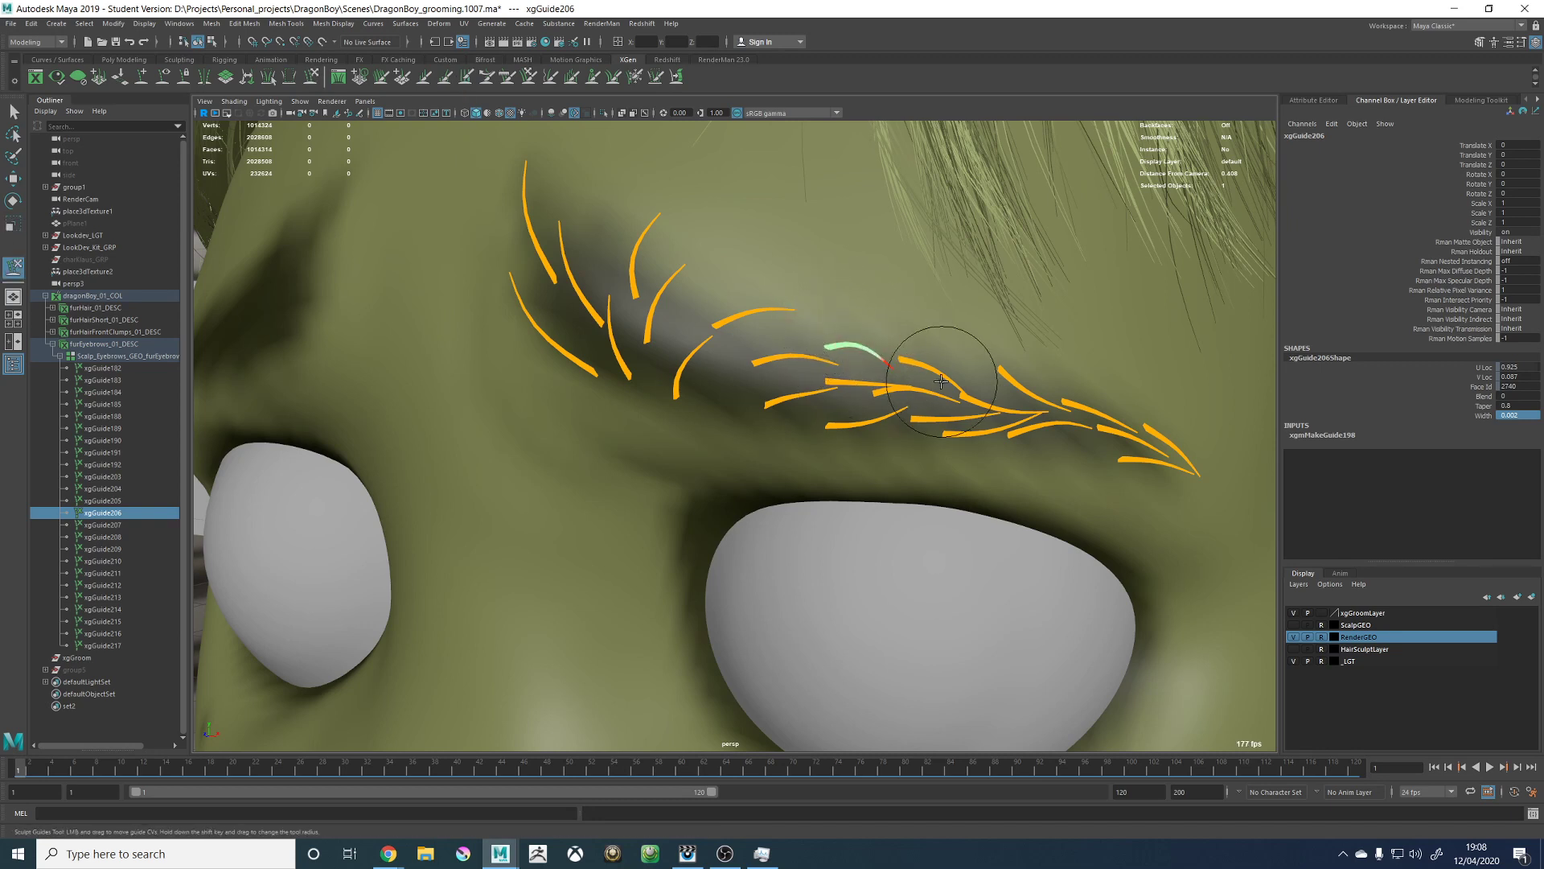
mouse_move(941, 382)
mouse_down()
mouse_move(819, 397)
mouse_move(942, 345)
mouse_move(863, 409)
mouse_move(857, 454)
mouse_move(764, 508)
mouse_move(788, 487)
mouse_move(816, 500)
mouse_move(958, 469)
mouse_move(884, 543)
mouse_up()
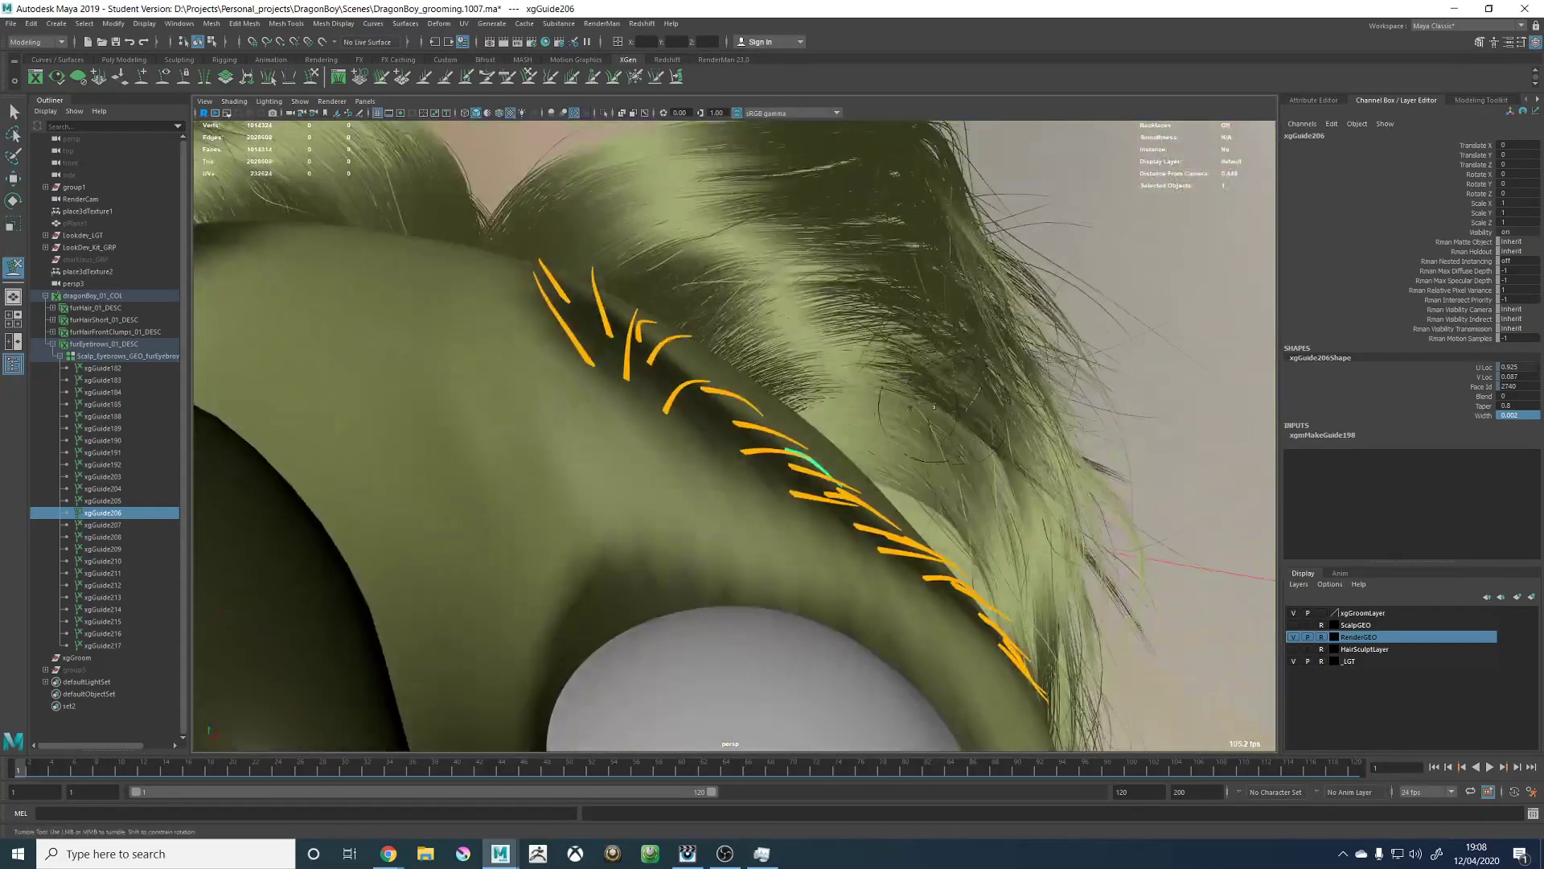
mouse_move(837, 507)
alt+right_down()
mouse_move(898, 469)
mouse_move(975, 507)
mouse_move(838, 506)
alt+right_up()
alt+drag(837, 506, 784, 490)
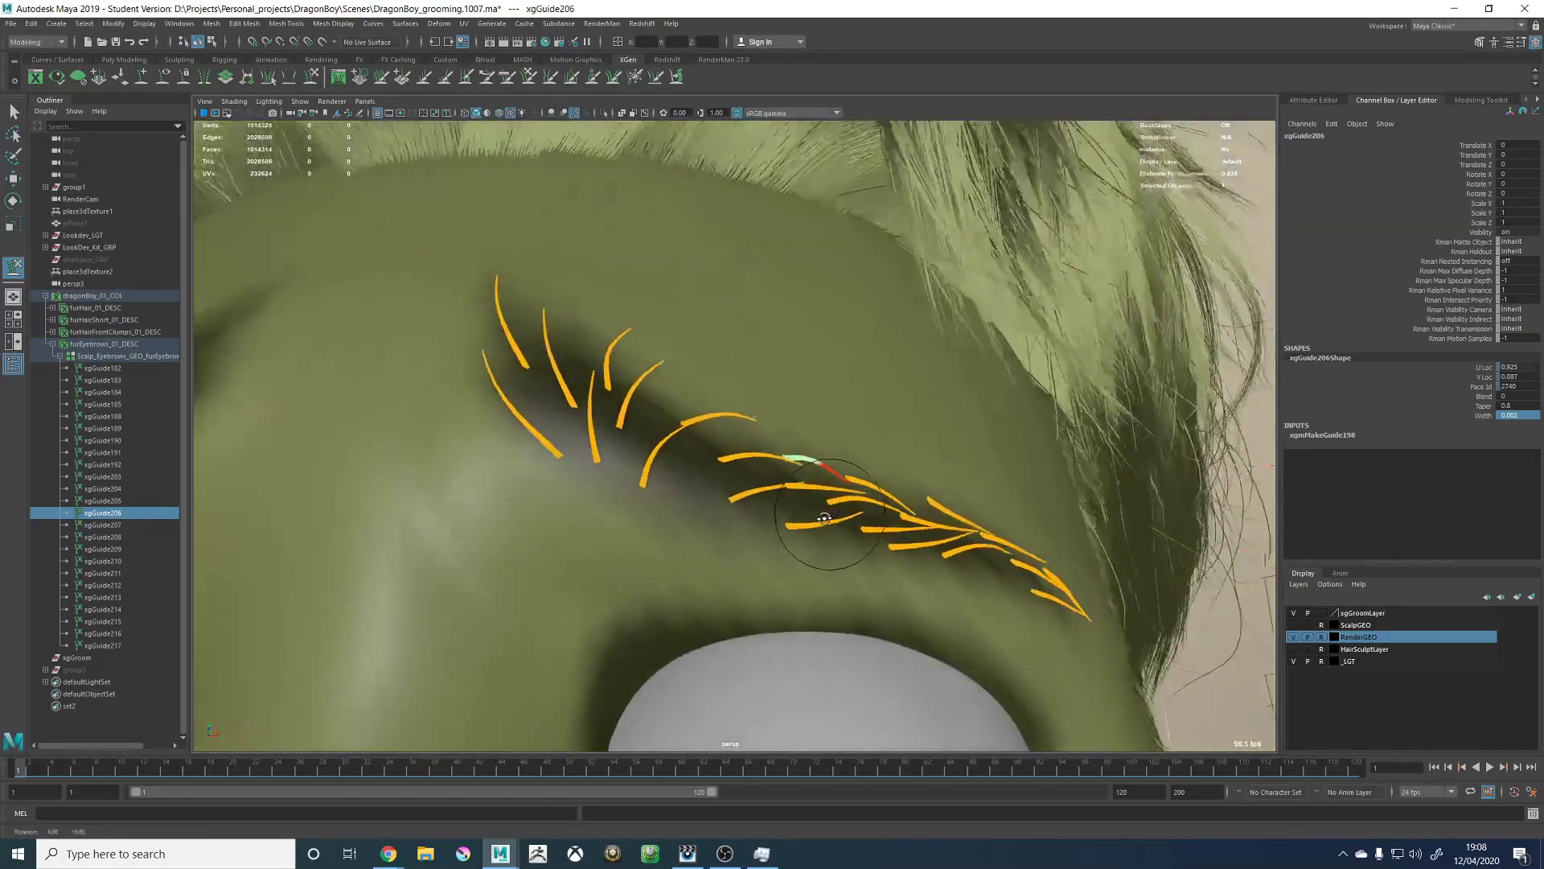
alt+right_drag(776, 487, 827, 524)
alt+drag(827, 524, 812, 526)
drag(864, 476, 860, 492)
mouse_move(858, 511)
alt+mouse_down()
mouse_move(741, 431)
mouse_move(695, 480)
alt+mouse_up()
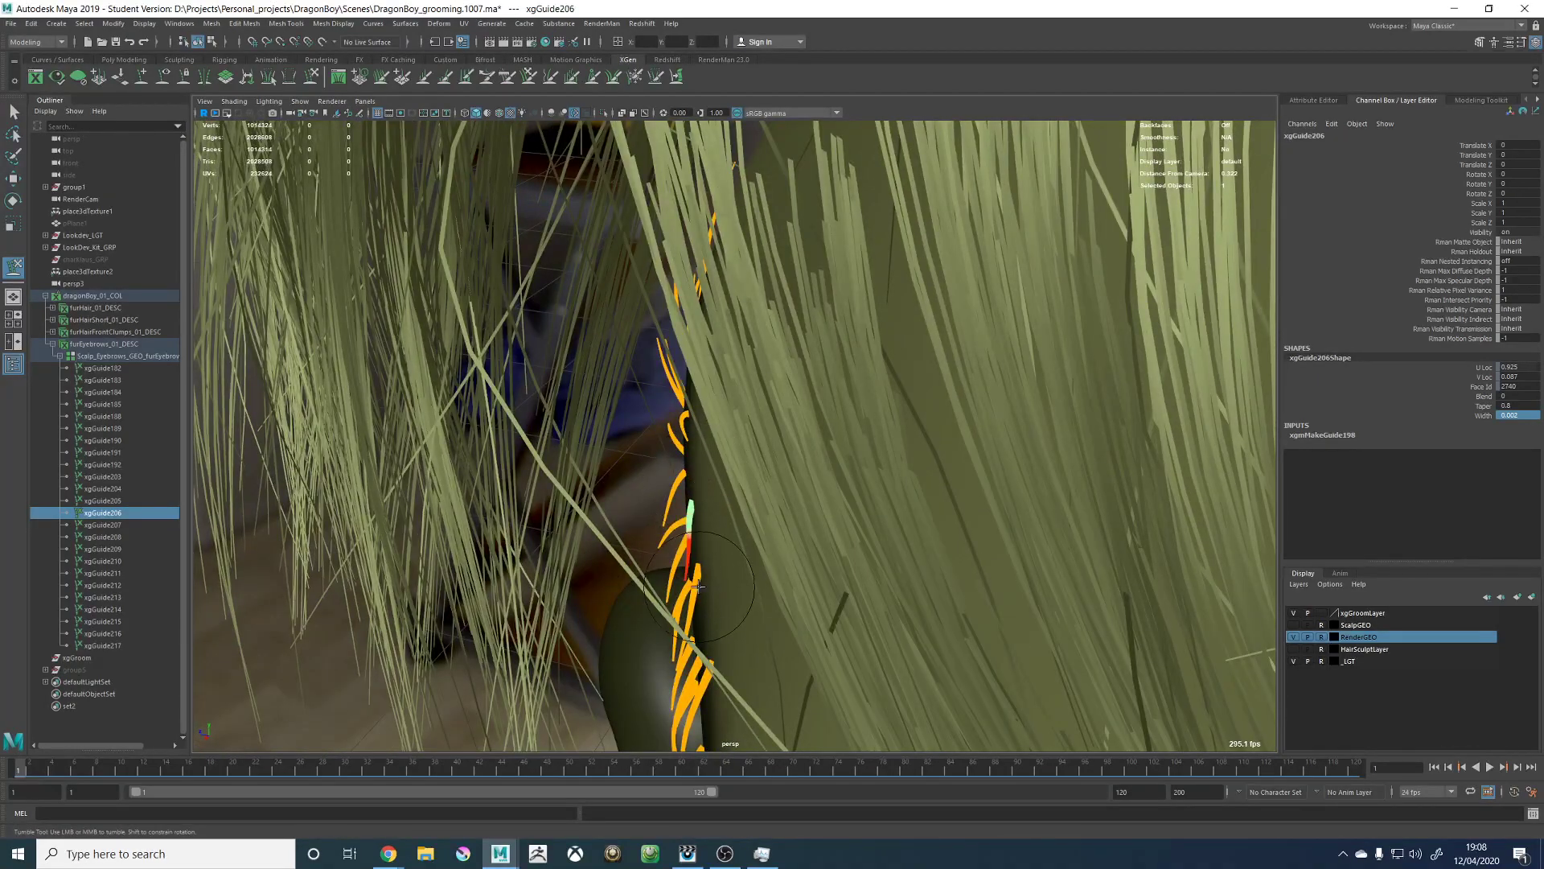
alt+drag(674, 623, 820, 528)
Step: Update the XGen preview for furEyebrows_01_DESC and hide the eyebrow guides
key(w)
click(904, 421)
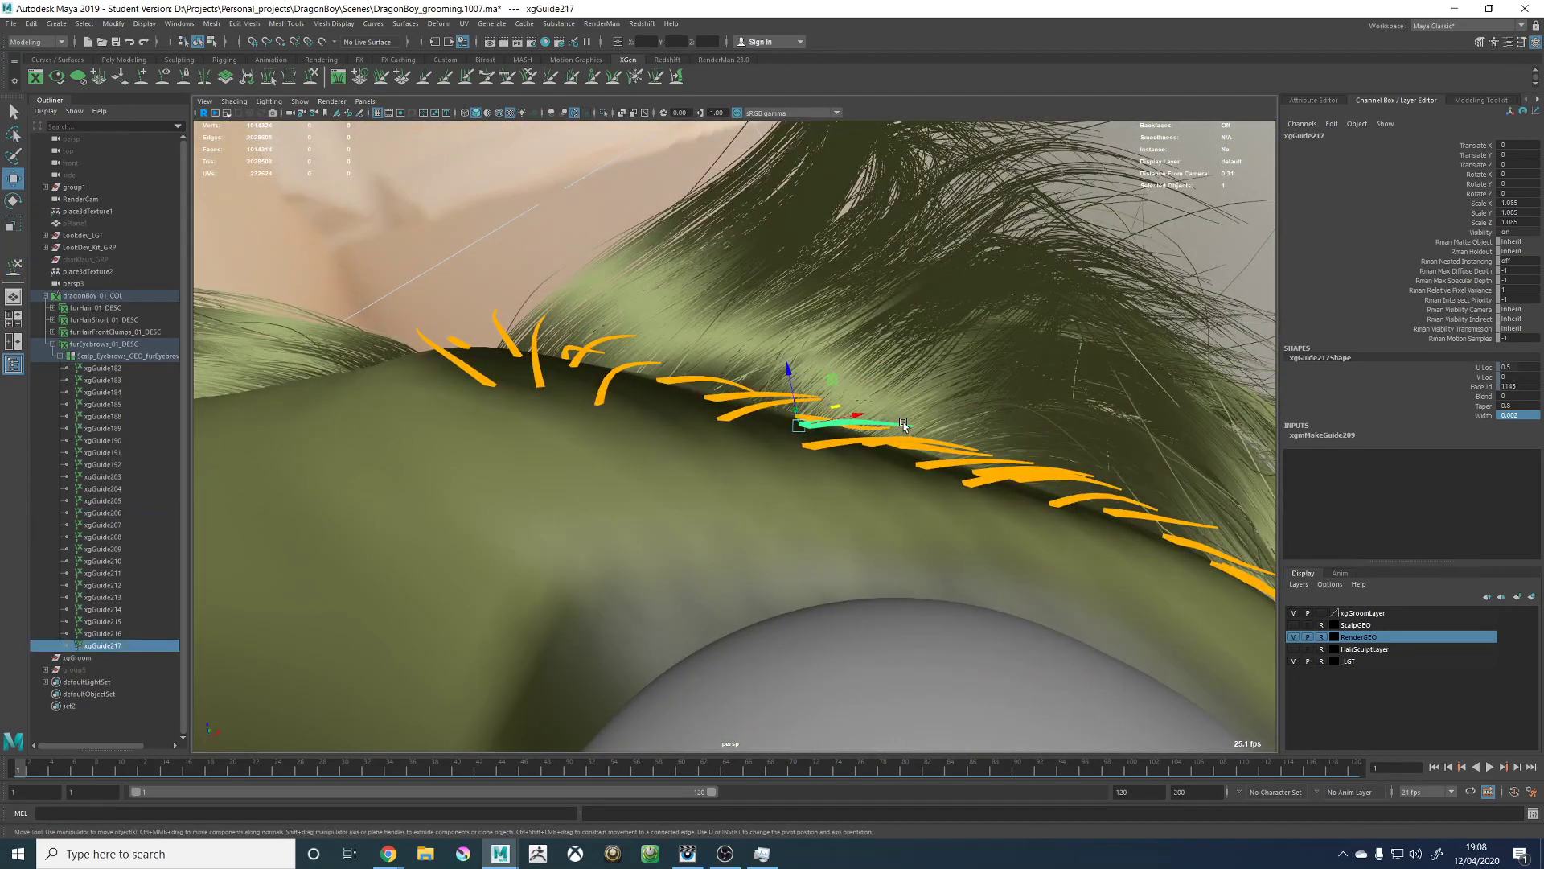
alt+drag(819, 396, 885, 451)
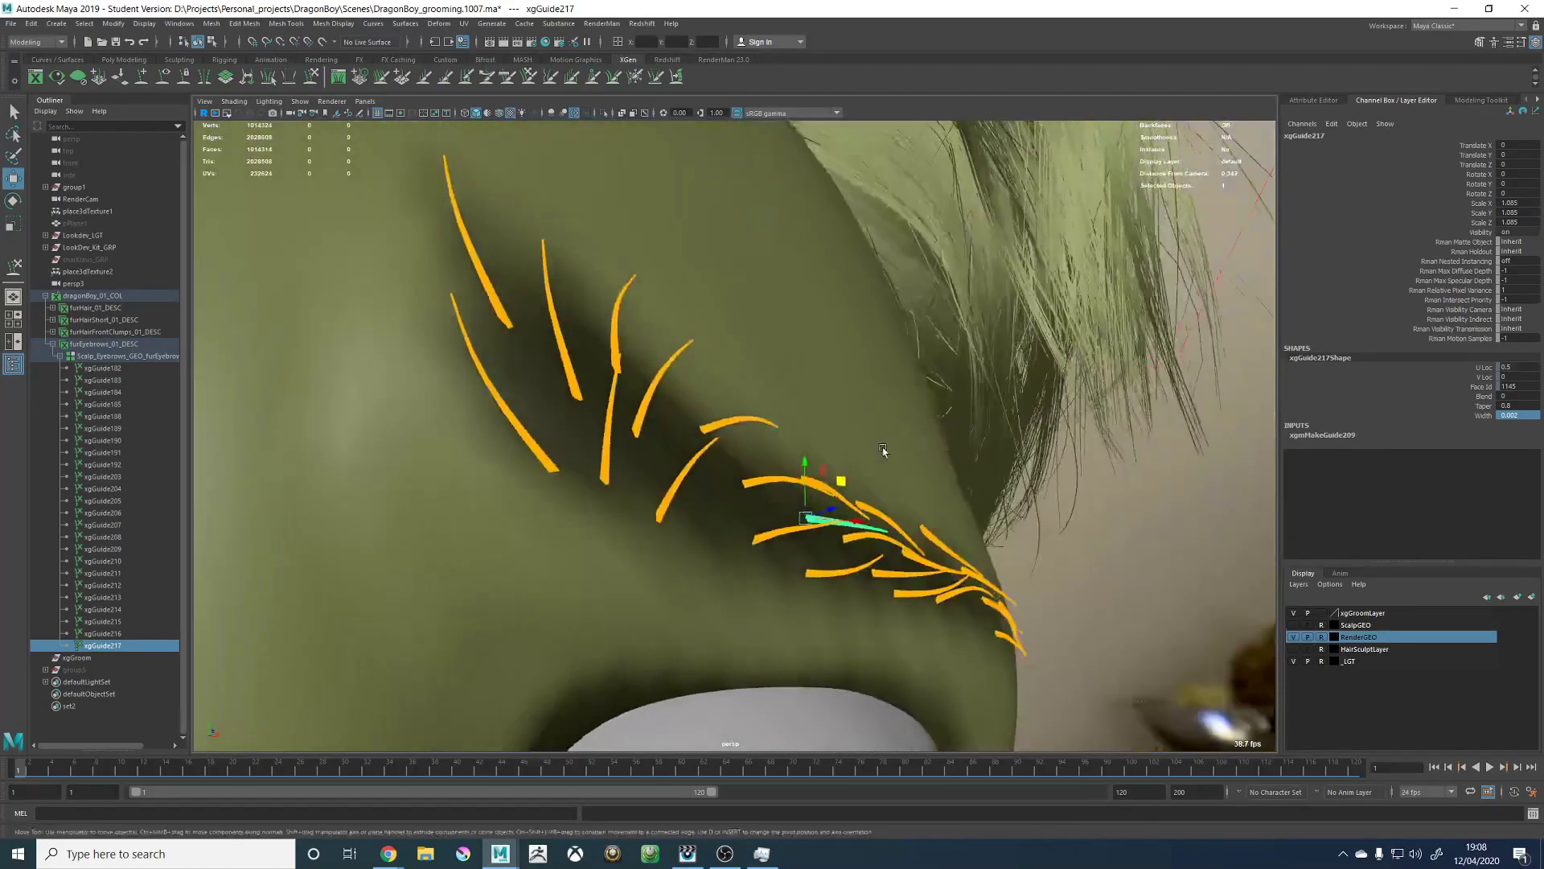
alt+right_drag(885, 451, 650, 431)
alt+drag(650, 432, 588, 402)
alt+right_drag(1053, 519, 1175, 547)
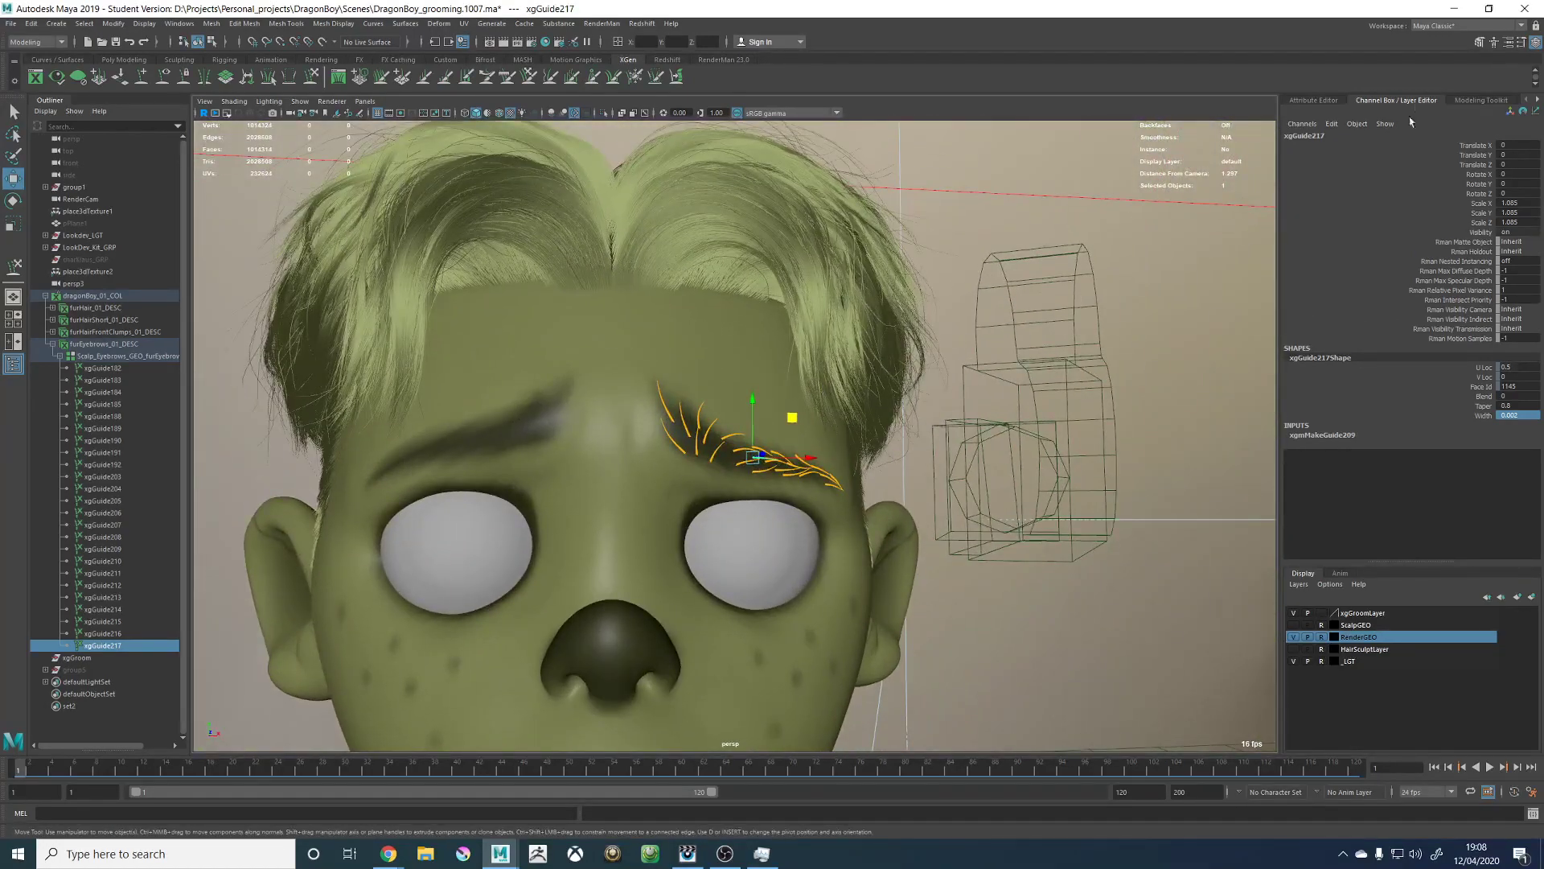
click(1530, 100)
click(1498, 103)
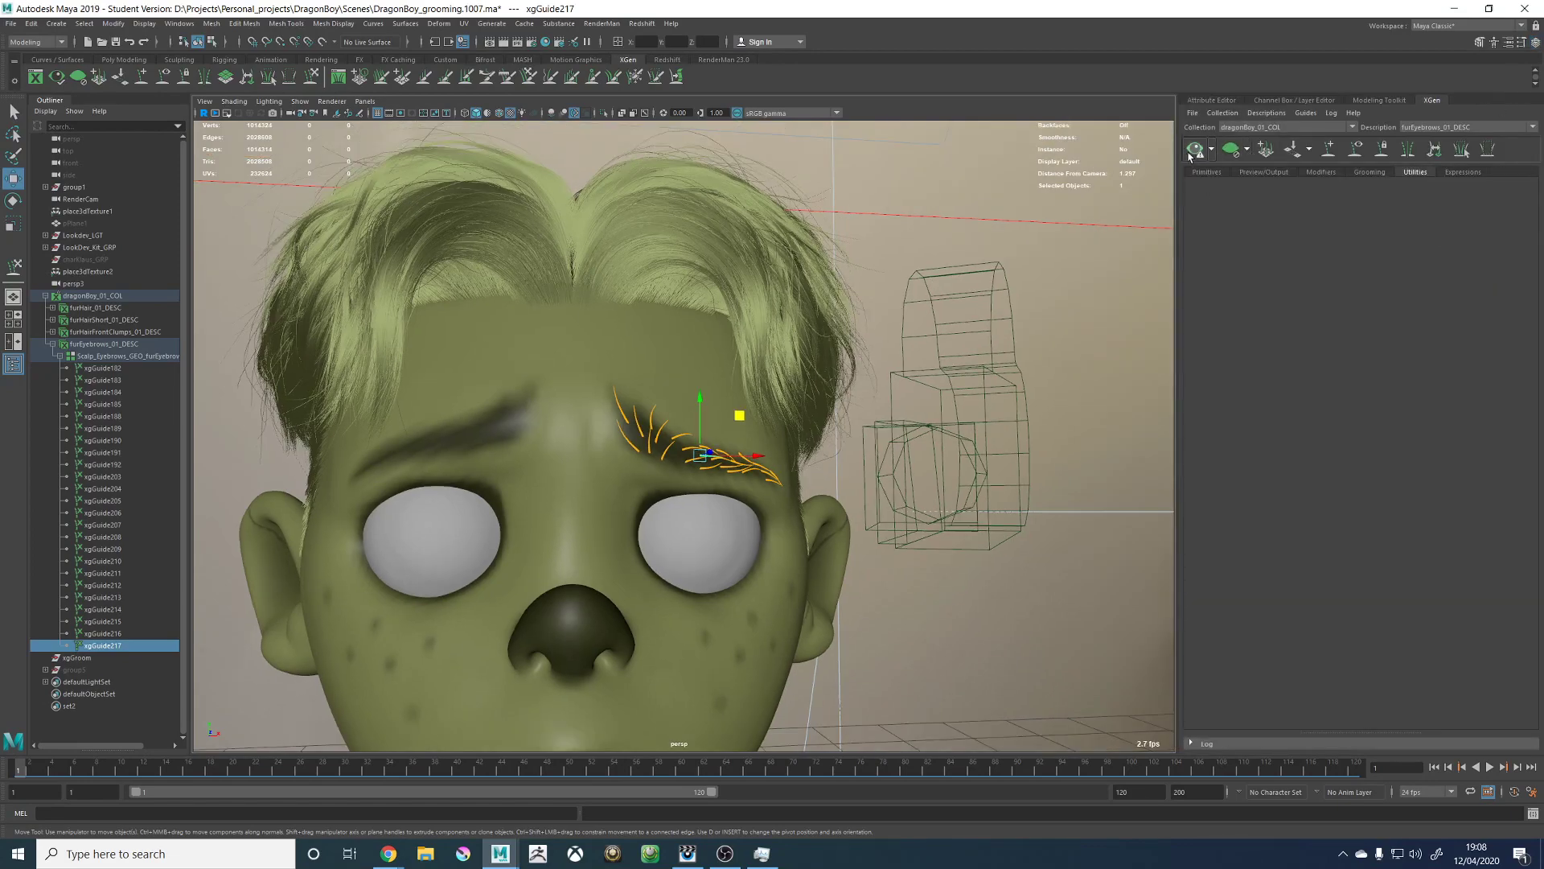
click(1190, 156)
alt+drag(823, 434, 764, 482)
alt+right_drag(764, 483, 891, 507)
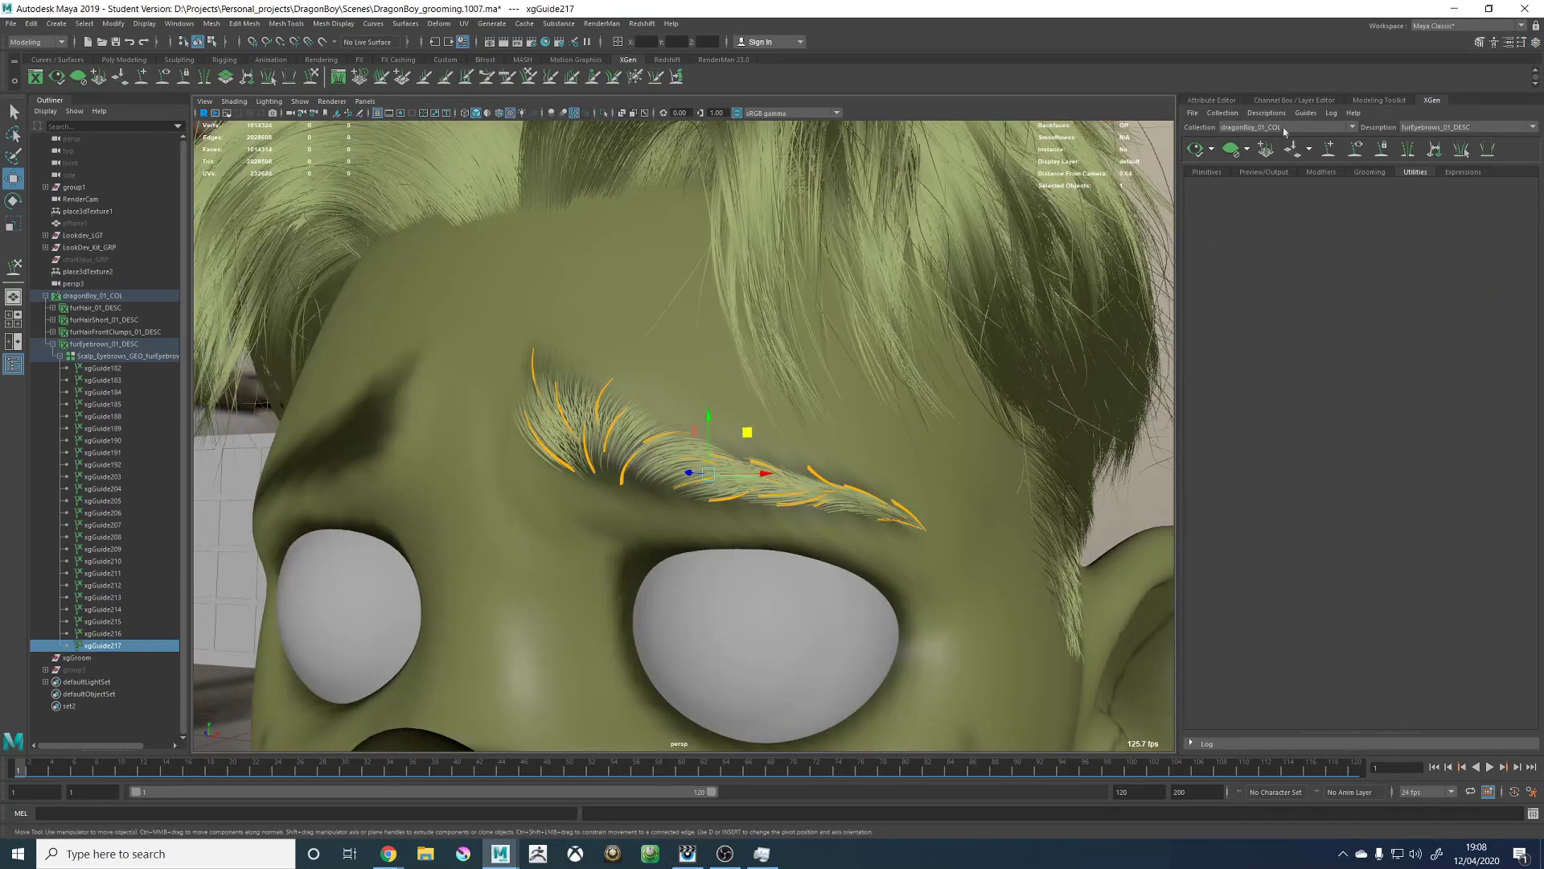
click(1357, 155)
Step: Examine the previewed eyebrow hairs from the front, side, inside and close up for their coverage of the painted brow
mouse_move(667, 415)
alt+mouse_down()
mouse_move(717, 409)
mouse_move(649, 417)
mouse_move(693, 418)
alt+mouse_up()
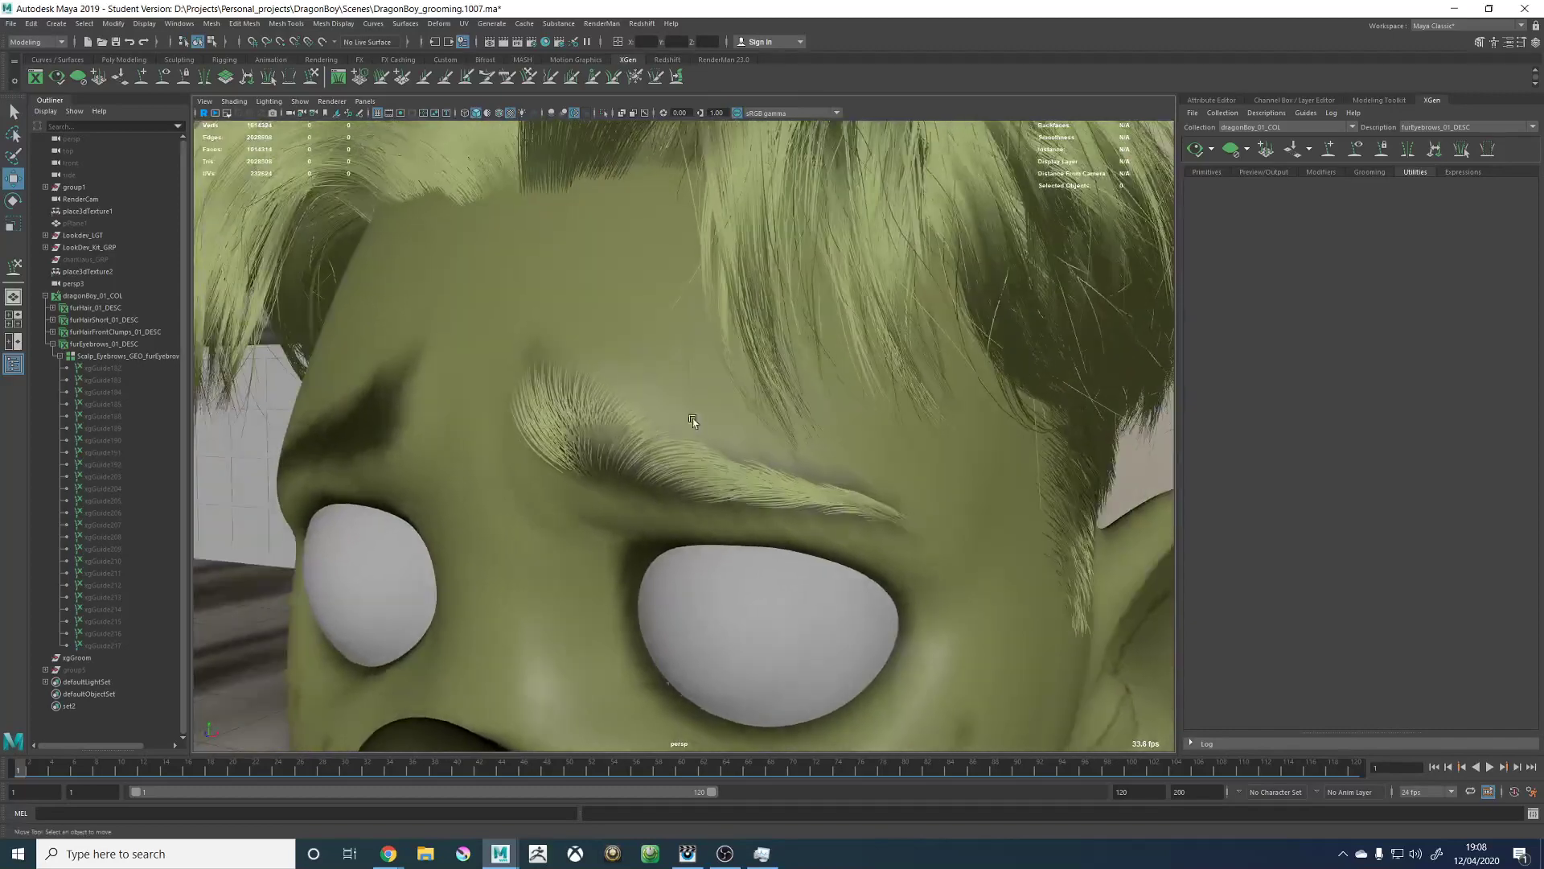
alt+middle_drag(693, 418, 603, 358)
alt+right_drag(603, 358, 690, 421)
alt+drag(690, 421, 725, 427)
alt+right_drag(725, 427, 709, 426)
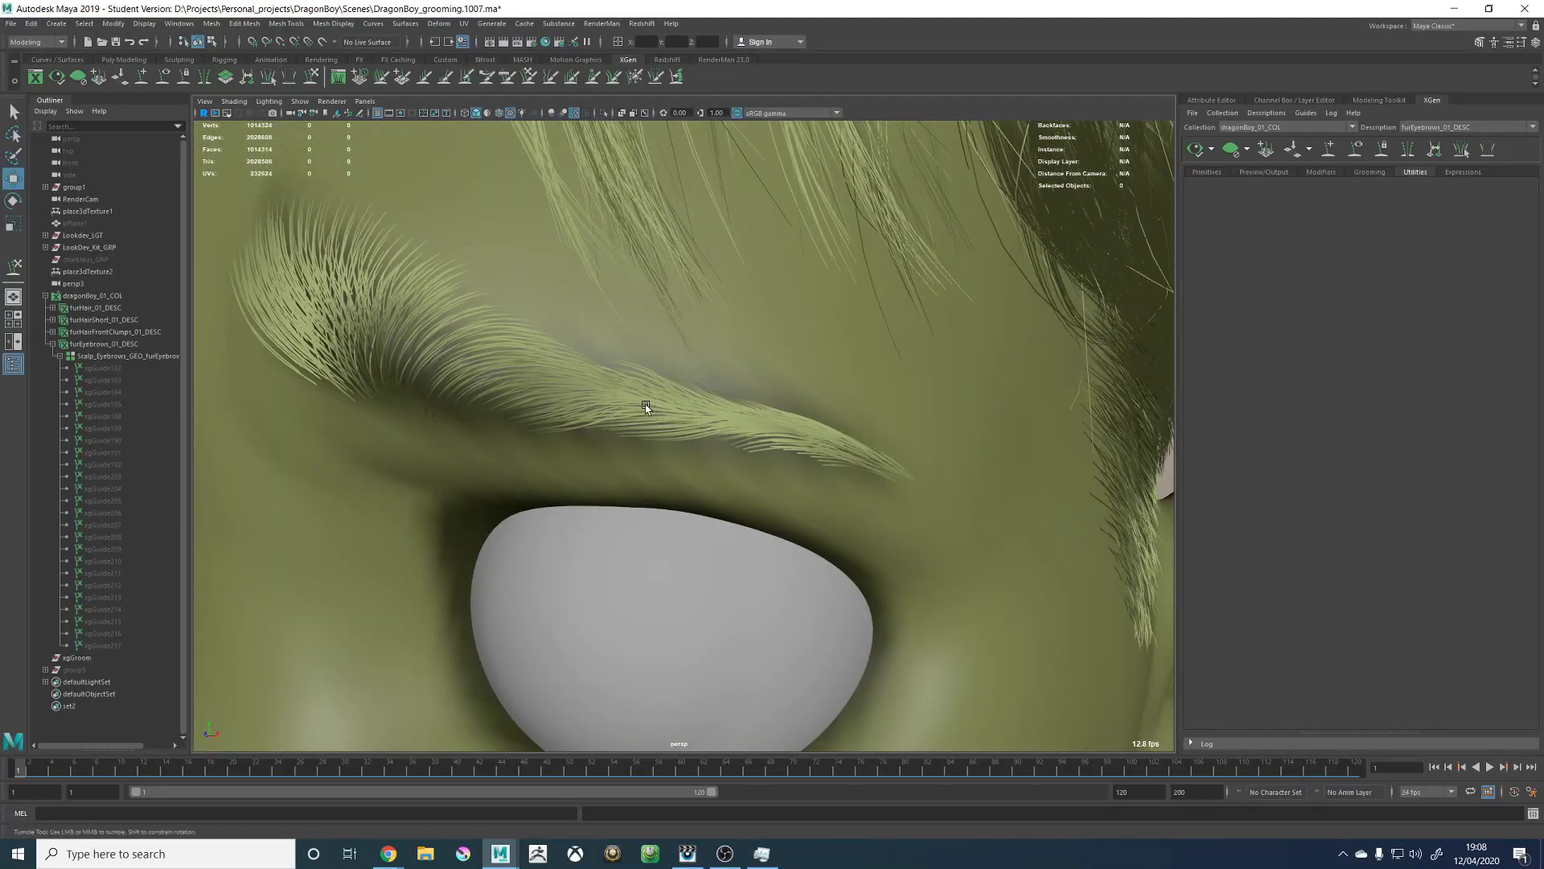
alt+drag(655, 407, 823, 372)
alt+right_drag(823, 372, 859, 454)
alt+drag(859, 454, 875, 324)
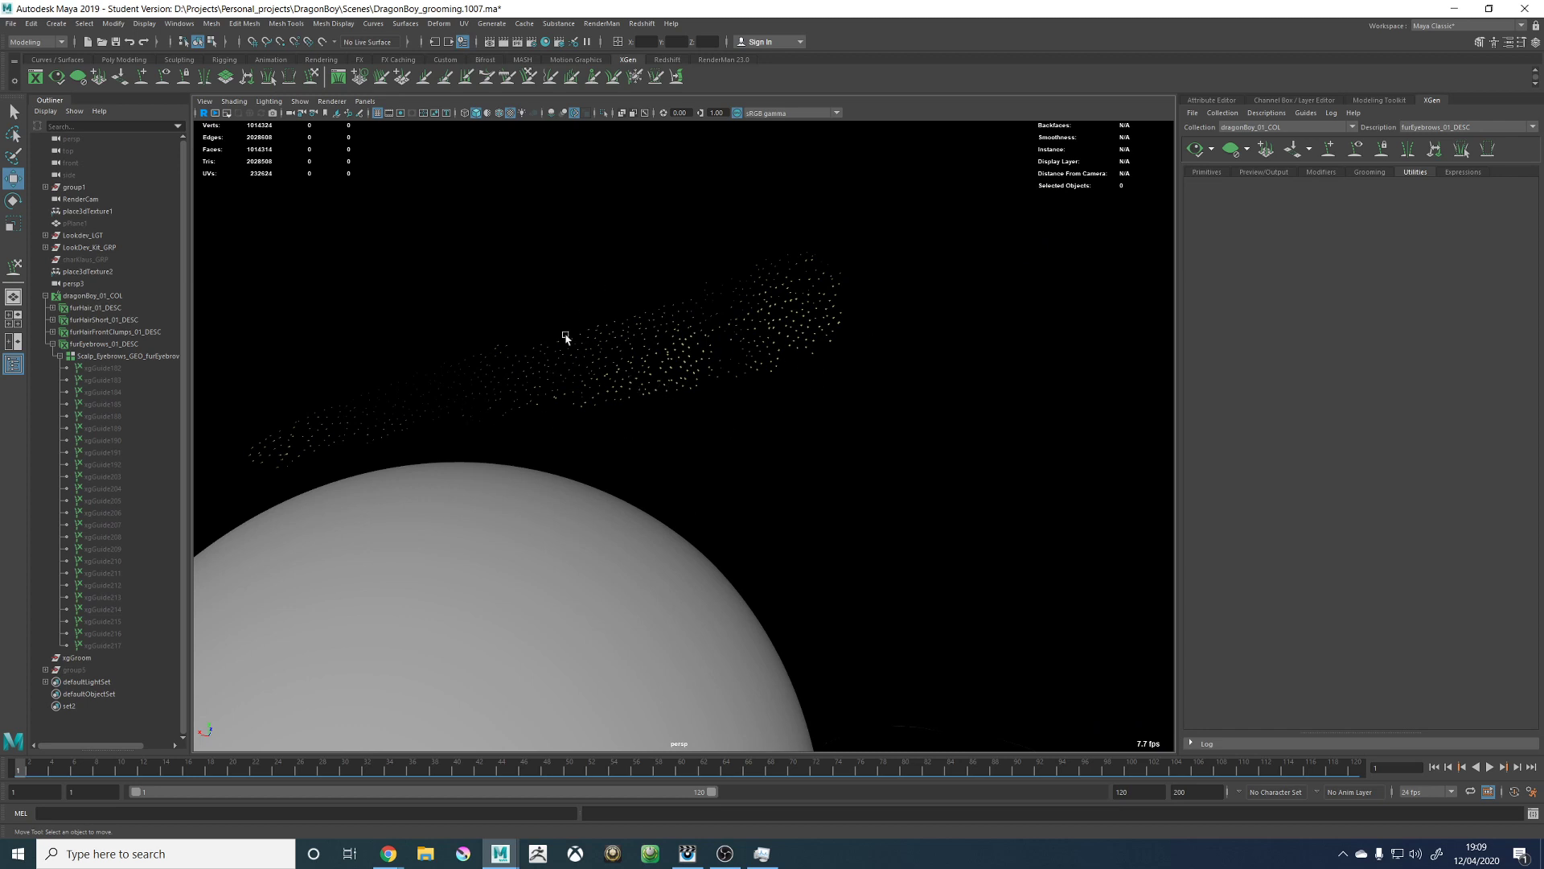
alt+drag(625, 384, 708, 404)
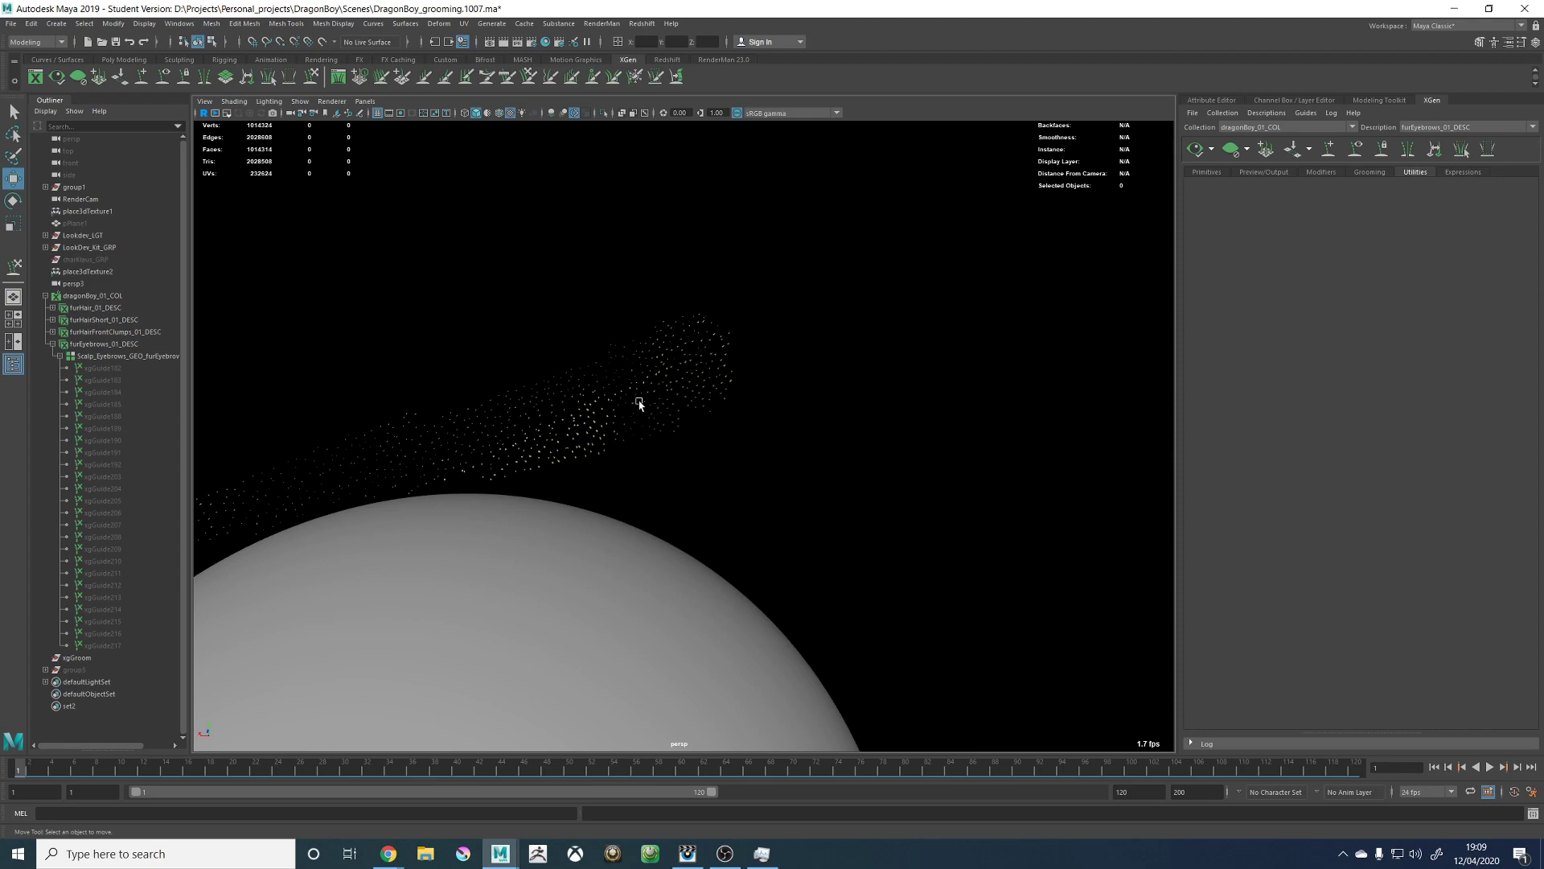
alt+drag(639, 403, 548, 335)
scroll(548, 335, down, 8)
alt+drag(748, 386, 630, 398)
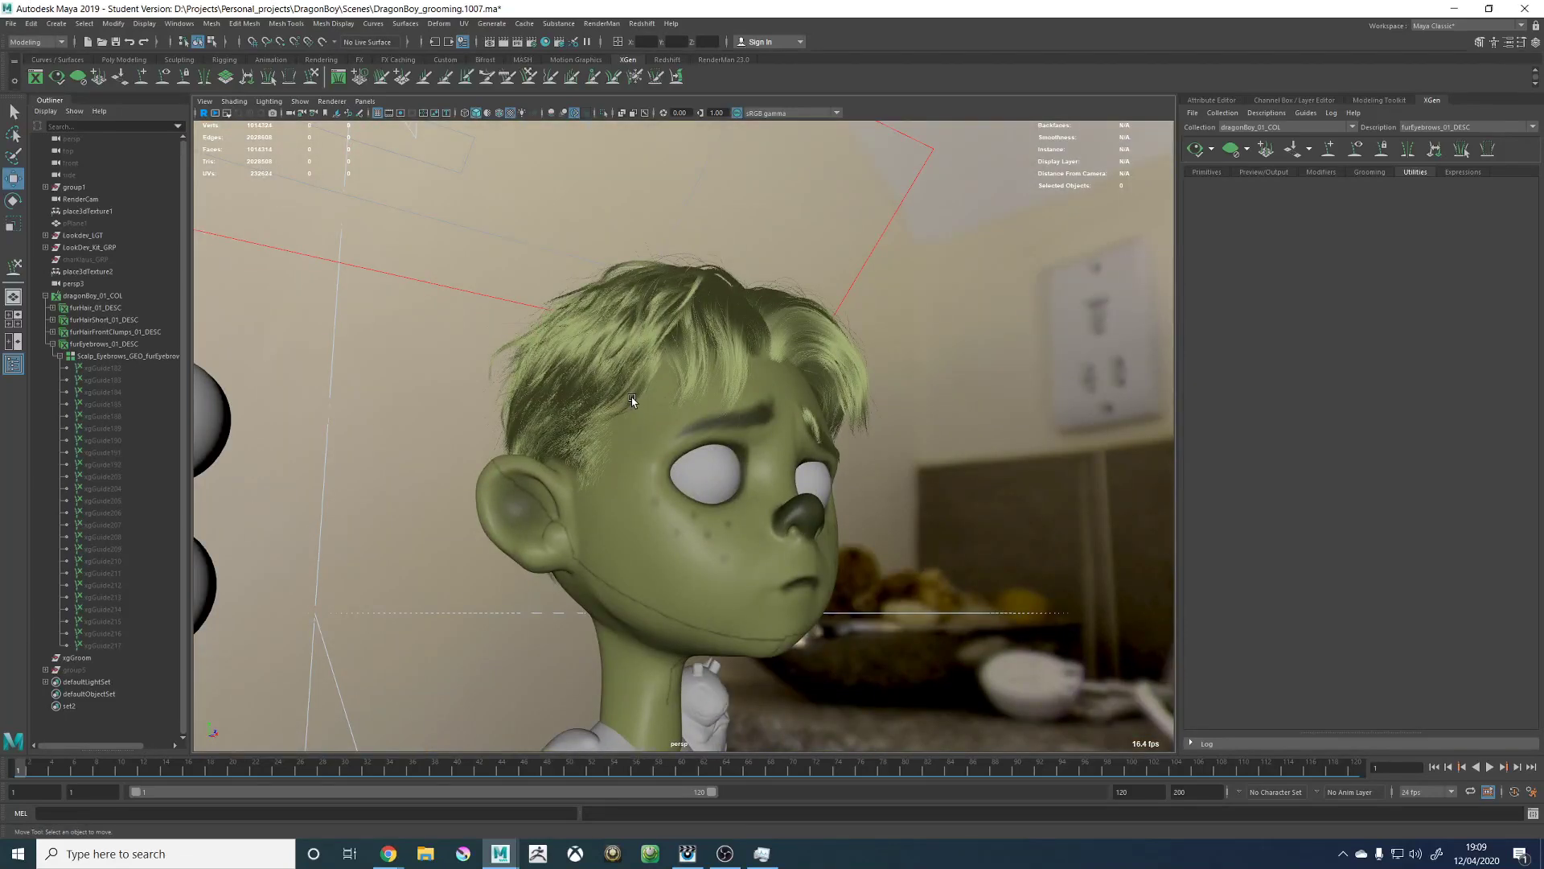
alt+drag(597, 378, 716, 435)
scroll(716, 435, up, 3)
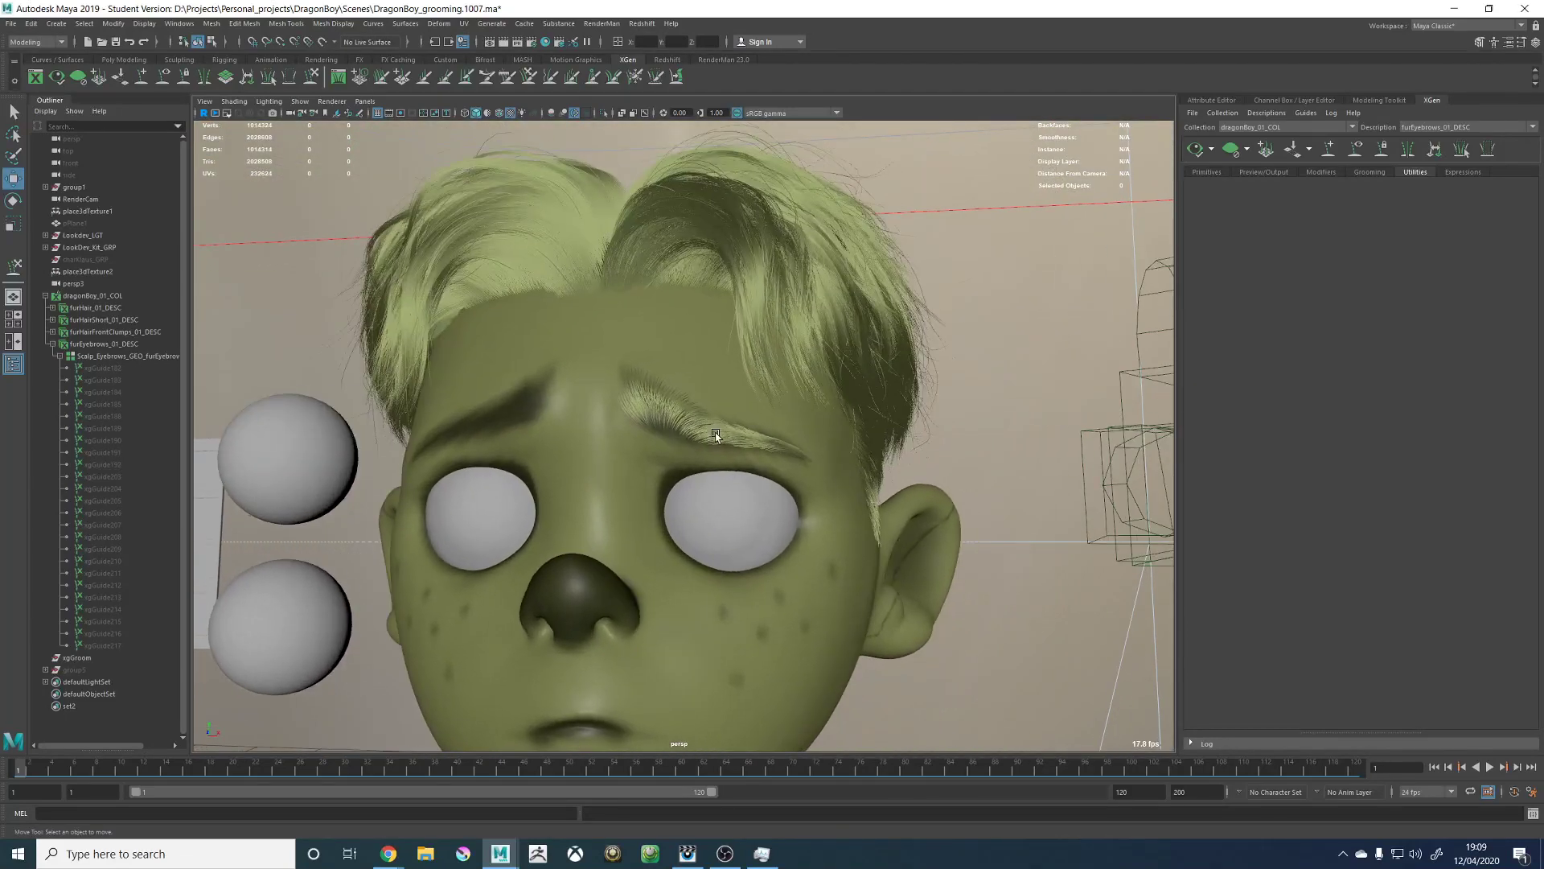
alt+right_drag(716, 435, 971, 440)
alt+right_drag(703, 418, 965, 465)
alt+drag(965, 465, 929, 464)
alt+right_drag(929, 464, 889, 442)
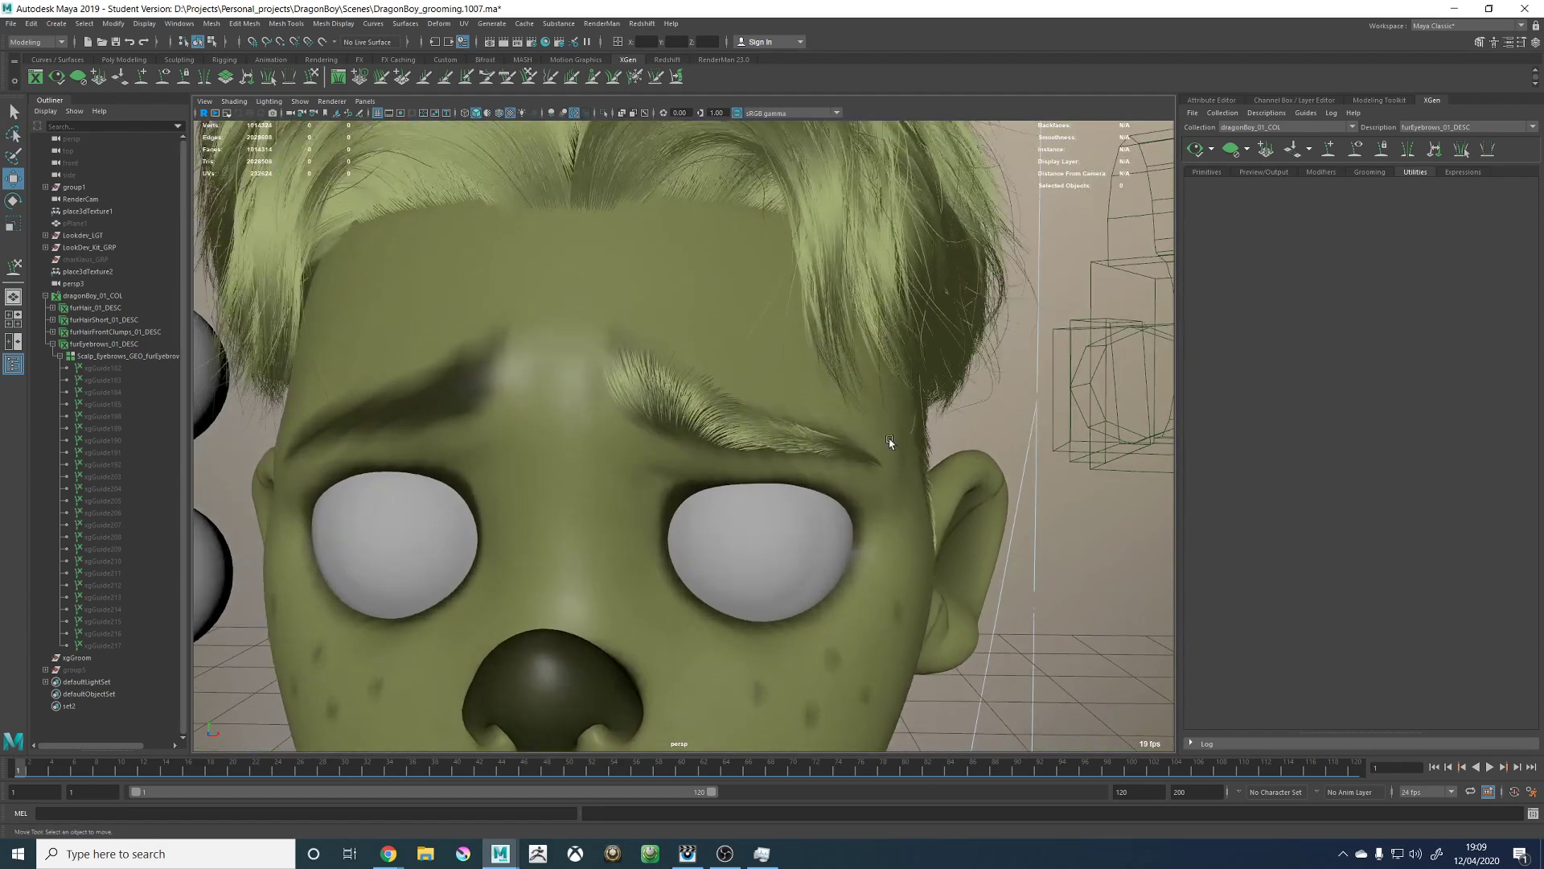
alt+drag(889, 442, 873, 437)
alt+middle_drag(669, 412, 693, 421)
alt+right_drag(632, 430, 686, 436)
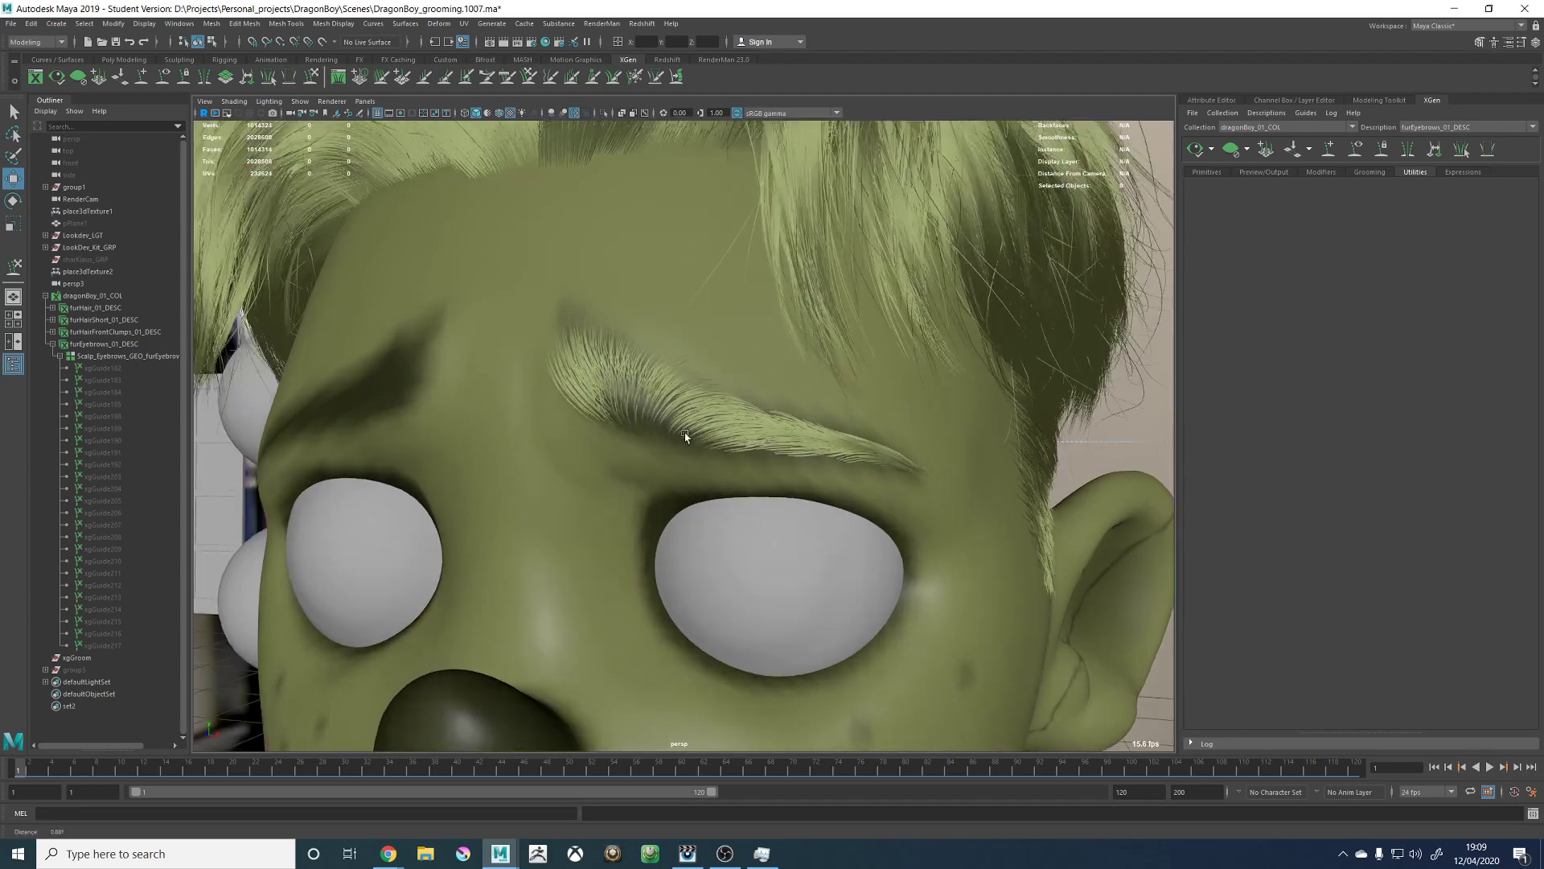
Step: Change the 3dpaint value in the eyebrow description's mask expression to 100.0, accept it and update the preview
click(1216, 172)
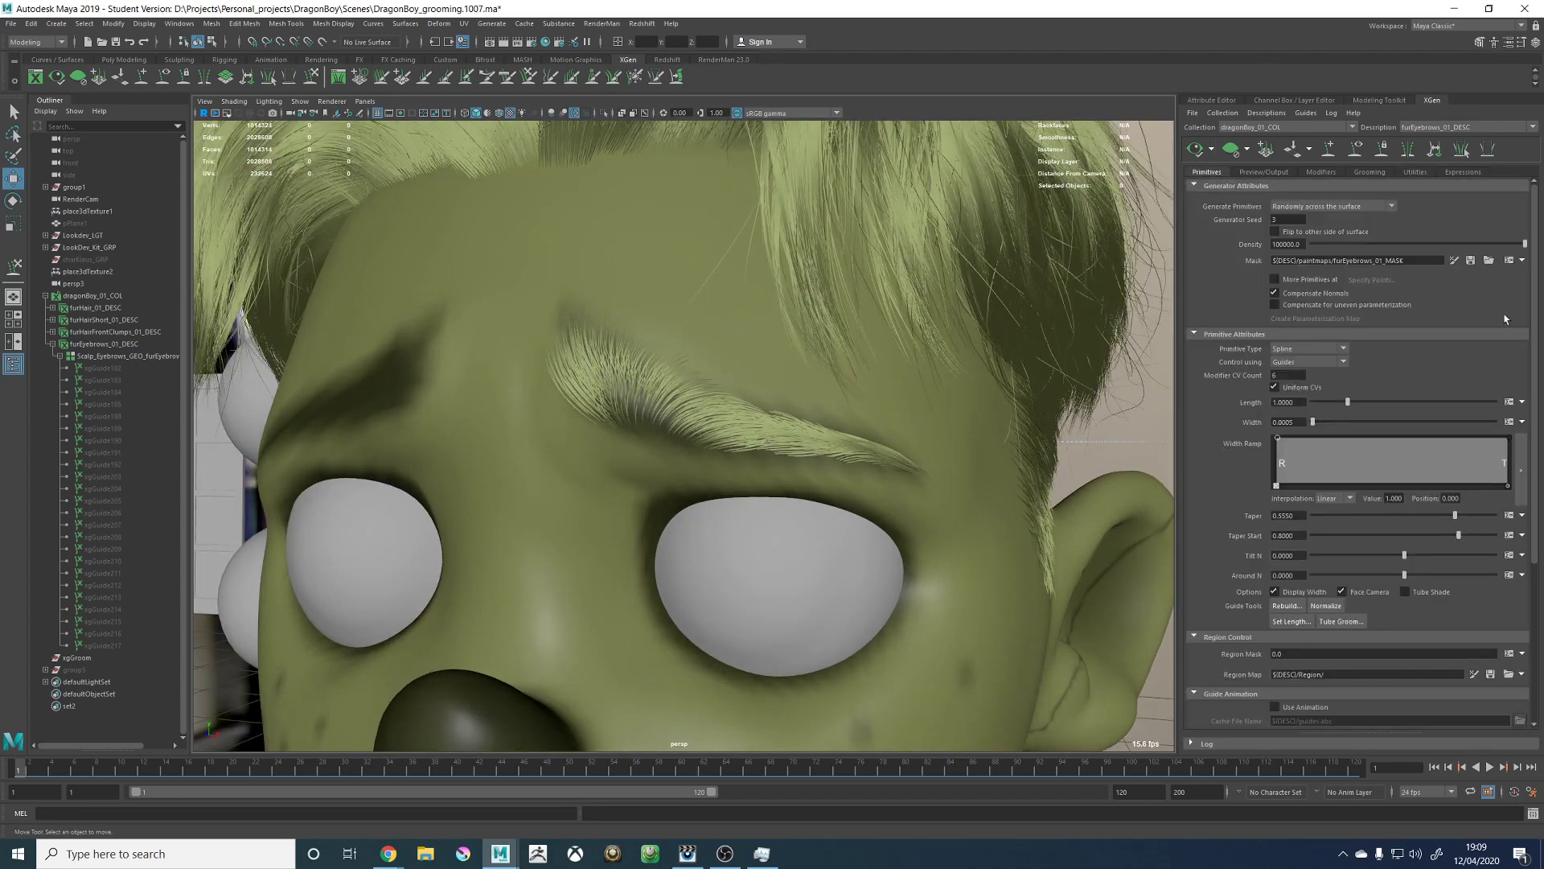
click(1508, 260)
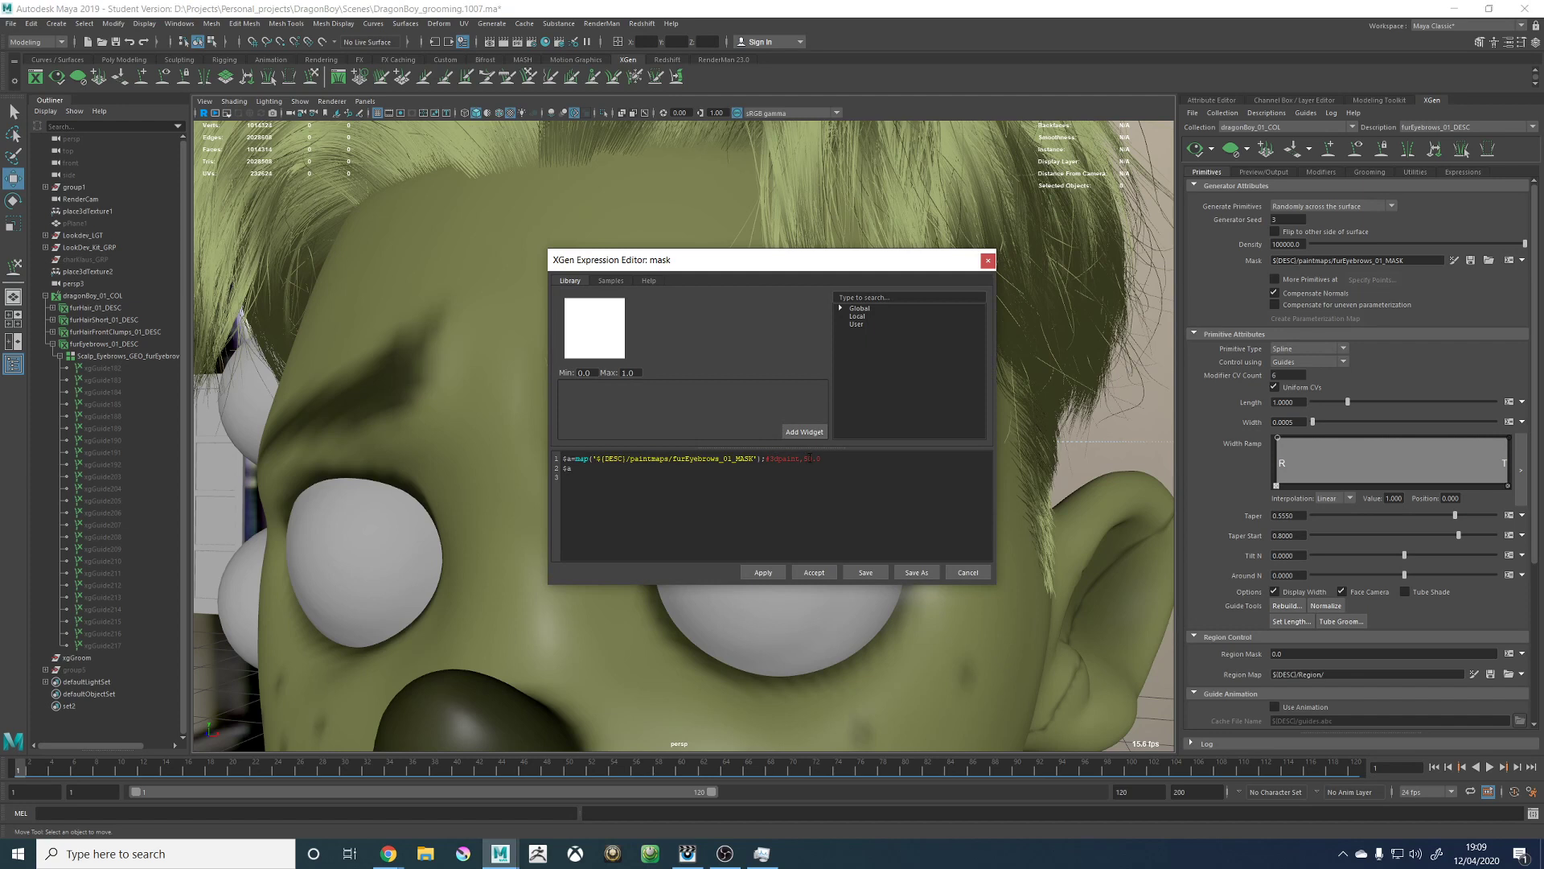
click(806, 458)
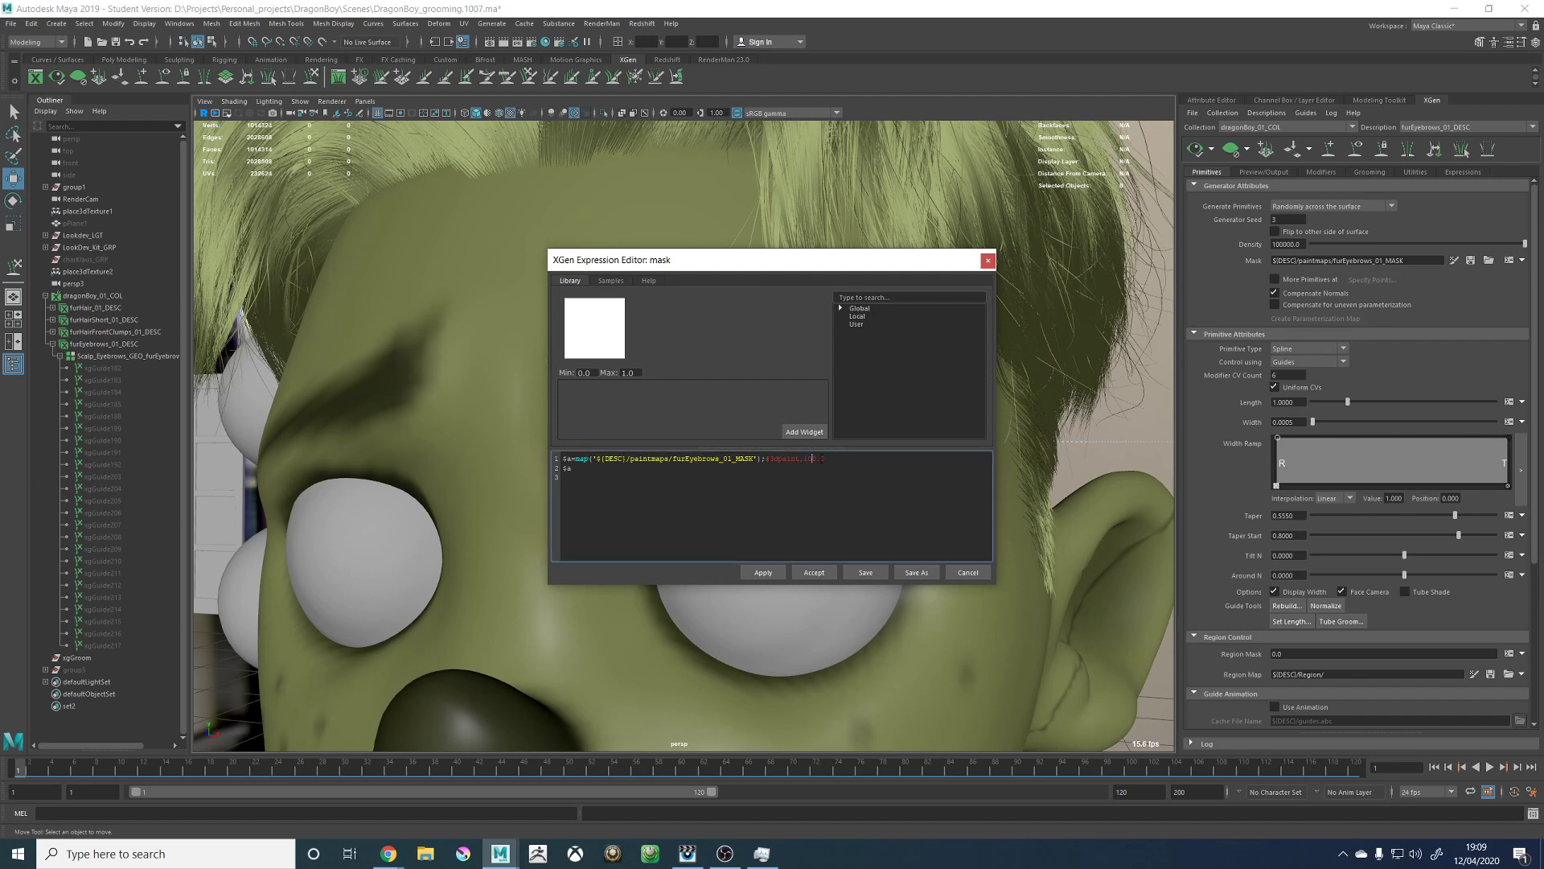
click(763, 573)
click(807, 572)
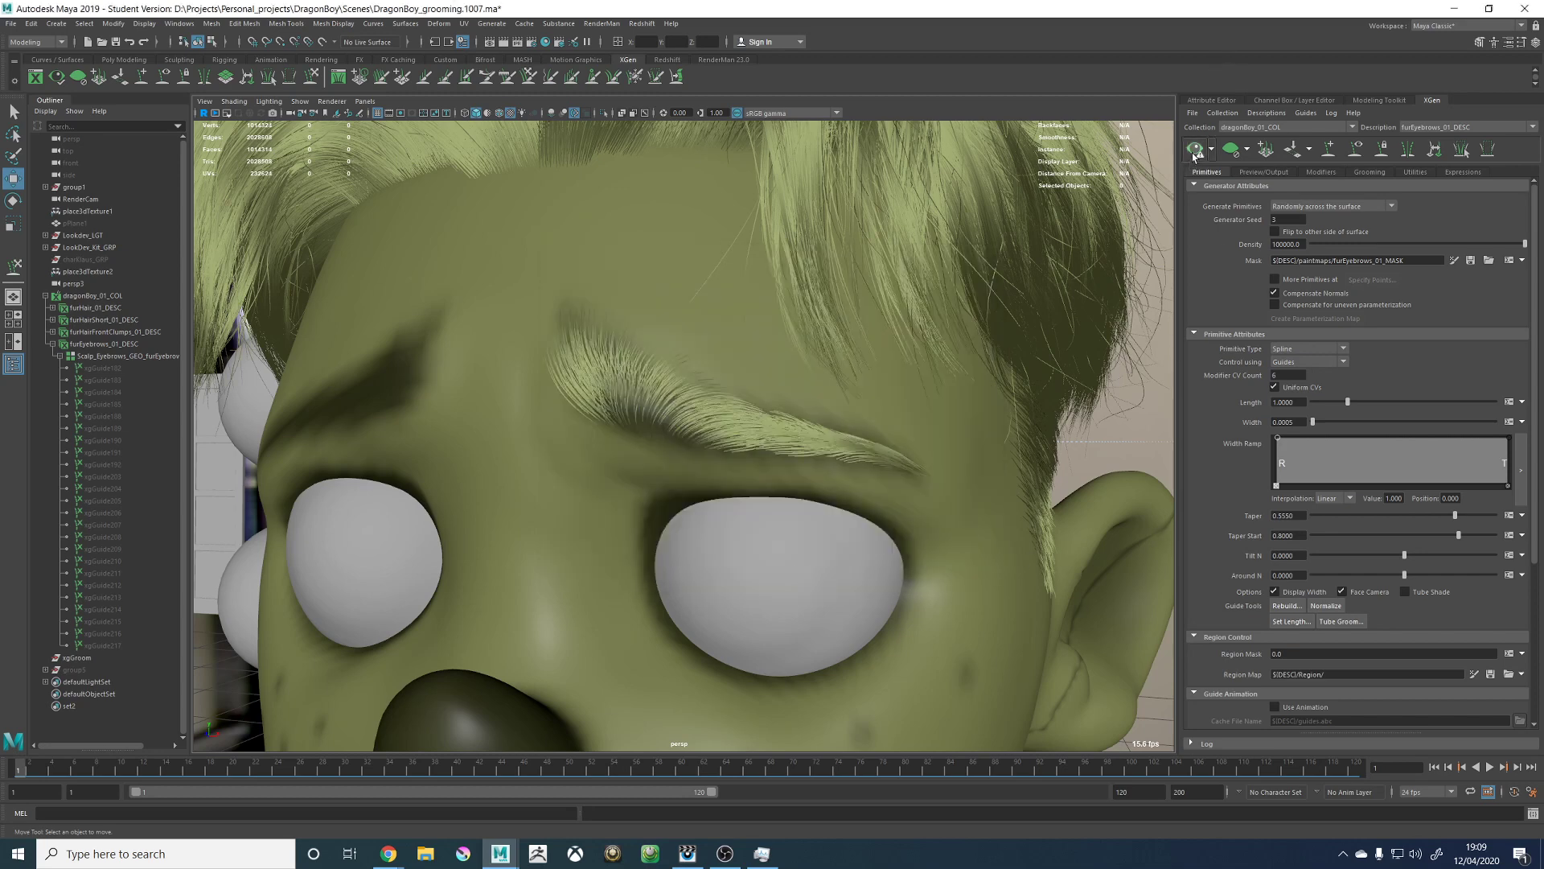
scroll(915, 300, up, 6)
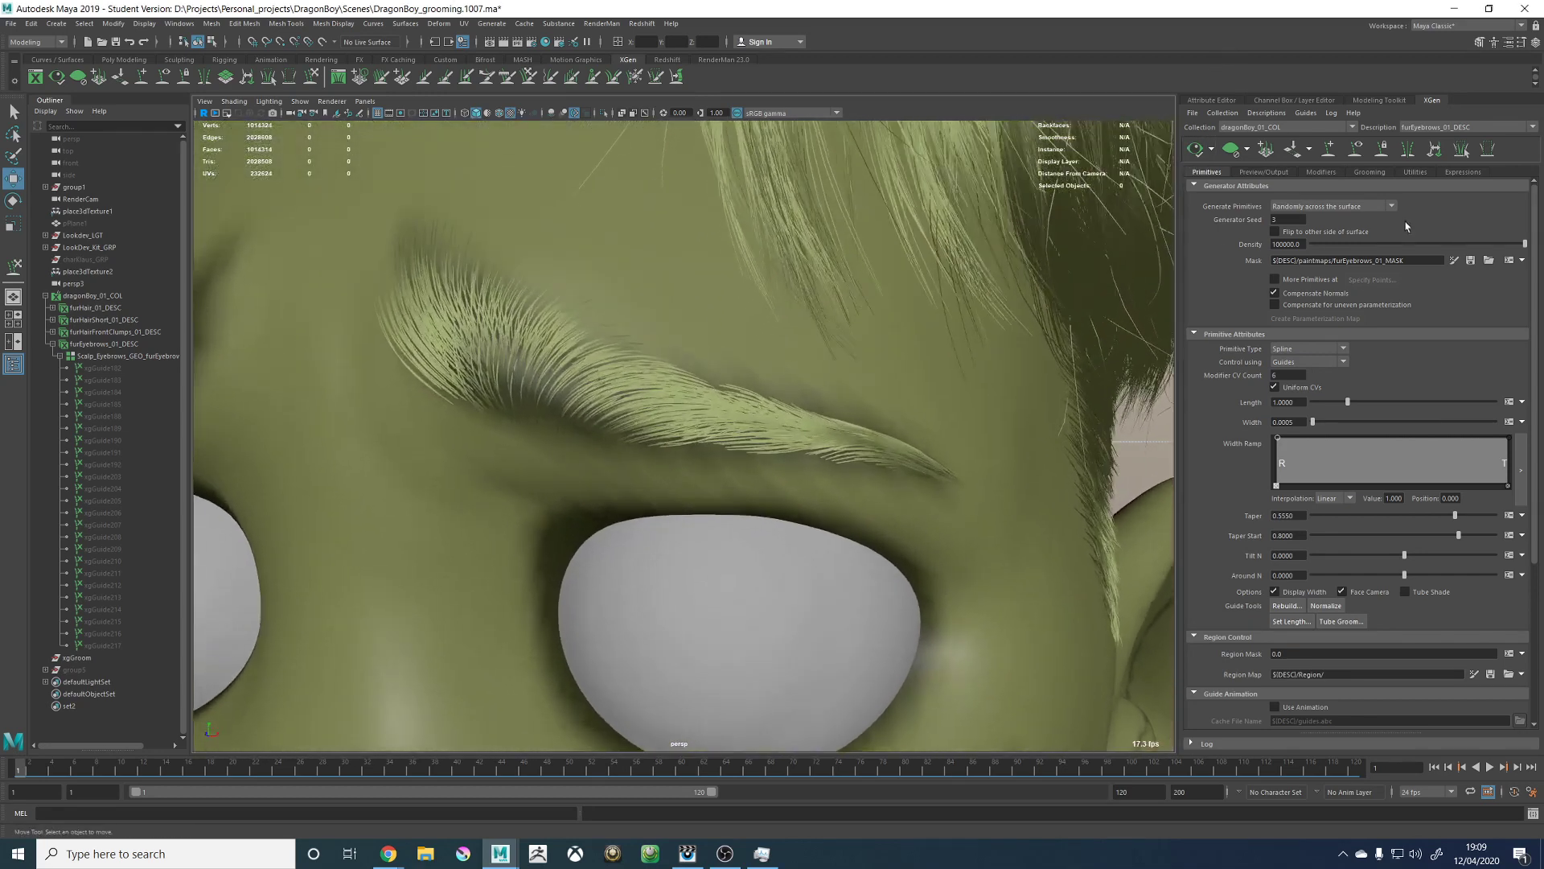
Step: Edit the 3dpaint value in the furEyebrows_01_MASK expression again, accept it and refresh the eyebrow preview
click(1510, 260)
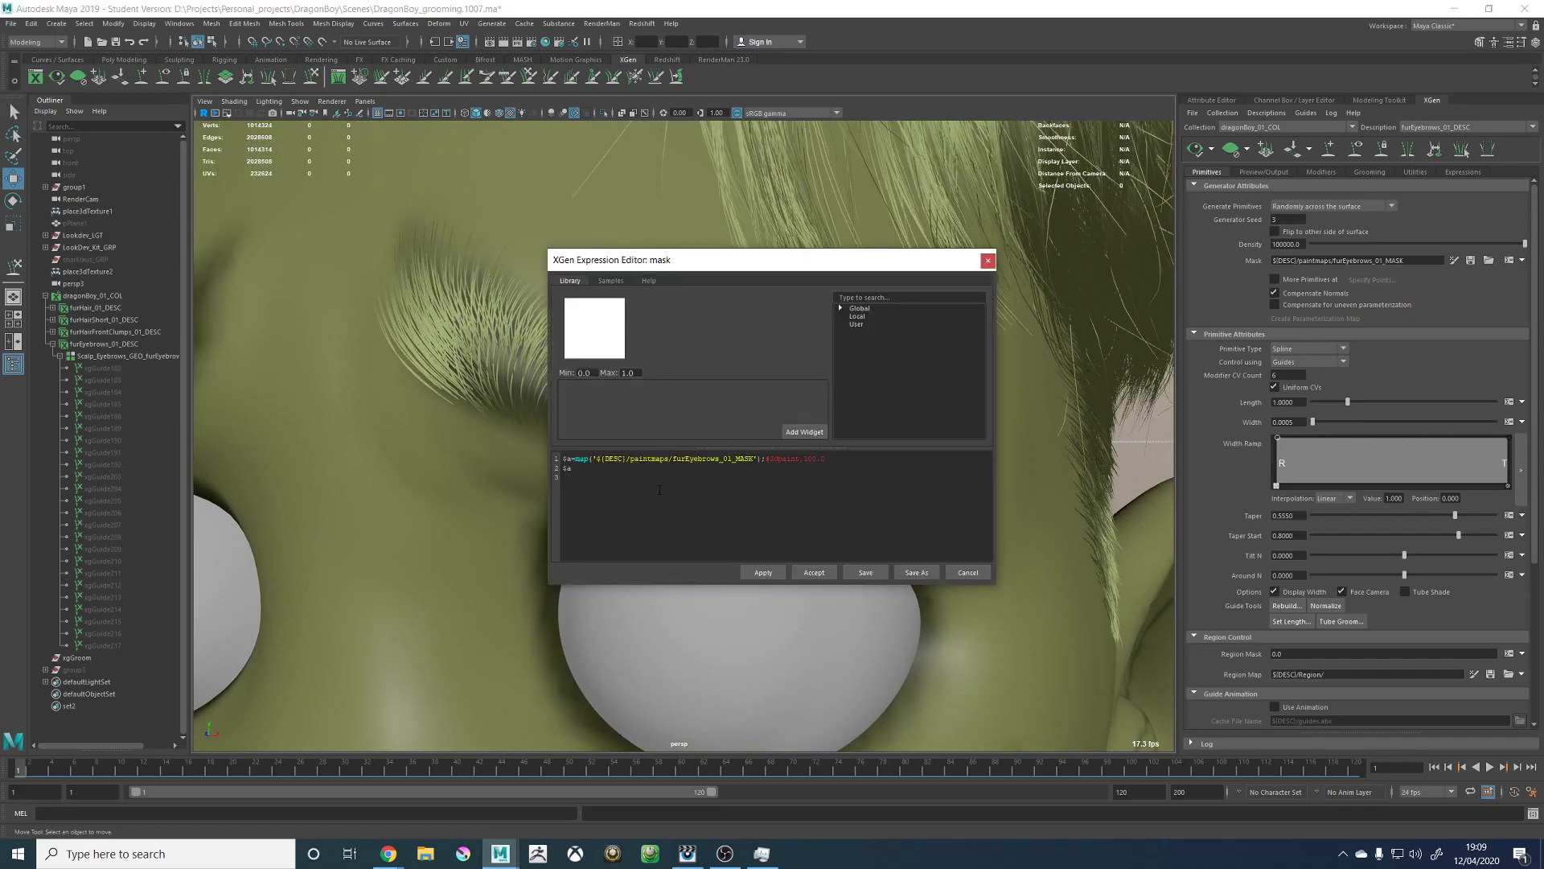
click(824, 458)
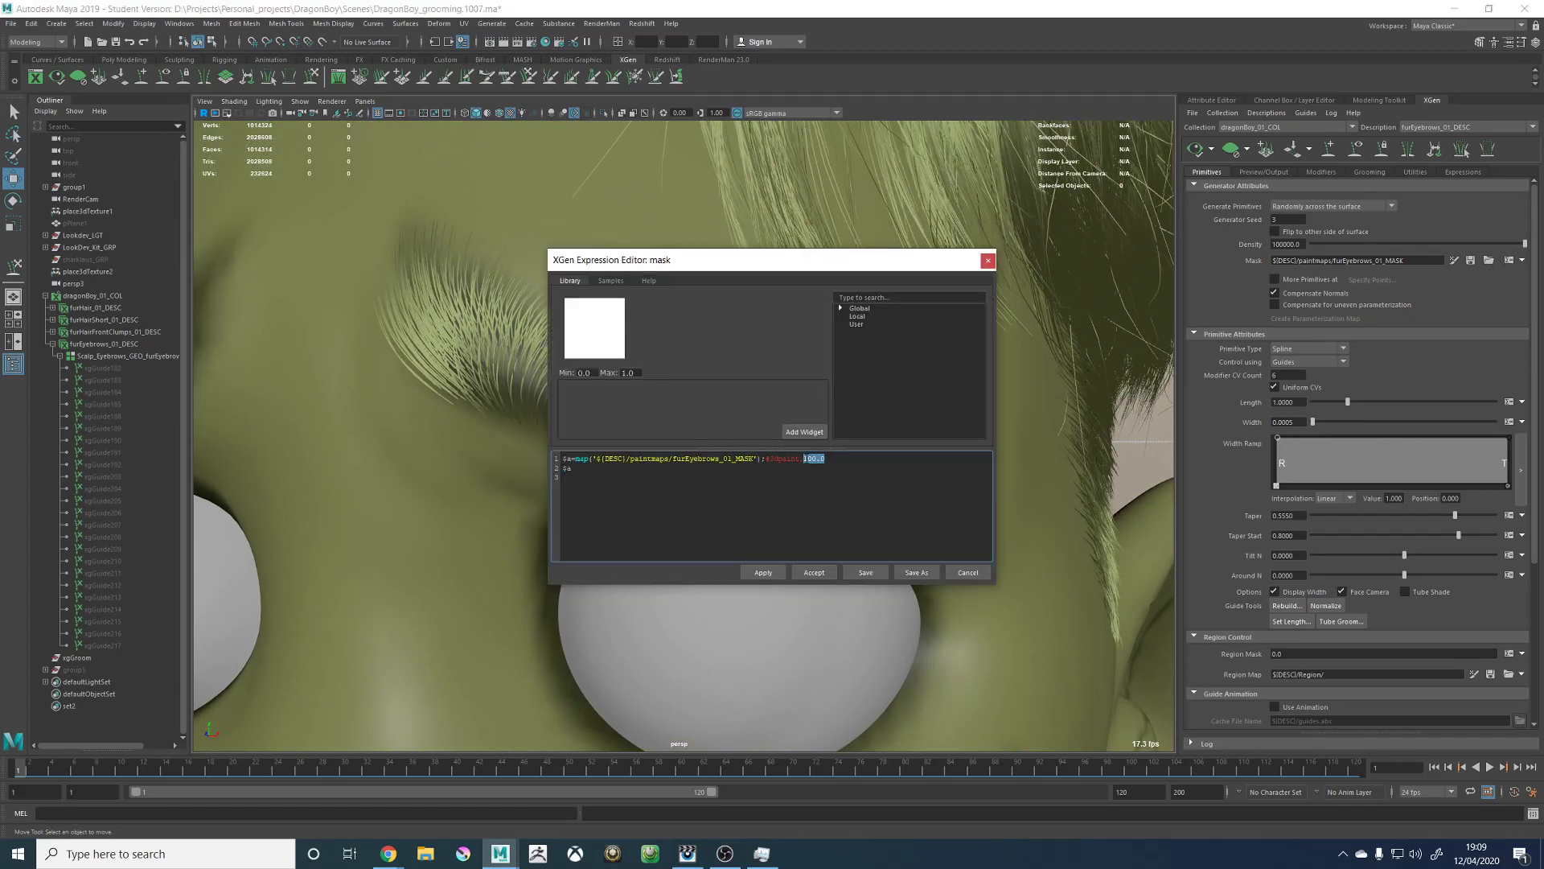
click(764, 572)
click(812, 573)
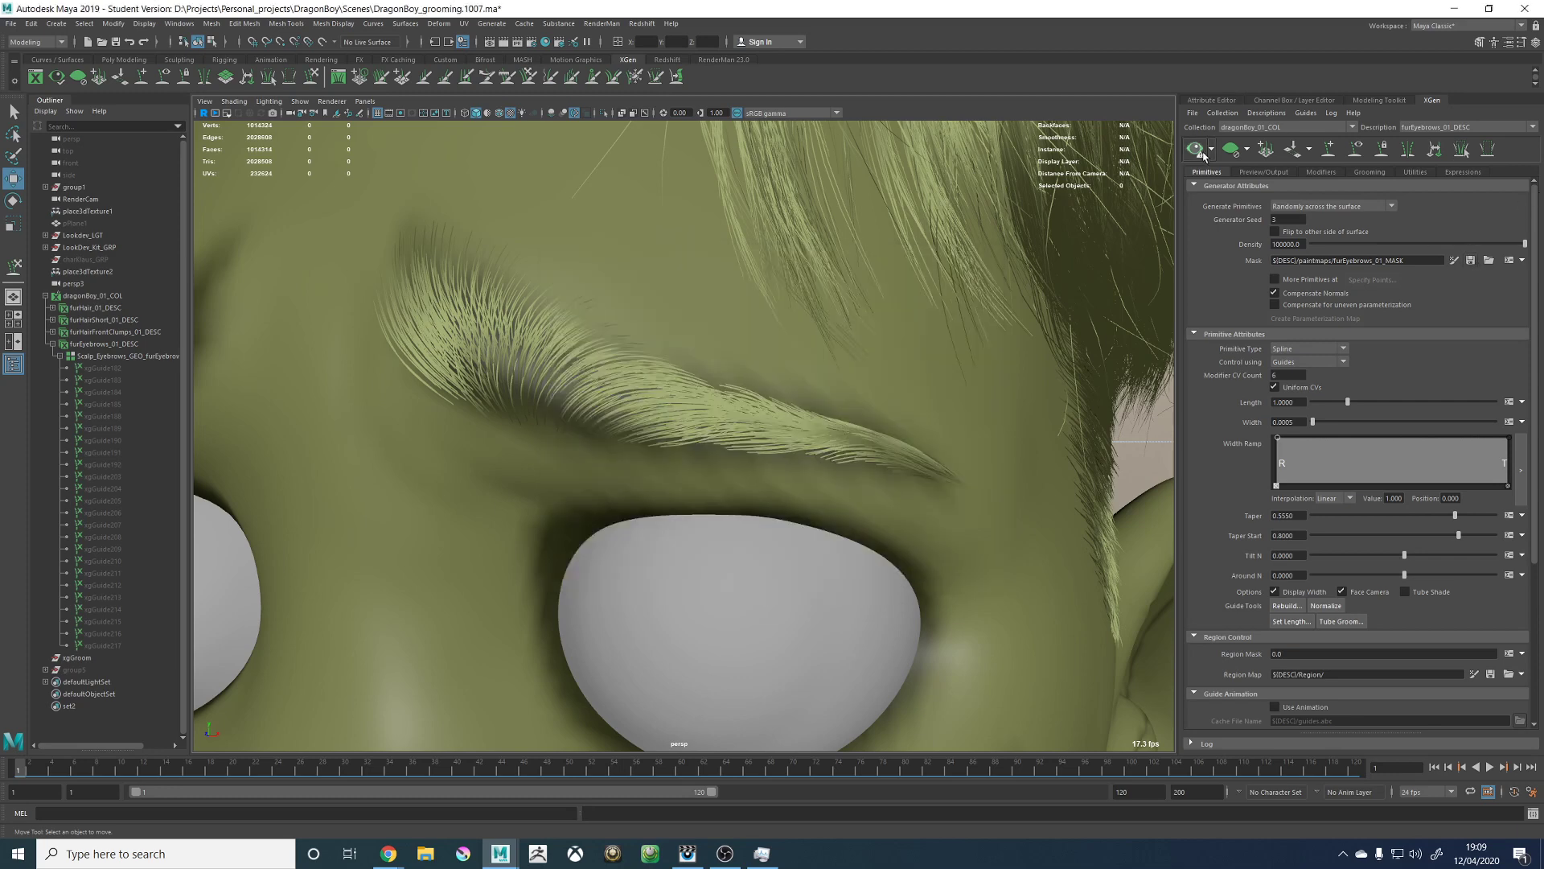
mouse_move(1013, 311)
alt+mouse_down()
mouse_move(937, 341)
mouse_move(1029, 304)
alt+mouse_up()
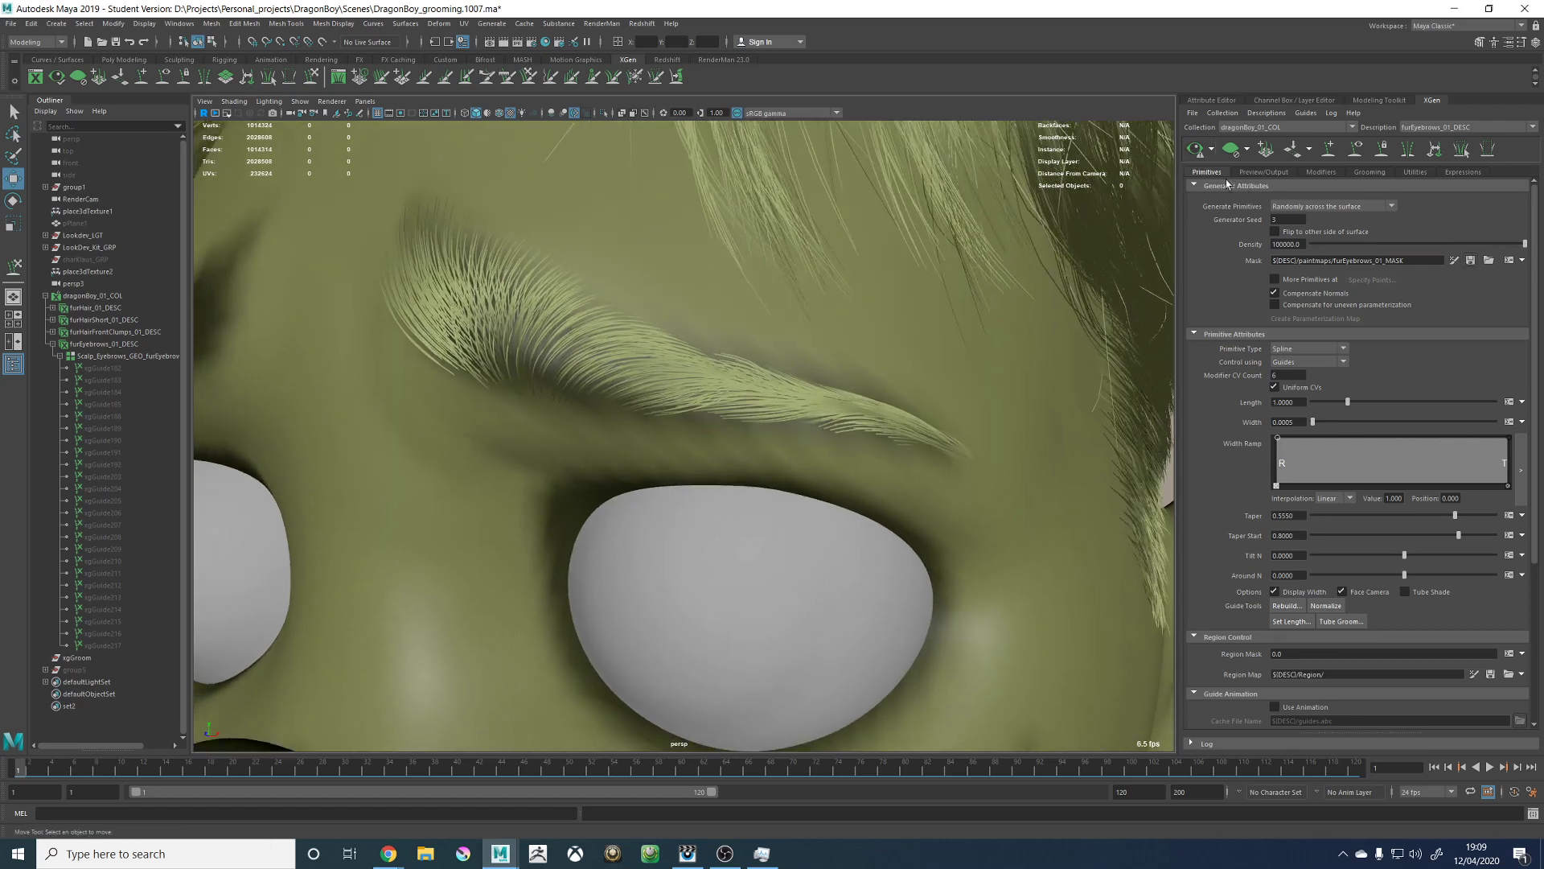
alt+drag(877, 287, 977, 281)
click(1193, 153)
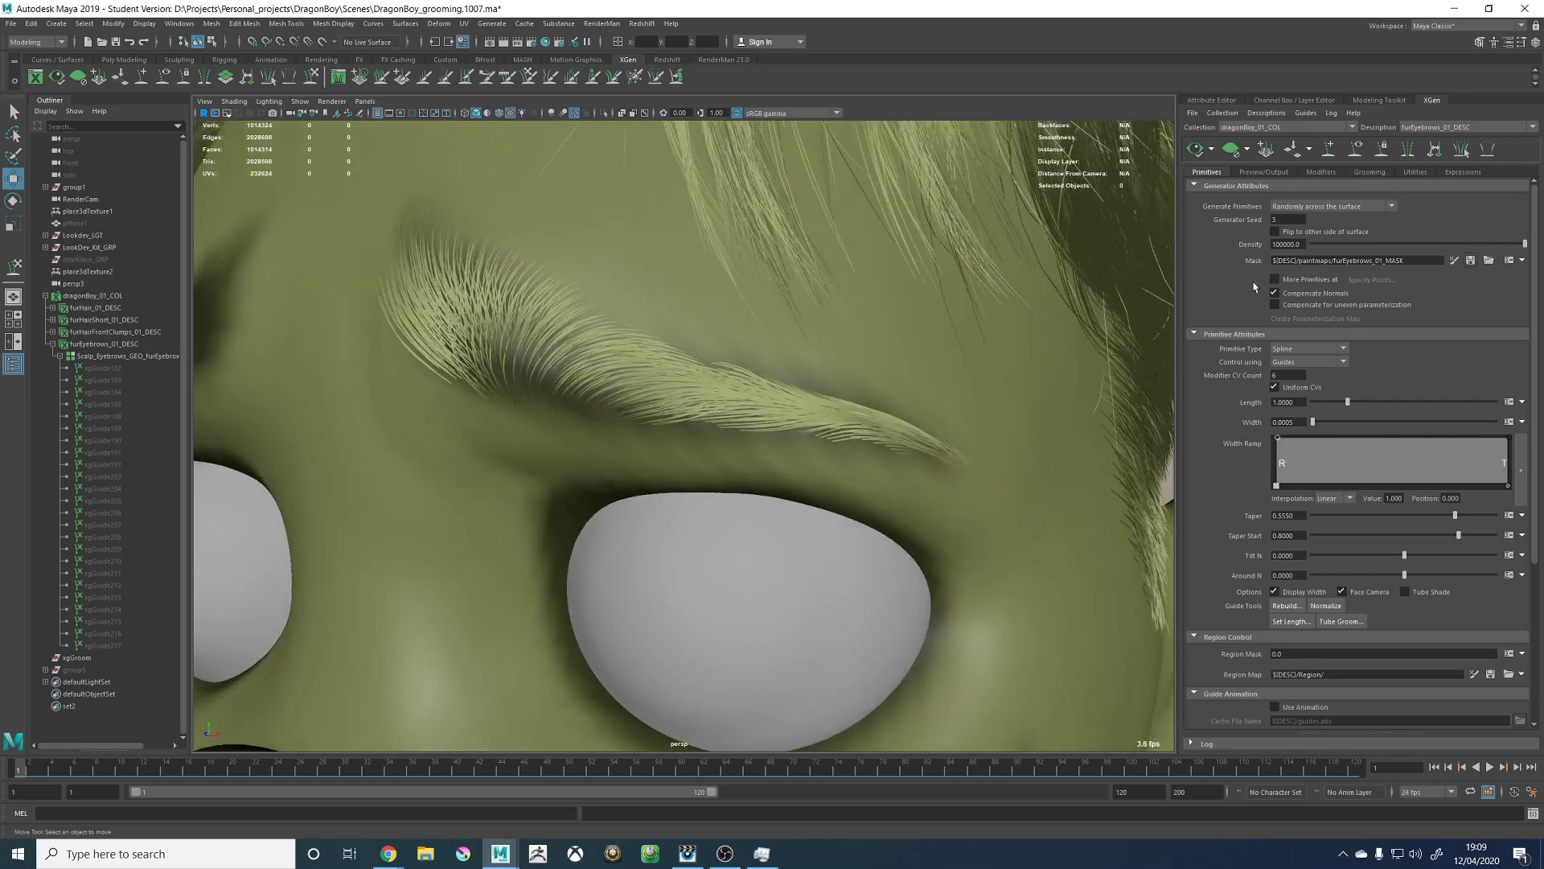
Step: Review the eyebrow mask expression without changing it, and inspect the eyebrow together with the front hairline
click(1523, 263)
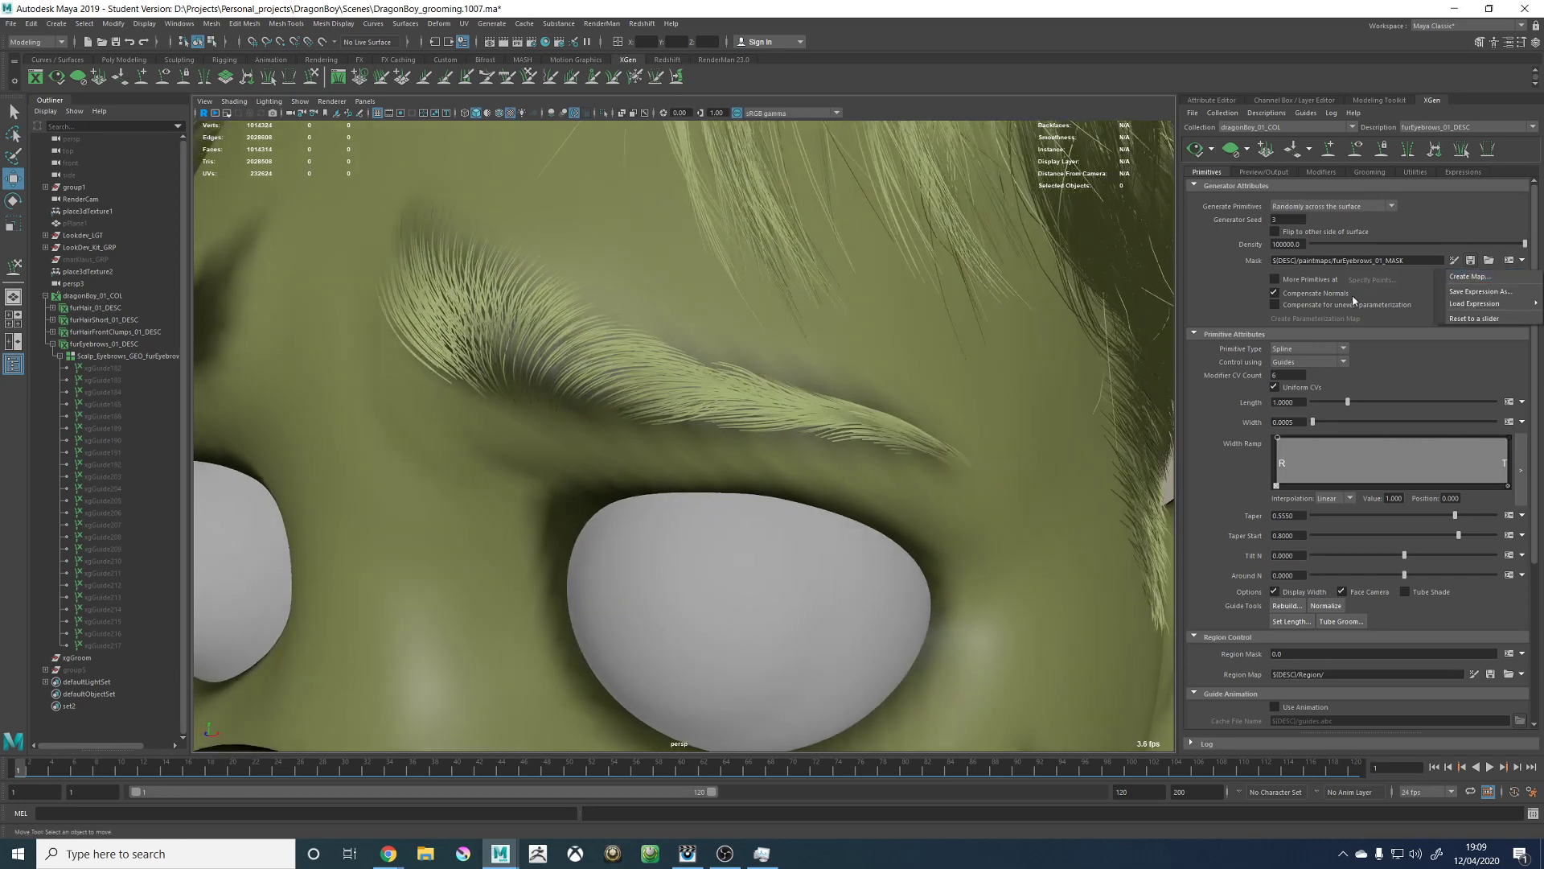
click(1507, 261)
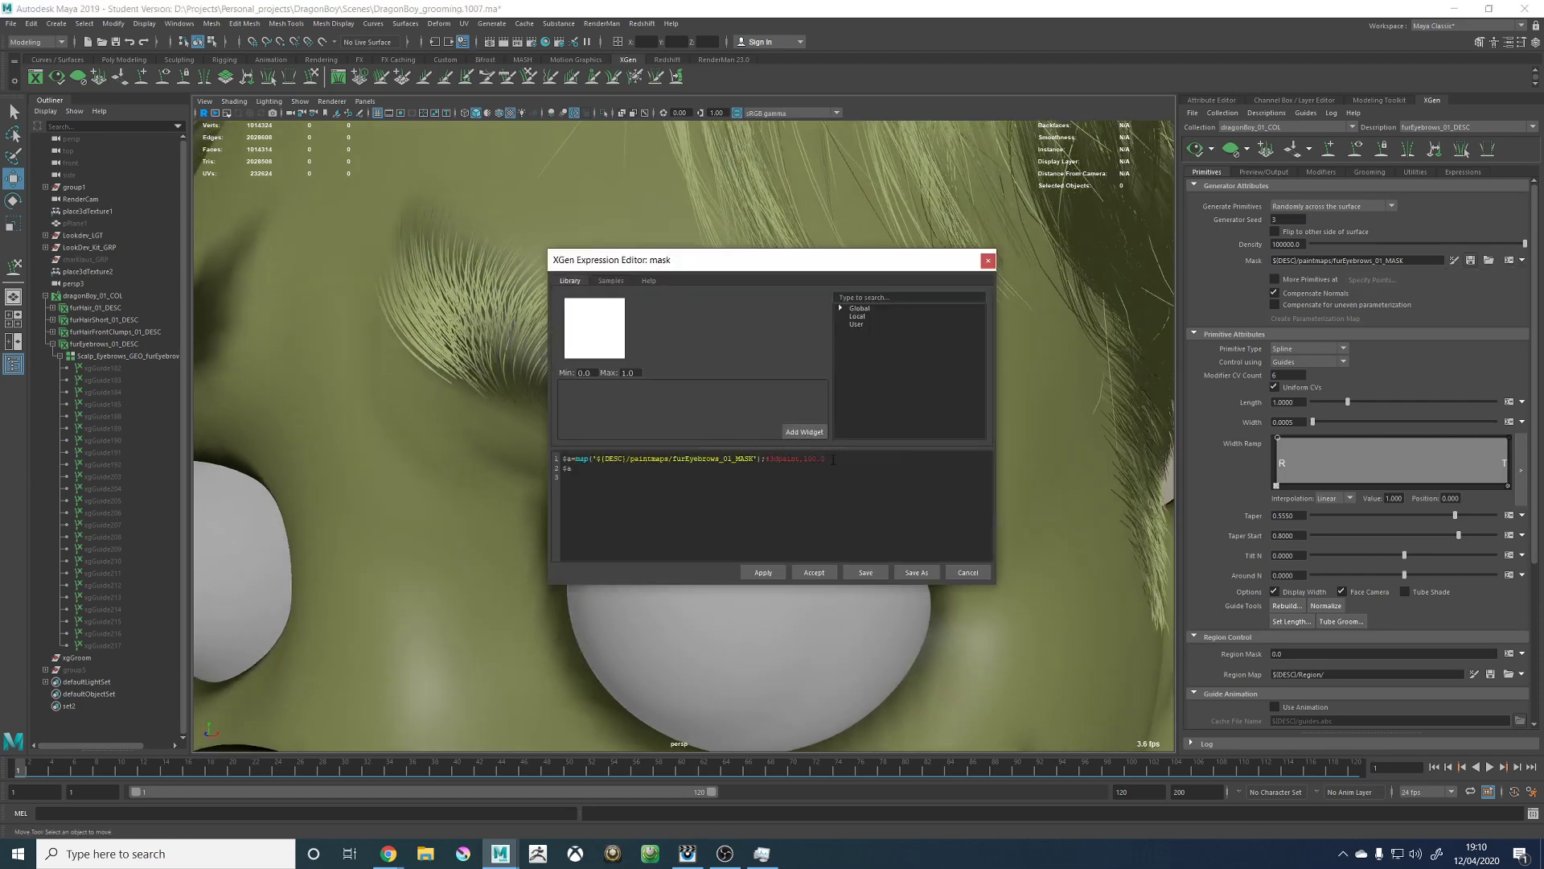
click(988, 259)
alt+right_drag(1096, 279, 828, 318)
alt+middle_drag(828, 318, 788, 407)
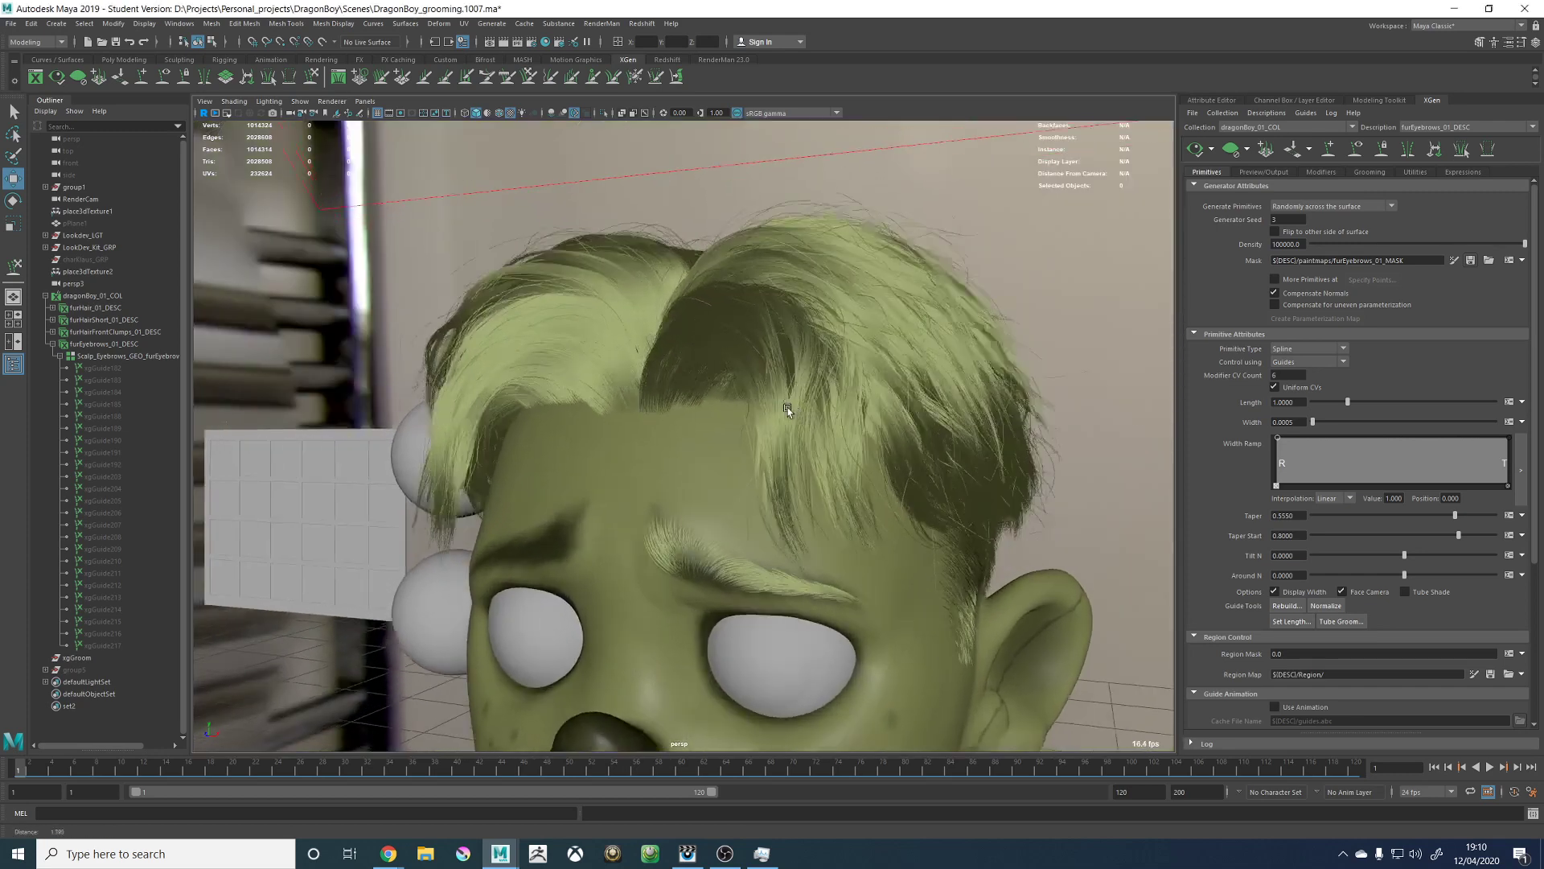
alt+right_drag(788, 407, 881, 439)
alt+drag(881, 438, 684, 423)
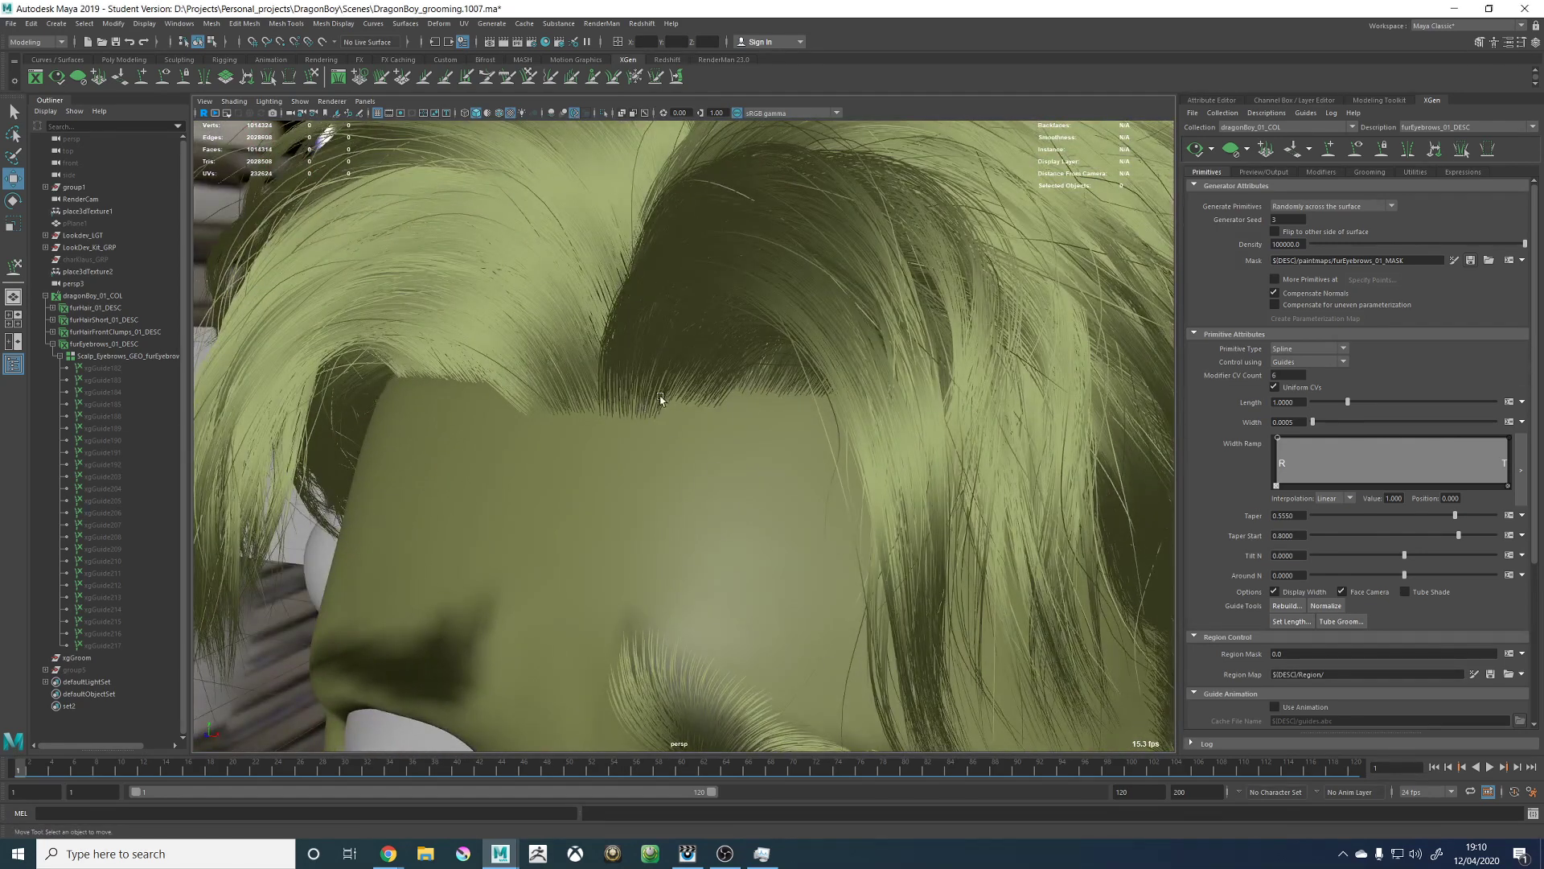
alt+right_drag(821, 434, 717, 435)
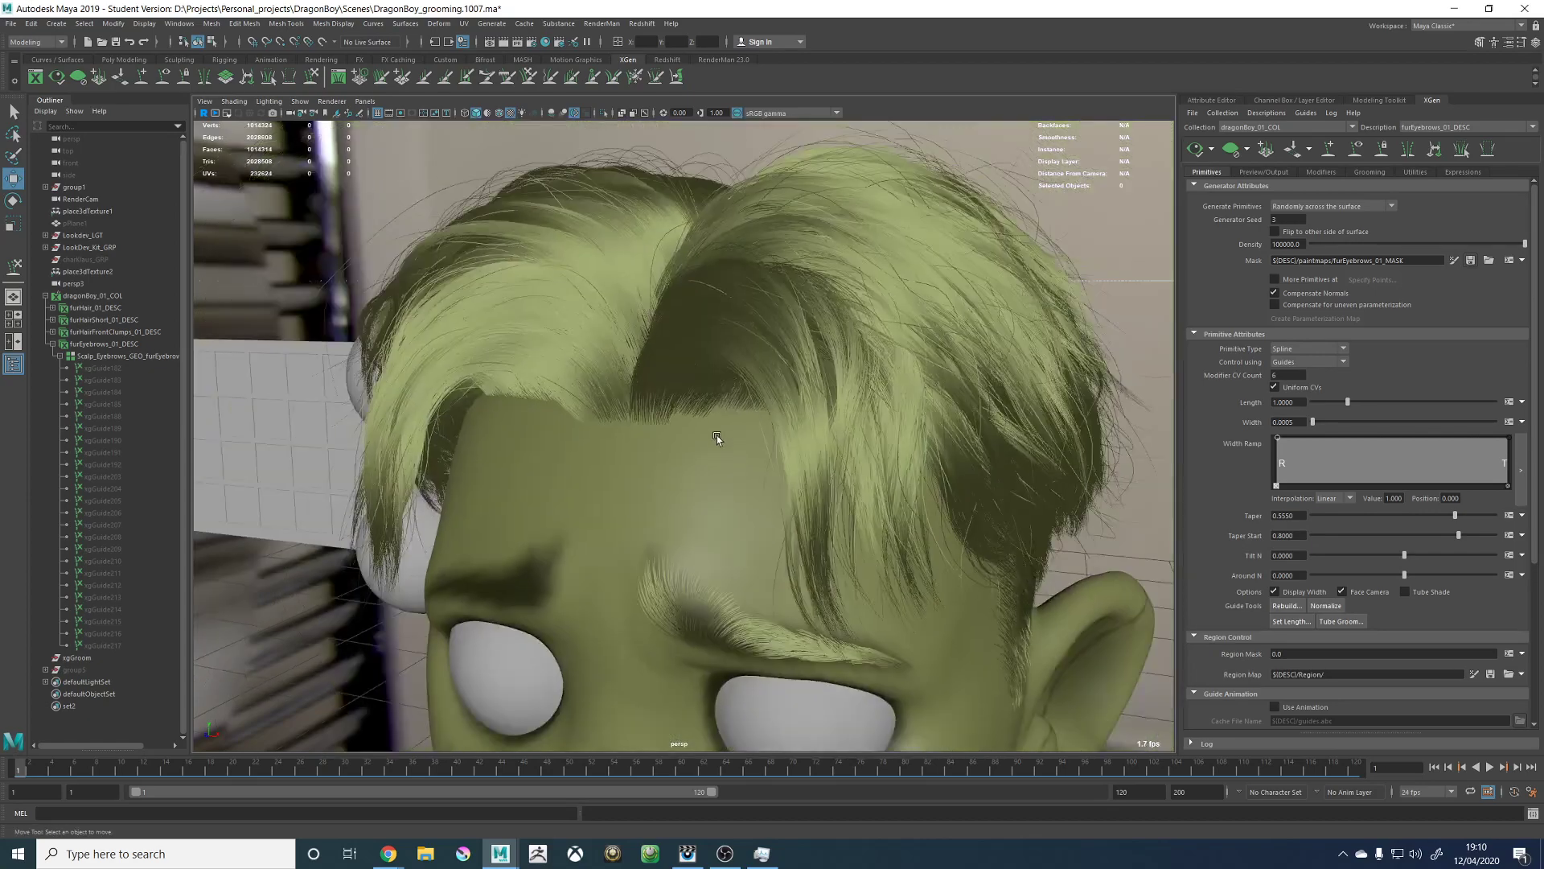
alt+drag(761, 459, 624, 417)
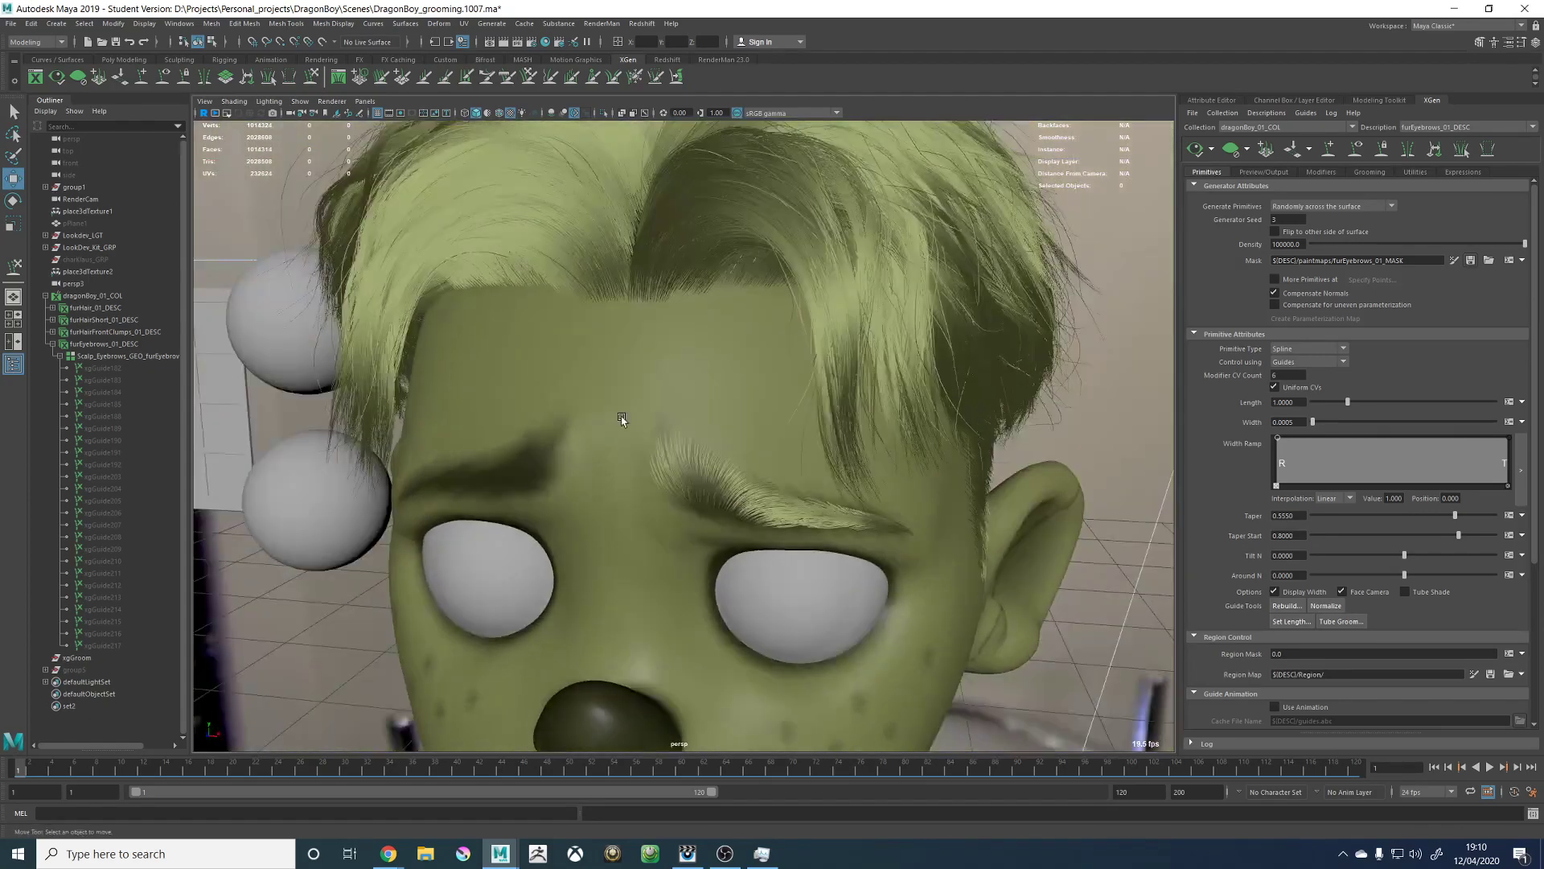
Step: Examine the eyebrow hairs close up, then show the guides and inspect them at the brow's inner end
alt+right_drag(624, 418, 842, 475)
alt+drag(842, 475, 676, 403)
alt+right_drag(676, 403, 835, 432)
alt+drag(836, 432, 989, 348)
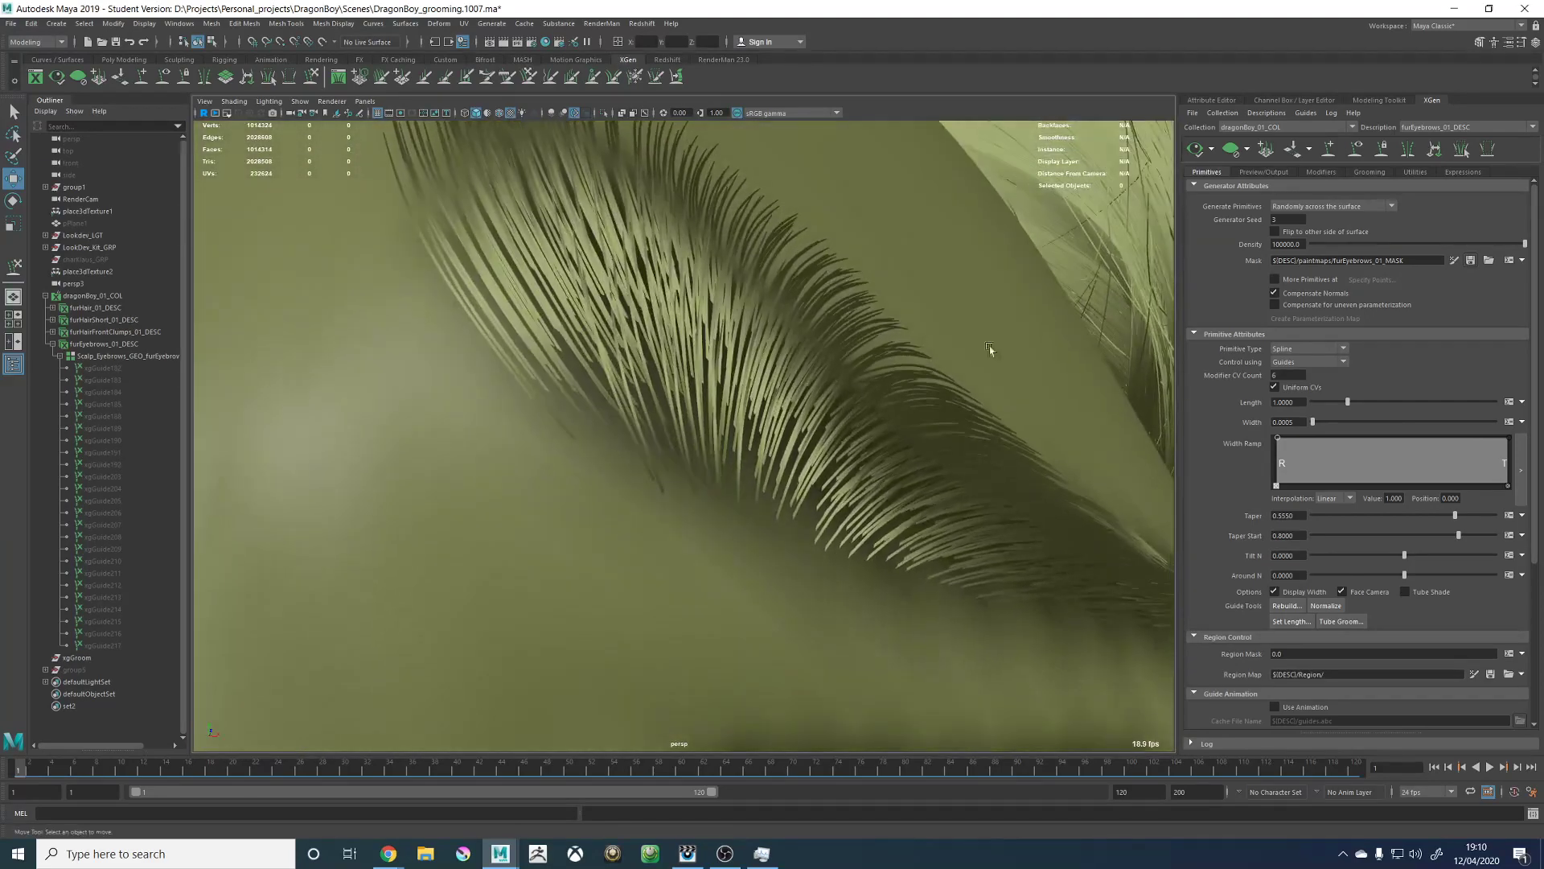
click(1358, 152)
alt+drag(817, 402, 722, 381)
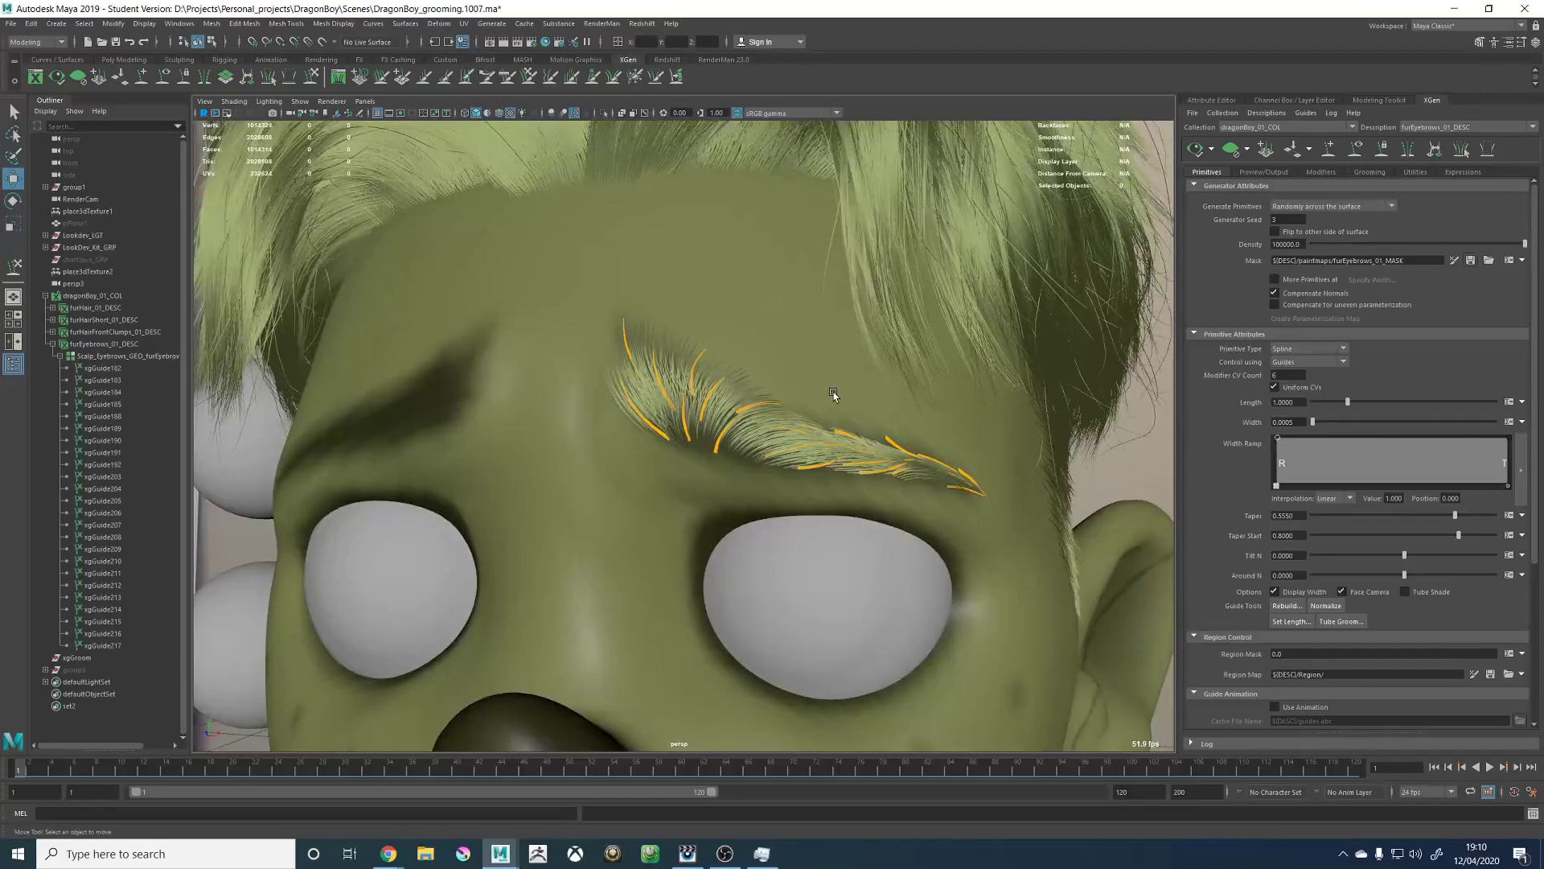
scroll(805, 395, up, 6)
alt+drag(813, 433, 682, 402)
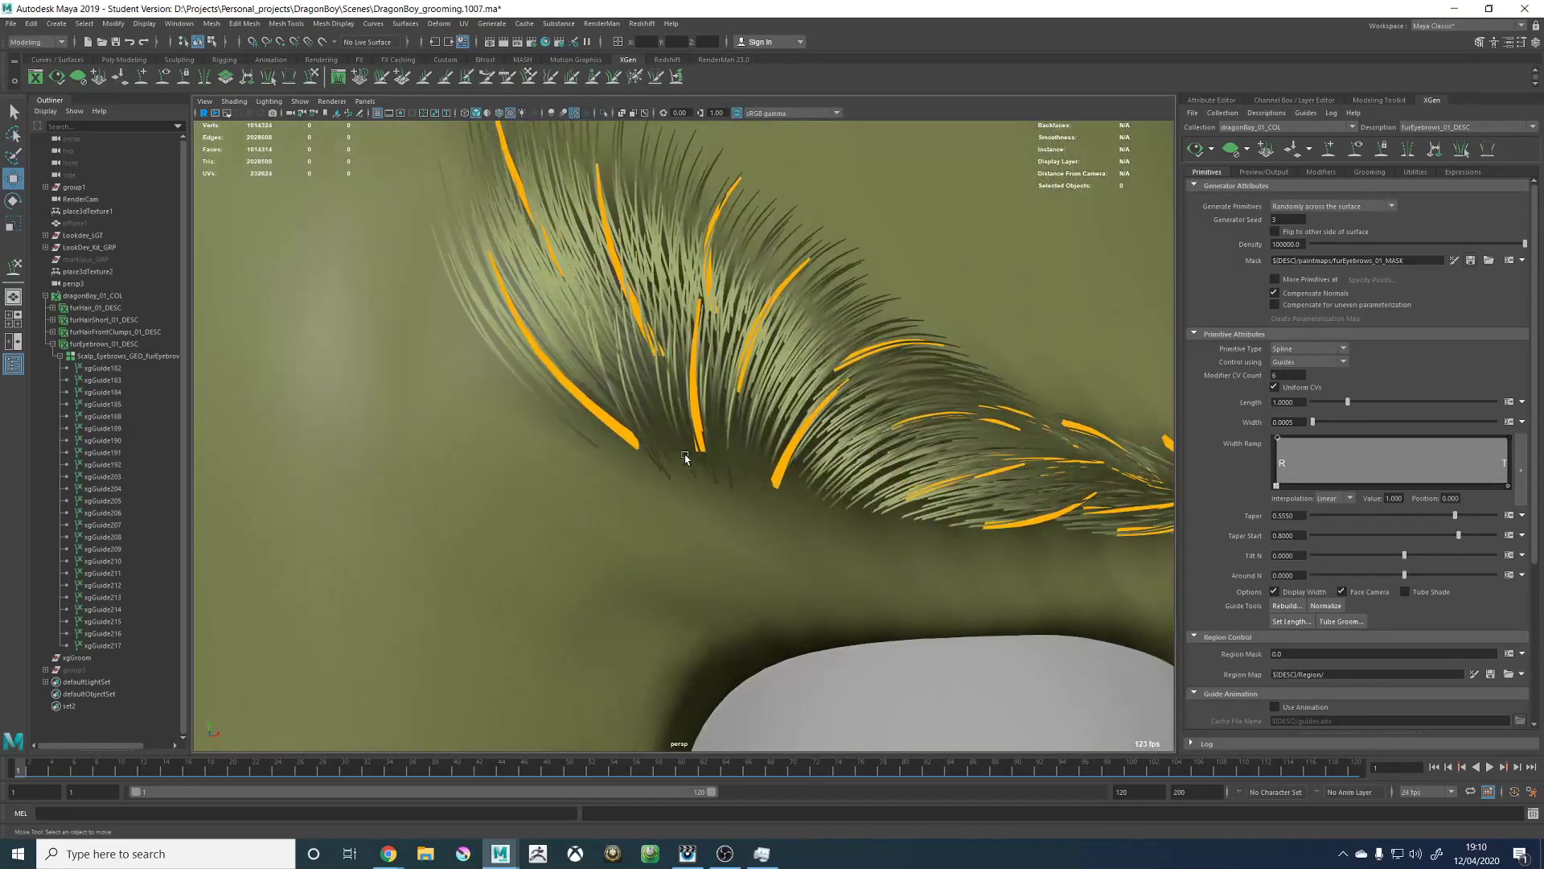
Step: Add a new guide to the eyebrow just below the root of the selected guide near the brow's inner lower edge
click(703, 439)
right_click(695, 410)
right_drag(695, 410, 772, 408)
click(1329, 150)
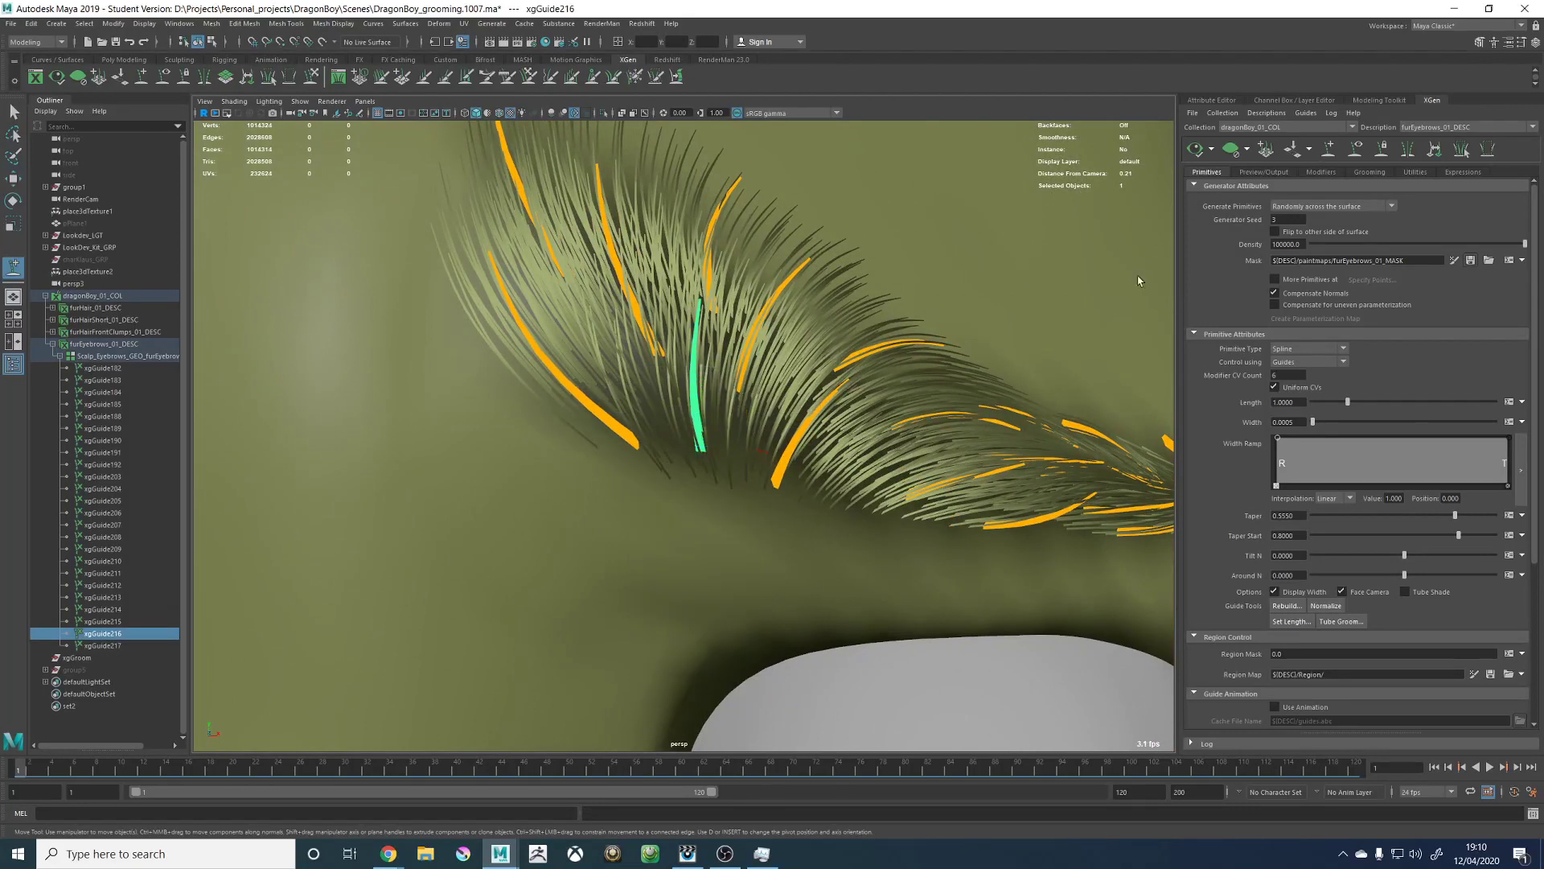
click(704, 485)
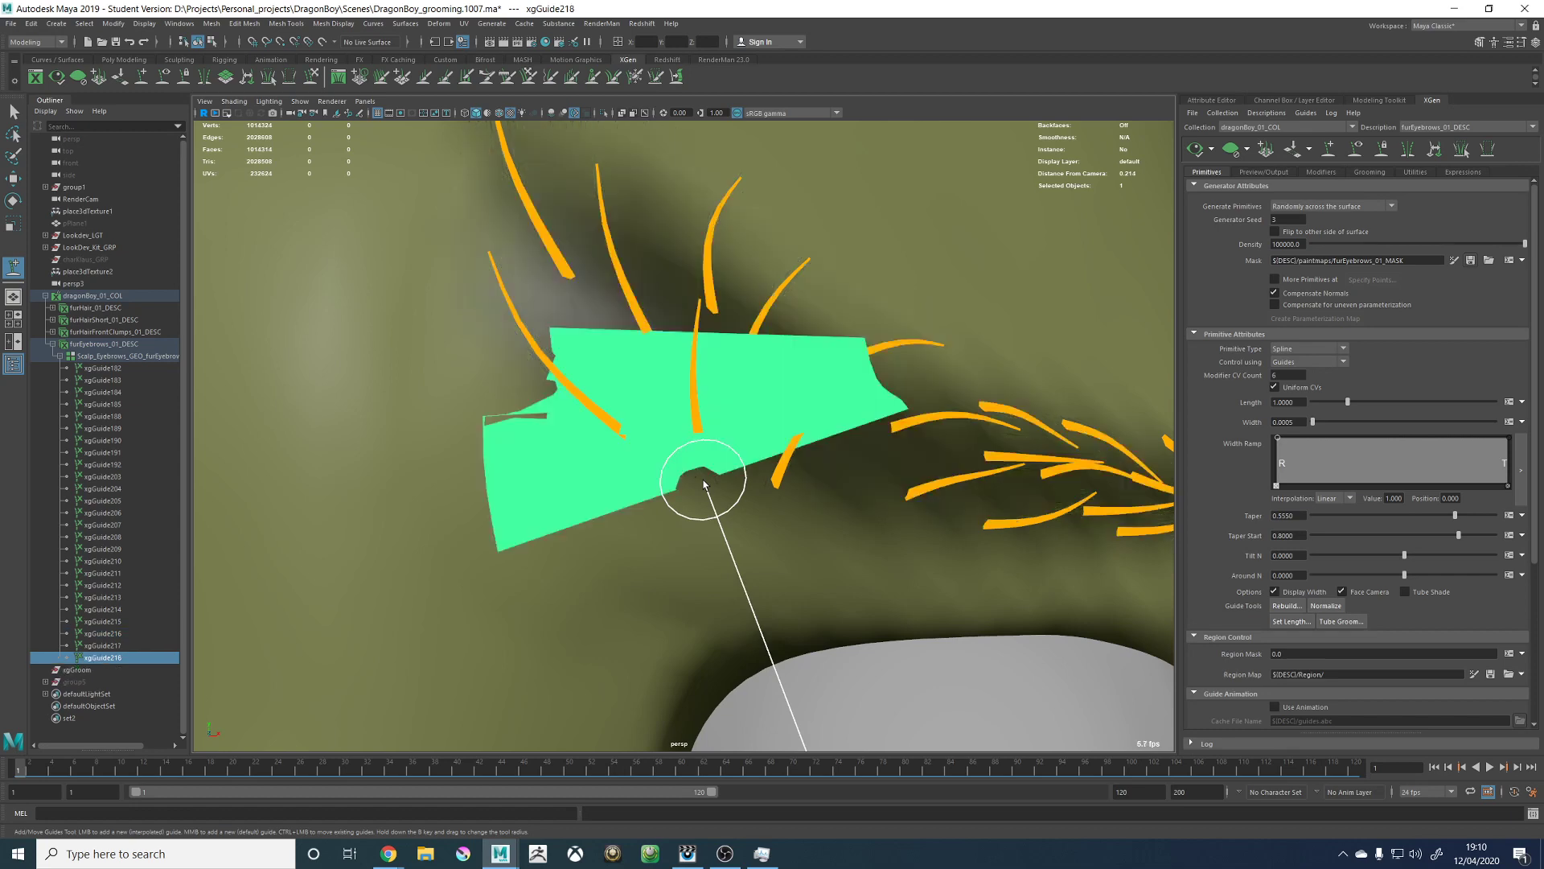
Step: Set the new eyebrow guide's taper to 0.8 and its width to 0.002
mouse_move(724, 503)
alt+mouse_down()
mouse_move(689, 503)
mouse_move(682, 483)
alt+mouse_up()
right_drag(682, 483, 672, 510)
alt+drag(673, 510, 1114, 353)
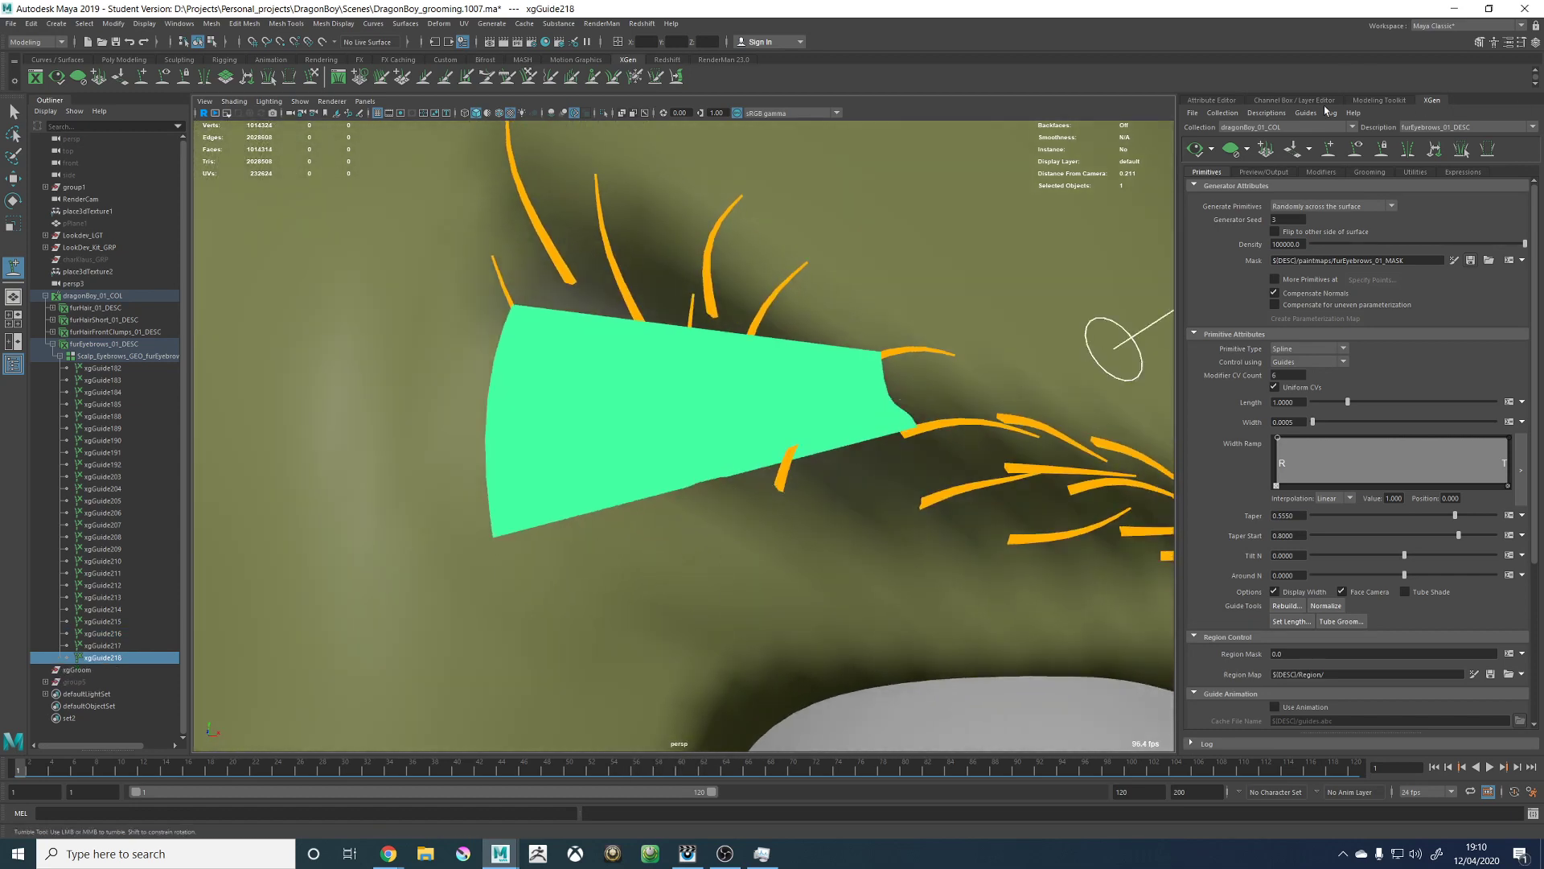
click(1334, 175)
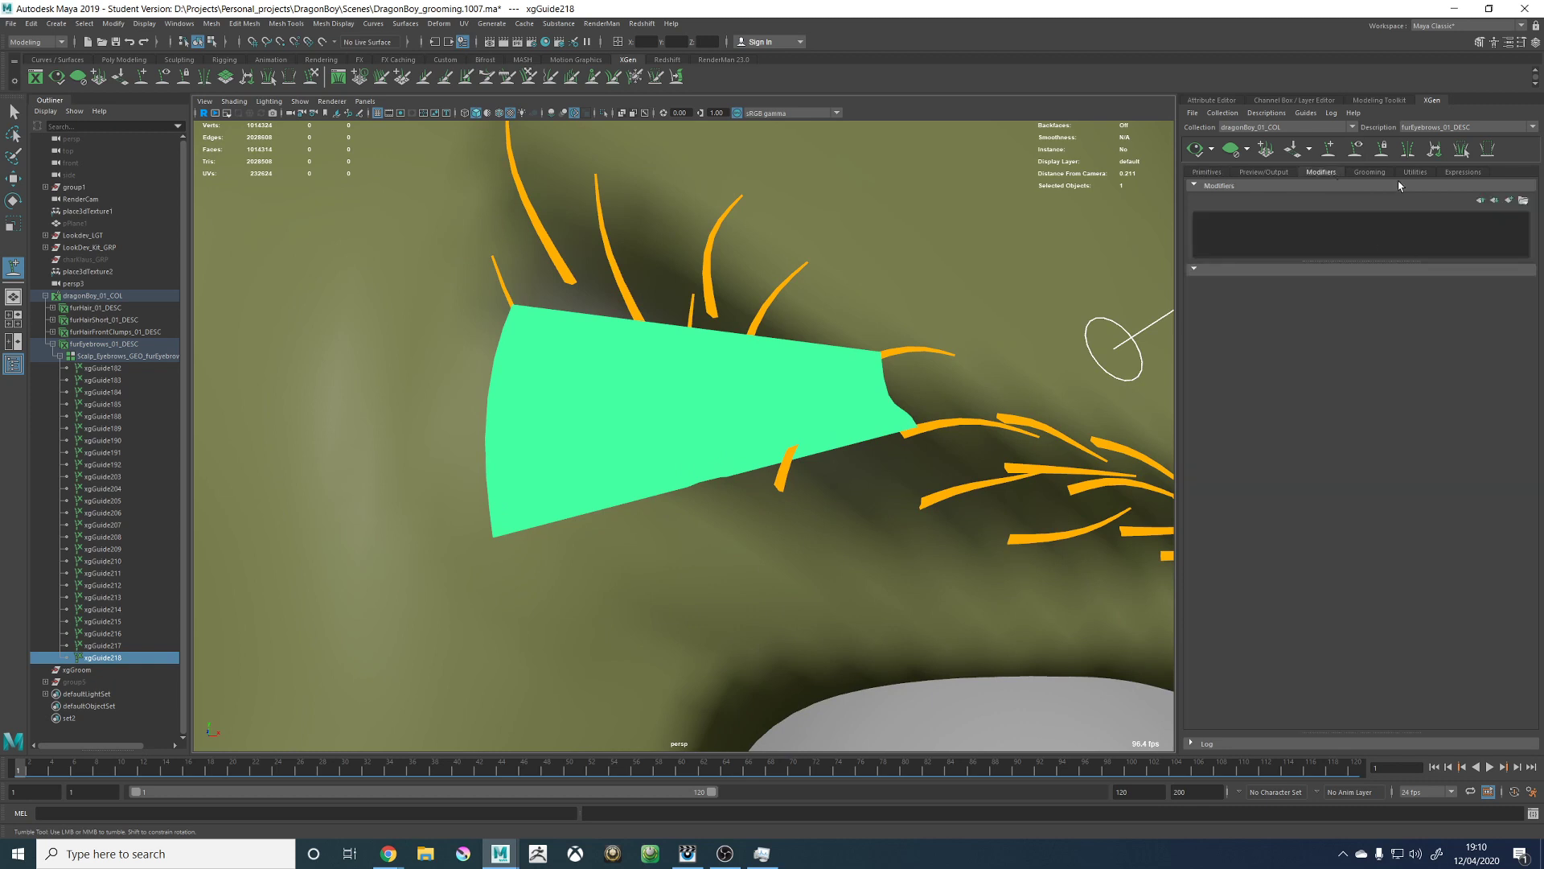
click(1199, 172)
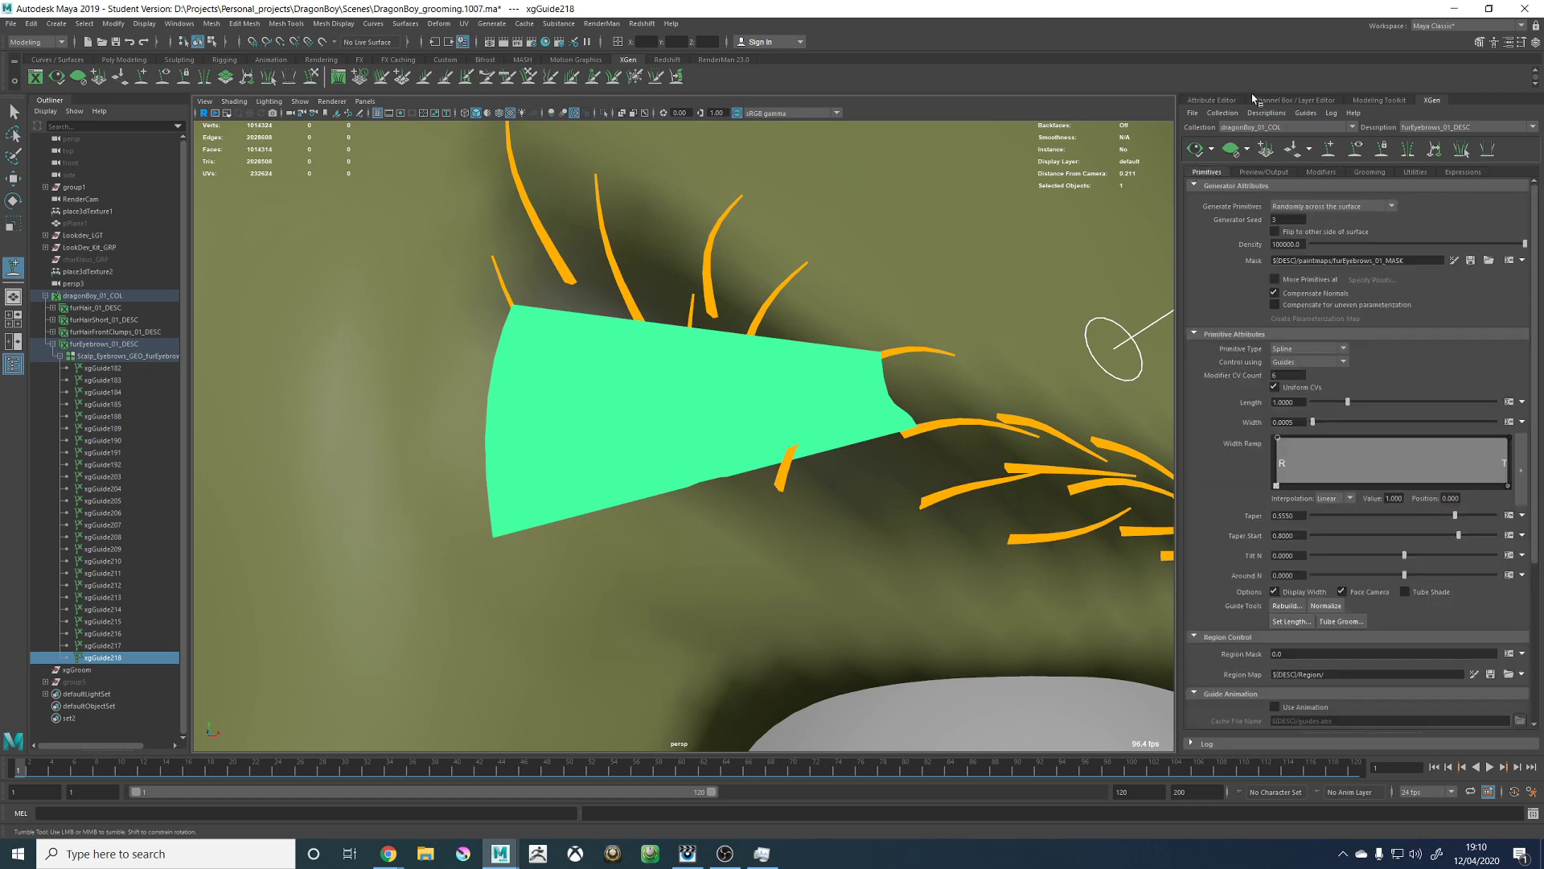
click(1256, 100)
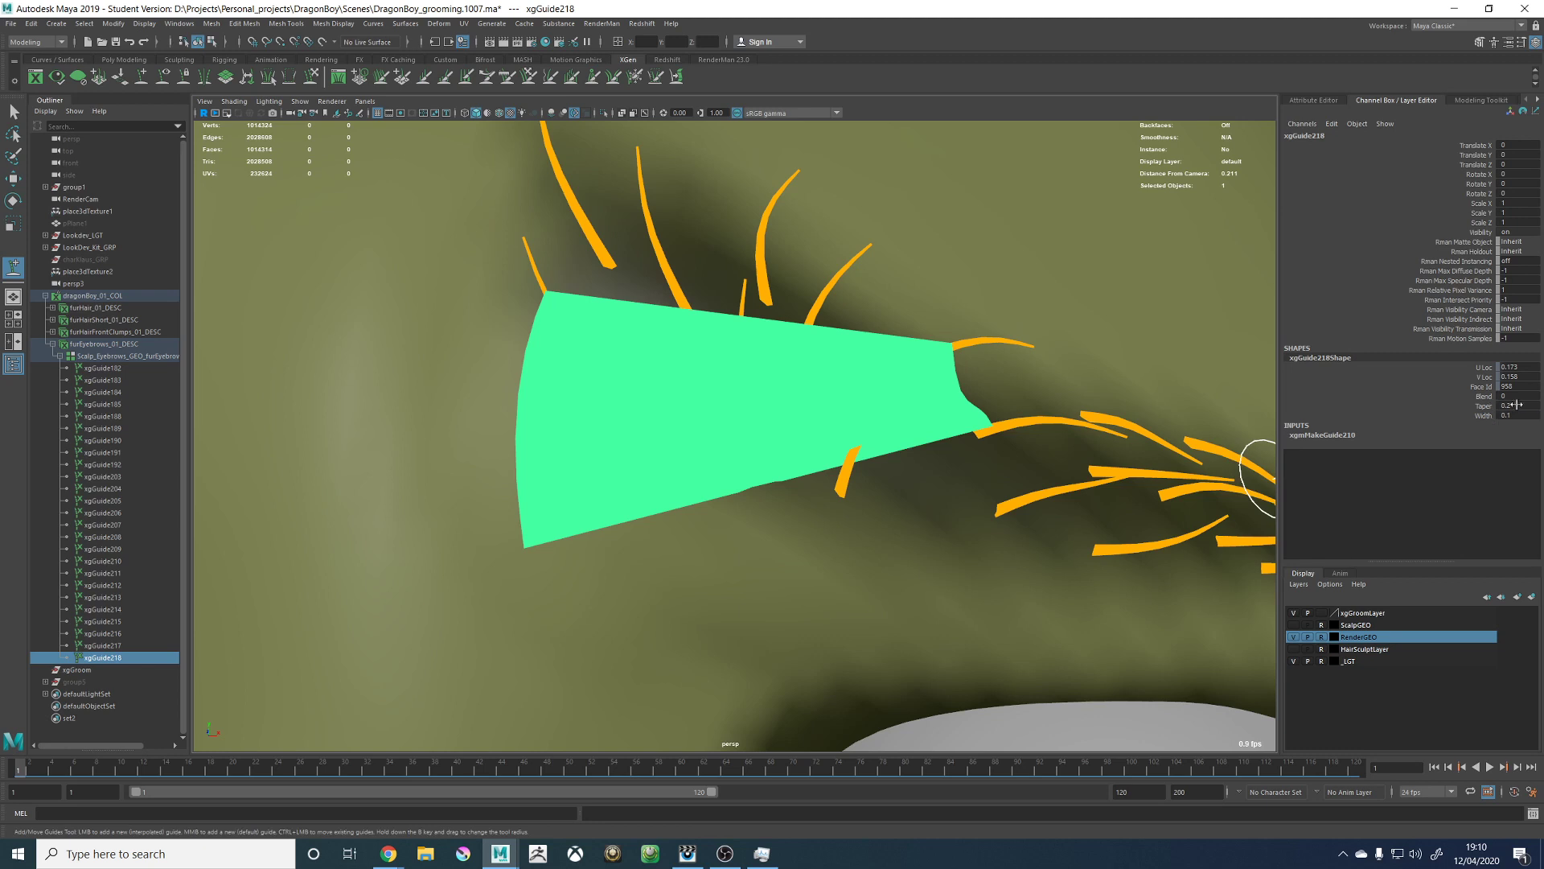
double_click(1518, 404)
text(0.8)
key(Return)
double_click(1531, 415)
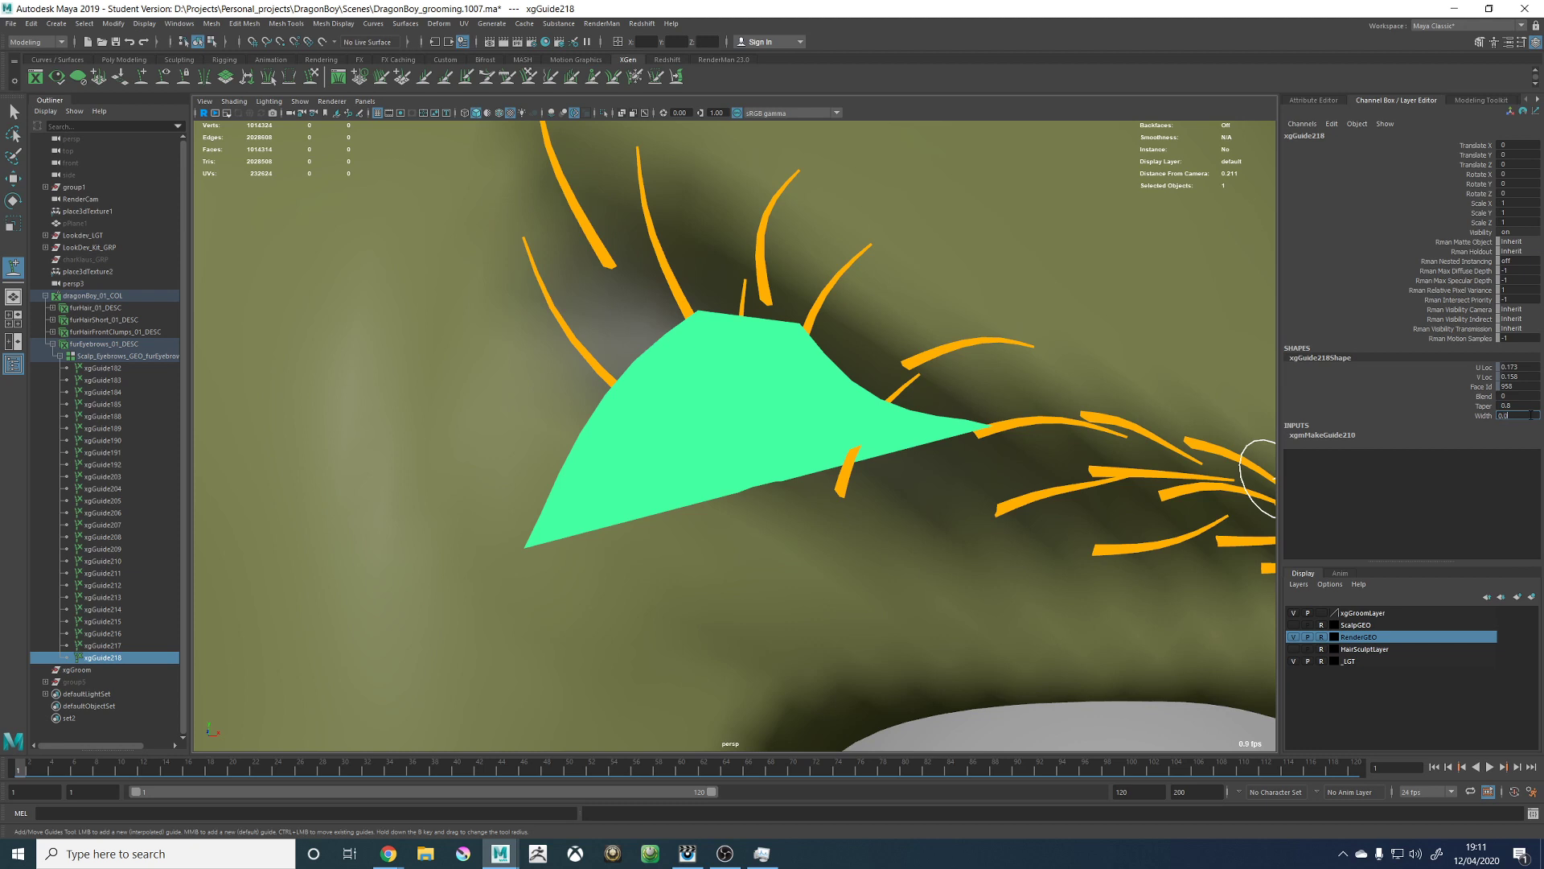
key(Return)
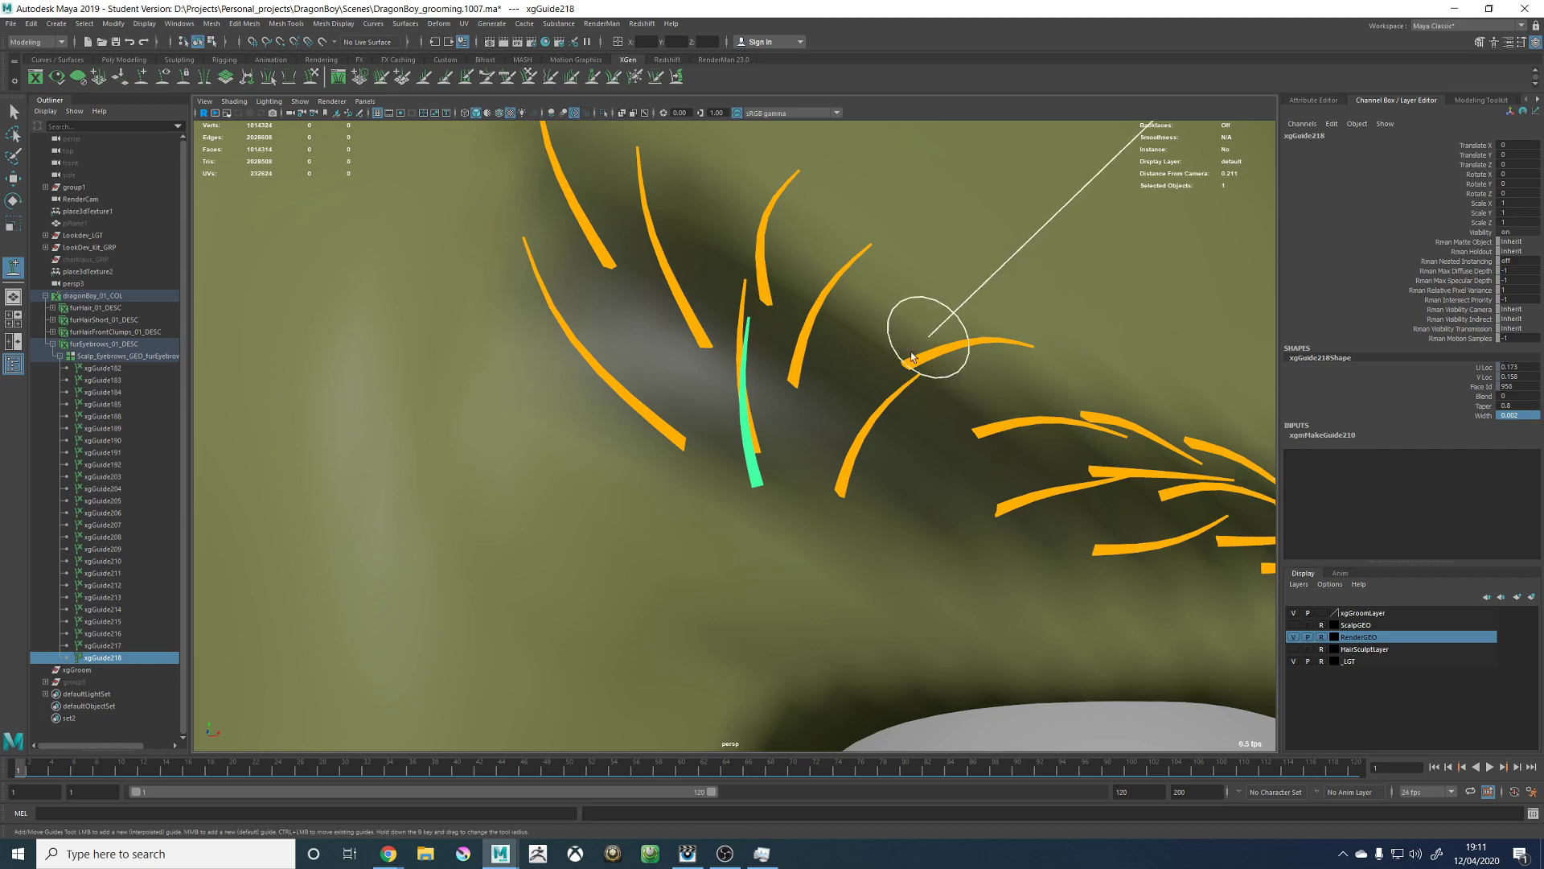
Step: Delete the older guide overlapping the newly placed one at the brow's inner lower edge
alt+drag(923, 346, 881, 391)
key(w)
alt+drag(772, 348, 763, 427)
click(762, 344)
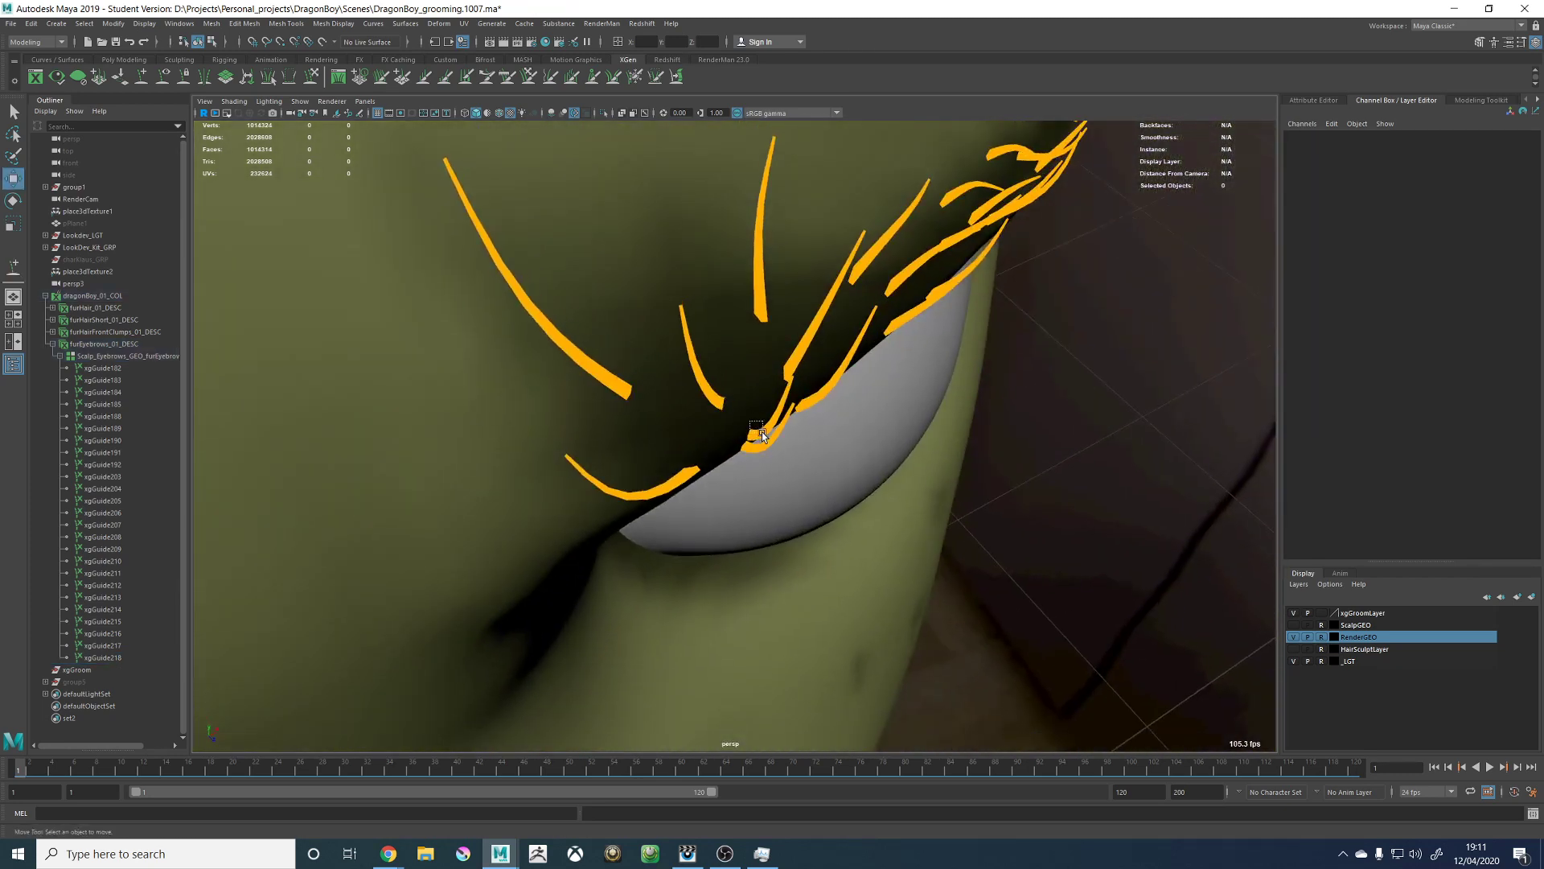
click(764, 434)
key(Delete)
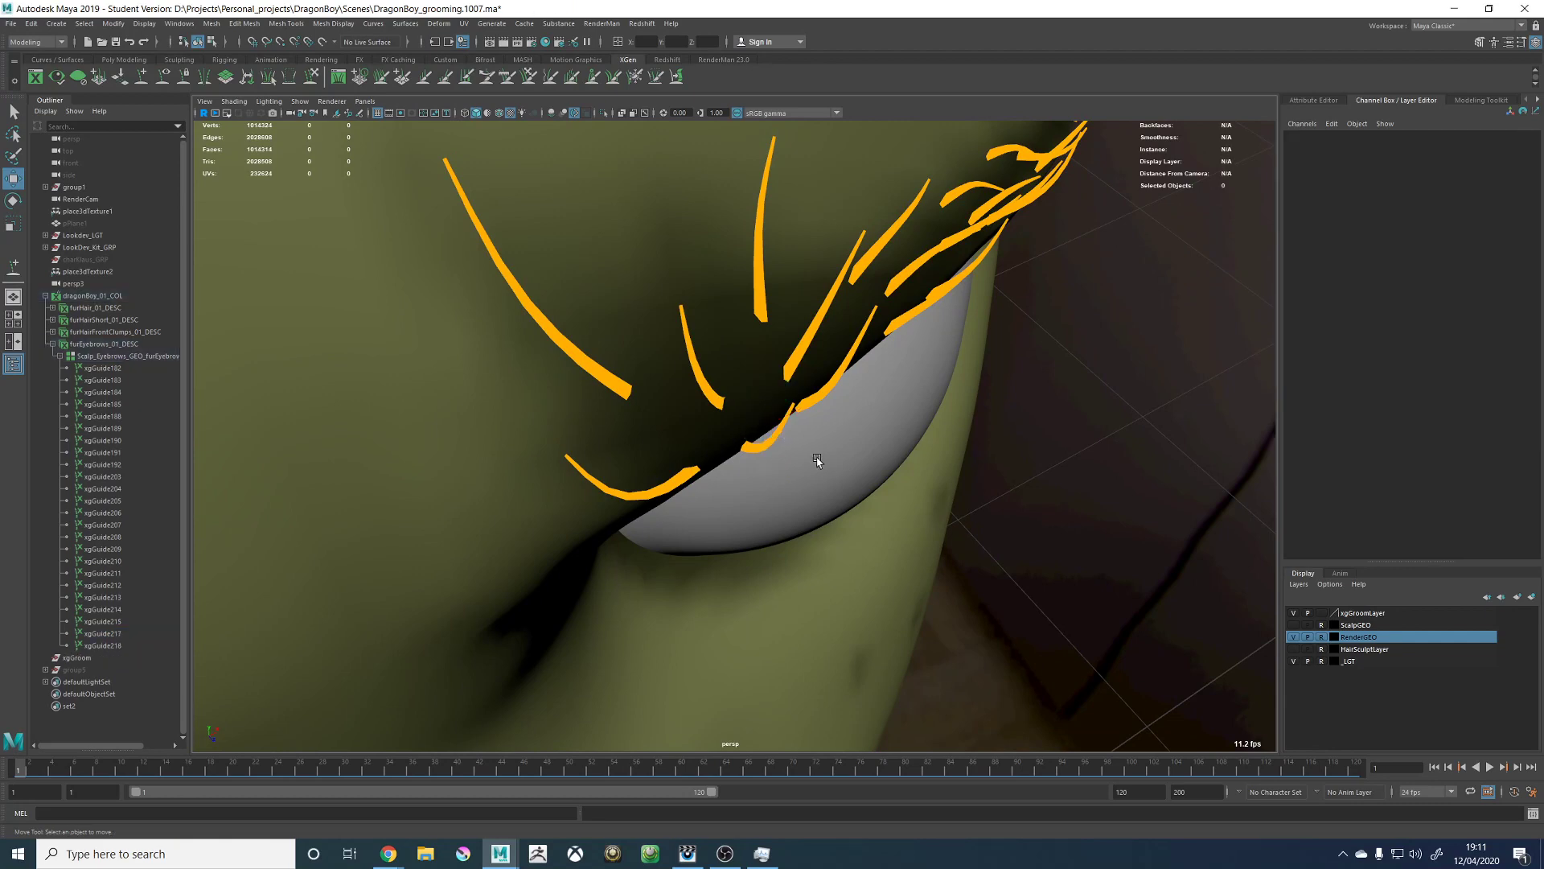
Step: Update the eyebrow preview with the replaced guide and check the hairs at the brow's inner lower edge
alt+drag(817, 458, 814, 364)
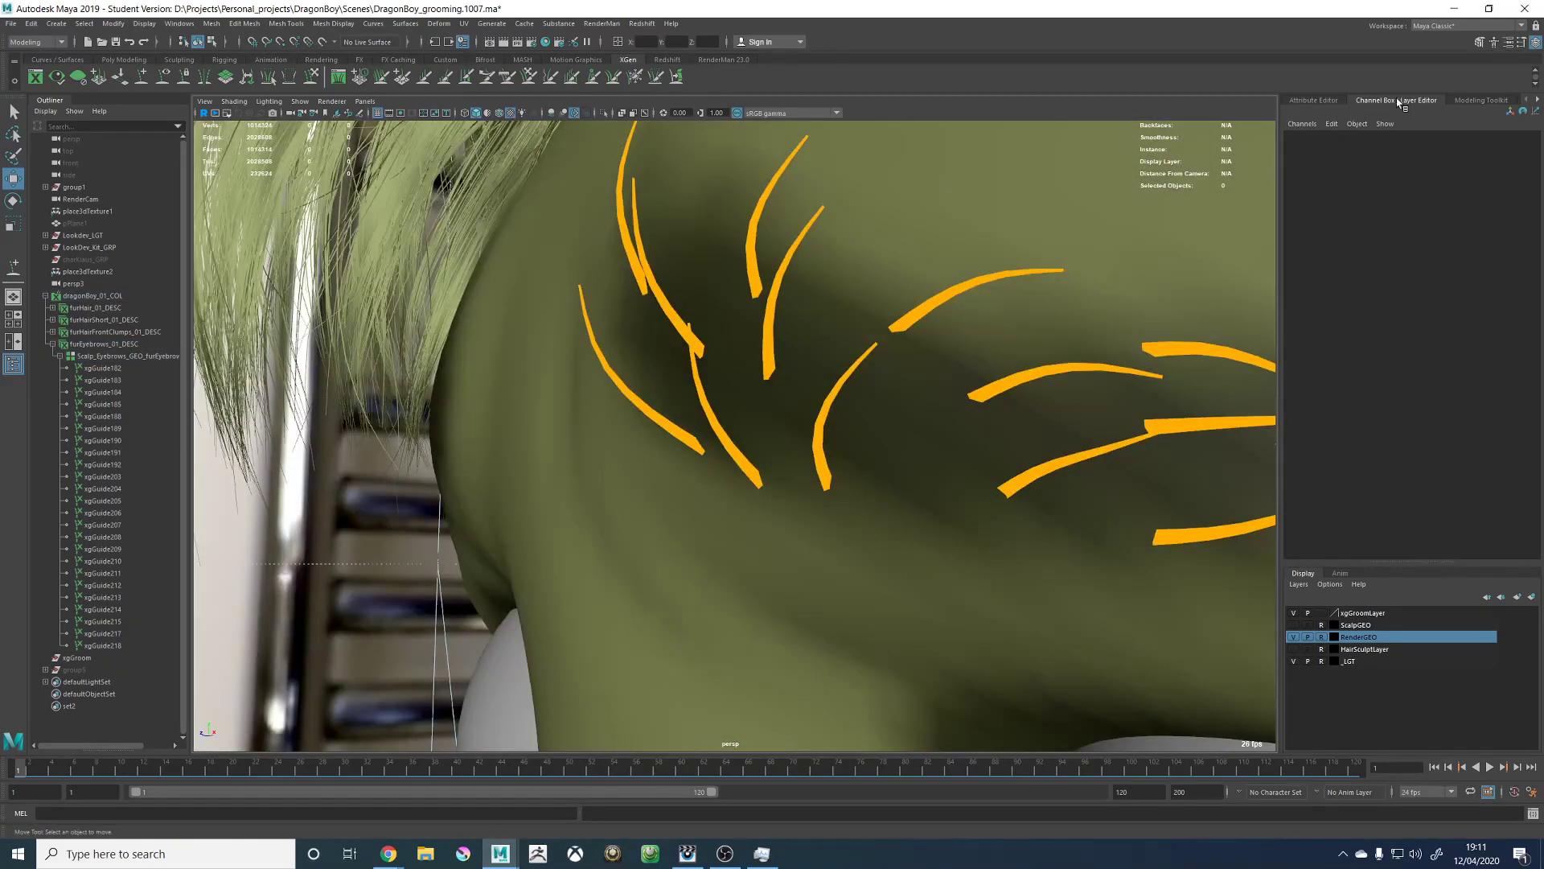
click(1537, 101)
click(1500, 102)
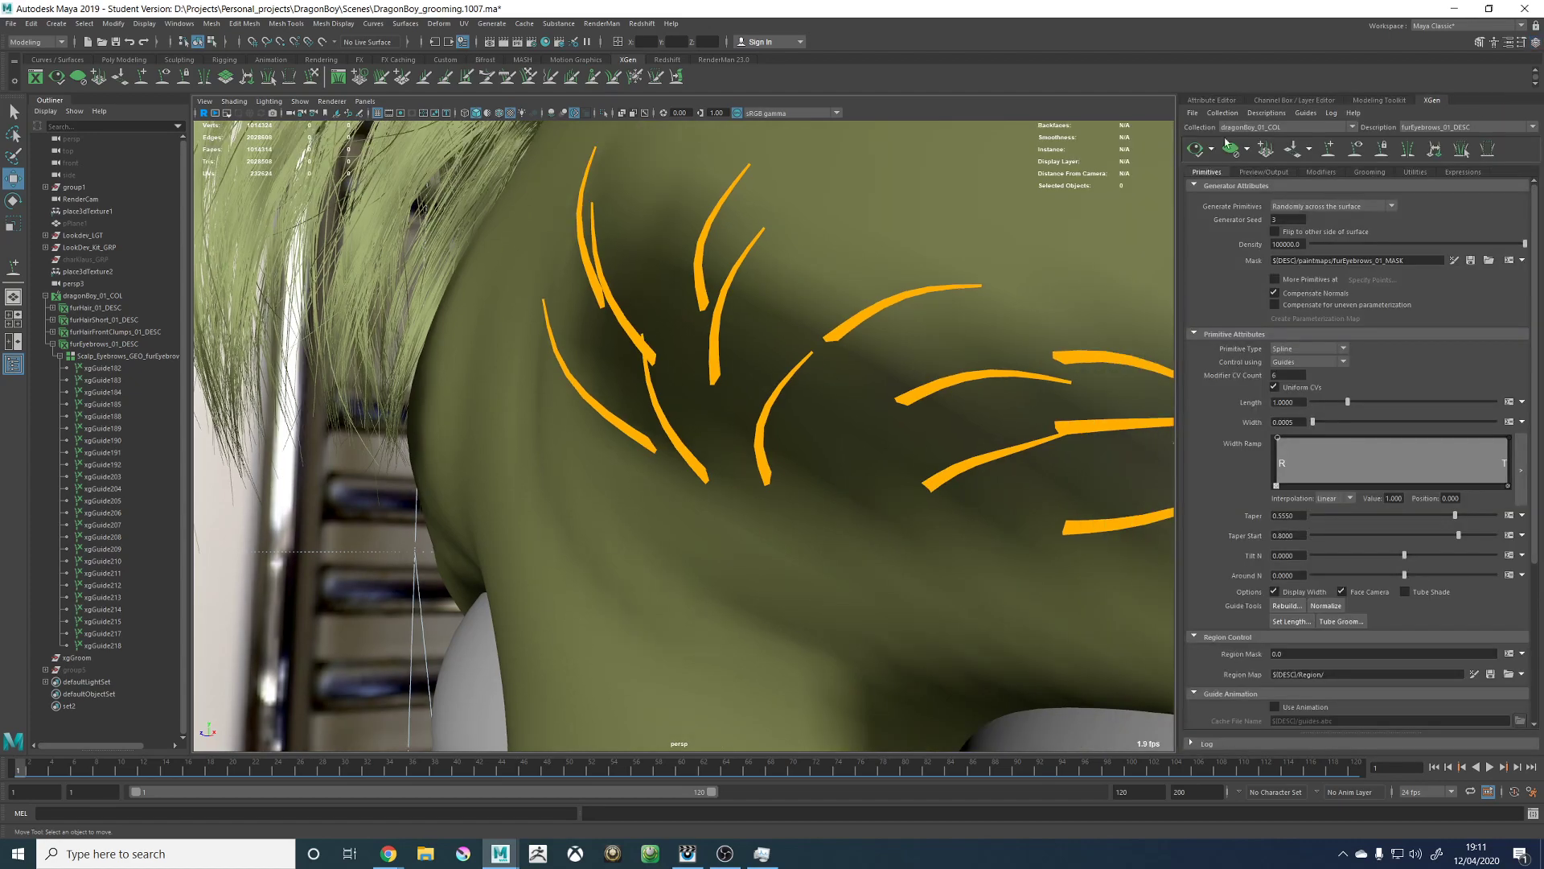
click(1193, 150)
alt+drag(690, 322, 843, 363)
alt+drag(717, 480, 678, 480)
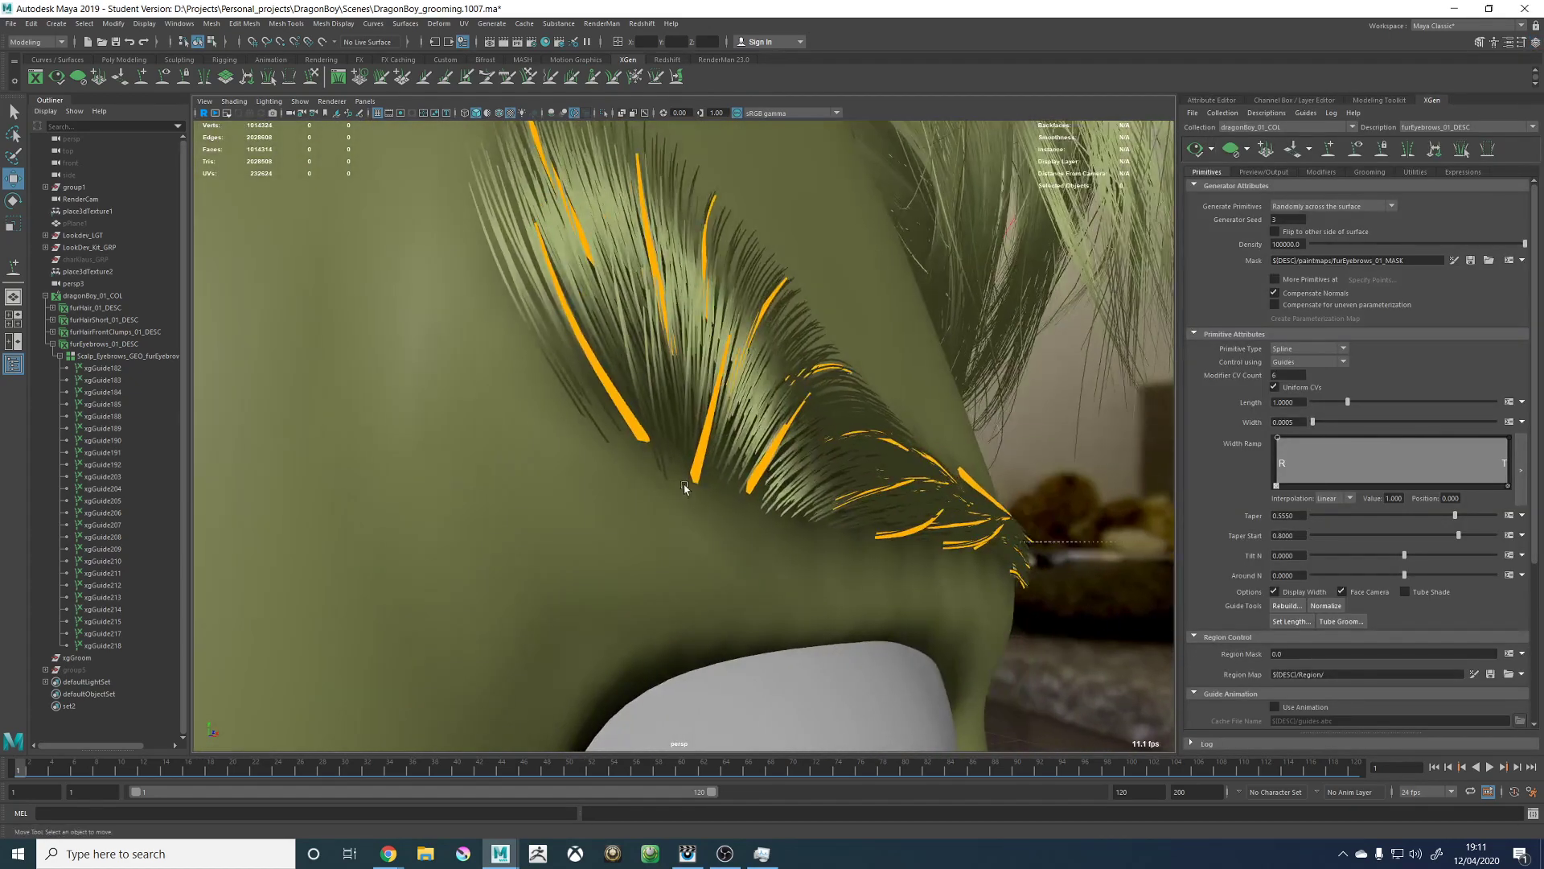
scroll(840, 406, up, 3)
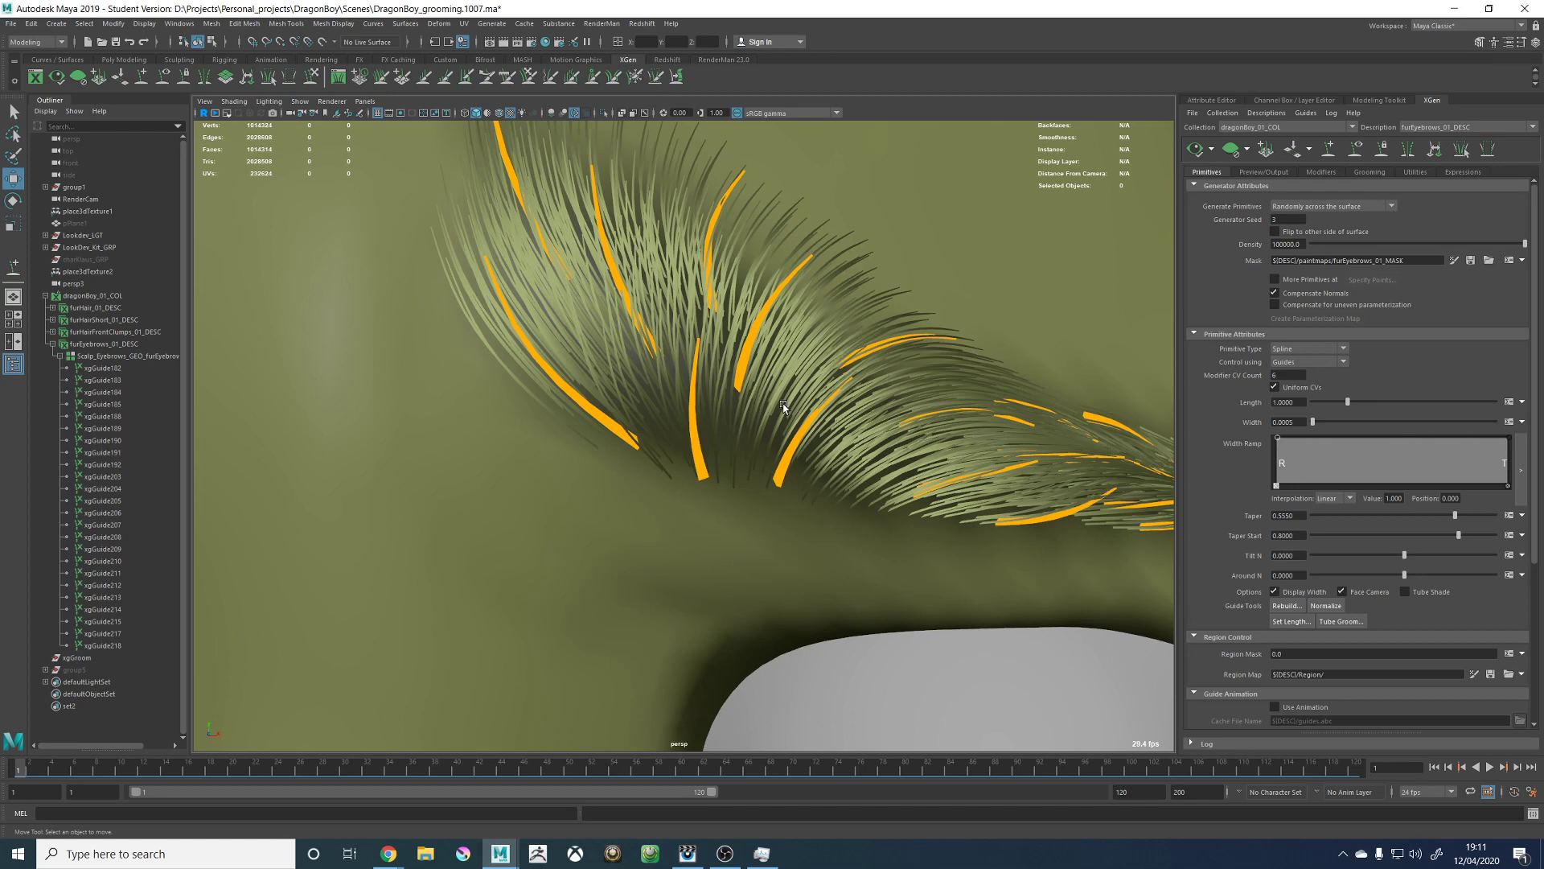
scroll(756, 362, down, 5)
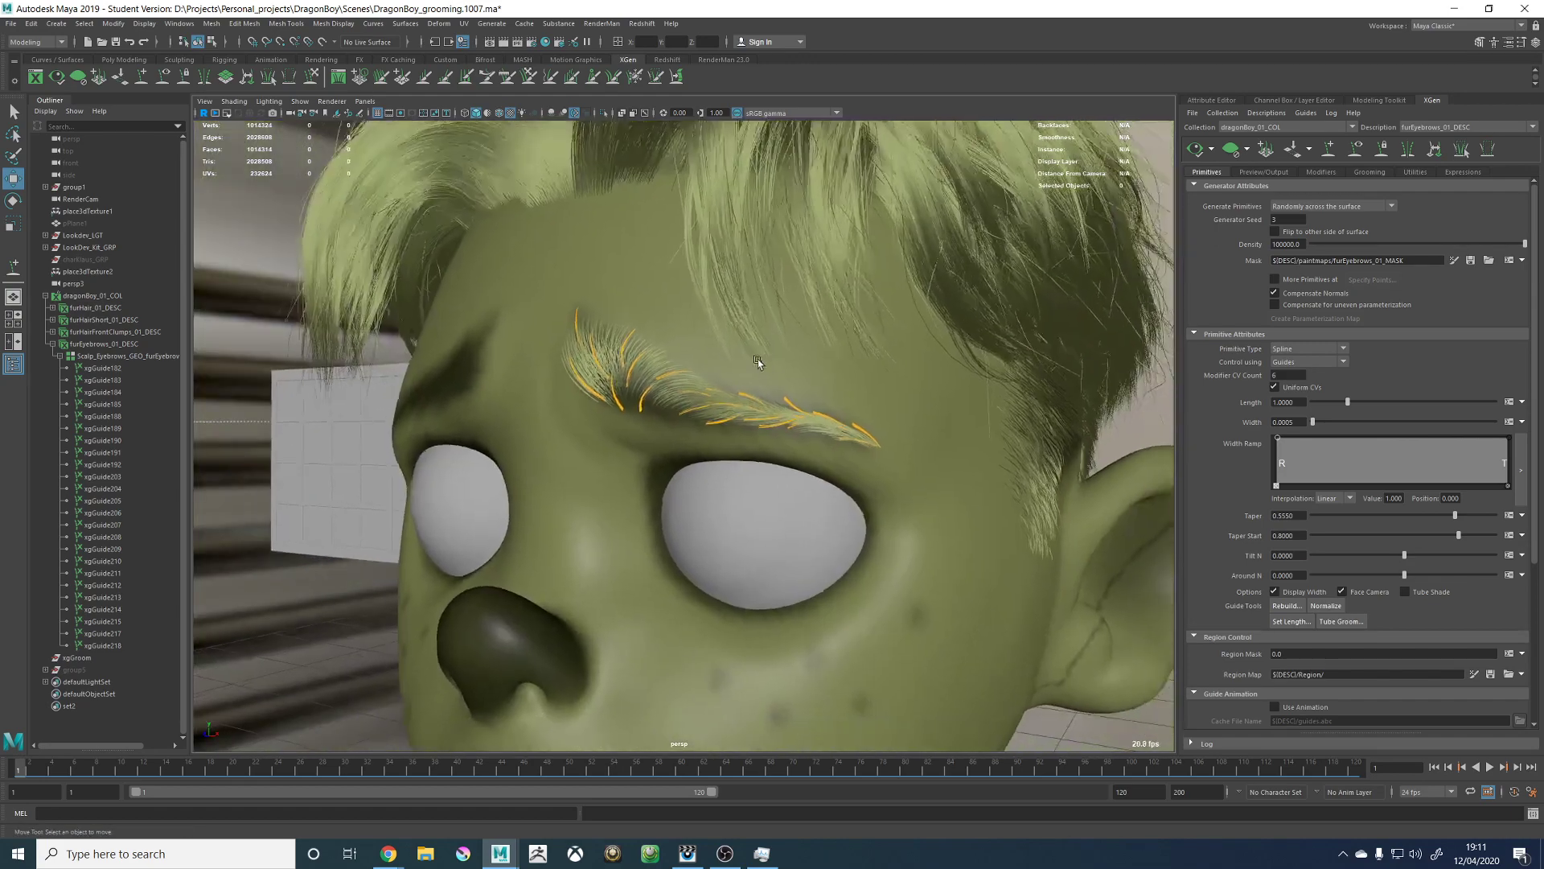
Step: Examine the eyebrow hairs and guides from the side, the front and close up
alt+right_drag(758, 358, 872, 431)
alt+drag(872, 431, 979, 437)
alt+right_drag(979, 437, 883, 408)
alt+middle_drag(883, 408, 801, 410)
alt+right_drag(801, 410, 844, 413)
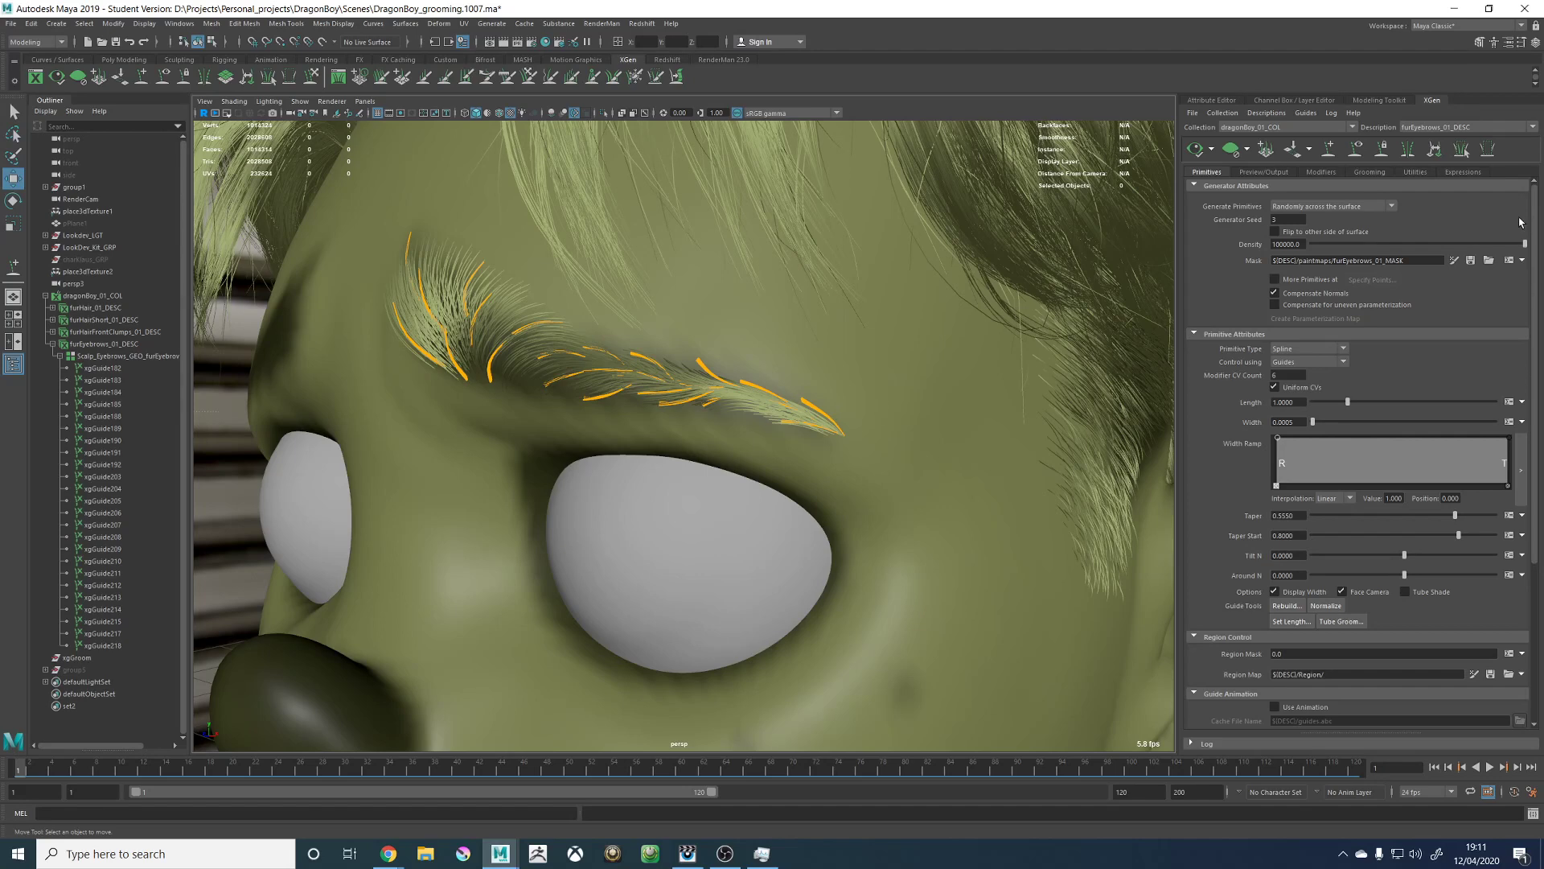
alt+drag(1094, 227, 848, 296)
alt+right_drag(848, 296, 806, 527)
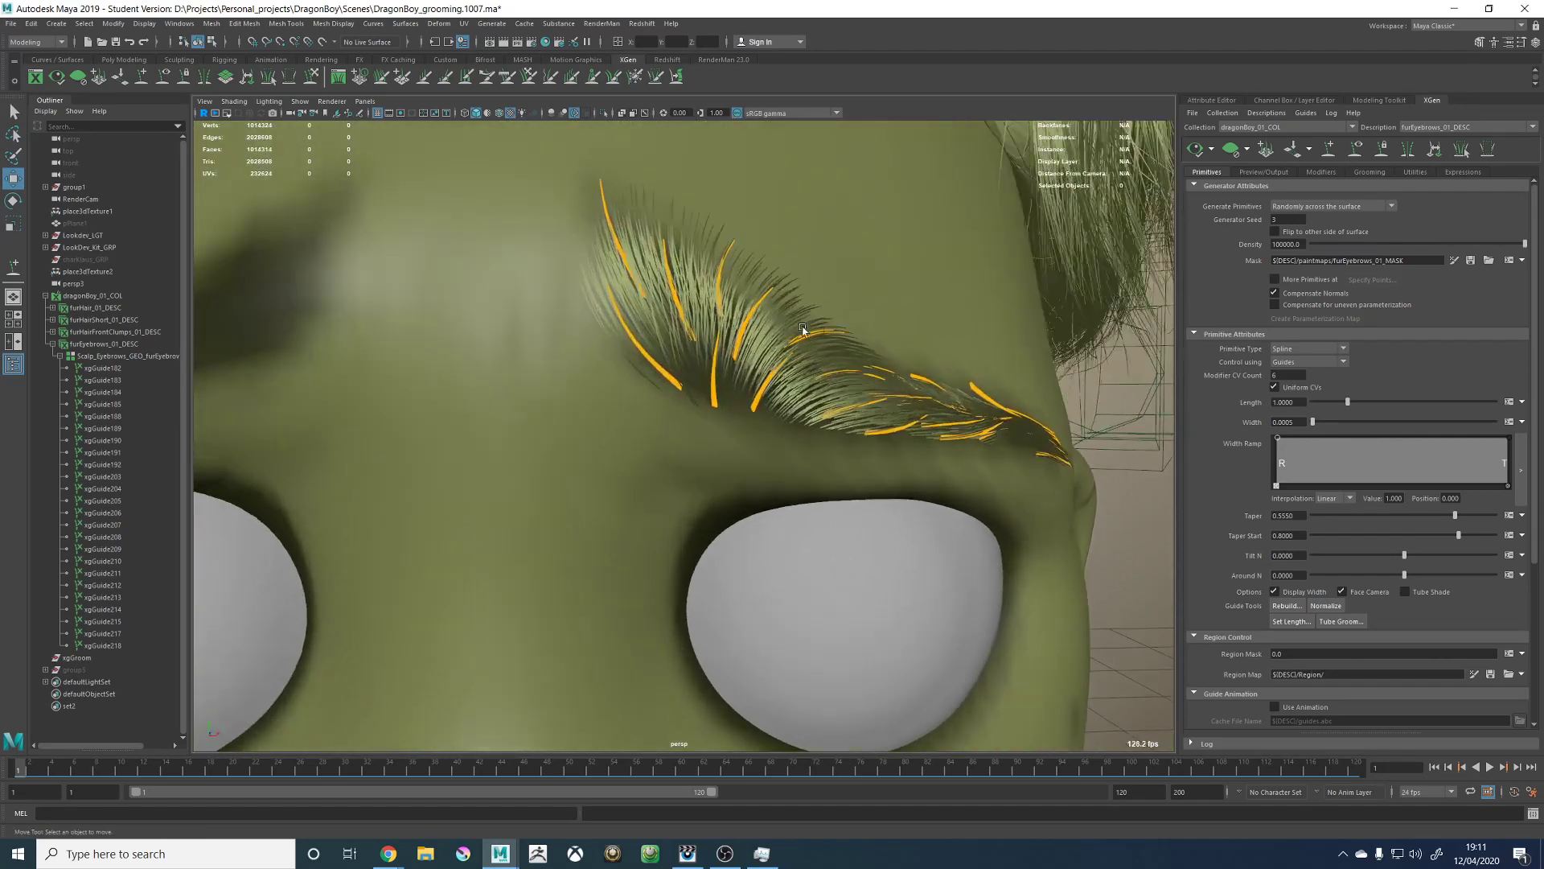
alt+drag(807, 527, 776, 523)
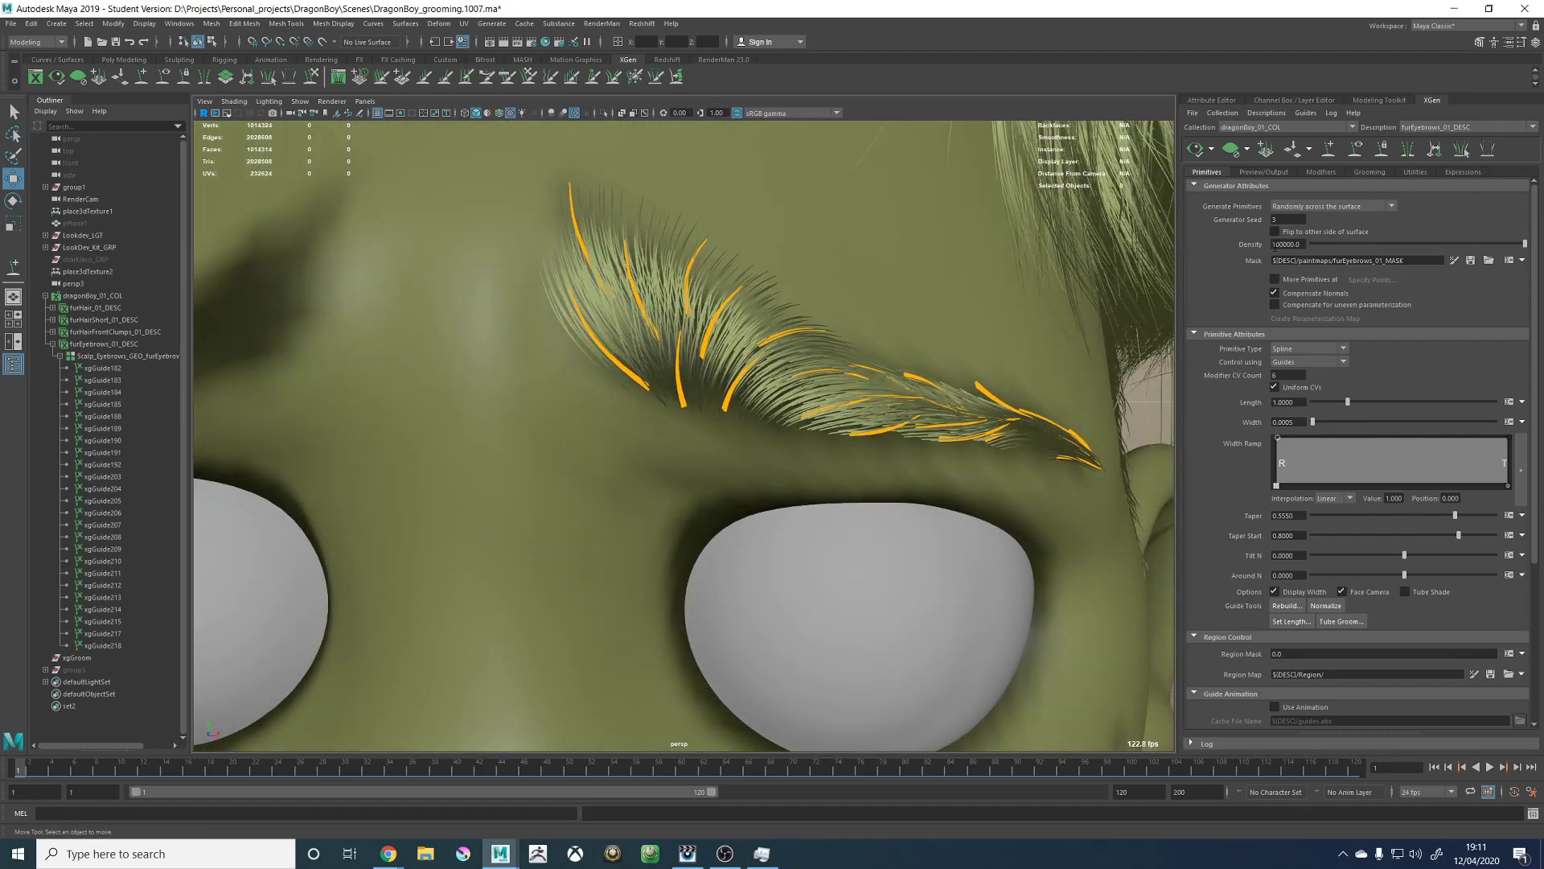
Step: Set the density of the eyebrow description to 200000
click(1279, 245)
text(2)
key(Return)
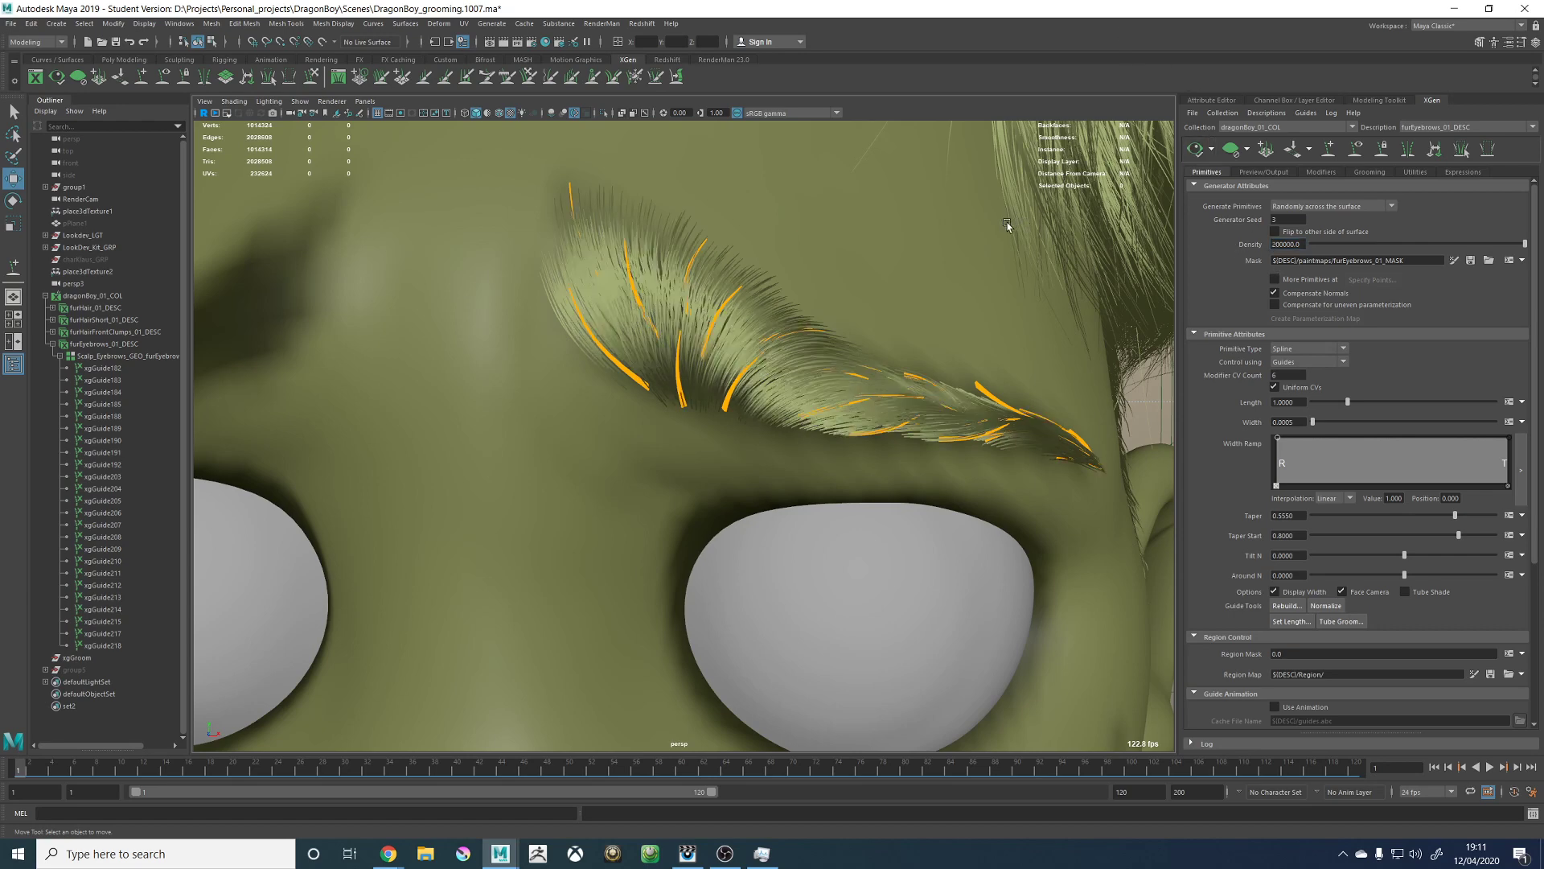
Step: Examine the denser eyebrow hairs without guides, checking the outer tail, the middle and the whole brow
mouse_move(1007, 224)
alt+mouse_down()
mouse_move(934, 225)
mouse_move(1024, 221)
alt+mouse_up()
alt+right_drag(1024, 221, 740, 396)
alt+drag(740, 396, 885, 441)
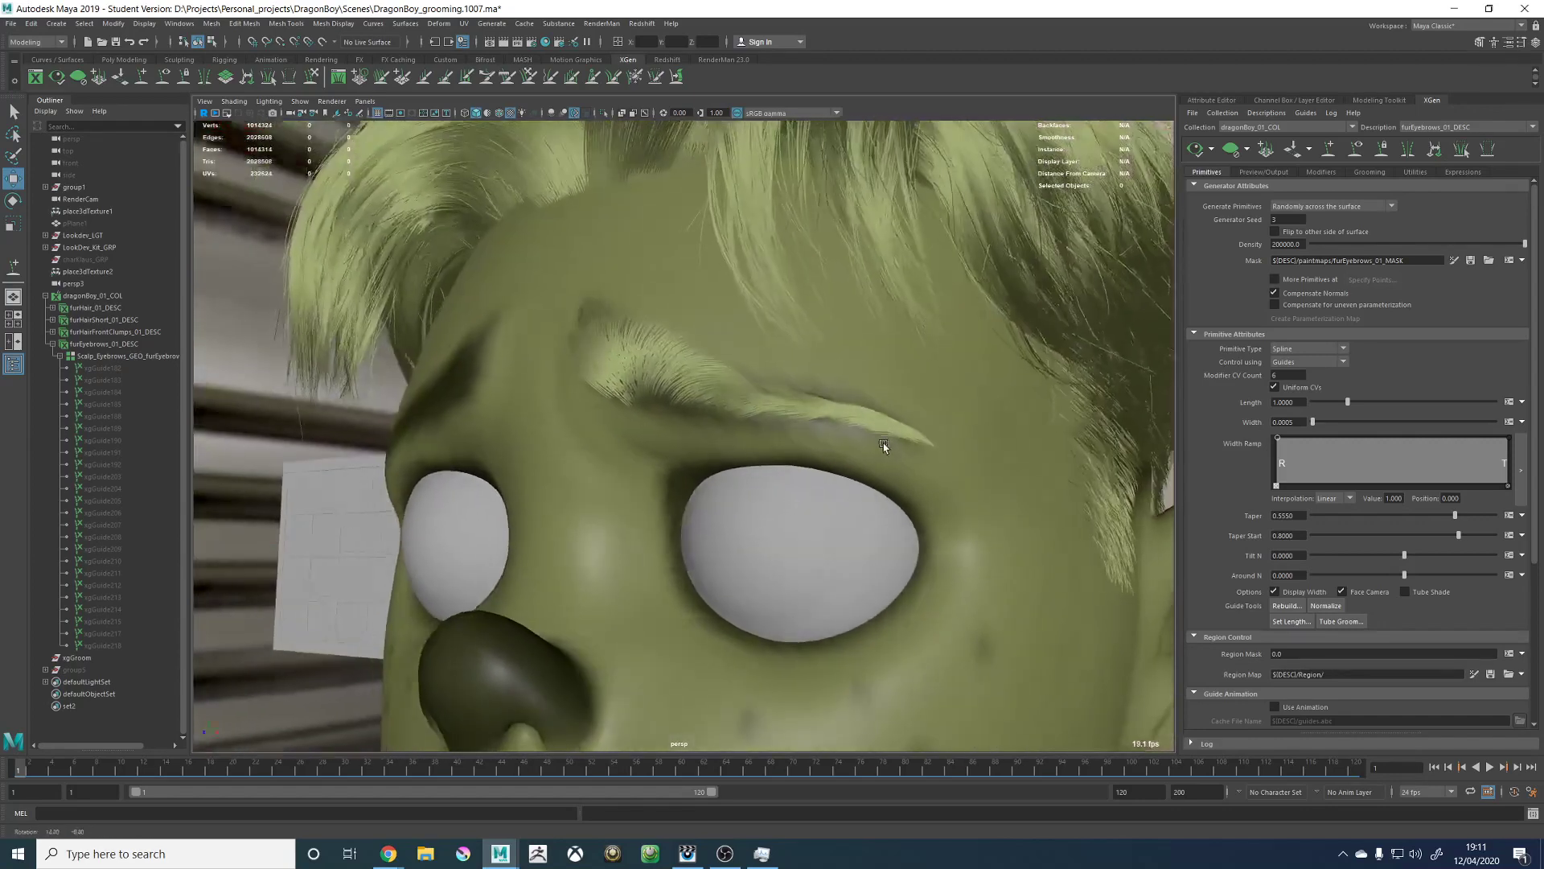
mouse_move(884, 442)
alt+right_down()
mouse_move(953, 455)
mouse_move(873, 418)
alt+right_up()
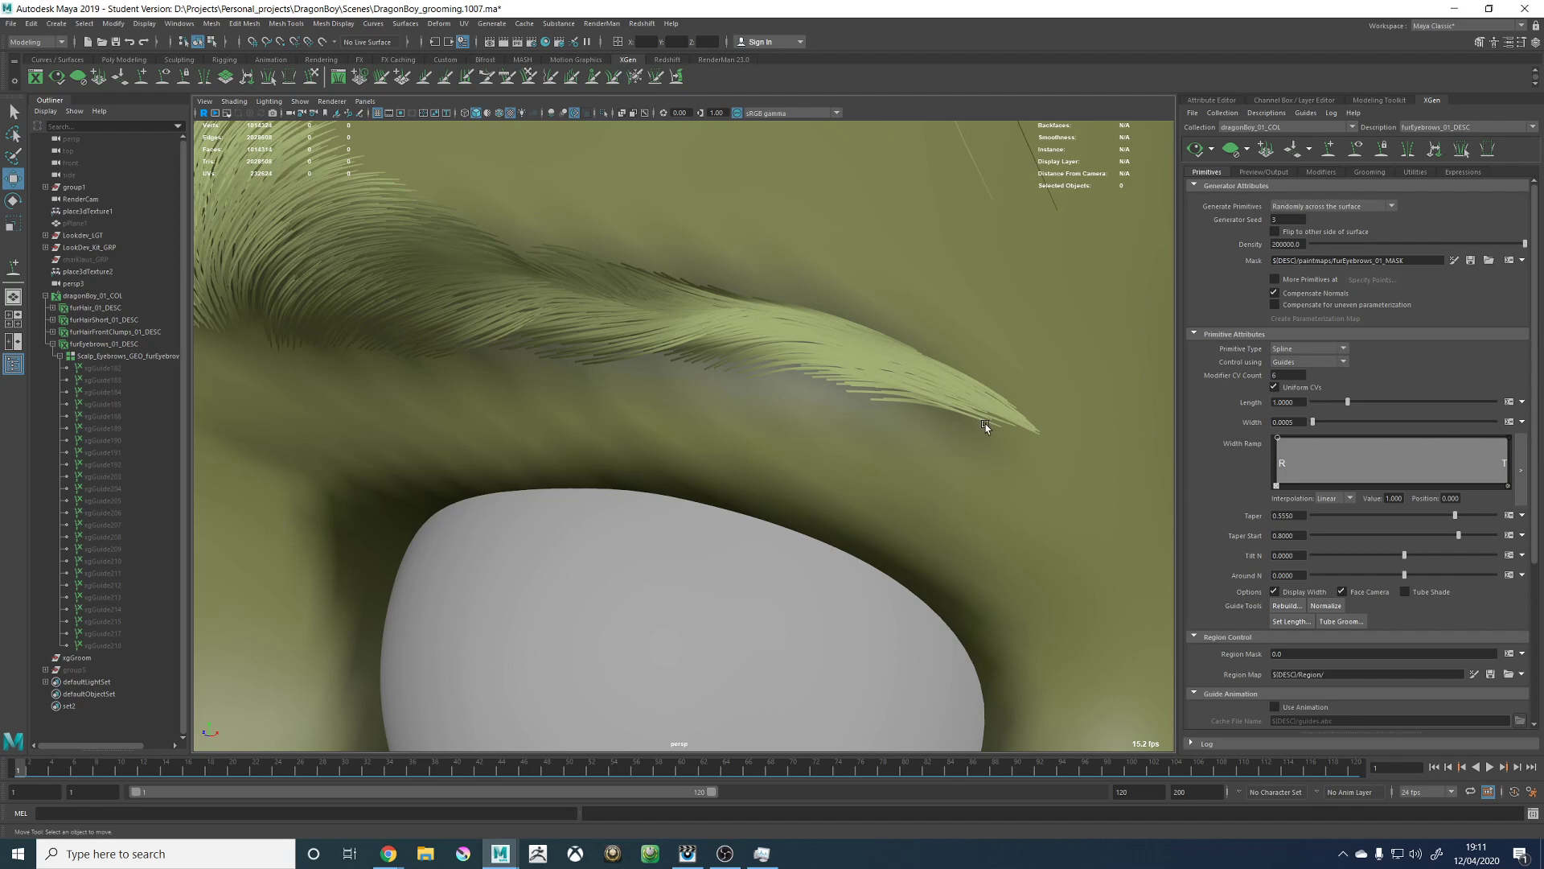
alt+right_drag(919, 401, 836, 412)
alt+drag(734, 404, 590, 379)
alt+right_drag(590, 379, 732, 387)
alt+drag(732, 388, 731, 342)
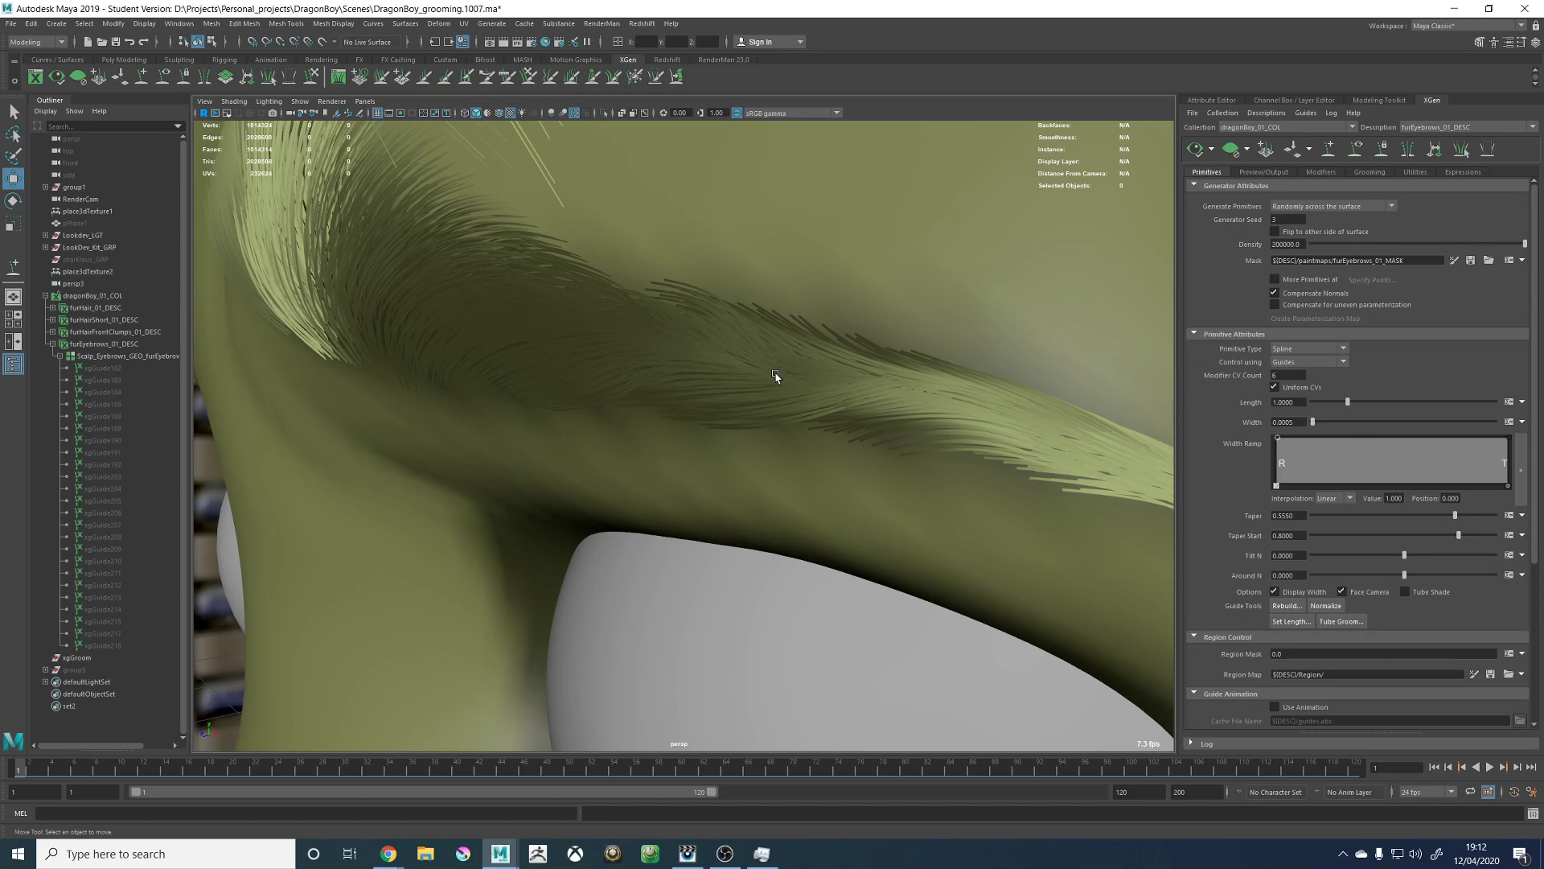
mouse_move(731, 383)
alt+right_down()
mouse_move(899, 387)
mouse_move(750, 370)
alt+right_up()
alt+drag(751, 370, 708, 377)
alt+right_drag(708, 377, 1264, 292)
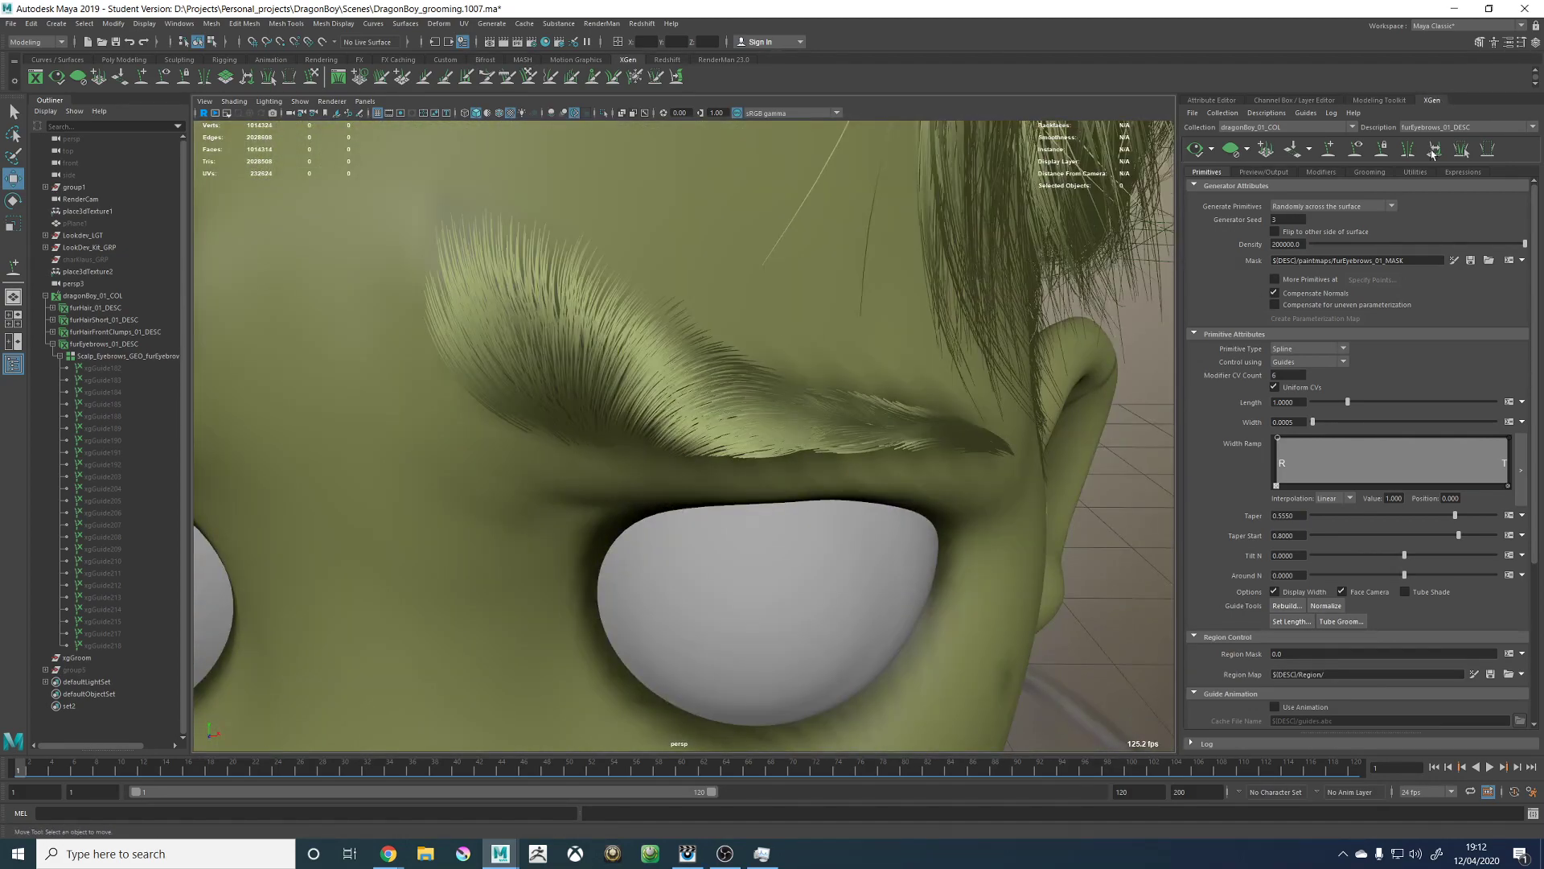
Step: Add a Clumping modifier to the furEyebrows_01_DESC description
click(1320, 172)
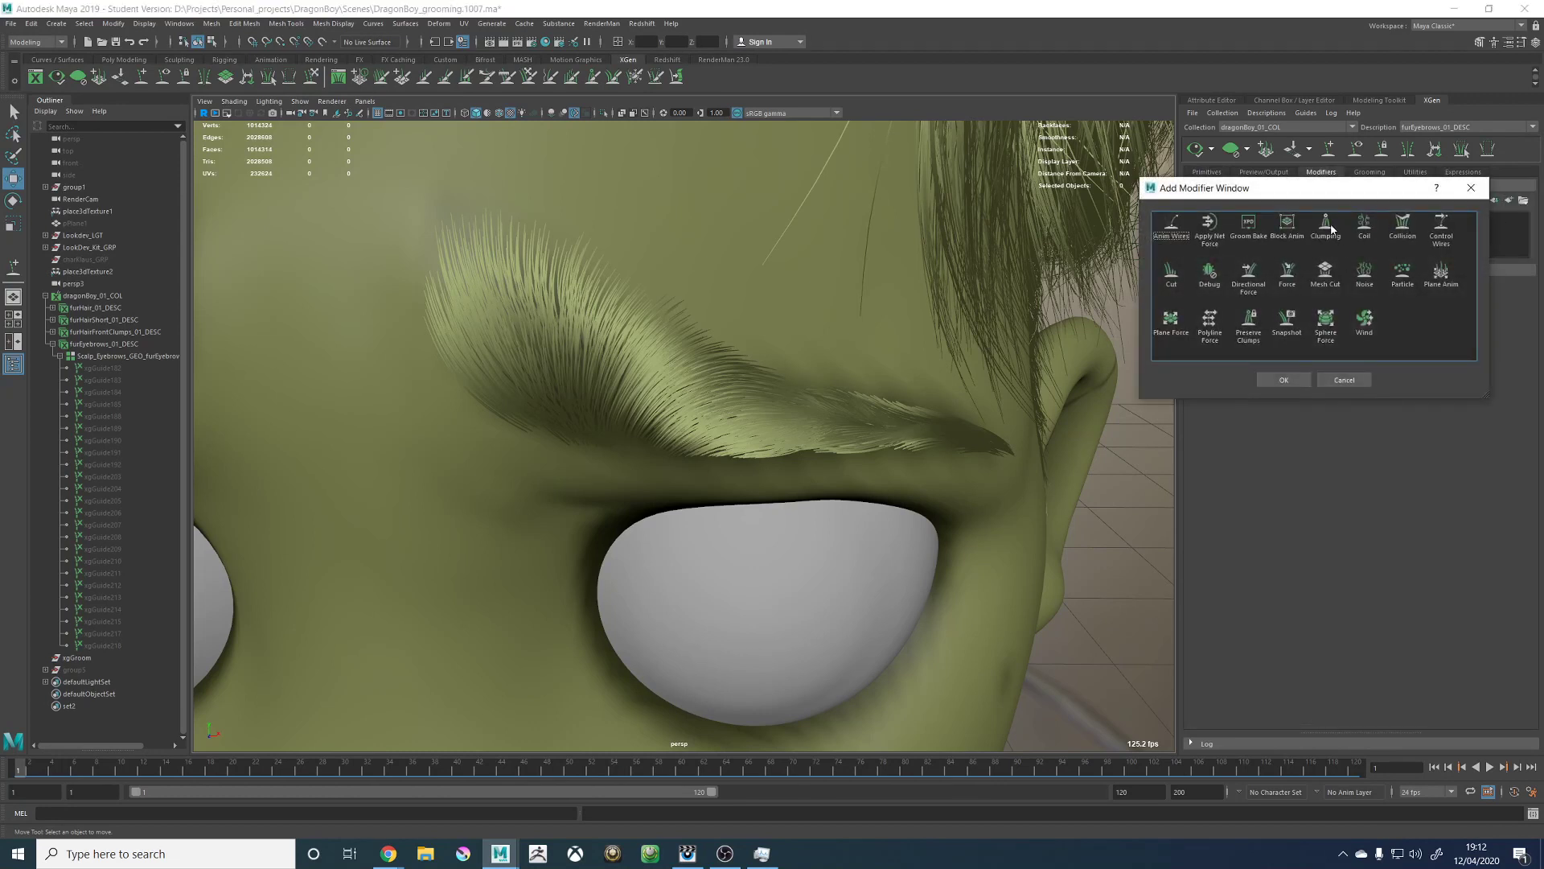
click(1327, 227)
click(1280, 380)
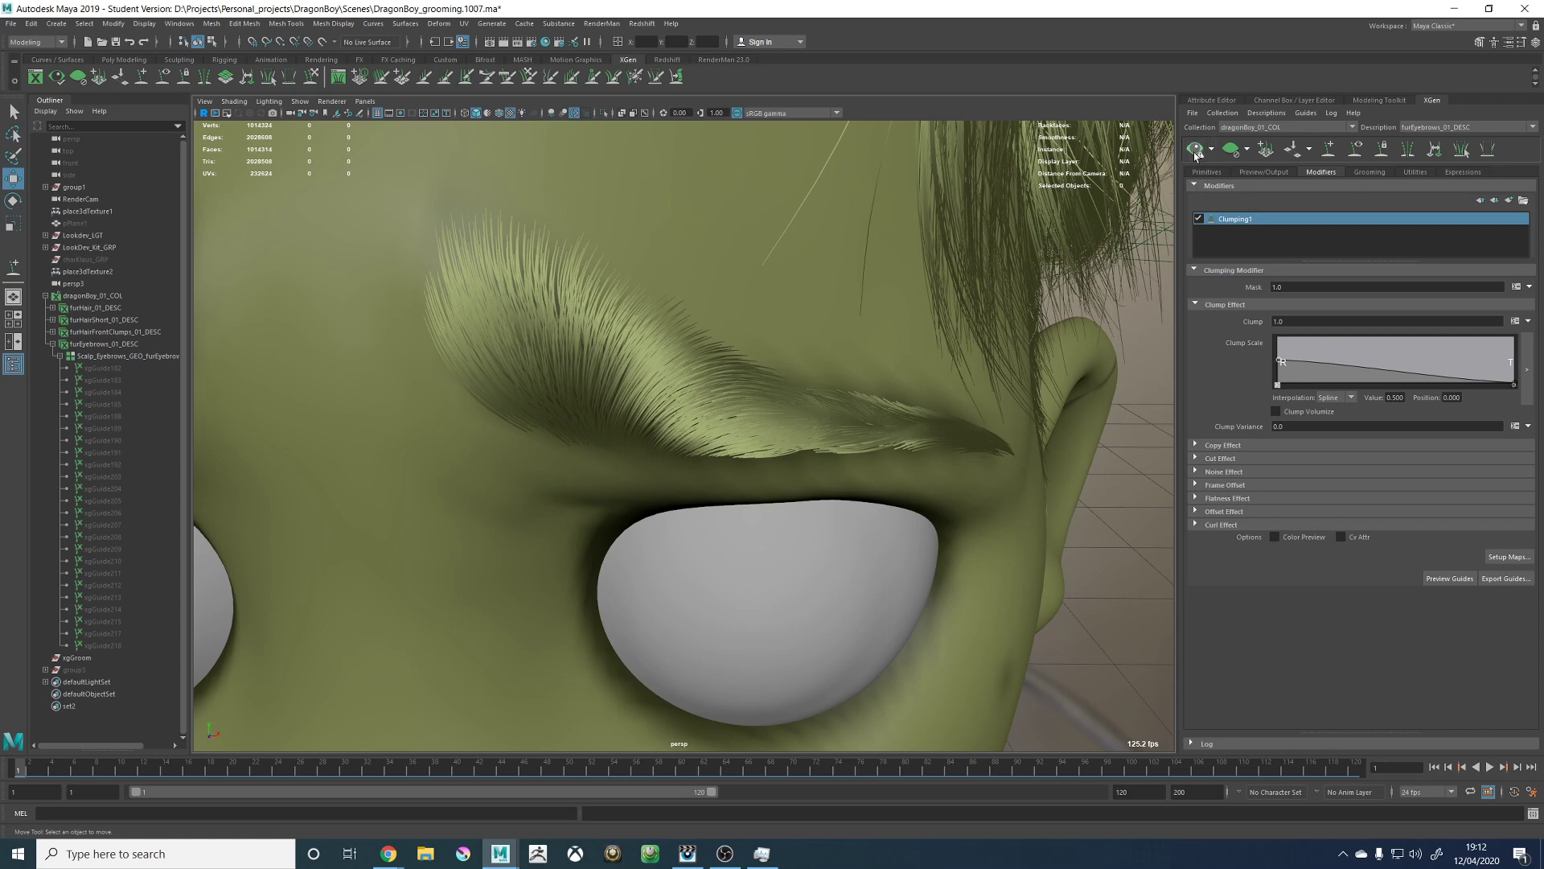
Step: Set up the Clumping modifier's maps and generate clump points, raising the point density to 100 and finally to 10000
click(1509, 557)
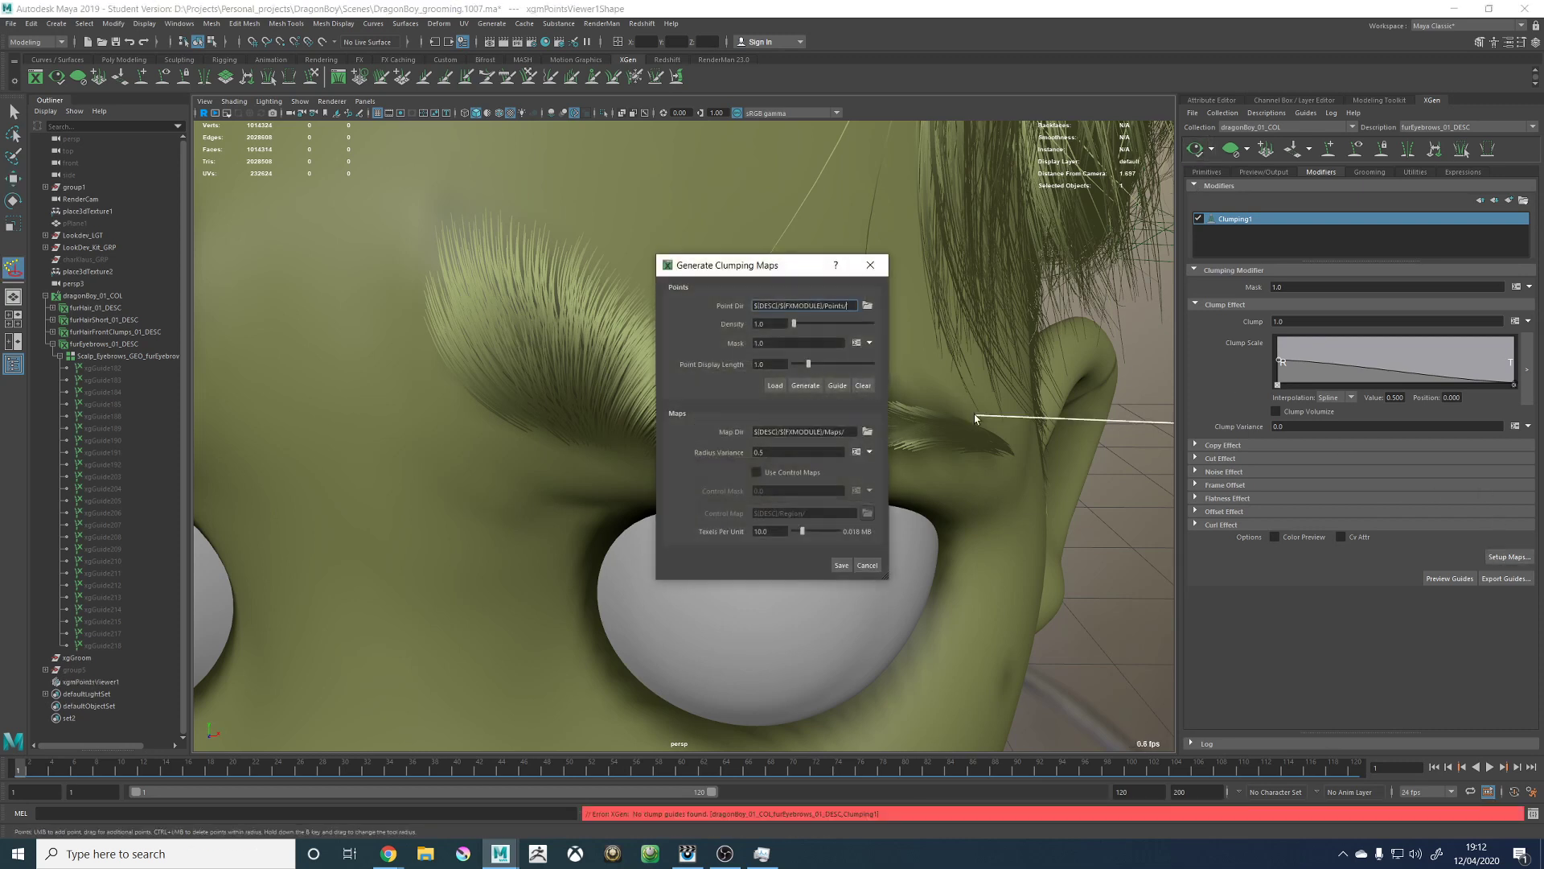
click(807, 388)
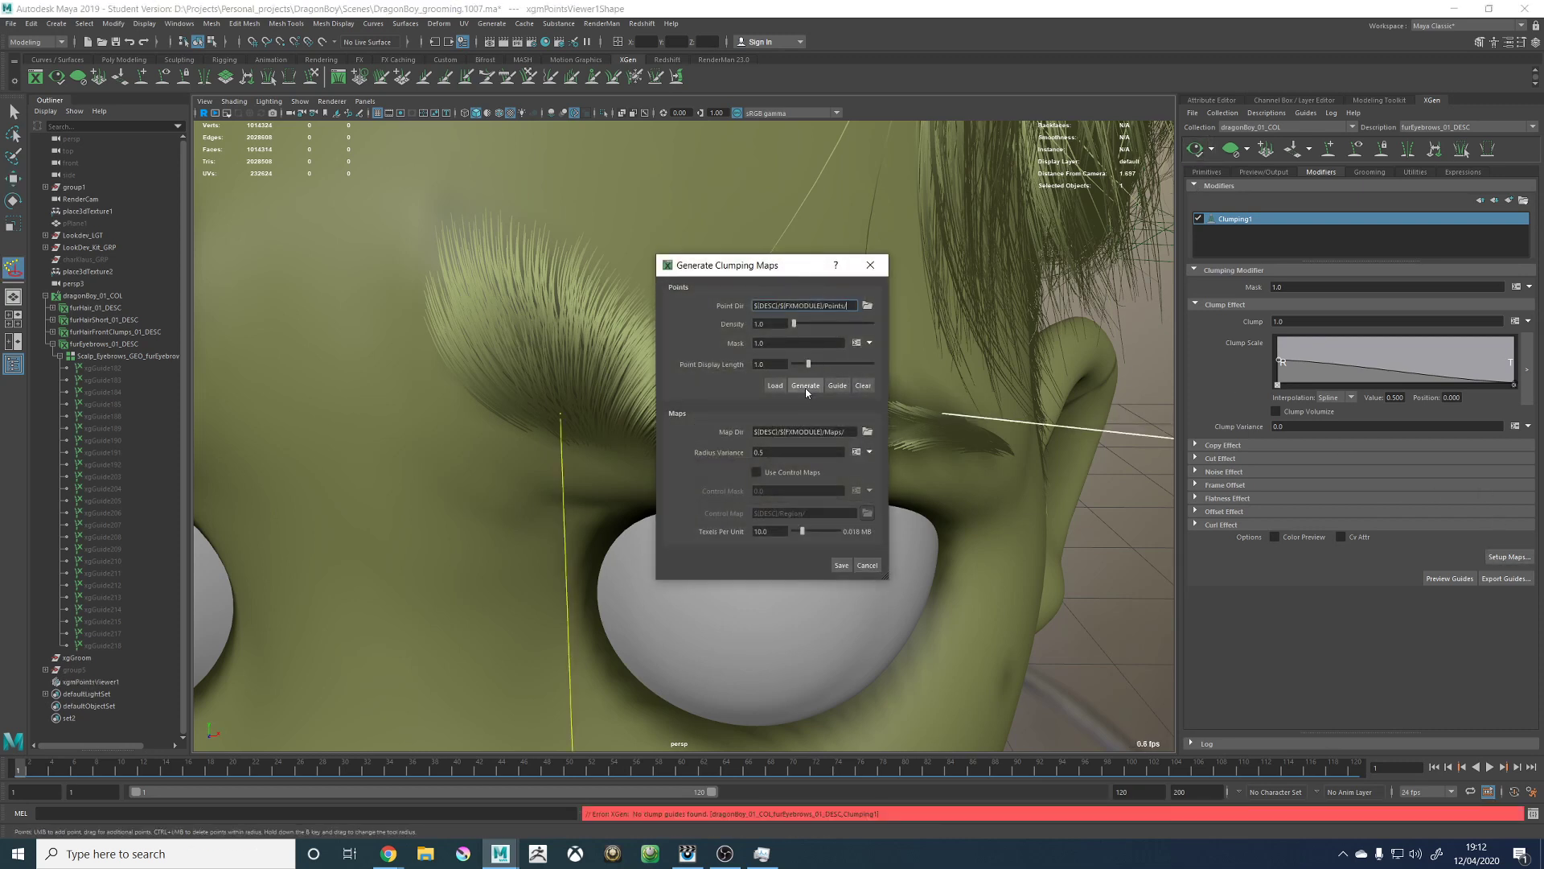
click(770, 323)
text(100)
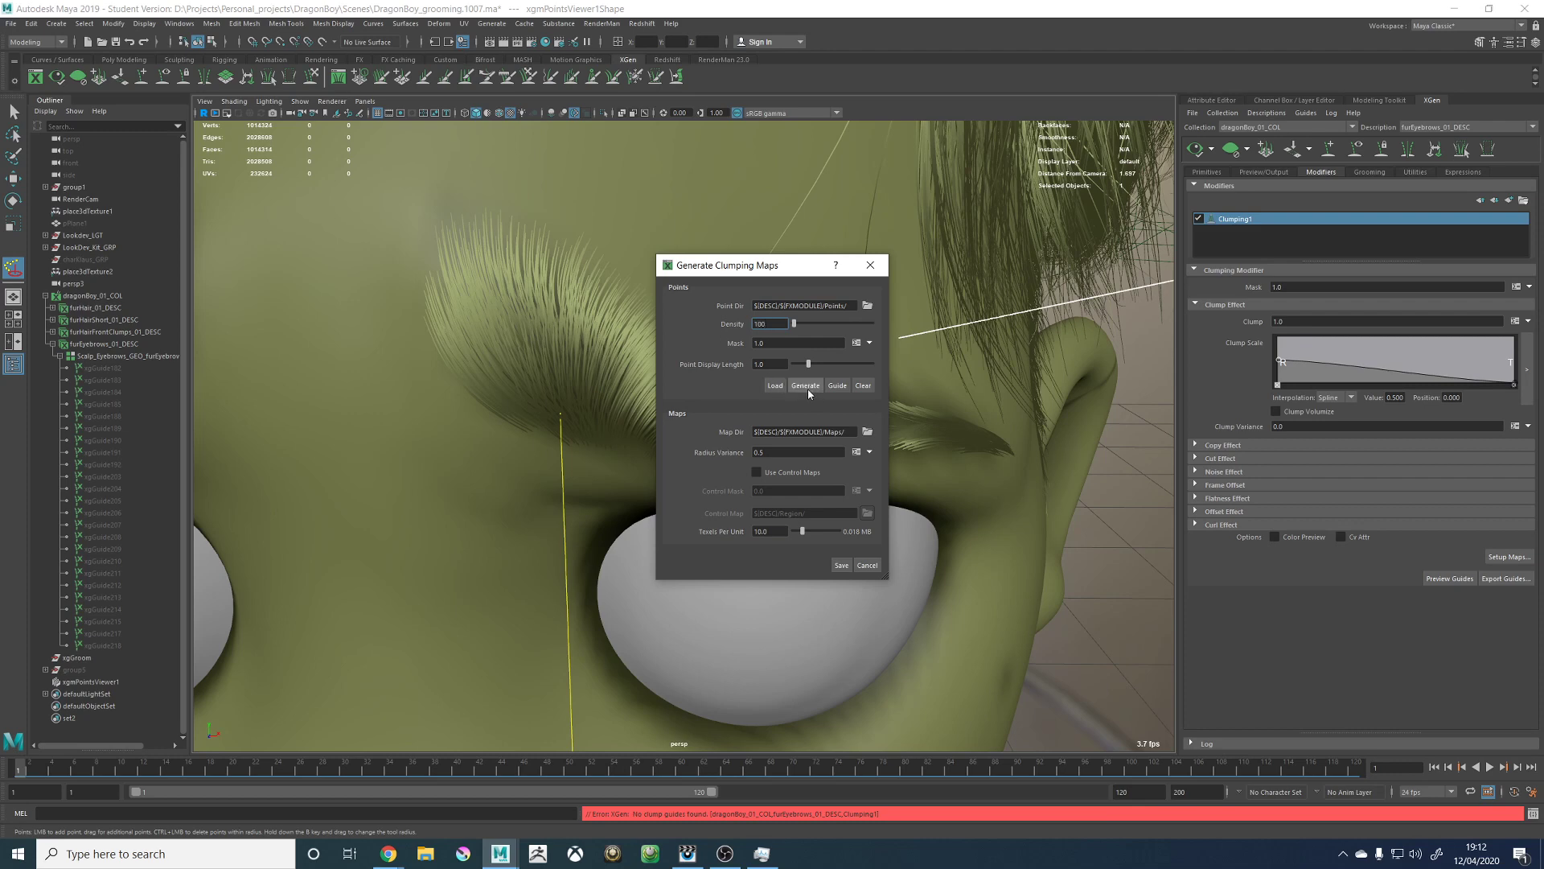
click(807, 388)
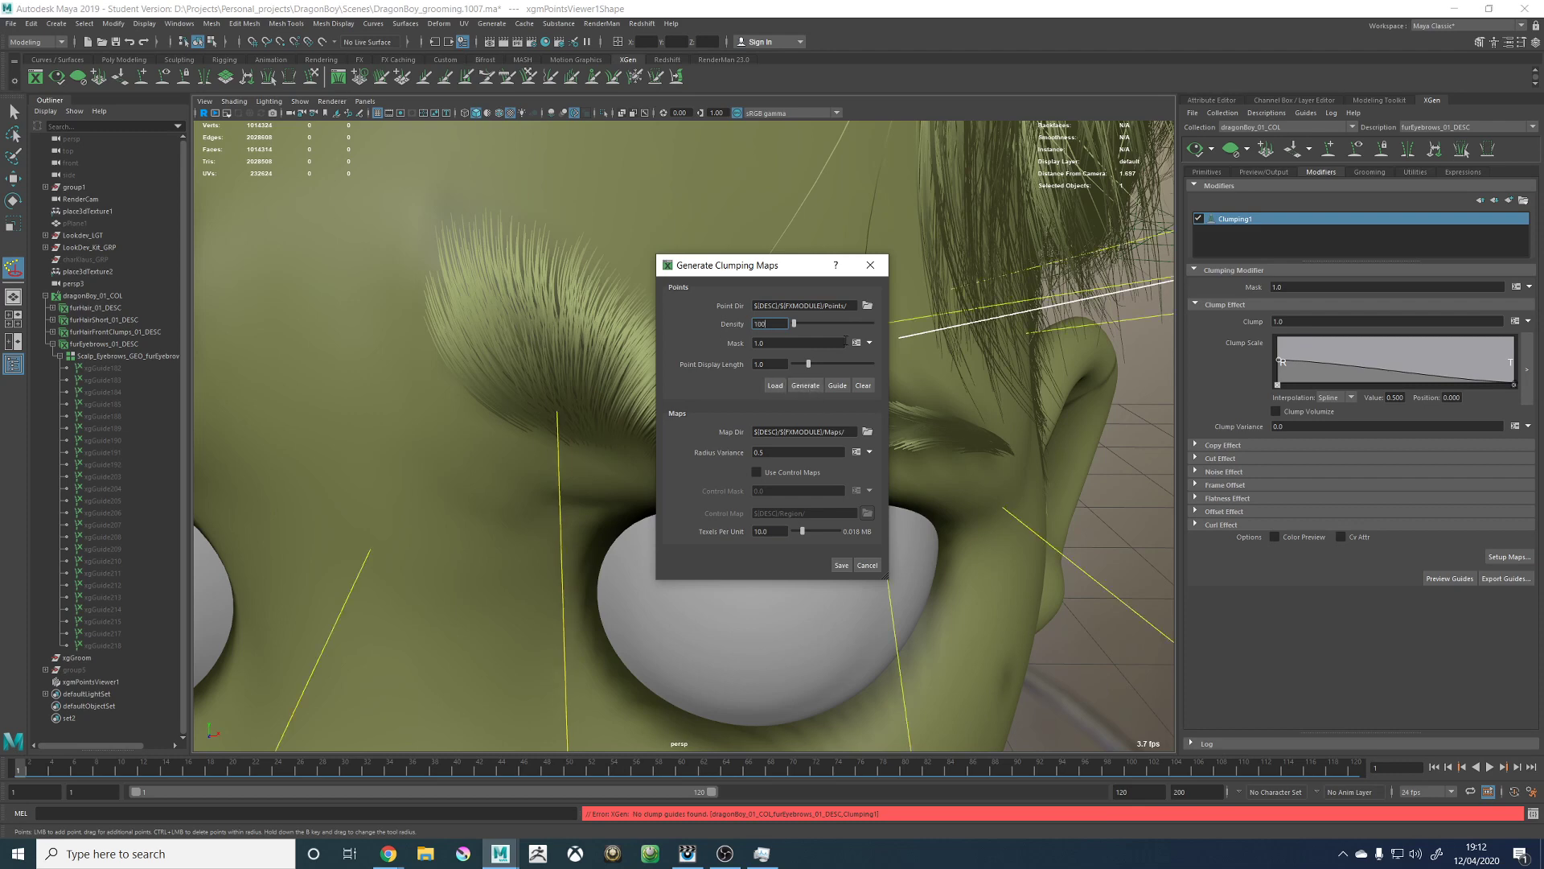
click(807, 385)
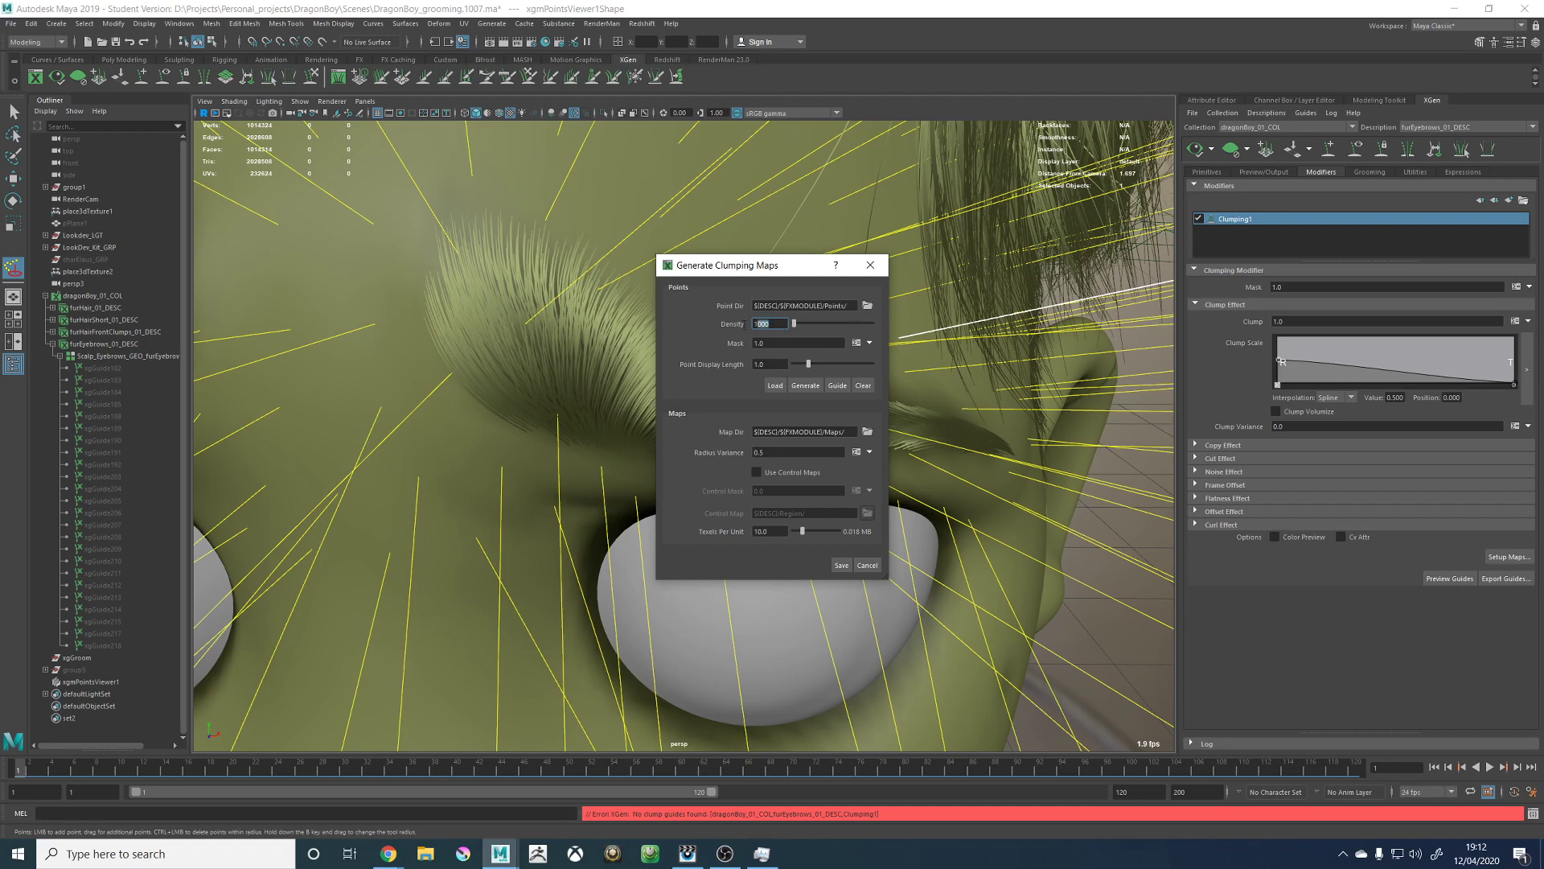
text(10)
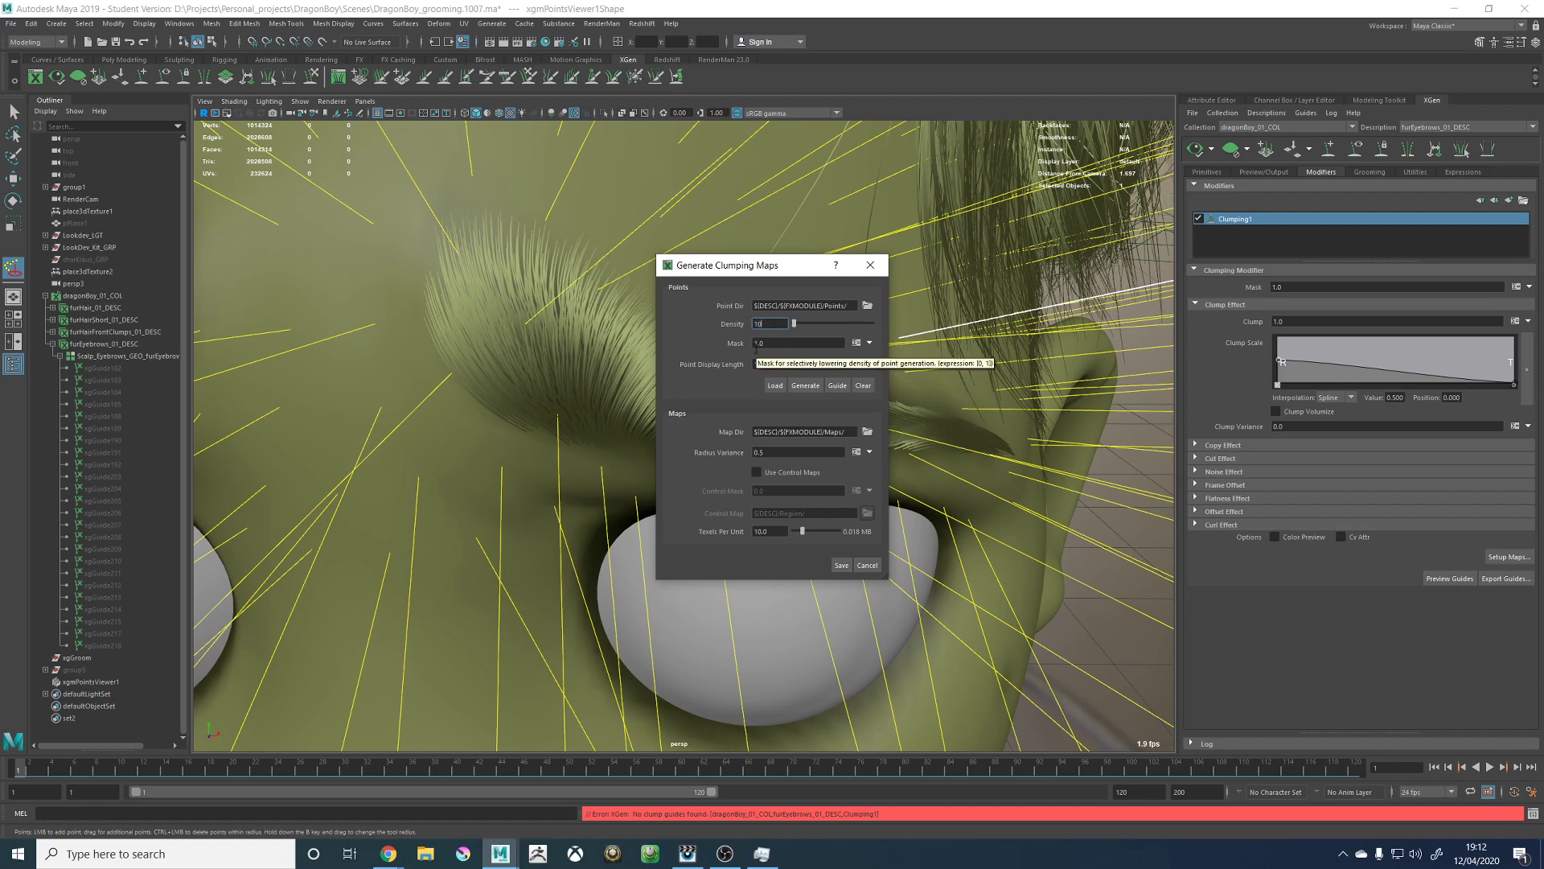
text(000)
click(806, 386)
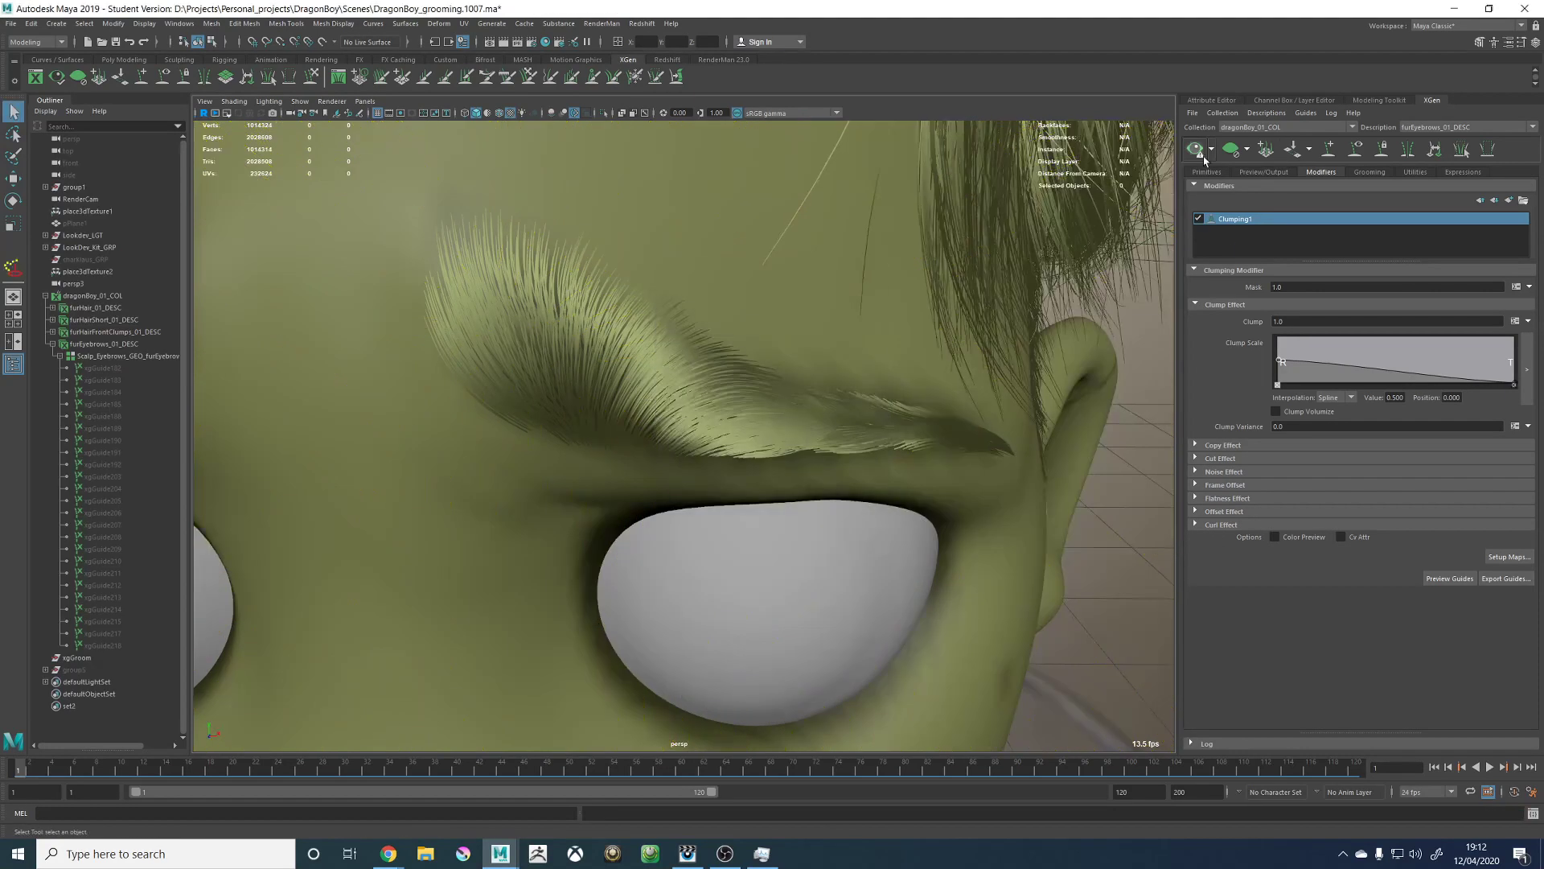
Step: Examine the clumped eyebrow hairs on the whole face and close up along the brow
scroll(822, 415, down, 10)
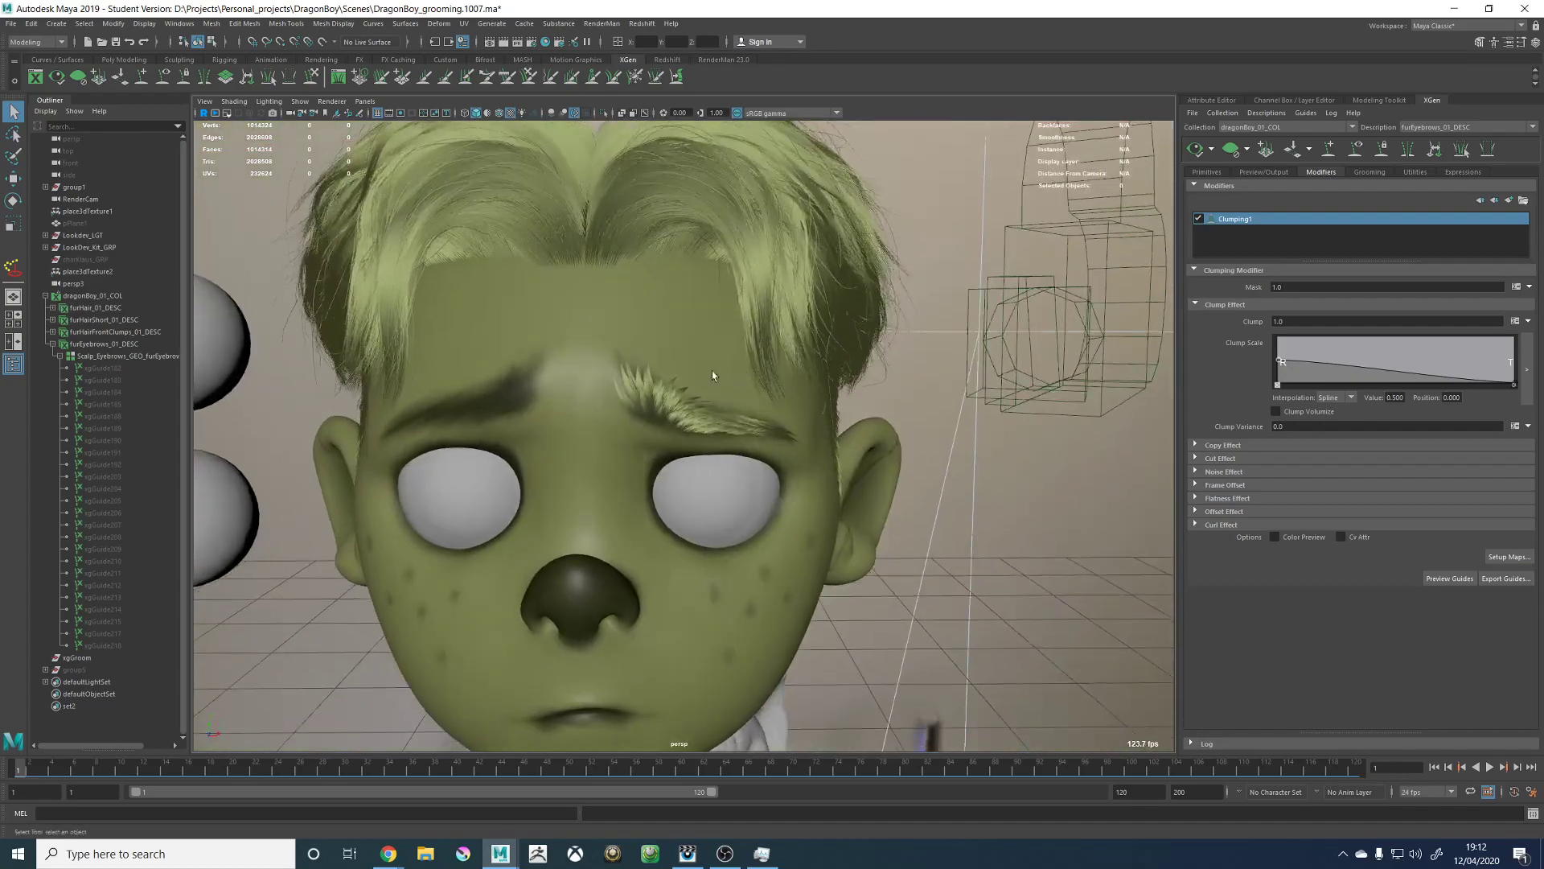
alt+right_drag(823, 415, 944, 432)
alt+middle_drag(825, 390, 917, 442)
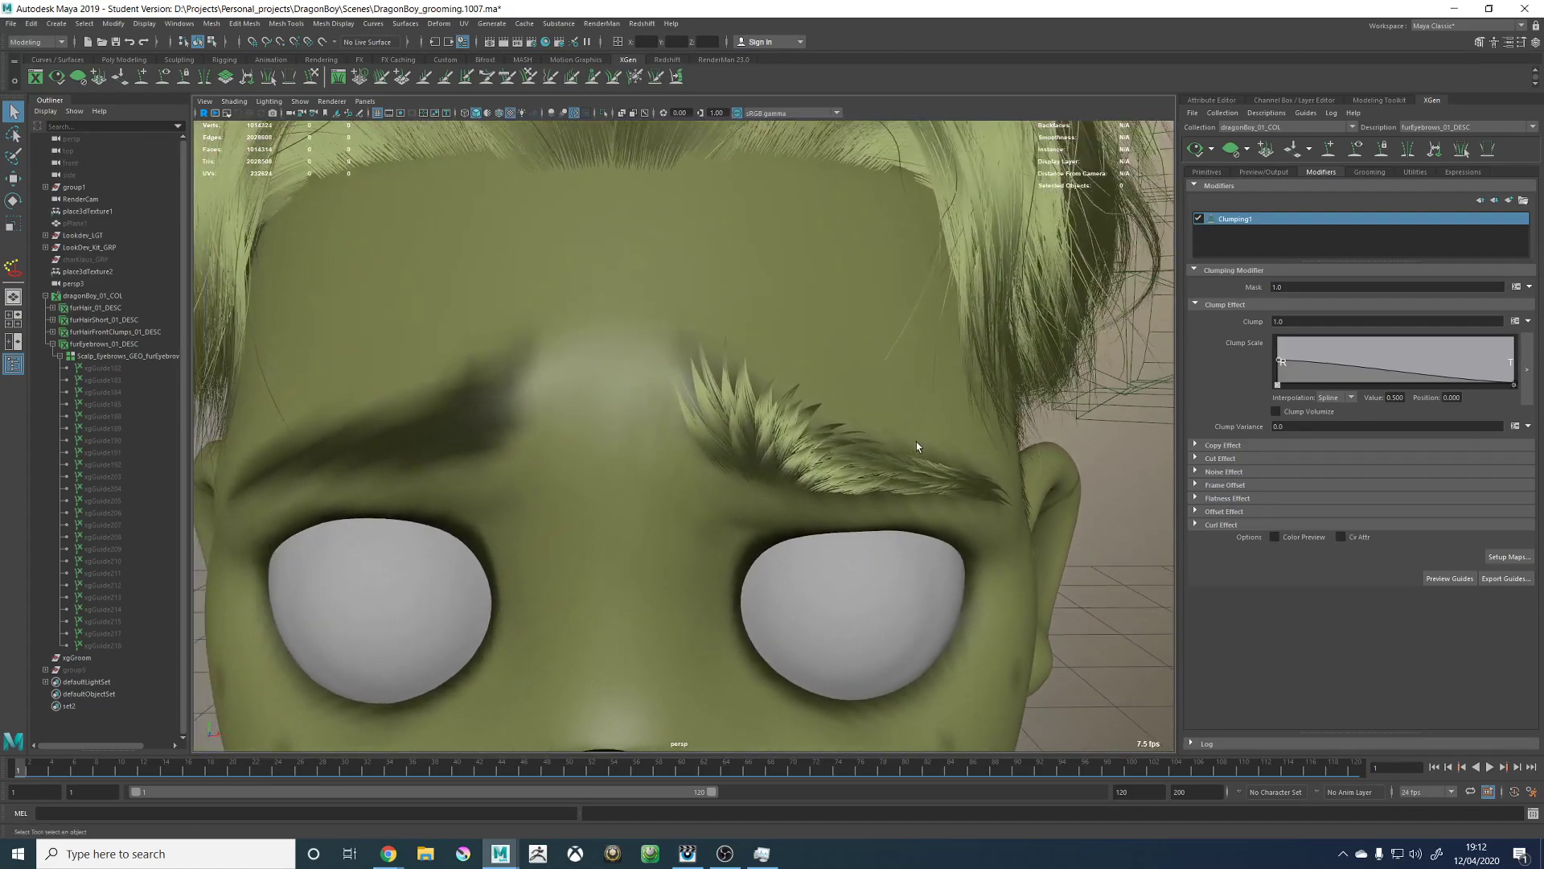
mouse_move(919, 444)
alt+mouse_down()
mouse_move(758, 431)
mouse_move(893, 442)
alt+mouse_up()
alt+right_drag(894, 441, 834, 434)
alt+drag(834, 435, 878, 438)
alt+right_drag(878, 438, 906, 442)
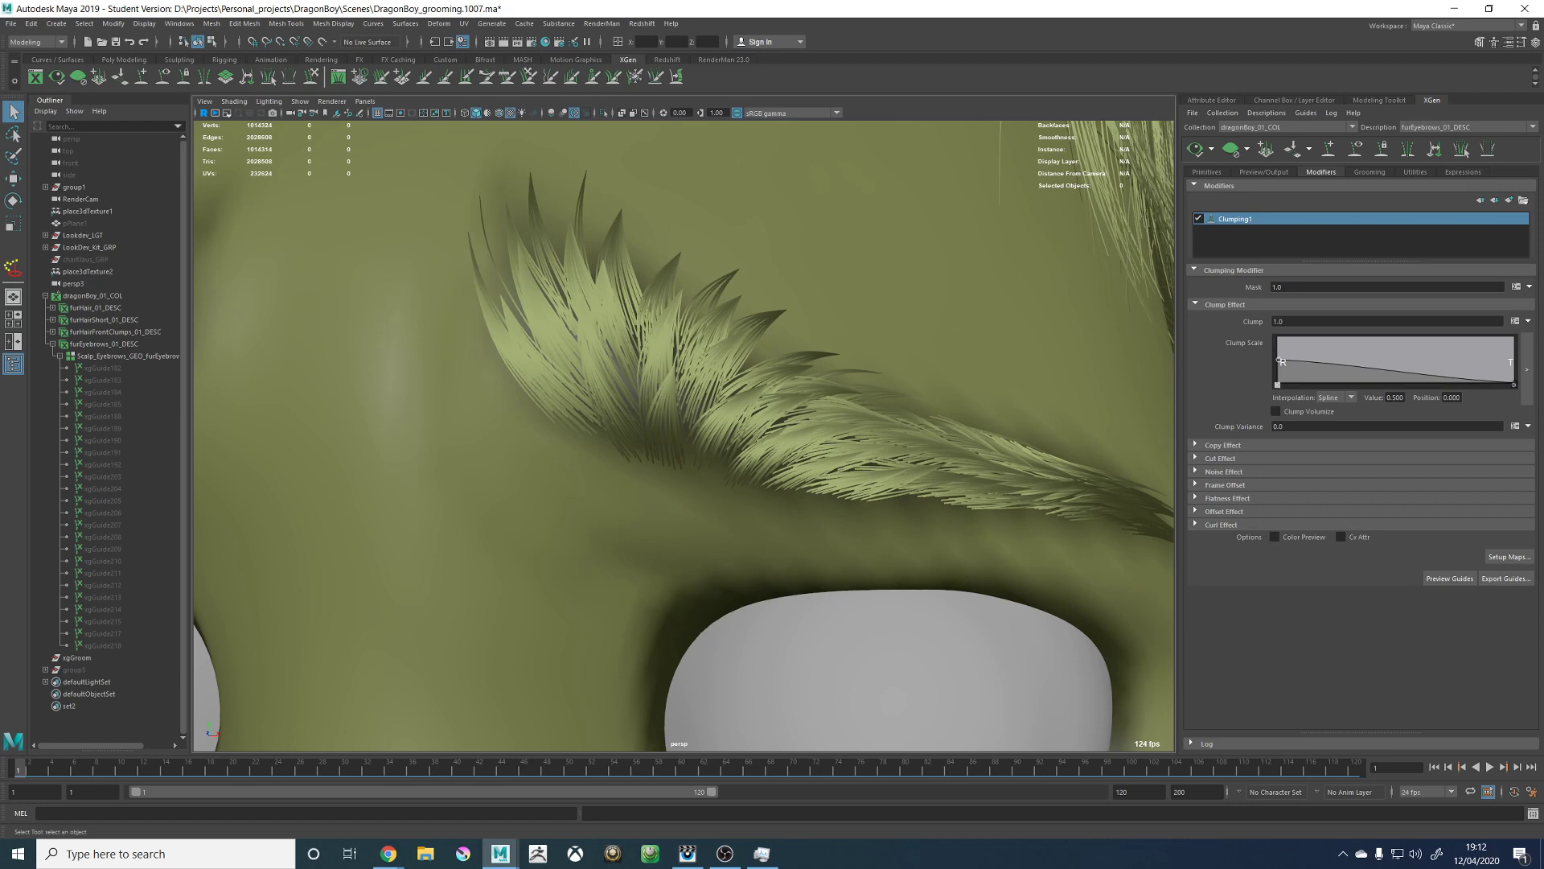
alt+middle_drag(779, 333, 872, 363)
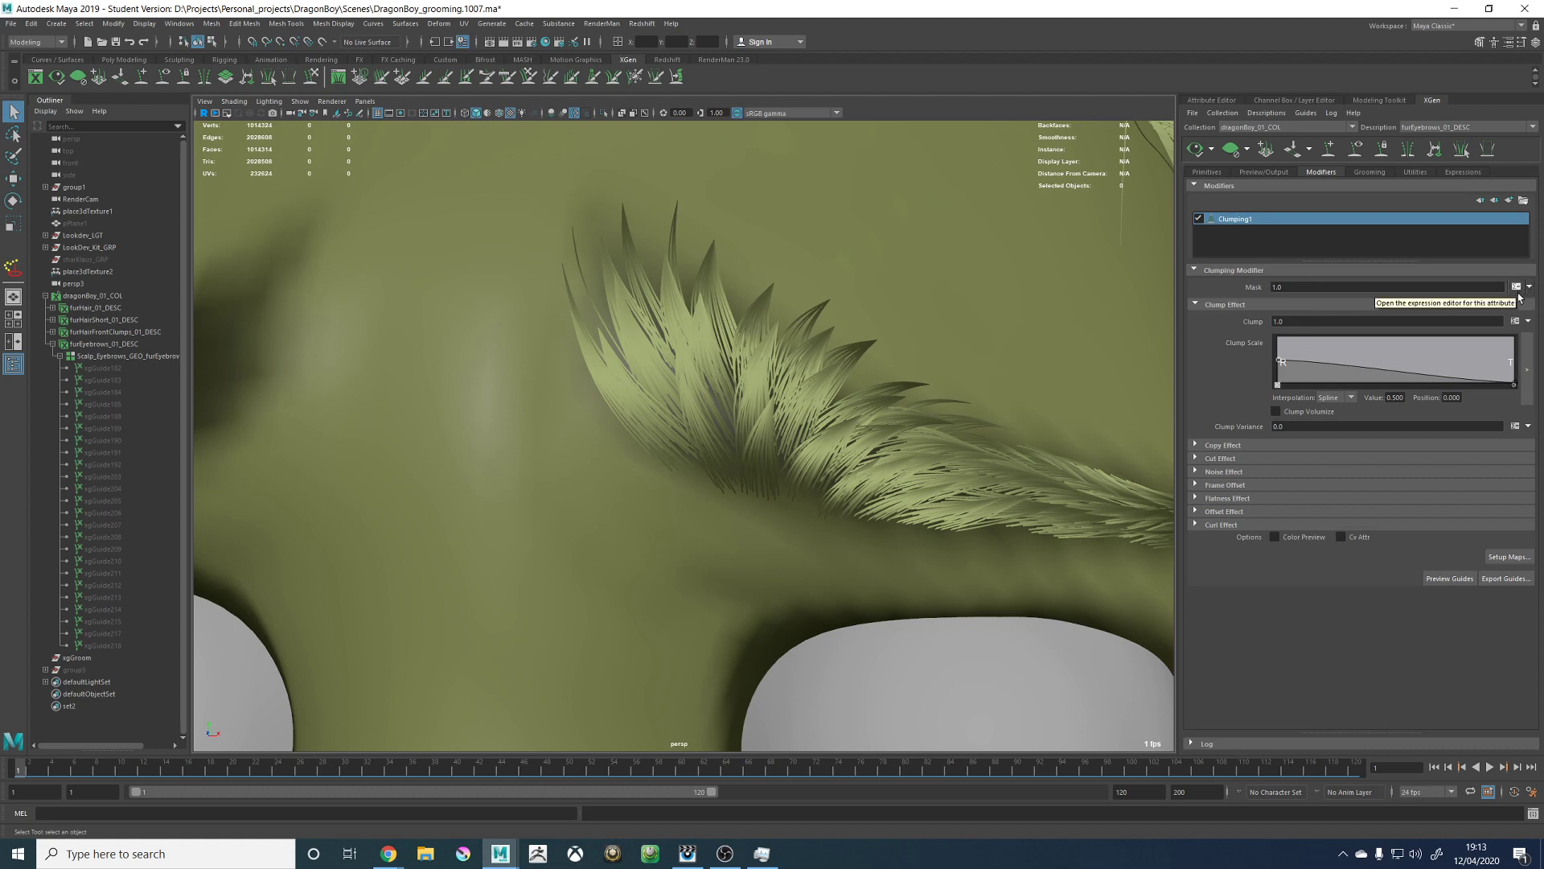
Step: Set the Clumping modifier's clump amount to 0 and inspect the eyebrow hairs up close
click(1516, 287)
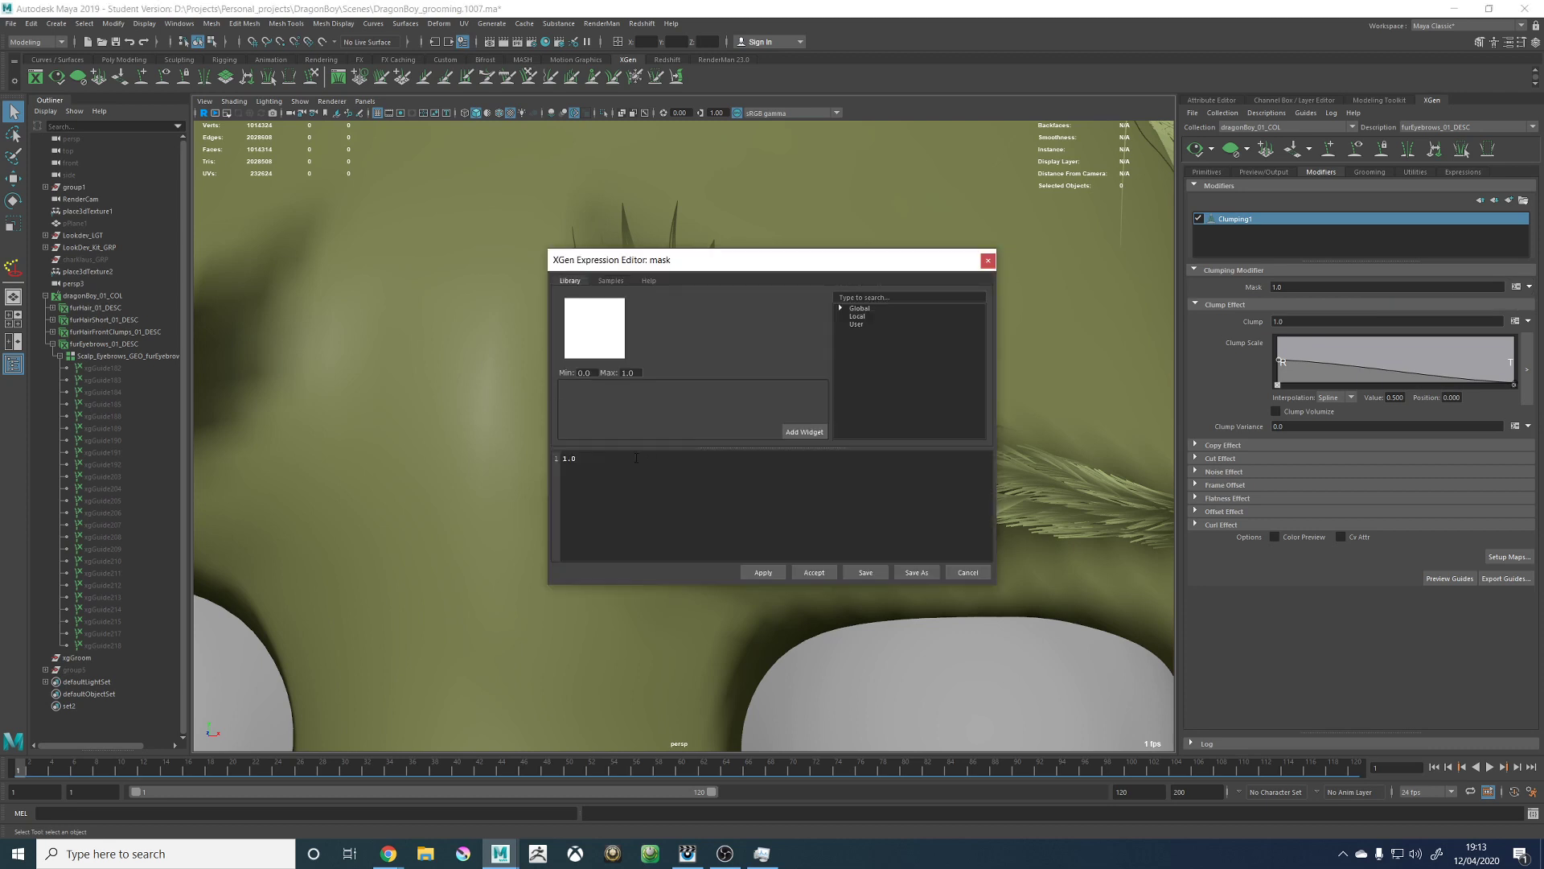
click(987, 260)
click(1293, 321)
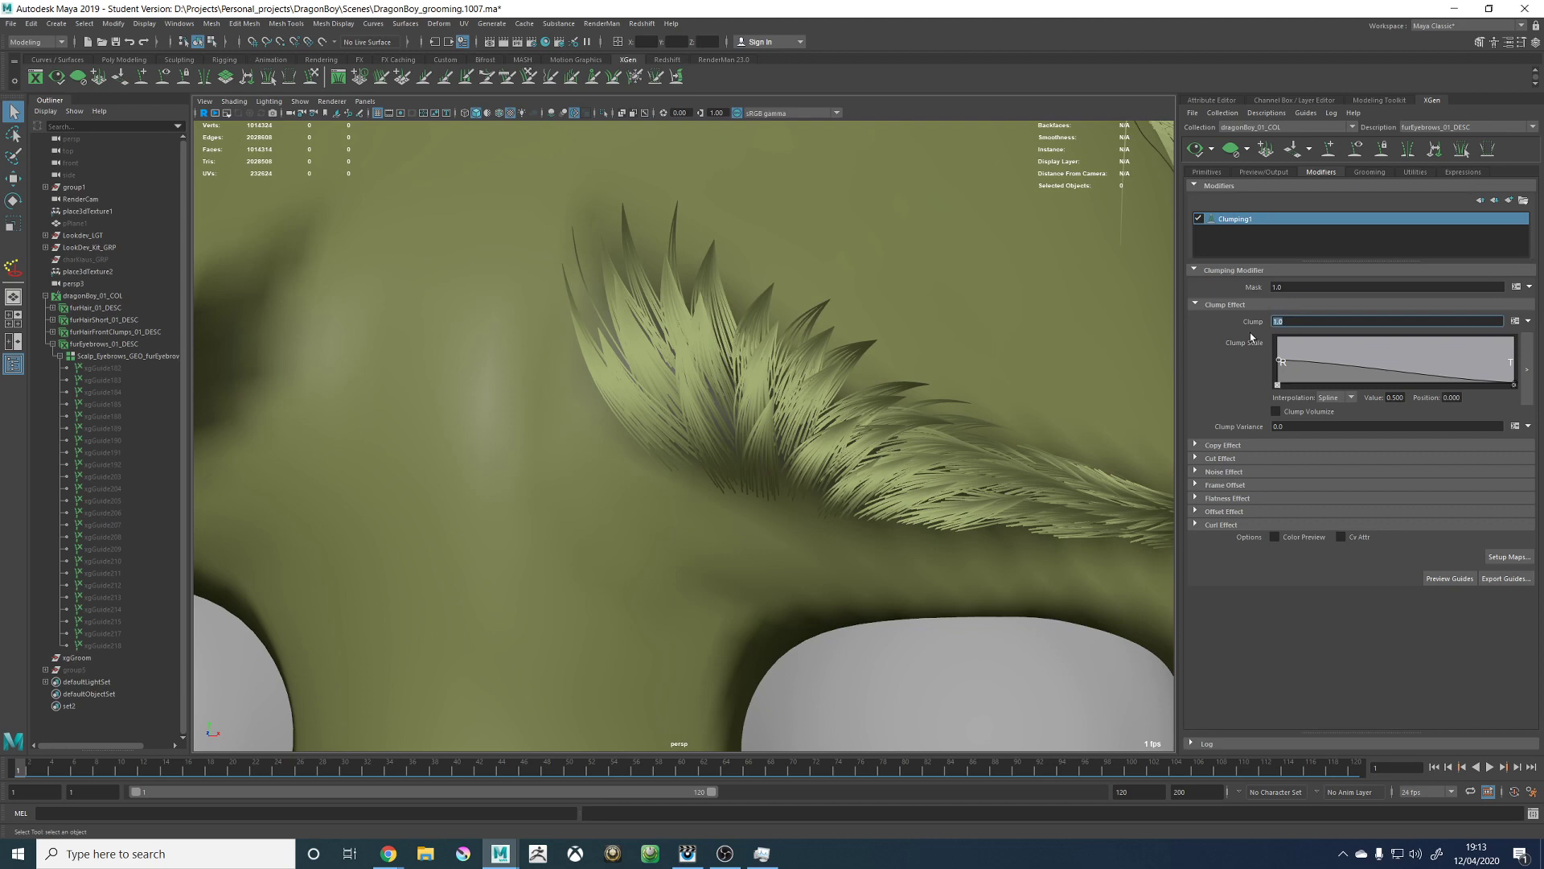
text(0)
key(Return)
alt+middle_drag(920, 392, 692, 406)
alt+drag(809, 447, 819, 446)
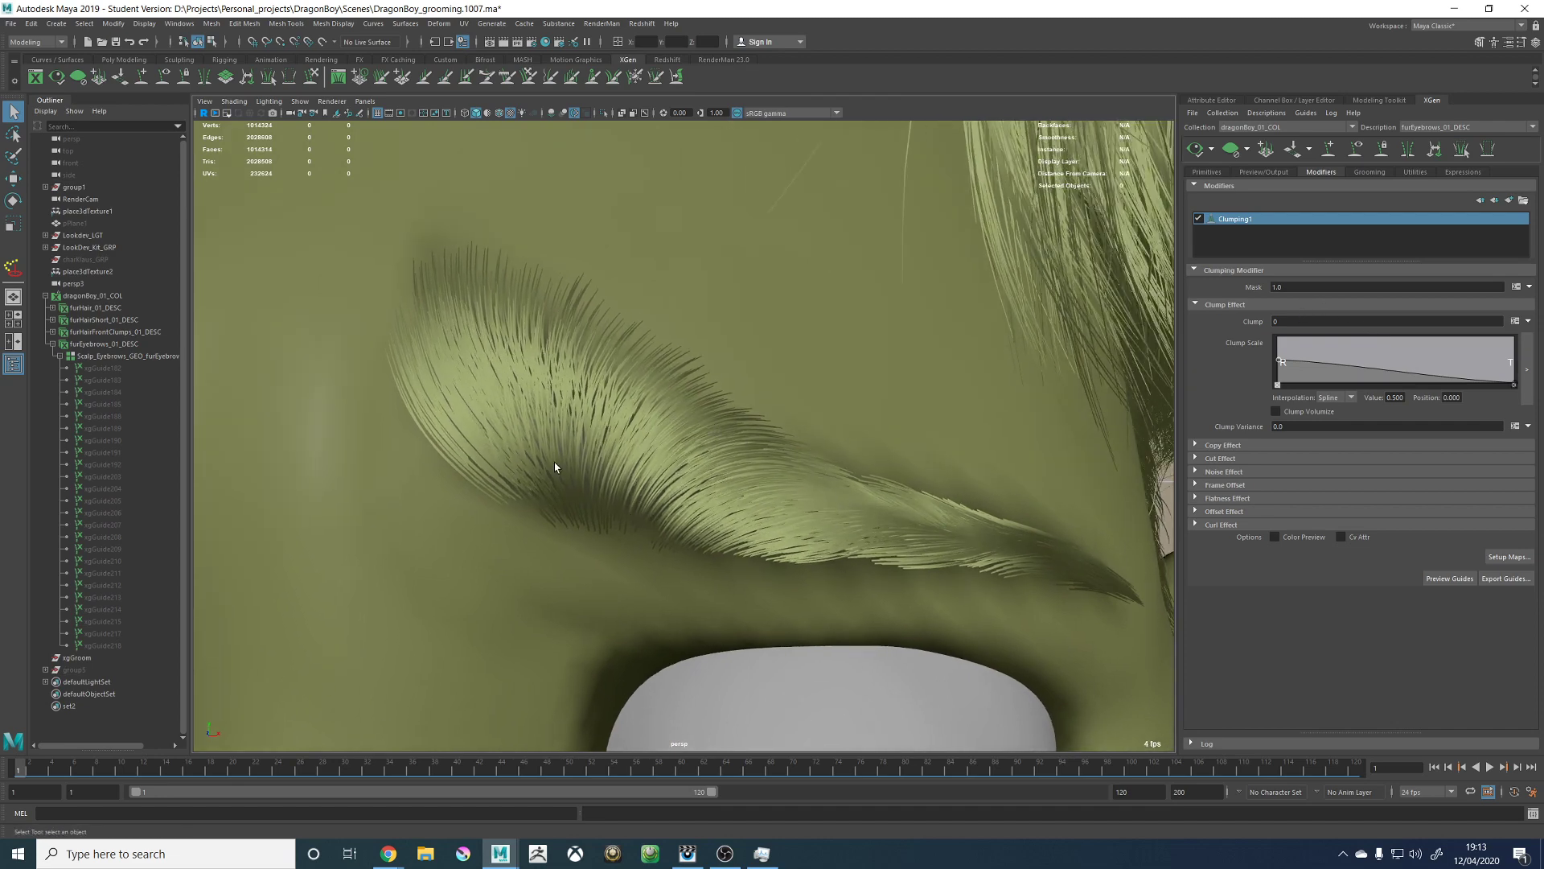
alt+drag(620, 388, 677, 409)
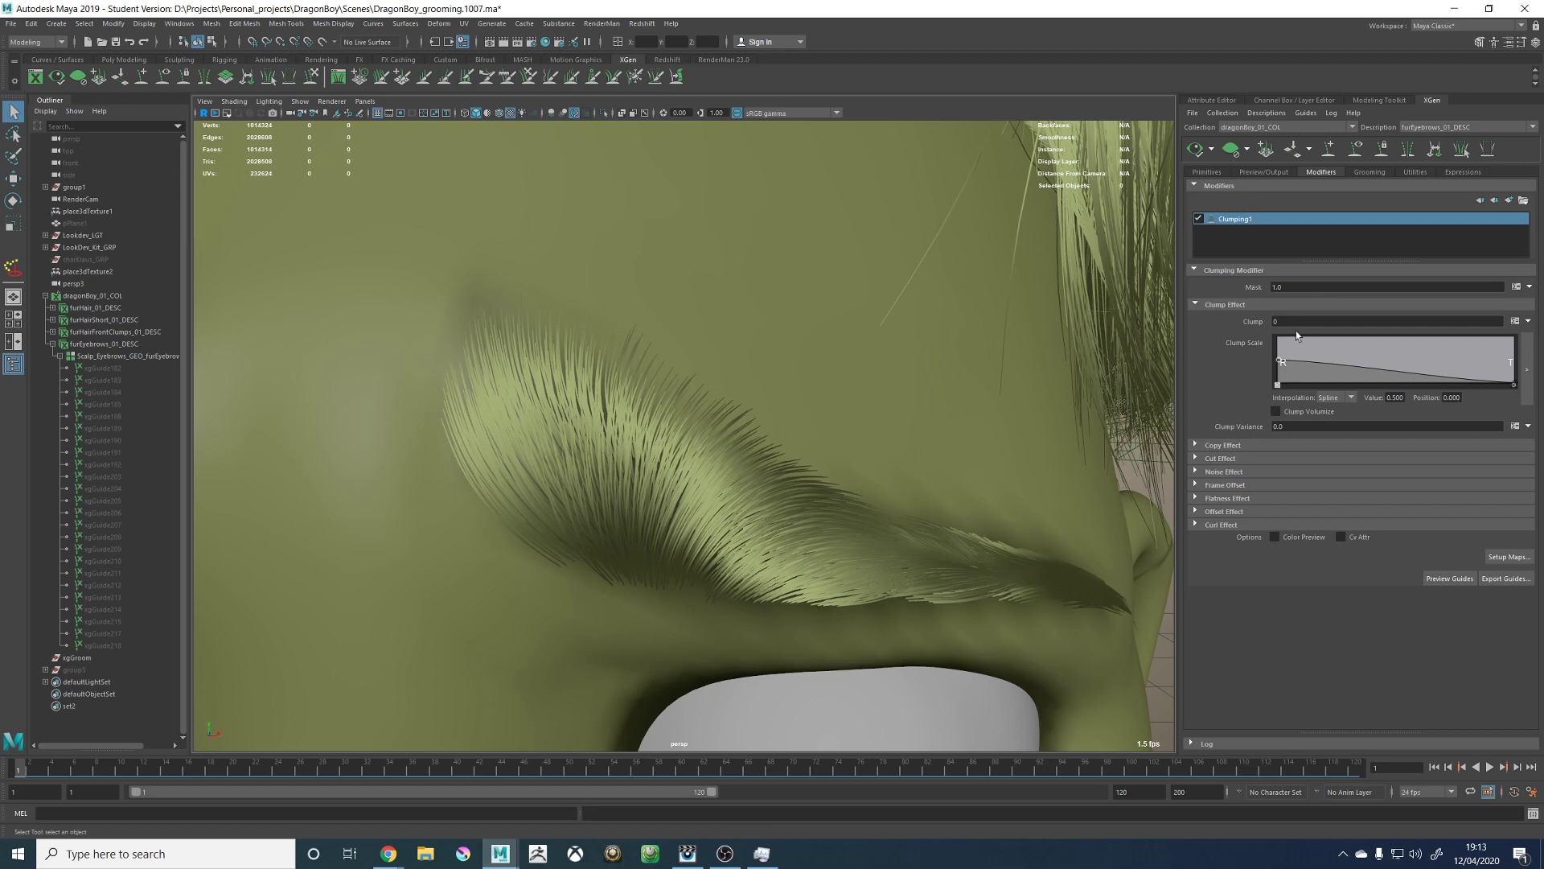
Step: Set the clump amount to 1 and compare the eyebrow preview with the Clumping modifier enabled and disabled
click(1289, 317)
text(1)
click(1300, 282)
click(1196, 152)
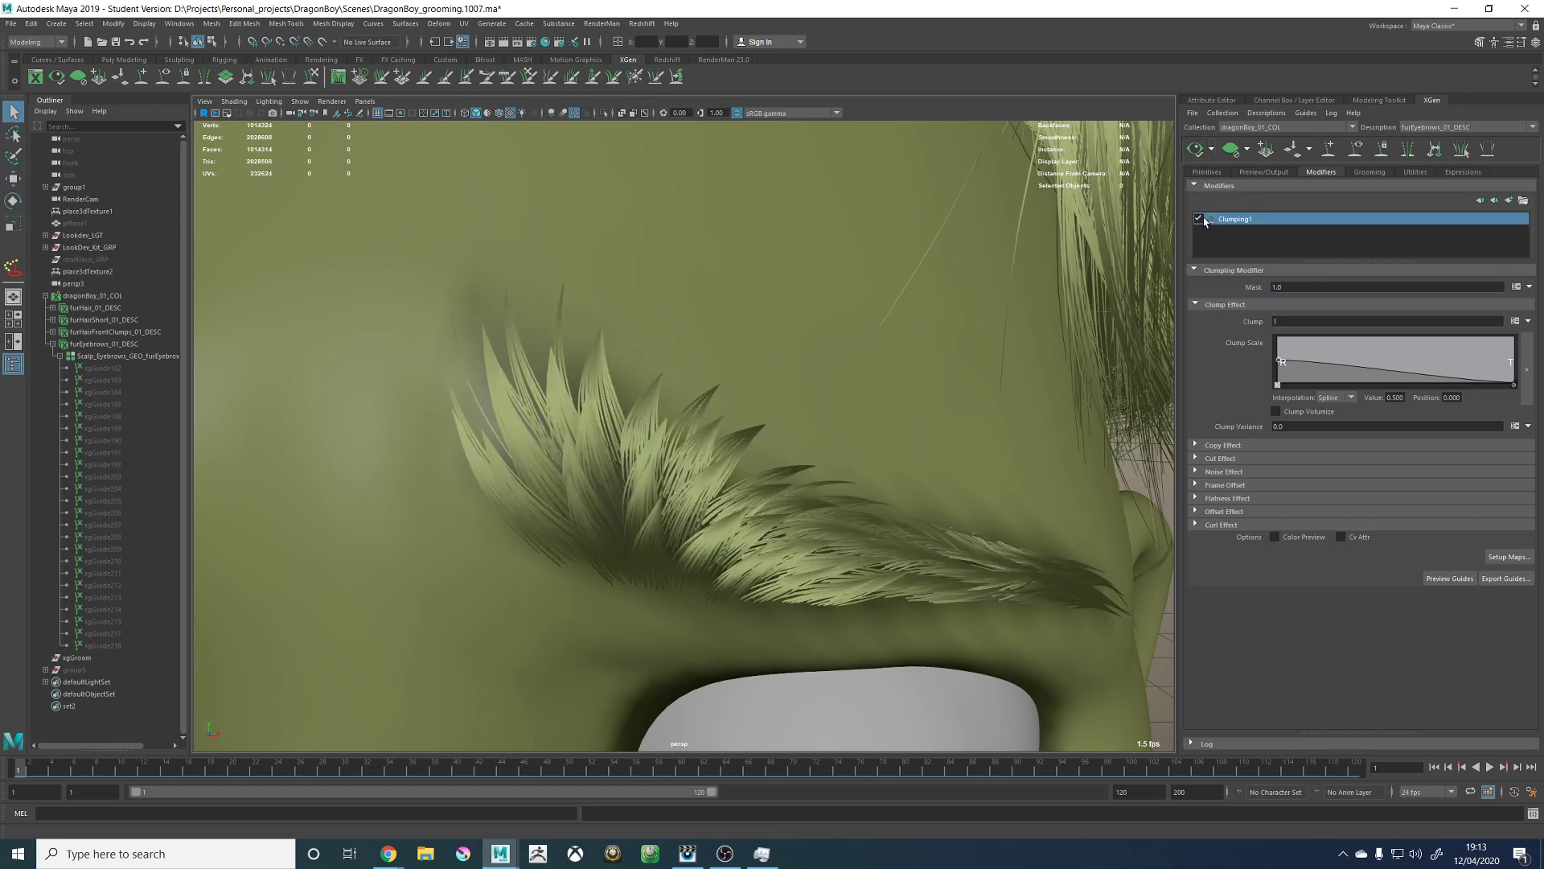
click(1199, 218)
click(1196, 153)
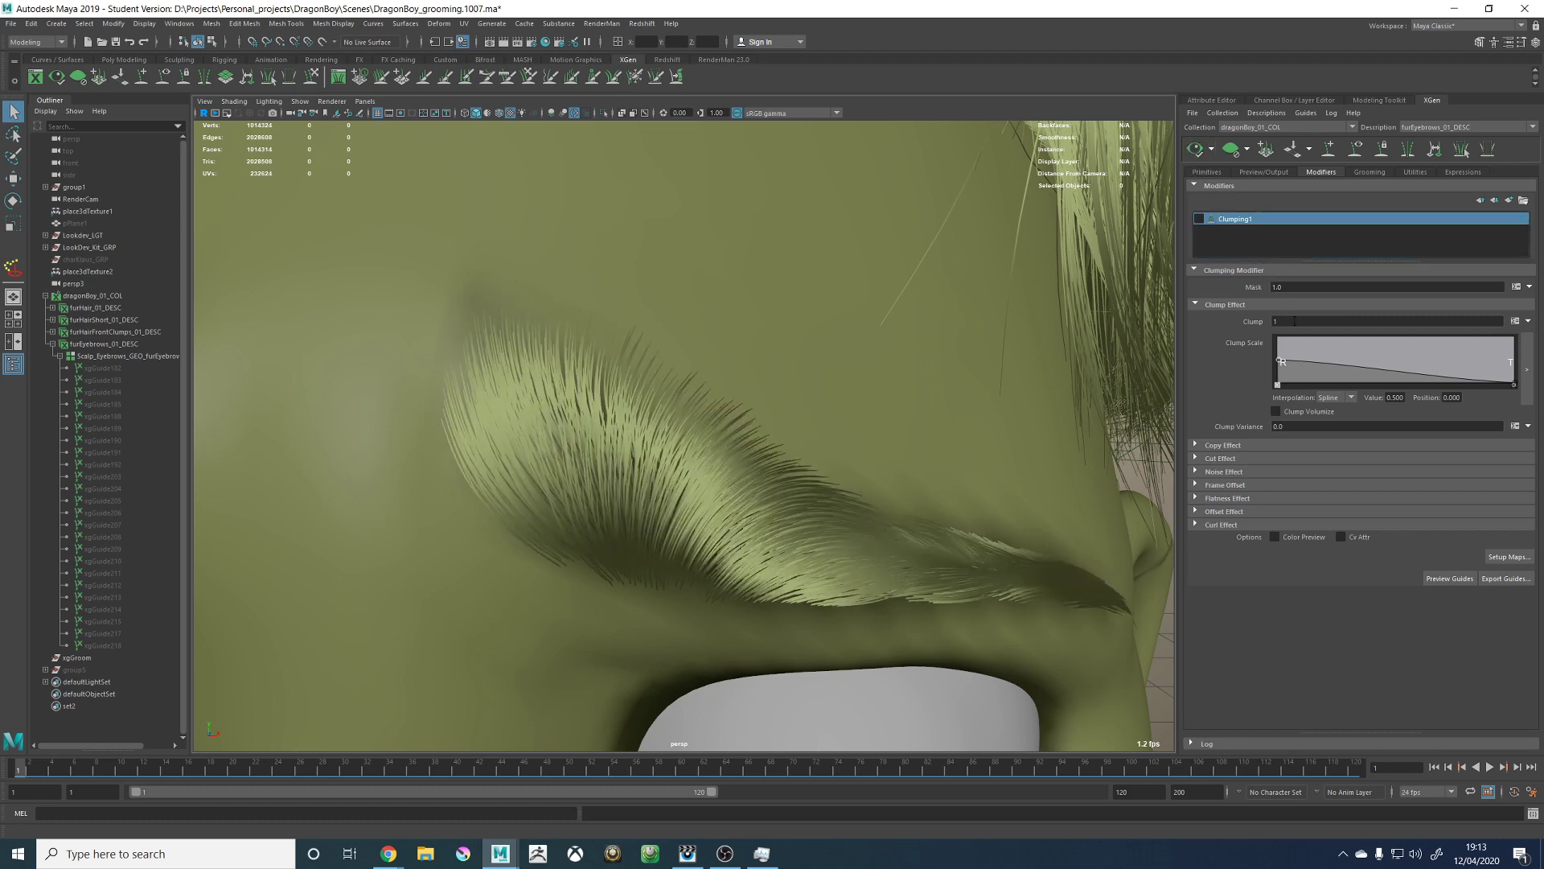
Step: Re-enable the Clumping modifier and preview the eyebrow with a clump amount of 0 and finally 1
double_click(1294, 320)
key(Return)
click(1199, 218)
click(1195, 150)
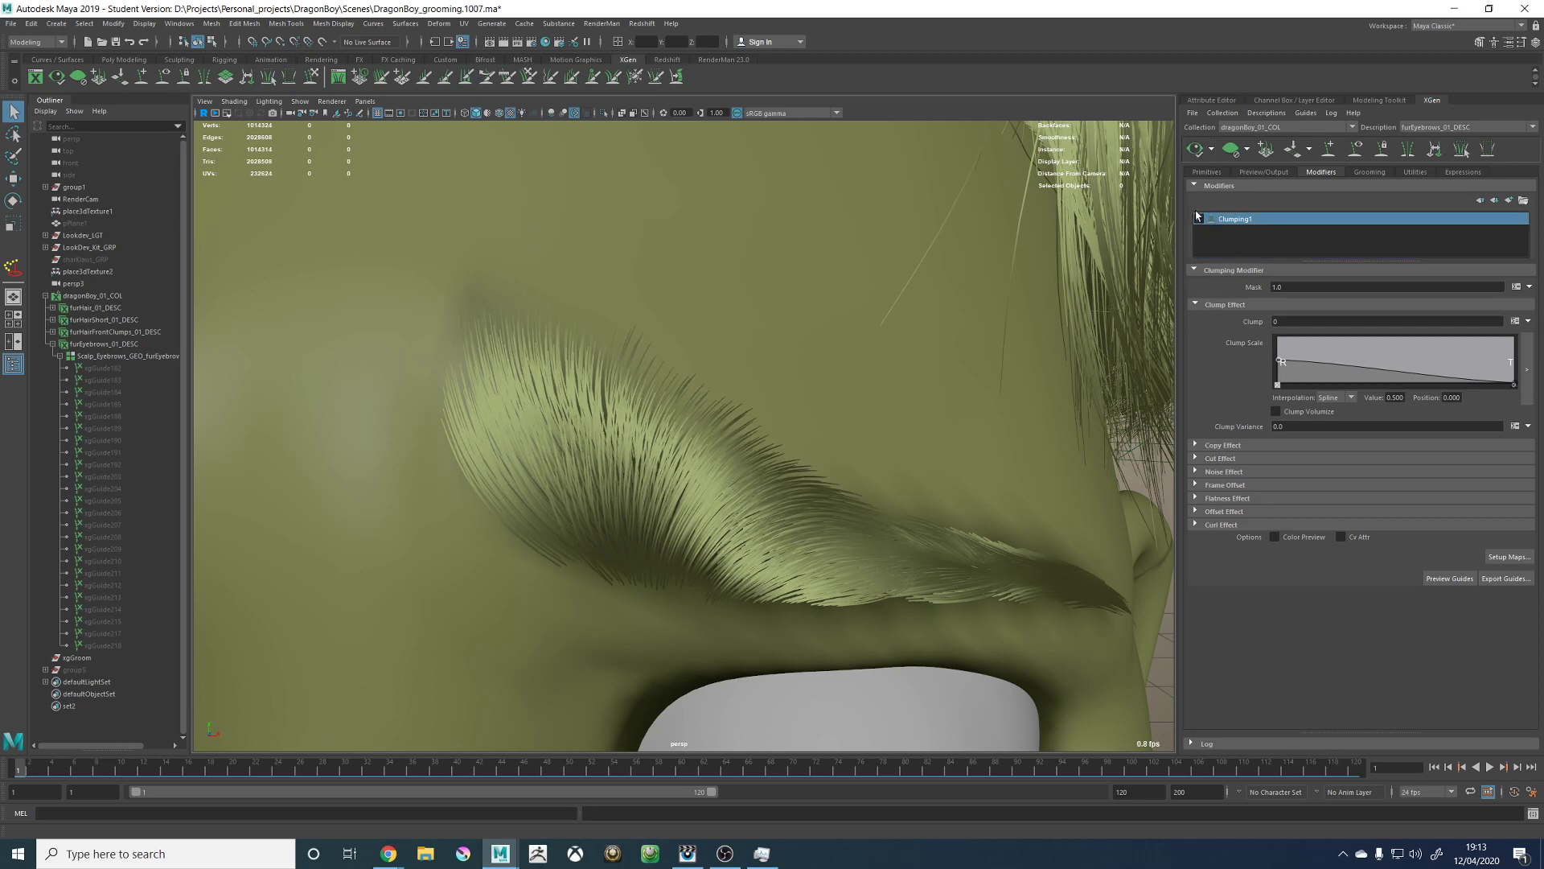
click(1287, 321)
key(Return)
click(1195, 150)
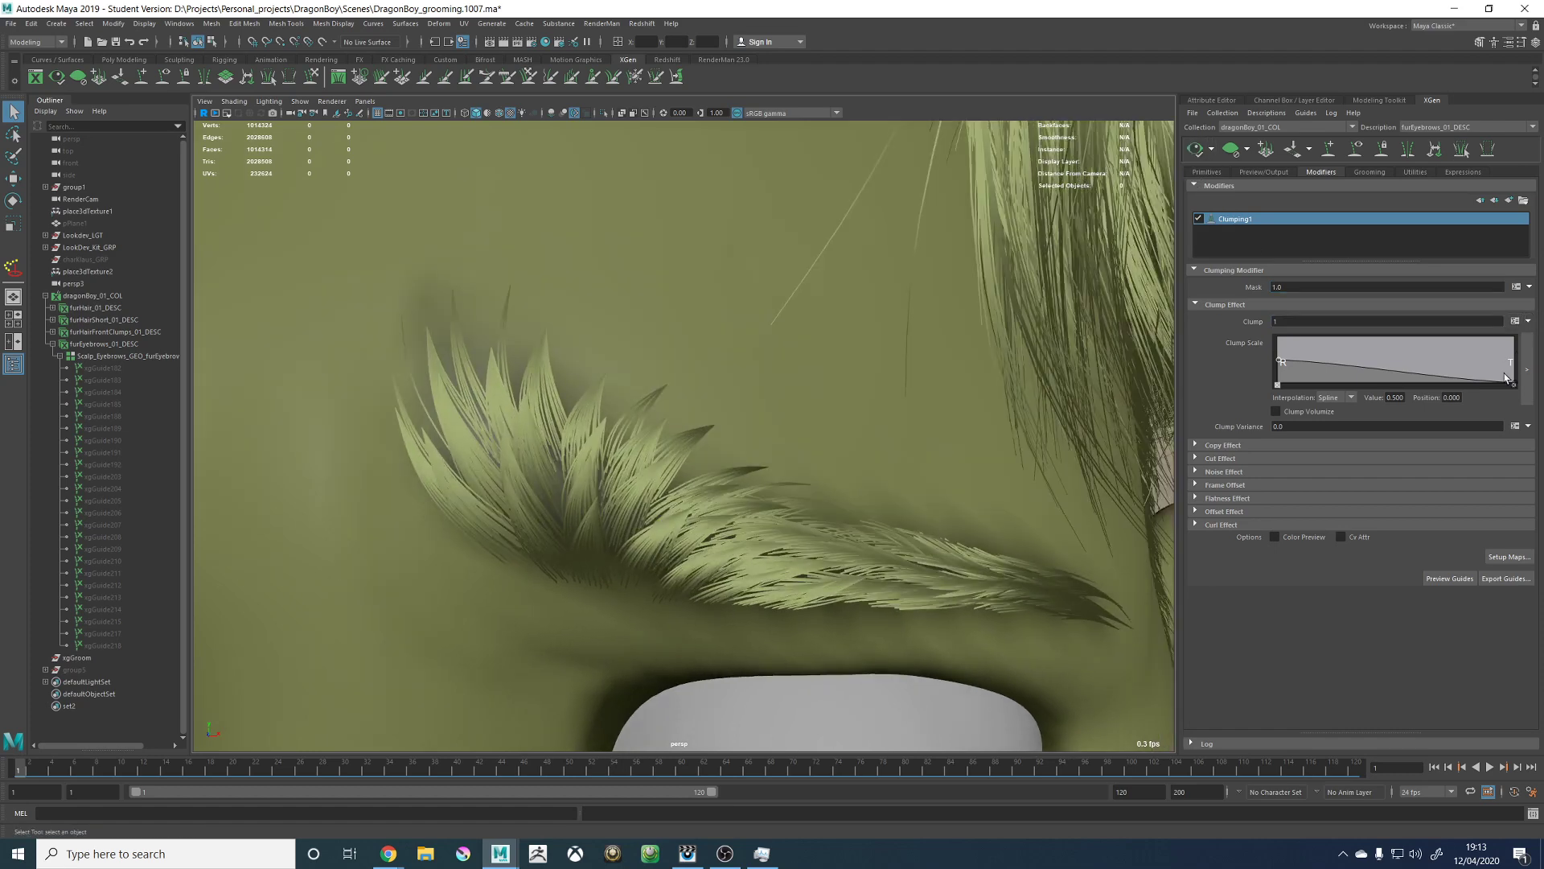
Step: Replace the clump value with an expression defining $PercentStray, adjustable from 0 to 100 and set to 100
click(1528, 321)
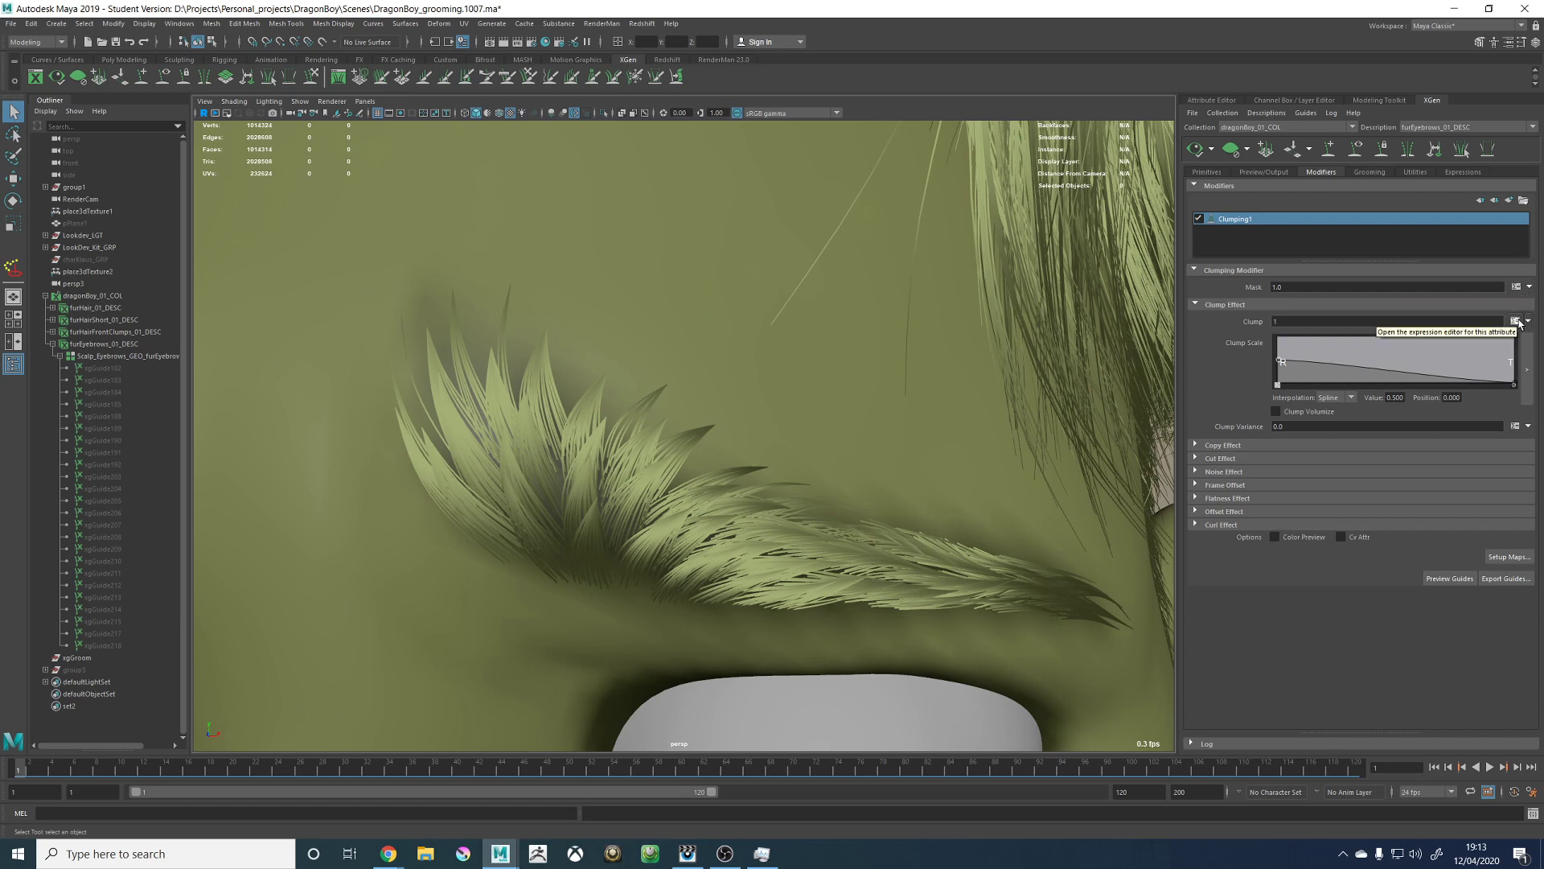
click(1448, 332)
drag(630, 490, 450, 467)
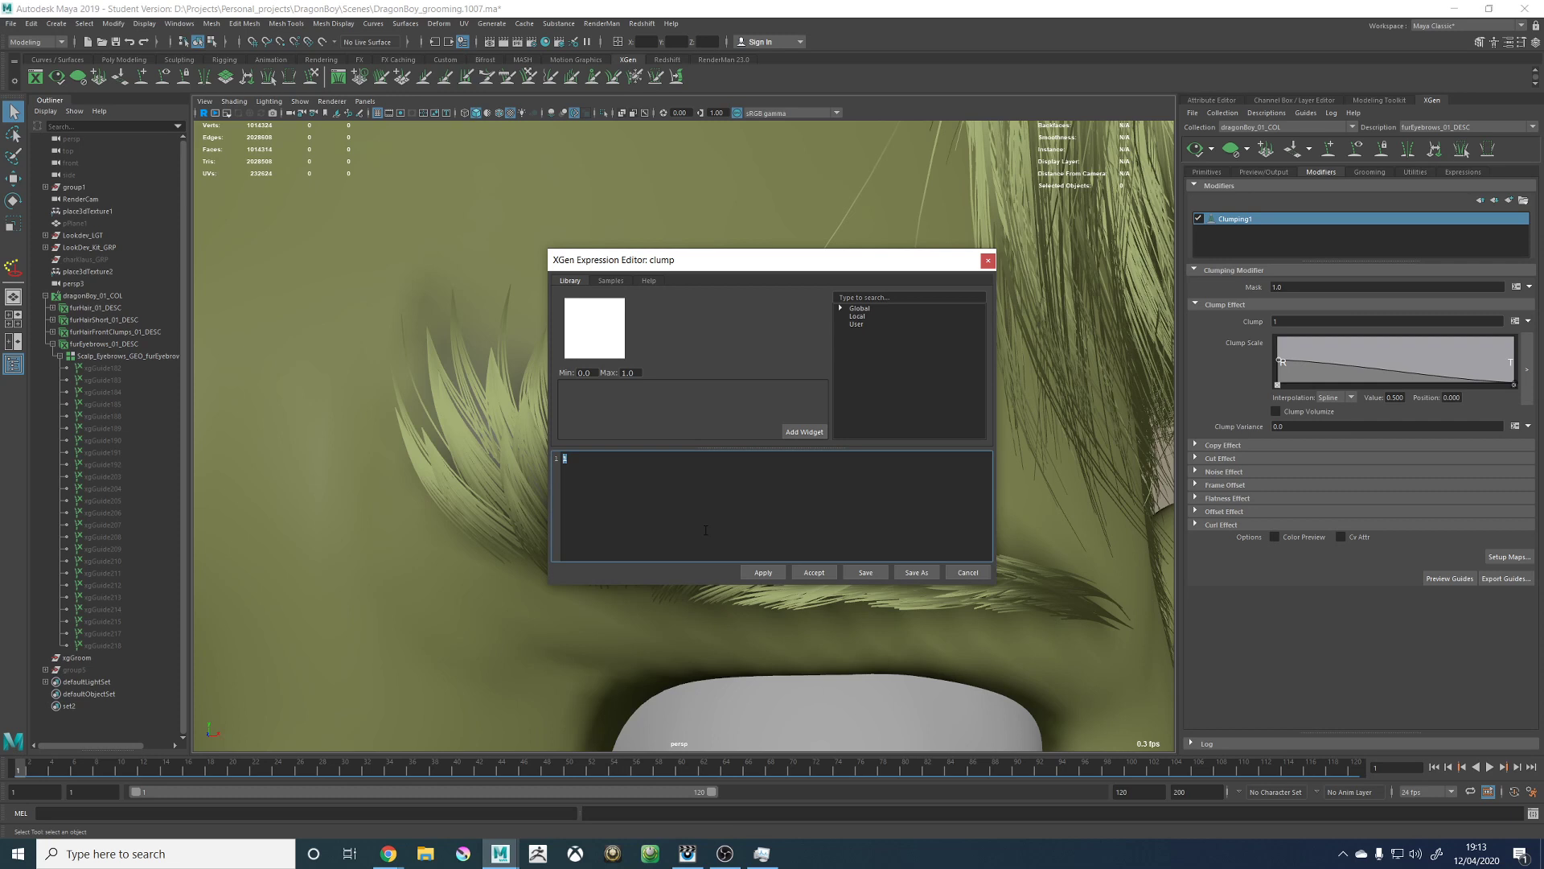
text($PercentStr)
text(ay = 50; #0.)
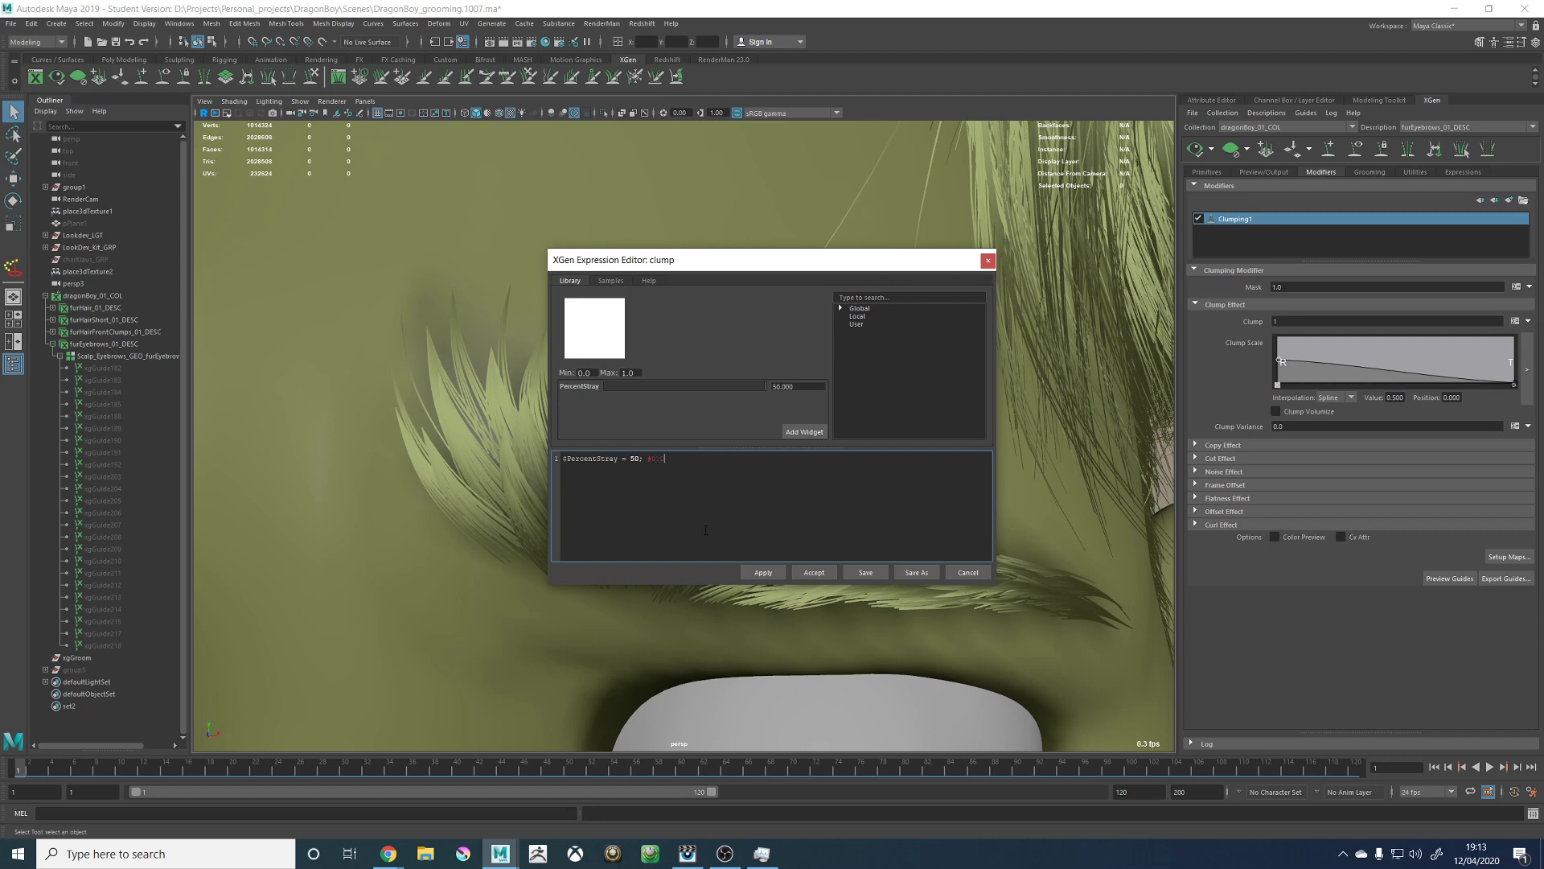
text(00)
drag(686, 386, 771, 386)
click(716, 499)
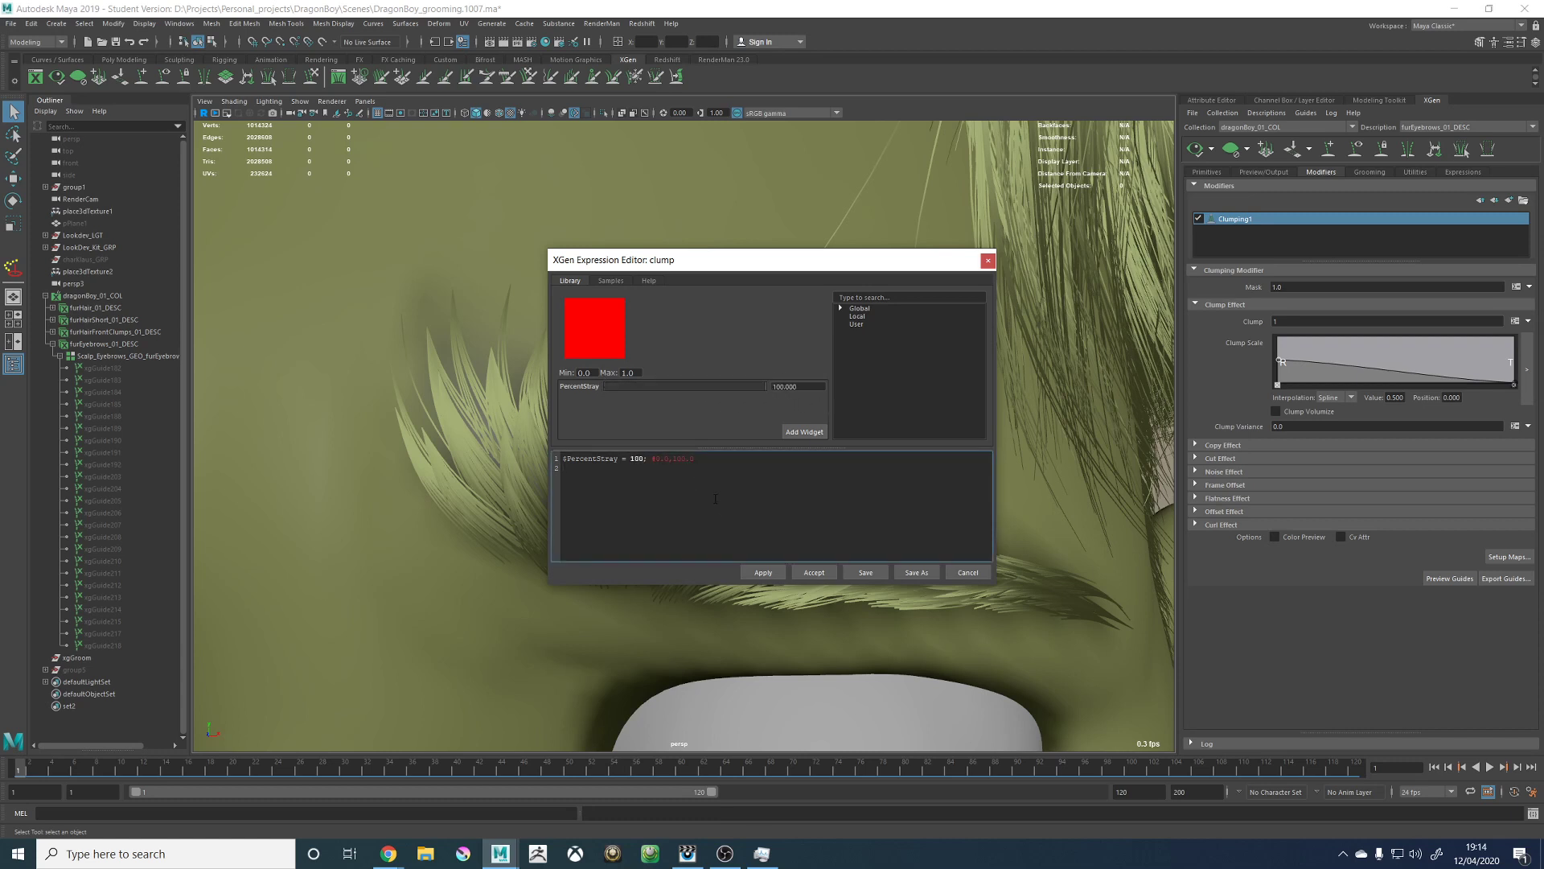
Step: Add the line rand() < $PercentStray ? 1:0 to the clump expression and accept it
text(rand)
key(Return)
text(< $Per)
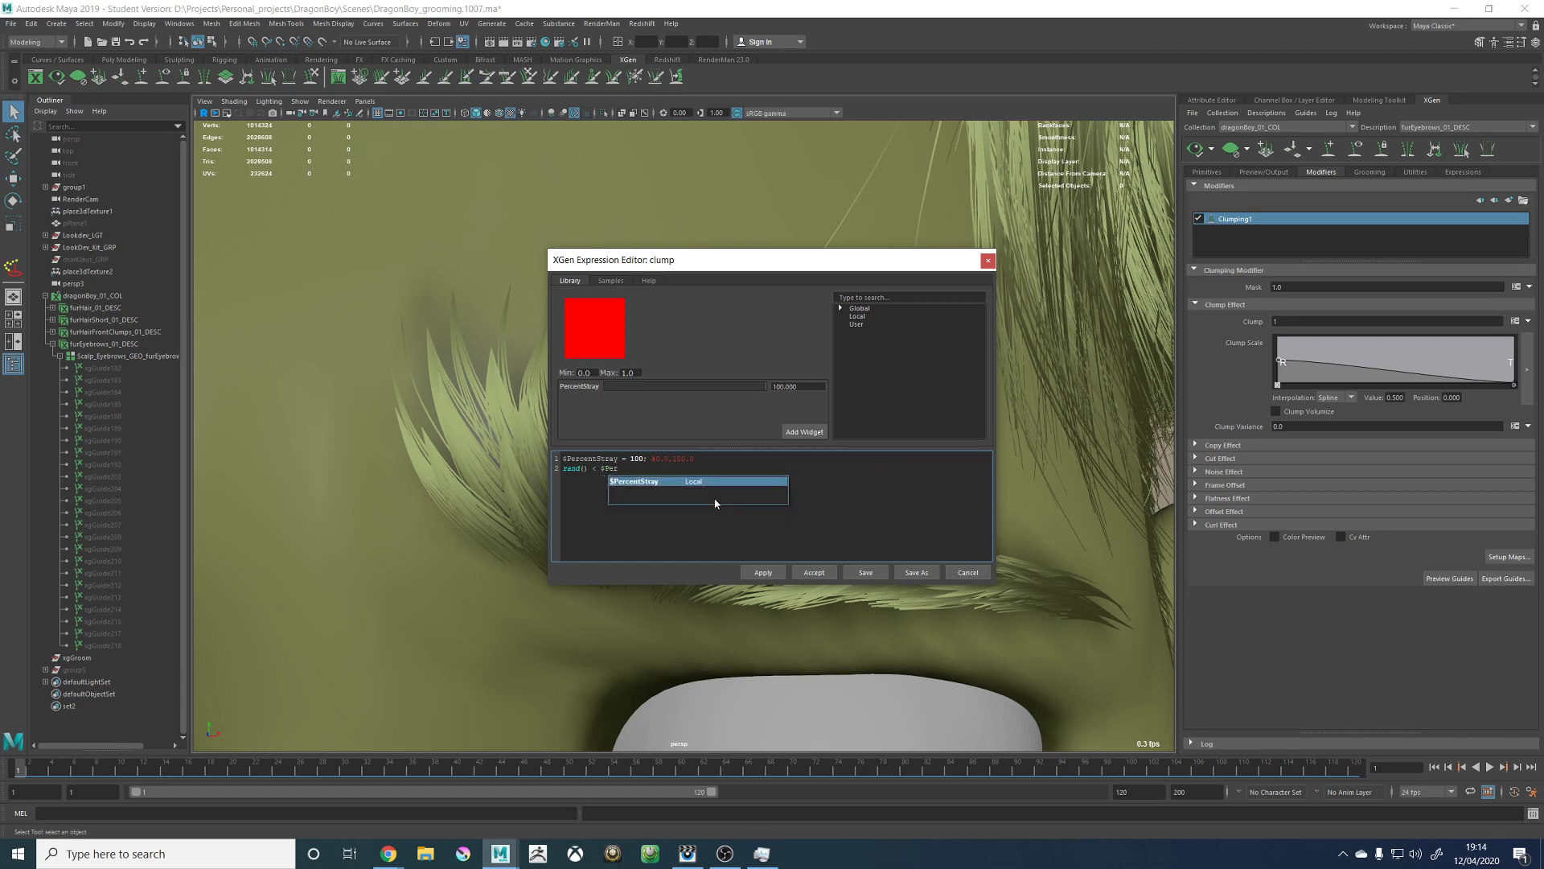
key(Return)
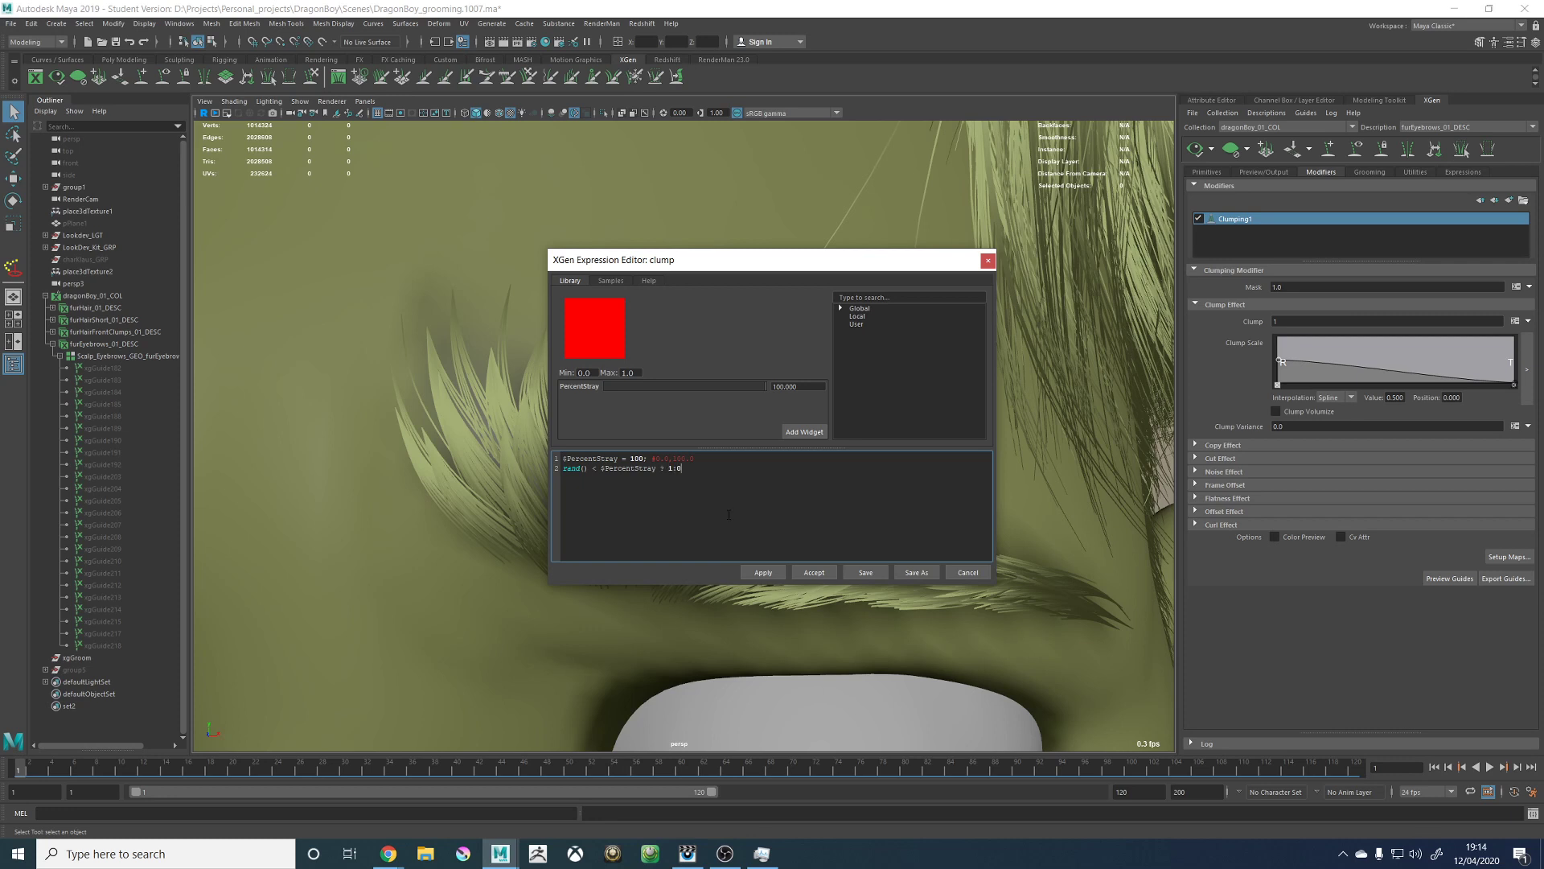
click(780, 574)
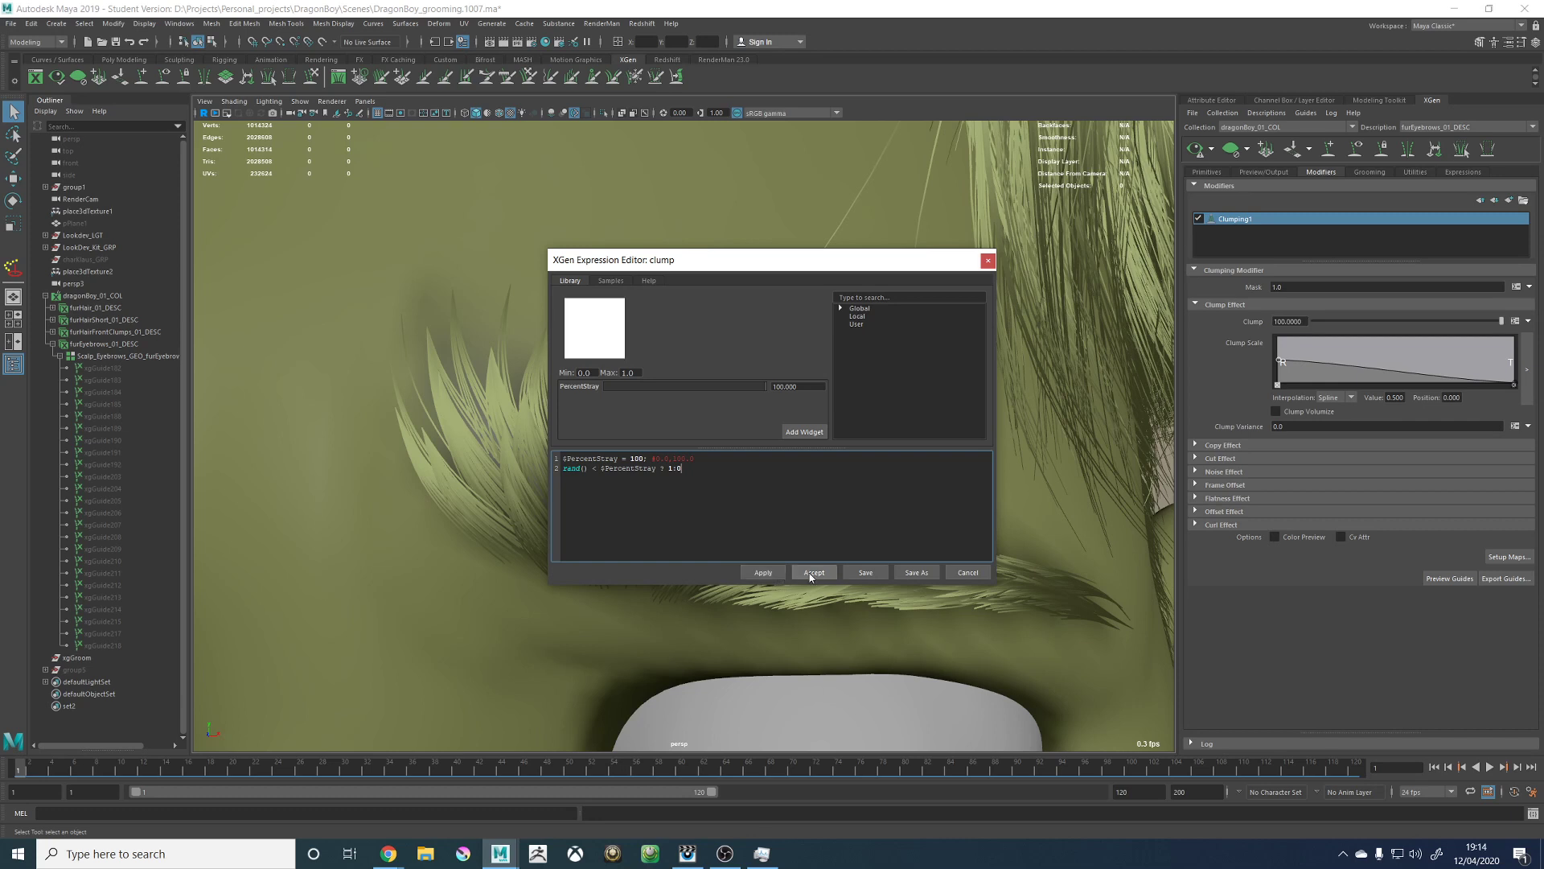
click(812, 572)
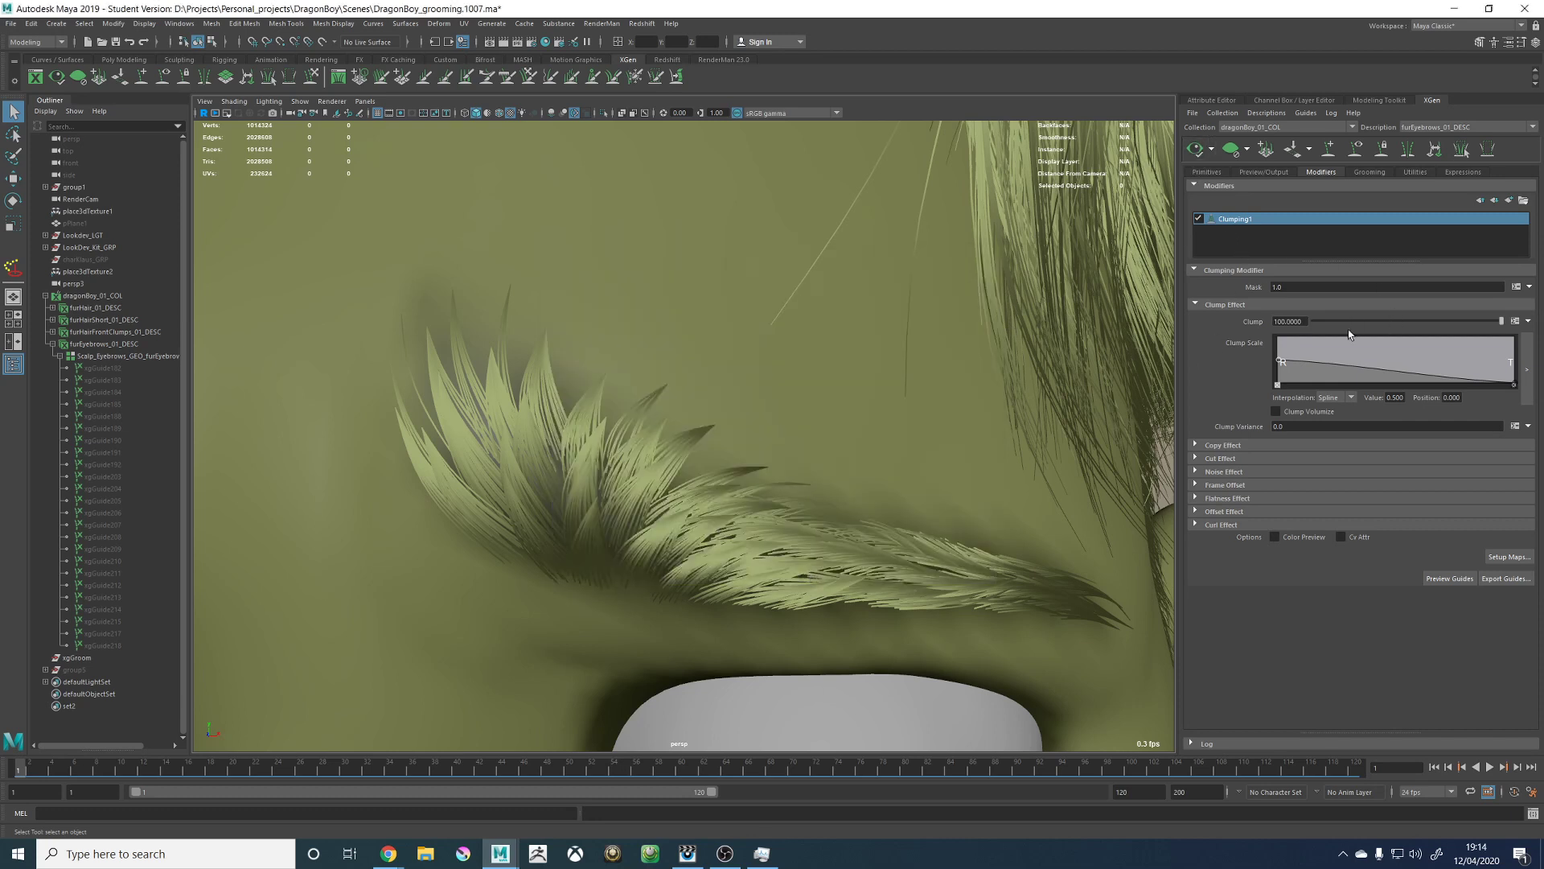
Step: Test the clump expression with $PercentStray at 0 and then about 30 on the eyebrow hairs
drag(1501, 321, 1294, 318)
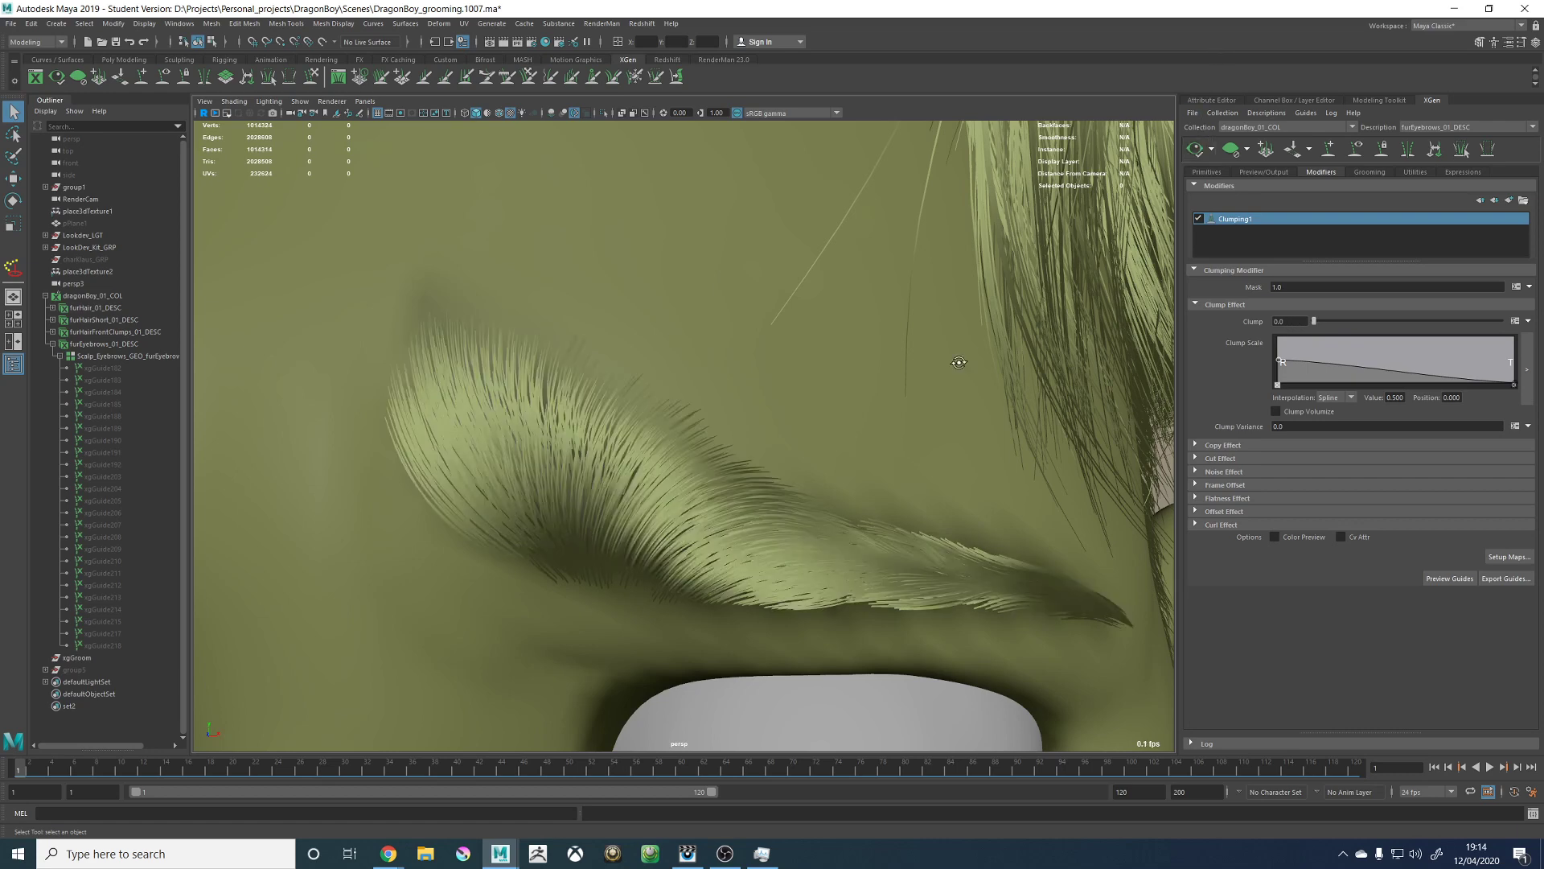
drag(1323, 326, 1371, 321)
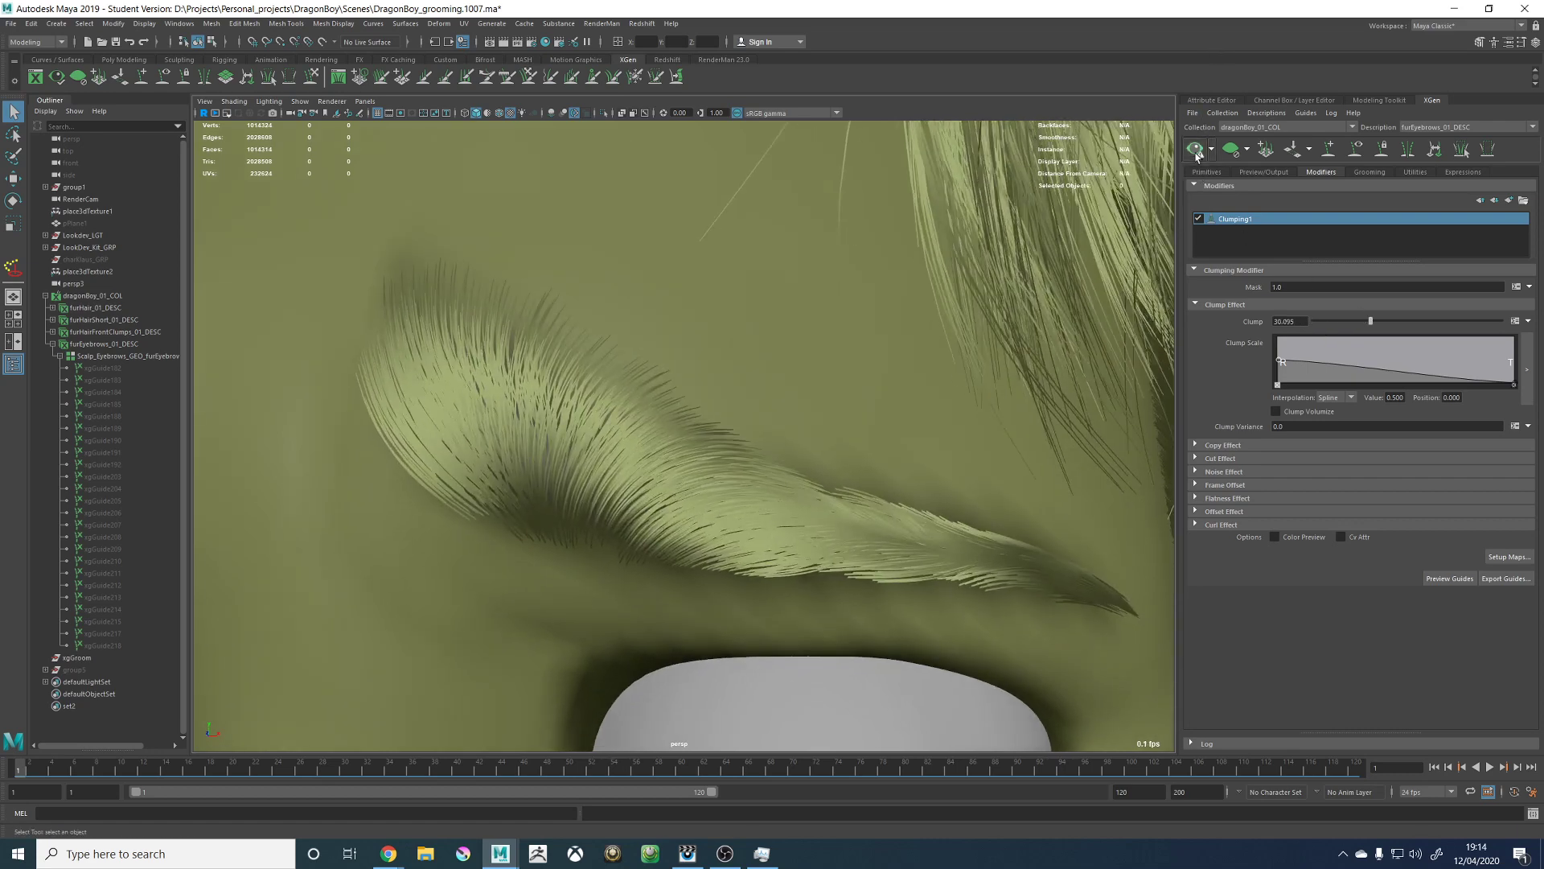
scroll(1007, 358, down, 2)
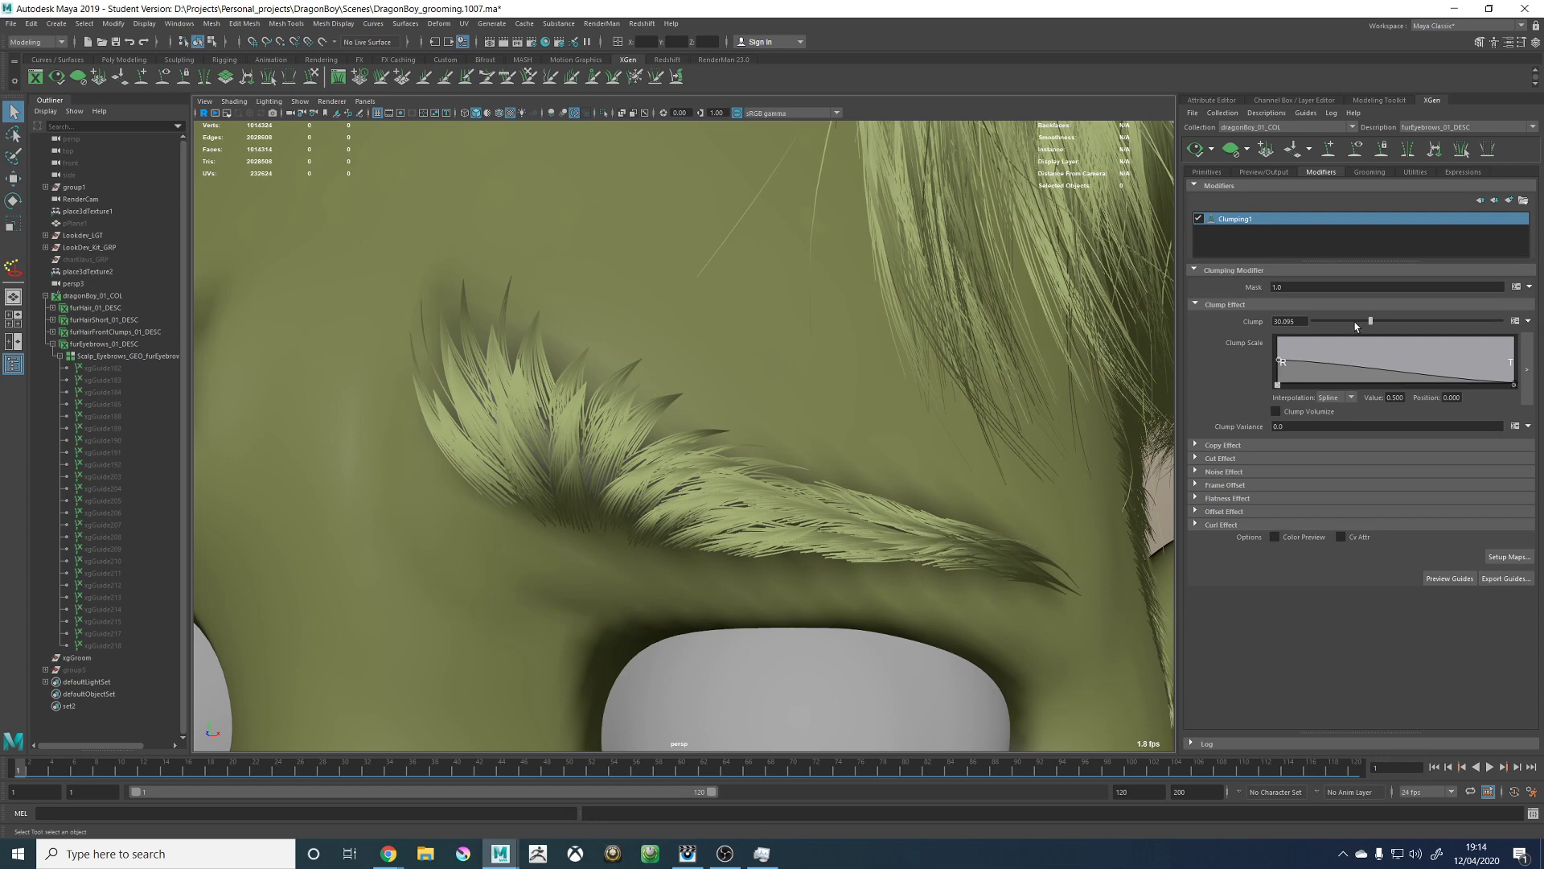
Step: Correct the clump expression's second line to rand() < $PercentStray/100 ? 1:0 and accept it
click(1515, 321)
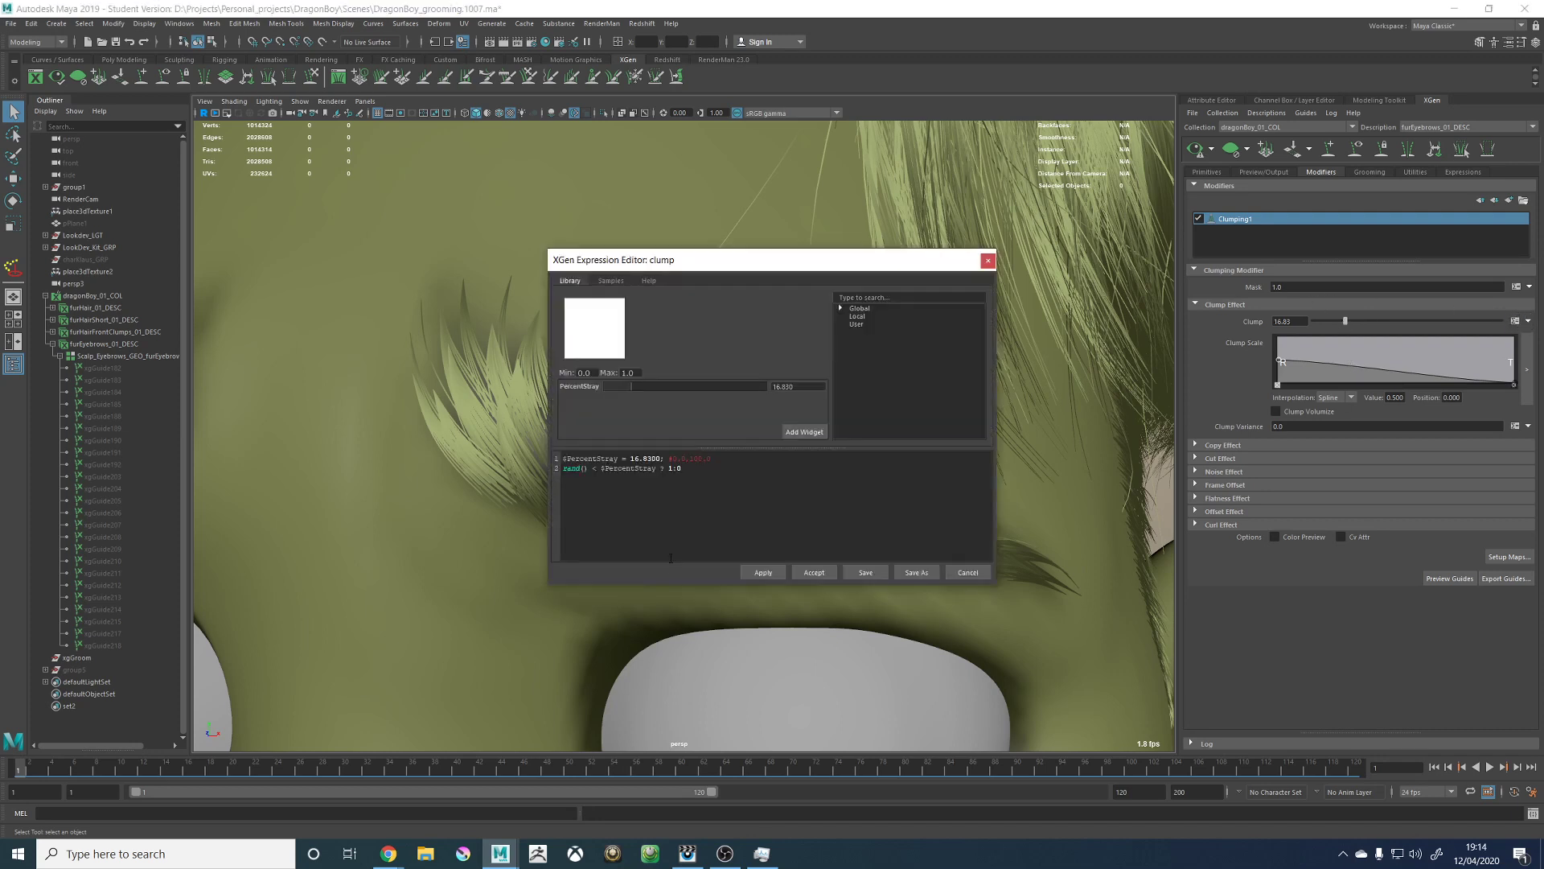
click(656, 468)
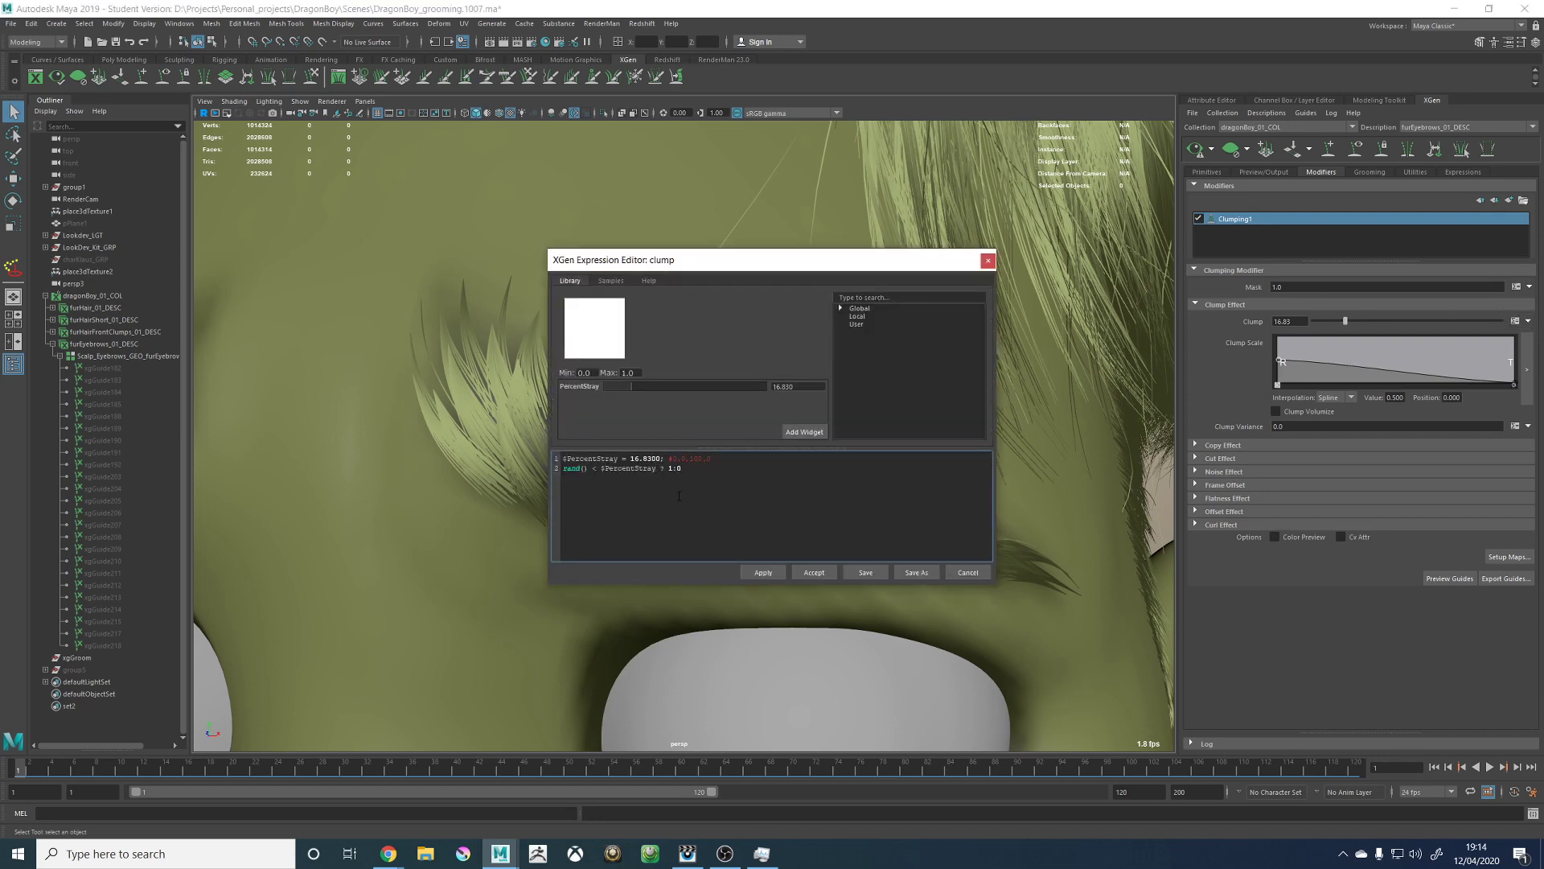
text(/11)
key(BackSpace)
text(00)
click(763, 572)
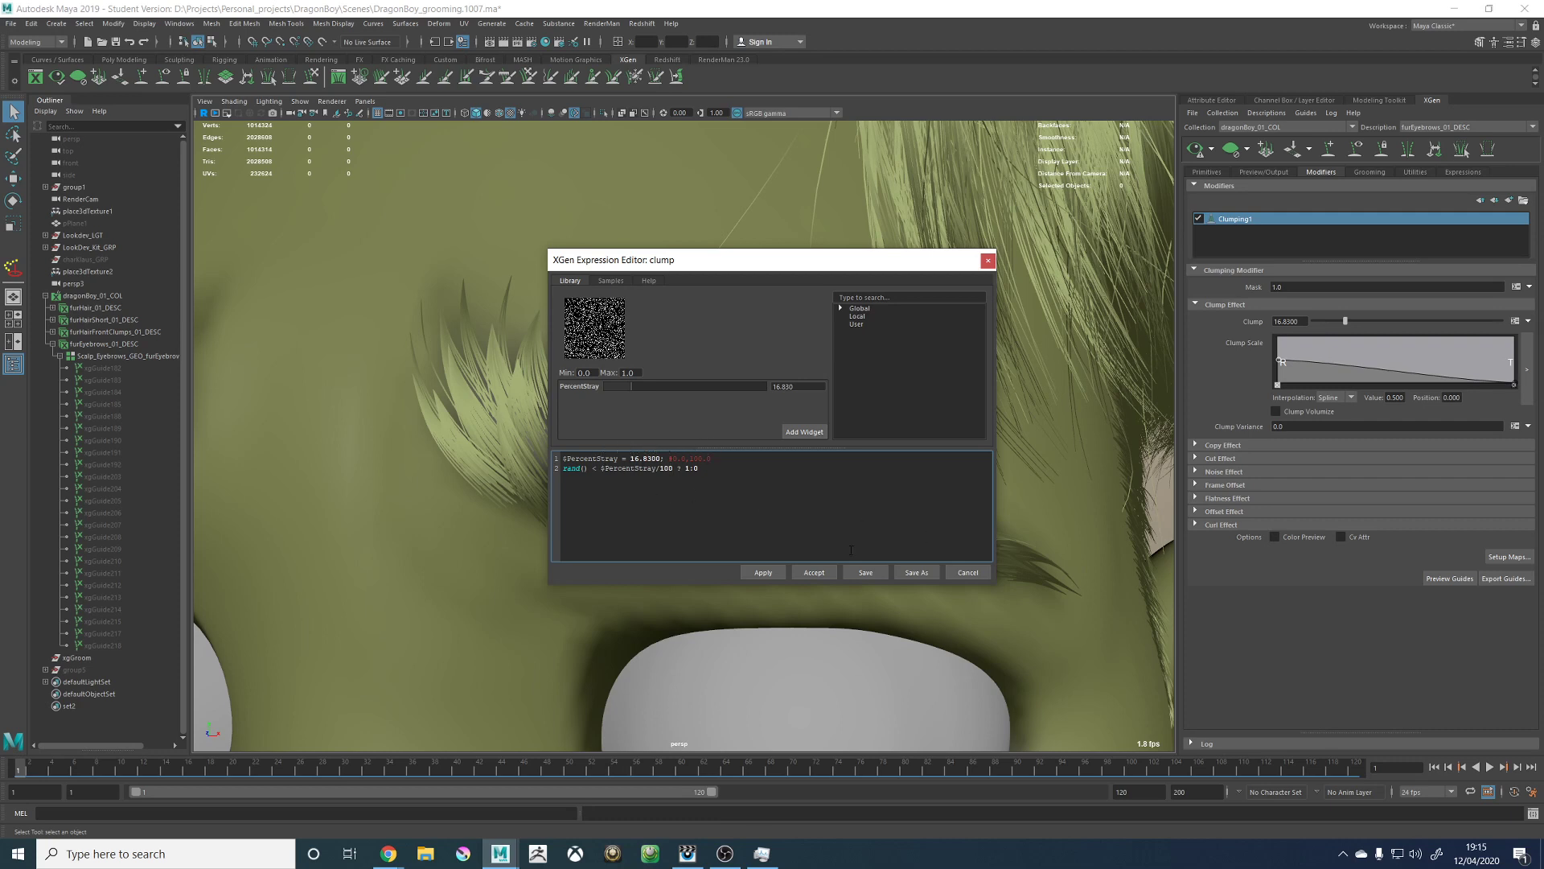
click(808, 572)
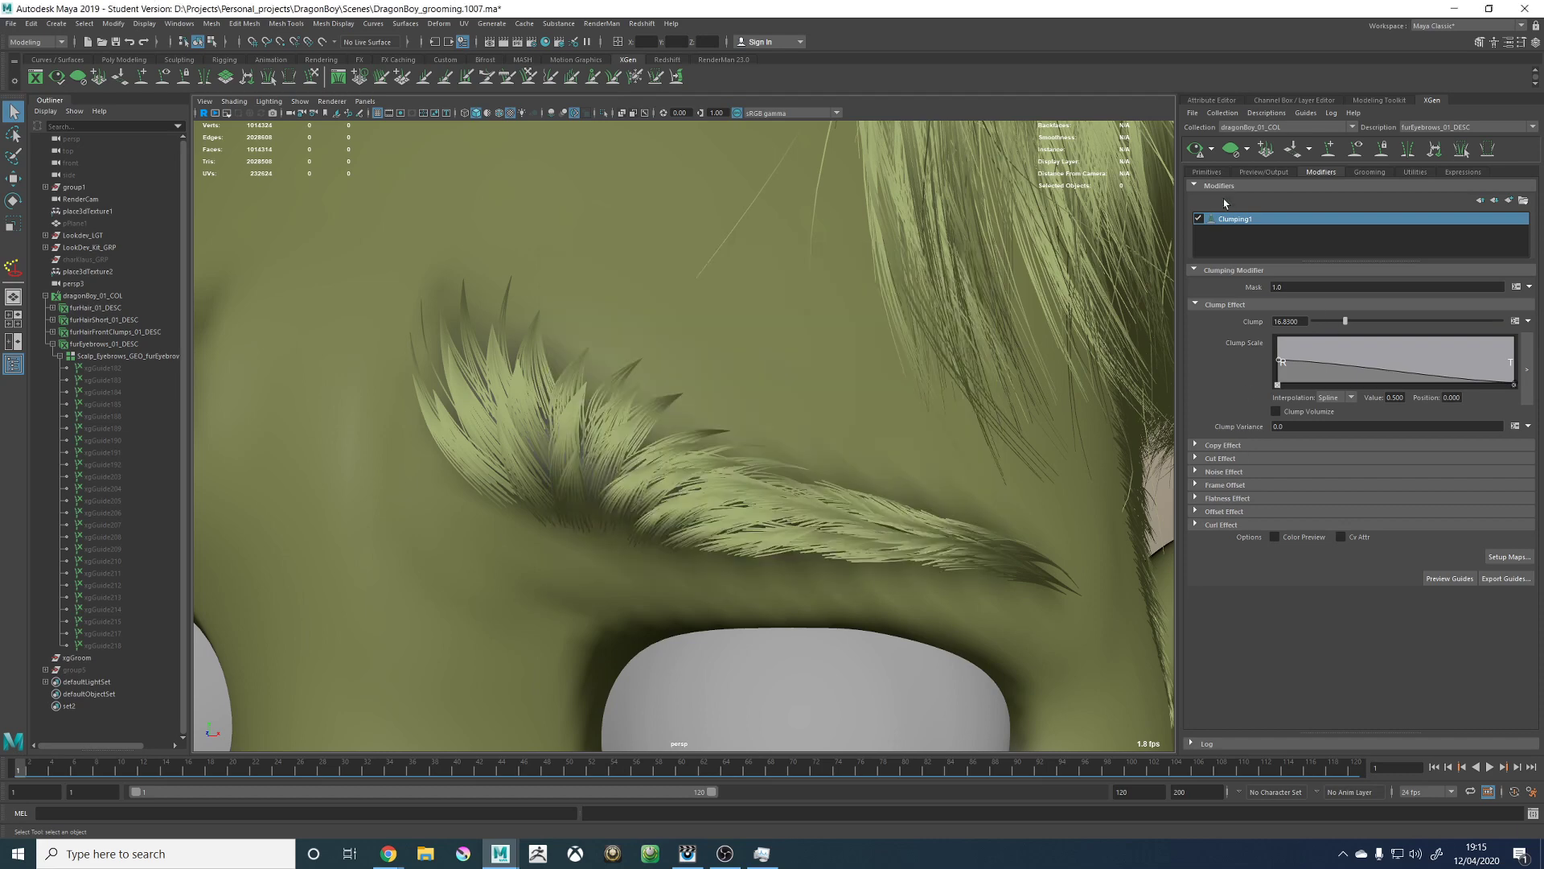
Step: Preview the eyebrow with the clump percentage at 100 and then about 50, and inspect the stray hairs
click(1196, 150)
drag(1345, 320, 1517, 324)
click(1195, 151)
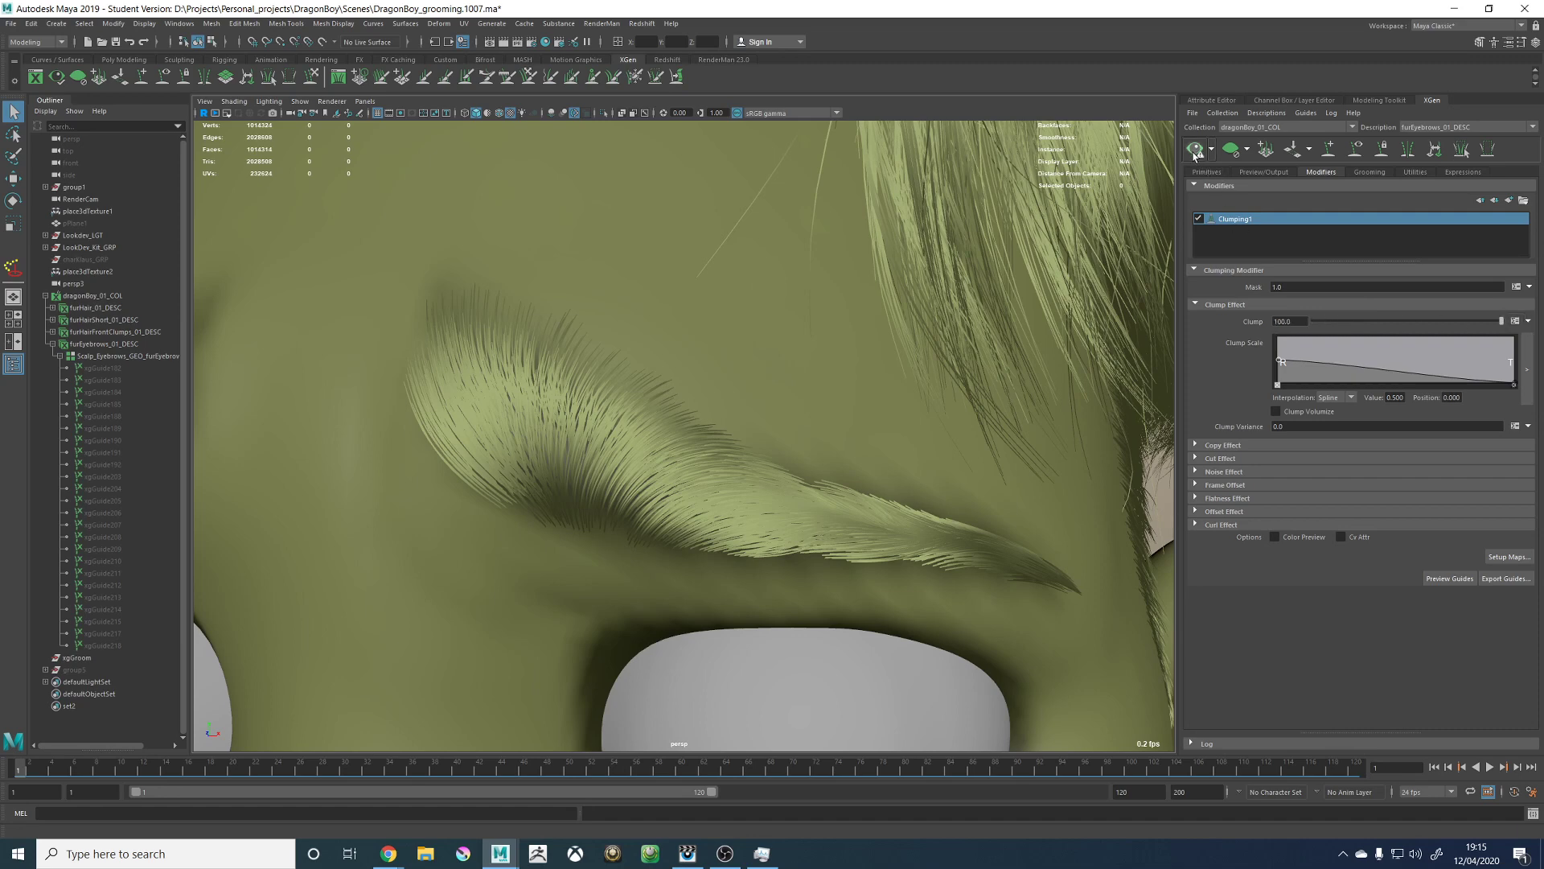
click(1195, 150)
click(1408, 321)
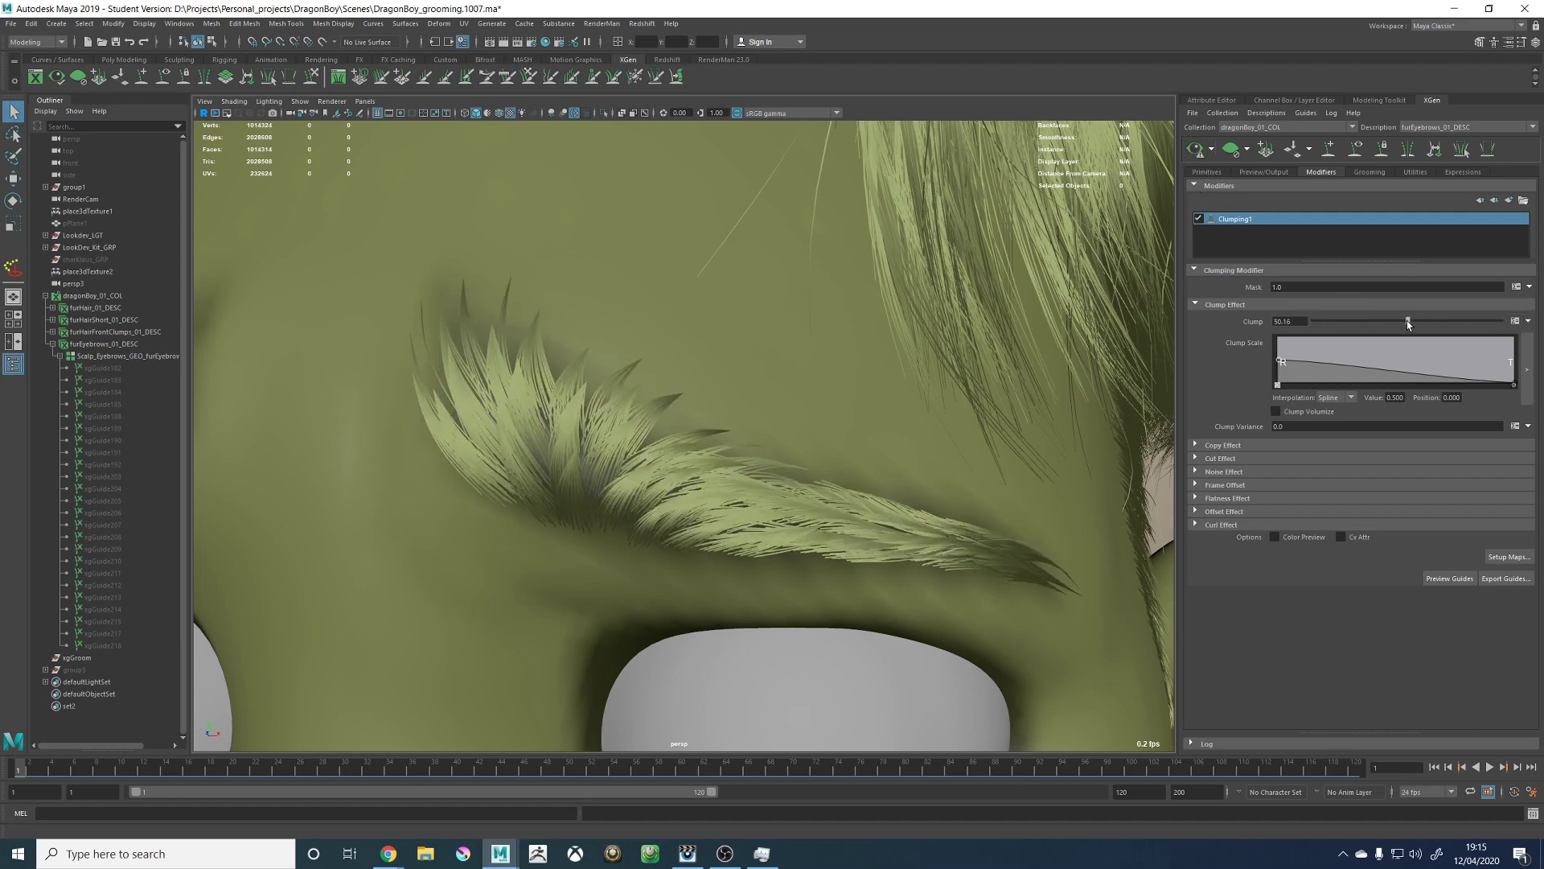
click(1196, 150)
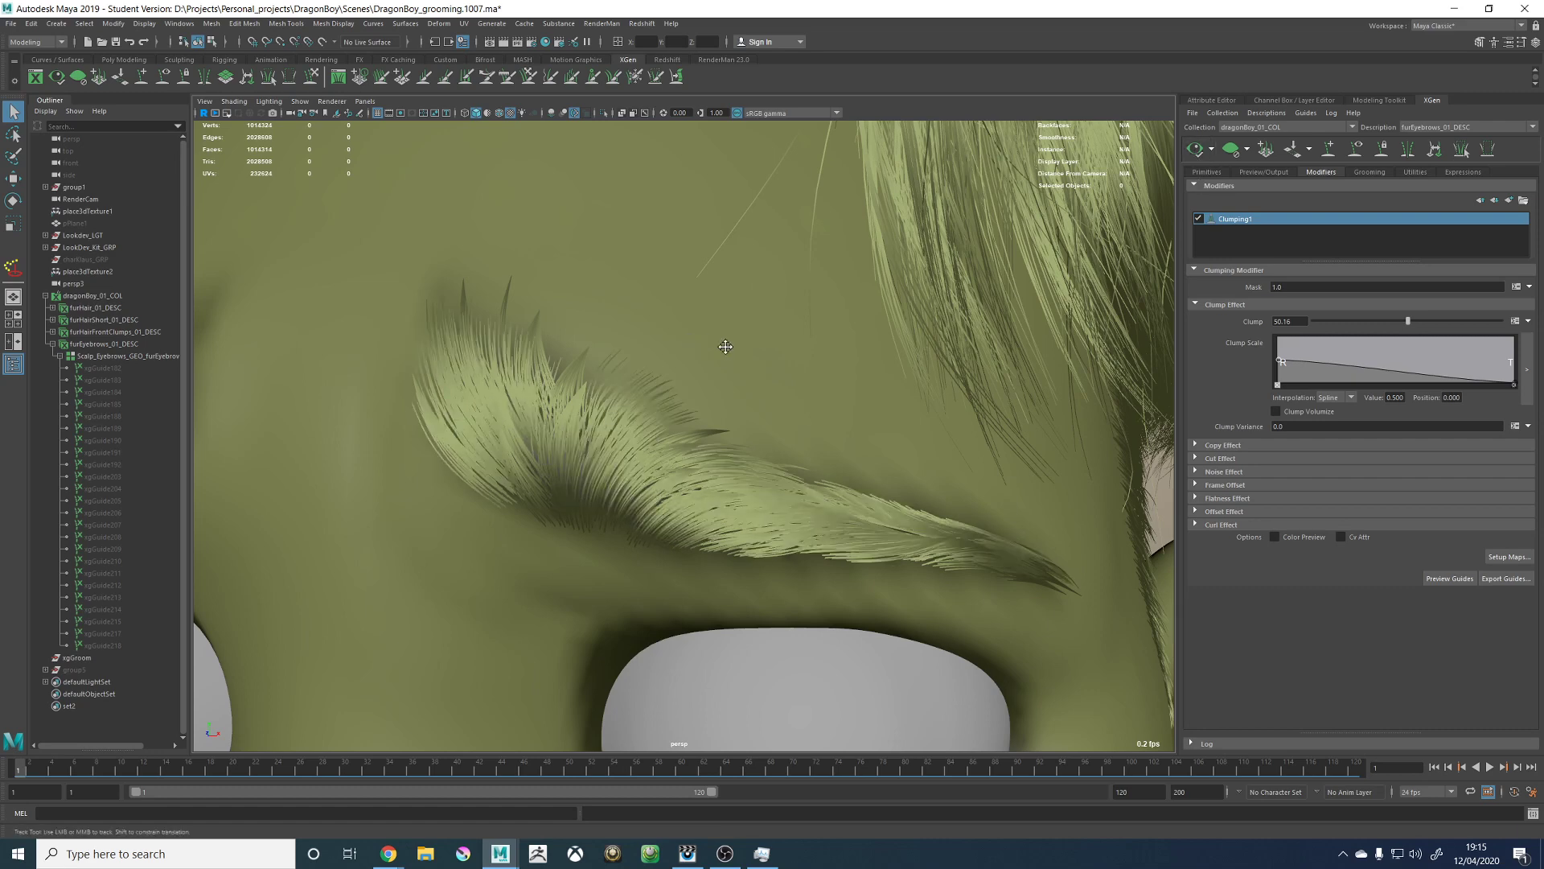
alt+middle_drag(725, 346, 702, 359)
mouse_move(703, 359)
alt+right_down()
mouse_move(727, 369)
mouse_move(702, 365)
alt+right_up()
alt+drag(752, 388, 700, 384)
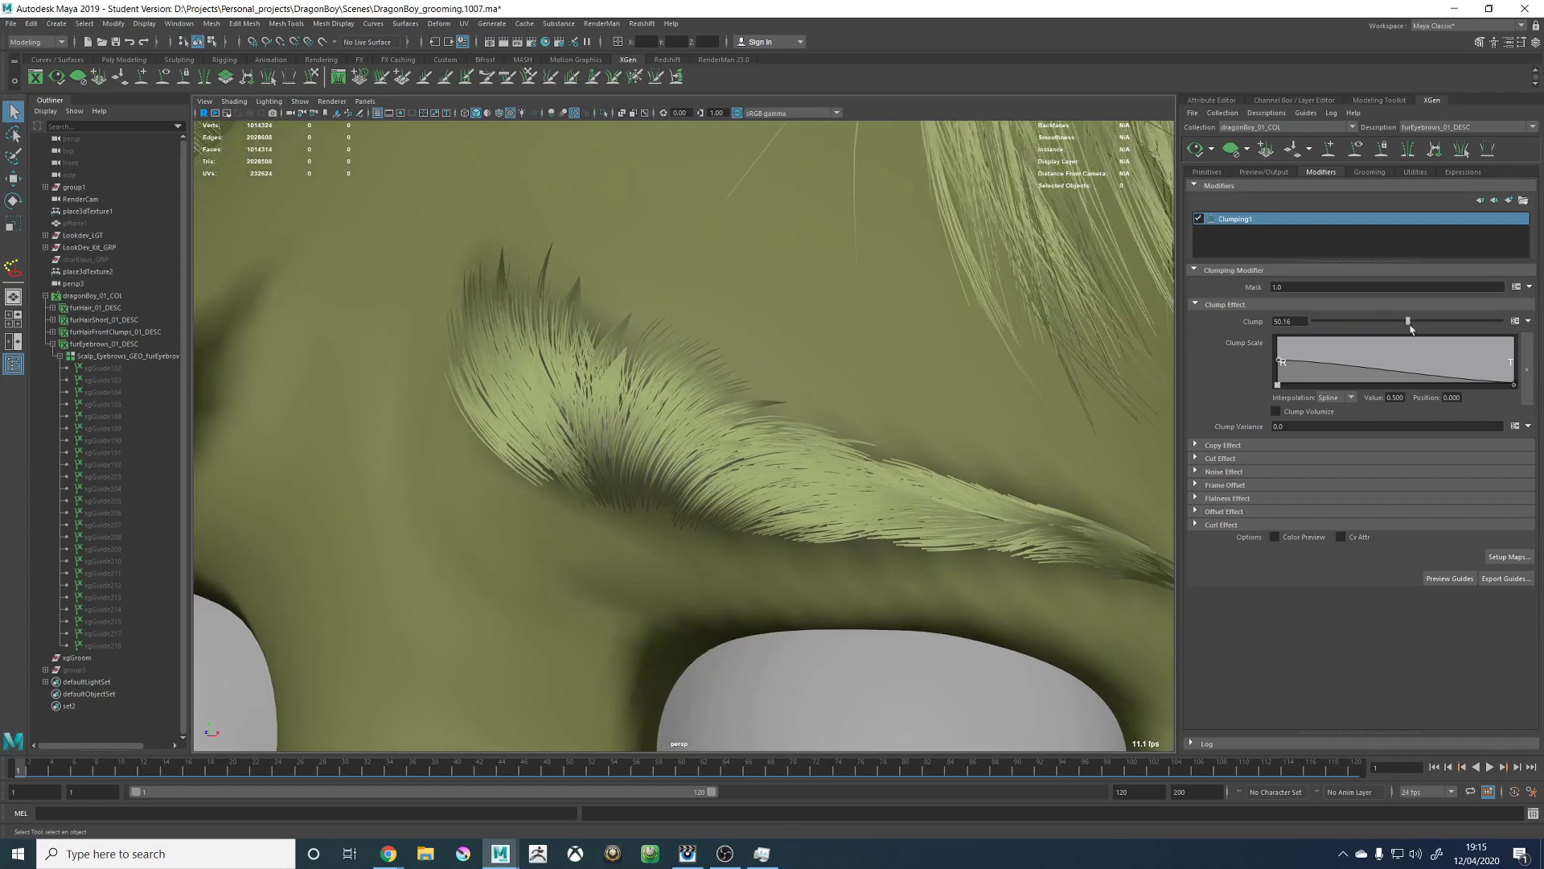
Step: Set the clump percentage to about 77, update the preview and check the brow close up and from further away
drag(1411, 328, 1458, 321)
click(1196, 150)
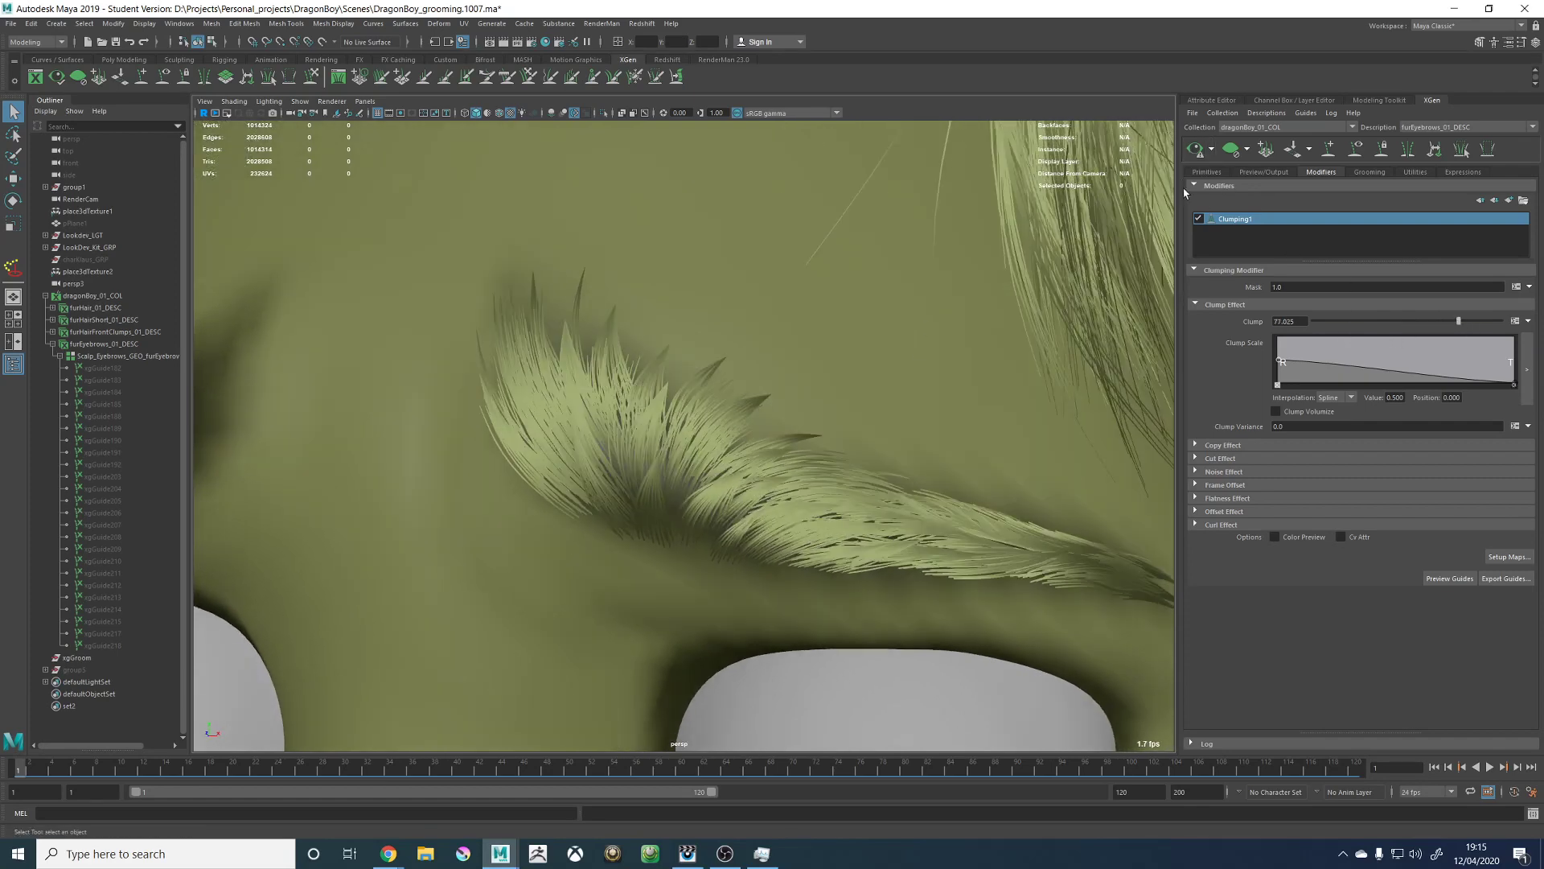
click(1196, 150)
alt+right_drag(1012, 346, 941, 344)
alt+drag(941, 344, 894, 354)
alt+right_drag(894, 354, 1087, 413)
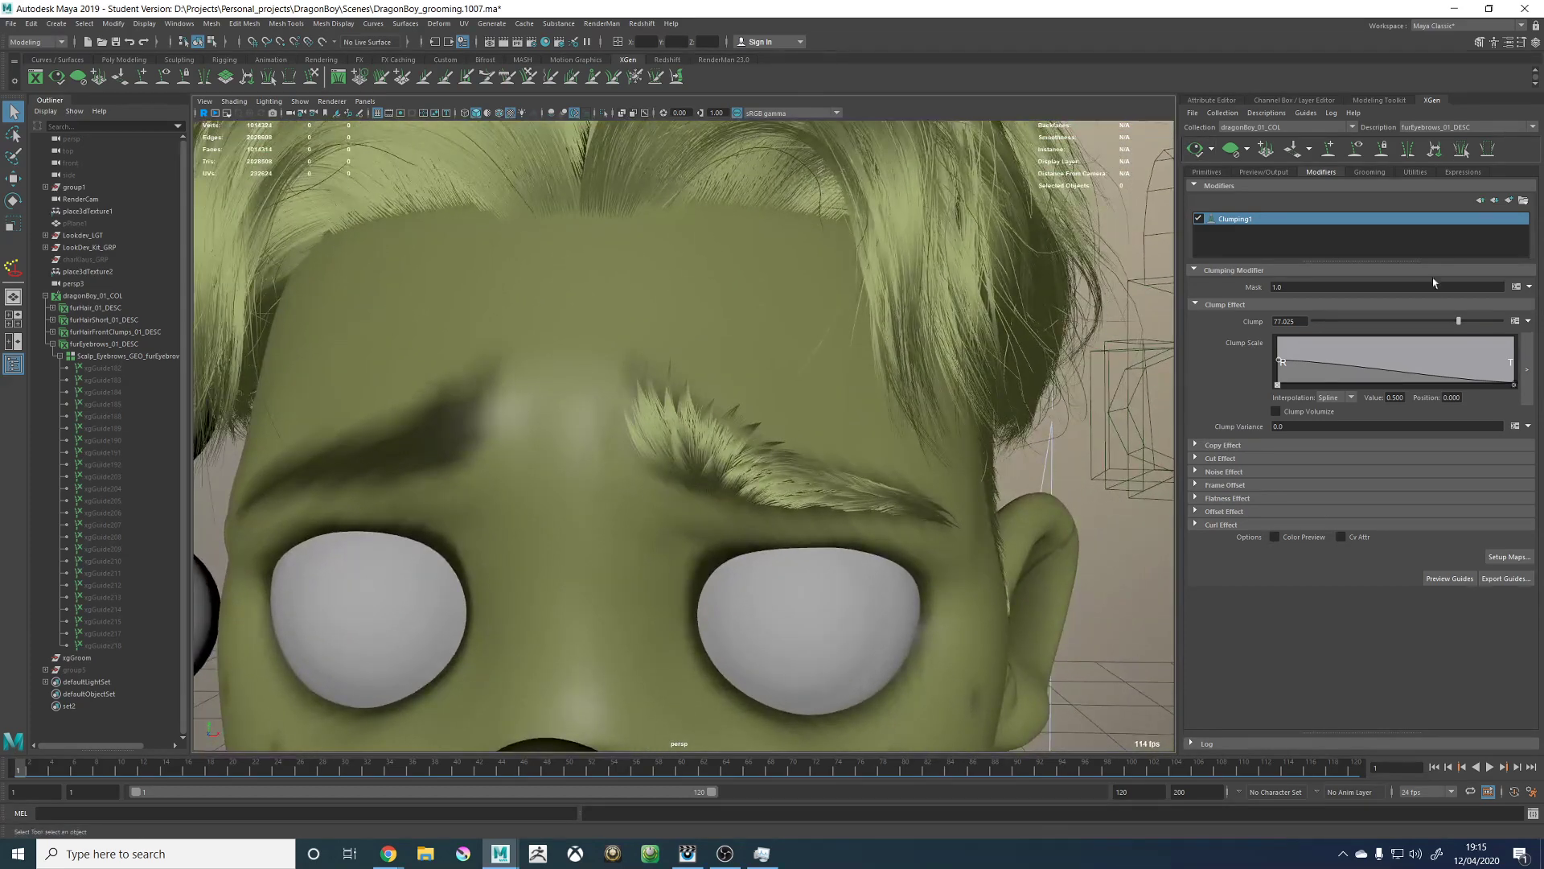
Step: Set the clump percentage to 13.59, update the preview and check the eyebrow on the whole face
click(1196, 151)
alt+right_drag(855, 351, 783, 363)
alt+middle_drag(784, 363, 786, 317)
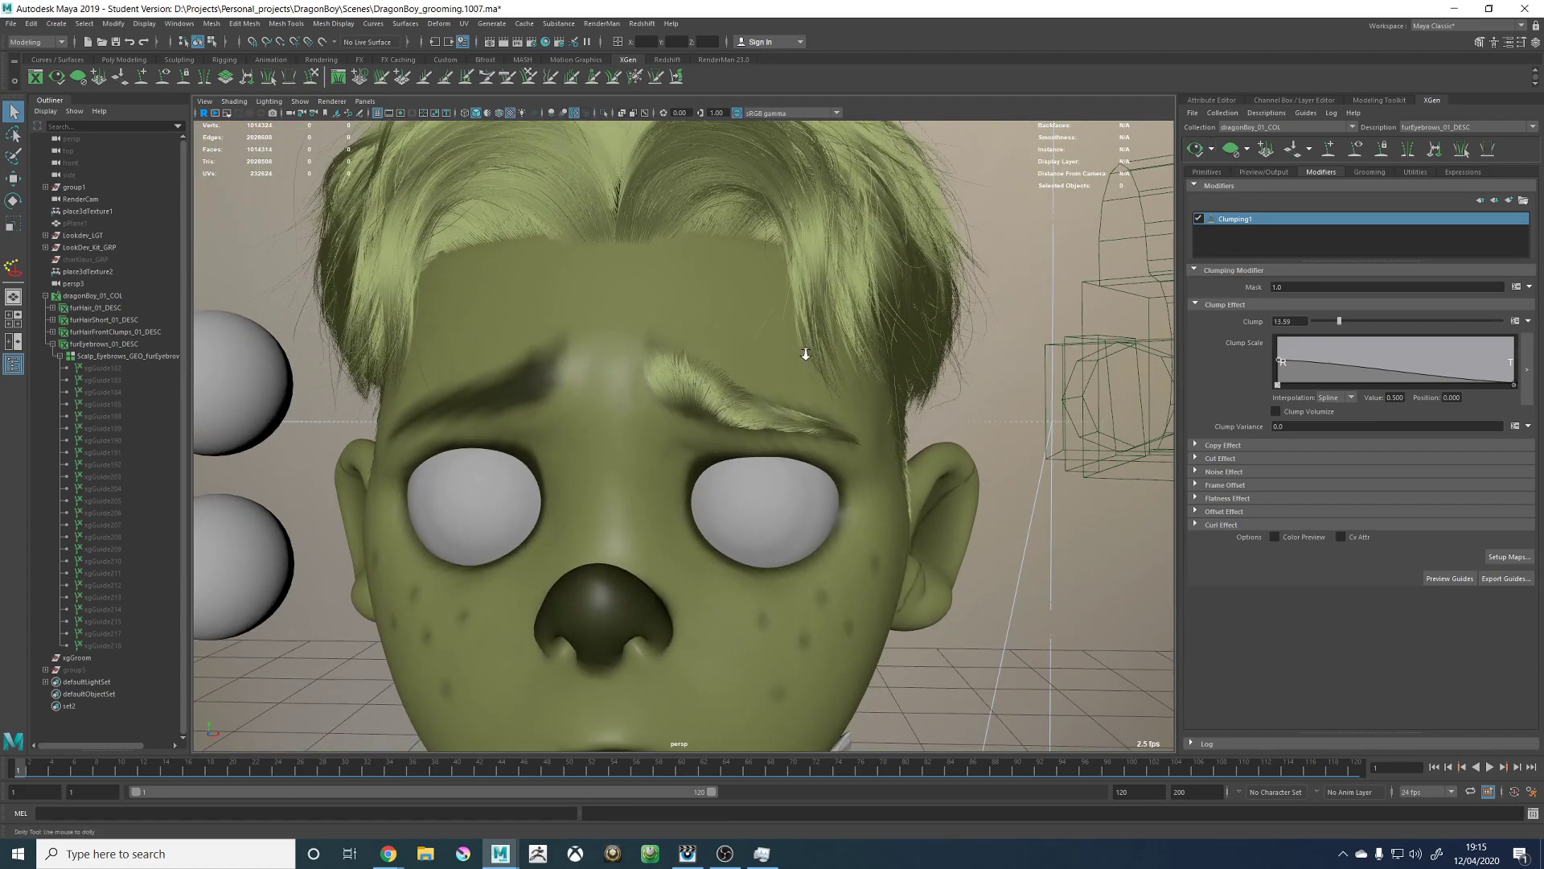
alt+right_drag(807, 354, 910, 387)
alt+drag(909, 387, 957, 382)
Step: Change the clump expression's random function to rand(0,1,10), keeping the comparison with $PercentStray/100, and apply and accept it
click(1515, 321)
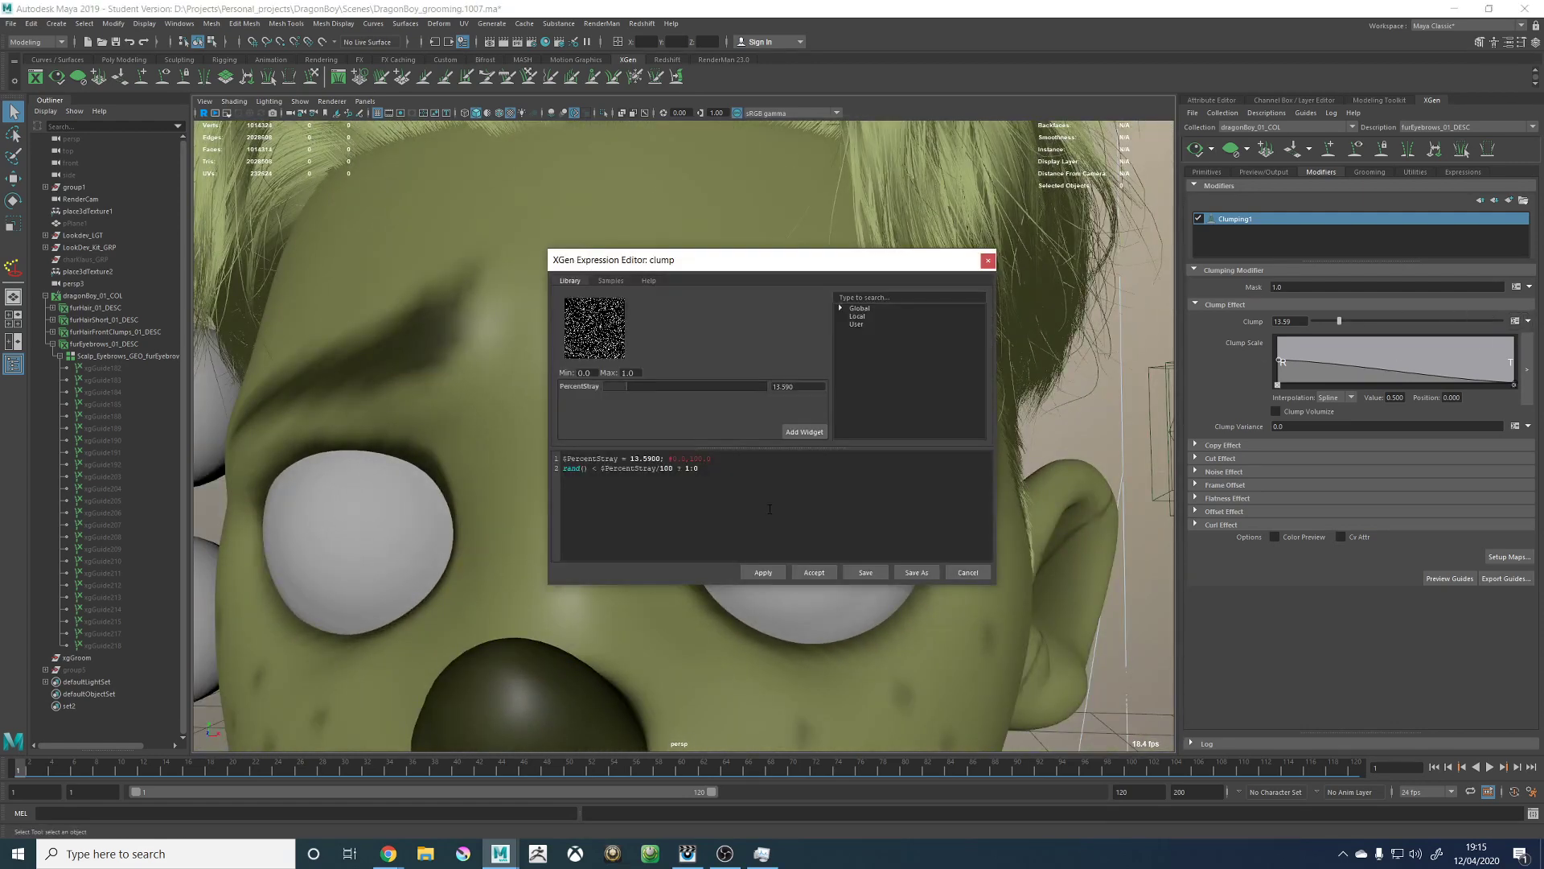
click(584, 468)
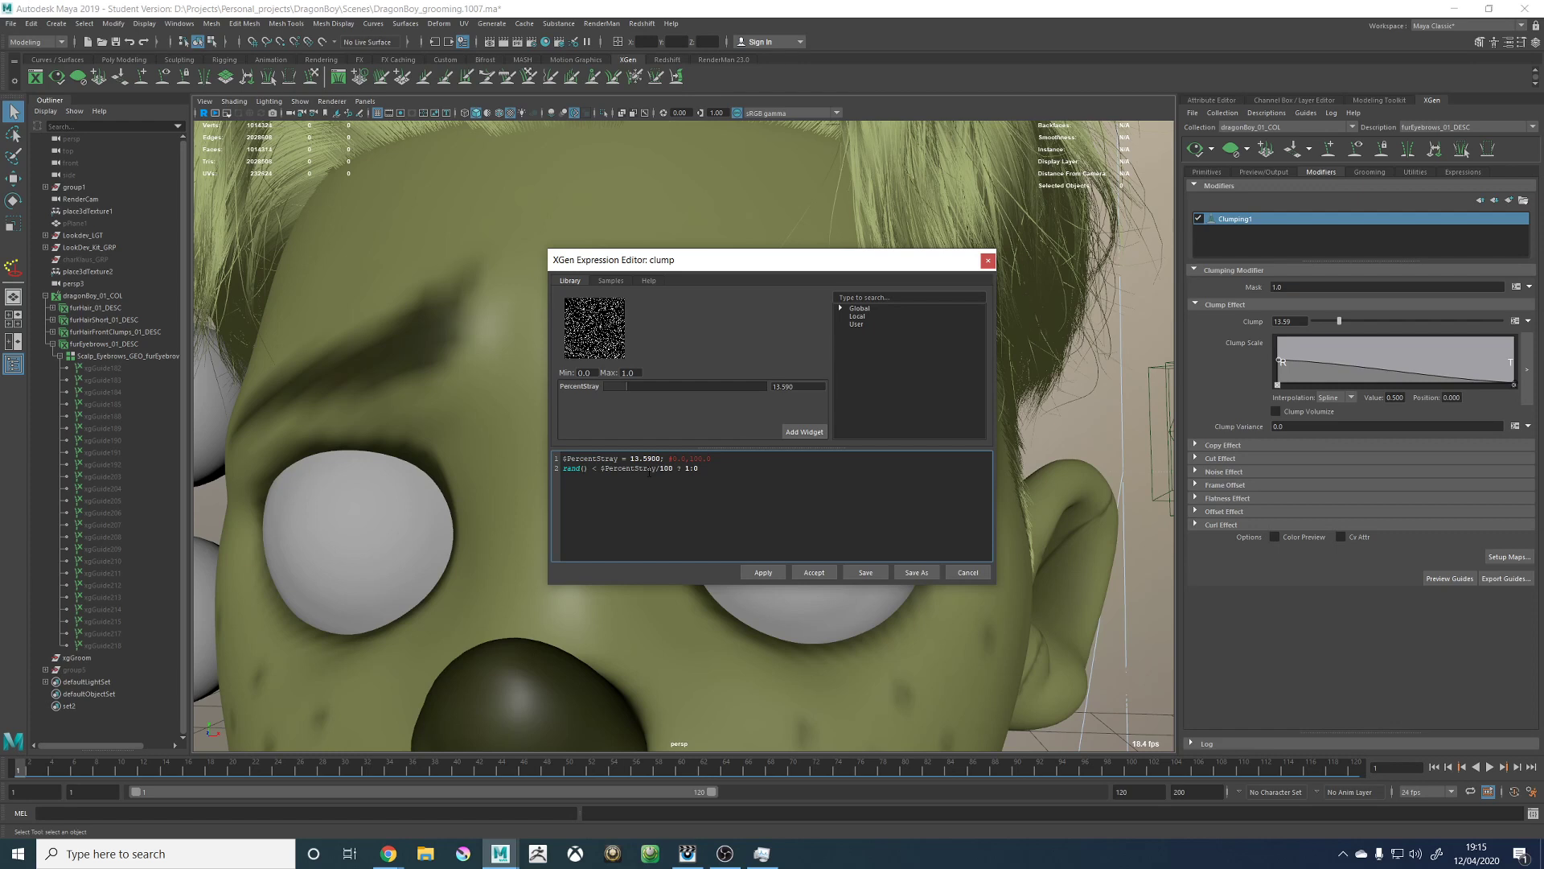
text(0,)
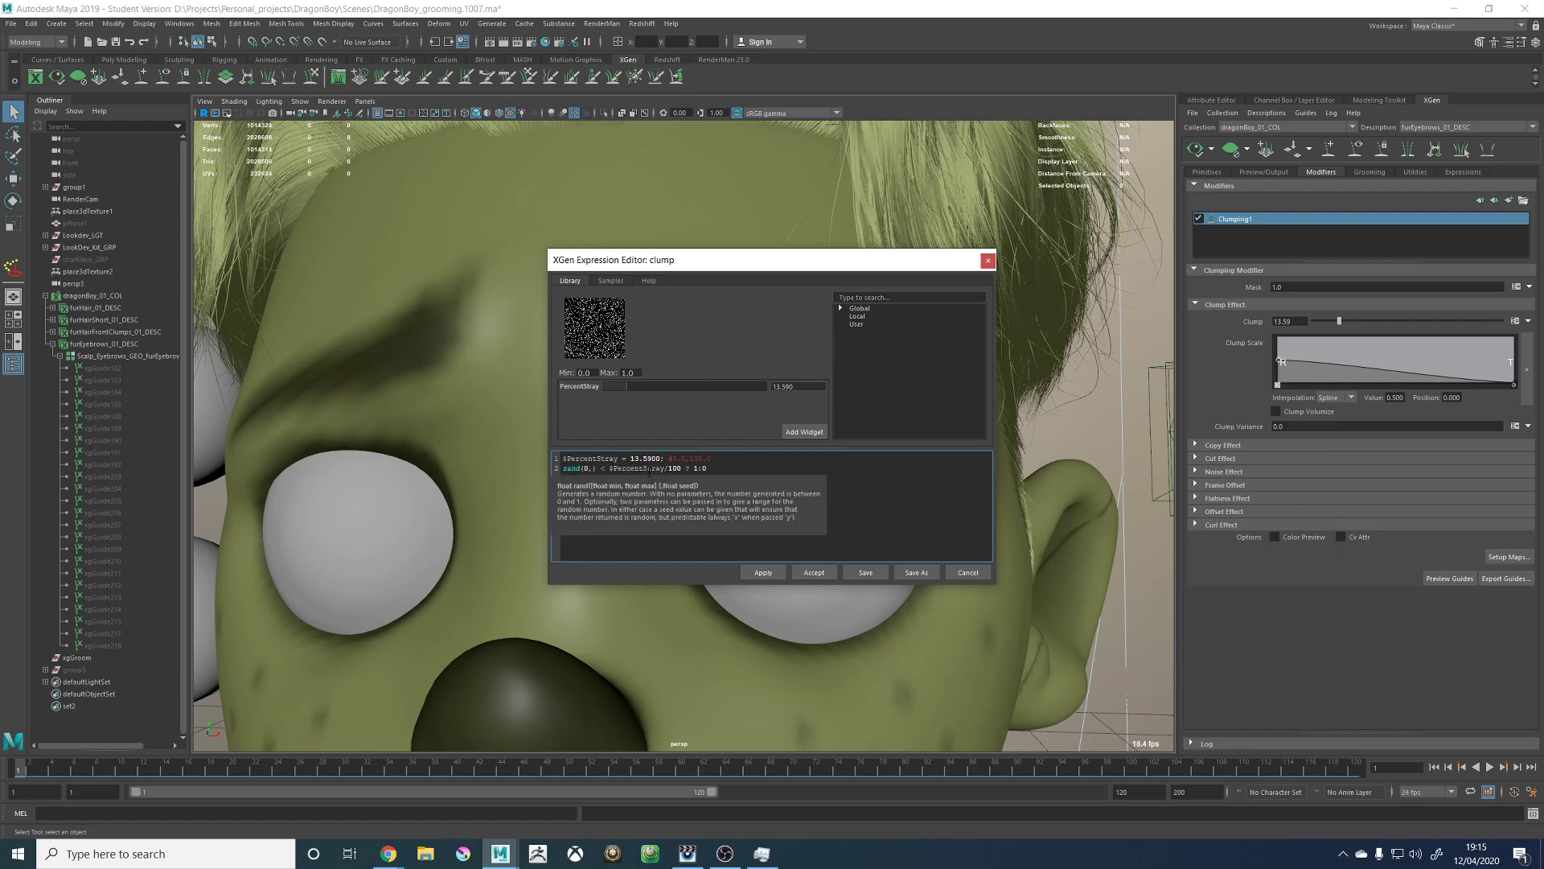
text(1,10)
click(763, 573)
click(813, 573)
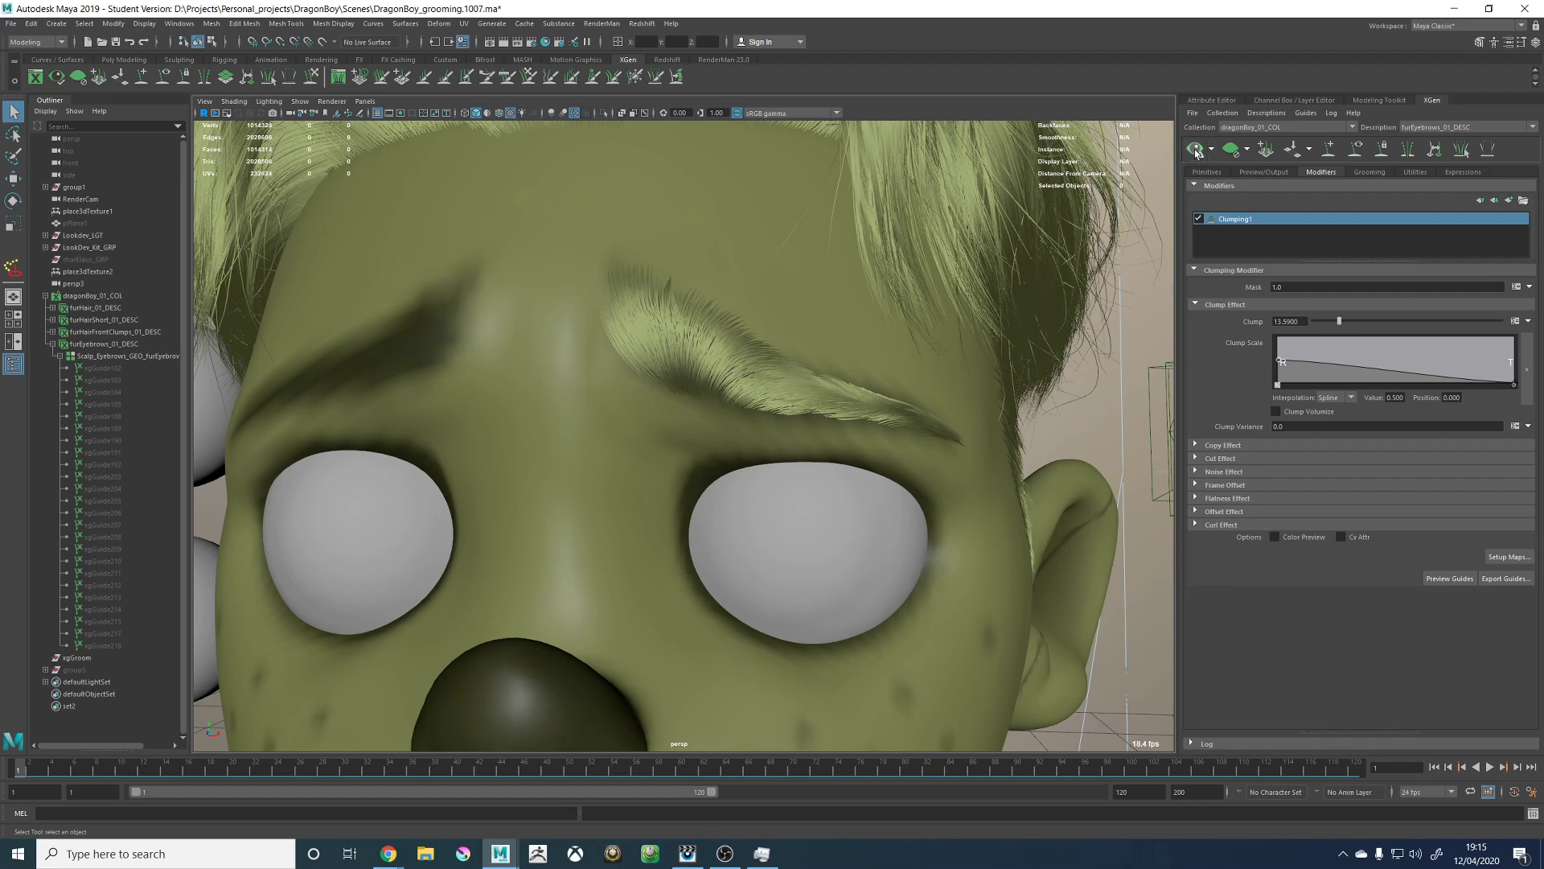
Step: Reopen the clump expression, change the random function's seed to 100 so it reads rand(0,1,100), and accept it
click(1515, 321)
click(604, 468)
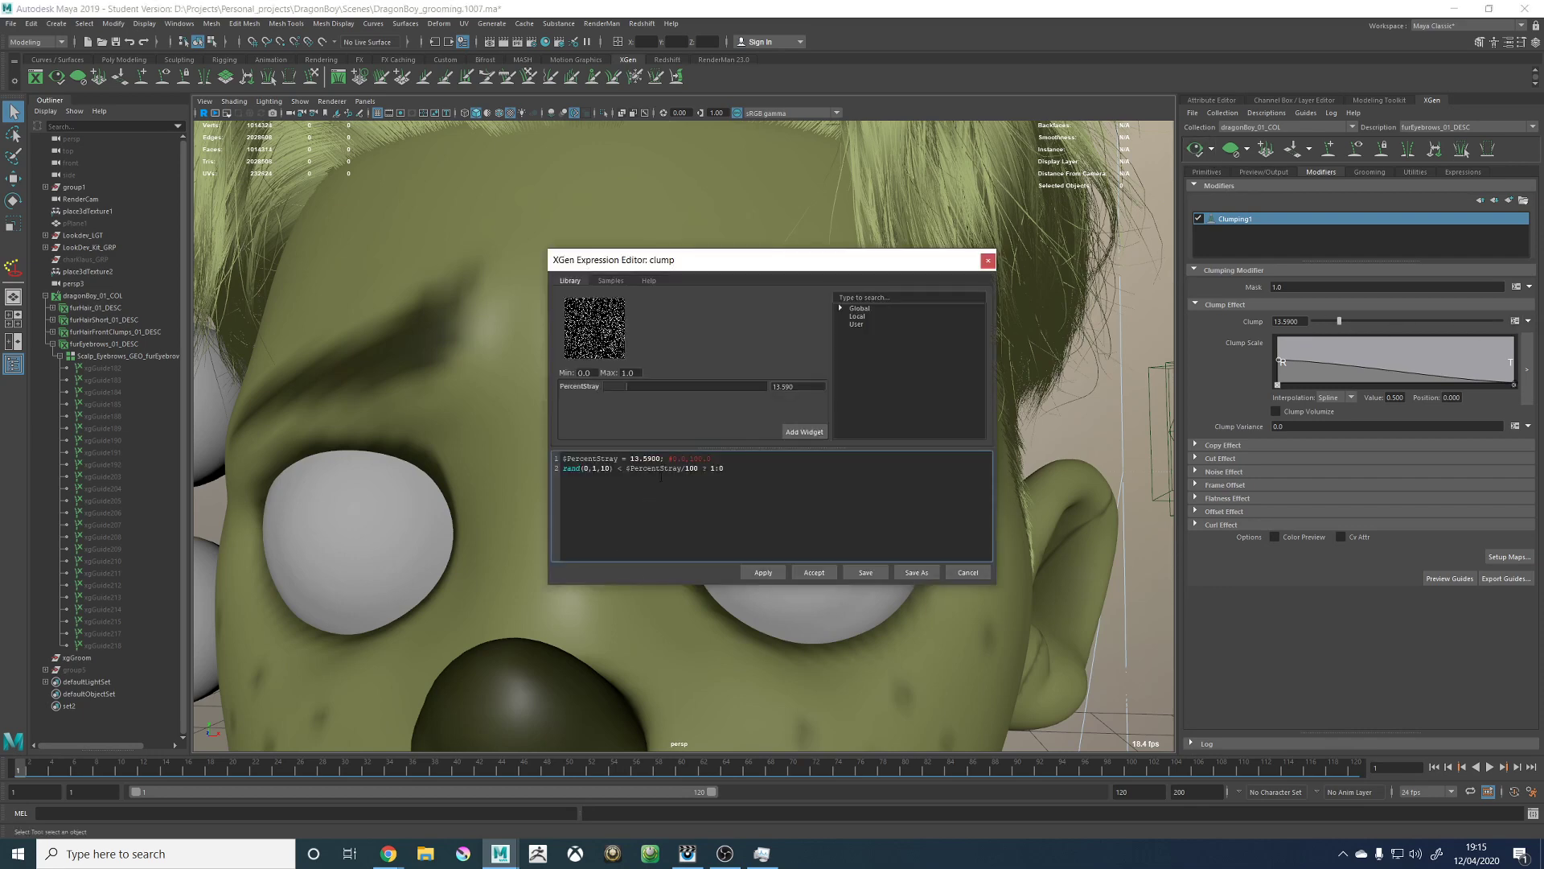
key(Return)
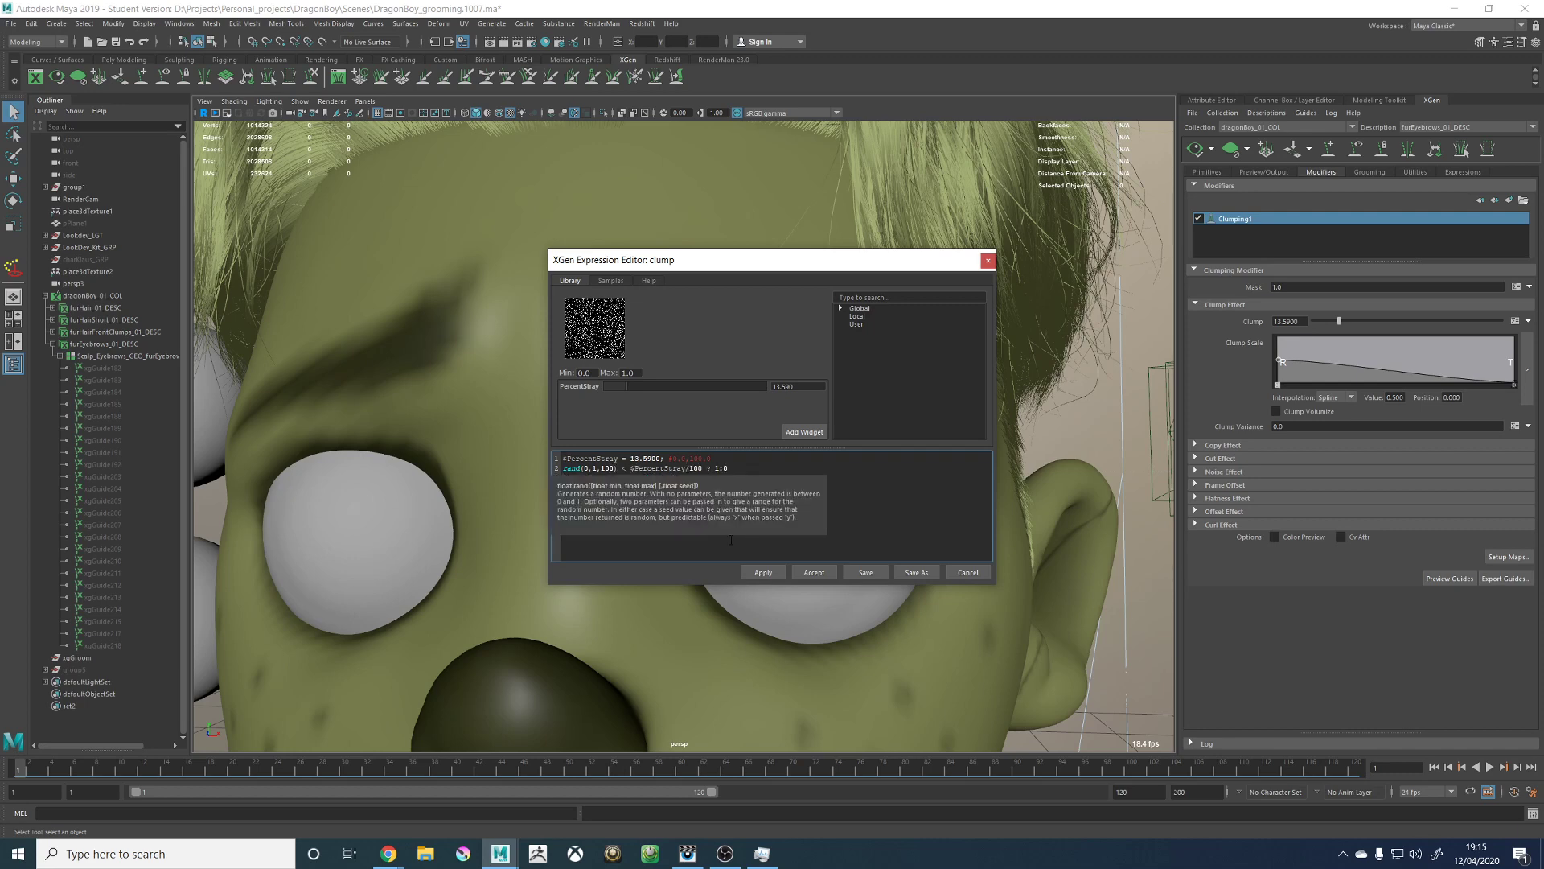
click(763, 572)
click(814, 572)
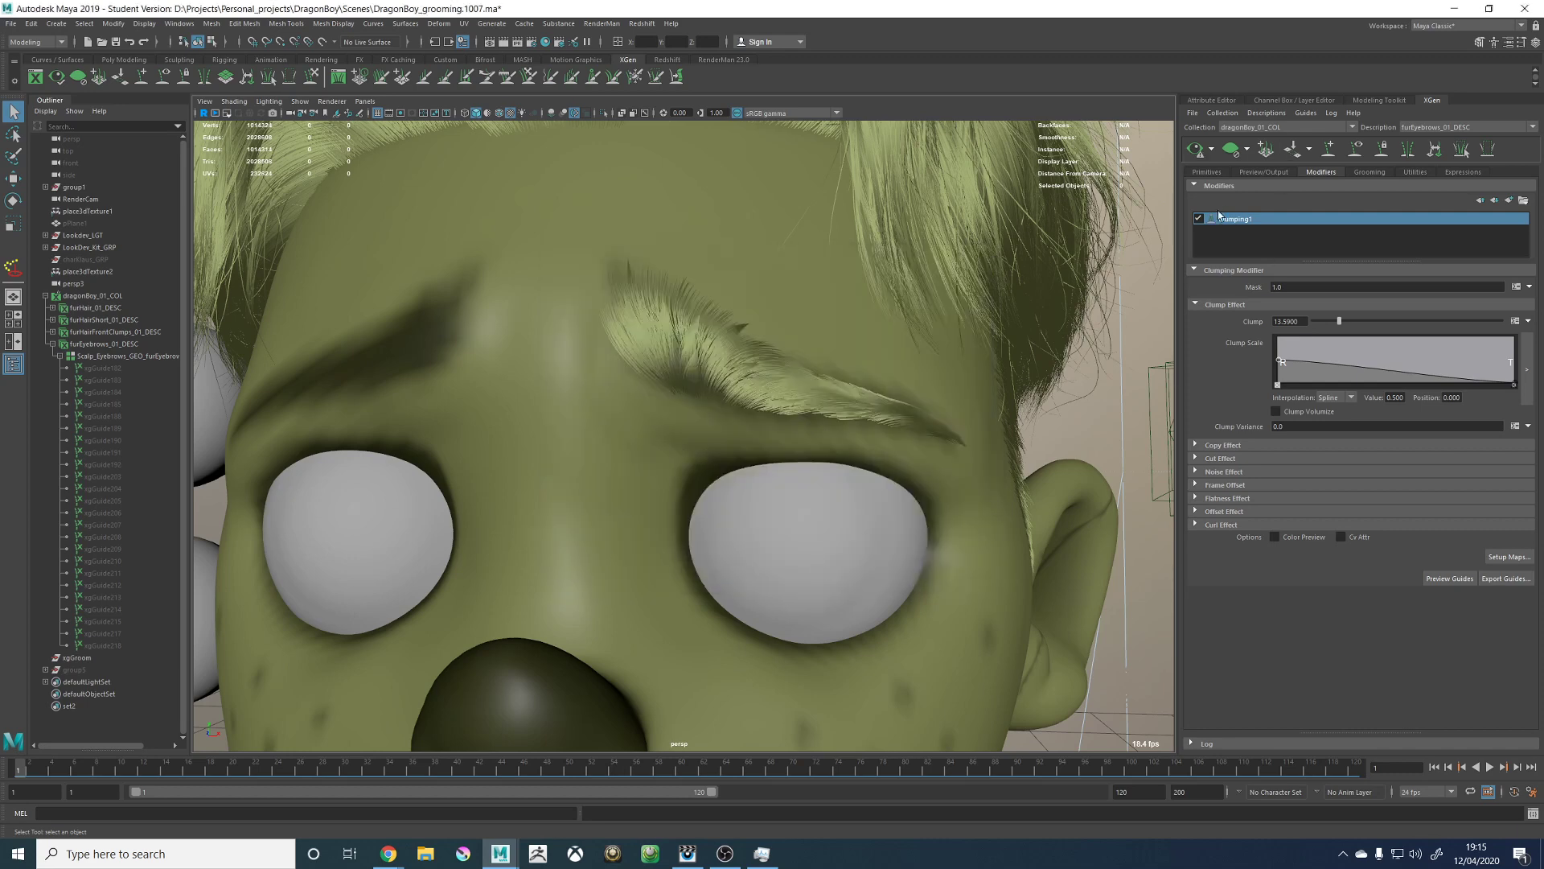
Step: Set the clump percentage to about 66.3, update the preview and inspect the eyebrow clumps from the side and front
drag(1339, 321, 1394, 322)
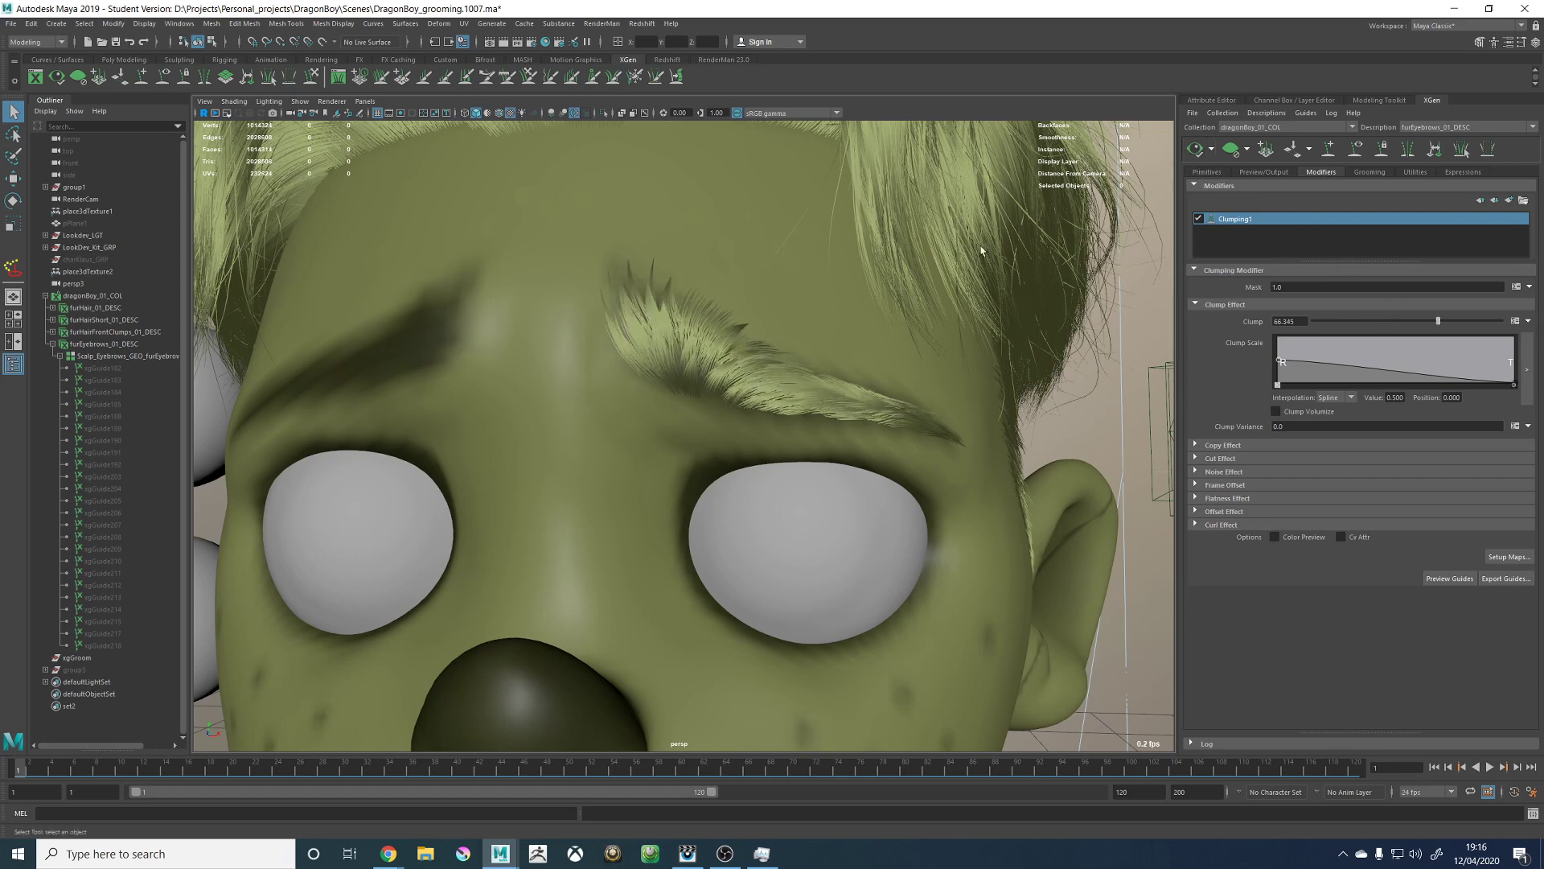
alt+drag(933, 246, 1036, 274)
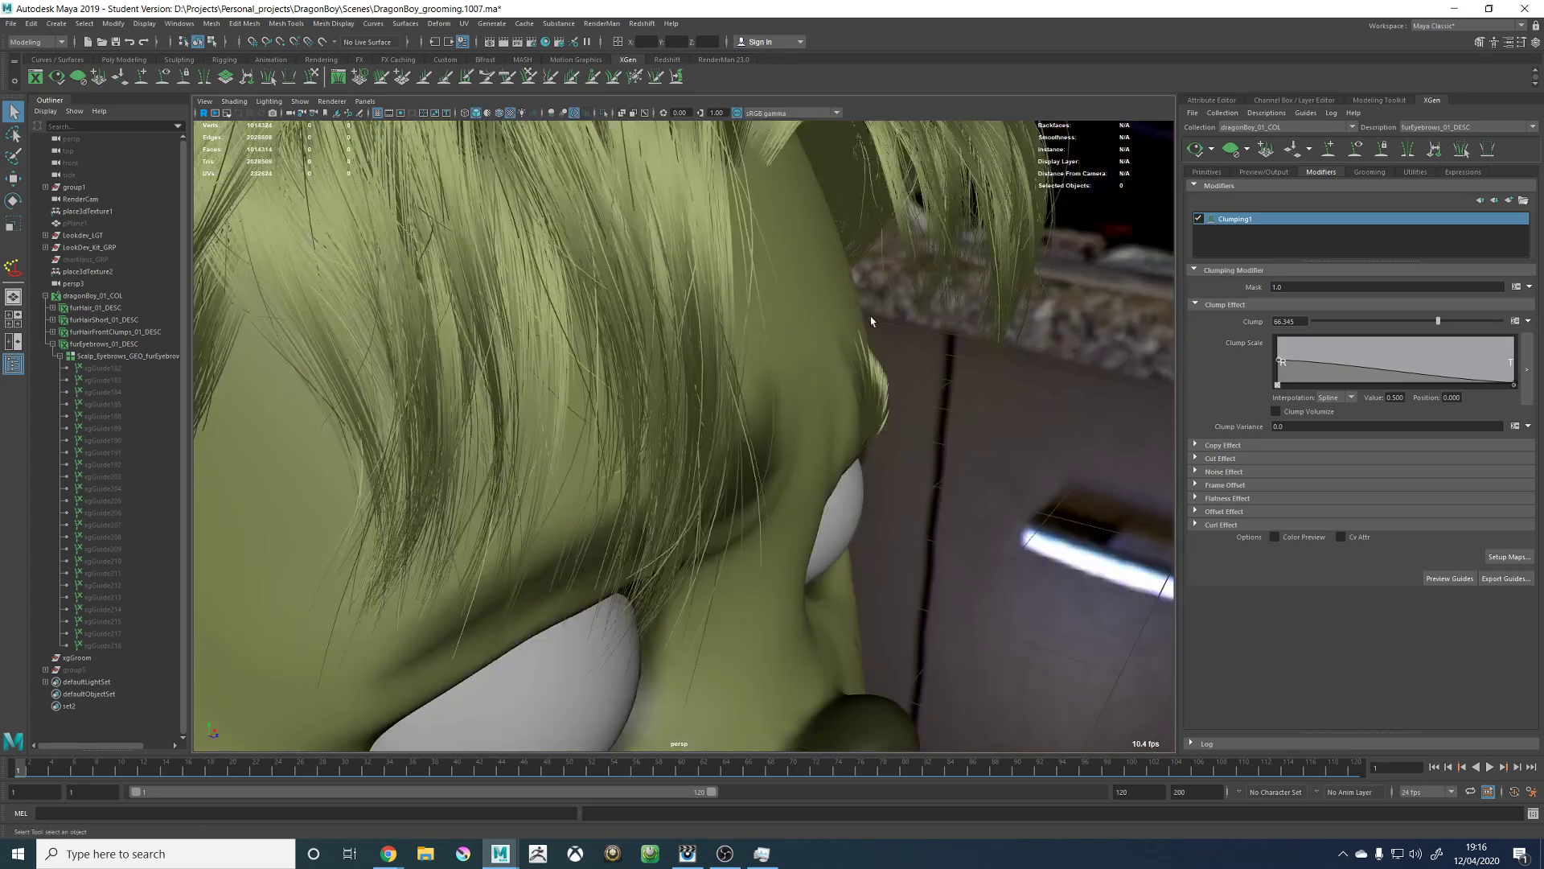
alt+drag(871, 321, 831, 317)
alt+right_drag(831, 317, 744, 334)
alt+drag(744, 334, 691, 345)
alt+right_drag(692, 346, 717, 372)
alt+middle_drag(667, 299, 688, 370)
alt+right_drag(688, 370, 740, 364)
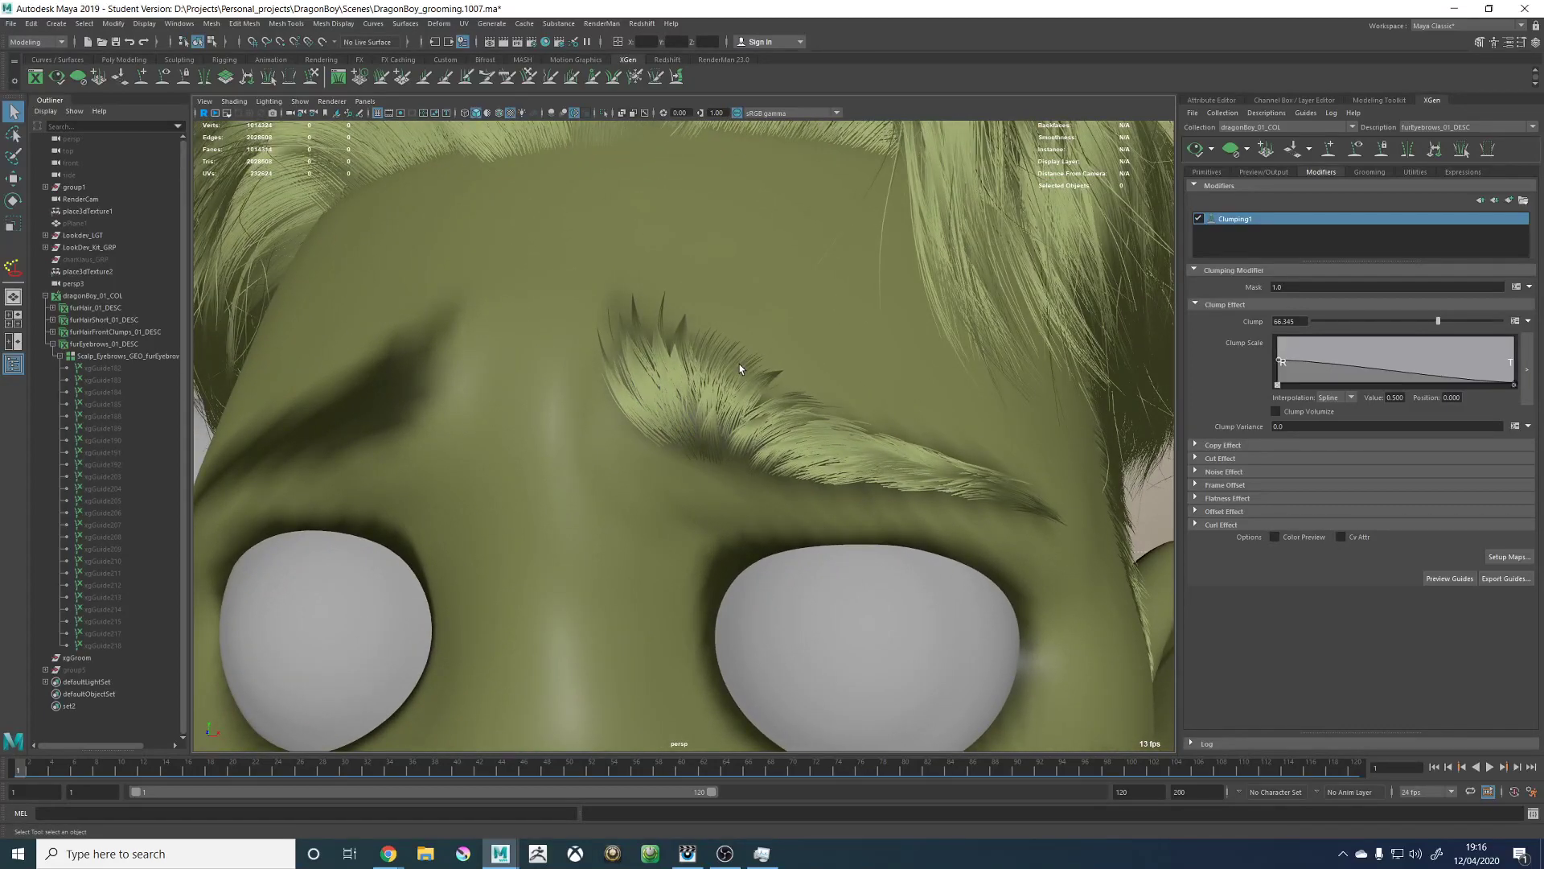
Step: Open the clump expression for reference, switch to Chrome and search the web for "xgen expression rand noise size"
click(1516, 320)
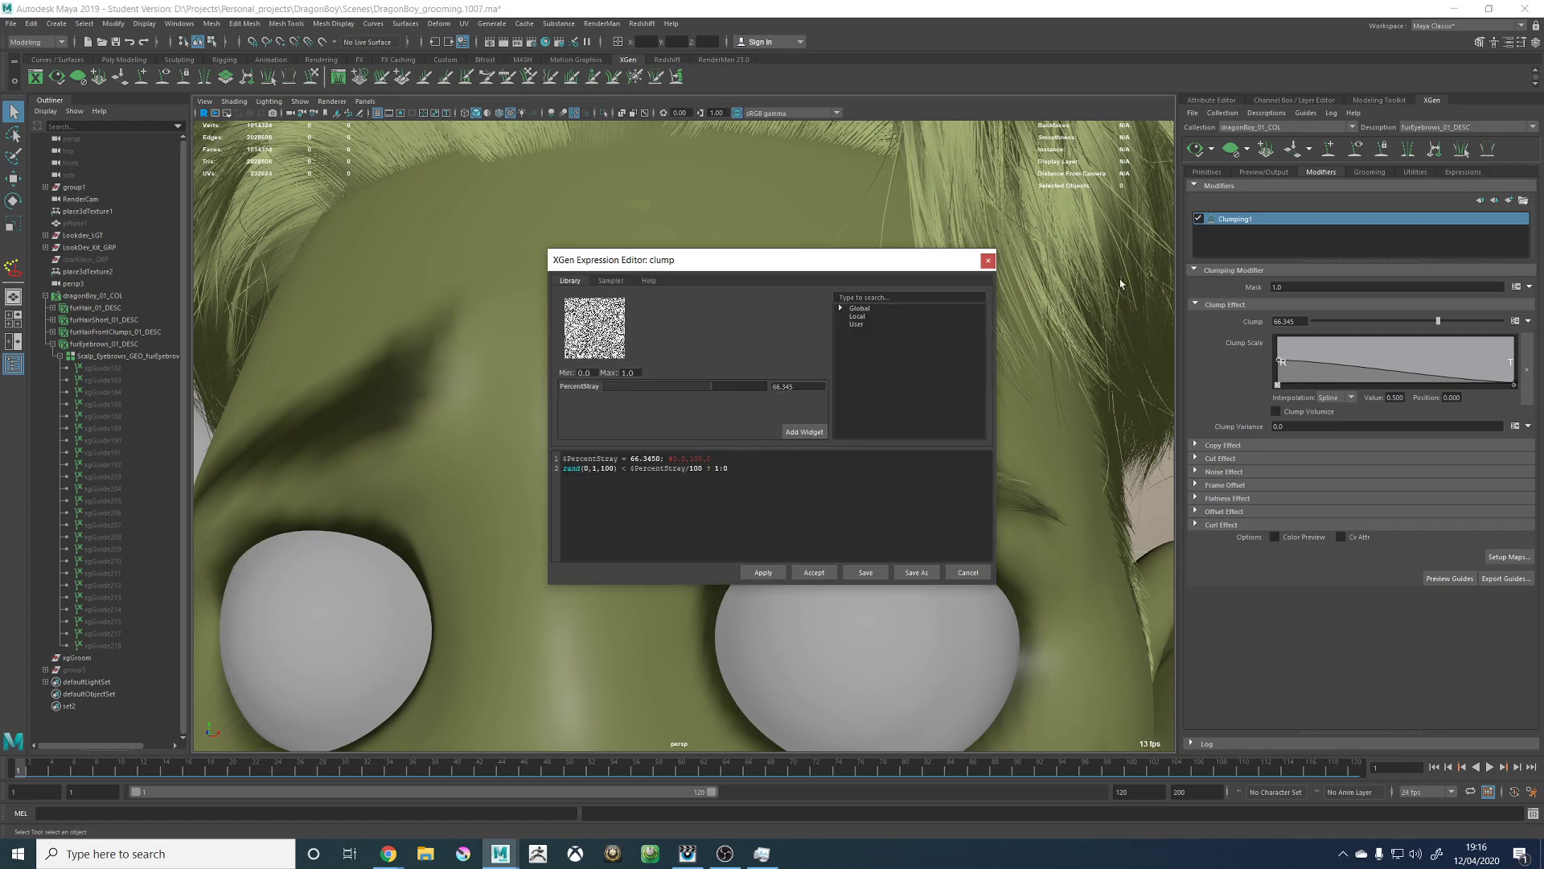
key(alt+Tab)
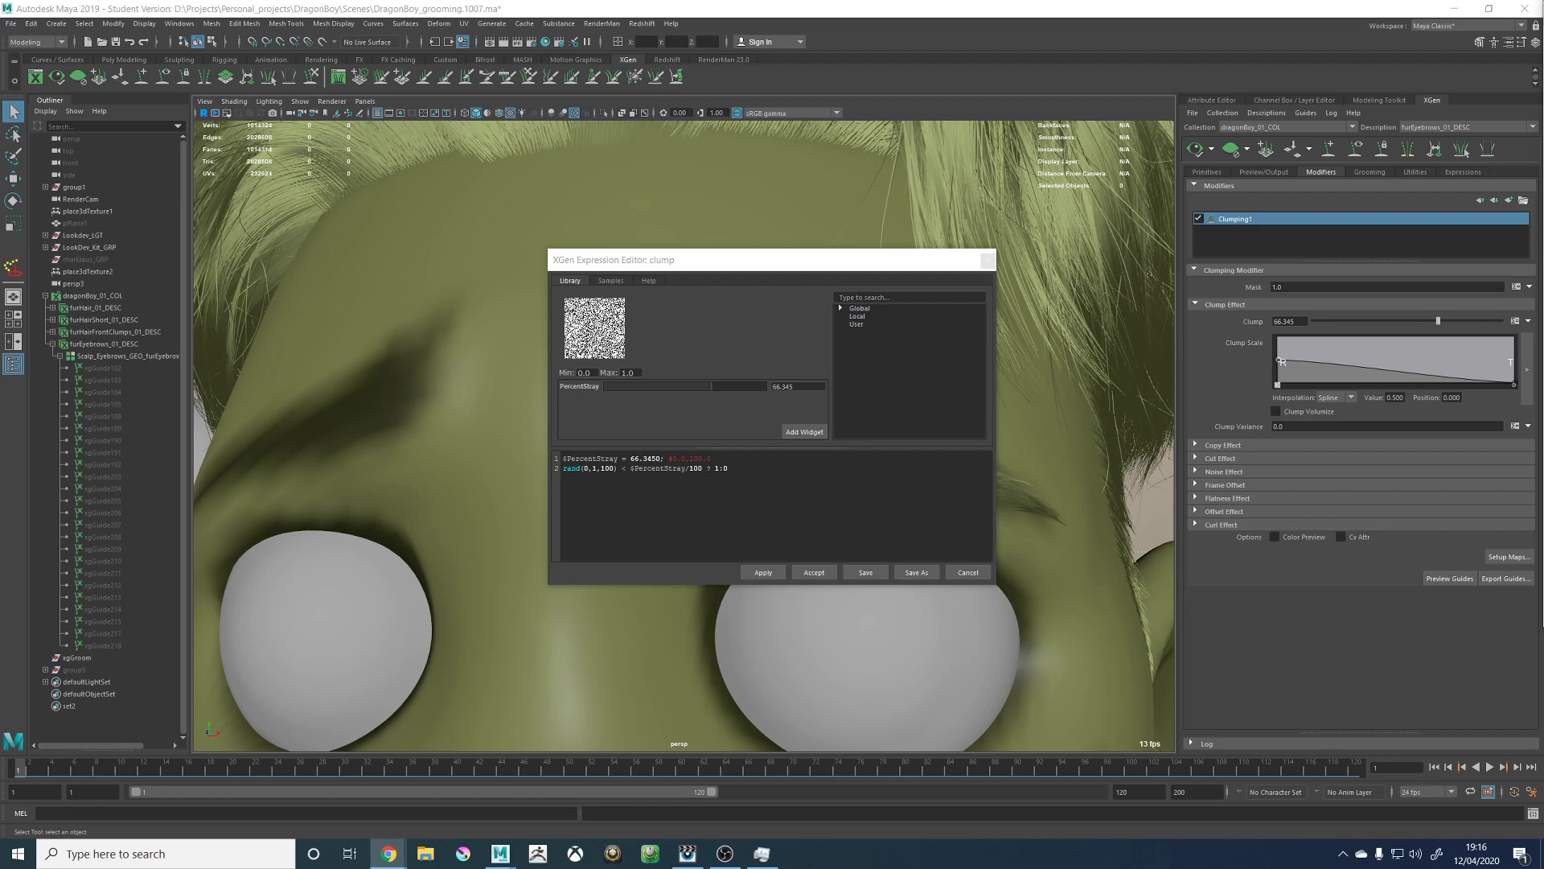
drag(1543, 44, 593, 45)
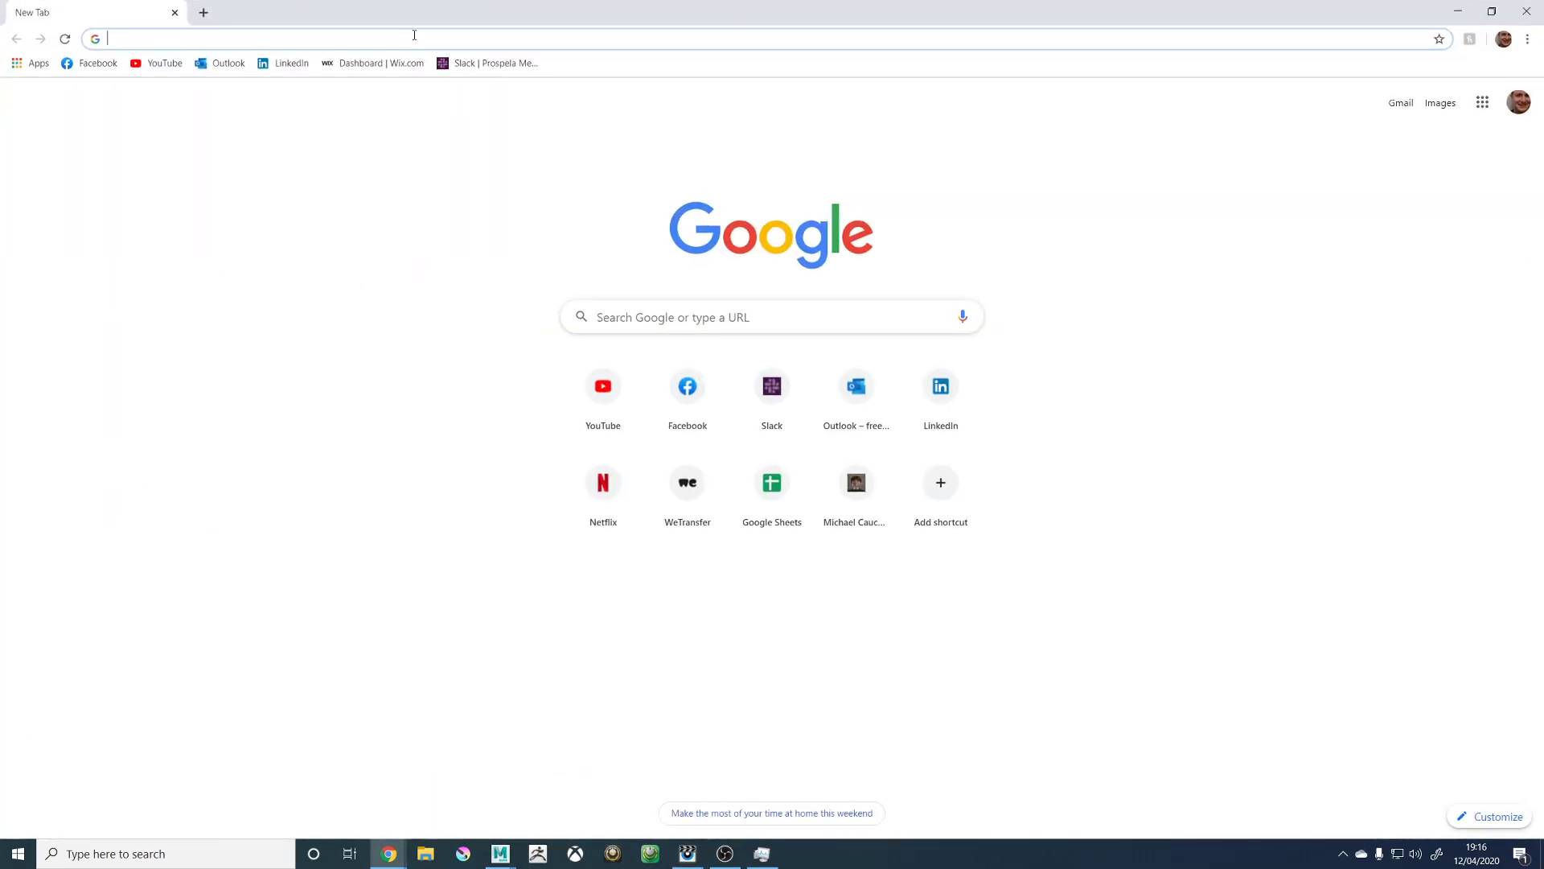
text(xgen ex)
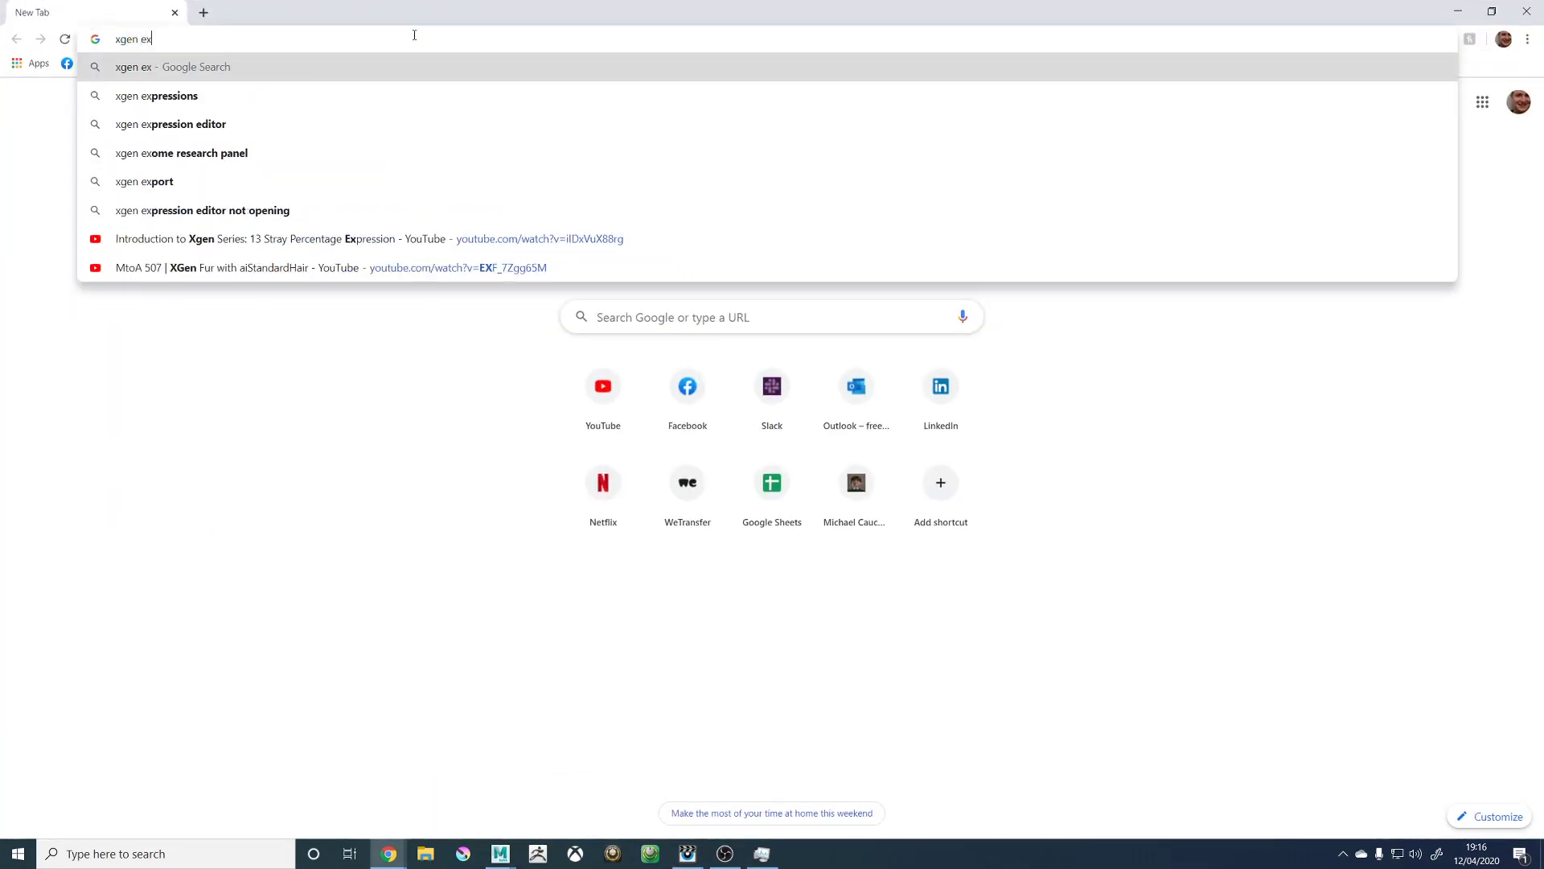
text(pression ra)
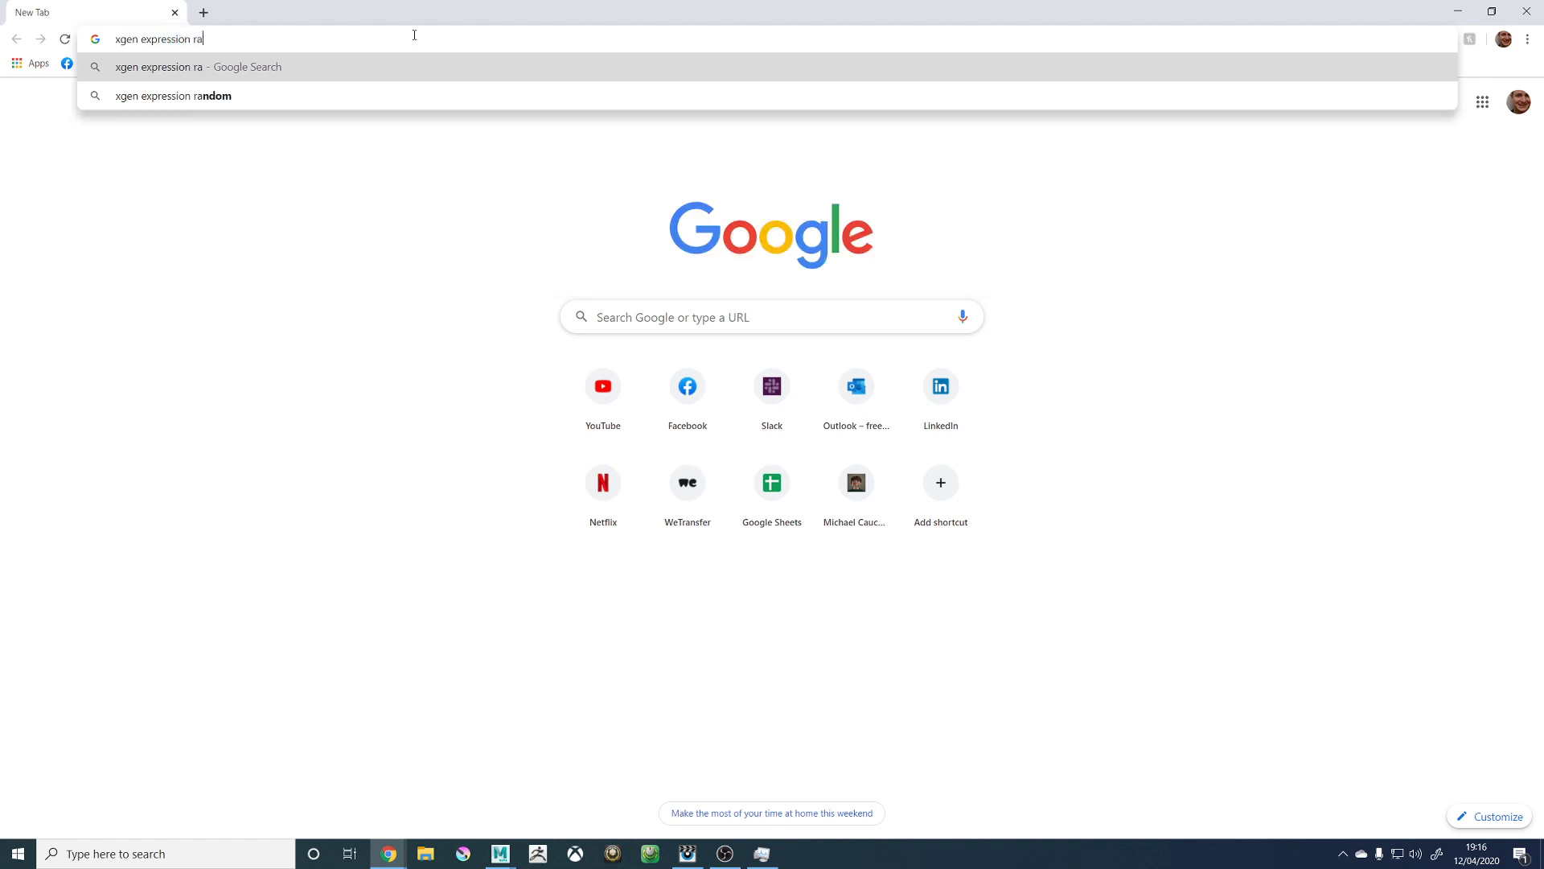
text(nd noise size)
key(Return)
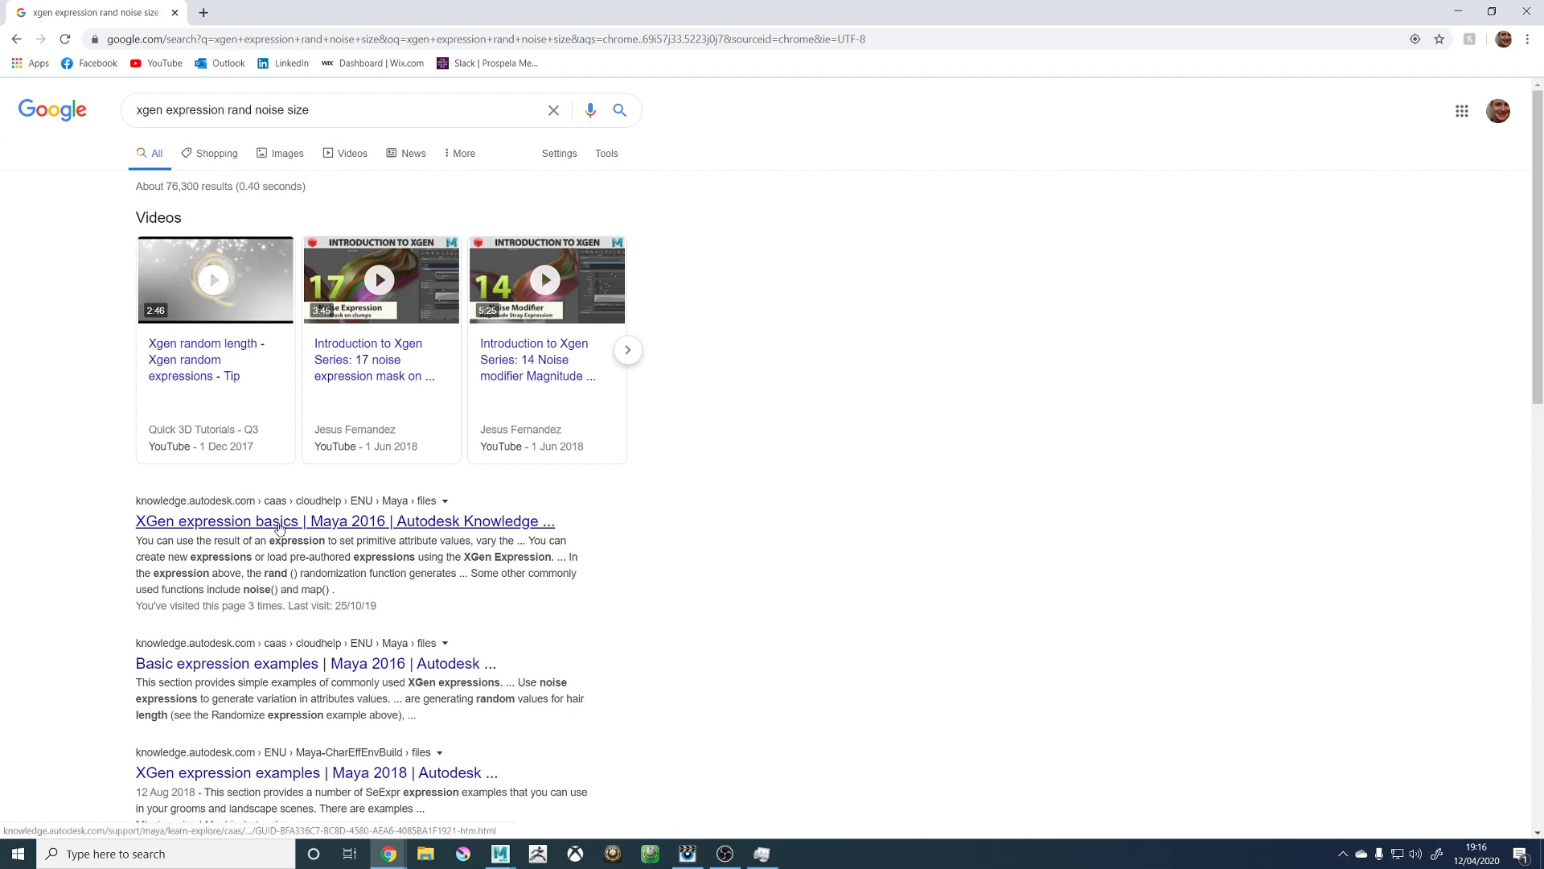
Step: Read Autodesk's XGen expression basics page for details on the rand() and noise() functions, and return to the search results
click(279, 522)
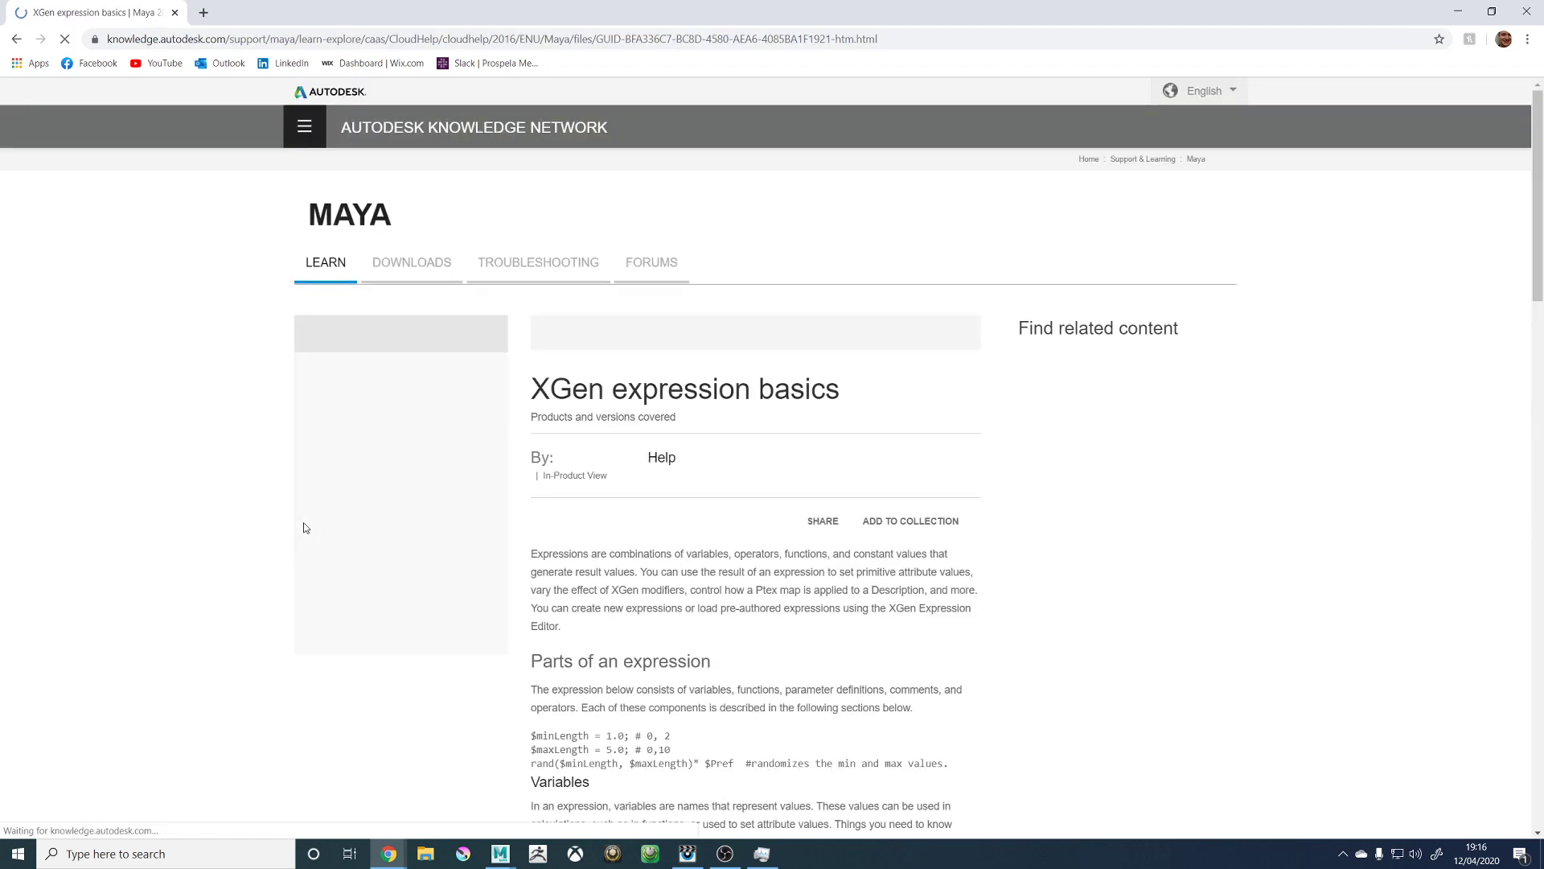
scroll(614, 472, down, 2)
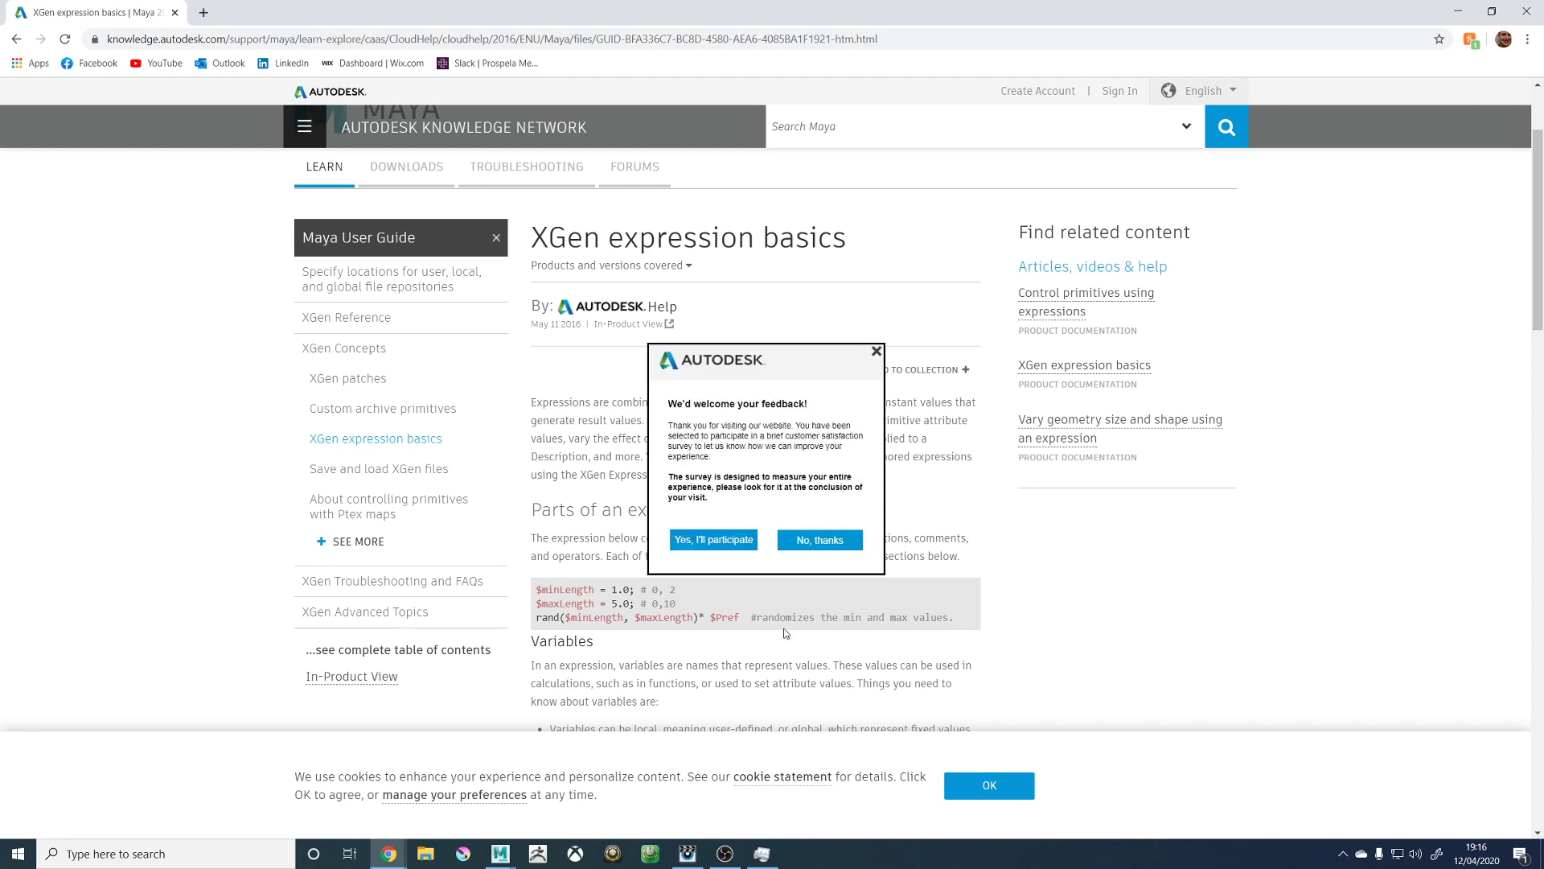
scroll(797, 631, down, 2)
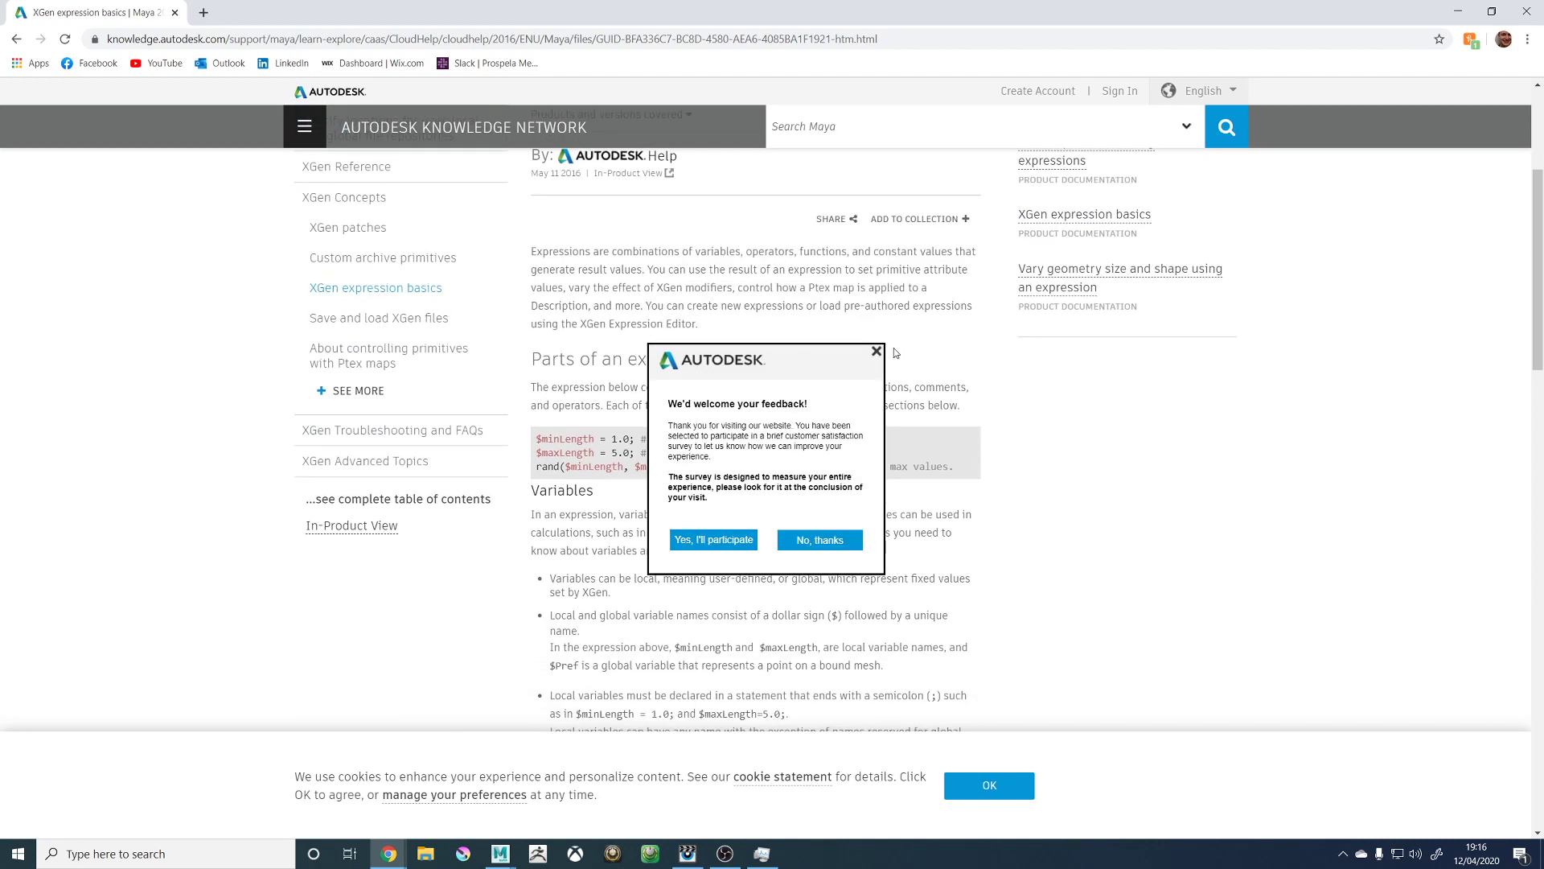
click(877, 353)
scroll(684, 563, down, 1)
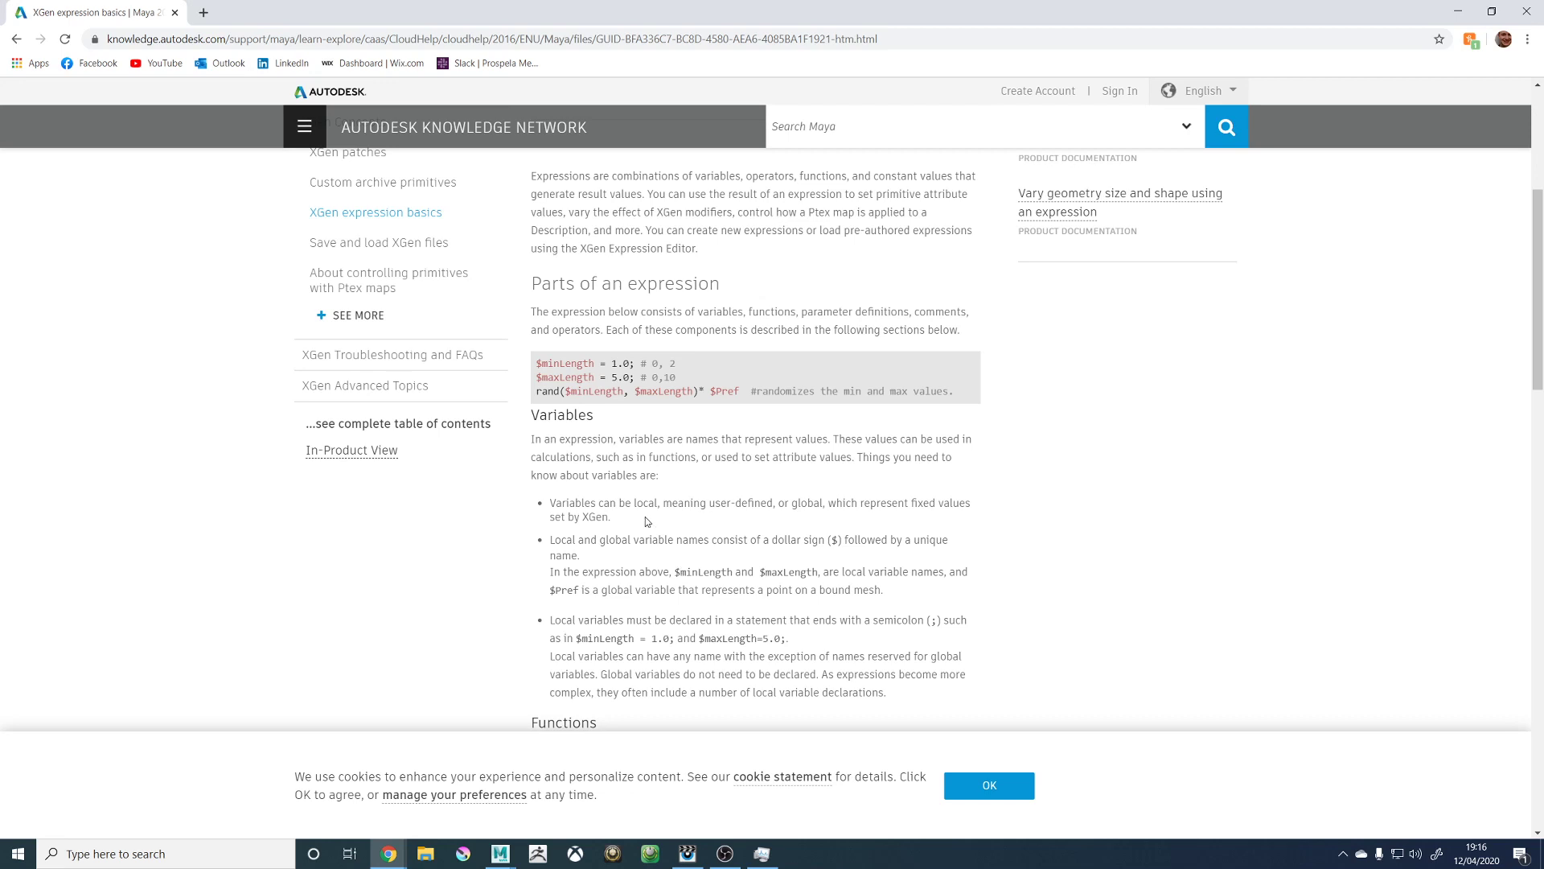
scroll(684, 563, down, 5)
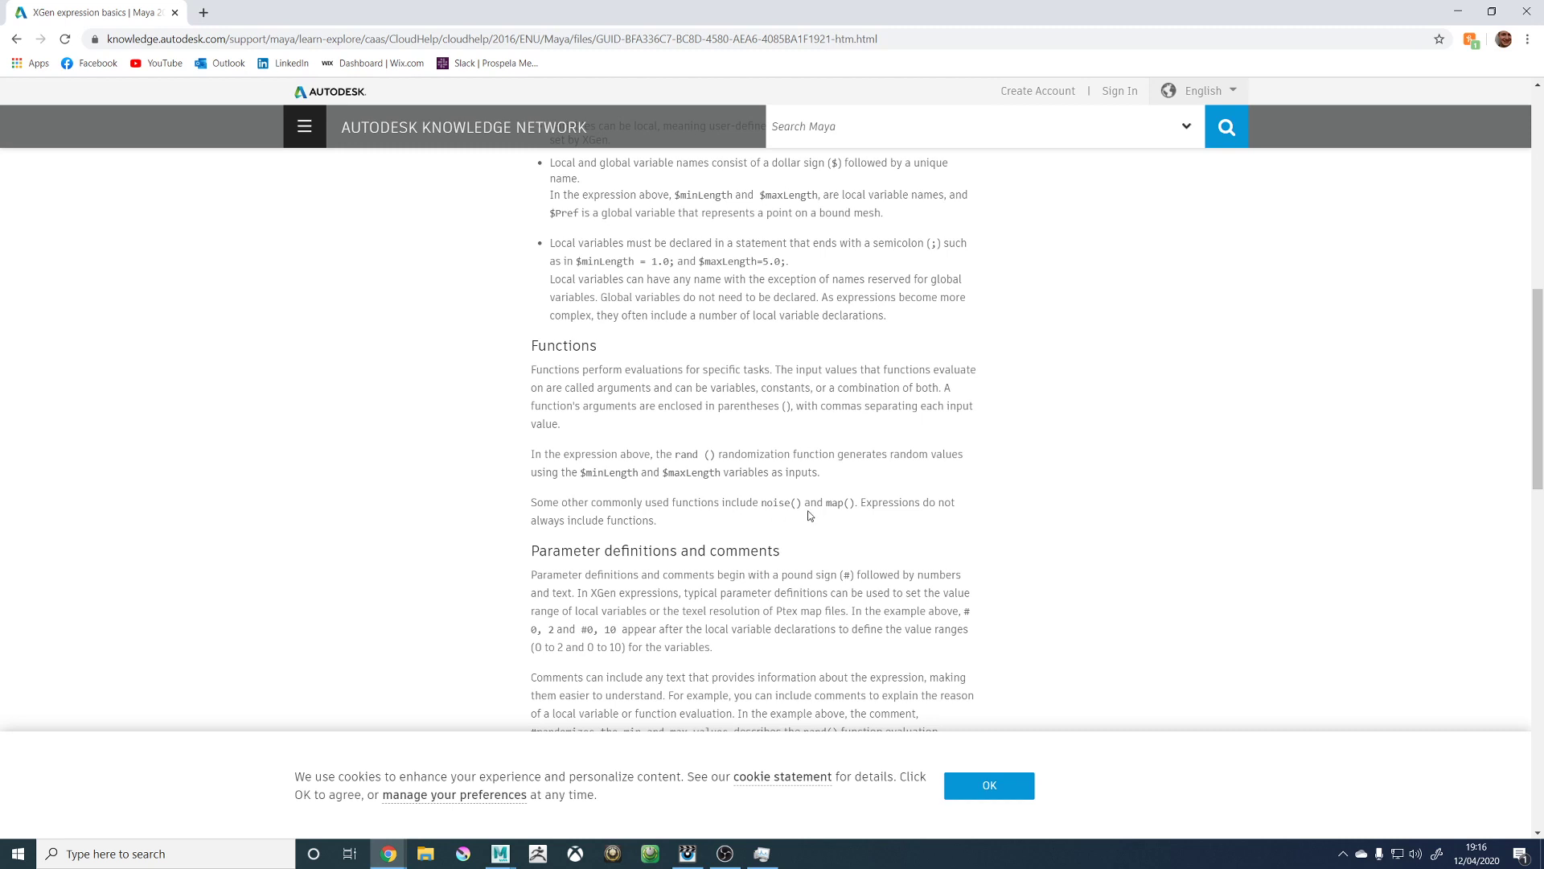
drag(775, 501, 796, 502)
click(782, 503)
scroll(690, 537, down, 1)
scroll(756, 533, down, 1)
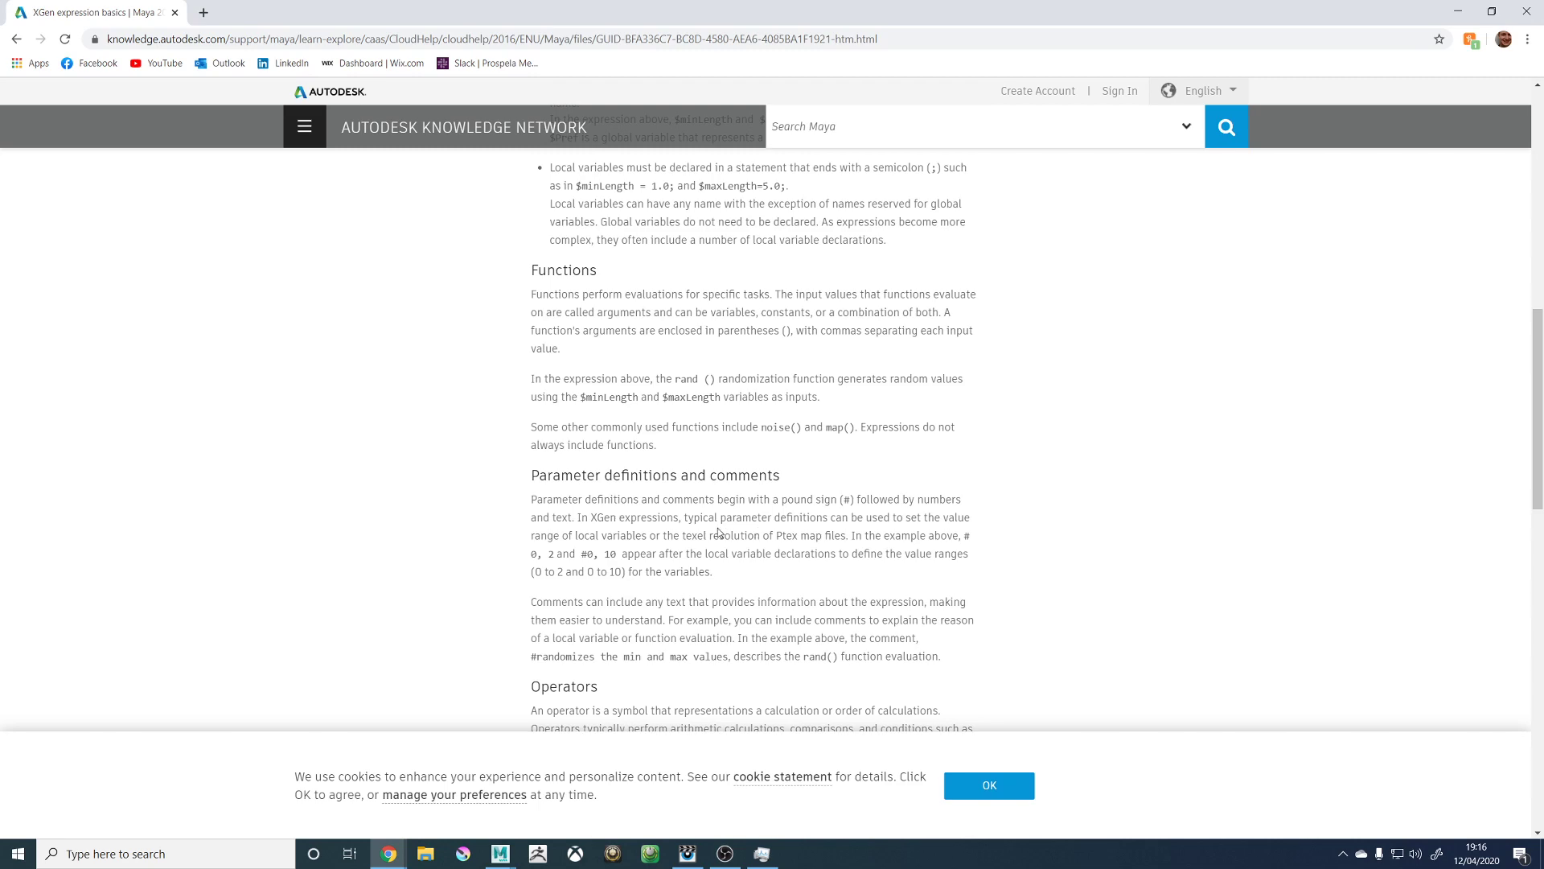
scroll(717, 528, down, 4)
scroll(780, 531, up, 2)
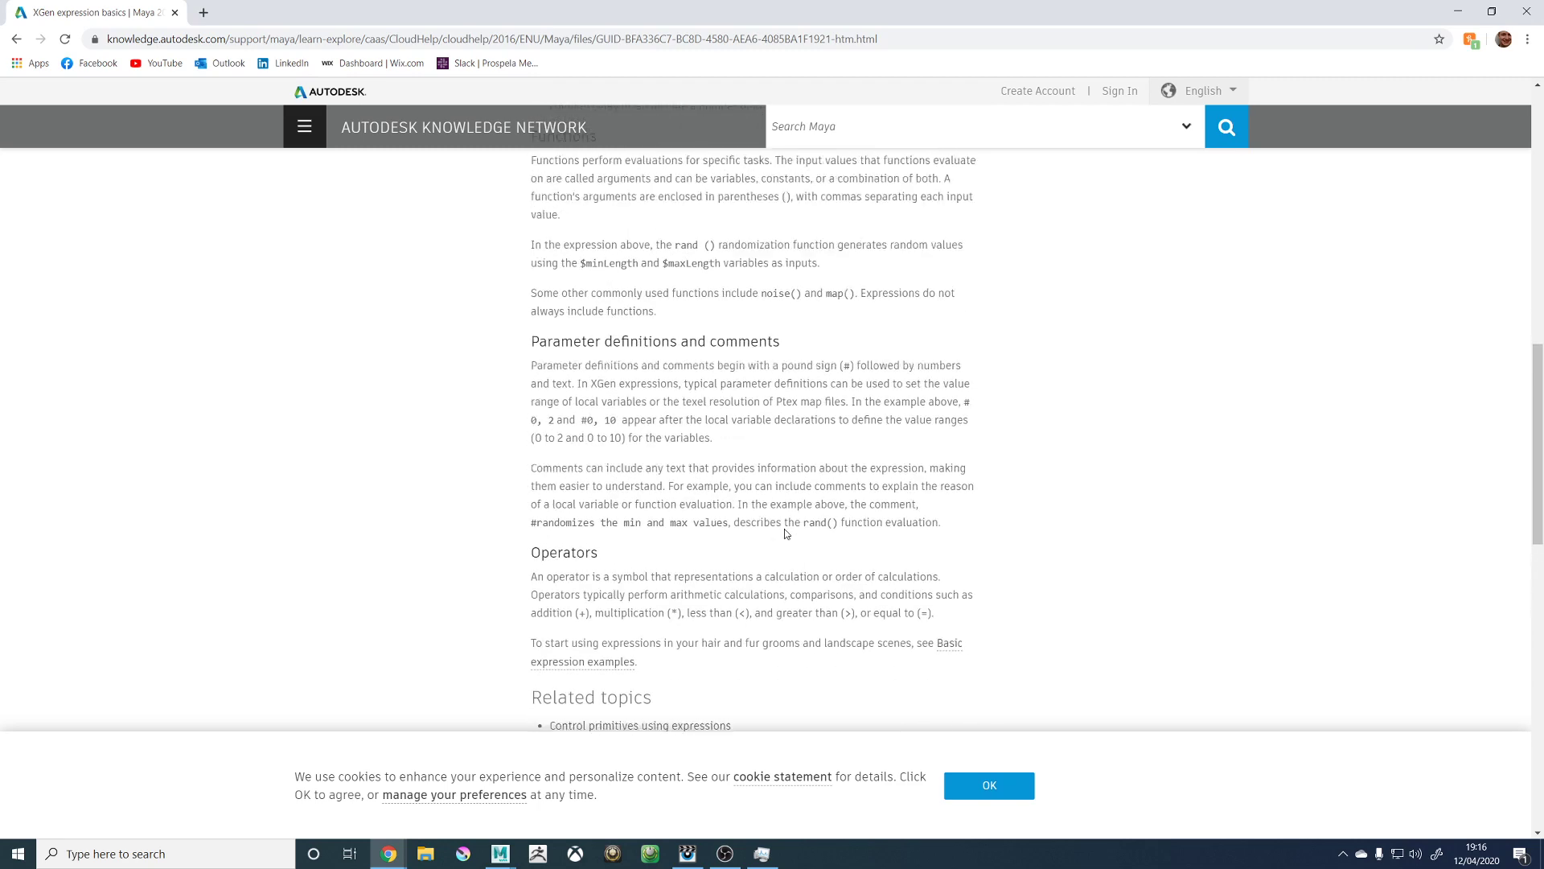
scroll(786, 533, up, 3)
click(16, 39)
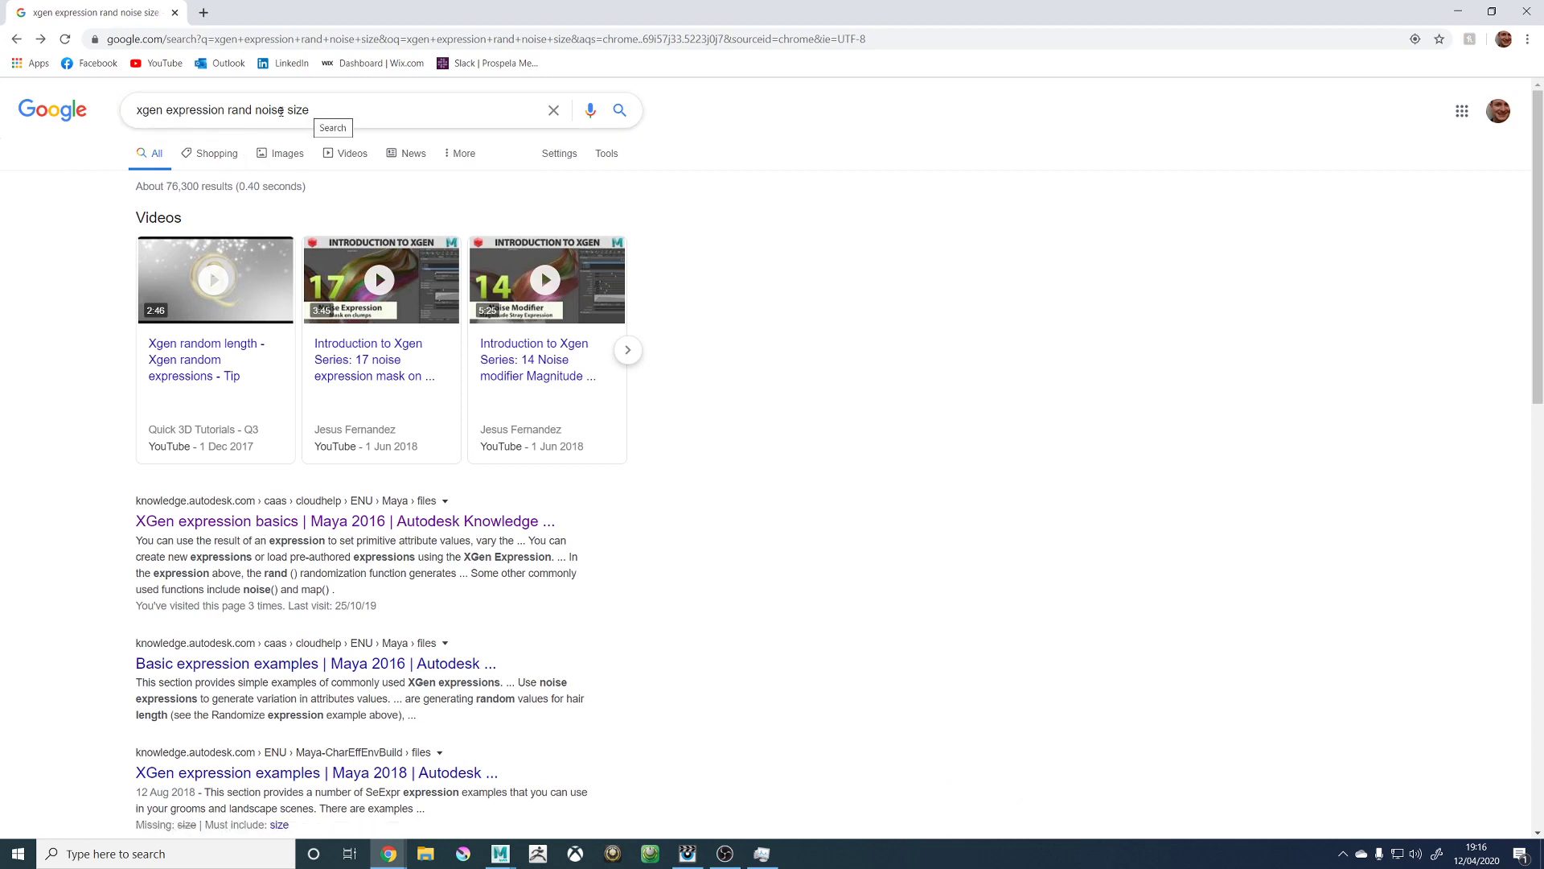
Step: Refine the web search to "xgen expression noise expression"
drag(316, 113, 233, 115)
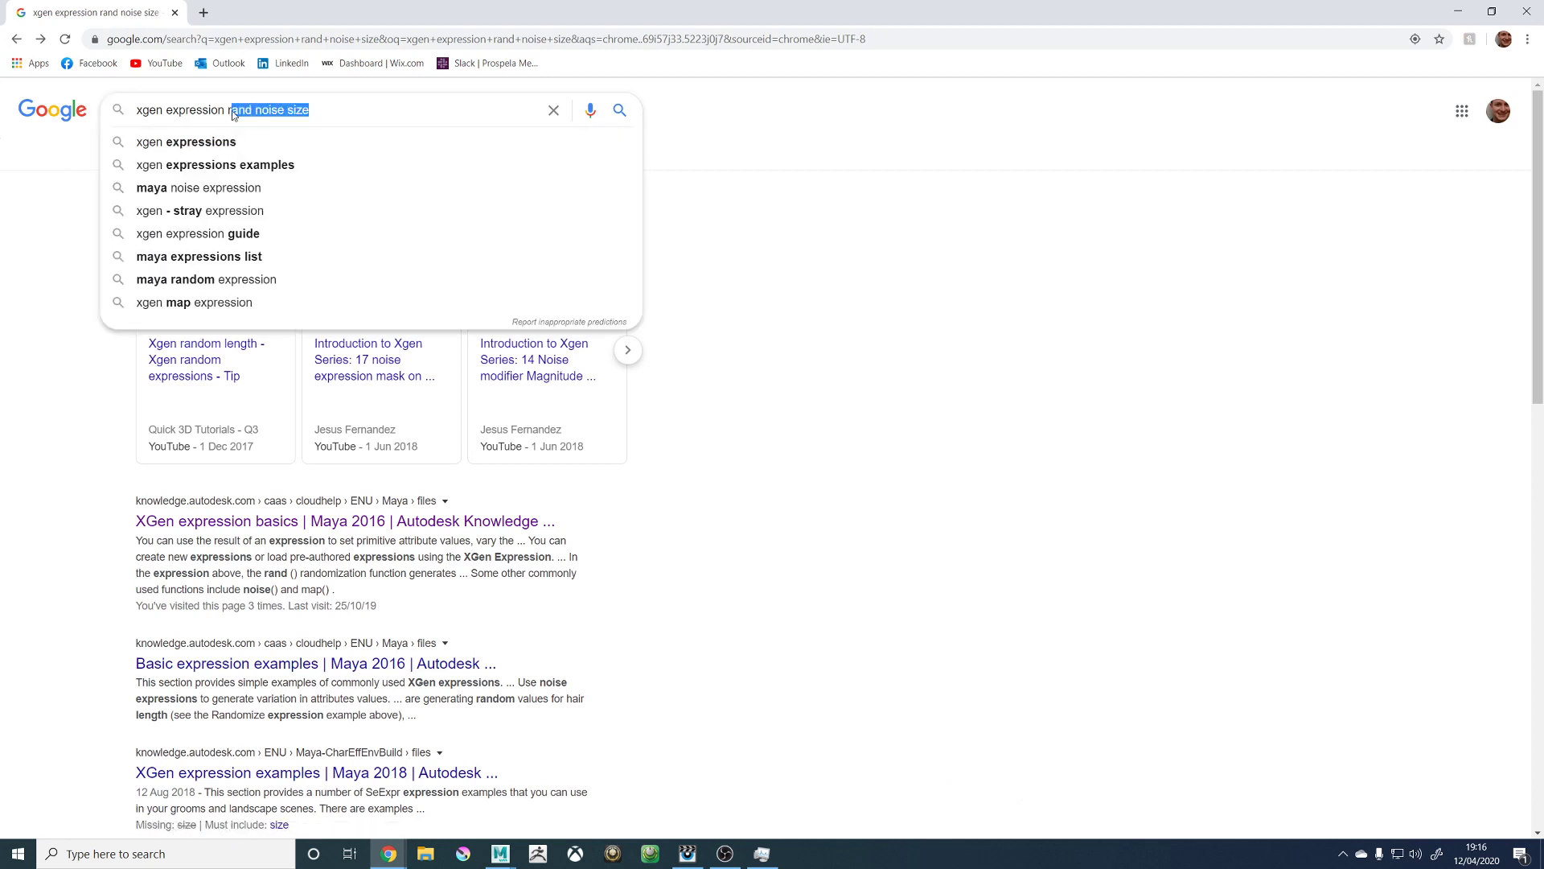
key(BackSpace)
key(BackSpace)
text(noise e)
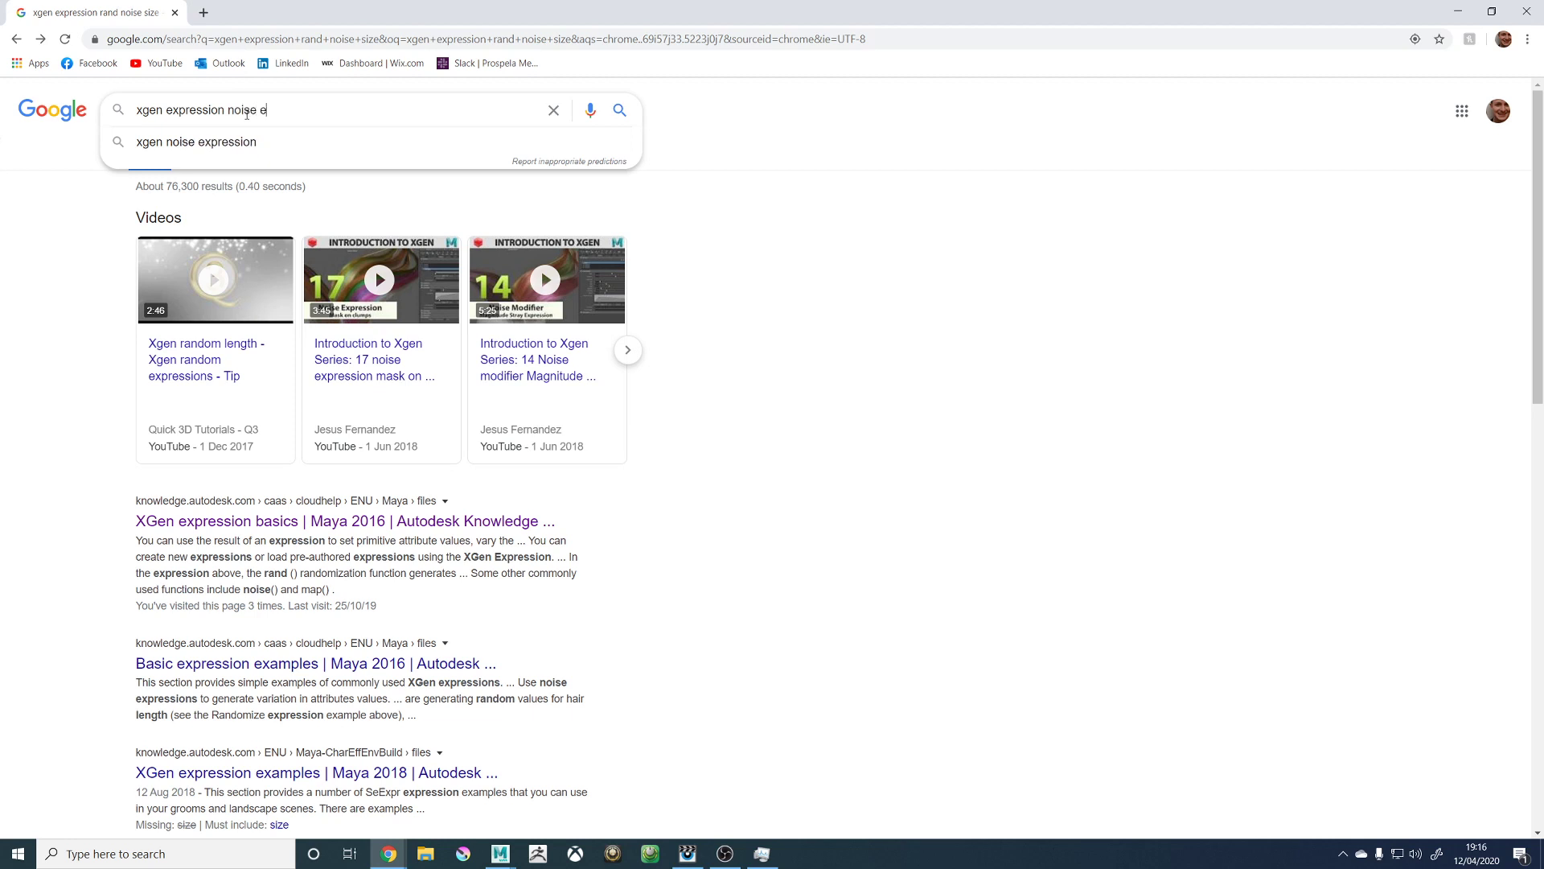
text(xpression)
key(Return)
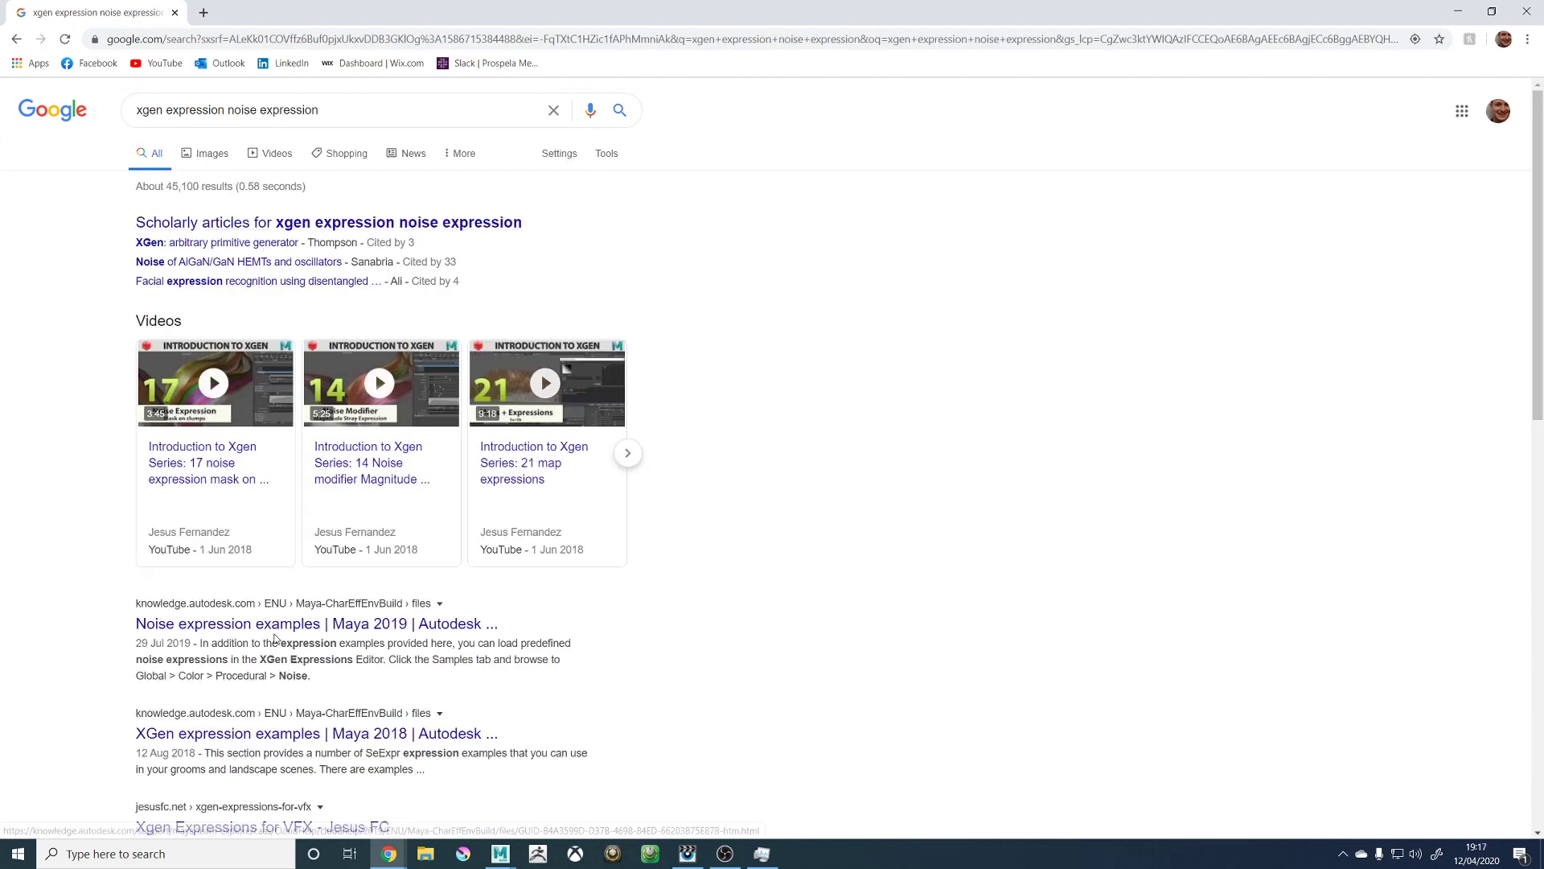
Step: Look through Autodesk's Maya 2019 Noise expression examples page and return to the search results
click(274, 625)
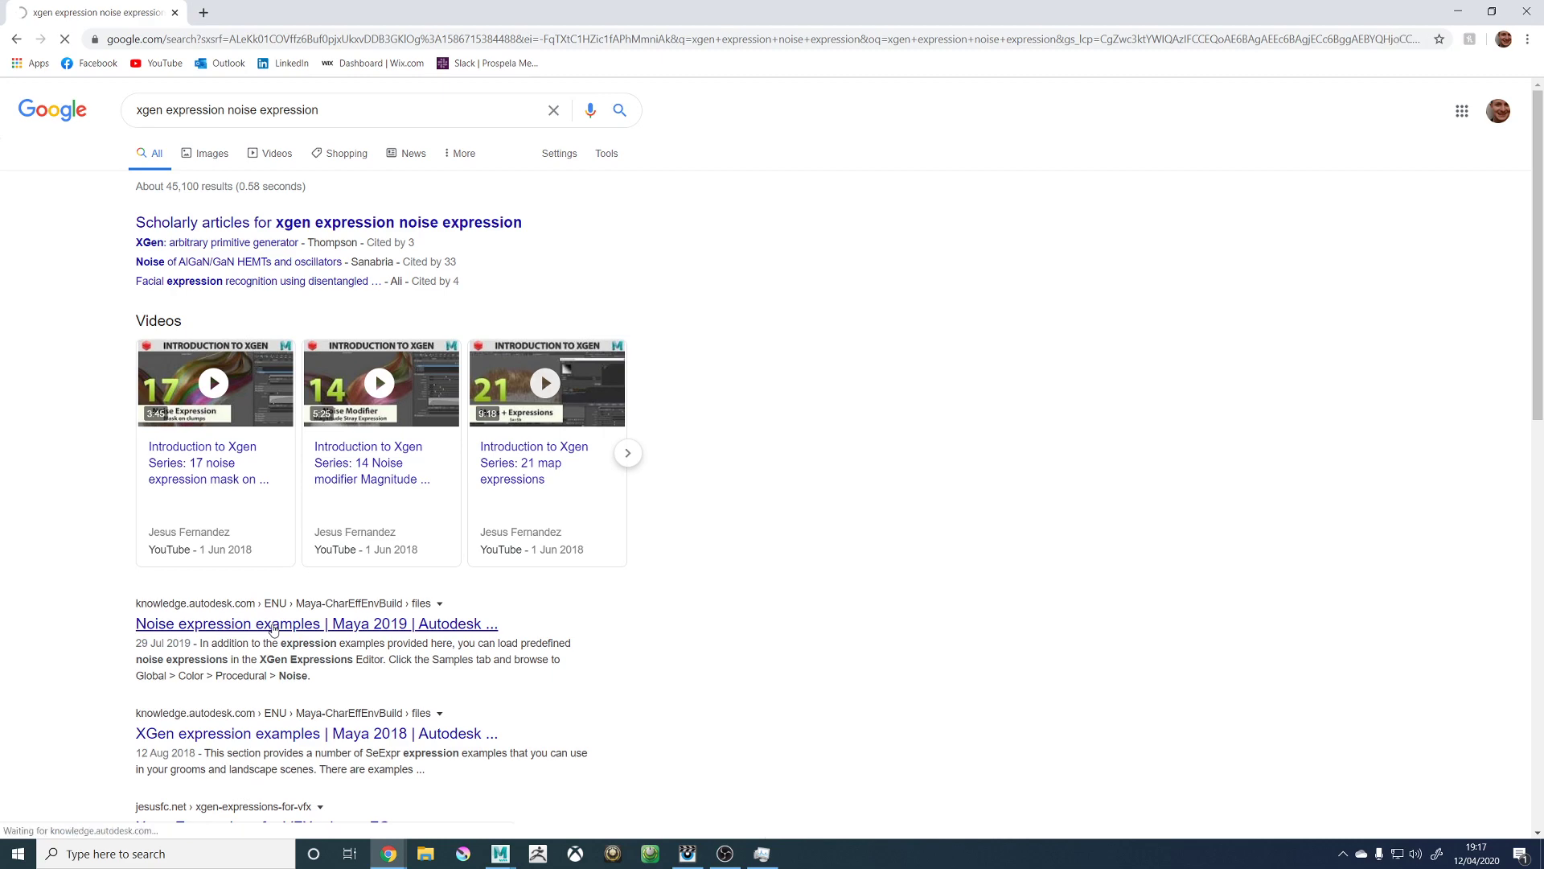
scroll(576, 533, down, 2)
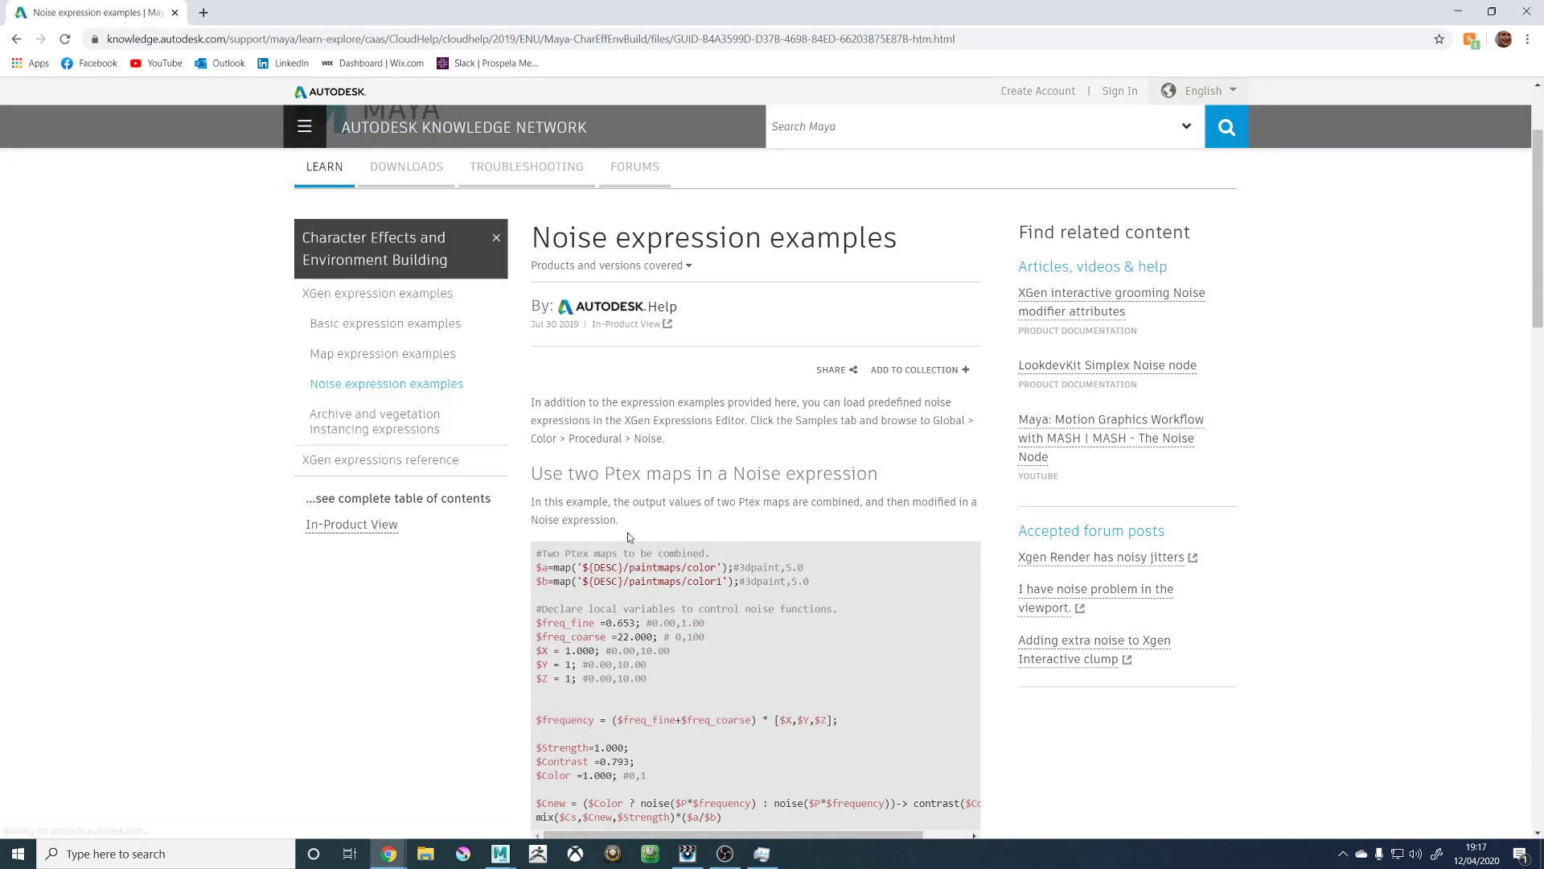
scroll(630, 537, down, 8)
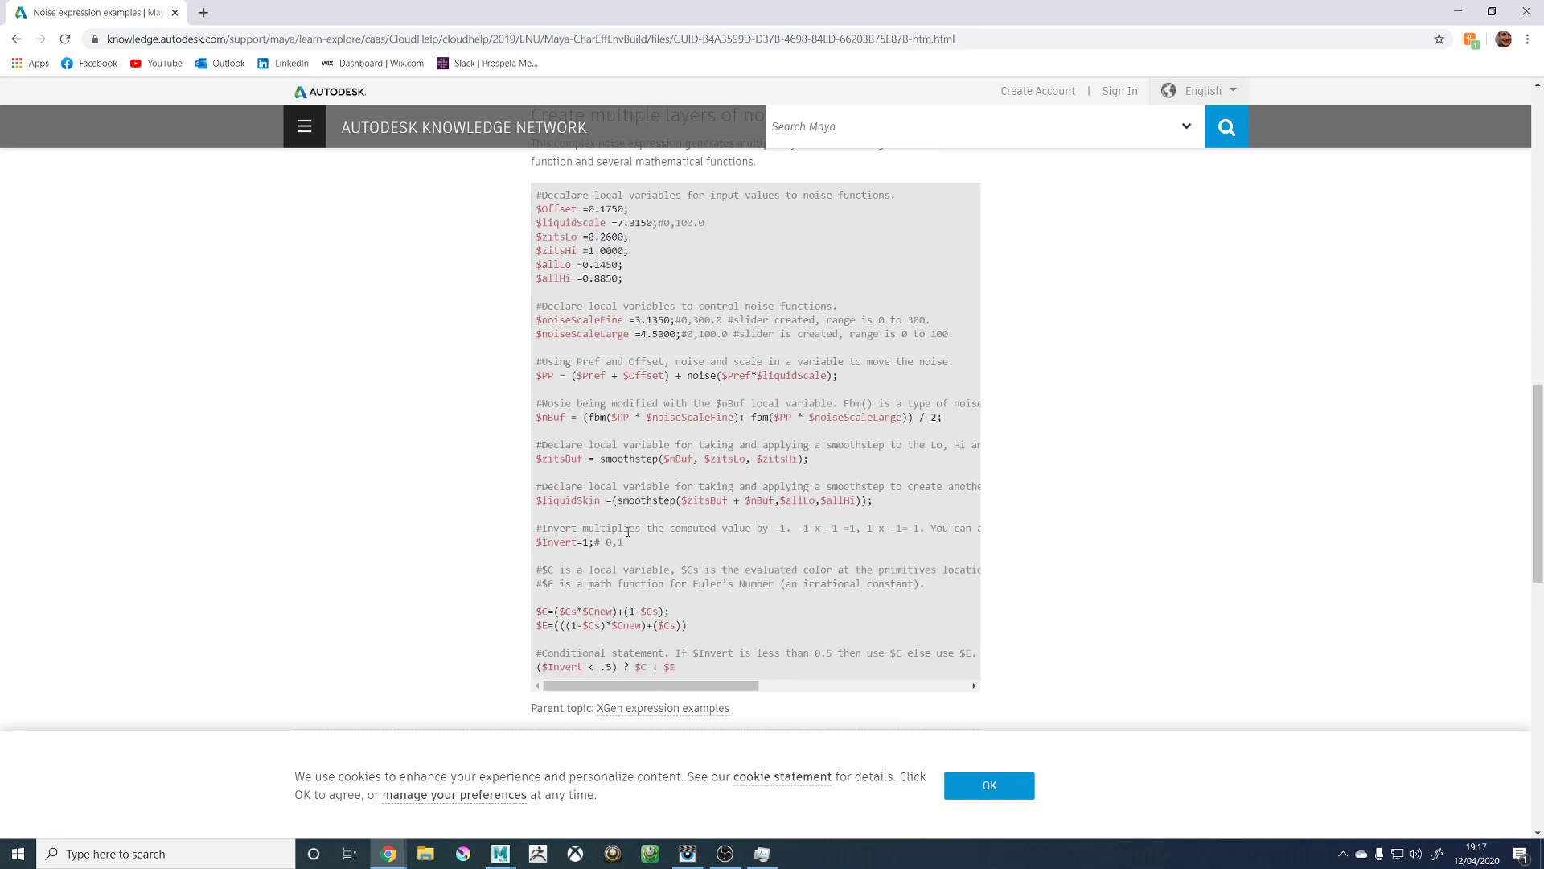
scroll(628, 531, down, 5)
click(15, 39)
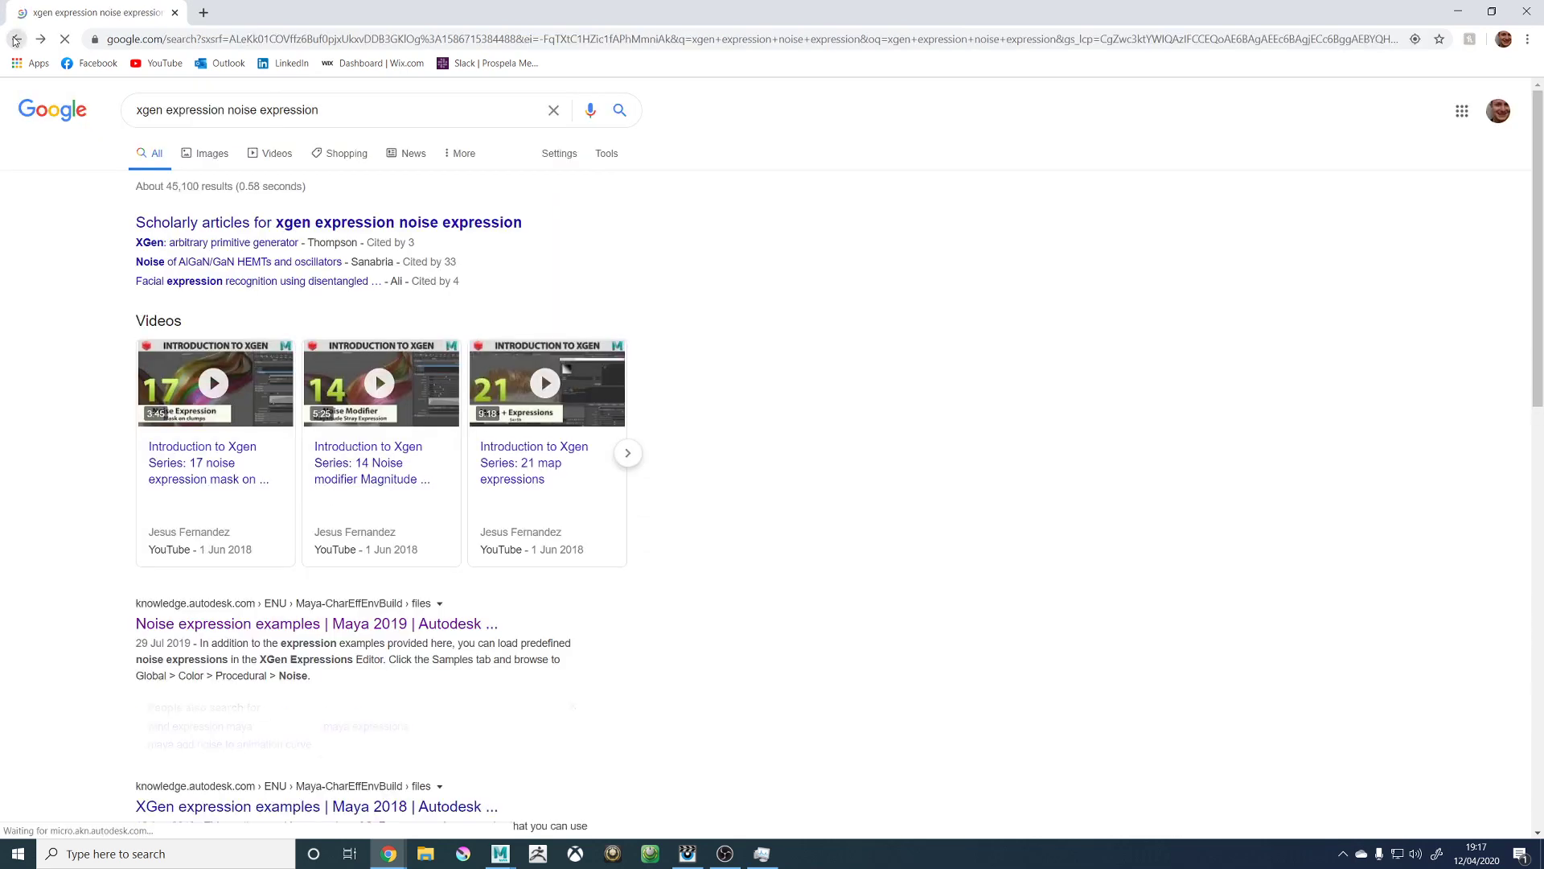
Step: Look over the search results and refine the web search to "xgen expression noise variable"
scroll(370, 523, down, 1)
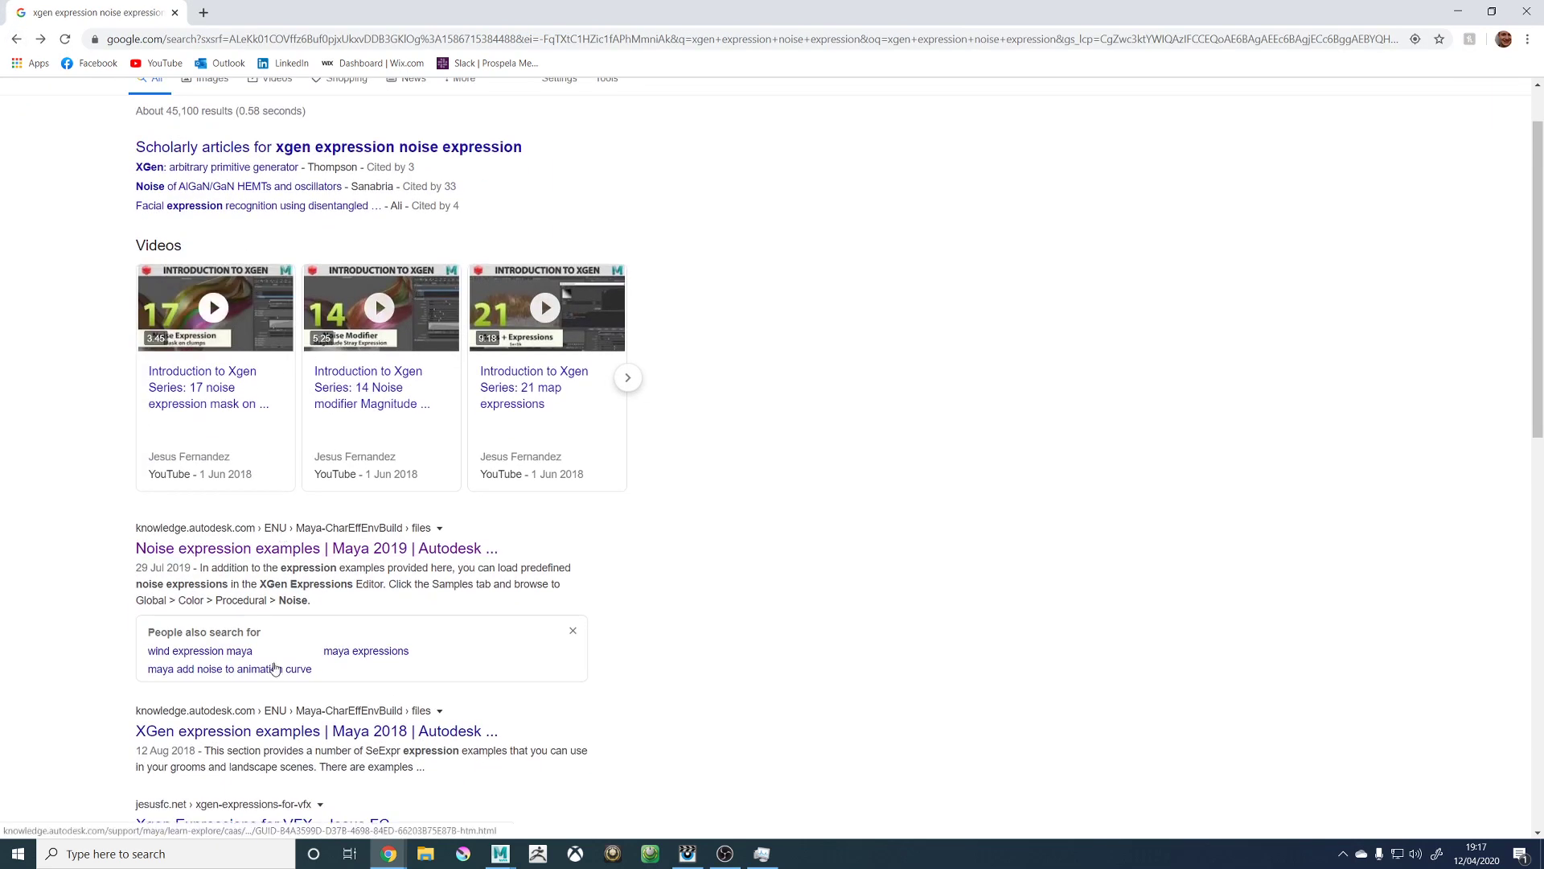
scroll(326, 717, down, 1)
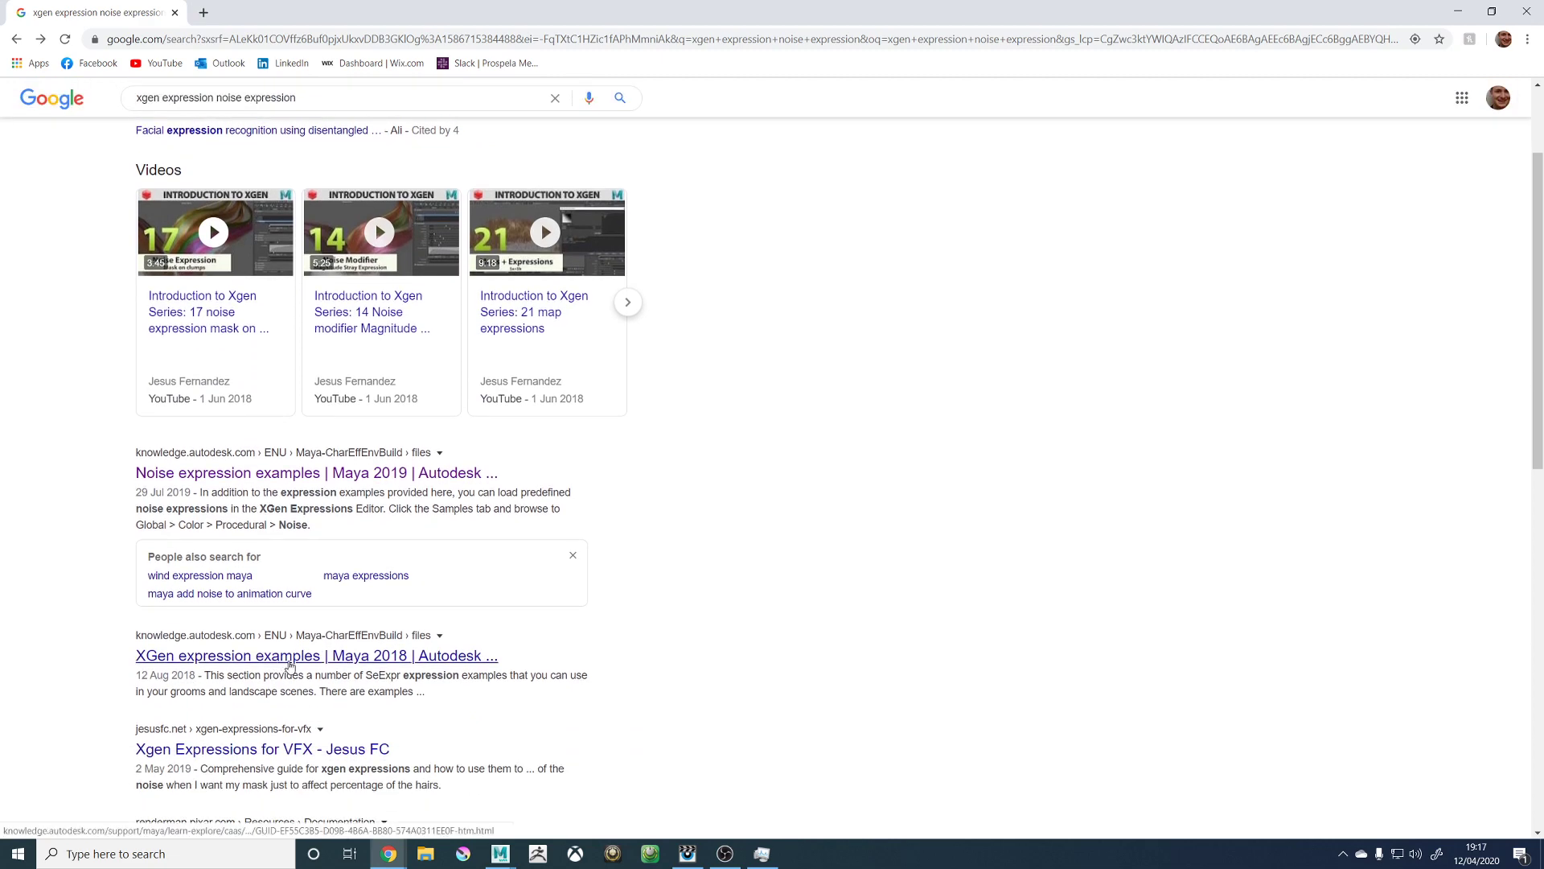
scroll(290, 666, down, 3)
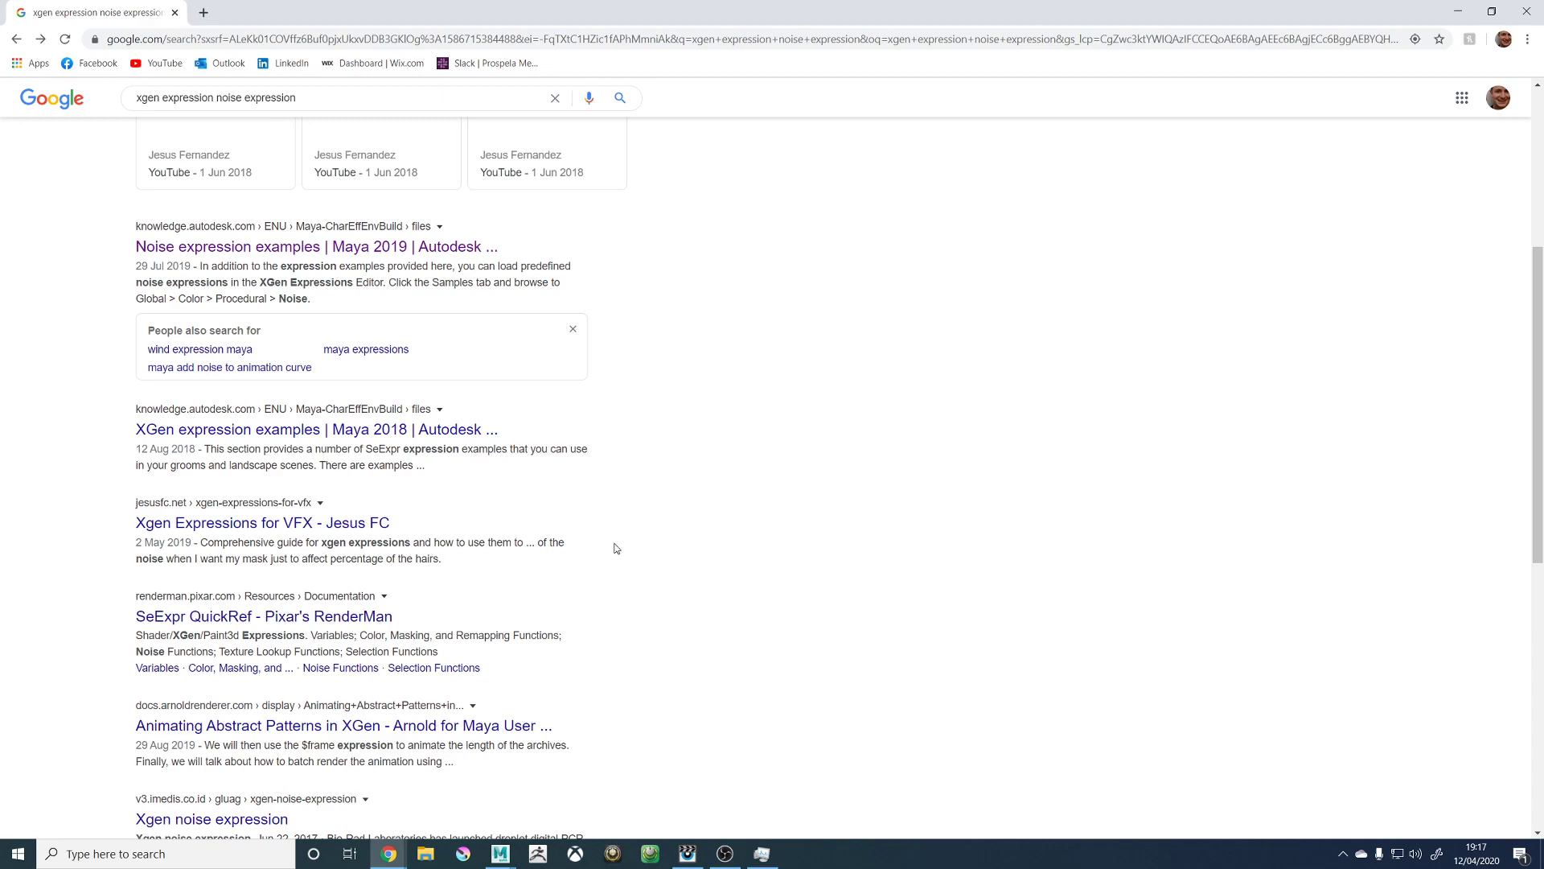
scroll(590, 539, down, 1)
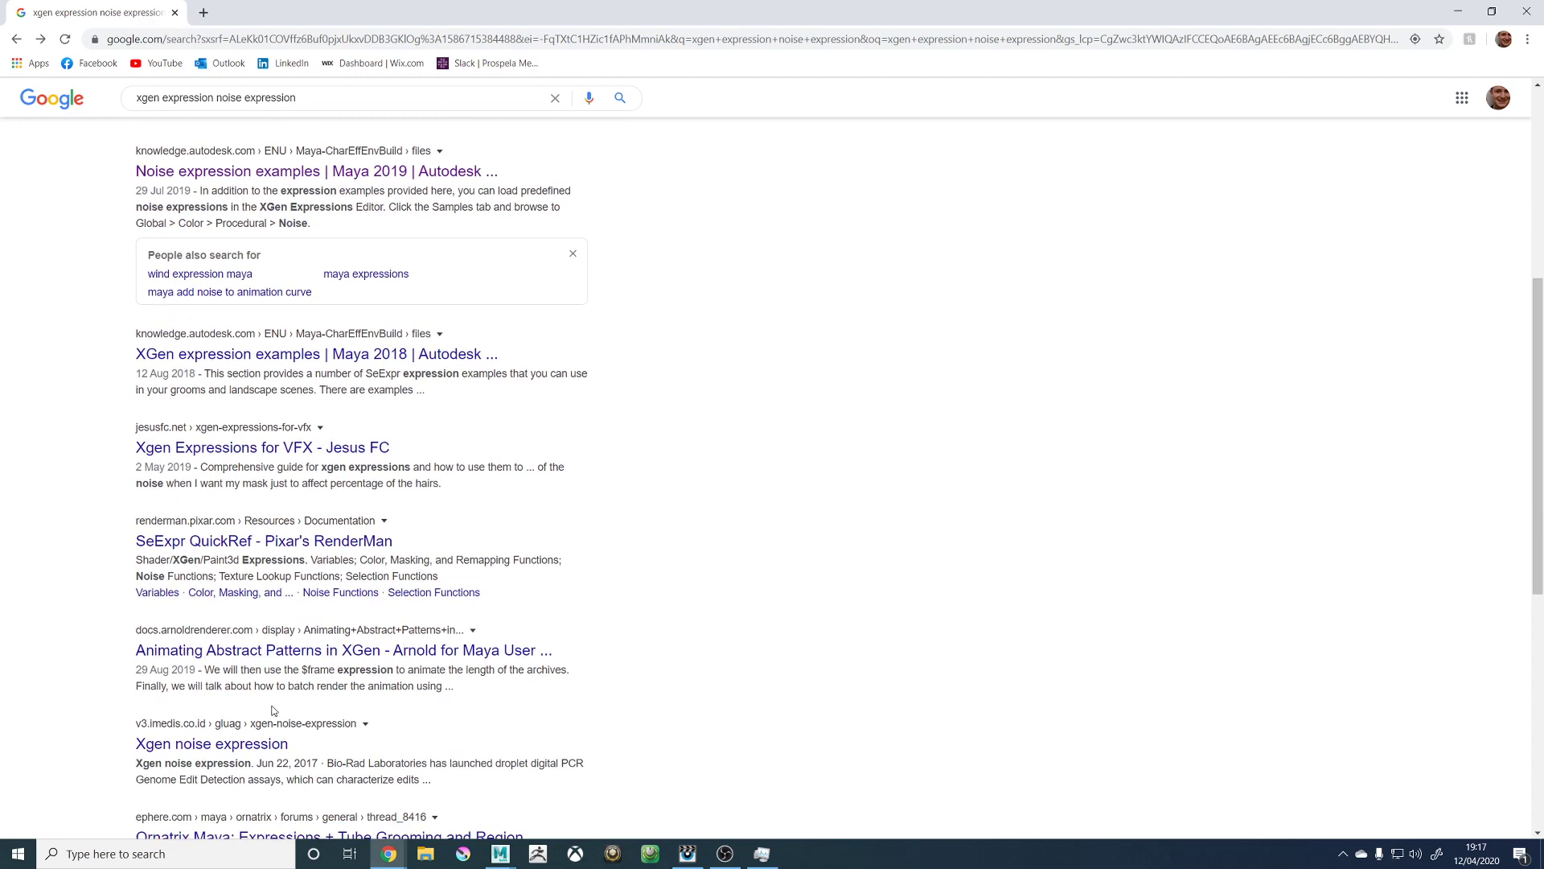
scroll(274, 708, down, 1)
scroll(268, 666, up, 7)
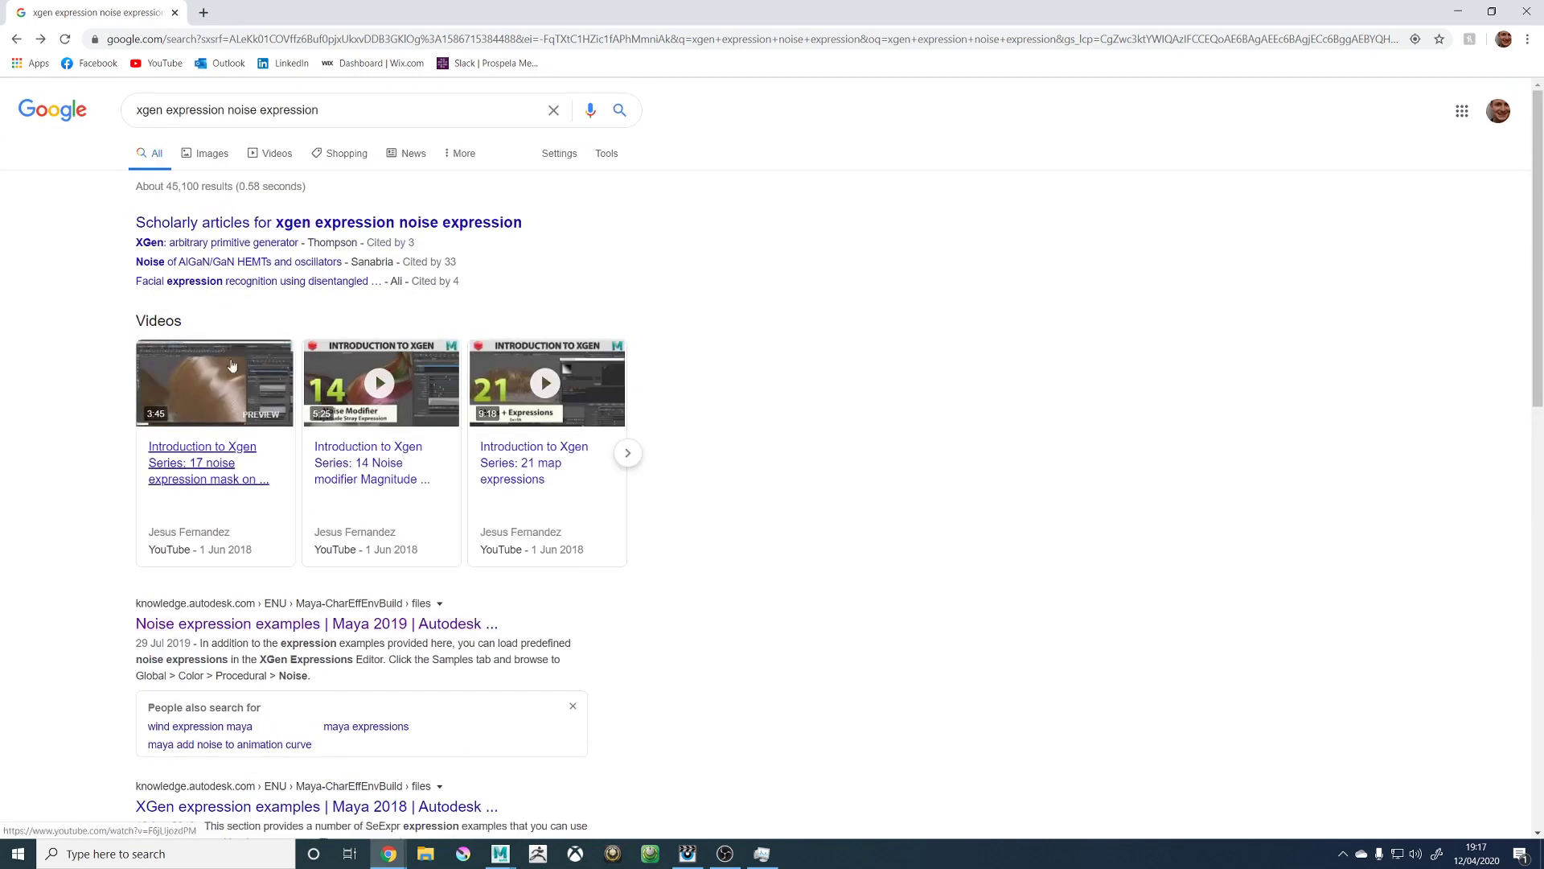
drag(346, 110, 259, 111)
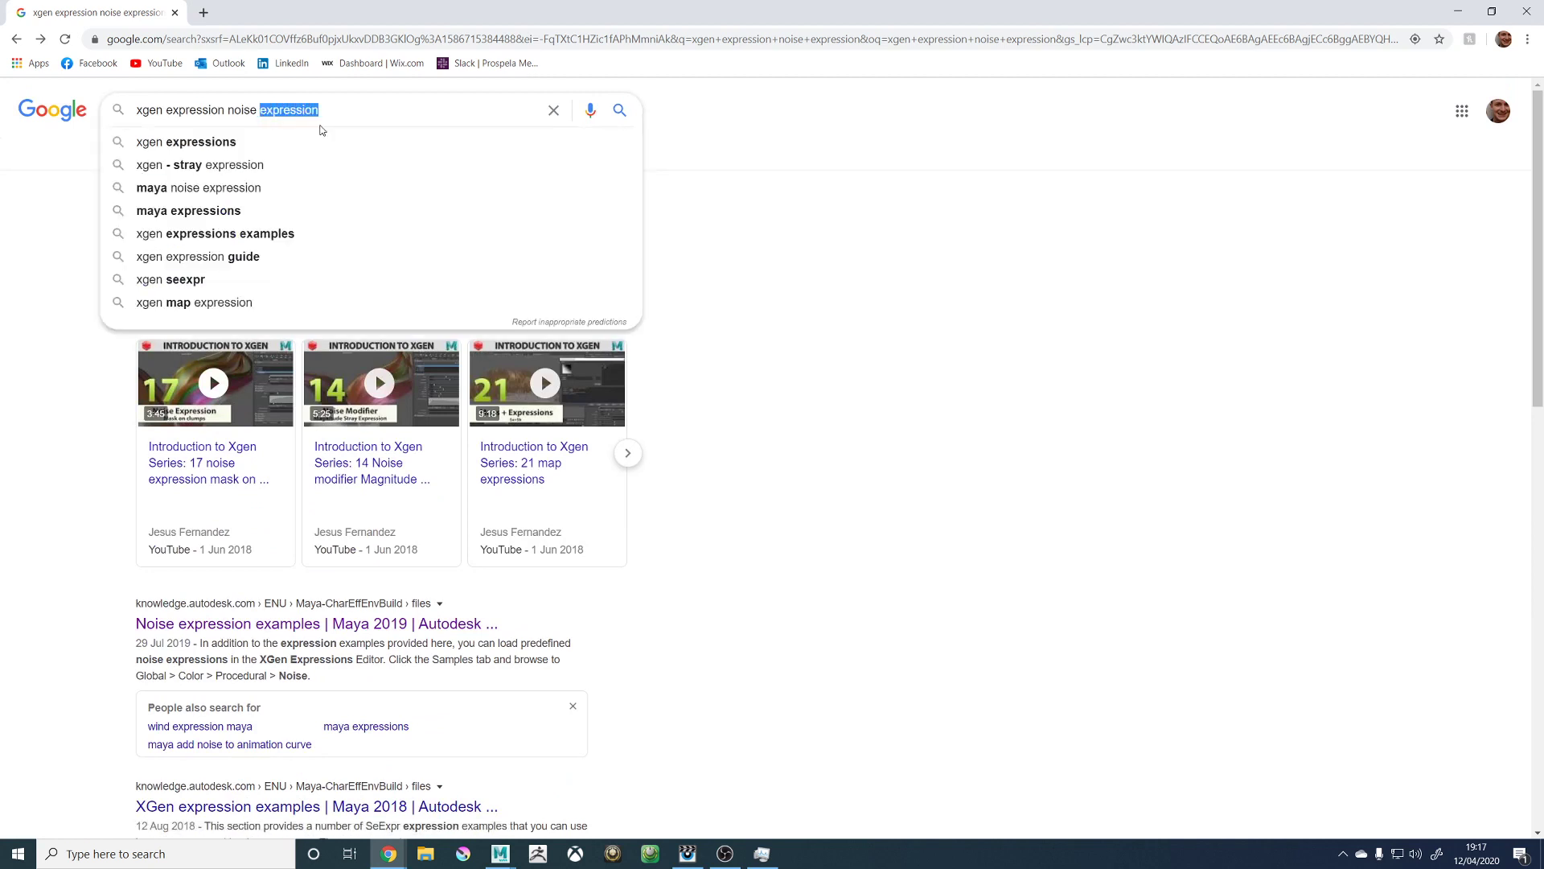
text(variable)
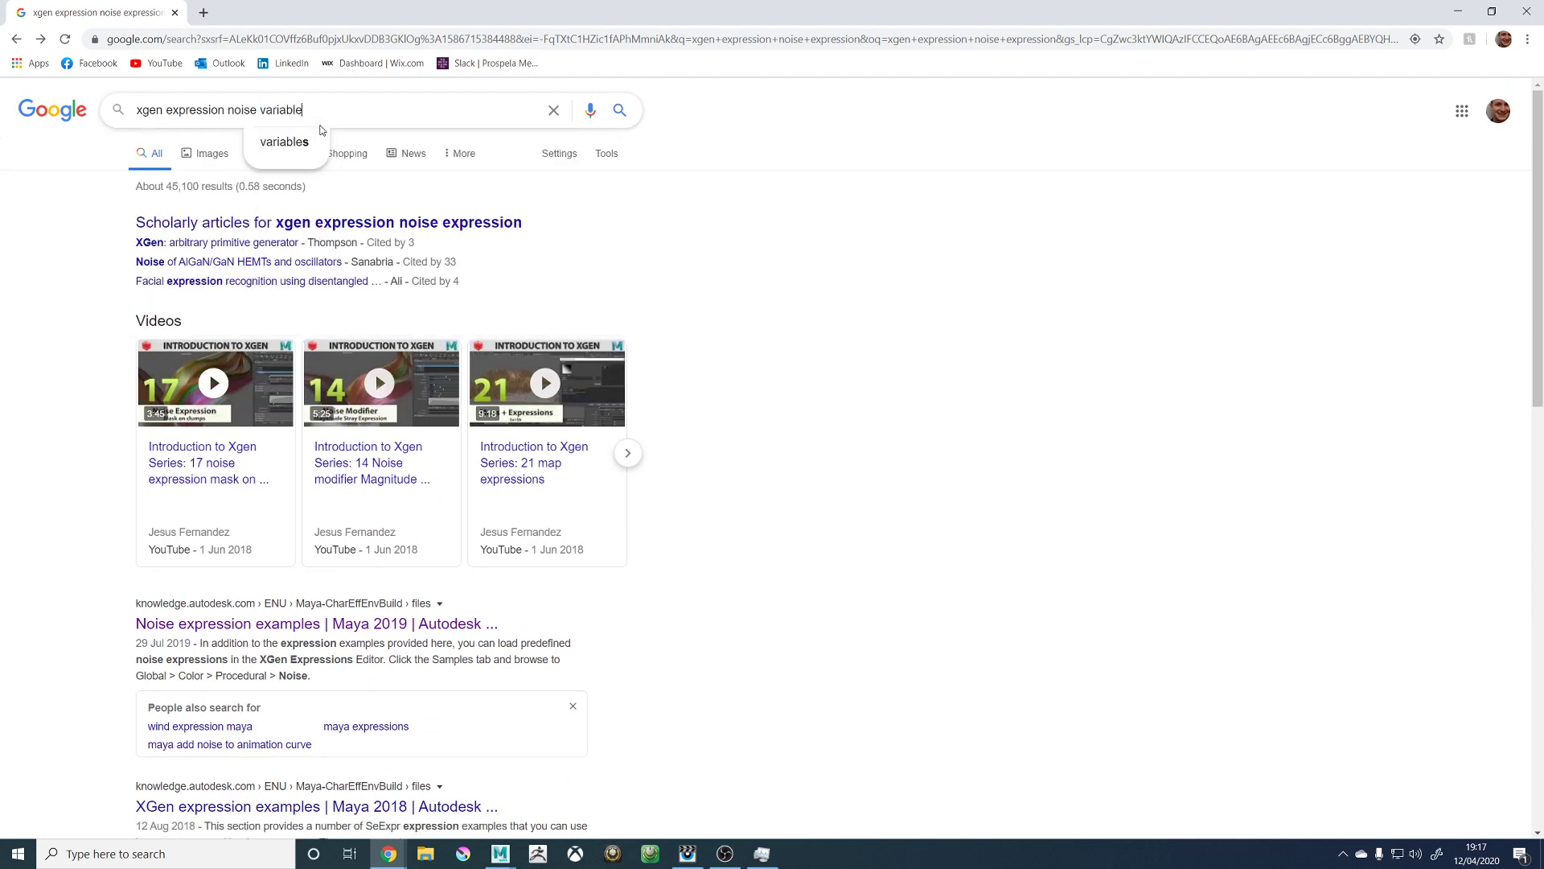
key(Return)
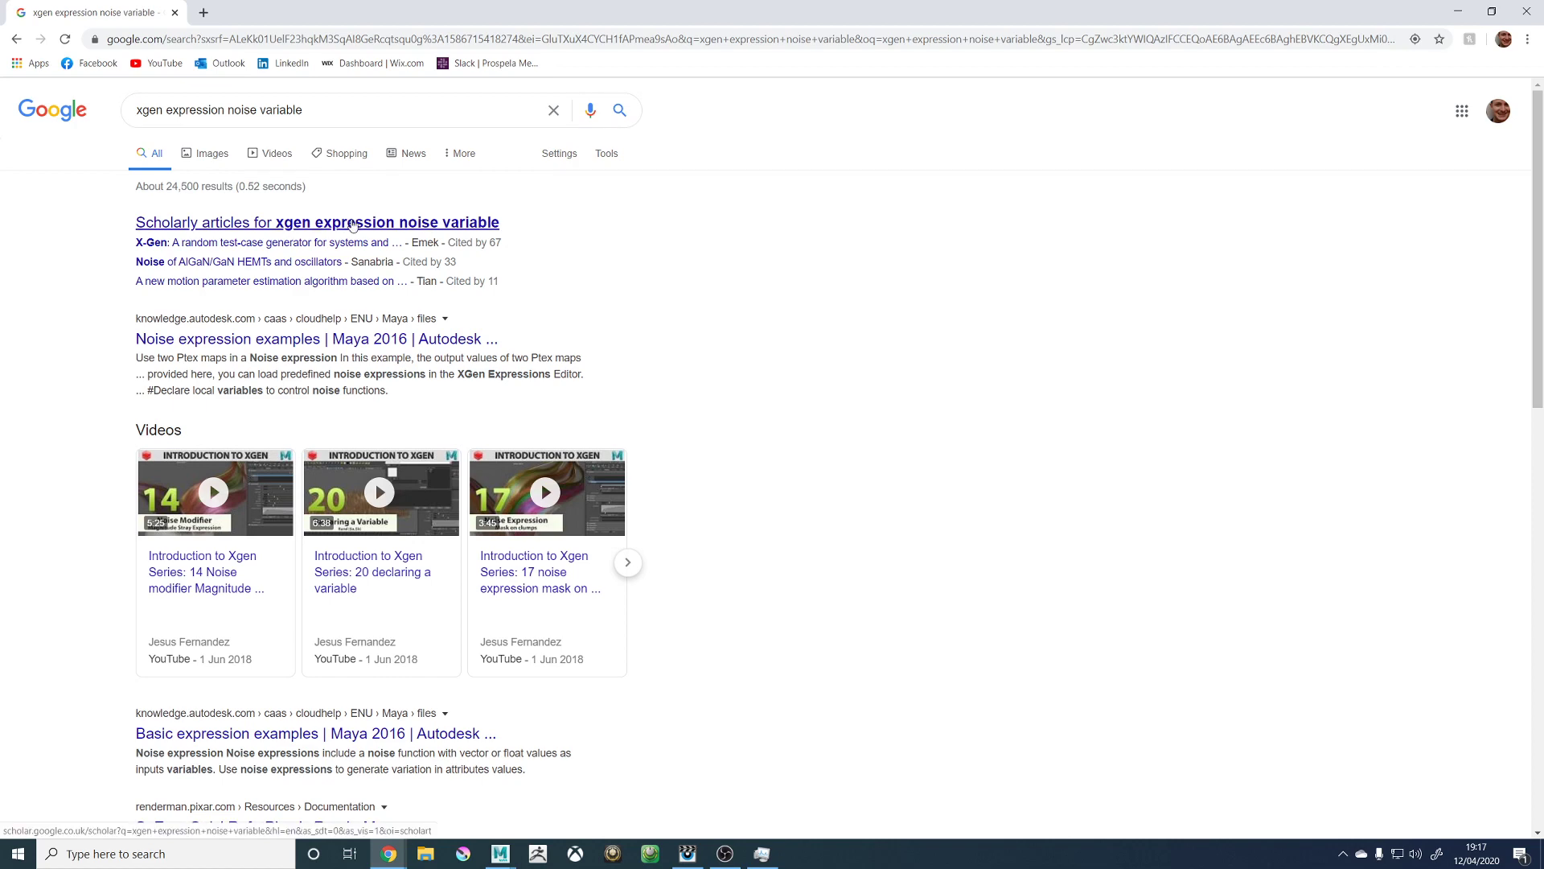
Step: Open Autodesk's Maya 2016 Noise expression examples page, find "noise" in it and read how the sample code uses the function
click(296, 345)
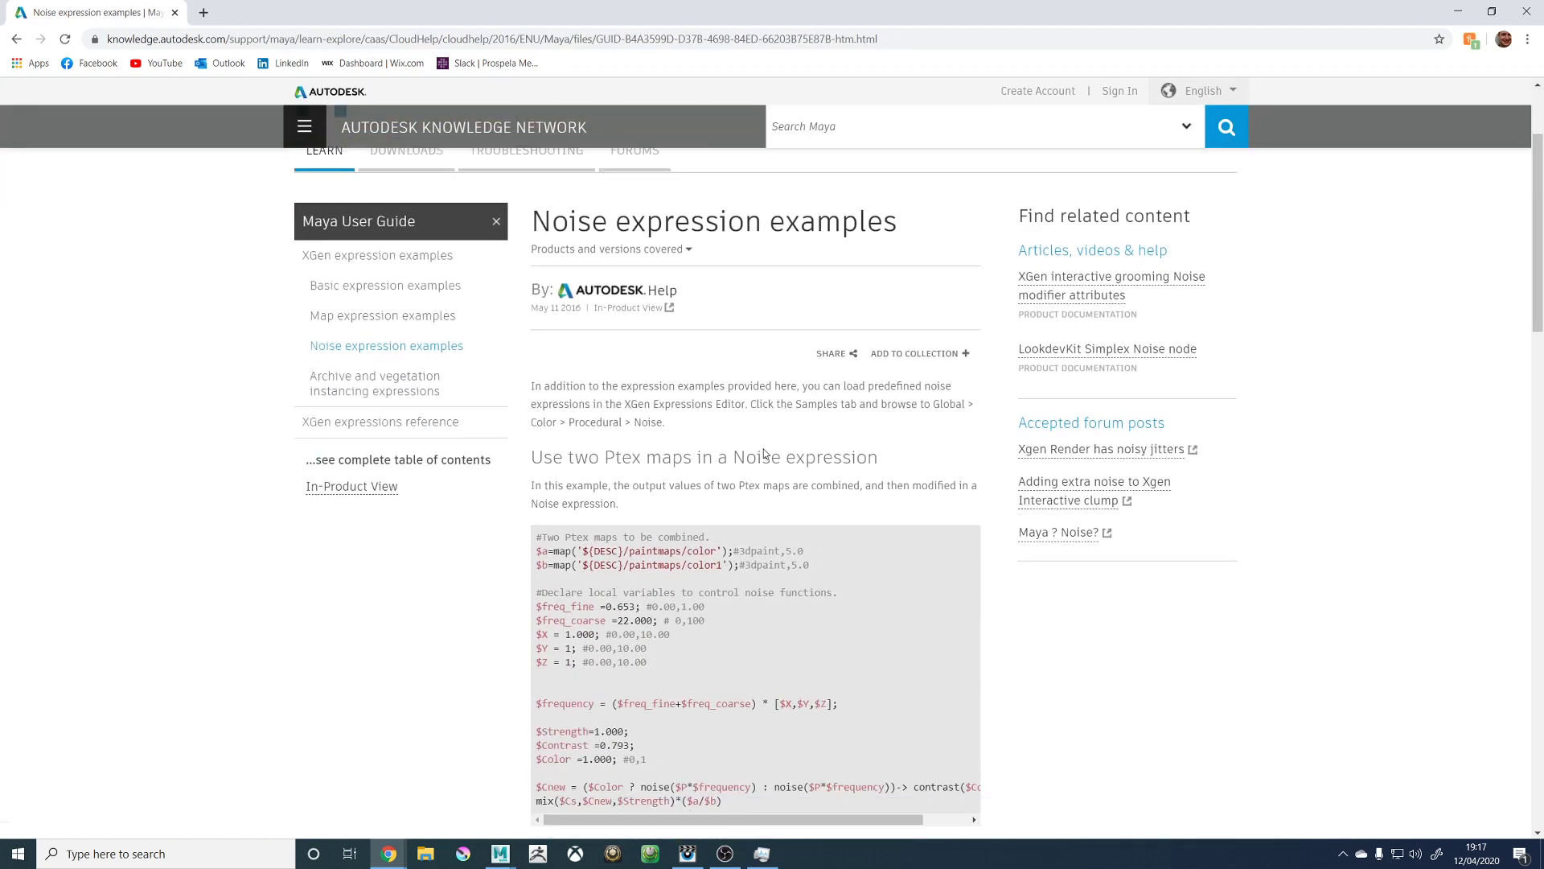
scroll(848, 418, down, 6)
scroll(848, 417, down, 4)
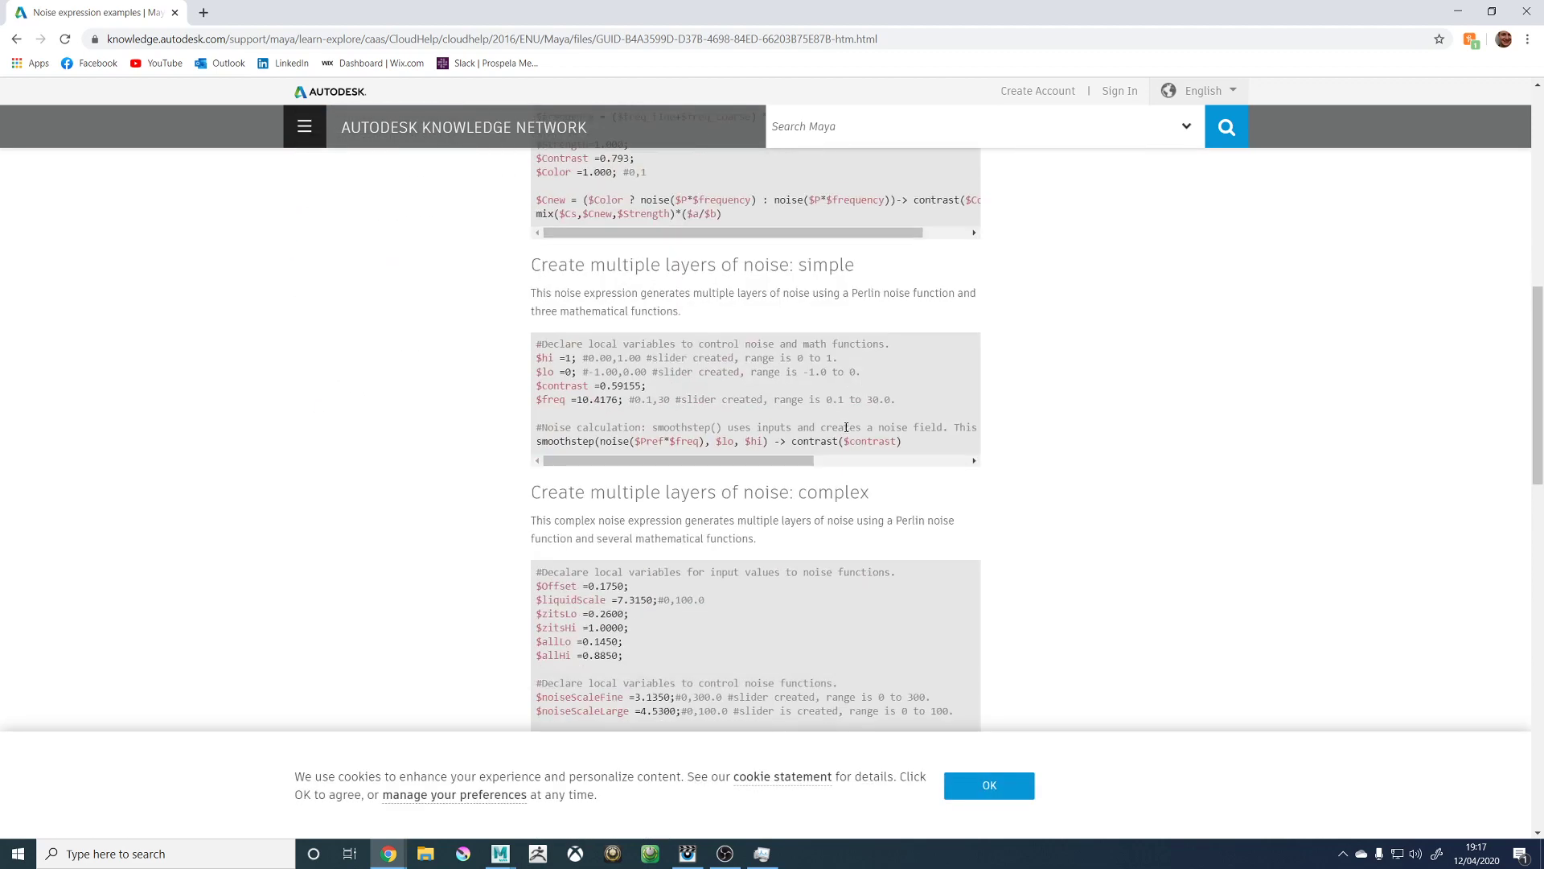
key(ctrl+f)
text(noise)
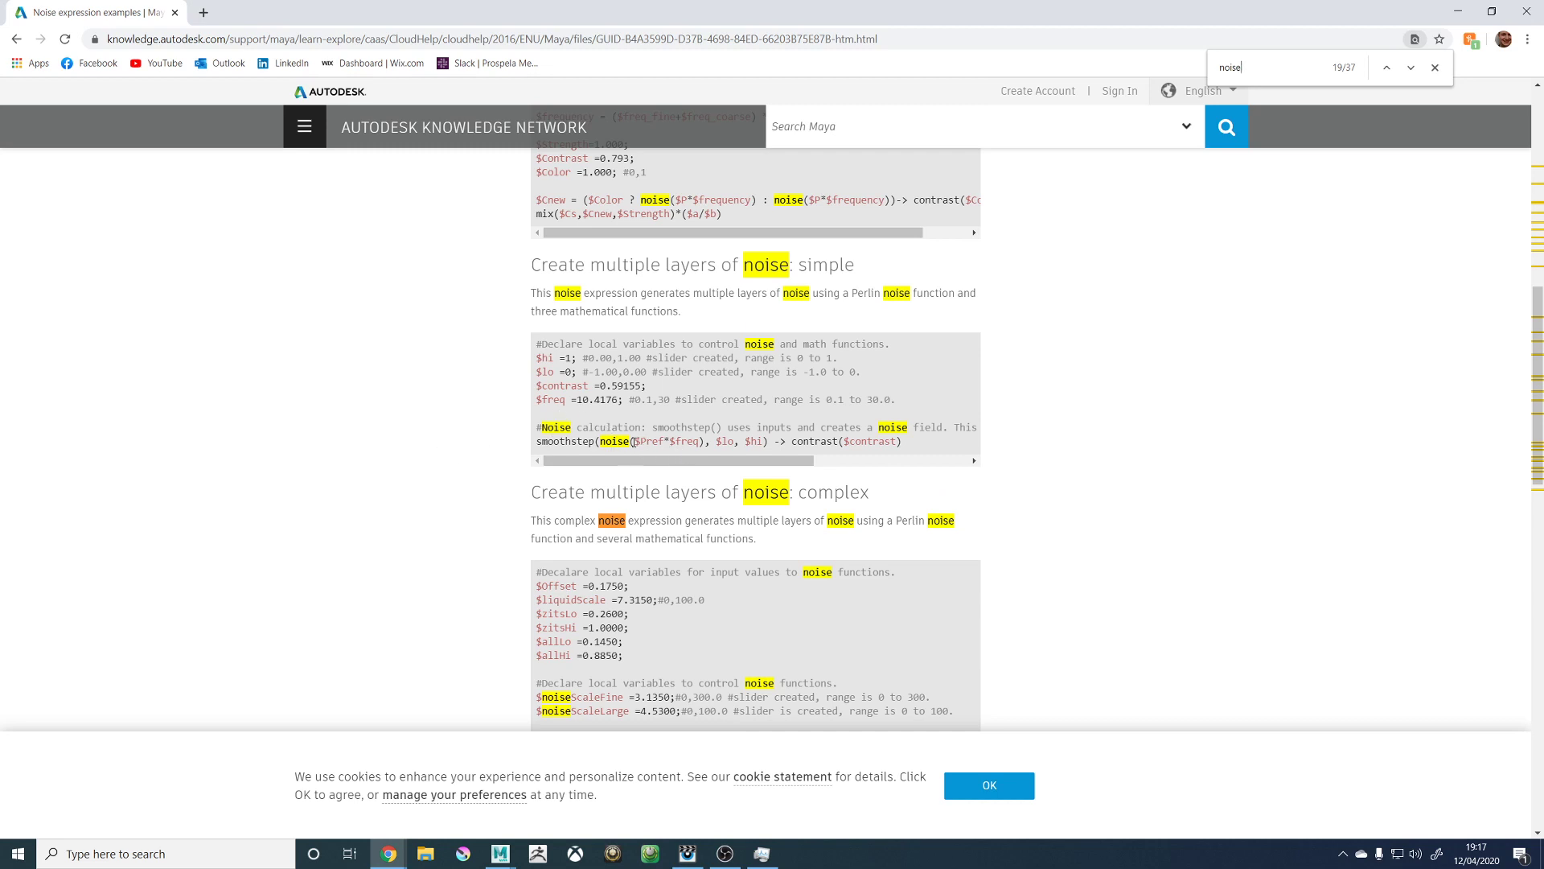
scroll(635, 441, up, 8)
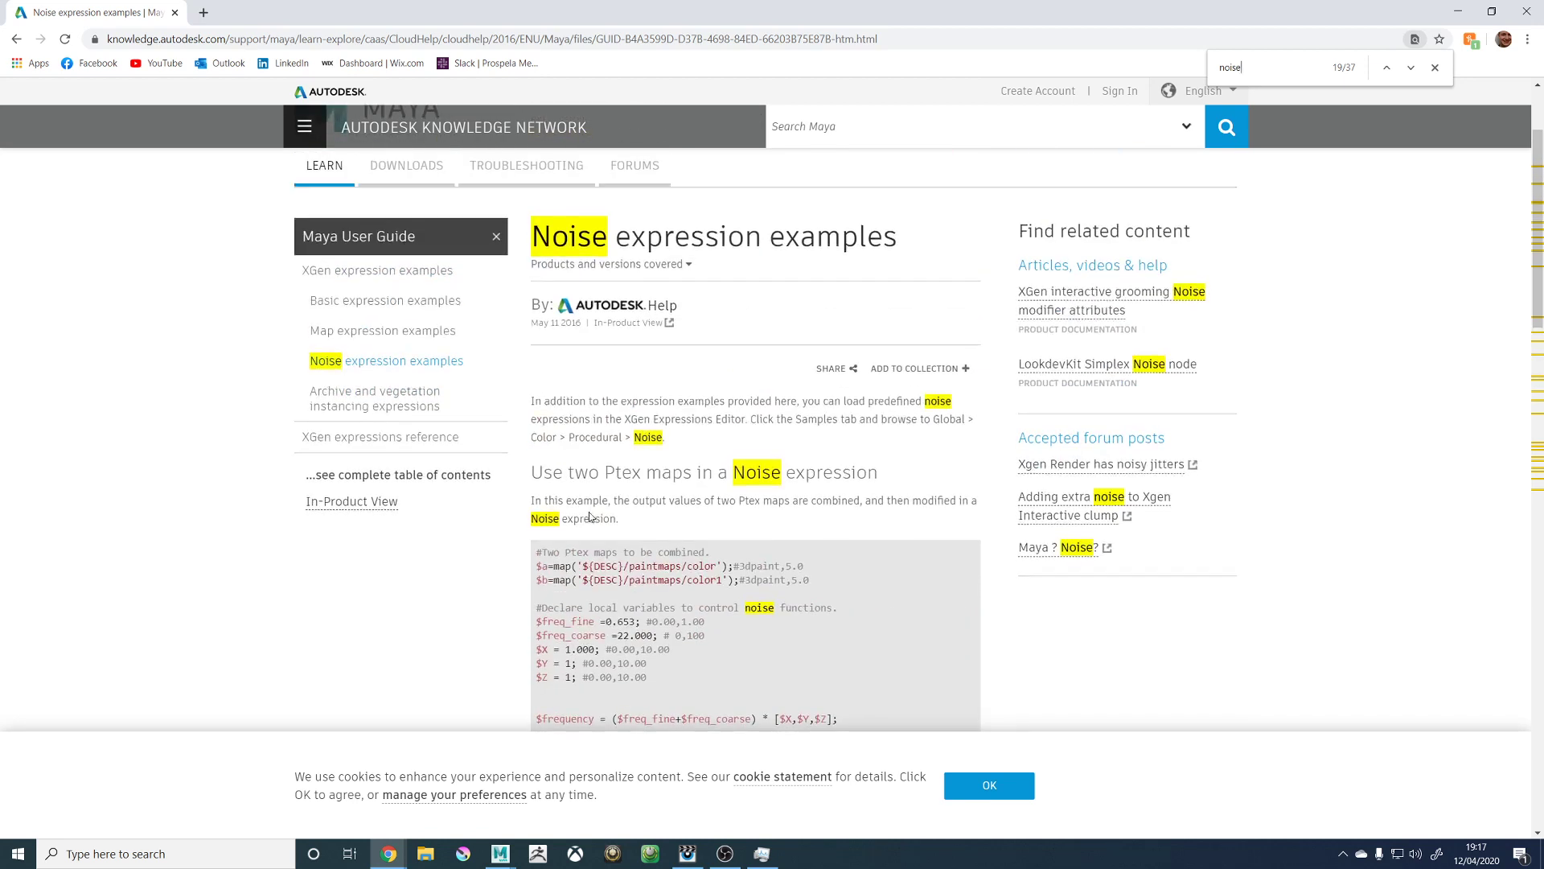
scroll(589, 515, down, 1)
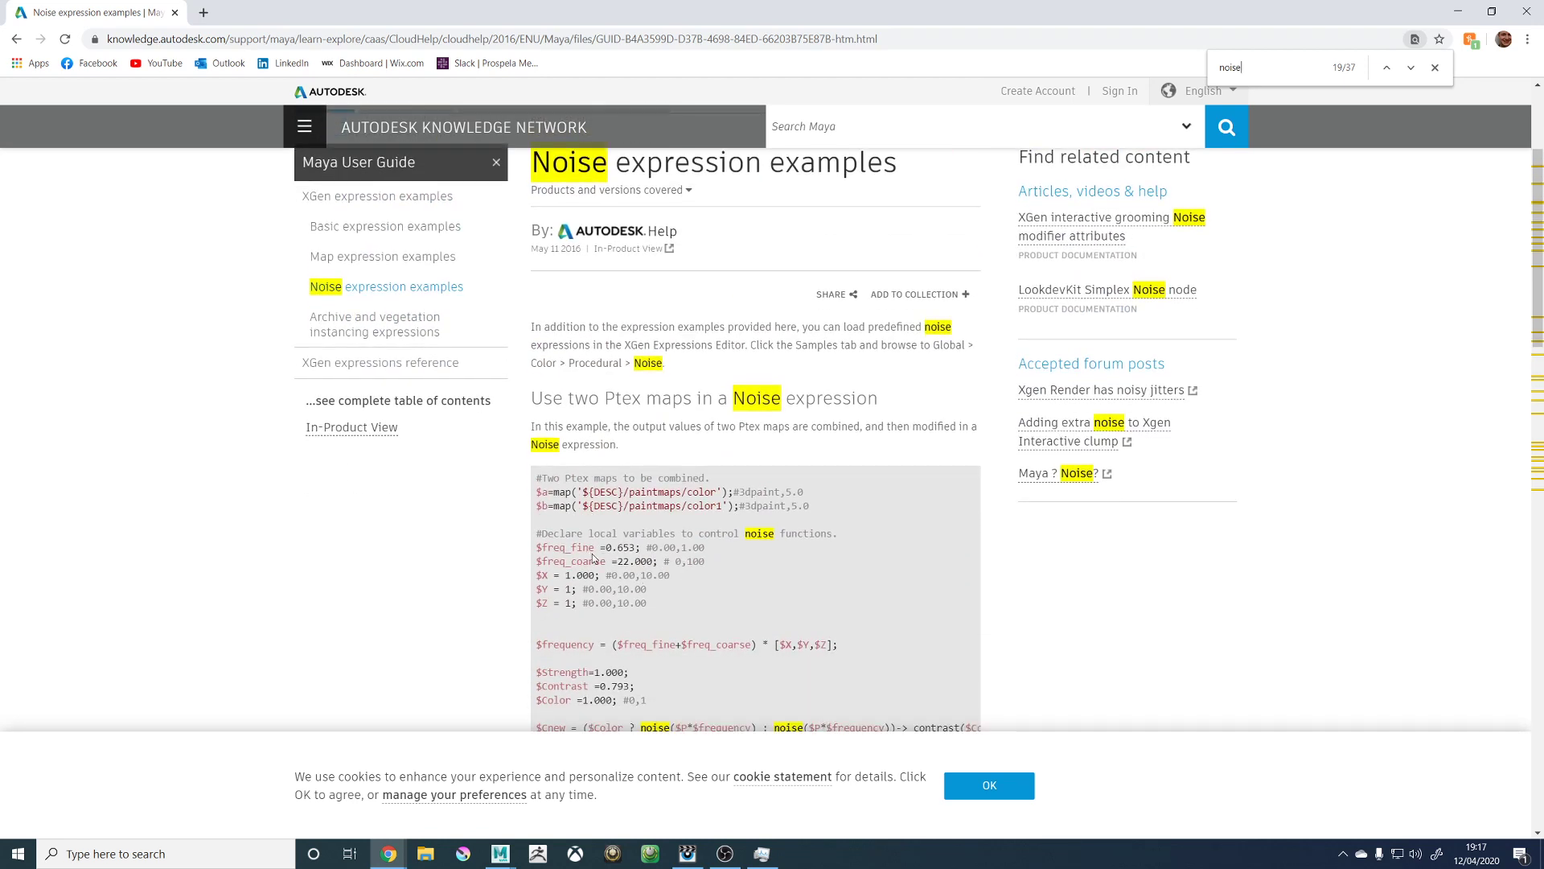
scroll(599, 551, down, 1)
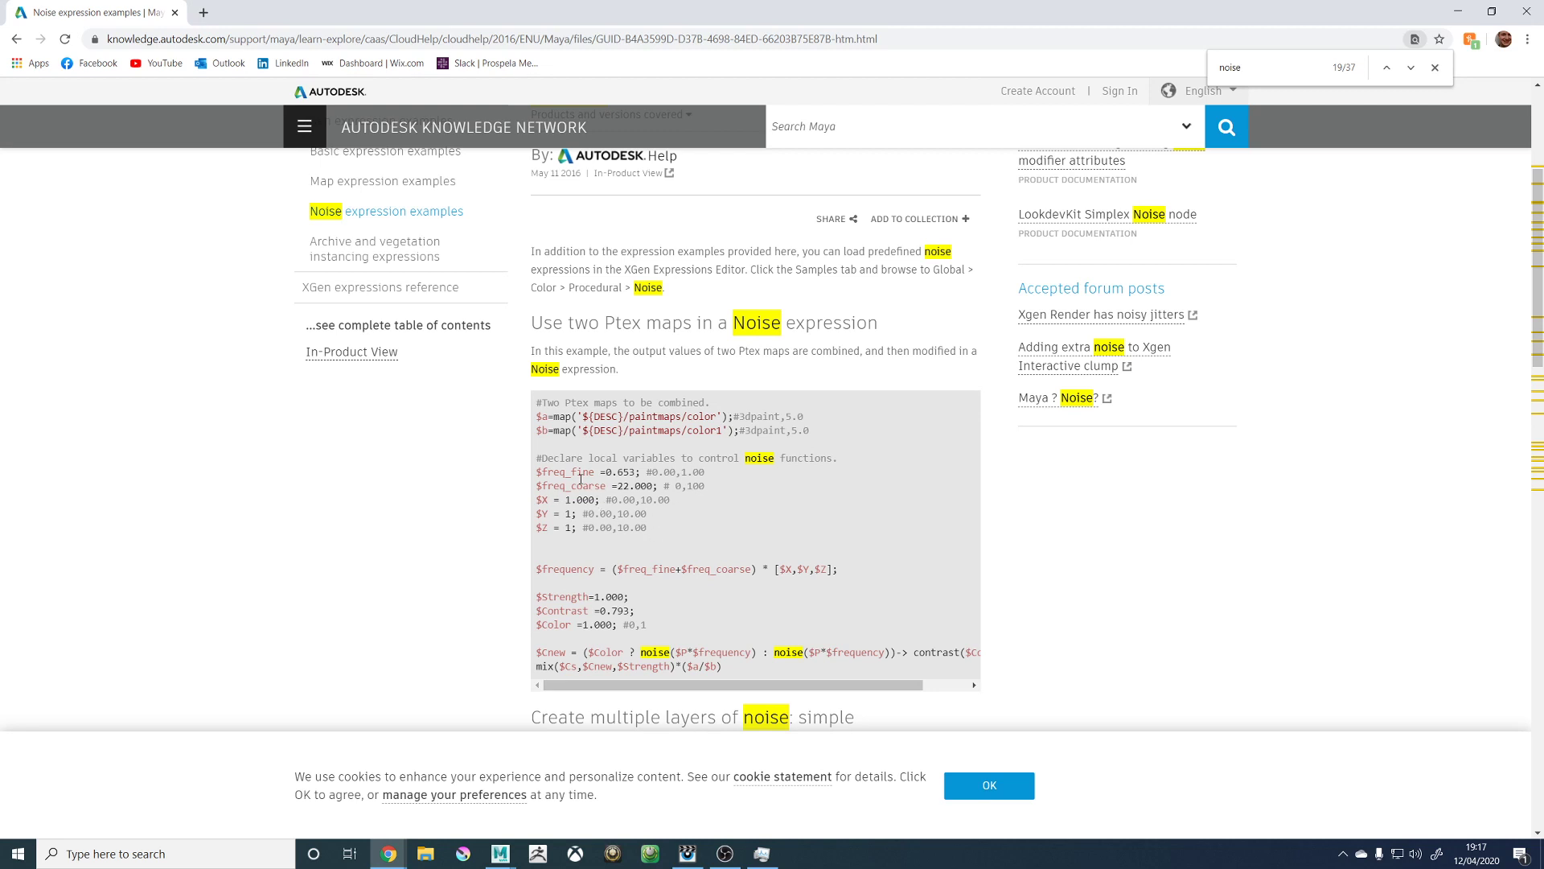
scroll(604, 415, down, 2)
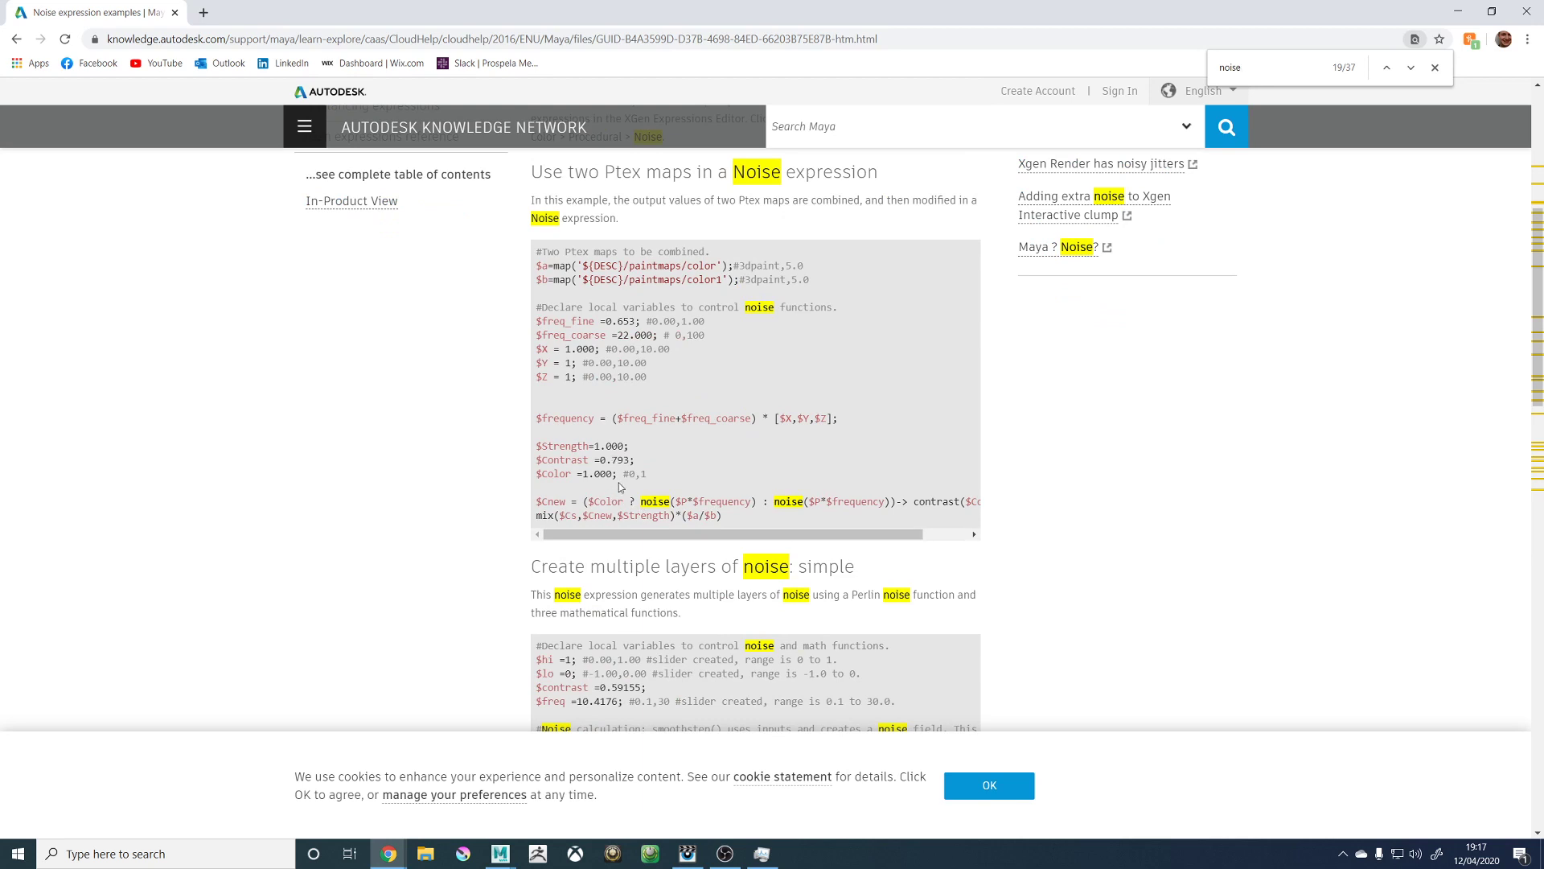
scroll(619, 485, down, 2)
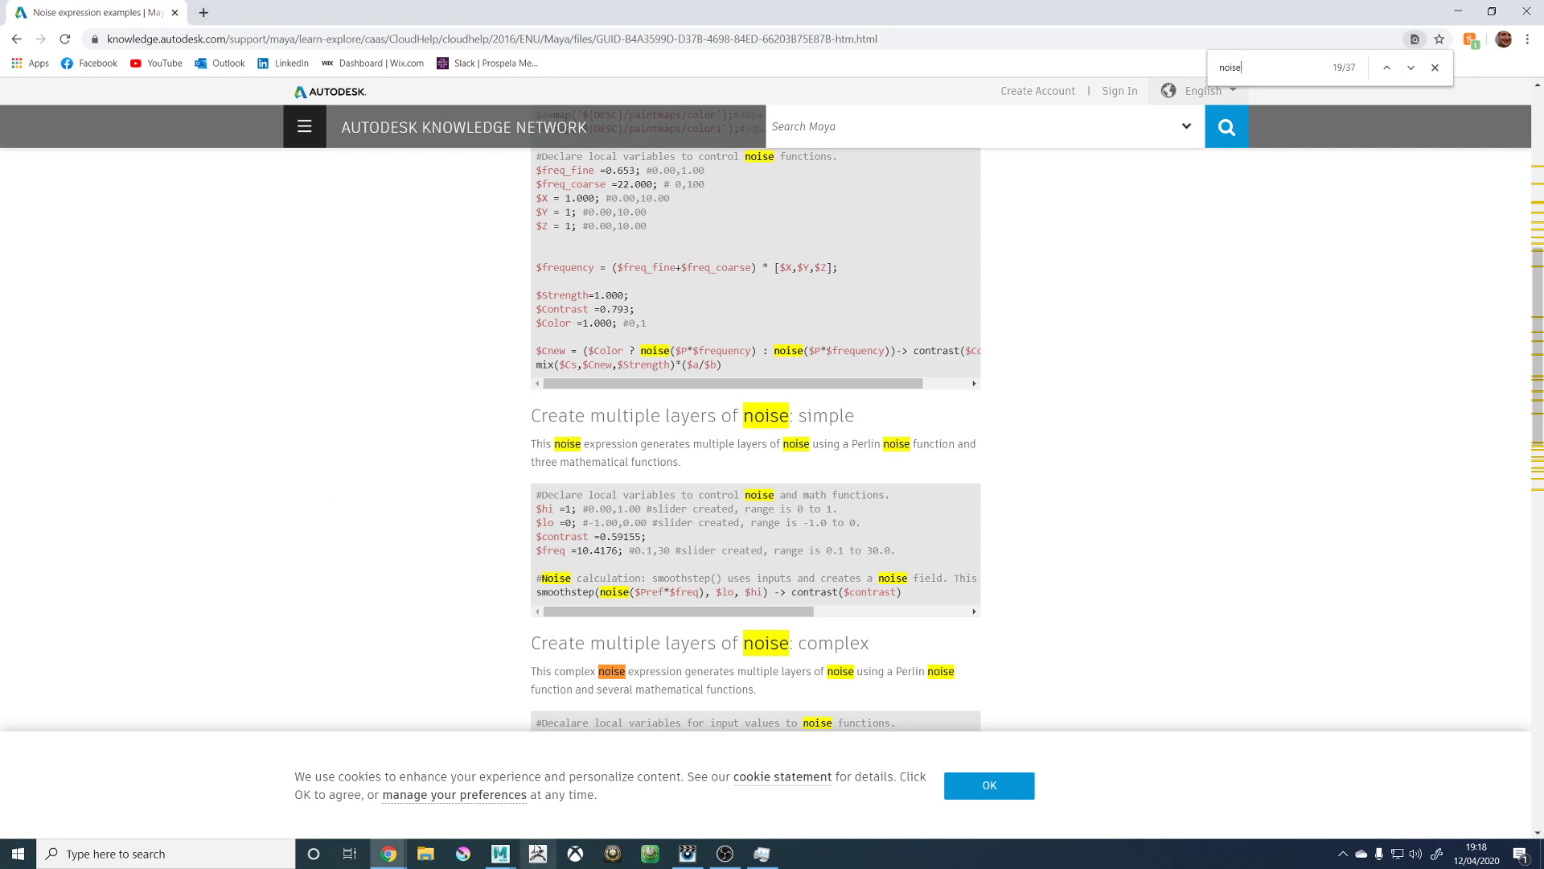
Step: Switch to Maya, replace the rand() call in the clump expression with noise(100, 0, 1), and apply and accept it
mouse_move(500, 854)
click(622, 739)
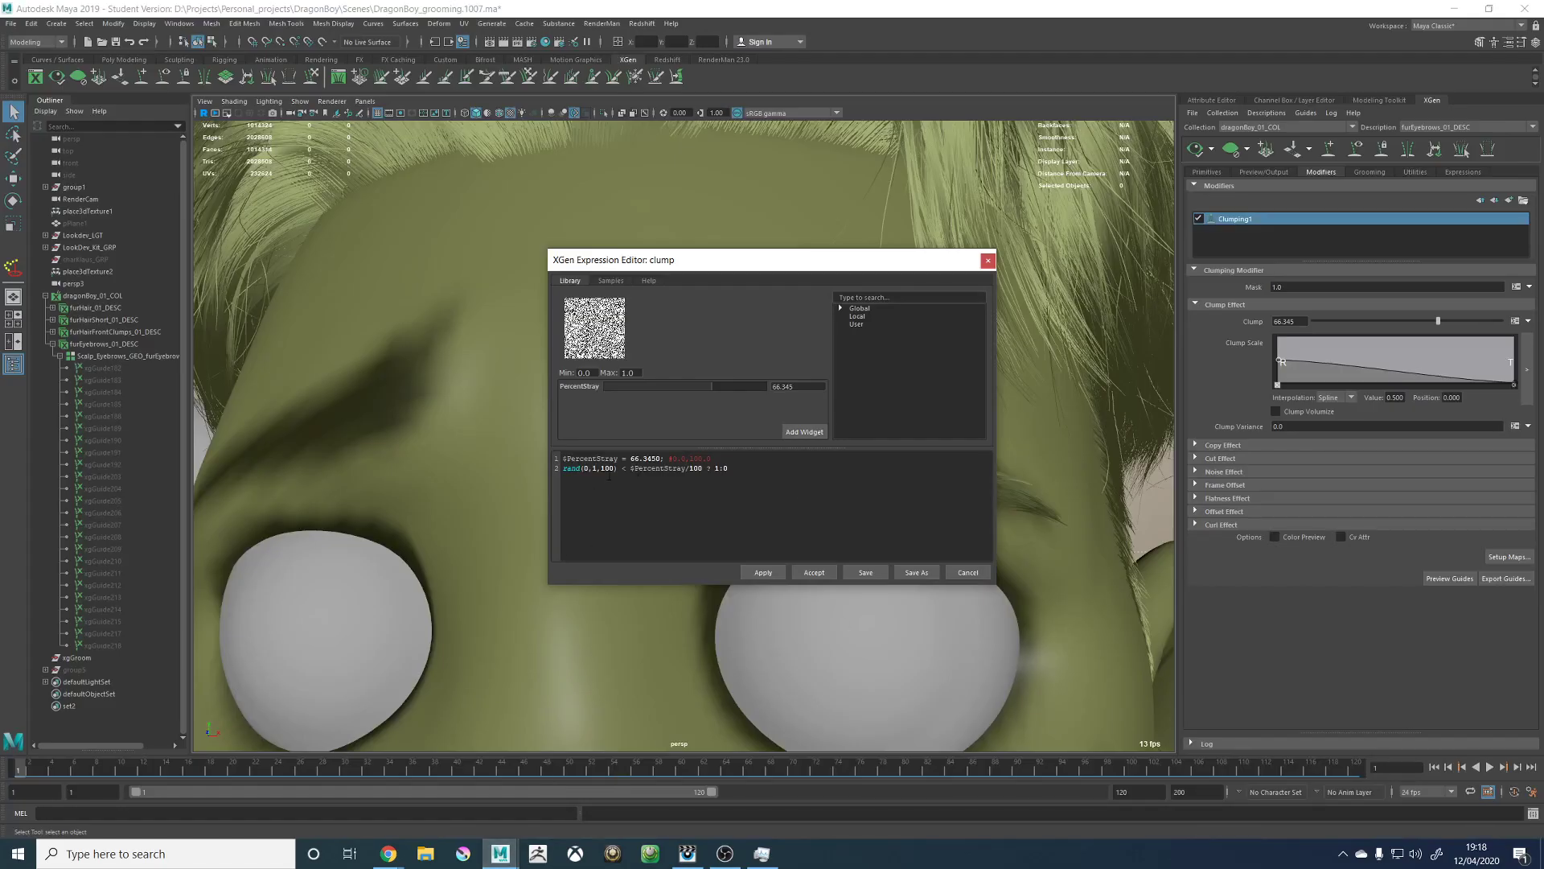
drag(617, 470, 545, 473)
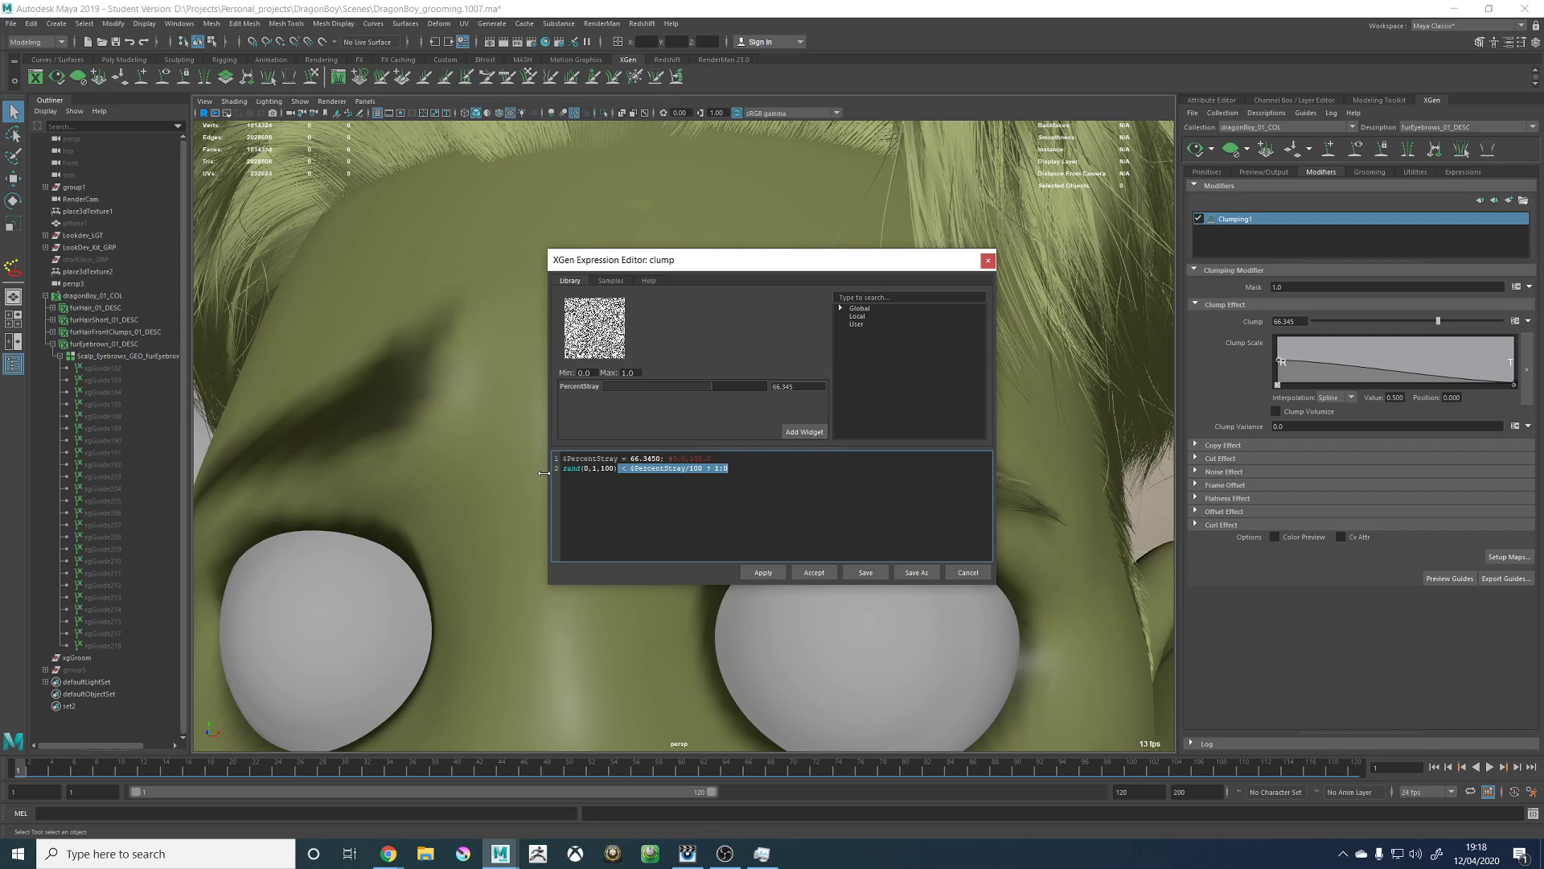
click(618, 468)
drag(617, 469, 565, 469)
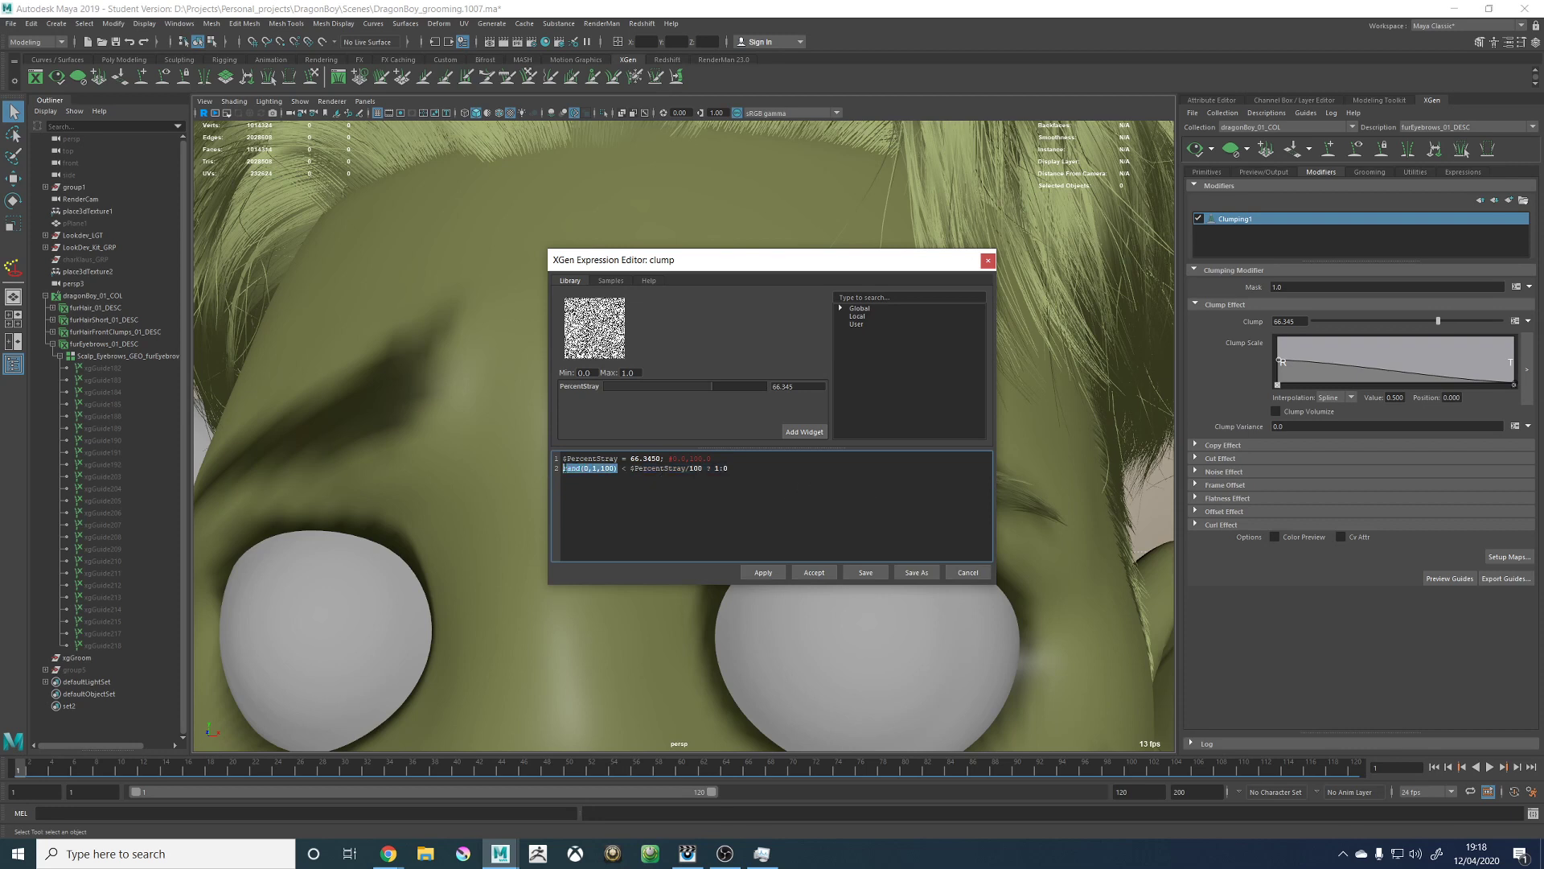
text(noise()
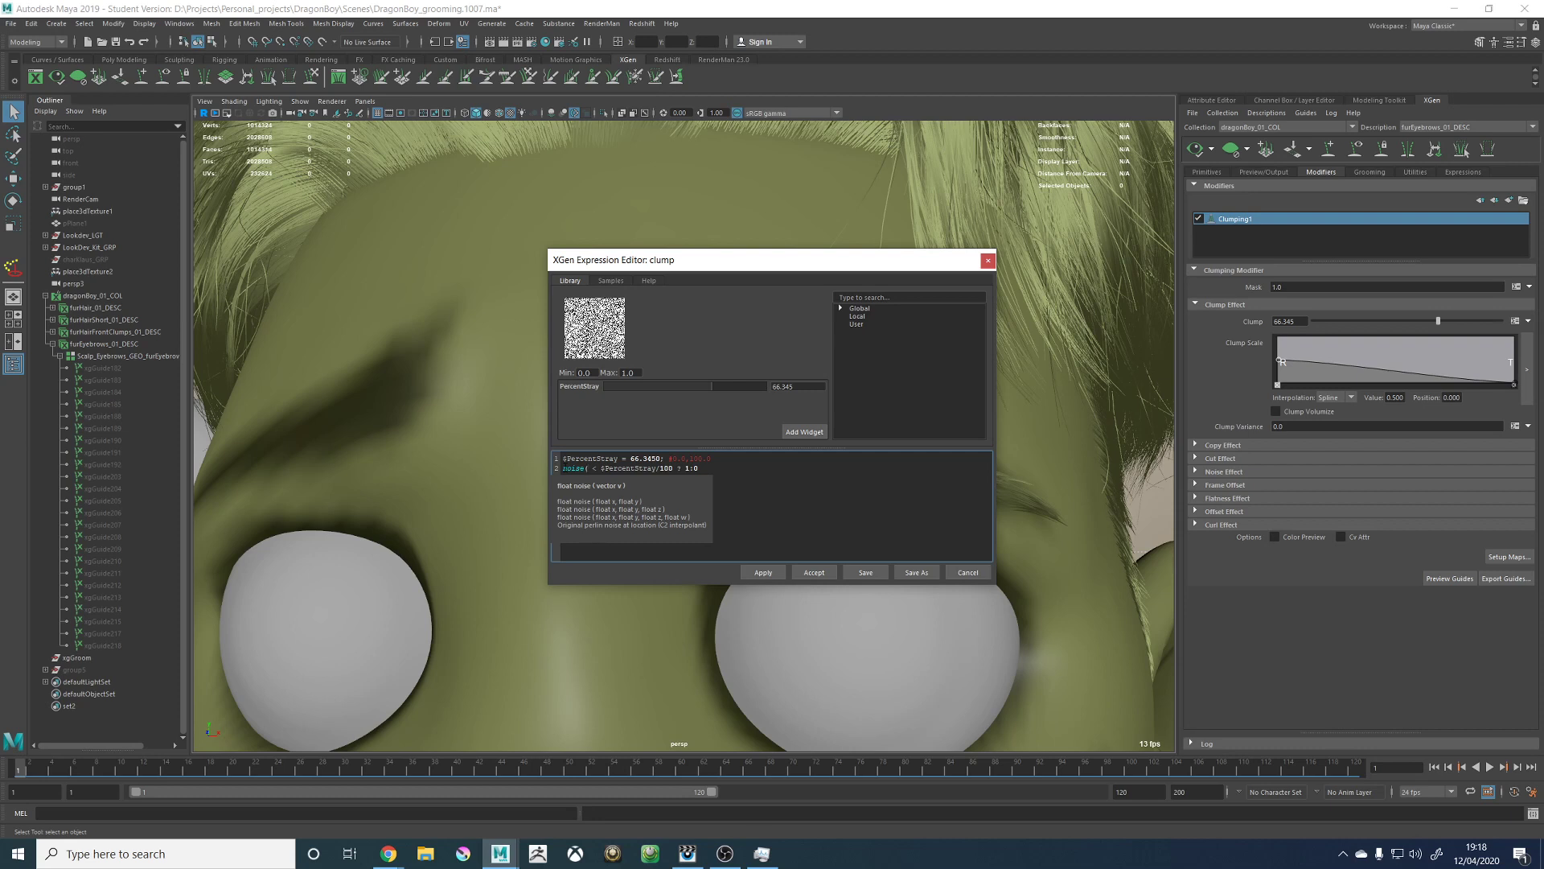
text(100, 0,1)
key(BackSpace)
text(1))
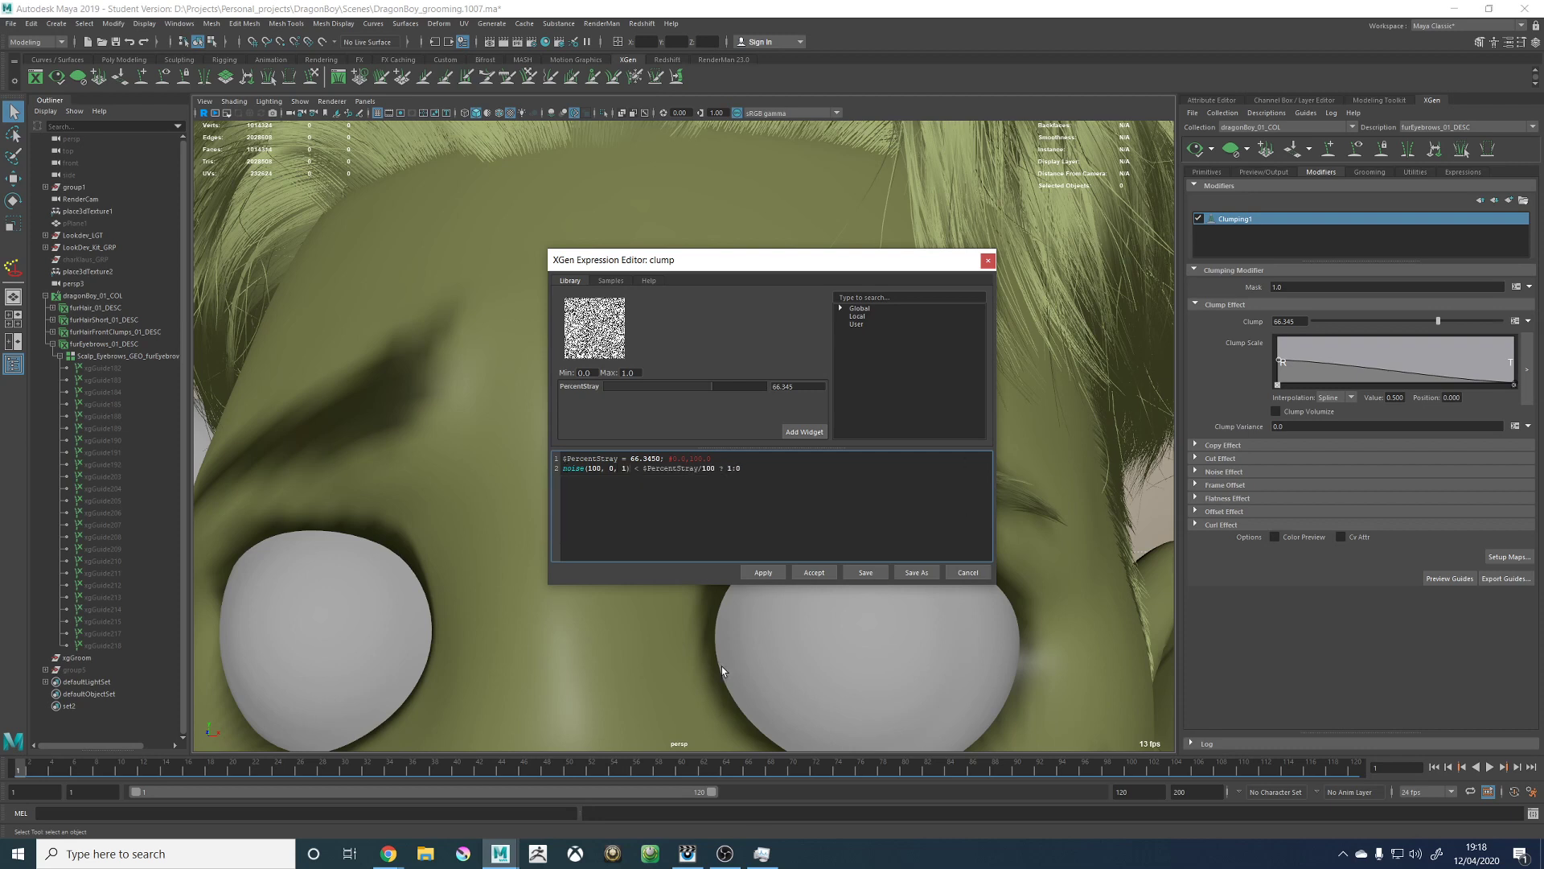
click(761, 574)
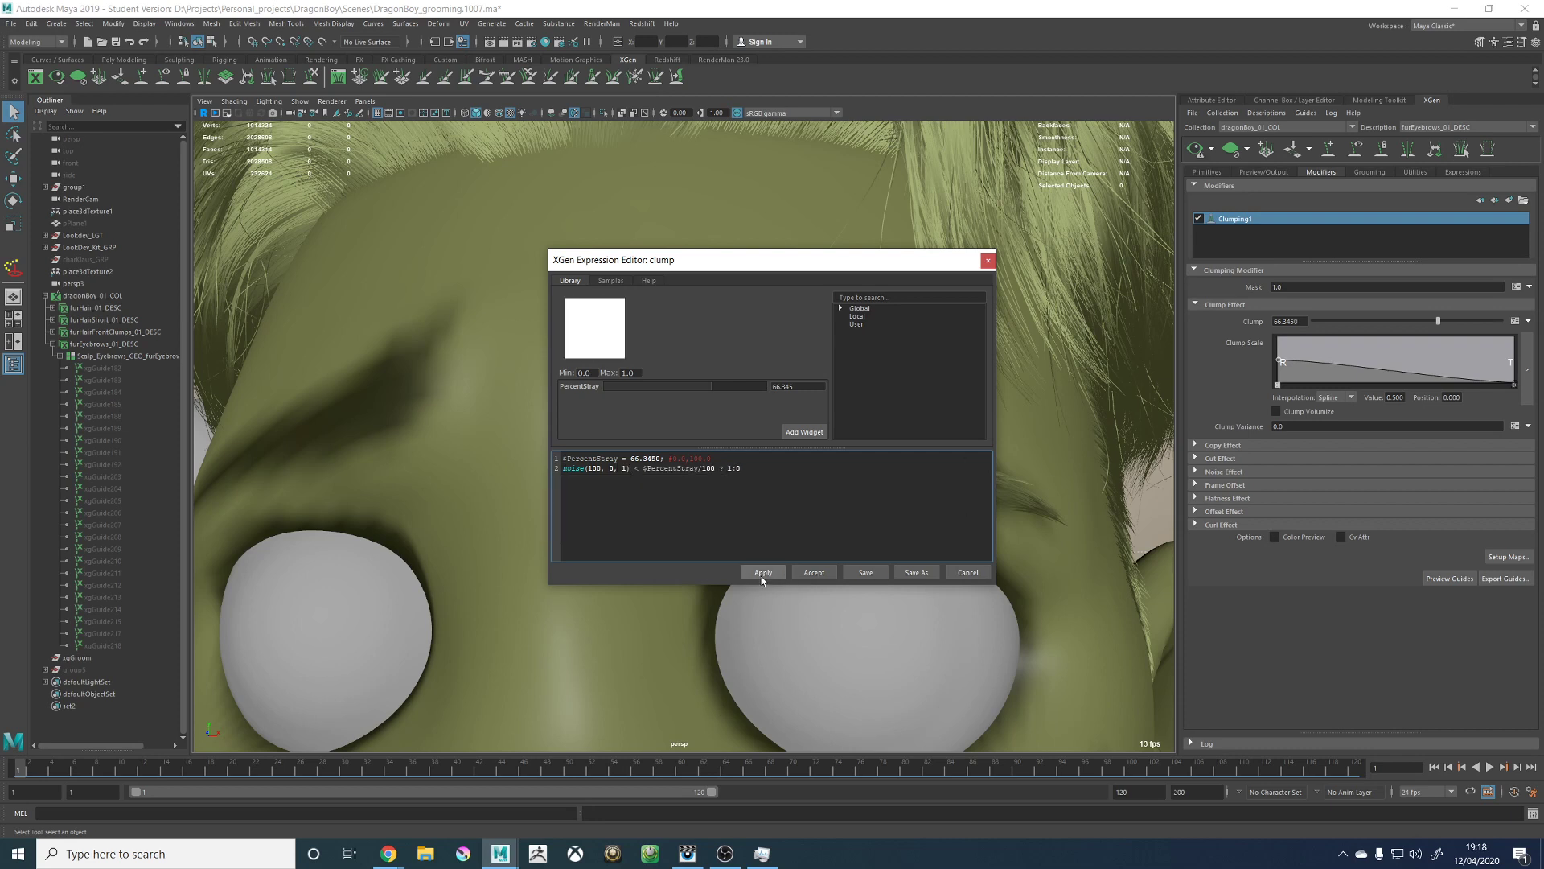
click(809, 573)
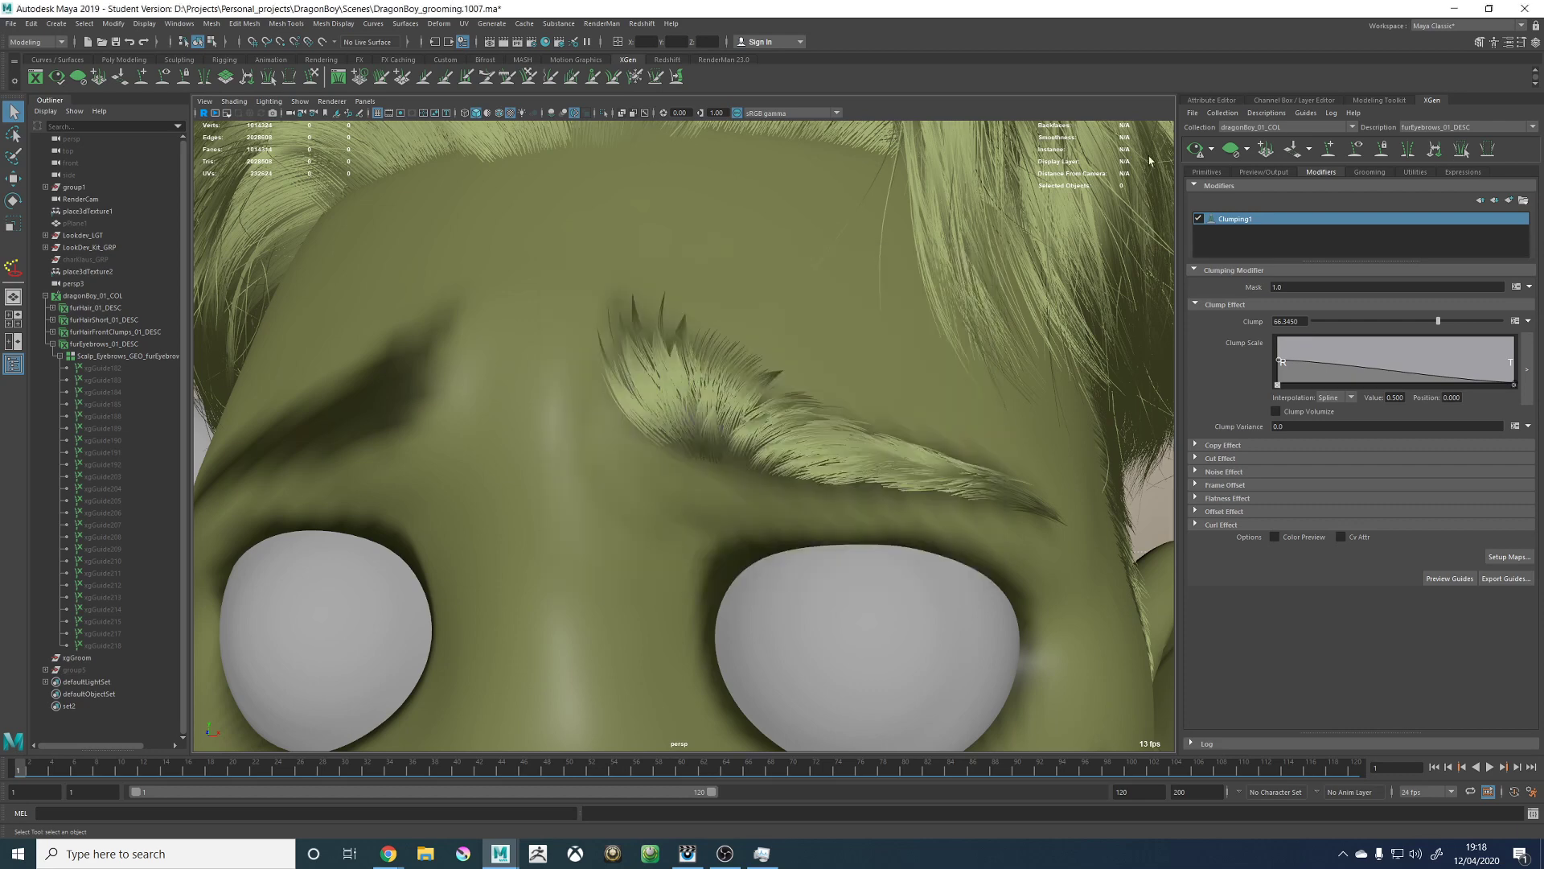
Step: Test the noise-driven clumping at low and high Clump values, from 7.445 up to 79.835, updating the eyebrow preview
click(1196, 149)
click(1328, 321)
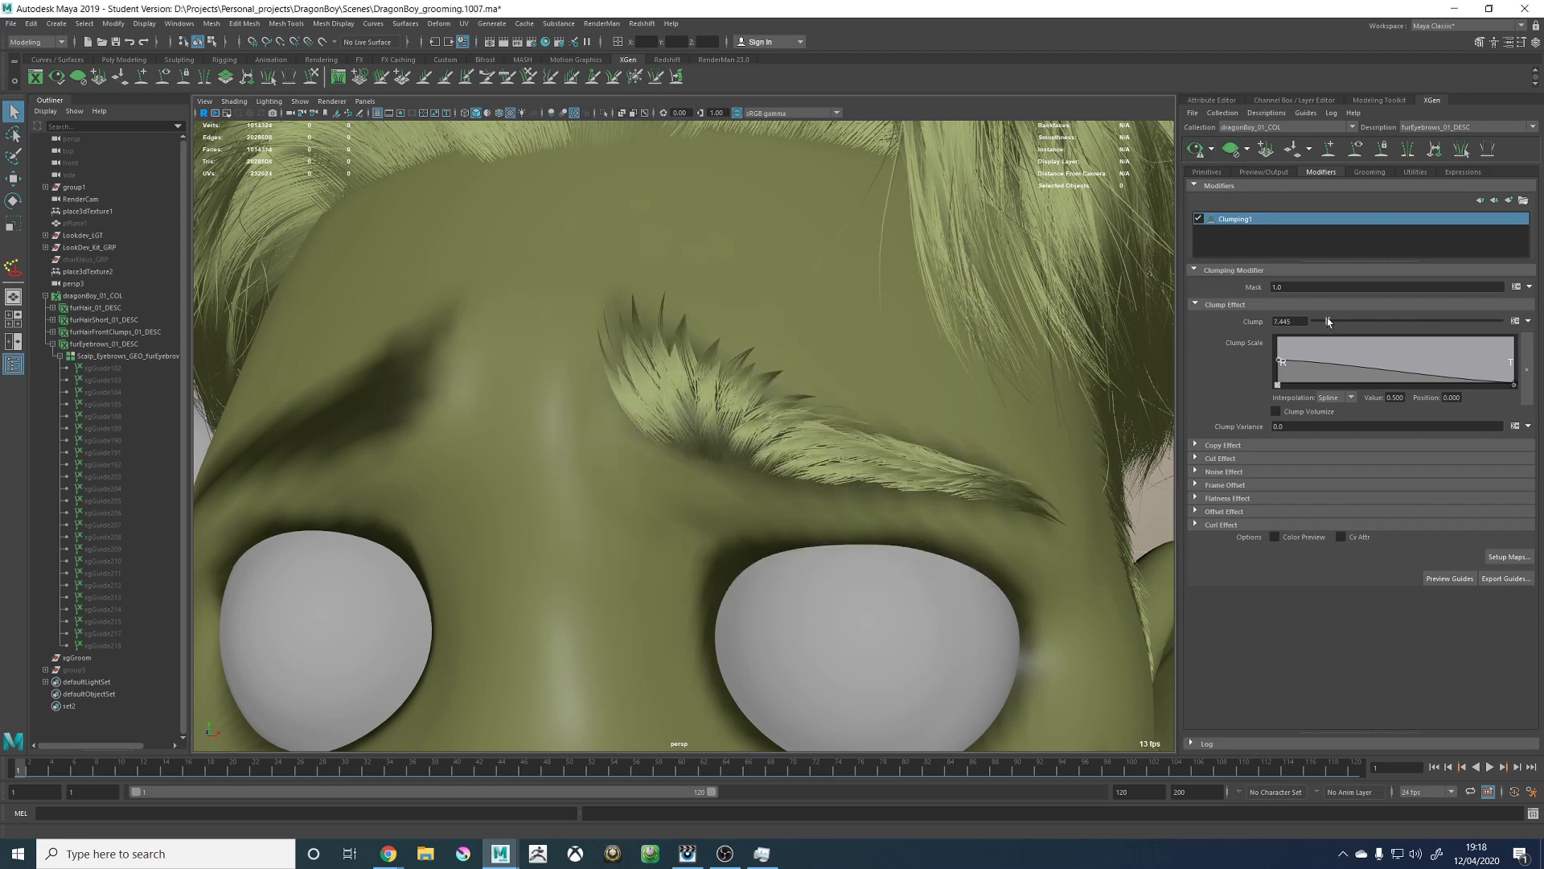
click(1196, 150)
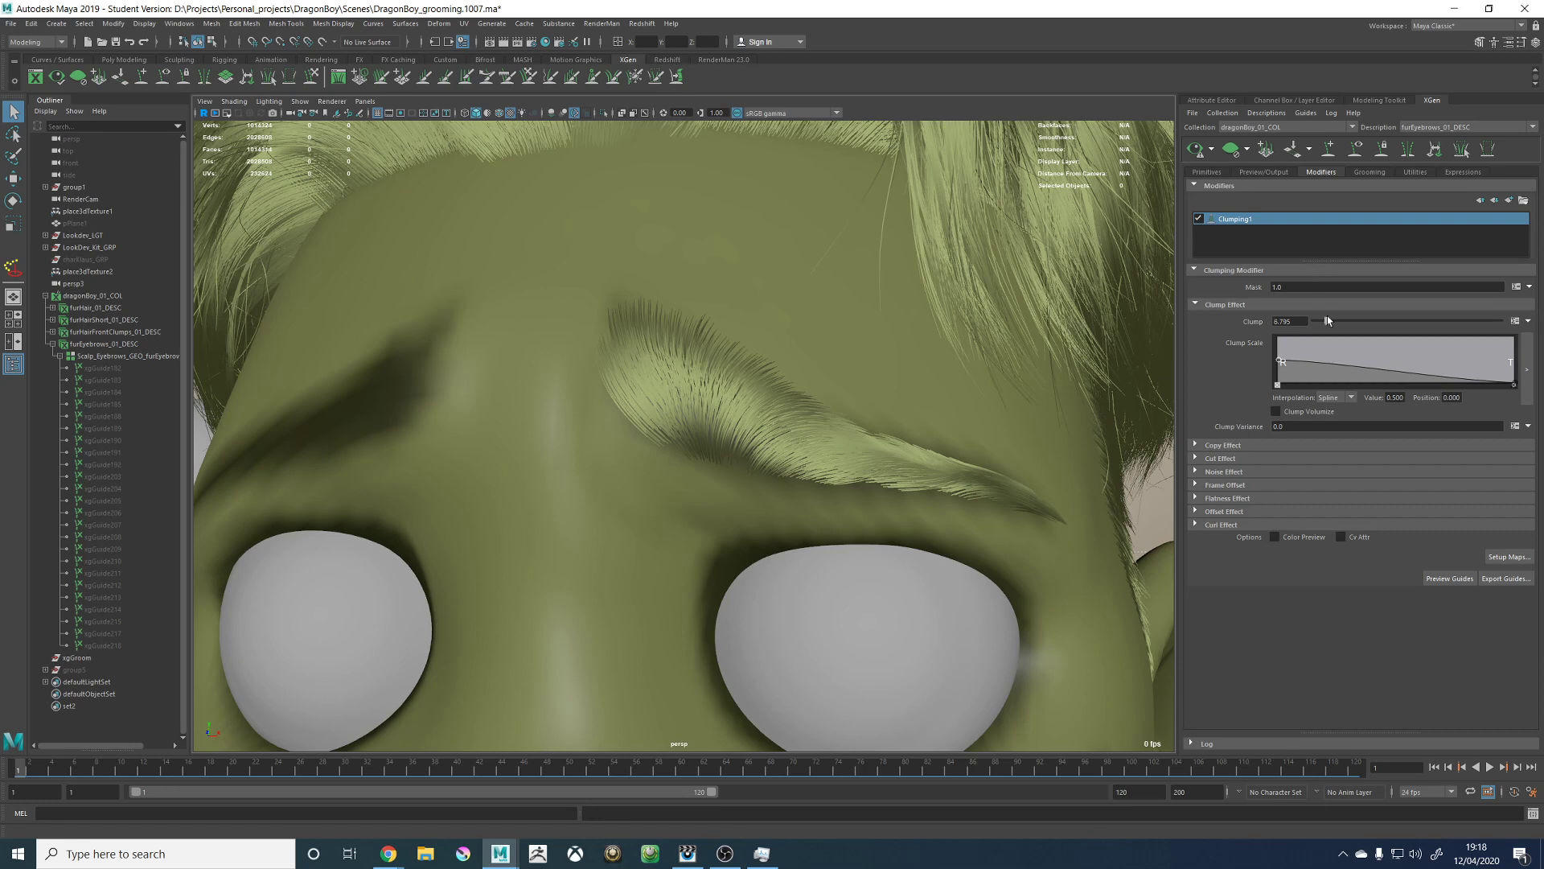
drag(1327, 321, 1339, 321)
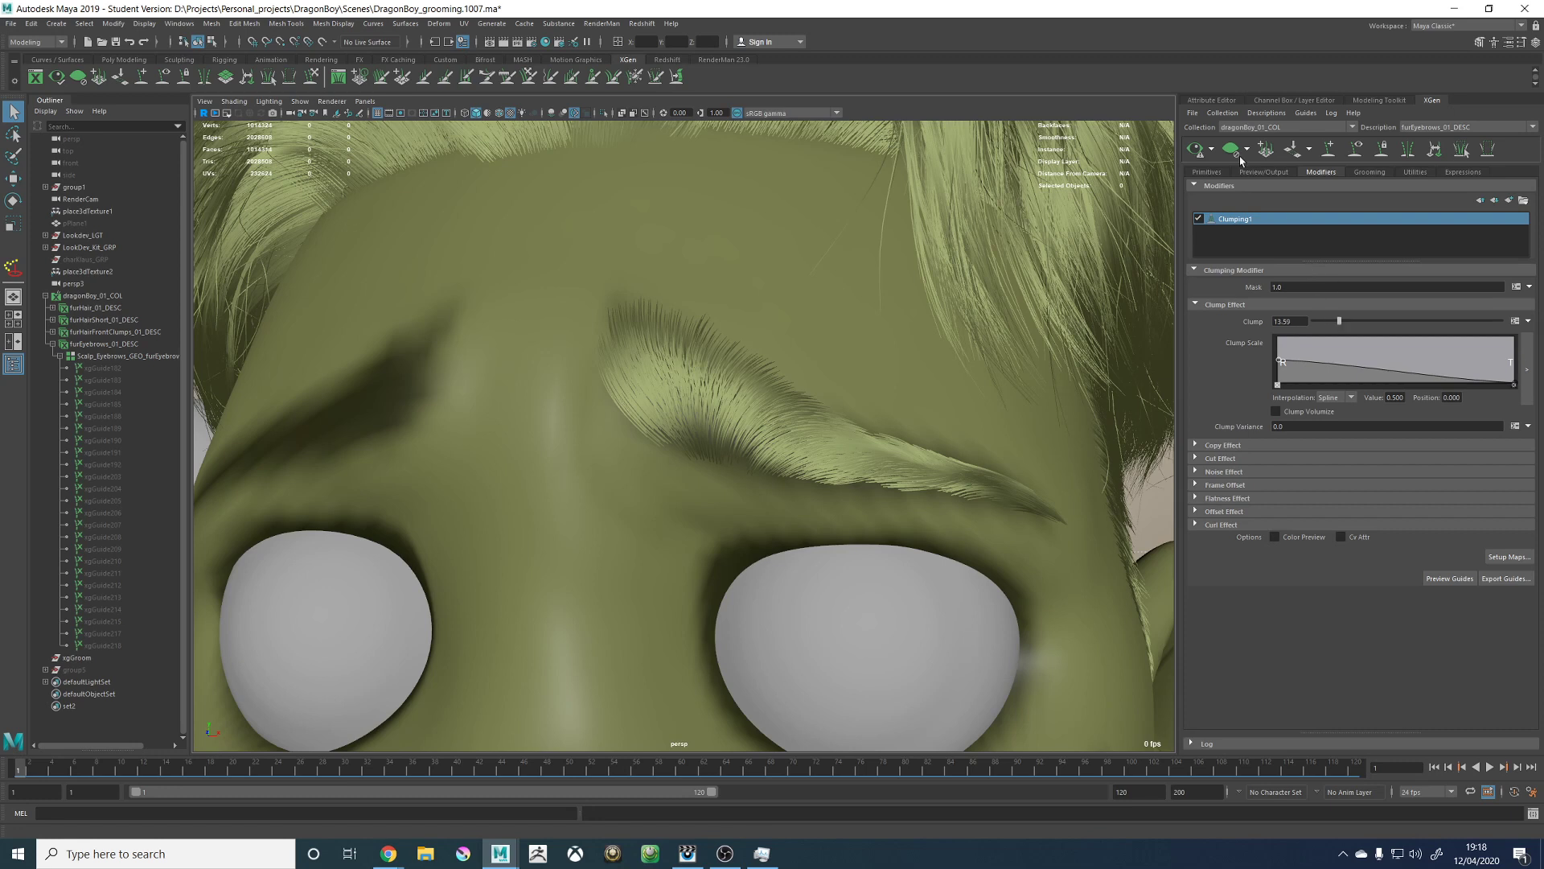
drag(1350, 321, 1407, 322)
click(1197, 152)
click(1197, 151)
click(1197, 151)
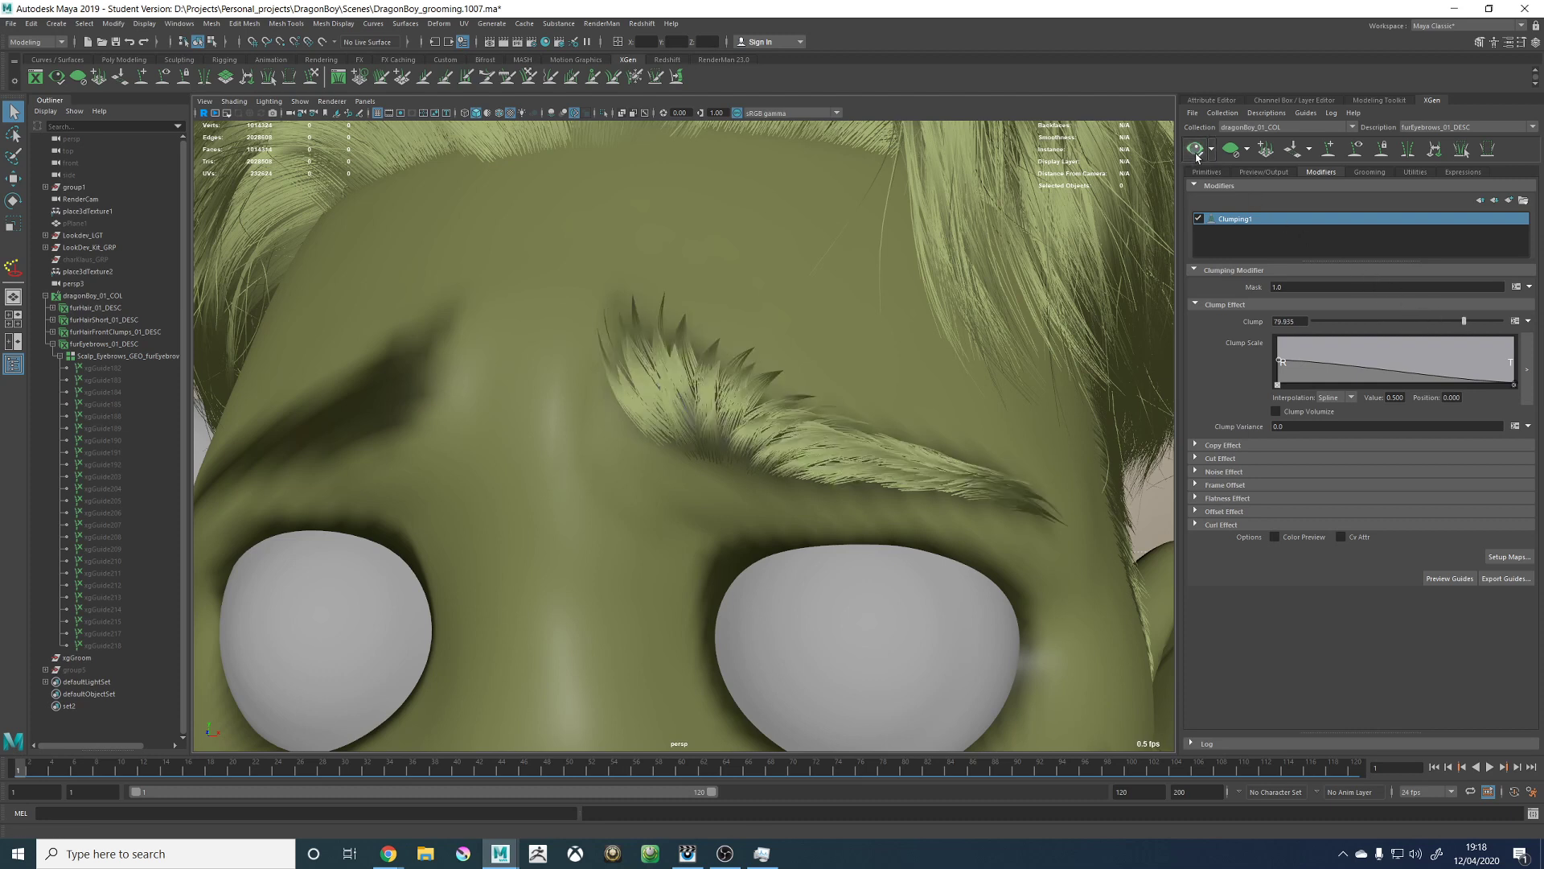
Step: Lower the Clump value to 44.335 and update the eyebrow preview
drag(1464, 320, 1443, 320)
click(1429, 321)
click(1417, 321)
drag(1401, 321, 1397, 321)
click(1195, 149)
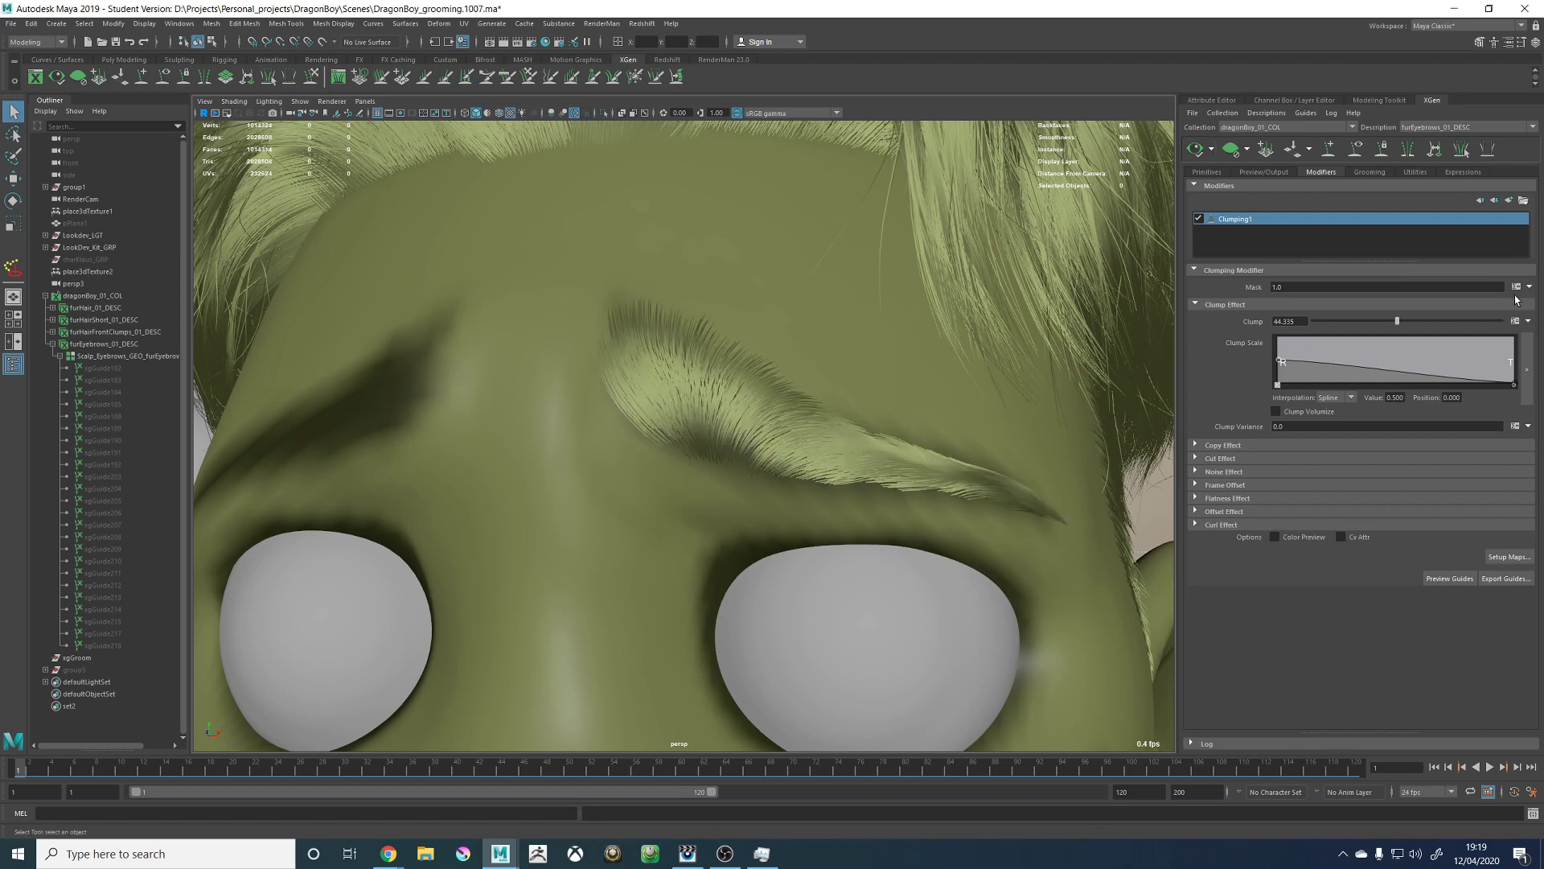
Step: Reopen the clump expression, clear the arguments of noise(), and look through the editor's built-in help on expression variables
click(1514, 321)
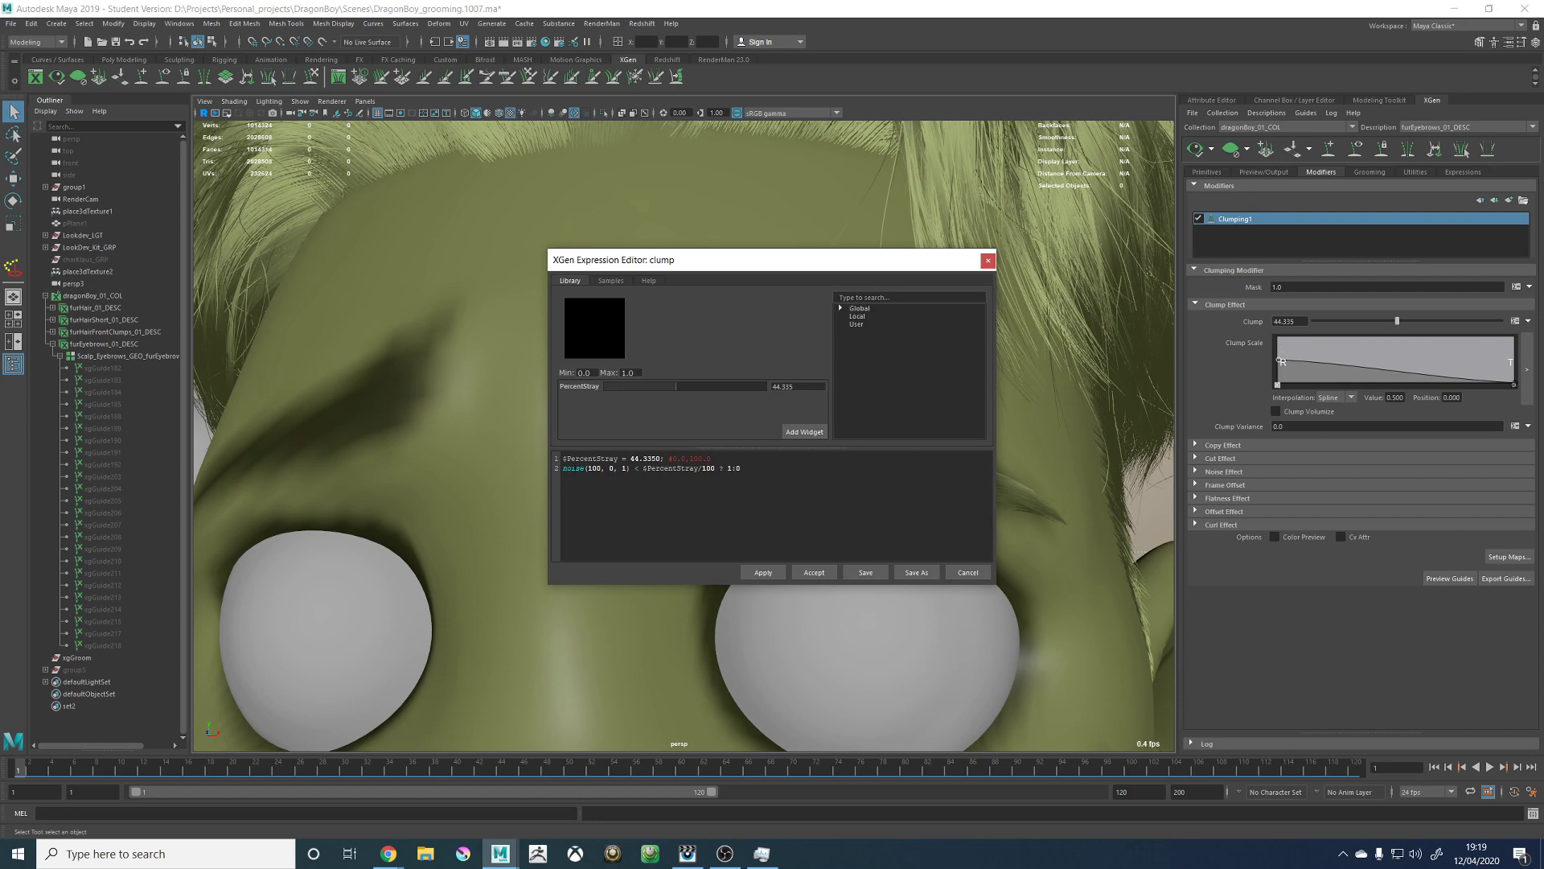
drag(626, 468, 588, 468)
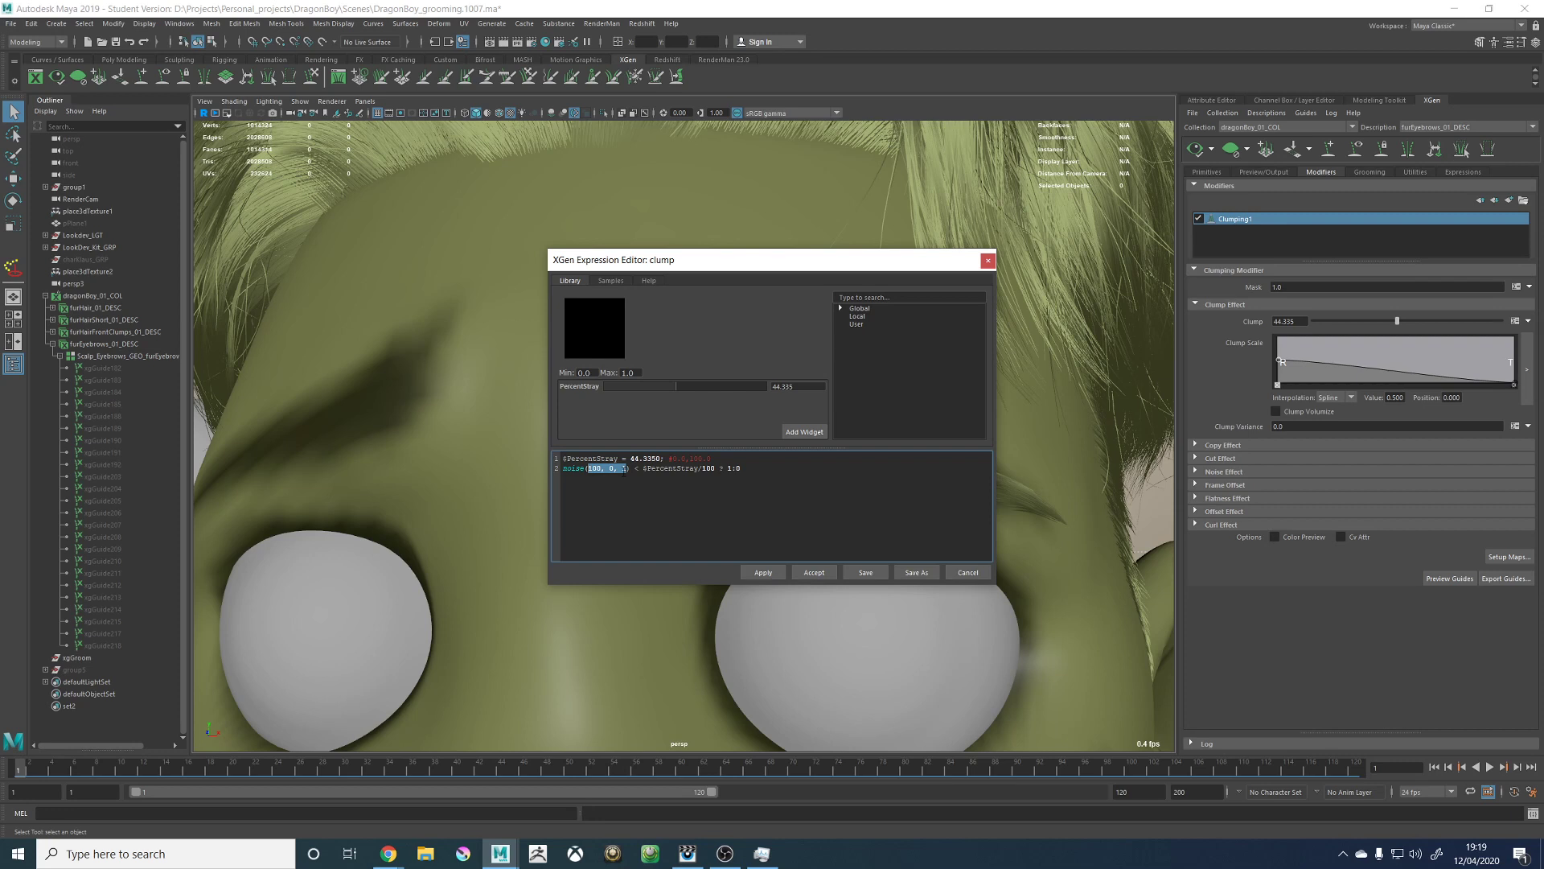
key(BackSpace)
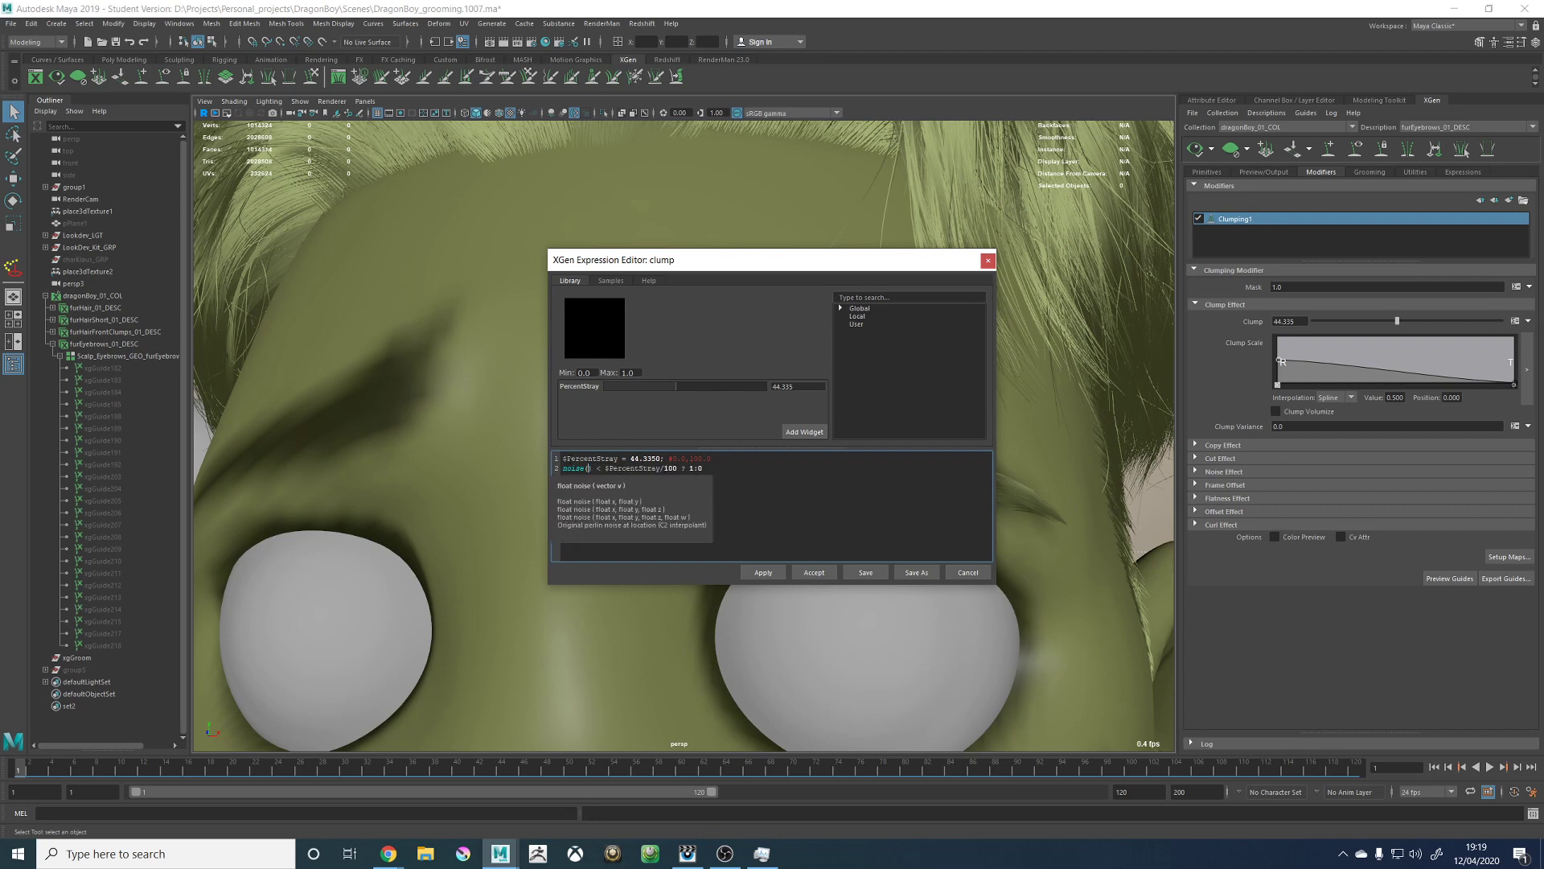
right_click(579, 466)
click(570, 469)
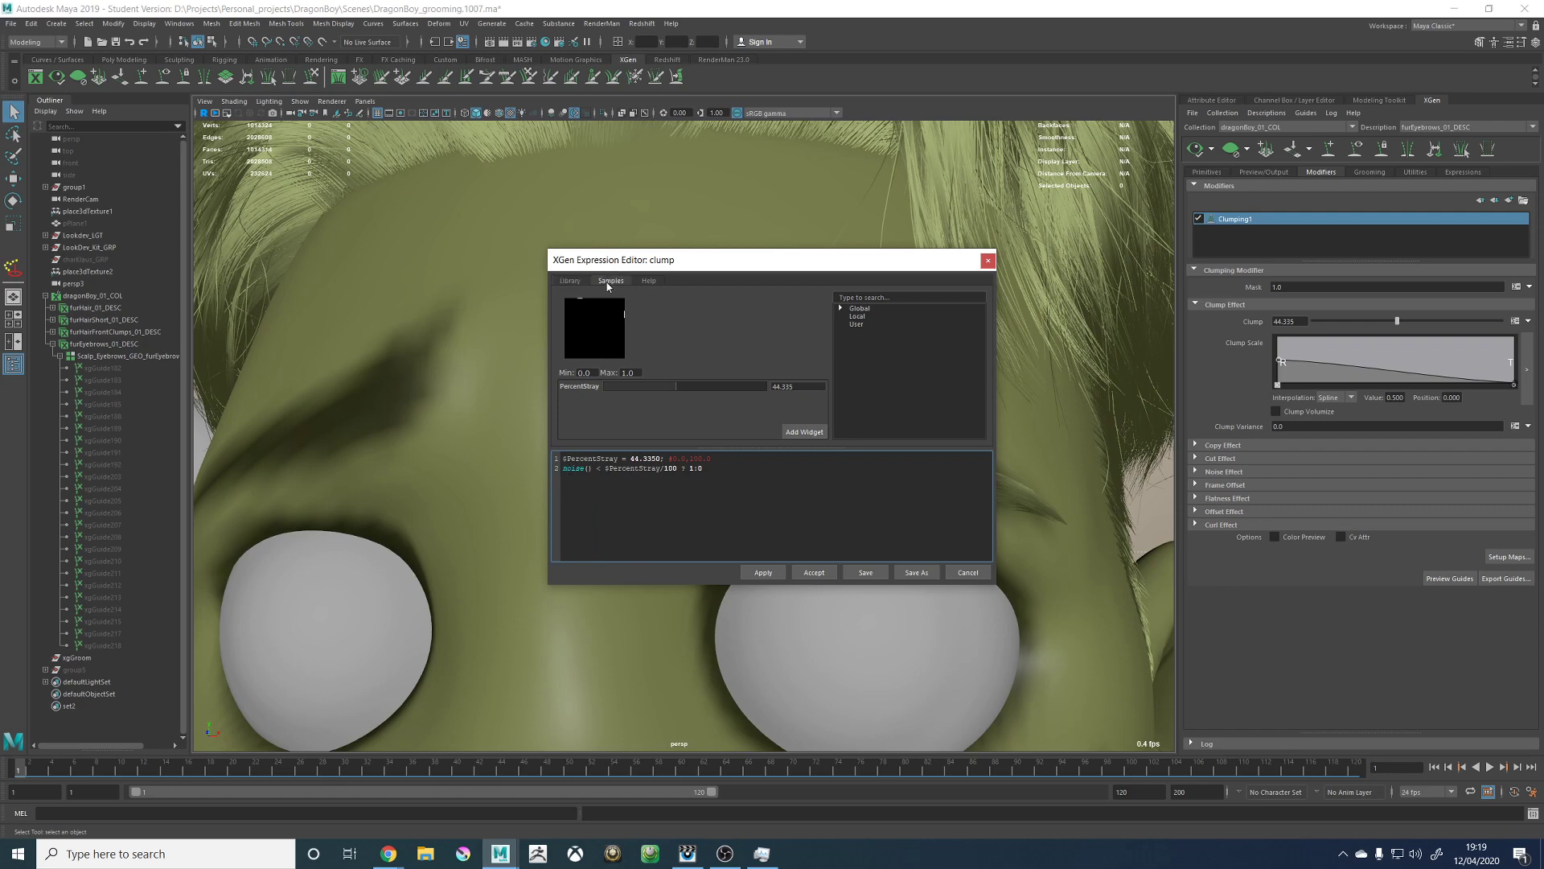
click(648, 282)
scroll(648, 367, down, 10)
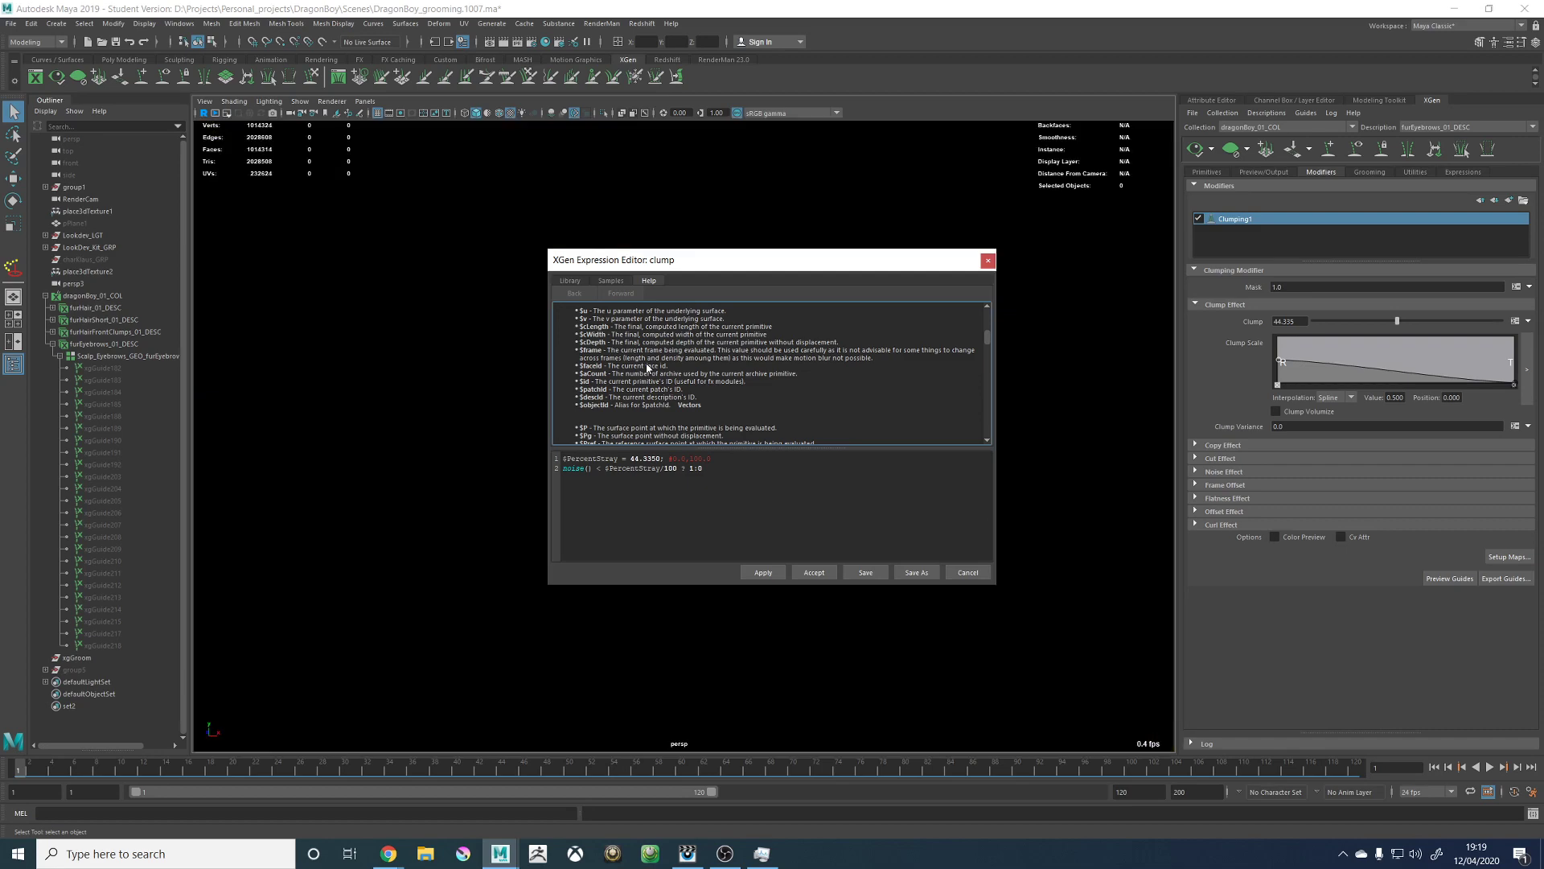
Step: Move the expression editor away from the middle of the viewport and frame group1 in the view
drag(700, 268, 587, 578)
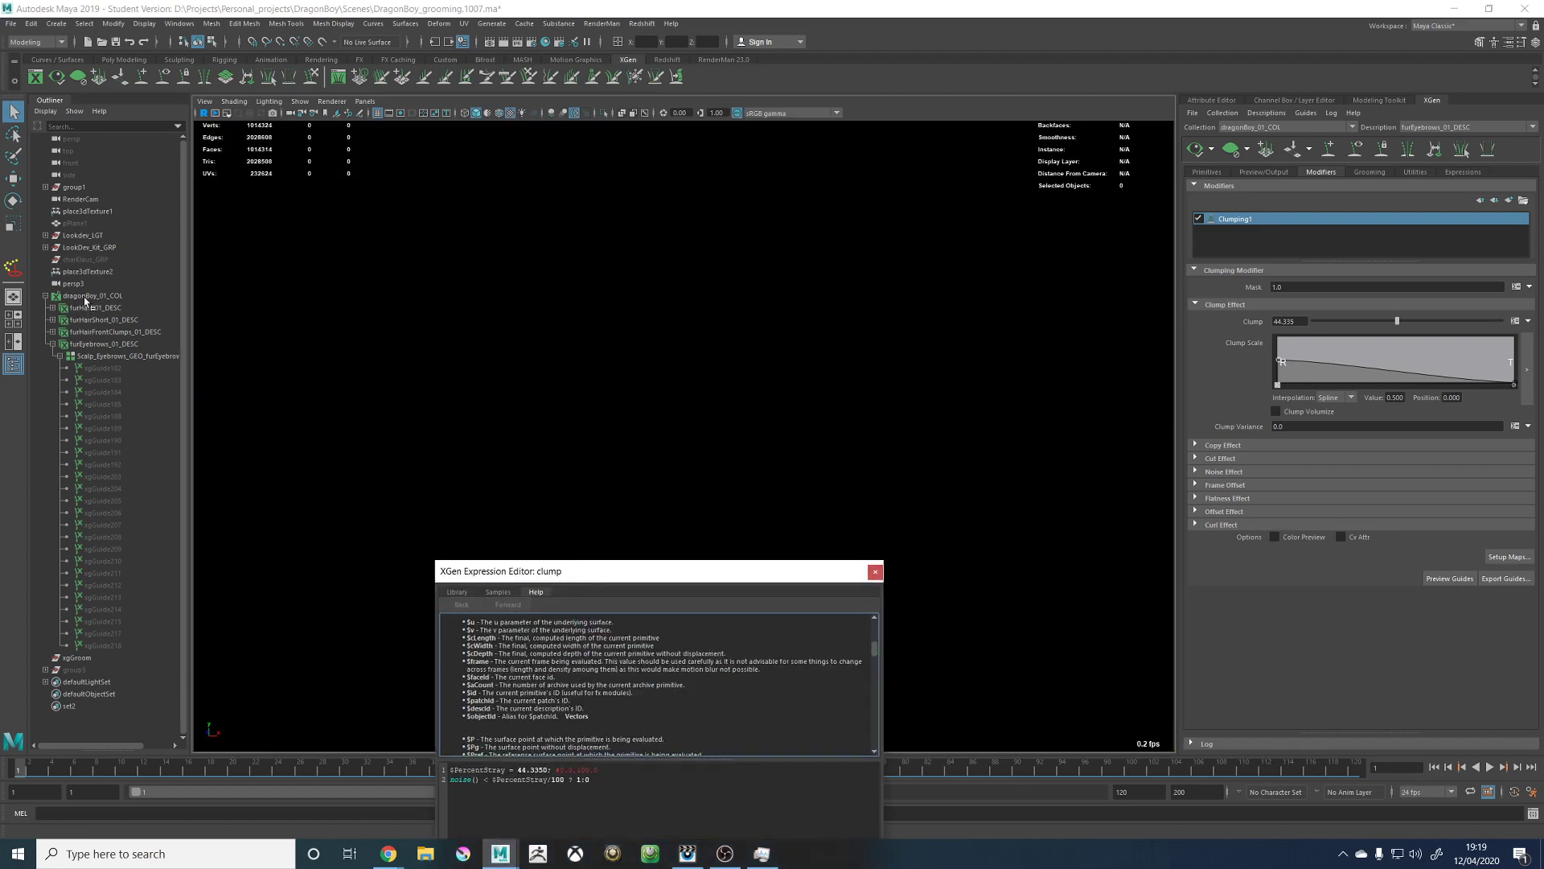
click(76, 188)
key(f)
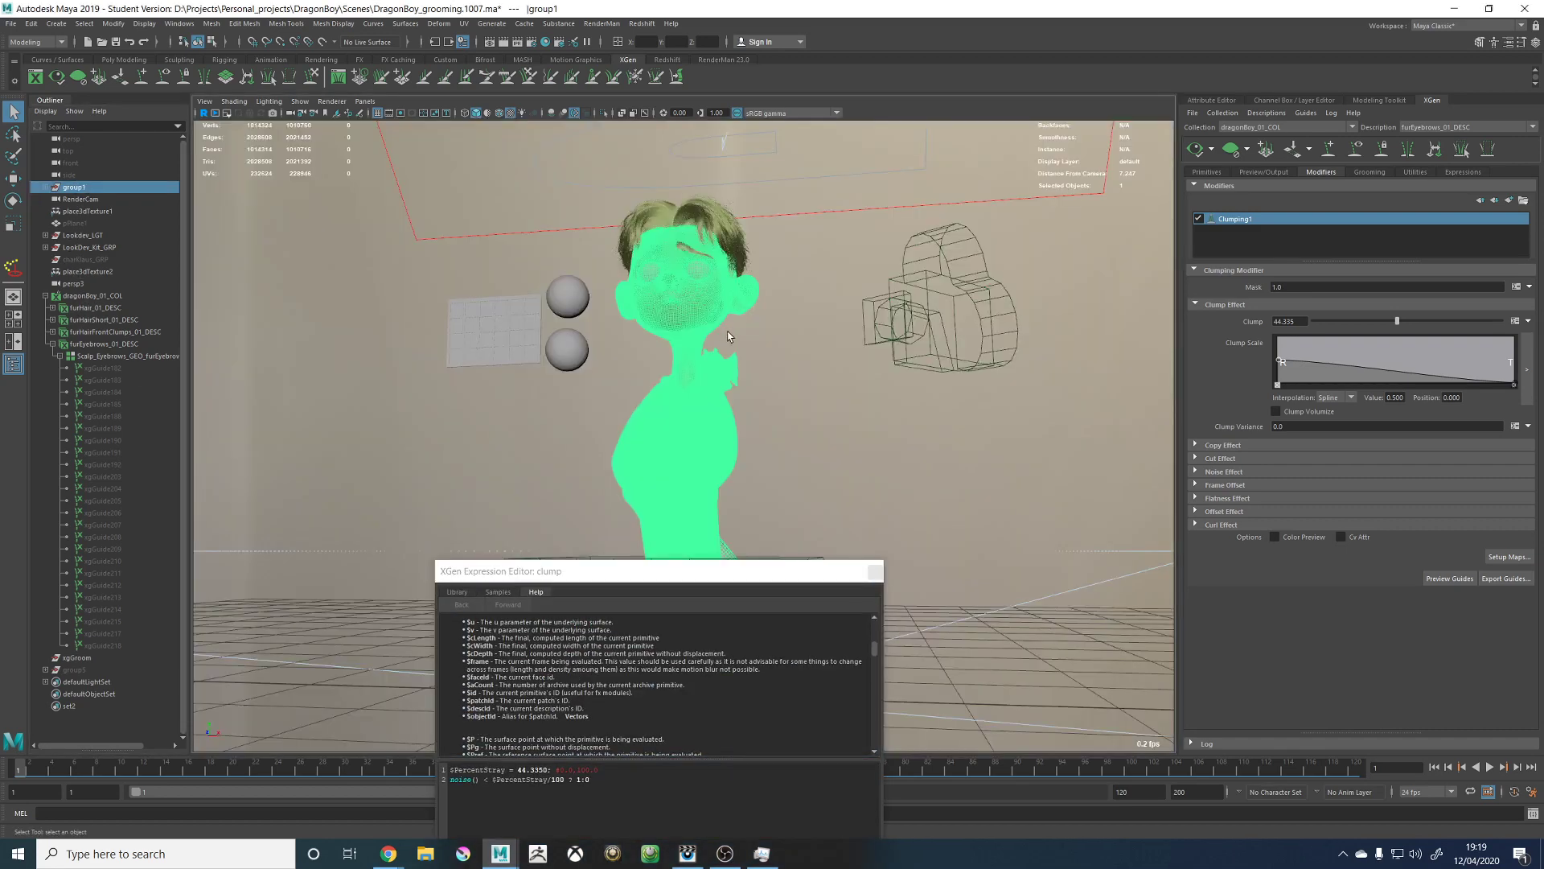
Step: Find and read the noise() entry in the expression editor's built-in help, keeping the character's face in view
alt+drag(722, 334, 817, 344)
click(773, 344)
alt+right_drag(816, 344, 1003, 488)
alt+drag(1004, 488, 875, 423)
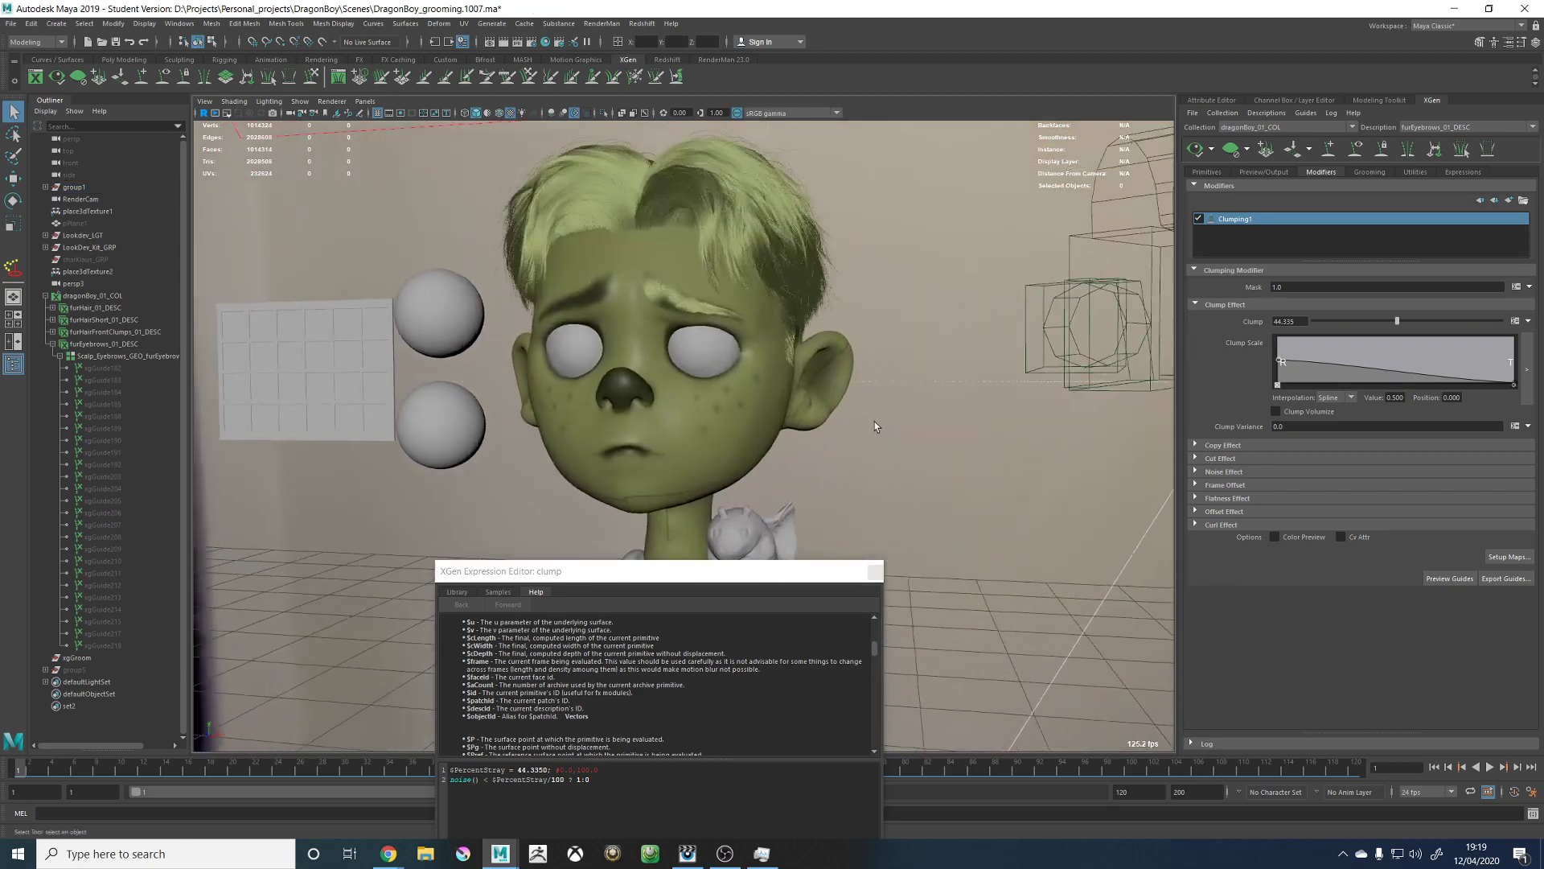
drag(648, 571, 895, 298)
scroll(760, 420, down, 15)
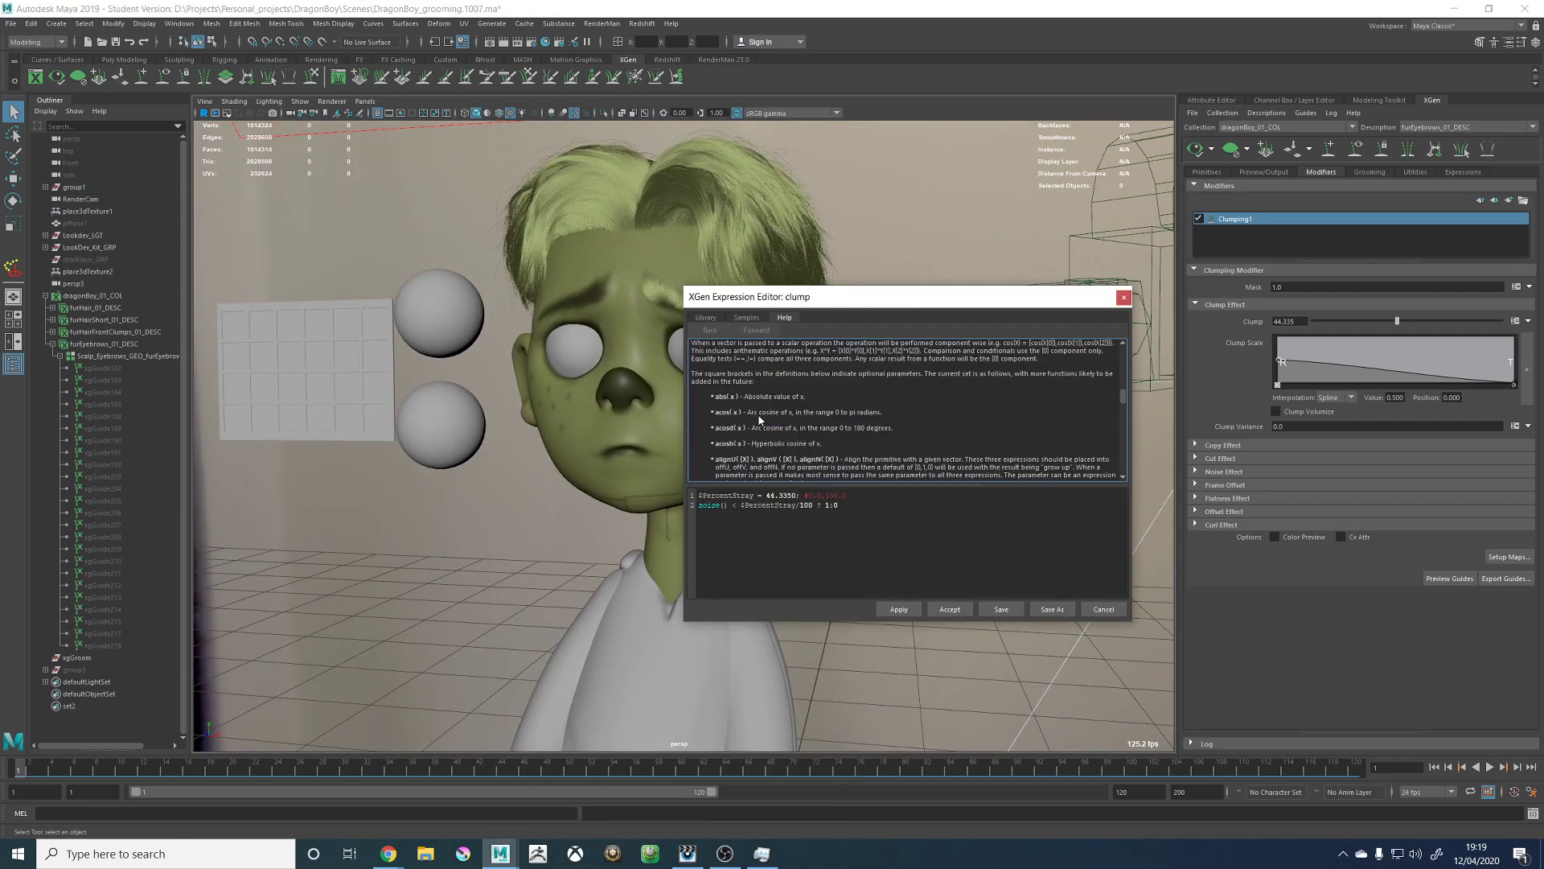
scroll(760, 419, down, 10)
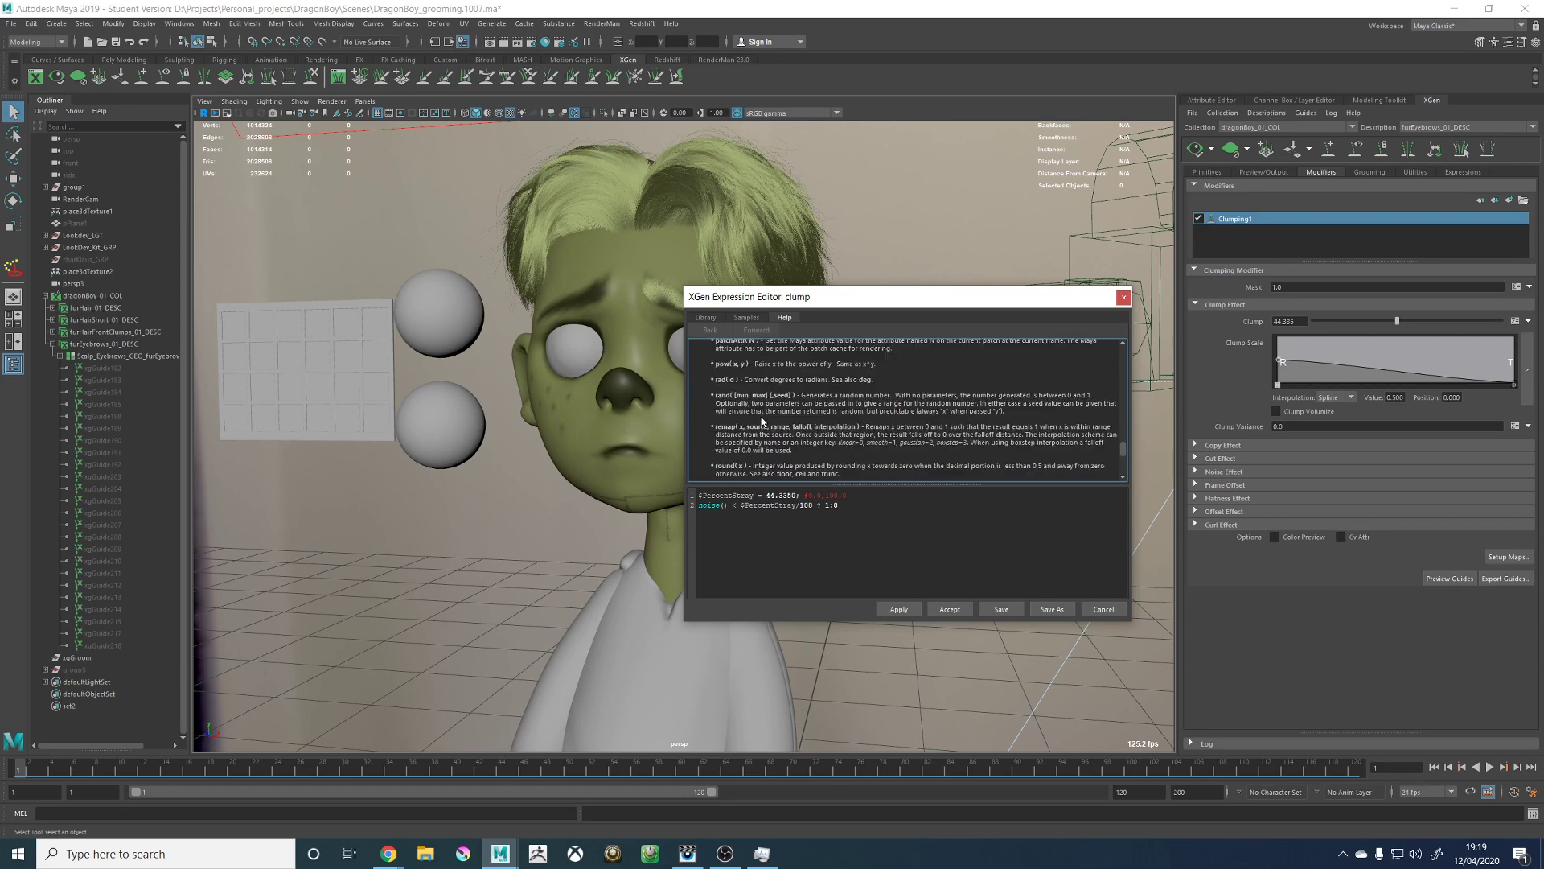
scroll(760, 420, up, 5)
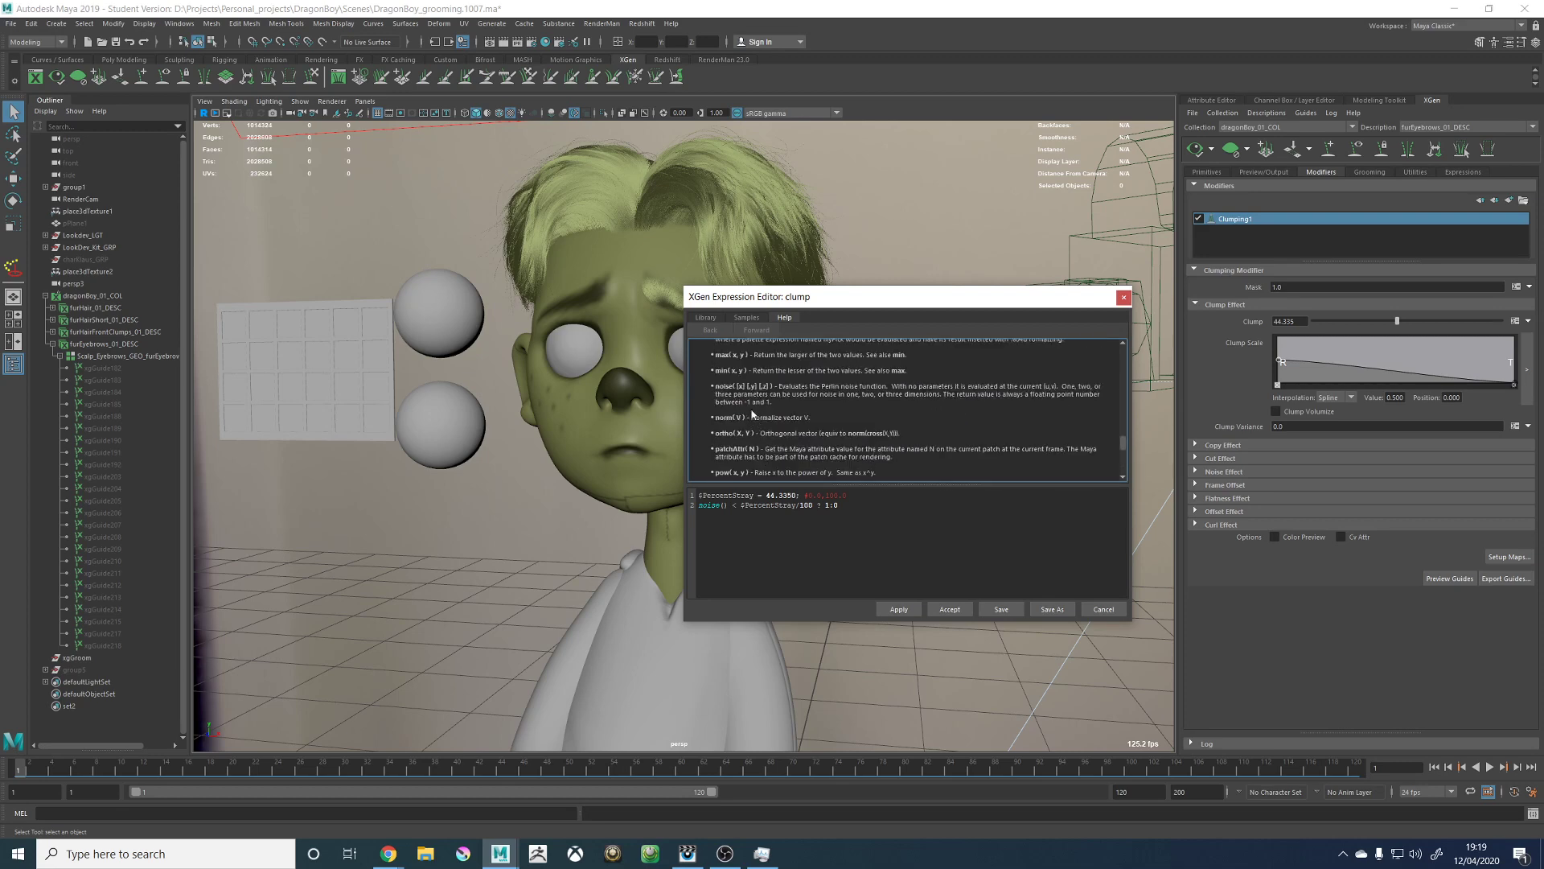
drag(716, 386, 756, 397)
click(865, 402)
Step: Change the clump expression's comparison to (noise(10)+1)/2 < $PercentStray/100 and accept it without saving to a file
click(725, 507)
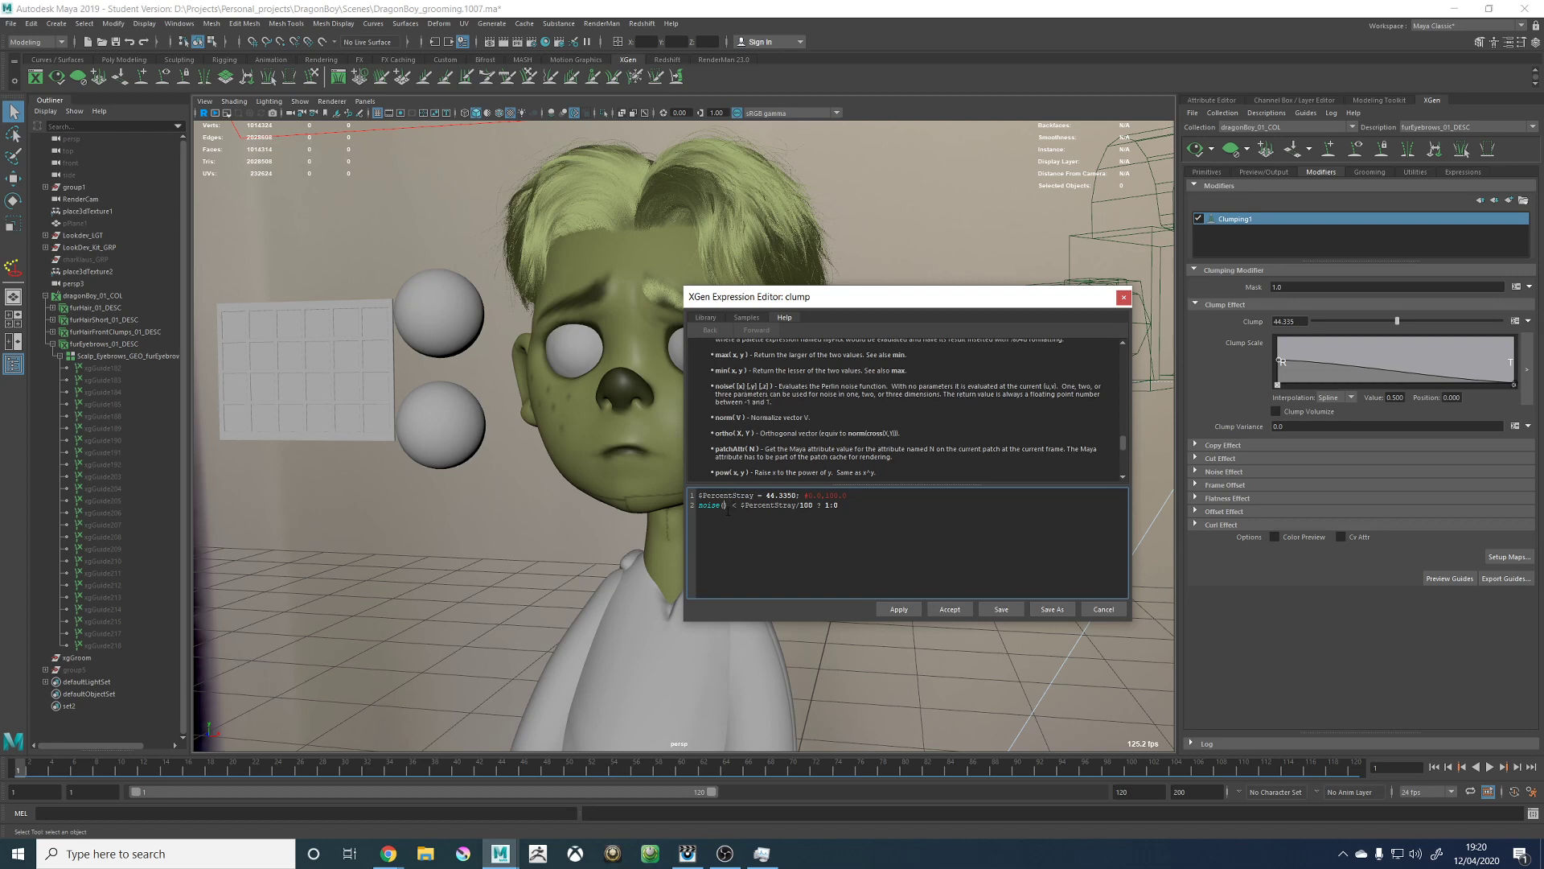
text(10)
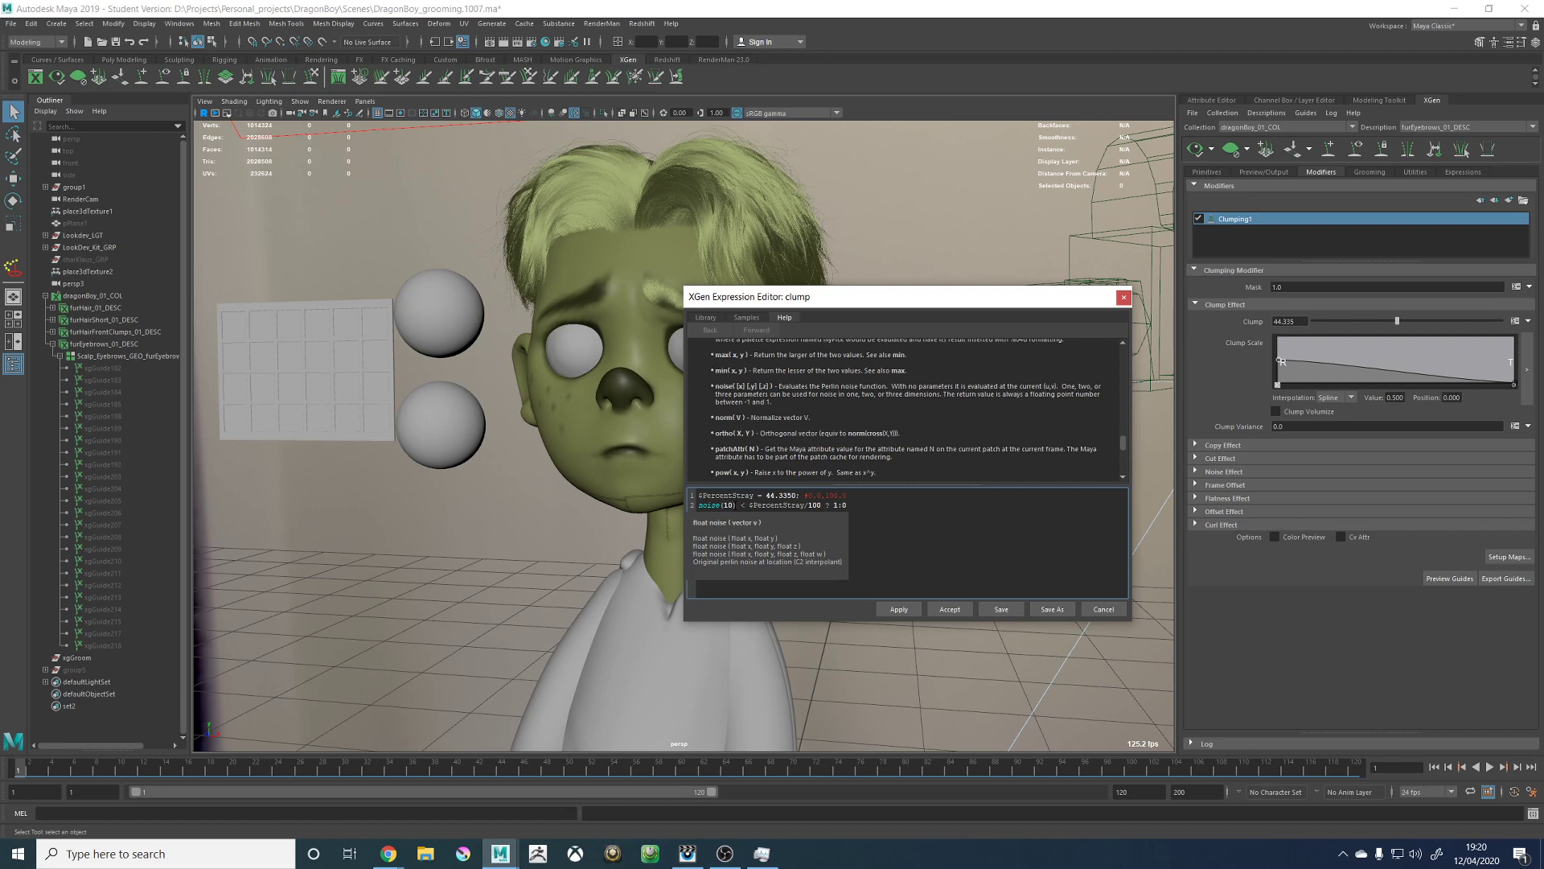
click(738, 506)
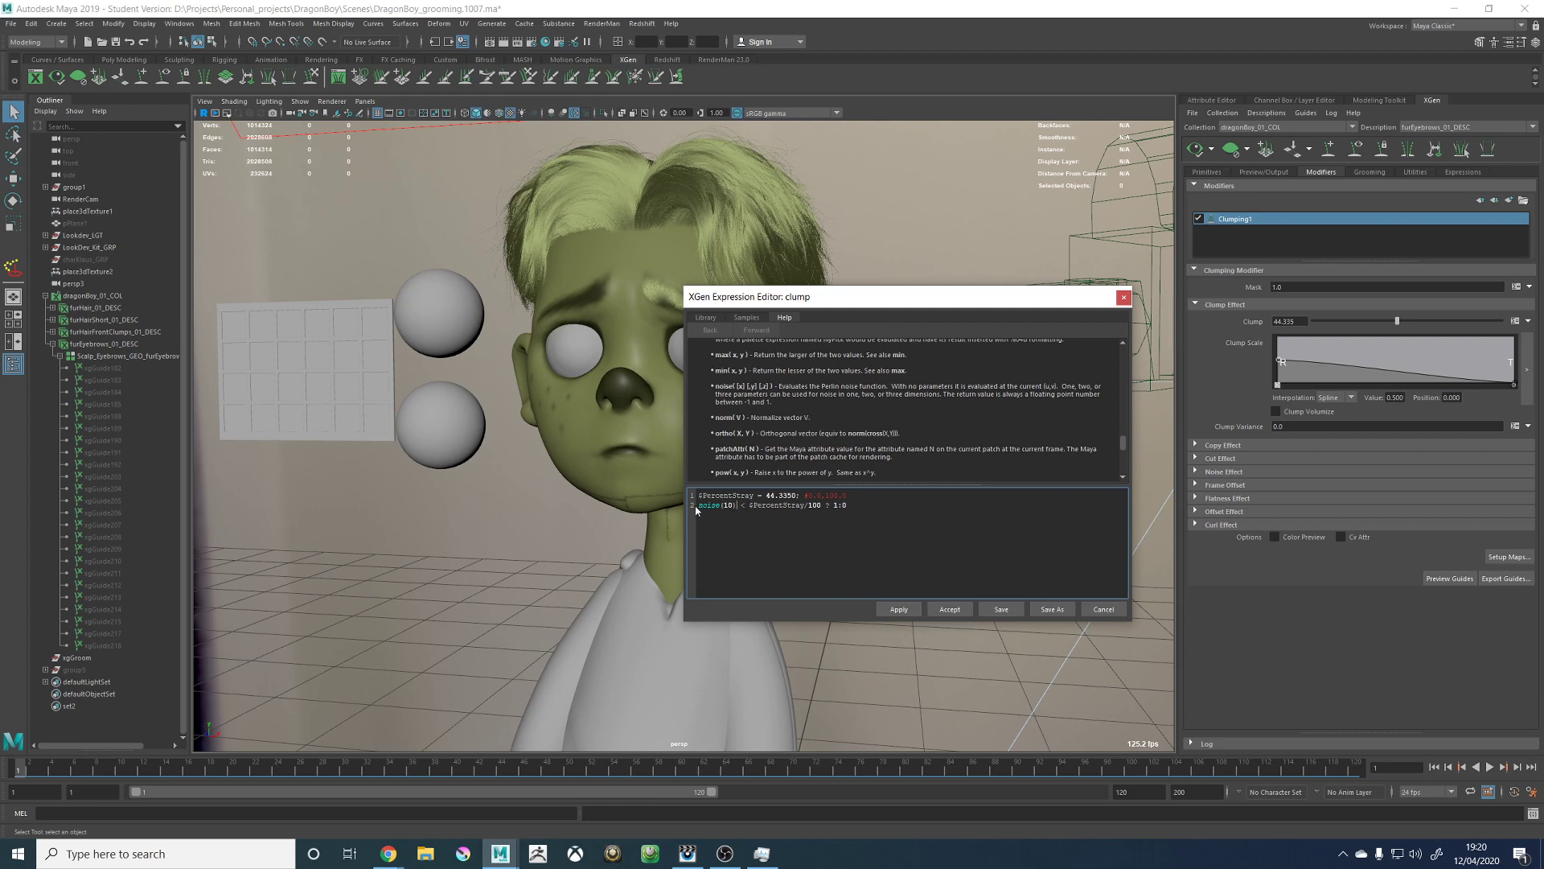
text(()
text(+1)
key(BackSpace)
text()/2)
click(898, 609)
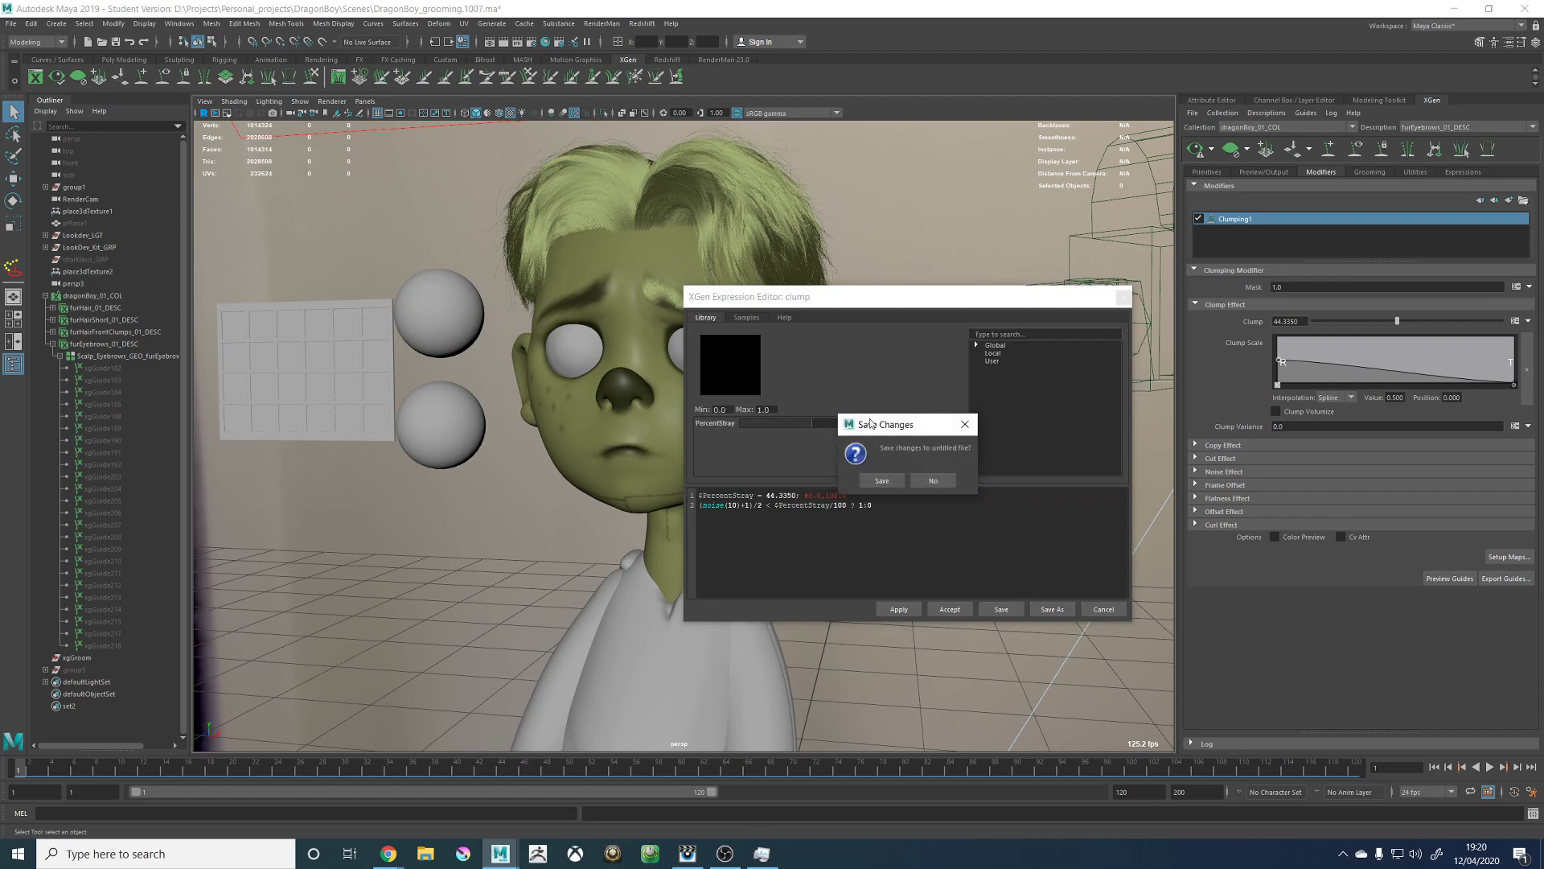
click(933, 481)
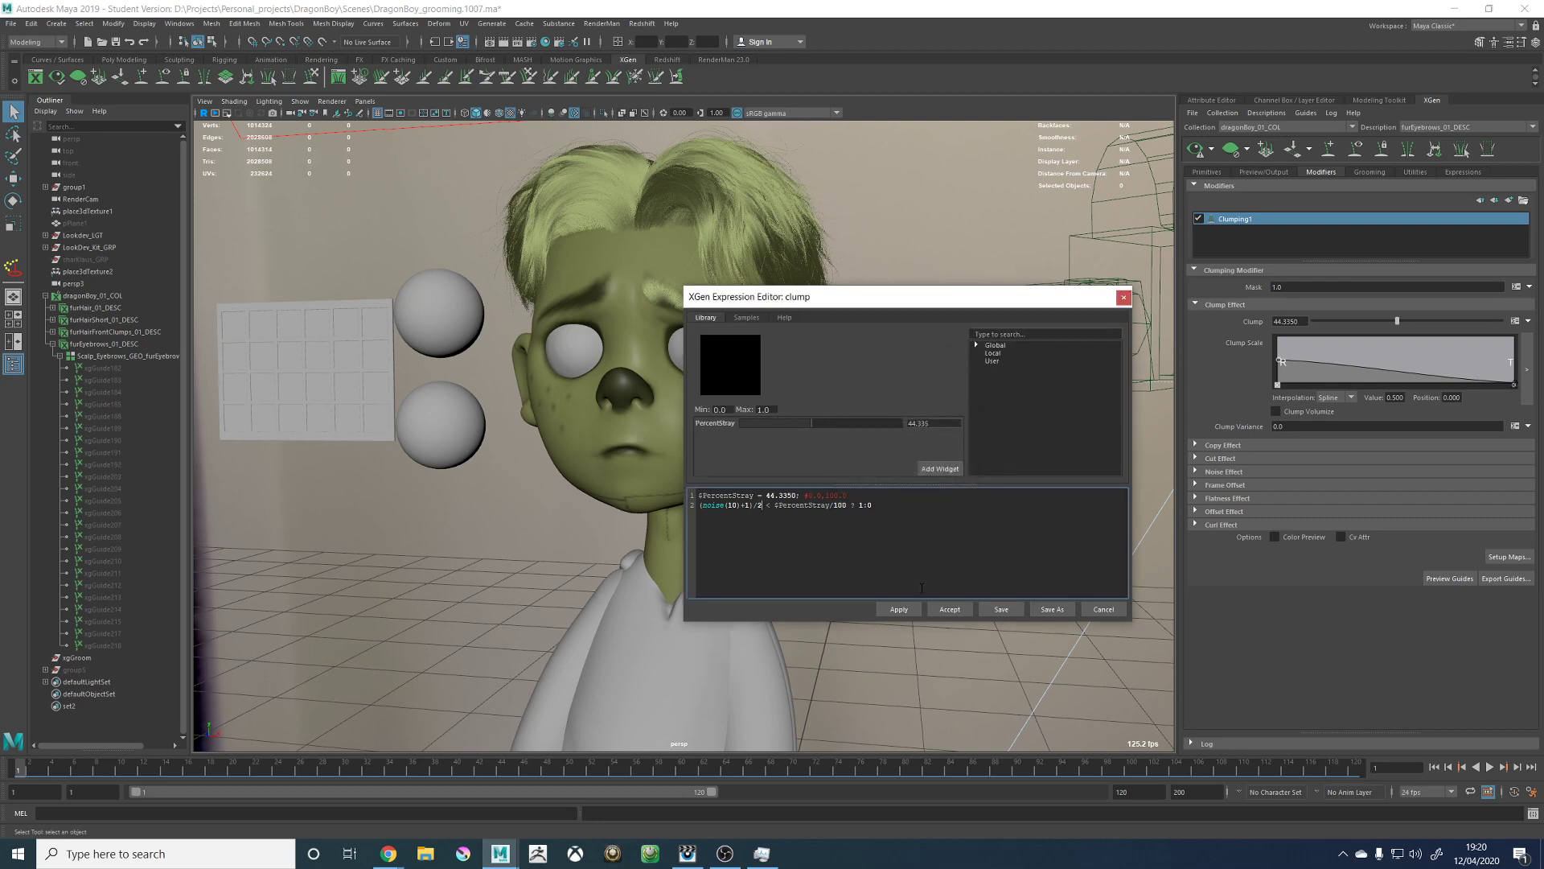
click(946, 610)
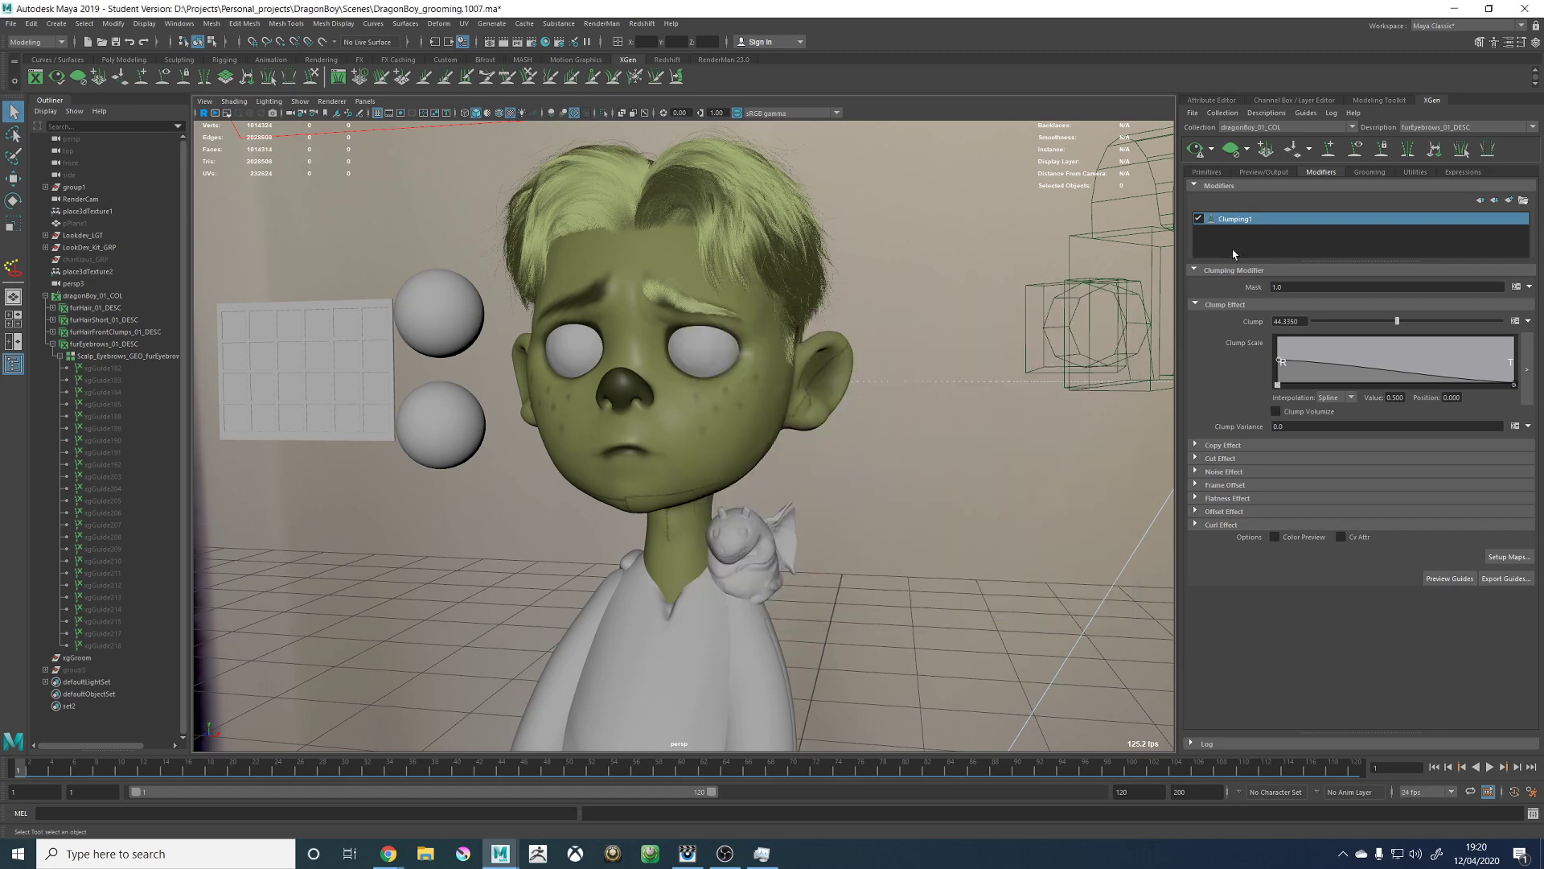
Step: Test higher Clump values on the eyebrow up to 88.995 and settle on 80.585
alt+right_drag(700, 261, 760, 276)
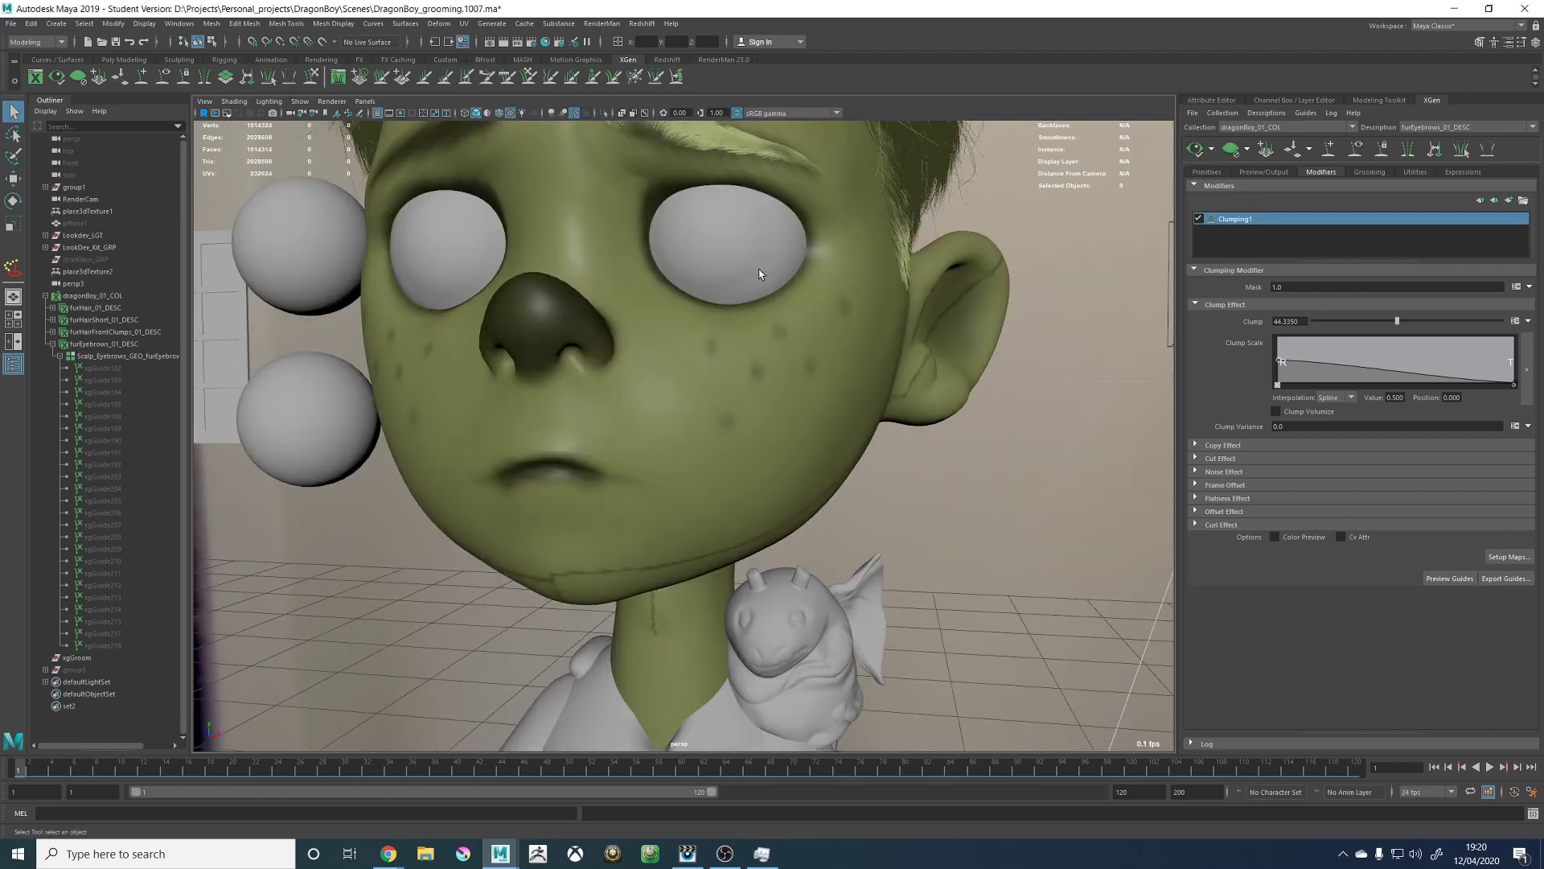
alt+middle_drag(754, 239, 752, 358)
alt+right_drag(751, 358, 796, 374)
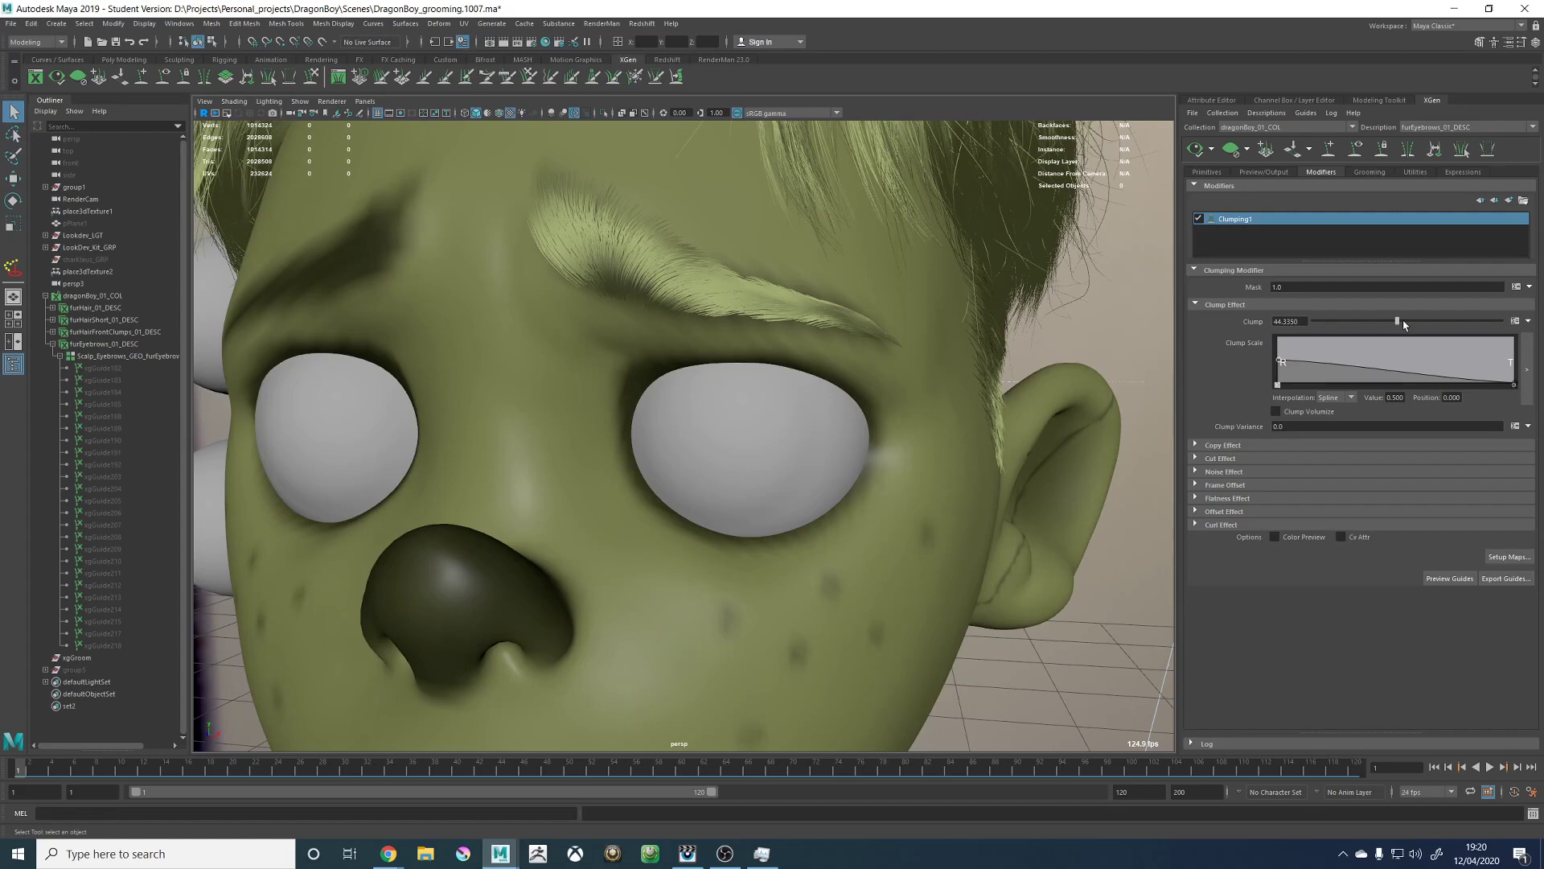
drag(1403, 321, 1439, 321)
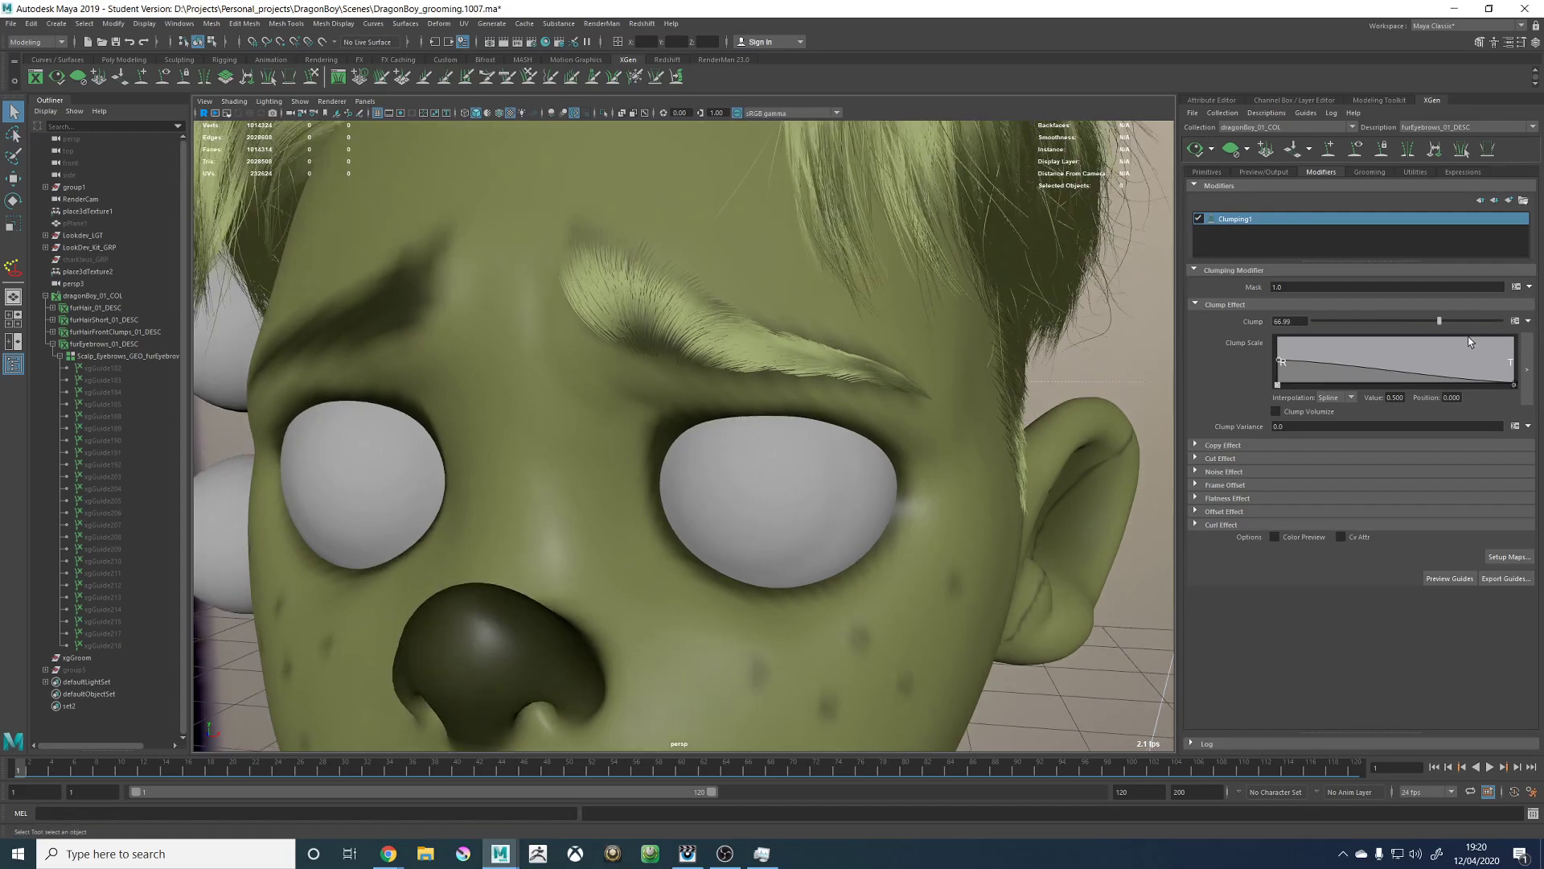
click(1480, 321)
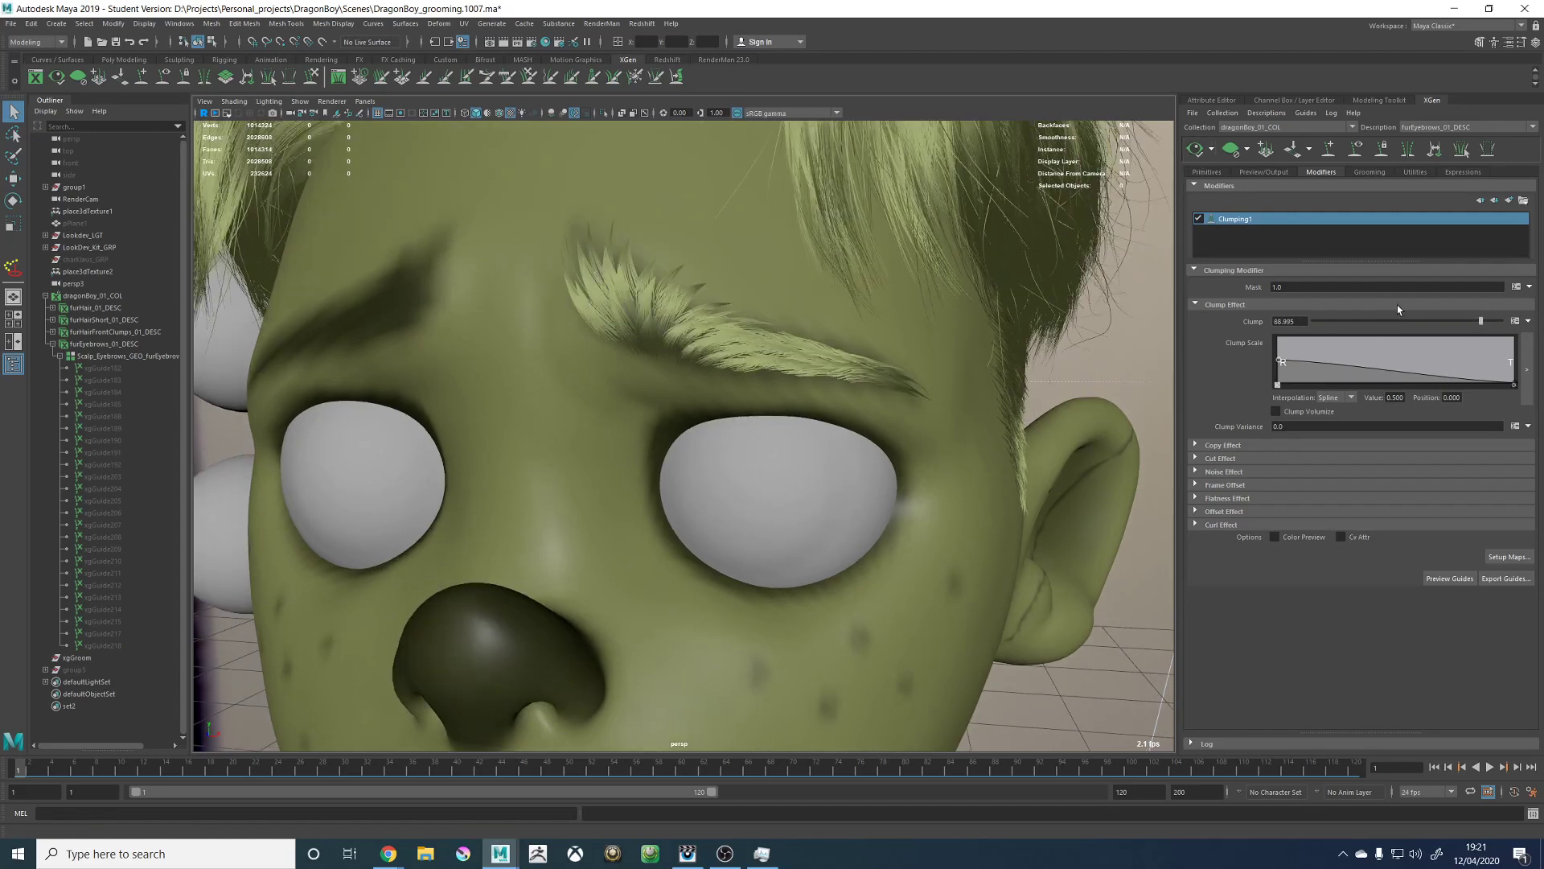
drag(1480, 321, 1465, 320)
Step: Raise the noise() argument in the clump expression to 100, apply it and accept
click(1515, 320)
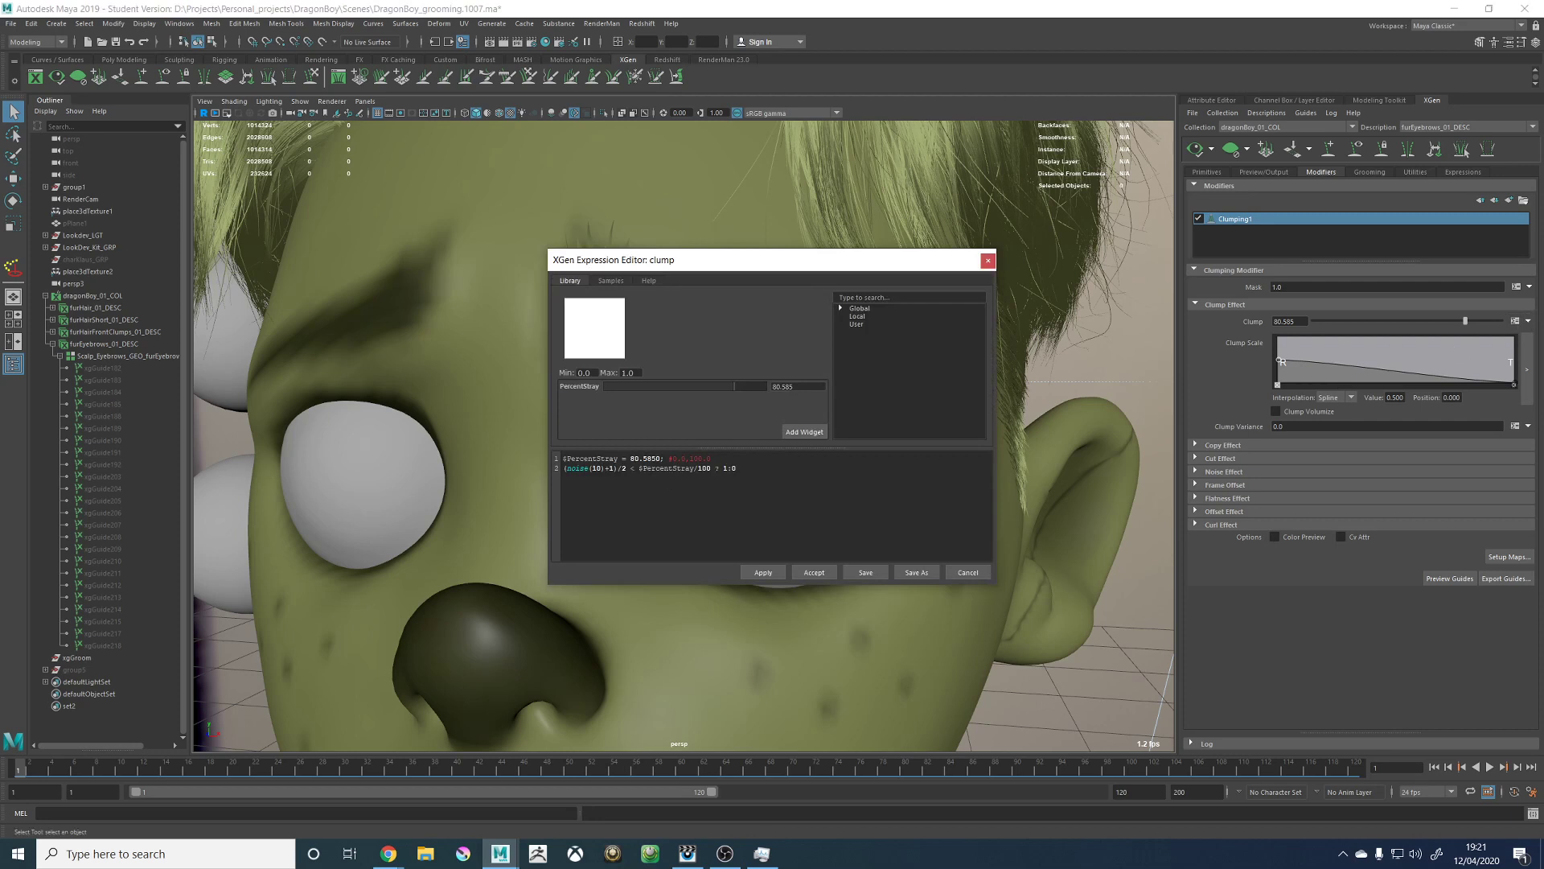
click(599, 468)
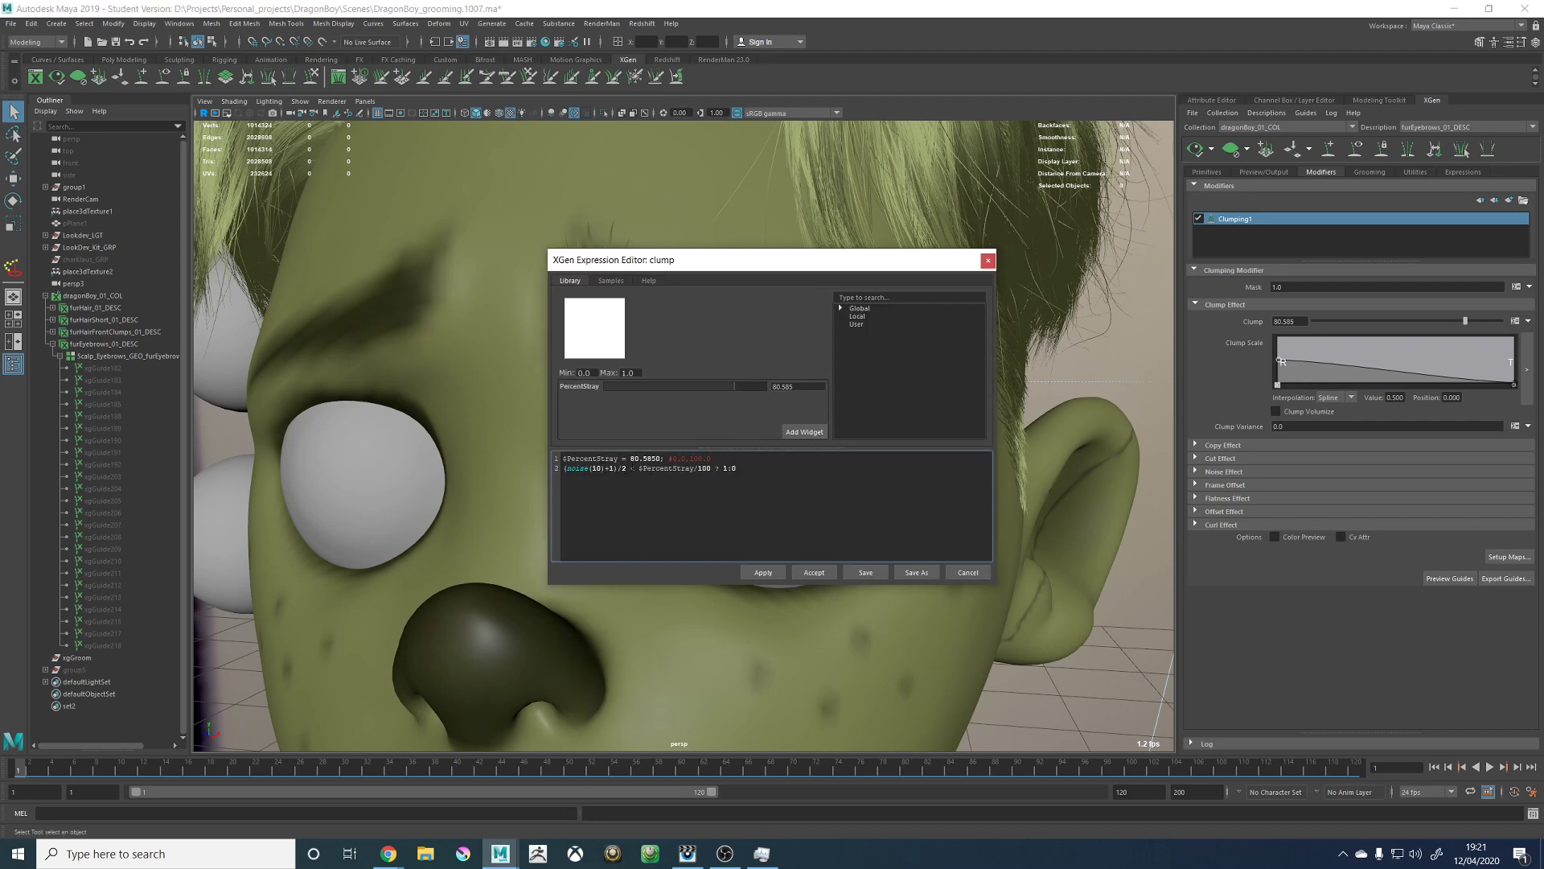
text(0)
click(763, 572)
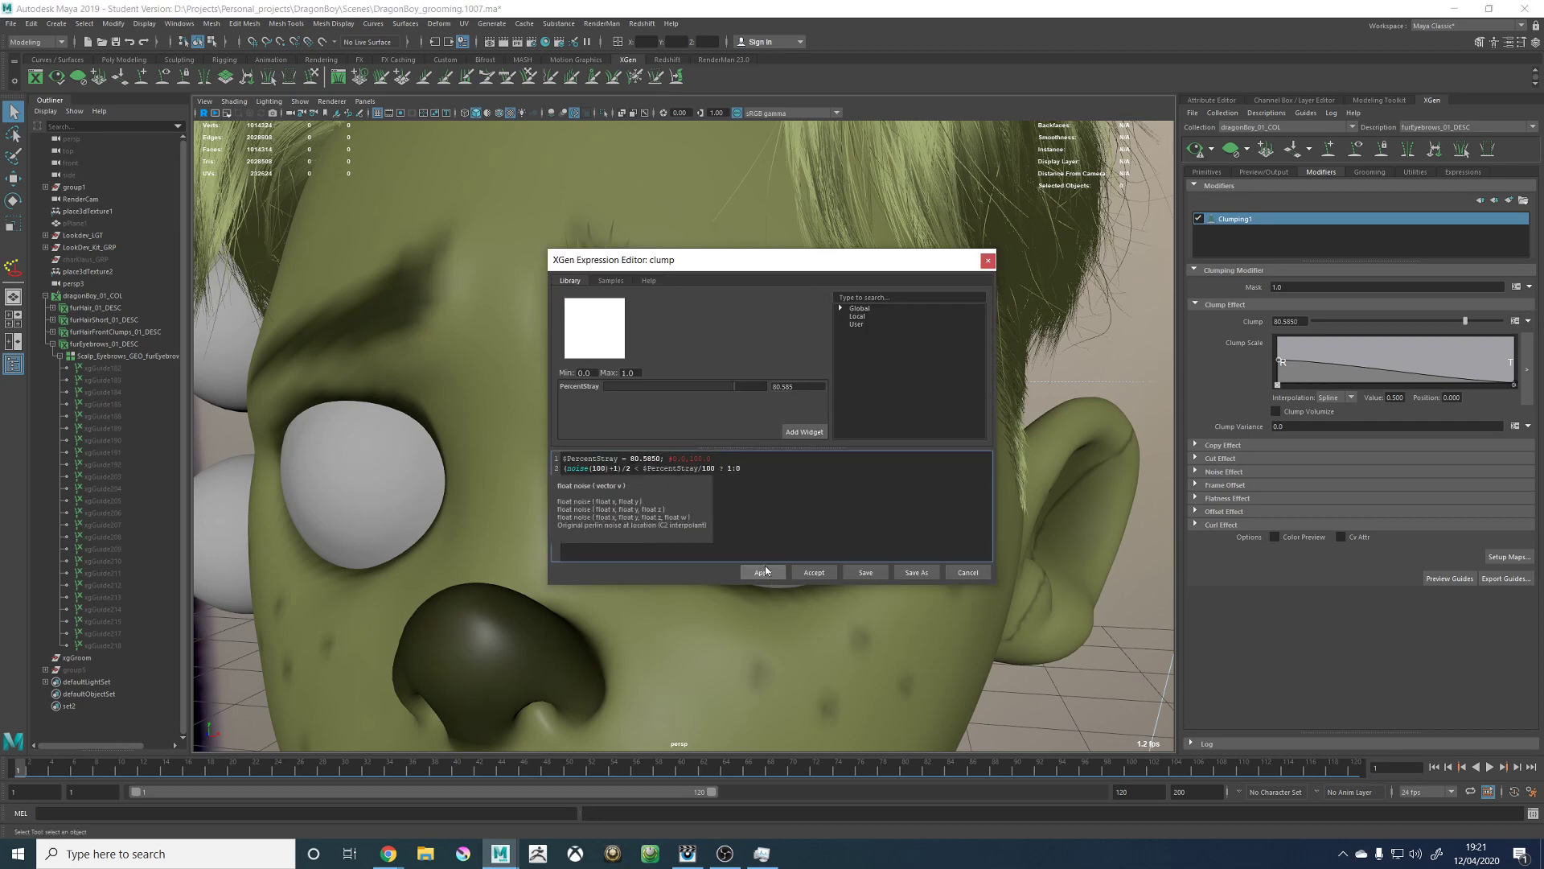
click(814, 572)
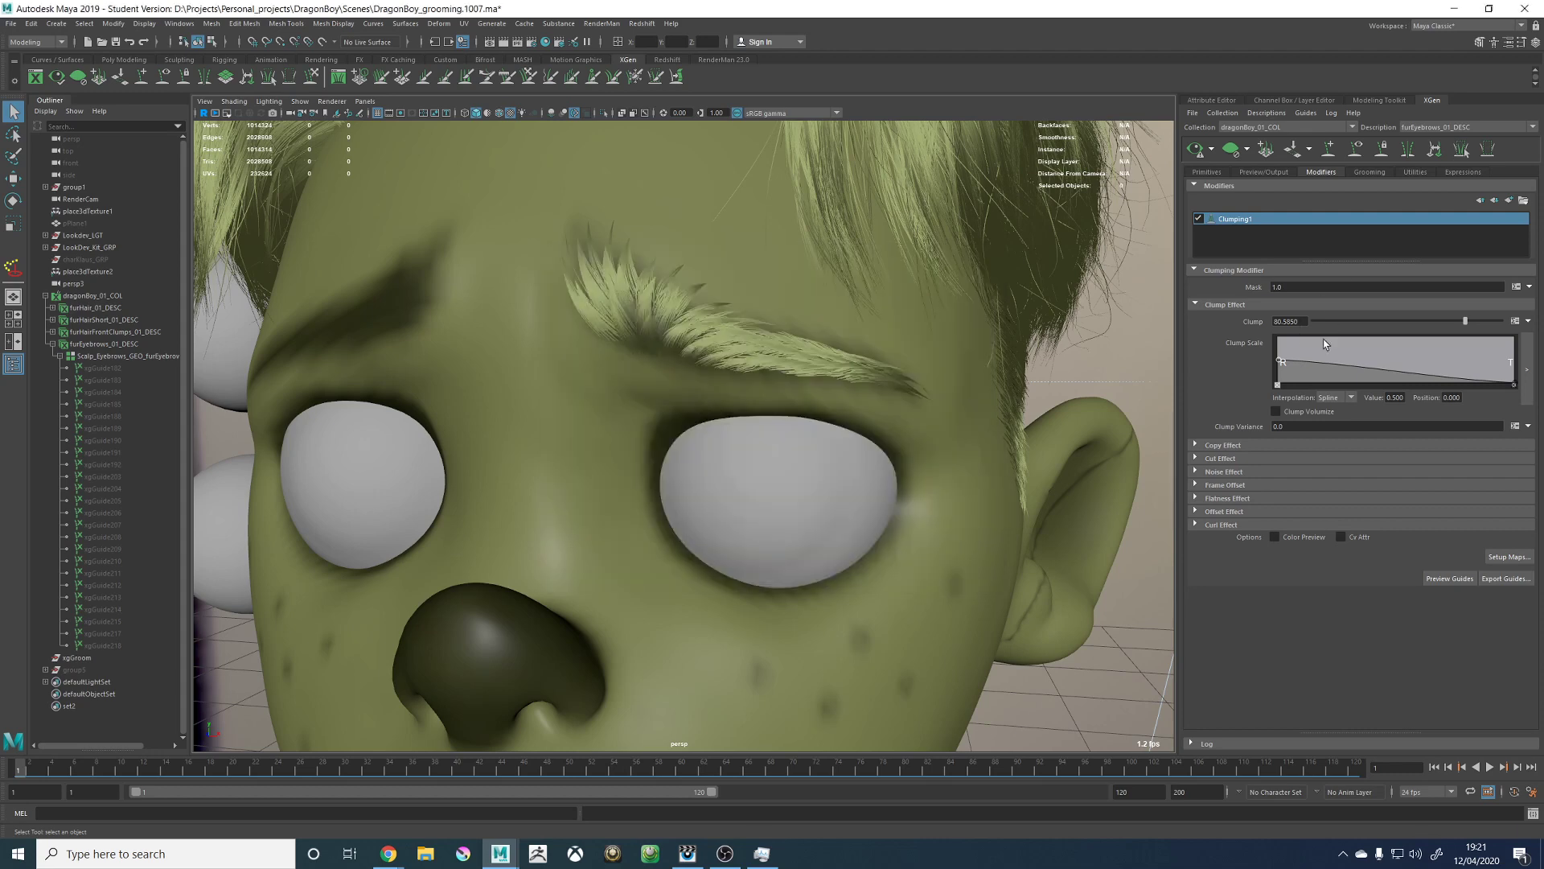
Step: Extend the clump expression's noise call to three arguments, noise(100, 100, 100), and accept it
click(1515, 320)
click(605, 468)
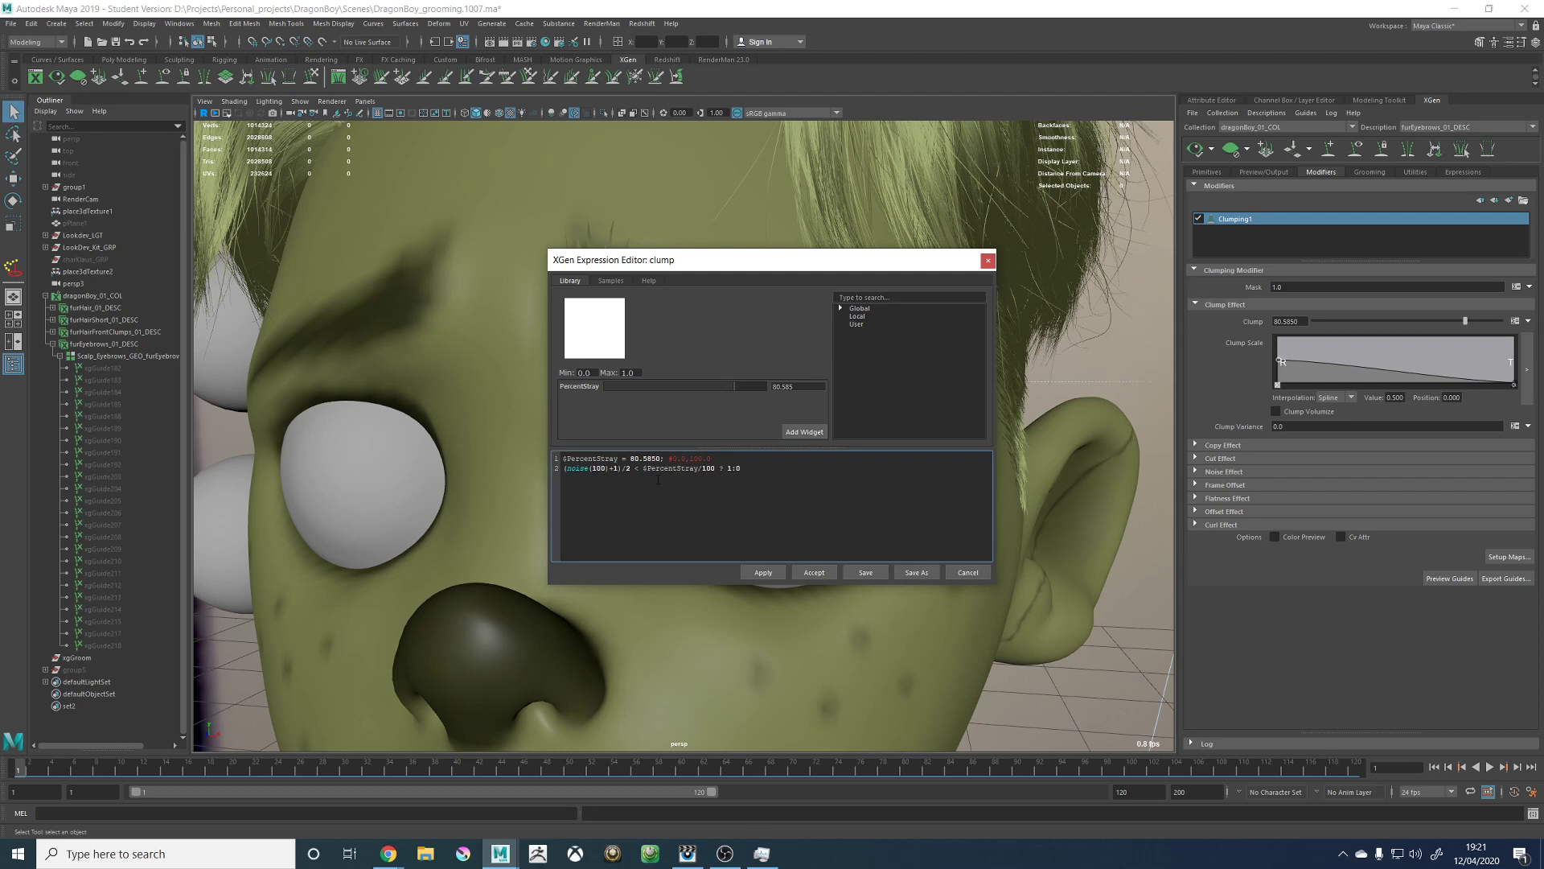
text(, 100,)
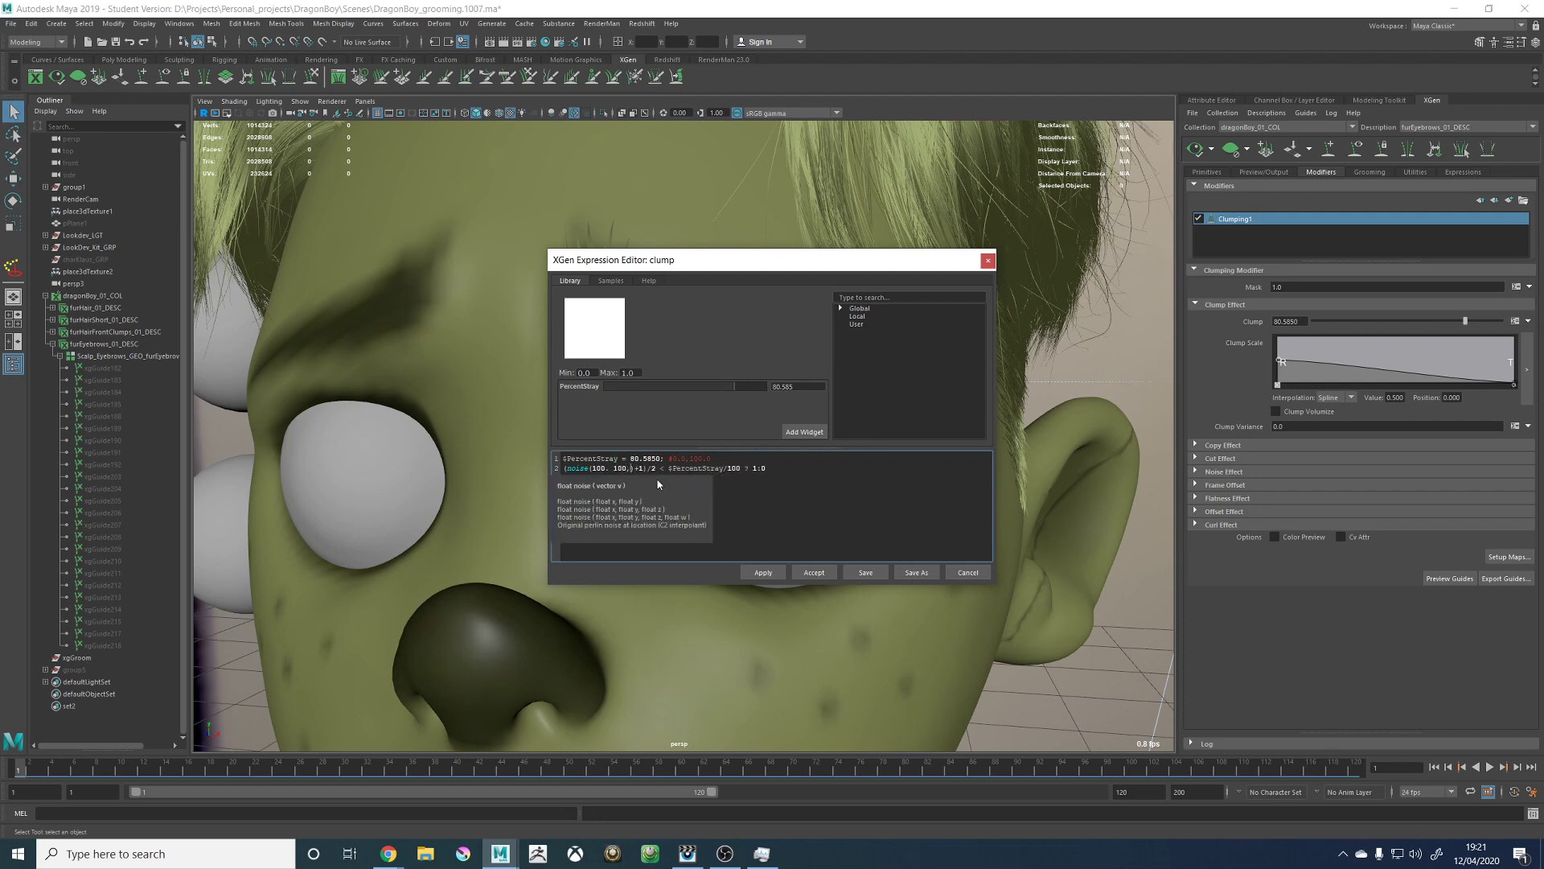
key(BackSpace)
text(, 100)
key(BackSpace)
text(, 100)
click(812, 574)
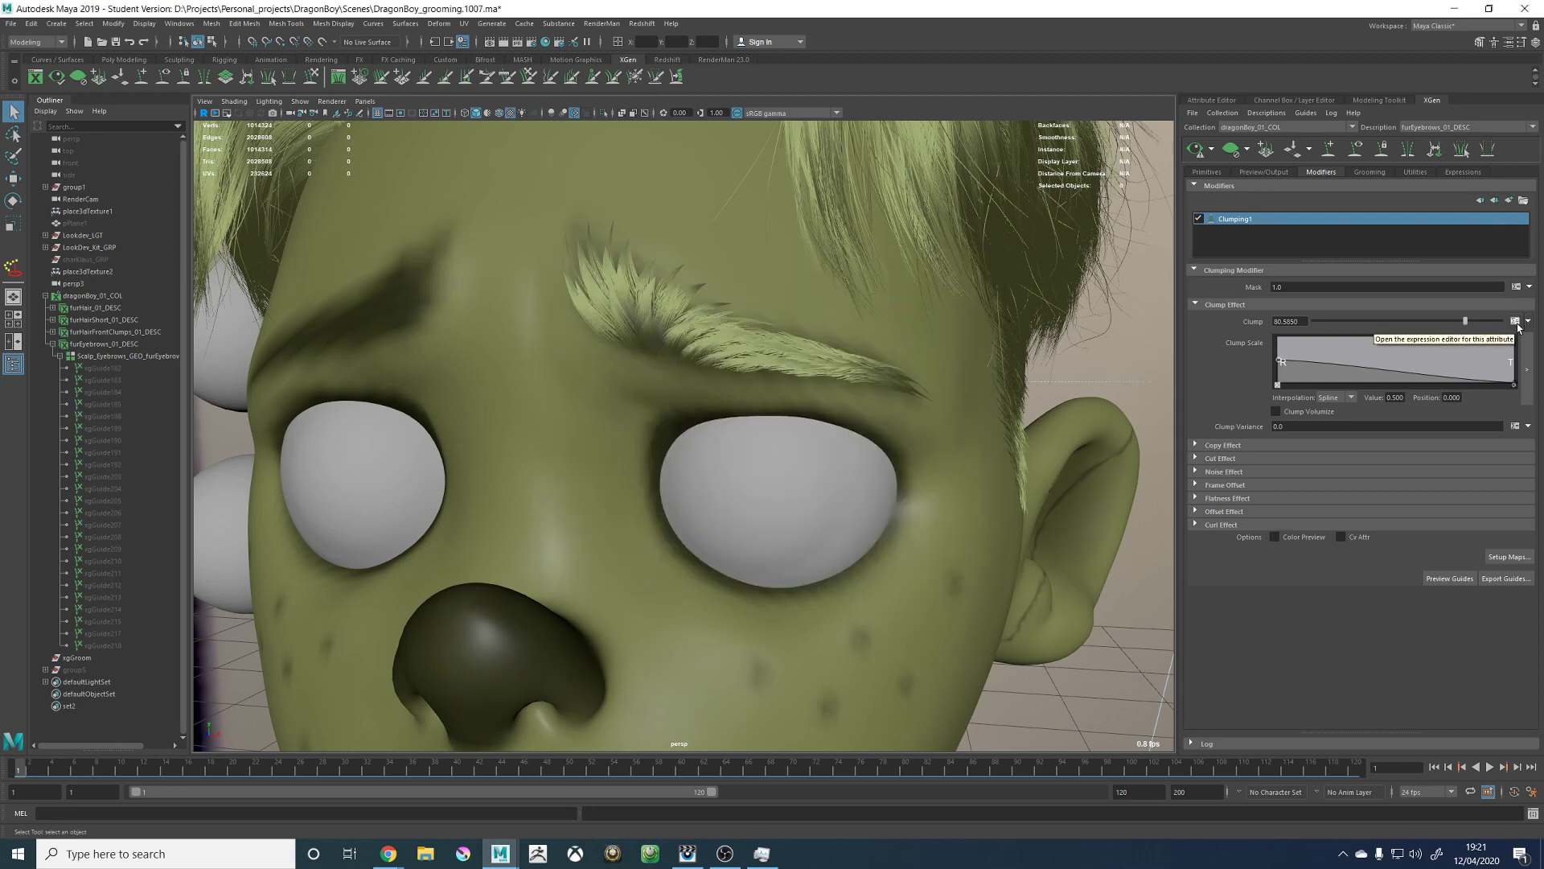
Step: Reopen the clump expression and set PercentStray to 75.6554
click(1517, 288)
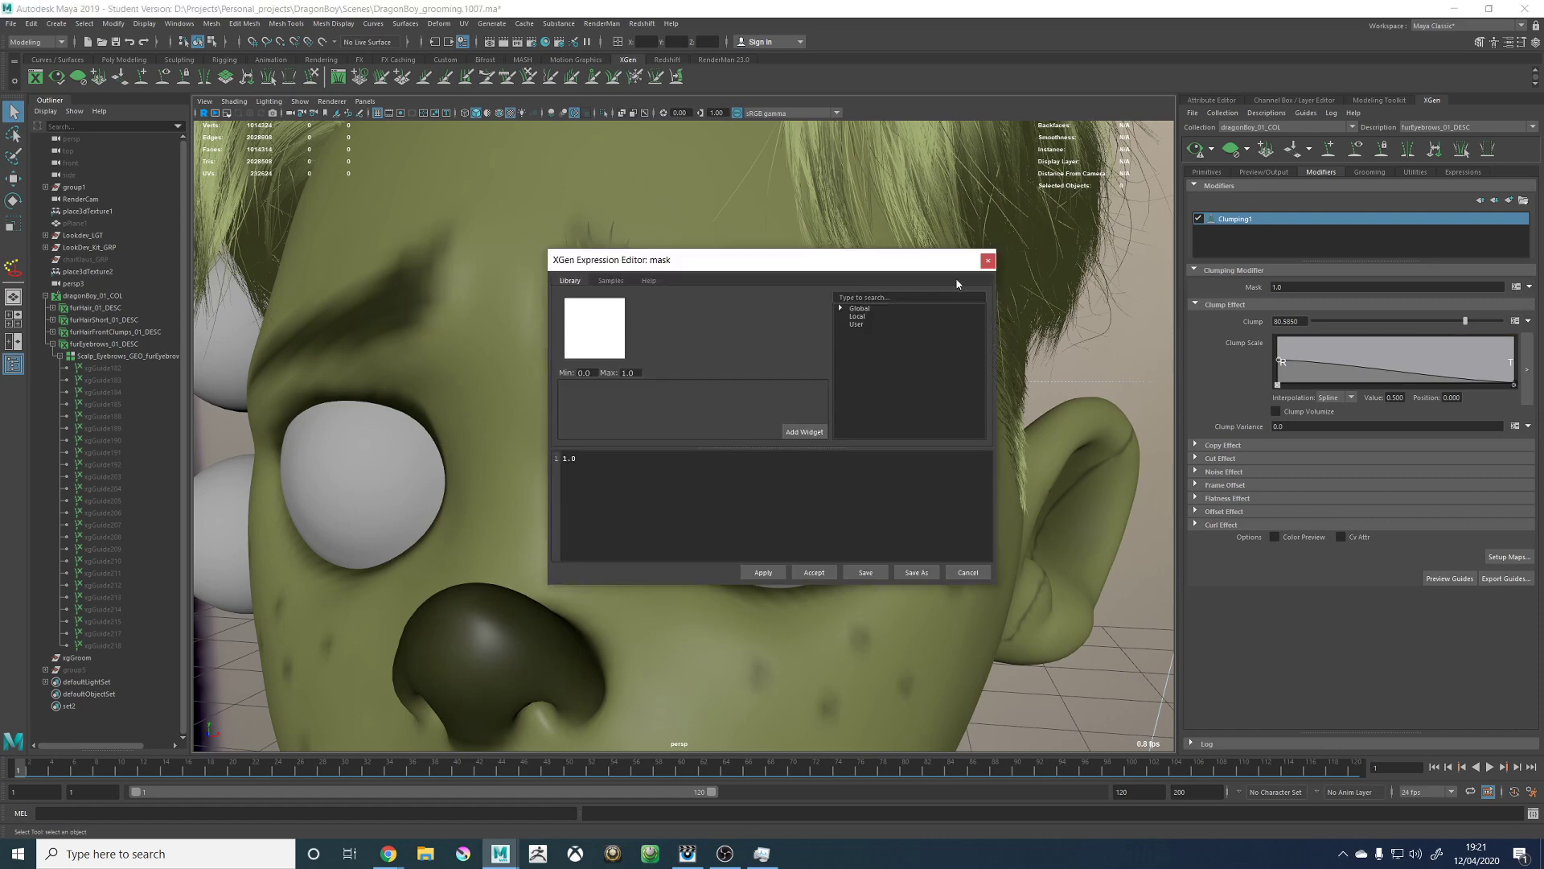
click(987, 260)
click(1514, 321)
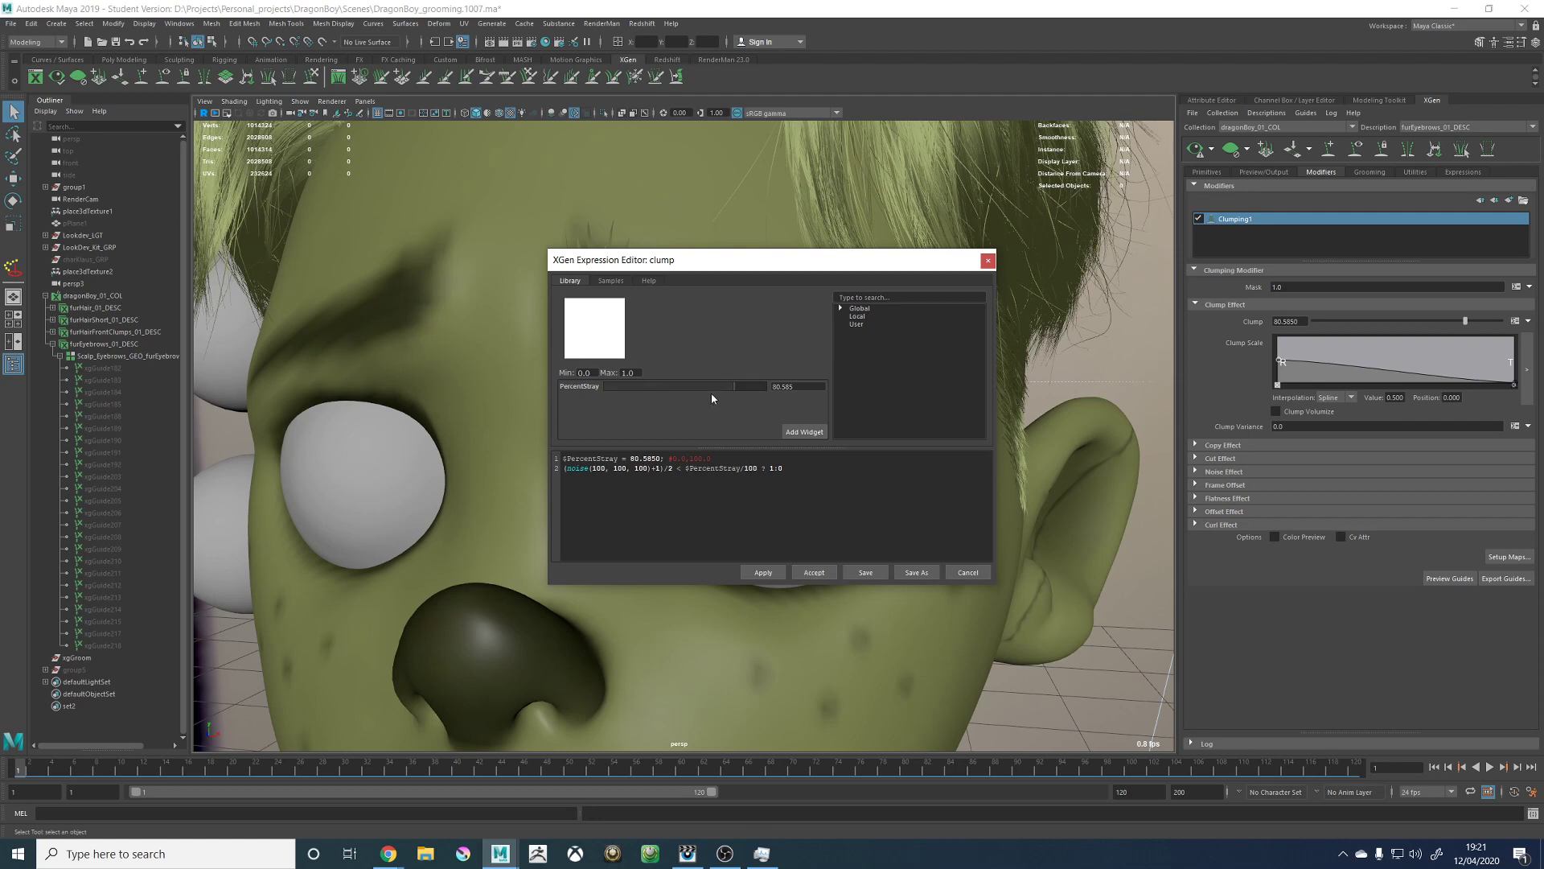
click(676, 392)
drag(675, 391, 727, 391)
Step: Look through the variable and function descriptions in the expression editor's help
click(645, 279)
scroll(658, 352, down, 10)
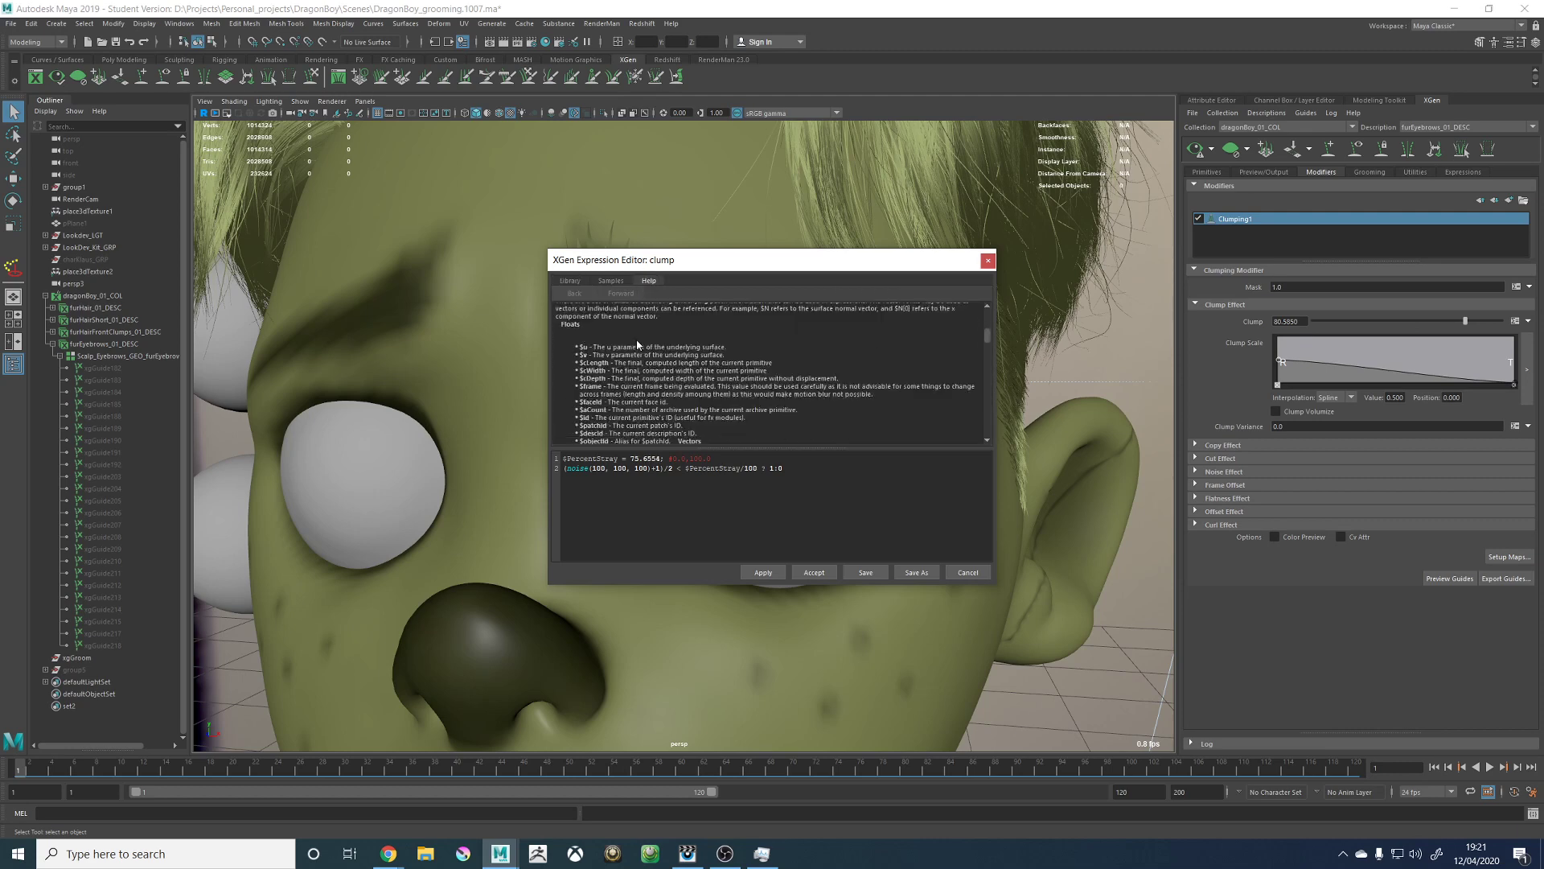
scroll(661, 356, up, 5)
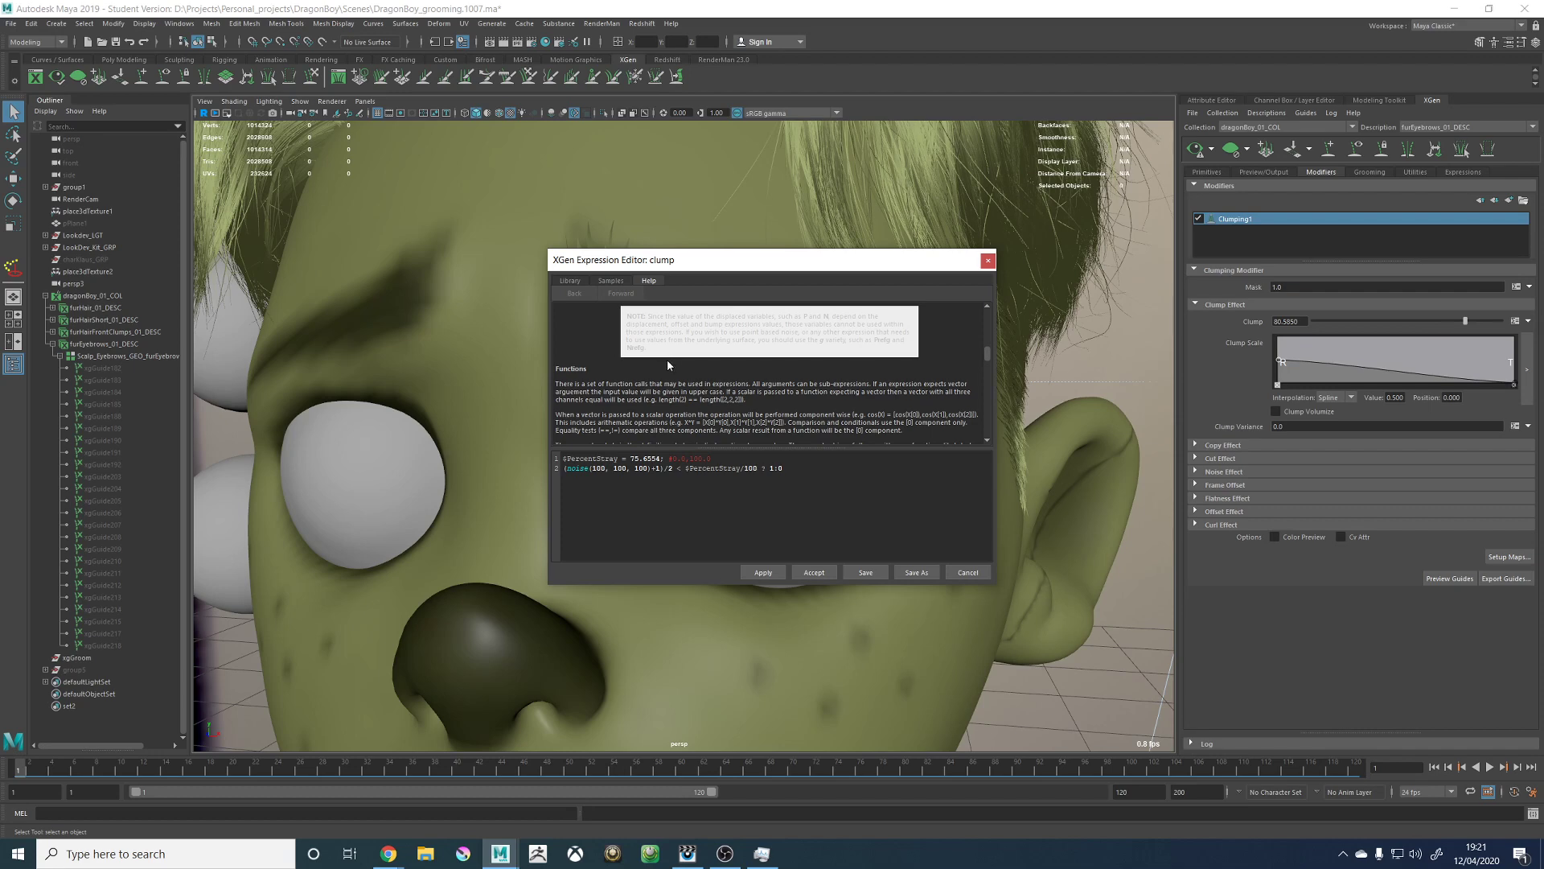
scroll(668, 362, down, 10)
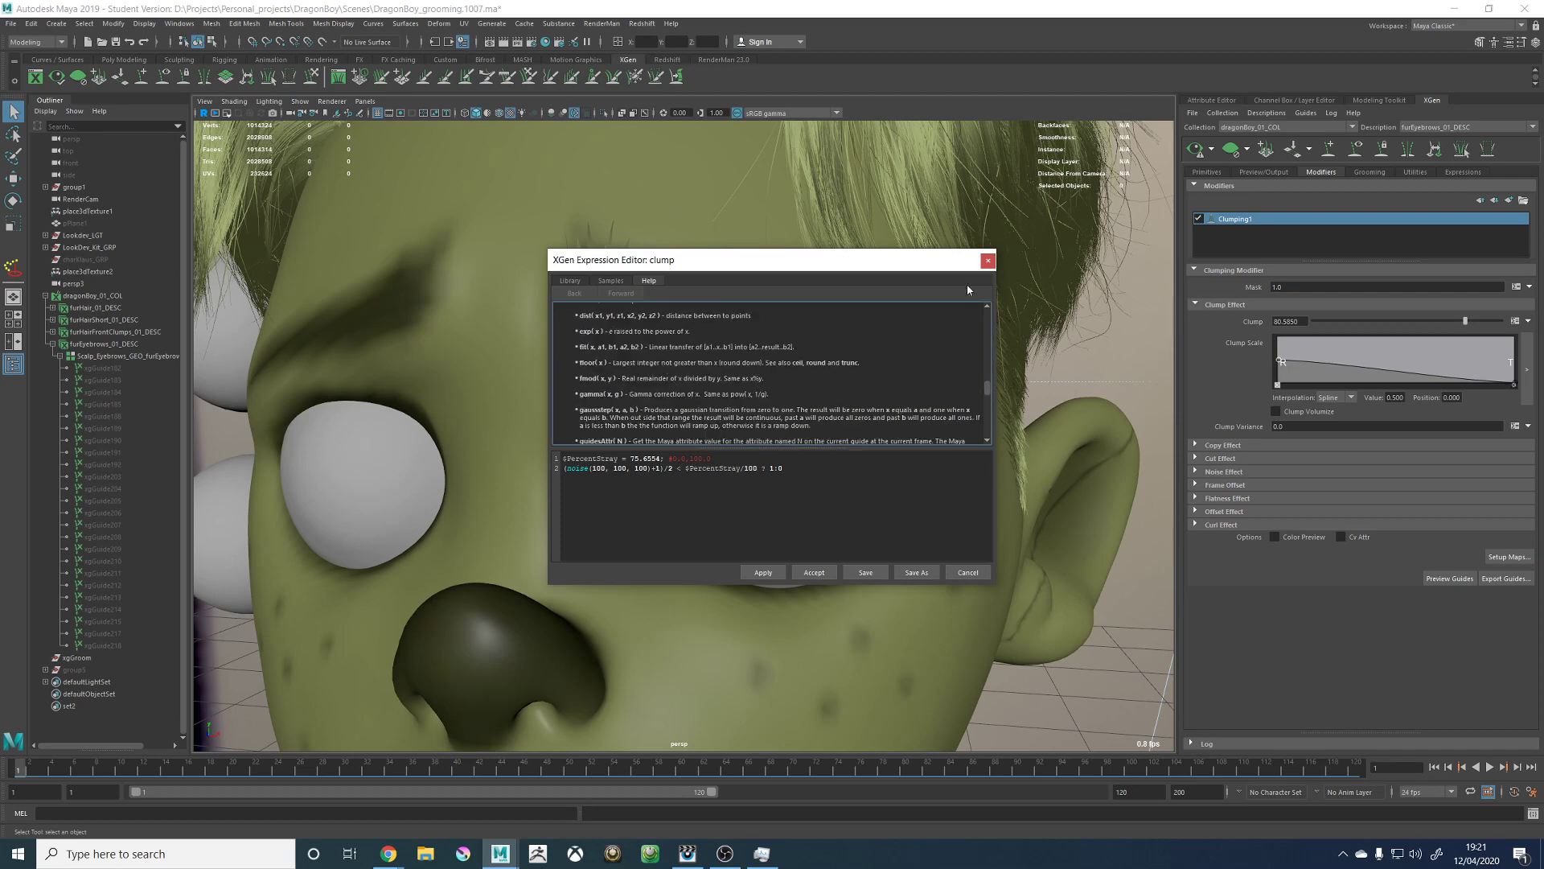
Step: Switch to Chrome, return to the Google results and search for "xgen expression noise function"
click(401, 858)
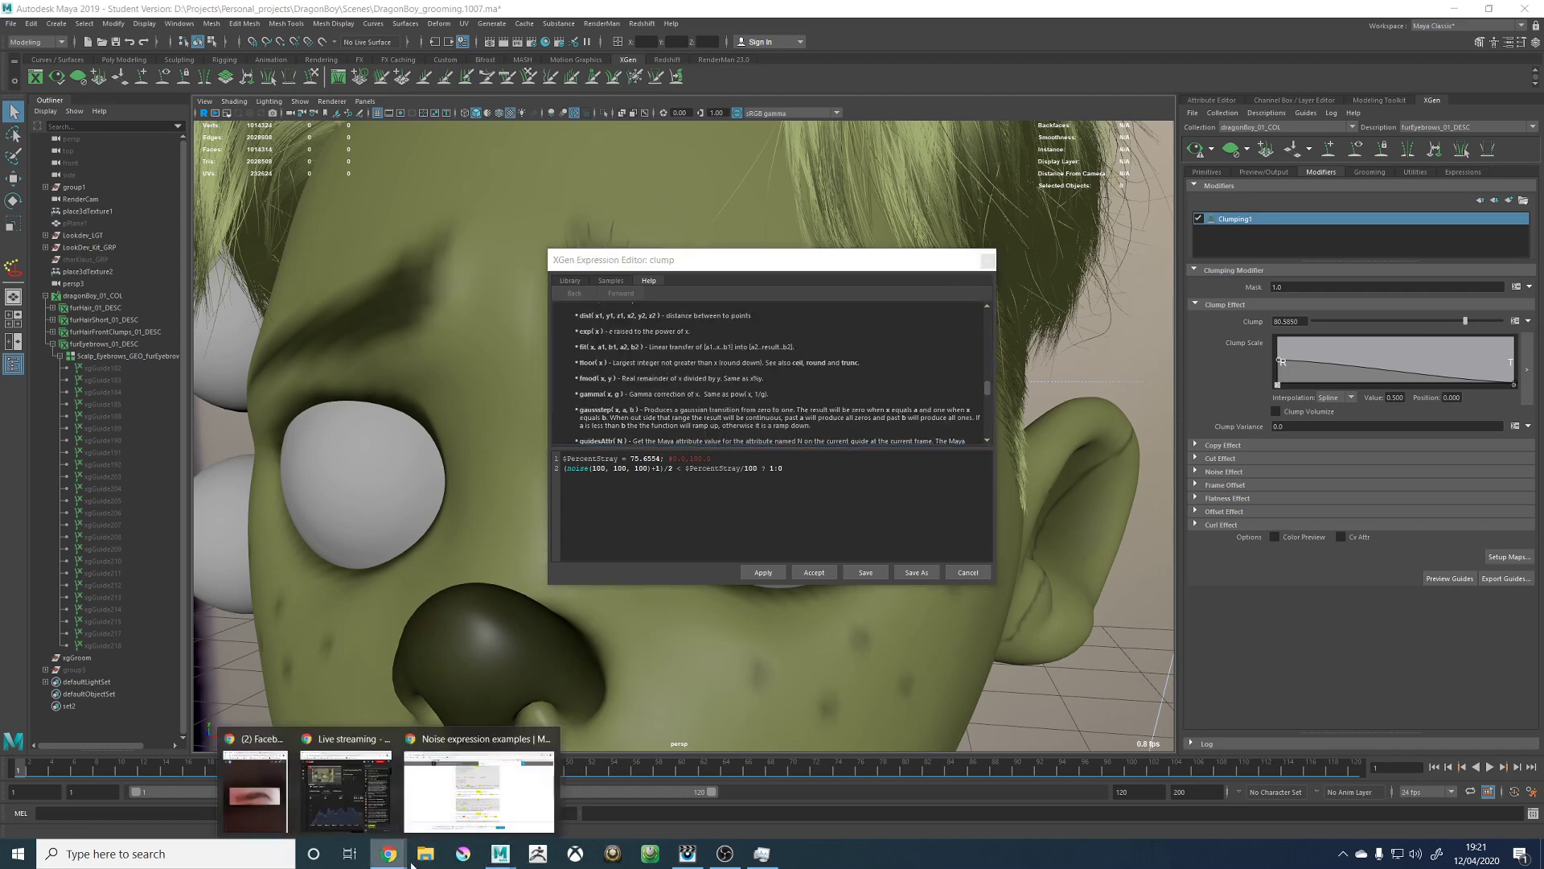
click(499, 786)
click(16, 38)
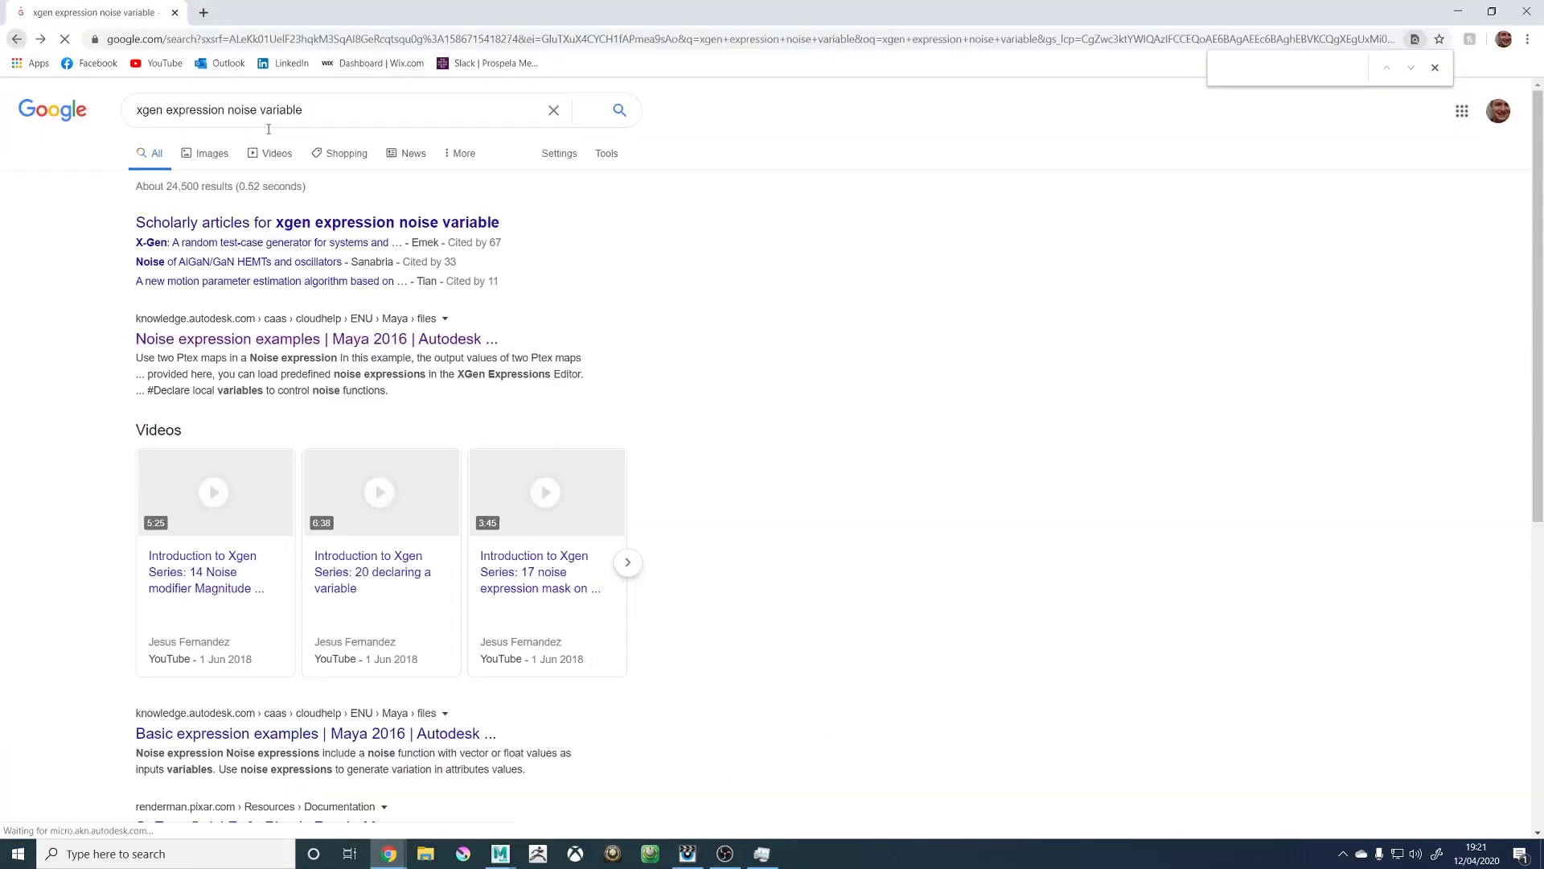
click(265, 113)
double_click(262, 112)
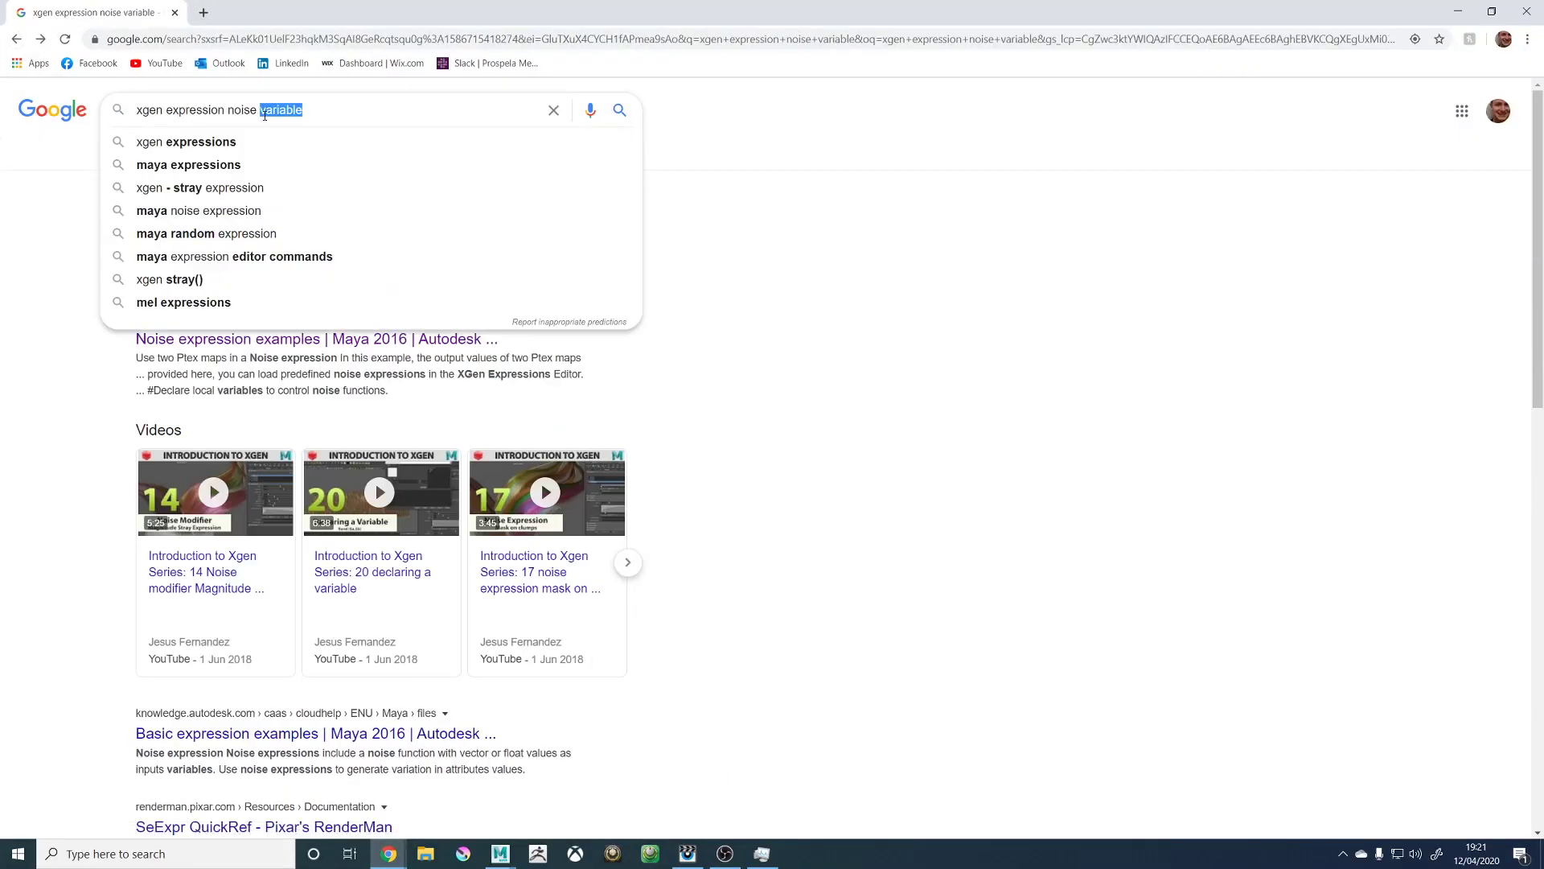
text(function)
key(Return)
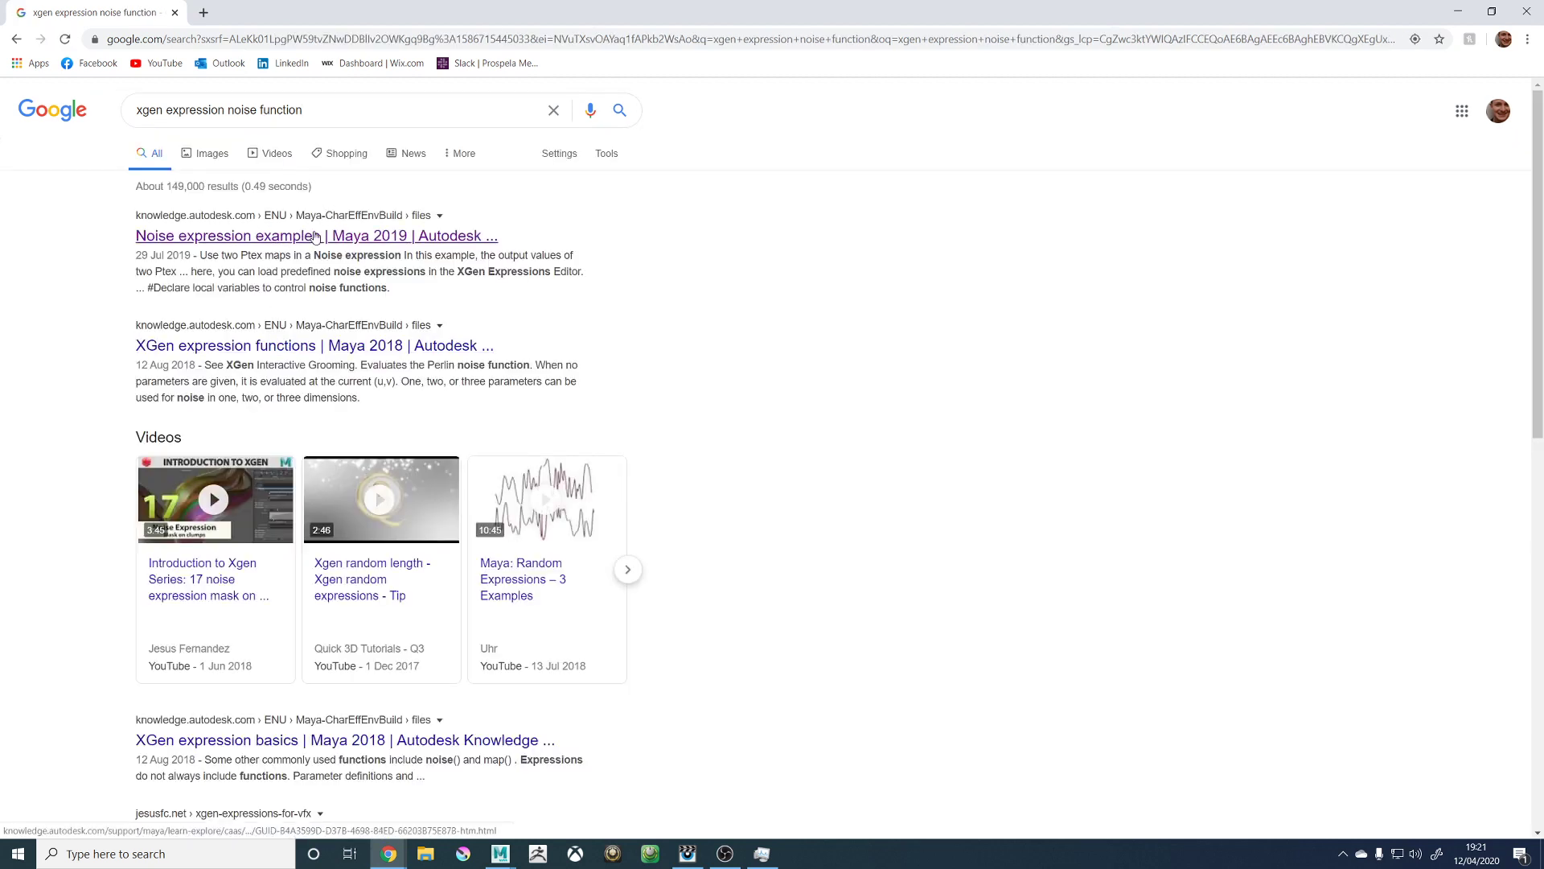
Step: Open the Autodesk XGen expression functions article and find the noise() definition by searching the page for "noise"
click(302, 353)
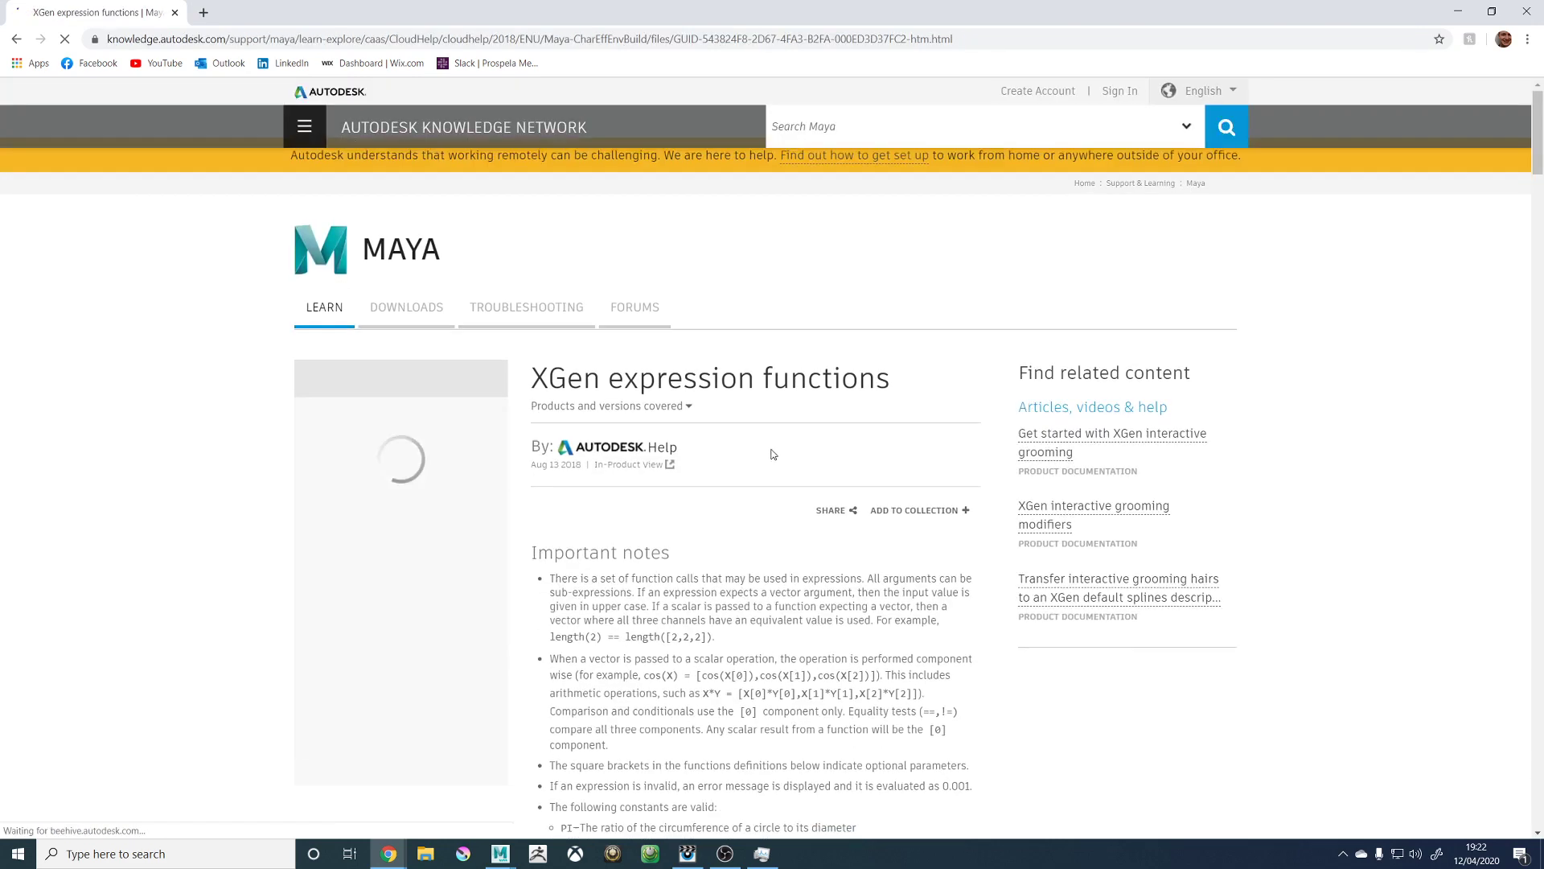
scroll(757, 438, down, 4)
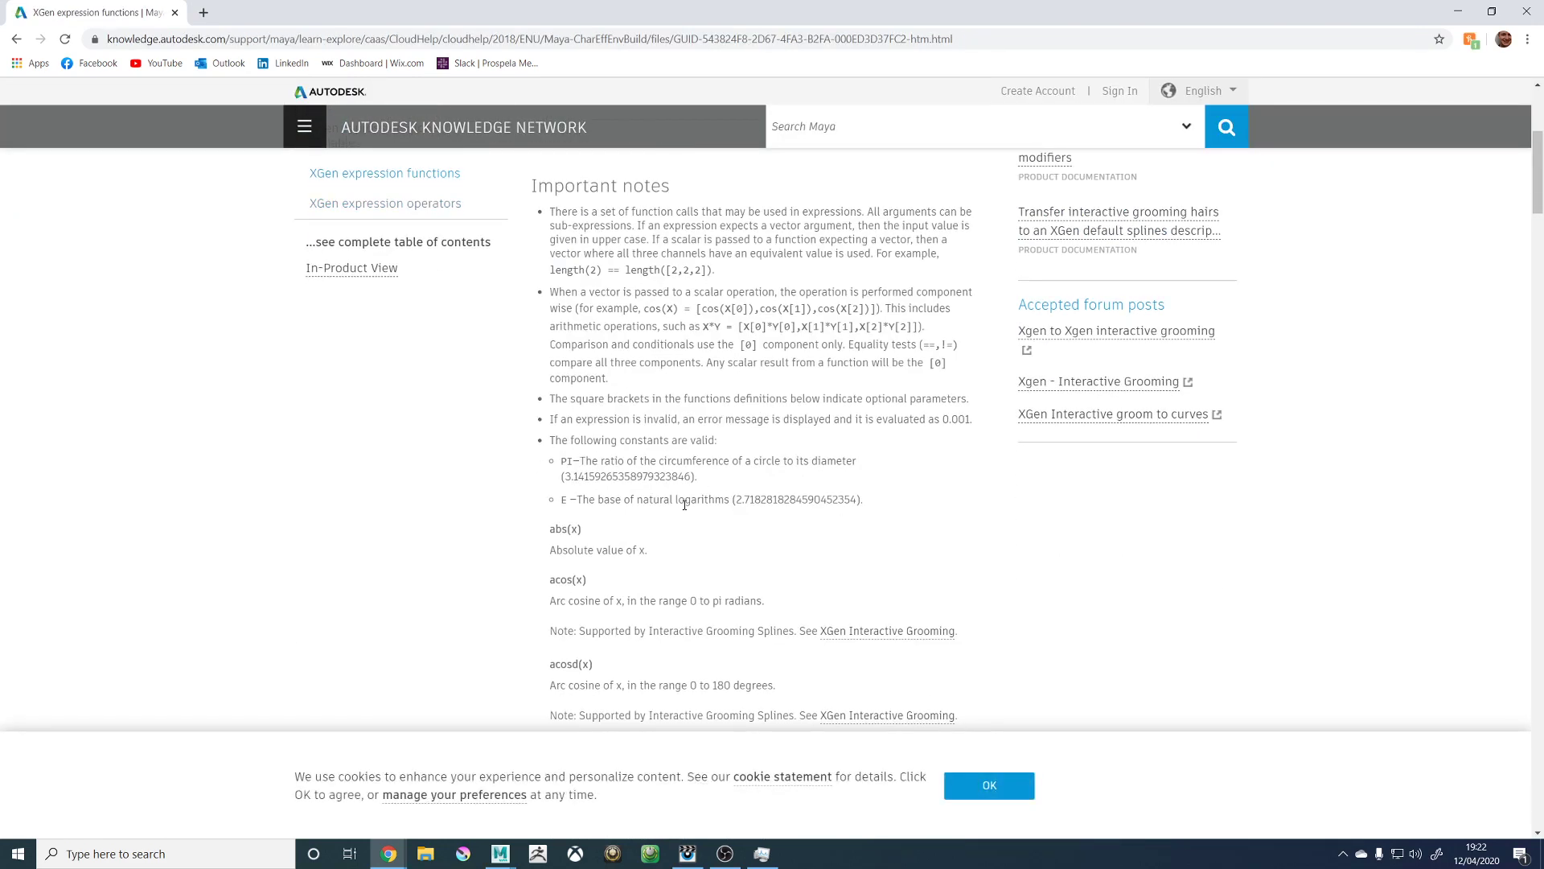
scroll(692, 476, up, 2)
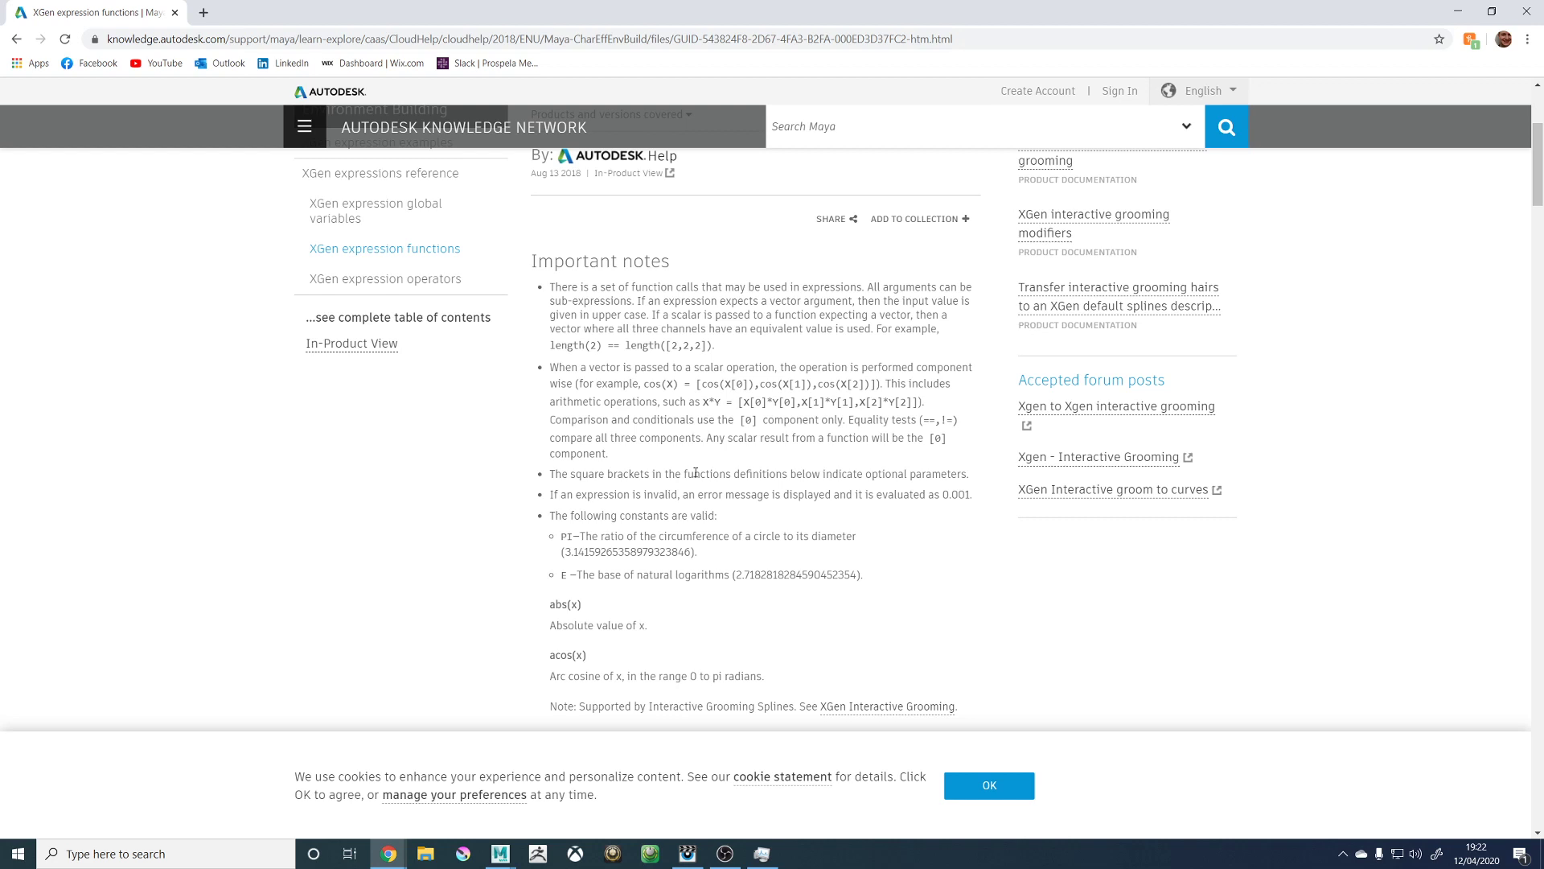
key(ctrl+f)
text(noise)
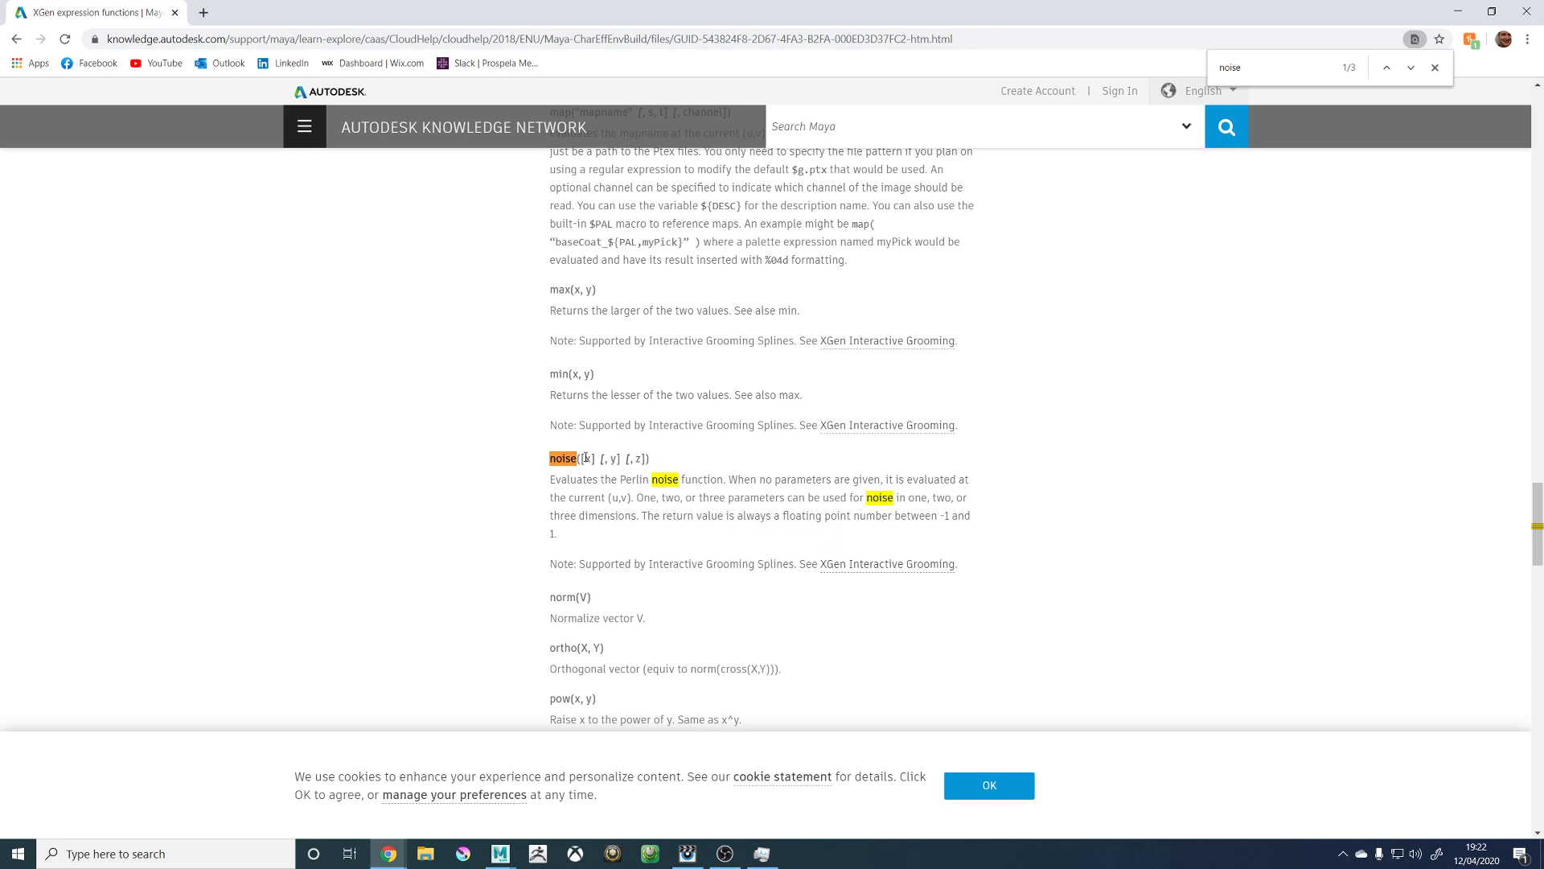
drag(585, 458, 604, 462)
click(736, 482)
Step: Return to the search results and open the Maya 2019 Noise expression examples article
click(16, 39)
click(232, 236)
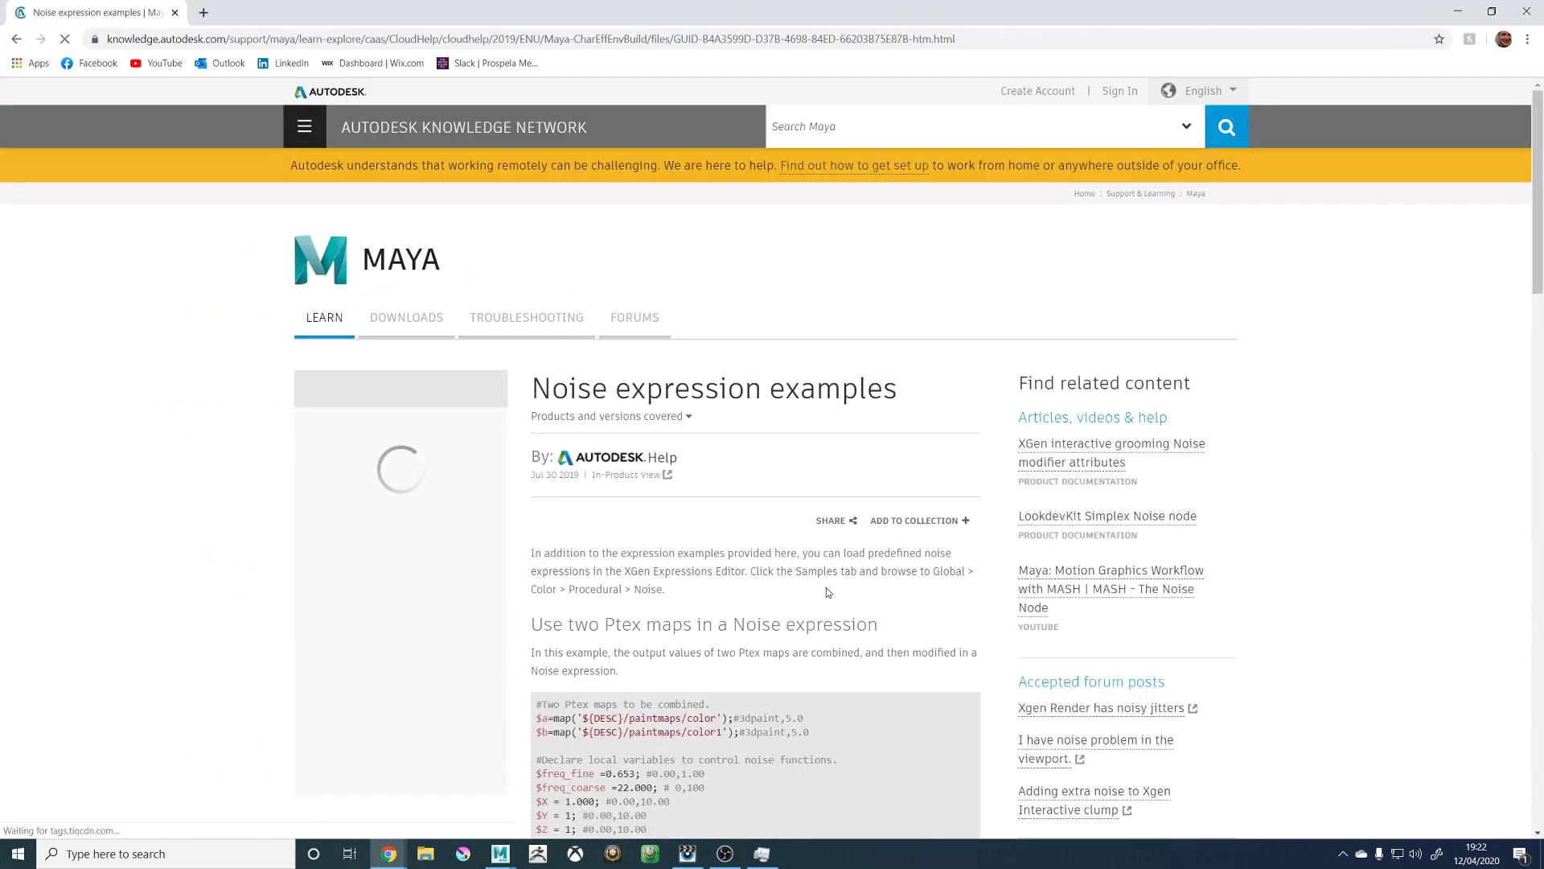
Step: Read through the Ptex maps and simple multi-layer noise examples, examining the variable declarations and how the final expressions combine them
scroll(827, 587, down, 5)
scroll(596, 557, down, 2)
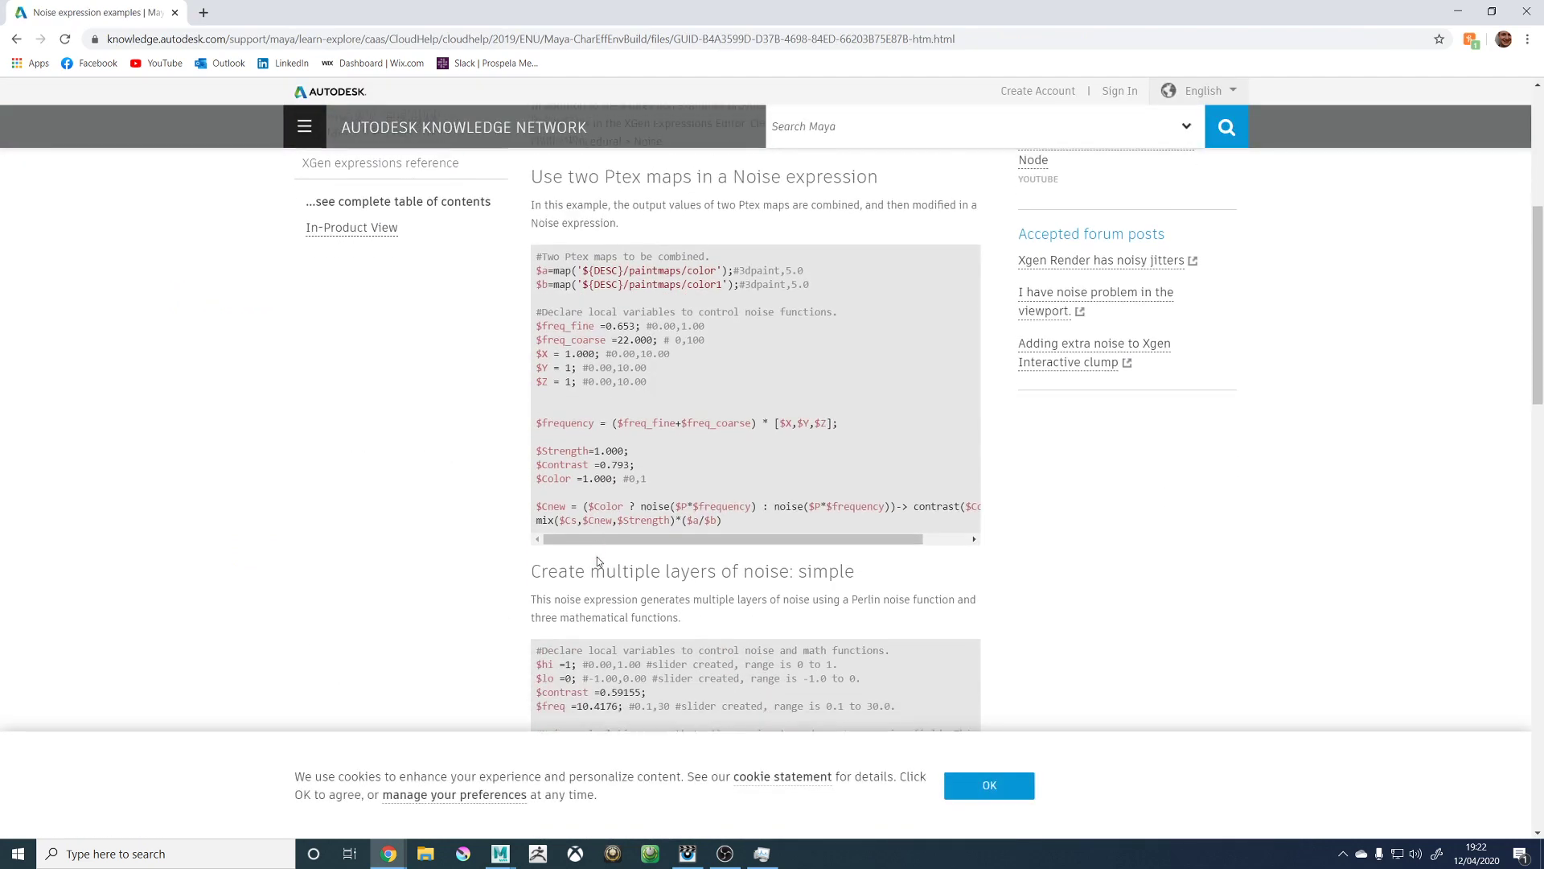
scroll(680, 523, up, 2)
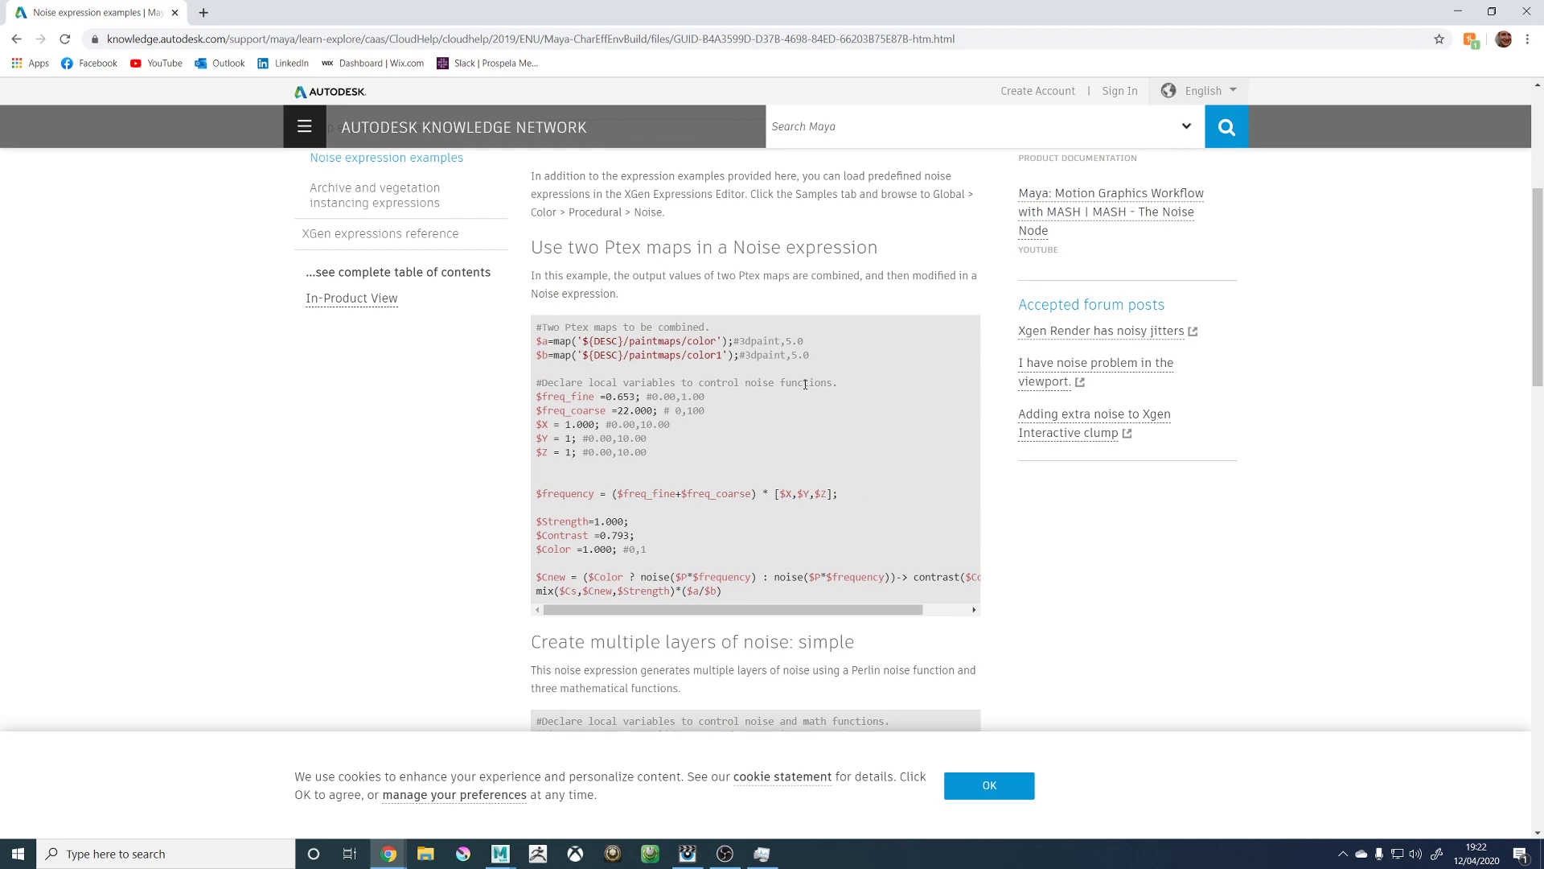
drag(574, 397, 685, 404)
click(693, 400)
scroll(666, 386, down, 2)
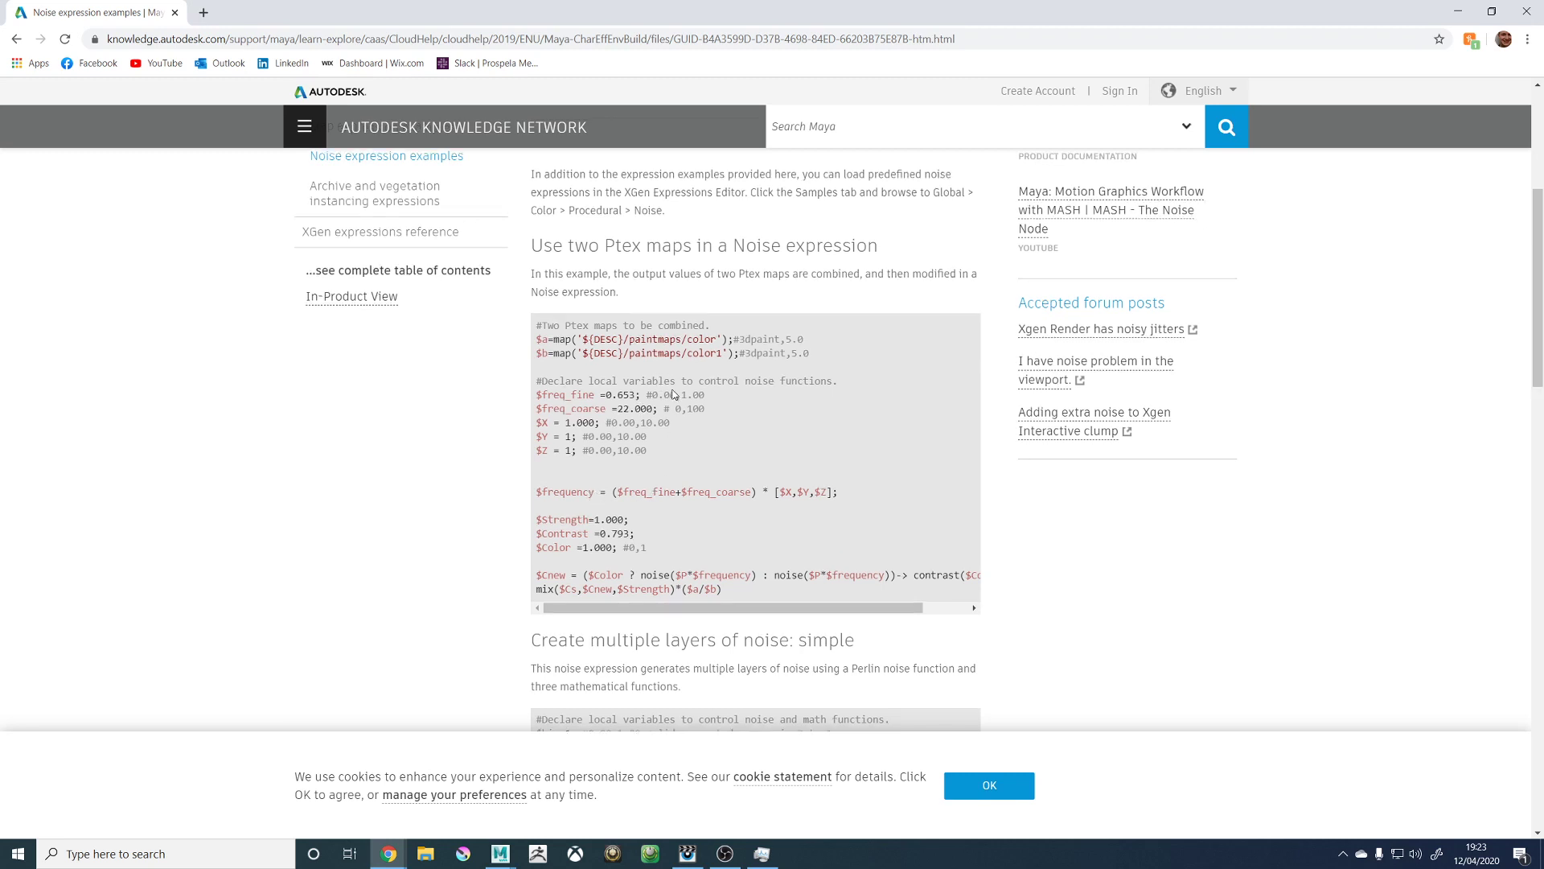
scroll(605, 402, up, 1)
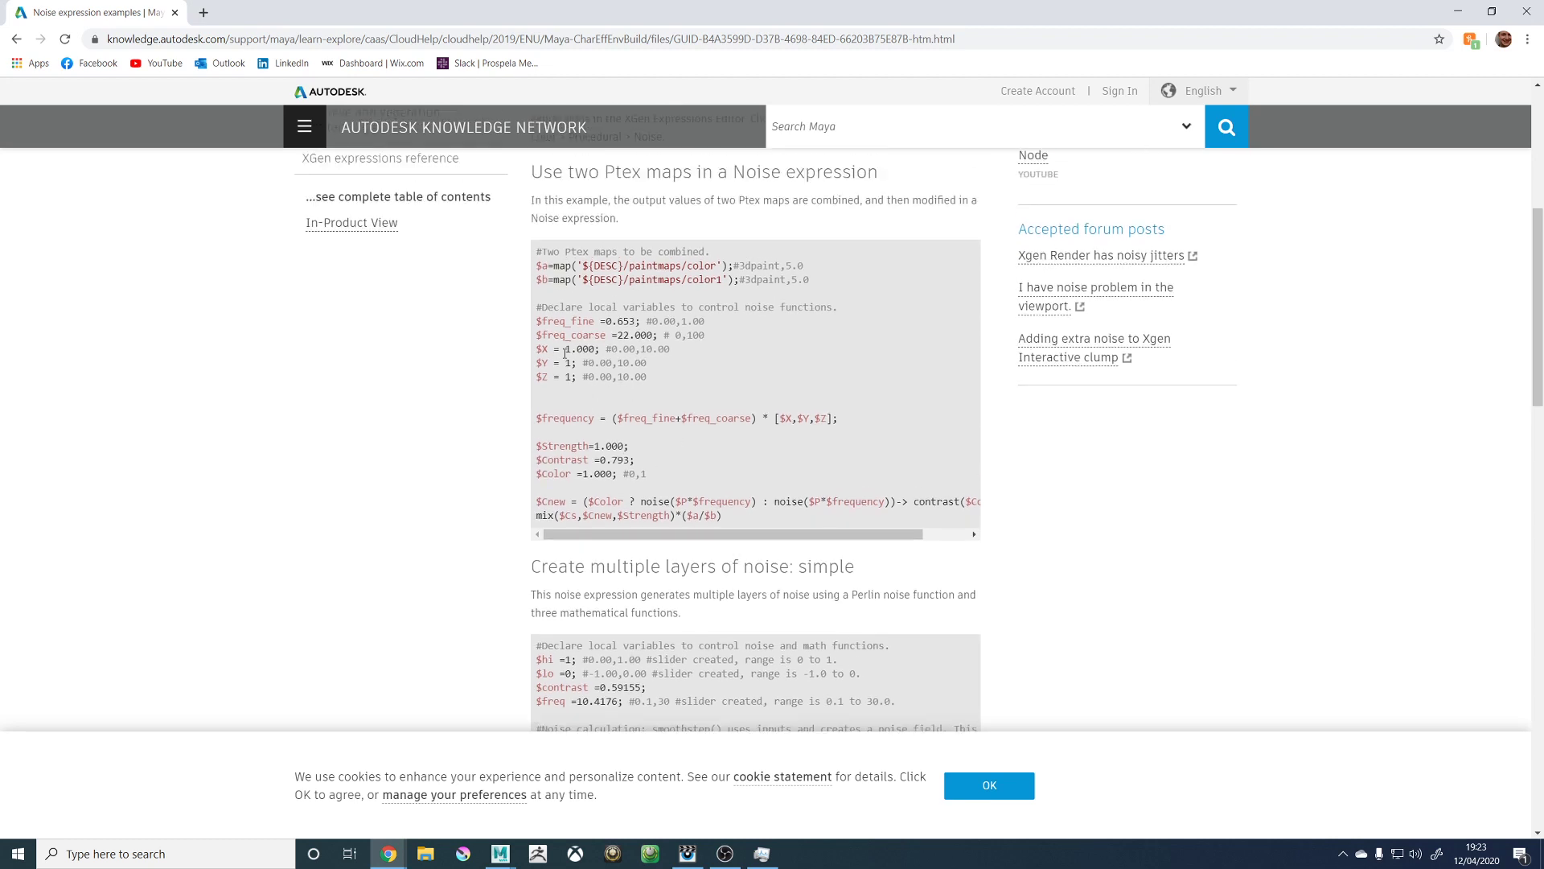
drag(543, 262, 774, 343)
click(597, 341)
drag(564, 514, 723, 514)
click(713, 481)
scroll(577, 494, down, 4)
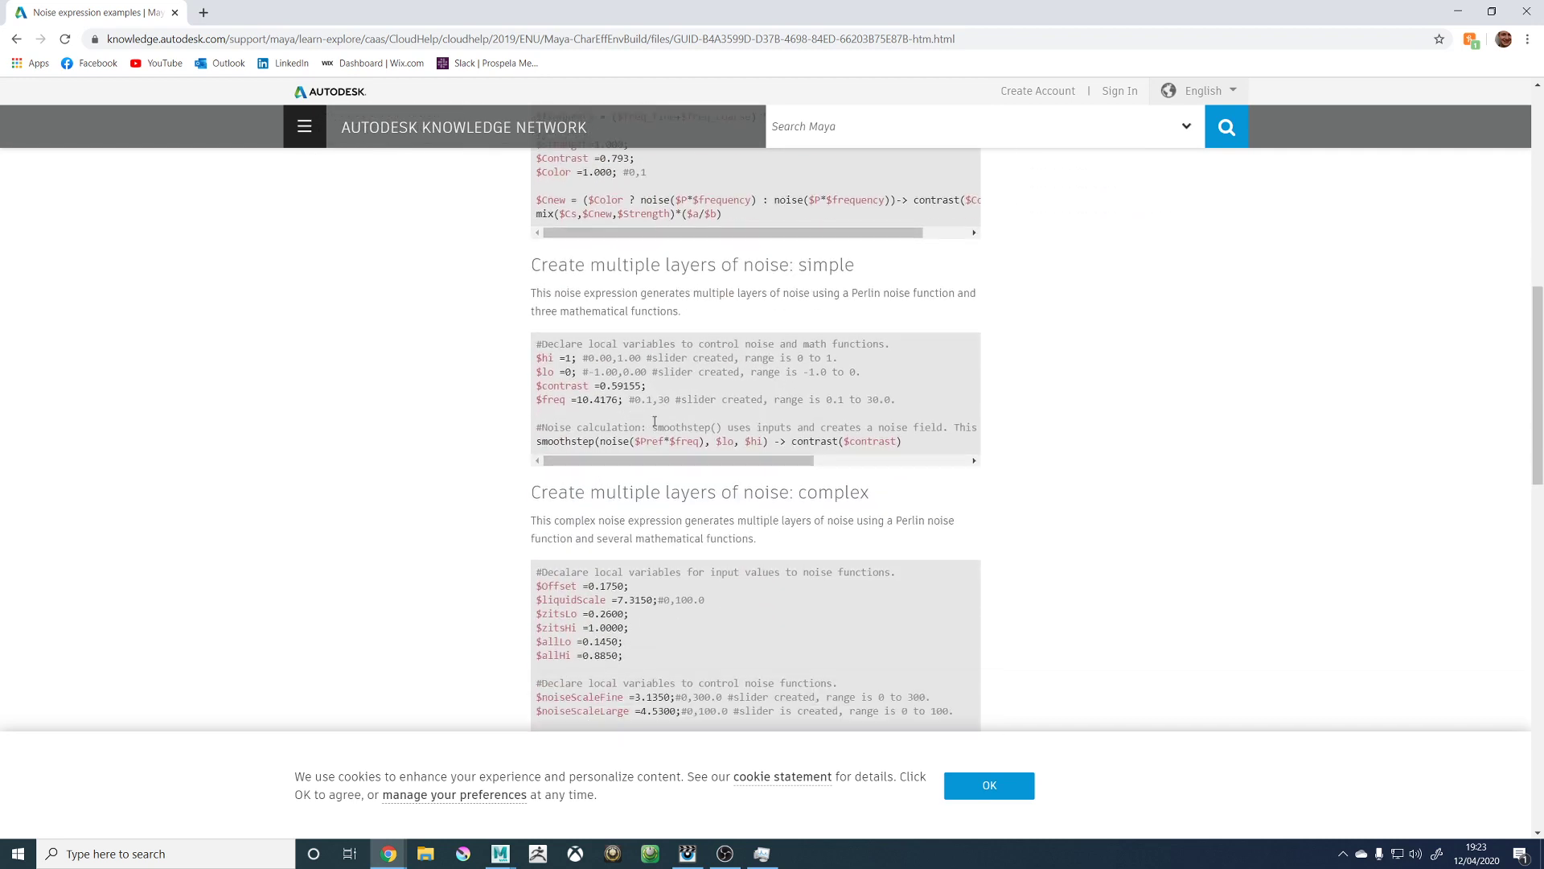
Step: Find "noise" within the article and examine the argument passed to noise() in the Ptex maps example
key(ctrl+f)
key(Return)
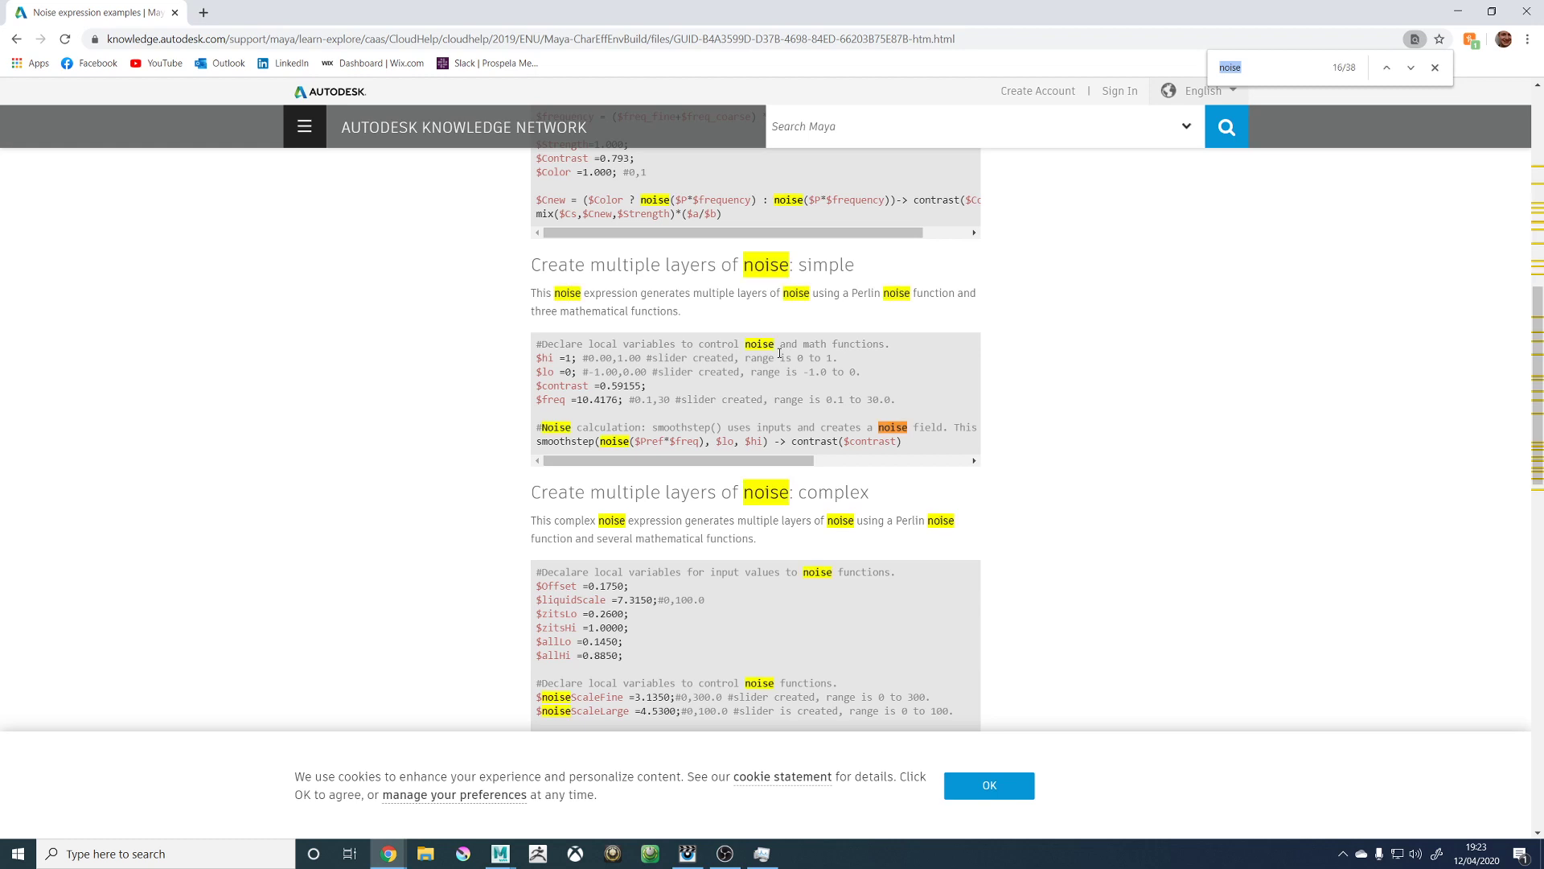
scroll(657, 414, up, 2)
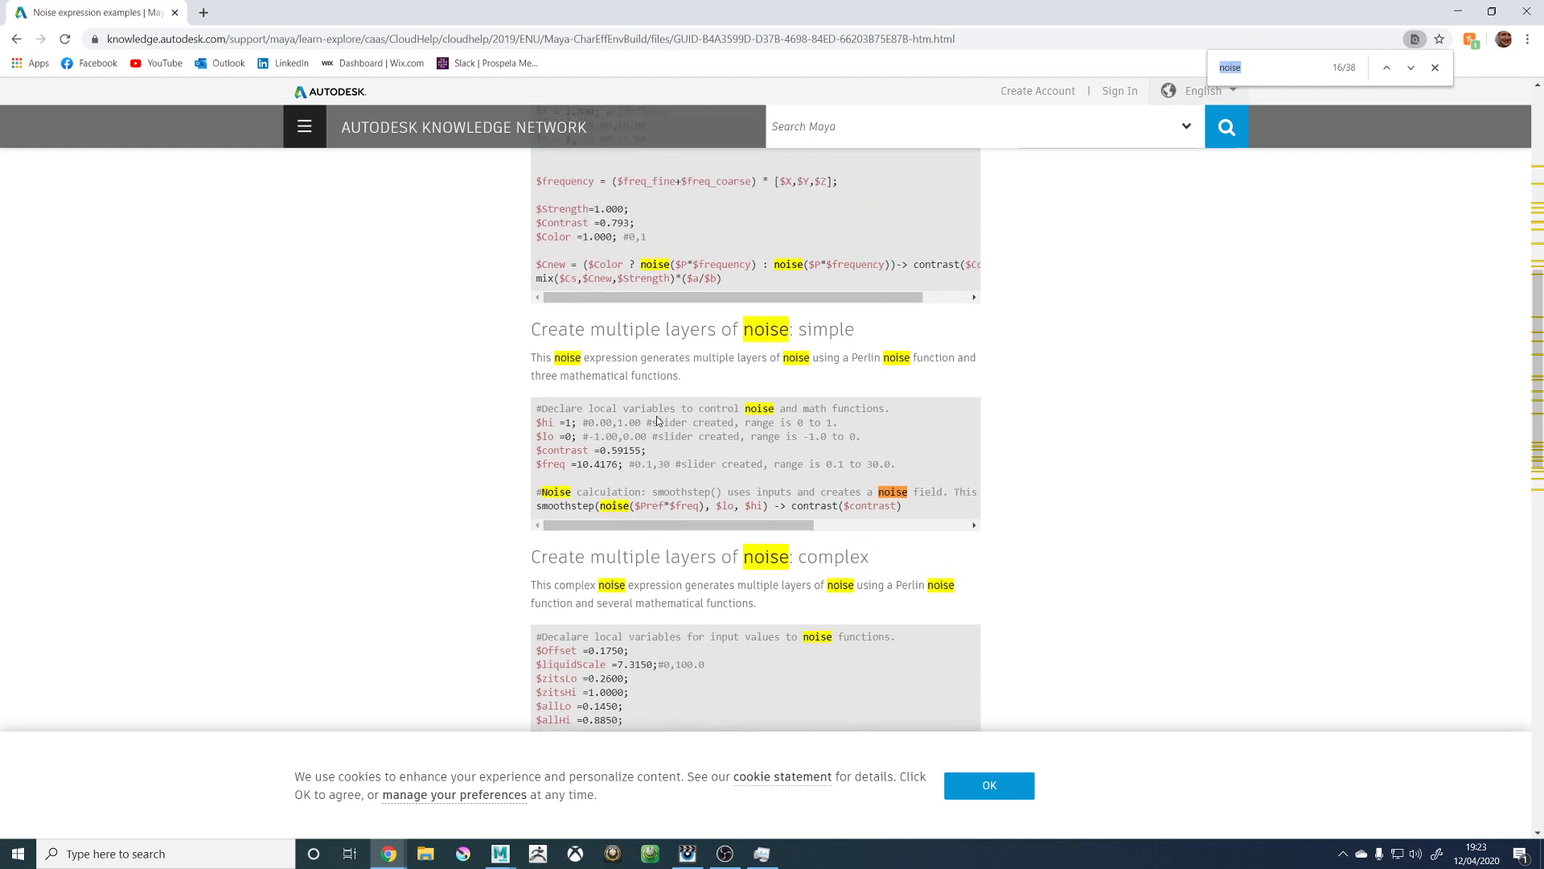
scroll(657, 414, up, 1)
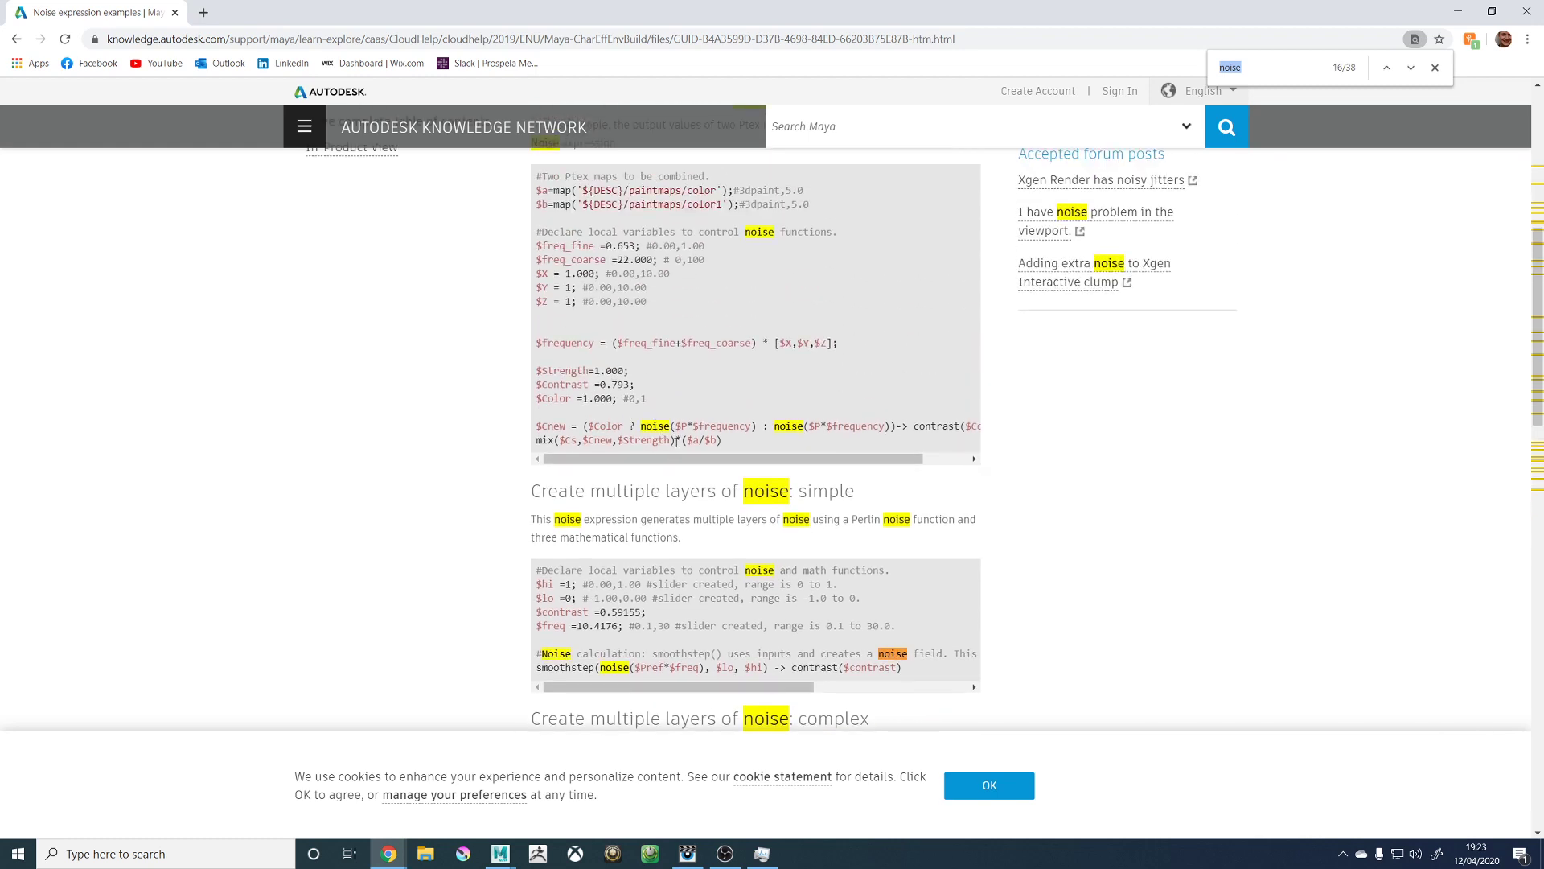
drag(676, 427, 689, 426)
Step: Search Google for "xgen $P" in a new browser tab
click(203, 13)
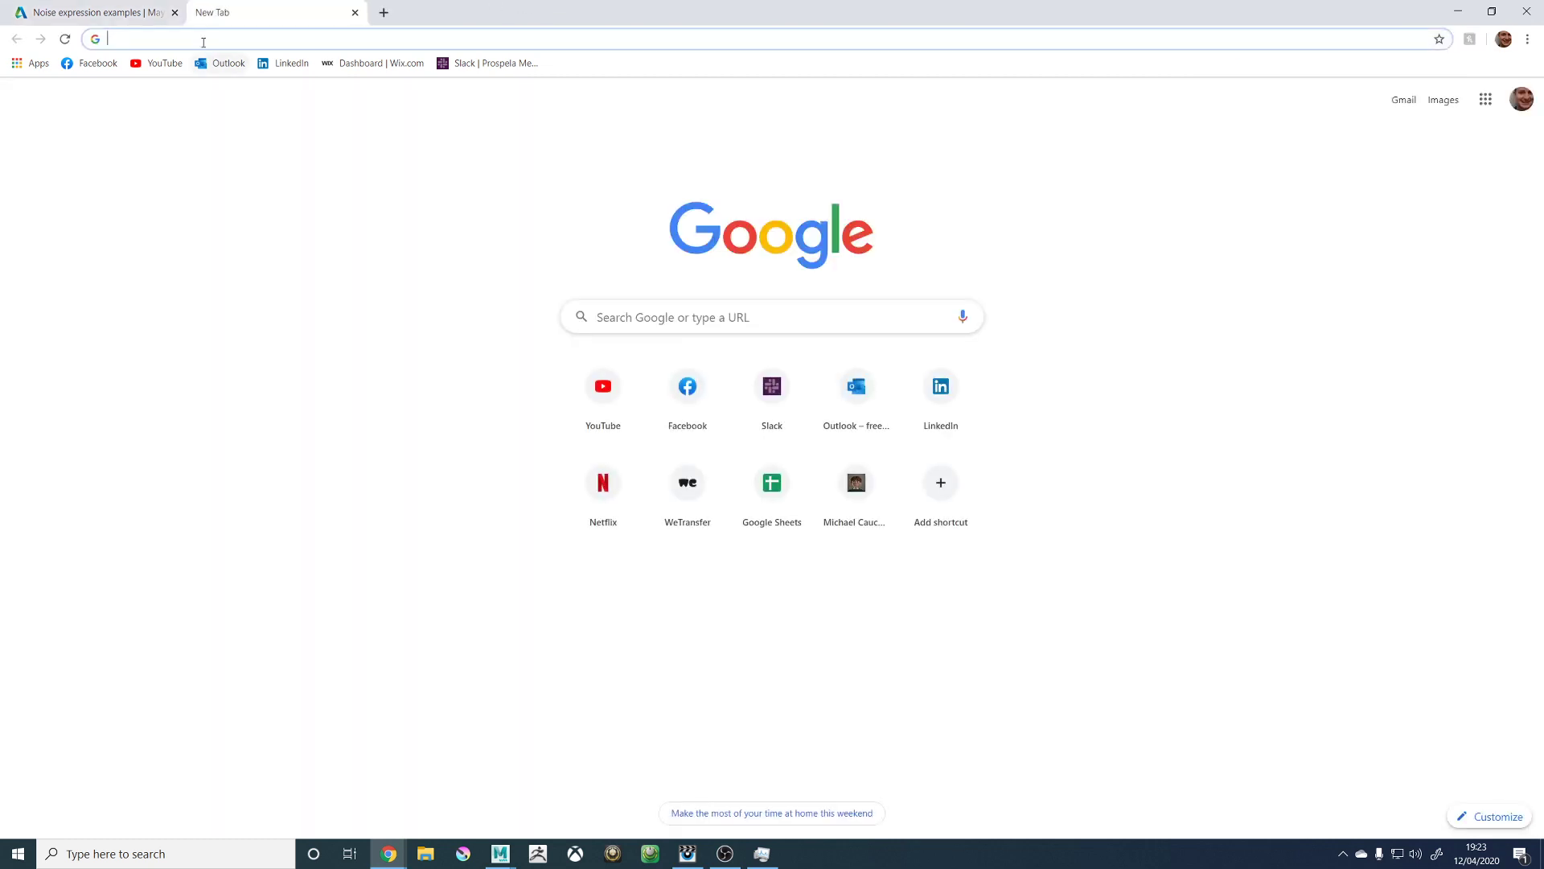
text(xhem $)
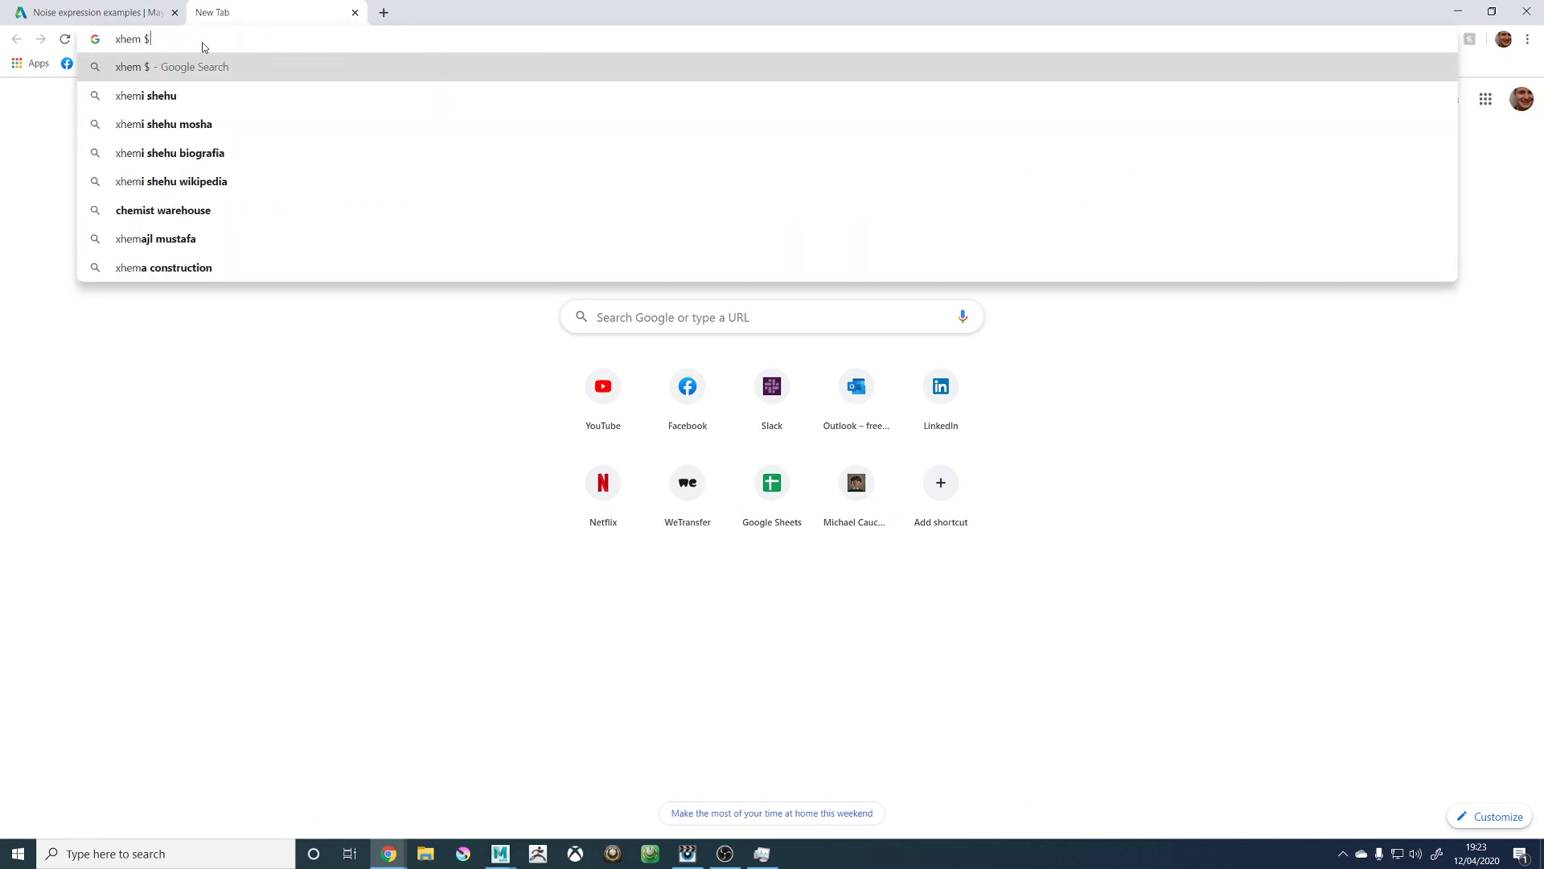
key(BackSpace)
key(BackSpace)
key(BackSpace)
key(BackSpace)
key(BackSpace)
text(gen)
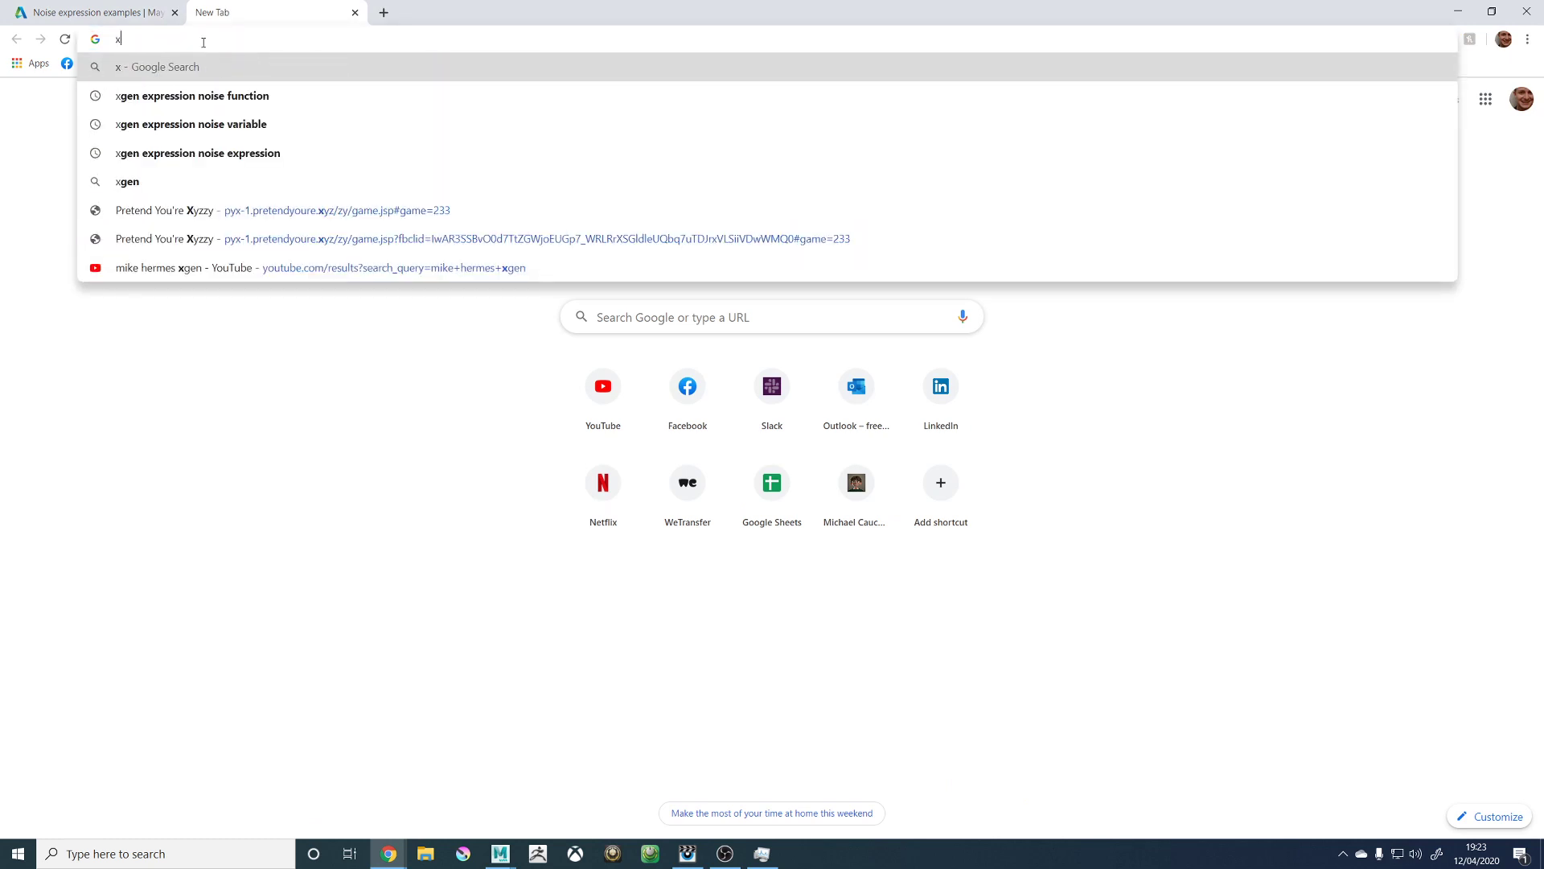
text($P)
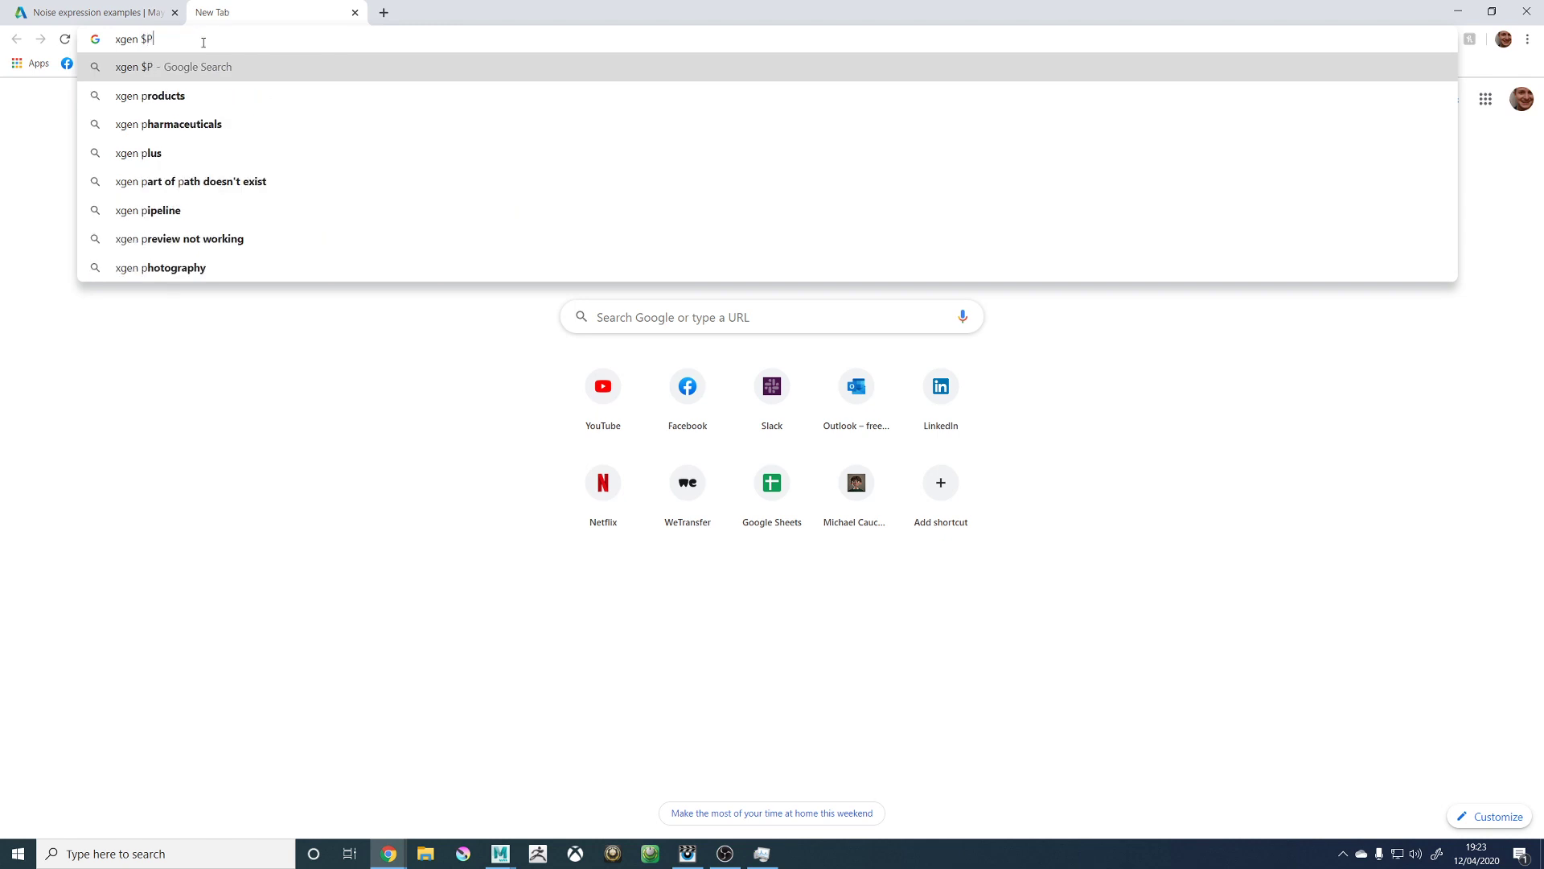
key(Return)
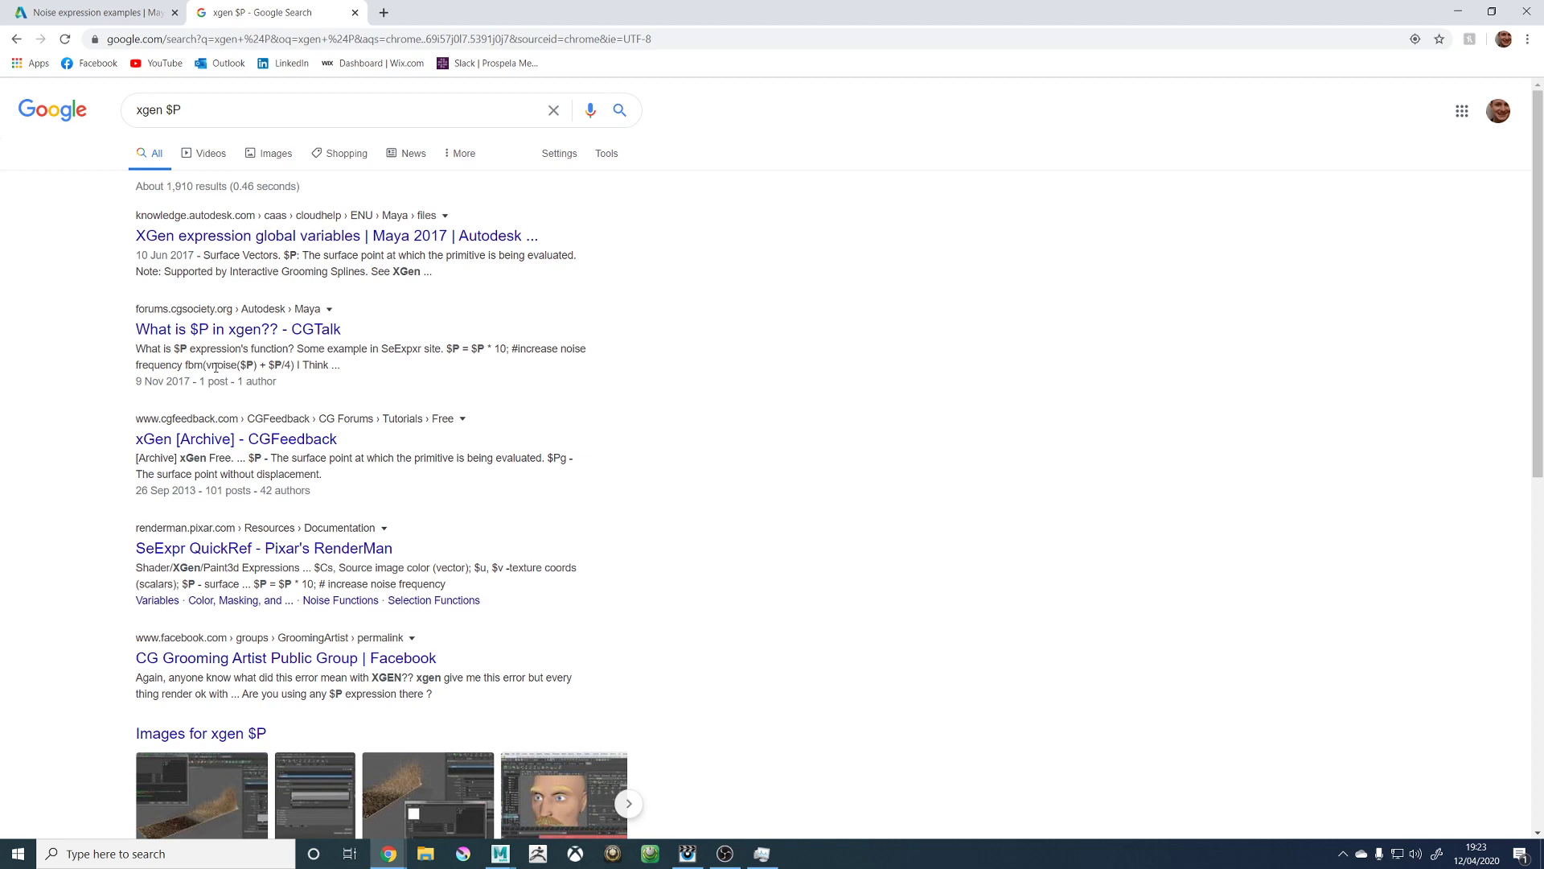
Step: Open the Maya 2017 XGen expression global variables article and find the $P definition under Surface Vectors
click(337, 237)
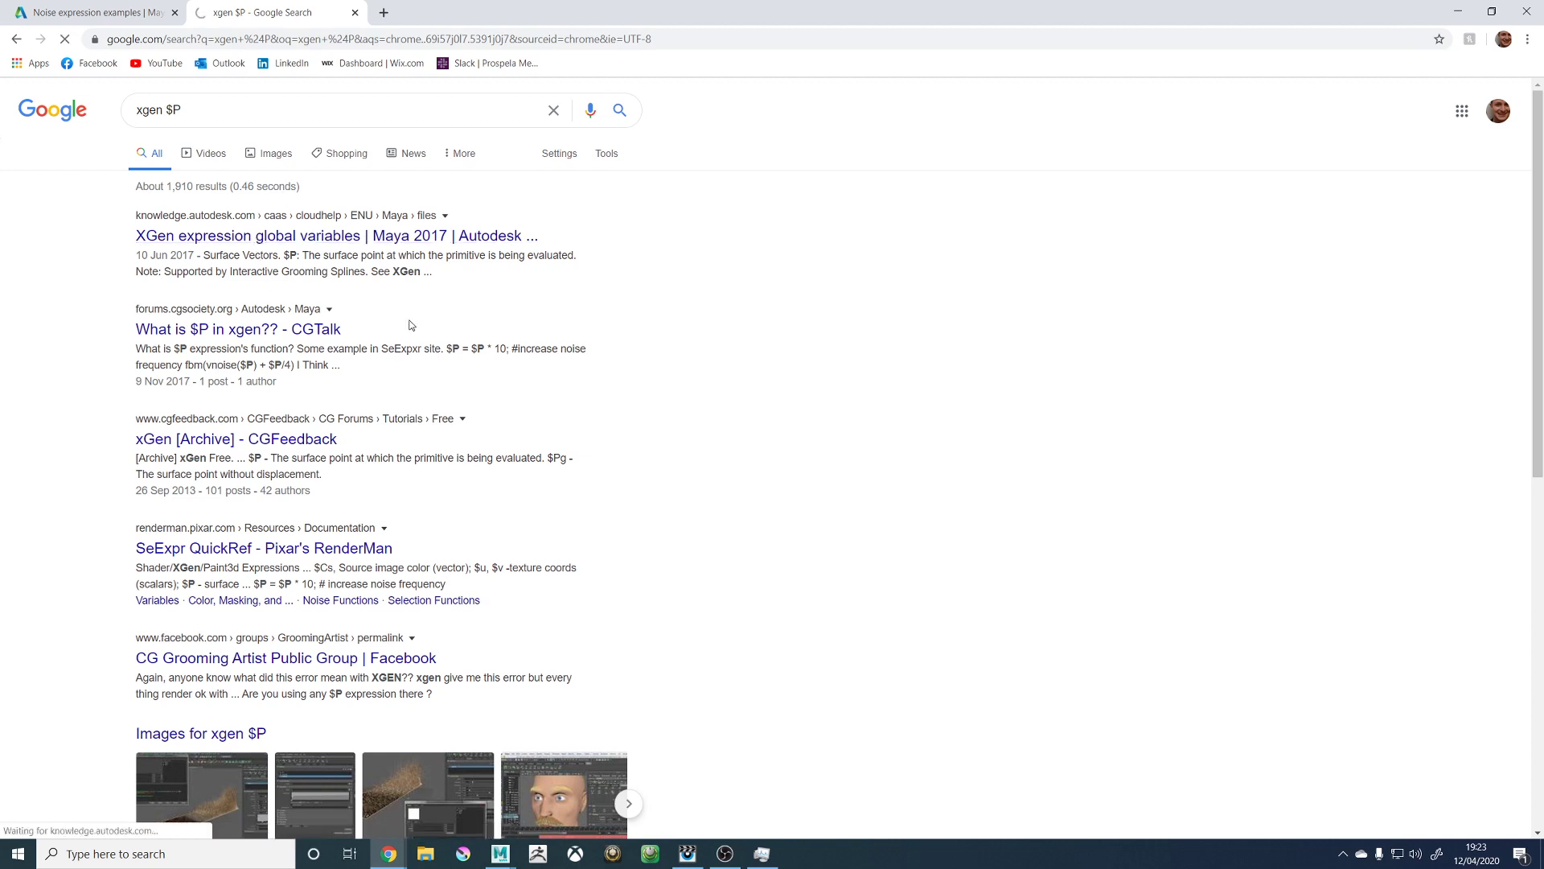
scroll(641, 424, down, 2)
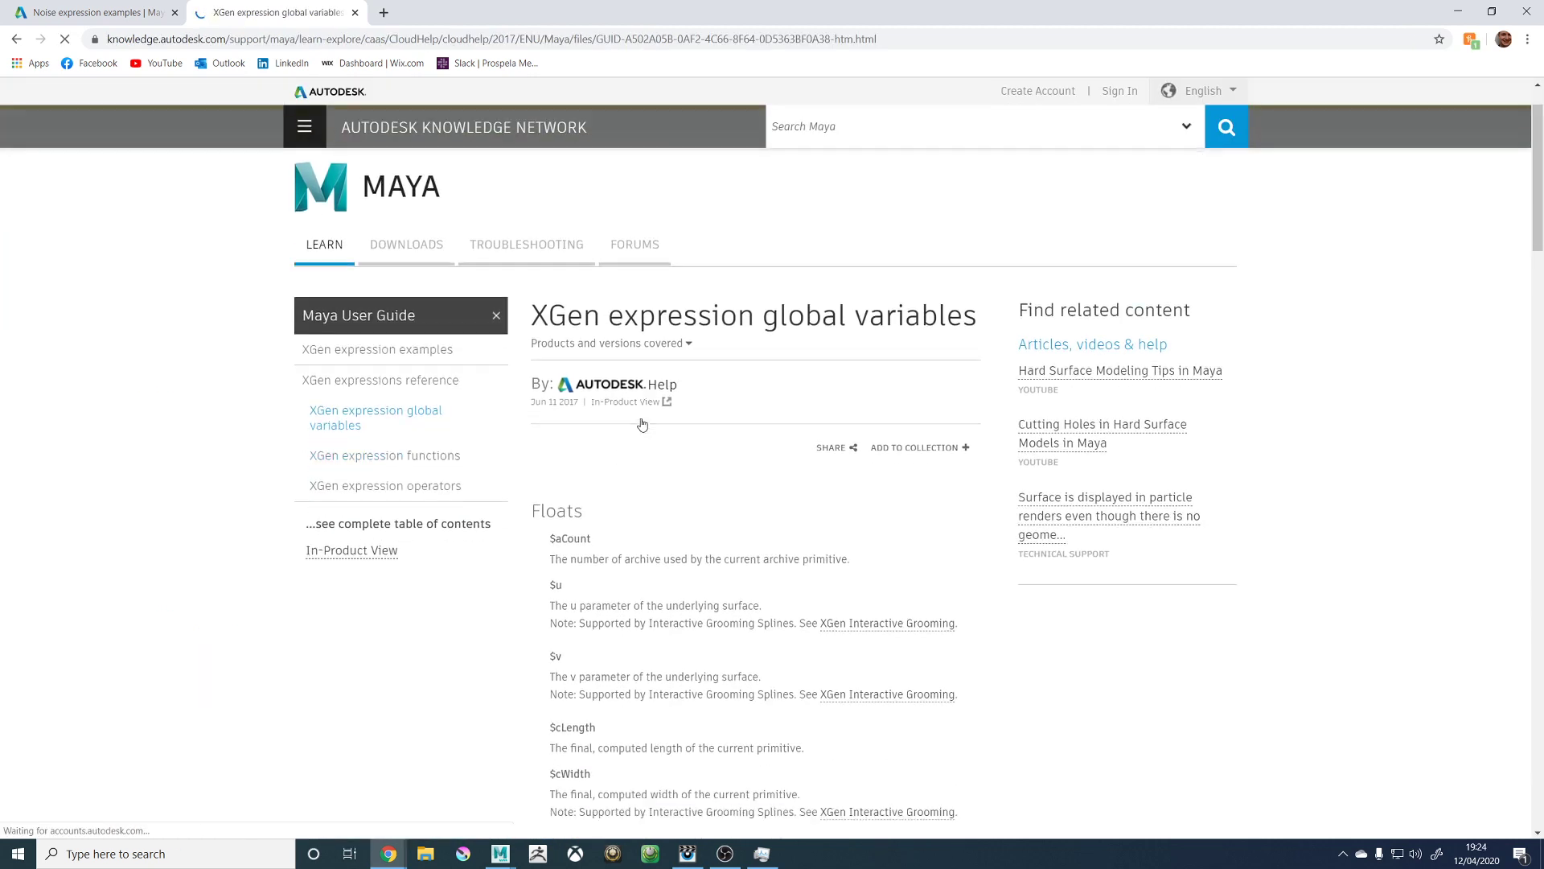
scroll(647, 435, down, 7)
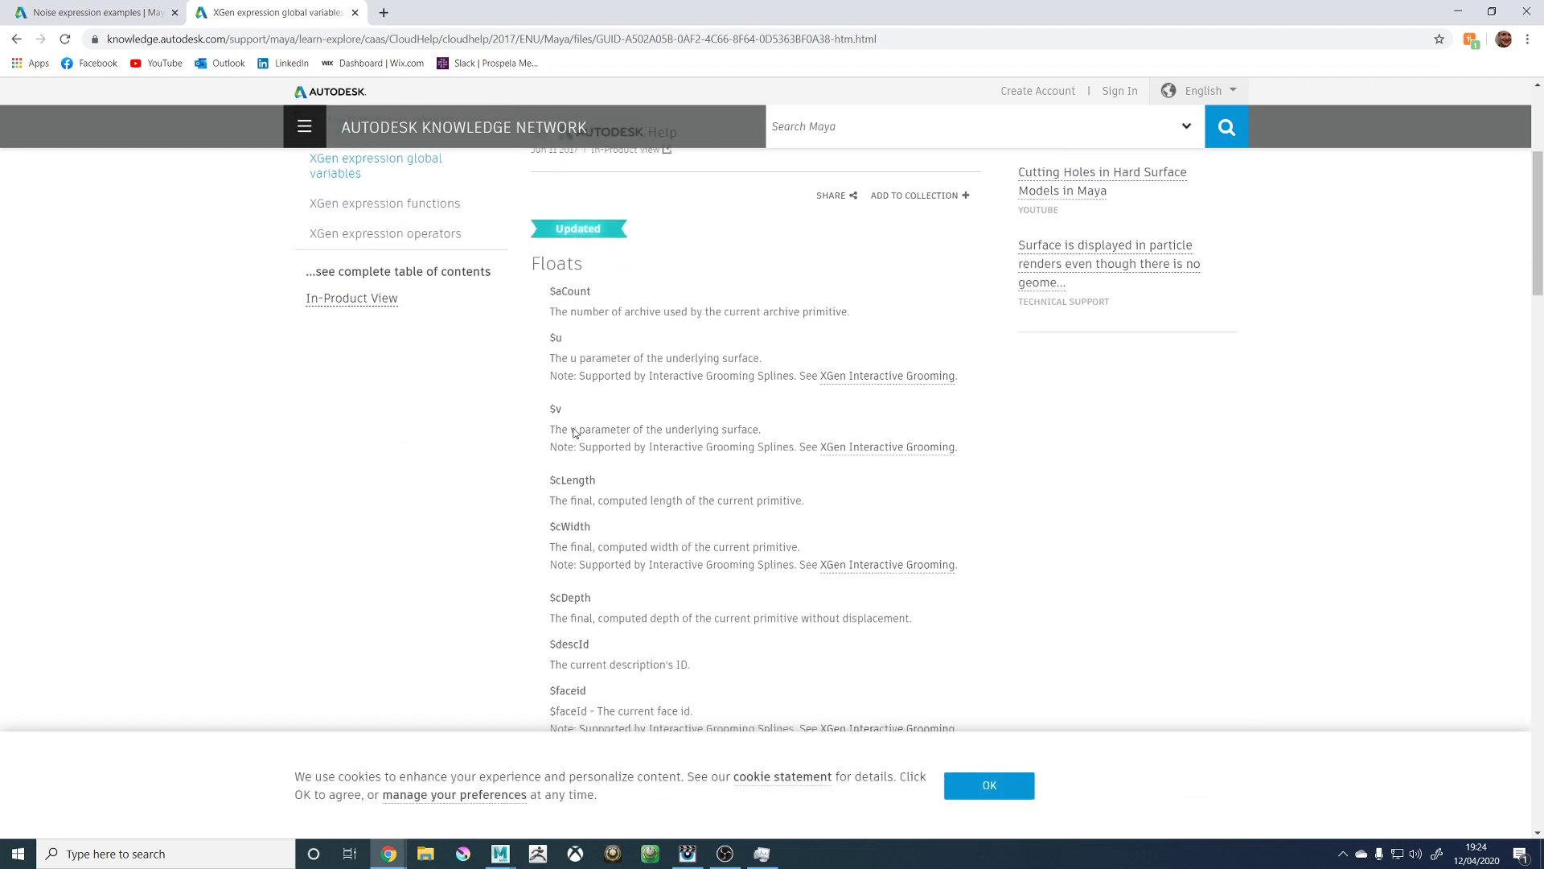
scroll(638, 549, down, 2)
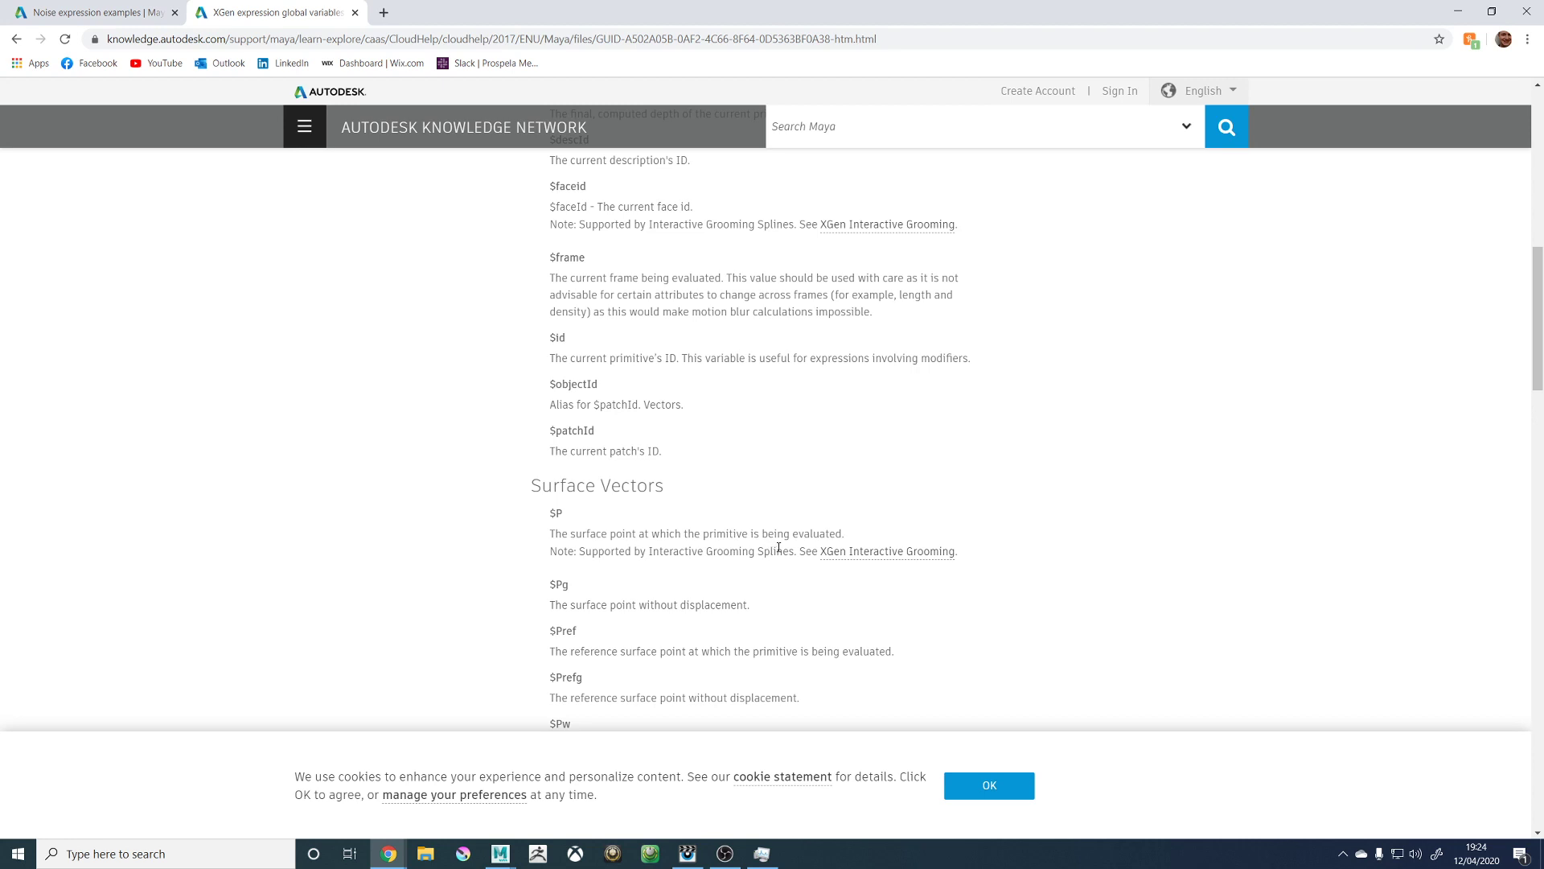
drag(561, 513, 551, 515)
click(560, 517)
Step: Switch to Maya, replace the noise() arguments in the clump expression with $P, and apply it without saving an expression file
mouse_move(500, 851)
click(539, 800)
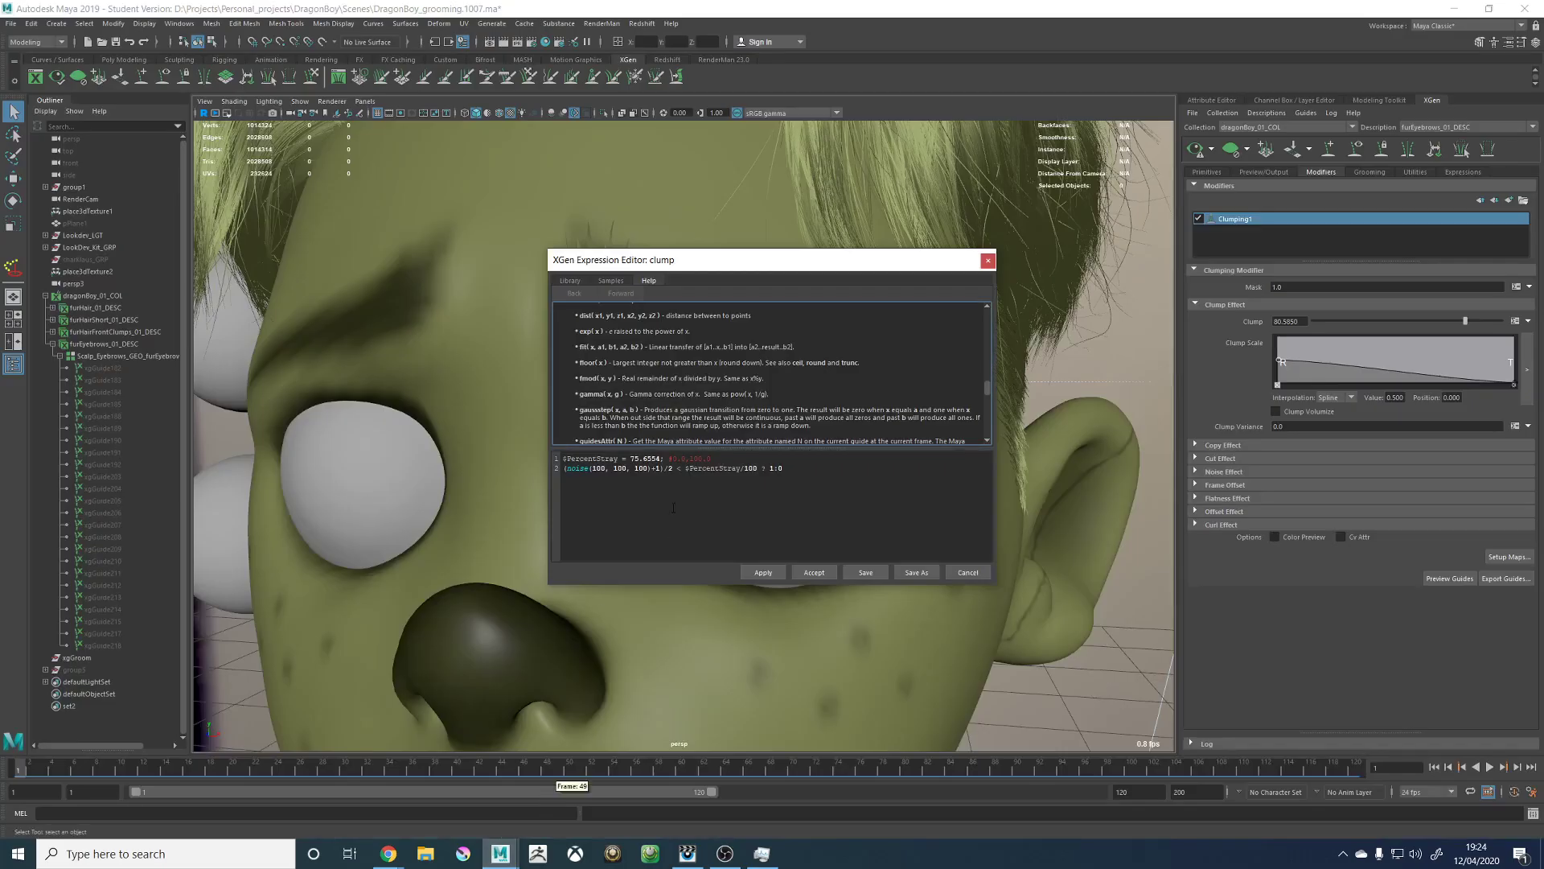
drag(647, 468, 594, 470)
text($P)
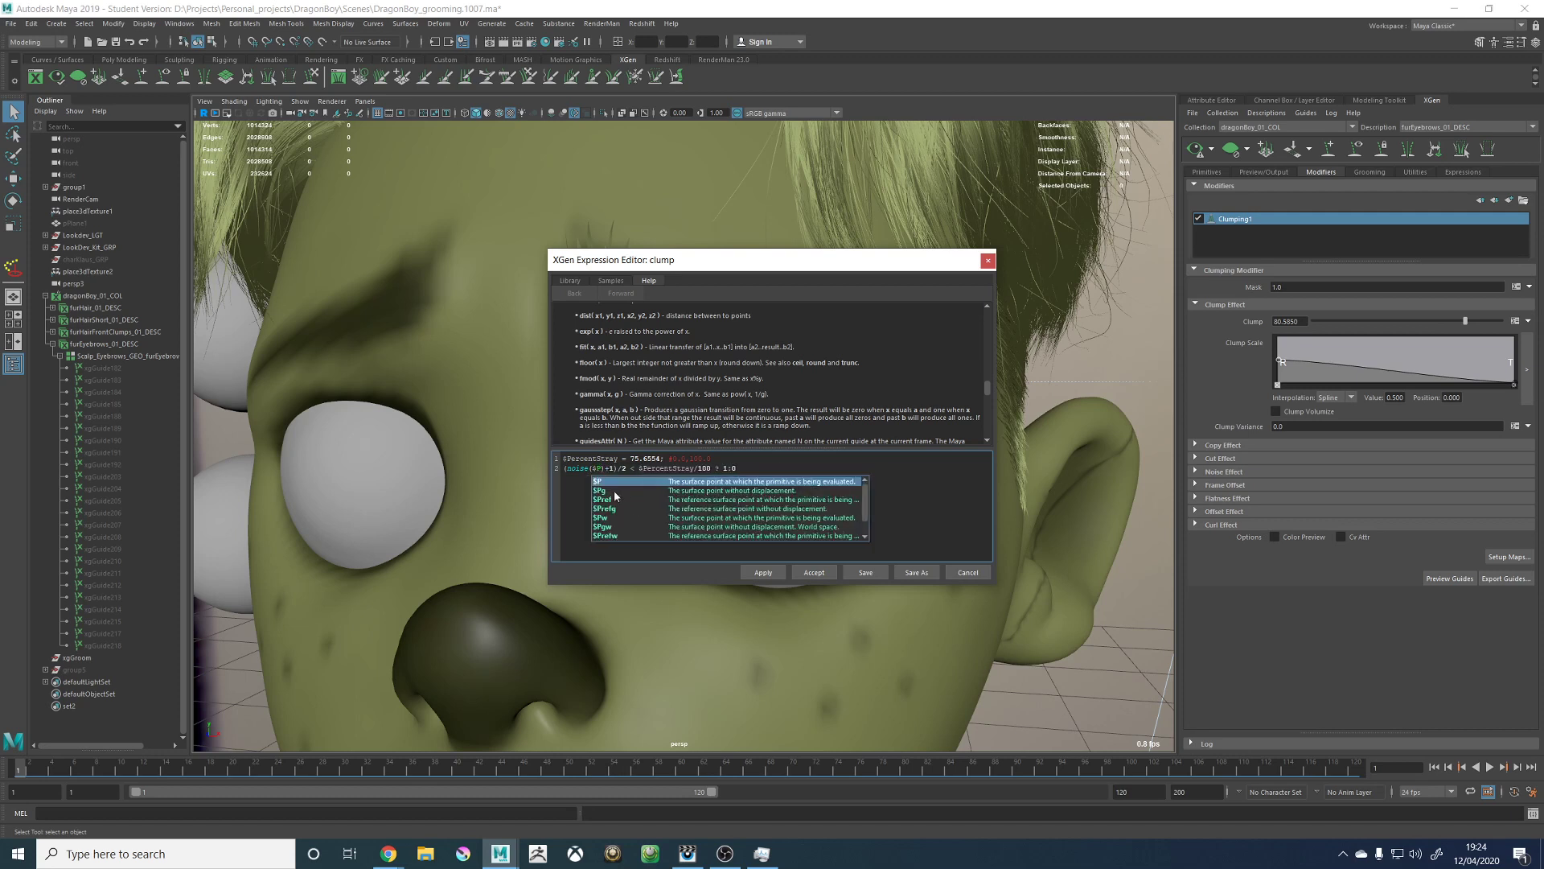
click(746, 482)
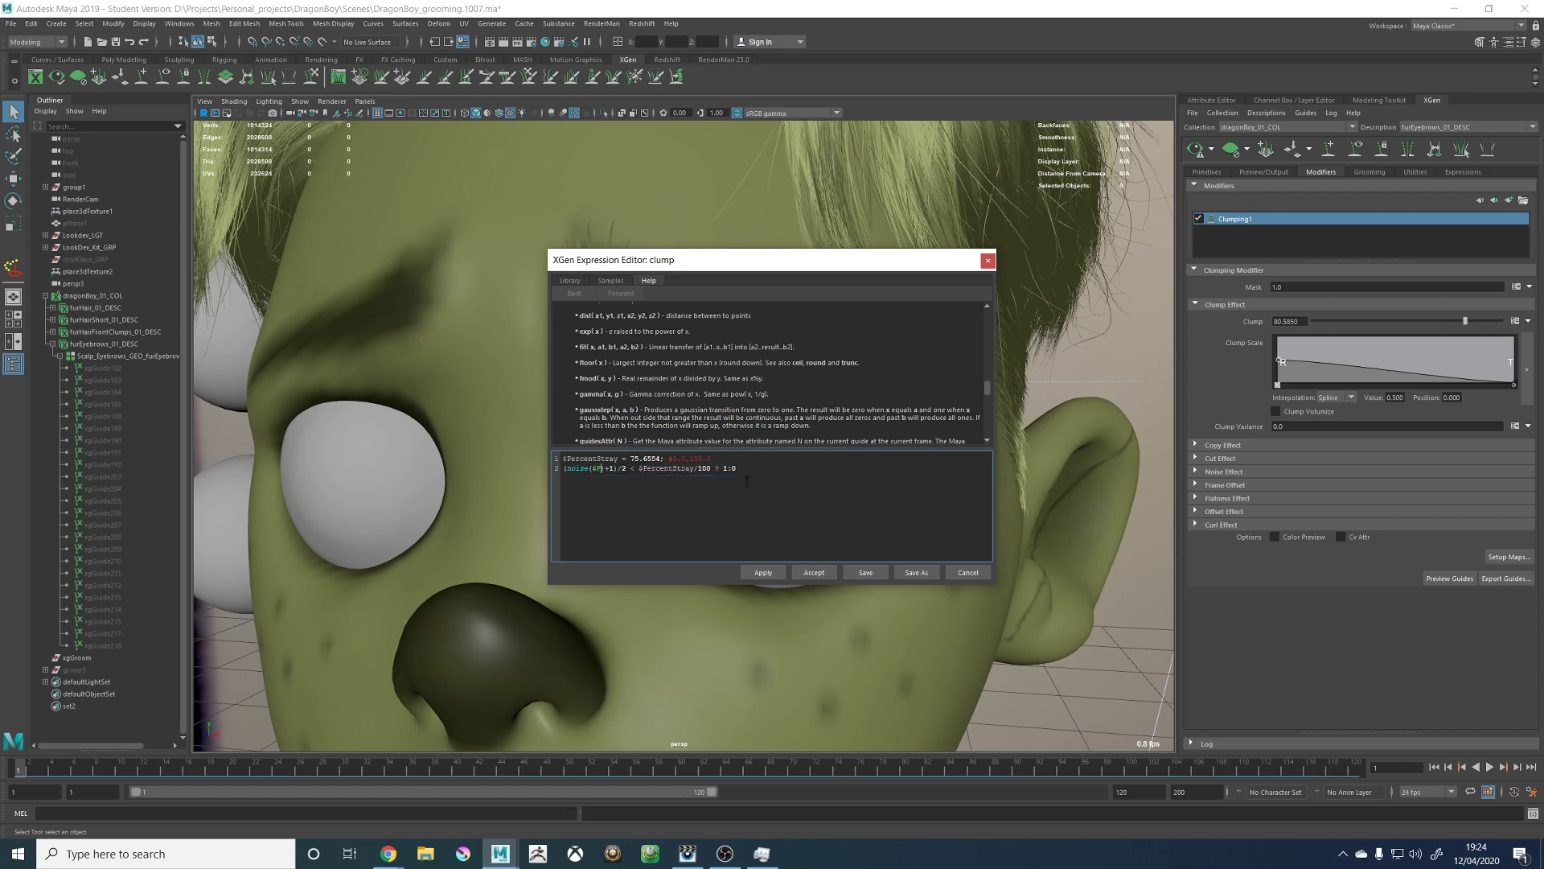
click(763, 572)
click(816, 572)
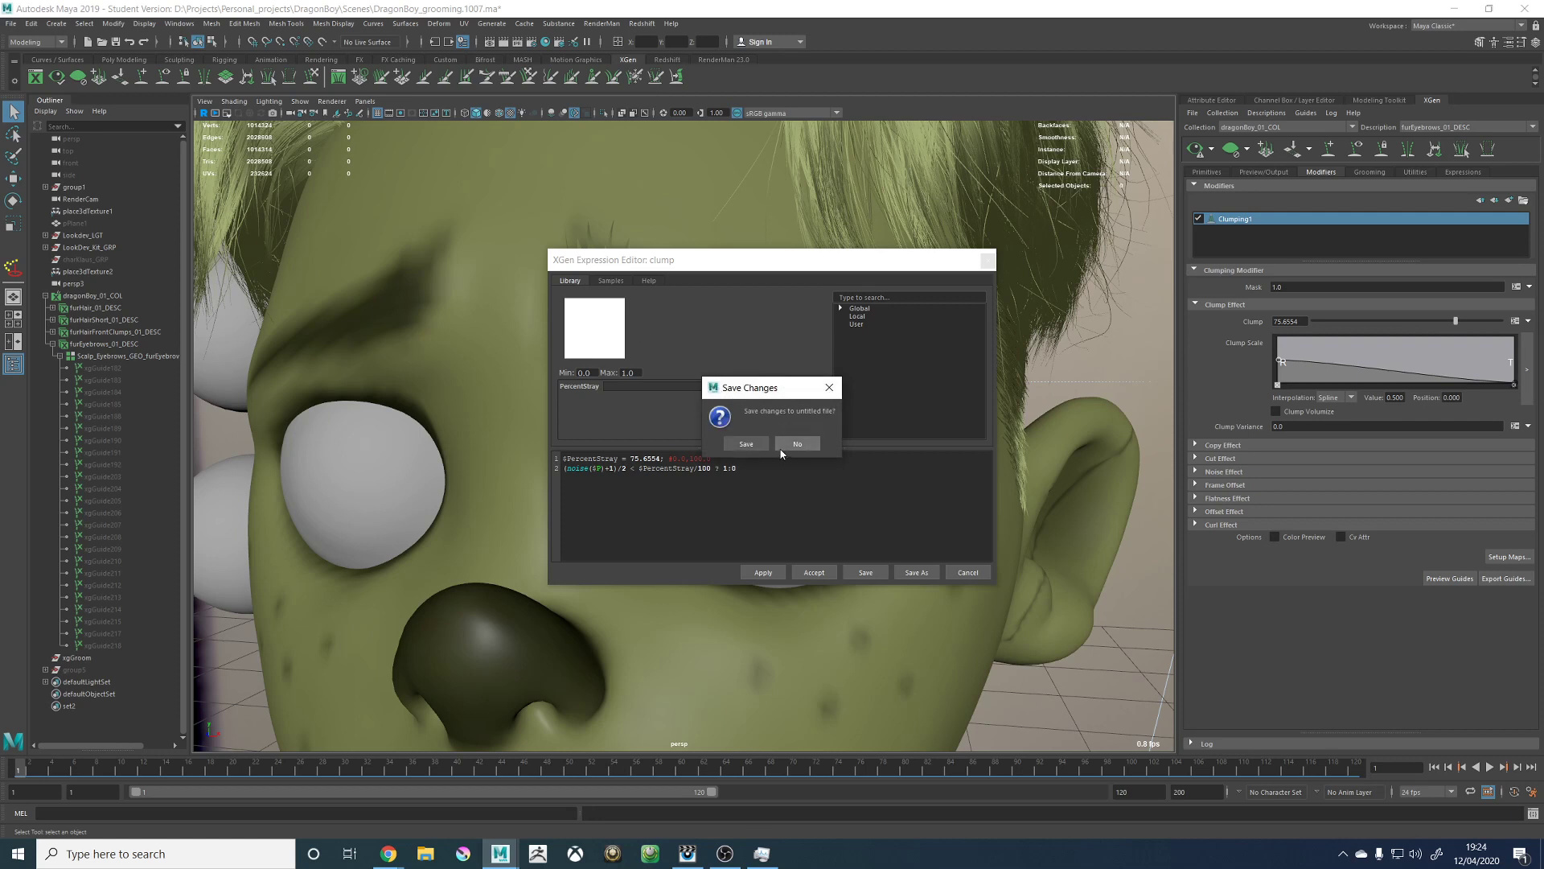
click(795, 444)
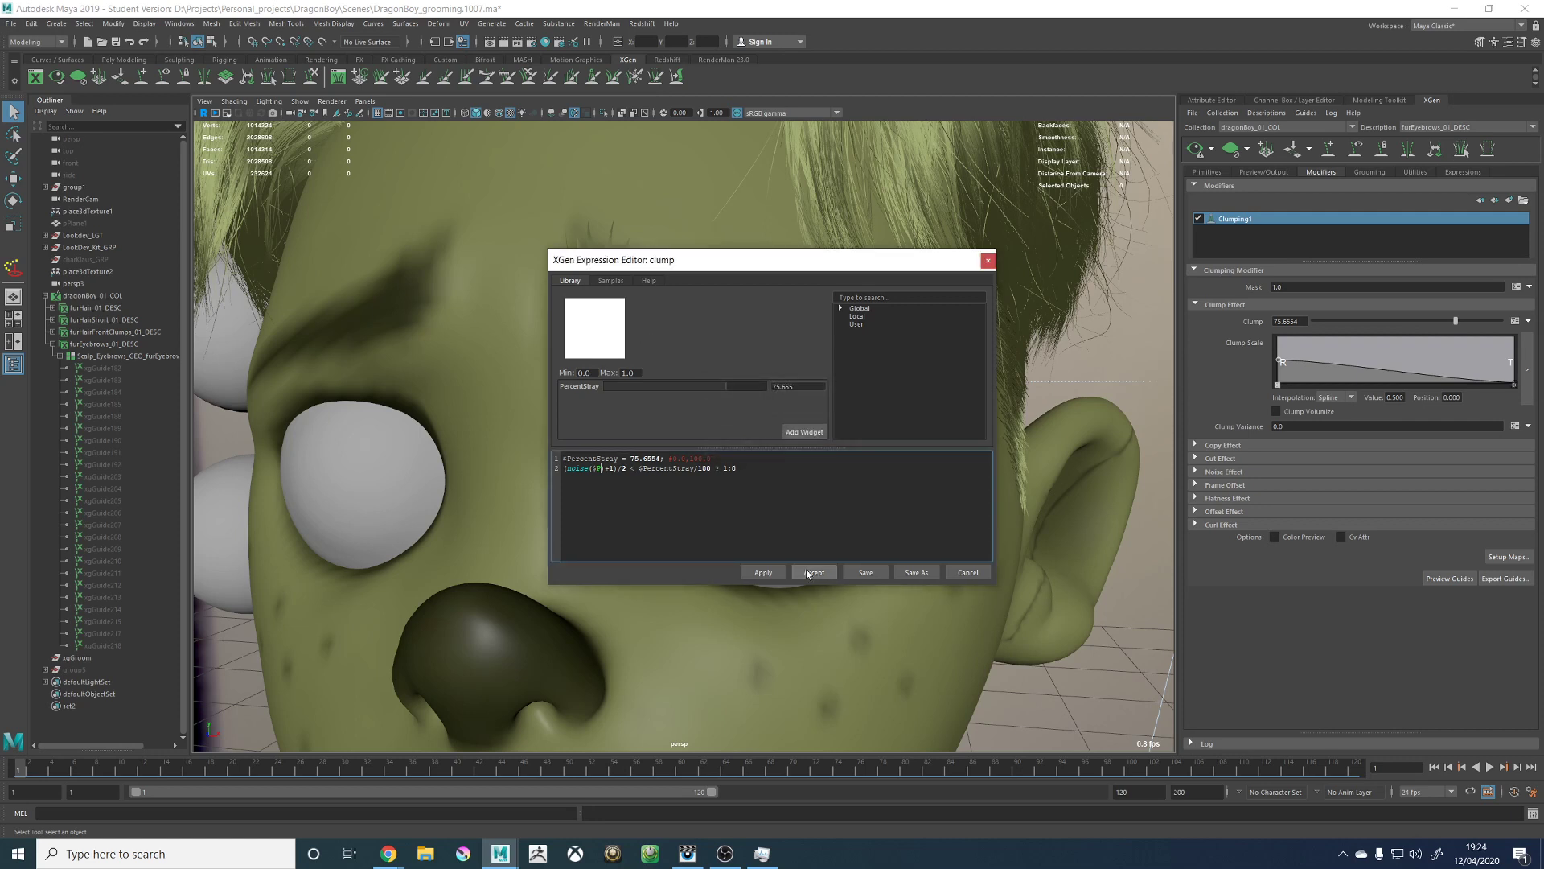
Step: Set PercentStray to 67.4157, replace the noise term in the clump expression with rand(), and apply it
drag(675, 387, 714, 387)
drag(627, 469, 566, 468)
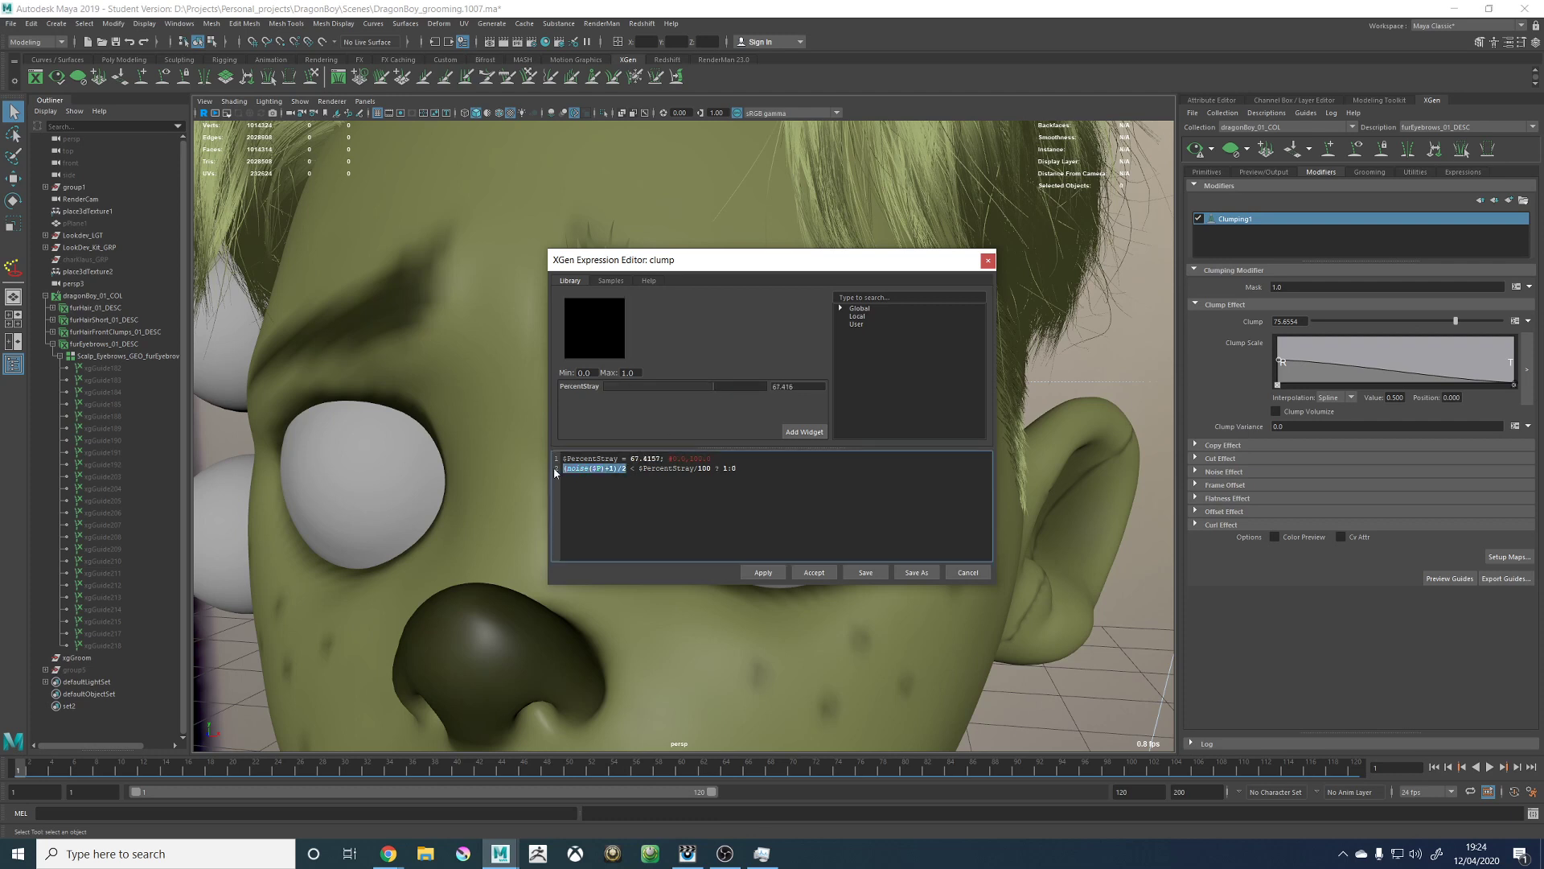
text(rand)
text(())
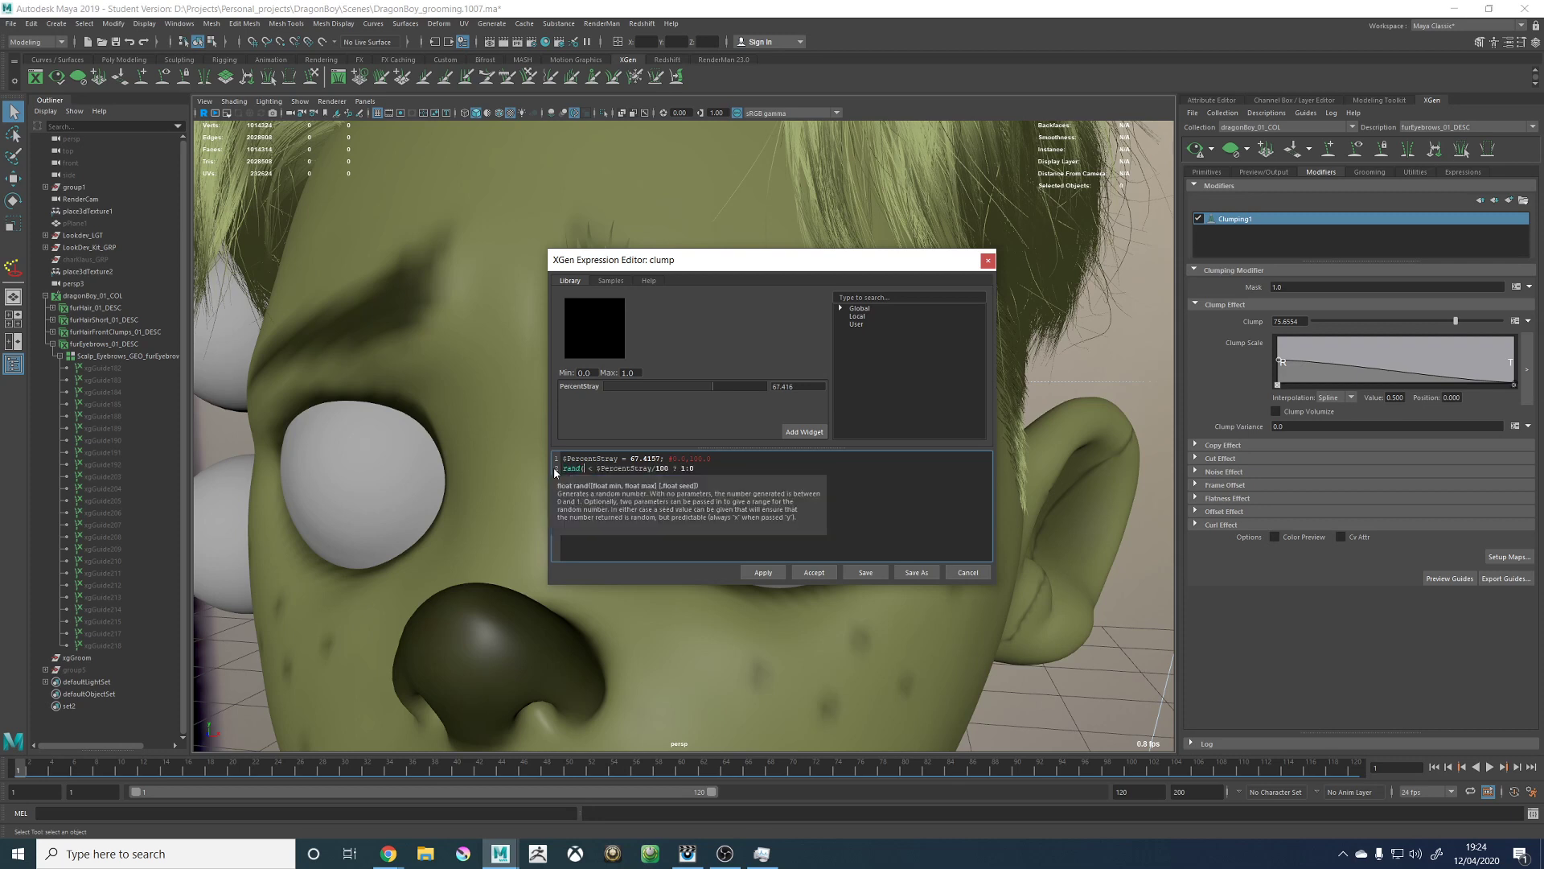
click(768, 573)
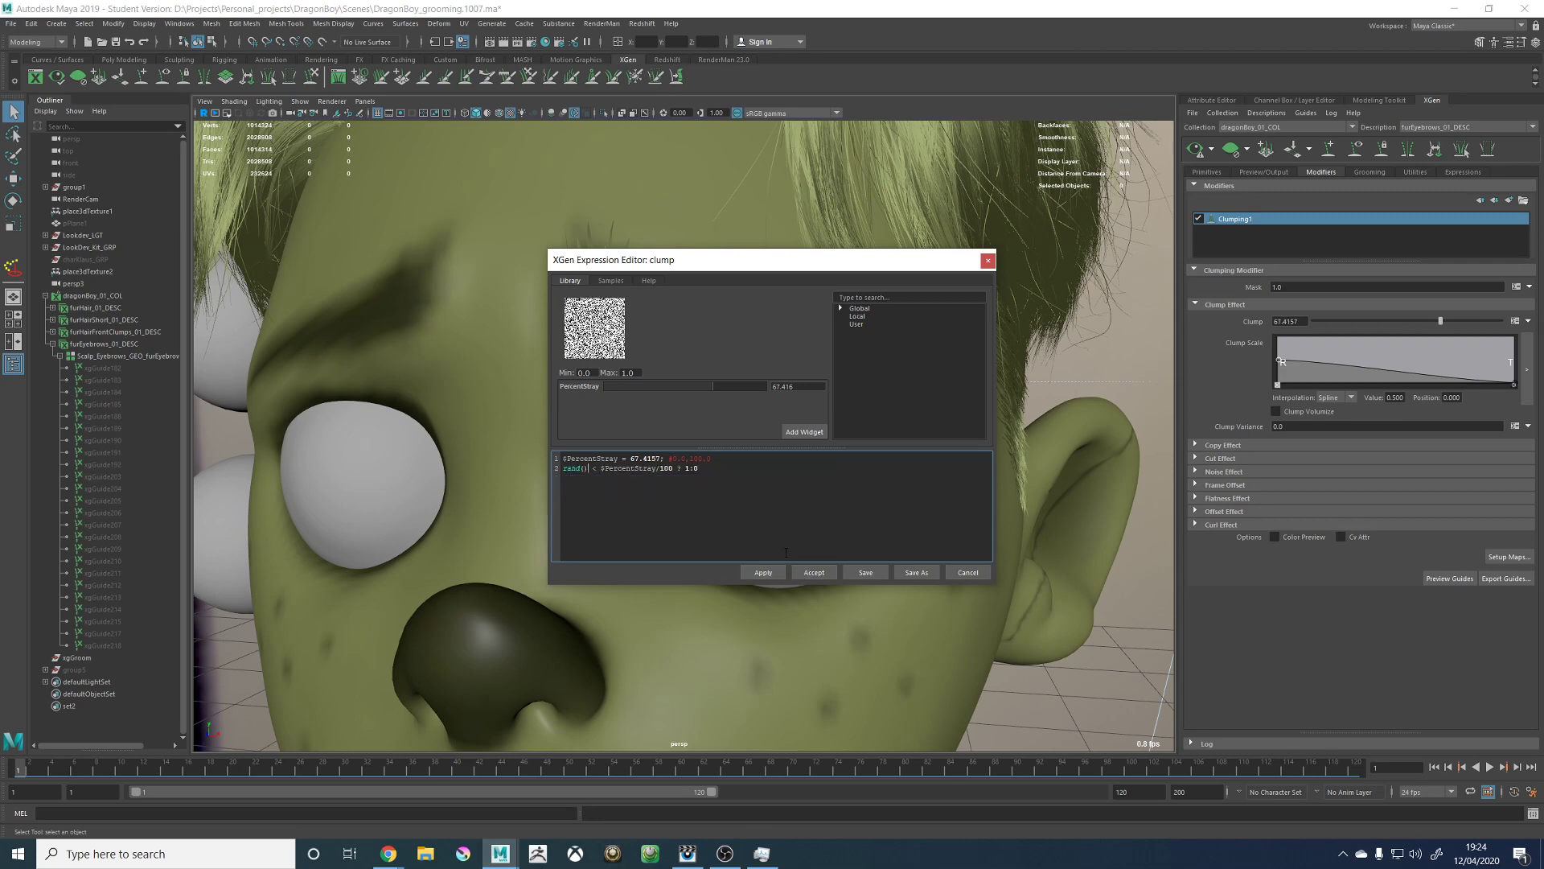
Step: Set PercentStray to 50.9363, accept the clump expression and update the eyebrow preview
mouse_move(707, 393)
mouse_down()
mouse_move(648, 392)
mouse_move(700, 392)
mouse_move(653, 392)
mouse_move(699, 393)
mouse_move(686, 393)
mouse_up()
click(813, 572)
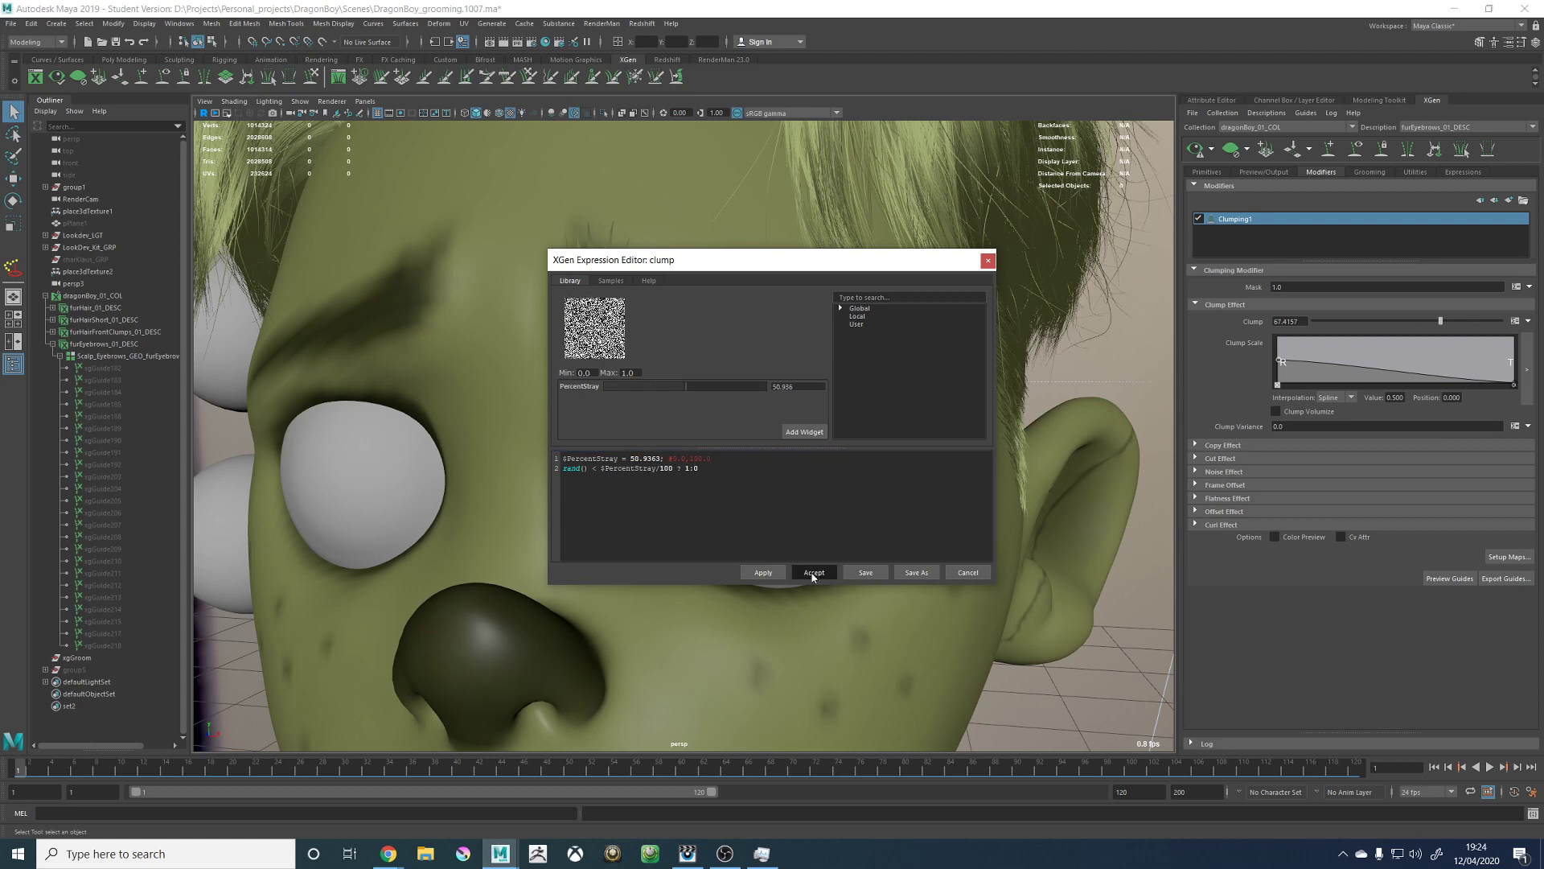
click(1197, 149)
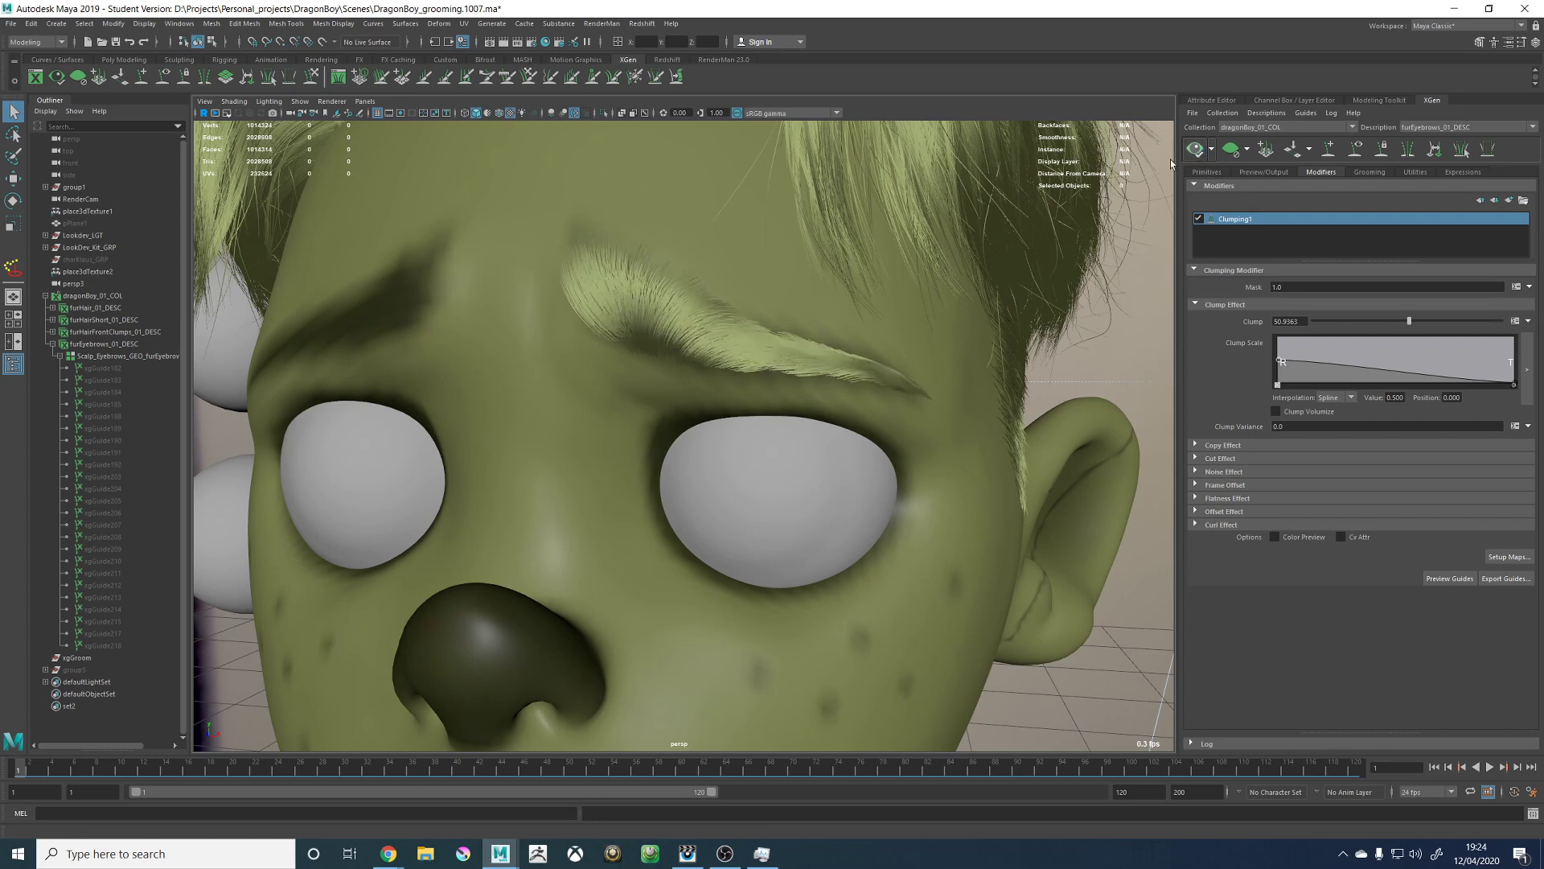
Step: Try Clump values of 73.785 and 66.345, updating the eyebrow preview for each
drag(1414, 322, 1452, 322)
click(1197, 150)
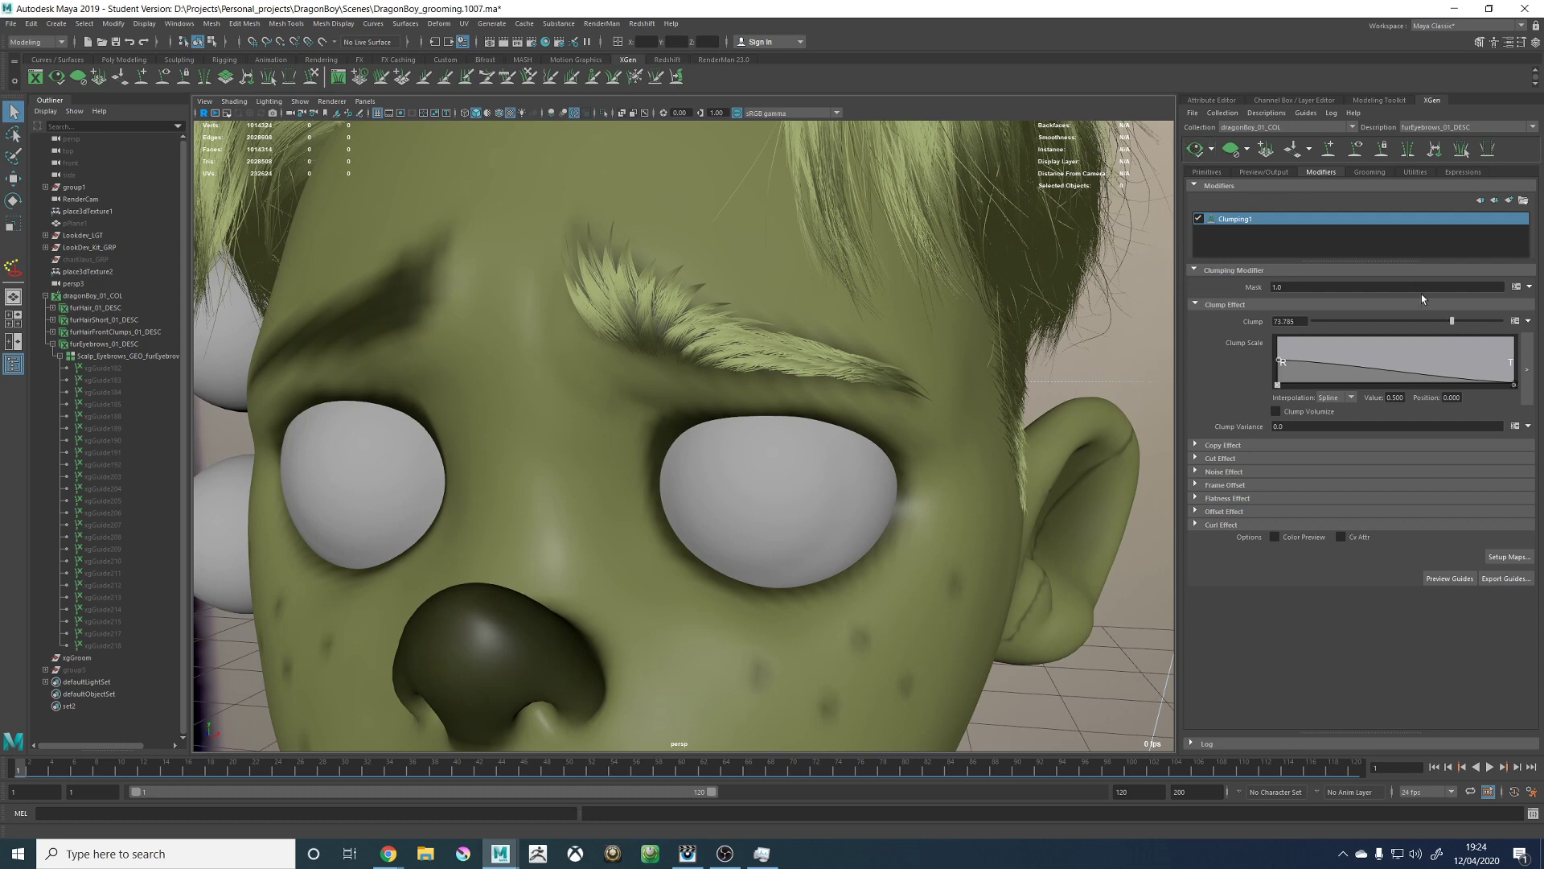
click(1196, 150)
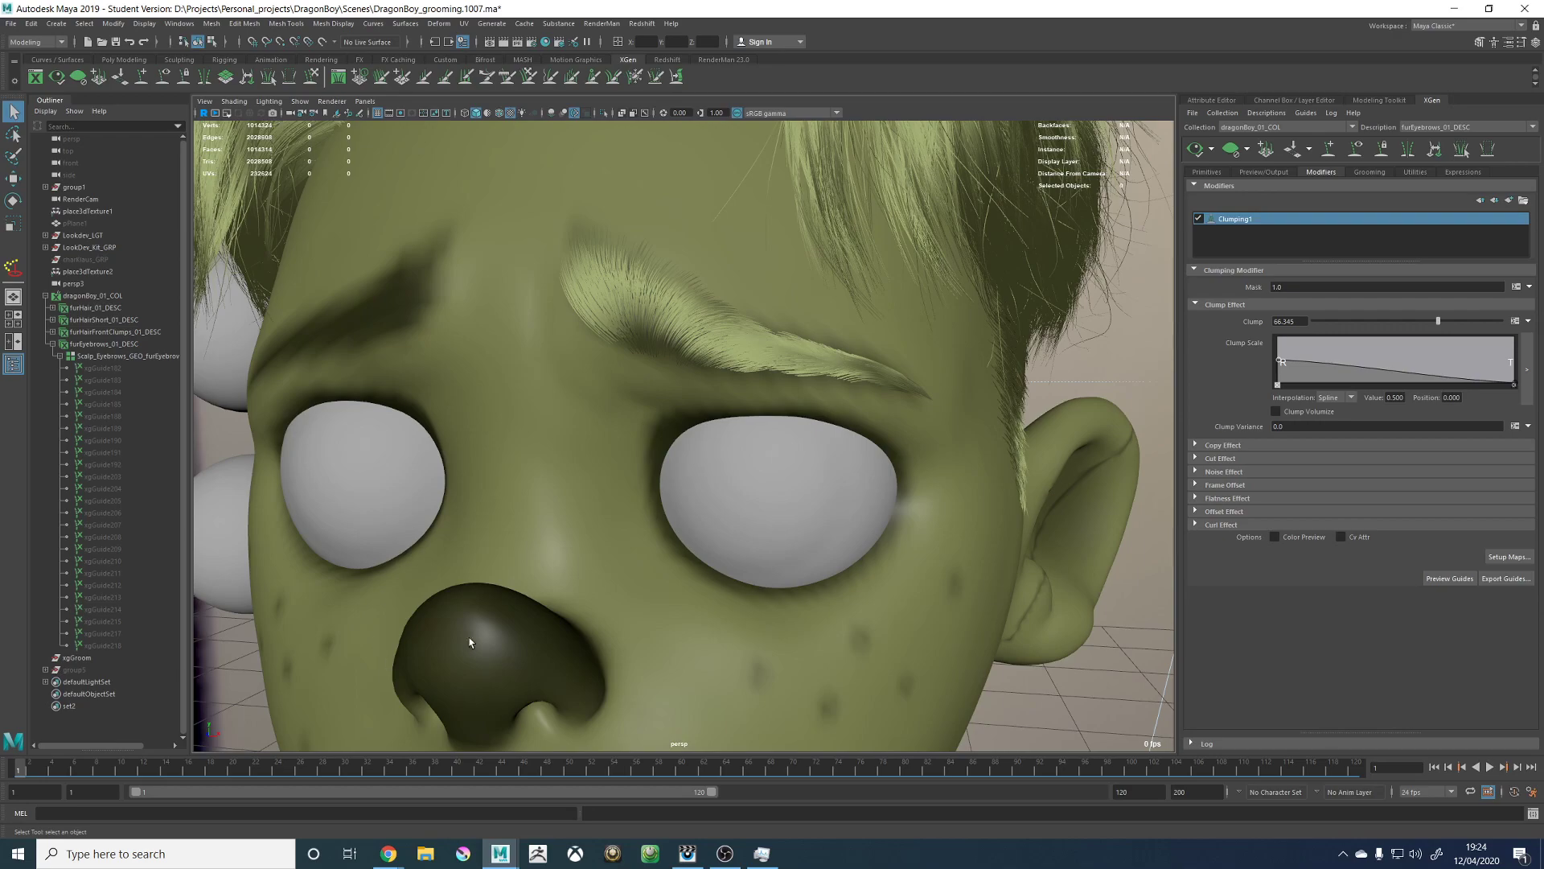
Step: Switch to Chrome, search for "xgen rand() function" in a new tab, and open the Maya 2016 XGen expression basics article
mouse_move(388, 853)
click(482, 792)
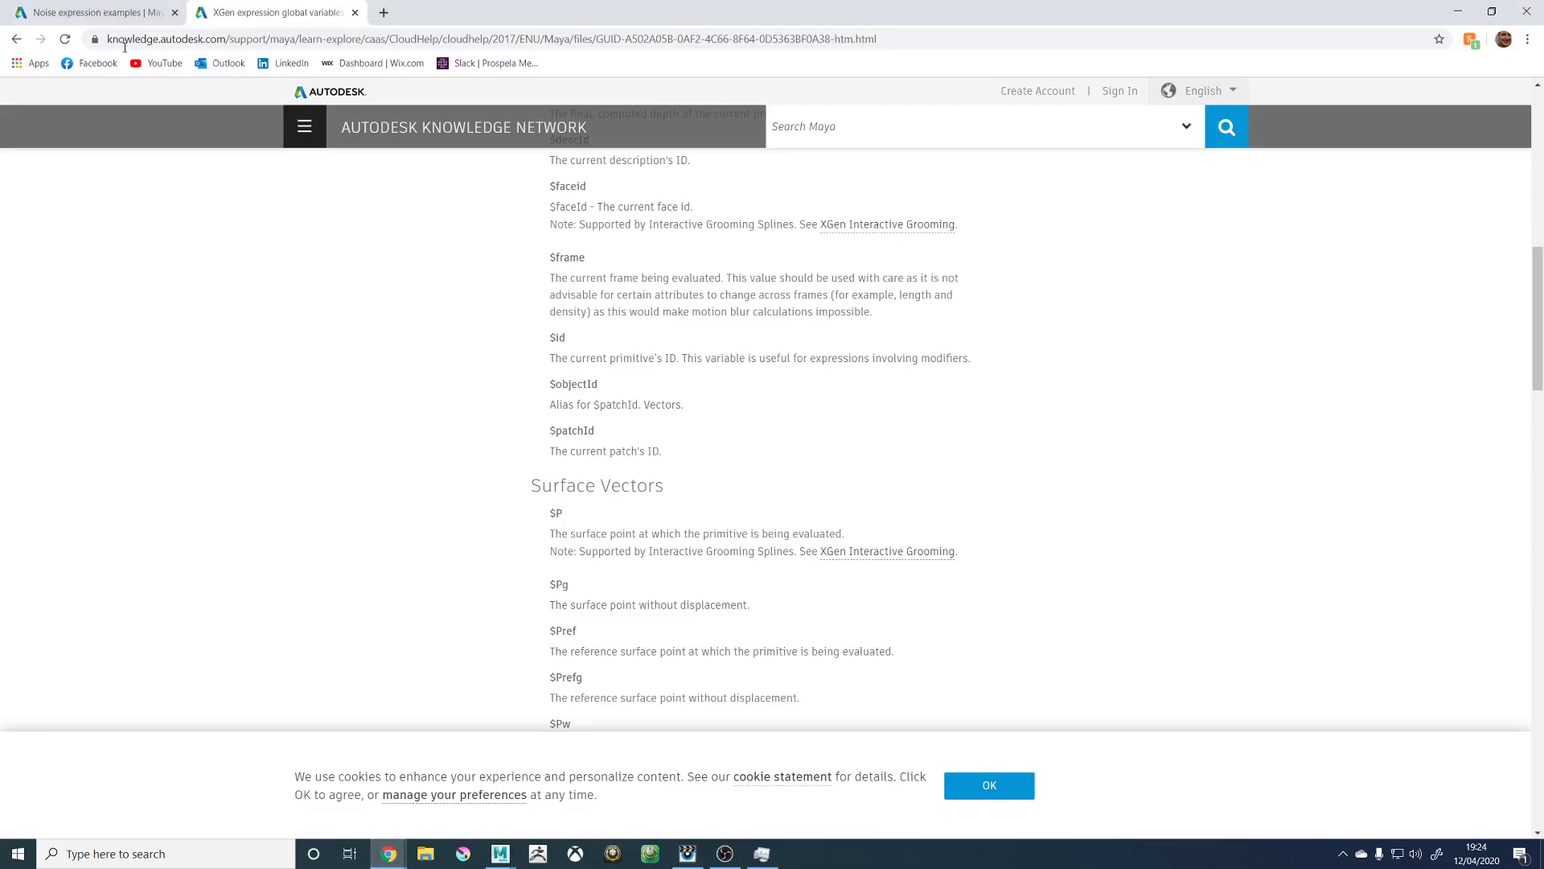
click(384, 12)
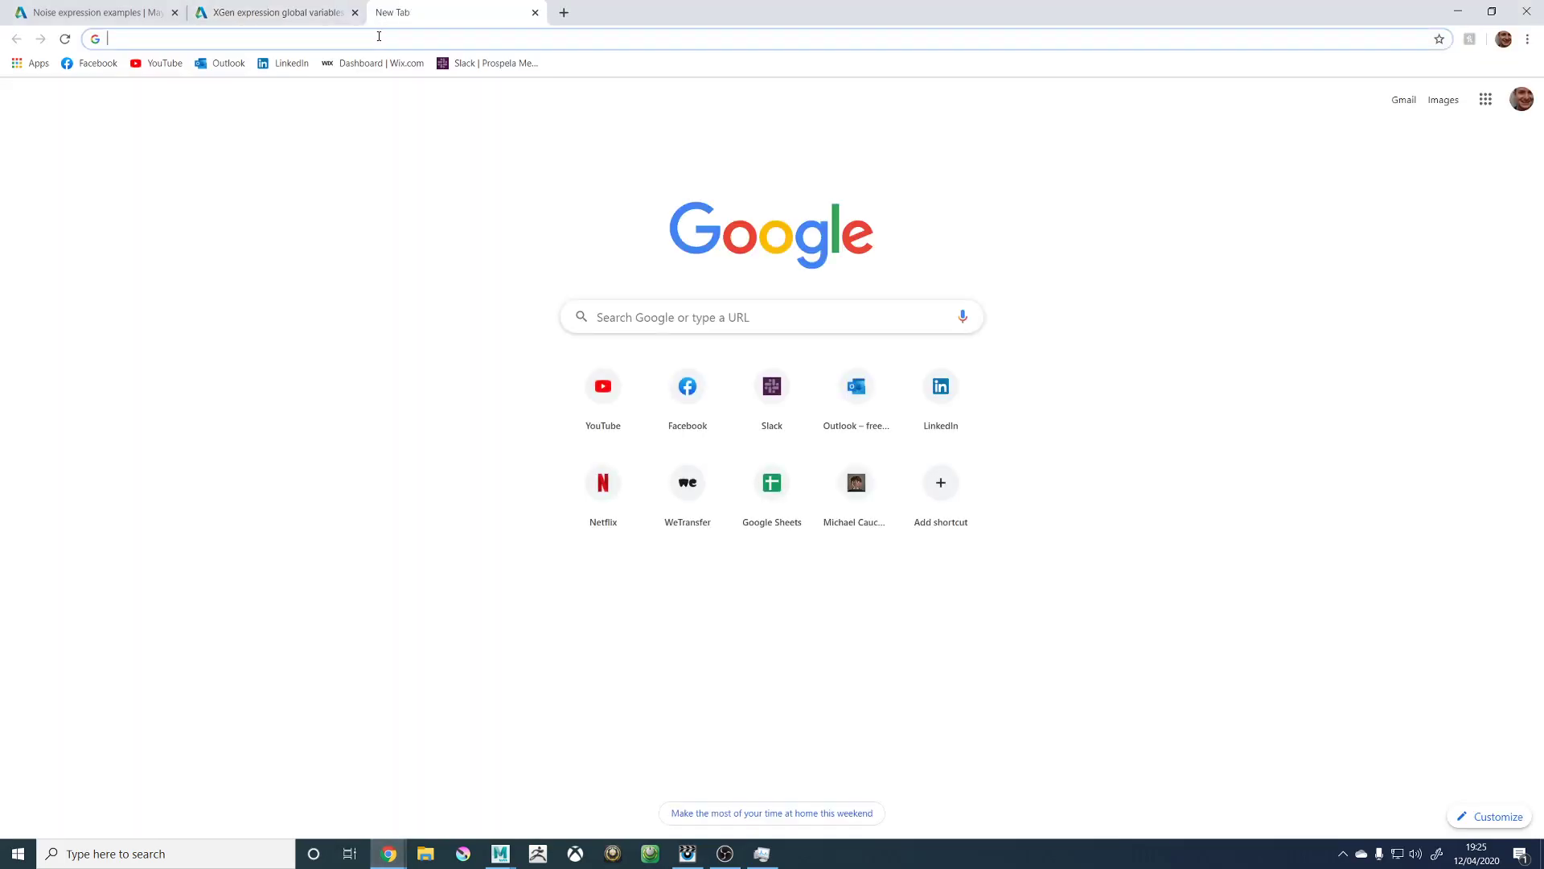
text(xgen r)
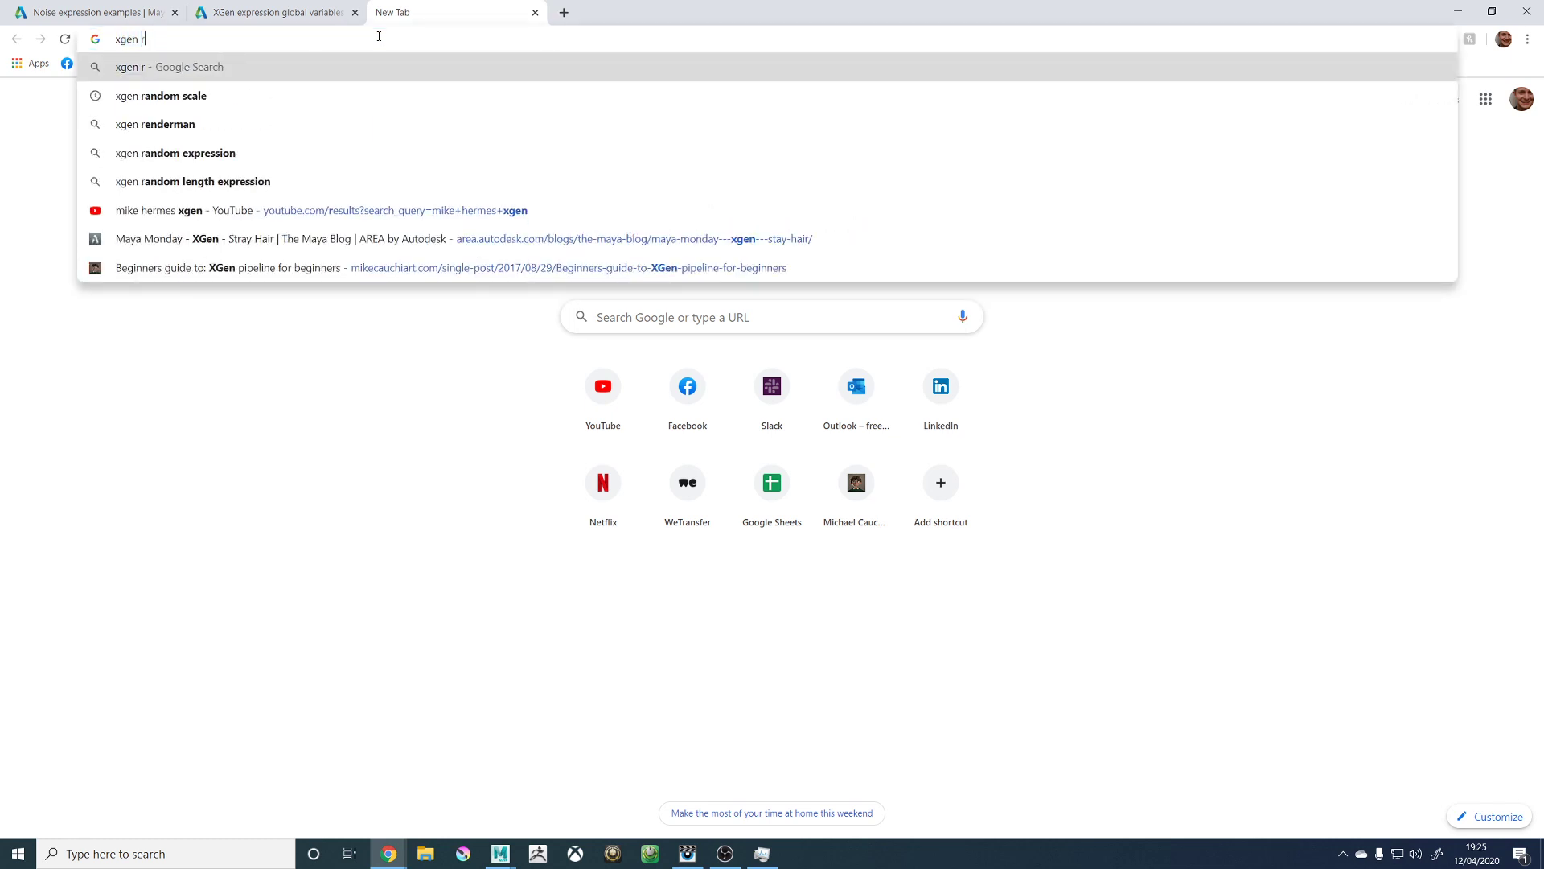
text(and() function)
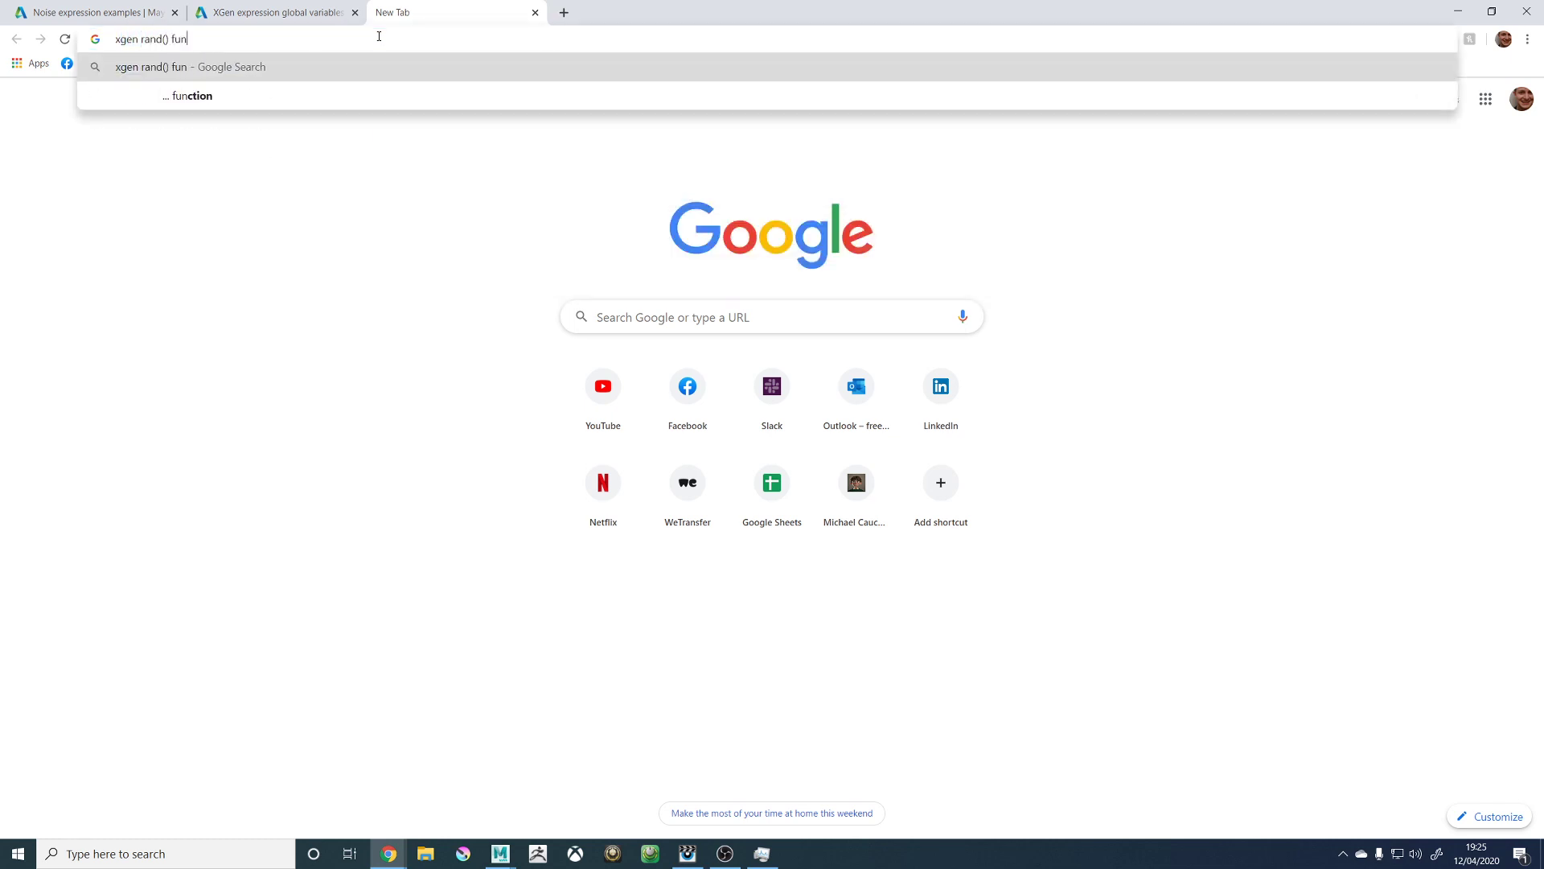
key(Return)
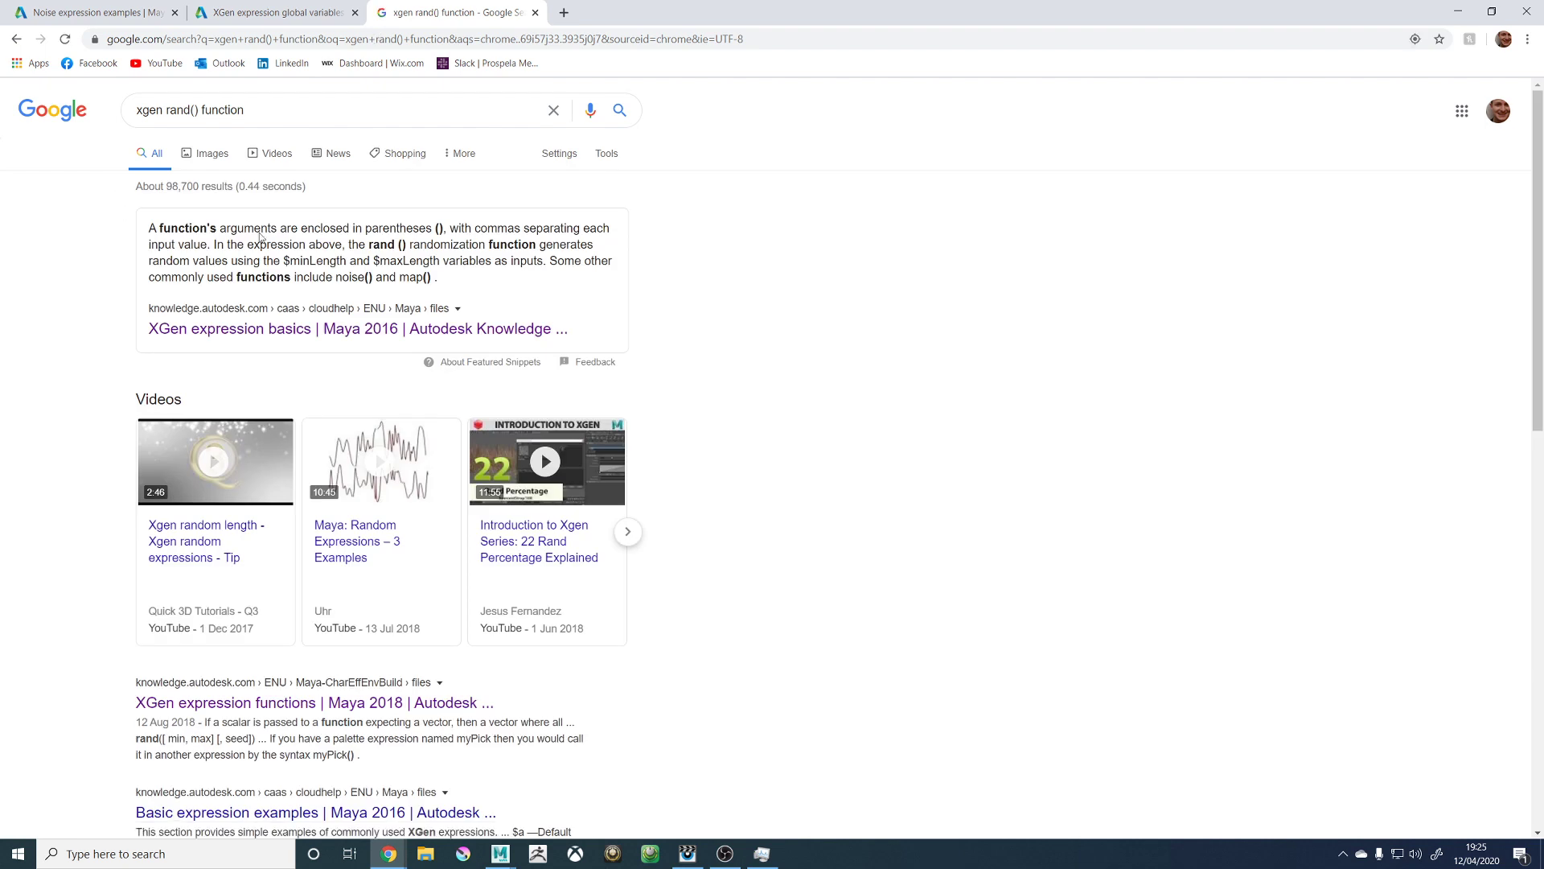
click(305, 329)
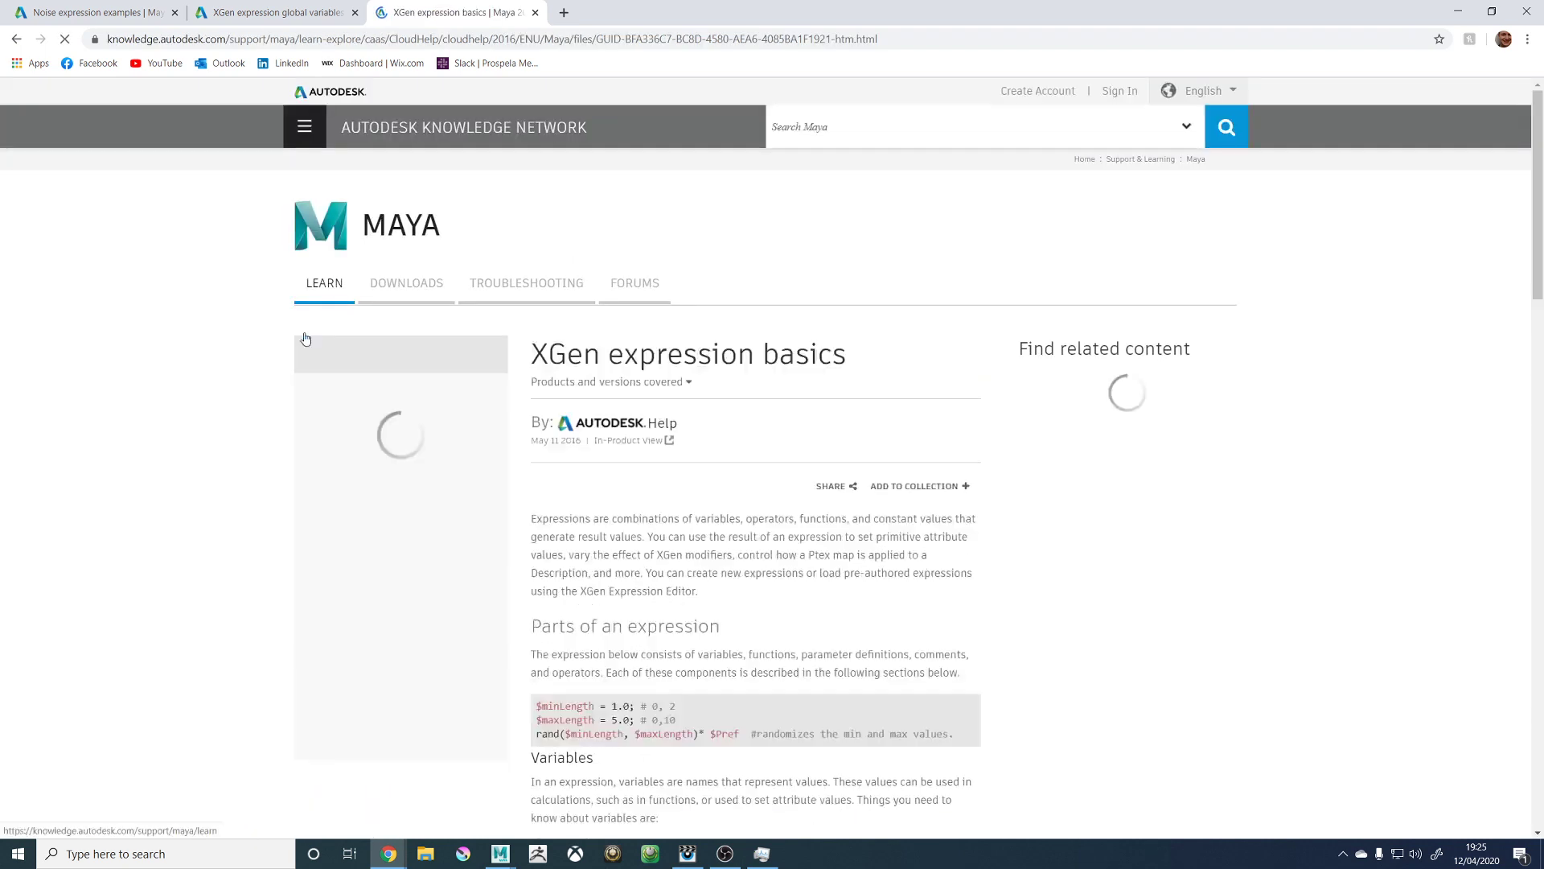
Step: Search the XGen expression basics article for "scale" and "freq", and read its explanation of variables and the rand() function
scroll(674, 538, down, 5)
scroll(651, 523, down, 3)
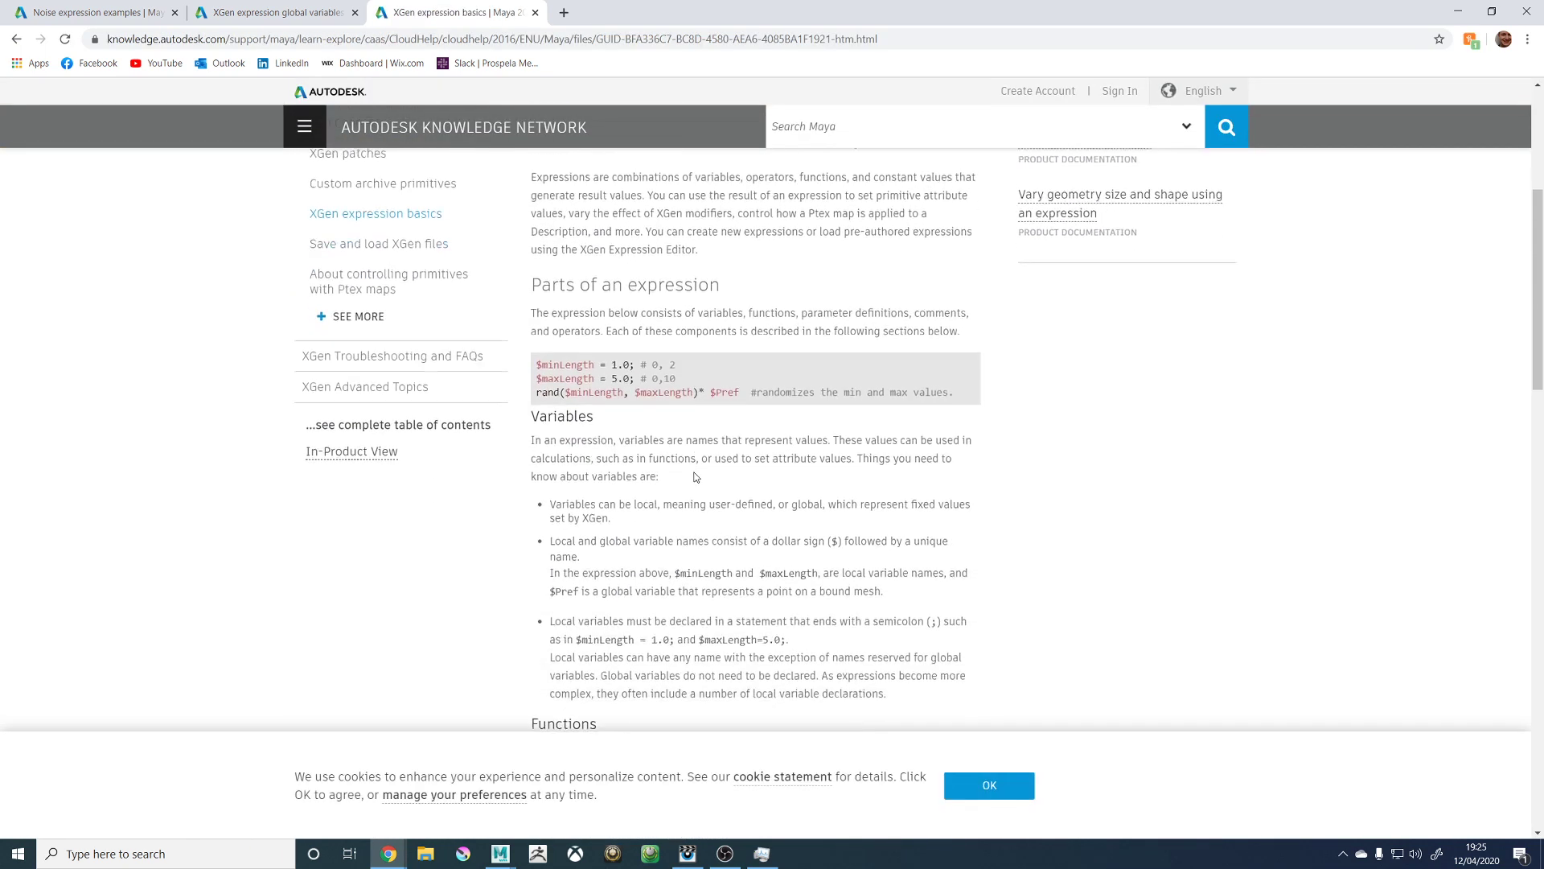
scroll(639, 507, down, 1)
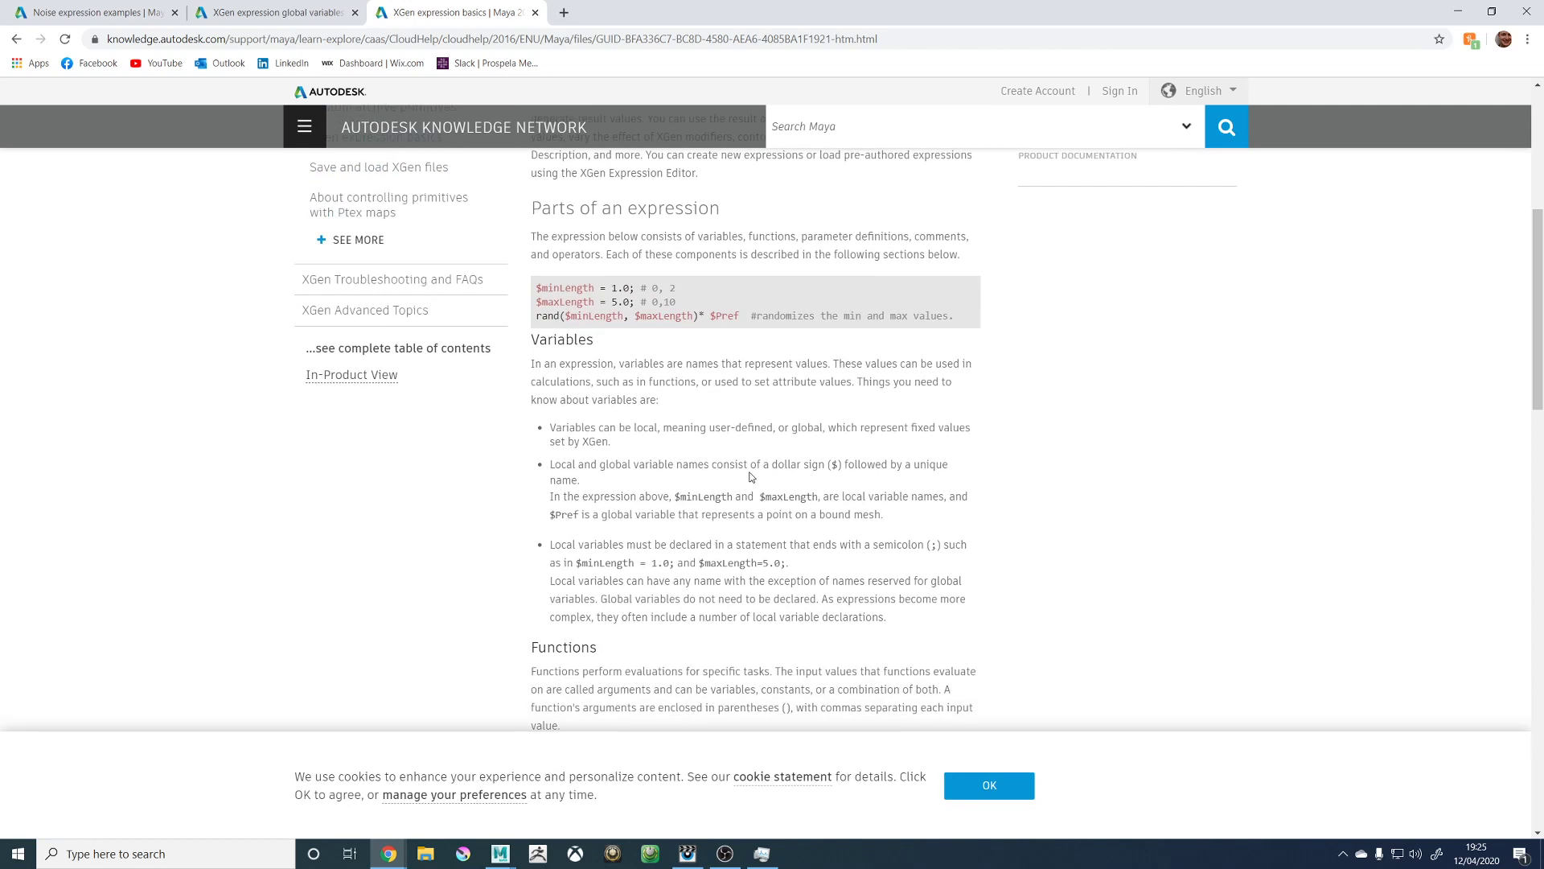
key(ctrl+f)
text(scale)
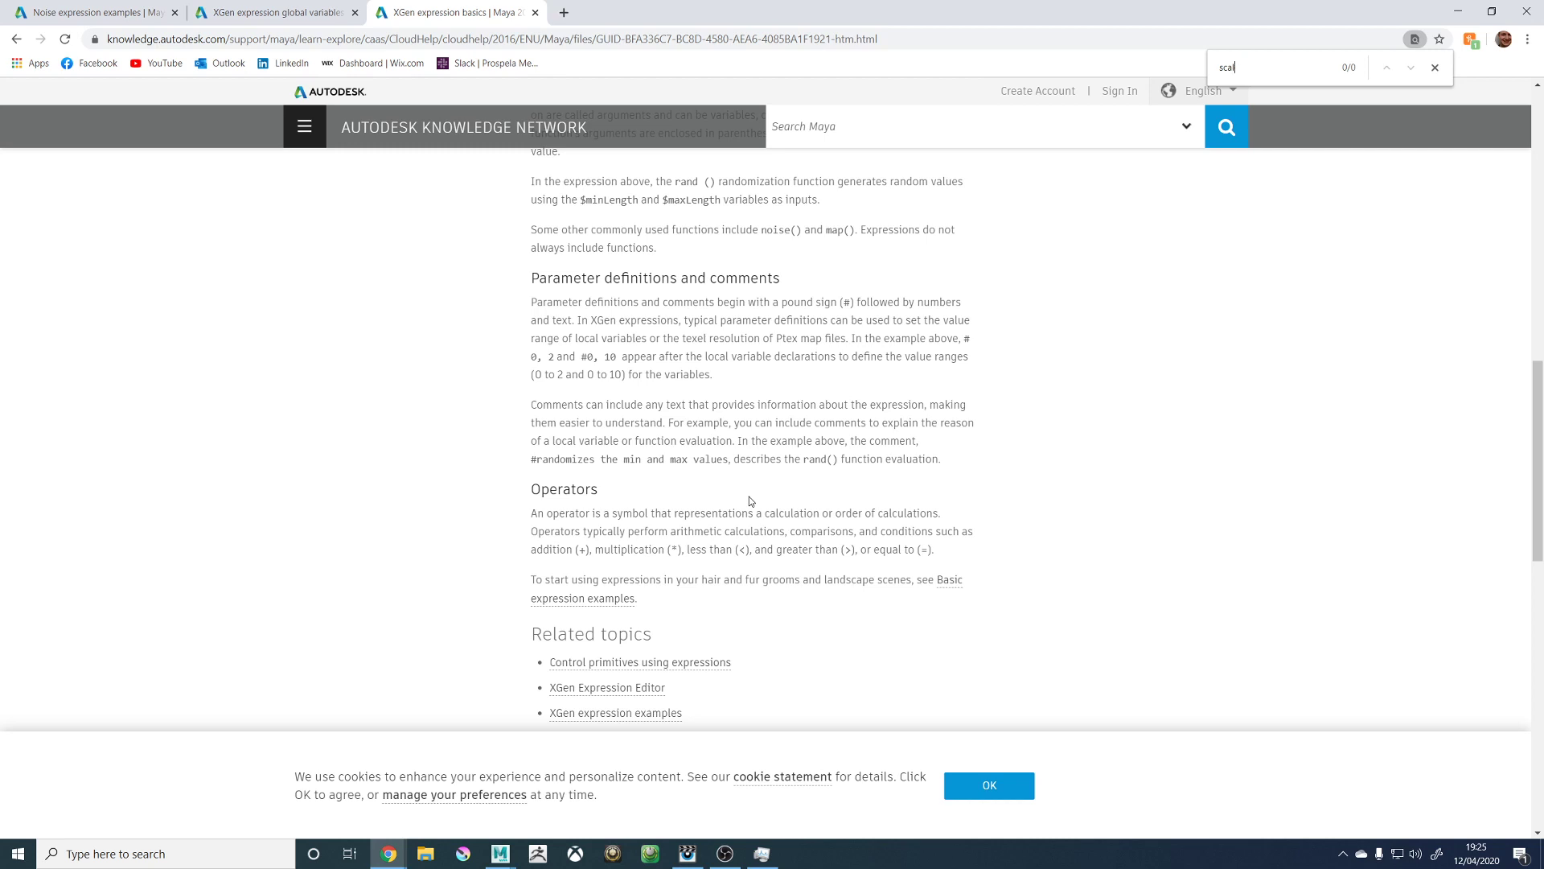
key(BackSpace)
key(BackSpace)
key(BackSpace)
key(BackSpace)
text(freq)
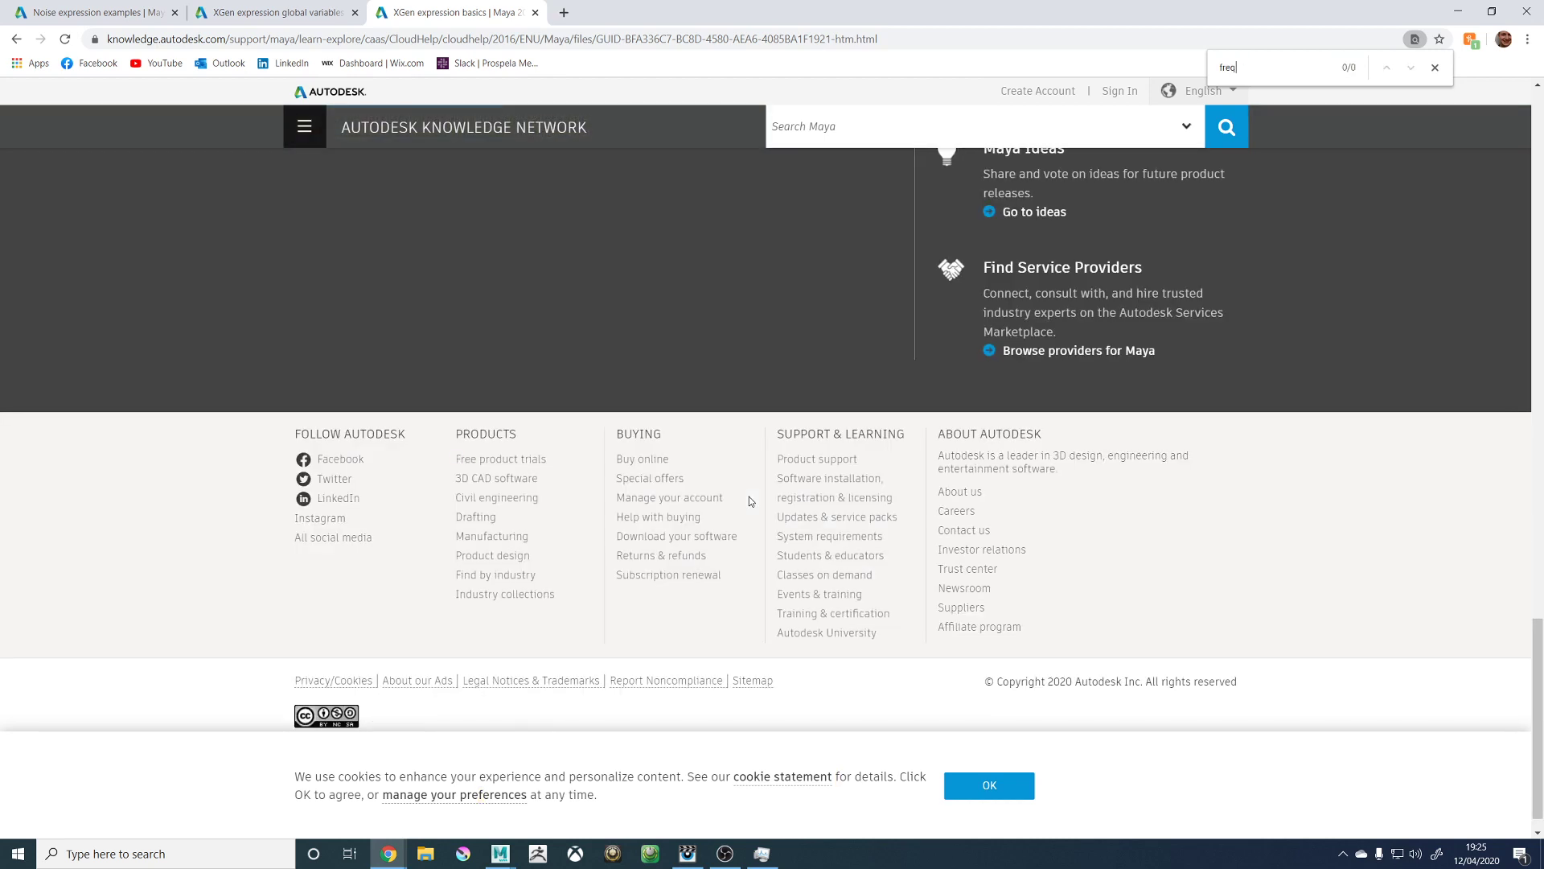
scroll(581, 514, up, 20)
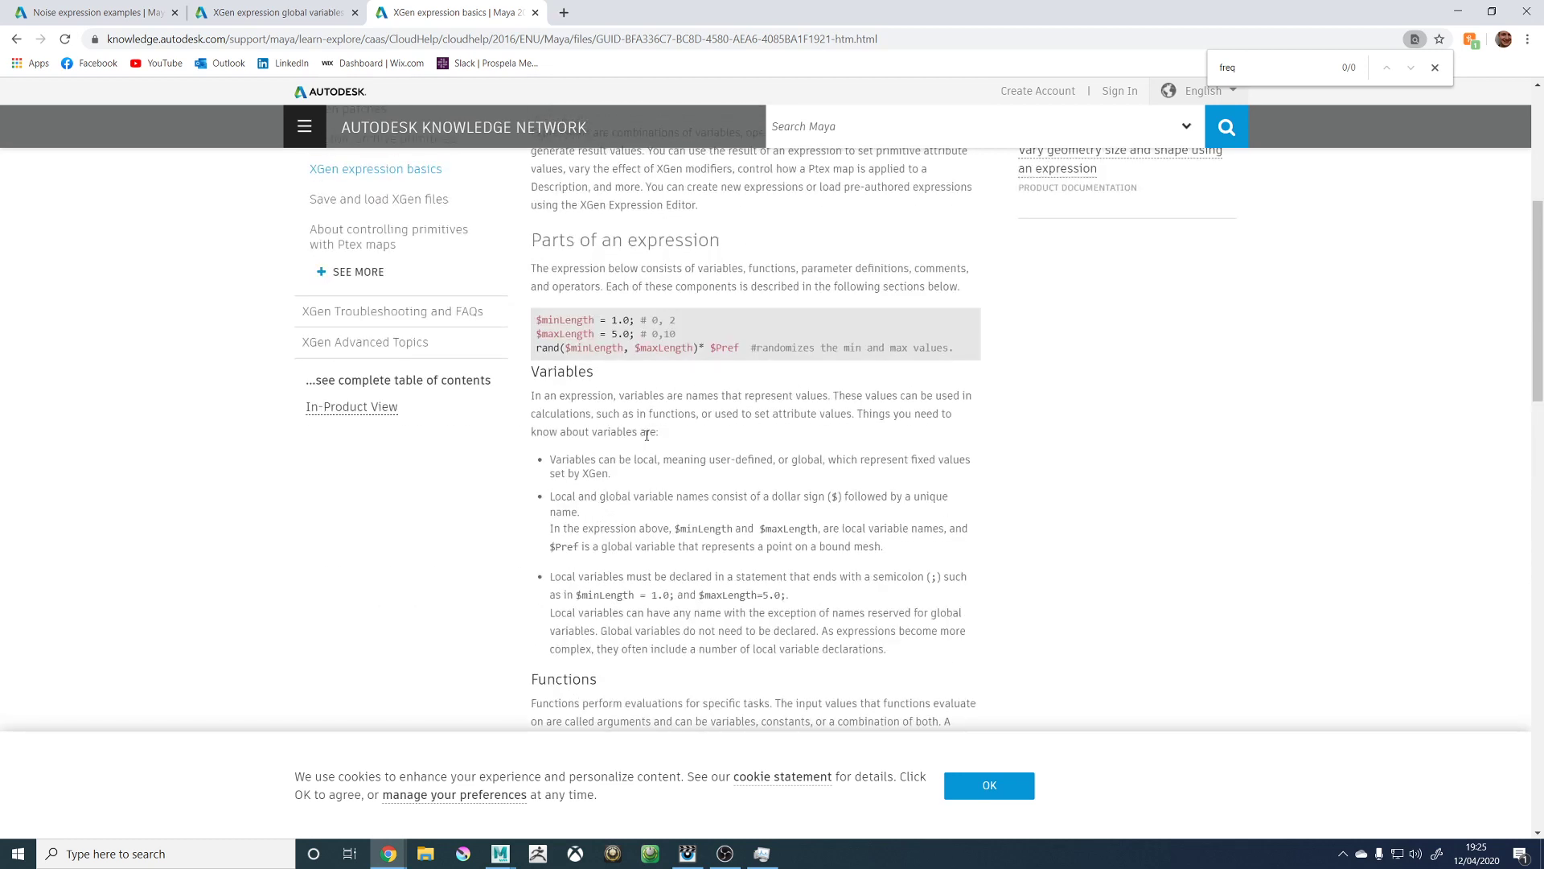
scroll(647, 435, down, 2)
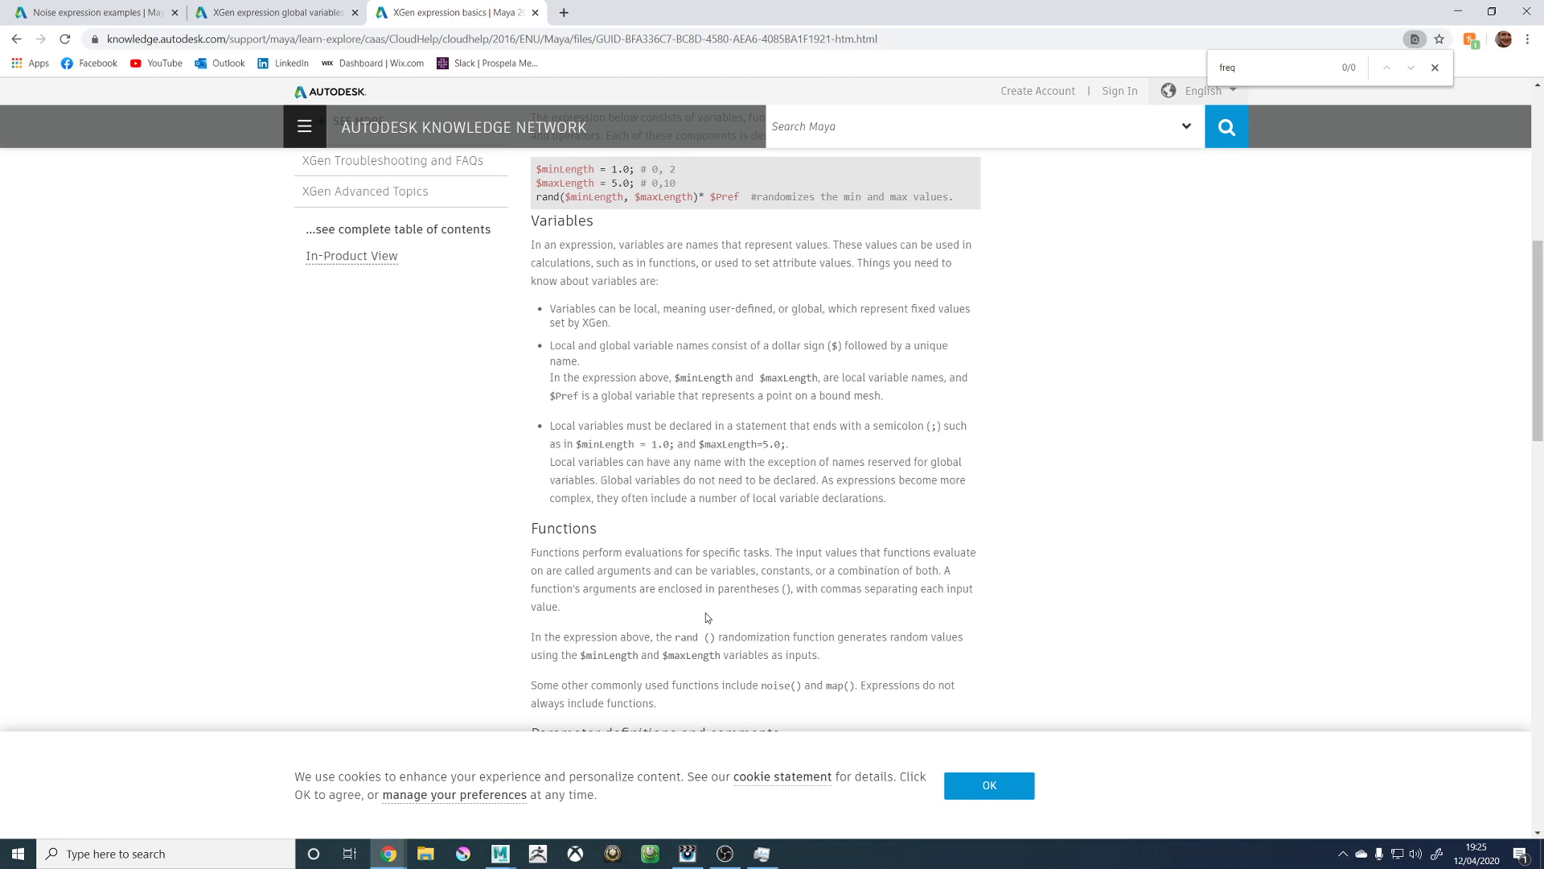
scroll(693, 615, down, 2)
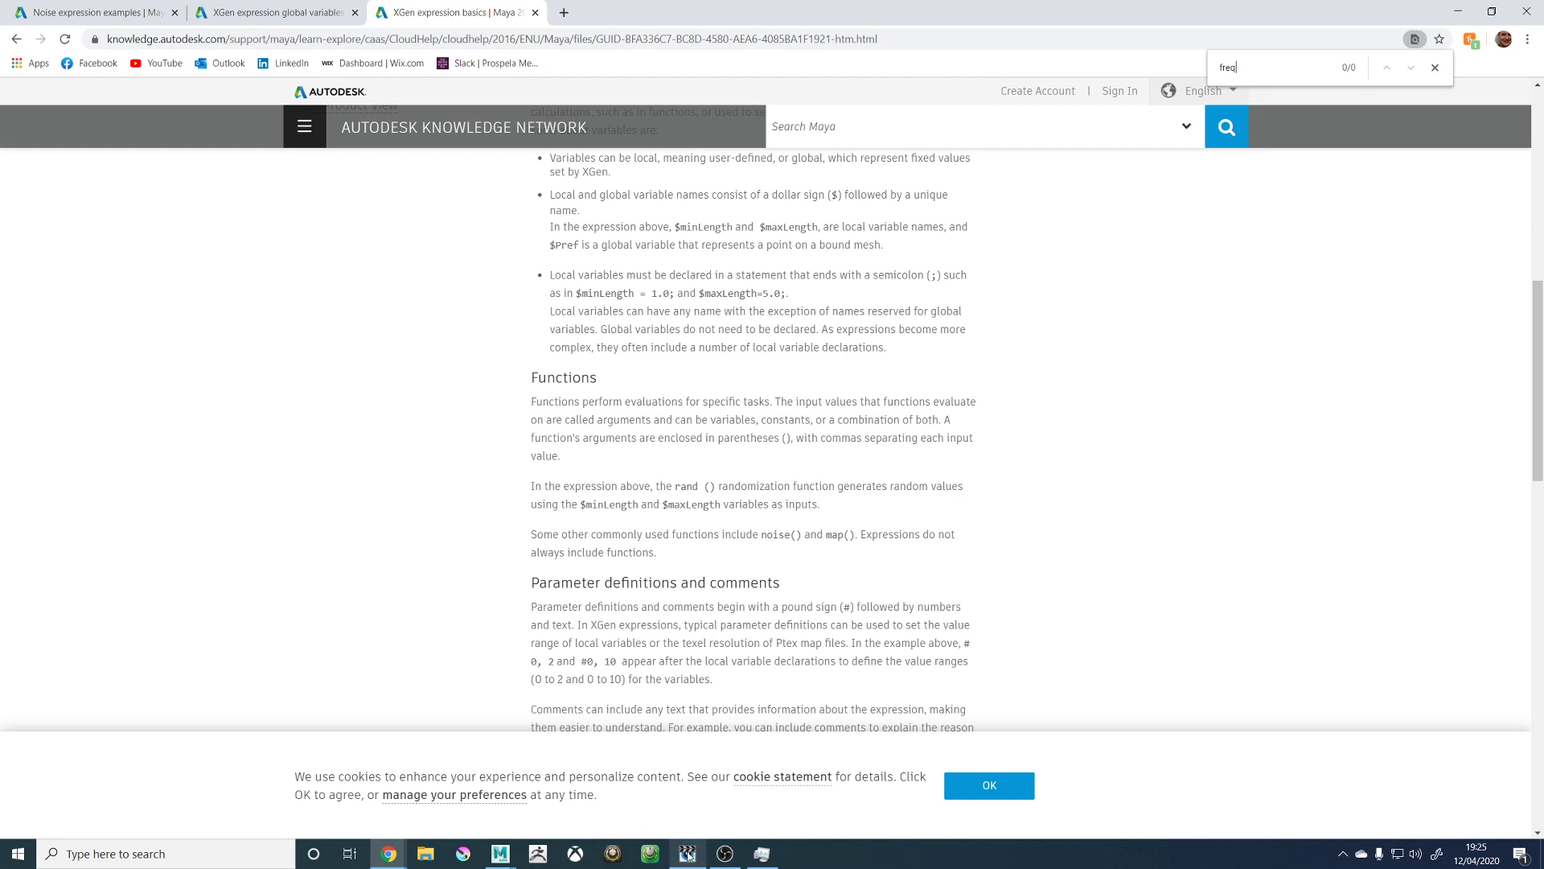
Step: Switch back to Maya, raise the eyebrow's Clump value to about 80, and update the XGen preview
click(501, 854)
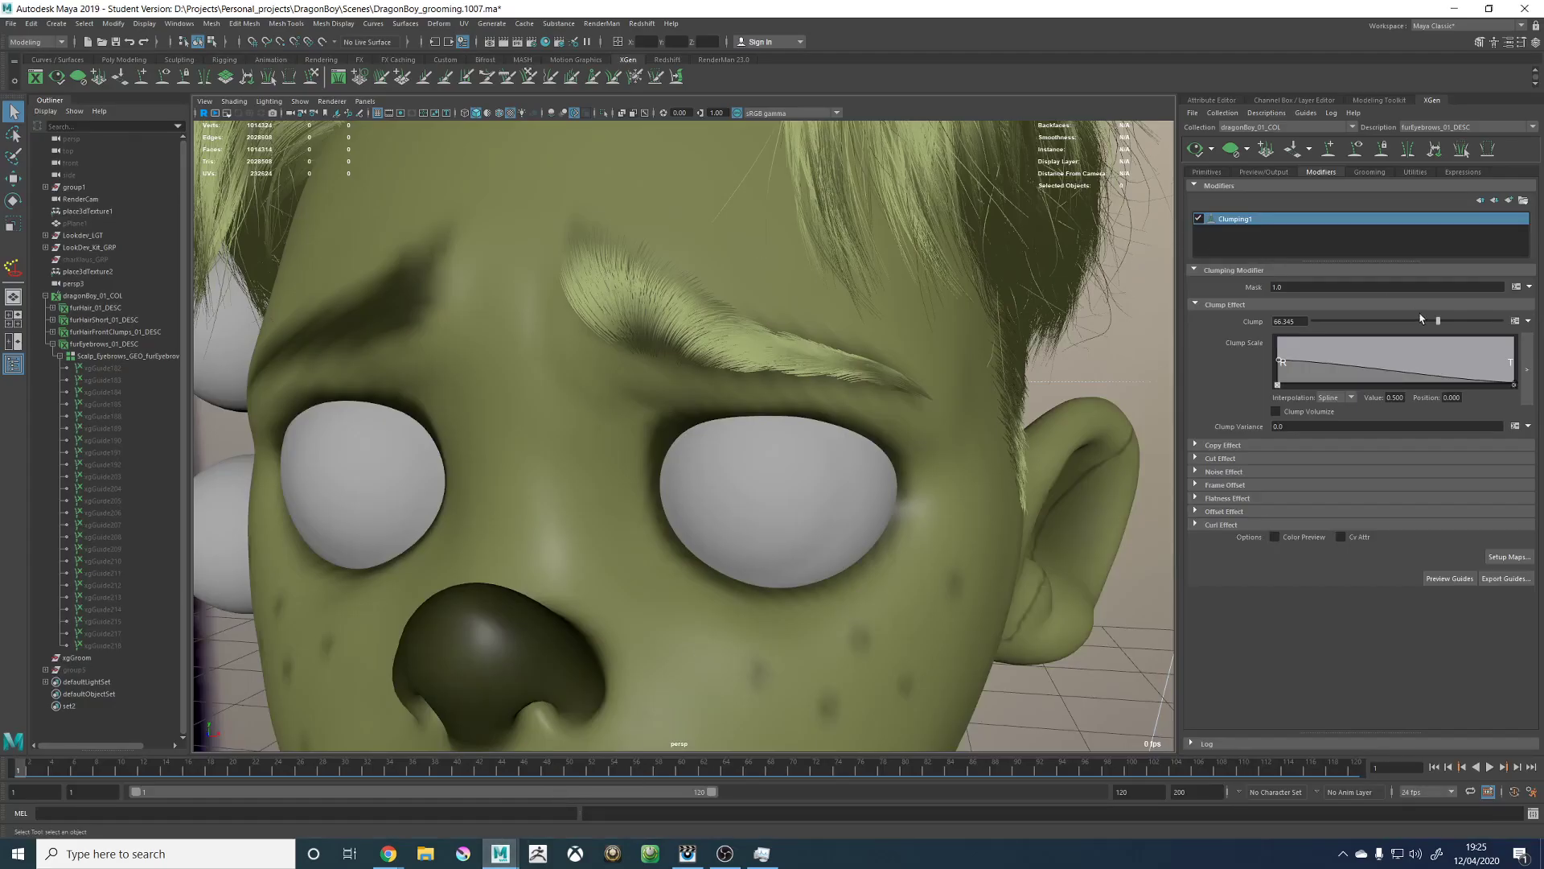
drag(1438, 321, 1458, 322)
click(1198, 153)
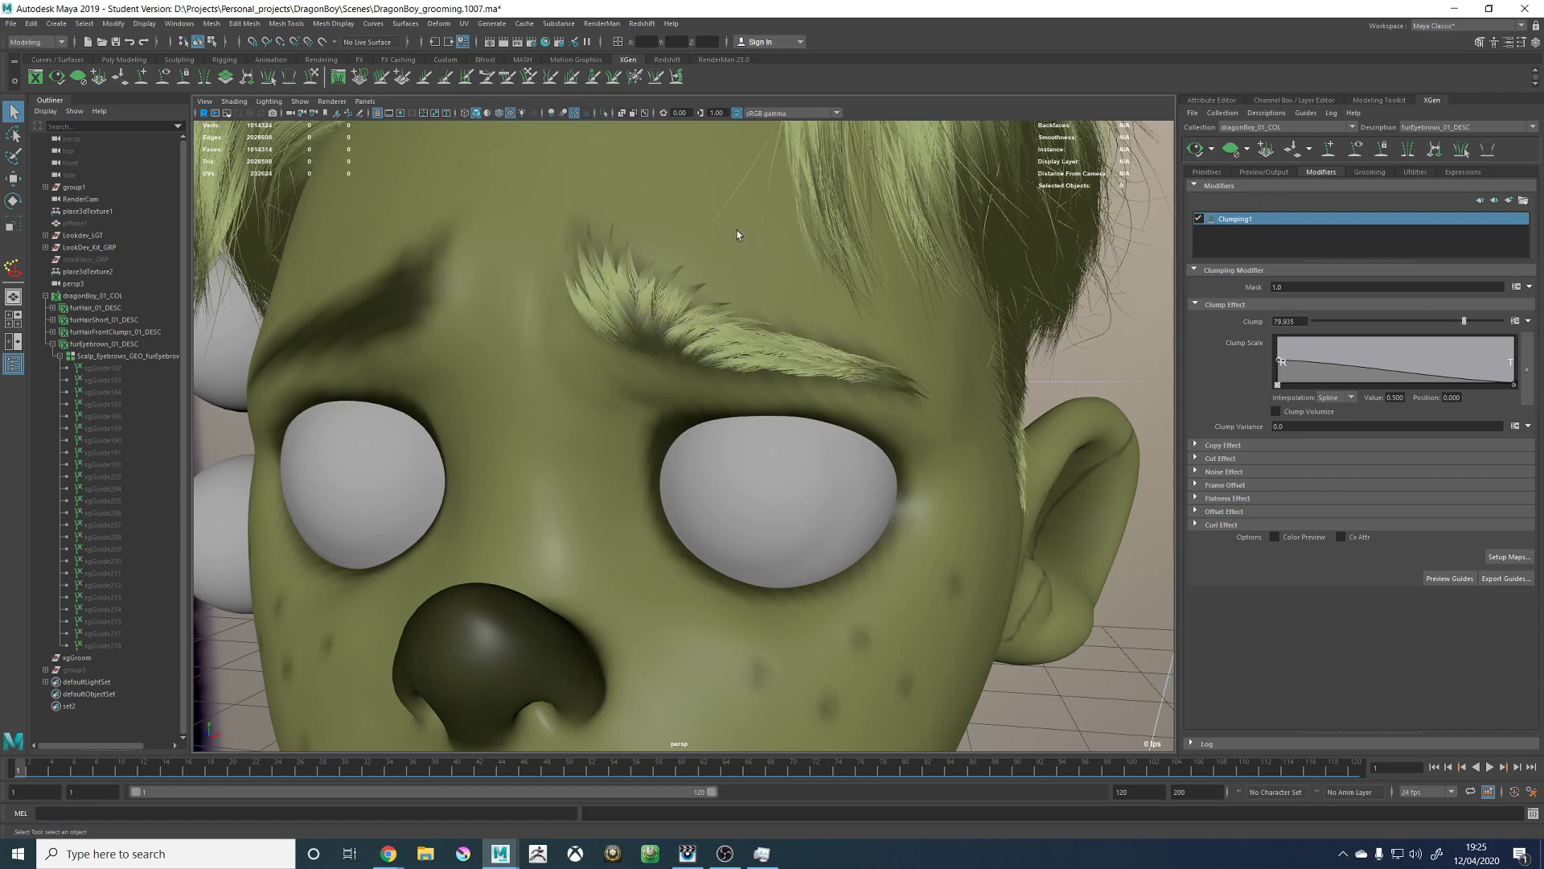
Step: Examine the clumped eyebrow up close and from a distance with the whole character in view
alt+drag(740, 230, 885, 269)
alt+middle_drag(885, 269, 816, 386)
alt+right_drag(816, 386, 907, 328)
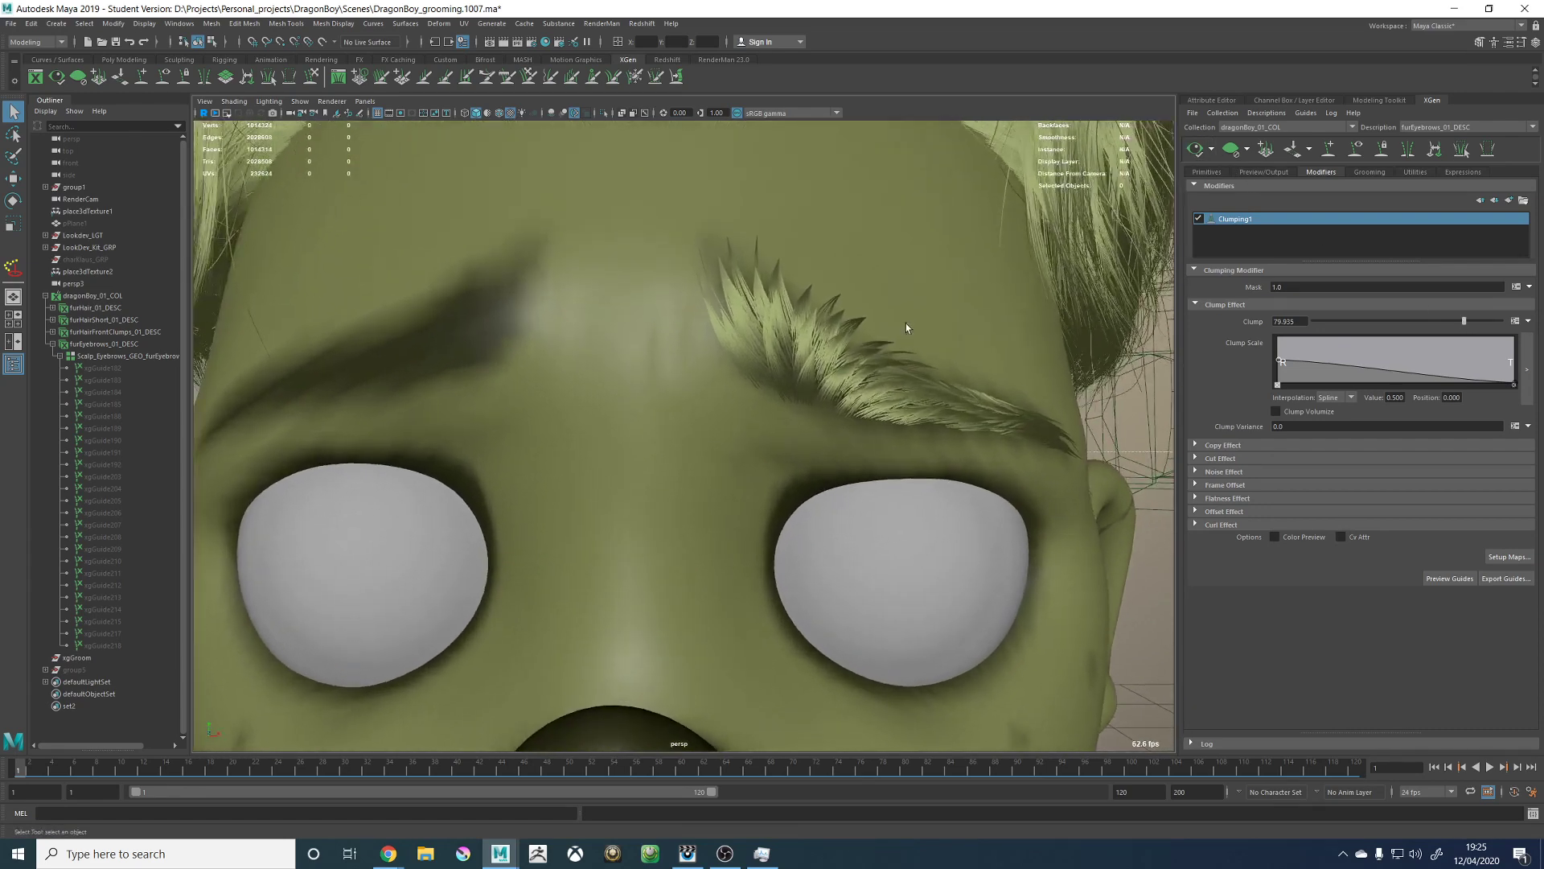
alt+middle_drag(906, 327, 868, 398)
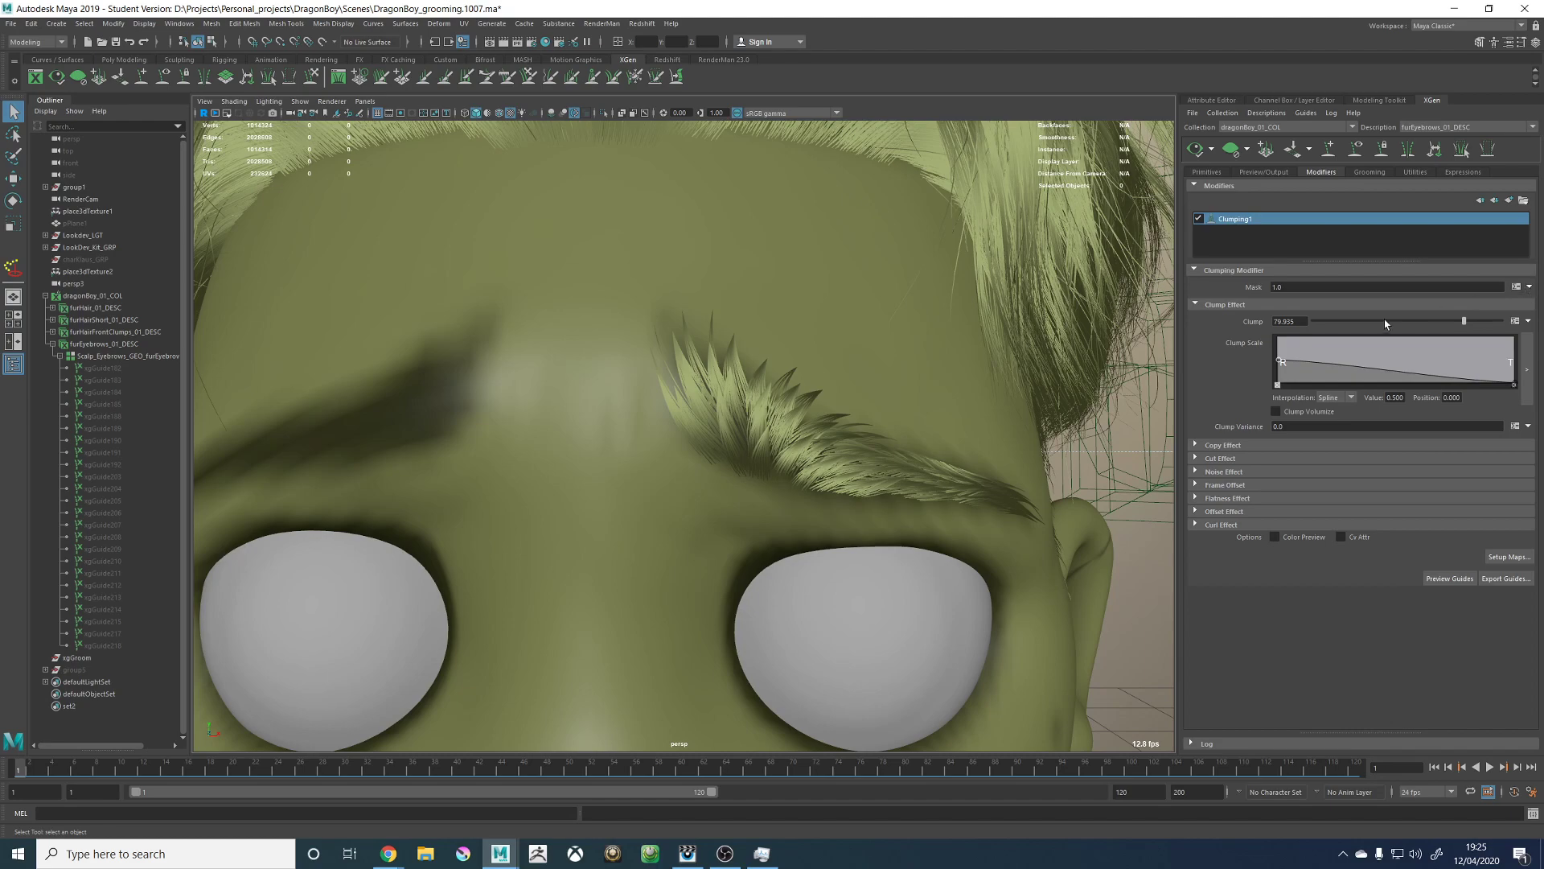
alt+drag(893, 231, 933, 222)
alt+right_drag(784, 241, 418, 286)
alt+drag(417, 287, 808, 422)
alt+right_drag(808, 421, 728, 416)
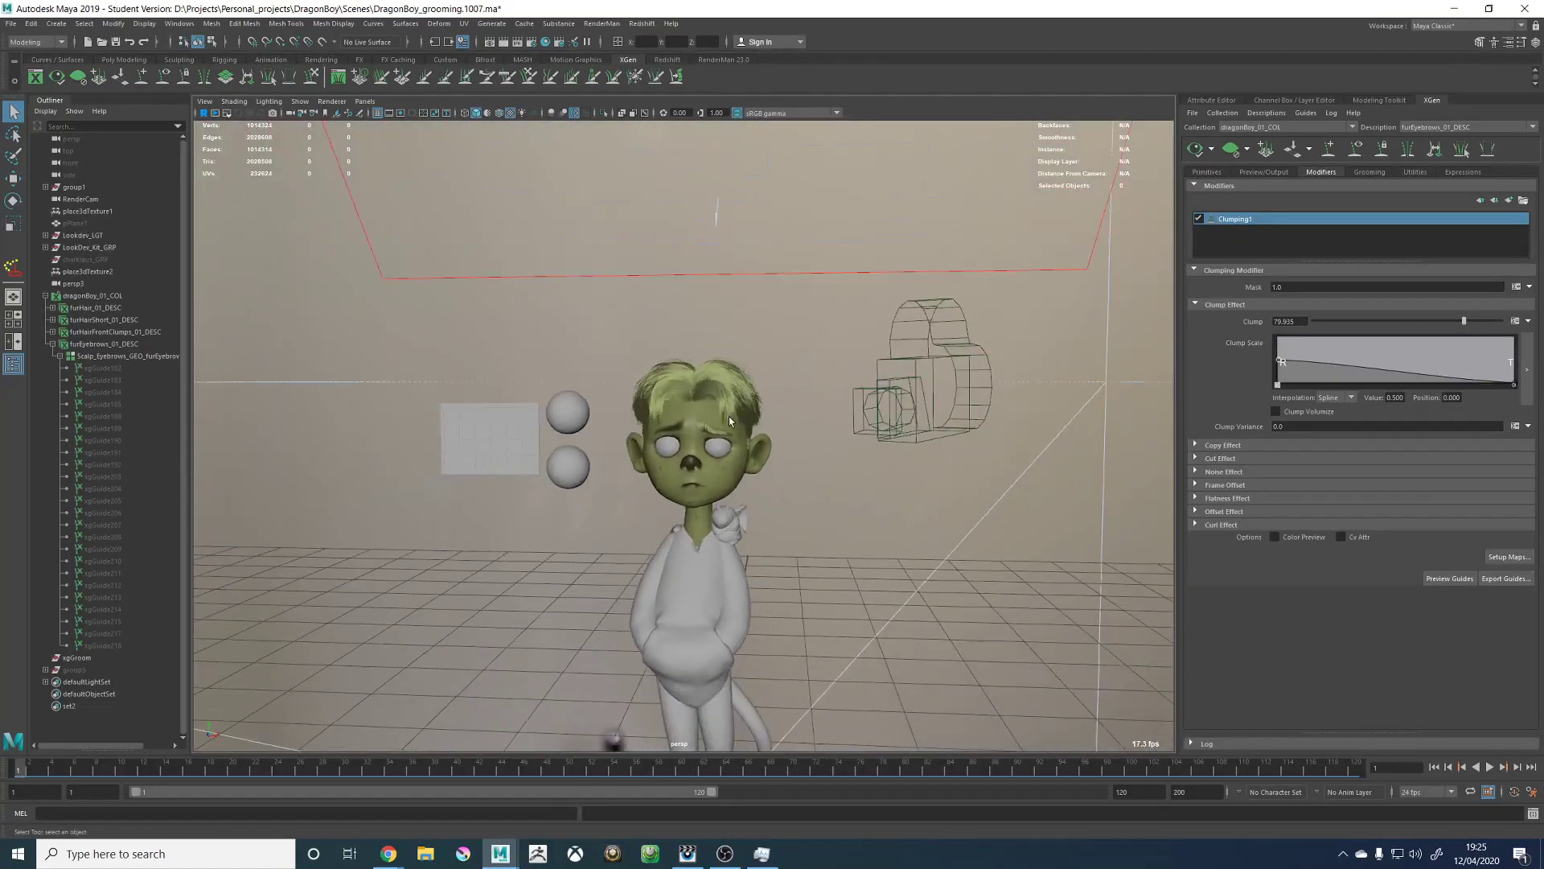
alt+middle_drag(729, 417, 725, 351)
mouse_move(806, 400)
alt+mouse_down()
mouse_move(759, 386)
mouse_move(804, 401)
alt+mouse_up()
alt+right_drag(803, 398, 855, 452)
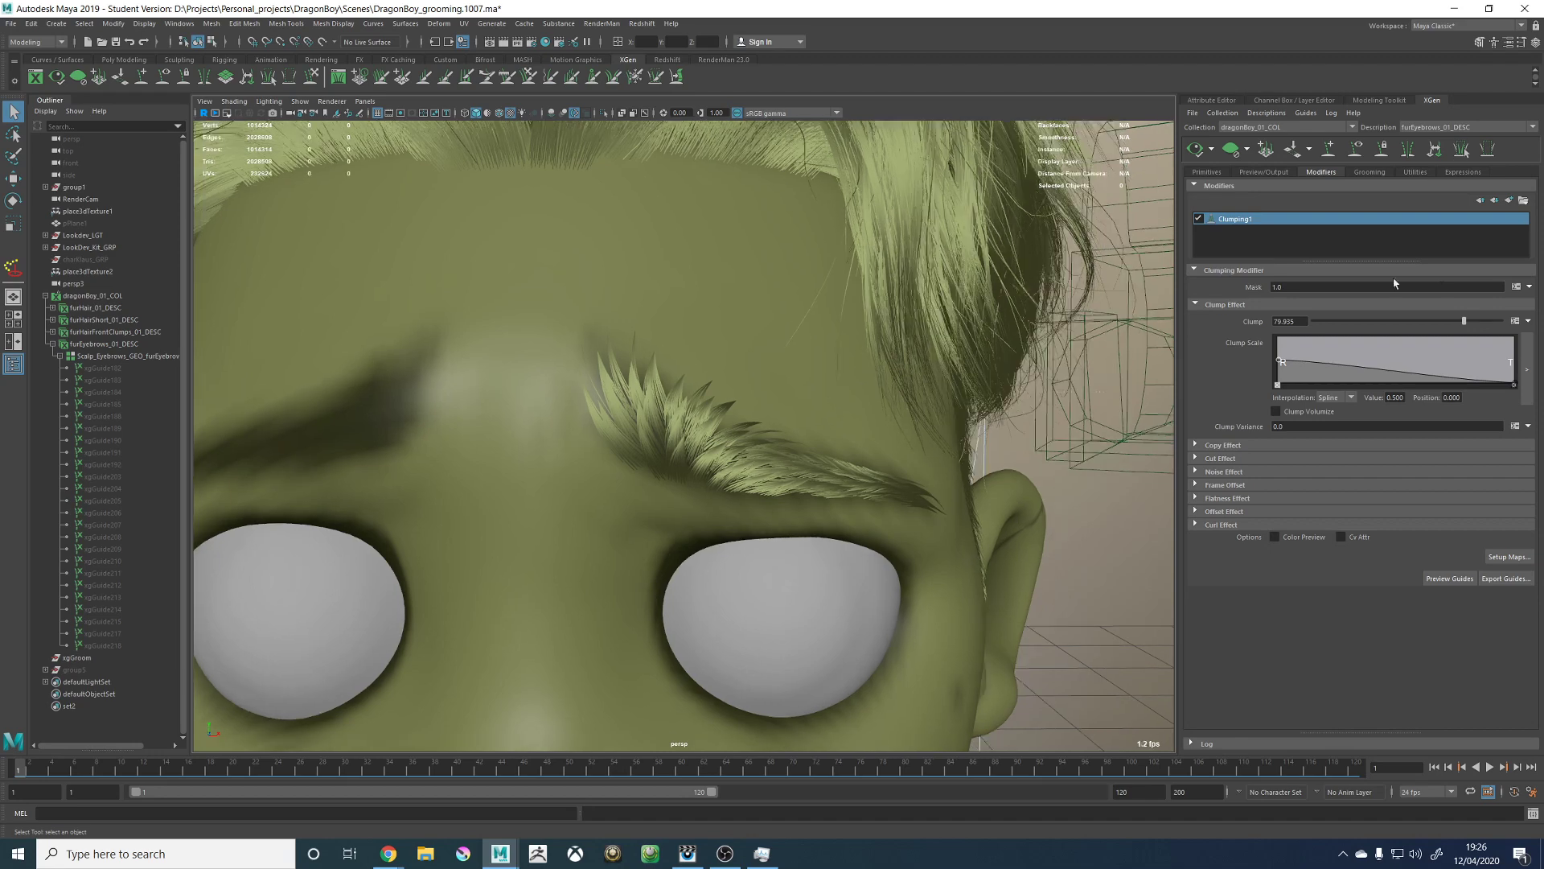
Step: Create a paintable map for the Clumping1 Mask named furEyebrows_Clump01_MASK, with resolution 100 and a black start color
click(1528, 286)
click(1469, 302)
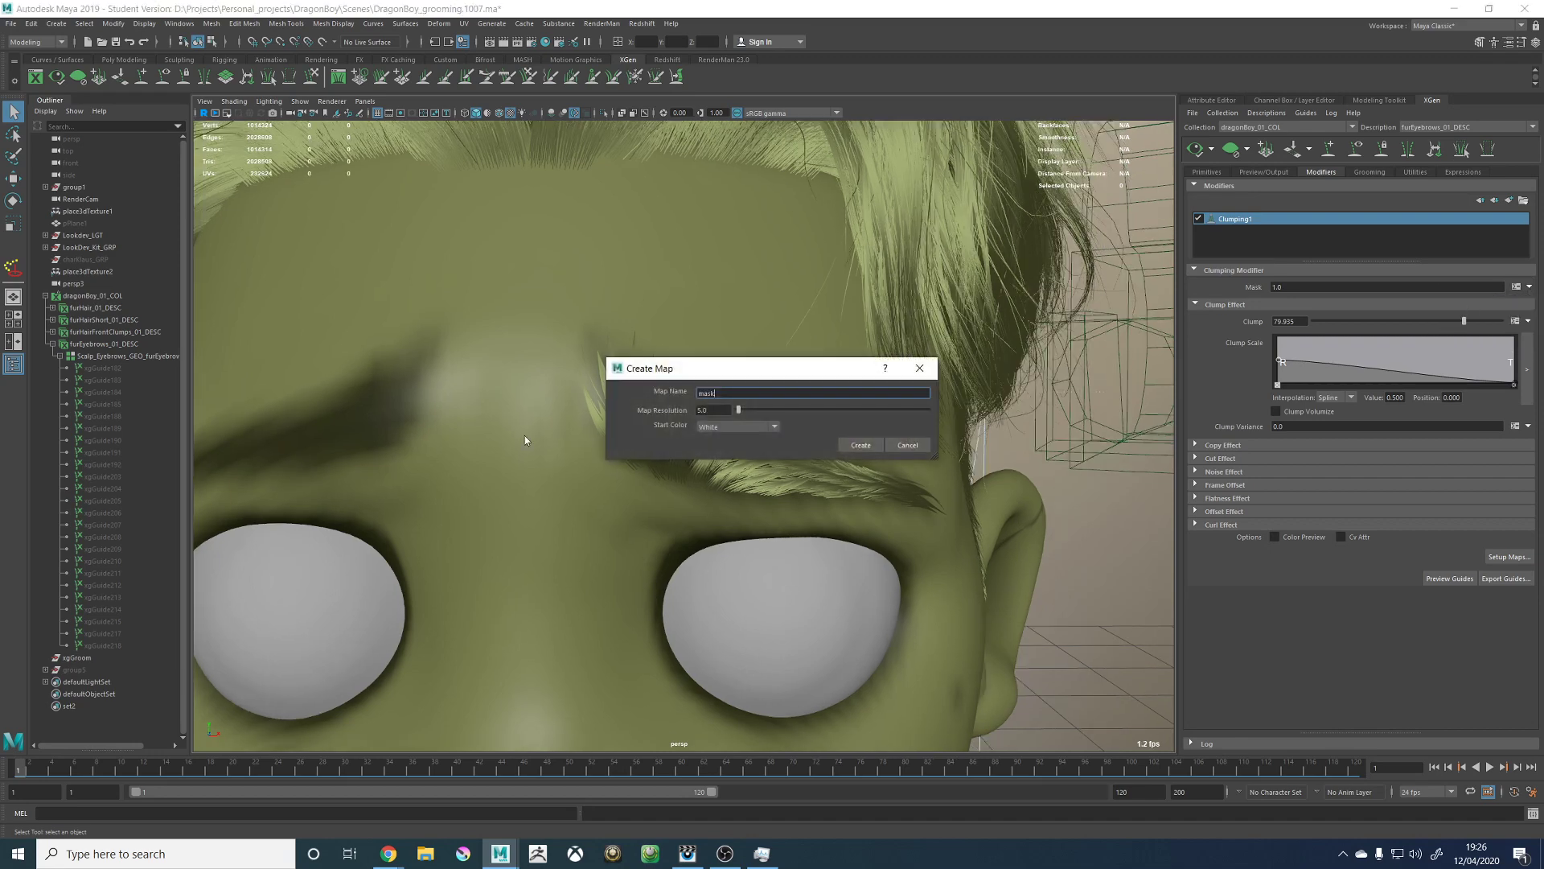
double_click(732, 394)
text(furEyebrows_Clump01_MASK)
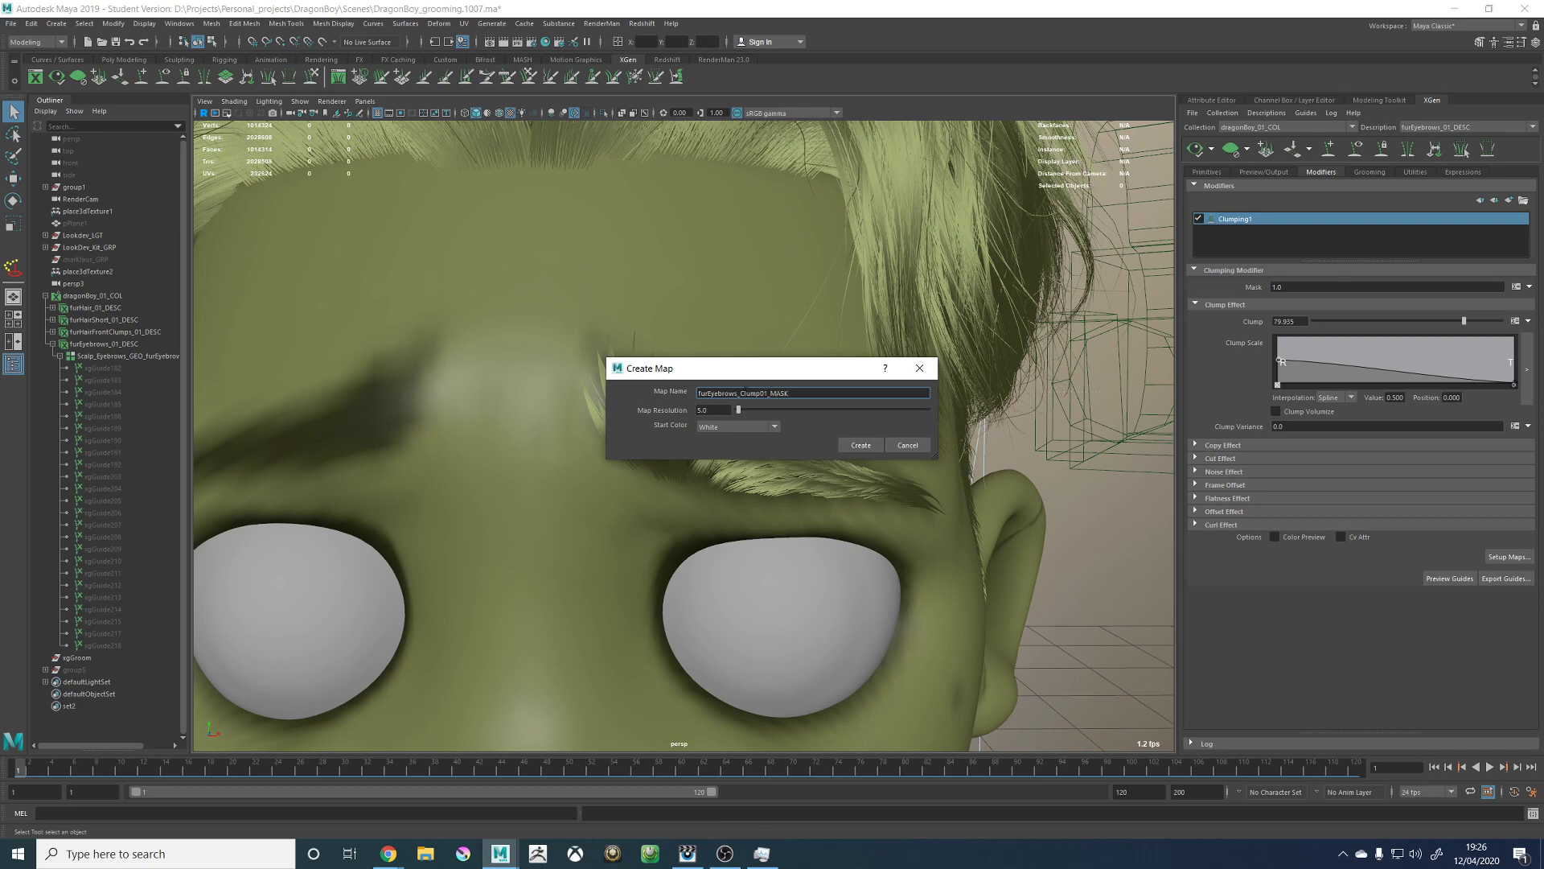
click(723, 427)
click(706, 456)
double_click(721, 410)
drag(756, 408, 676, 410)
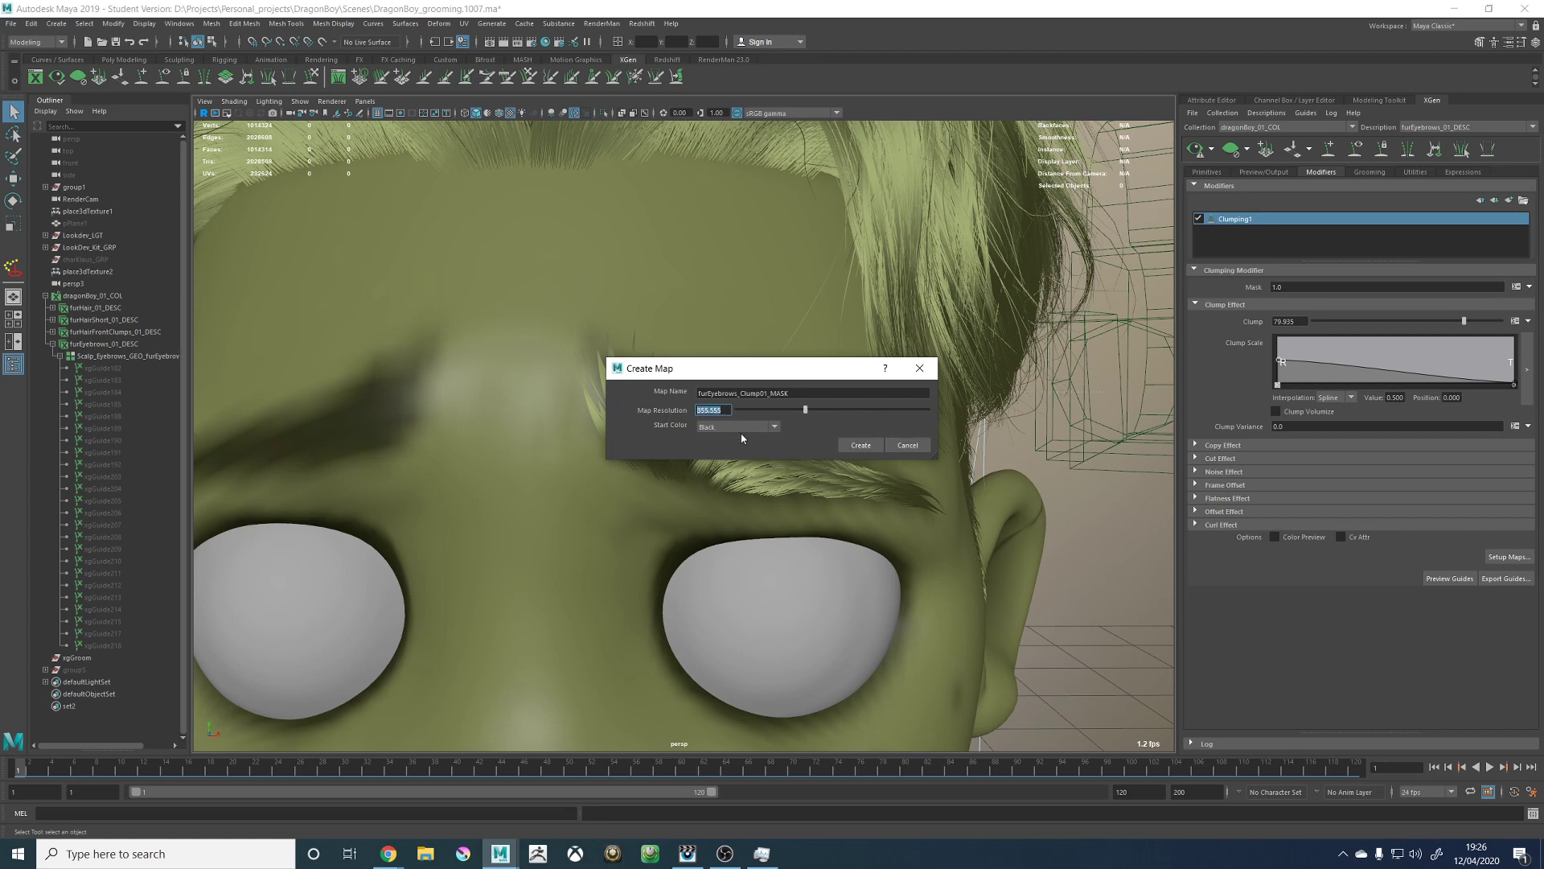
text(100)
click(858, 444)
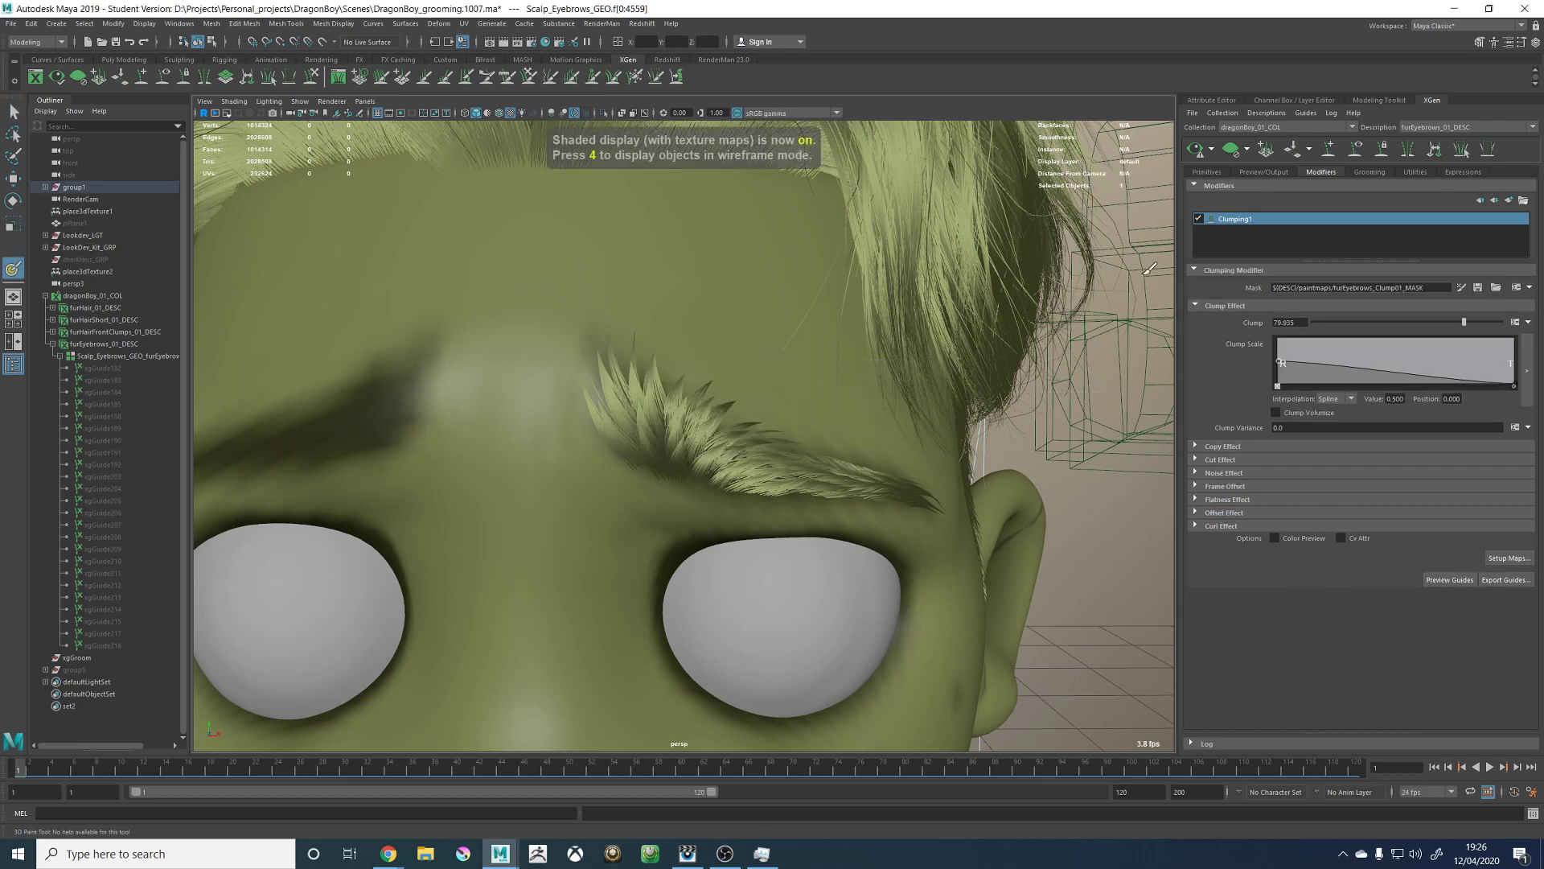
Step: Show the ScalpGEO display layer, hide the RenderGEO layer, and return to the XGen clumping settings
click(1294, 100)
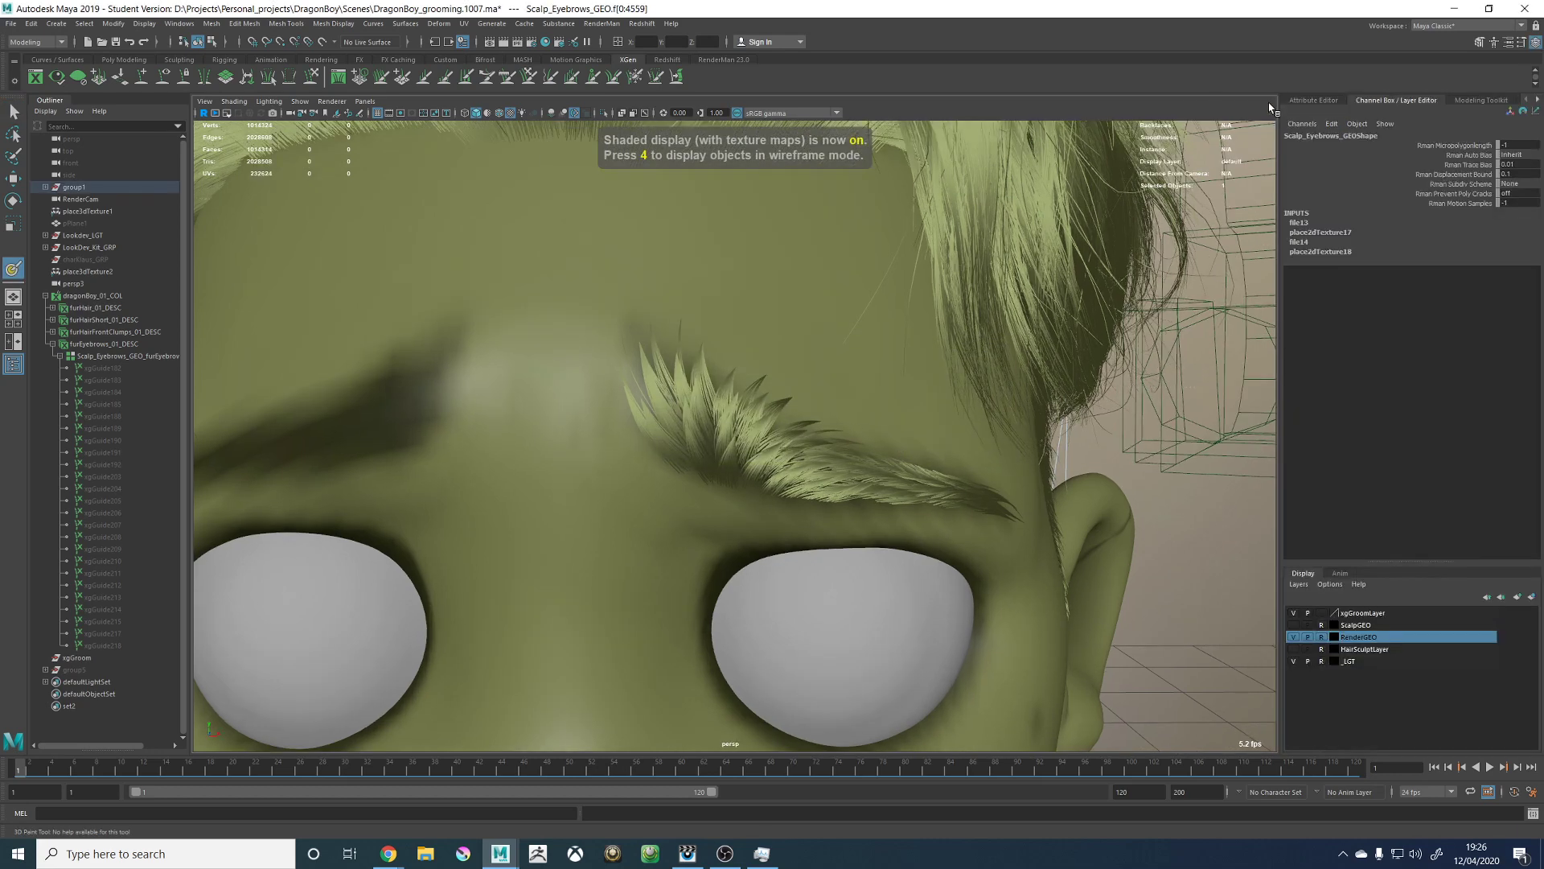
click(1293, 625)
click(1294, 637)
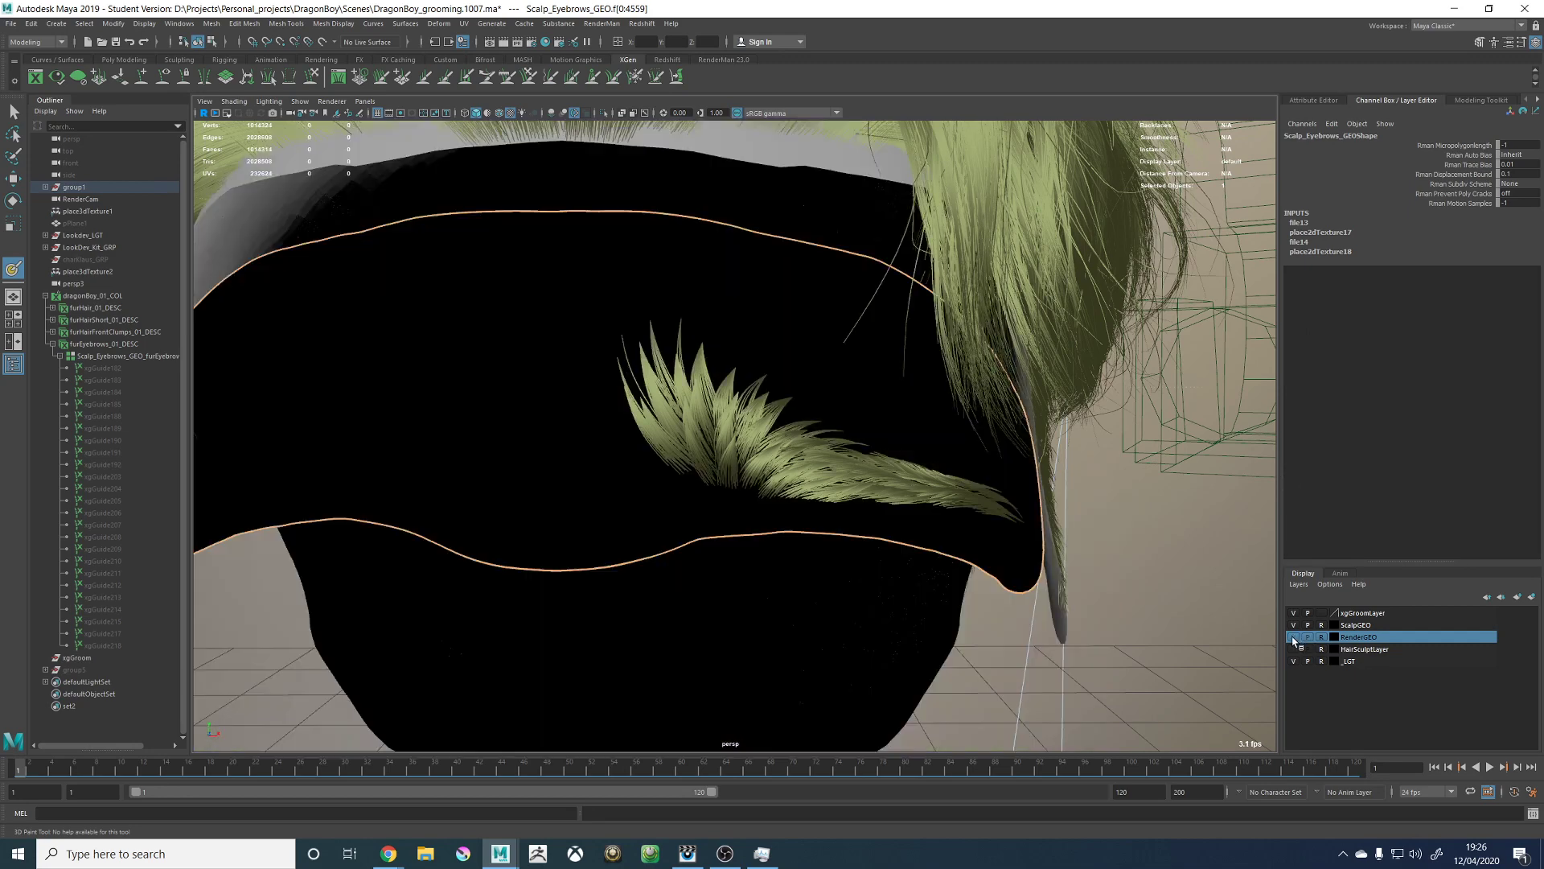
click(1324, 98)
click(1394, 102)
click(1506, 100)
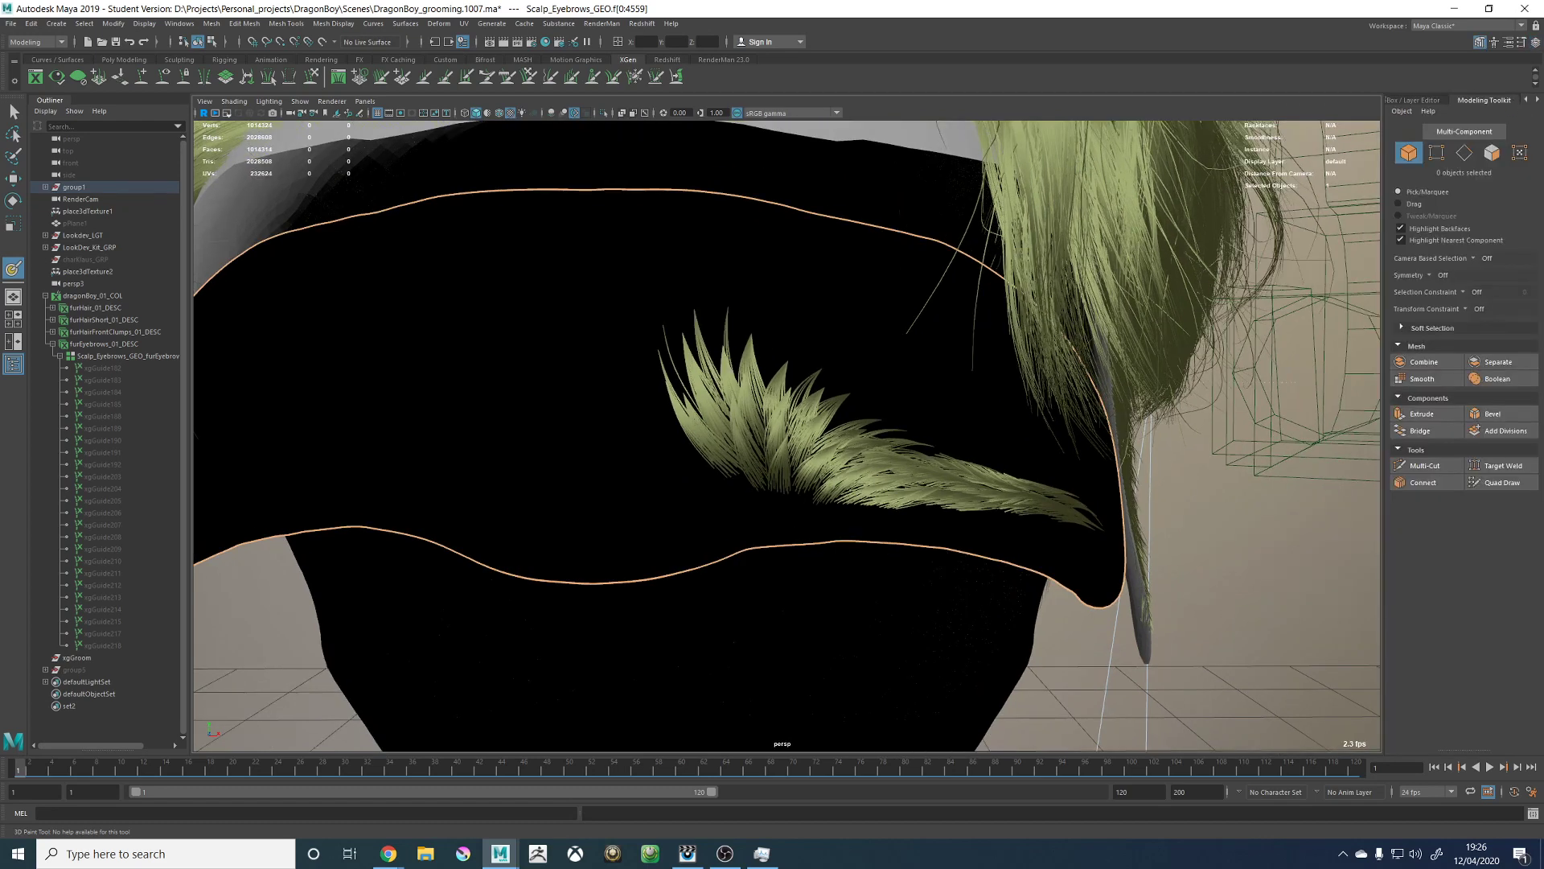
click(1537, 100)
click(1505, 101)
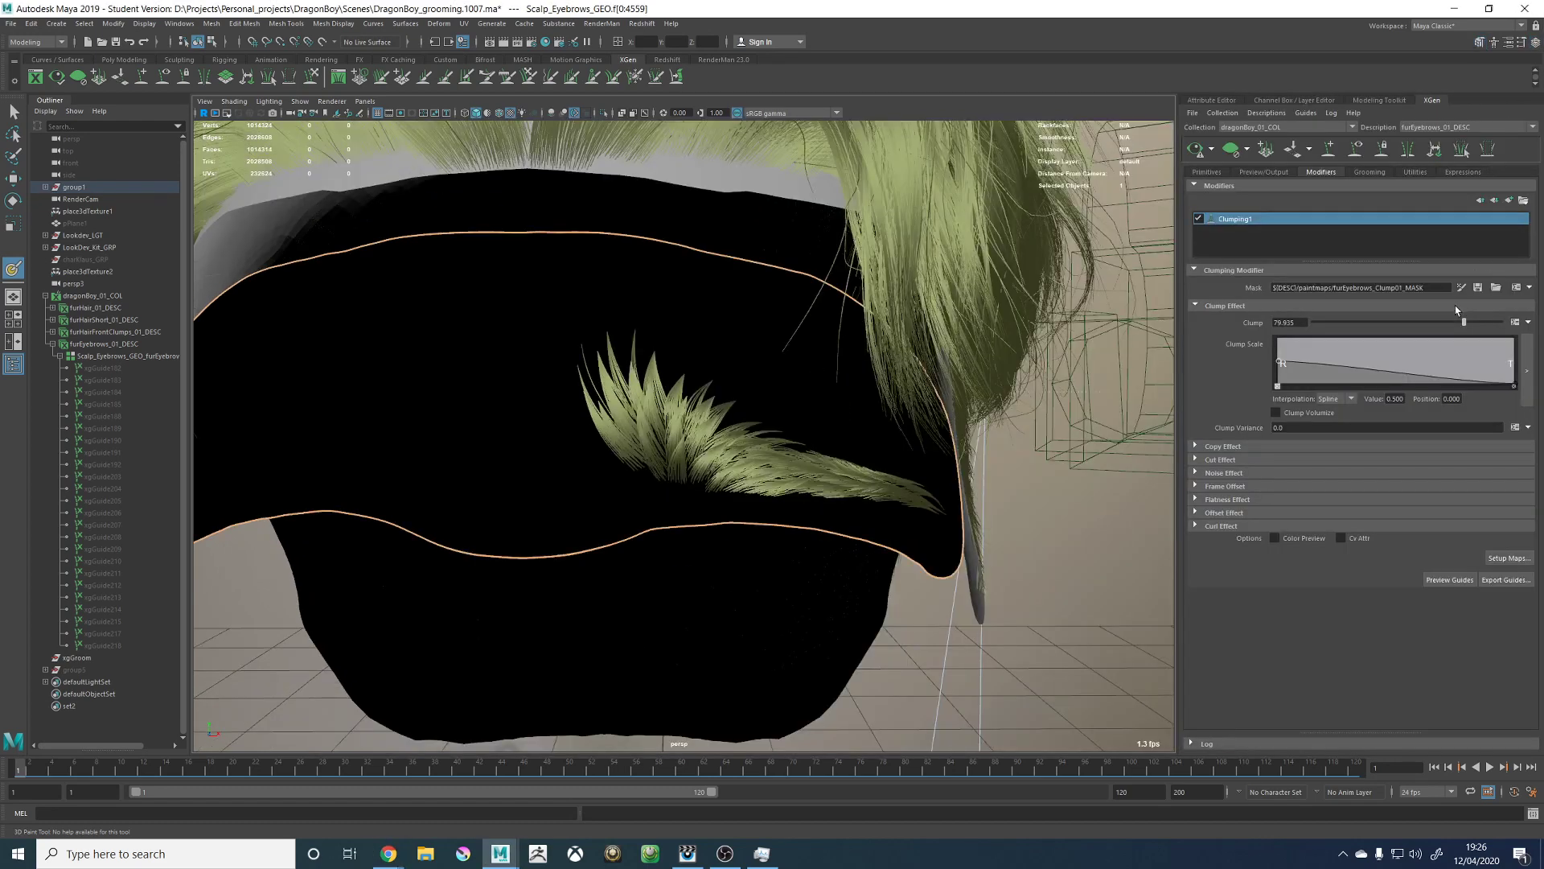
Step: Set the 3D Paint Tool to the solid brush profile with white as the paint colour, in textured display
key(5)
key(6)
click(1521, 42)
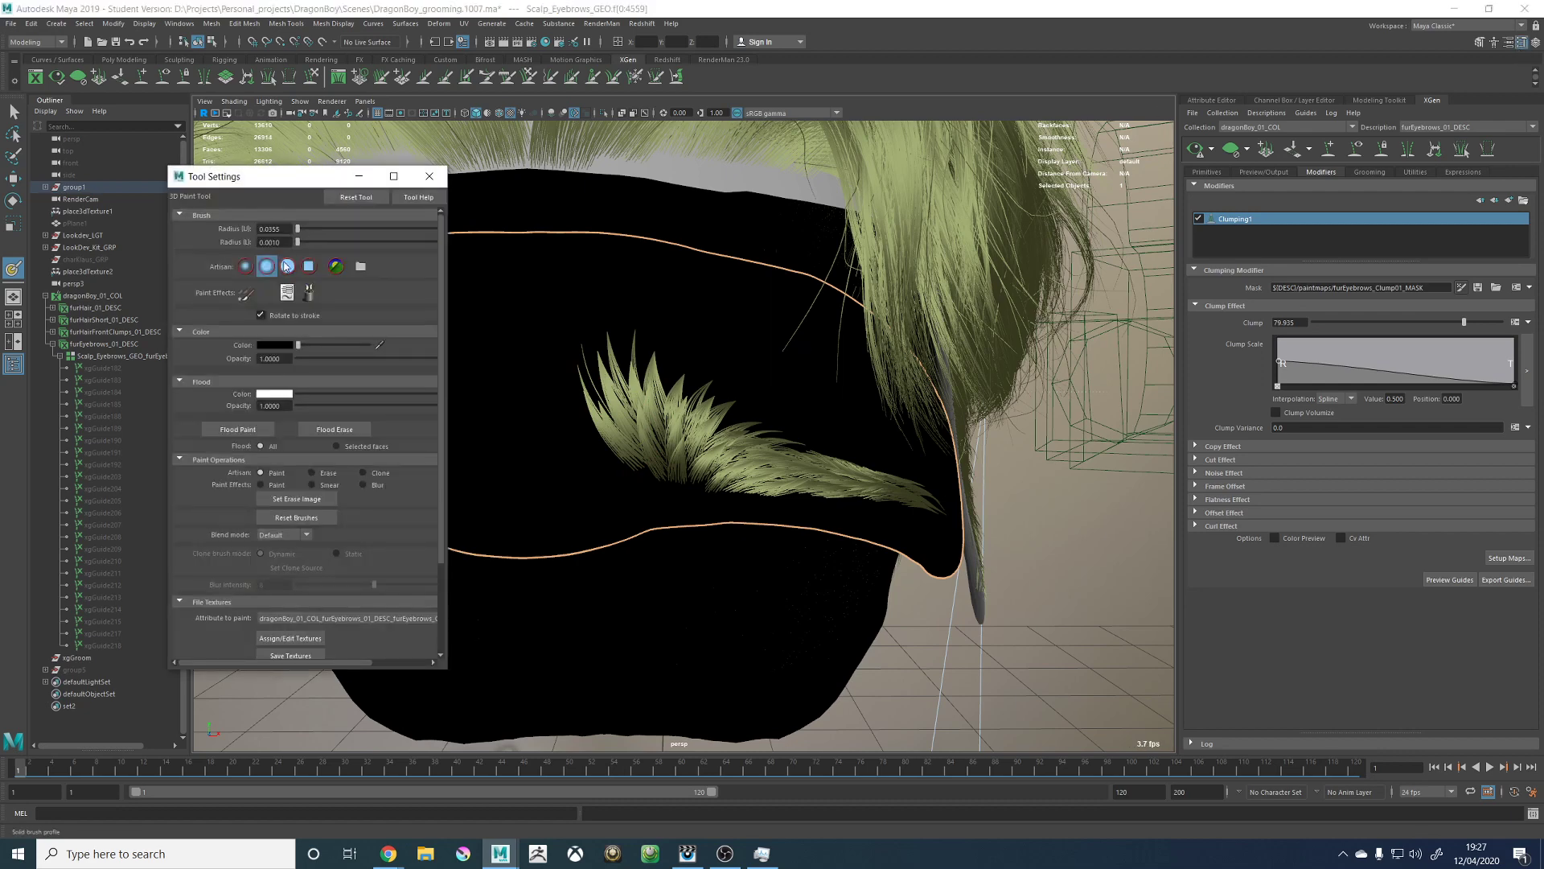
click(287, 266)
drag(297, 344, 452, 340)
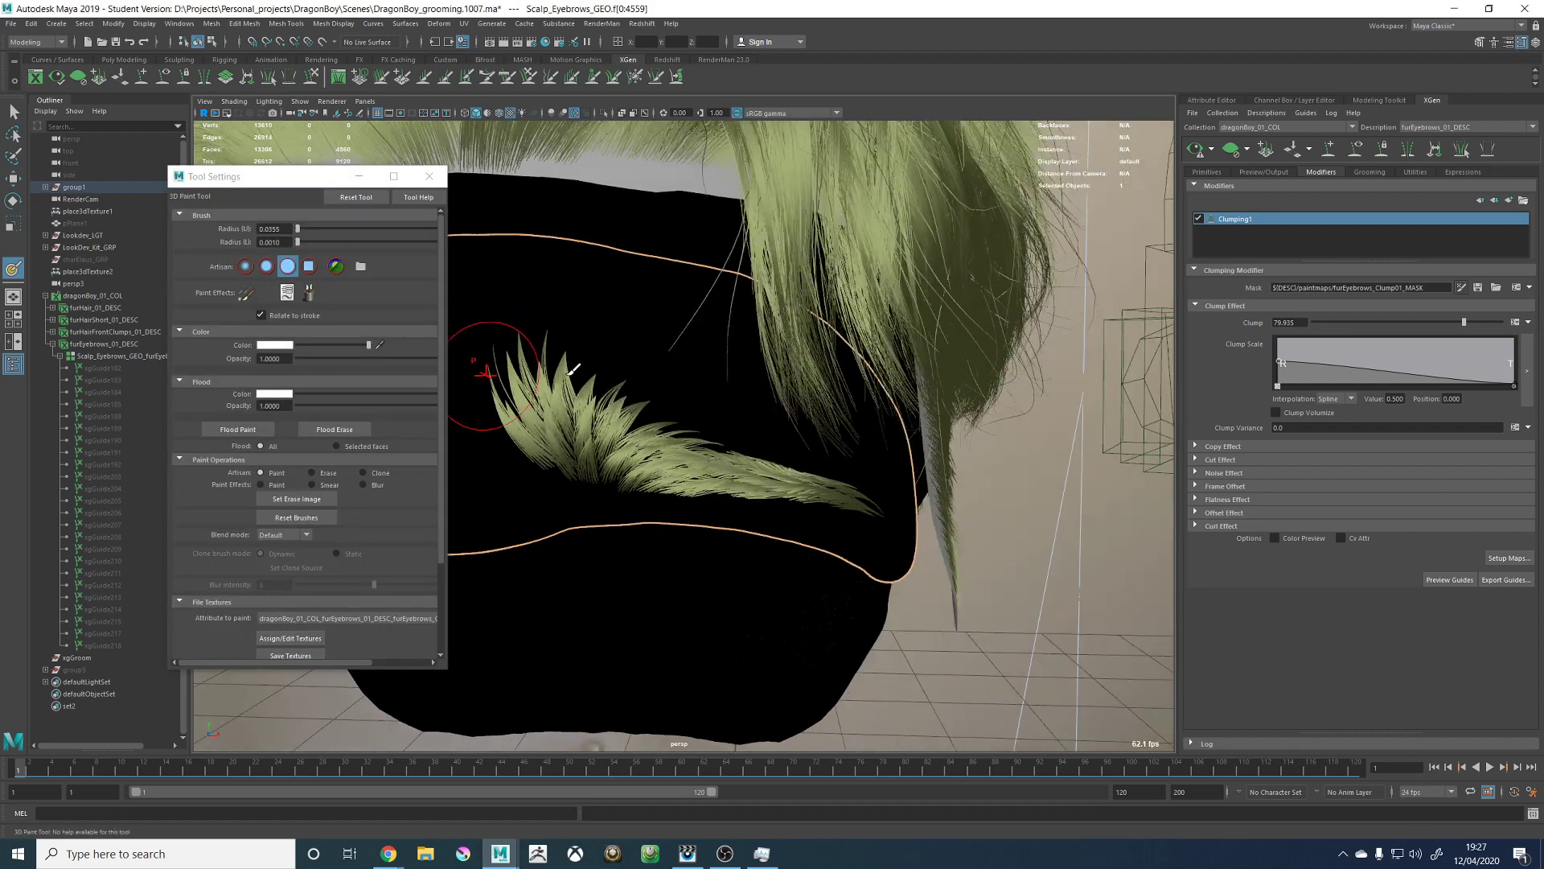
Step: Paint the clump mask white over the inner end of the eyebrow and undo the last dab
alt+drag(605, 376, 690, 400)
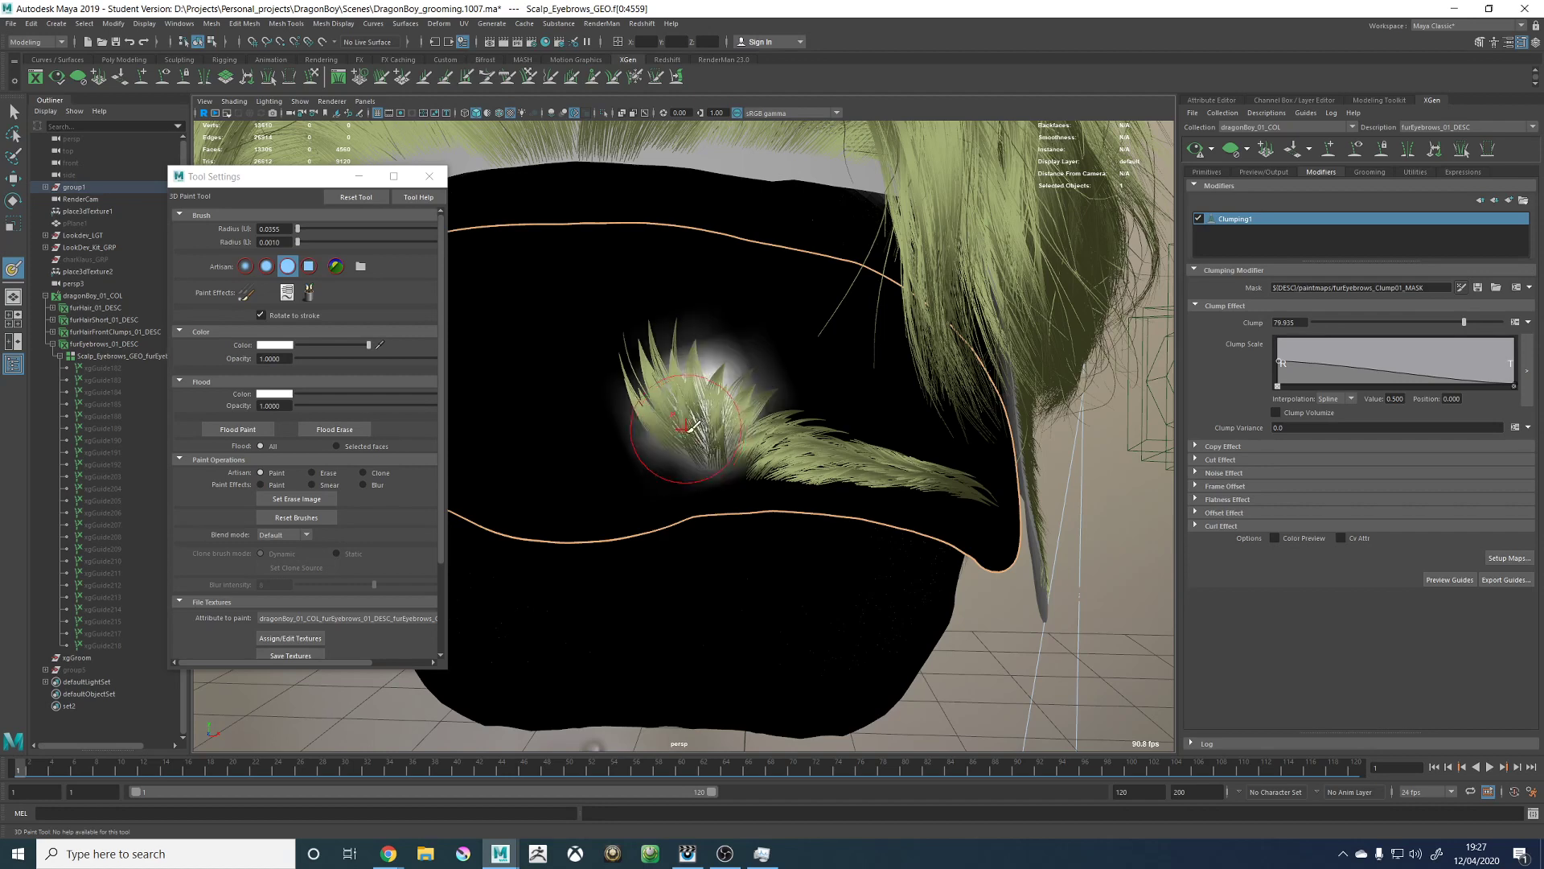
mouse_move(706, 423)
alt+mouse_down()
mouse_move(752, 412)
mouse_move(680, 442)
mouse_move(828, 414)
mouse_move(593, 420)
mouse_move(746, 397)
alt+mouse_up()
alt+middle_drag(742, 402, 748, 421)
scroll(745, 416, up, 3)
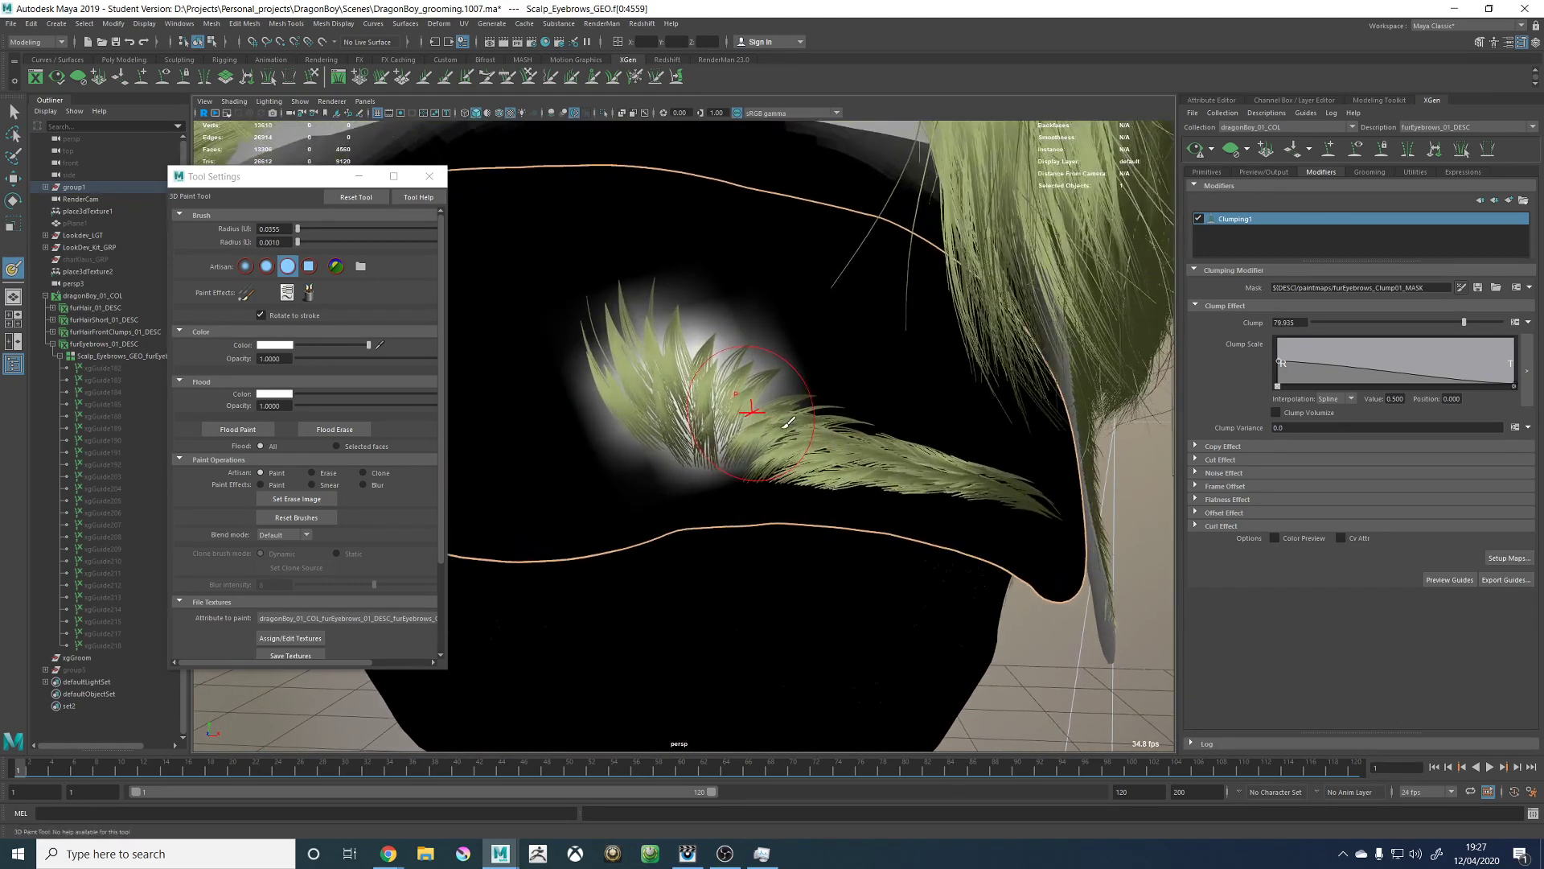
click(674, 424)
key(ctrl+z)
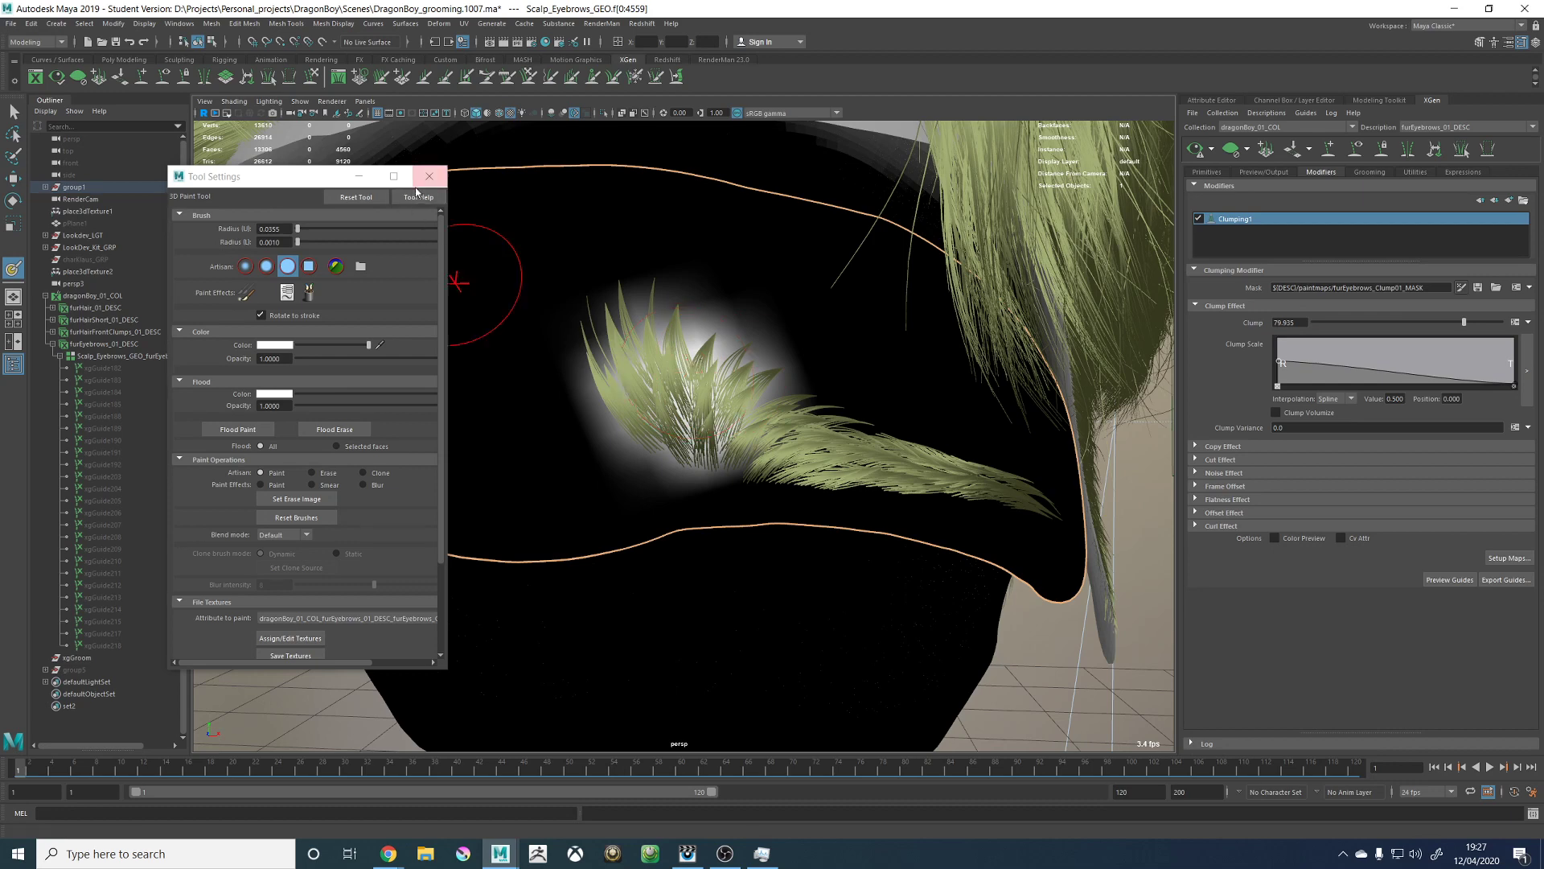
Step: Save the painted clump mask textures, close the tool settings and leave the 3D Paint Tool
click(291, 655)
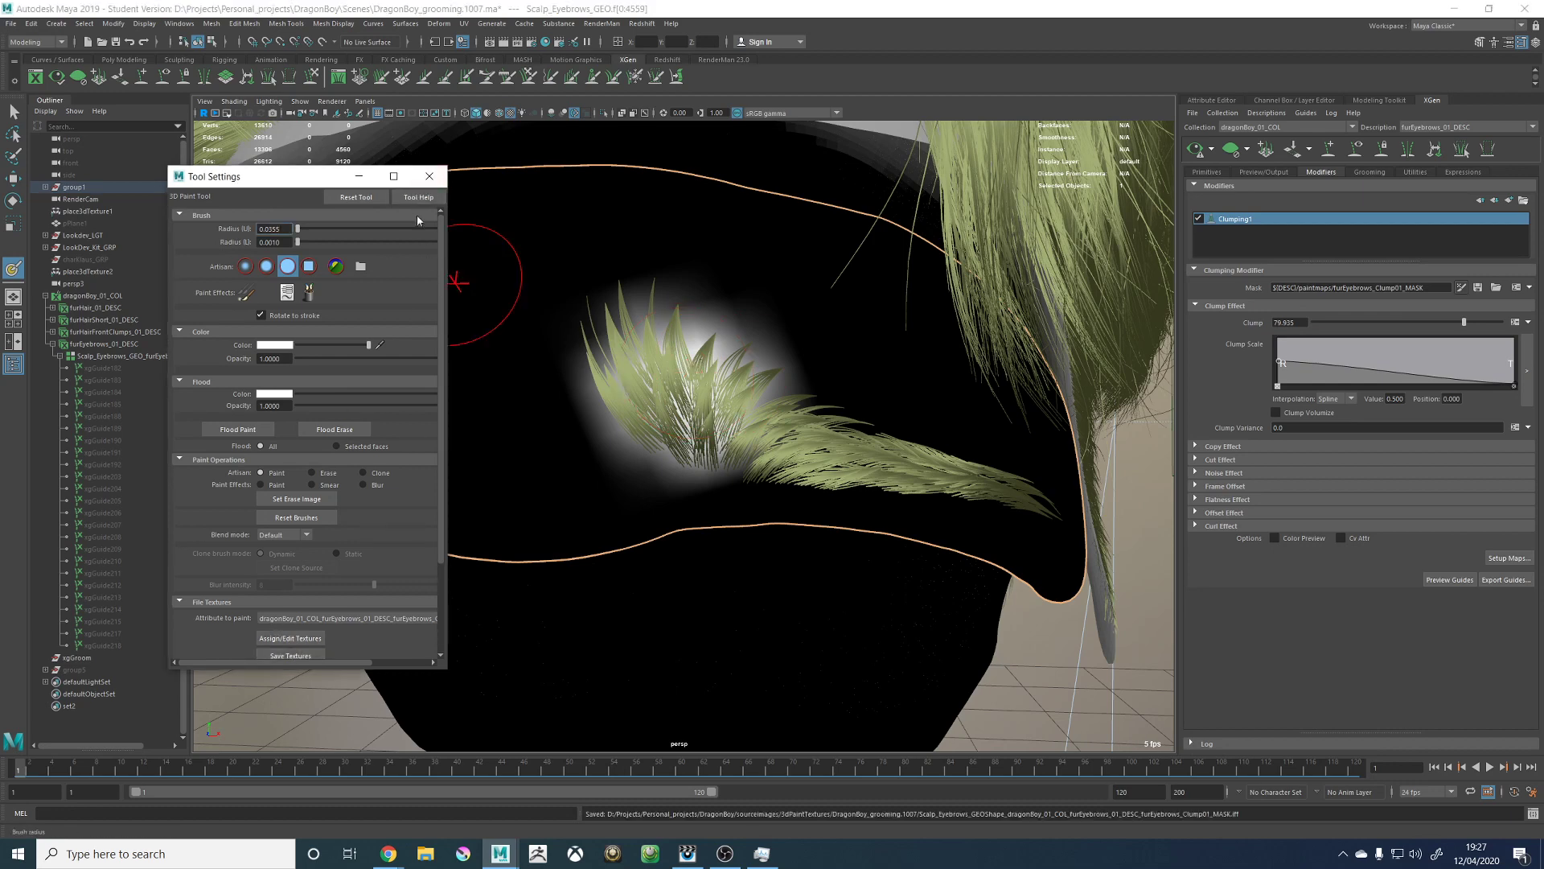
click(428, 176)
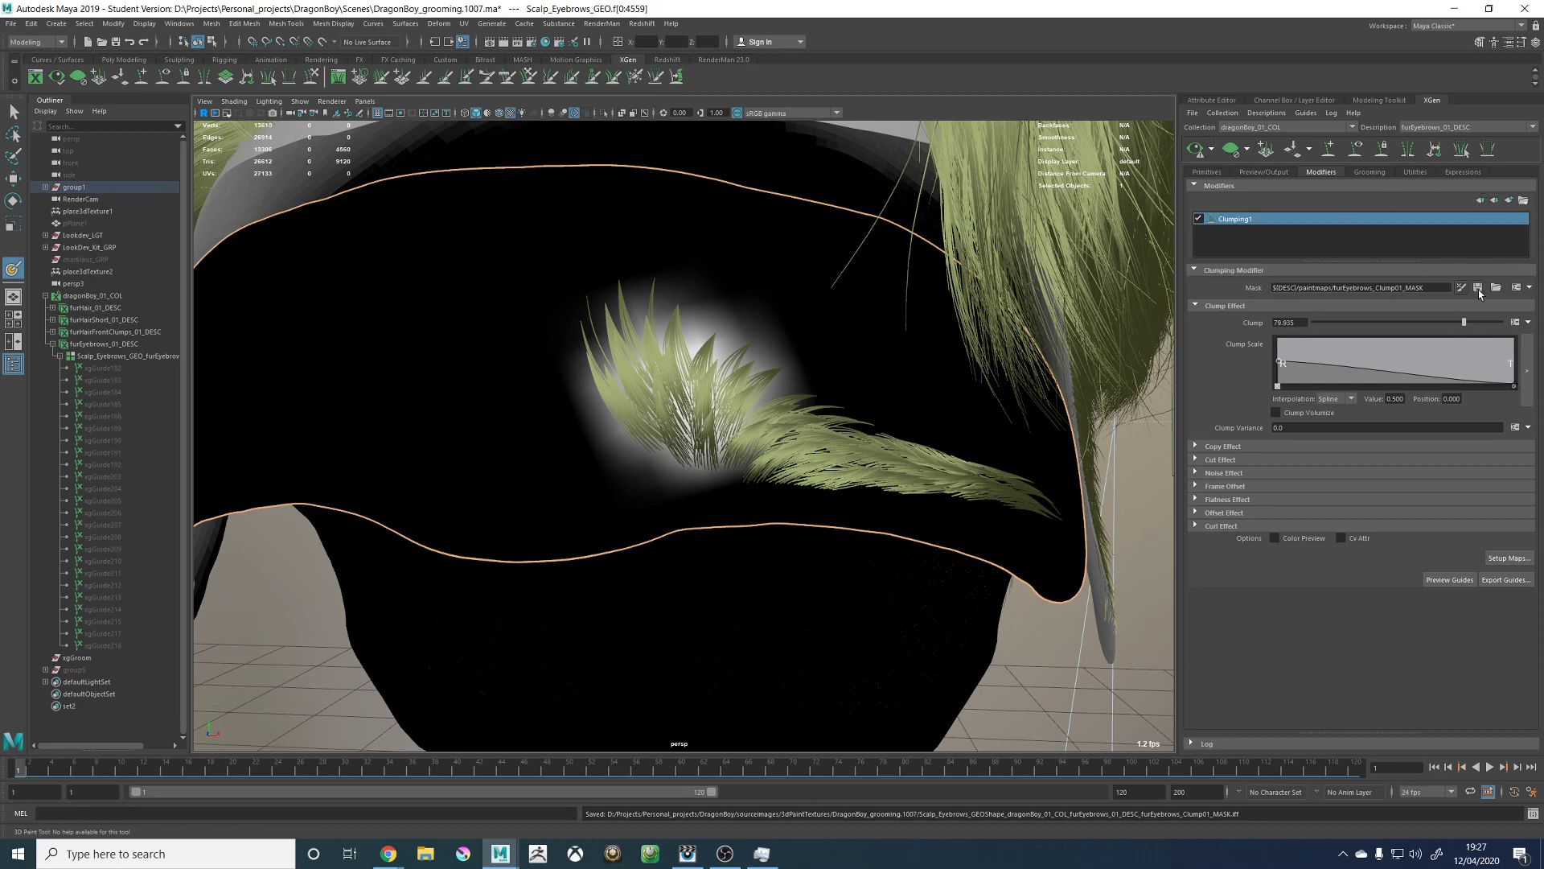
key(w)
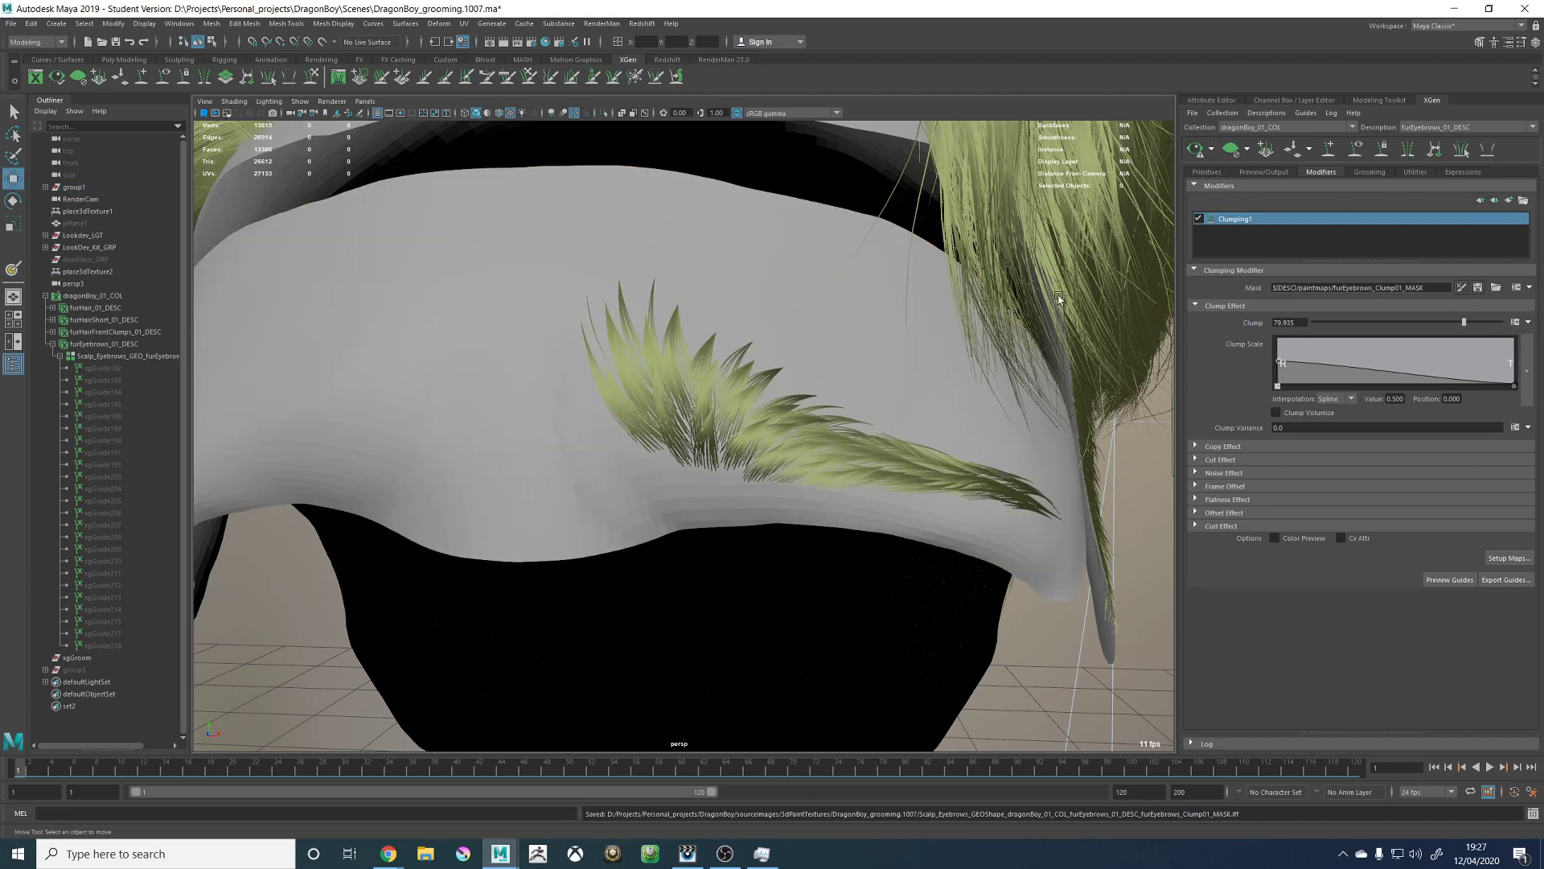
Step: Toggle the eyebrow guides' visibility and clear the eyebrow hair preview
click(1356, 151)
click(1357, 151)
click(1231, 151)
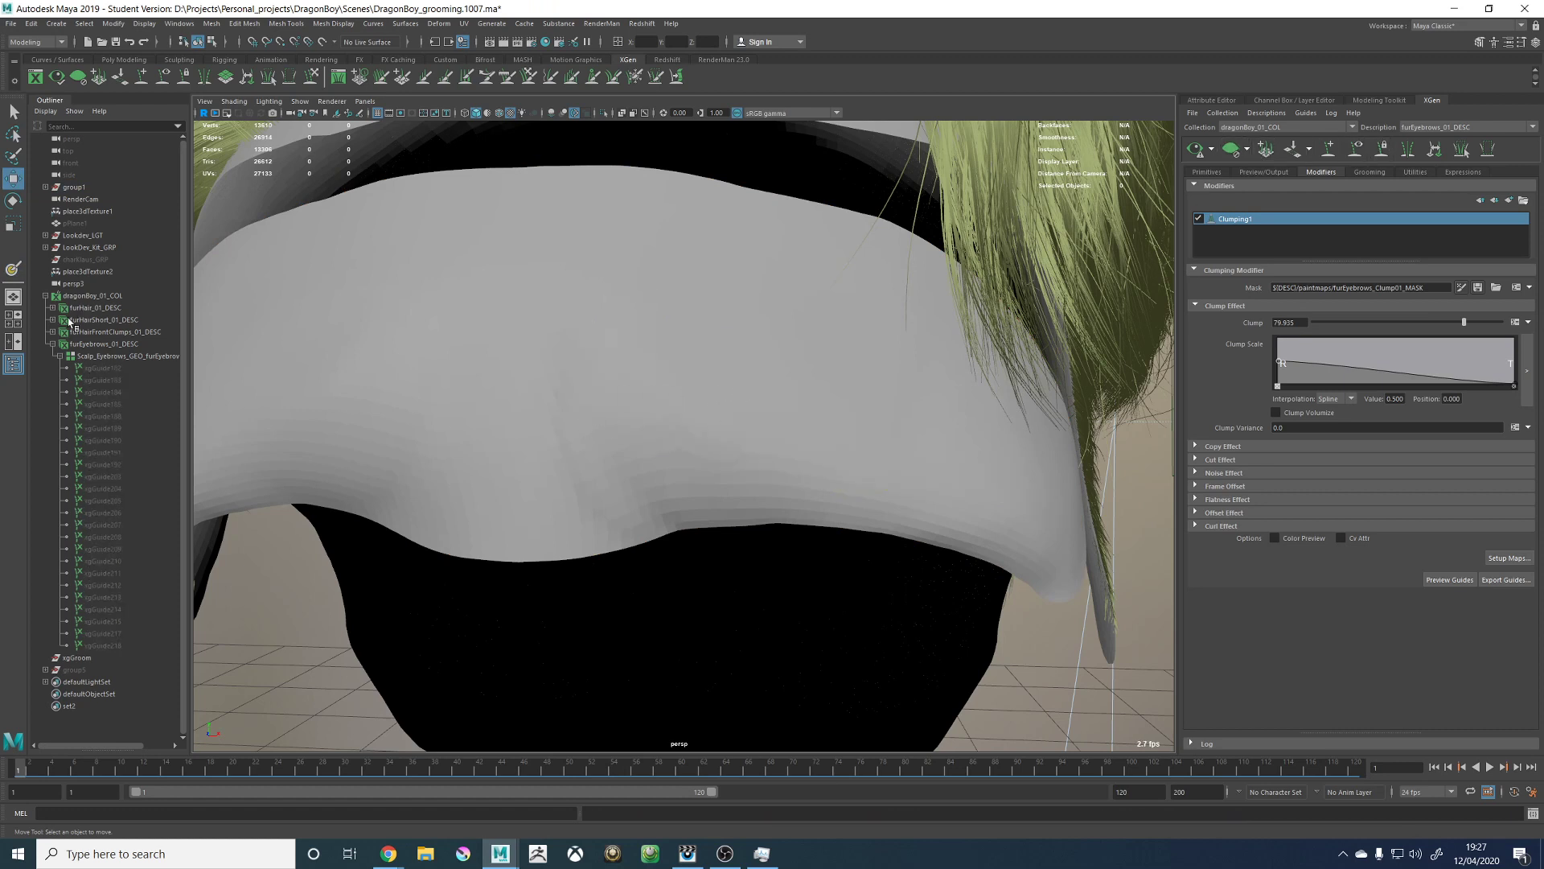
Step: Select a face on the Scalp_Eyebrows_GEO mesh and open the UV Editor for it
click(1335, 103)
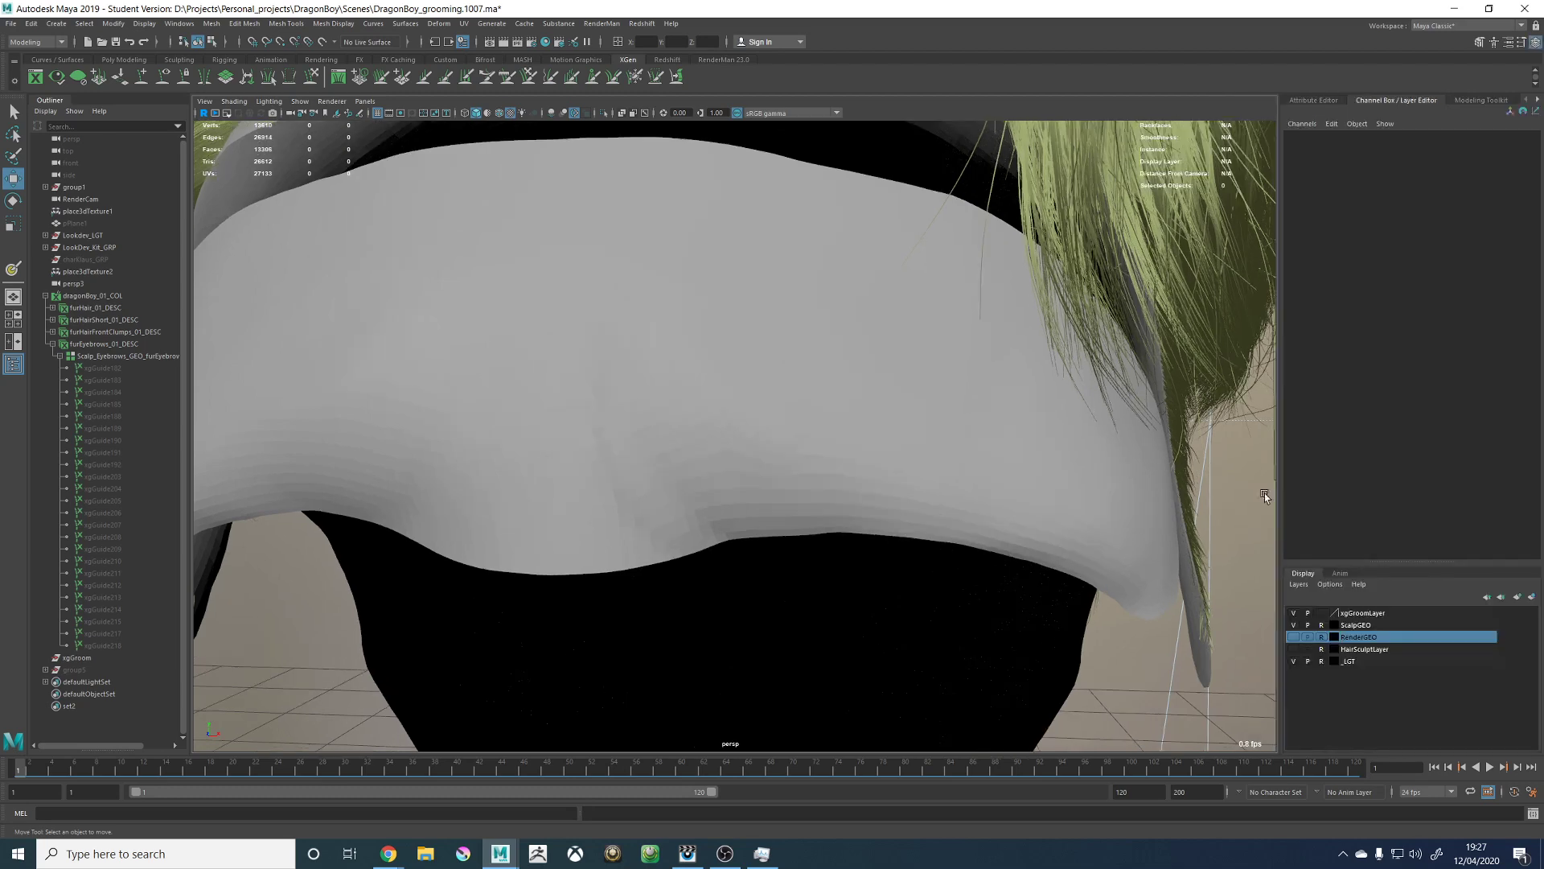
click(914, 455)
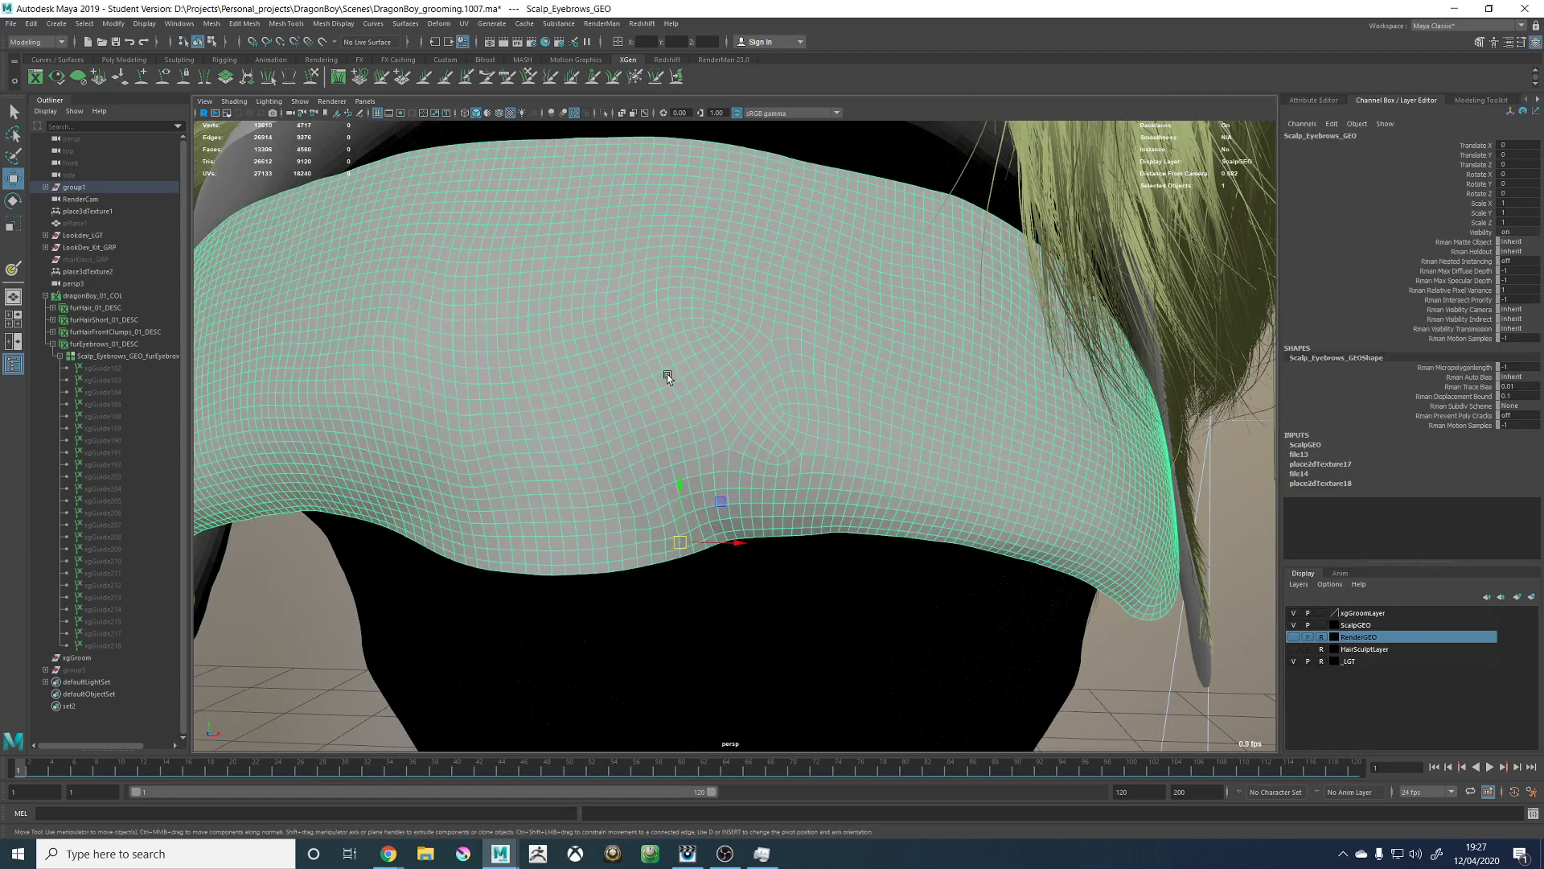
alt+drag(668, 376, 702, 353)
right_drag(664, 281, 662, 309)
click(661, 301)
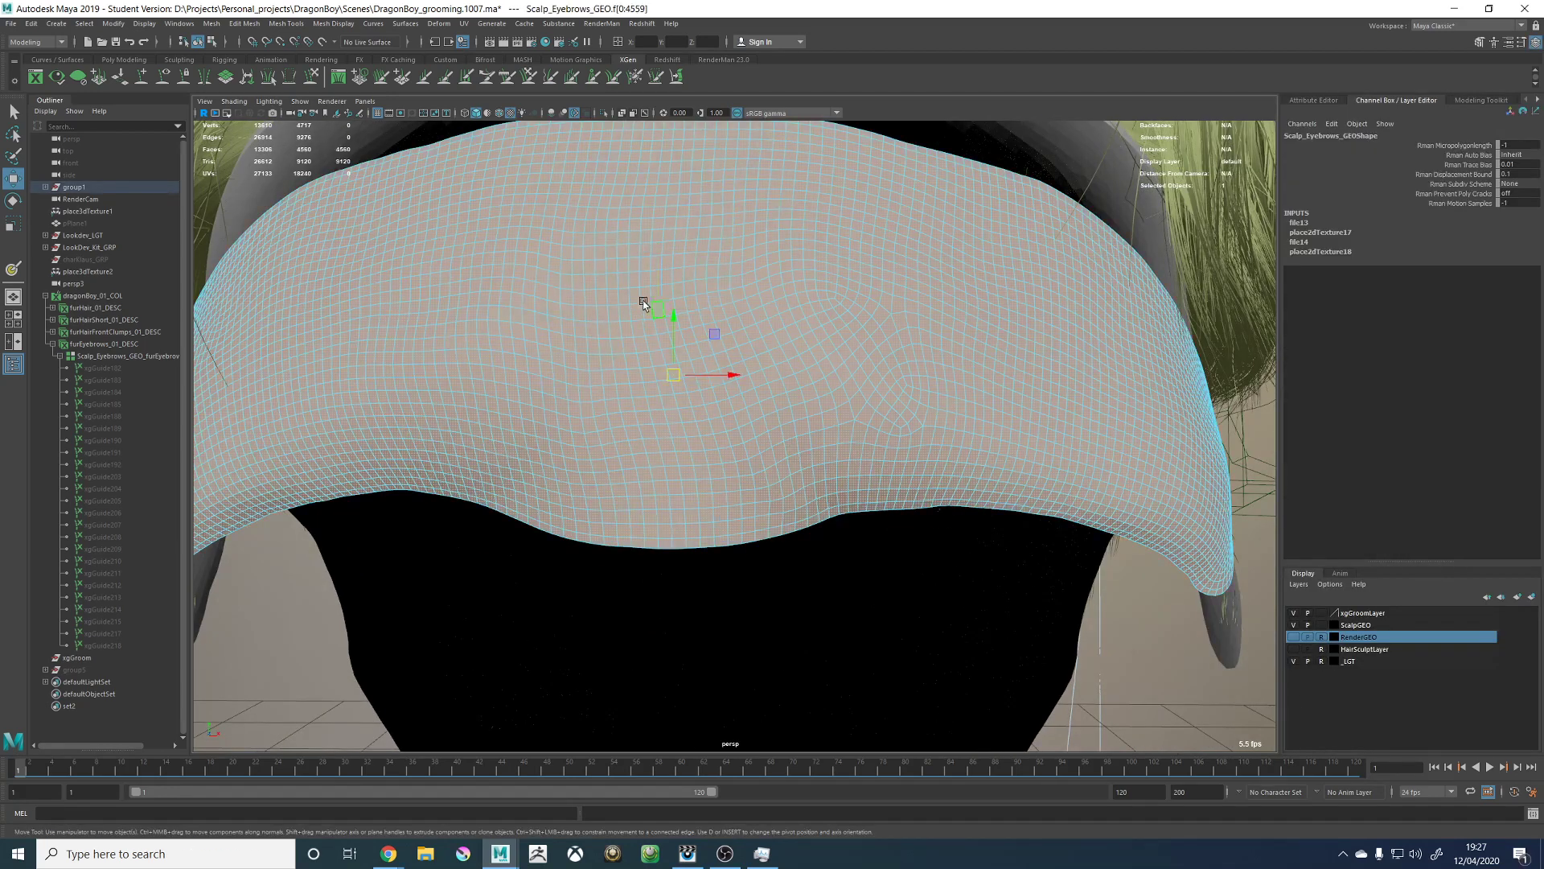
click(645, 295)
click(464, 24)
click(492, 46)
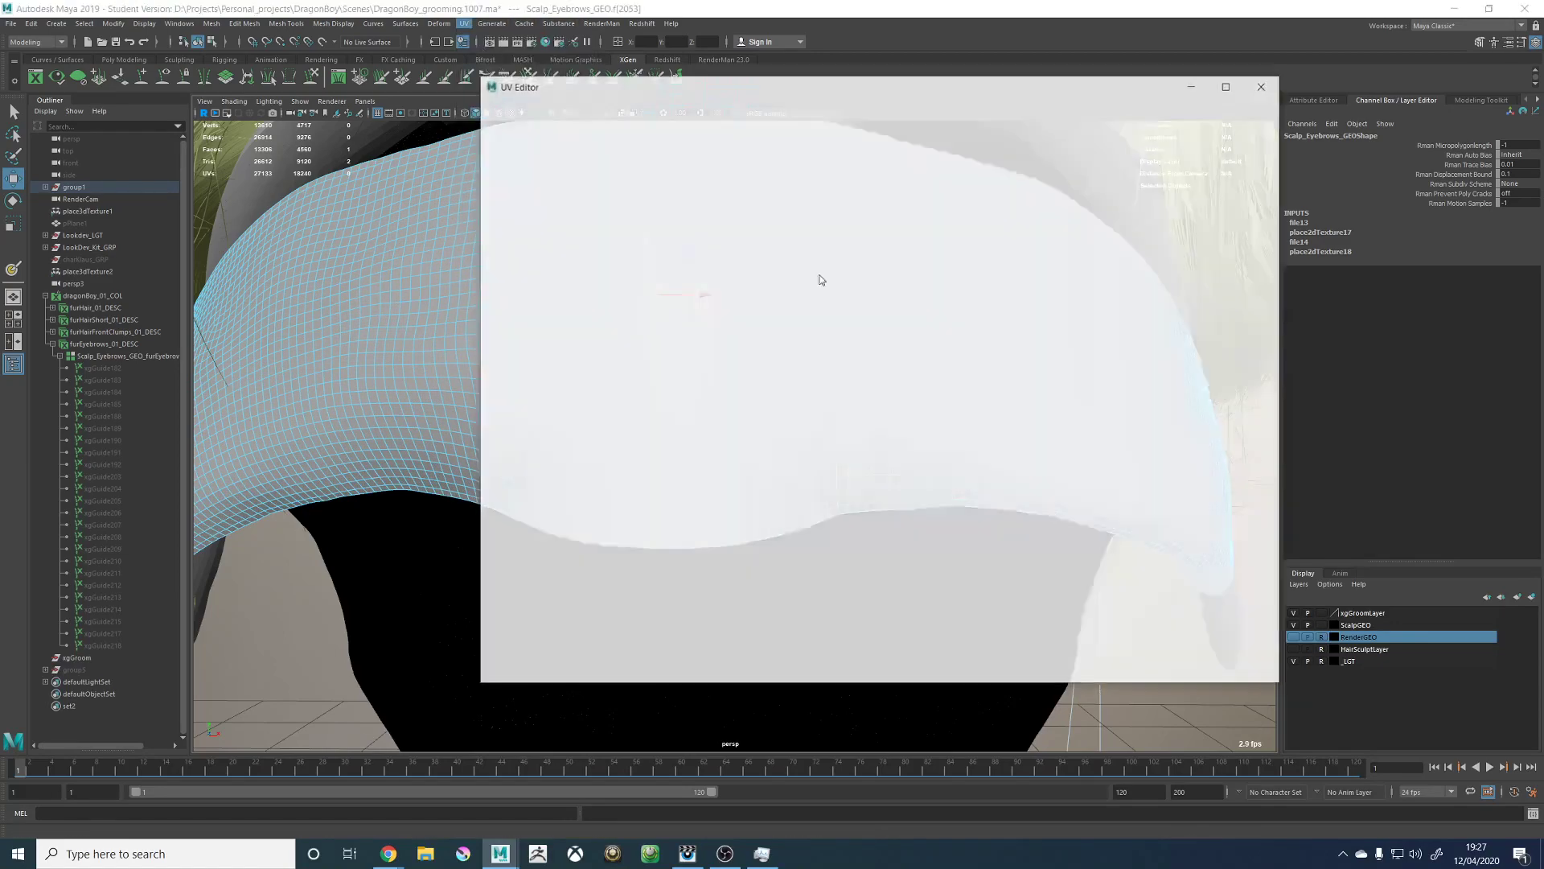
Step: Examine the eyebrow scalp's UV layout and pick a single face to check whether its UVs are separated
right_drag(933, 344, 985, 346)
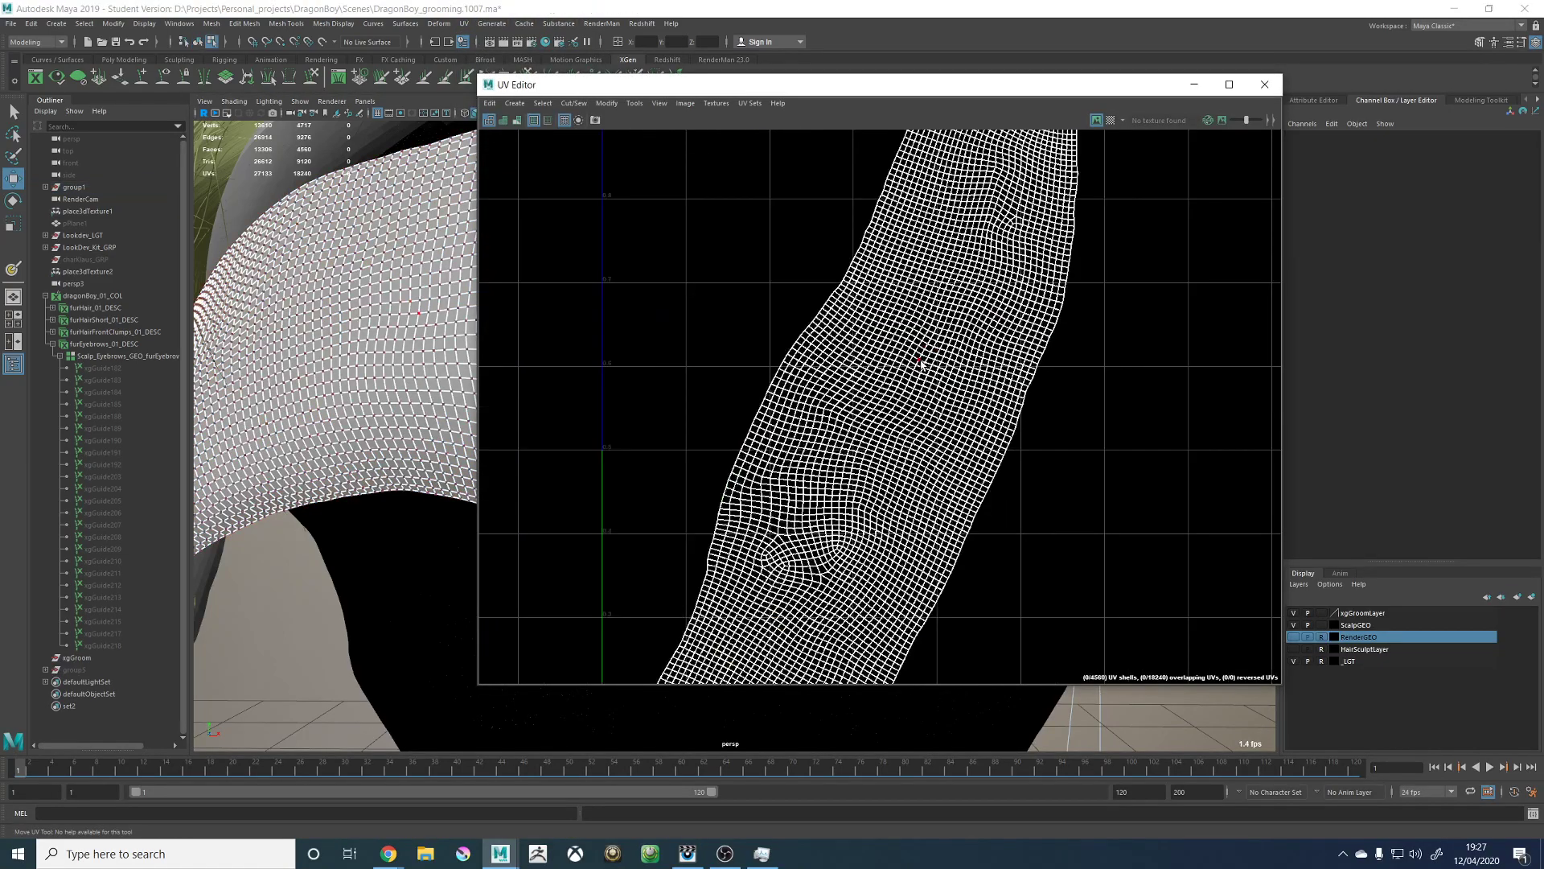
scroll(893, 390, up, 5)
scroll(893, 390, up, 4)
right_drag(893, 390, 863, 395)
click(884, 395)
scroll(884, 395, down, 3)
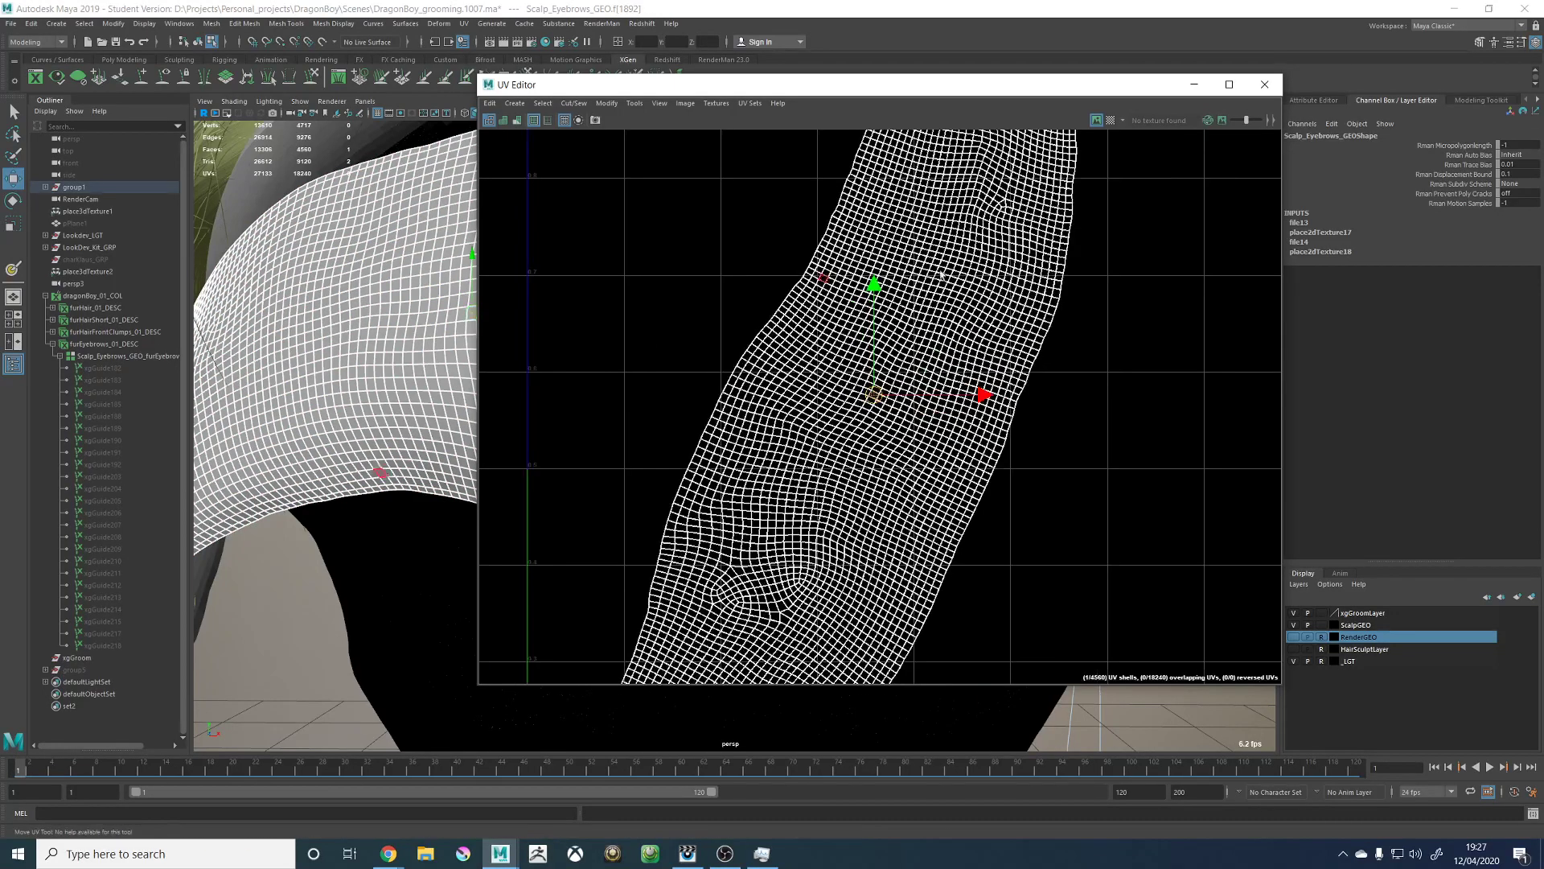
Step: Select all UVs of the eyebrow scalp and merge them, then clear the selection
scroll(952, 291, down, 3)
right_drag(904, 328, 957, 330)
scroll(909, 353, down, 3)
drag(729, 163, 1197, 735)
shift+right_drag(1060, 306, 1059, 308)
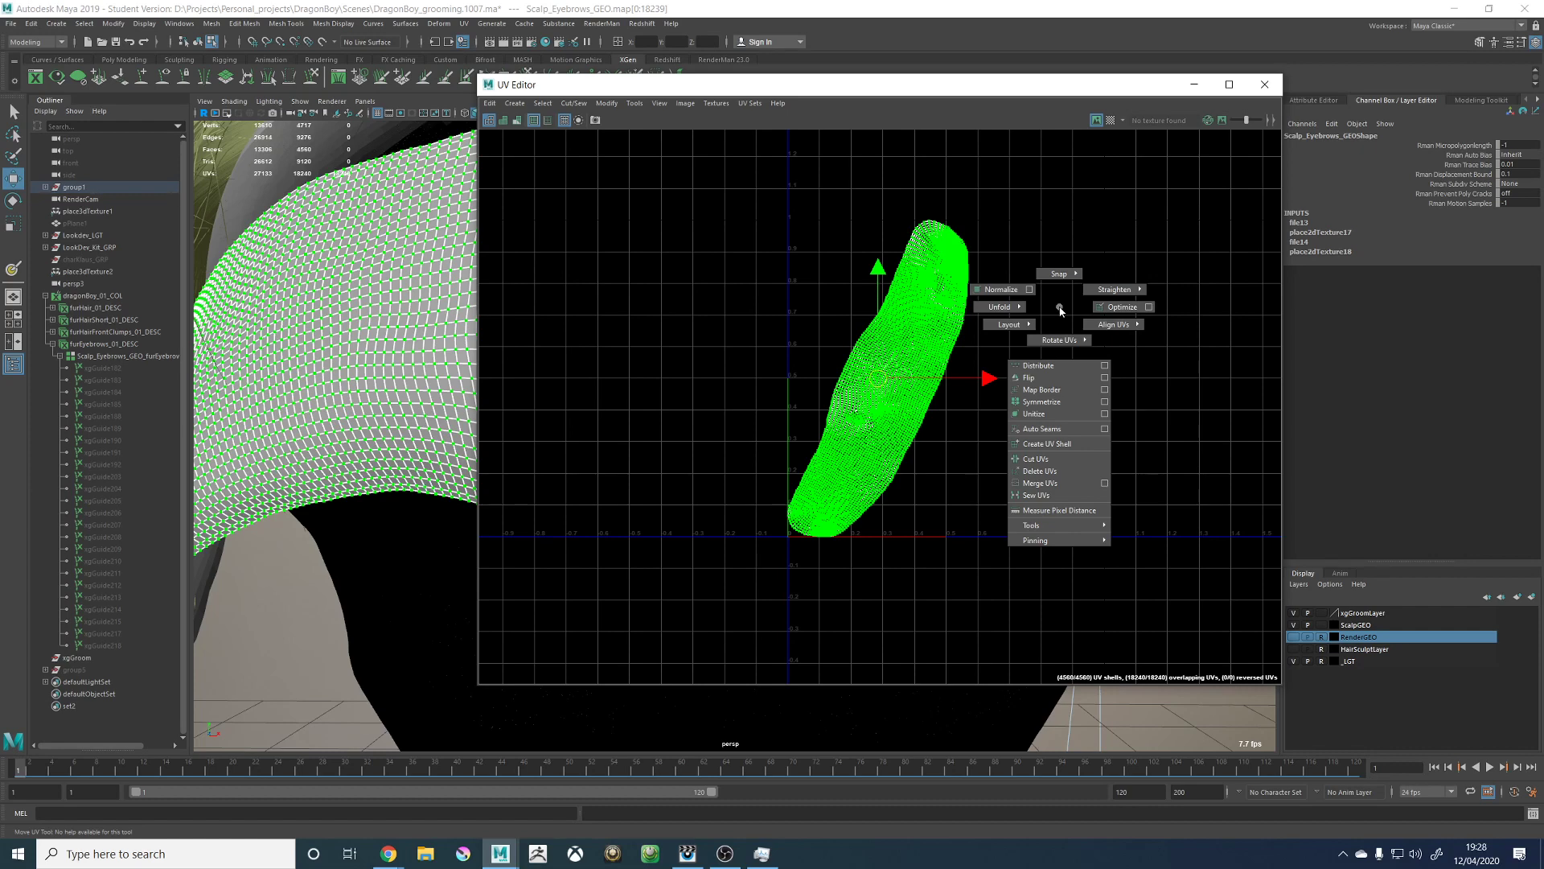
shift+right_drag(1060, 310, 1105, 489)
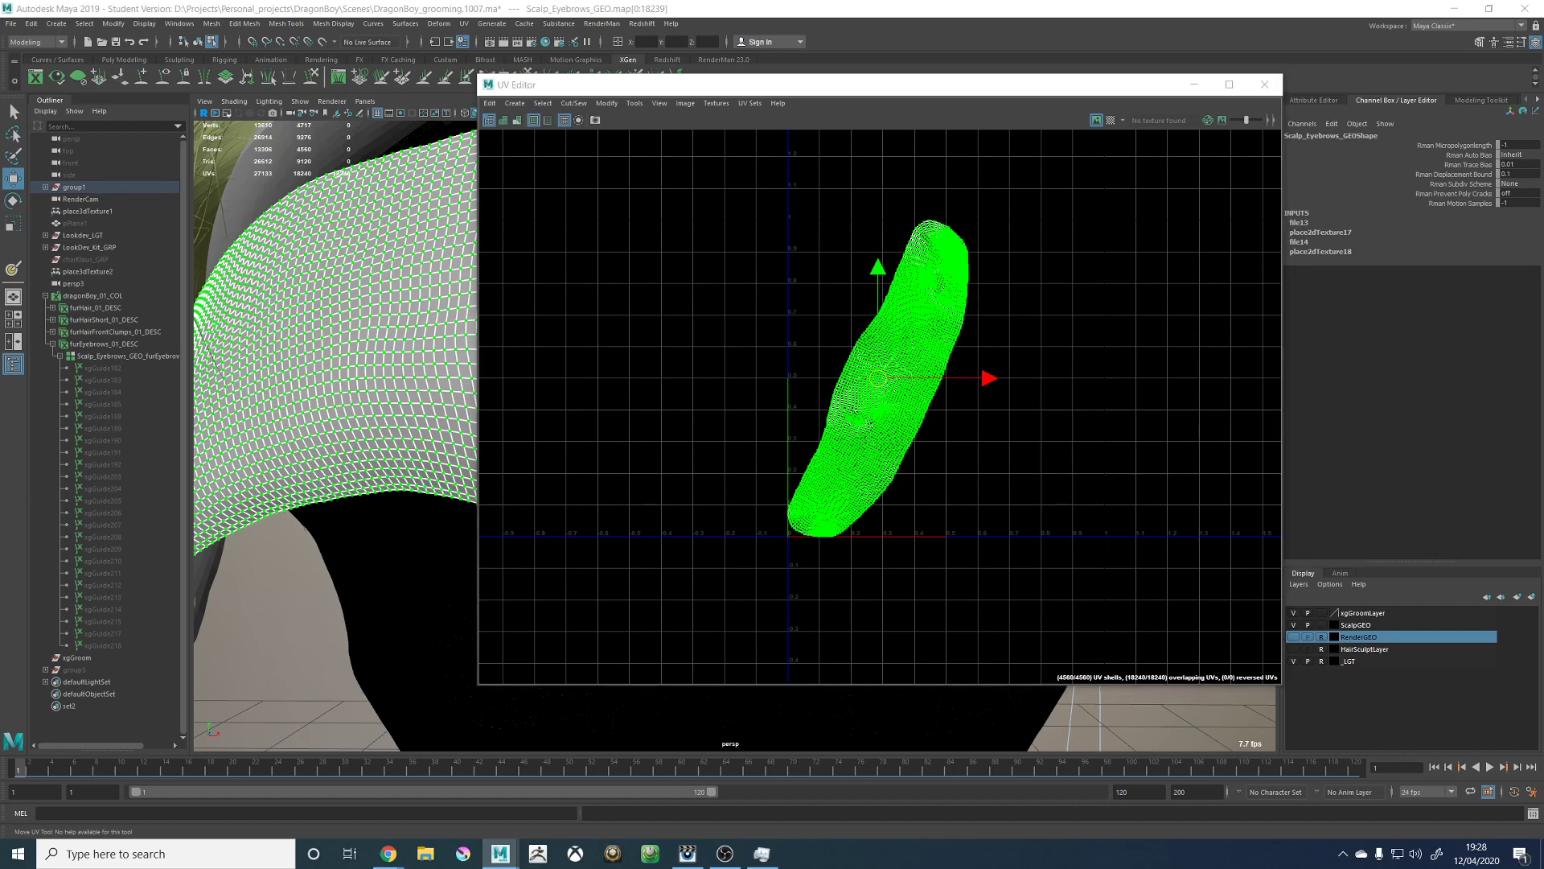
scroll(1085, 258, up, 3)
click(936, 384)
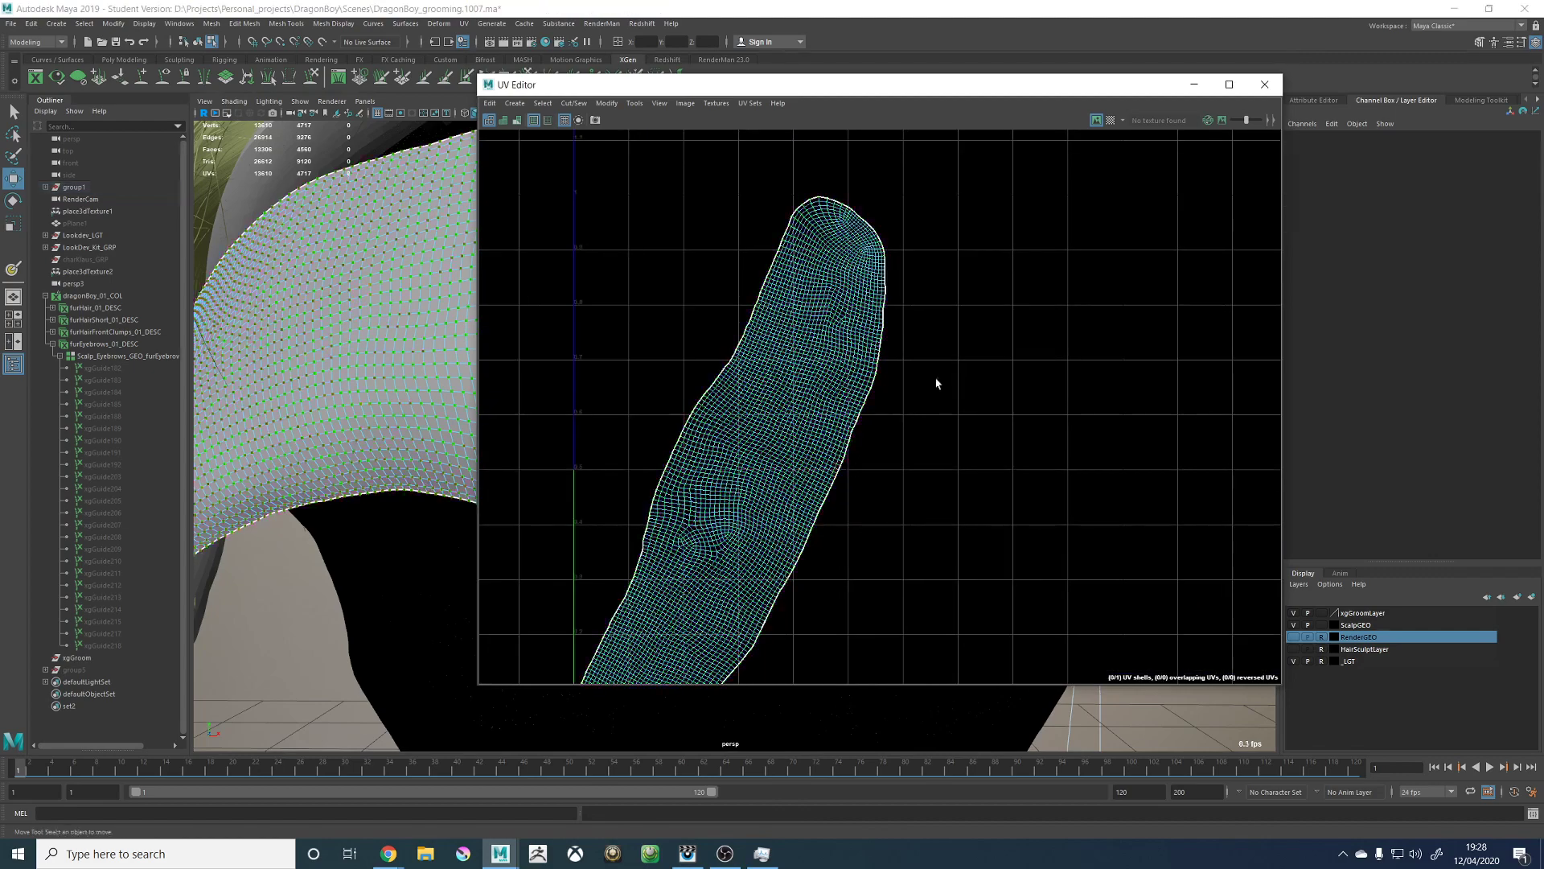
scroll(868, 407, up, 2)
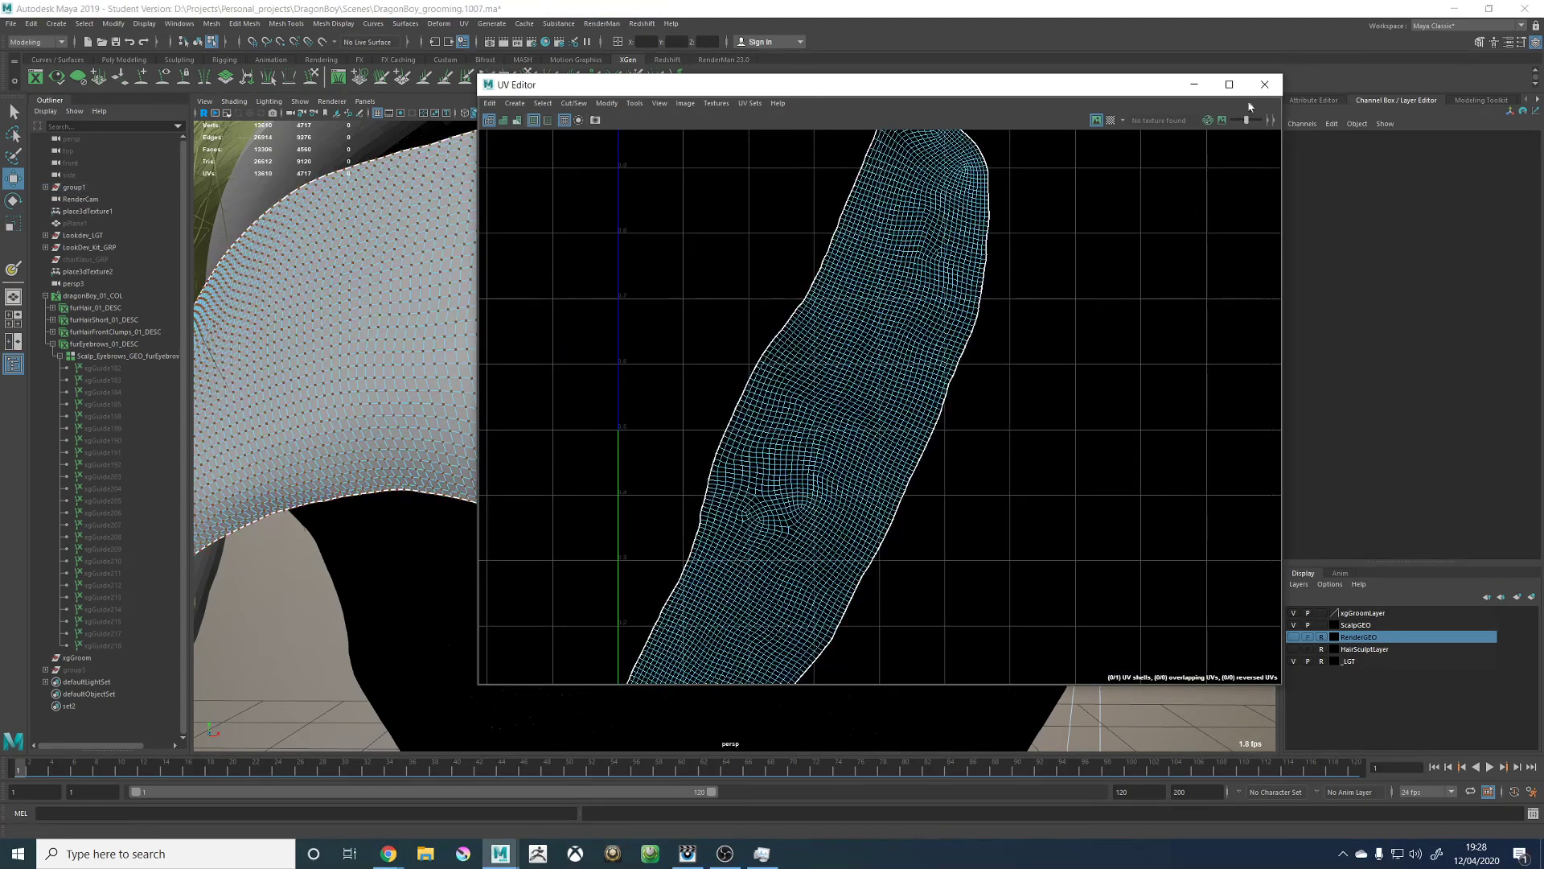
Step: Close the UV Editor and delete the construction history of Scalp_Eyebrows_GEO
click(1264, 84)
scroll(693, 204, up, 3)
click(620, 312)
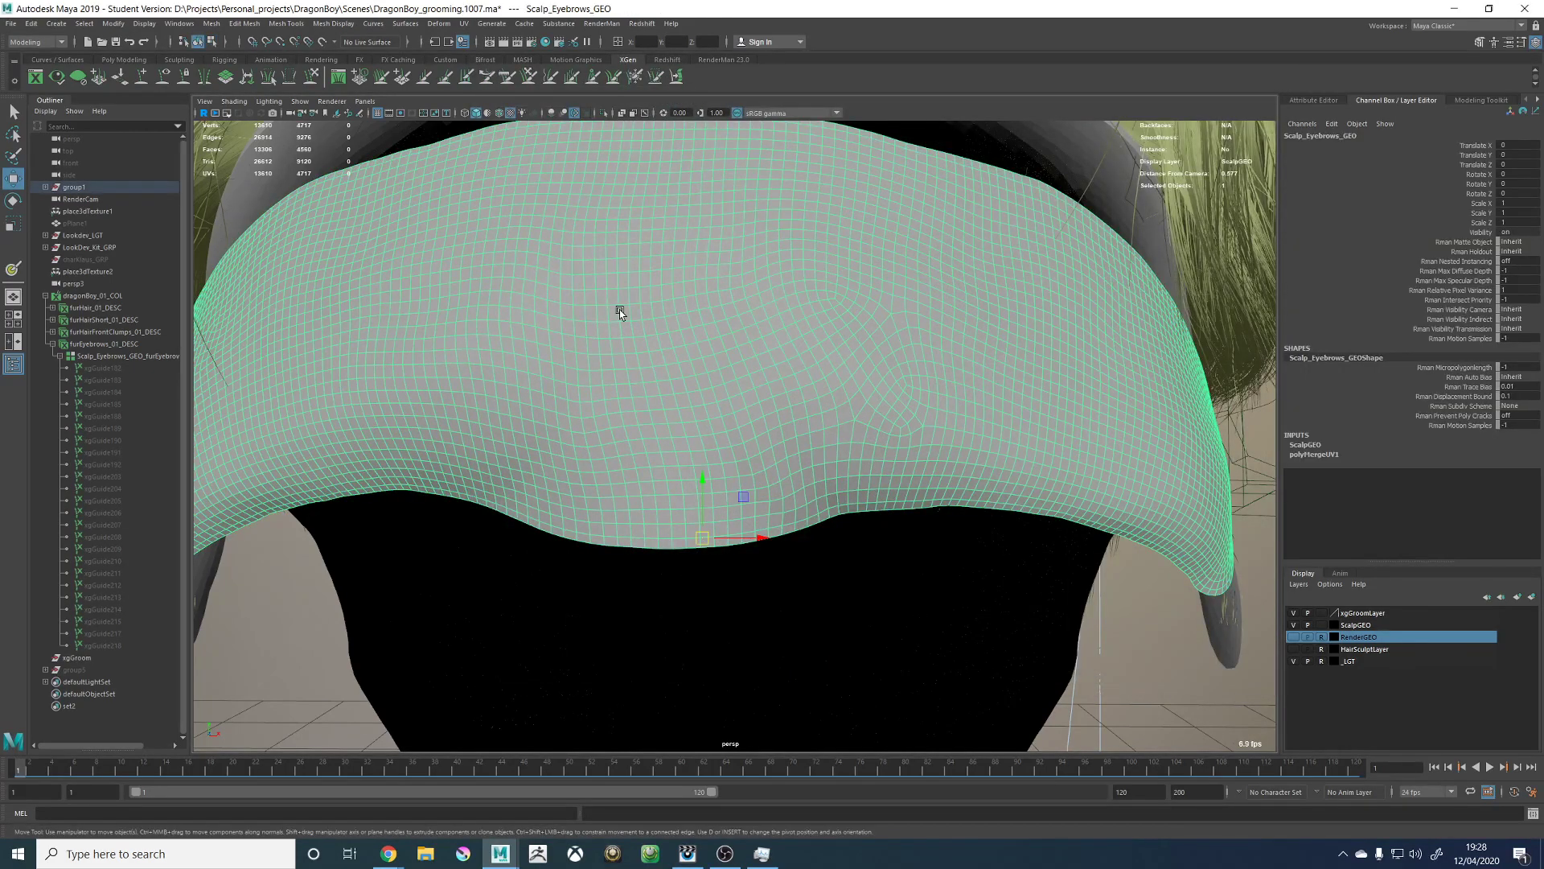
key(alt+shift+d)
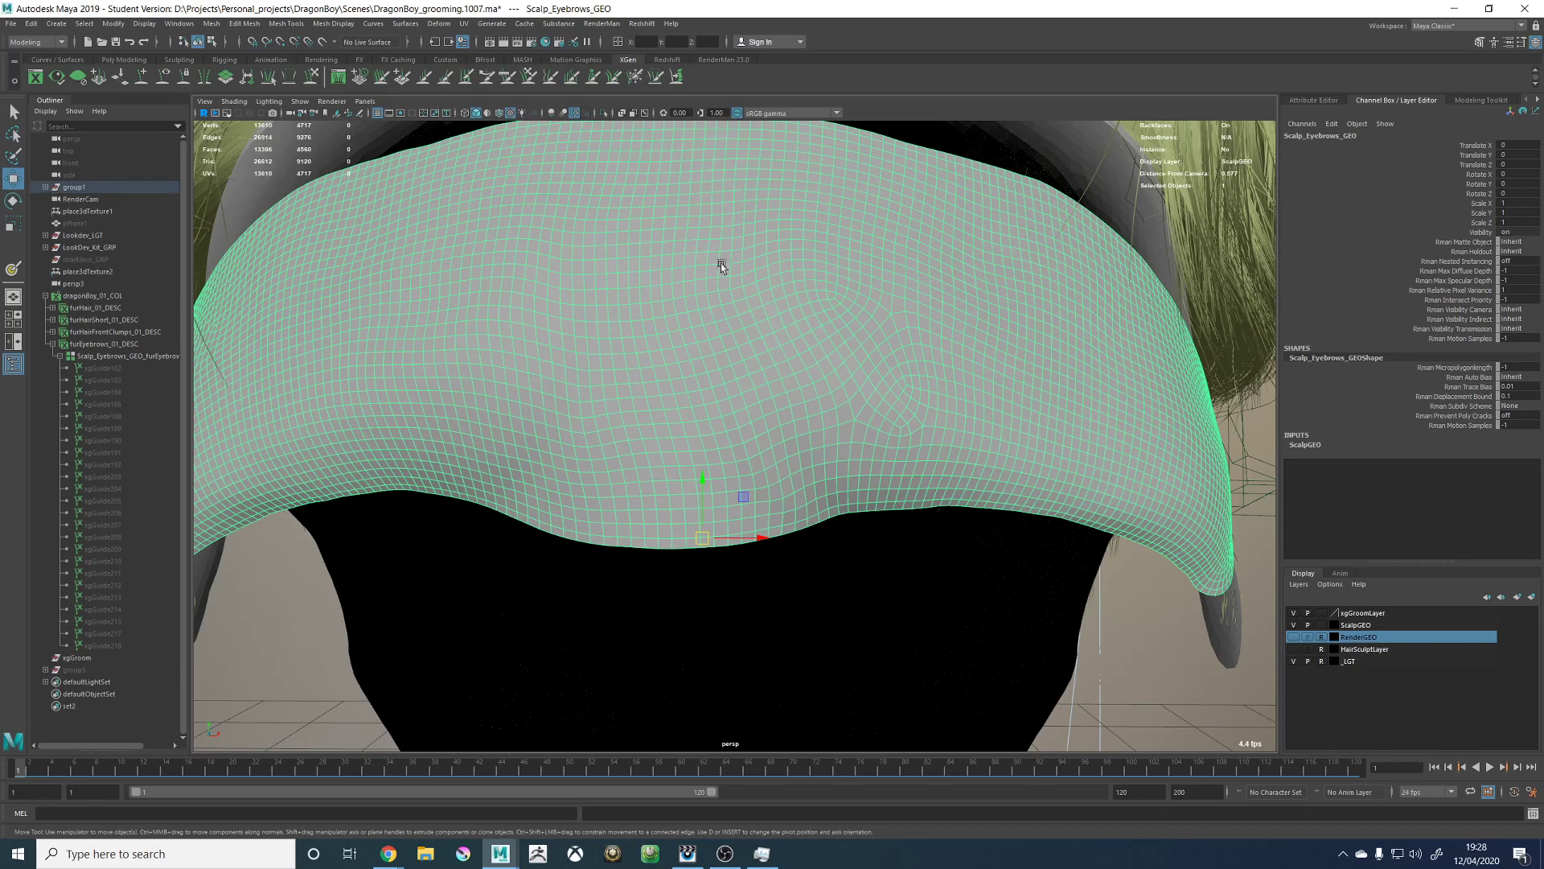
Step: Deselect the scalp mesh and save the scene as a new incremental version
scroll(721, 267, down, 5)
click(1120, 499)
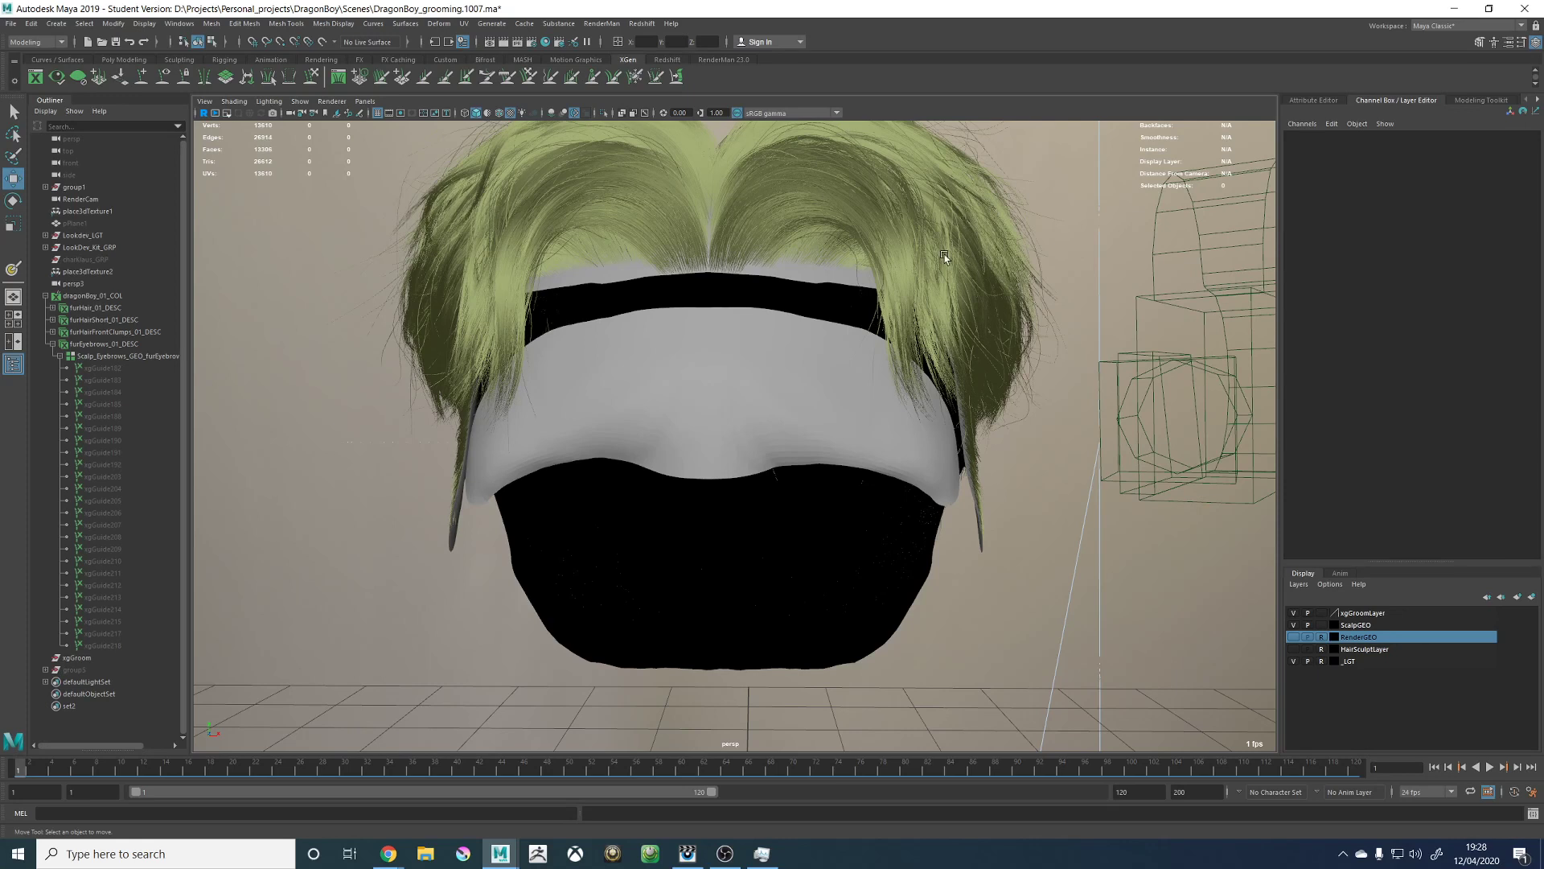
key(ctrl+alt+s)
click(746, 434)
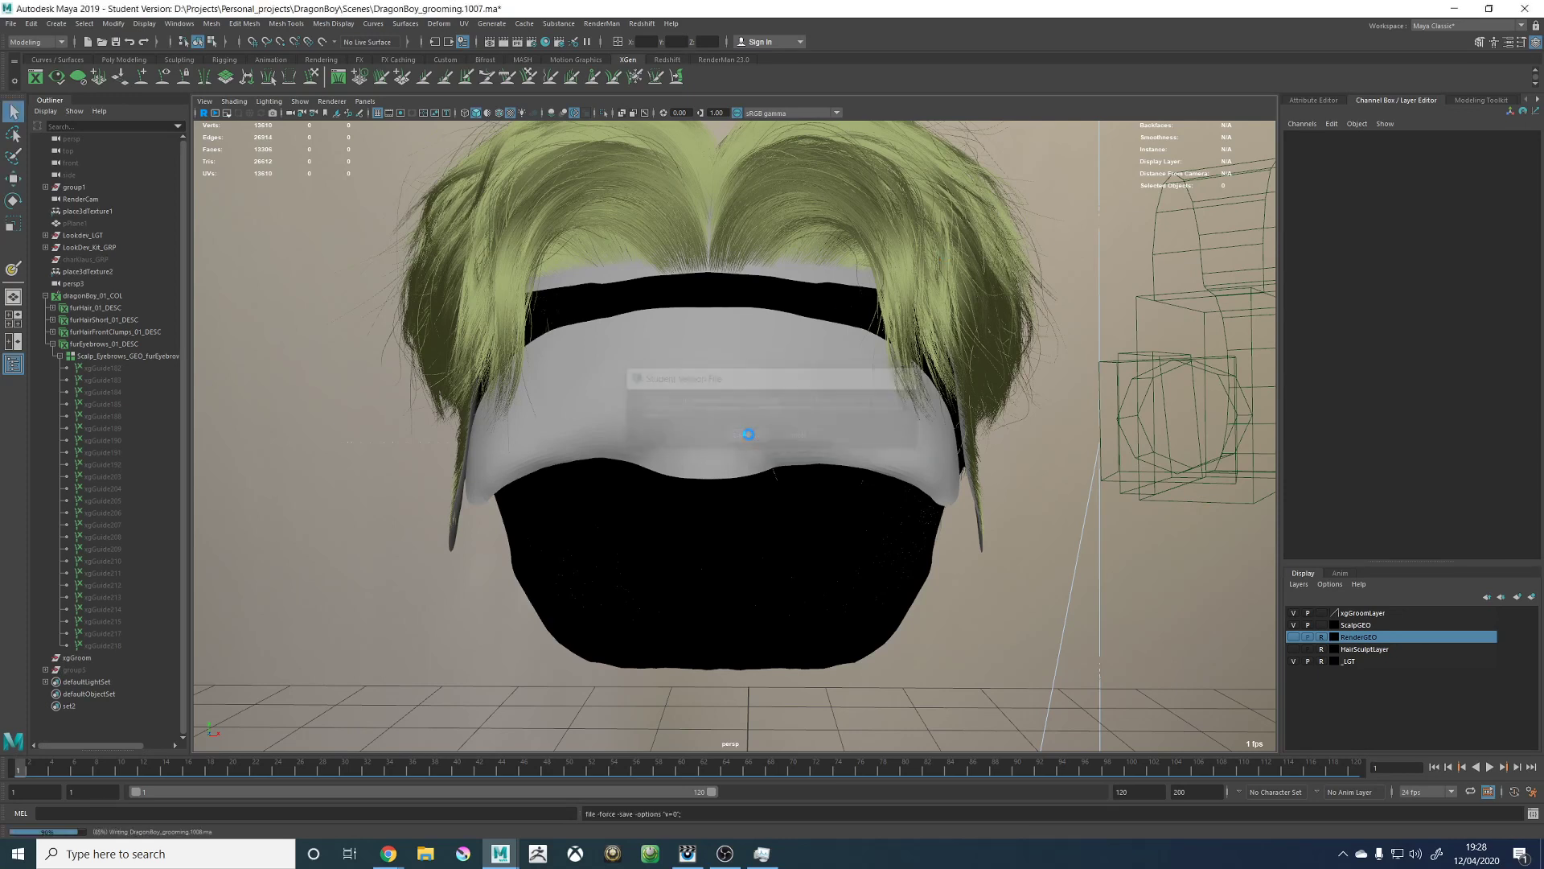
key(w)
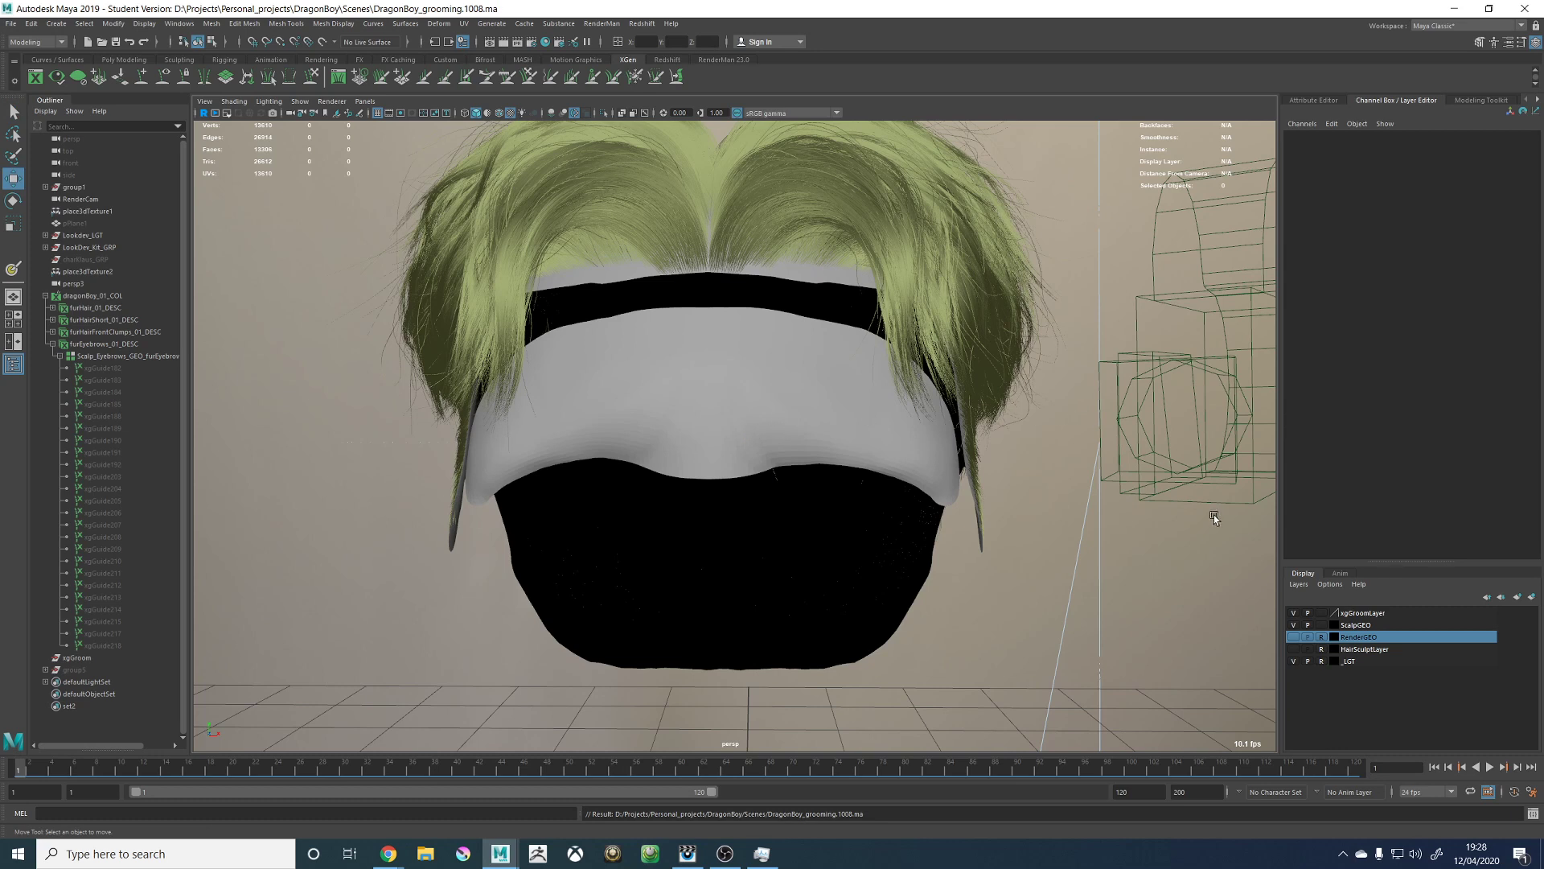
Step: Return to the XGen settings, show the eyebrow guides and regenerate the eyebrow hair preview
click(1538, 100)
click(1509, 101)
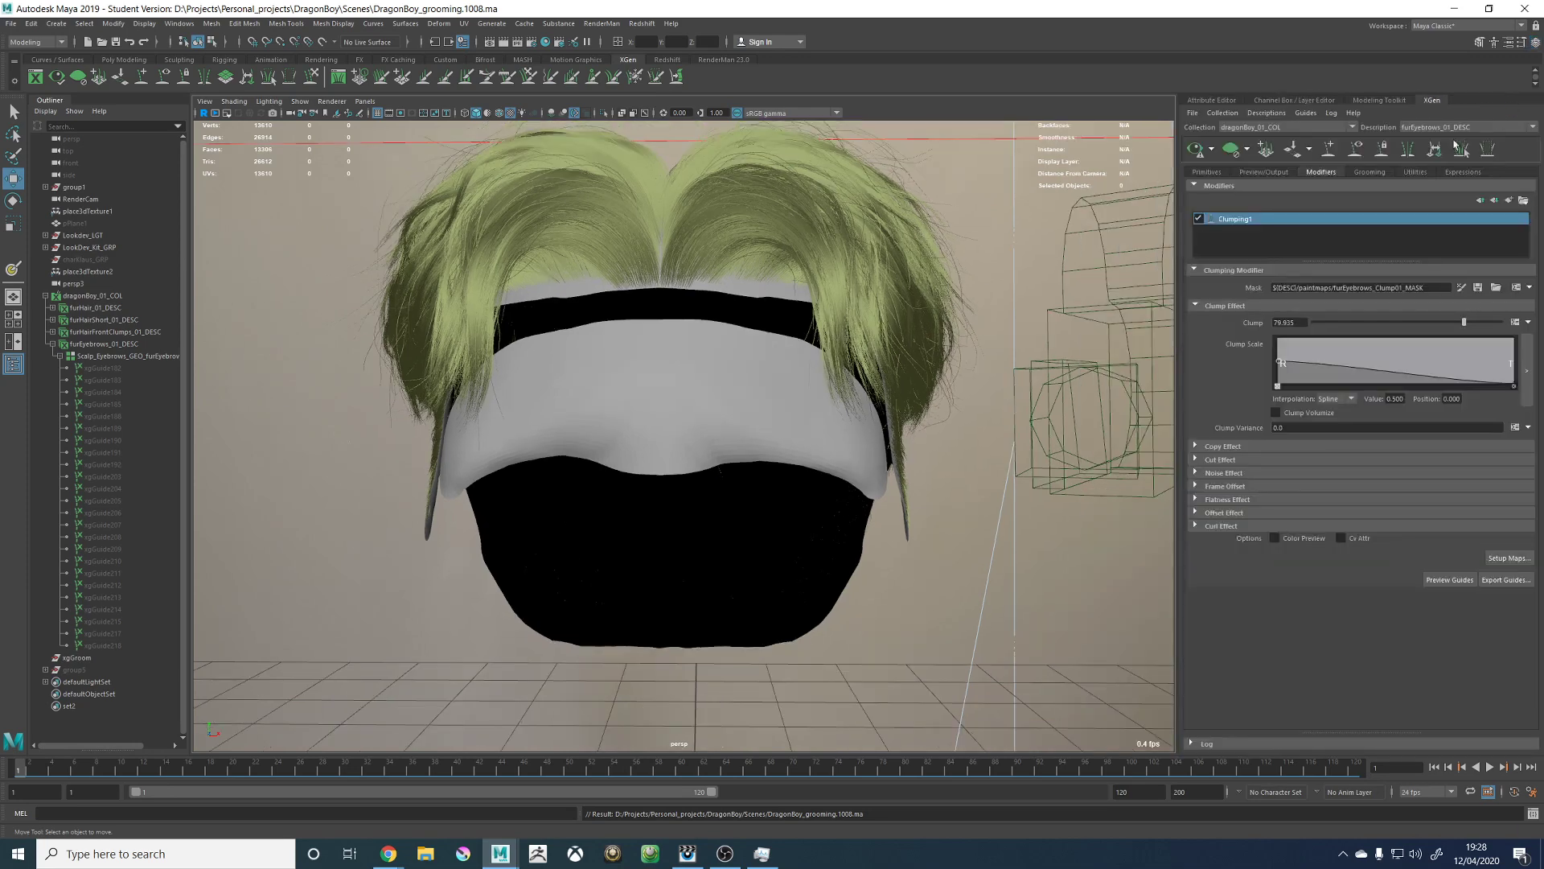
click(1355, 150)
alt+drag(832, 343, 707, 386)
alt+right_drag(707, 386, 1207, 206)
click(1195, 148)
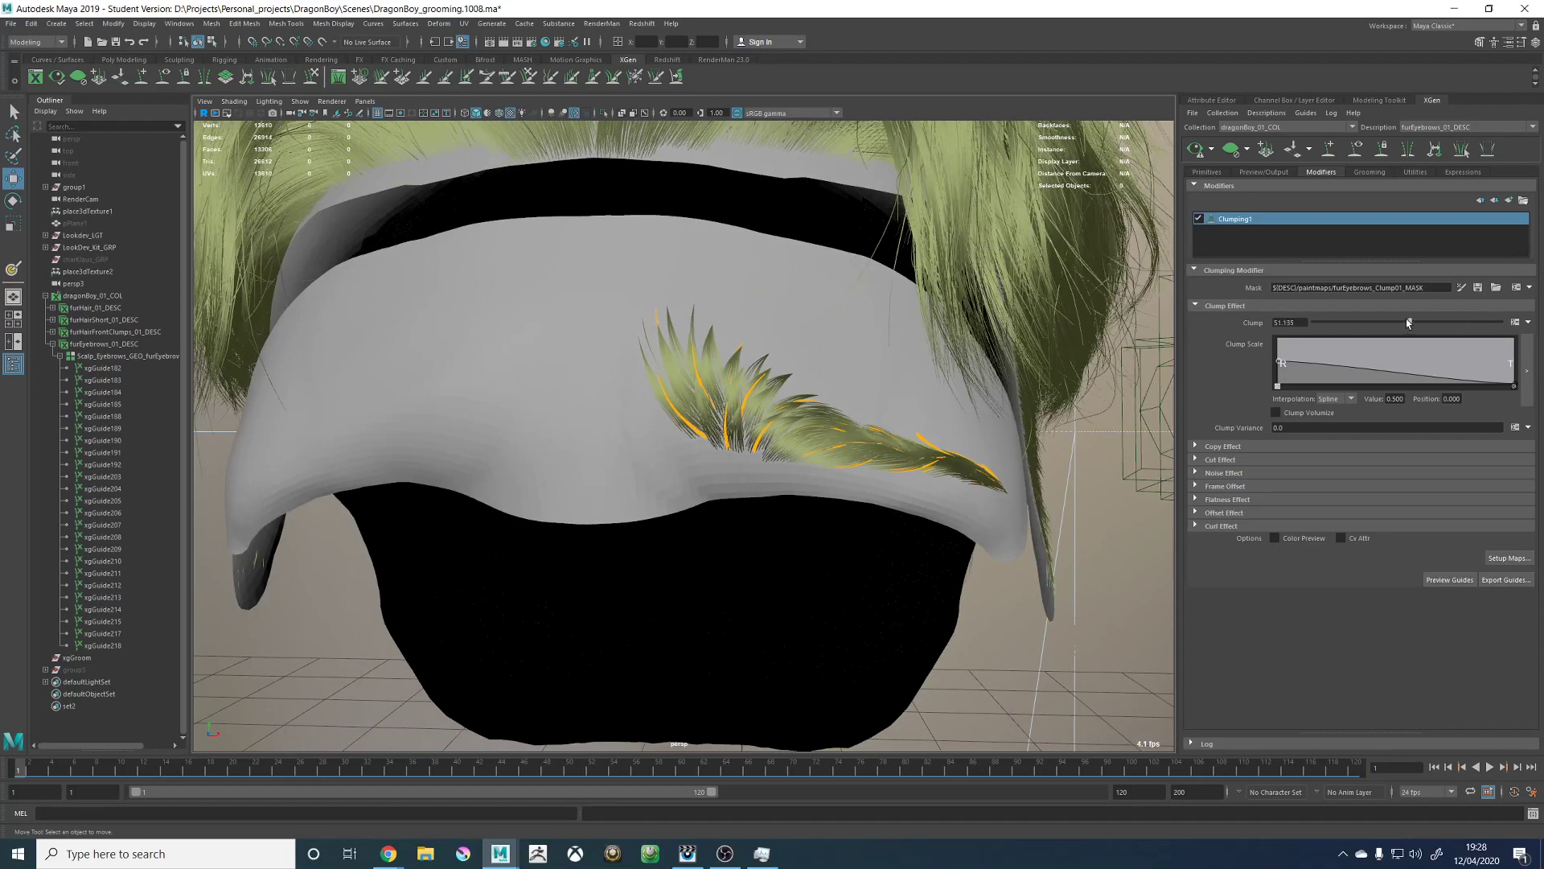
Step: Tune the Clumping1 modifier's Clump amount to about 73.465, refreshing the hair preview to compare values
drag(1408, 323, 1407, 324)
click(1195, 150)
alt+drag(999, 388, 961, 349)
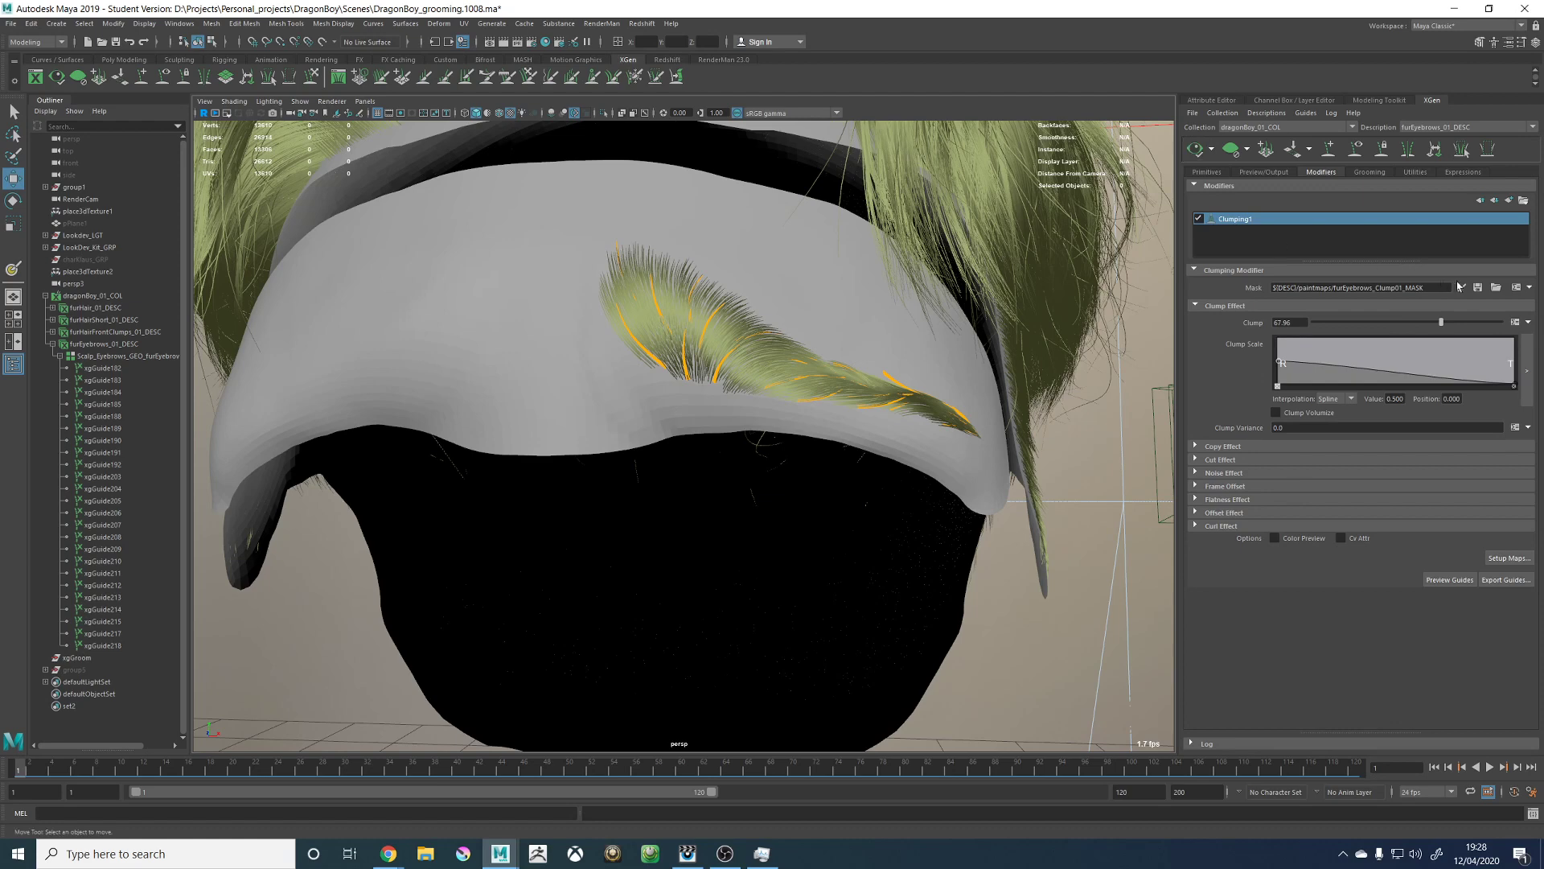
click(1195, 152)
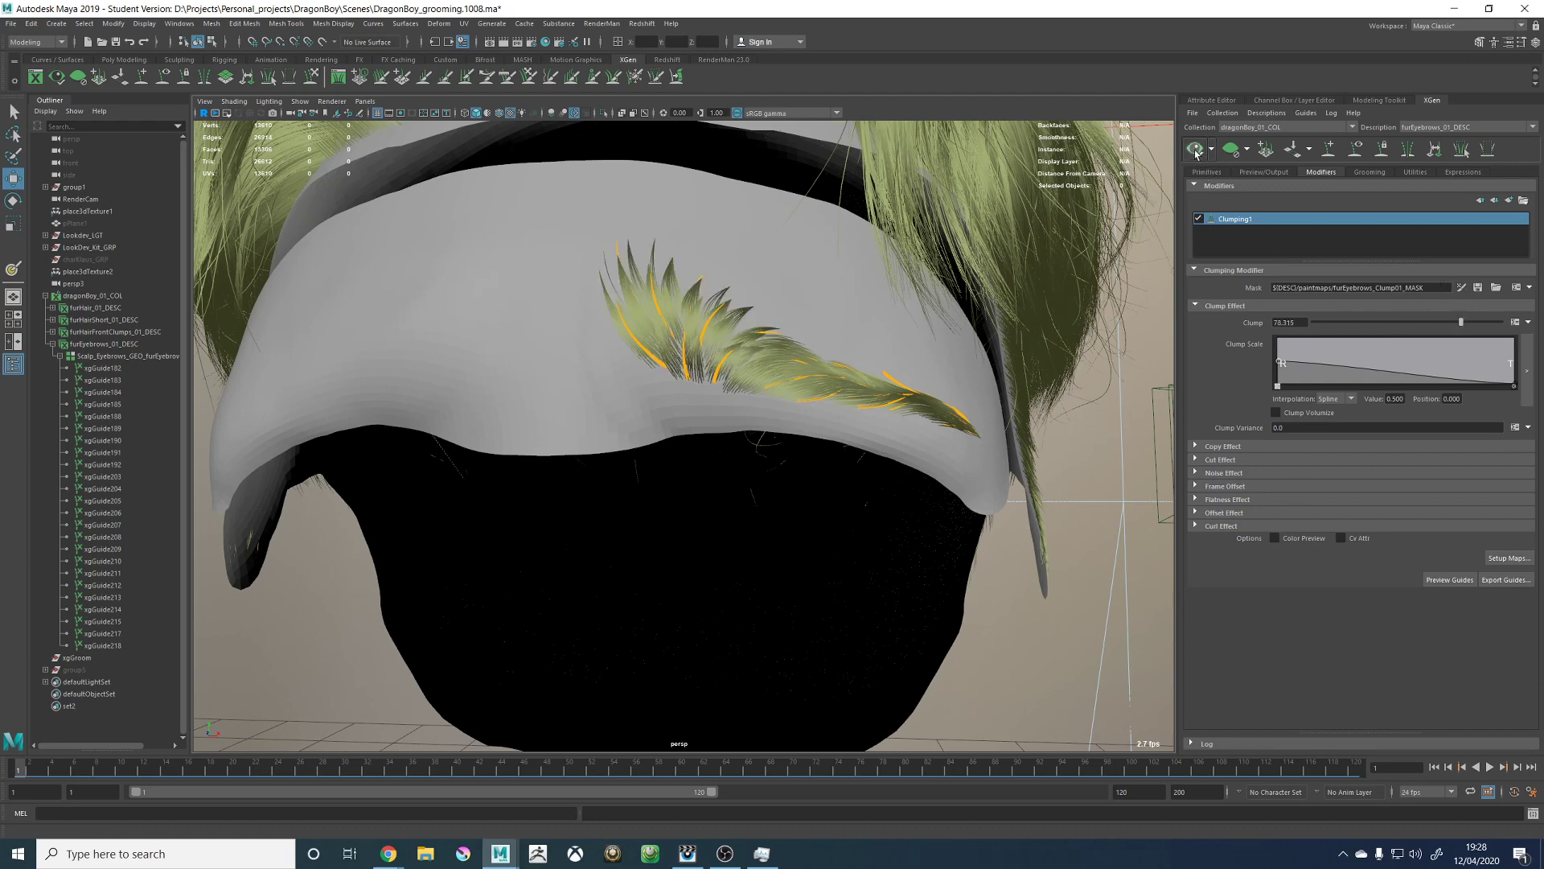
alt+drag(967, 354, 965, 402)
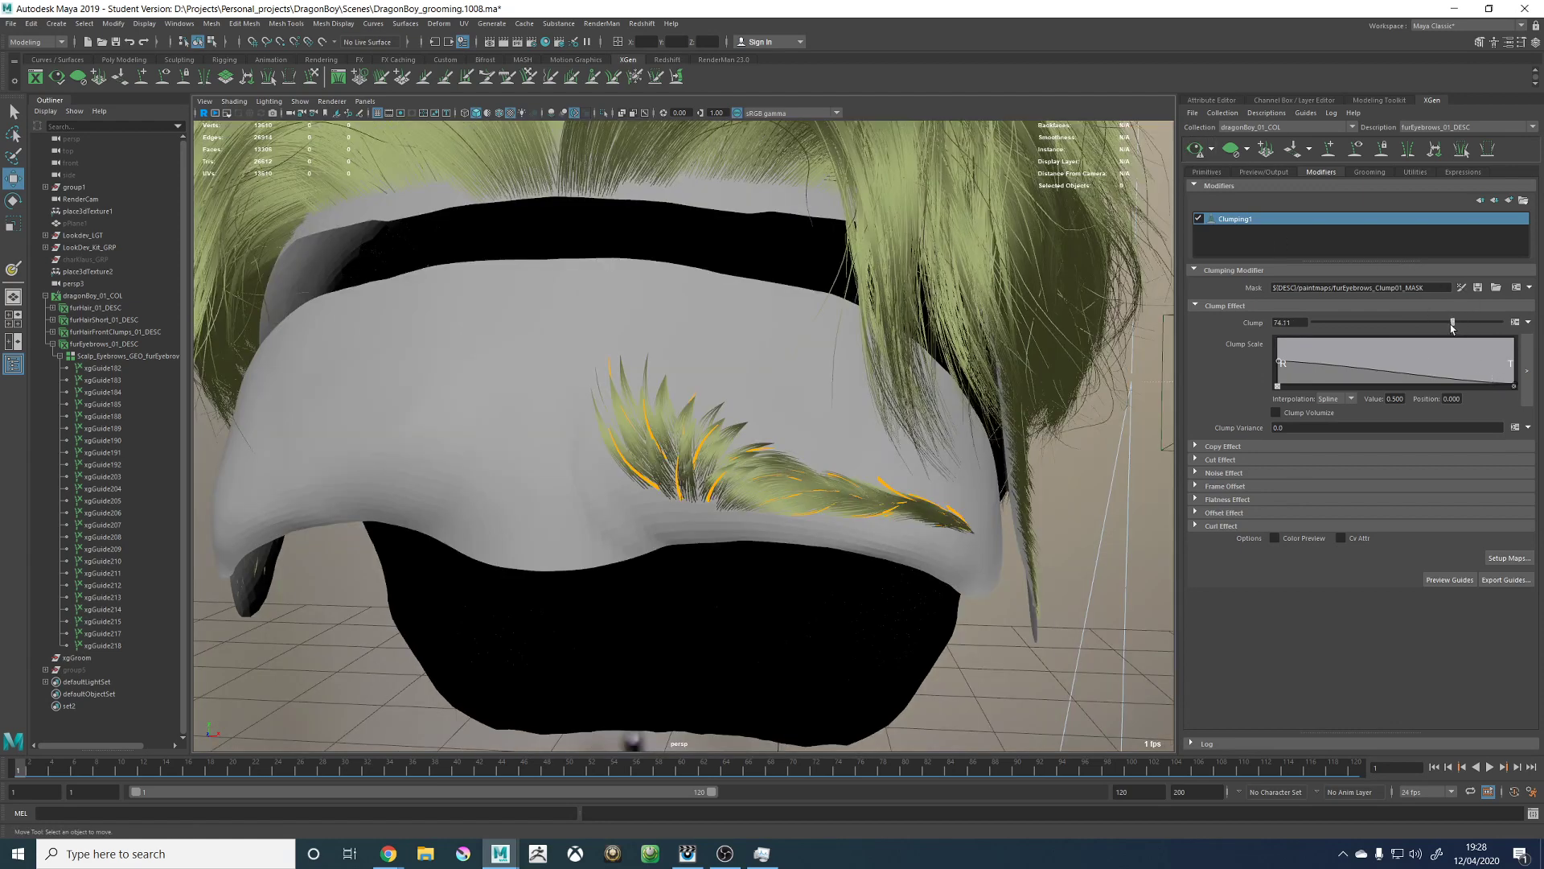
drag(1459, 322, 1451, 322)
click(1195, 150)
Step: Reopen the Clumping1 mask for painting and brush white over the inner end of the eyebrow
click(1461, 287)
mouse_move(621, 380)
mouse_down()
mouse_move(655, 418)
mouse_move(734, 399)
mouse_up()
alt+middle_drag(642, 393, 682, 394)
mouse_move(716, 458)
mouse_down()
mouse_move(689, 438)
mouse_move(699, 375)
mouse_up()
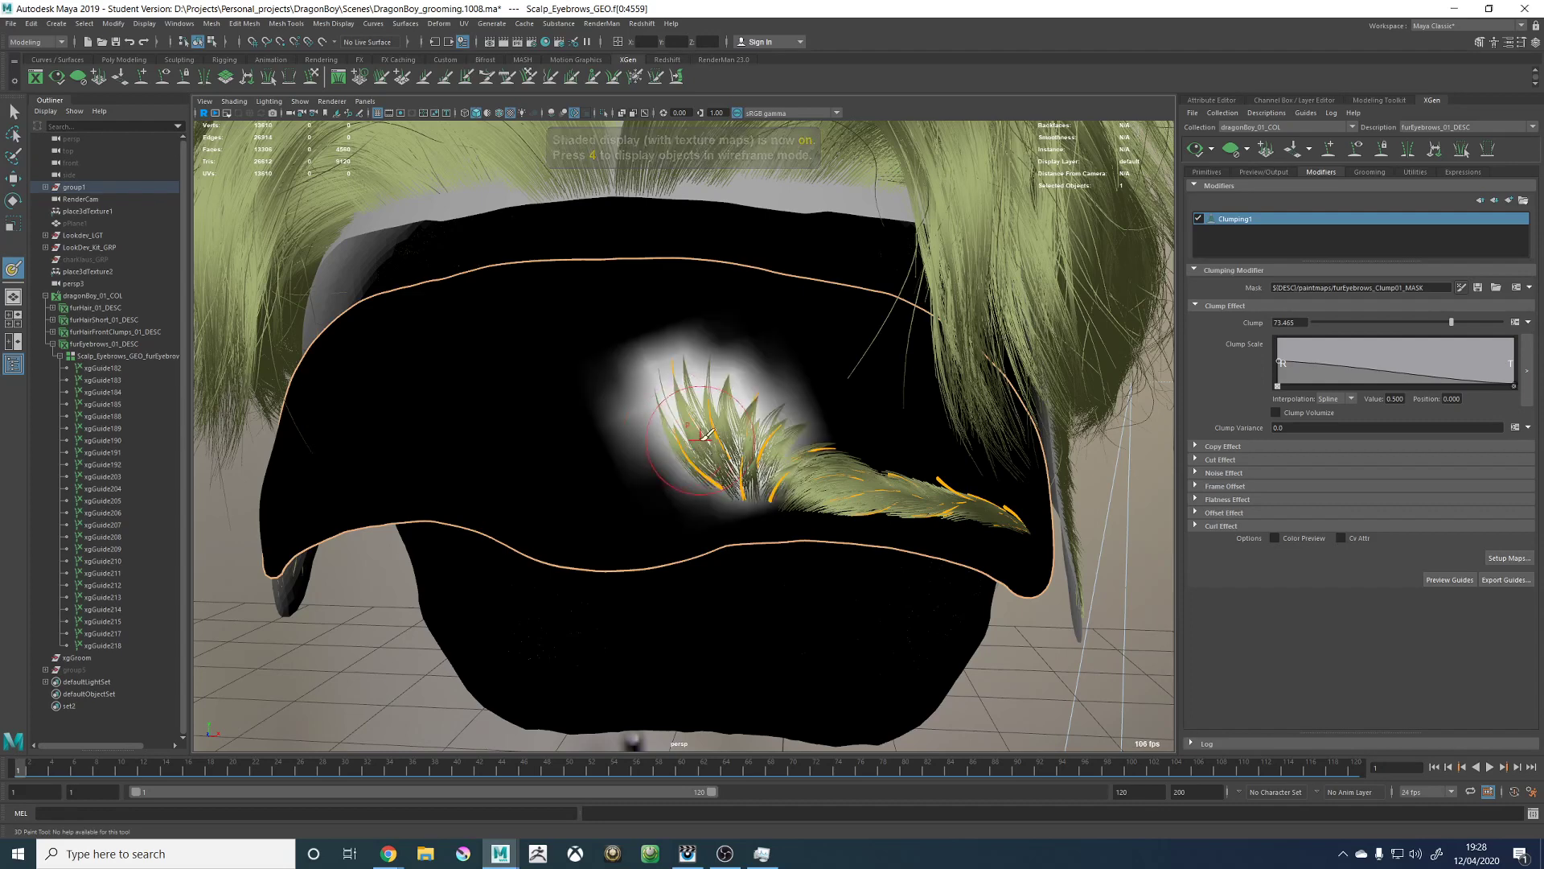
mouse_move(674, 443)
mouse_down()
mouse_move(655, 465)
mouse_move(621, 452)
mouse_move(665, 443)
mouse_up()
alt+drag(837, 417, 788, 406)
alt+drag(844, 336, 828, 341)
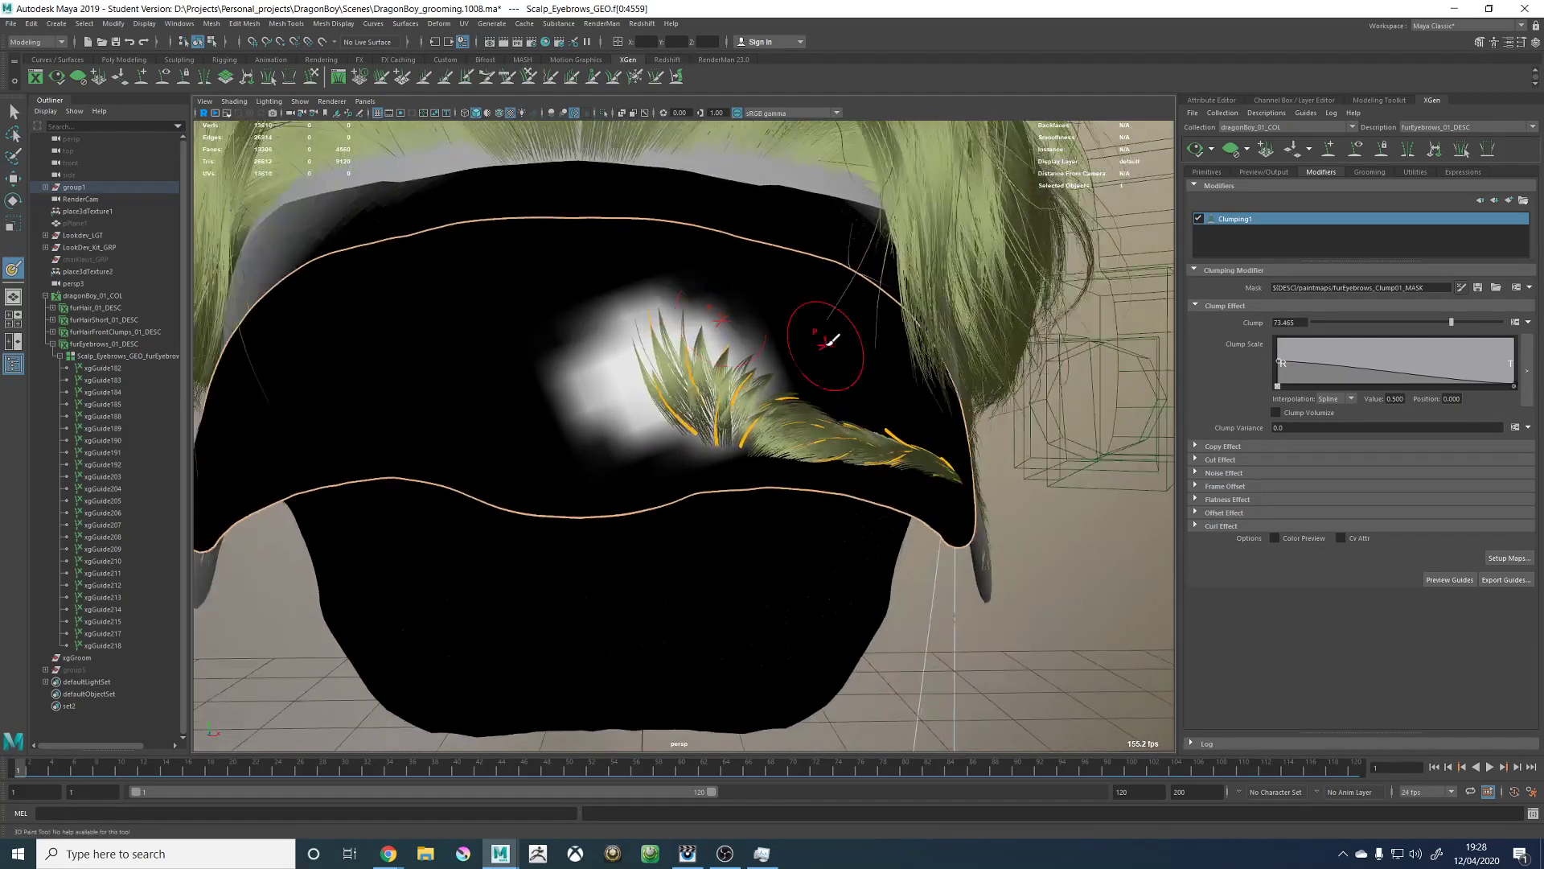
Step: Set the 3D Paint Tool colour to black and paint out the excess white beside the eyebrow's inner end
click(1519, 42)
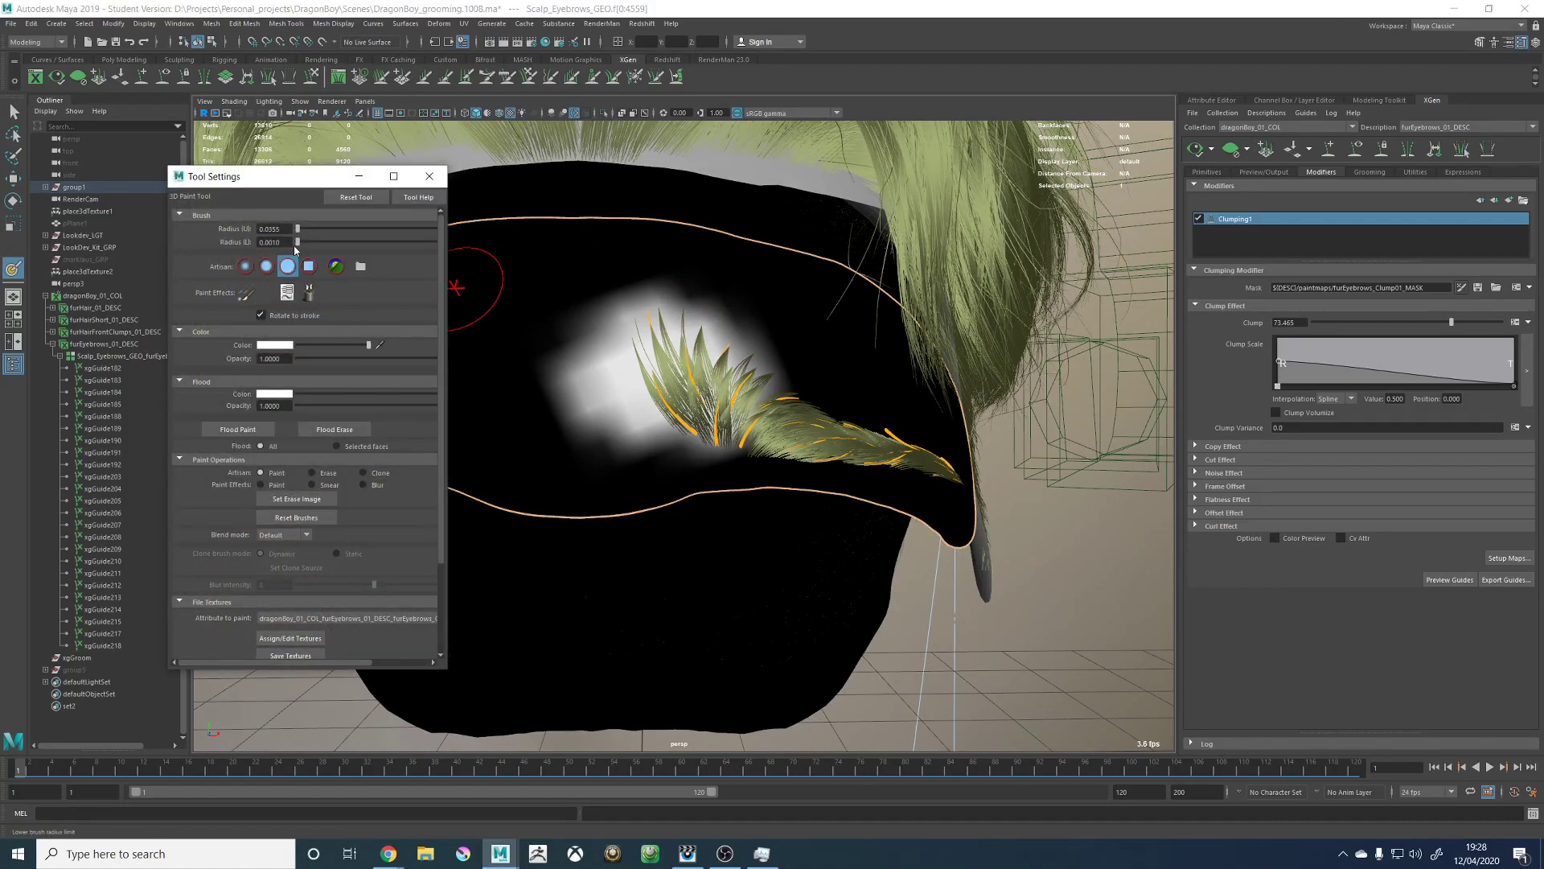
drag(367, 345, 297, 345)
mouse_move(510, 403)
mouse_down()
mouse_move(569, 386)
mouse_move(606, 448)
mouse_move(560, 306)
mouse_move(672, 262)
mouse_up()
mouse_move(641, 356)
alt+mouse_down()
mouse_move(792, 349)
mouse_move(653, 306)
mouse_move(833, 326)
alt+mouse_up()
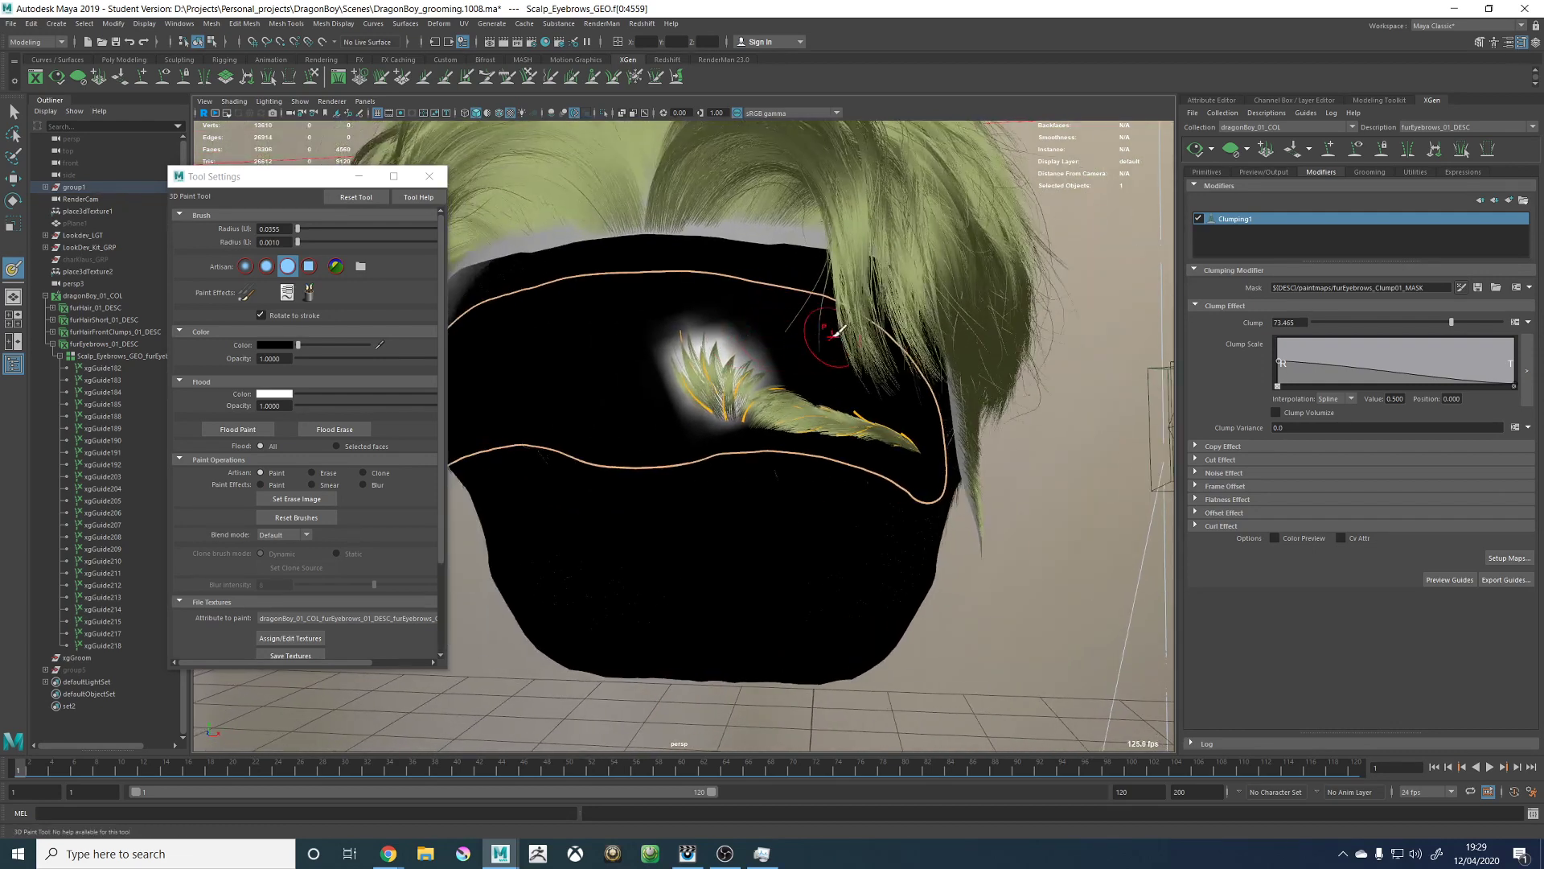
mouse_move(833, 326)
alt+right_down()
mouse_move(672, 326)
mouse_move(879, 391)
alt+right_up()
alt+drag(885, 378, 850, 379)
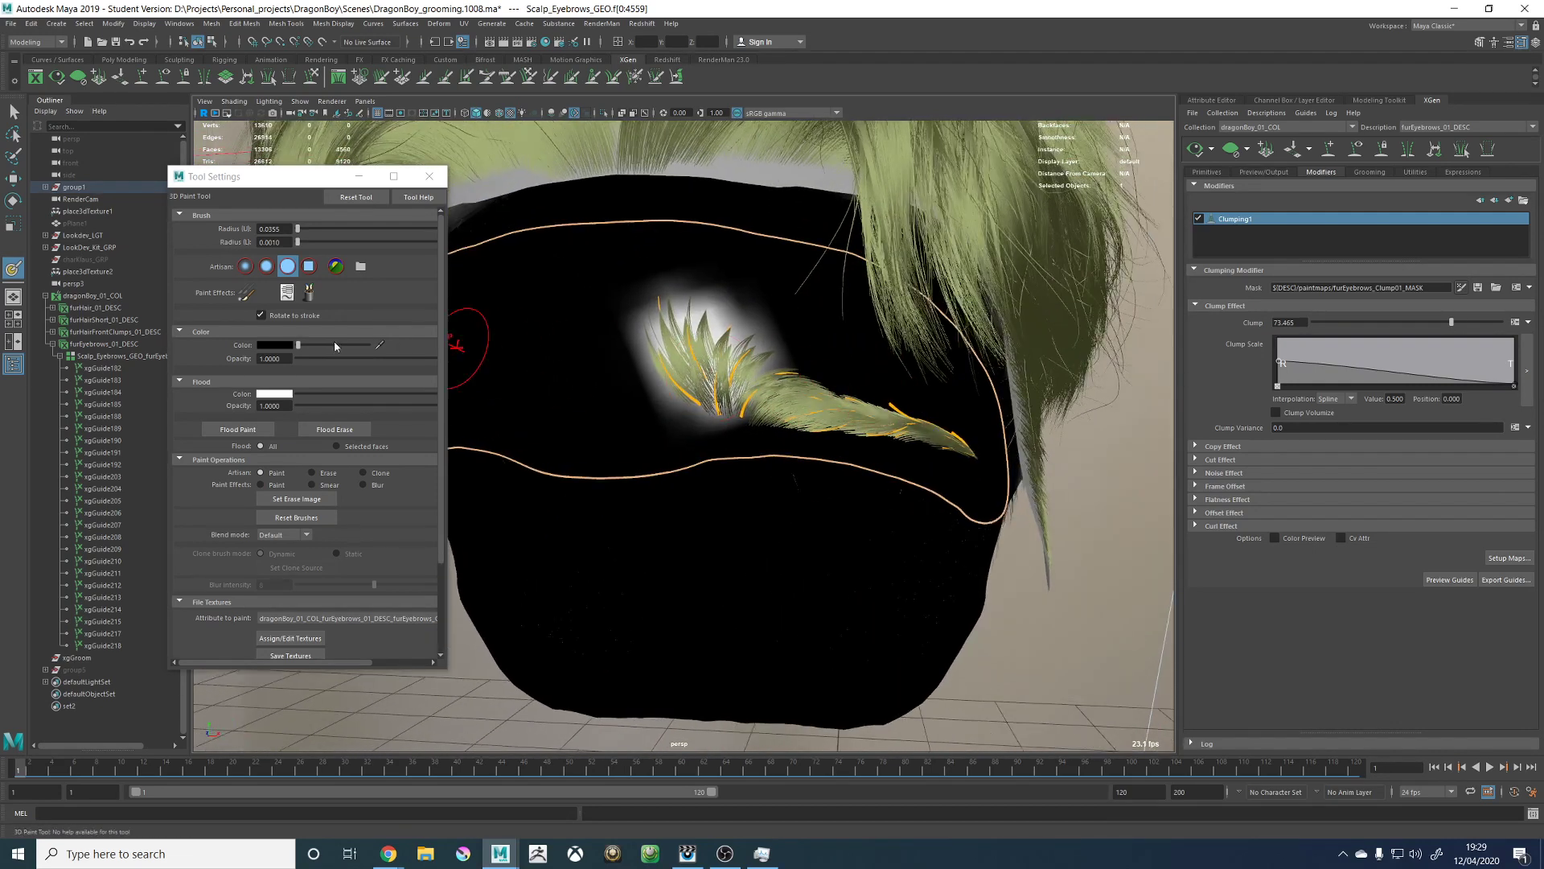
Step: Switch the paint colour back to white and extend the clump mask along the middle of the eyebrow
drag(299, 345, 378, 345)
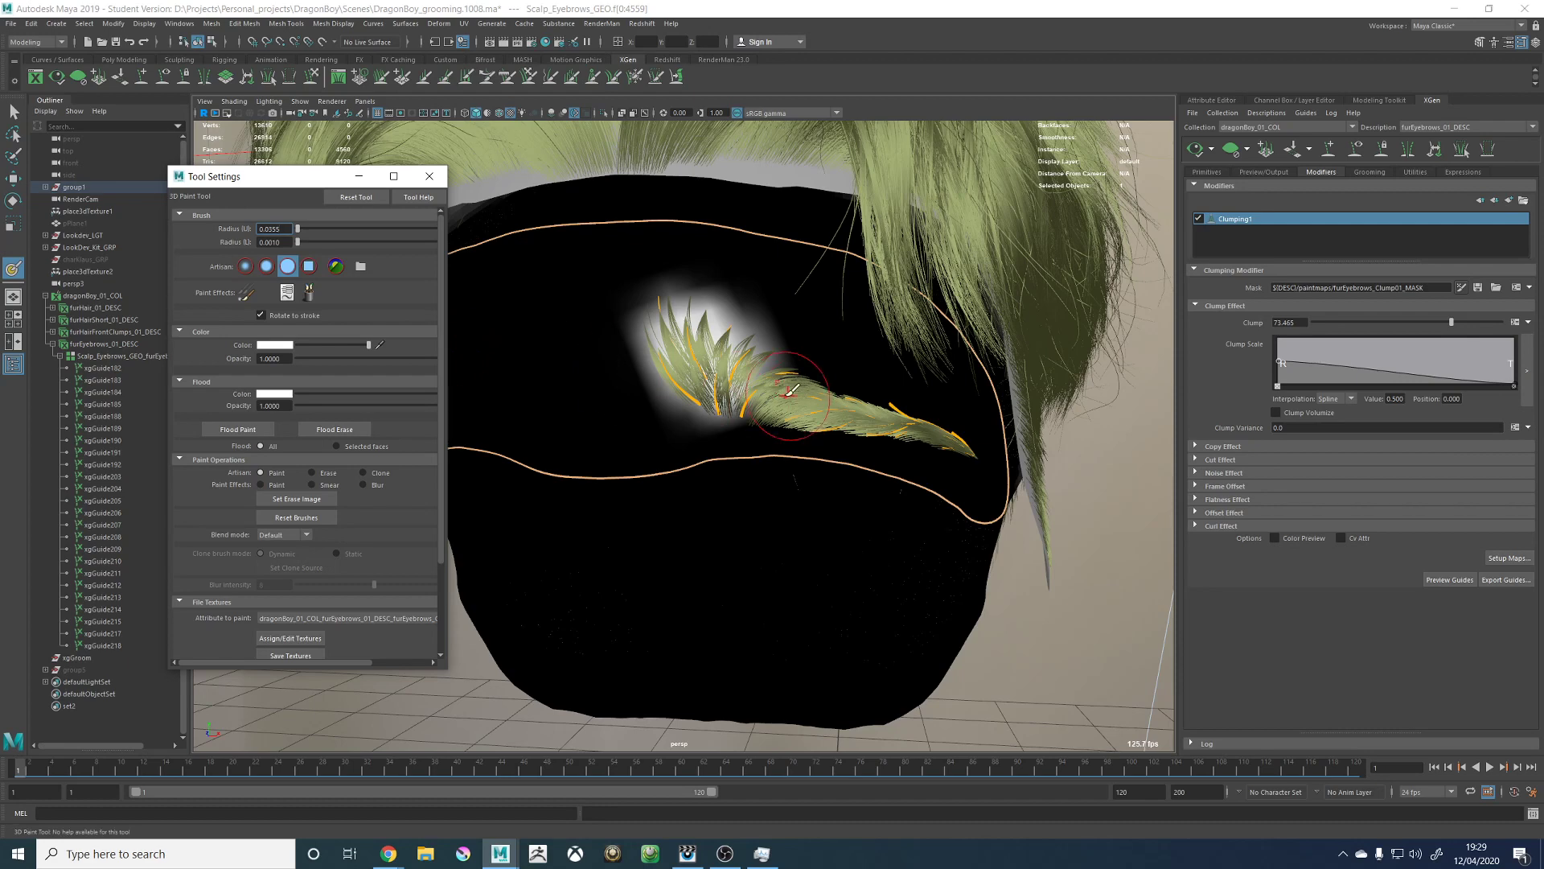
mouse_move(783, 370)
mouse_down()
mouse_move(802, 386)
mouse_move(796, 414)
mouse_up()
mouse_move(880, 389)
alt+mouse_down()
mouse_move(820, 418)
mouse_move(742, 400)
alt+mouse_up()
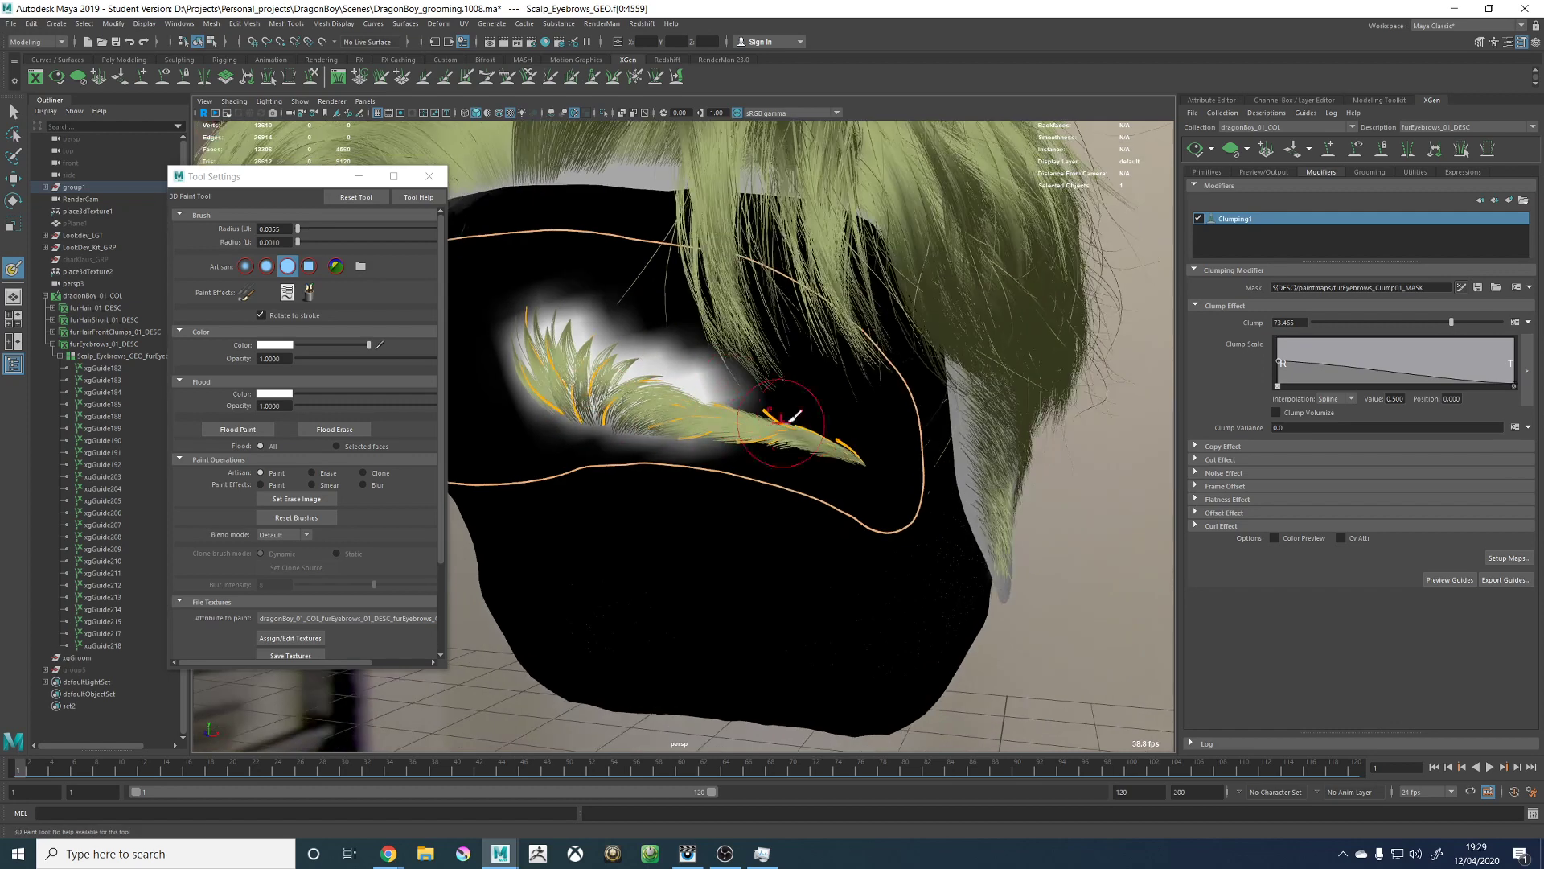
Step: Set the paint colour's value to 0.5 and soften the mask towards the eyebrow's tail with grey dabs
click(280, 345)
drag(192, 406, 169, 406)
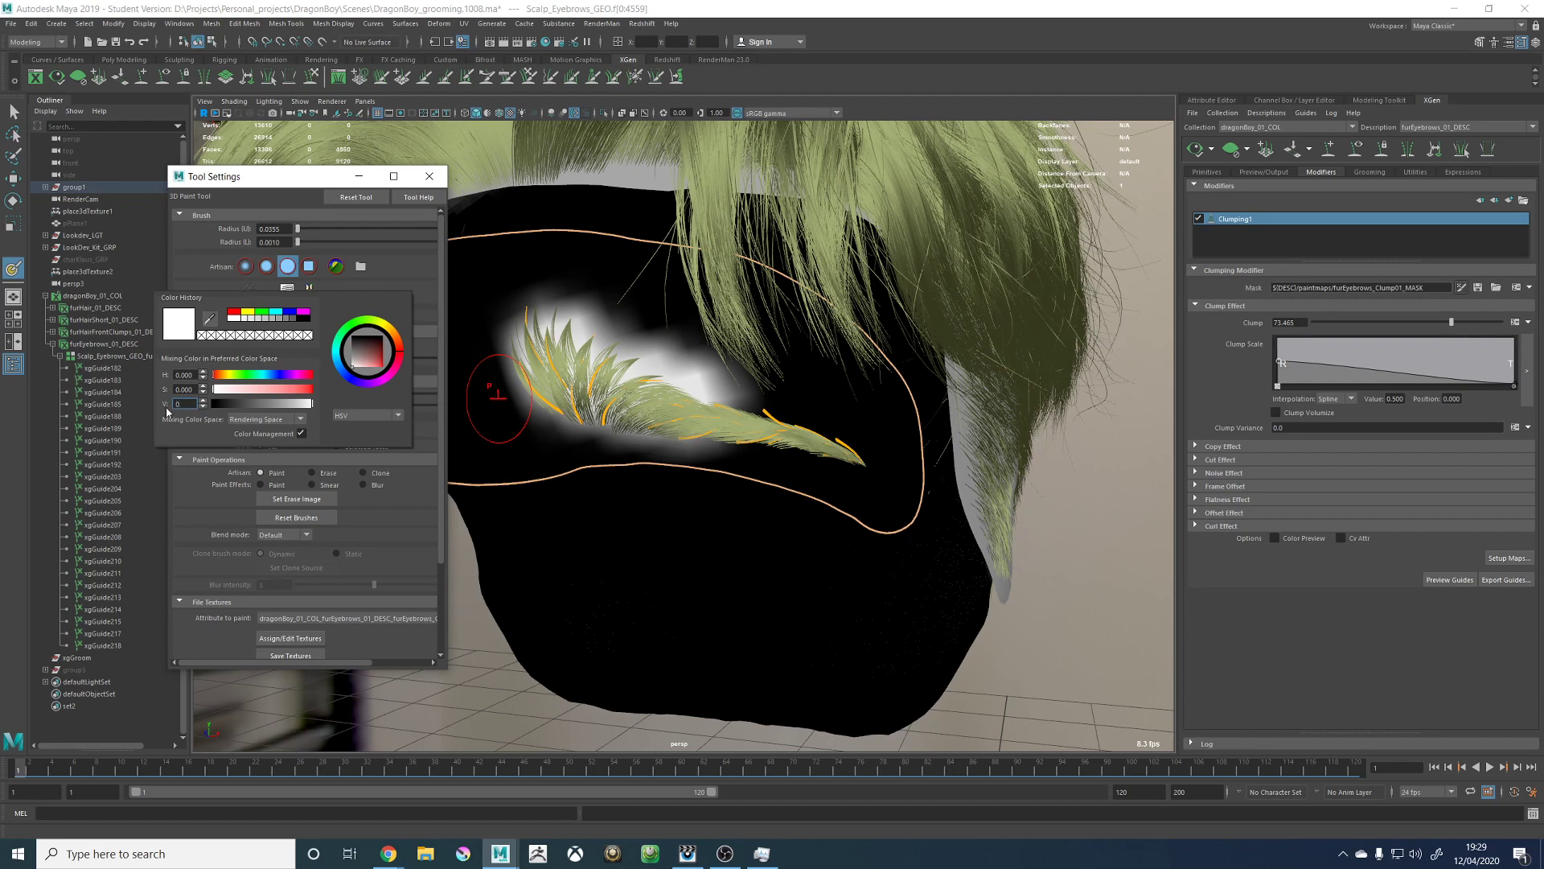
key(Return)
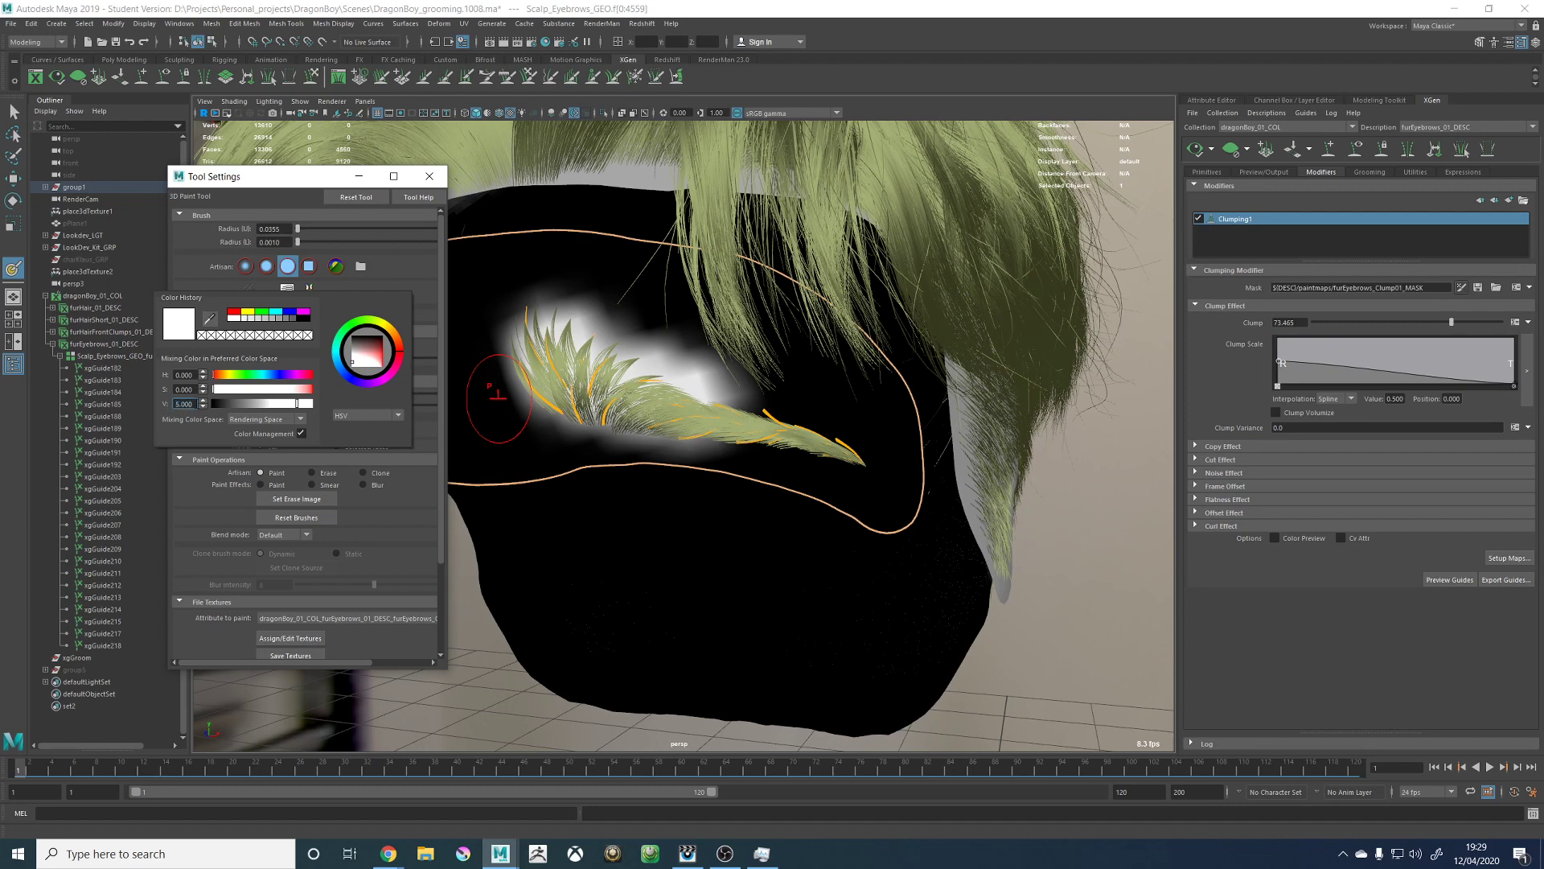
text(0.5)
key(Return)
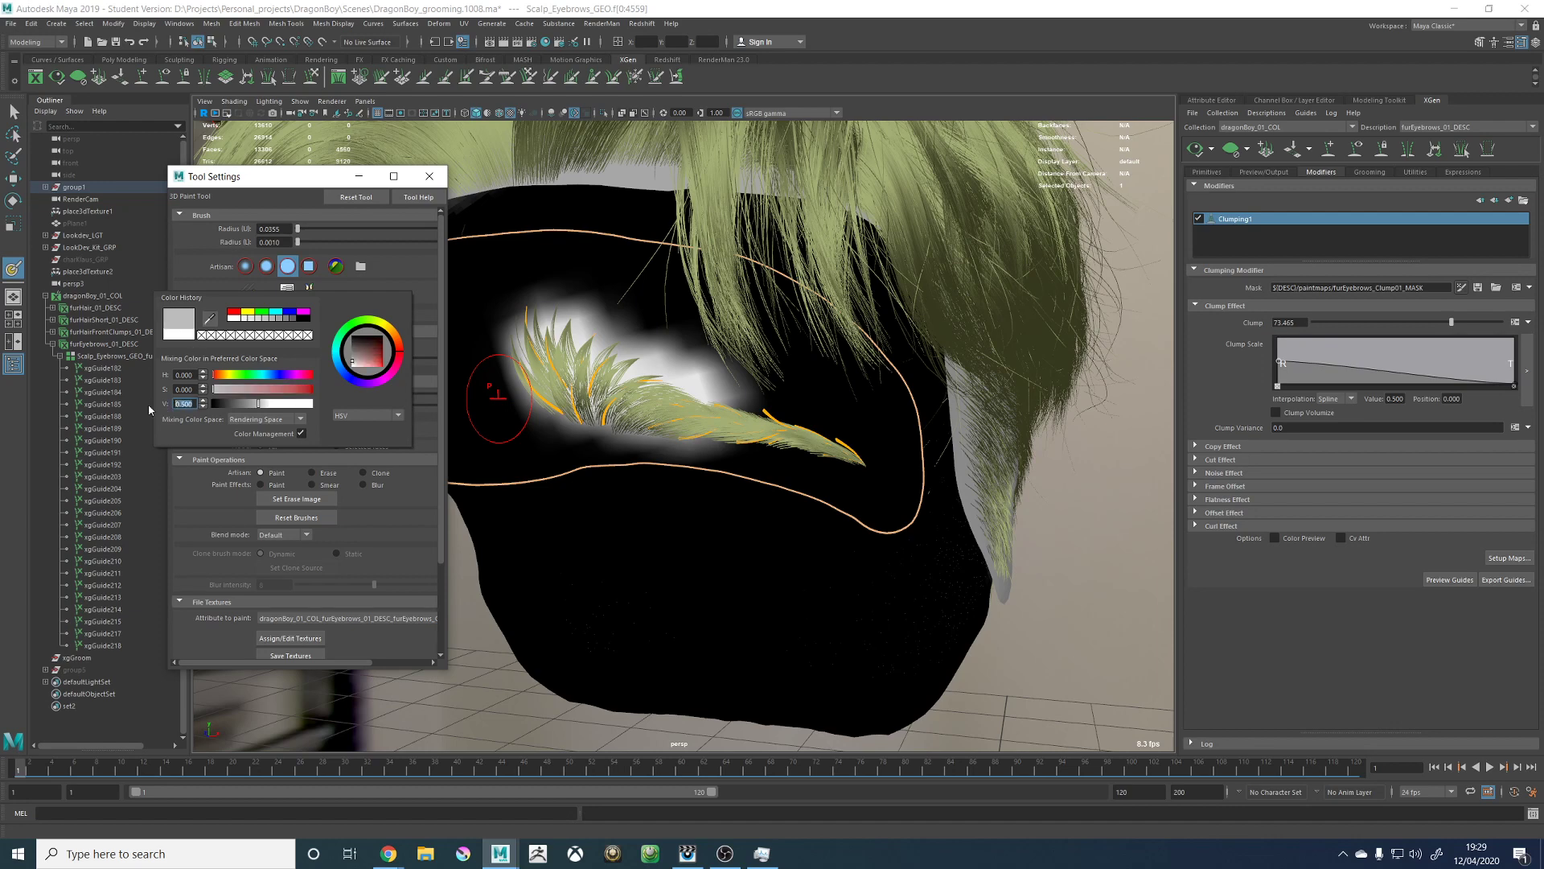
click(696, 415)
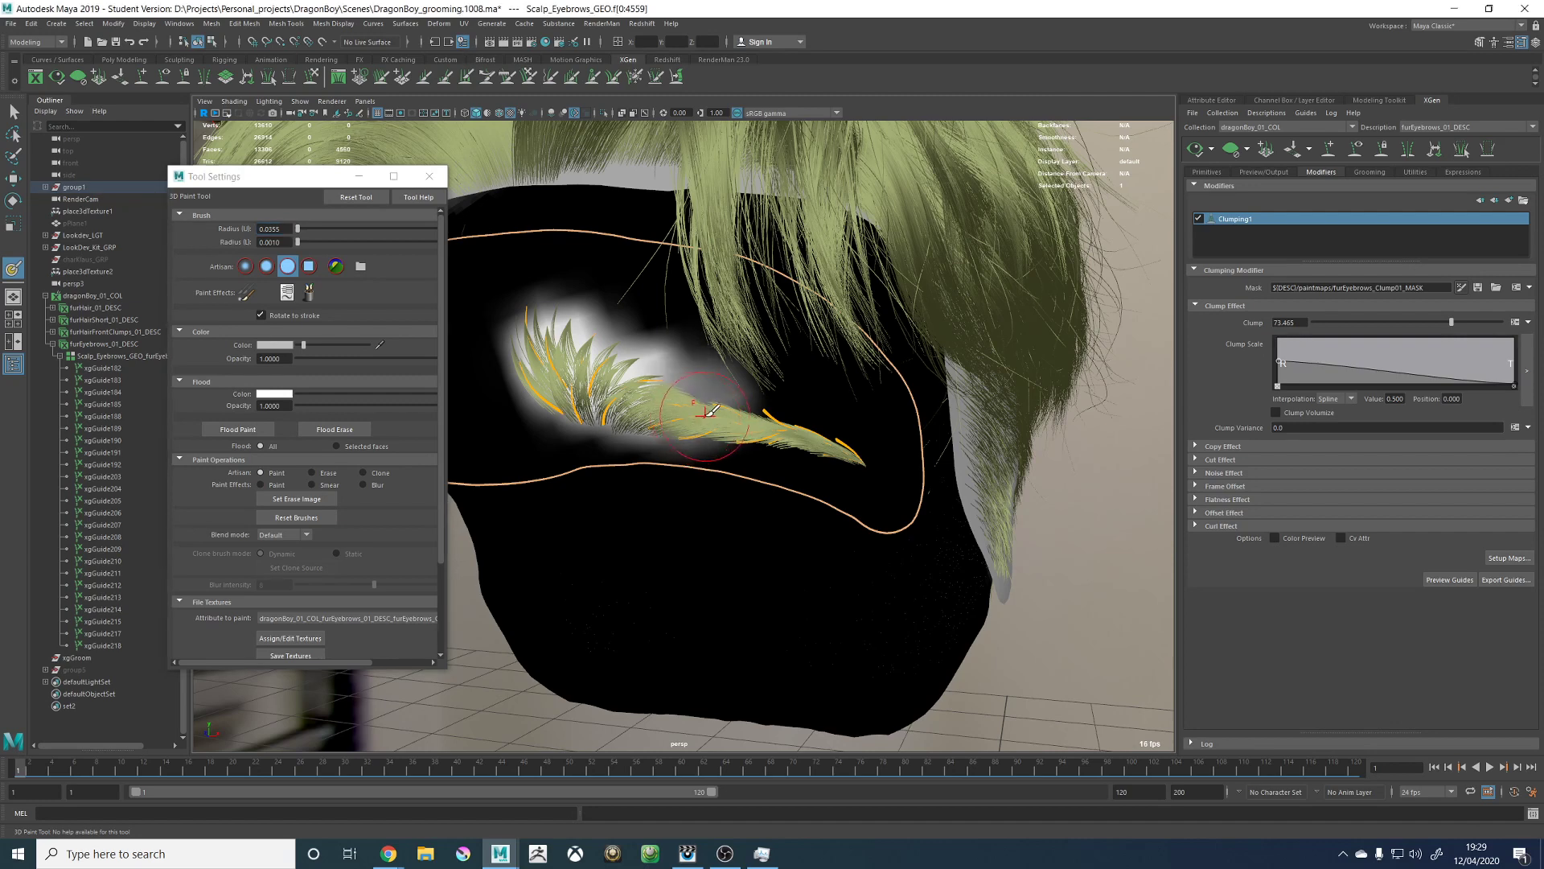
click(732, 426)
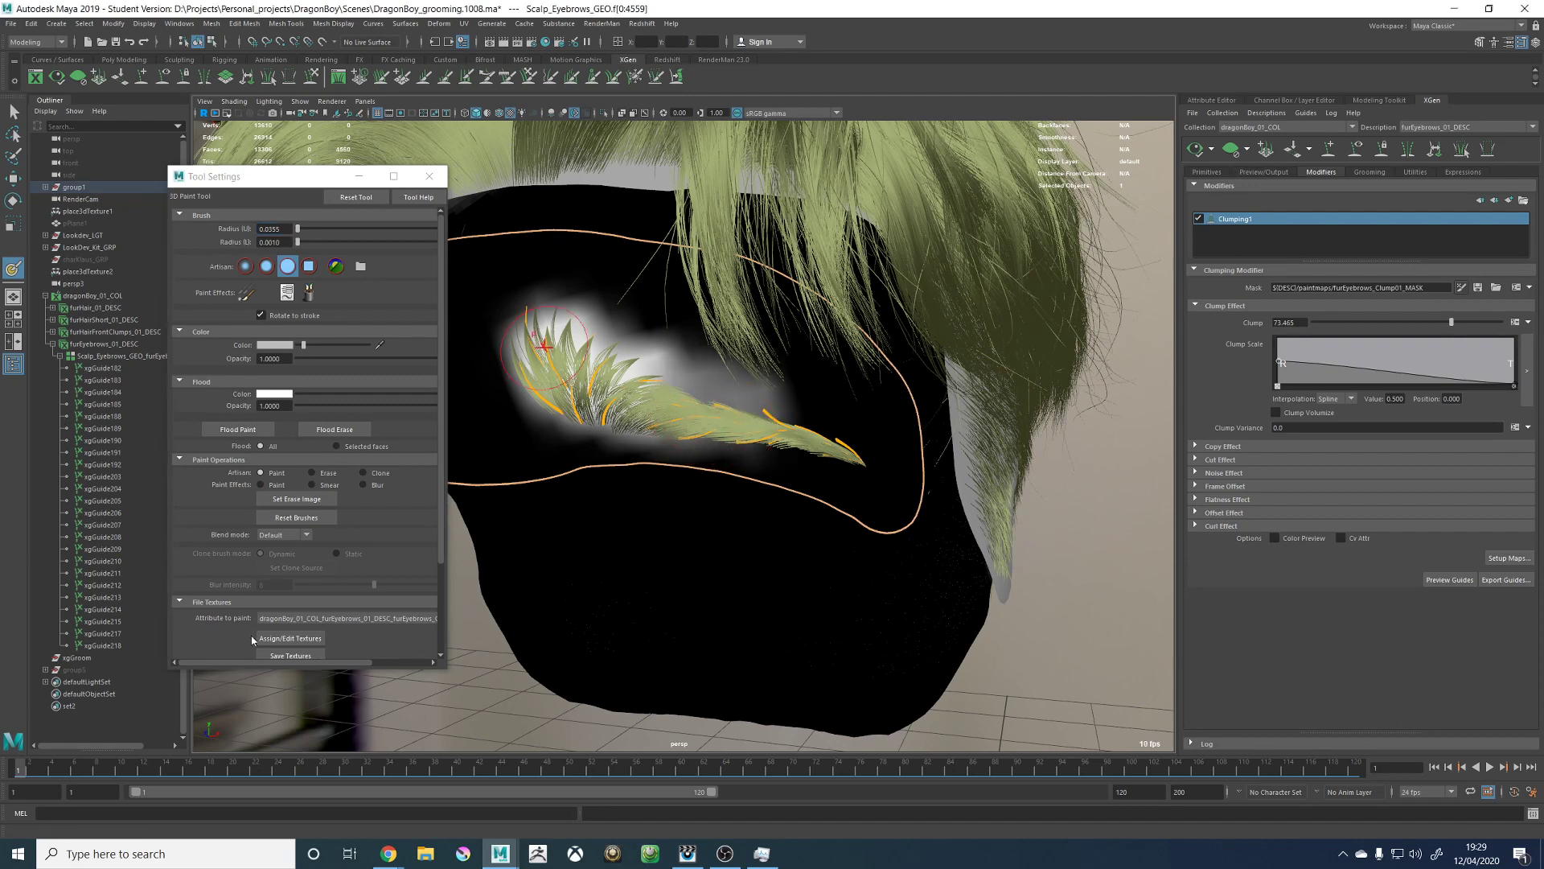
Step: Save the painted mask texture, close the tool settings, refresh the eyebrow preview and leave the paint tool
click(290, 655)
click(429, 177)
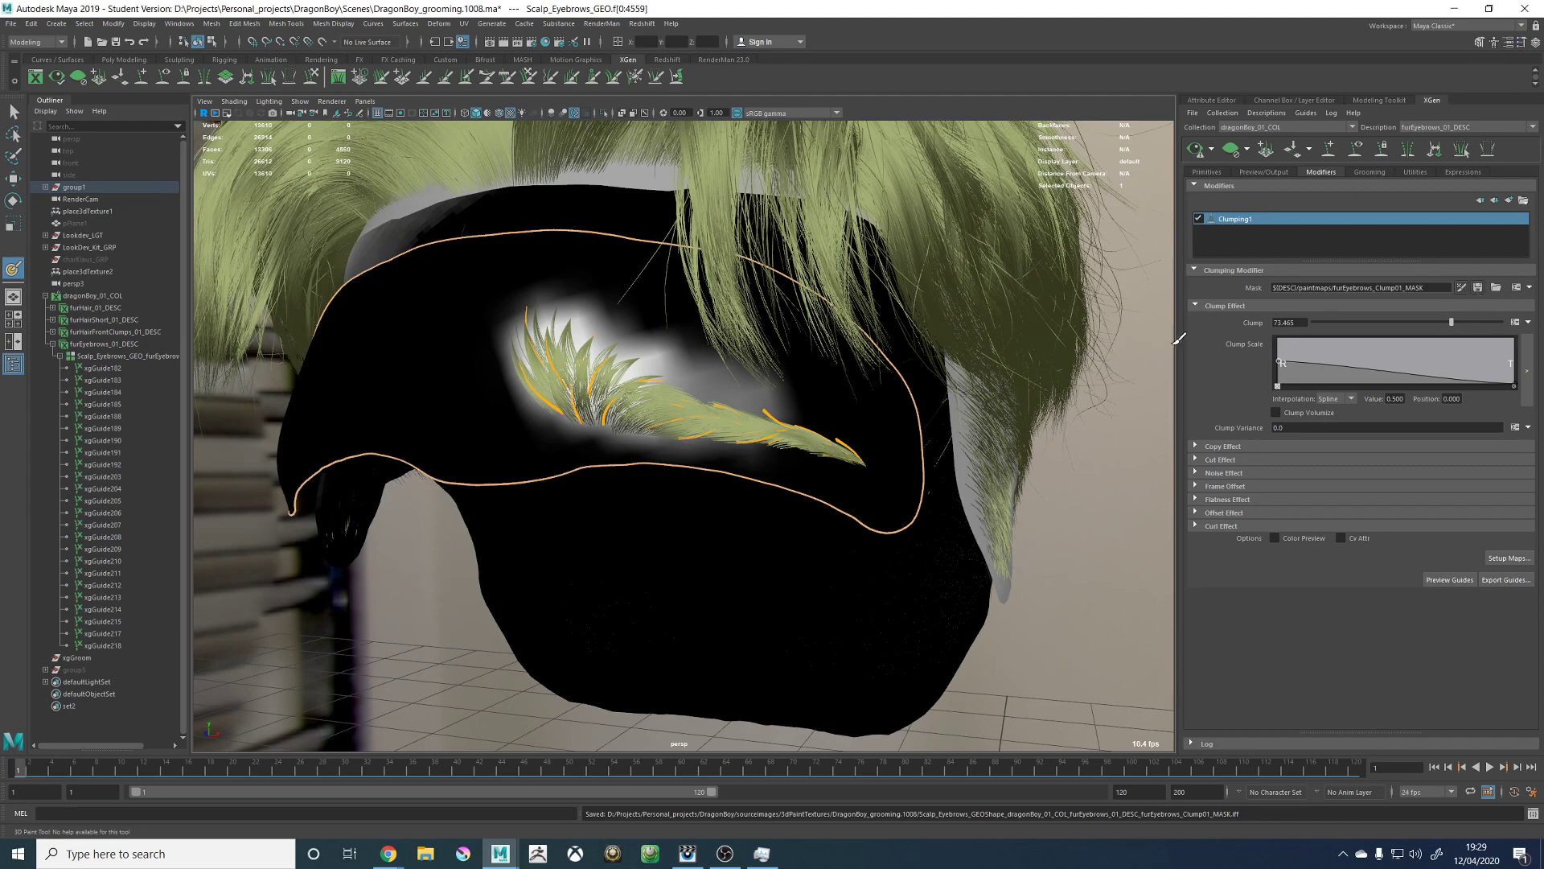
alt+drag(784, 321, 867, 316)
click(1195, 150)
alt+middle_drag(1018, 301, 841, 303)
alt+right_drag(840, 303, 938, 328)
alt+drag(938, 327, 903, 335)
key(w)
Step: Generate clumping points for Clumping1 at a density of 20000, save the maps and refresh the hair preview
alt+drag(659, 398, 724, 398)
mouse_move(723, 398)
alt+right_down()
mouse_move(596, 394)
mouse_move(748, 435)
mouse_move(776, 427)
alt+right_up()
alt+drag(777, 427, 743, 431)
alt+middle_drag(637, 432, 796, 397)
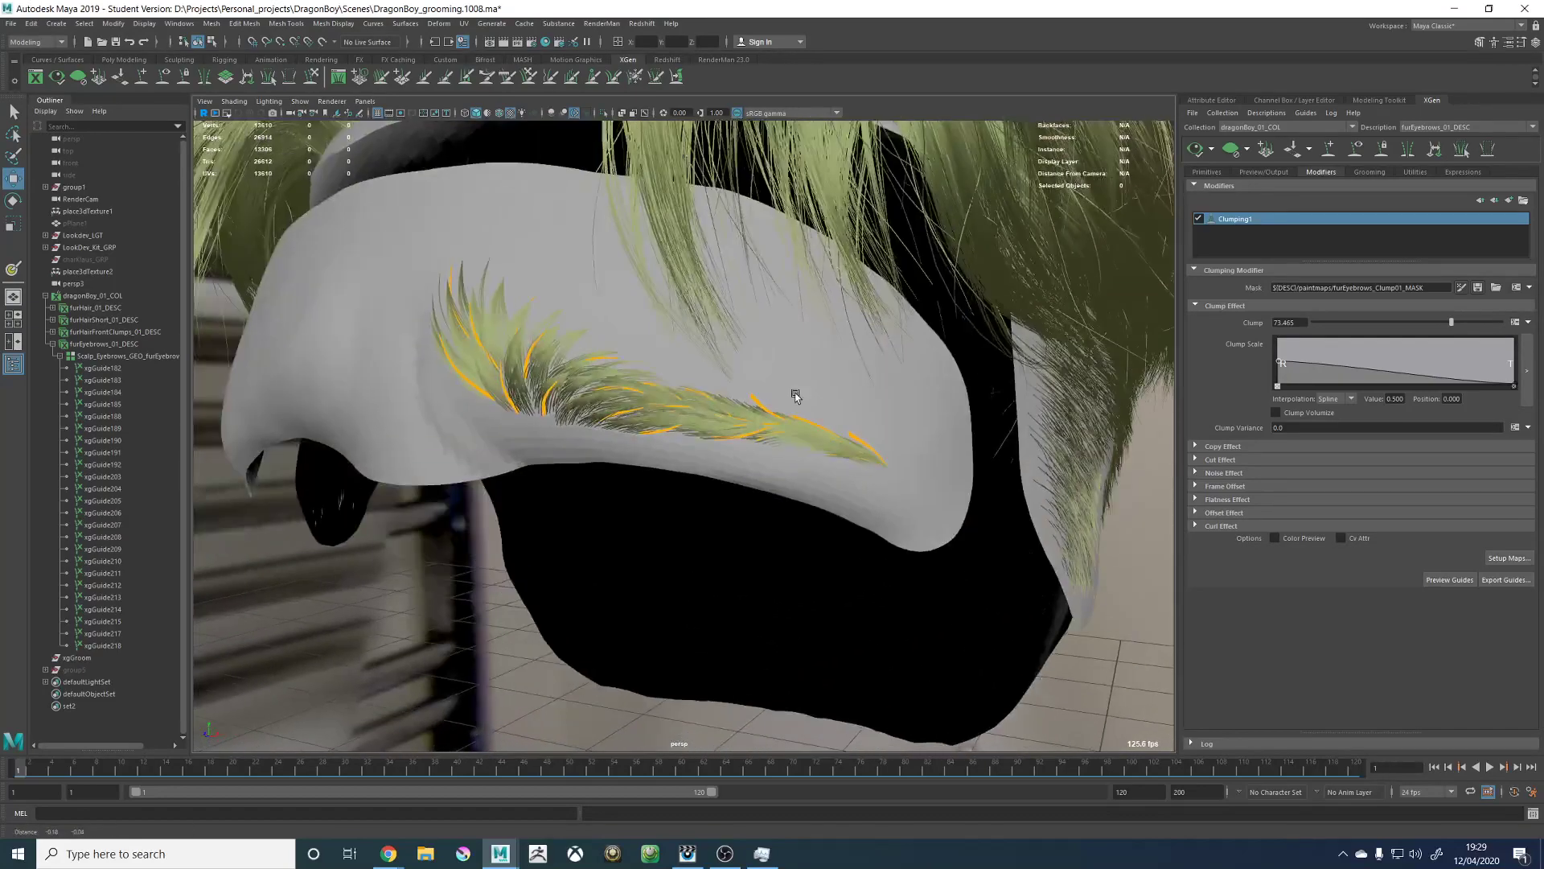
alt+drag(796, 396, 882, 400)
alt+right_drag(828, 410, 648, 375)
alt+drag(649, 375, 665, 376)
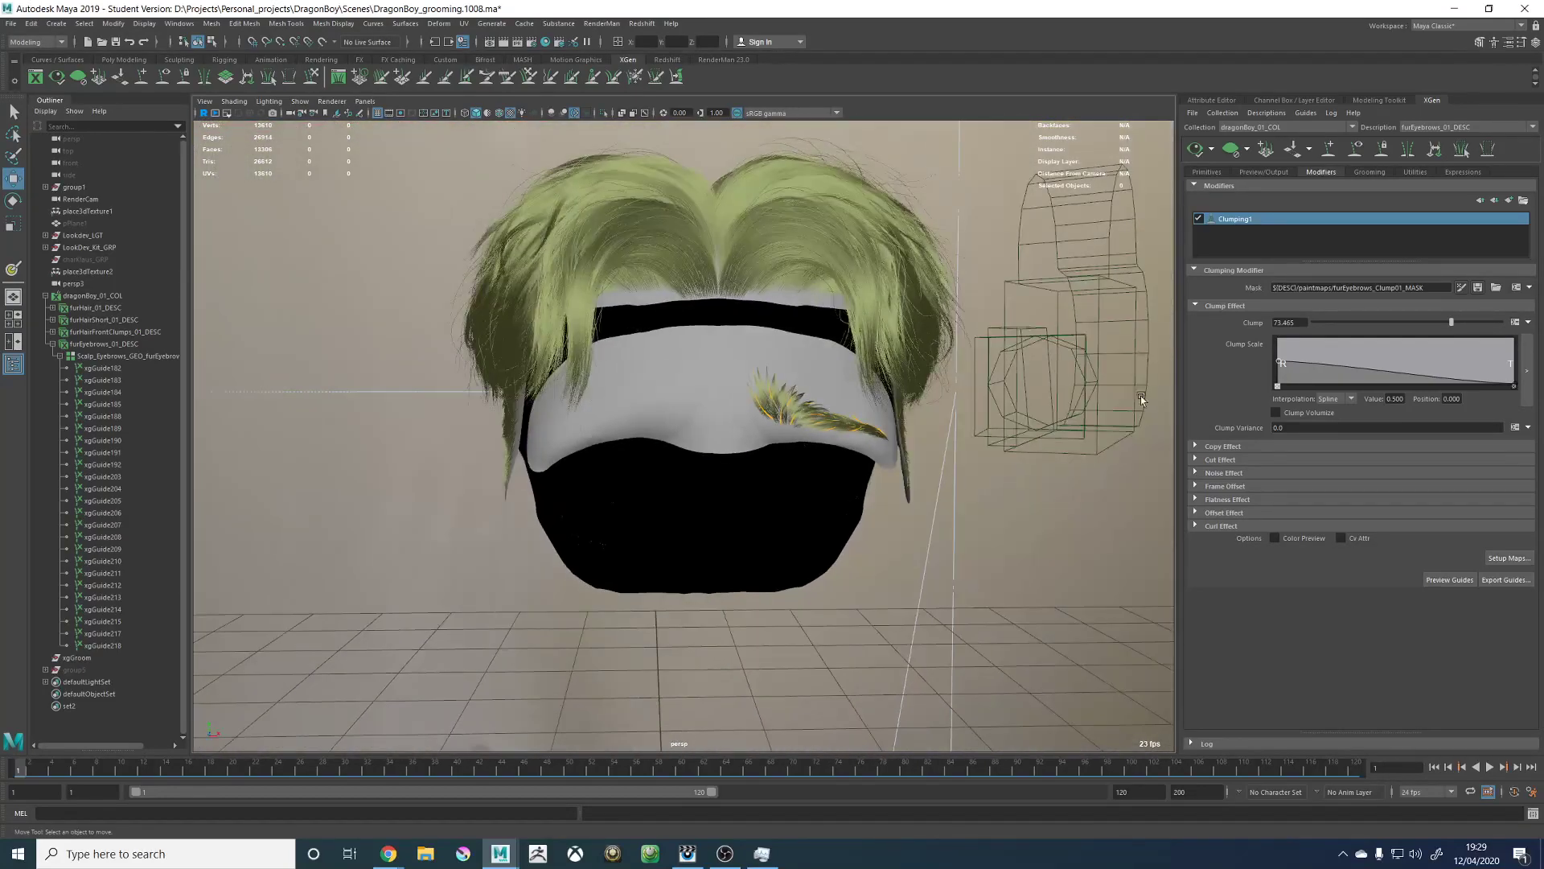
click(1509, 557)
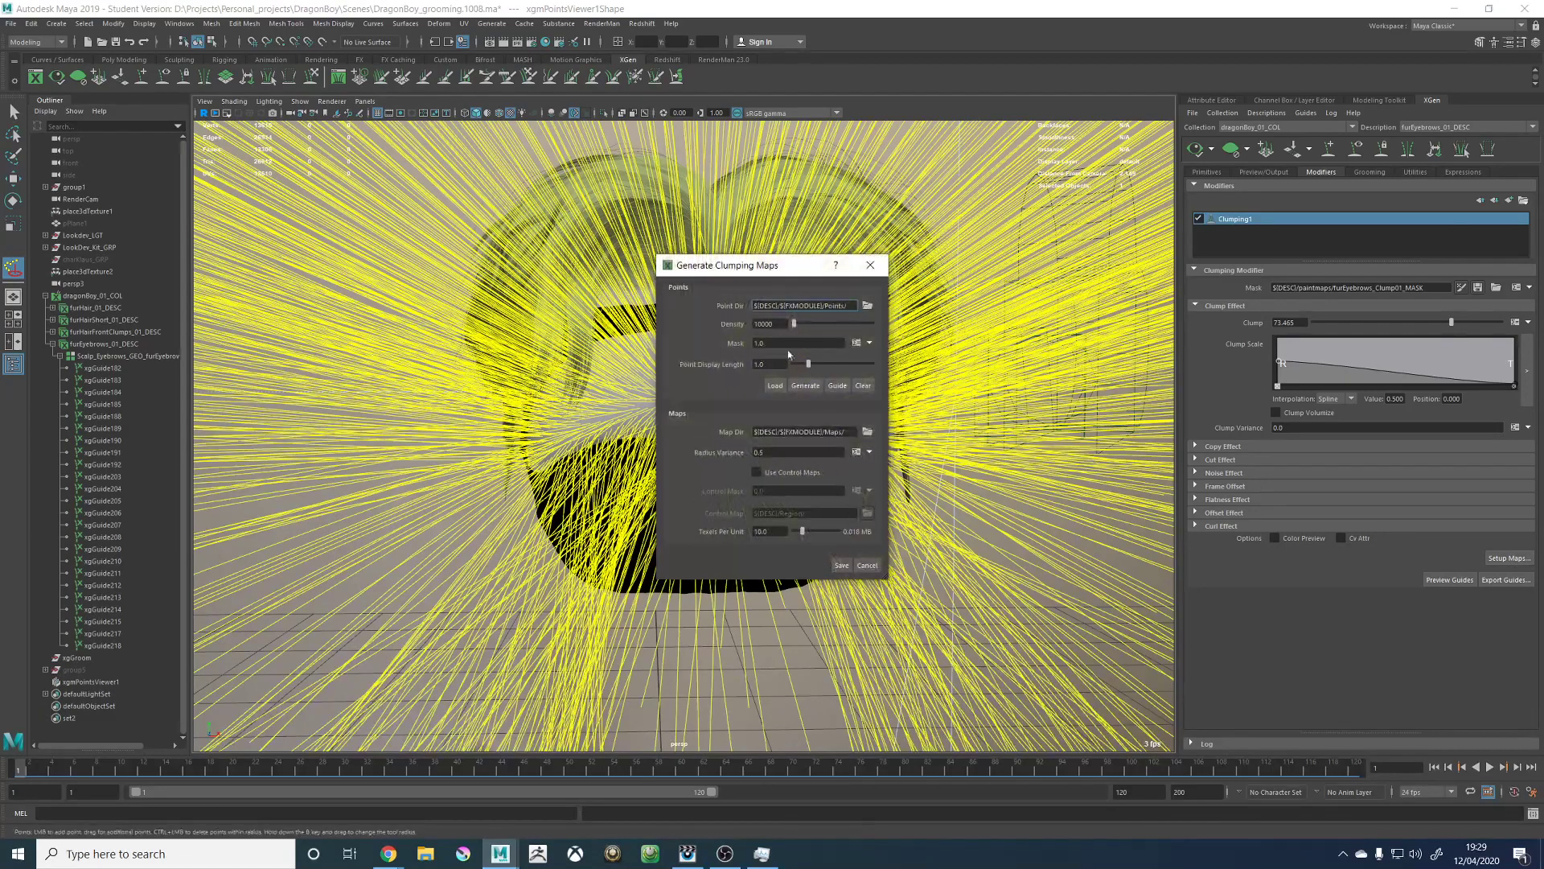
click(753, 325)
click(798, 386)
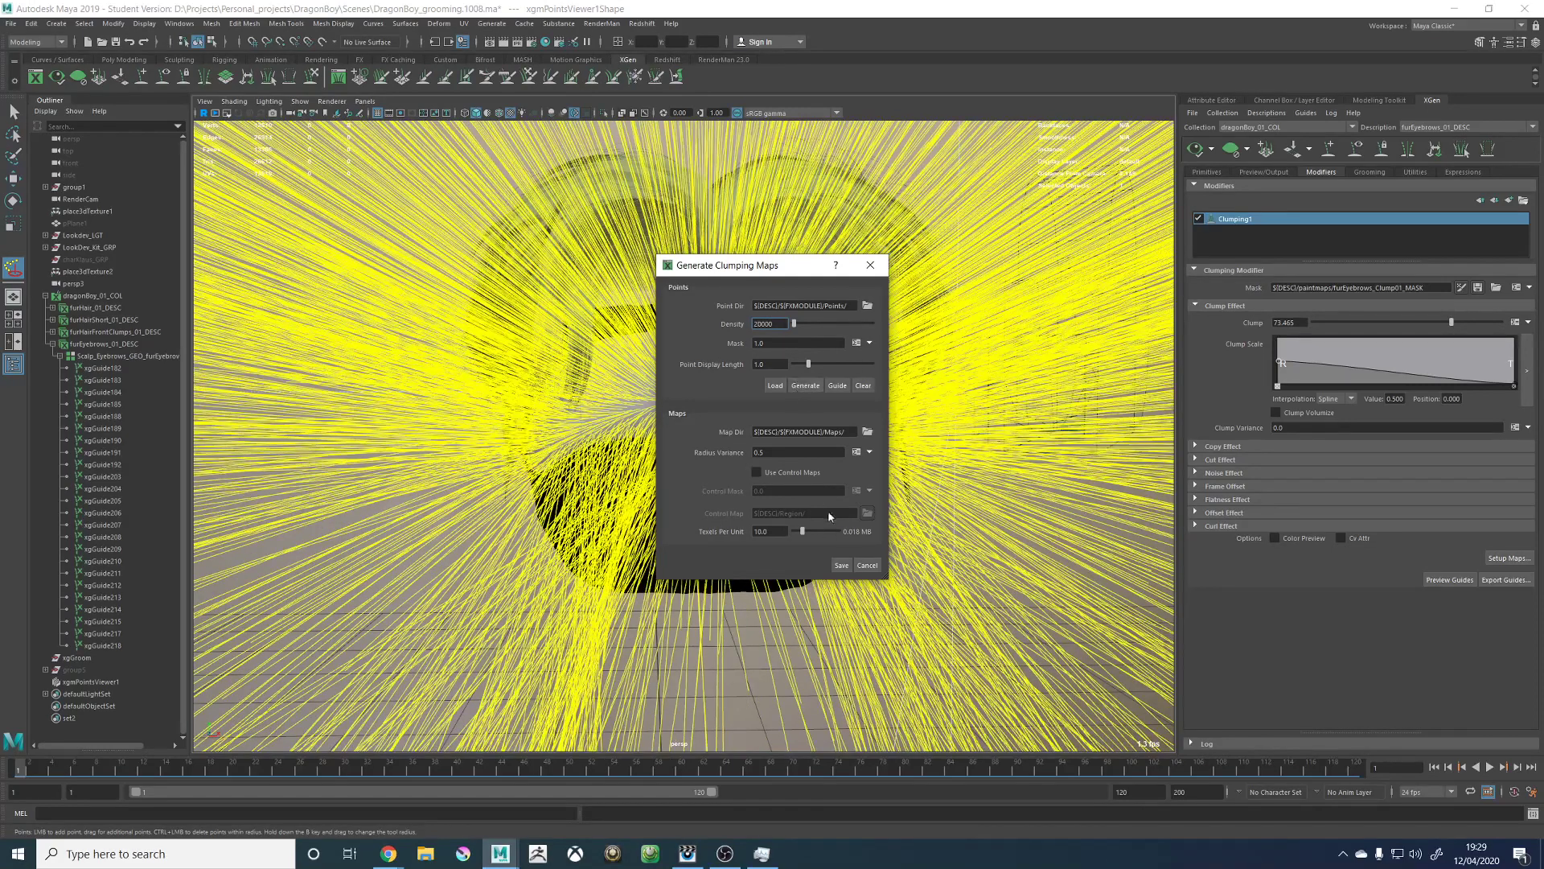
click(841, 565)
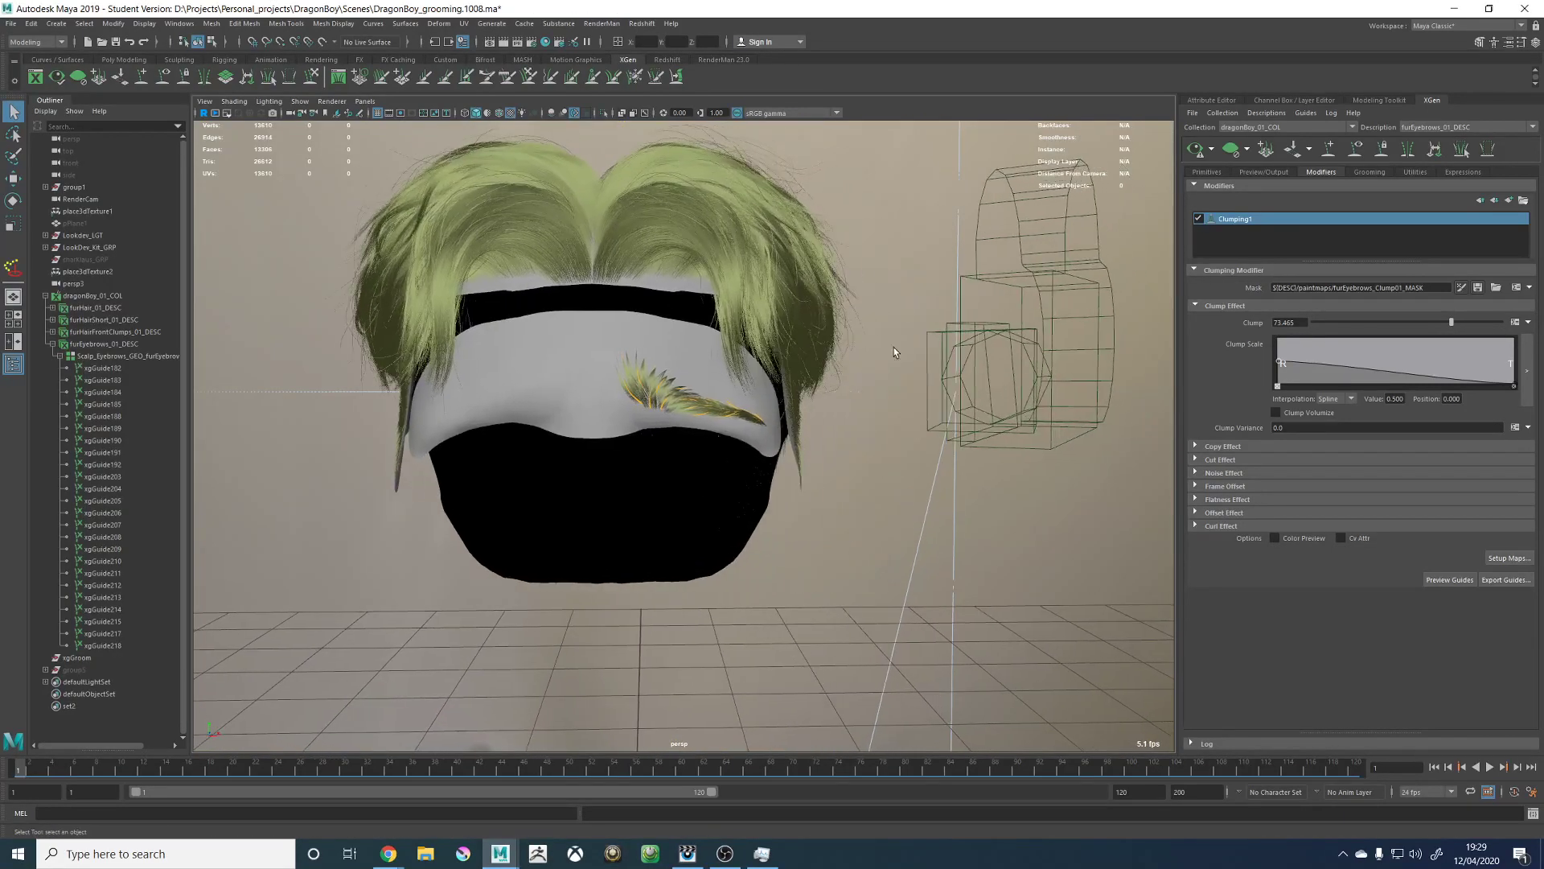
alt+right_drag(894, 351, 1047, 448)
click(1195, 150)
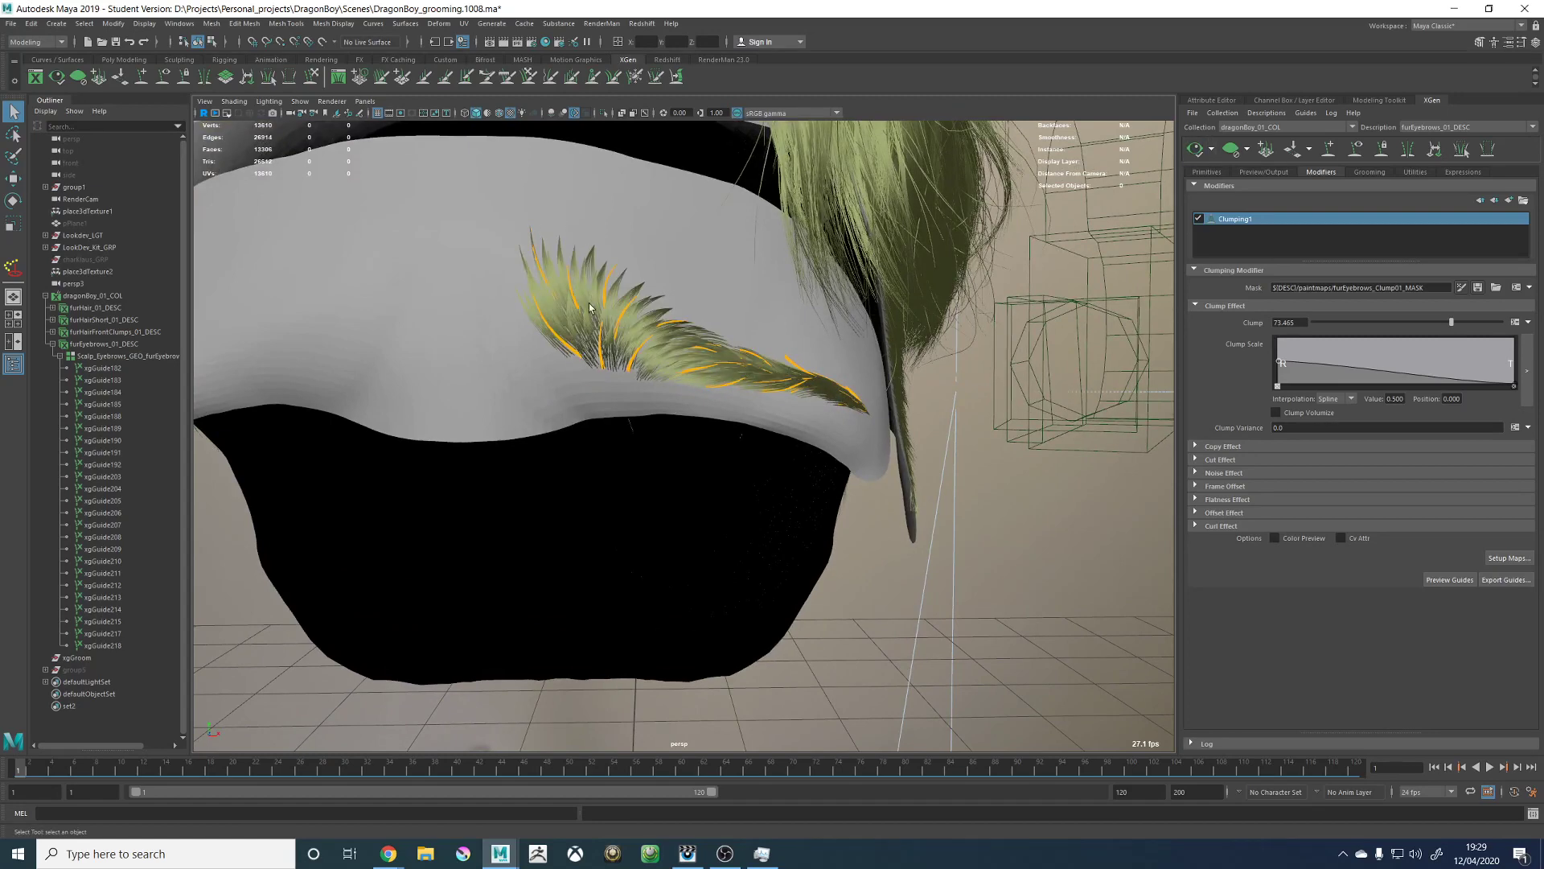
Step: In Clumping1's Noise Effect, set Noise to 1, raise the Noise Scale curve's end point to 1.000 and refresh the preview
alt+drag(591, 312, 692, 334)
alt+right_drag(772, 354, 644, 368)
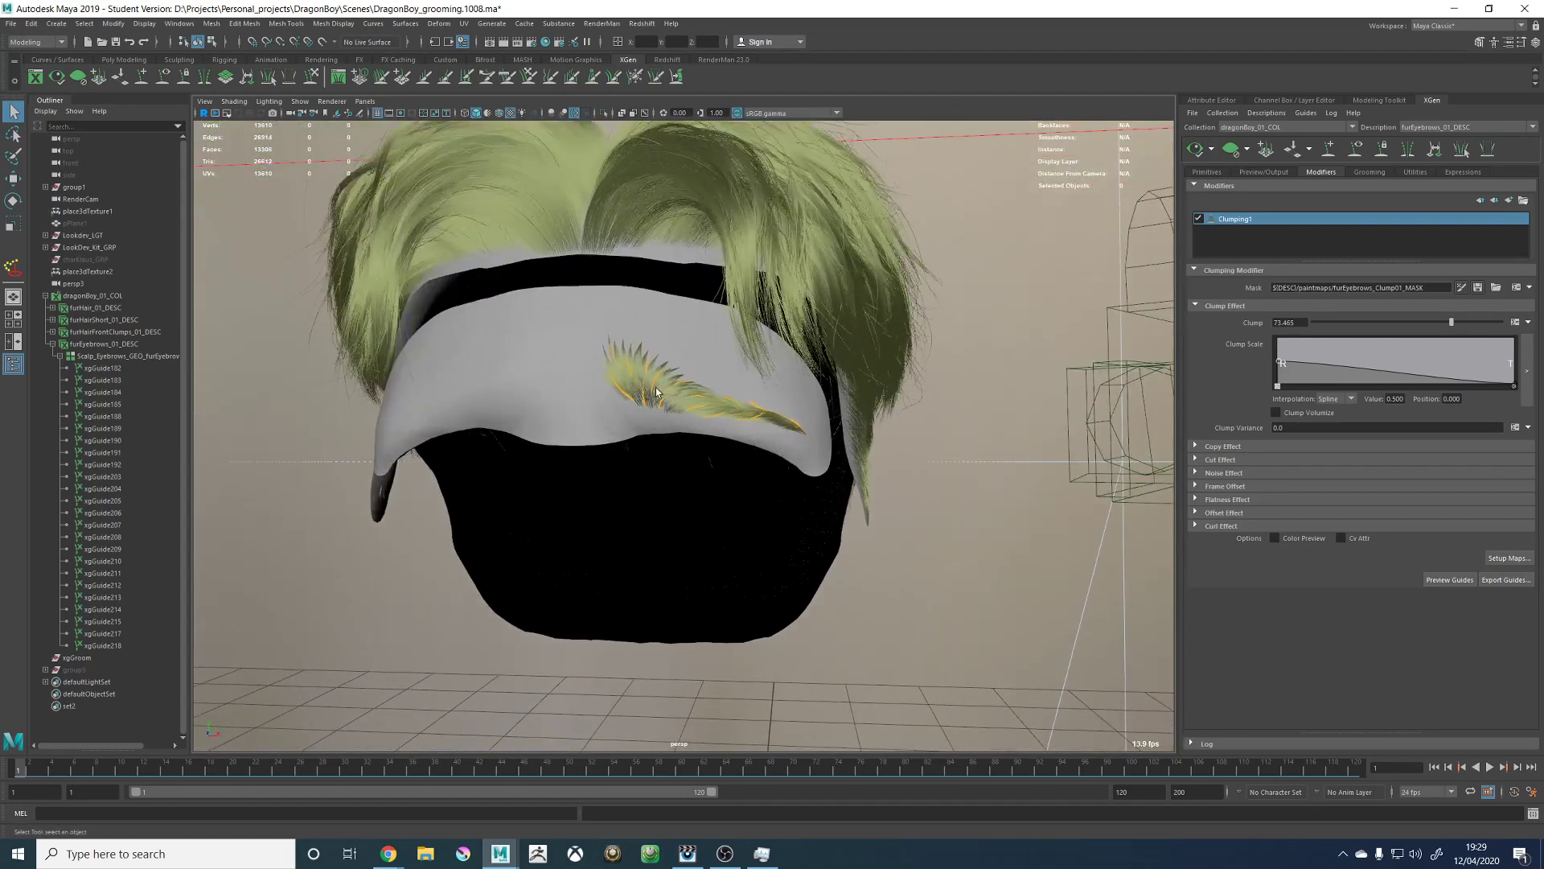
alt+drag(644, 369, 716, 358)
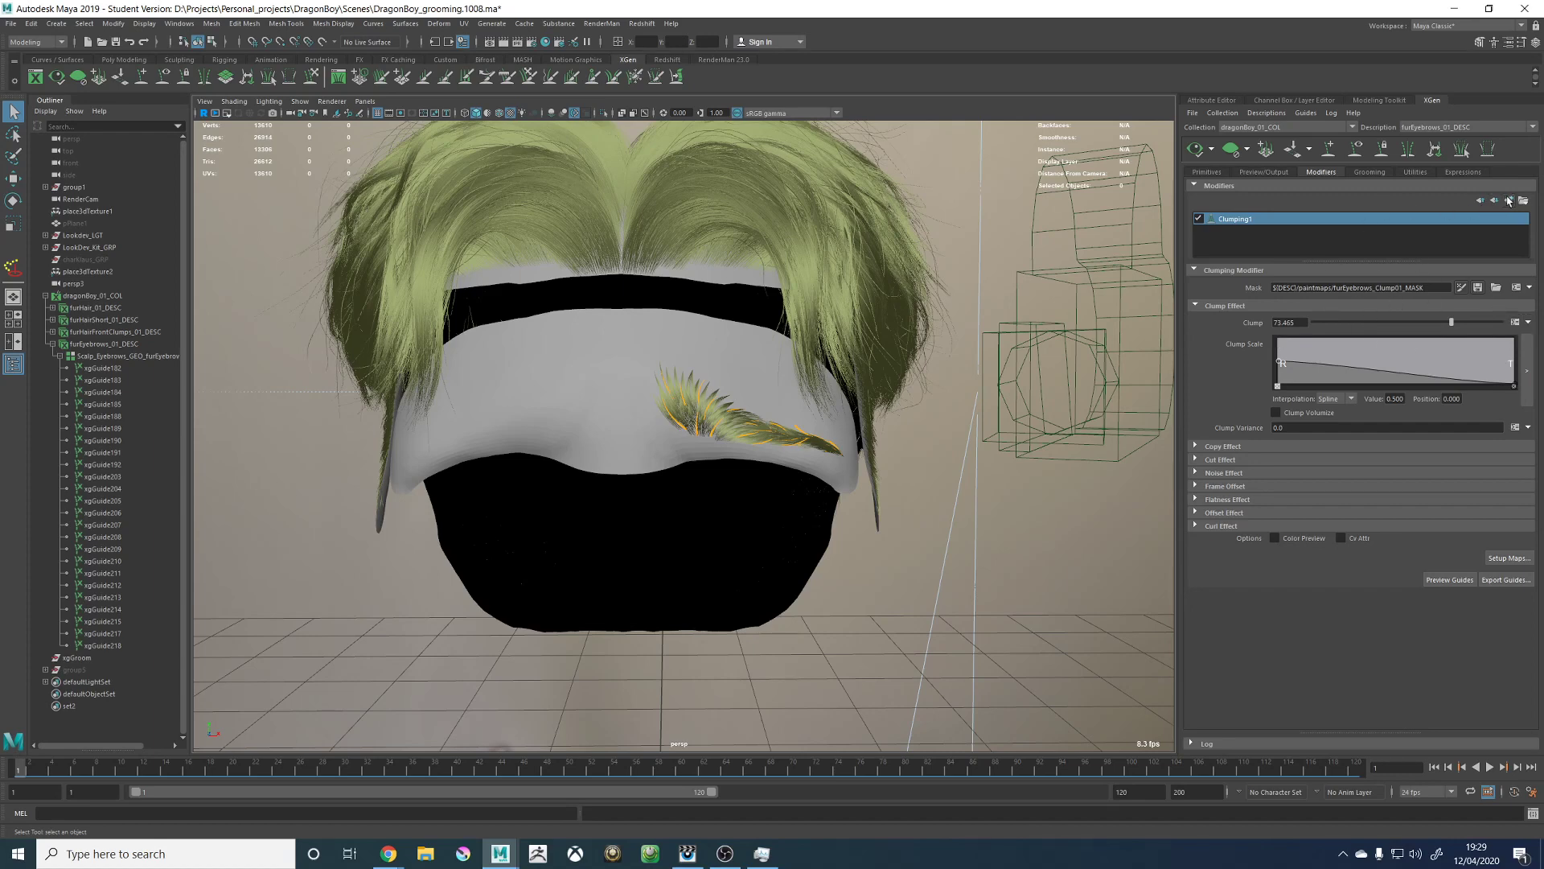
click(1206, 473)
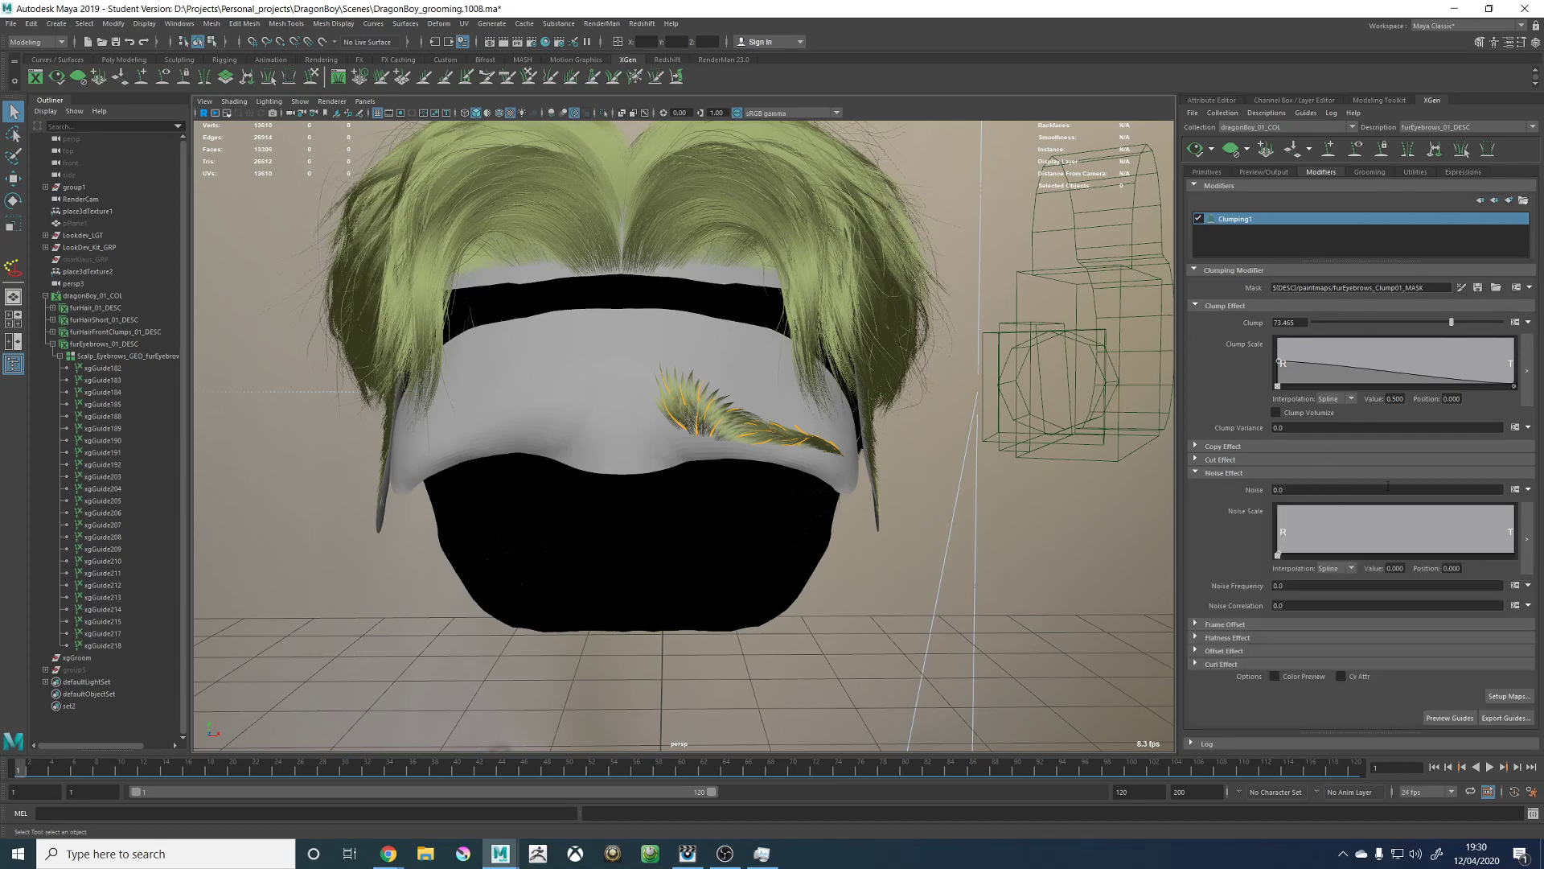
click(1376, 490)
text(1)
key(Return)
click(1514, 505)
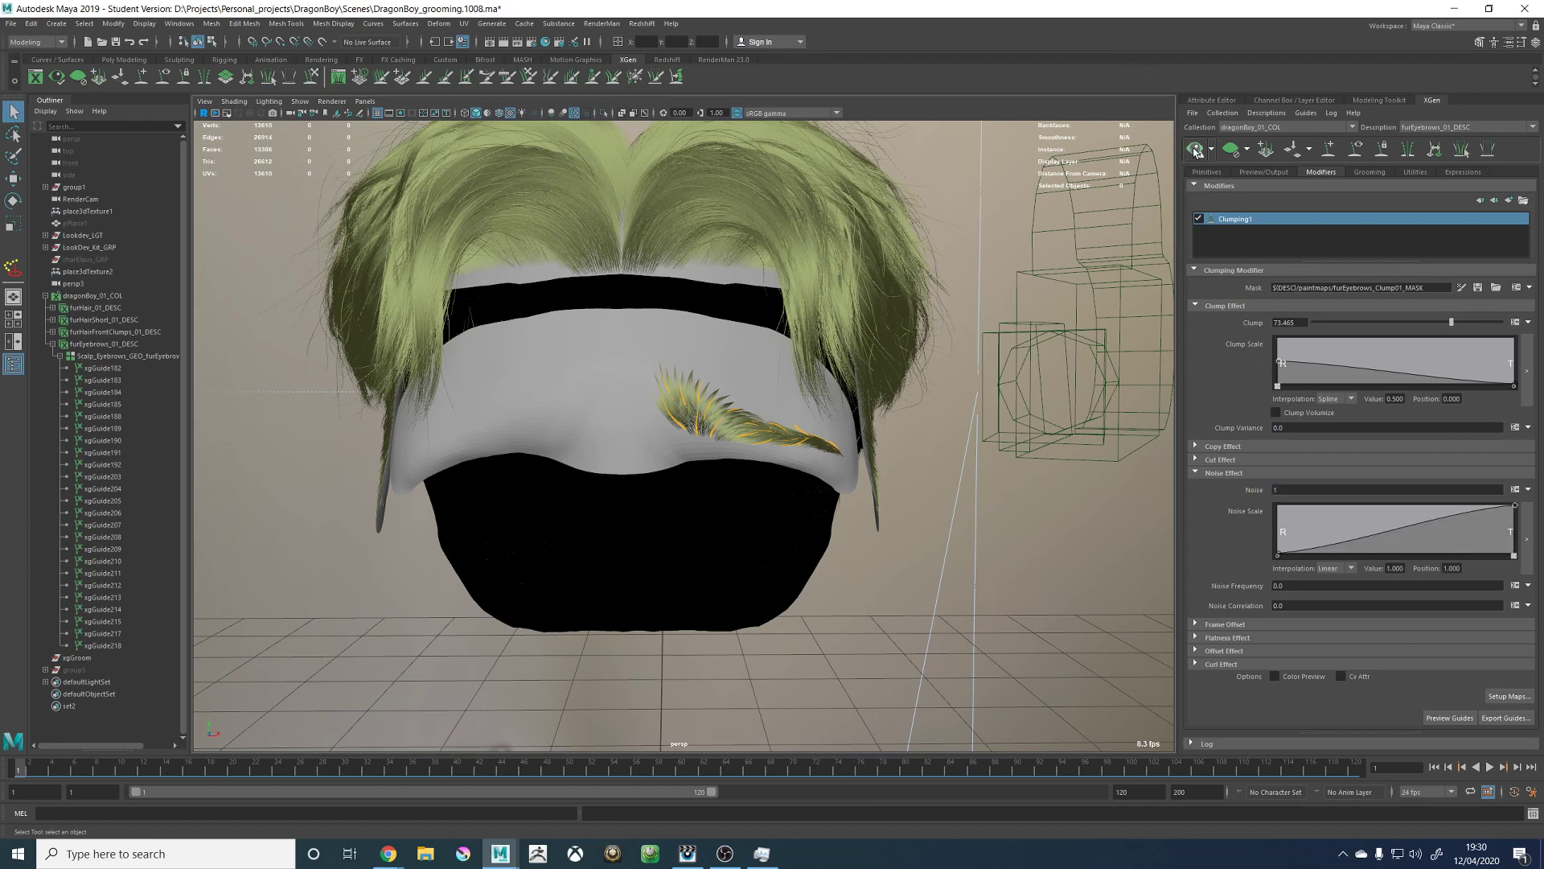
click(1196, 150)
scroll(756, 282, up, 2)
Step: Set the Clumping1 Noise amount to 0.1 and refresh the eyebrow preview
click(1279, 490)
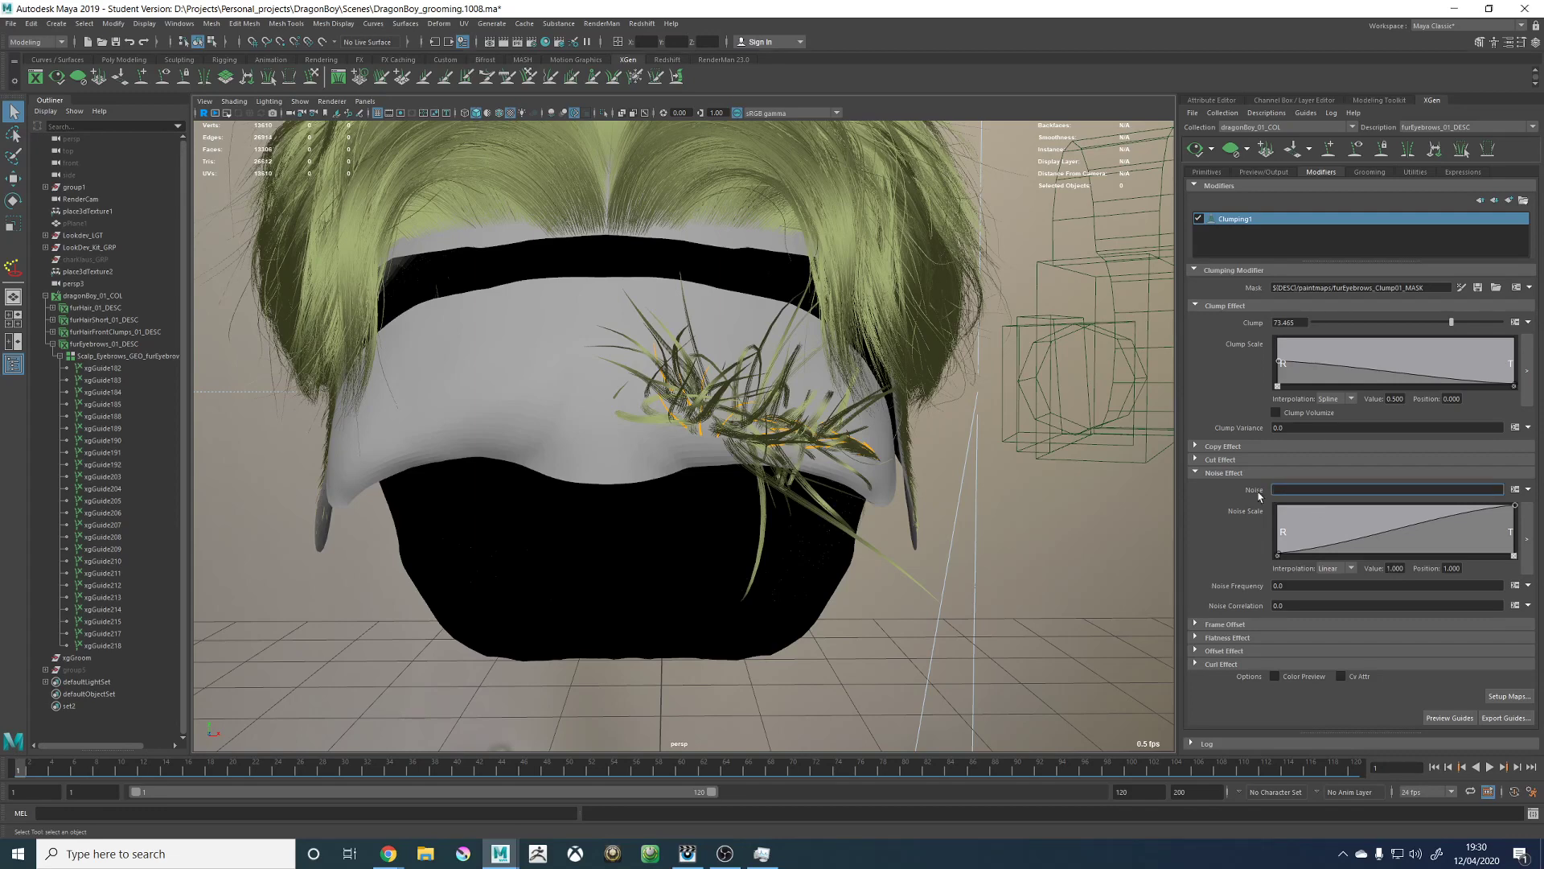
text(0.1)
key(Return)
click(1195, 150)
scroll(655, 302, up, 3)
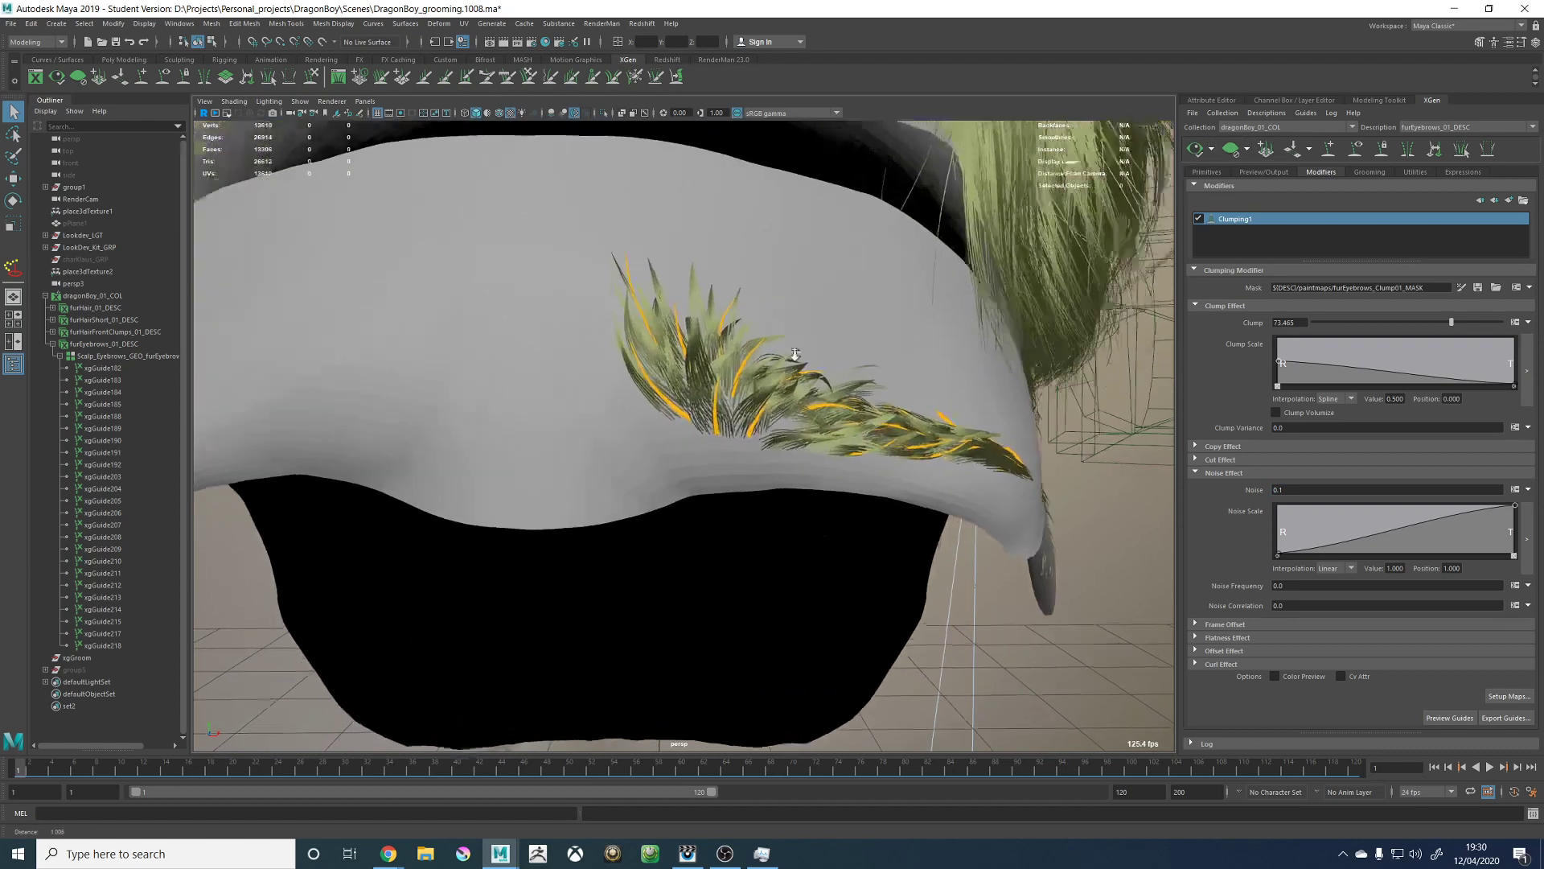
Step: Set the Clumping1 Noise to the expression rand(0.03, 0.05) and refresh the eyebrow preview
drag(1286, 490, 1240, 490)
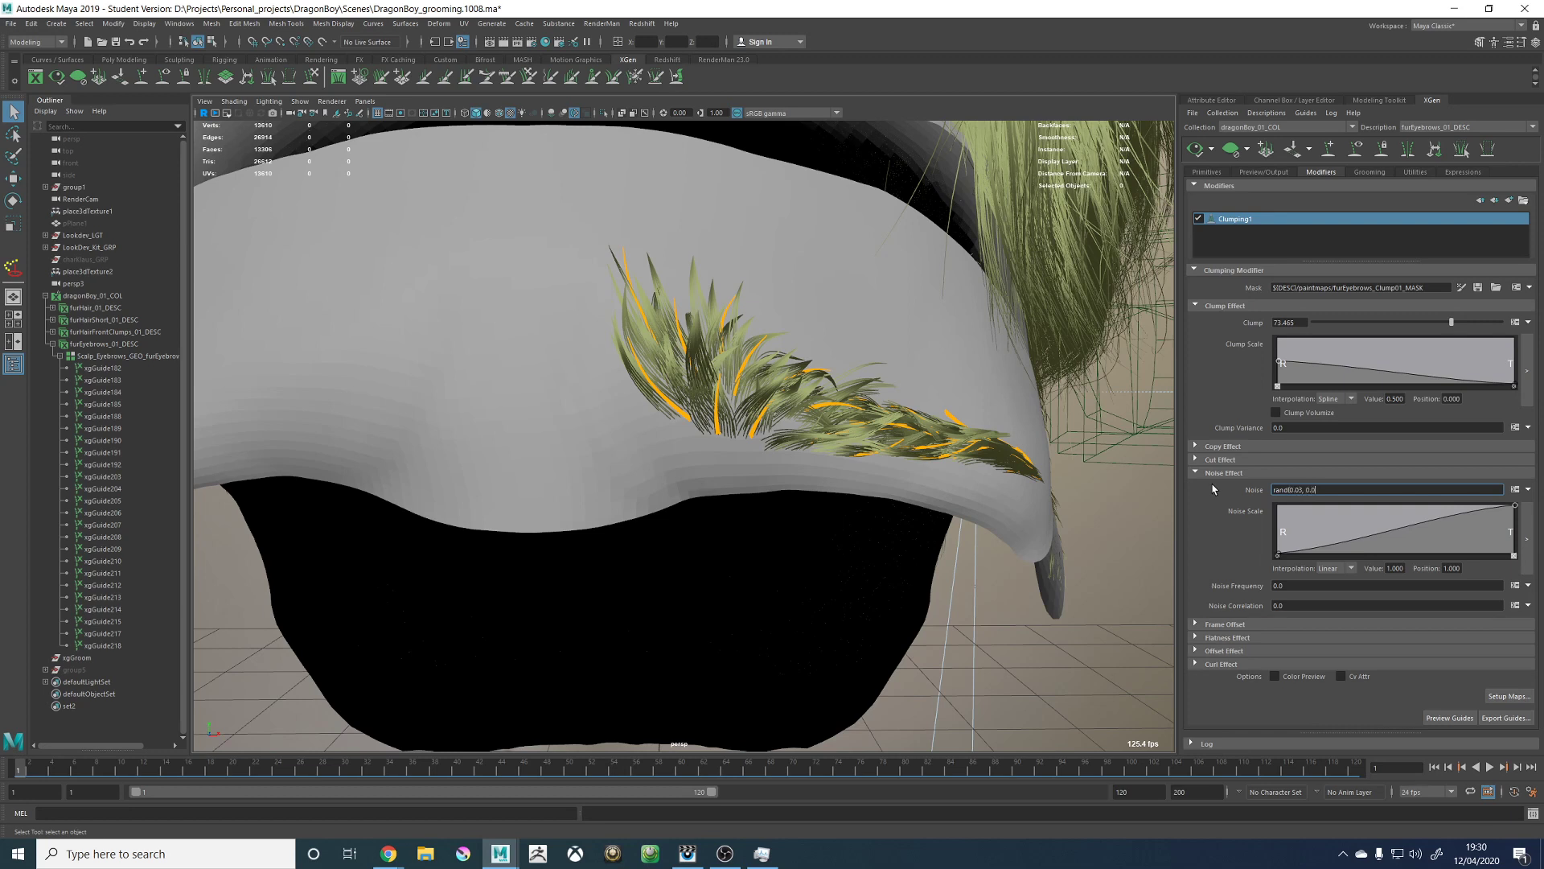
key(Return)
click(1195, 150)
alt+drag(897, 346, 807, 363)
alt+right_drag(807, 363, 762, 372)
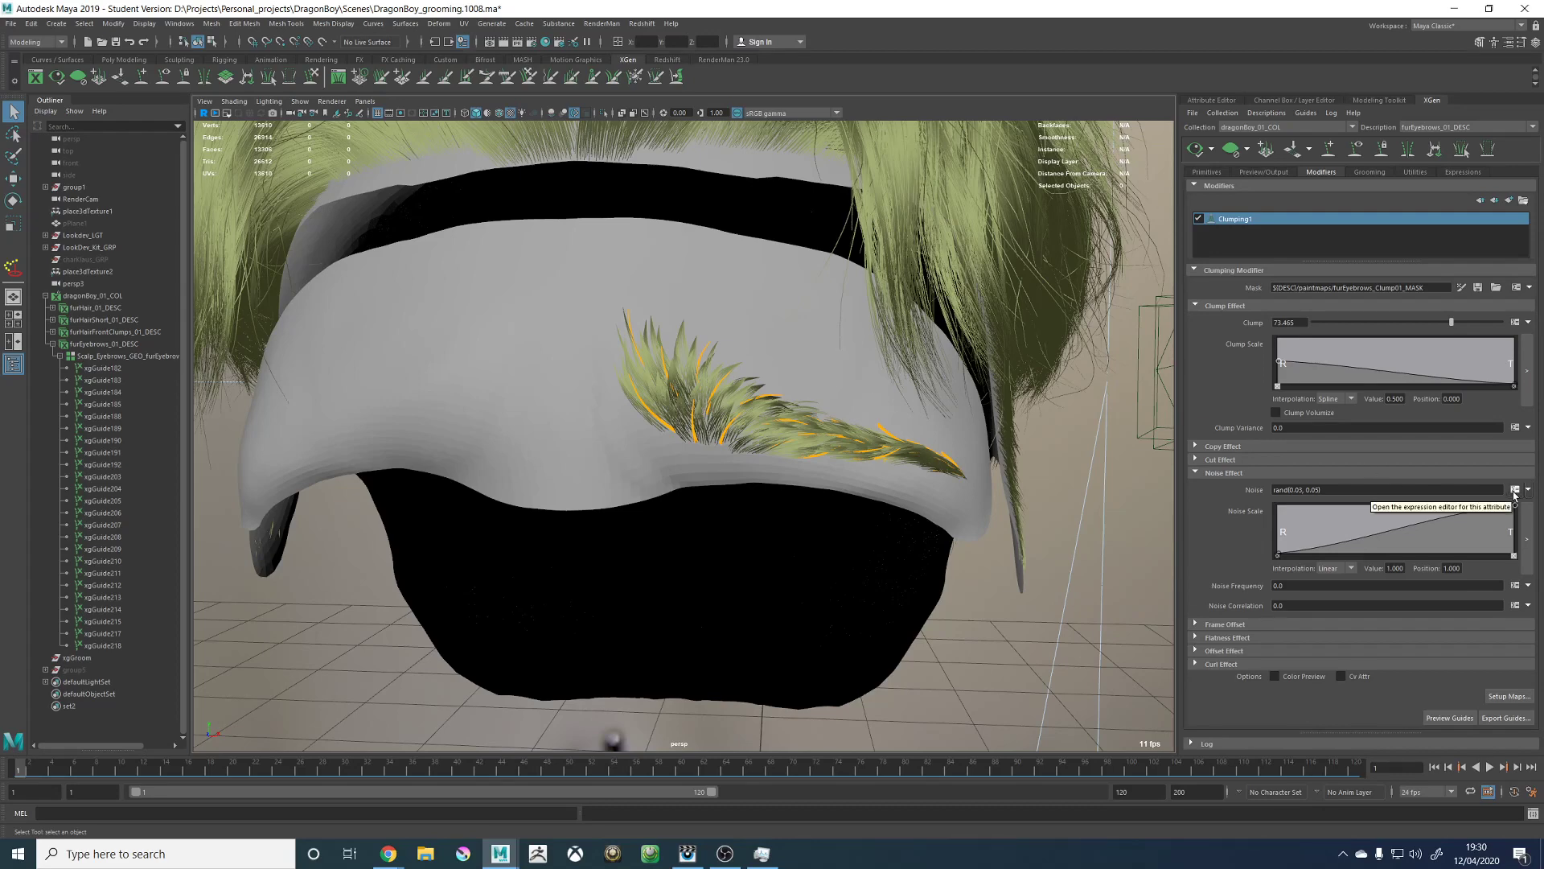
Step: Try a Noise Frequency of 5 on Clumping1 and inspect the eyebrow
alt+drag(808, 456, 913, 459)
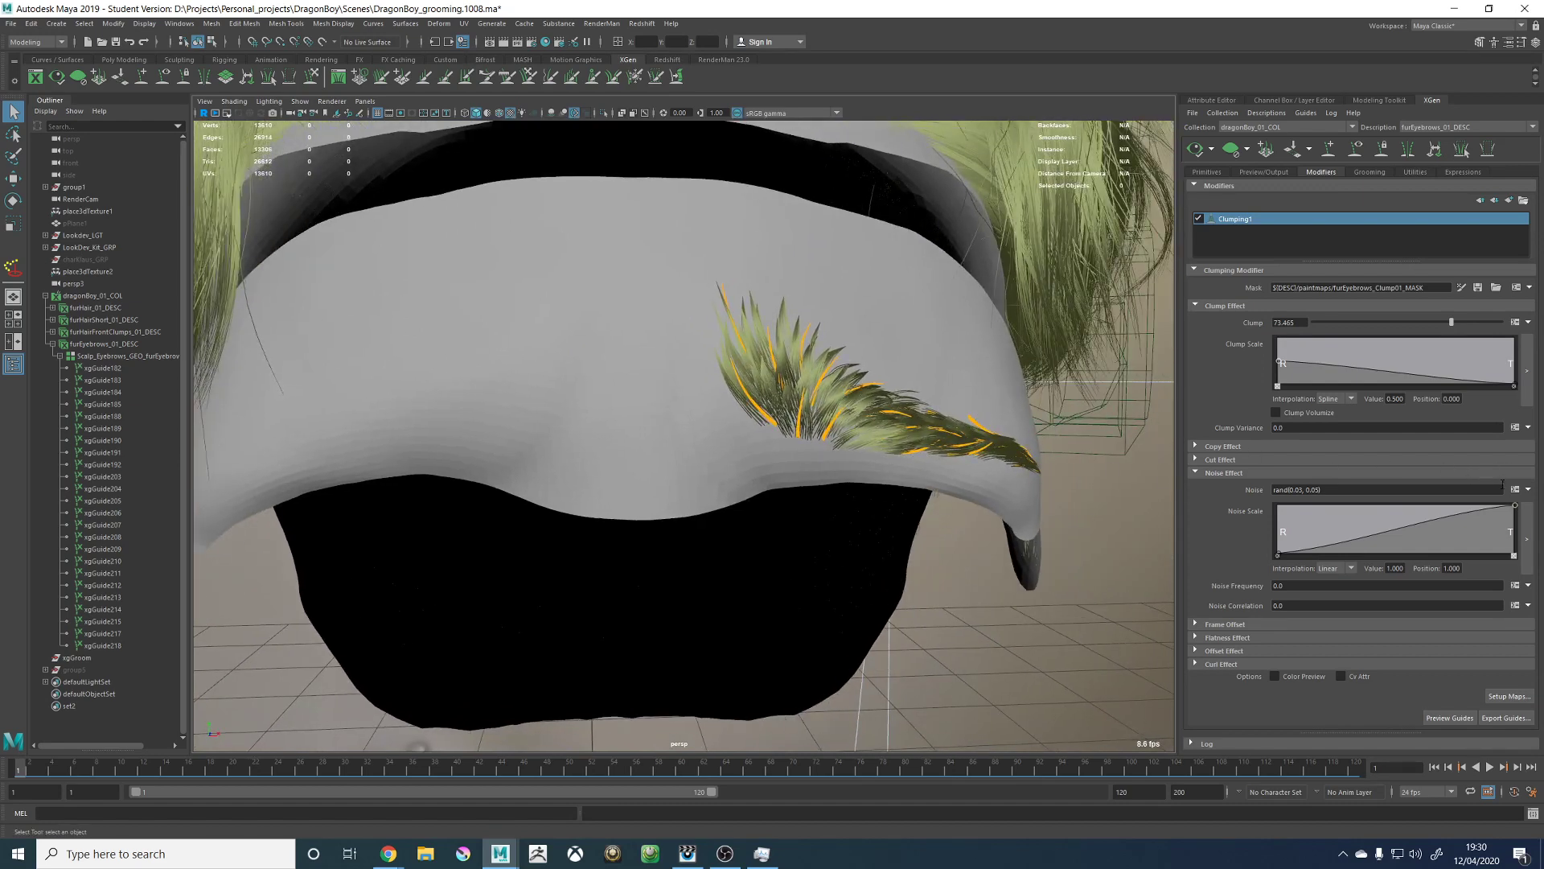
click(1310, 585)
text(5)
key(Return)
alt+drag(988, 312, 891, 351)
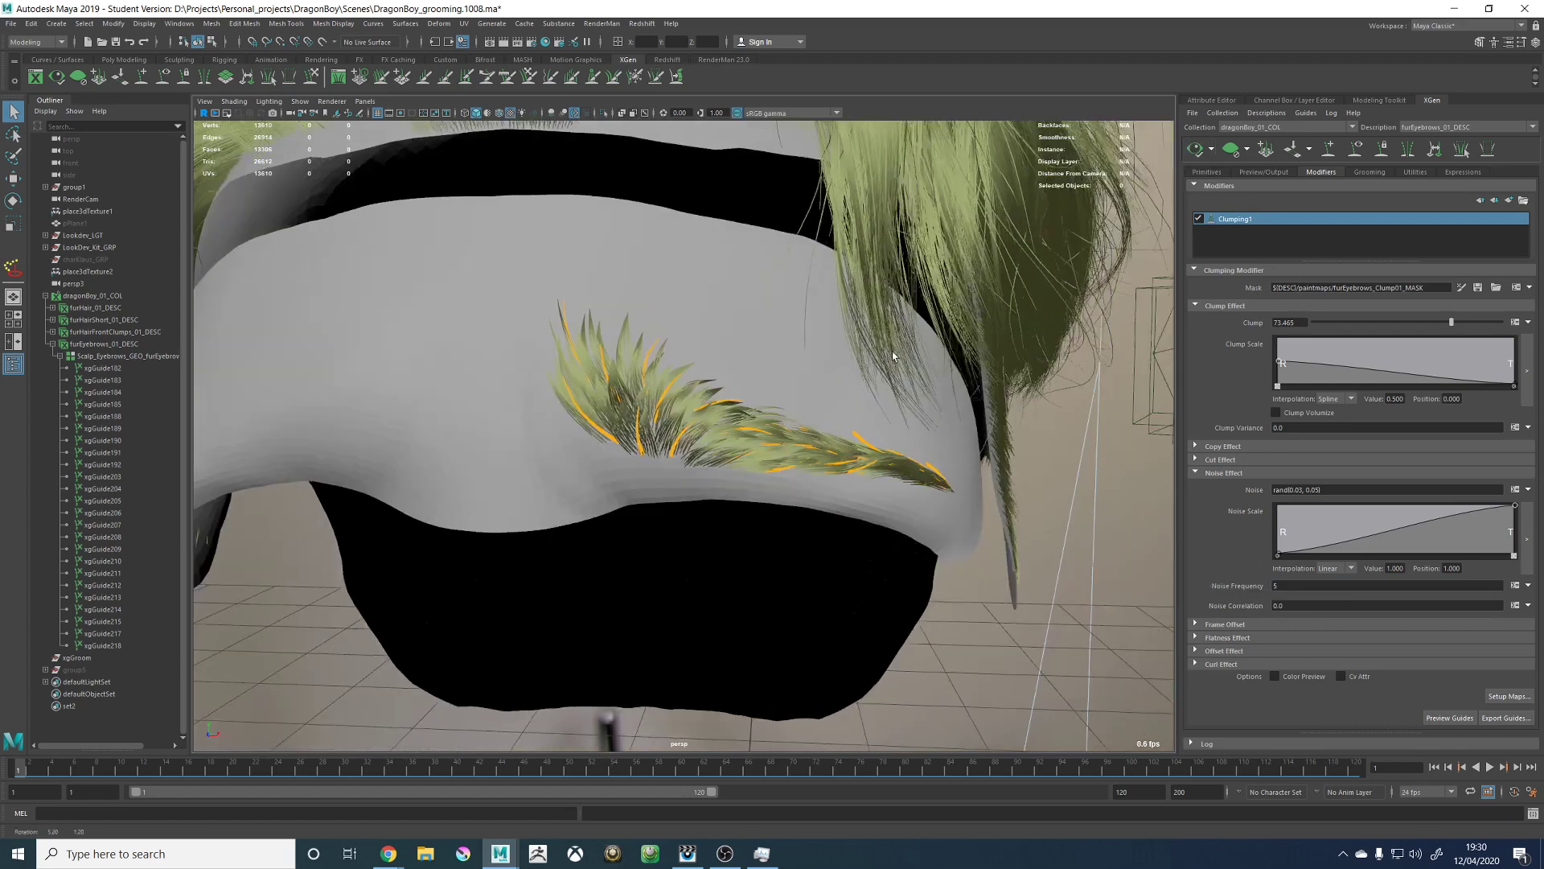
Step: Try Noise Frequency values of 7 and 10 on Clumping1 to compare the eyebrow hair
click(1306, 586)
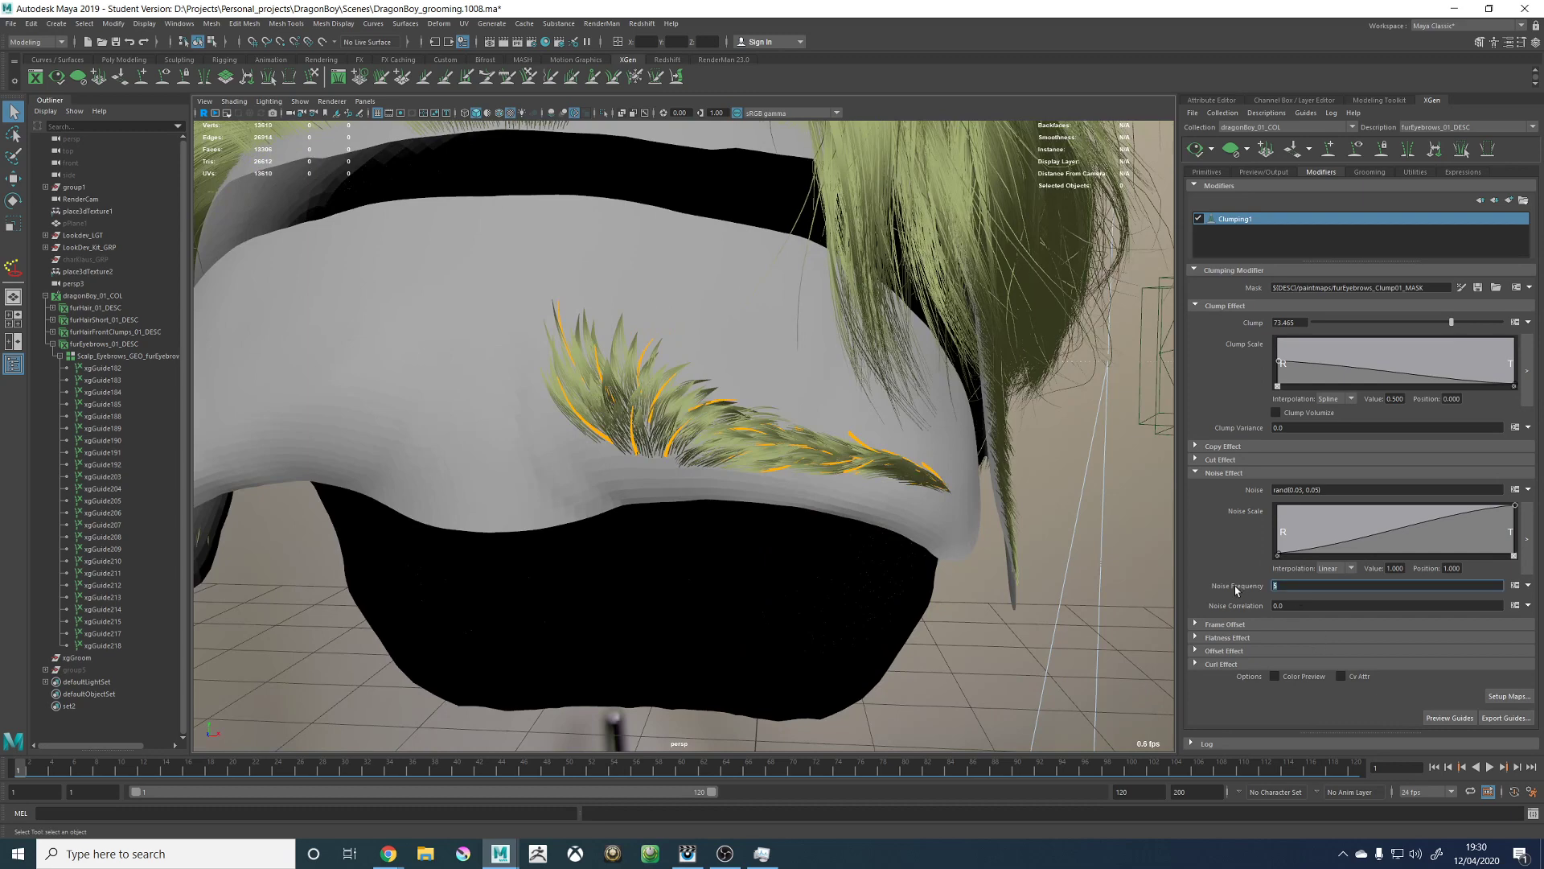
text(7)
key(Return)
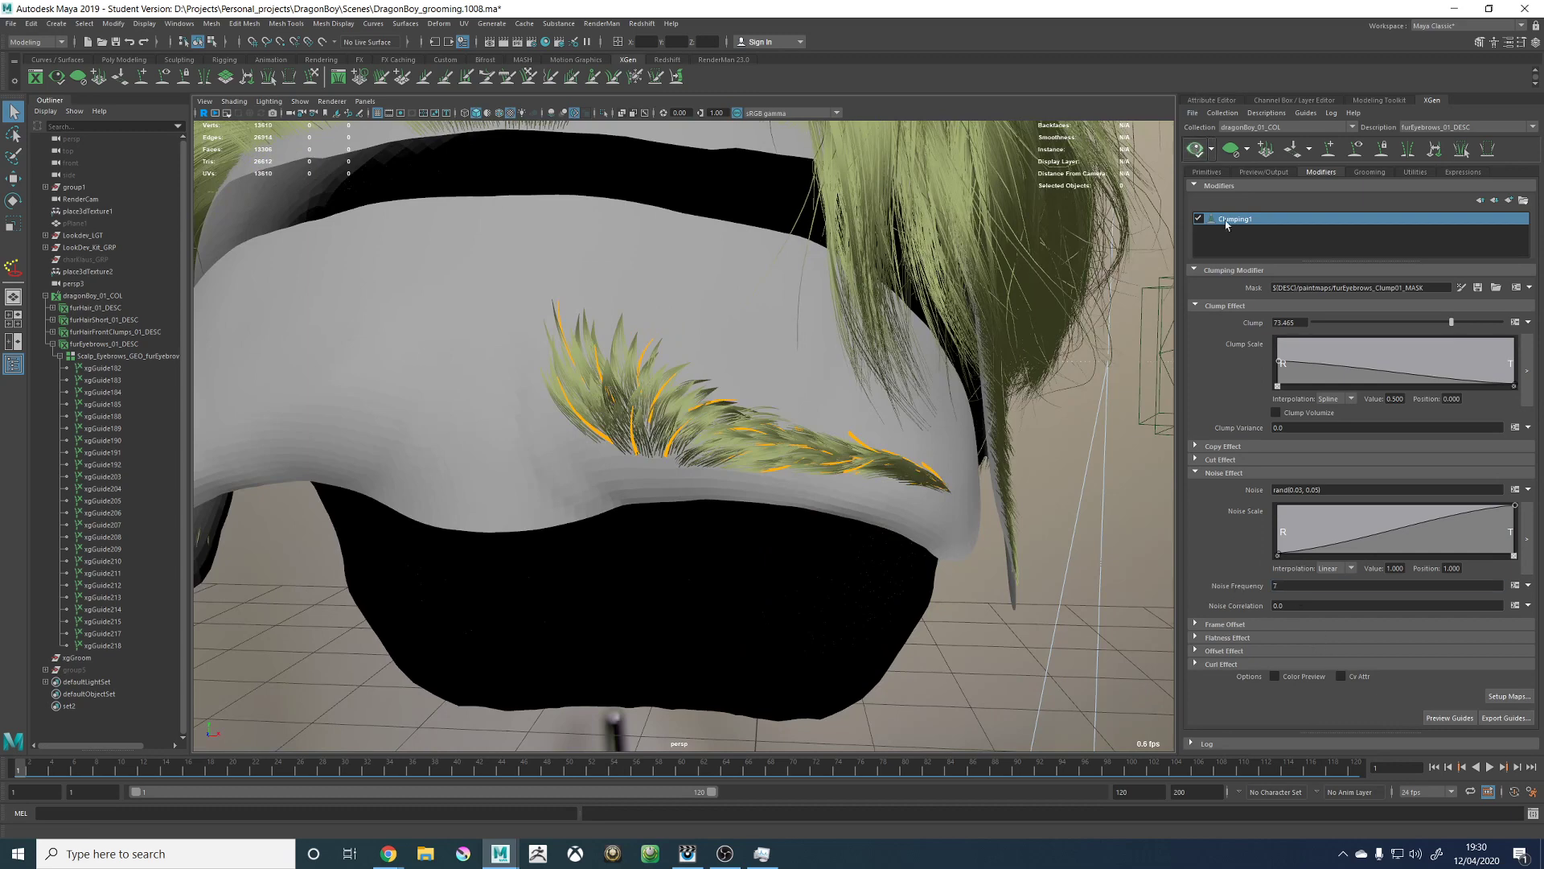
click(1280, 586)
text(10)
key(Return)
Step: Set Clumping1's Noise Frequency to 100, refresh the preview and check the eyebrow from a distance
click(1286, 585)
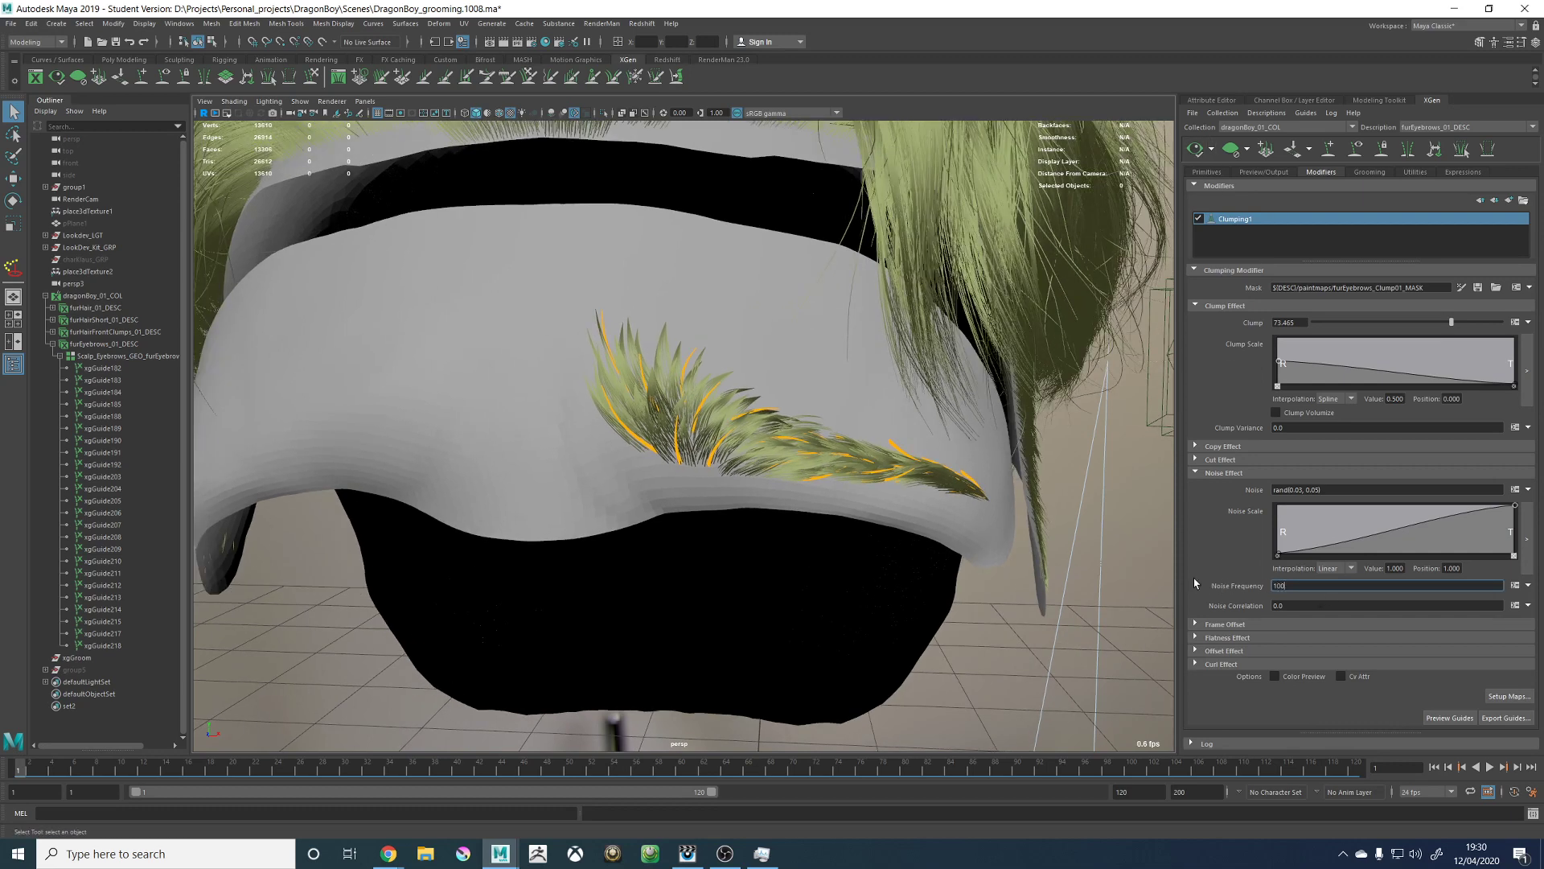
text(100)
key(Return)
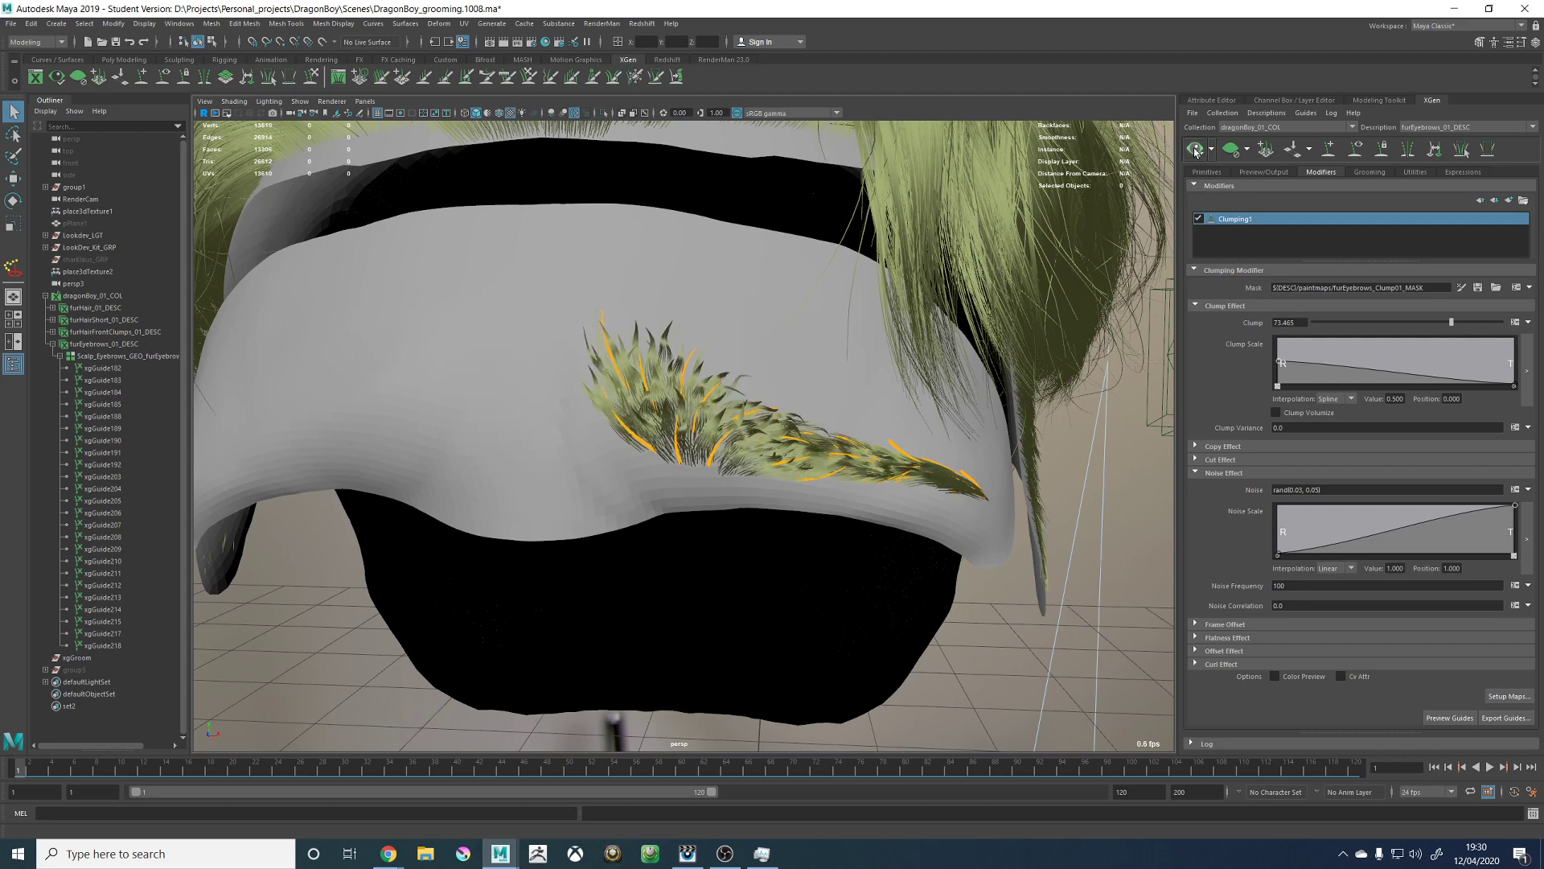
click(1285, 586)
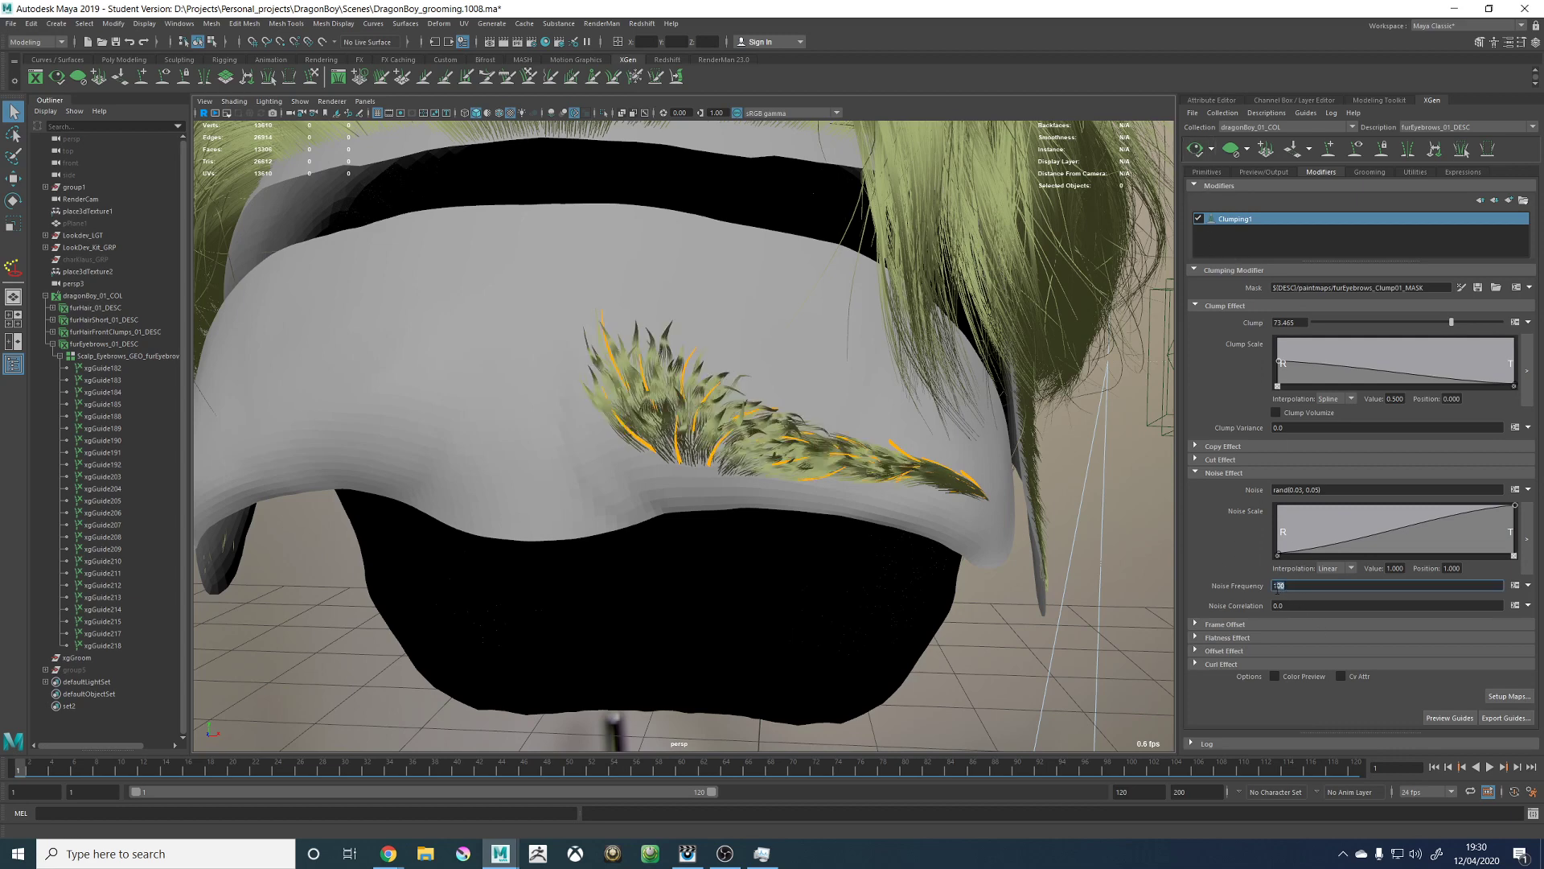
alt+right_drag(952, 527, 810, 518)
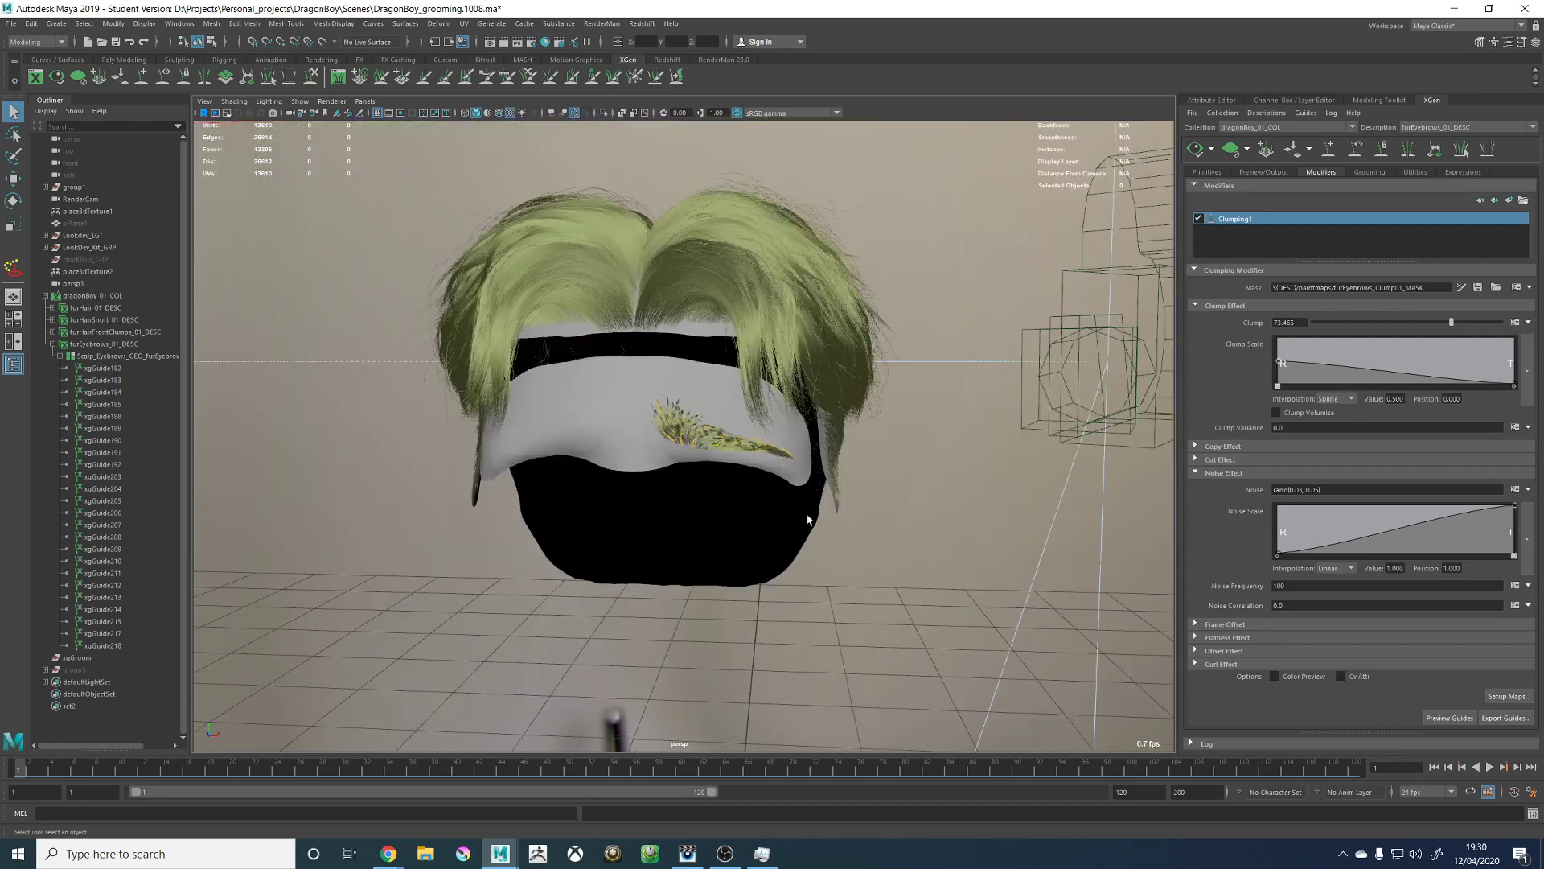
Step: Examine the eyebrow's clumps from several angles, up close and at a distance
alt+drag(810, 518, 782, 519)
alt+right_drag(781, 518, 976, 564)
alt+drag(802, 392, 818, 394)
alt+right_drag(811, 395, 718, 402)
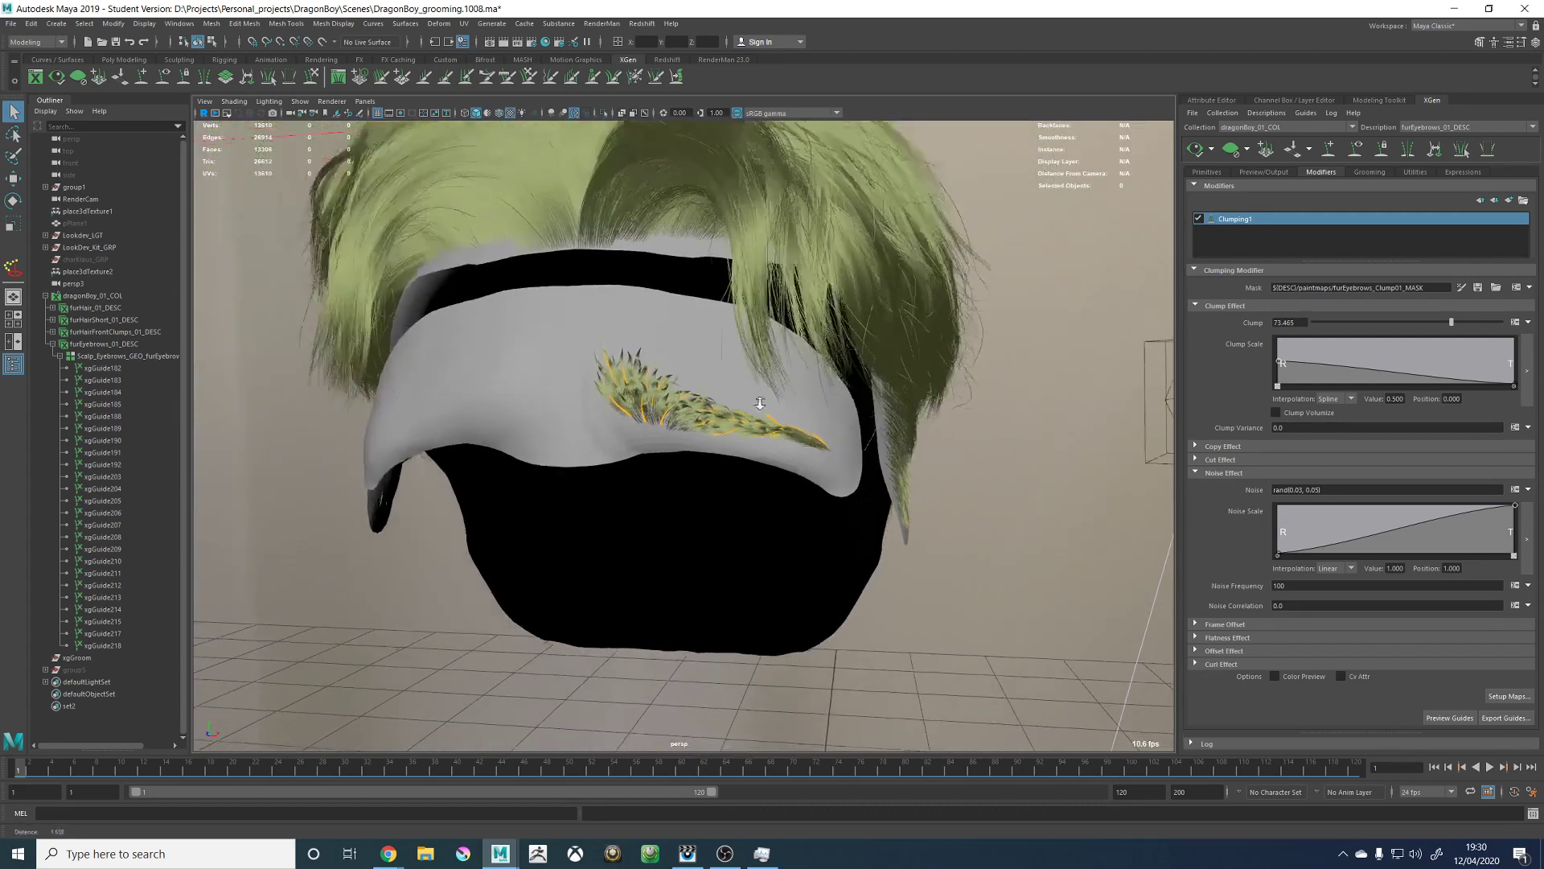
alt+drag(713, 402, 745, 402)
alt+right_drag(747, 404, 875, 437)
alt+drag(875, 437, 850, 444)
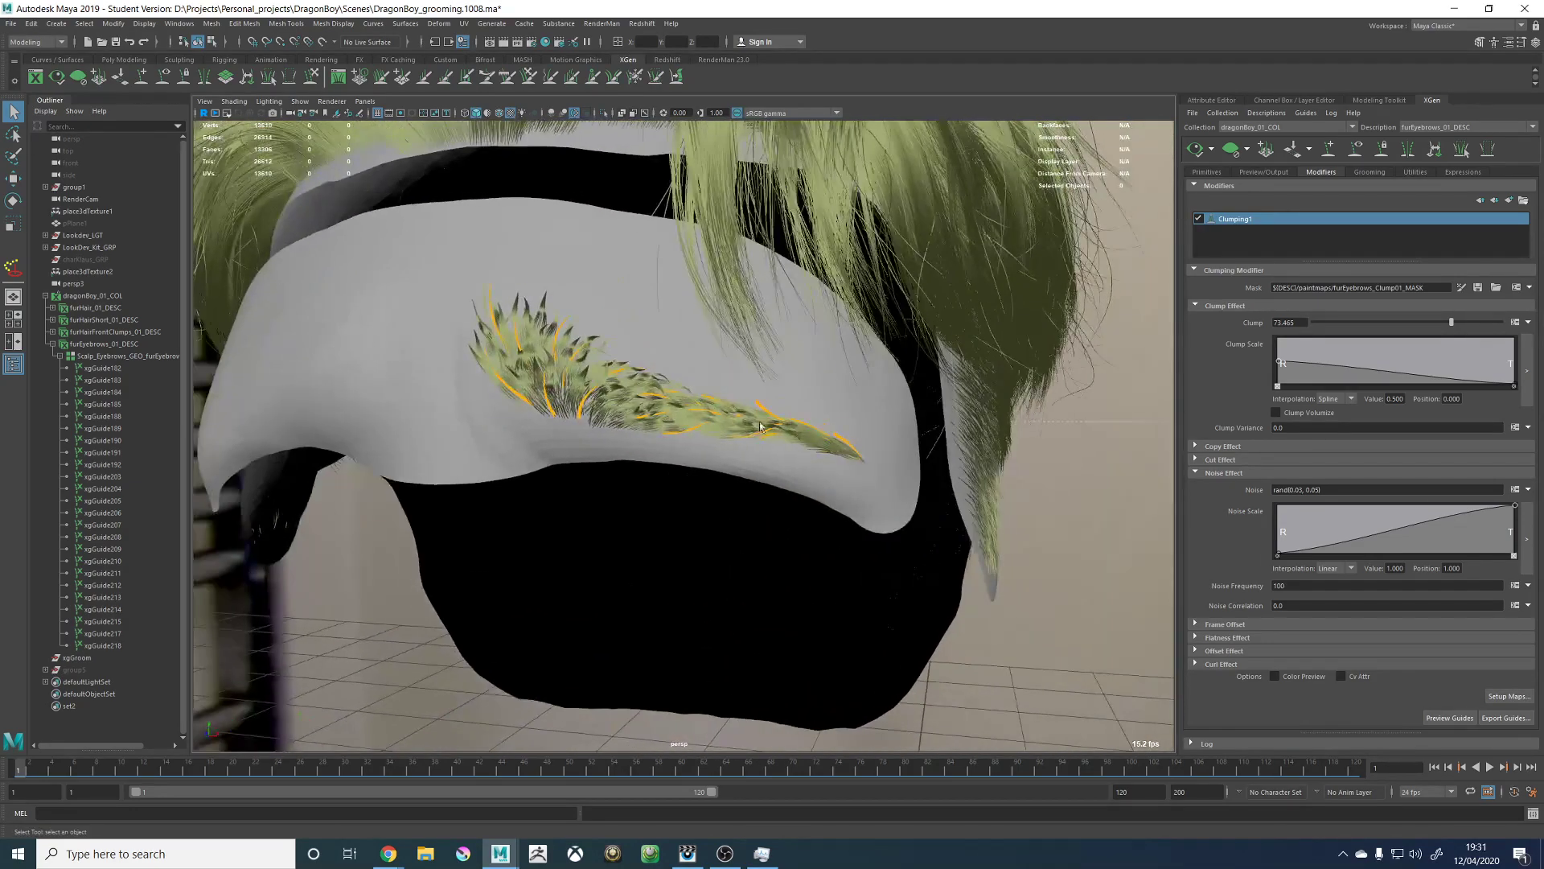
alt+middle_drag(694, 393, 747, 401)
alt+right_drag(748, 404, 698, 401)
alt+drag(822, 413, 869, 417)
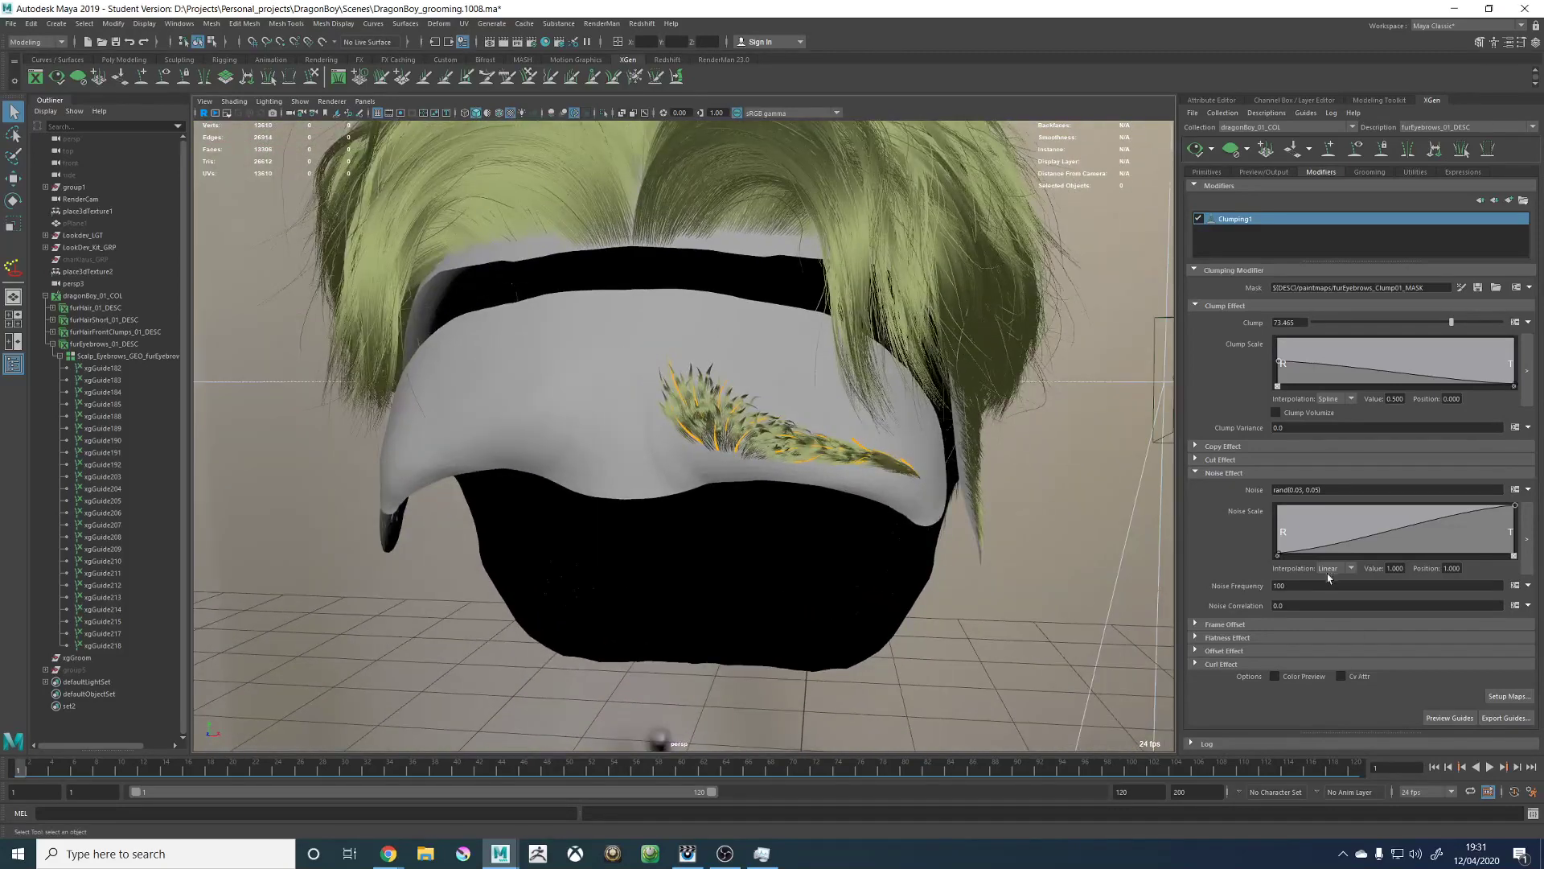
Step: Try a Noise Frequency of 60 on Clumping1 and inspect the eyebrow from the front
double_click(1292, 588)
alt+right_drag(660, 345, 824, 406)
click(1285, 586)
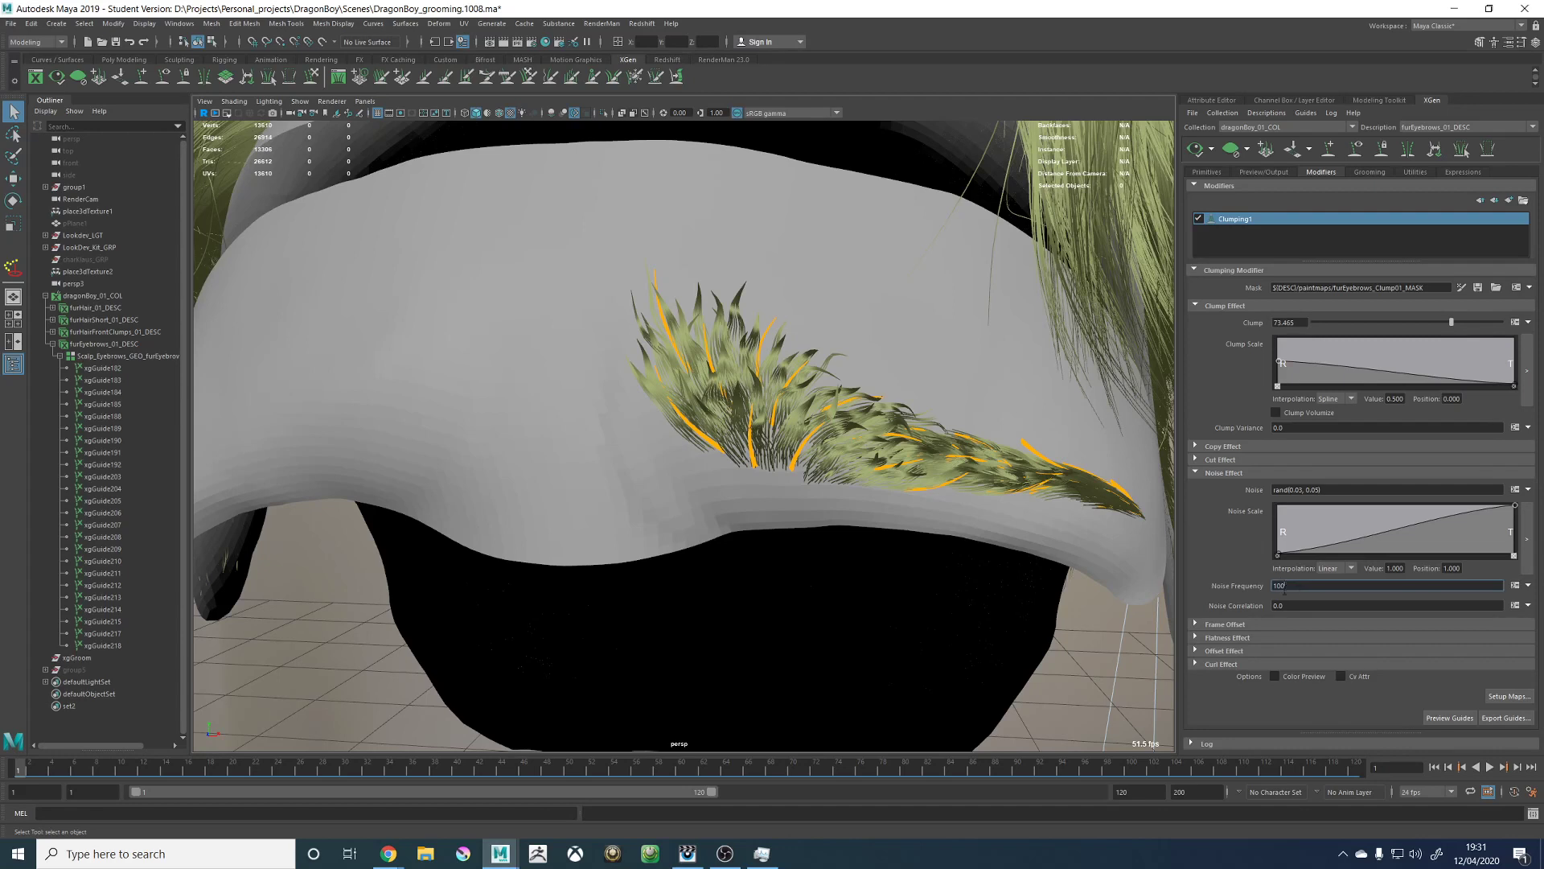
double_click(1273, 585)
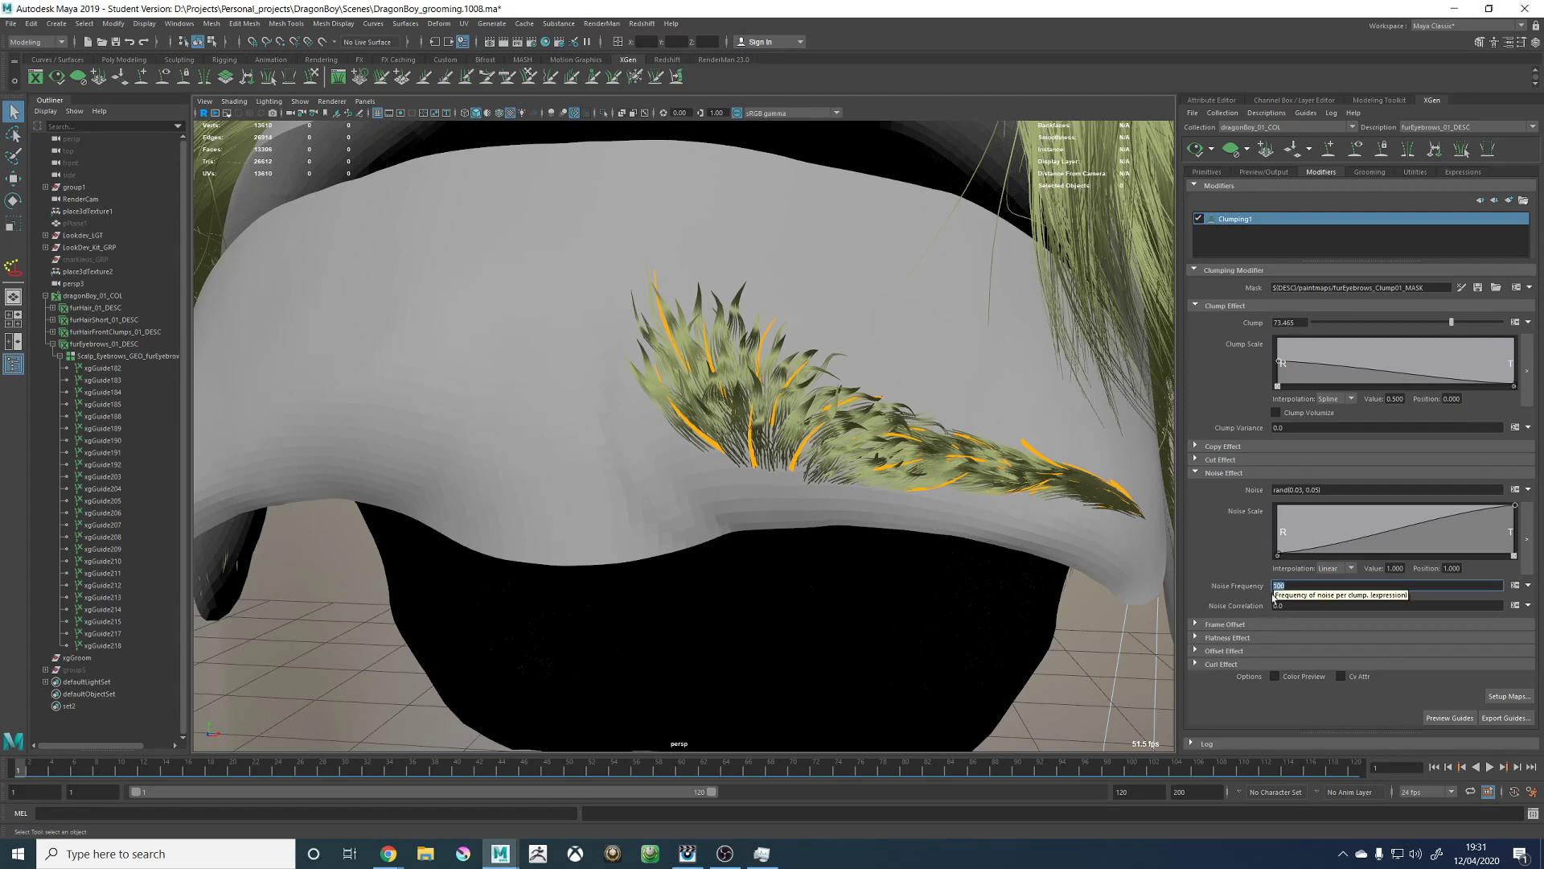
click(1298, 589)
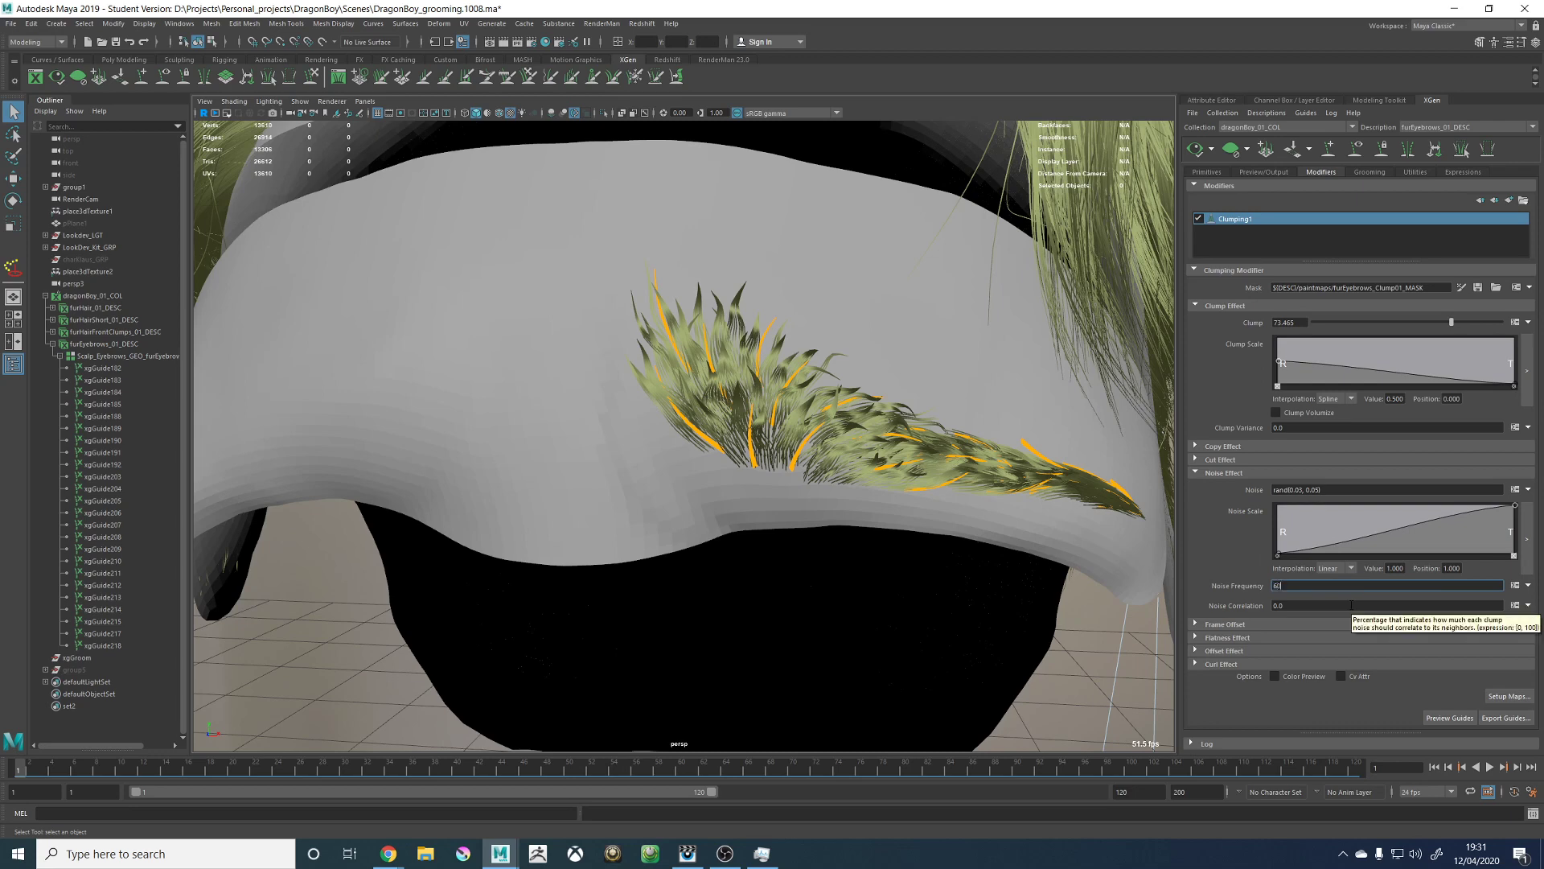
key(Return)
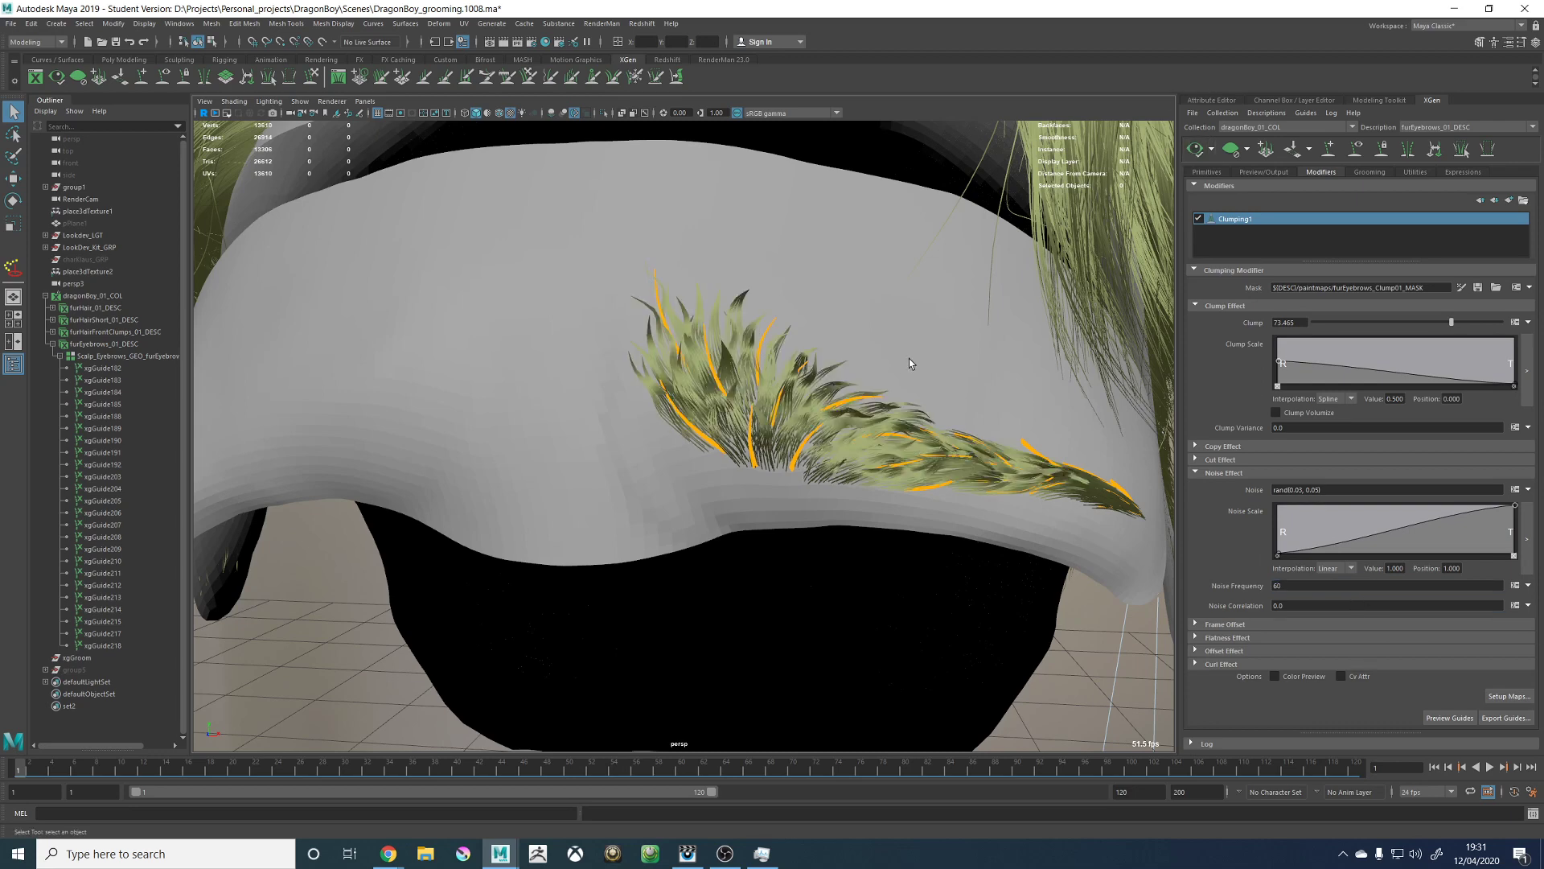
alt+right_drag(963, 368, 813, 354)
alt+drag(813, 355, 844, 390)
alt+right_drag(844, 390, 901, 394)
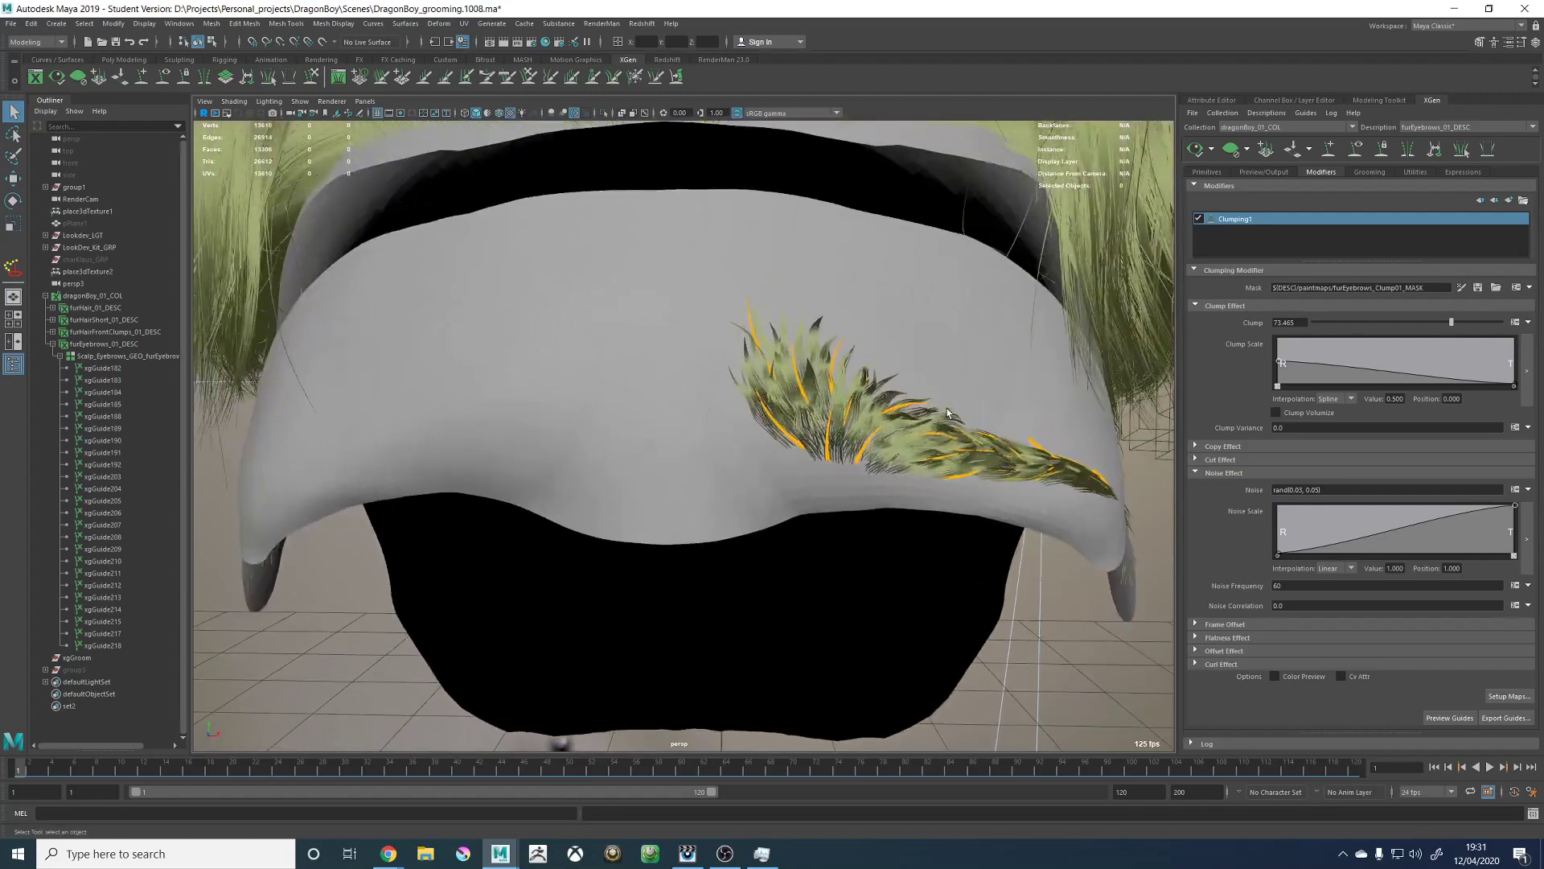
alt+drag(901, 394, 881, 392)
Step: Try a Noise Frequency of 40 on Clumping1 and refresh the eyebrow preview
drag(1292, 585, 1230, 589)
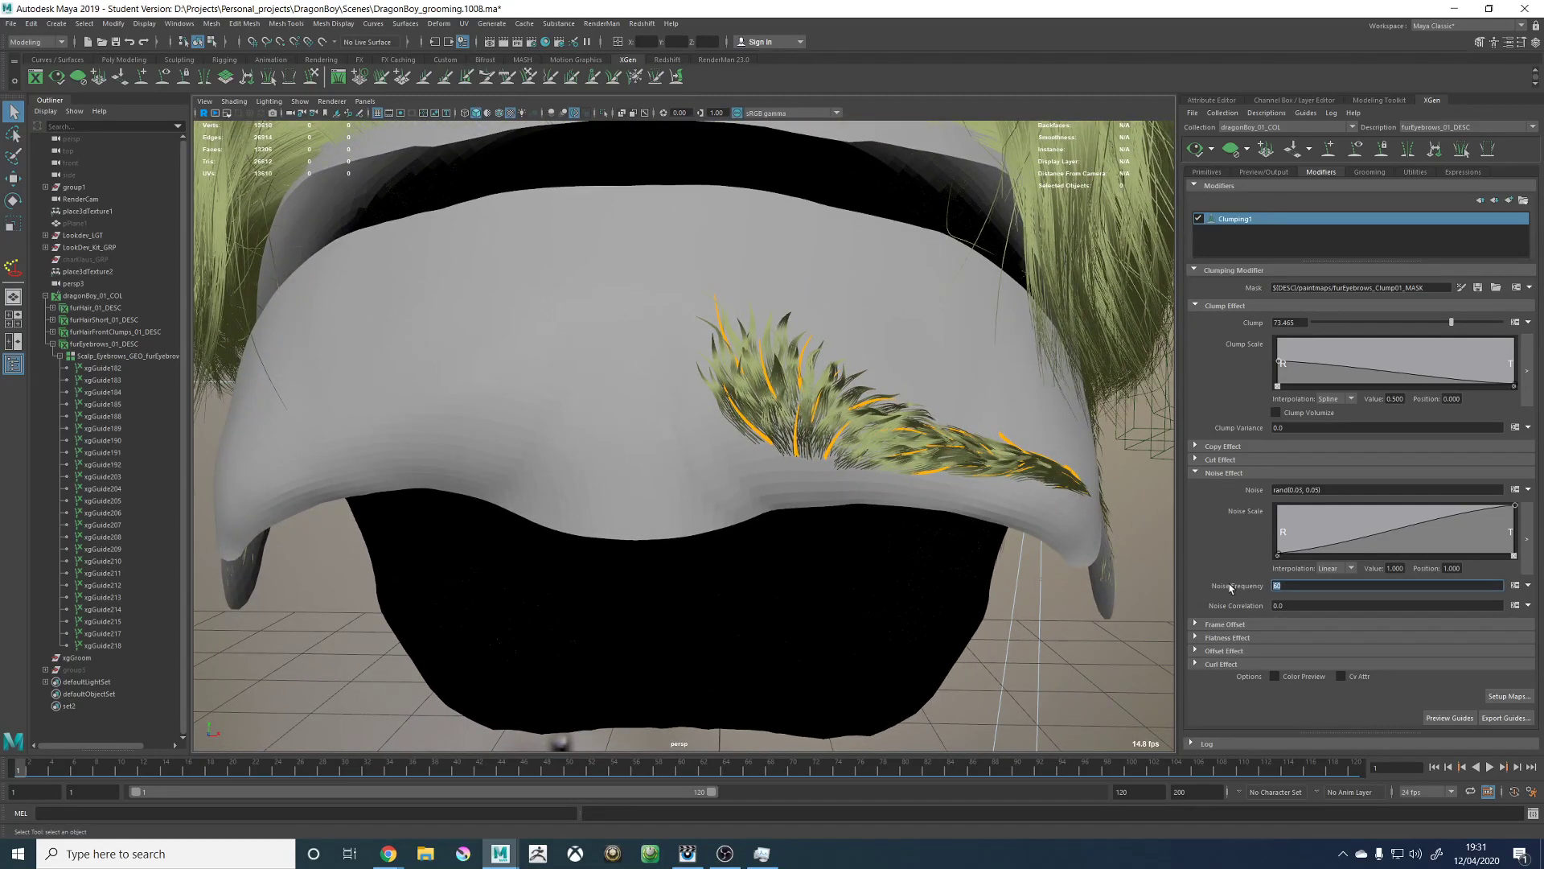
key(Return)
click(1195, 150)
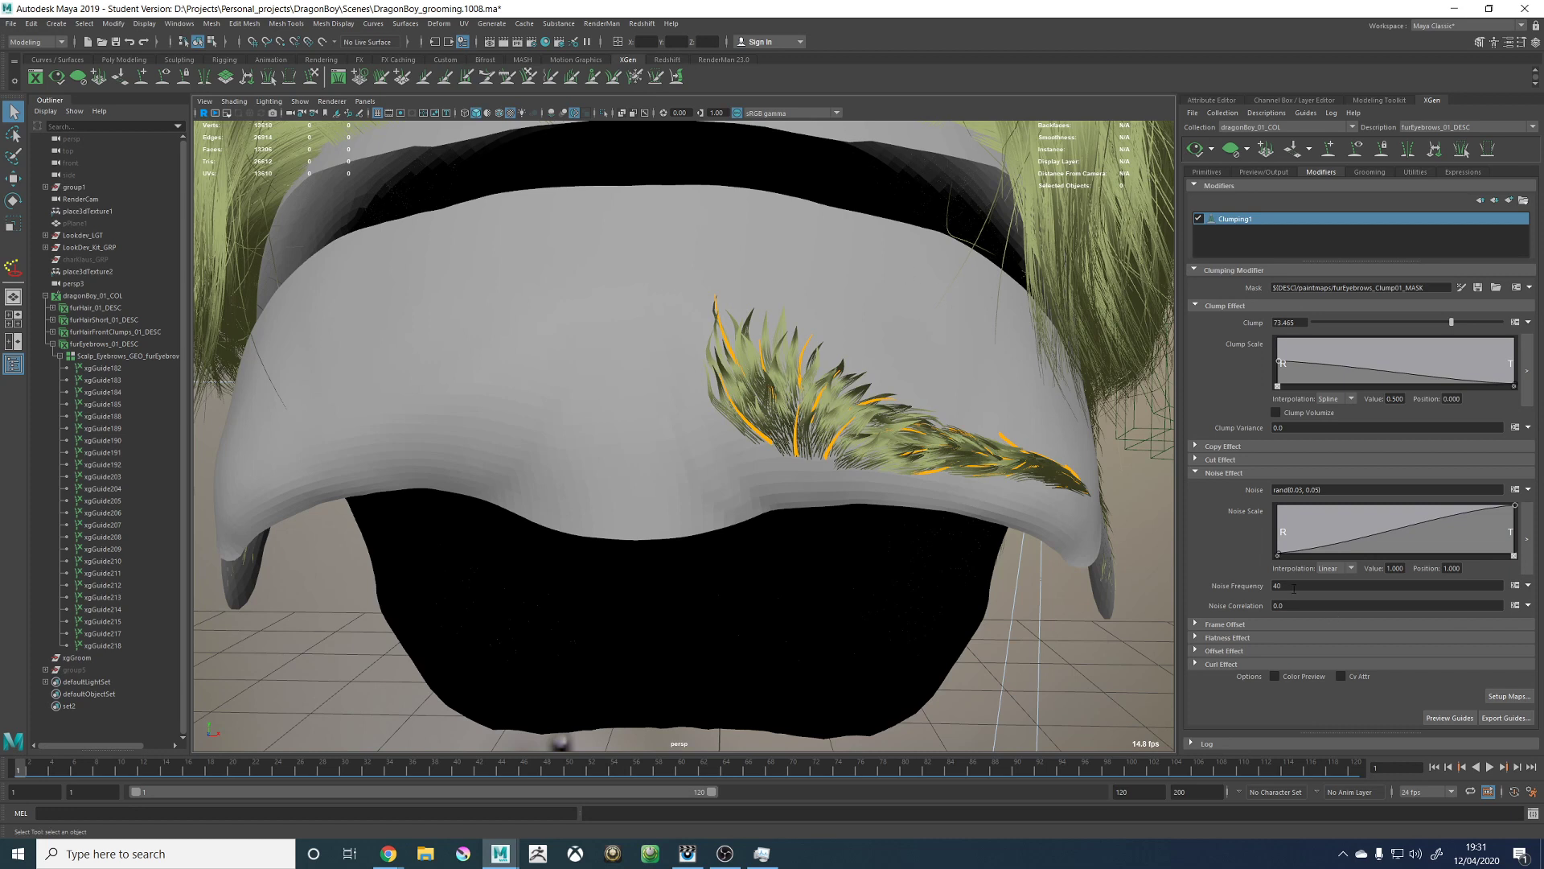
Step: Set Clumping1's Noise Frequency to 20 and refresh the eyebrow preview
drag(1294, 588, 1258, 592)
text(20)
key(Return)
click(1195, 150)
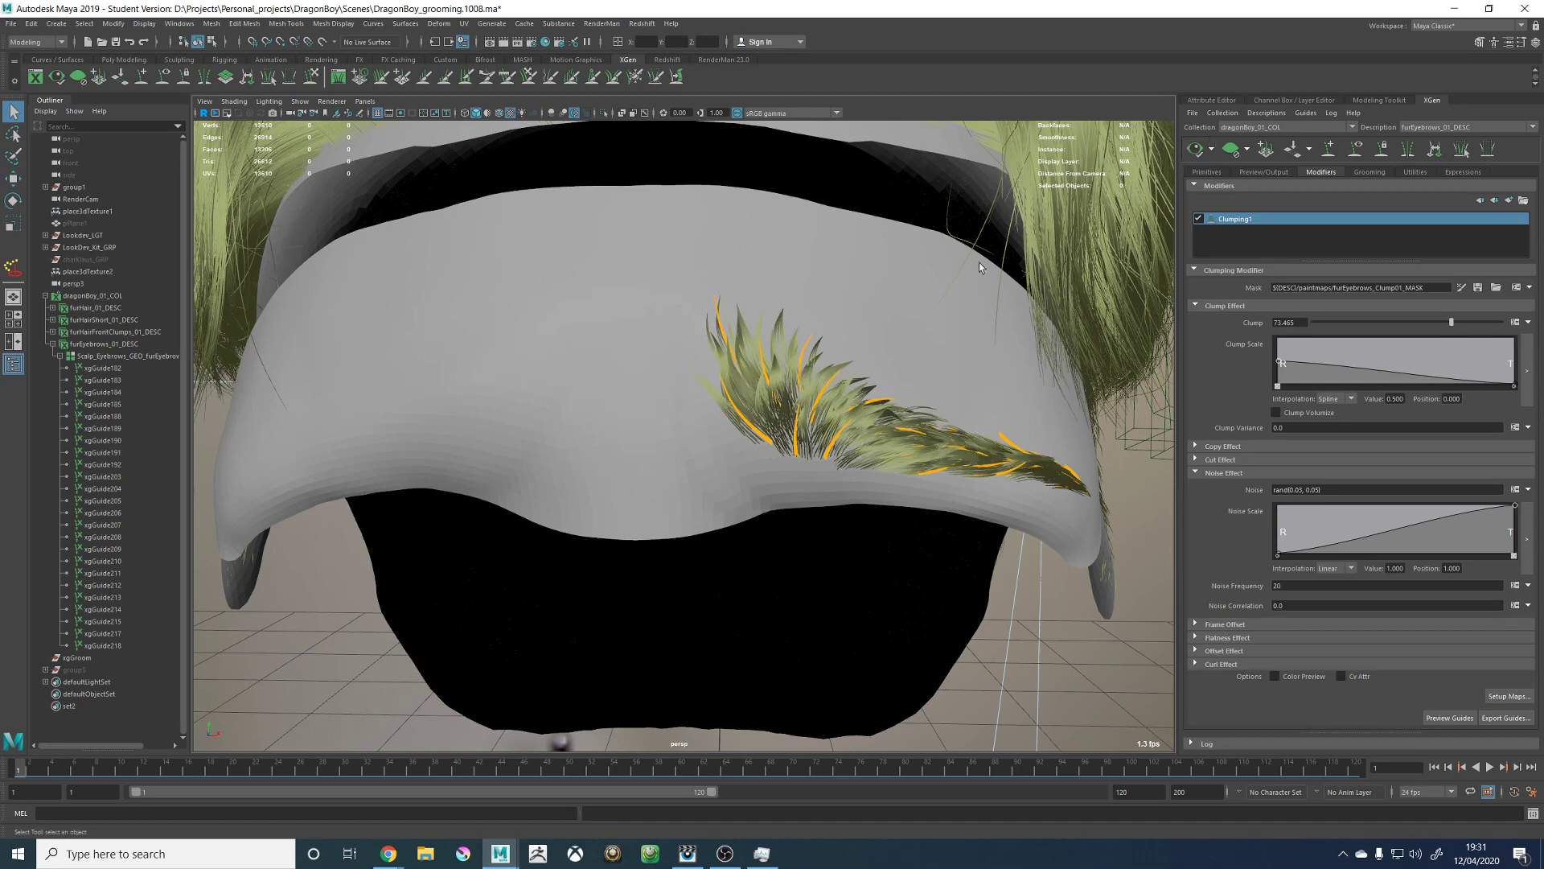
Step: Inspect the eyebrow hair from the side, the front and farther away to judge the noise frequency
alt+drag(997, 269, 976, 268)
alt+right_drag(989, 271, 891, 368)
alt+drag(891, 368, 778, 298)
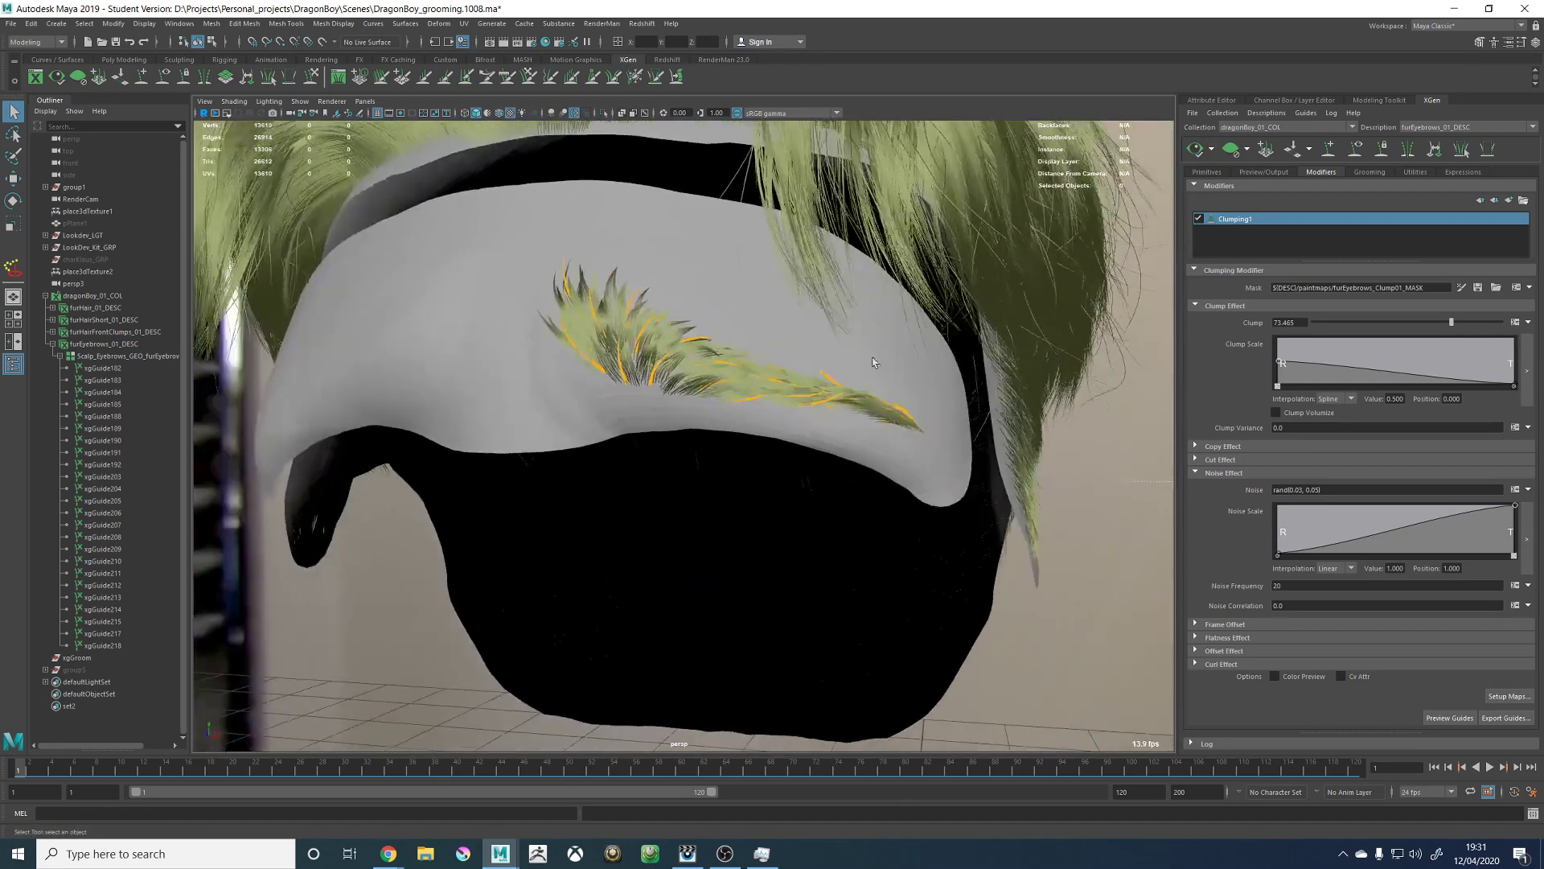
alt+middle_drag(778, 298, 777, 361)
alt+right_drag(776, 360, 792, 372)
alt+drag(821, 369, 869, 371)
alt+right_drag(868, 372, 761, 358)
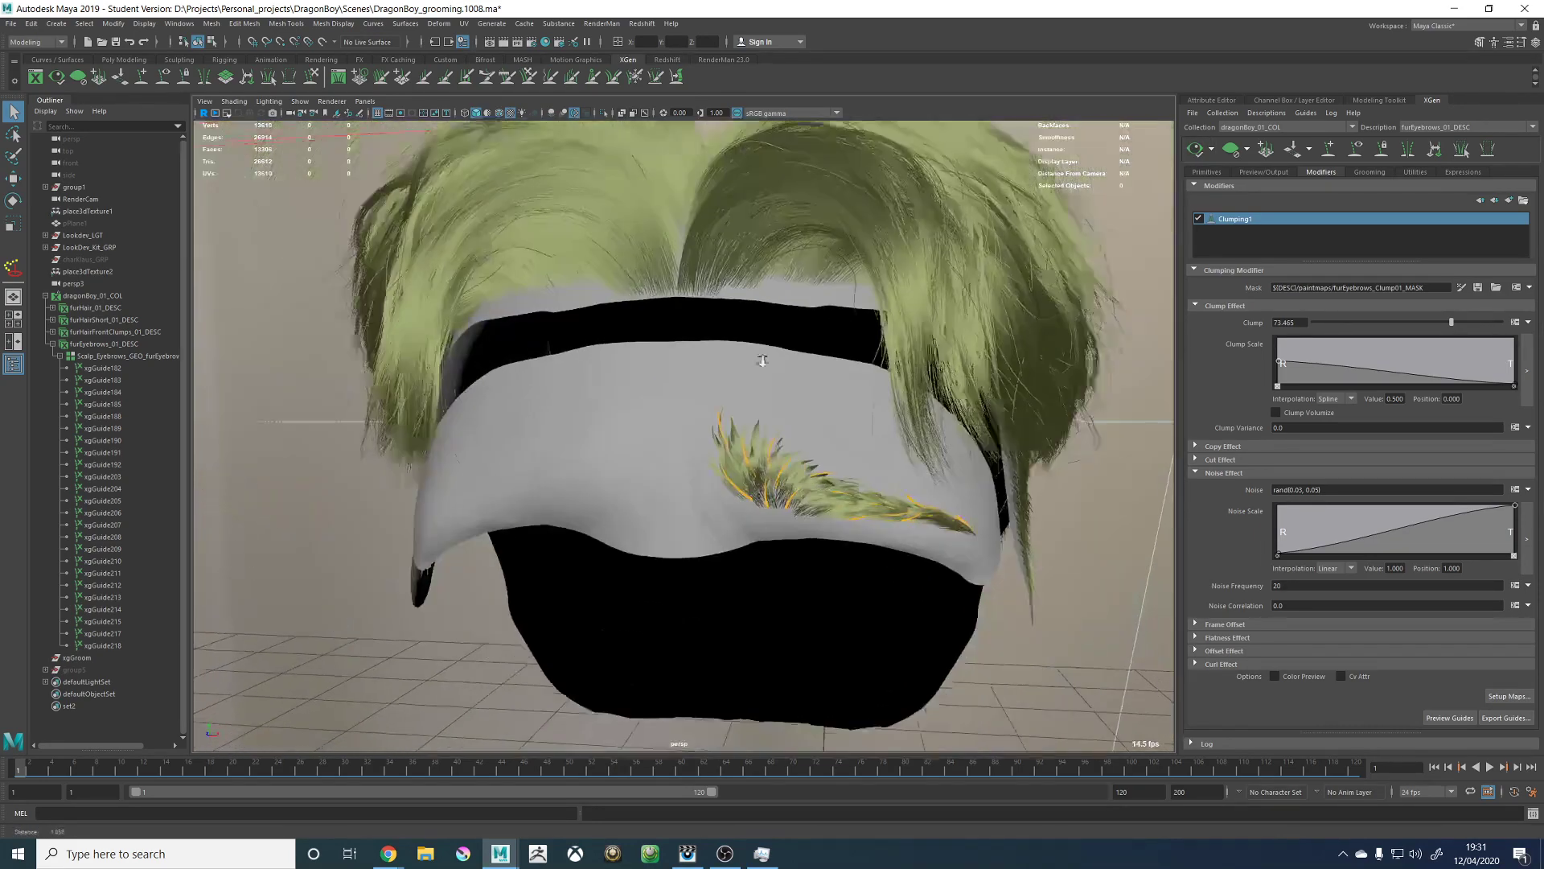
alt+middle_drag(763, 347, 722, 258)
alt+right_drag(723, 258, 837, 353)
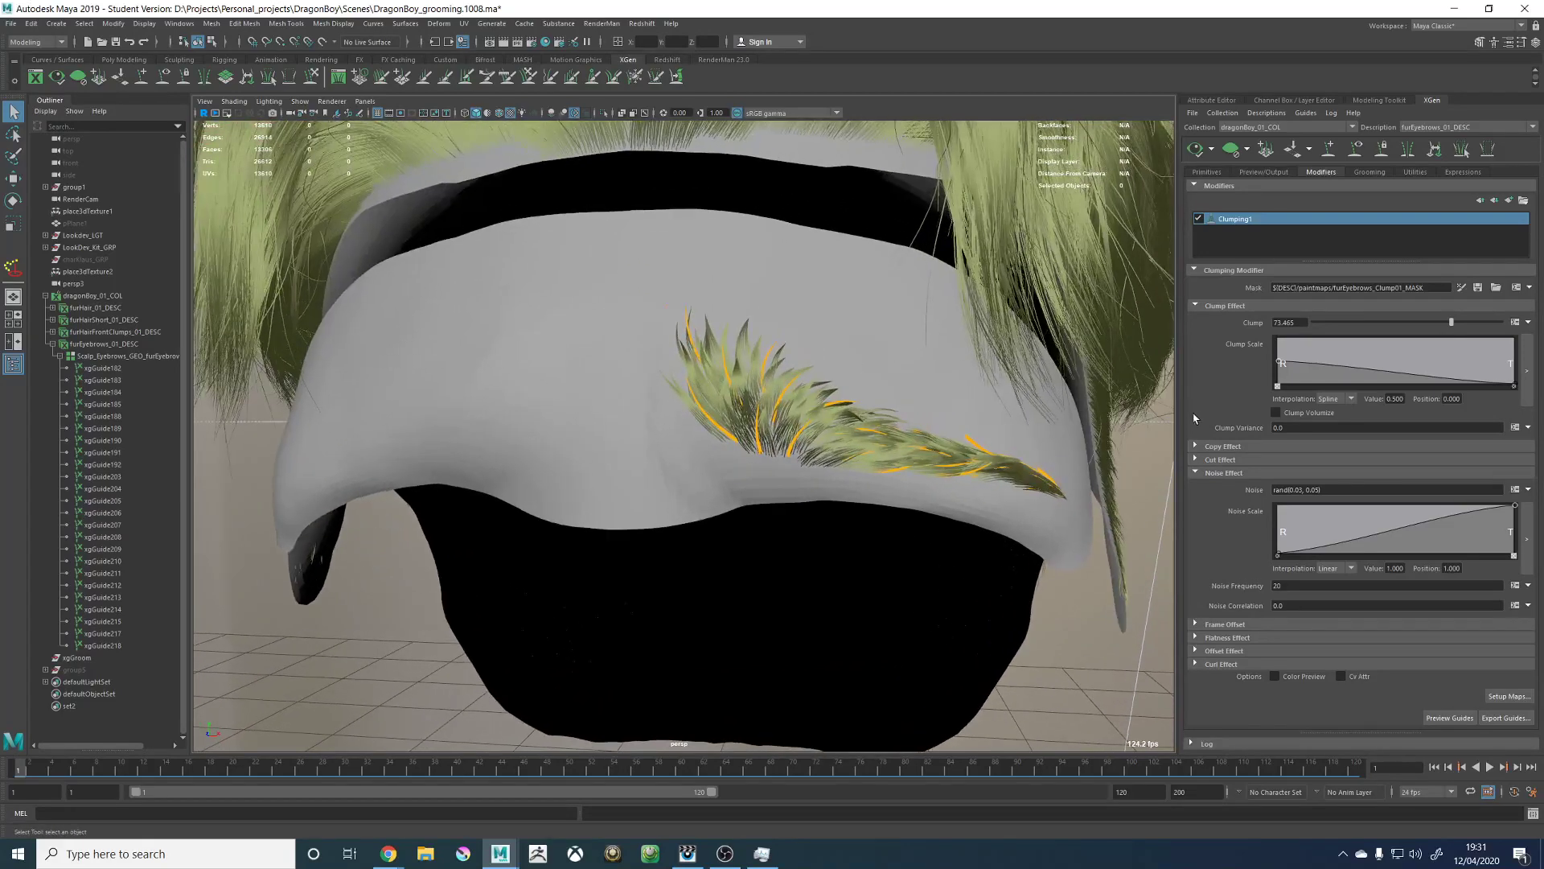
Step: Change Clumping1's Noise expression to rand(0.02, 0.04)
click(1299, 489)
key(Return)
click(1313, 489)
text(4))
key(Return)
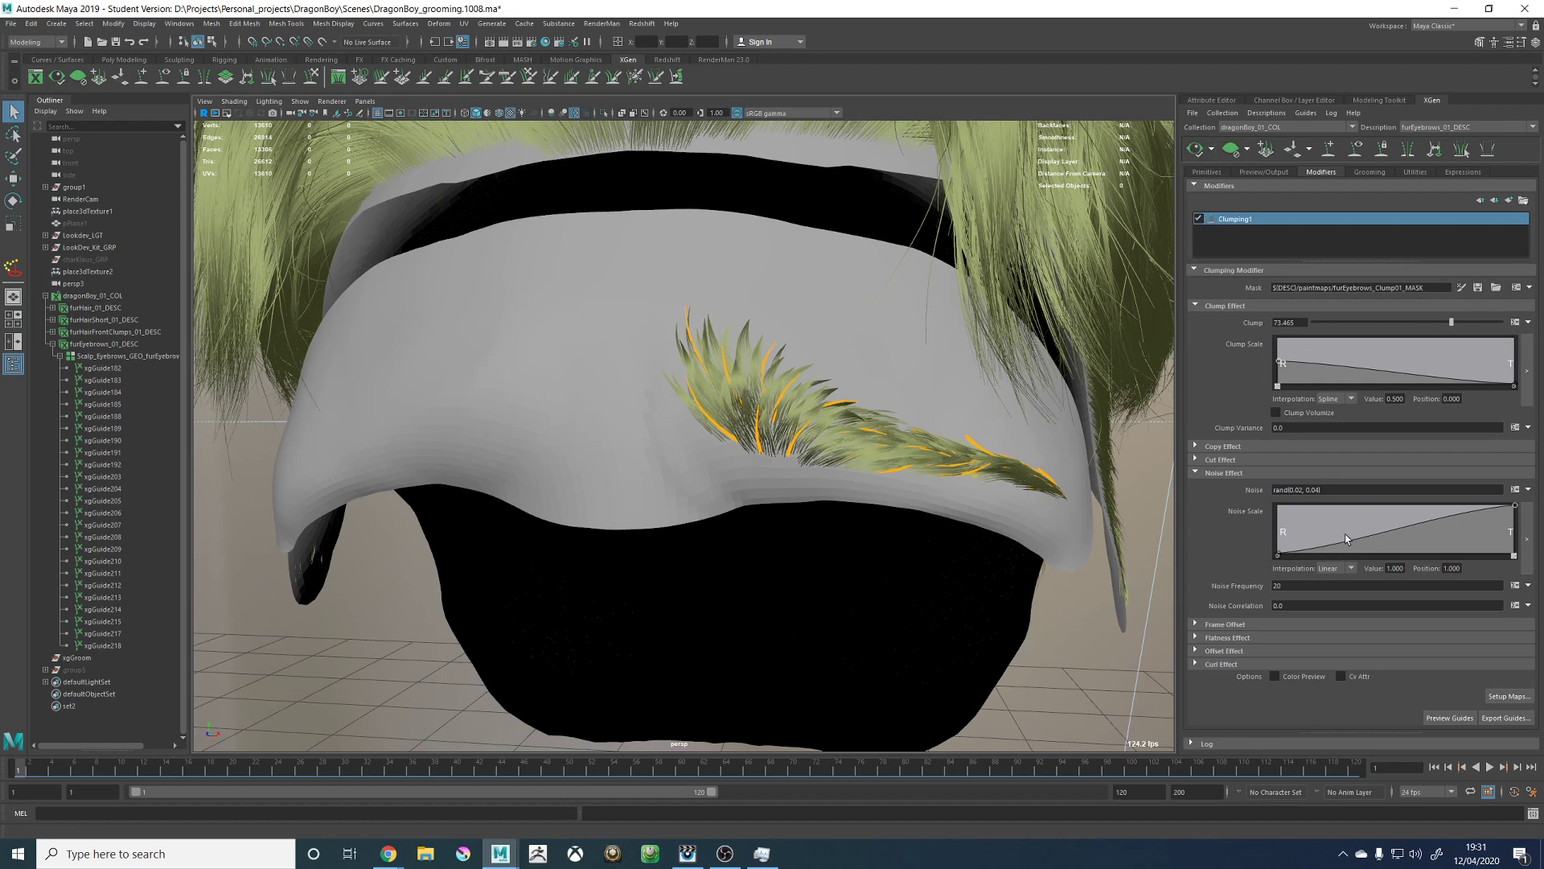
Step: Add a point to the Noise Scale ramp at about position 0.245 and value 0.650, and check the eyebrow
drag(1347, 539, 1336, 522)
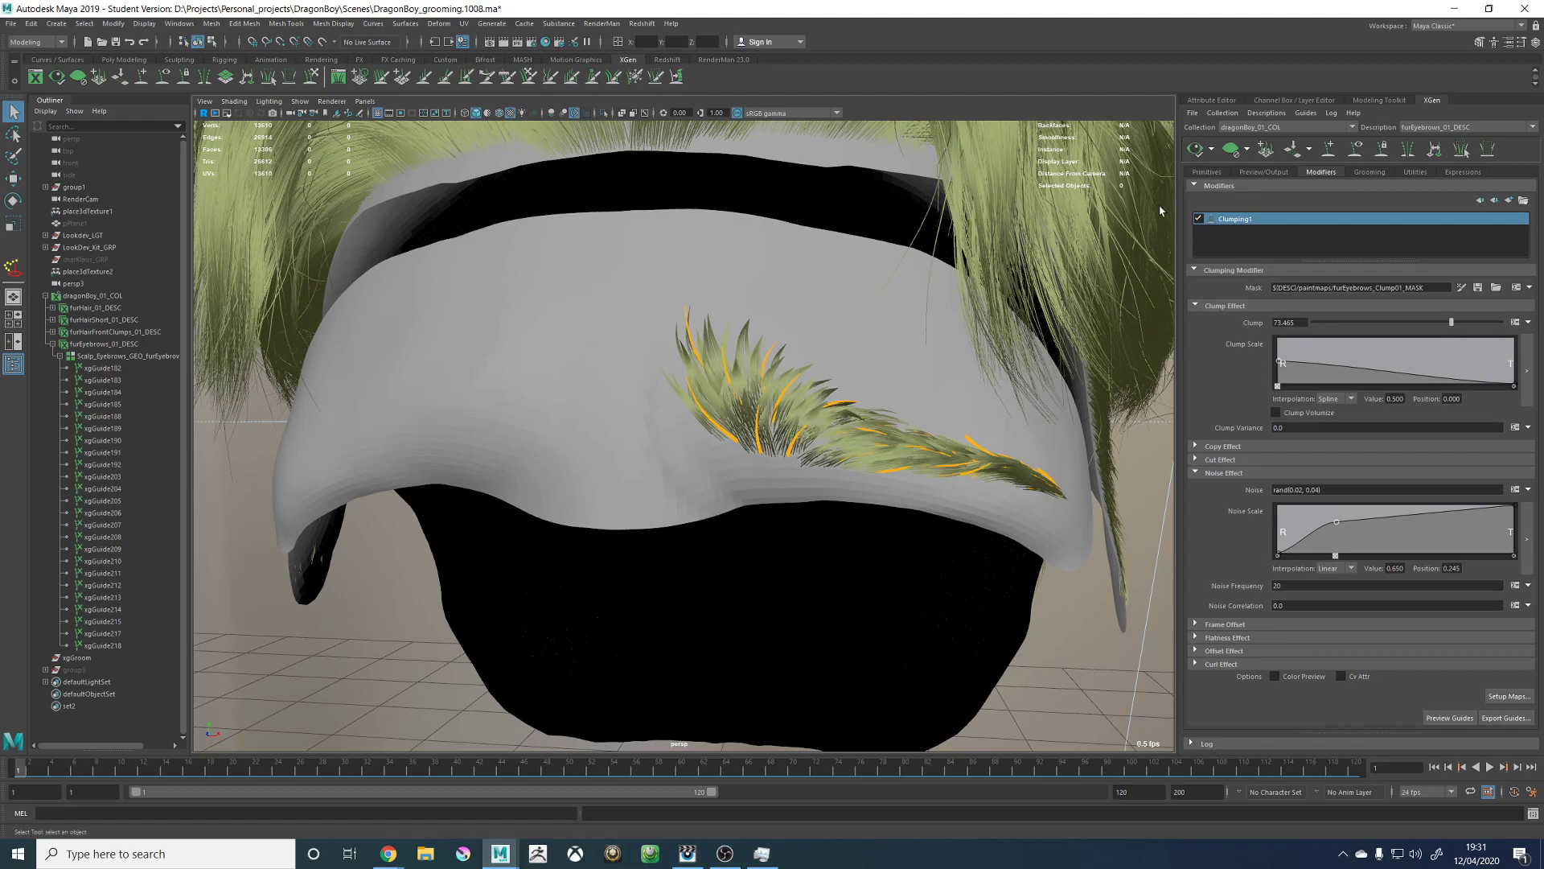
alt+drag(791, 392, 833, 390)
scroll(852, 382, down, 5)
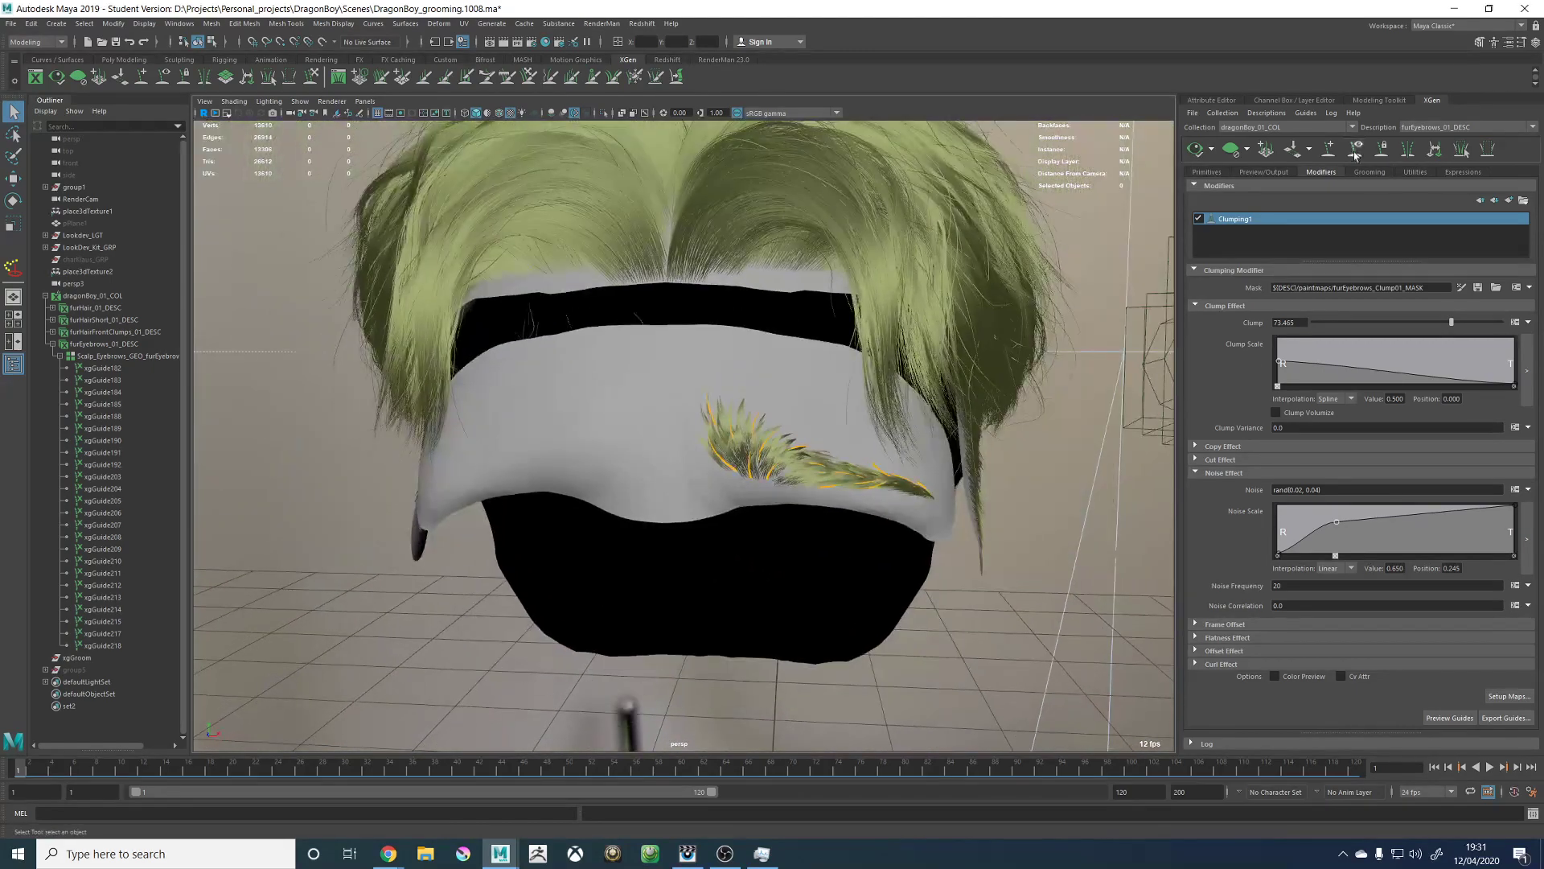
Step: Hide the eyebrow guides and inspect the groomed hair without them
click(1356, 153)
scroll(755, 343, down, 5)
alt+drag(755, 343, 742, 372)
scroll(741, 372, up, 7)
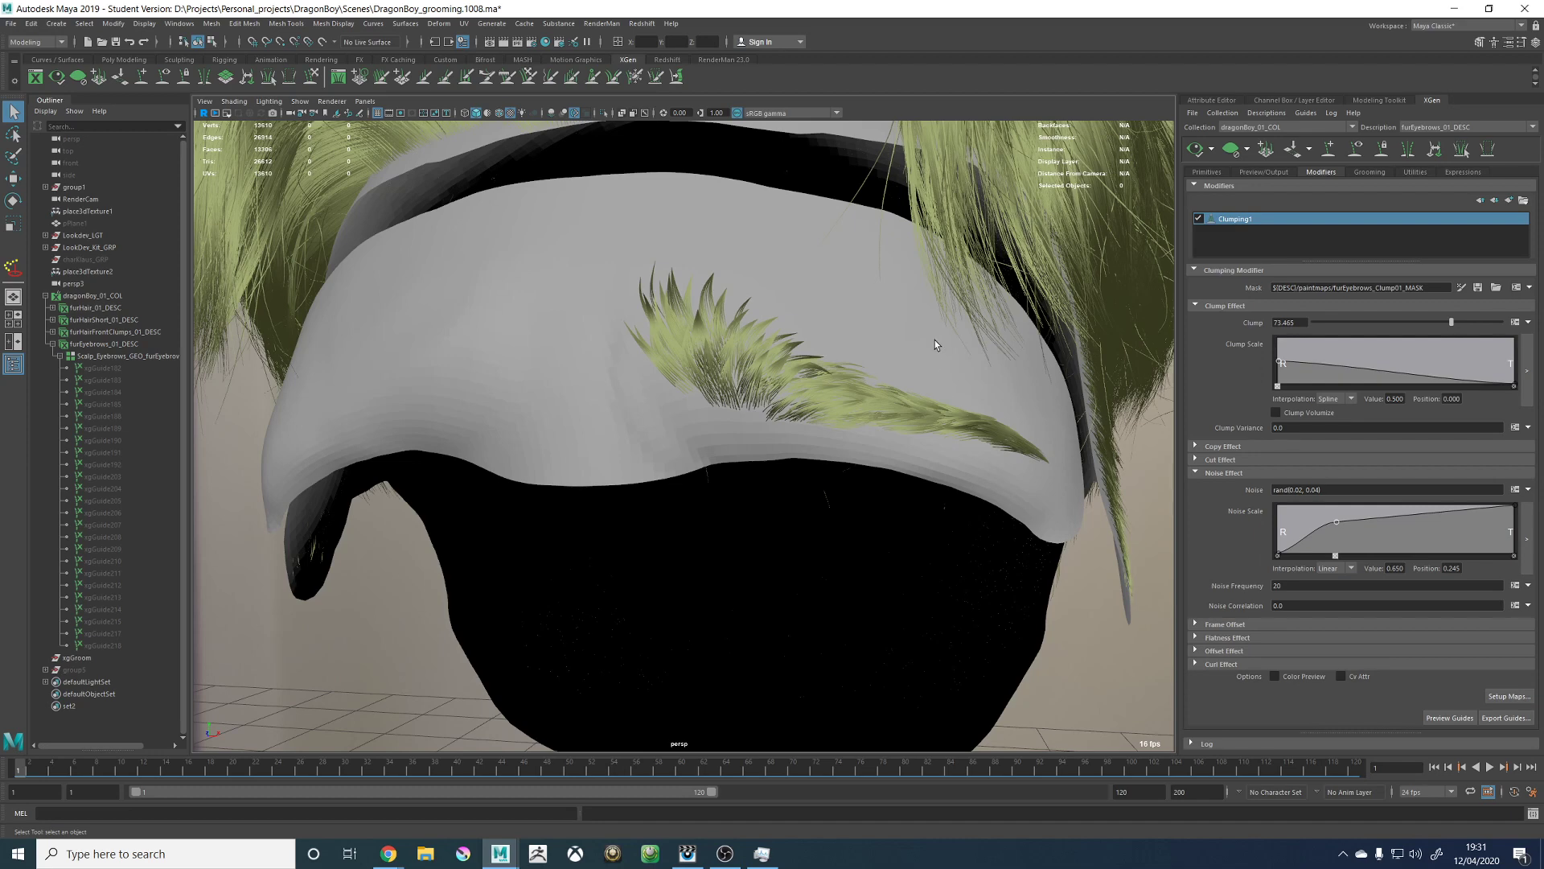
alt+drag(930, 320, 937, 325)
alt+middle_drag(731, 329, 777, 374)
alt+right_drag(667, 386, 781, 364)
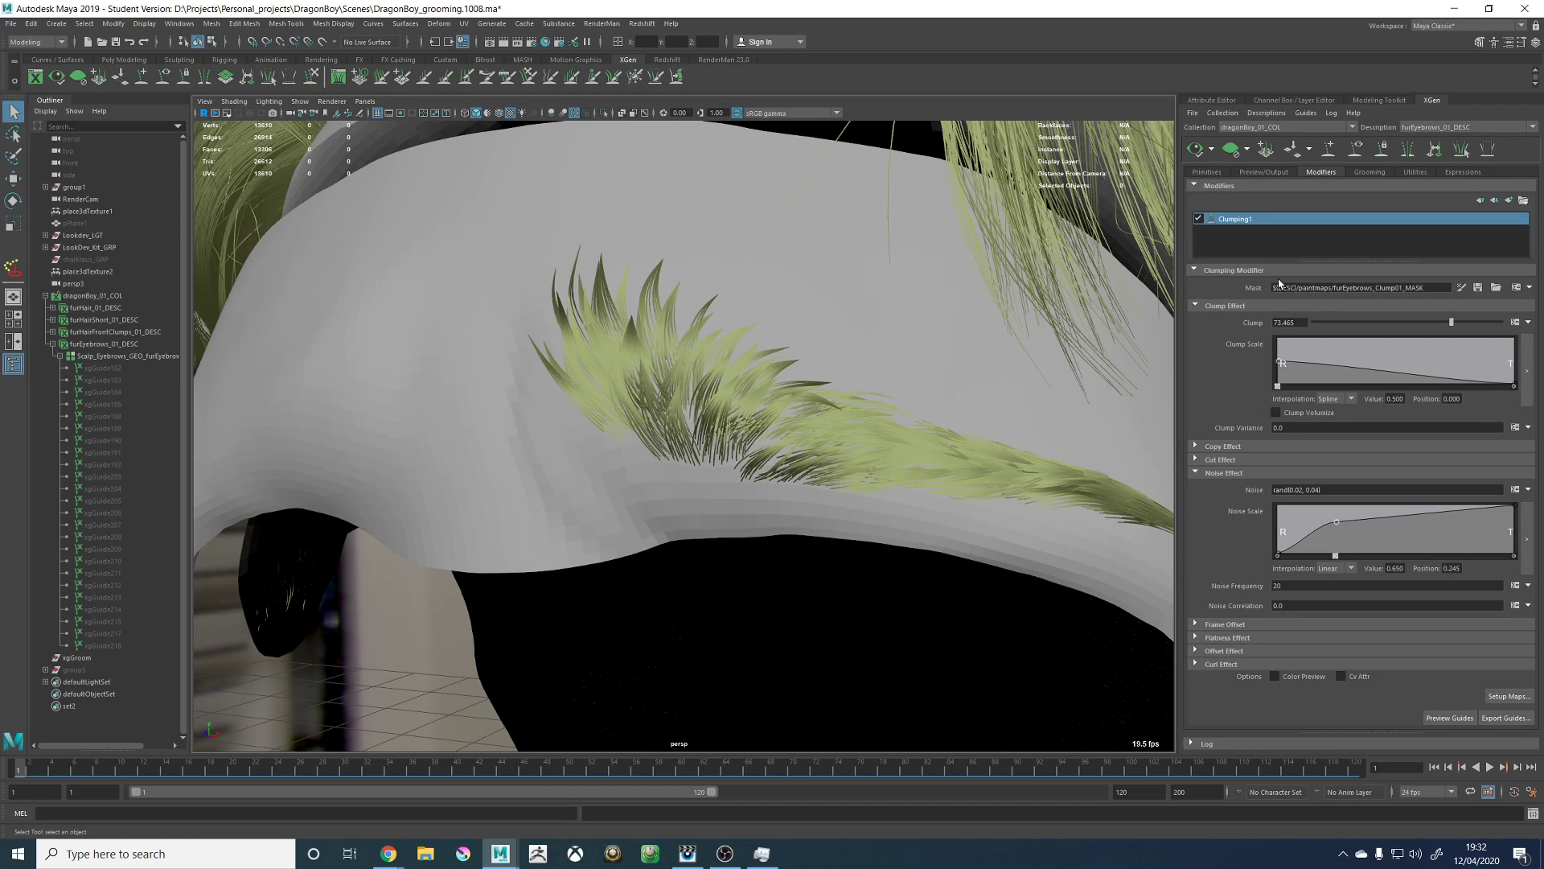
scroll(841, 362, down, 4)
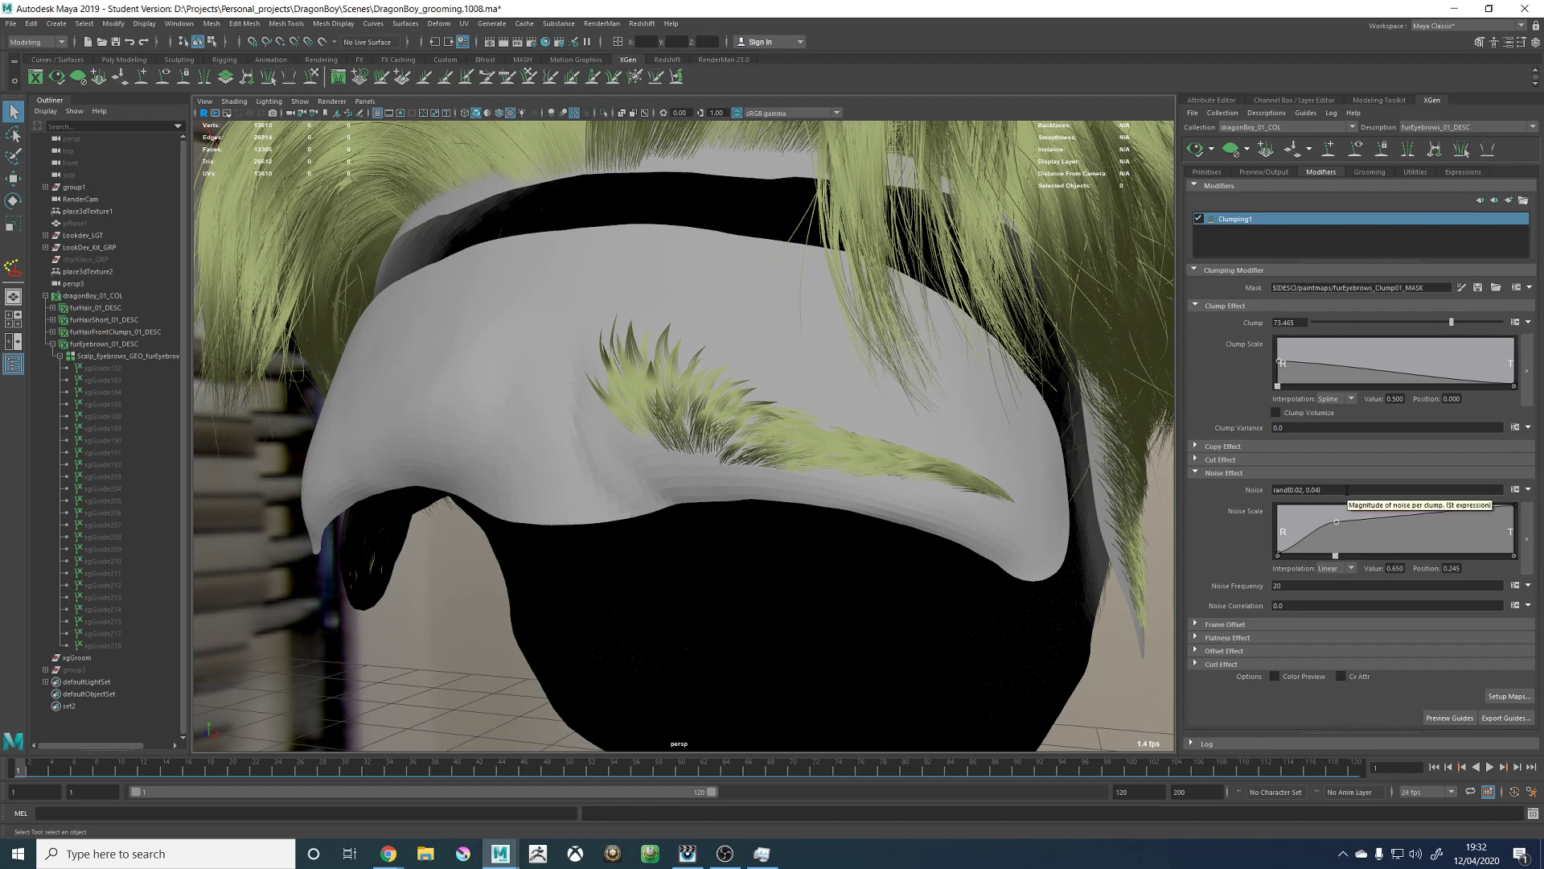
Step: Neutralise Clumping1's noise by bracketing the rand(0.02, 0.04) expression and multiplying it by 0, and refresh the preview
click(1347, 490)
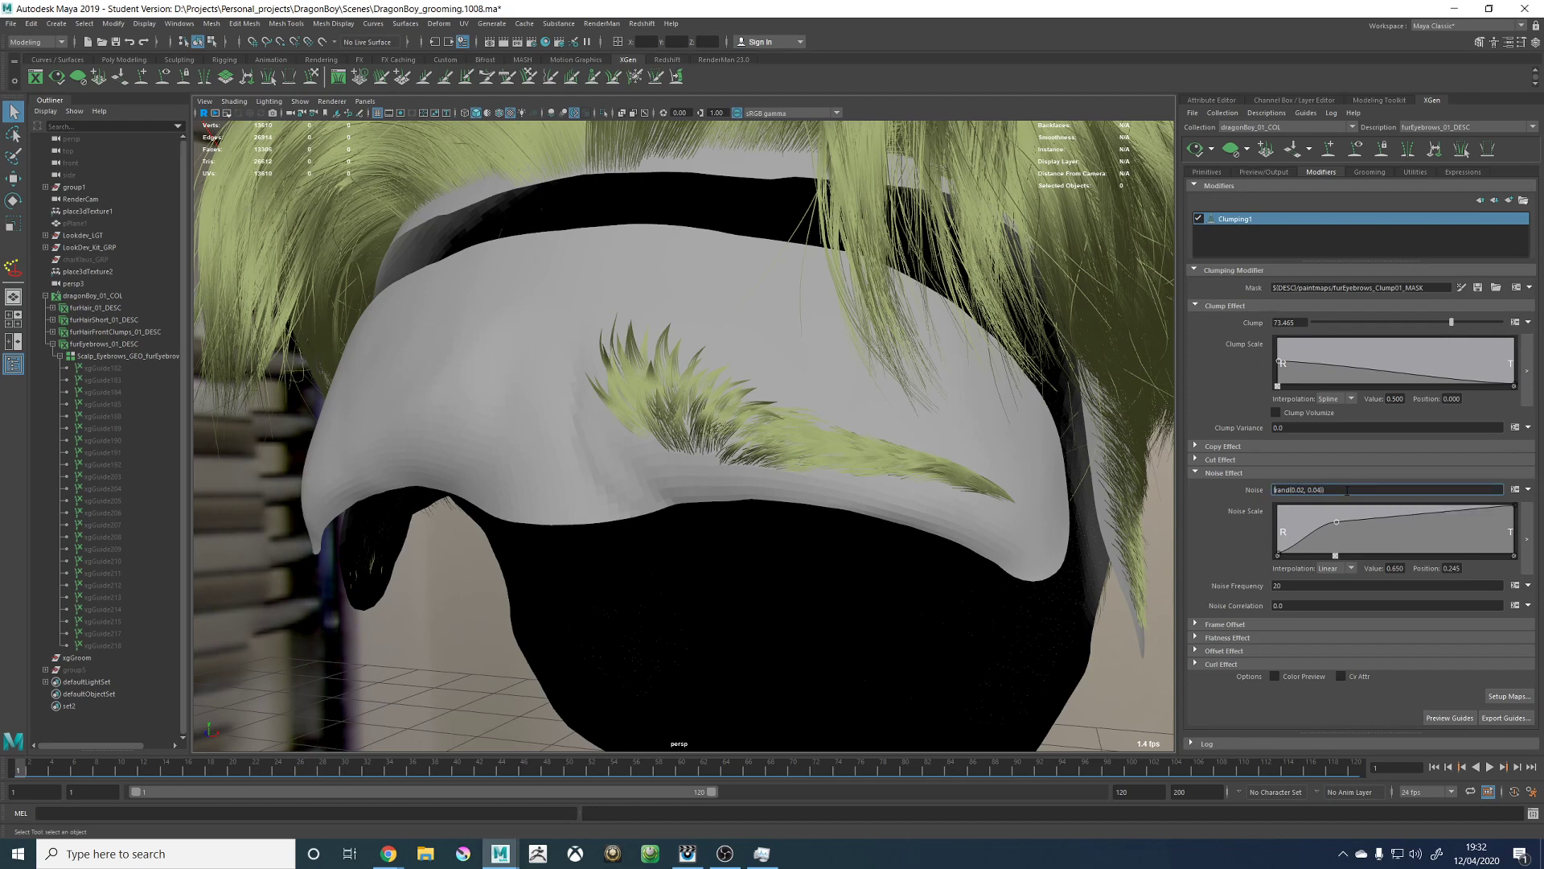
text(()
key(Return)
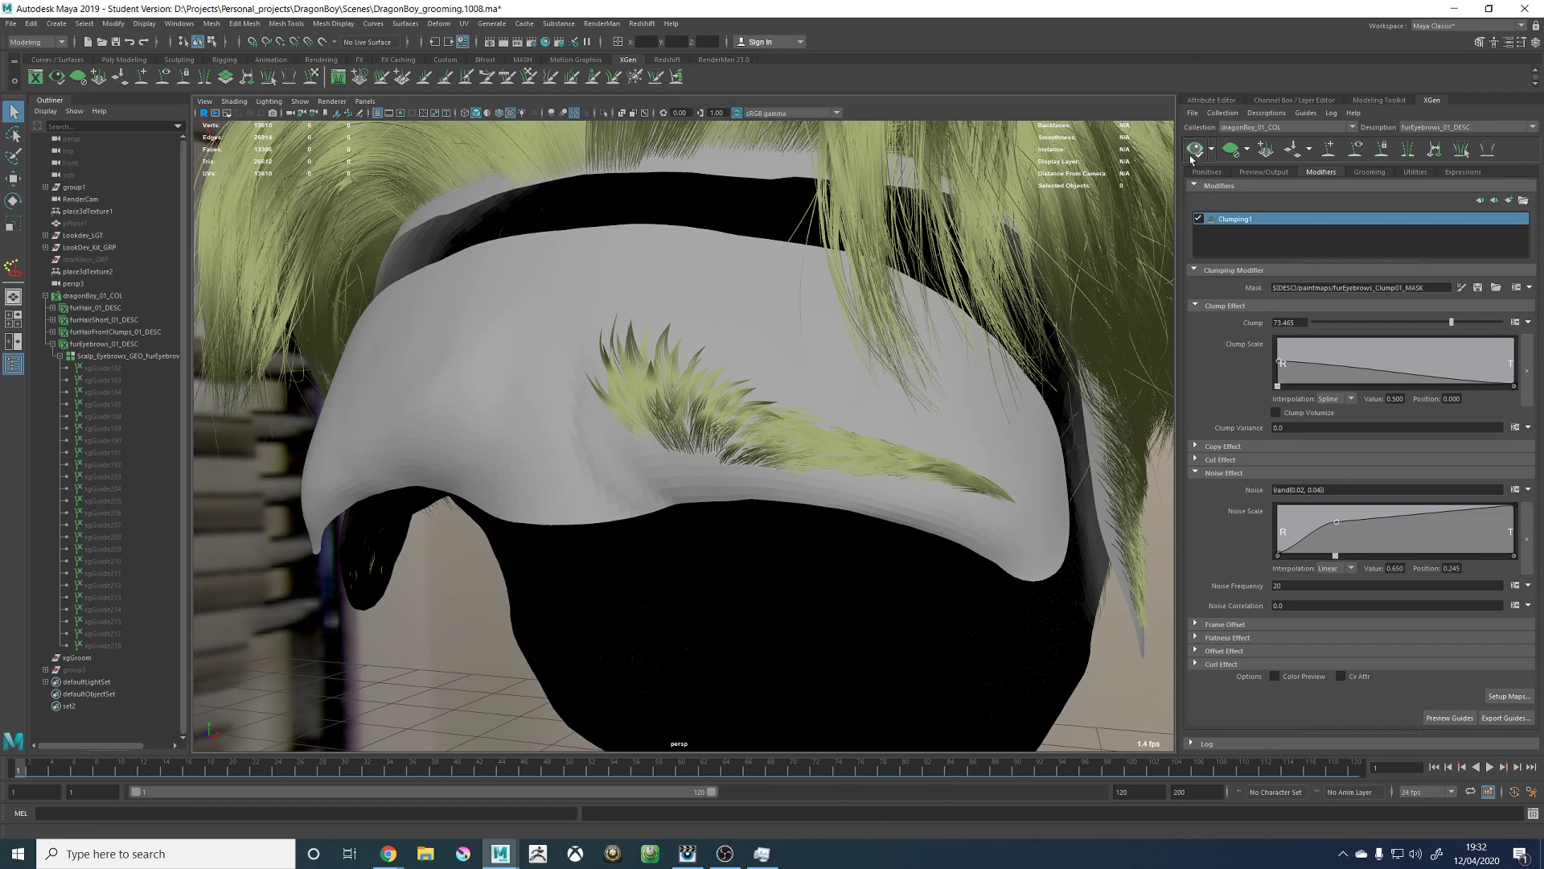
click(1342, 491)
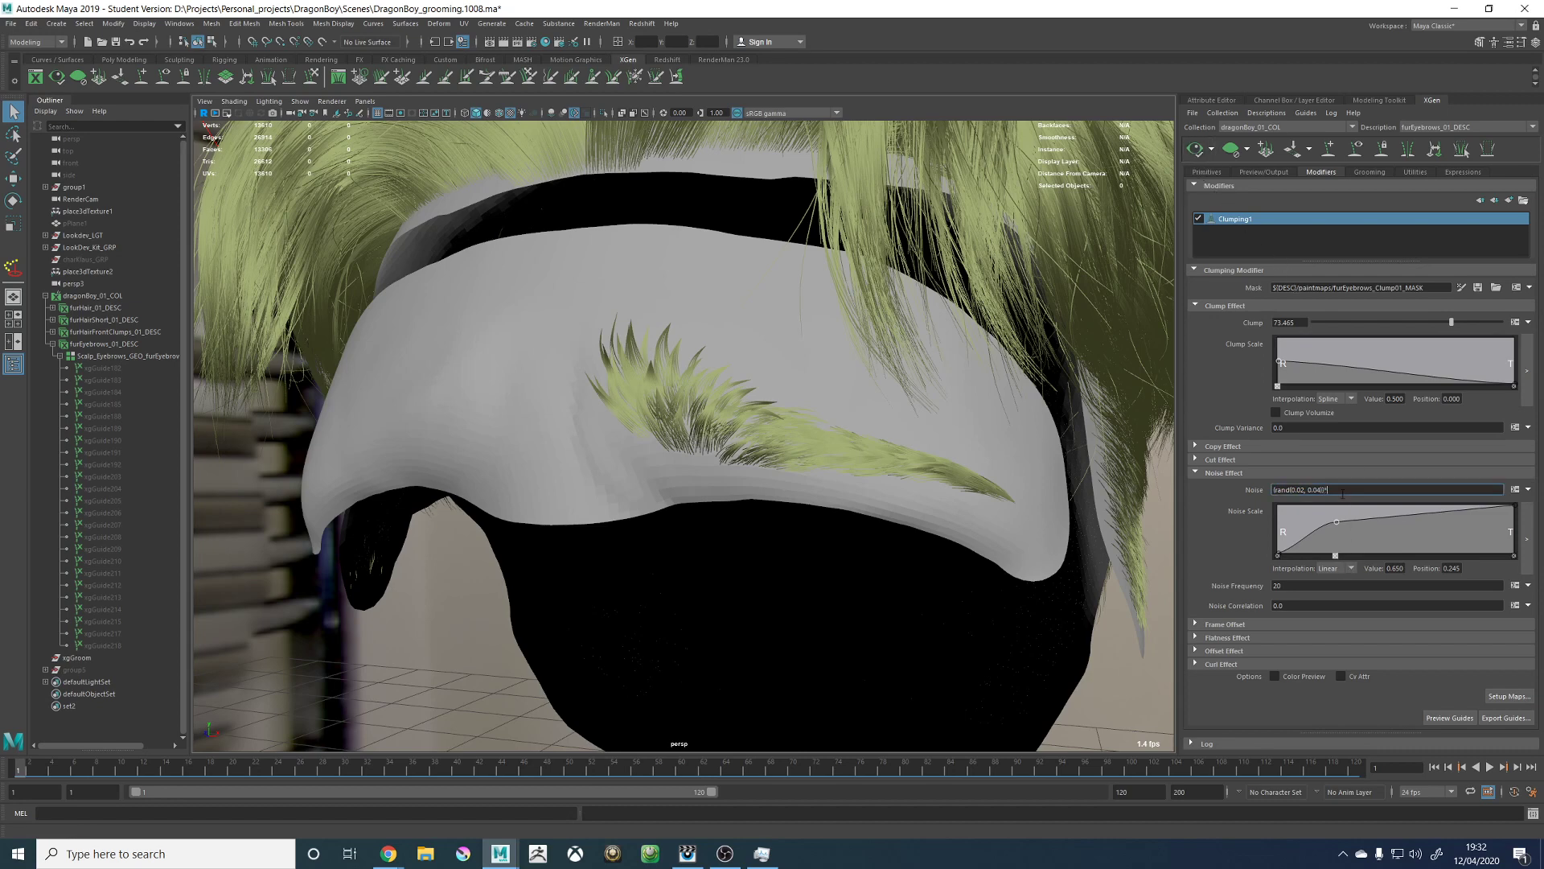
key(Return)
click(1196, 150)
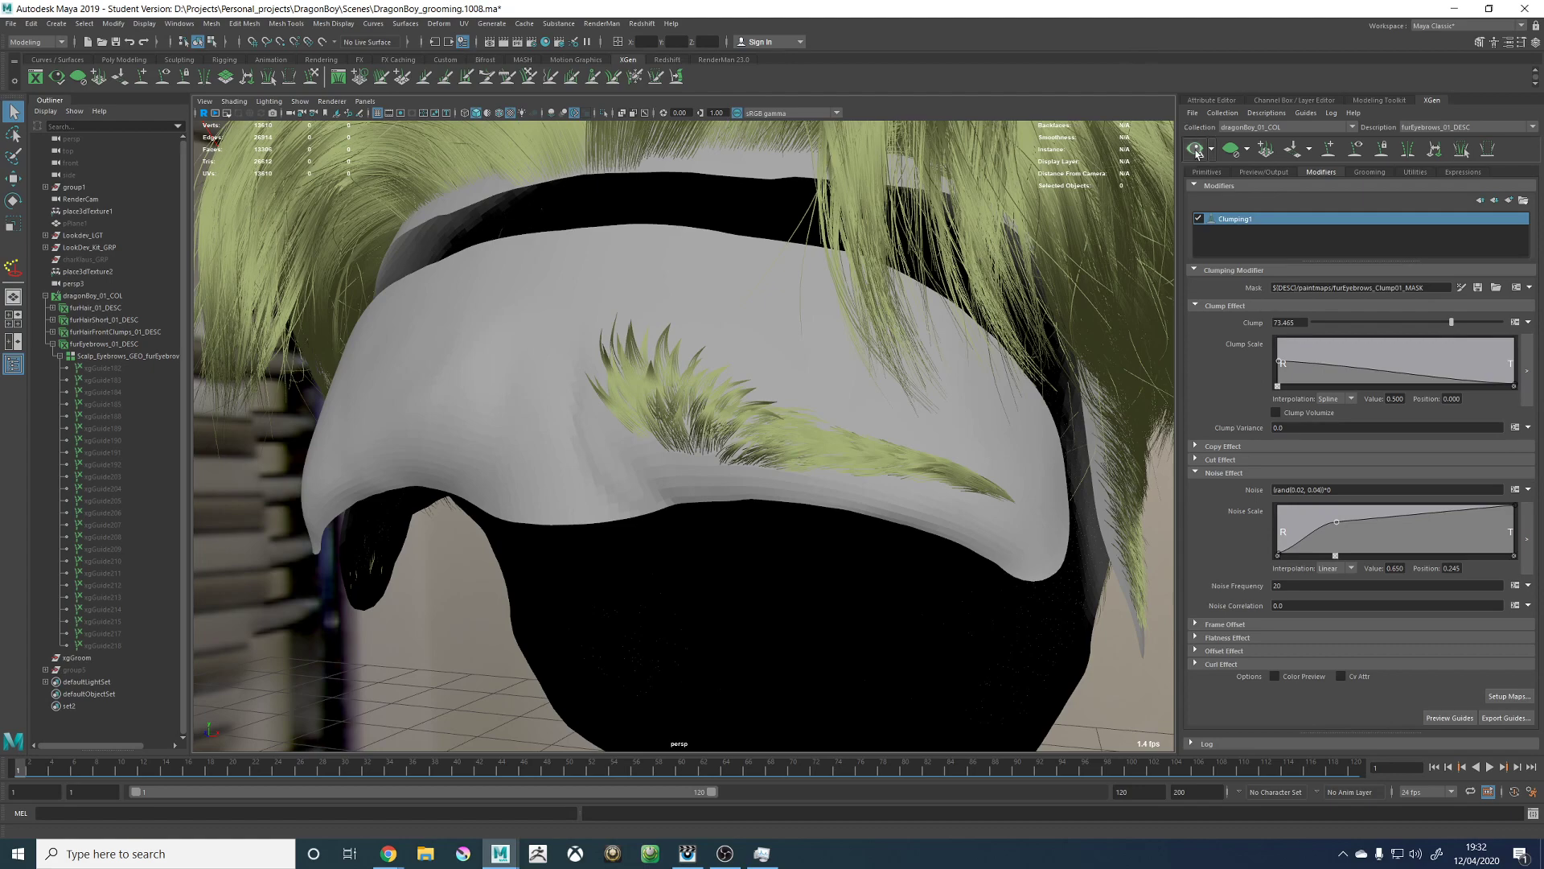
Step: Examine the eyebrow's shape without noise, from close up and from the whole-head distance
alt+drag(591, 447, 668, 451)
alt+middle_drag(806, 422, 741, 437)
alt+right_drag(748, 443, 821, 456)
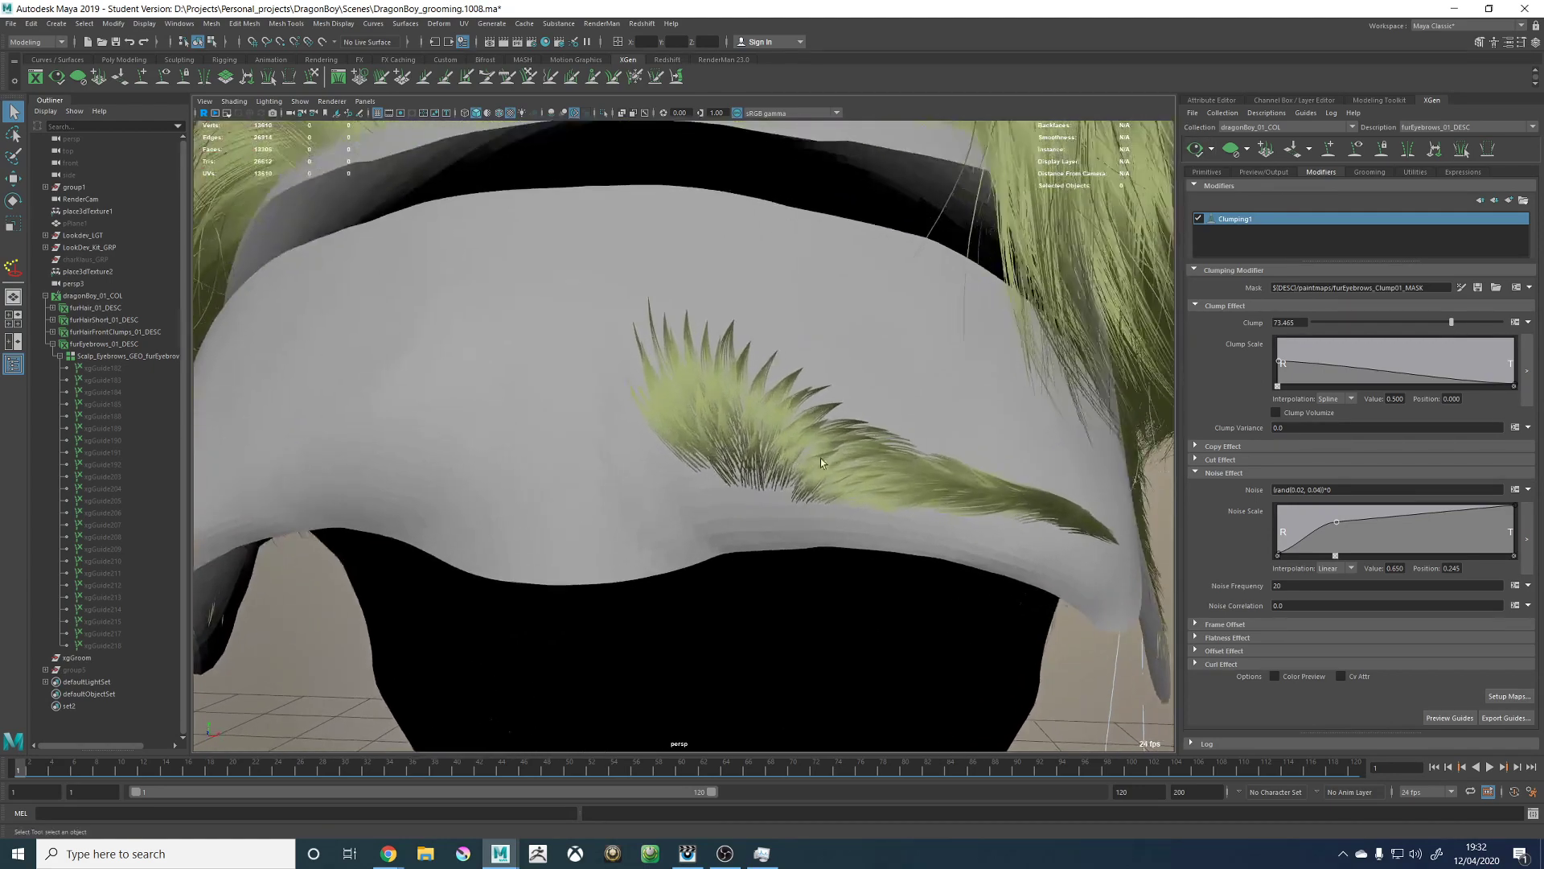
alt+drag(934, 450, 889, 456)
alt+middle_drag(782, 442, 816, 451)
alt+right_drag(893, 463, 841, 455)
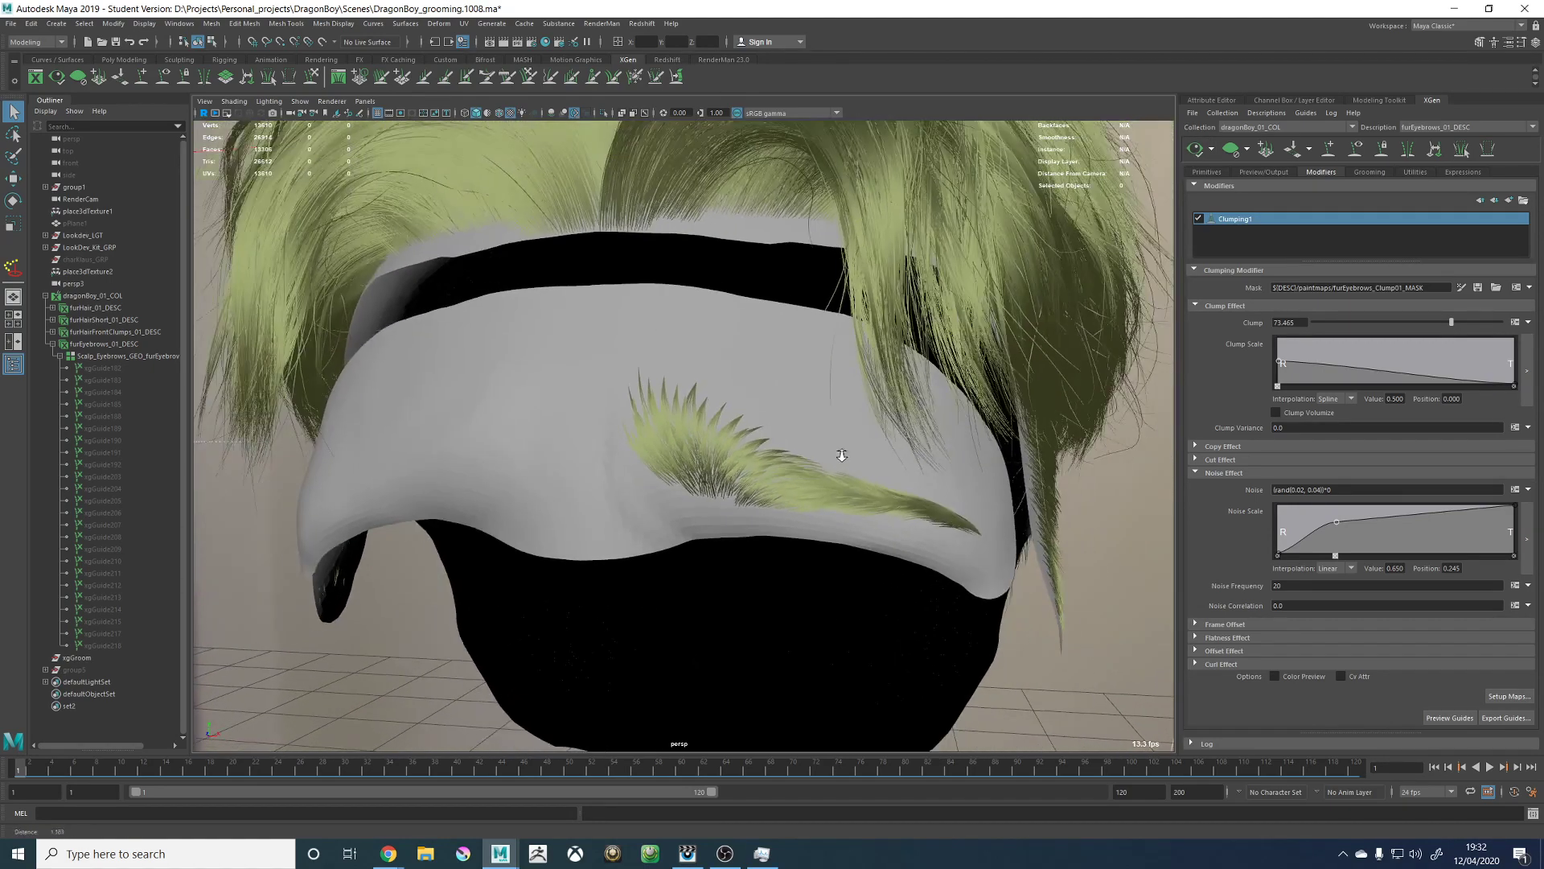
alt+drag(841, 455, 909, 460)
alt+right_drag(997, 491, 953, 487)
alt+middle_drag(969, 511, 923, 485)
alt+right_drag(923, 481, 796, 469)
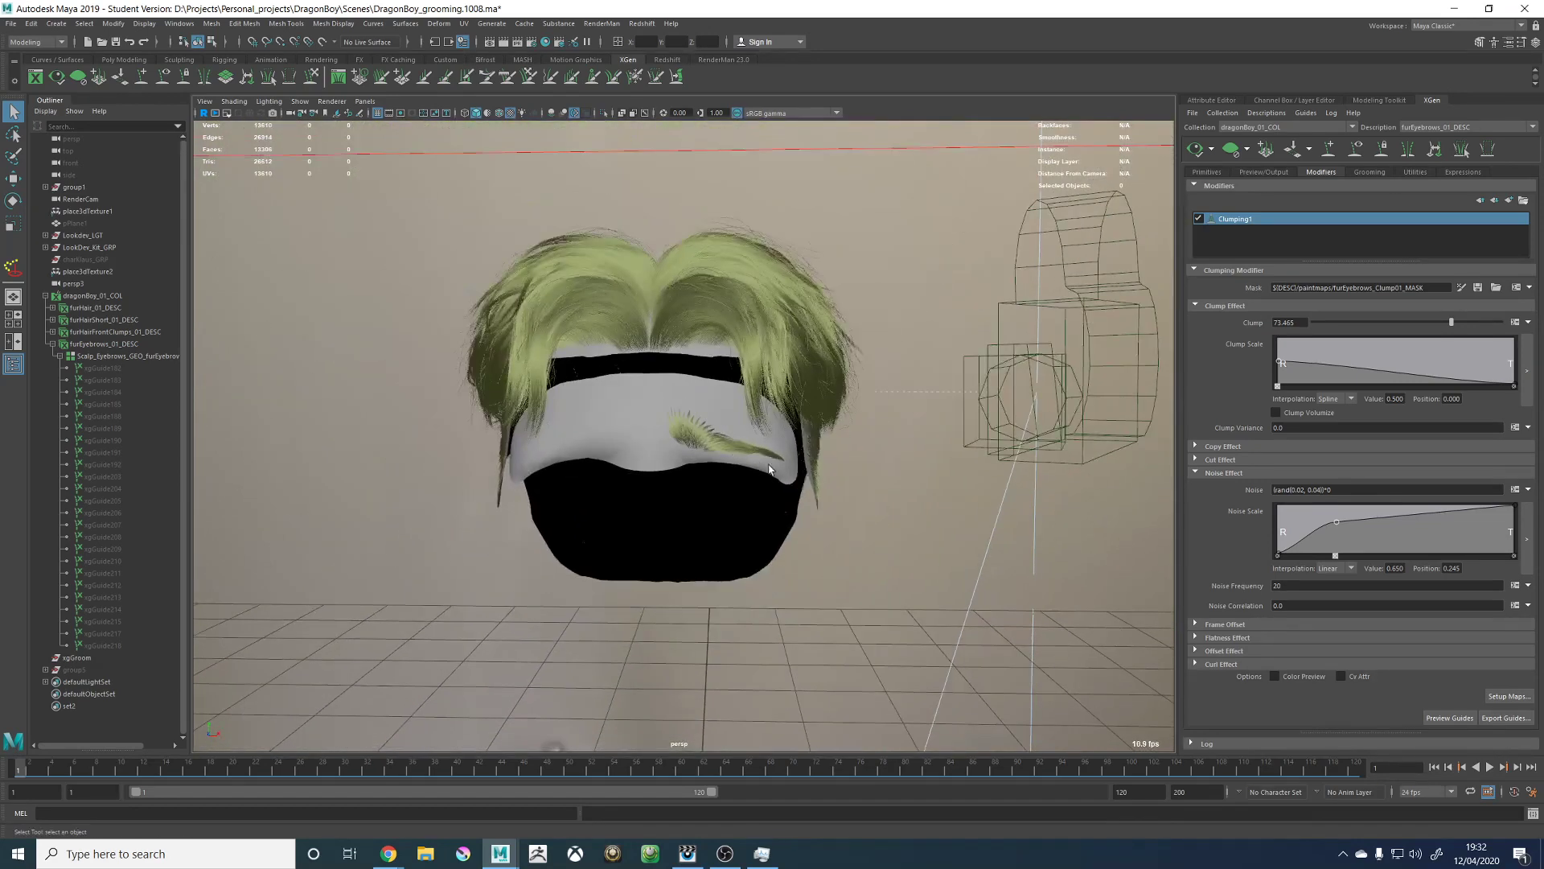
alt+drag(796, 469, 767, 464)
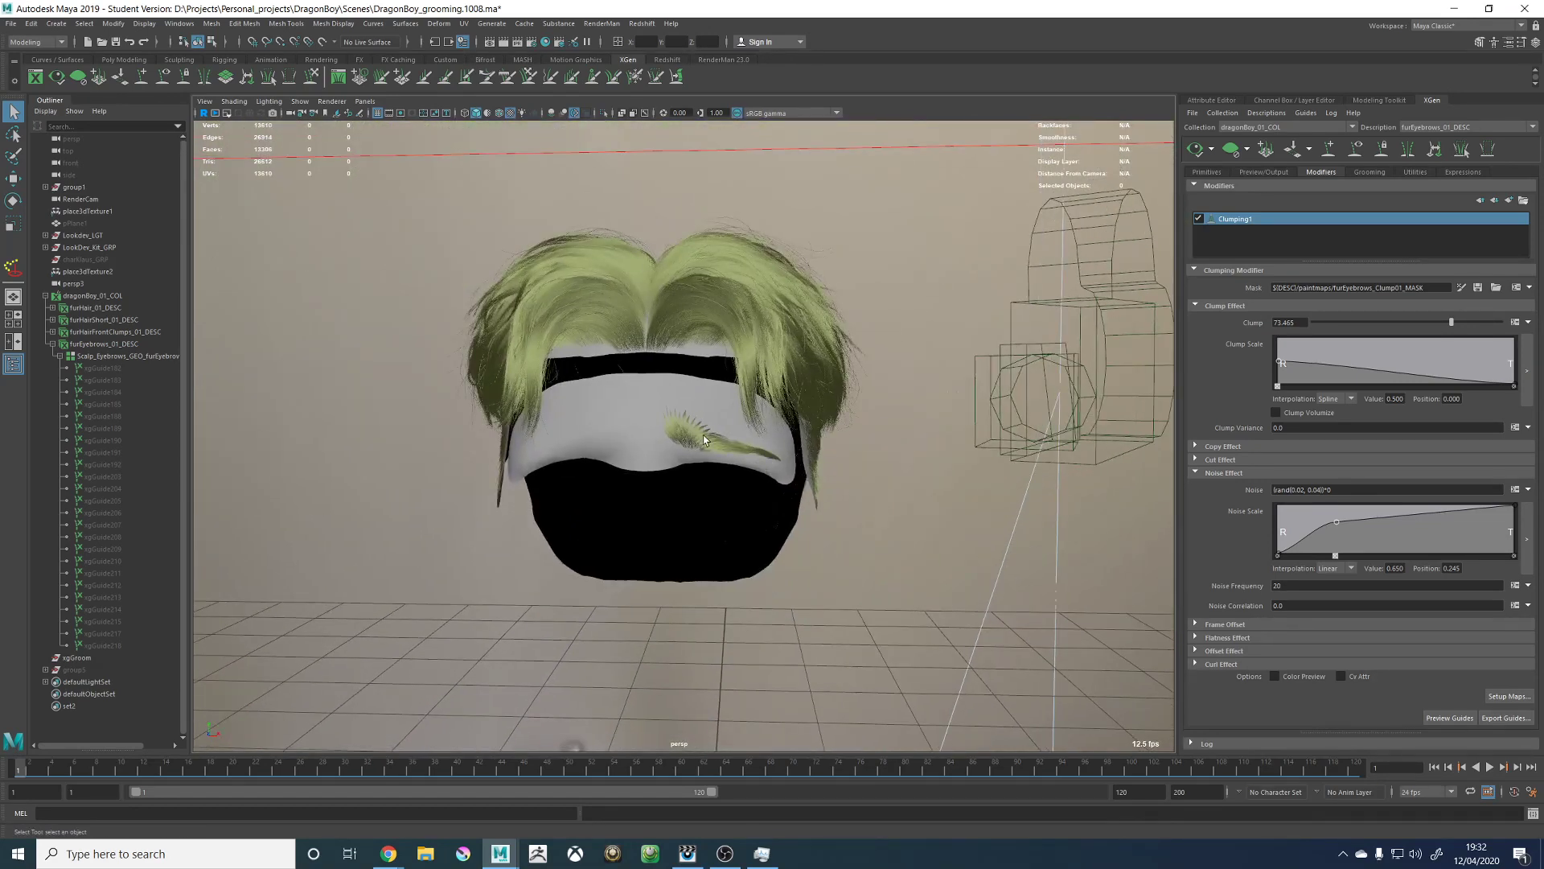
Step: Save the current grooming scene, accepting the save dialog
alt+right_drag(766, 465, 913, 507)
key(ctrl+s)
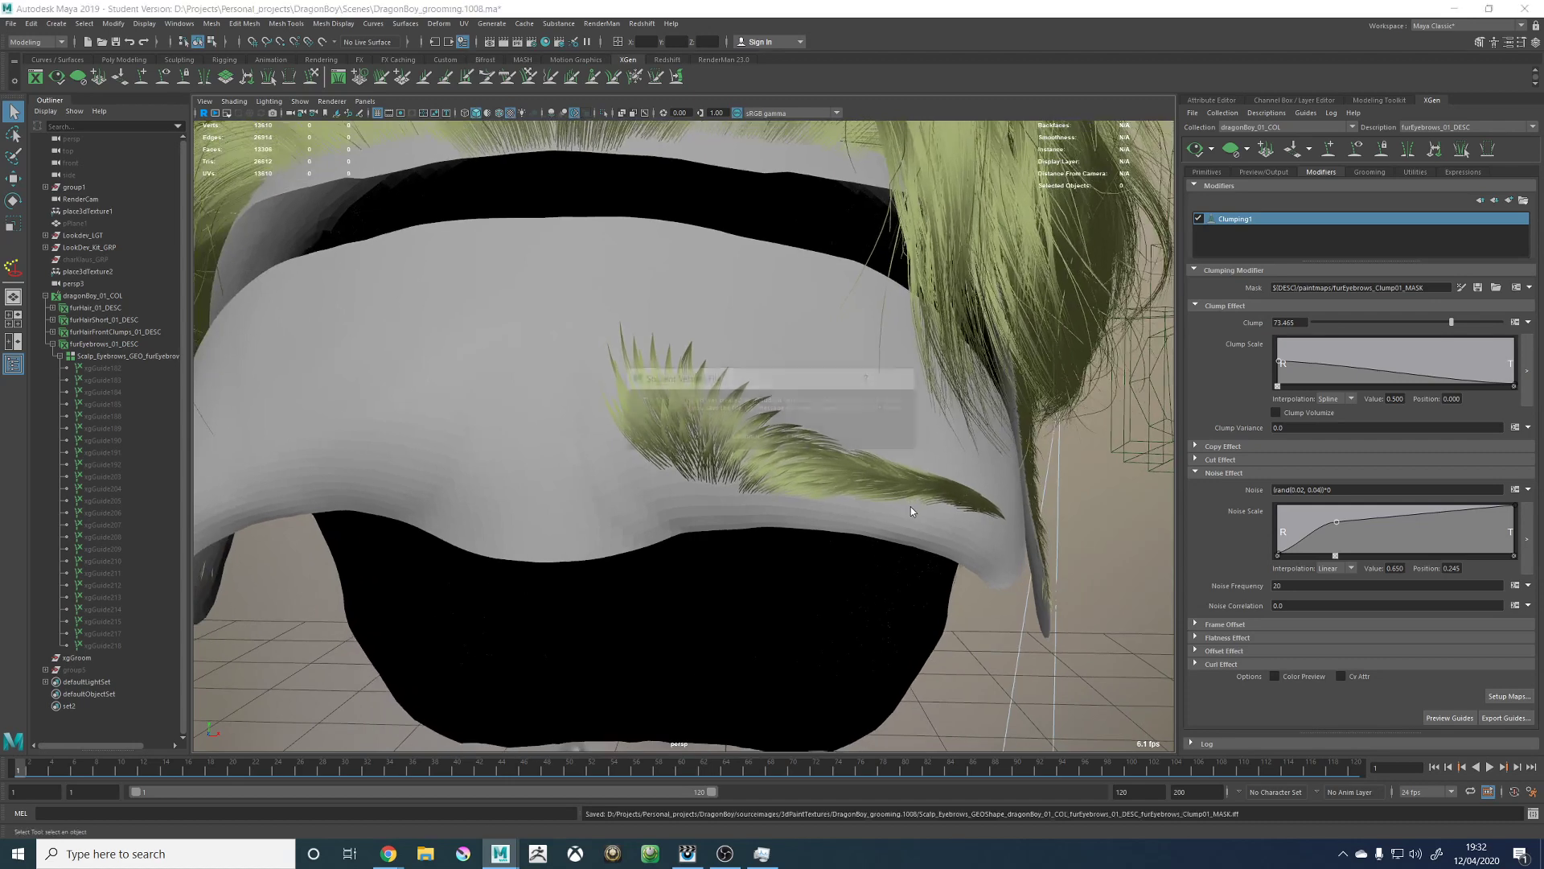
click(760, 434)
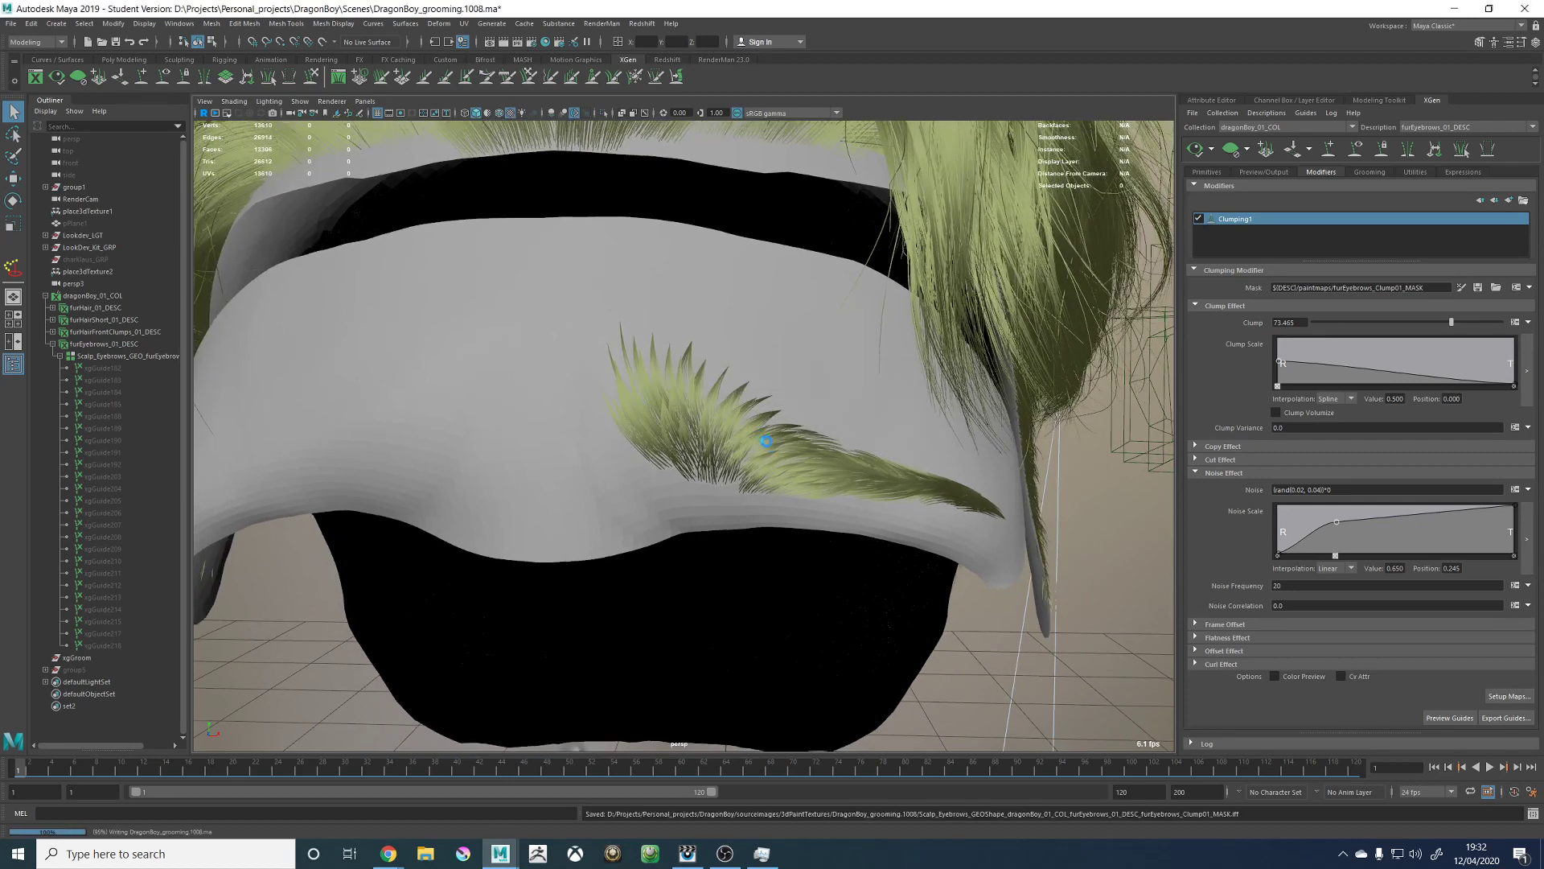
Step: View the whole head from afar, select group1 and check its contents in the scene hierarchy
alt+right_drag(872, 462, 837, 460)
alt+drag(837, 460, 876, 458)
alt+right_drag(884, 459, 756, 457)
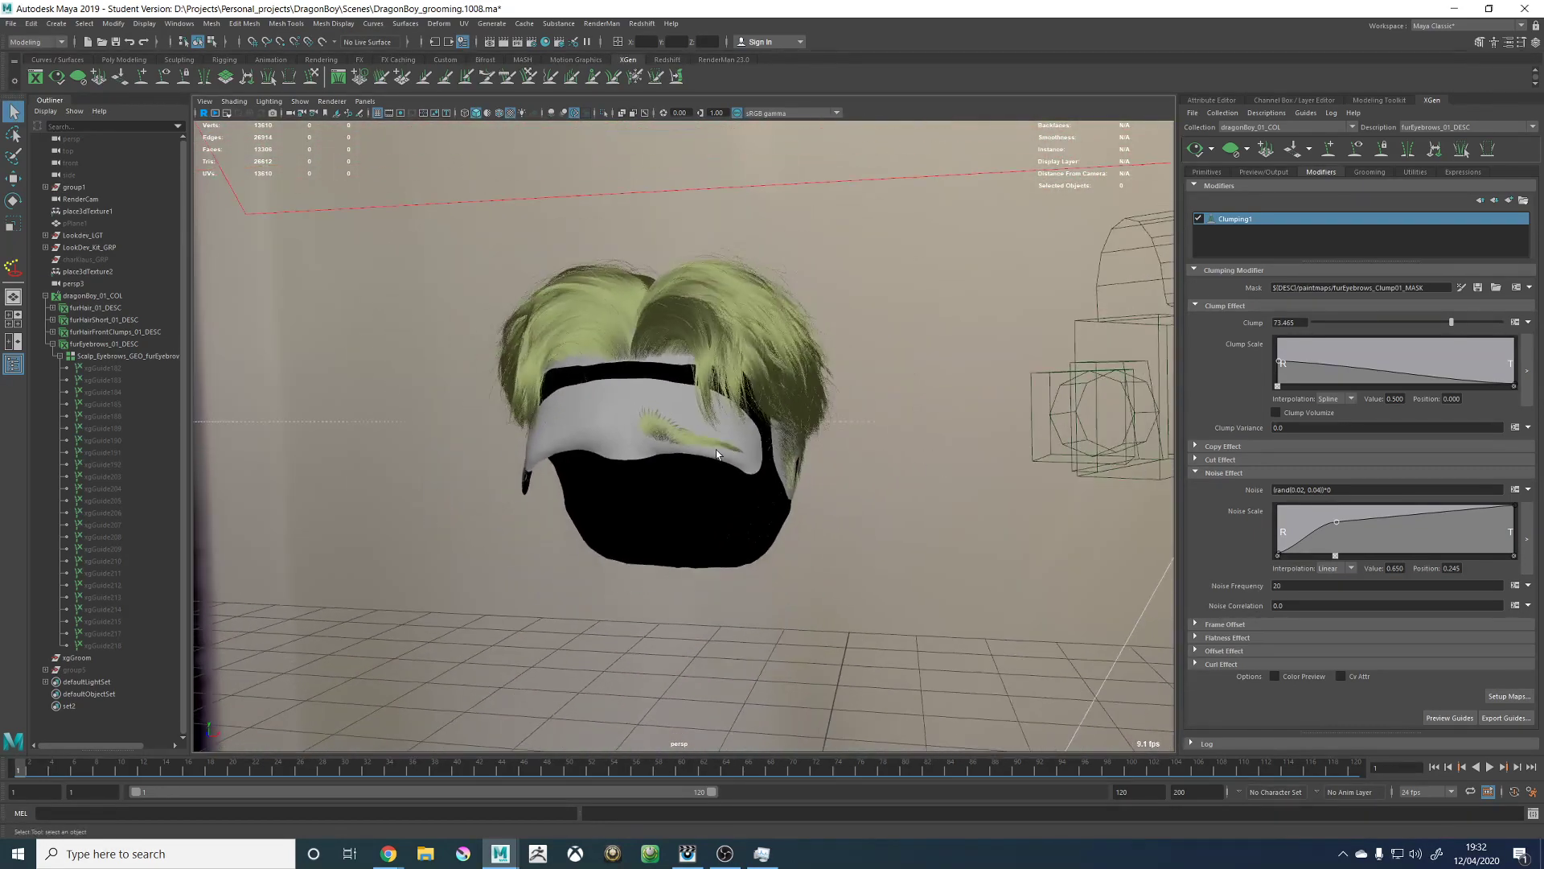
alt+drag(756, 458, 786, 458)
alt+right_drag(788, 462, 524, 444)
alt+drag(524, 444, 462, 441)
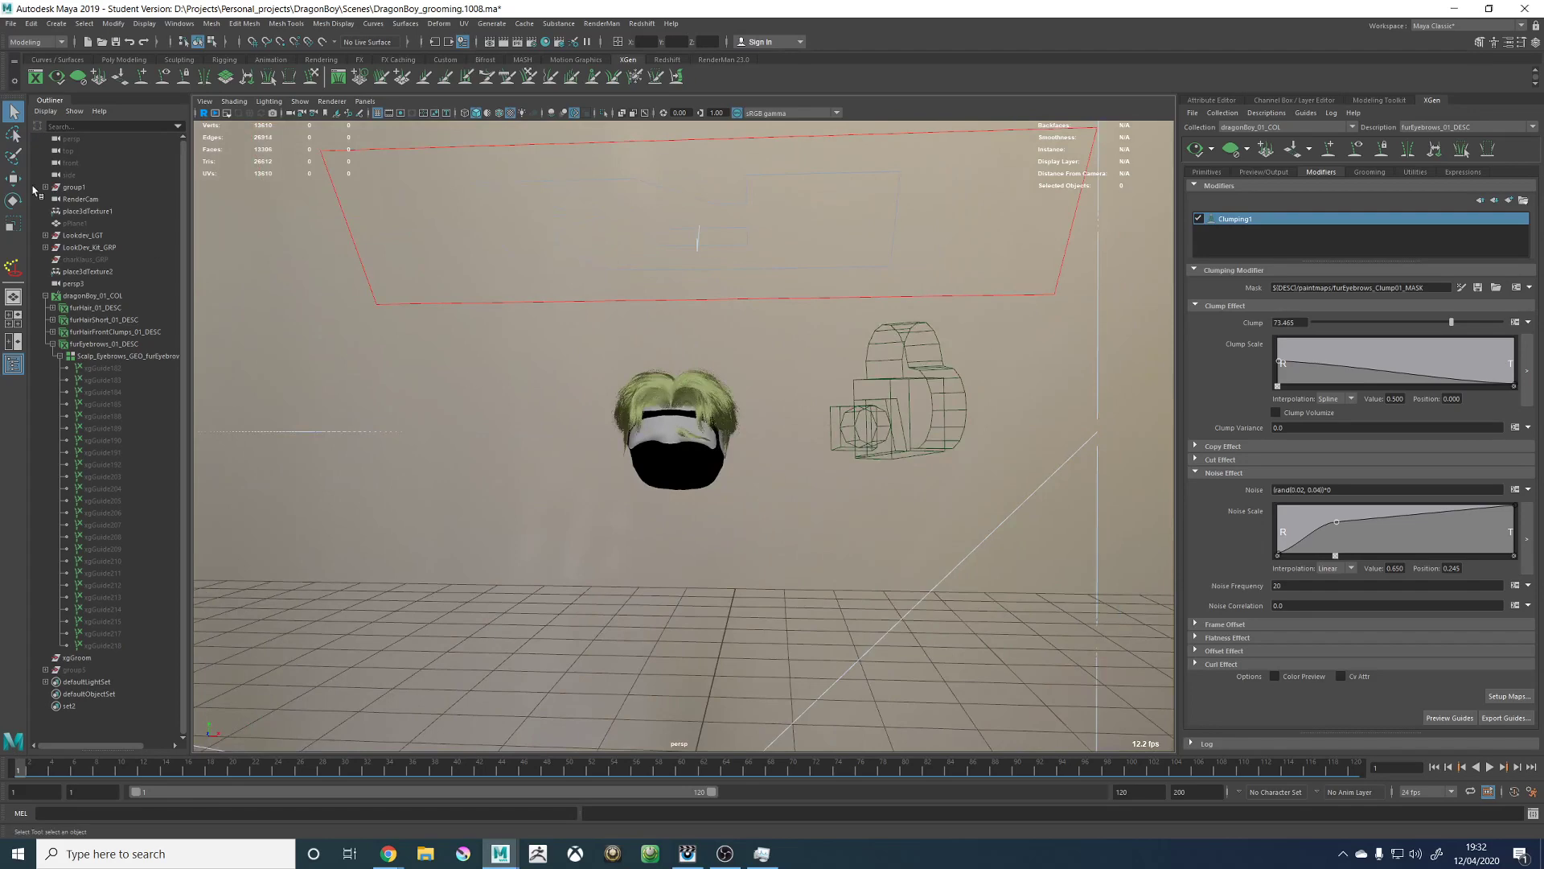
click(73, 191)
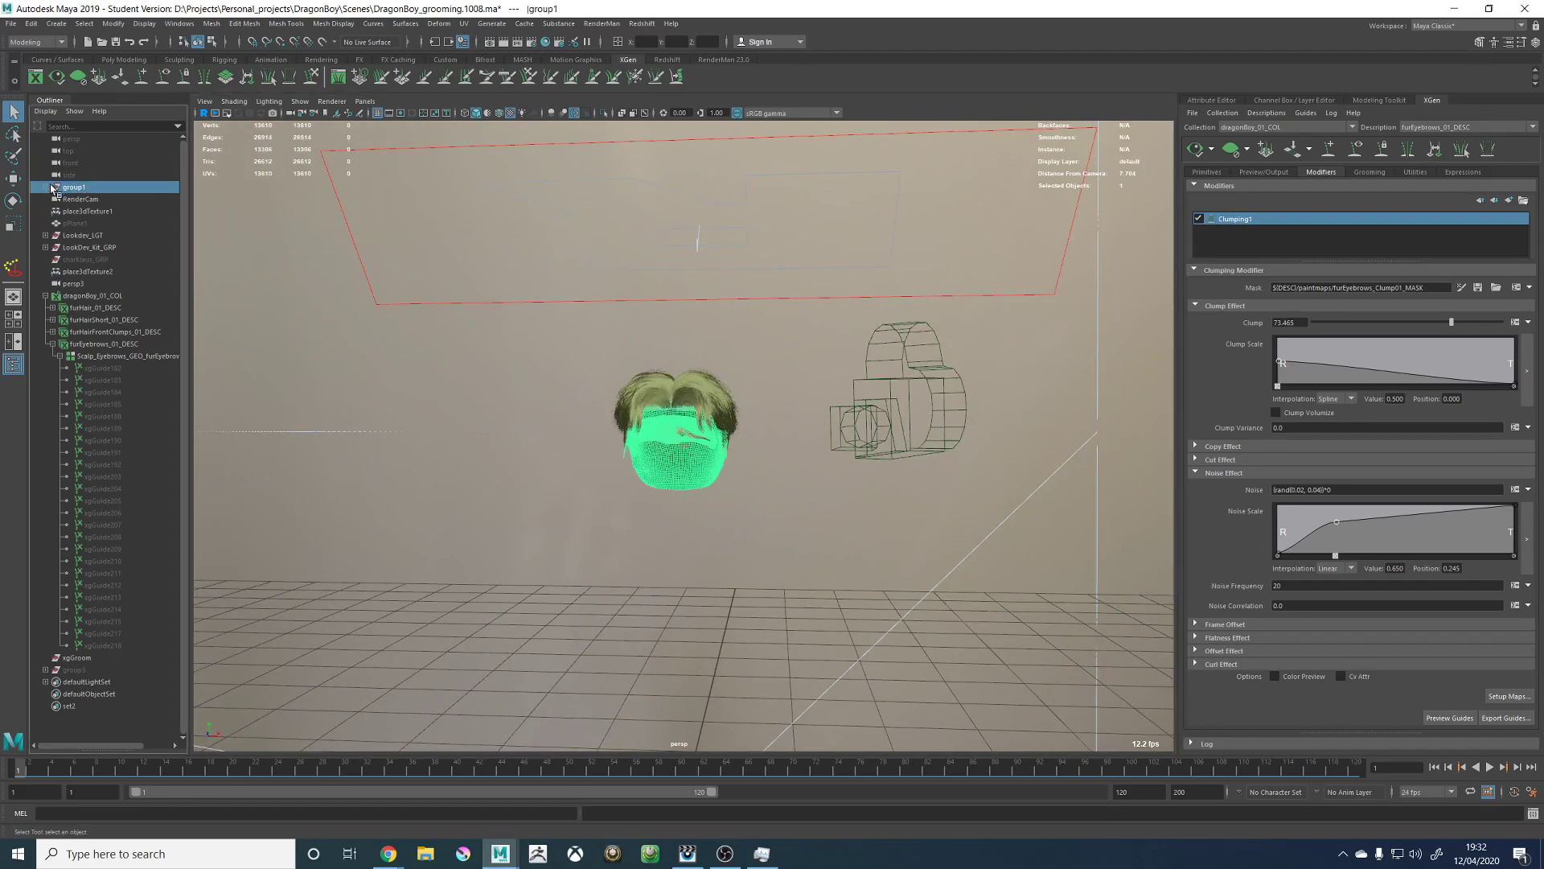
click(46, 188)
click(46, 188)
Step: Save the scene as the new version DragonBoy_grooming.1009.ma
alt+drag(650, 354, 621, 354)
key(ctrl+s)
click(744, 436)
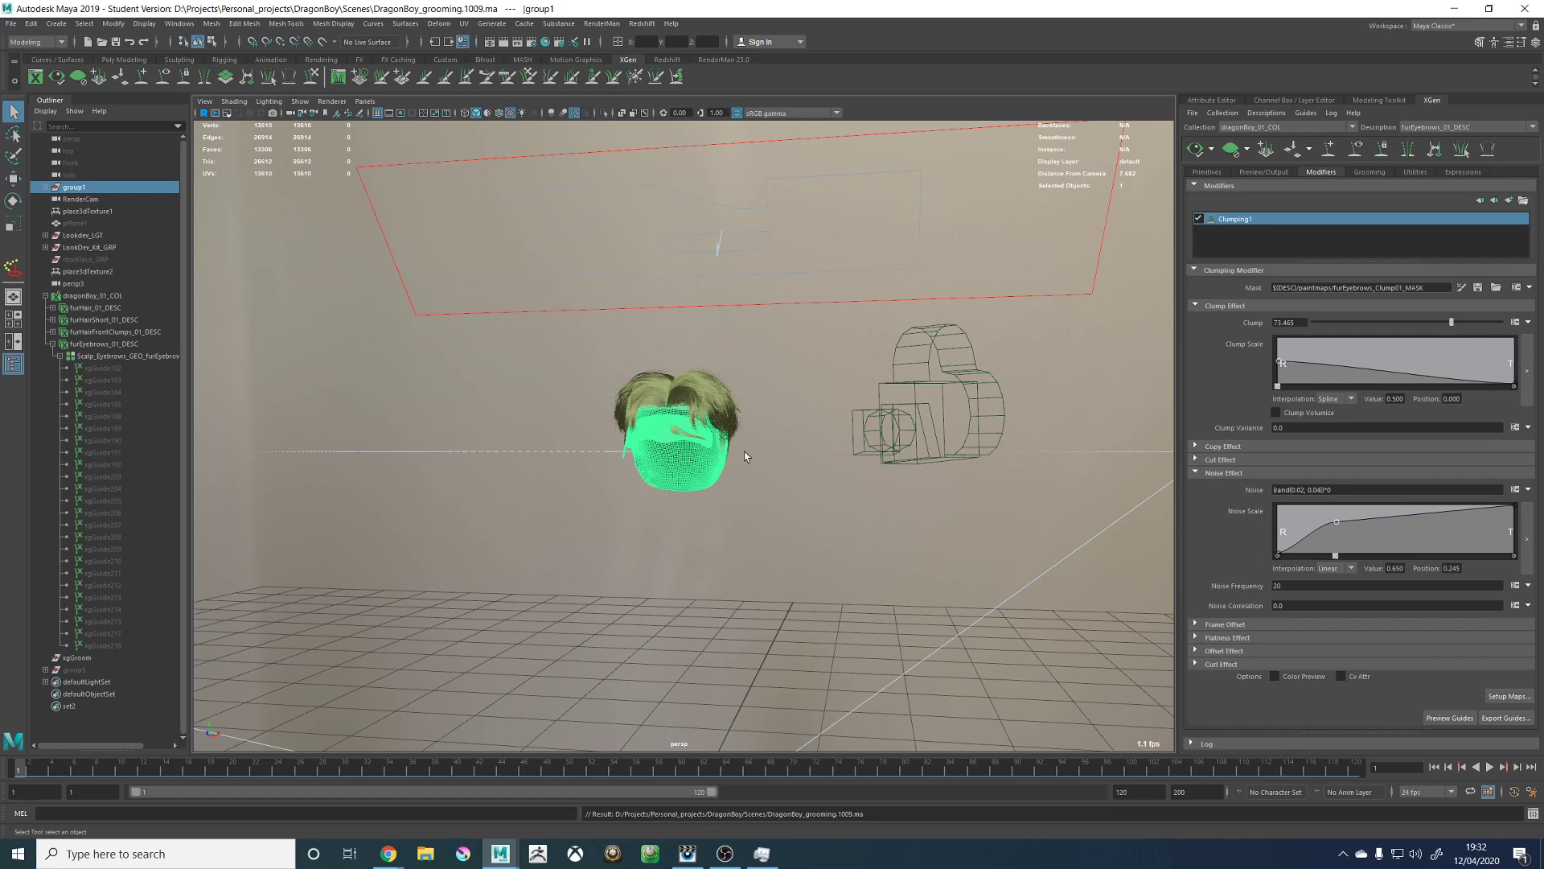
Step: Set the X, Y and Z scale of group1 to 10
alt+drag(745, 451, 768, 460)
click(73, 190)
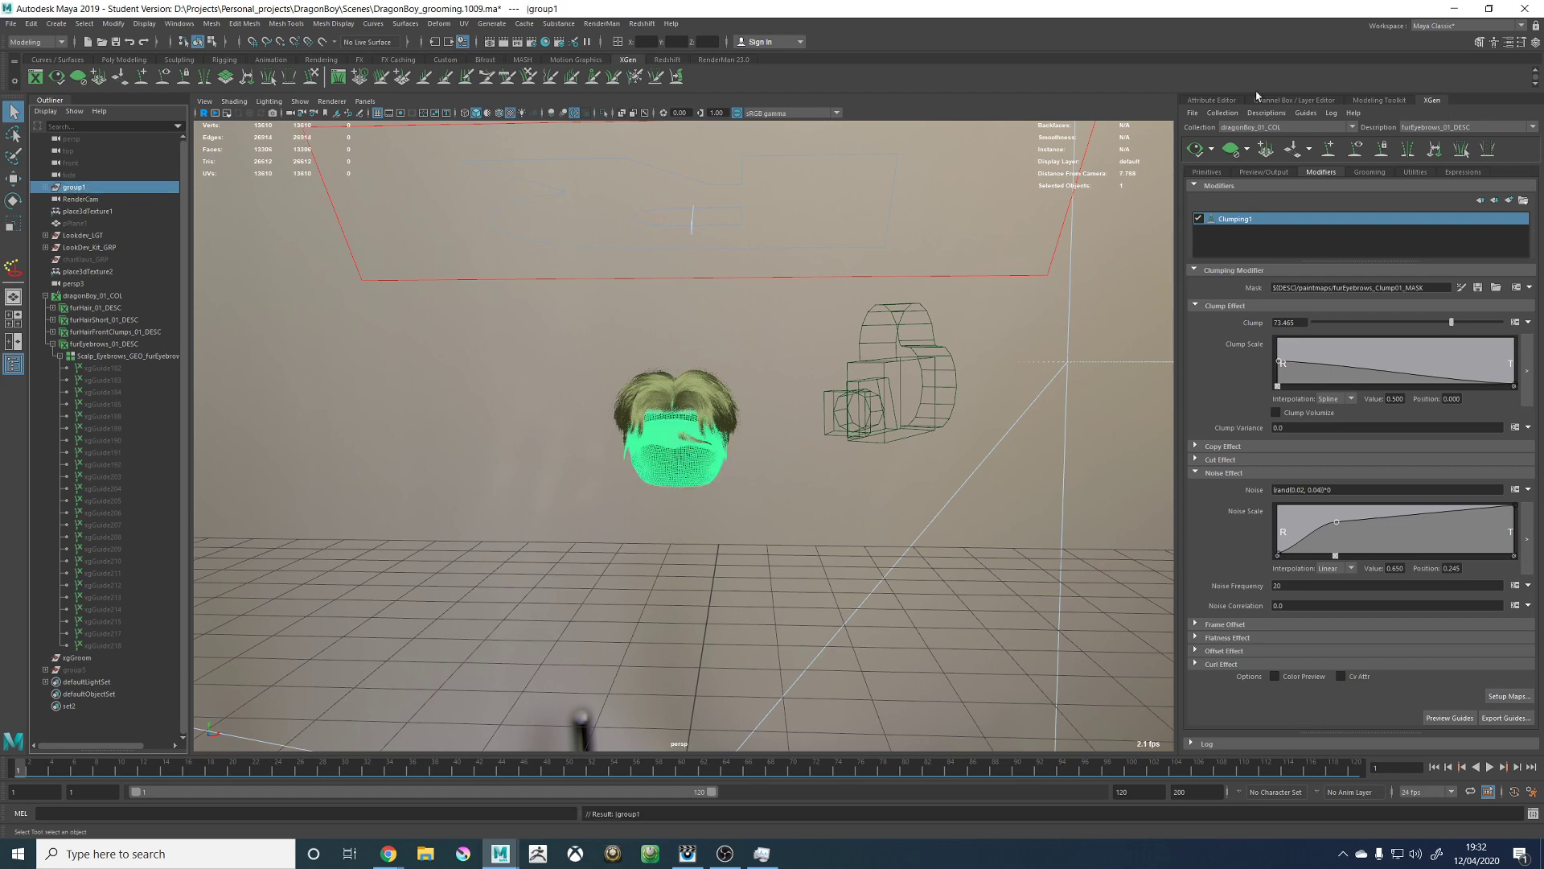
click(1223, 102)
click(1351, 101)
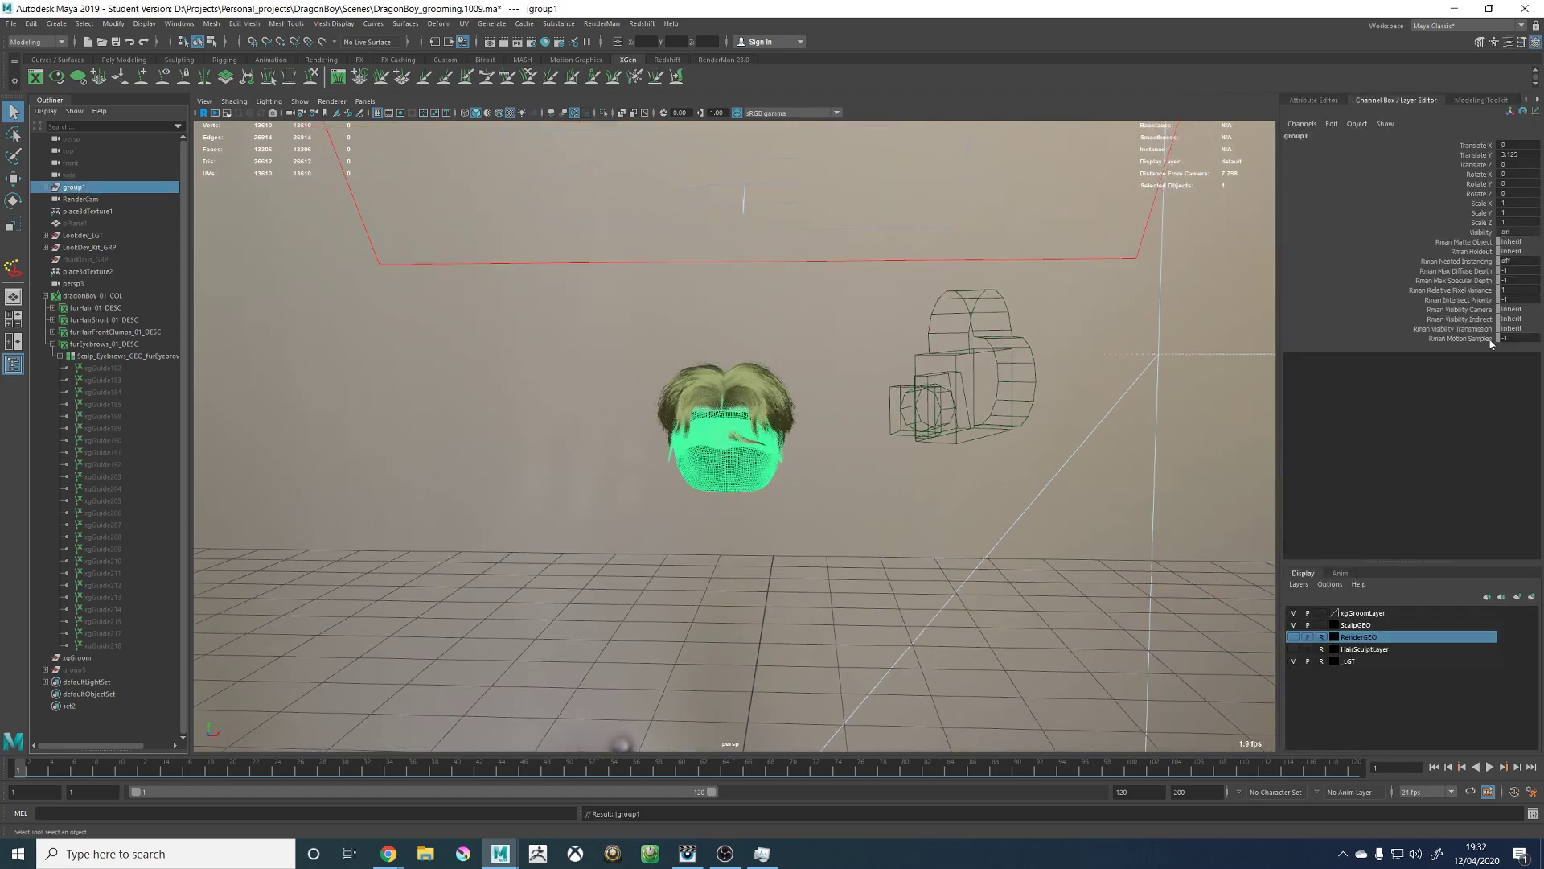
drag(1509, 205, 1514, 226)
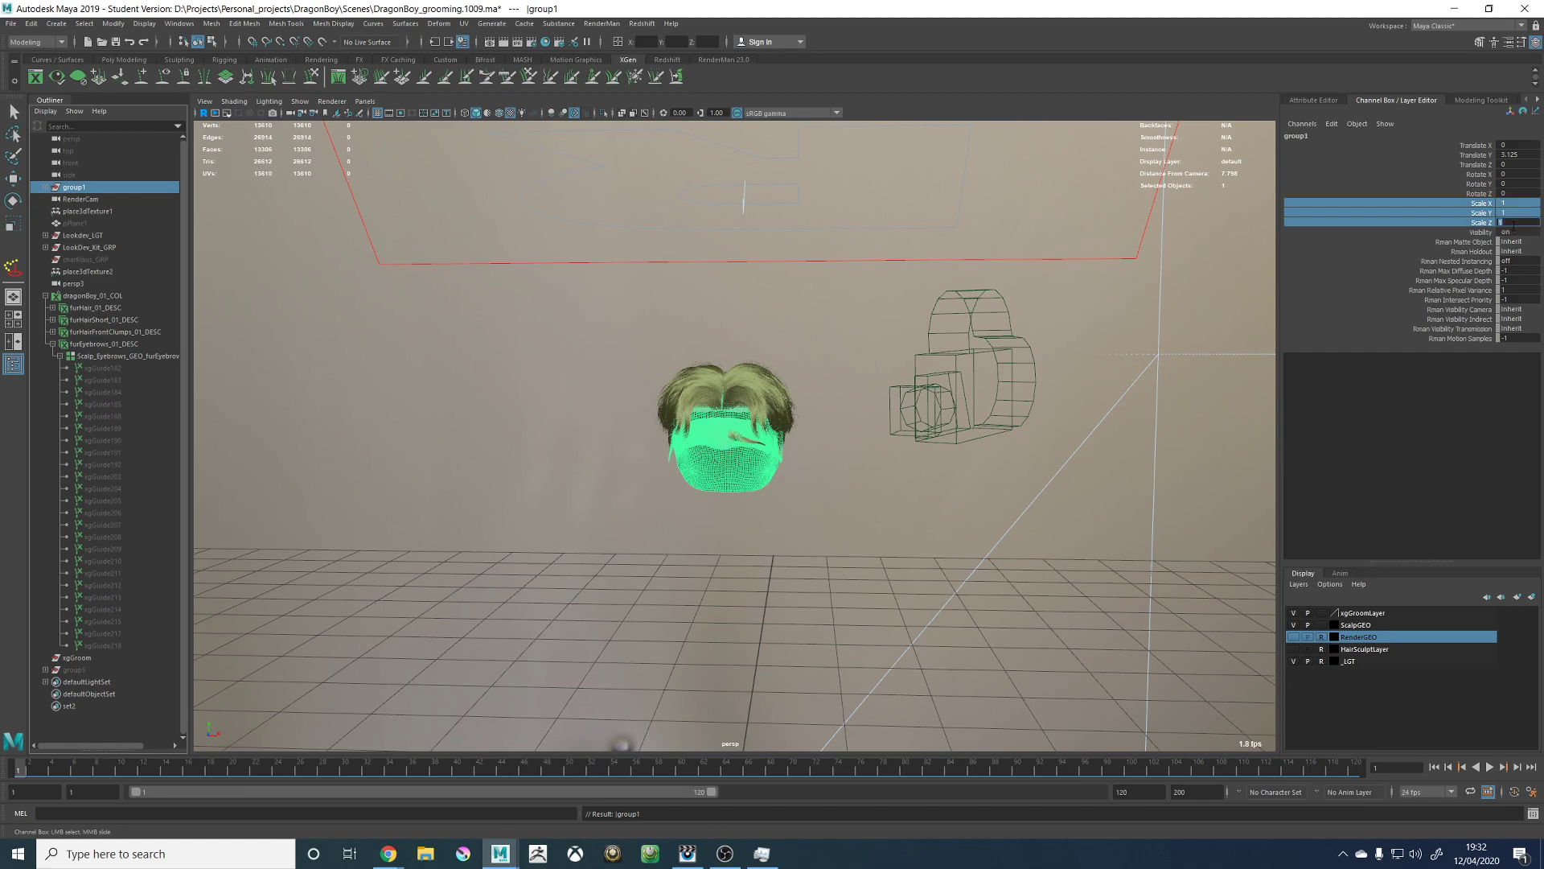
text(10)
key(Return)
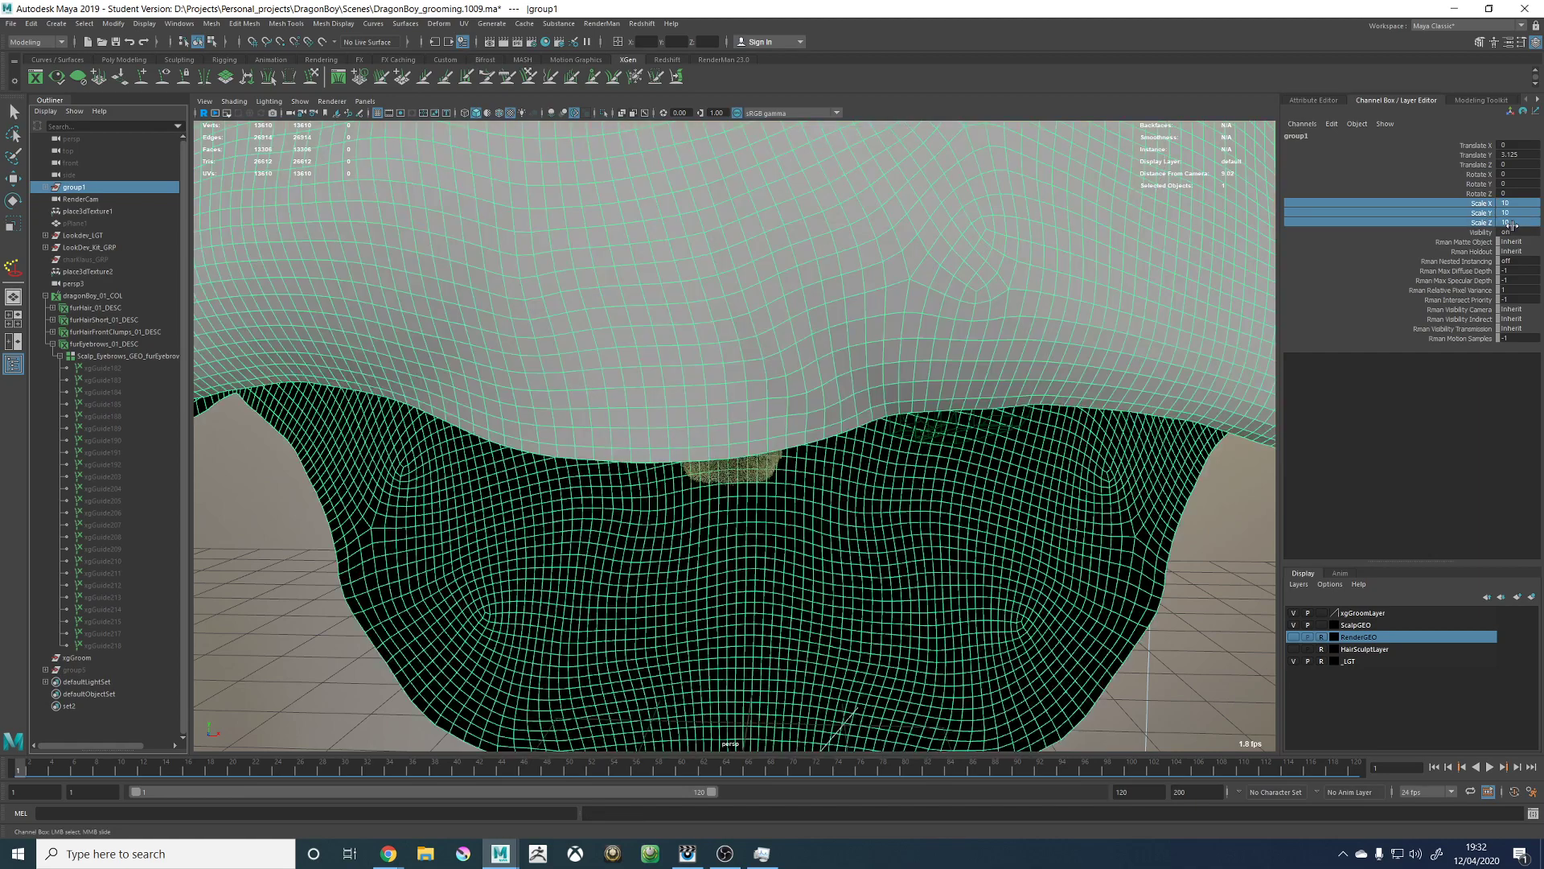
Step: Expand group1 in the scene hierarchy and make the RenderGEO layer visible, keeping HairSculptLayer hidden
key(f)
alt+drag(728, 386, 740, 374)
click(83, 189)
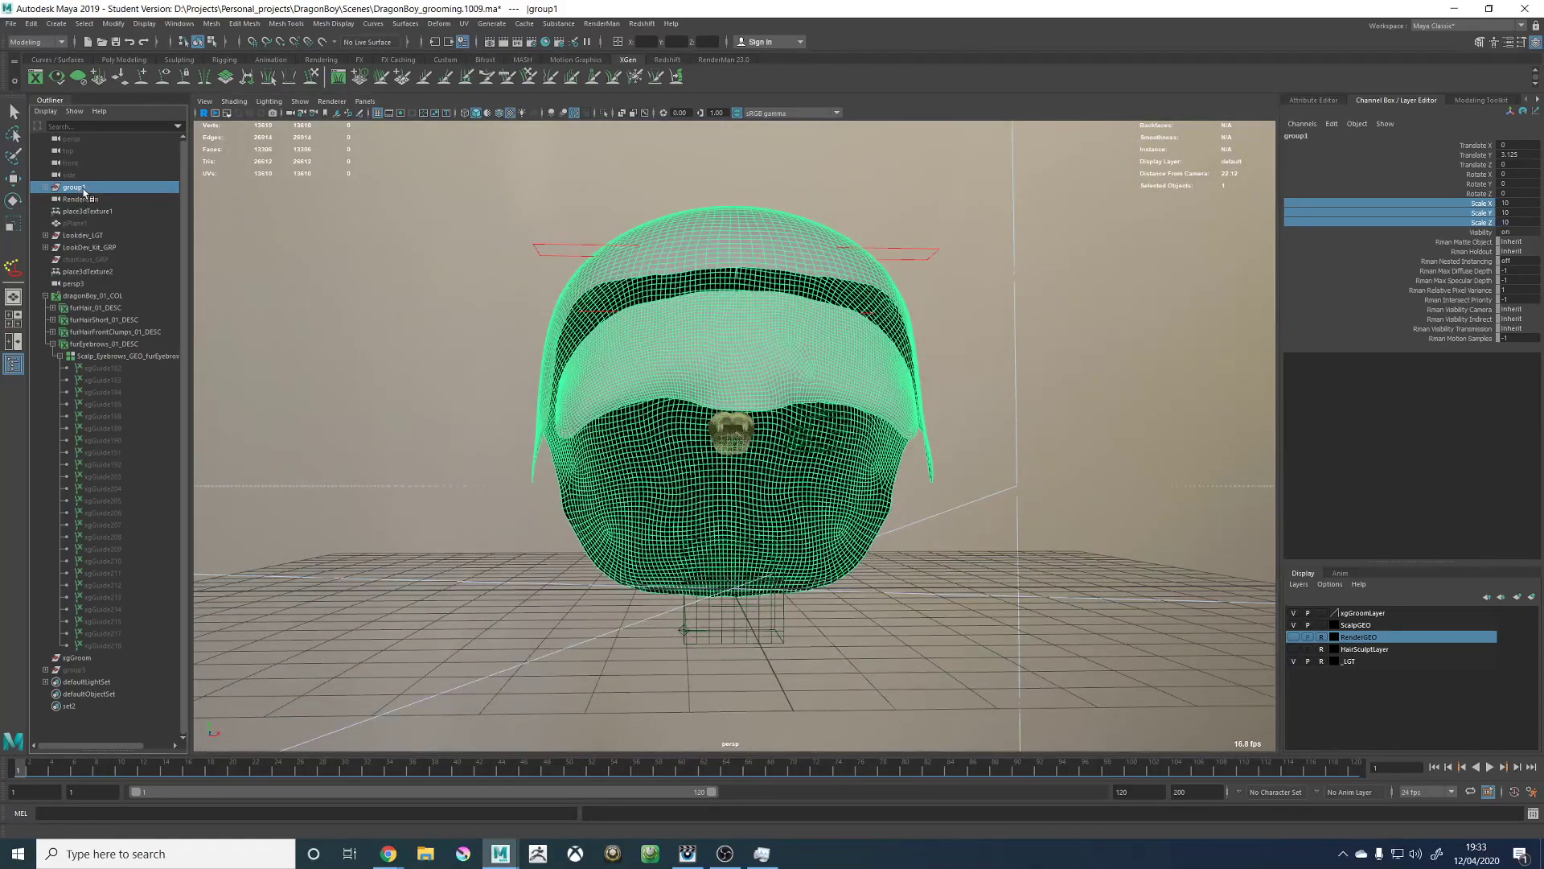
alt+right_drag(905, 407, 837, 400)
alt+drag(897, 409, 789, 424)
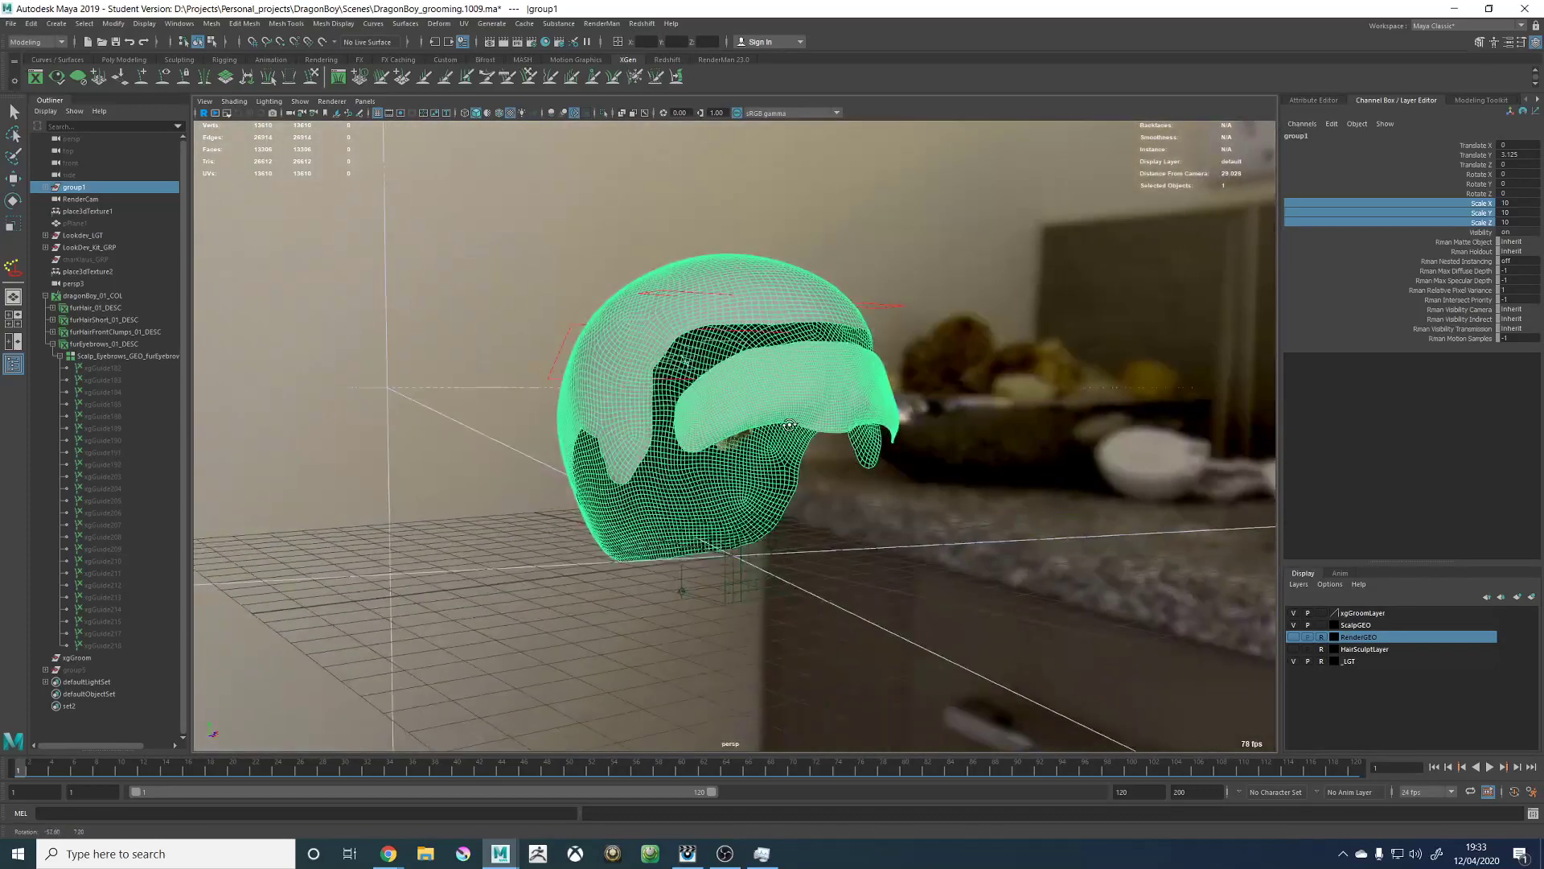
click(46, 187)
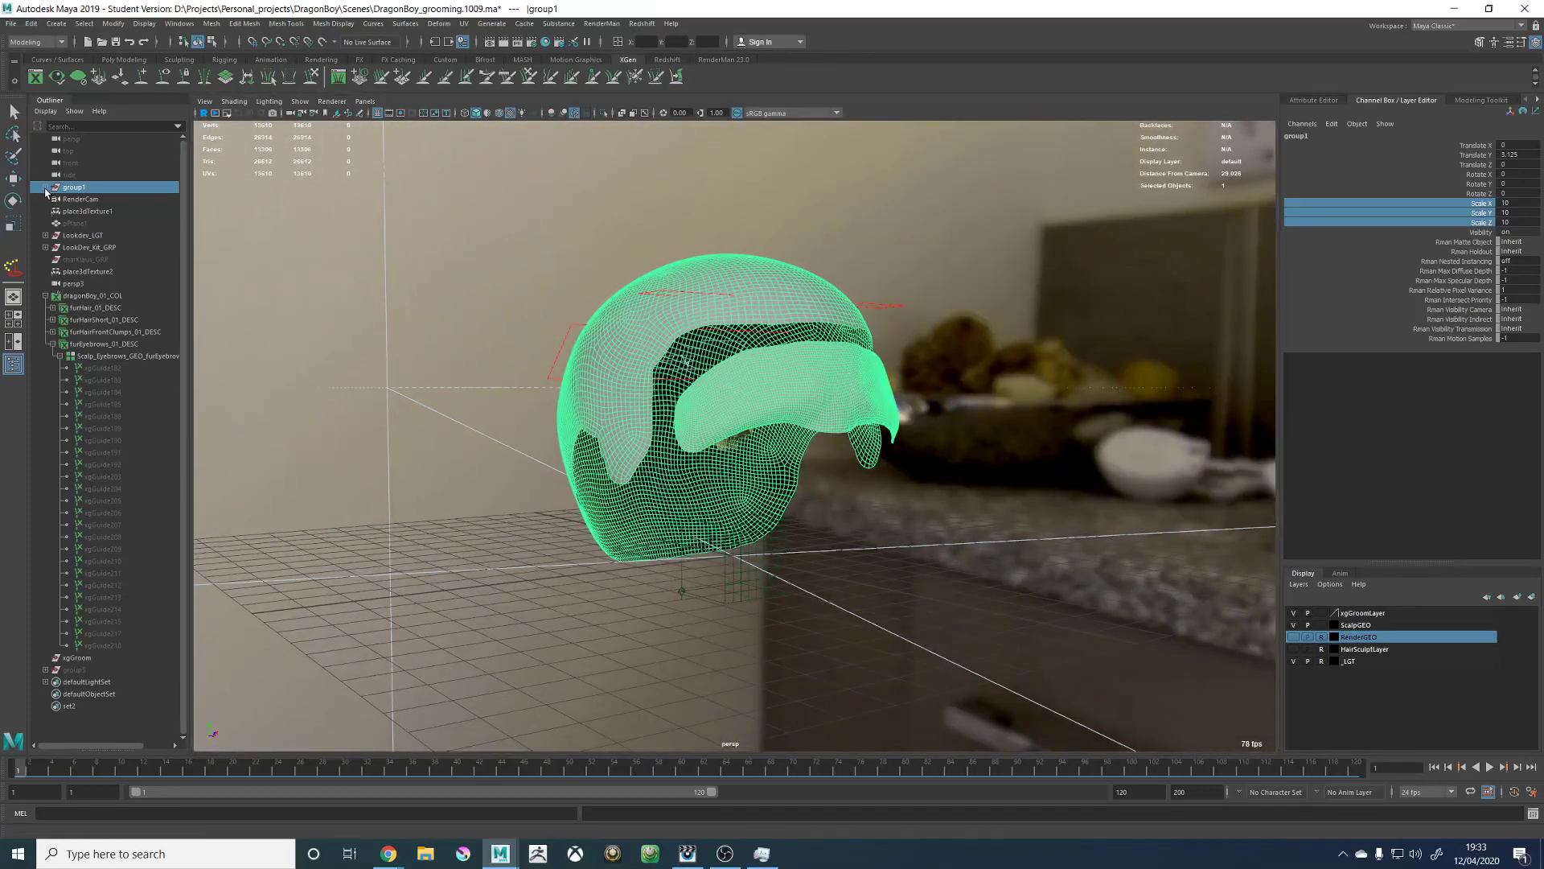
click(1293, 649)
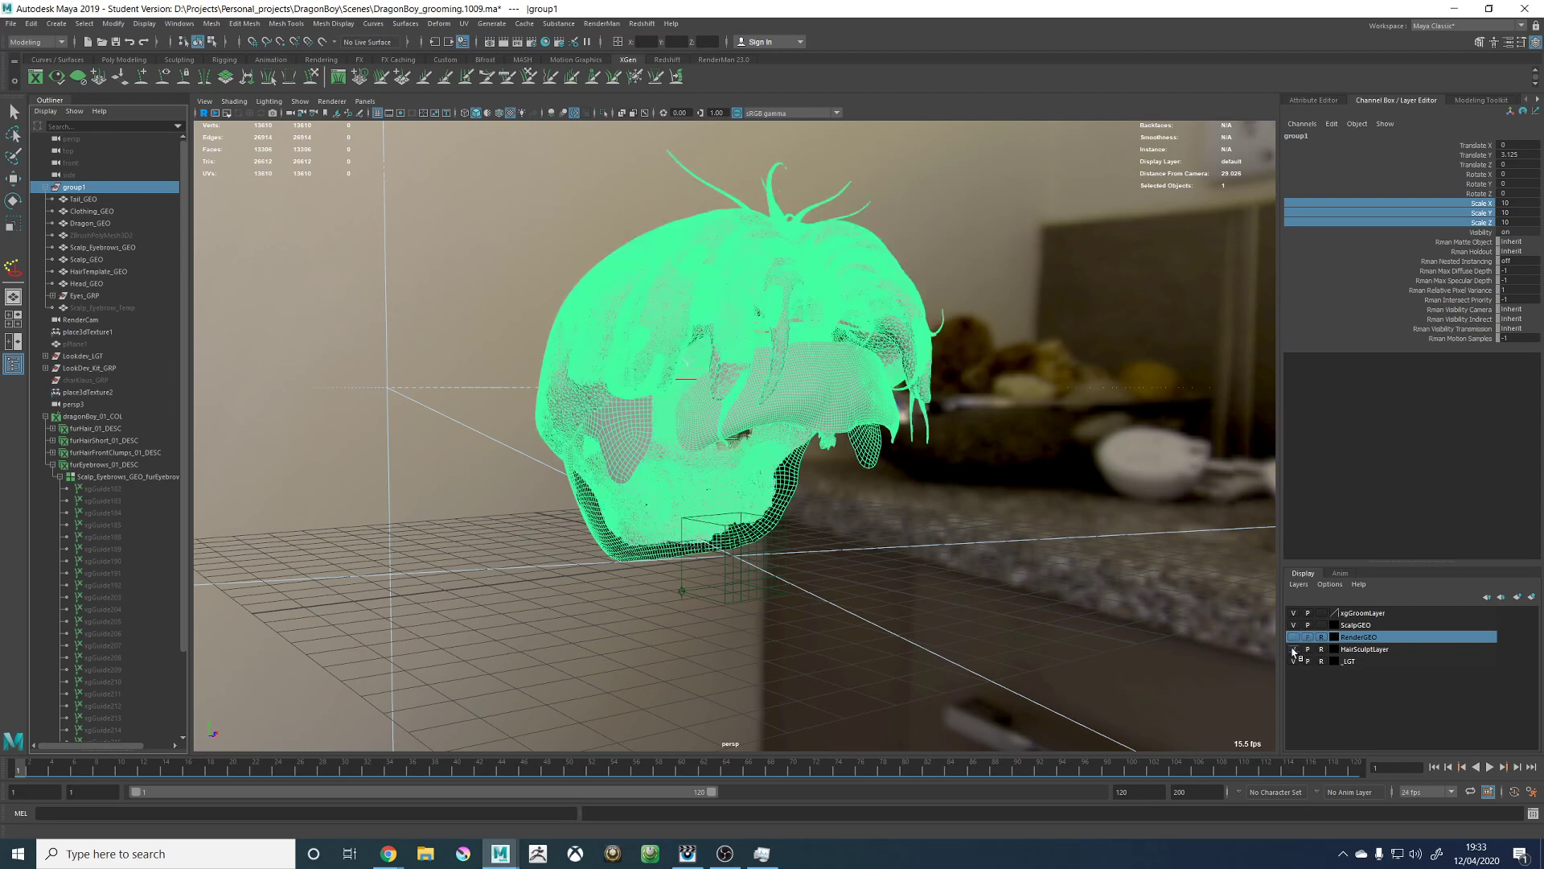
click(1293, 648)
click(1294, 637)
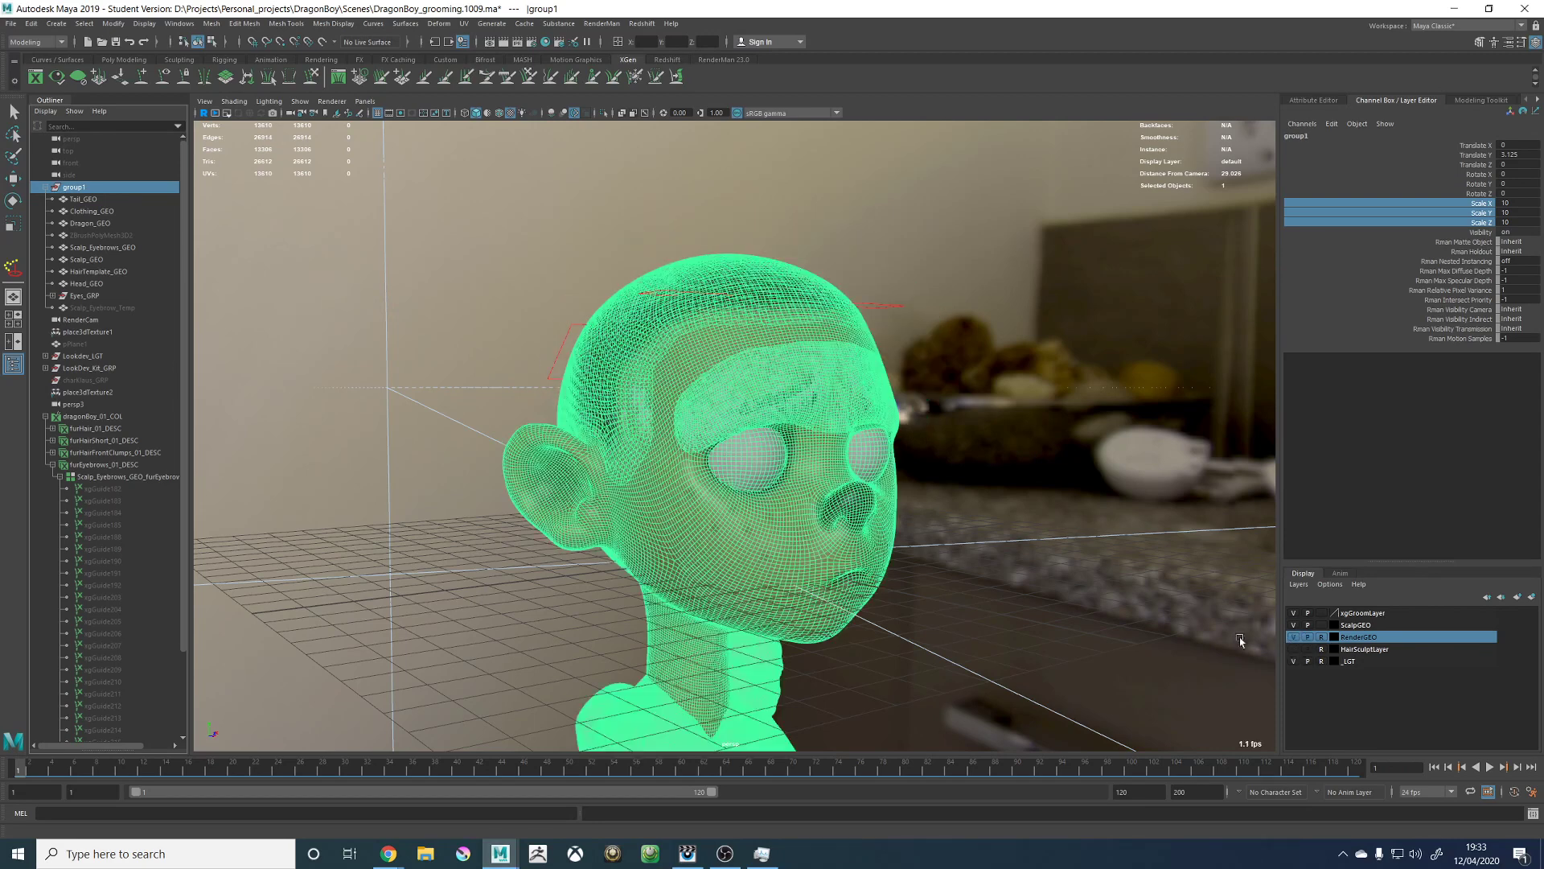
Step: Raise group1 vertically until the character's feet stand on the grid, to a Translate Y of about 31.3
scroll(627, 523, down, 10)
alt+drag(600, 523, 745, 520)
key(w)
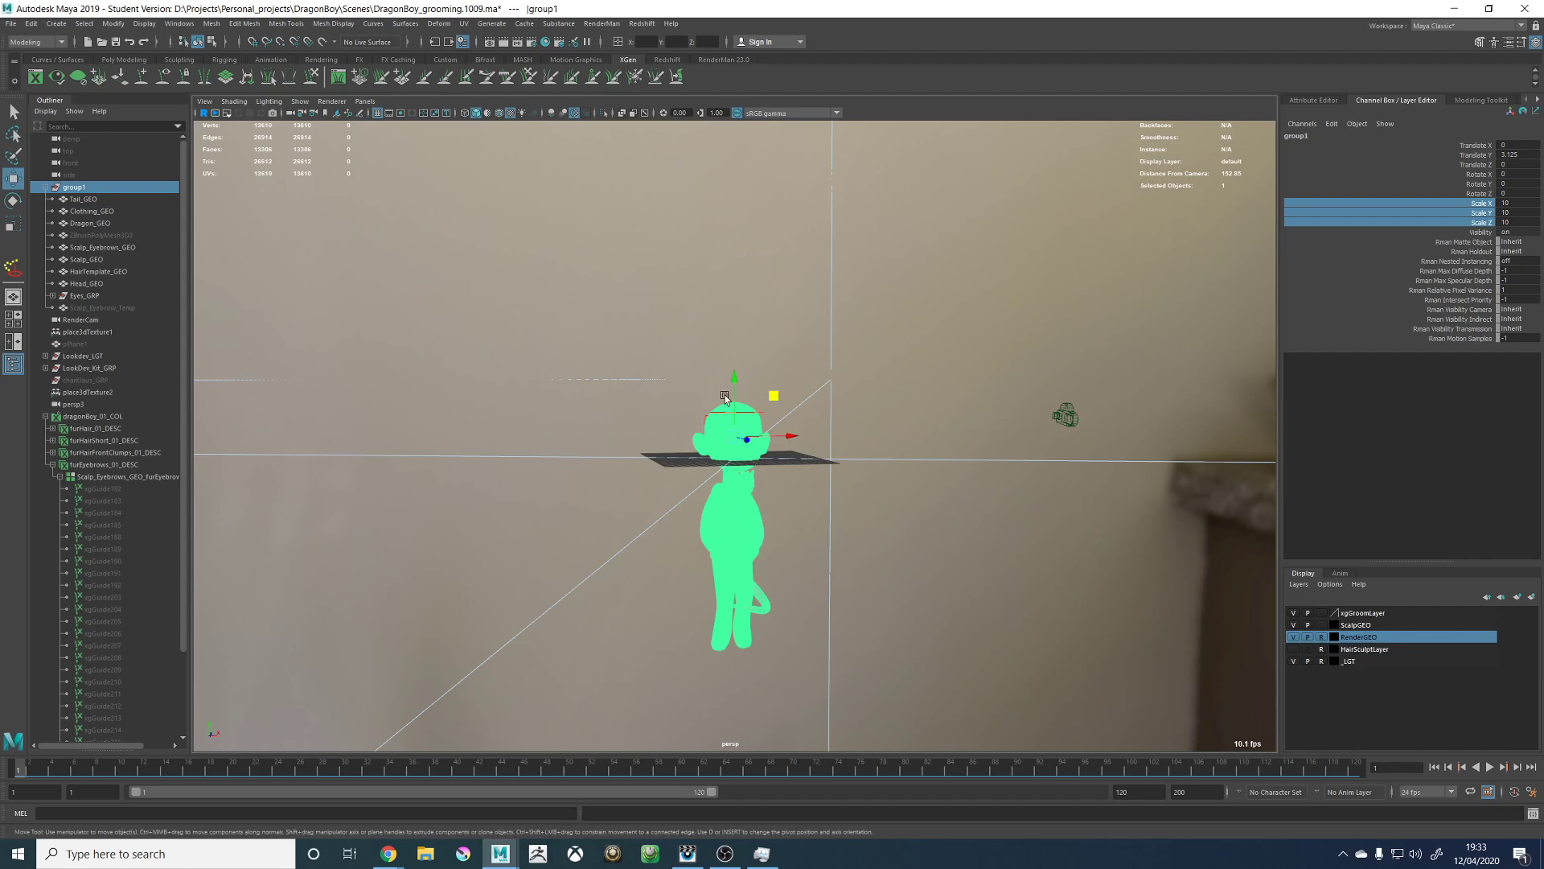
drag(733, 378, 745, 177)
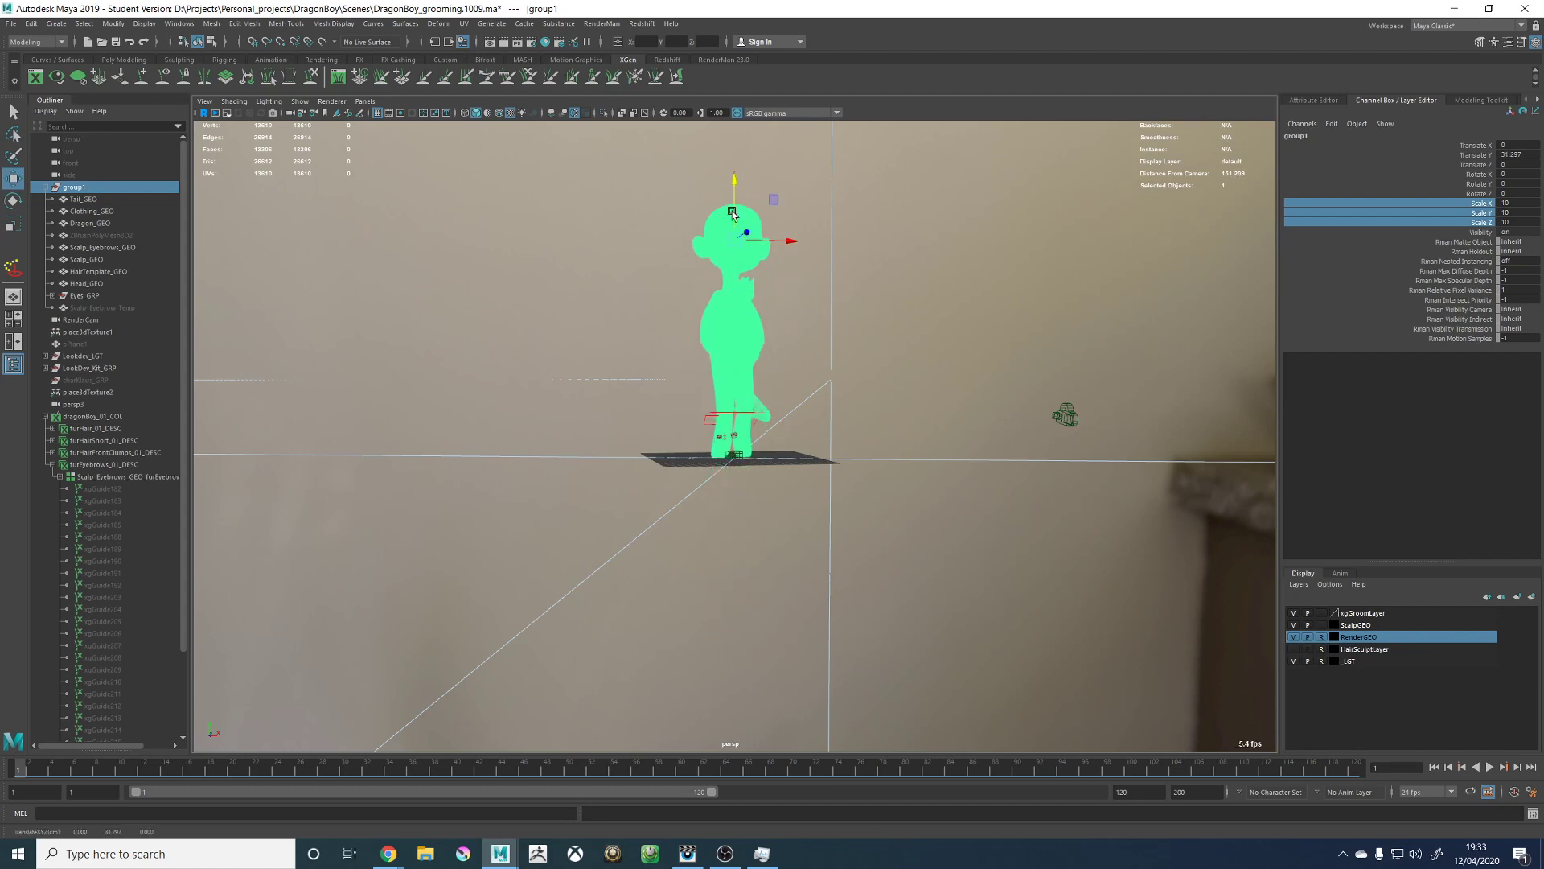
alt+right_drag(772, 257, 1165, 531)
alt+drag(860, 455, 829, 469)
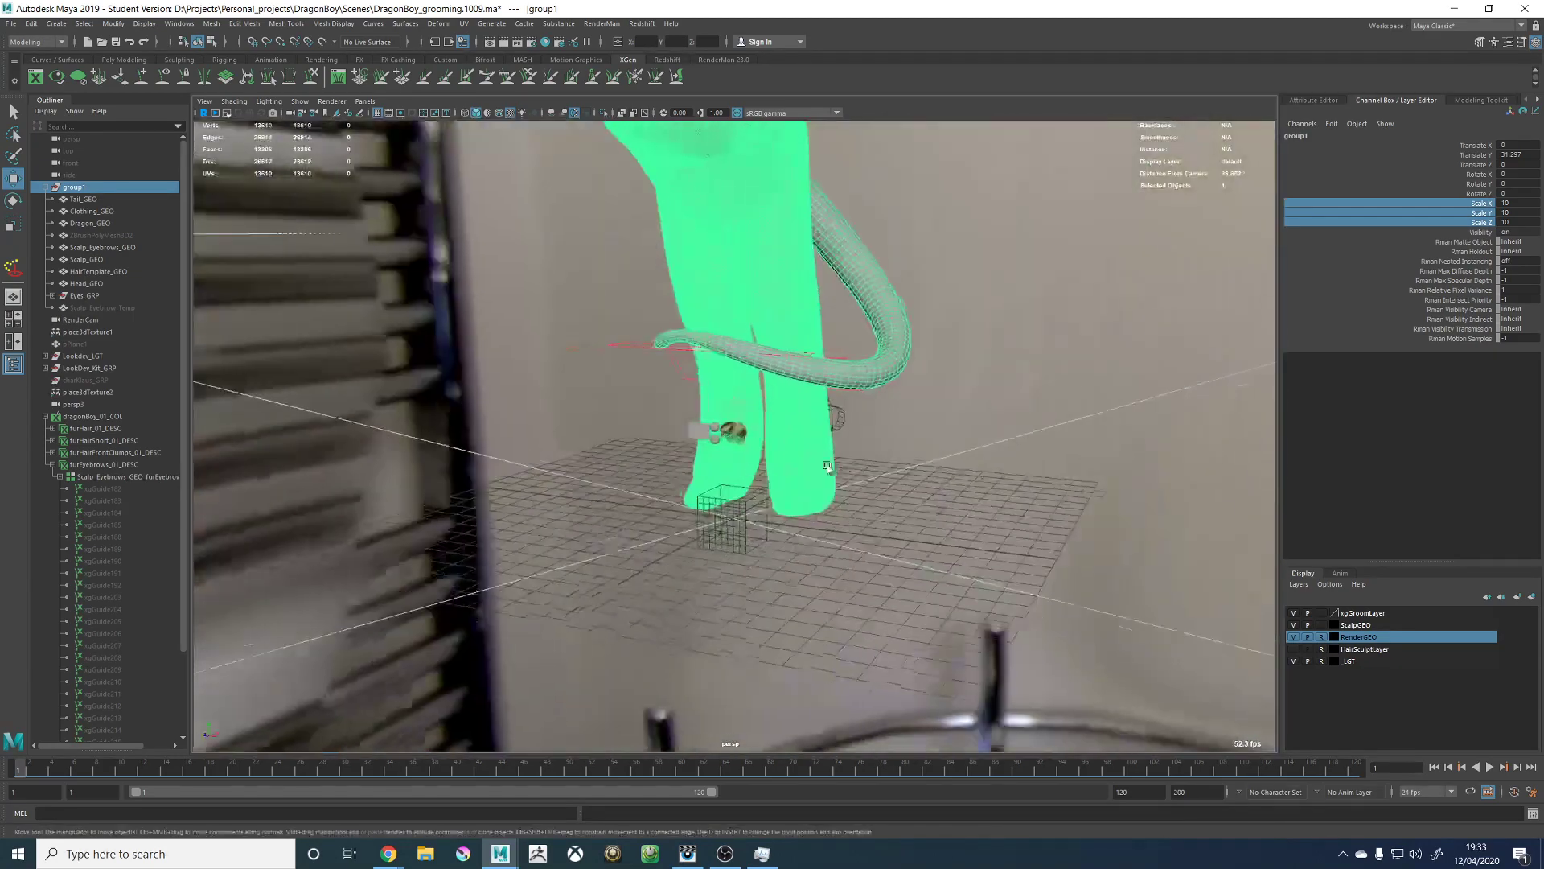
scroll(572, 419, down, 5)
scroll(573, 418, up, 5)
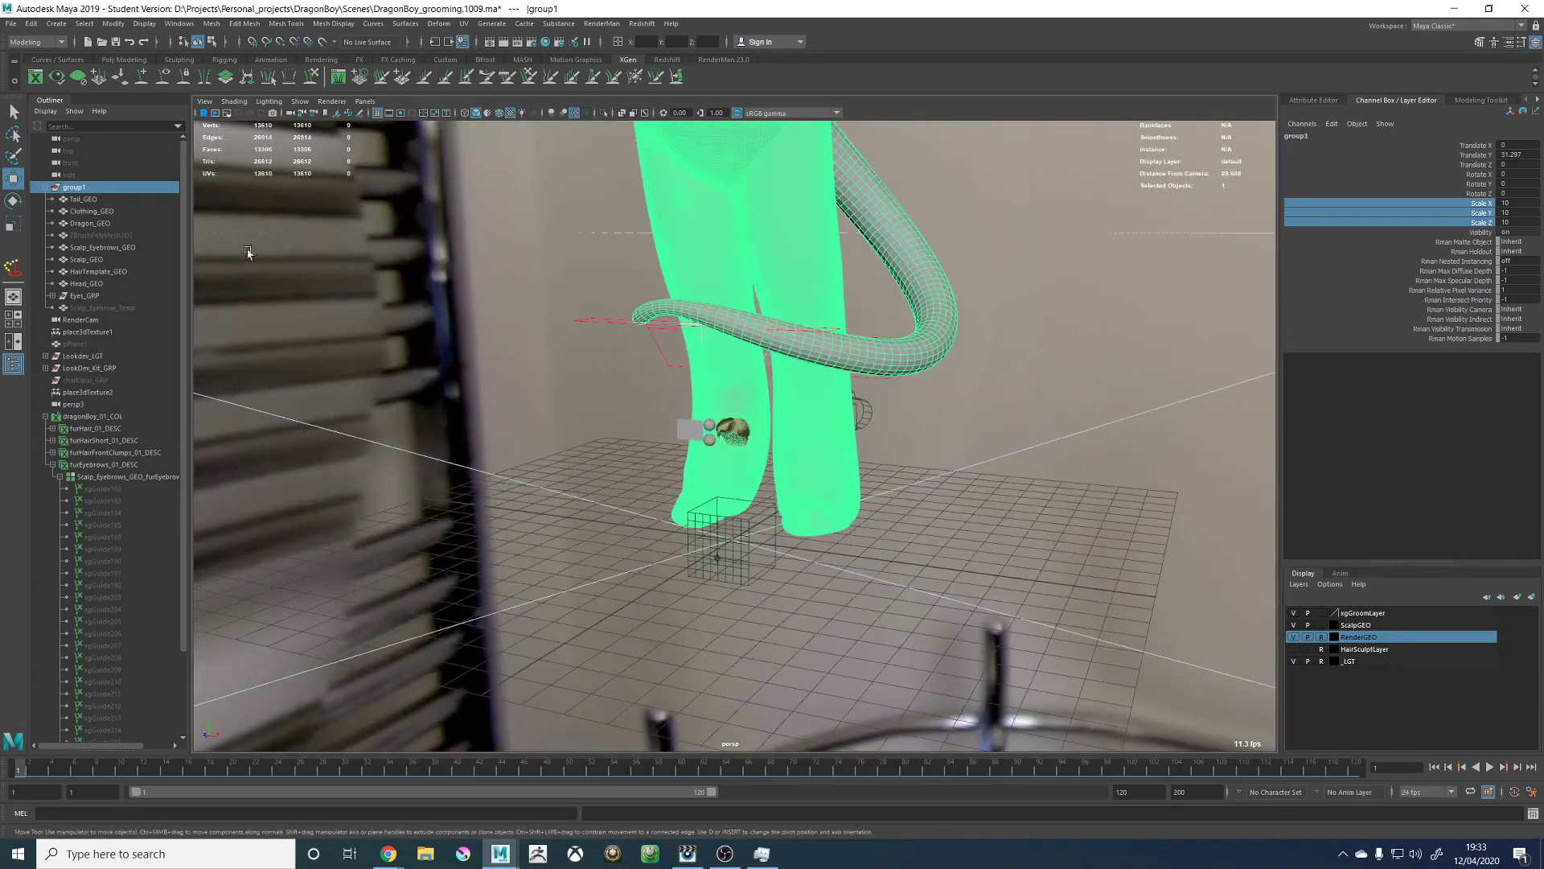
Step: Move LookDev_Kit_GRP up beside the character's head, to a Translate Y of about 30.7
click(90, 368)
alt+right_drag(764, 435, 644, 435)
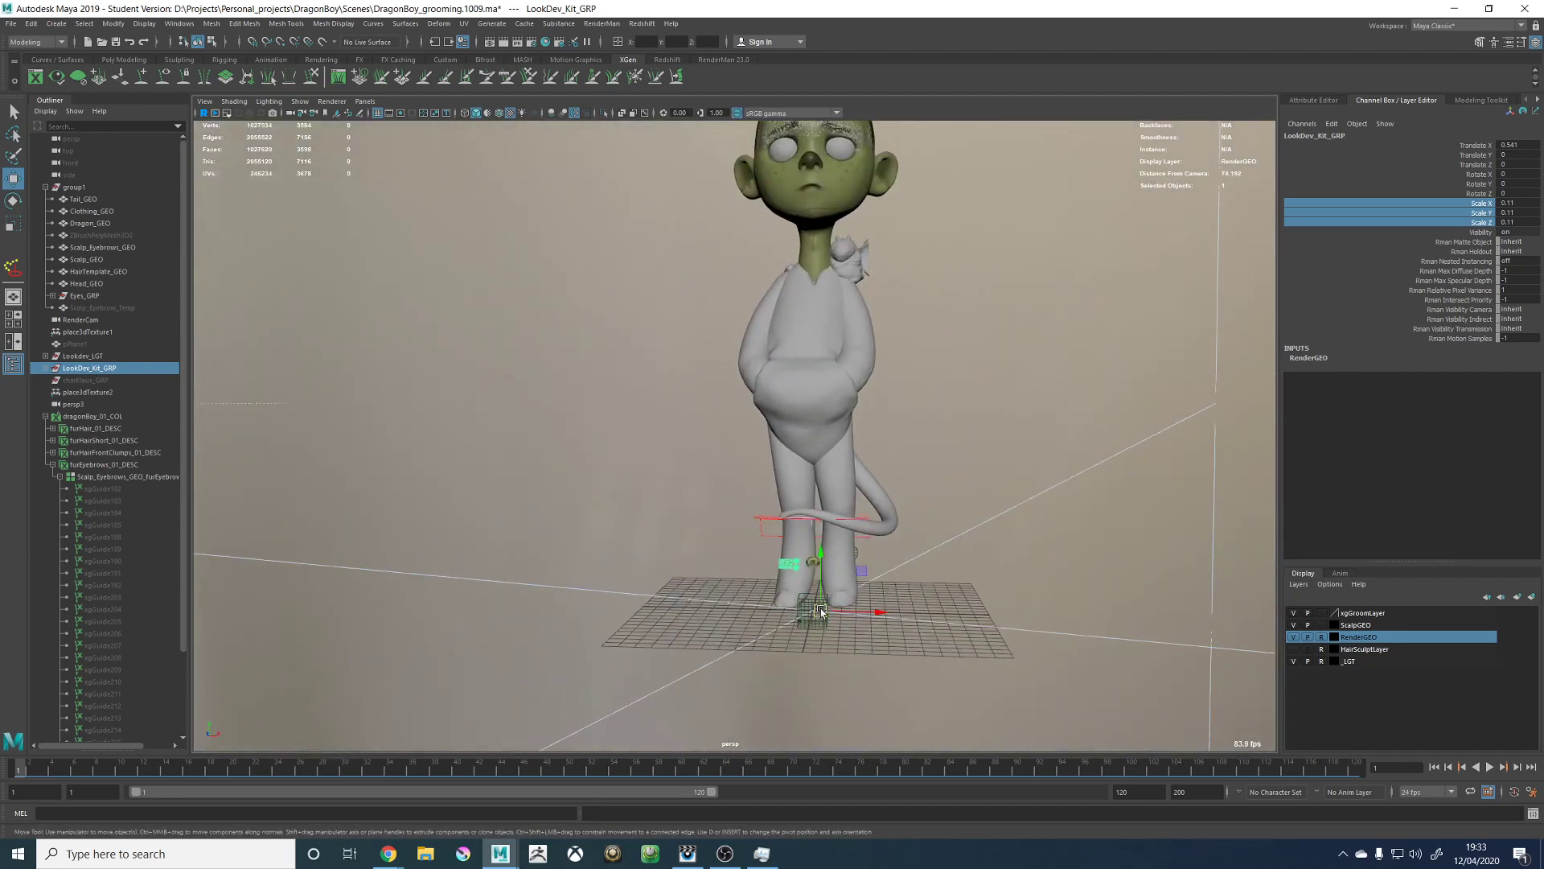
drag(823, 599, 729, 167)
alt+middle_drag(729, 167, 772, 322)
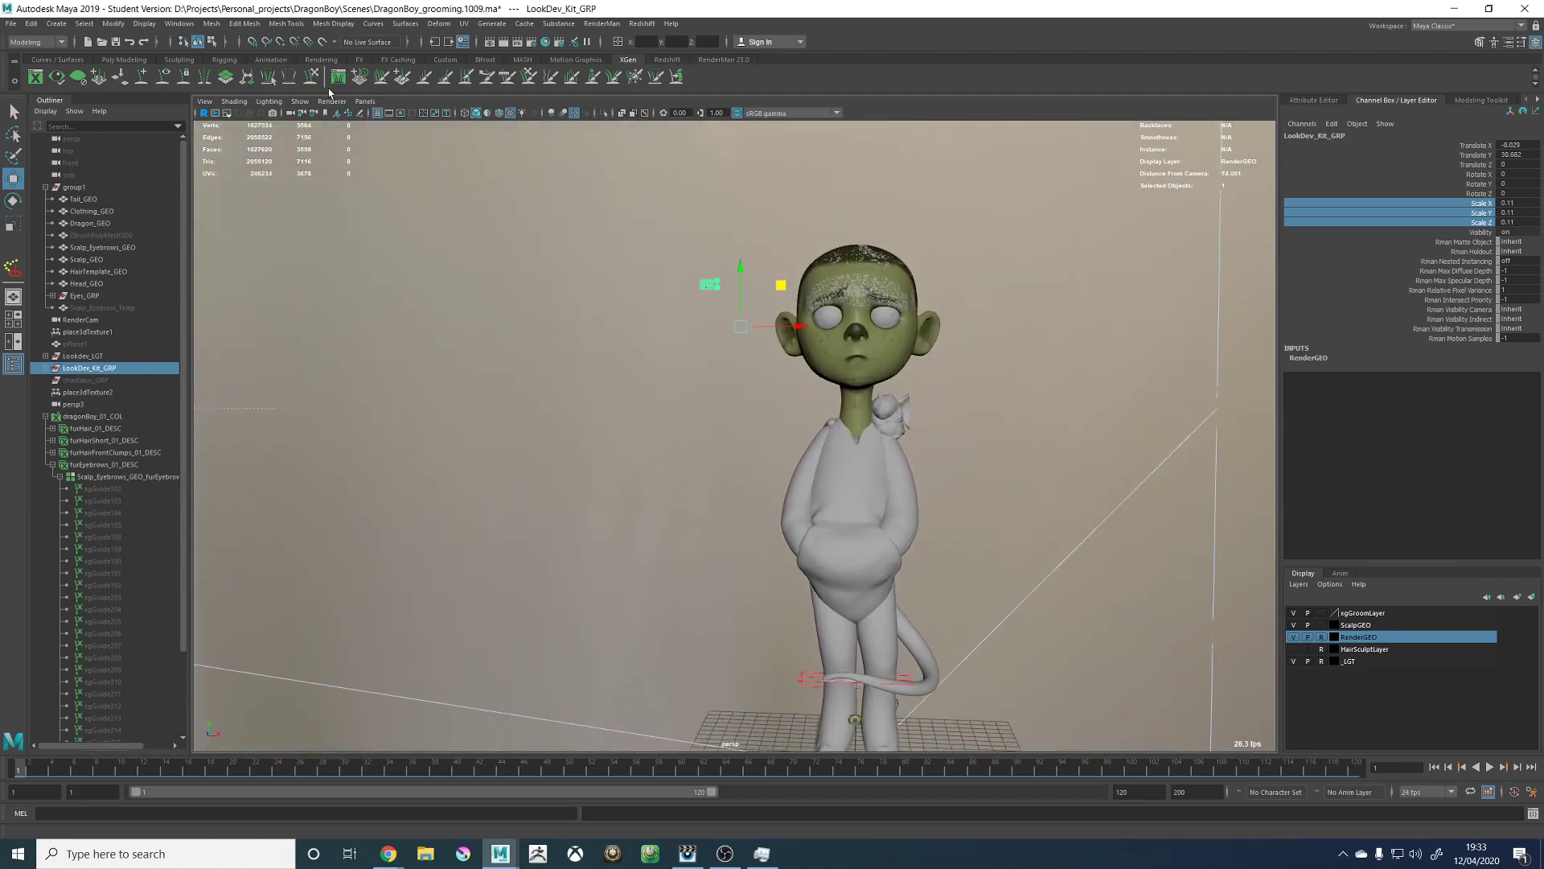
Step: Center the pivot of LookDev_Kit_GRP and scale the kit up uniformly so its spheres and chart suit the enlarged head
click(114, 25)
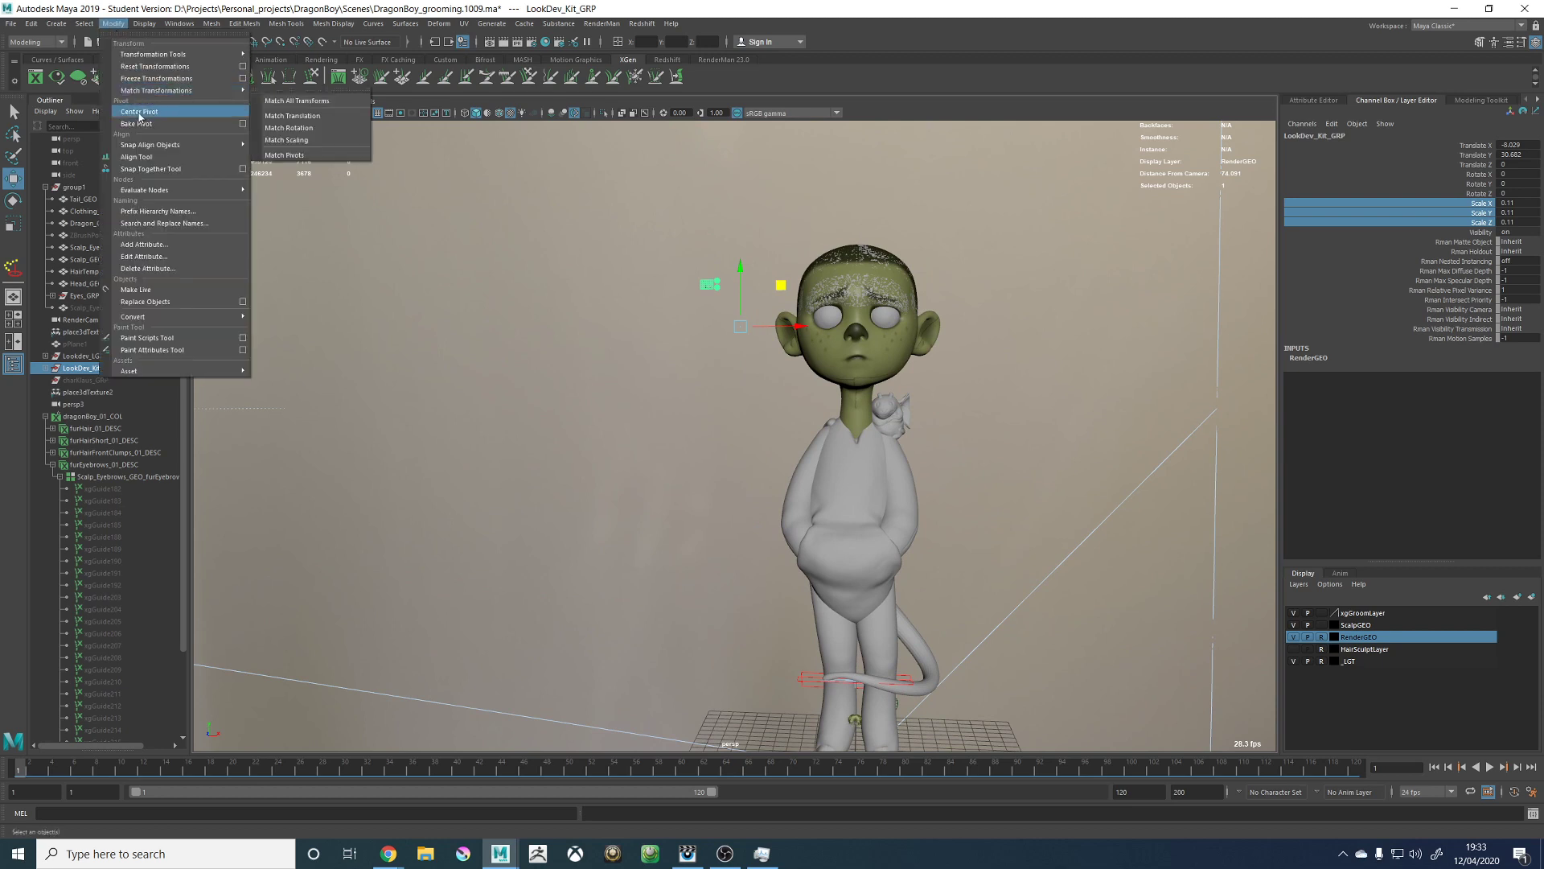
click(138, 111)
alt+right_drag(693, 254, 856, 283)
alt+middle_drag(856, 283, 863, 361)
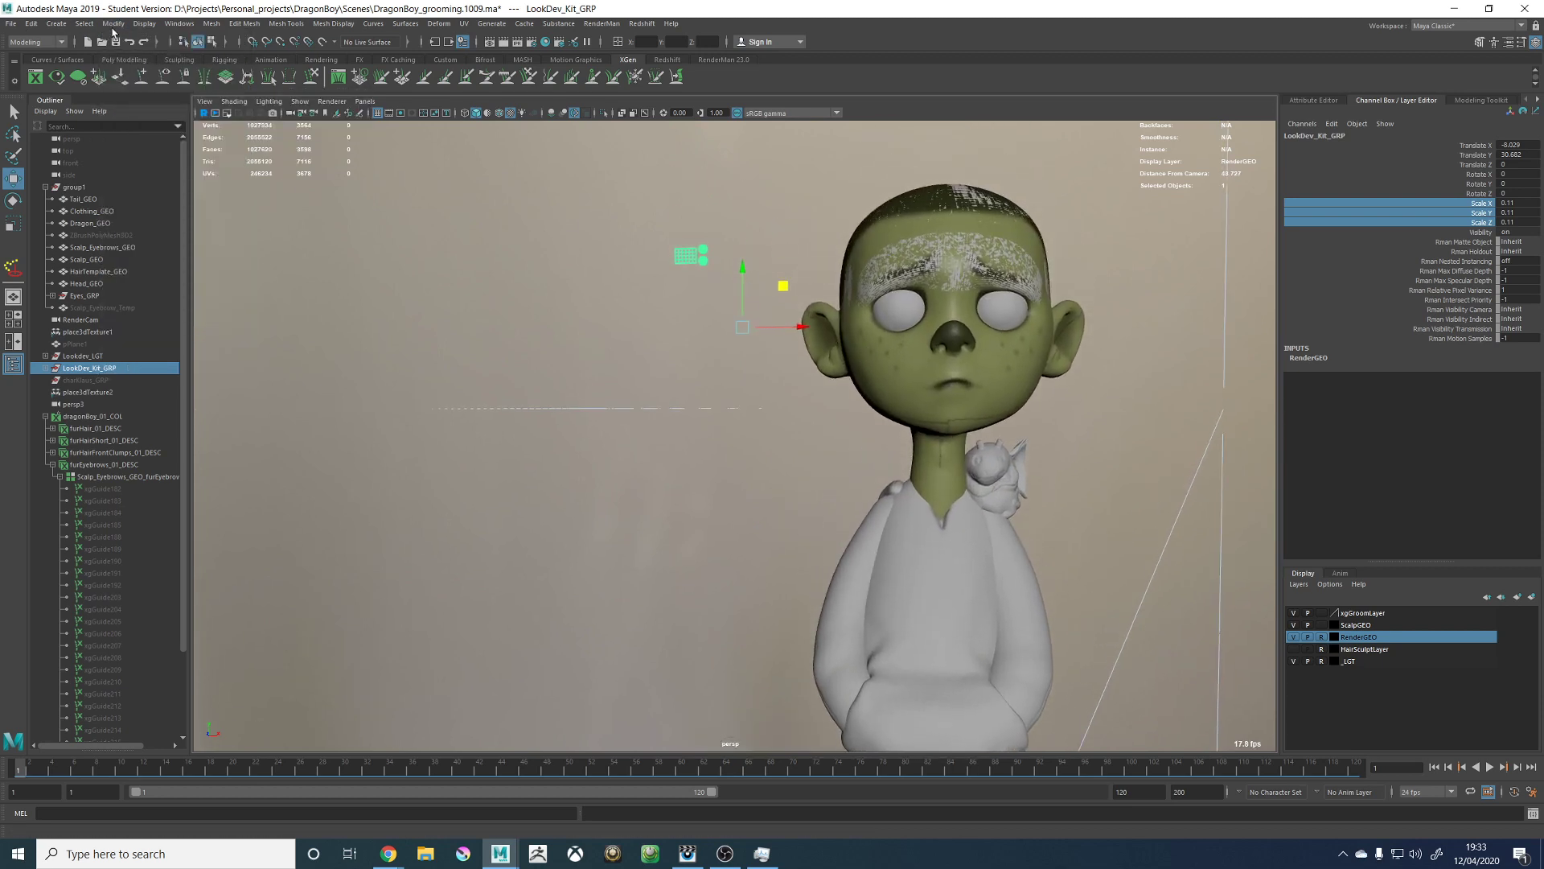
click(114, 25)
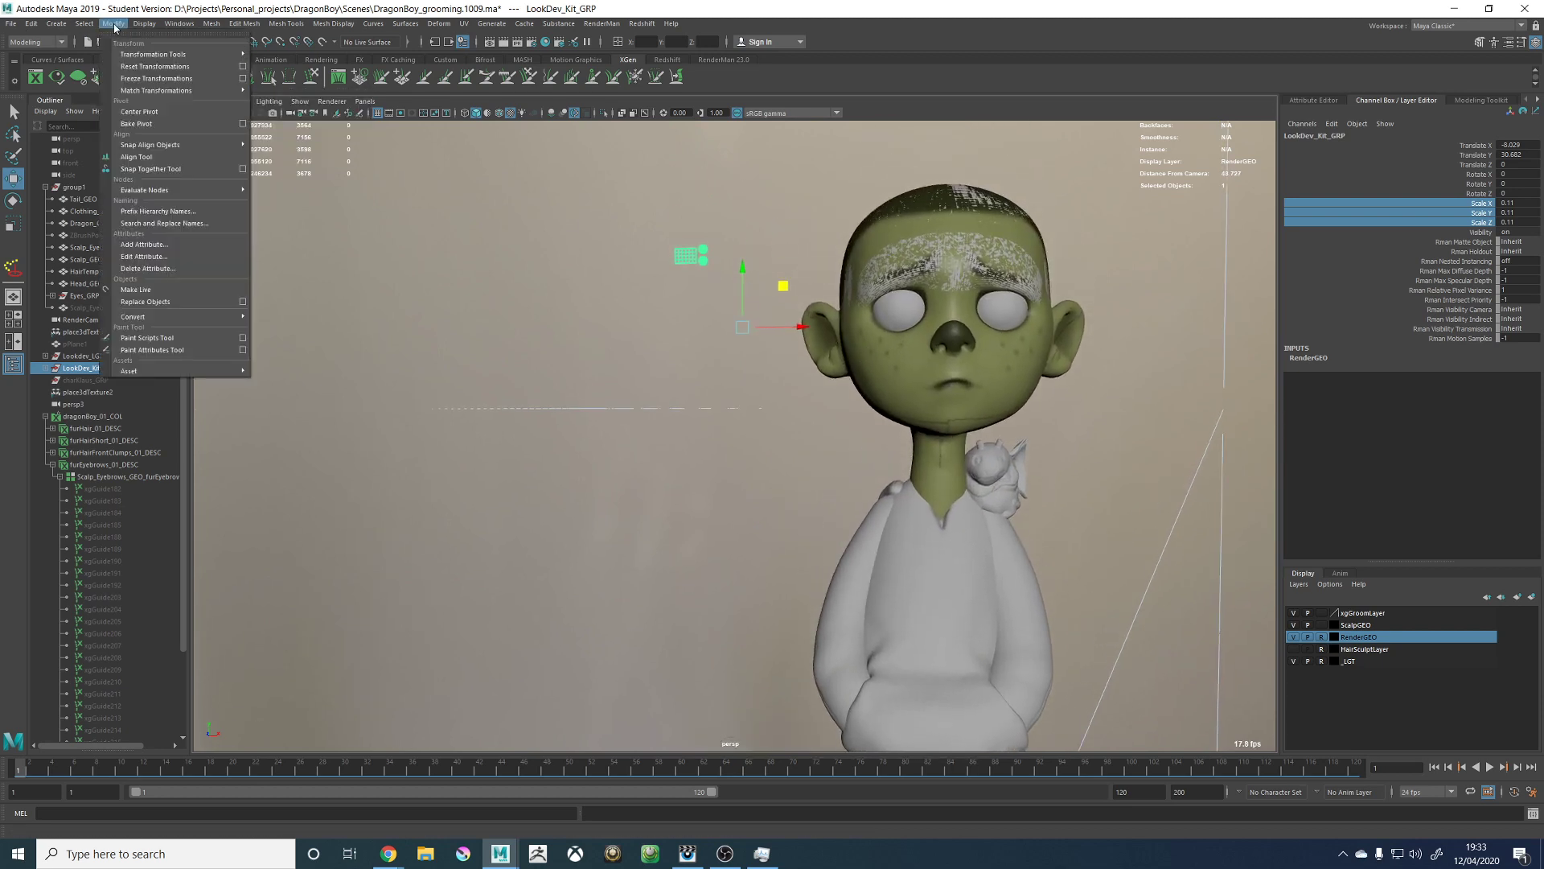
click(153, 111)
key(r)
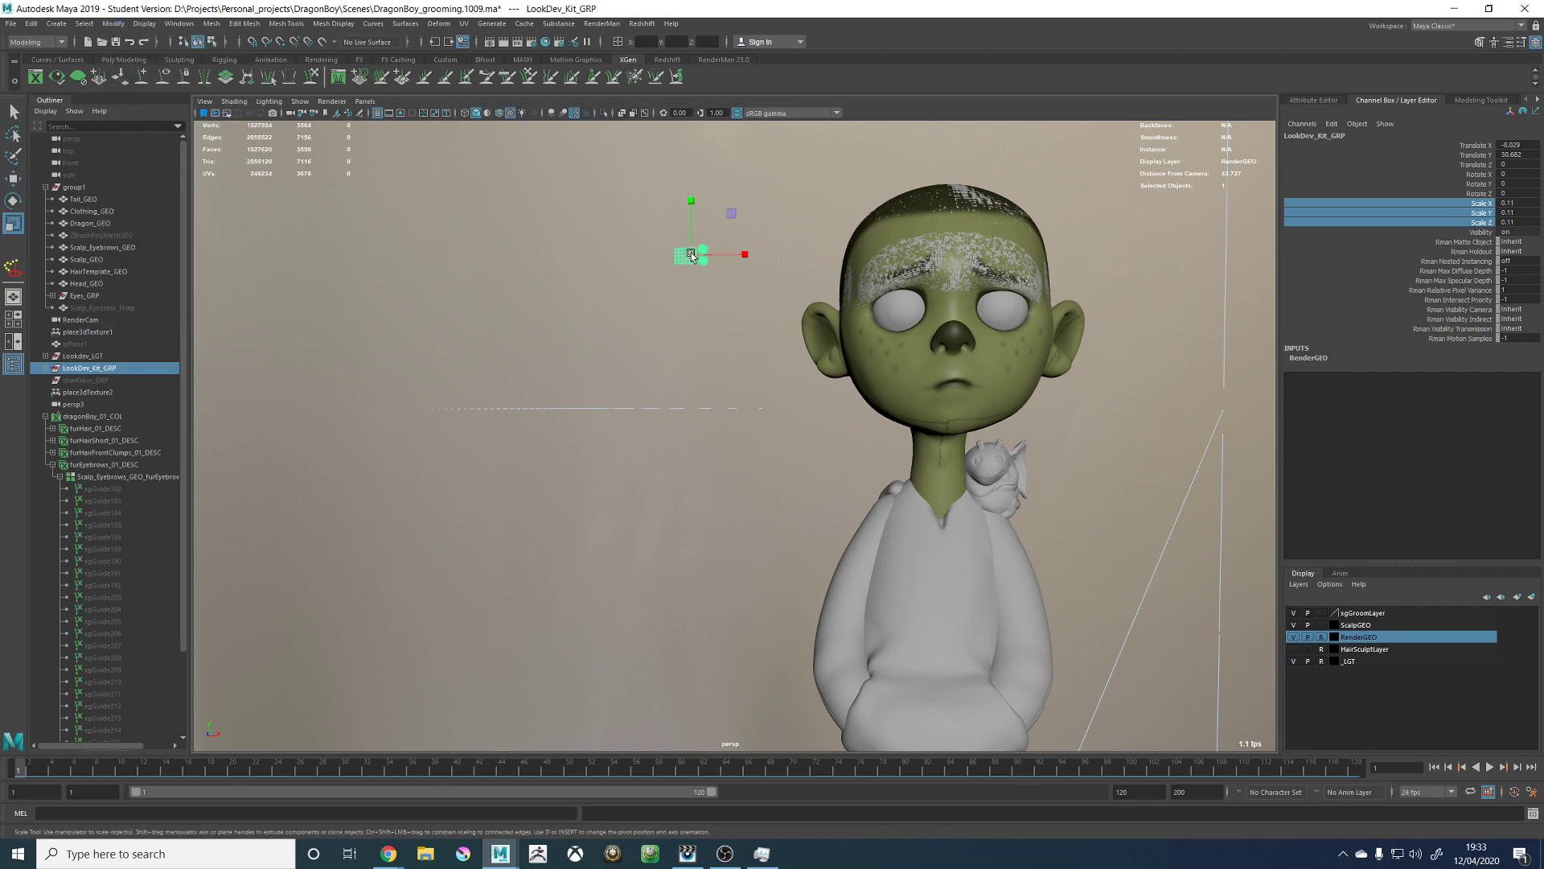
drag(690, 255, 773, 262)
Step: Freeze the transformations of group1 and clear the selection
click(80, 190)
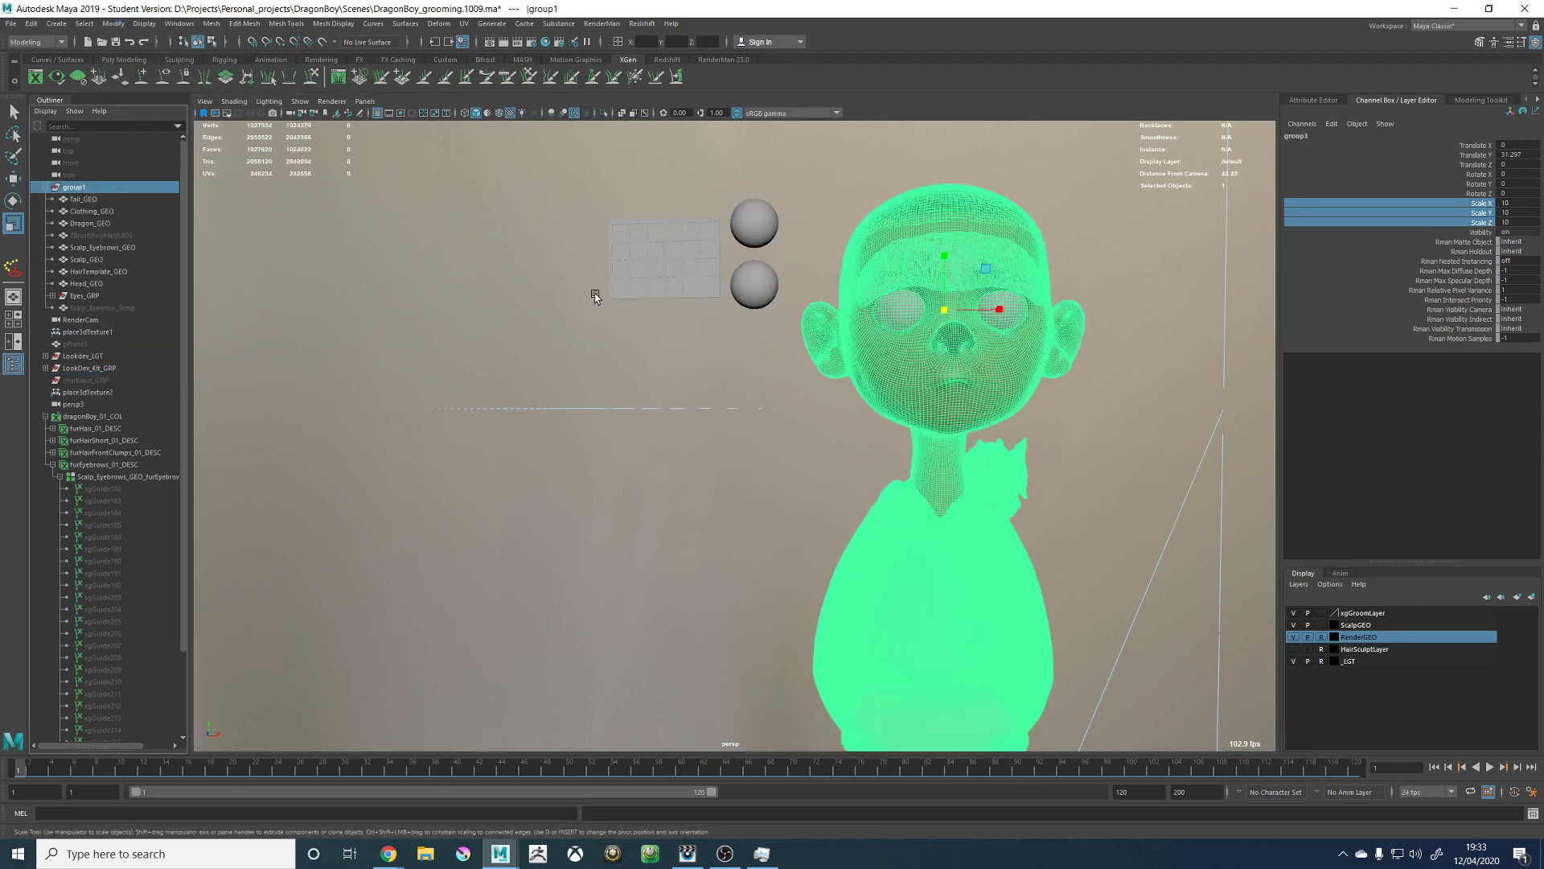
alt+middle_drag(763, 251, 653, 330)
alt+right_drag(653, 330, 749, 359)
alt+middle_drag(750, 359, 721, 386)
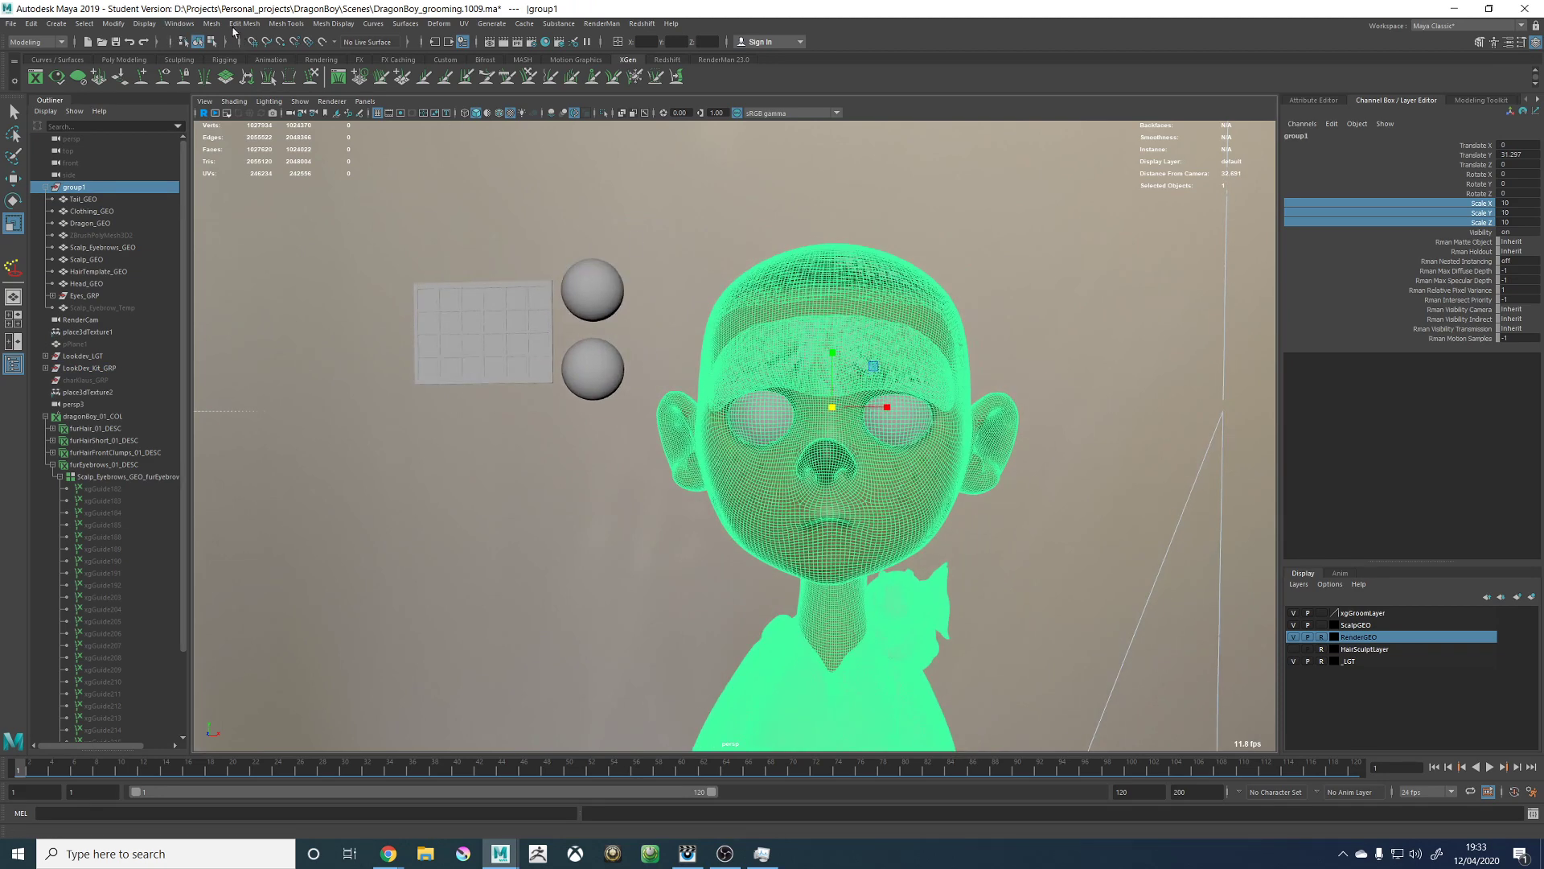
click(113, 23)
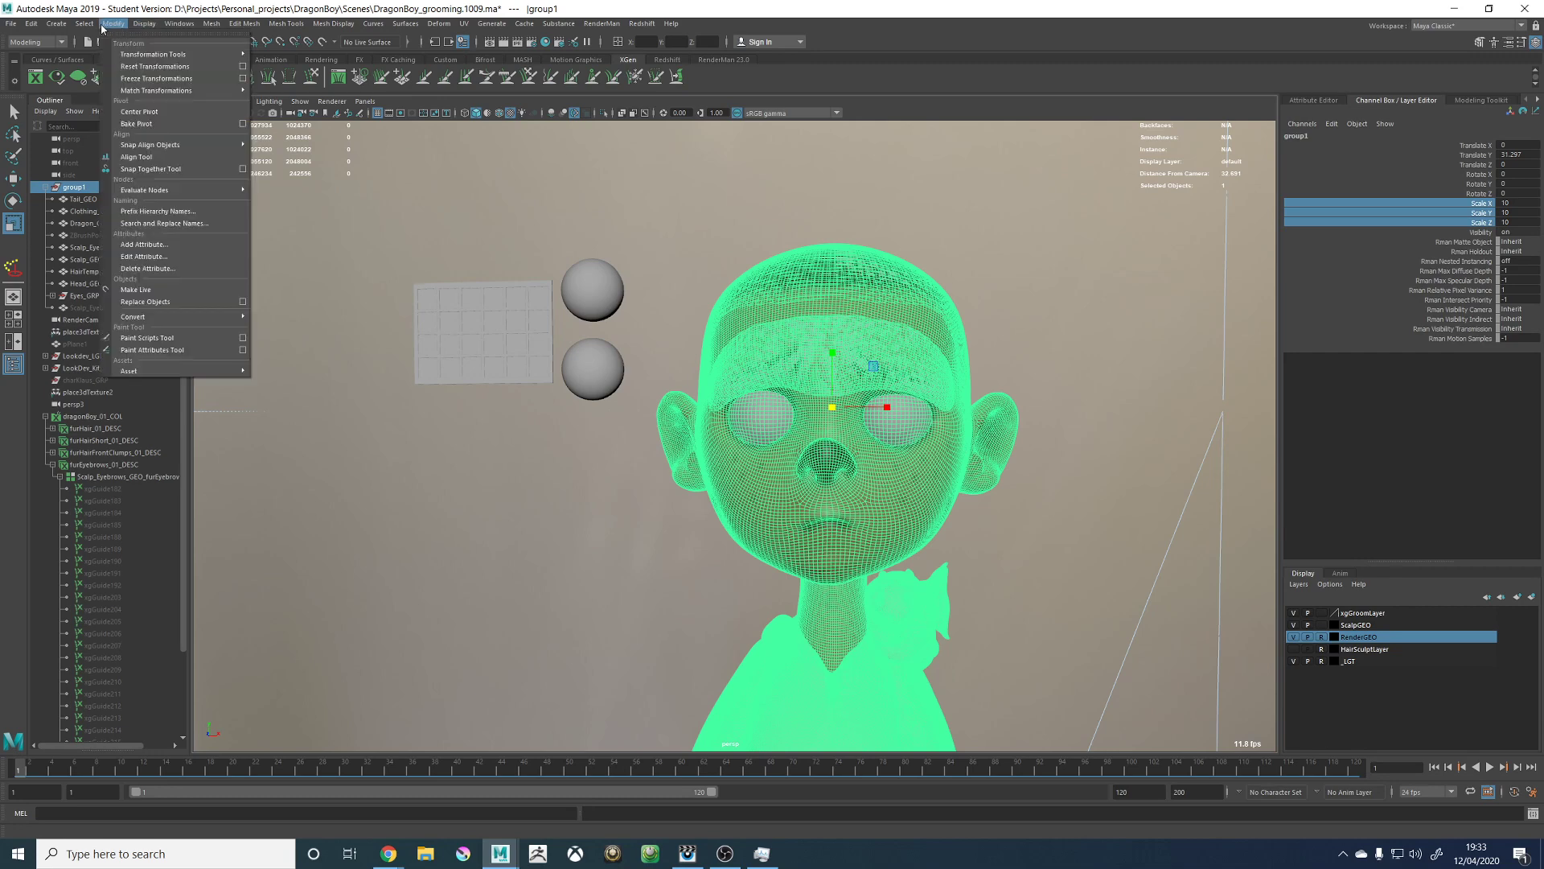
click(142, 81)
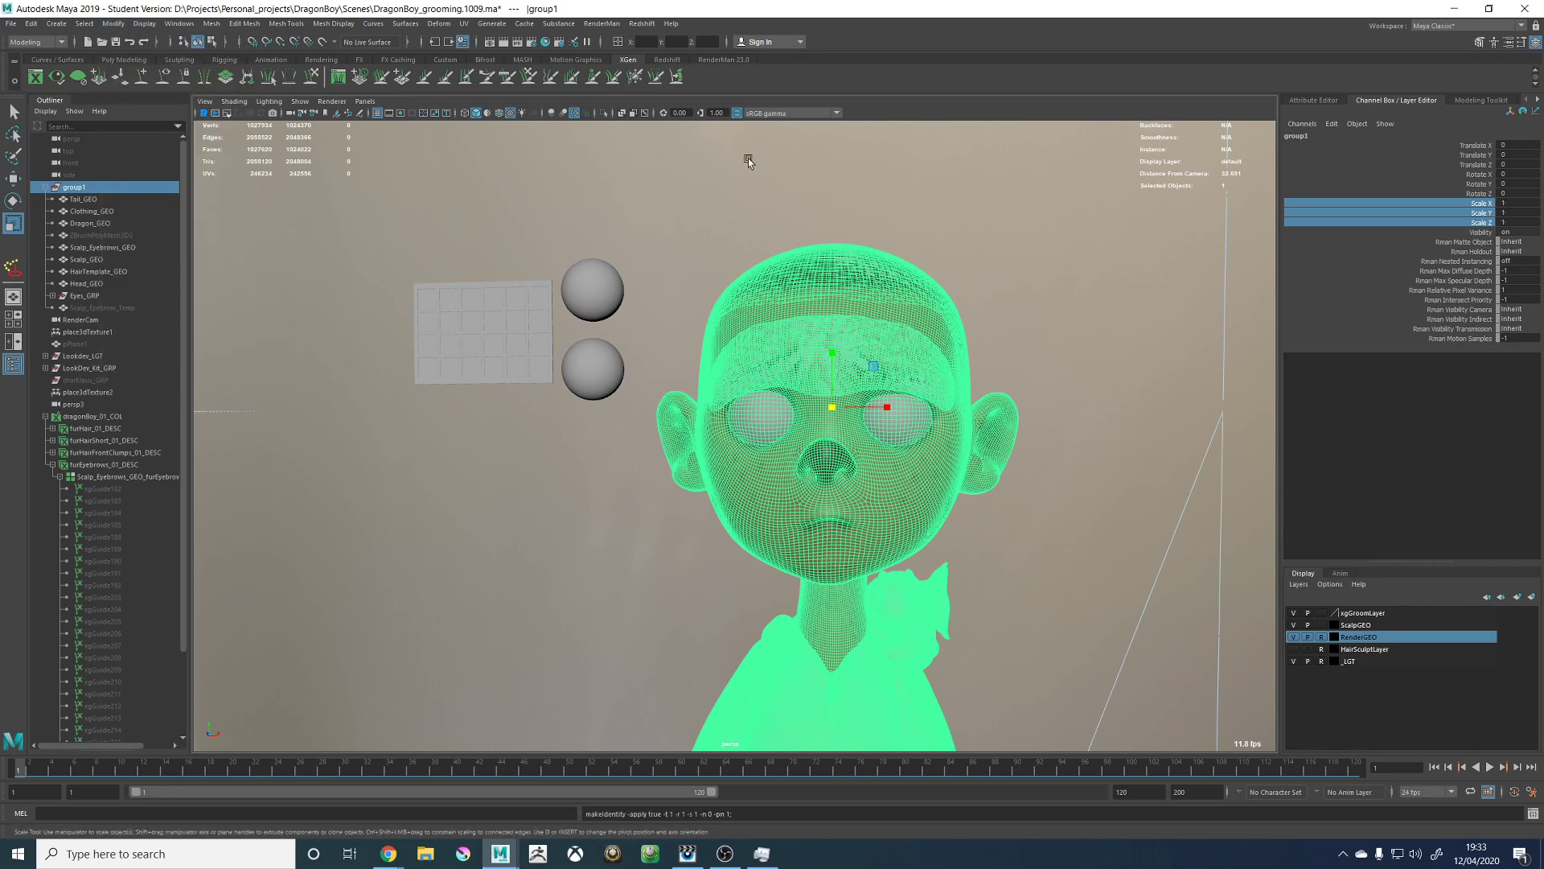
click(770, 196)
alt+drag(772, 199, 896, 216)
alt+middle_drag(896, 215, 799, 237)
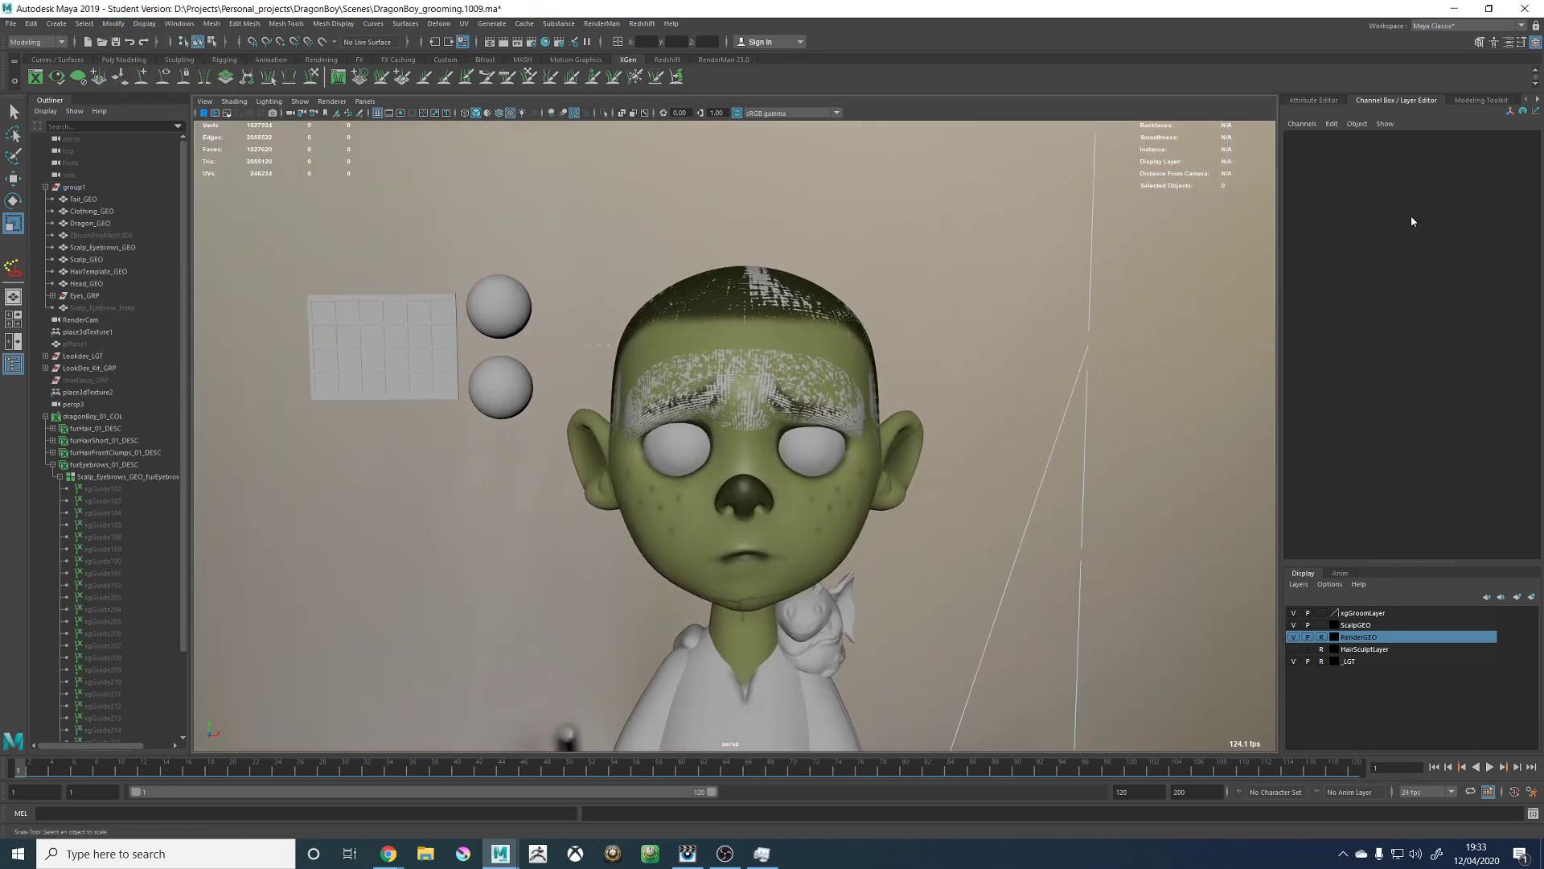
Step: Return to the XGen settings, show the guides of furEyebrows_01_DESC and inspect them on the enlarged head
click(1498, 100)
click(1536, 100)
click(1536, 100)
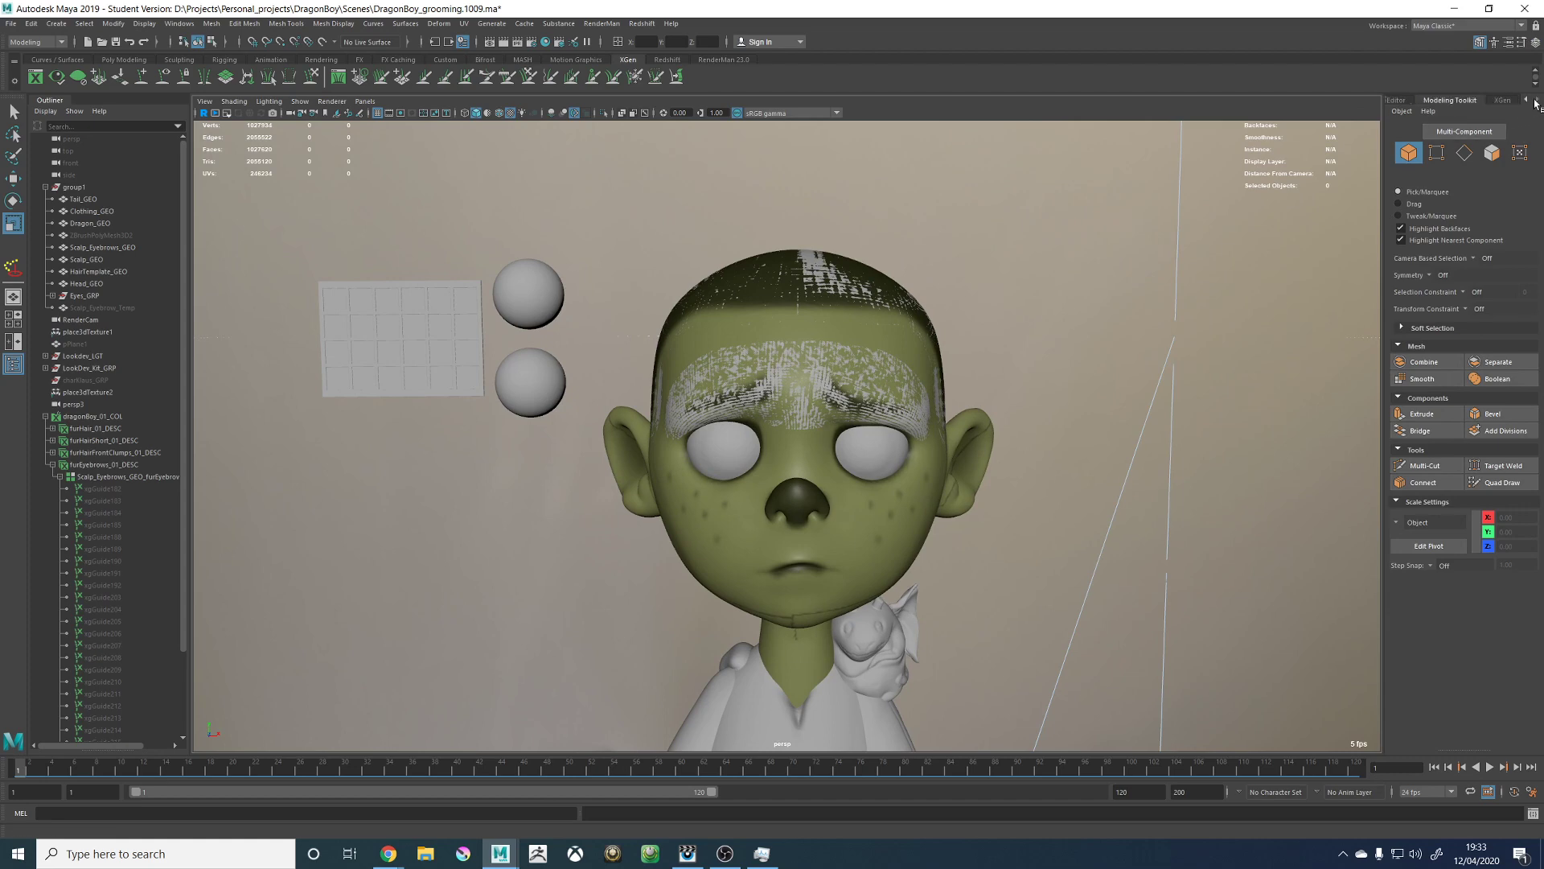
click(1503, 100)
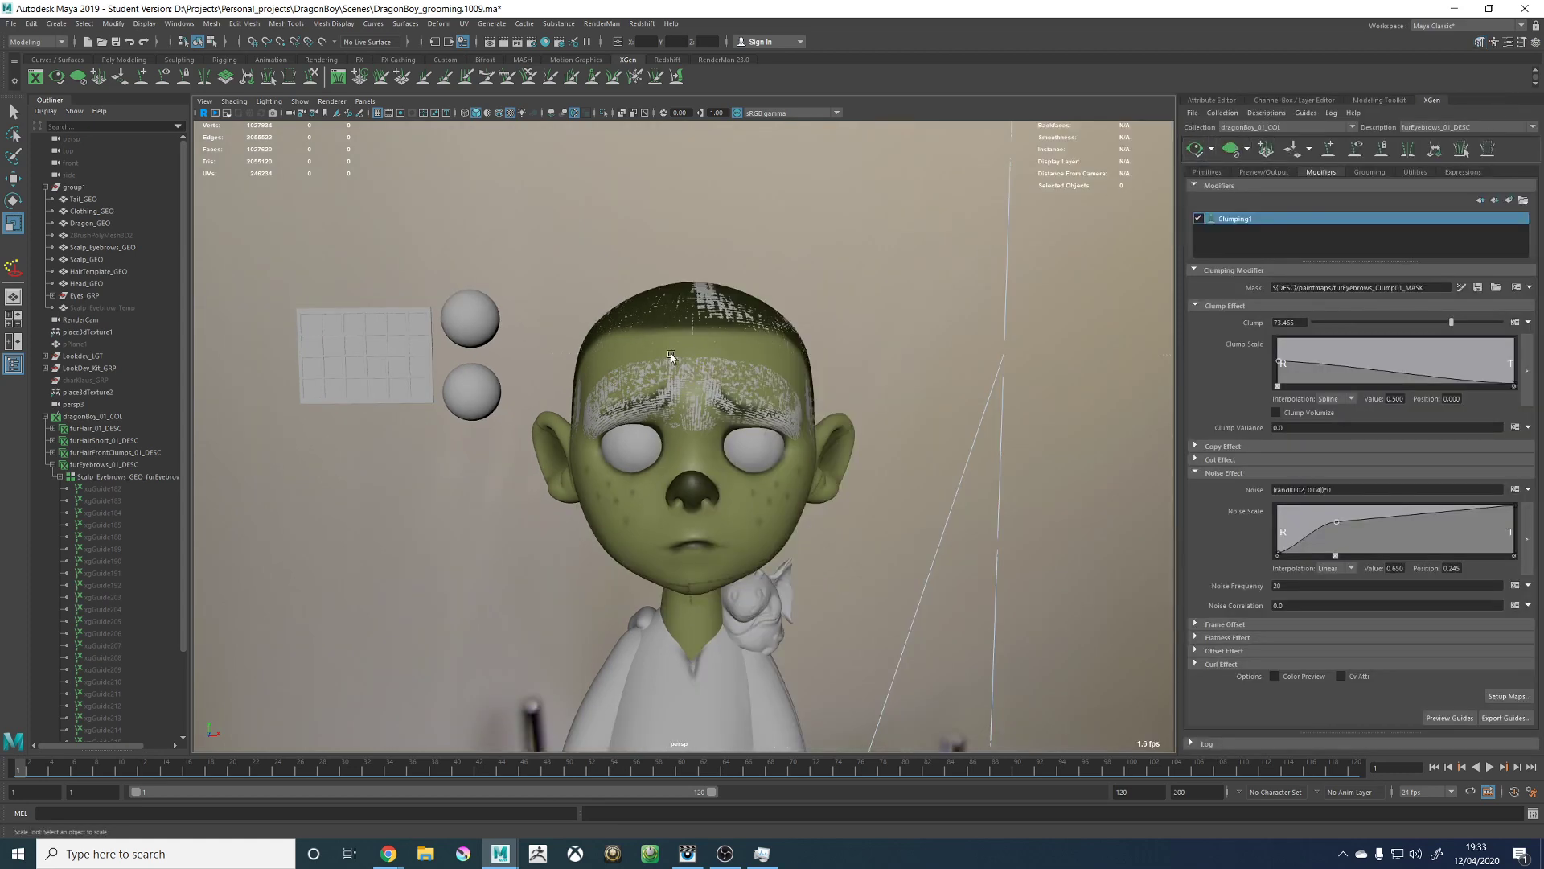
scroll(671, 356, up, 10)
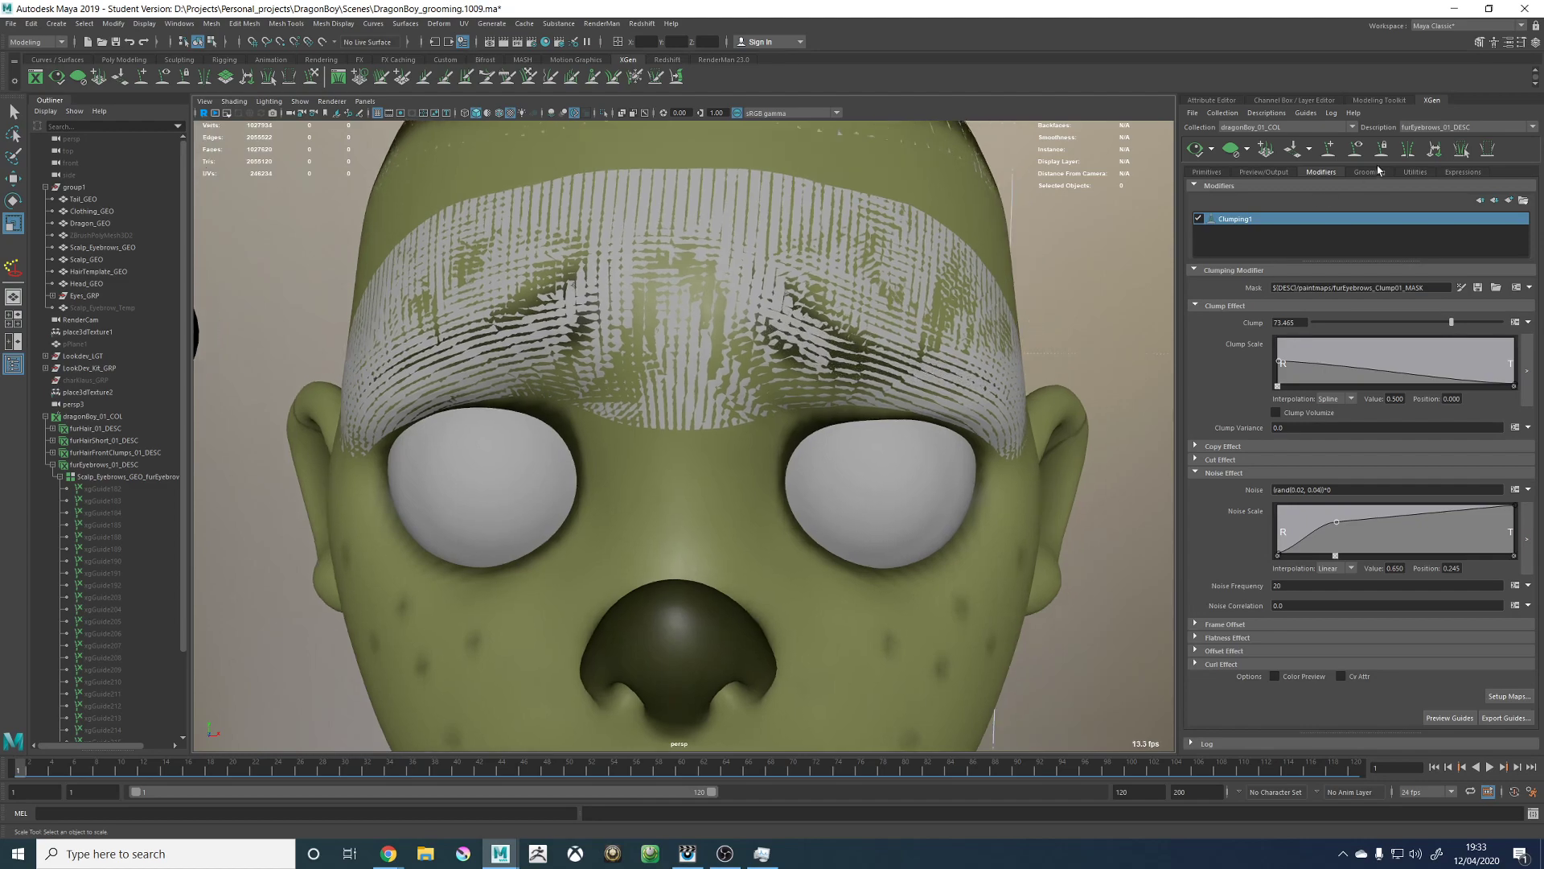
click(1356, 149)
alt+right_drag(965, 310, 1069, 430)
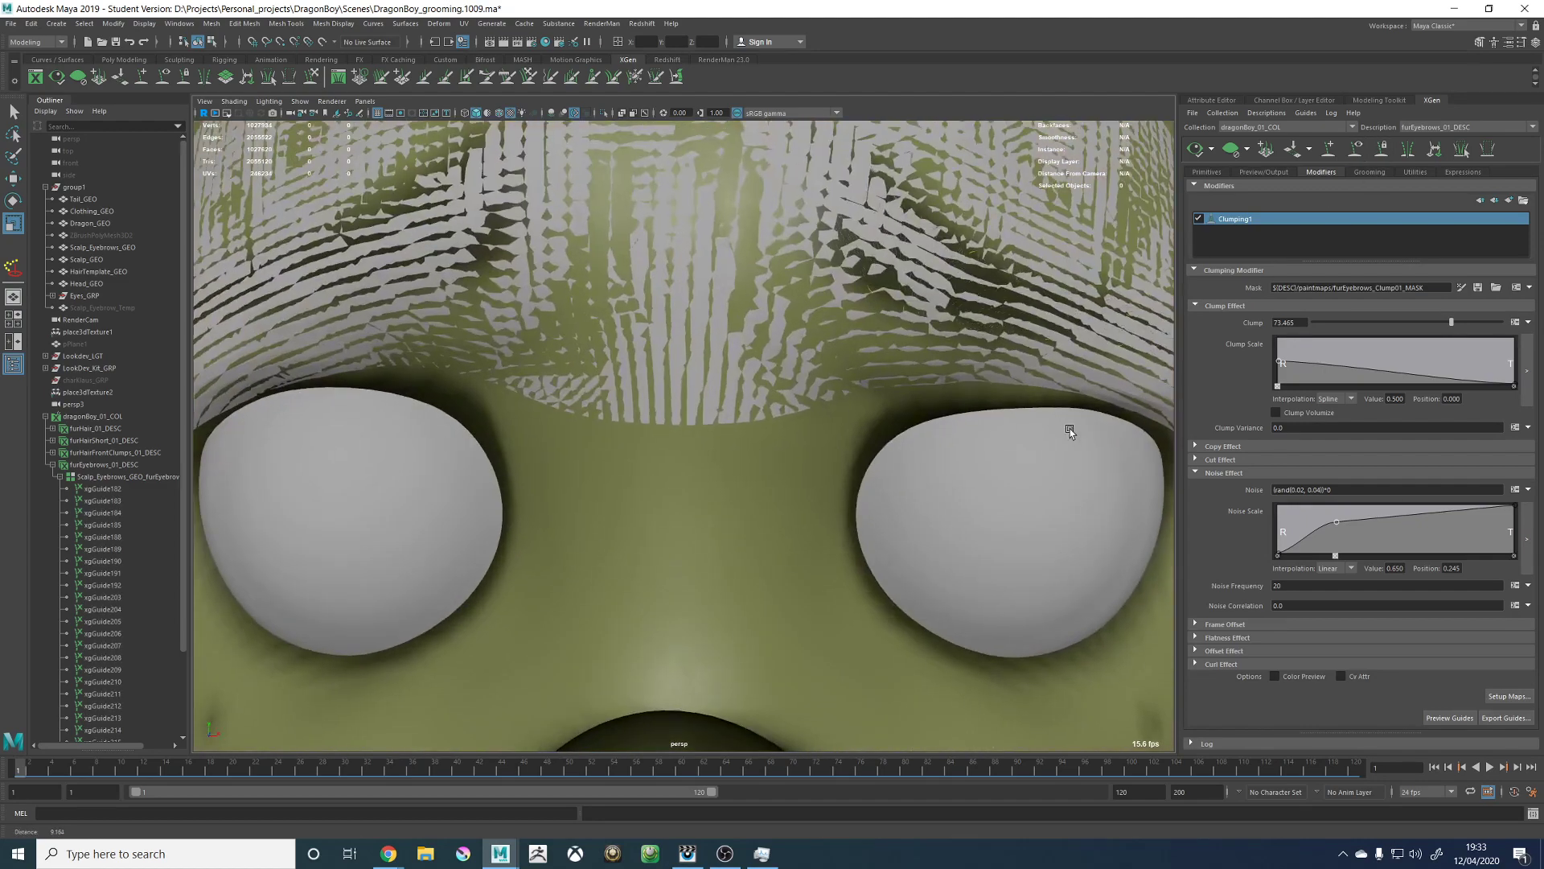
scroll(933, 357, up, 10)
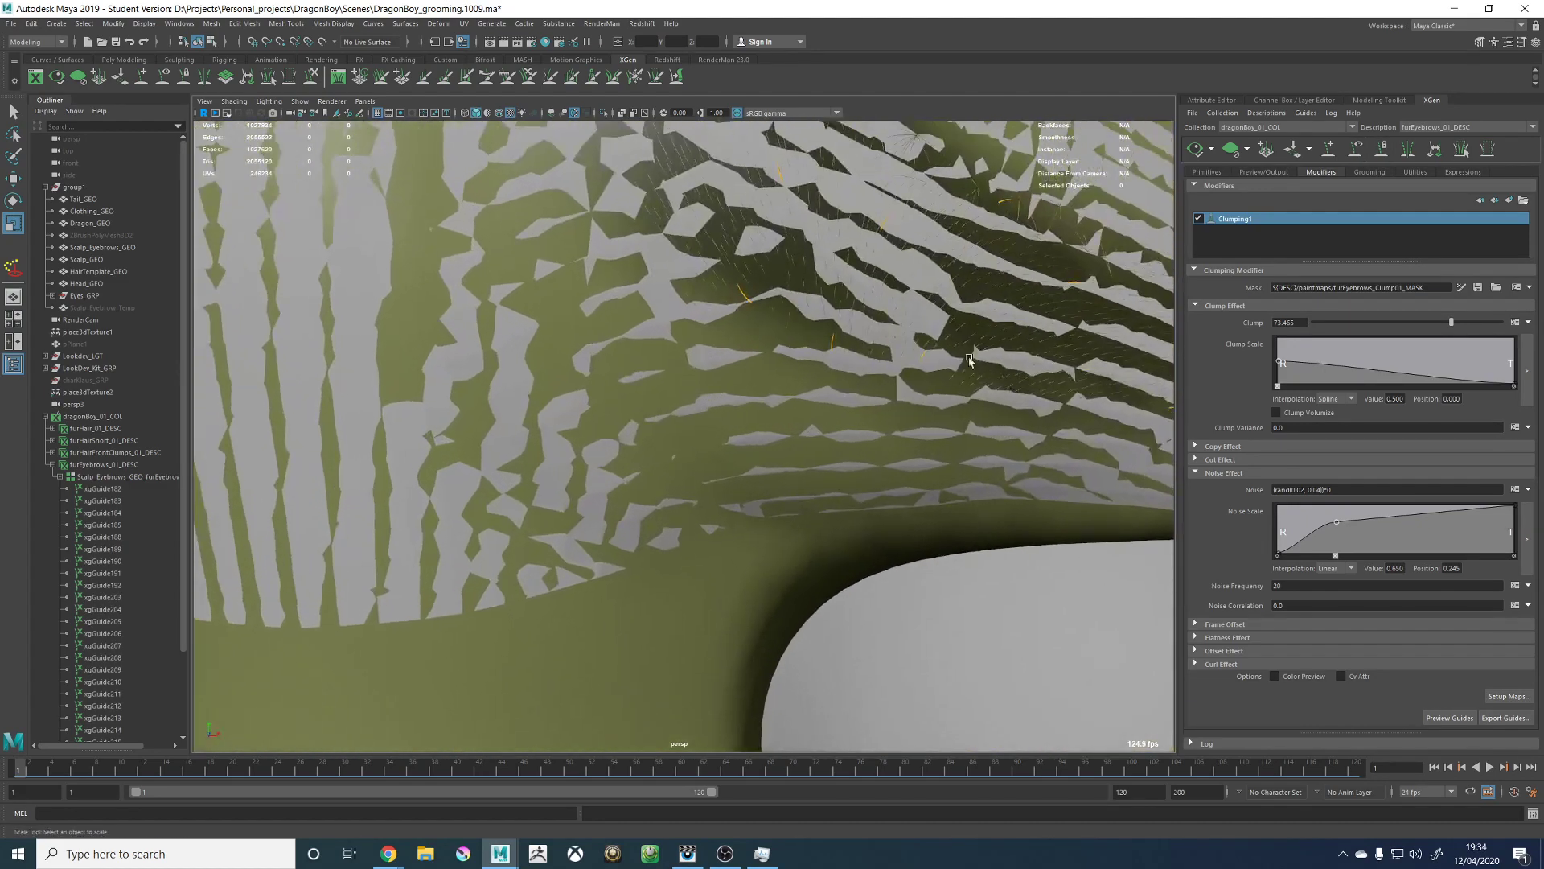
scroll(818, 303, up, 8)
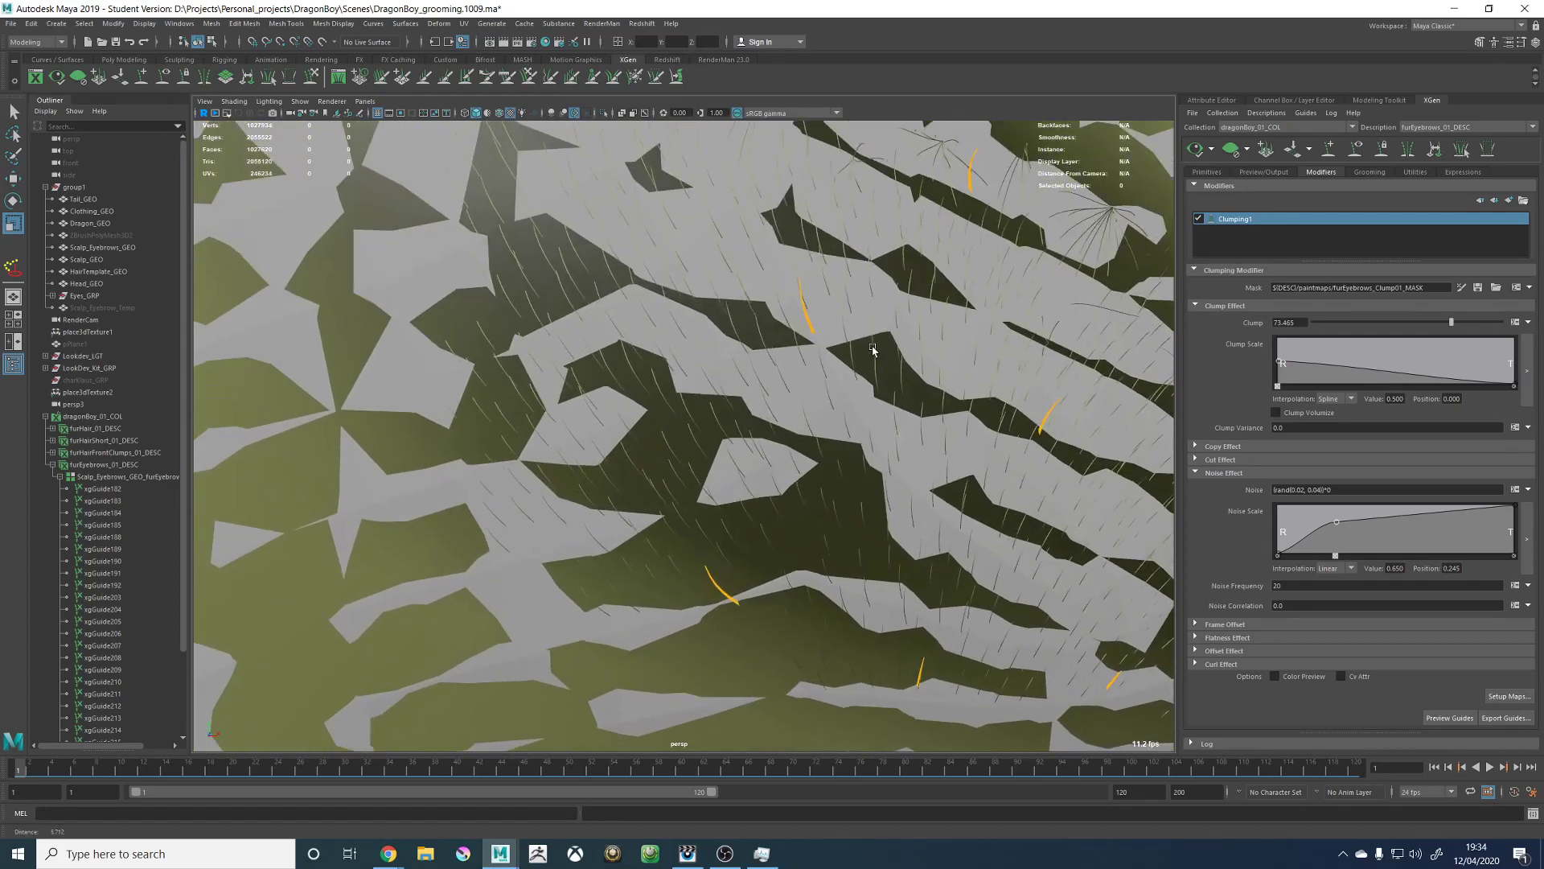
scroll(873, 350, down, 10)
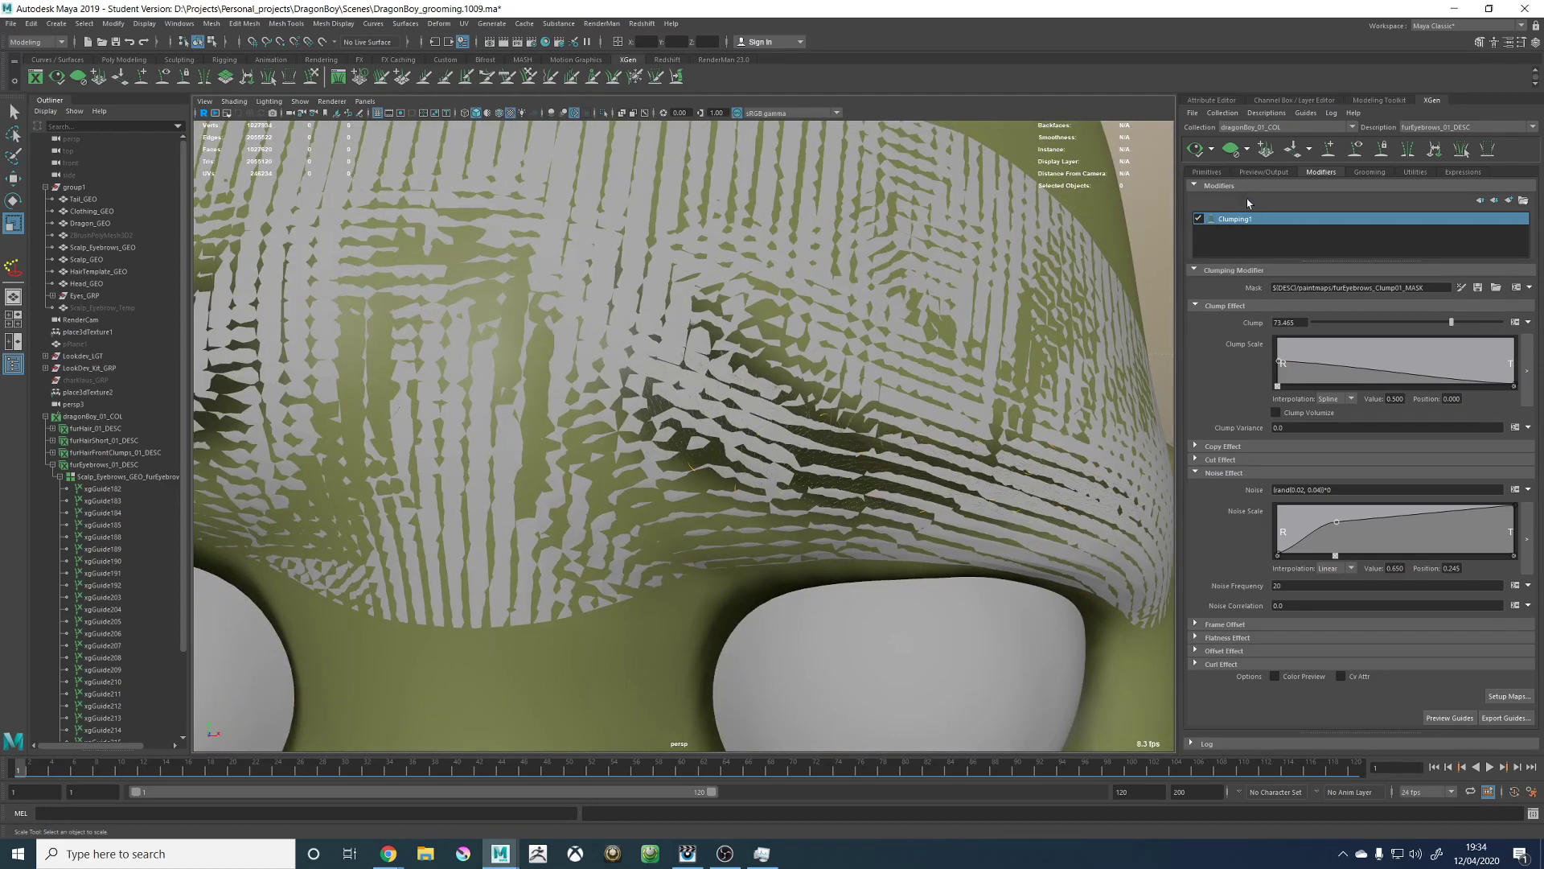
Step: Show the eyebrow description's primitive attributes and select all its guides from xgGuide182 to xgGuide218
click(1208, 172)
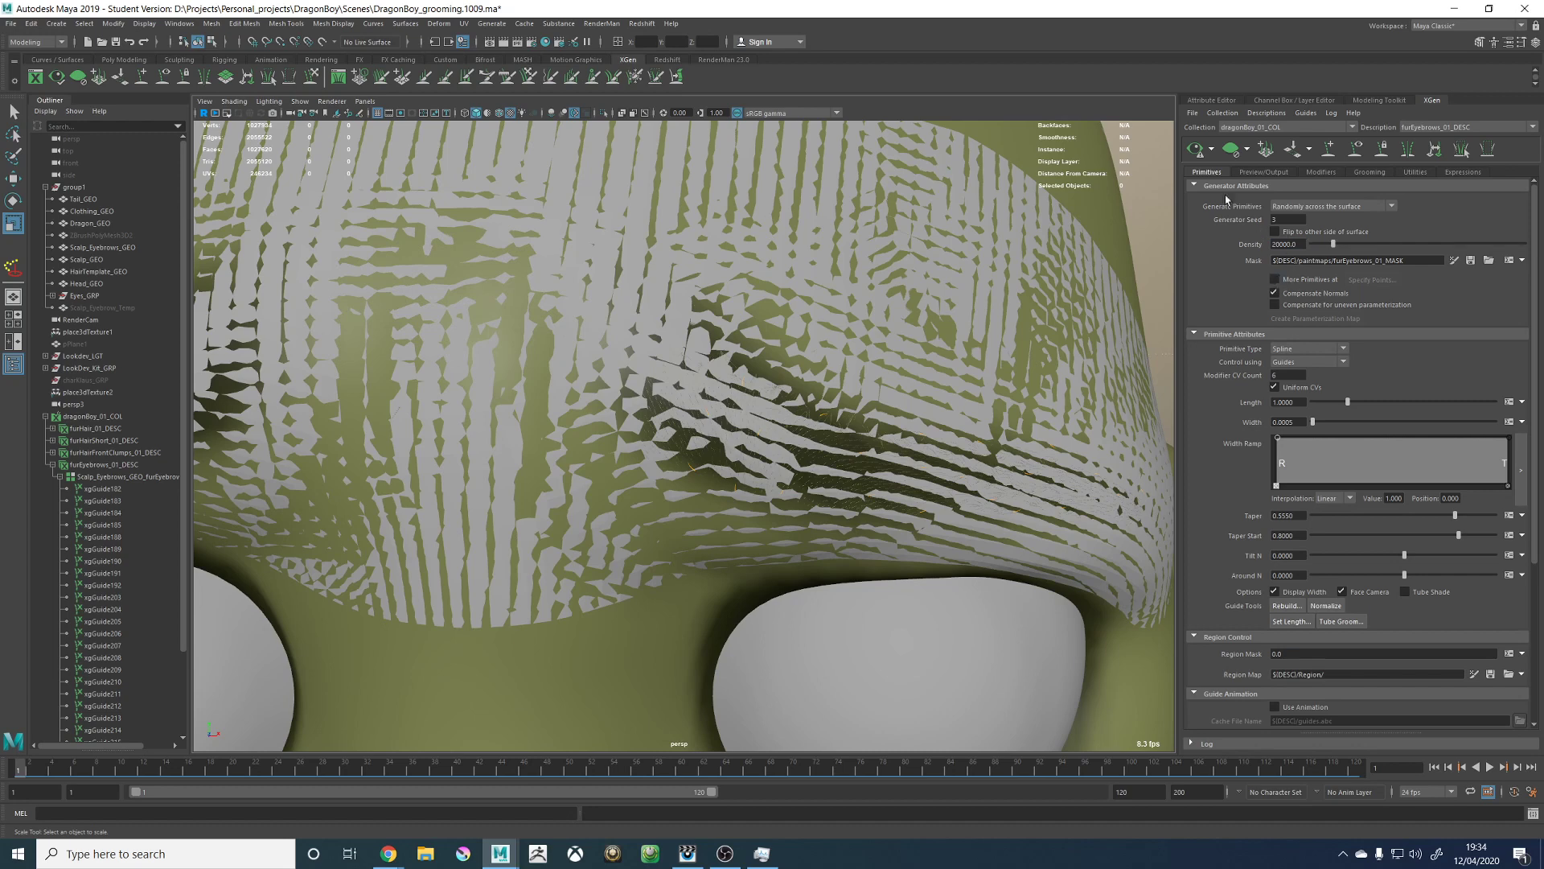
scroll(729, 404, down, 5)
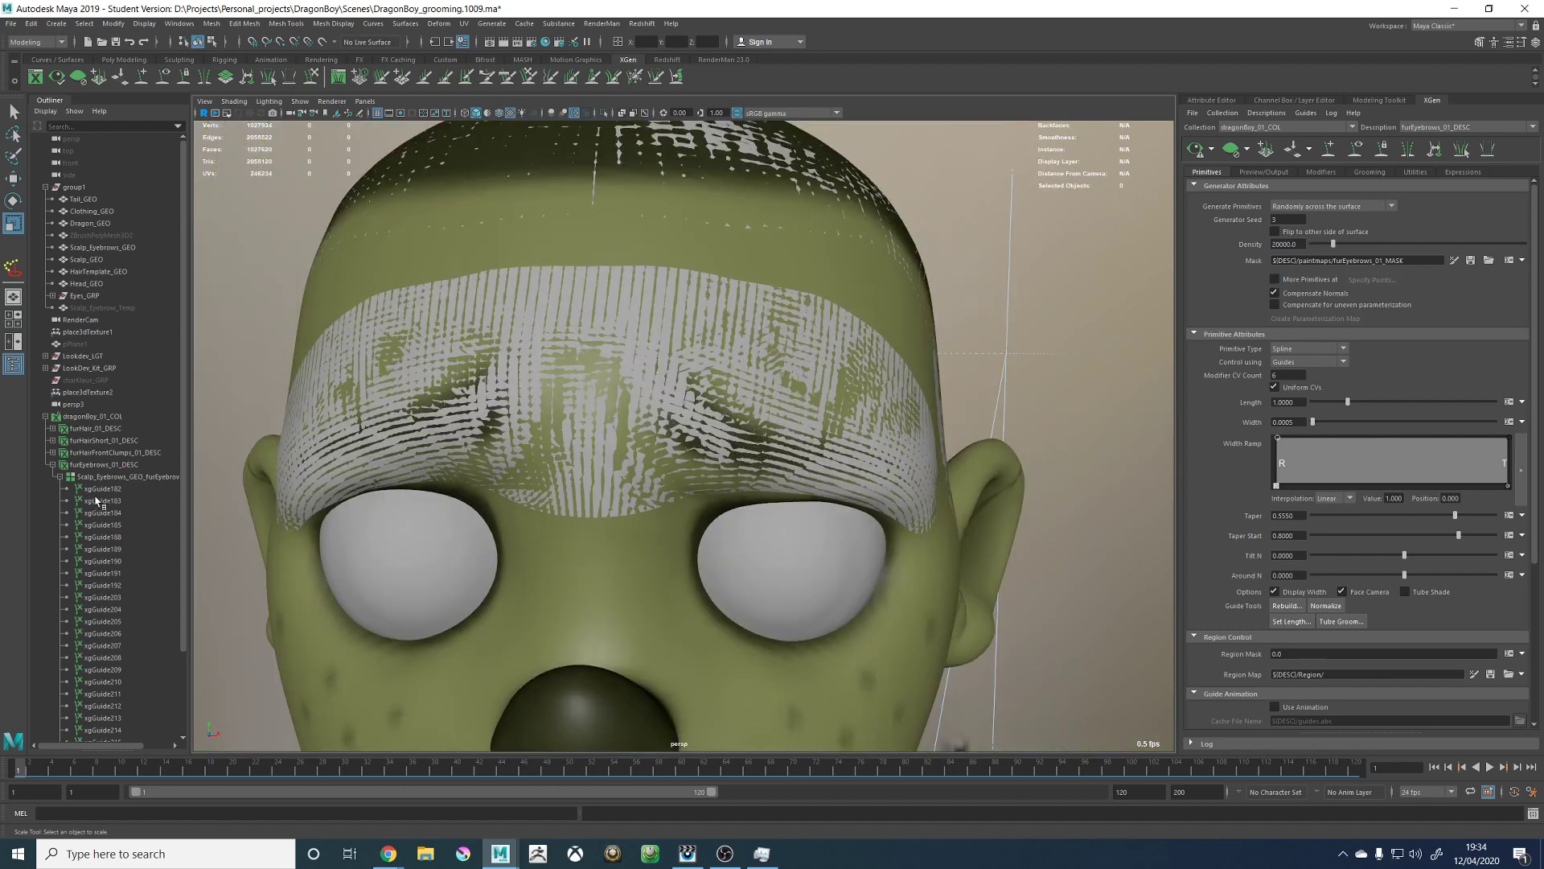
scroll(96, 501, down, 3)
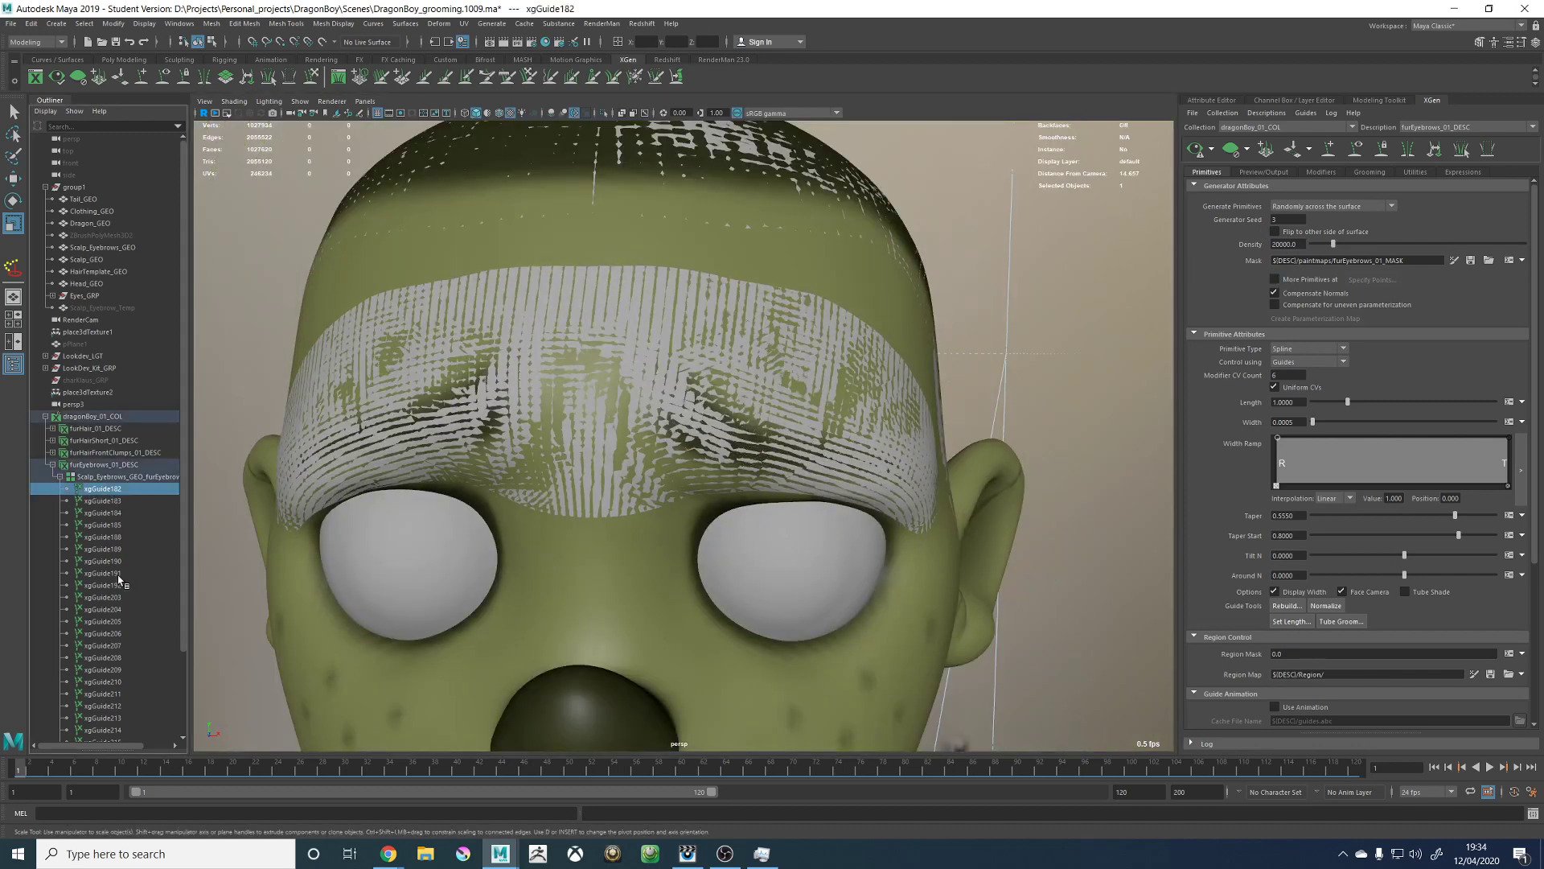
click(102, 392)
shift+click(103, 669)
scroll(708, 476, up, 2)
scroll(708, 476, up, 3)
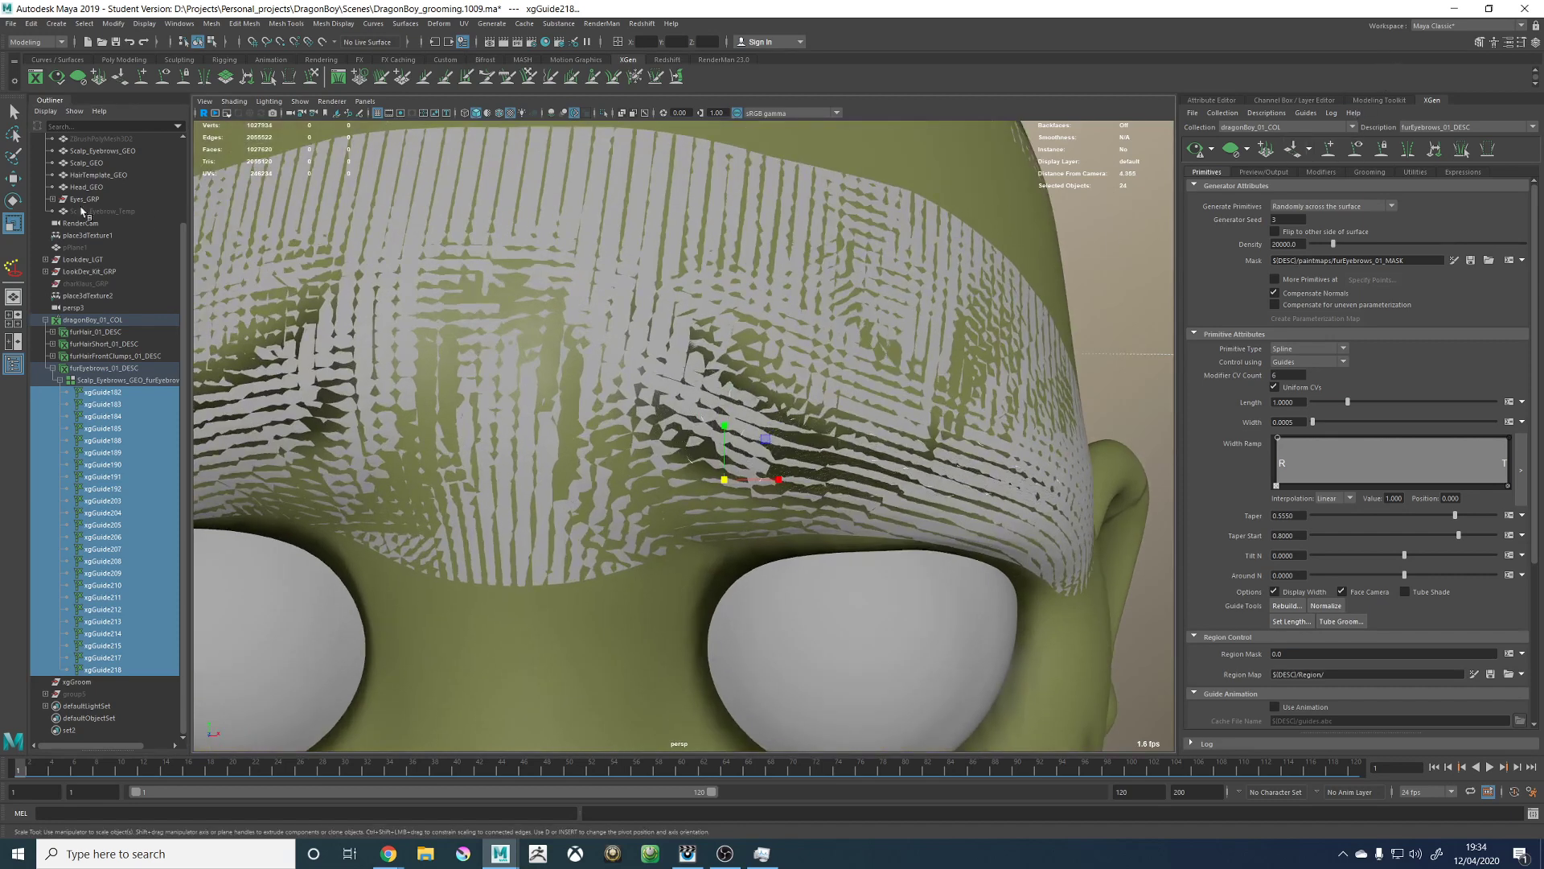
Step: Set the X, Y and Z scale of all selected eyebrow guides to 10
scroll(85, 298, up, 3)
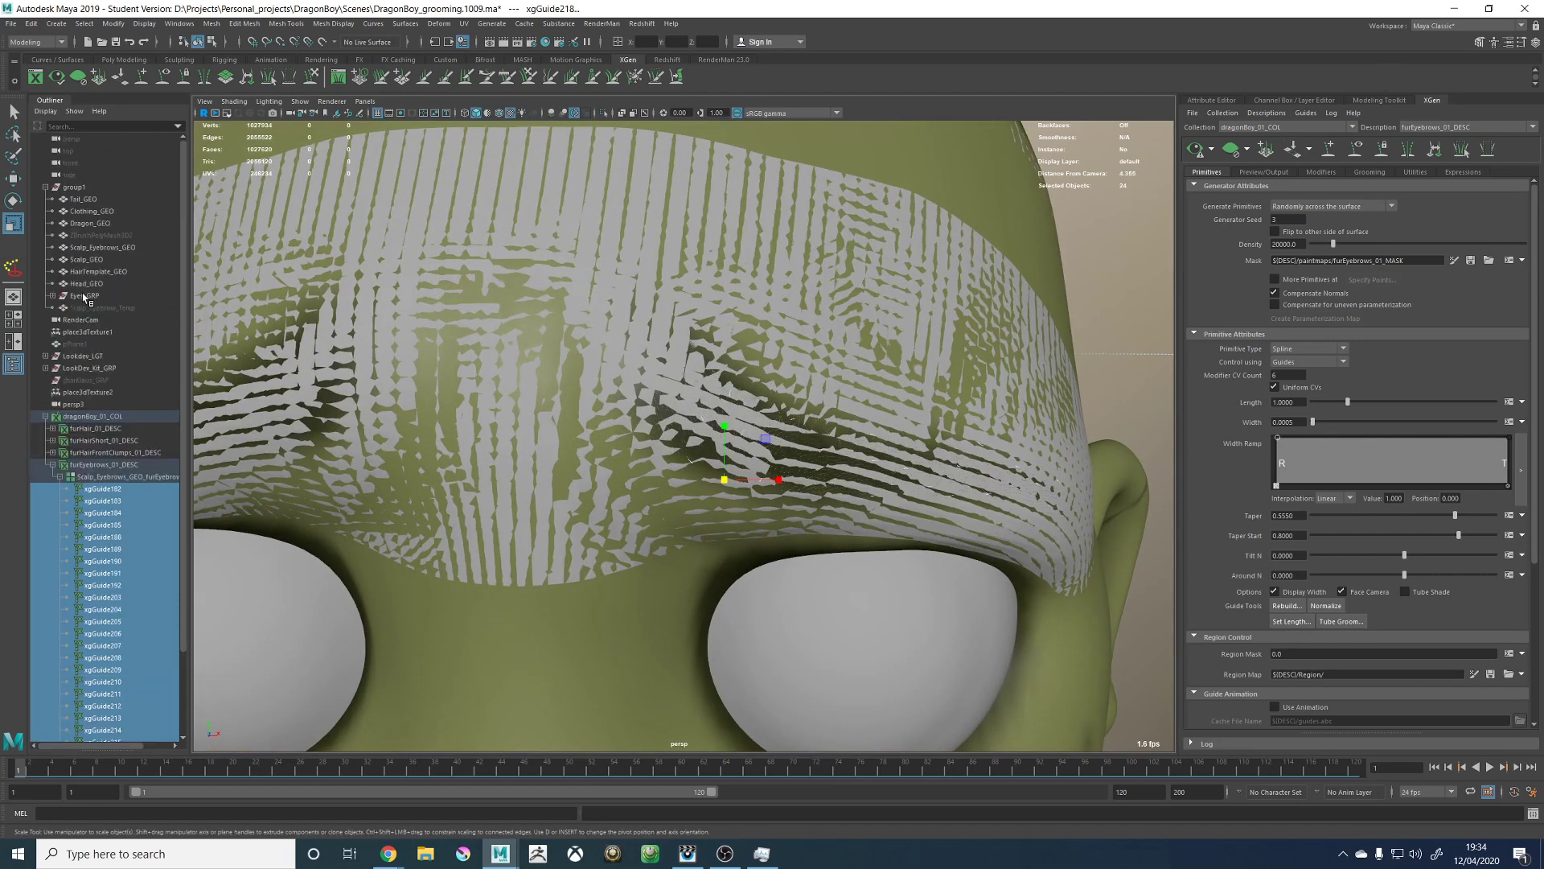
click(1311, 99)
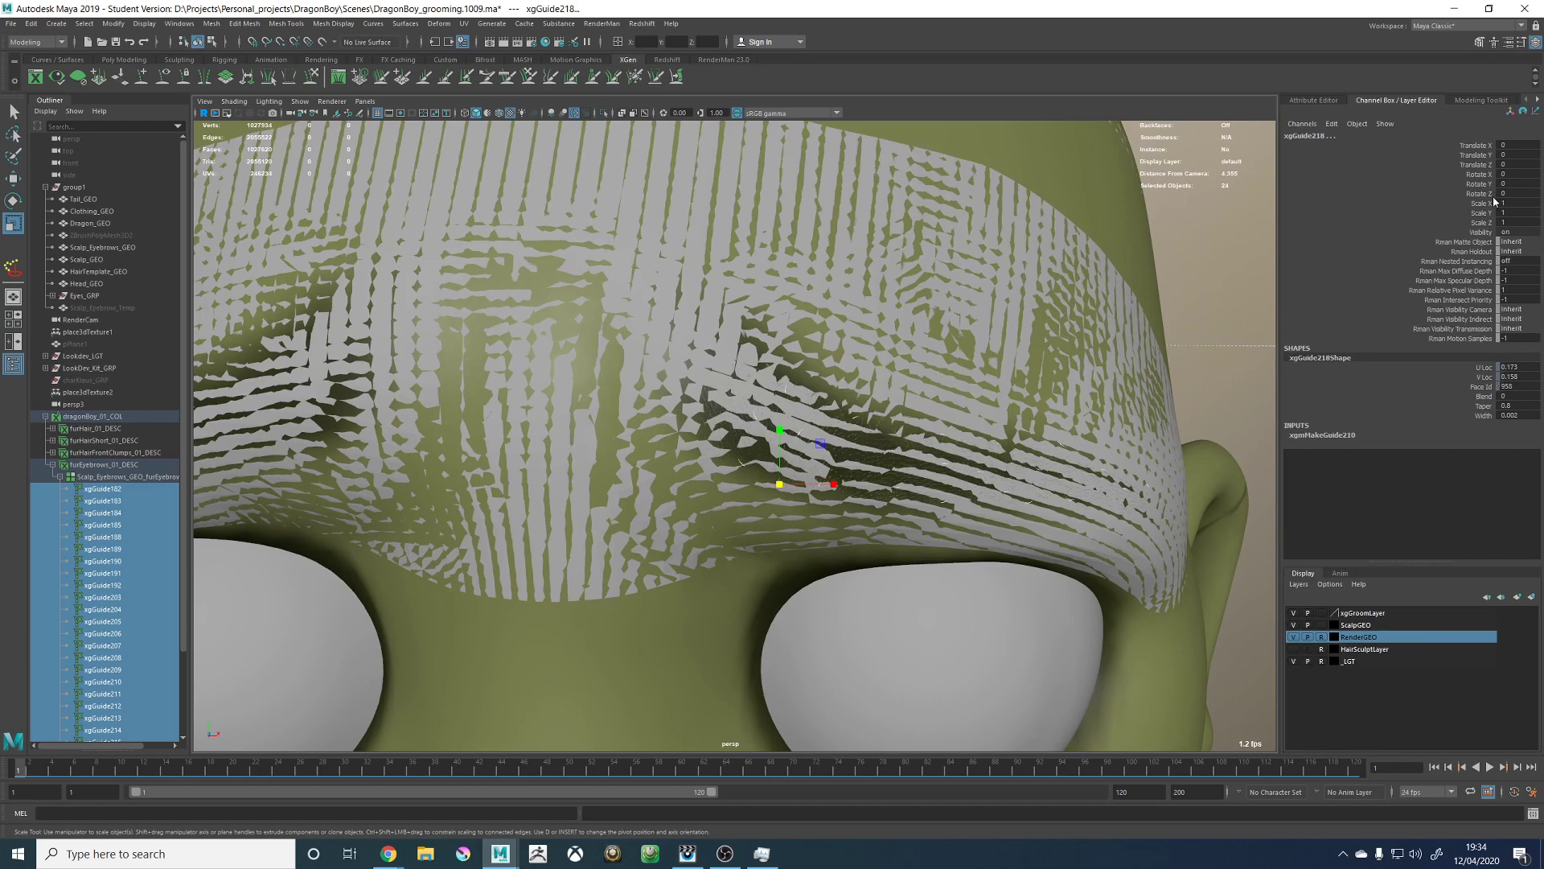
drag(1493, 201, 1515, 218)
text(10)
key(Return)
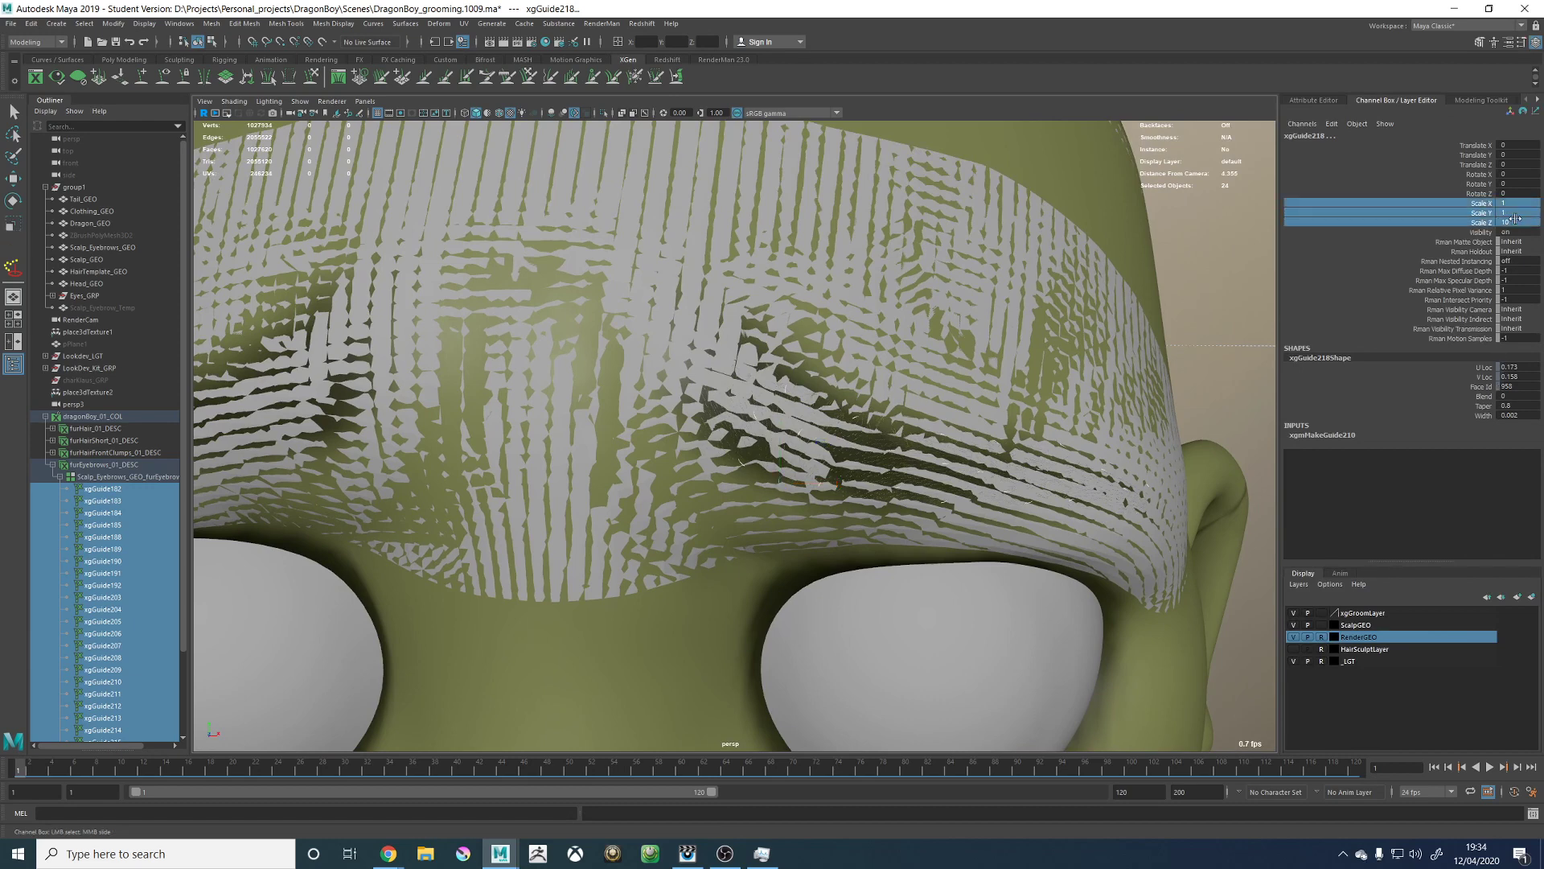
Step: Reselect the eyebrow guides on the brow and set their width to 0.02
scroll(1114, 336, down, 4)
click(1114, 336)
alt+drag(1114, 336, 1098, 370)
scroll(686, 388, up, 4)
drag(458, 337, 1045, 605)
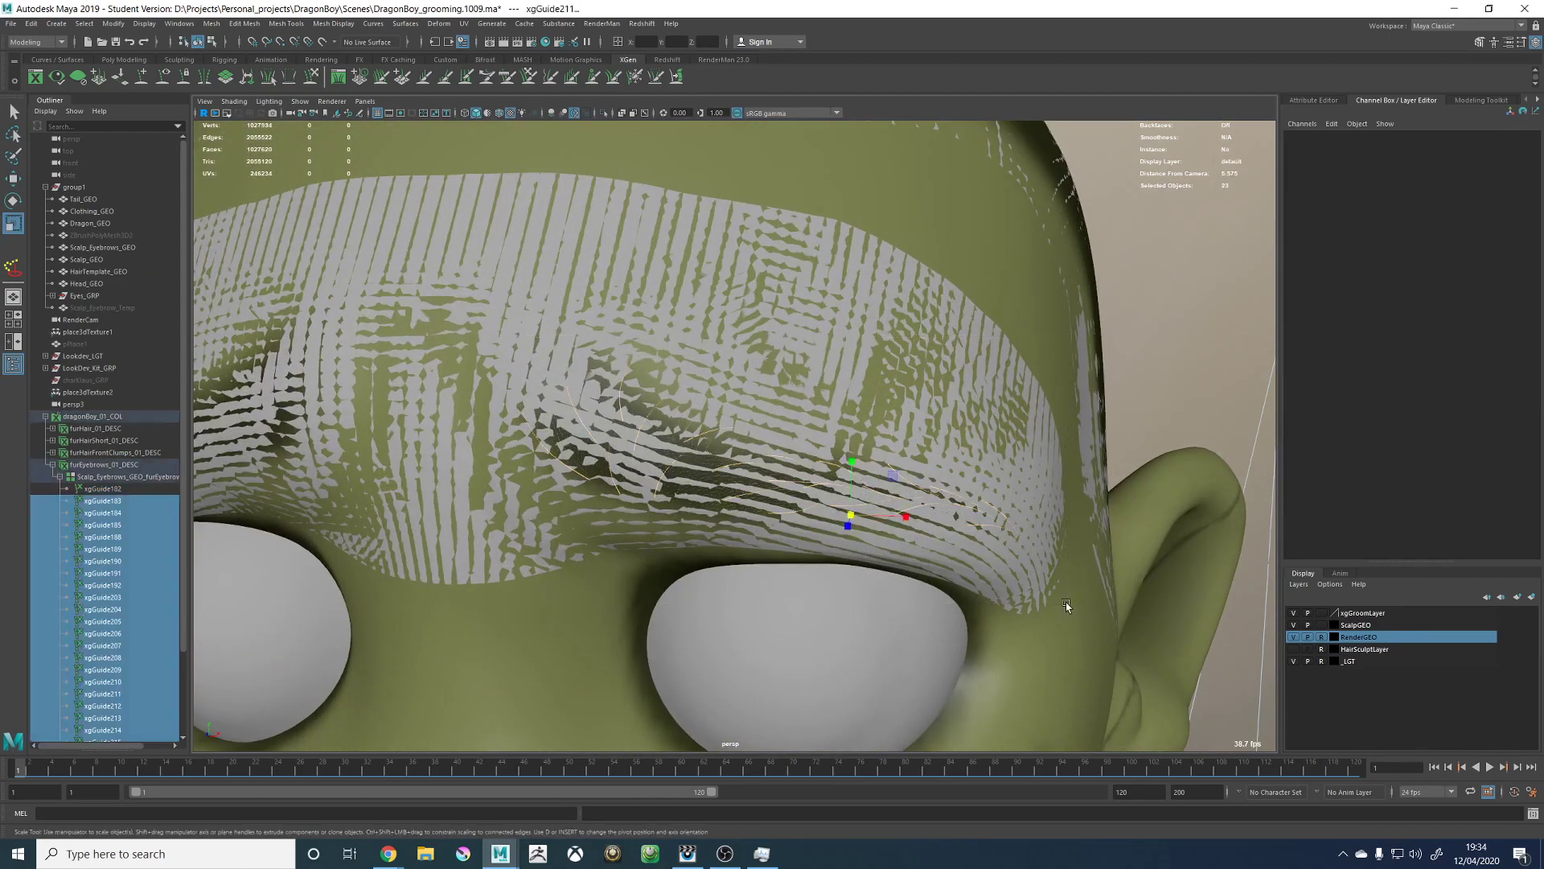
click(1529, 416)
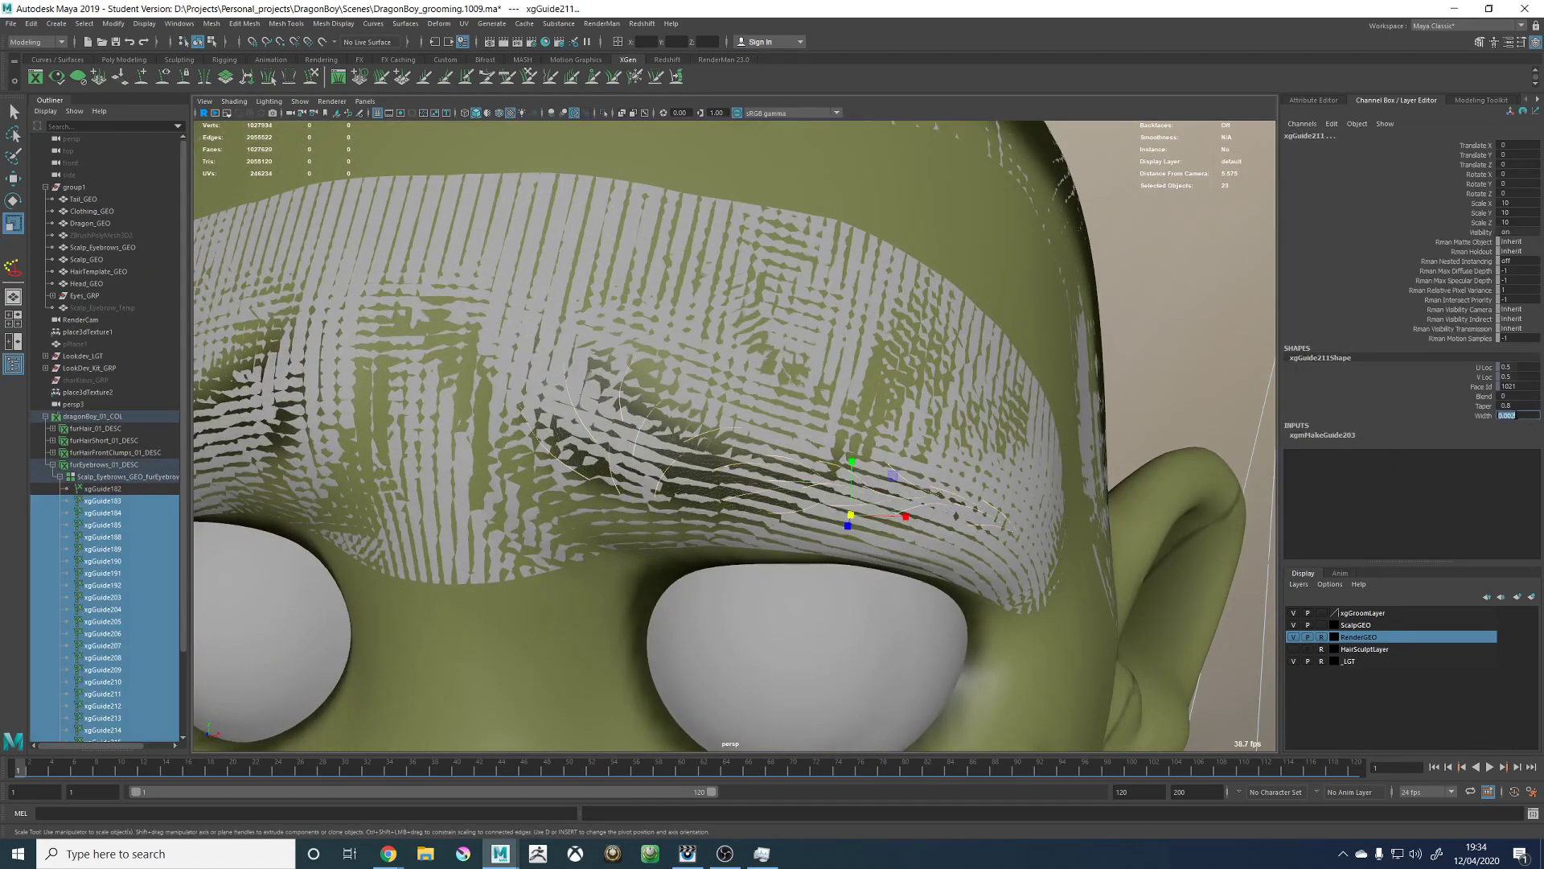
text(0.02)
key(Return)
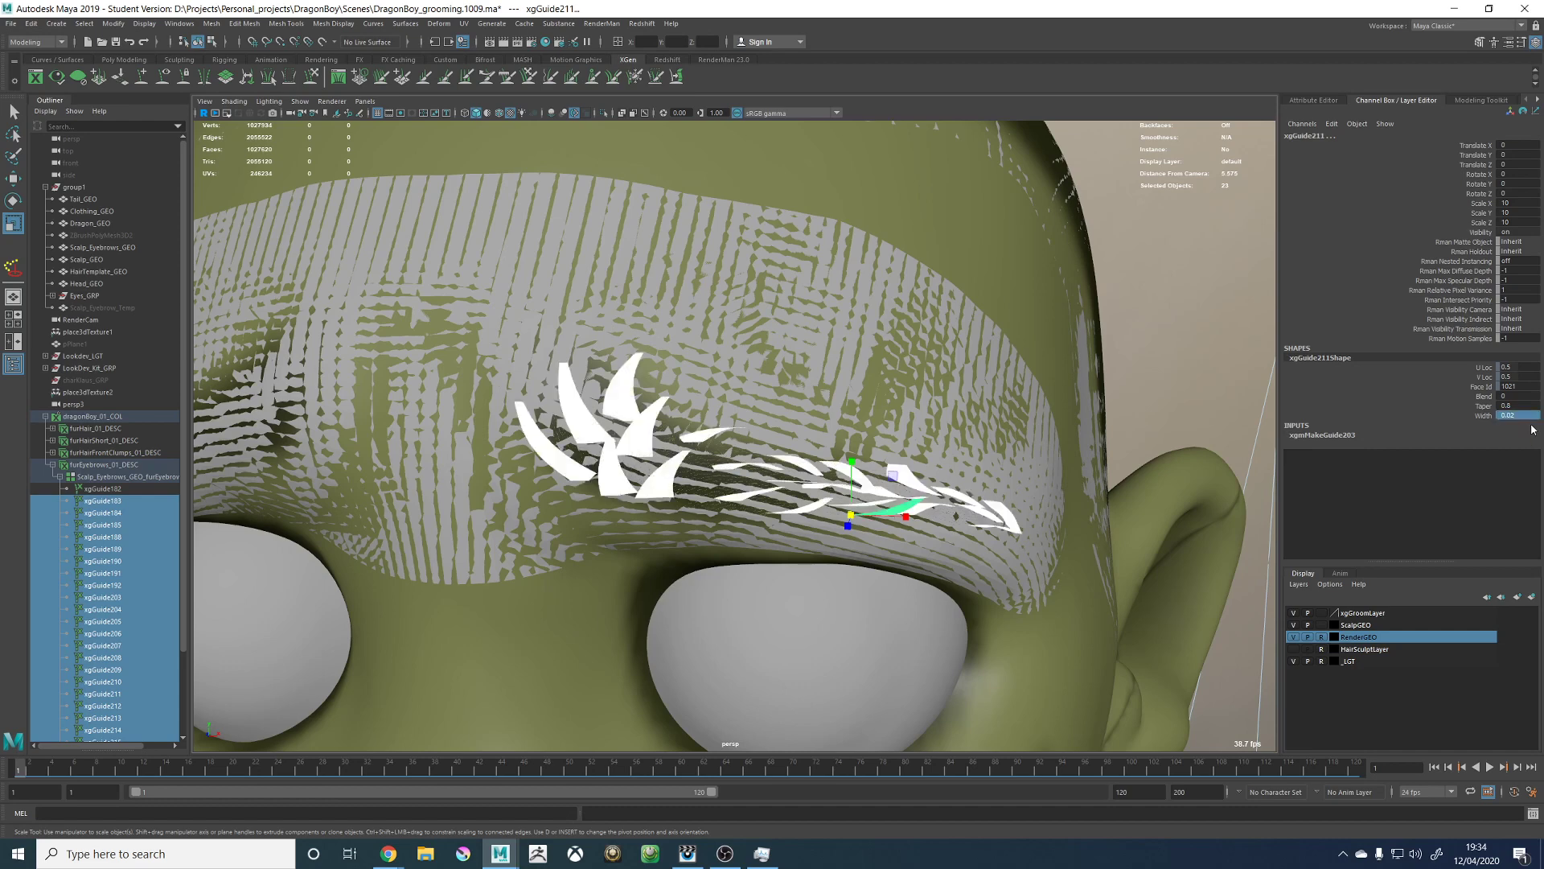
alt+drag(1109, 298, 1122, 351)
alt+right_drag(1127, 346, 1056, 345)
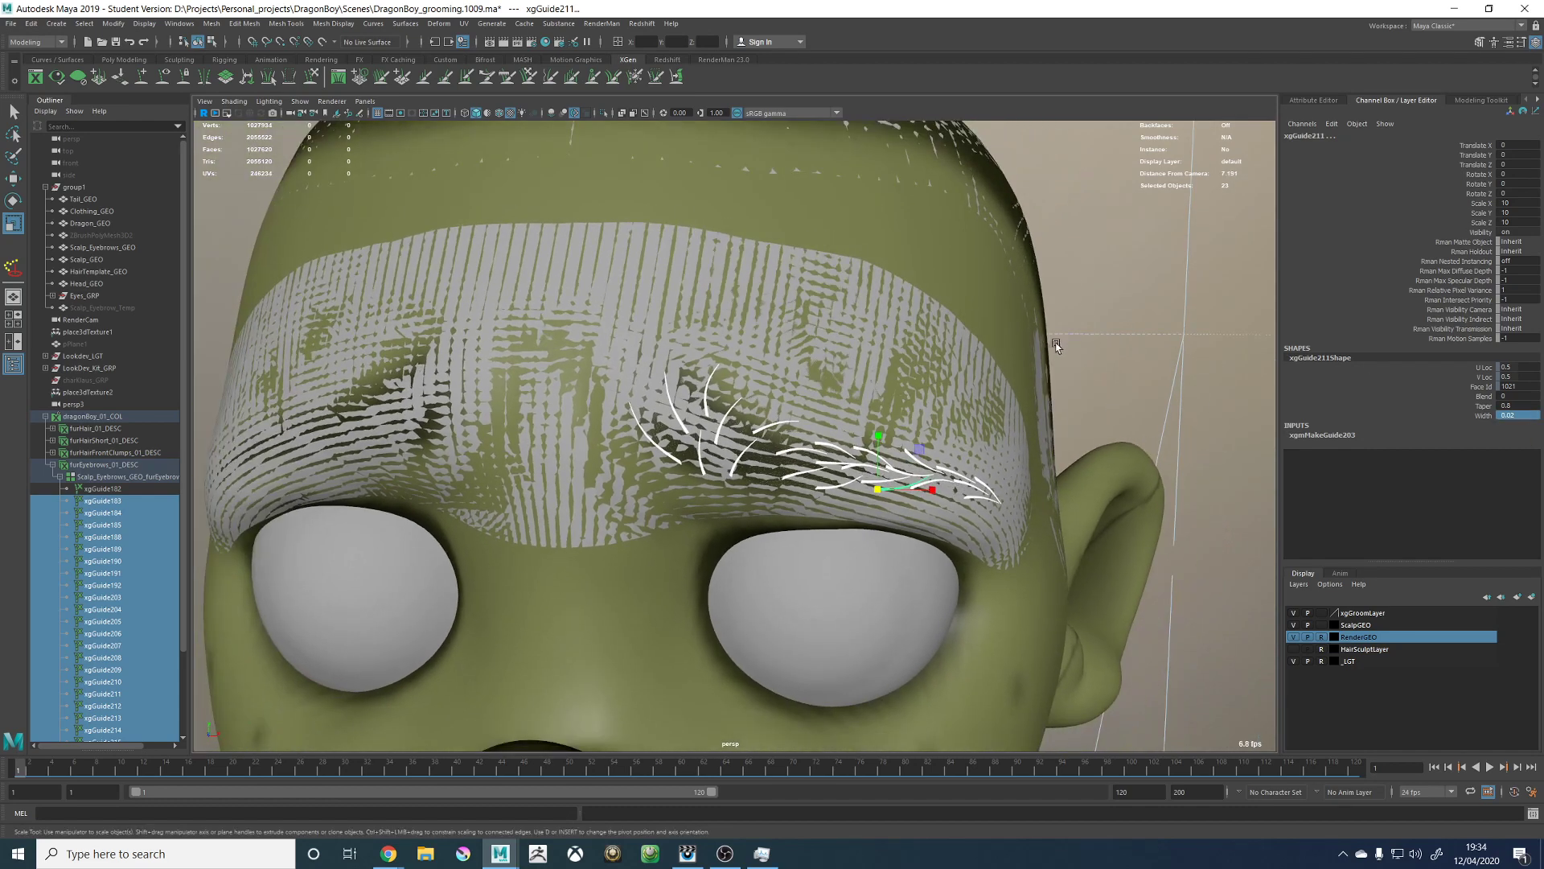
Step: Return to the XGen settings, set the eyebrow primitives' width to 0.005 and refresh the hair preview
click(1043, 349)
alt+drag(1043, 439, 1030, 400)
alt+drag(714, 301, 771, 346)
scroll(771, 346, down, 5)
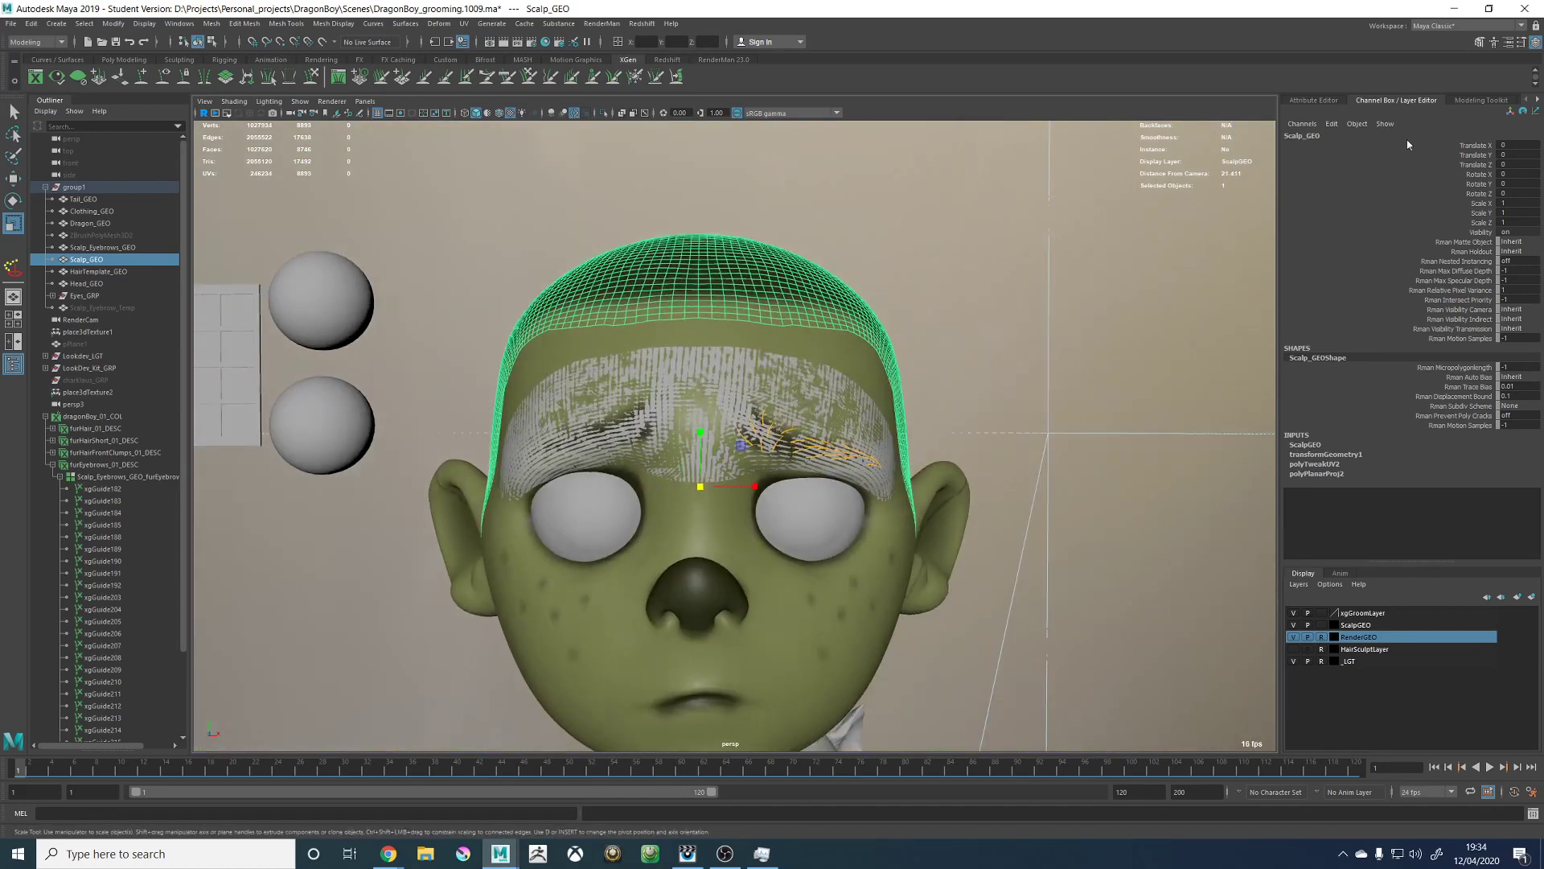
click(1536, 101)
click(1502, 100)
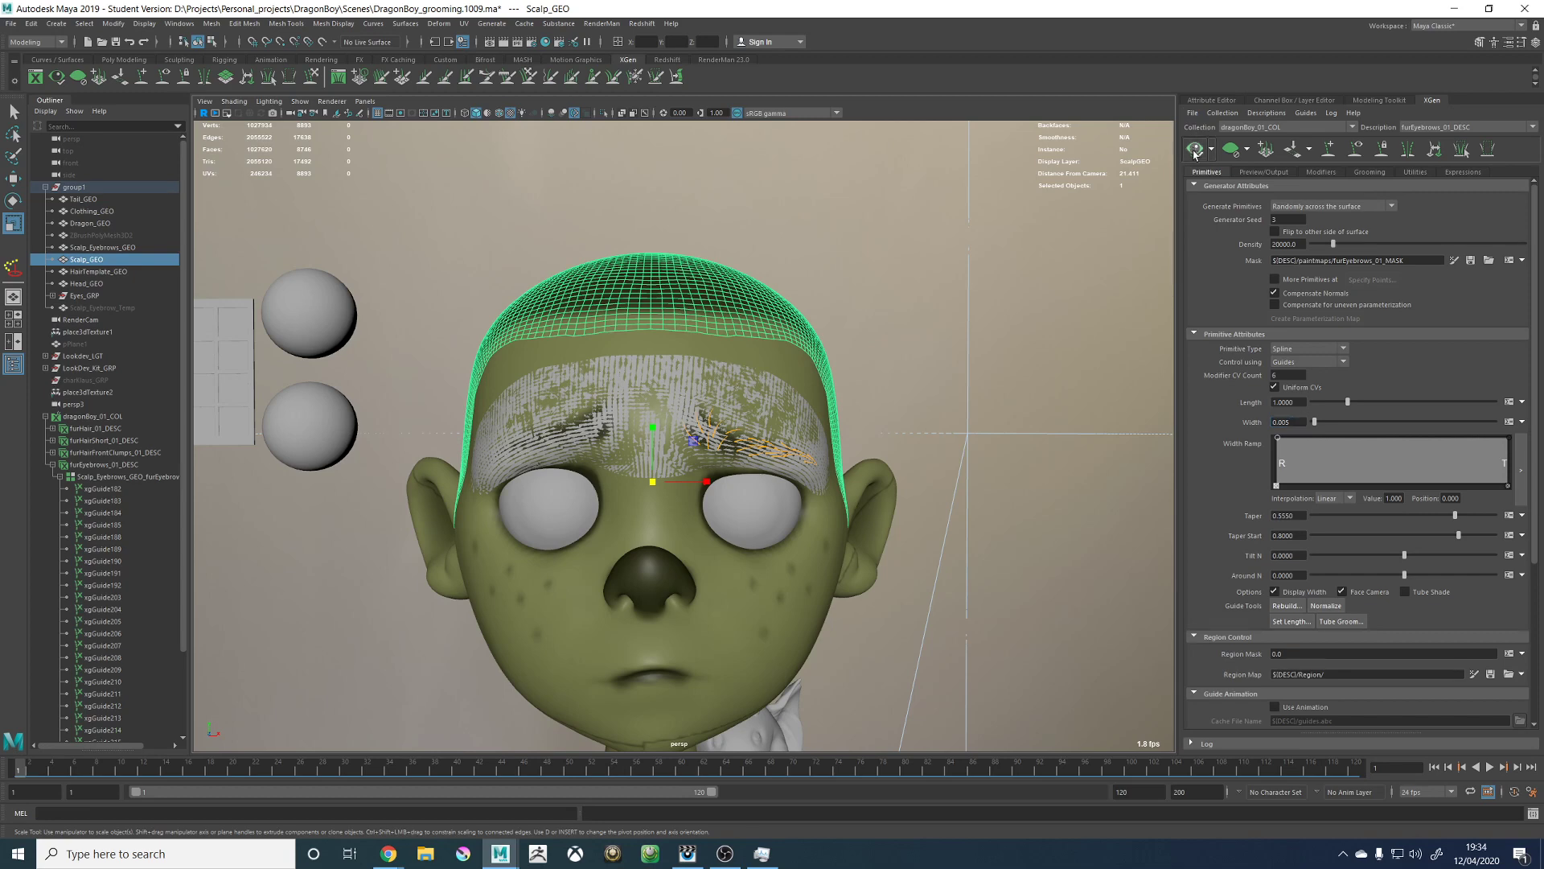
scroll(797, 375, up, 1)
scroll(1042, 435, up, 10)
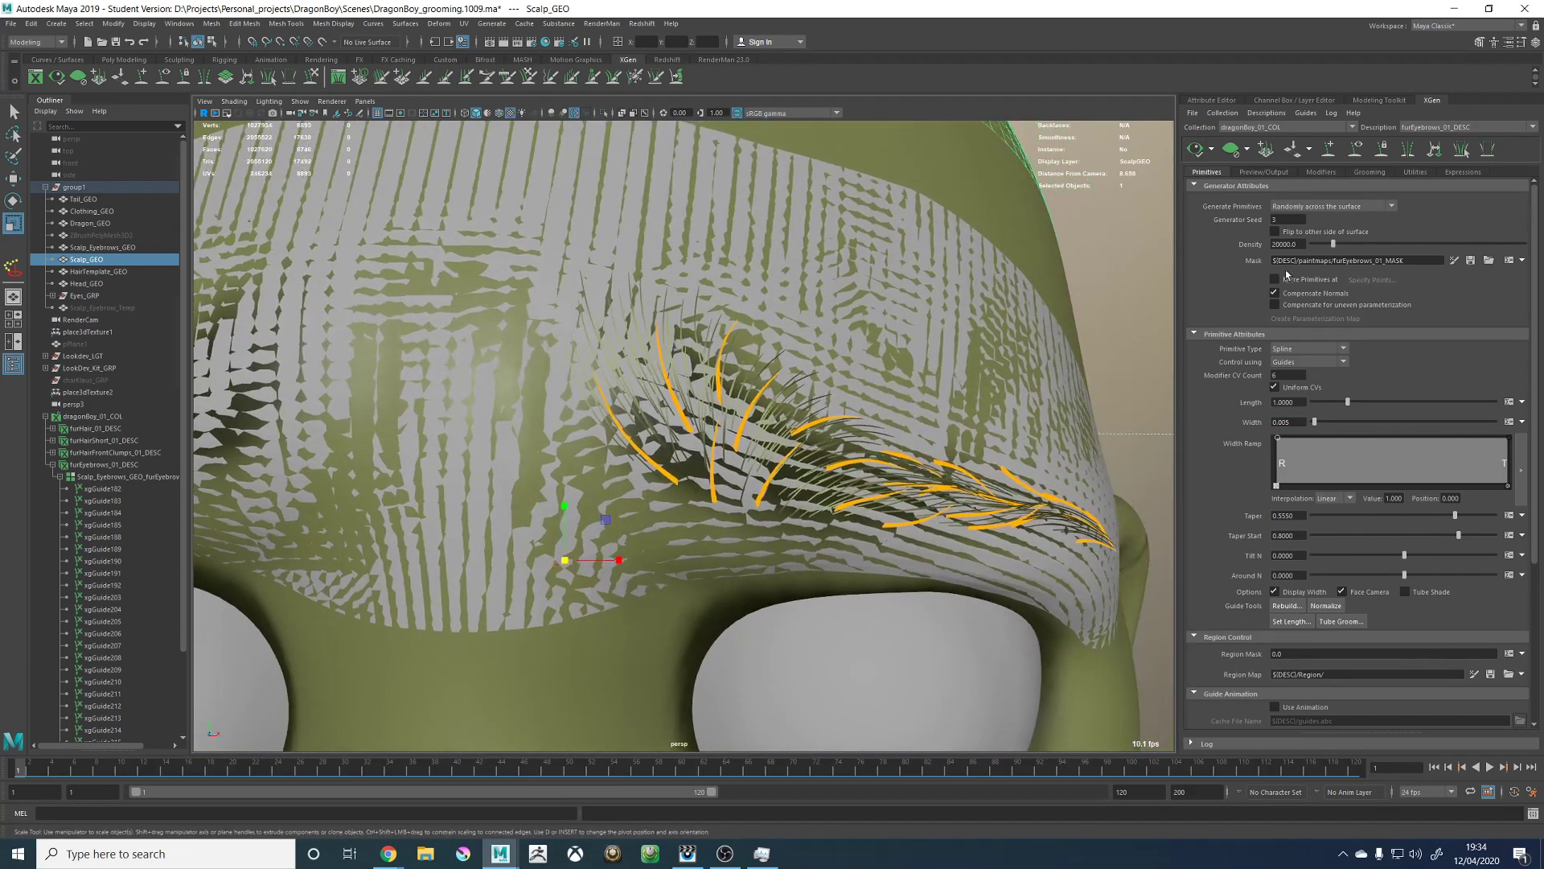
Step: Raise the eyebrow description's density to 200000, update the preview and clear the selection
text(00)
key(Return)
click(1194, 155)
scroll(873, 307, down, 2)
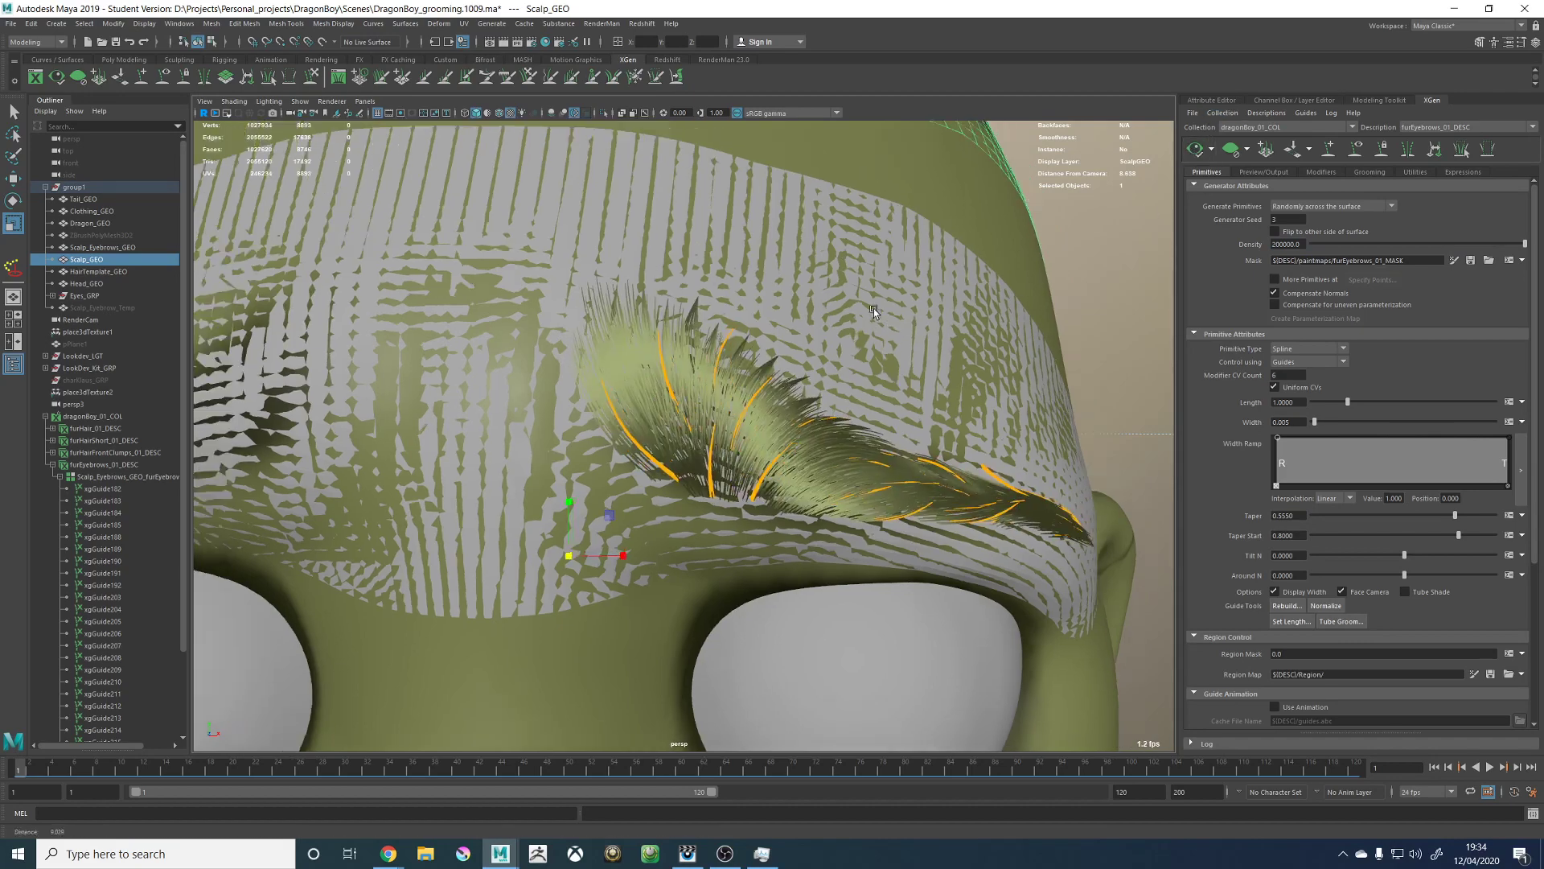
alt+drag(874, 309, 1088, 281)
click(1046, 348)
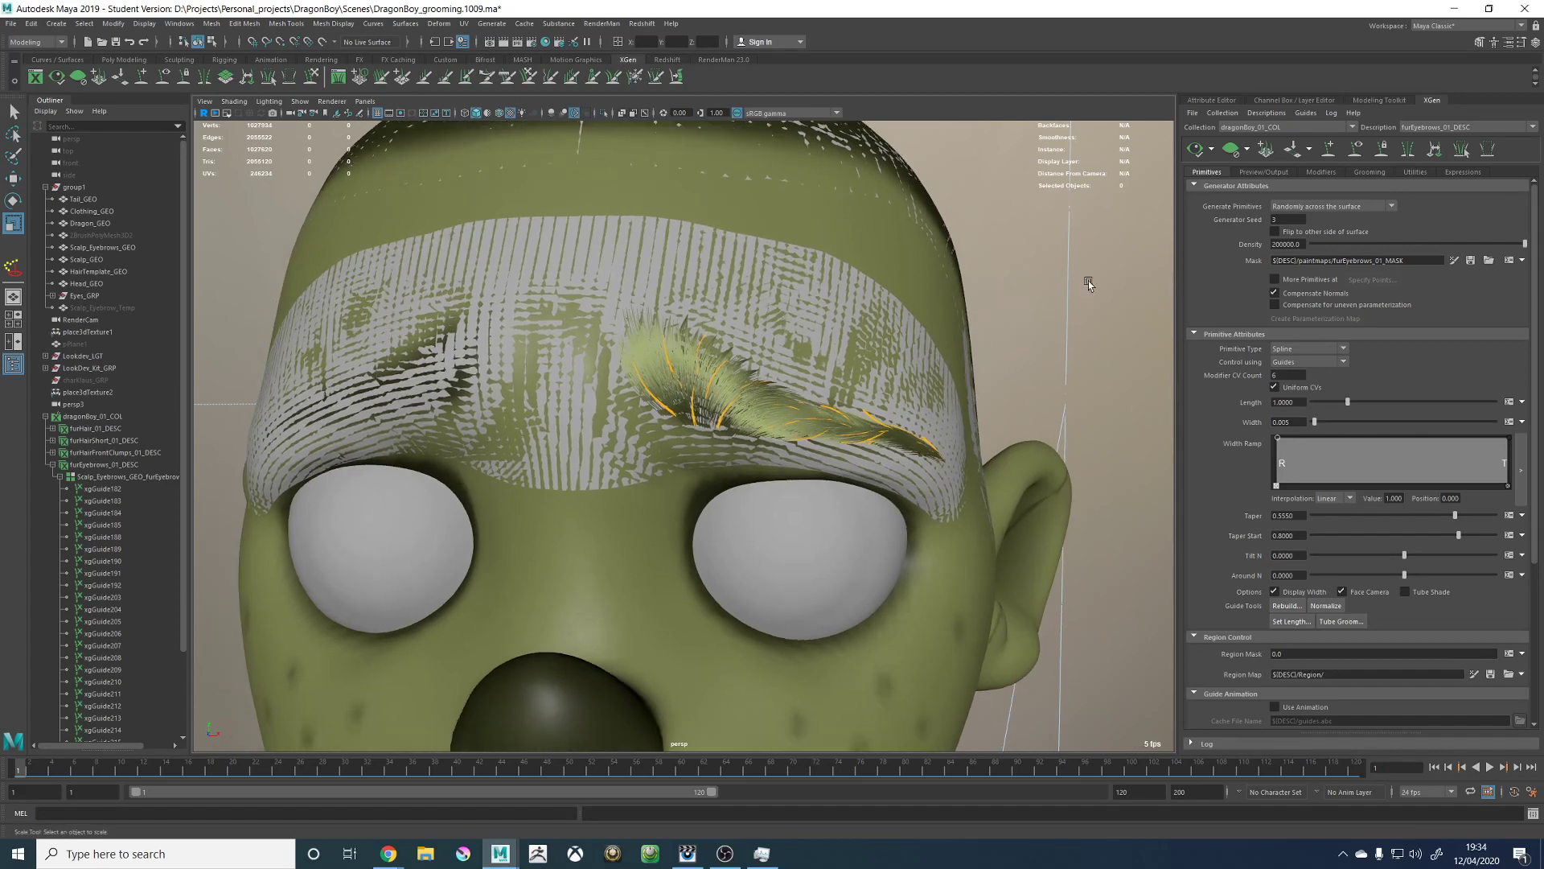
Step: Hide the eyebrow guides and the Scalp_Eyebrows_GEO mesh
click(1359, 151)
alt+drag(942, 312, 875, 336)
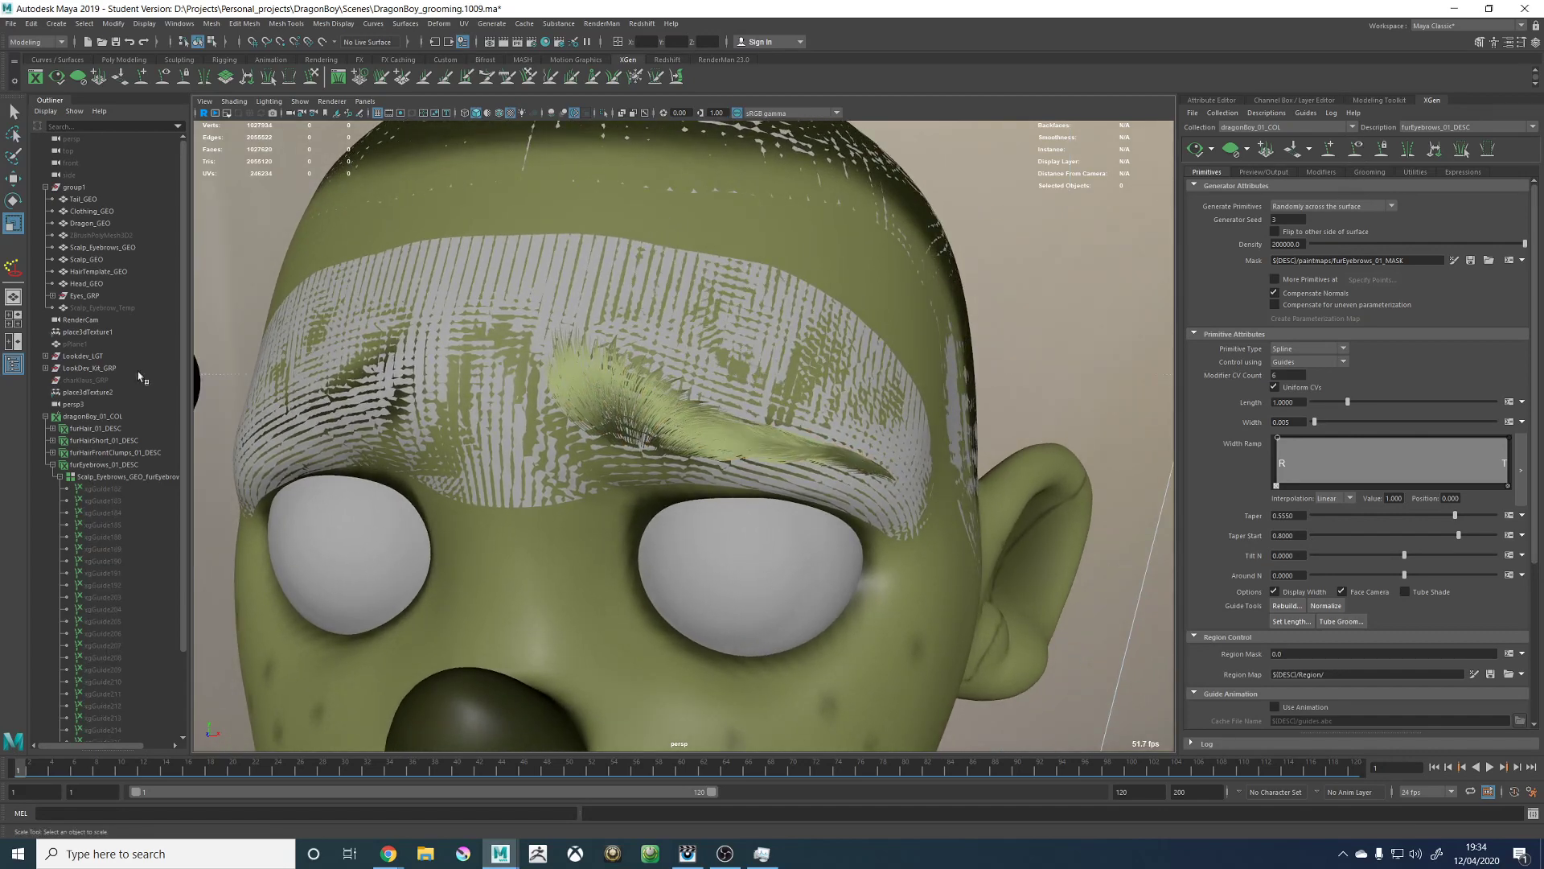
click(106, 248)
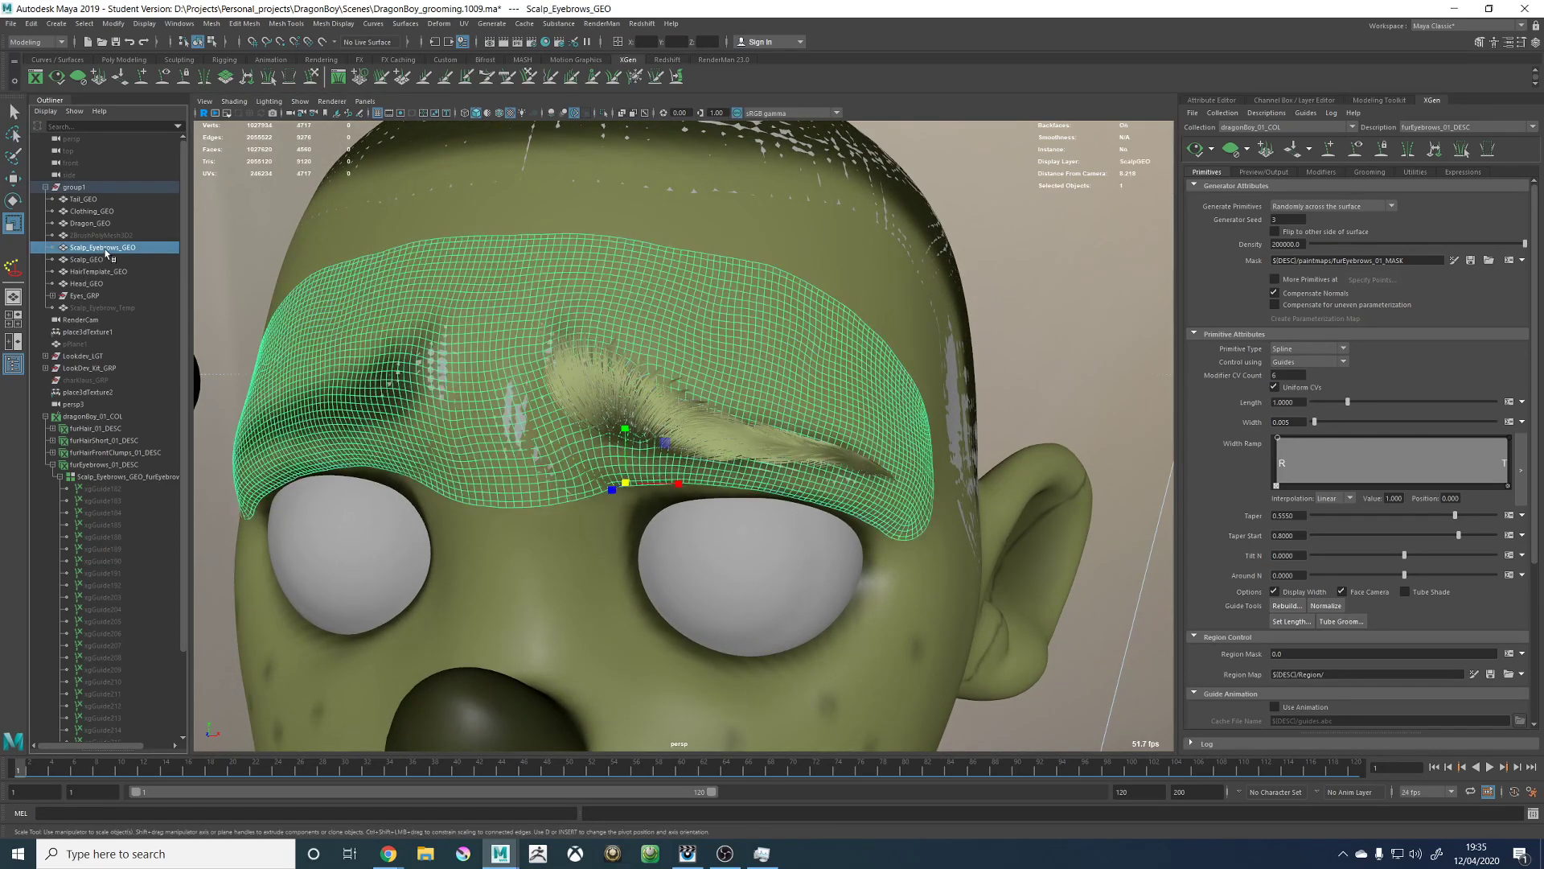
key(ctrl+h)
Step: Examine the eyebrow hair's density and shape on the enlarged head from close up, far away and the side
scroll(600, 323, down, 5)
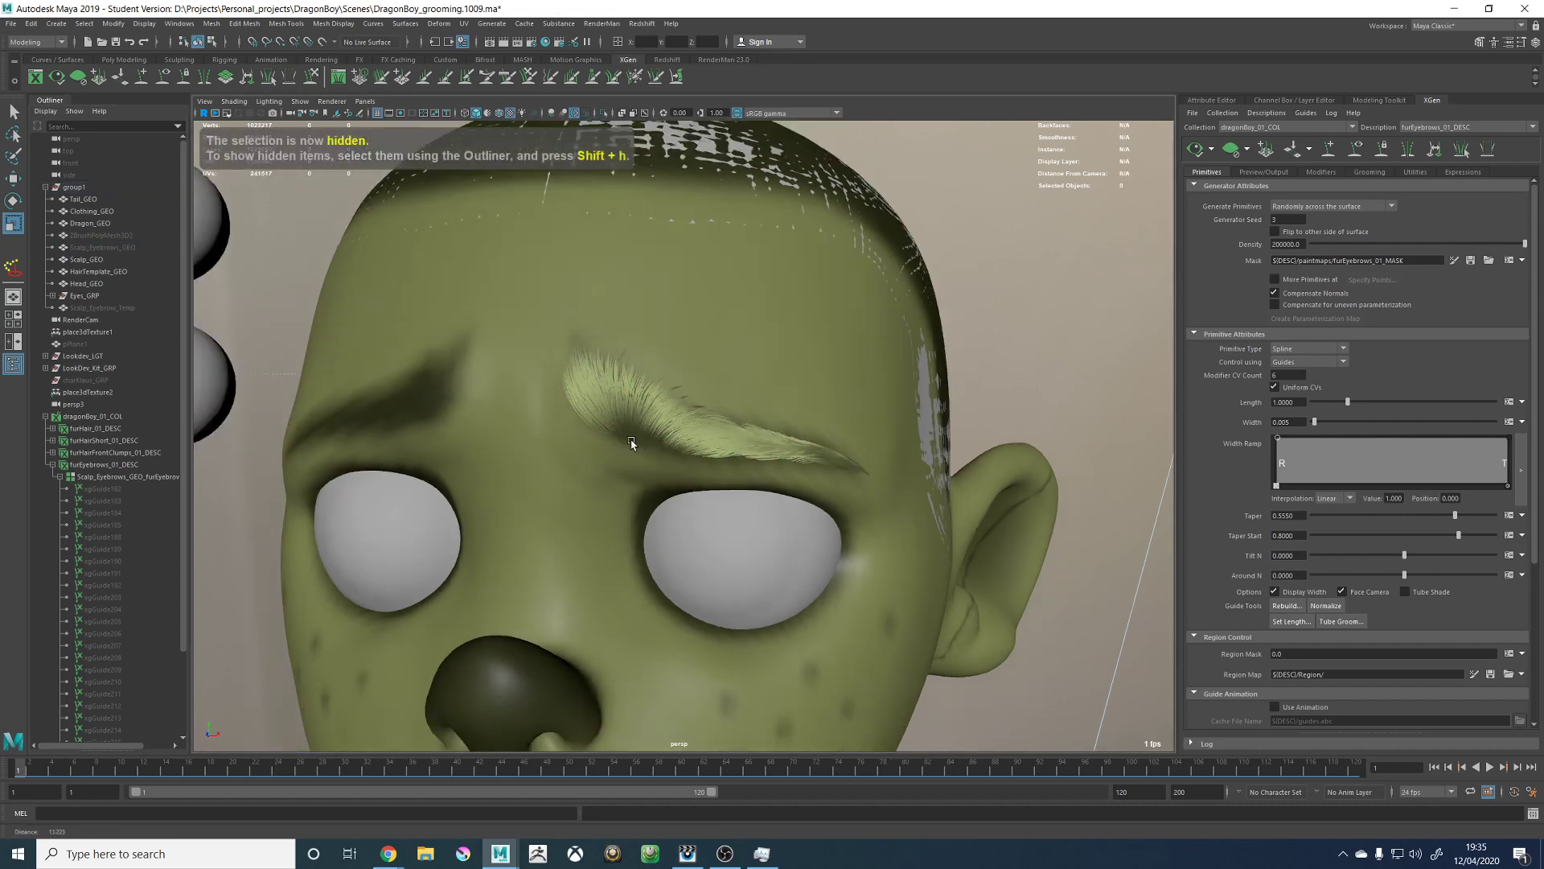
scroll(599, 323, up, 8)
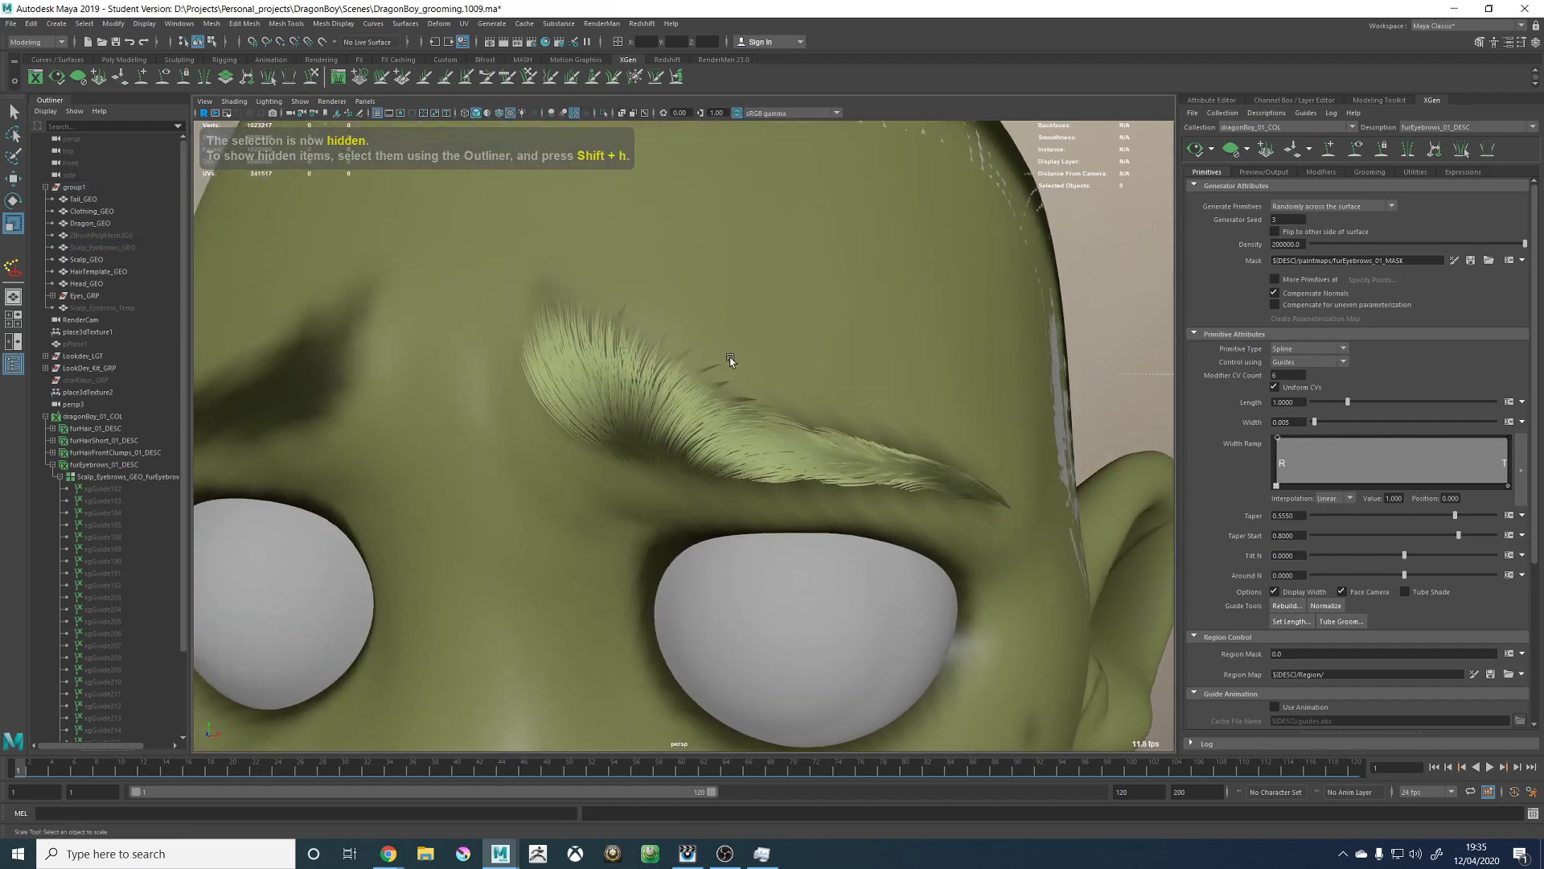
scroll(686, 380, down, 3)
scroll(595, 375, down, 3)
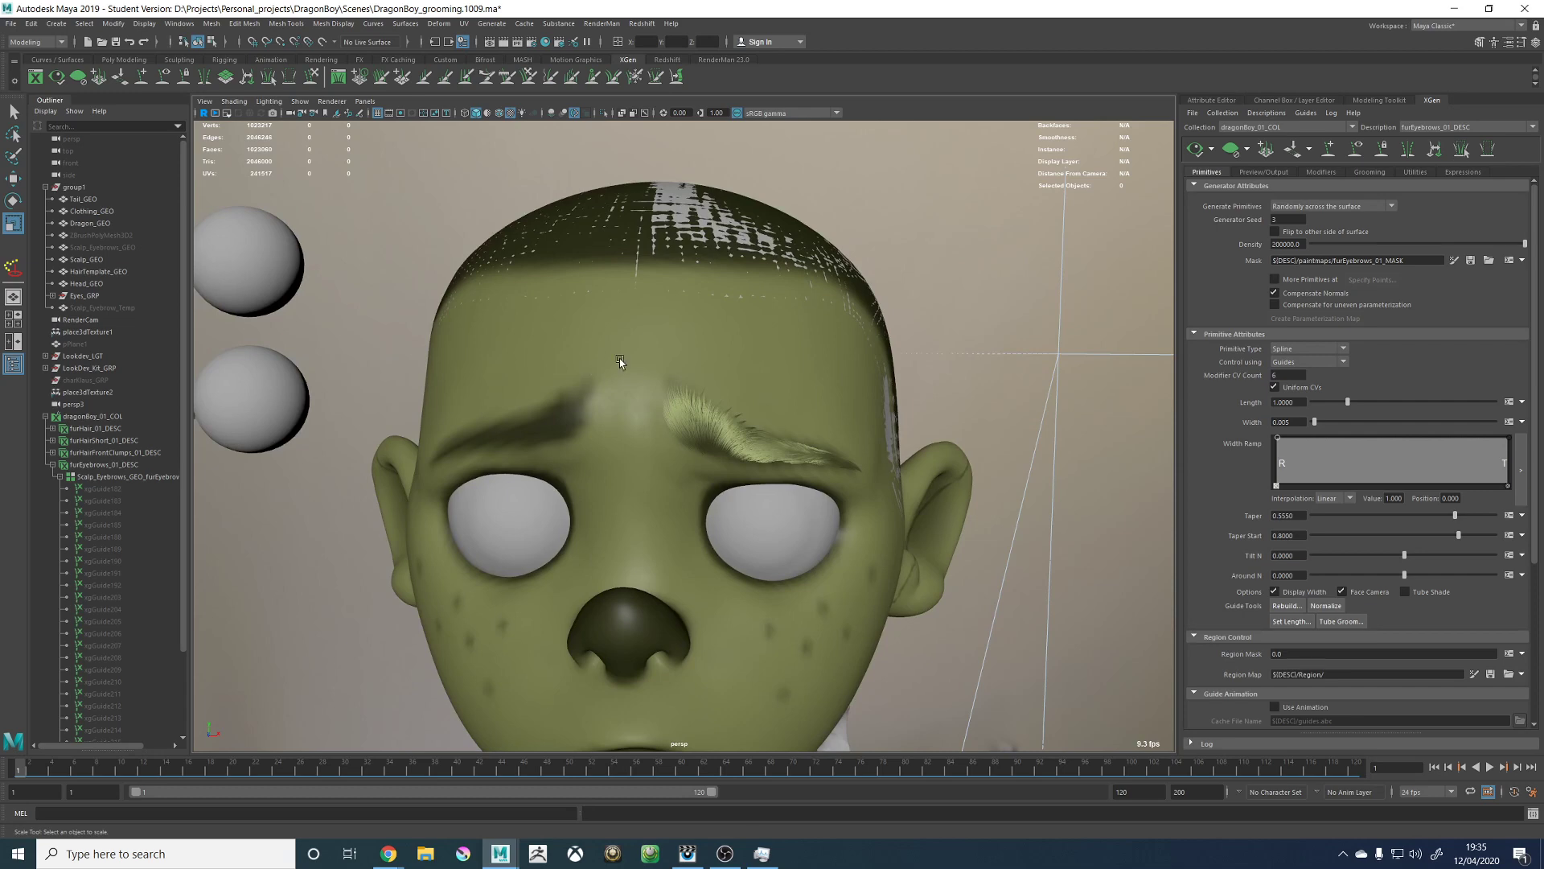
scroll(679, 346, down, 5)
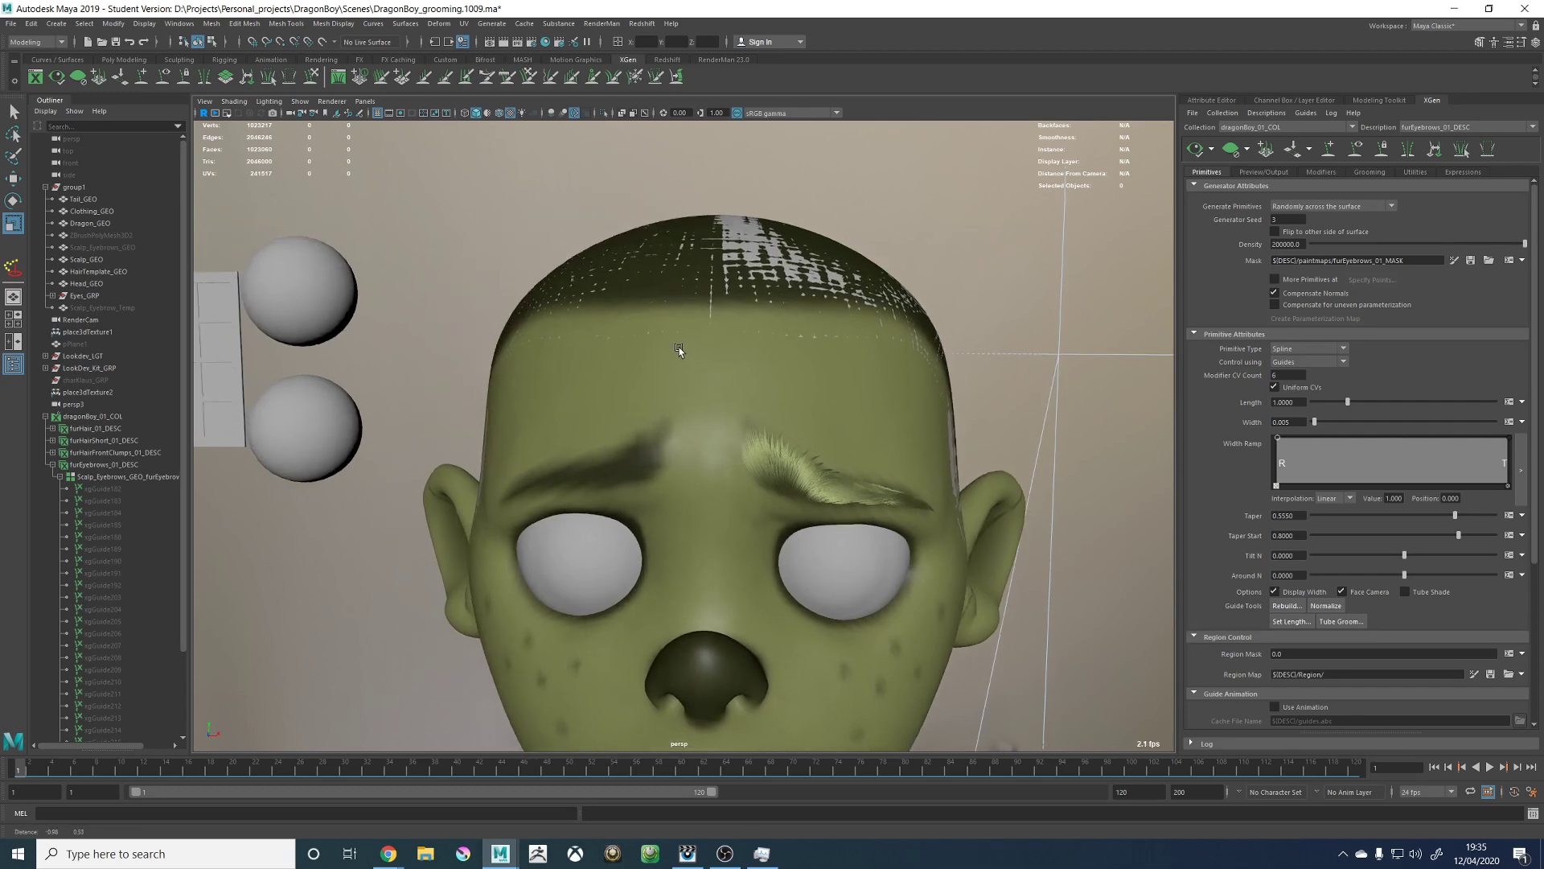
alt+drag(859, 354, 701, 455)
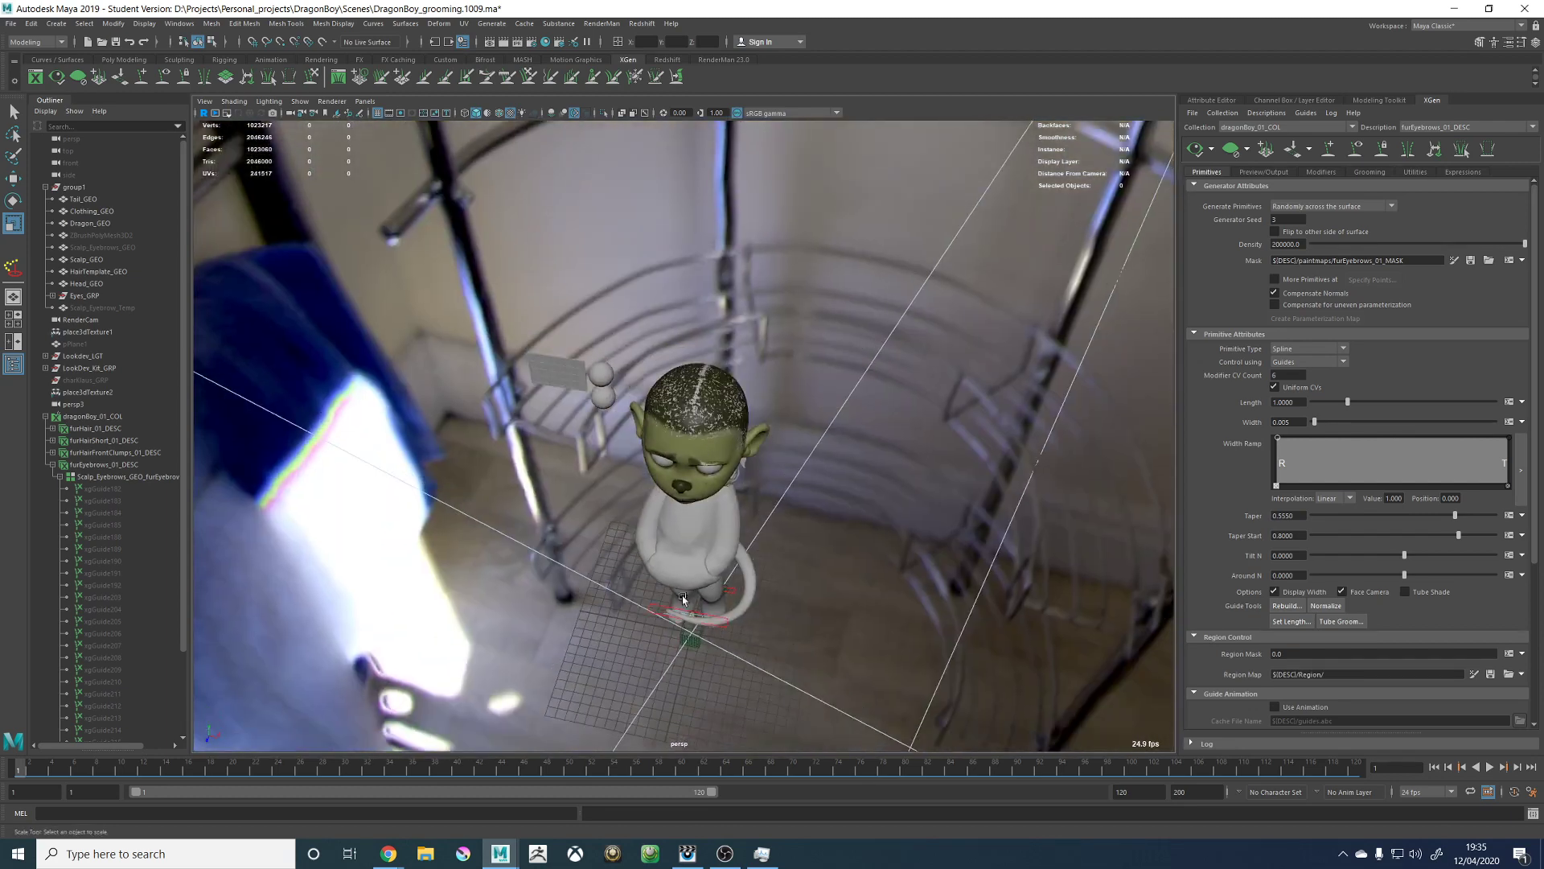
alt+drag(682, 597, 630, 347)
alt+right_drag(643, 354, 925, 466)
alt+middle_drag(728, 310, 701, 418)
alt+right_drag(701, 418, 957, 498)
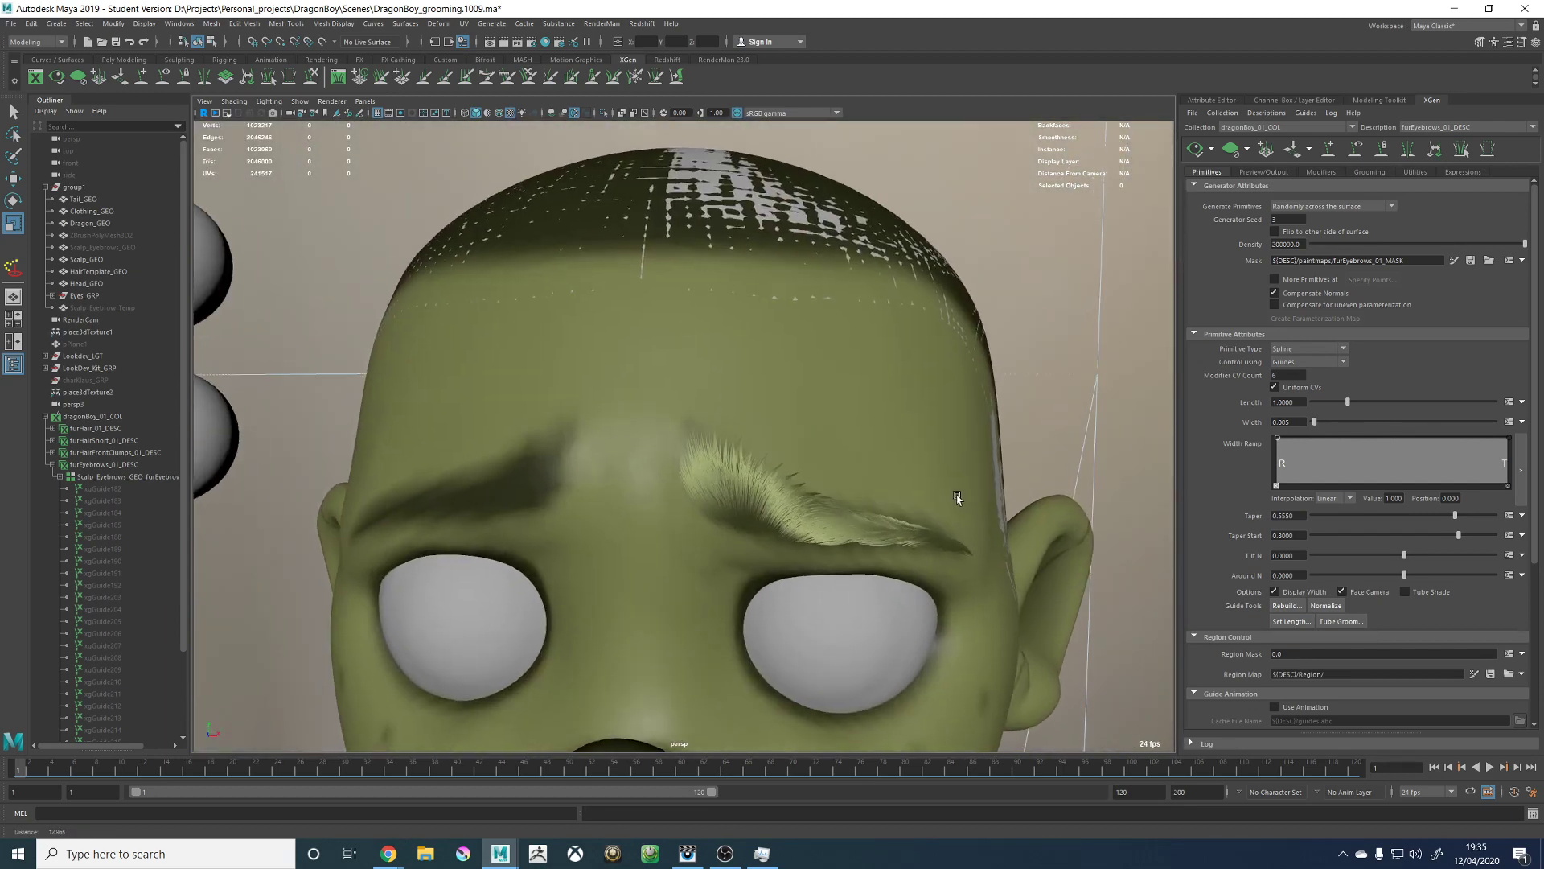
alt+drag(934, 495, 881, 494)
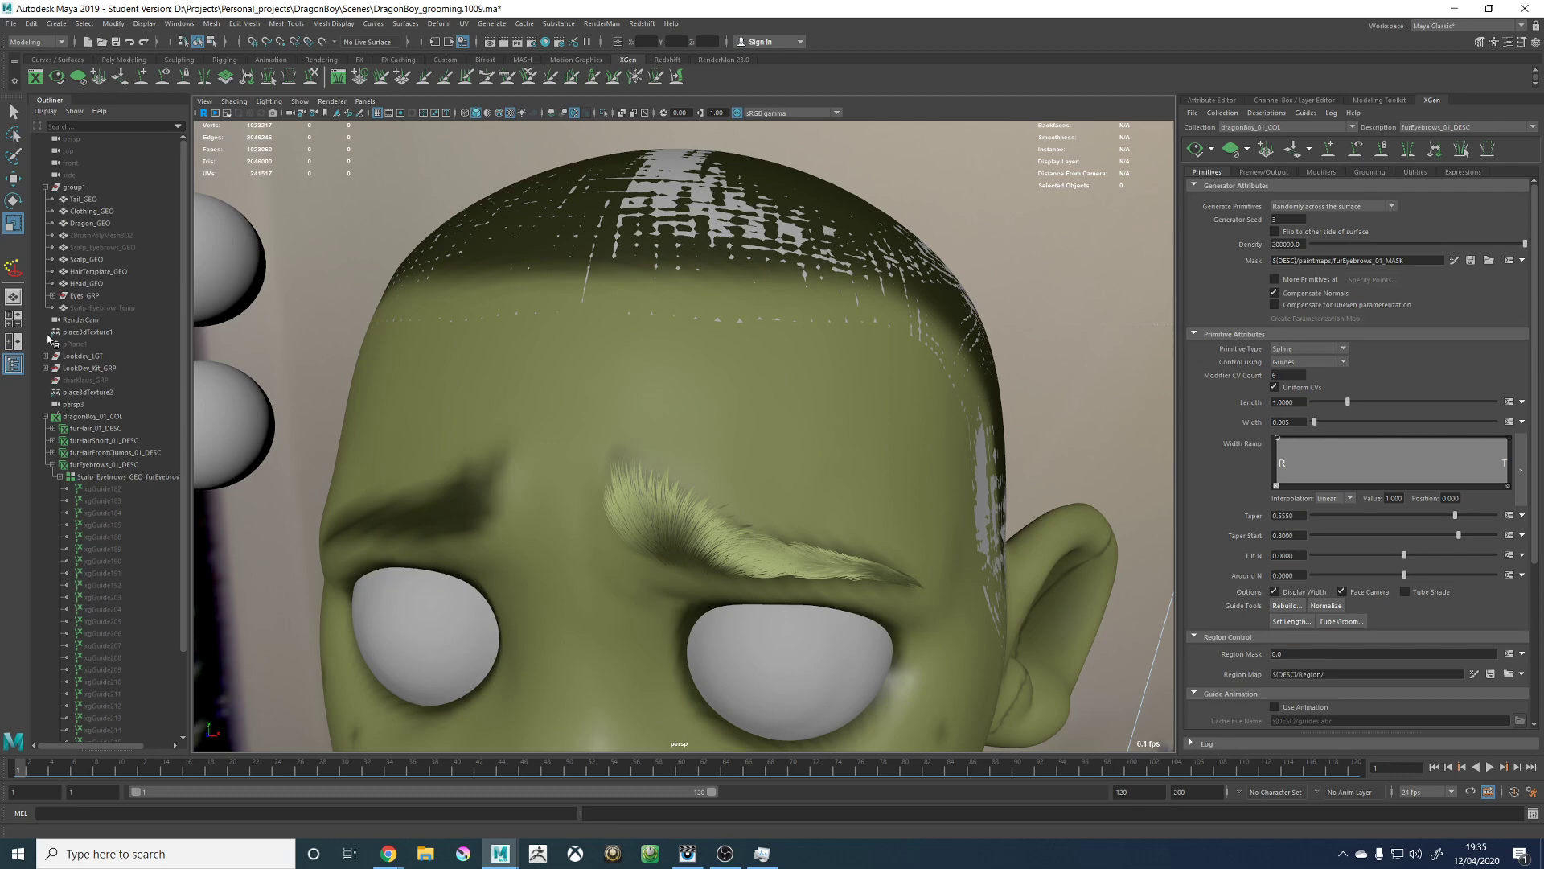
Step: Switch to furHairFrontClumps_01_DESC, show its guides and generate its hair preview
click(1462, 127)
click(1439, 151)
click(1357, 156)
alt+drag(695, 224, 742, 263)
alt+right_drag(790, 302, 637, 301)
alt+drag(637, 301, 663, 300)
click(1197, 149)
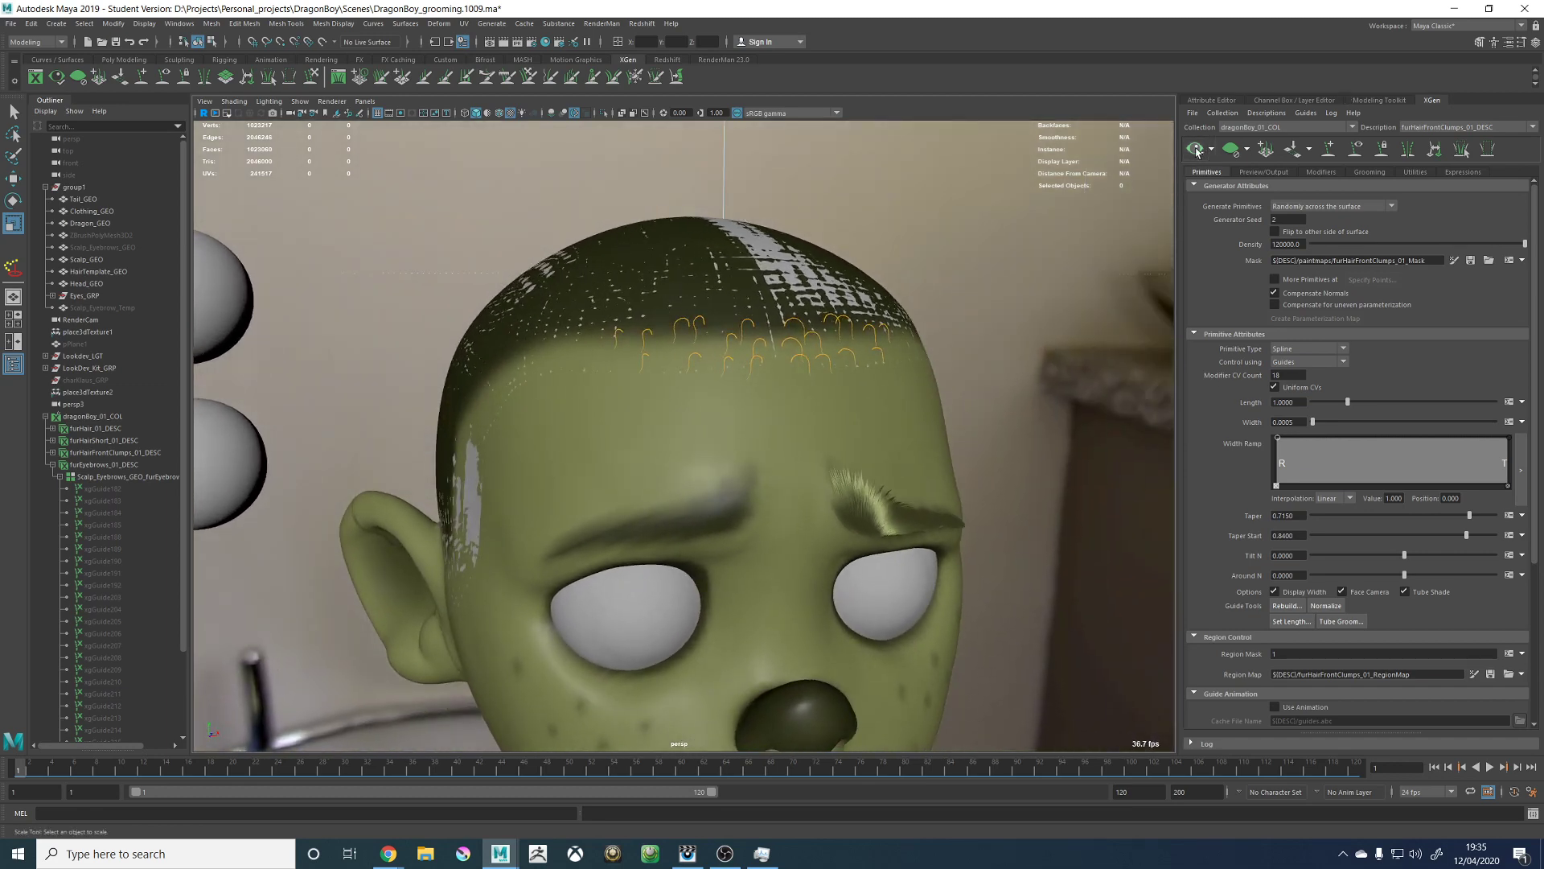
Step: Check the front clump hairs along the hairline and select all their guides
alt+right_drag(769, 258, 1061, 327)
alt+middle_drag(820, 164, 740, 247)
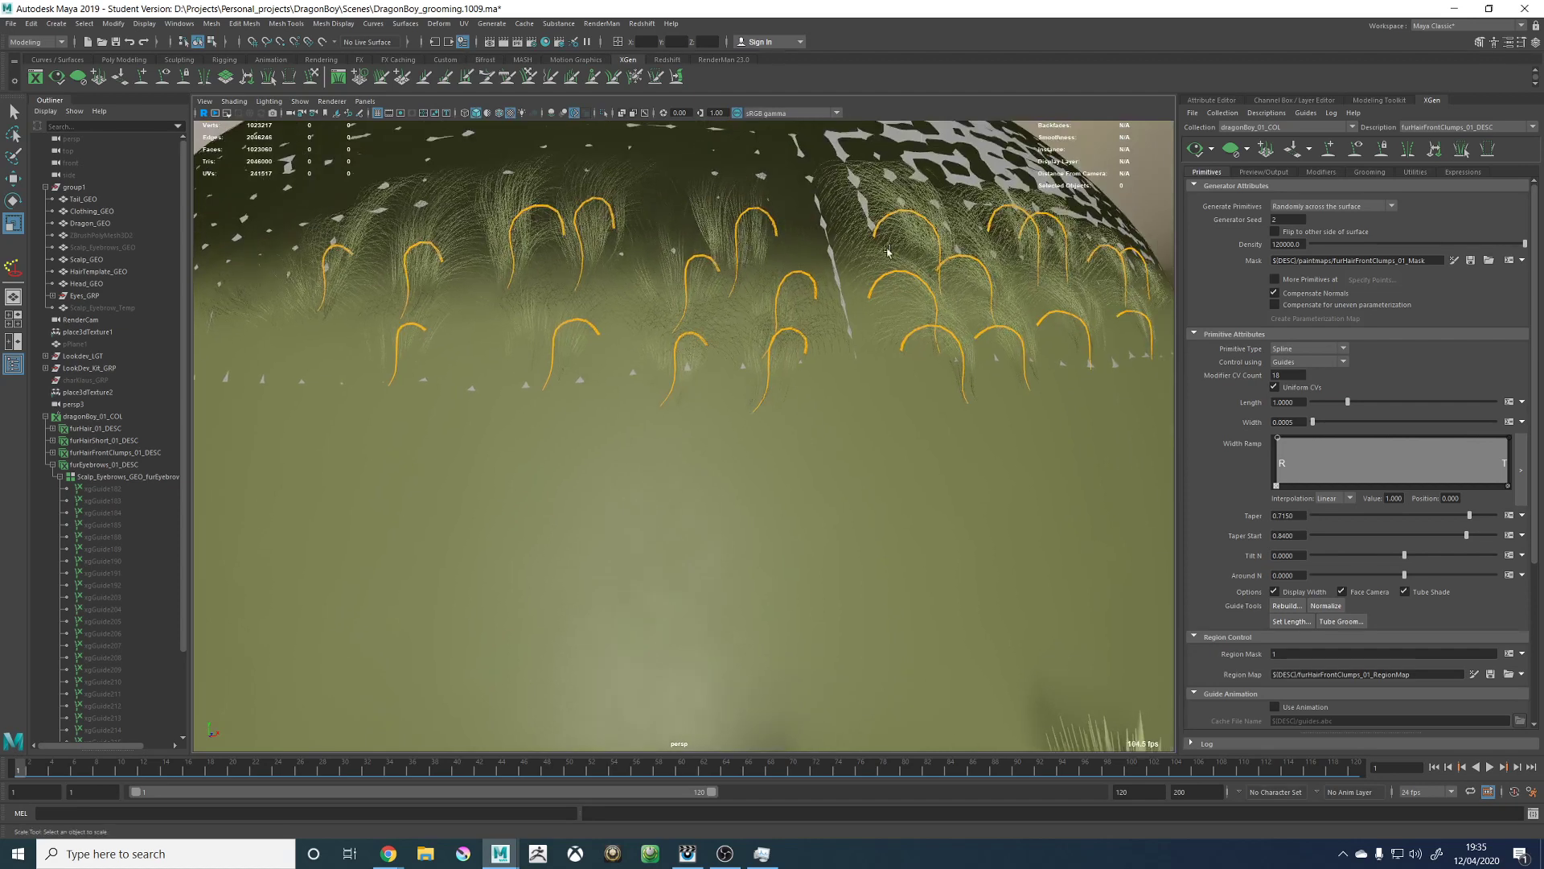
alt+right_drag(888, 246, 593, 268)
alt+drag(594, 268, 901, 457)
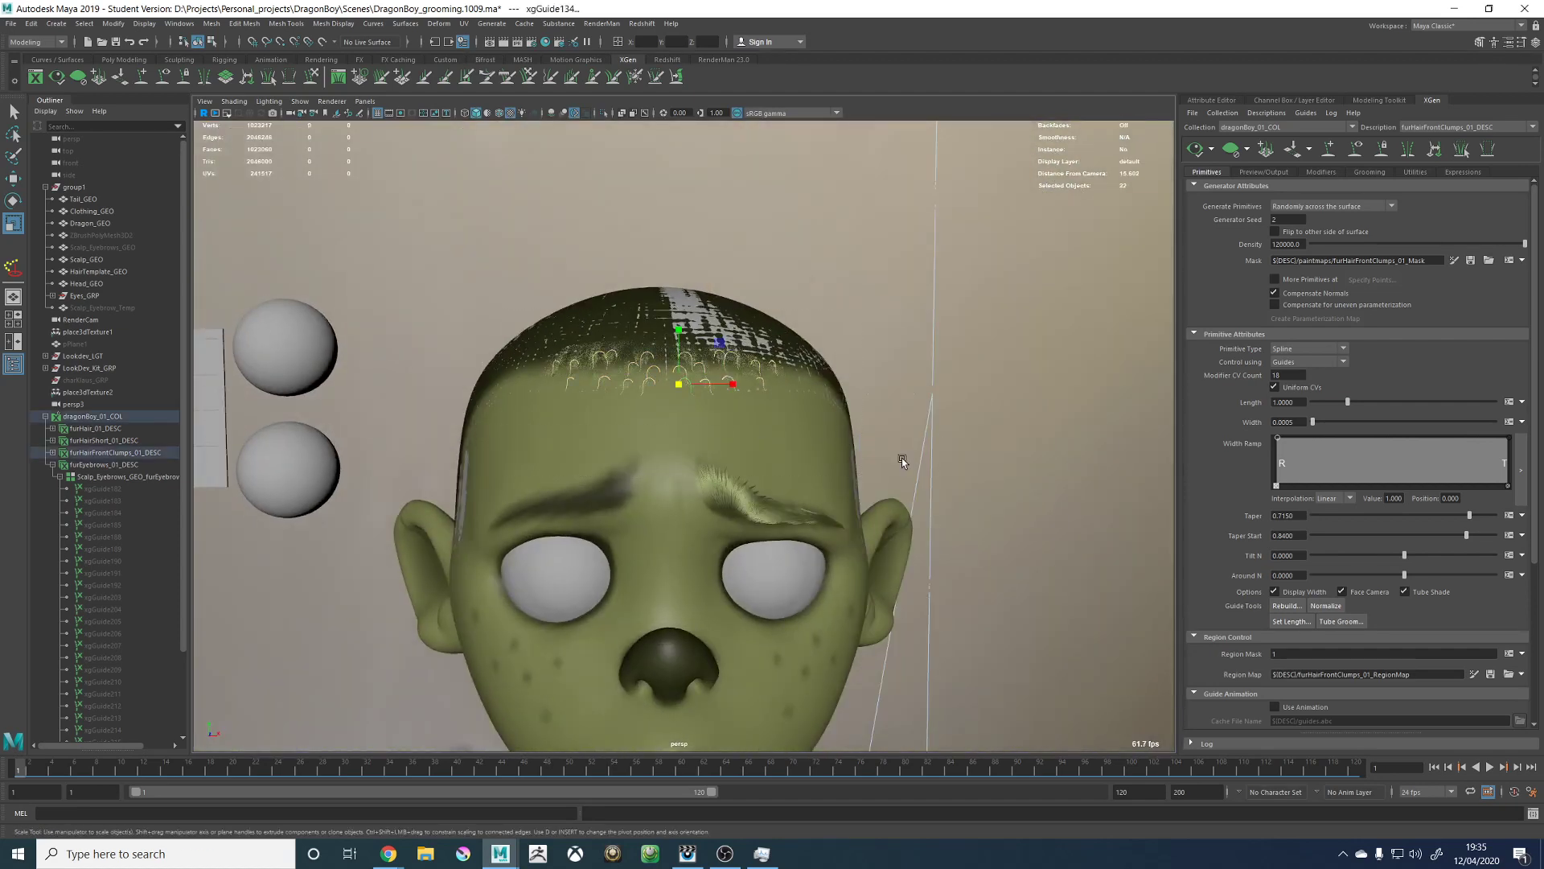
click(1363, 100)
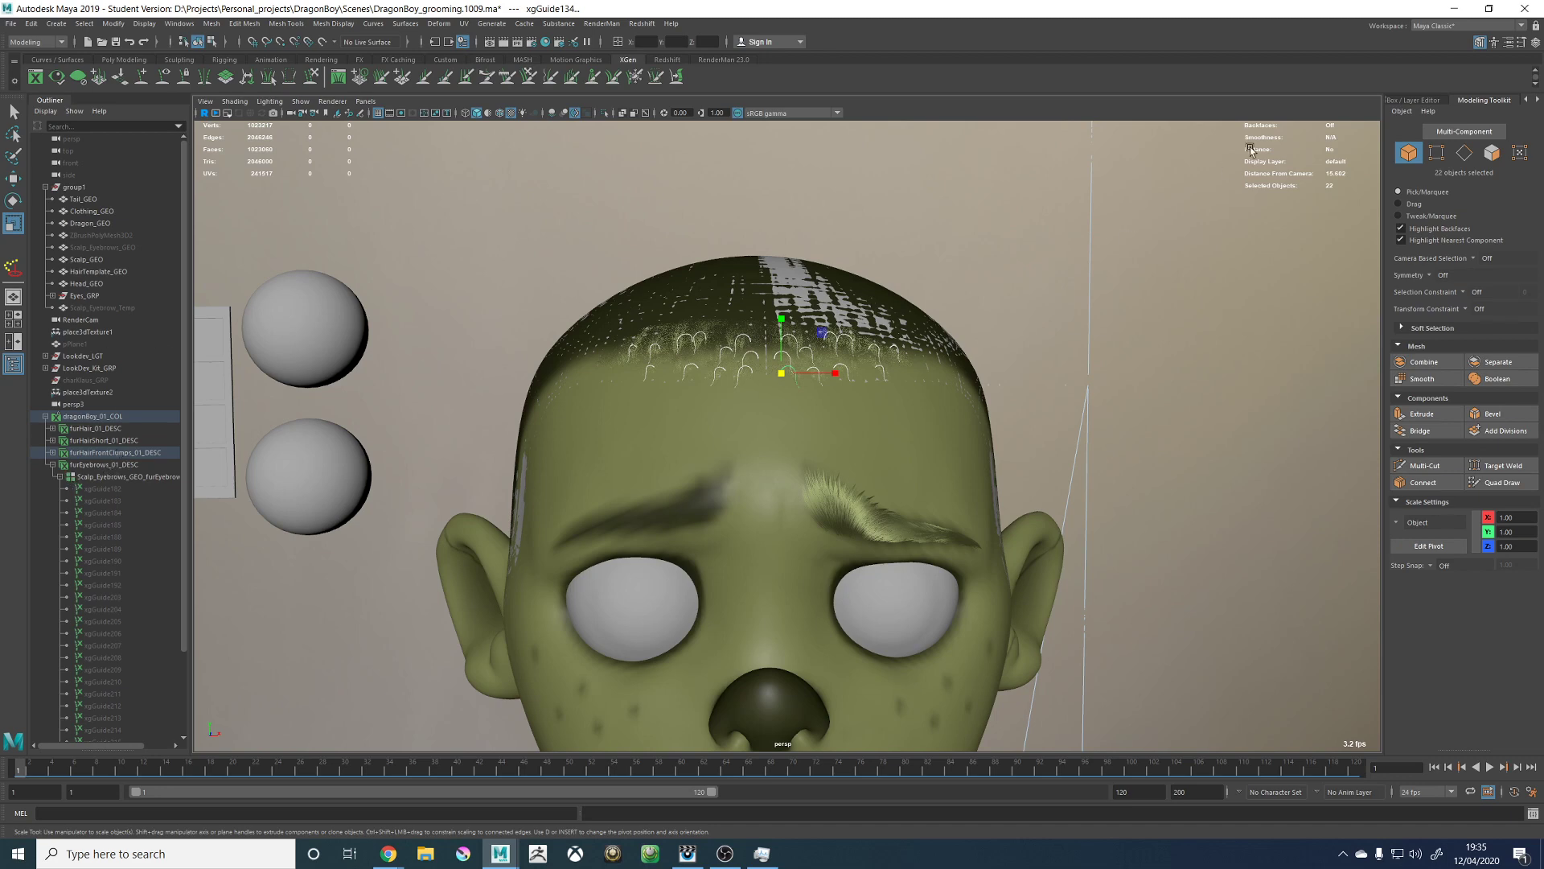
click(1538, 100)
click(1522, 100)
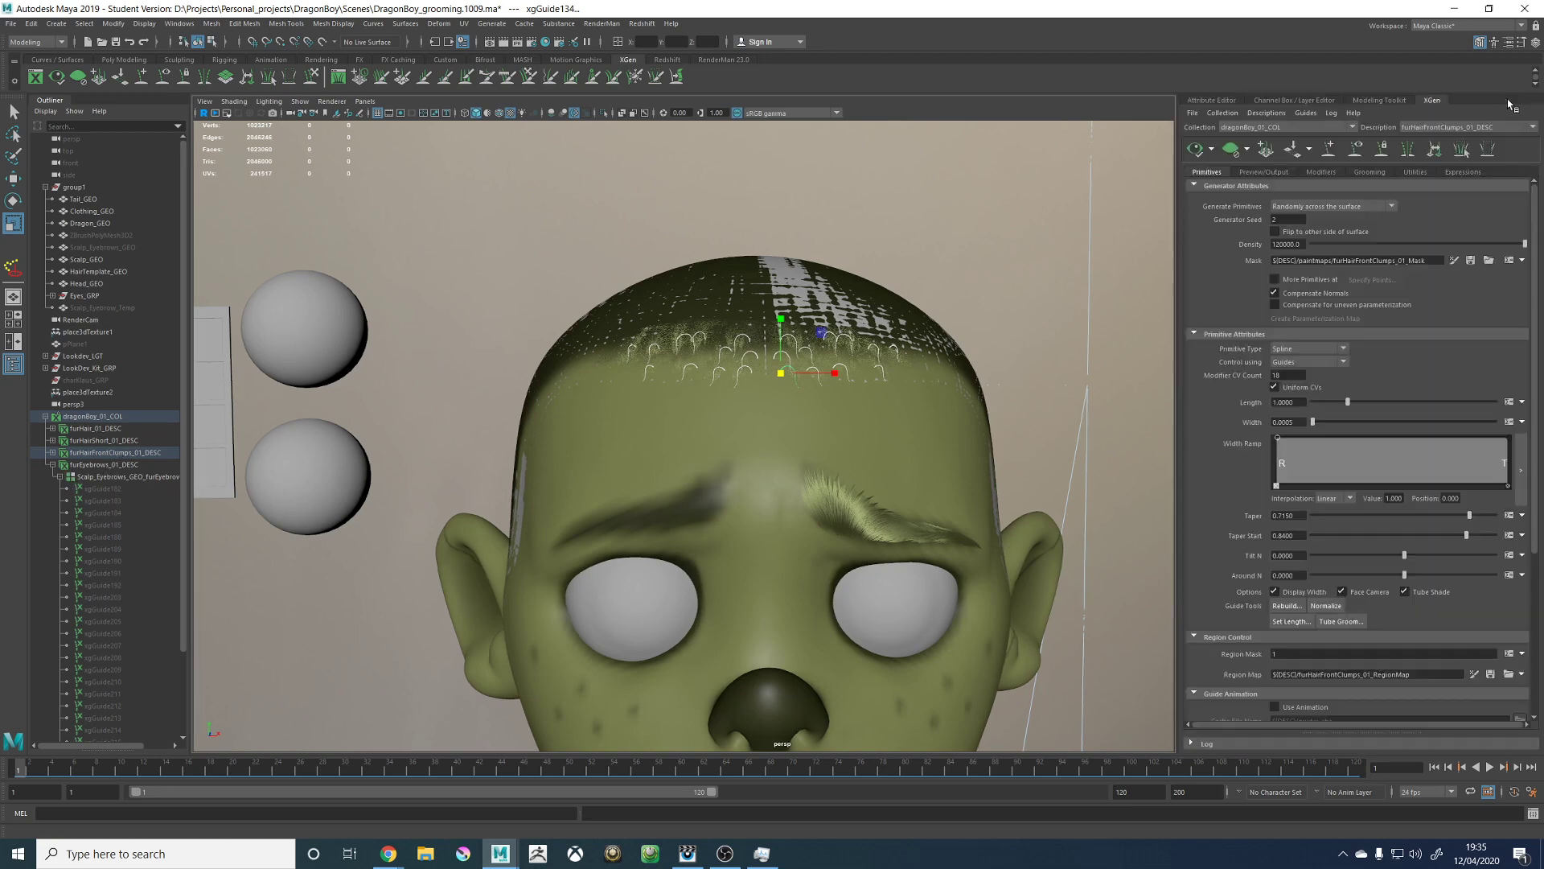
Step: Show the guides of the furHairShort_01_DESC and furHair_01_DESC descriptions
click(1409, 127)
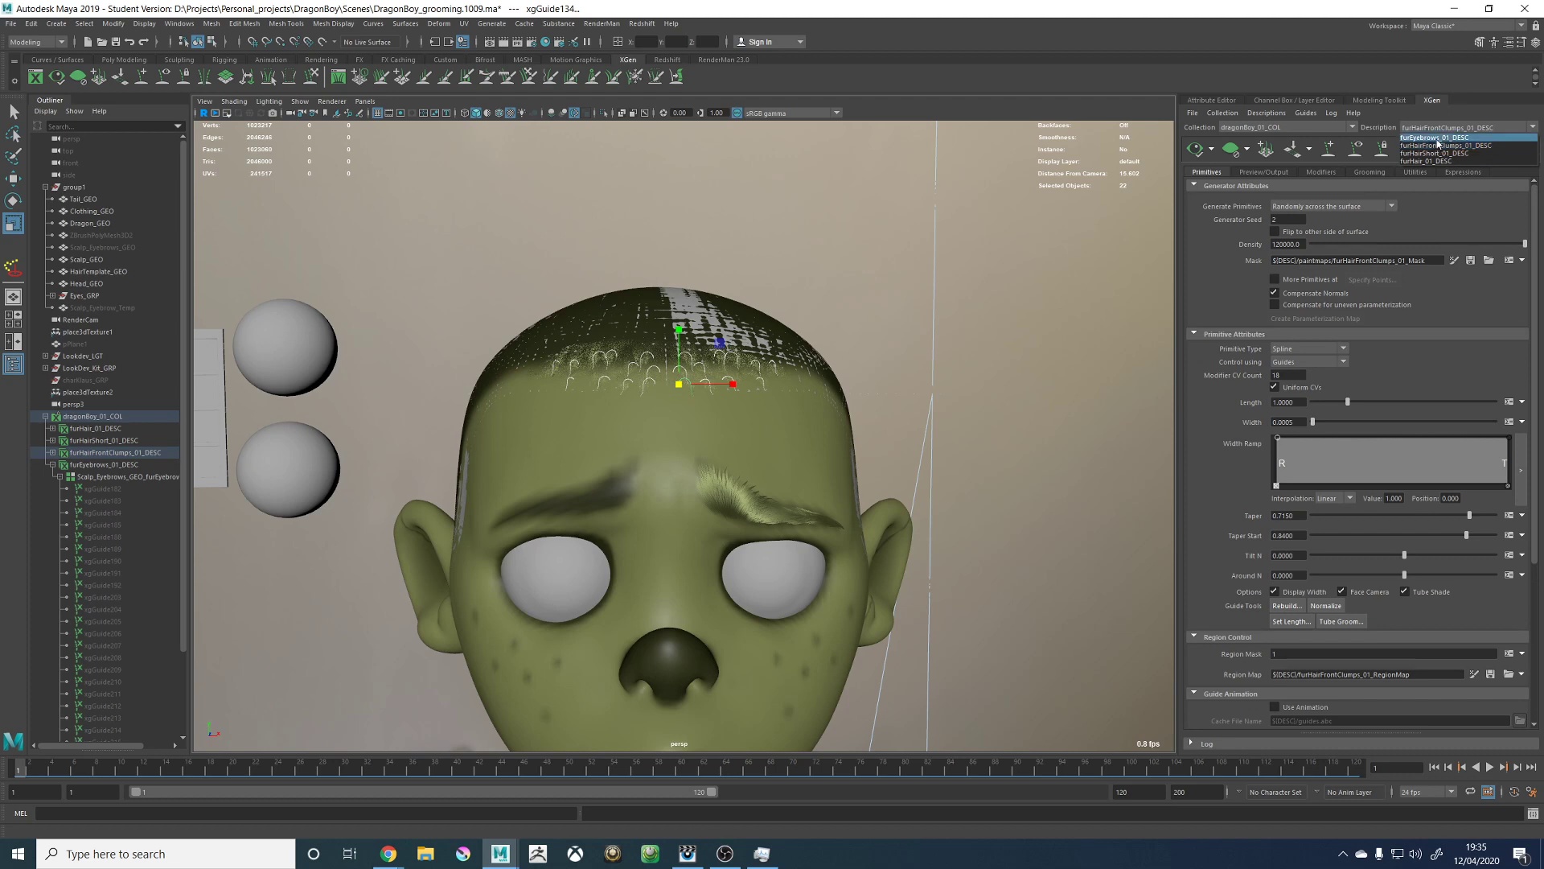
click(1432, 146)
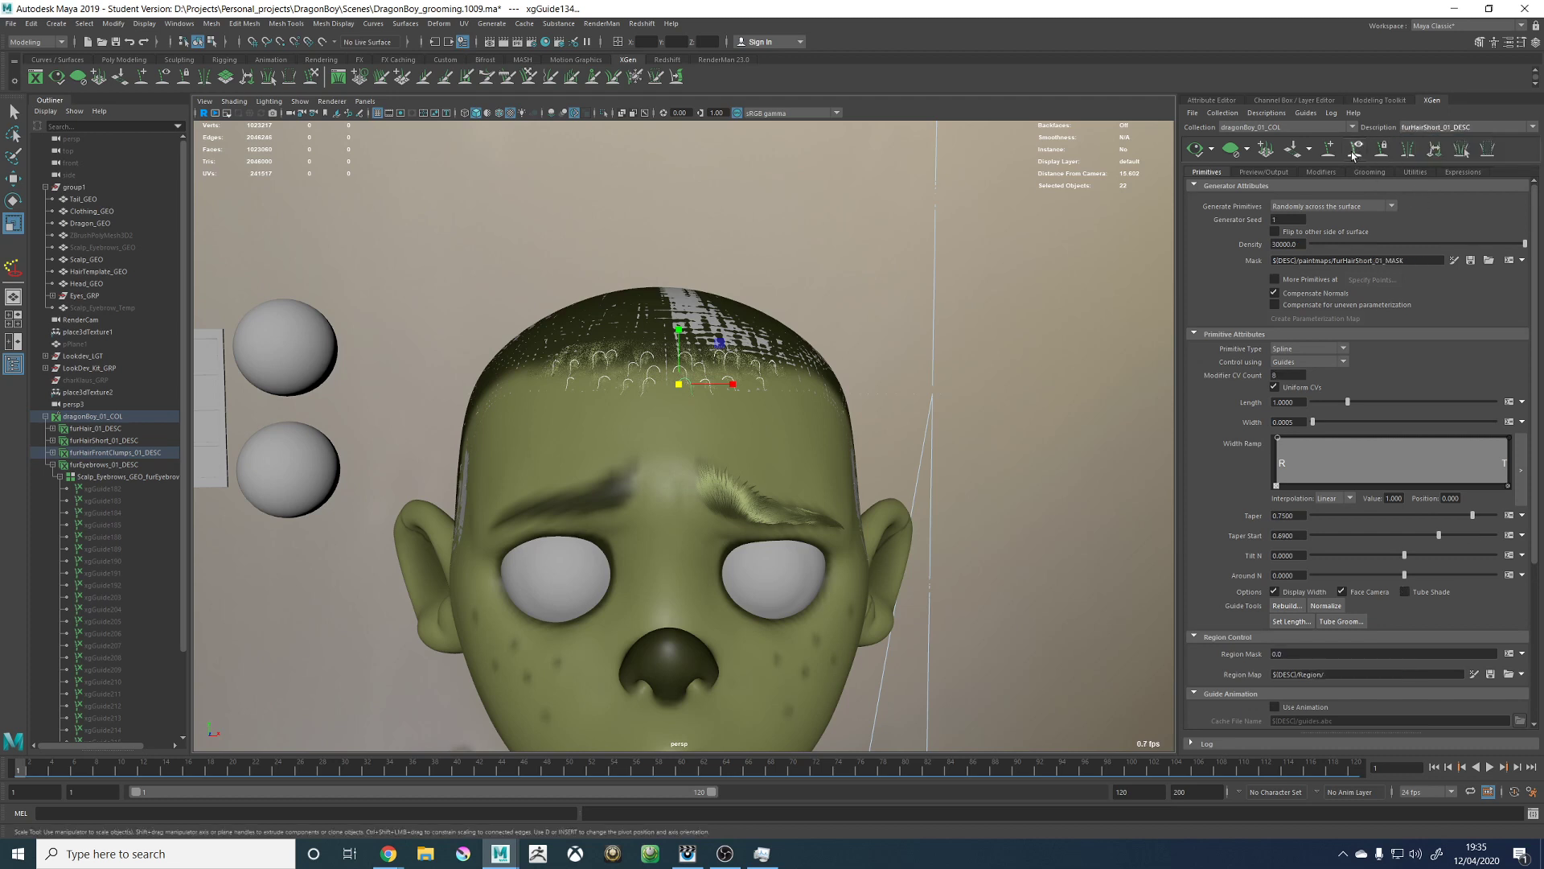
click(1464, 127)
click(1432, 136)
alt+drag(1053, 225, 996, 222)
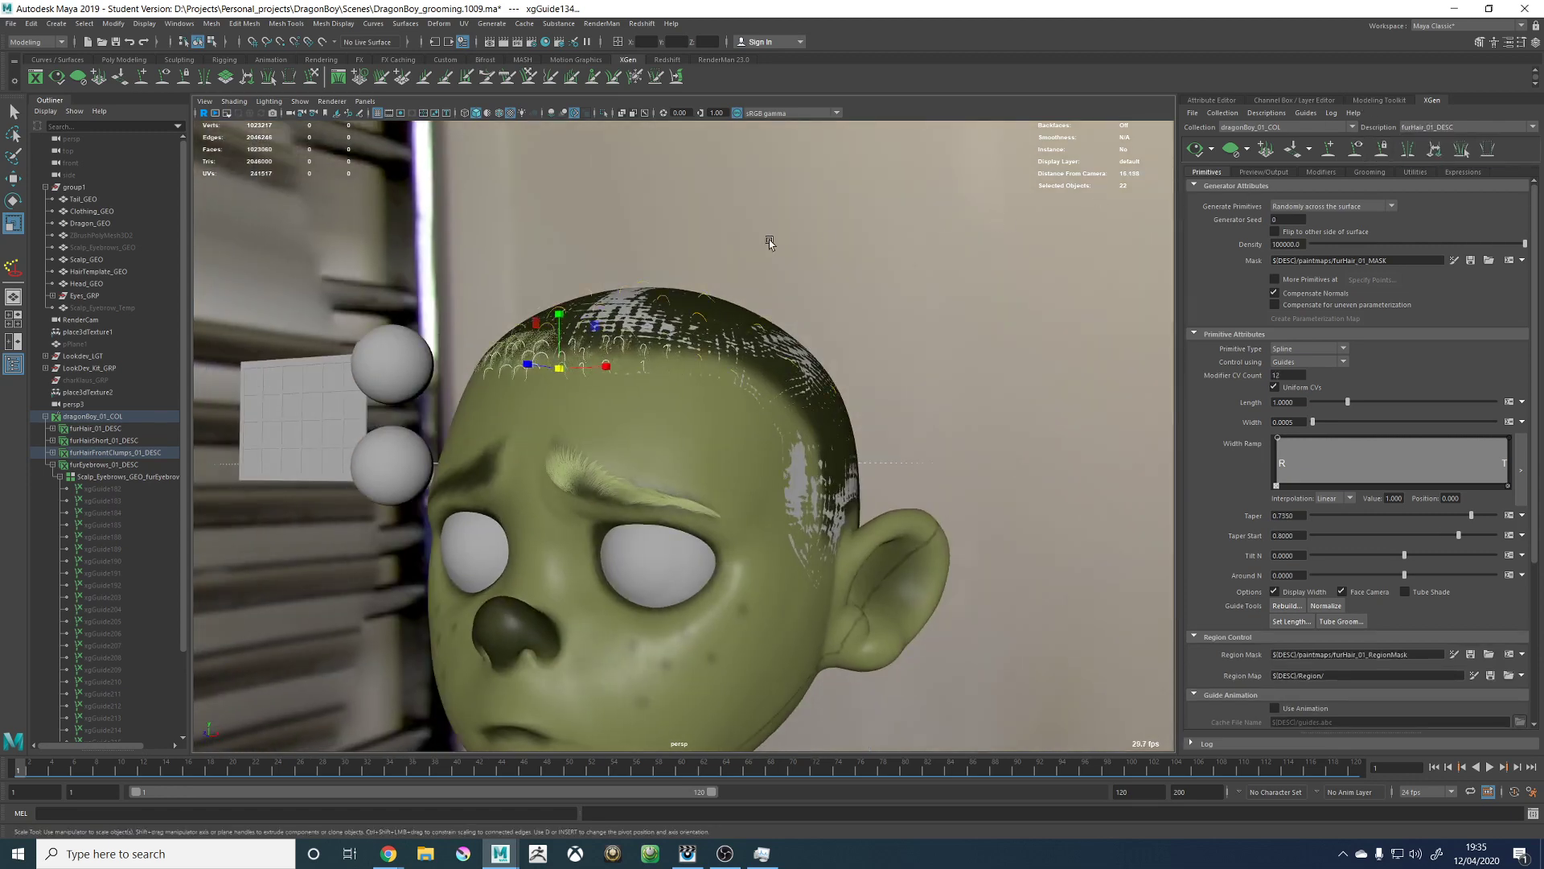
click(1415, 129)
click(1431, 148)
alt+drag(843, 277, 905, 271)
alt+right_drag(904, 272, 724, 276)
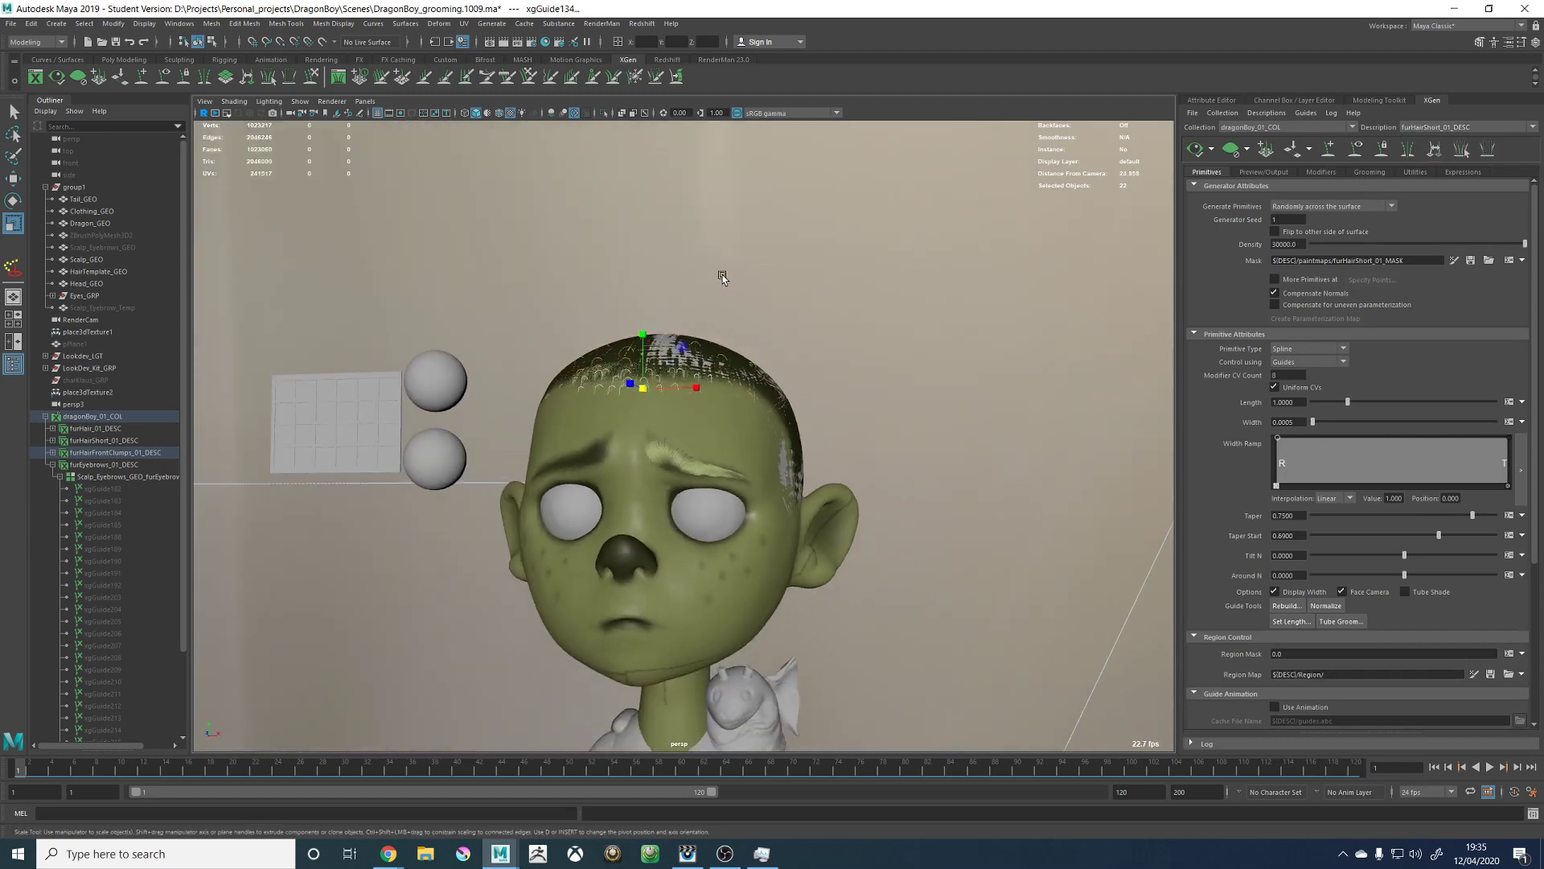
Step: Select all visible hair guides on the head and switch the viewport to wireframe display
alt+drag(724, 276, 752, 277)
key(w)
drag(508, 272, 947, 647)
alt+drag(937, 491, 1007, 421)
alt+right_drag(671, 421, 775, 421)
alt+drag(623, 421, 681, 420)
key(4)
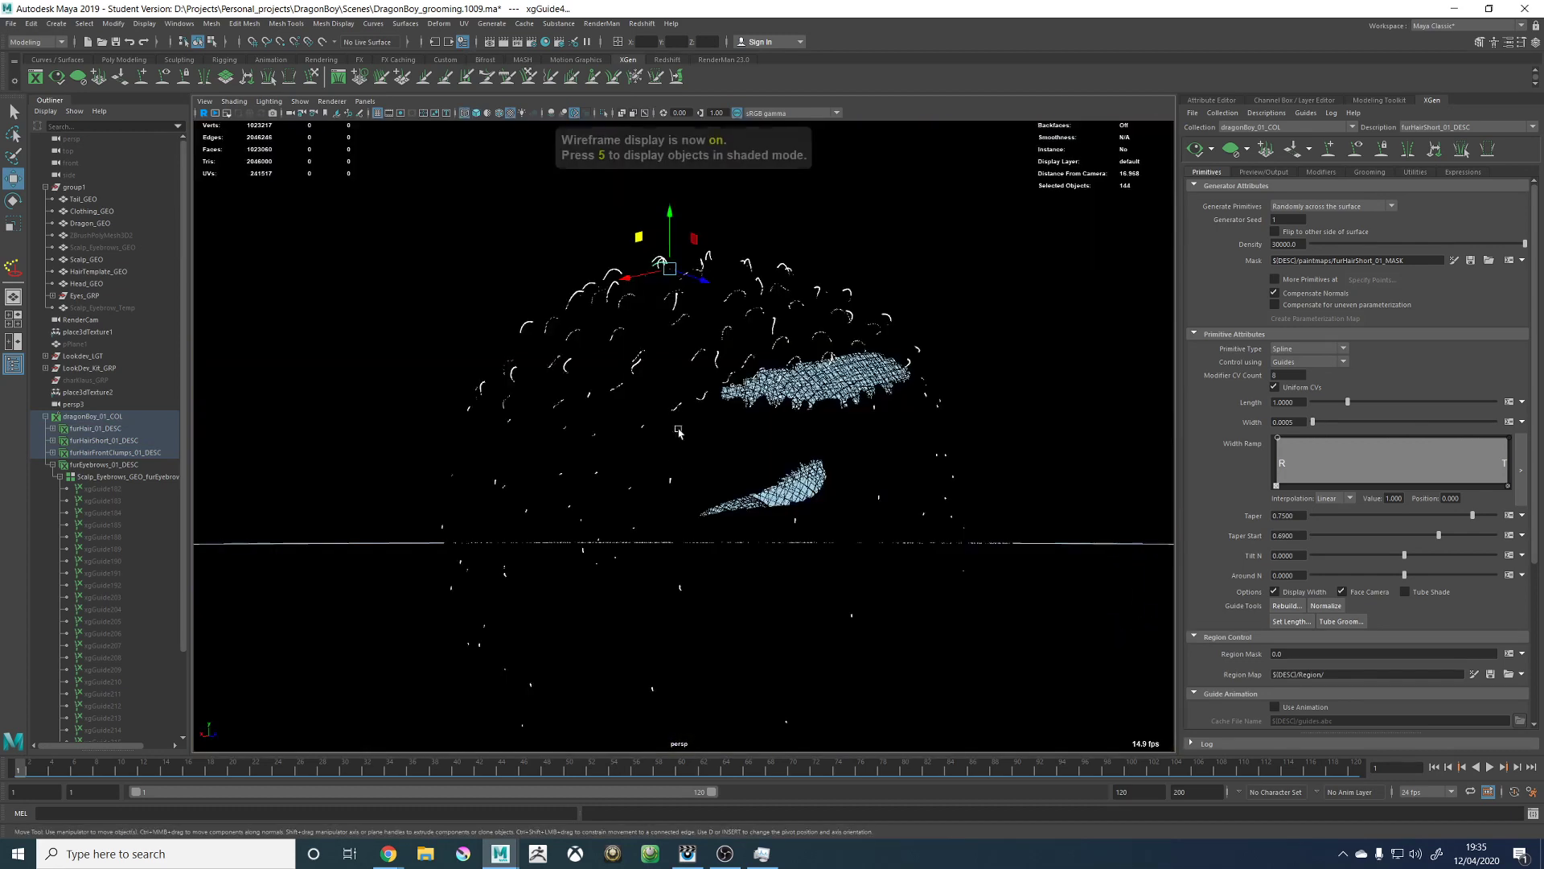
alt+middle_drag(682, 428, 719, 358)
alt+drag(719, 358, 723, 435)
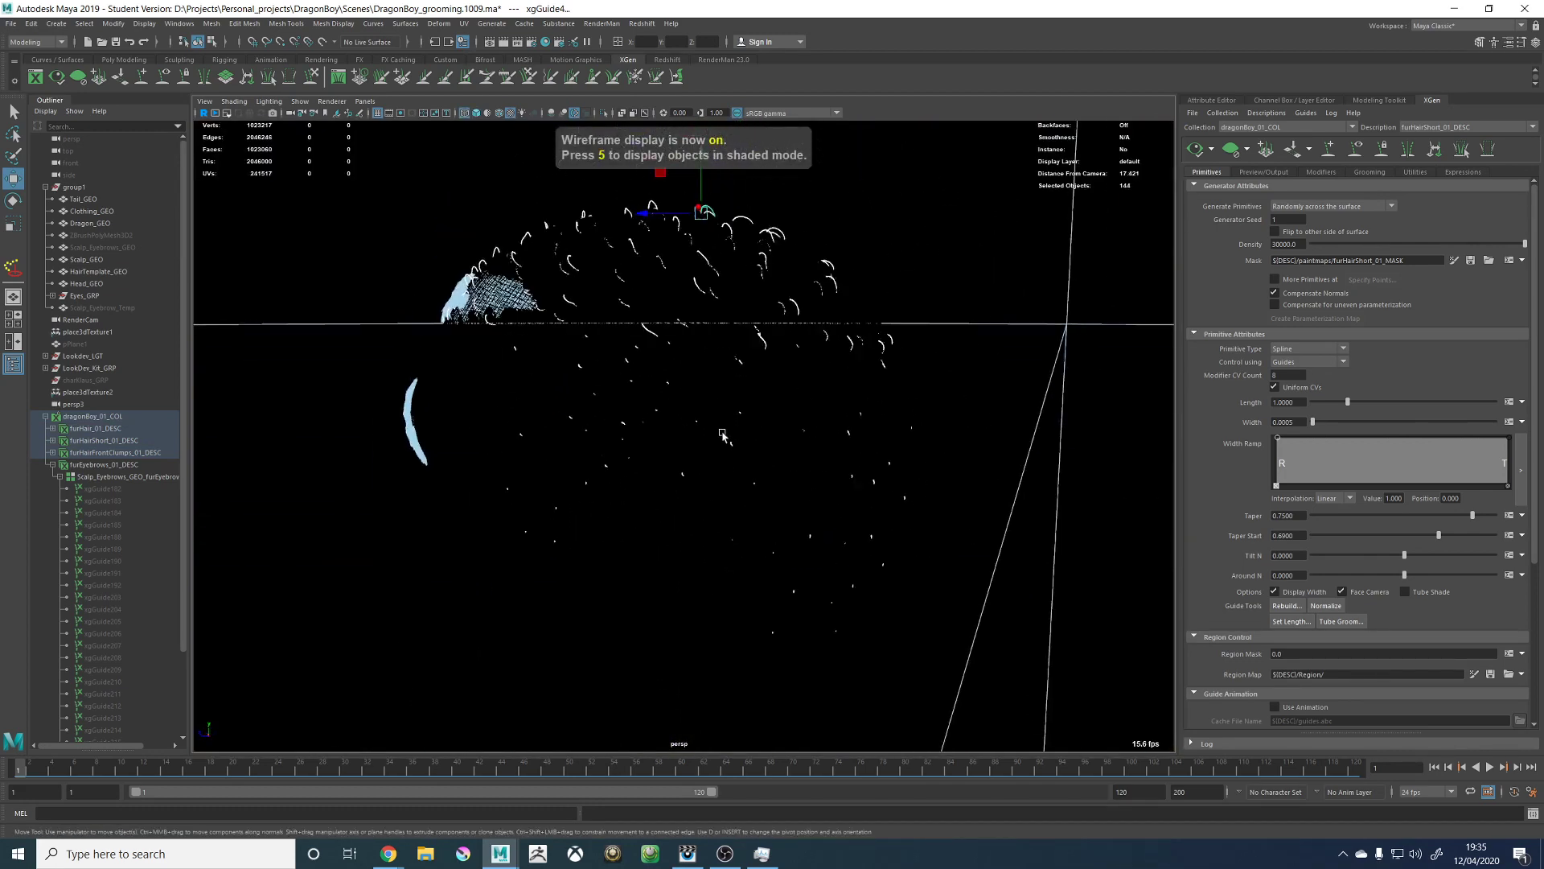
Step: Set the selected hair guides' width to 0.1 and their X, Y and Z scale to 10
click(1327, 101)
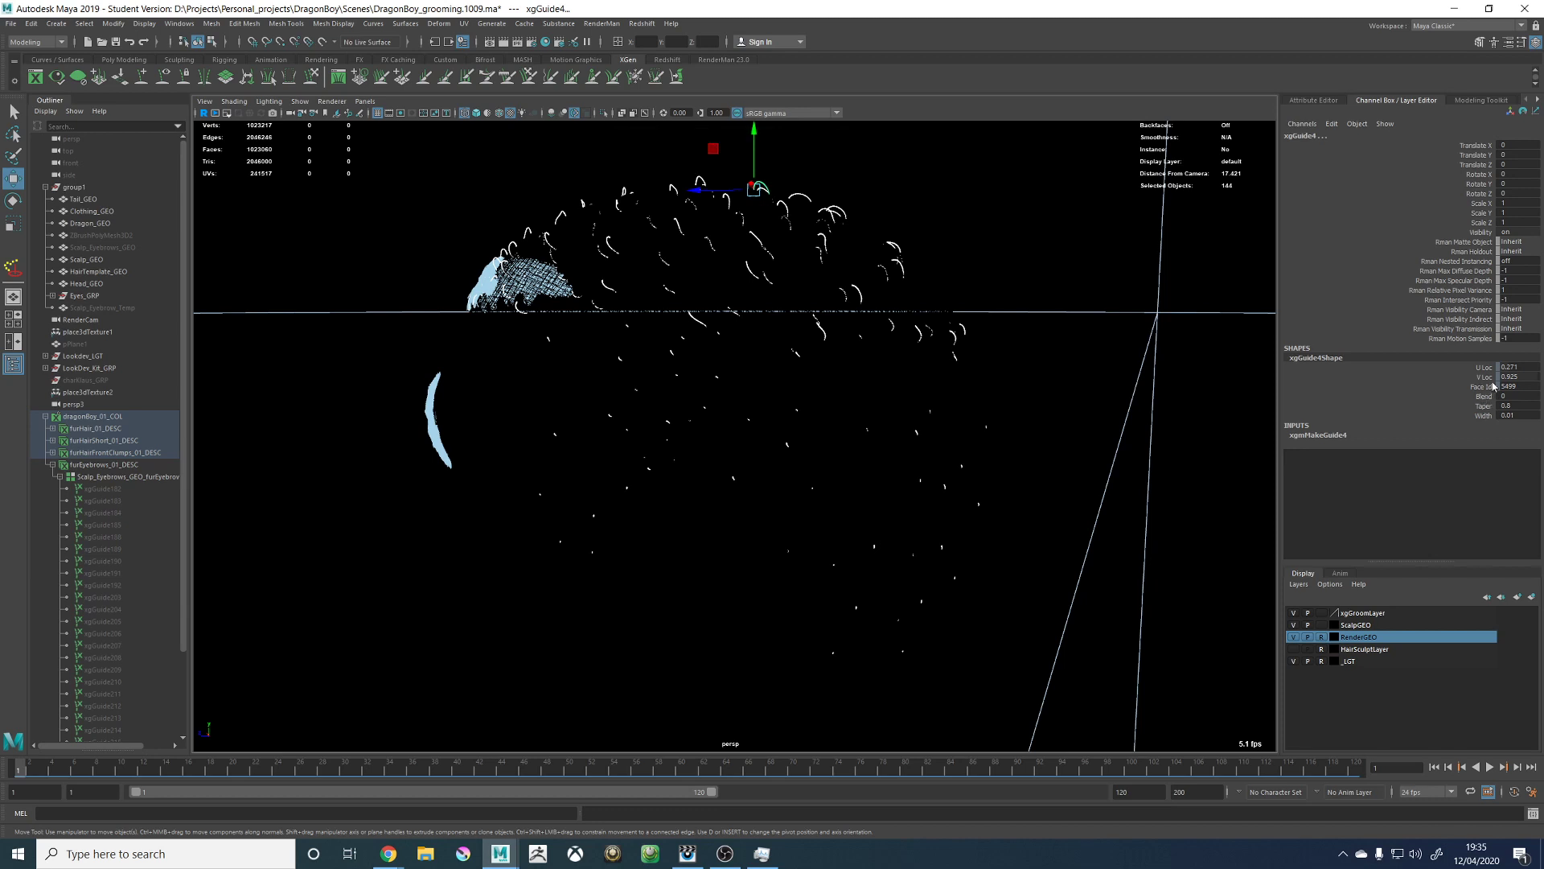
double_click(1522, 414)
text(0.1)
key(Return)
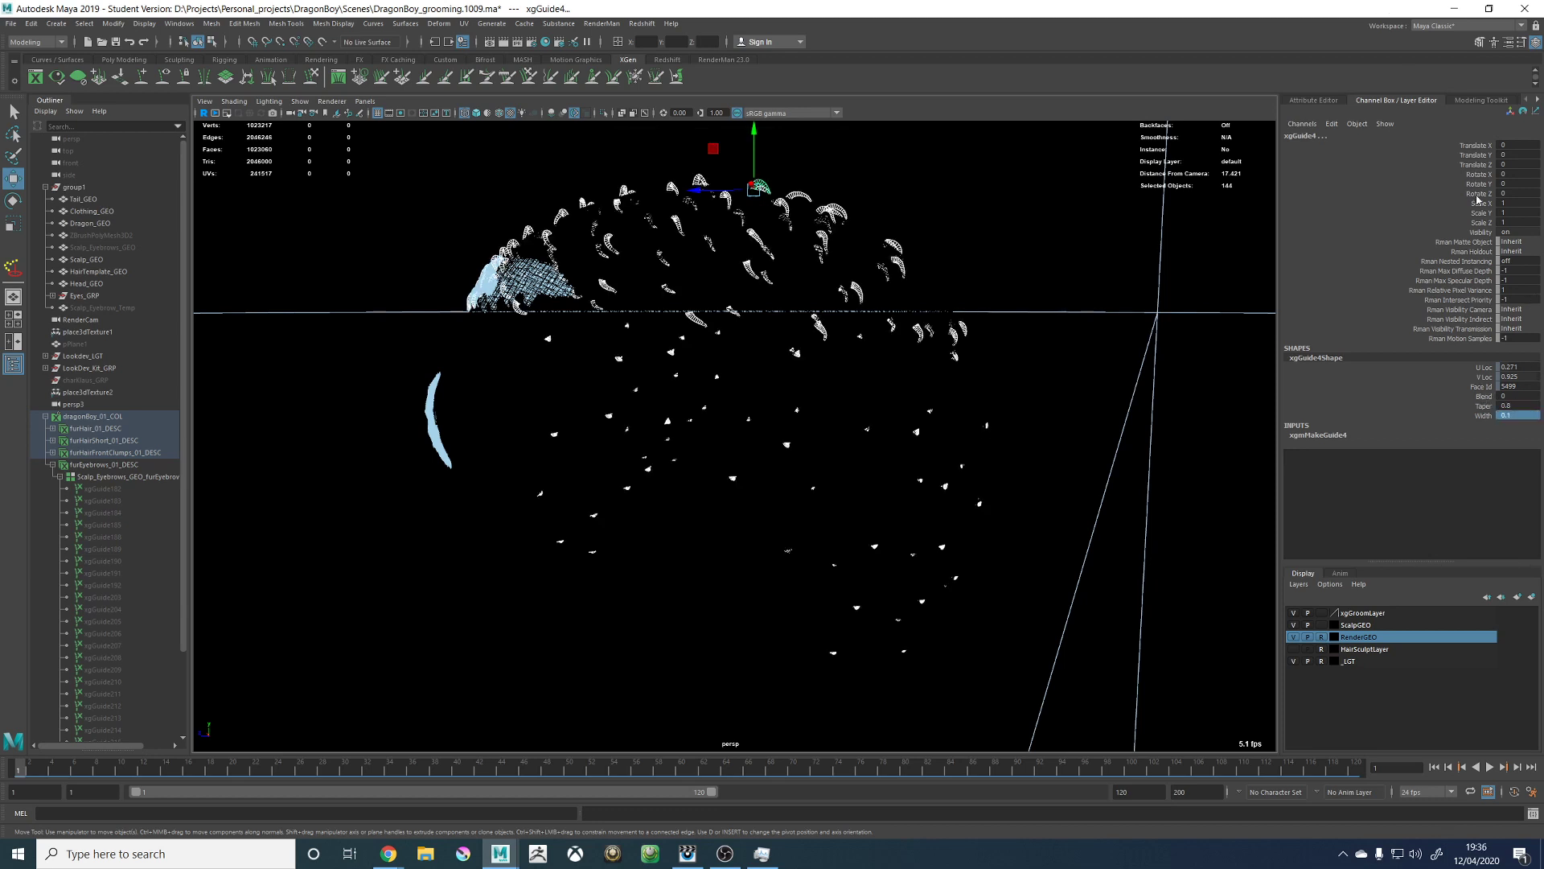
drag(1477, 201, 1512, 221)
text(0)
key(Return)
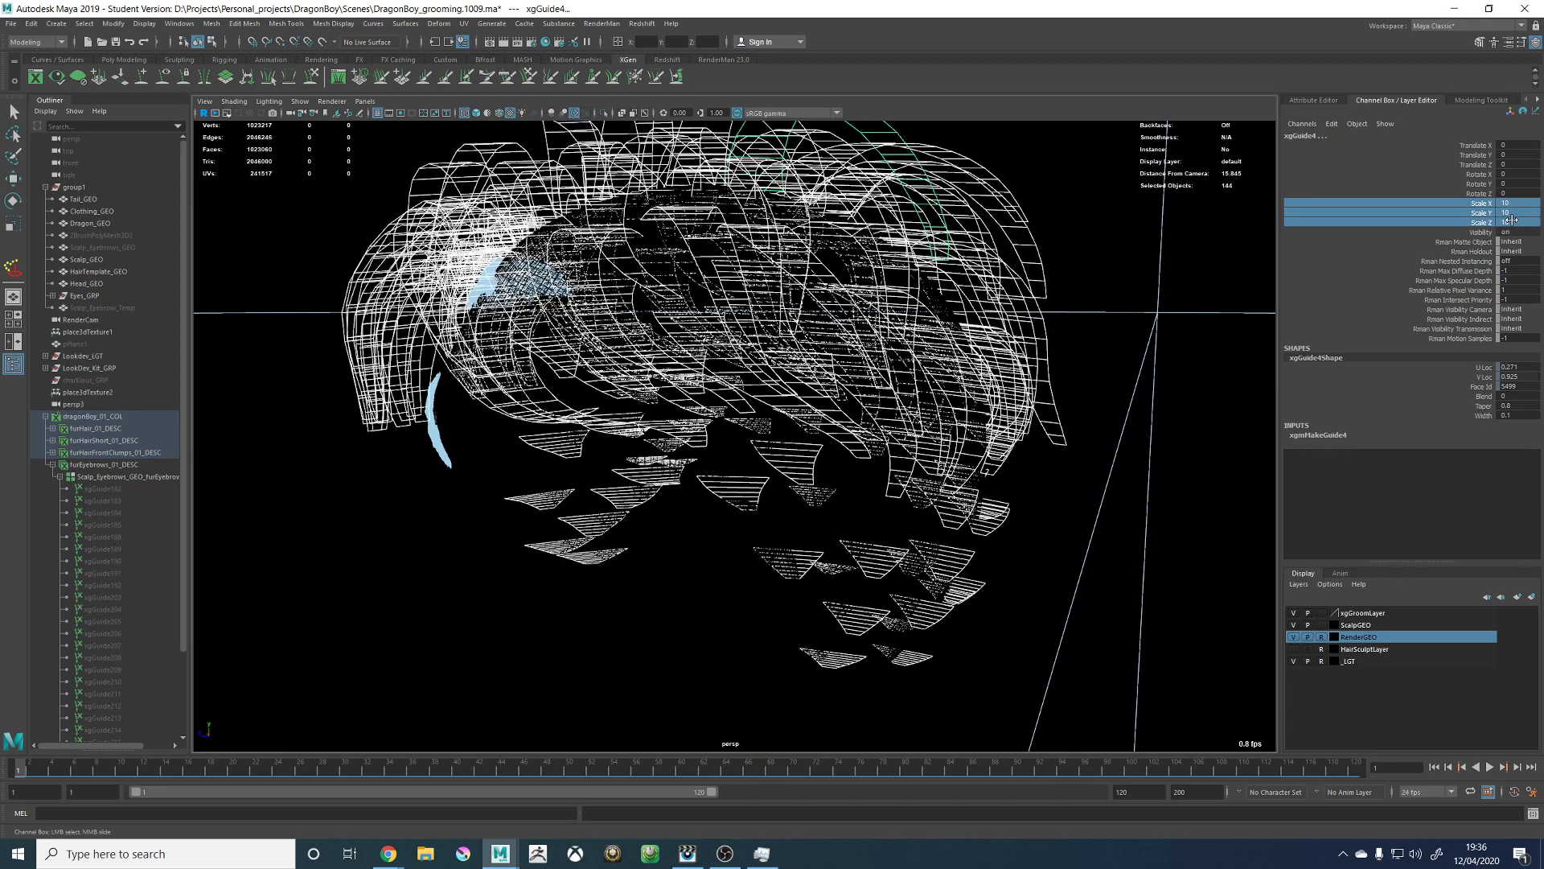
Step: Deselect the hair guides and return the viewport to textured shaded display
alt+drag(533, 314, 646, 320)
alt+right_drag(736, 312, 442, 304)
alt+drag(442, 304, 627, 282)
key(w)
click(786, 249)
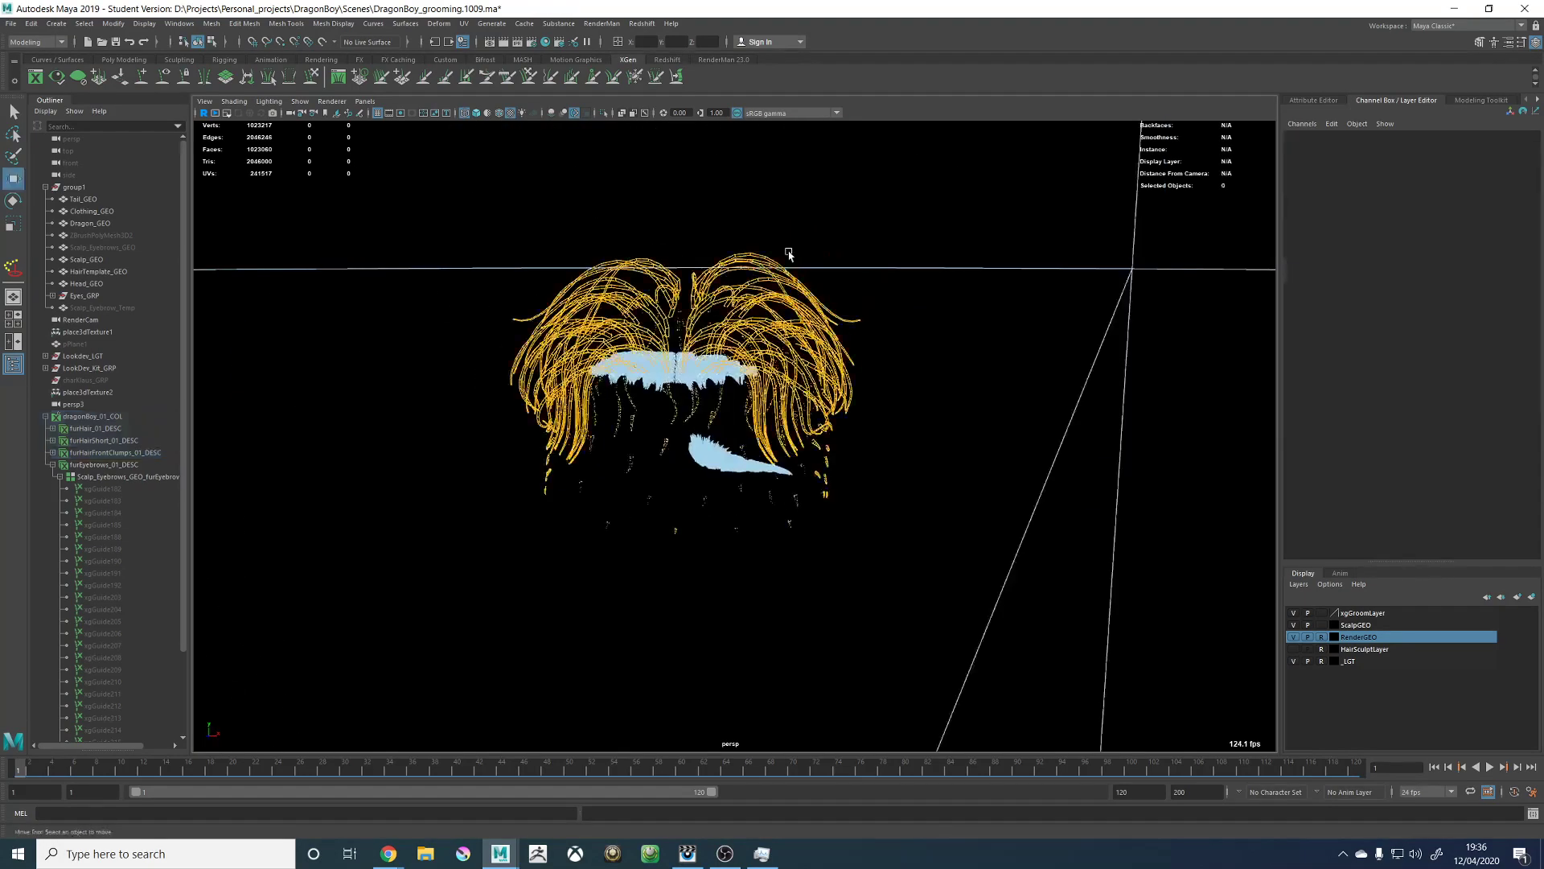
mouse_move(717, 380)
alt+mouse_down()
mouse_move(724, 326)
mouse_move(706, 359)
alt+mouse_up()
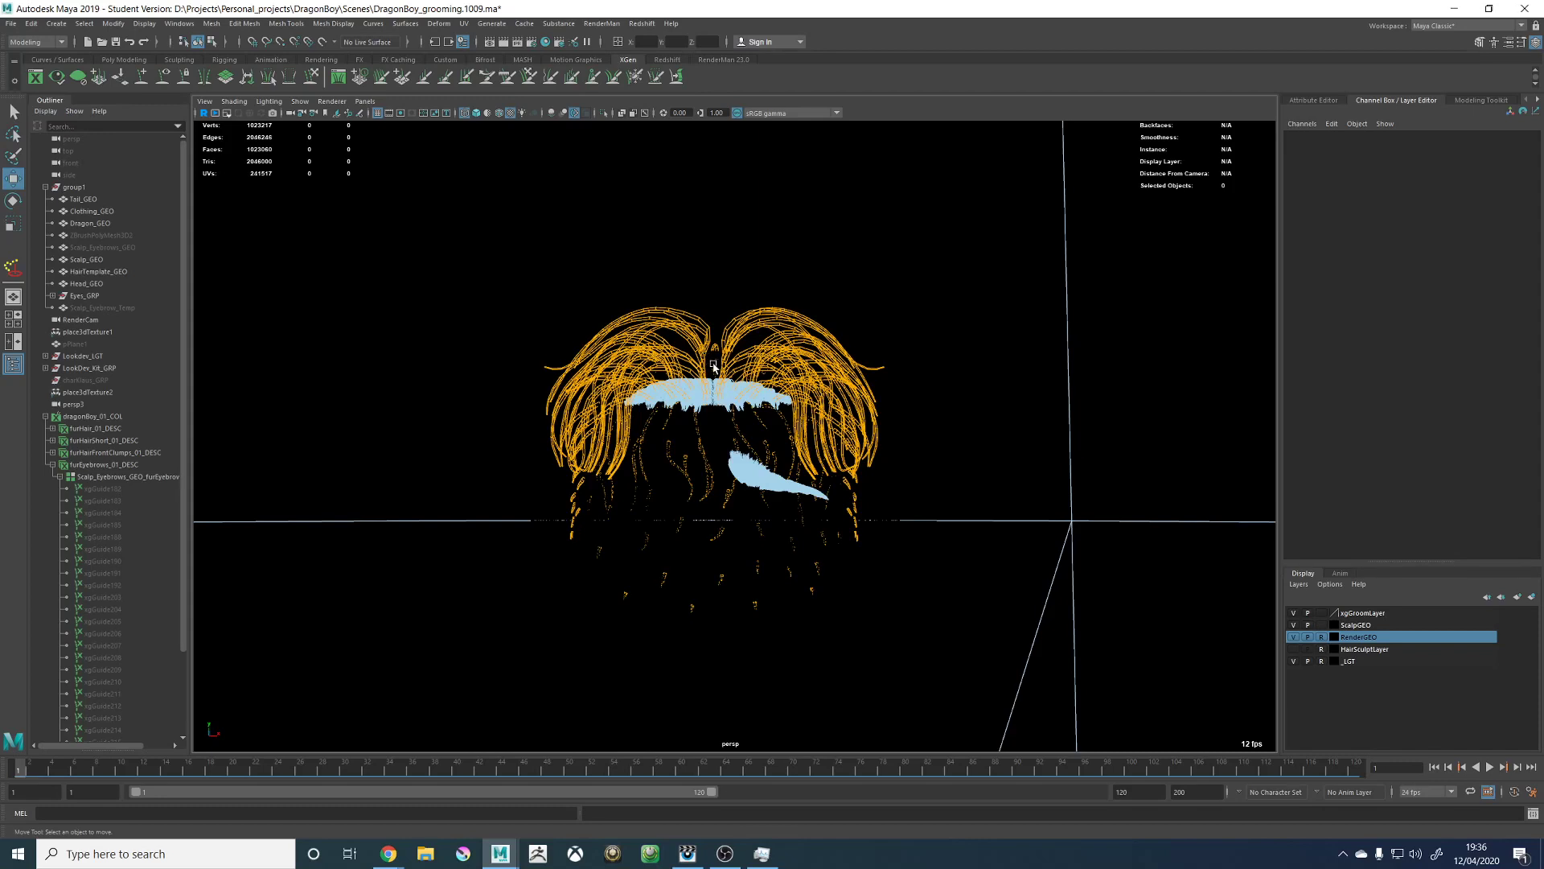
key(5)
key(6)
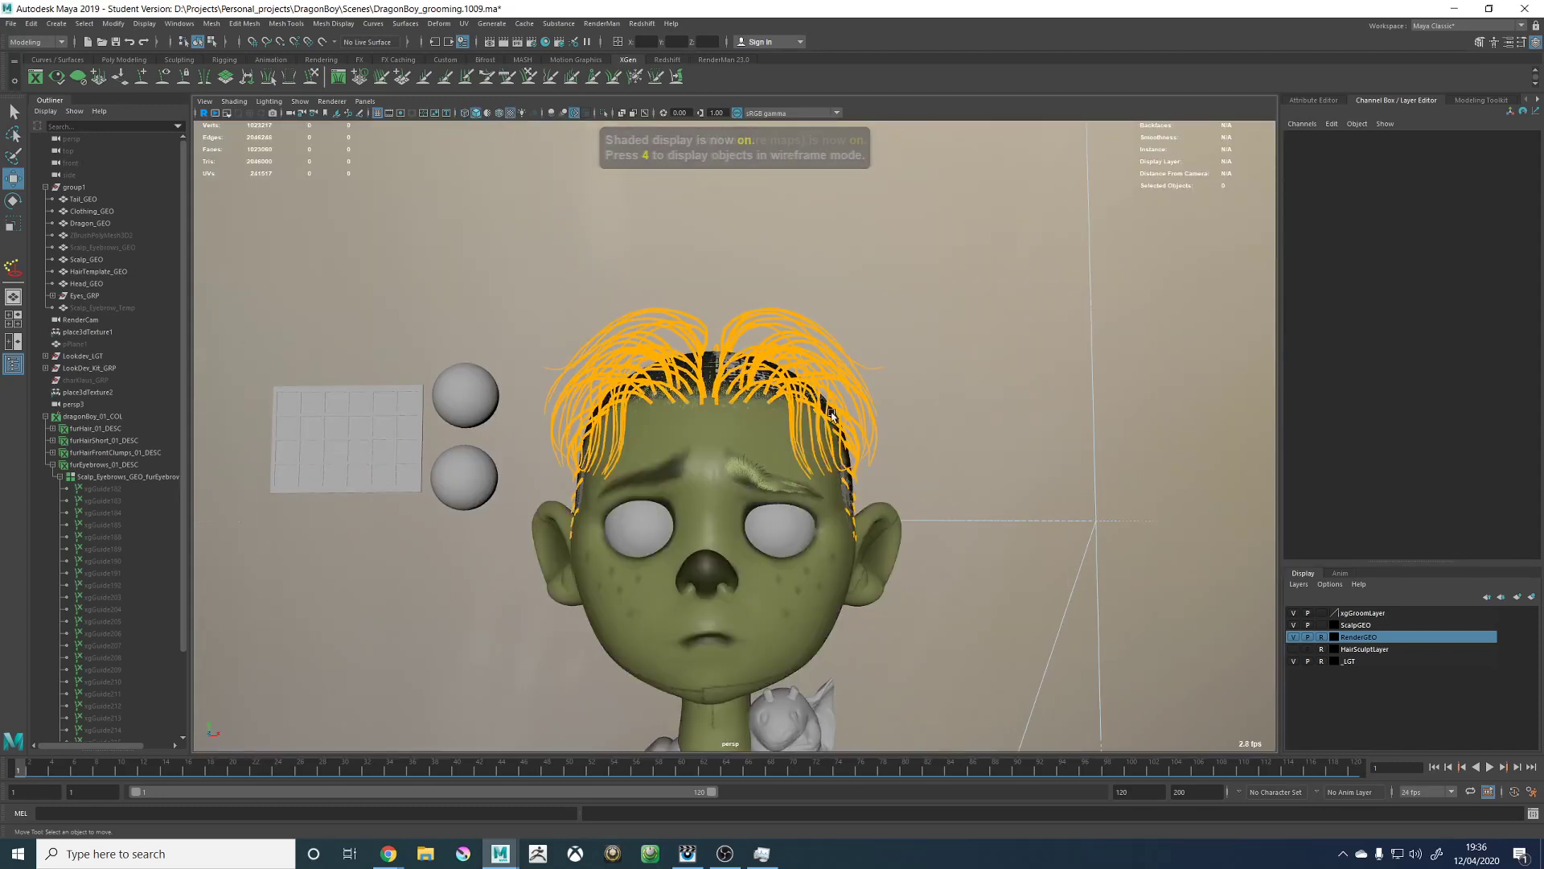
Step: Set the furHairShort_01_DESC hair width to 0.005 in XGen and refresh its preview around the back and side of the head
click(1537, 100)
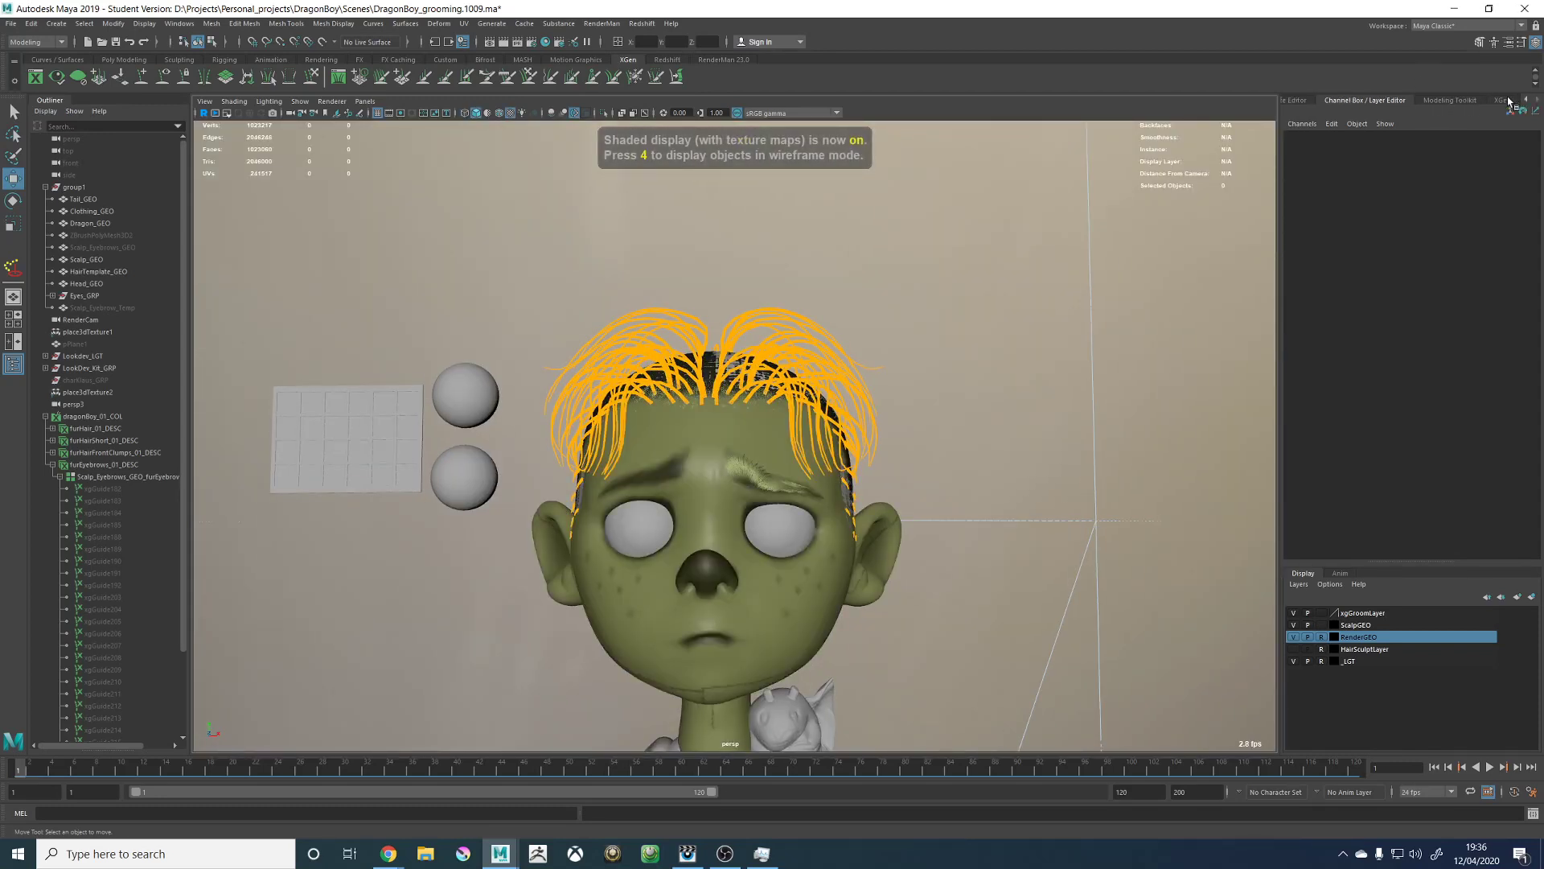
click(1505, 100)
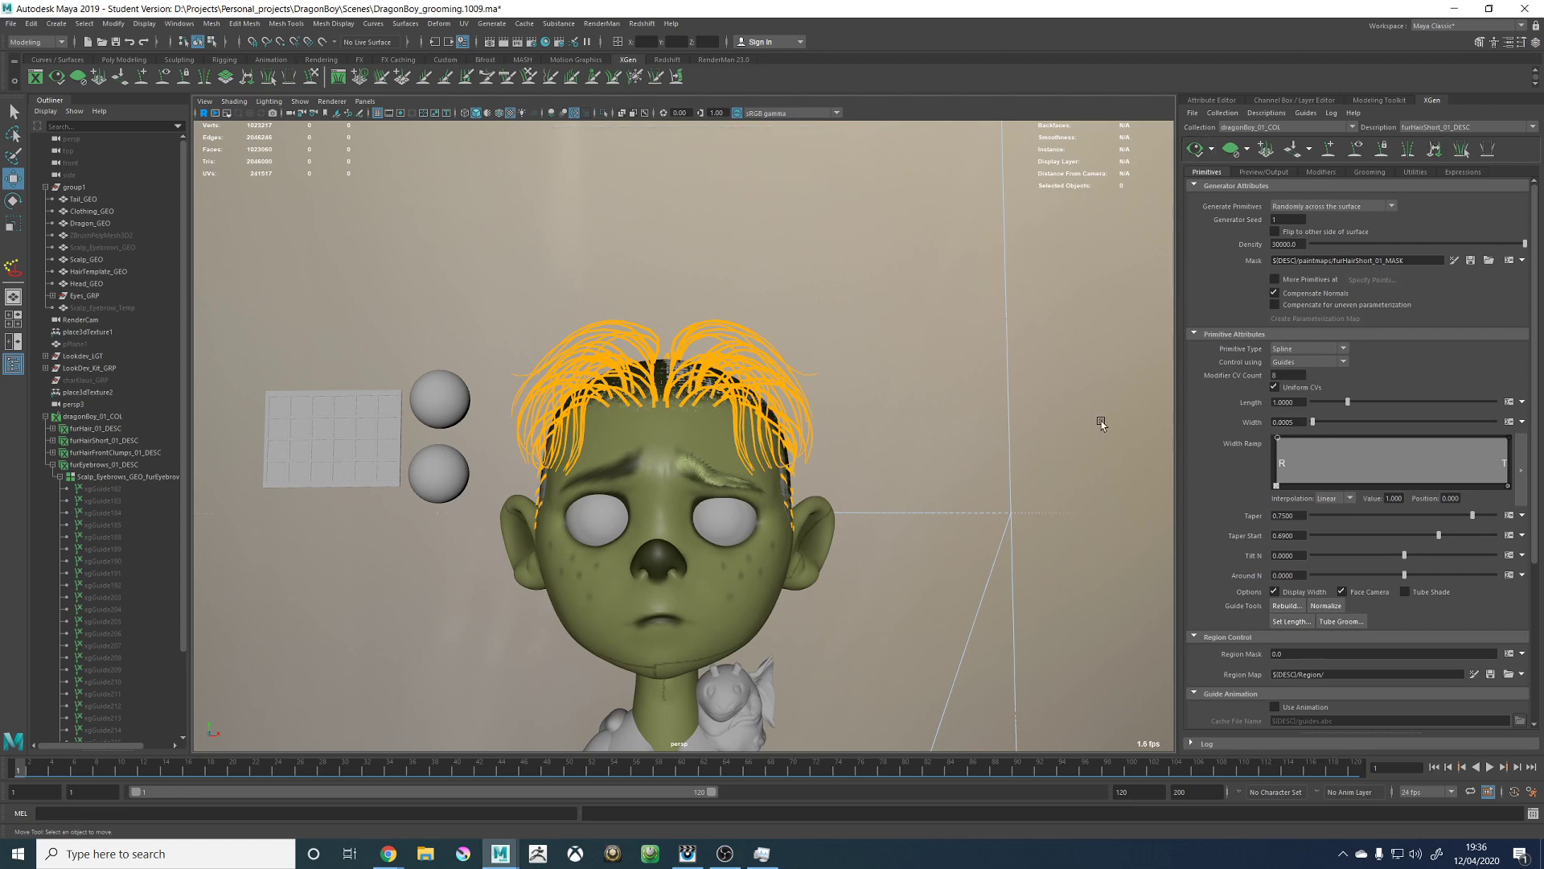
alt+drag(1101, 423, 1166, 409)
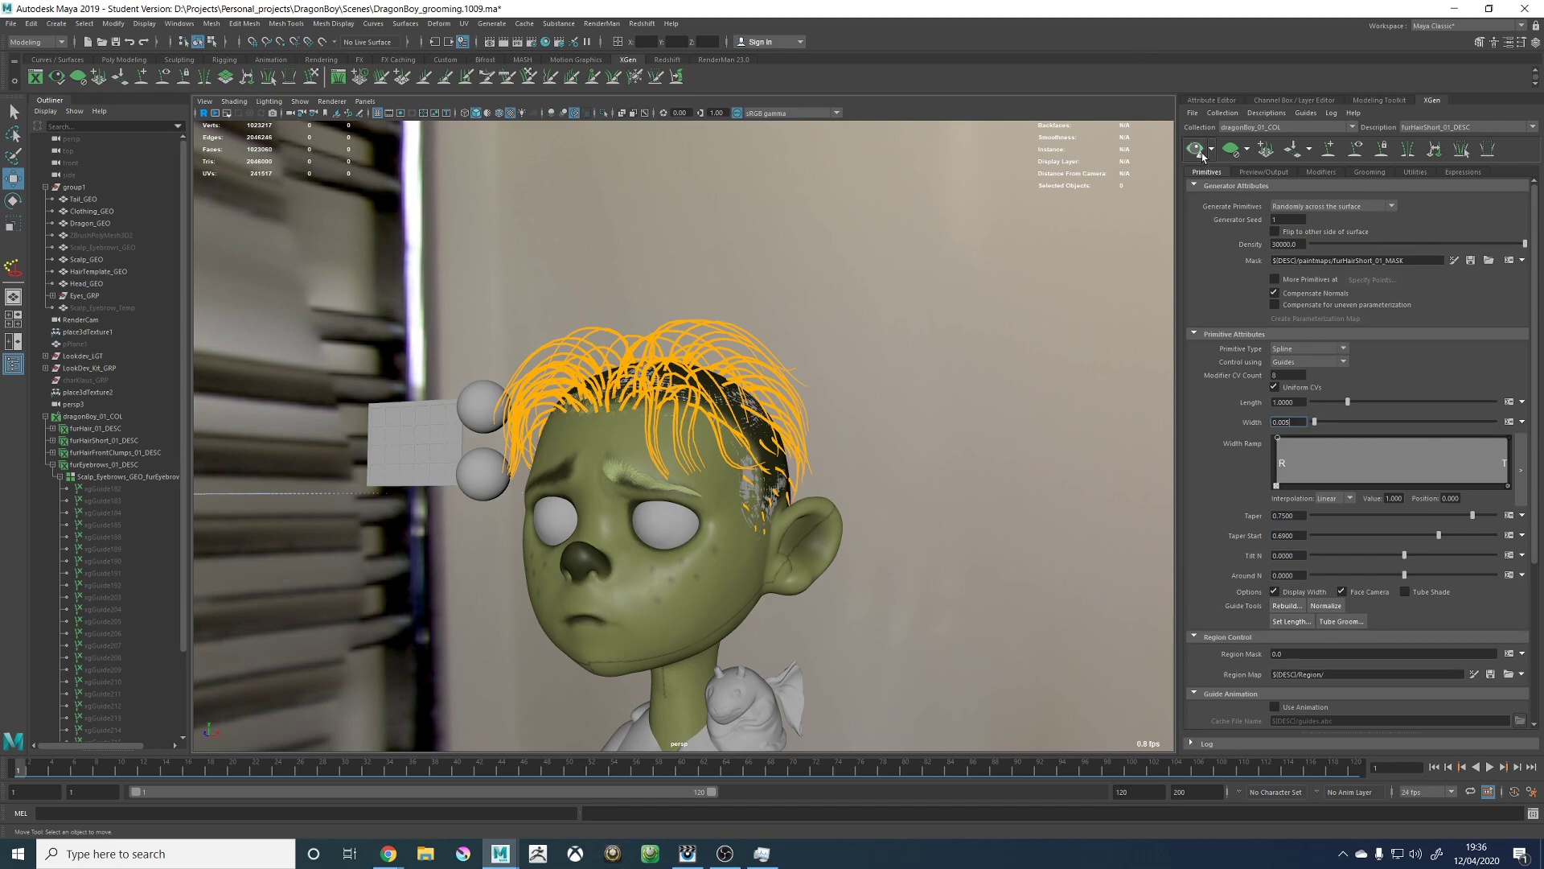
alt+drag(1061, 235, 687, 334)
alt+right_drag(756, 378, 990, 427)
alt+middle_drag(810, 453, 759, 301)
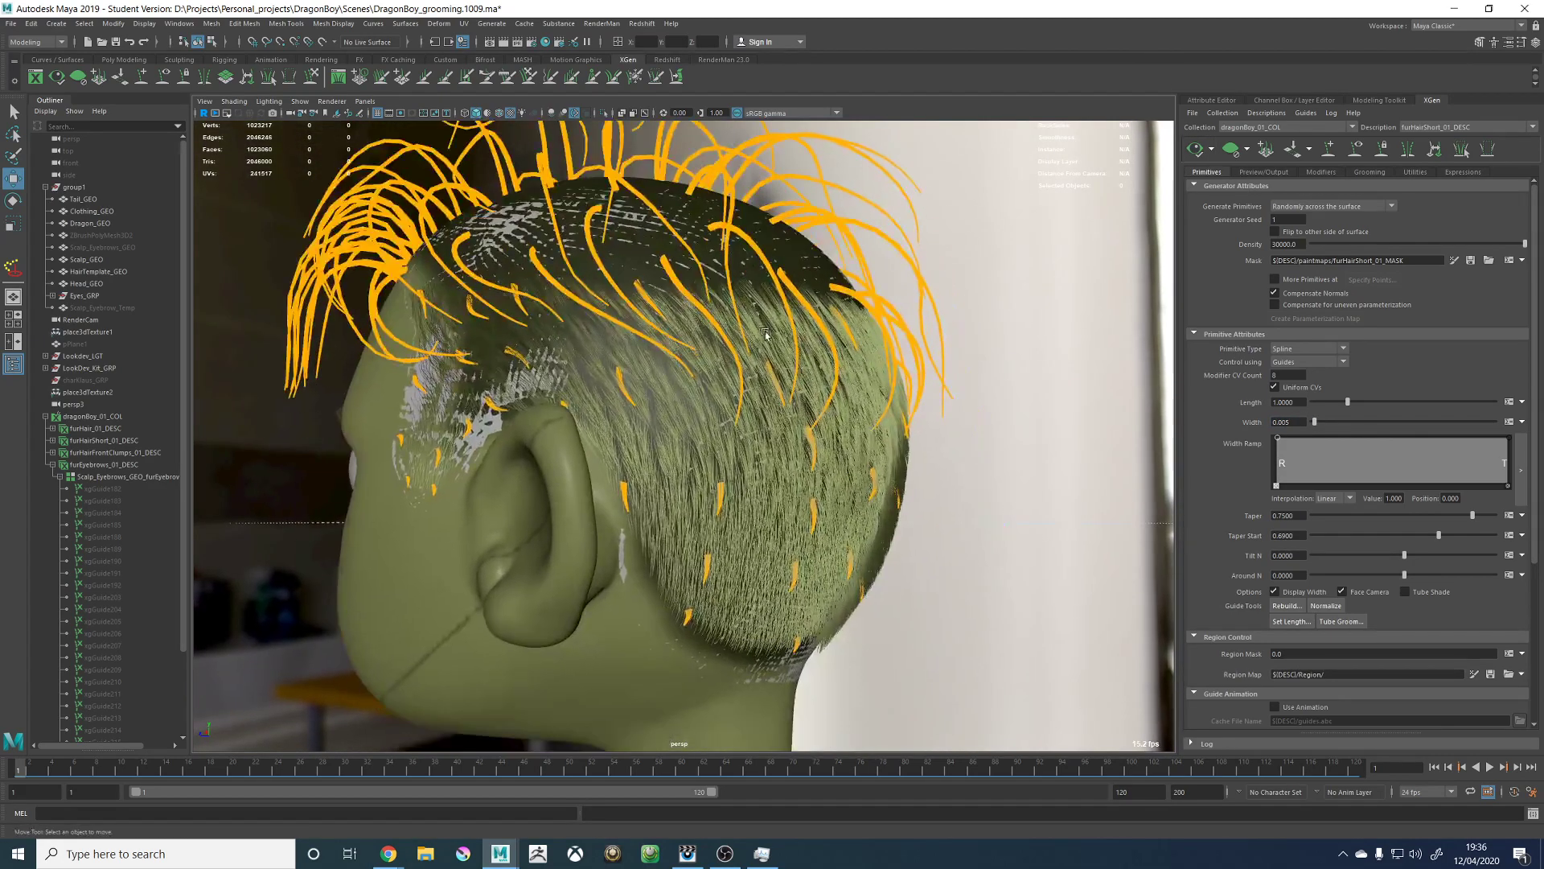
alt+drag(1045, 390, 961, 418)
alt+drag(1130, 555, 901, 547)
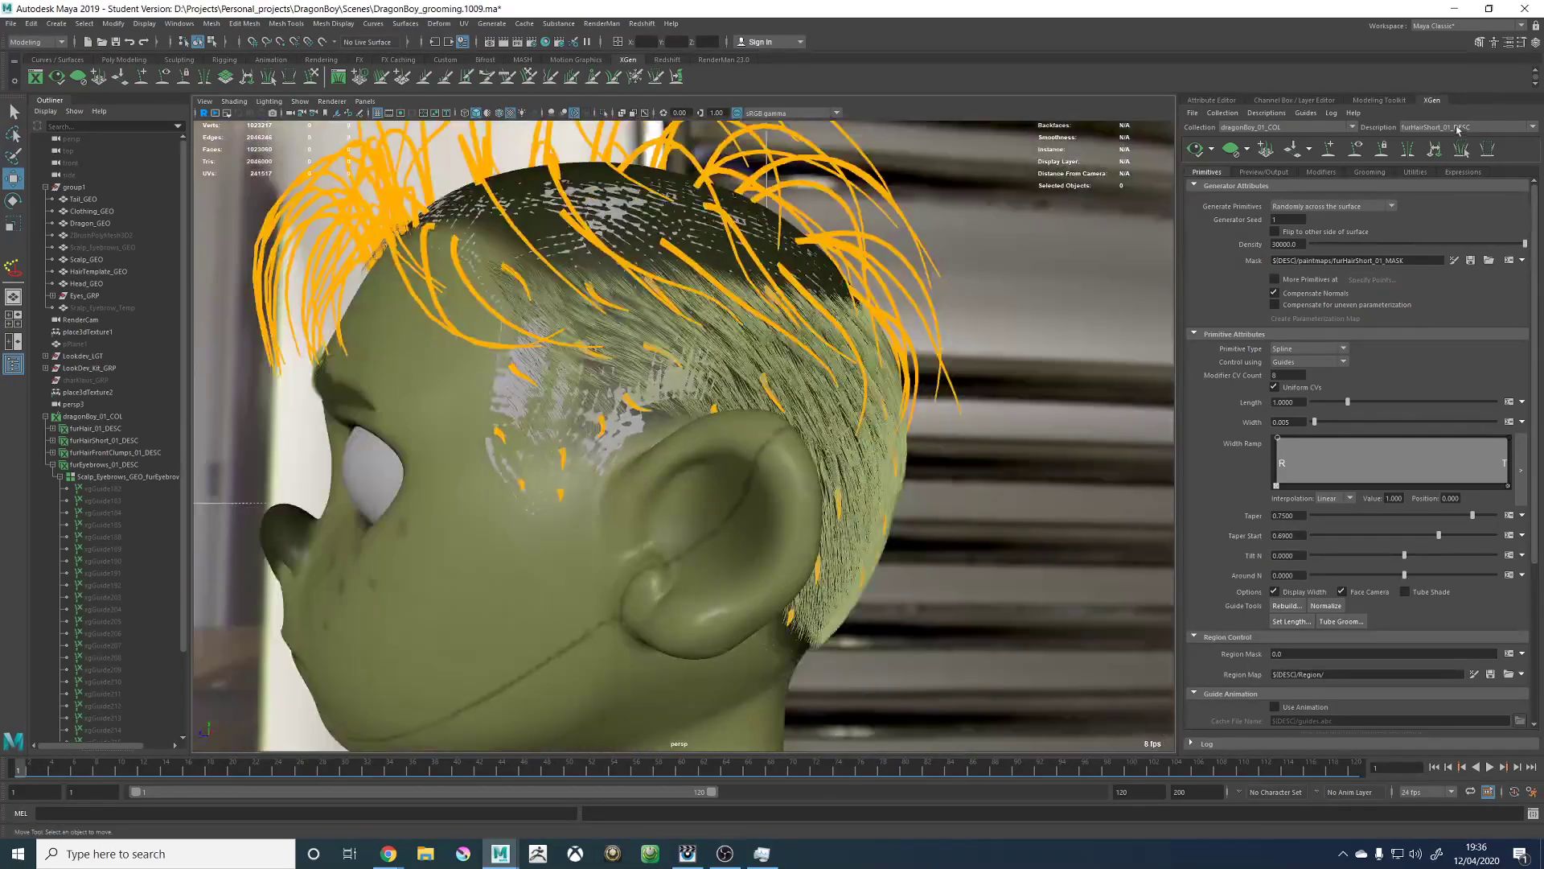
Step: Set the furHair_01_DESC hair width to 0.005 and refresh its preview on the head
click(1460, 128)
click(1434, 162)
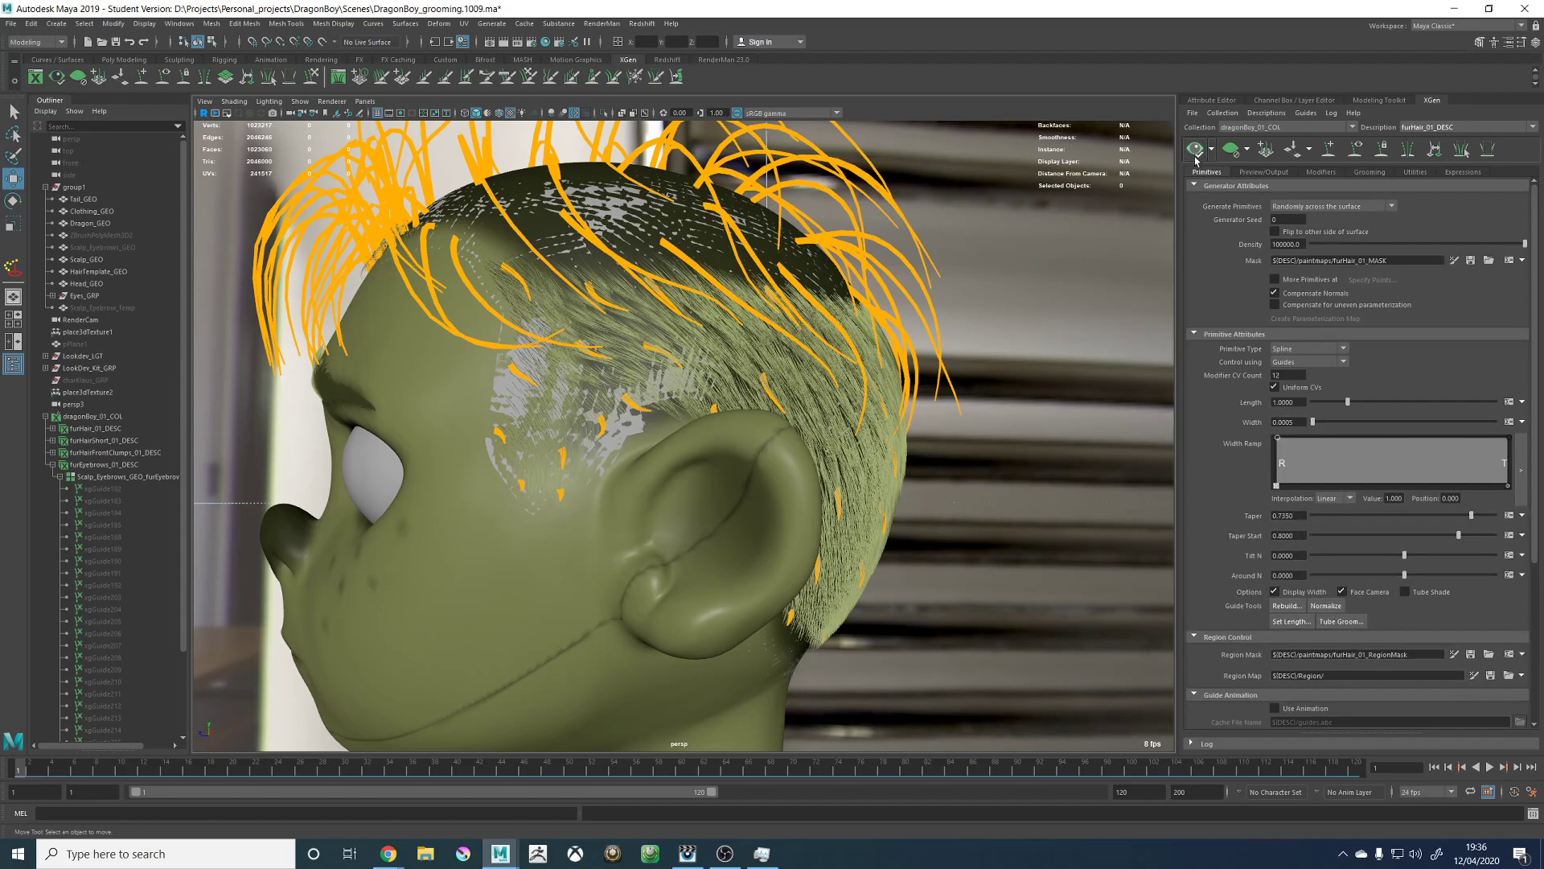
alt+drag(902, 254, 1053, 301)
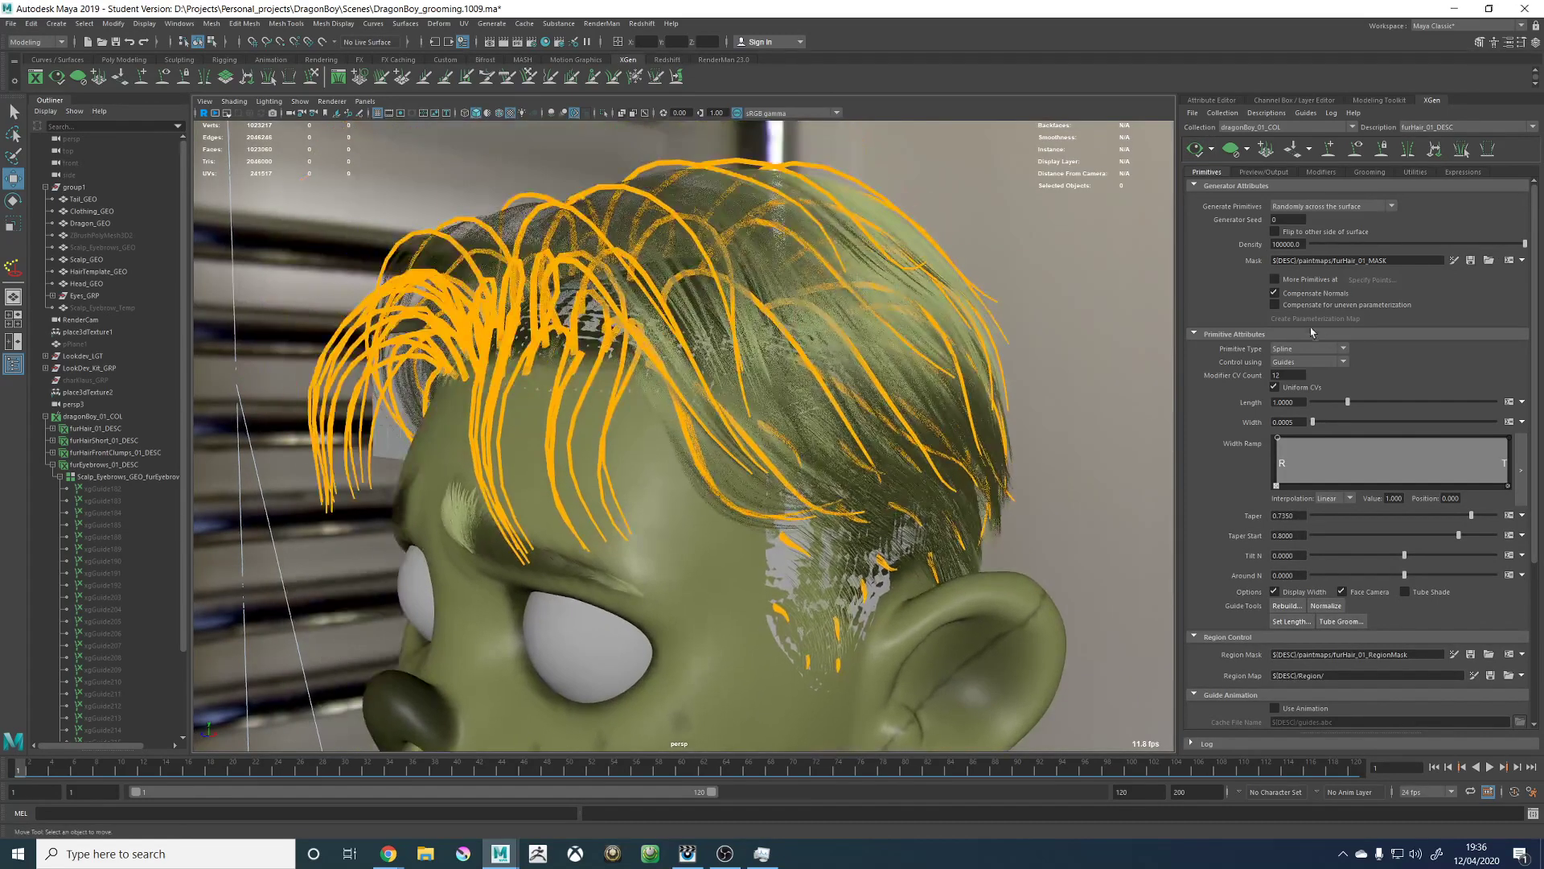
alt+drag(859, 343, 907, 342)
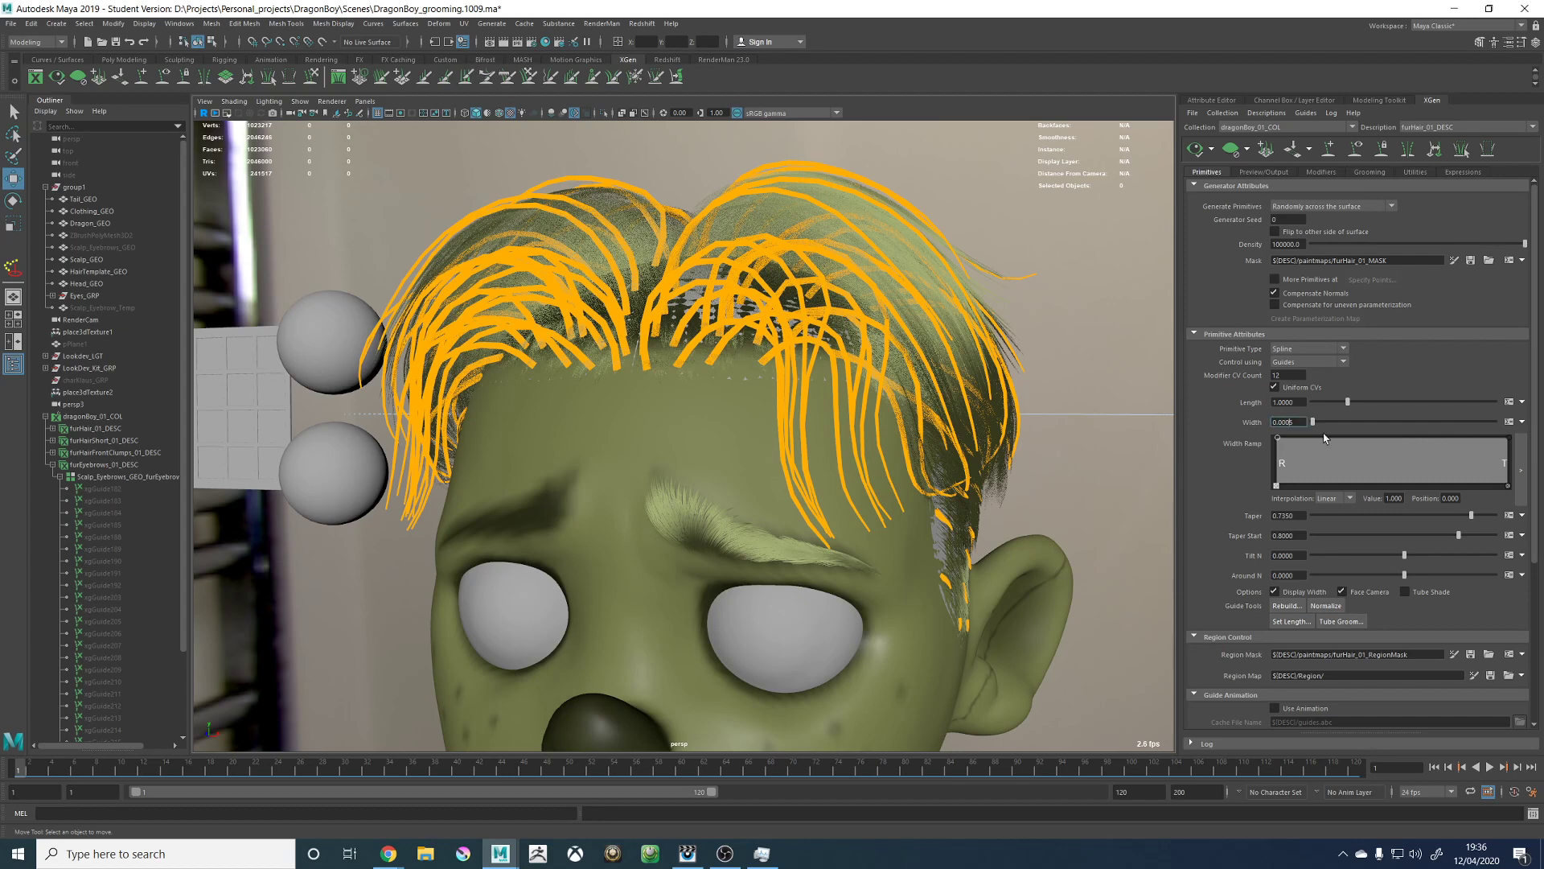
key(BackSpace)
alt+drag(1076, 342, 1052, 351)
click(1195, 152)
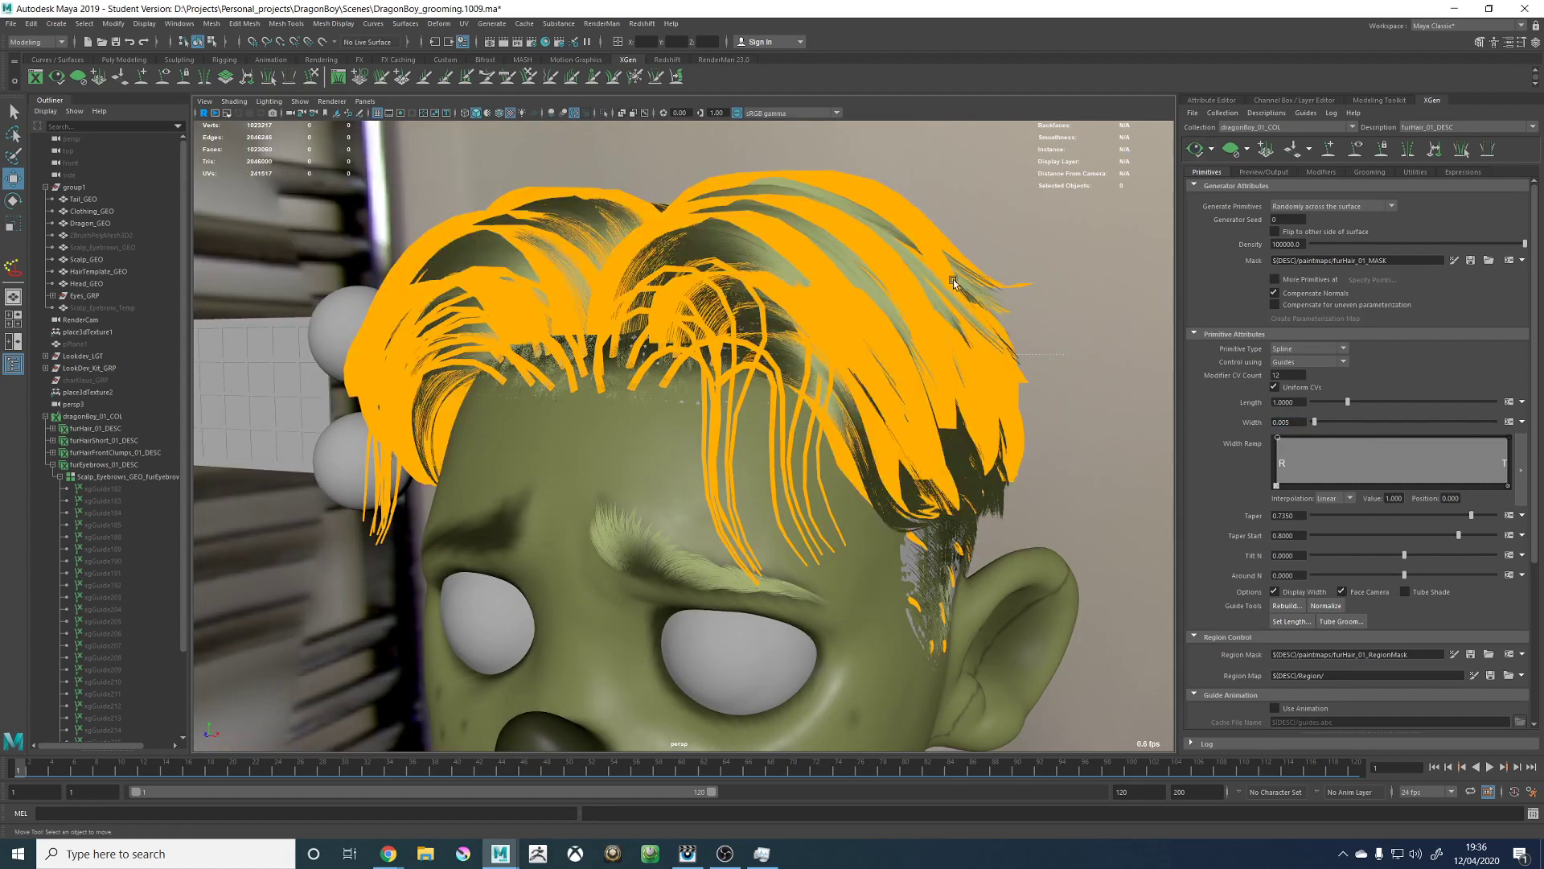
alt+drag(953, 278, 872, 317)
alt+right_drag(871, 317, 968, 327)
alt+drag(968, 328, 909, 365)
Step: Examine the furHairShort_01_DESC hair coverage on the temple and above the ear
click(1447, 126)
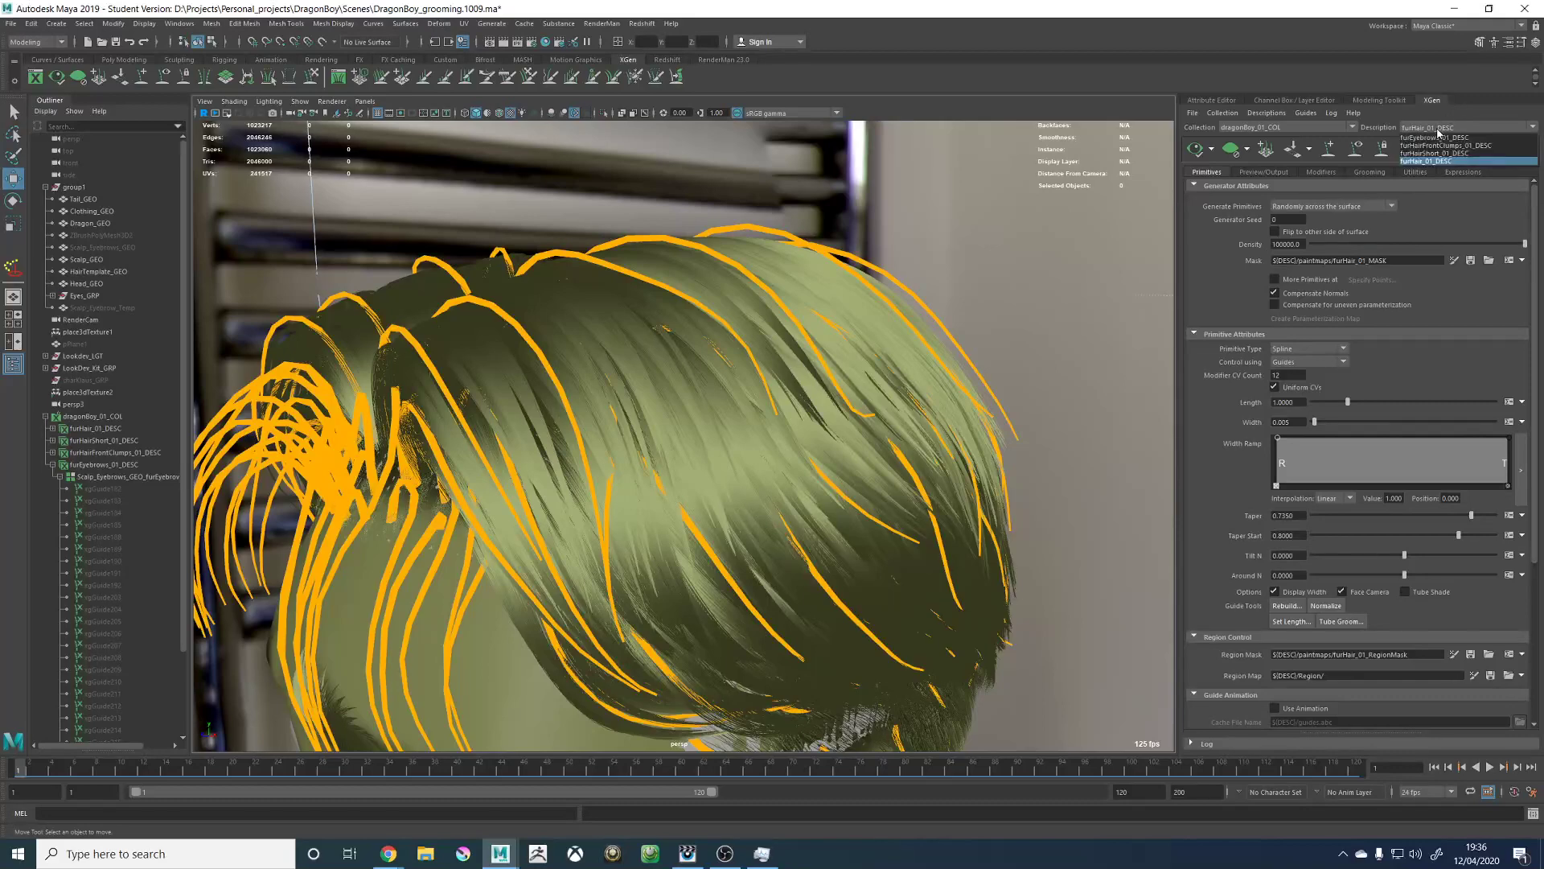
click(1439, 138)
alt+drag(1145, 326, 1138, 324)
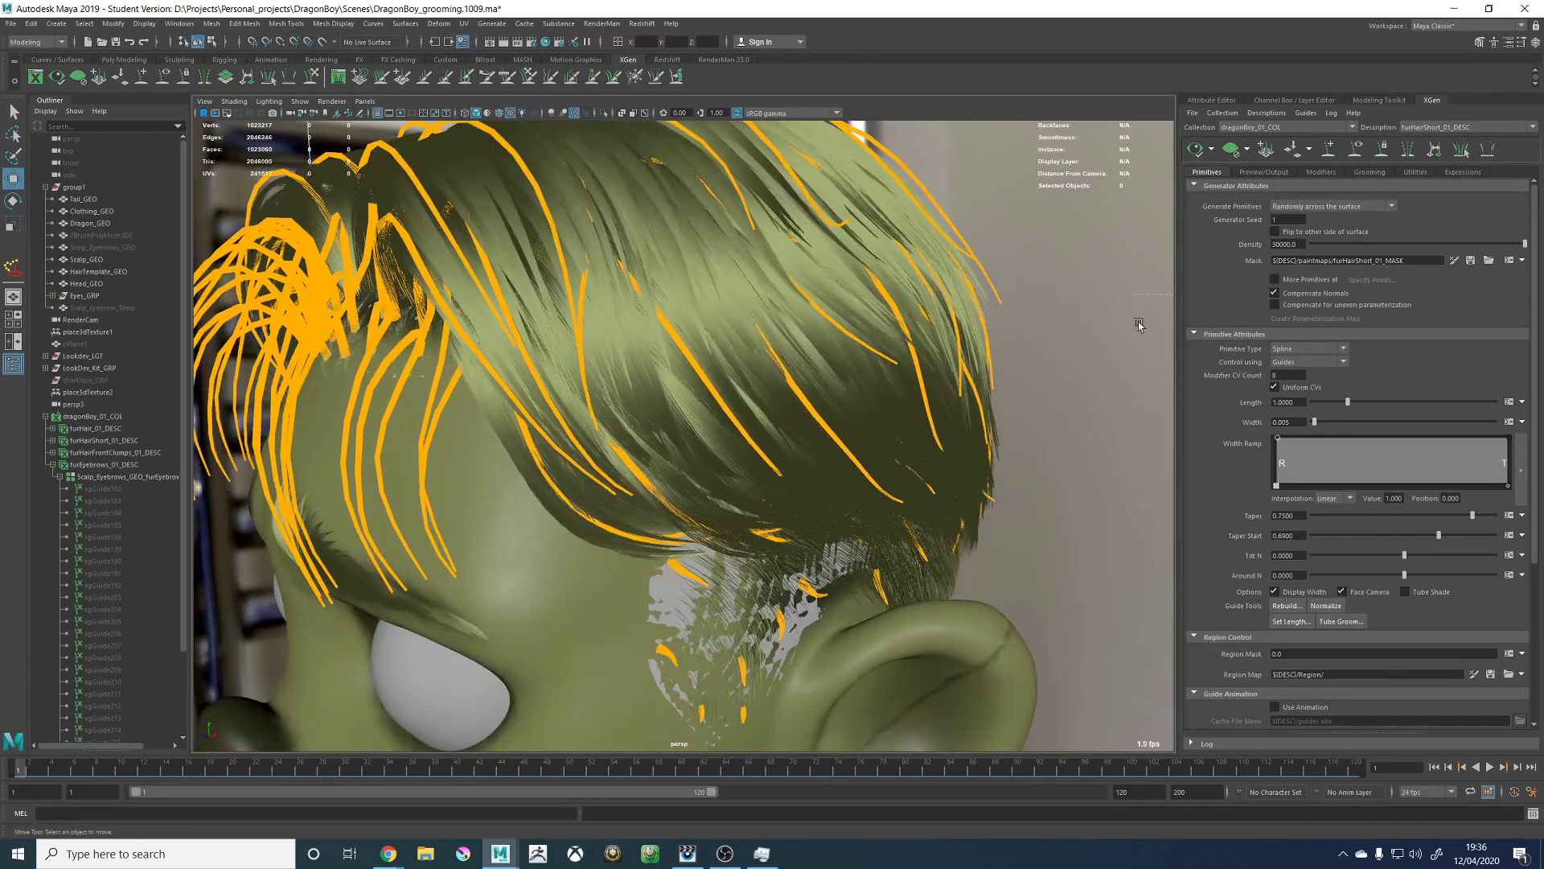
alt+drag(1125, 448, 893, 274)
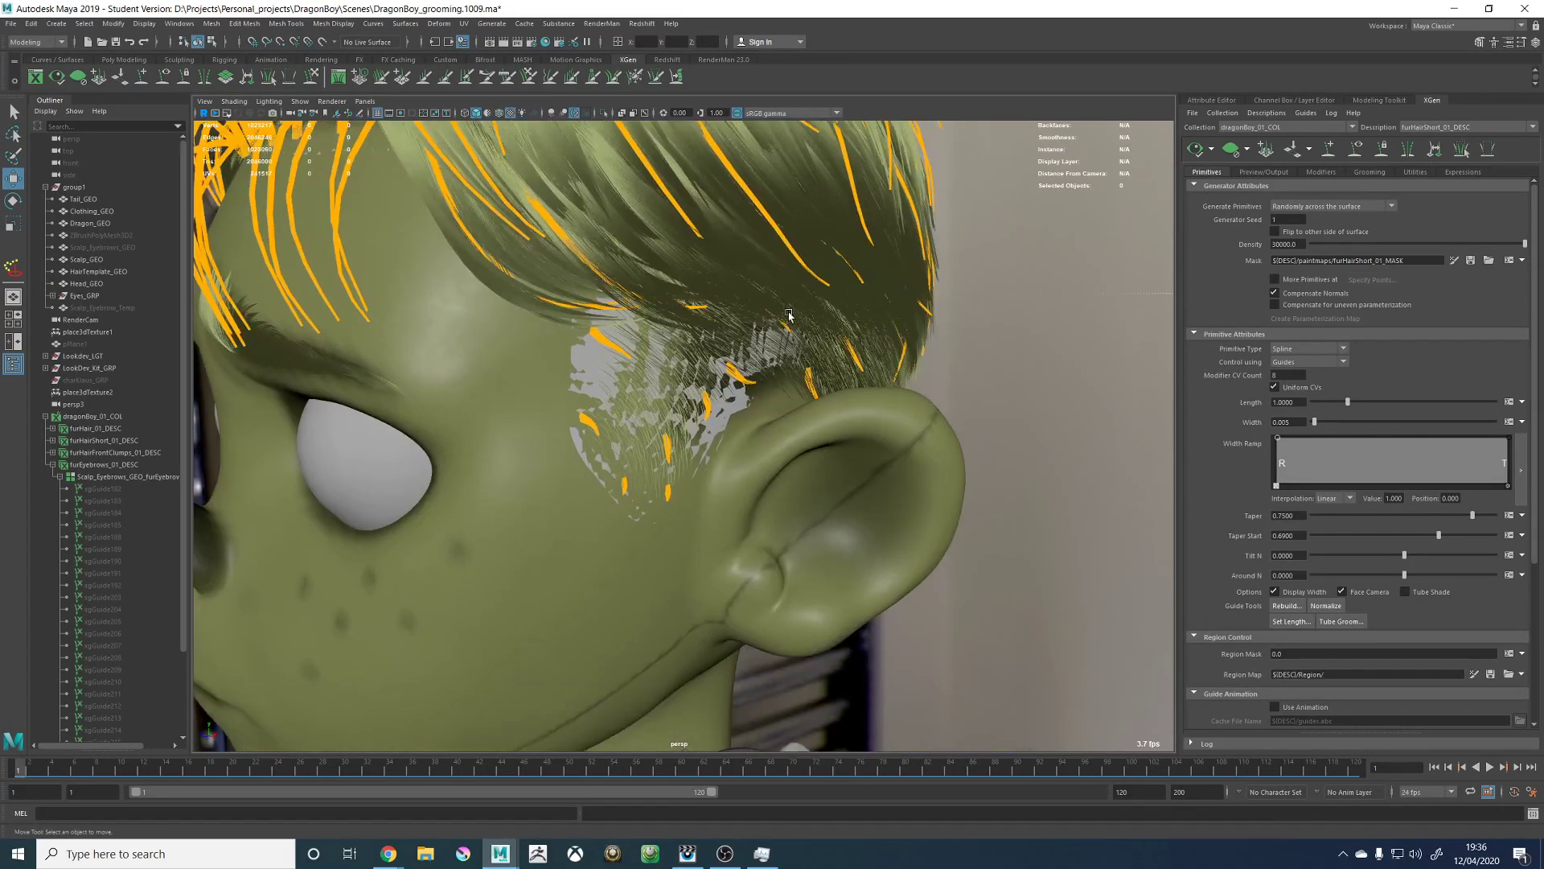
alt+drag(789, 314, 684, 281)
alt+middle_drag(684, 282, 707, 354)
alt+right_drag(708, 354, 843, 368)
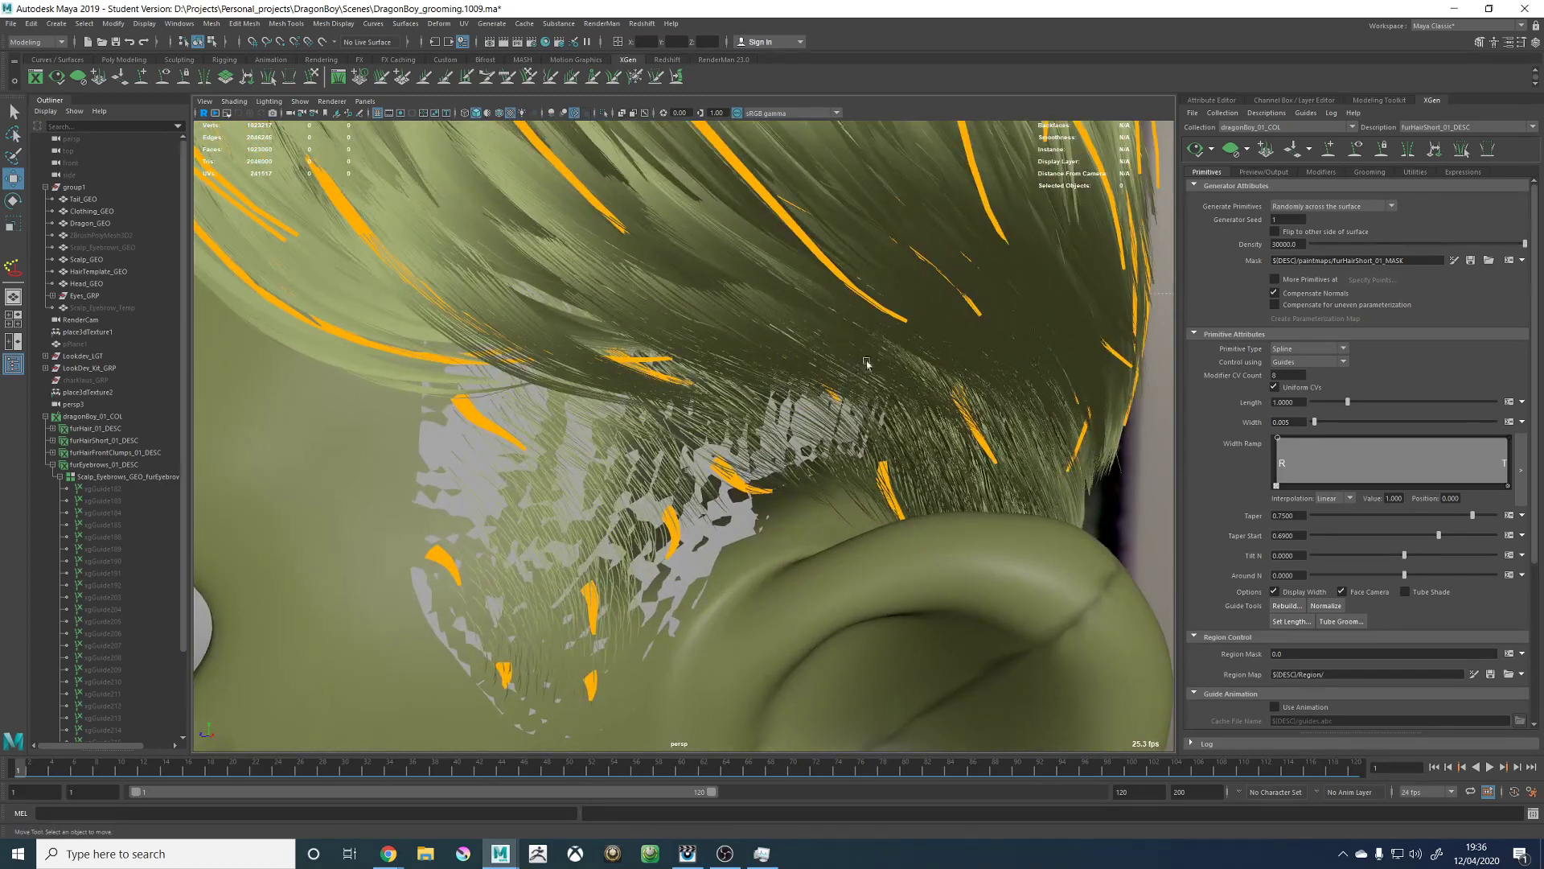
Step: Set the furHairFrontClumps_01_DESC hair width to 0.005 and refresh its preview along the hairline
click(1440, 127)
click(1427, 161)
click(1438, 127)
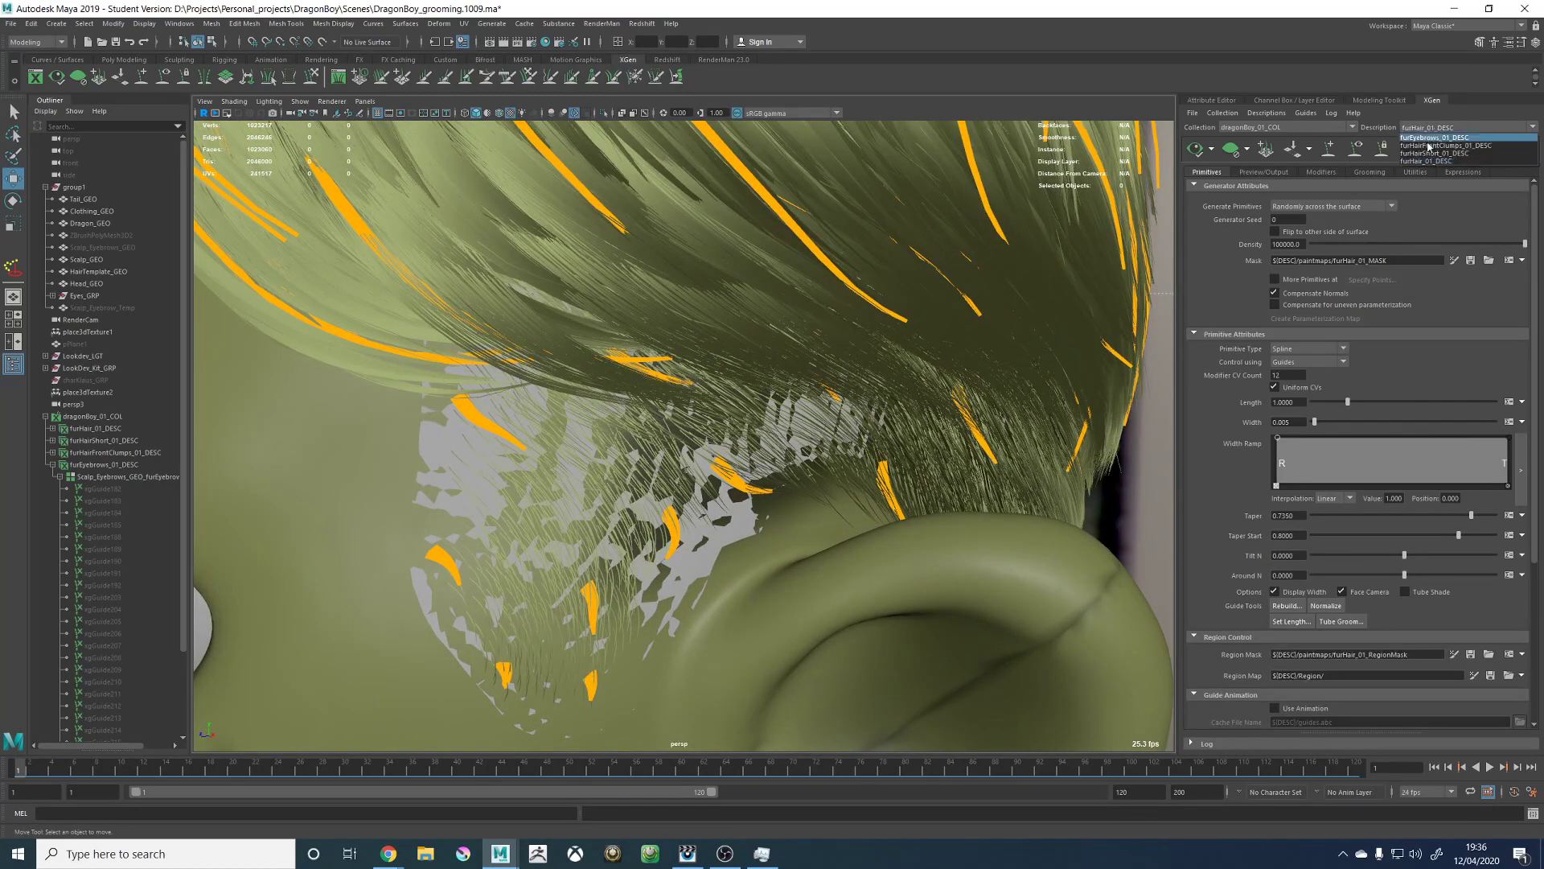
click(1430, 146)
alt+right_drag(519, 221, 438, 241)
alt+drag(438, 241, 716, 370)
alt+right_drag(716, 370, 897, 374)
click(1195, 148)
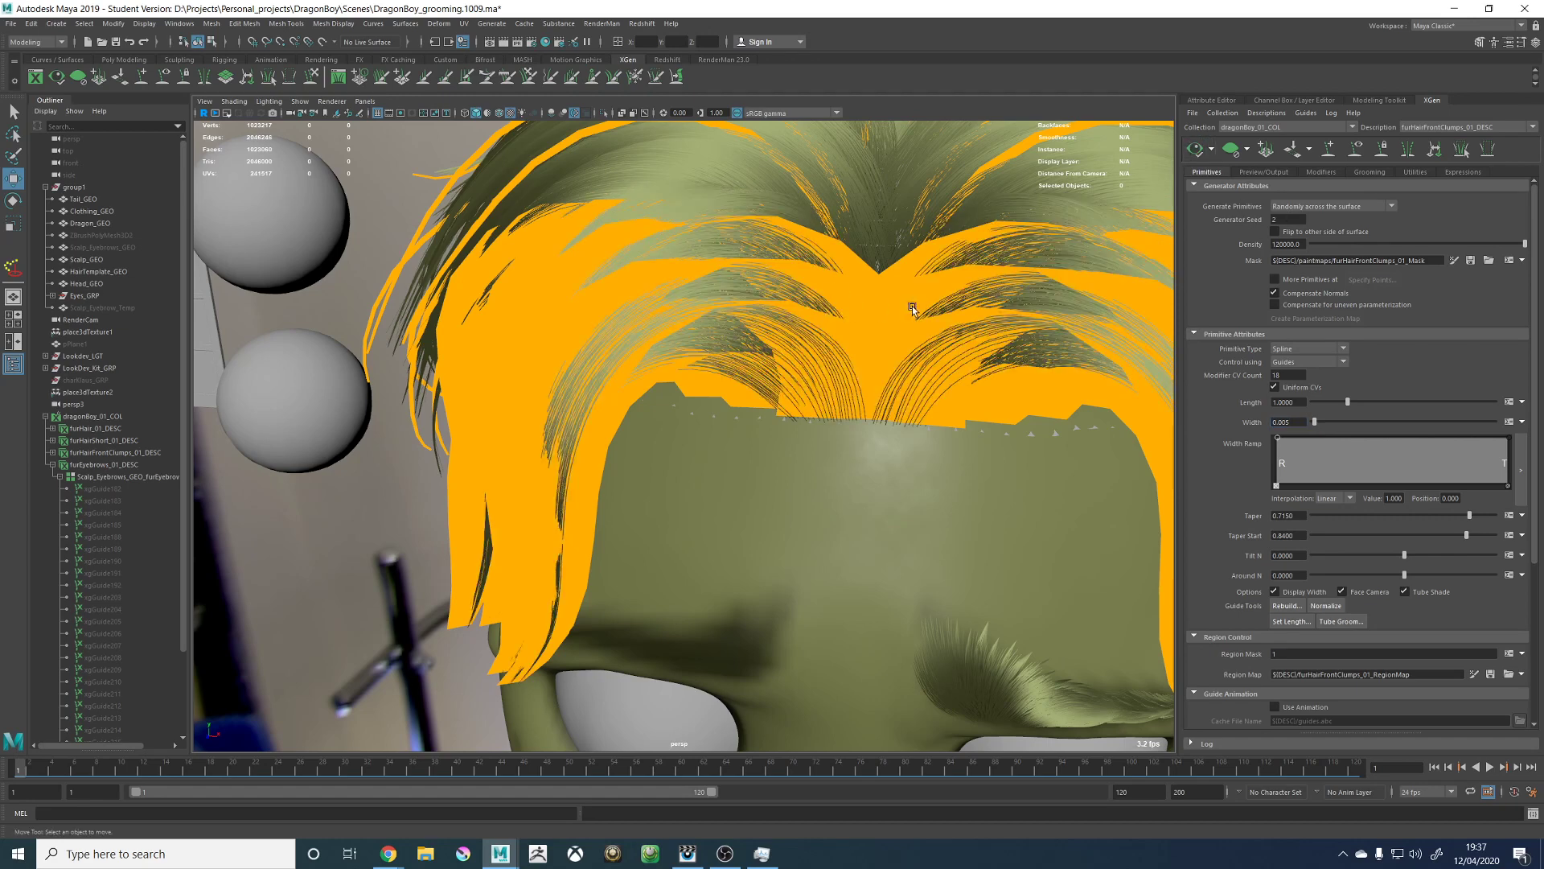
alt+right_drag(912, 307, 843, 245)
alt+drag(1019, 493, 1045, 402)
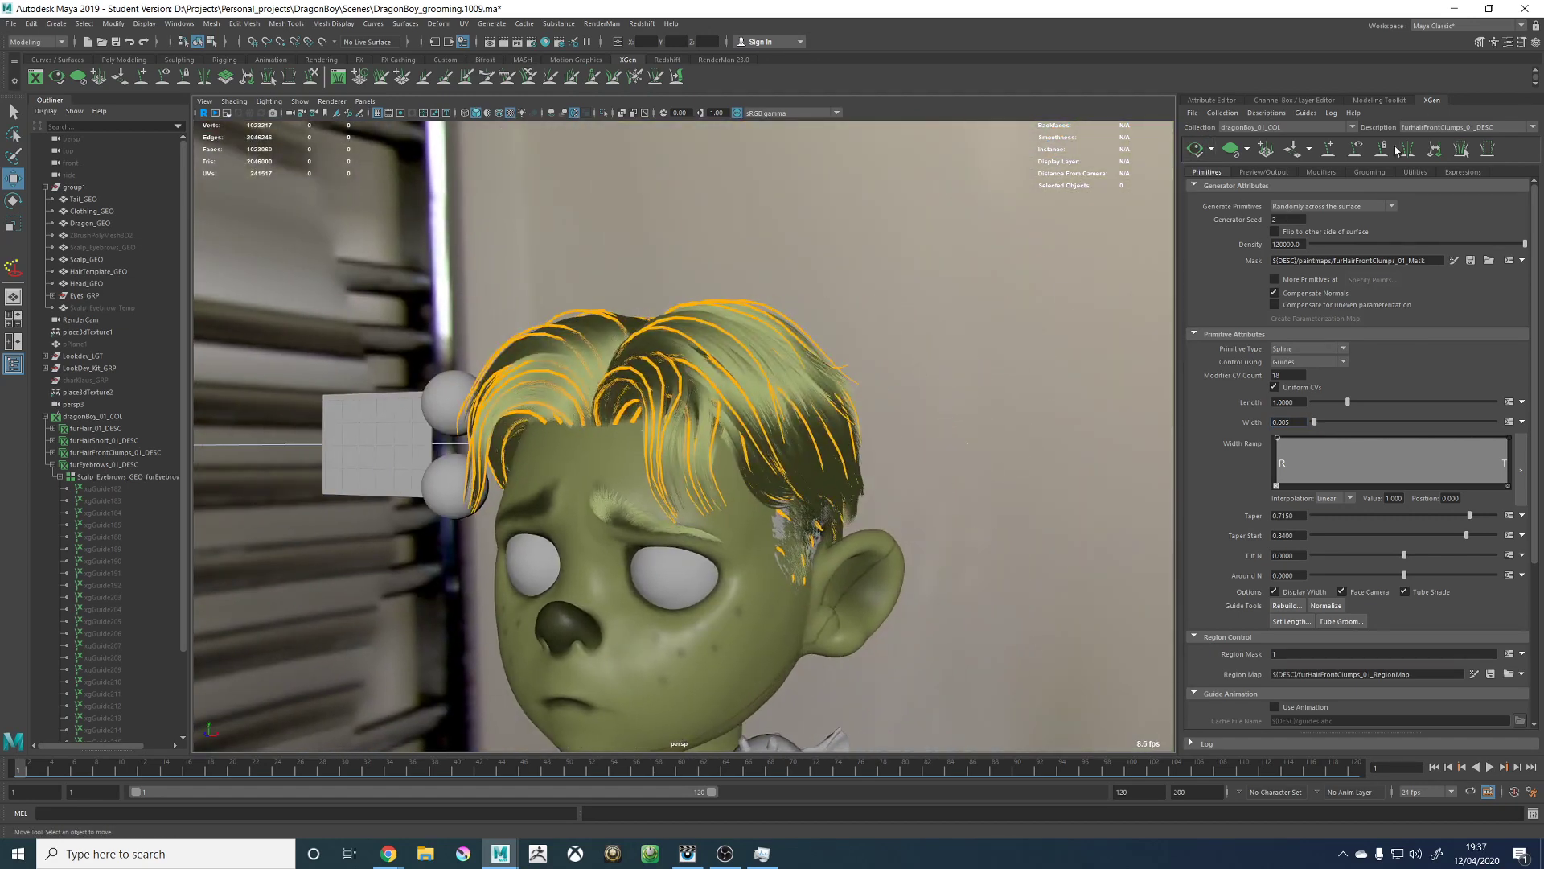
Step: Refresh the furHair_01_DESC preview and hide that description's guides
click(1465, 127)
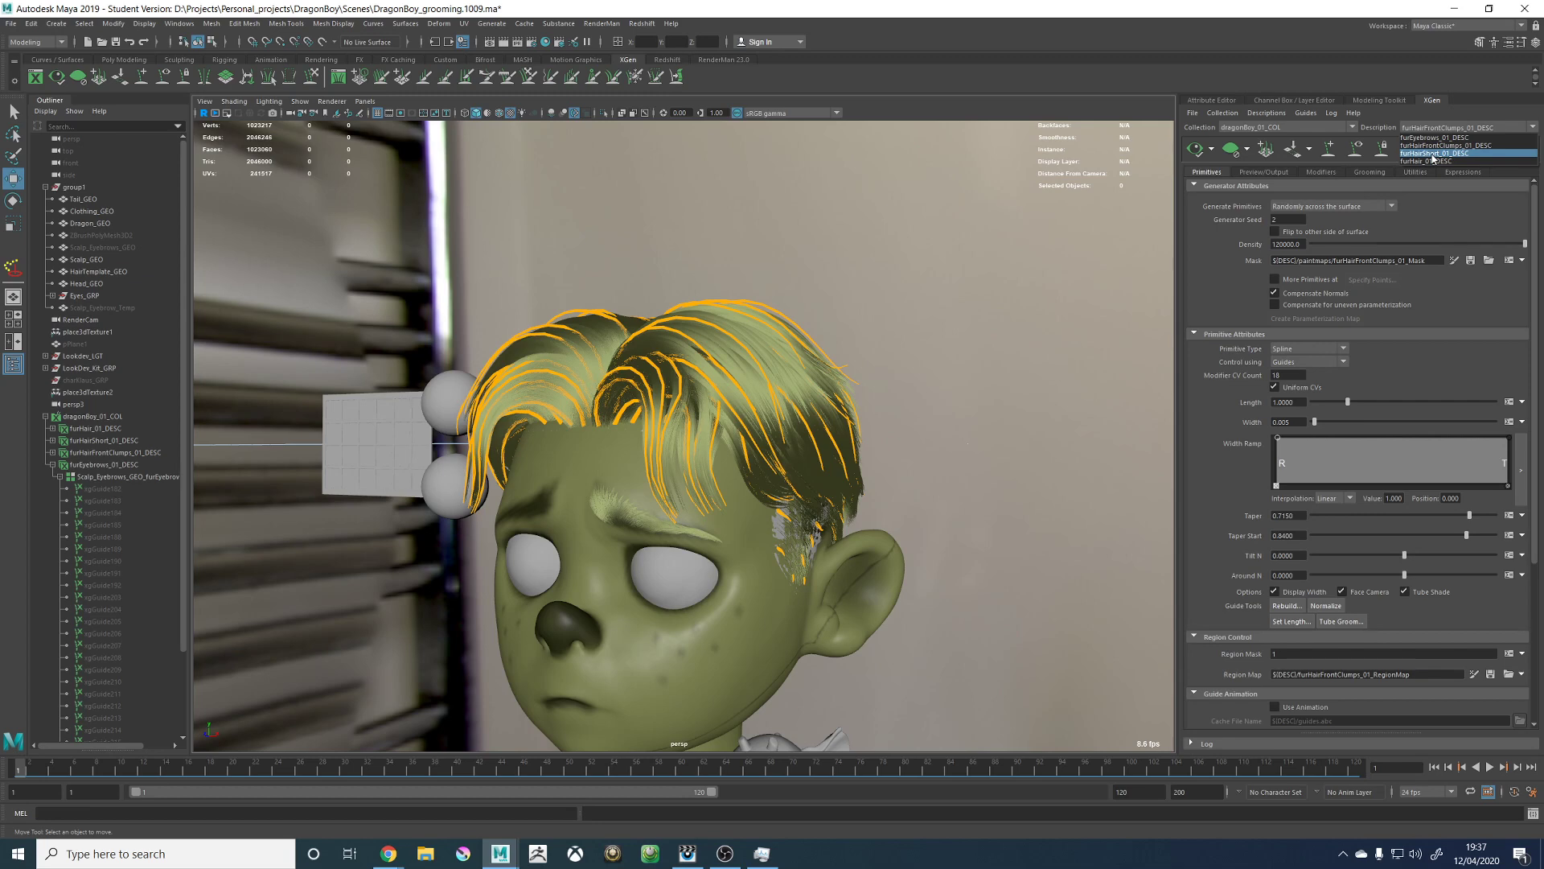
click(1431, 160)
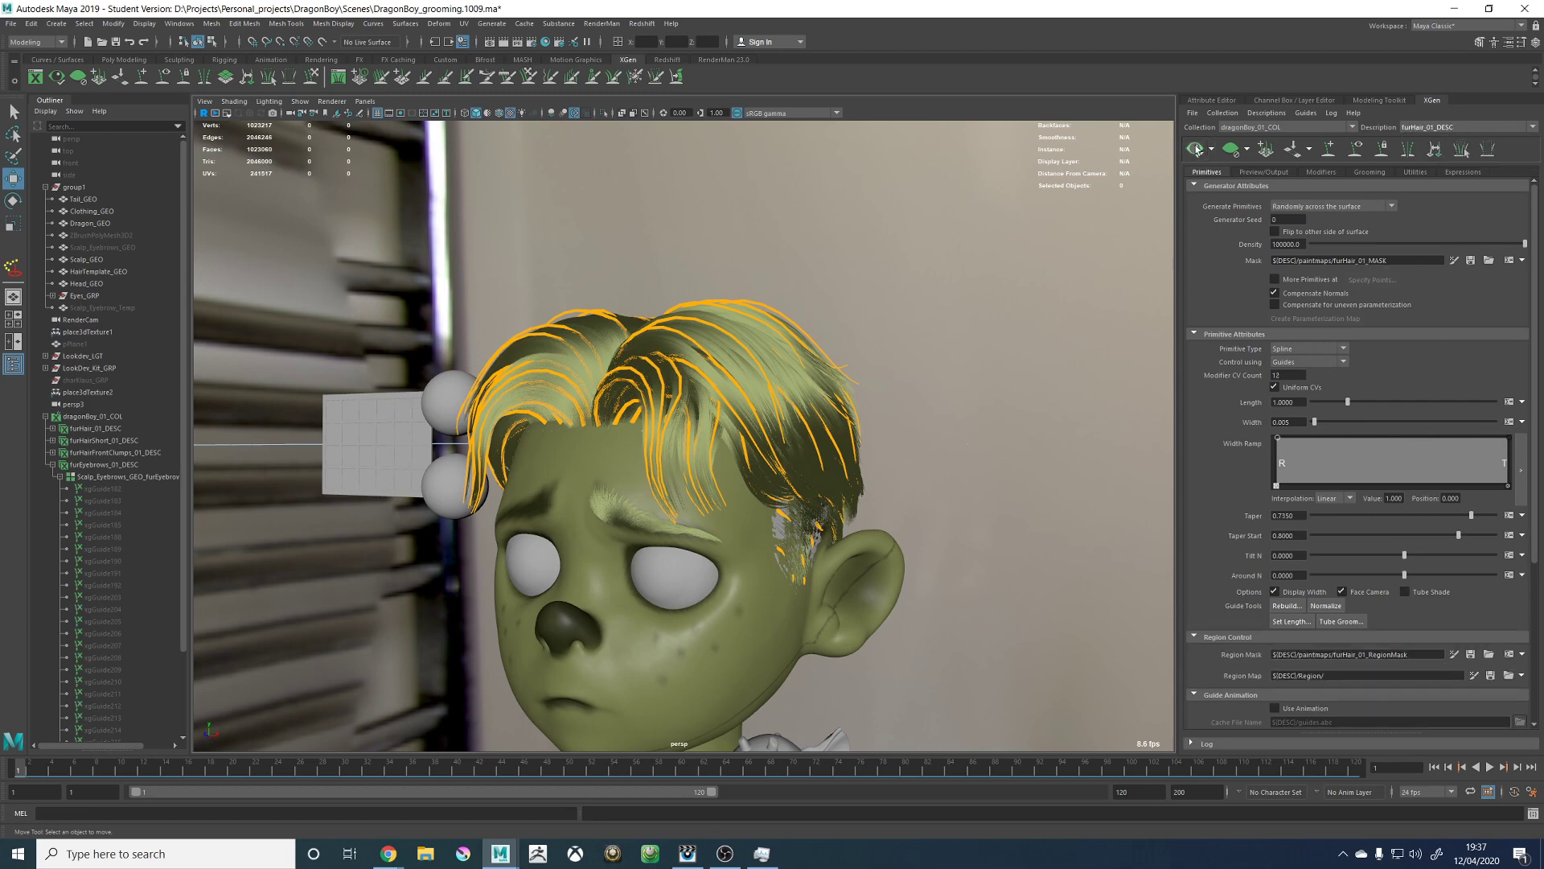
alt+drag(1016, 268, 893, 275)
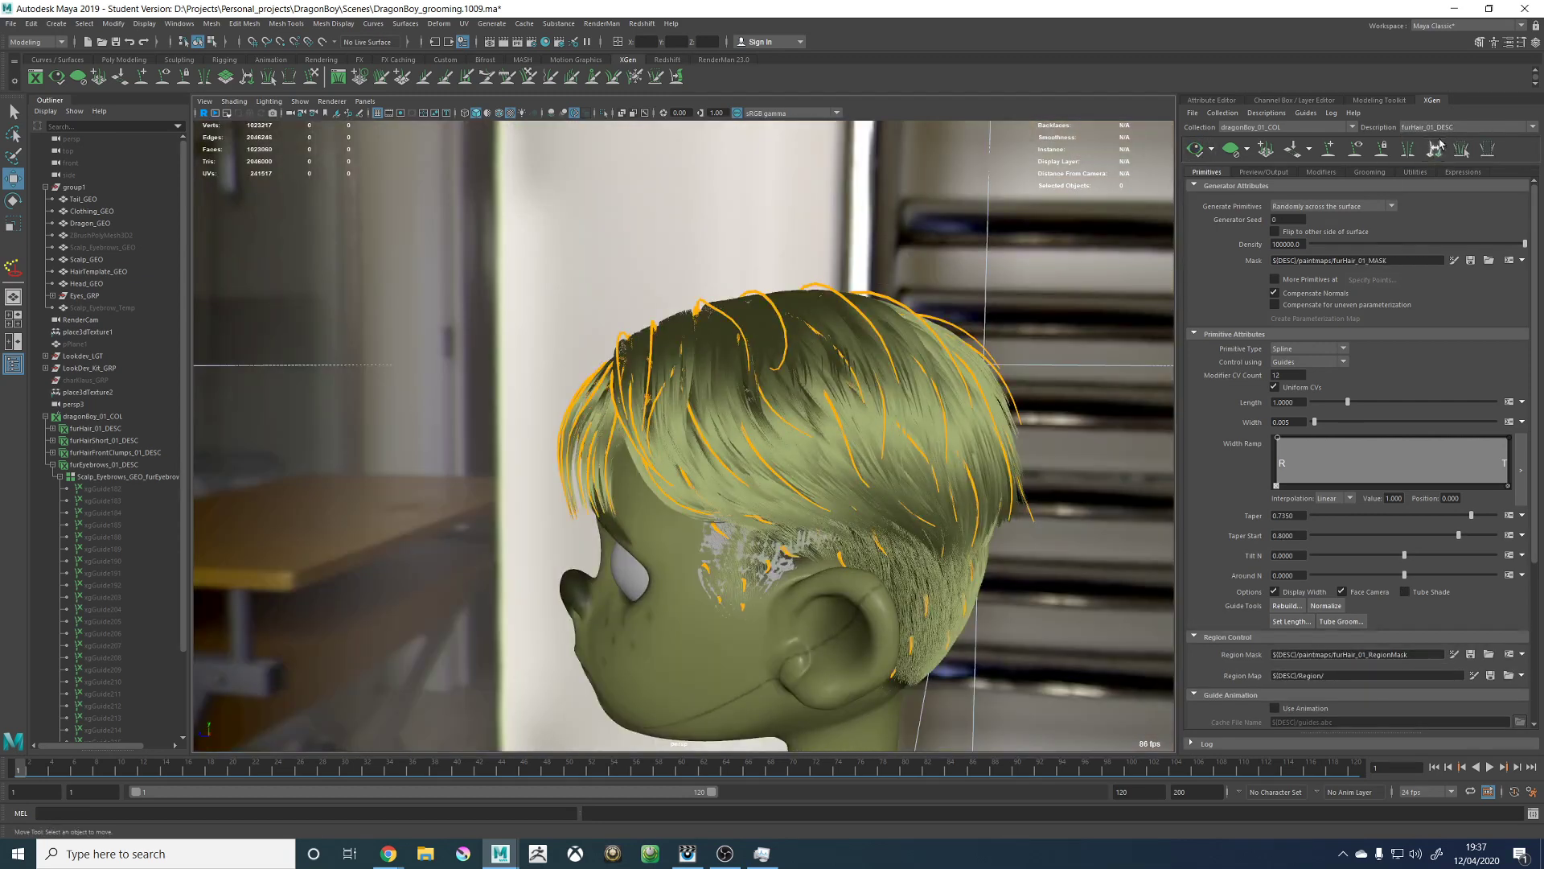
click(1363, 148)
Step: Hide the guides of the furHairFrontClumps_01_DESC description
click(1426, 128)
click(1418, 139)
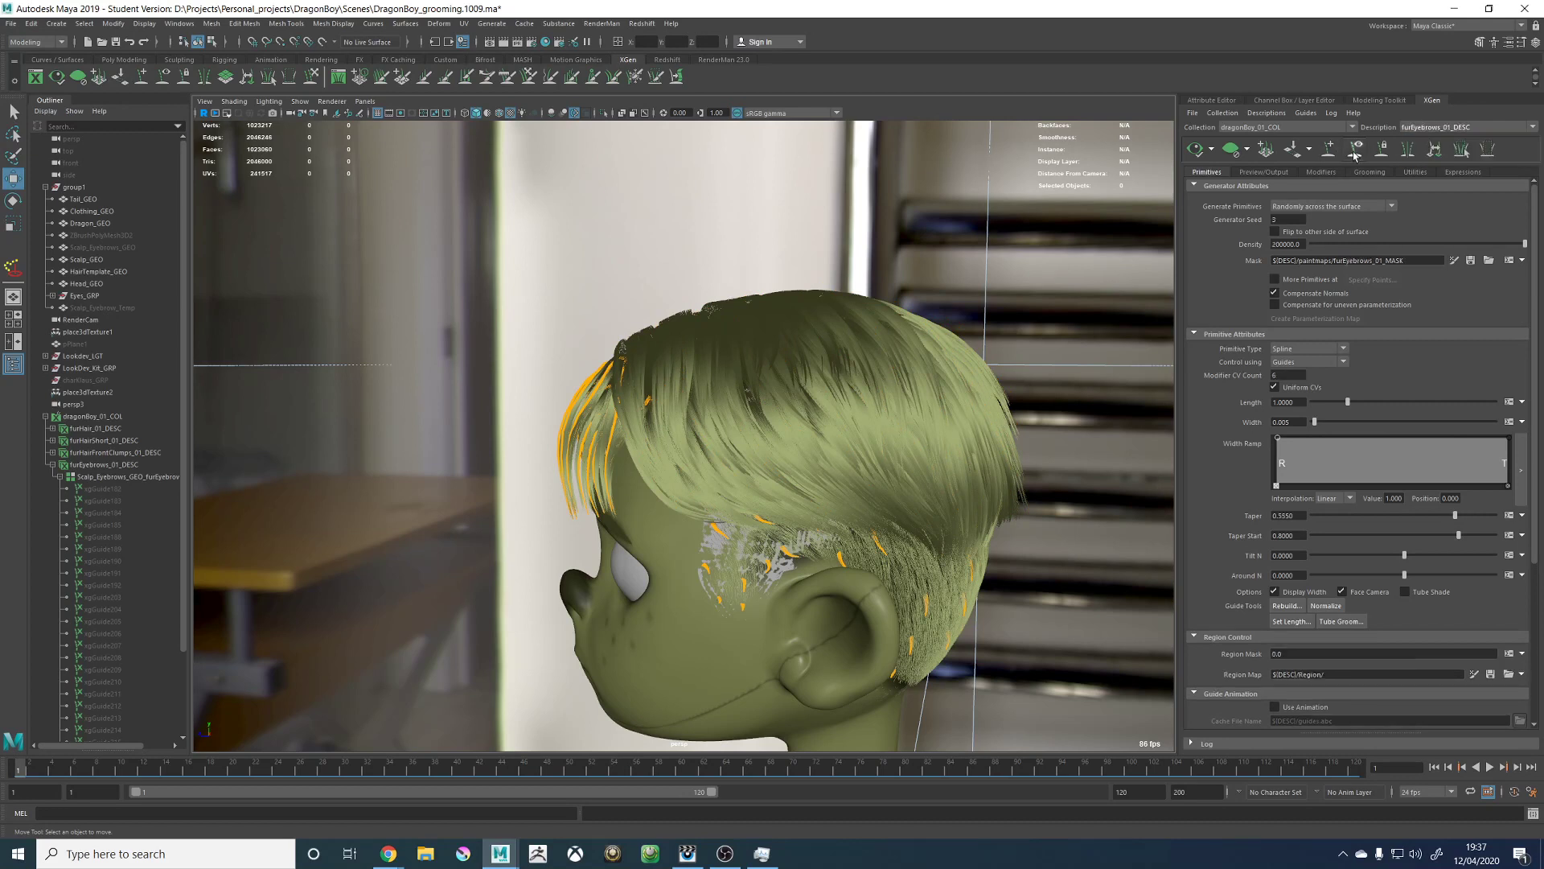
click(1432, 127)
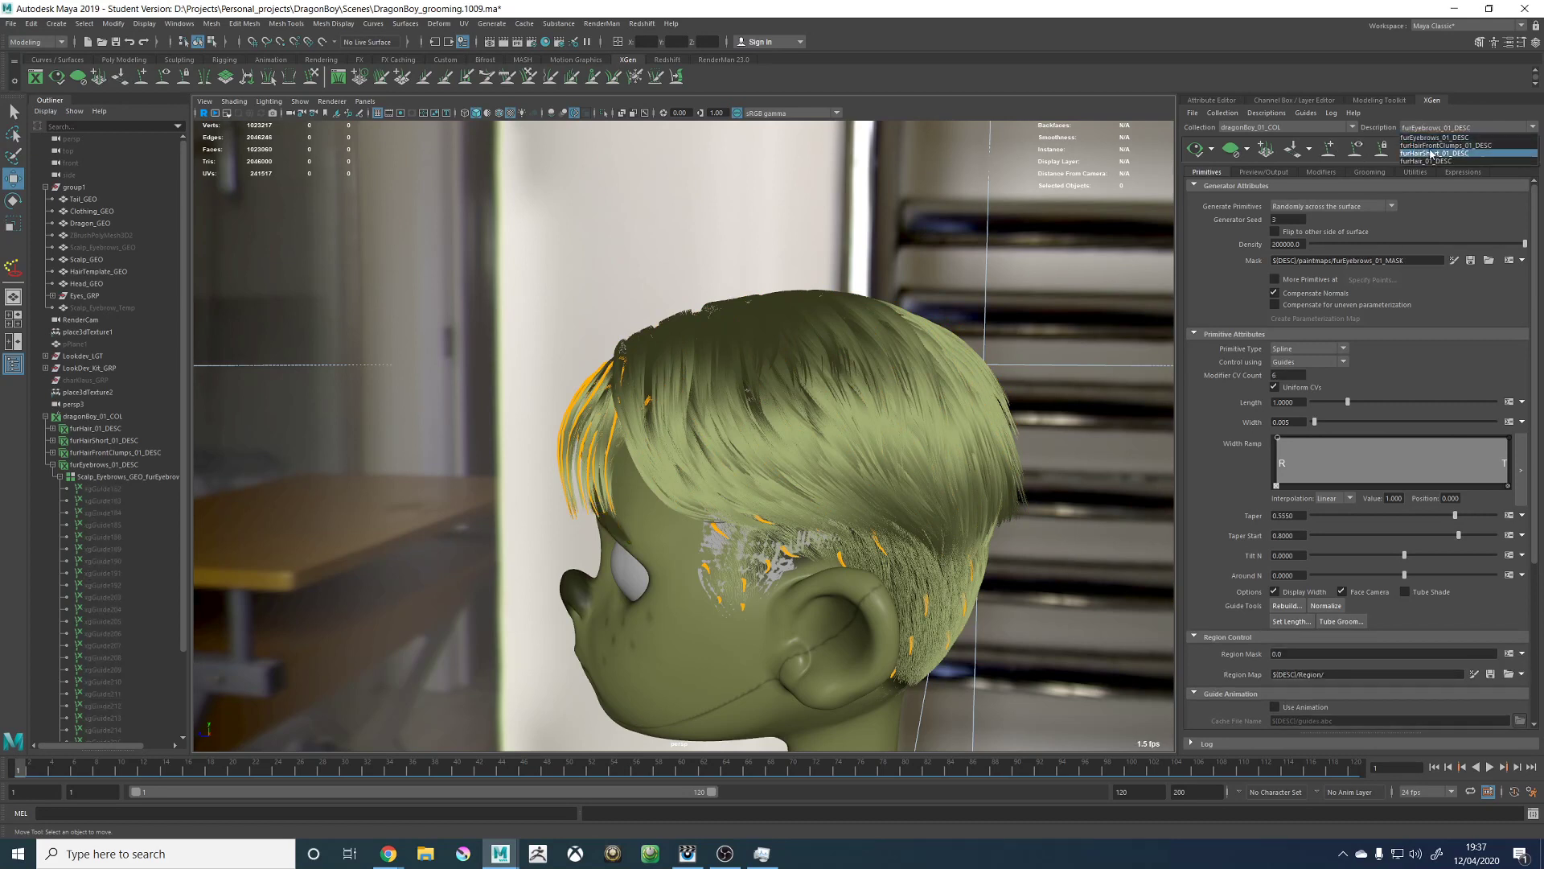
click(1440, 145)
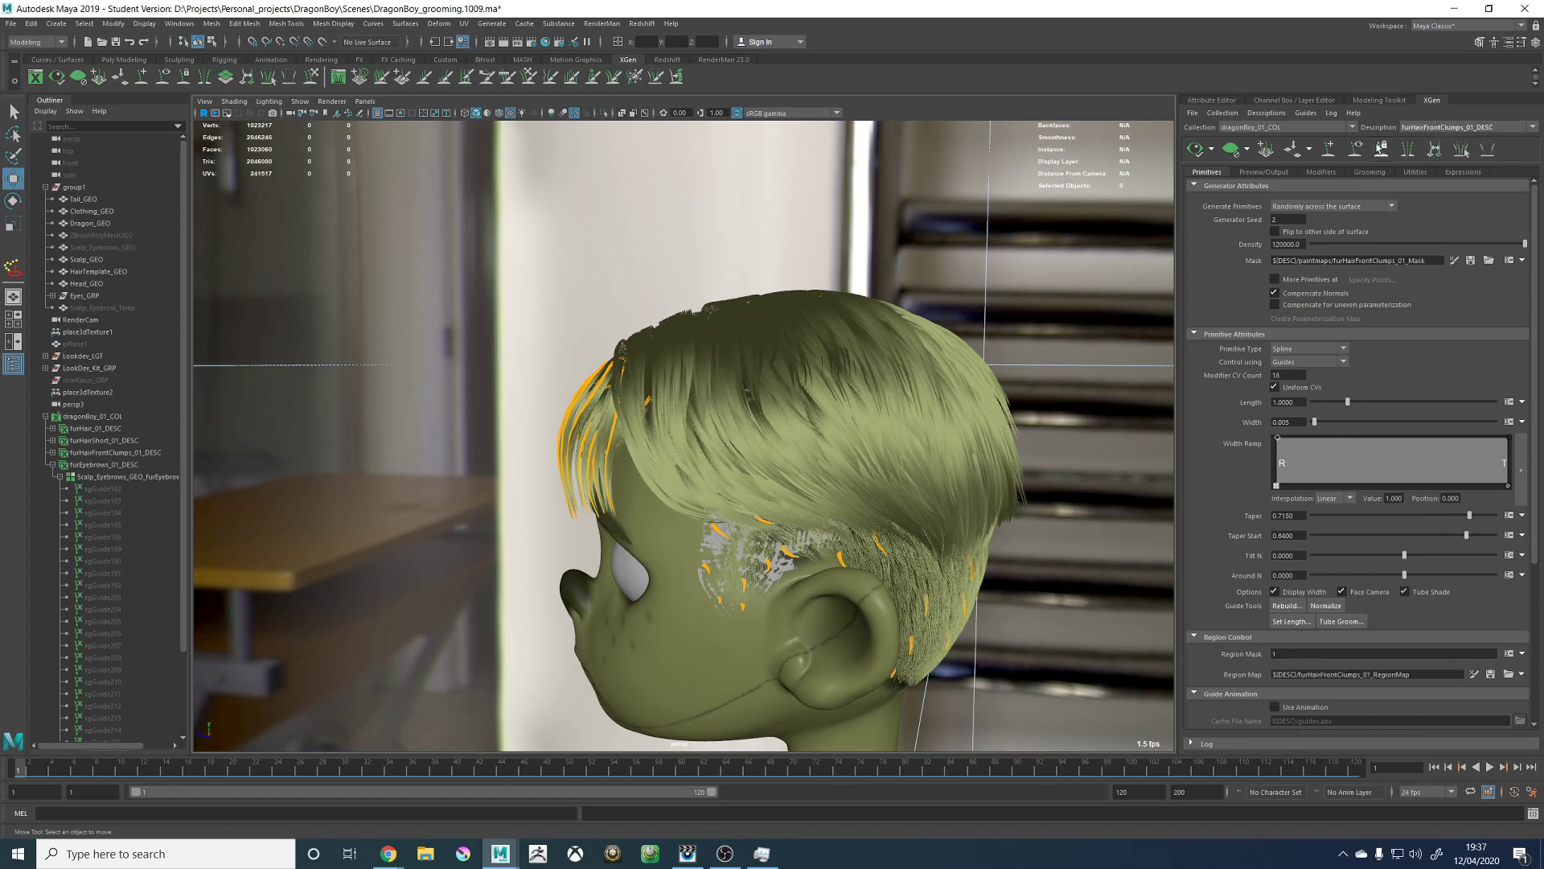
click(1357, 148)
alt+drag(882, 231, 967, 230)
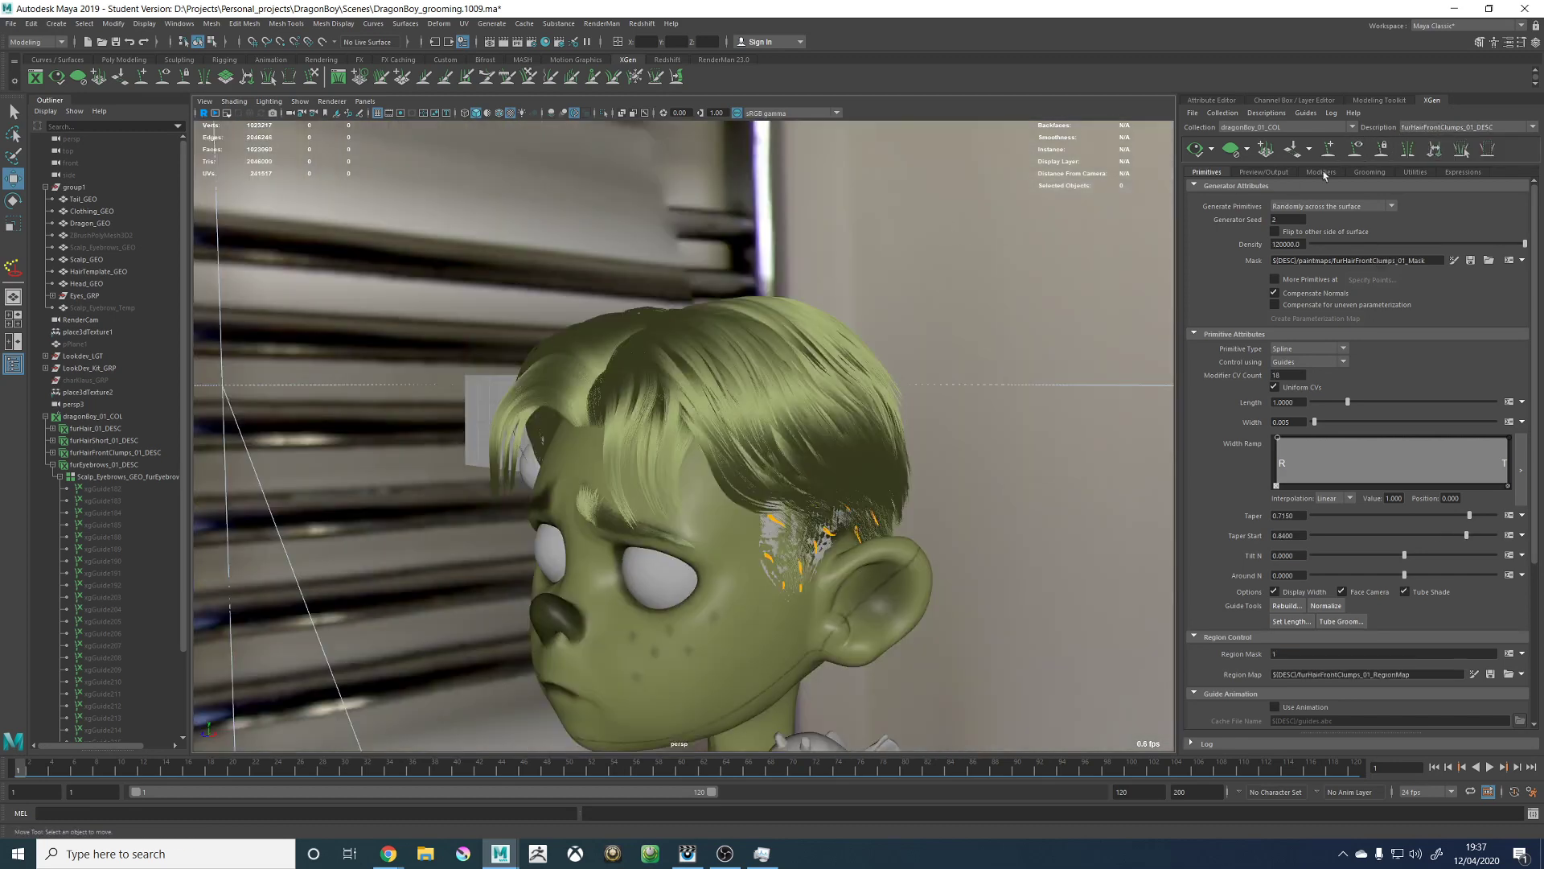
click(1415, 127)
click(1423, 165)
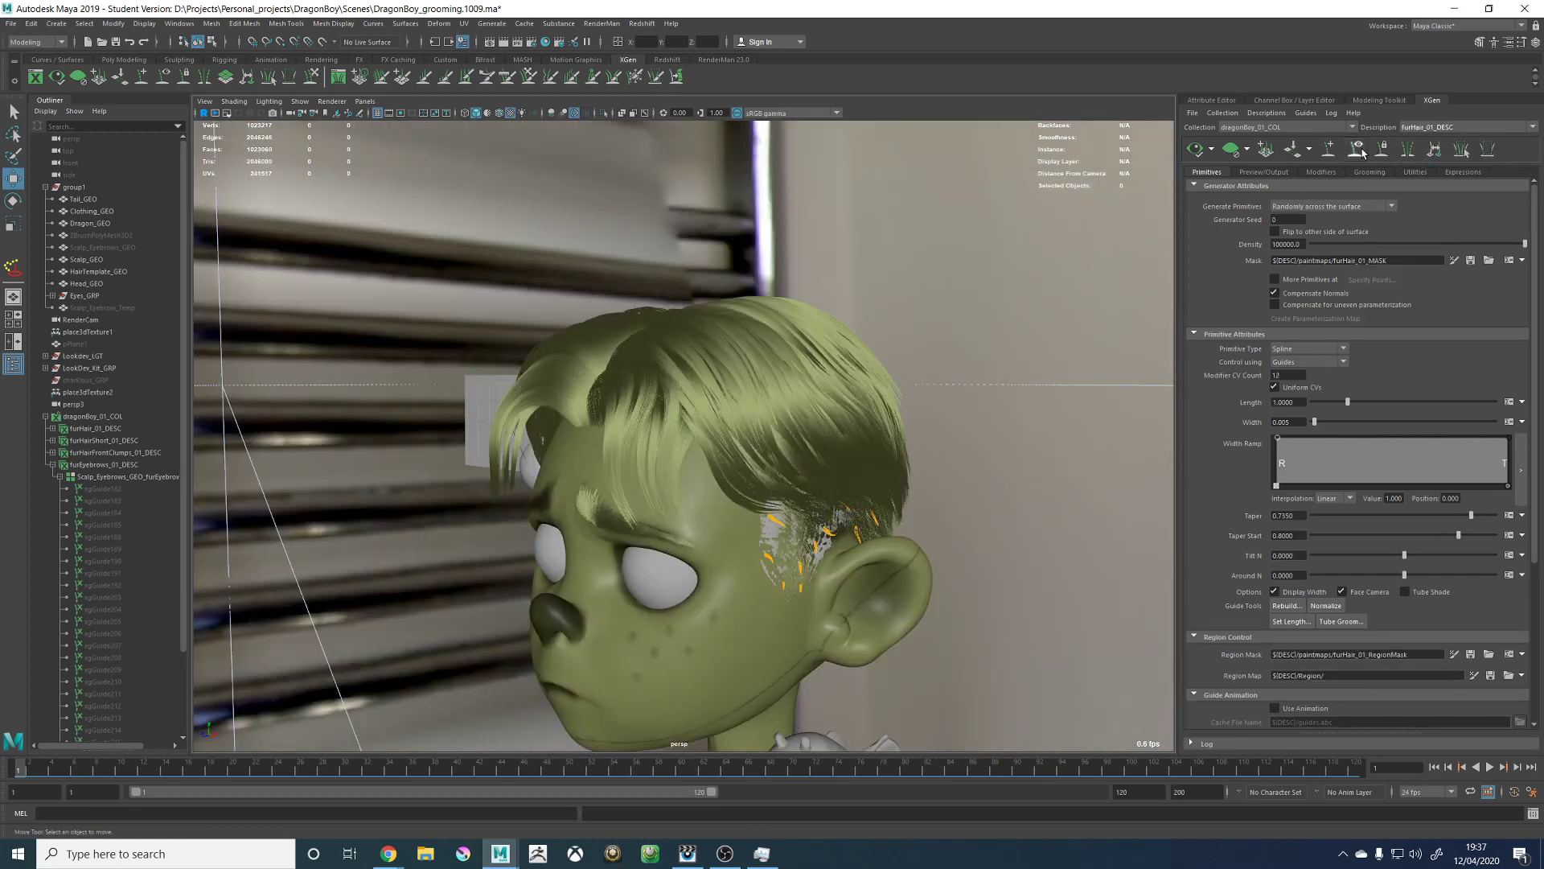
click(1358, 149)
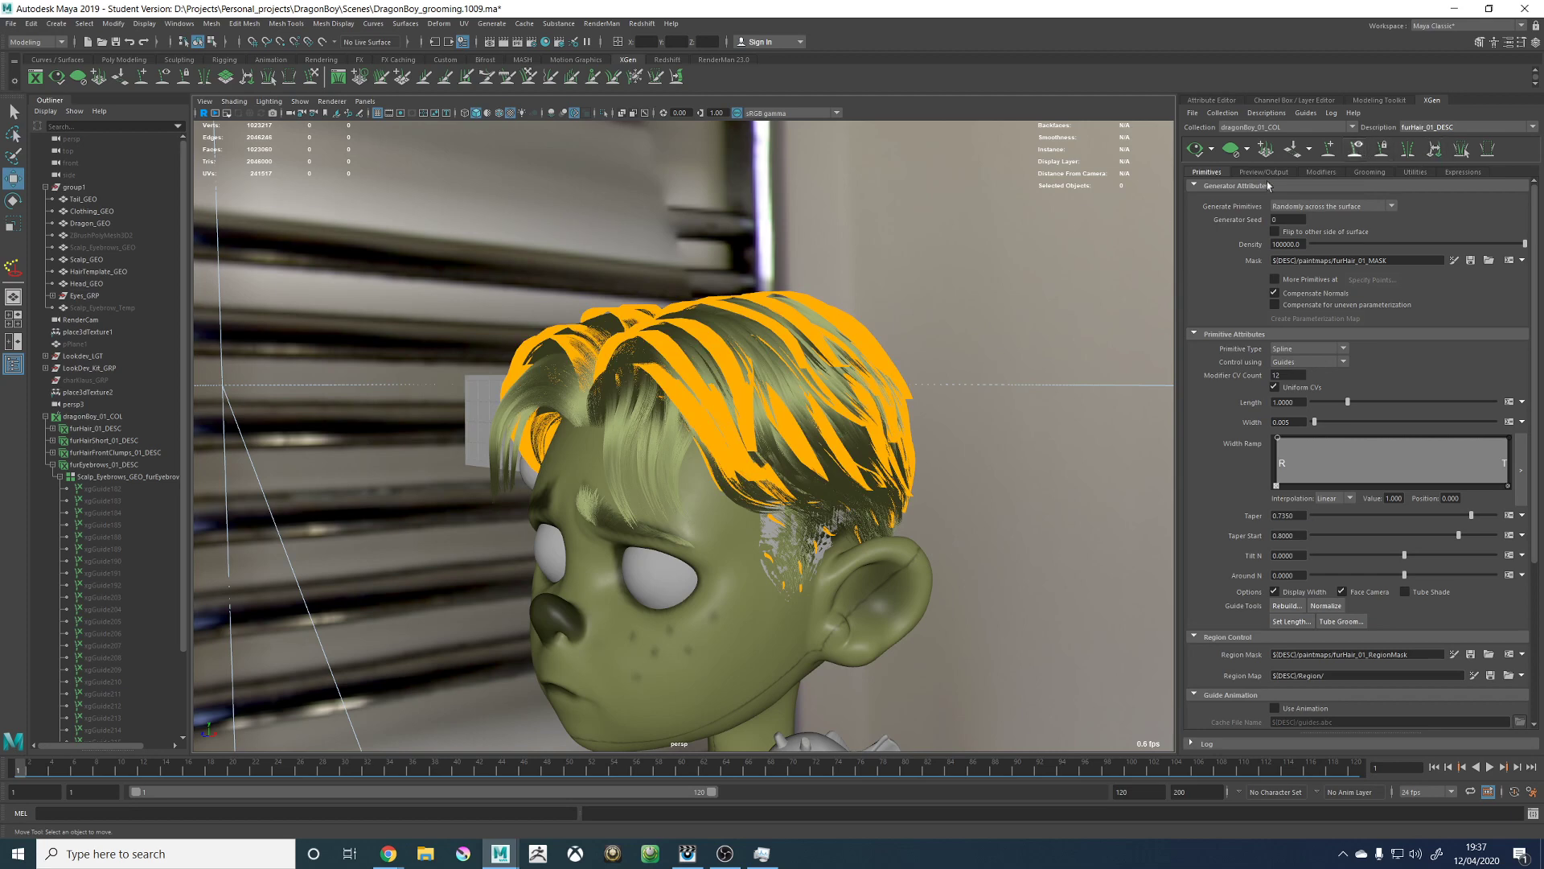
alt+drag(804, 283, 901, 296)
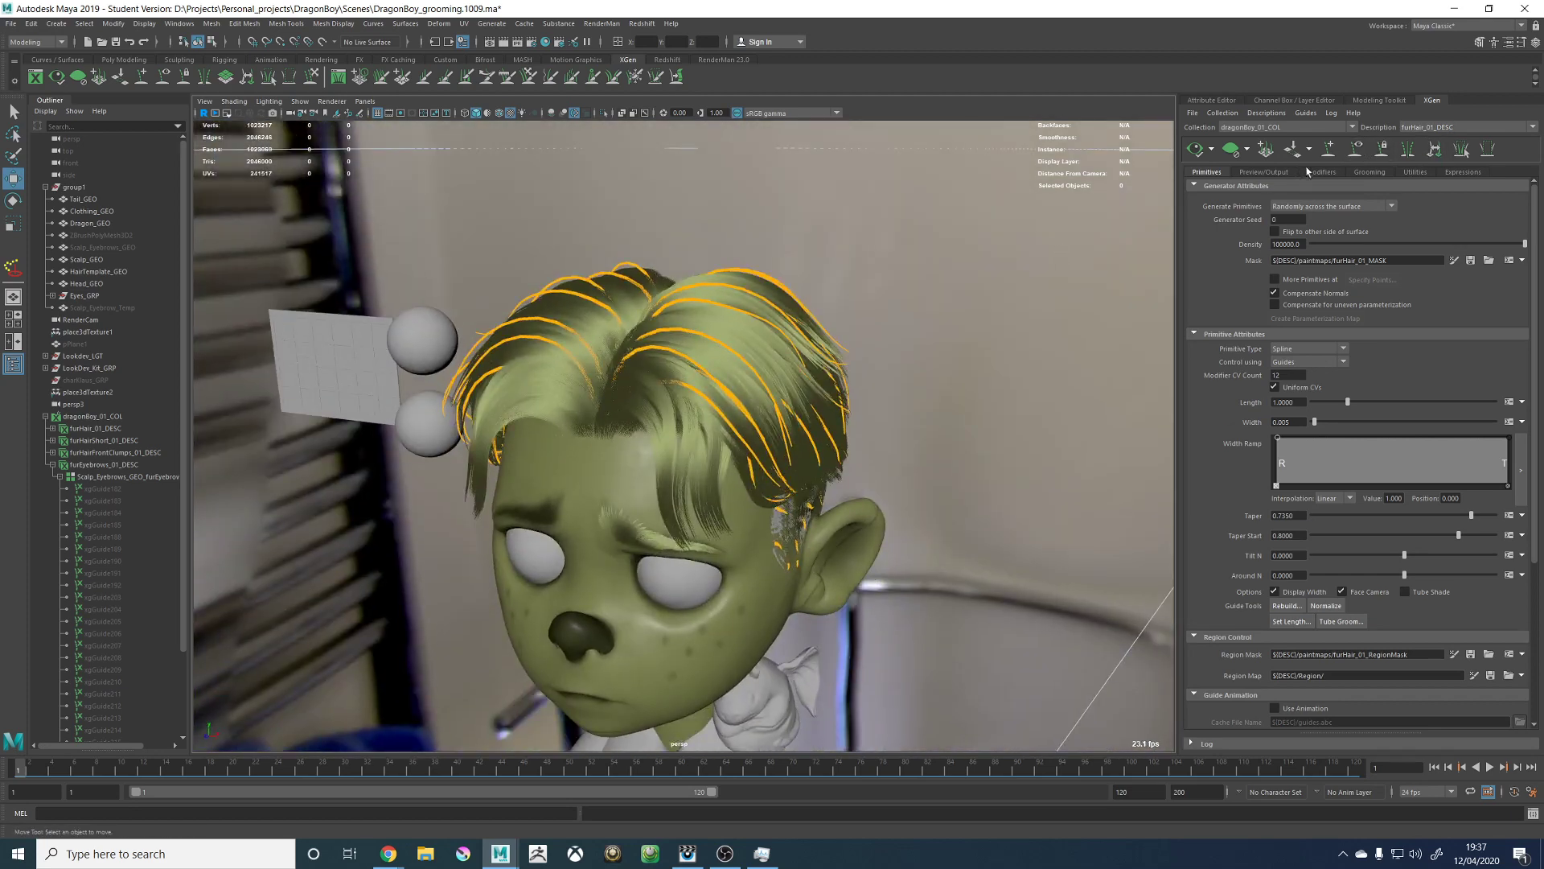
click(1356, 151)
Step: Hide the guides of the furHairShort_01_DESC description and frame the side of the head
click(1415, 127)
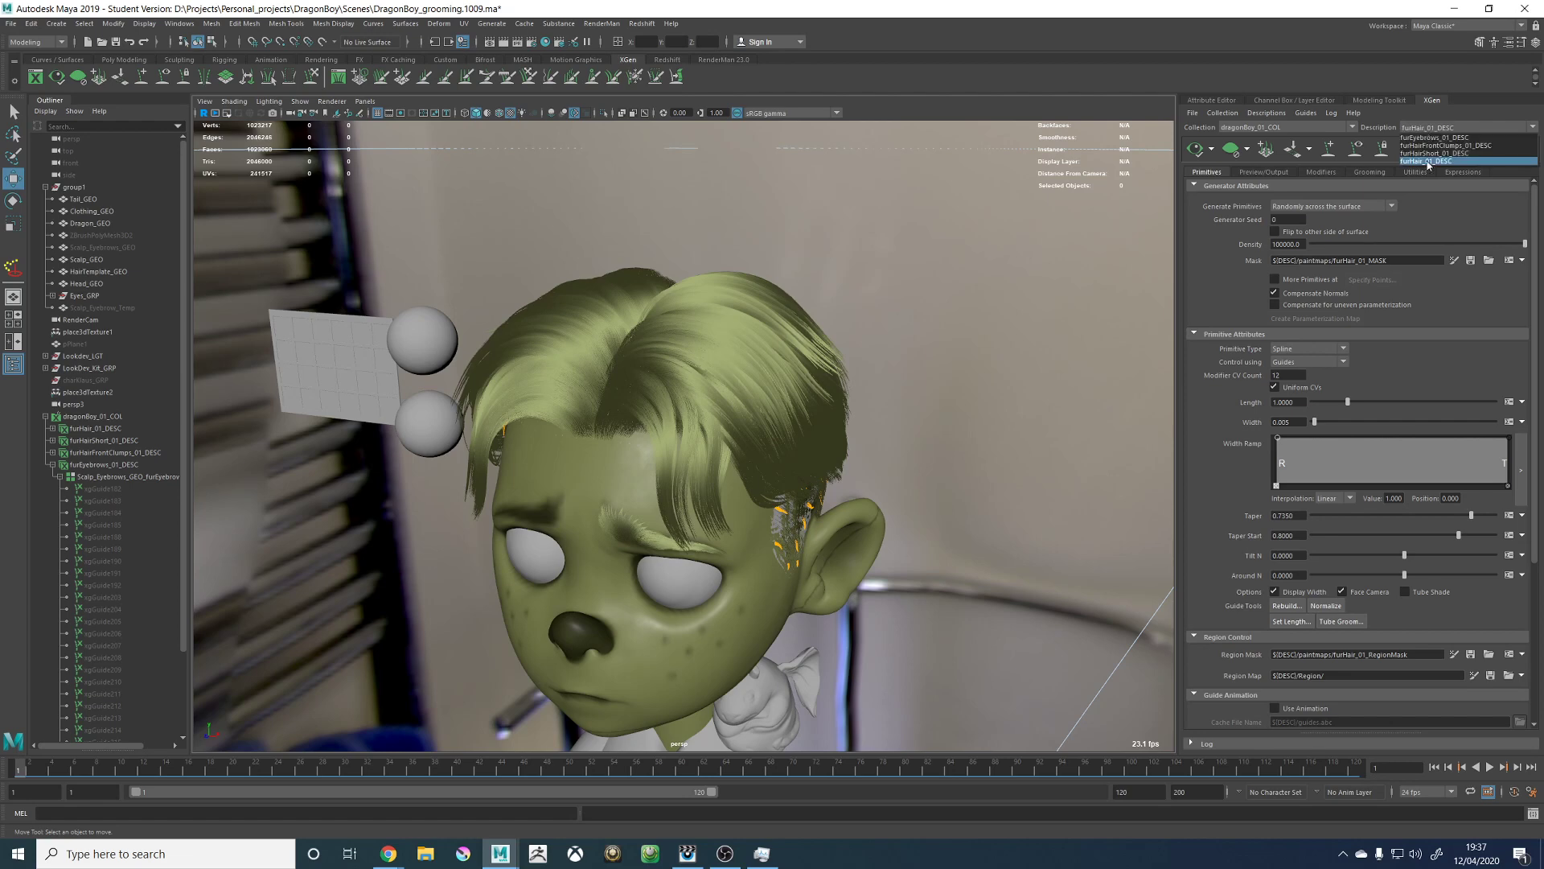
click(1434, 153)
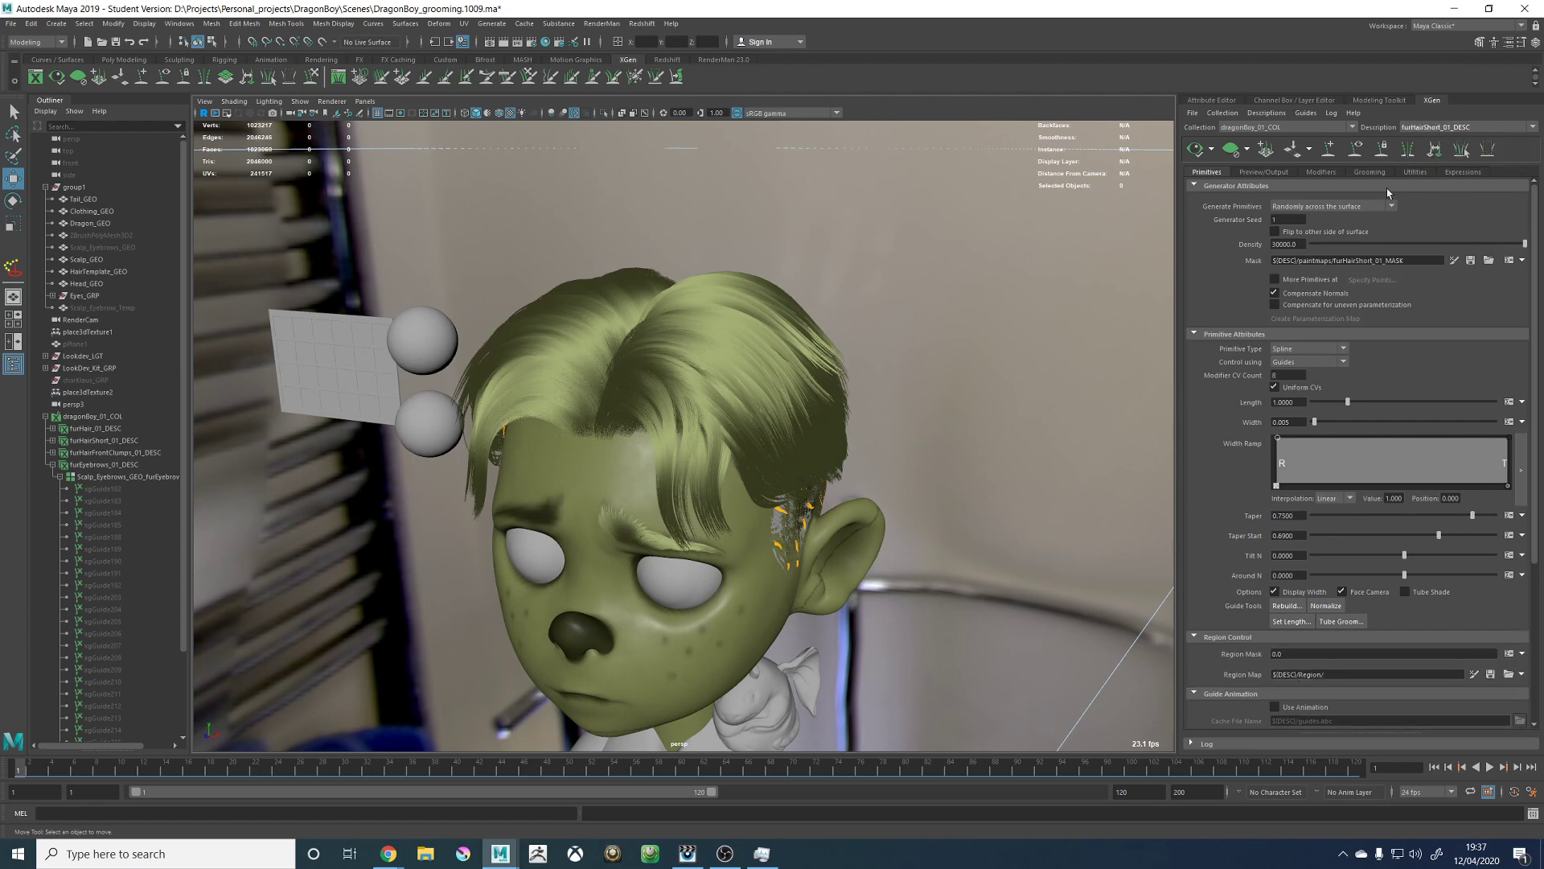
click(1355, 149)
alt+drag(765, 325, 675, 270)
alt+right_drag(796, 330, 903, 379)
alt+middle_drag(903, 378, 837, 395)
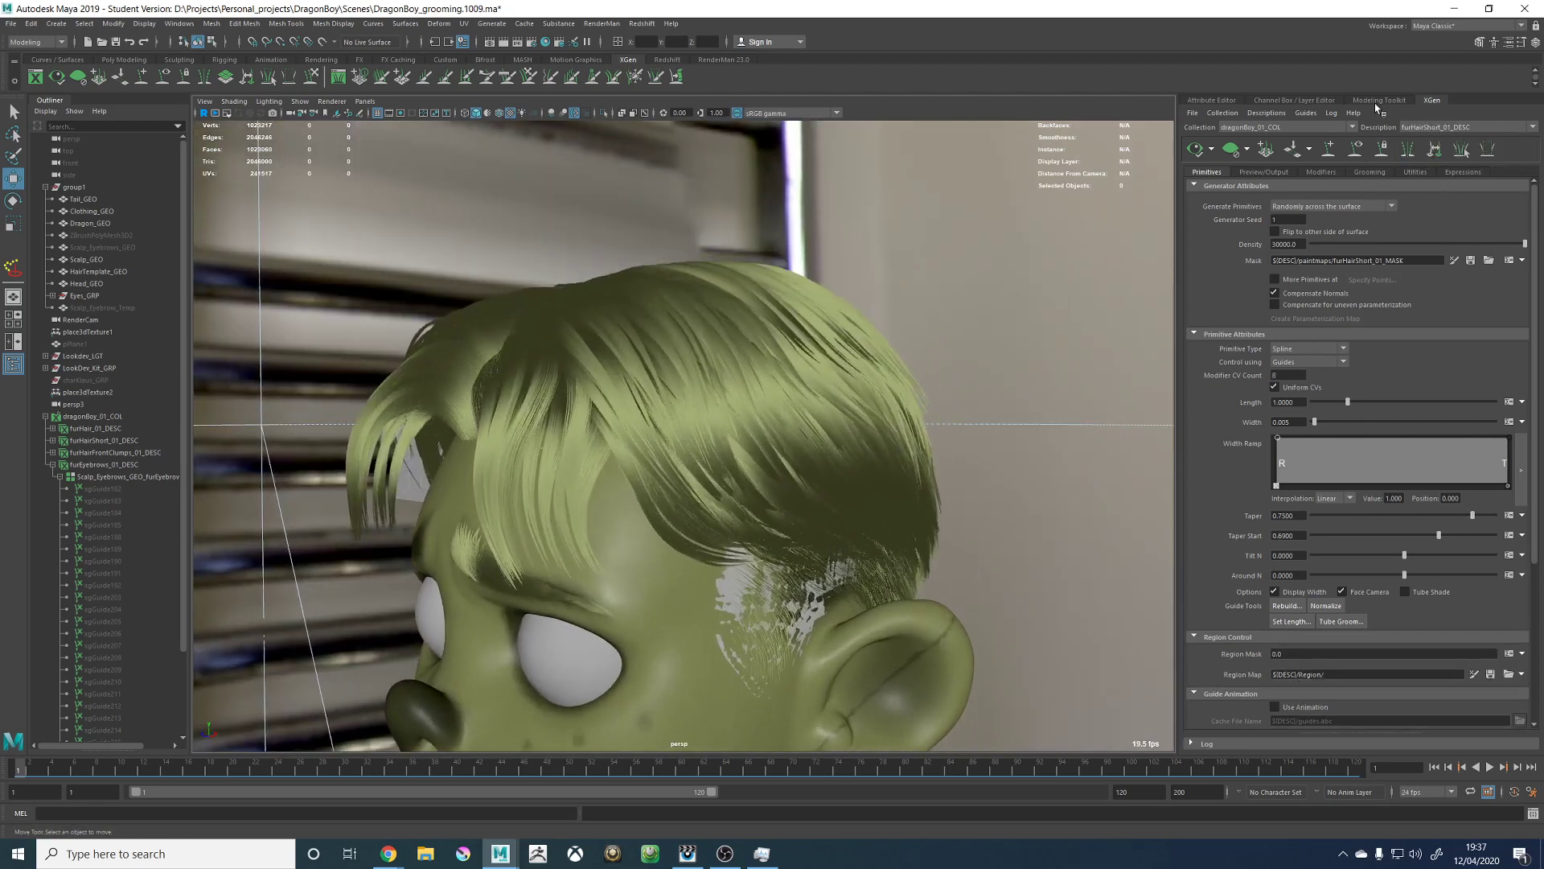
Step: In furHair_01_DESC, set the Clumping1 modifier's noise to rand(1,2) and its noise frequency to 0.6
click(1444, 127)
click(1411, 150)
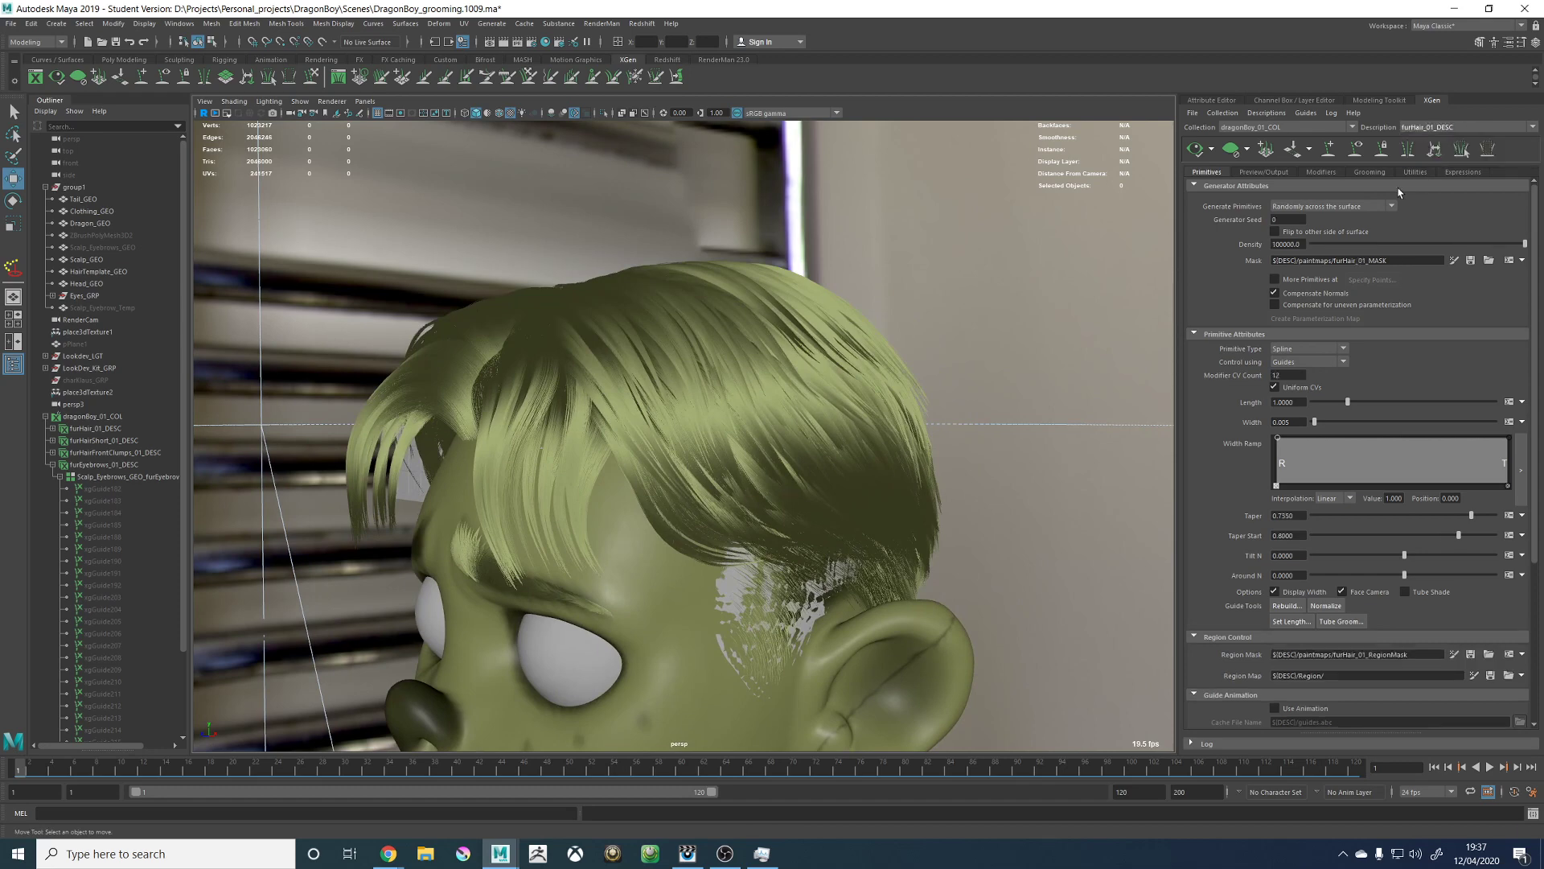
click(1323, 172)
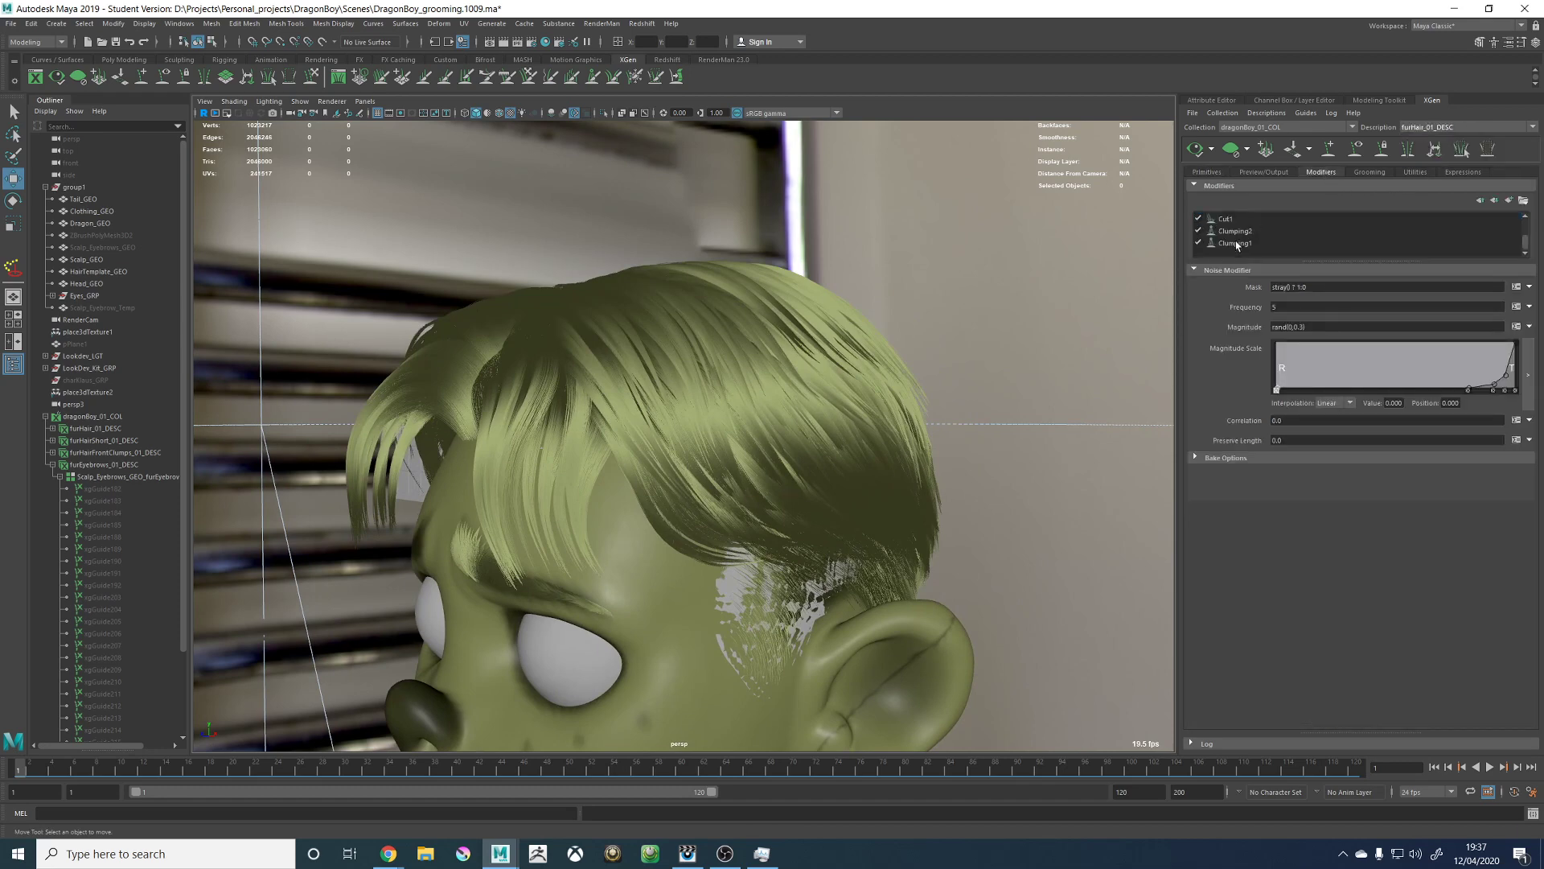
click(1236, 243)
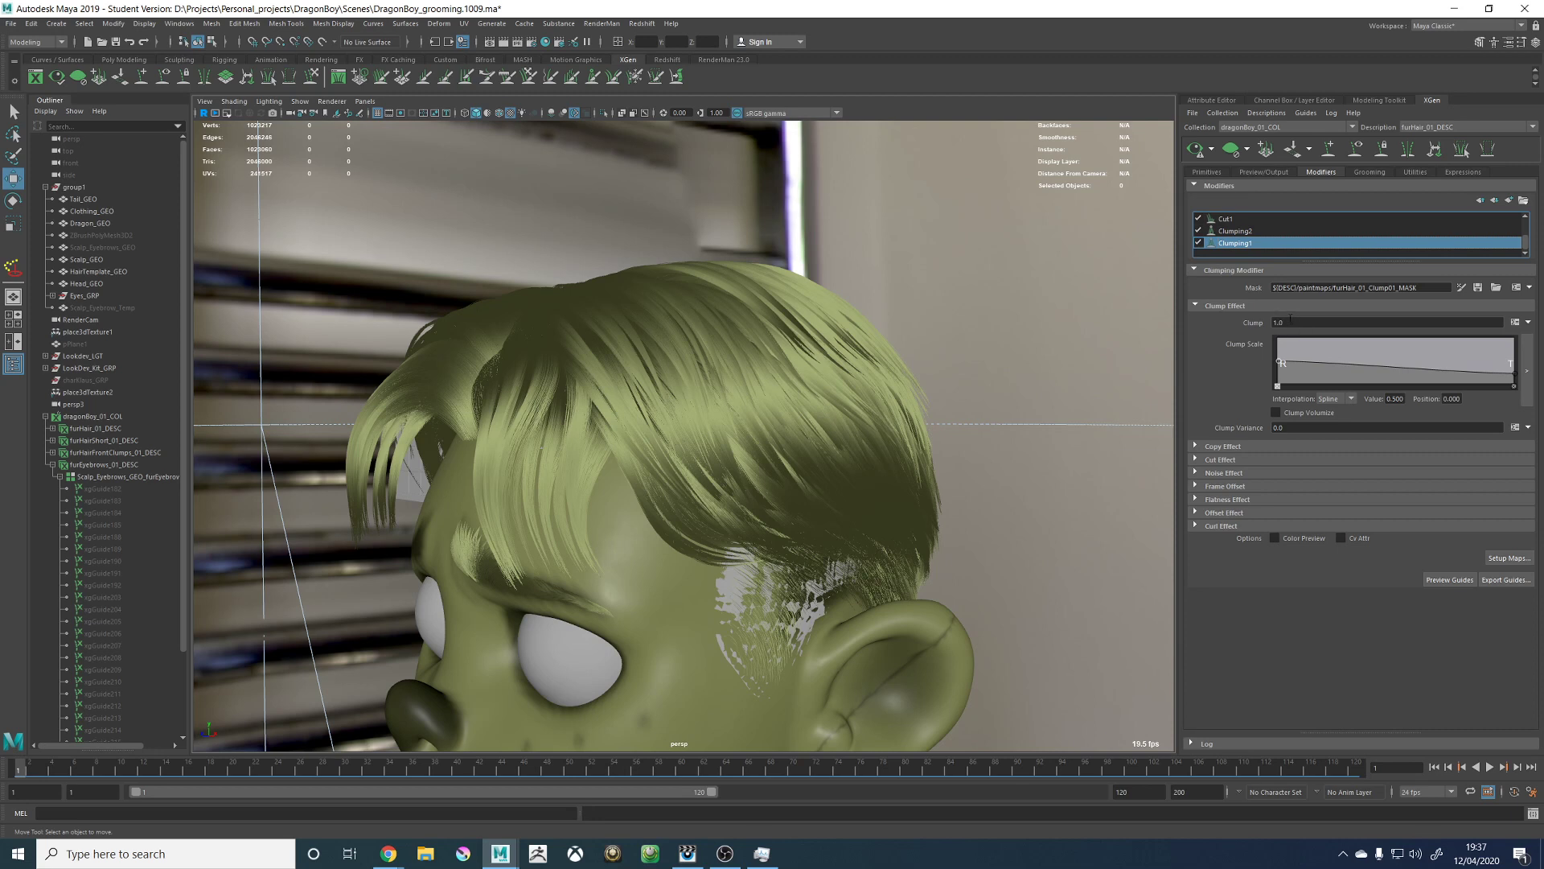
click(1217, 473)
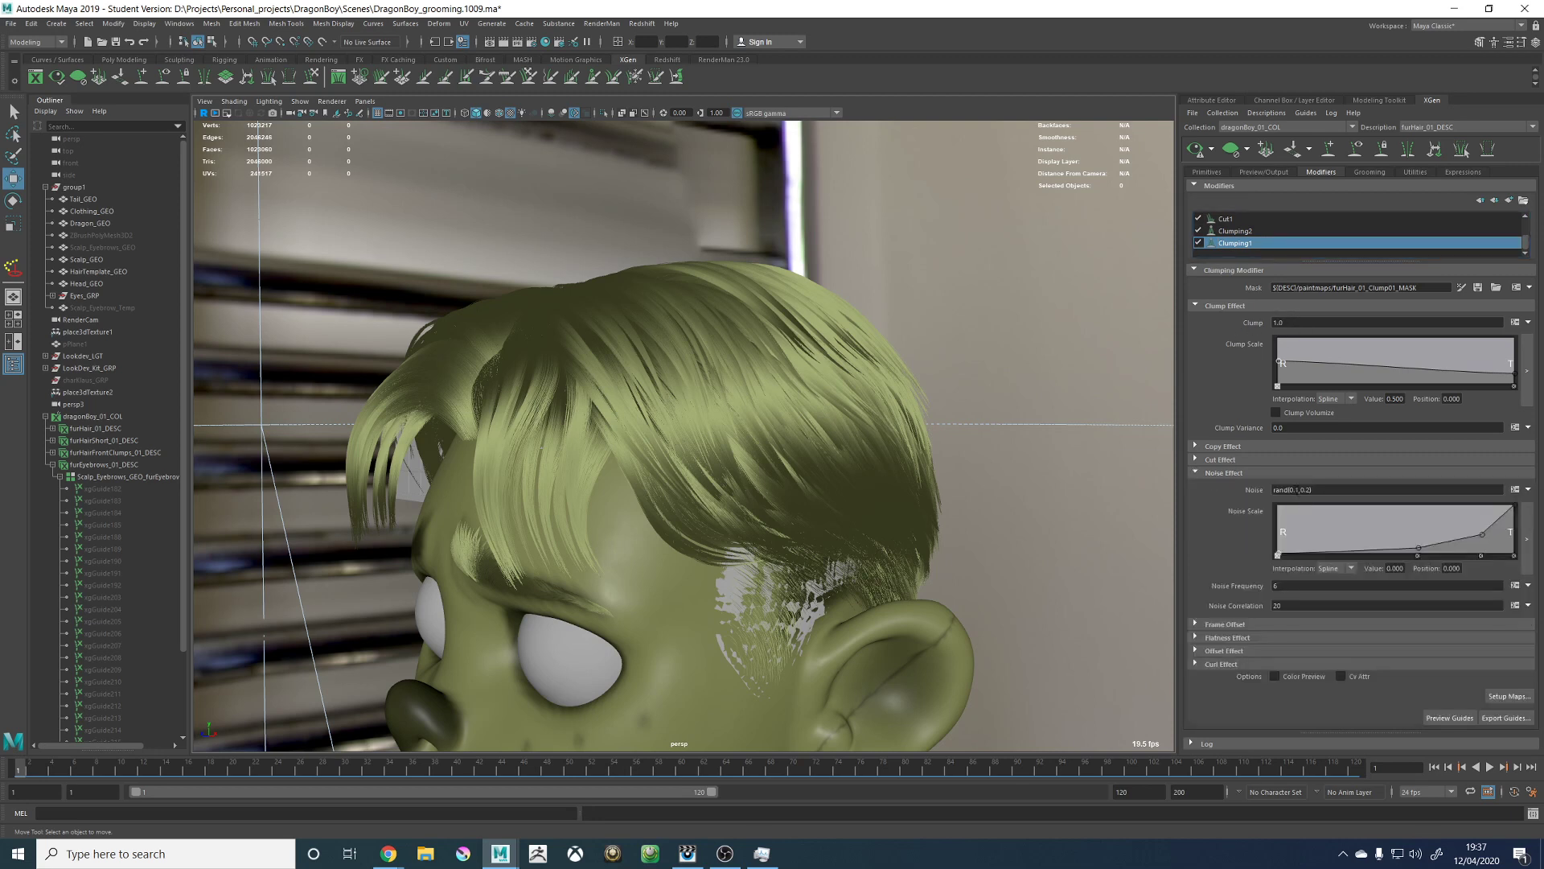
double_click(1292, 490)
text(1,2)
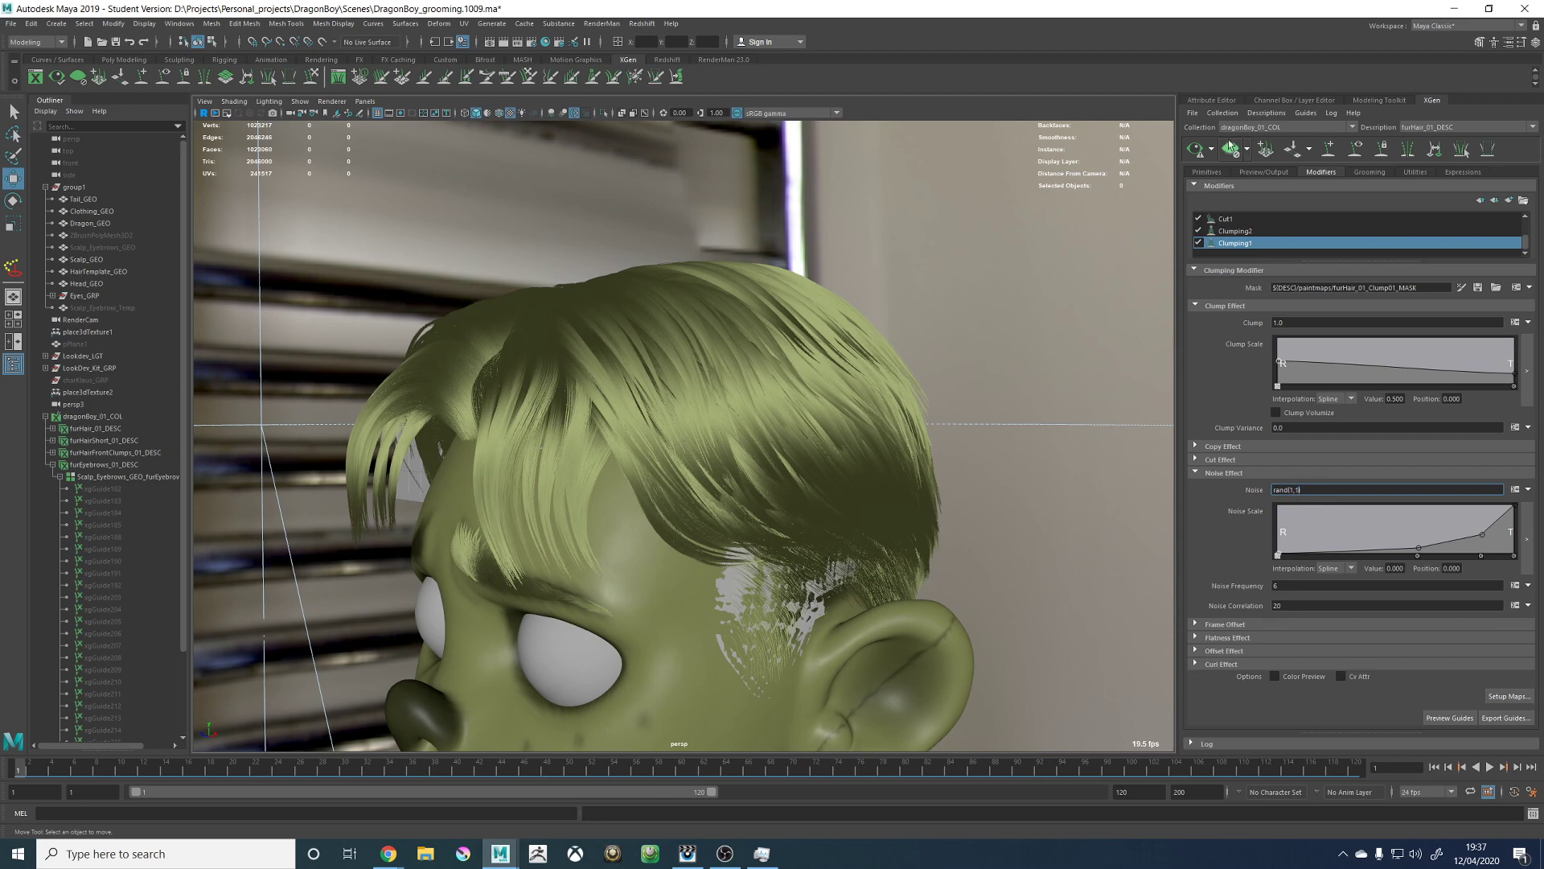
key(Return)
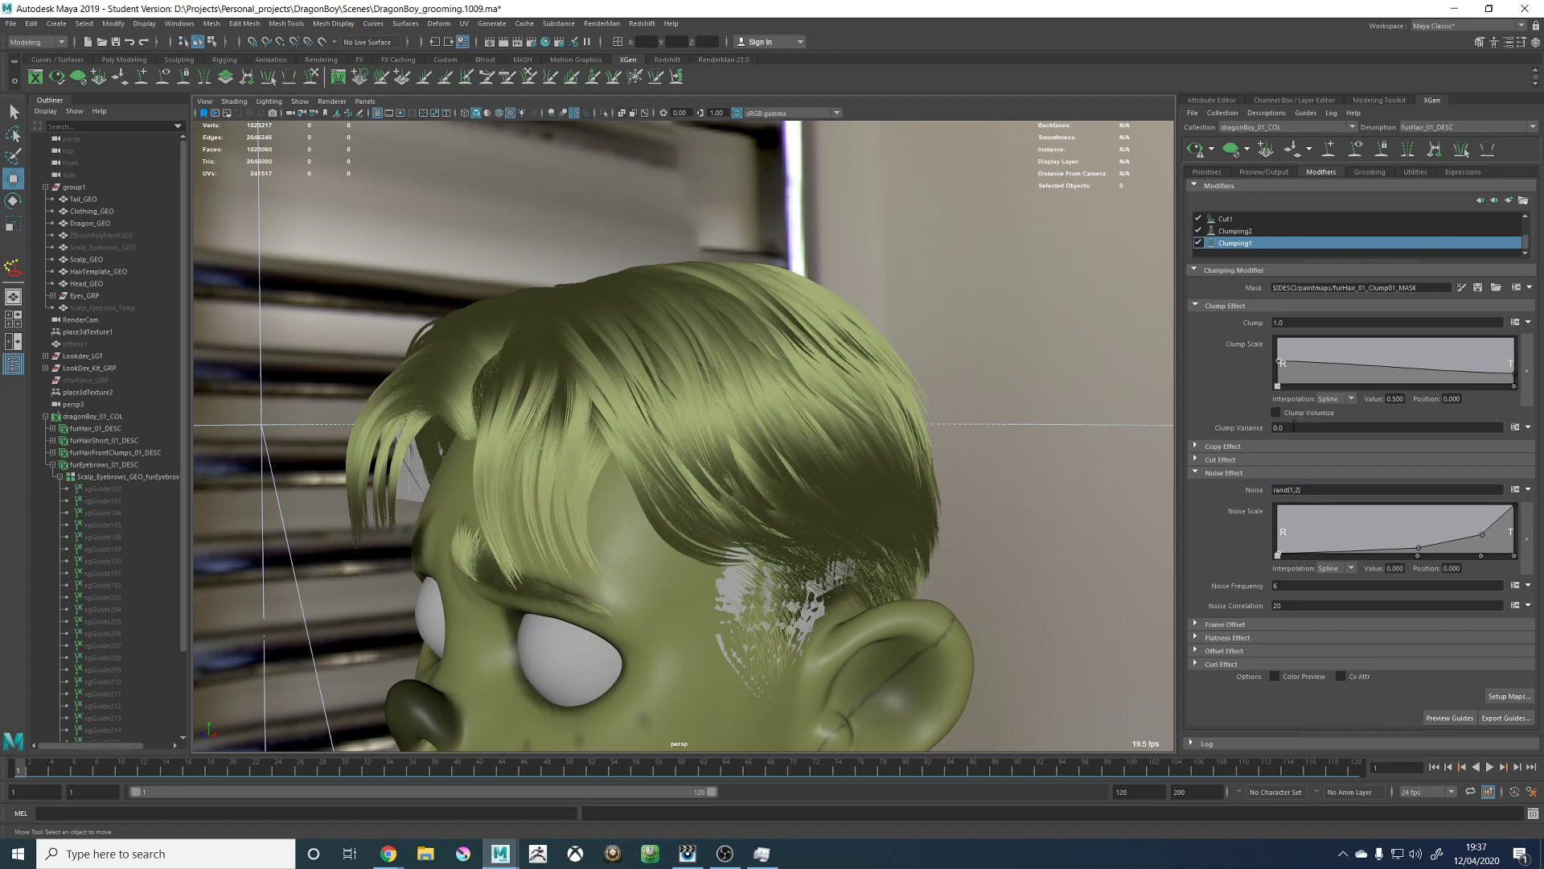
double_click(1287, 590)
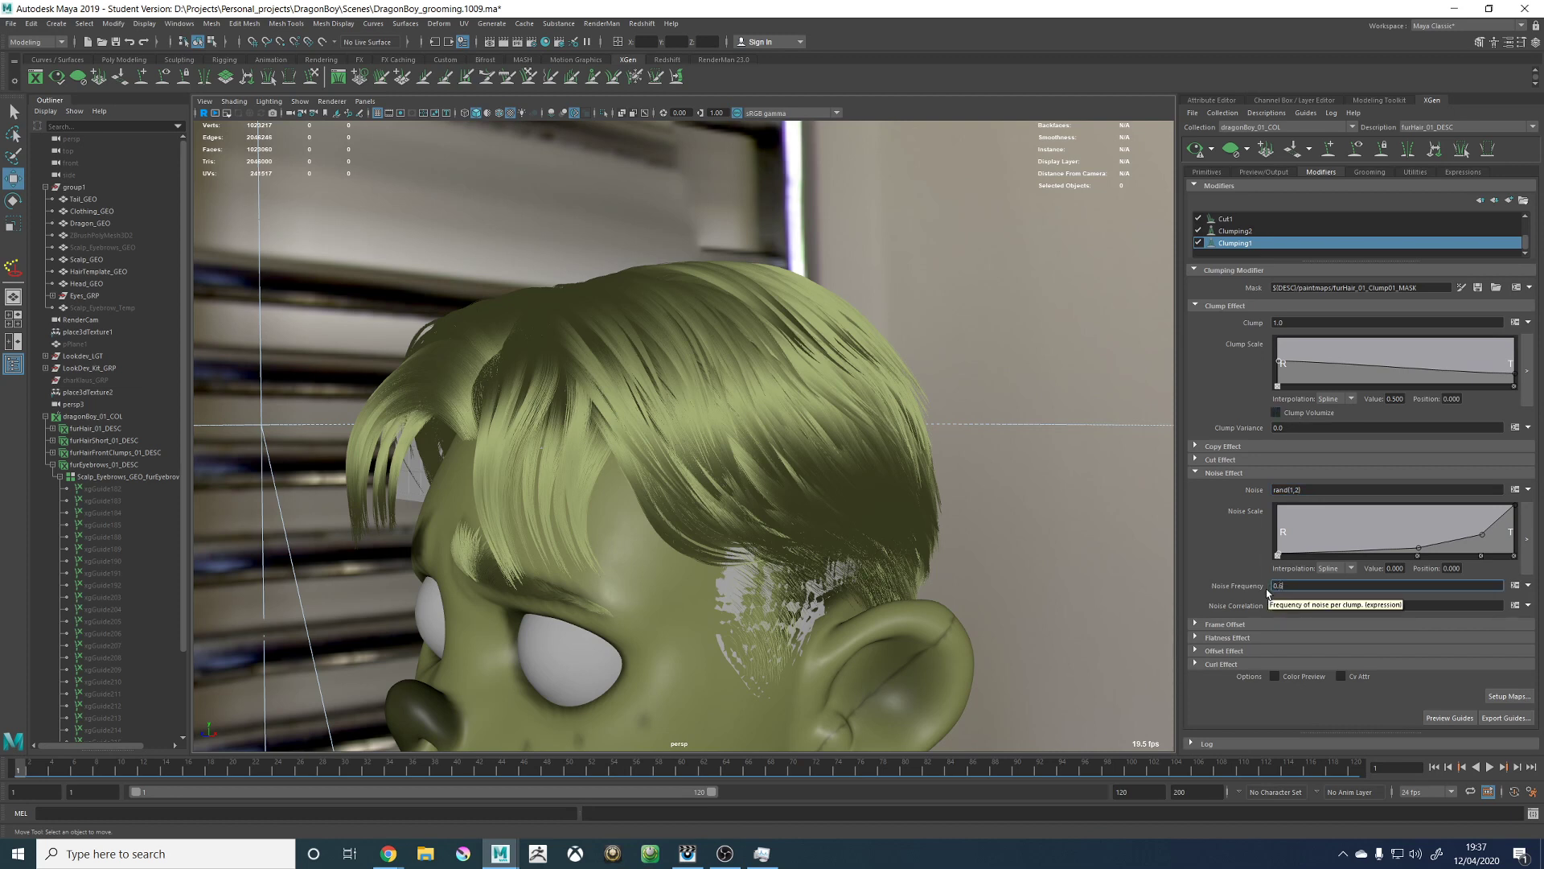
key(Return)
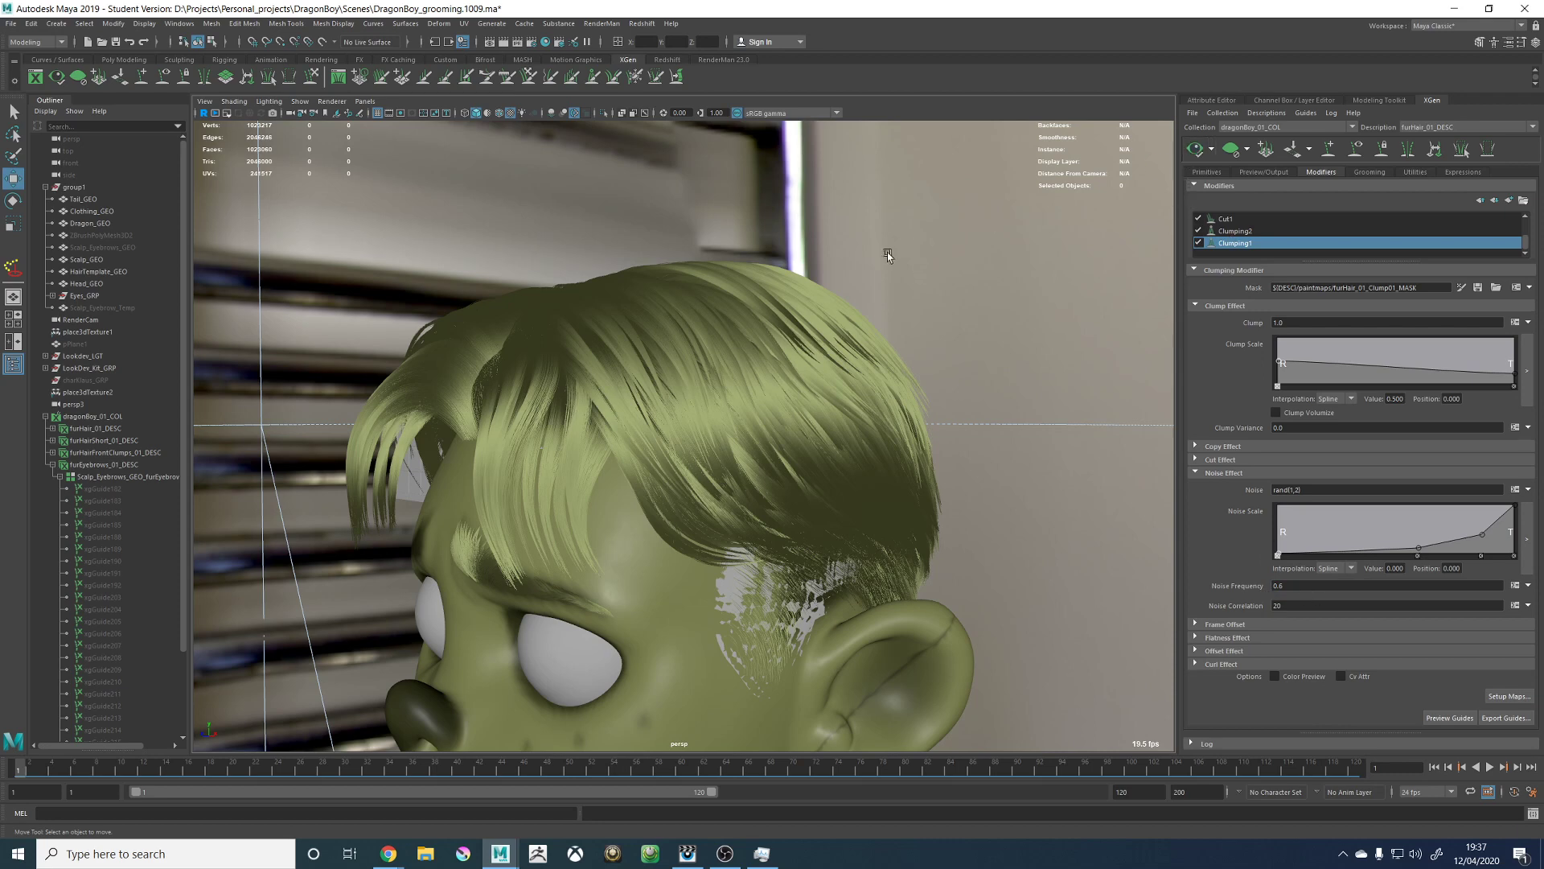
mouse_move(885, 251)
alt+mouse_down()
mouse_move(944, 271)
mouse_move(891, 269)
alt+mouse_up()
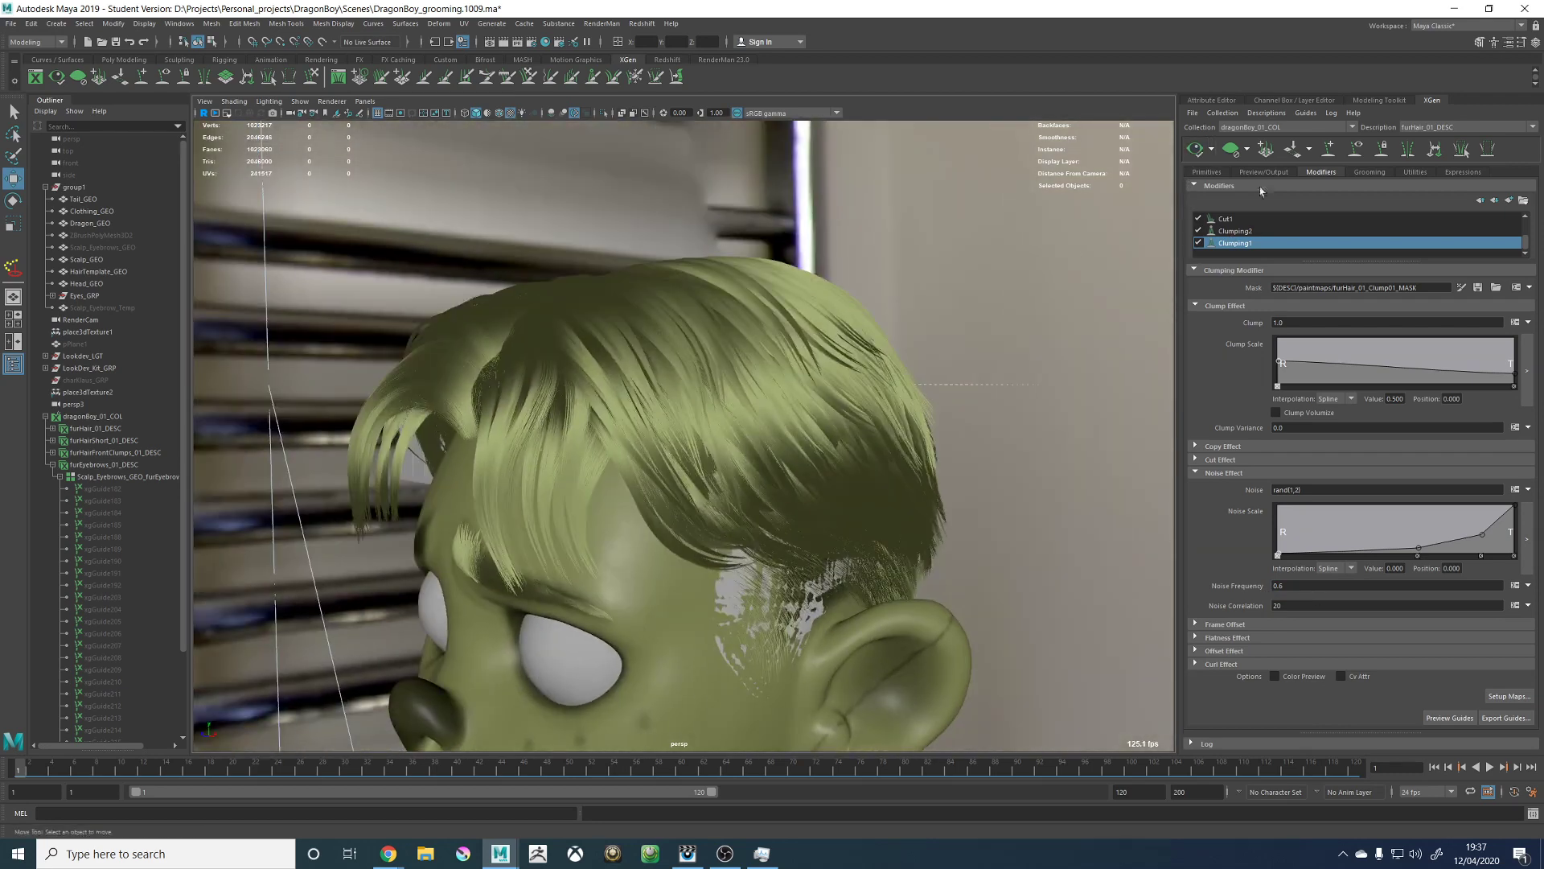
Step: Set the Clumping2 modifier's noise expression to stray() ? 4:rand(0.5,2) and its noise frequency to 0.6
click(1236, 233)
click(1220, 473)
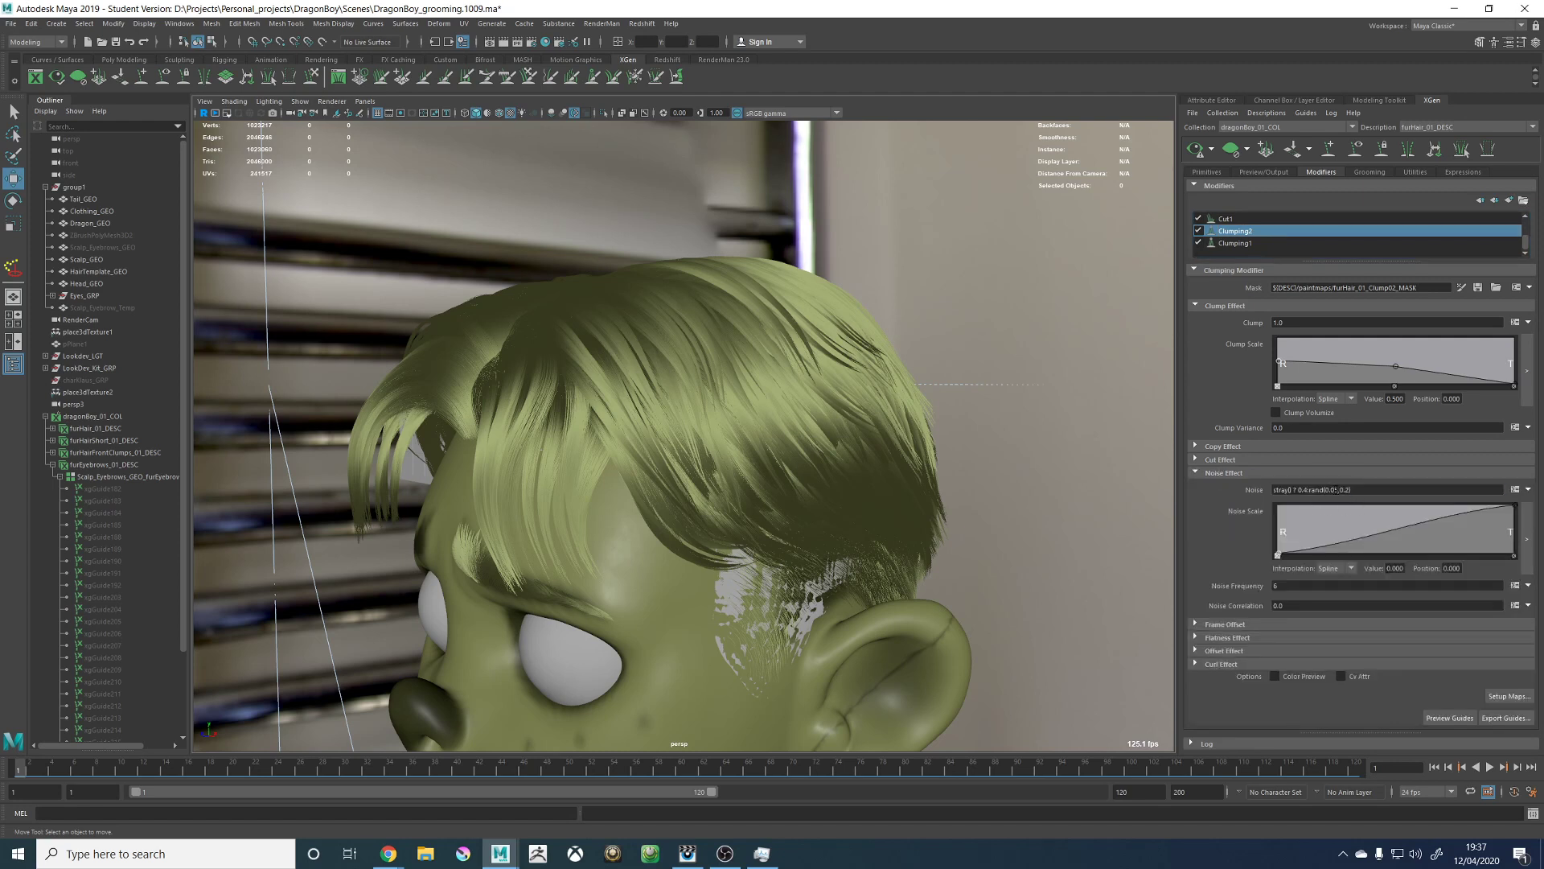
click(1340, 489)
key(BackSpace)
key(BackSpace)
key(BackSpace)
key(BackSpace)
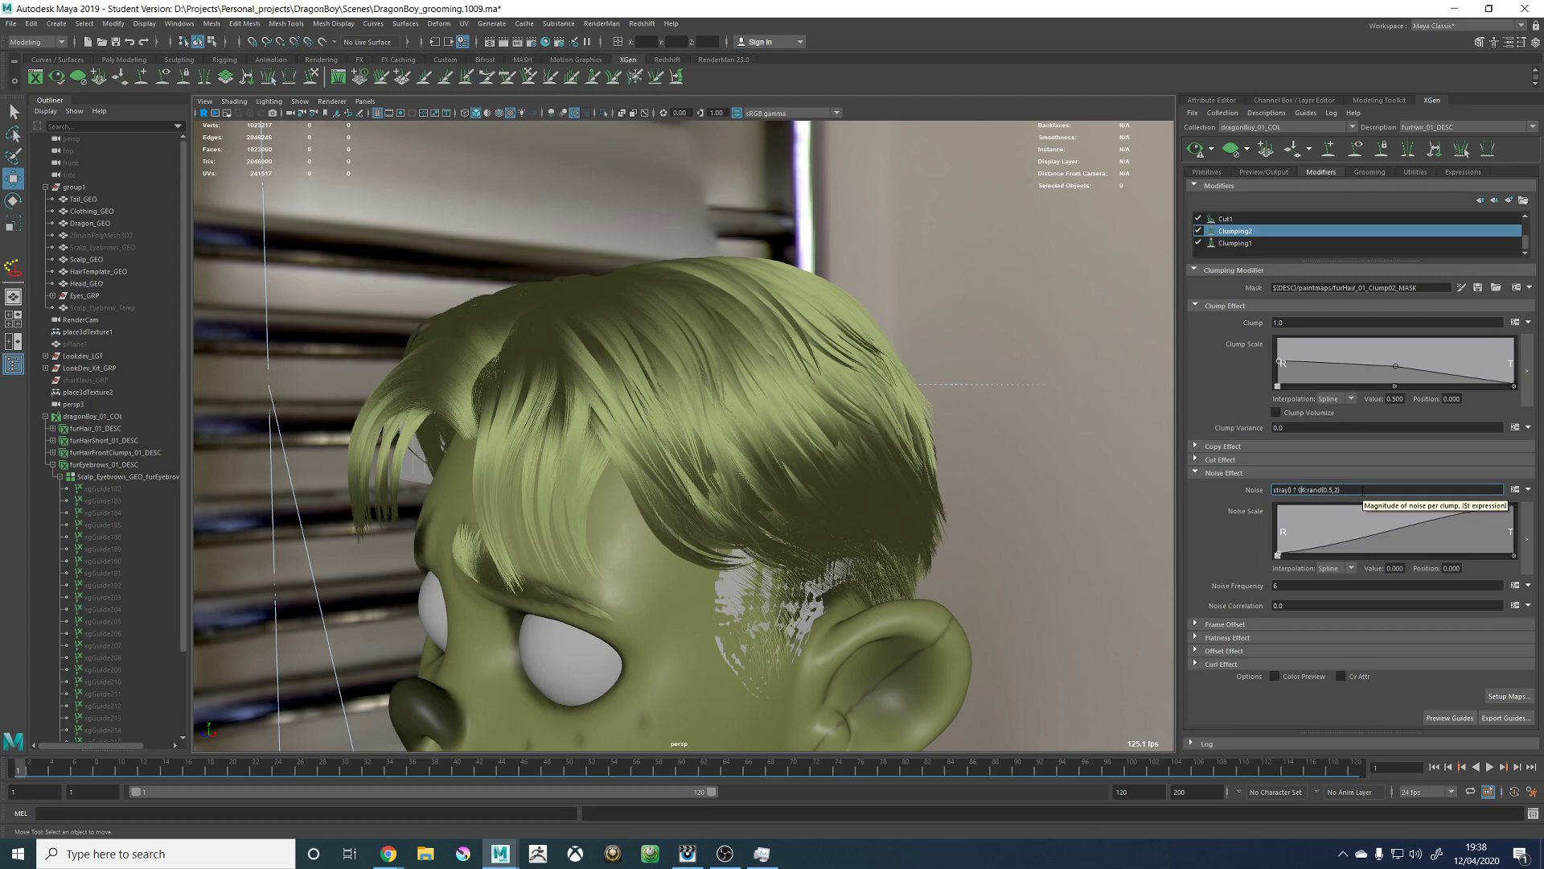
key(Tab)
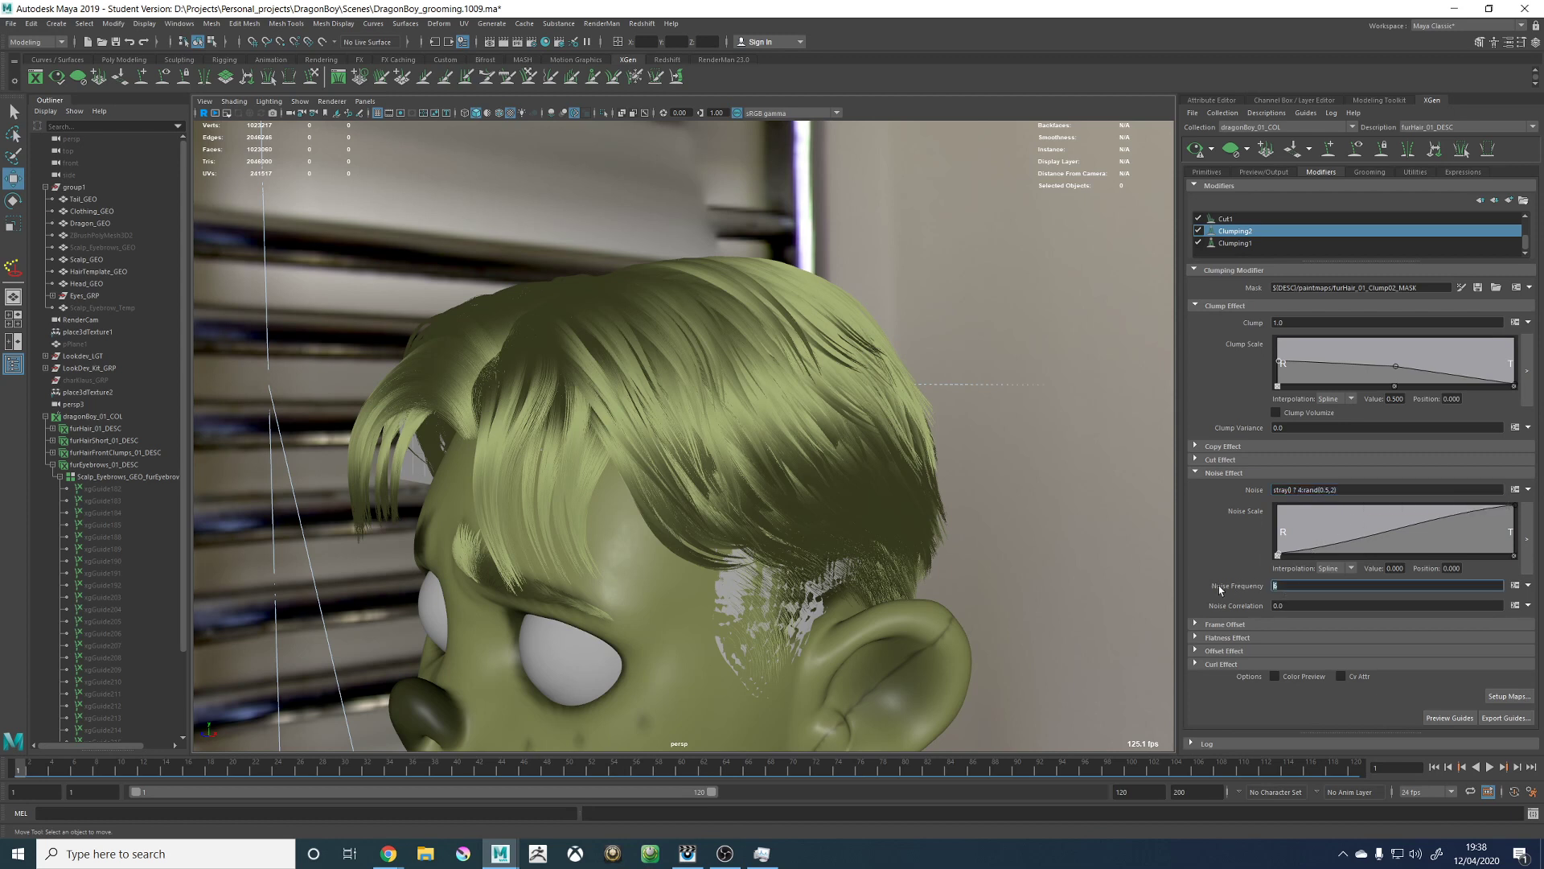
key(Return)
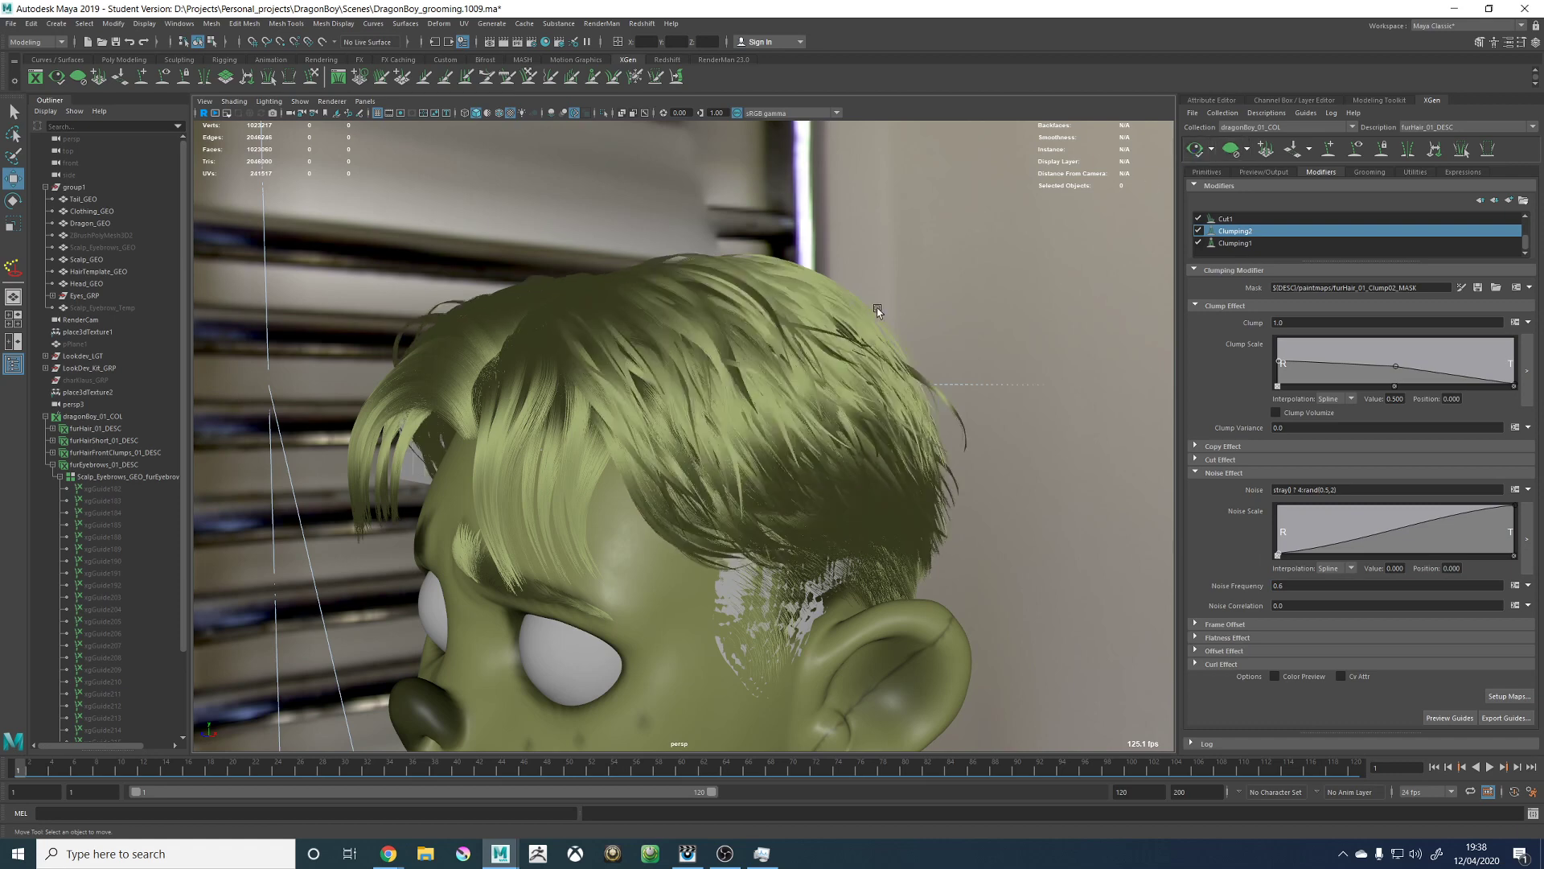
alt+drag(780, 307, 764, 338)
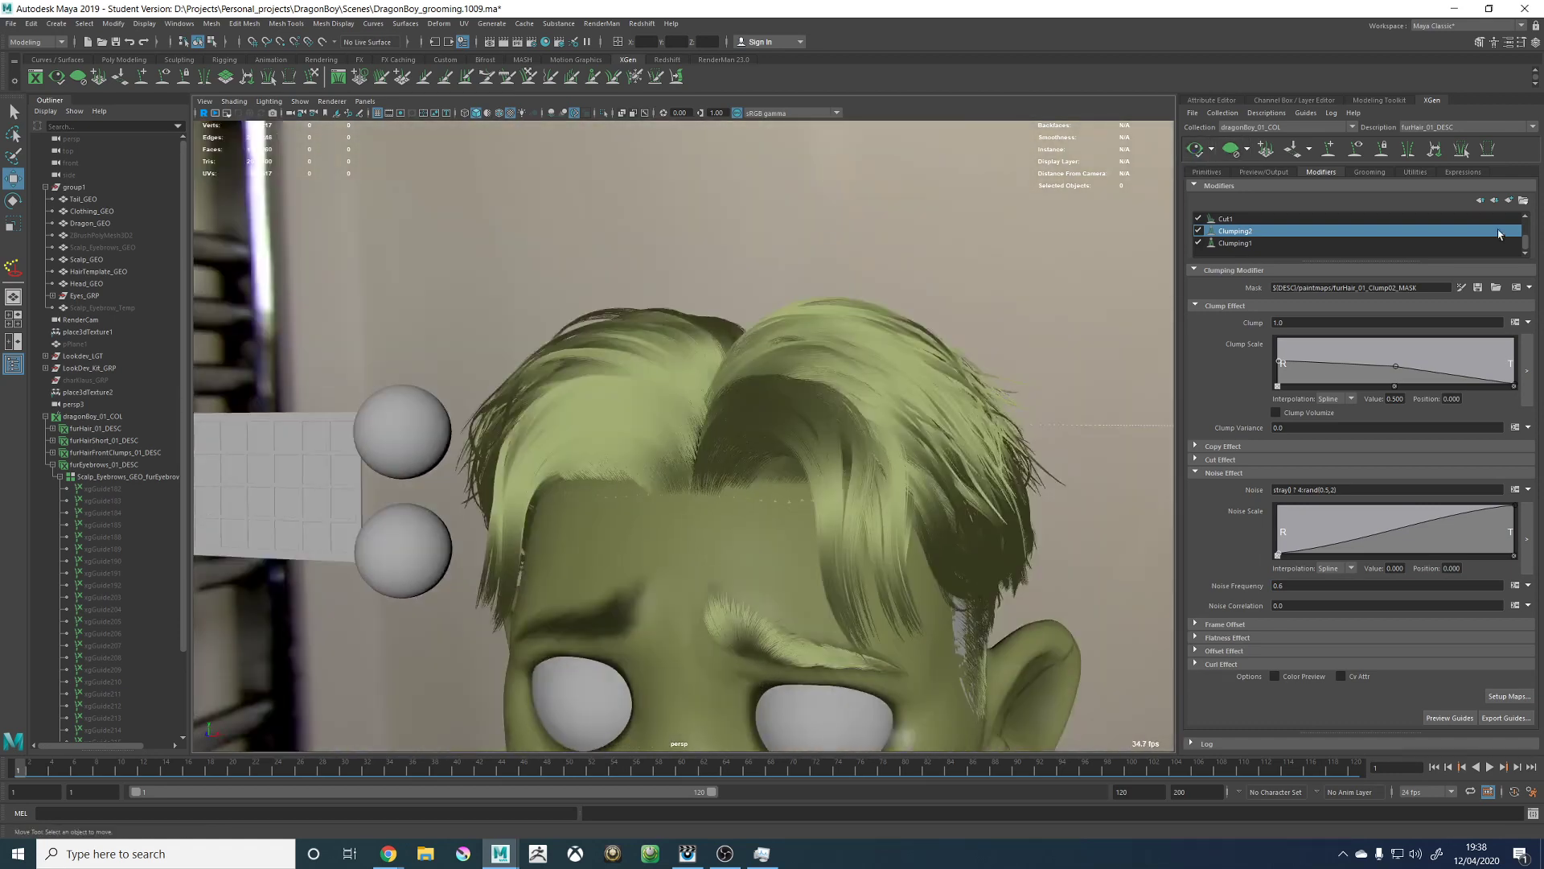
Step: Set the Noise1 modifier's magnitude to rand(0.2, 0.3) and frequency to 0.8, and refresh the hair preview
click(1230, 219)
scroll(1242, 245, up, 1)
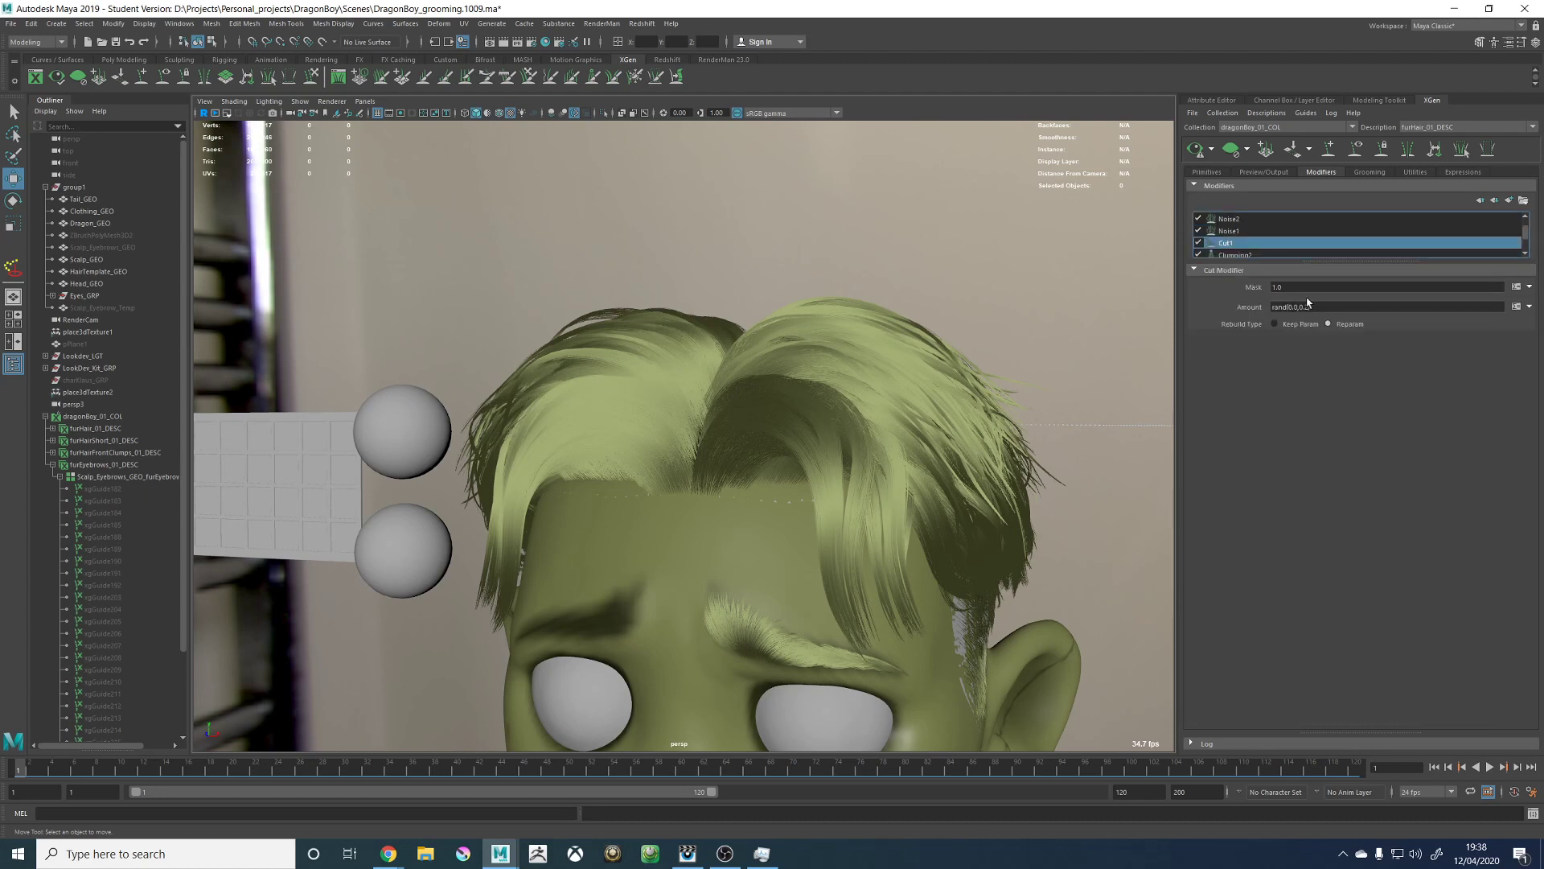
click(1231, 231)
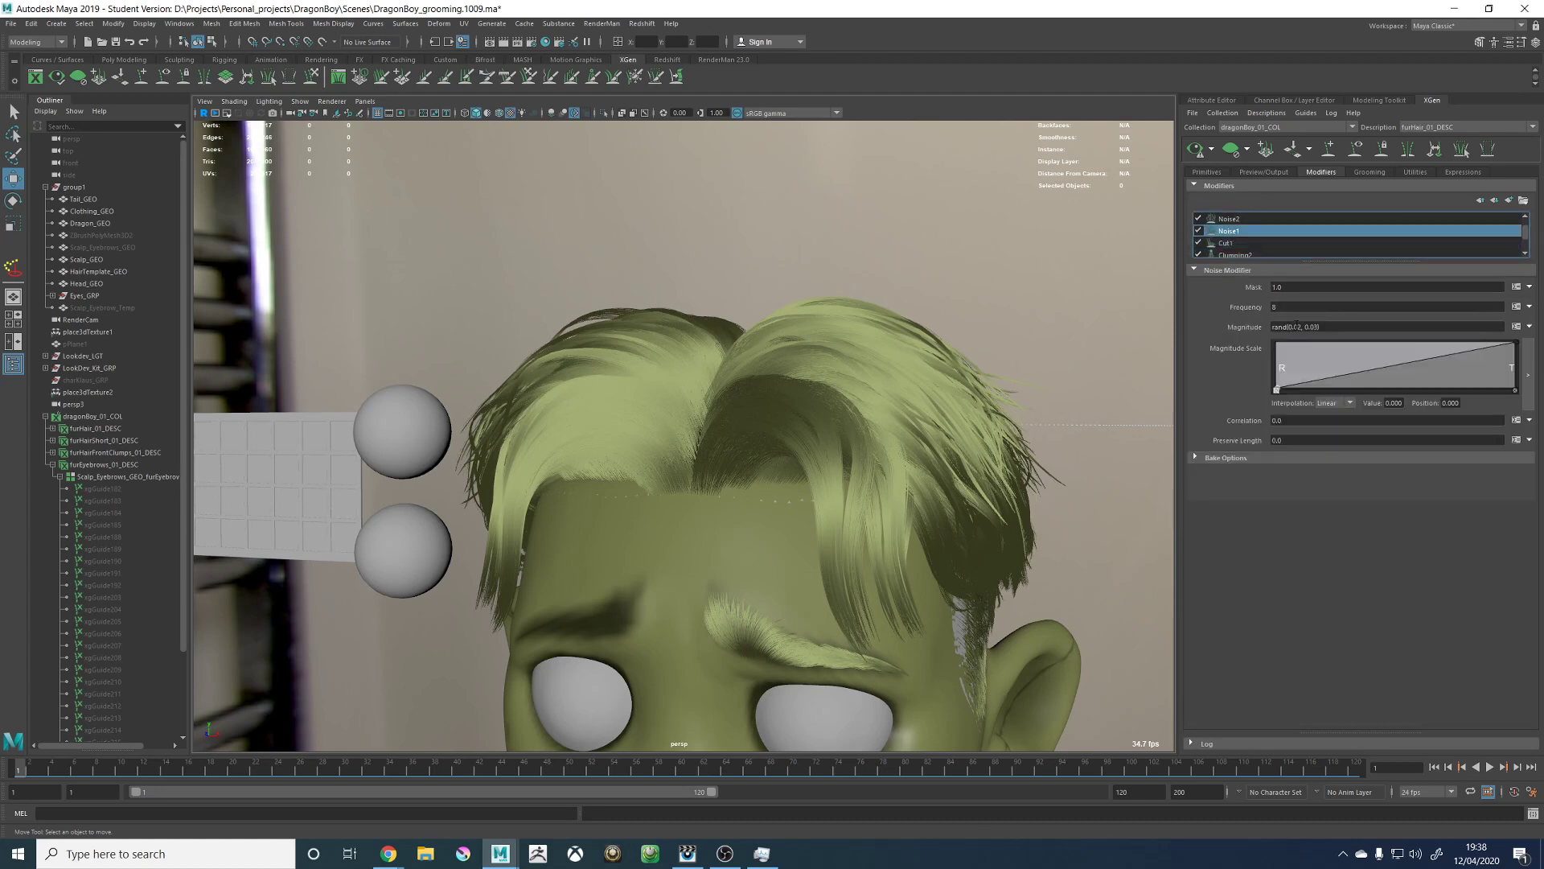
click(1297, 327)
key(BackSpace)
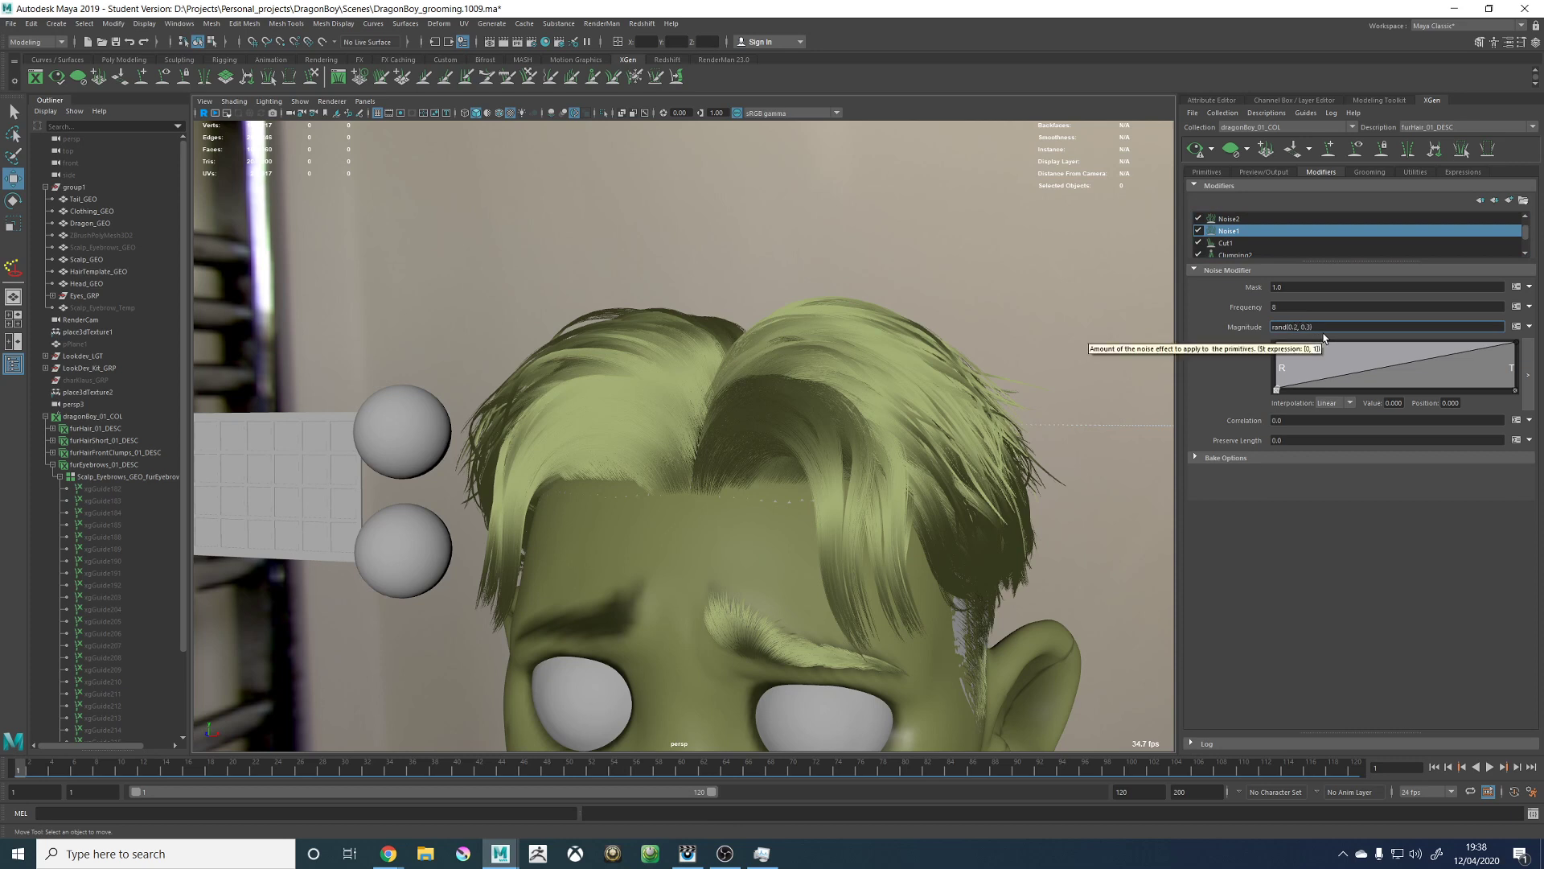
double_click(1270, 307)
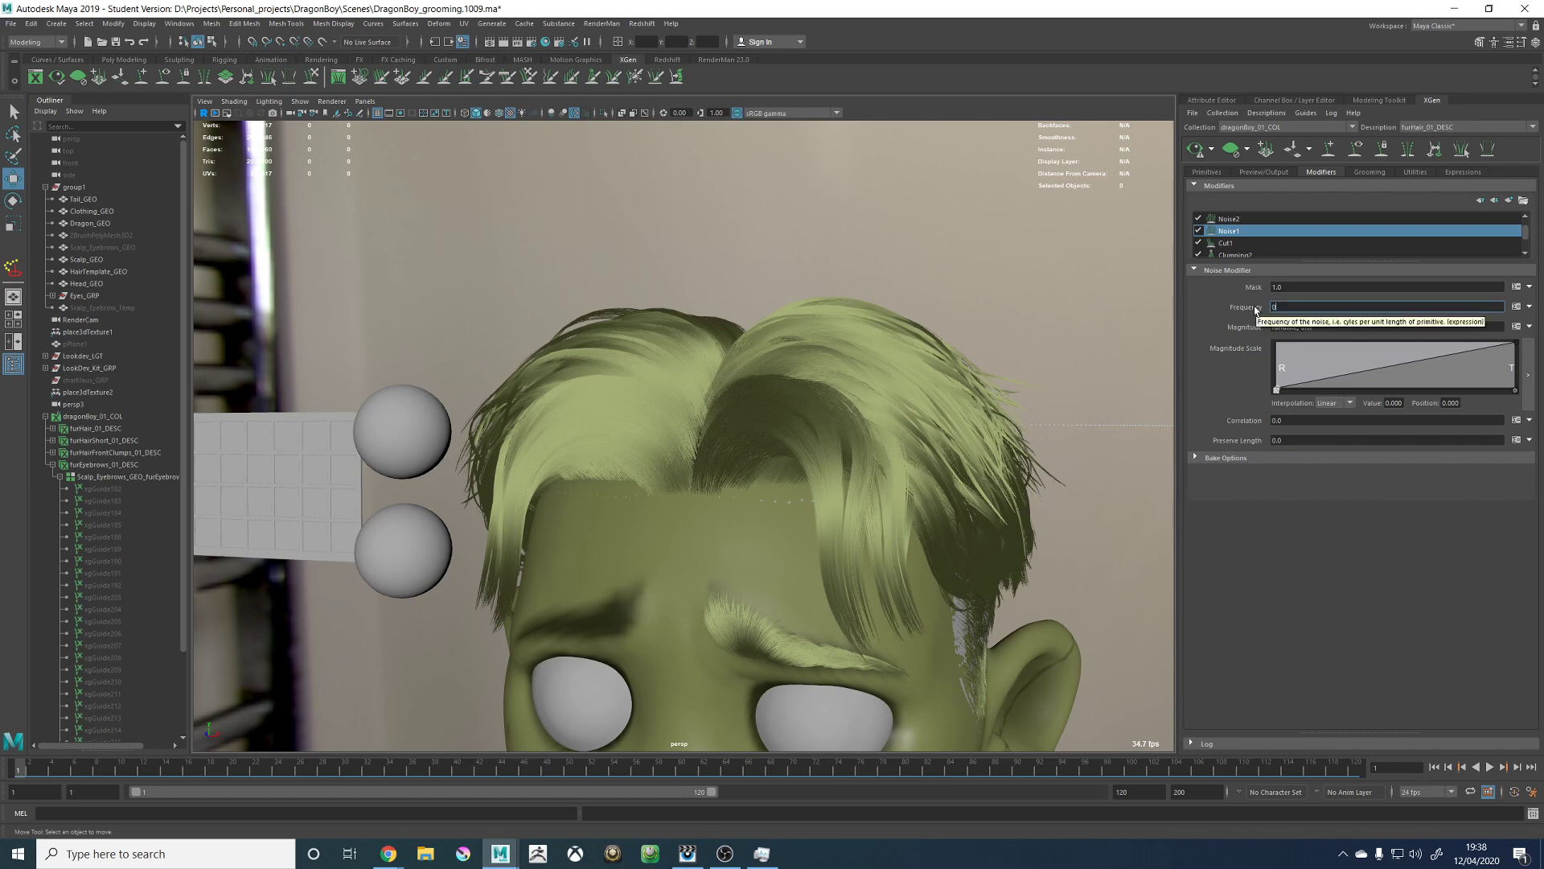
text(0.8)
key(Return)
click(1195, 149)
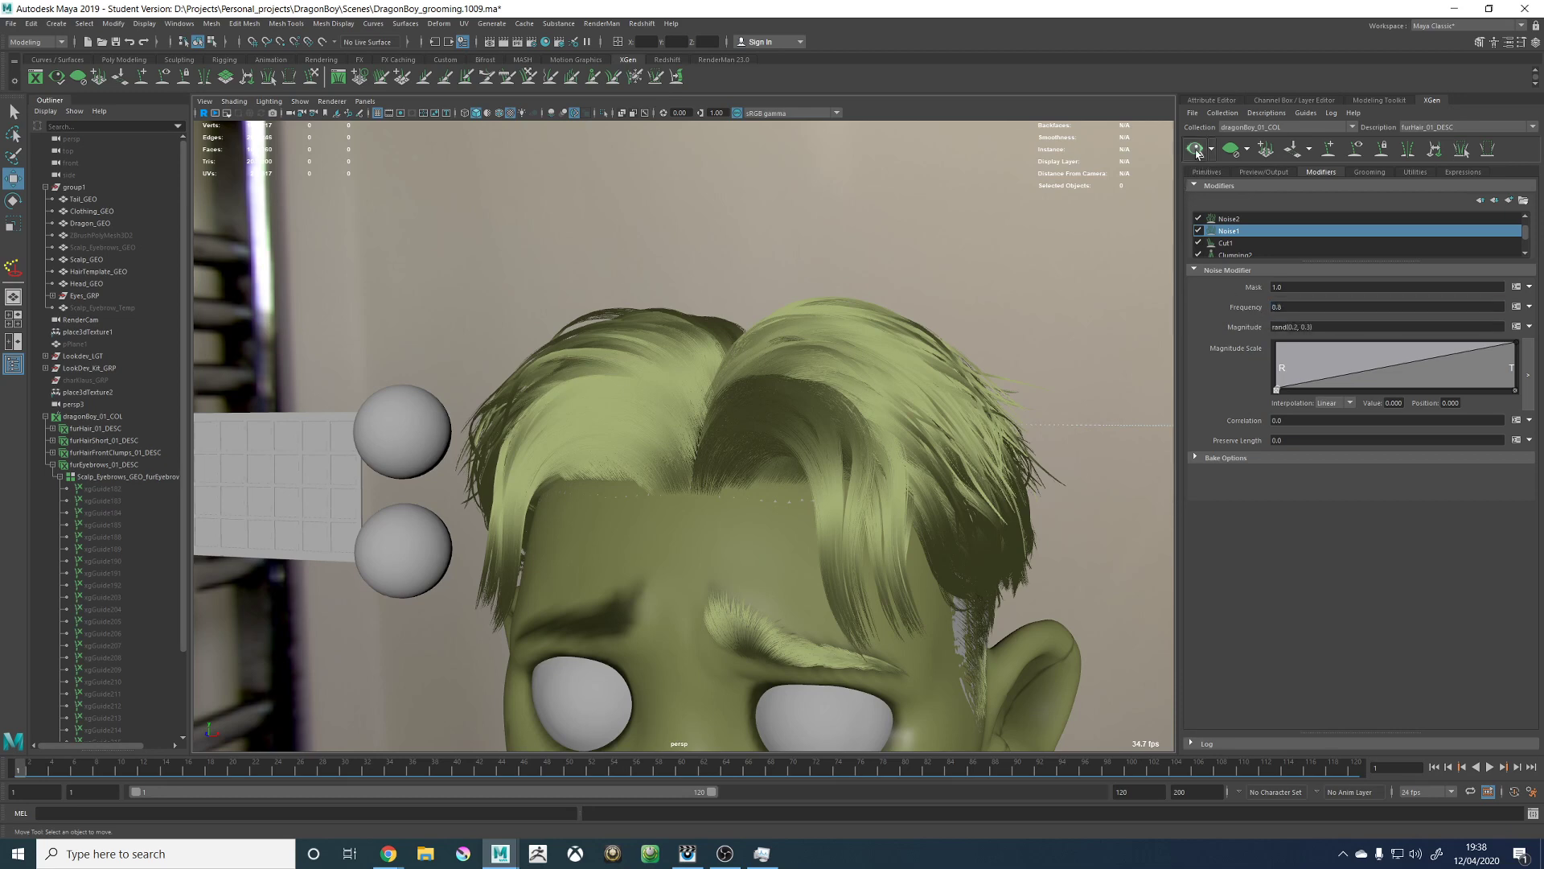
Step: Examine the updated hair from the front, on the full character and up close on the head
alt+drag(723, 338, 863, 346)
alt+right_drag(863, 346, 831, 486)
alt+drag(831, 485, 775, 504)
alt+middle_drag(776, 504, 689, 296)
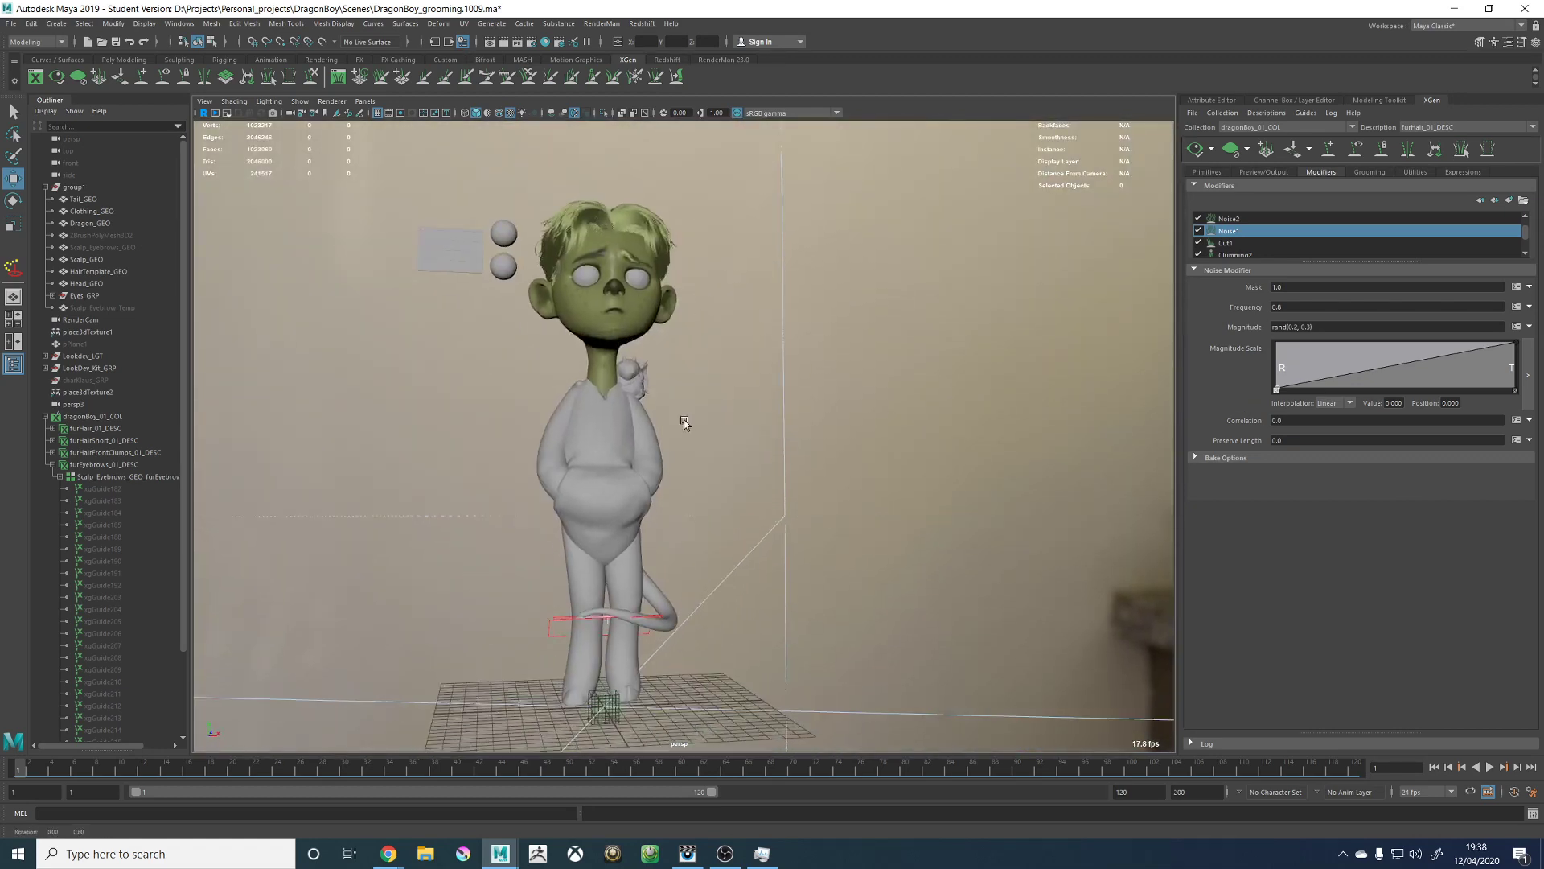
mouse_move(683, 421)
alt+mouse_down()
mouse_move(602, 426)
mouse_move(672, 423)
alt+mouse_up()
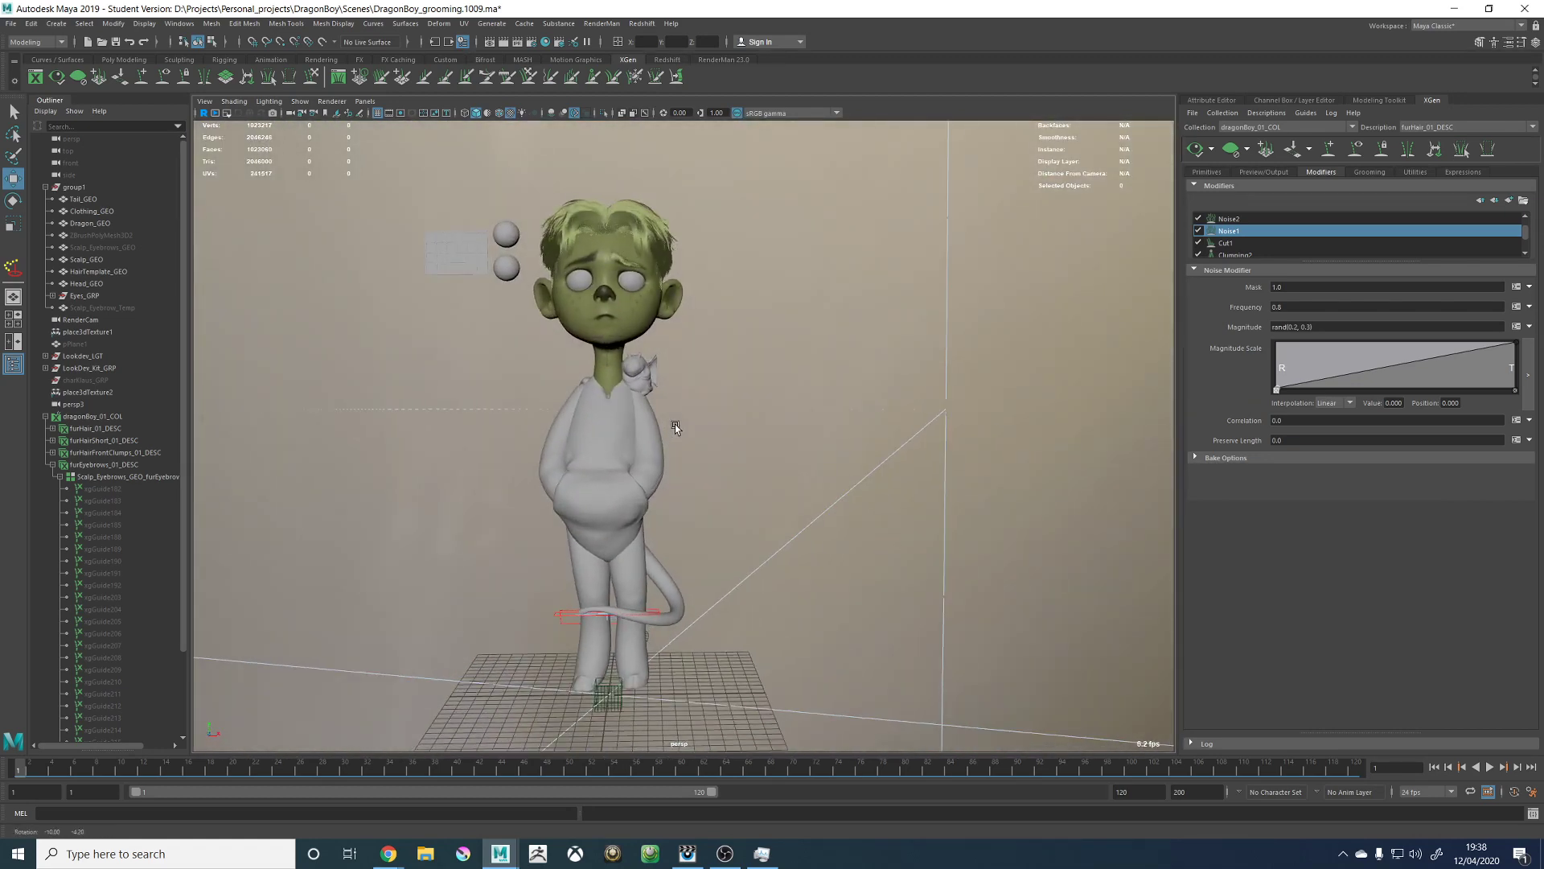
alt+middle_drag(852, 414, 933, 524)
alt+right_drag(933, 524, 853, 420)
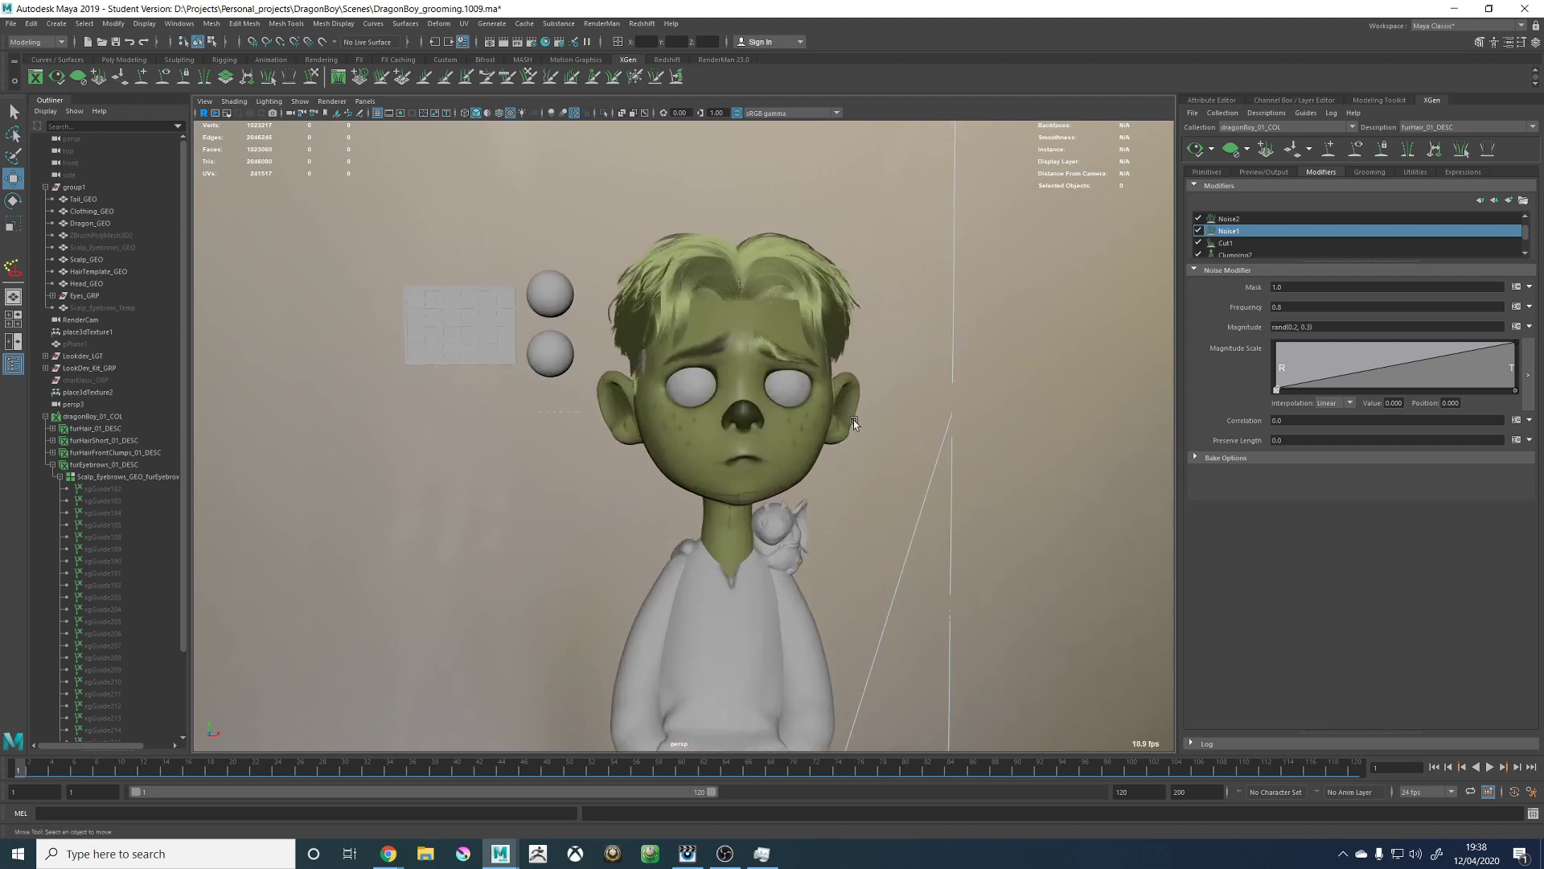
alt+middle_drag(724, 359, 690, 514)
alt+right_drag(689, 514, 852, 451)
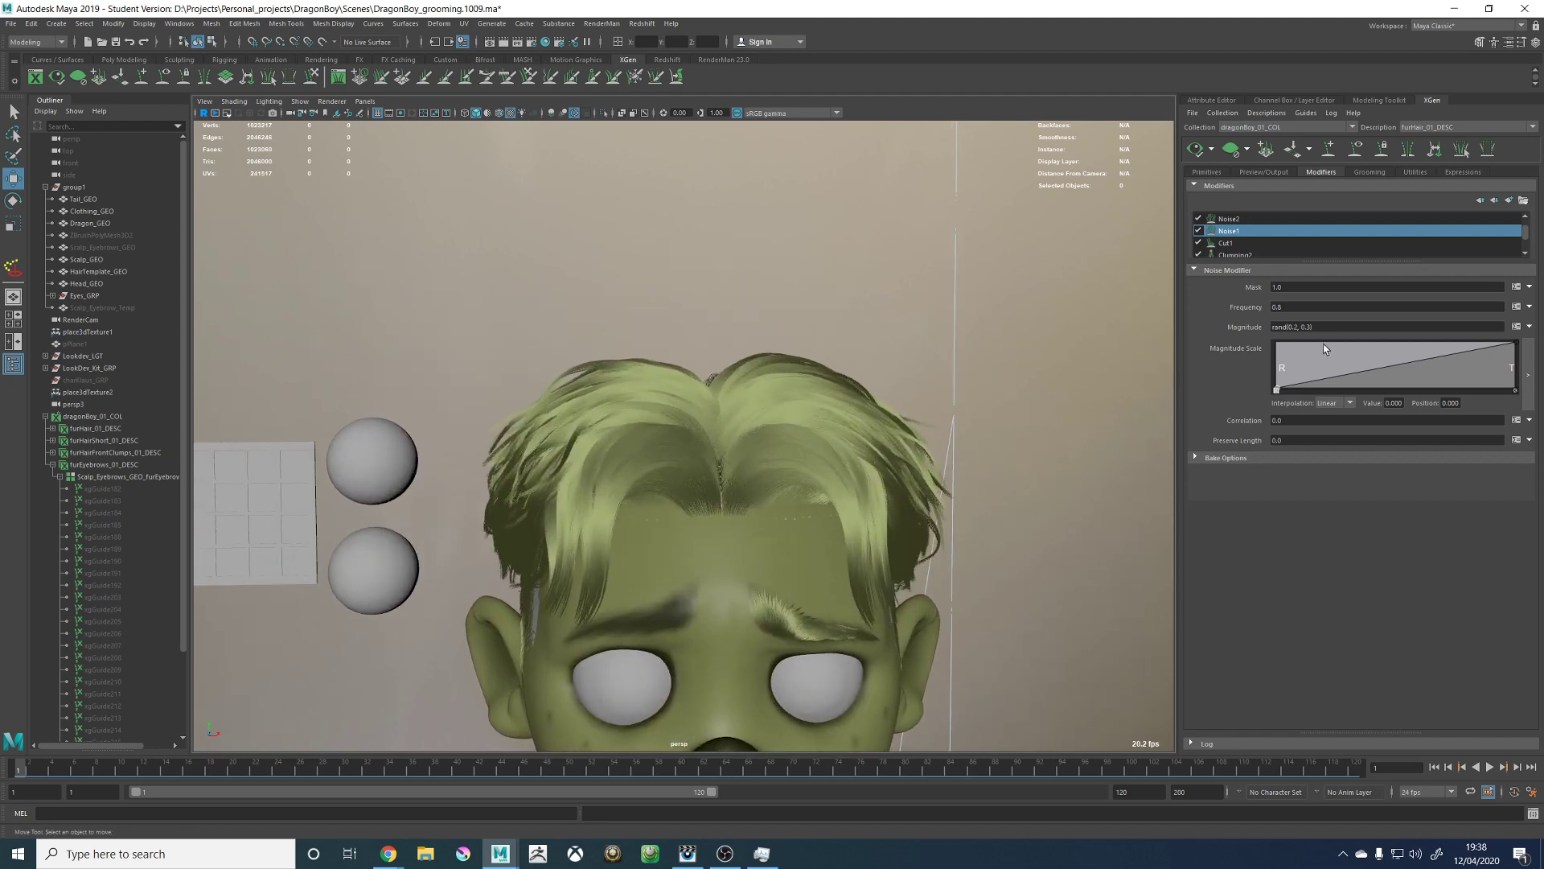
Step: Set the Noise2 modifier's magnitude to rand(1, 4) and its frequency to rand(0.3,0.6)
click(1242, 218)
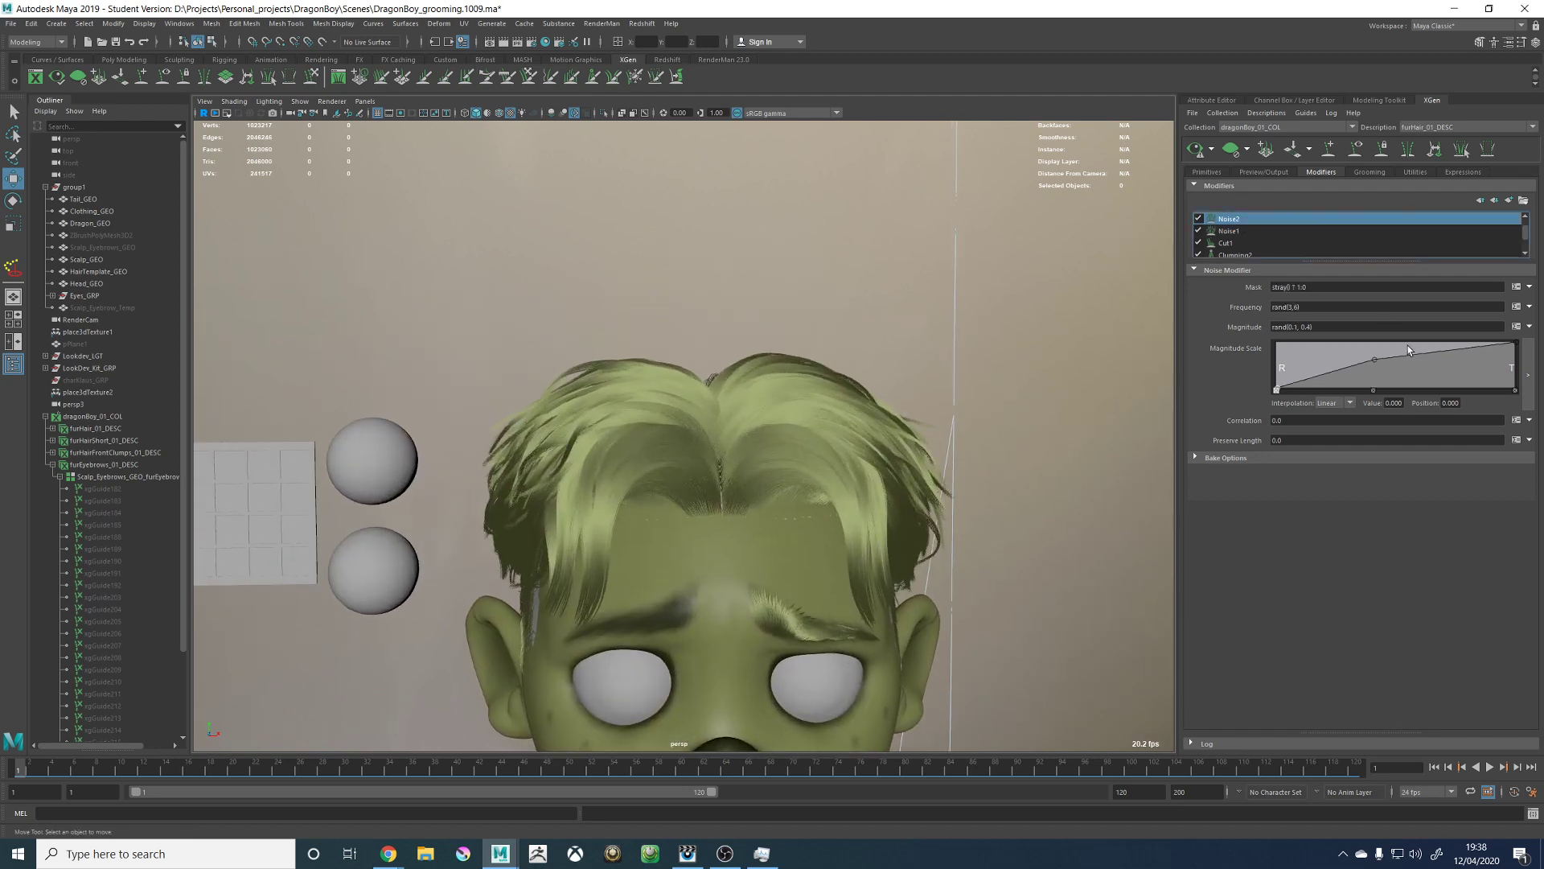
click(1295, 327)
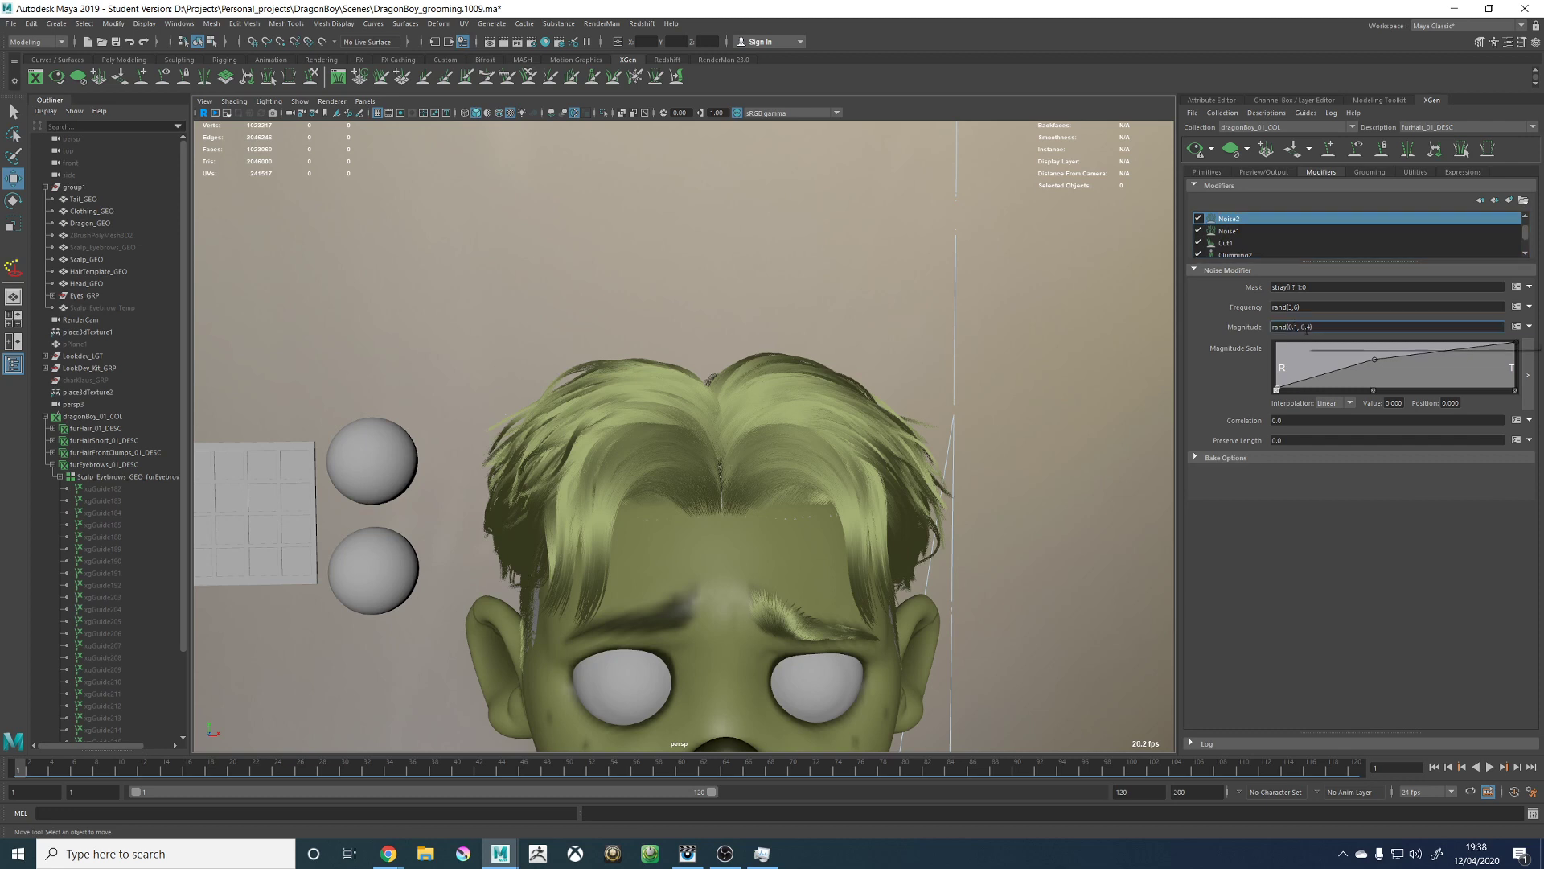
key(BackSpace)
key(BackSpace)
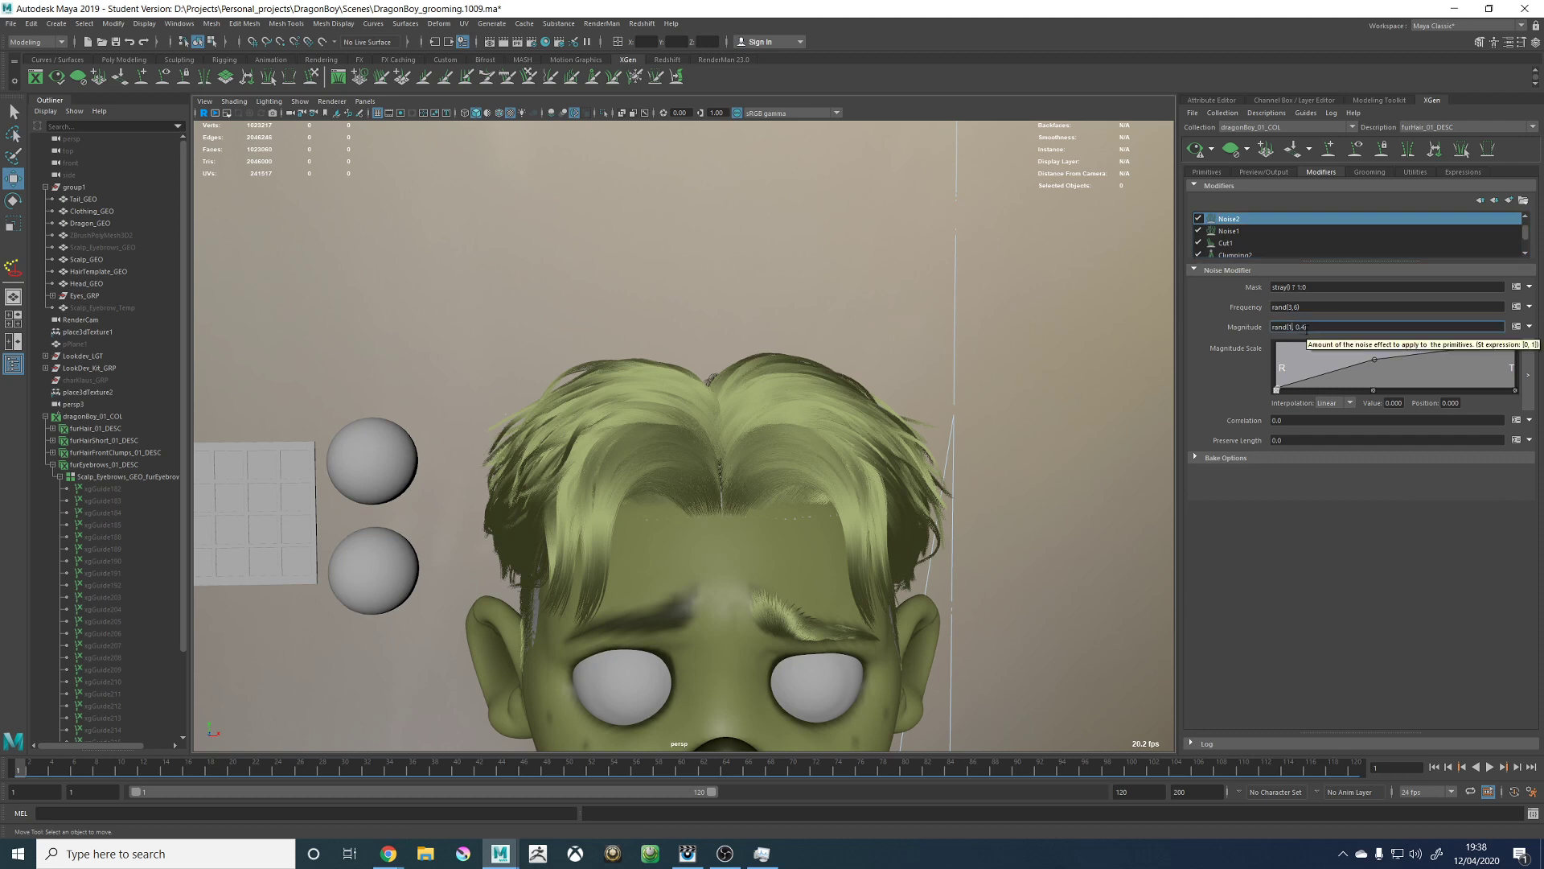
key(BackSpace)
key(BackSpace)
key(Return)
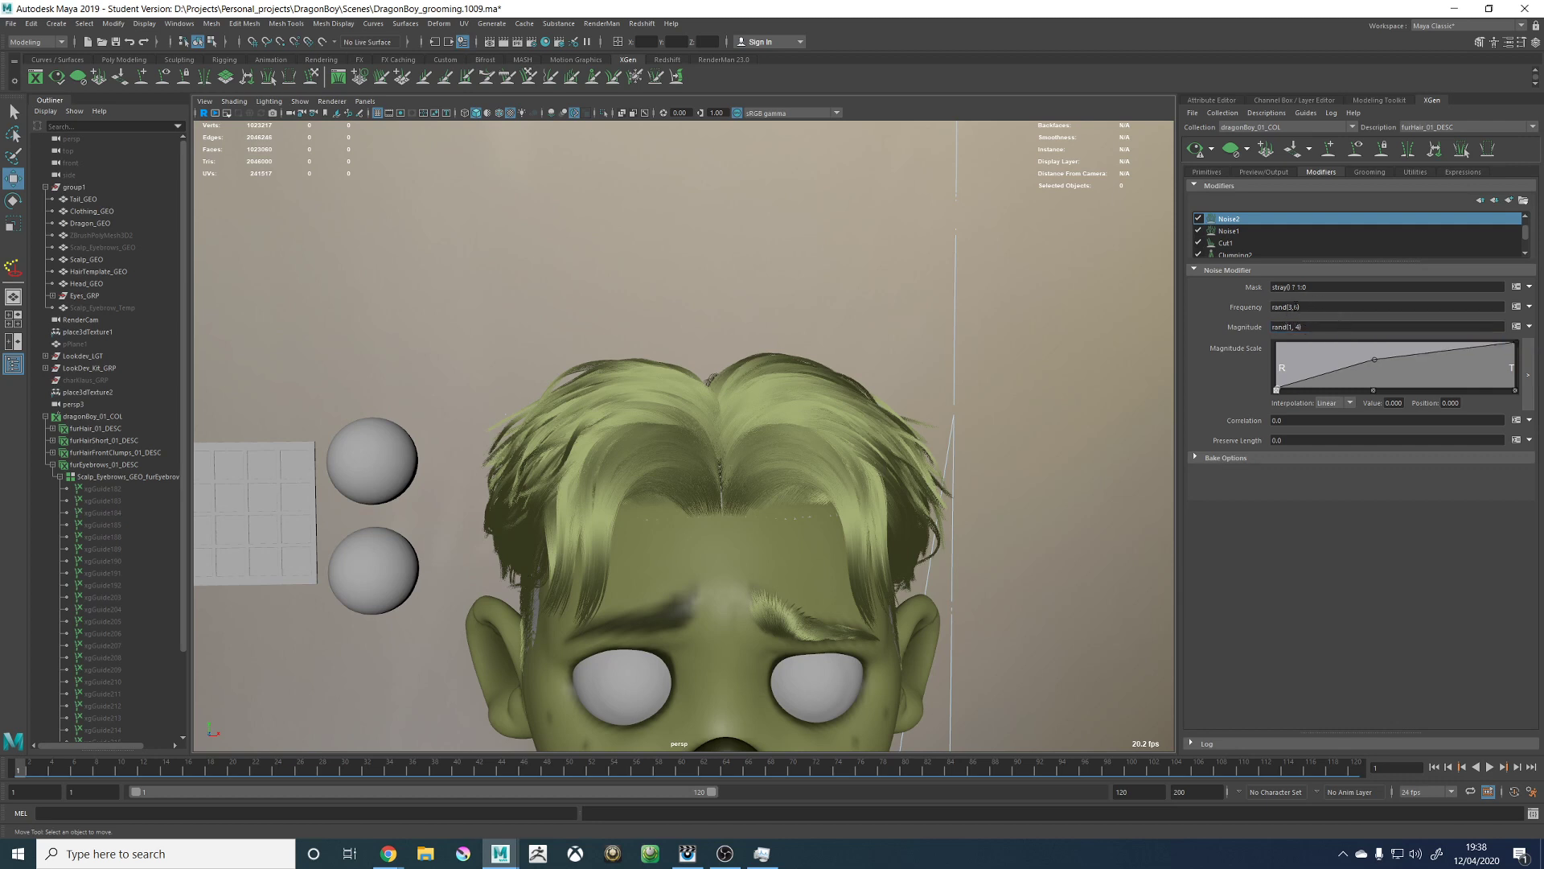
click(1289, 307)
text(0.)
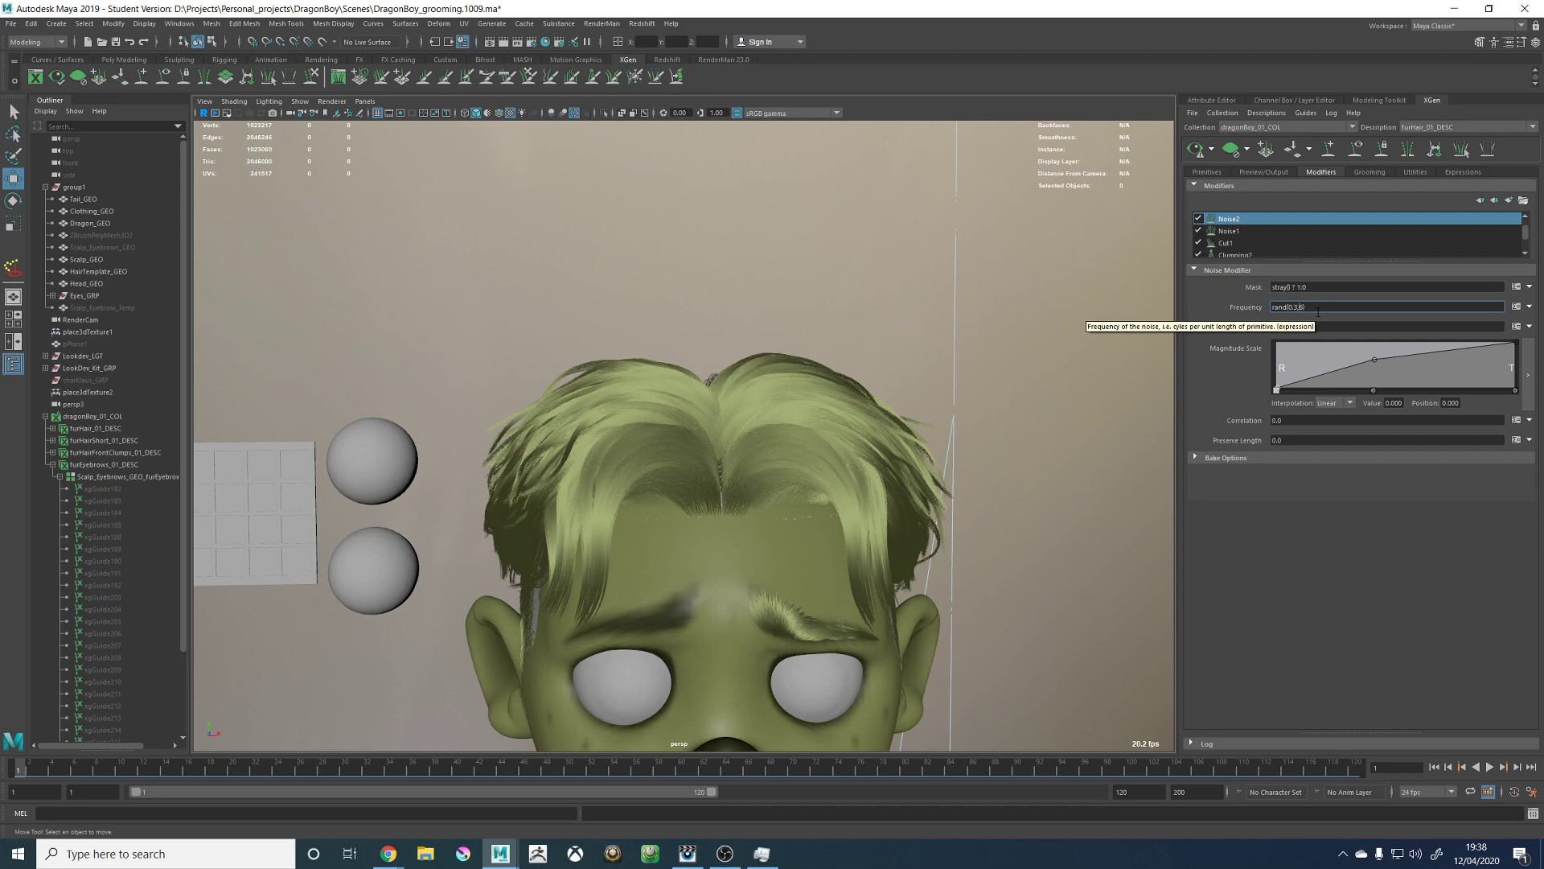
key(Return)
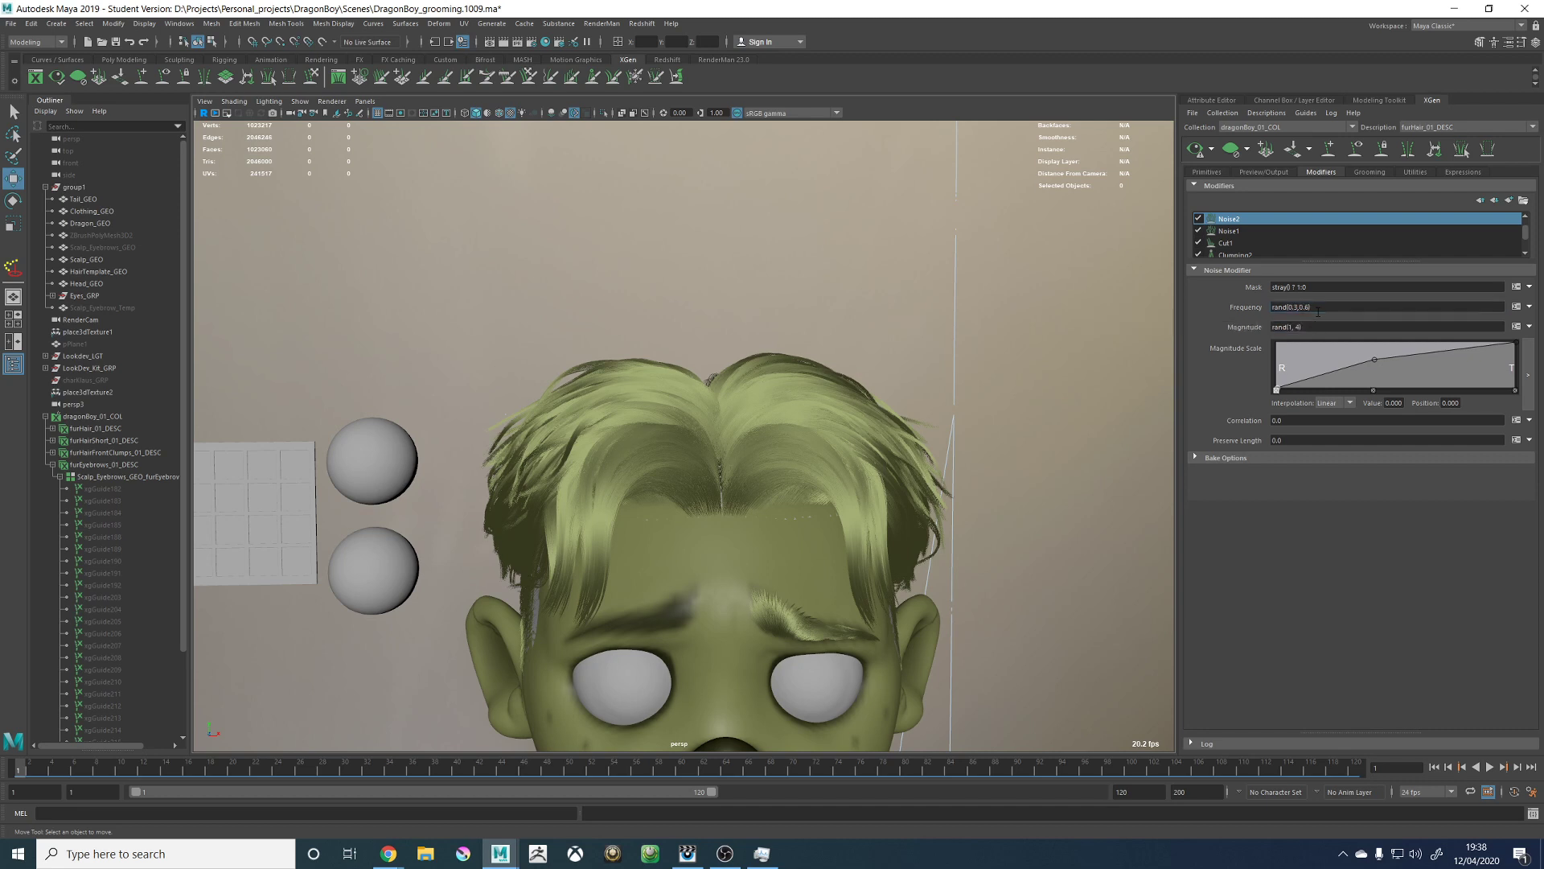
Step: Inspect the stray hairs and clumps around the sides and back of the head
alt+drag(896, 312, 1069, 395)
alt+right_drag(1069, 394, 905, 465)
alt+drag(796, 457, 1000, 441)
alt+right_drag(1000, 442, 683, 394)
alt+middle_drag(684, 394, 792, 292)
alt+drag(793, 292, 852, 304)
alt+right_drag(852, 304, 696, 339)
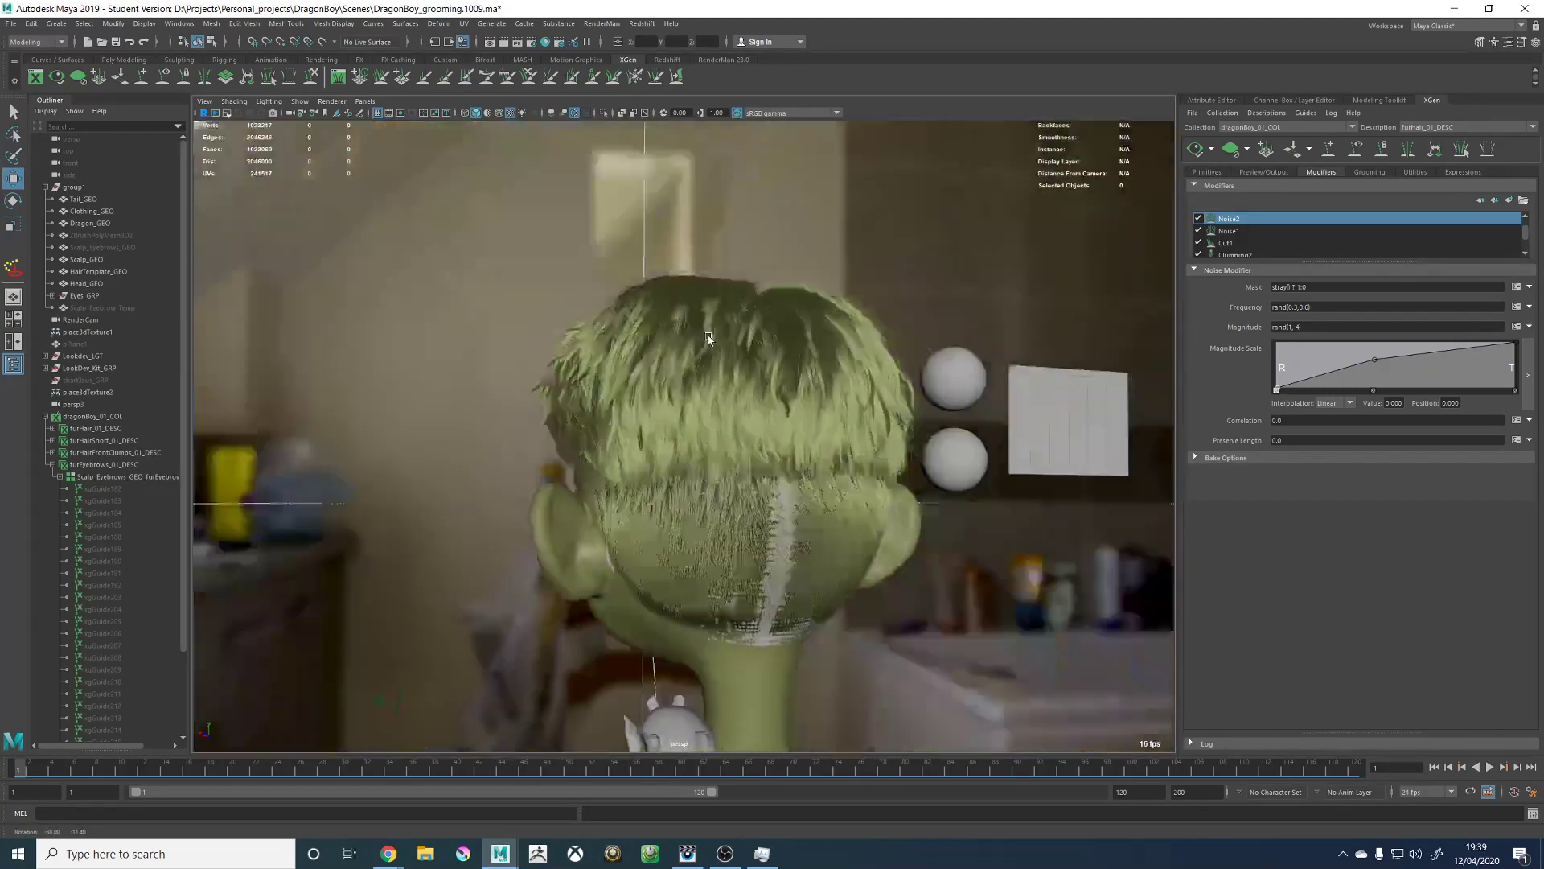
alt+drag(696, 340, 716, 346)
alt+right_drag(716, 346, 779, 438)
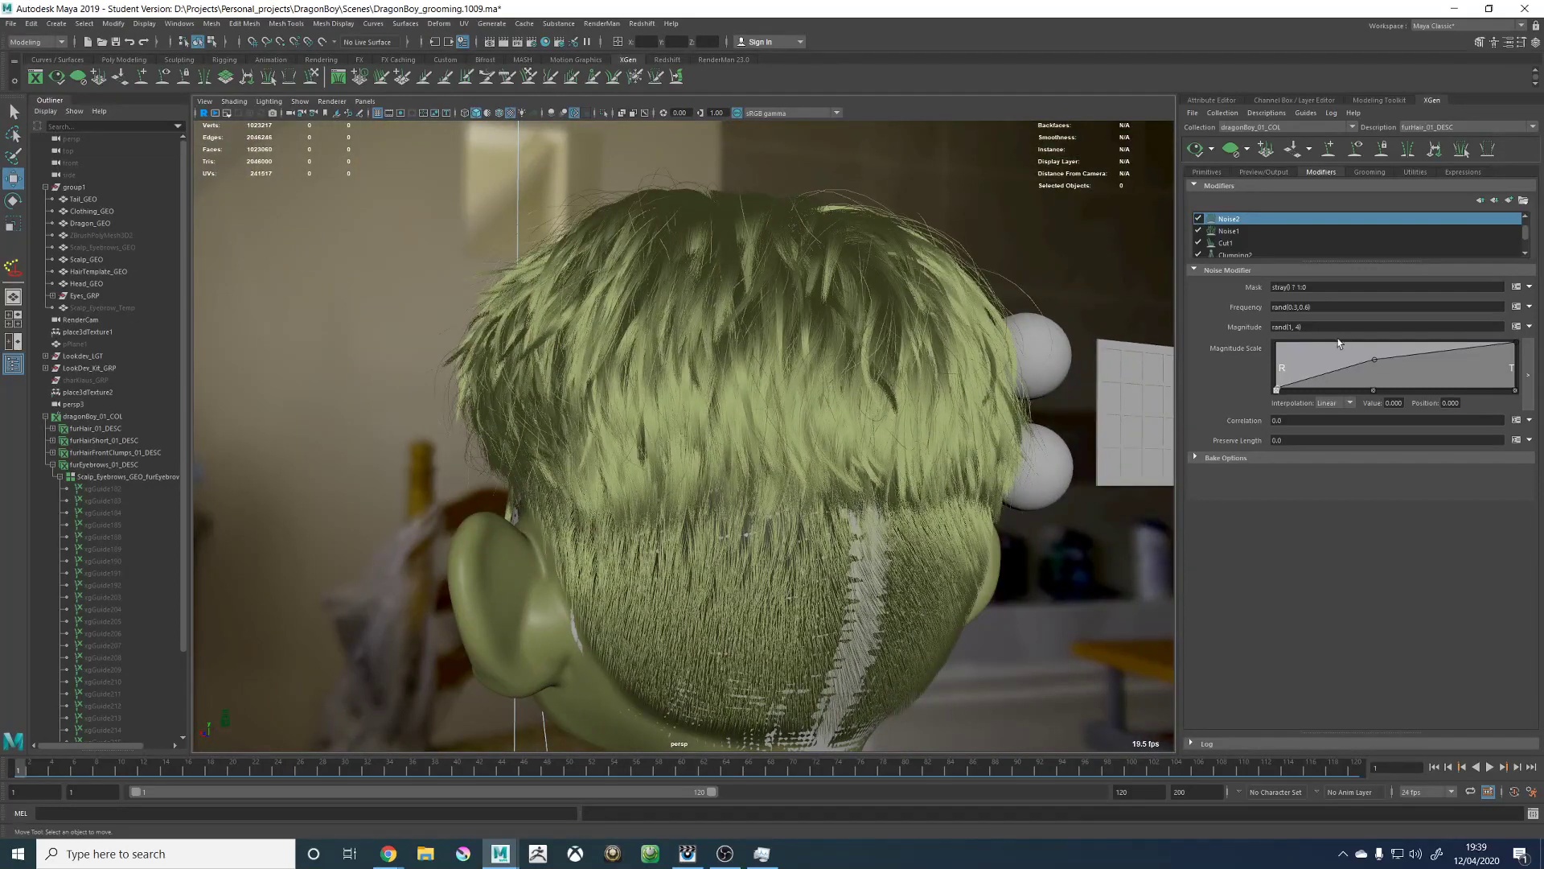
Step: Unhide the Scalp_Eyebrows_GEO mesh and clear the selection
click(102, 247)
key(shift+h)
alt+drag(456, 404, 637, 403)
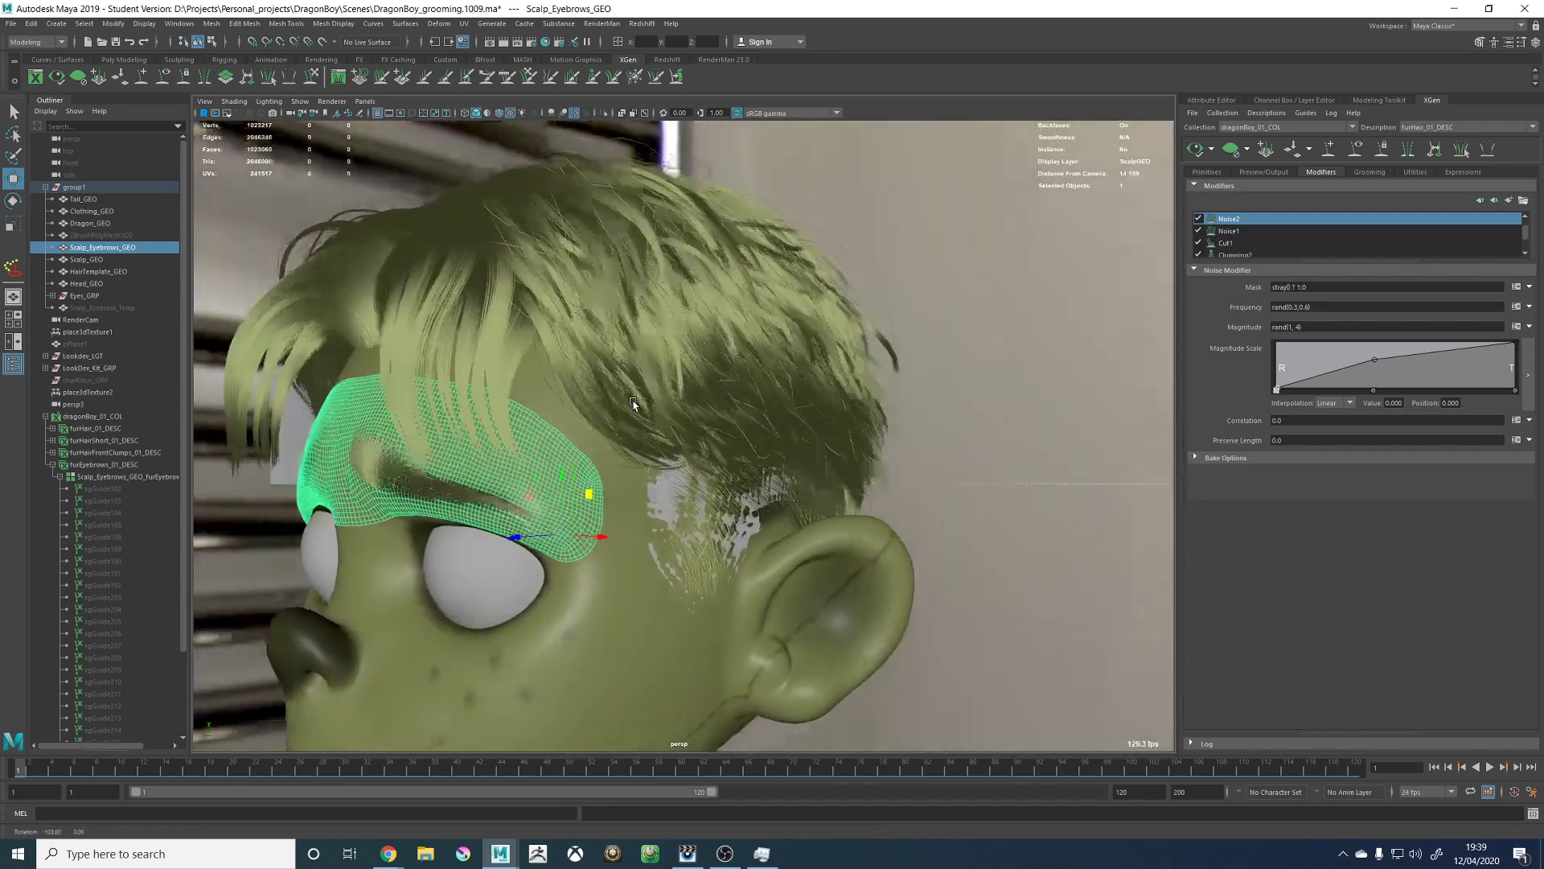
click(998, 344)
click(1259, 172)
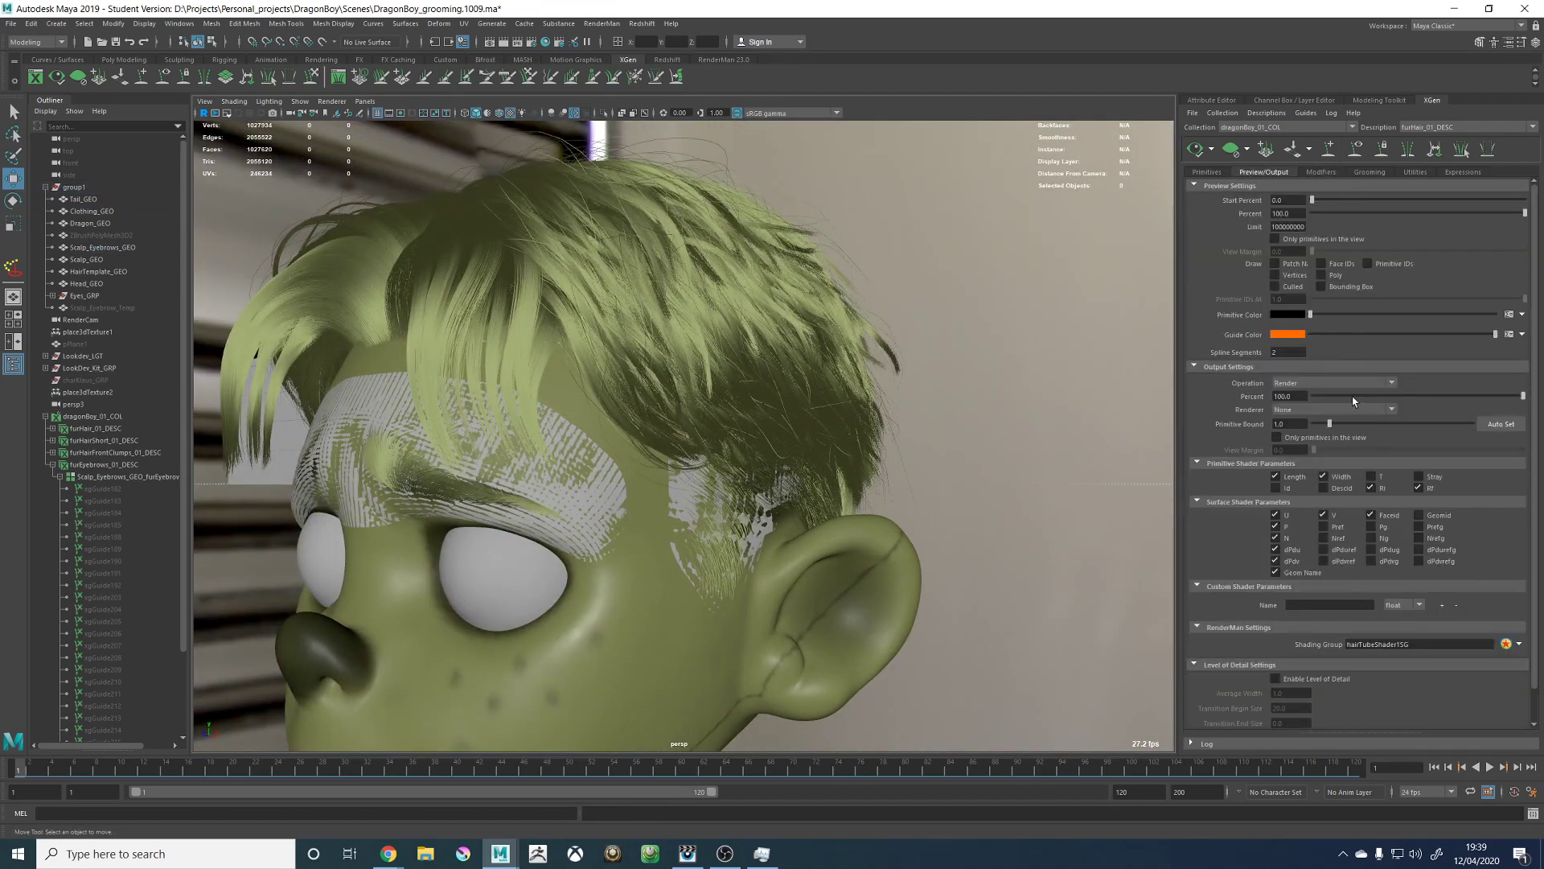
click(1325, 185)
click(1322, 172)
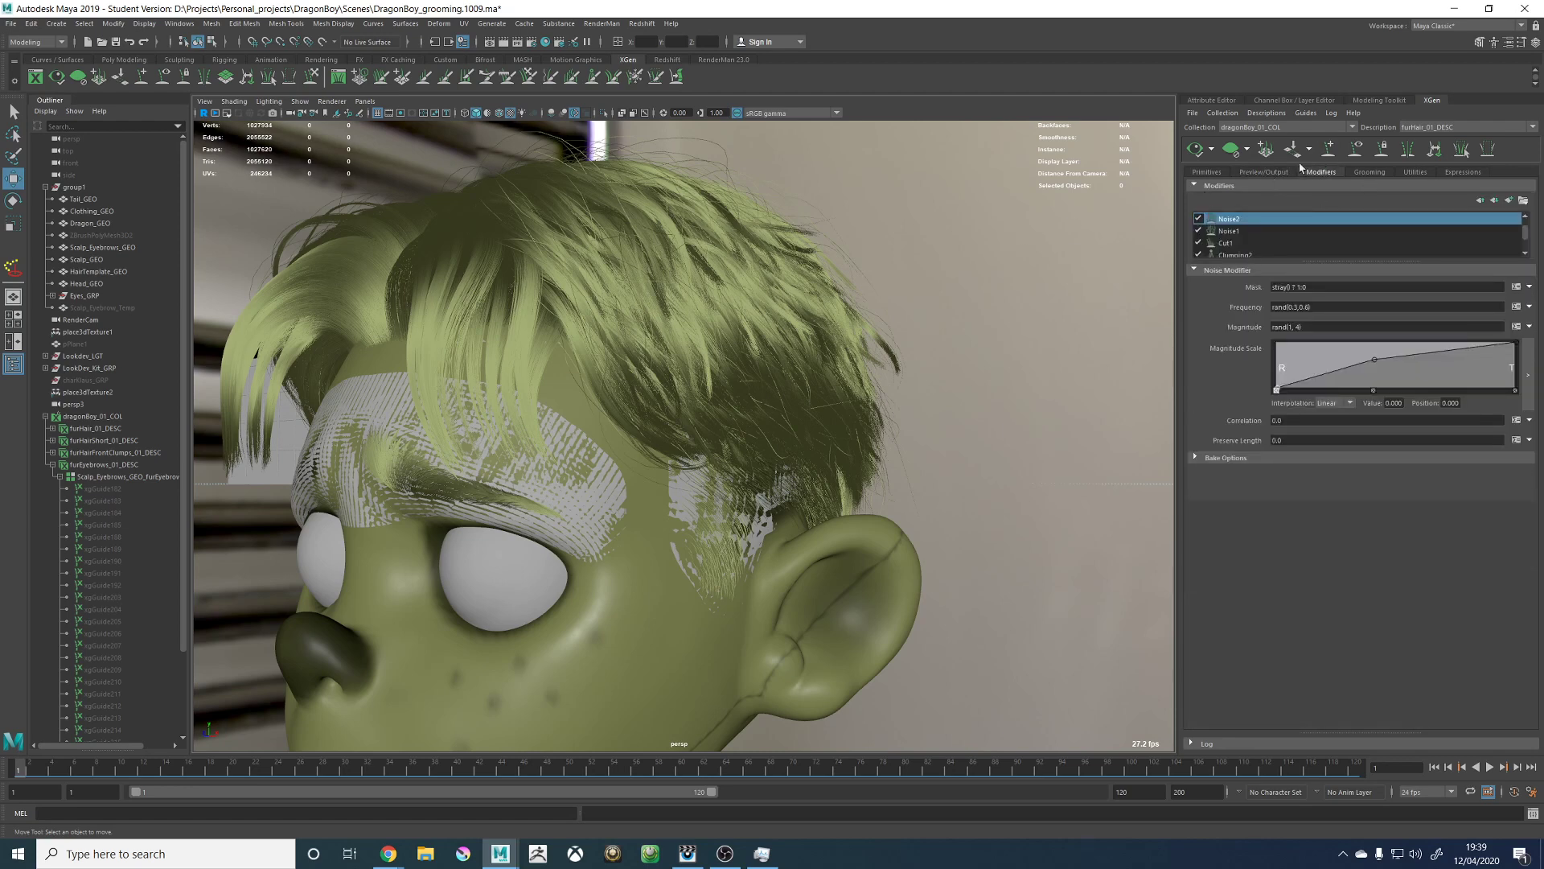
Step: Hide the ScalpGEO display layer, set it to reference, and return to the XGen modifier settings
click(1308, 100)
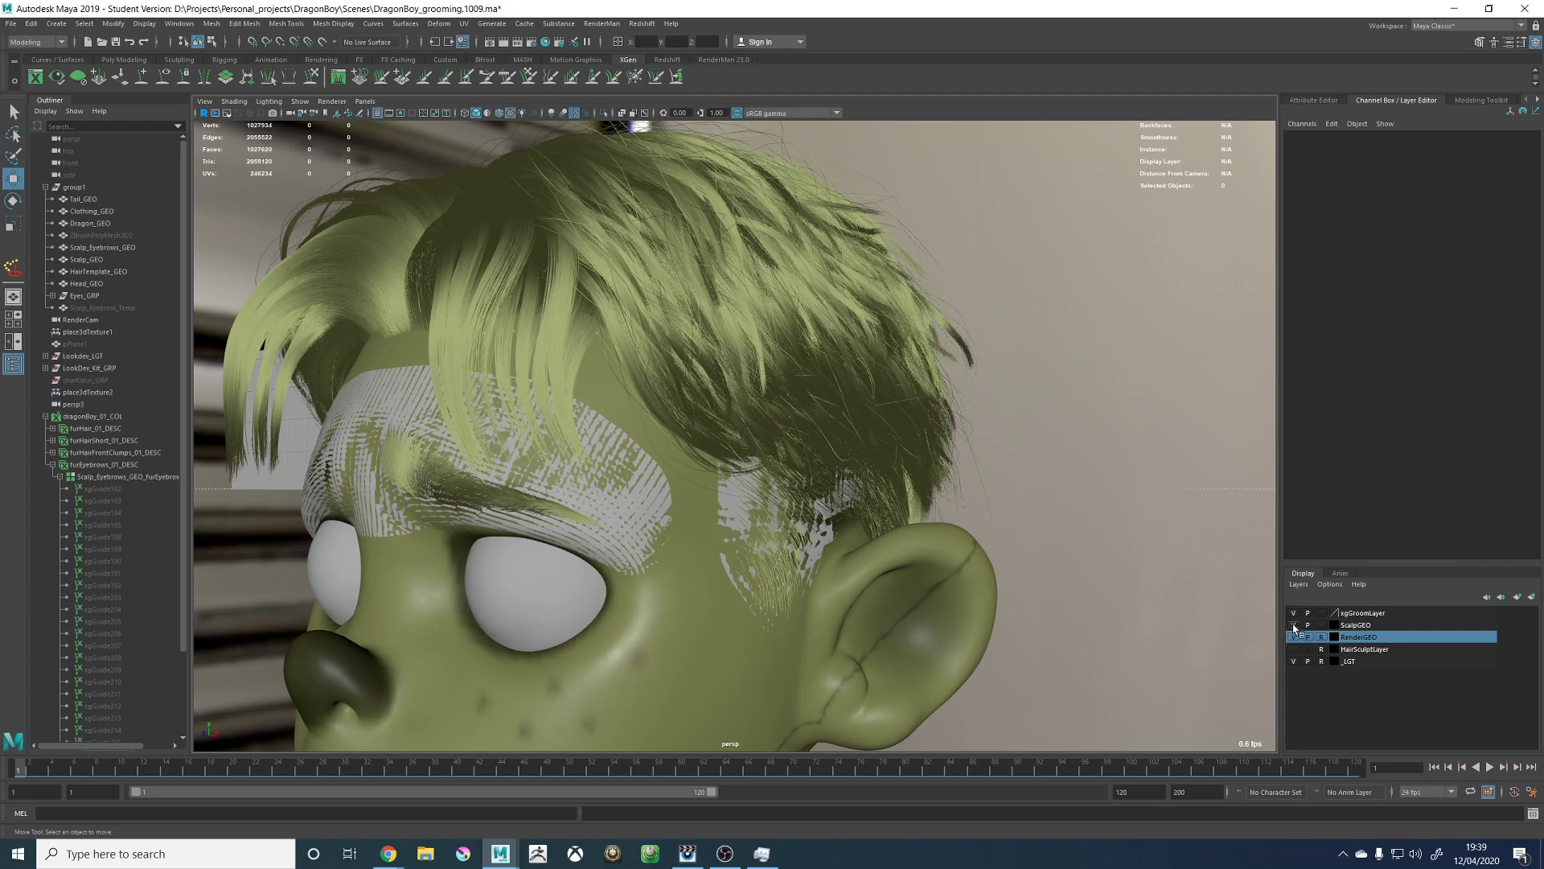
click(1293, 625)
click(1321, 626)
click(1321, 625)
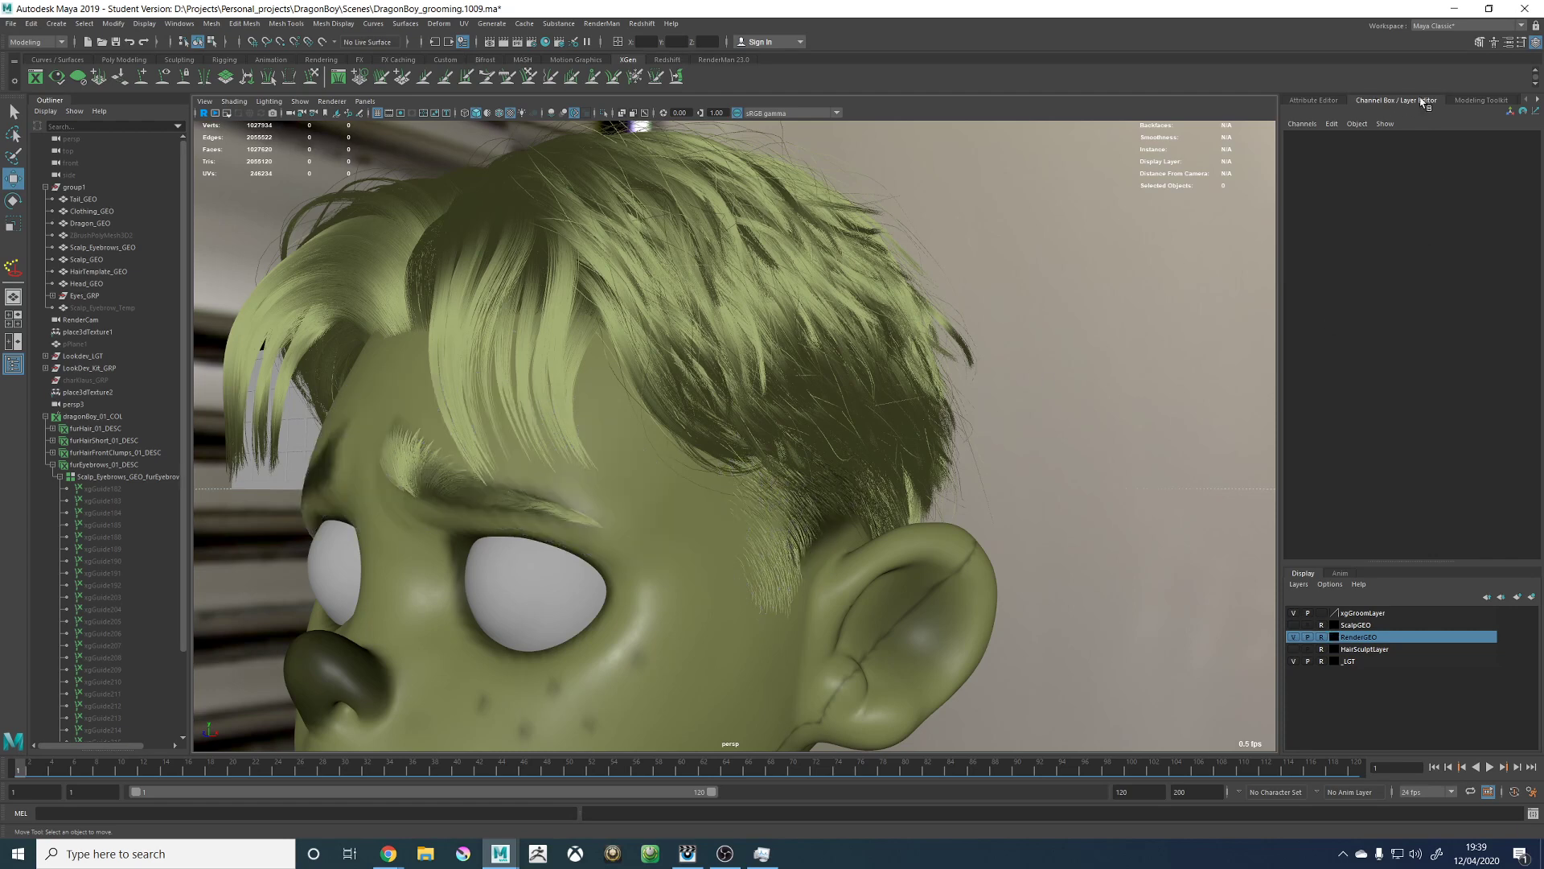
click(1481, 100)
click(1540, 100)
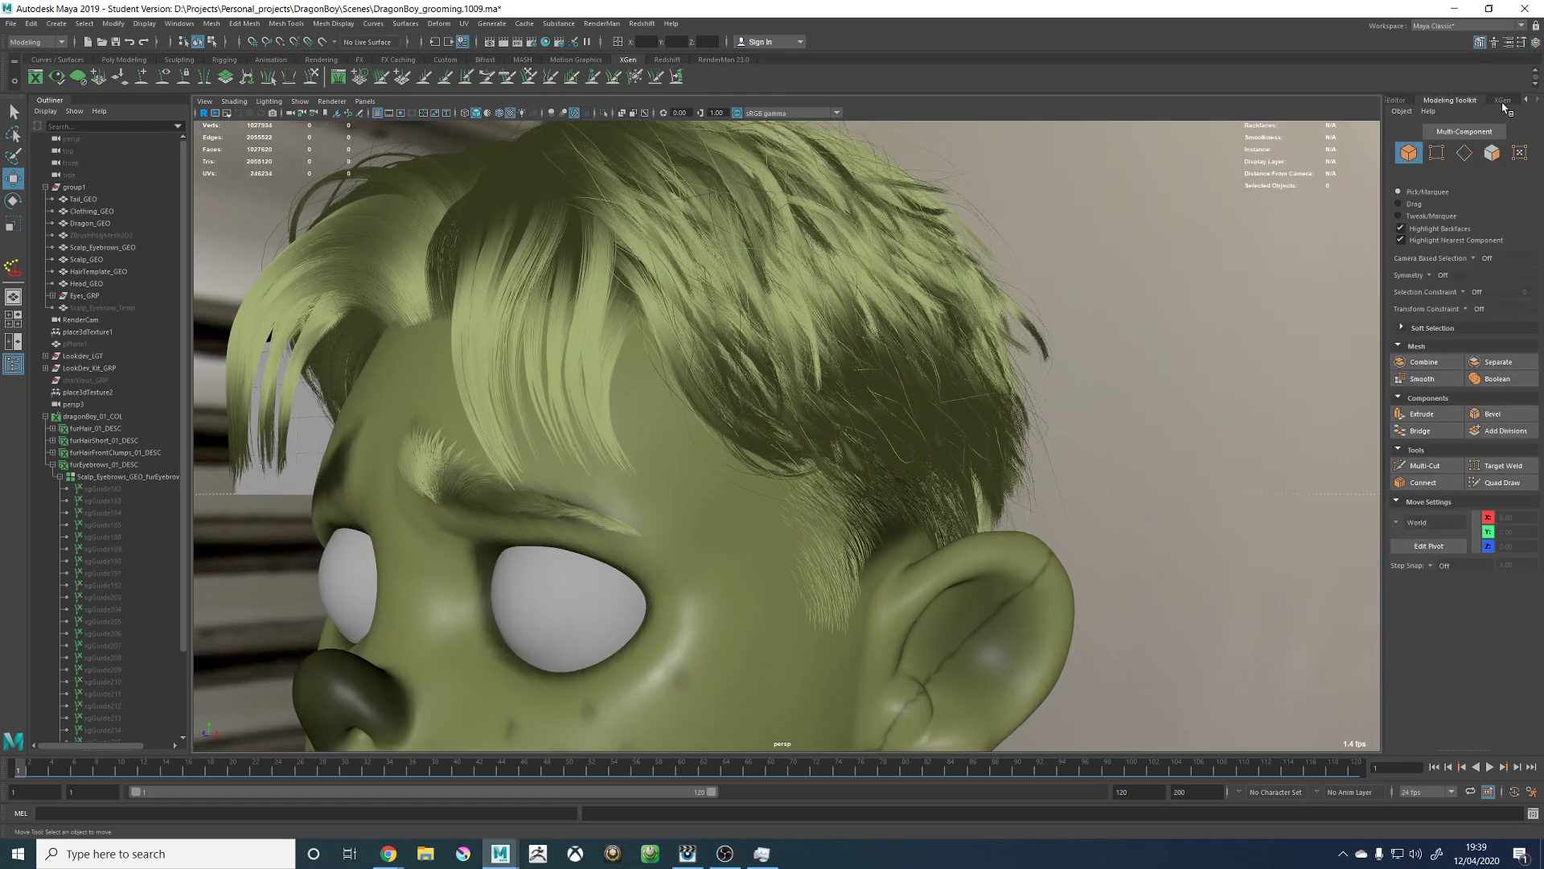
click(1503, 104)
Step: Switch to the furHairShort_01_DESC description and open the Noise Effect settings of its Clumping1 modifier to check them
alt+right_drag(981, 295, 684, 295)
alt+drag(684, 295, 760, 278)
alt+right_drag(760, 279, 856, 328)
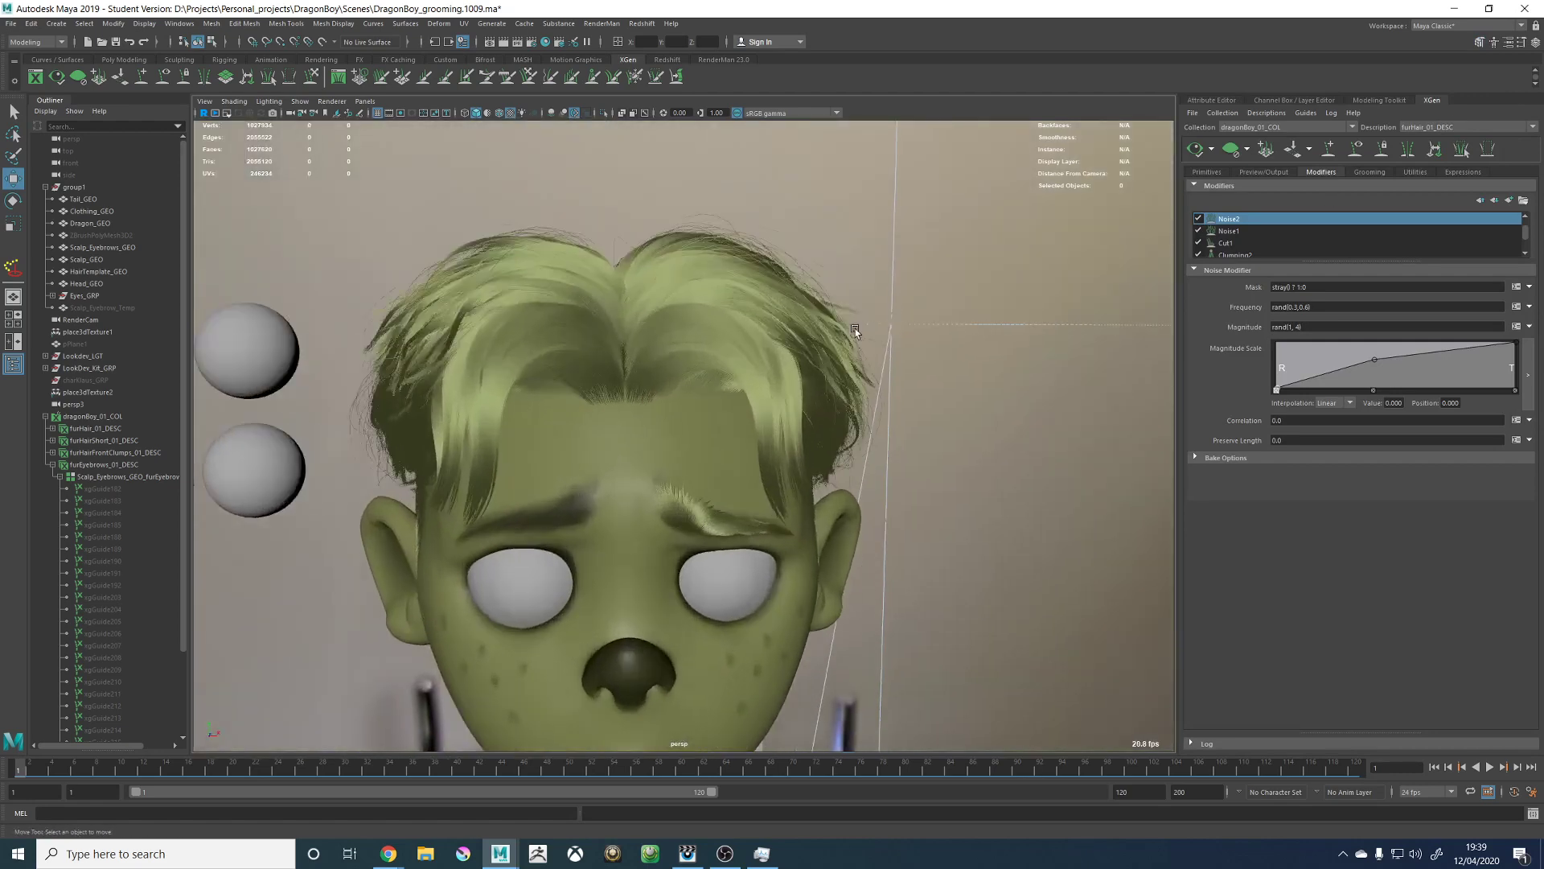
alt+drag(856, 328, 818, 320)
alt+right_drag(818, 320, 861, 372)
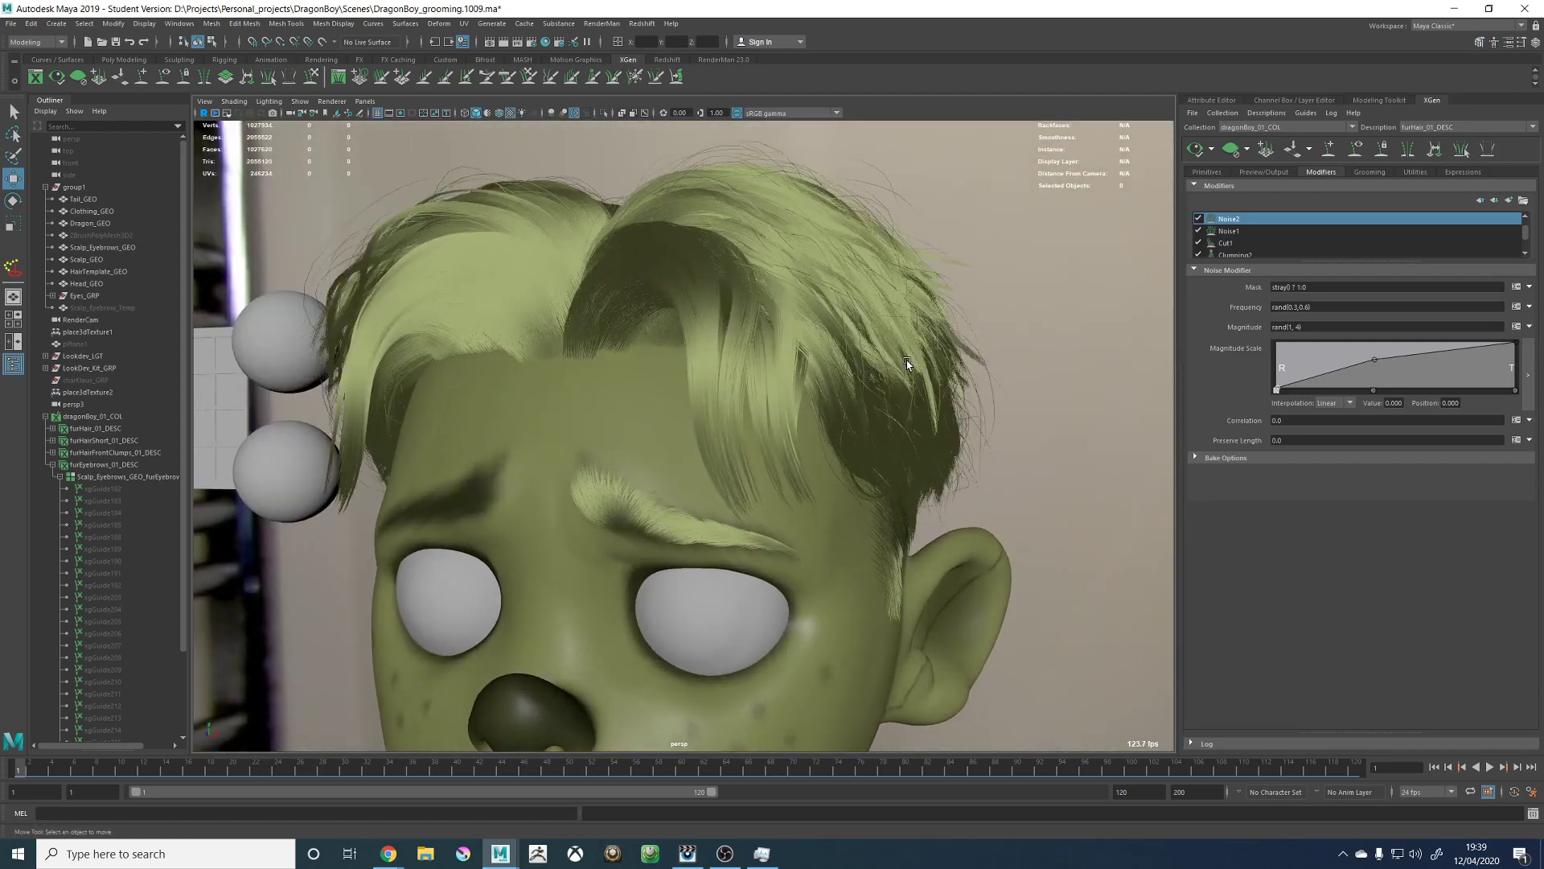
click(1447, 126)
click(1440, 148)
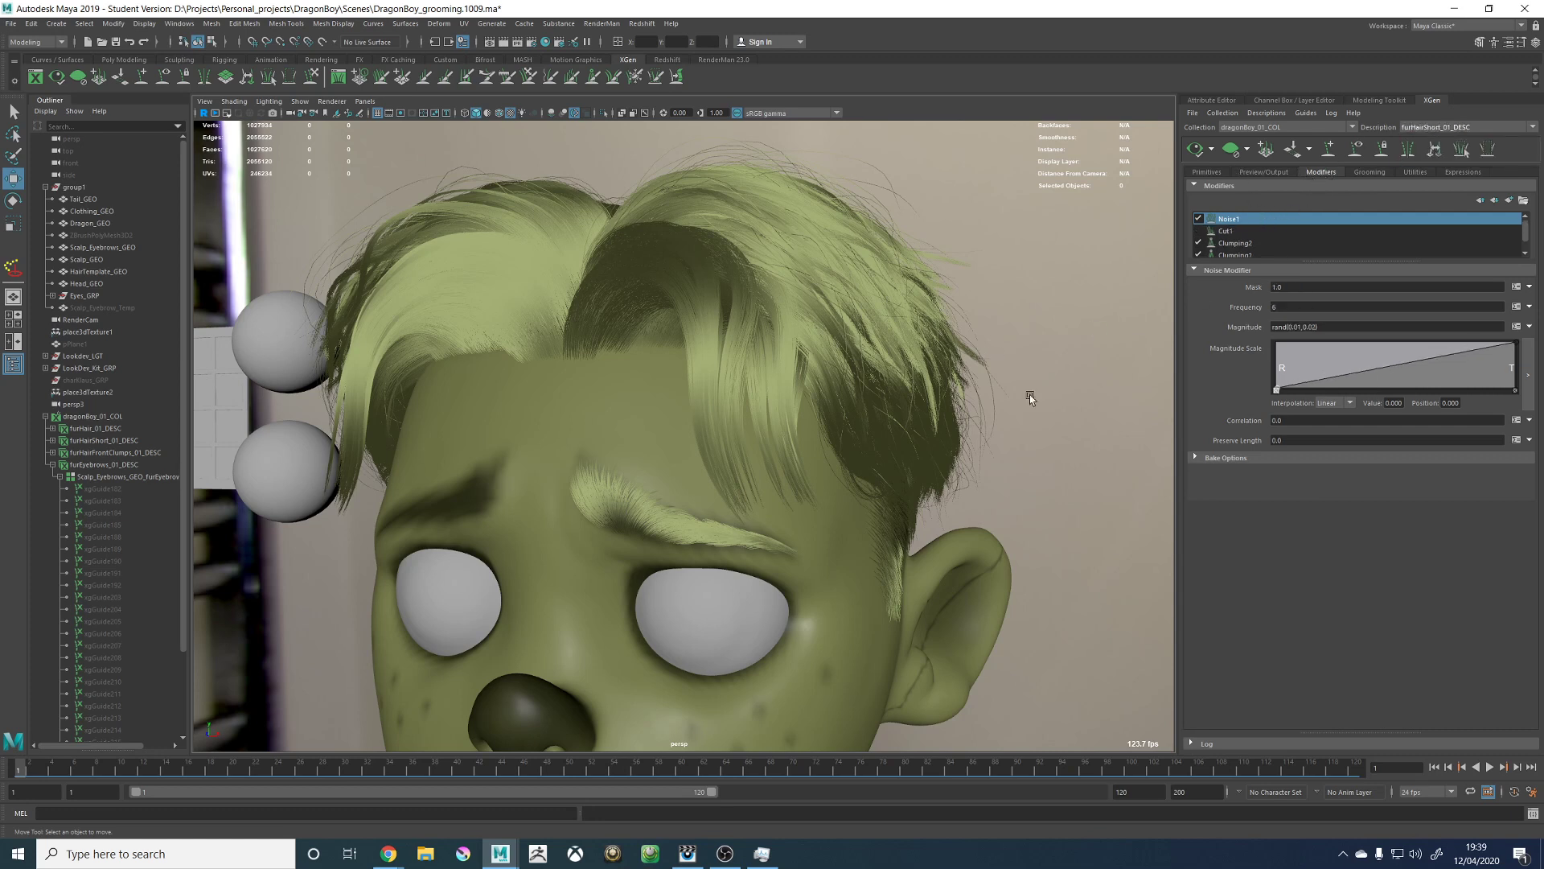
scroll(1246, 241, down, 1)
click(1230, 245)
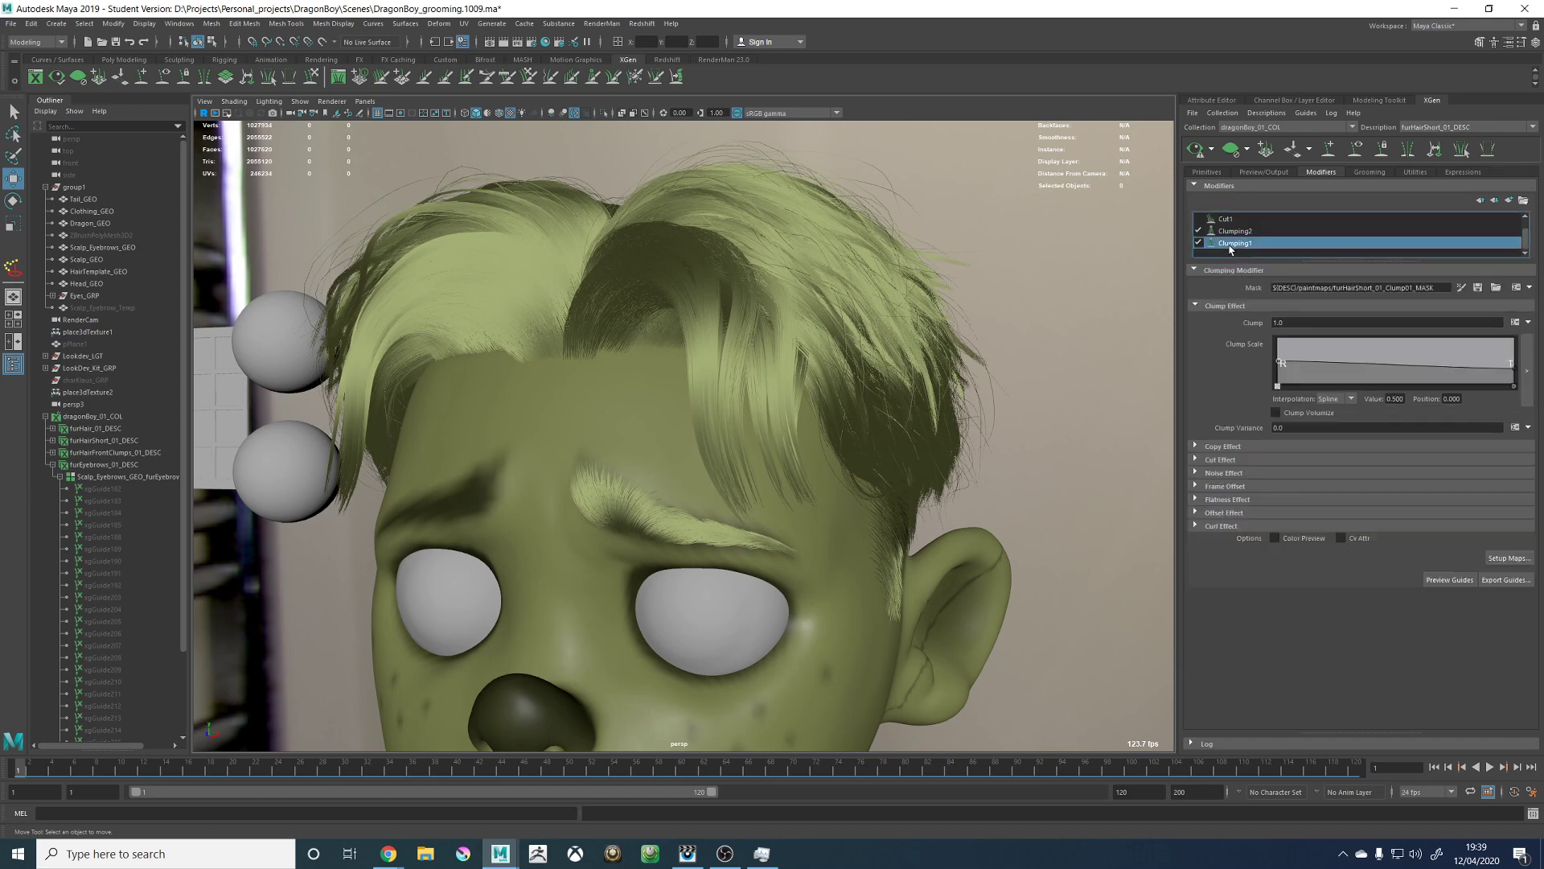
alt+drag(898, 440, 1210, 486)
click(1218, 474)
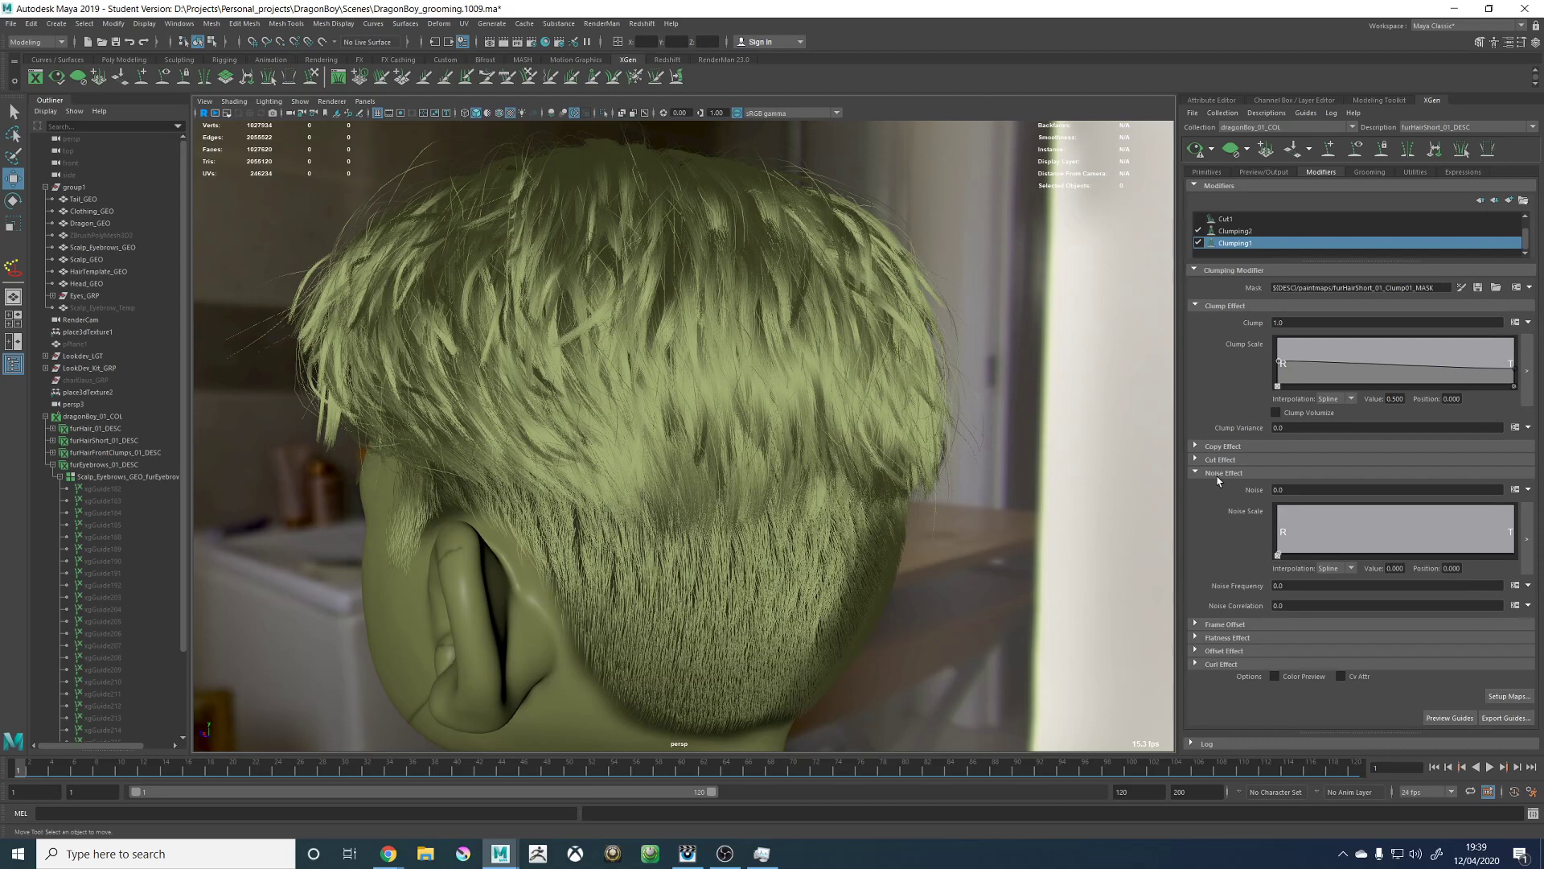
Step: Set the Clumping2 modifier's noise to stray() ? 0.4:rand(0.2,0.5) and update the hair preview
click(1244, 231)
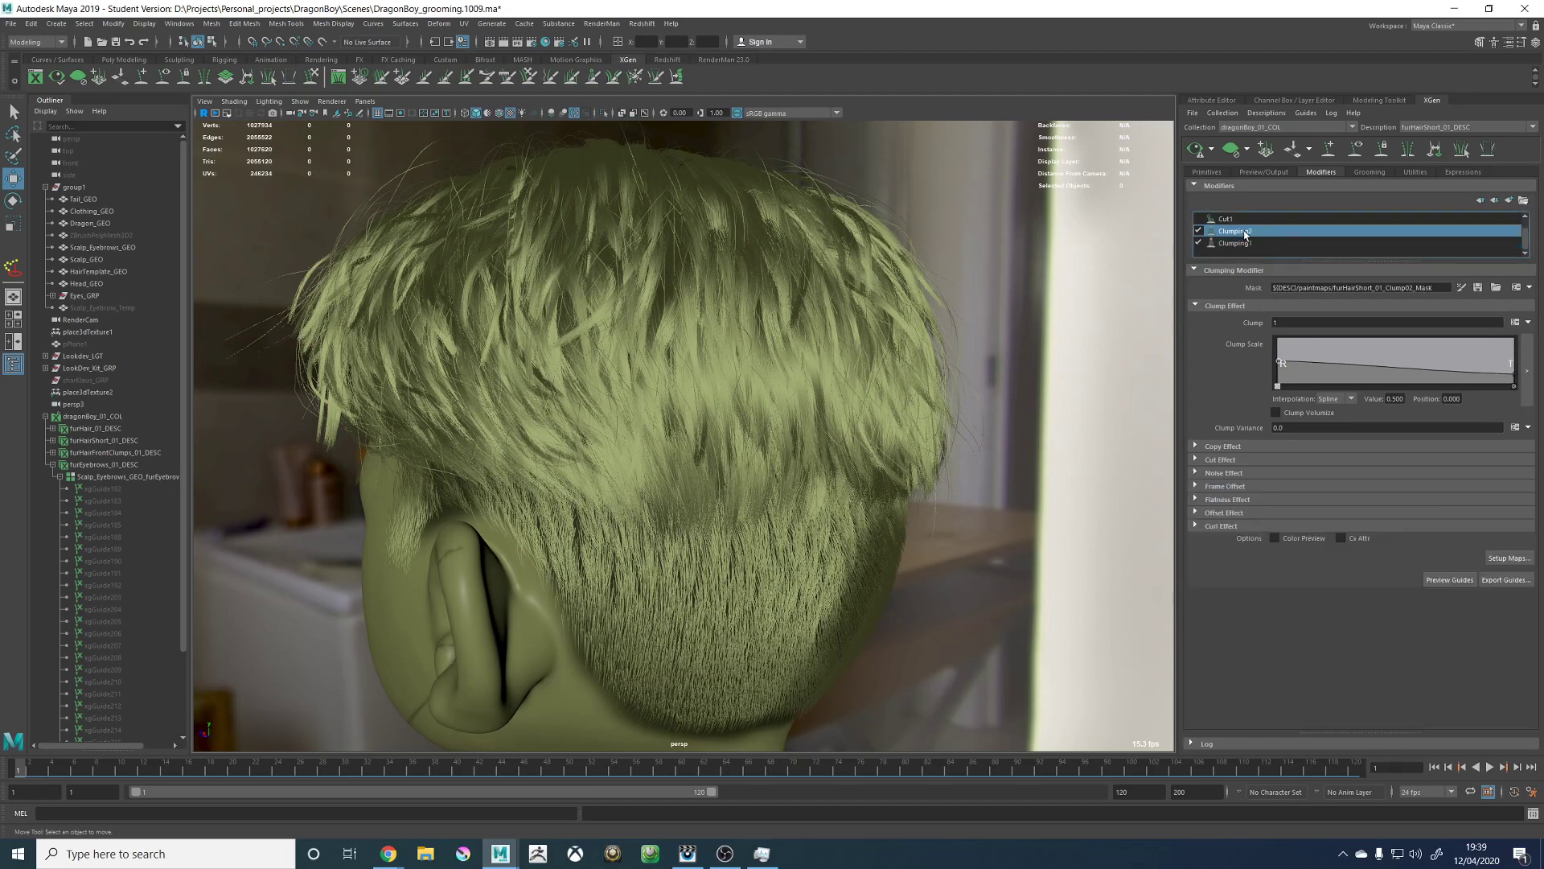
click(1223, 475)
click(1337, 489)
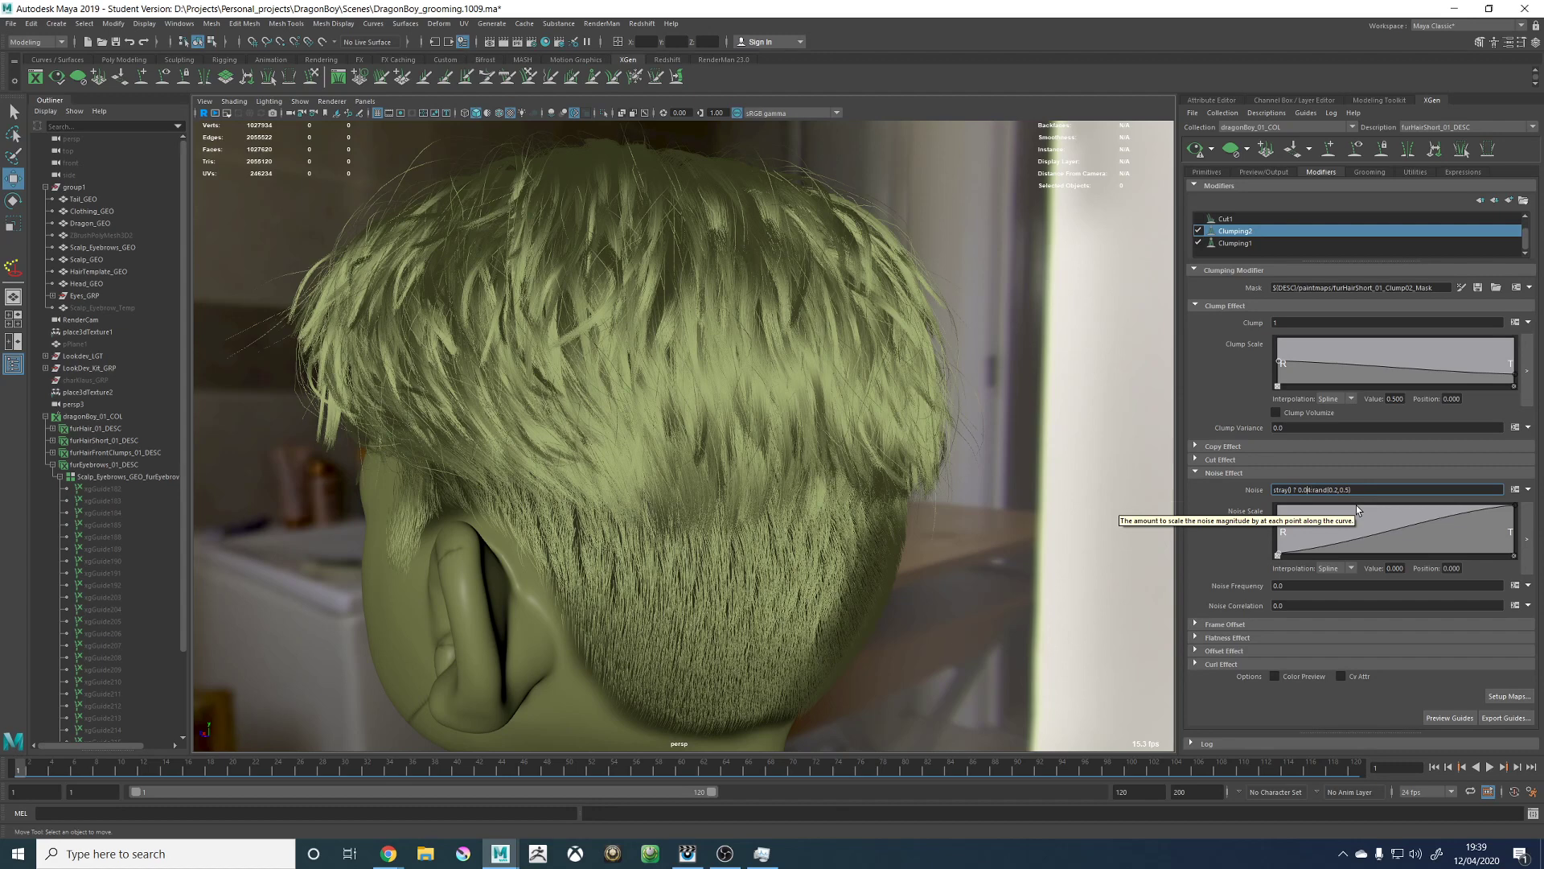
key(Return)
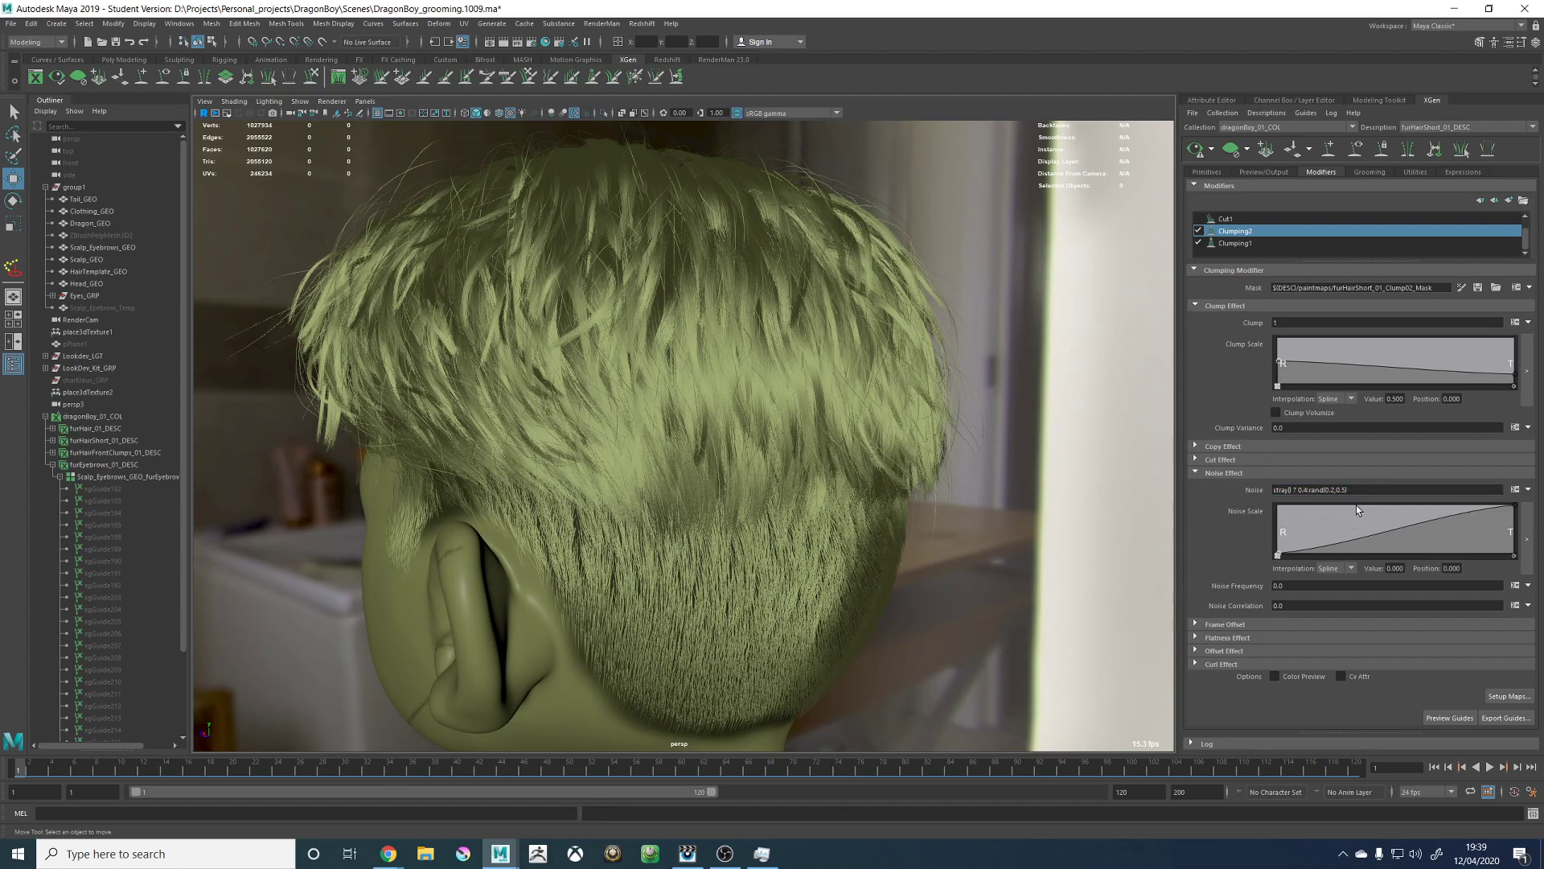
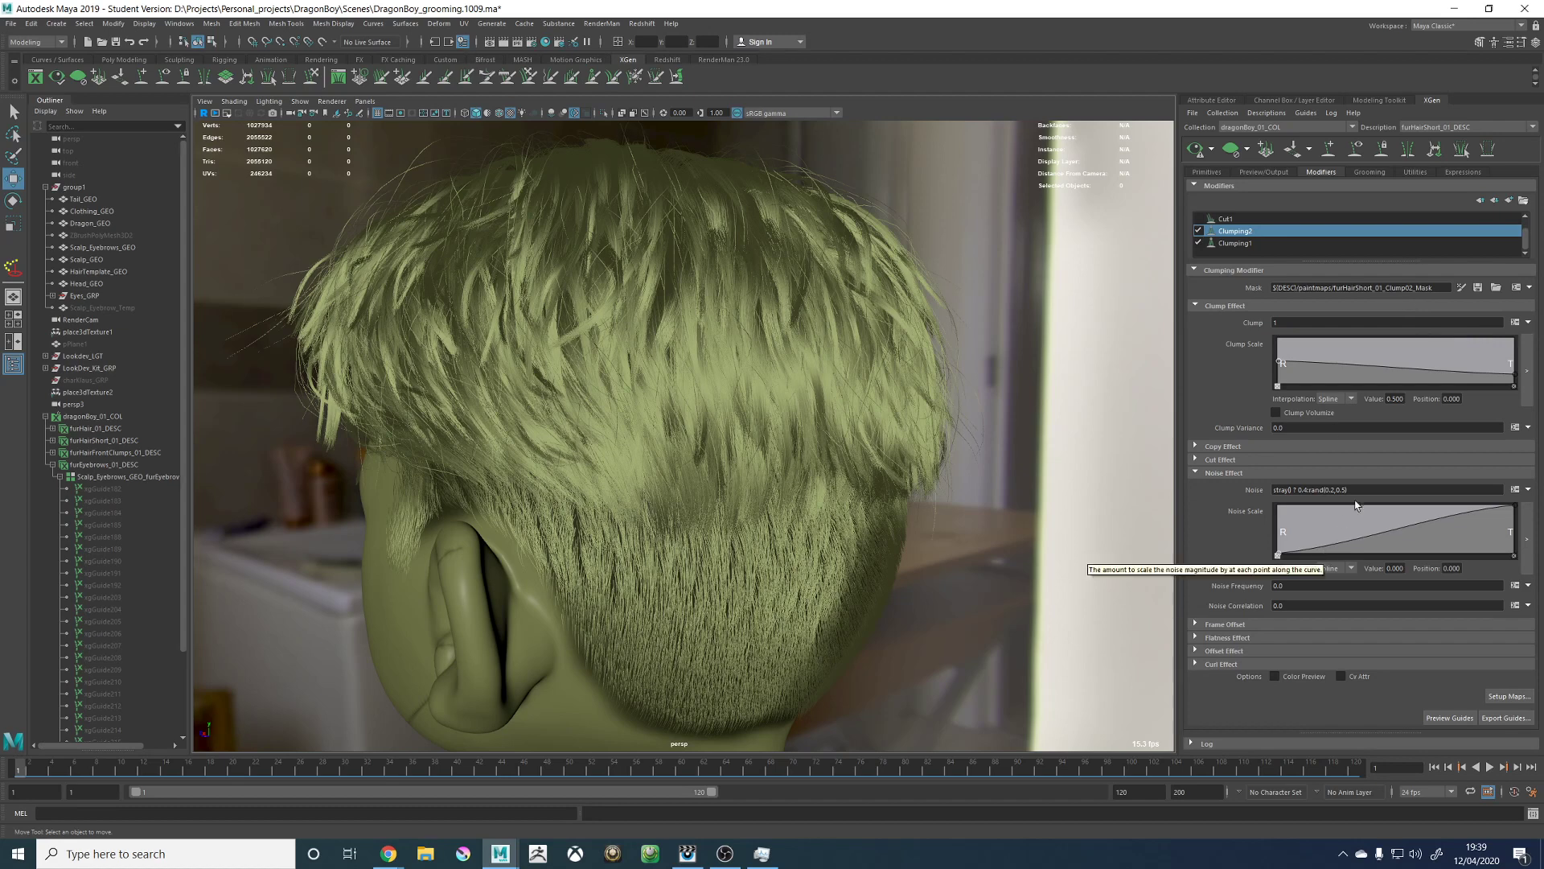
click(1295, 586)
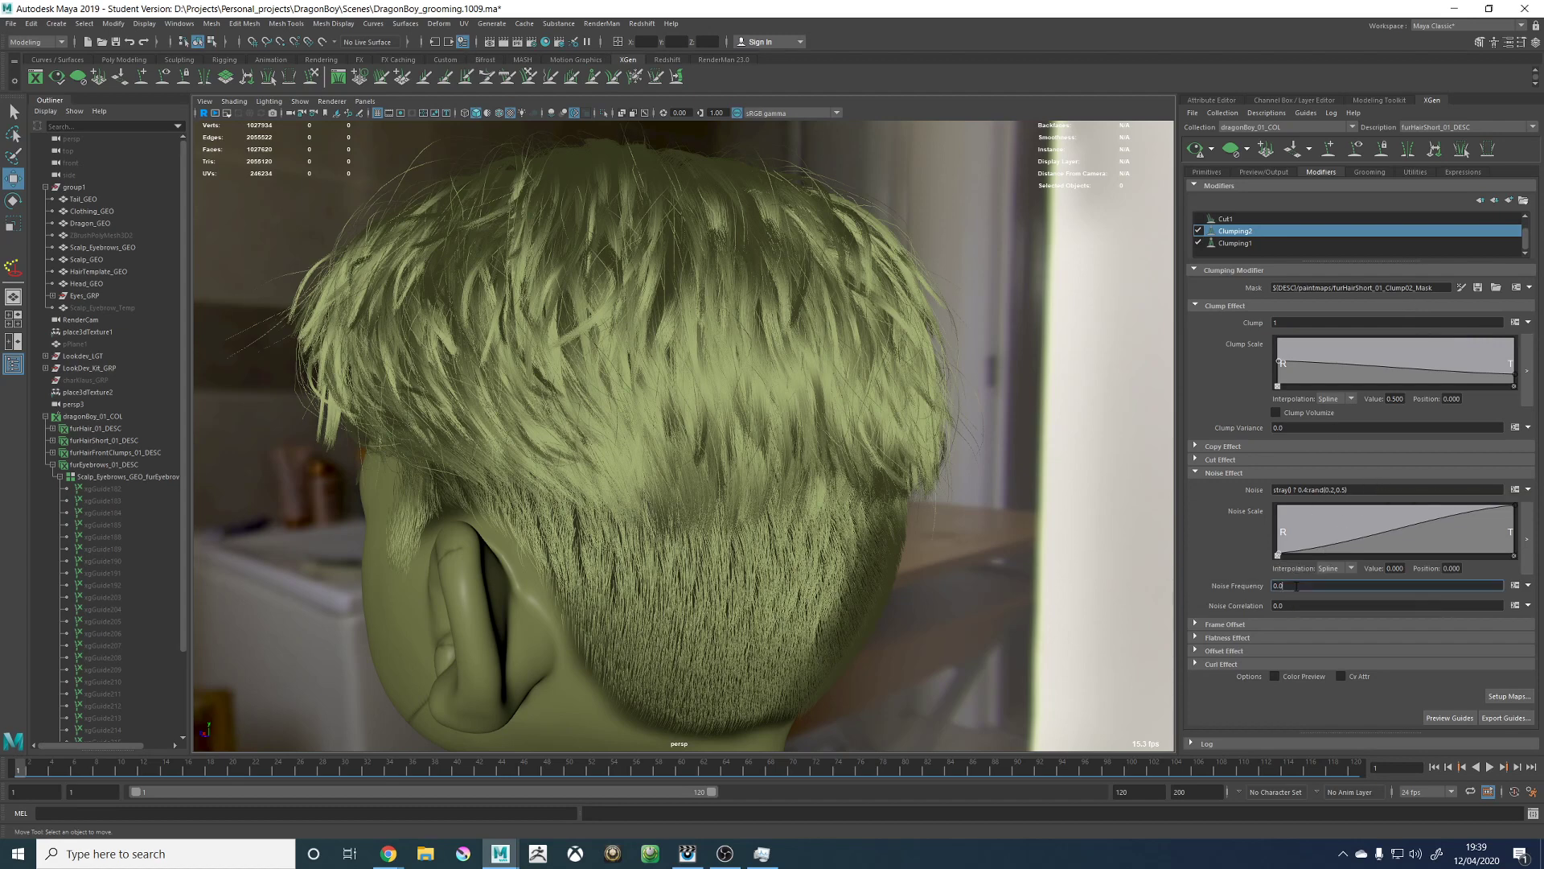
click(1193, 151)
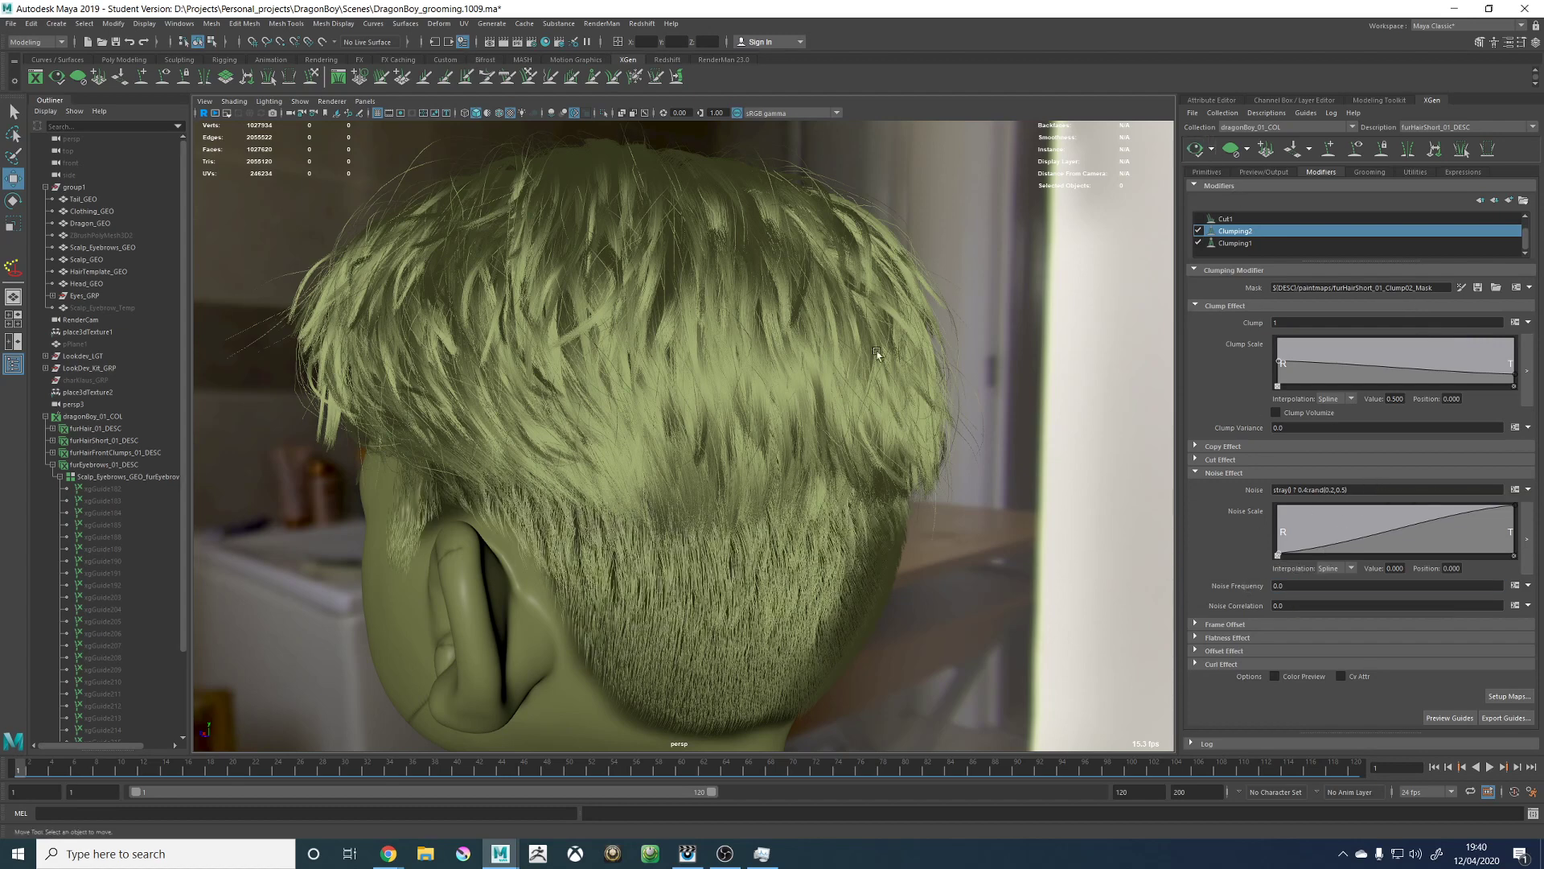
Step: Set the short hair's Noise1 modifier to magnitude rand(0.1,0.2) and frequency 0.6, and update the preview
alt+drag(796, 495, 933, 510)
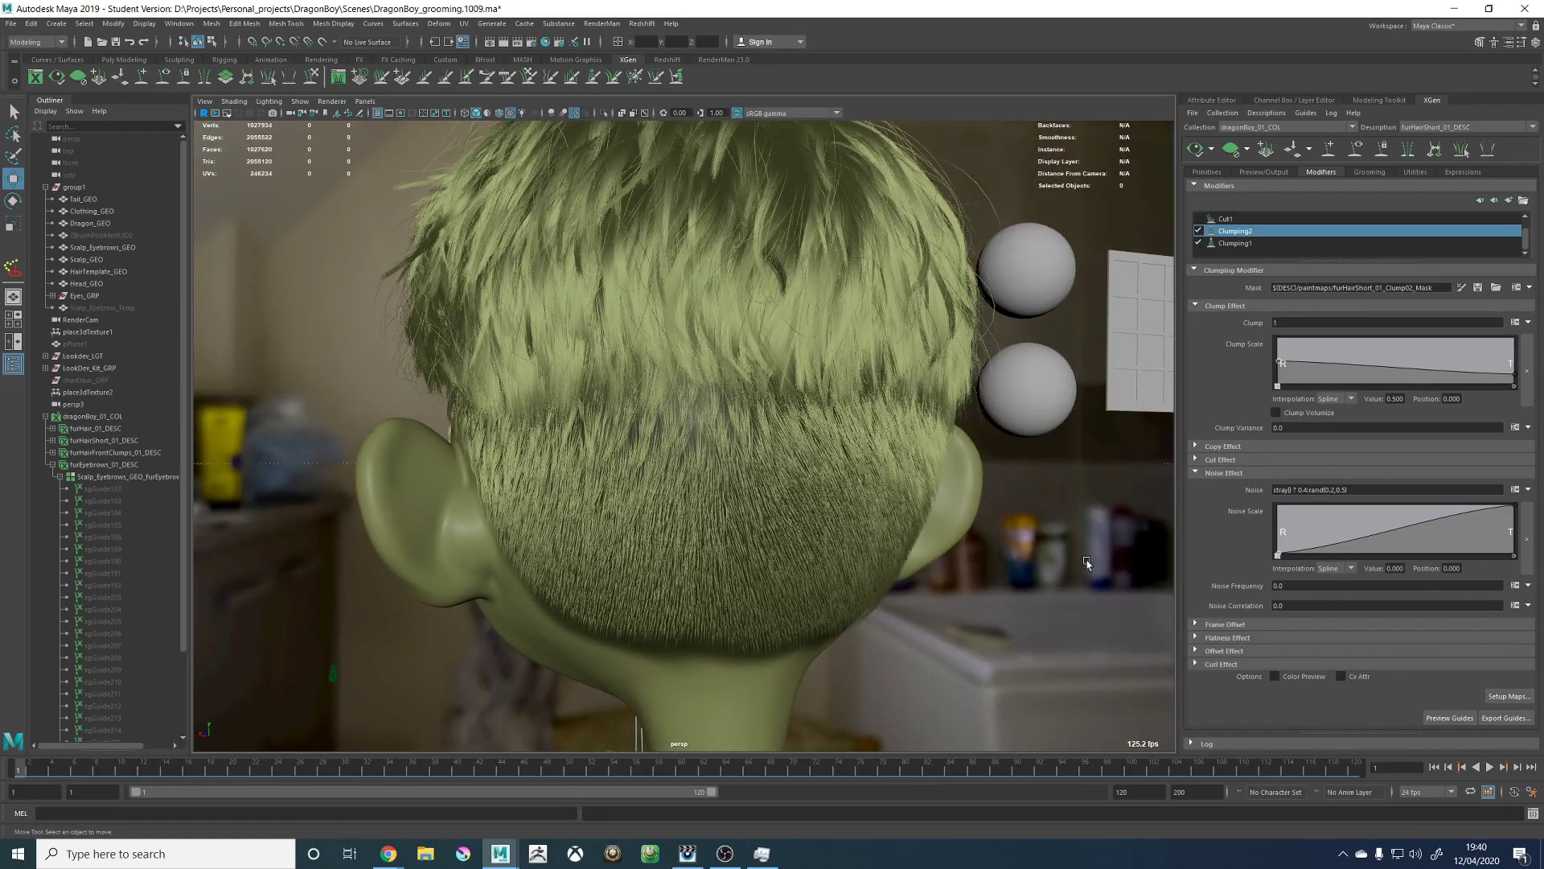
mouse_move(777, 498)
alt+mouse_down()
mouse_move(872, 504)
mouse_move(792, 487)
alt+mouse_up()
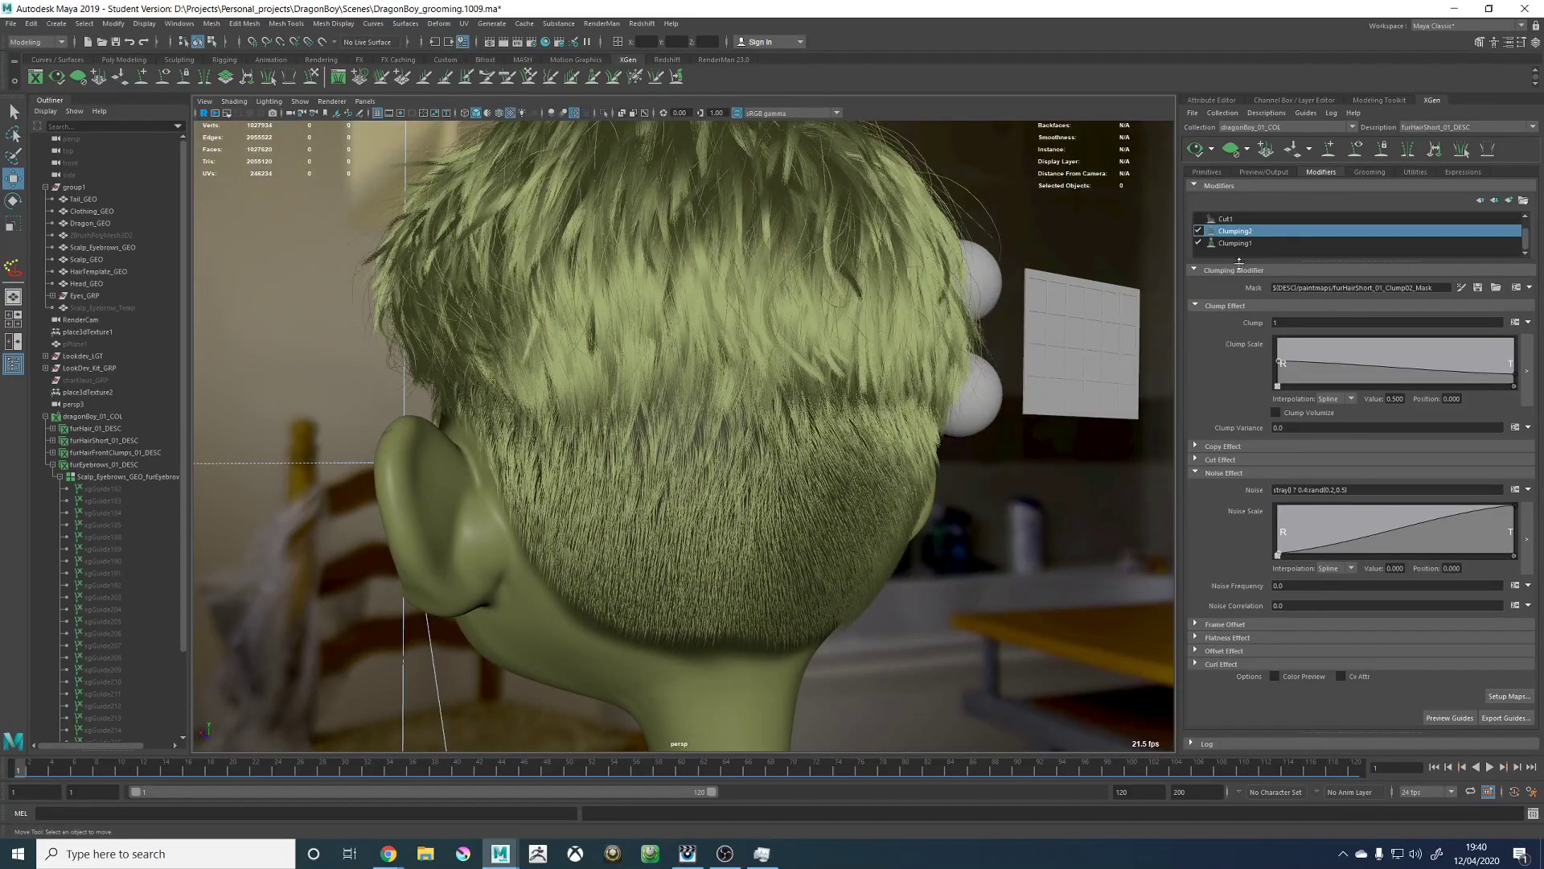
click(1250, 220)
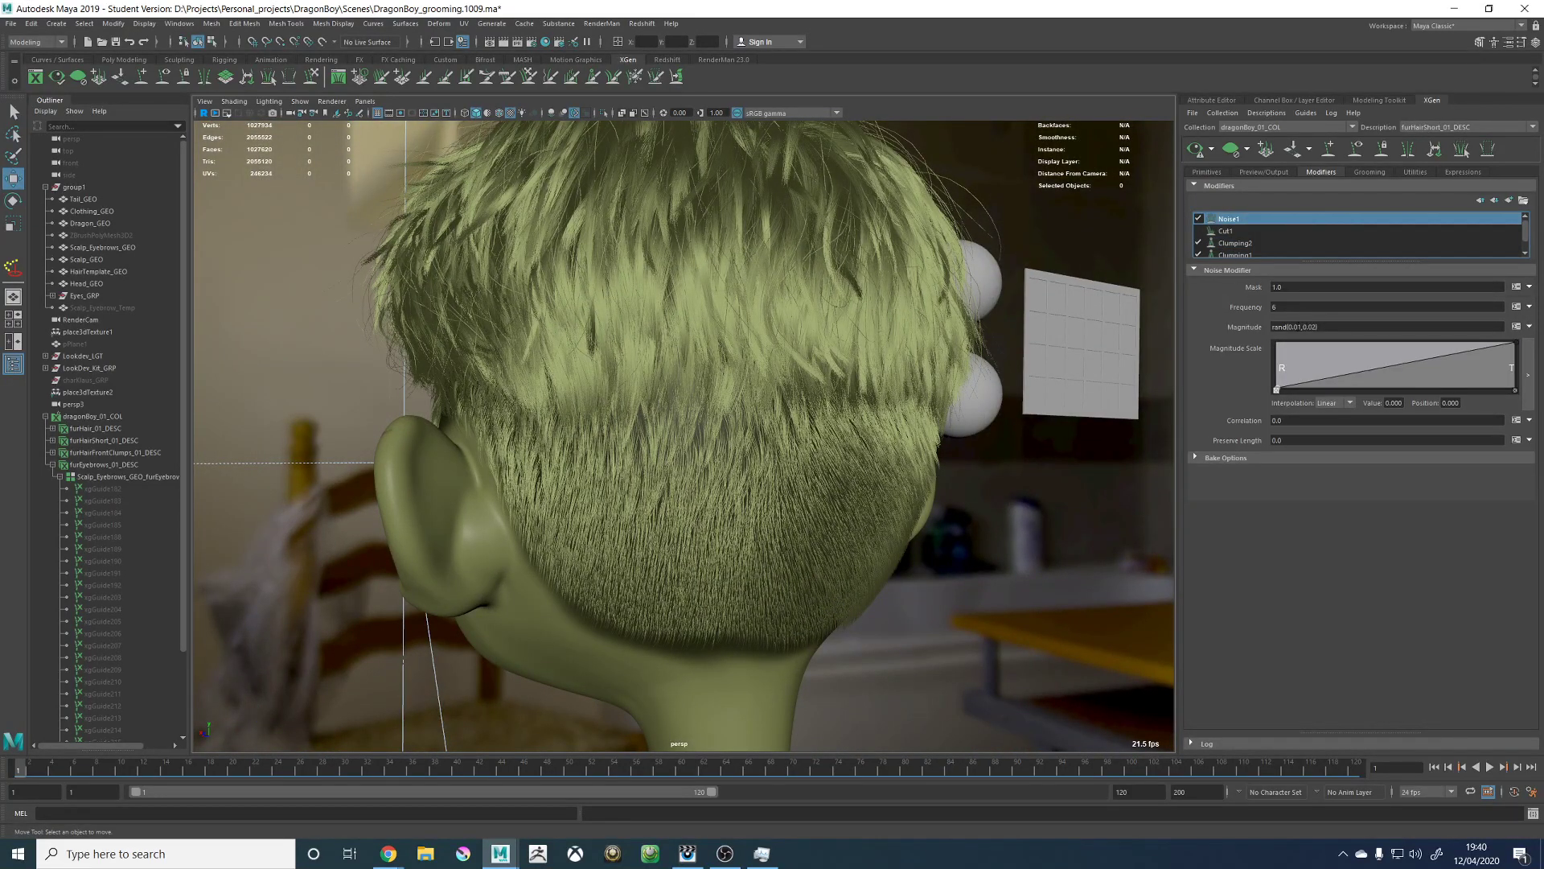
click(1327, 328)
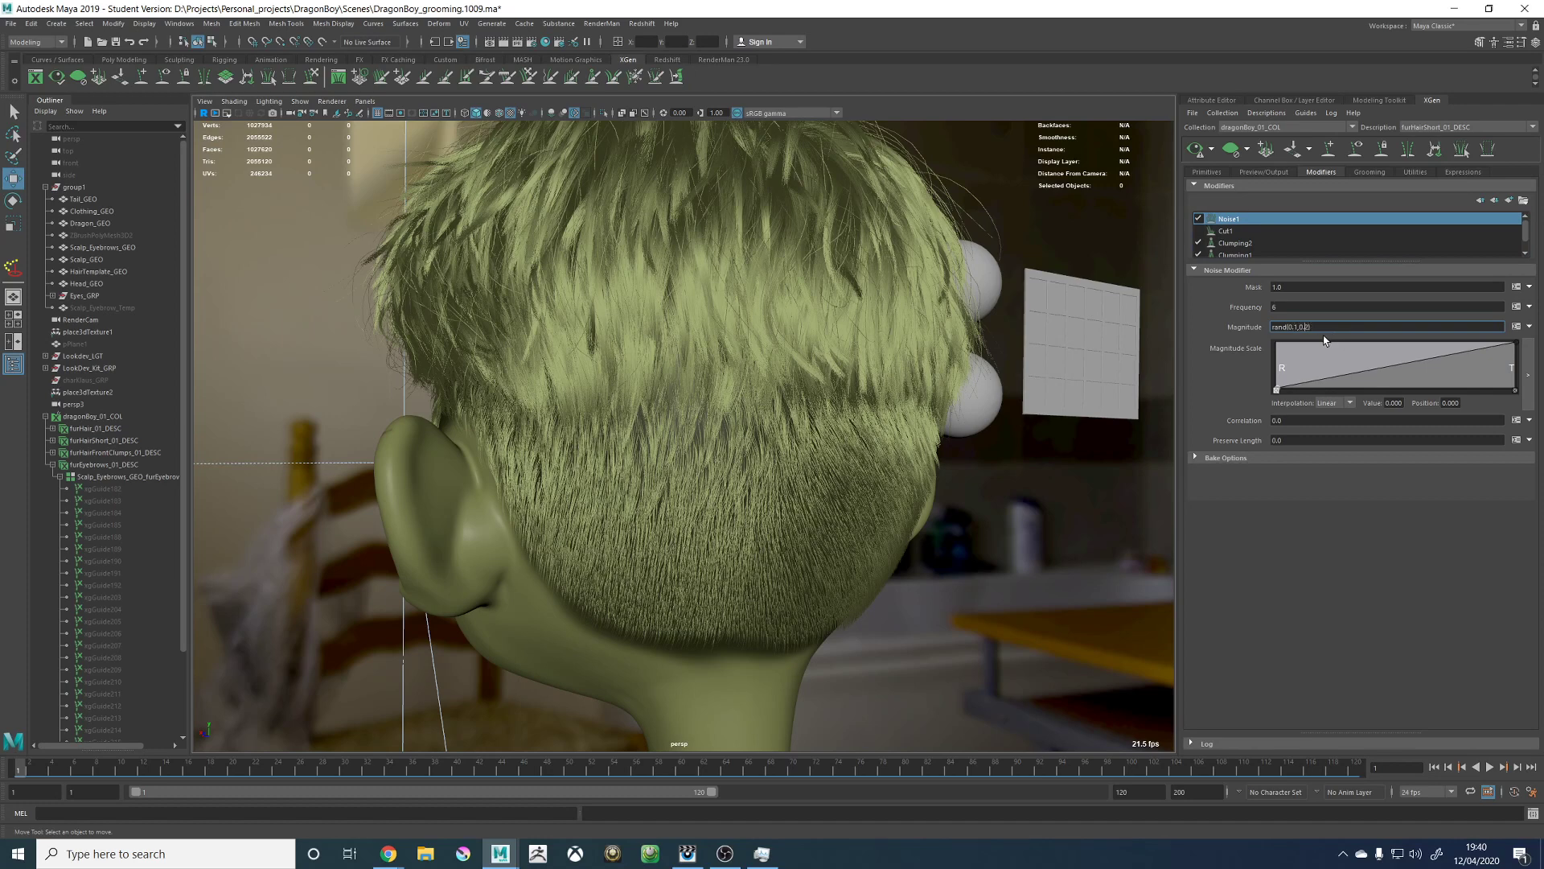
drag(1285, 305, 1258, 305)
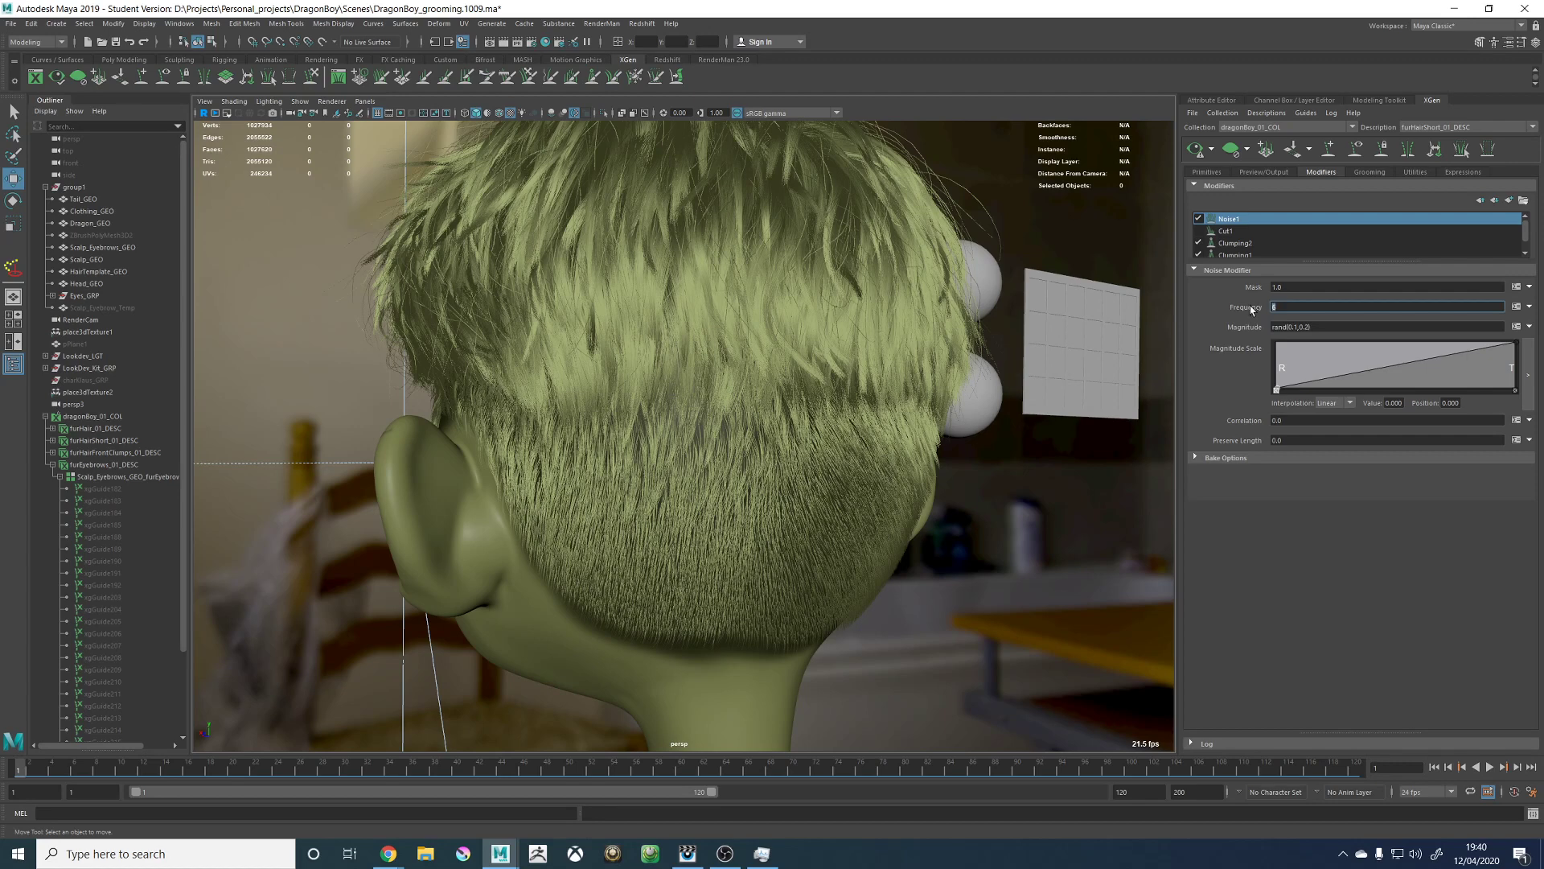
key(Return)
click(1196, 149)
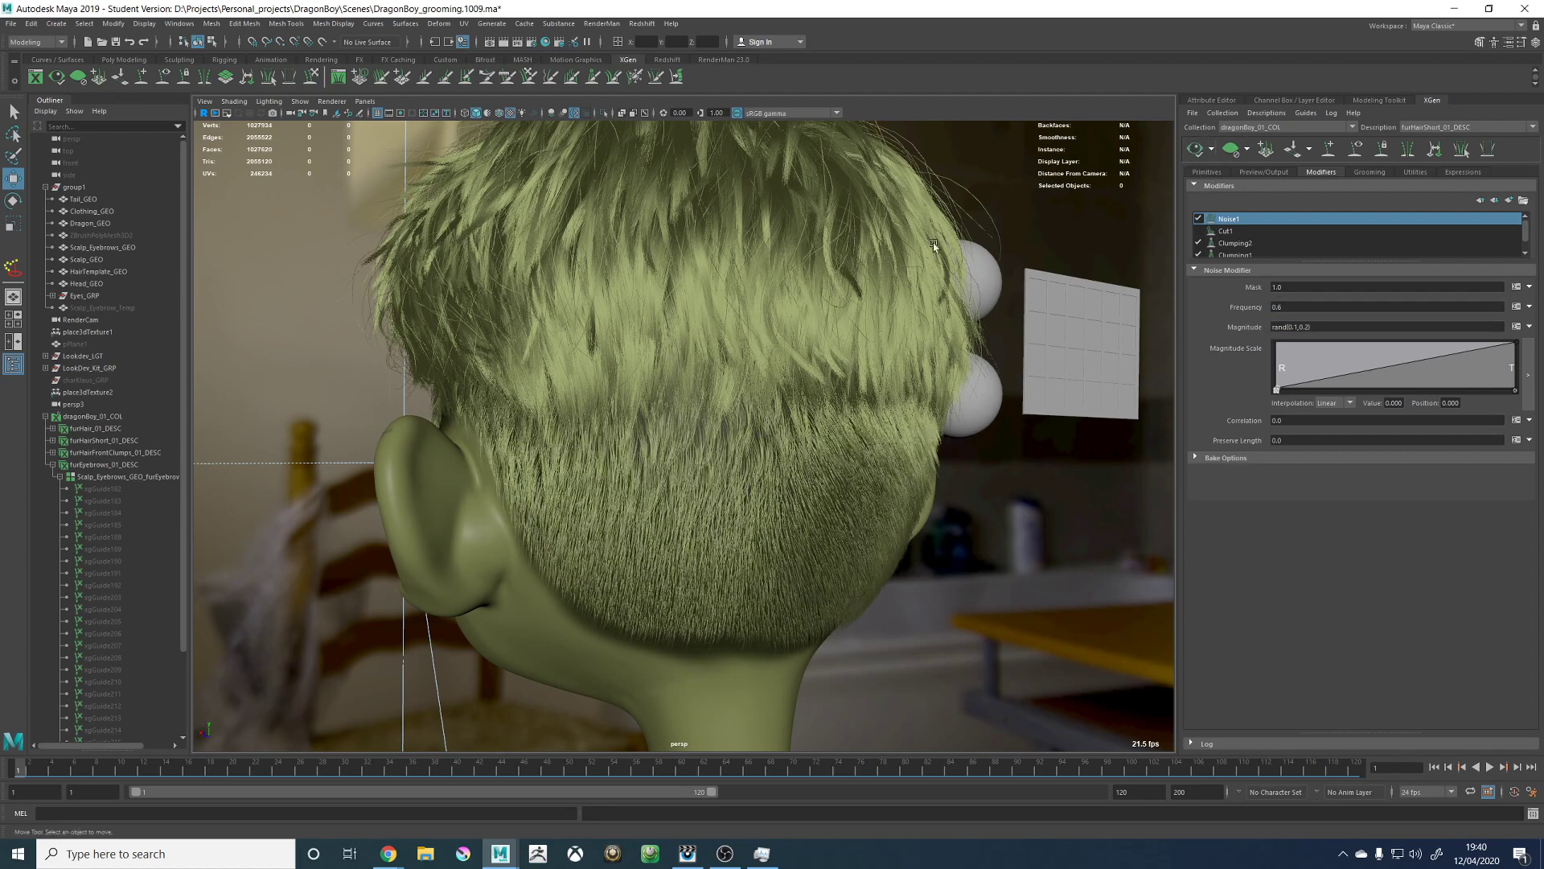
Step: Switch to the furHairFrontClumps_01_DESC description and open its Clumping1 modifier's Noise Effect settings to check them
alt+drag(483, 384, 852, 393)
alt+middle_drag(756, 346, 775, 427)
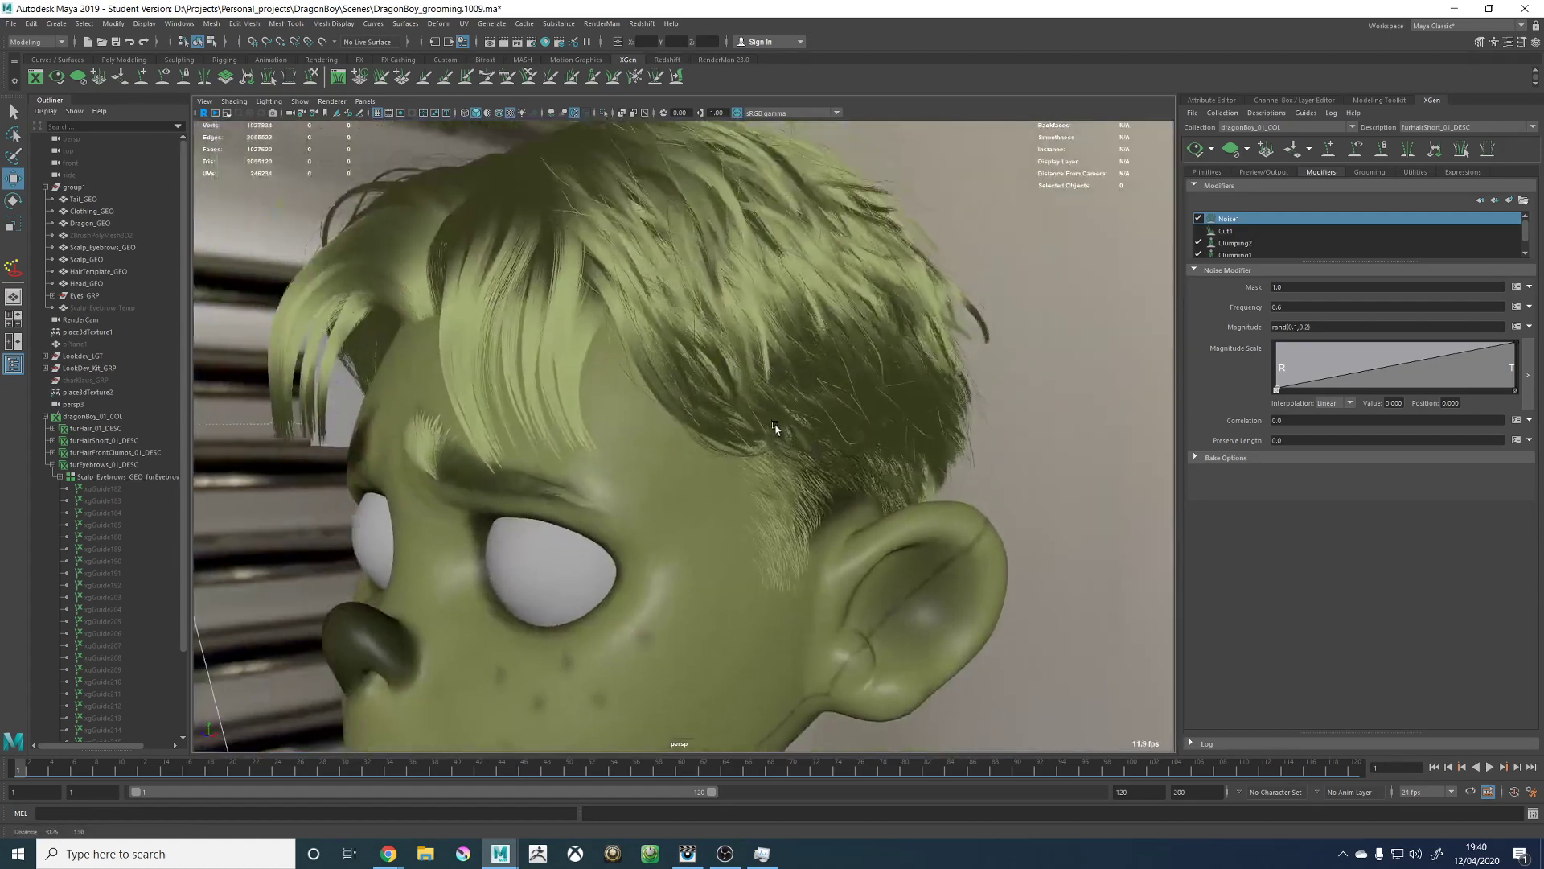
alt+drag(649, 394, 758, 432)
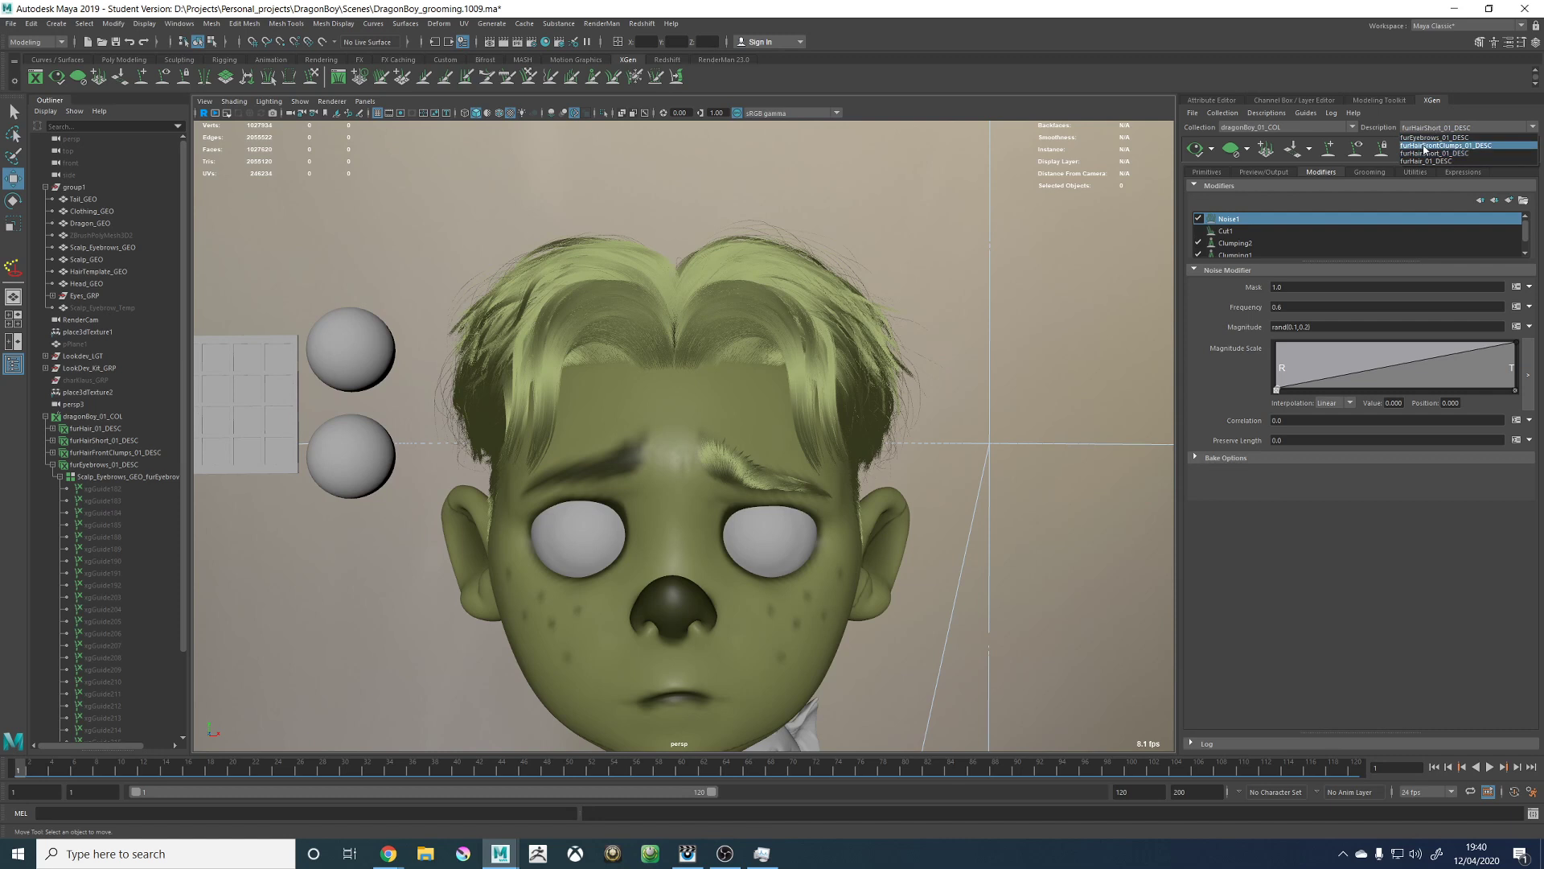
click(1424, 146)
scroll(1244, 233, down, 1)
click(1238, 243)
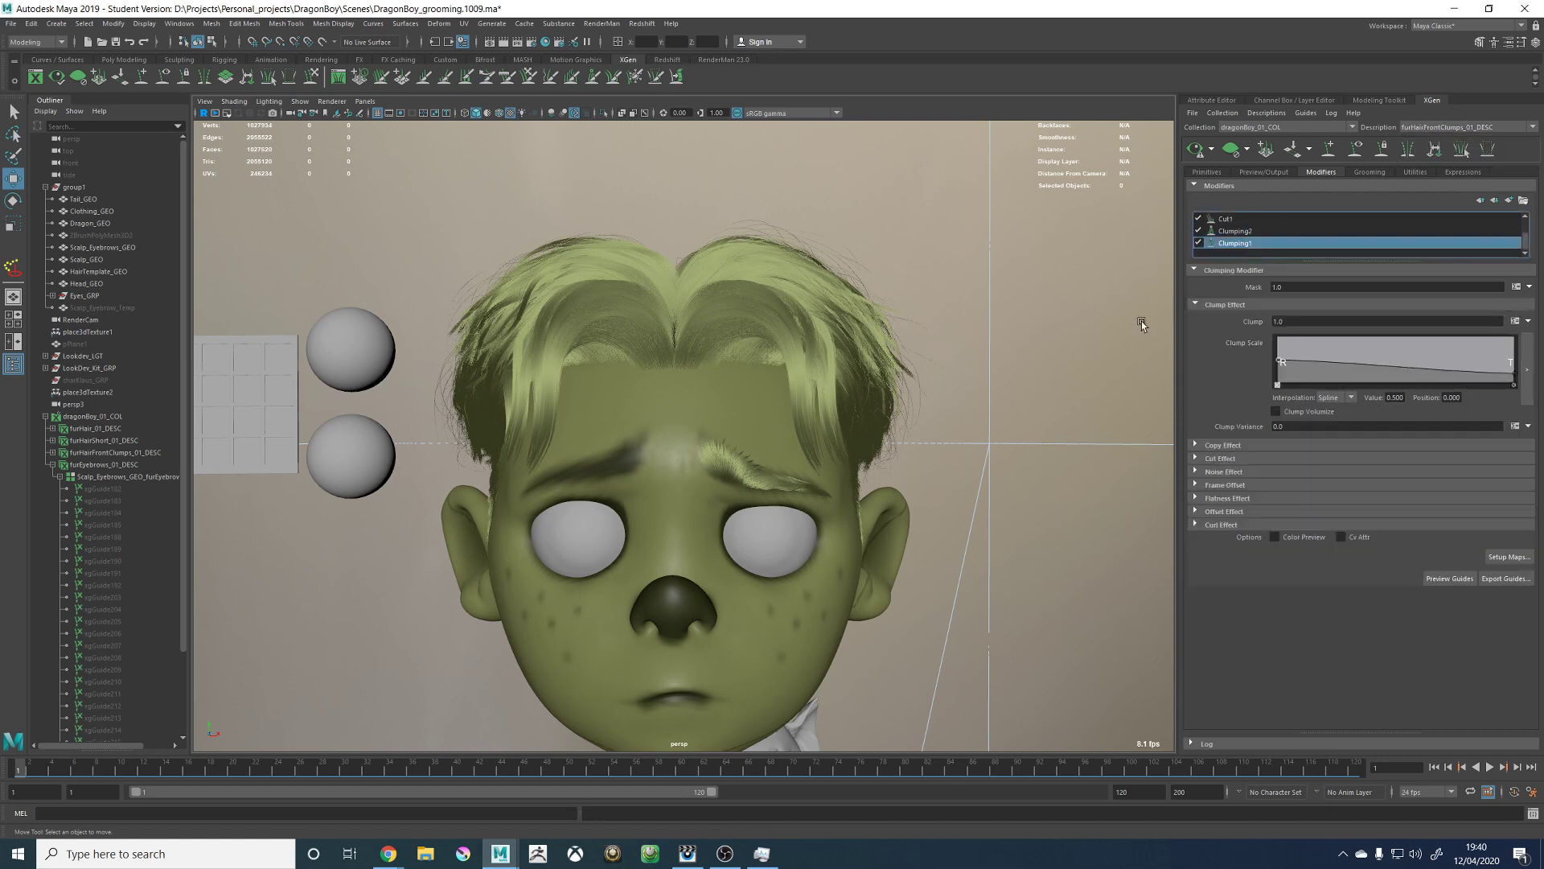
click(1224, 473)
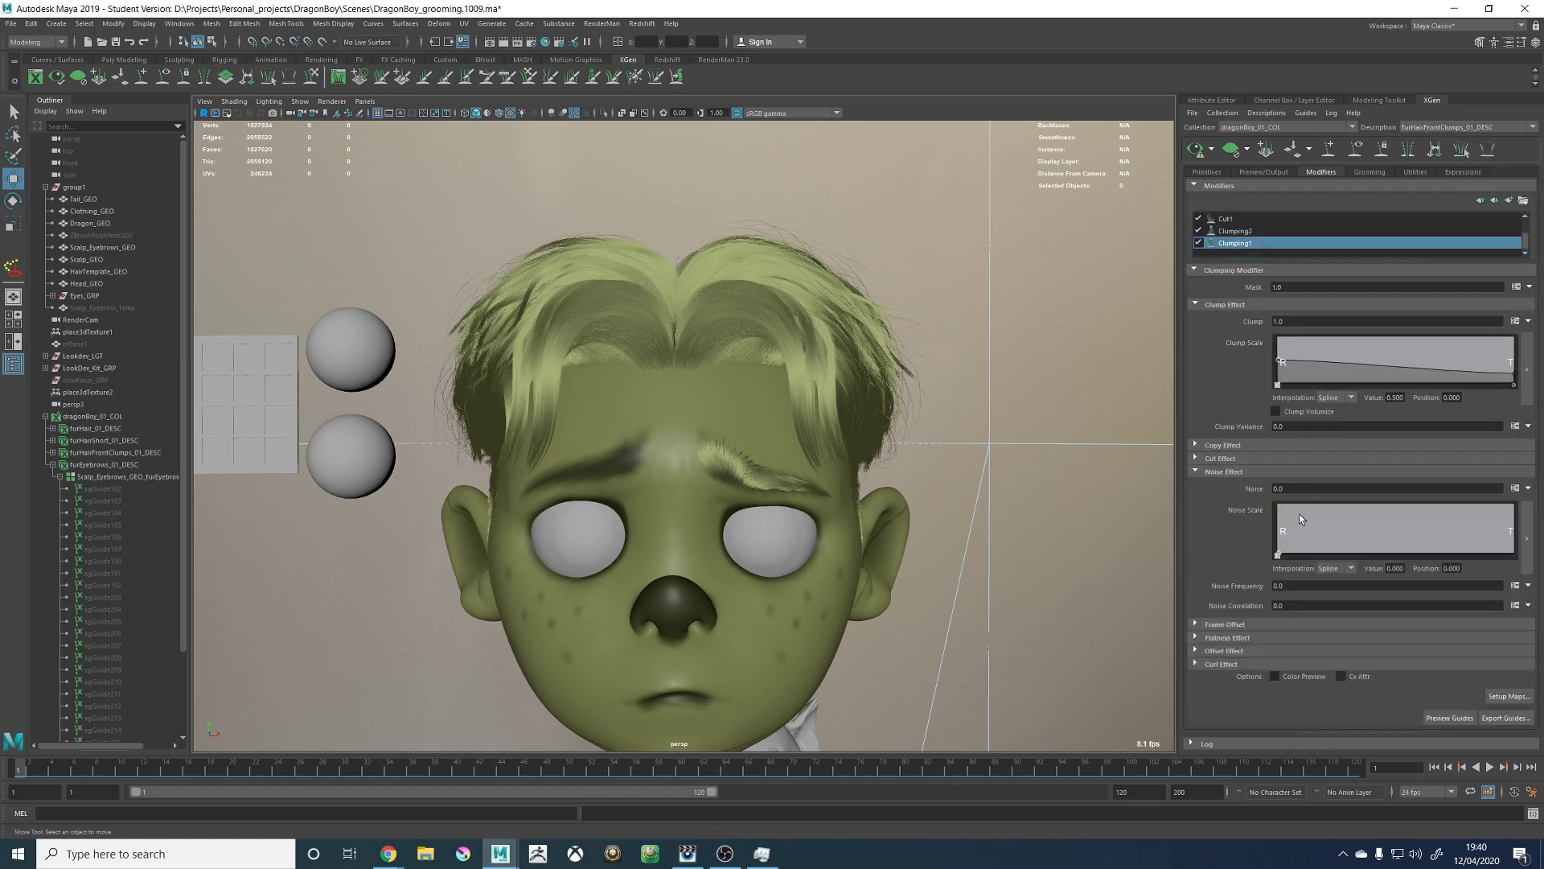
Step: Set the front clumps' Clumping2 modifier to noise 2 and noise frequency 0.3
click(1228, 233)
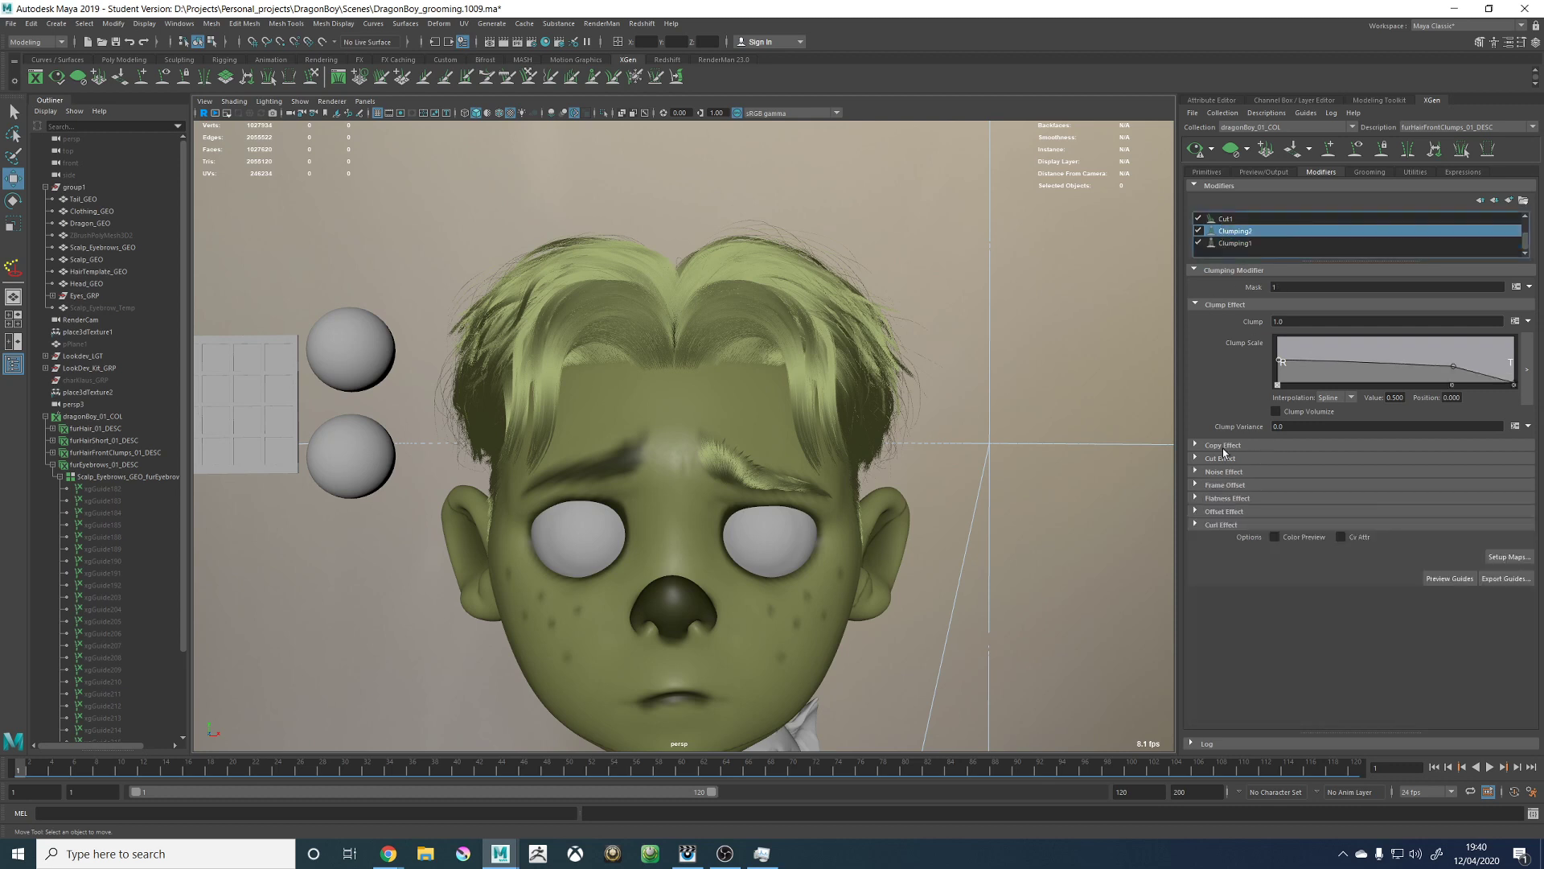
click(1221, 473)
click(1302, 488)
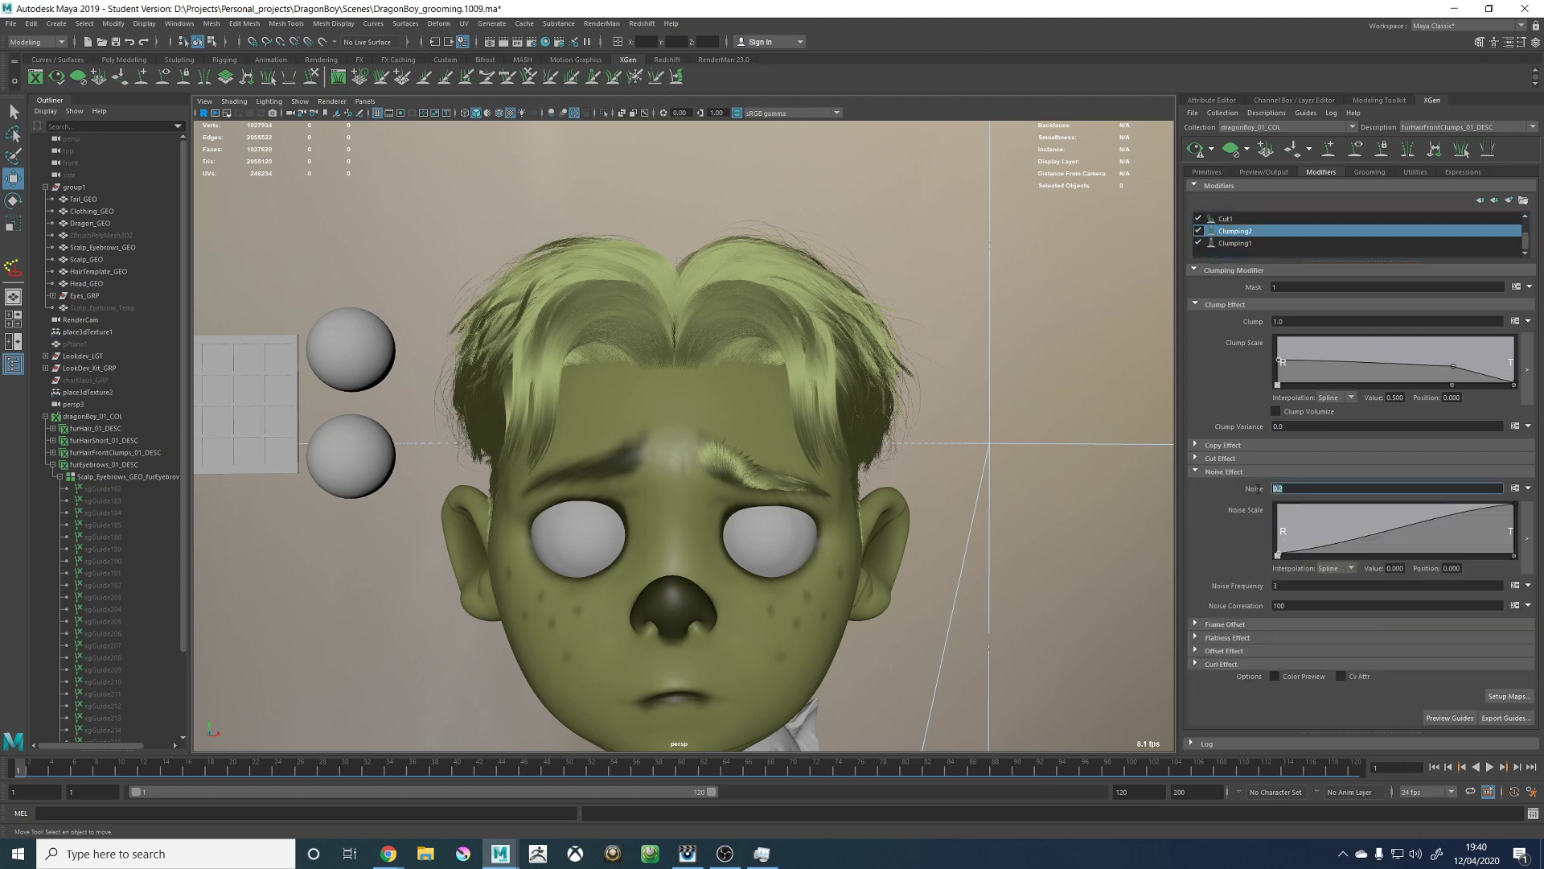
text(2)
click(1290, 587)
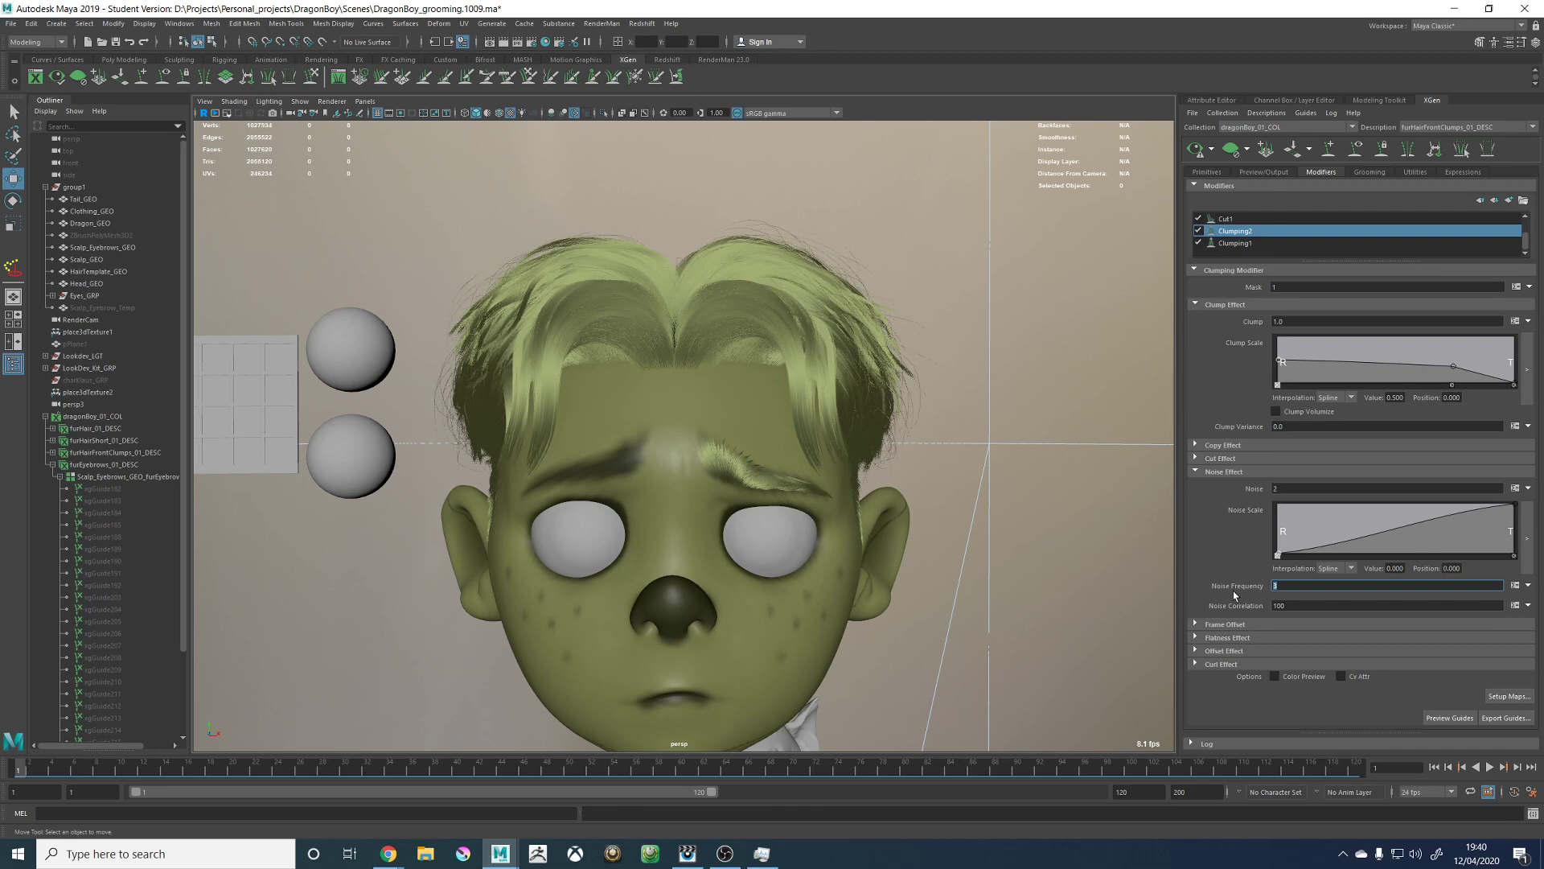
text(0.3)
key(Return)
Step: Set the front clumps' Noise1 modifier to frequency 0.6 and magnitude rand(0.1, 0.2)
alt+drag(847, 320, 821, 324)
alt+right_drag(821, 324, 1151, 317)
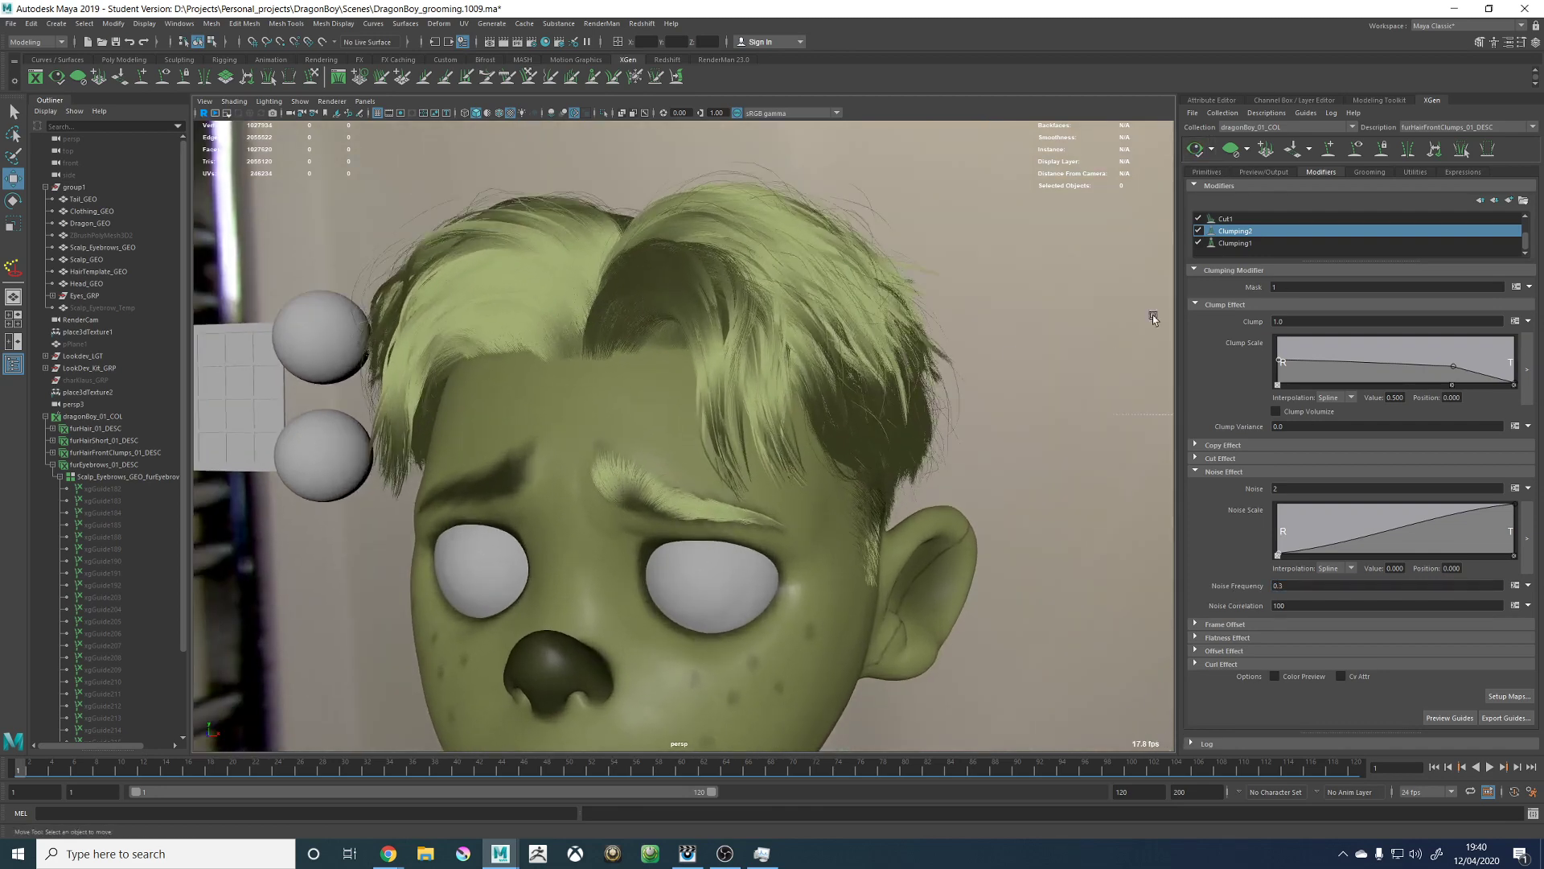
scroll(1252, 234, up, 1)
click(1226, 244)
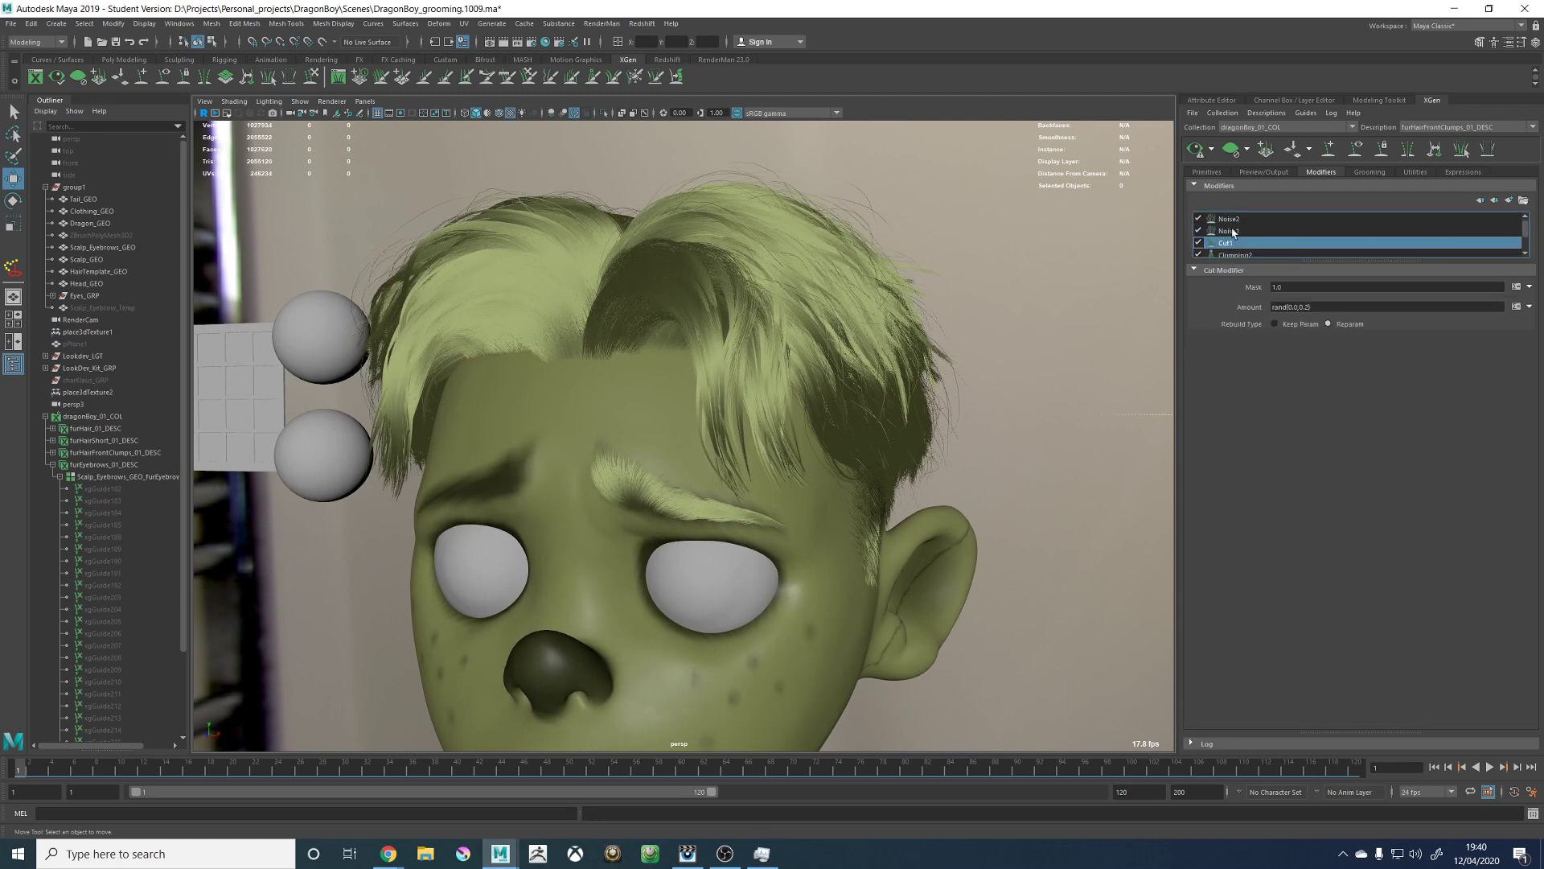
click(1232, 232)
click(1290, 306)
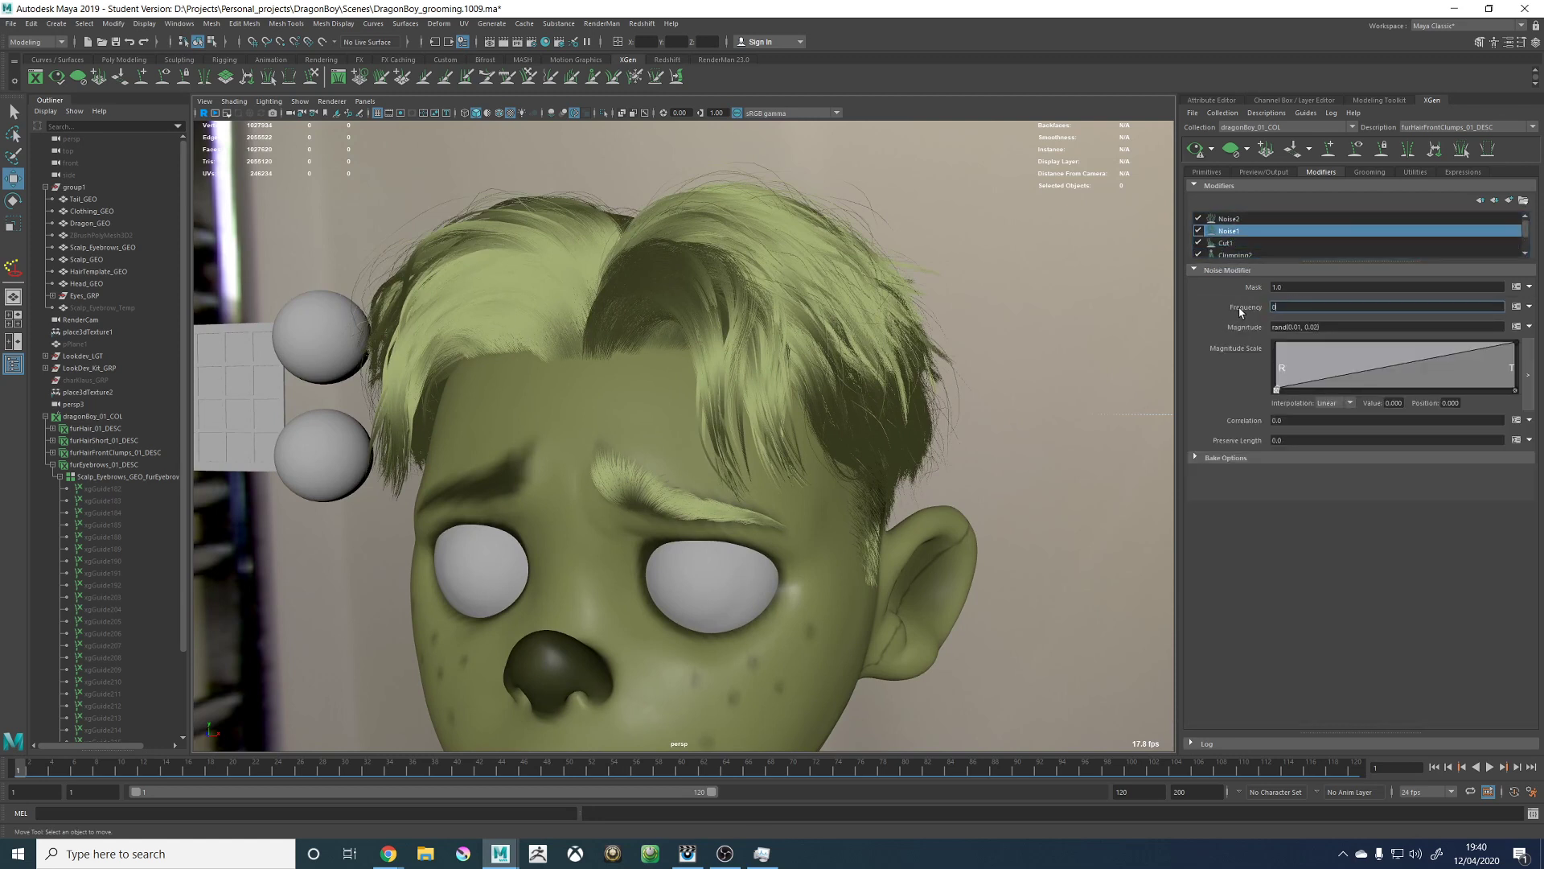
text(0.6)
key(Return)
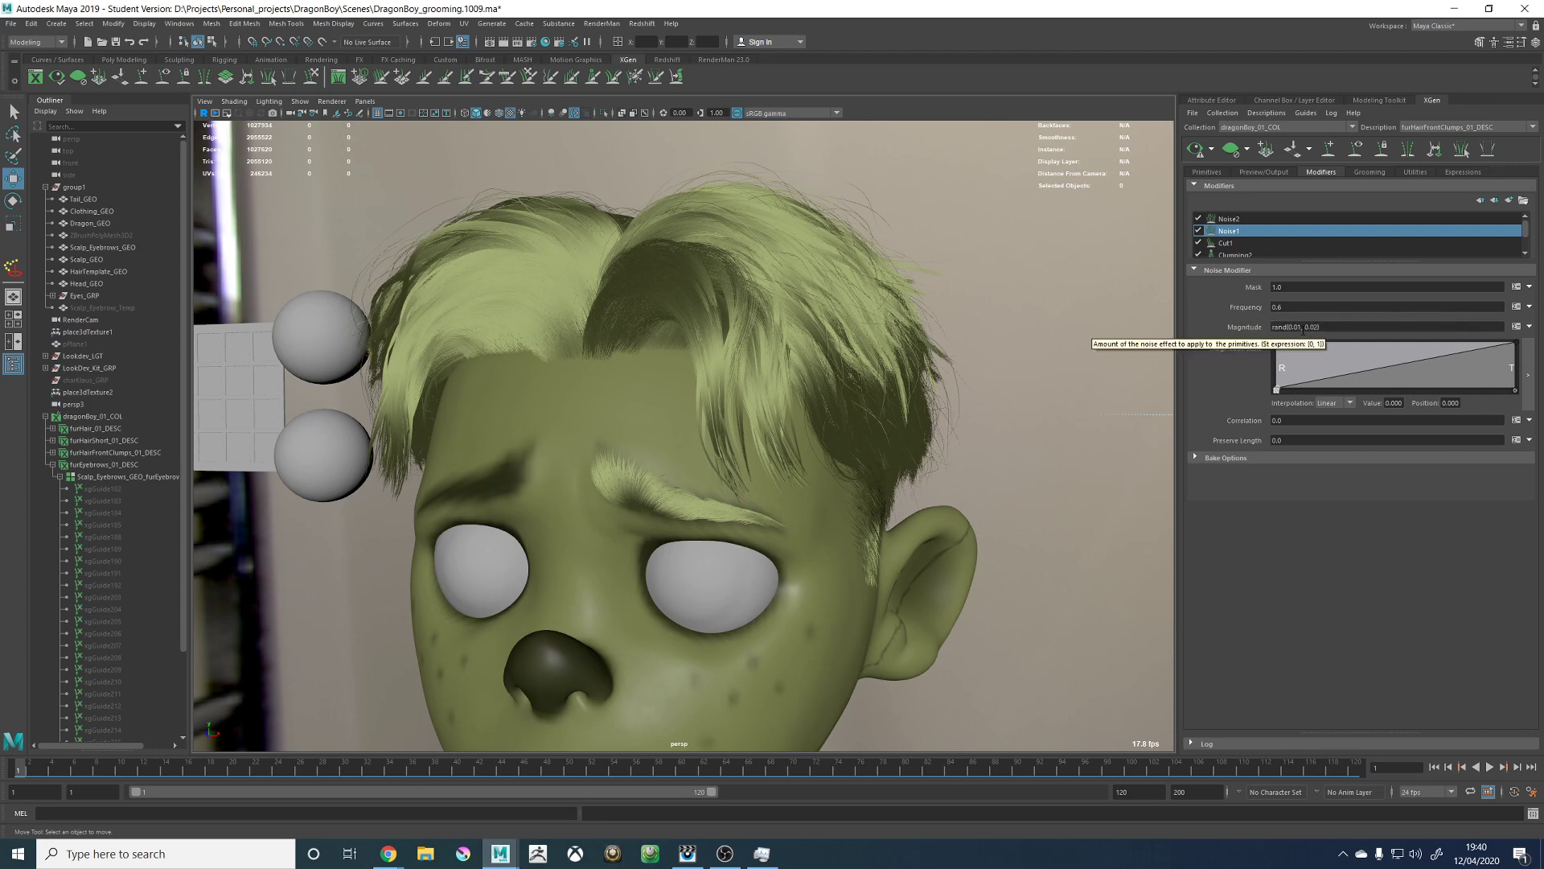
click(1298, 328)
key(BackSpace)
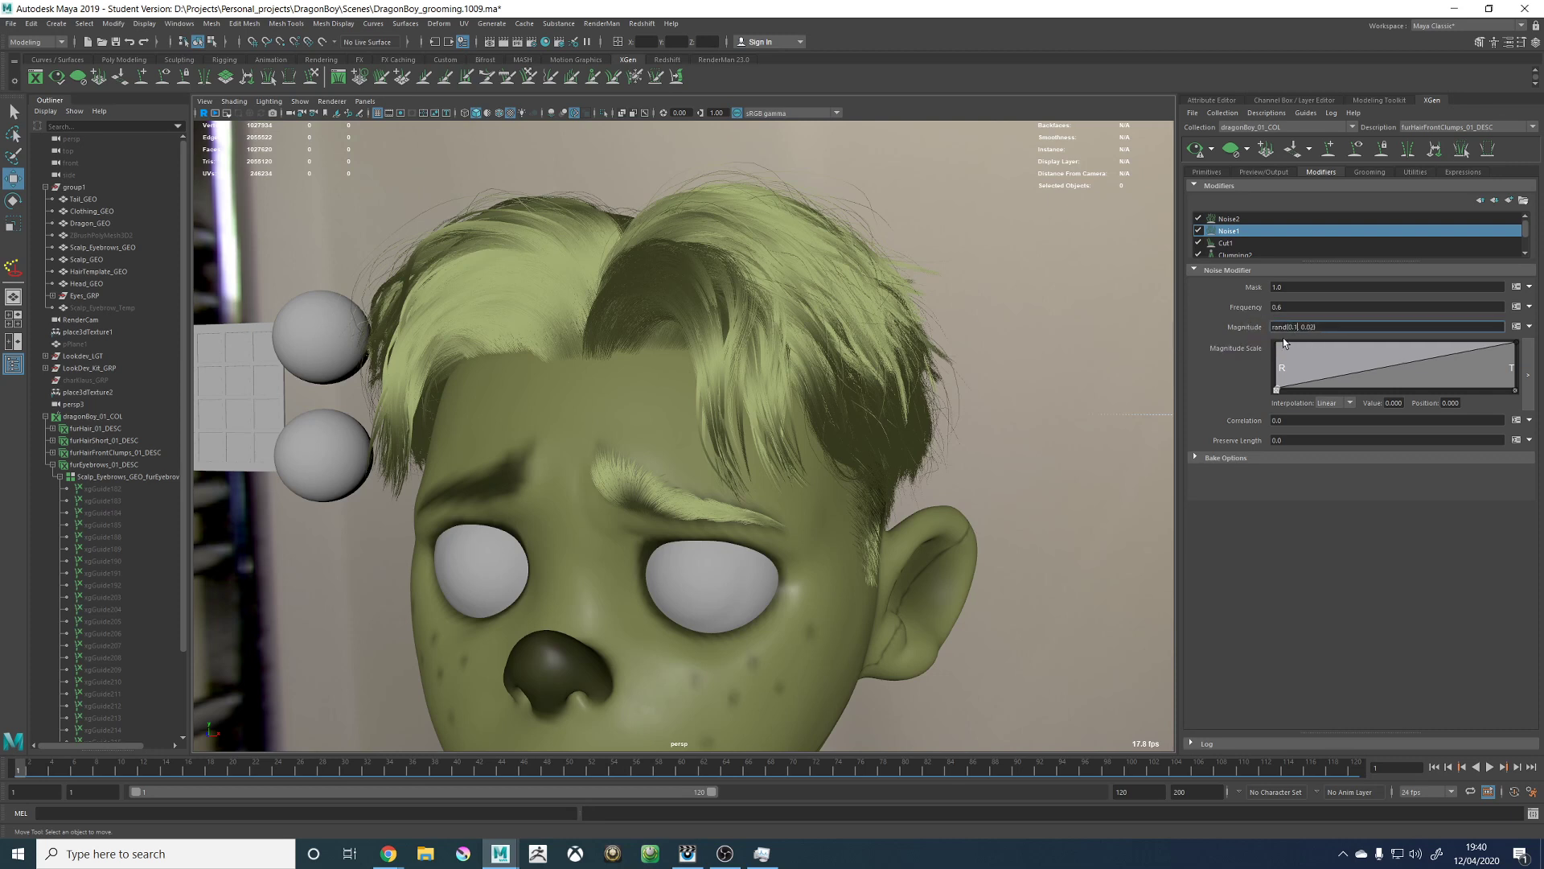
key(BackSpace)
key(Return)
Step: Set the front clumps' Noise2 modifier to frequency 0.5 and magnitude rand(1,3), and update the preview
click(1228, 218)
click(1293, 308)
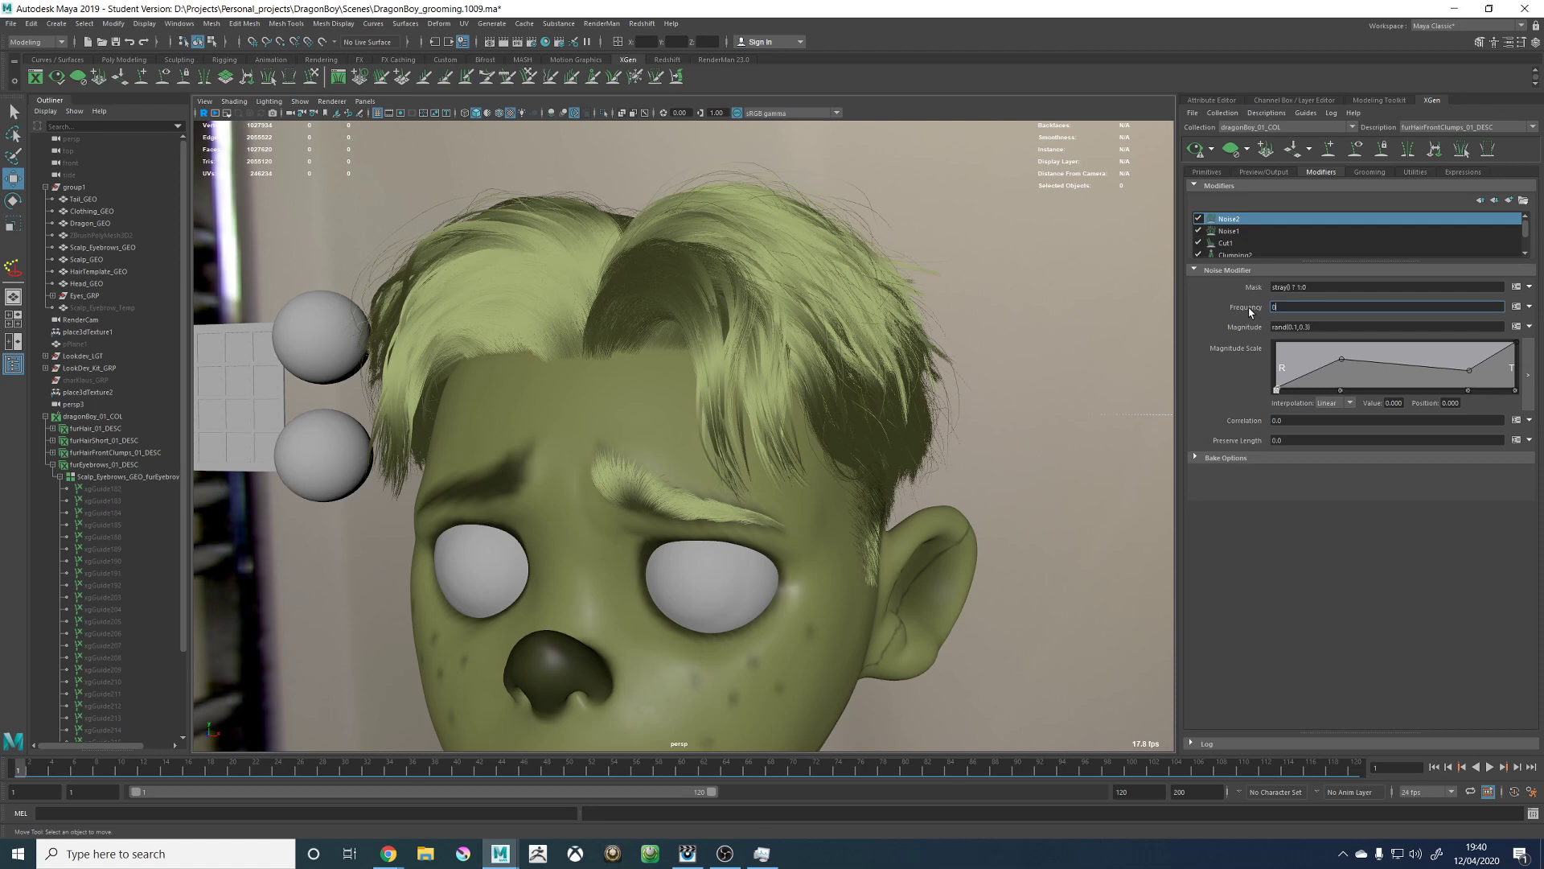
text(0.5)
key(Return)
click(1315, 328)
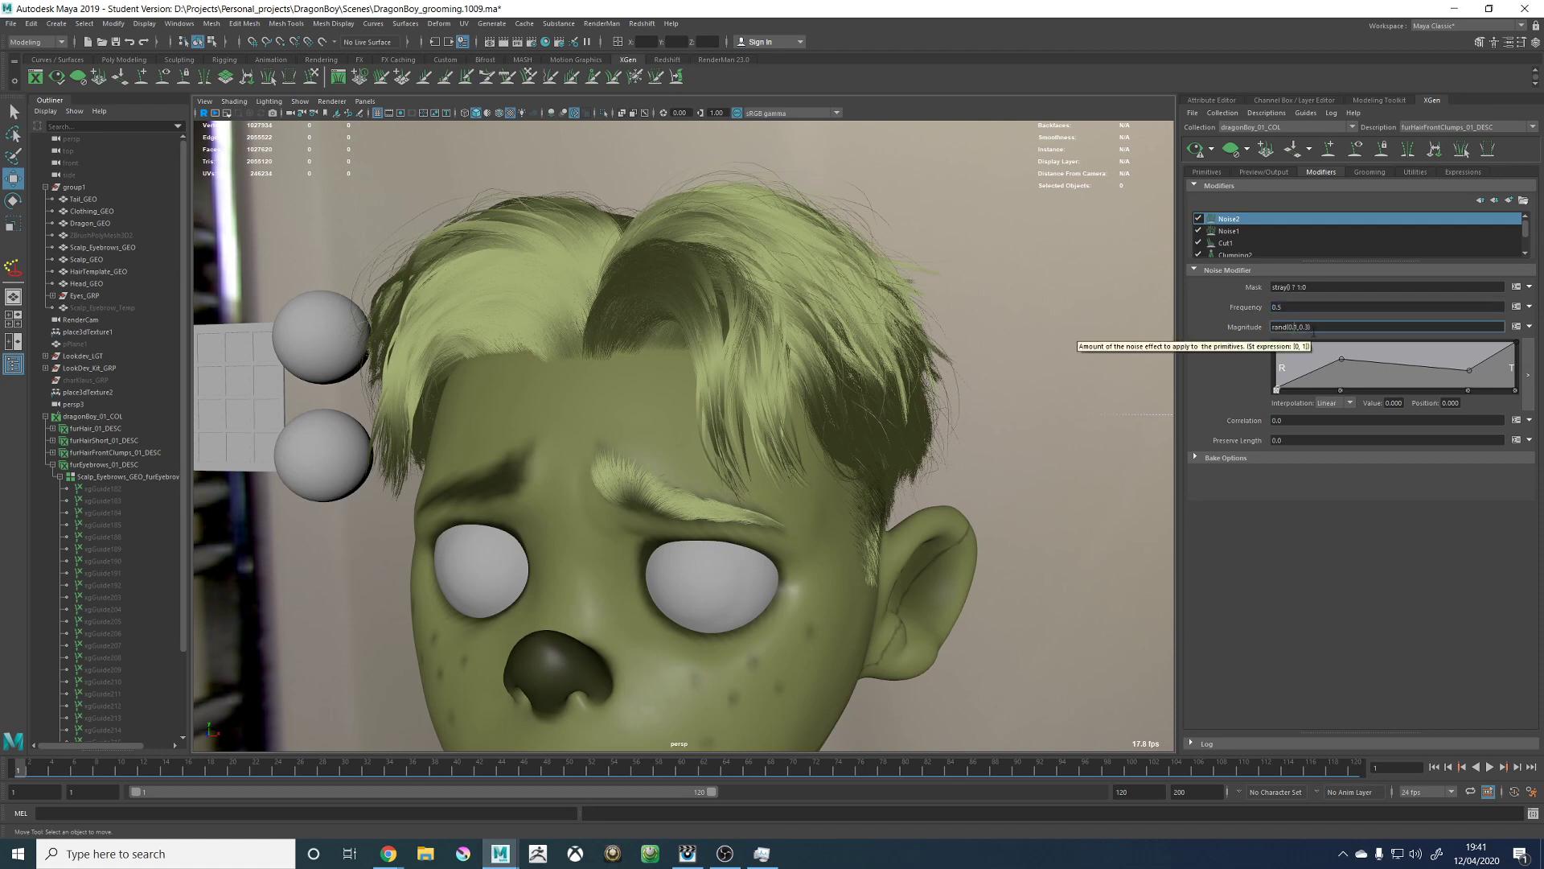
key(BackSpace)
key(BackSpace)
key(BackSpace)
key(BackSpace)
key(Return)
click(1196, 150)
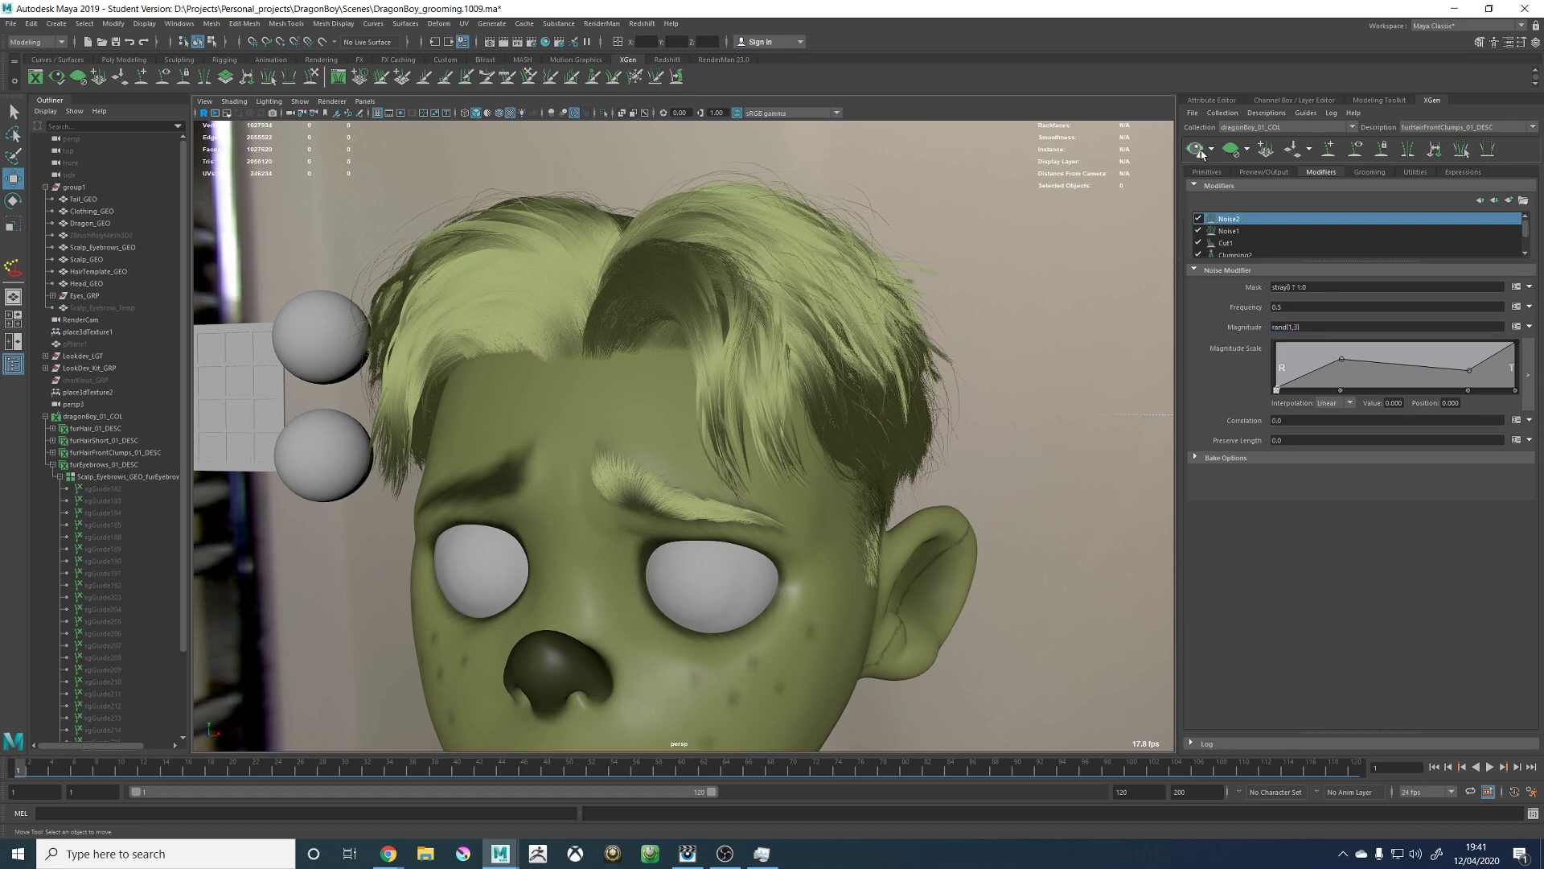
Step: Examine the front hair clumps and the eyebrow from several angles and distances
alt+right_drag(1015, 301, 772, 287)
alt+drag(772, 287, 885, 303)
alt+right_drag(885, 302, 798, 302)
alt+middle_drag(728, 319, 727, 265)
alt+right_drag(727, 265, 831, 333)
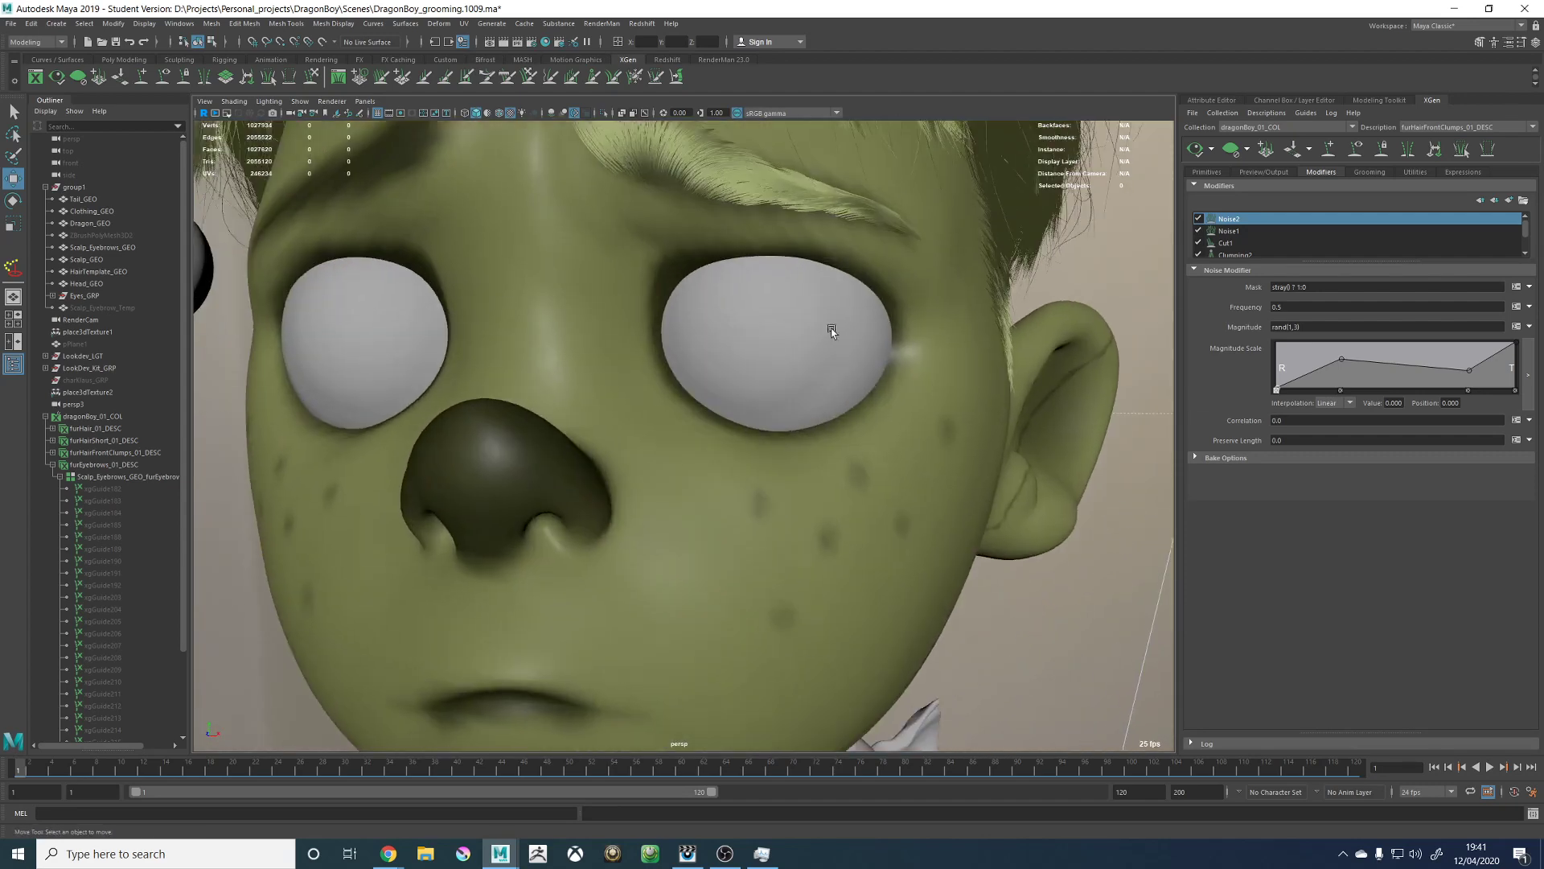
alt+middle_drag(651, 173, 663, 346)
alt+right_drag(663, 345, 690, 351)
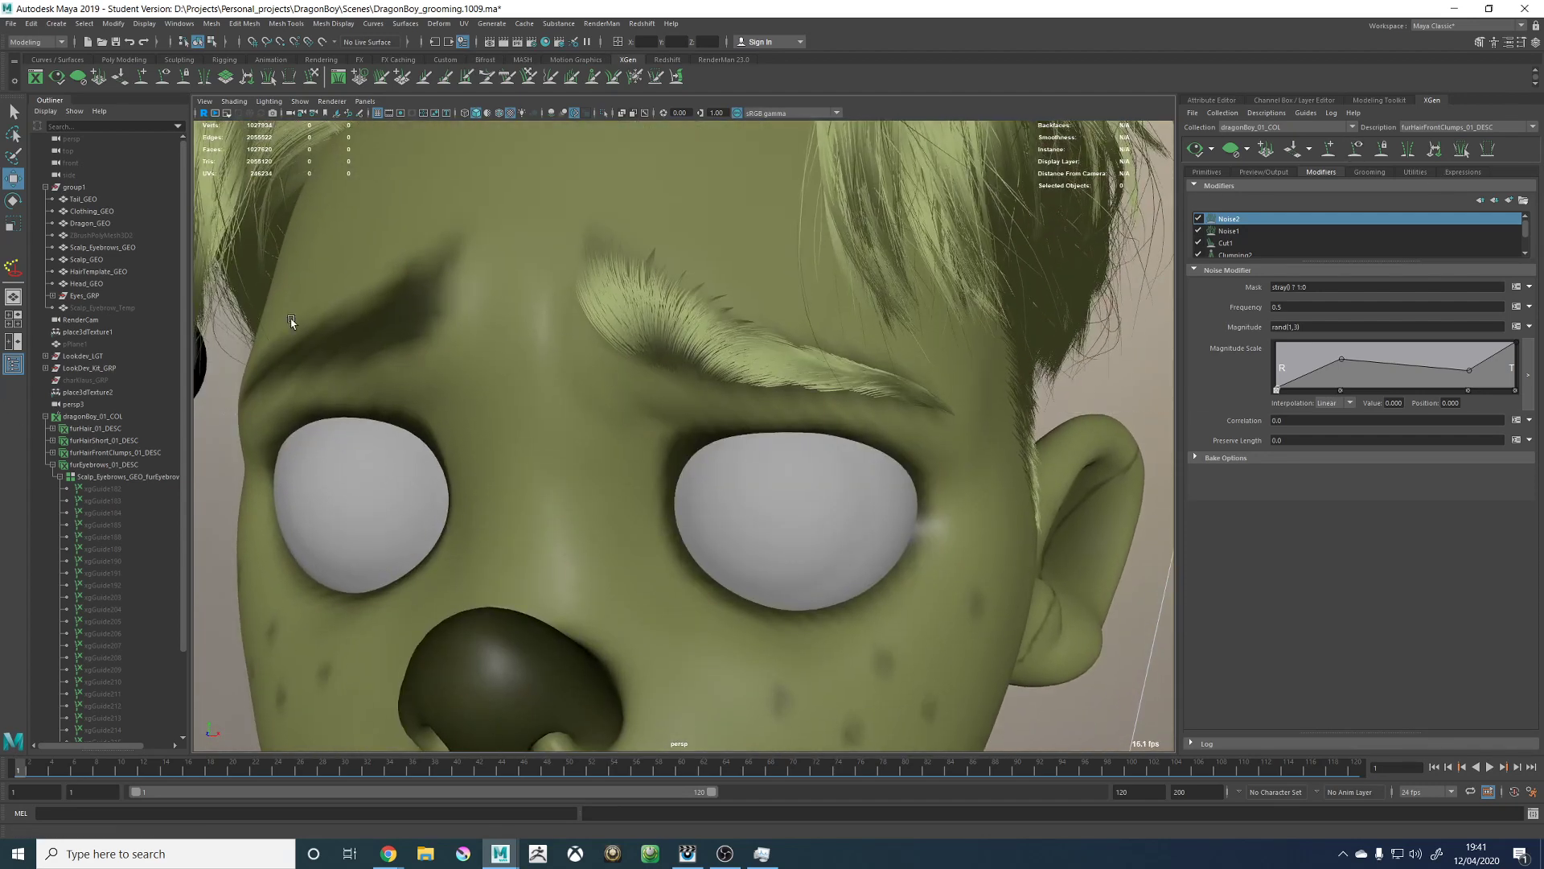
scroll(980, 440, down, 6)
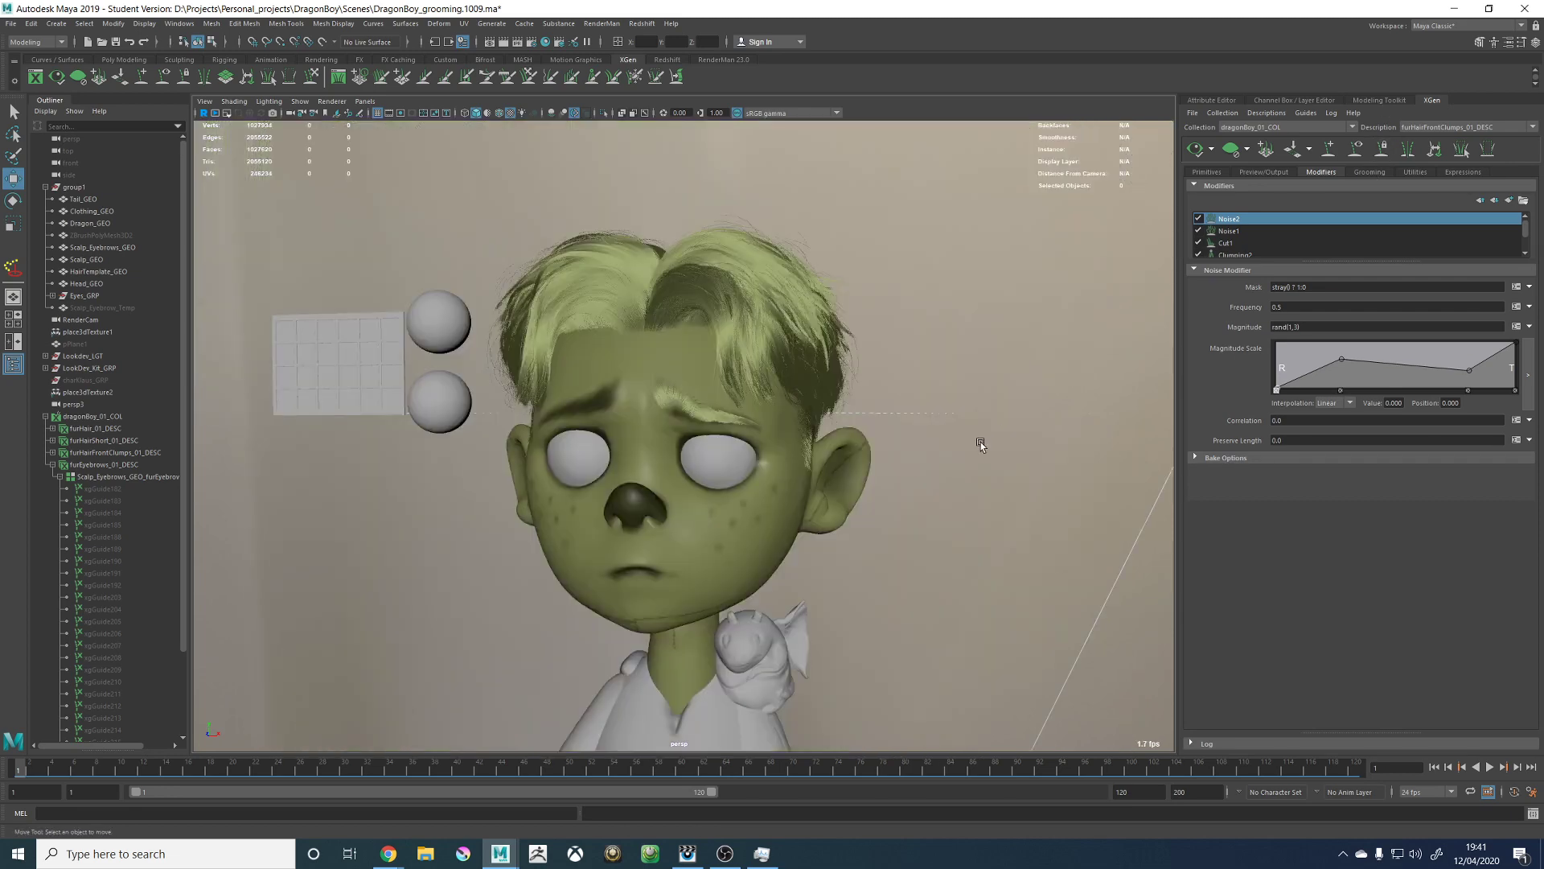
Step: Save the grooming scene
key(q)
key(ctrl+s)
click(743, 438)
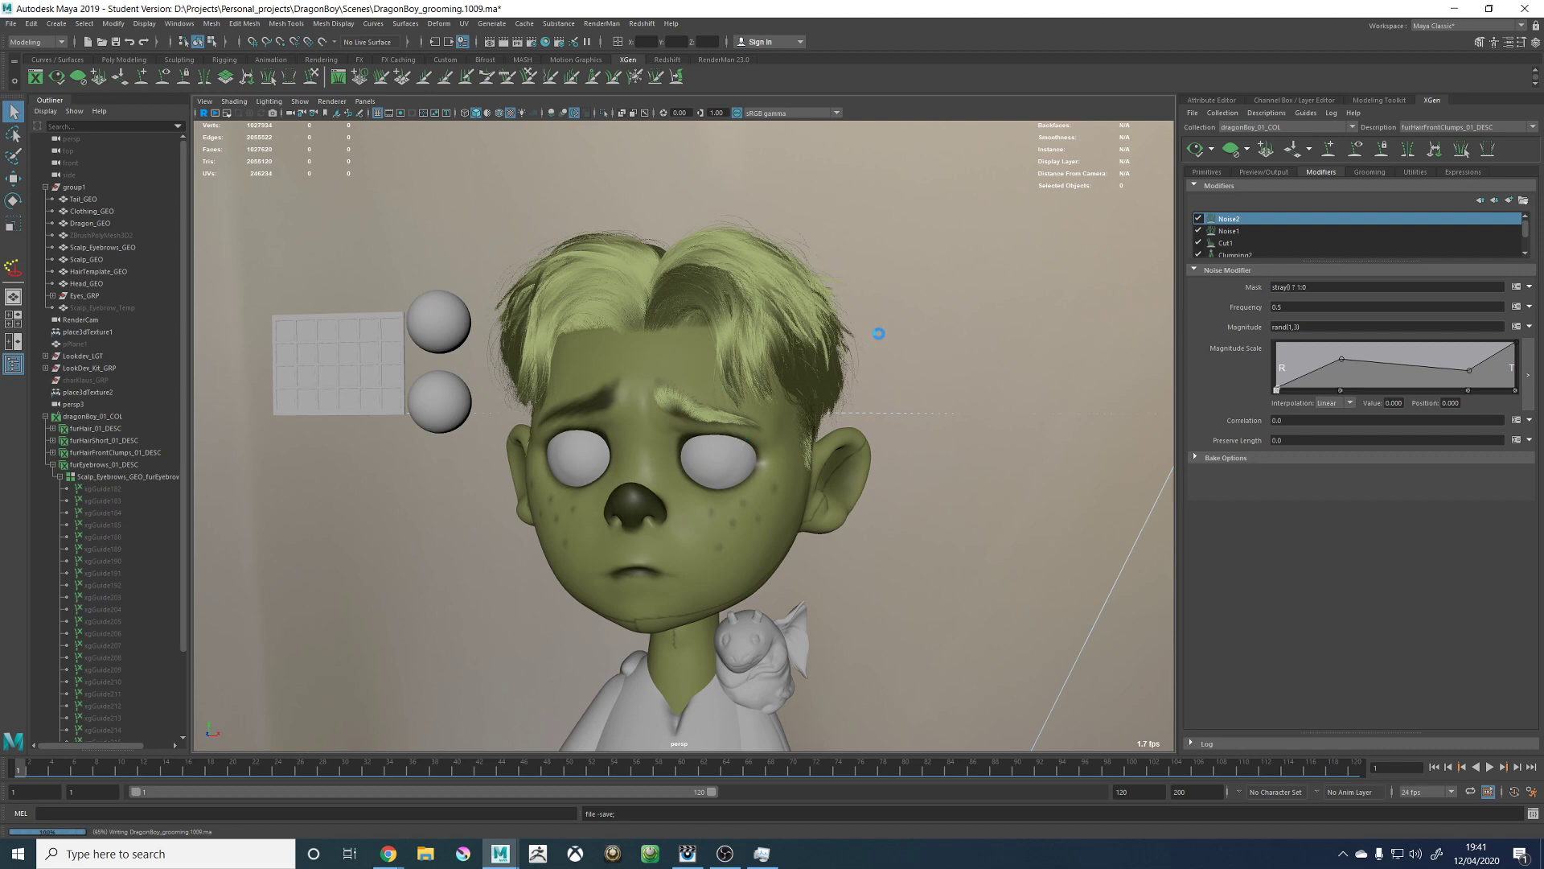
key(w)
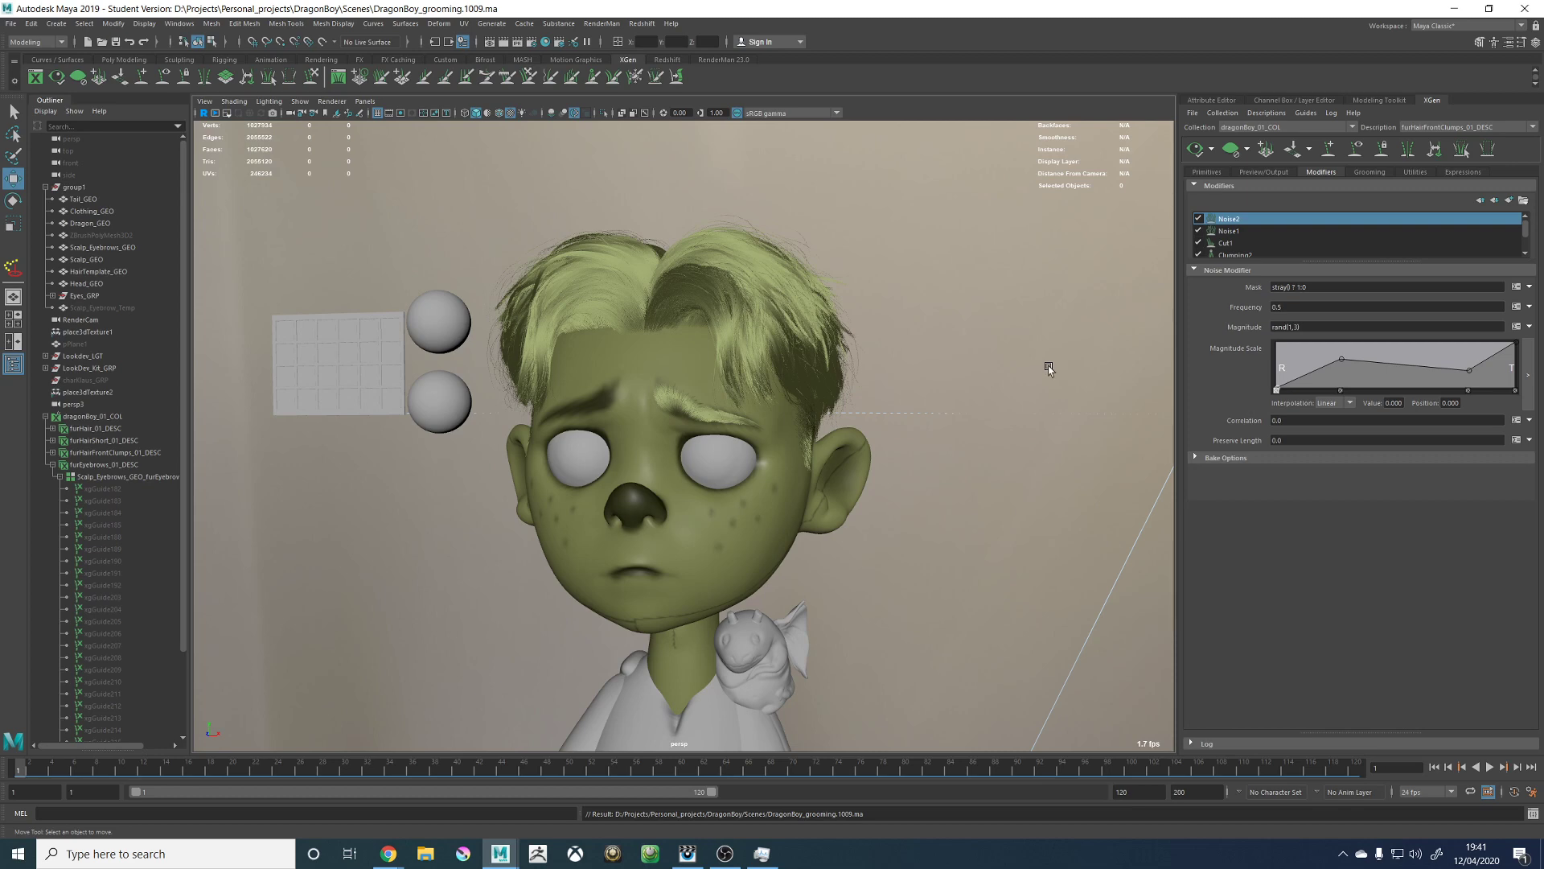
Step: Check the hair from the other side and from farther away, and save the scene again
alt+drag(717, 376, 678, 368)
alt+right_drag(678, 366, 914, 406)
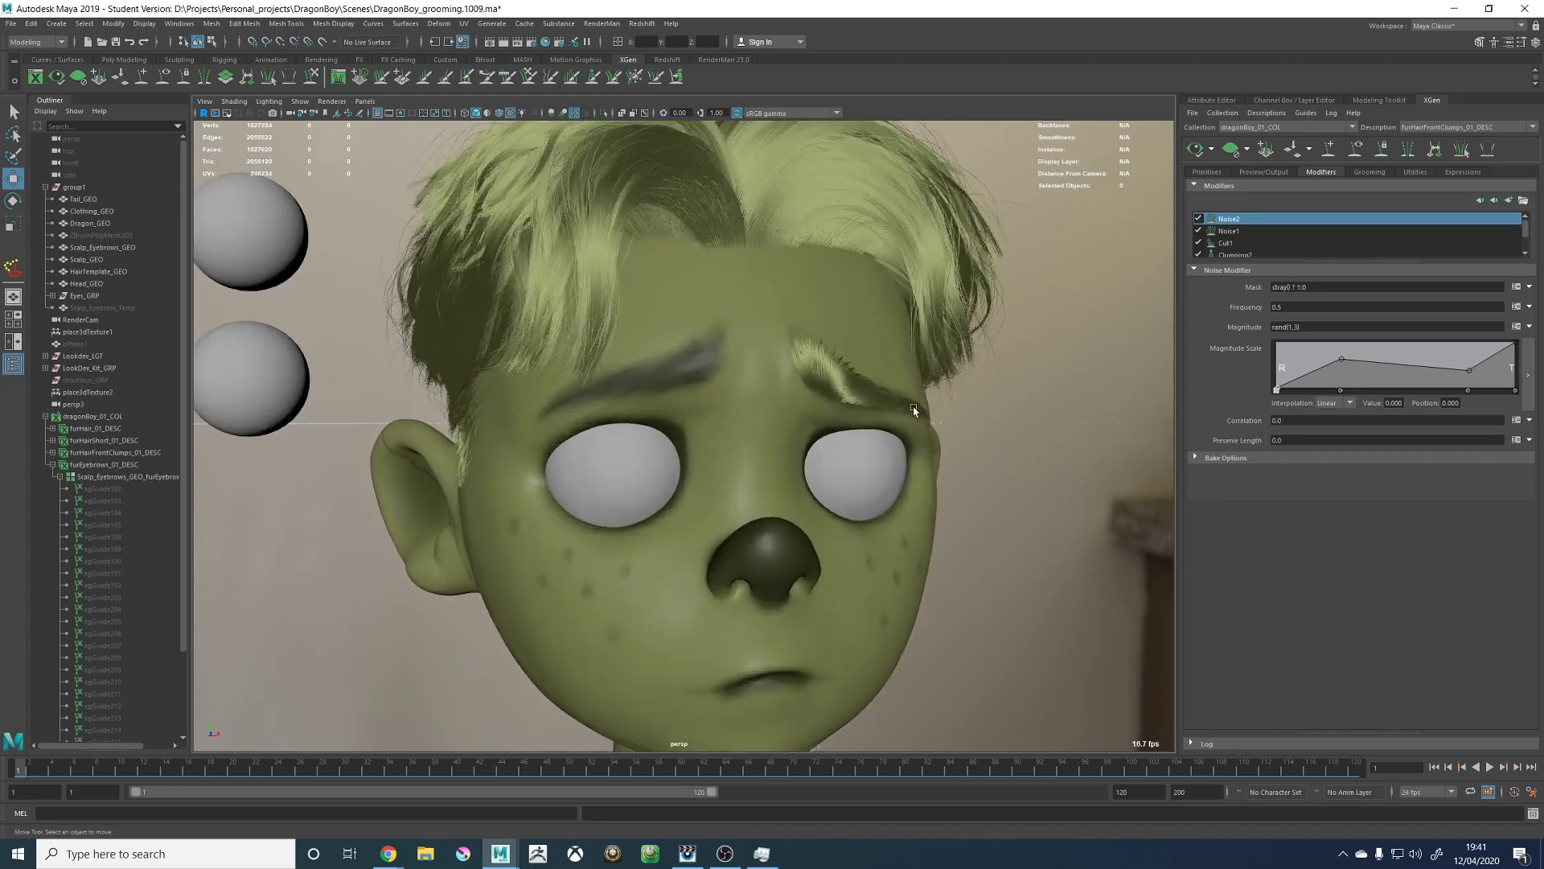
alt+drag(914, 407, 908, 405)
alt+right_drag(1069, 234, 882, 361)
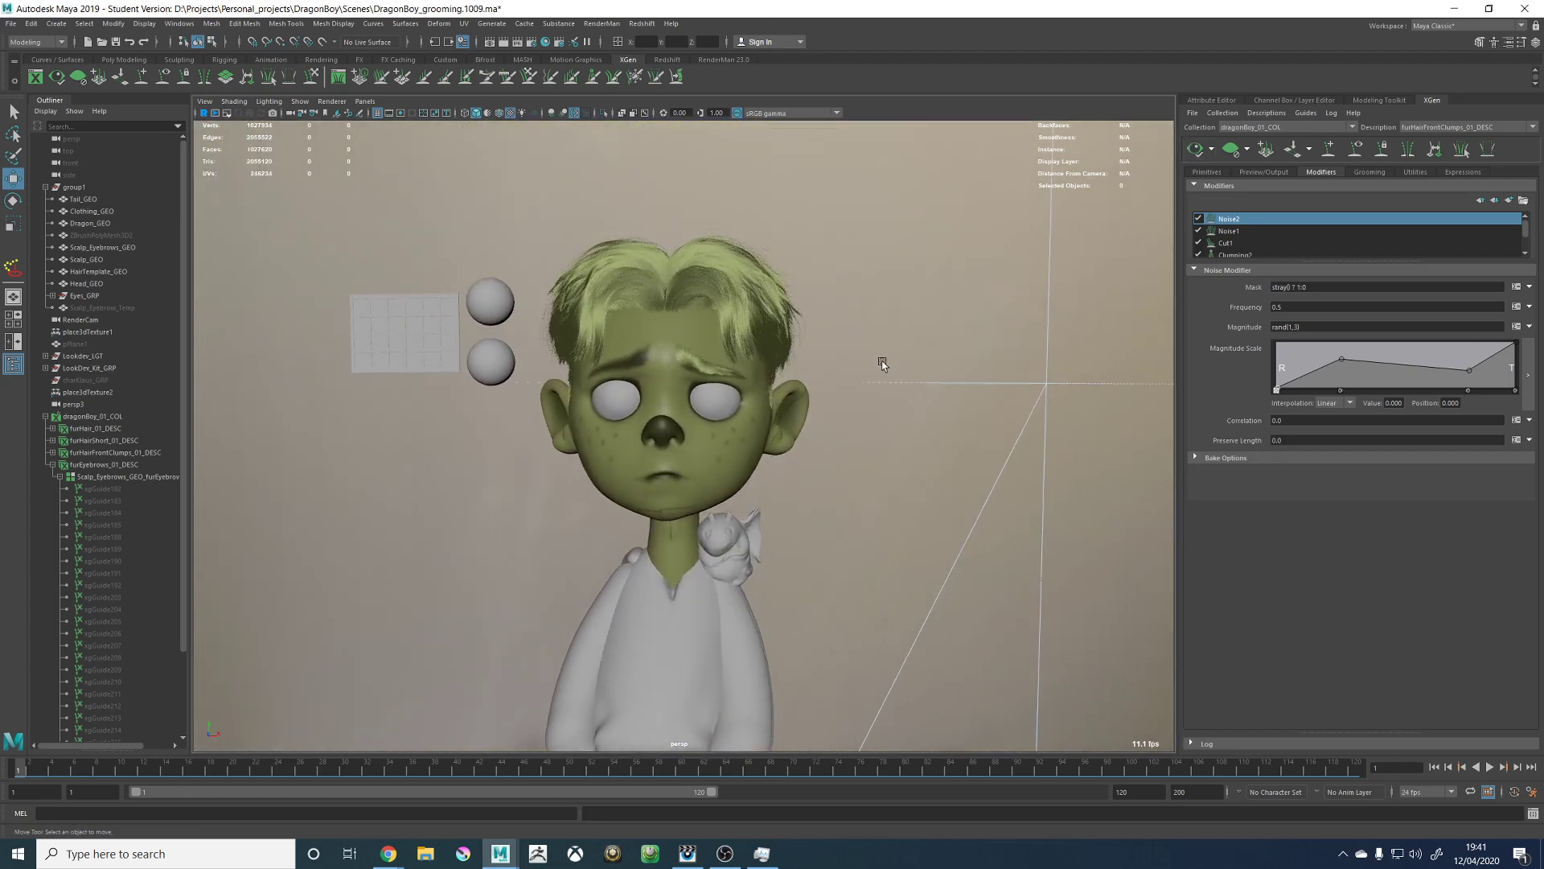
key(q)
key(ctrl+s)
click(741, 435)
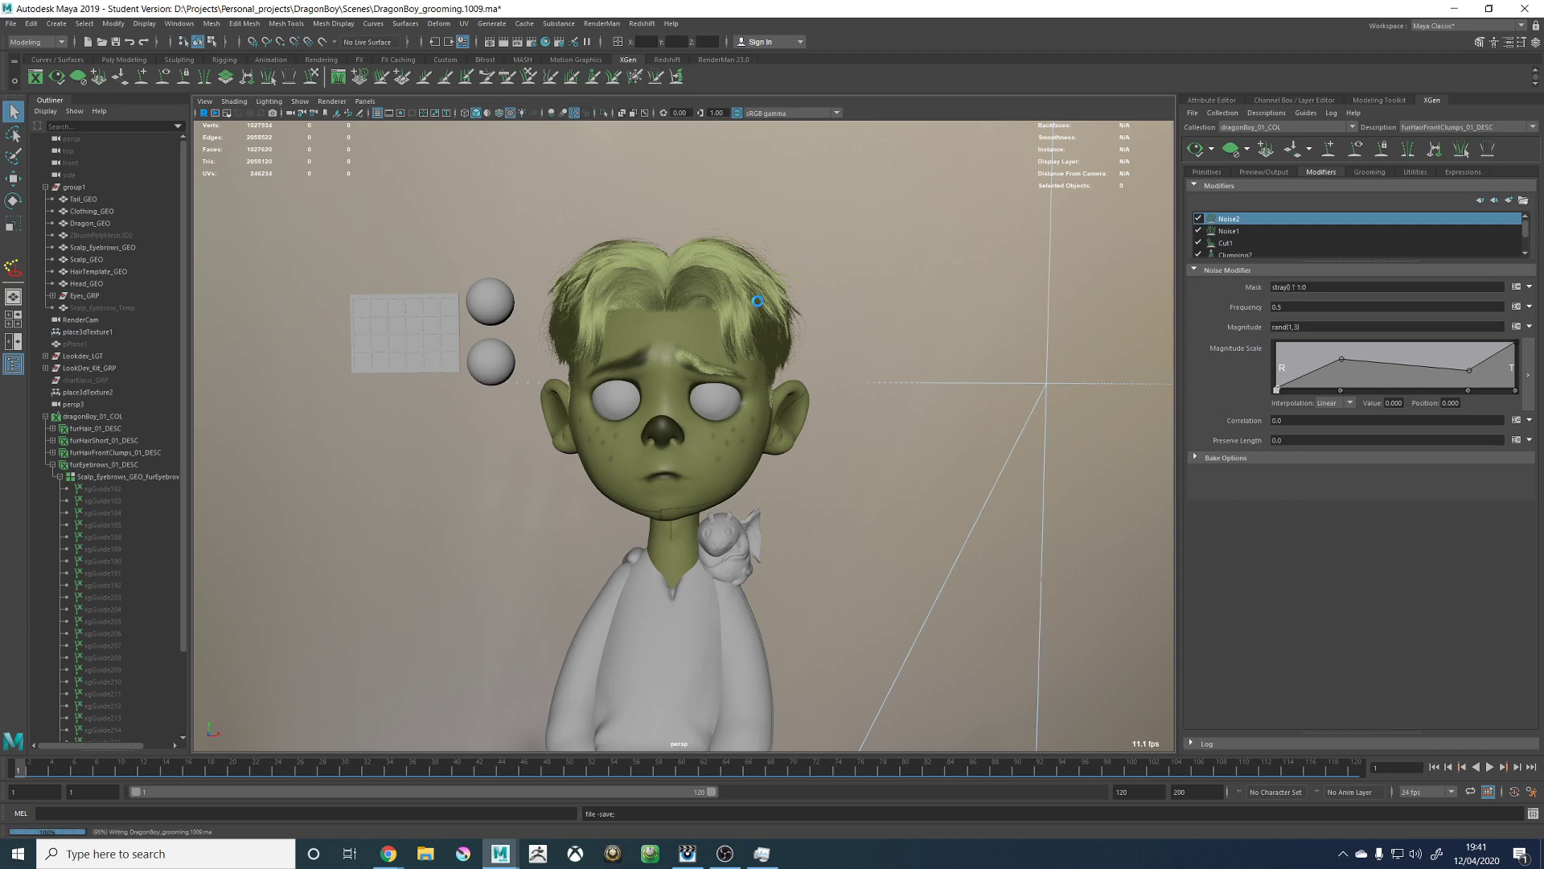
key(w)
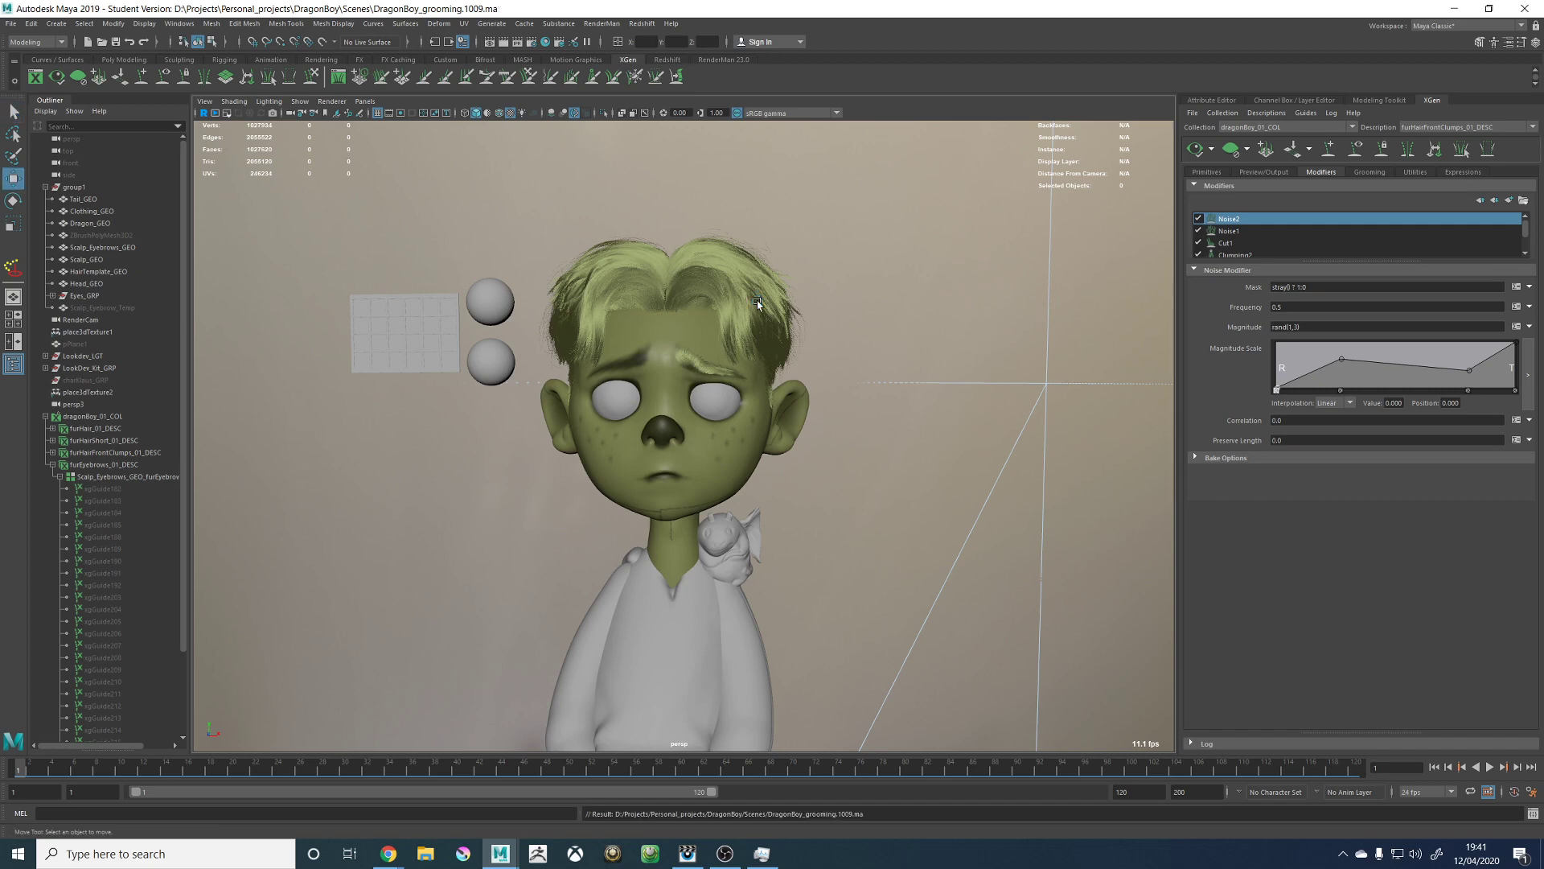
Step: Switch to the furEyebrows_01_DESC description to bring up its Clumping1 modifier
alt+middle_drag(795, 293, 816, 382)
alt+right_drag(816, 383, 855, 435)
alt+drag(864, 415, 813, 431)
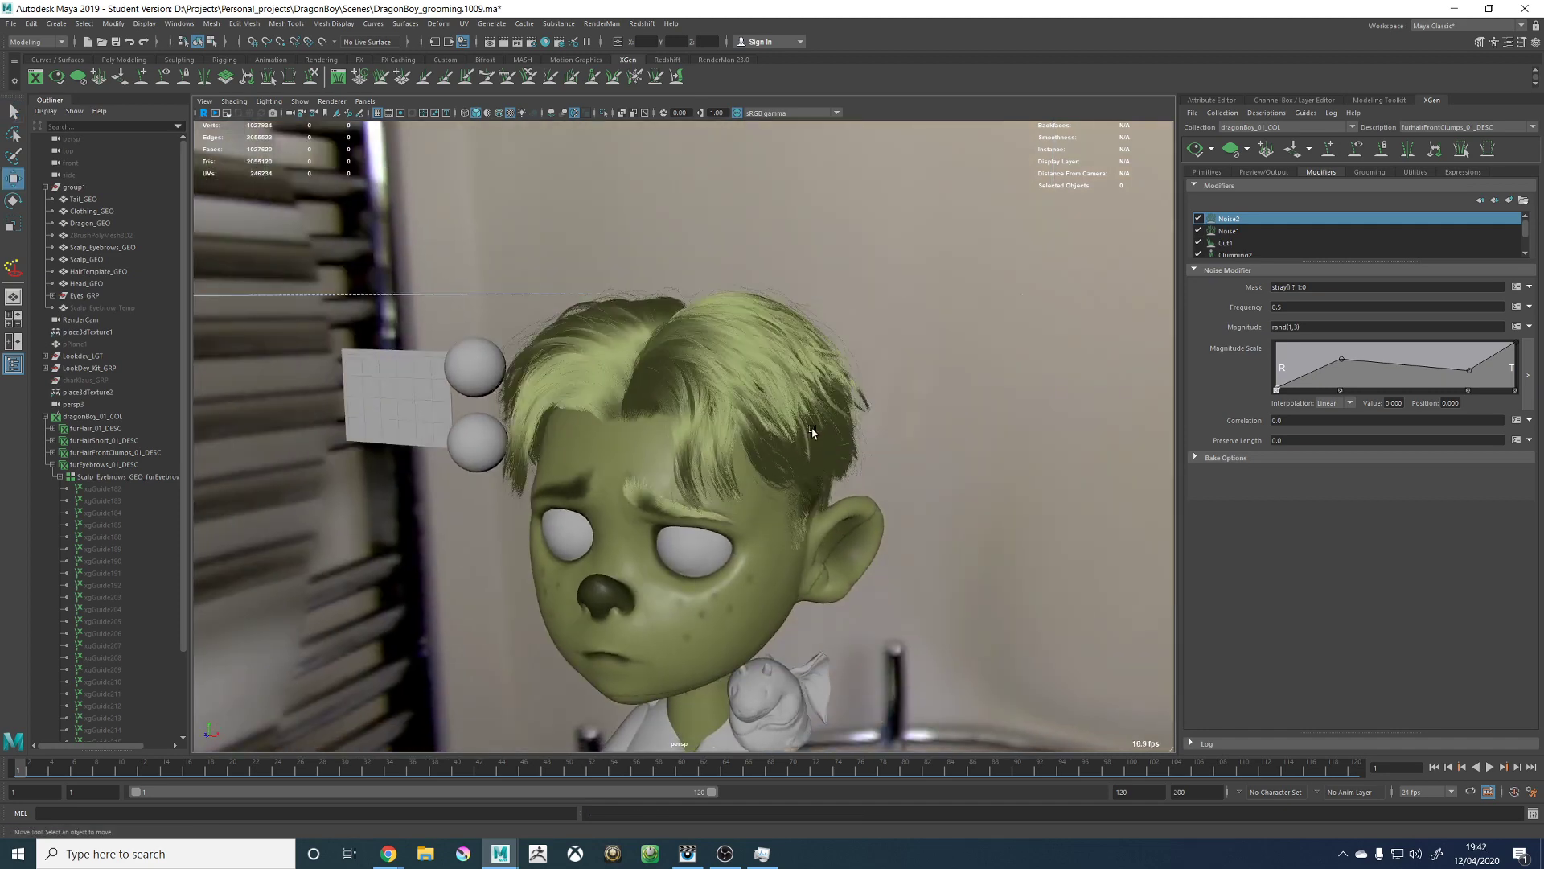
alt+right_drag(812, 432, 969, 473)
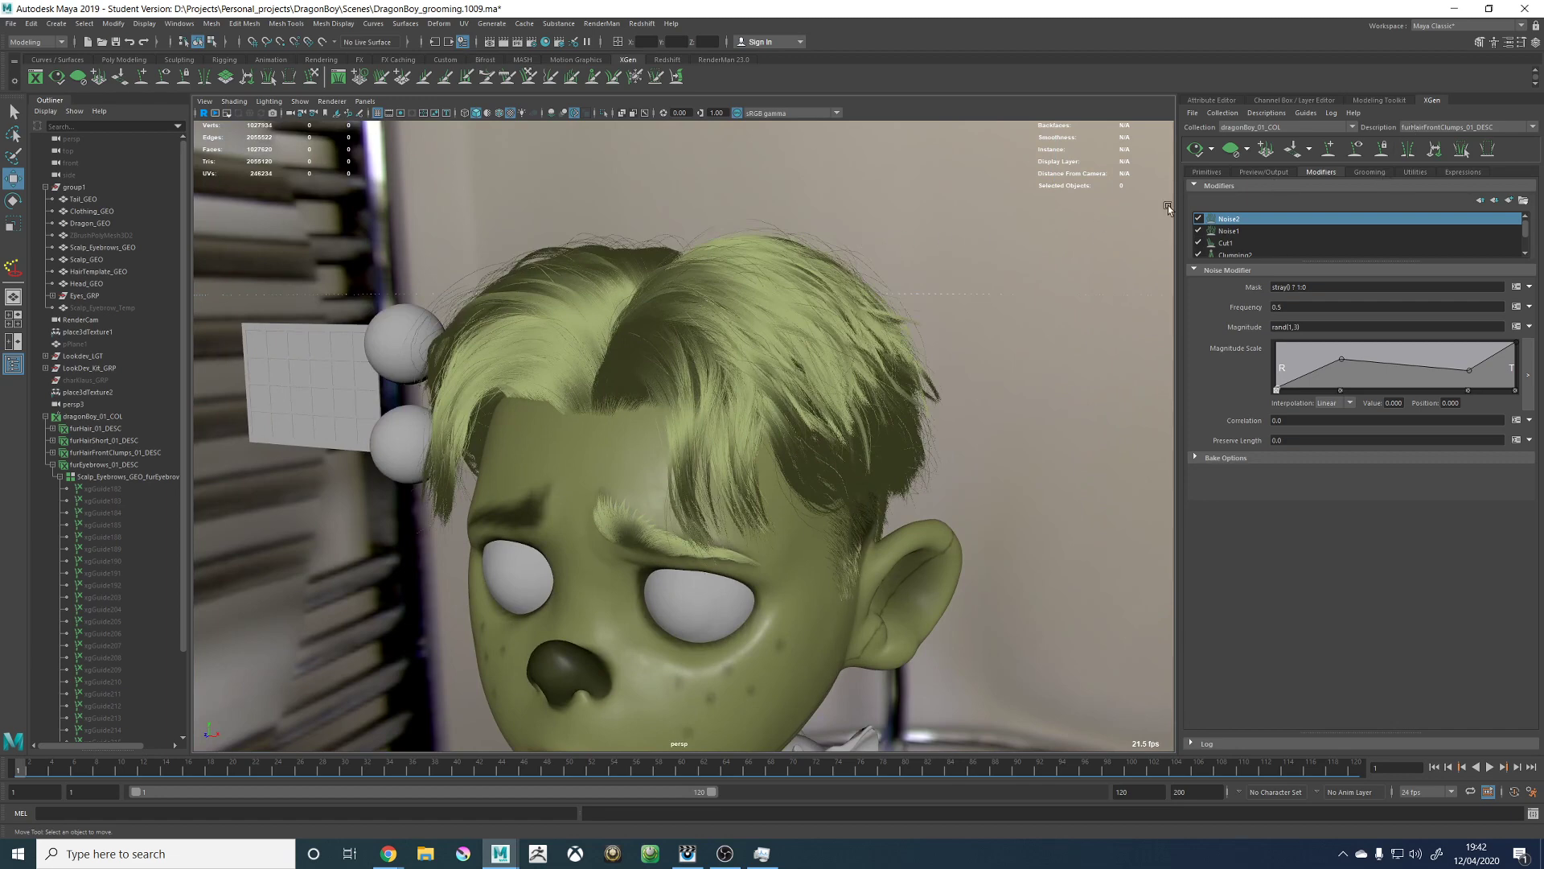
click(1436, 127)
click(1438, 141)
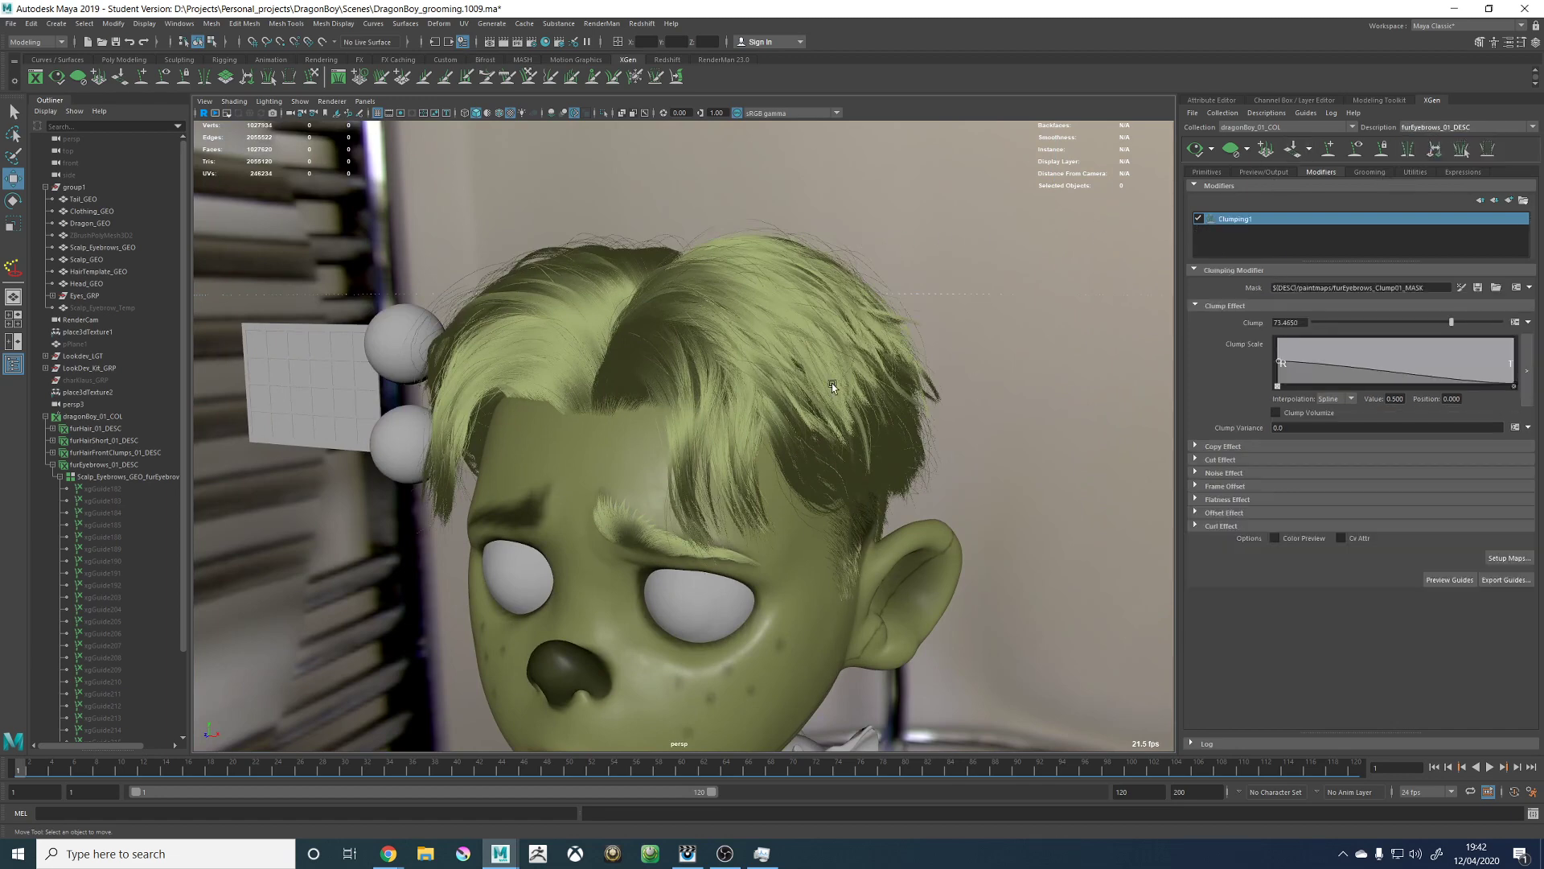
alt+drag(1005, 362, 934, 328)
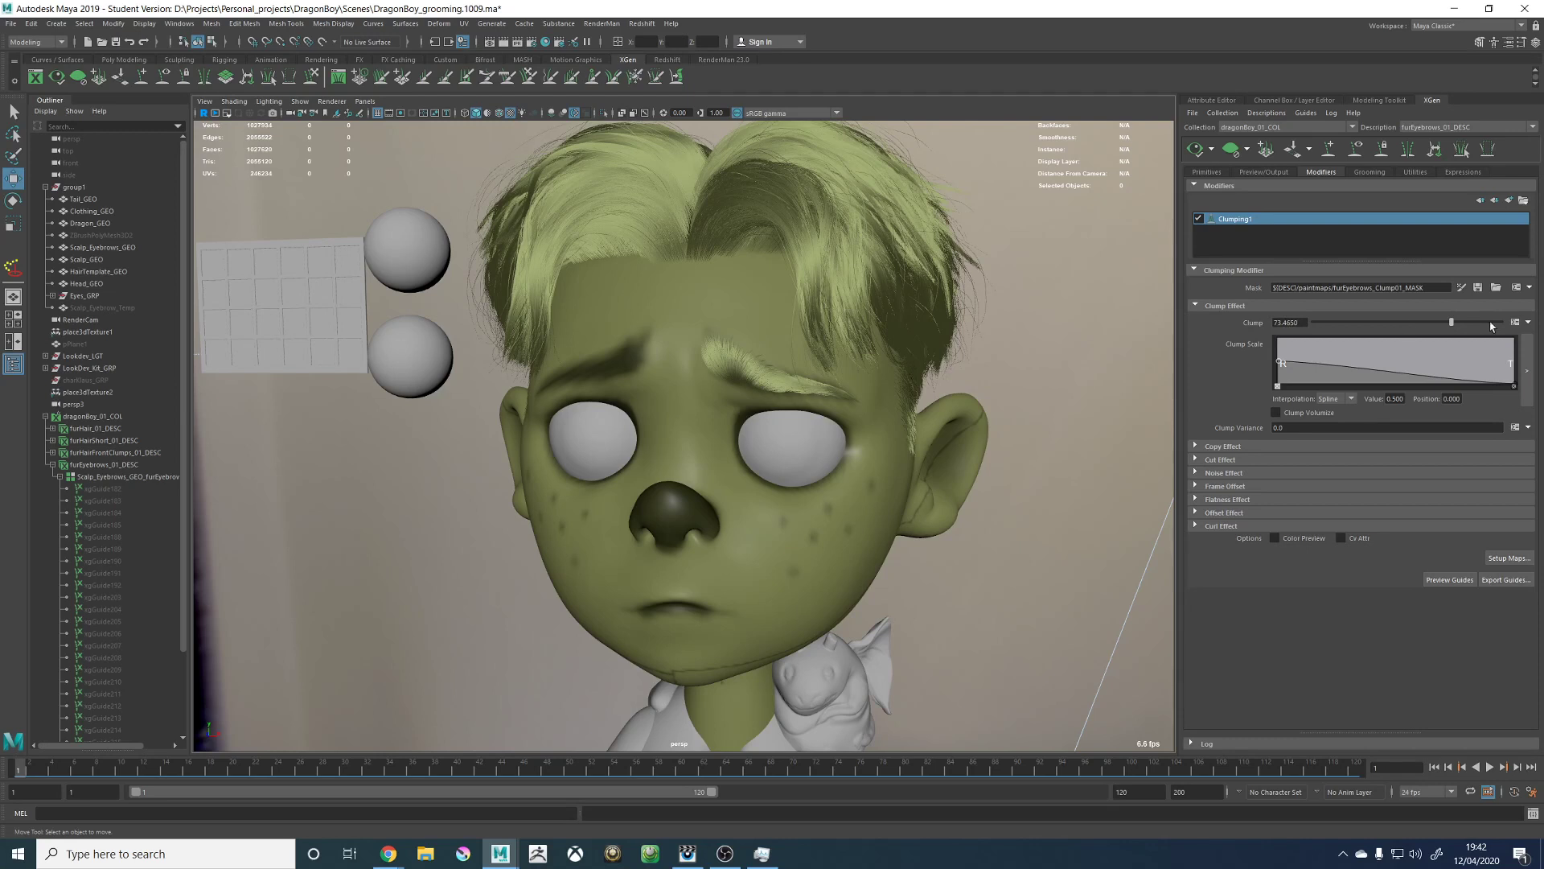
Step: Replace the noise term in the eyebrow Clumping1 modifier's clump expression with rand(), accept it and update the preview
click(1515, 322)
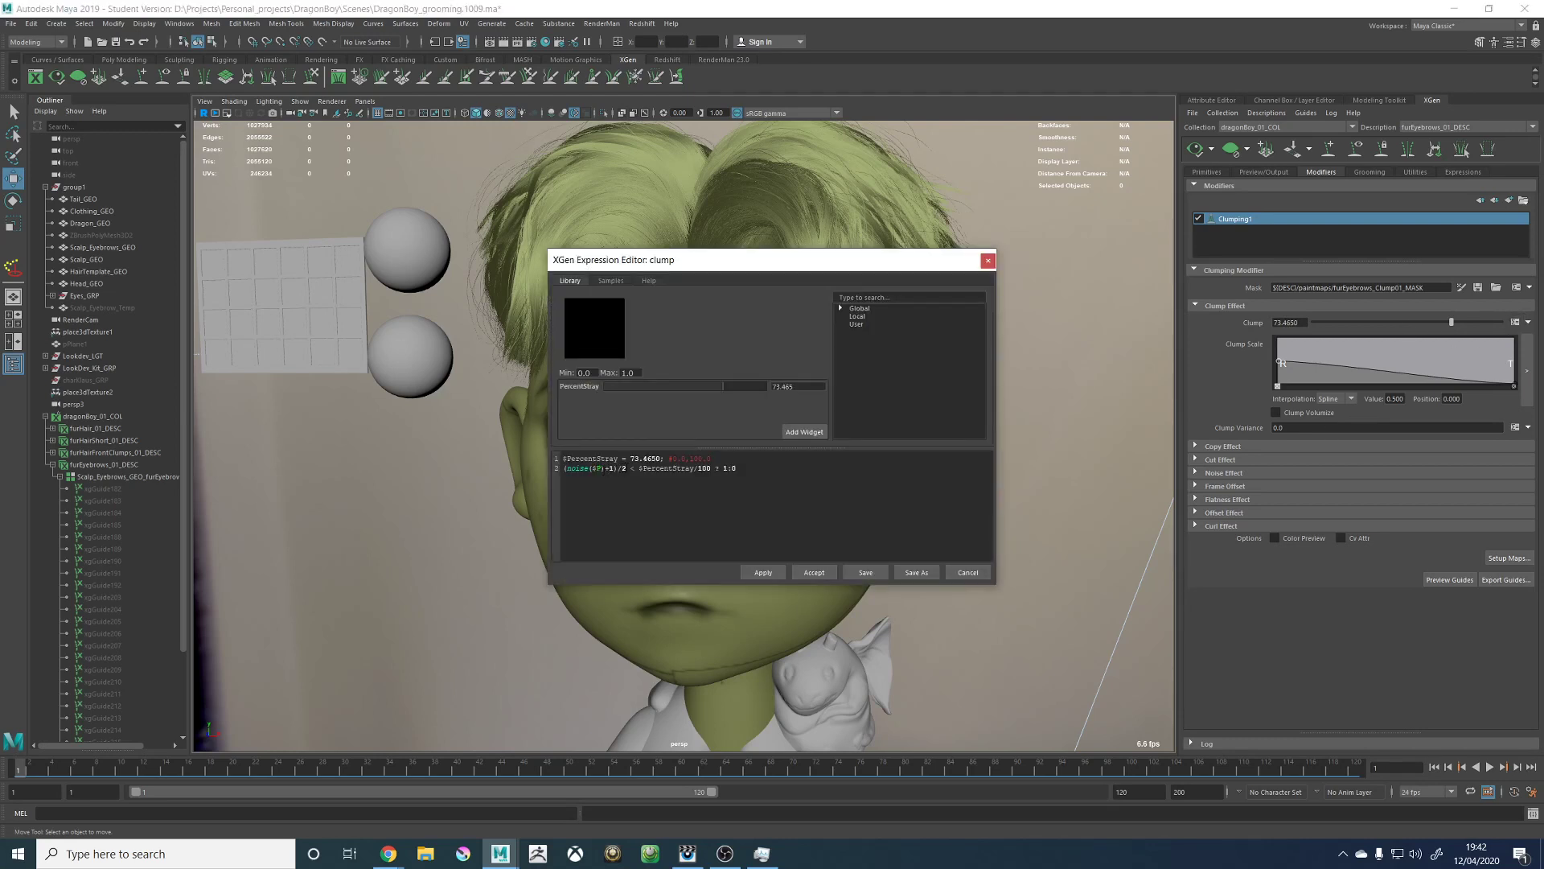
drag(626, 468, 563, 468)
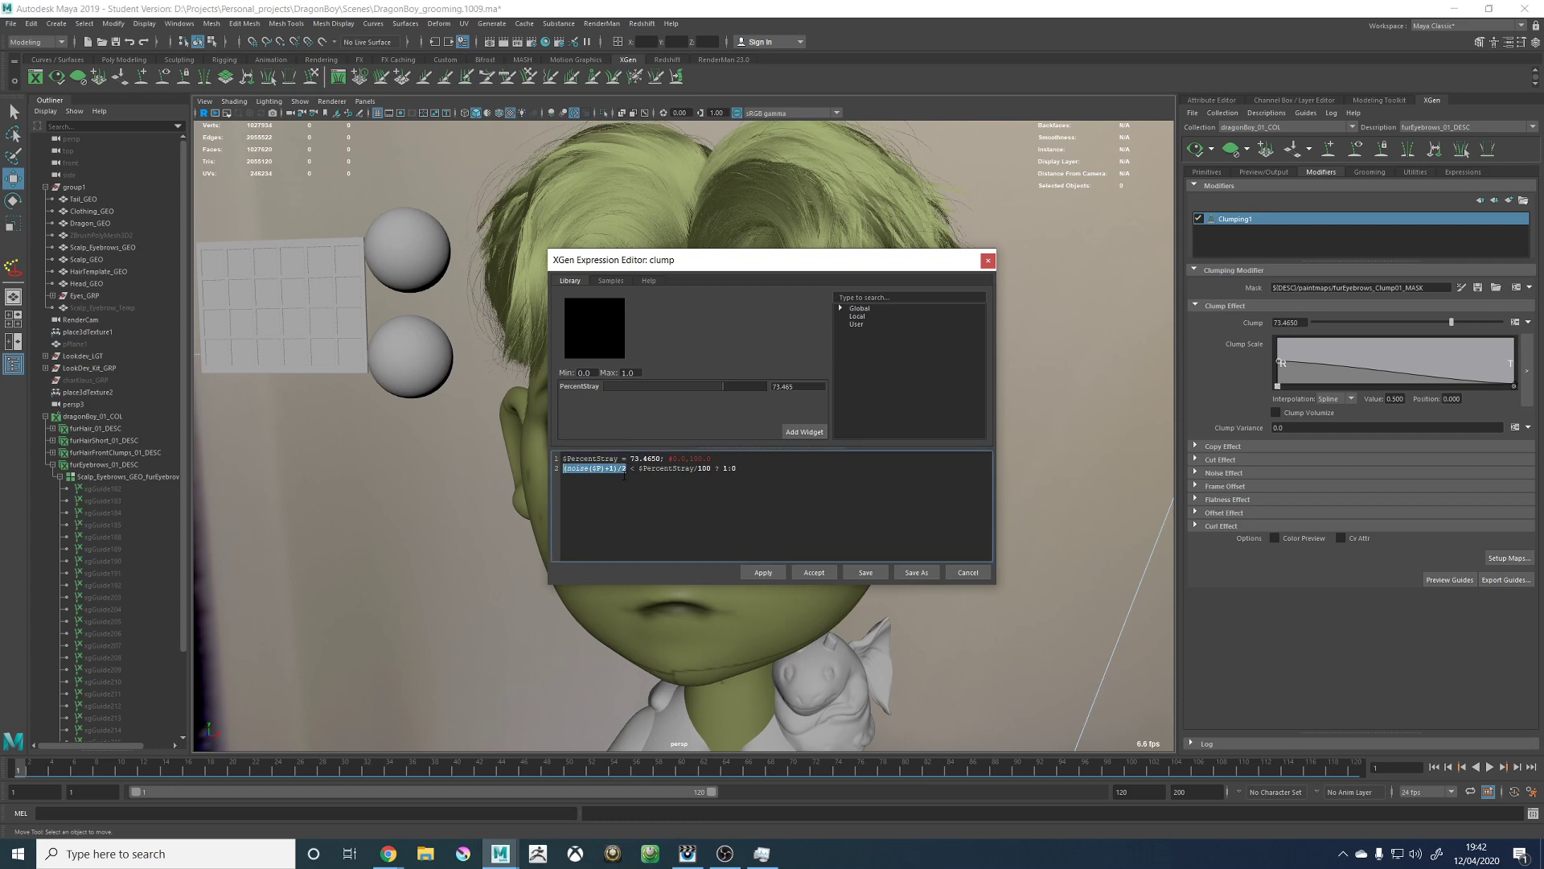
text(rand())
click(763, 571)
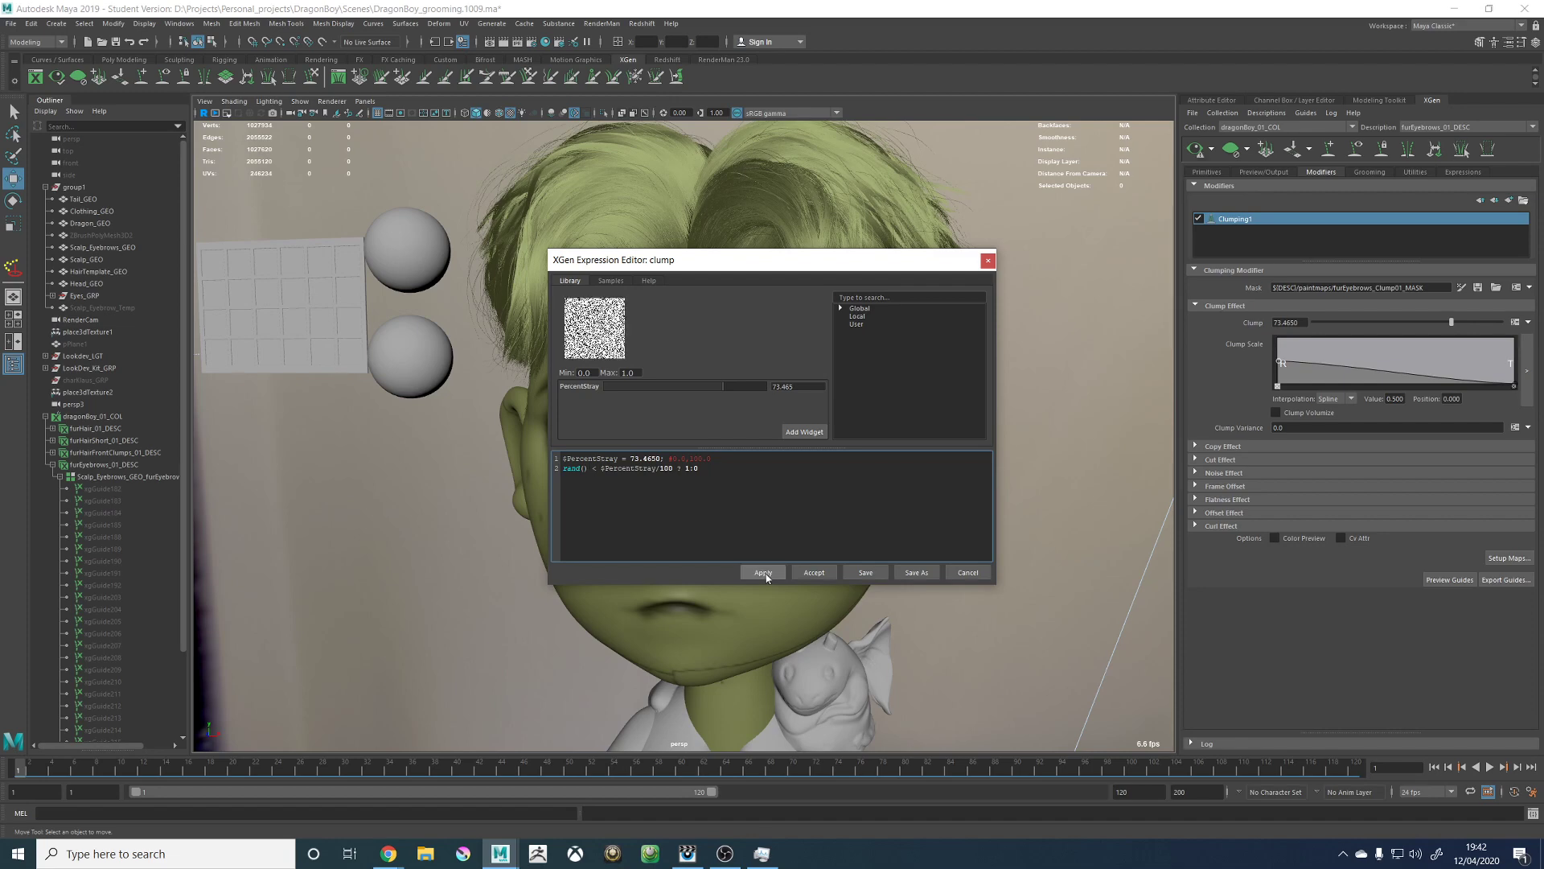
click(813, 572)
scroll(804, 322, up, 5)
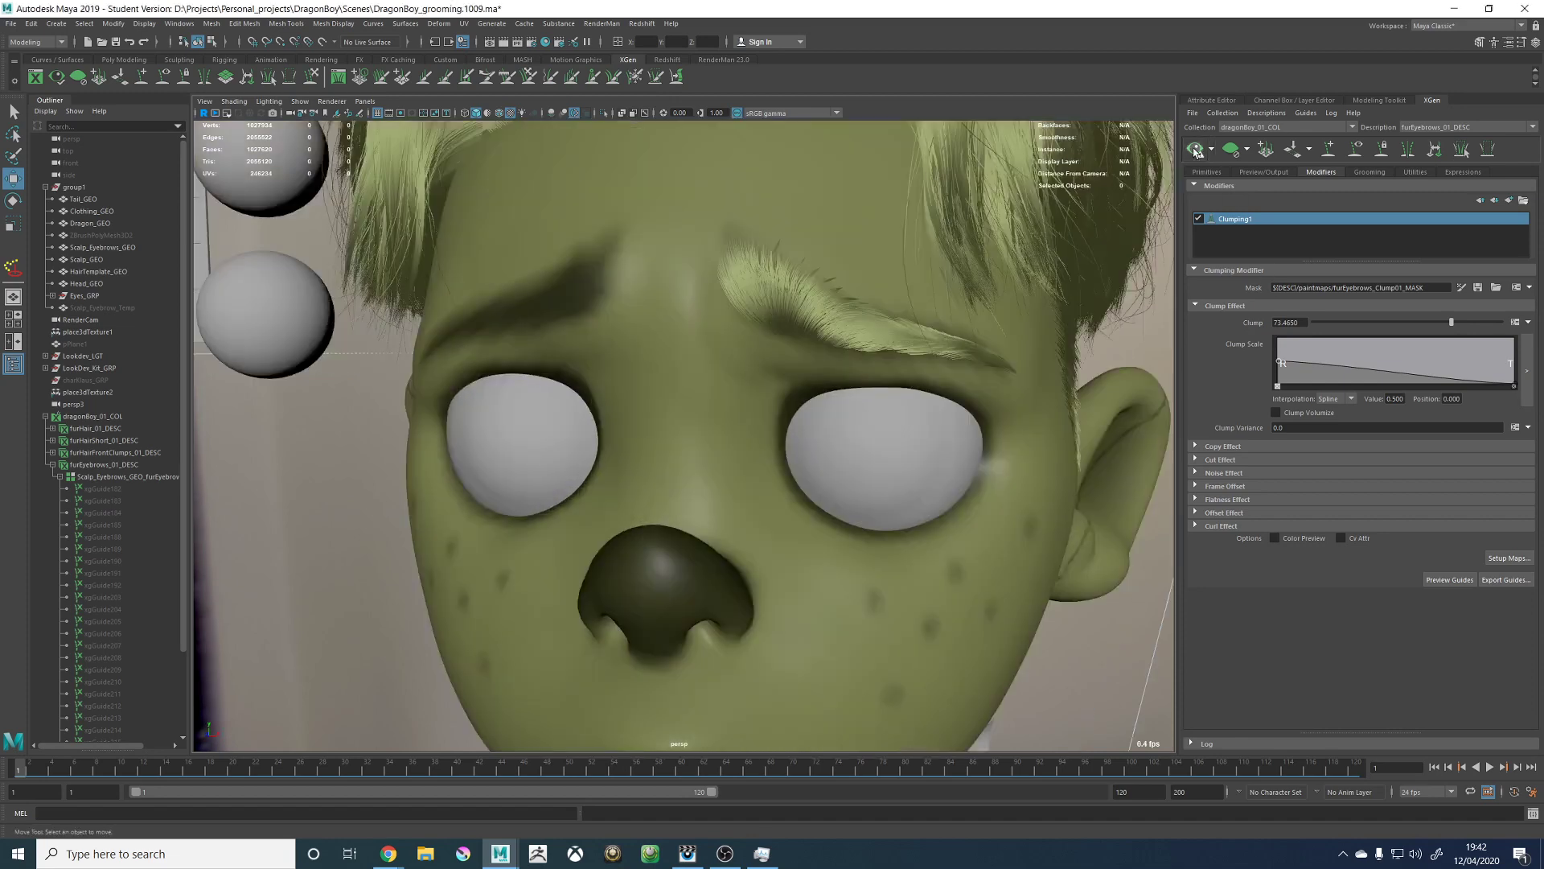
scroll(822, 317, up, 2)
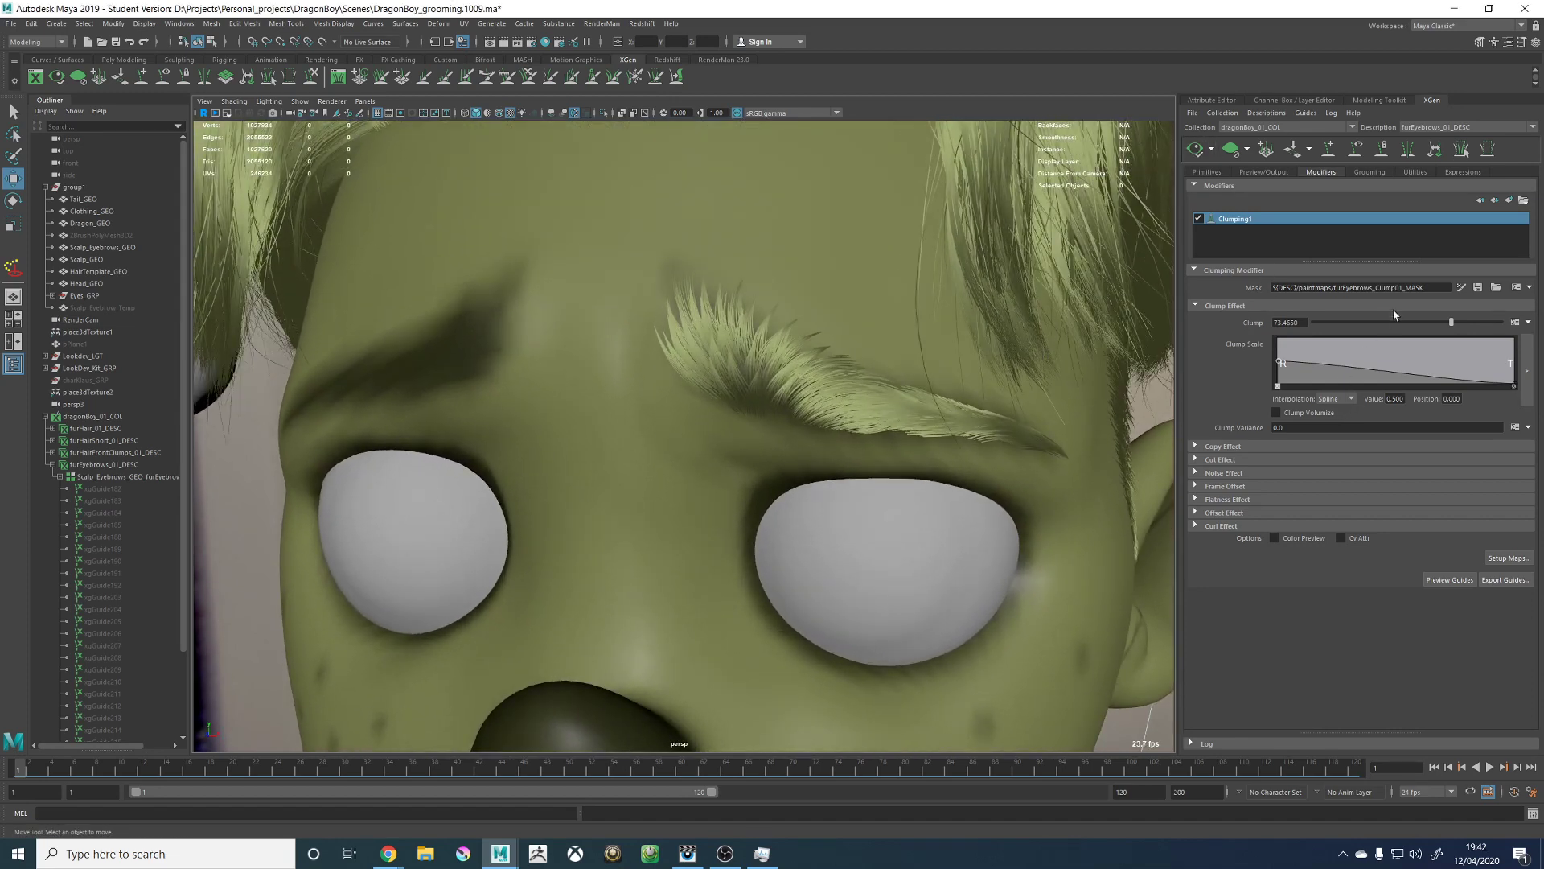
Step: Try clump amounts of 60.84, 74.755 and 51.455 on the eyebrow Clumping1 modifier, updating the preview for each
mouse_move(1397, 321)
mouse_down()
mouse_move(1375, 322)
mouse_move(1428, 322)
mouse_up()
click(1196, 149)
click(1196, 150)
click(1196, 149)
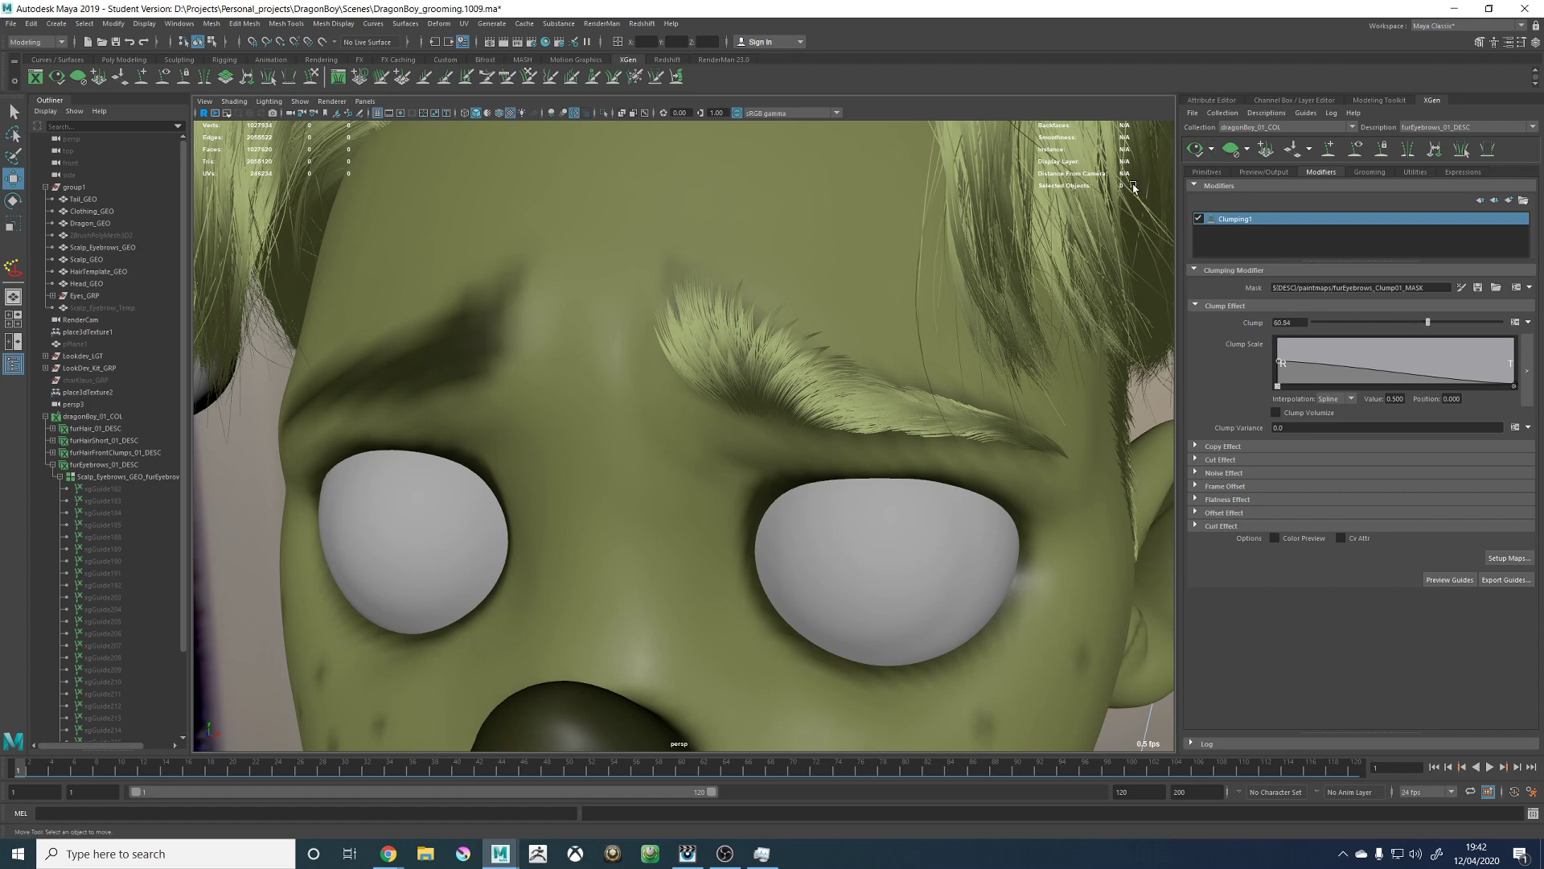
alt+middle_drag(973, 237, 953, 251)
drag(1428, 322, 1453, 322)
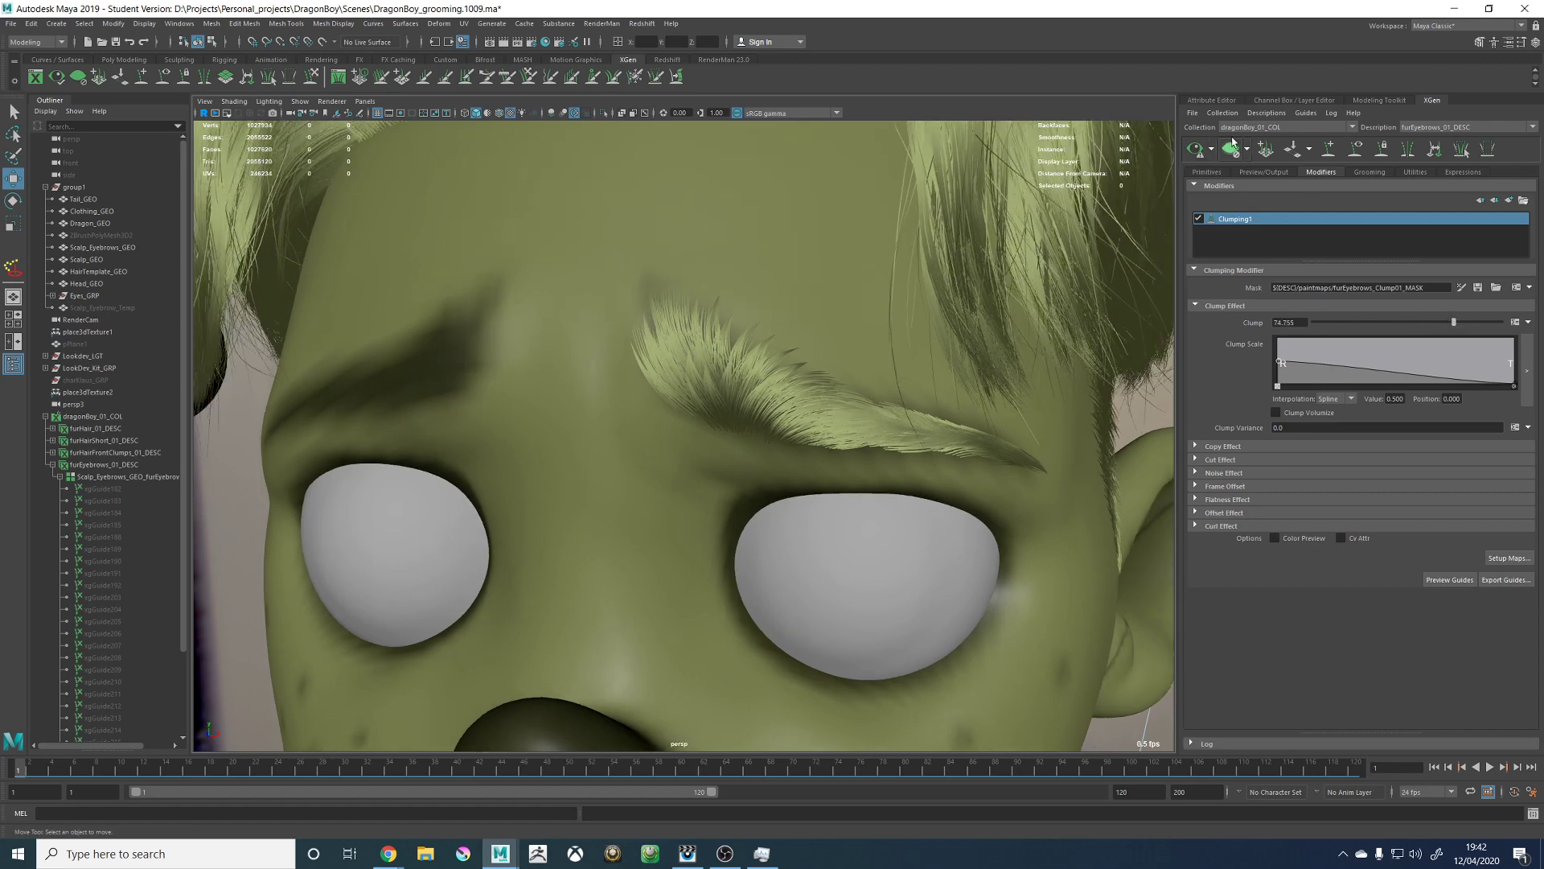
click(1195, 152)
scroll(812, 258, down, 5)
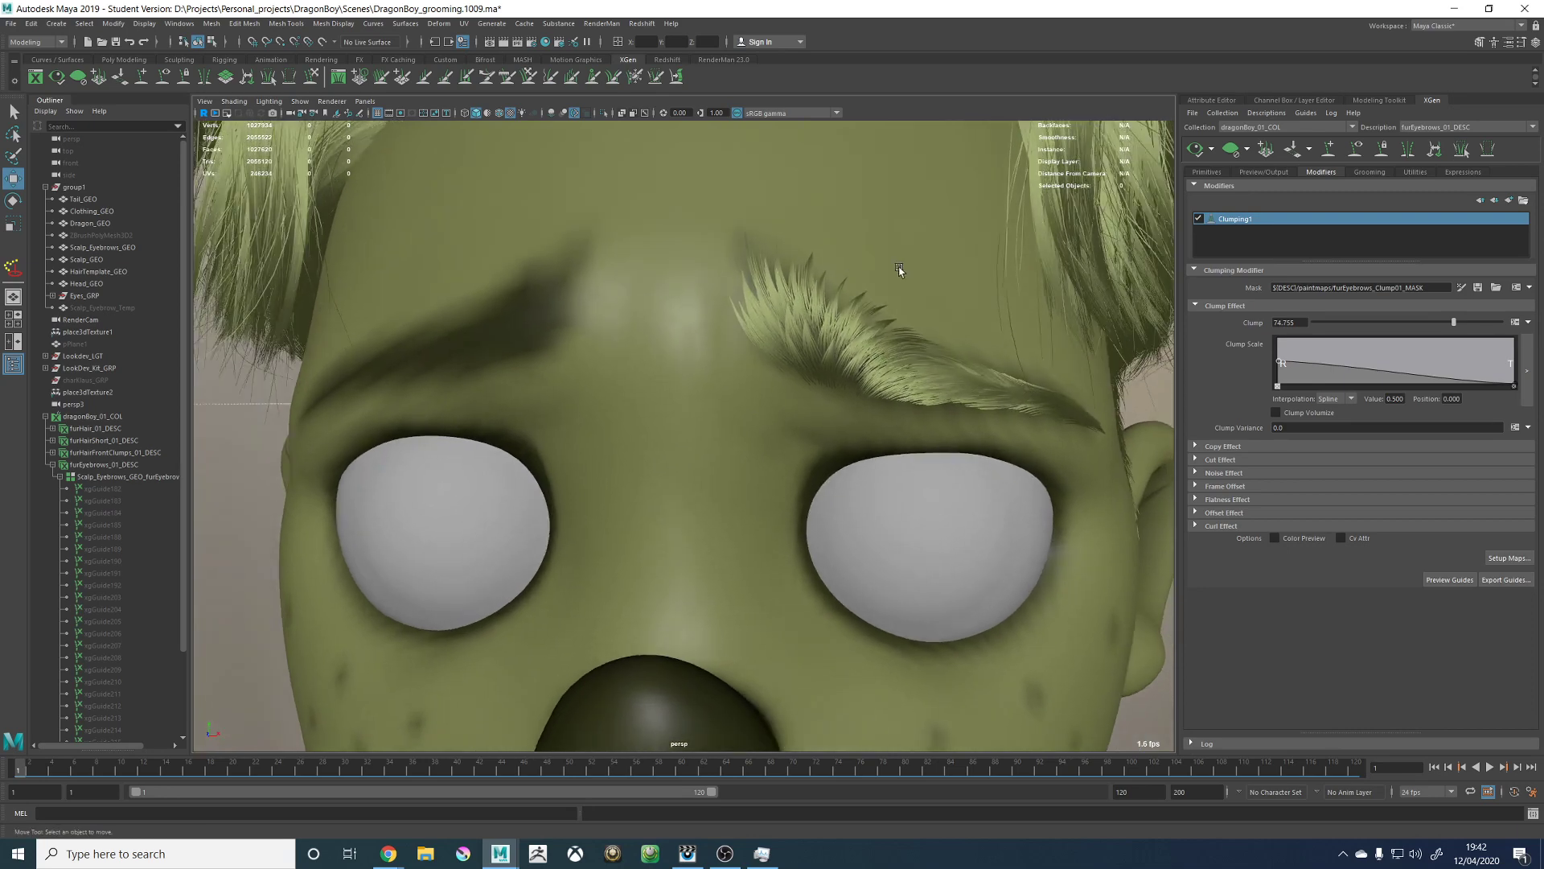
alt+middle_drag(822, 259, 751, 297)
scroll(751, 297, up, 5)
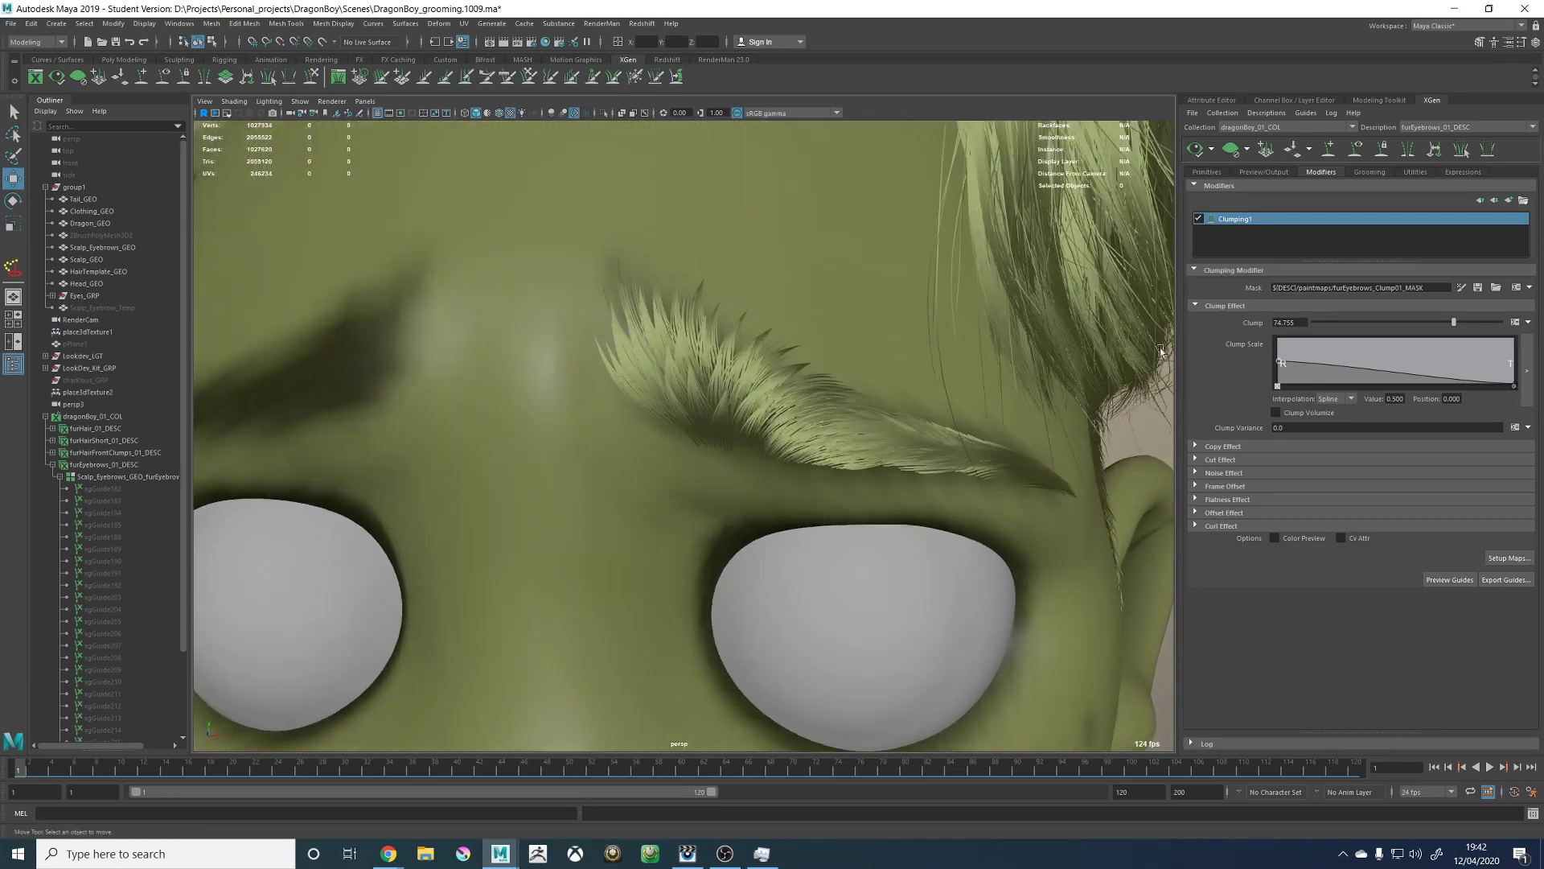
click(1410, 324)
click(1195, 151)
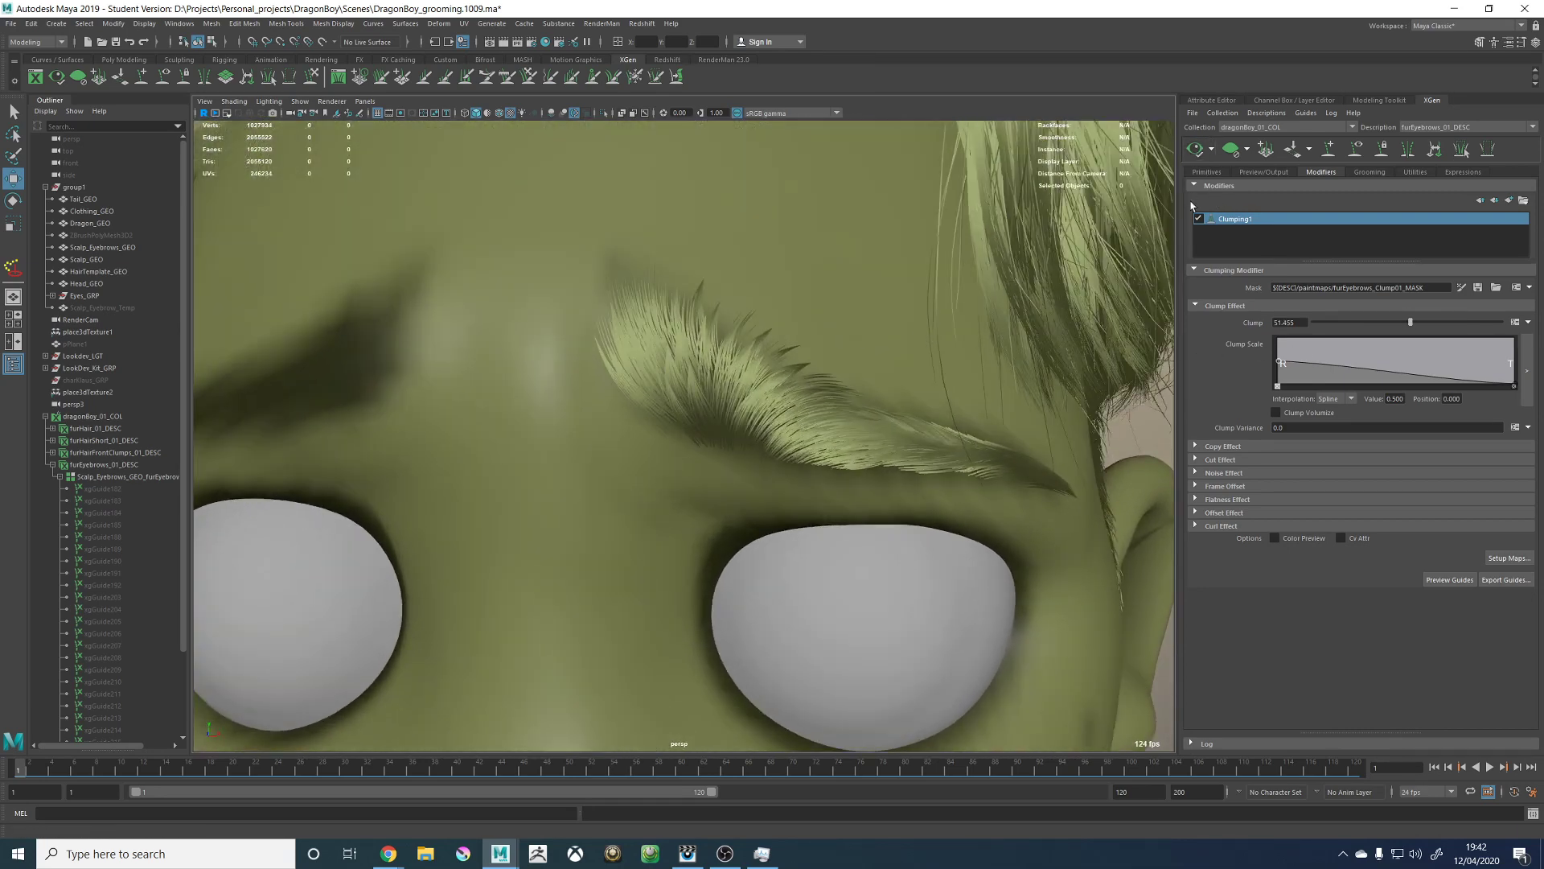
Step: Set the eyebrow Clumping1 modifier's clump amount to 71.195, update the preview and check the eyebrow
drag(1423, 323, 1447, 323)
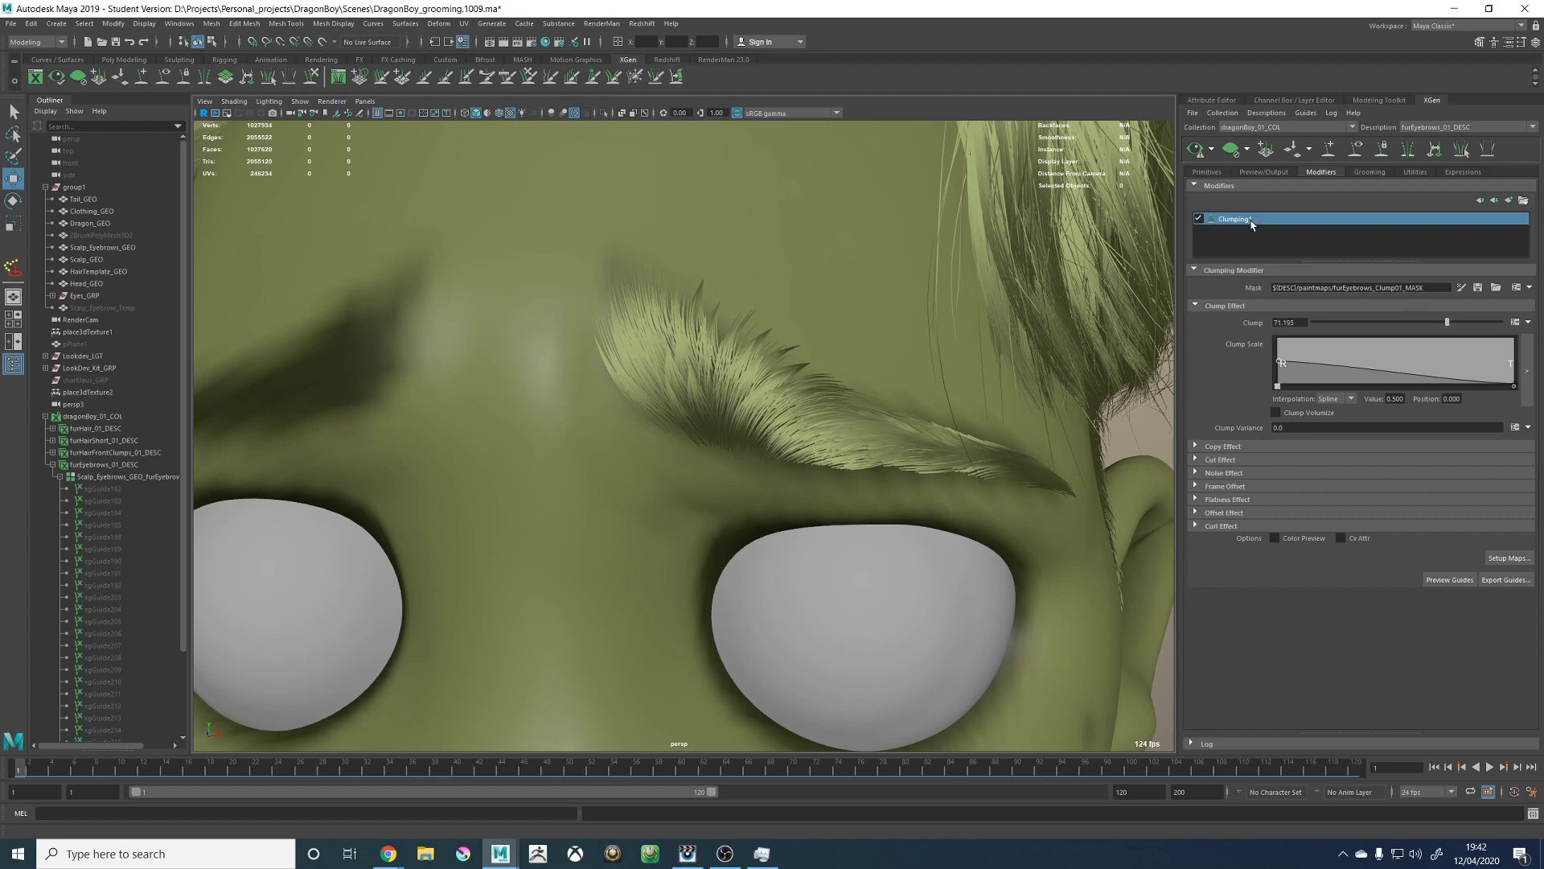
click(1195, 149)
scroll(753, 233, down, 6)
scroll(897, 320, up, 5)
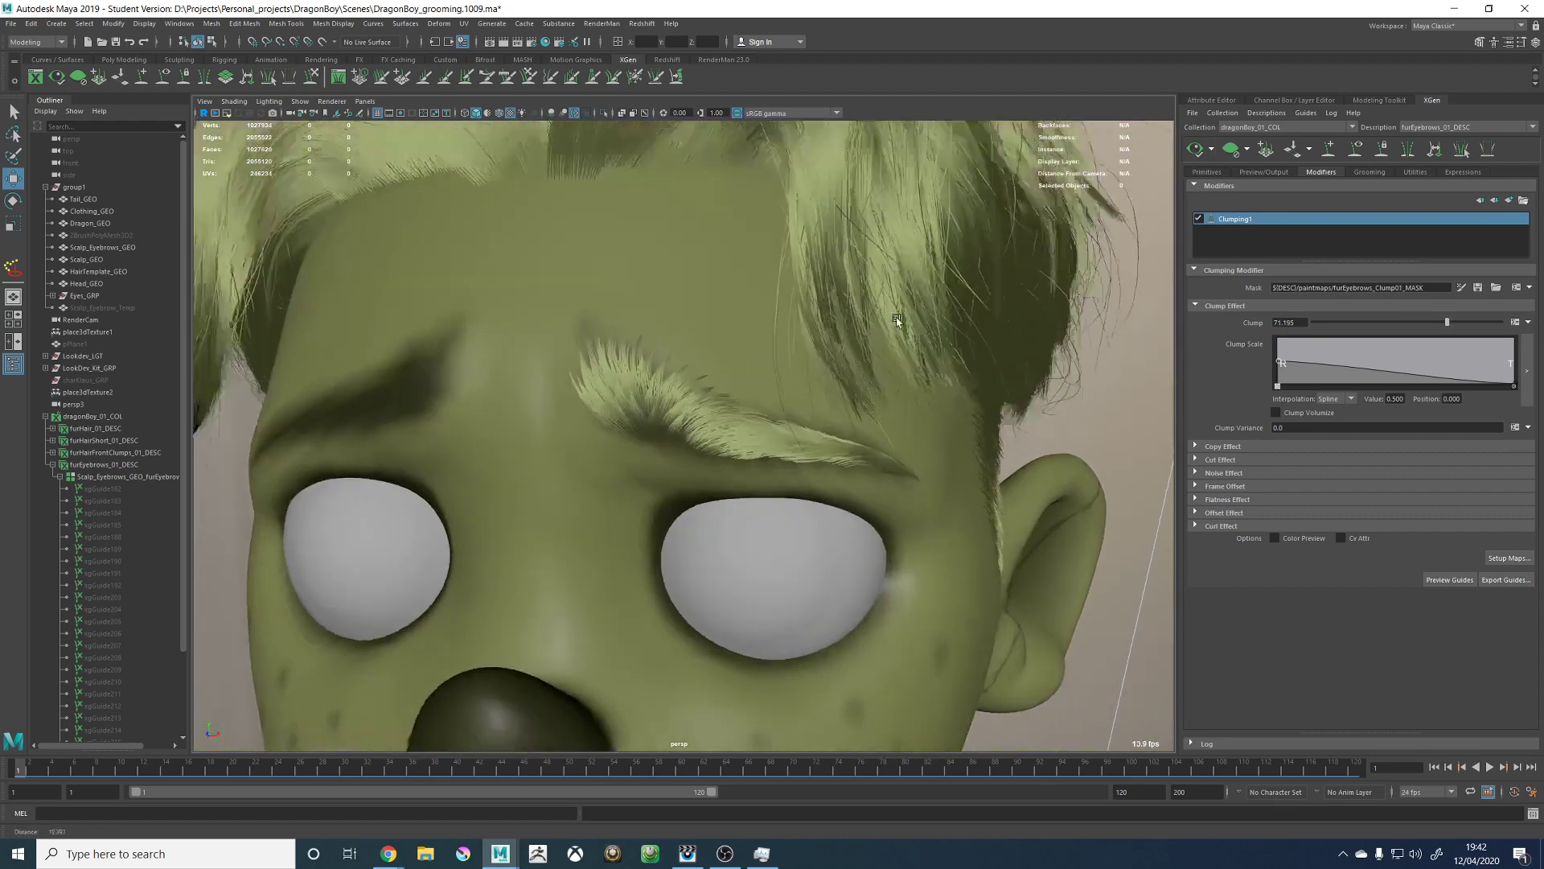
alt+drag(857, 302, 867, 297)
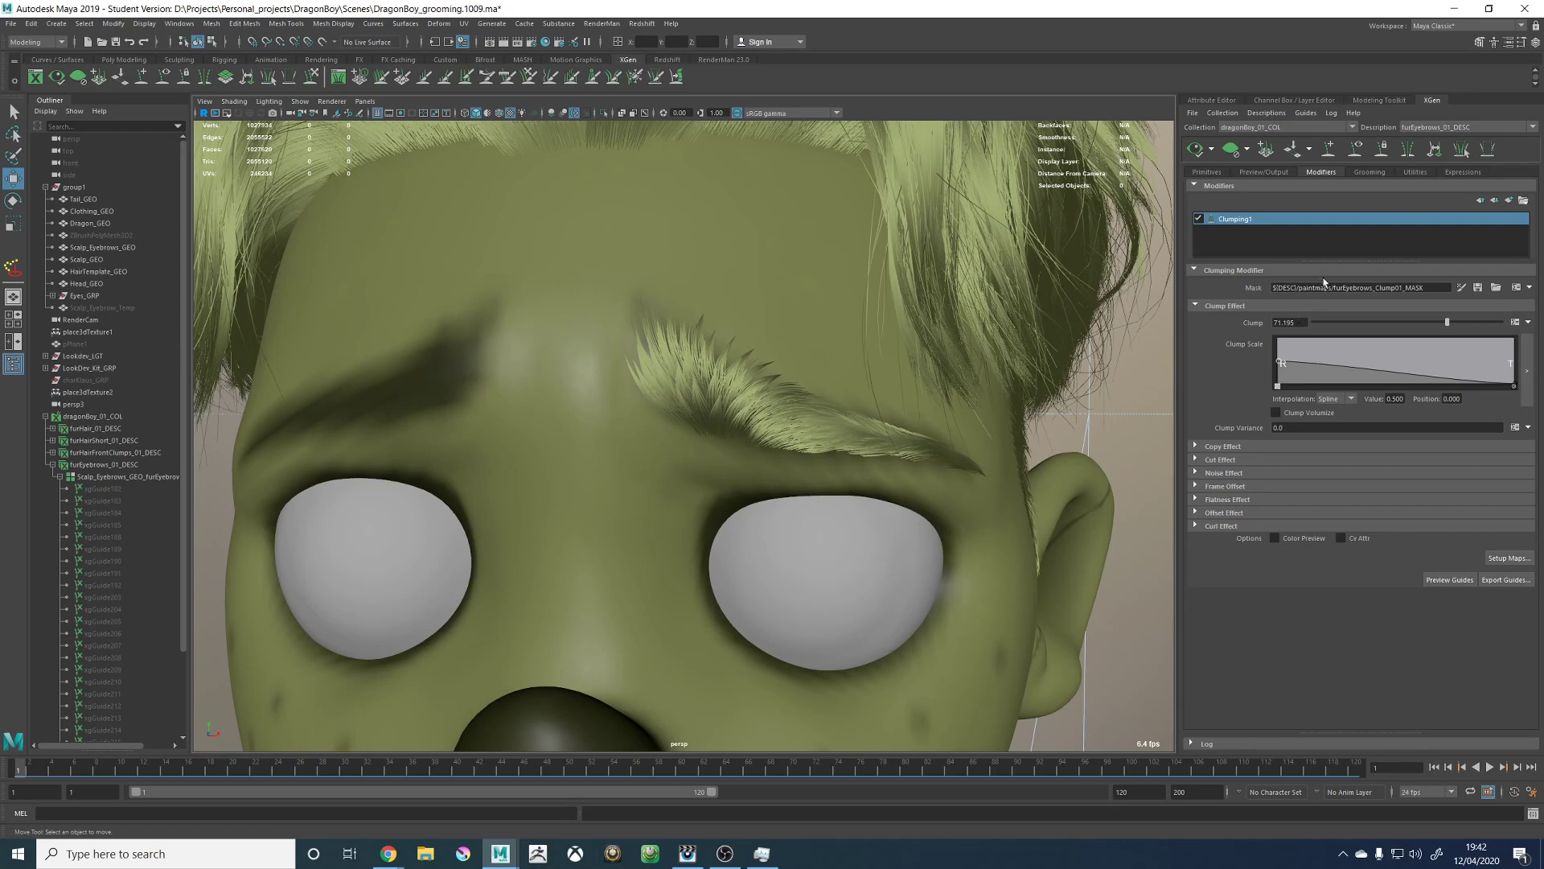
Step: Set the noise in the eyebrow Clumping1 modifier's Noise Effect settings to rand(0.2, 0.4)
click(1218, 485)
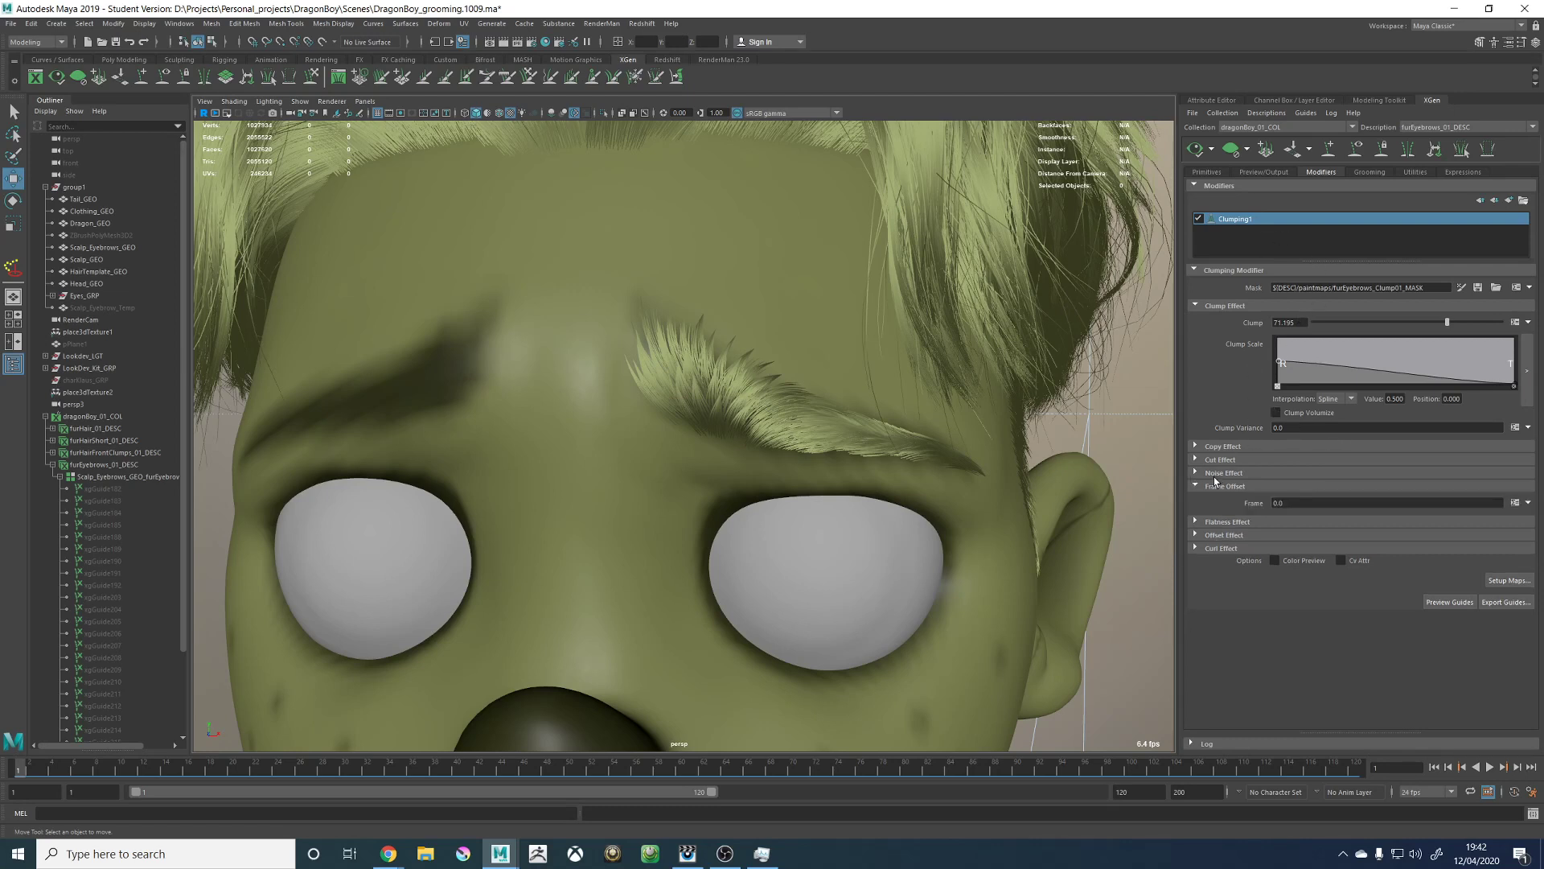
click(1222, 473)
click(1341, 489)
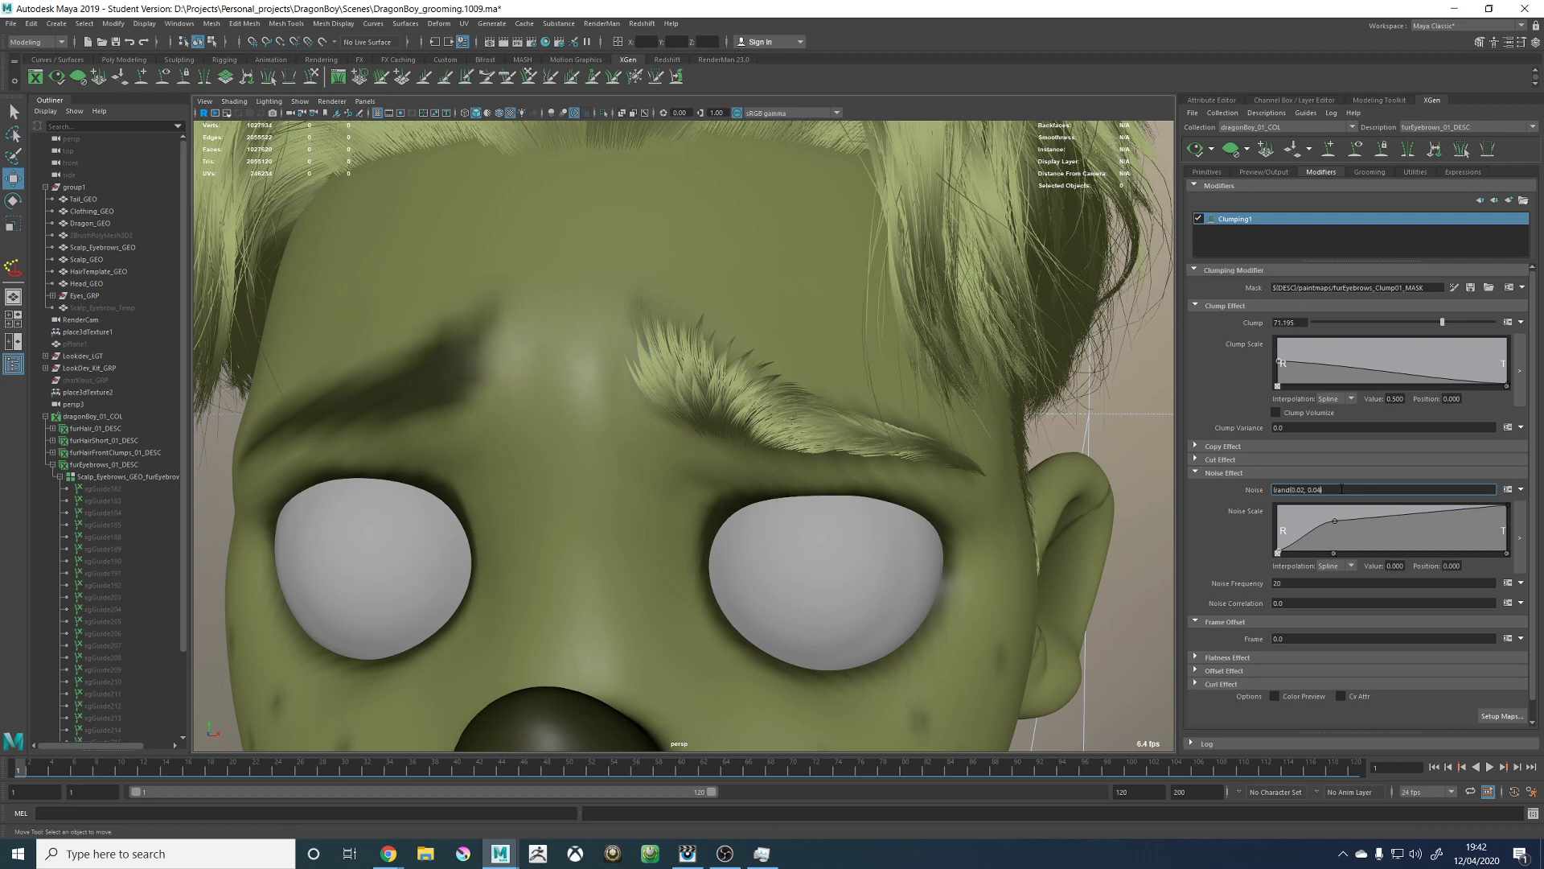
key(Delete)
key(BackSpace)
key(BackSpace)
key(Return)
Step: Check the eyebrow clump noise in the expression editor, accept it and update the preview
click(1508, 489)
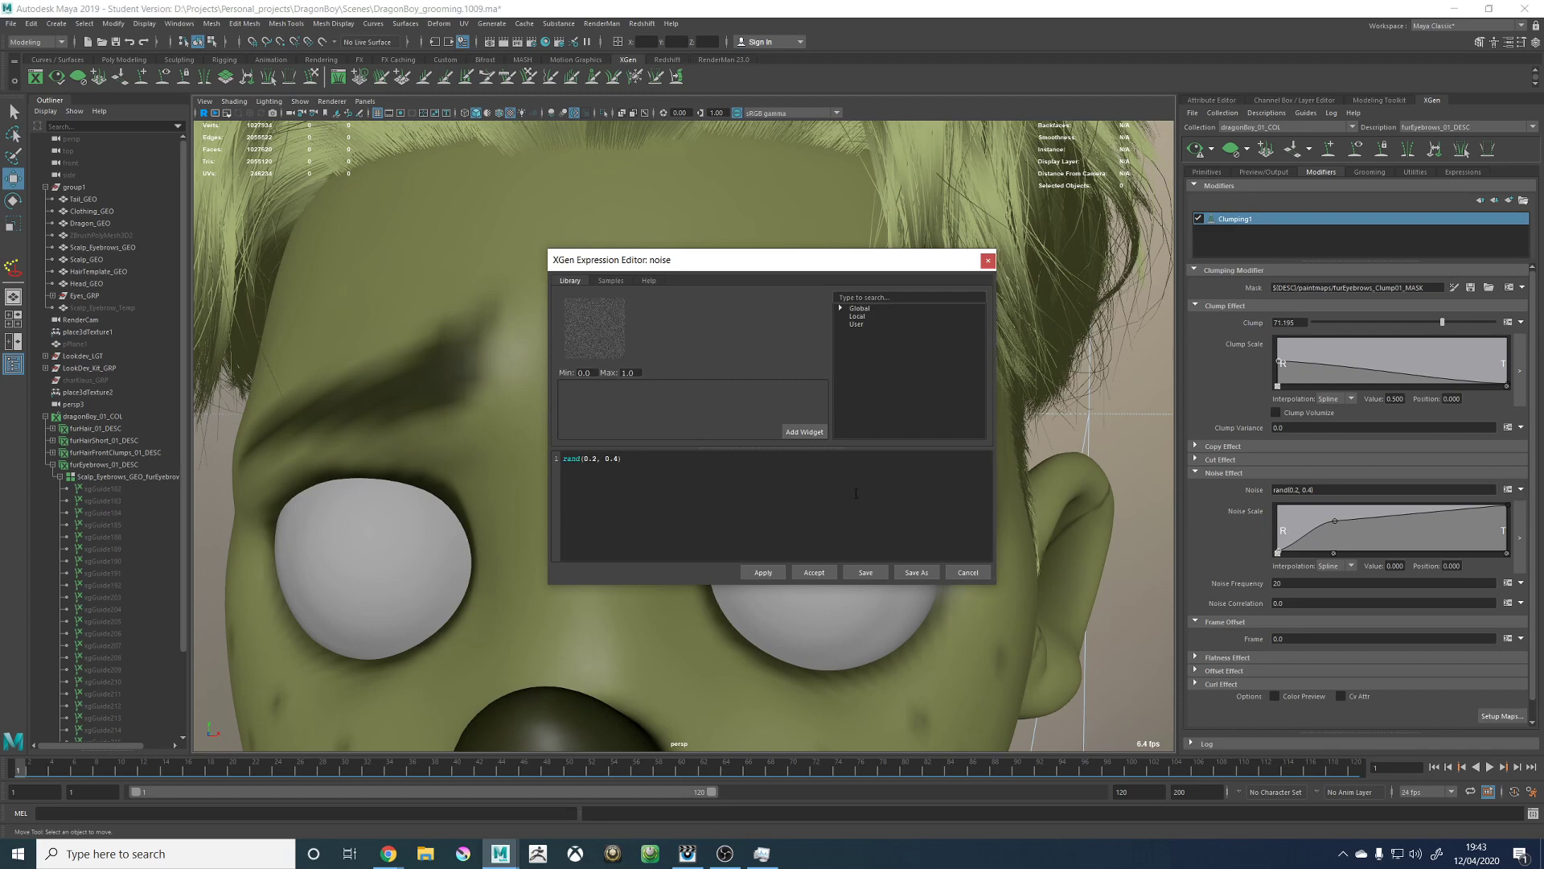
click(572, 487)
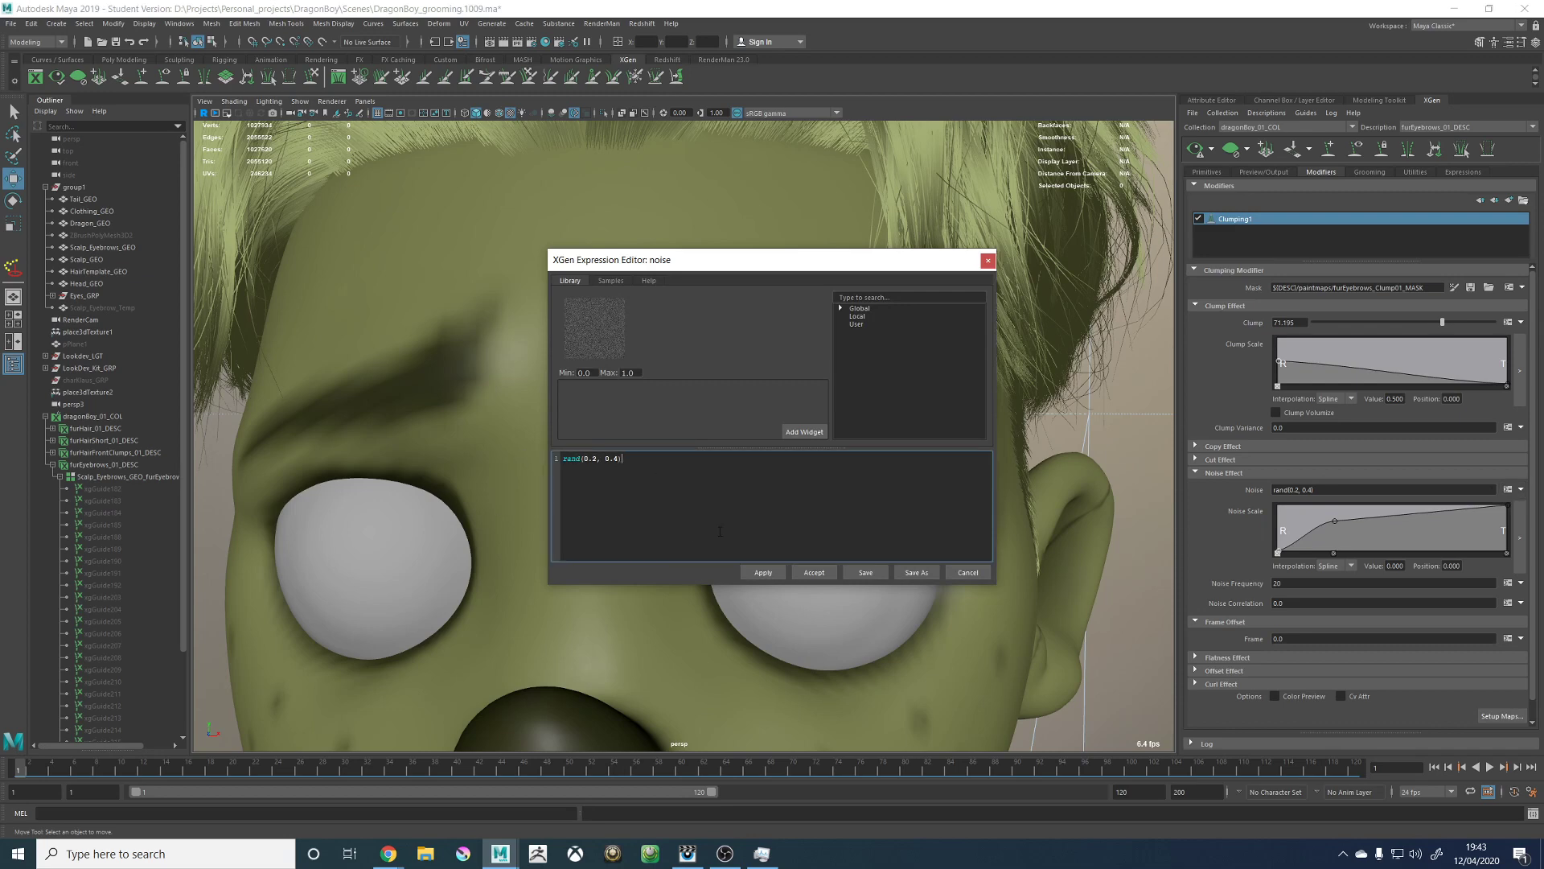
click(814, 572)
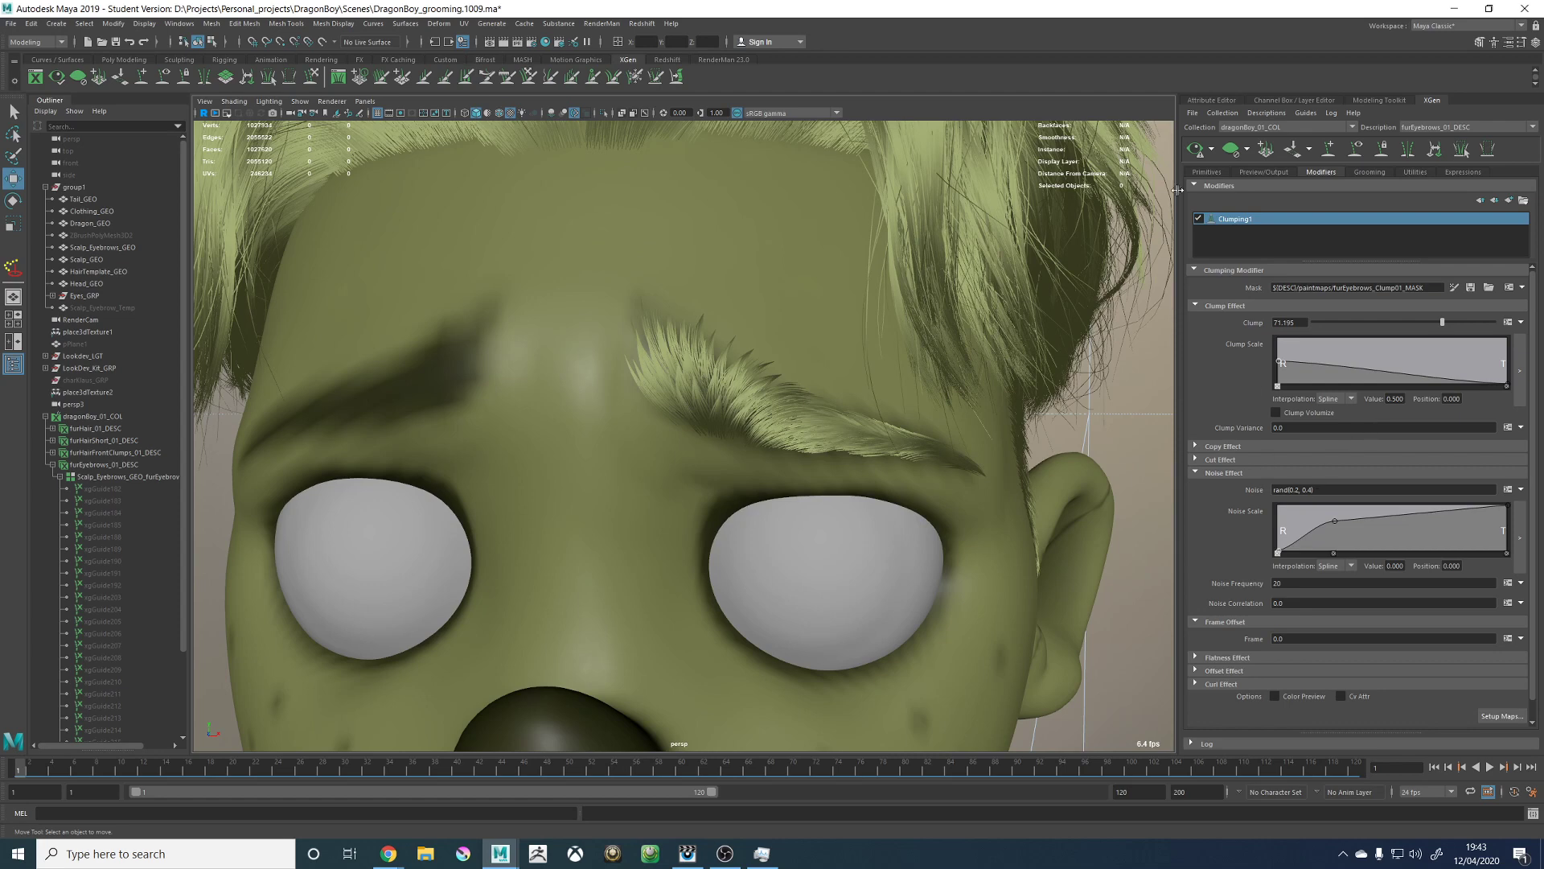
click(1197, 151)
scroll(816, 344, up, 5)
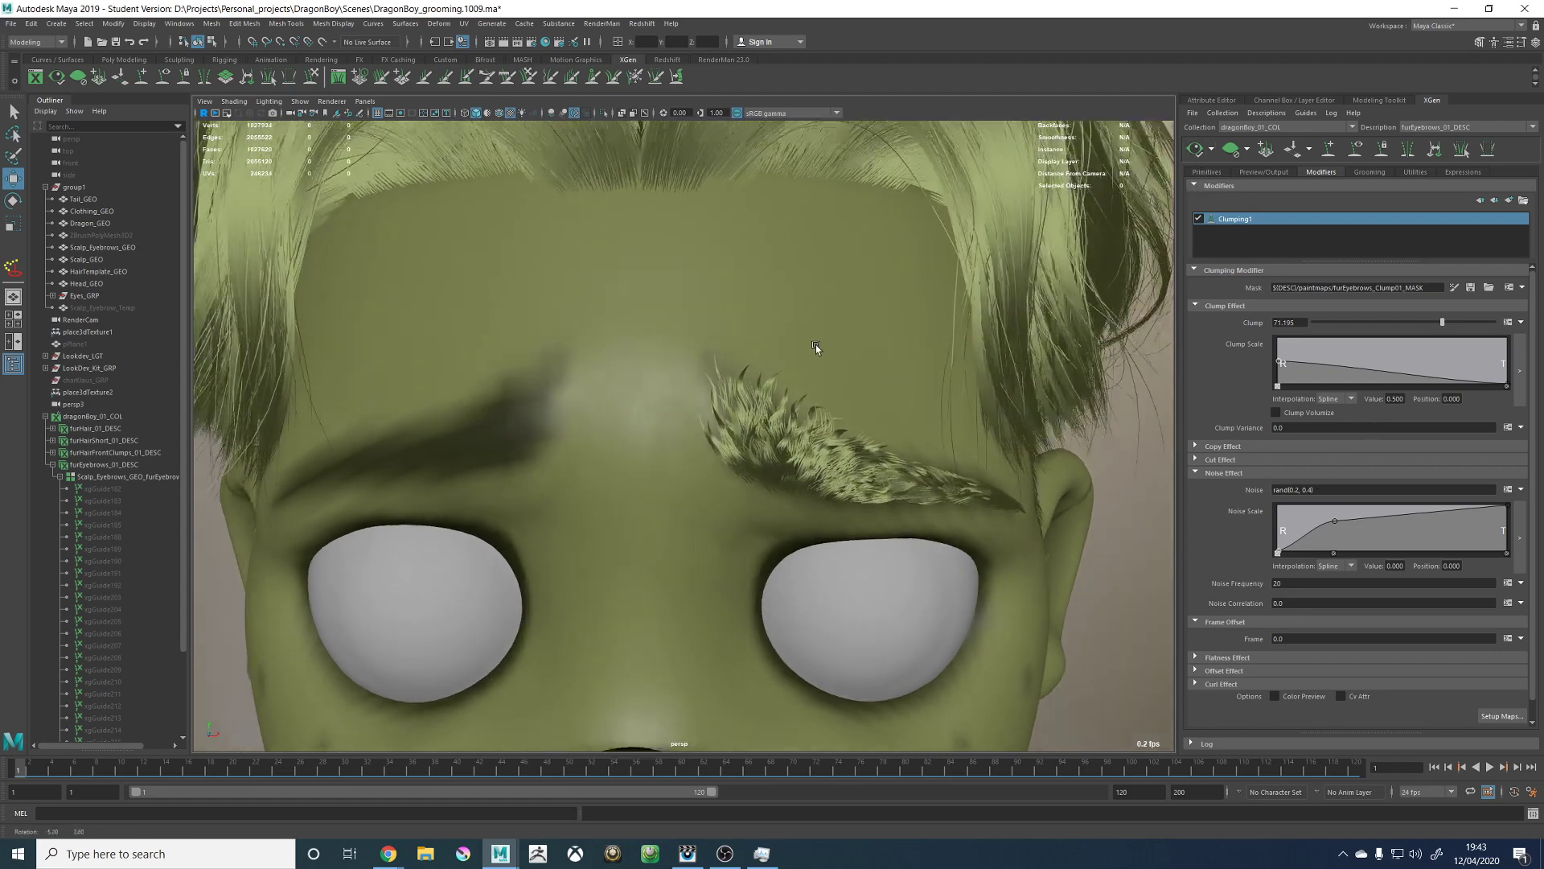
Step: Try a noise frequency of 2 on the eyebrow Clumping1 modifier and update the preview
drag(1315, 585, 1222, 585)
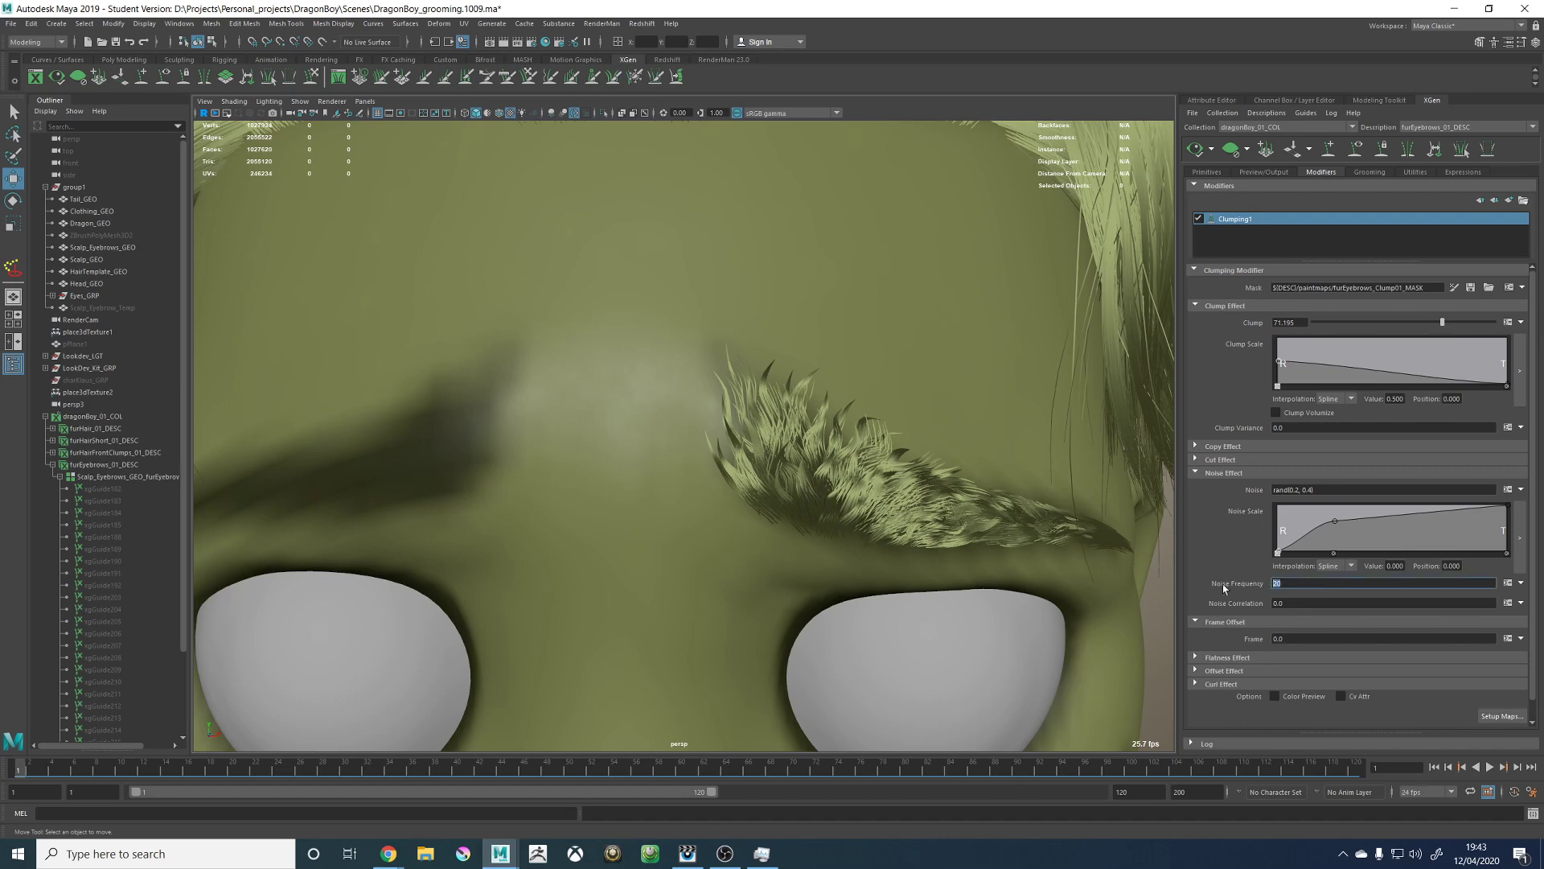
text(2)
key(Return)
click(1194, 151)
alt+drag(934, 442, 897, 390)
Step: Set the eyebrow Clumping1 modifier's noise frequency back to 20 and inspect the eyebrow up close
click(1296, 585)
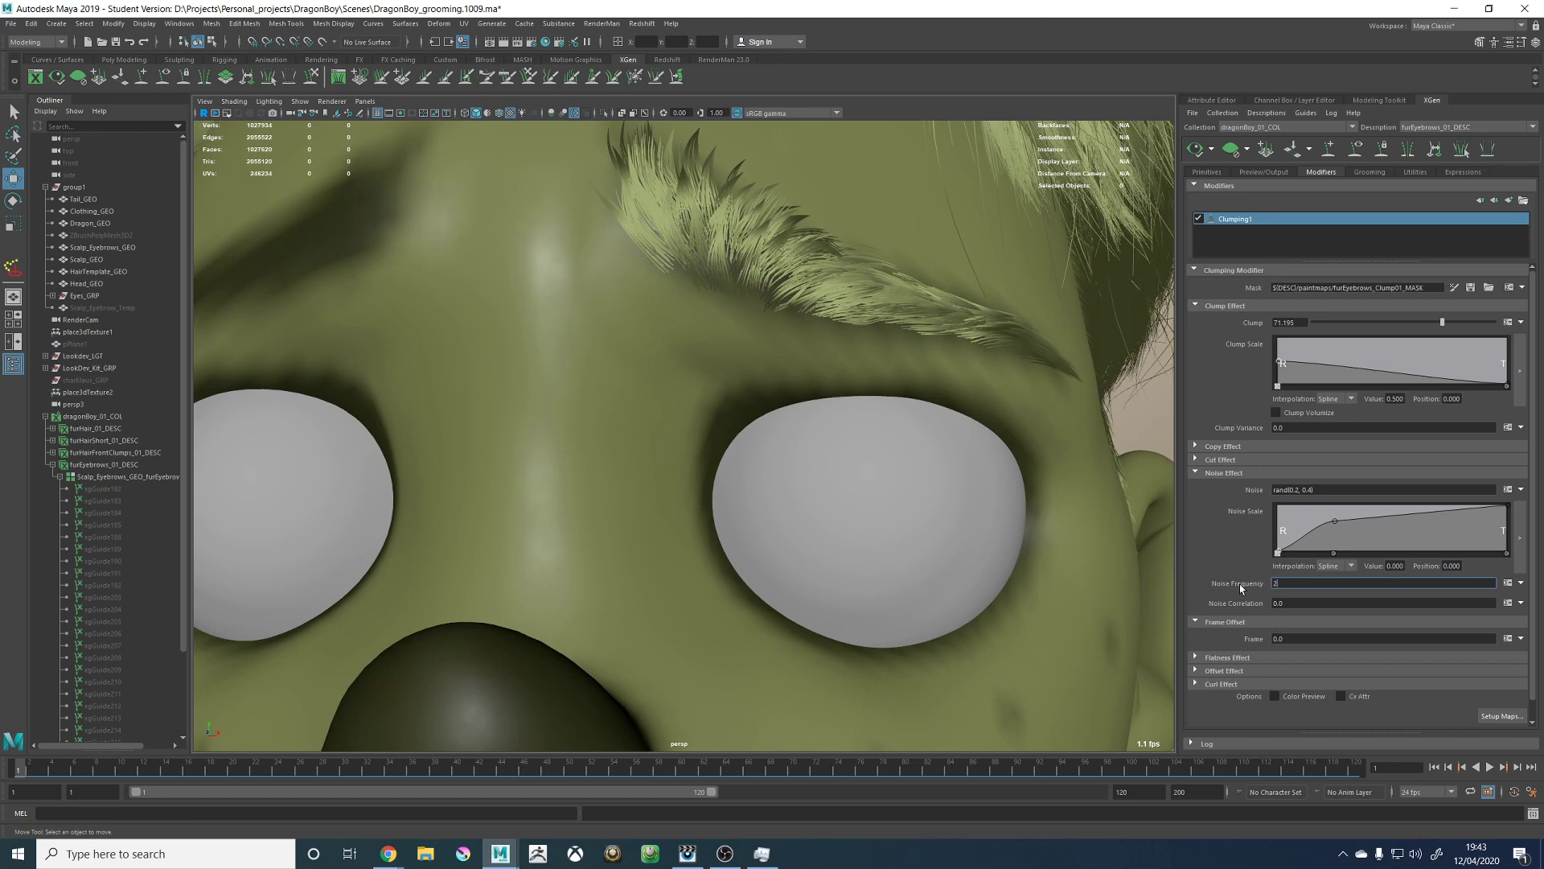
text(-)
click(1323, 587)
text(0)
key(Return)
alt+drag(400, 308, 590, 367)
alt+right_drag(590, 367, 667, 437)
alt+drag(738, 440, 724, 430)
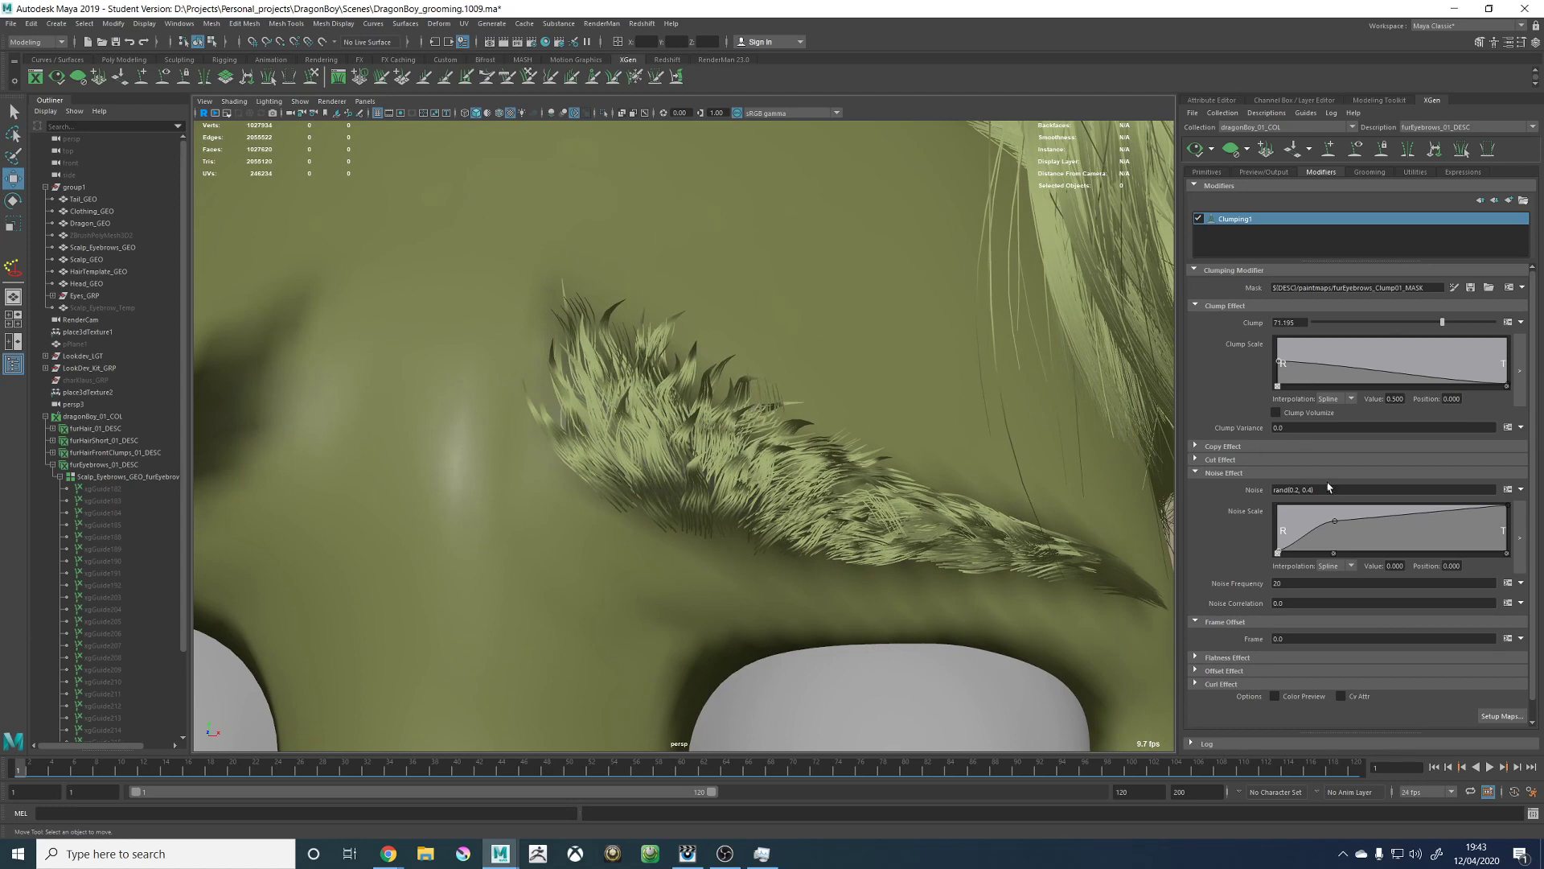
Step: Try the eyebrow Clumping1 modifier with its clump percentage raised to 100
drag(1454, 330, 1532, 323)
alt+drag(681, 330, 791, 436)
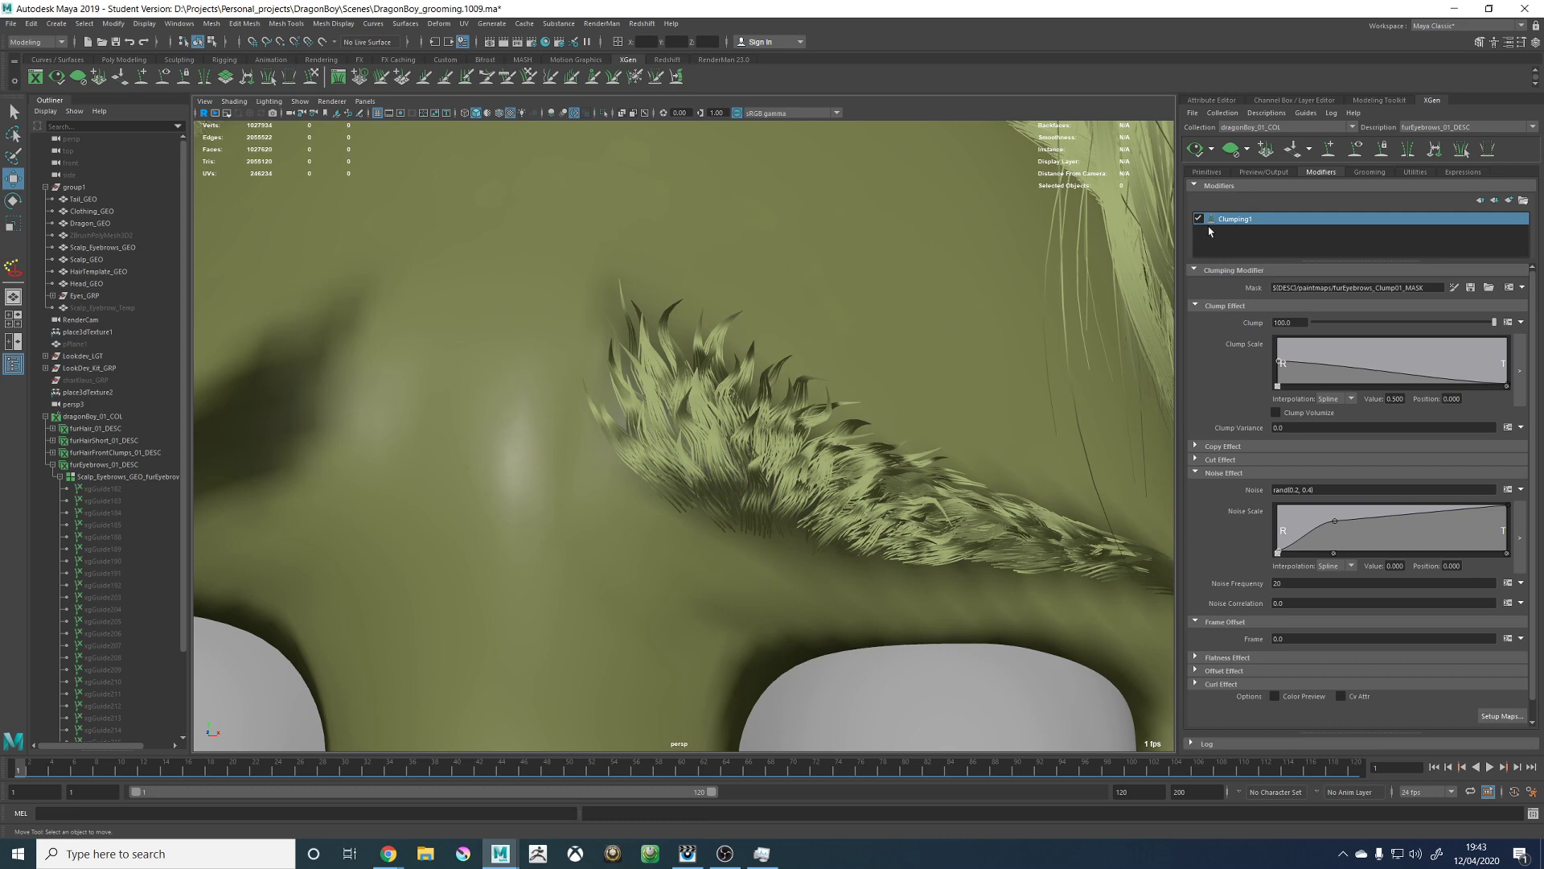
Step: Try a modifier CV count of 12 on the eyebrow primitives and restore it to 6
click(1206, 171)
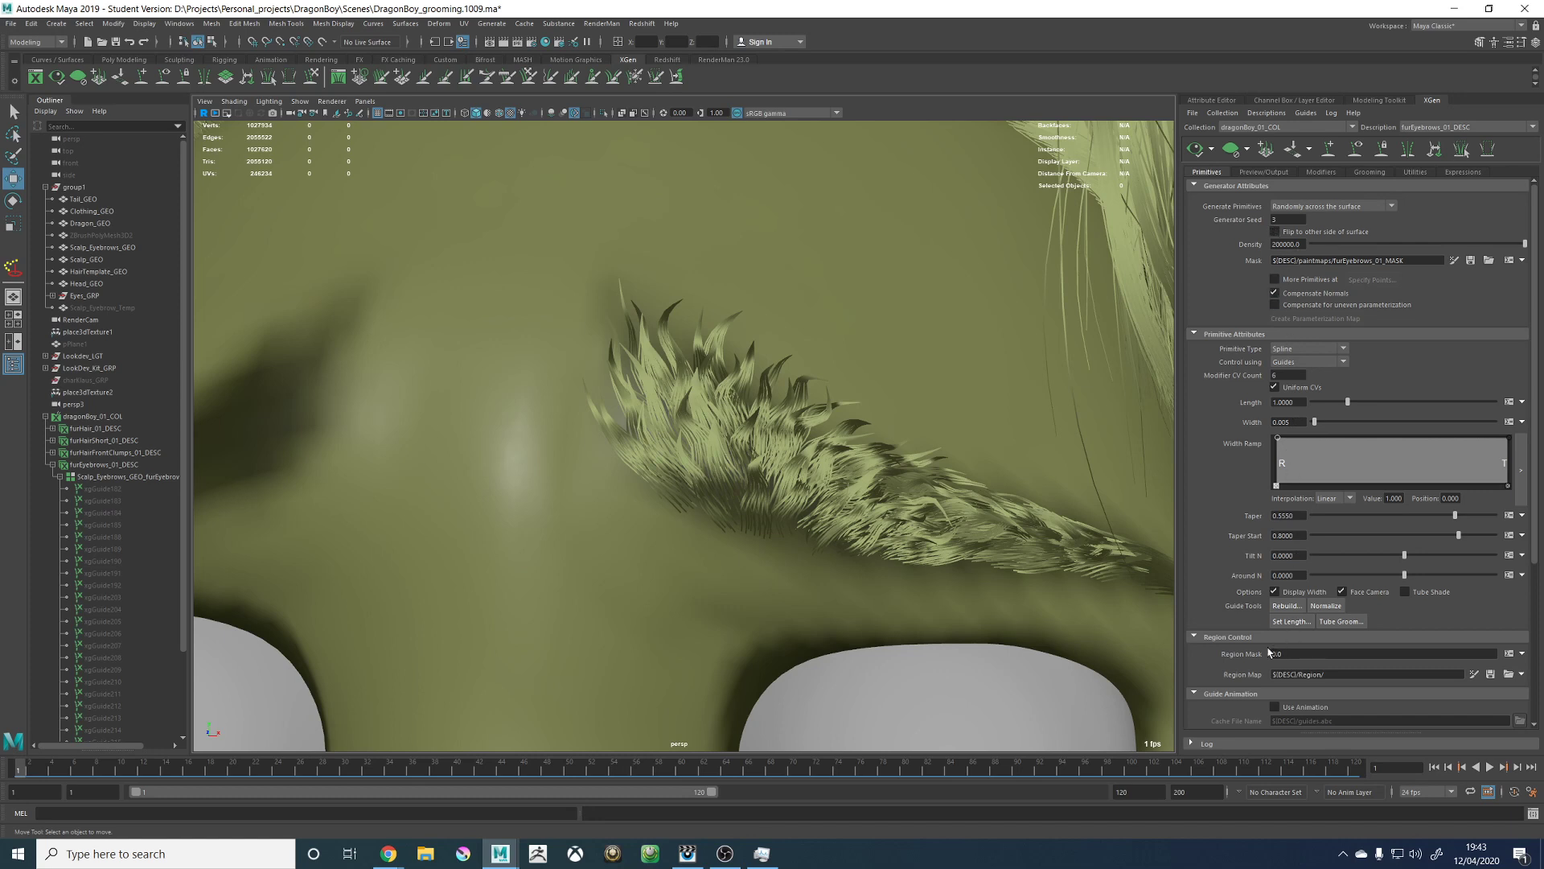
double_click(1300, 376)
text(12)
key(Return)
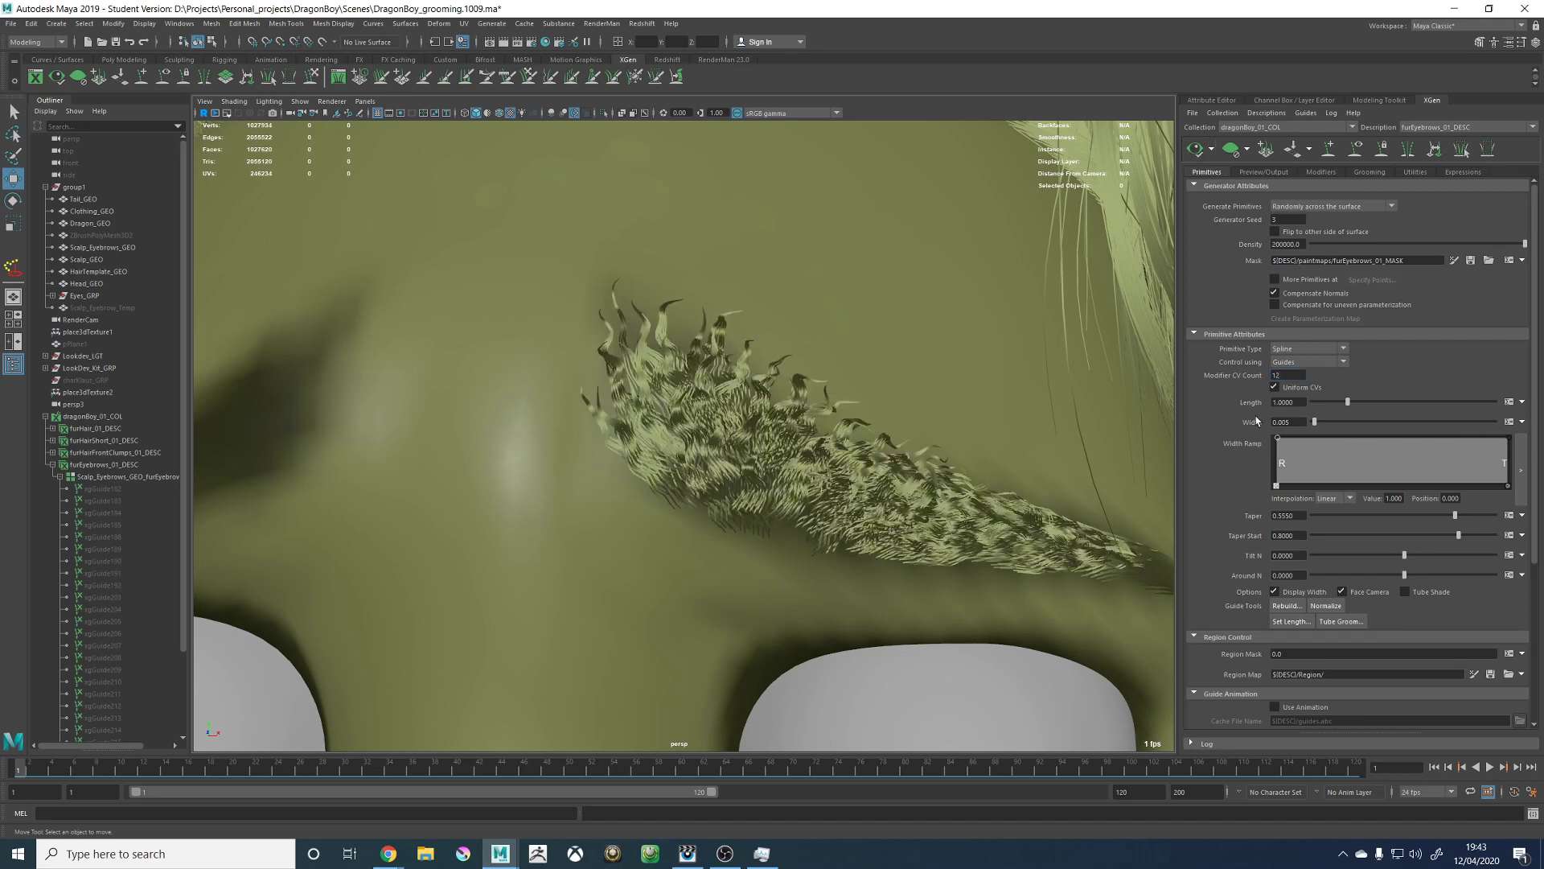
double_click(1295, 375)
text(6)
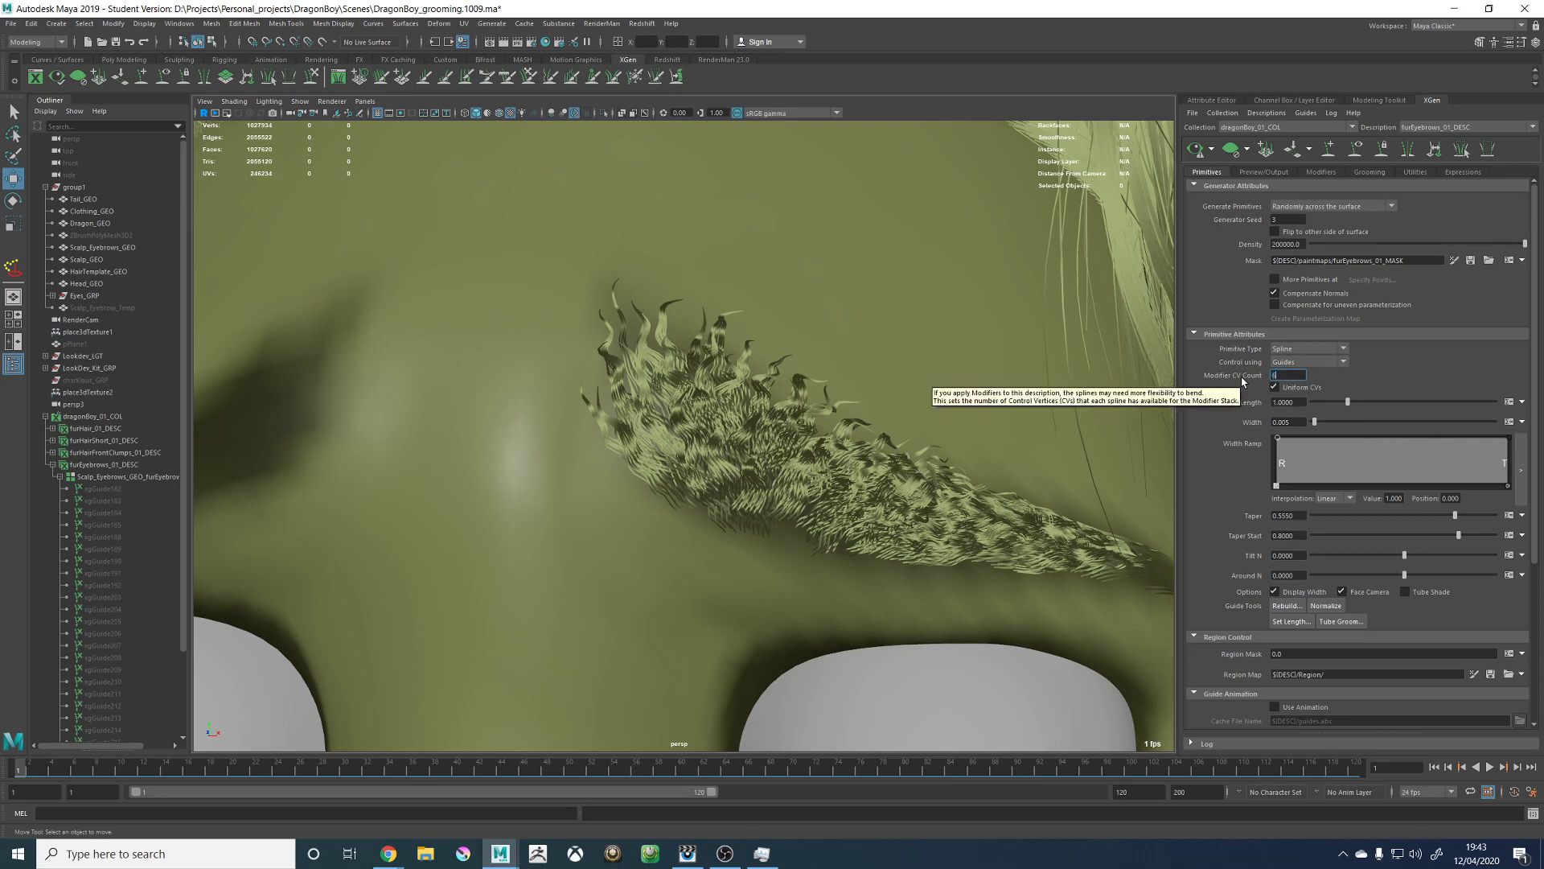
key(Return)
Step: Try a noise frequency of 1 on the eyebrow Clumping1 modifier and update the preview
click(1319, 173)
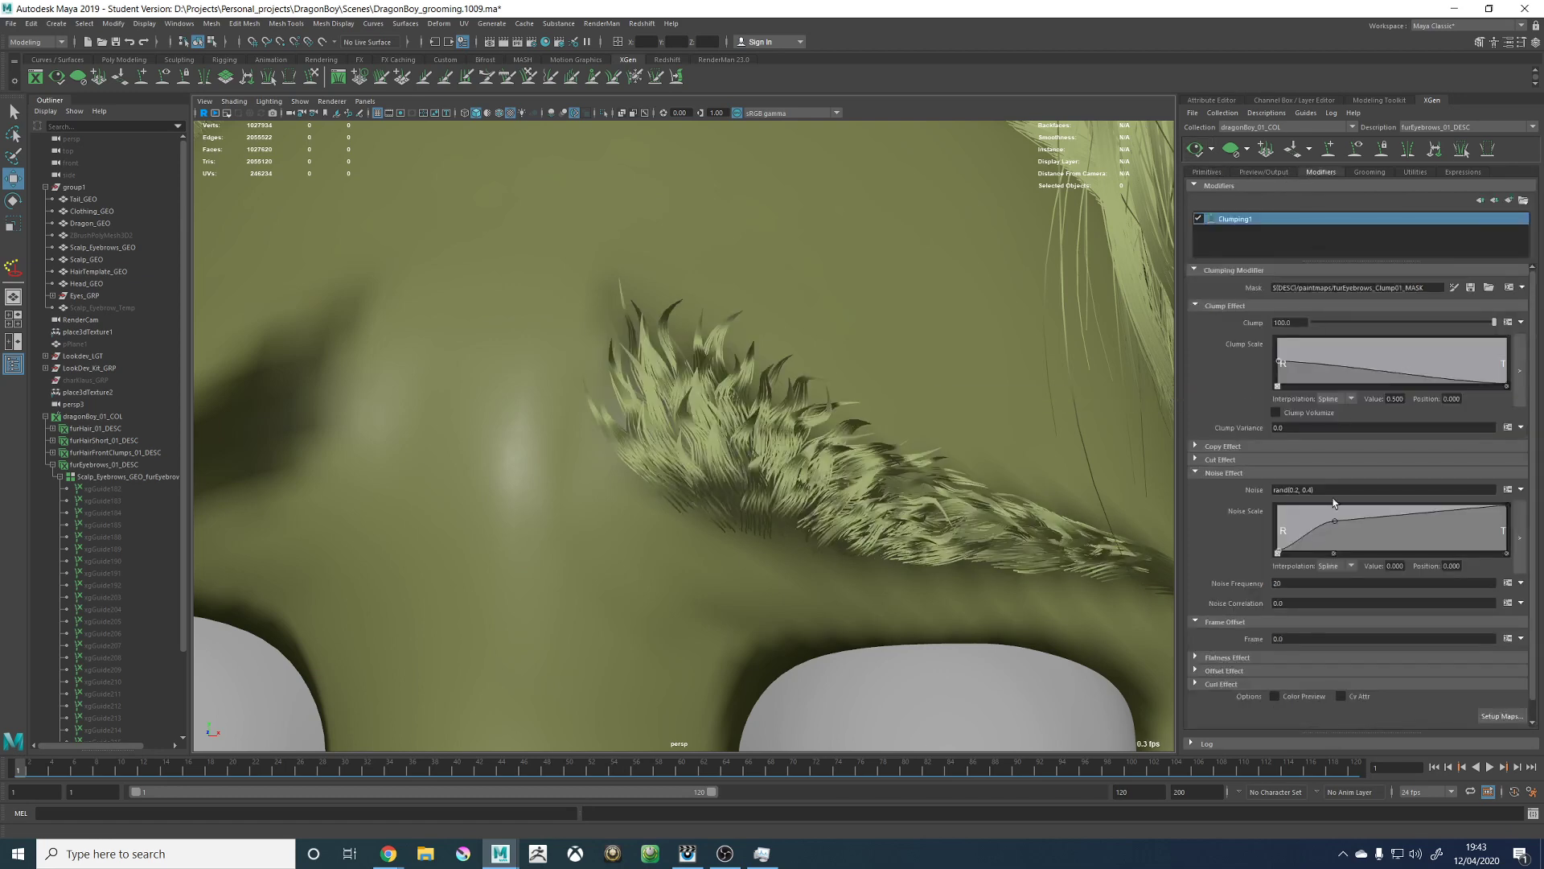
double_click(1294, 585)
text(1)
key(Return)
click(1195, 150)
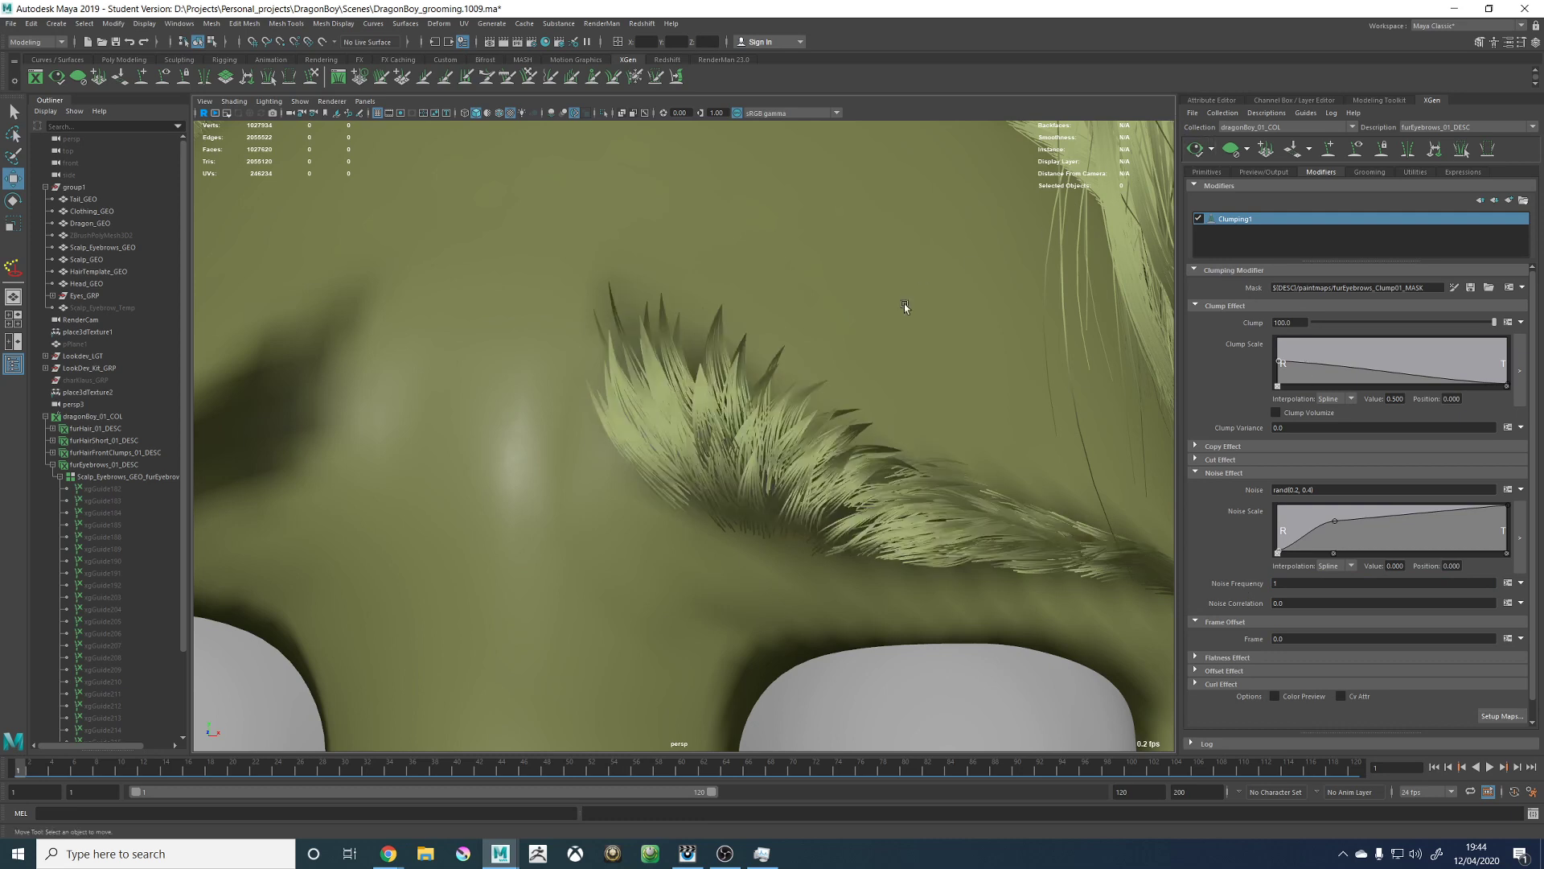
alt+drag(1028, 482, 995, 474)
Step: Try noise frequencies of 2 and 3 on the eyebrow Clumping1 modifier, updating the preview for each
click(1294, 585)
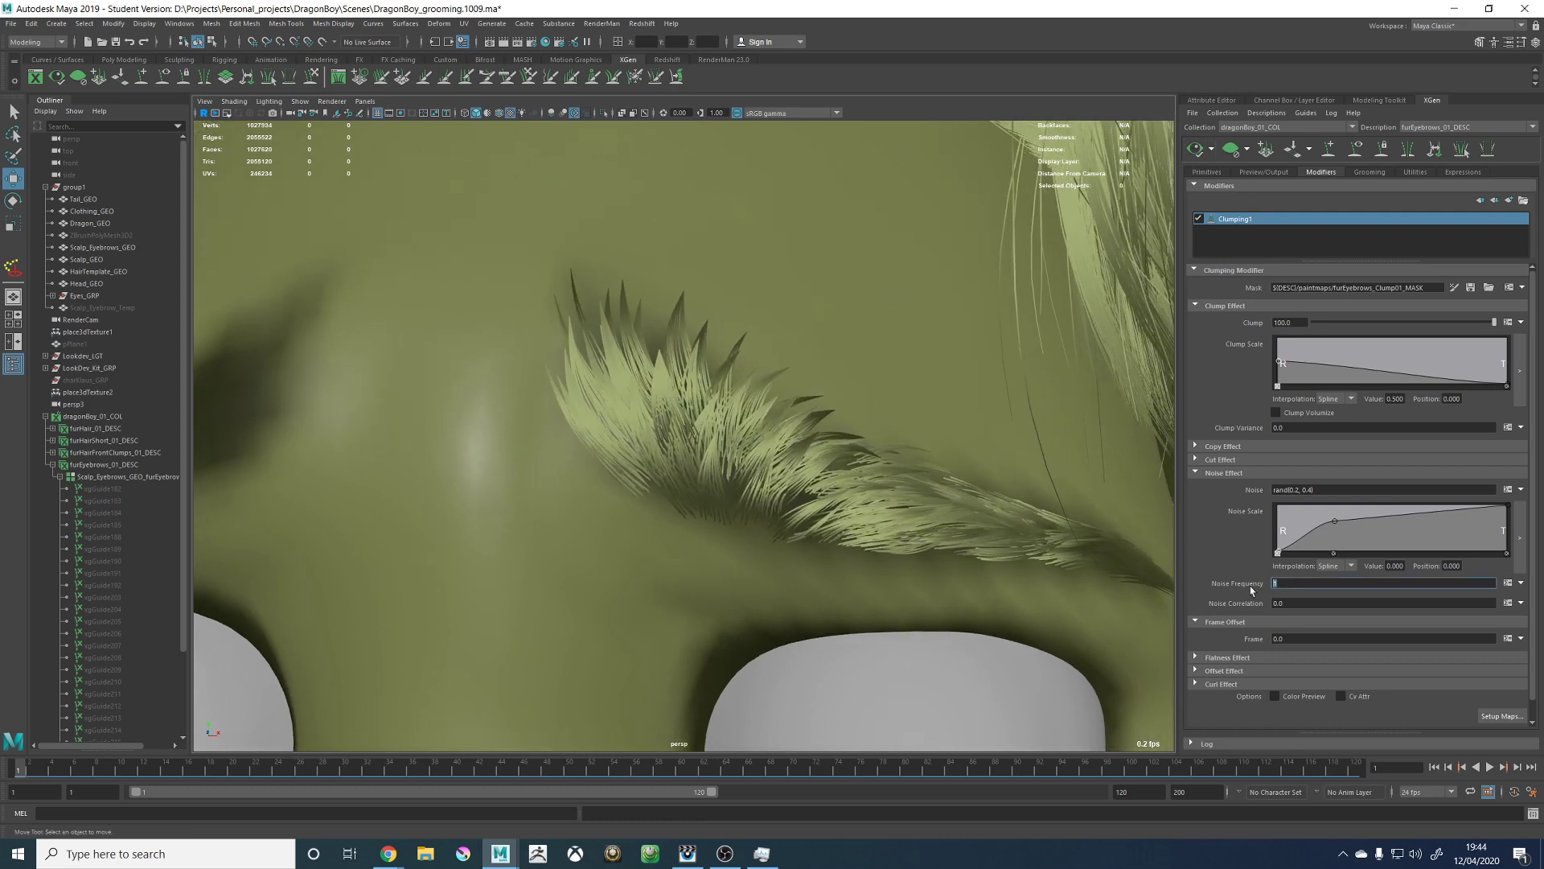
text(2)
key(Return)
click(1195, 151)
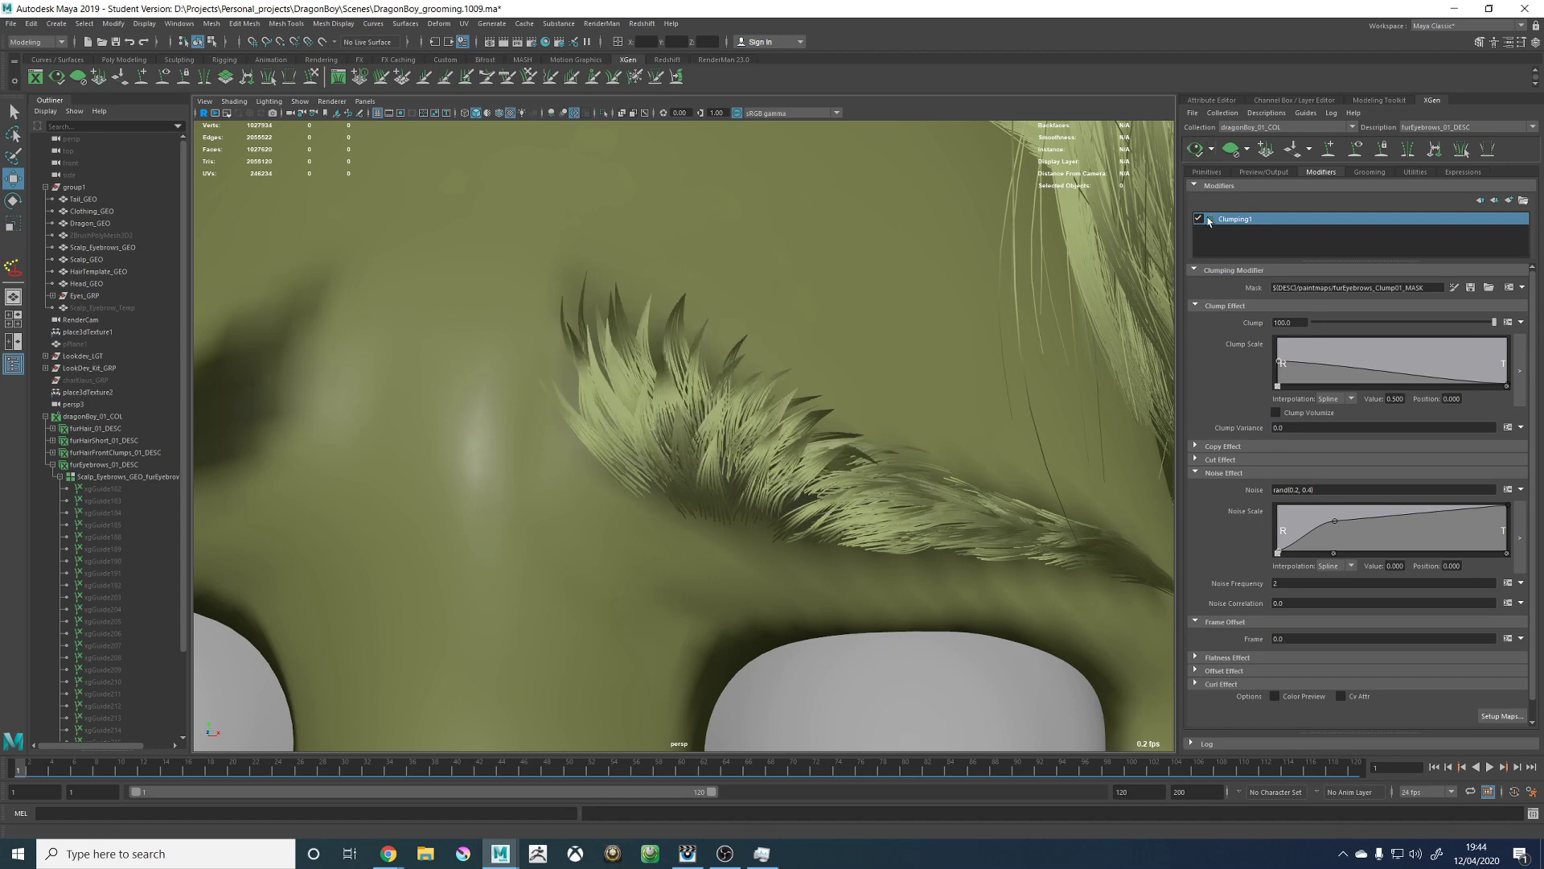
click(1278, 583)
text(3)
key(Return)
click(1196, 150)
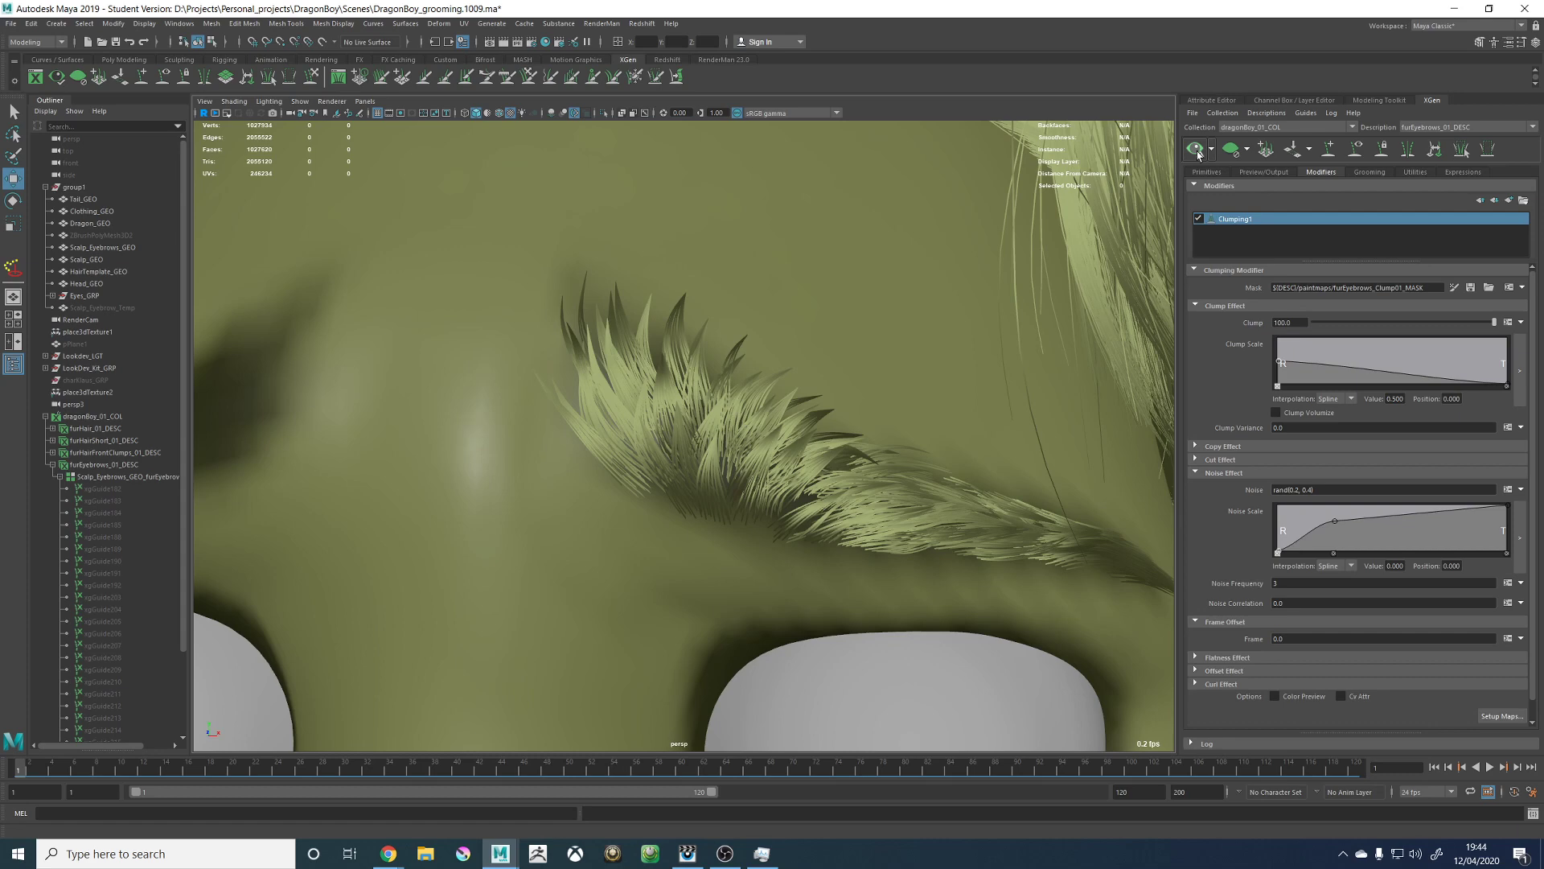
Step: Set the eyebrow Clumping1 modifier's noise frequency to 5 and update the preview
click(1279, 583)
text(5)
key(Return)
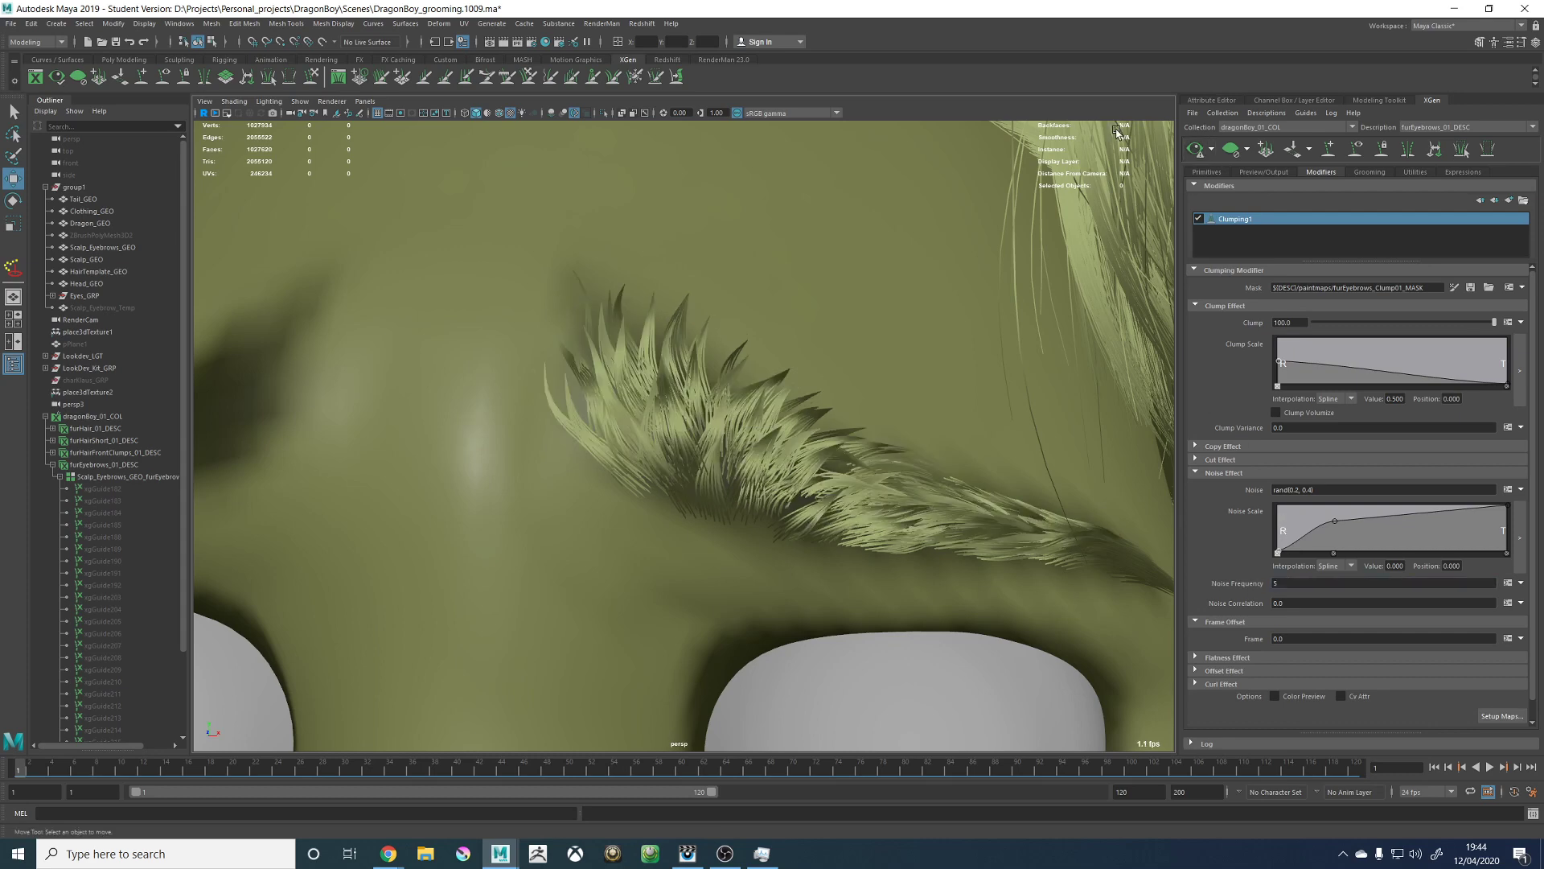
click(1195, 152)
alt+right_drag(883, 313, 312, 351)
alt+right_drag(649, 438, 871, 527)
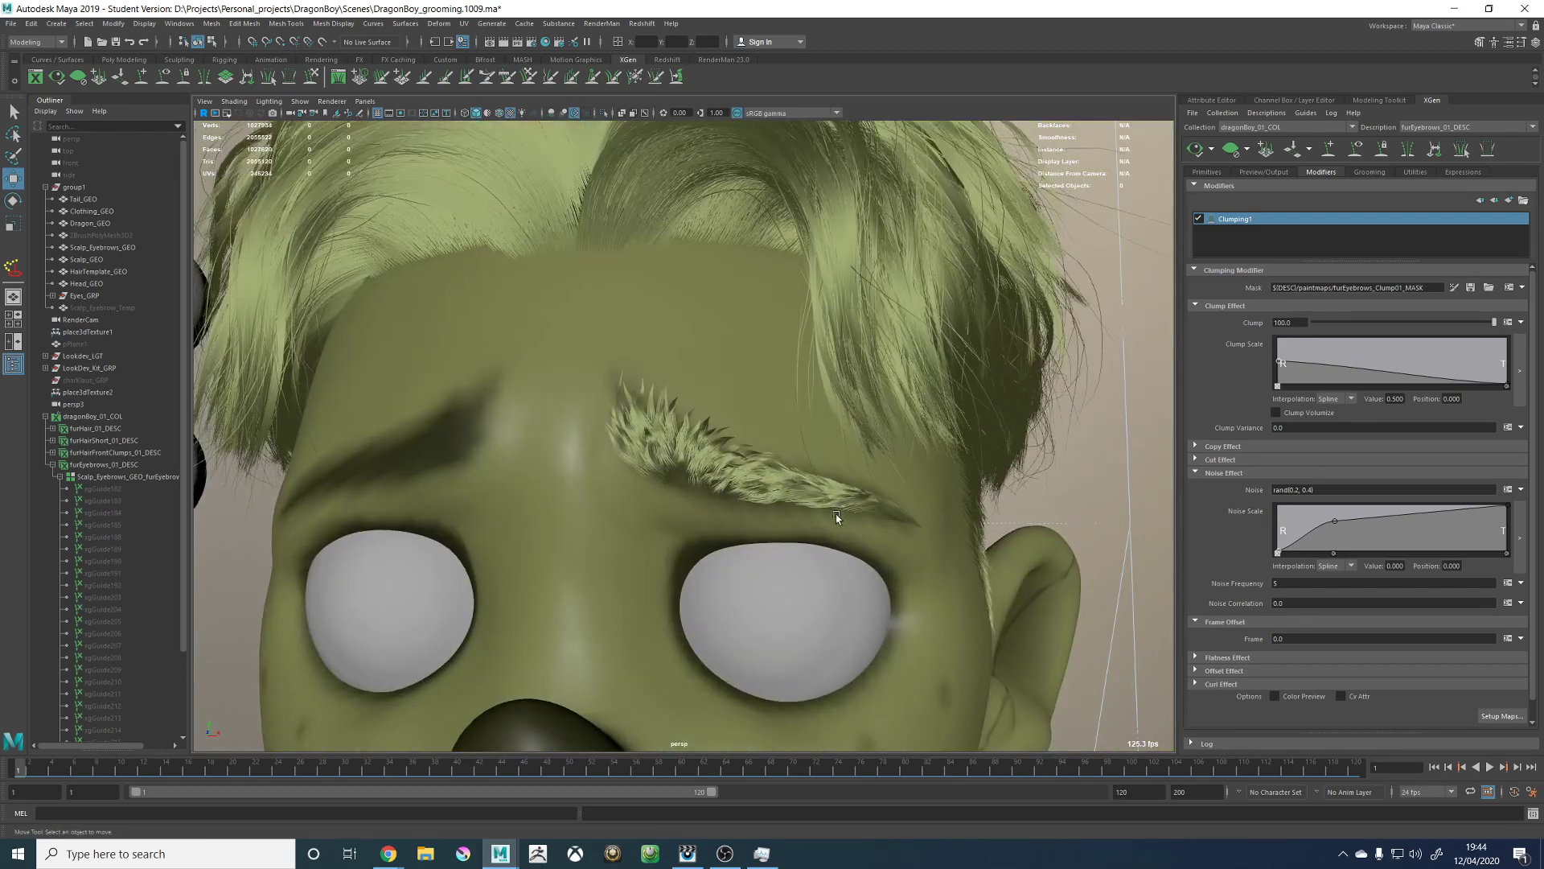
alt+right_drag(746, 508, 841, 523)
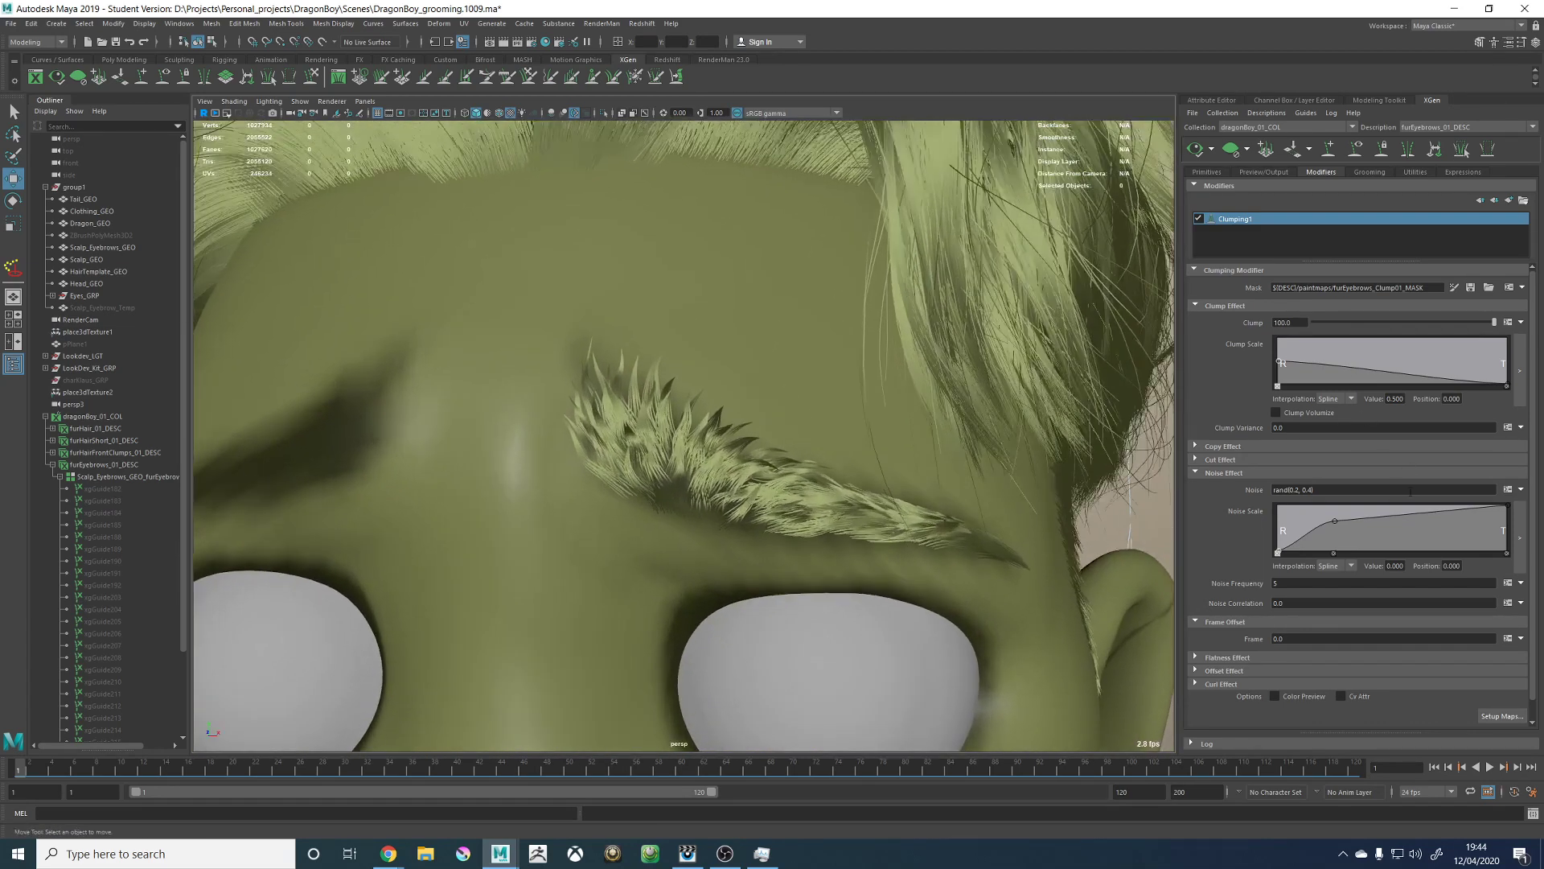
Step: Lower the eyebrow Clumping1 modifier's clump percentage to 76.43 and update the preview
drag(1494, 322, 1452, 322)
click(1195, 150)
alt+drag(650, 410, 641, 407)
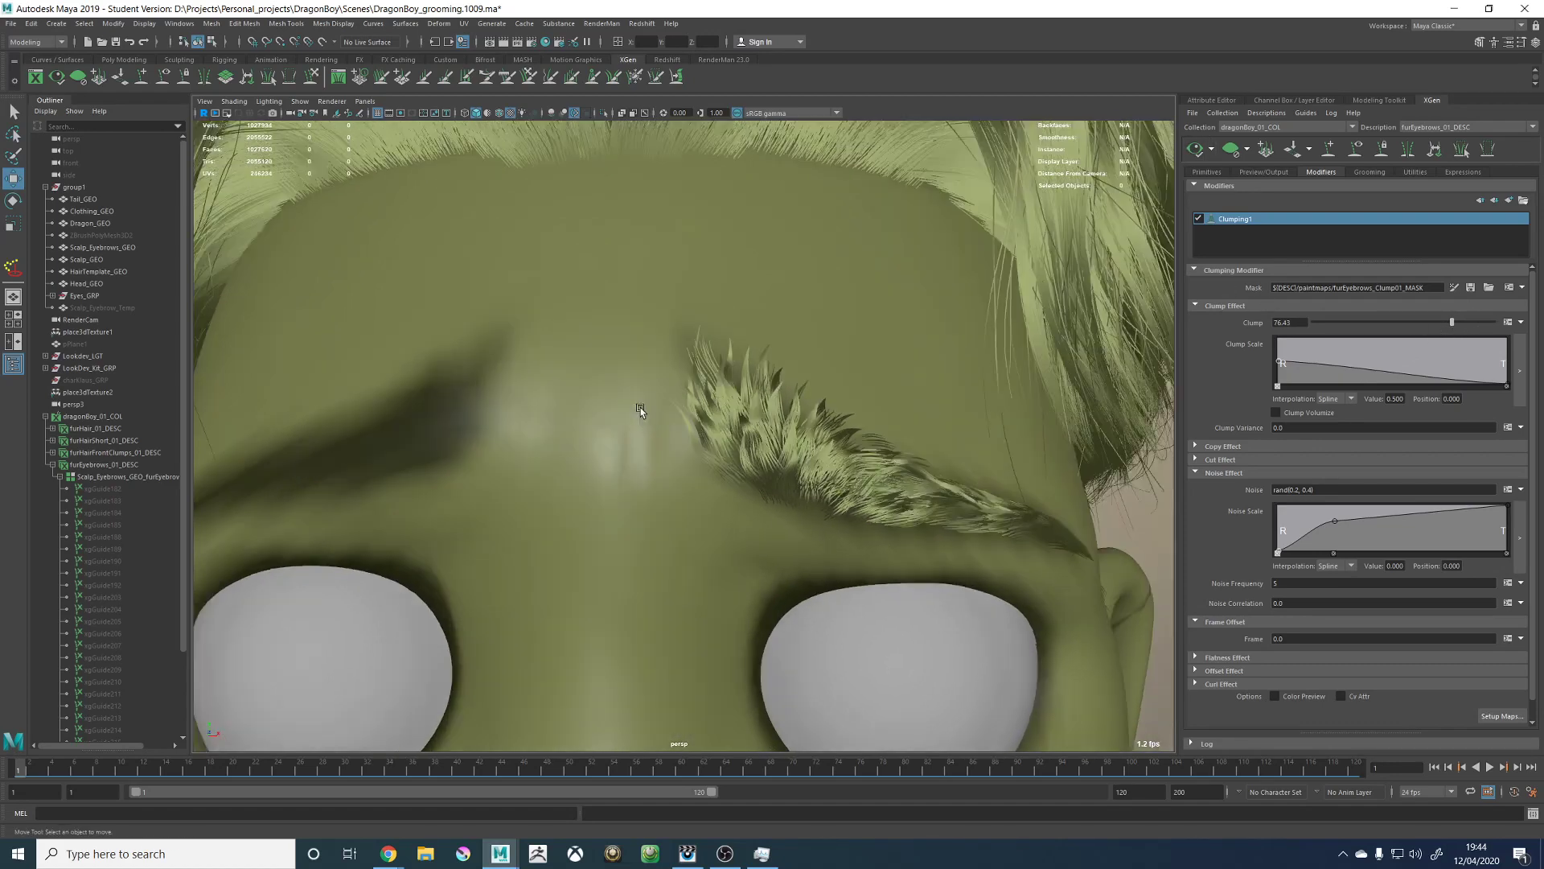
Step: Examine the clumped eyebrow from the front and side, both up close and against the whole face
alt+right_drag(640, 407, 731, 433)
alt+drag(731, 432, 834, 468)
alt+right_drag(834, 468, 755, 458)
alt+drag(756, 458, 730, 441)
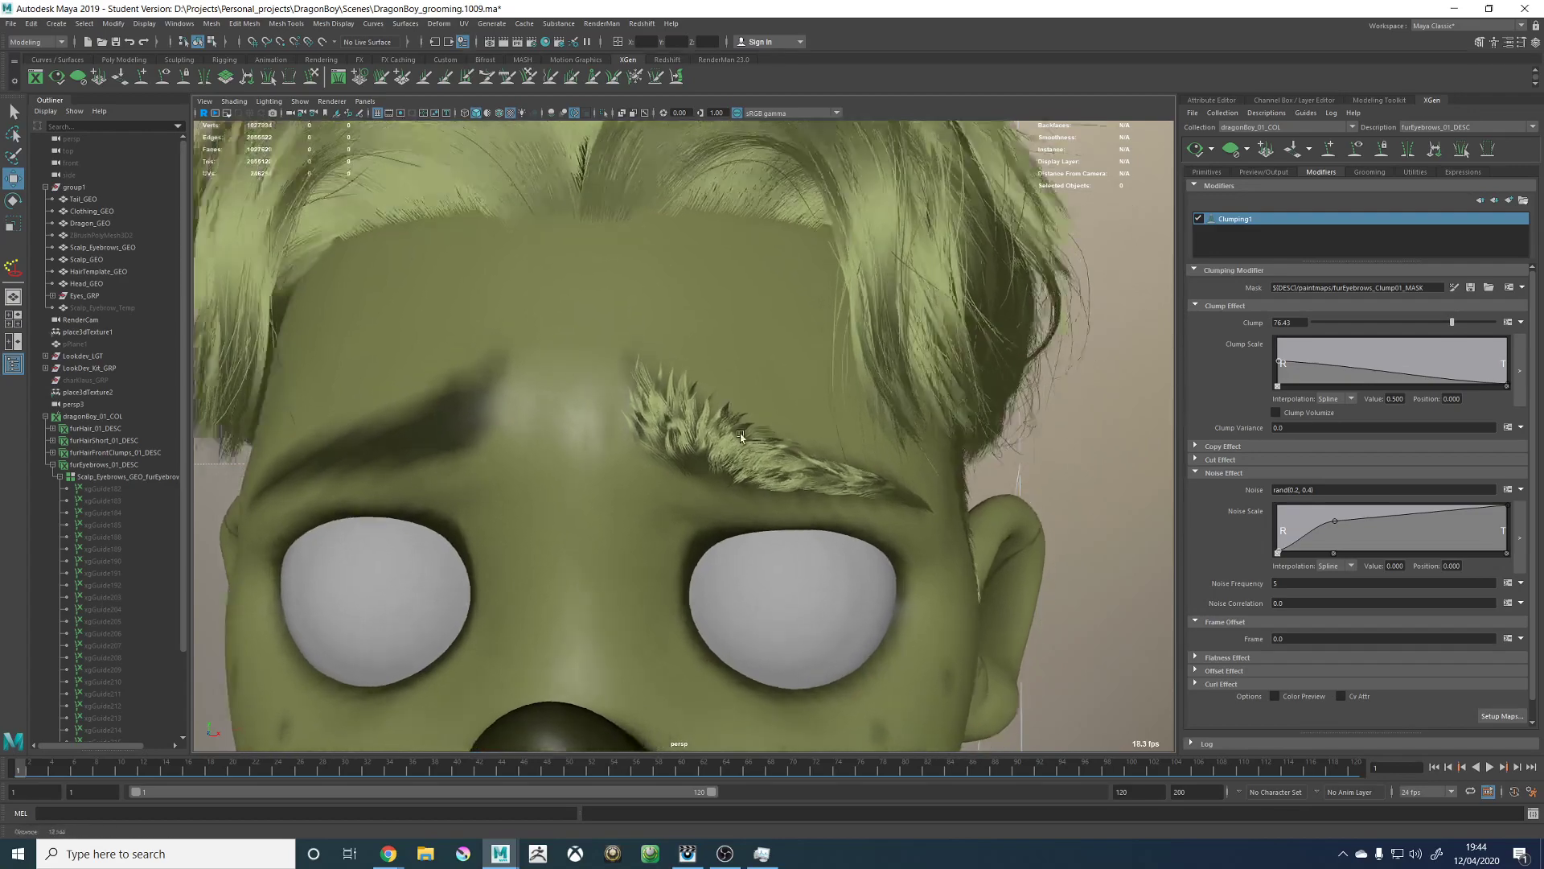
alt+right_drag(730, 440, 812, 468)
alt+drag(826, 467, 702, 433)
alt+right_drag(702, 432, 418, 429)
alt+drag(567, 432, 511, 430)
alt+right_drag(512, 430, 746, 486)
mouse_move(698, 462)
alt+mouse_down()
mouse_move(796, 470)
mouse_move(646, 466)
mouse_move(712, 479)
alt+mouse_up()
alt+right_drag(712, 480, 808, 502)
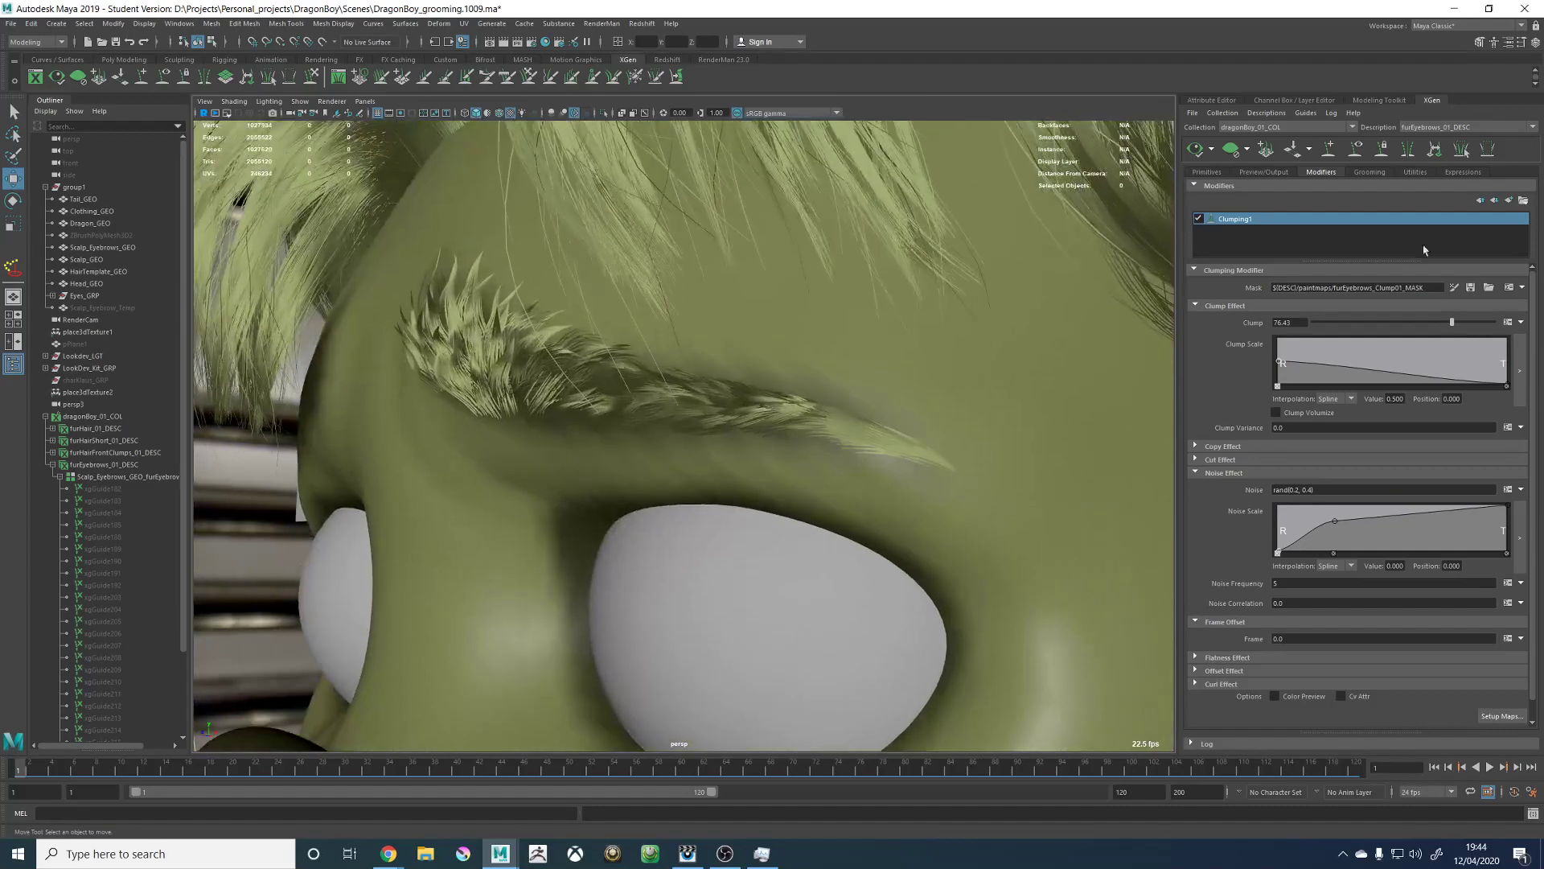
Step: Copy the PercentStray expression from the eyebrow Clumping1 modifier's clump attribute and accept the expression editor
click(1508, 201)
click(1470, 188)
click(1508, 321)
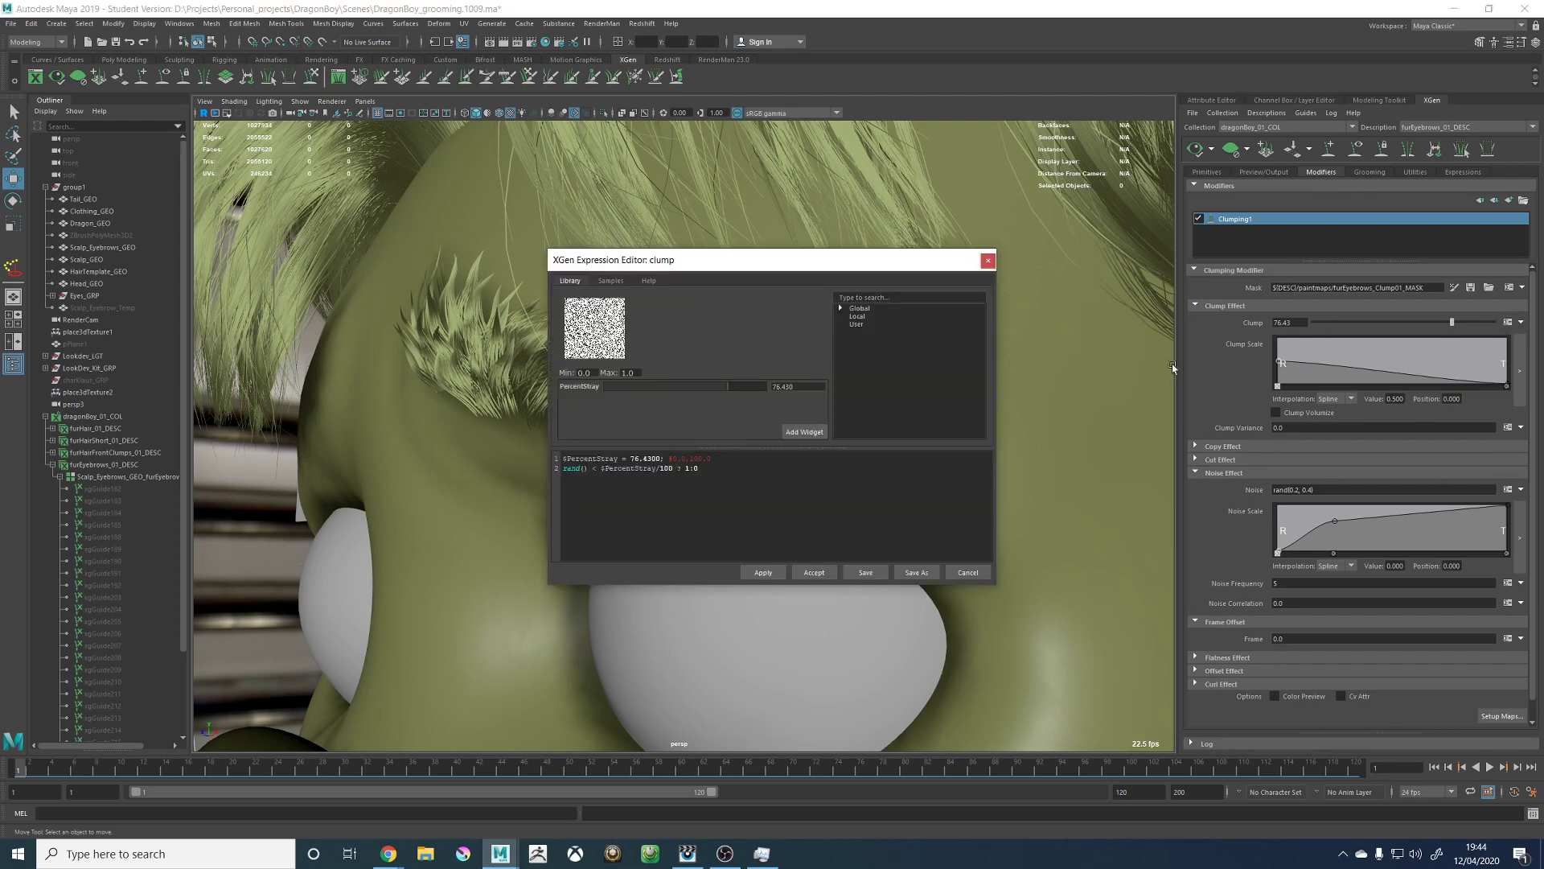
click(655, 493)
key(ctrl+a)
key(ctrl+c)
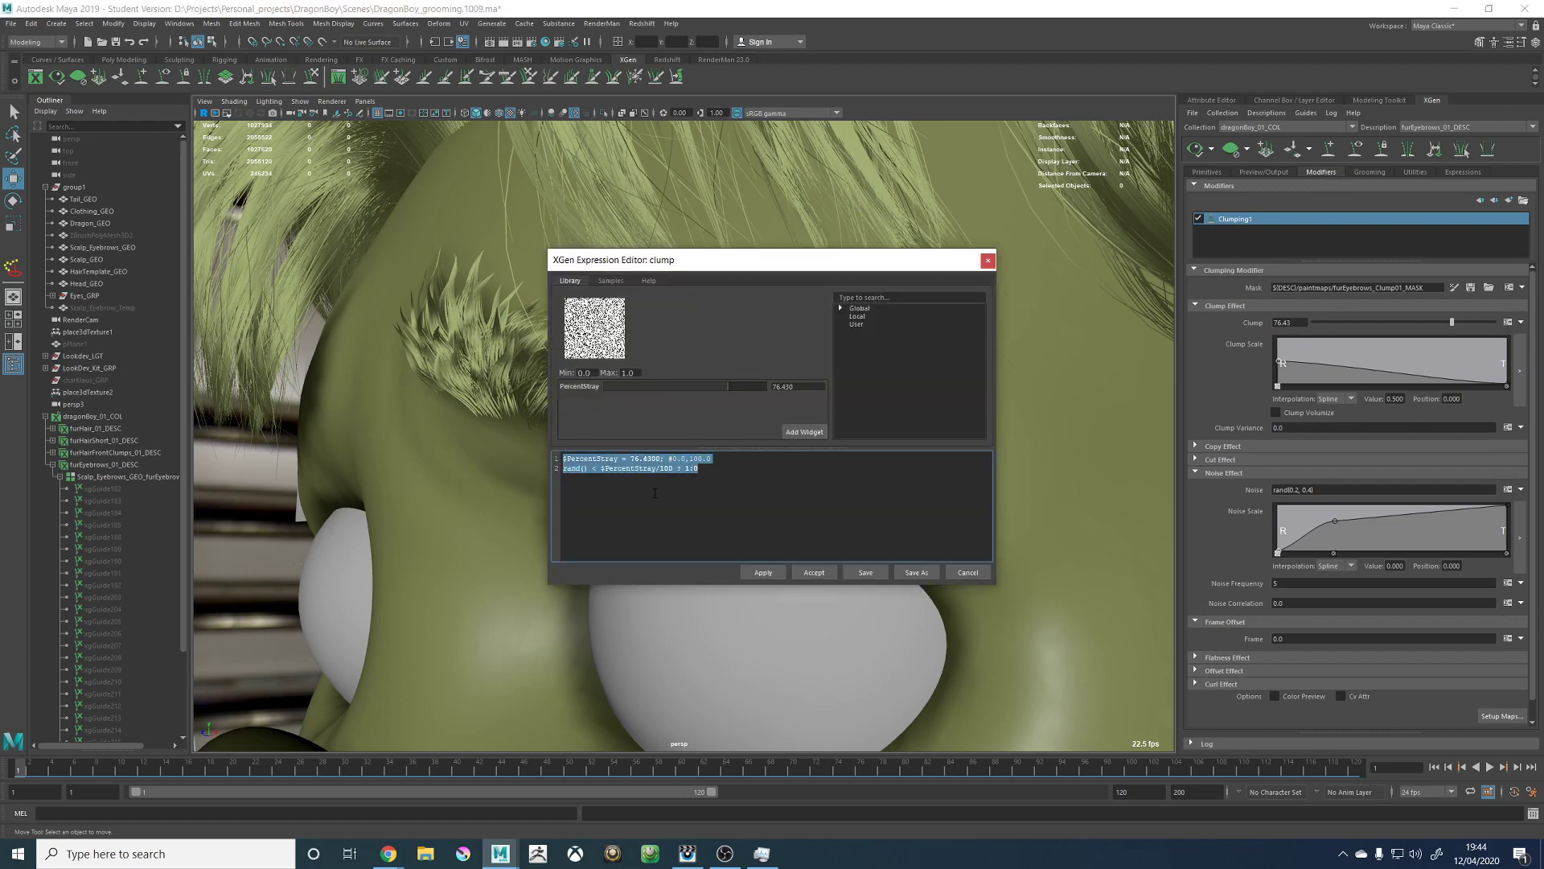
click(764, 572)
click(814, 573)
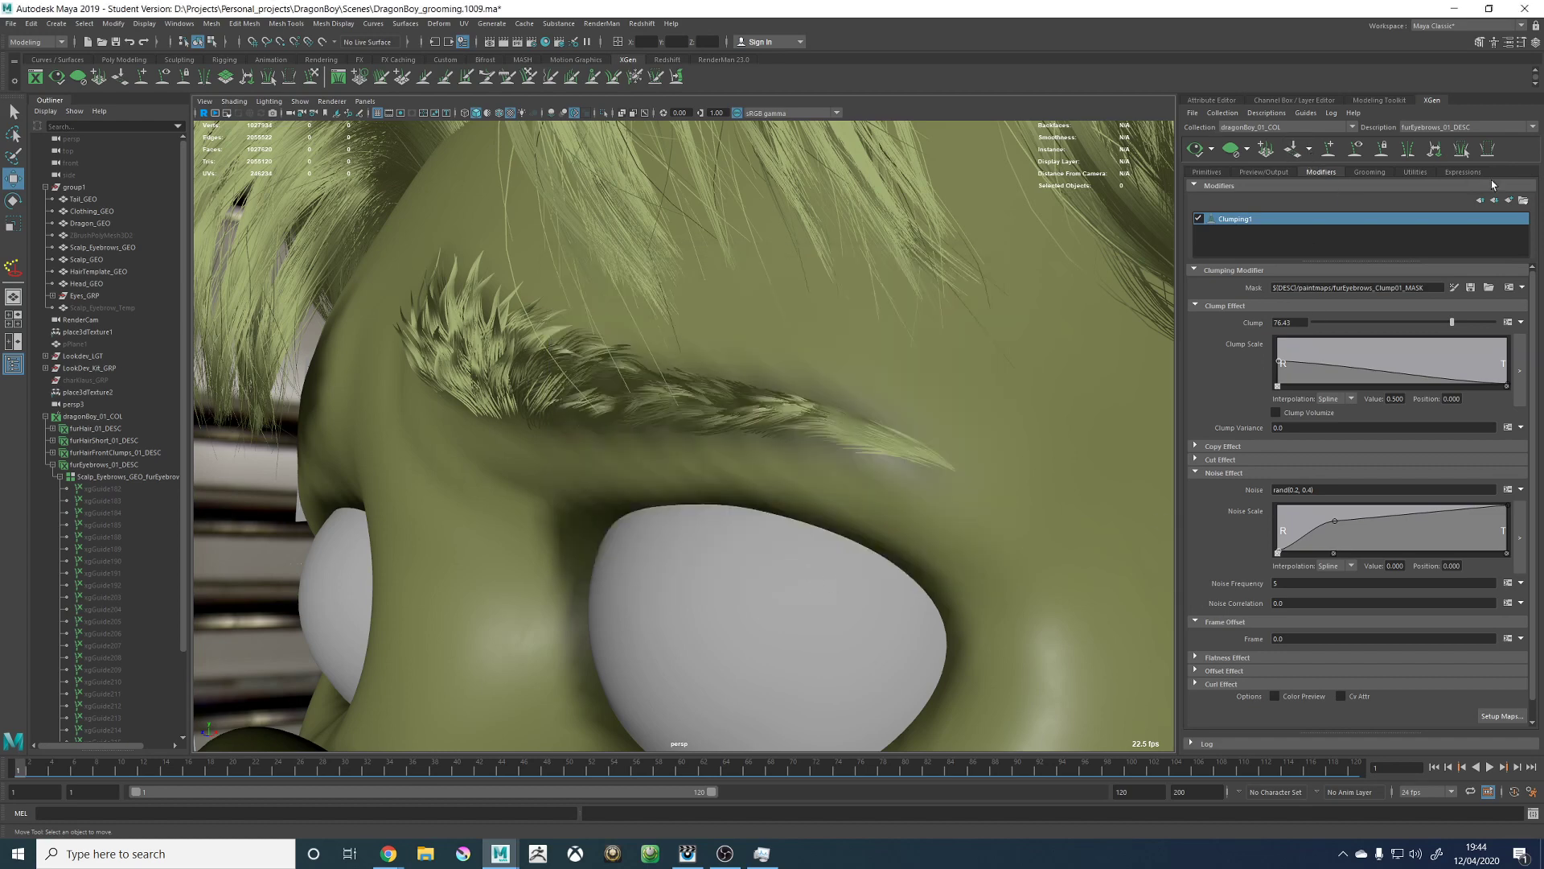
Step: Add two Noise modifiers to the eyebrow description above Clumping1
click(1509, 201)
click(1364, 274)
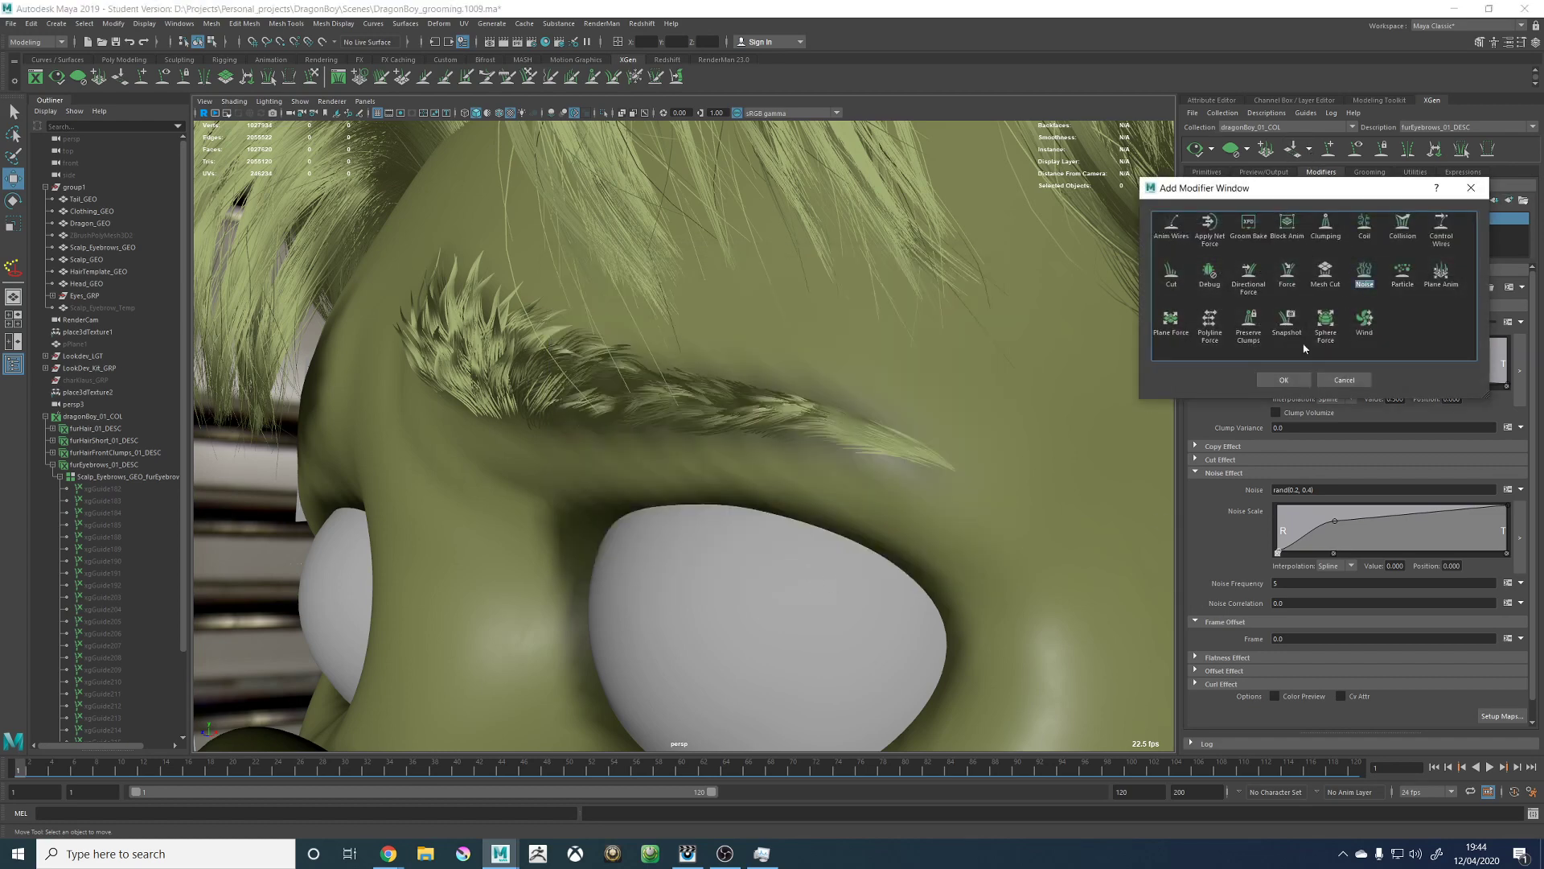
click(1284, 380)
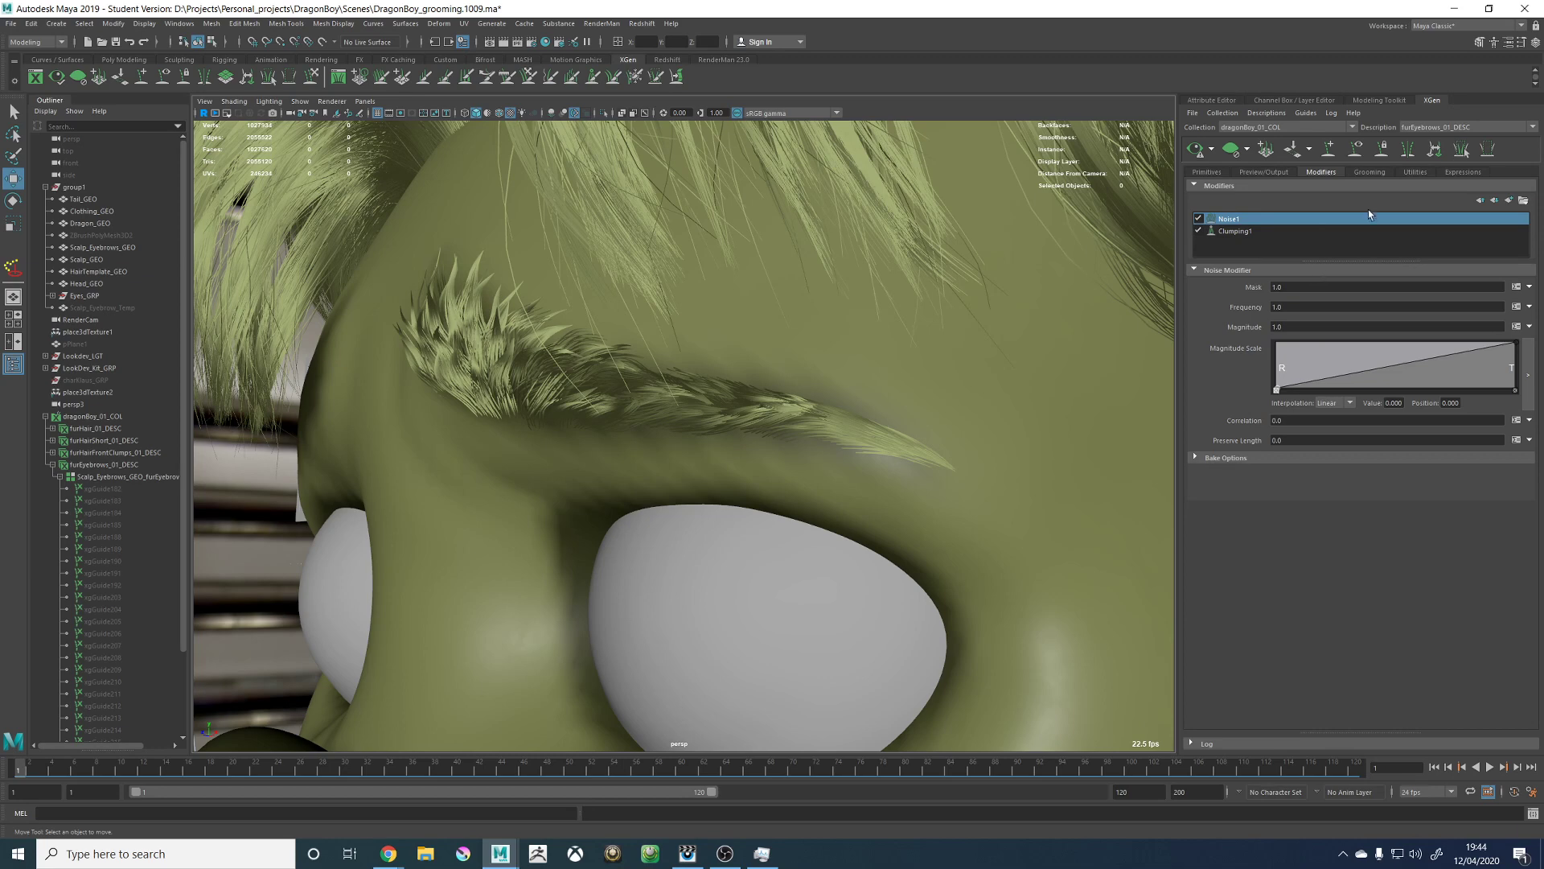
click(1509, 200)
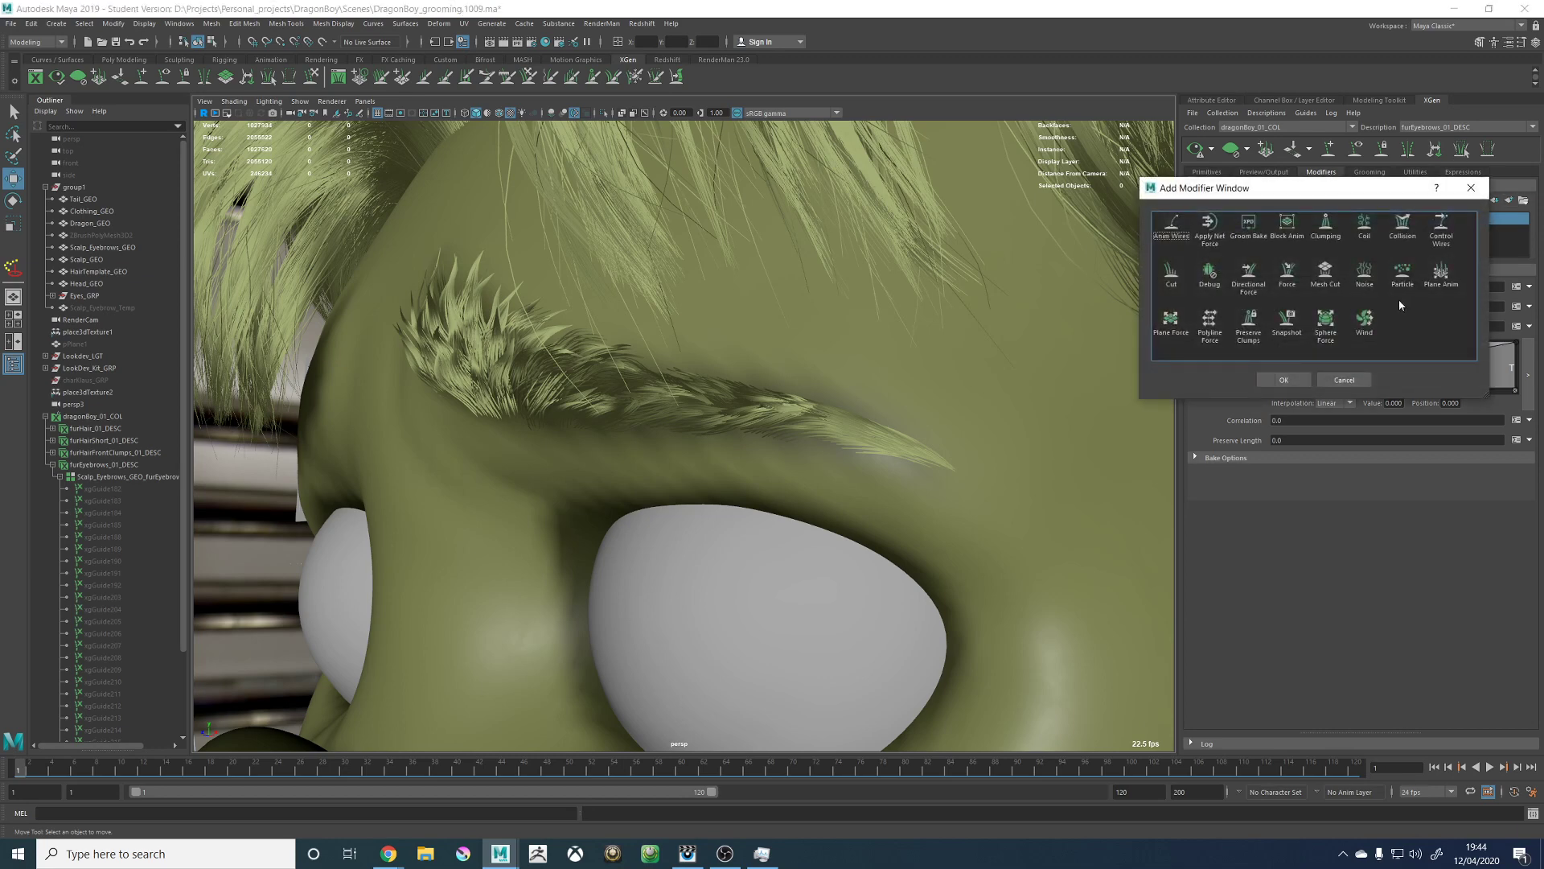
click(1365, 278)
click(1290, 380)
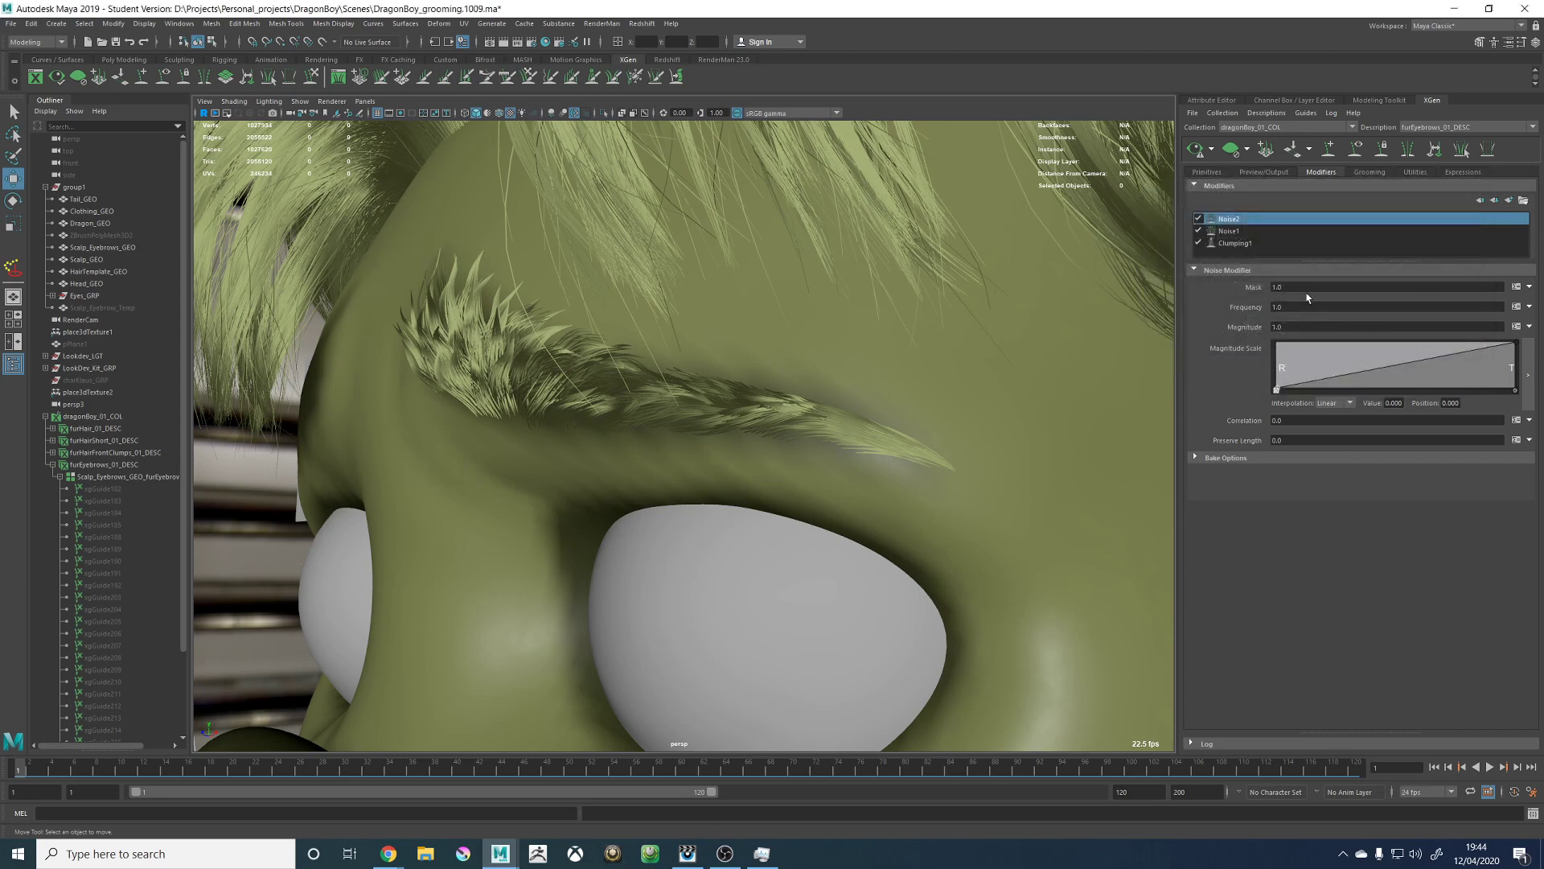
Step: Replace the Noise2 modifier's mask expression with the copied PercentStray expression and accept it
click(1516, 286)
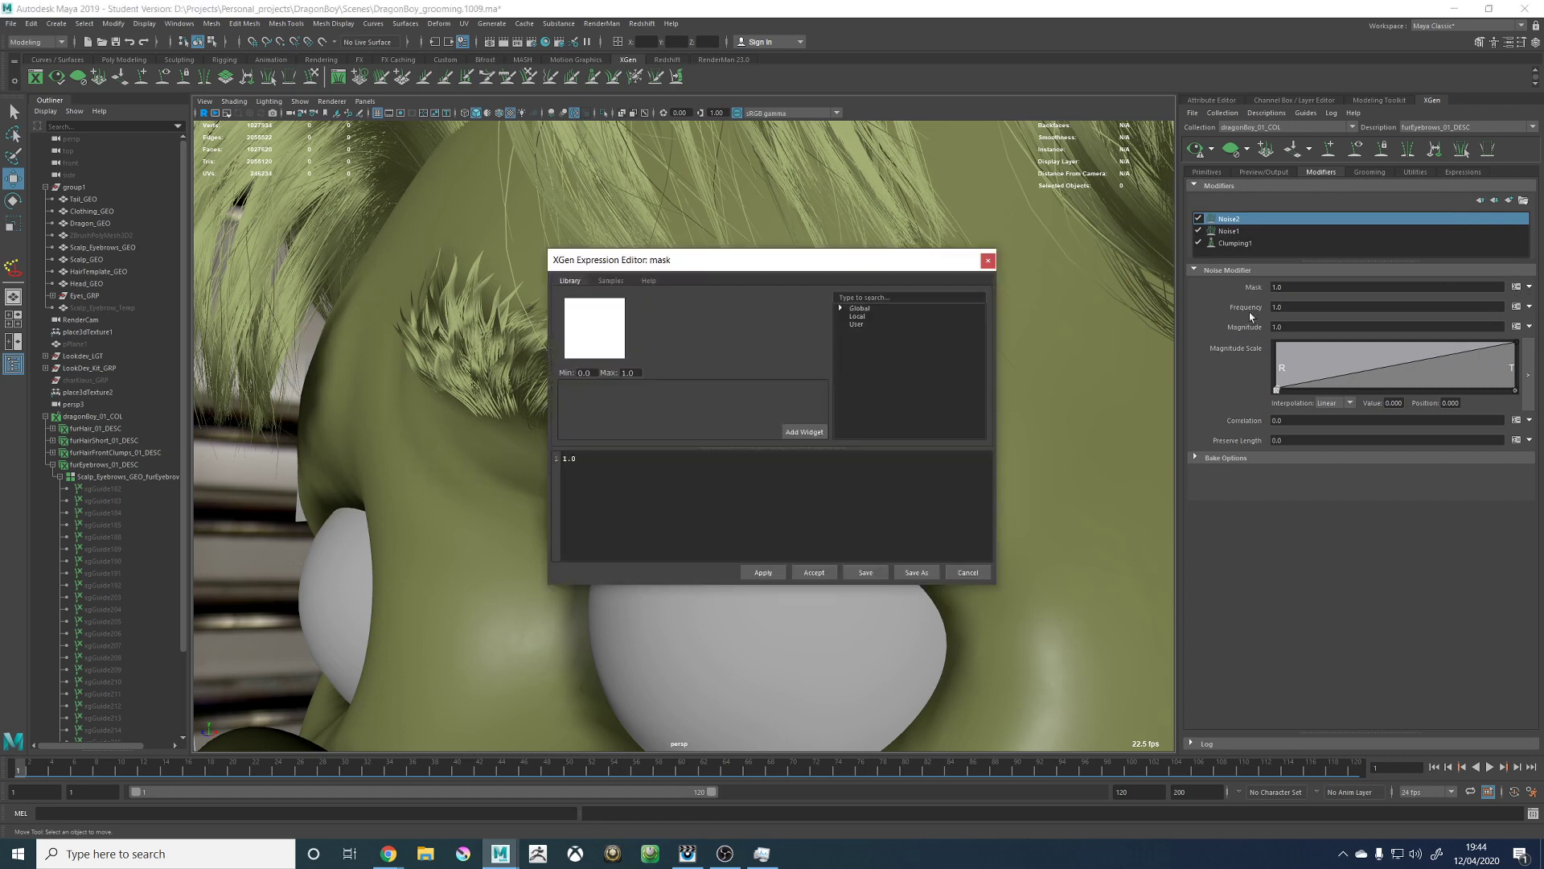
click(745, 466)
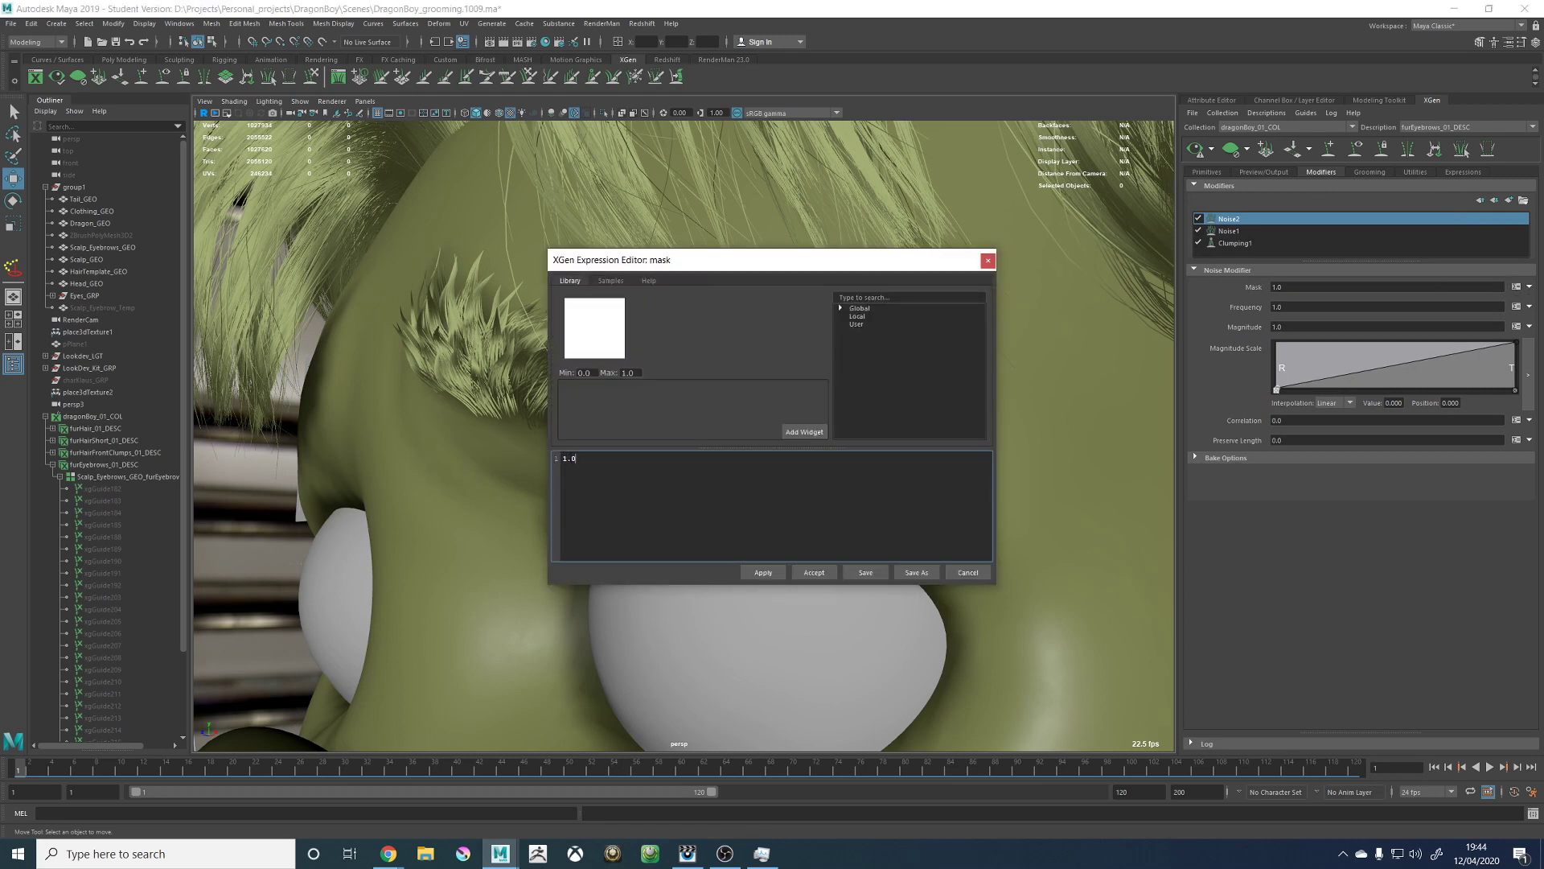
drag(587, 460, 537, 457)
key(ctrl+v)
click(801, 573)
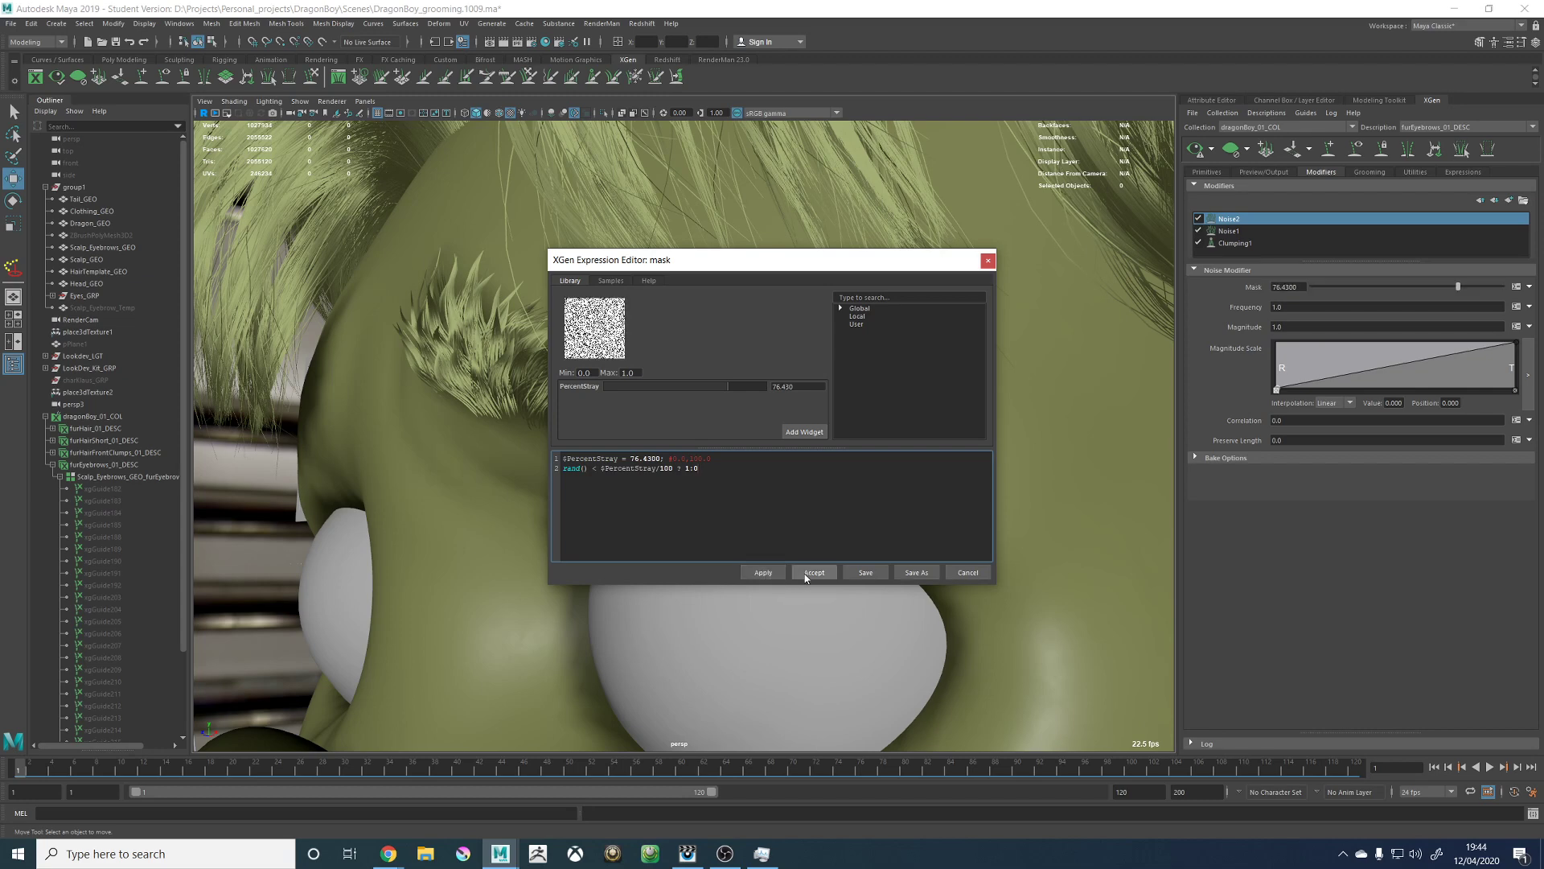
Step: Disable the Noise2 modifier and select Noise1, checking its effect on the eyebrow
click(1198, 218)
click(1228, 231)
alt+middle_drag(714, 286, 1051, 355)
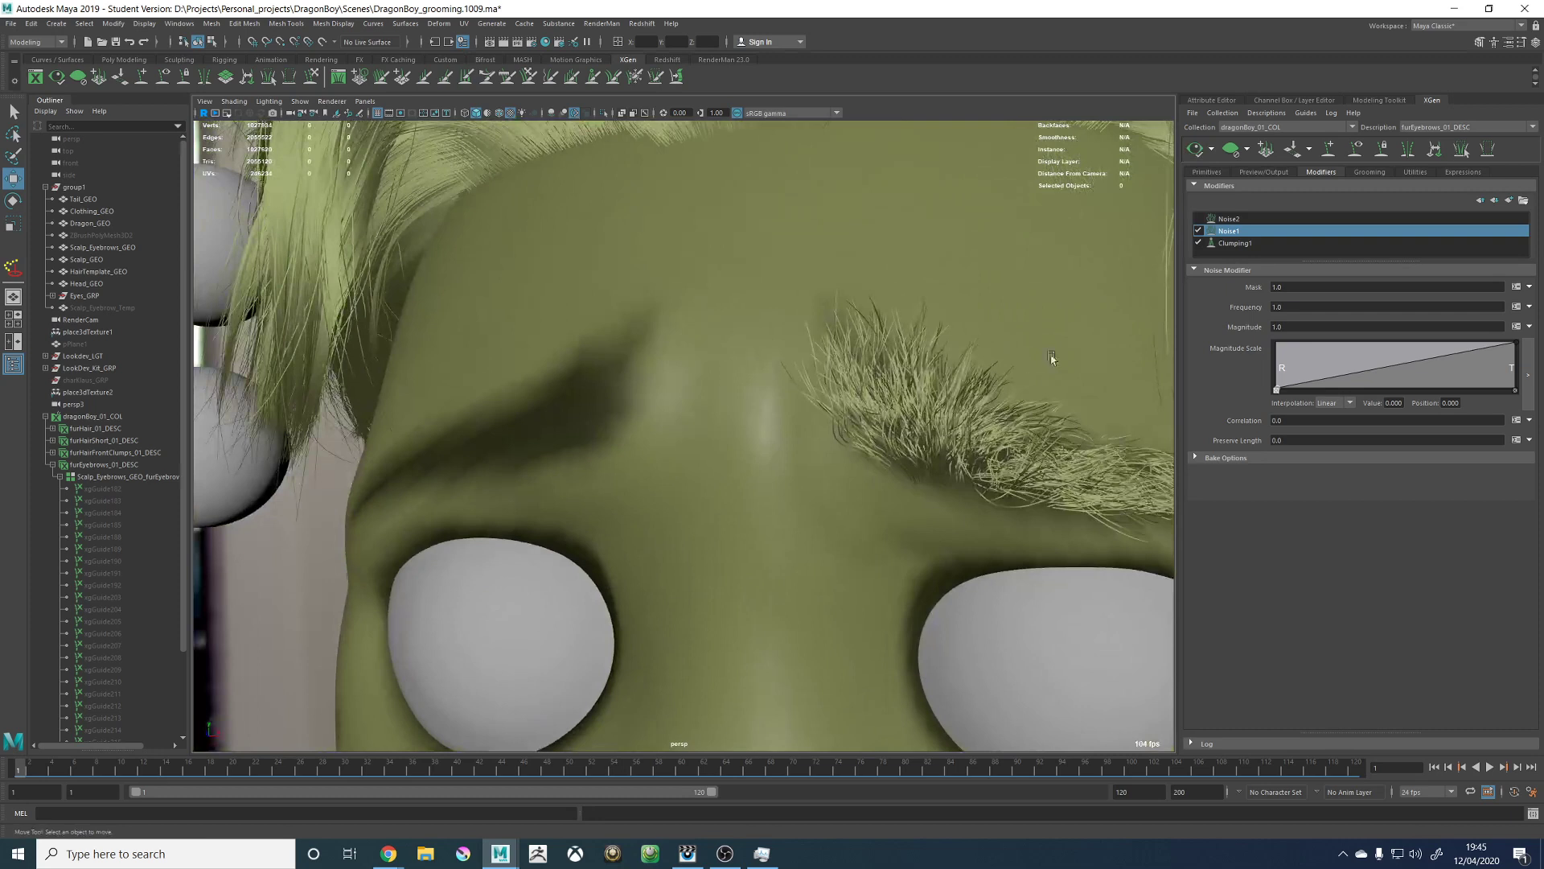
Step: Try a magnitude of 0.2 on the eyebrow Noise1 modifier
click(1287, 326)
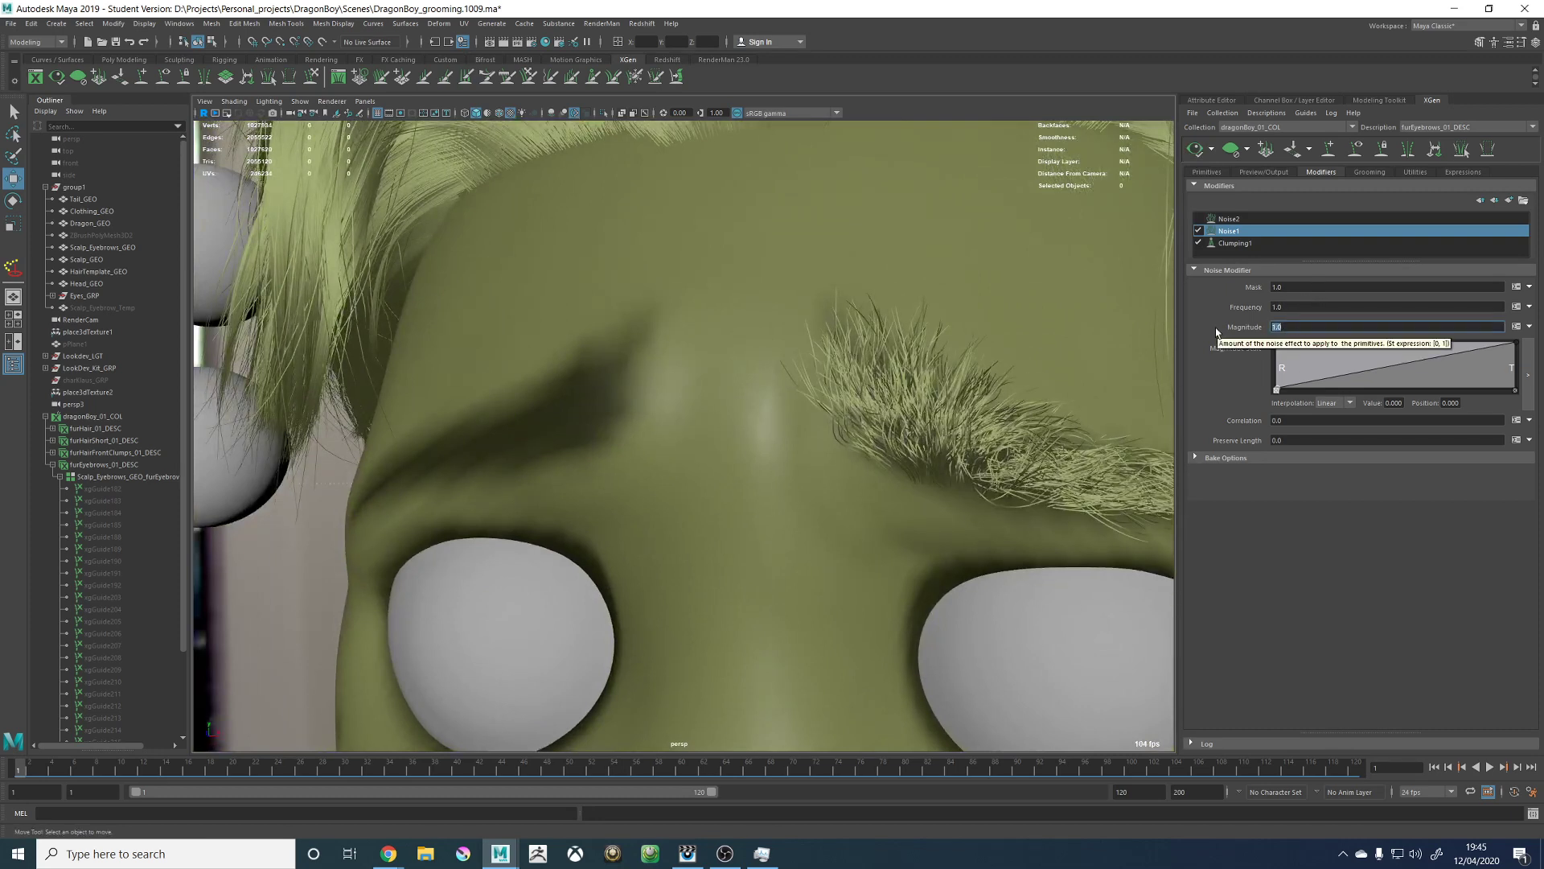
text(0.2)
key(Return)
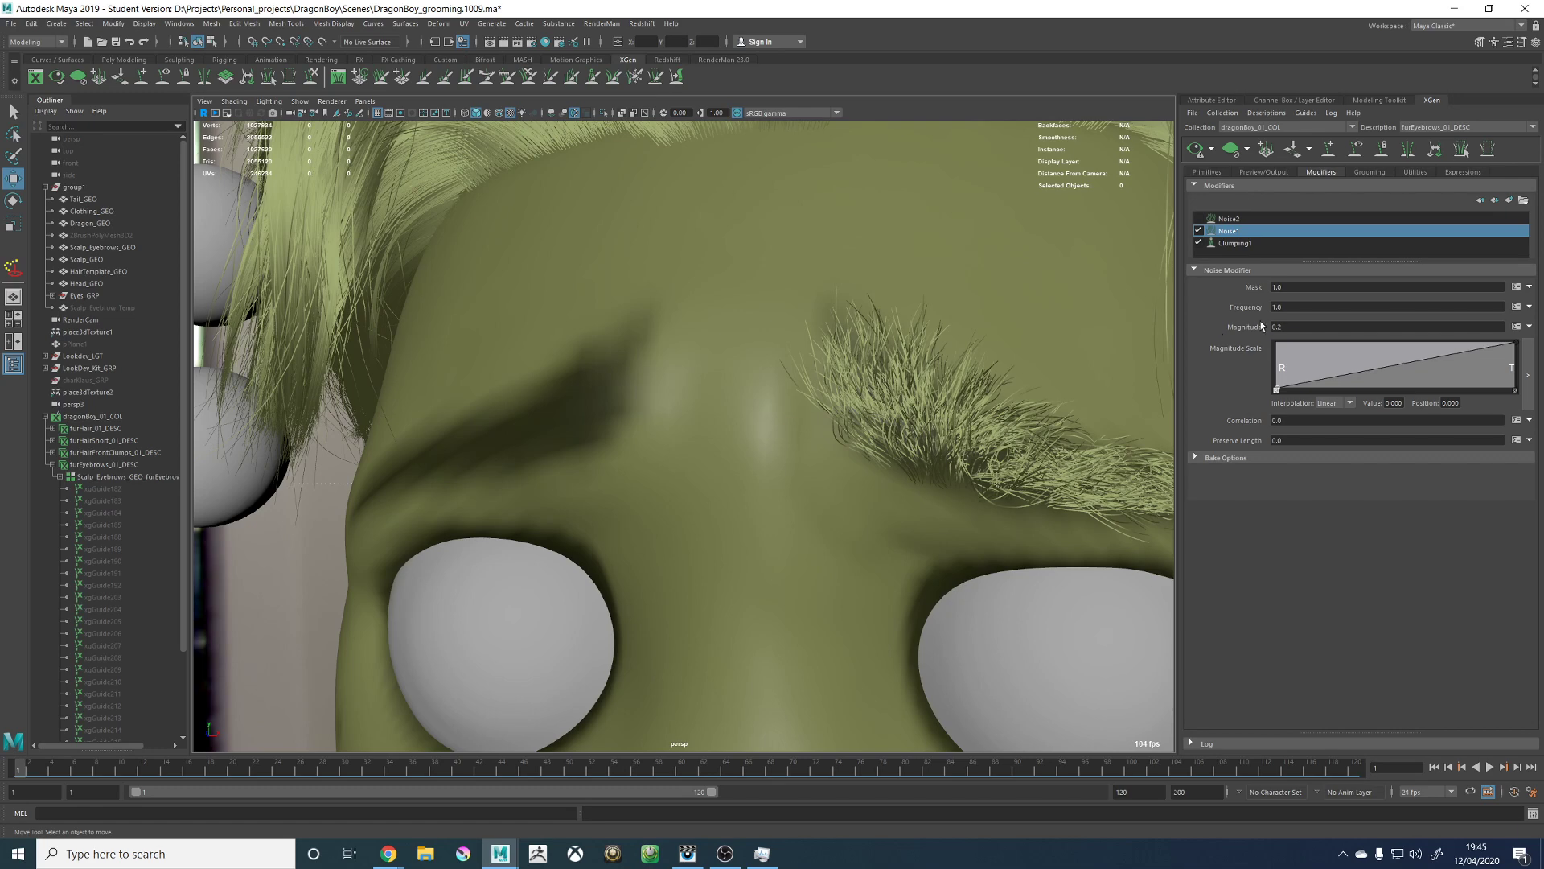
alt+middle_drag(1102, 292, 1044, 283)
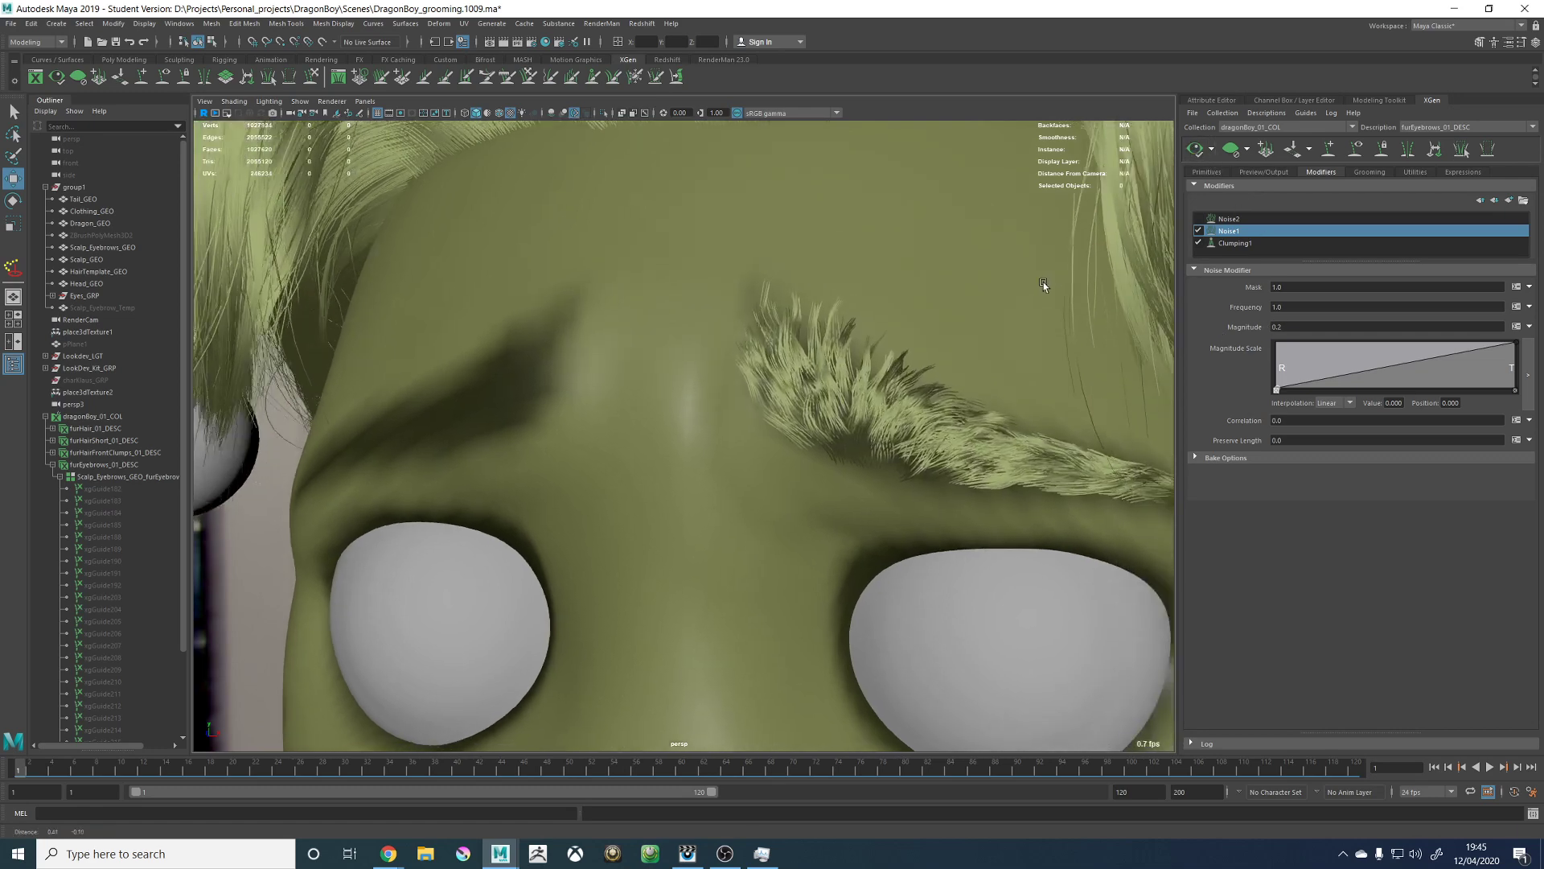
Step: Set the eyebrow Noise1 modifier's magnitude to rand(0.05,0.02) and update the preview
click(1293, 325)
text(rand()
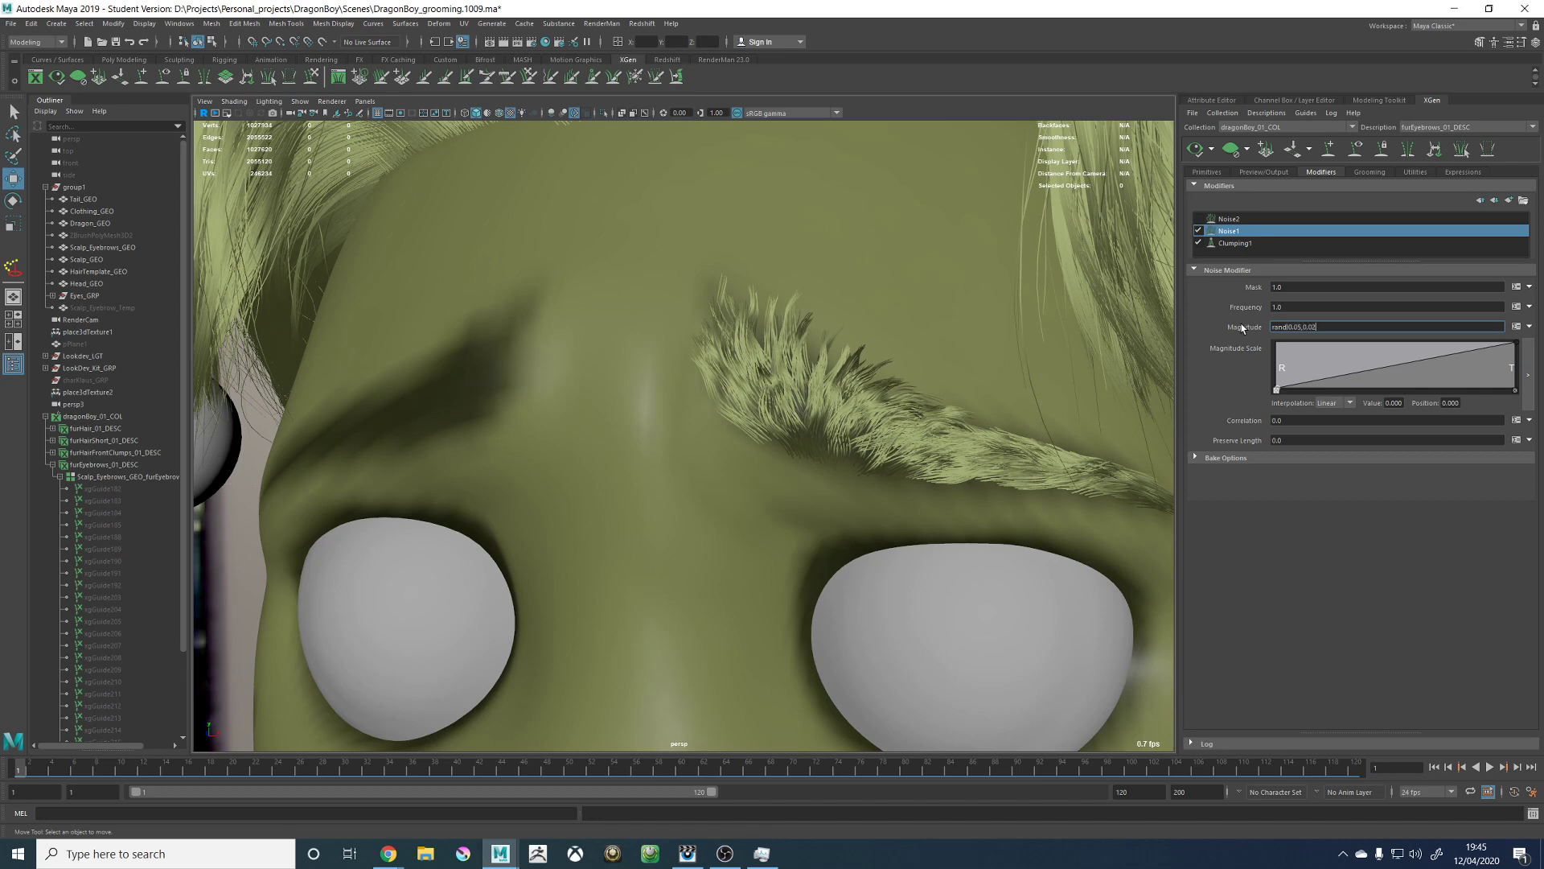
key(Return)
click(1292, 327)
text(()
key(Return)
click(1195, 148)
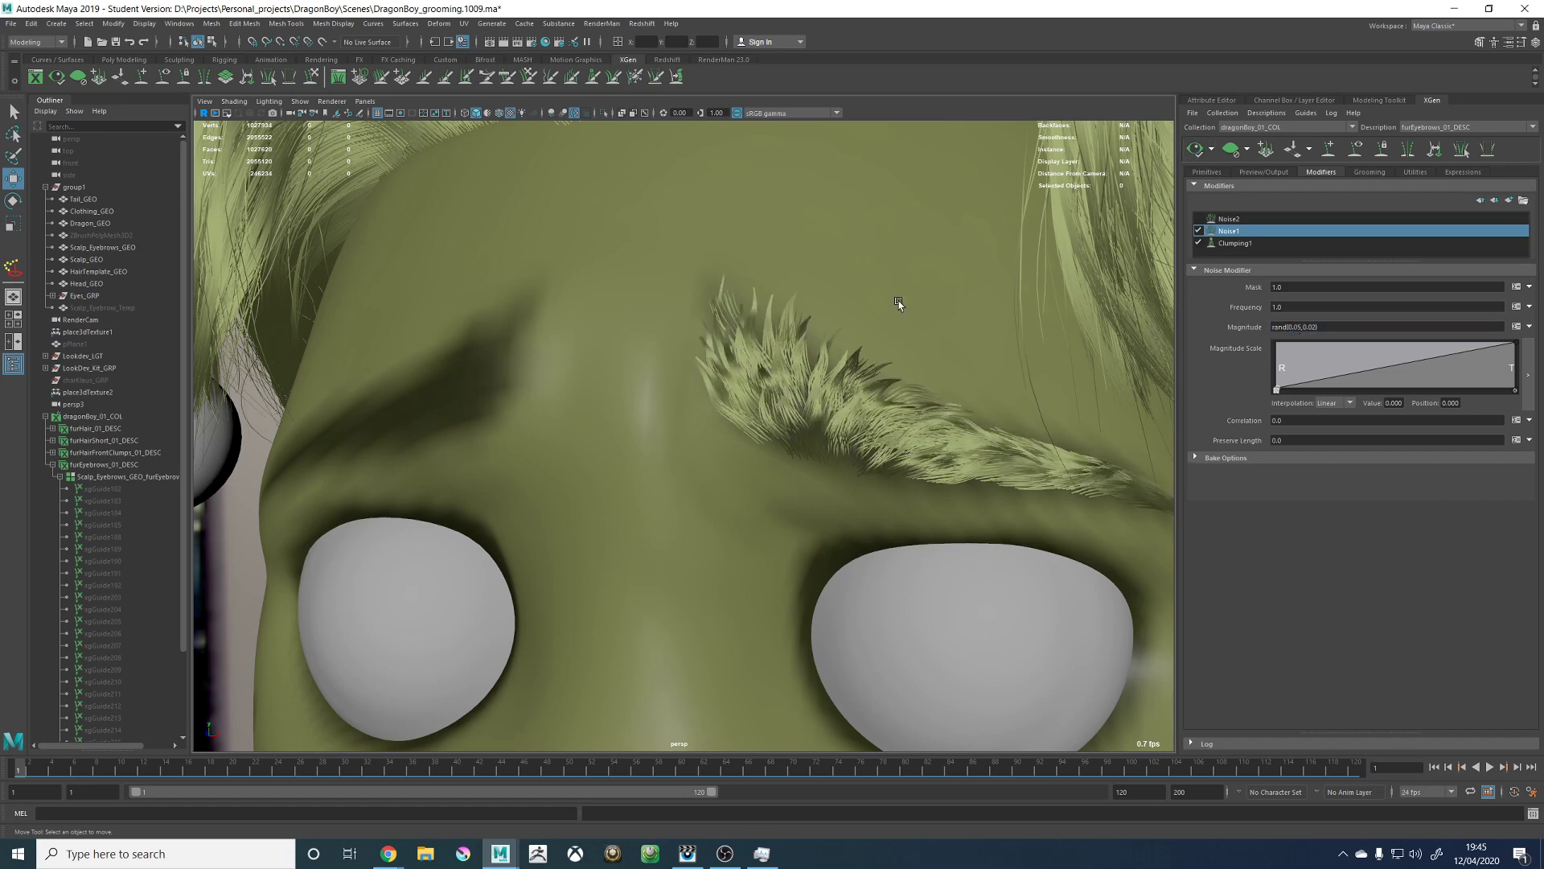
alt+drag(899, 301, 871, 334)
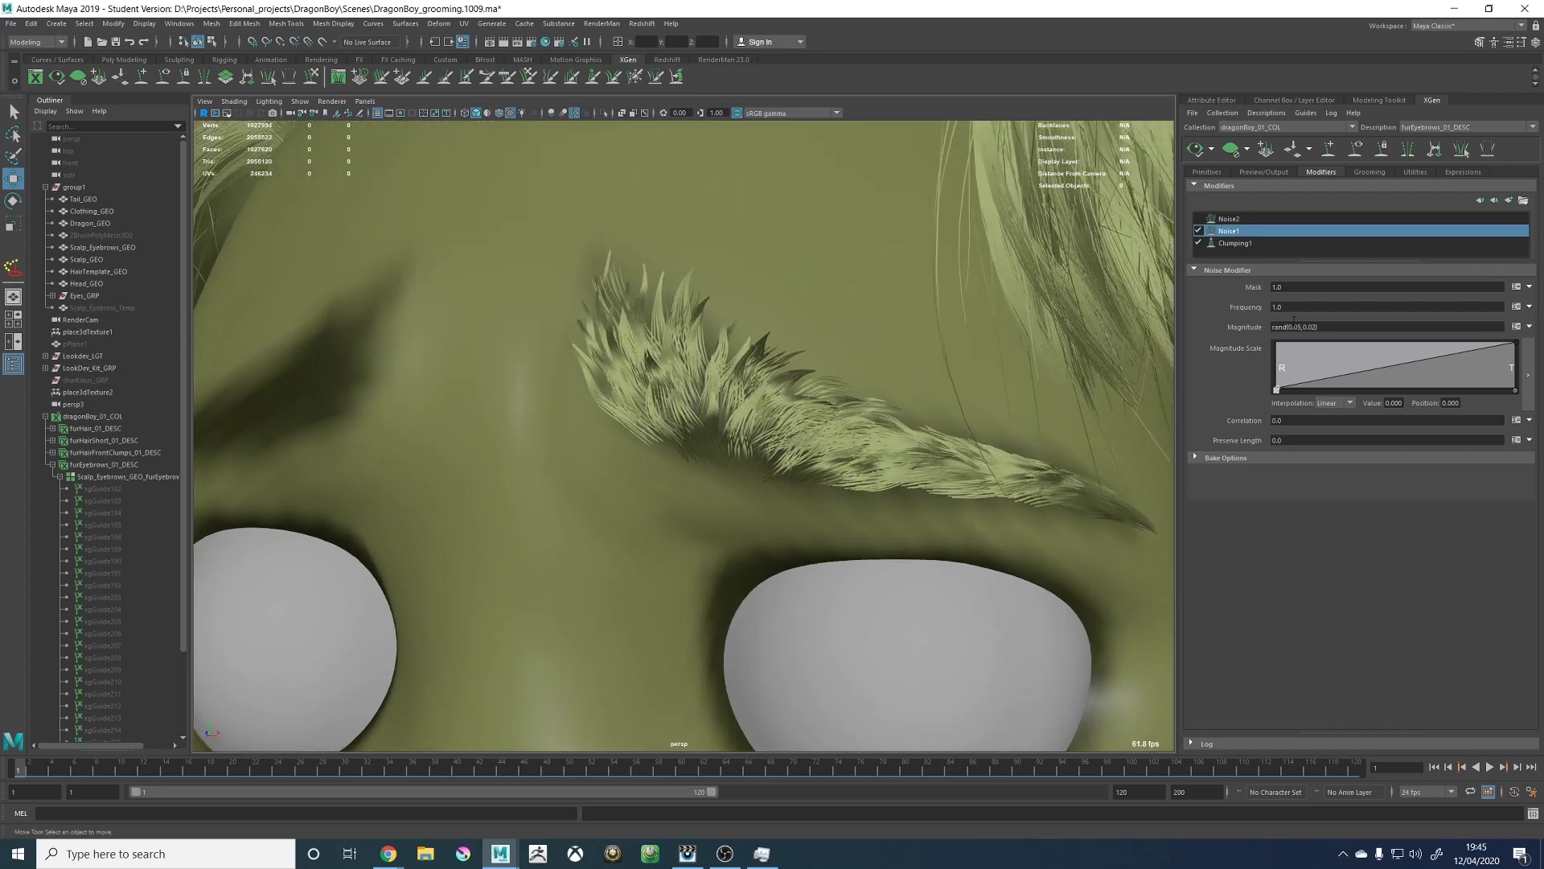
Step: Try a frequency of 4 on the eyebrow Noise1 modifier and update the preview
drag(1304, 307, 1247, 310)
text(4)
key(Return)
click(1195, 150)
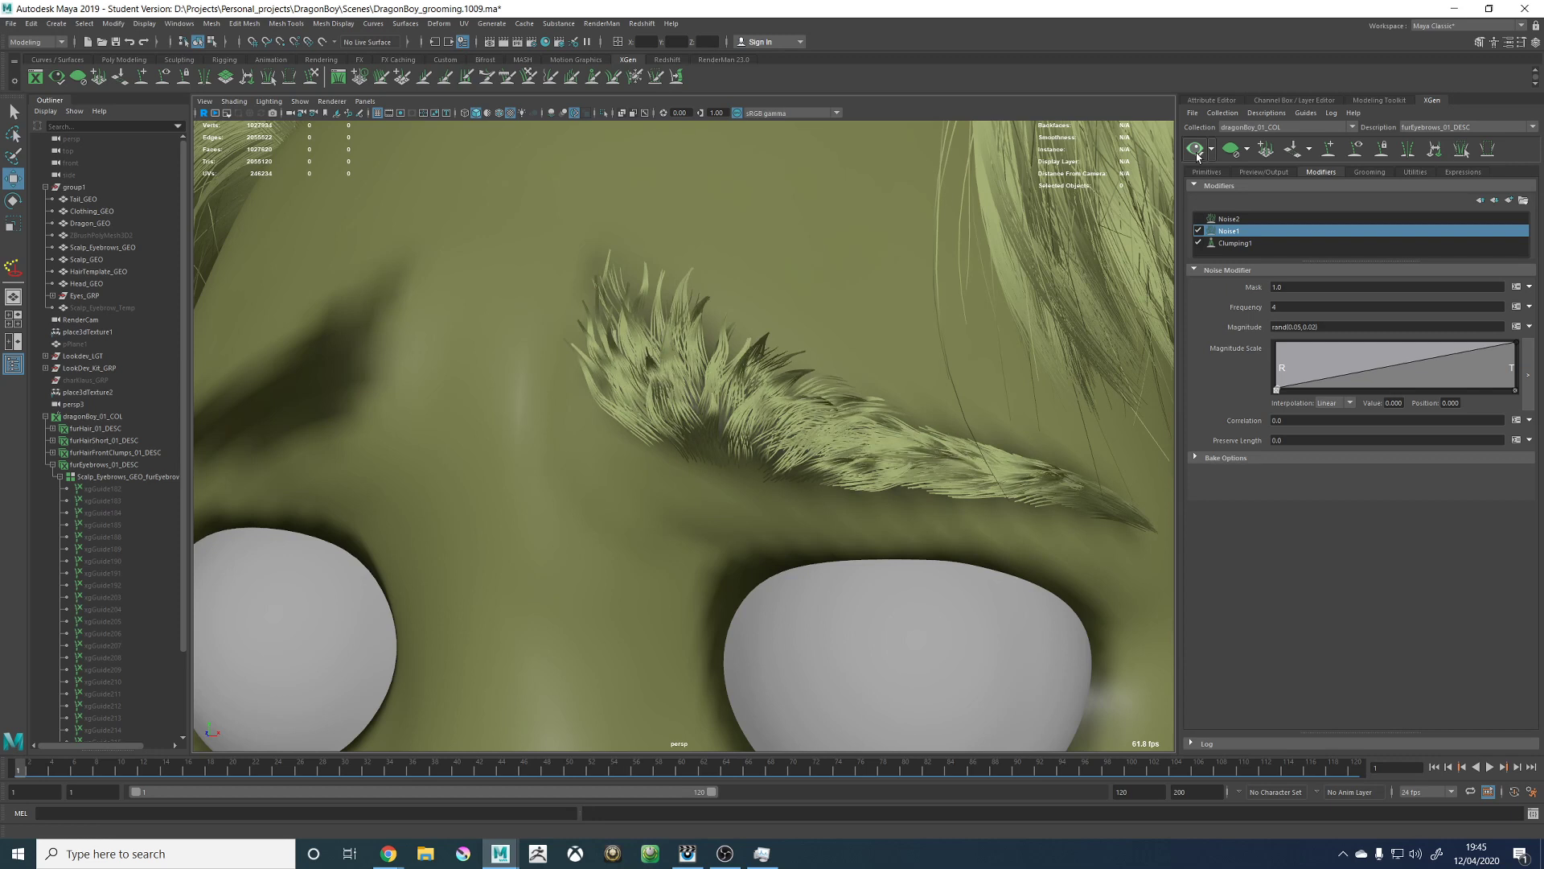
Step: Set the eyebrow Noise1 modifier's frequency to 8 and update the preview
drag(1280, 306, 1226, 307)
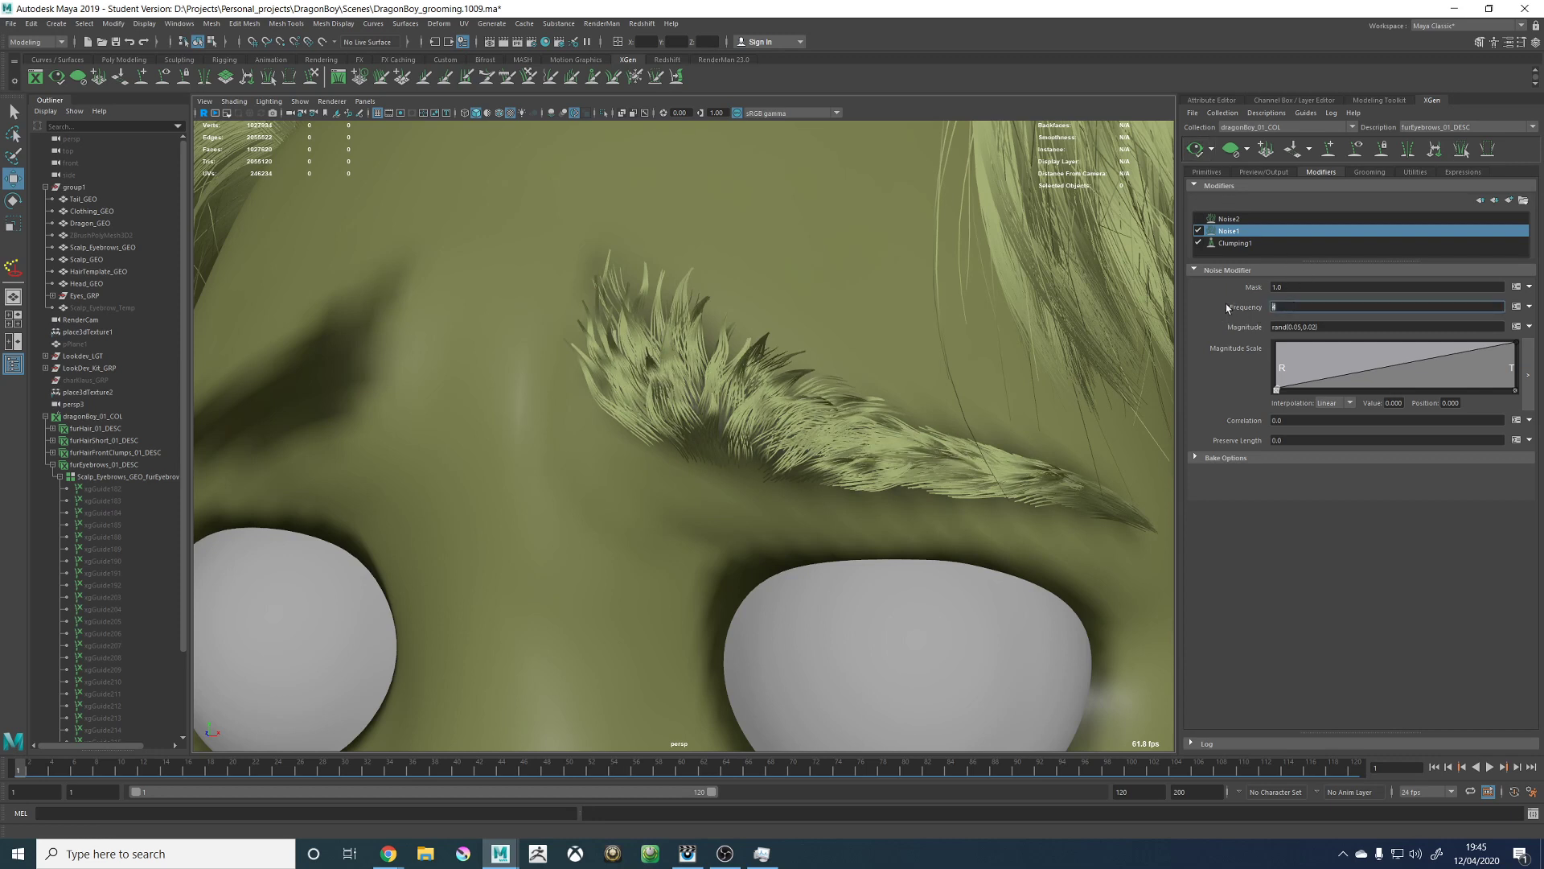
text(8)
key(Return)
click(1196, 150)
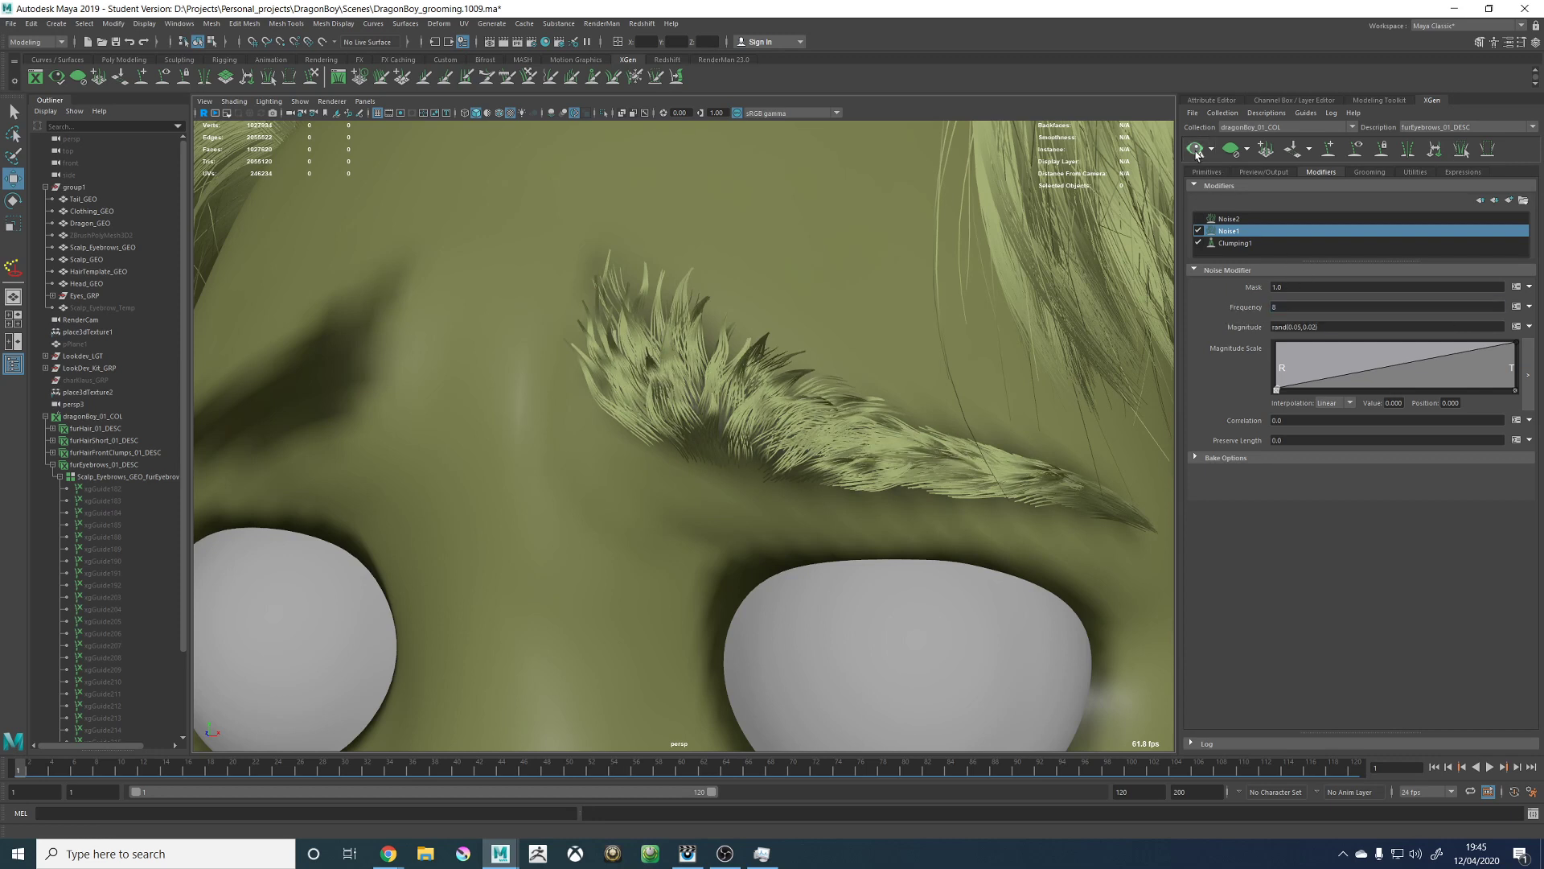
Step: Try a frequency of 8*$cLength on the eyebrow Noise1 modifier and update the preview
scroll(884, 290, down, 5)
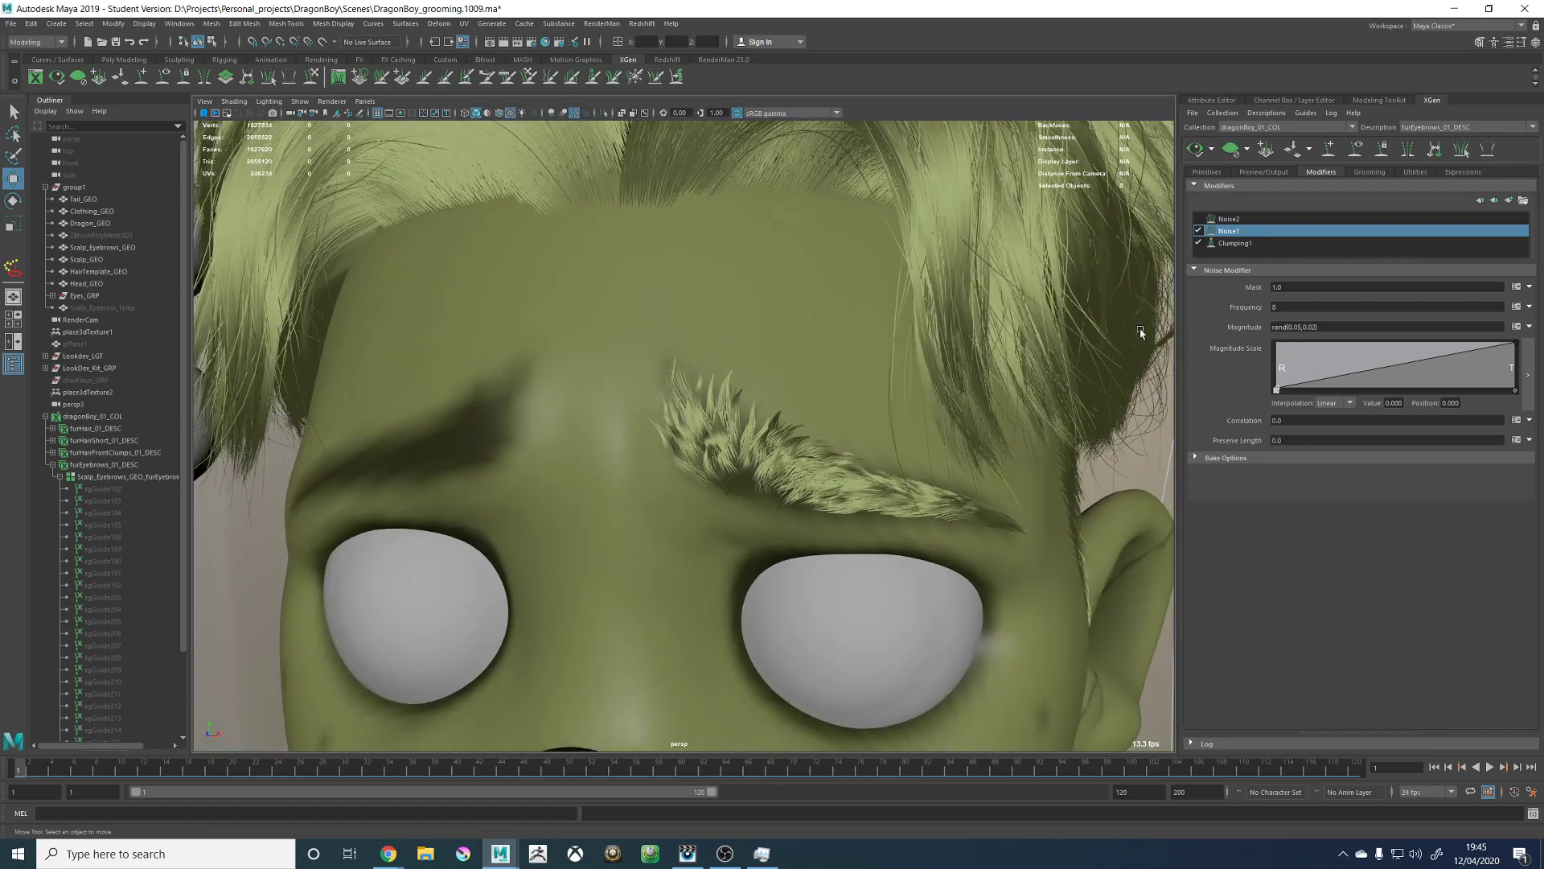
alt+drag(824, 456, 793, 421)
alt+right_drag(793, 421, 903, 434)
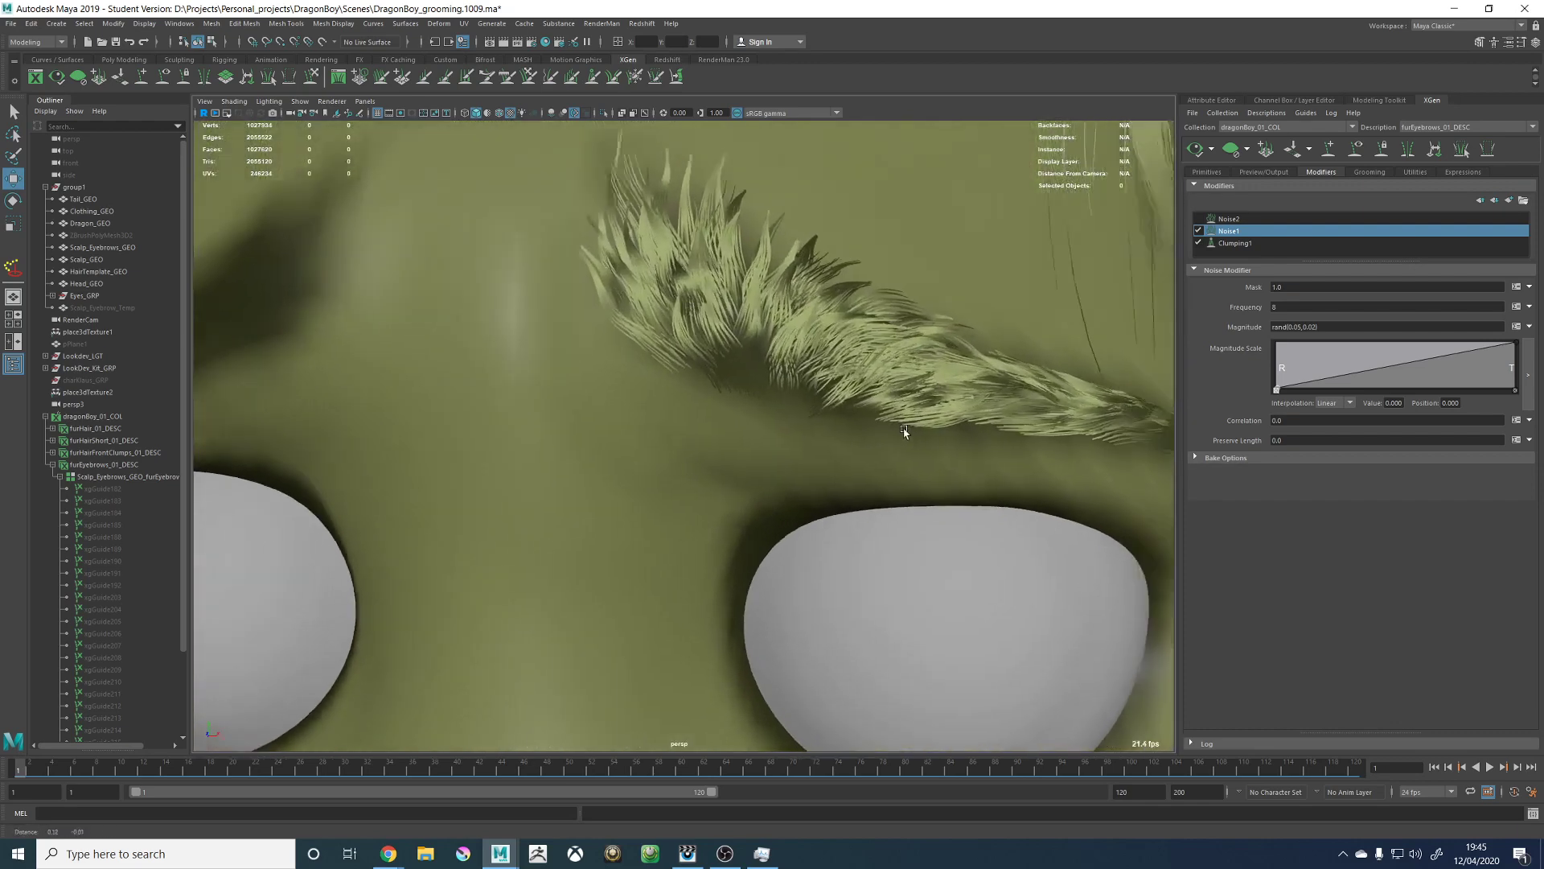
alt+drag(903, 434, 869, 407)
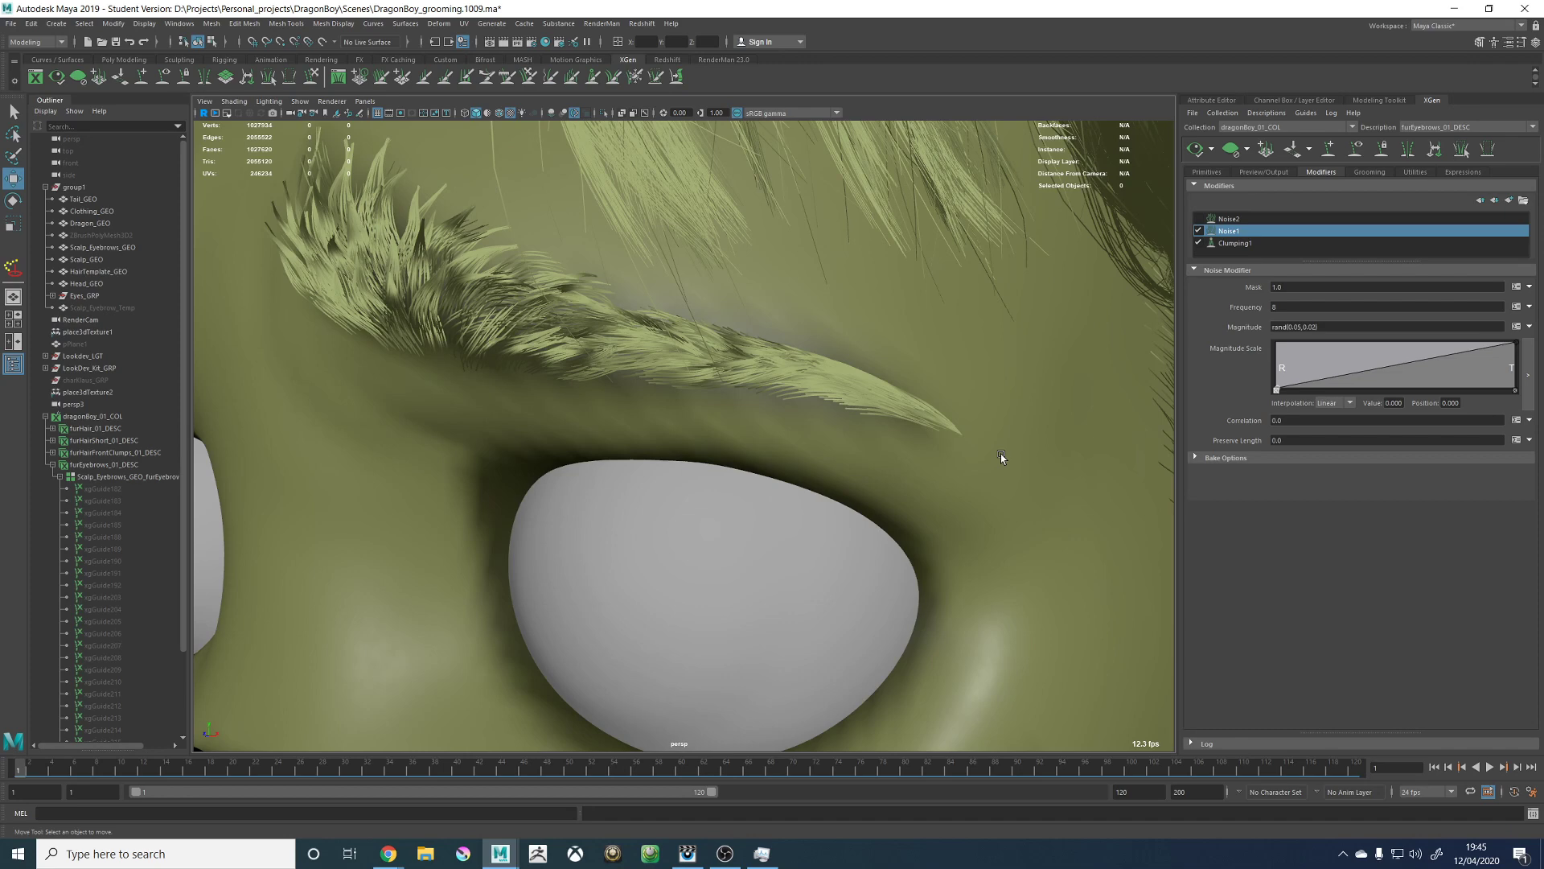
alt+drag(493, 313, 680, 349)
click(1516, 306)
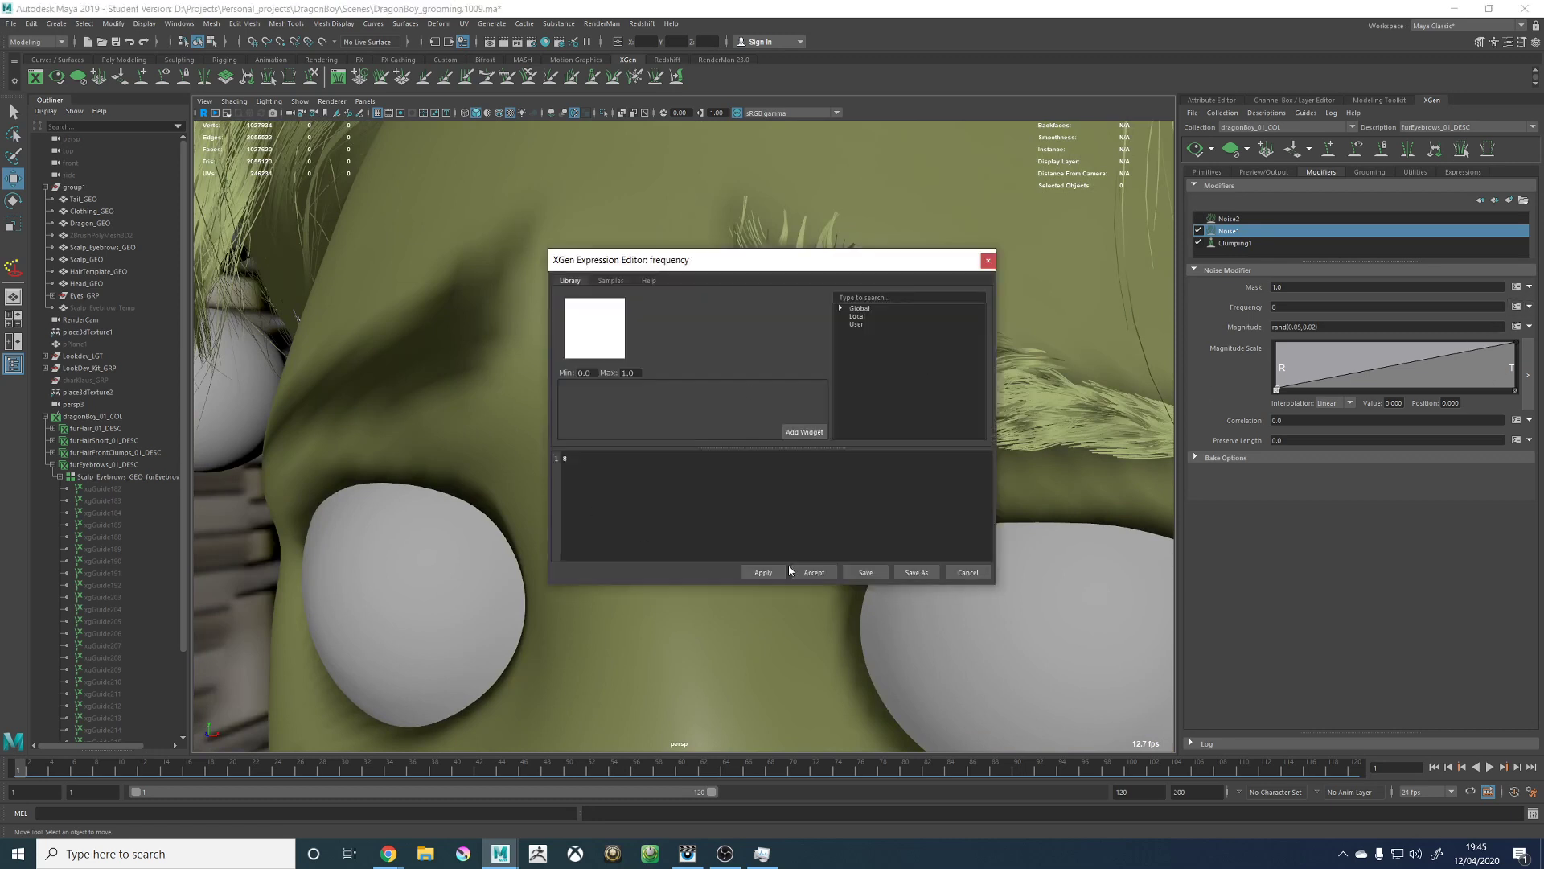
click(681, 483)
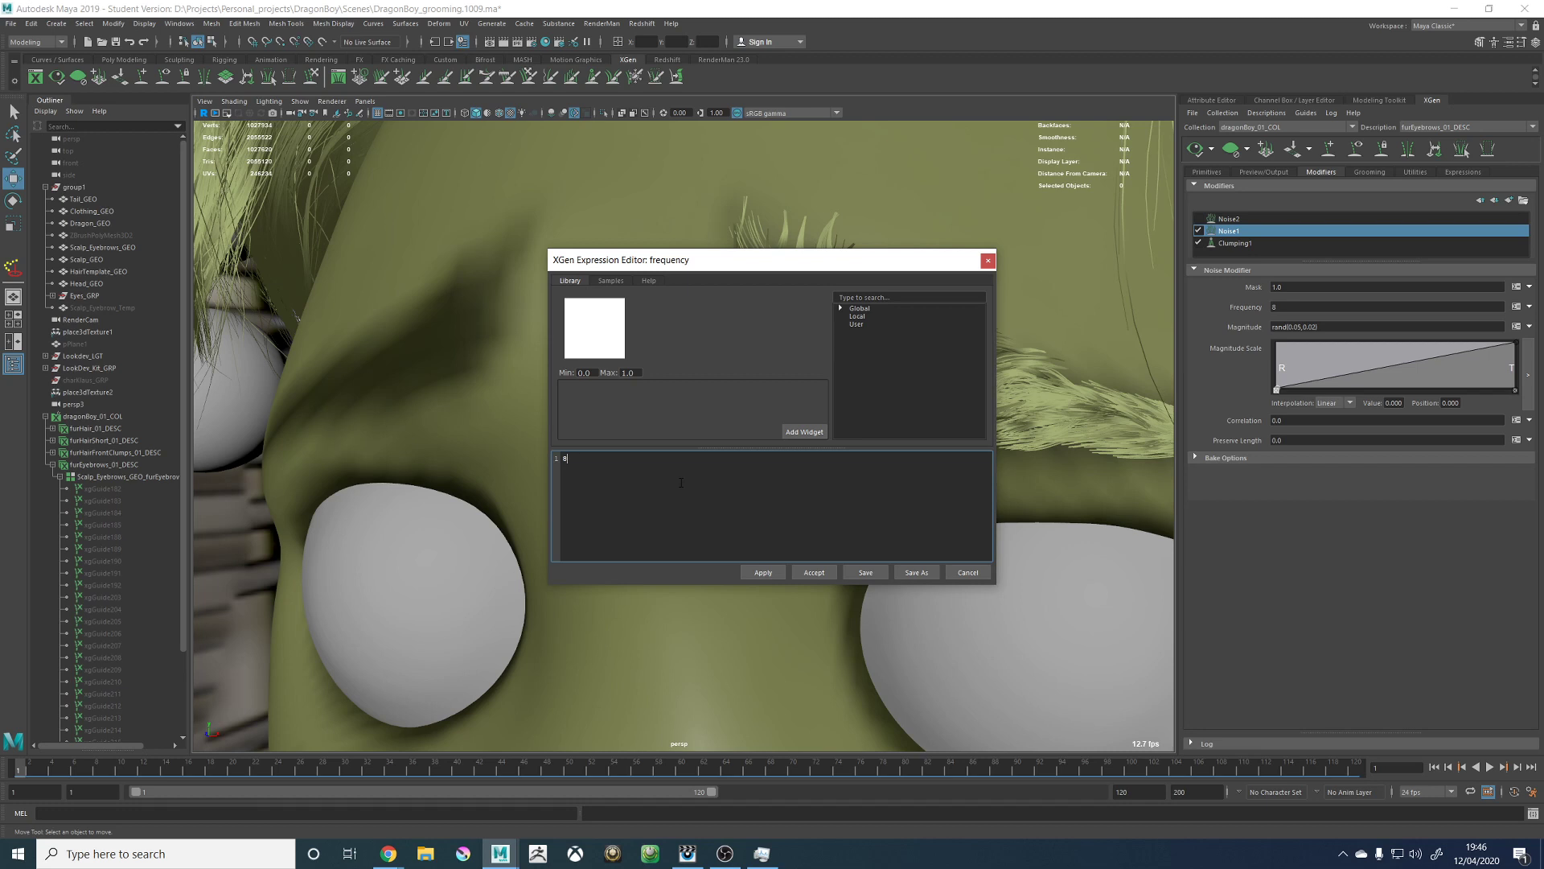
text($C)
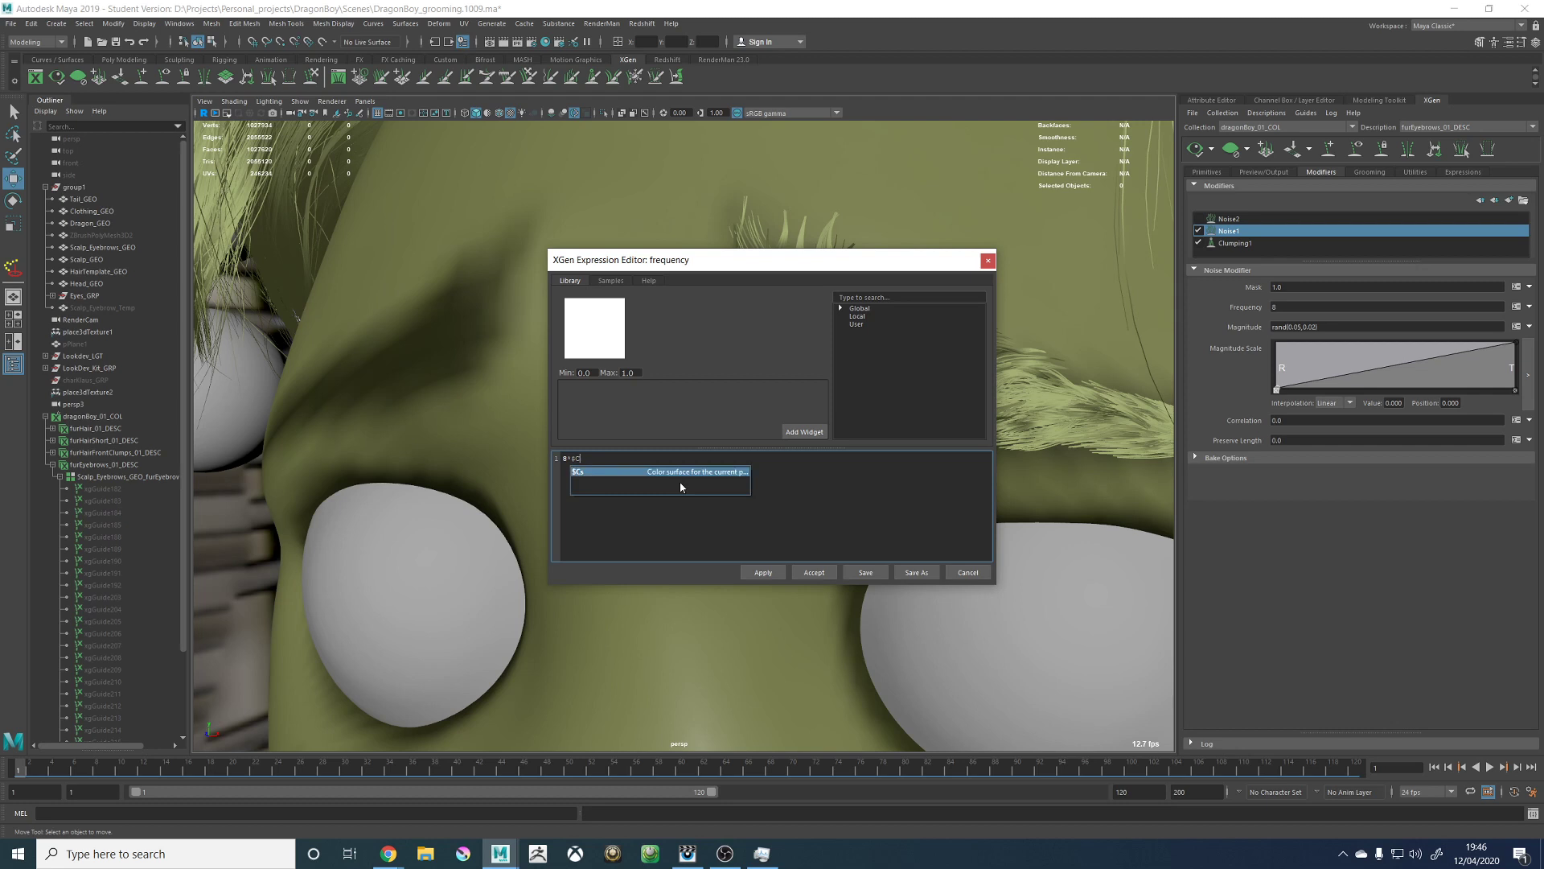
key(BackSpace)
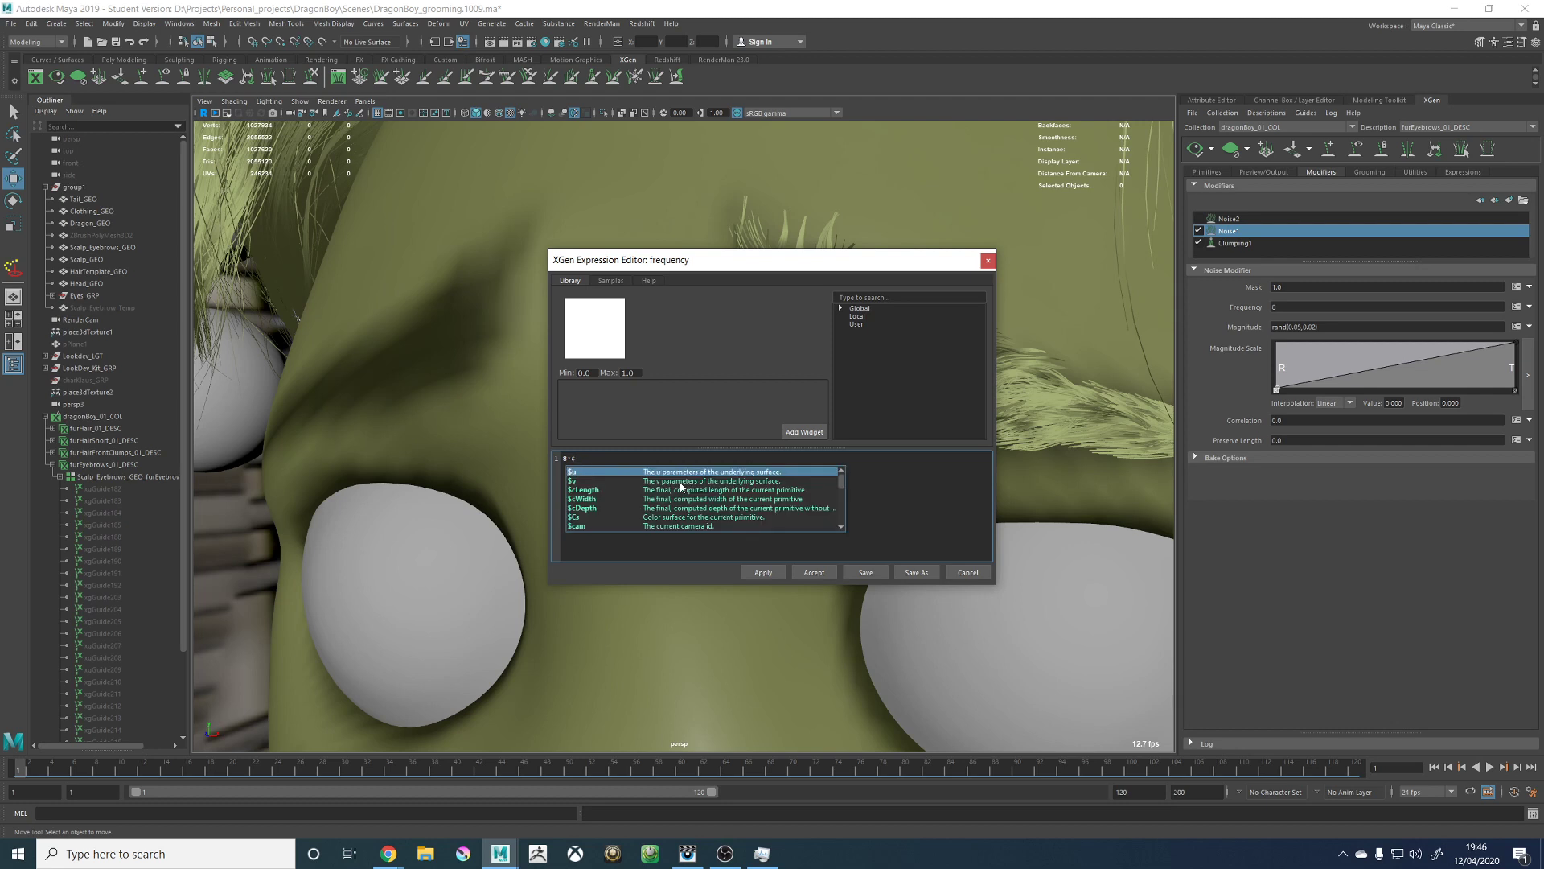
text(cLe)
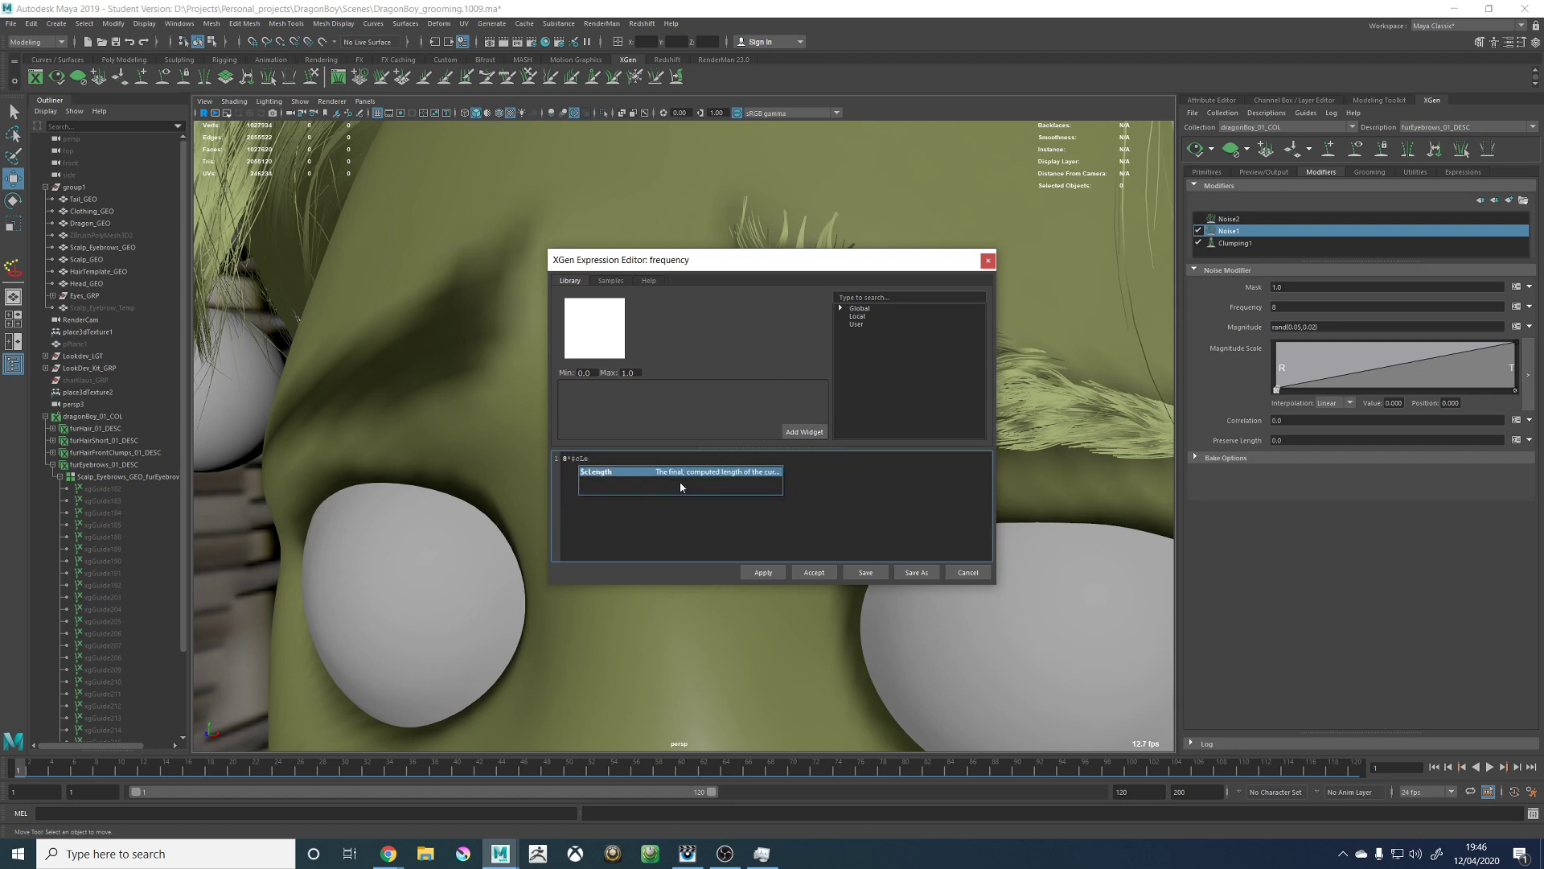
key(Return)
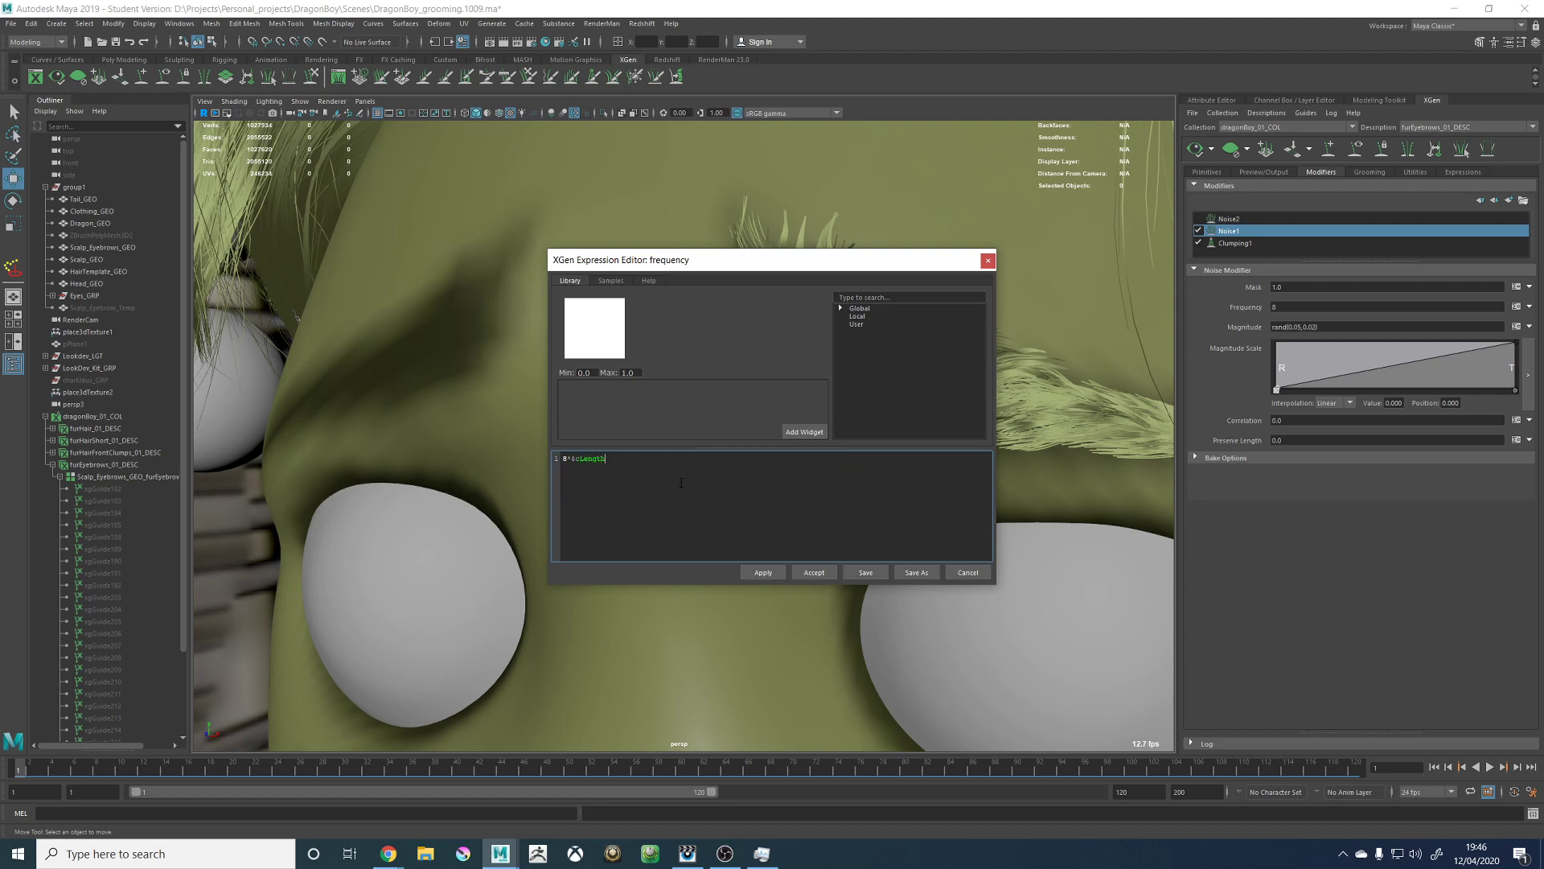
click(811, 572)
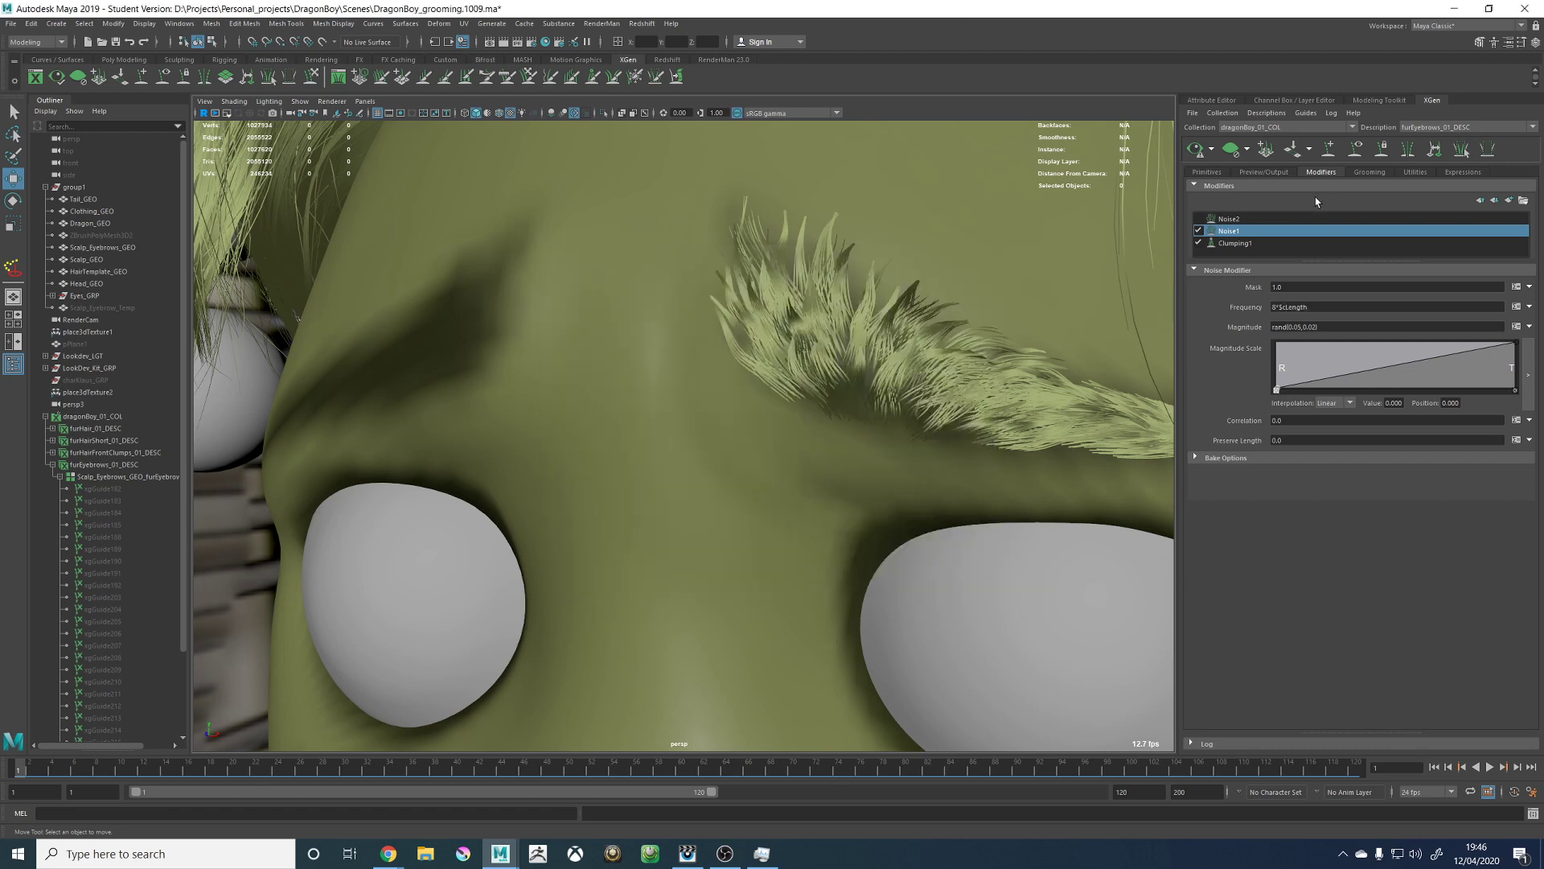
click(1516, 307)
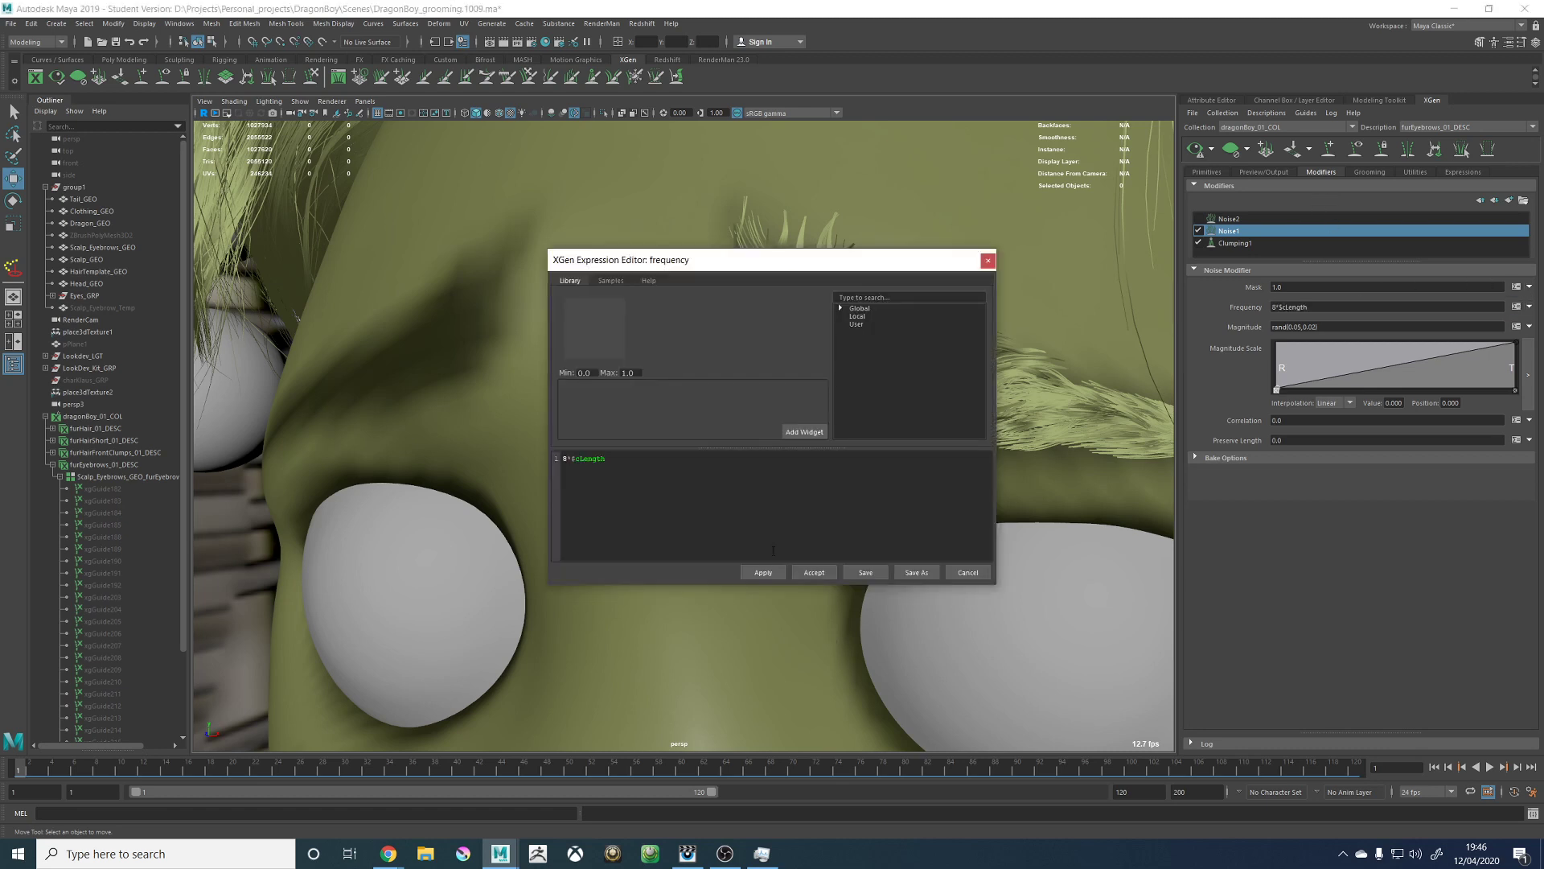
click(814, 572)
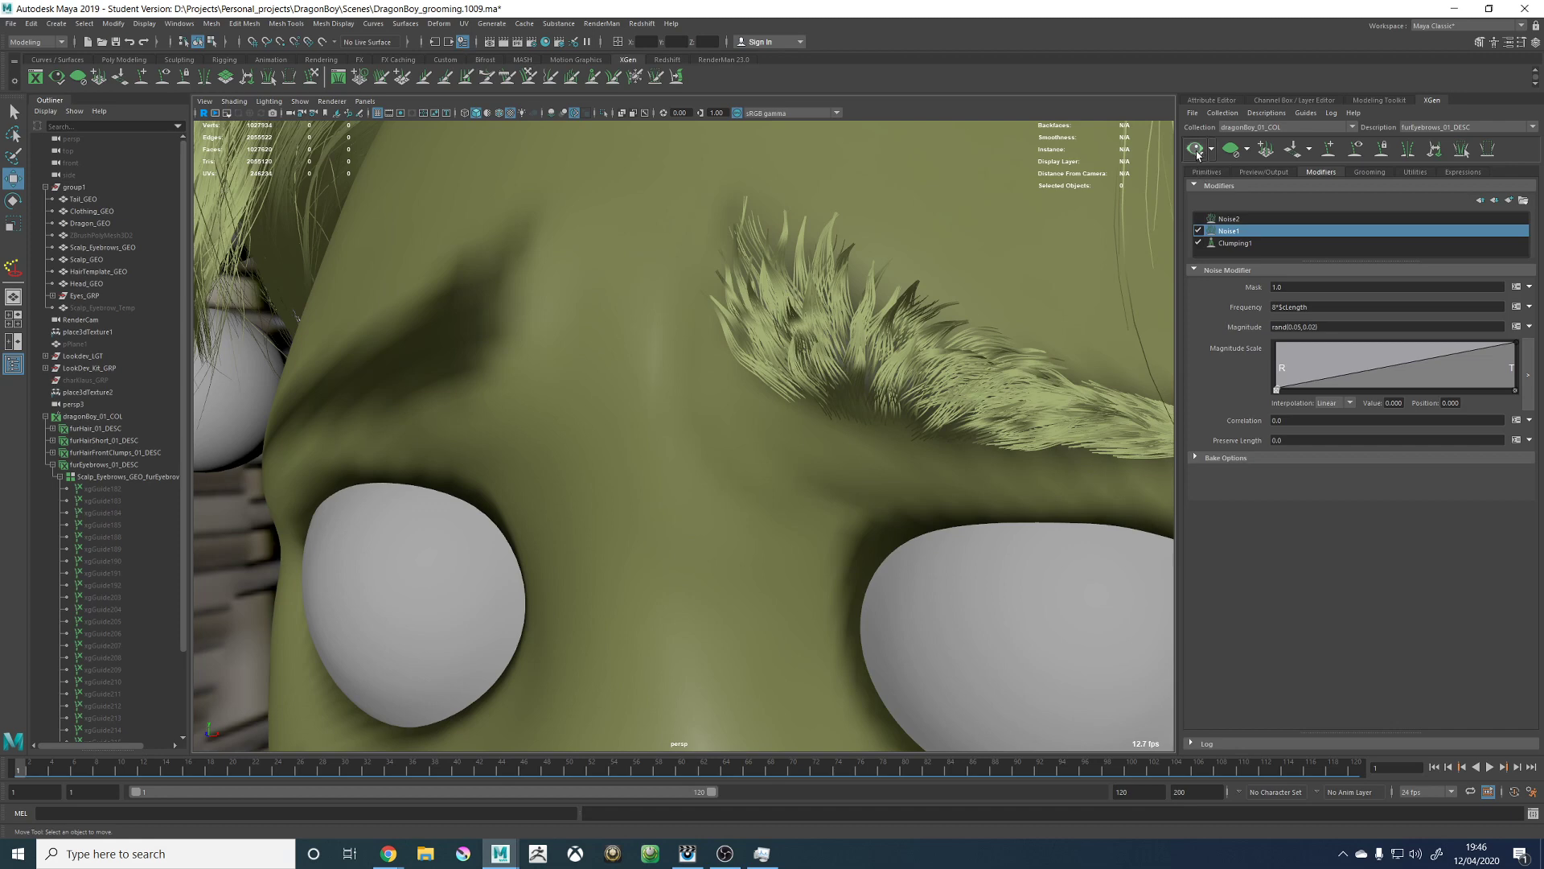
alt+middle_drag(855, 275, 629, 261)
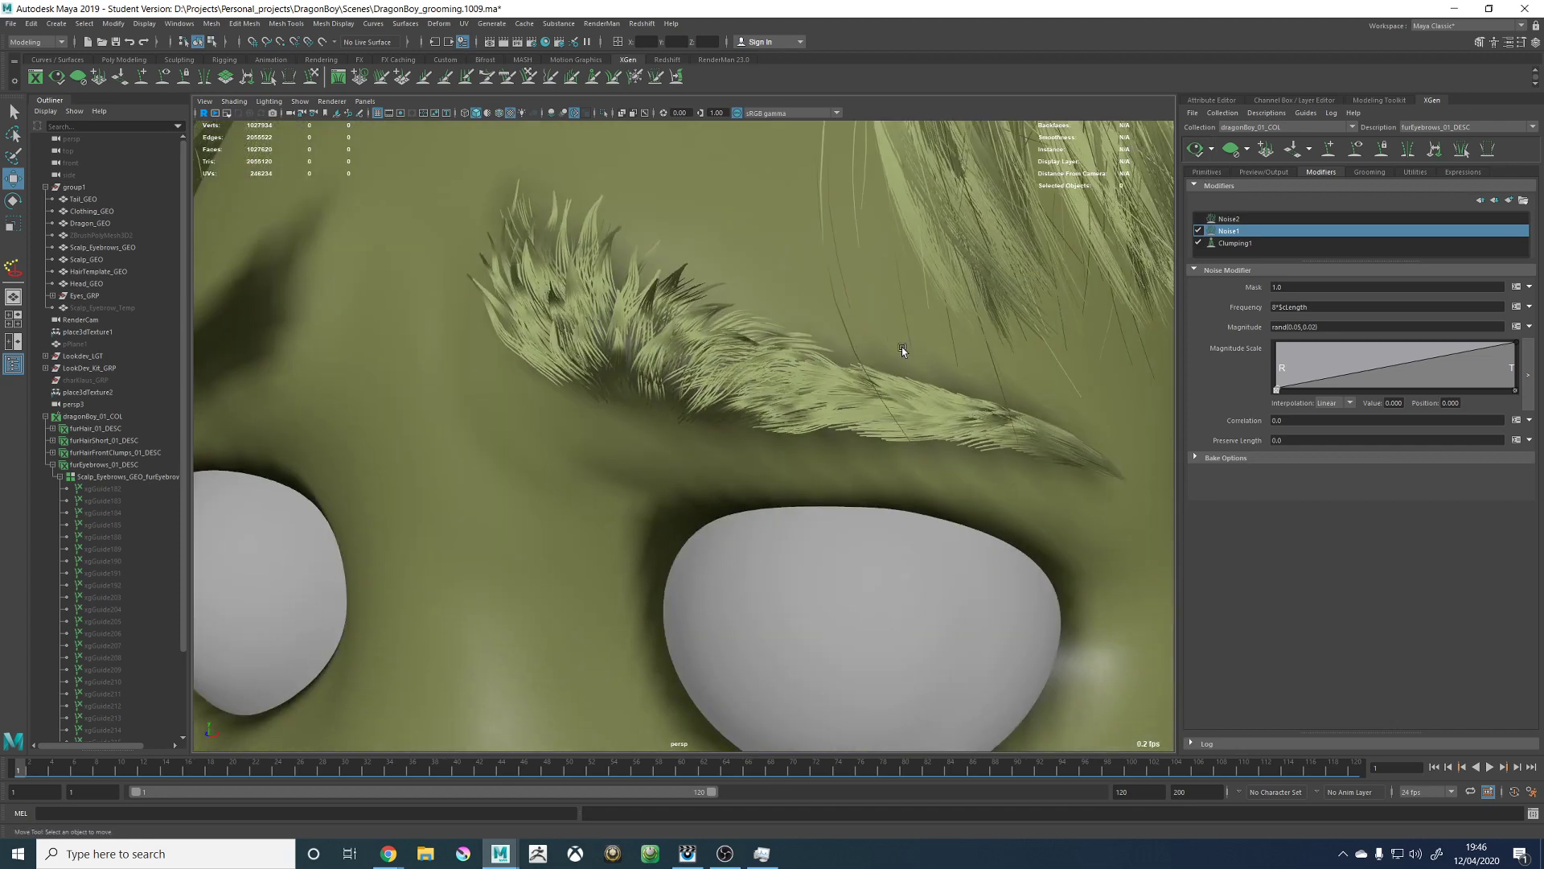
Step: Try a frequency of 16*$cLength on the eyebrow Noise1 modifier and update the preview
click(1274, 308)
text(16)
key(Return)
click(1191, 149)
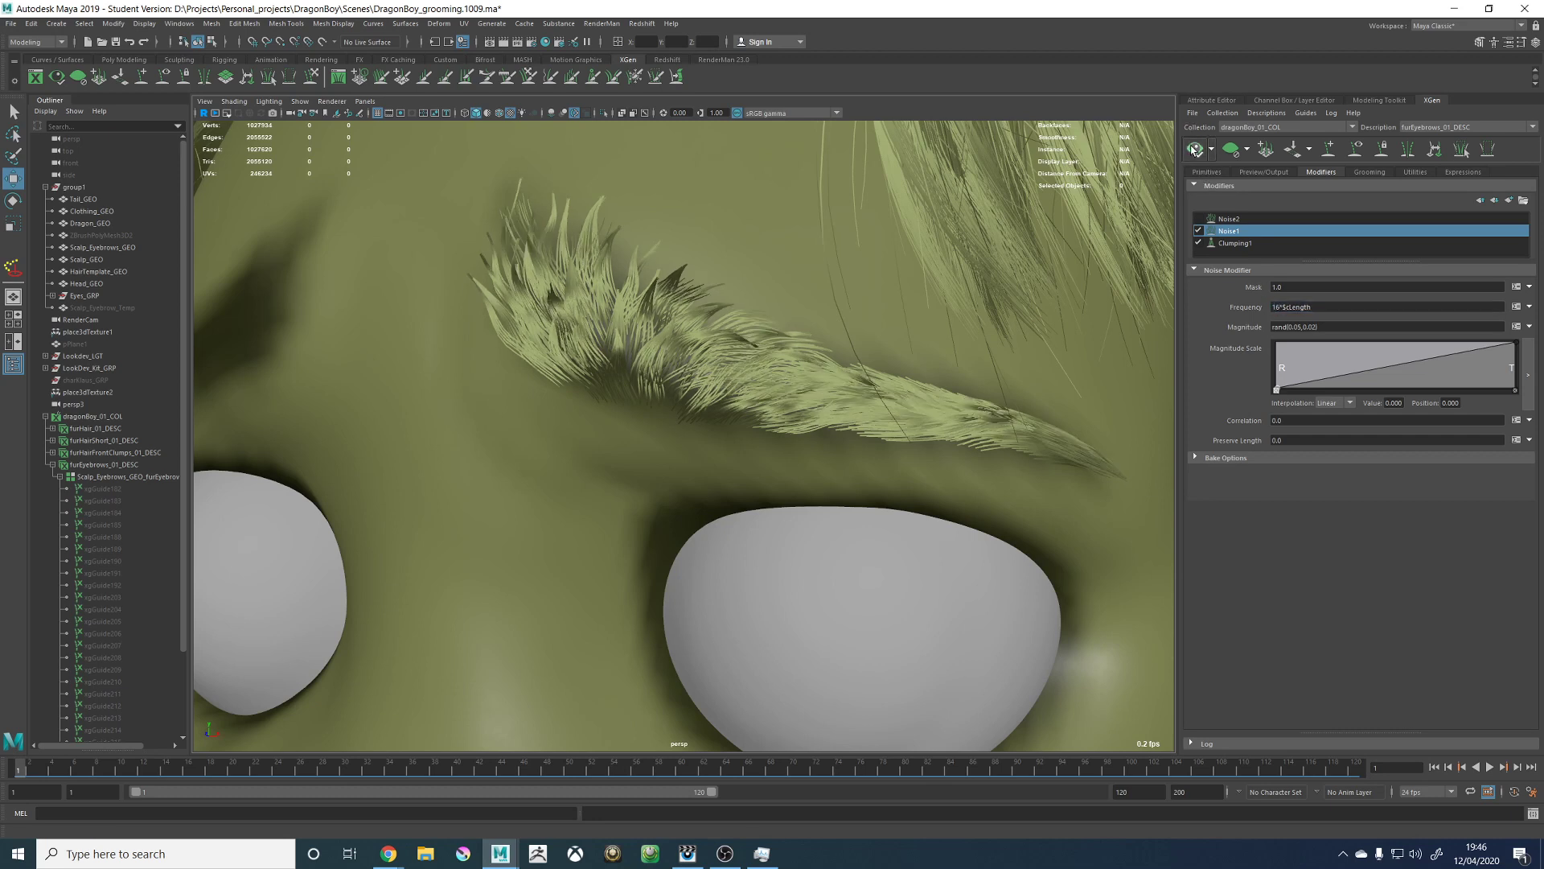
Step: Replace the eyebrow Noise1 frequency expression with a plain 8 and update the preview
double_click(1318, 308)
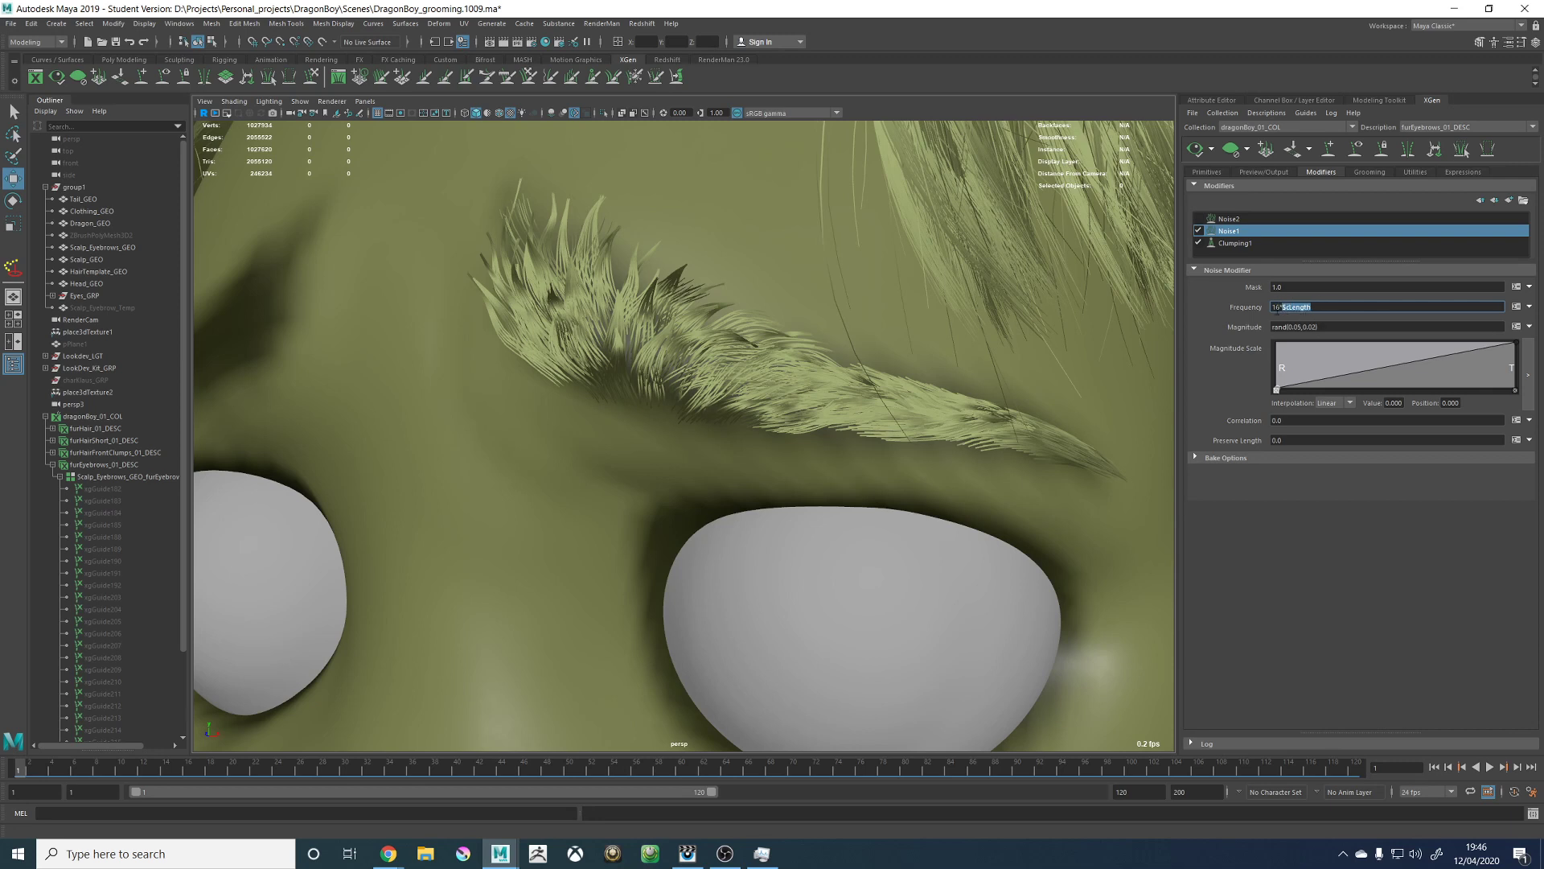
double_click(1283, 307)
drag(1317, 308, 1226, 317)
text(8)
key(Return)
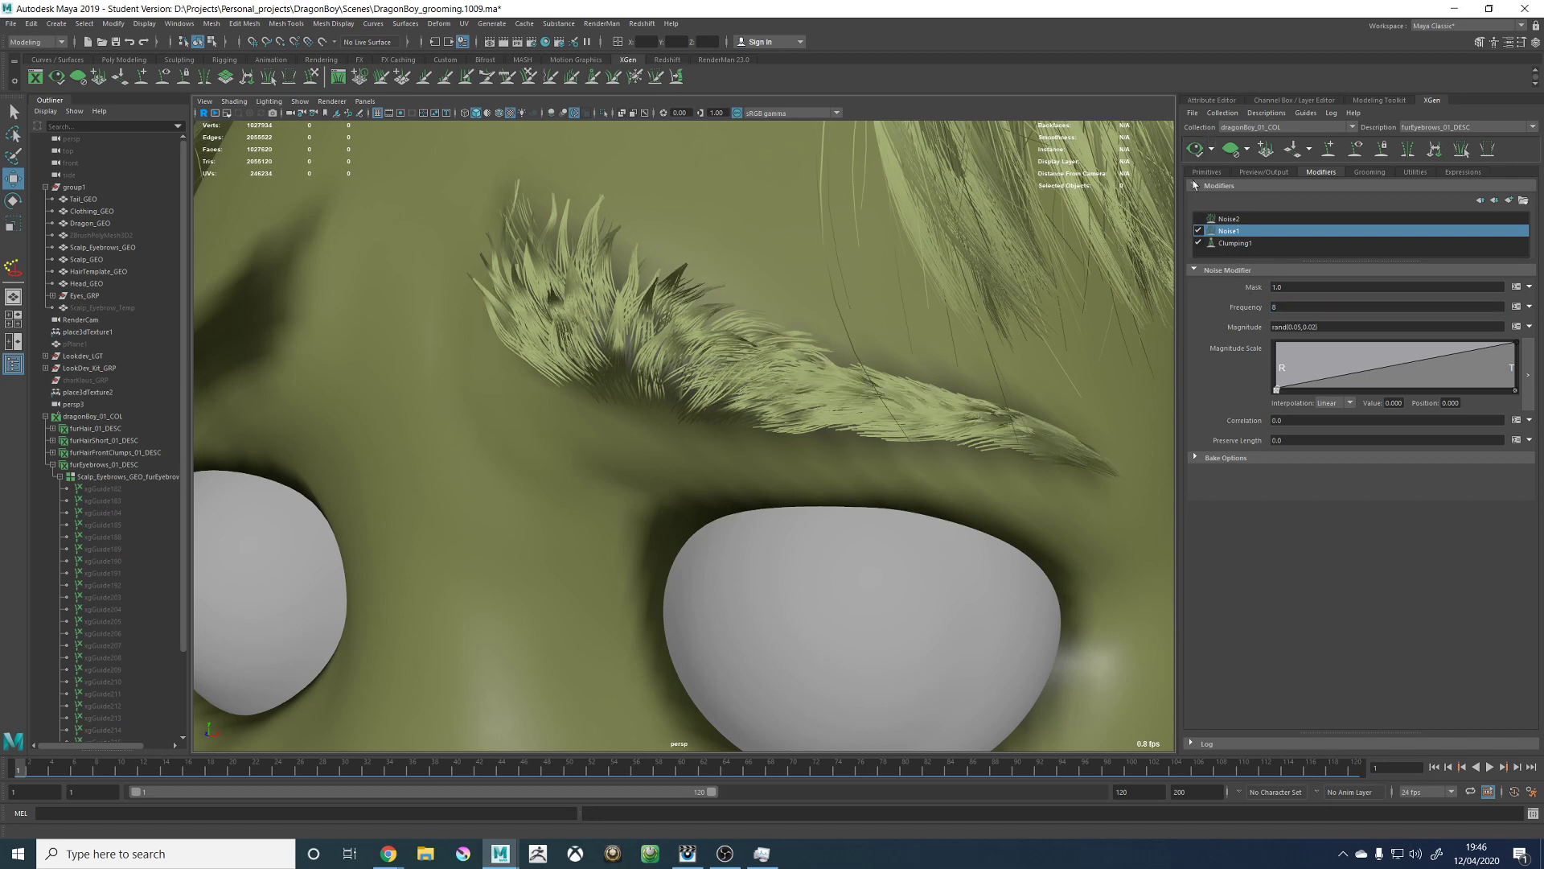
alt+right_drag(966, 412, 752, 399)
alt+drag(752, 399, 820, 412)
alt+right_drag(820, 412, 865, 423)
alt+middle_drag(865, 423, 813, 412)
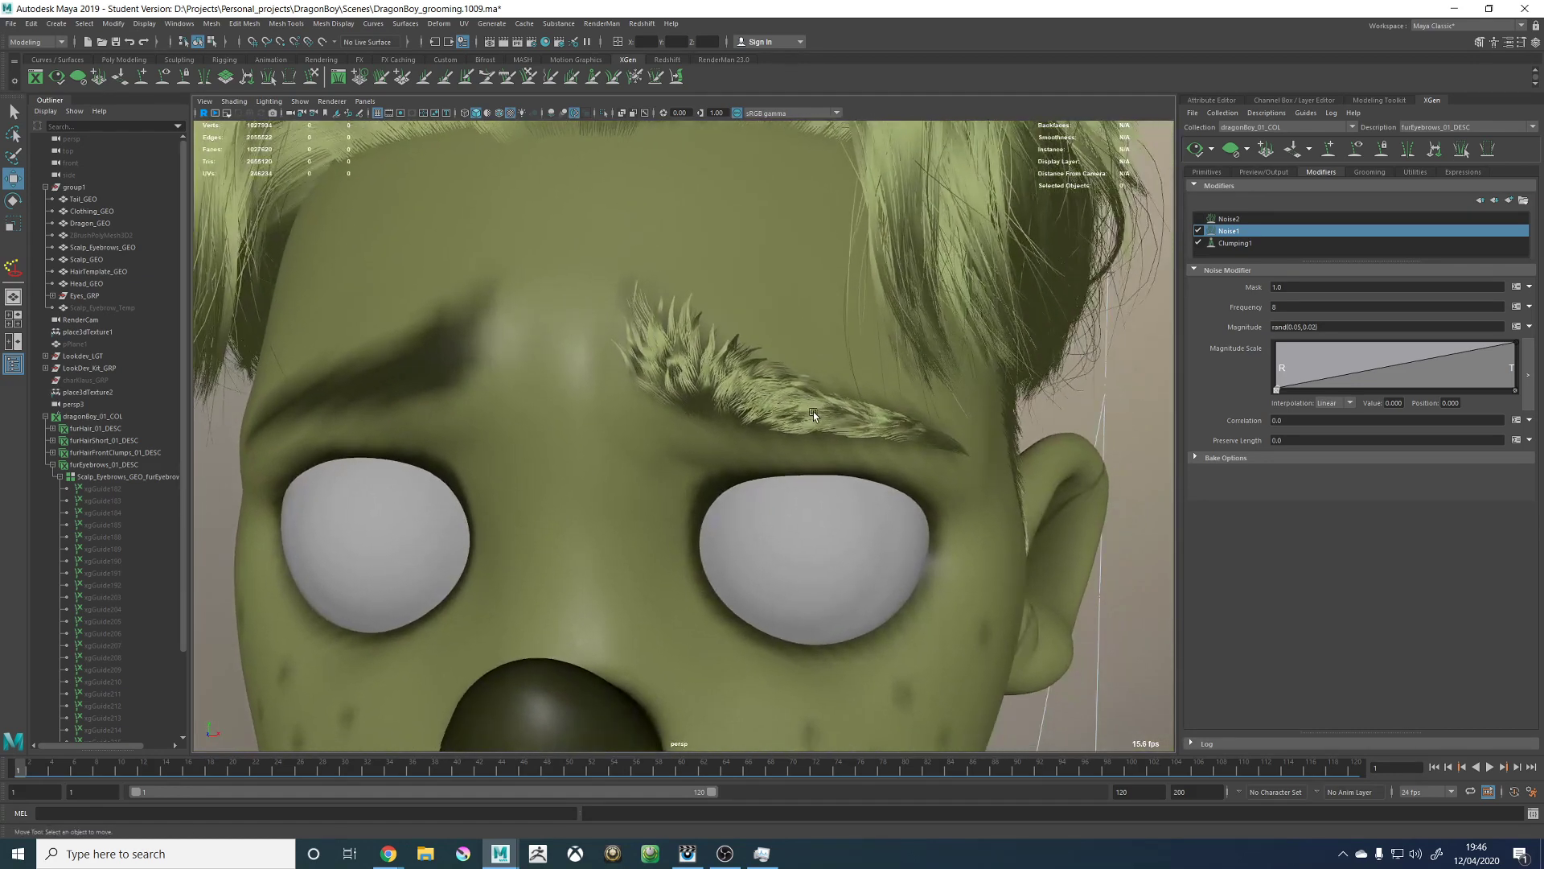
alt+right_drag(812, 369, 883, 396)
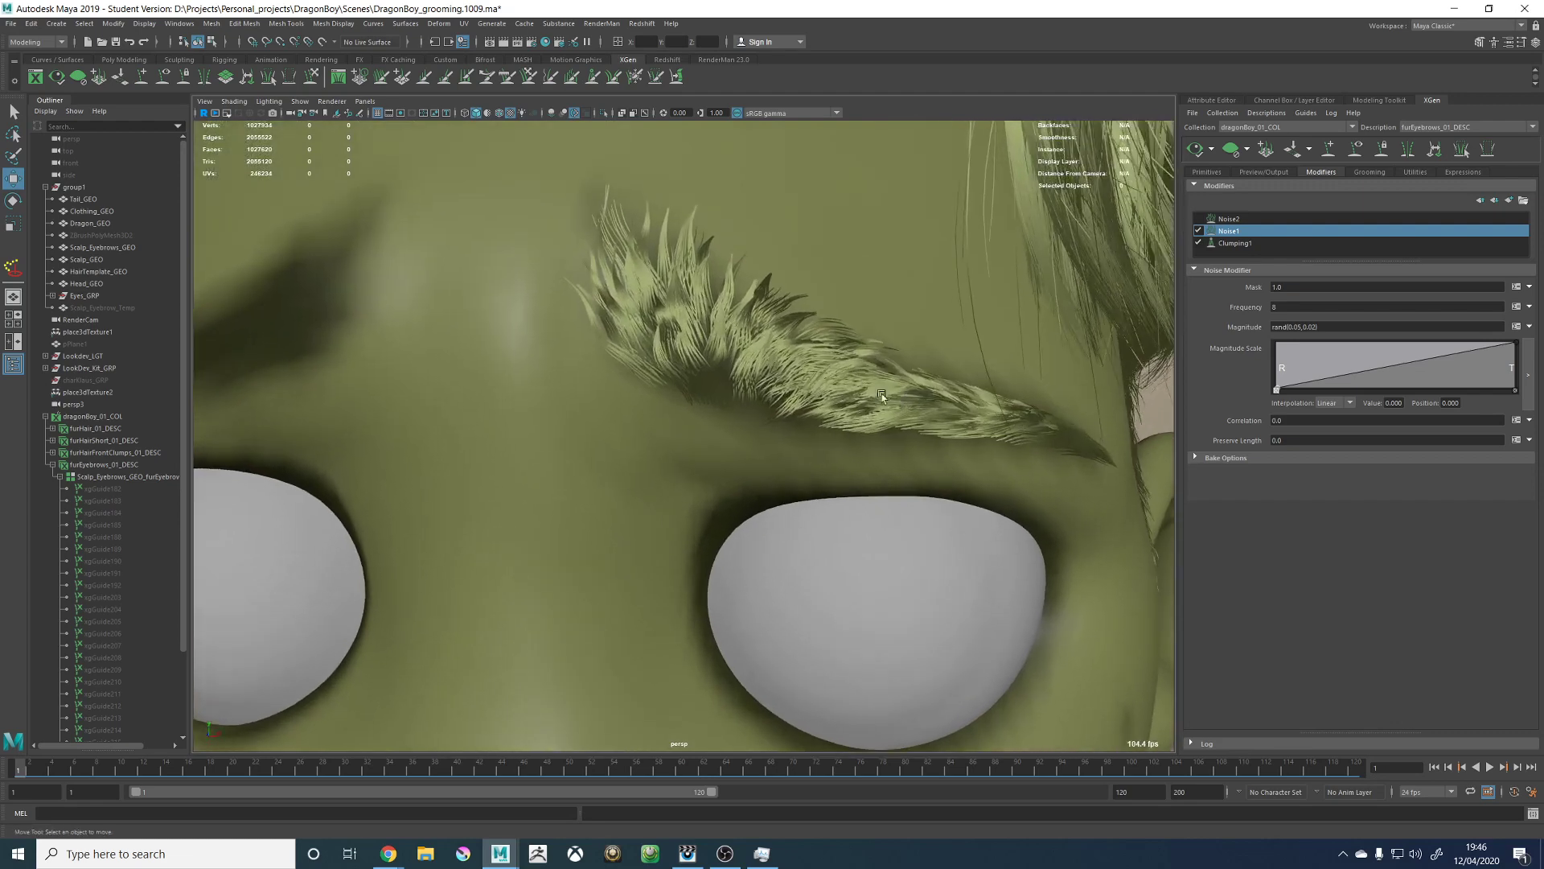
Step: Regenerate the eyebrow Clumping1 points at a density of 6000, save the clumping maps and update the preview
click(1235, 243)
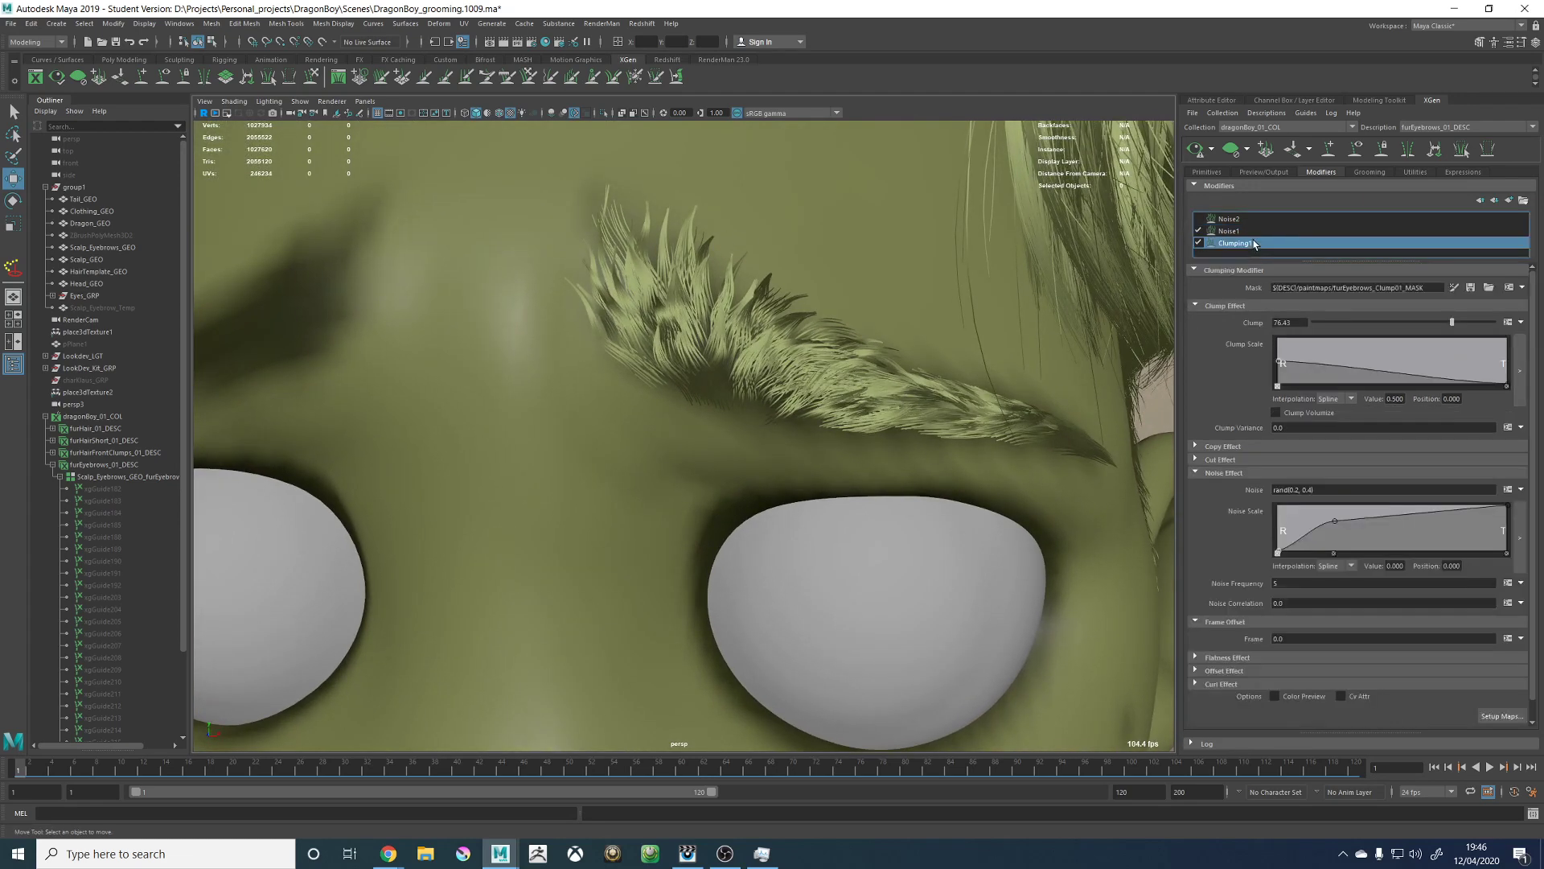
click(1501, 715)
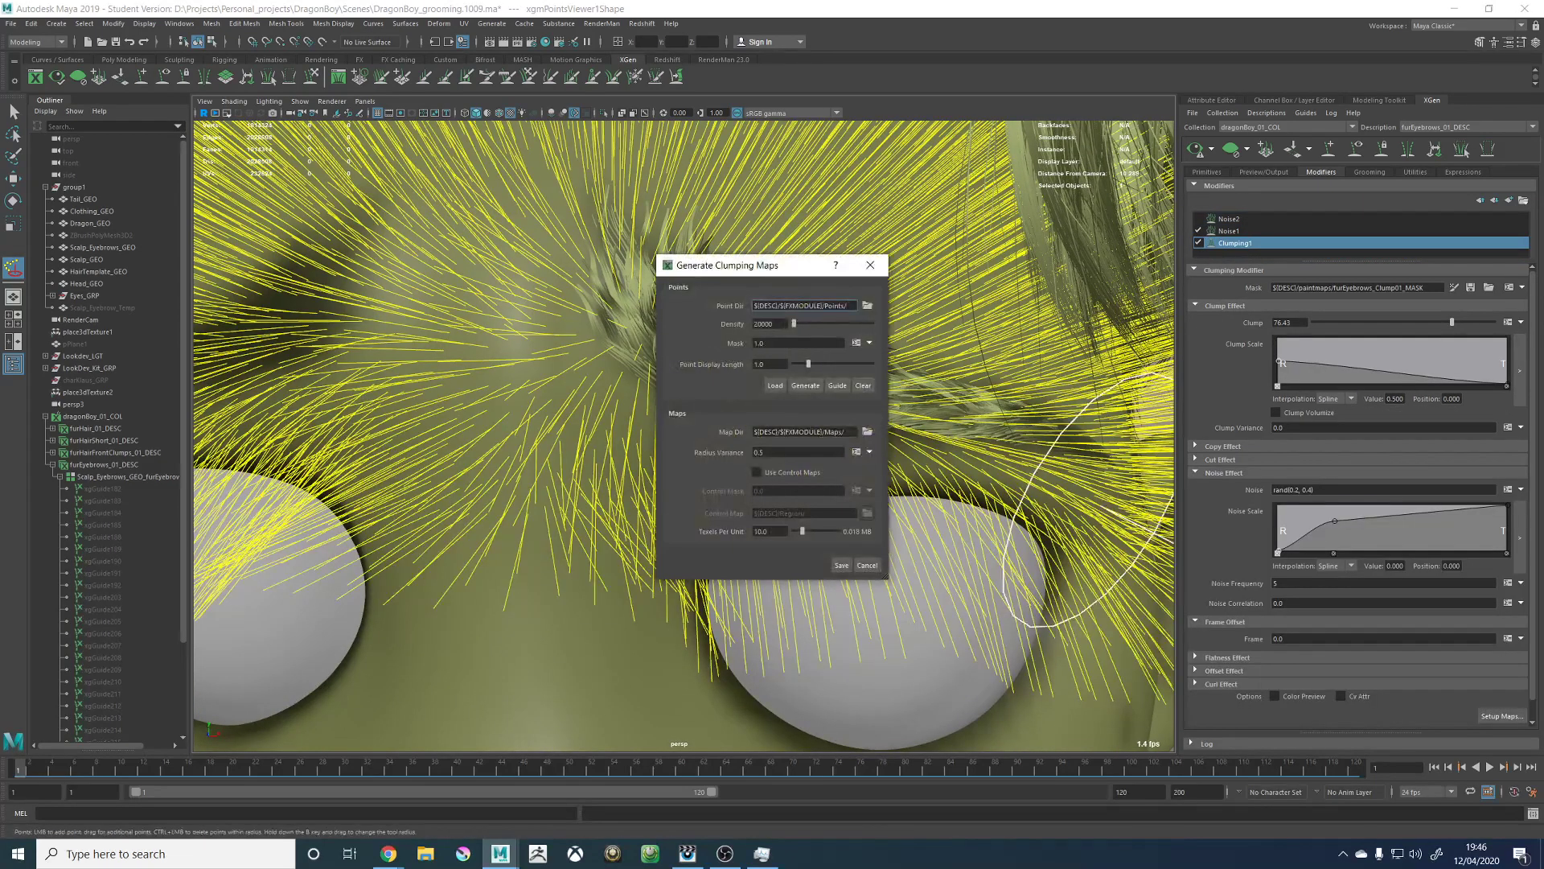
click(803, 386)
click(775, 323)
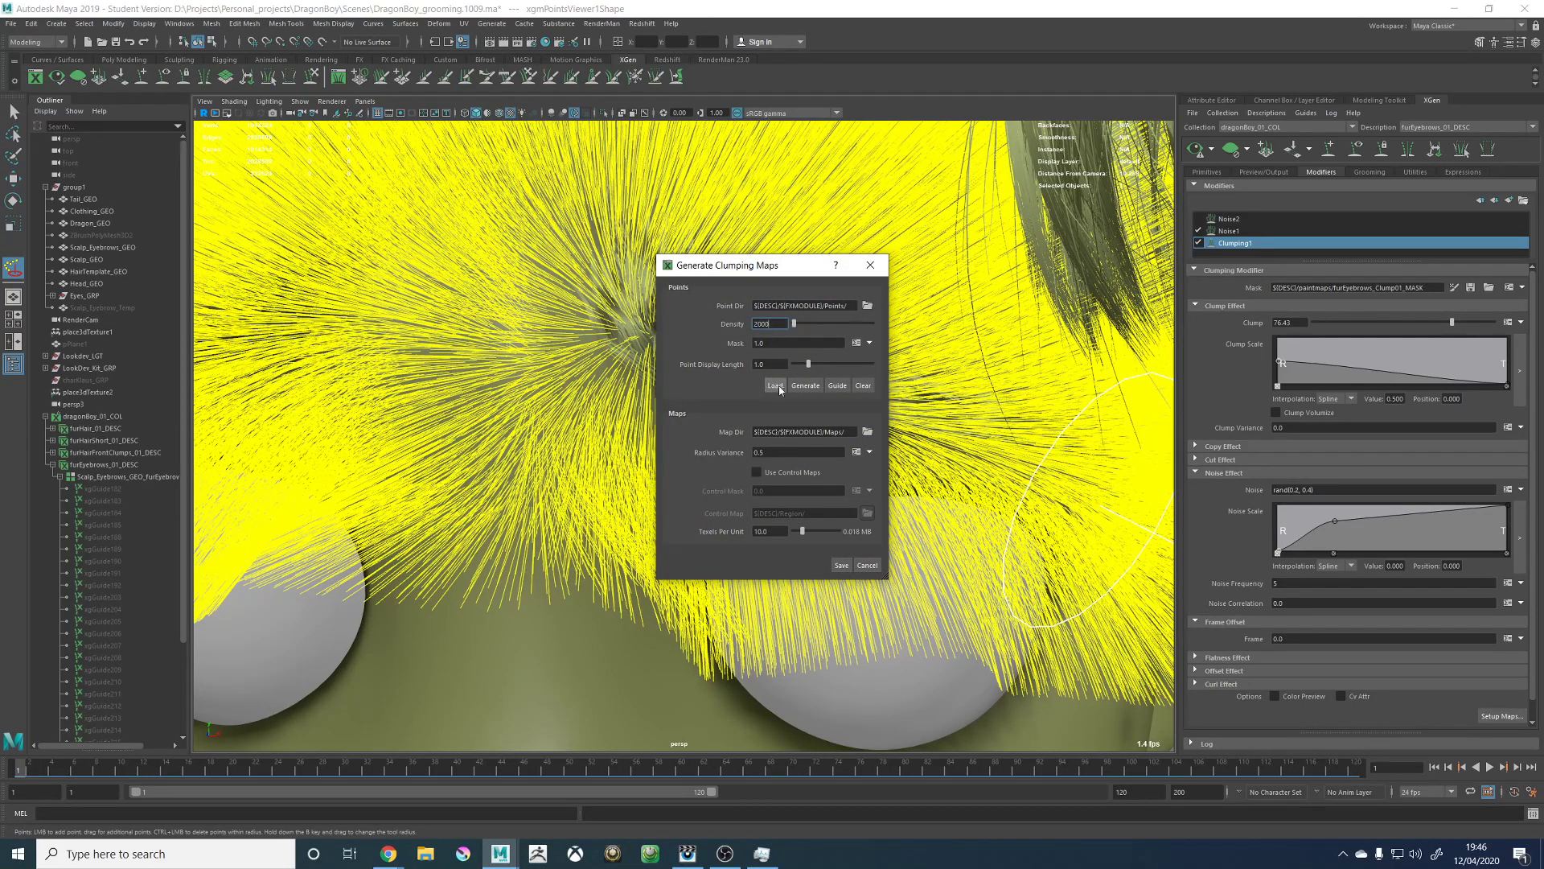
click(810, 387)
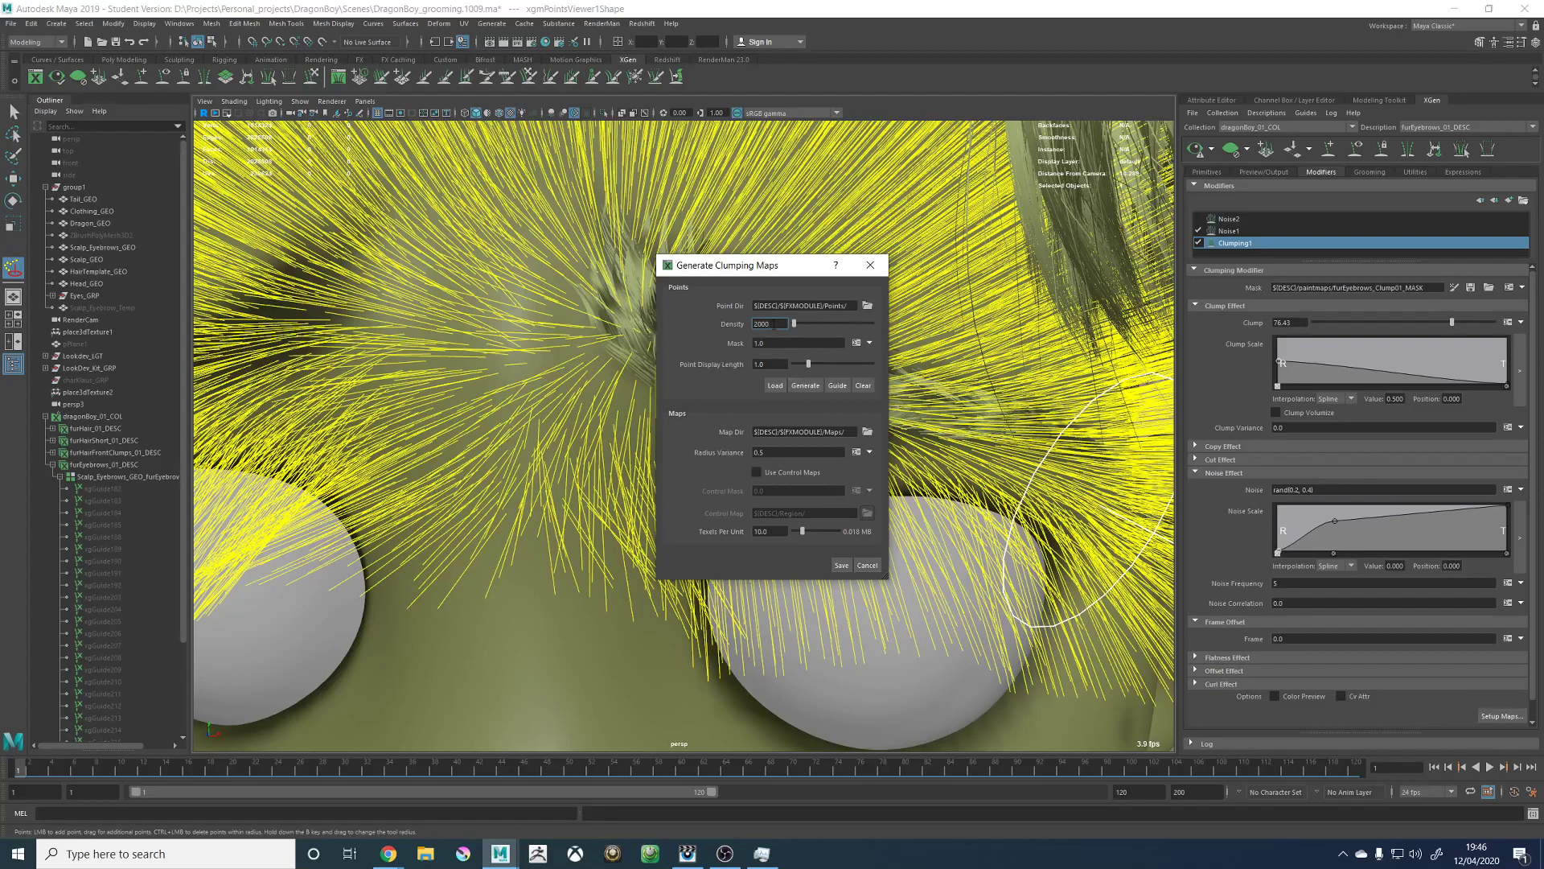
drag(758, 325, 749, 325)
text(6)
click(808, 387)
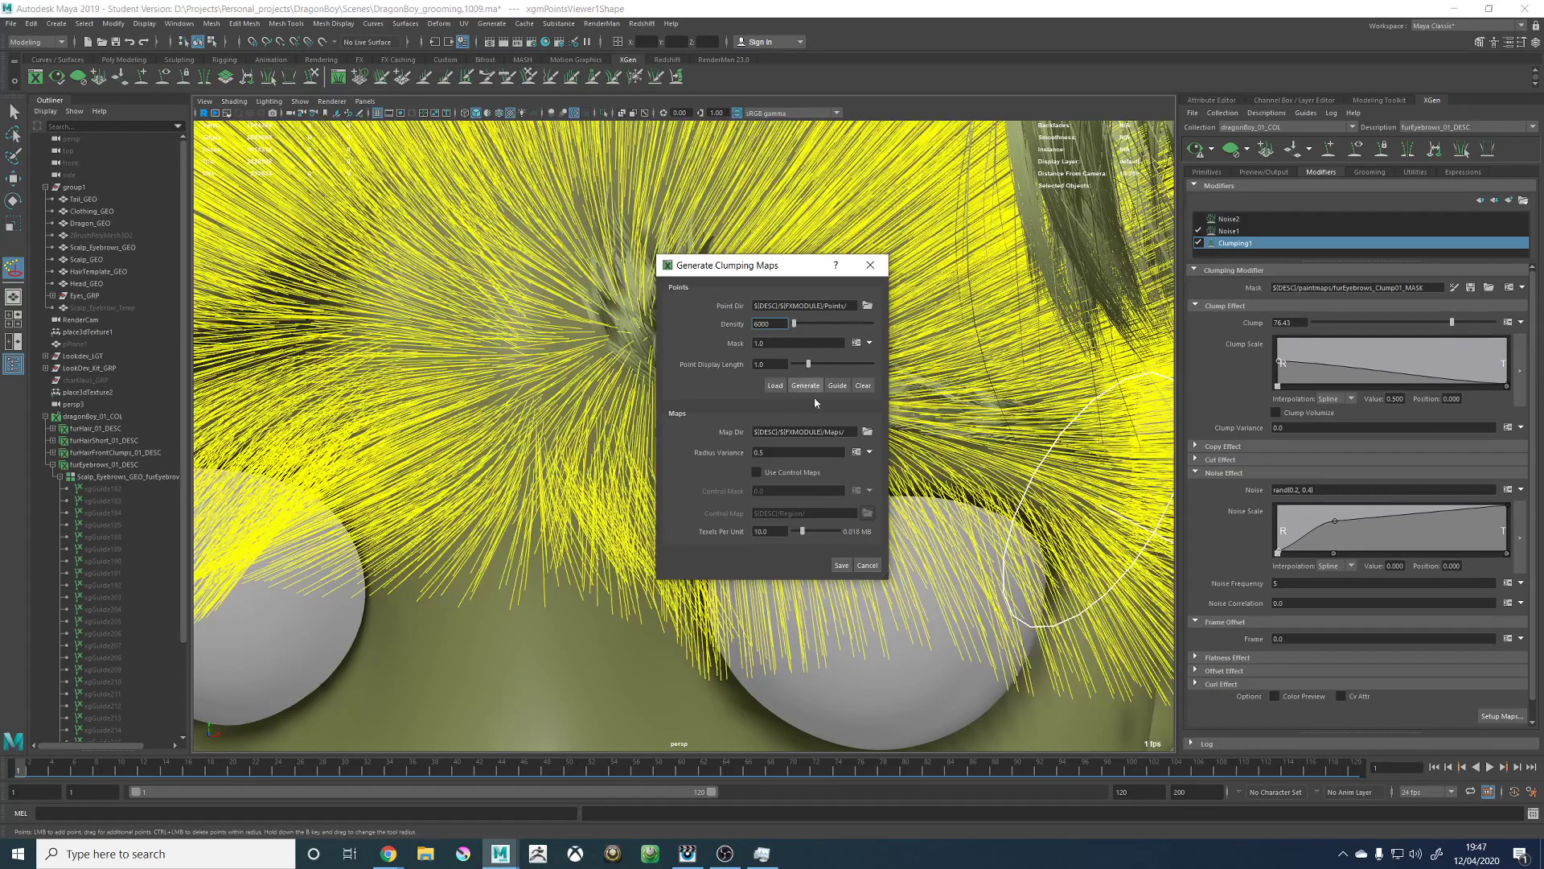
click(836, 564)
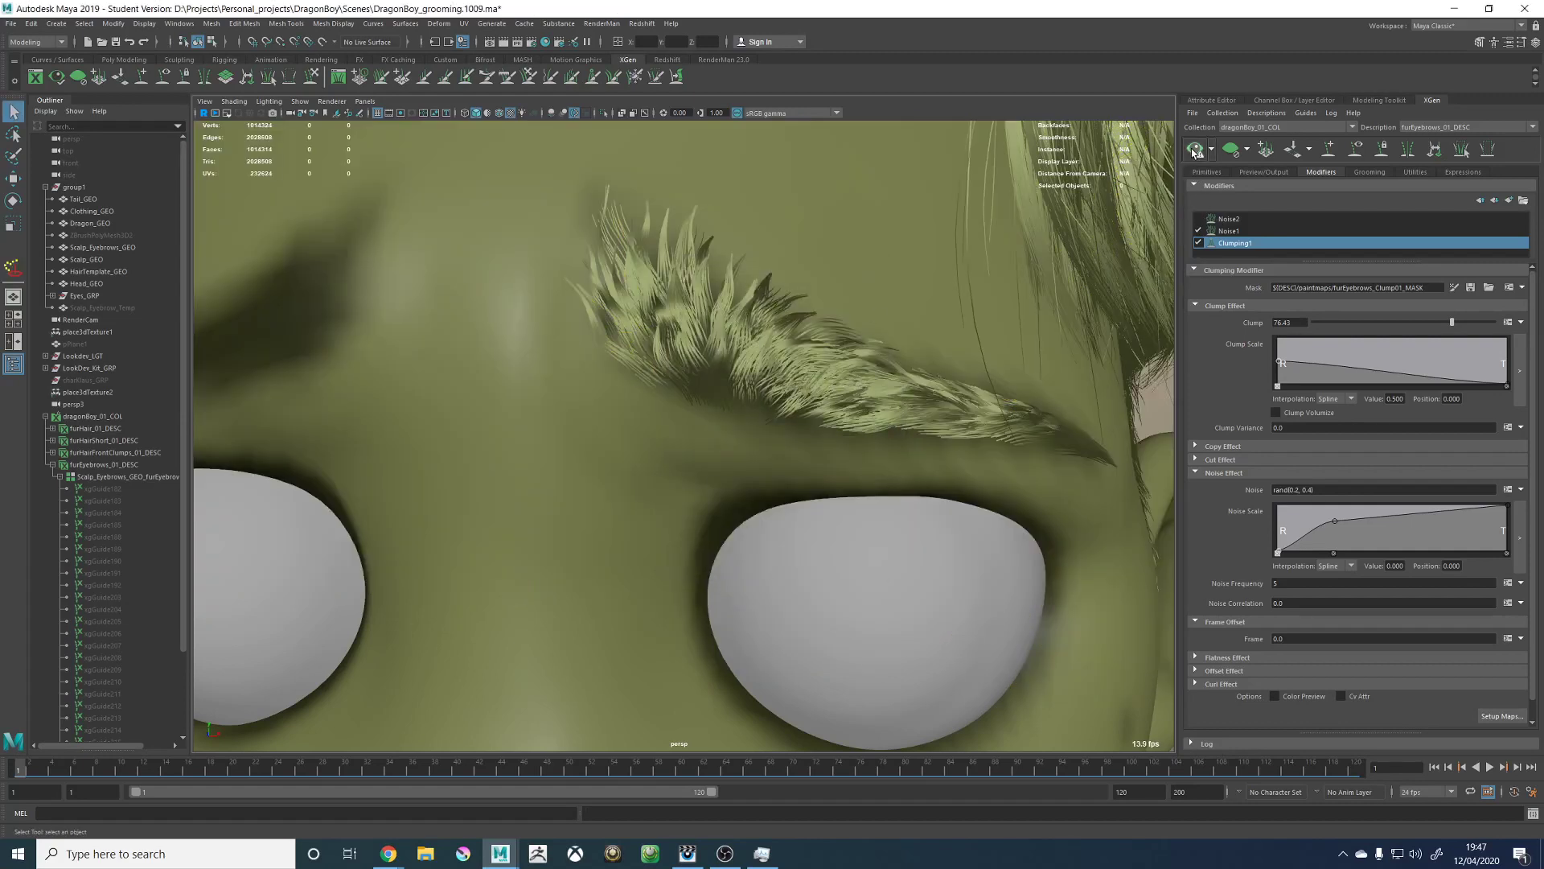
alt+right_drag(943, 258, 804, 274)
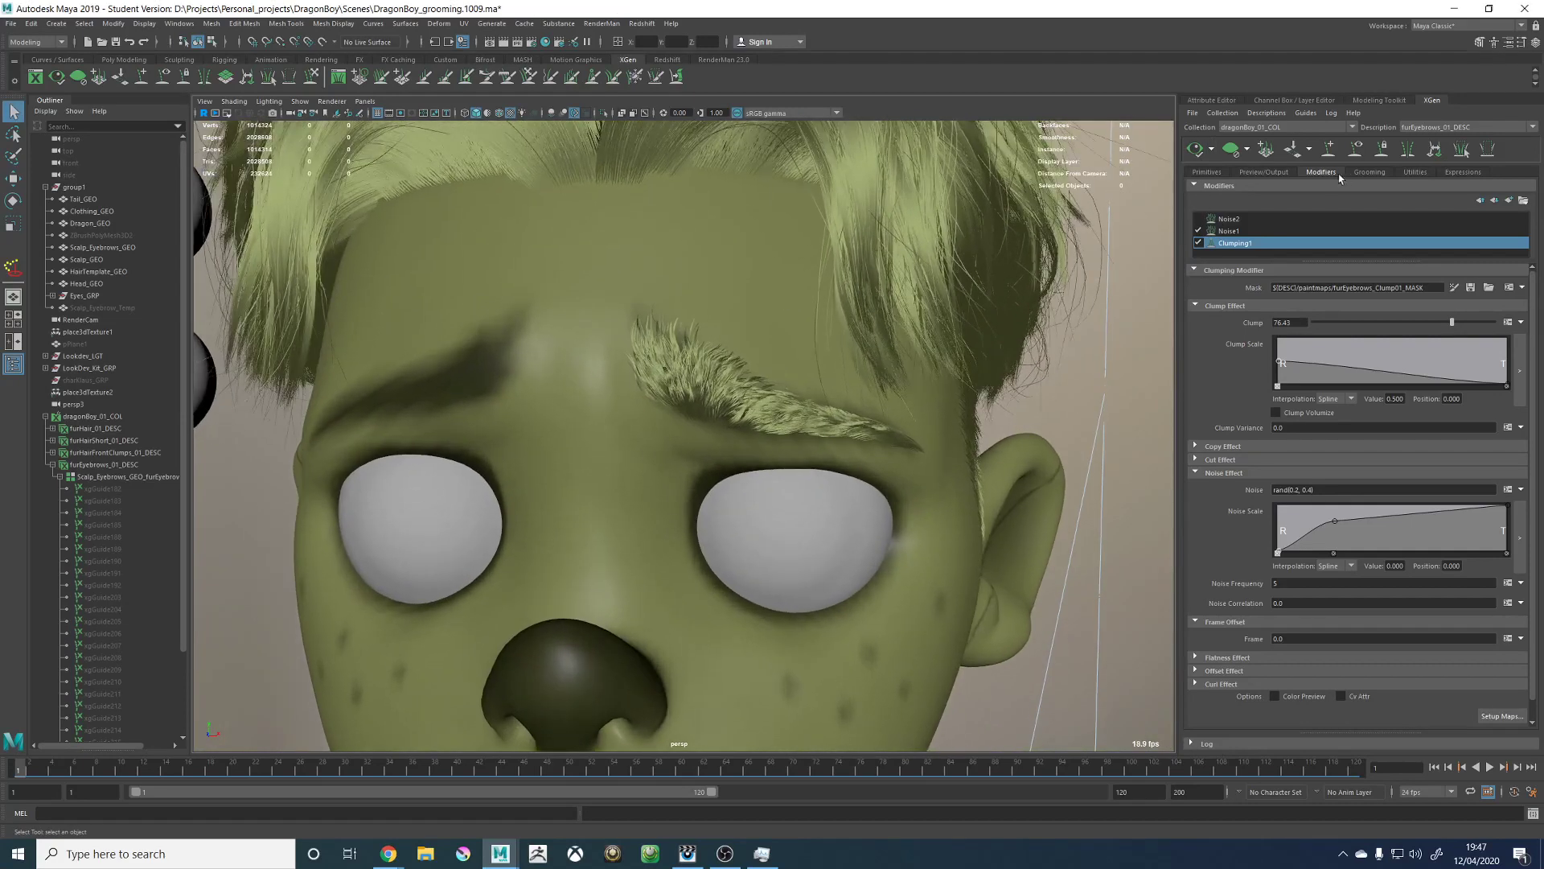
Step: Switch to the furHairFrontClumps_01_DESC description and open the map setup of its Clumping1 modifier
click(1414, 126)
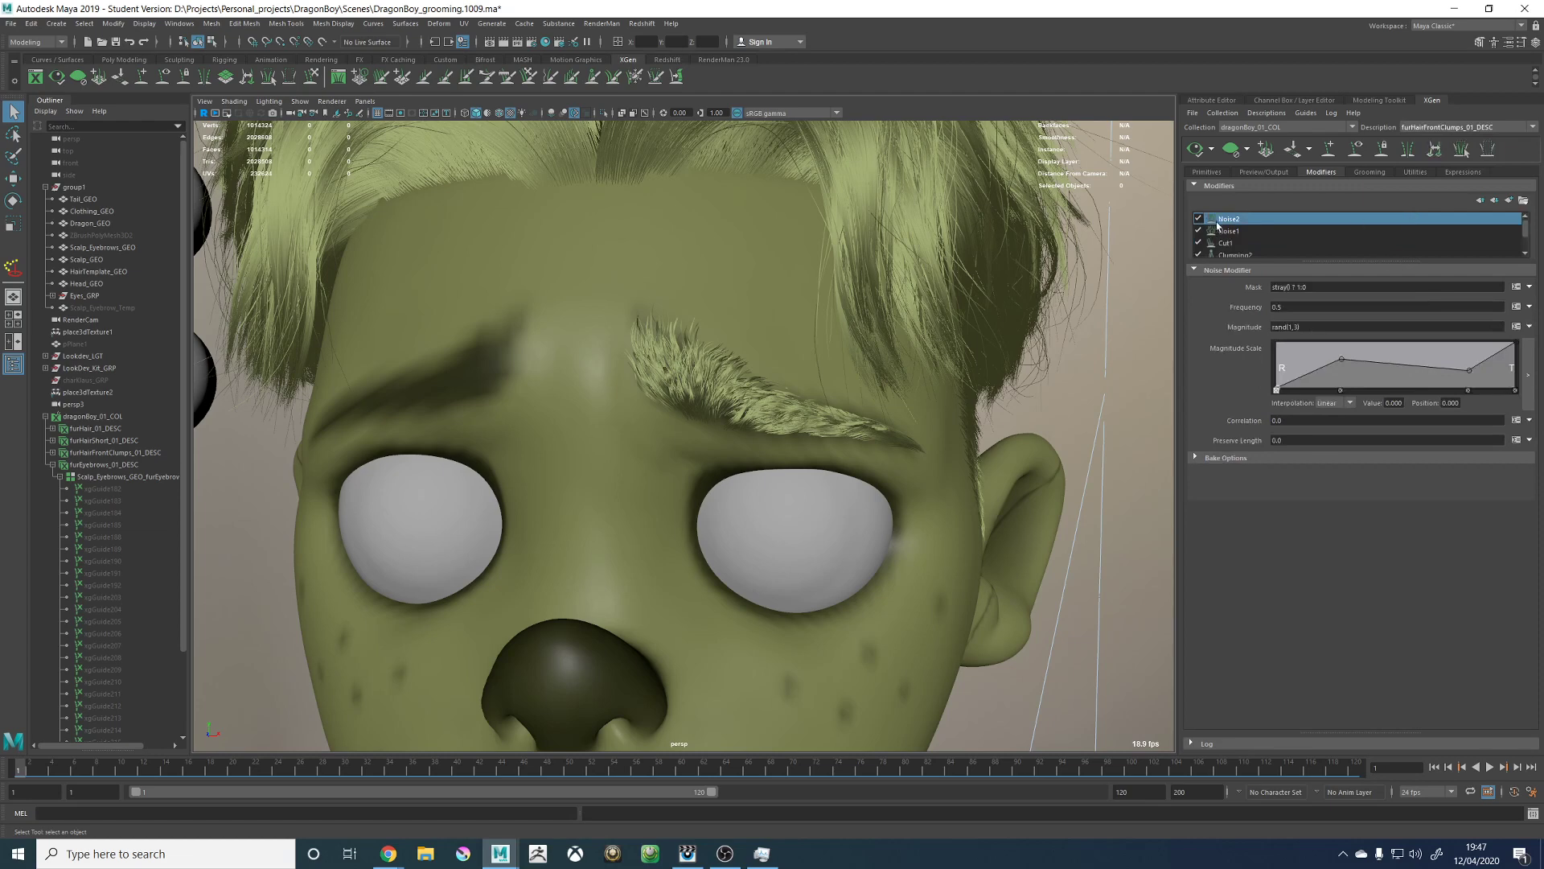
scroll(1218, 229, down, 1)
click(1269, 243)
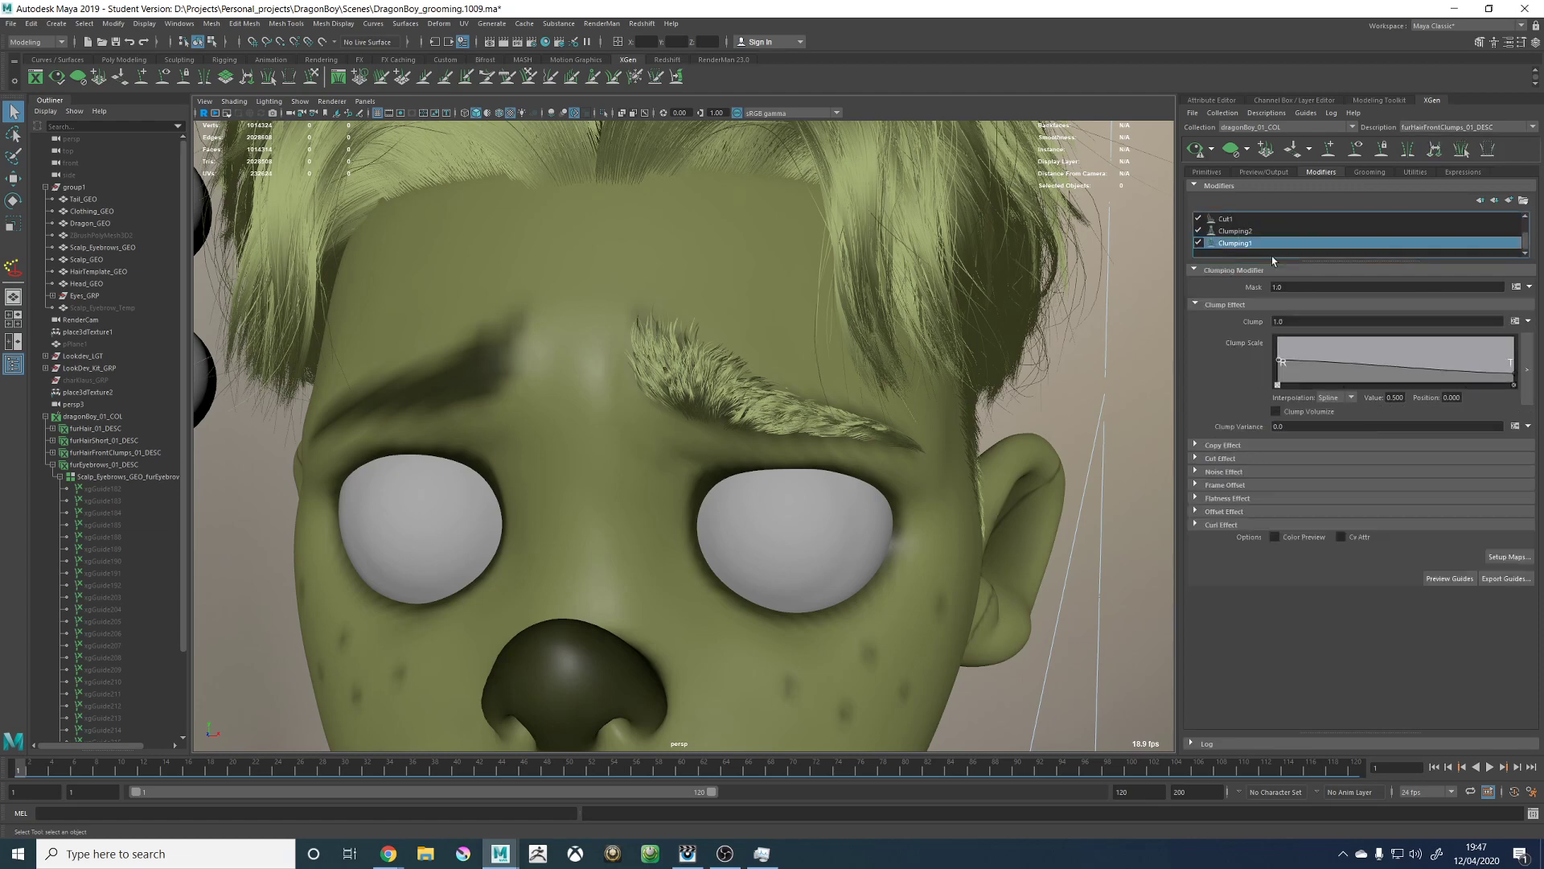
click(1508, 557)
Step: Try generating the front hair's Clumping1 points at a density of 0.1
click(772, 324)
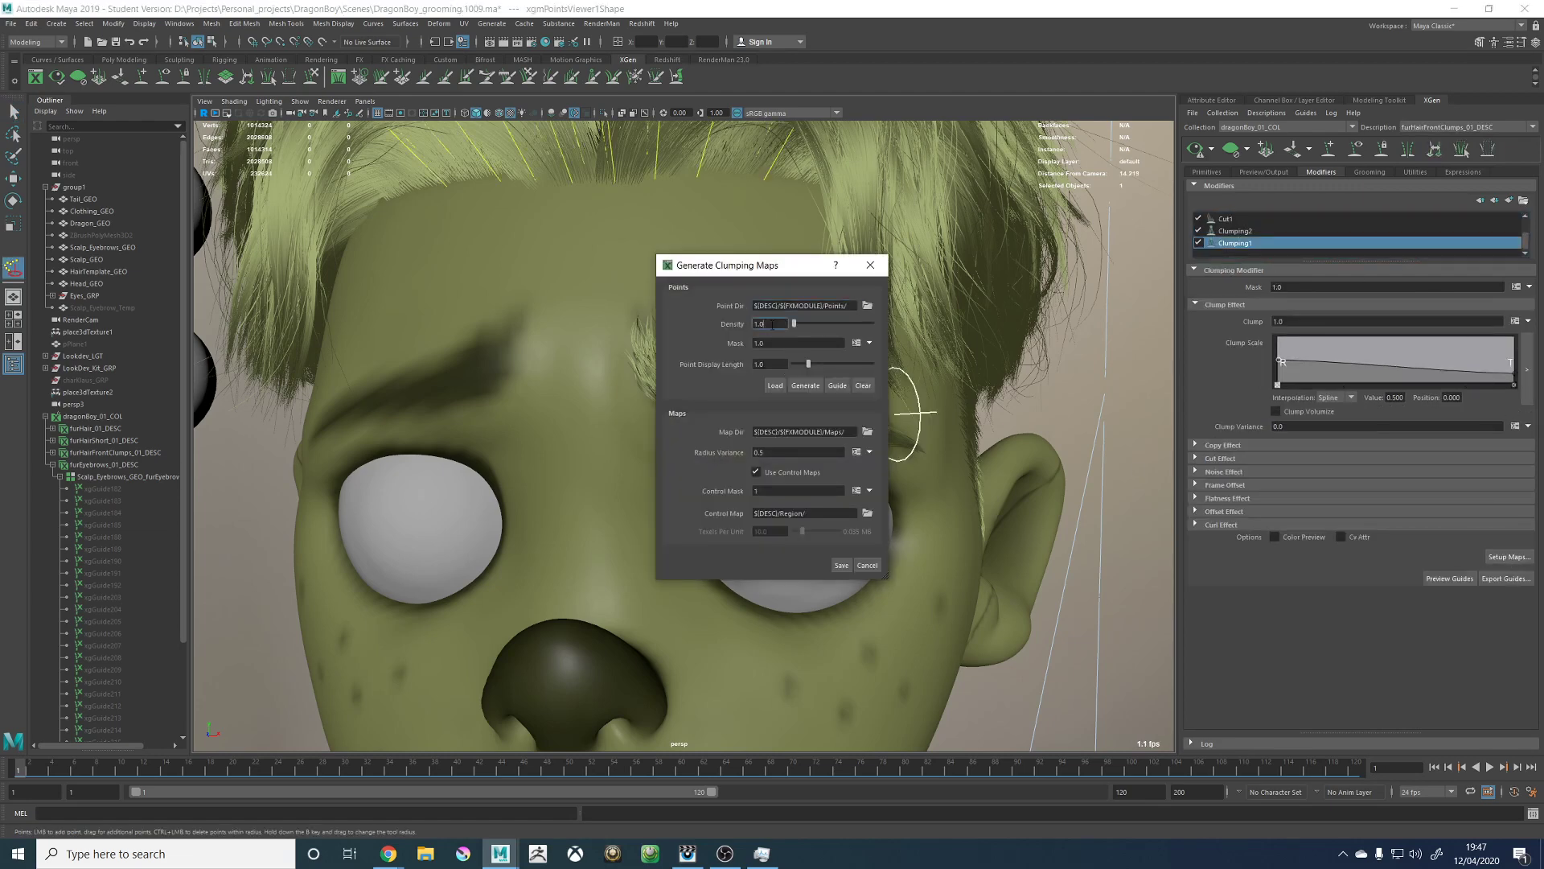
text(0.1)
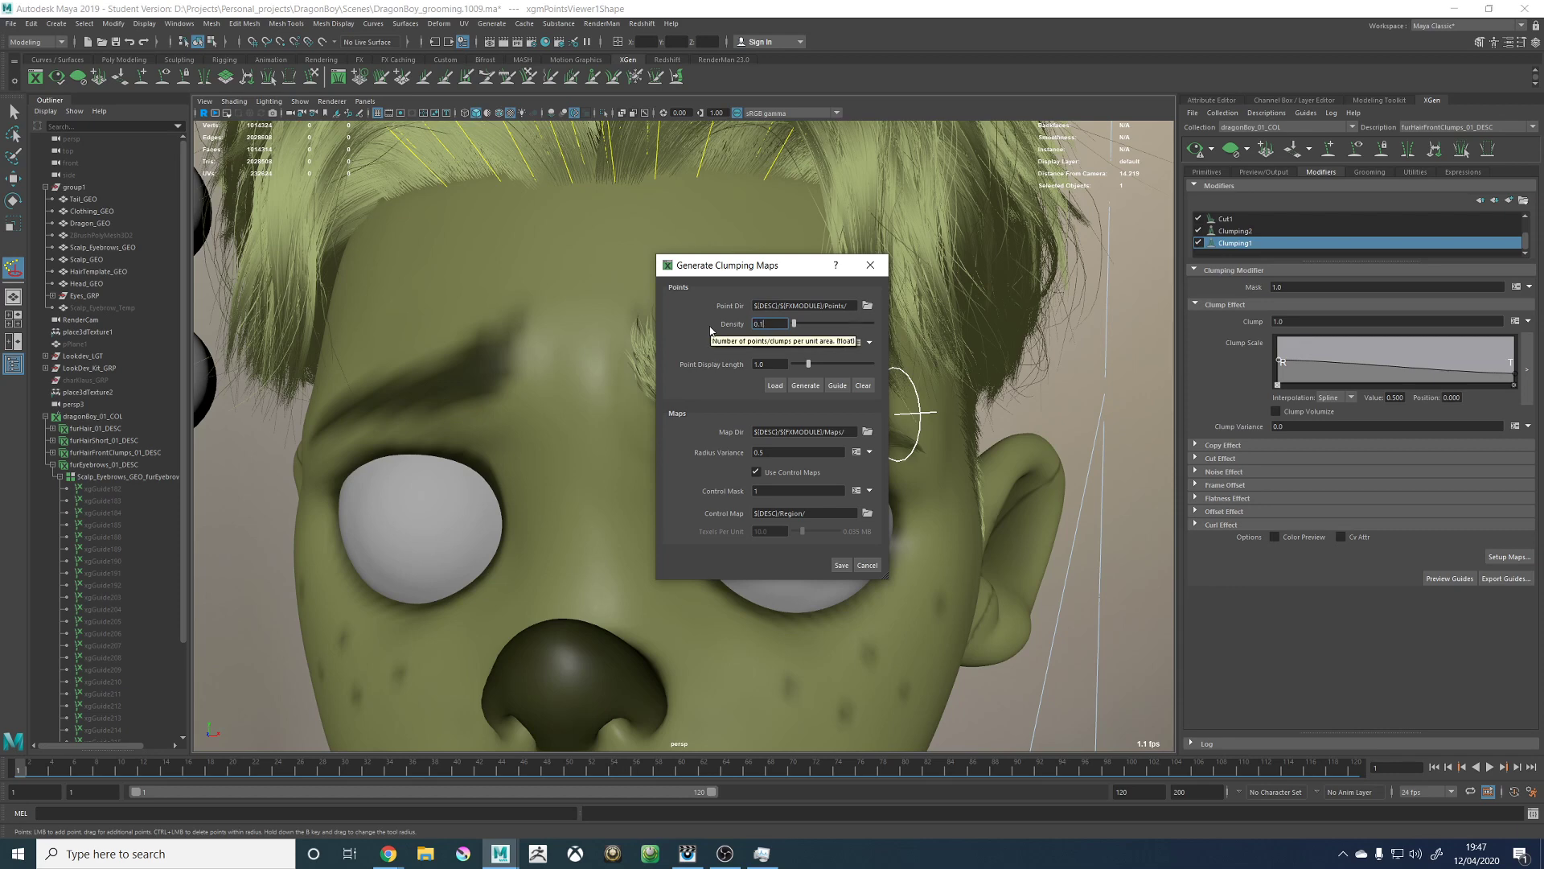
click(805, 387)
alt+middle_drag(661, 220, 600, 345)
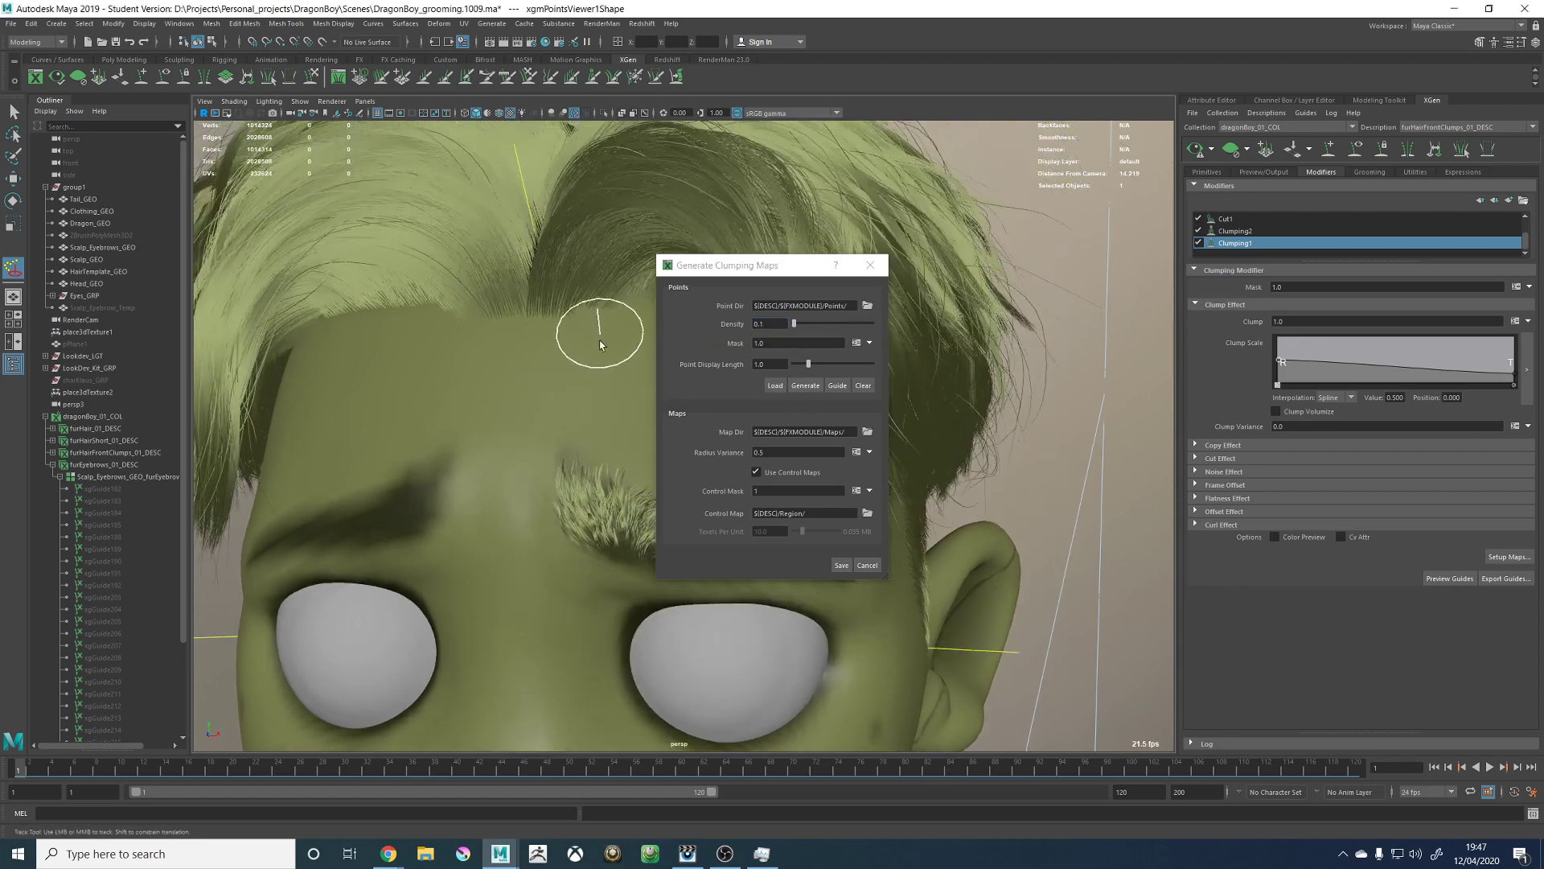
Step: Set the front hair's clump point density to 1, place the points from the guides, and display the guides to inspect their placement
click(840, 387)
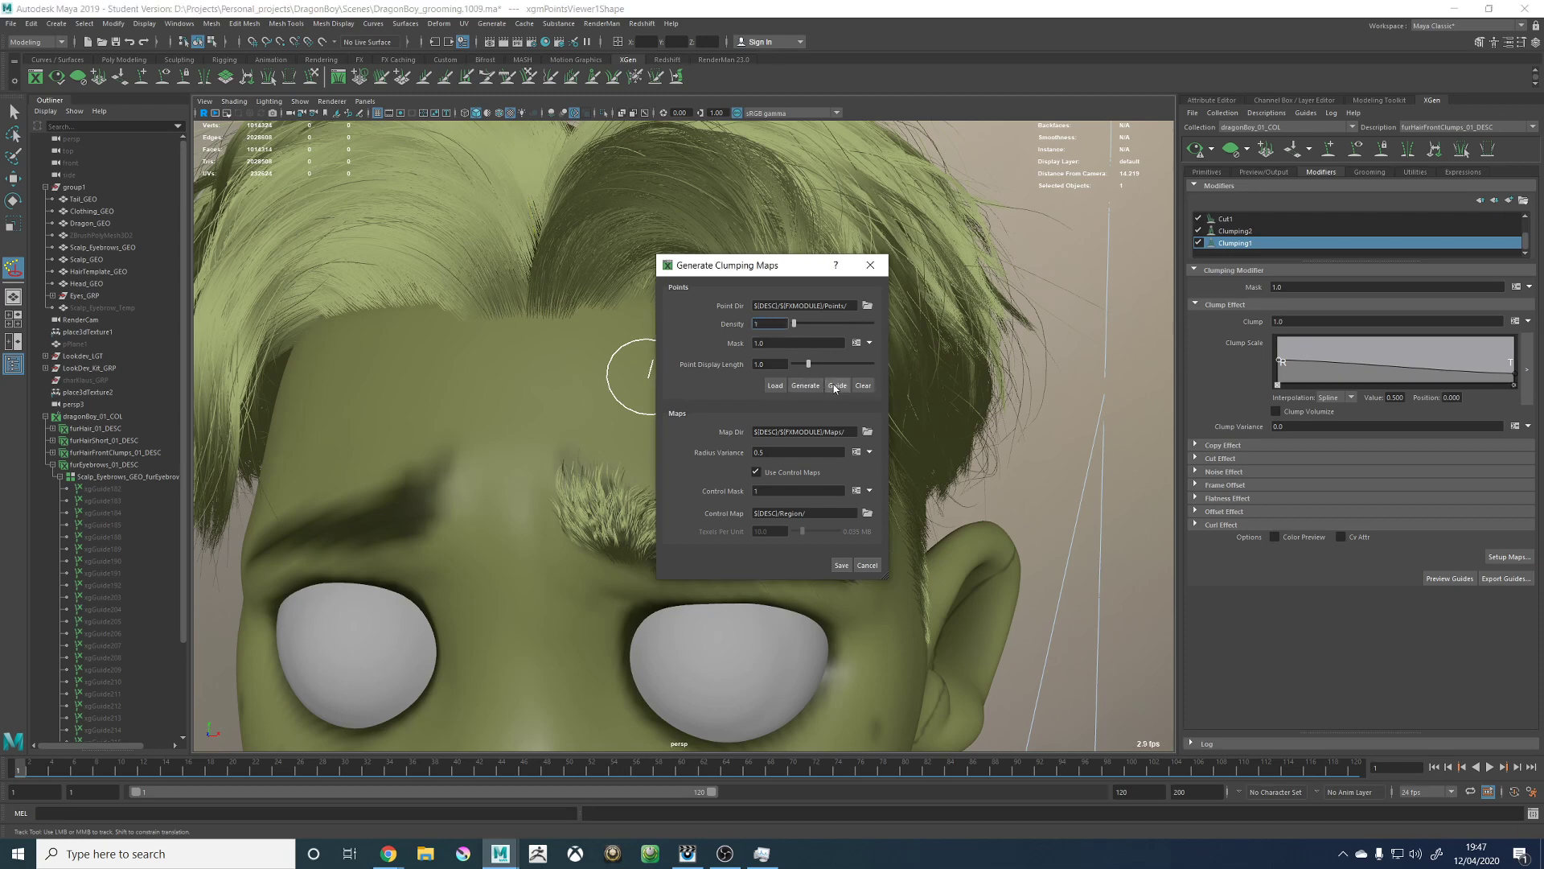
scroll(555, 318, down, 5)
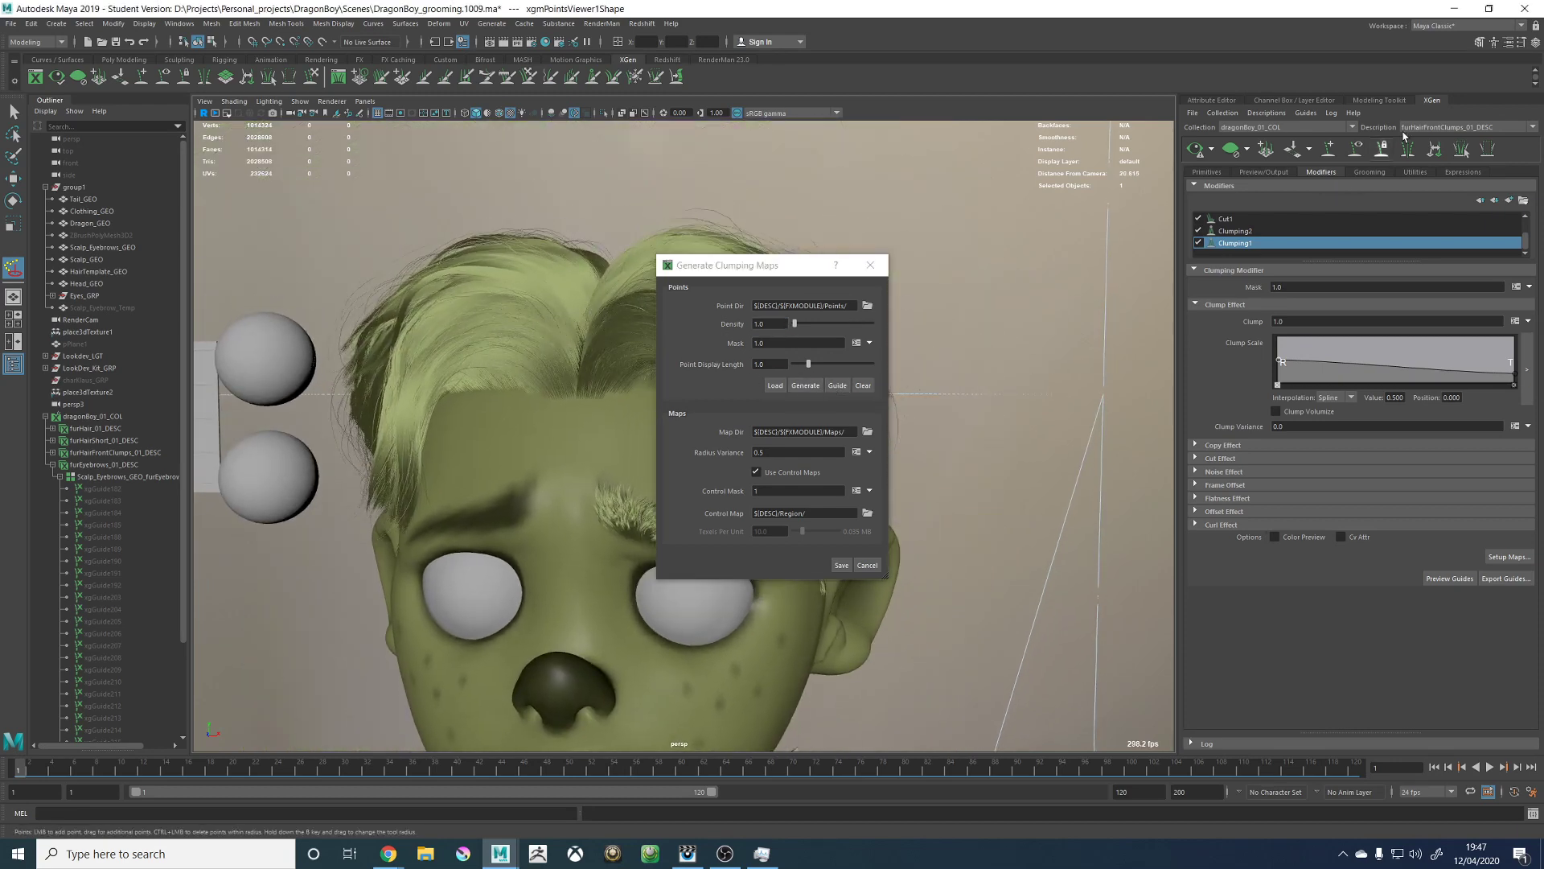
click(1355, 151)
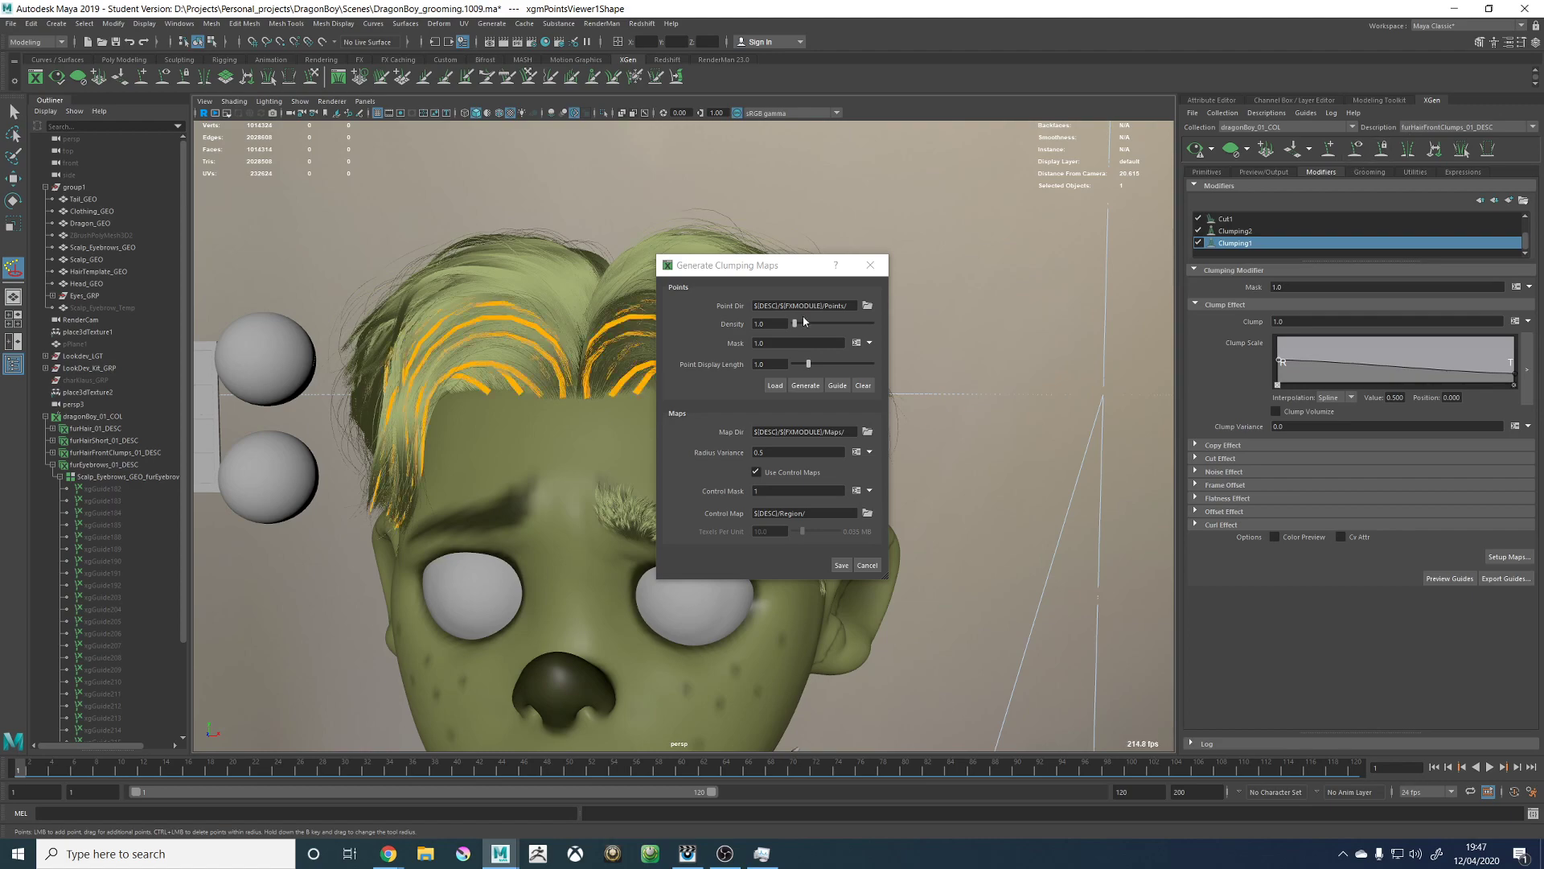
mouse_move(557, 280)
alt+mouse_down()
mouse_move(434, 291)
mouse_move(518, 291)
alt+mouse_up()
alt+right_drag(519, 291, 832, 382)
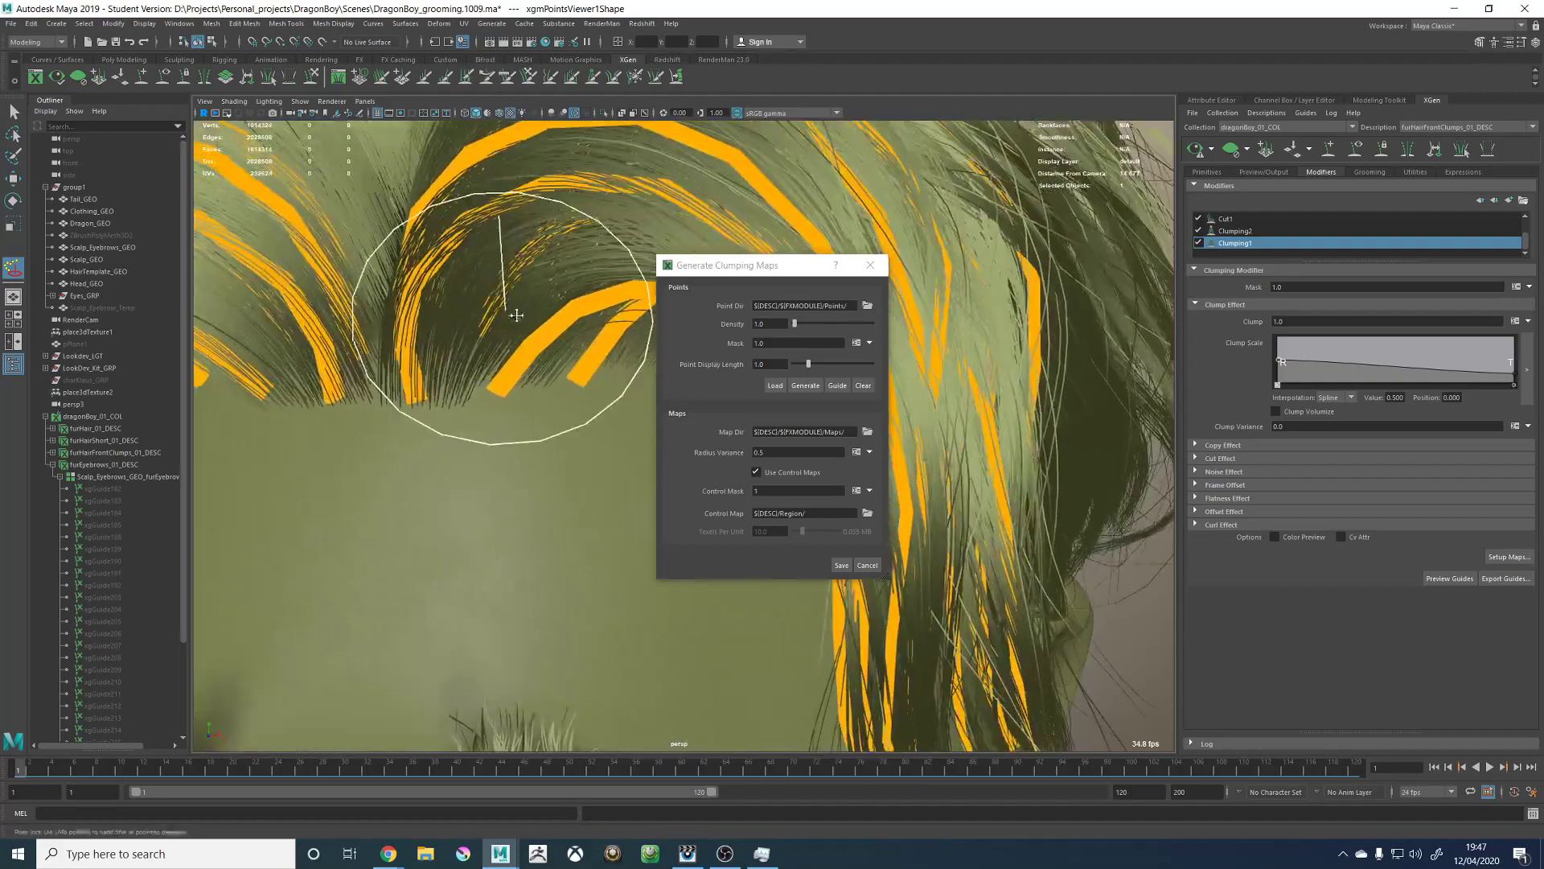
alt+middle_drag(517, 316, 562, 345)
mouse_move(562, 345)
alt+right_down()
mouse_move(645, 364)
mouse_move(515, 394)
mouse_move(455, 447)
alt+right_up()
alt+middle_drag(452, 579, 428, 412)
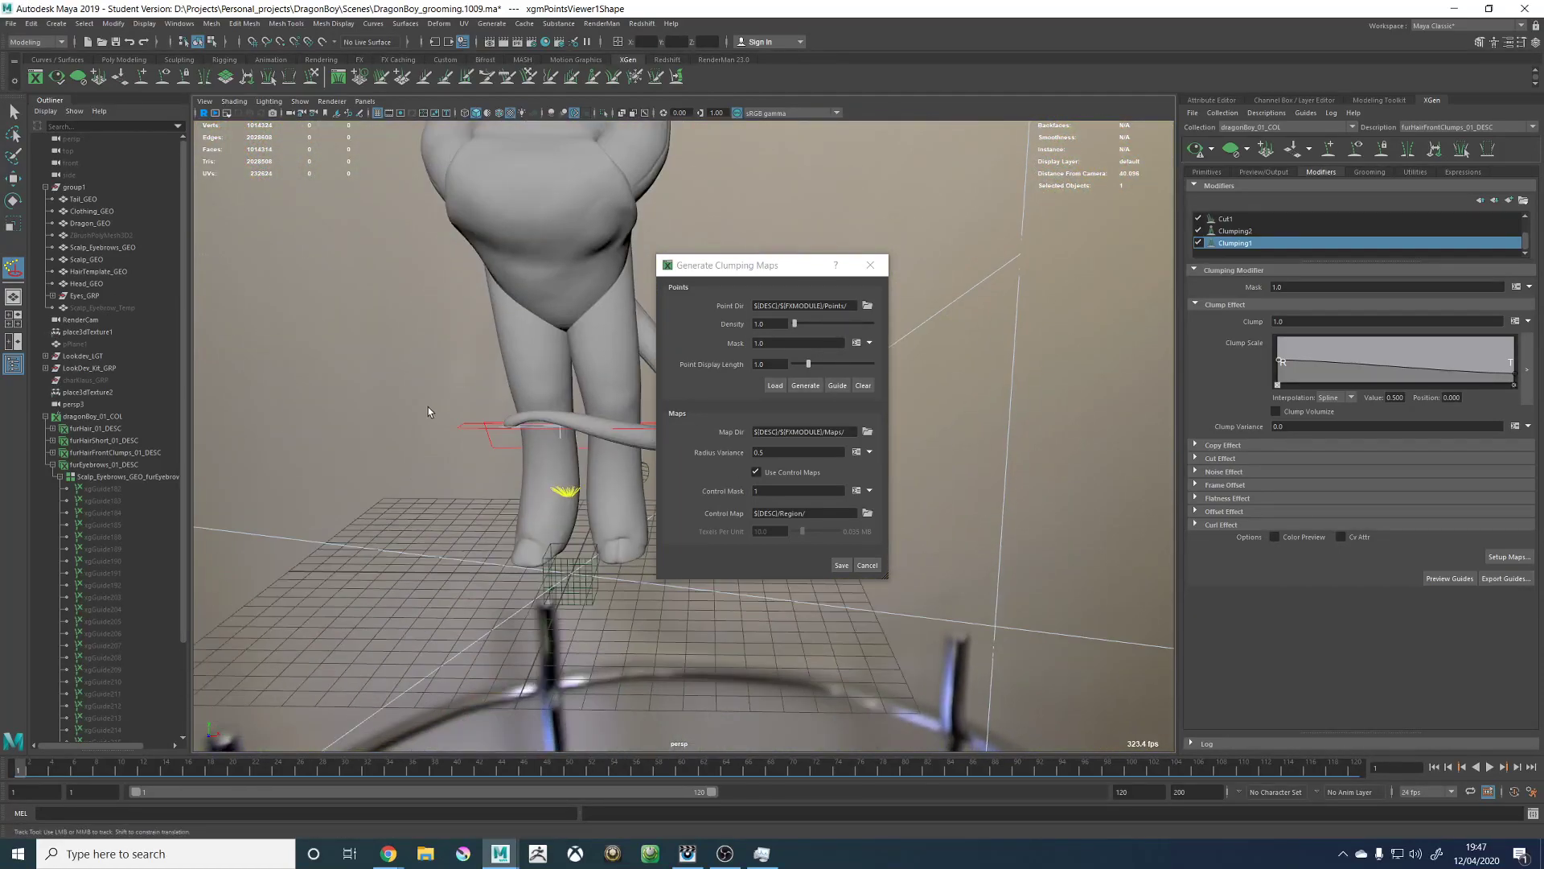
Step: Dismiss the front hair's clumping map setup without saving the maps, and save the scene
alt+drag(428, 412, 444, 405)
click(872, 566)
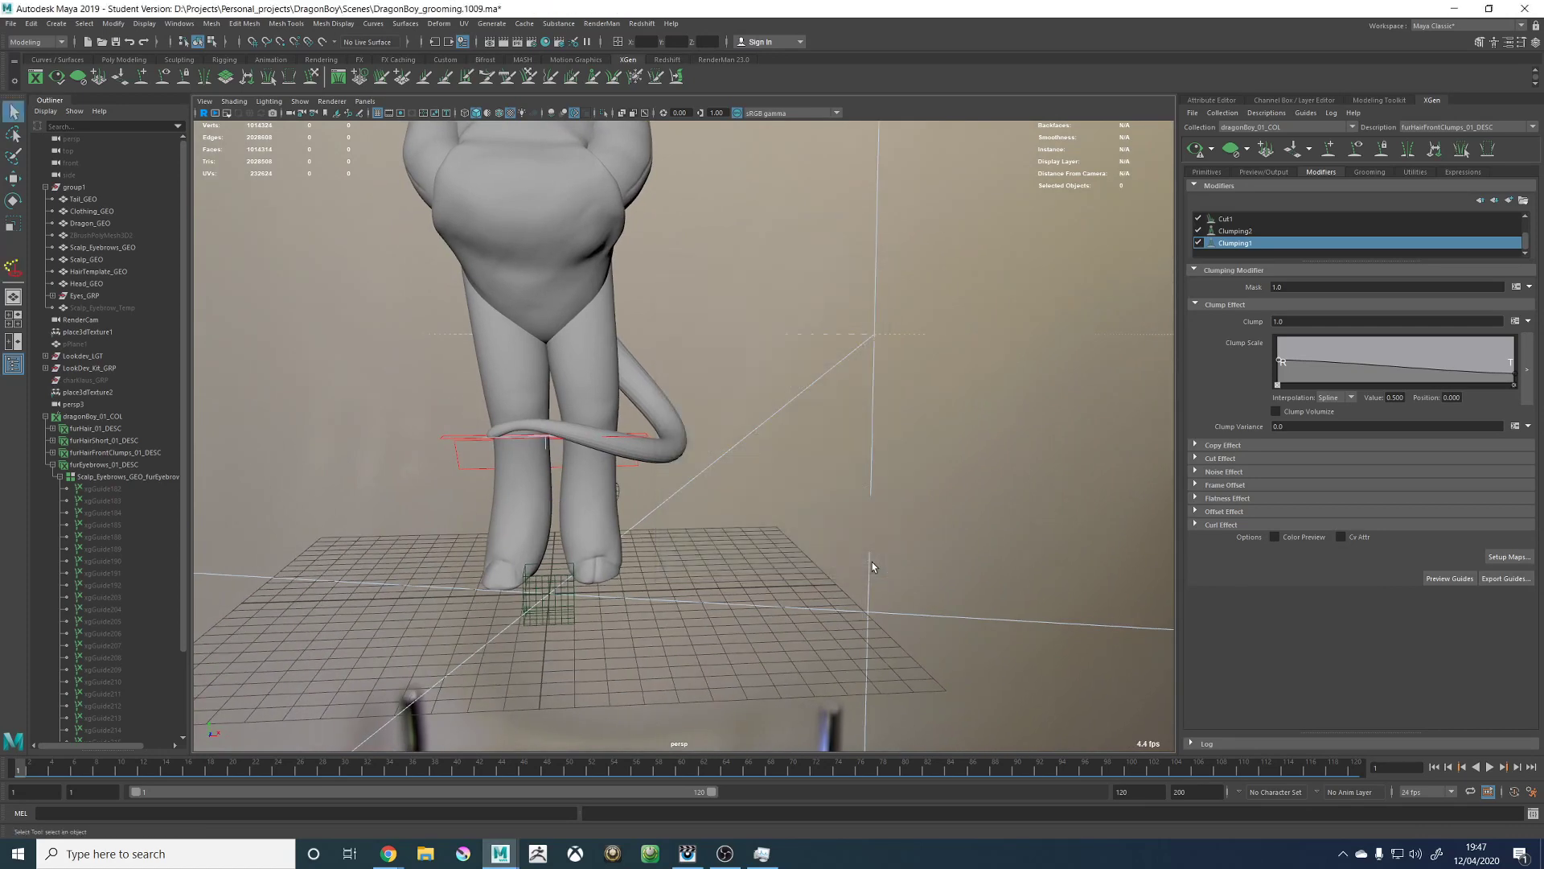
alt+middle_drag(833, 451, 870, 720)
alt+middle_drag(808, 430, 825, 545)
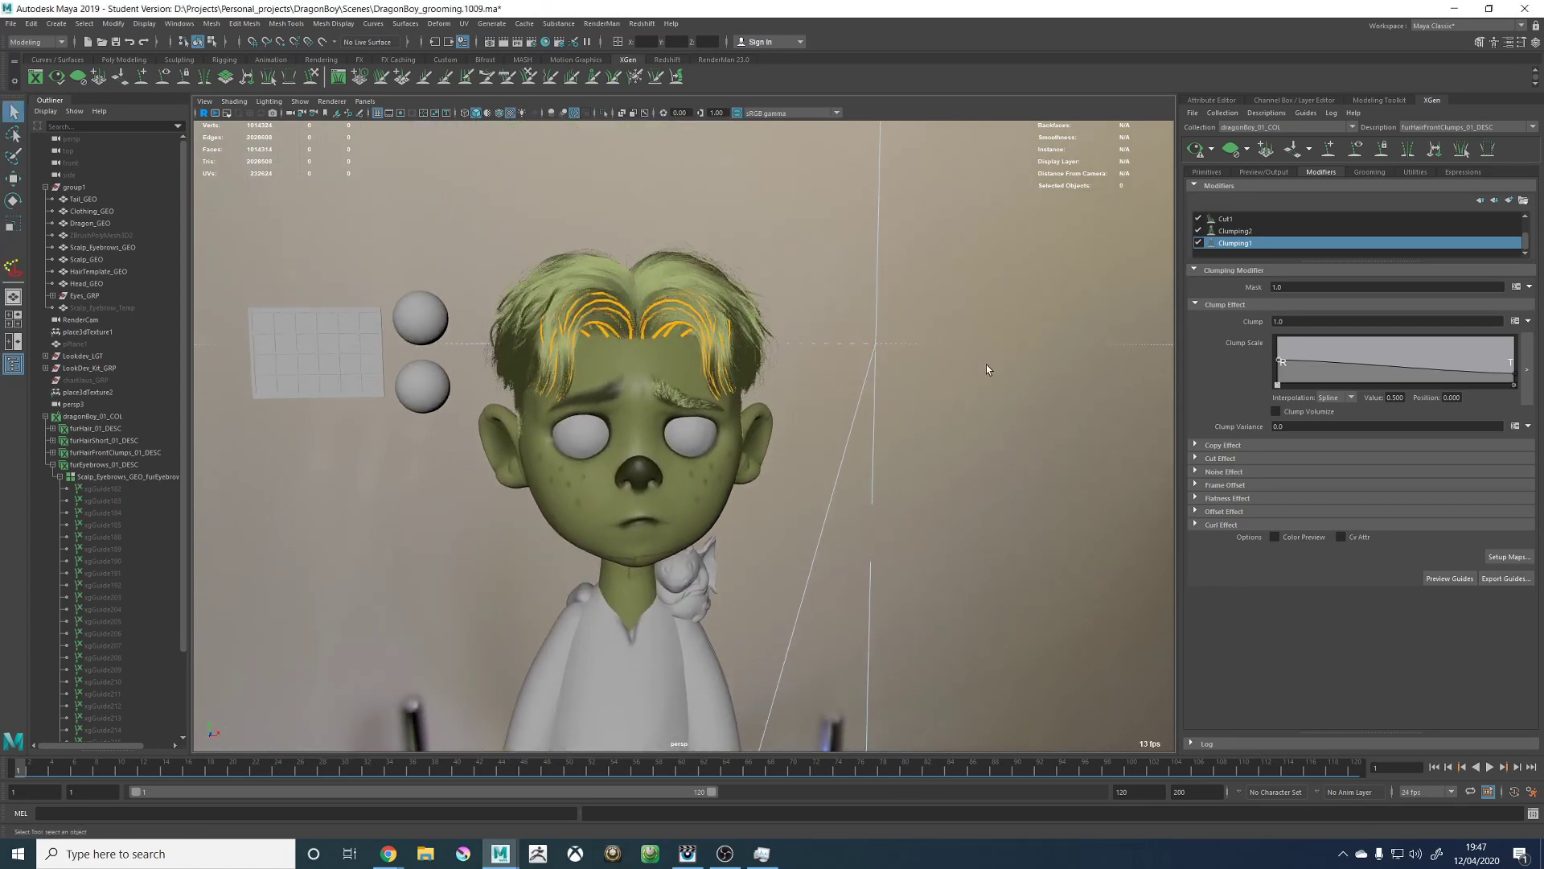
key(ctrl+s)
click(745, 434)
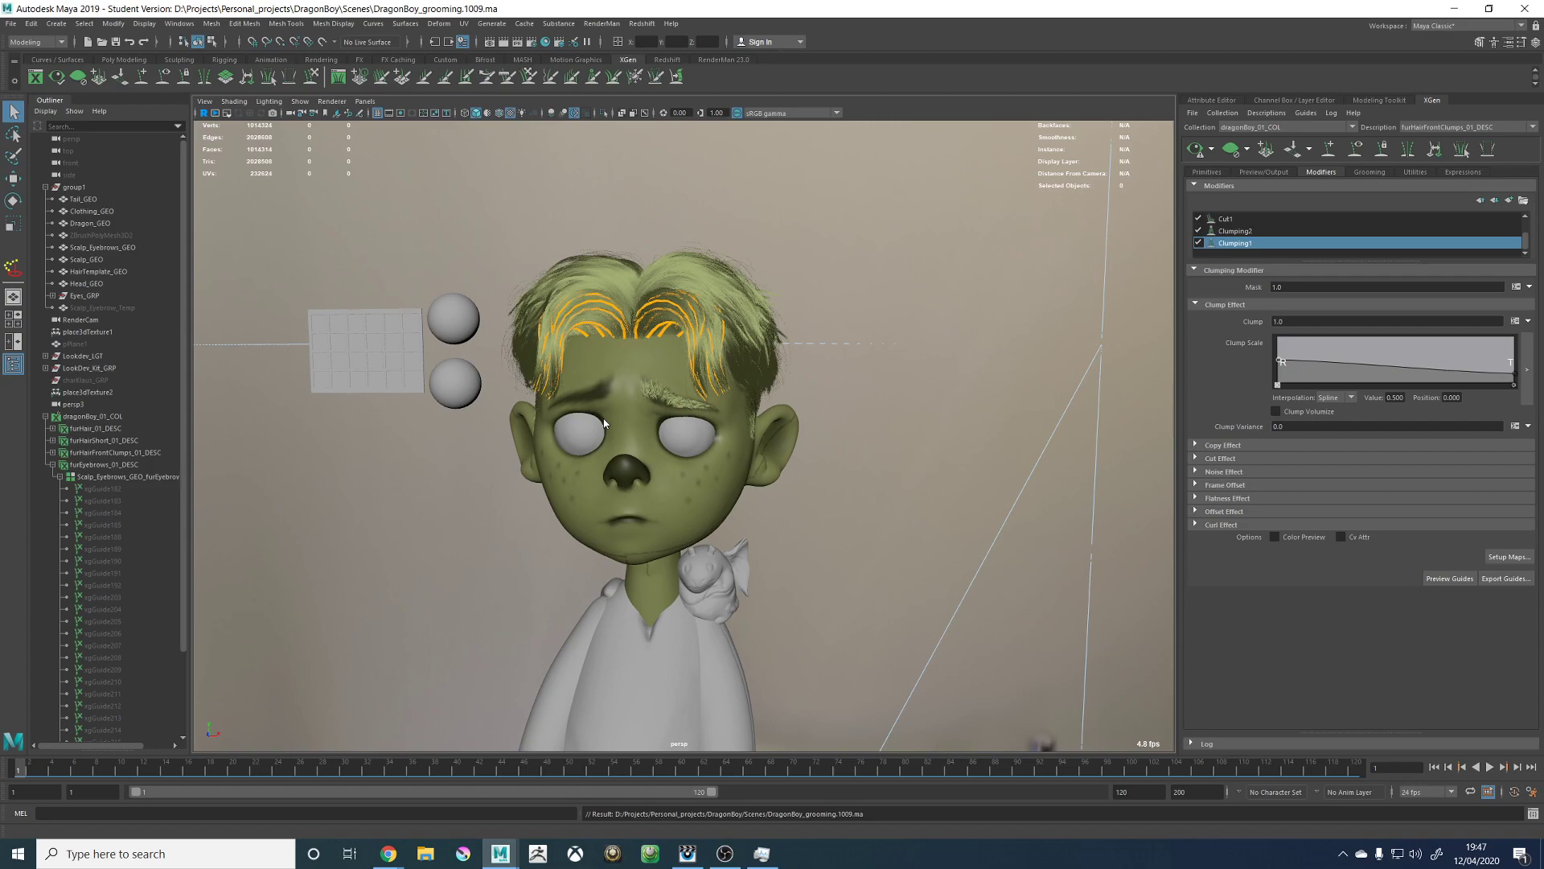
Step: Reopen the saved scene DragonBoy_grooming.1009.ma in the new empty Maya session, accepting the student version notice
key(alt+Tab)
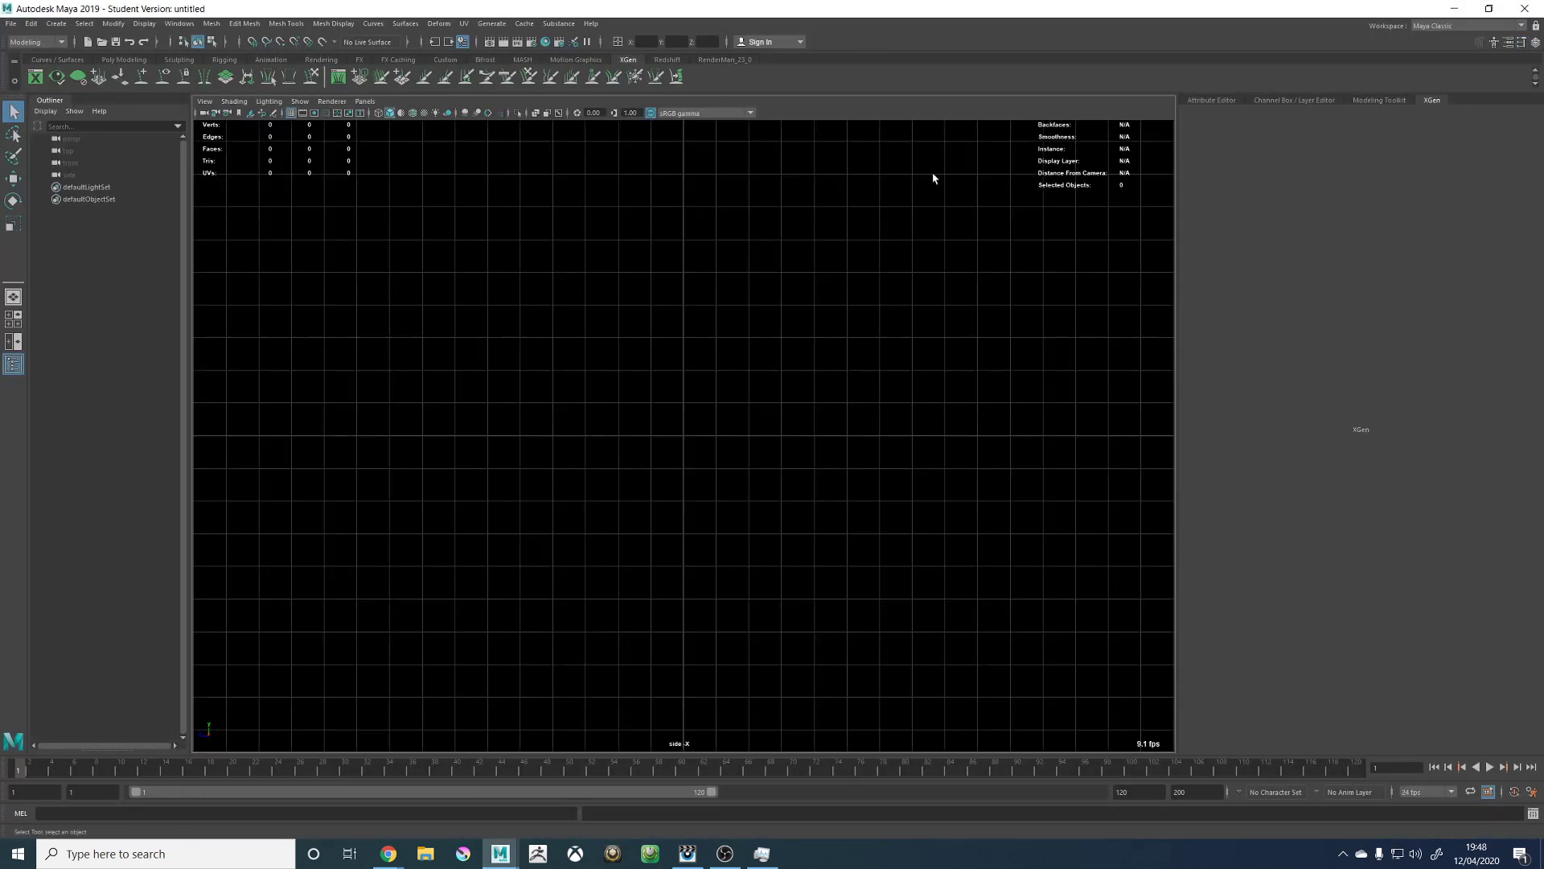
click(11, 24)
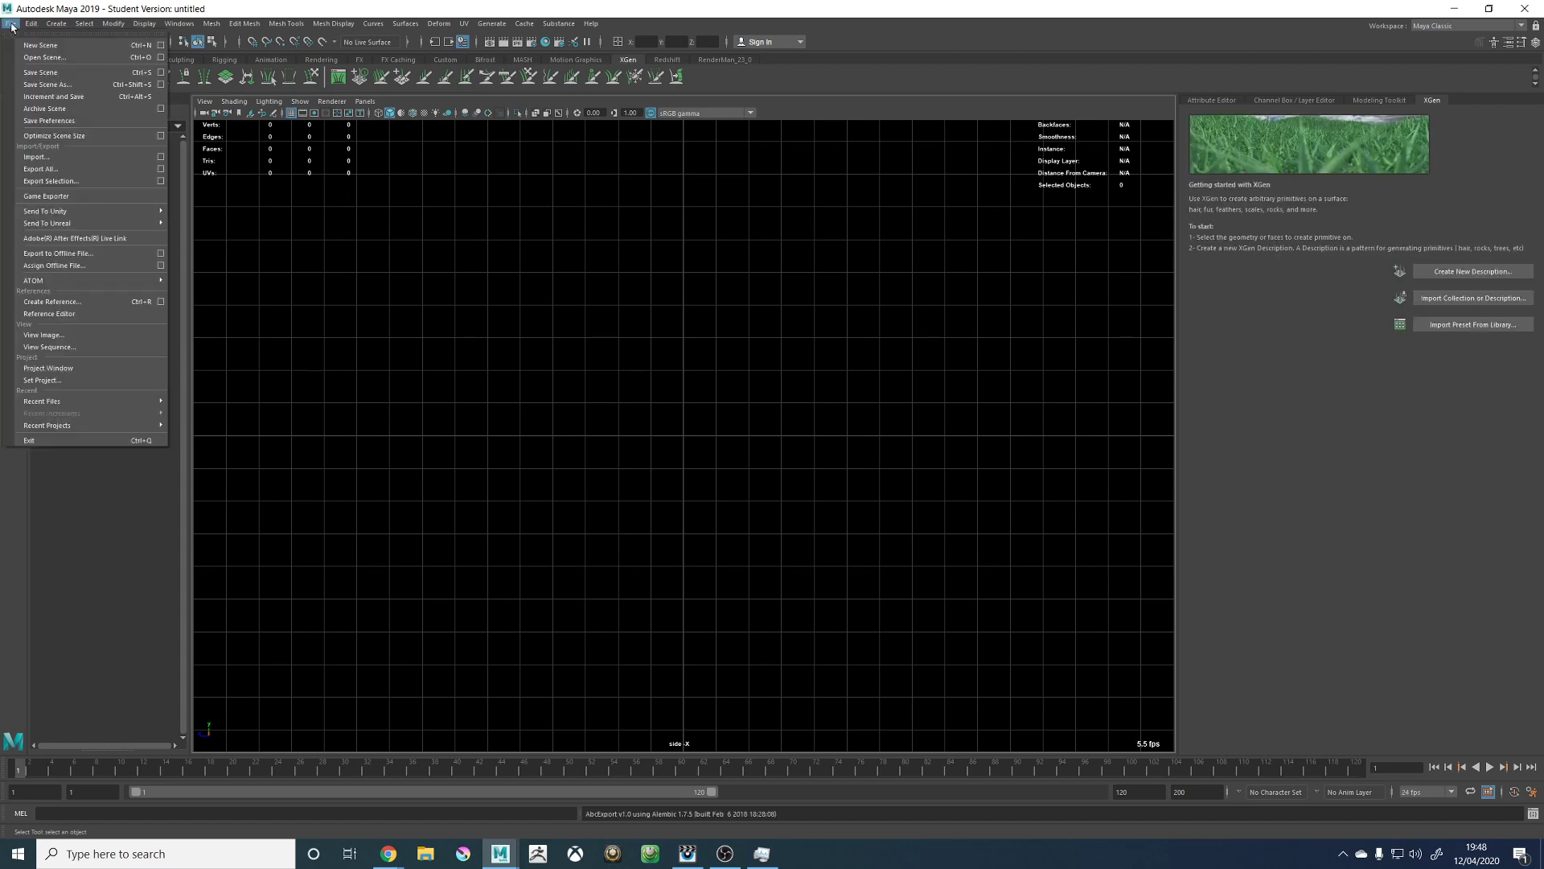
click(45, 58)
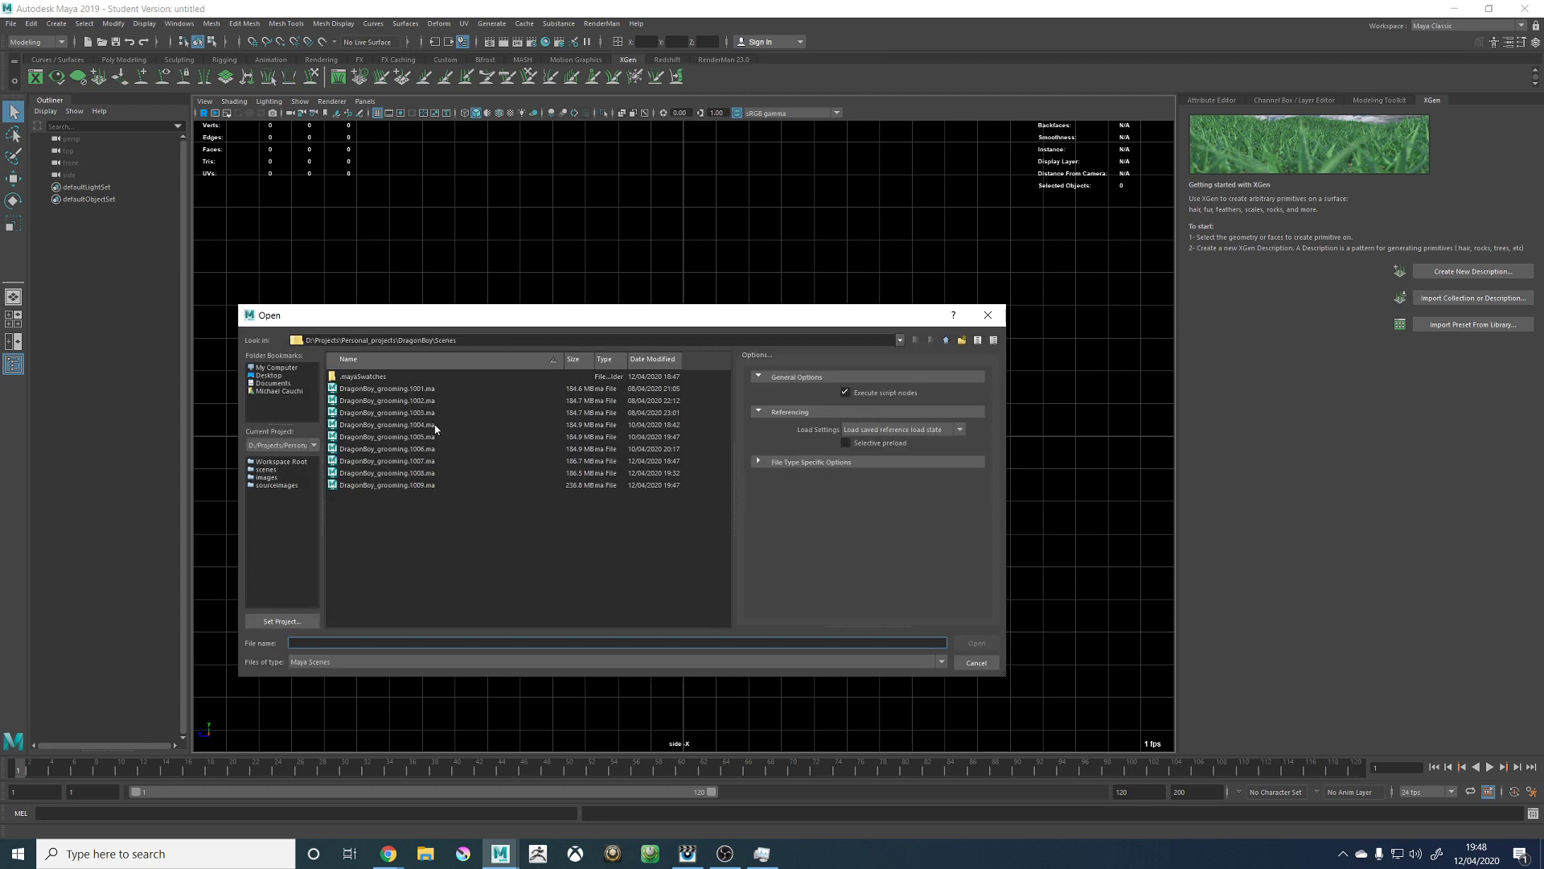
double_click(419, 486)
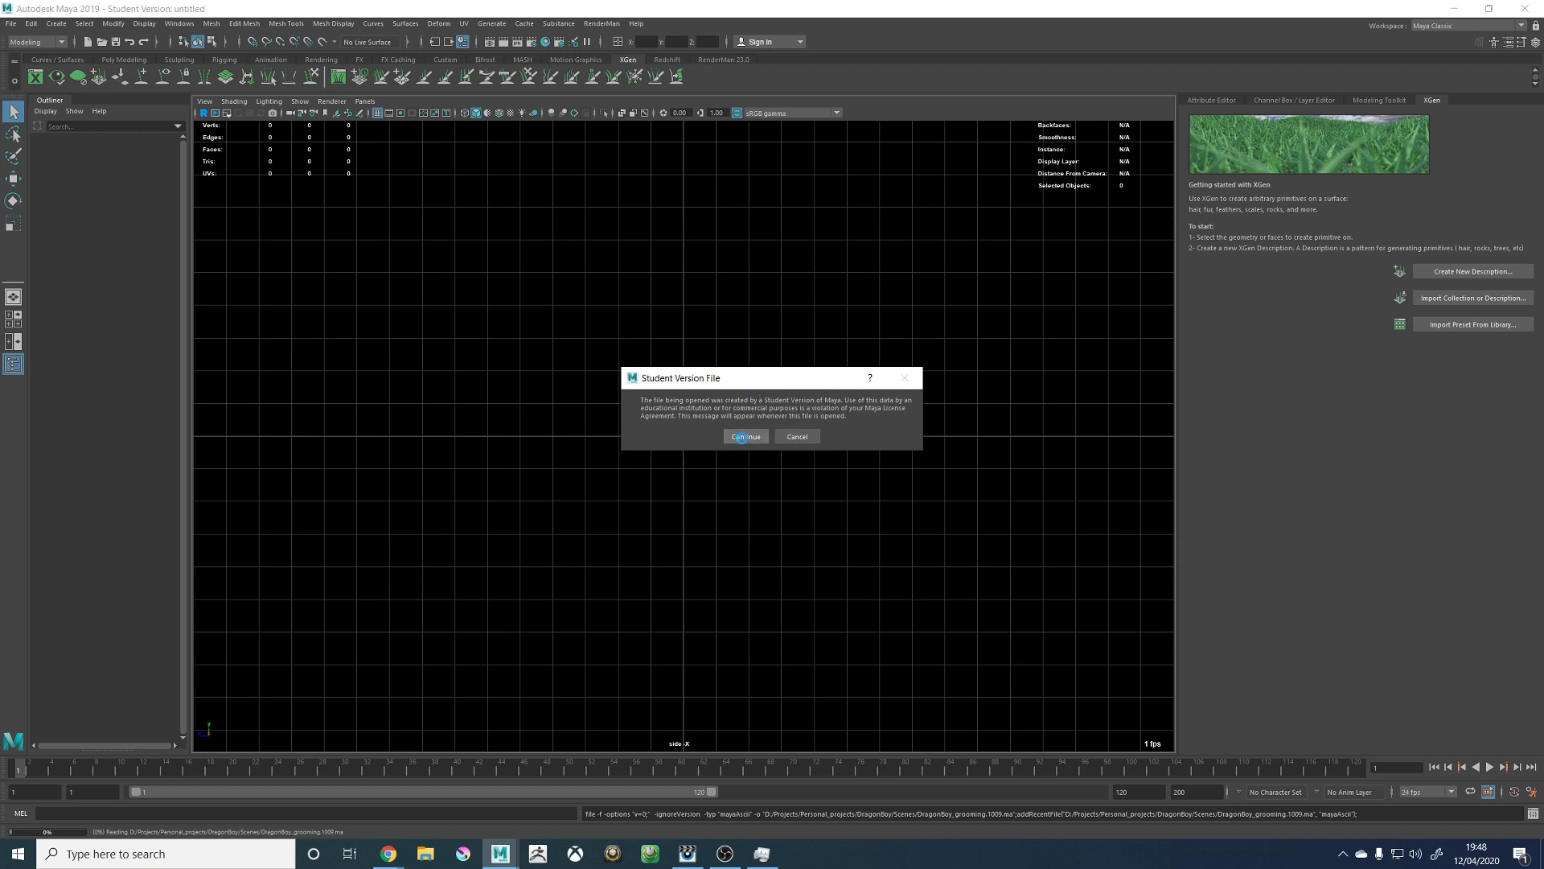
click(744, 437)
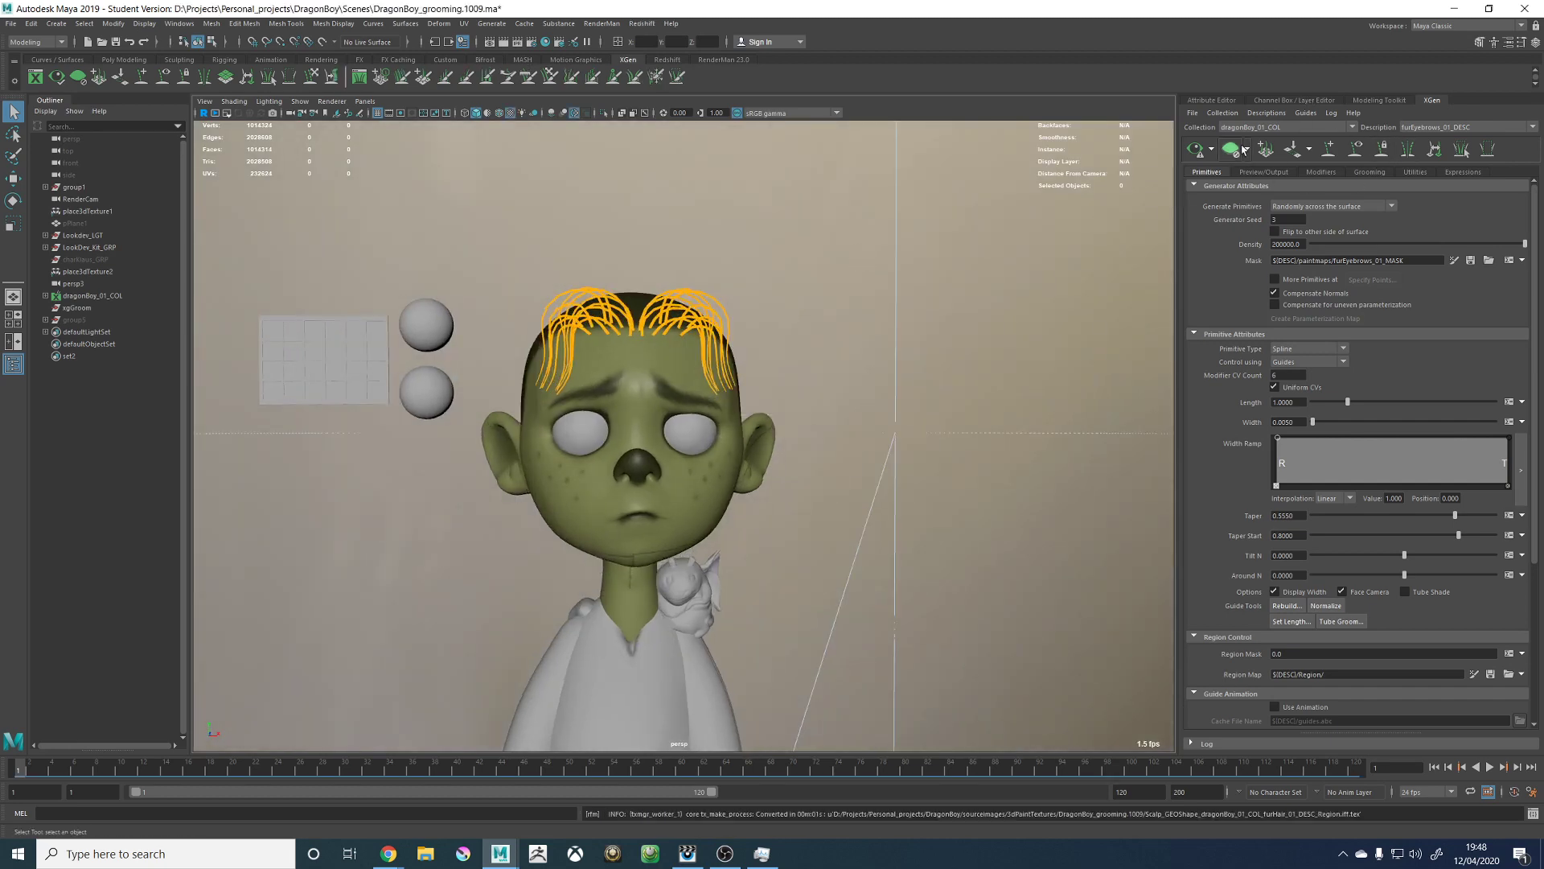
Step: Inspect the eyebrow hair up close, and generate the preview of the furHairFrontClumps_01_DESC description
alt+middle_drag(667, 250, 669, 317)
alt+right_drag(669, 317, 980, 415)
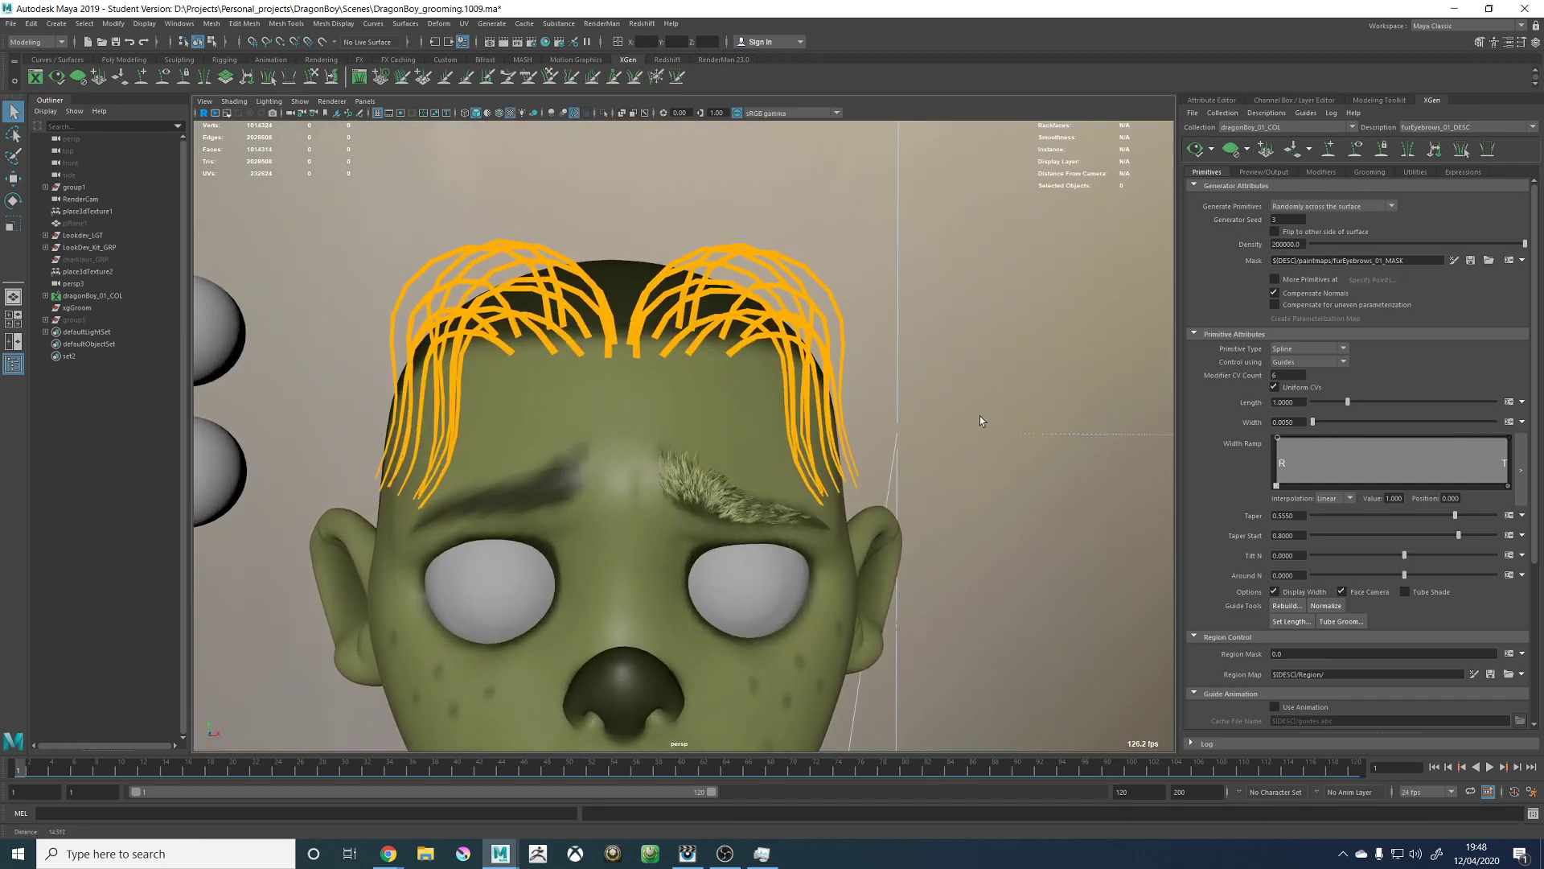
alt+drag(900, 433, 891, 407)
alt+right_drag(892, 407, 923, 417)
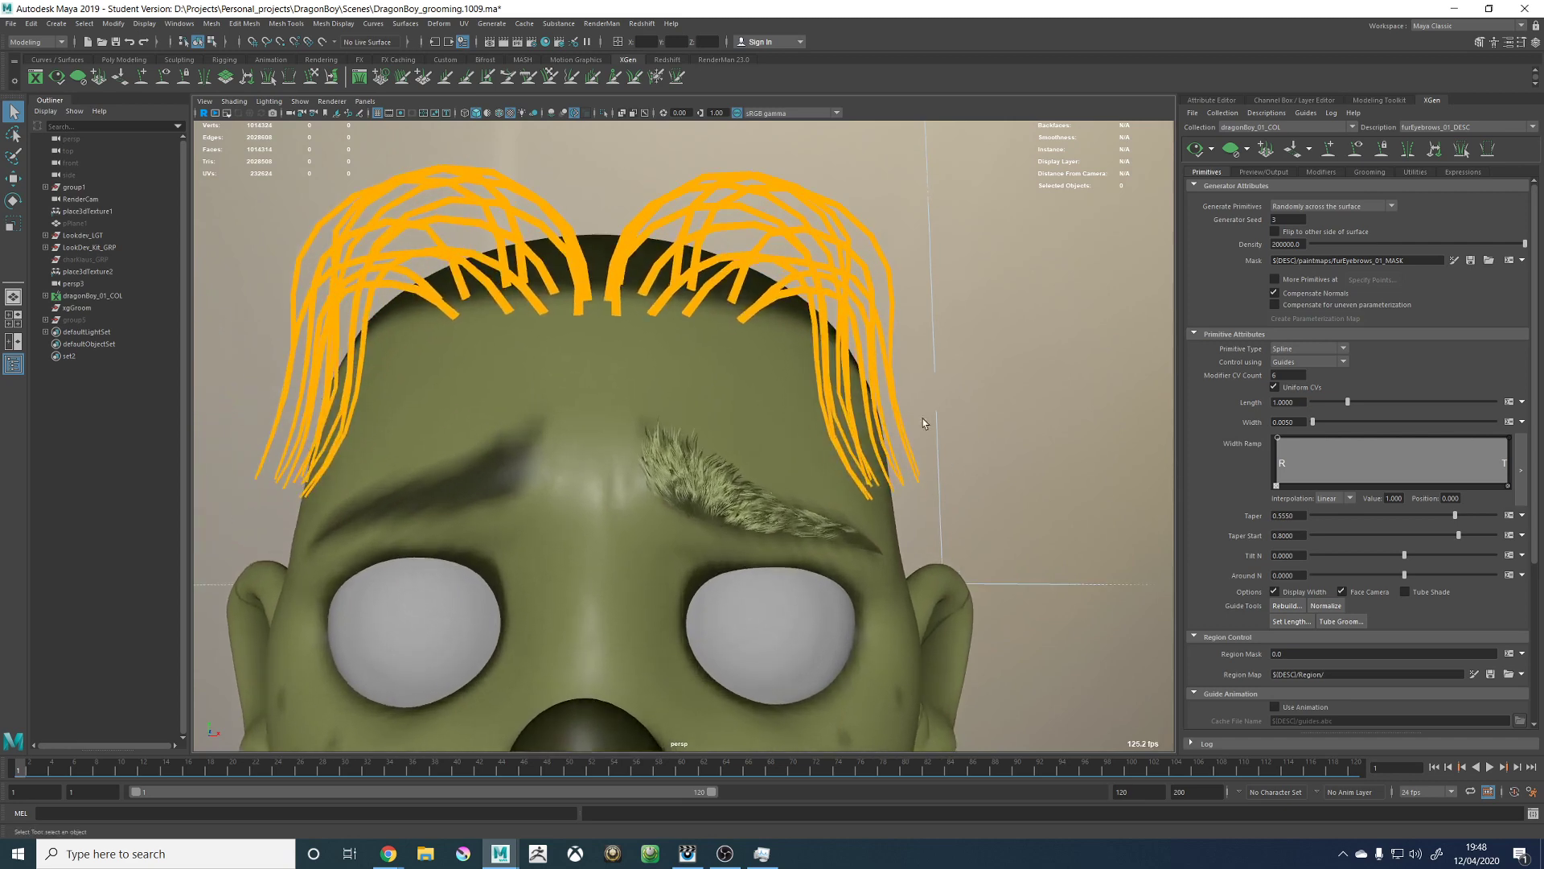
alt+drag(923, 423, 916, 316)
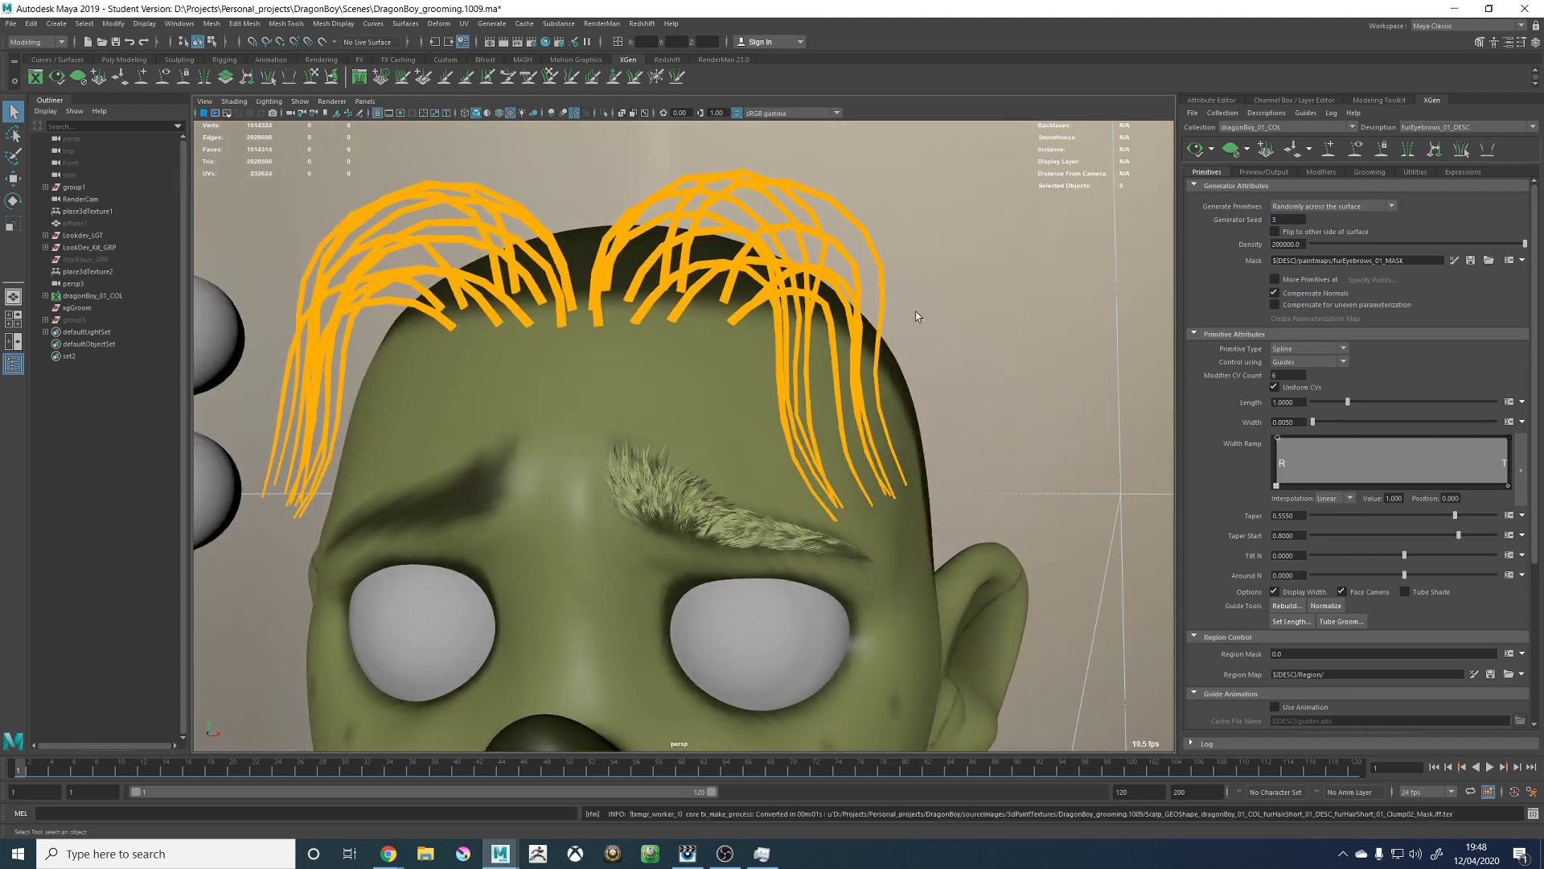
click(1422, 128)
click(1425, 147)
click(1195, 150)
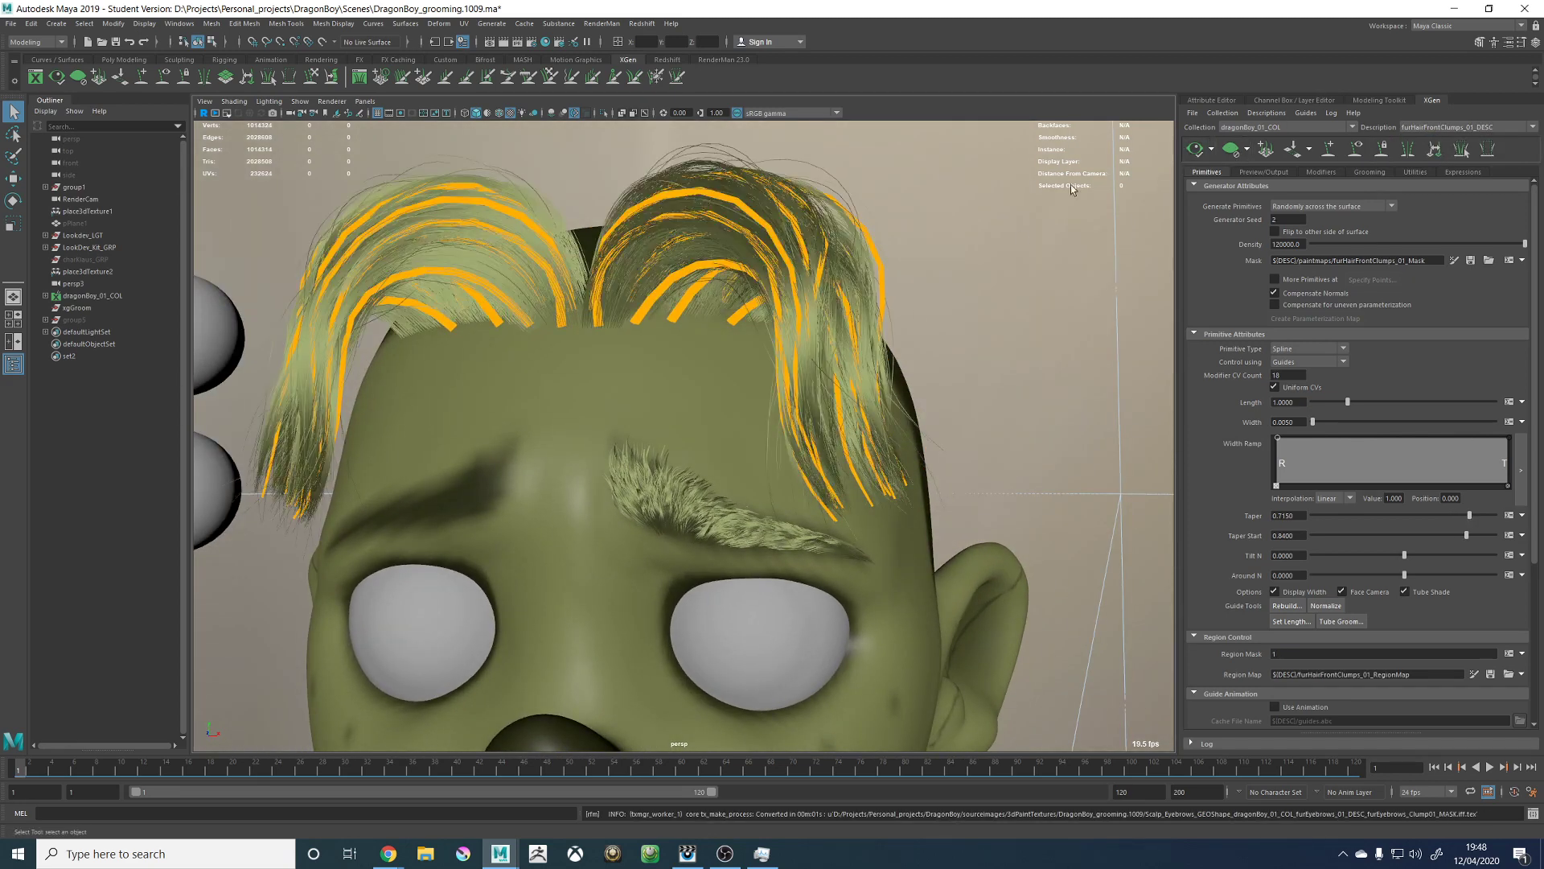
Step: Switch to the furHairShort_01_DESC description and generate its hair preview
alt+middle_drag(820, 222, 830, 282)
click(1466, 128)
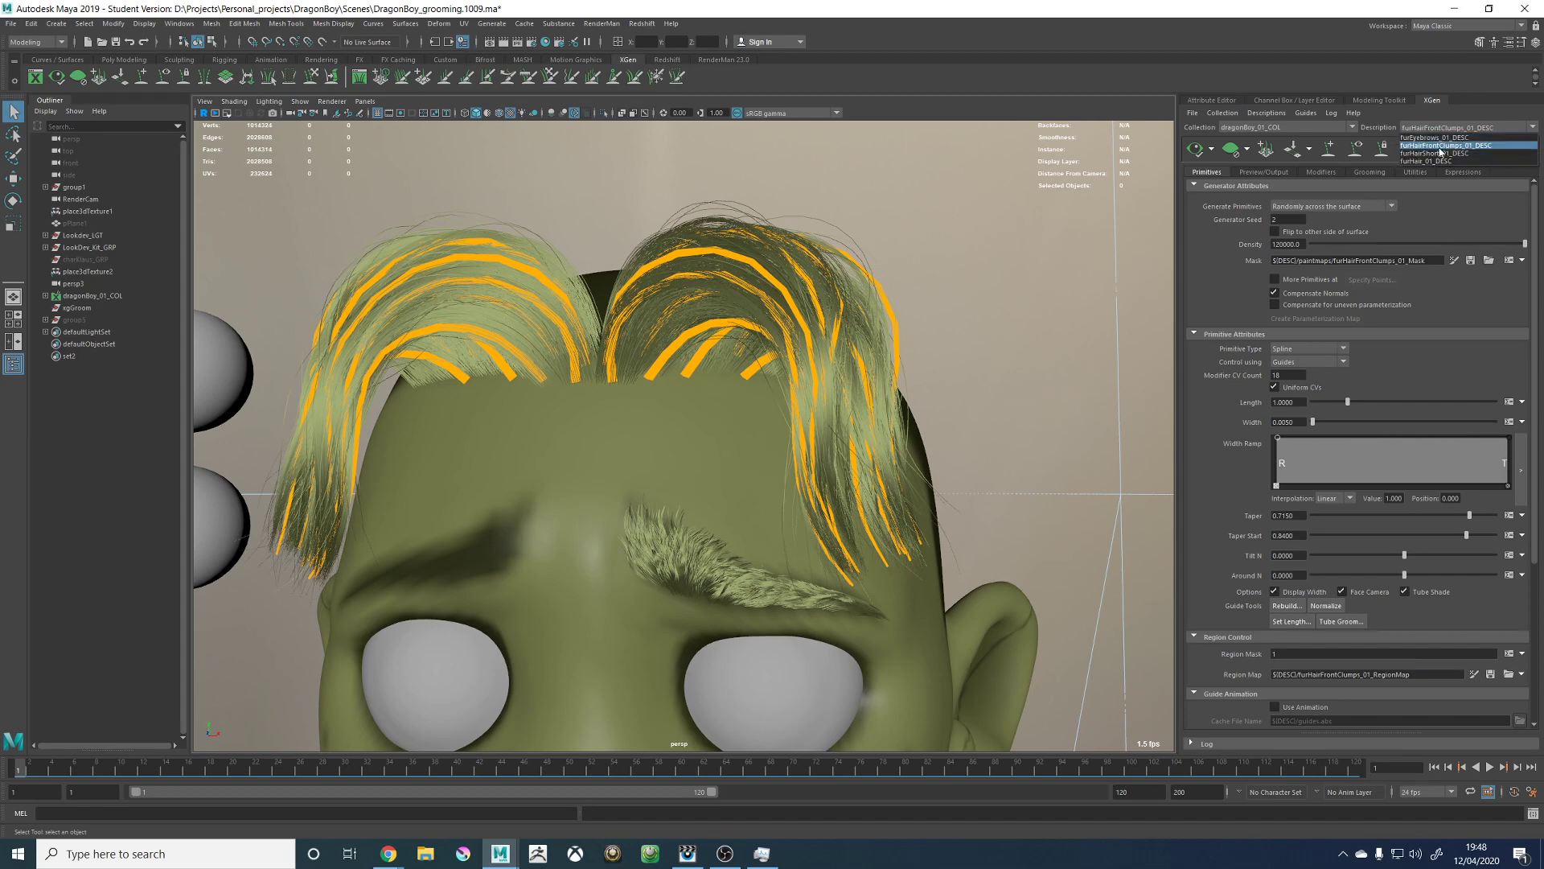
click(1439, 148)
click(1195, 149)
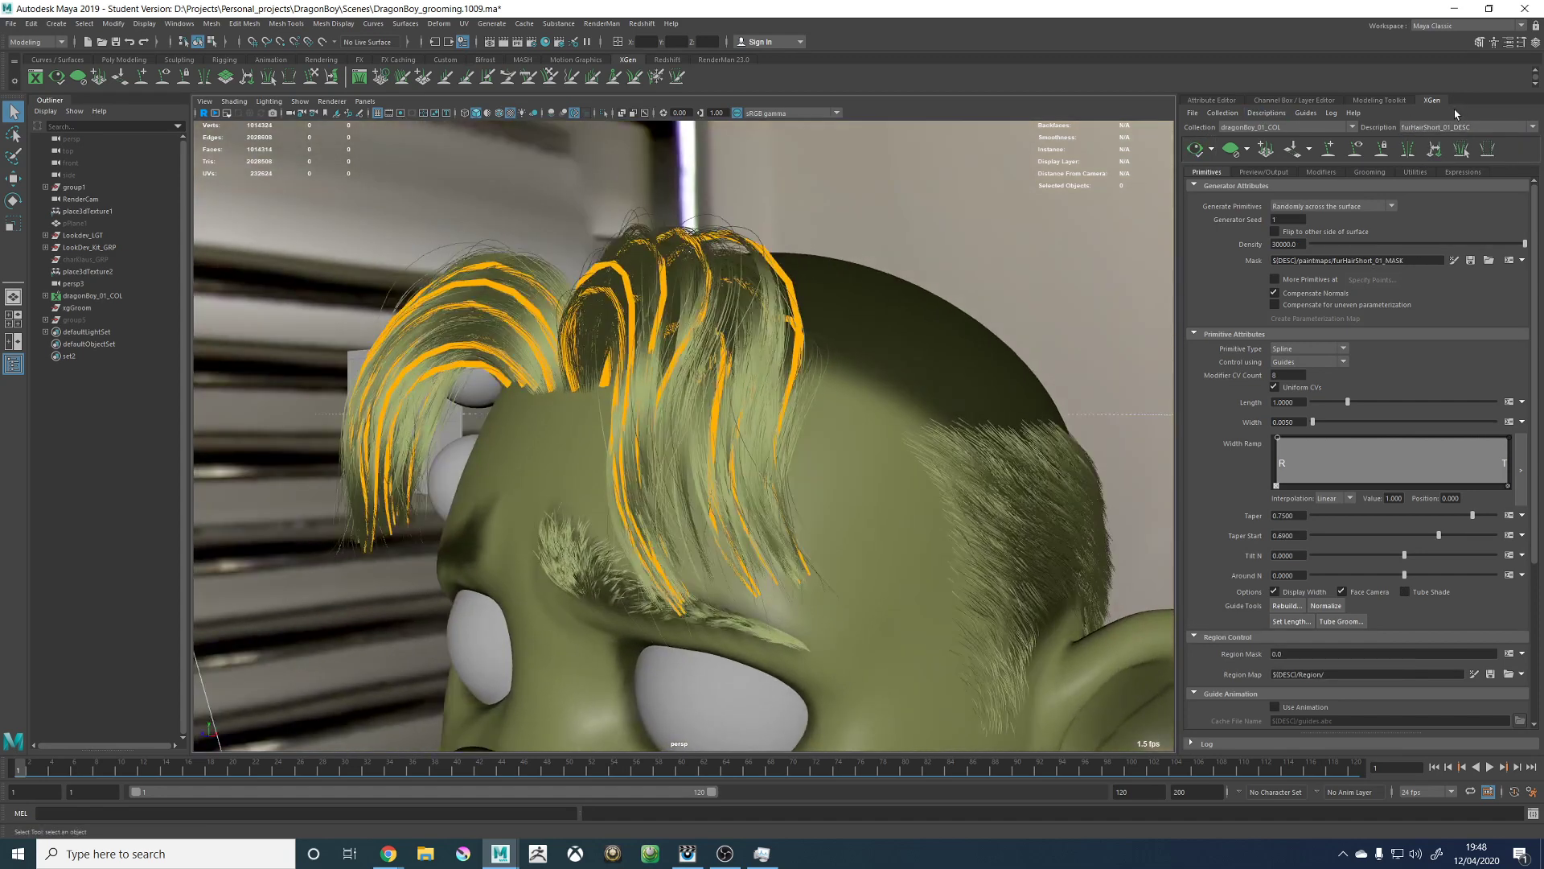
Step: Switch to the furHair_01_DESC description
click(1465, 127)
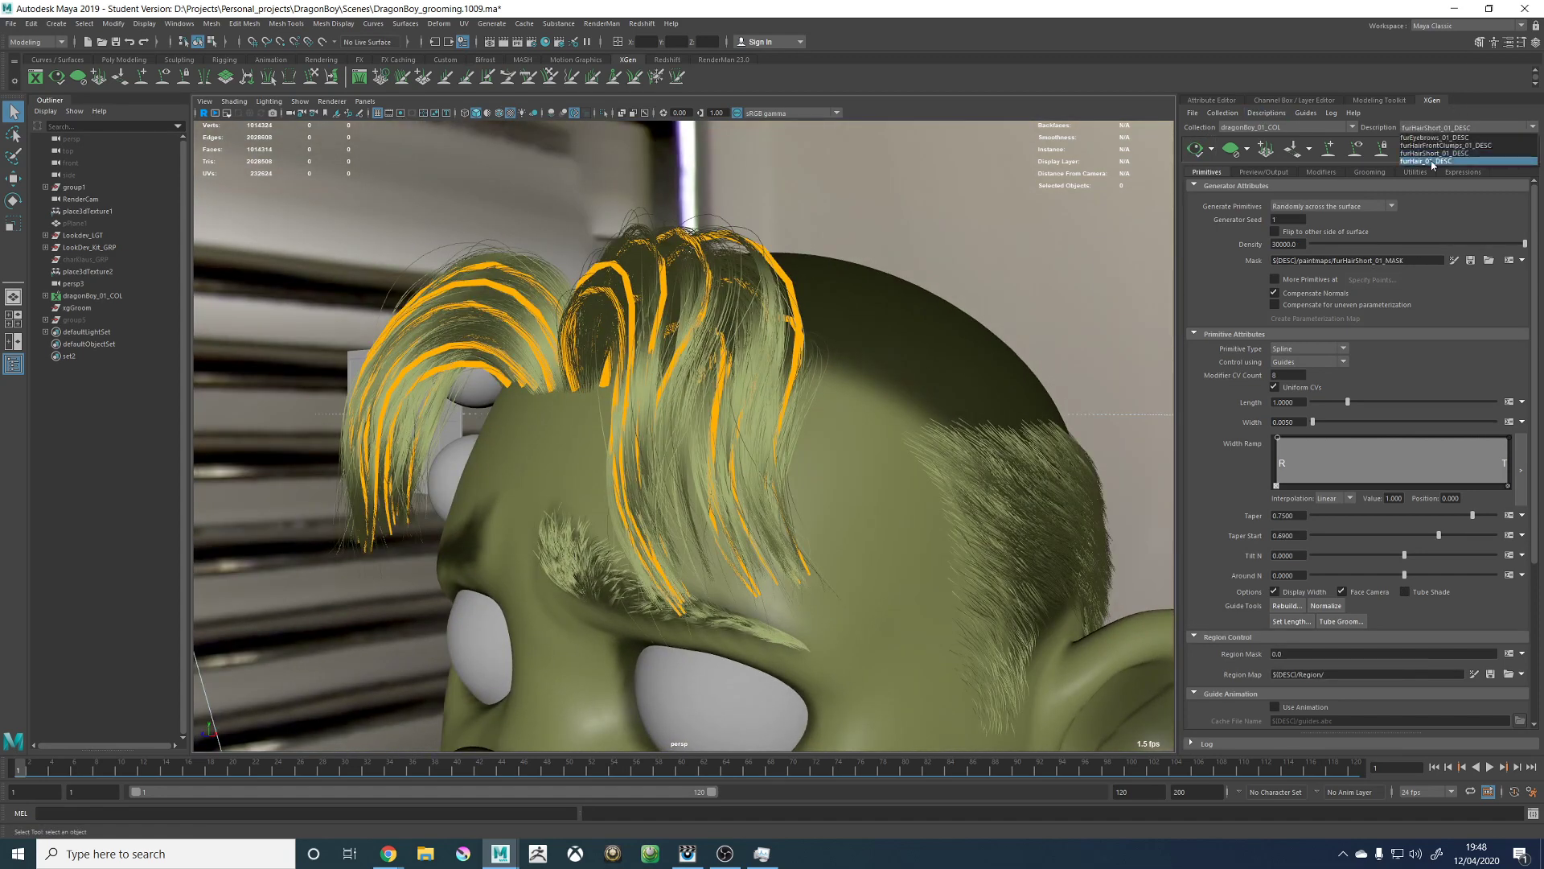
Step: Switch the XGen description to furHair_01_DESC and update its preview
click(1439, 152)
click(1195, 150)
mouse_move(1132, 195)
alt+mouse_down()
mouse_move(997, 225)
mouse_move(1126, 221)
alt+mouse_up()
alt+right_drag(1126, 221, 997, 193)
Step: Switch to the furHairFrontClumps_01_DESC description and select its Clumping1 modifier
click(1442, 129)
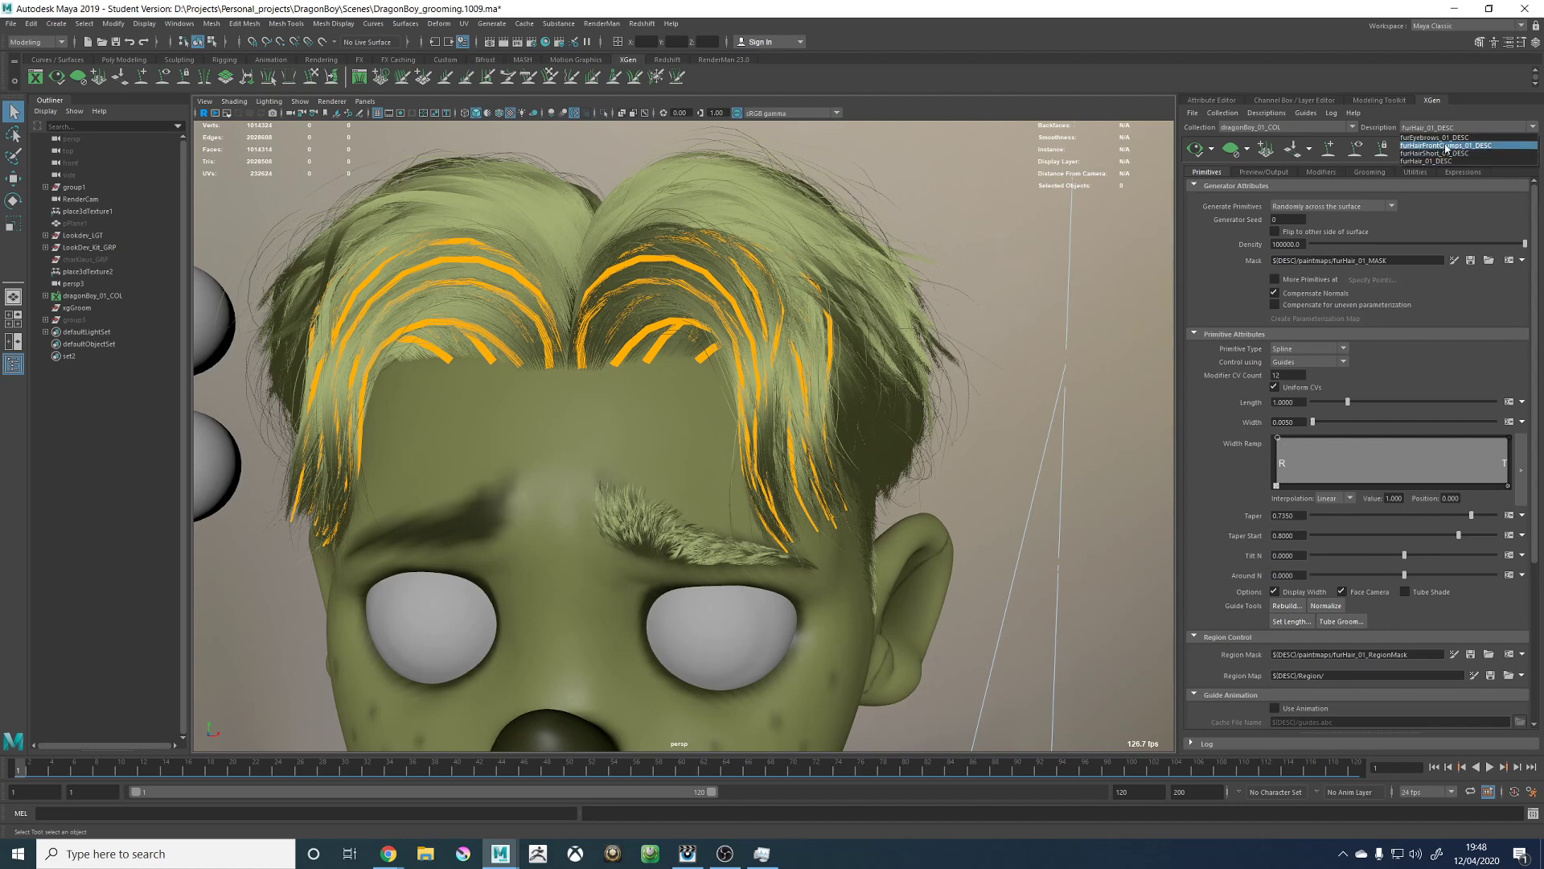
click(1445, 146)
click(1320, 172)
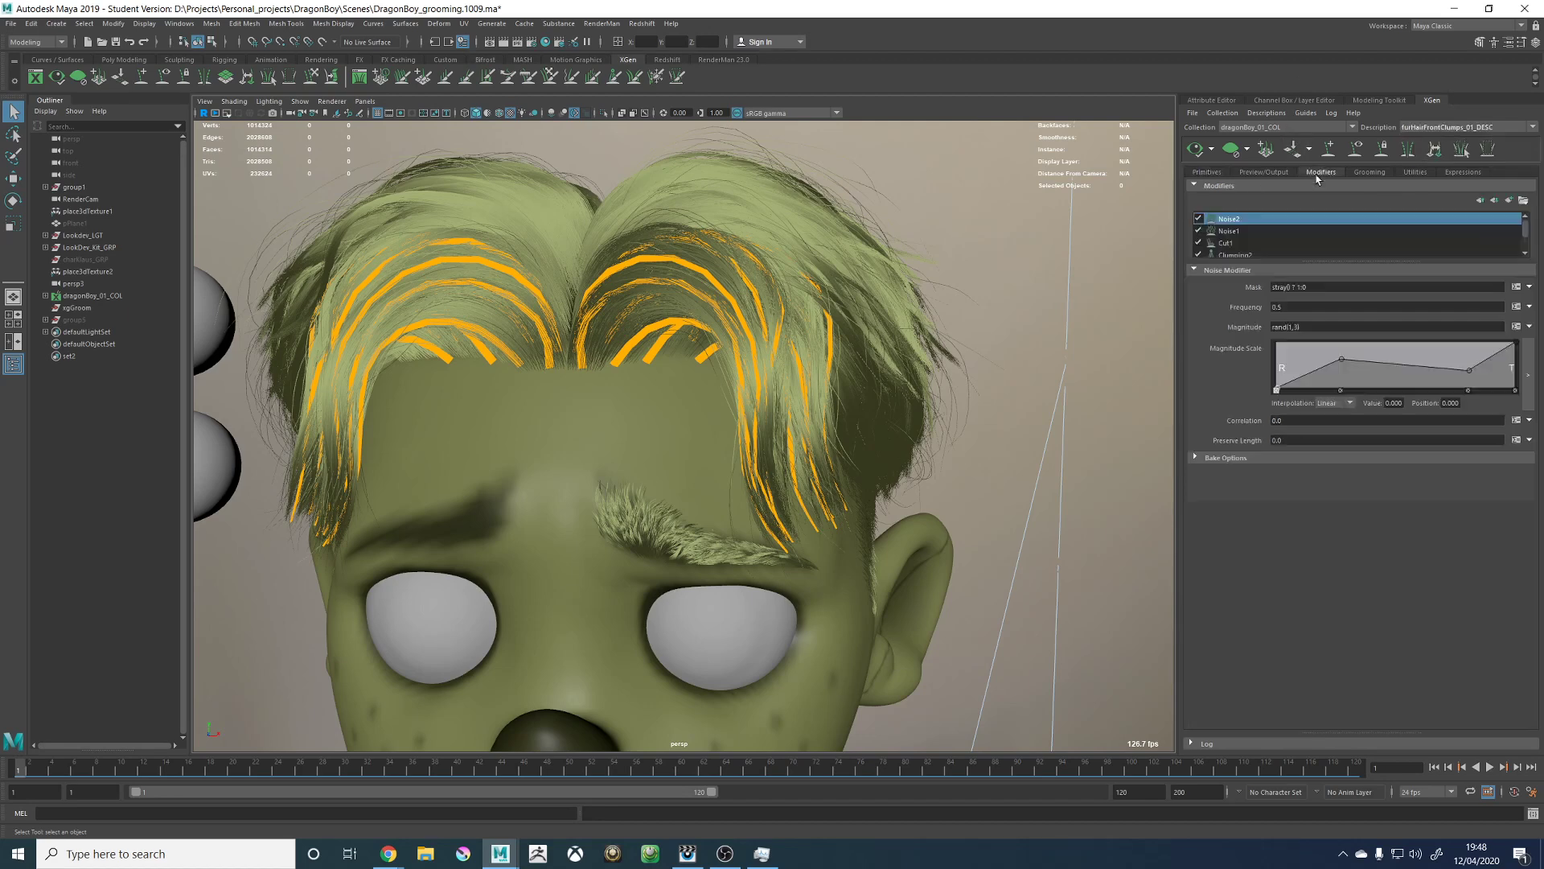
scroll(1233, 238, down, 1)
click(1235, 243)
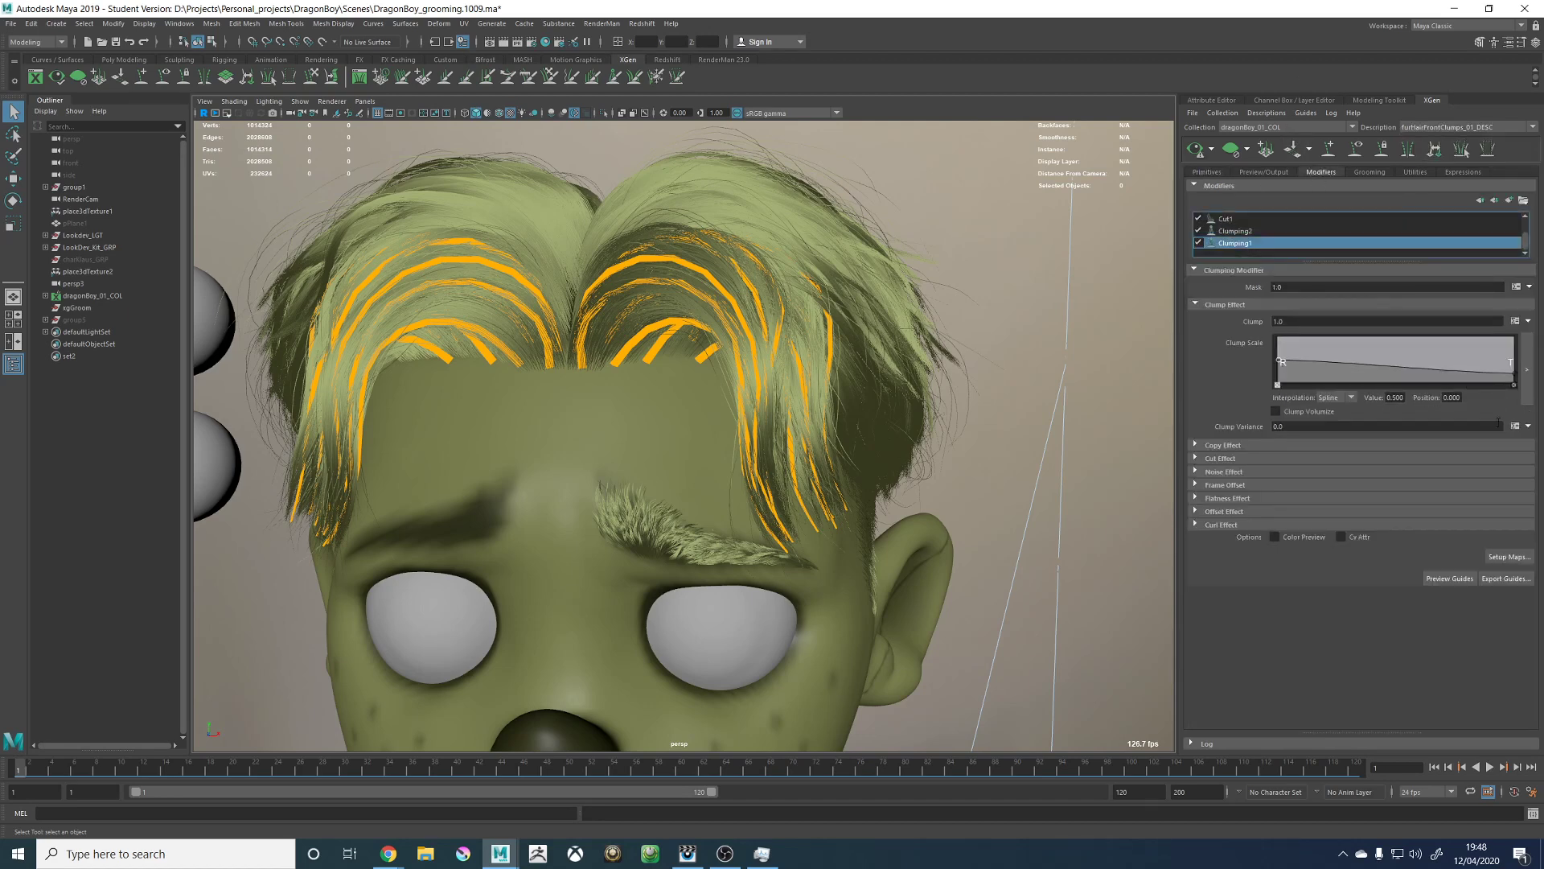
click(1504, 555)
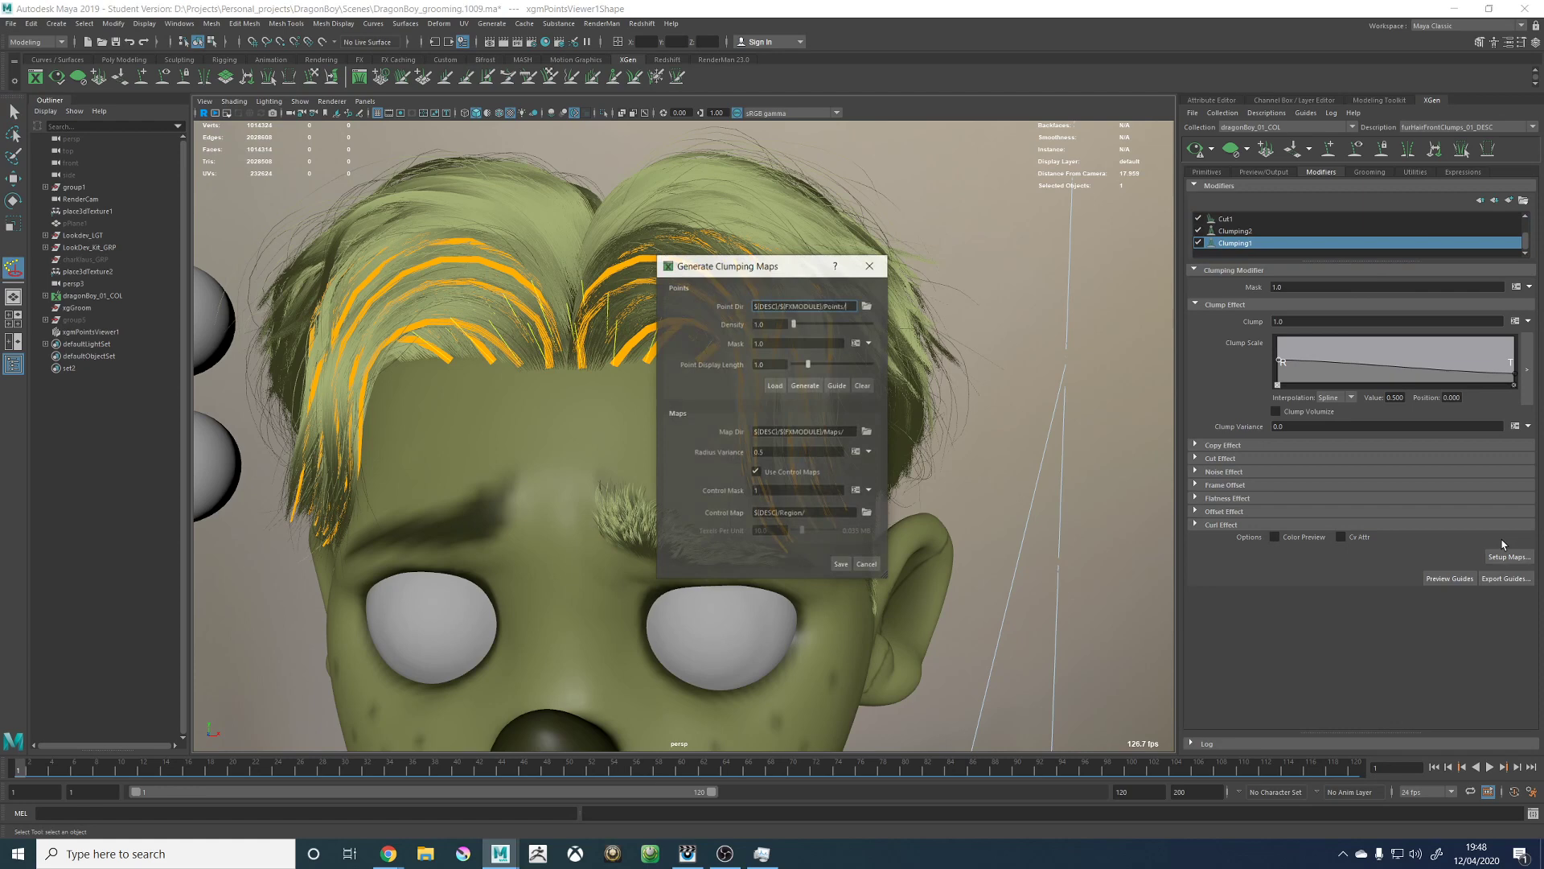
click(837, 385)
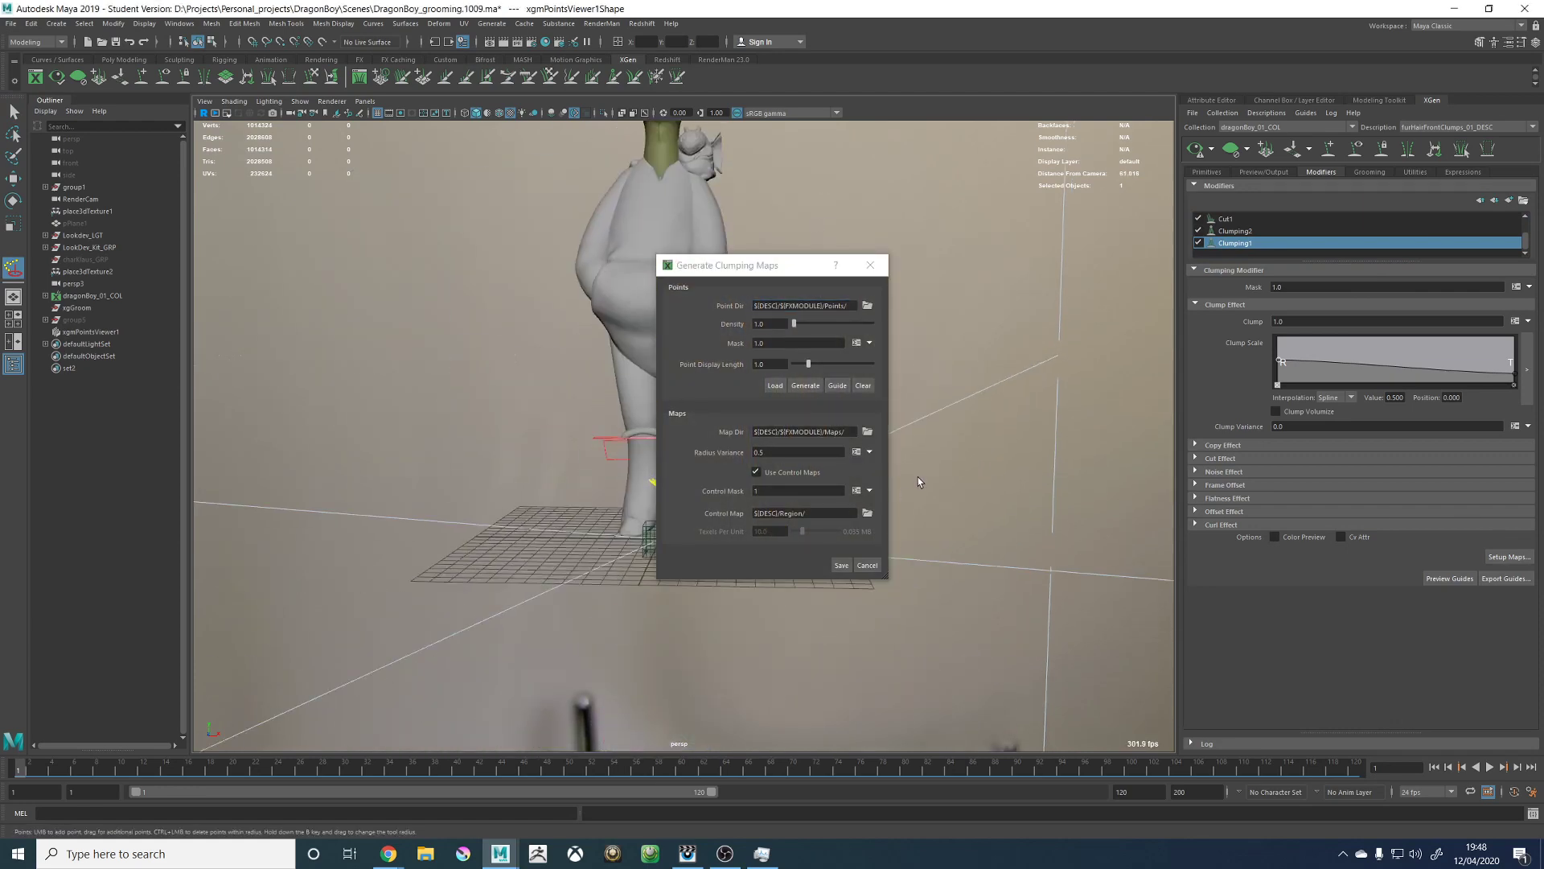
click(867, 567)
Step: Select a front hair guide and inspect its channels and the scene's display layers
alt+middle_drag(854, 300, 1033, 792)
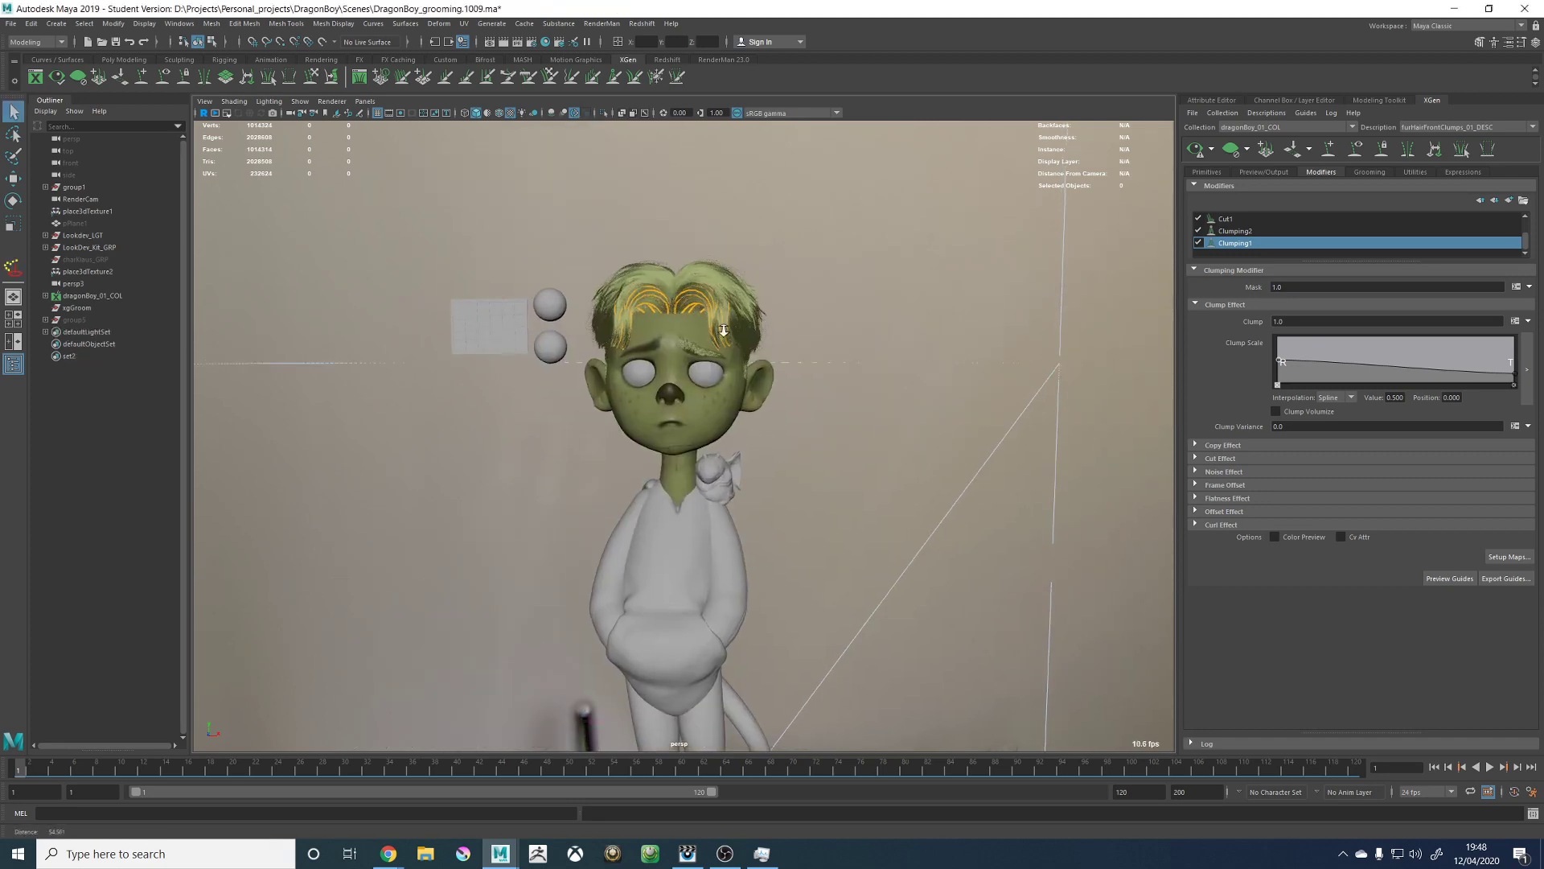
scroll(702, 259, up, 4)
alt+middle_drag(702, 259, 713, 367)
click(670, 369)
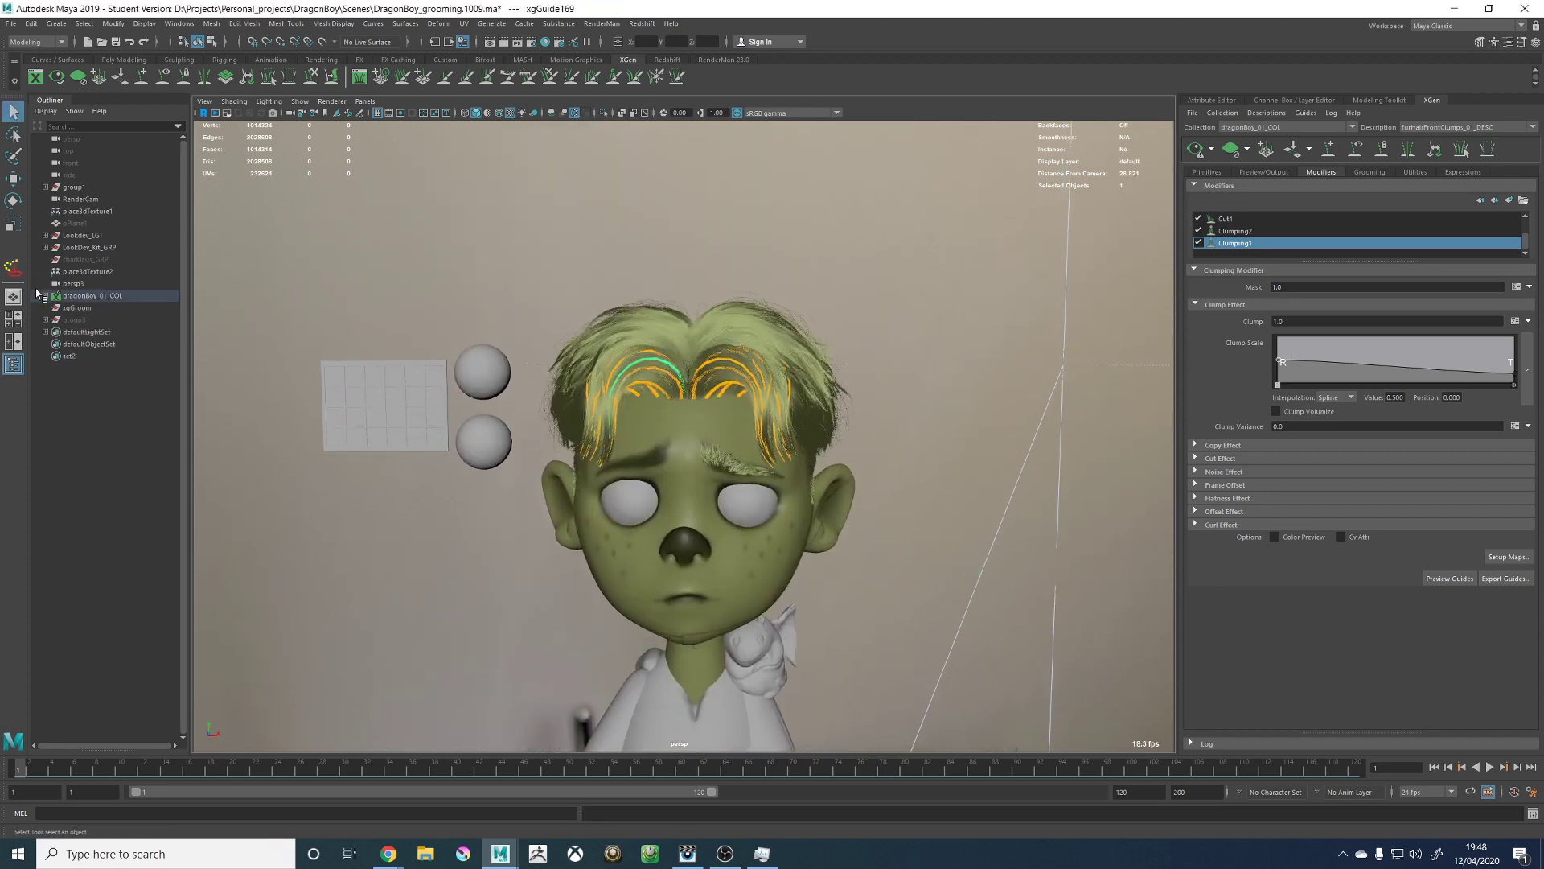
click(1306, 101)
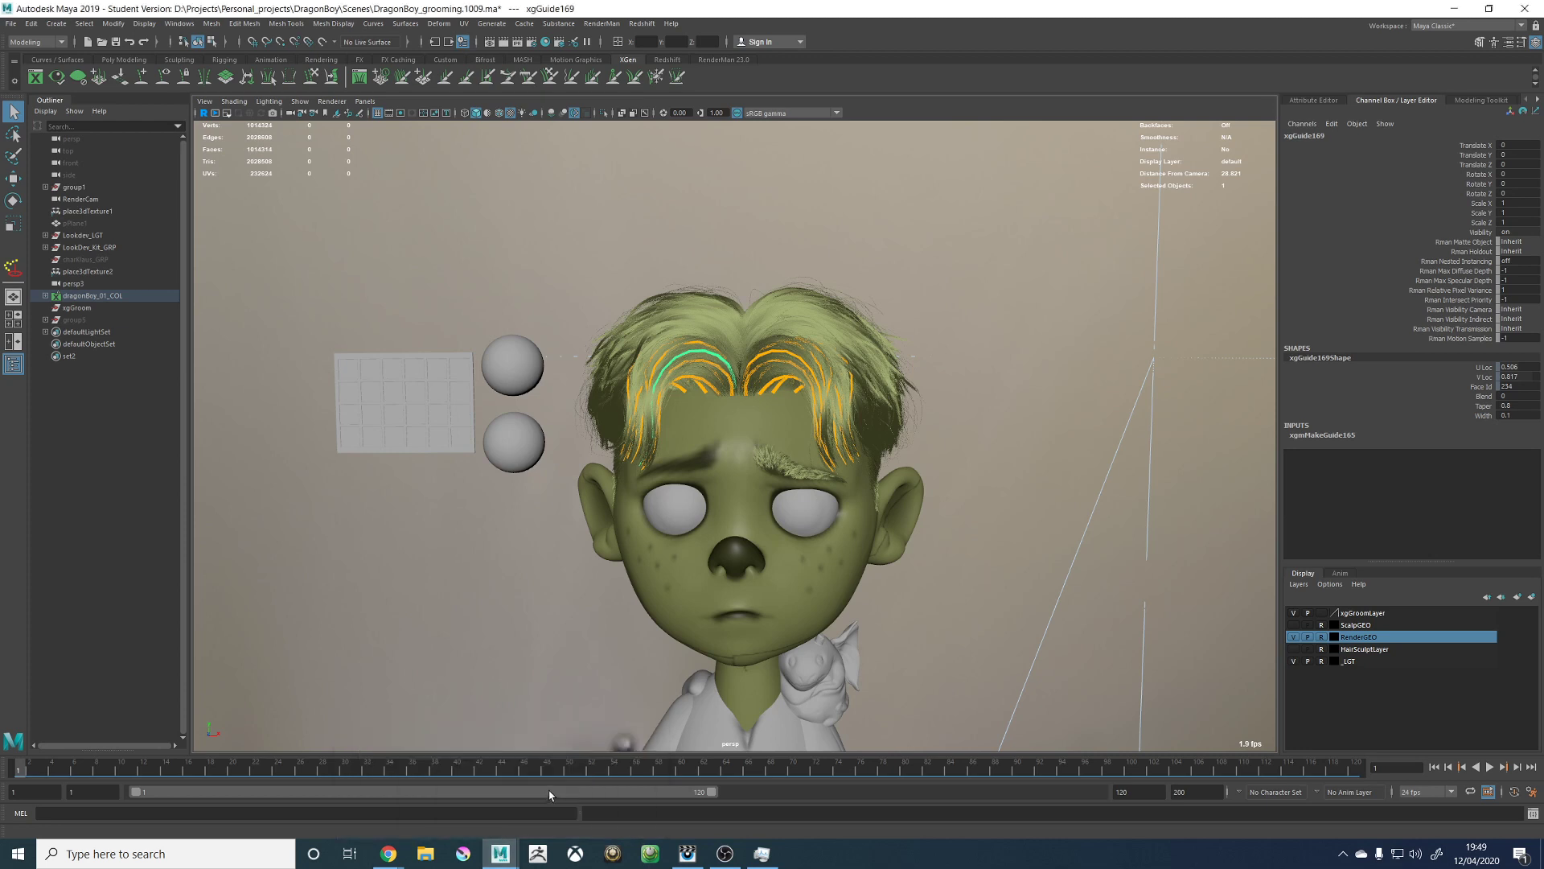
scroll(1176, 418, up, 2)
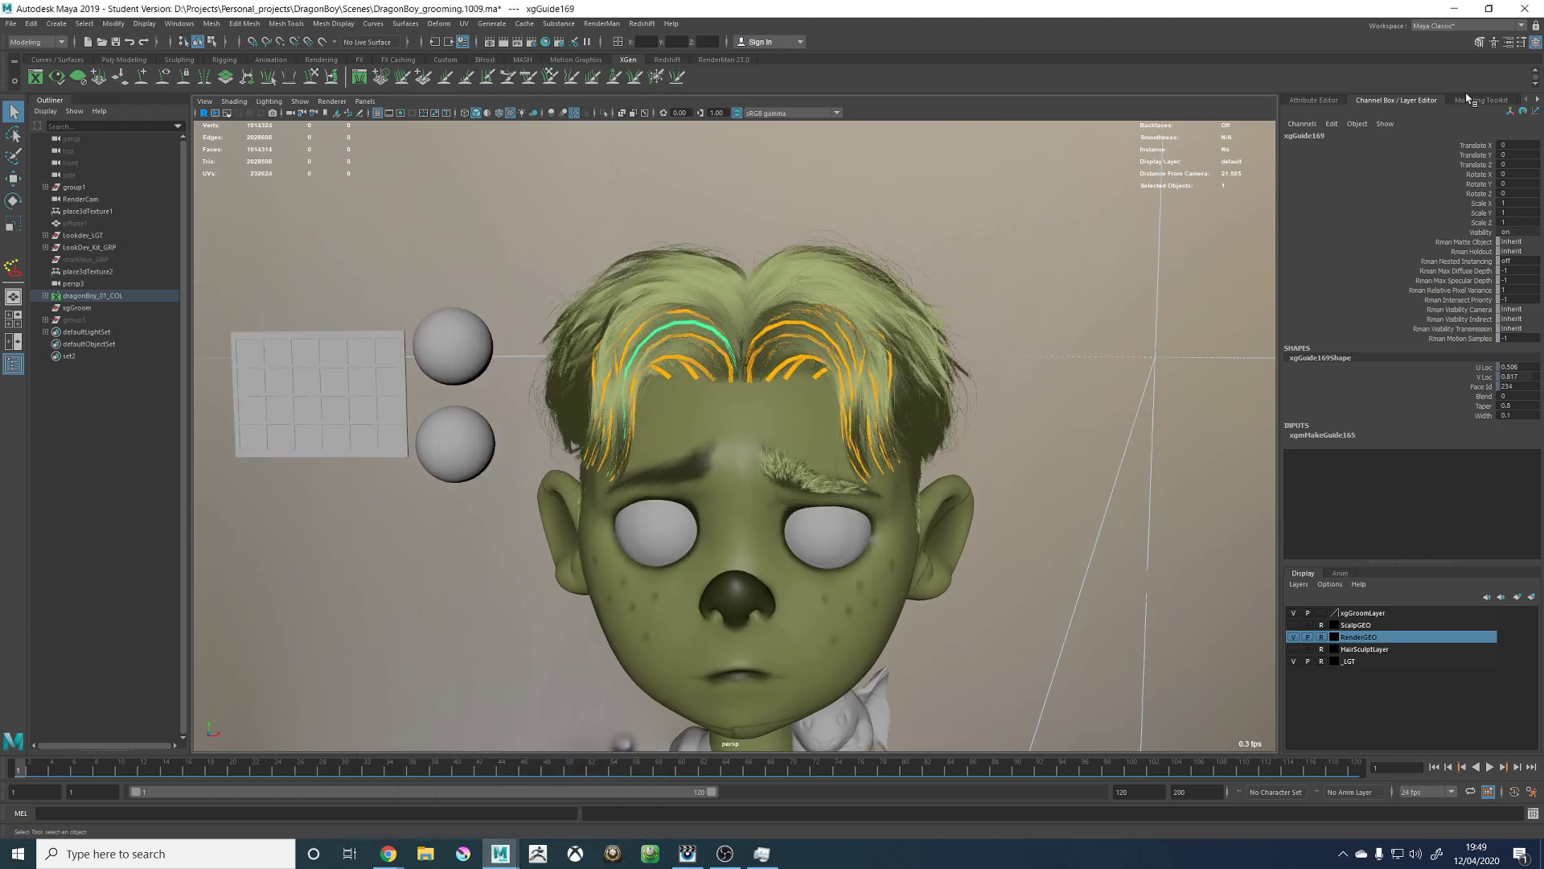
Step: Set up Clumping1's clumping maps in XGen with points taken from the guides, and save them
click(1537, 101)
click(1502, 101)
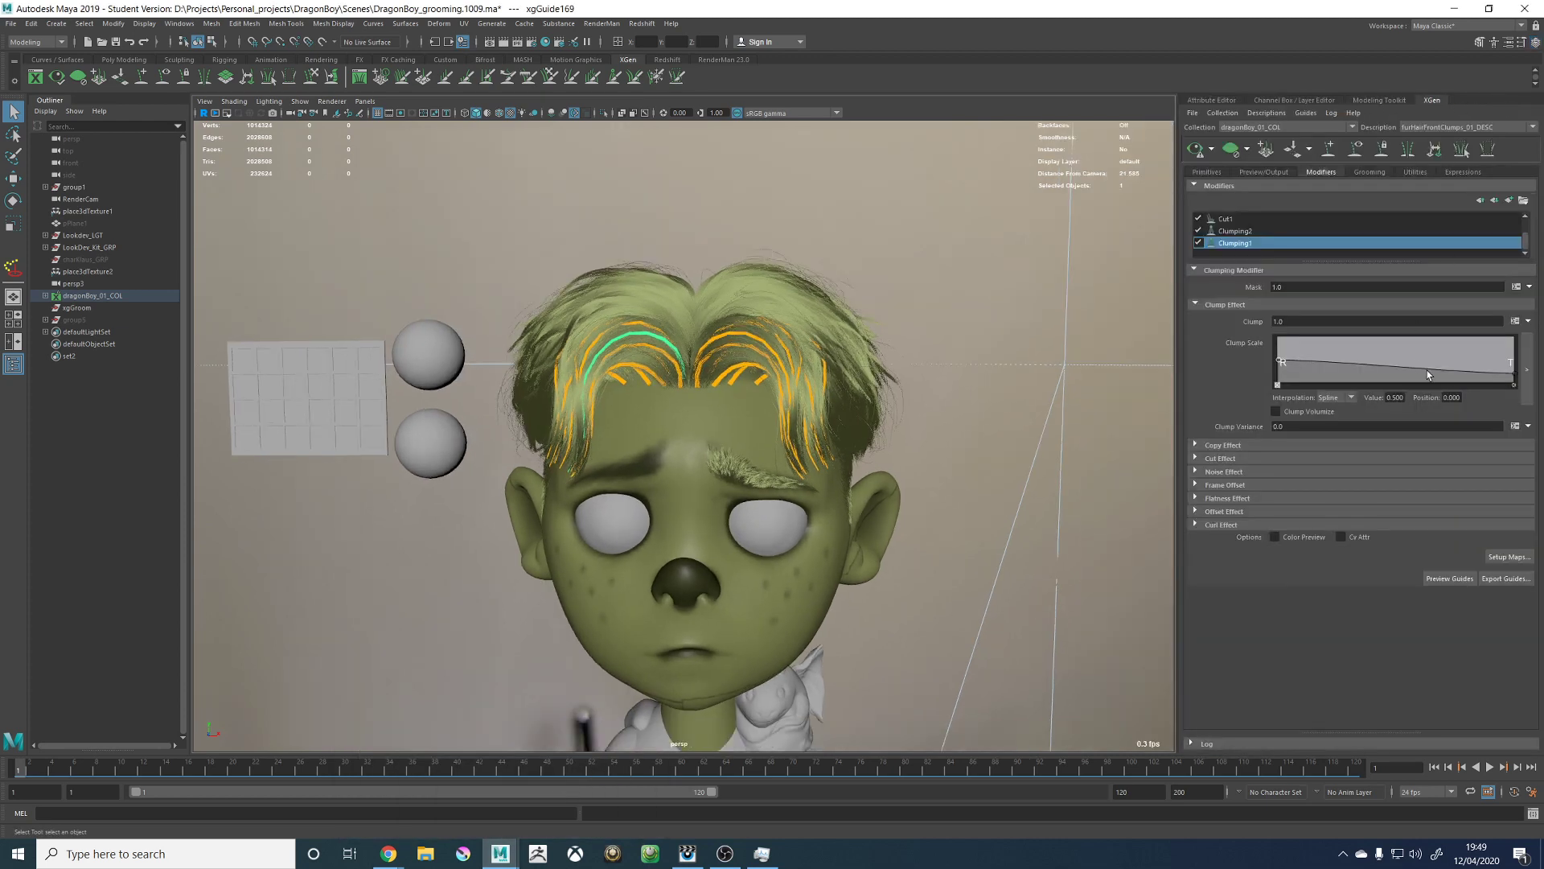
click(1509, 556)
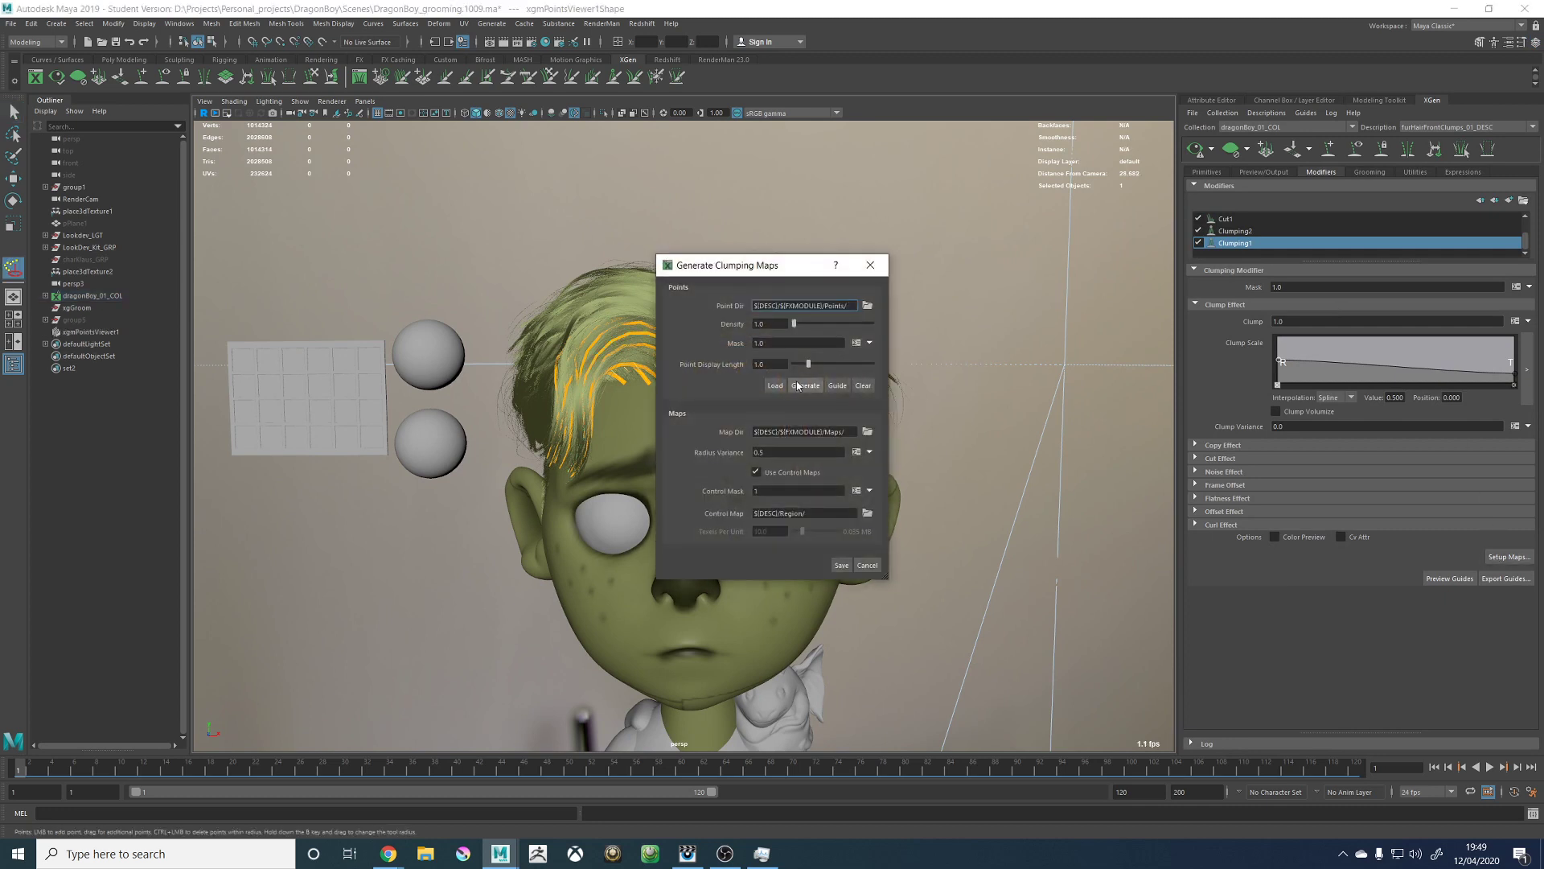
drag(766, 269, 982, 255)
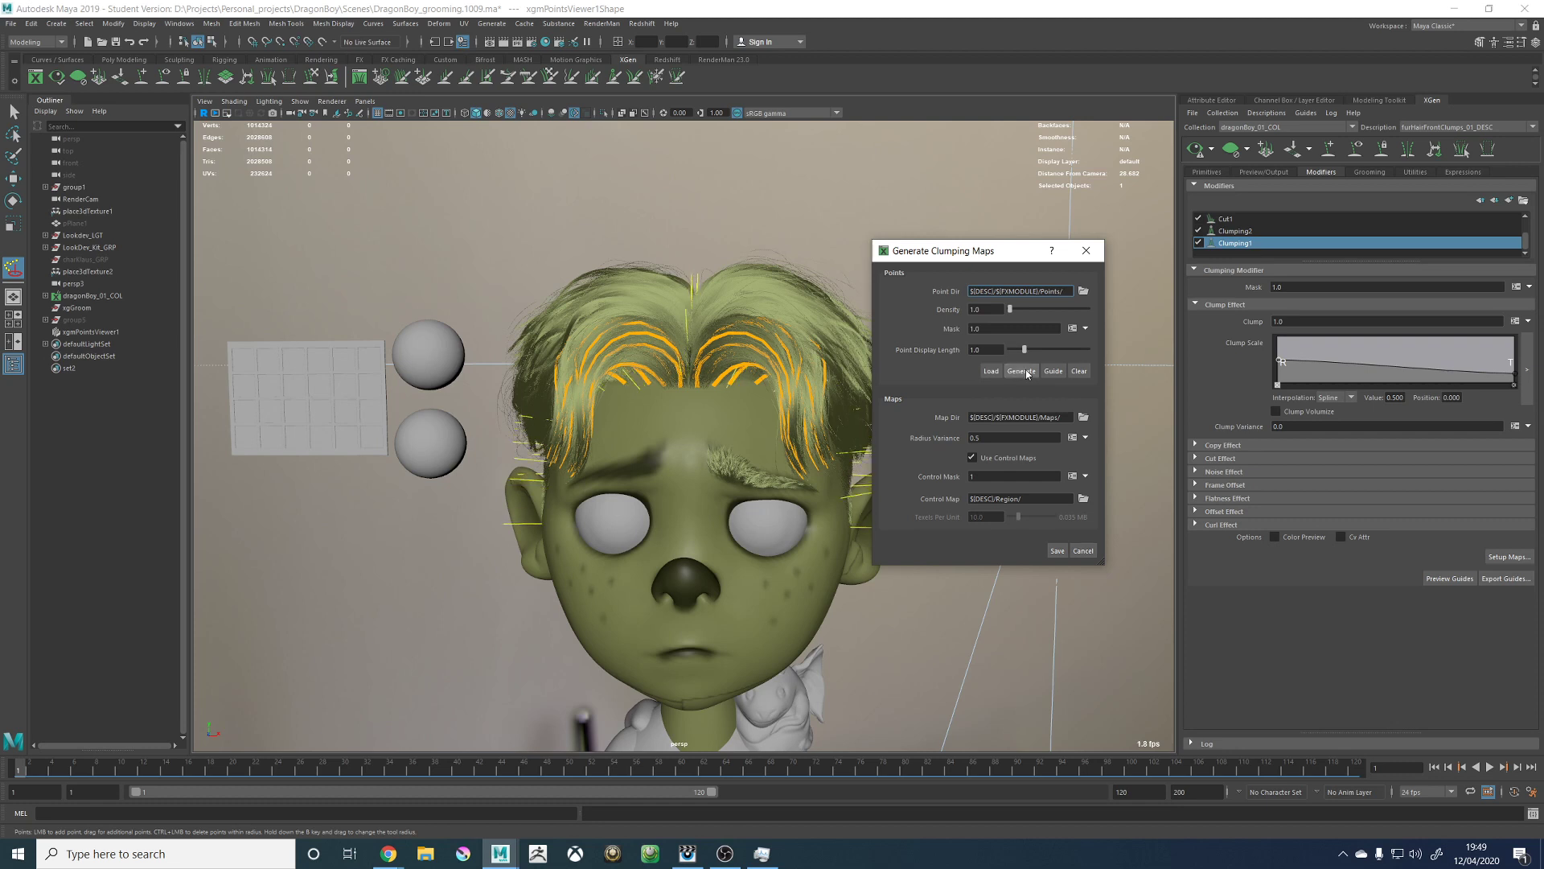
click(1021, 371)
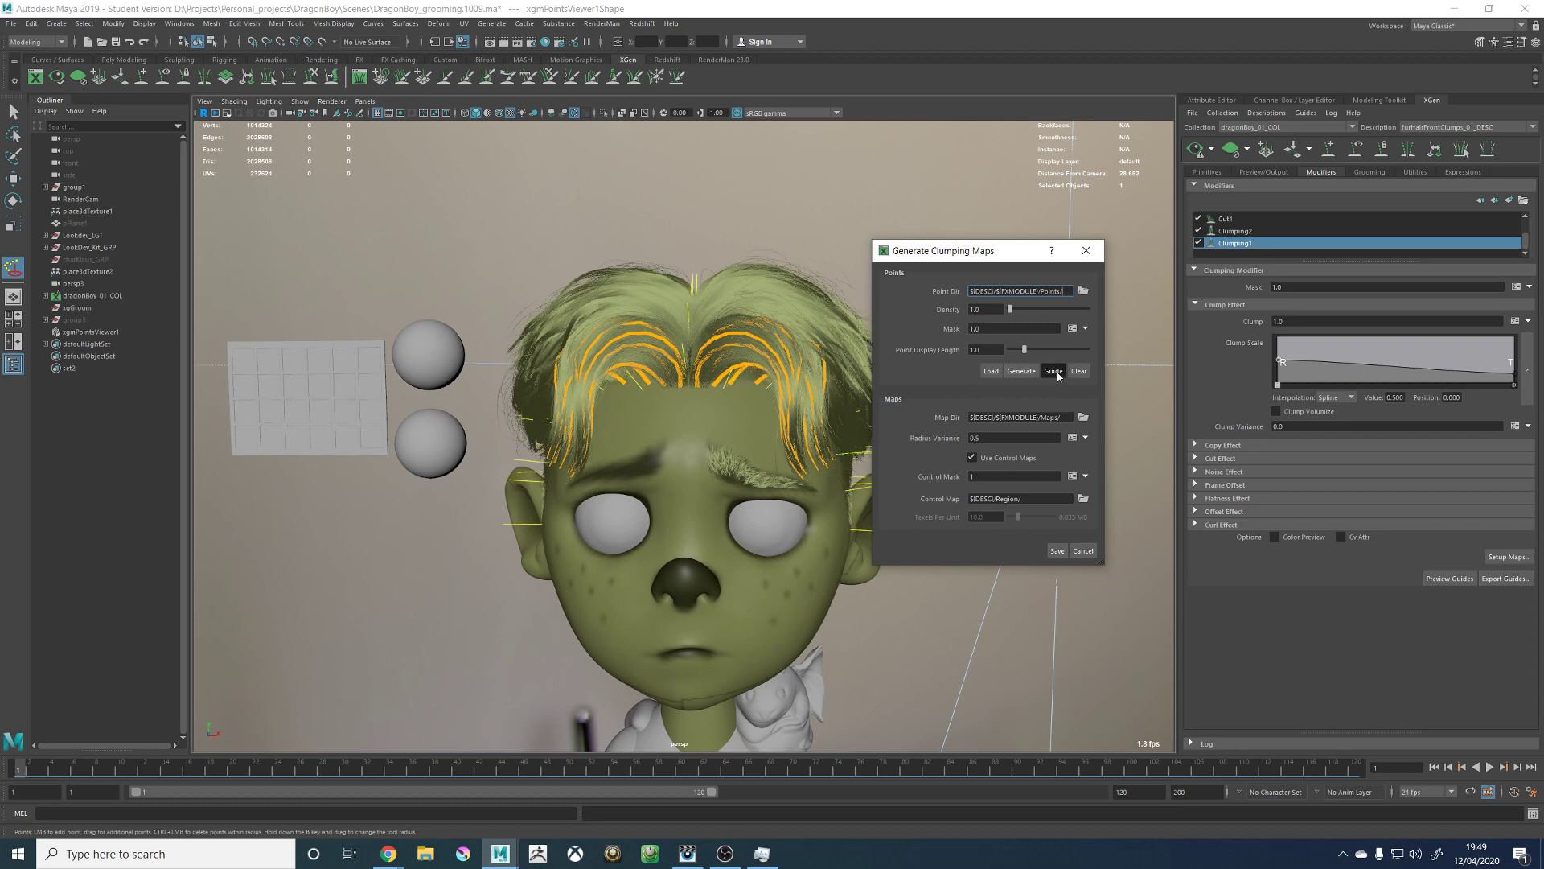
scroll(764, 438, down, 5)
alt+middle_drag(774, 623, 775, 419)
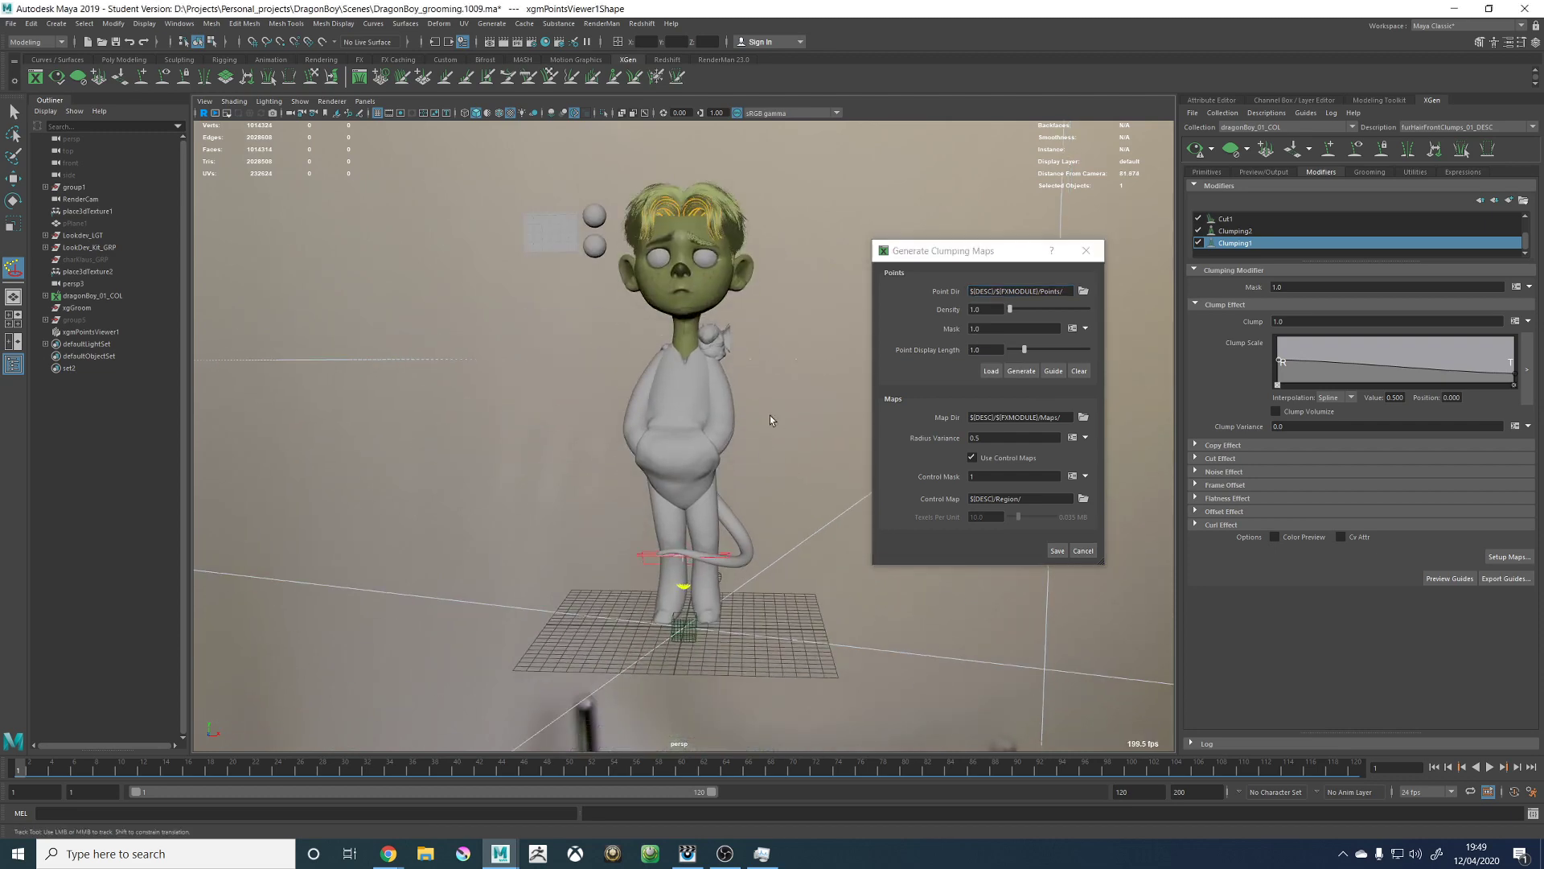
click(1058, 551)
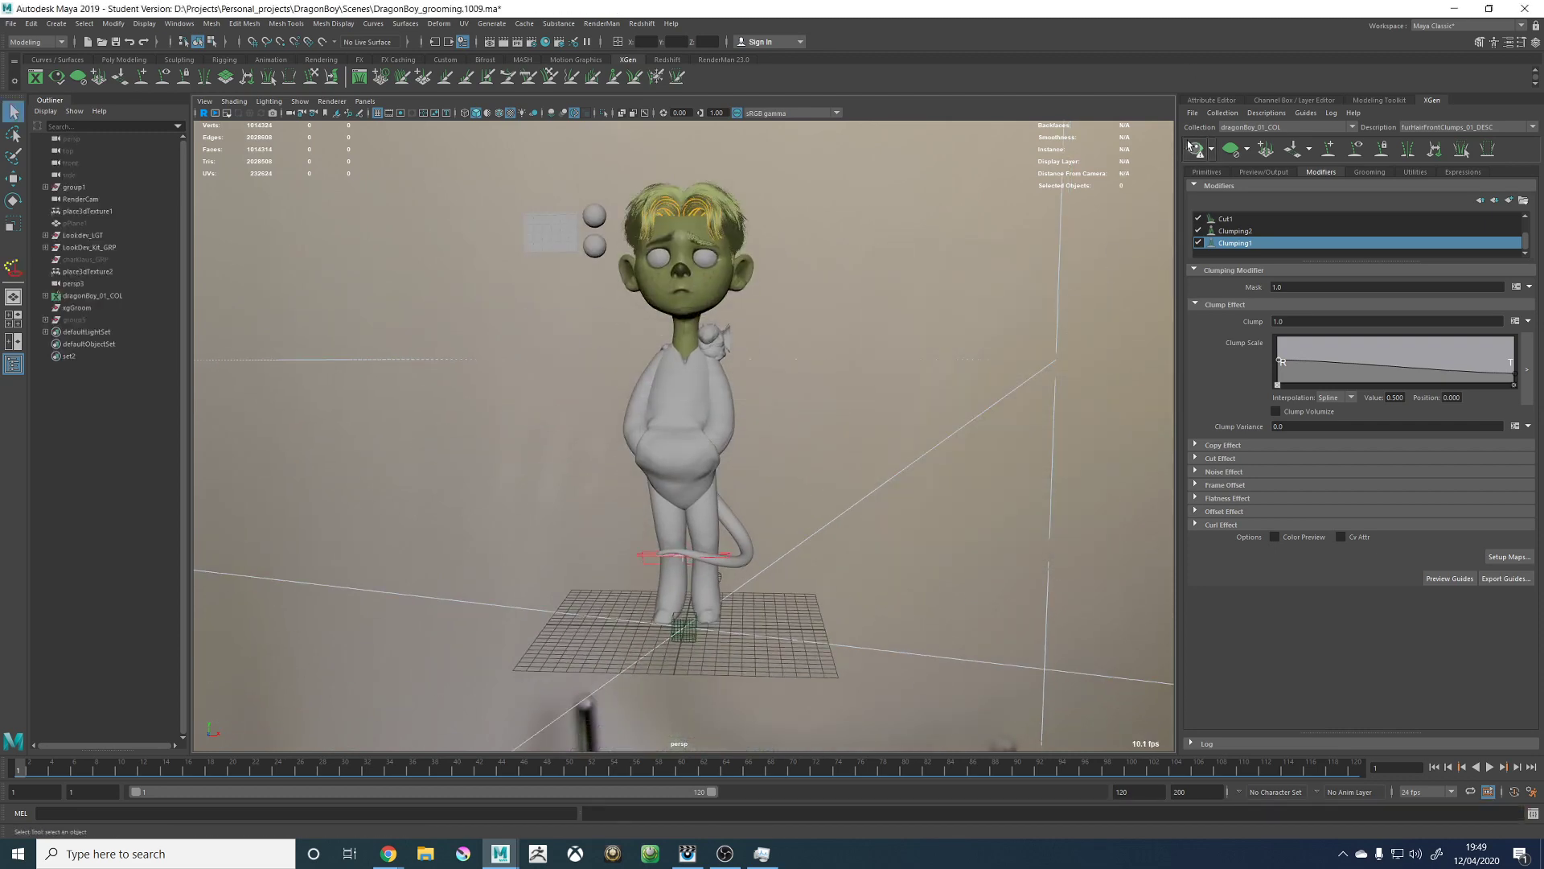
Step: Turn off the Clumping2 modifier on the front clumps description
alt+middle_drag(765, 219, 769, 456)
alt+right_drag(769, 457, 1209, 552)
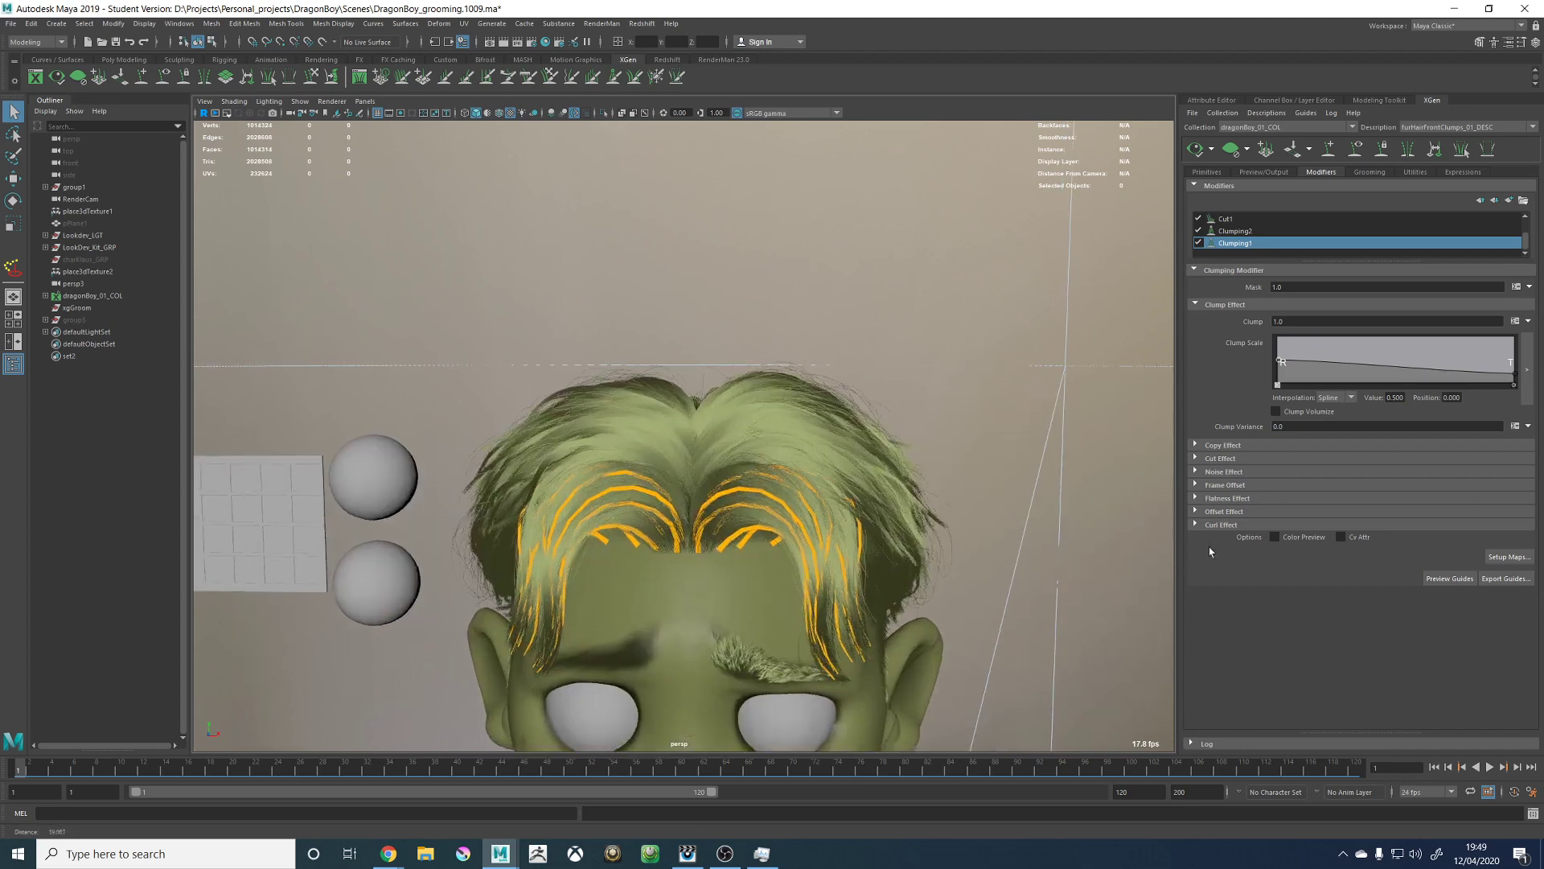
alt+middle_drag(882, 493, 885, 424)
alt+right_drag(884, 424, 1131, 395)
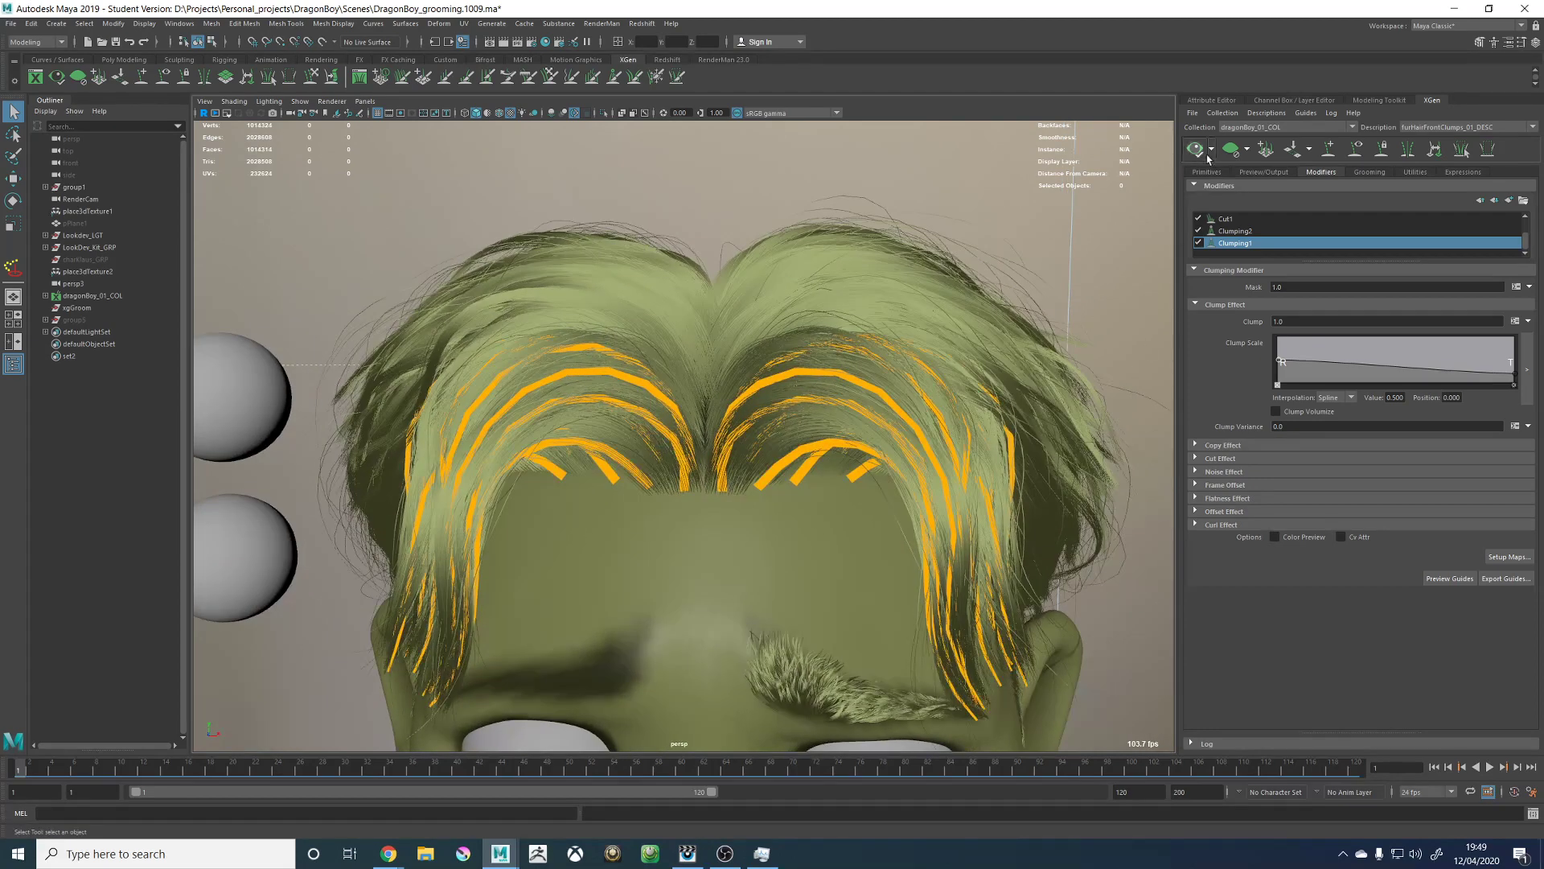
click(1197, 231)
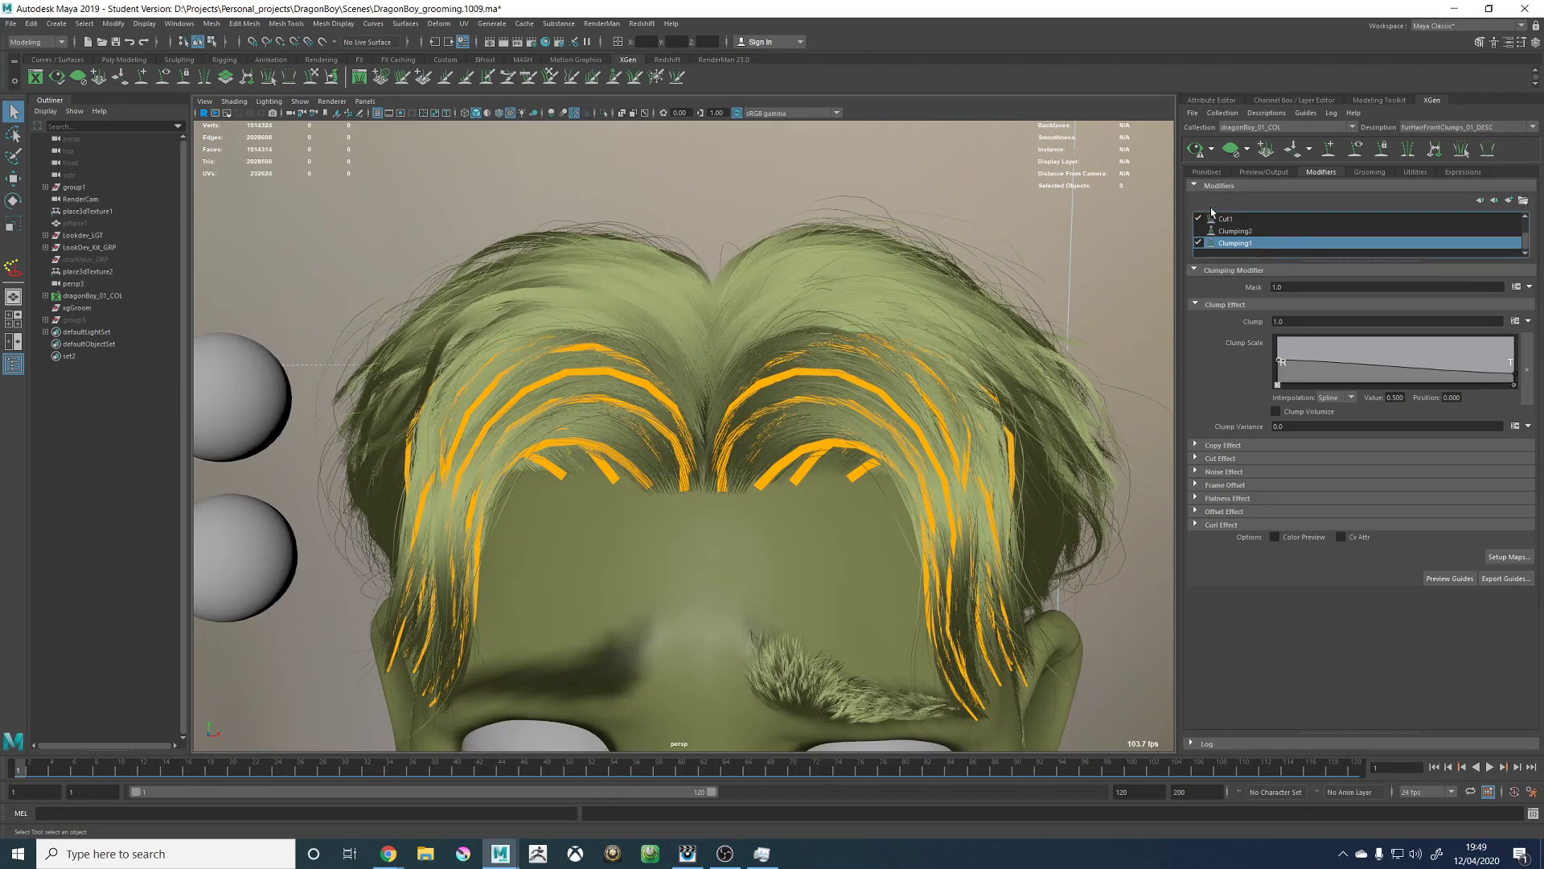
Step: Generate new clumping points for Clumping1 at density 1.0 and save the maps
alt+right_drag(919, 326, 946, 379)
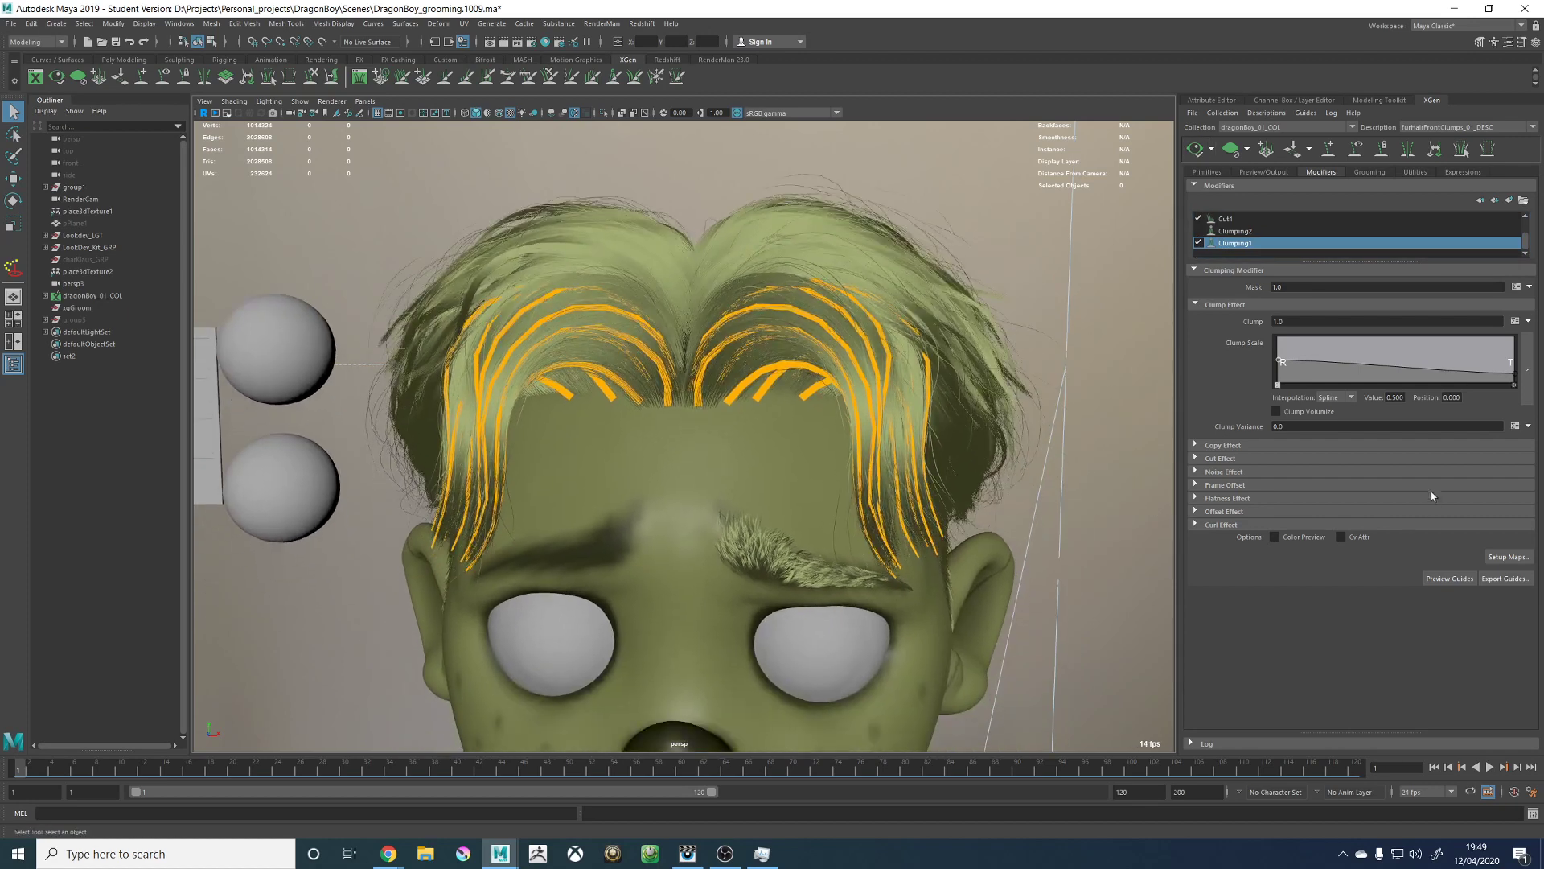
click(1507, 557)
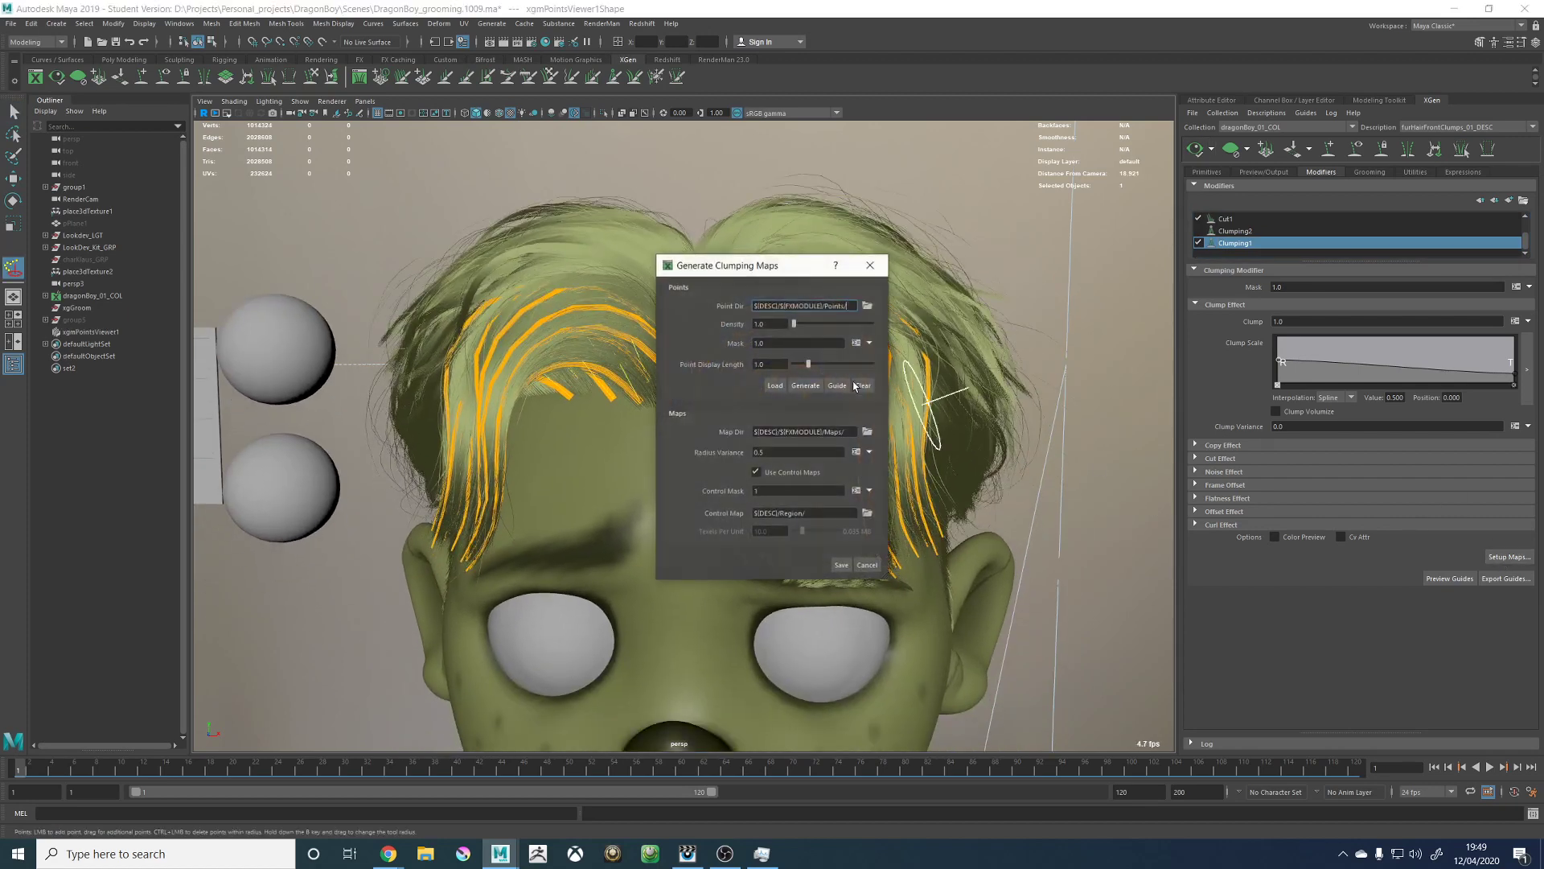
click(805, 386)
click(841, 564)
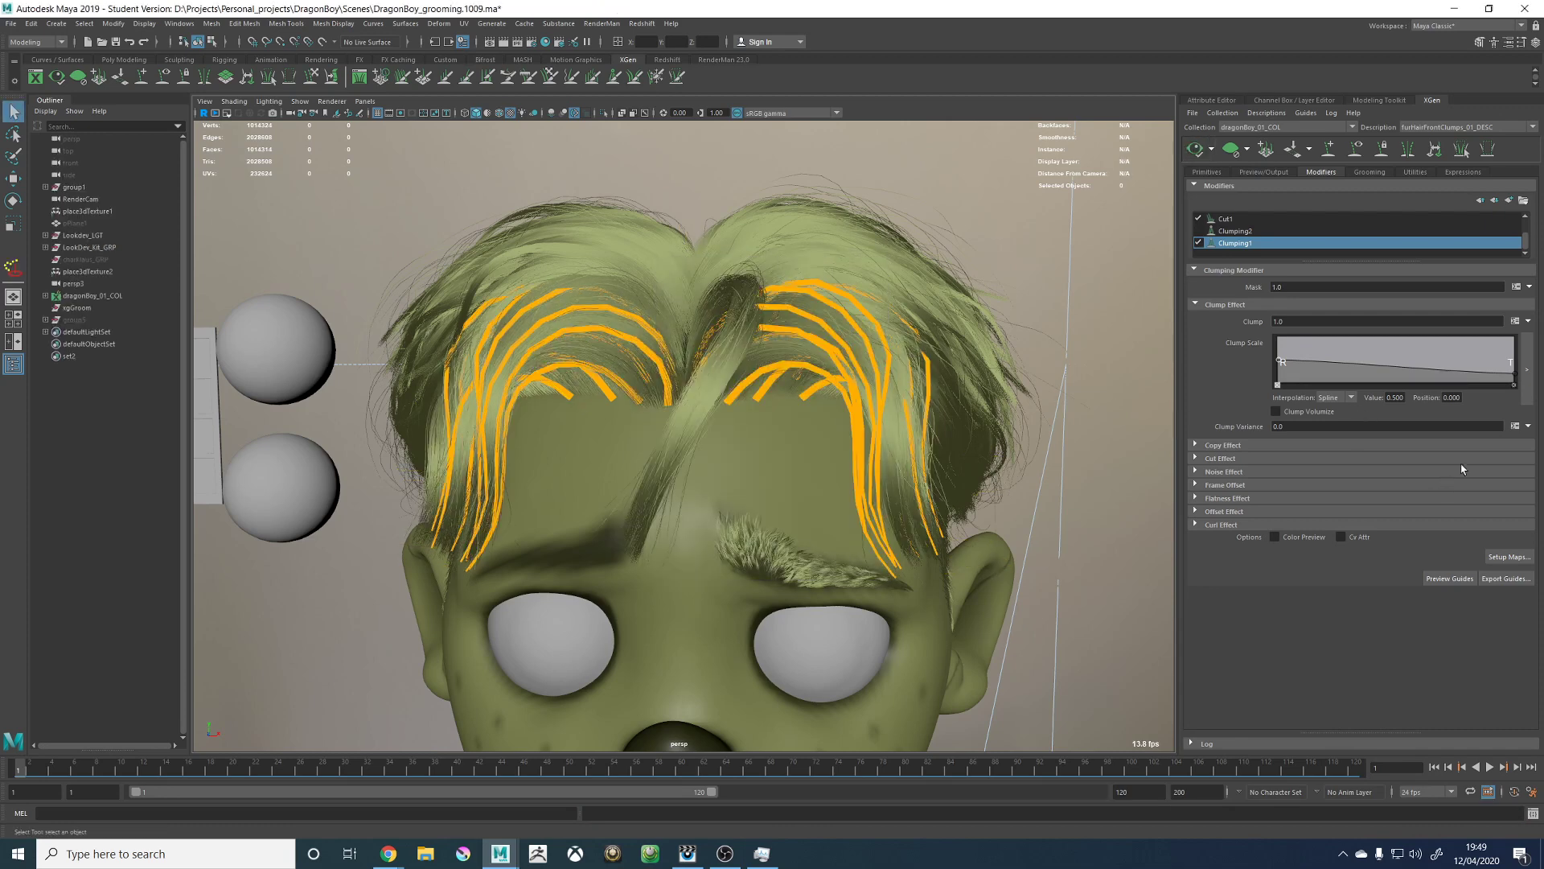
Step: Set up and save the Clumping1 maps once more, and update the hair preview
mouse_move(926, 422)
alt+mouse_down()
mouse_move(885, 426)
mouse_move(869, 483)
mouse_move(931, 420)
alt+mouse_up()
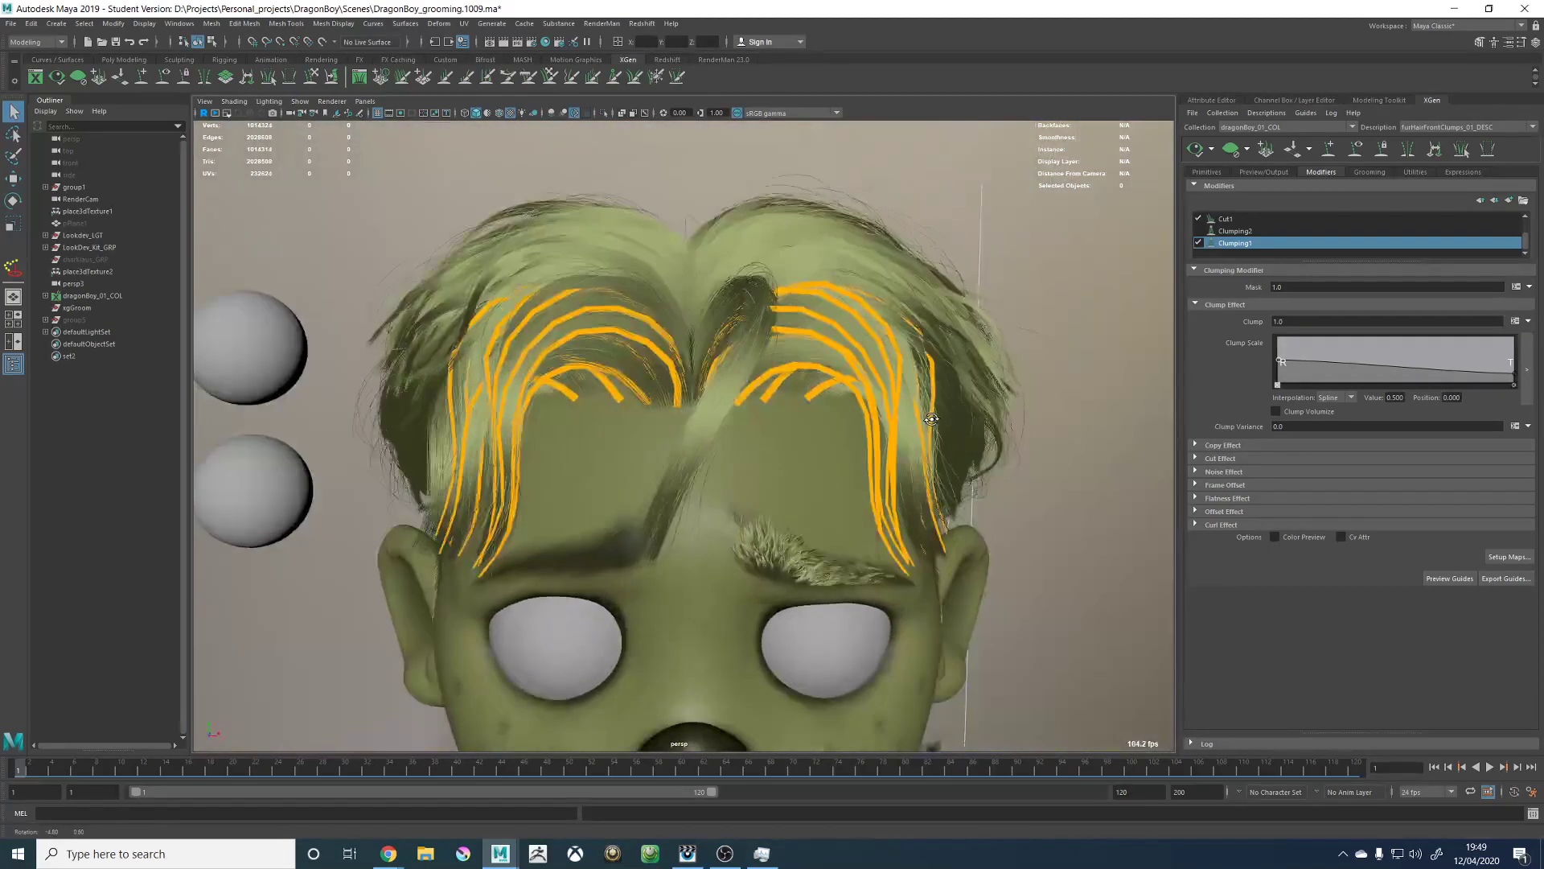
click(1509, 557)
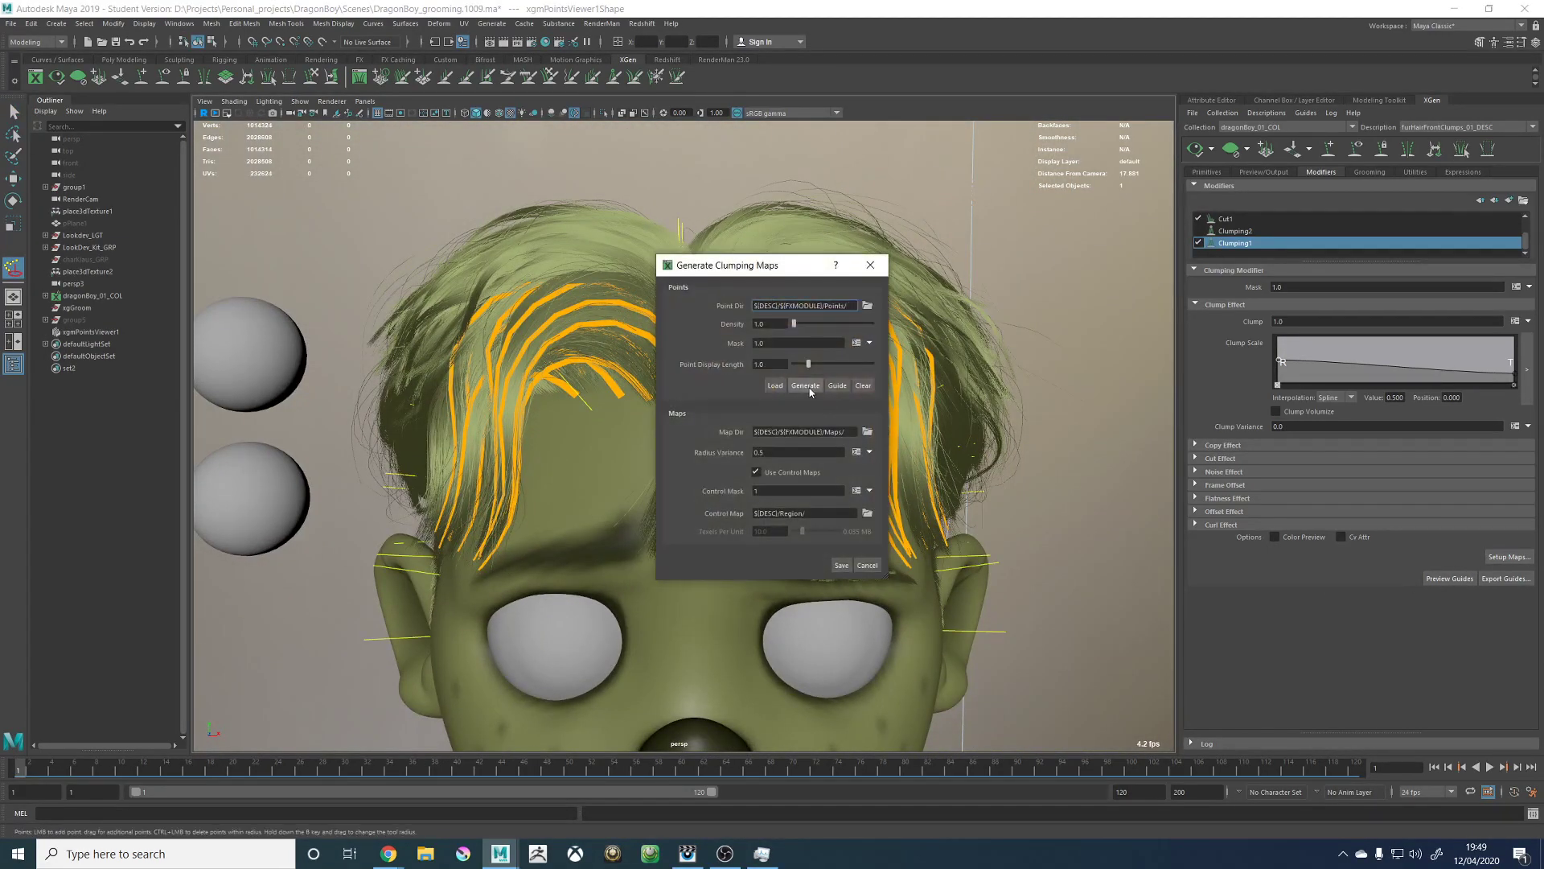
drag(758, 271, 1175, 270)
scroll(786, 309, down, 4)
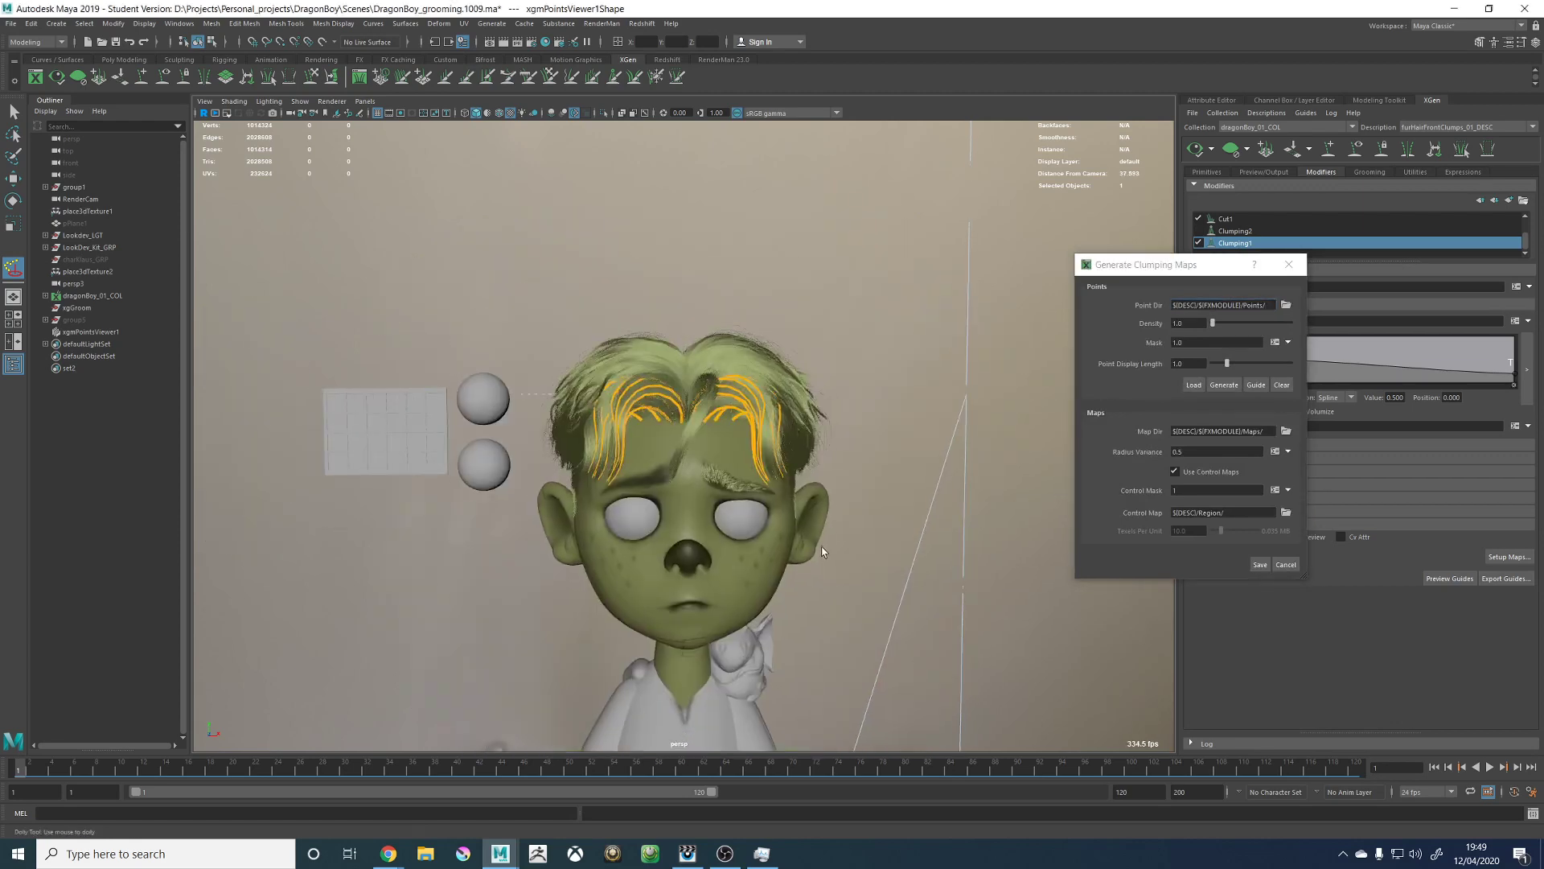
alt+middle_drag(770, 346, 759, 308)
scroll(759, 309, up, 5)
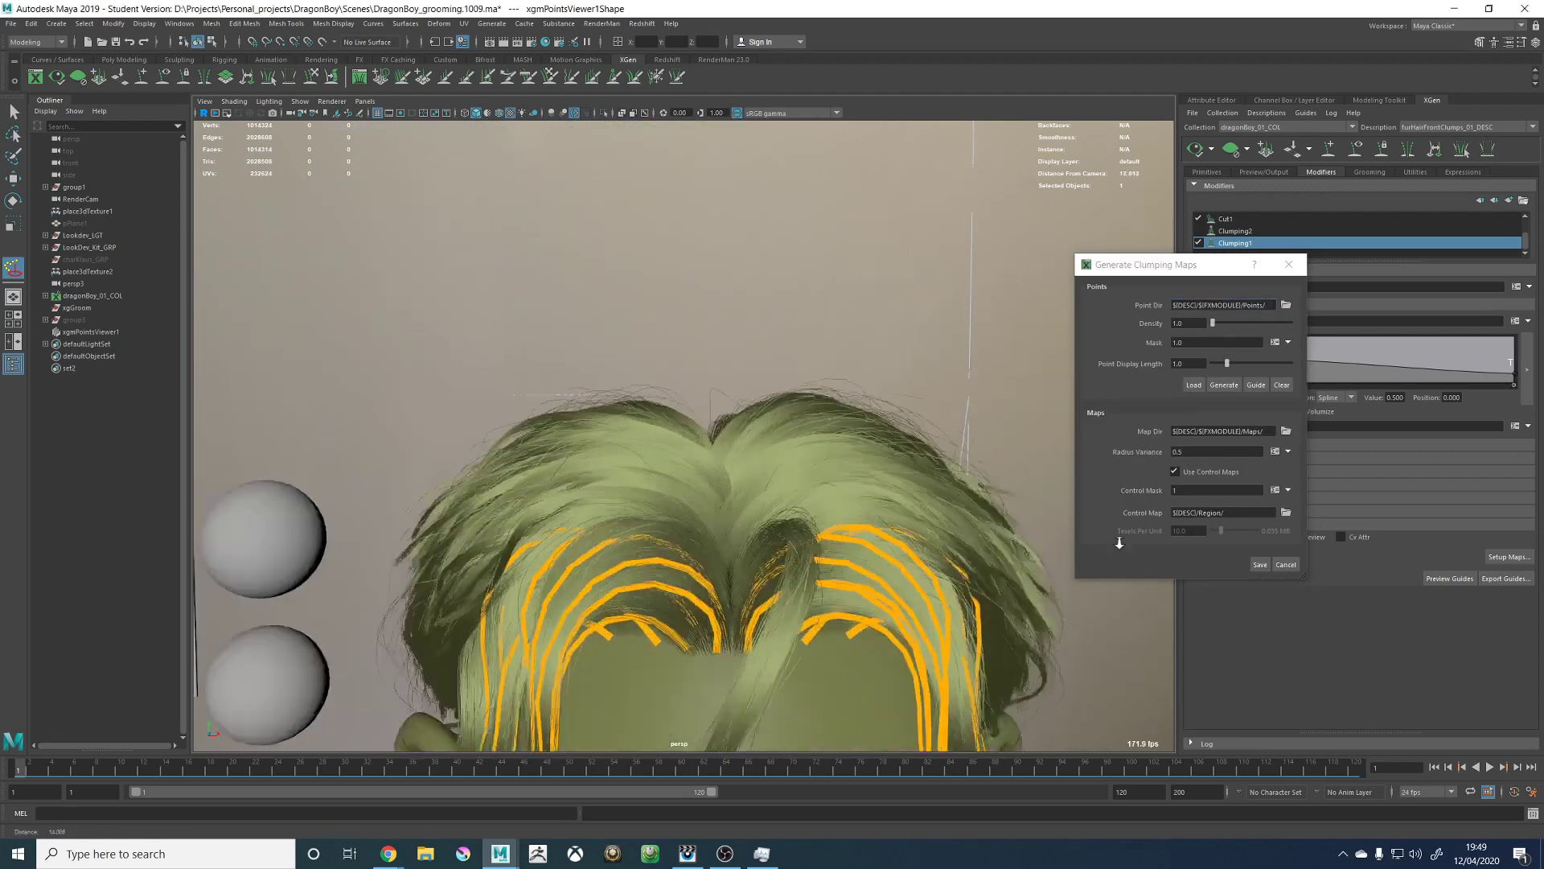
click(1259, 563)
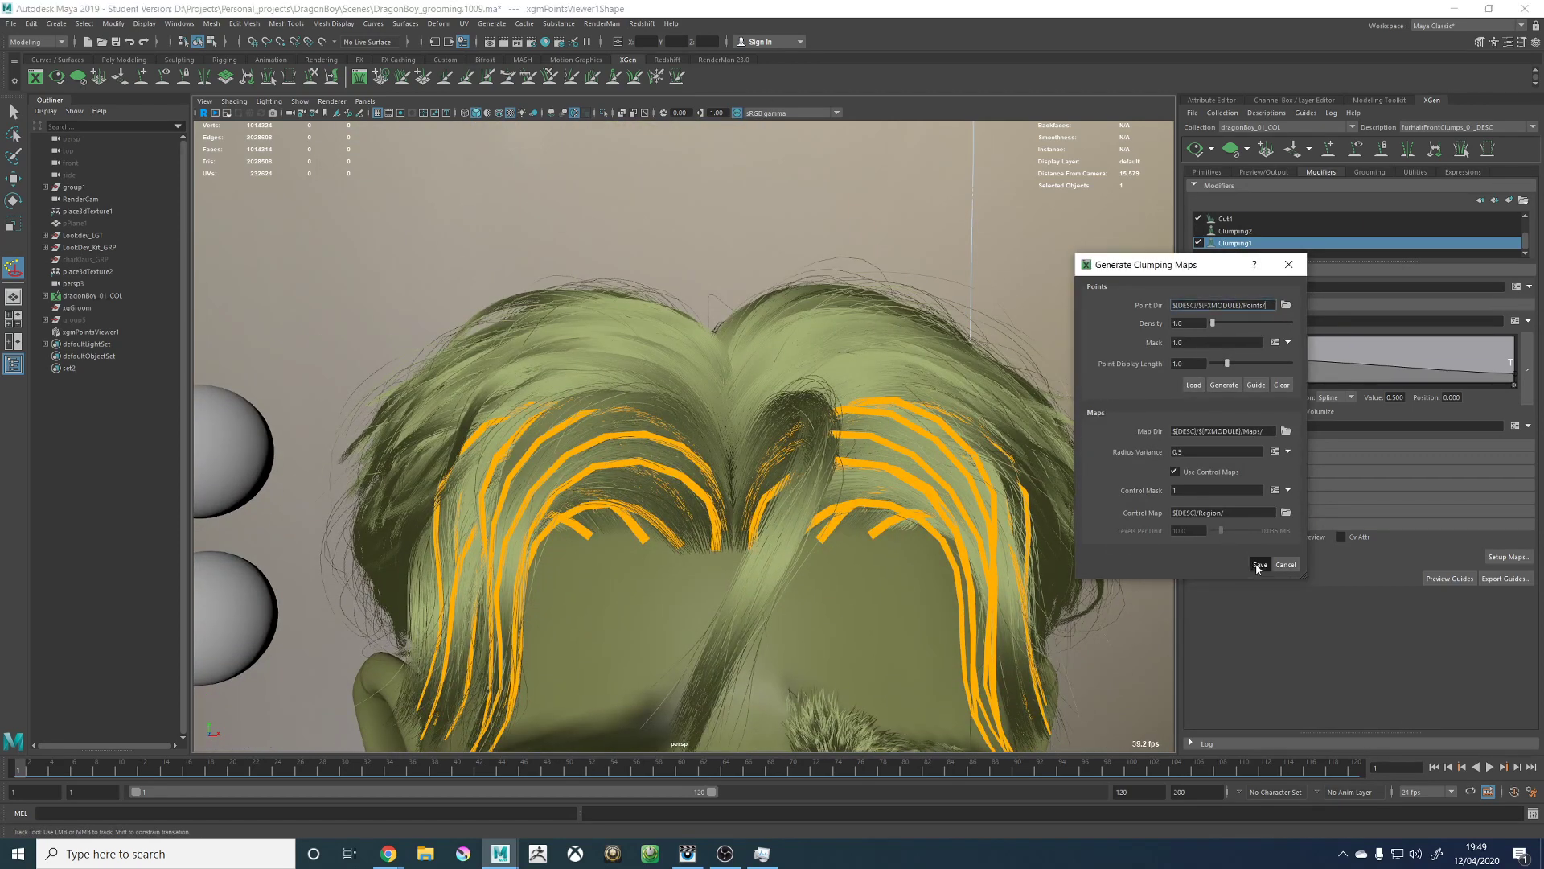
click(1196, 152)
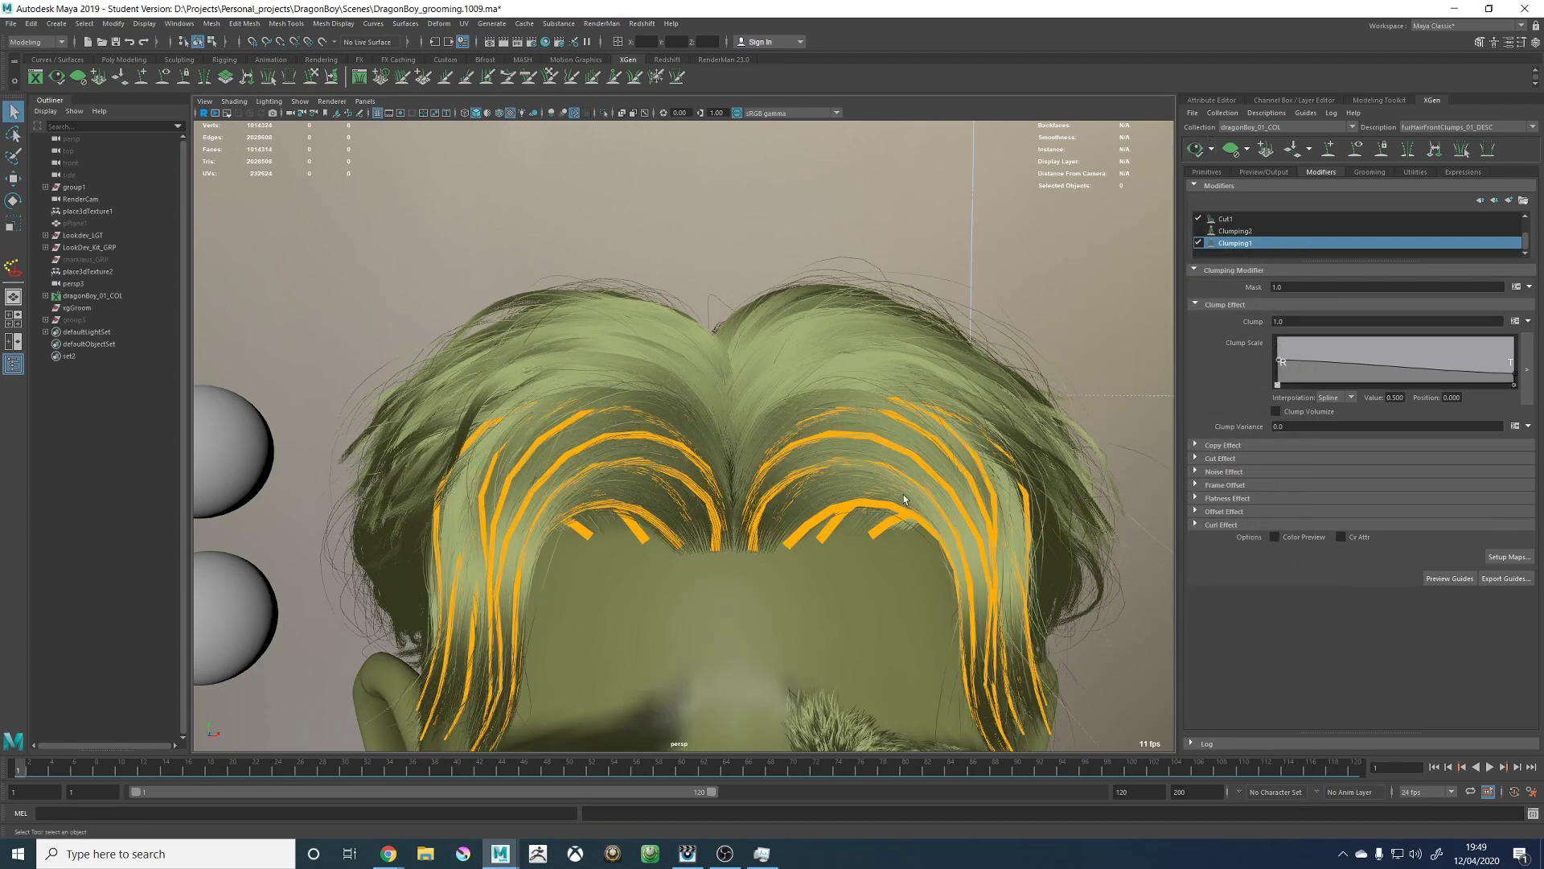
Step: Examine the shape of the clumped front hair from the side, above and front
scroll(949, 535, down, 2)
alt+drag(990, 536, 875, 531)
alt+middle_drag(563, 563, 648, 448)
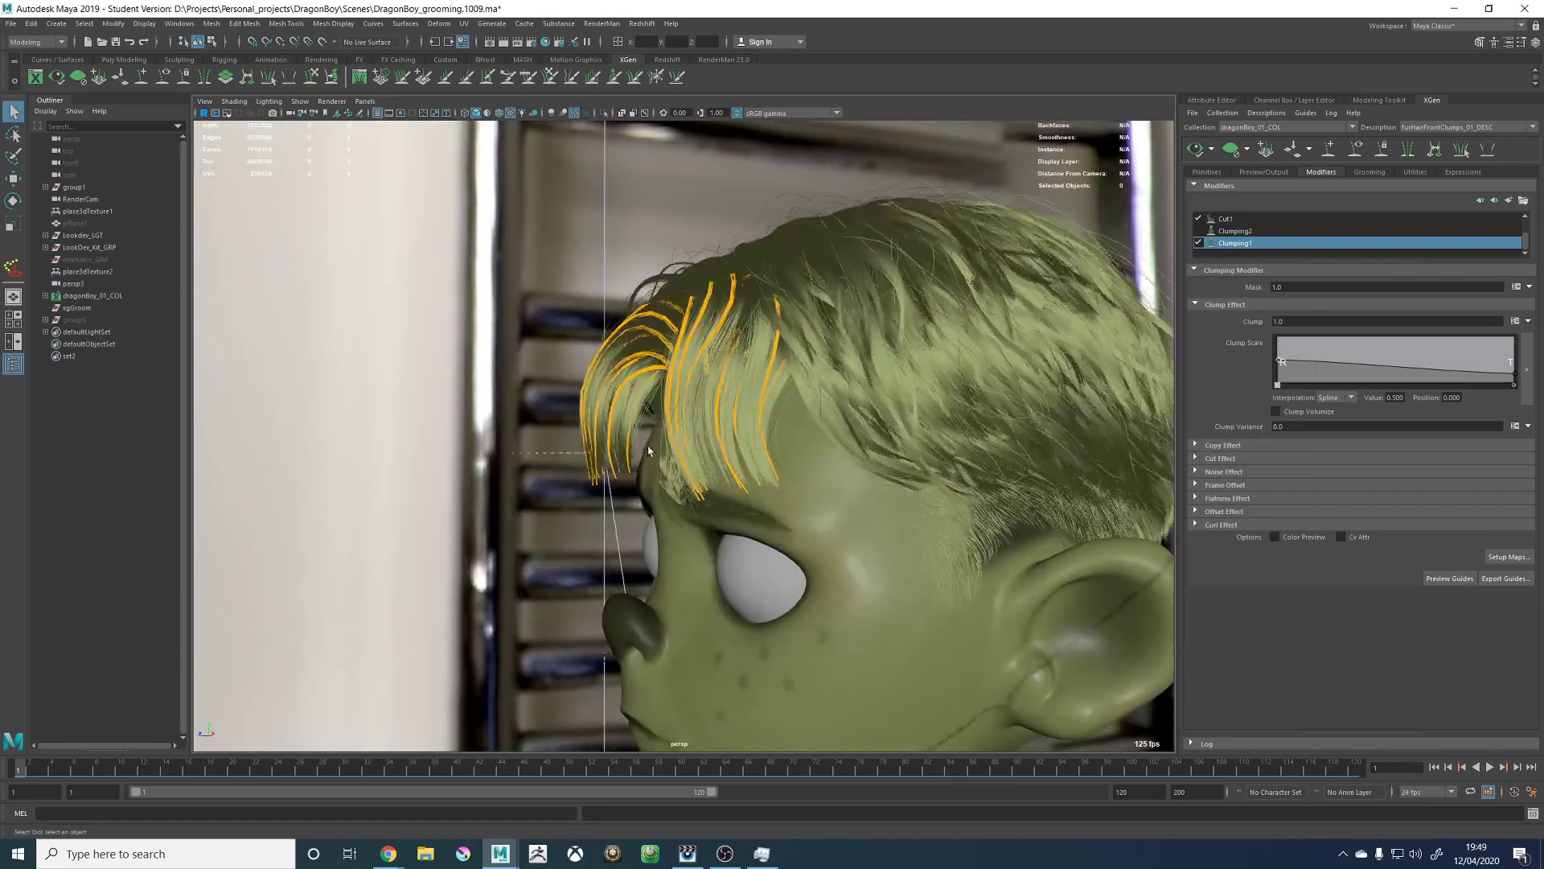
alt+right_drag(648, 448, 879, 506)
alt+middle_drag(744, 394, 735, 496)
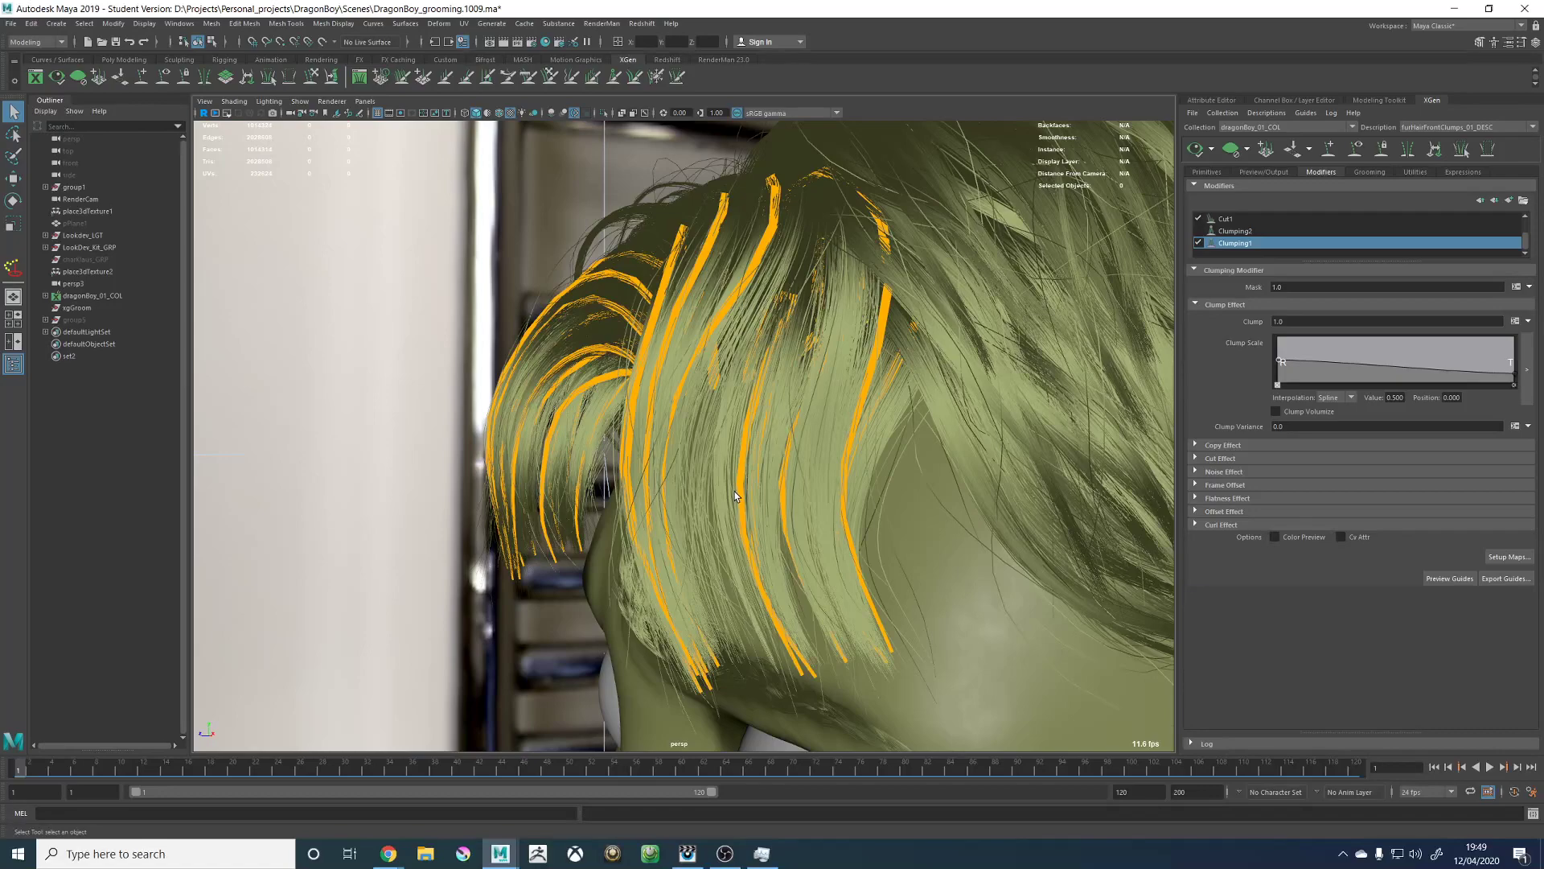
alt+drag(726, 428, 854, 475)
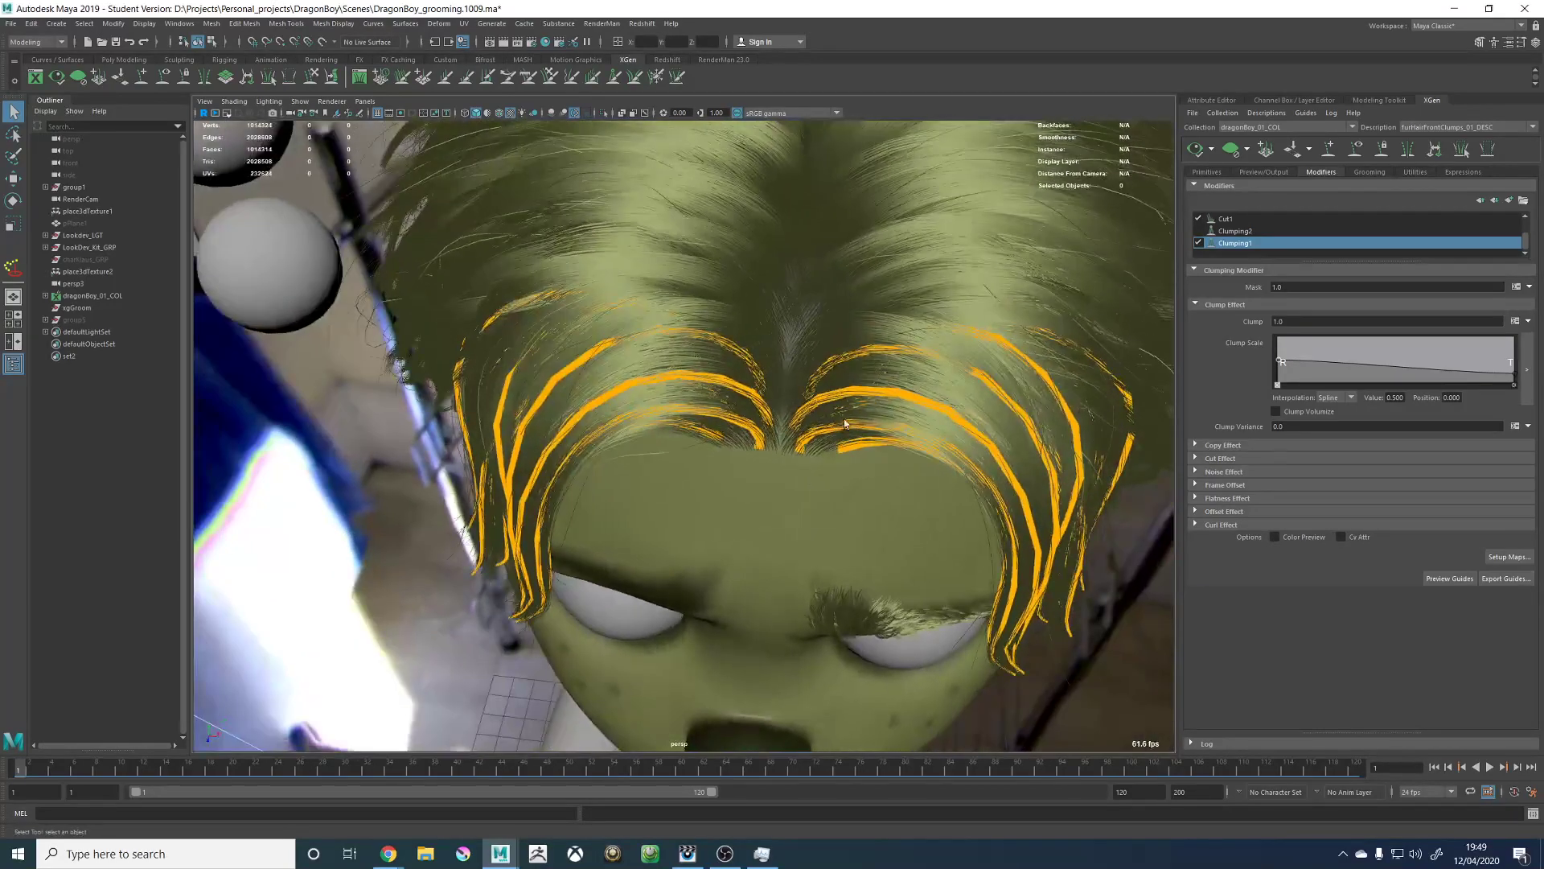
alt+middle_drag(893, 476, 851, 513)
Step: Turn the Clumping2 modifier back on, generate its clumping points with a density of 600, and save the maps
click(1231, 231)
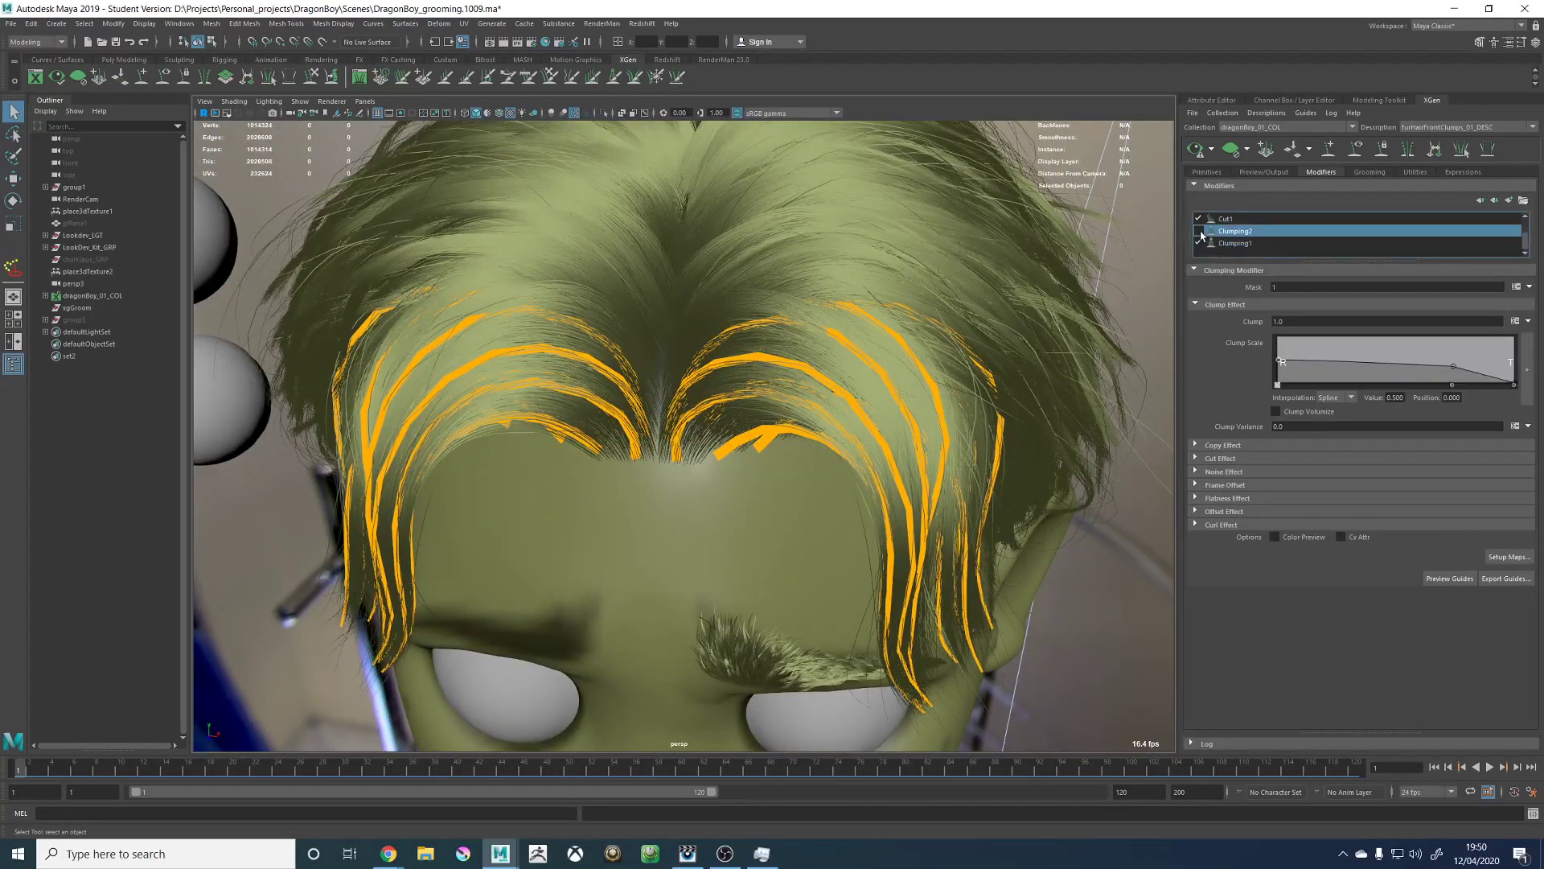
click(1507, 556)
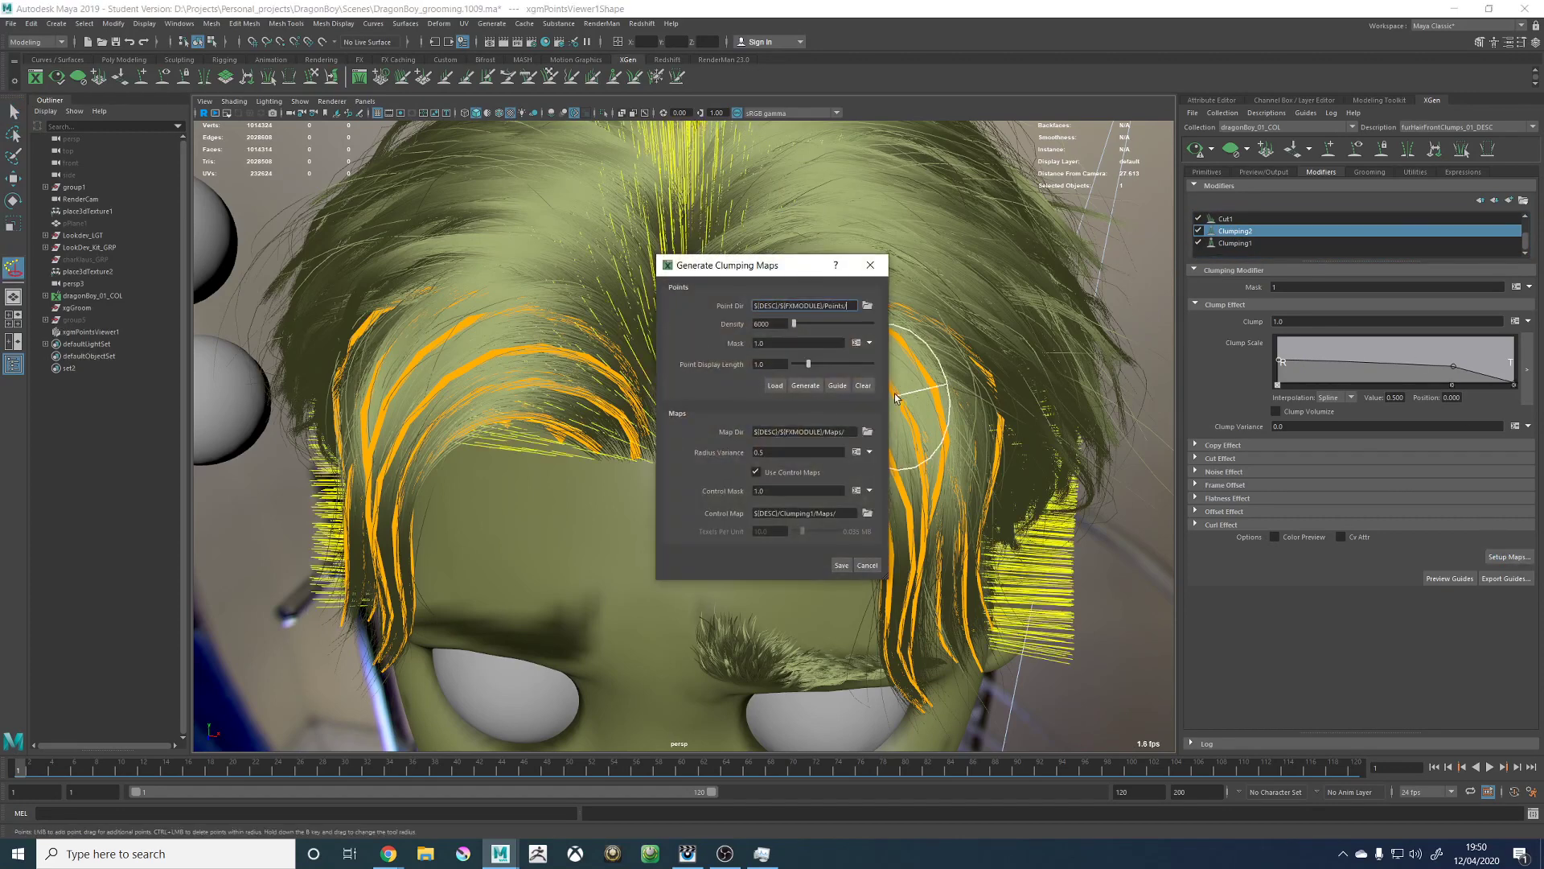
click(806, 386)
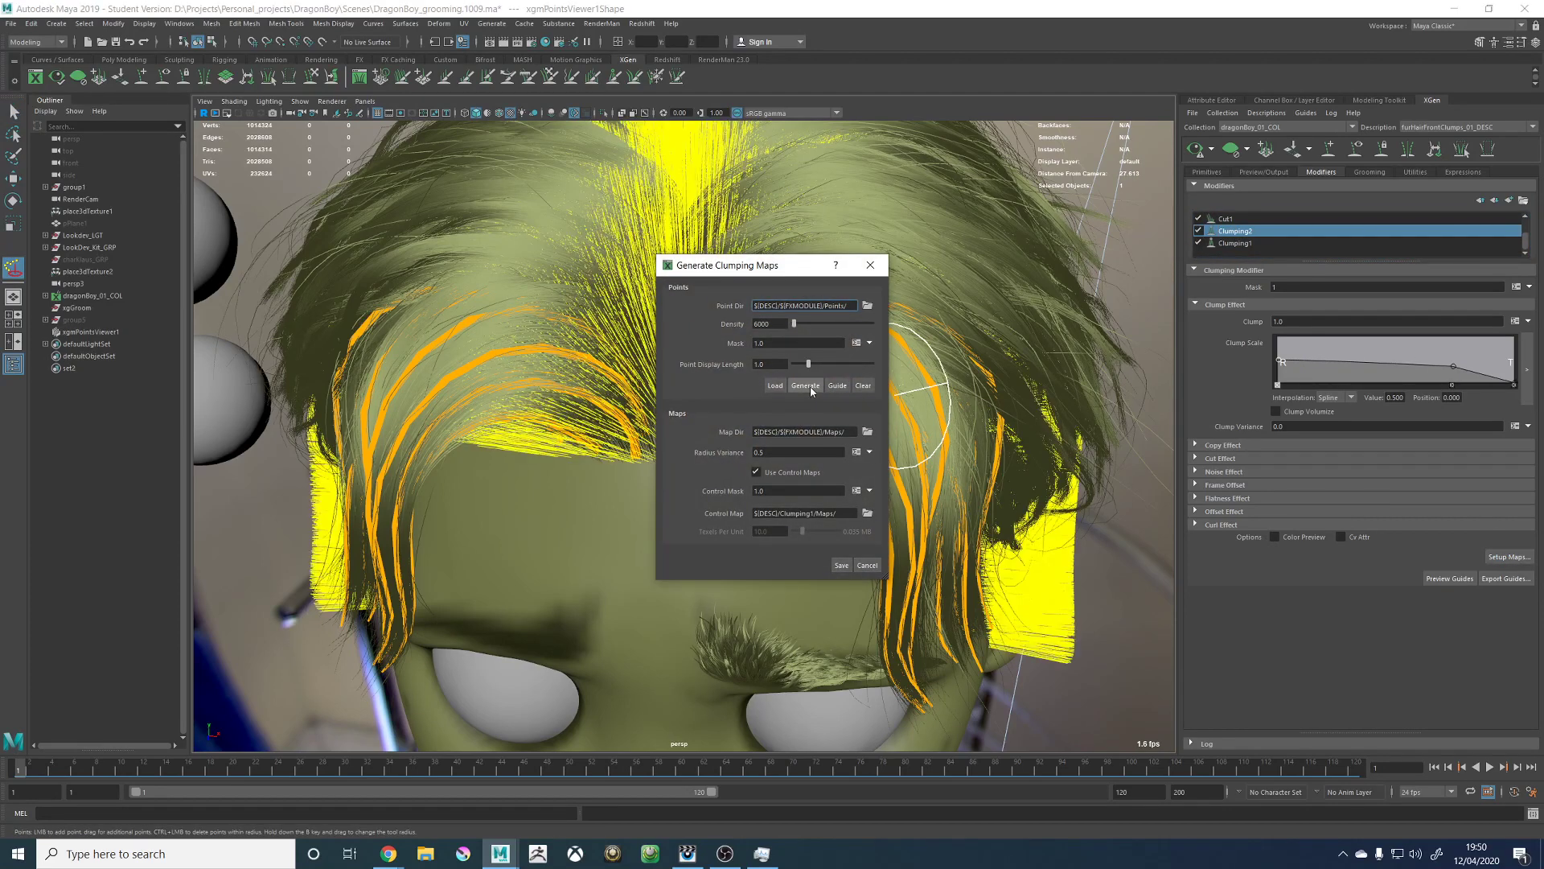
click(776, 323)
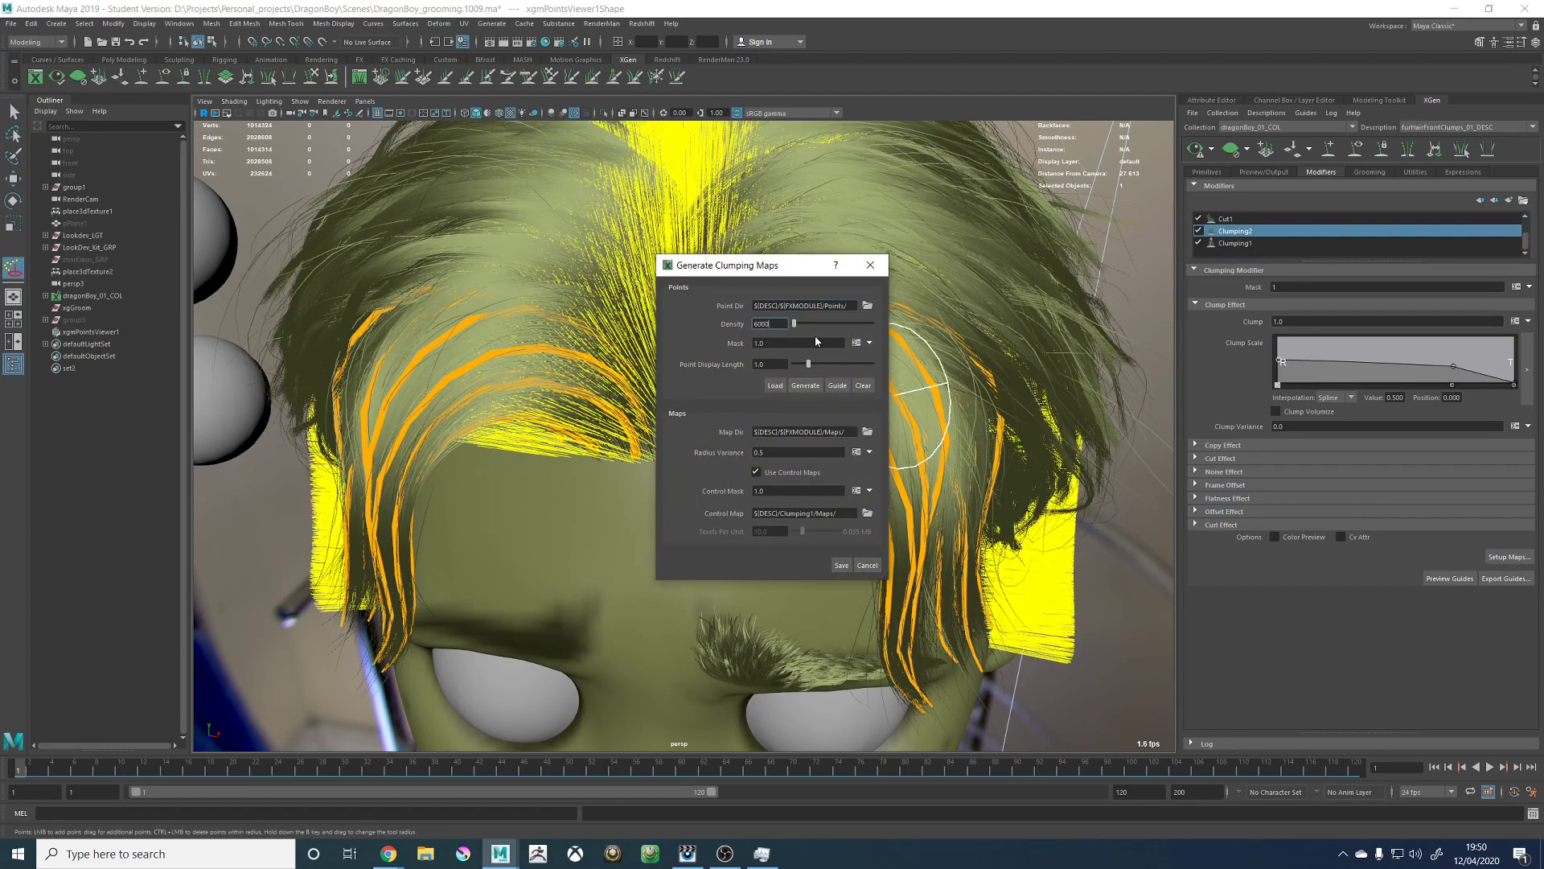
click(807, 391)
click(842, 565)
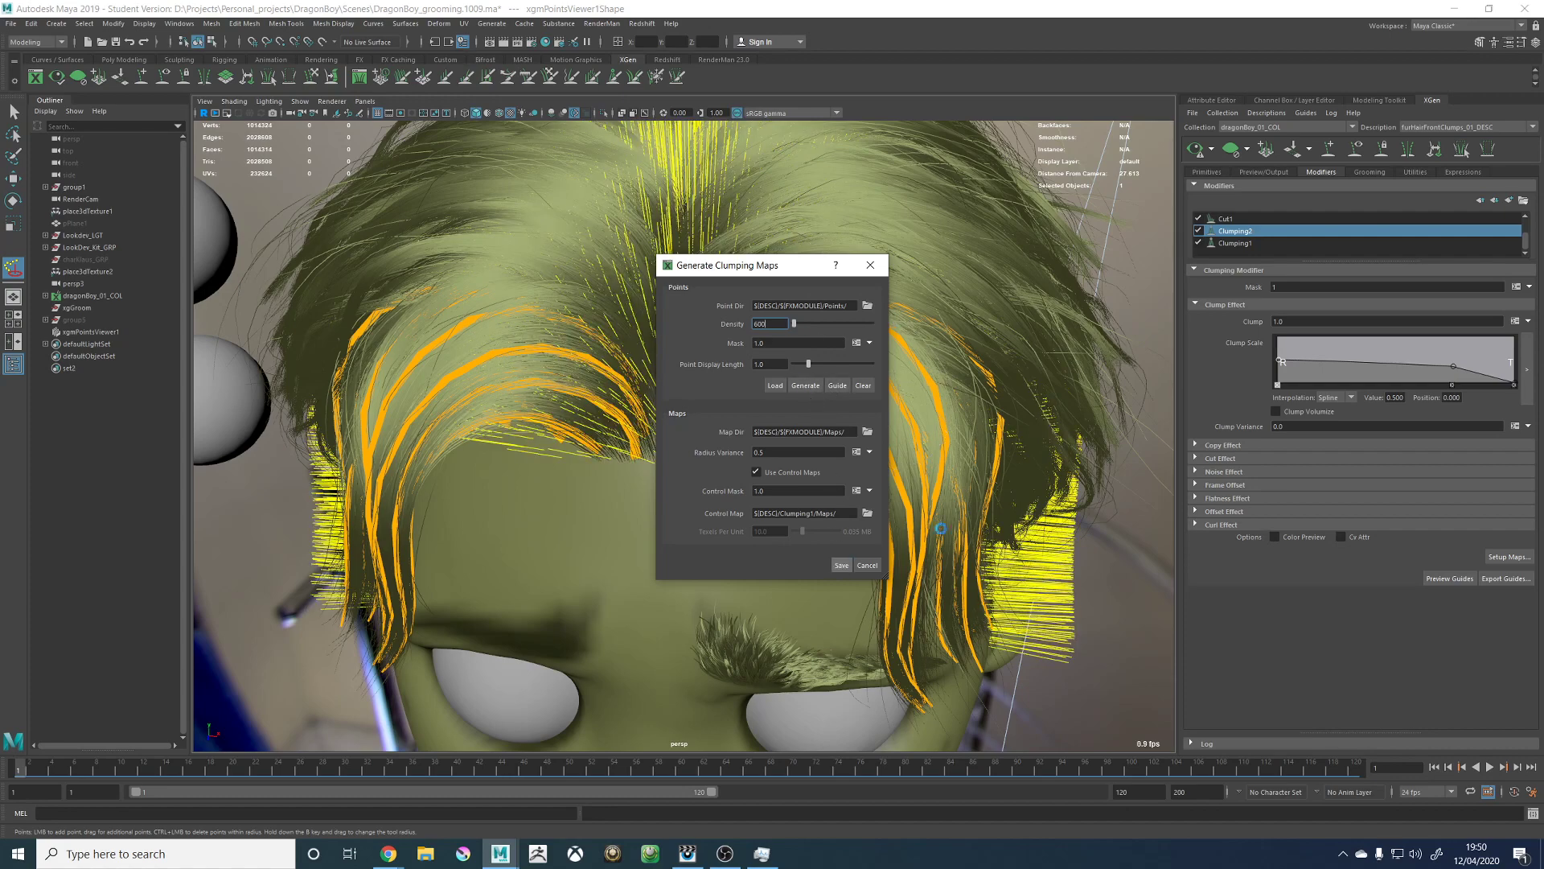
Step: Update the XGen hair preview and inspect the front hair clumps from the side
click(1193, 153)
alt+drag(955, 342, 800, 278)
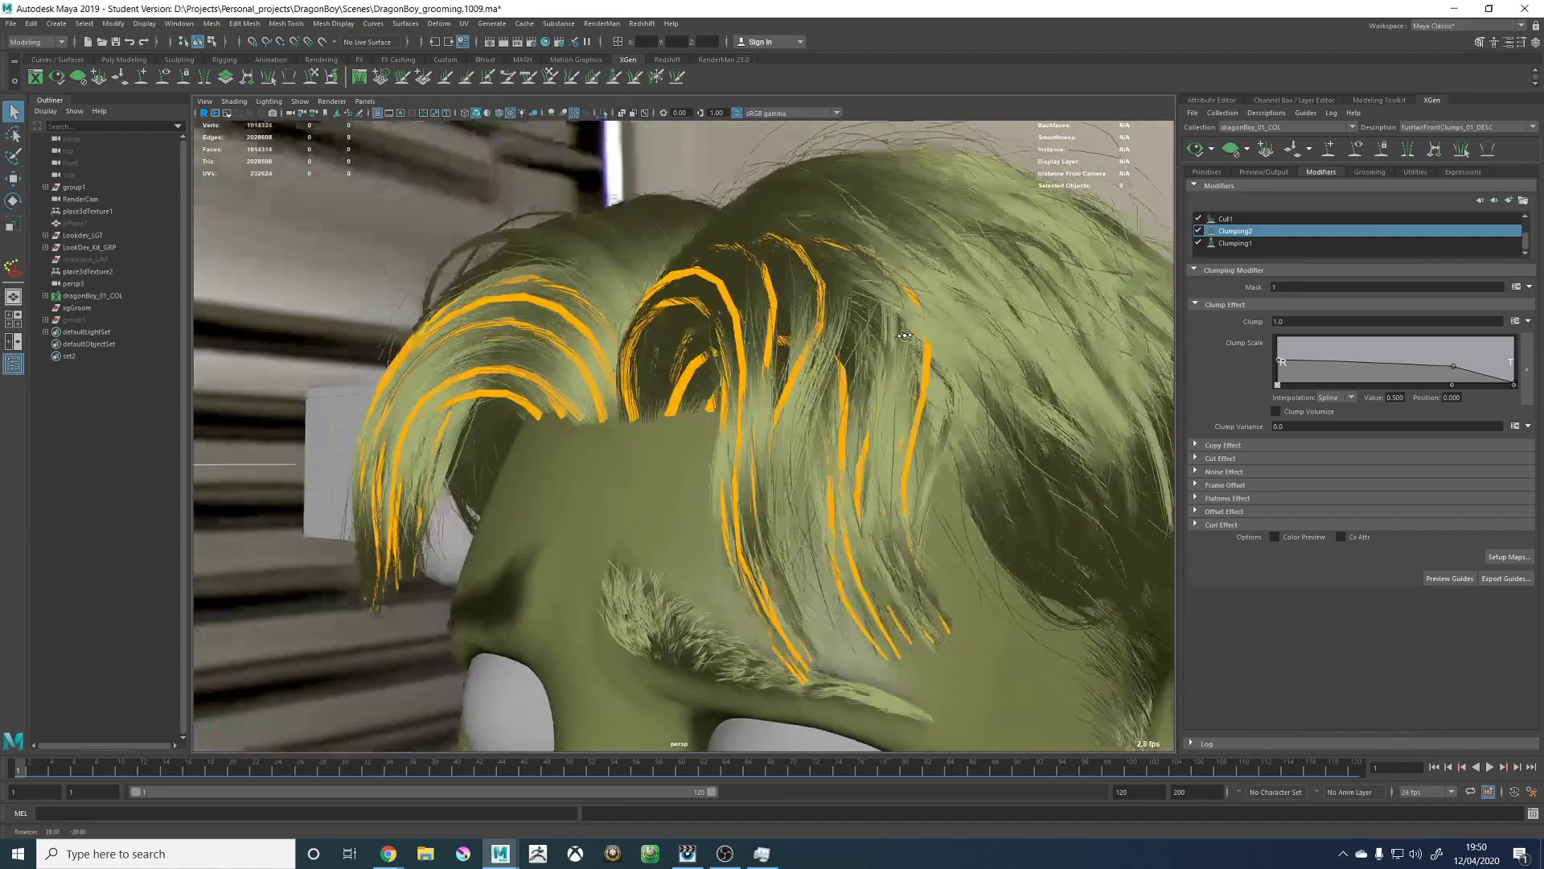
alt+right_drag(800, 277, 724, 277)
Step: In the furHairShort_01_DESC description, generate Clumping1's points with a density of 150 and save the maps
click(1457, 126)
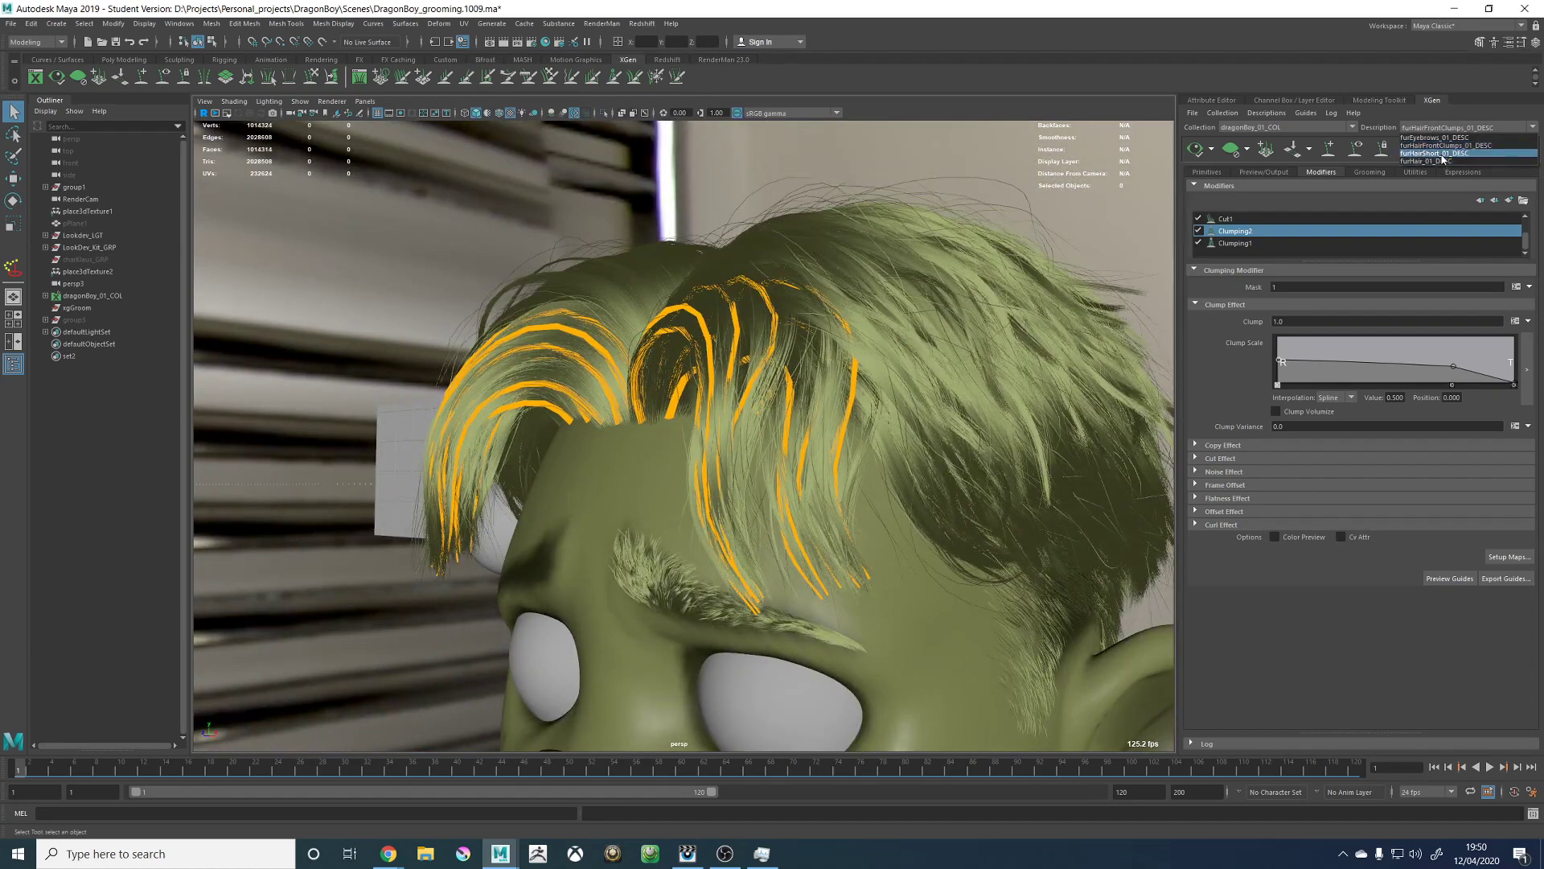
click(1431, 153)
scroll(1248, 242, down, 1)
click(1247, 242)
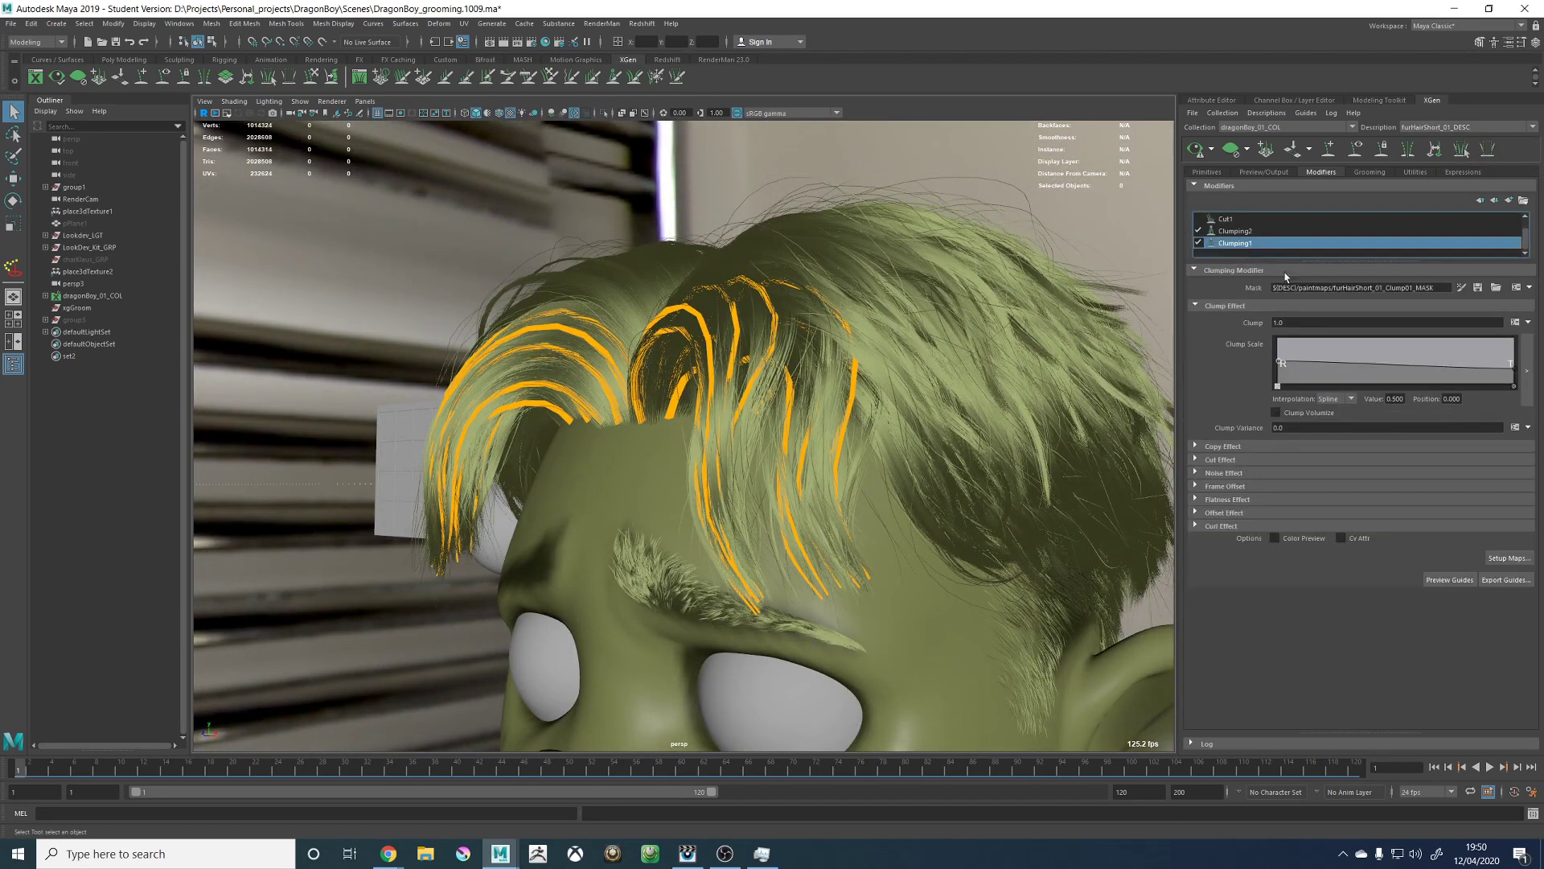
click(1508, 557)
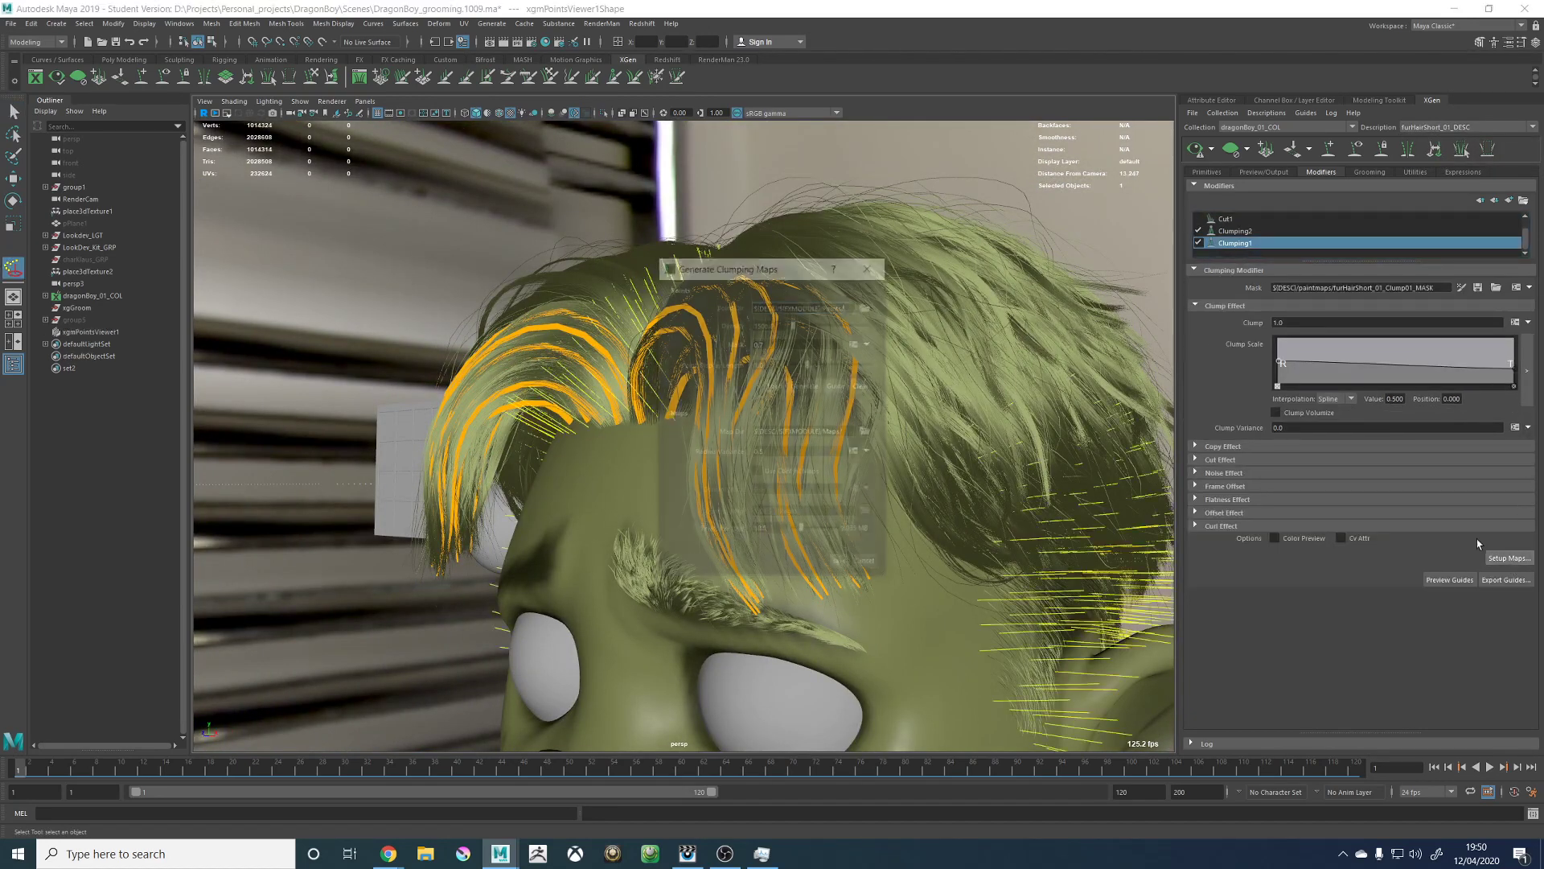
click(805, 385)
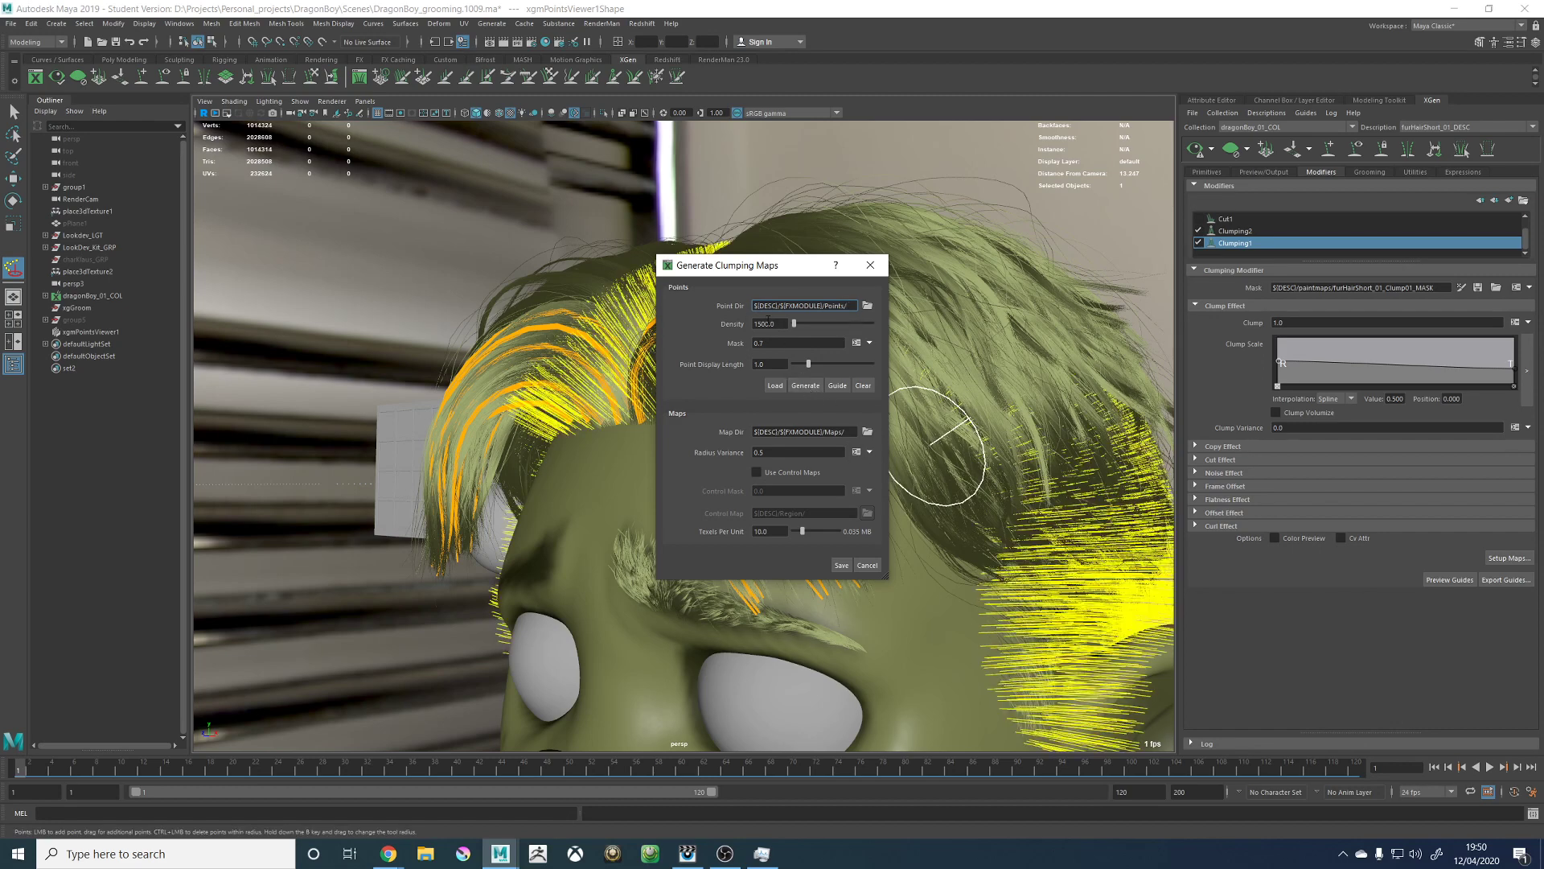
click(768, 322)
key(BackSpace)
click(806, 387)
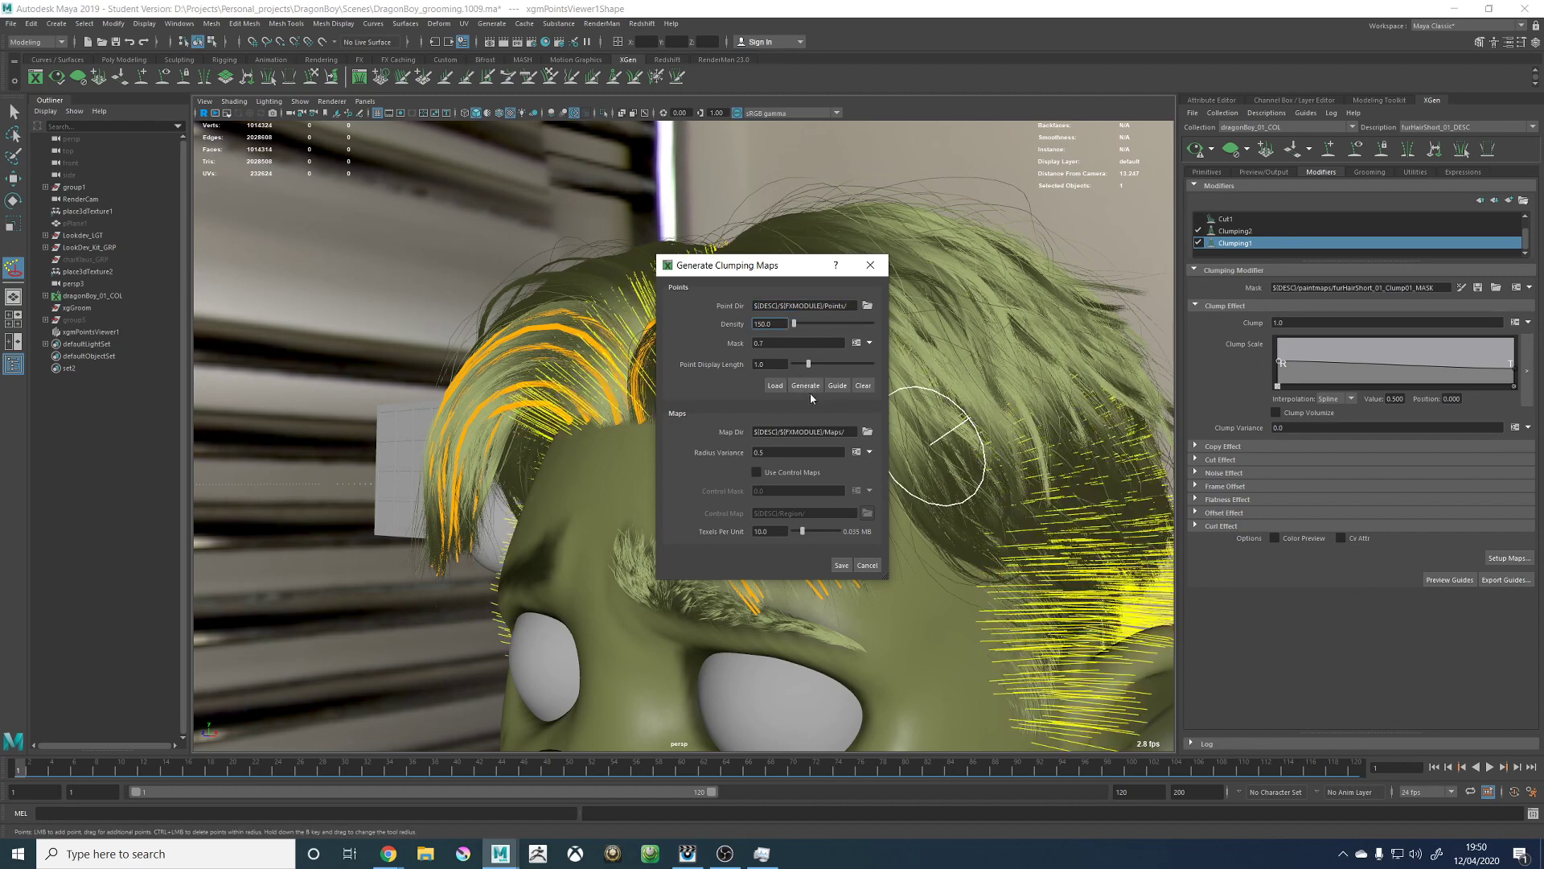
click(841, 565)
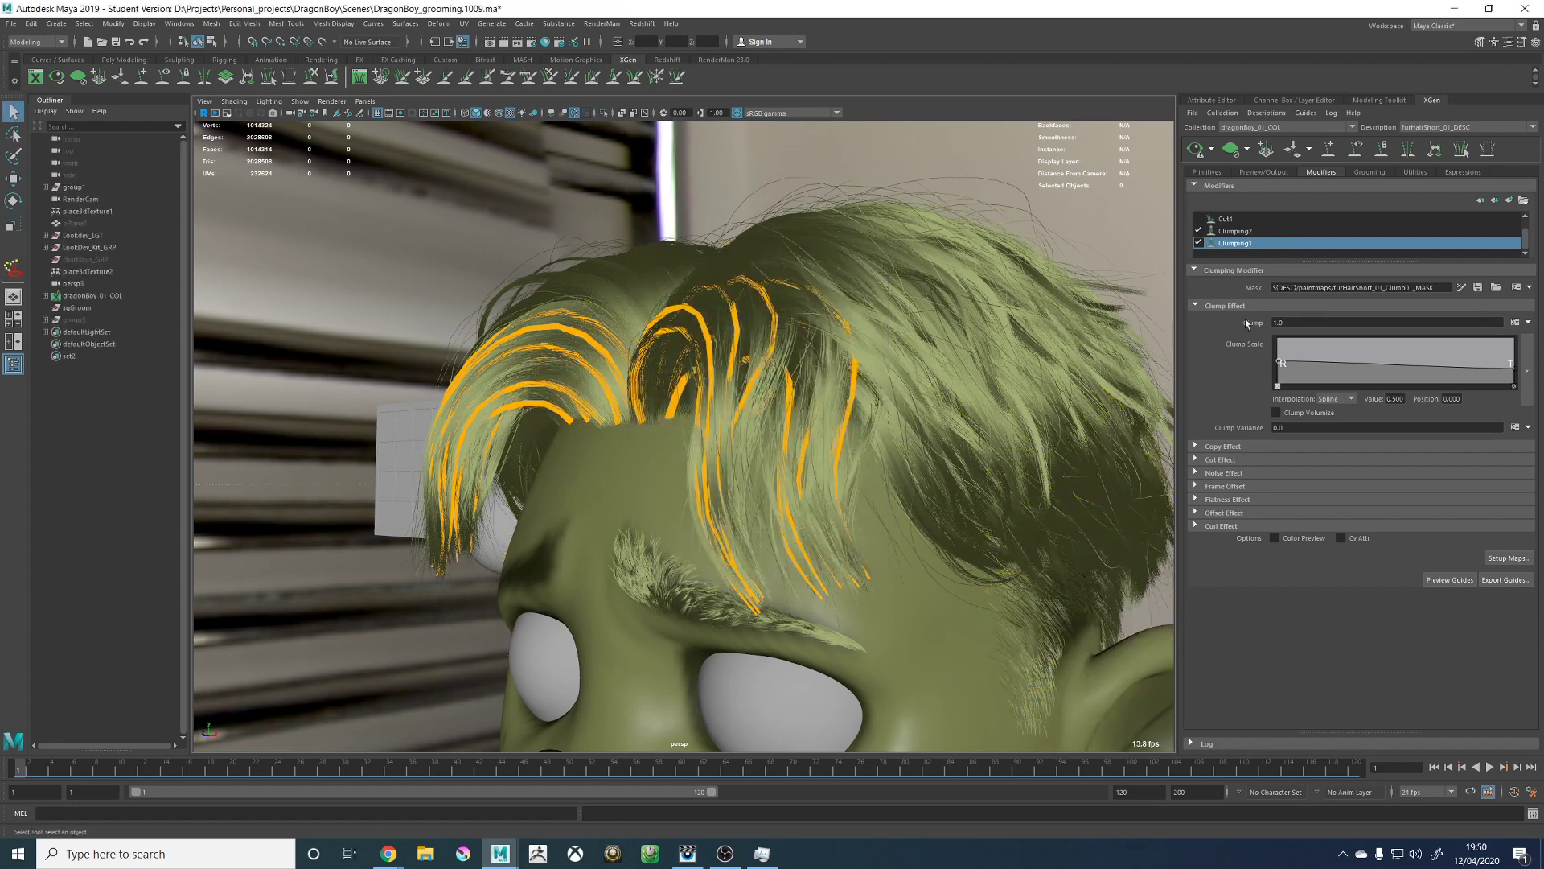
Step: Generate the short hair's Clumping2 points with a density of 700, save the maps, and update the hair preview
click(1227, 232)
click(1507, 557)
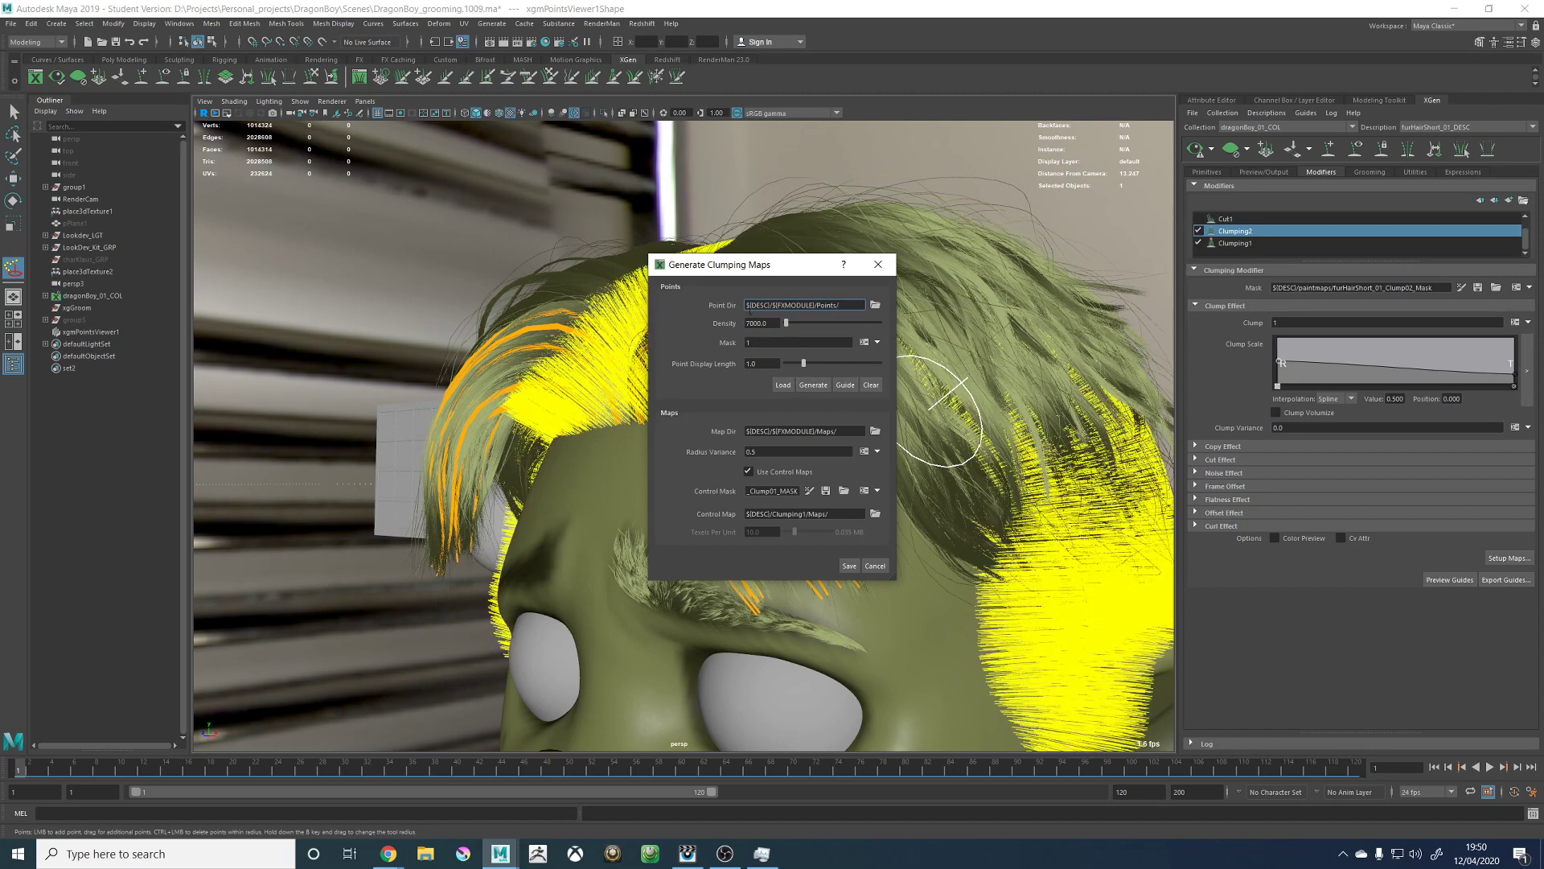
click(755, 324)
key(BackSpace)
click(821, 386)
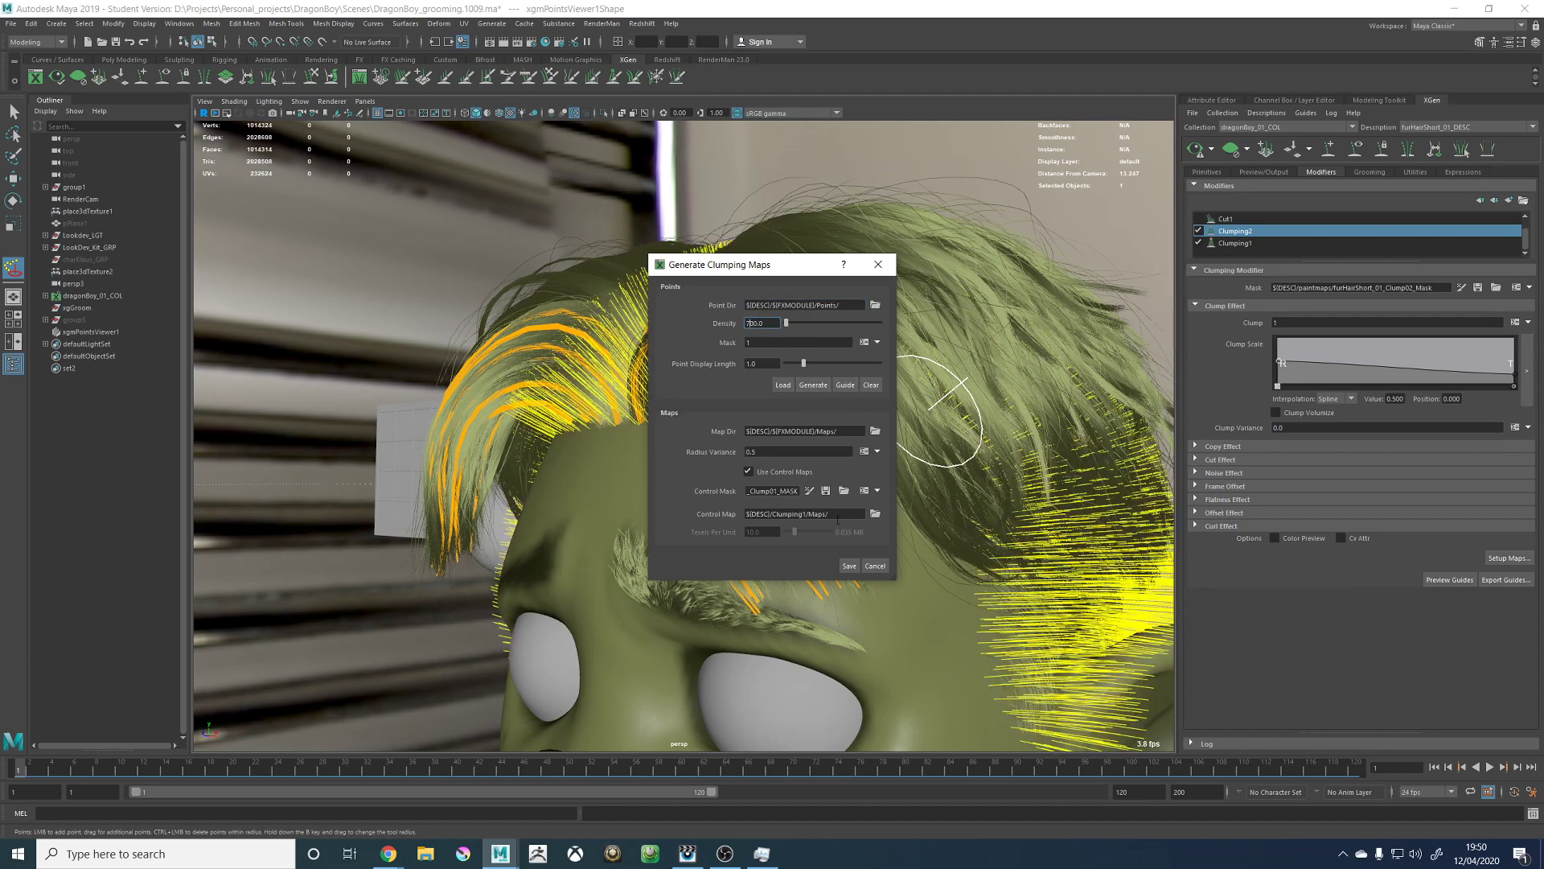
click(849, 566)
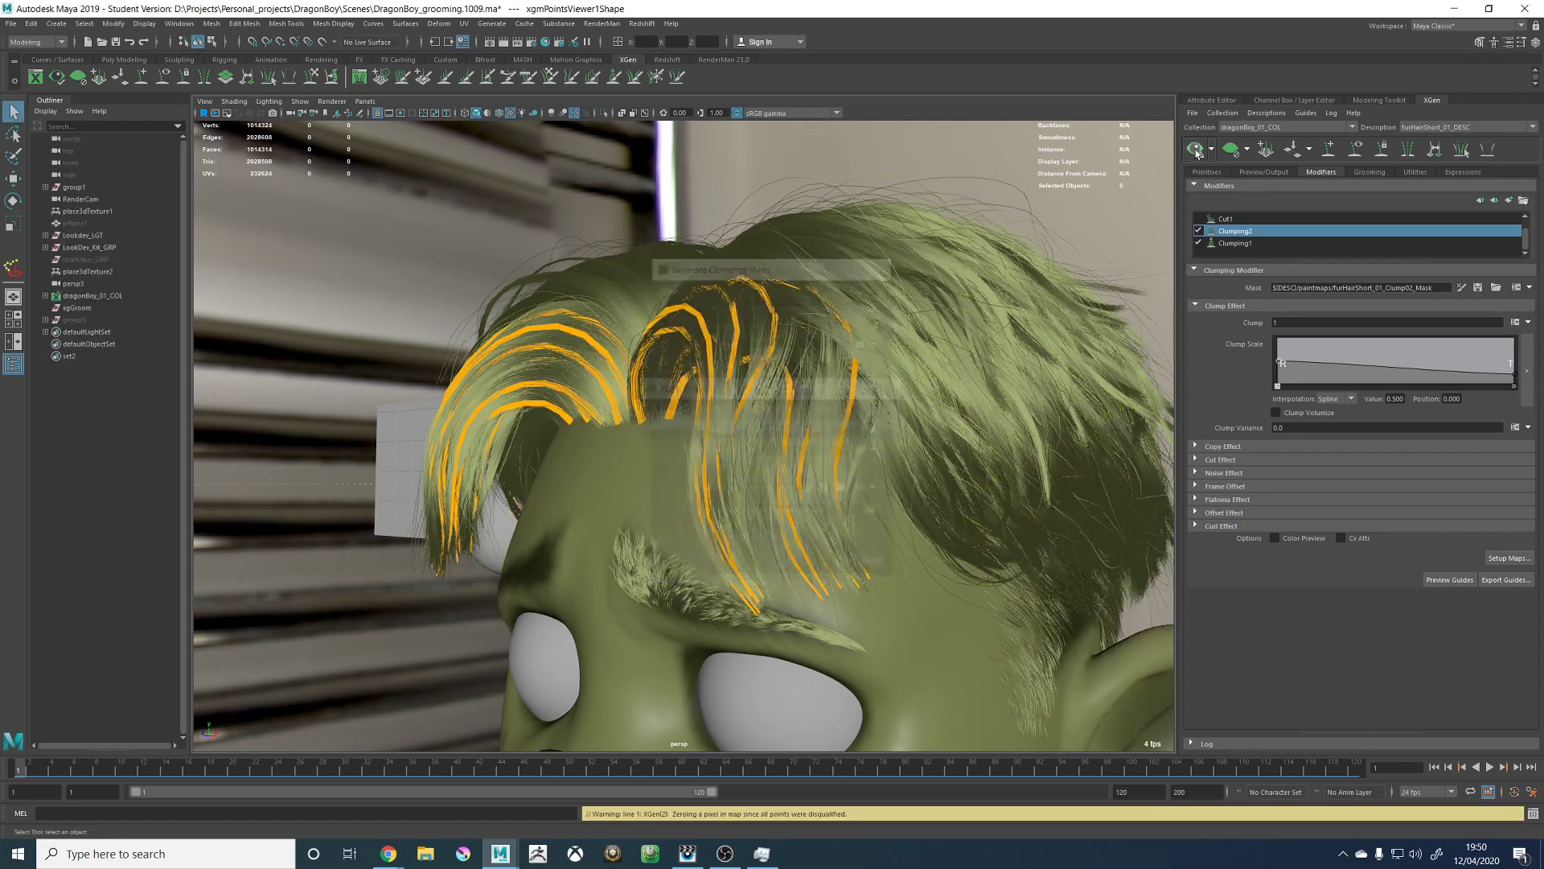
click(1196, 152)
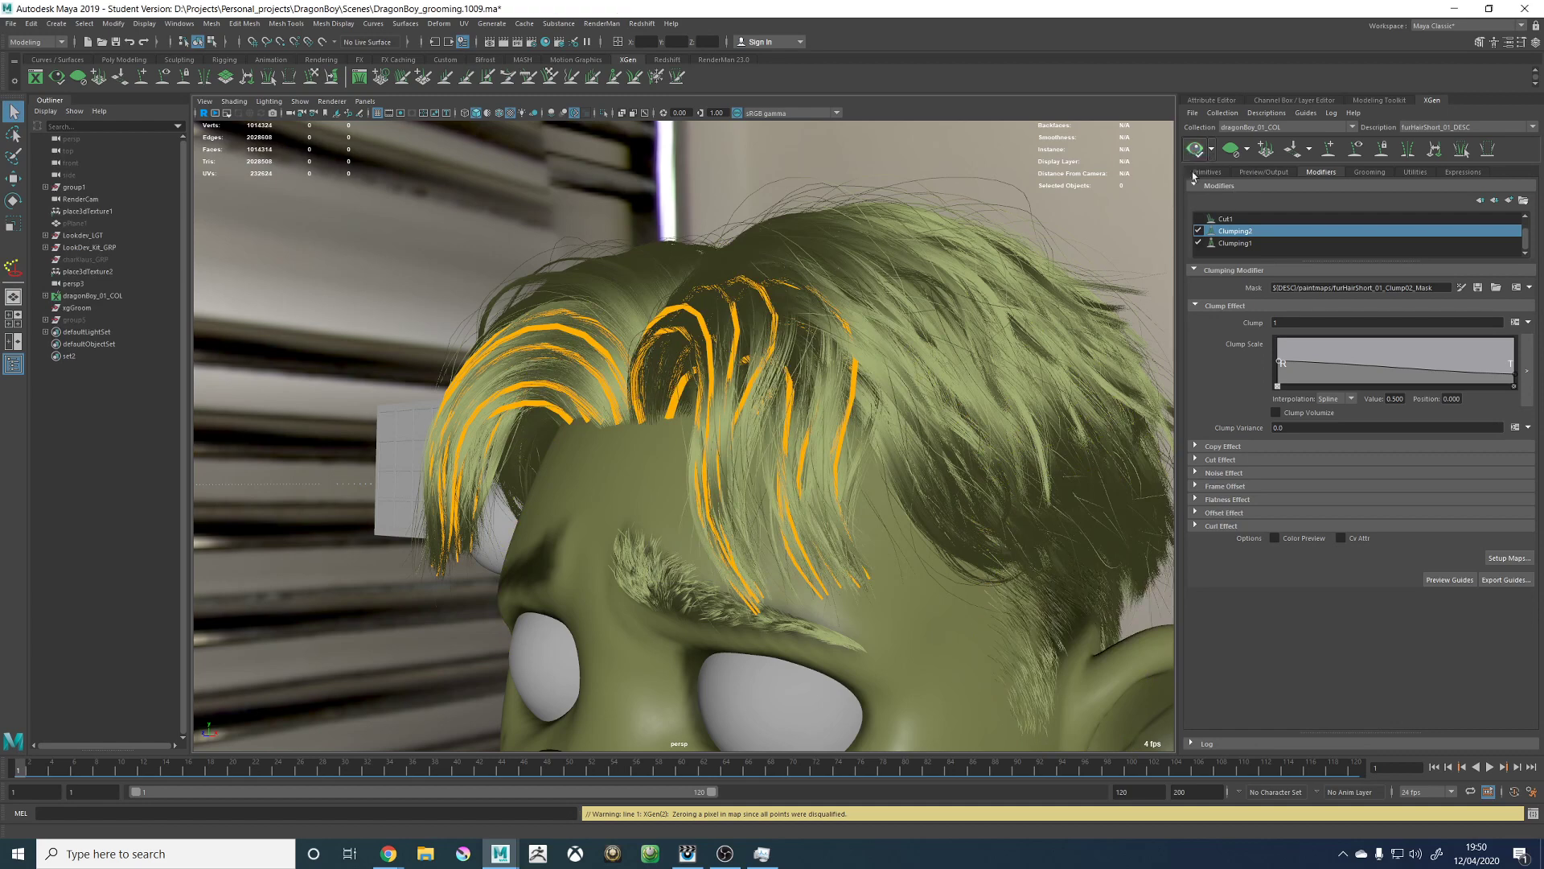
Step: In the furHair_01_DESC description, generate Clumping1's points with a density of 50 and save the maps
click(1404, 129)
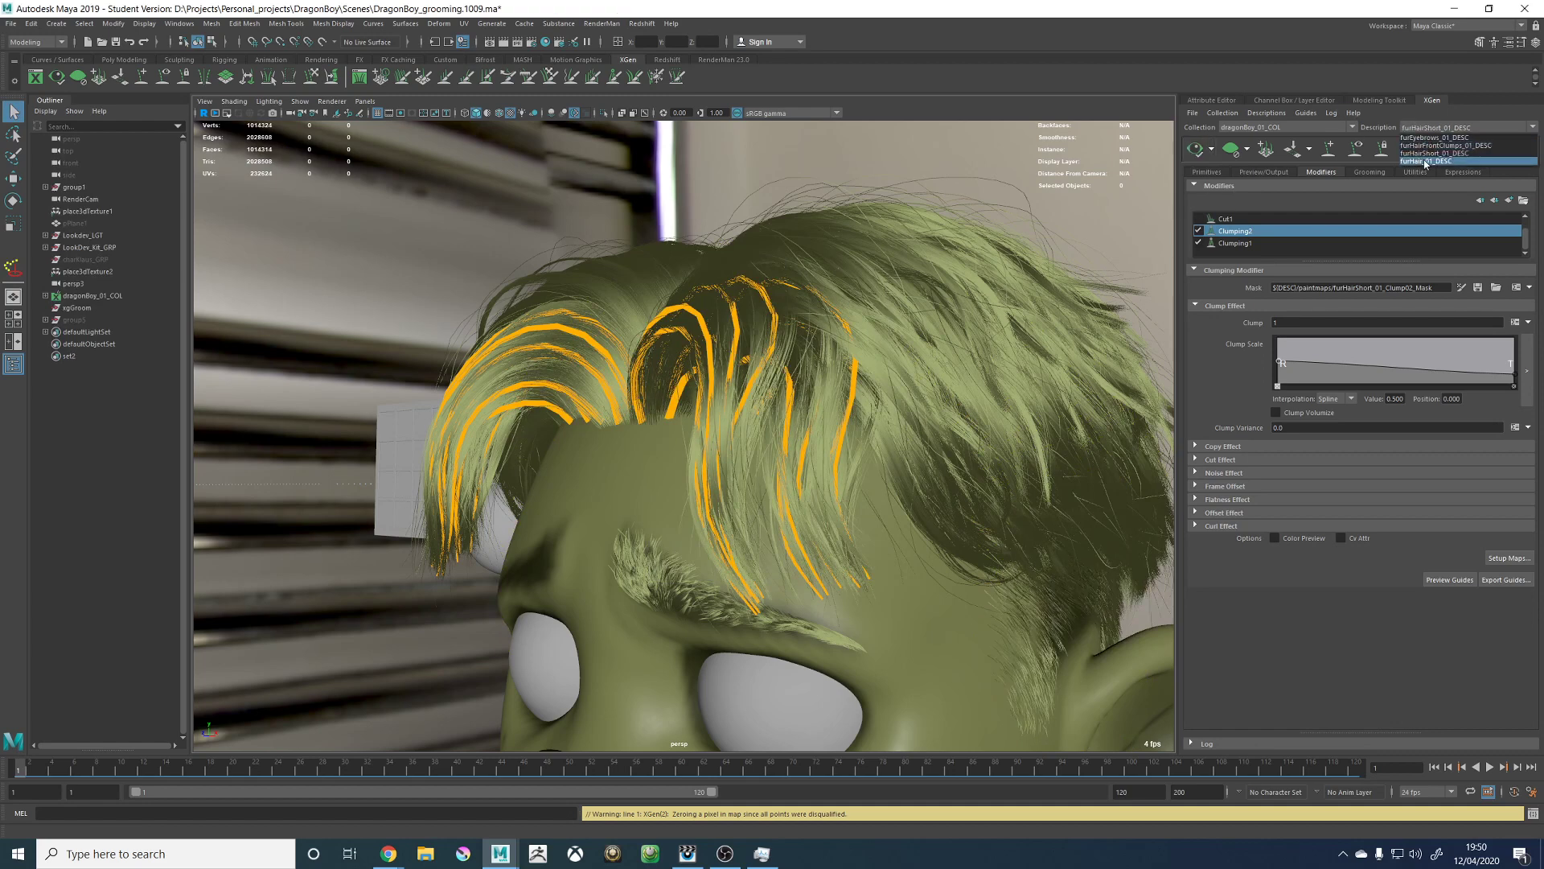
click(1440, 151)
scroll(1257, 229, down, 2)
click(1235, 243)
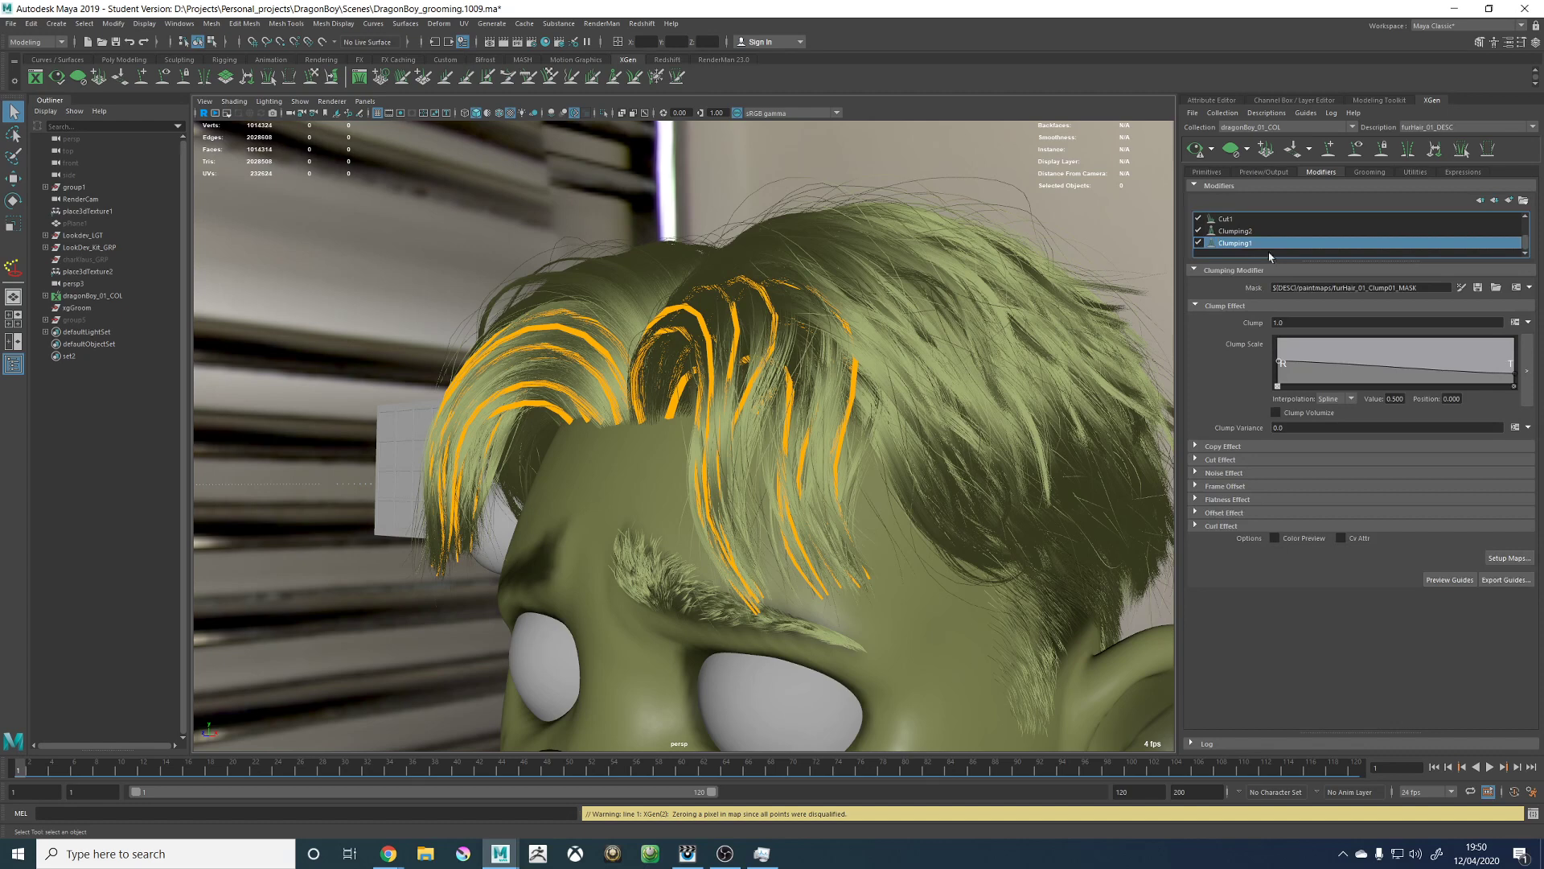
click(1508, 558)
click(805, 385)
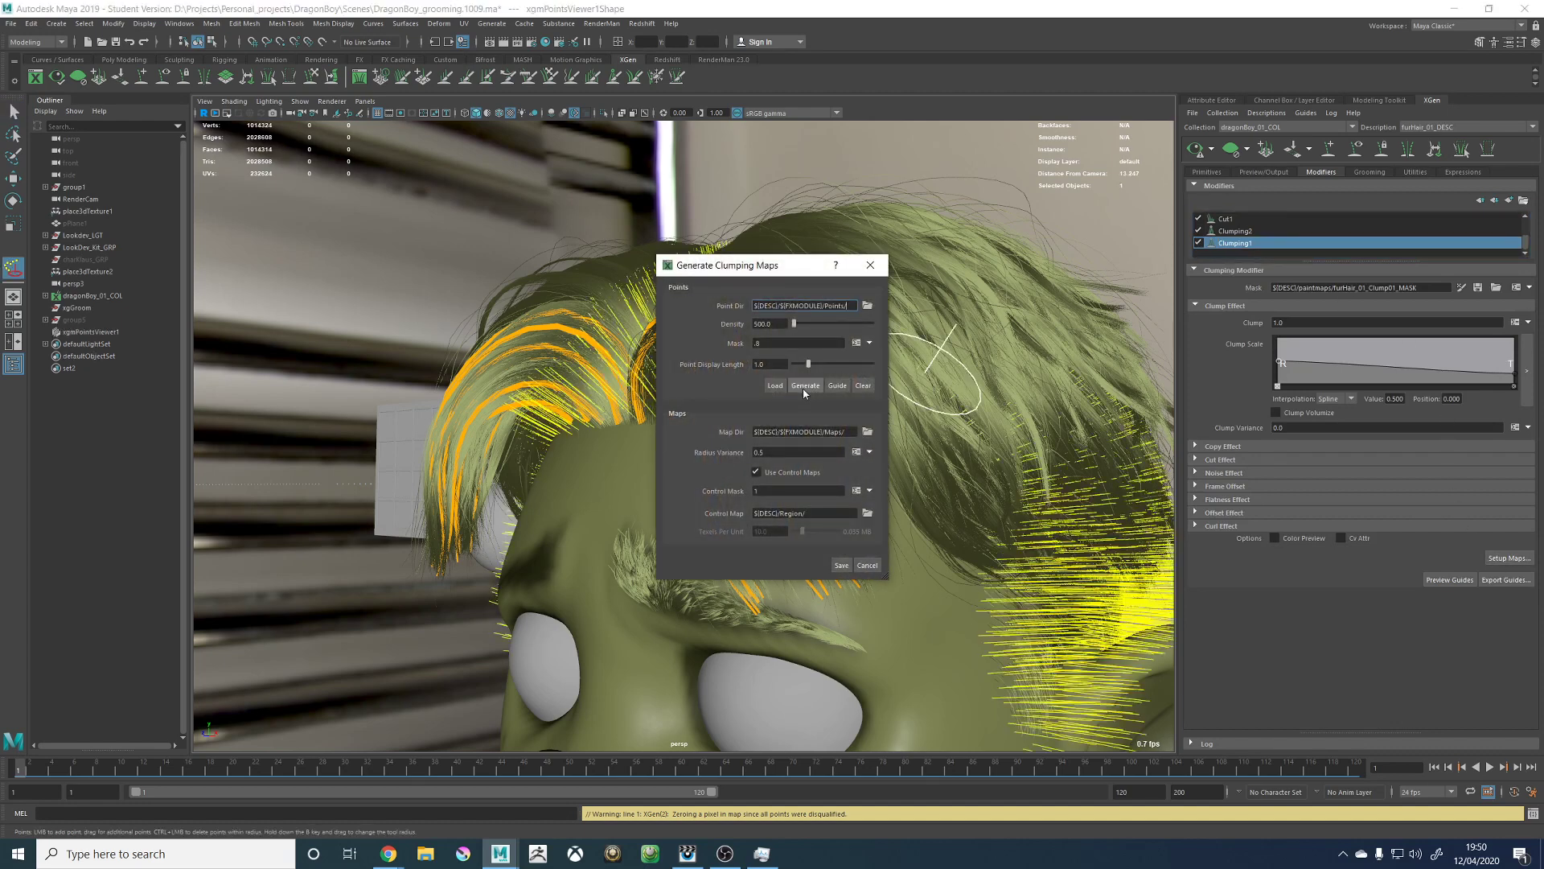
click(762, 322)
key(BackSpace)
click(815, 387)
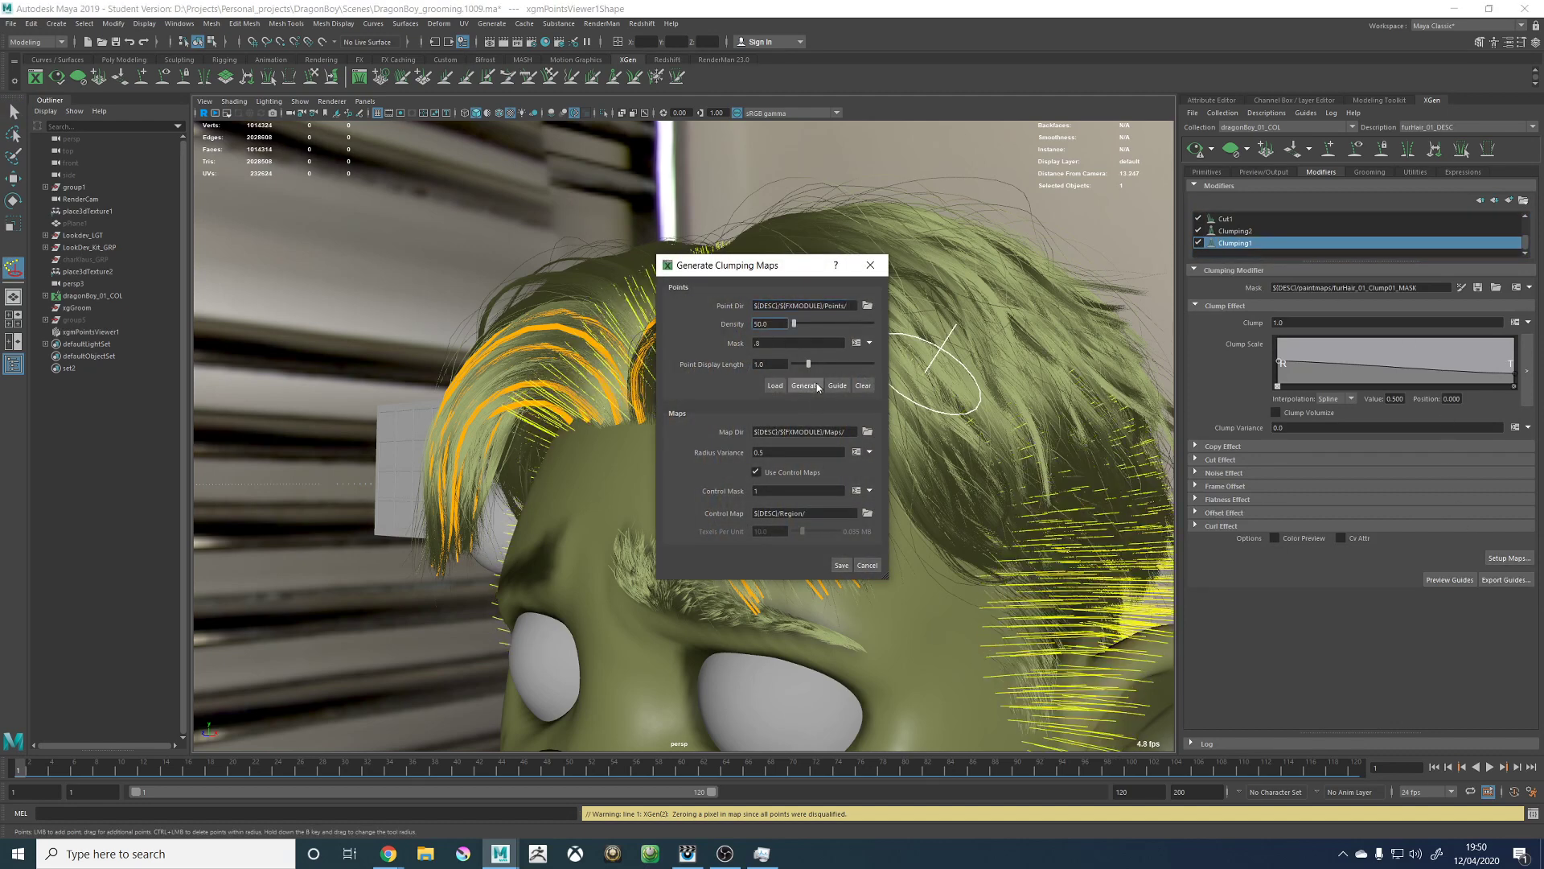
click(844, 566)
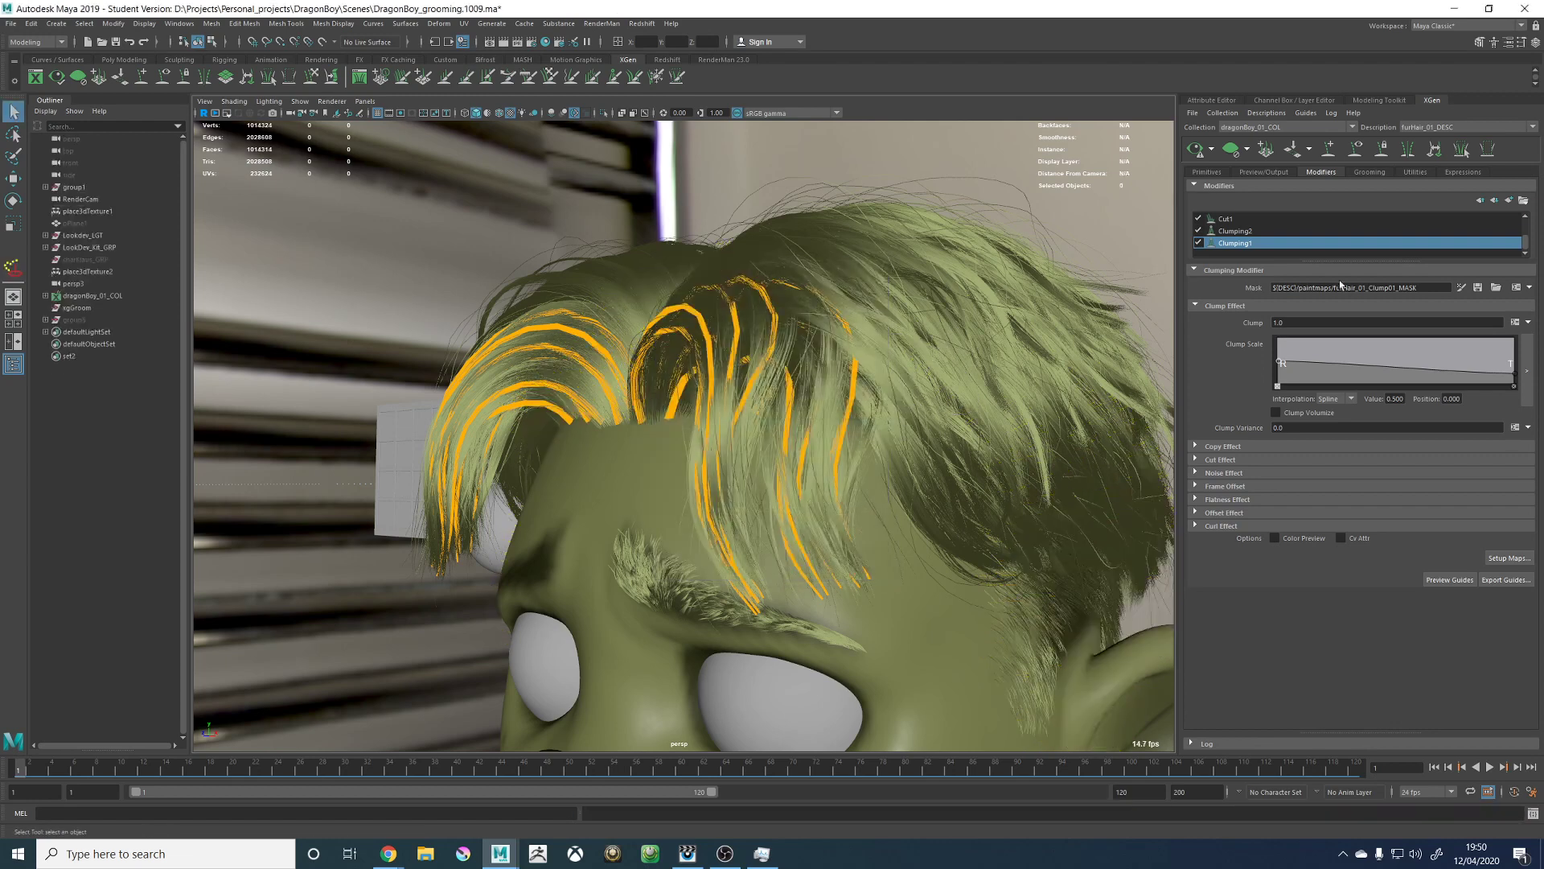
Step: Generate the clumping points for furHair_01_DESC's Clumping2 modifier at a lower density and save the maps
click(1235, 231)
click(1508, 558)
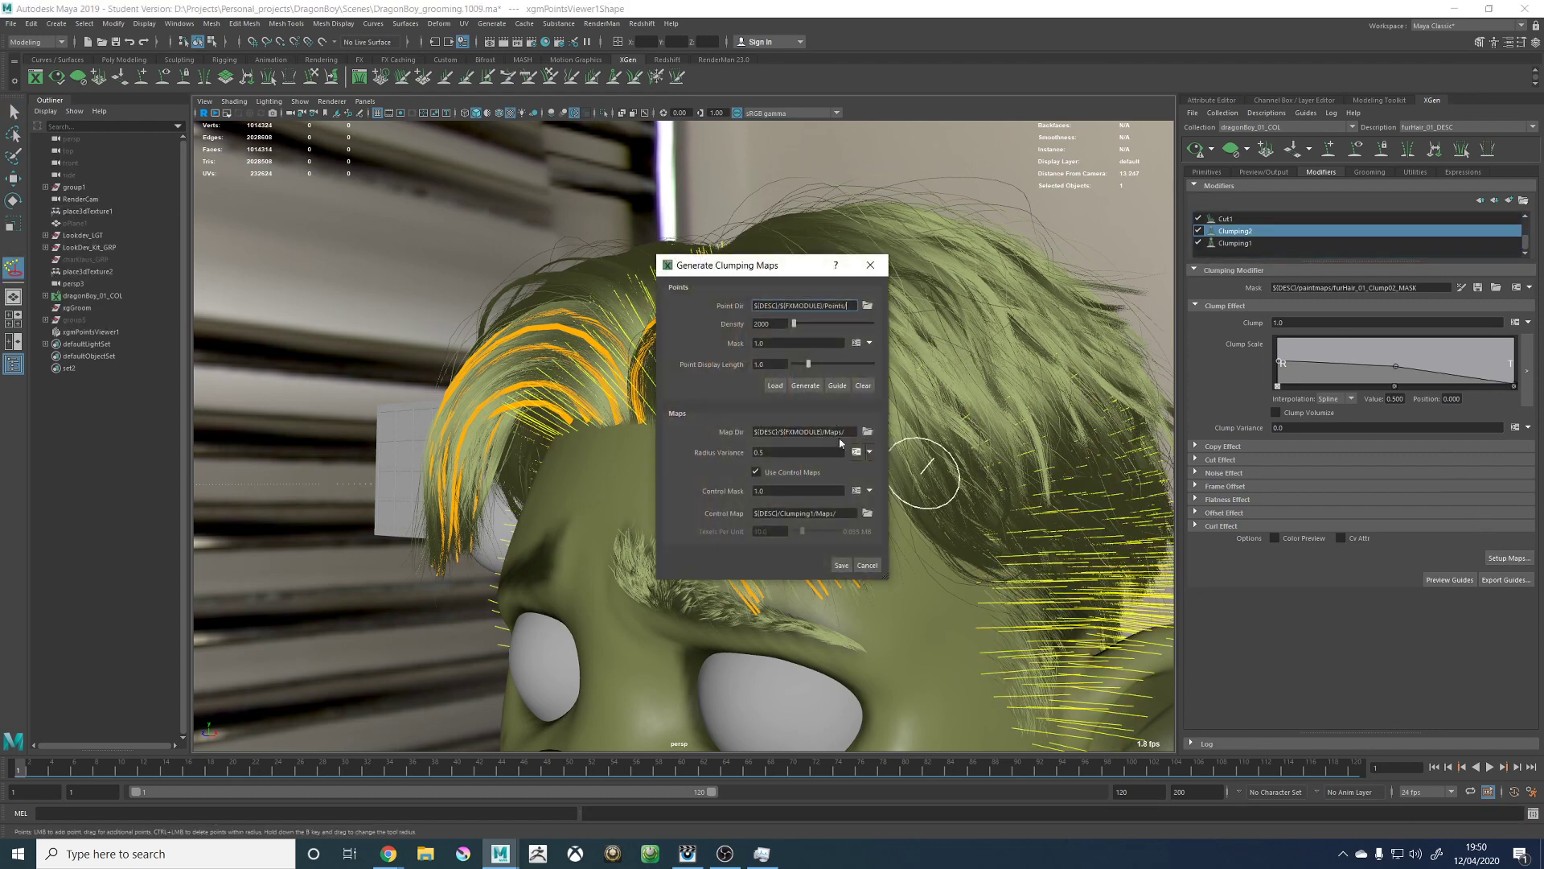
click(805, 385)
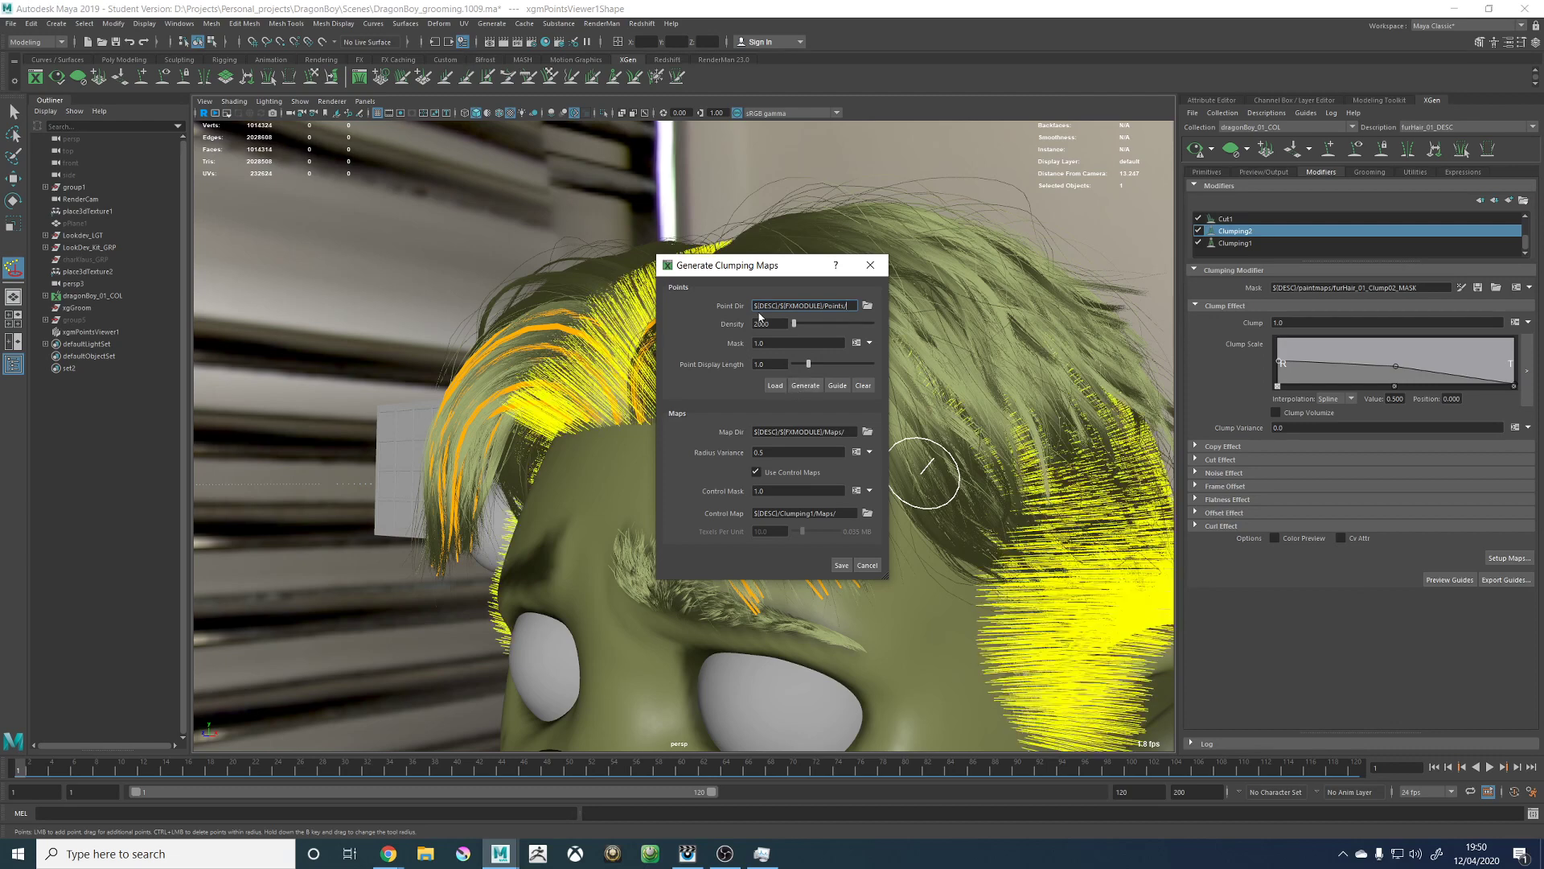
click(766, 323)
key(BackSpace)
click(805, 385)
click(841, 565)
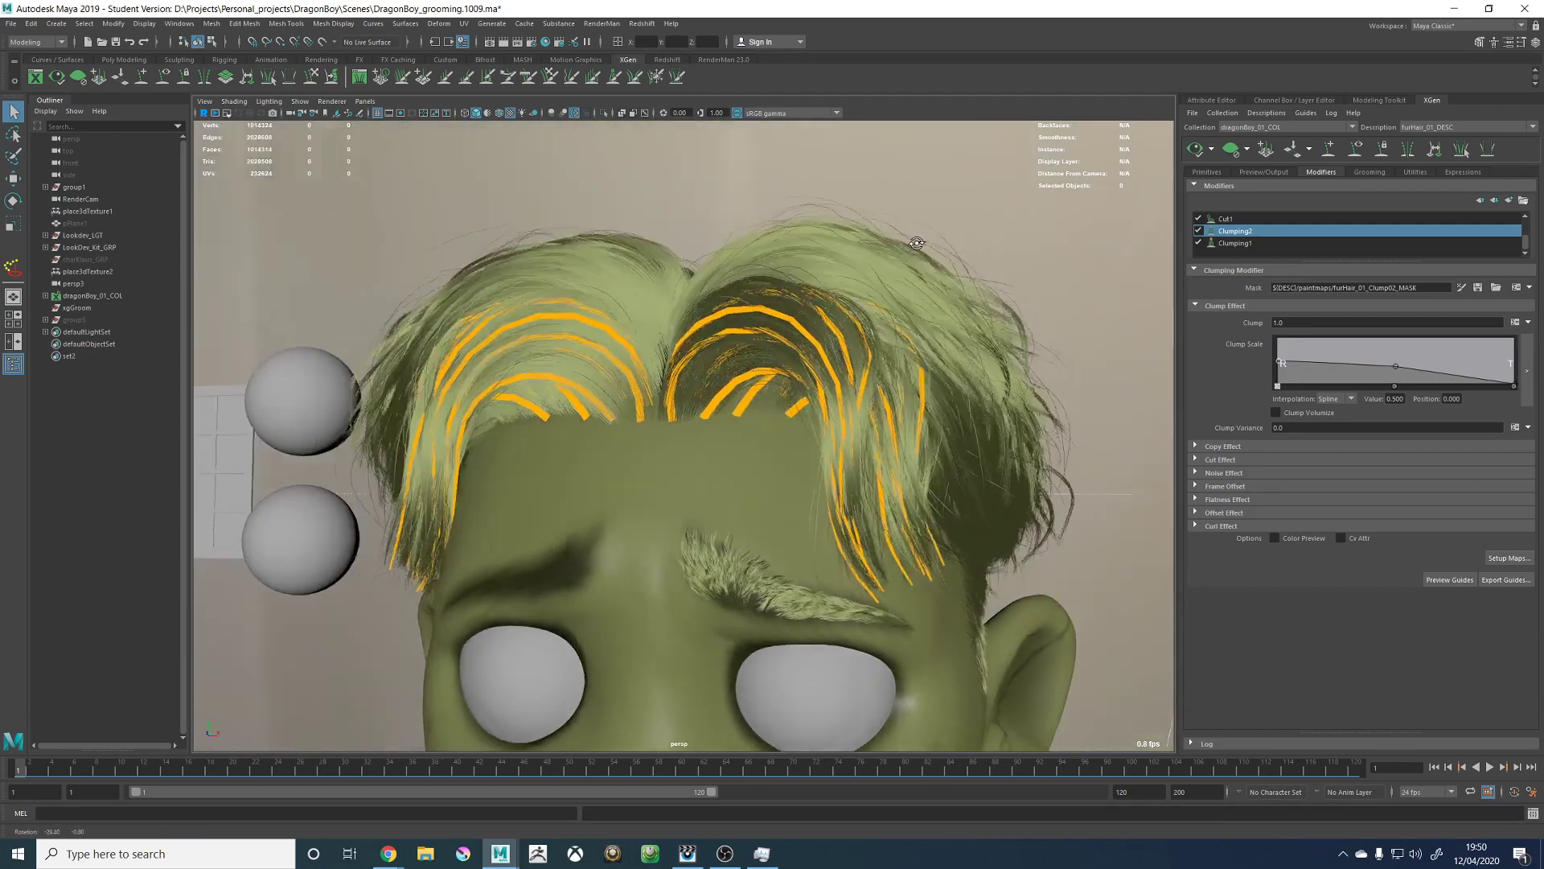
Step: Examine the overall hair clumping from the front and side, and the eyebrow hairs up close
scroll(786, 242, up, 2)
alt+right_drag(785, 242, 952, 311)
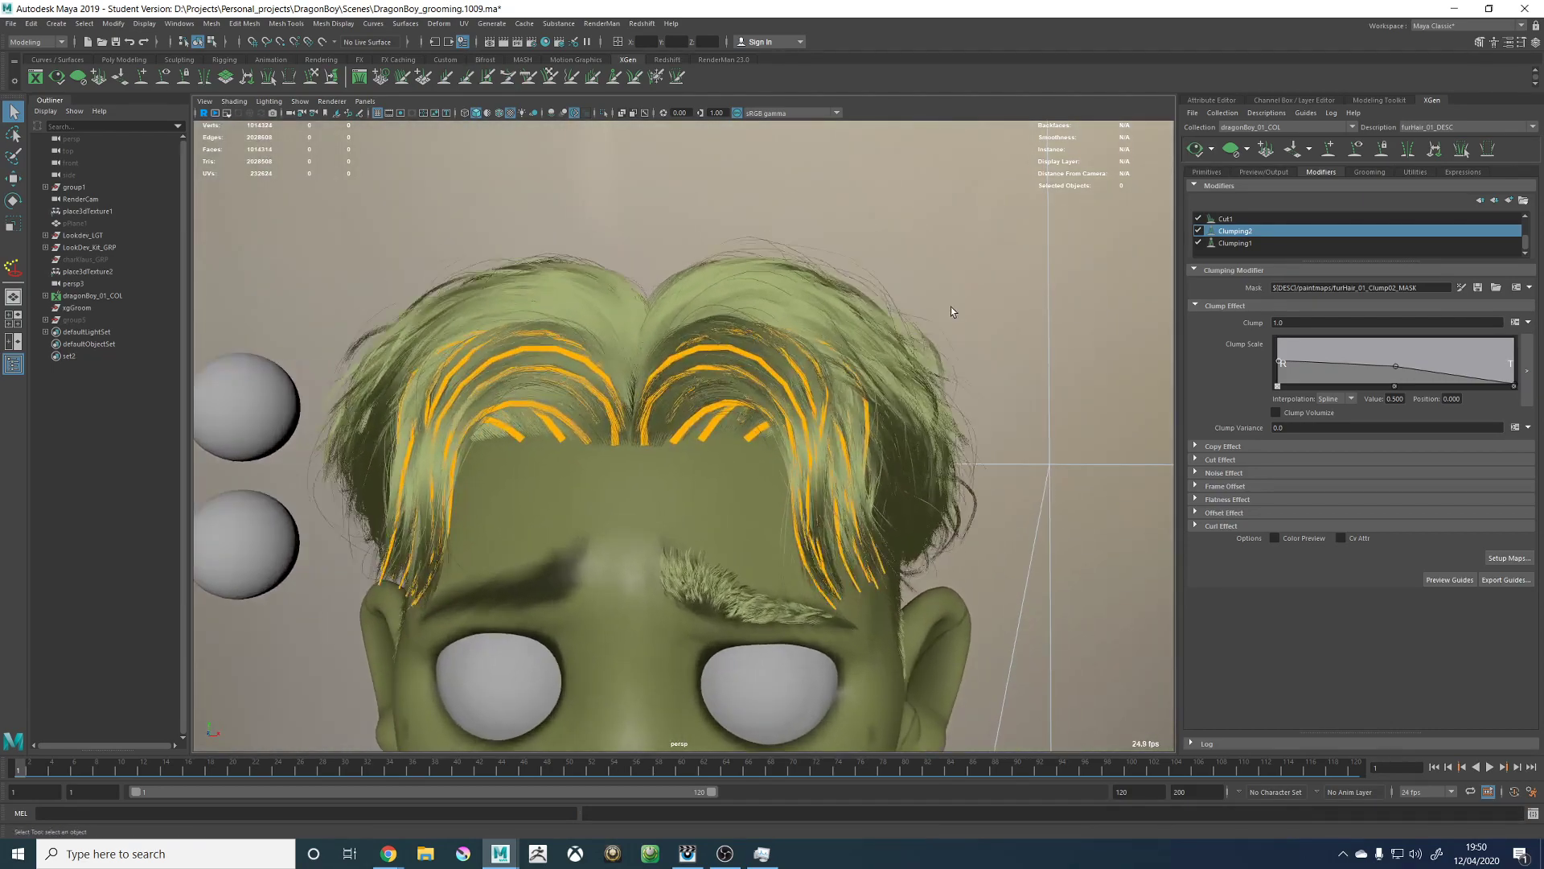
alt+drag(952, 310, 813, 300)
alt+right_drag(813, 300, 865, 325)
alt+middle_drag(865, 325, 813, 319)
alt+drag(813, 319, 918, 323)
alt+middle_drag(826, 328, 862, 299)
alt+right_drag(862, 298, 968, 458)
alt+drag(968, 458, 846, 427)
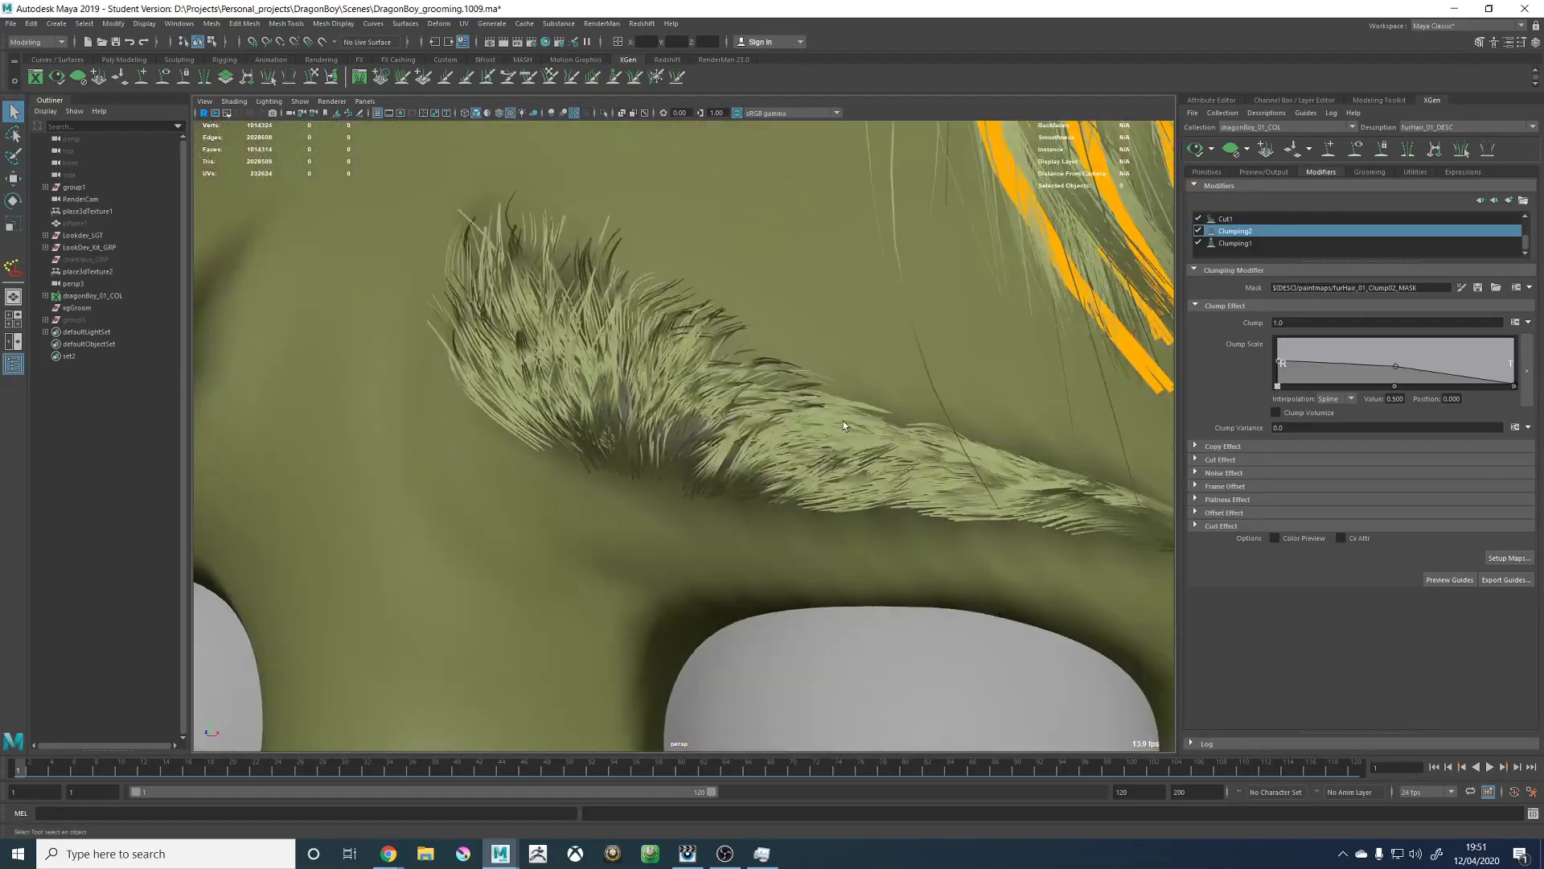
alt+right_drag(1022, 442, 911, 431)
alt+drag(910, 431, 989, 471)
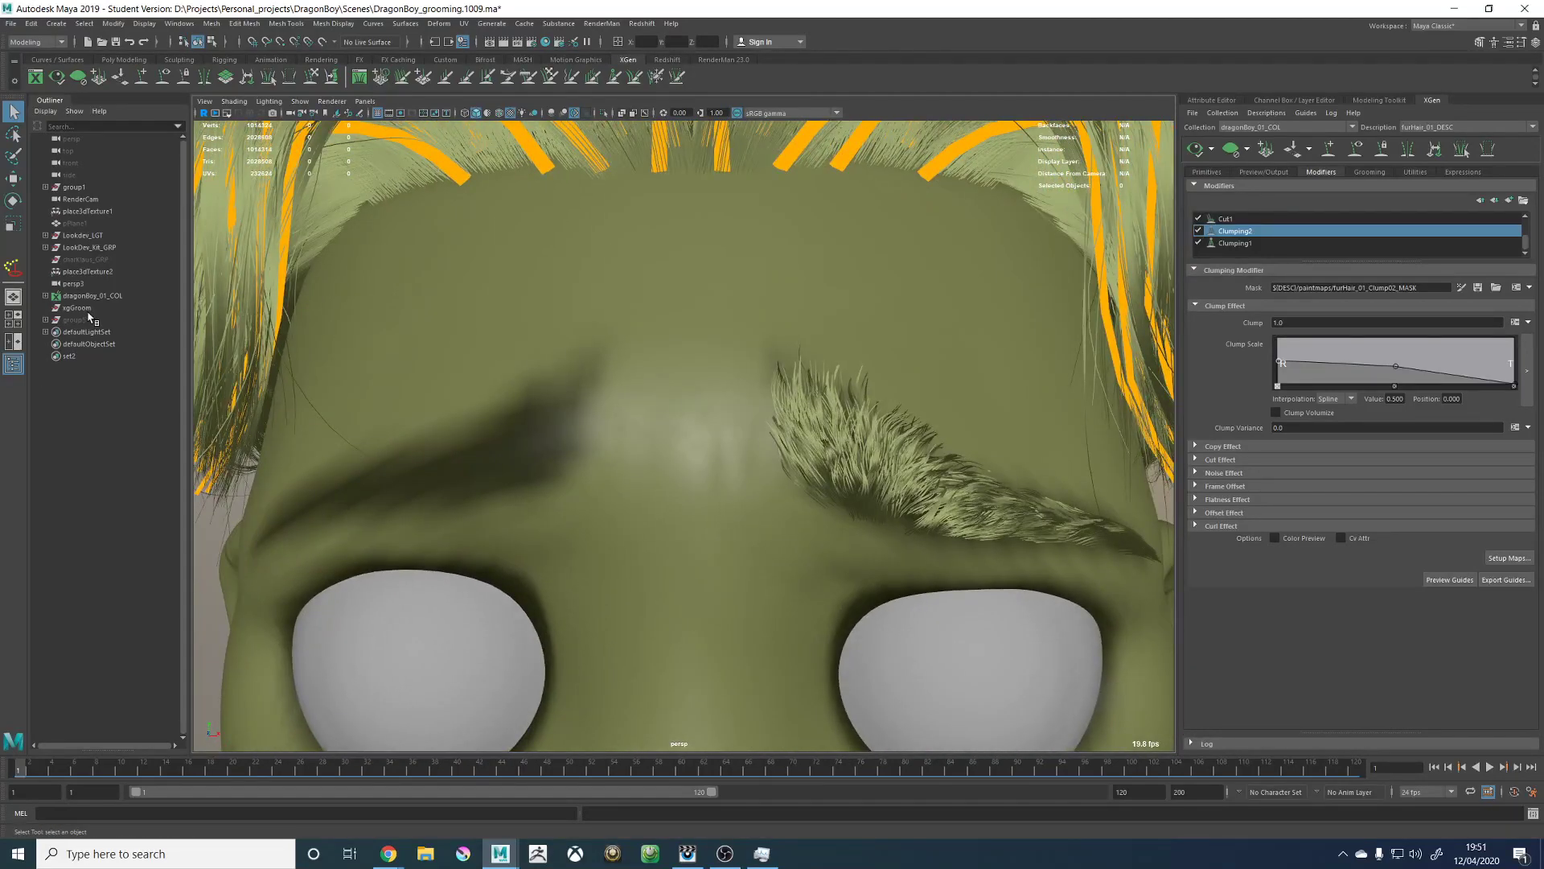
Step: Hide the RenderGEO display layer and show the ScalpGEO layer
click(1303, 100)
click(1294, 637)
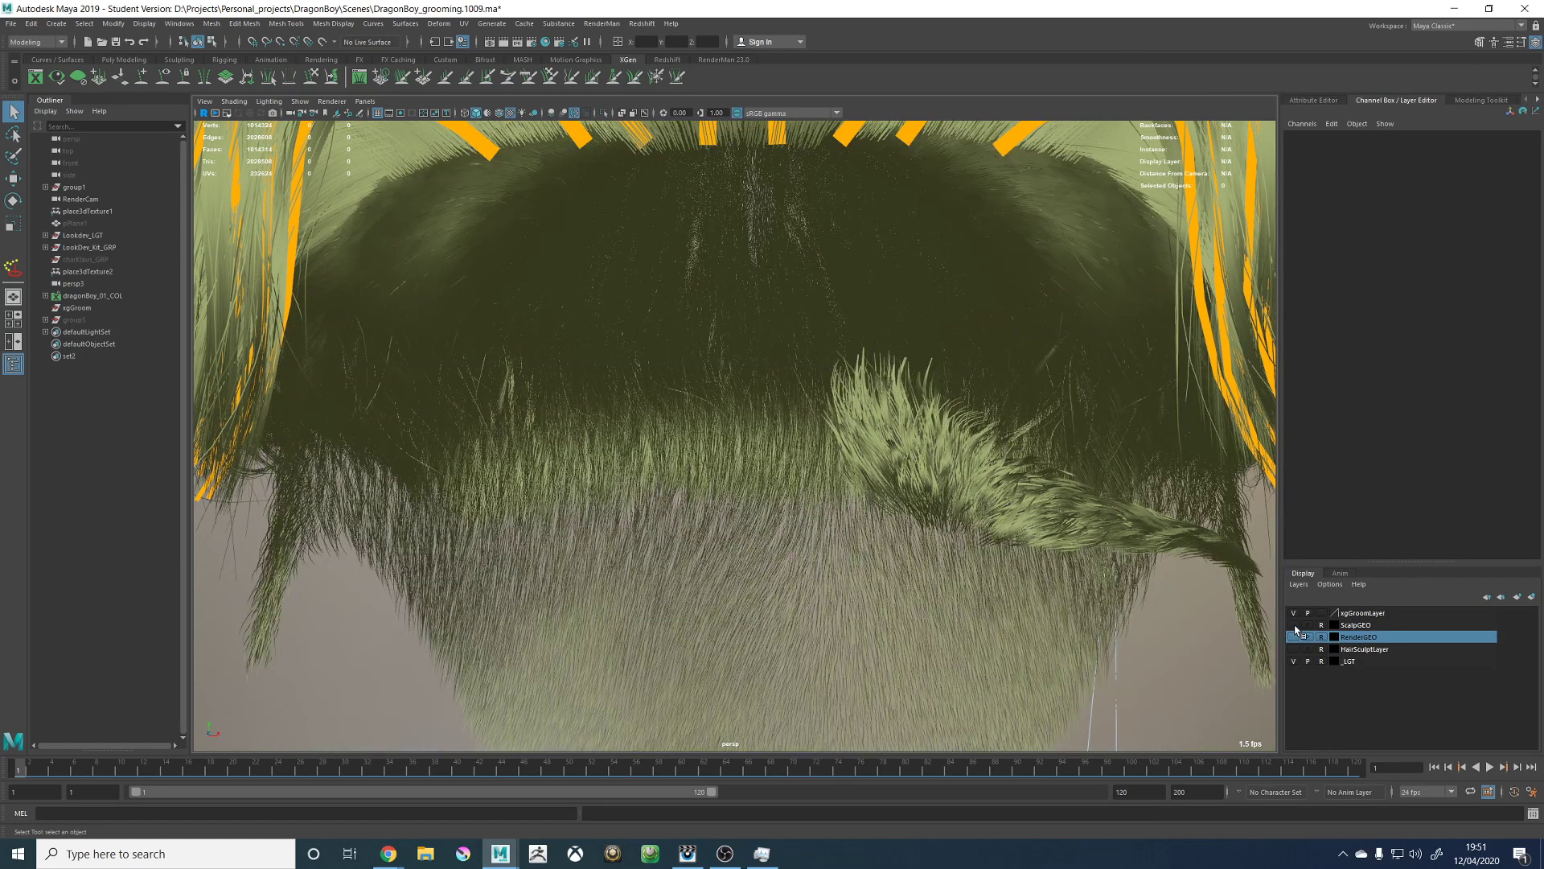
click(1293, 625)
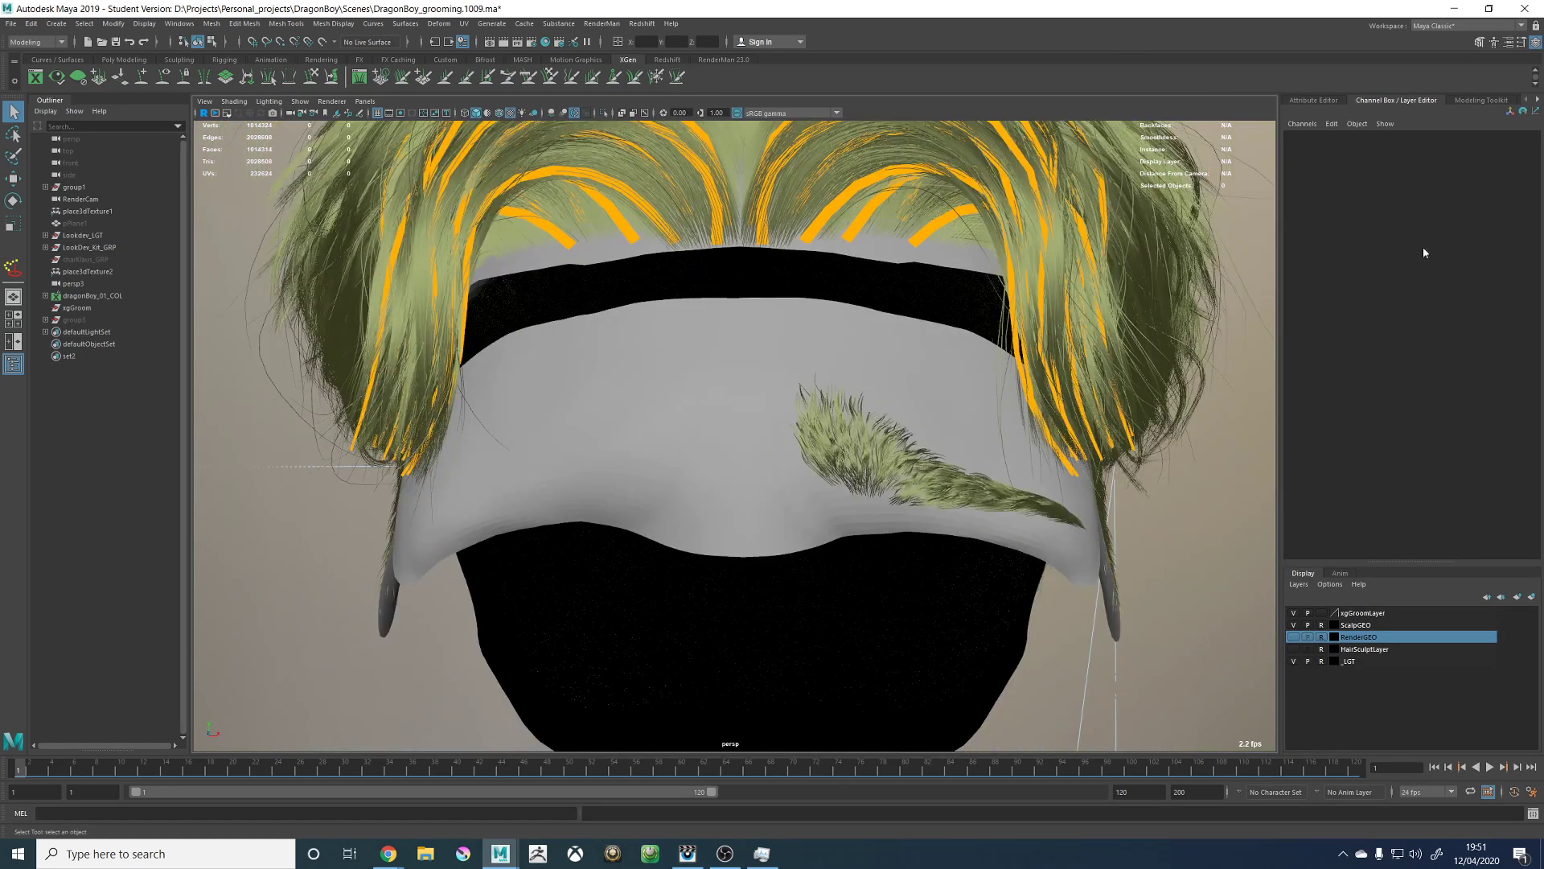
Step: Open the mask map of the Clumping1 modifier in the furEyebrows_01_DESC description for painting on the eyebrow scalp
click(1537, 99)
click(1505, 101)
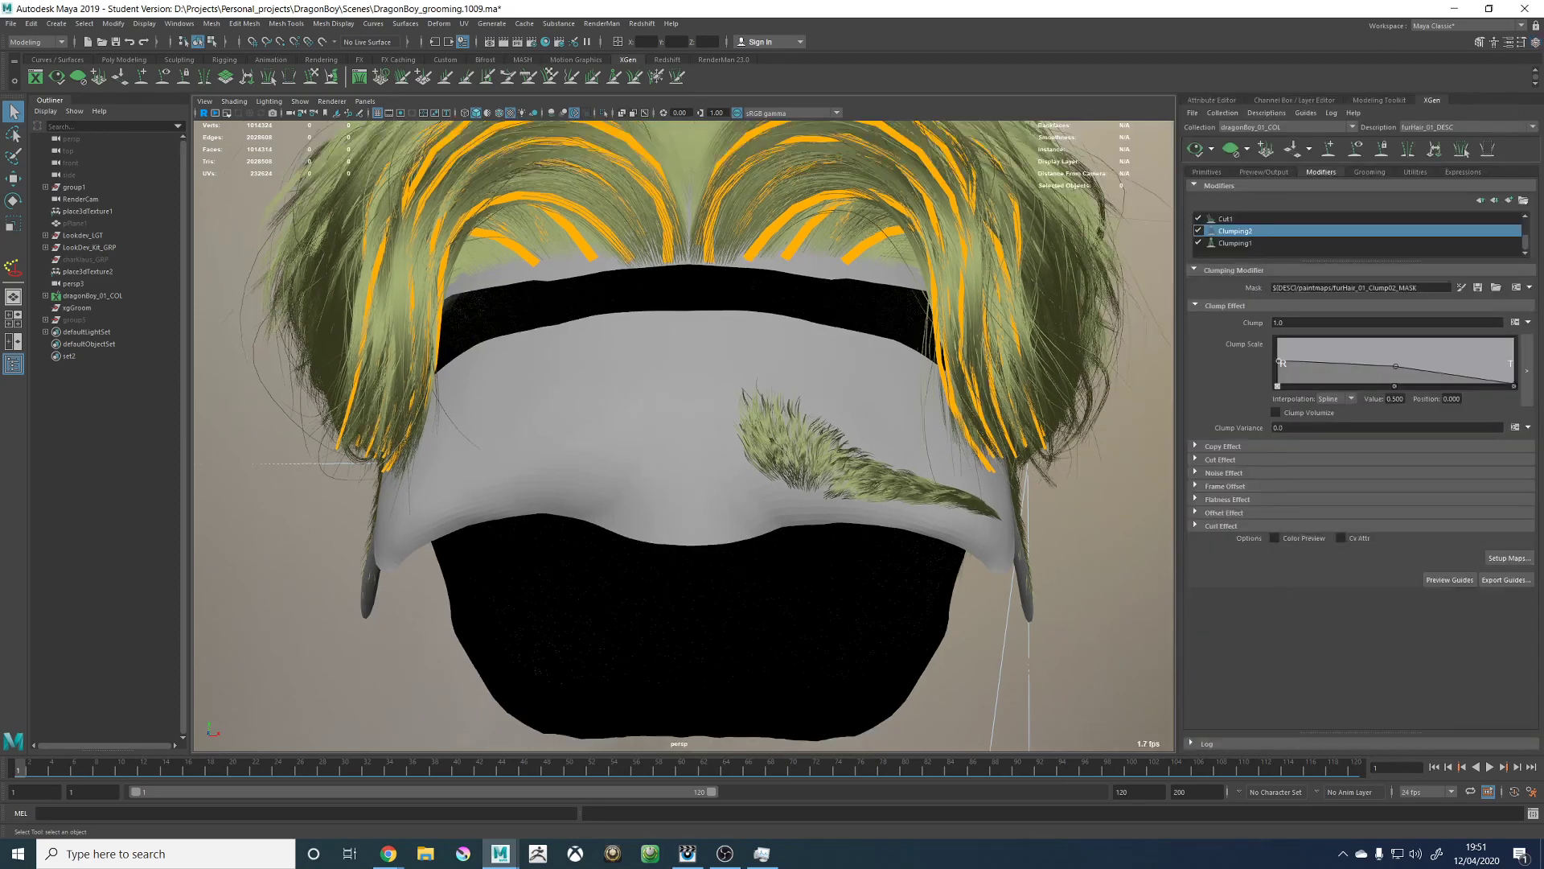
scroll(1269, 252, up, 1)
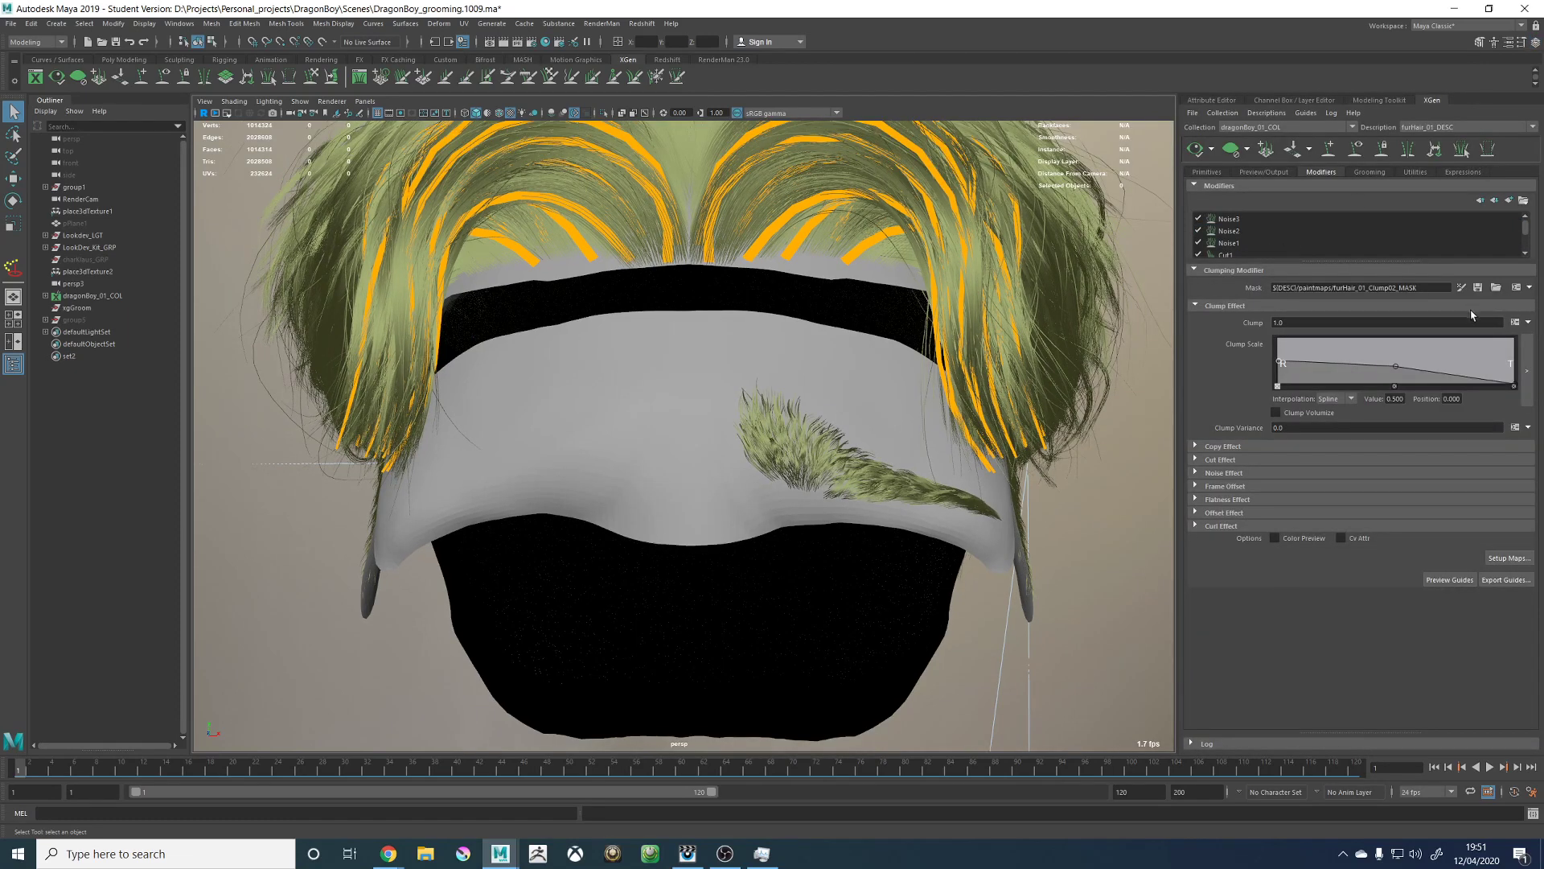
click(1440, 125)
click(1440, 139)
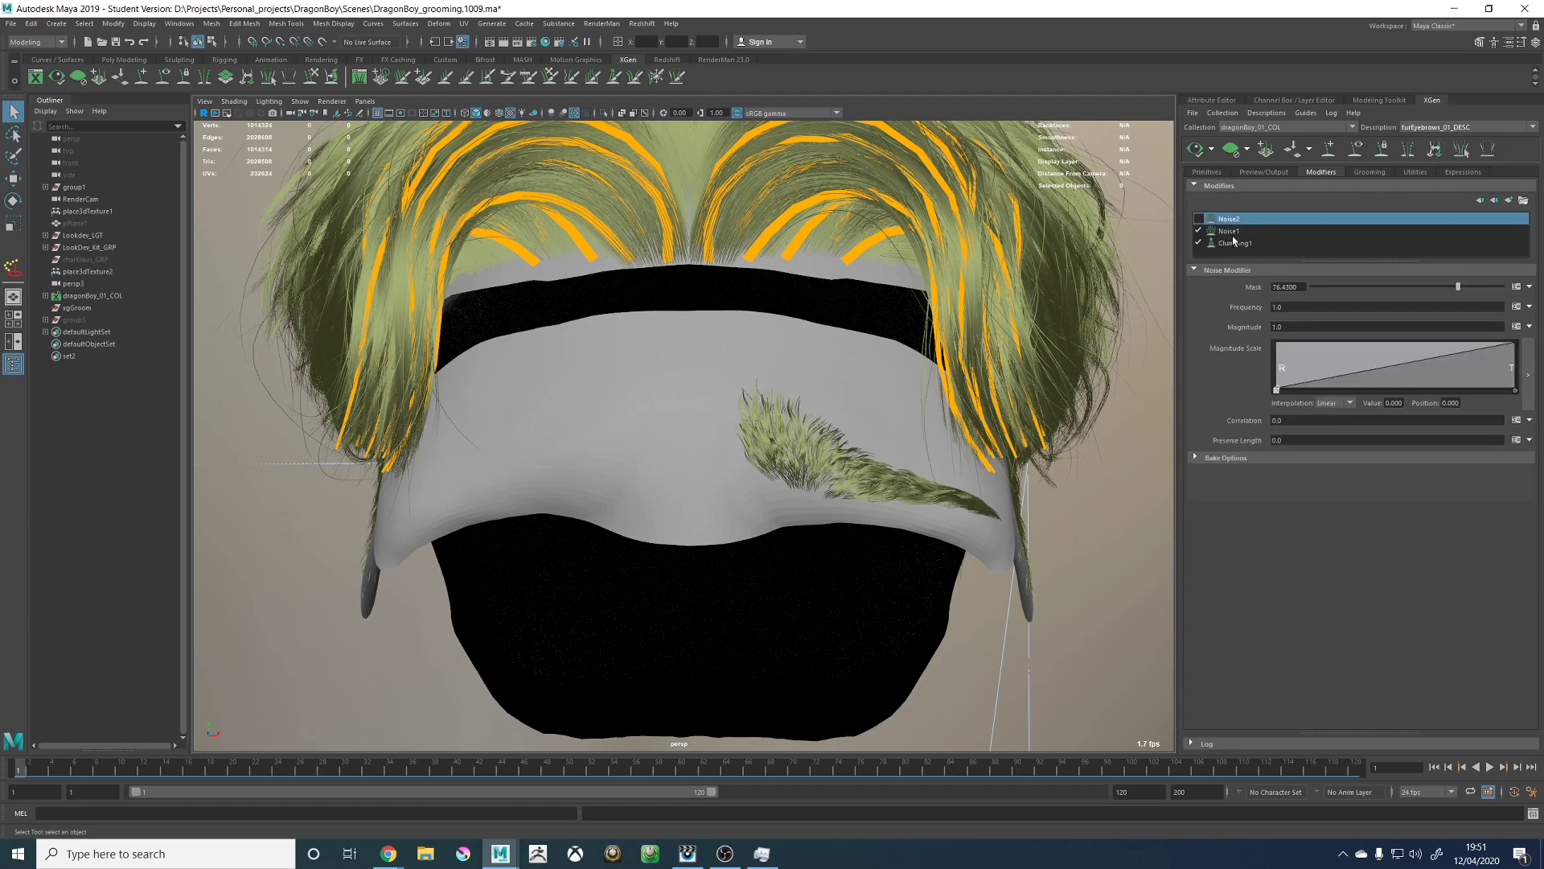
click(1241, 243)
click(1461, 287)
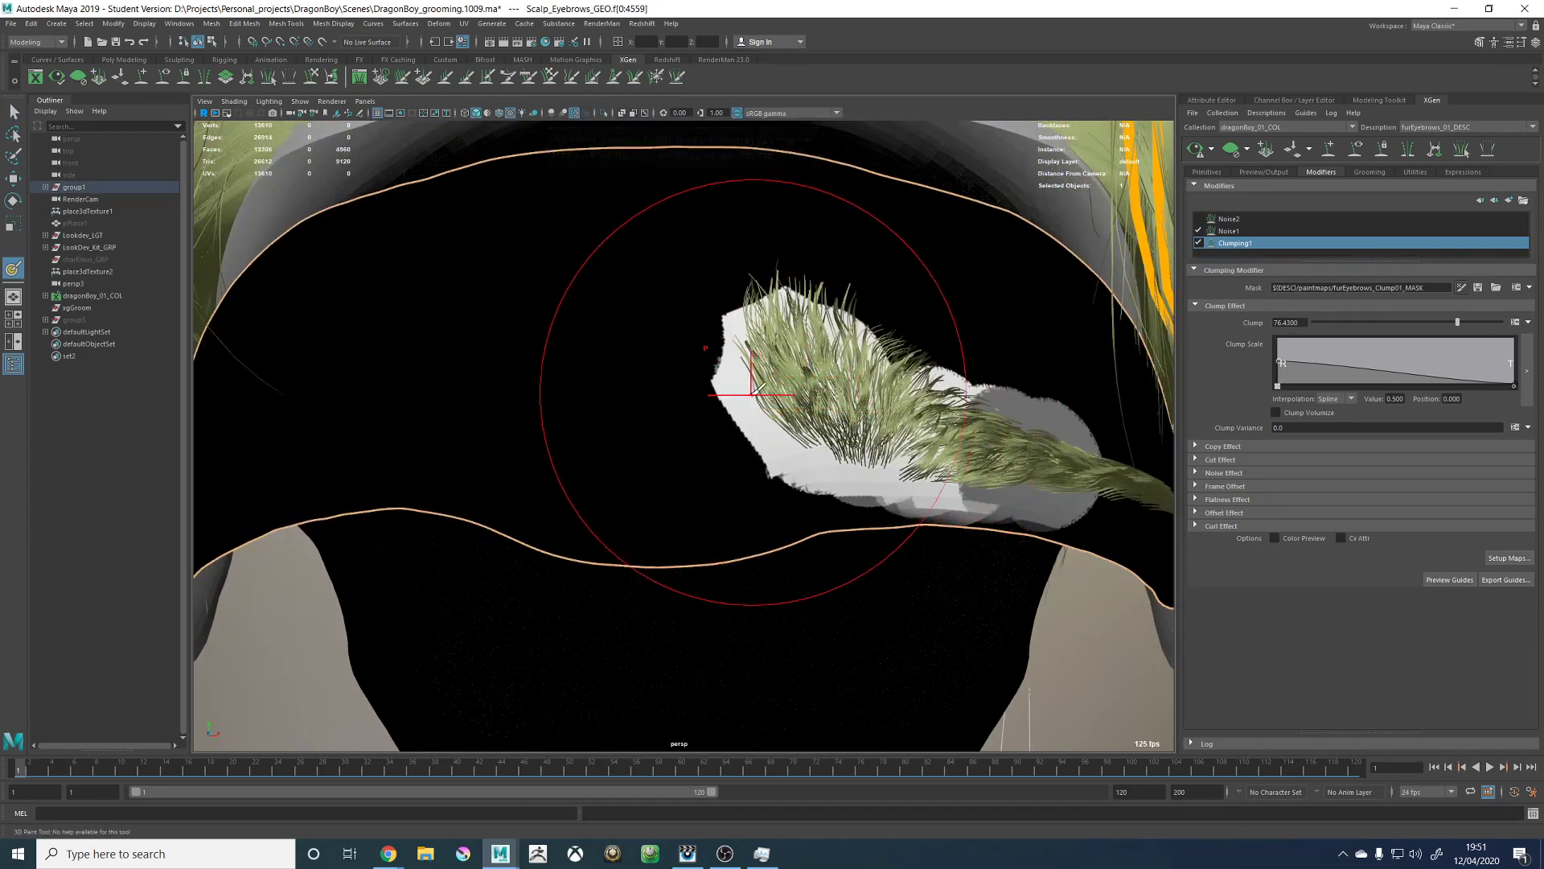
Step: Paint black along the inner edge of the eyebrow clumping mask with a smaller, solid round brush to trim it
key(b)
drag(759, 392, 711, 395)
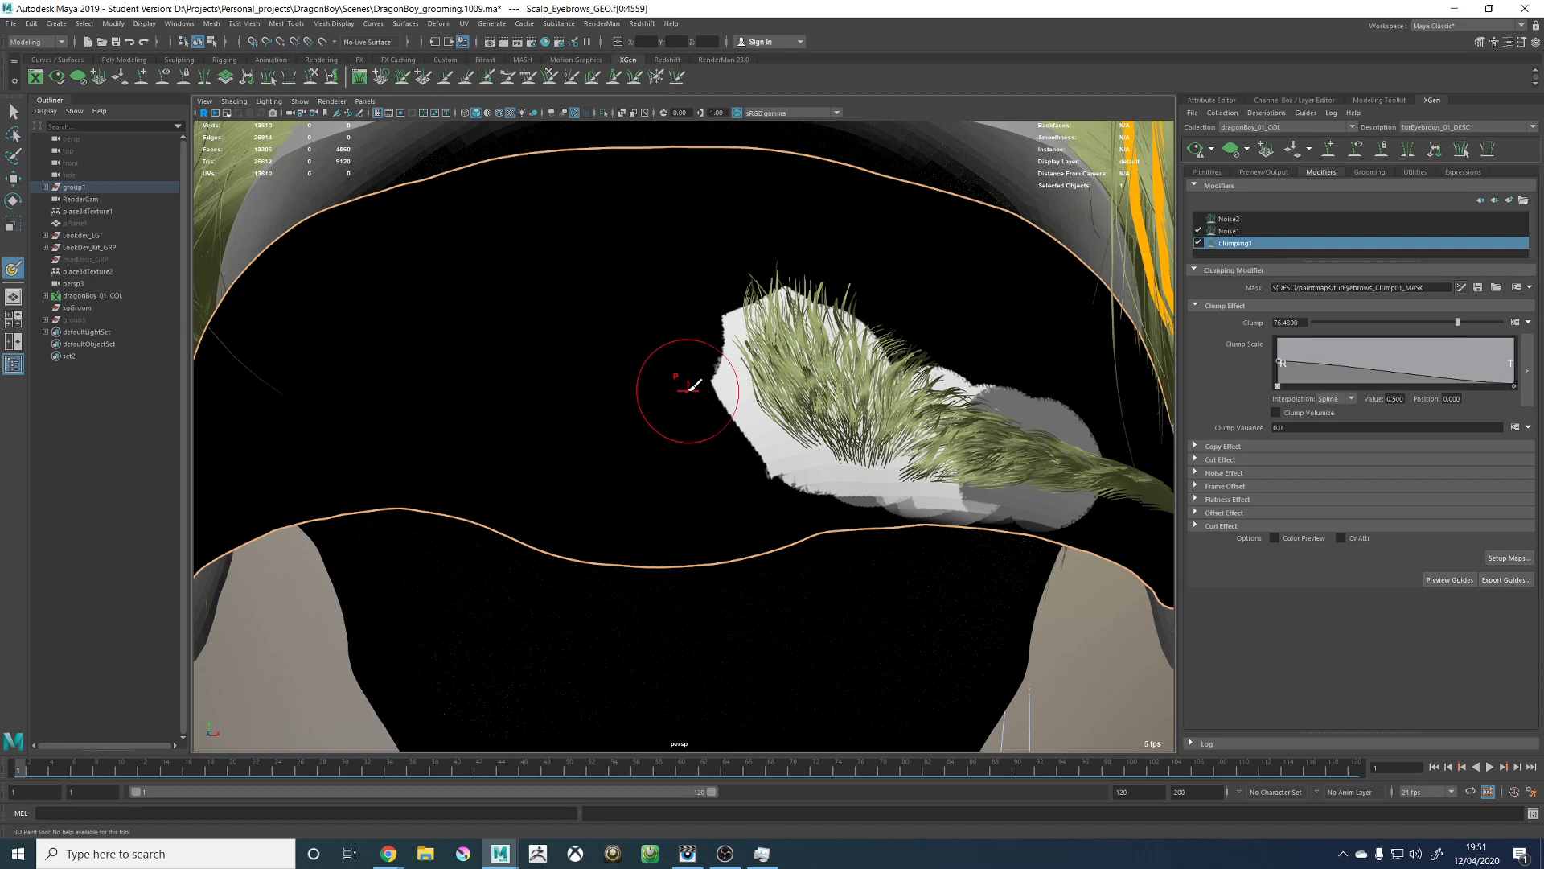
click(1518, 44)
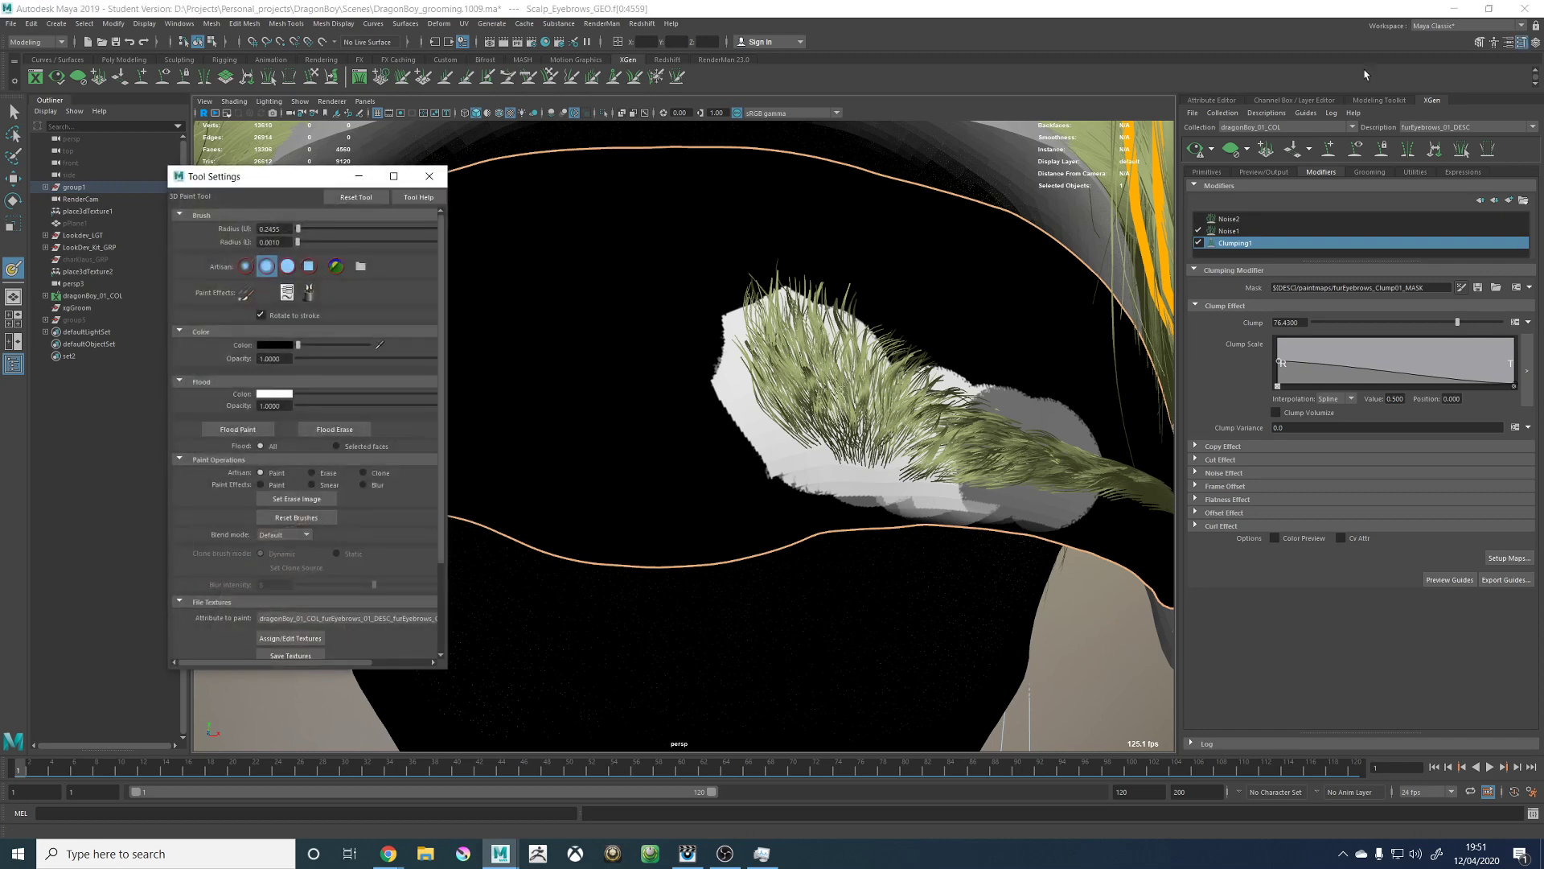
click(288, 267)
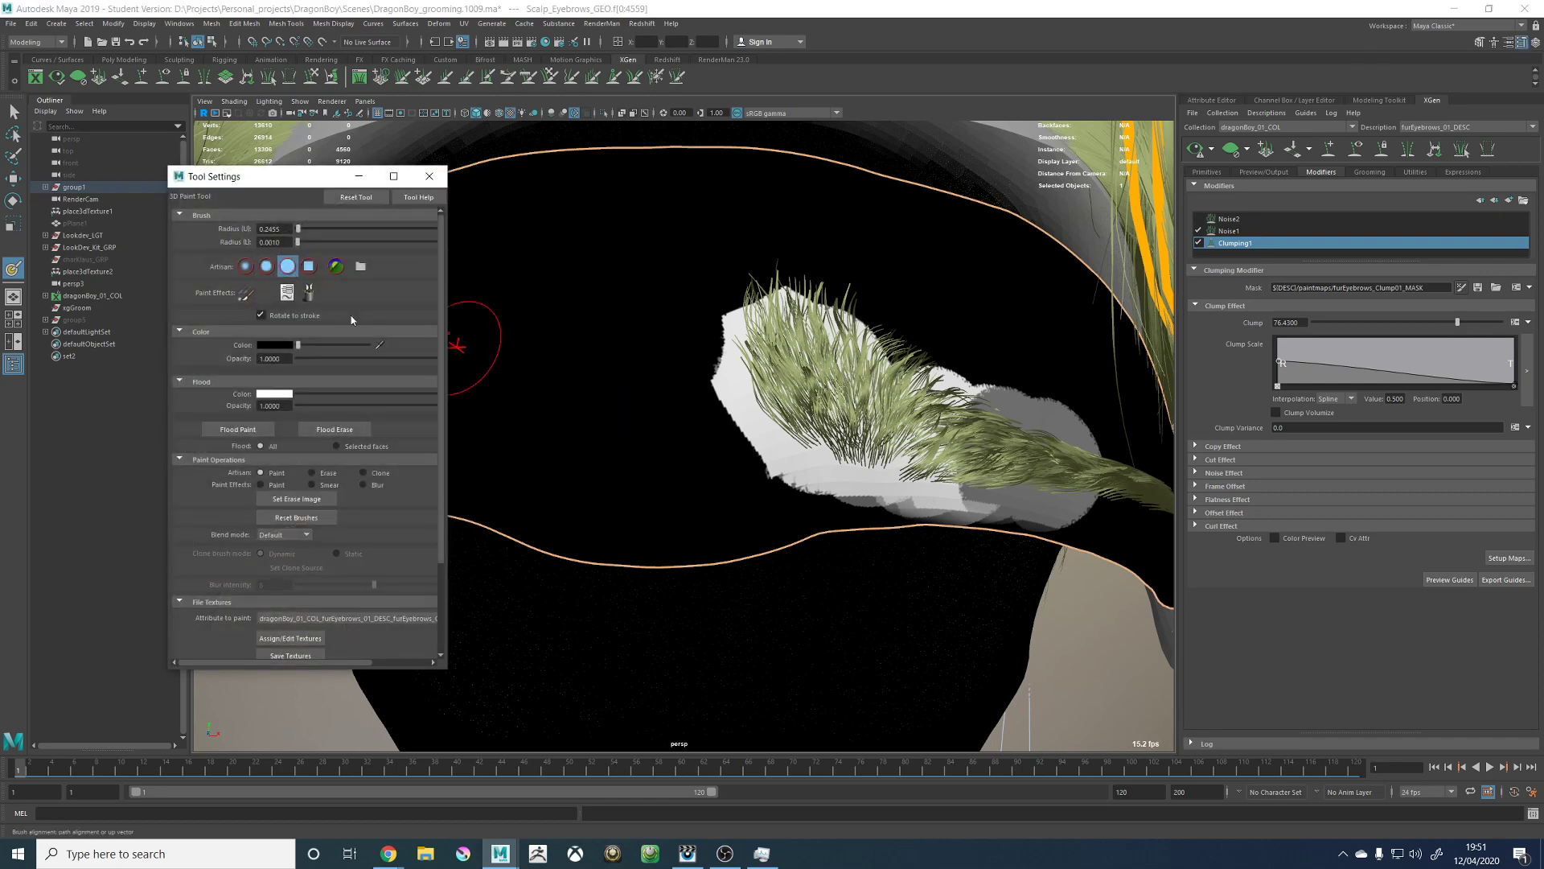
drag(671, 398, 666, 381)
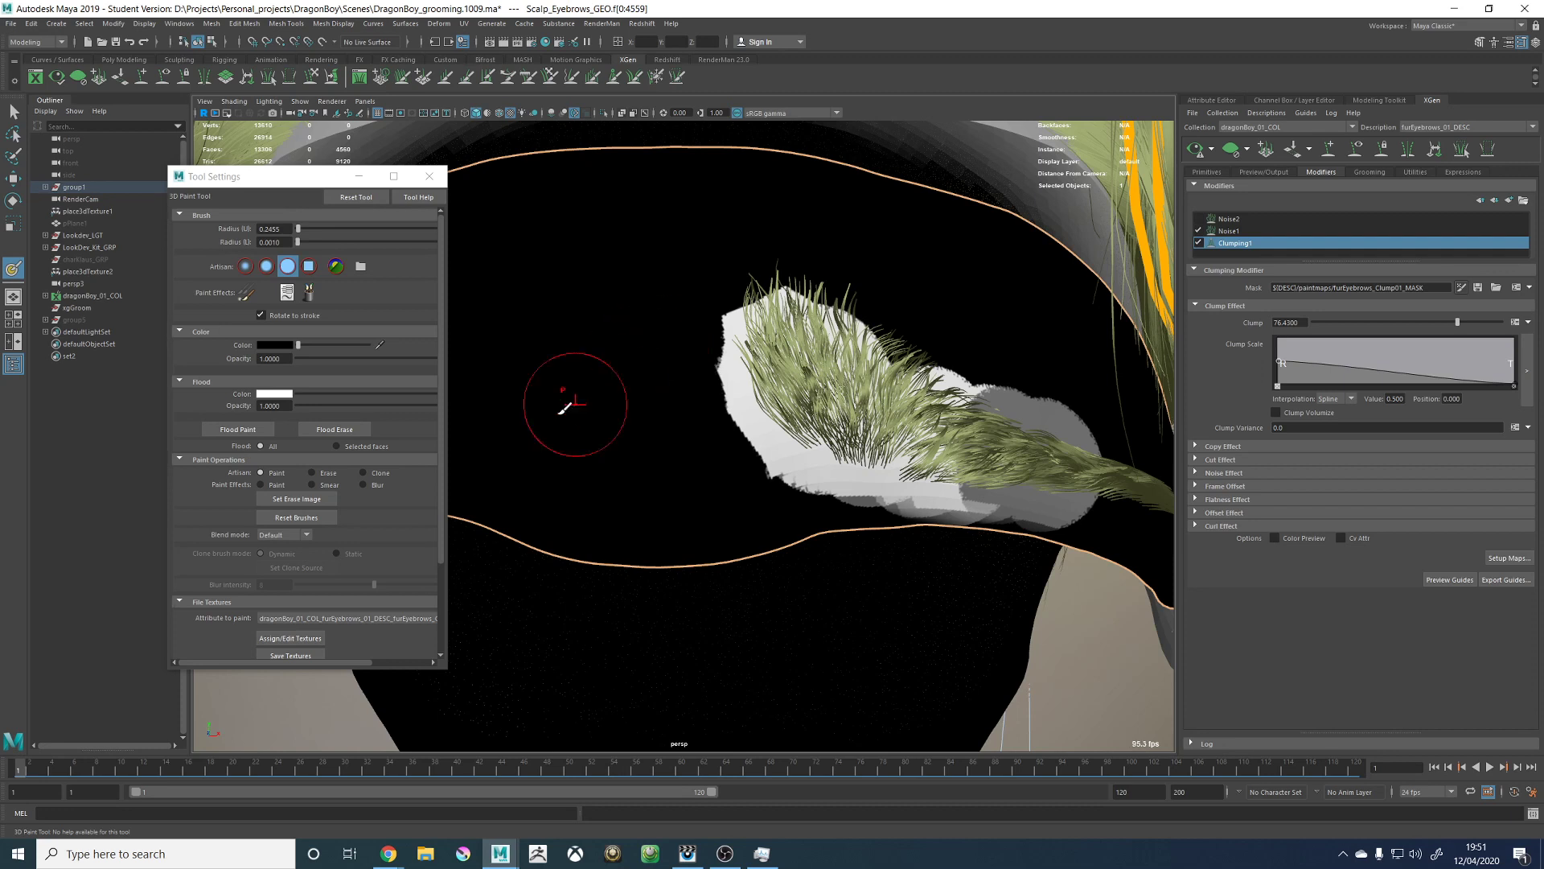
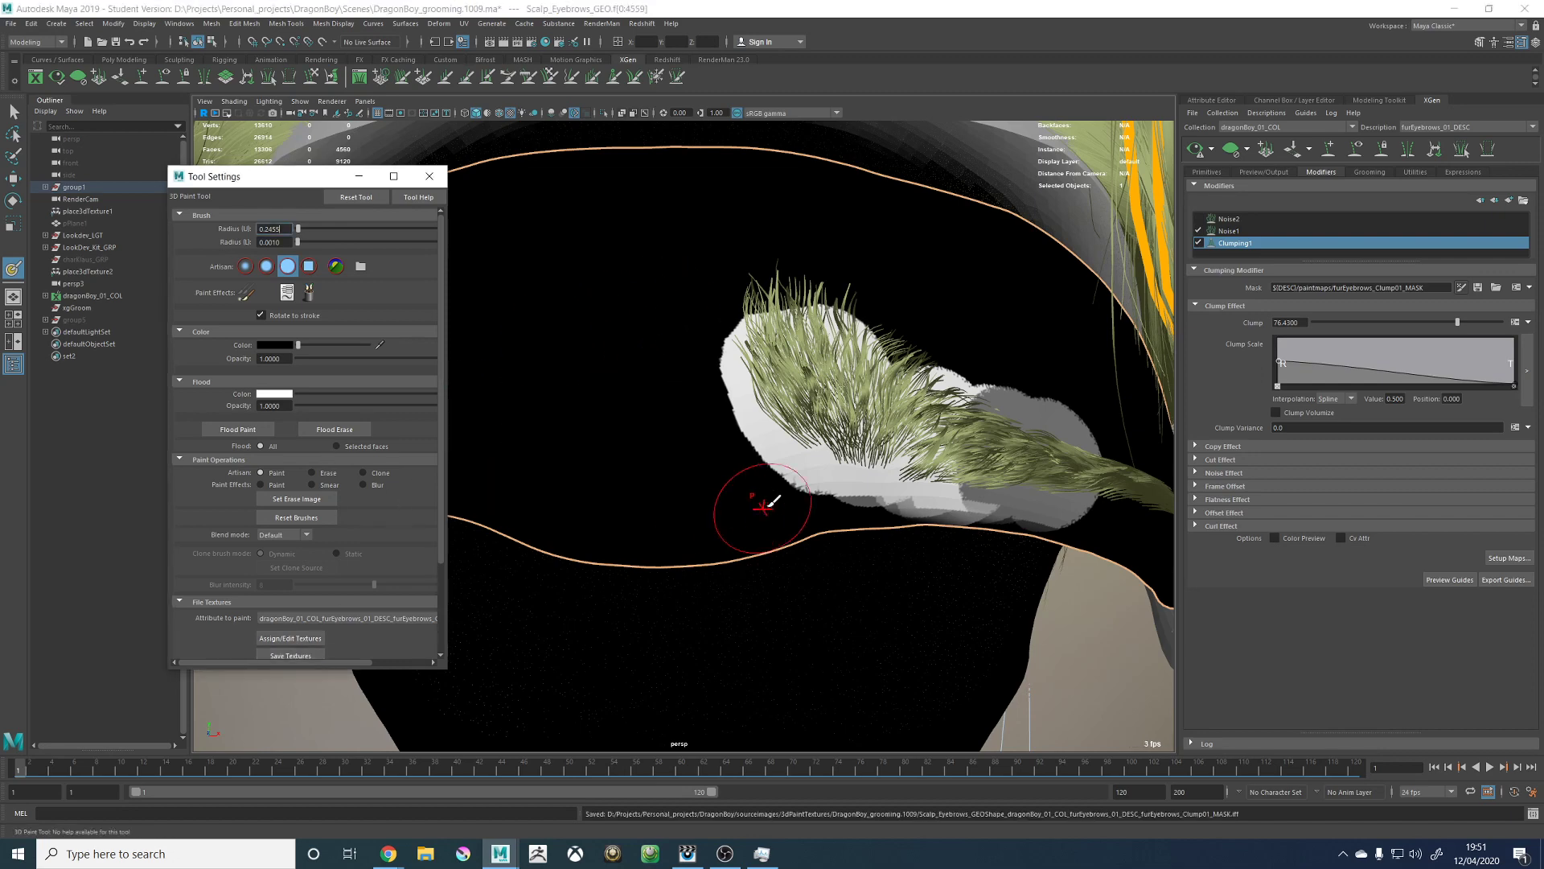
Step: Save the painted eyebrow clumping mask texture and close the 3D Paint Tool settings
scroll(913, 500, up, 4)
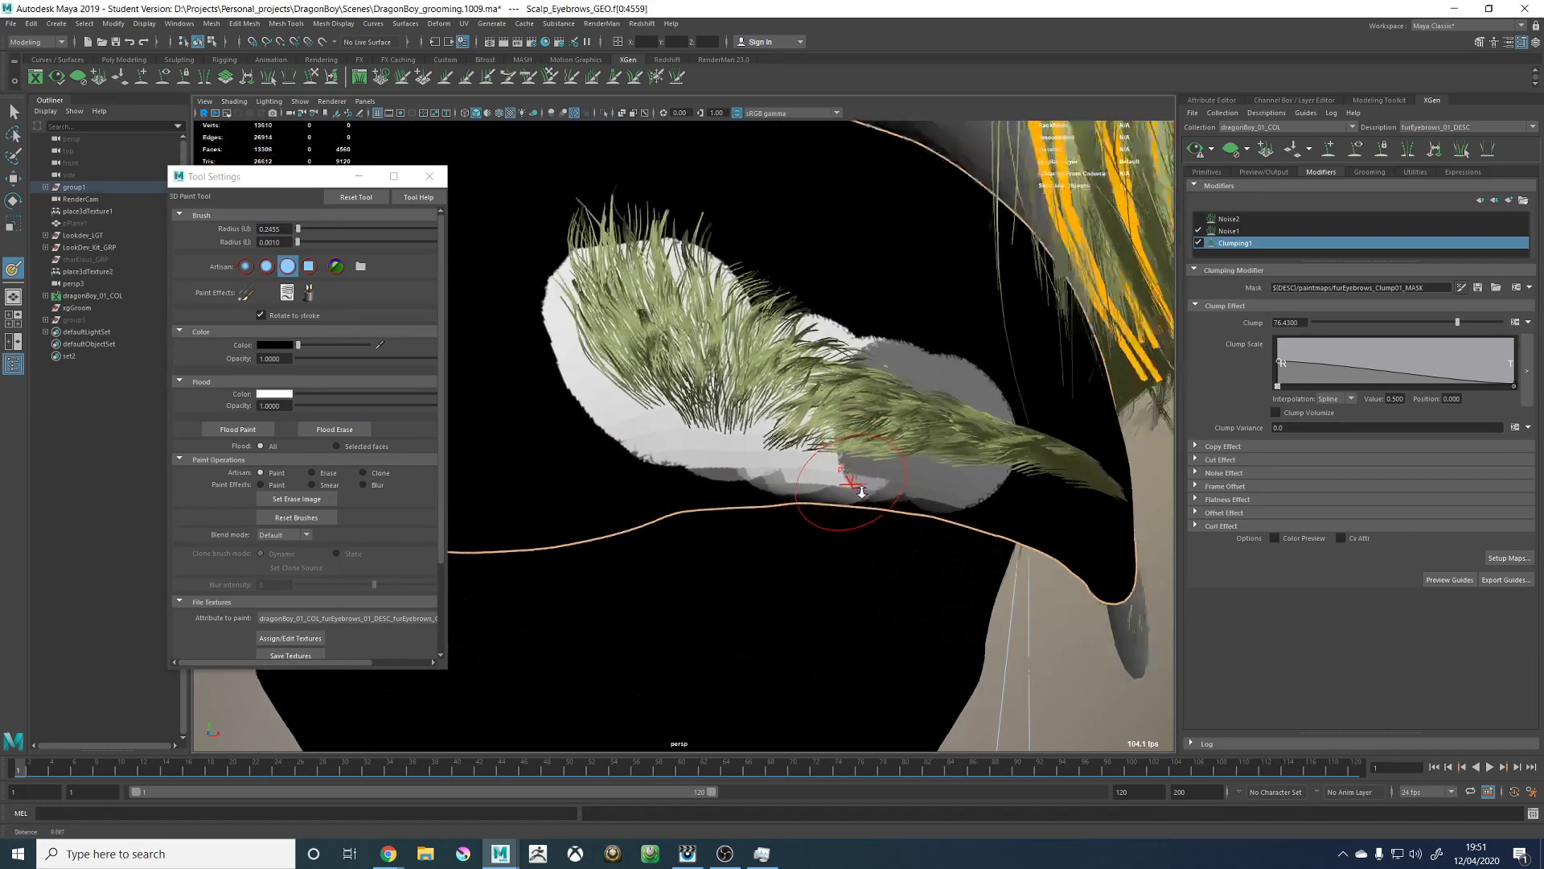
alt+drag(862, 491, 906, 488)
alt+middle_drag(793, 423, 824, 450)
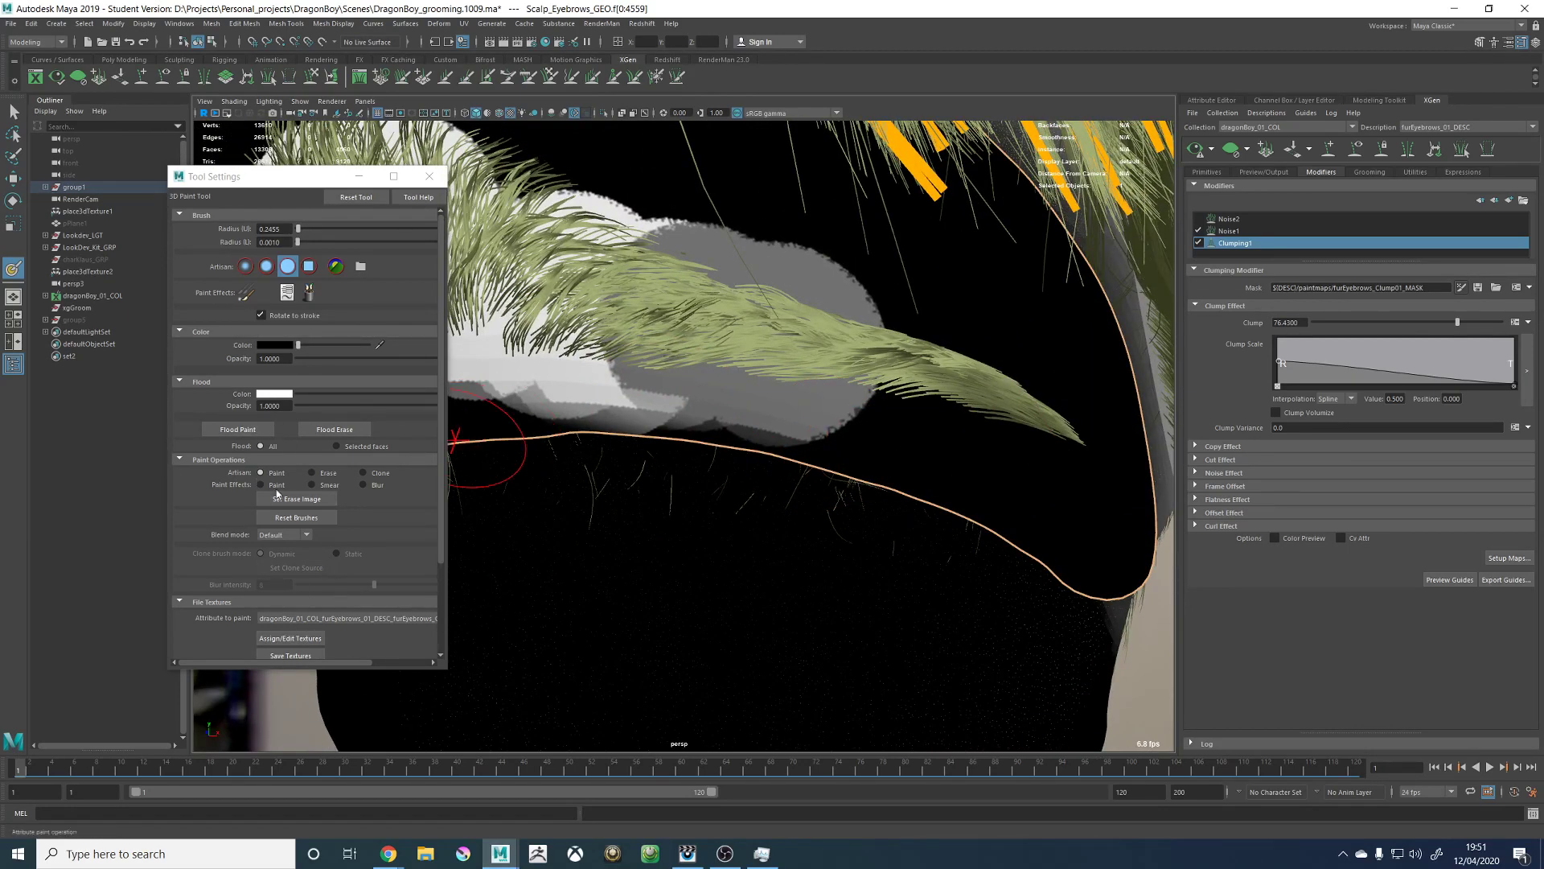
scroll(289, 515, down, 2)
click(291, 543)
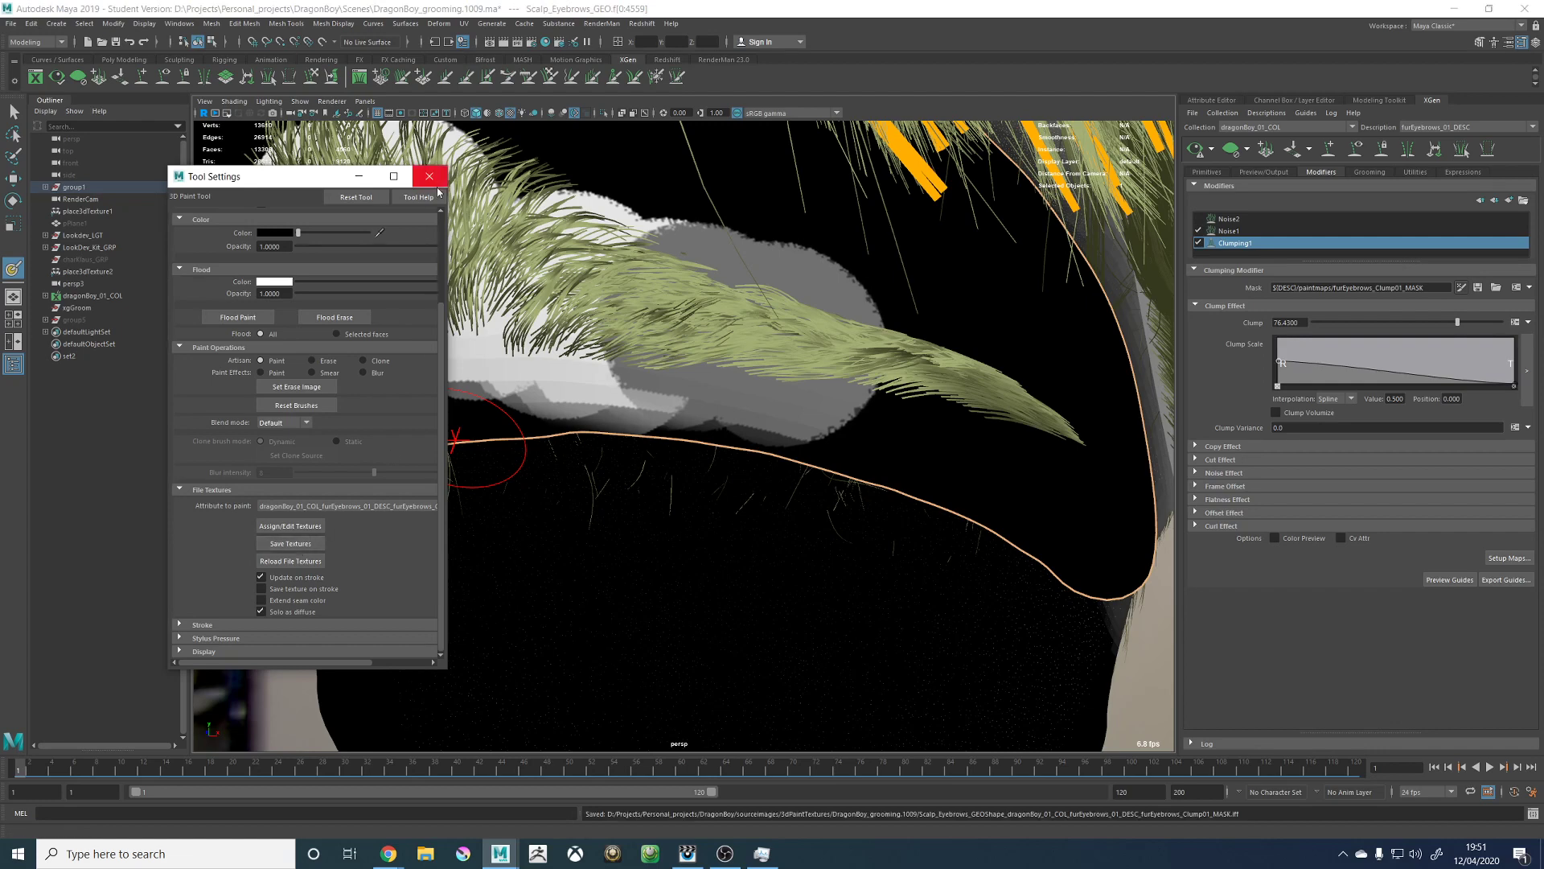
click(433, 177)
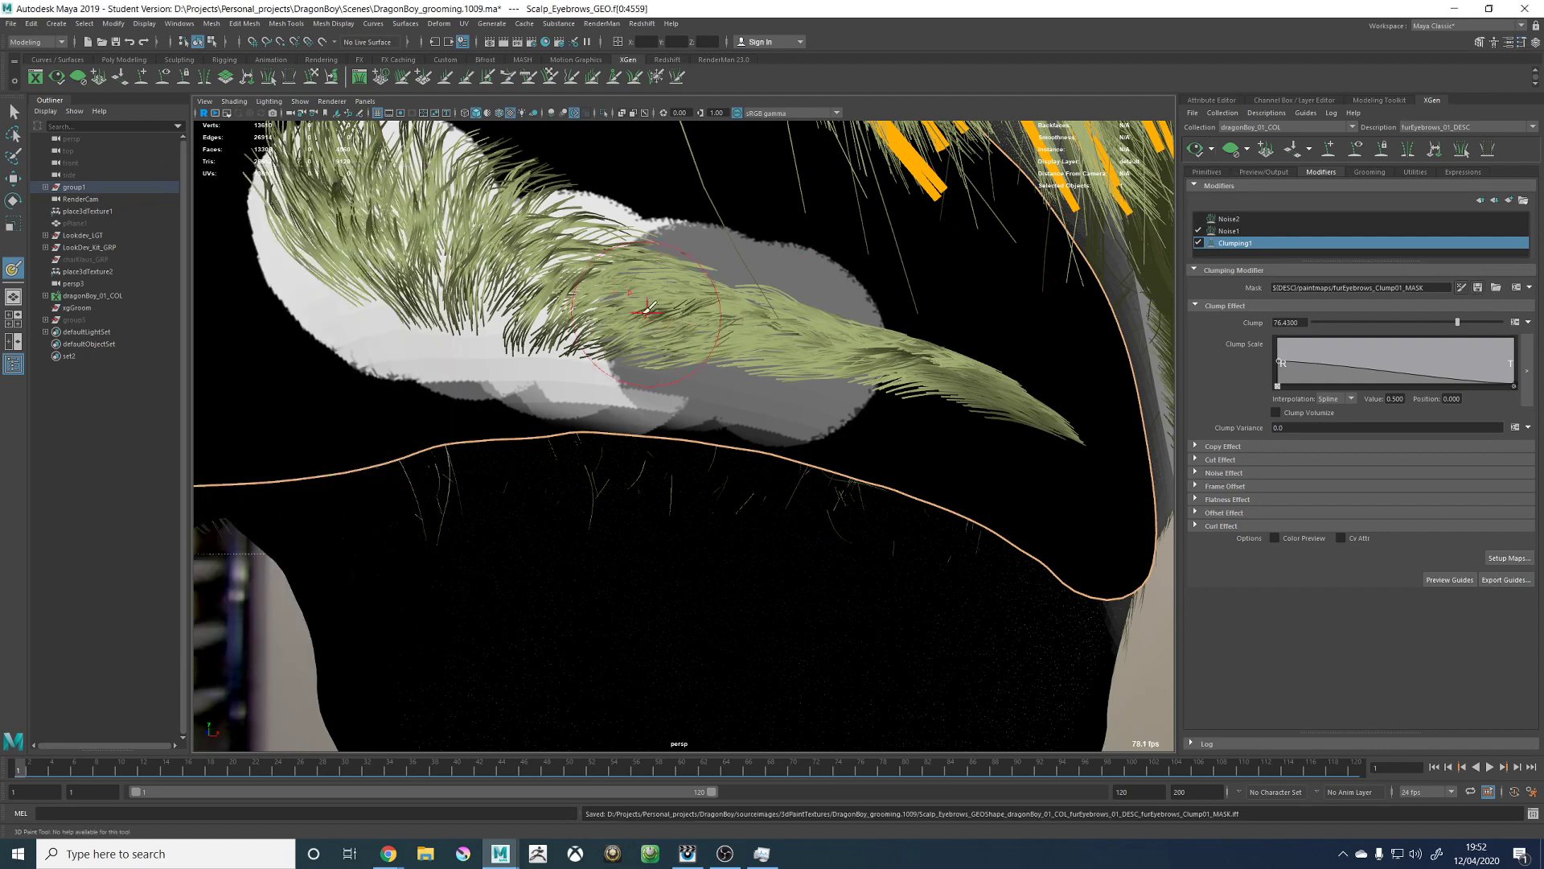
Step: Open the primitives' mask map of the furEyebrows_01_DESC description for painting on the eyebrow scalp, with textures displayed
scroll(844, 338, down, 10)
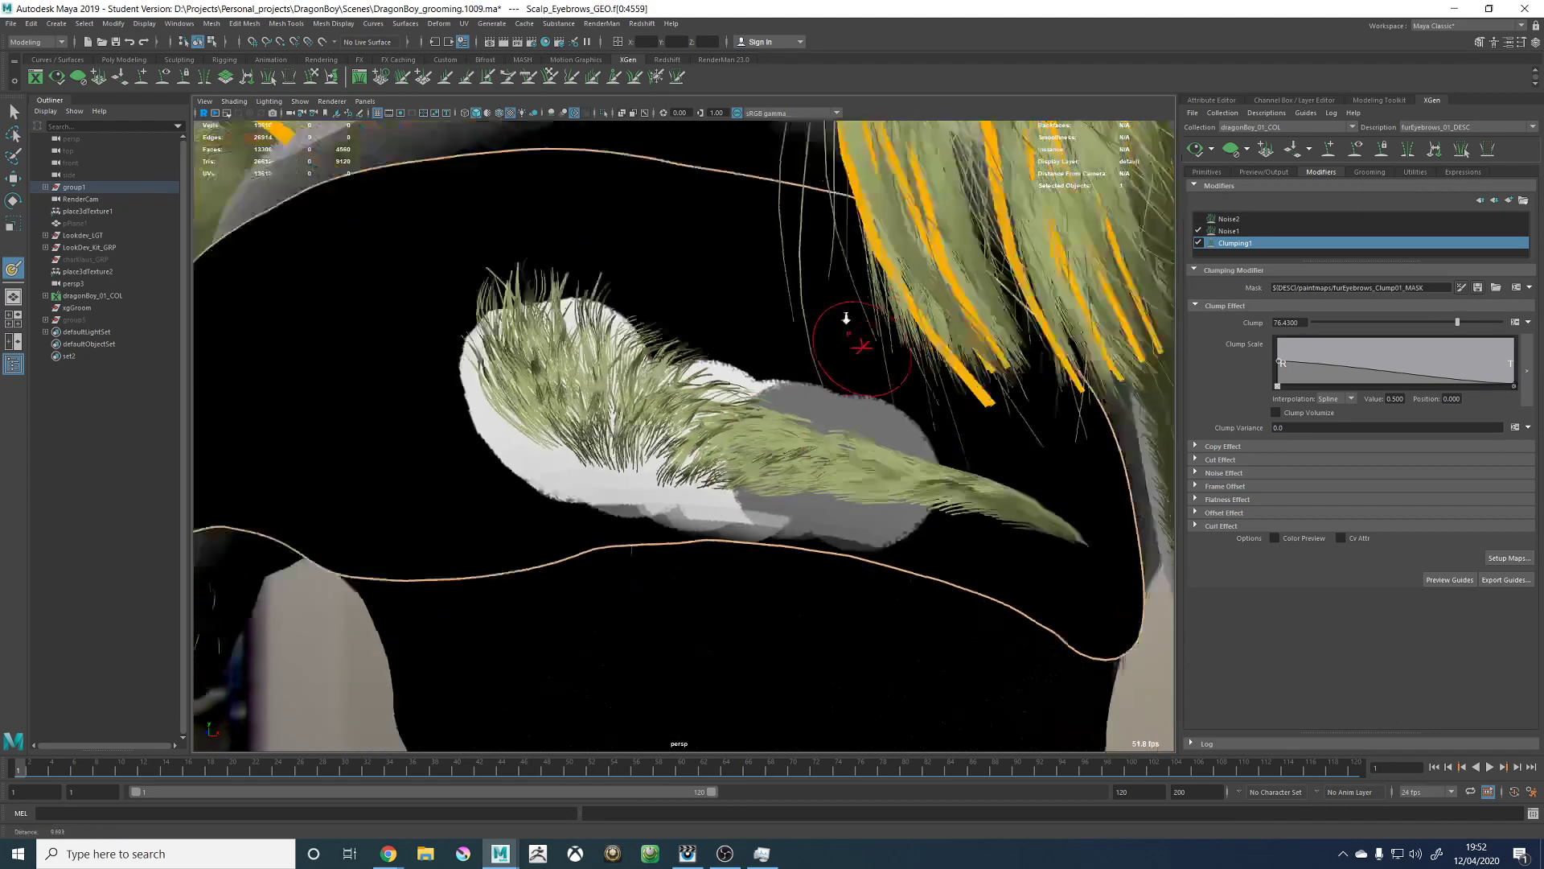
scroll(855, 391, up, 5)
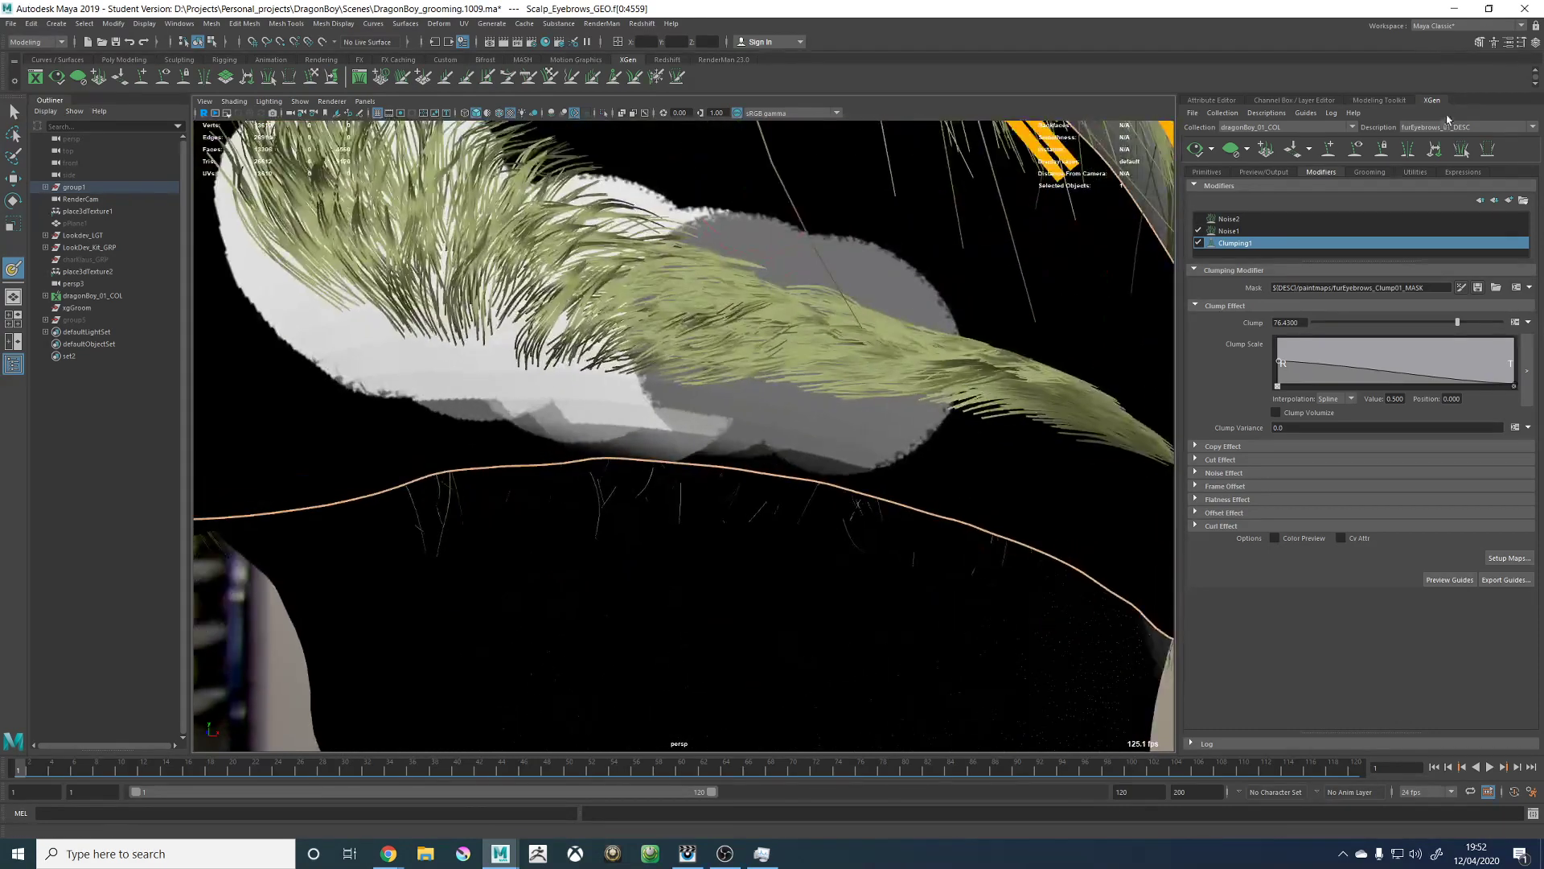
click(1439, 127)
click(1430, 137)
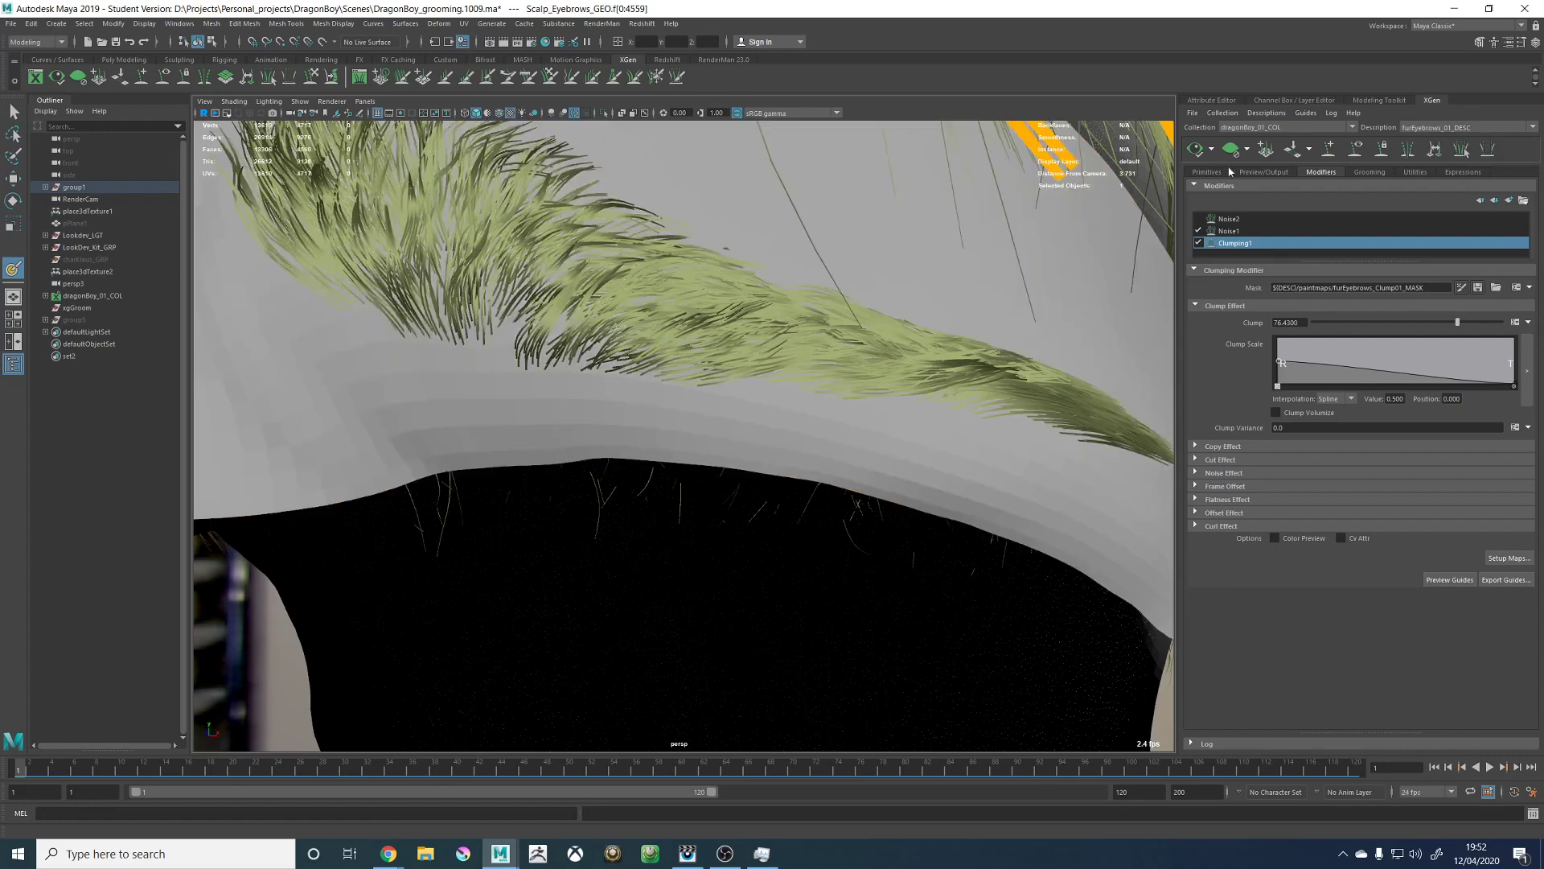
click(1206, 172)
key(6)
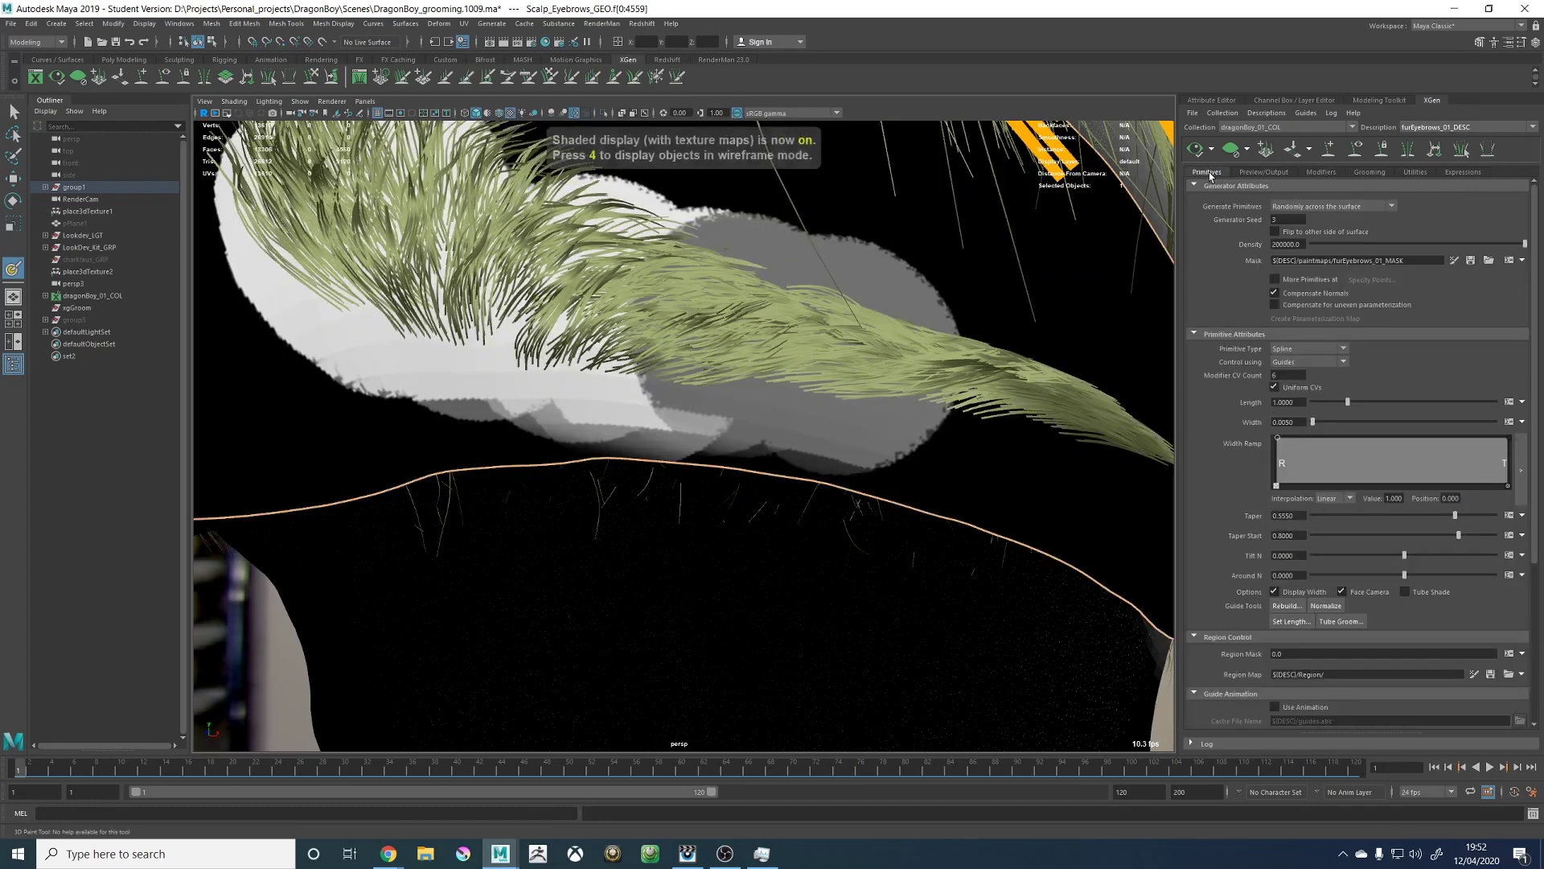
click(1455, 260)
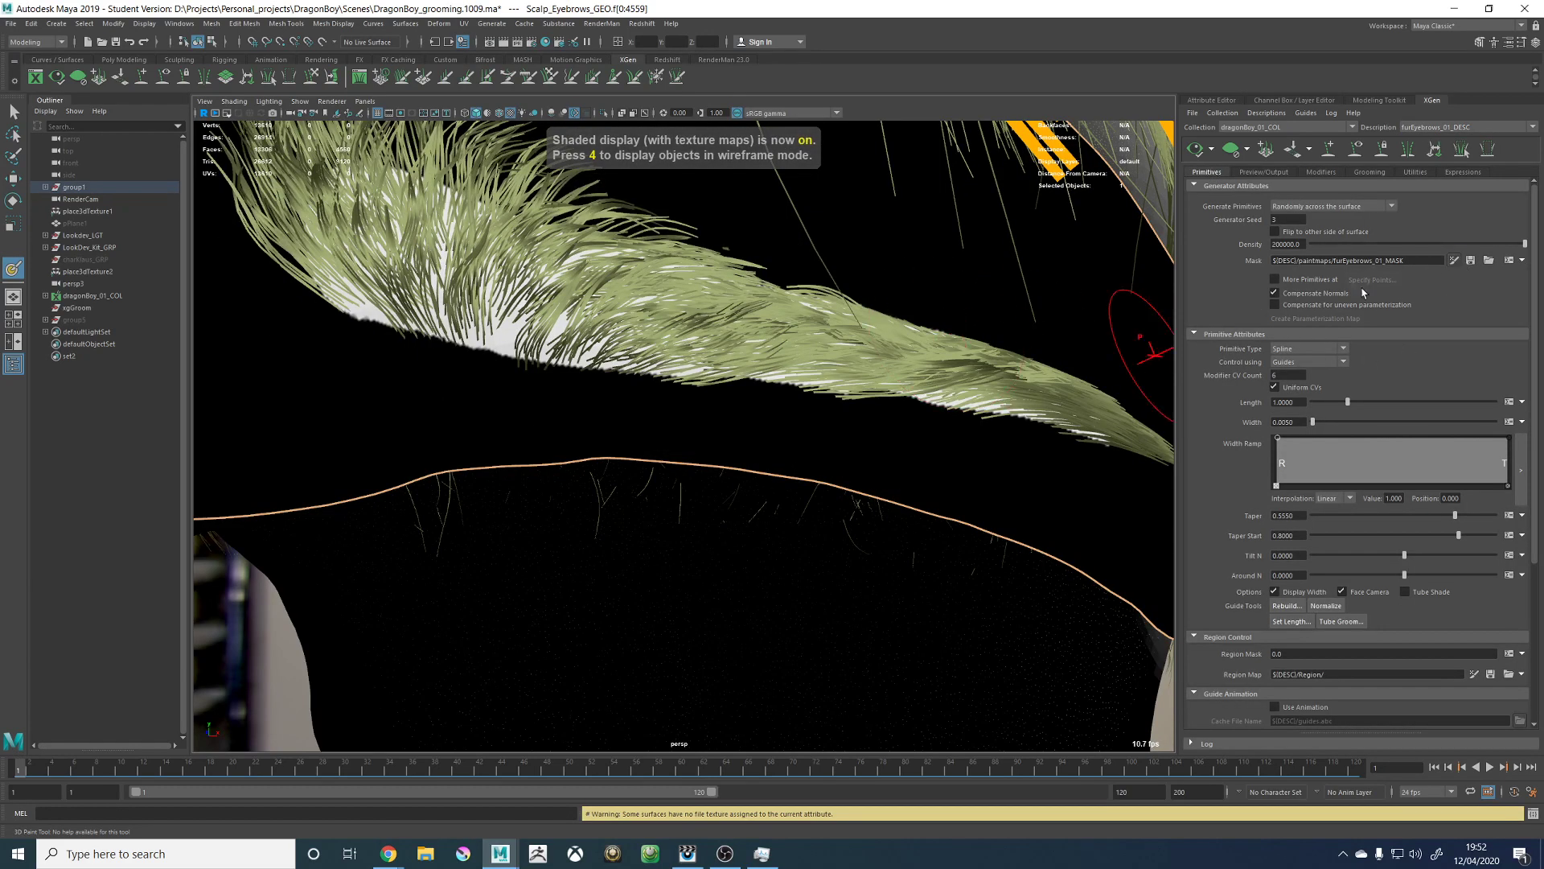
Step: Save the furEyebrows_01_MASK texture, close the tool settings and refresh the groom preview
click(1521, 44)
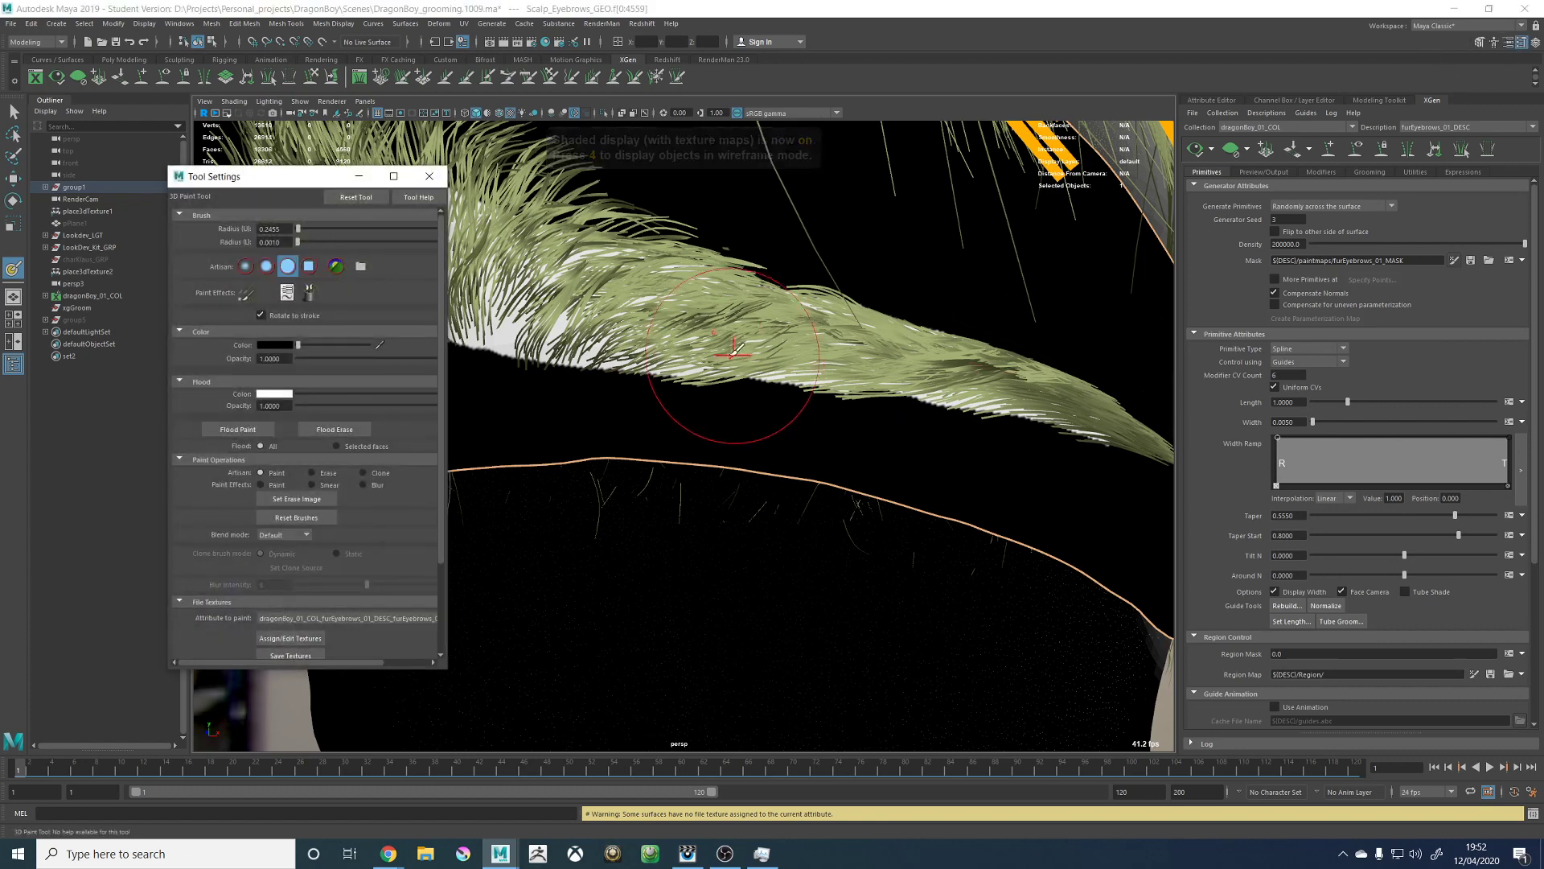
scroll(736, 346, up, 3)
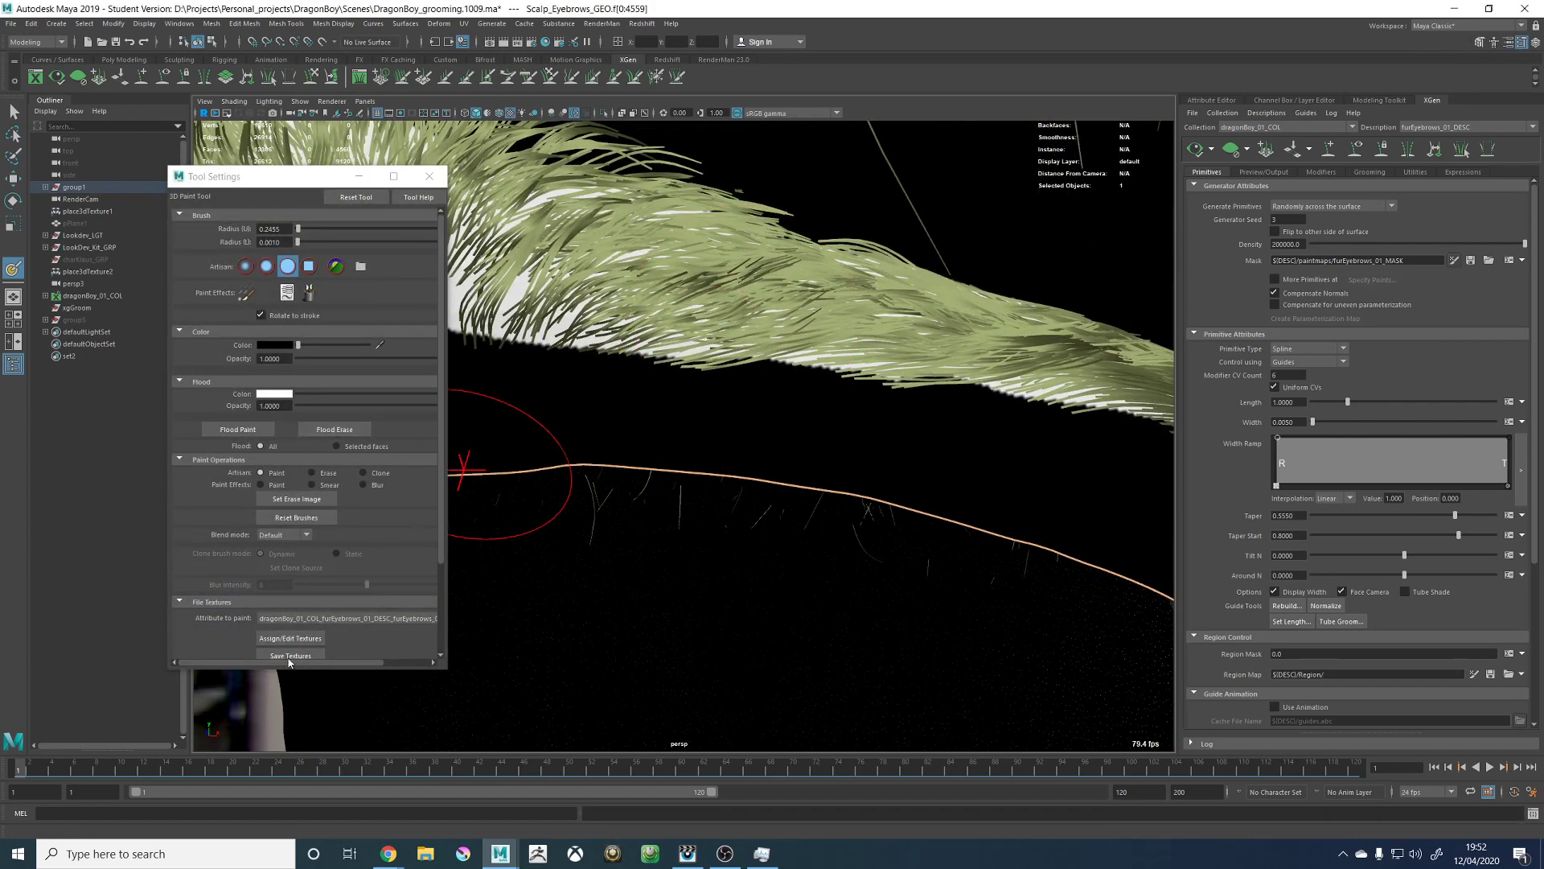
click(289, 655)
click(428, 176)
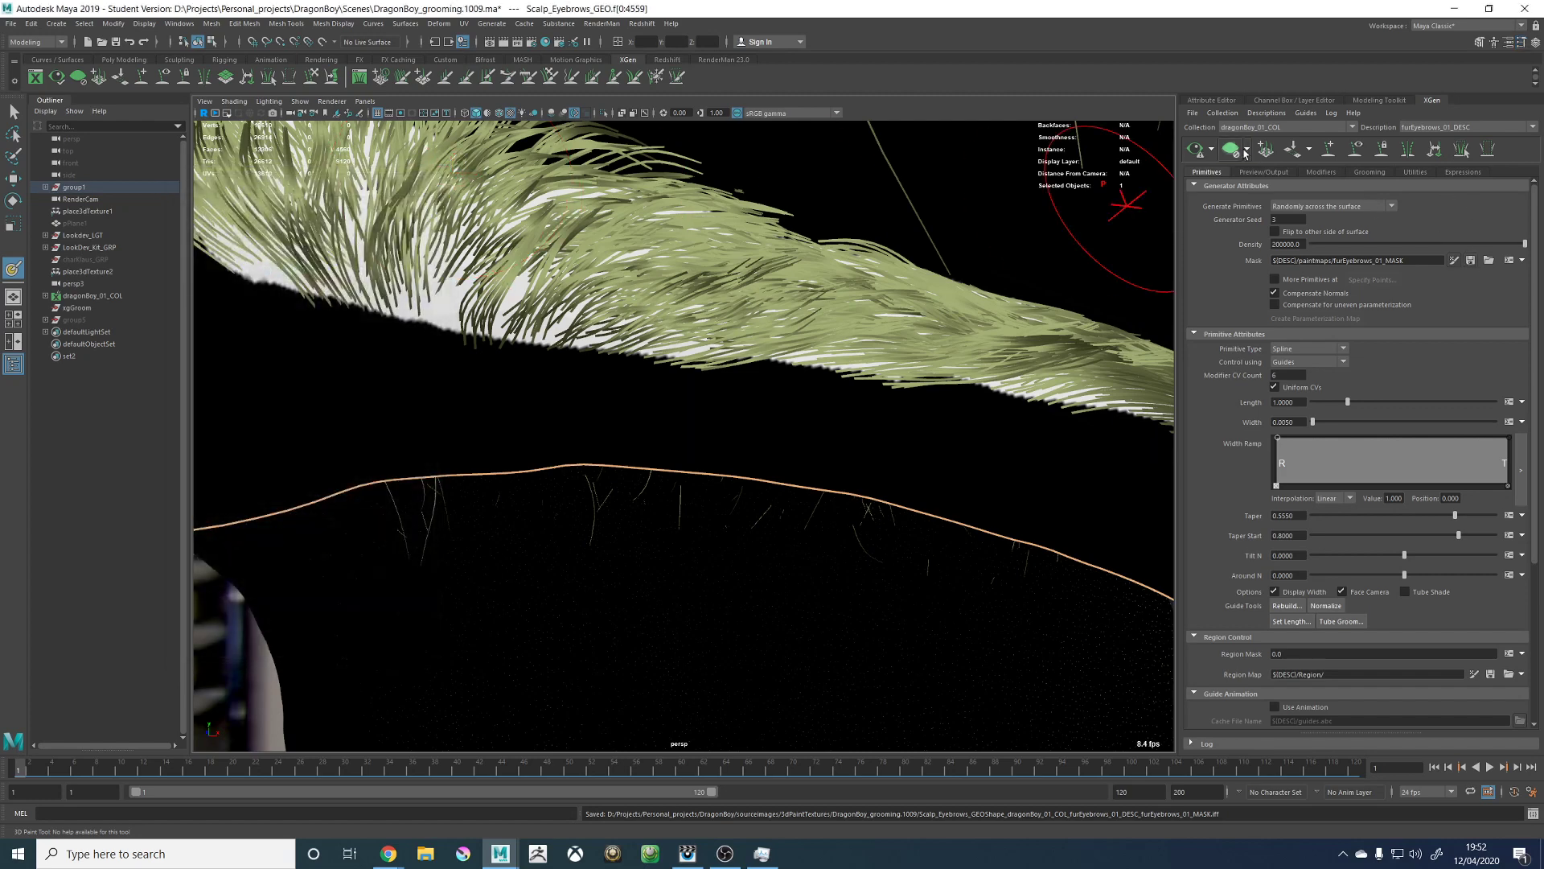
click(1193, 151)
Step: Examine the eyebrow hairs against their mask up close, and the front hair clumps above them
scroll(831, 361, down, 4)
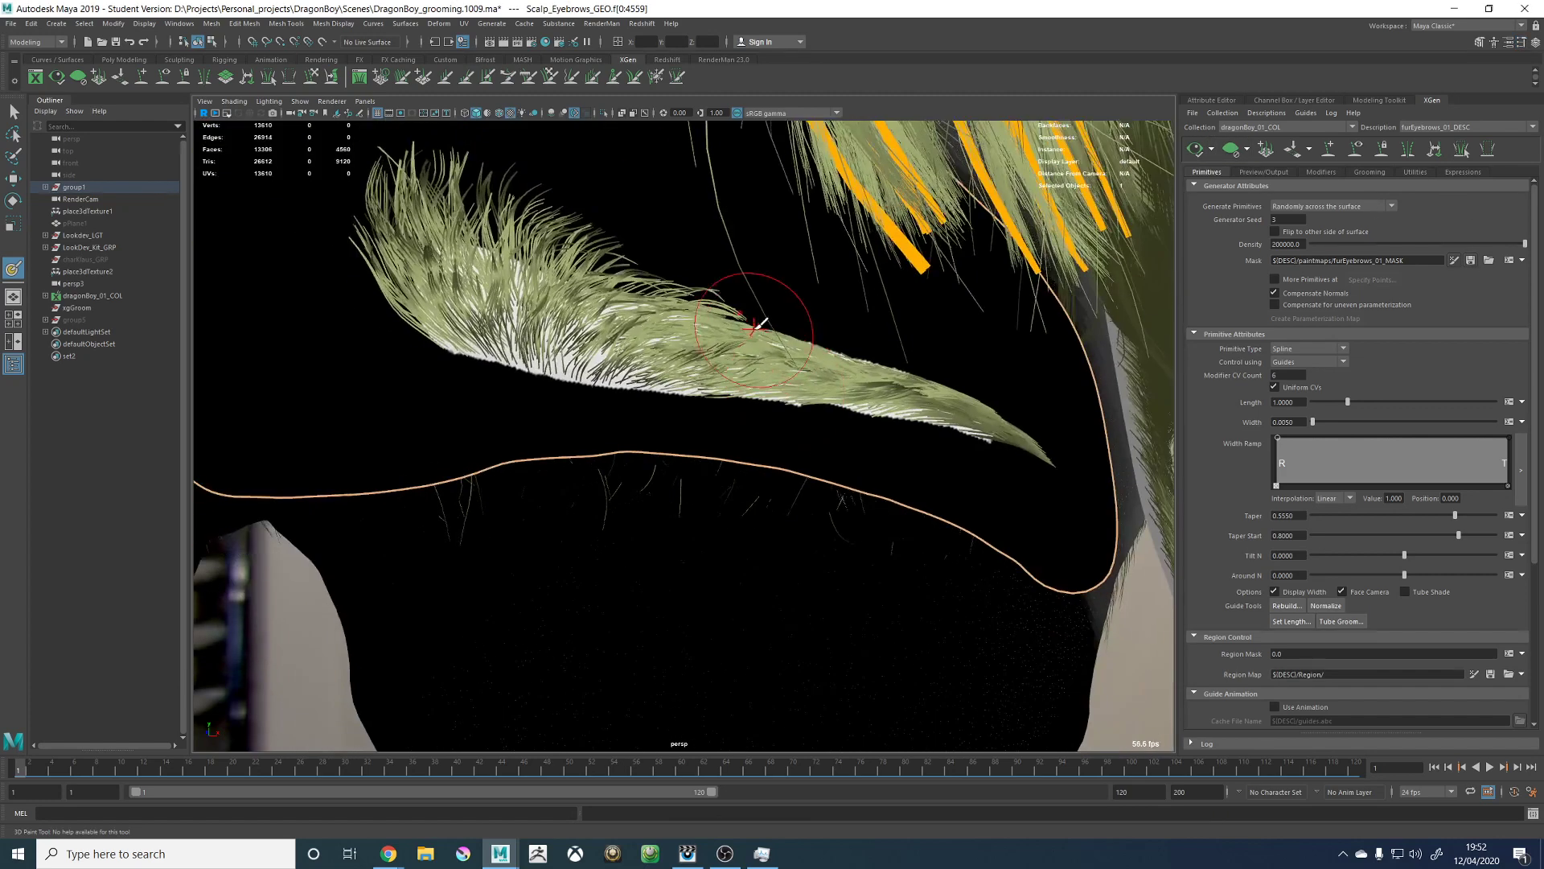
scroll(760, 325, up, 5)
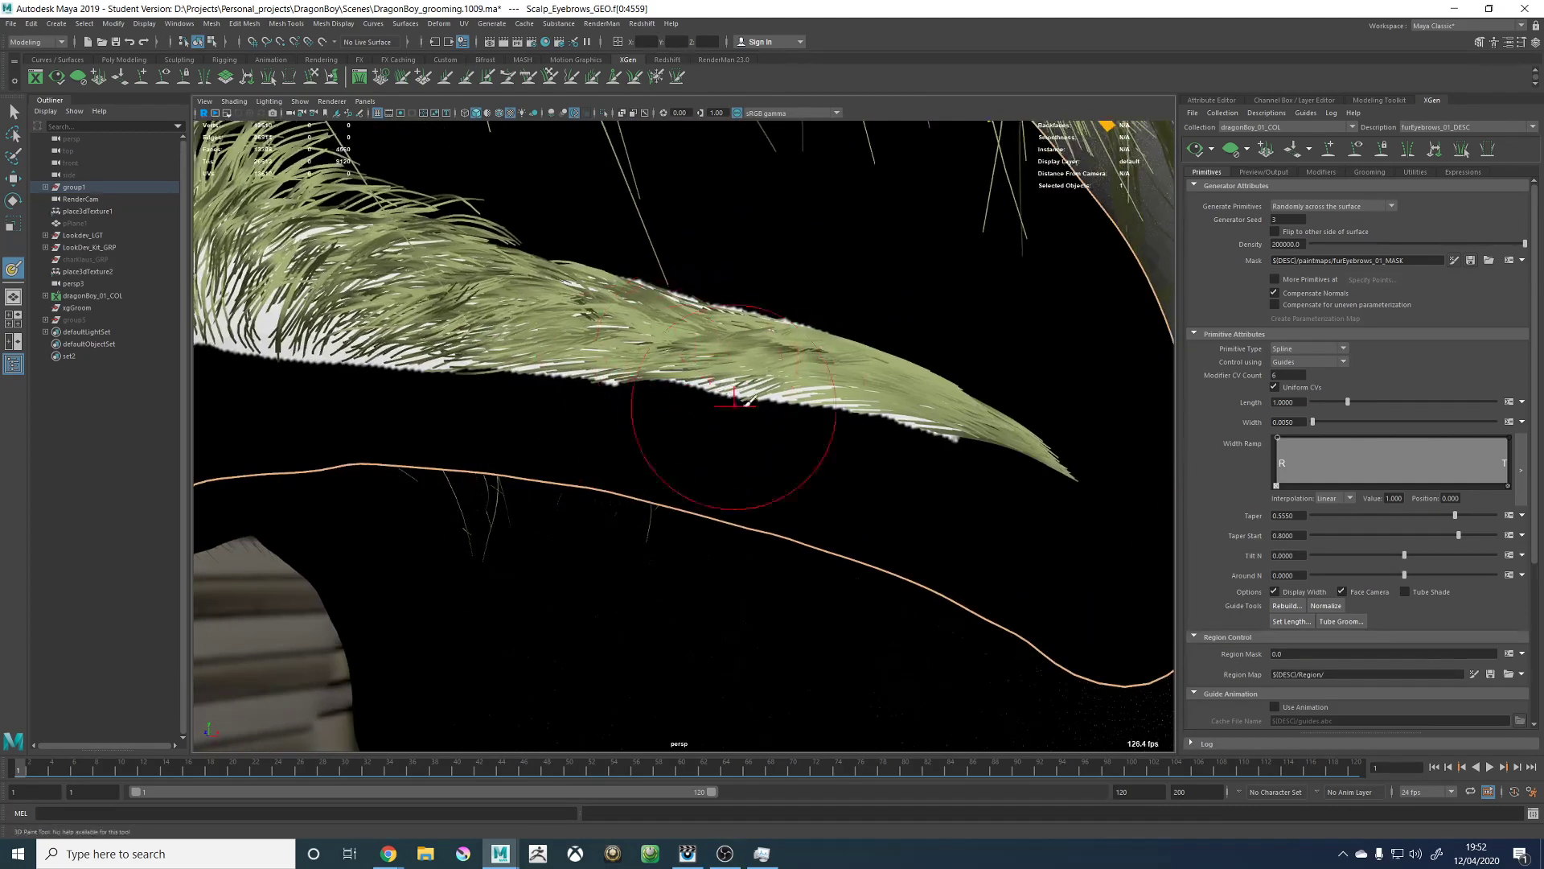
scroll(733, 402, down, 5)
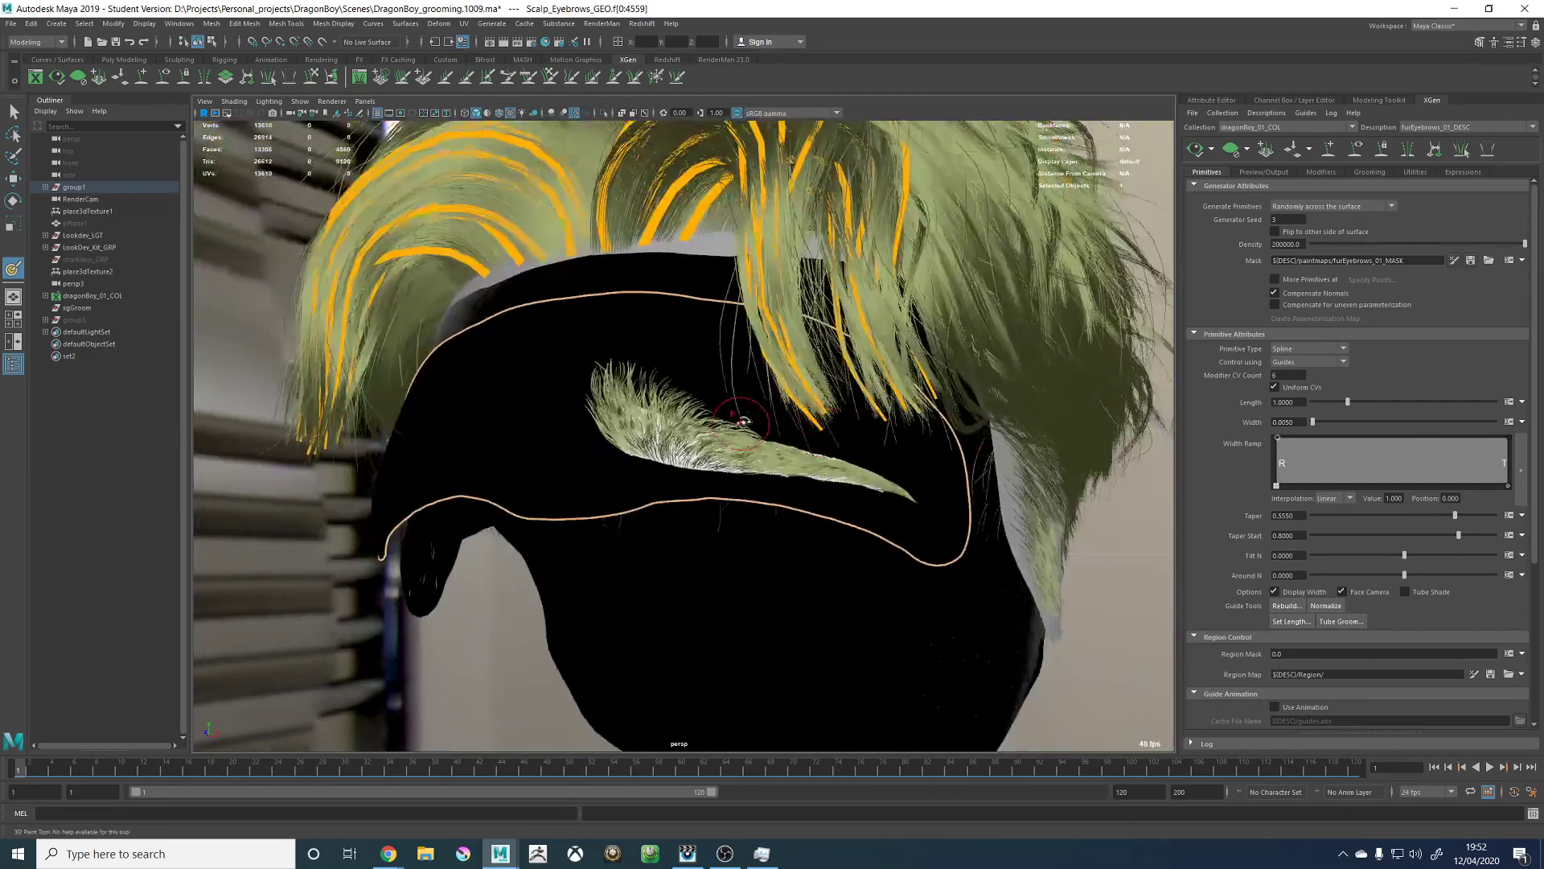
alt+drag(744, 422, 770, 402)
scroll(727, 358, up, 1)
alt+middle_drag(730, 328, 763, 434)
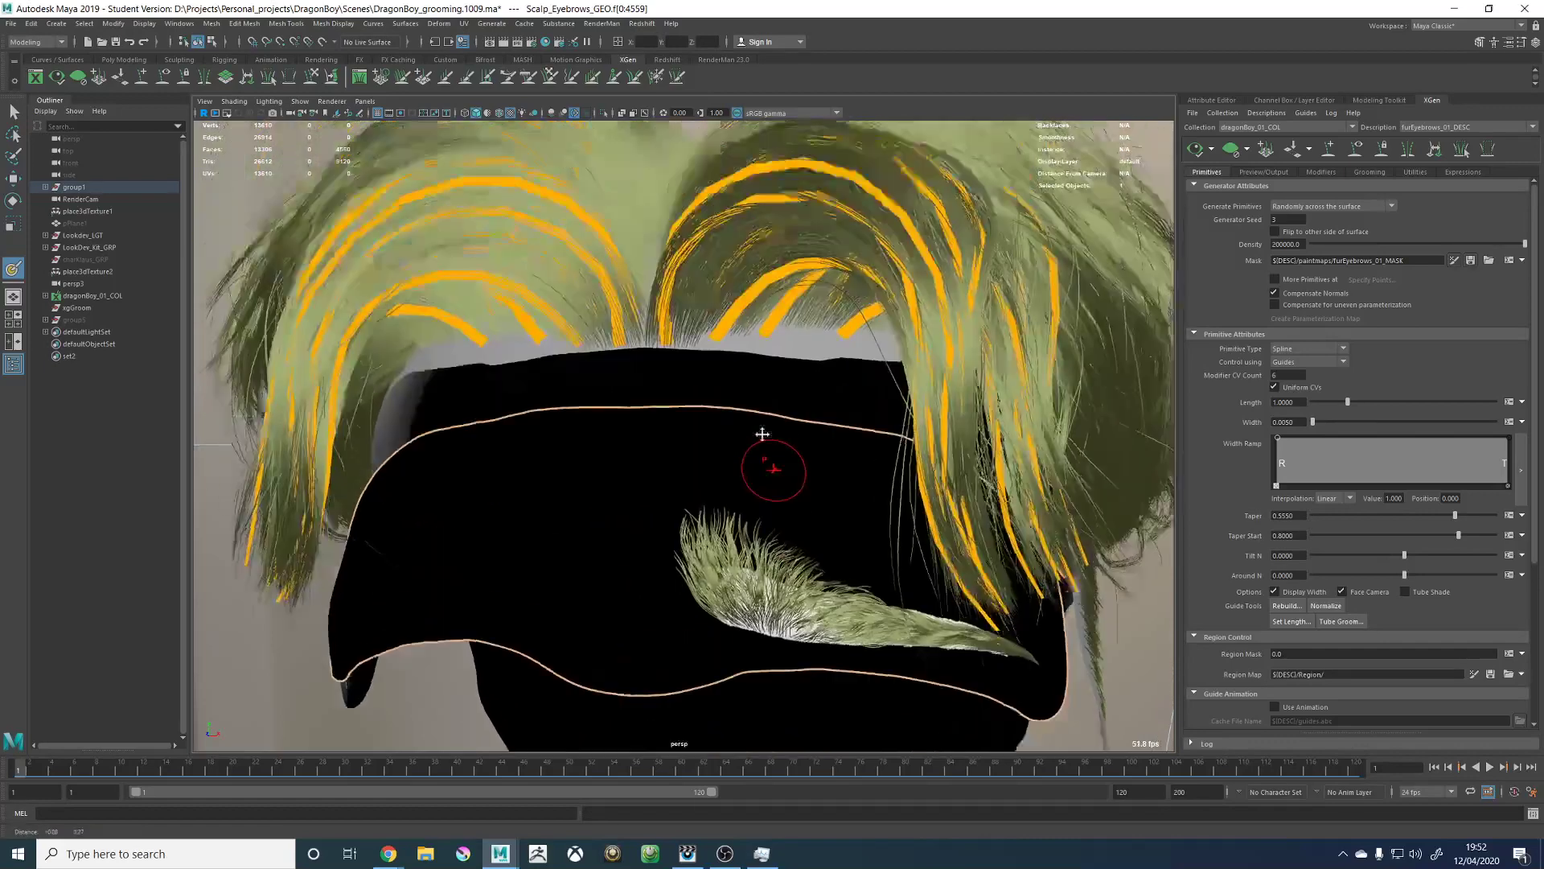
scroll(845, 415, up, 2)
Step: Switch to the furHairFrontClumps_01_DESC description and open its primitives' mask map for painting on the hair scalp
click(1445, 128)
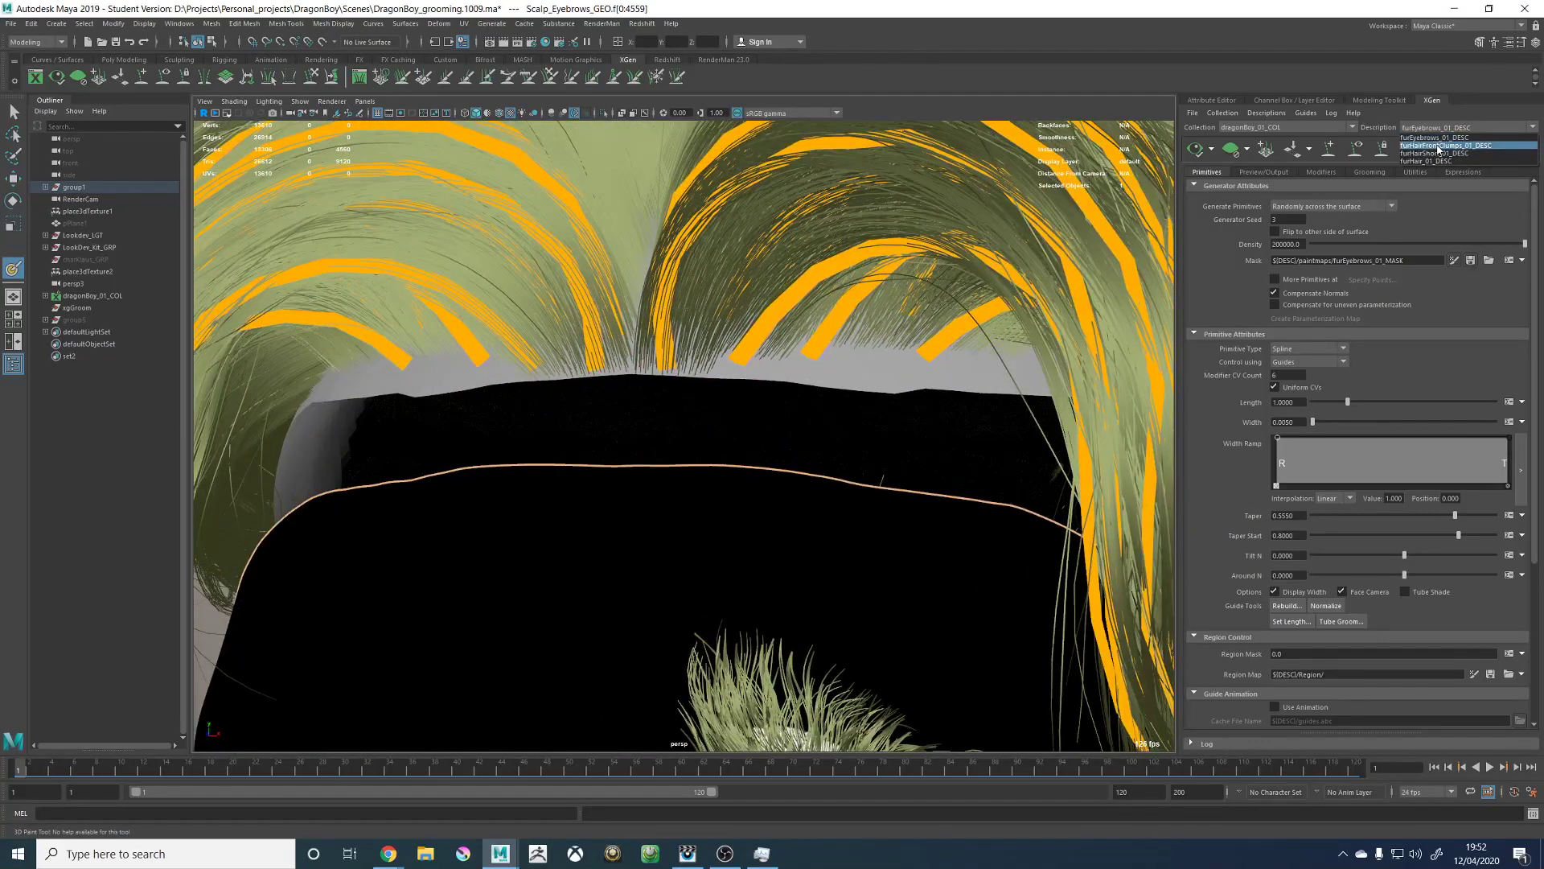
click(1440, 146)
key(6)
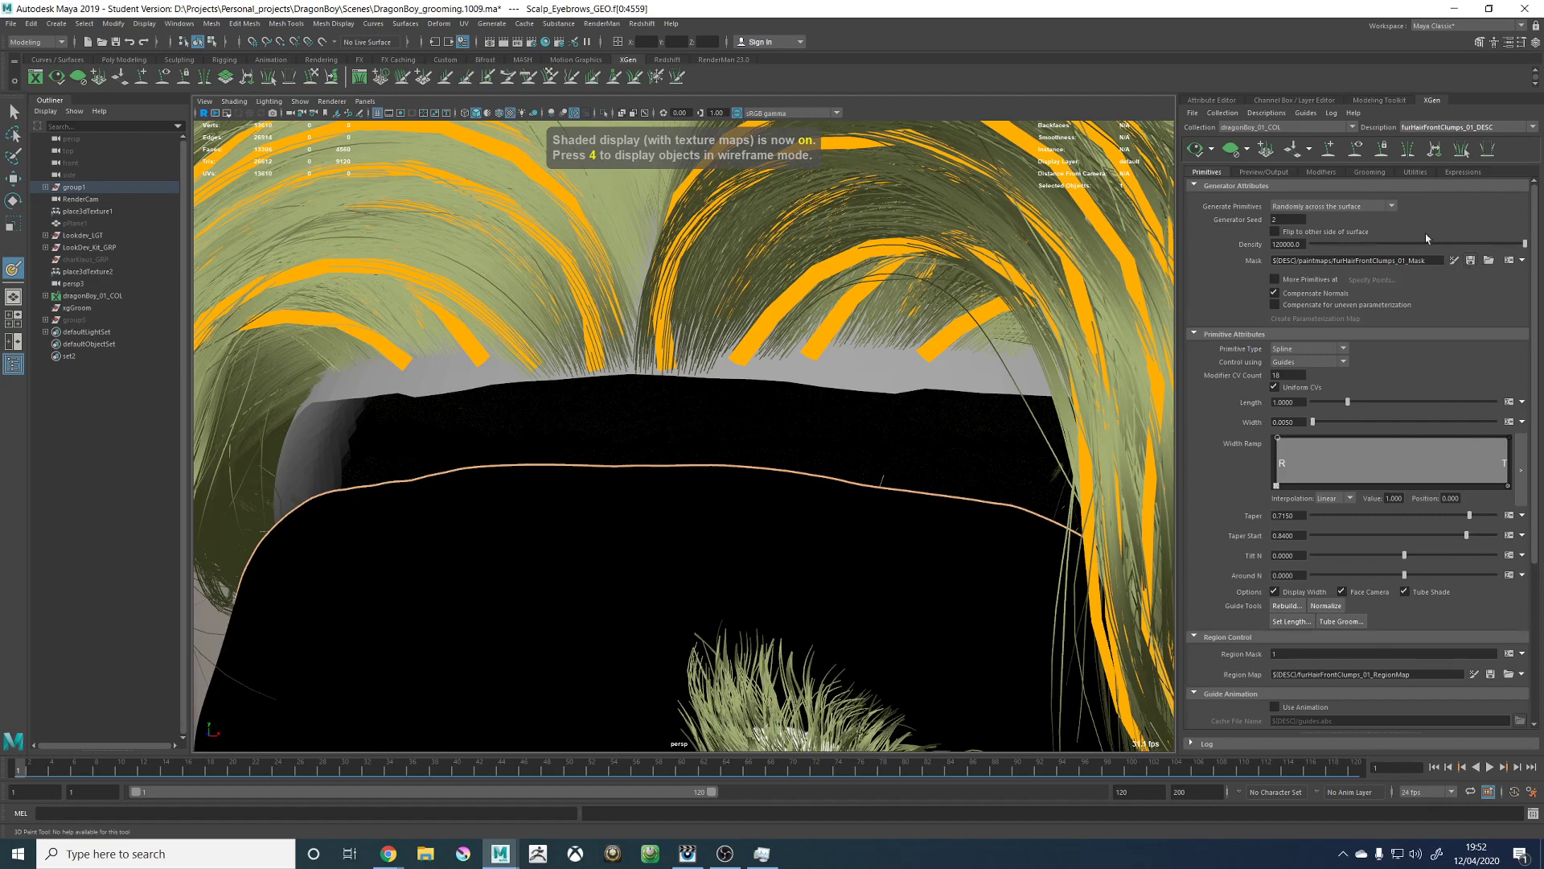
click(1455, 260)
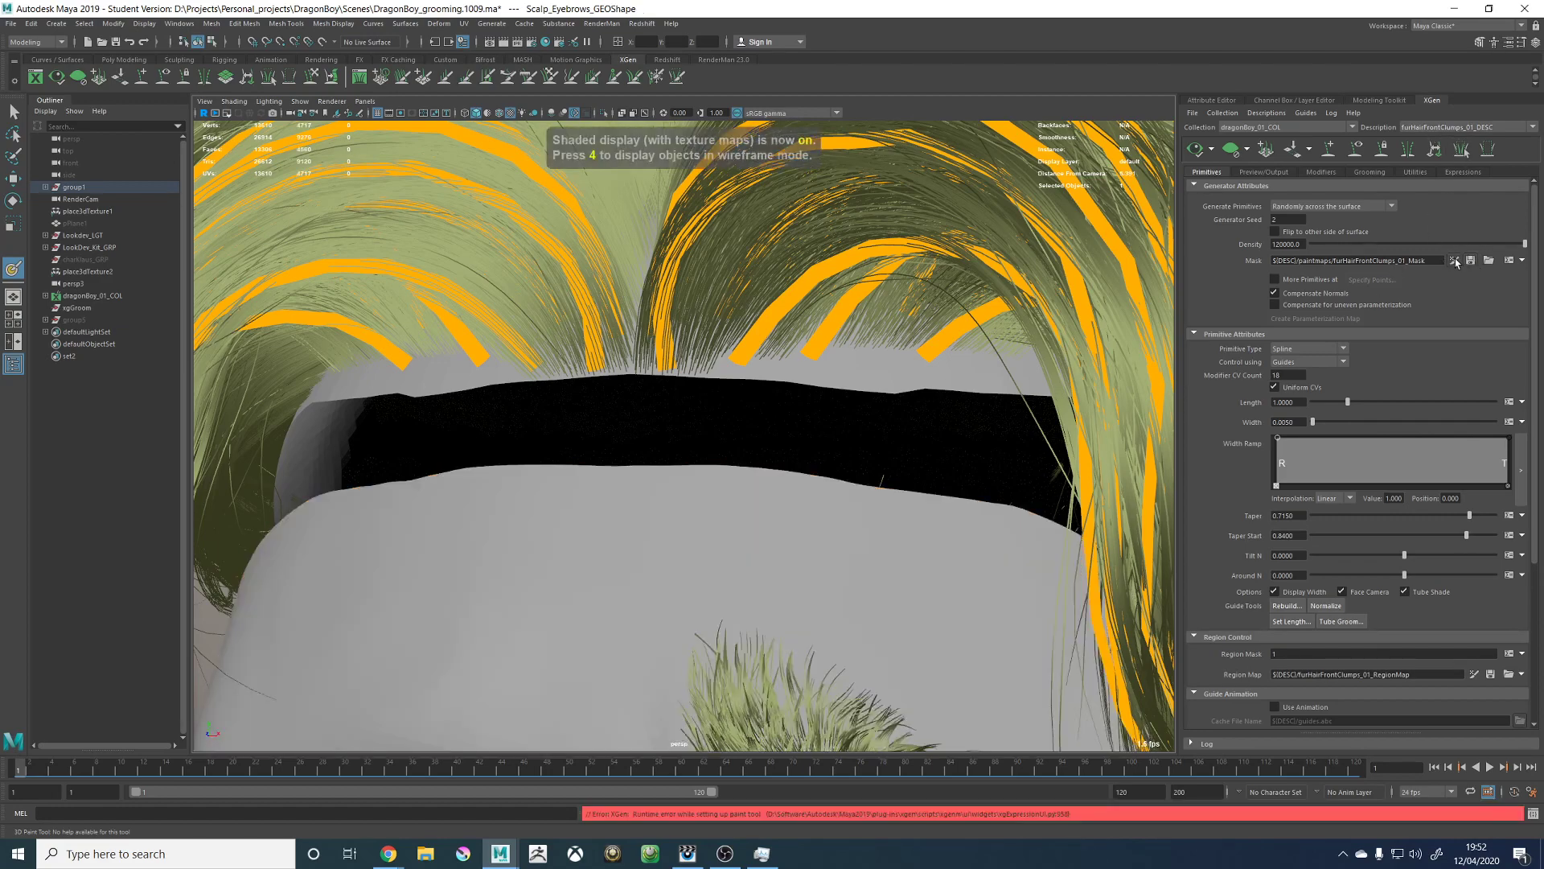
alt+right_drag(1090, 312, 1011, 473)
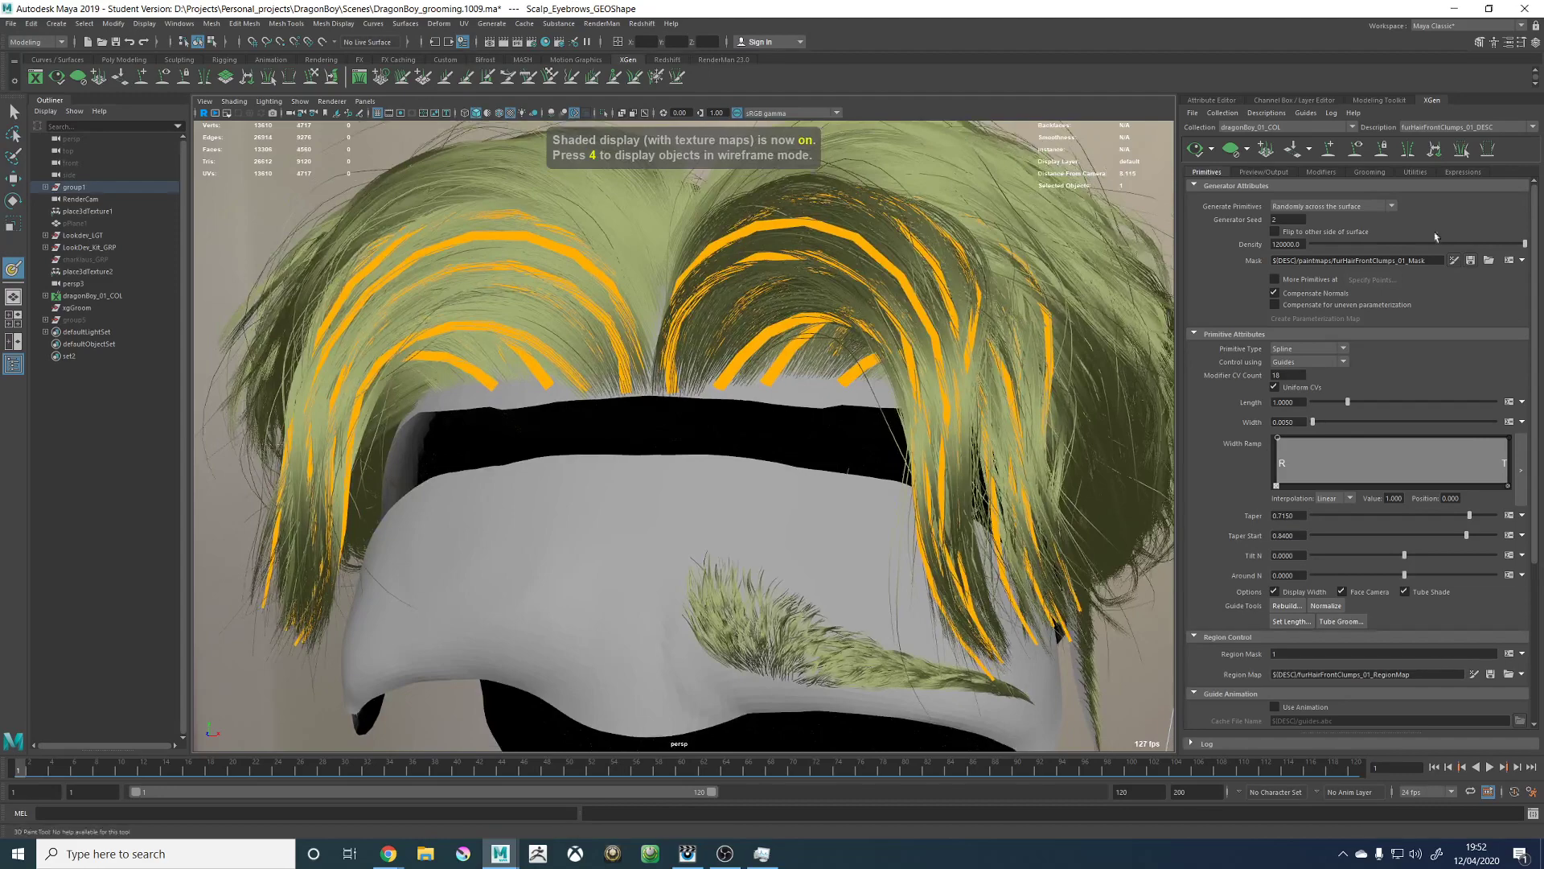
click(1454, 263)
alt+right_drag(925, 499, 999, 362)
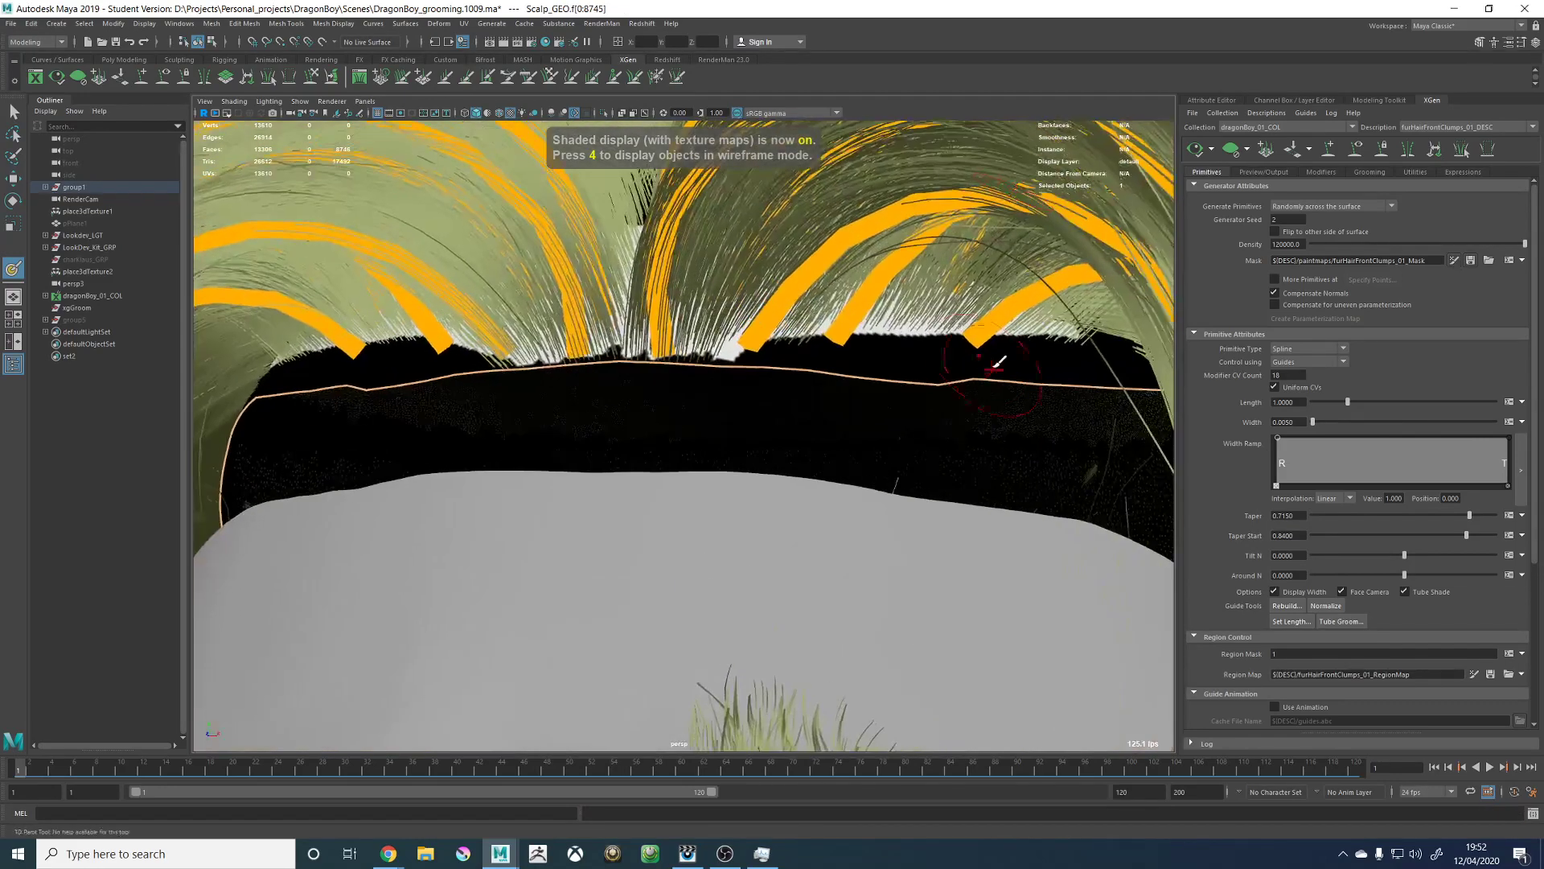
alt+middle_drag(862, 282, 838, 318)
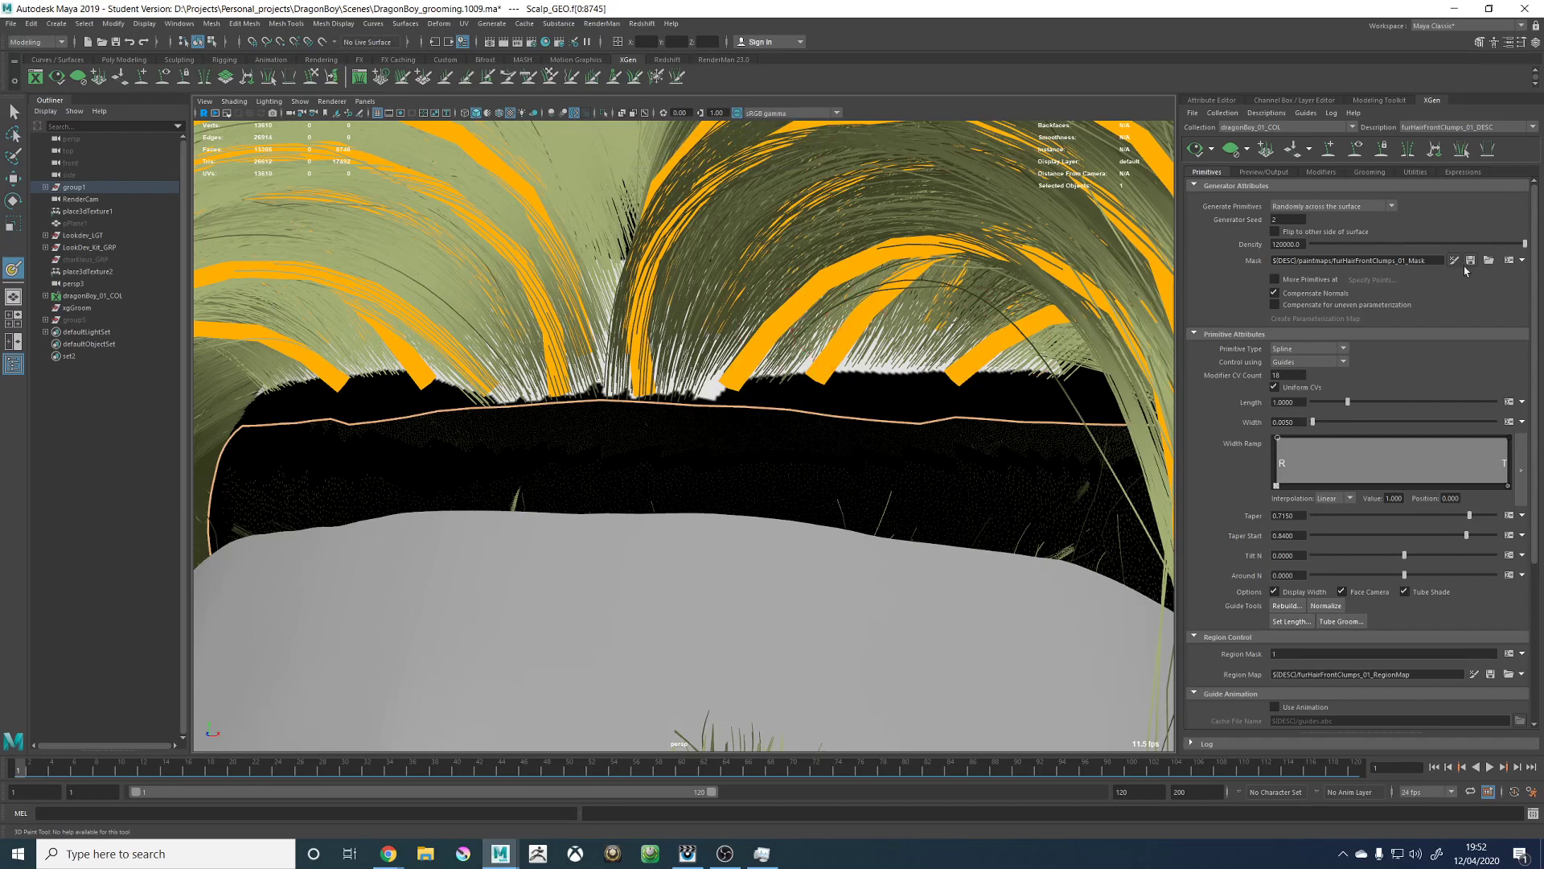
Step: Refresh the groom preview and examine the hair roots along the front hairline against the front clumps mask
click(1193, 151)
alt+right_drag(762, 360, 835, 374)
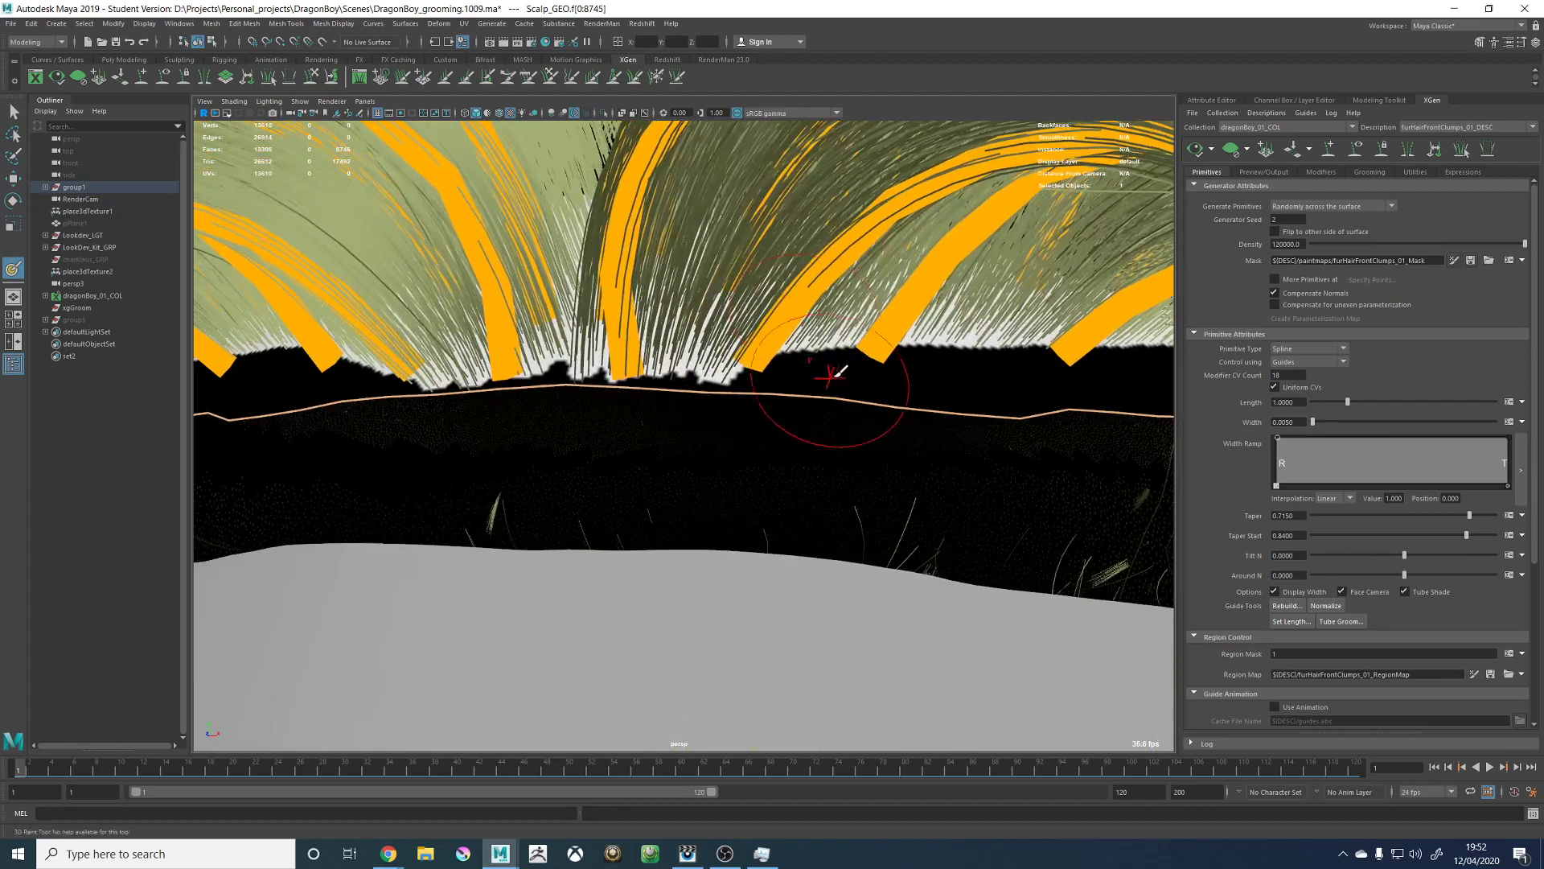
alt+drag(834, 374, 627, 510)
alt+middle_drag(736, 386, 829, 369)
alt+right_drag(829, 368, 676, 376)
alt+drag(676, 376, 797, 397)
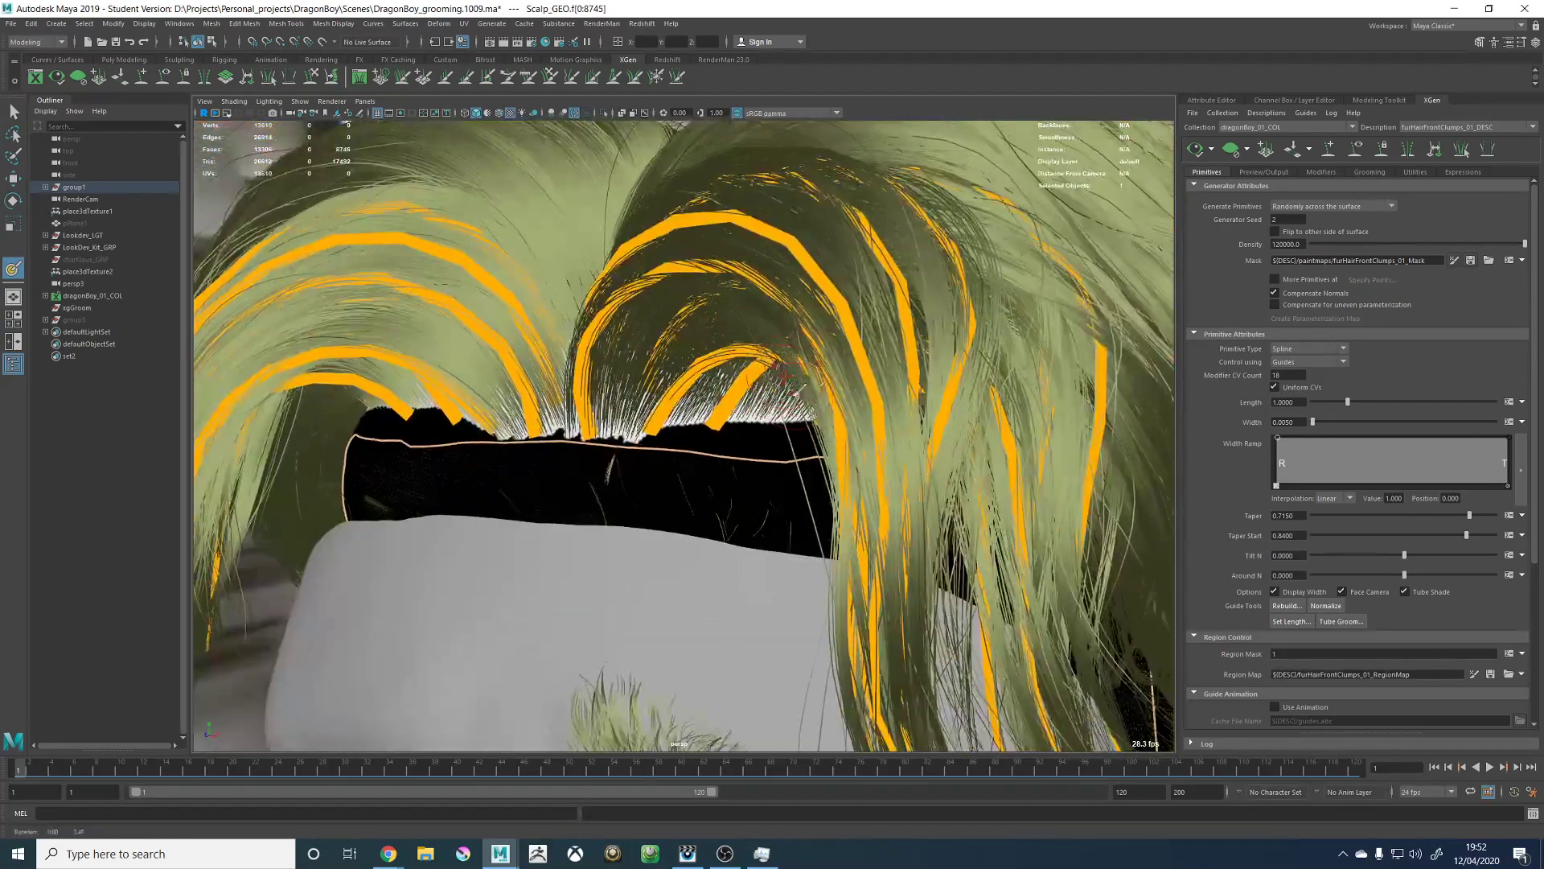
Step: Leave the paint tool, deselect the scalp and examine the short hair on the side of the head
key(w)
click(973, 378)
alt+right_drag(973, 378, 887, 301)
alt+middle_drag(888, 301, 920, 234)
mouse_move(976, 269)
alt+mouse_down()
mouse_move(866, 267)
mouse_move(909, 249)
alt+mouse_up()
alt+right_drag(772, 273, 855, 317)
alt+drag(855, 316, 936, 326)
alt+middle_drag(937, 326, 1073, 527)
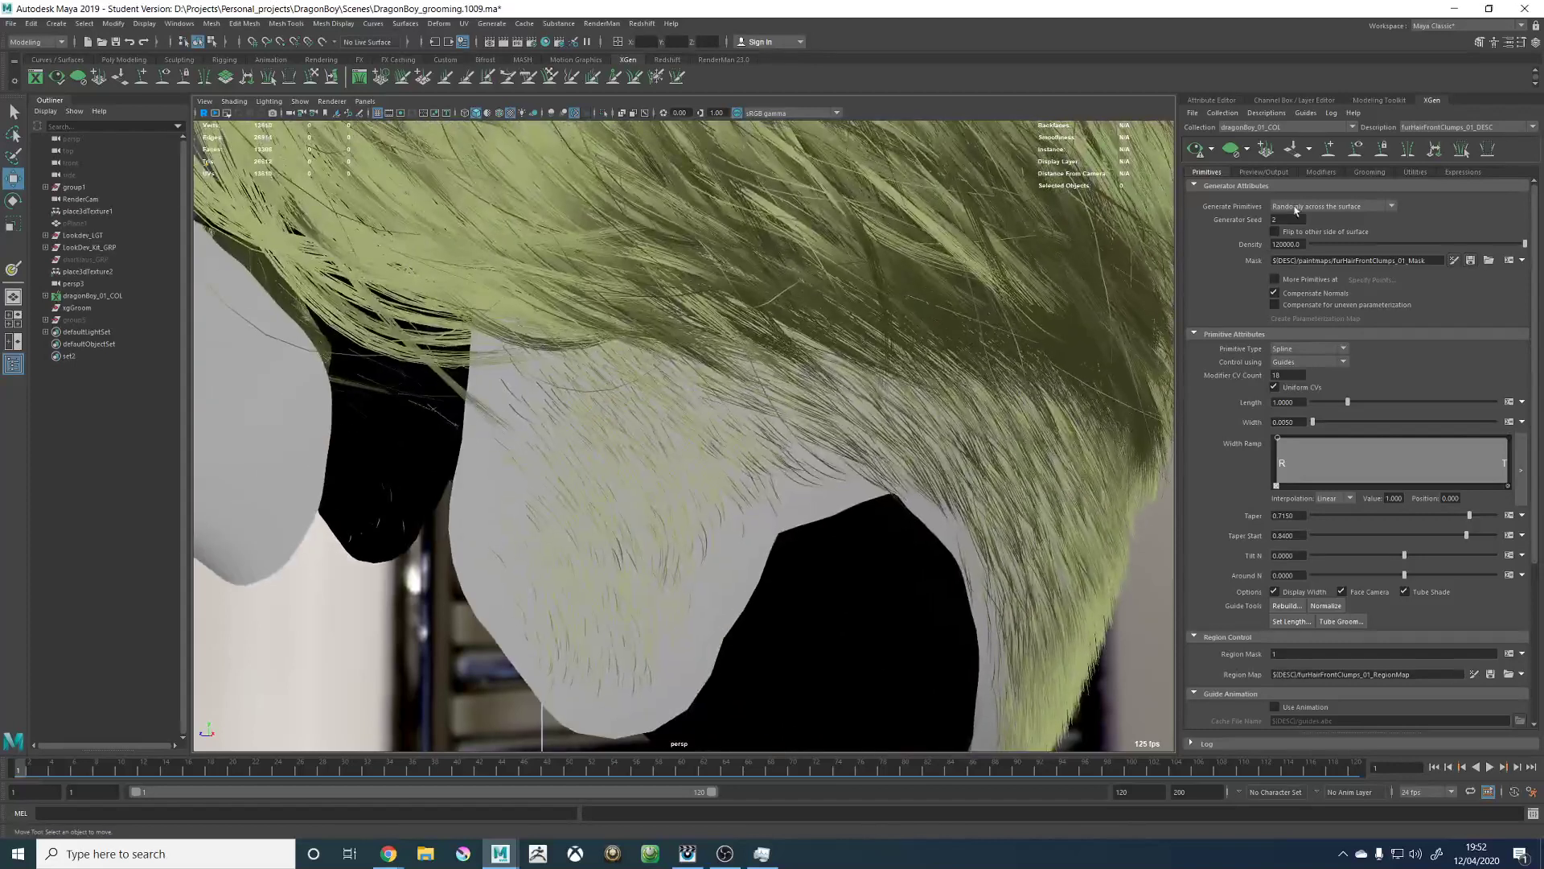
Step: Switch to the furHairShort_01_DESC description and open its primitives' mask map for painting on the scalp
click(1423, 131)
click(1432, 153)
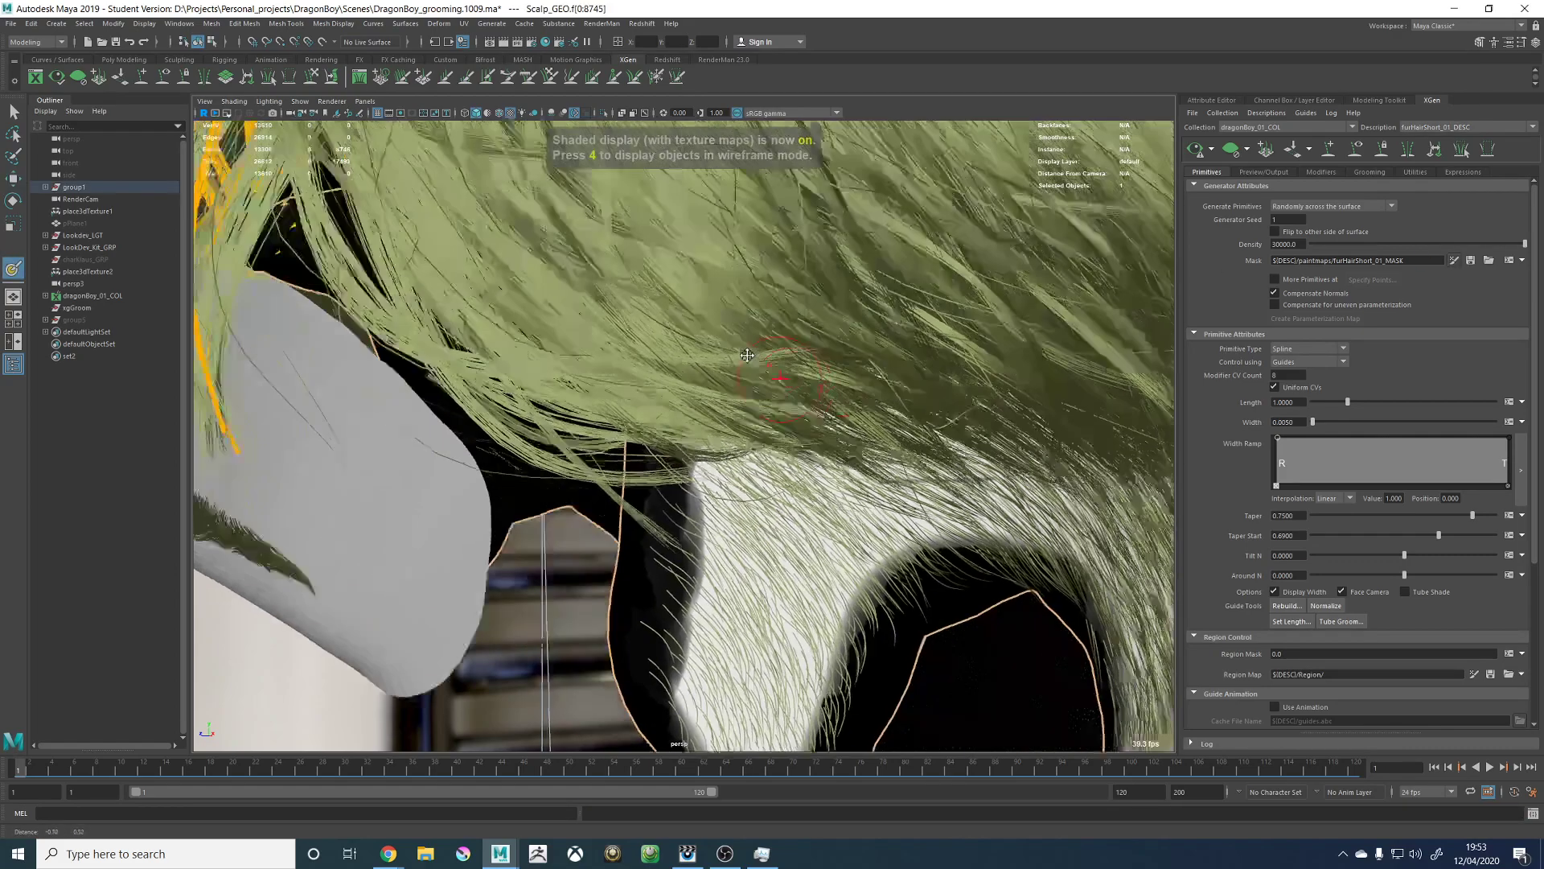
mouse_move(768, 349)
alt+mouse_down()
mouse_move(840, 374)
mouse_move(690, 272)
alt+mouse_up()
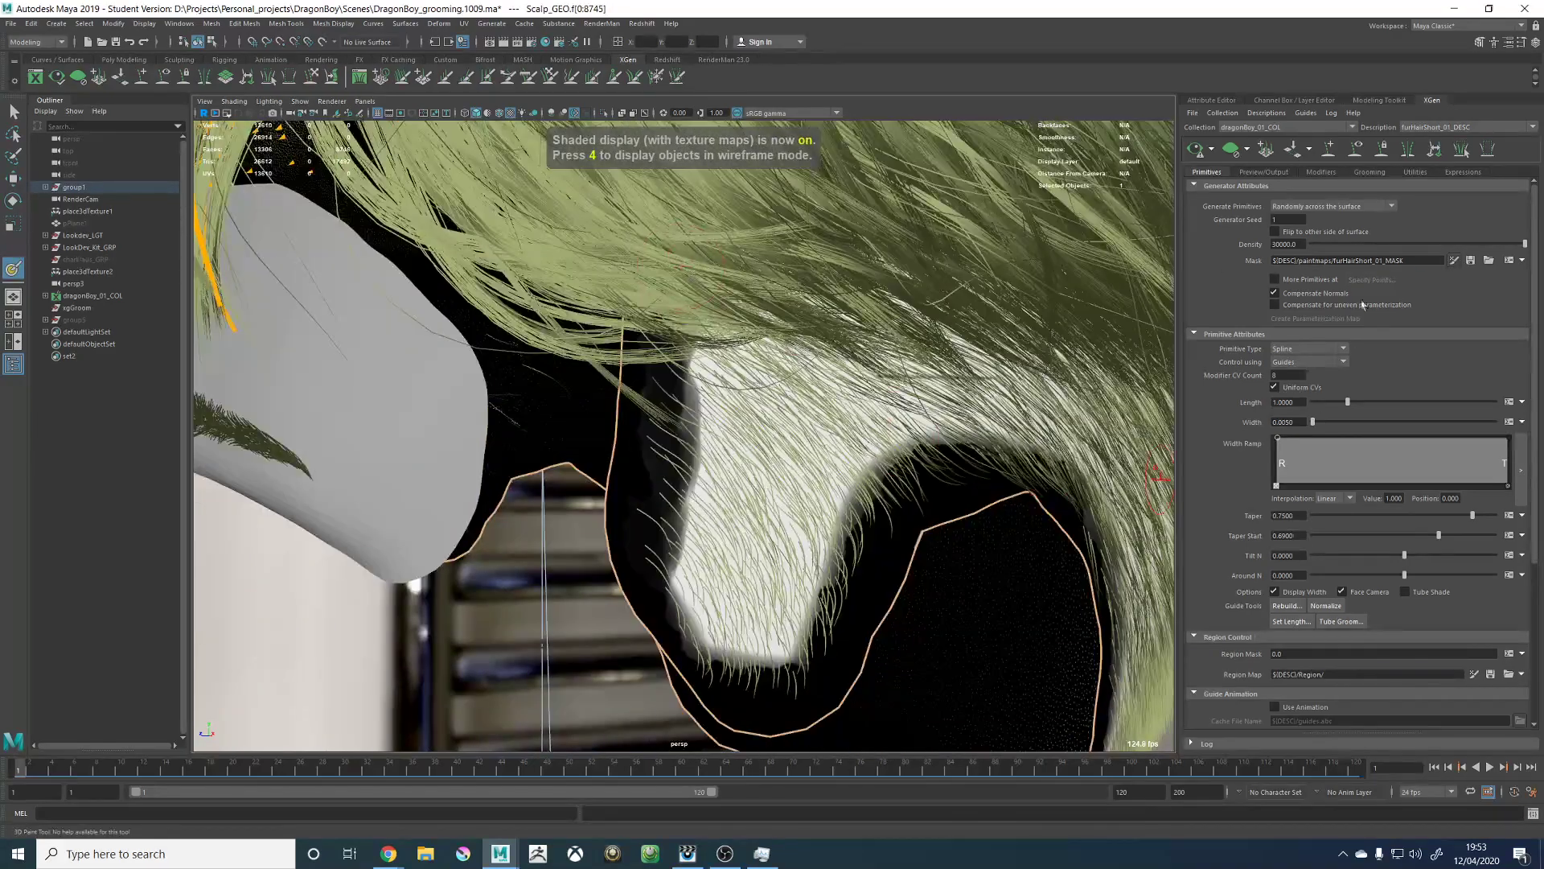
Step: Save the short hair mask map, leave the paint tool and deselect the scalp to check the sideburn hair
click(1473, 263)
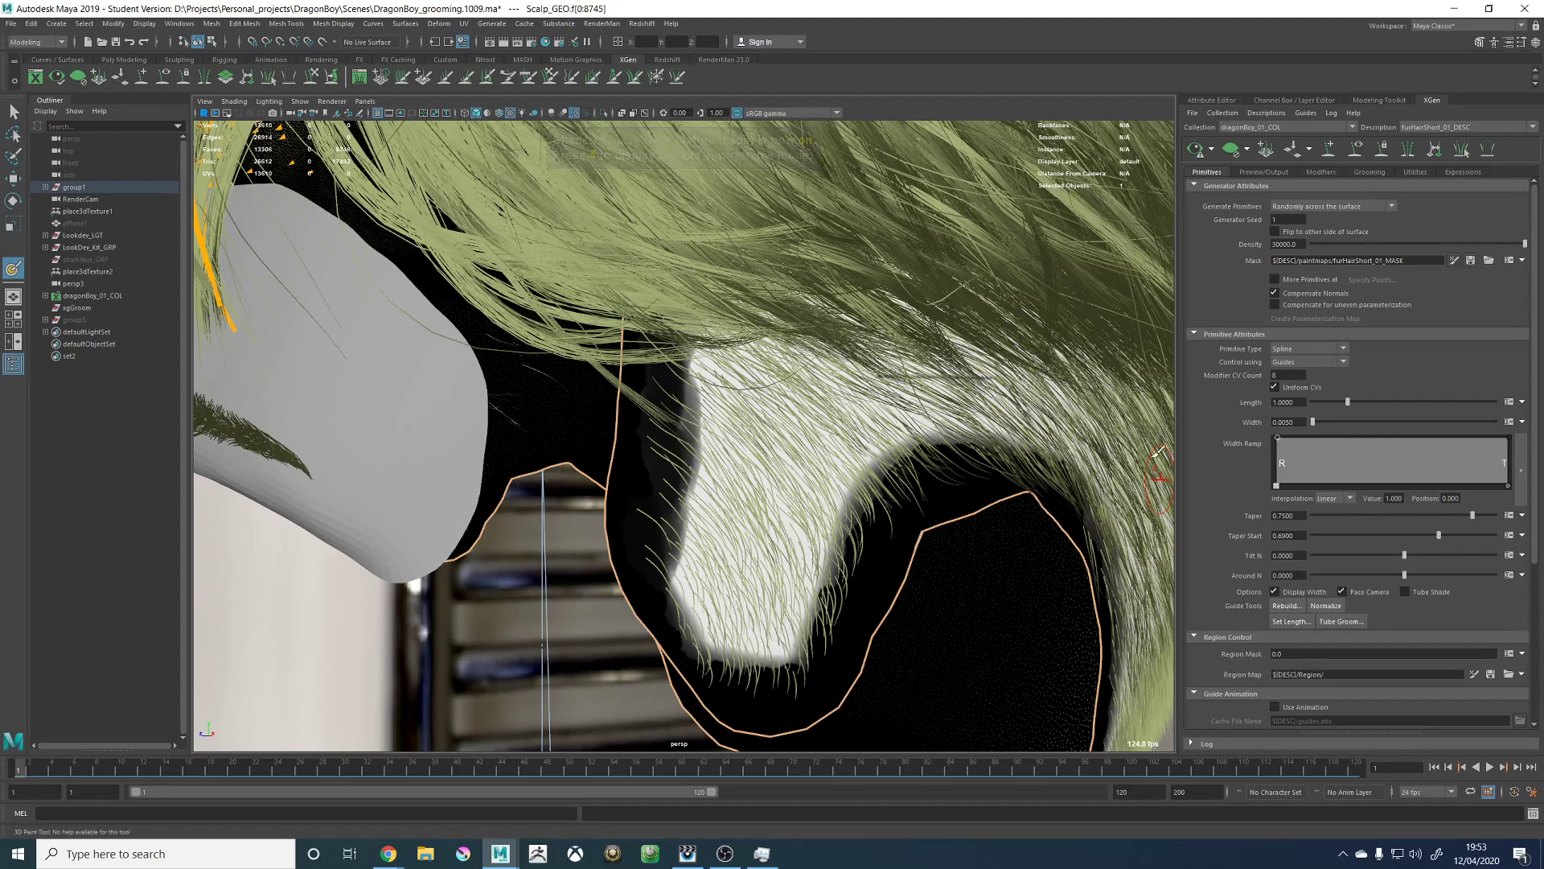
alt+right_drag(772, 451, 596, 515)
key(w)
click(377, 645)
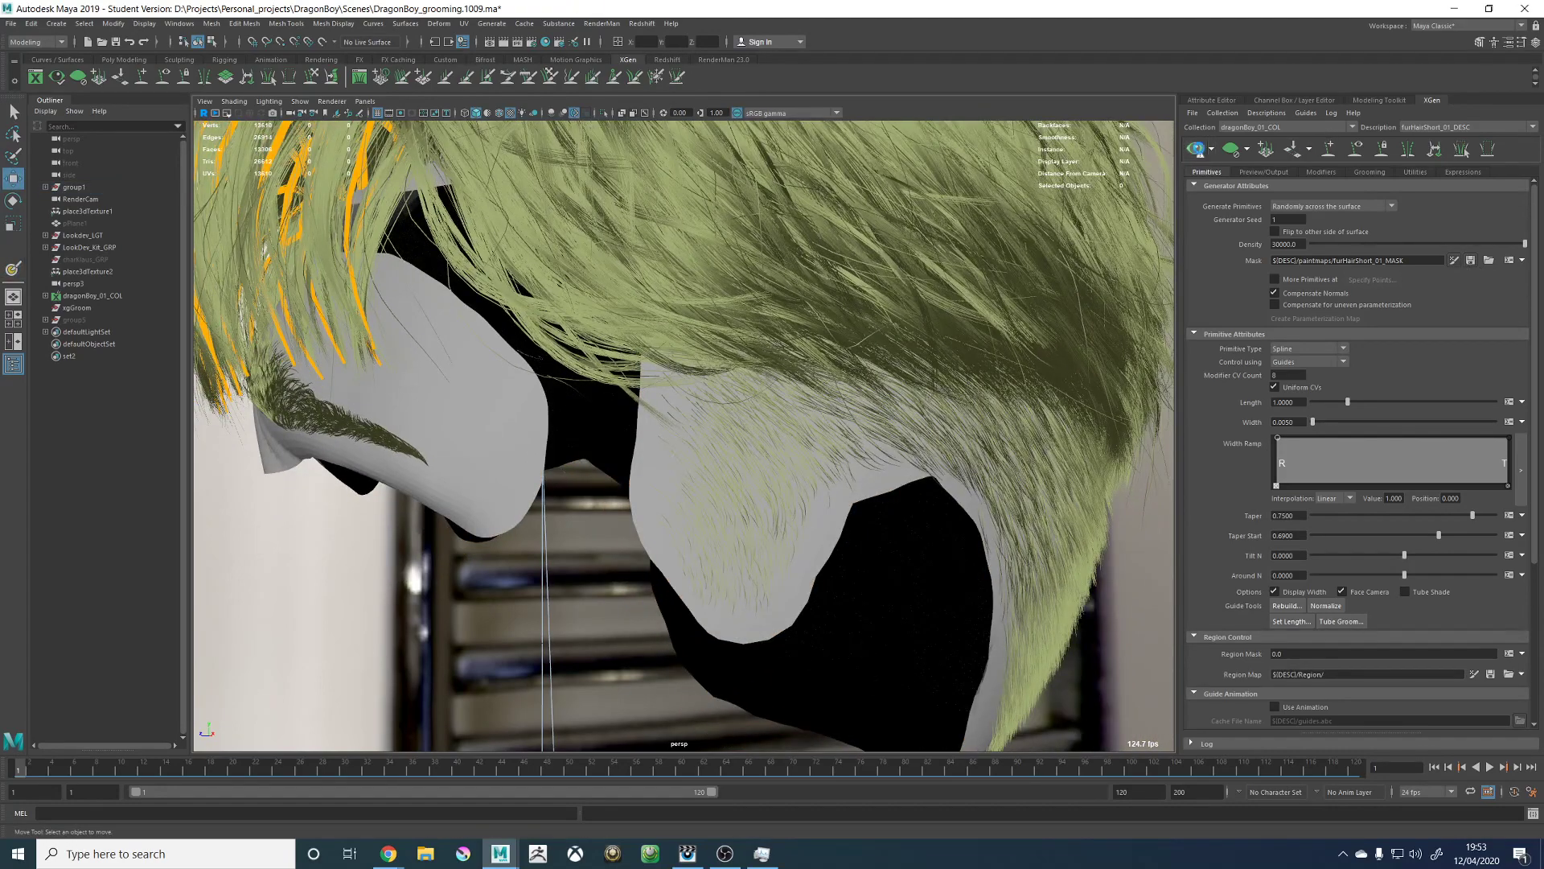
alt+drag(827, 501, 797, 493)
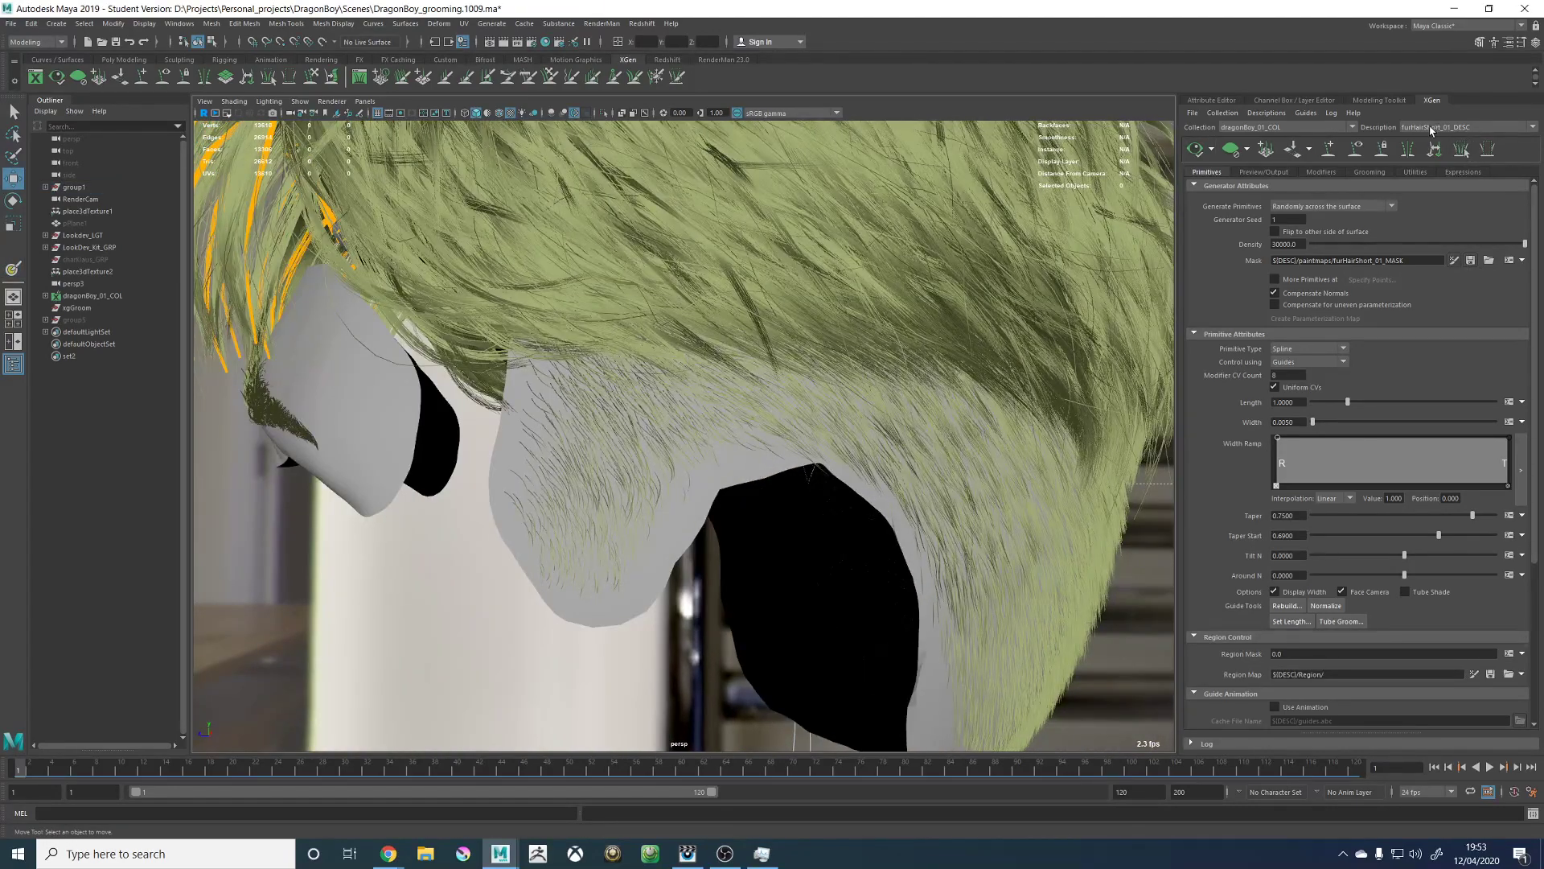
Step: Switch to the furHairFrontClumps_01_DESC description and clear its preview to expose the hair roots along the front hairline
click(1431, 131)
click(1436, 152)
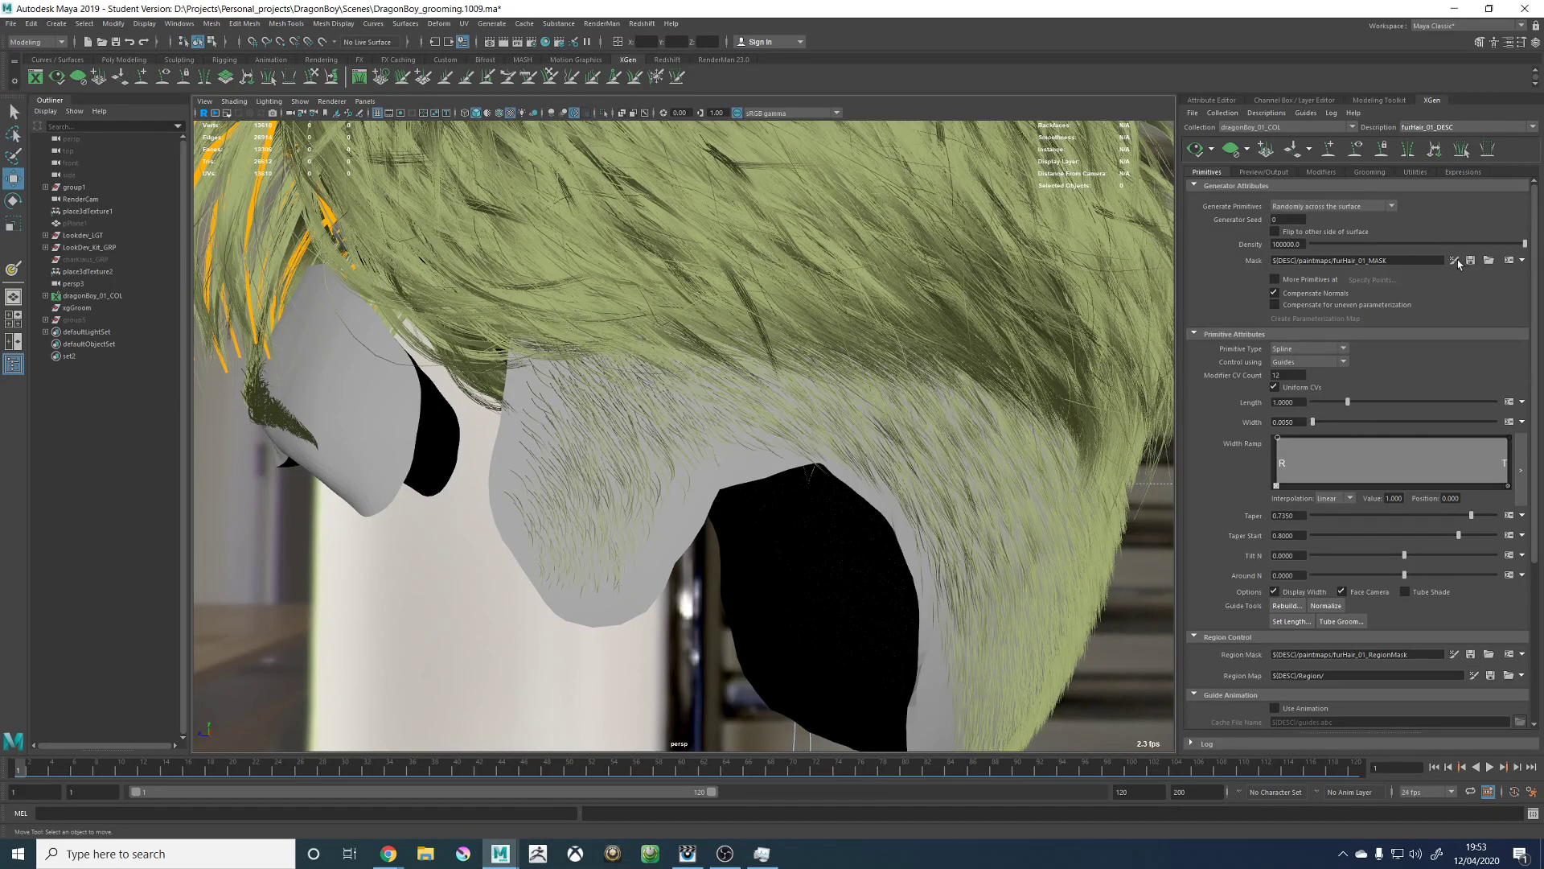
alt+drag(812, 262, 697, 389)
alt+right_drag(696, 389, 813, 378)
click(1463, 127)
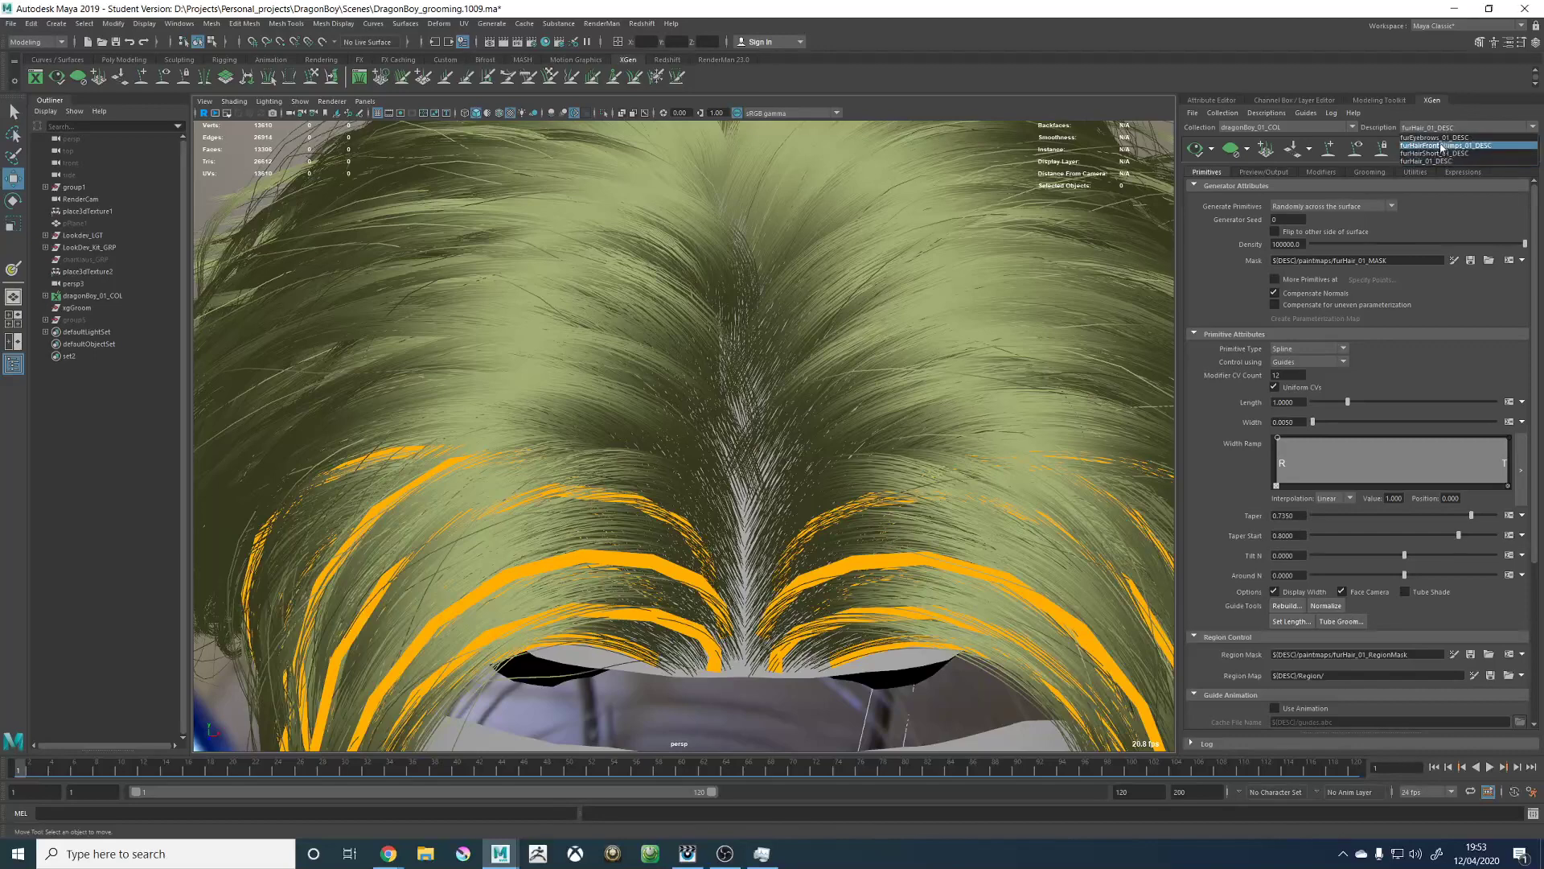
click(1439, 164)
click(1228, 151)
alt+drag(852, 381, 790, 384)
alt+middle_drag(738, 394, 763, 347)
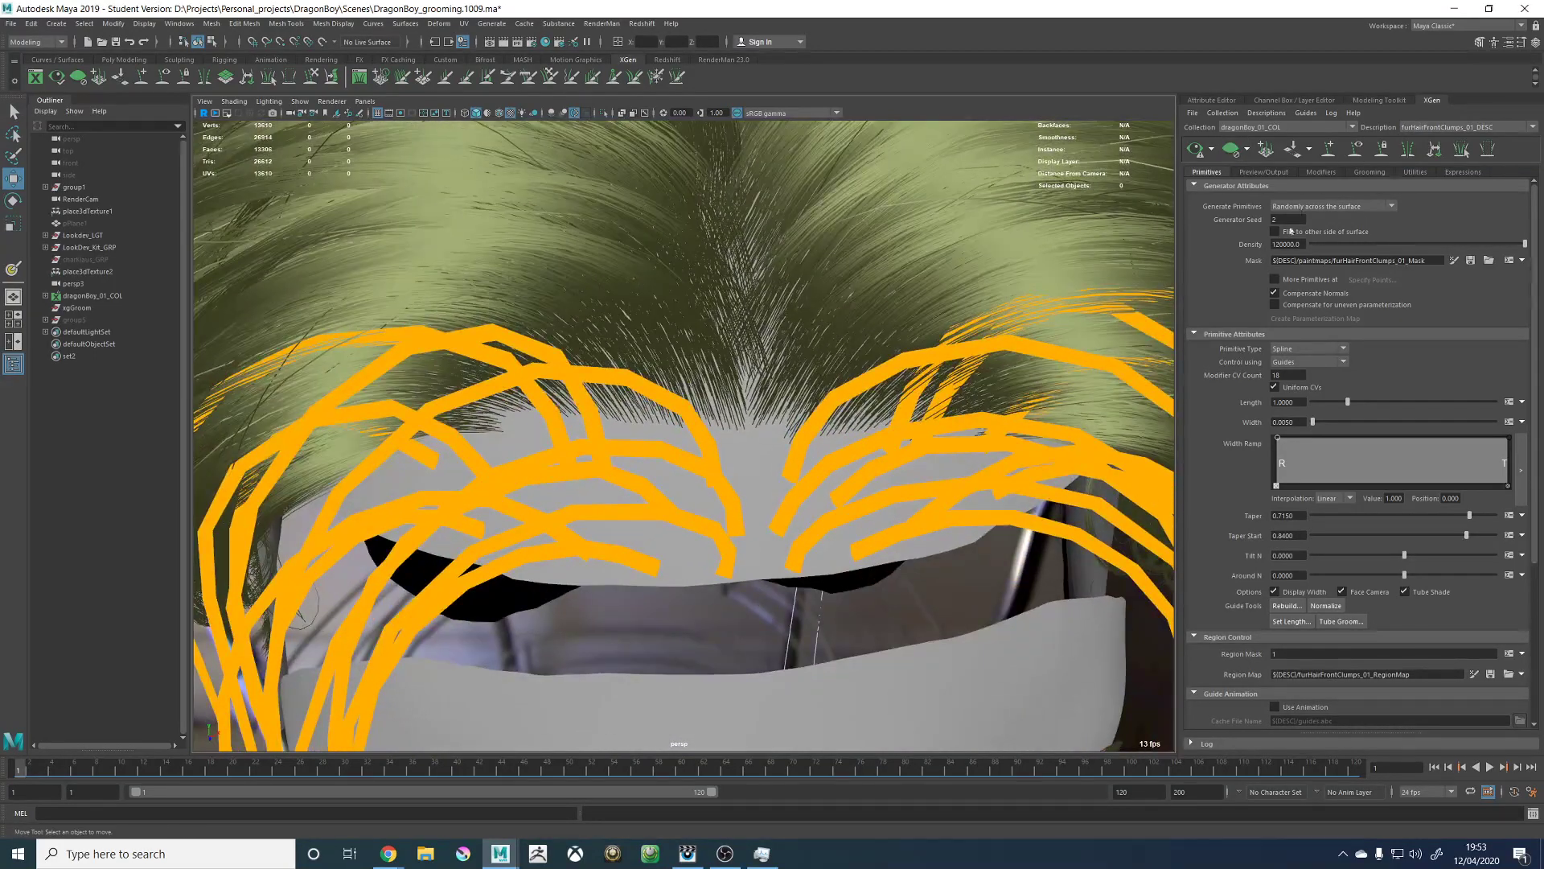
Step: Switch to the furHair_01_DESC description and open its primitives' mask map for painting on the scalp
click(1435, 128)
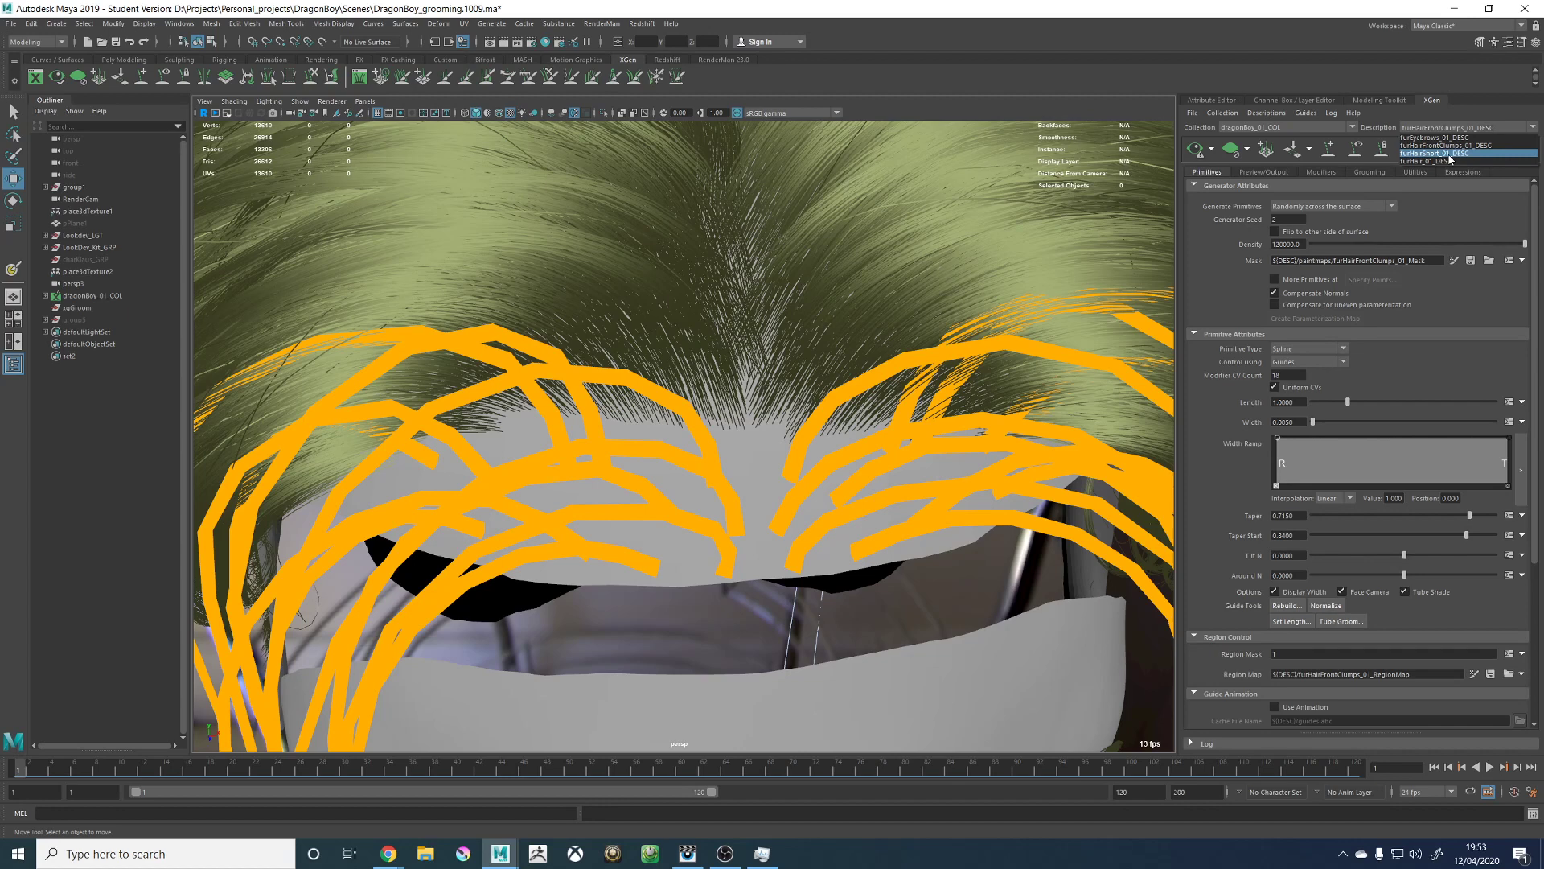
click(1447, 161)
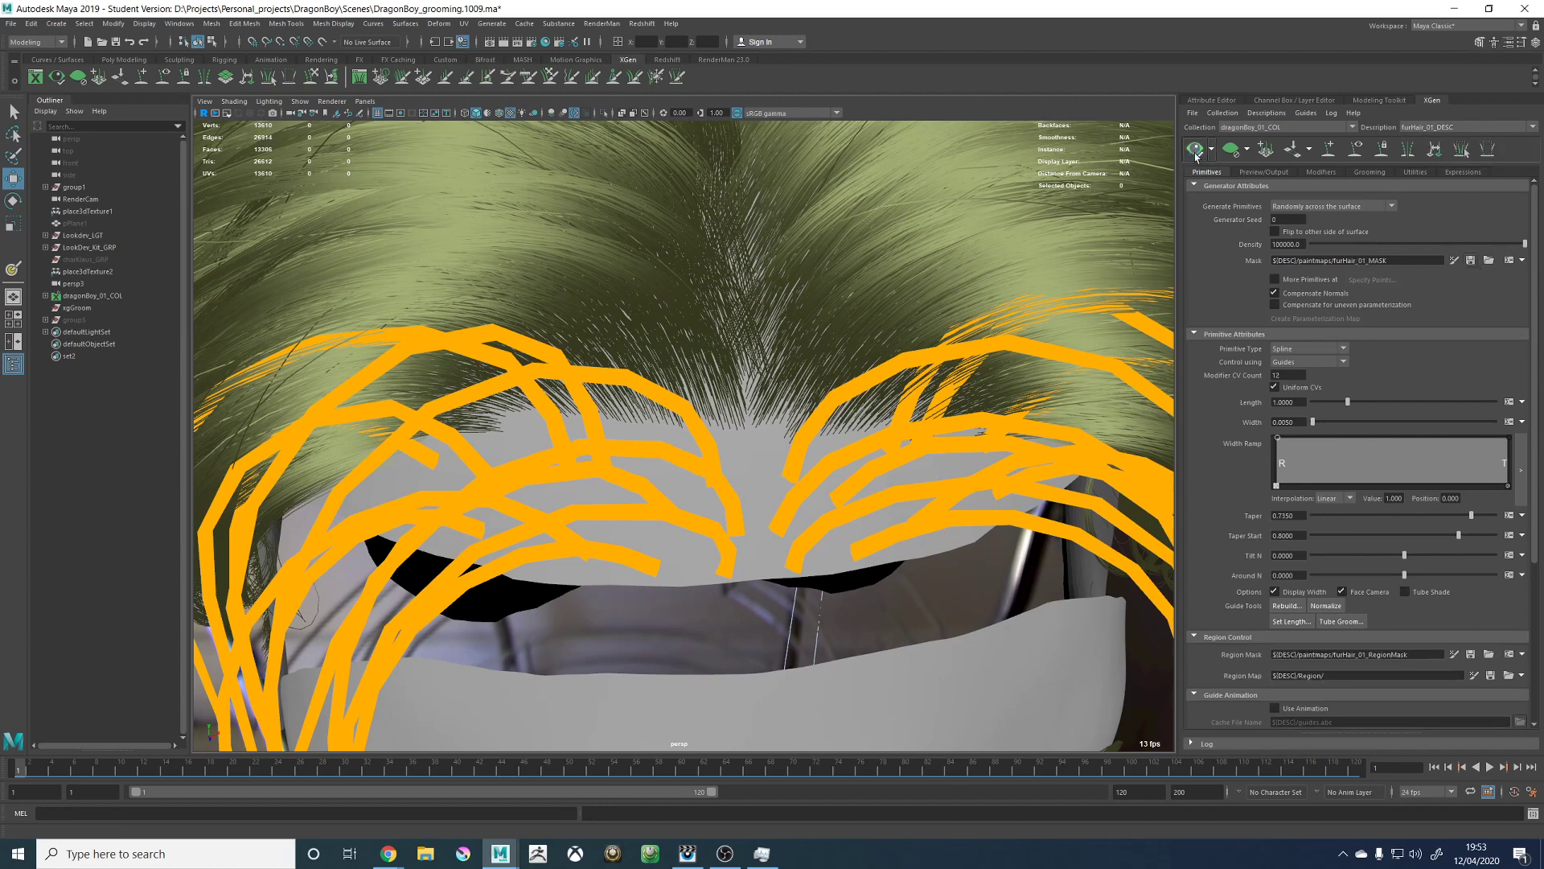
click(1454, 260)
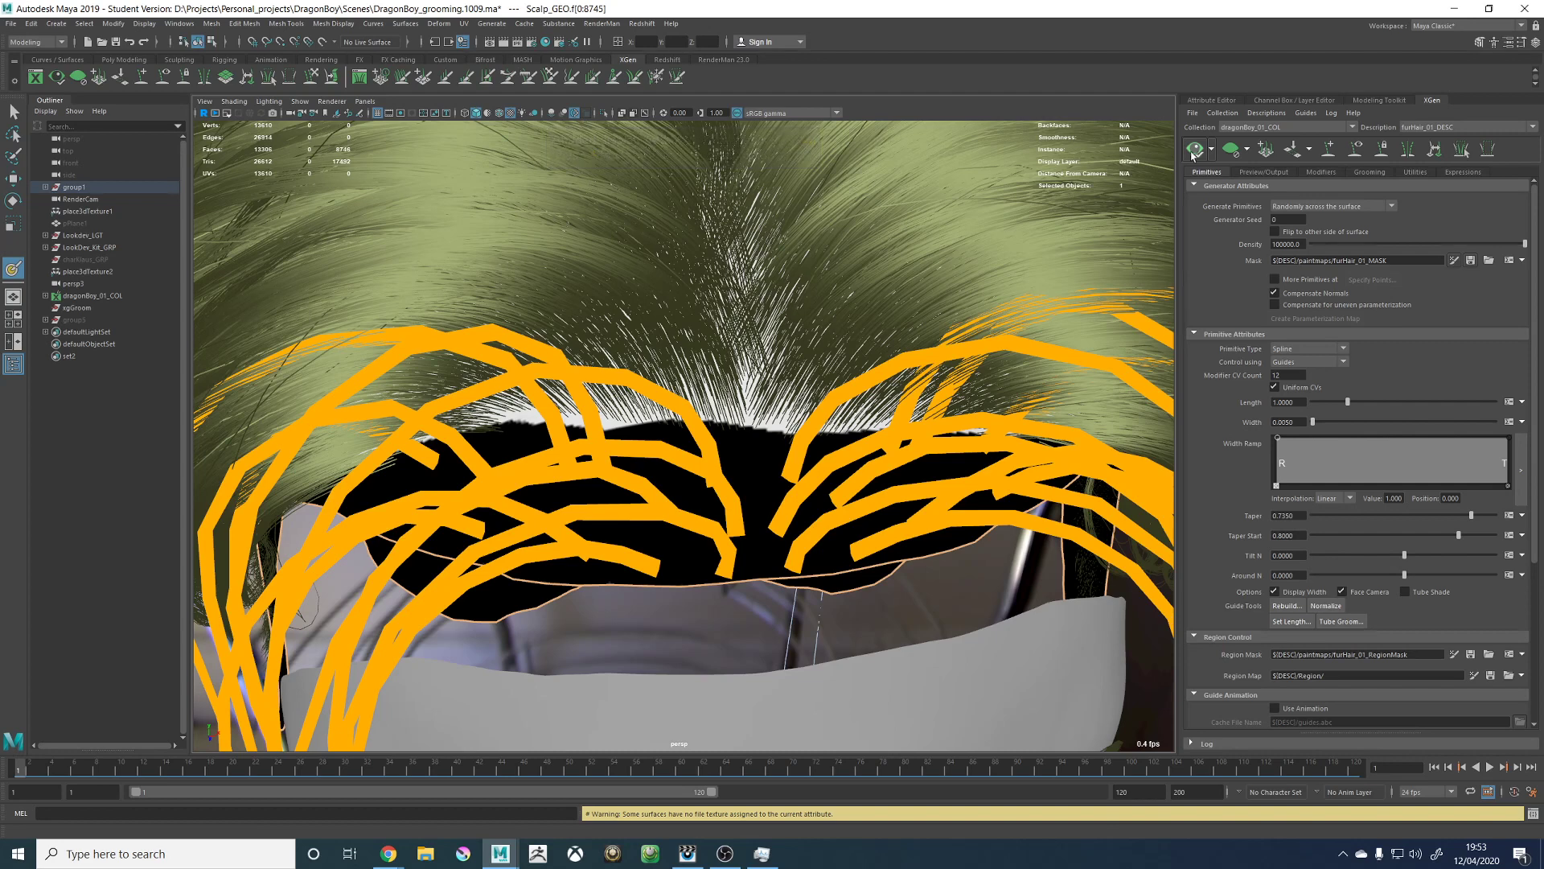
alt+drag(652, 328, 701, 351)
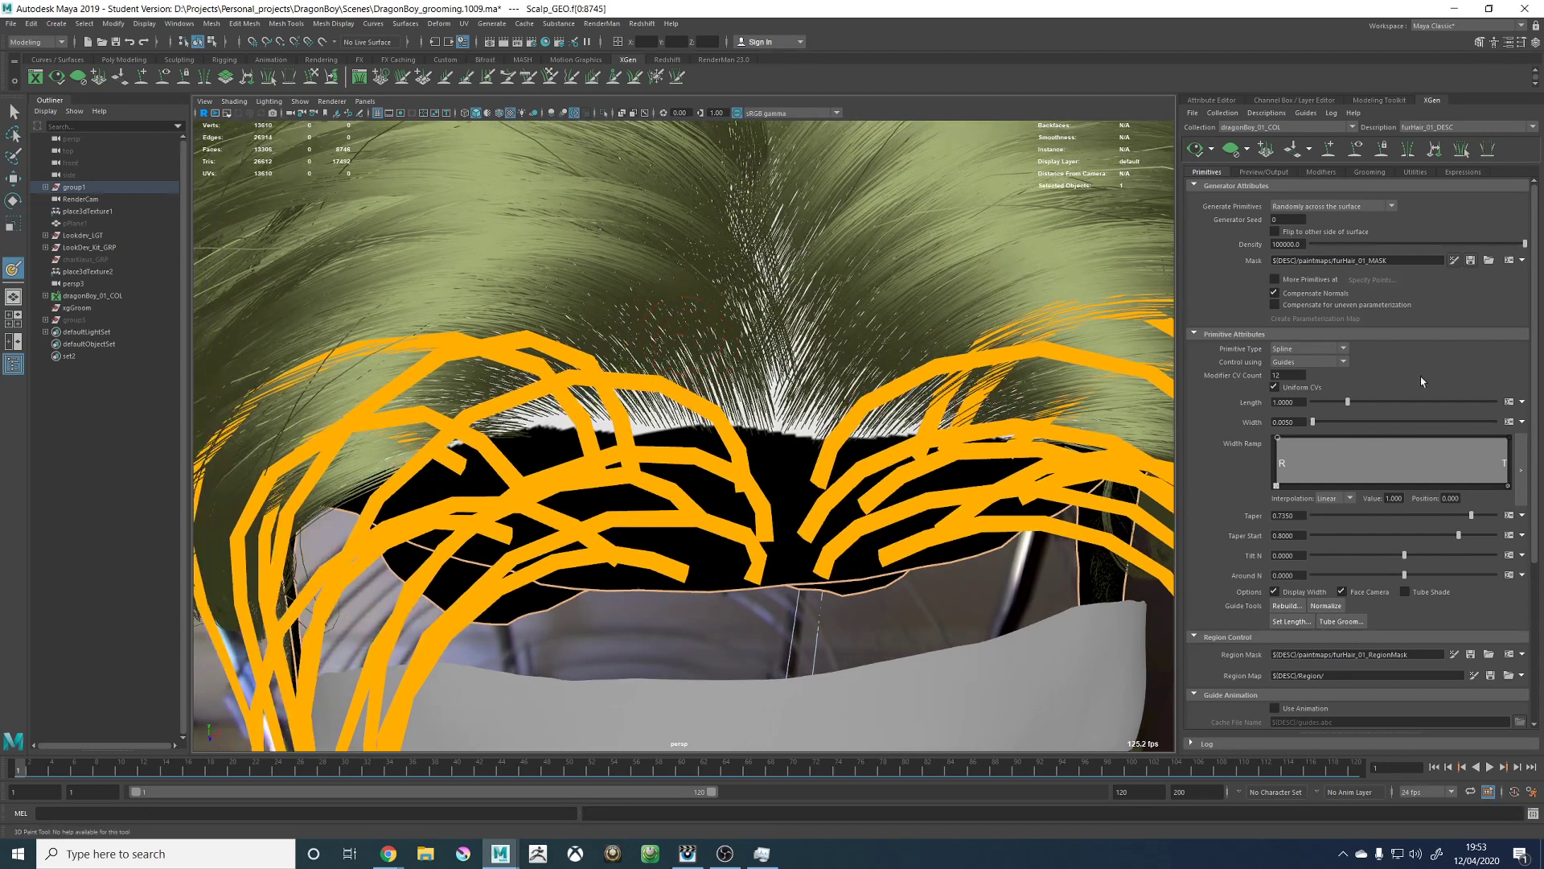
Step: Edit the 3dpaint comment value in the expression of the main hair's mask and accept the expression
click(1508, 261)
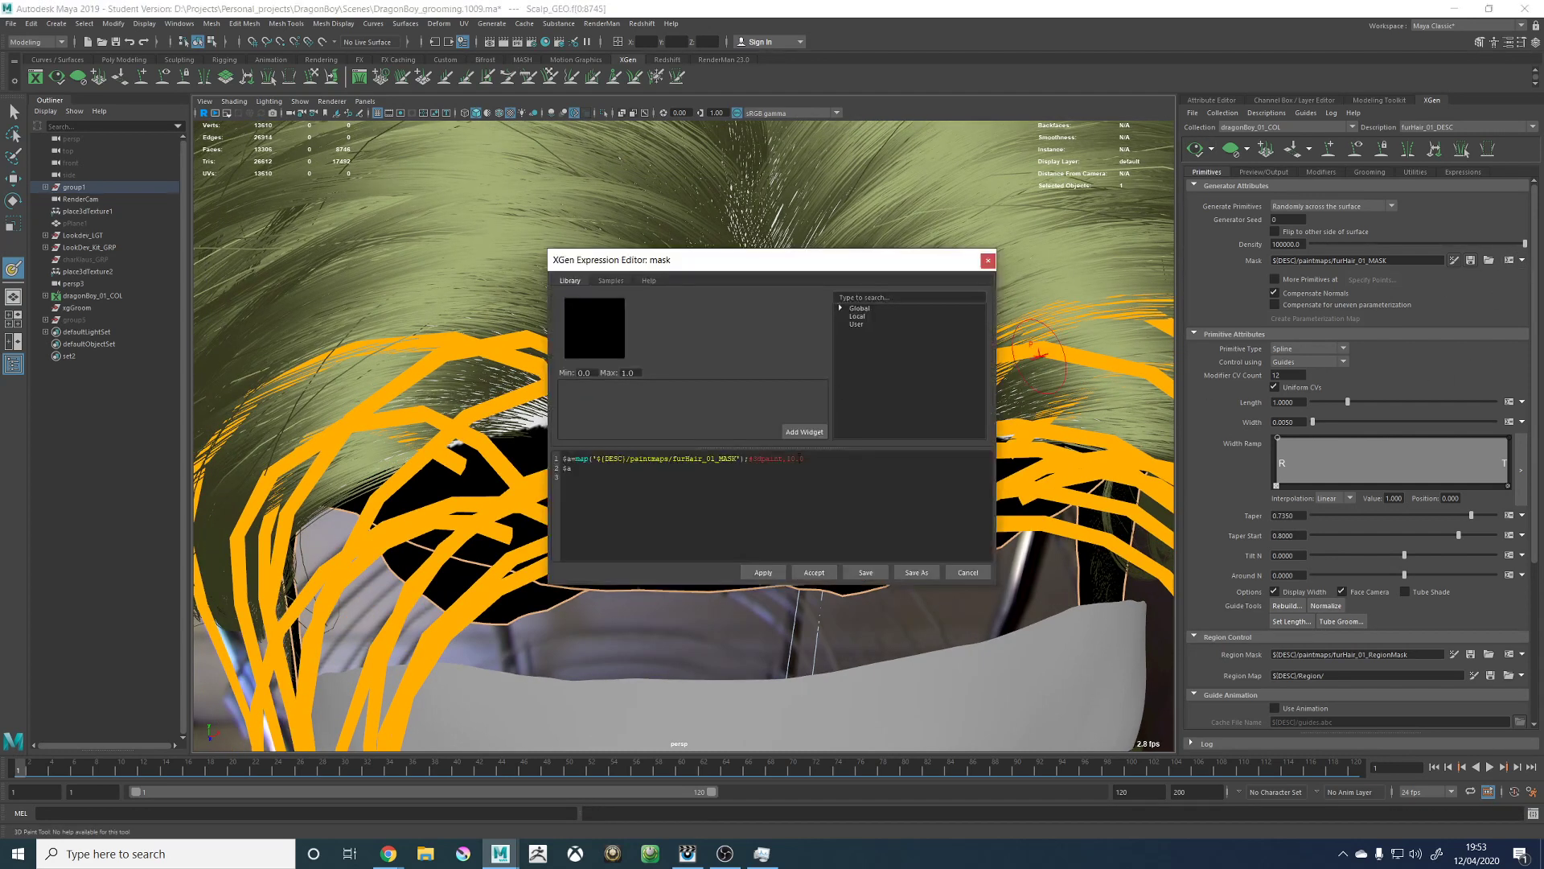
click(792, 458)
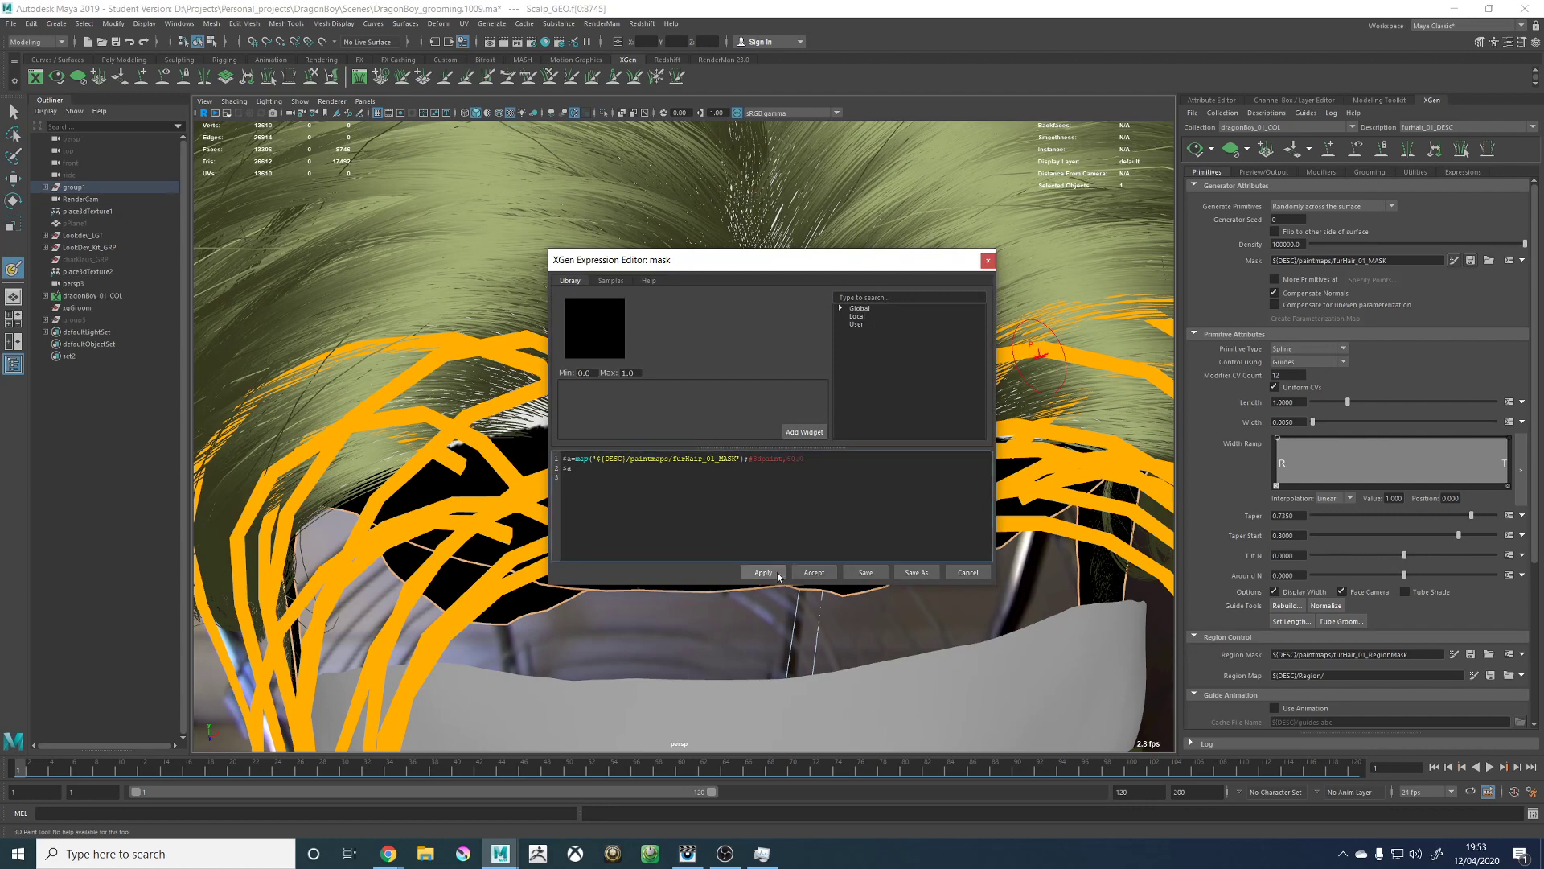
click(808, 573)
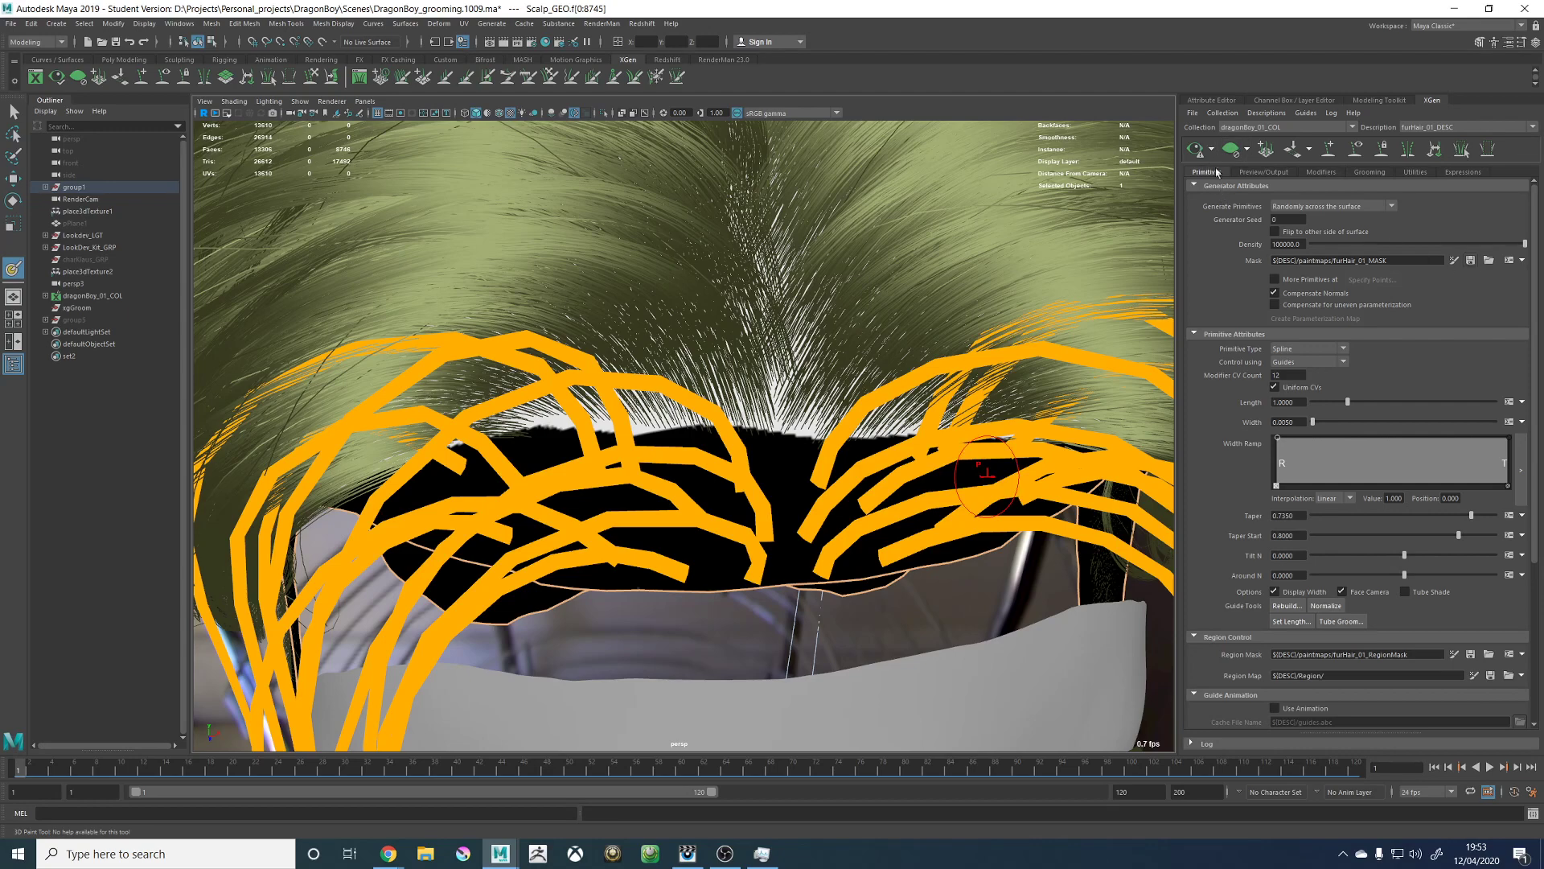
Step: Leave the paint tool, deselect the scalp and examine the whole groom around the front of the head
mouse_move(717, 374)
alt+mouse_down()
mouse_move(747, 358)
mouse_move(768, 370)
mouse_move(756, 355)
alt+mouse_up()
alt+drag(765, 417, 711, 435)
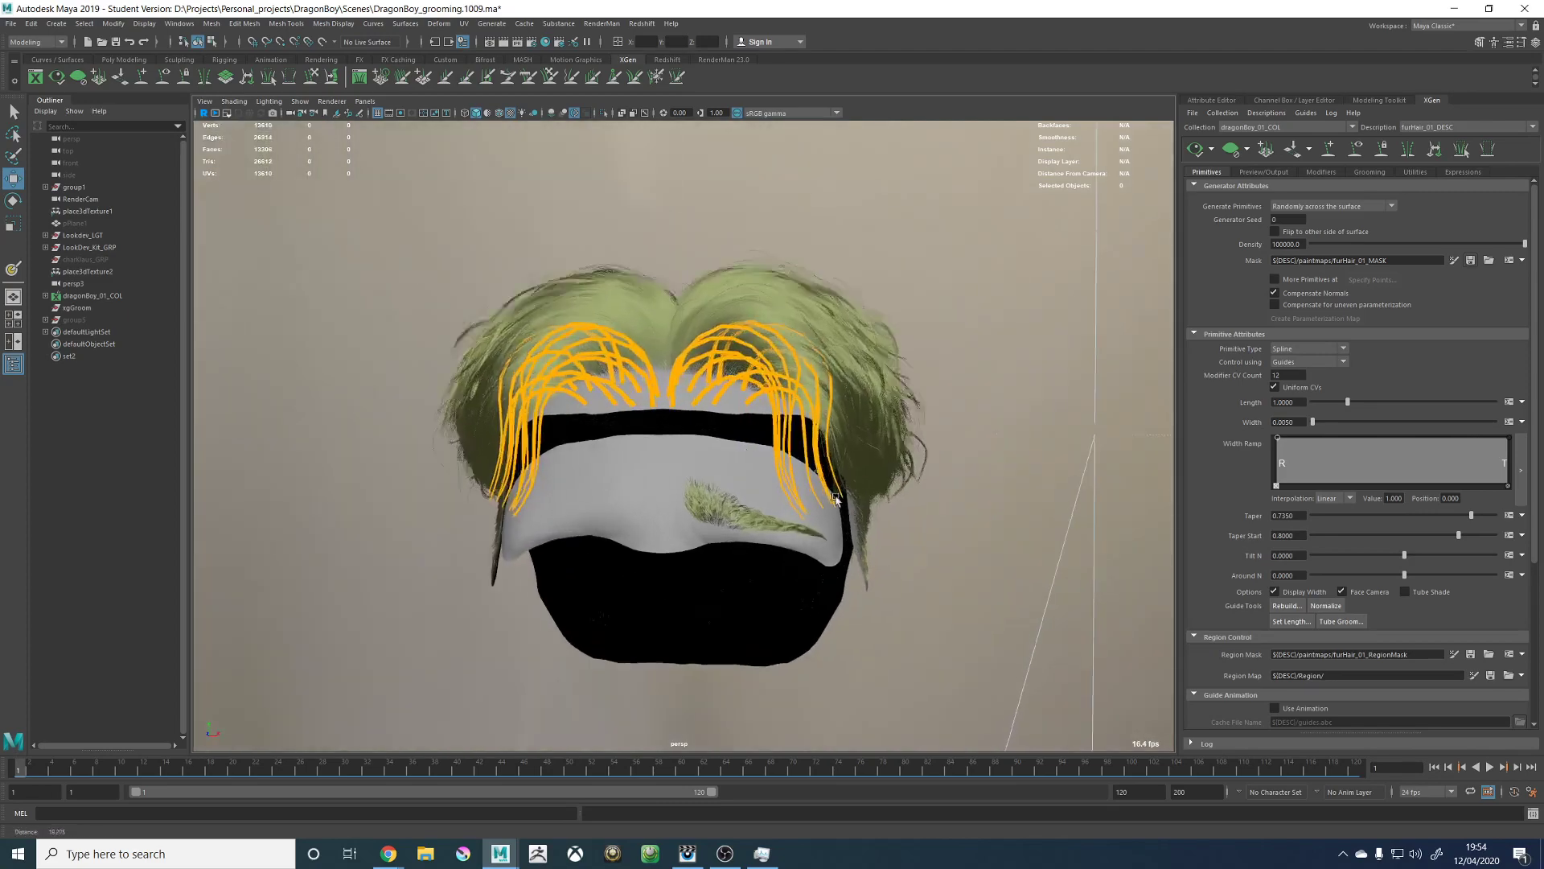
alt+right_drag(711, 434, 810, 227)
alt+middle_drag(811, 227, 789, 195)
alt+drag(789, 194, 919, 275)
alt+right_drag(920, 275, 568, 425)
alt+drag(568, 425, 634, 323)
Step: Check the main hair's guides and its modifier settings, hiding the guides again when done
click(1358, 151)
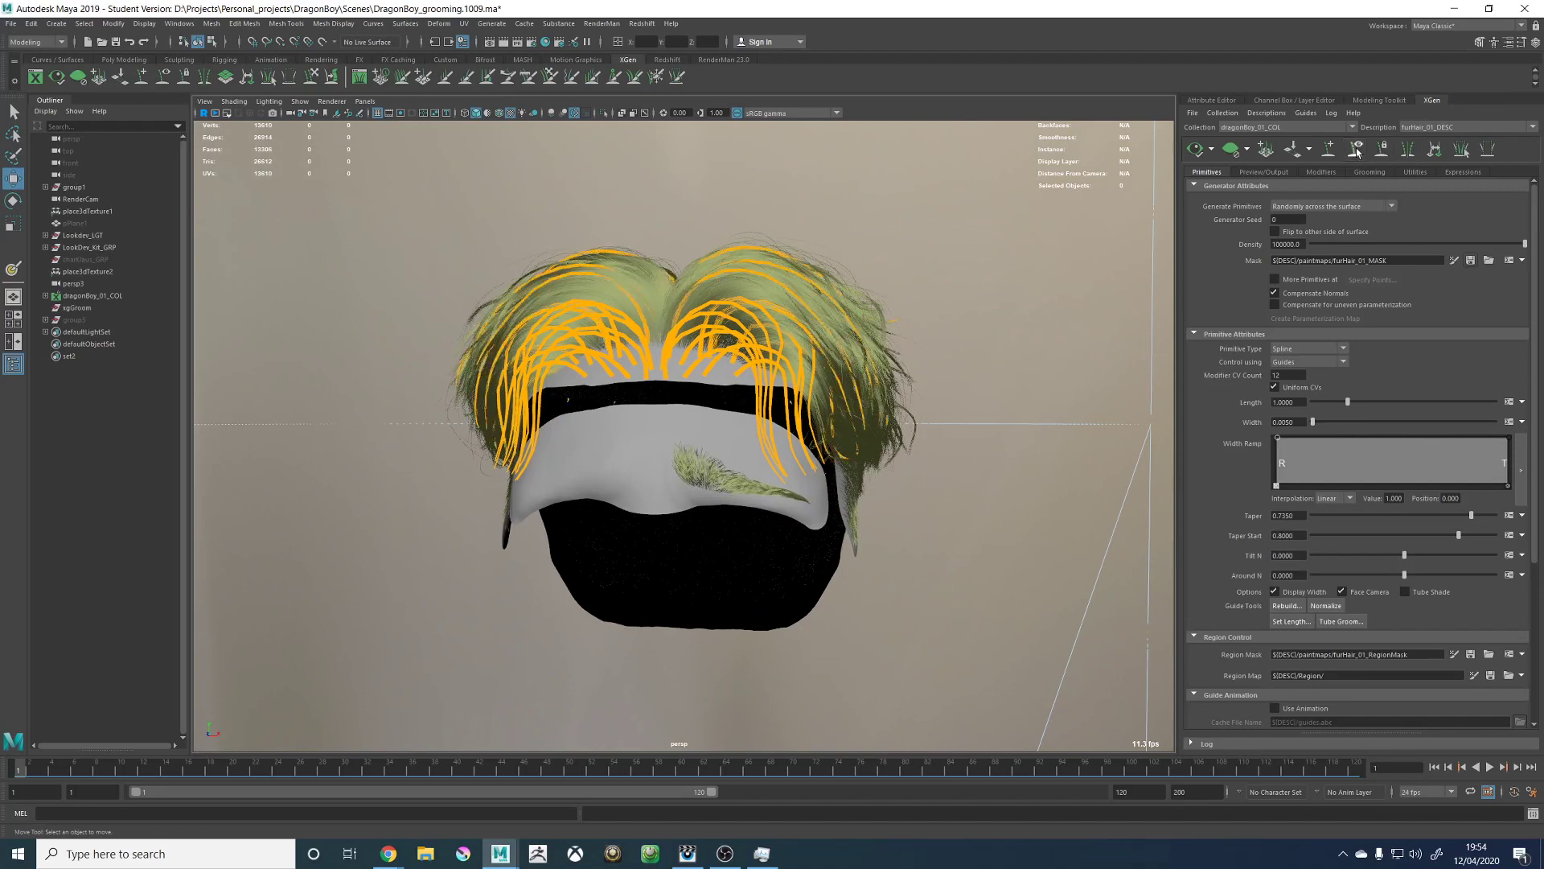
click(1399, 173)
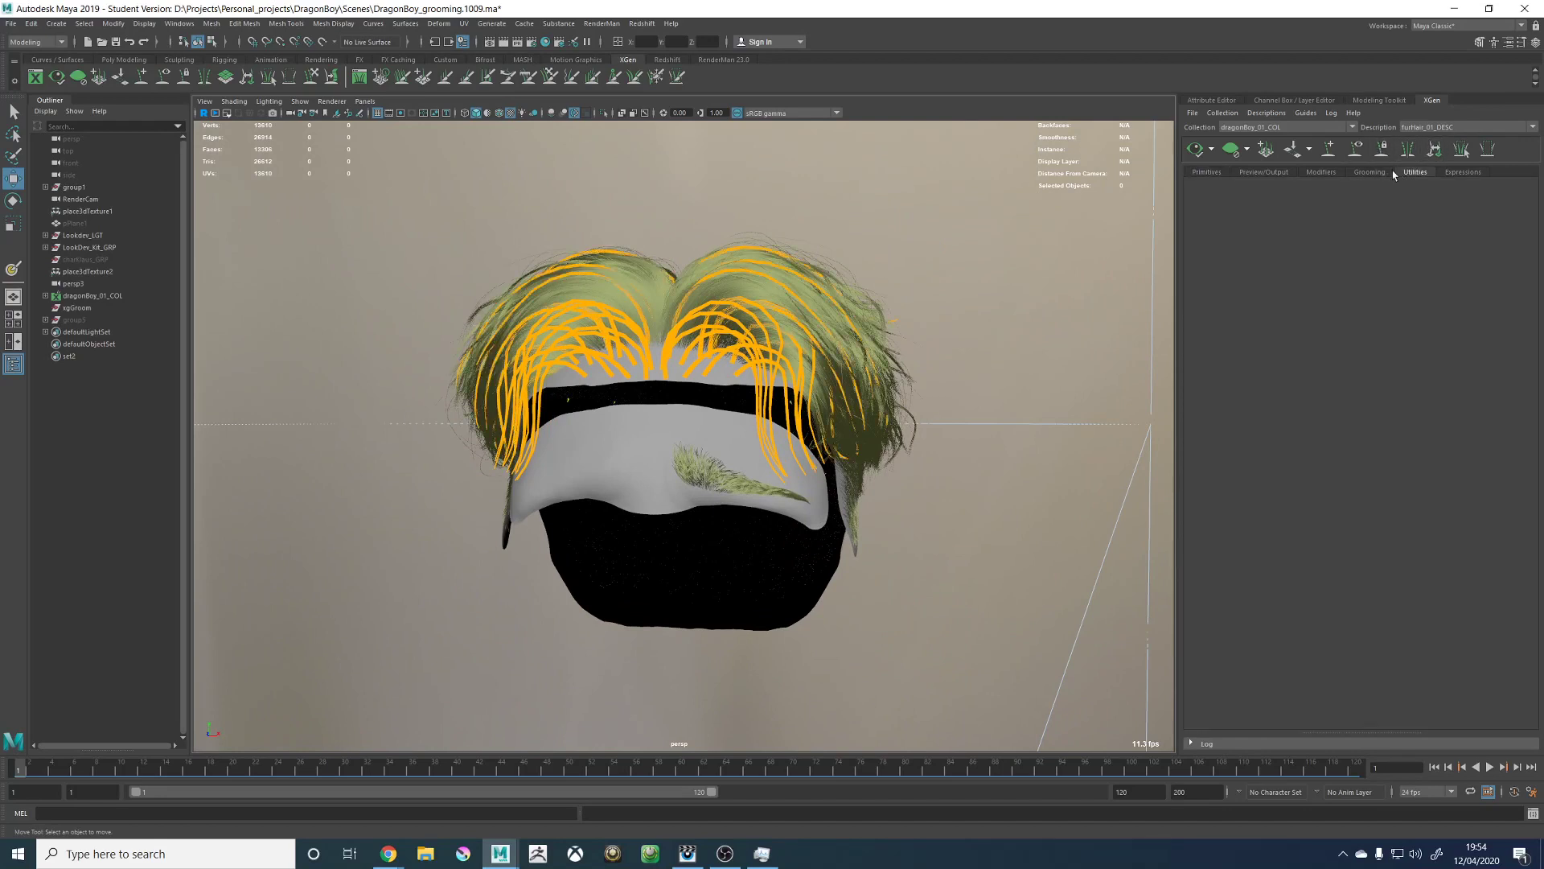
click(1321, 172)
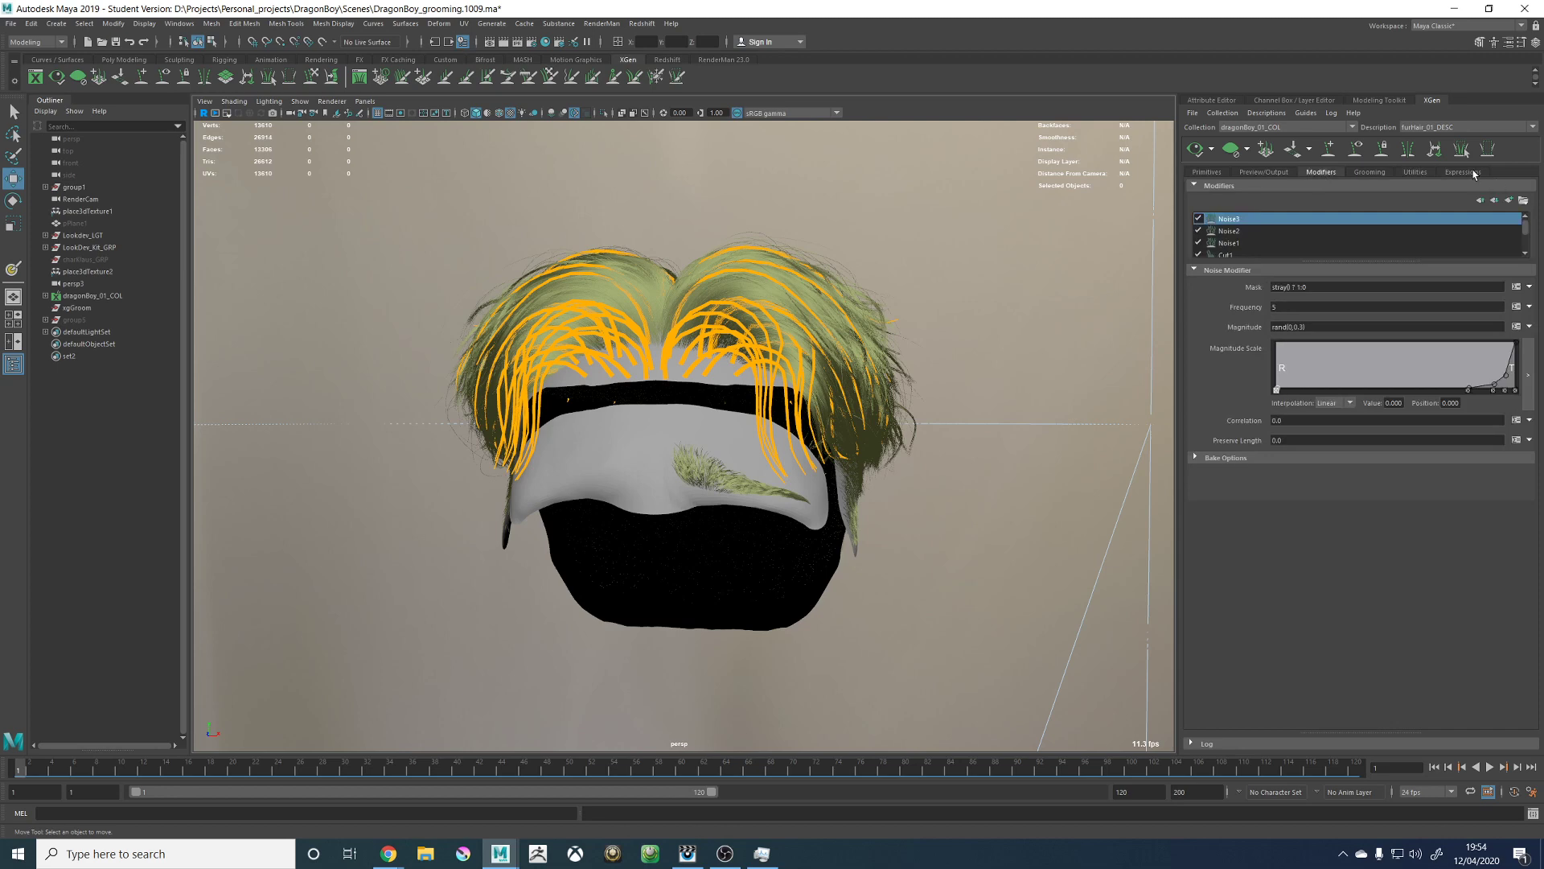
click(1472, 172)
click(1320, 176)
alt+drag(666, 280, 719, 307)
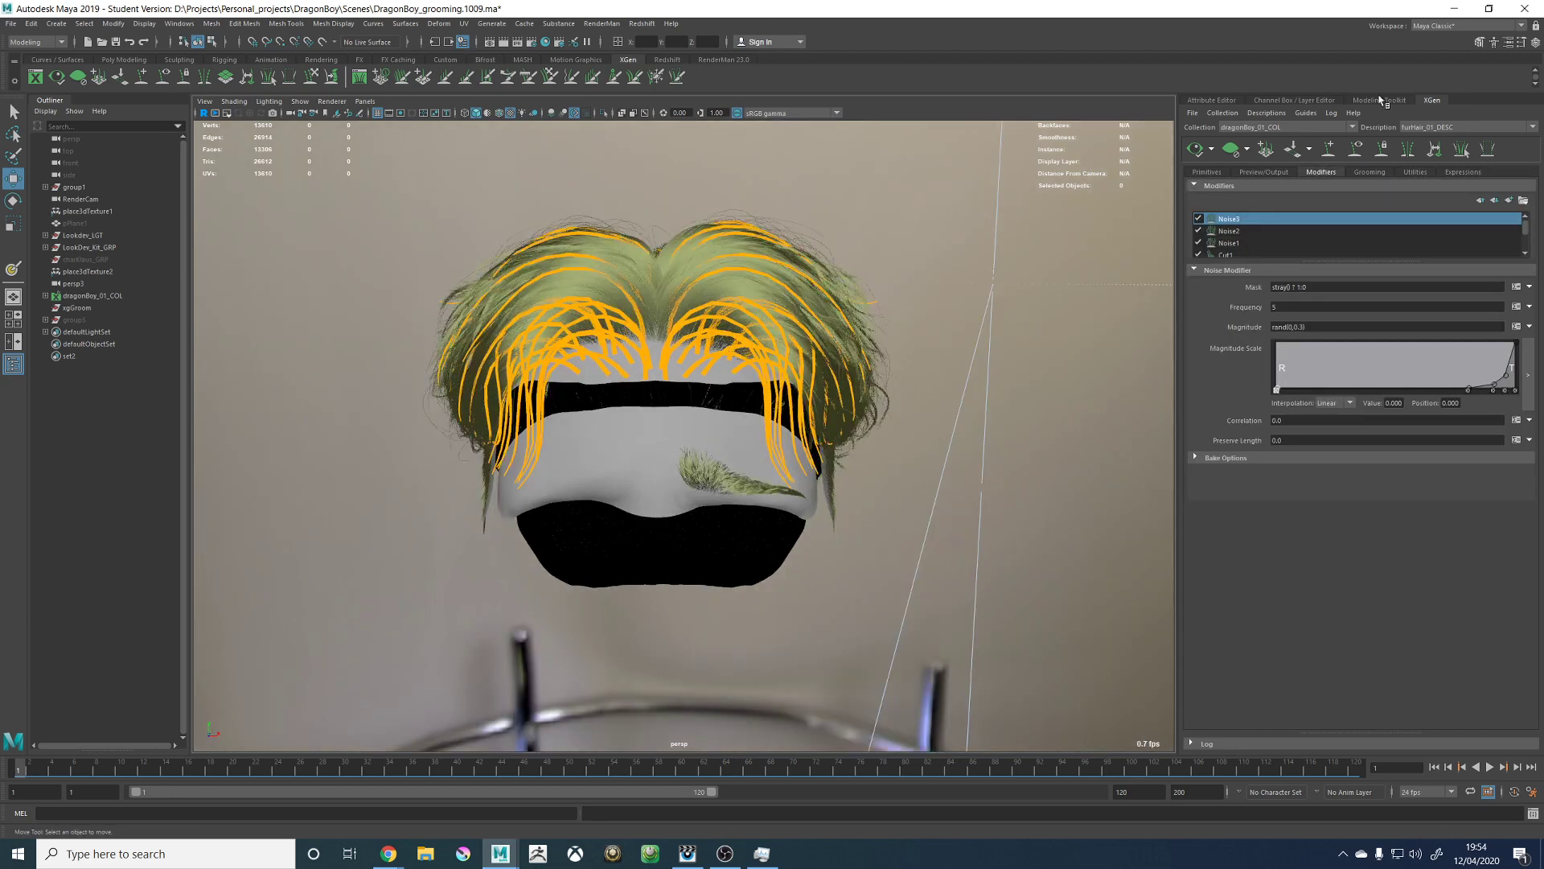
click(1357, 151)
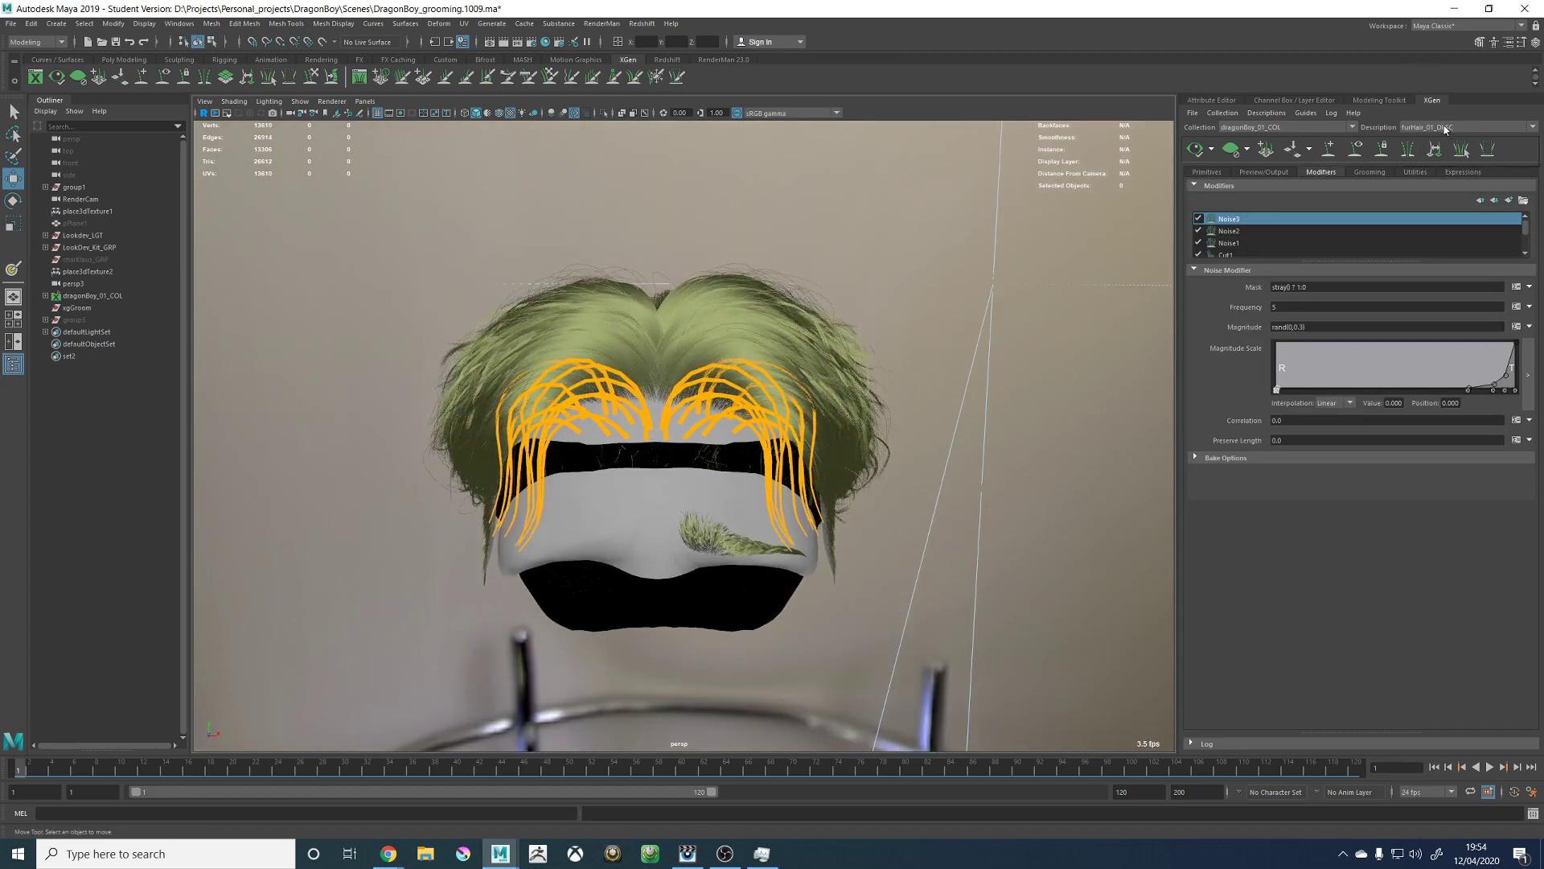
Step: Switch to the furHairFrontClumps_01_DESC description and regenerate its groom preview
click(1445, 130)
click(1436, 152)
click(1445, 129)
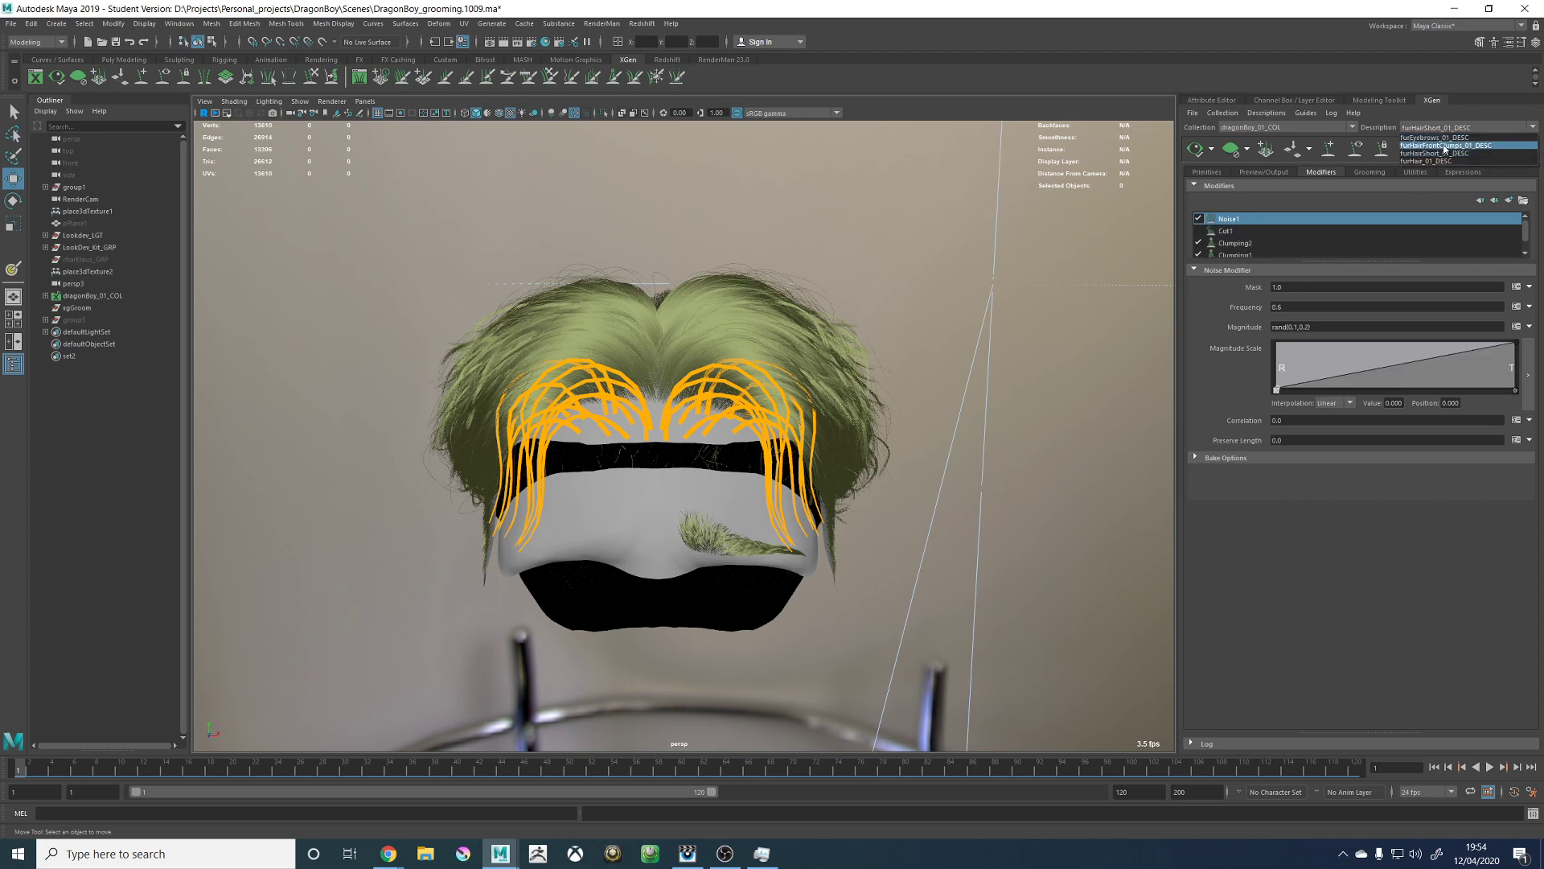
click(1445, 145)
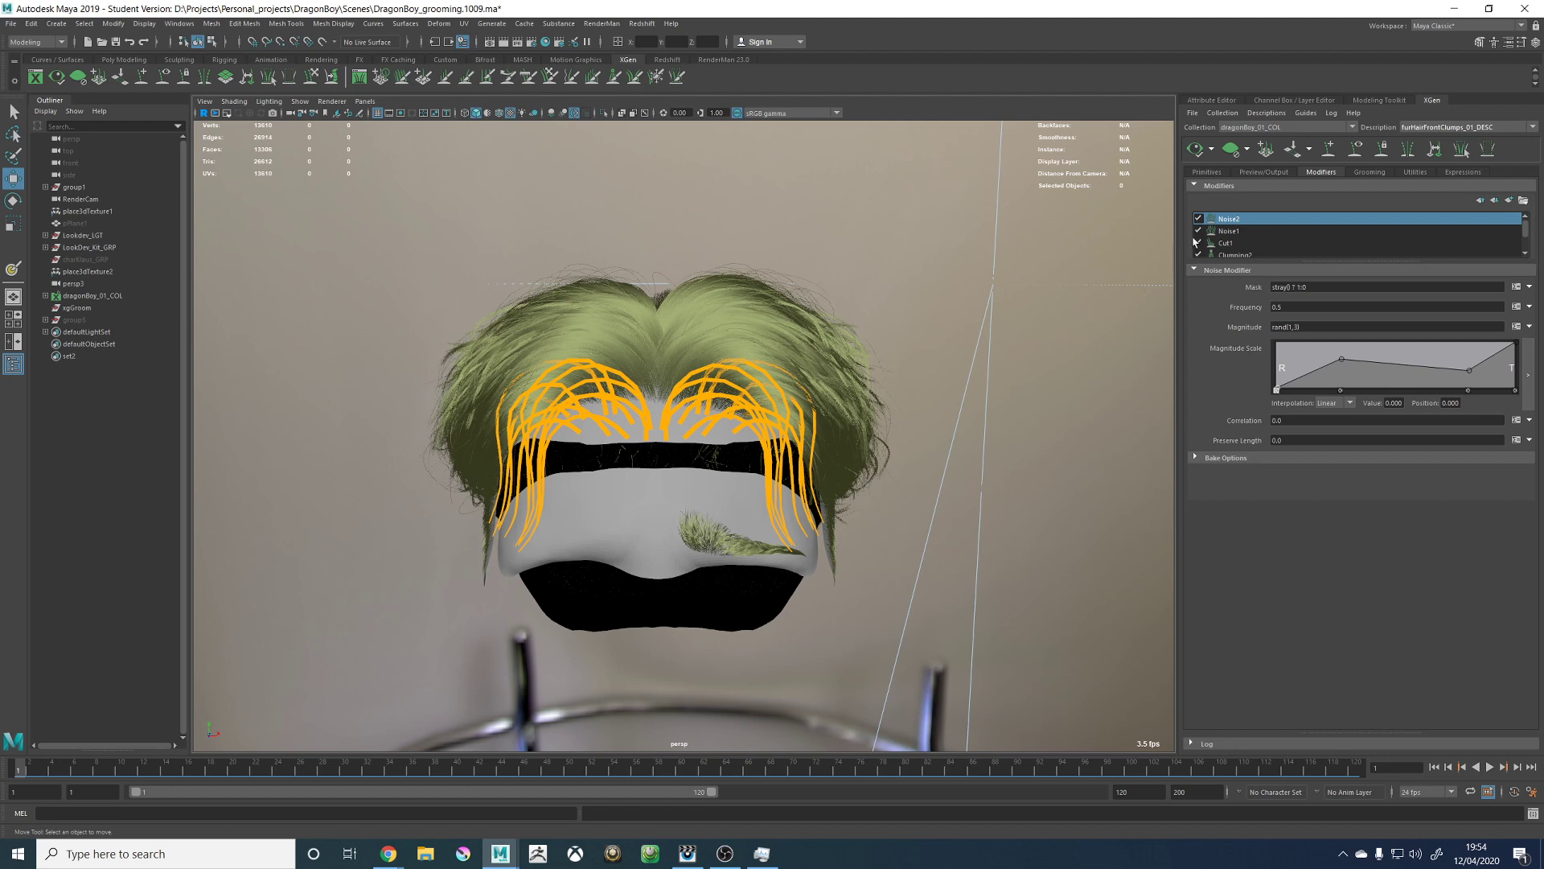
click(1432, 129)
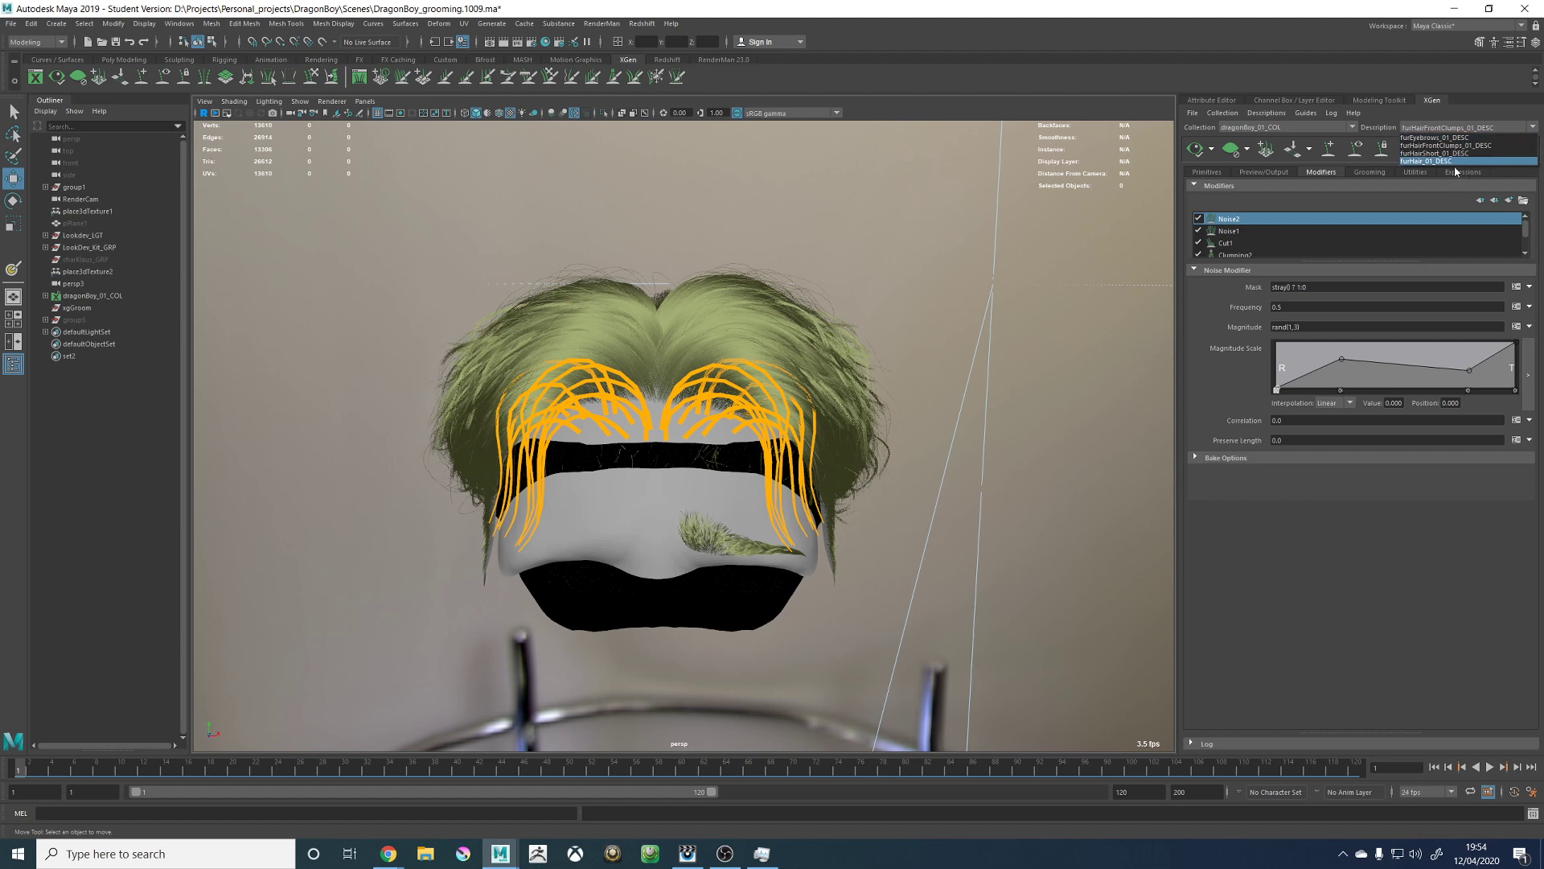
click(1445, 145)
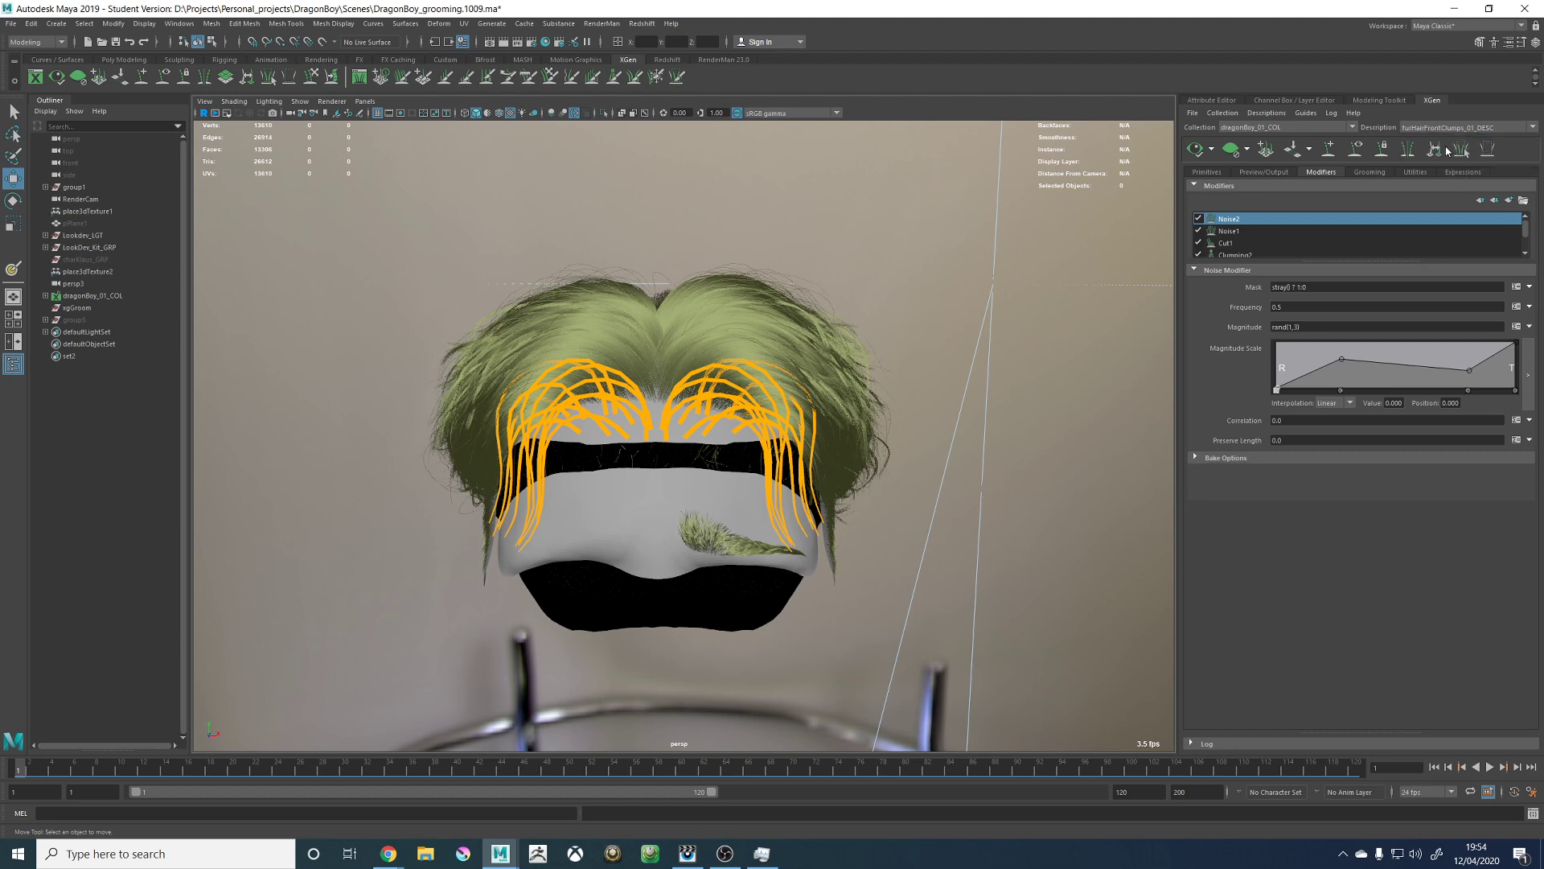
click(1194, 150)
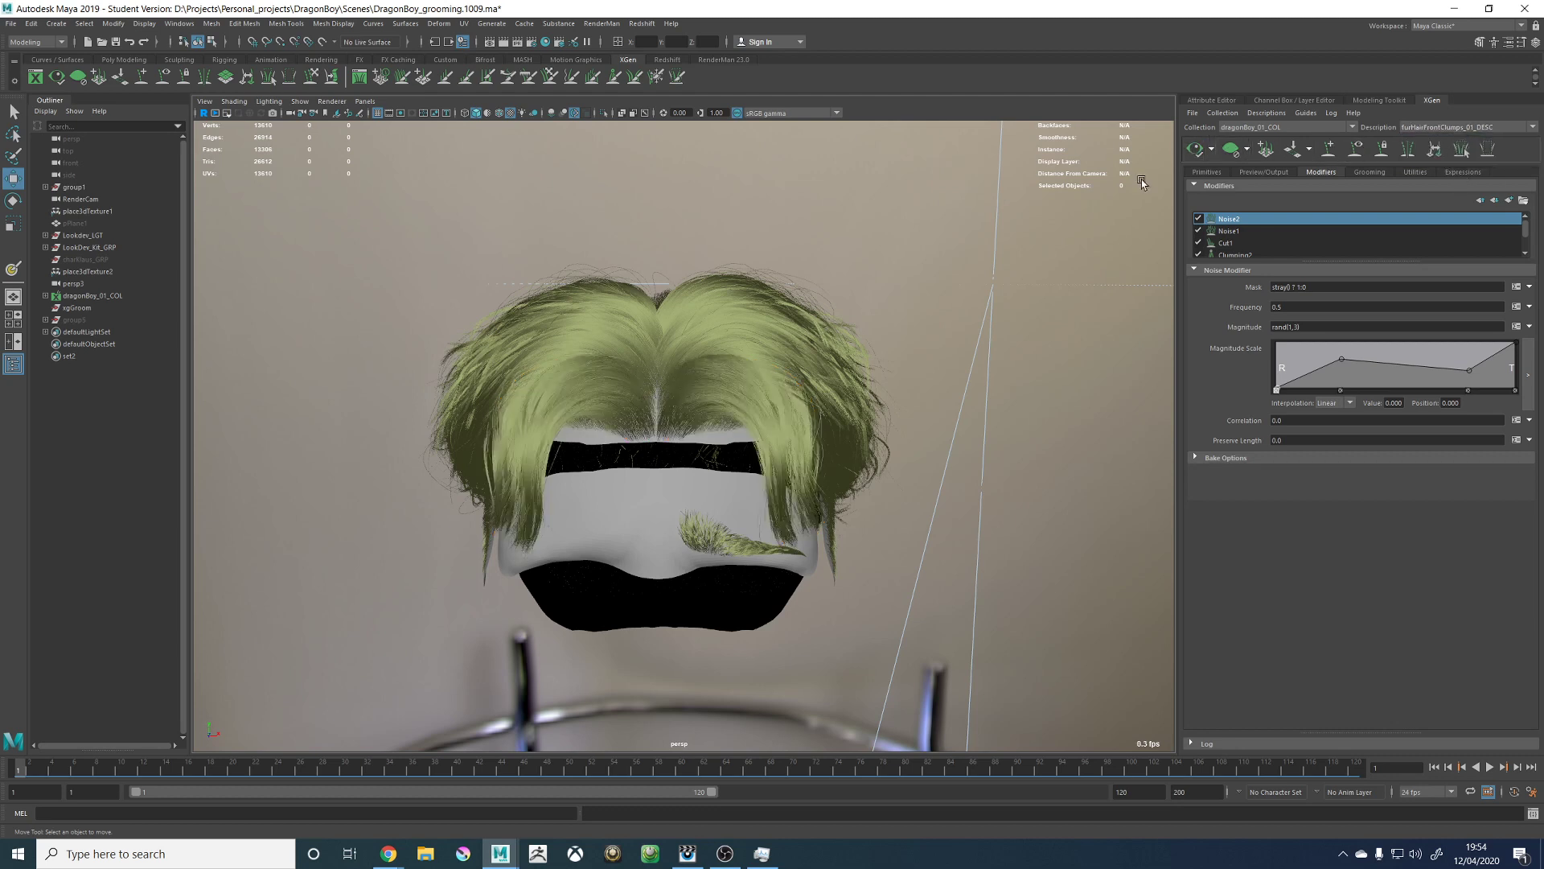
Step: Examine the front clumps over the forehead and inspect the eyebrow hair up close
alt+right_drag(769, 396, 813, 431)
alt+drag(813, 431, 865, 414)
alt+right_drag(865, 414, 635, 460)
alt+drag(635, 460, 689, 472)
alt+right_drag(689, 472, 1017, 620)
alt+drag(1017, 620, 834, 531)
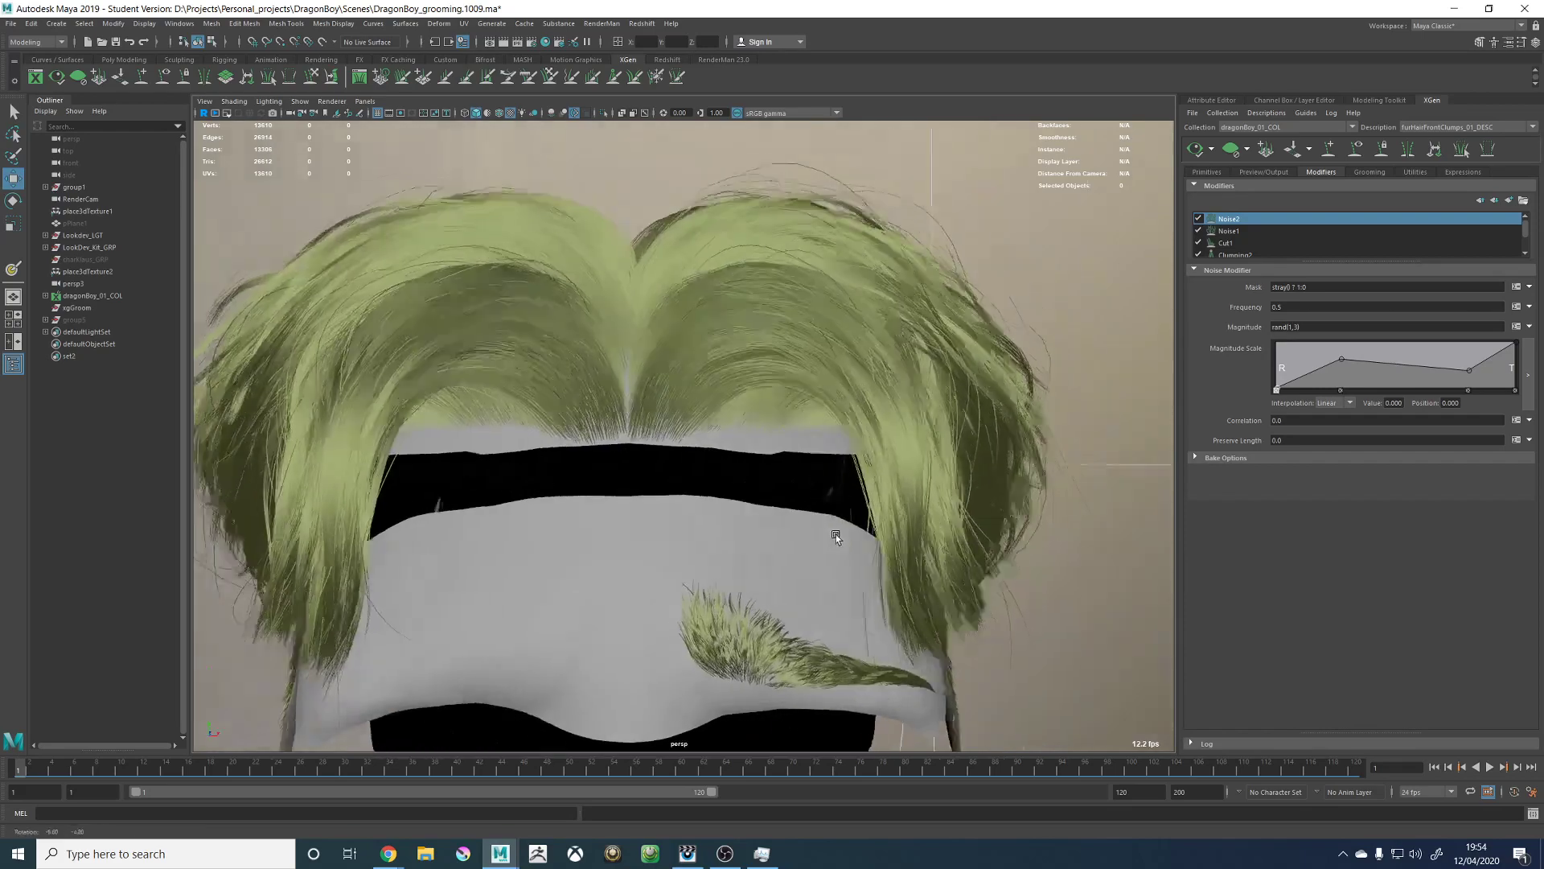
alt+middle_drag(834, 531, 838, 435)
alt+drag(838, 435, 740, 552)
alt+right_drag(740, 552, 928, 545)
alt+drag(928, 545, 1154, 146)
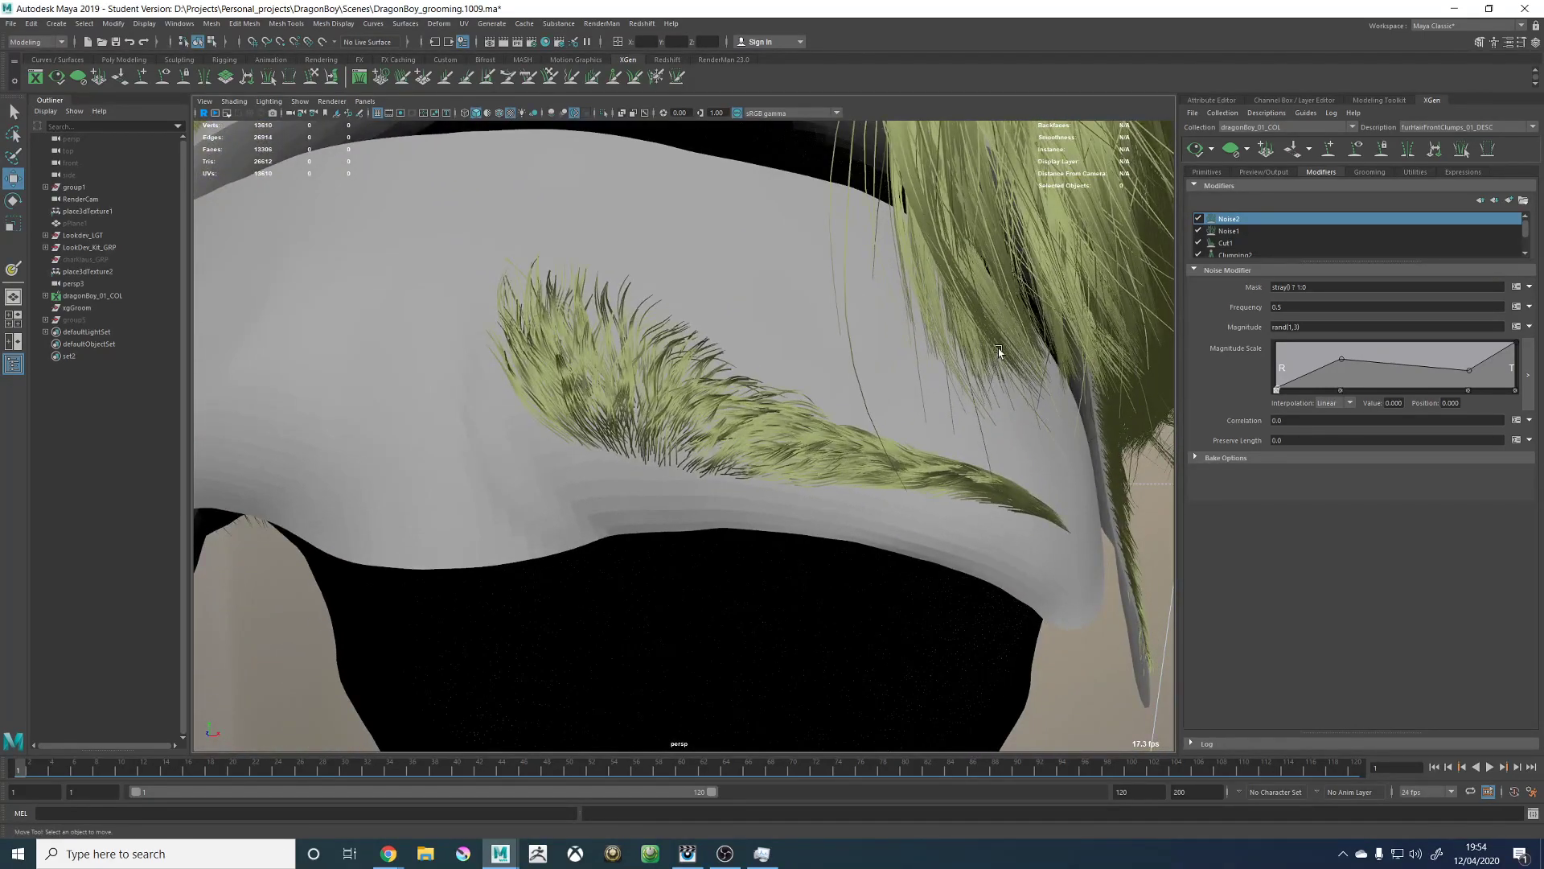
alt+middle_drag(998, 351, 948, 330)
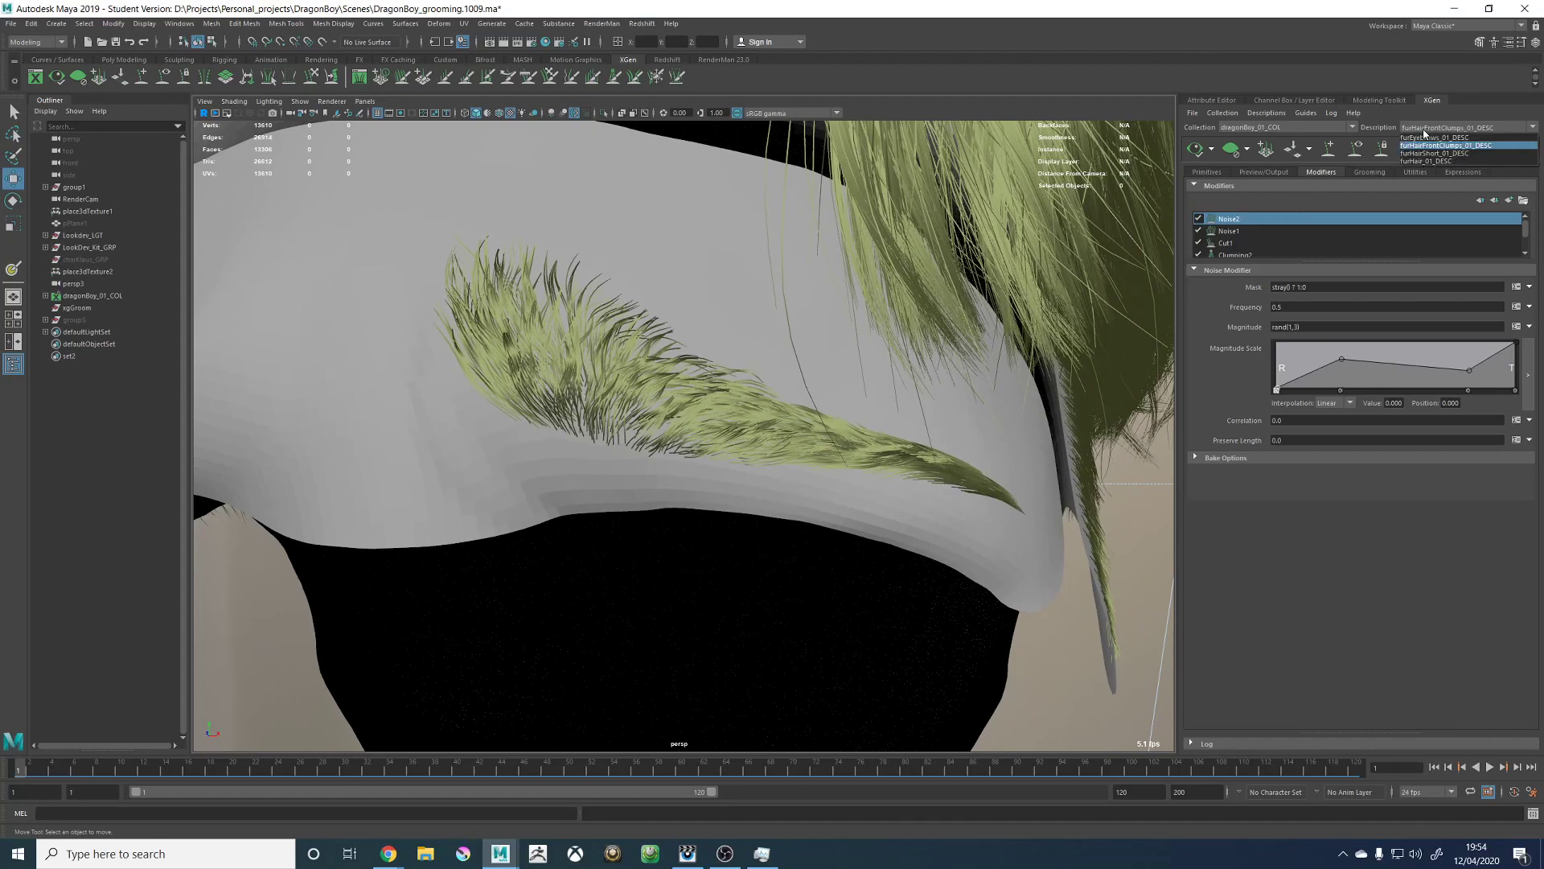
Step: Add a Cut modifier to the furEyebrows_01_DESC description, place it between Noise1 and Clumping1, and refresh the preview
click(1426, 142)
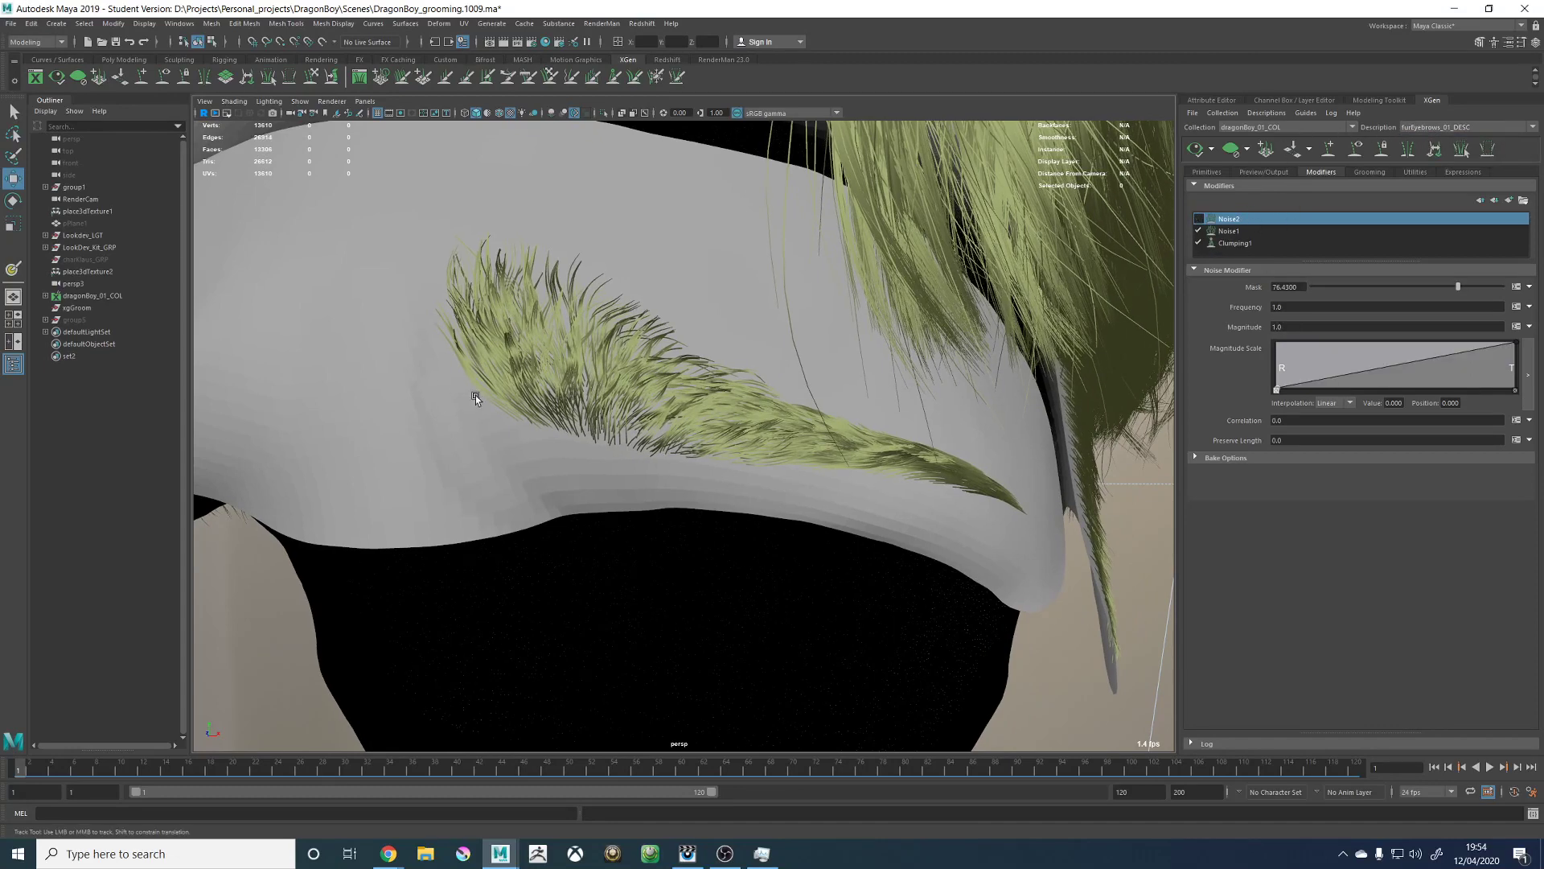
alt+middle_drag(474, 392, 575, 387)
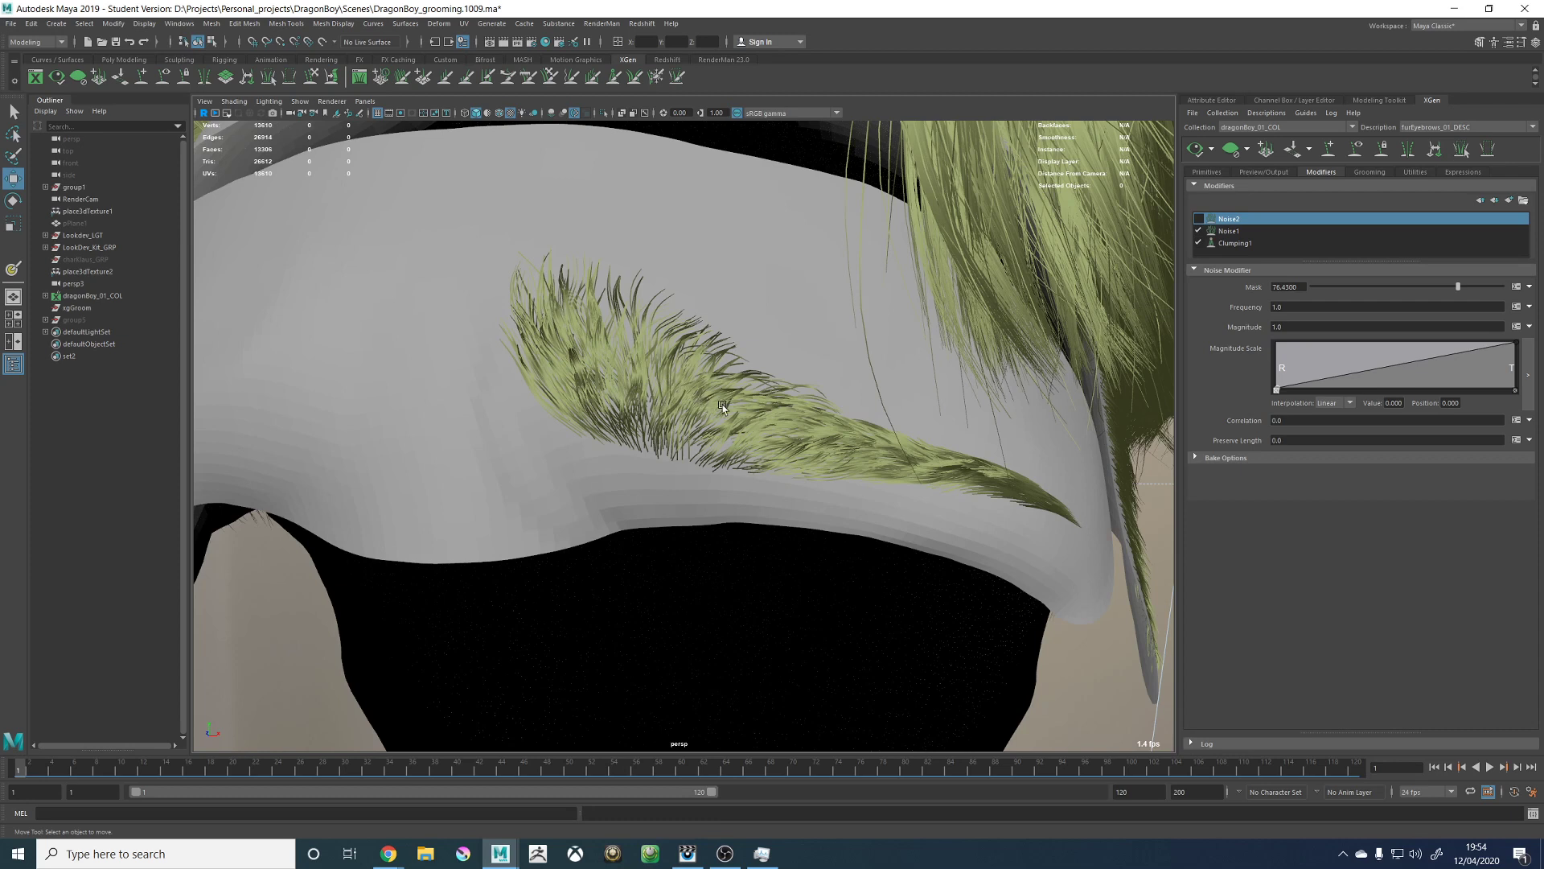
click(1231, 243)
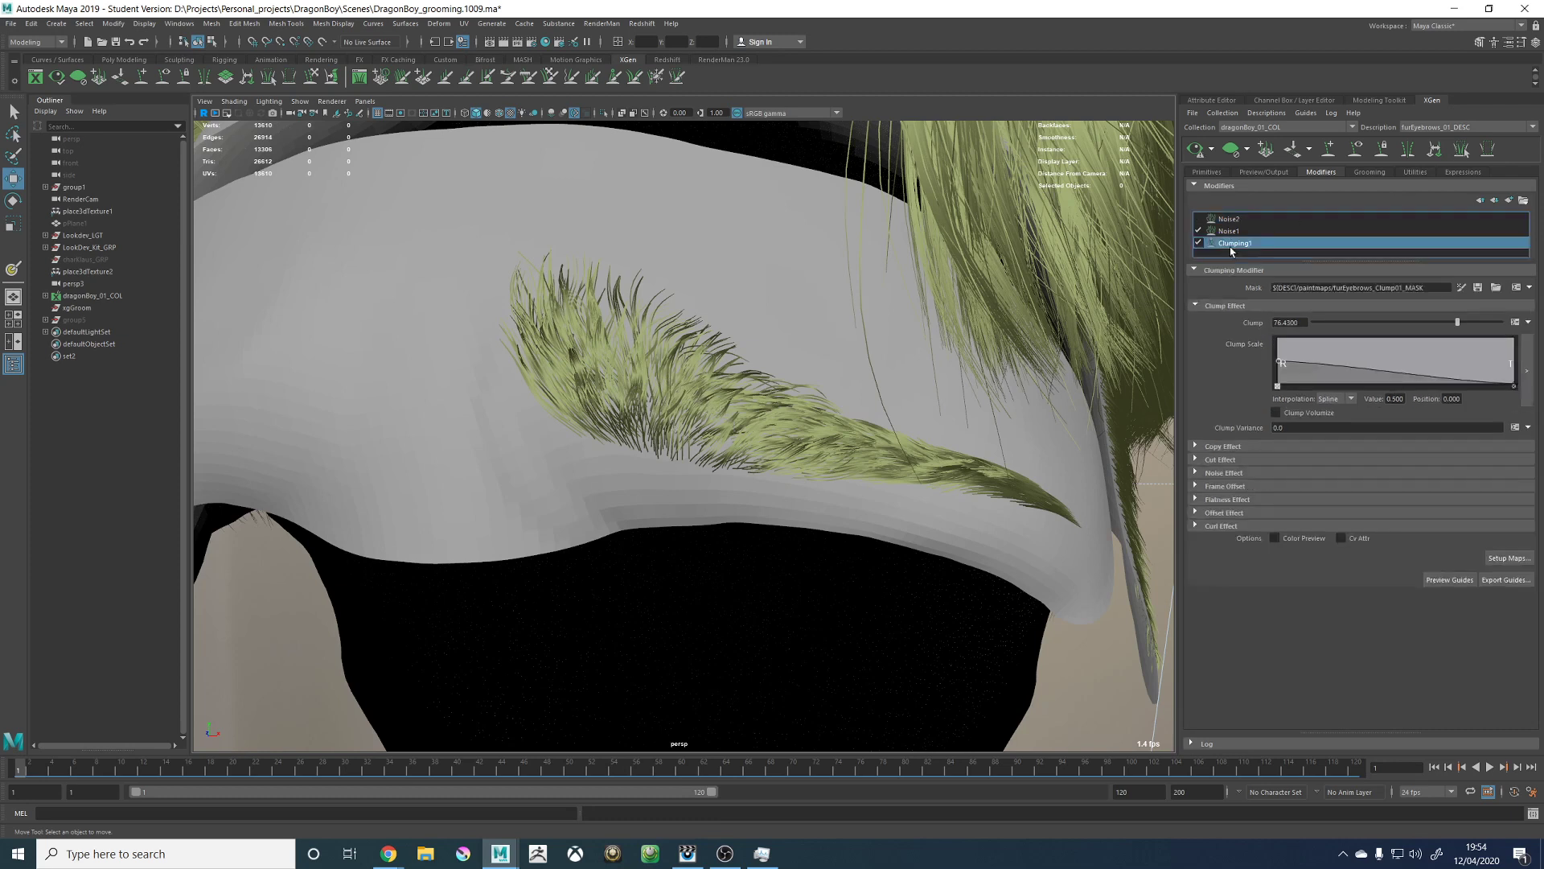
click(1505, 201)
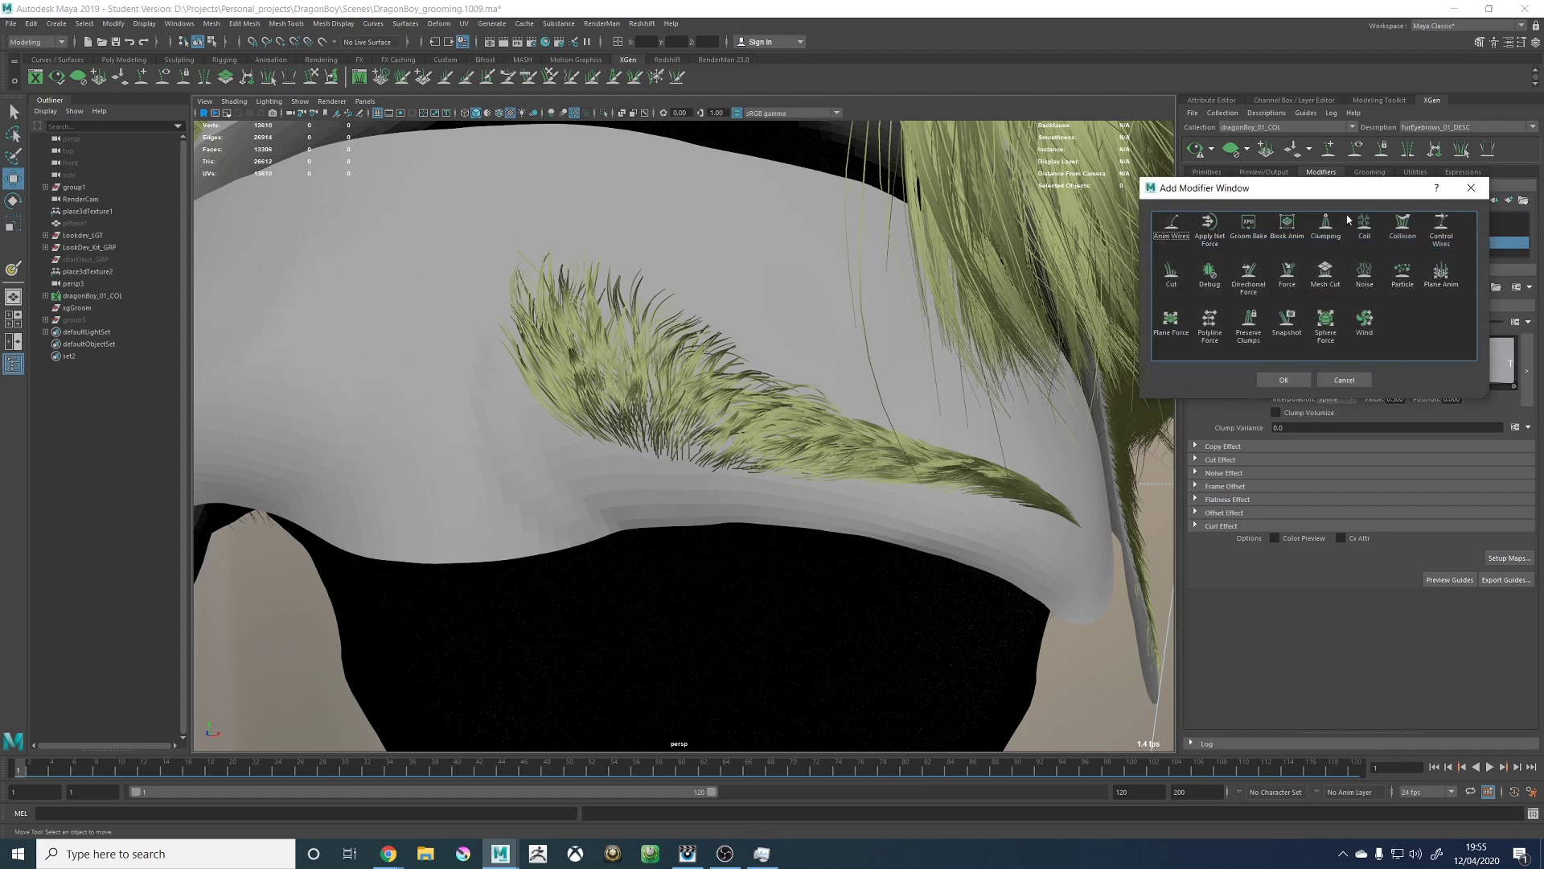
click(1283, 379)
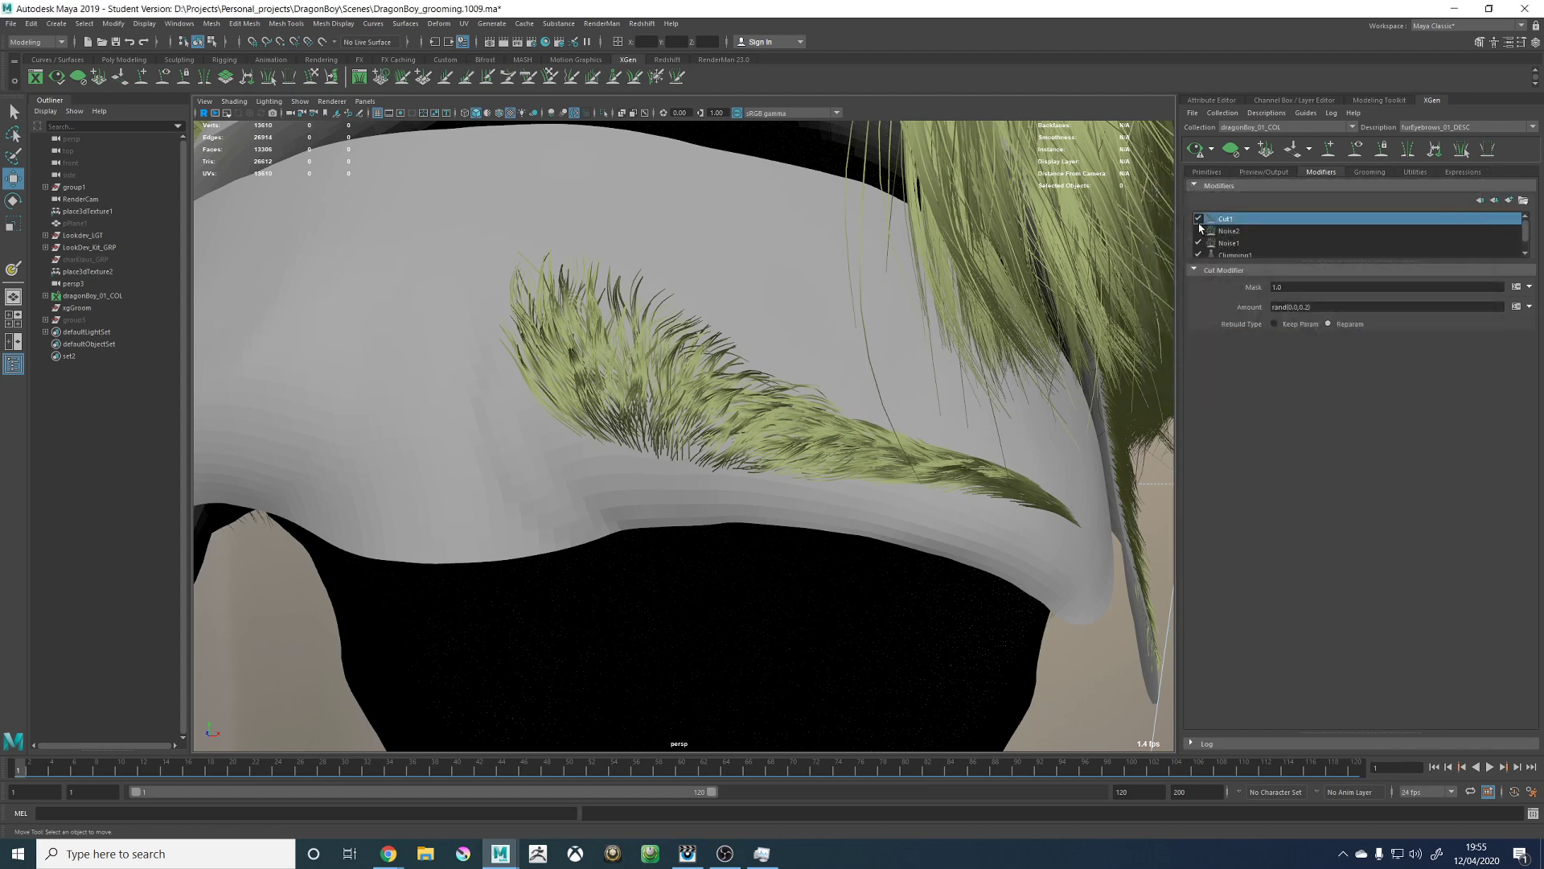
click(1493, 200)
click(1493, 201)
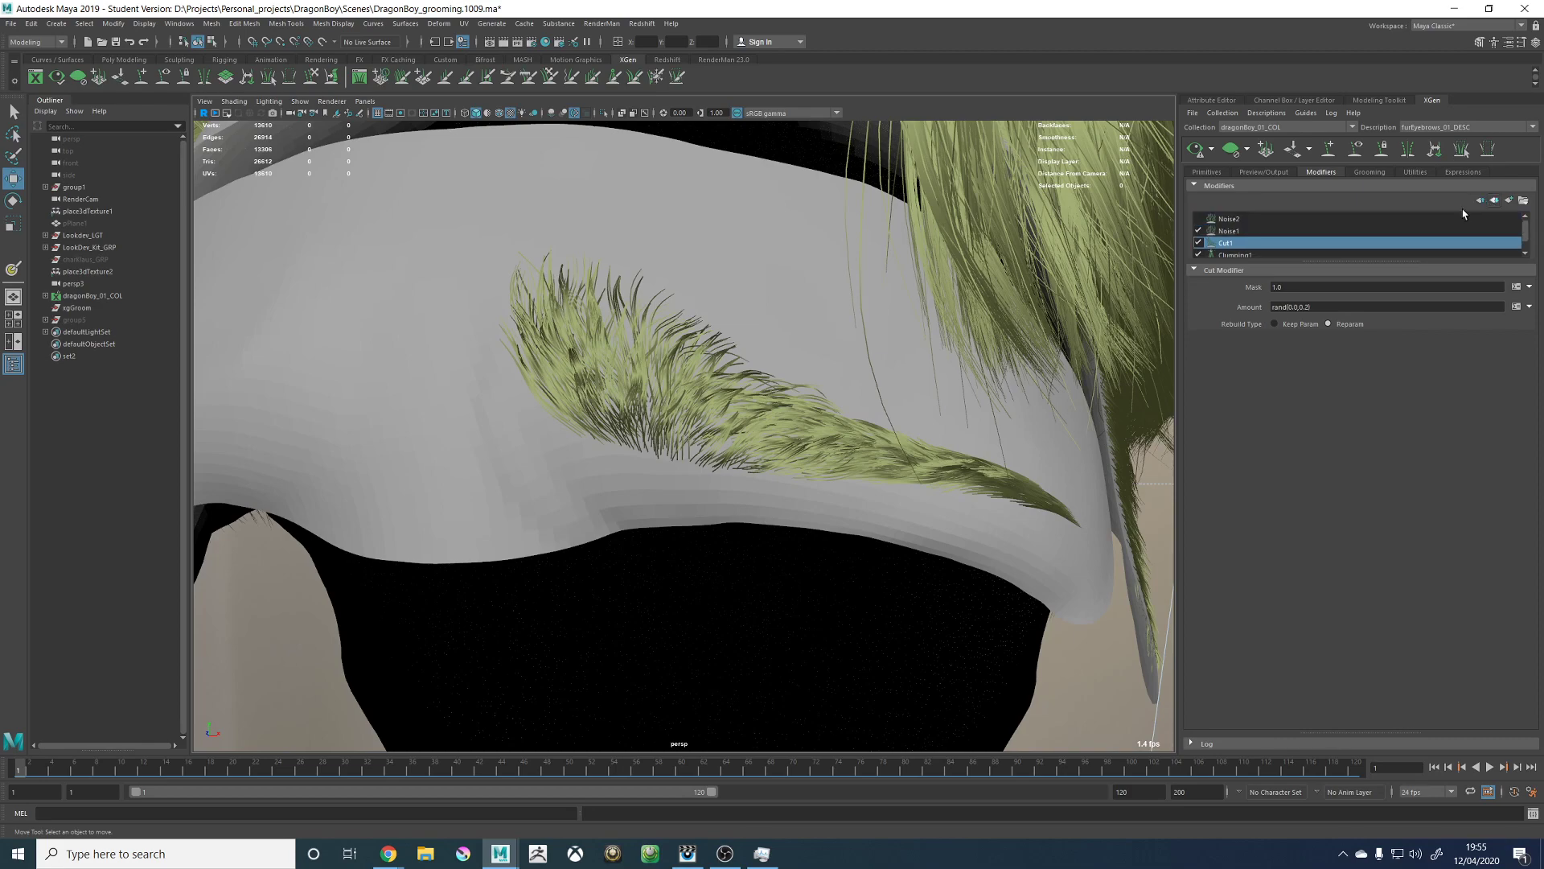
click(1195, 153)
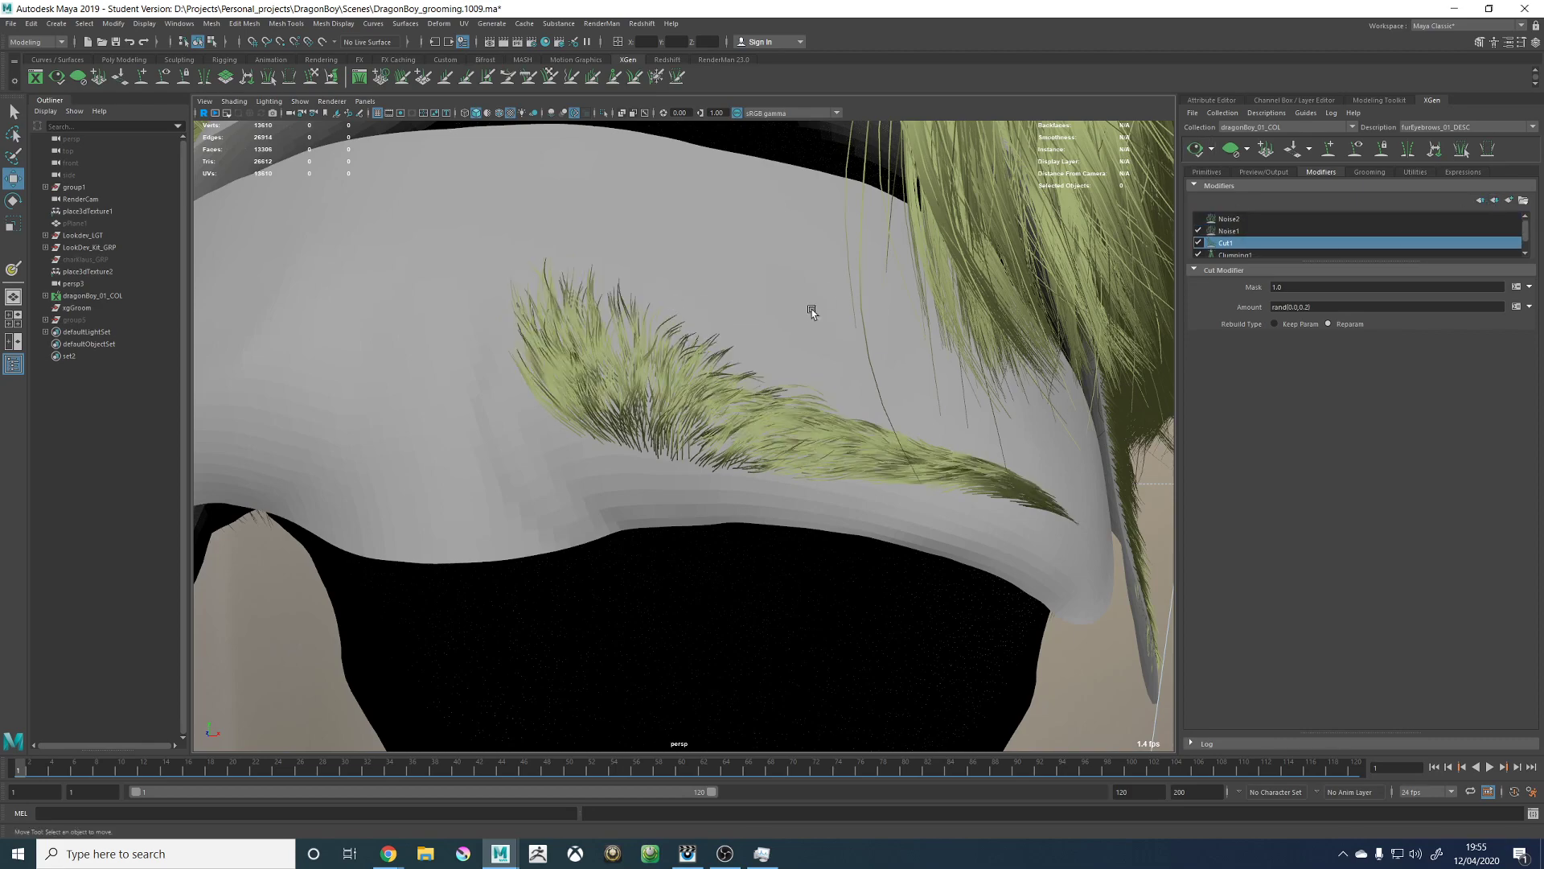
Step: Open the eyebrows' primitives mask map for painting and inspect the mask around the eyebrow's outer tail
alt+right_drag(809, 310, 680, 335)
alt+drag(680, 336, 805, 321)
click(1204, 172)
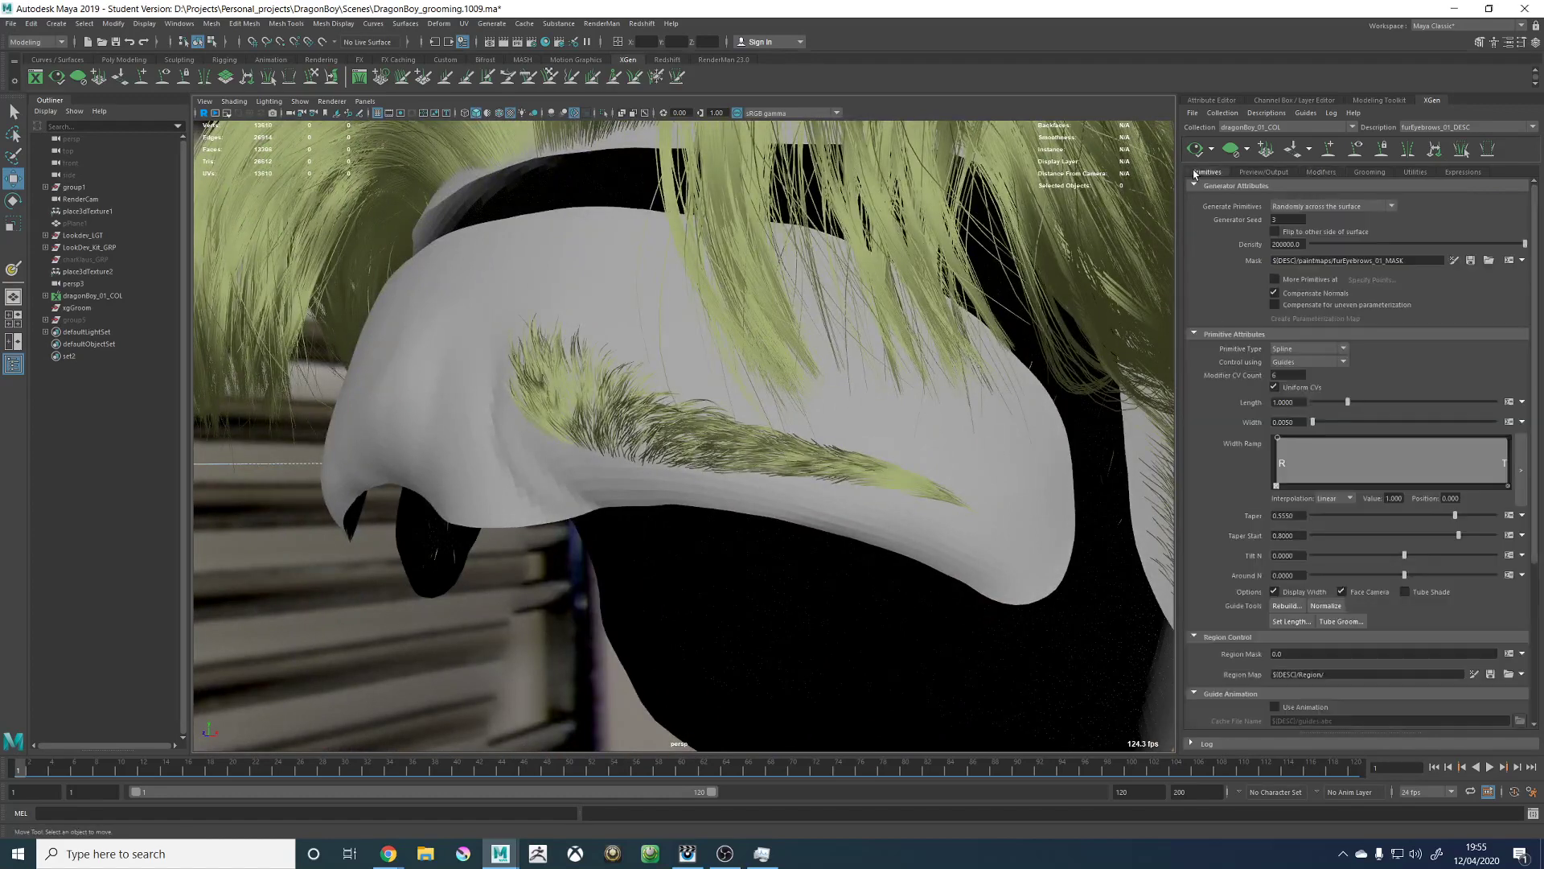
click(1454, 259)
scroll(814, 451, up, 3)
scroll(815, 451, up, 3)
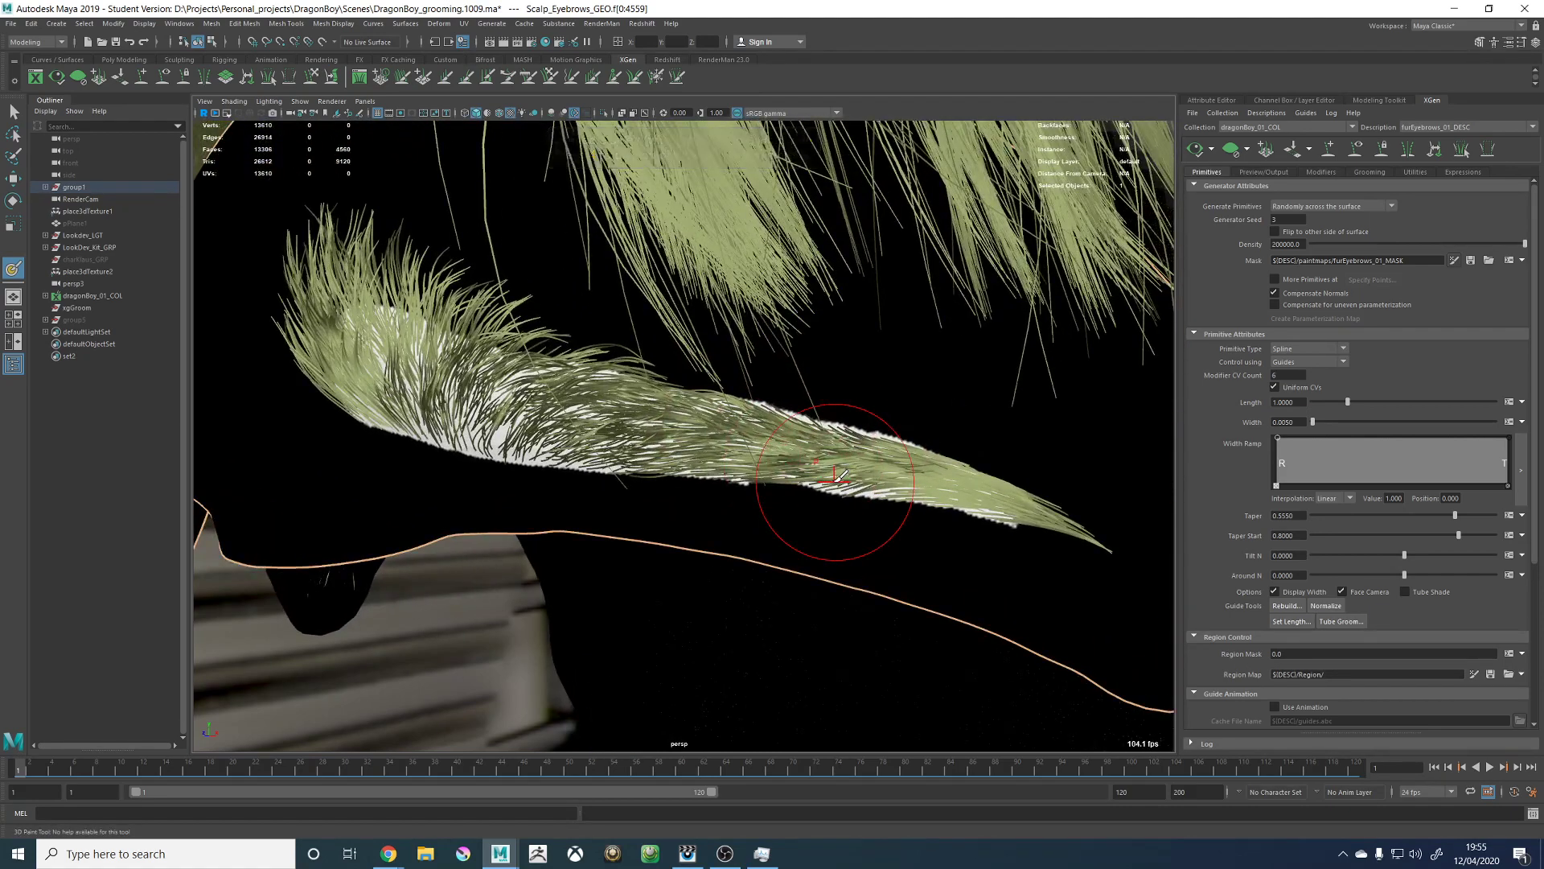
alt+middle_drag(903, 470, 734, 452)
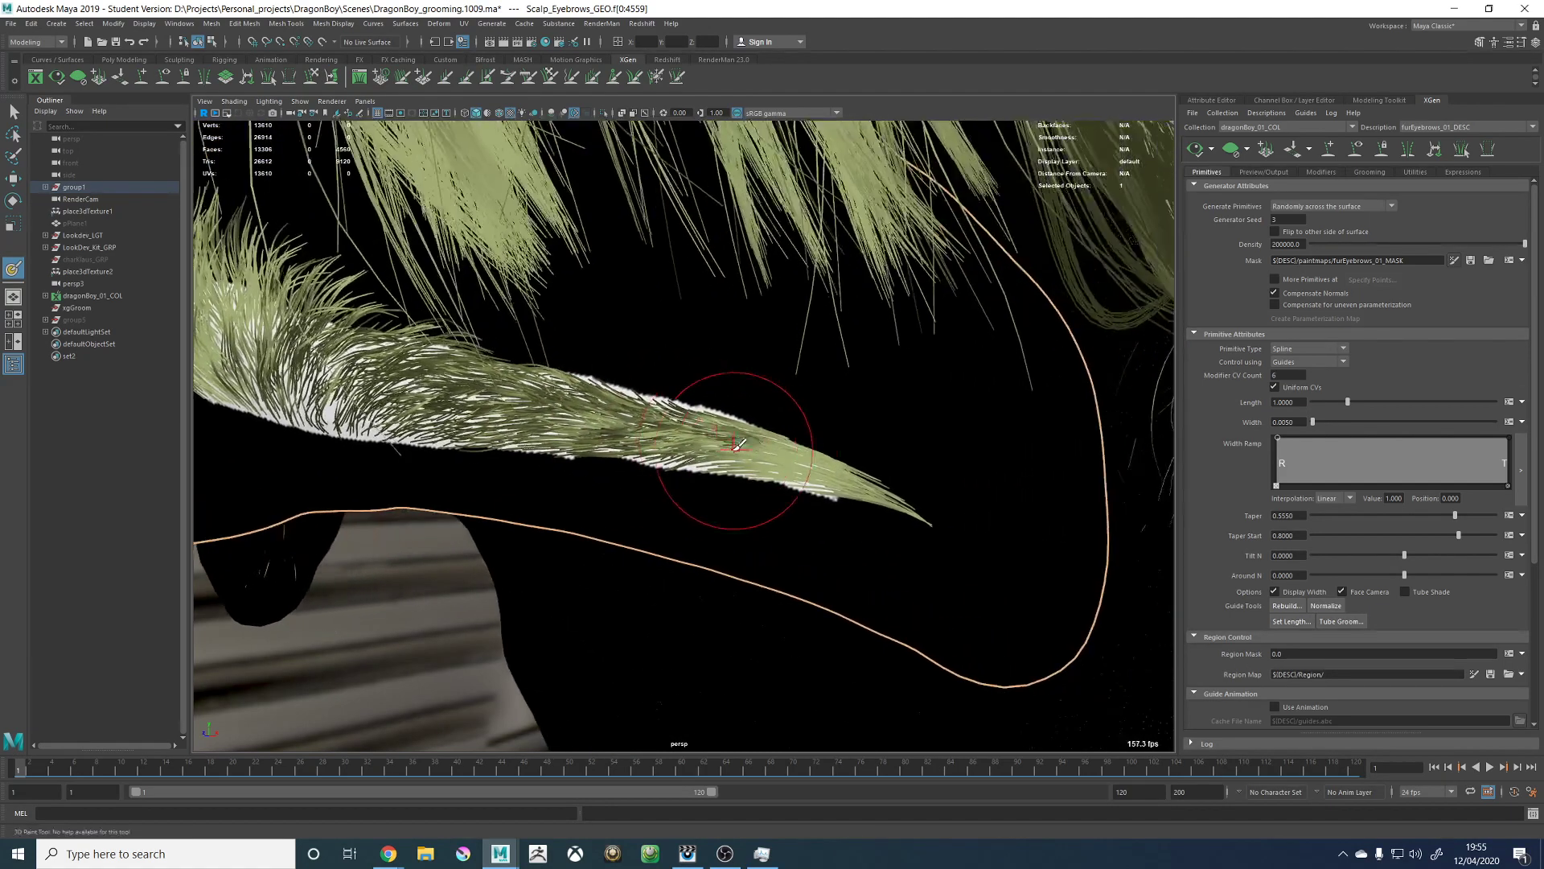
scroll(736, 452, up, 2)
alt+drag(832, 497, 793, 491)
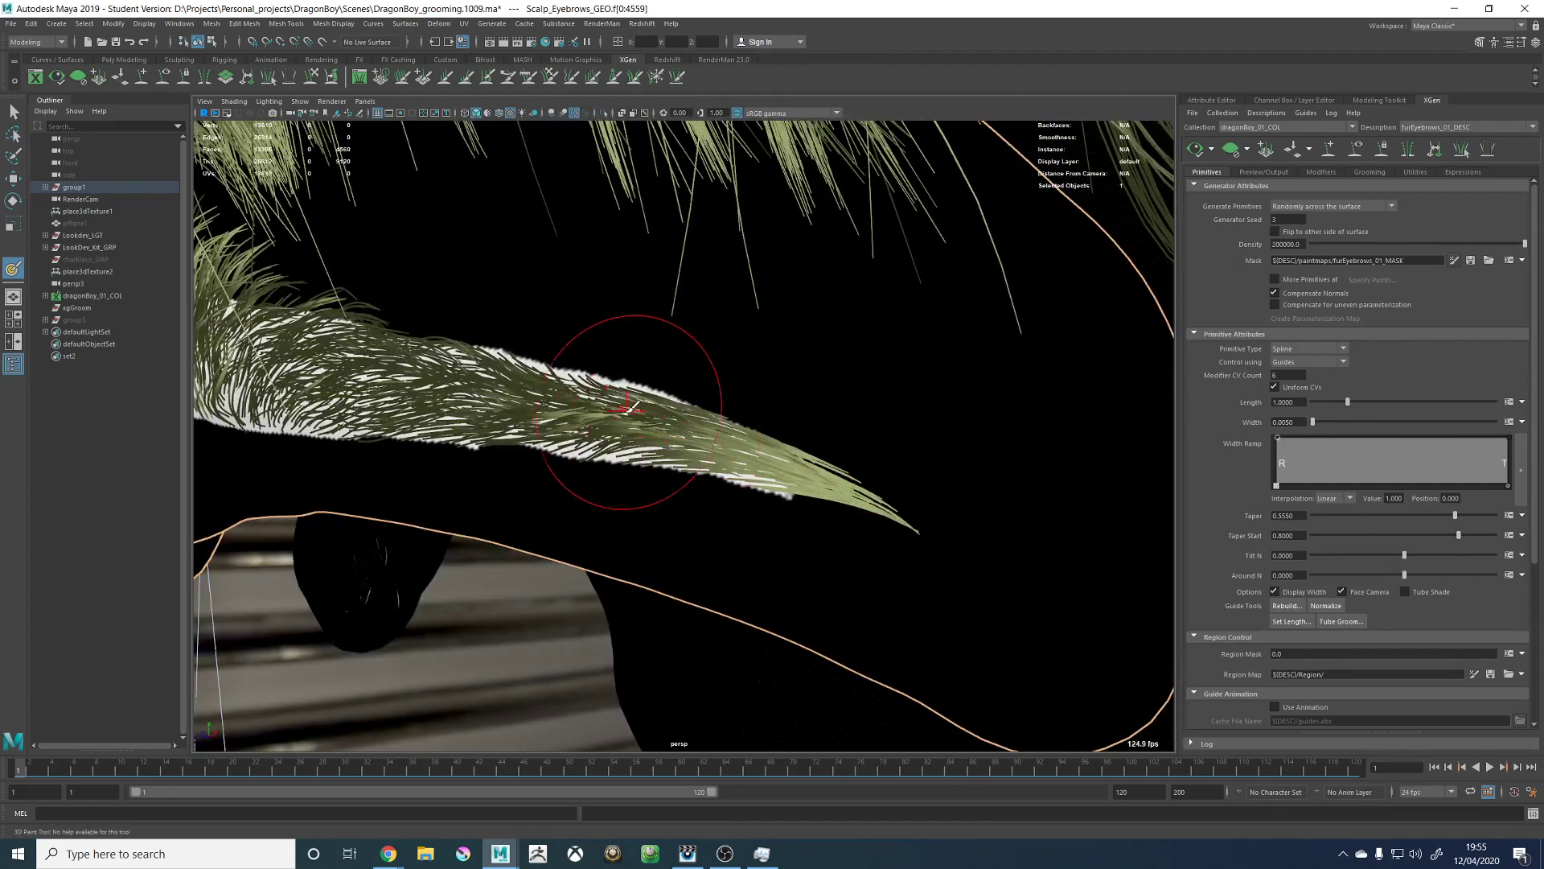
Step: Examine the eyebrow hair against its painted mask from several angles, from the inner end to the outer tail
alt+middle_drag(634, 417, 864, 432)
scroll(707, 420, down, 5)
alt+drag(707, 421, 772, 414)
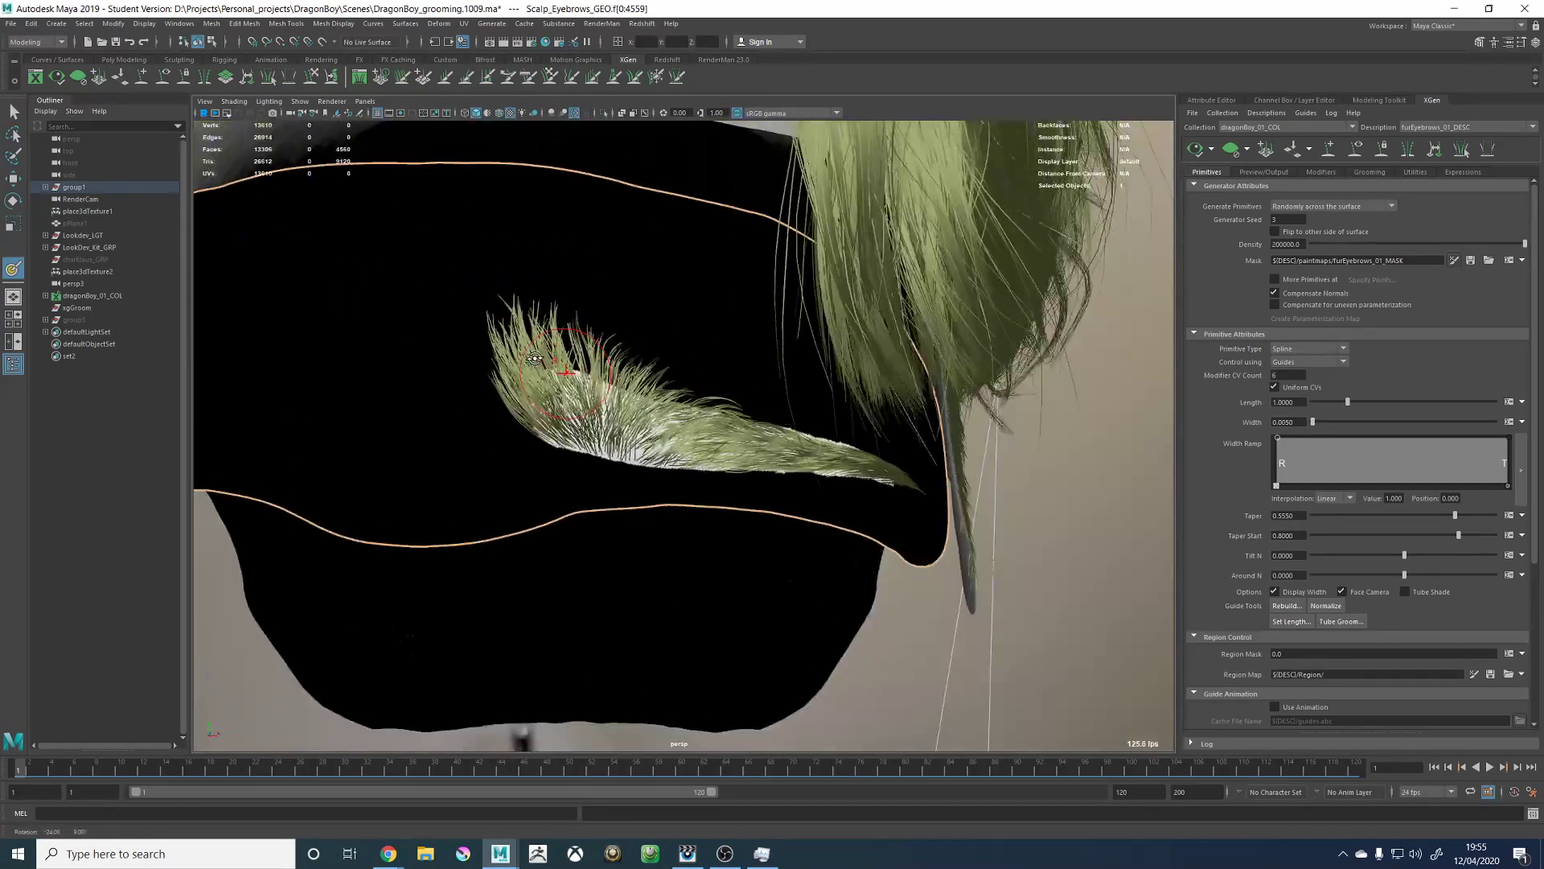
alt+drag(529, 370, 510, 347)
scroll(590, 408, up, 3)
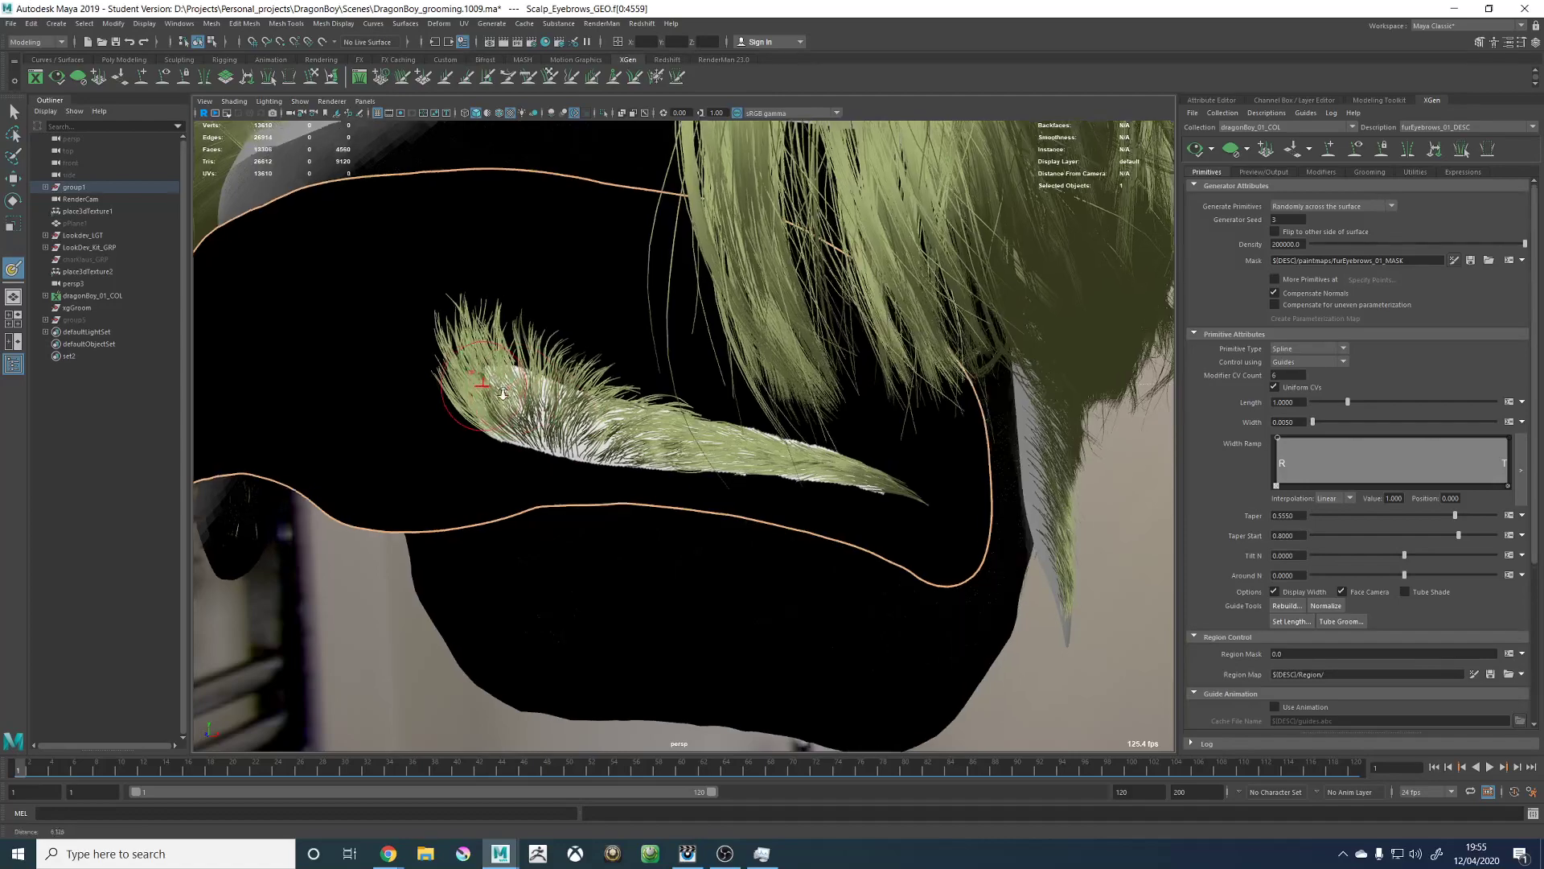
alt+drag(591, 409, 545, 408)
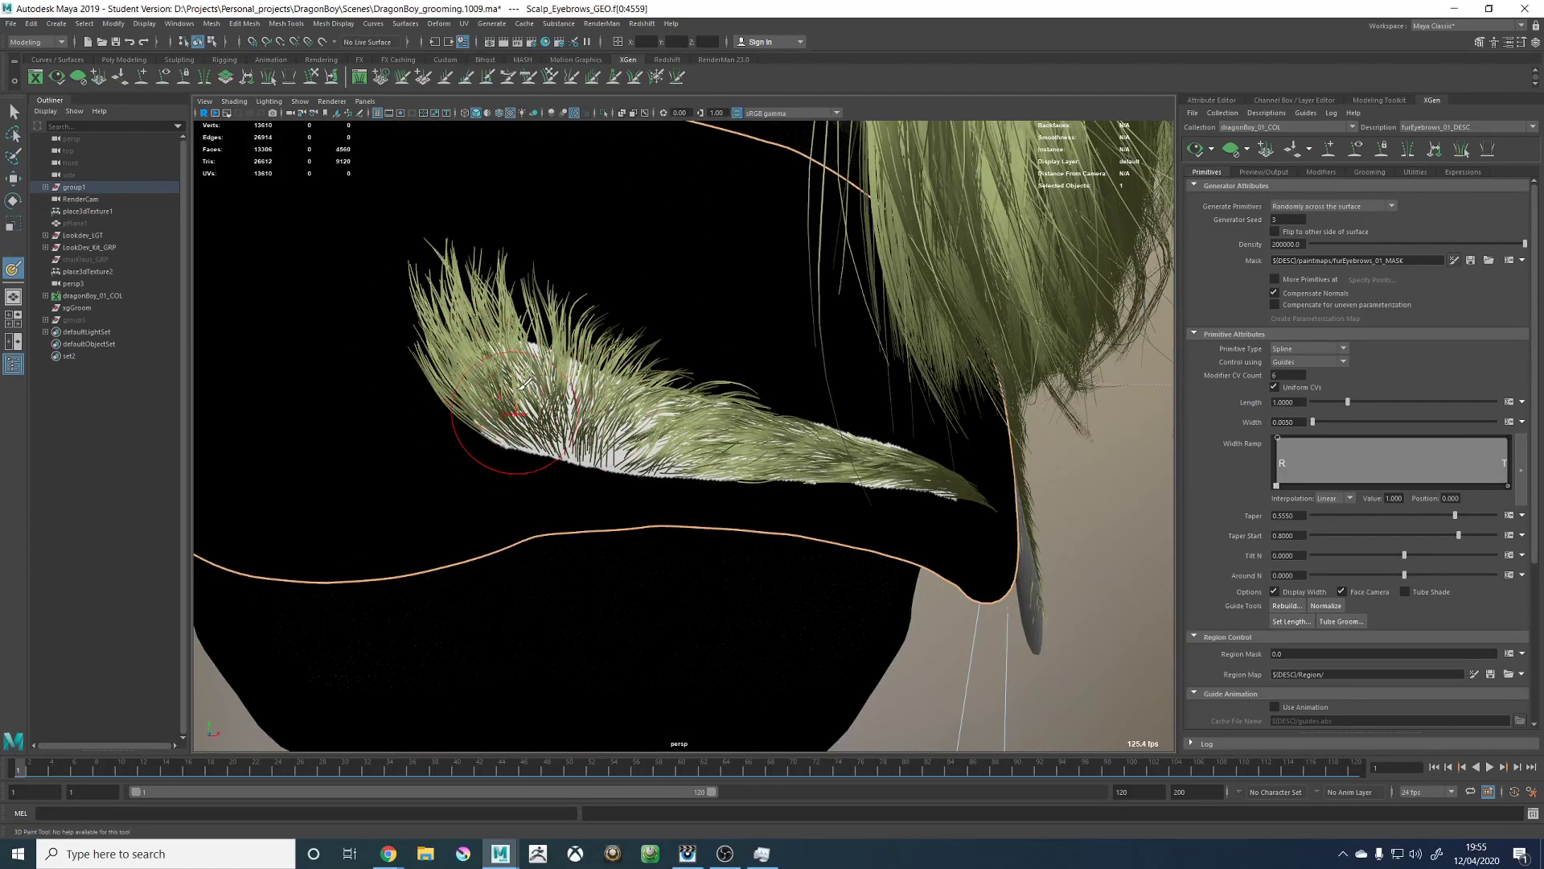
mouse_move(862, 438)
alt+mouse_down()
mouse_move(707, 397)
mouse_move(785, 466)
alt+mouse_up()
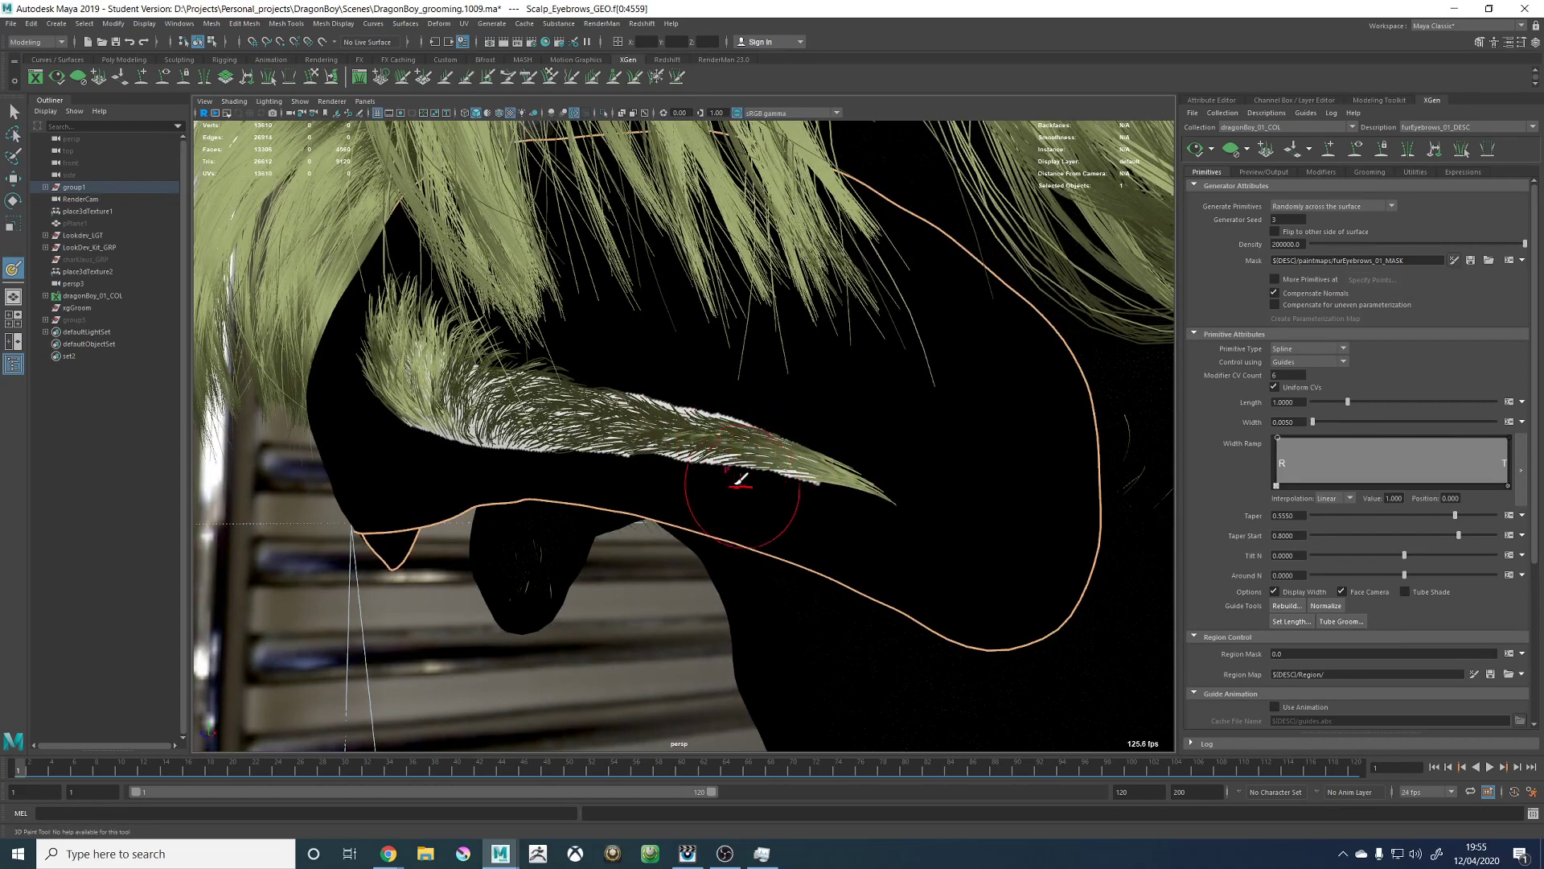
alt+drag(689, 483, 817, 462)
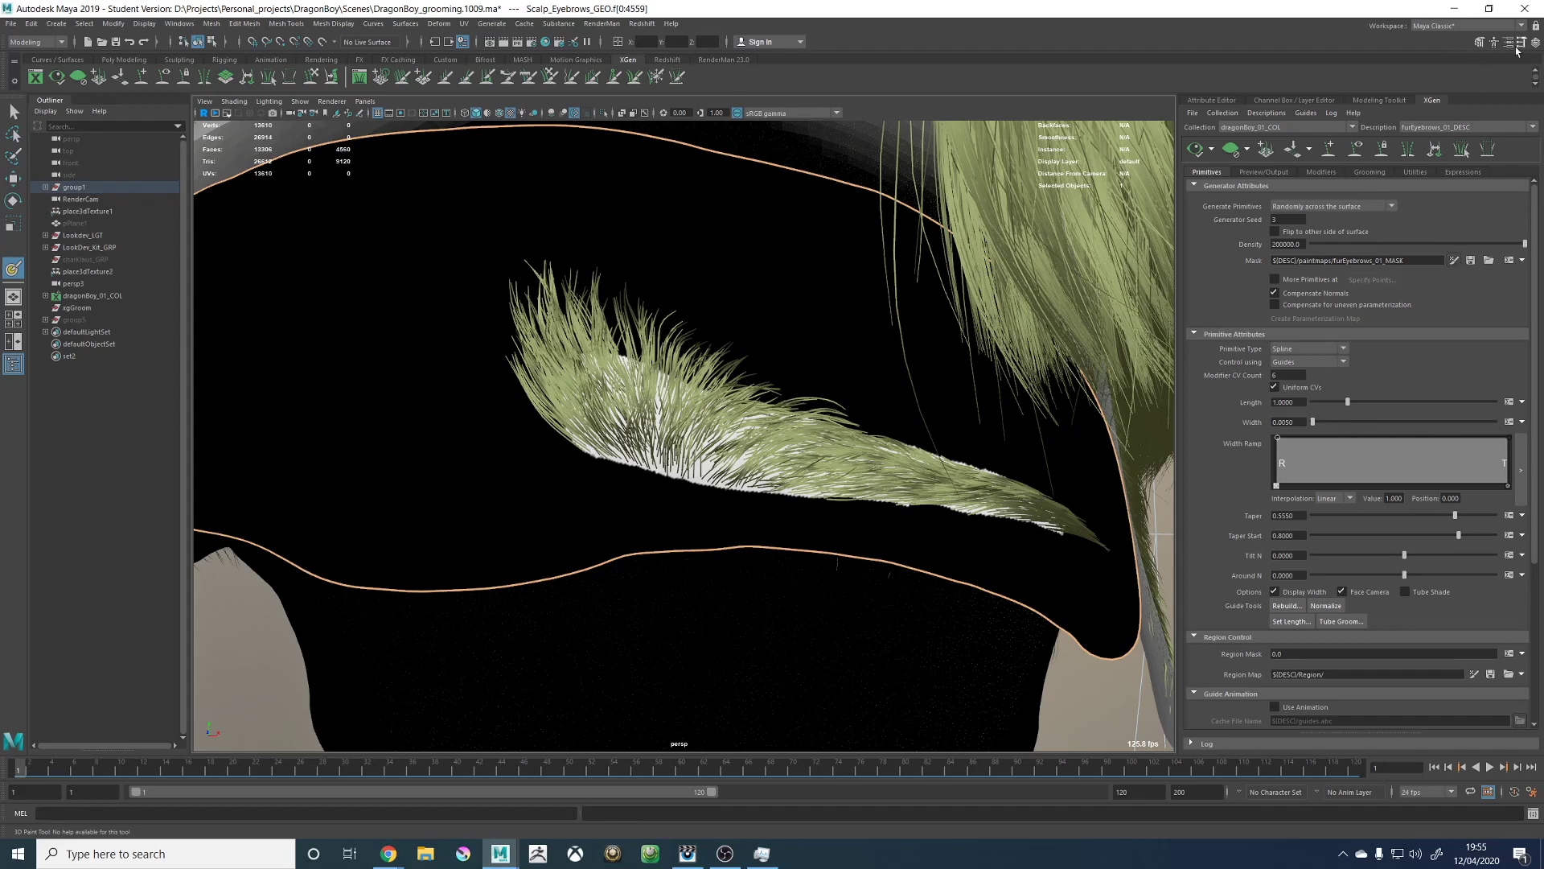
Step: Set the 3D Paint Tool's colour to grey with a value of 0.5 and reduce the brush radius to 0.0578
click(1519, 45)
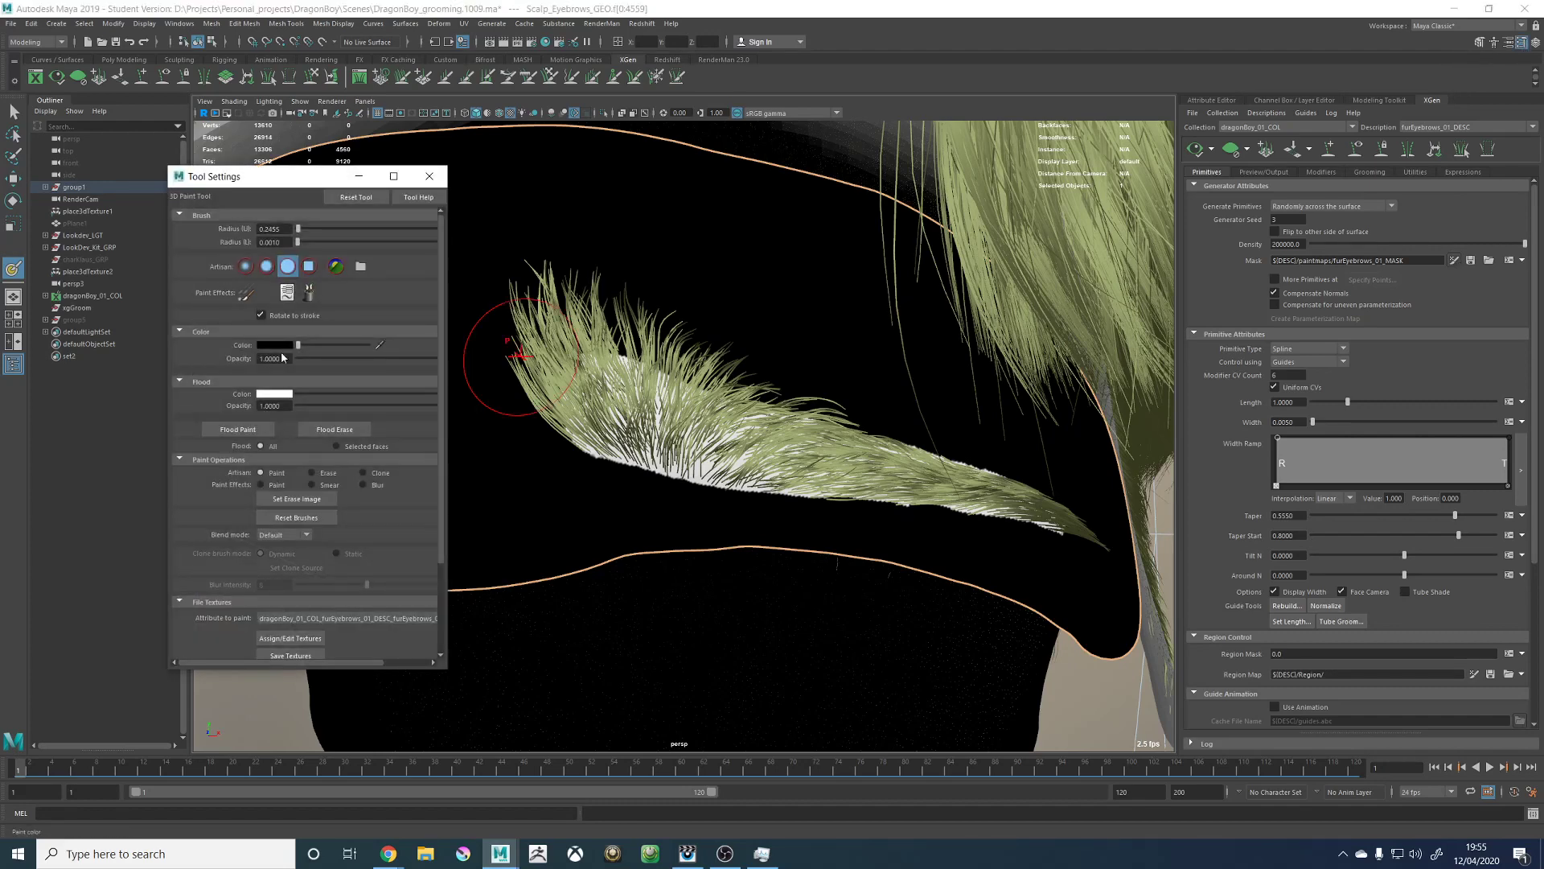
click(278, 346)
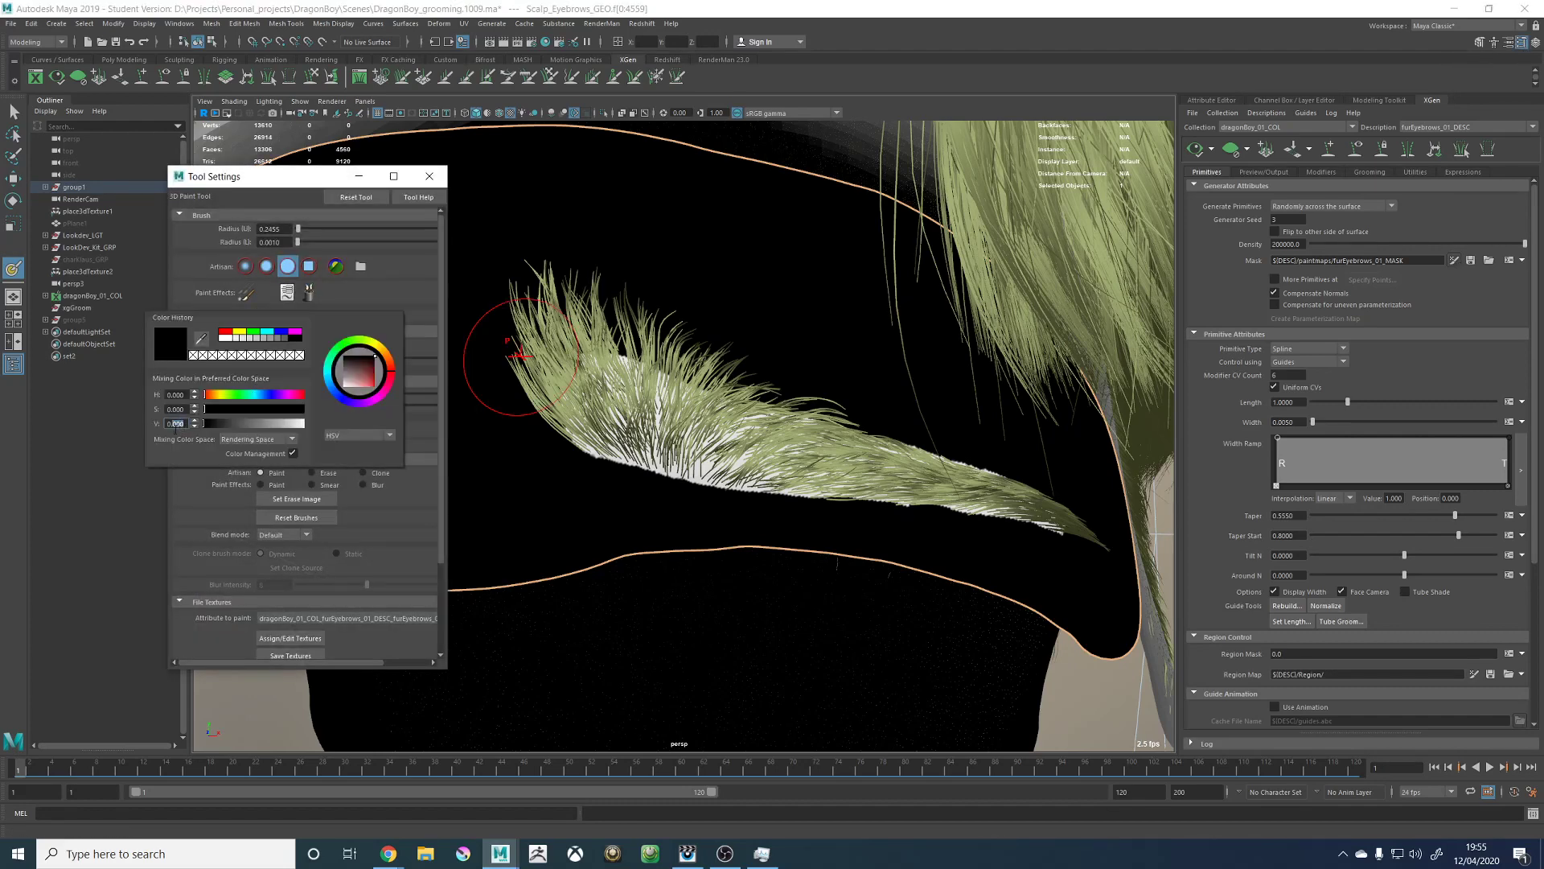
text(0.5)
key(Return)
alt+middle_drag(591, 387, 676, 405)
alt+right_drag(676, 404, 712, 420)
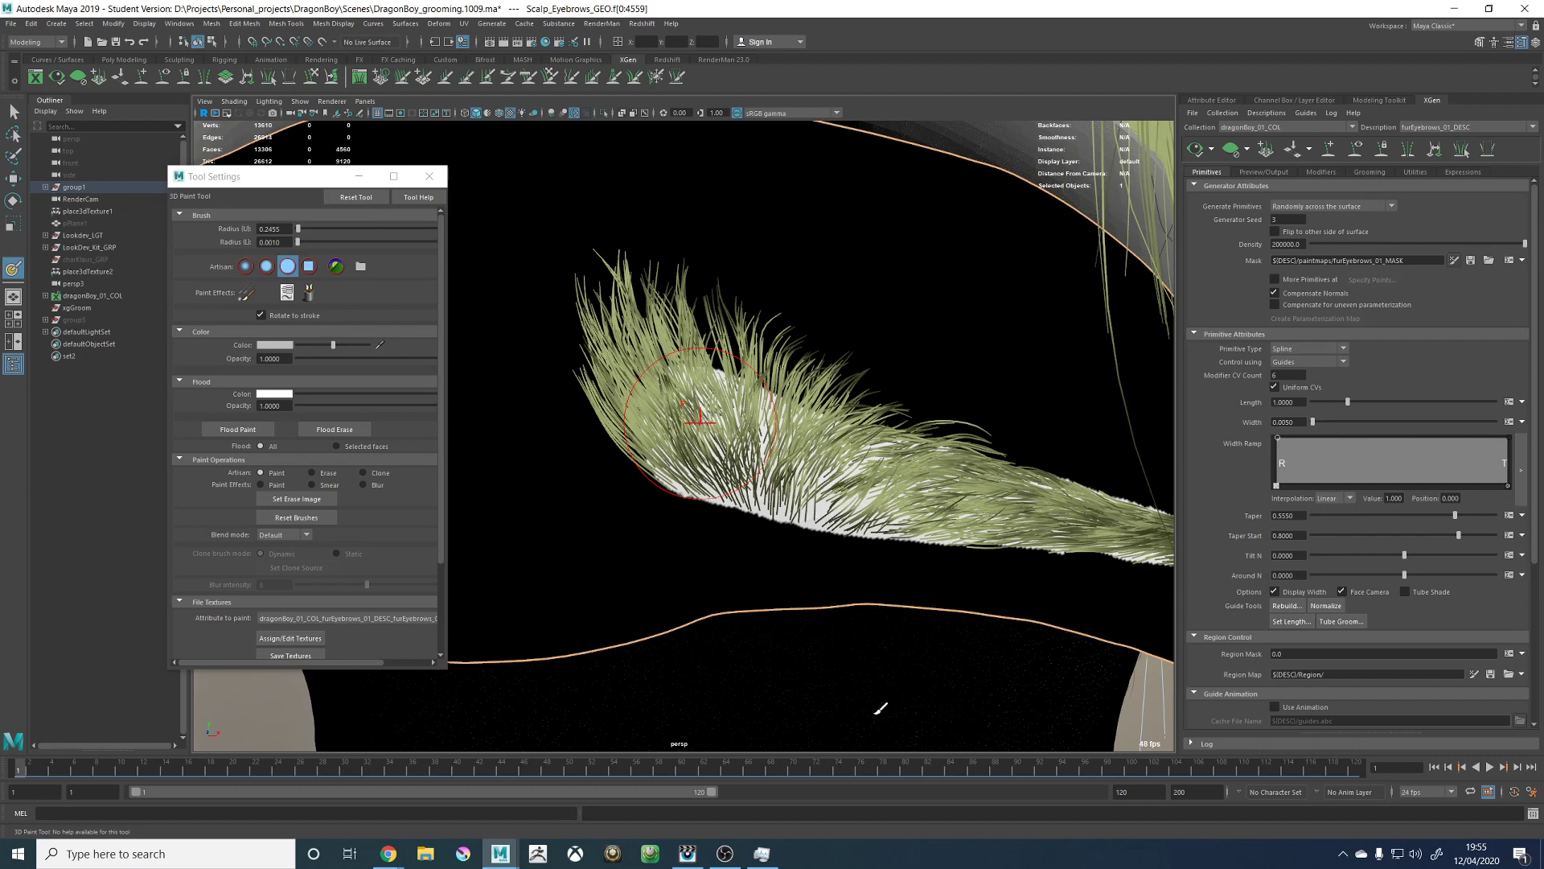
key(b)
drag(722, 439, 677, 454)
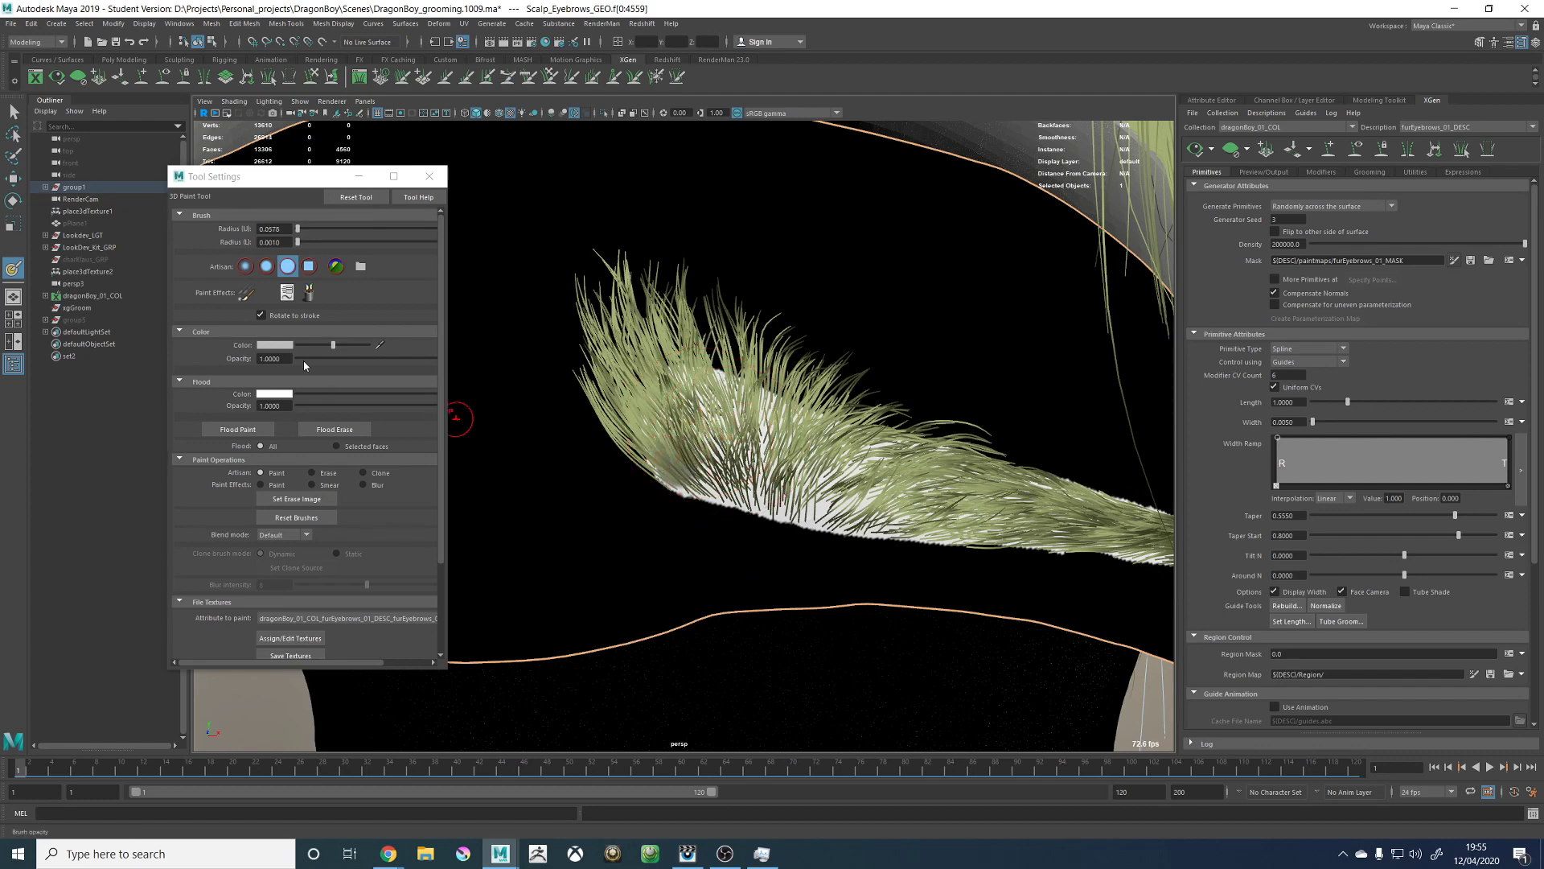
Step: Clear the hair preview and paint the inner end of the eyebrow mask grey, blending it back over the first guides
alt+drag(766, 431, 713, 444)
alt+right_drag(712, 444, 822, 435)
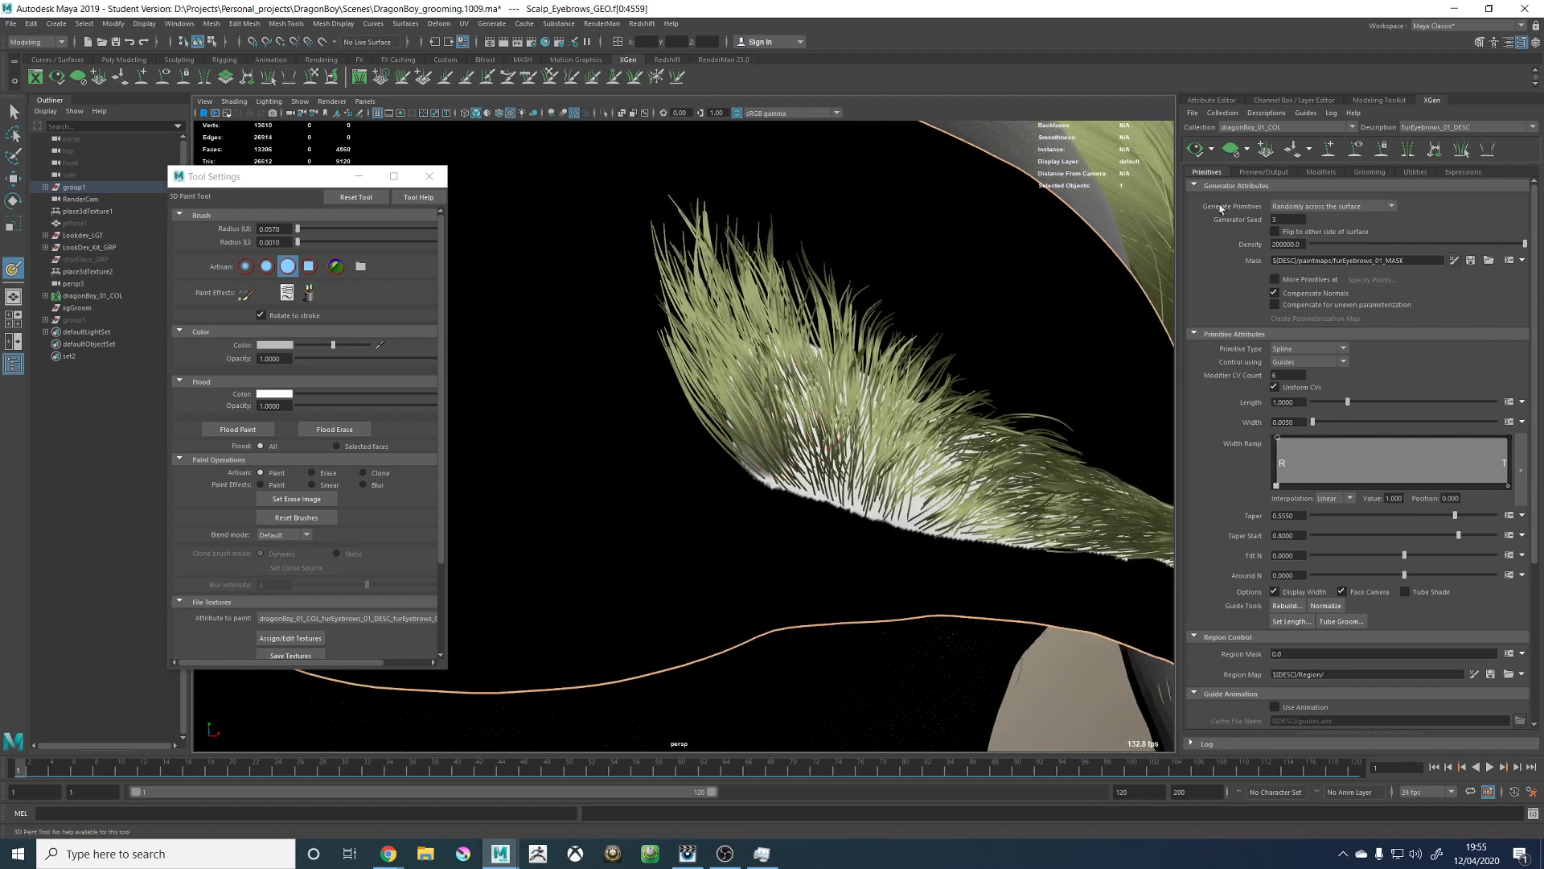
click(1230, 152)
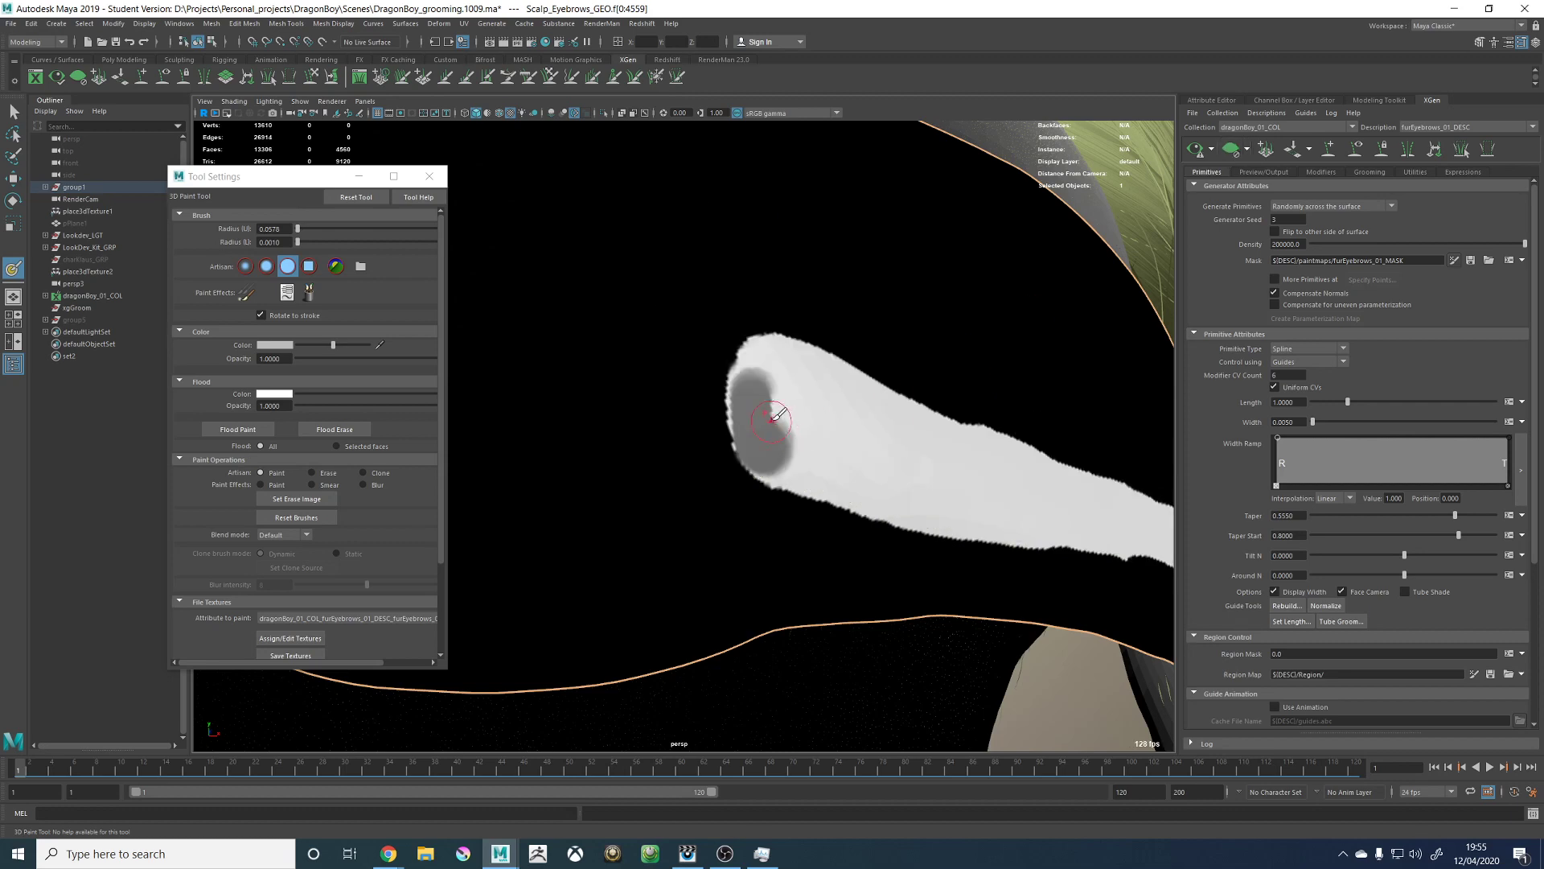
alt+drag(780, 414, 743, 439)
mouse_move(683, 523)
mouse_down()
mouse_move(674, 480)
mouse_move(665, 521)
mouse_move(648, 483)
mouse_move(661, 448)
mouse_move(752, 434)
mouse_up()
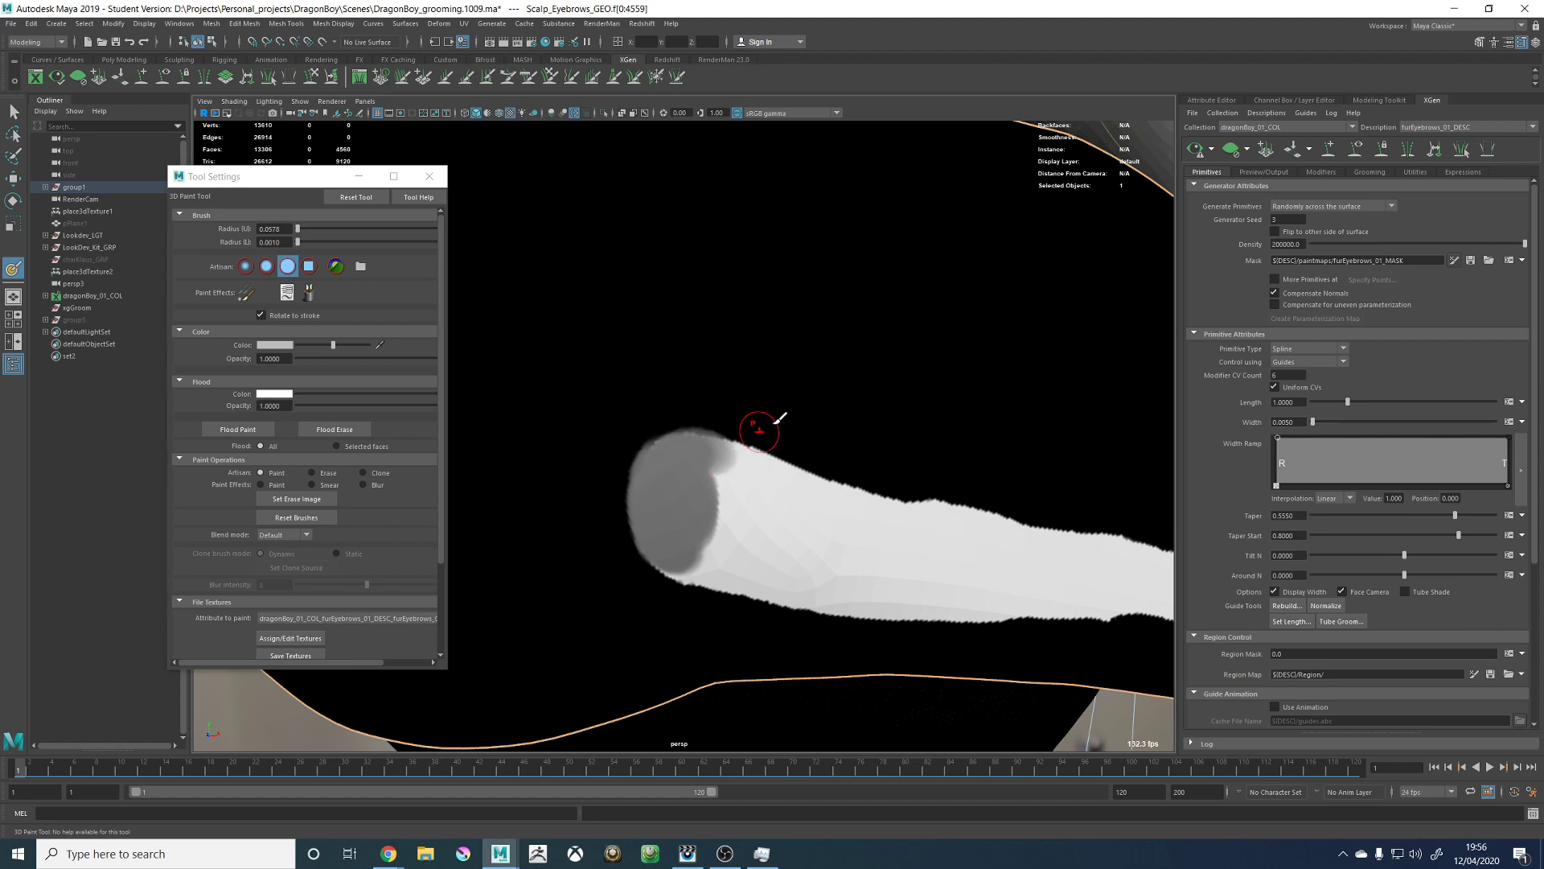
mouse_move(871, 464)
alt+mouse_down()
mouse_move(786, 472)
mouse_move(769, 505)
alt+mouse_up()
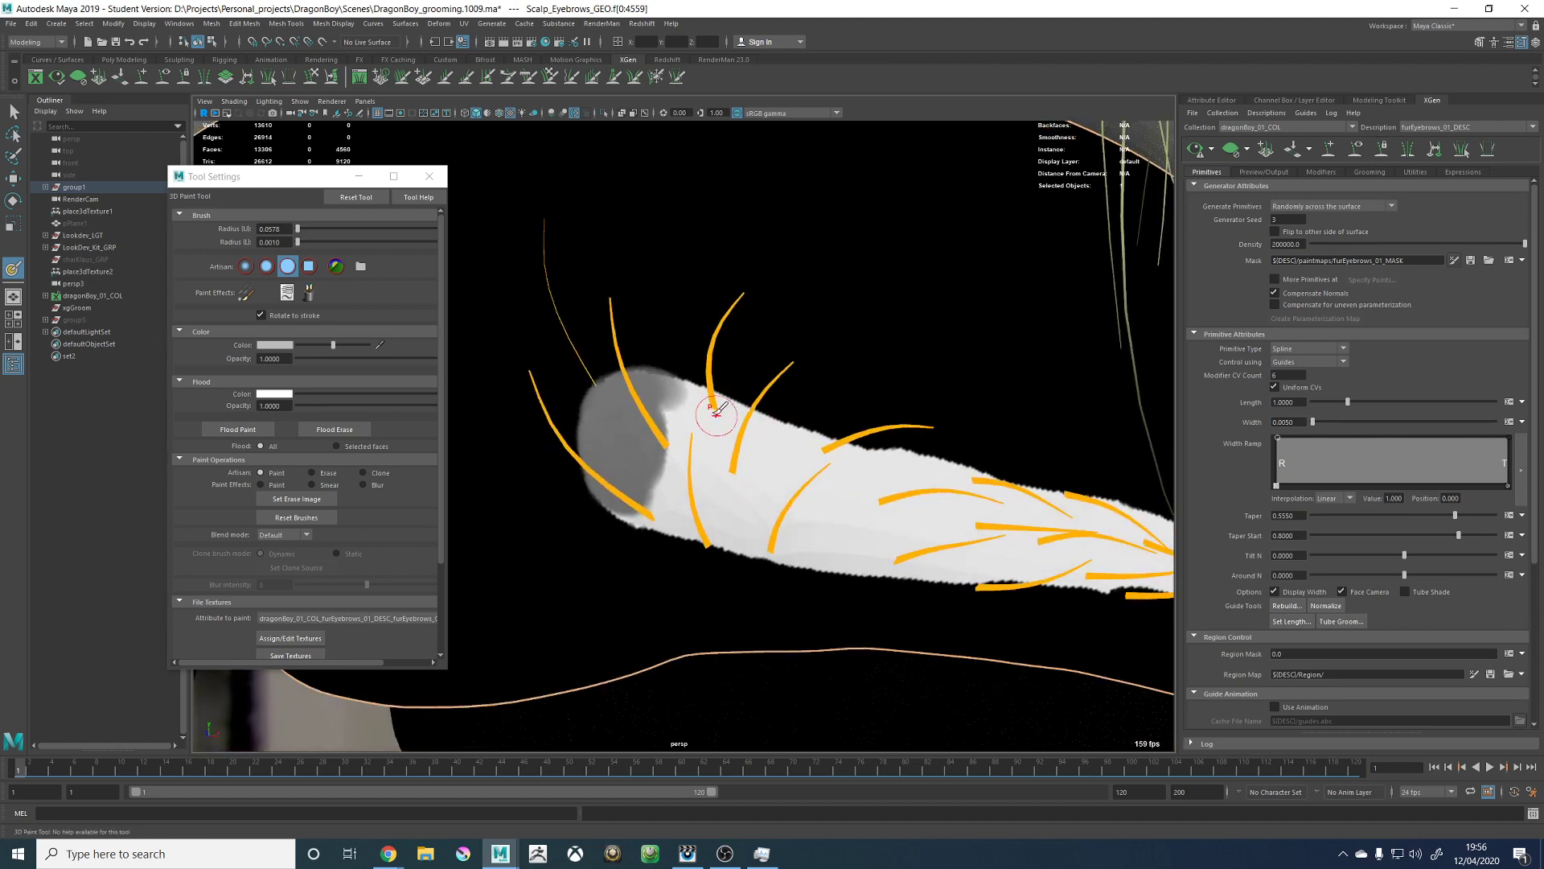
mouse_move(715, 413)
mouse_down()
mouse_move(655, 397)
mouse_move(698, 409)
mouse_move(740, 518)
mouse_move(650, 508)
mouse_move(665, 481)
mouse_move(698, 493)
mouse_up()
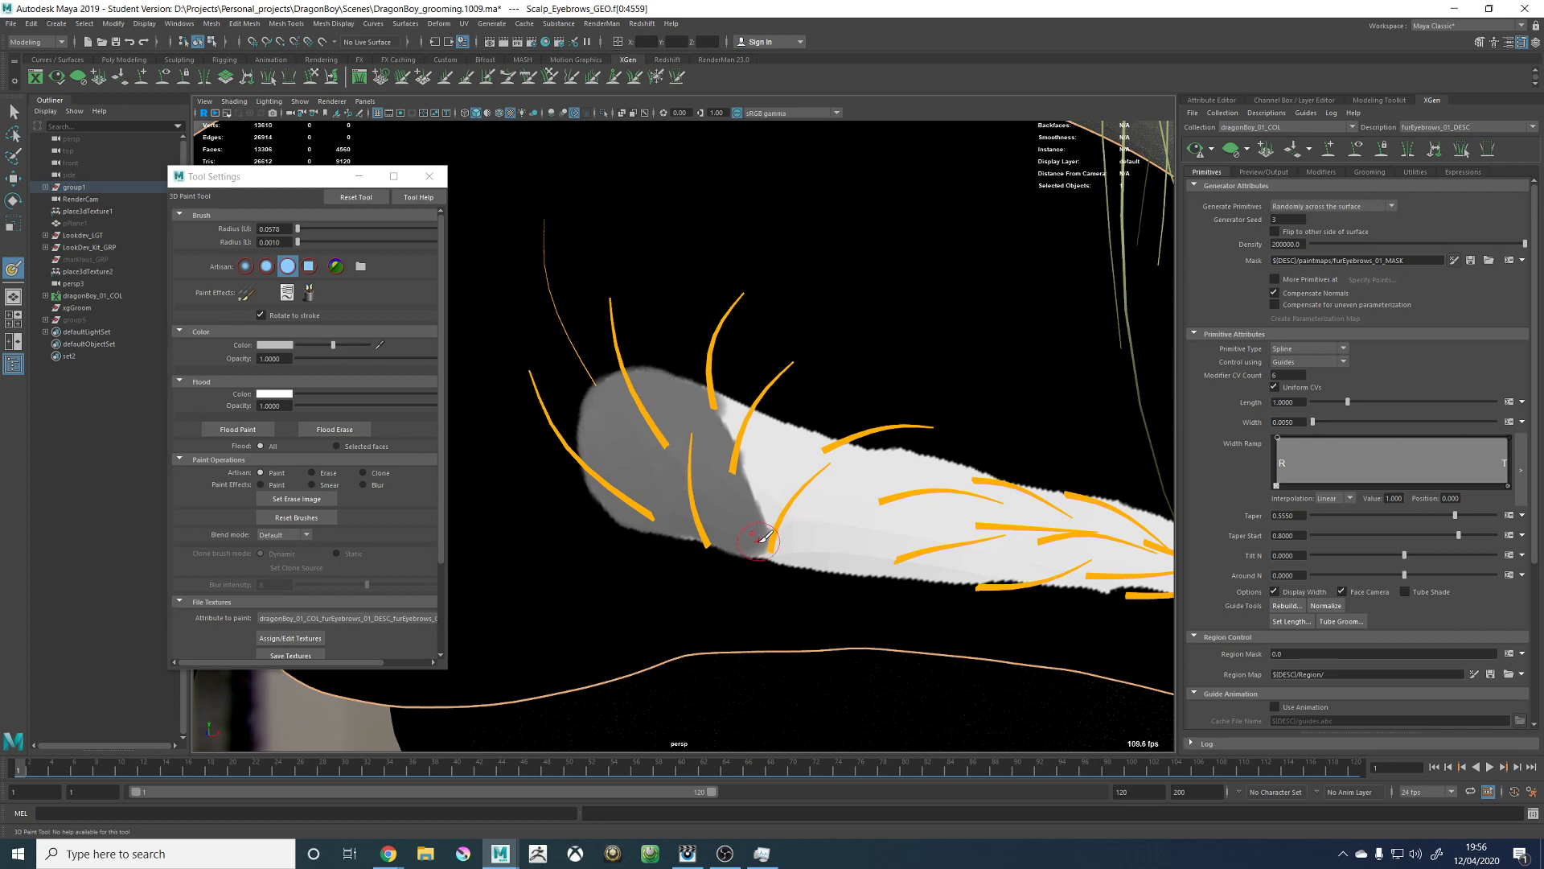
Step: Paint the eyebrow mask's outer tail and its lower edge grey with progressively smaller brushes, down to a radius of 0.0214
alt+drag(759, 530, 733, 437)
alt+middle_drag(833, 502, 641, 404)
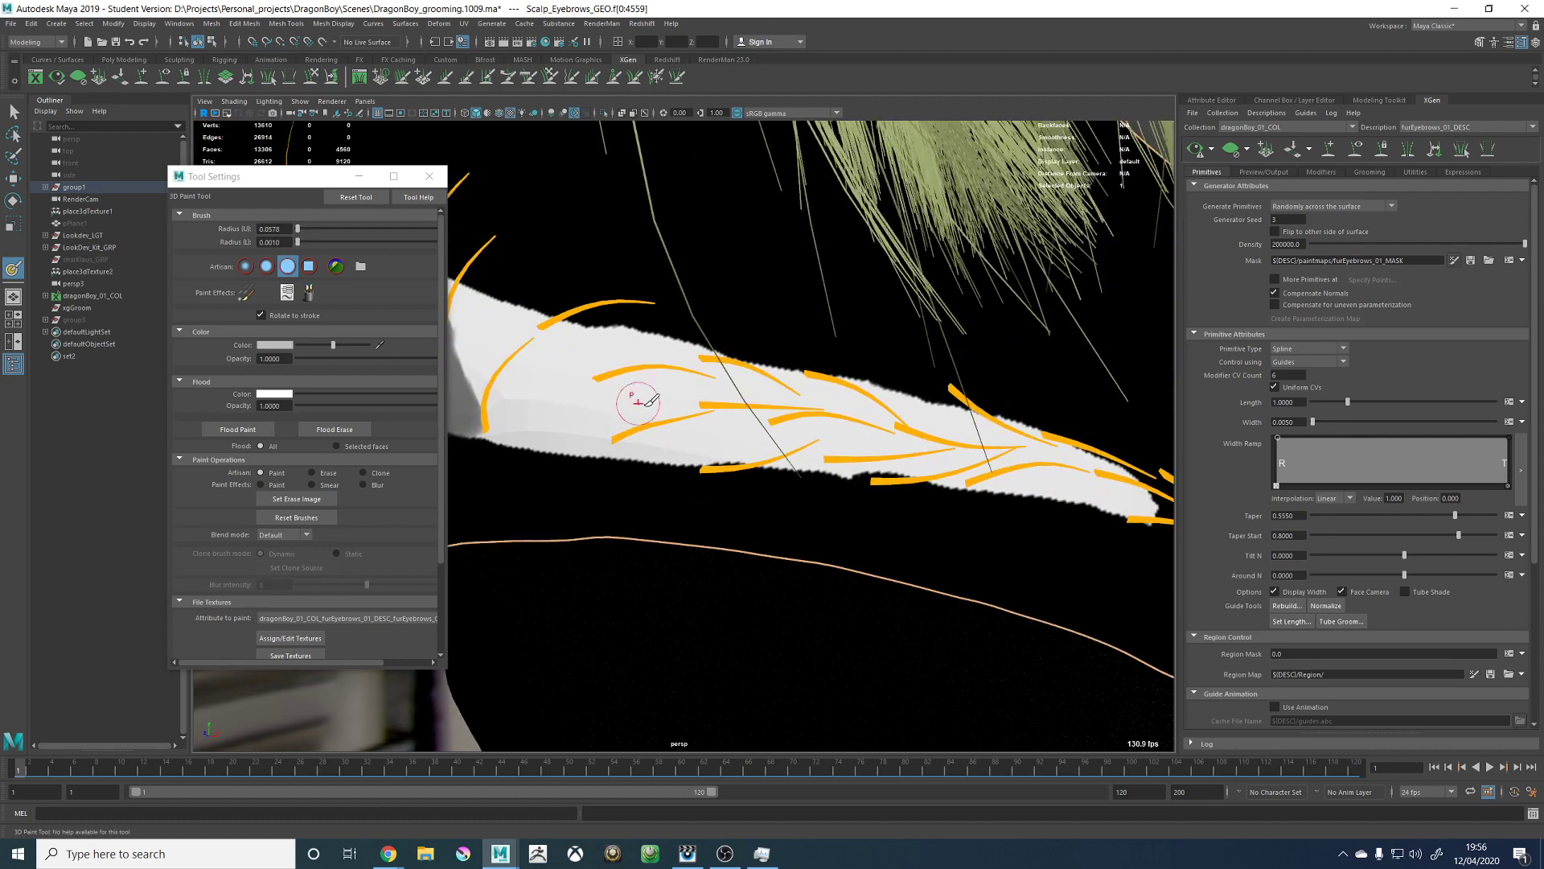
mouse_move(944, 438)
alt+mouse_down()
mouse_move(893, 416)
mouse_move(956, 502)
alt+mouse_up()
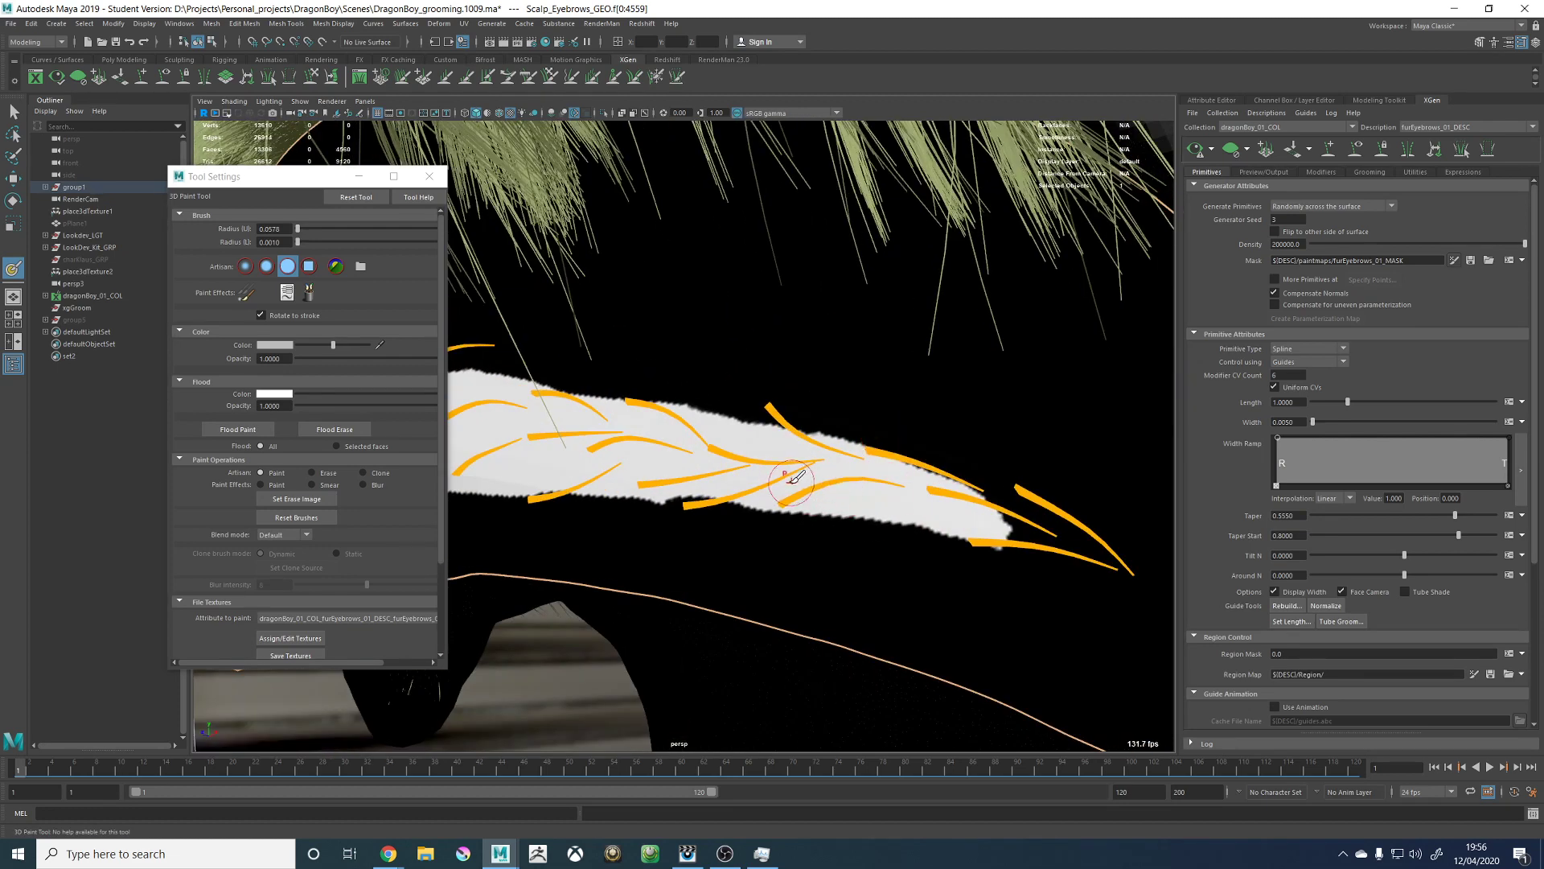
key(b)
mouse_move(806, 479)
mouse_down()
mouse_move(998, 527)
mouse_move(915, 501)
mouse_move(760, 491)
mouse_move(810, 491)
mouse_up()
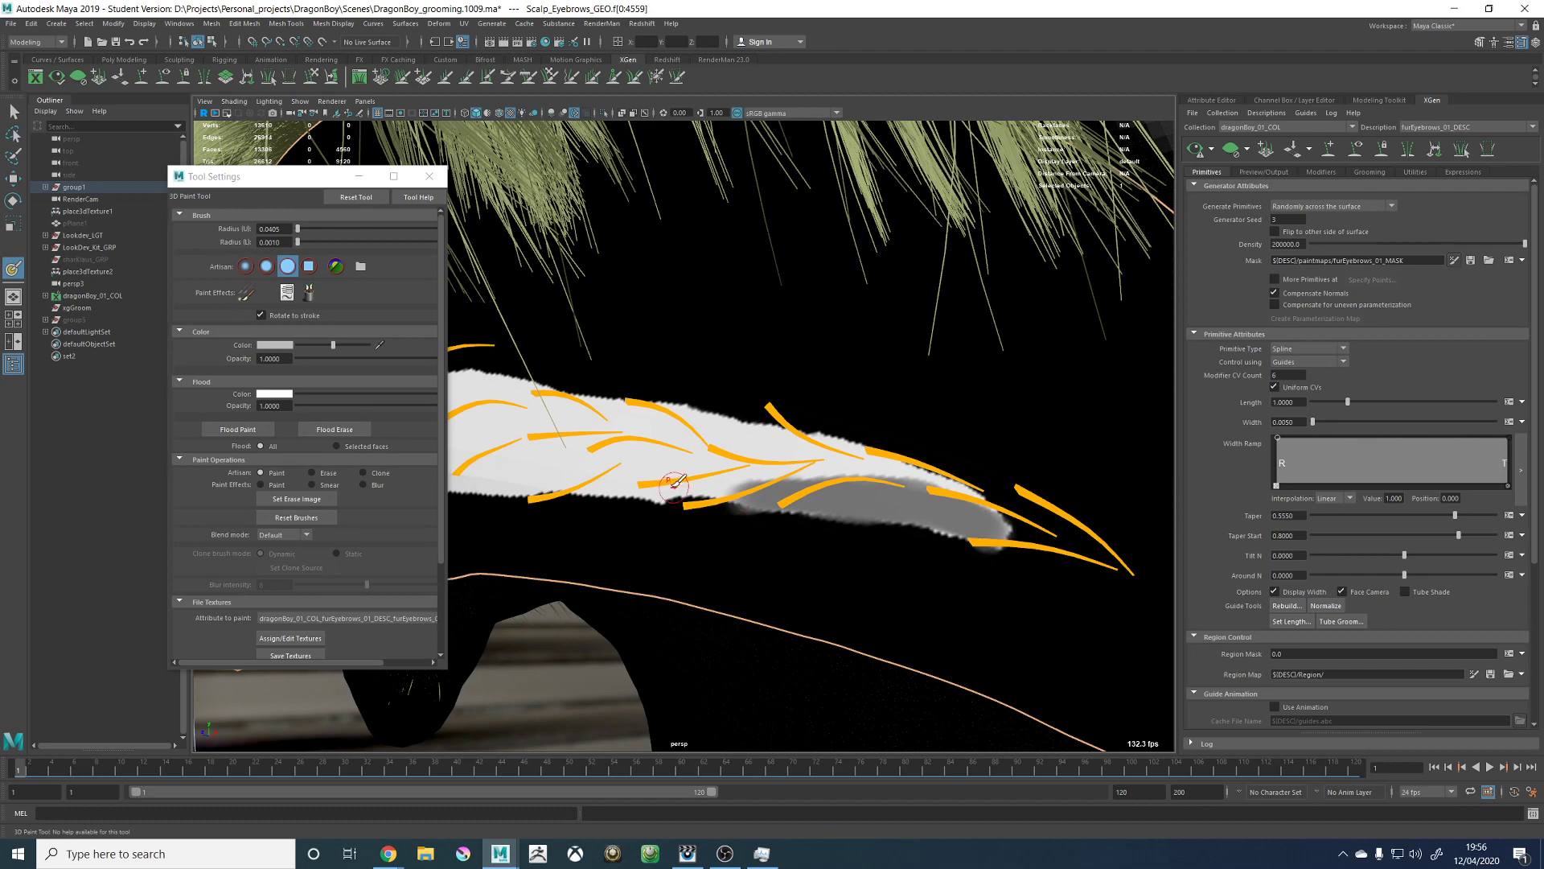
mouse_move(737, 474)
mouse_down()
mouse_move(772, 461)
mouse_move(909, 478)
mouse_up()
mouse_move(723, 468)
mouse_down()
mouse_move(650, 467)
mouse_move(646, 481)
mouse_move(835, 459)
mouse_up()
mouse_move(719, 483)
mouse_down()
mouse_move(840, 478)
mouse_move(797, 460)
mouse_move(925, 452)
mouse_move(857, 460)
mouse_move(887, 461)
mouse_up()
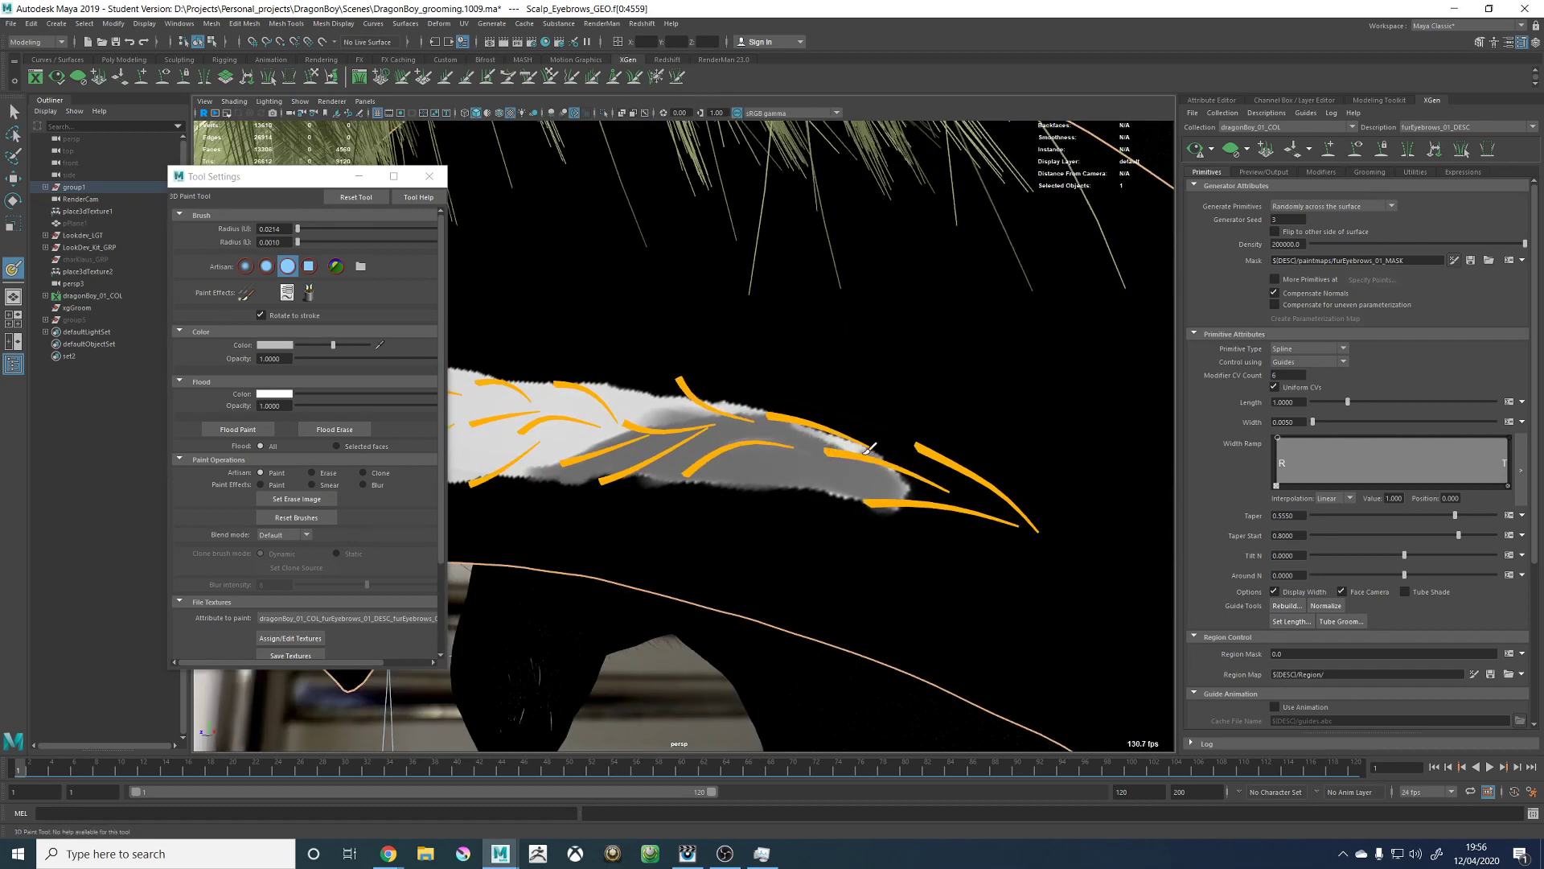
alt+drag(772, 420, 853, 467)
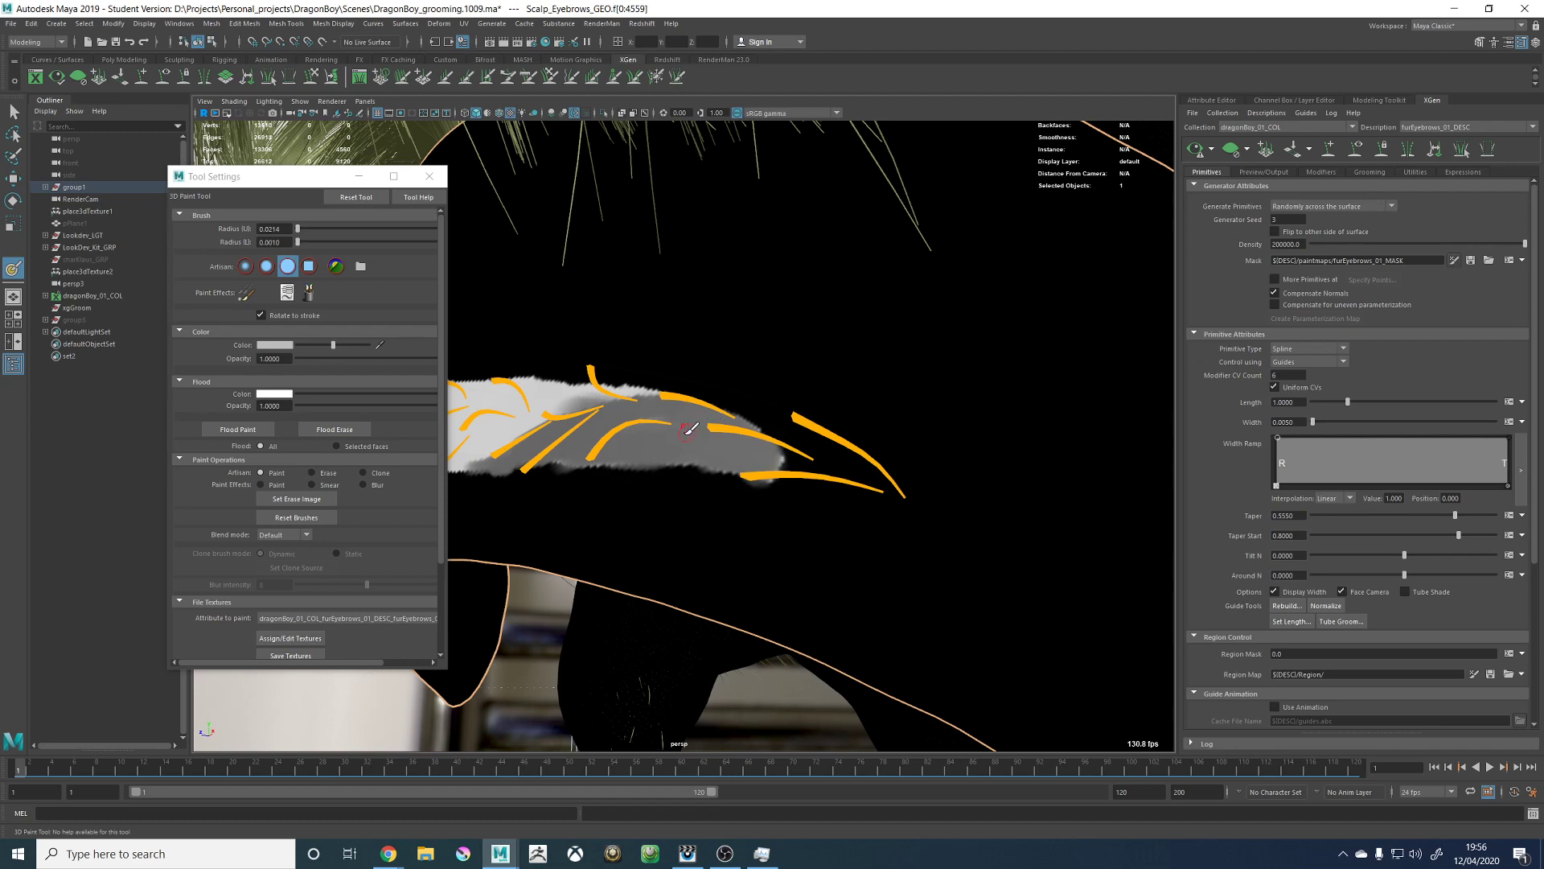
alt+drag(689, 429, 854, 453)
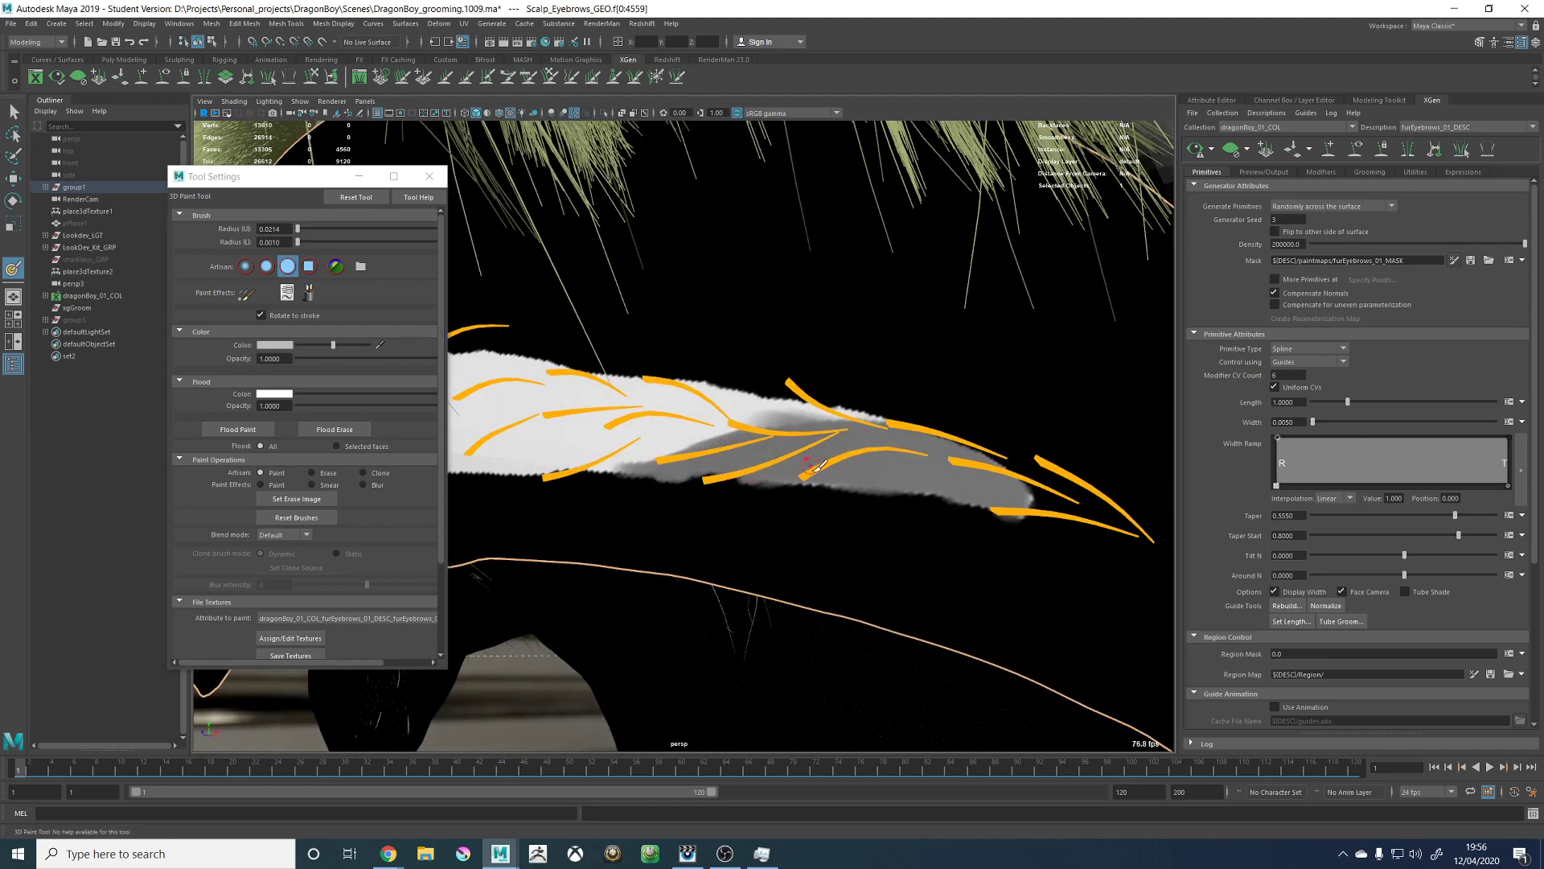
Step: Save the painted textures, close the paint settings, save the furEyebrows_01_MASK map and regenerate the eyebrow preview
click(302, 655)
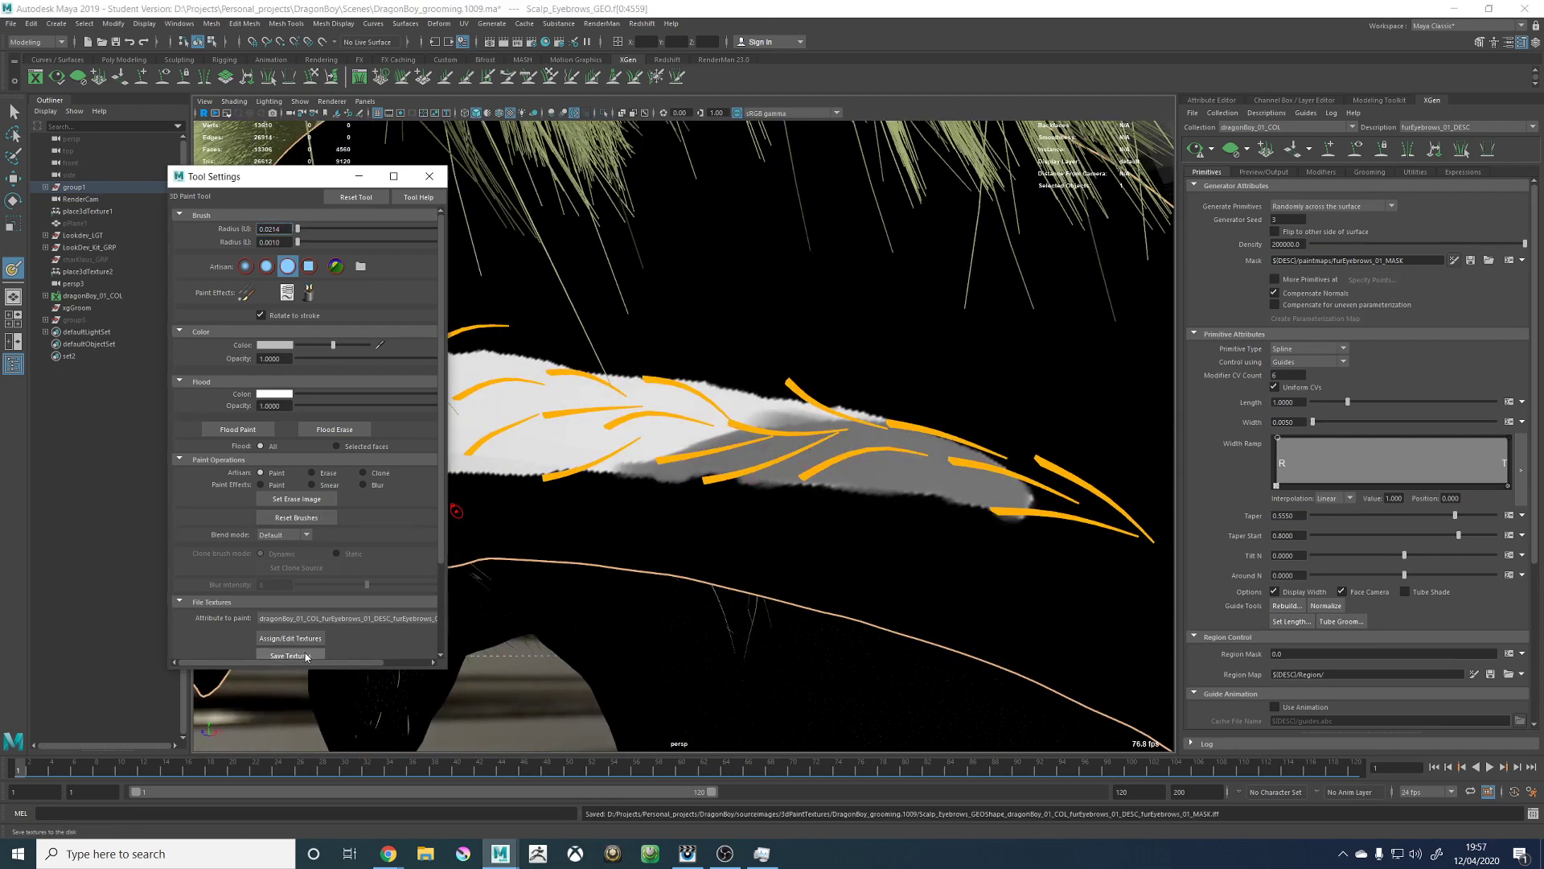
click(429, 175)
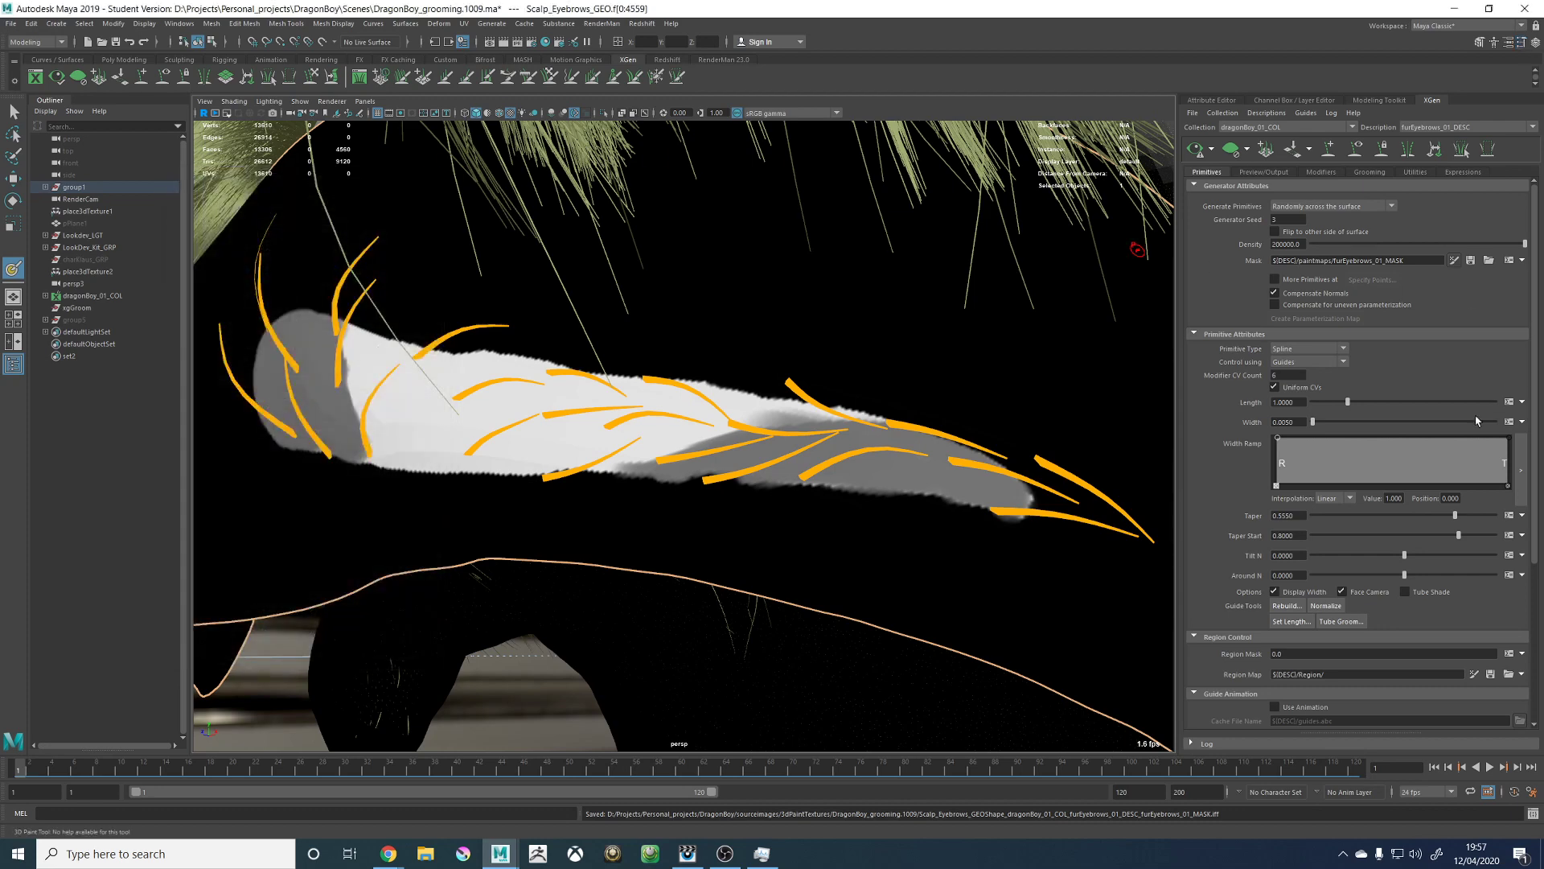
alt+drag(1022, 369, 1045, 346)
click(1471, 261)
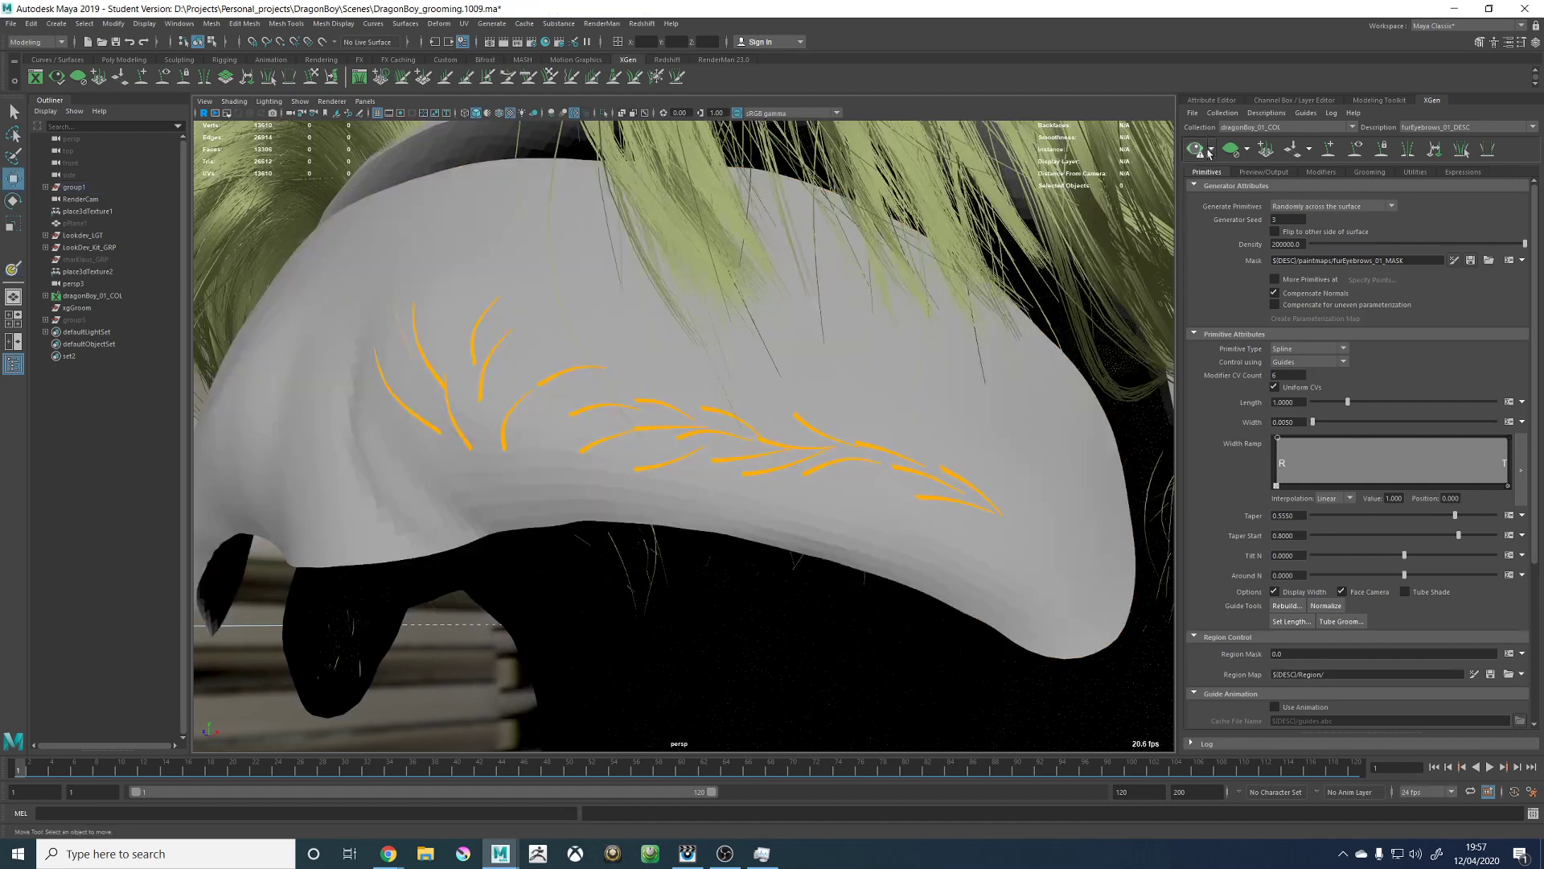
click(1197, 149)
mouse_move(829, 402)
alt+mouse_down()
mouse_move(894, 408)
mouse_move(807, 330)
alt+mouse_up()
Step: Turn off the eyebrows' Noise1 modifier, refresh the preview and inspect the hair up close
click(1331, 171)
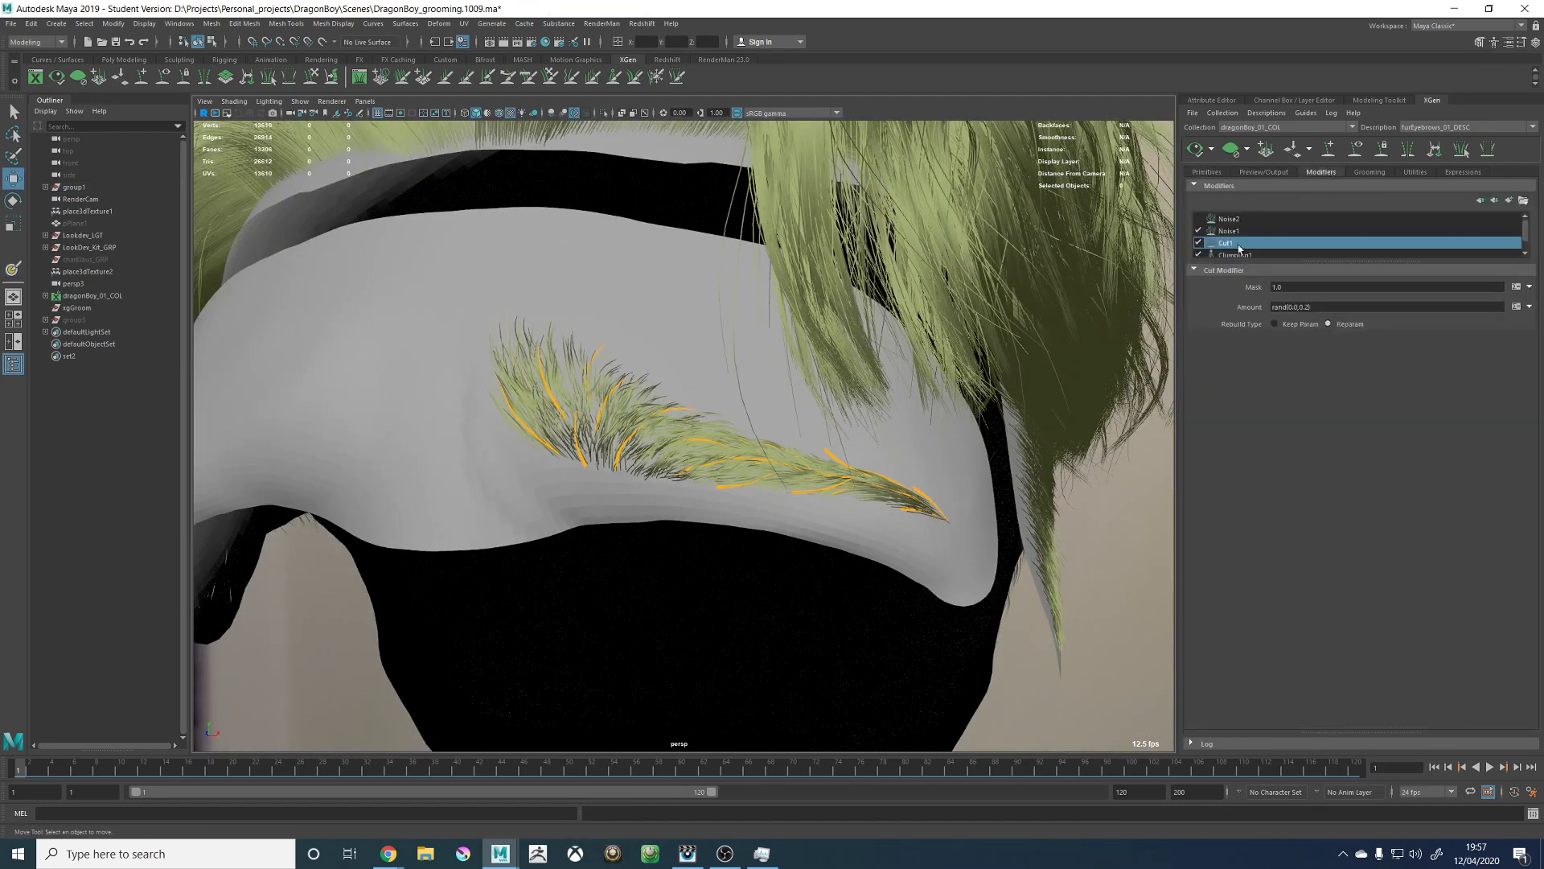
click(1202, 231)
click(1199, 231)
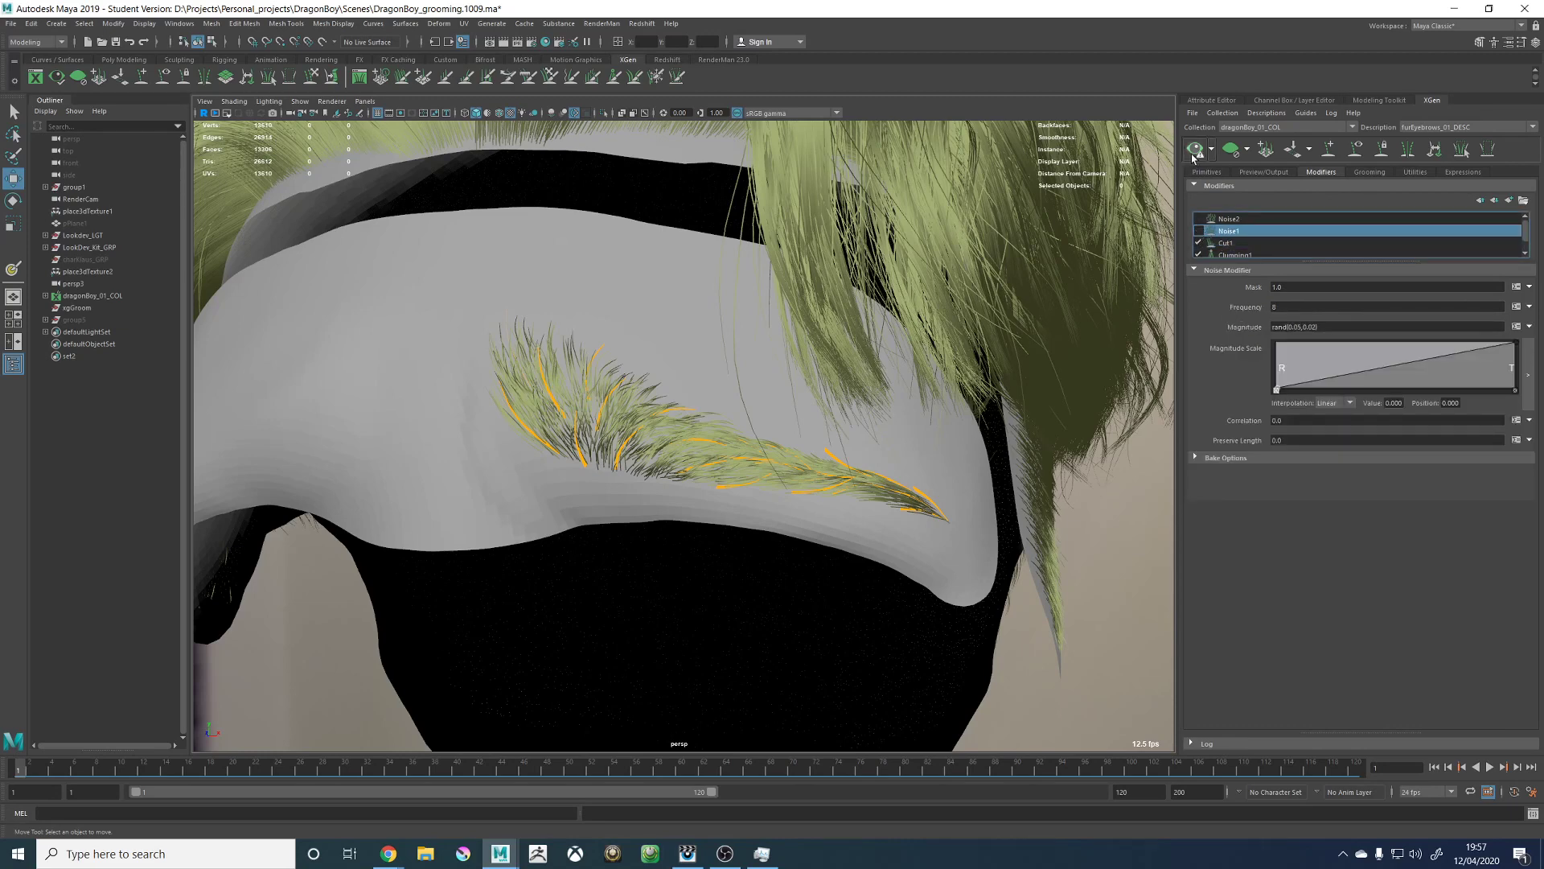
click(1195, 149)
alt+drag(799, 399, 823, 405)
alt+right_drag(823, 405, 1164, 312)
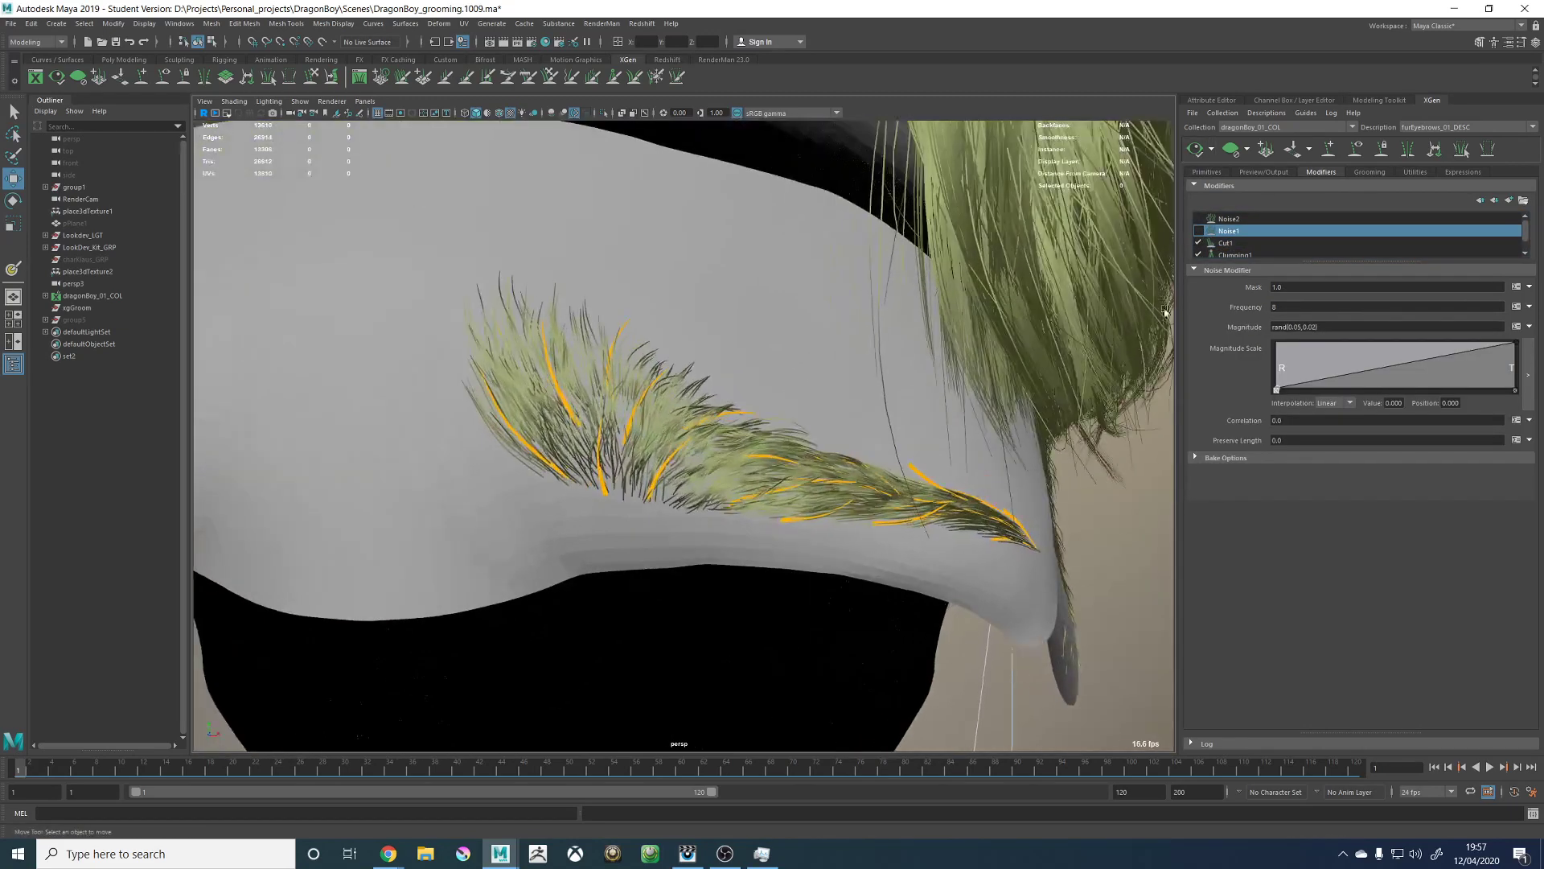
Step: Compare the eyebrows without the Cut1 modifier, then re-enable Cut1 and Noise1 and refresh the preview
click(1198, 243)
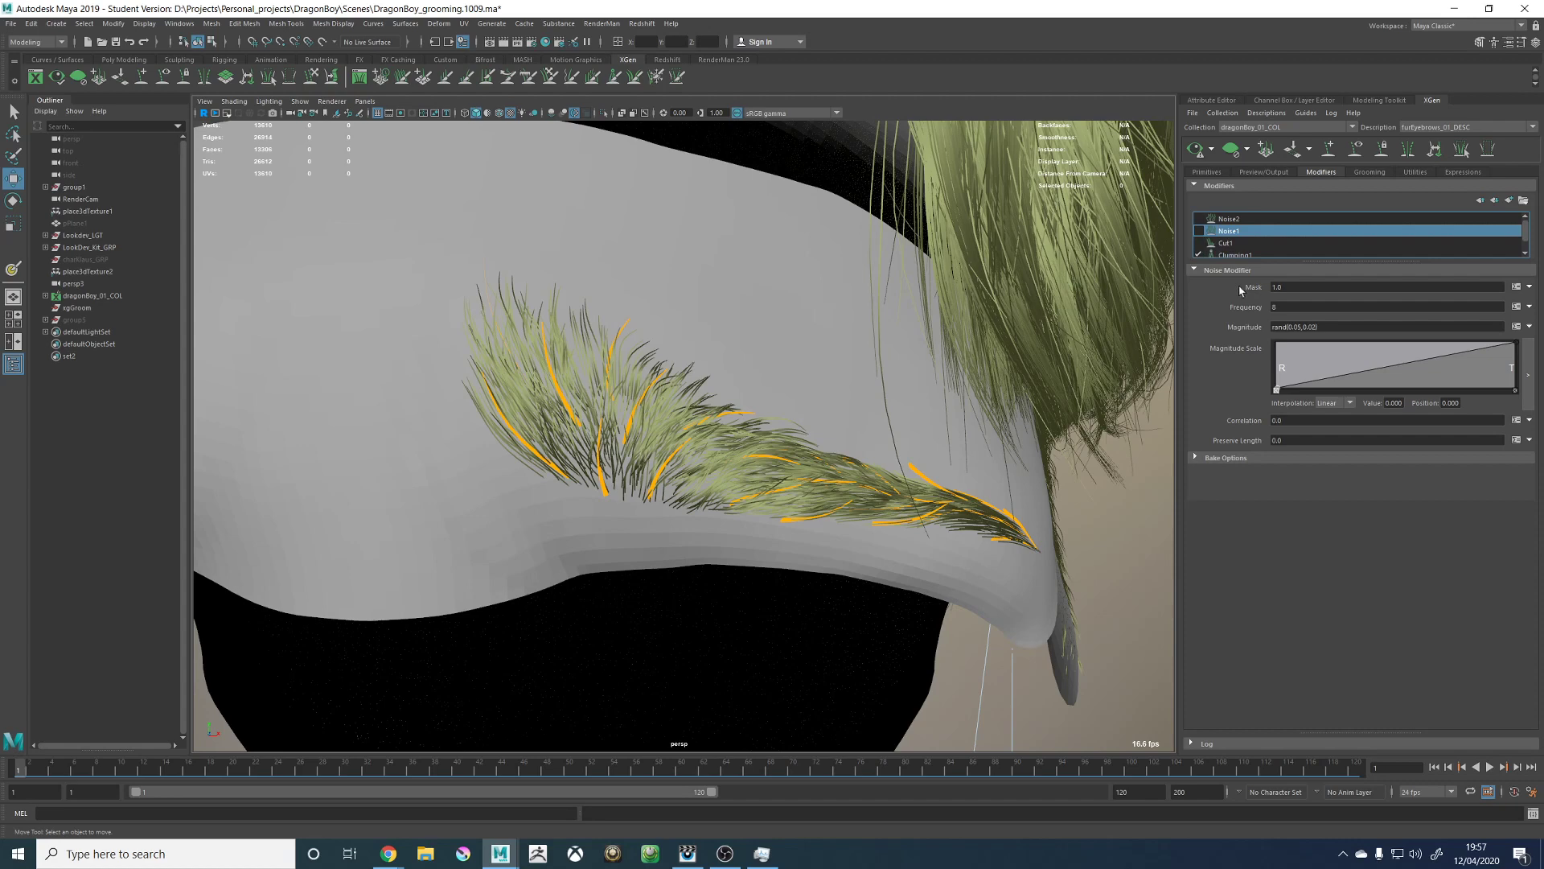
click(1195, 150)
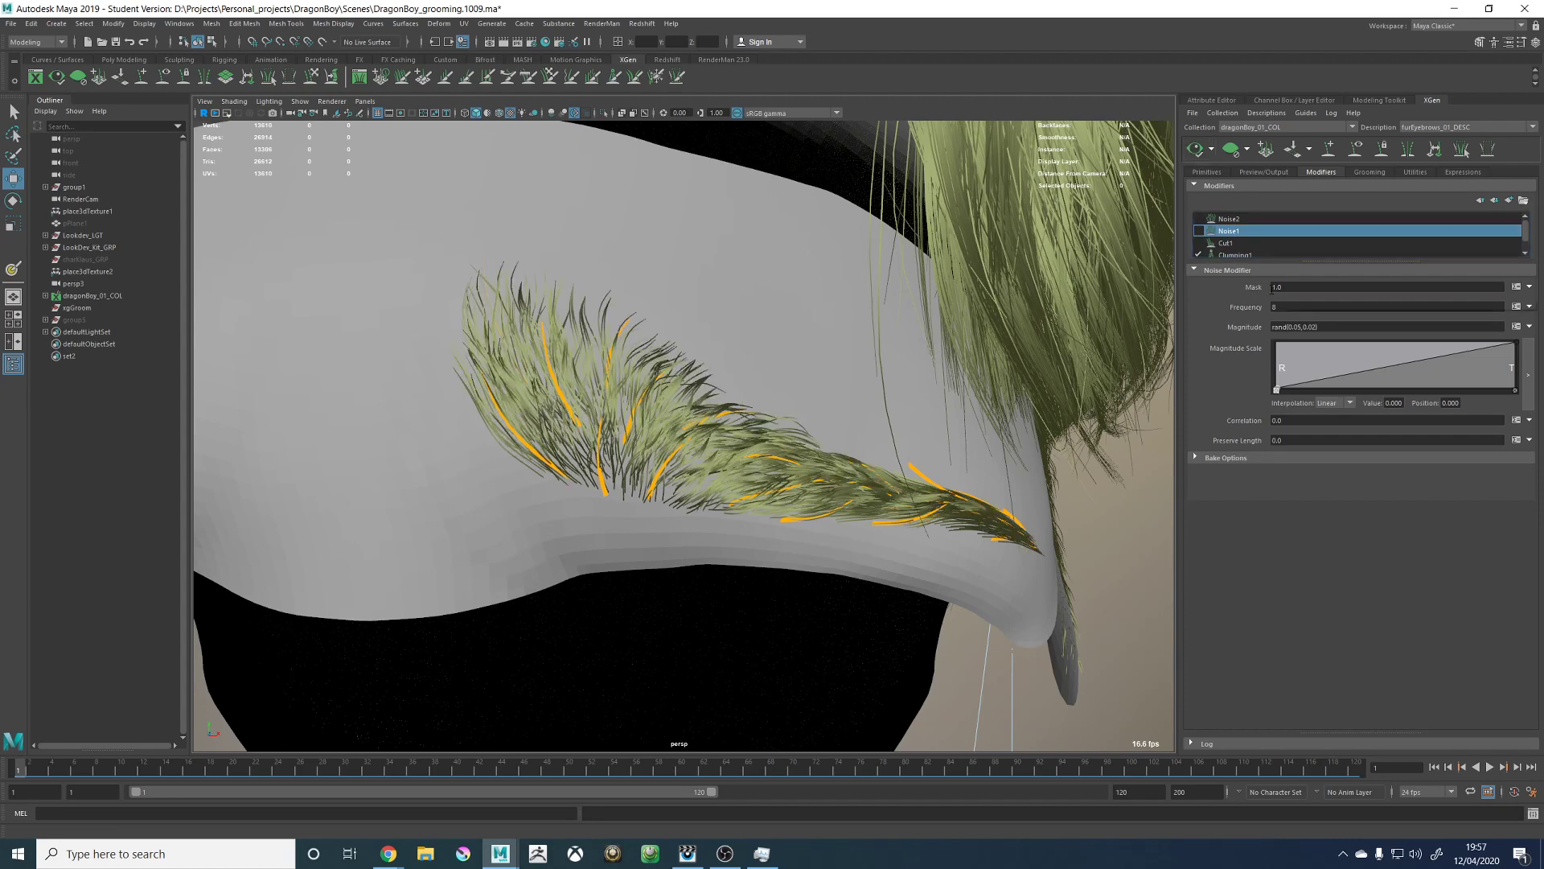
click(1199, 242)
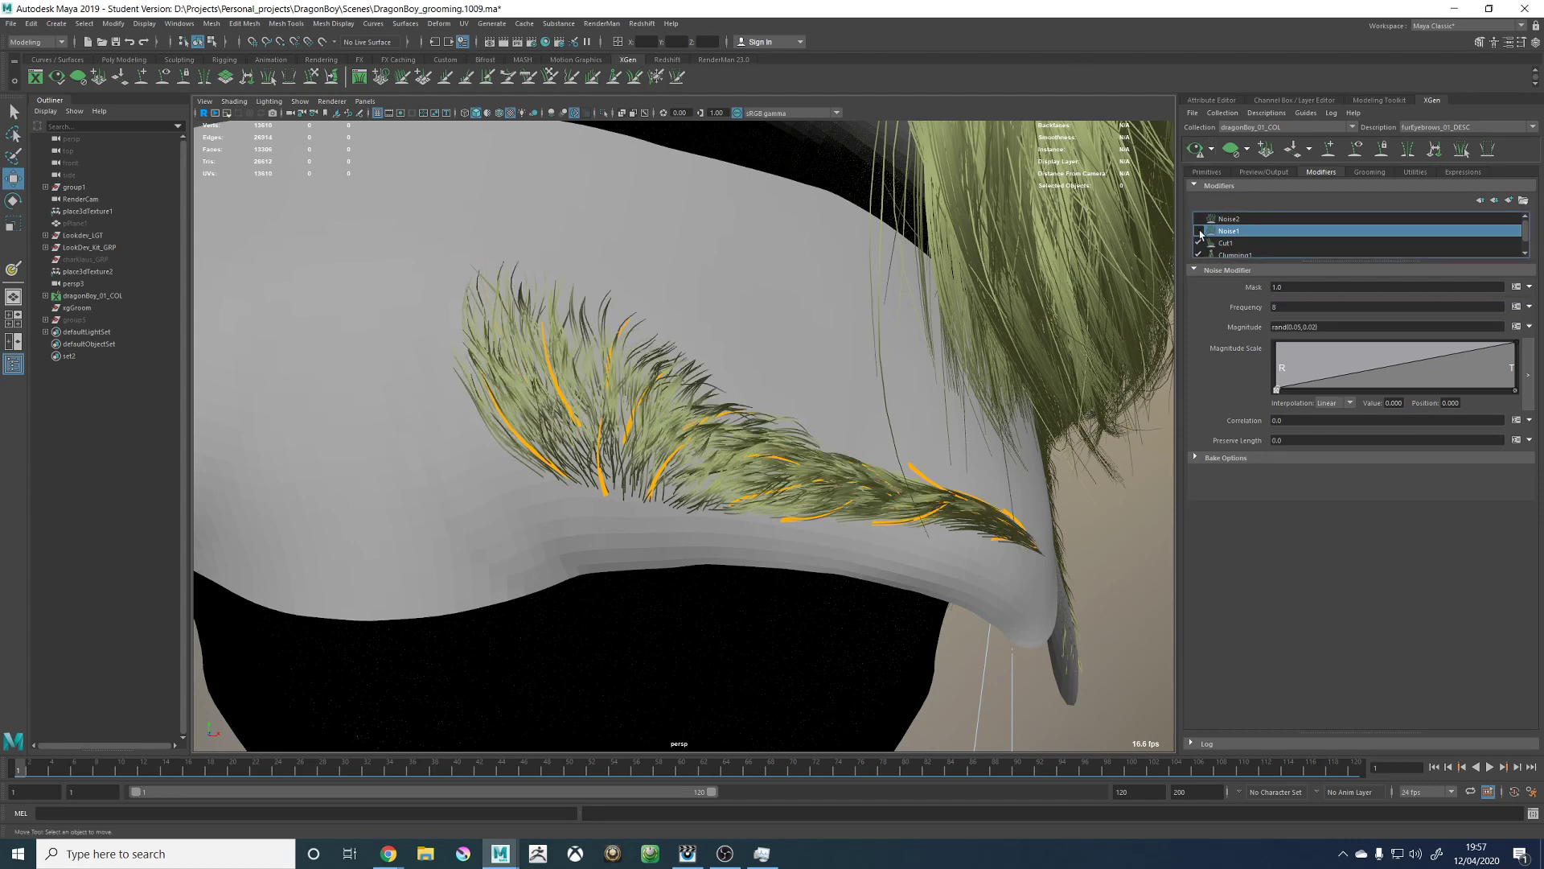
click(1196, 151)
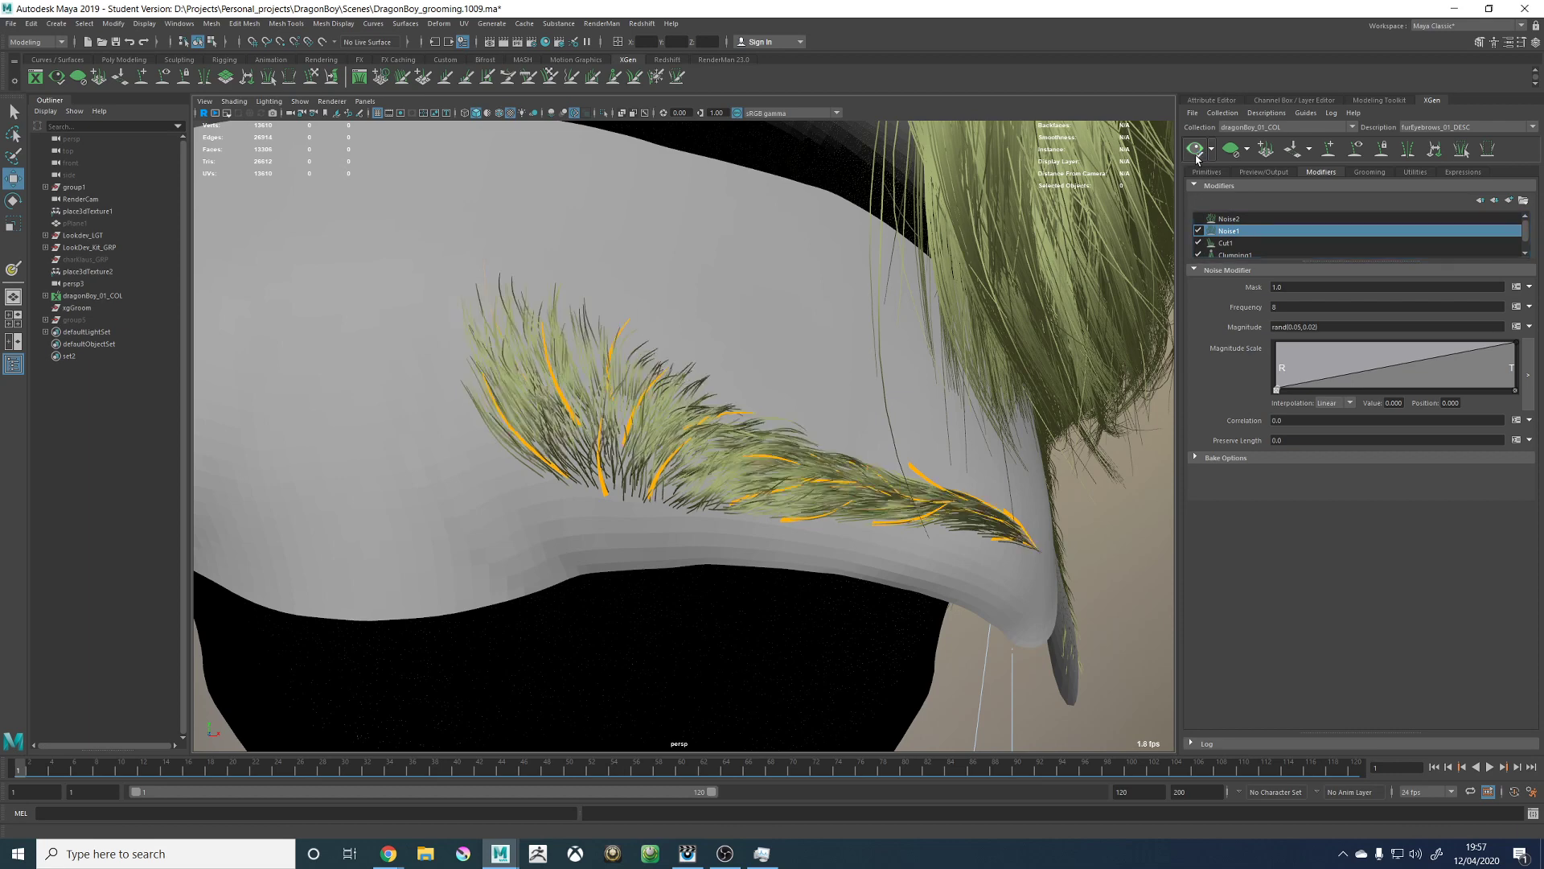
Step: Toggle the Noise1 modifier off and back on, refreshing the preview each time to compare its effect
click(1197, 231)
click(1195, 150)
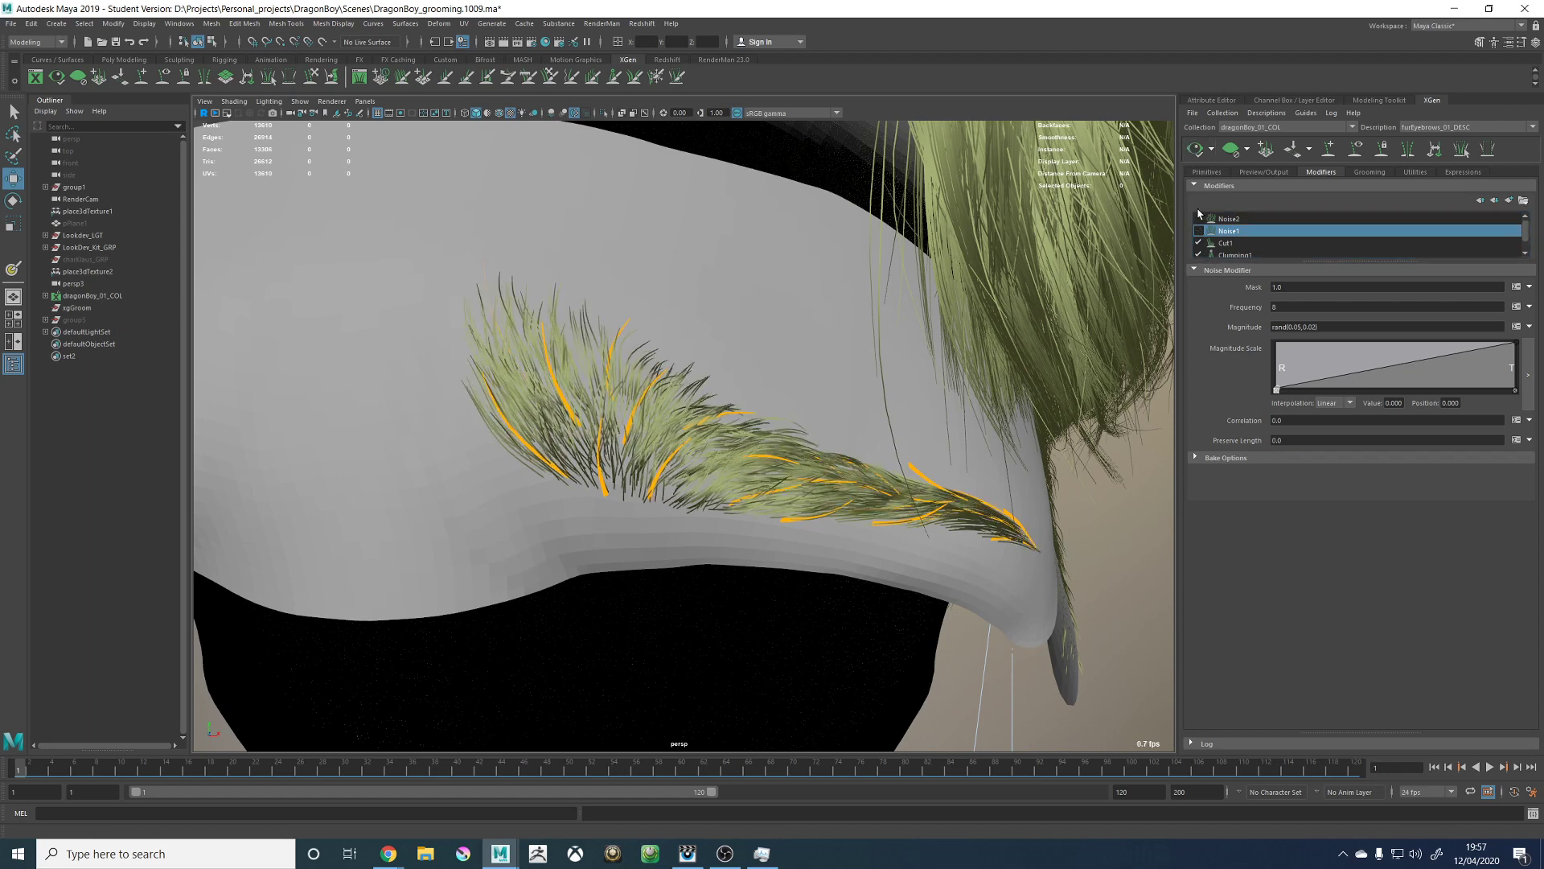
click(1199, 231)
click(1196, 151)
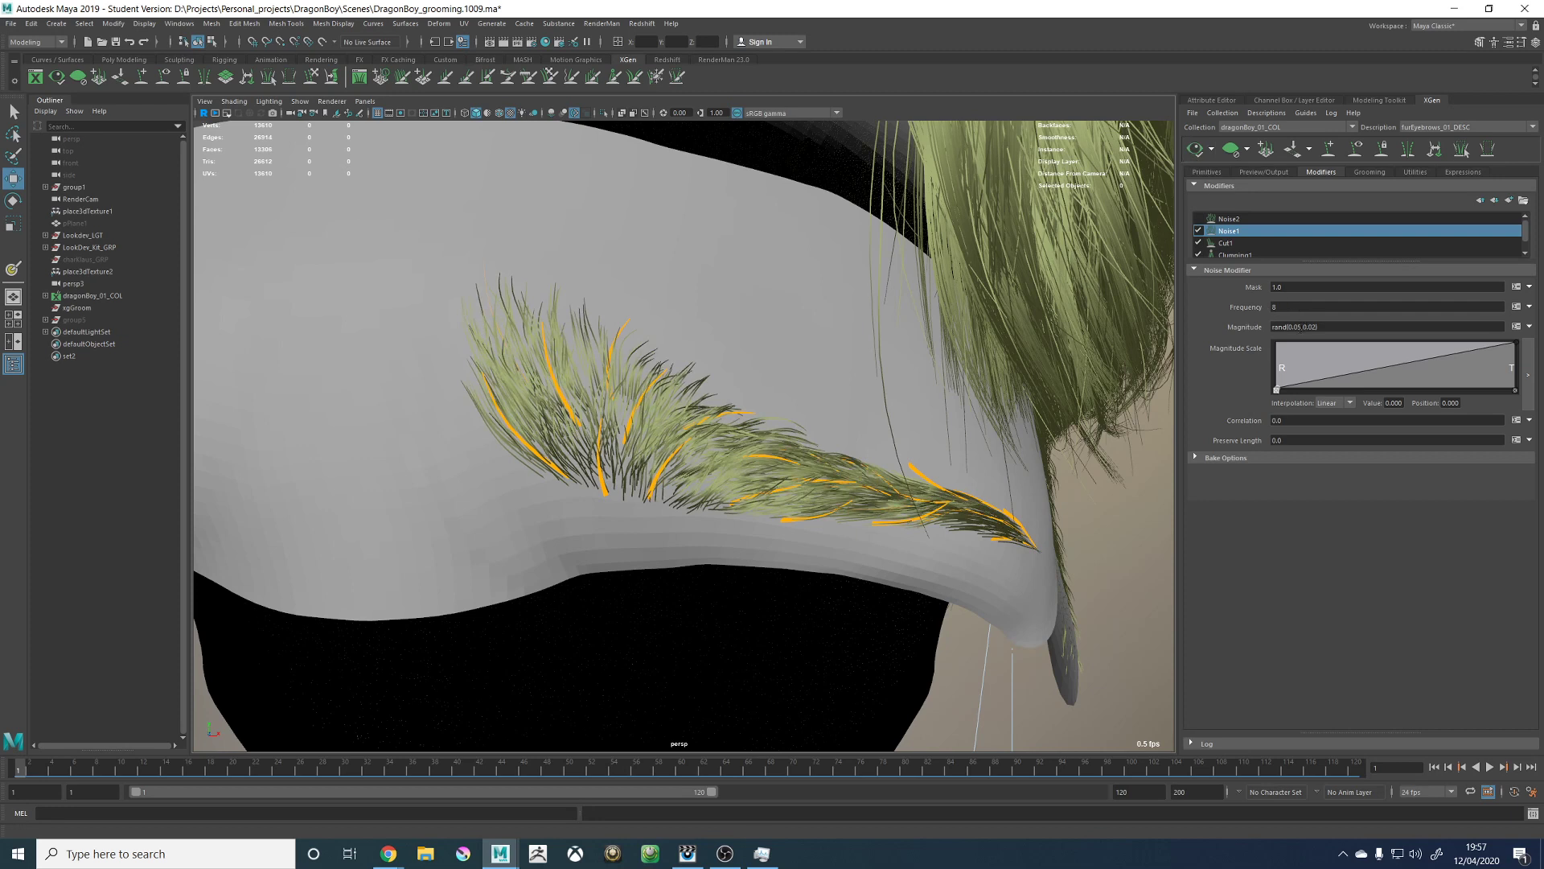
Step: Set the Noise1 modifier's magnitude to rand(0.5,0.2) and refresh the eyebrow preview
click(1296, 327)
key(Return)
click(1296, 326)
key(BackSpace)
click(1311, 327)
key(BackSpace)
key(Return)
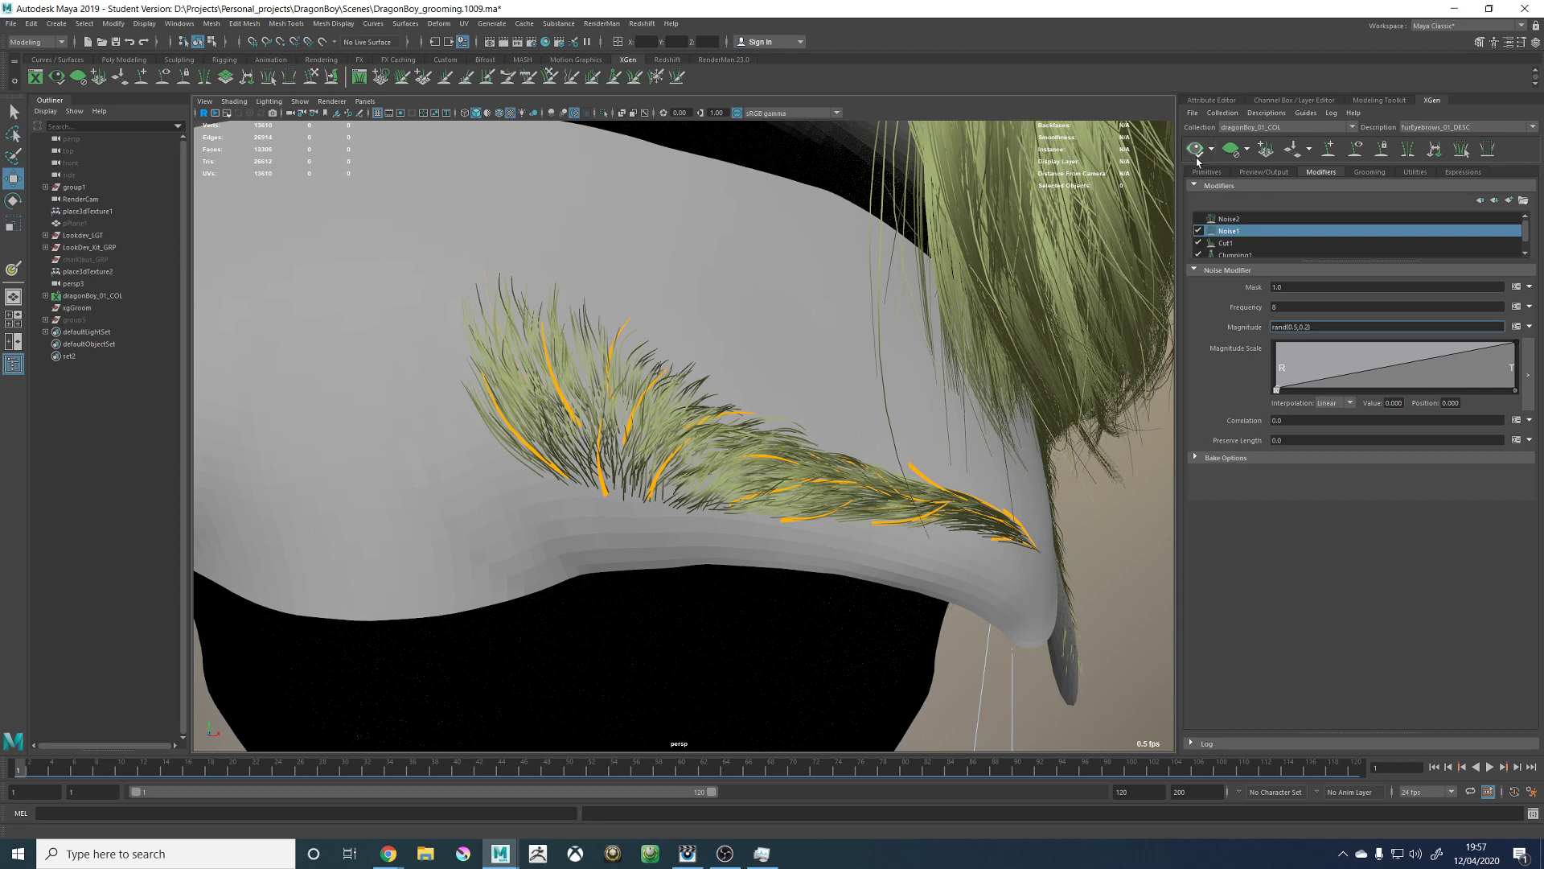
click(1322, 308)
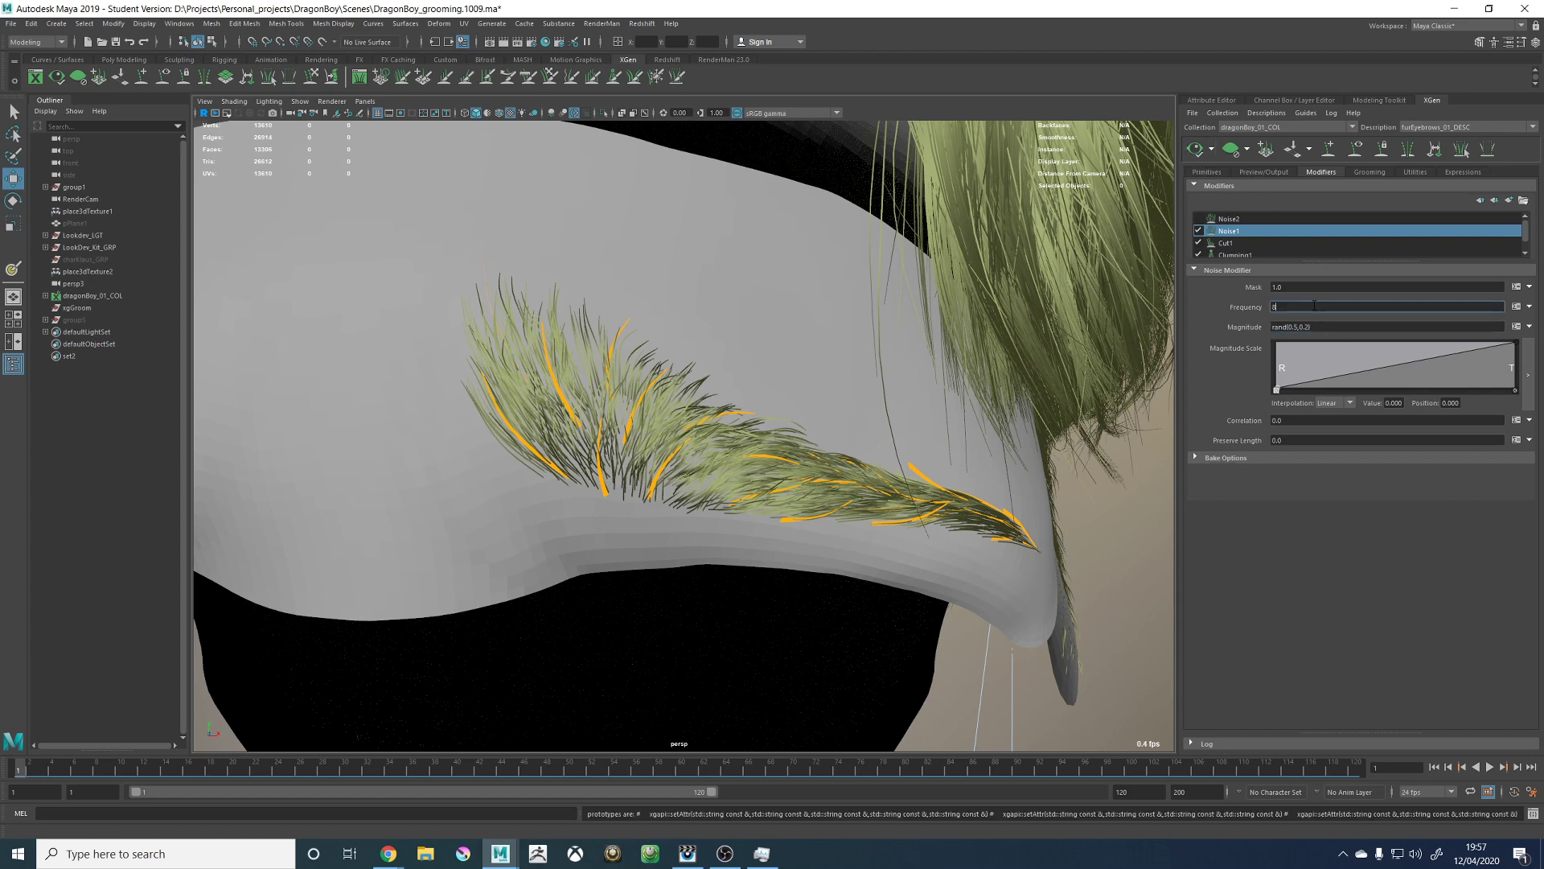
click(1194, 149)
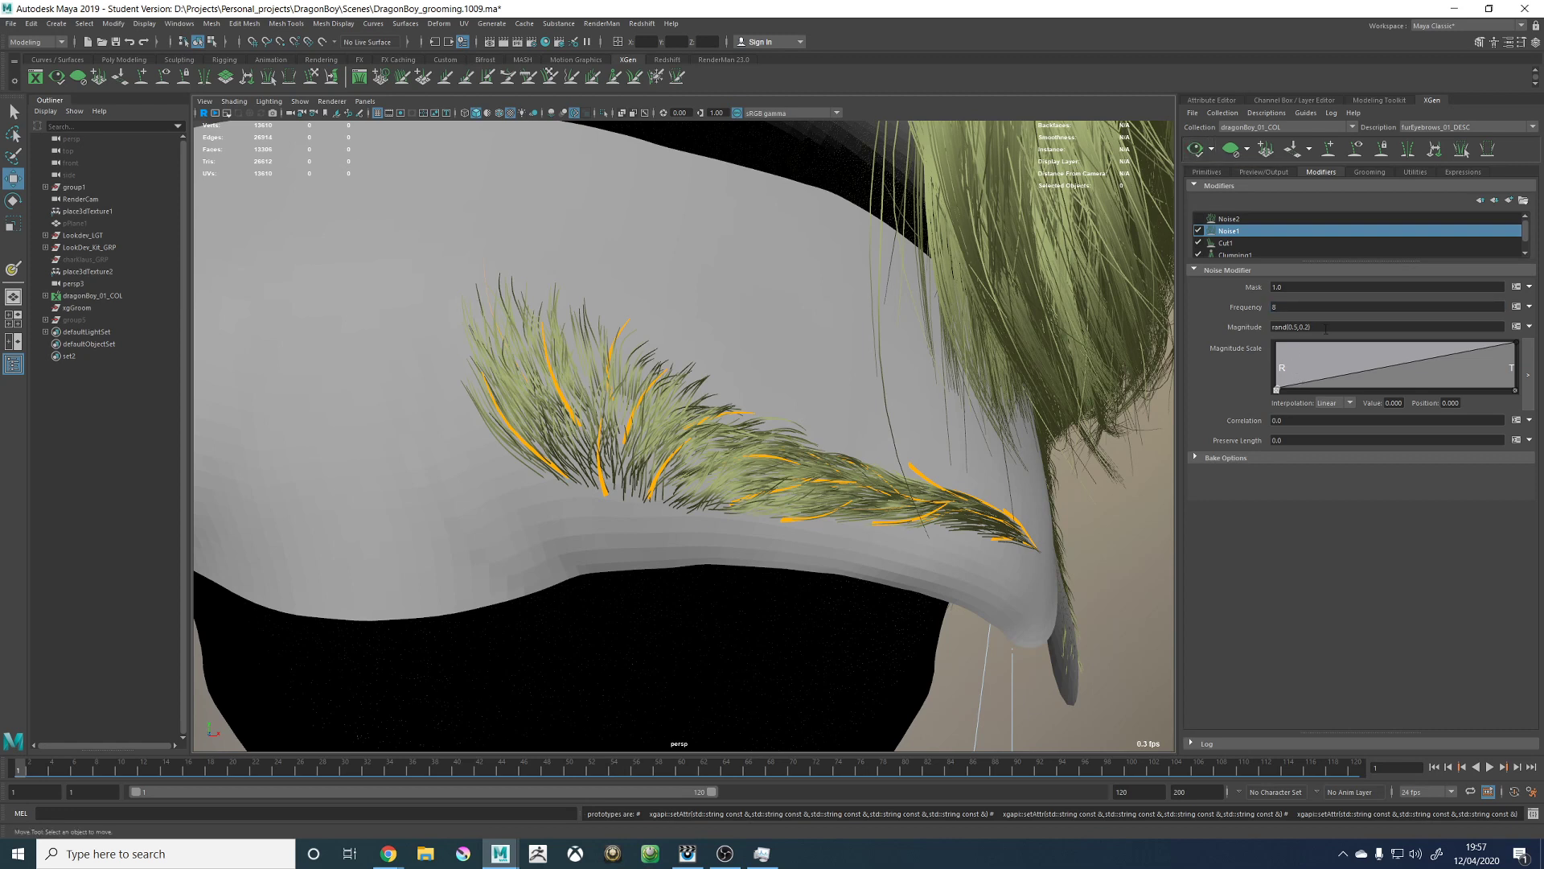
Step: Set the Noise1 modifier's magnitude to 2 and refresh the eyebrow preview
drag(1325, 328, 1260, 328)
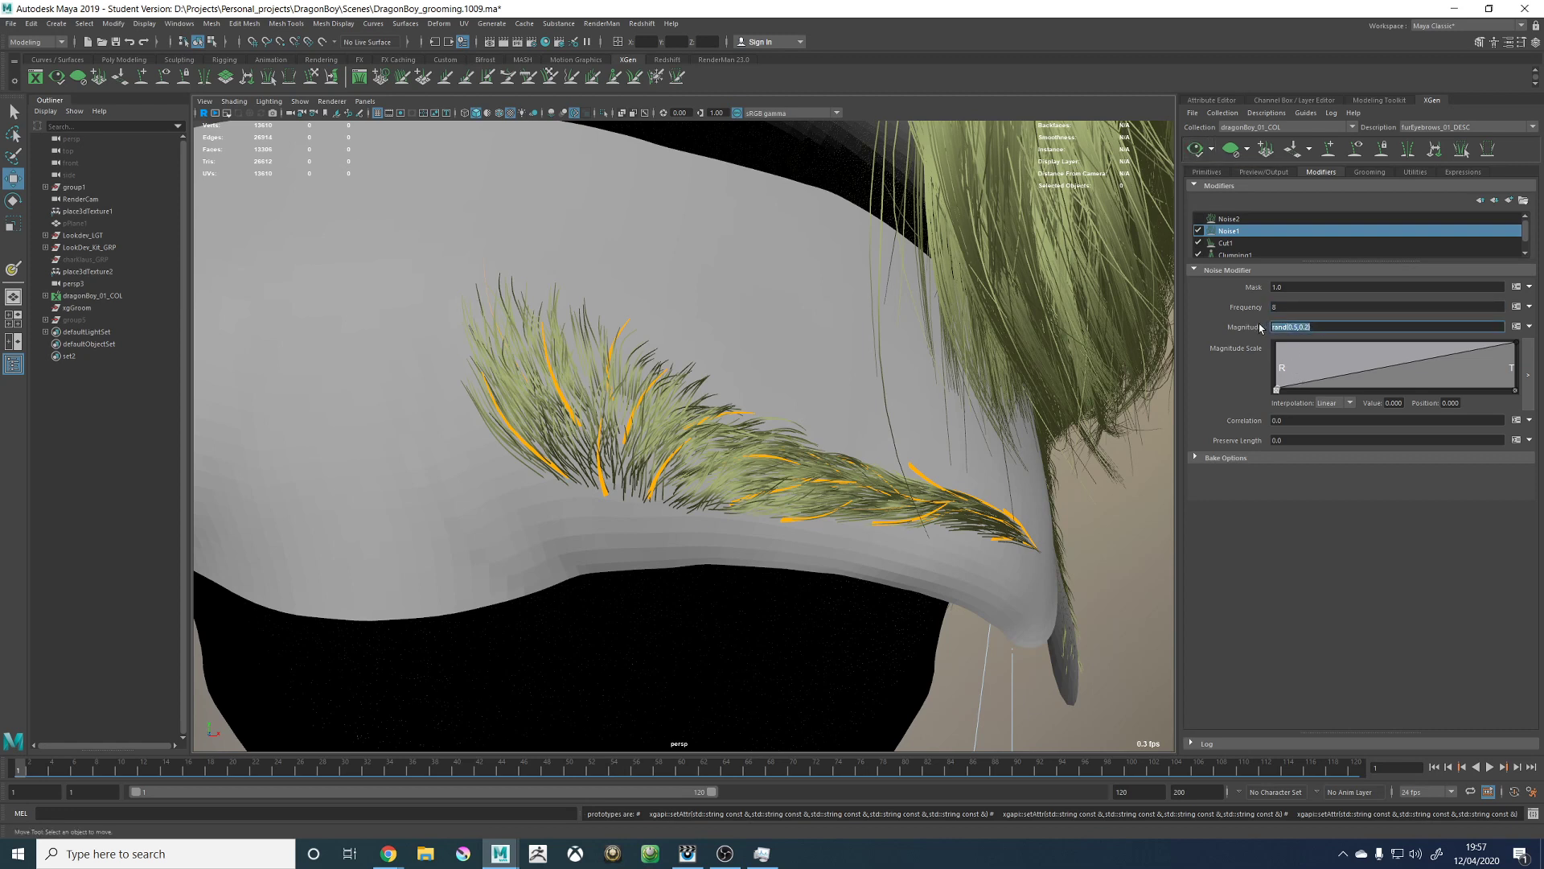
text(2)
key(Return)
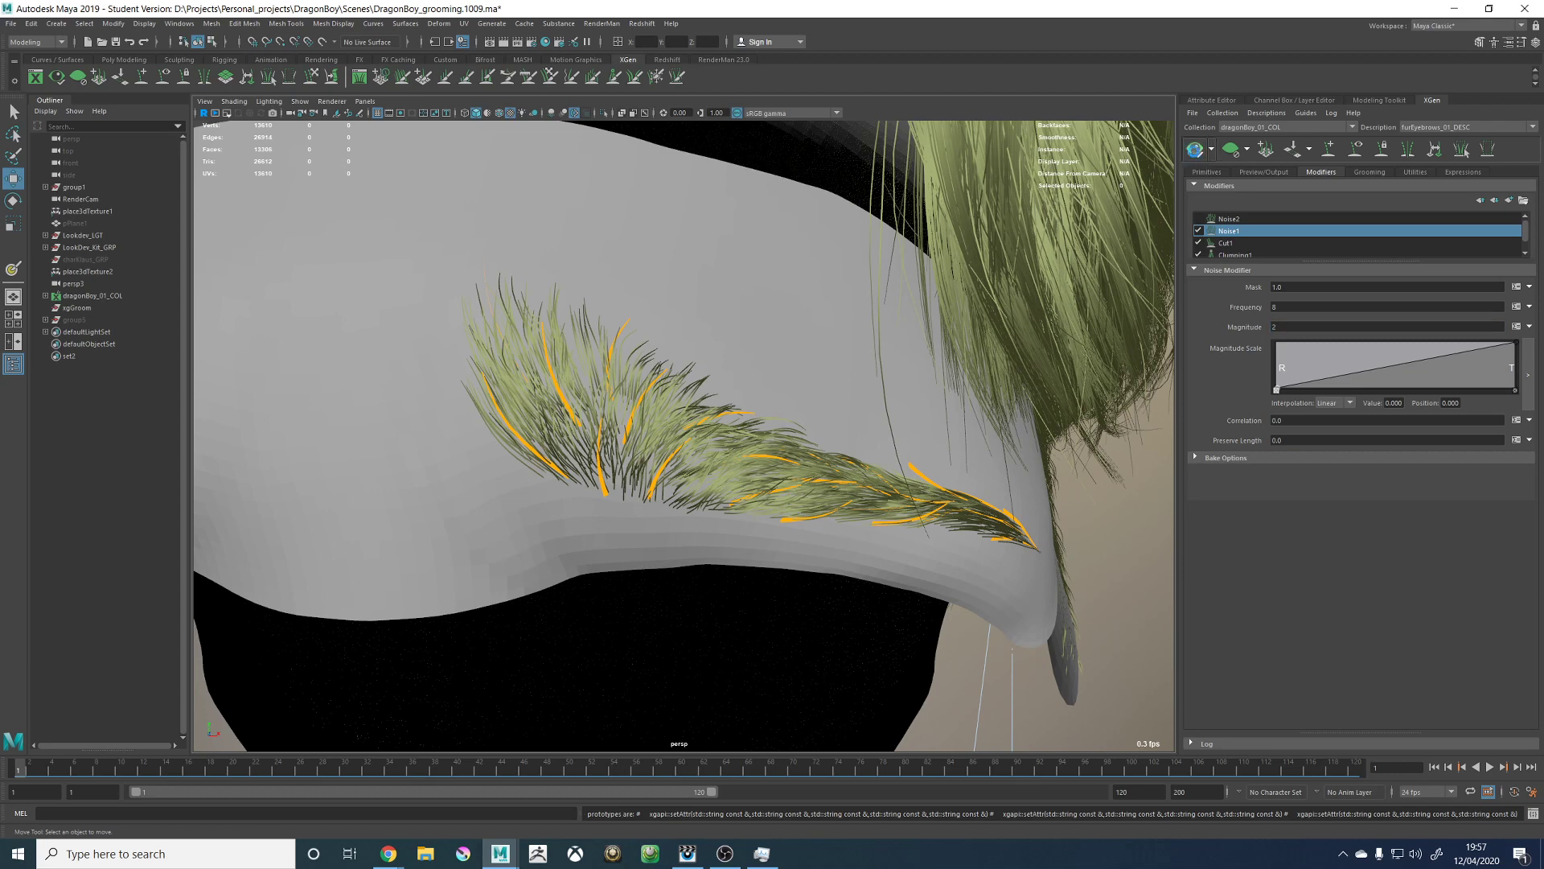
click(1195, 149)
Step: Replace Noise1's magnitude with a rand expression starting at 0.2, refresh the preview and inspect the eyebrow
drag(1279, 327, 1215, 338)
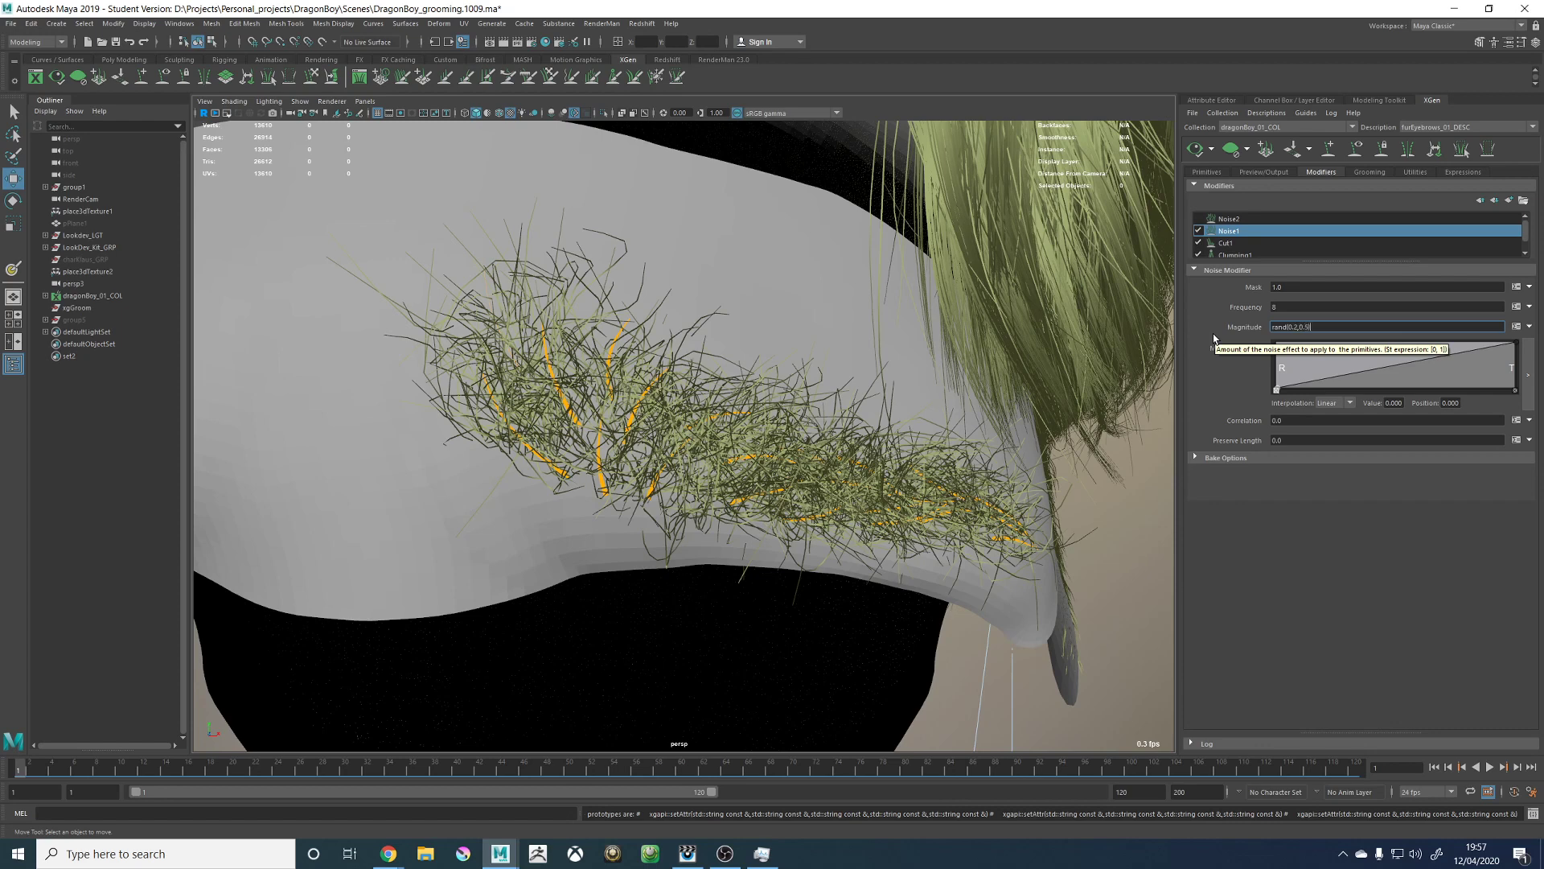
key(Return)
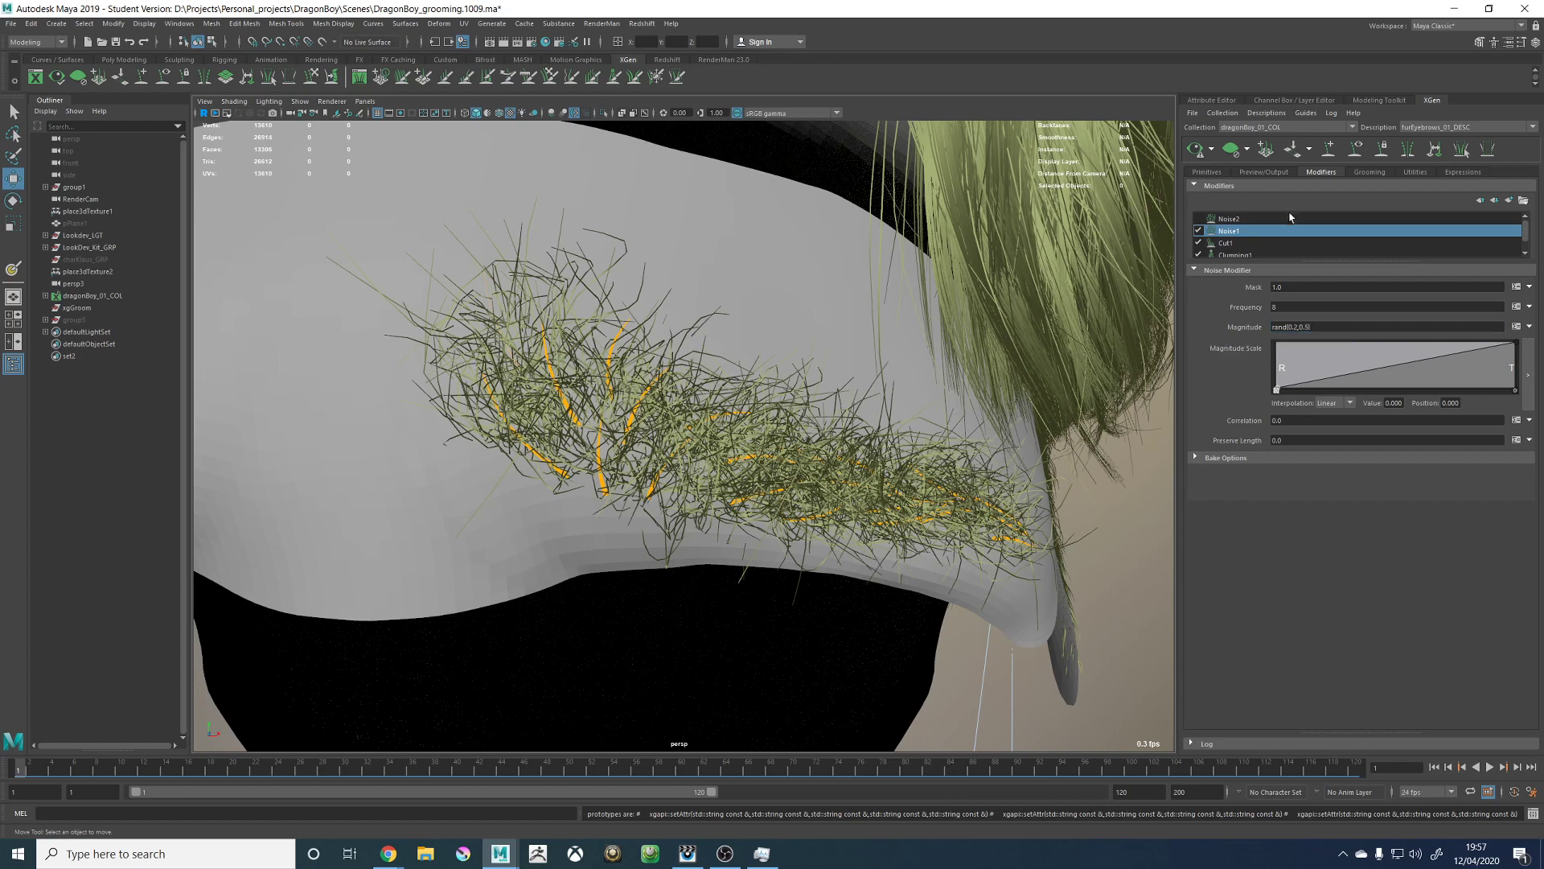
click(1196, 149)
alt+drag(974, 380, 834, 414)
scroll(834, 414, up, 2)
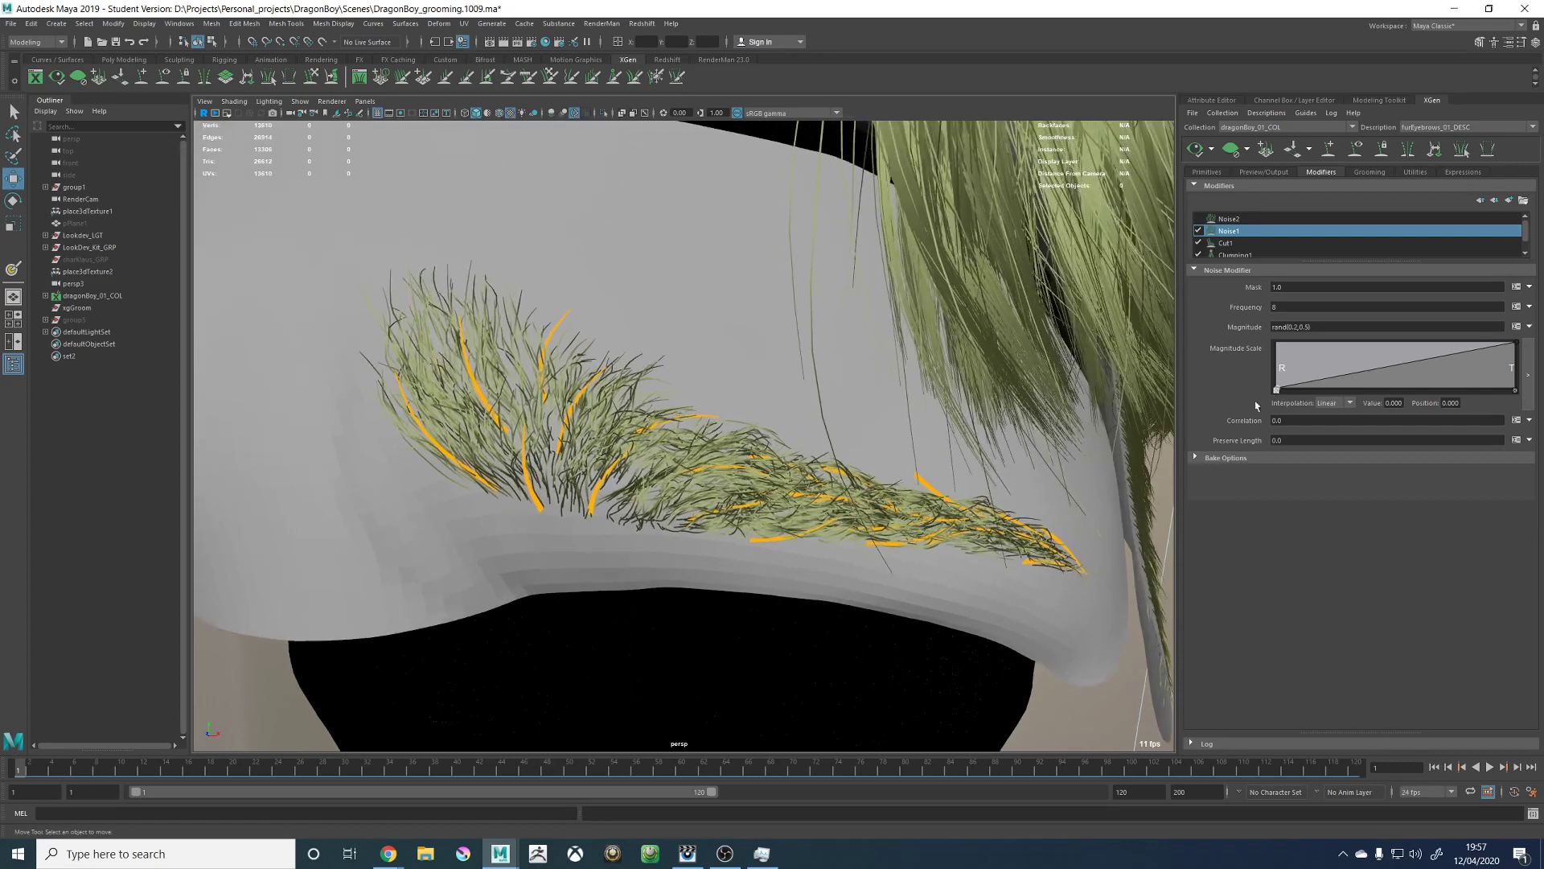
Step: Change Noise1's magnitude expression to rand(0.1,0.3) and refresh the eyebrow preview
click(1301, 327)
key(BackSpace)
text(1,0.)
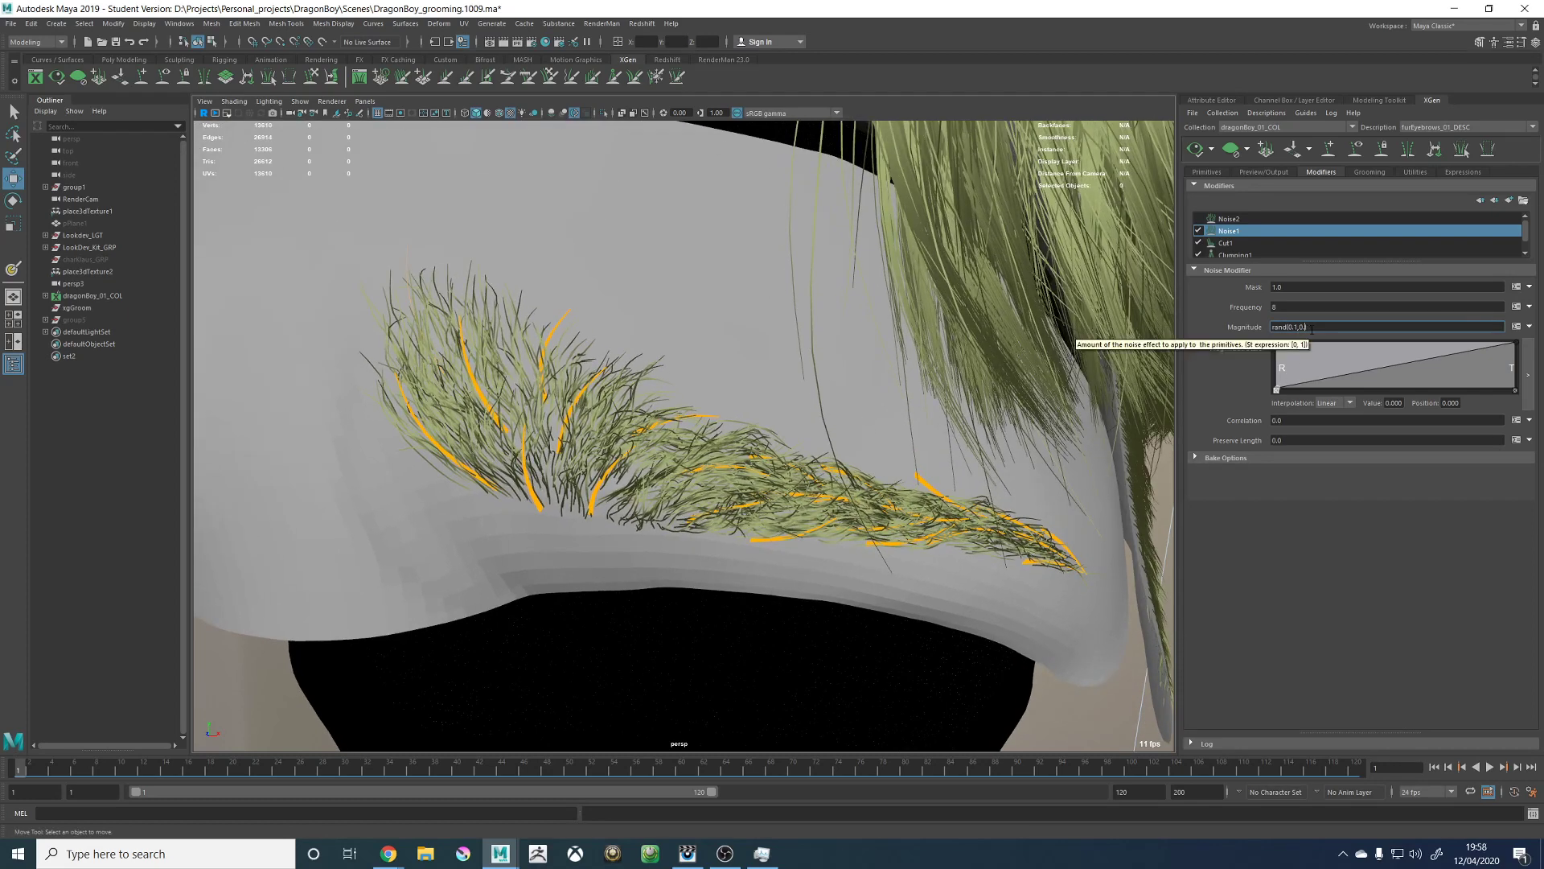
text(3)
key(Return)
click(1198, 150)
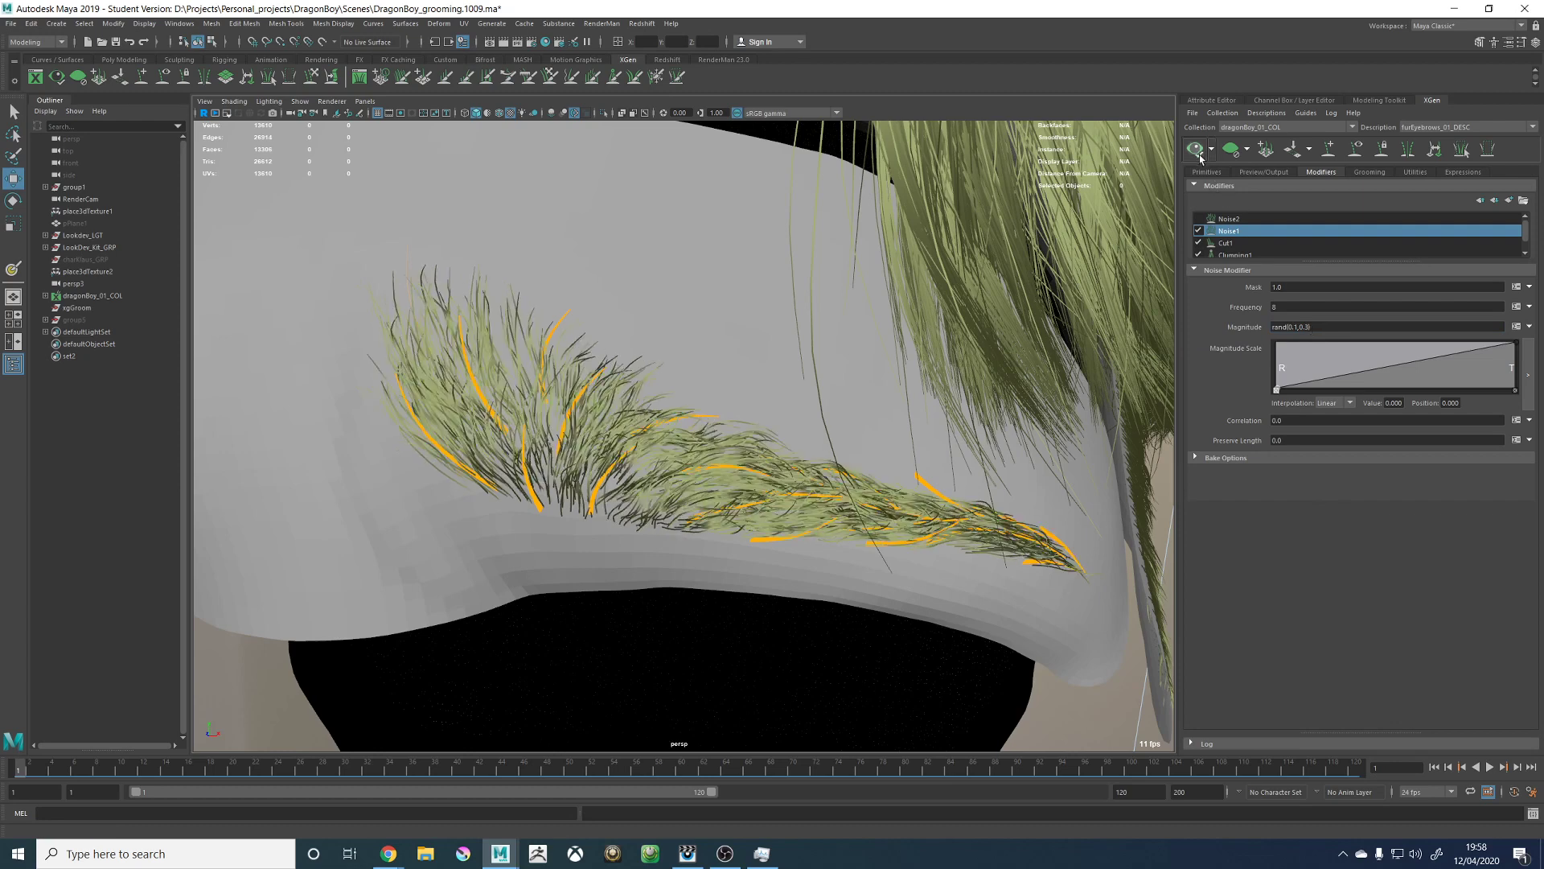
alt+right_drag(828, 379, 779, 364)
Step: Set the Noise1 modifier's frequency to 2 and refresh the eyebrow preview
click(1275, 307)
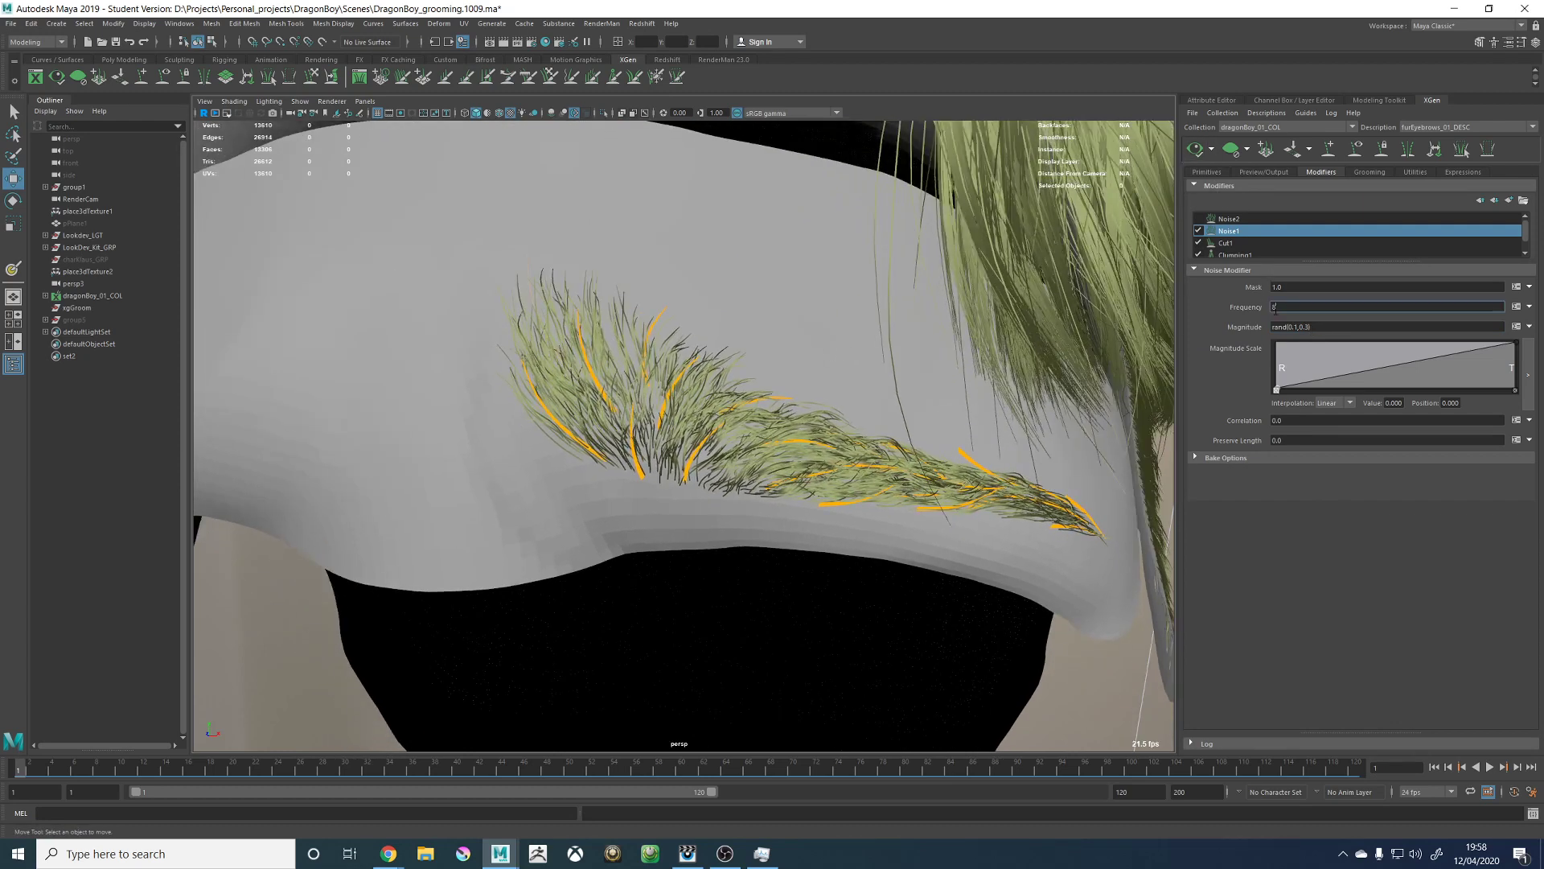
text(2)
key(Return)
click(1192, 141)
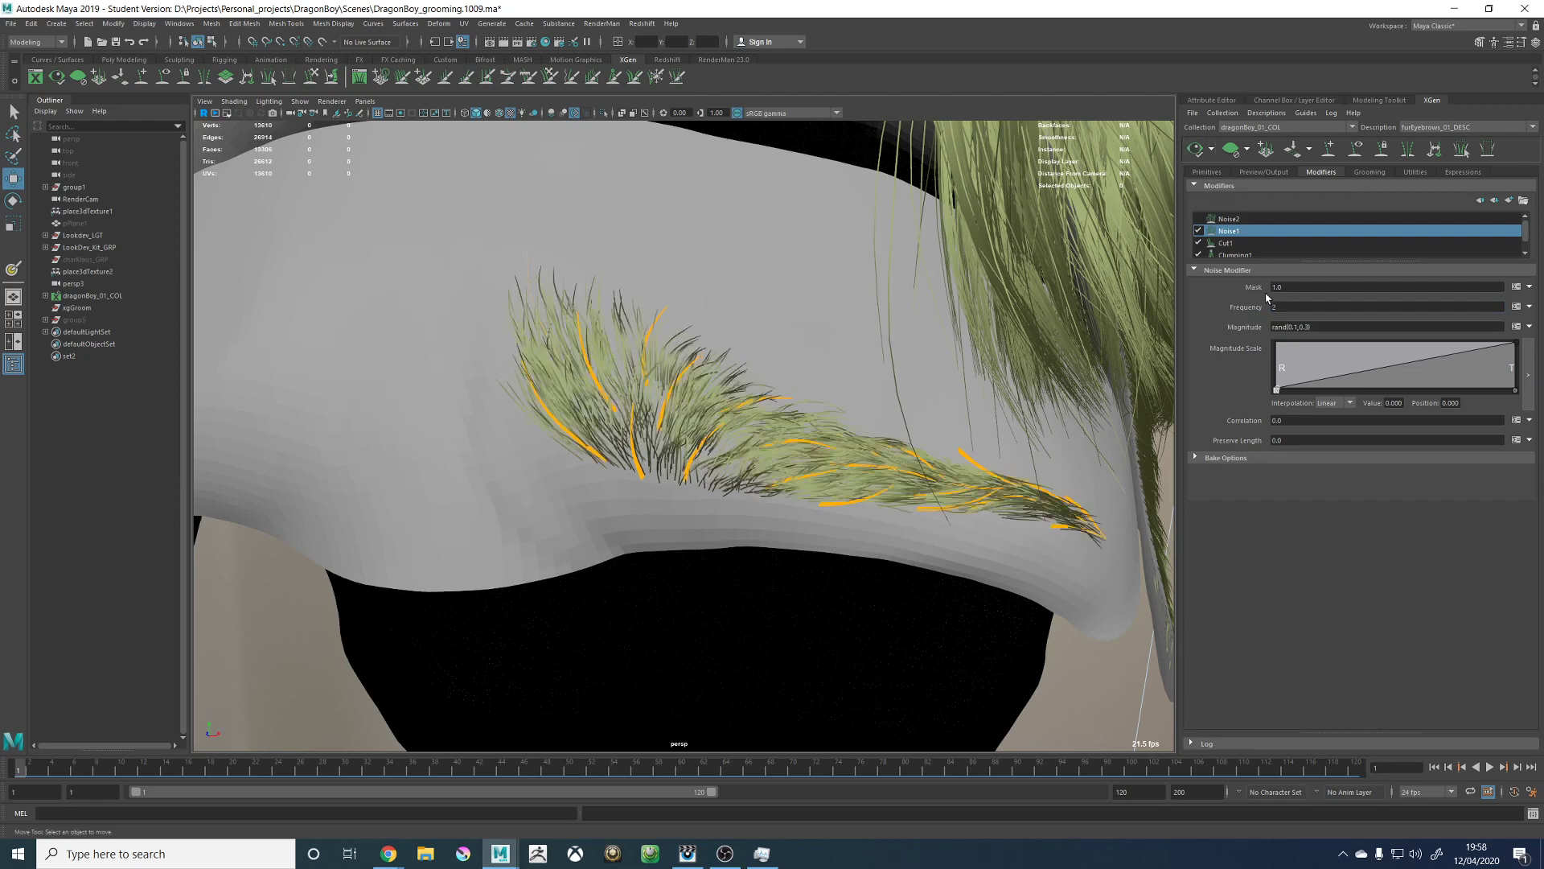
Step: Try the expression rand(0.5,2) as Noise1's frequency and inspect the refreshed eyebrow
double_click(1290, 307)
text(rand(0.5,)
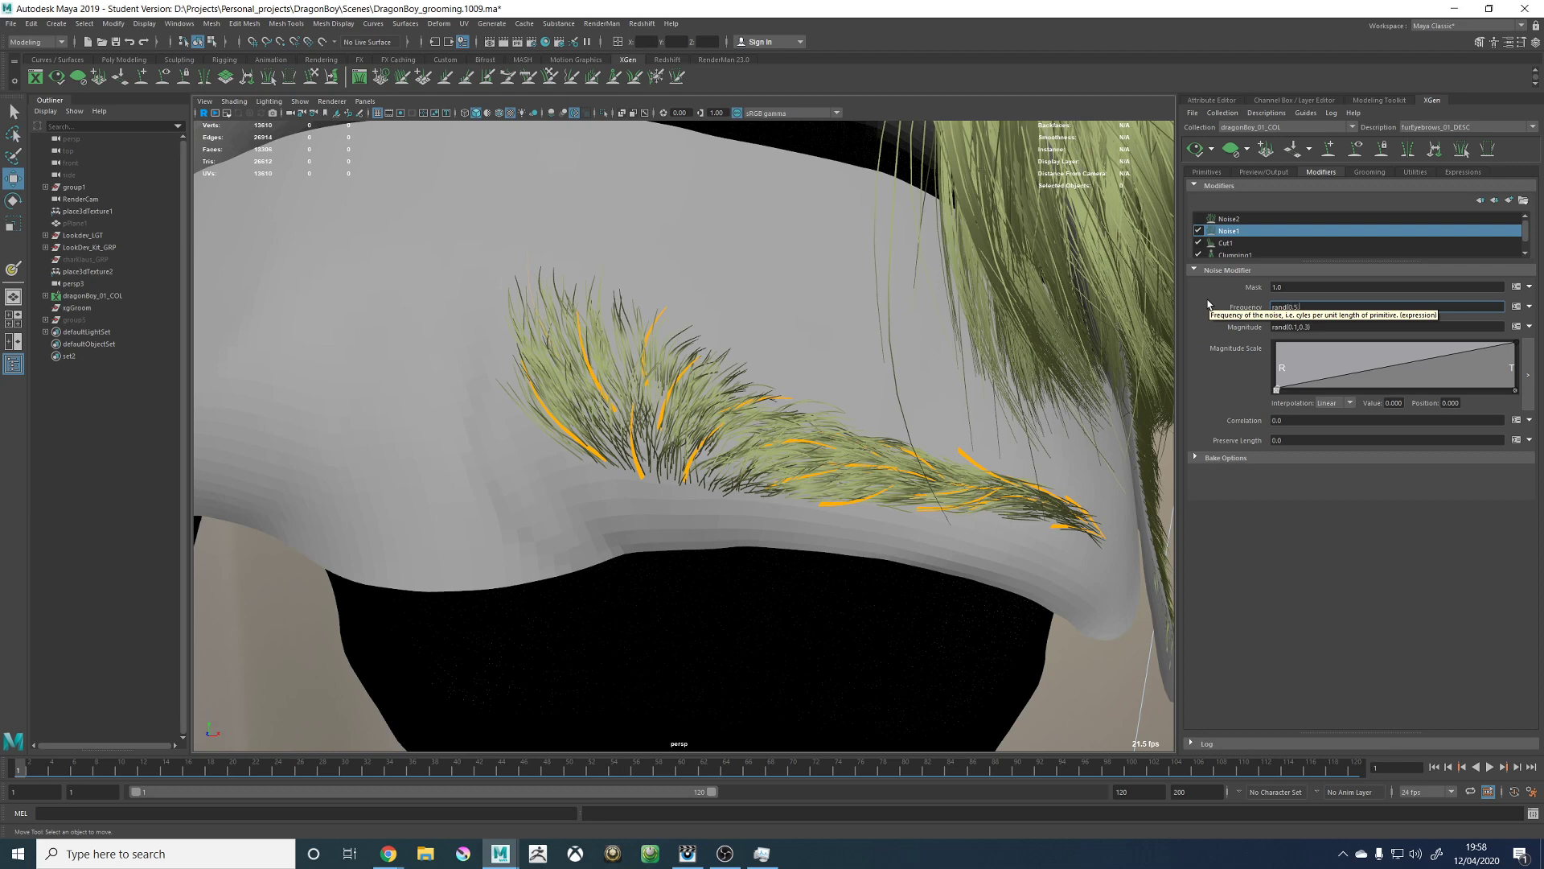
key(Return)
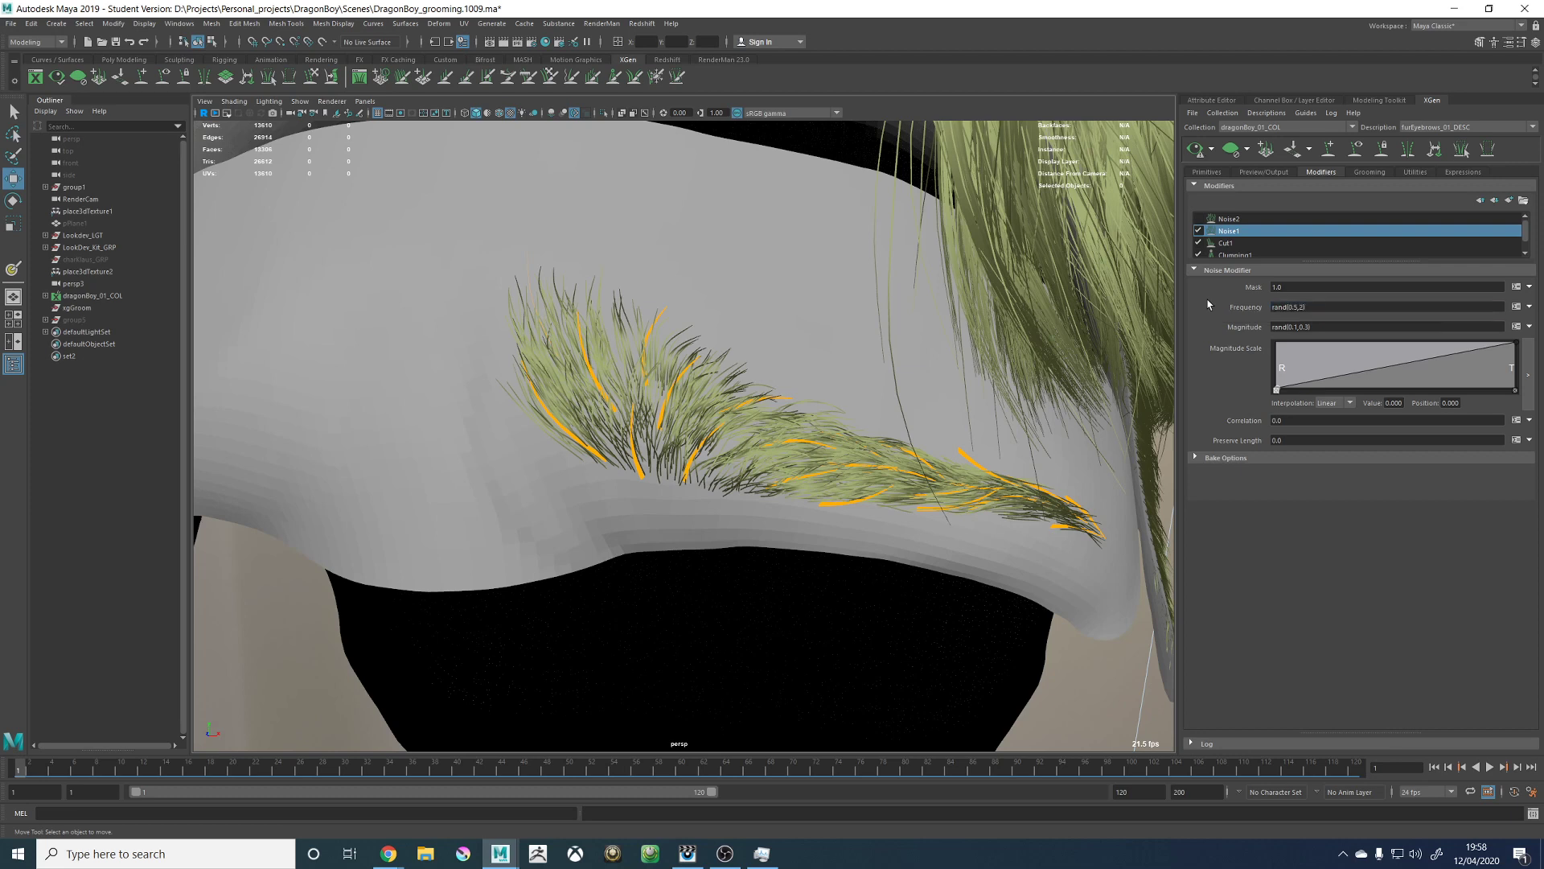
click(1195, 146)
alt+drag(858, 359, 830, 359)
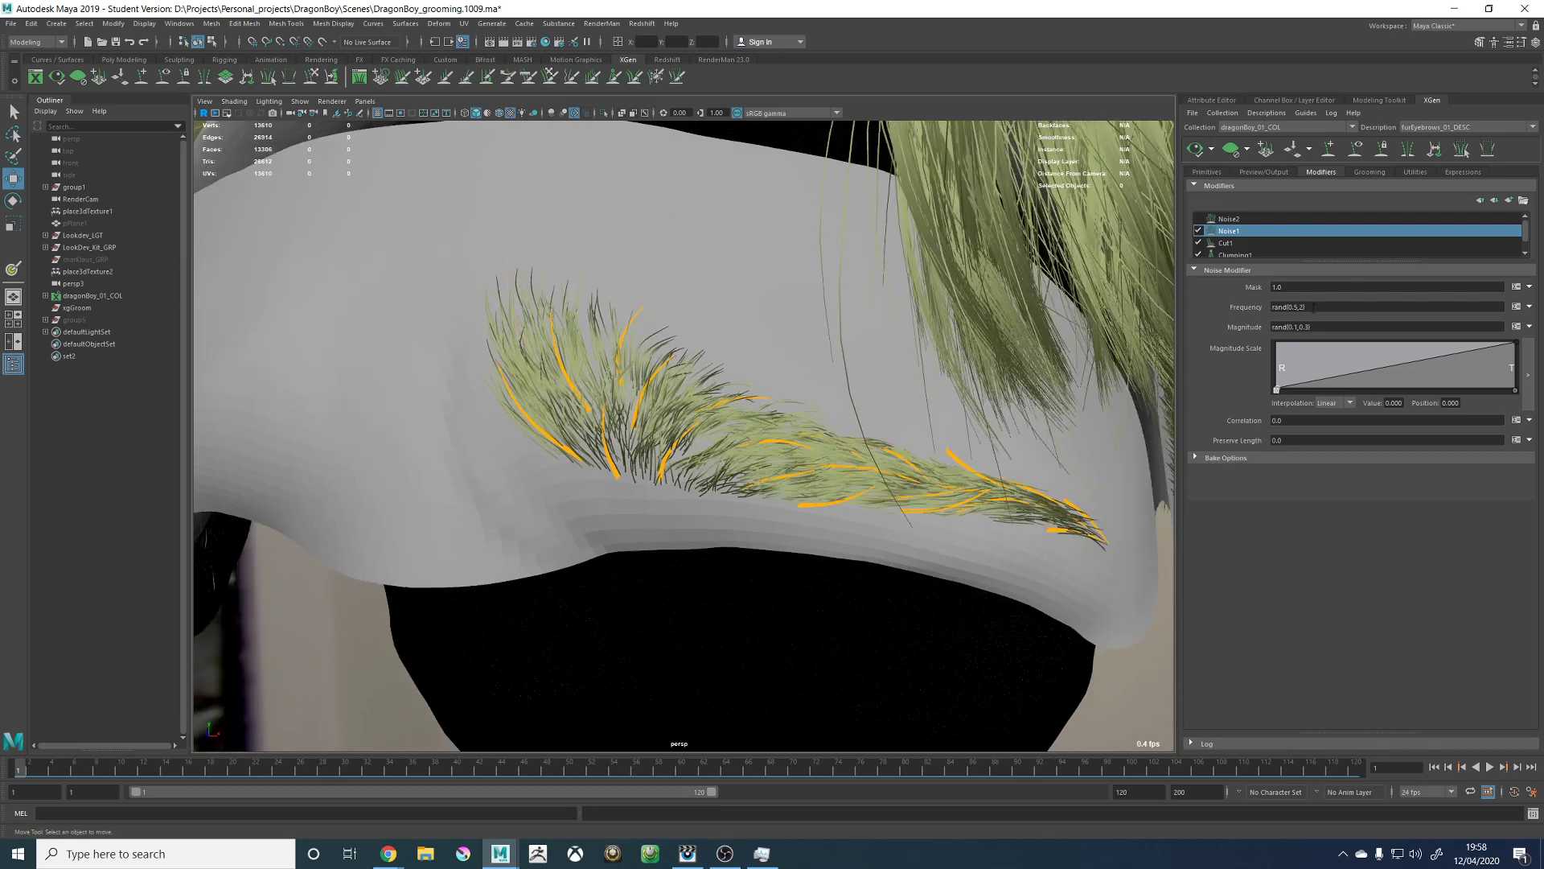
Step: Replace Noise1's frequency expression with a constant value of 0.75
drag(1313, 307, 1288, 307)
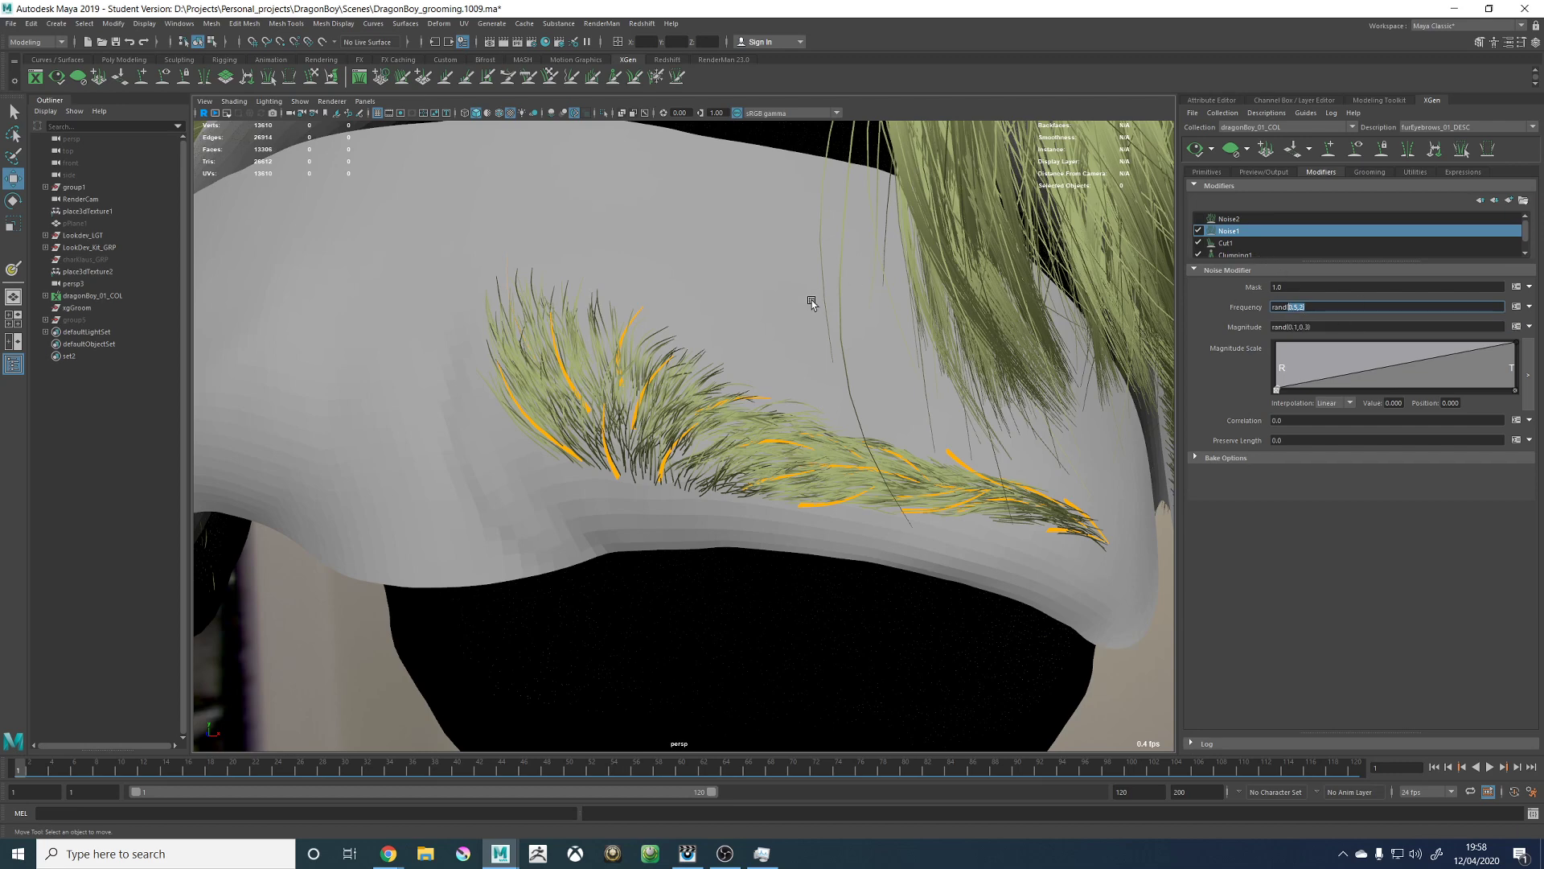
alt+right_drag(565, 394, 694, 362)
drag(1317, 307, 1249, 306)
text(0)
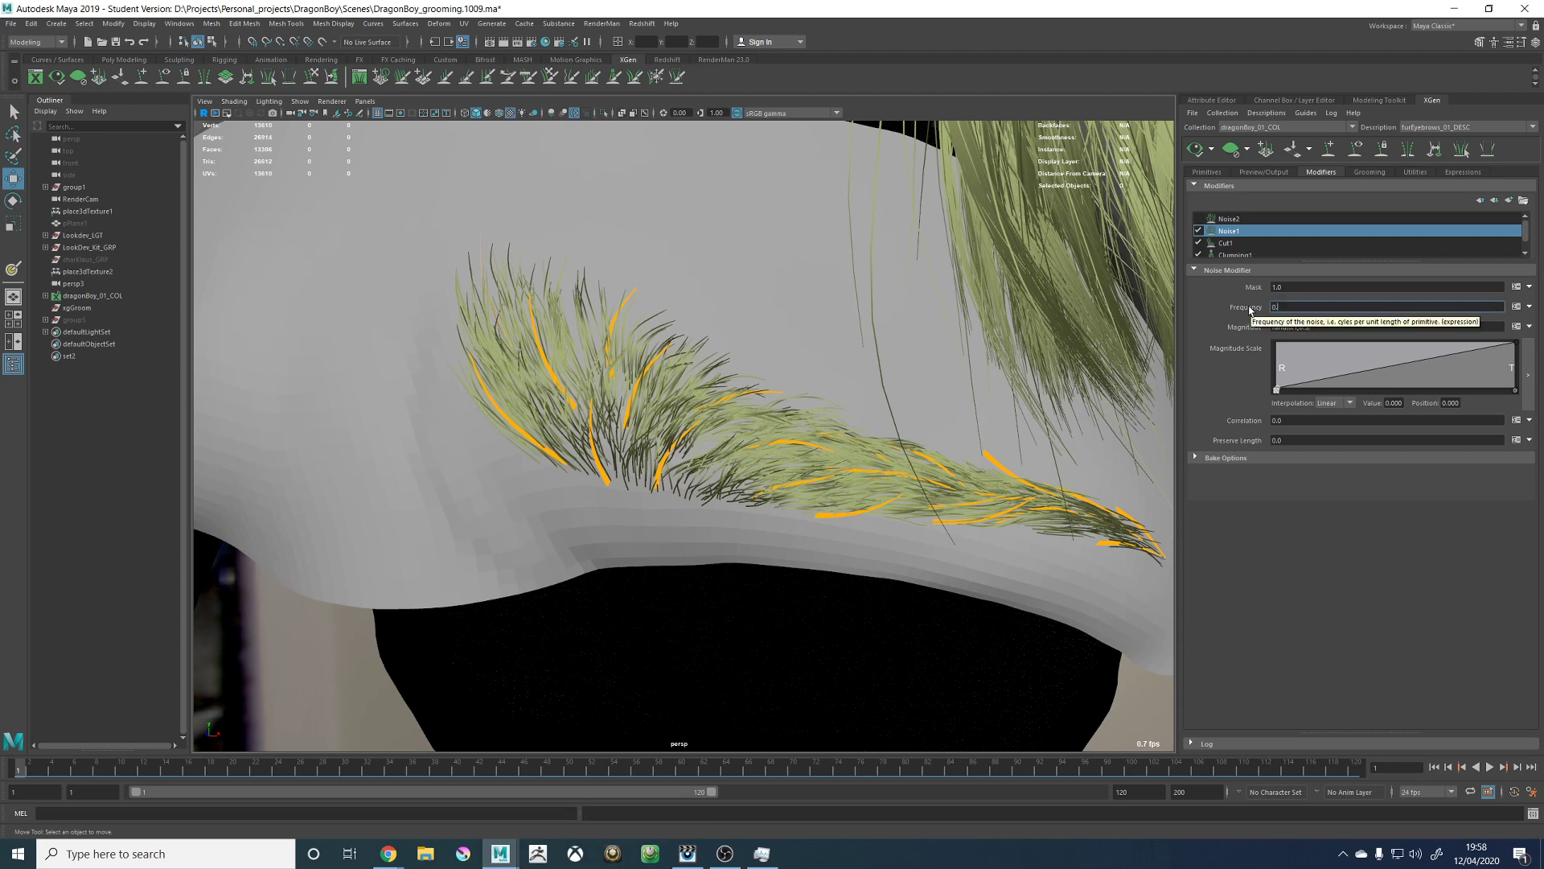
text(.75)
key(Return)
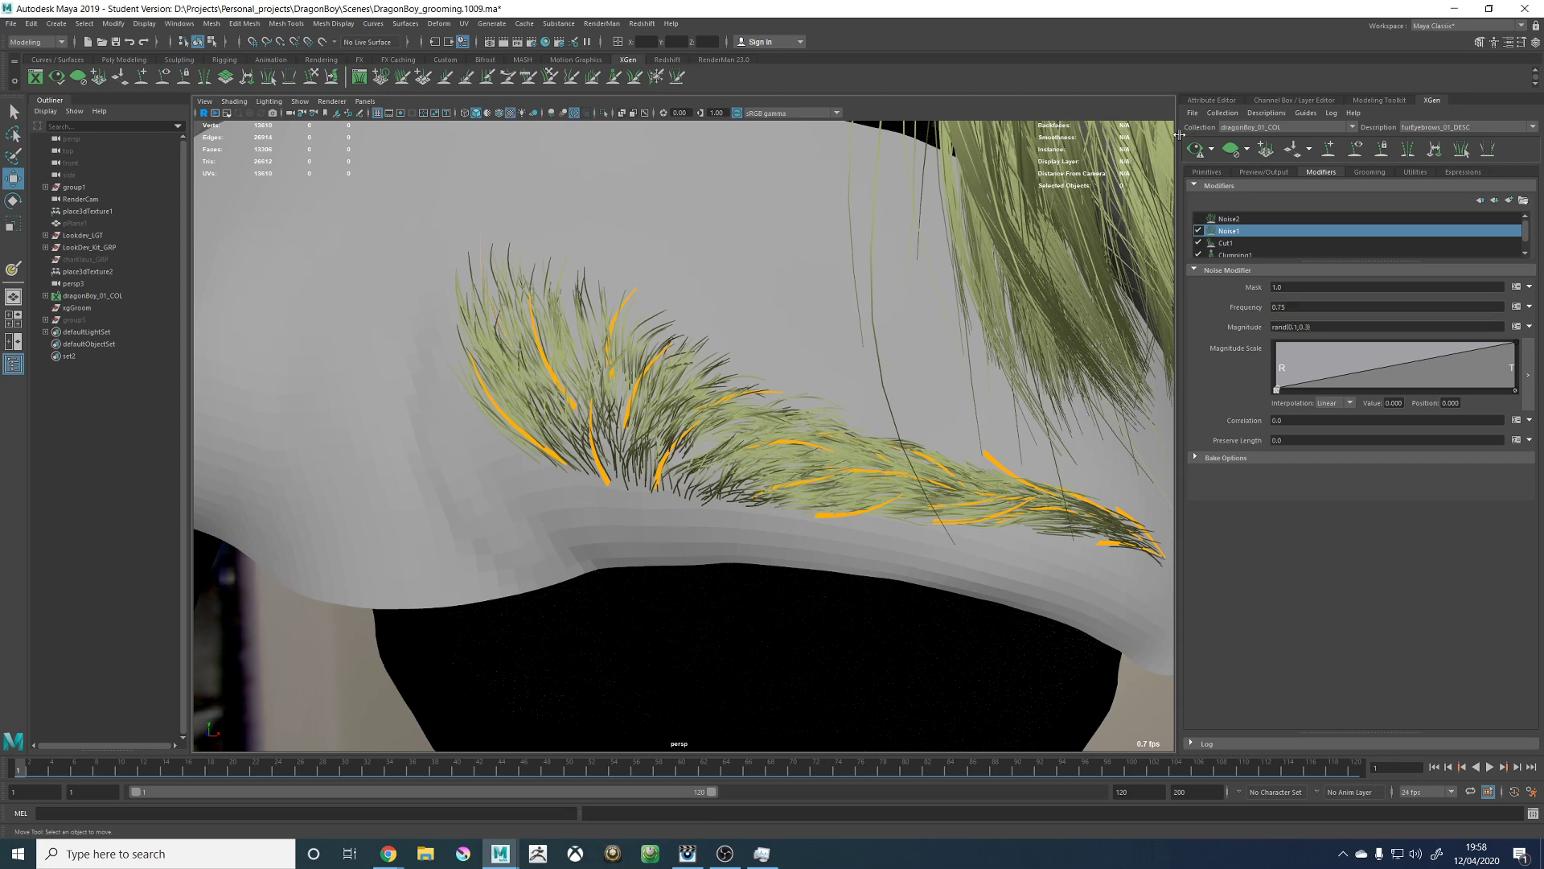
Step: Set the Noise1 modifier's frequency to 1.25
click(1294, 310)
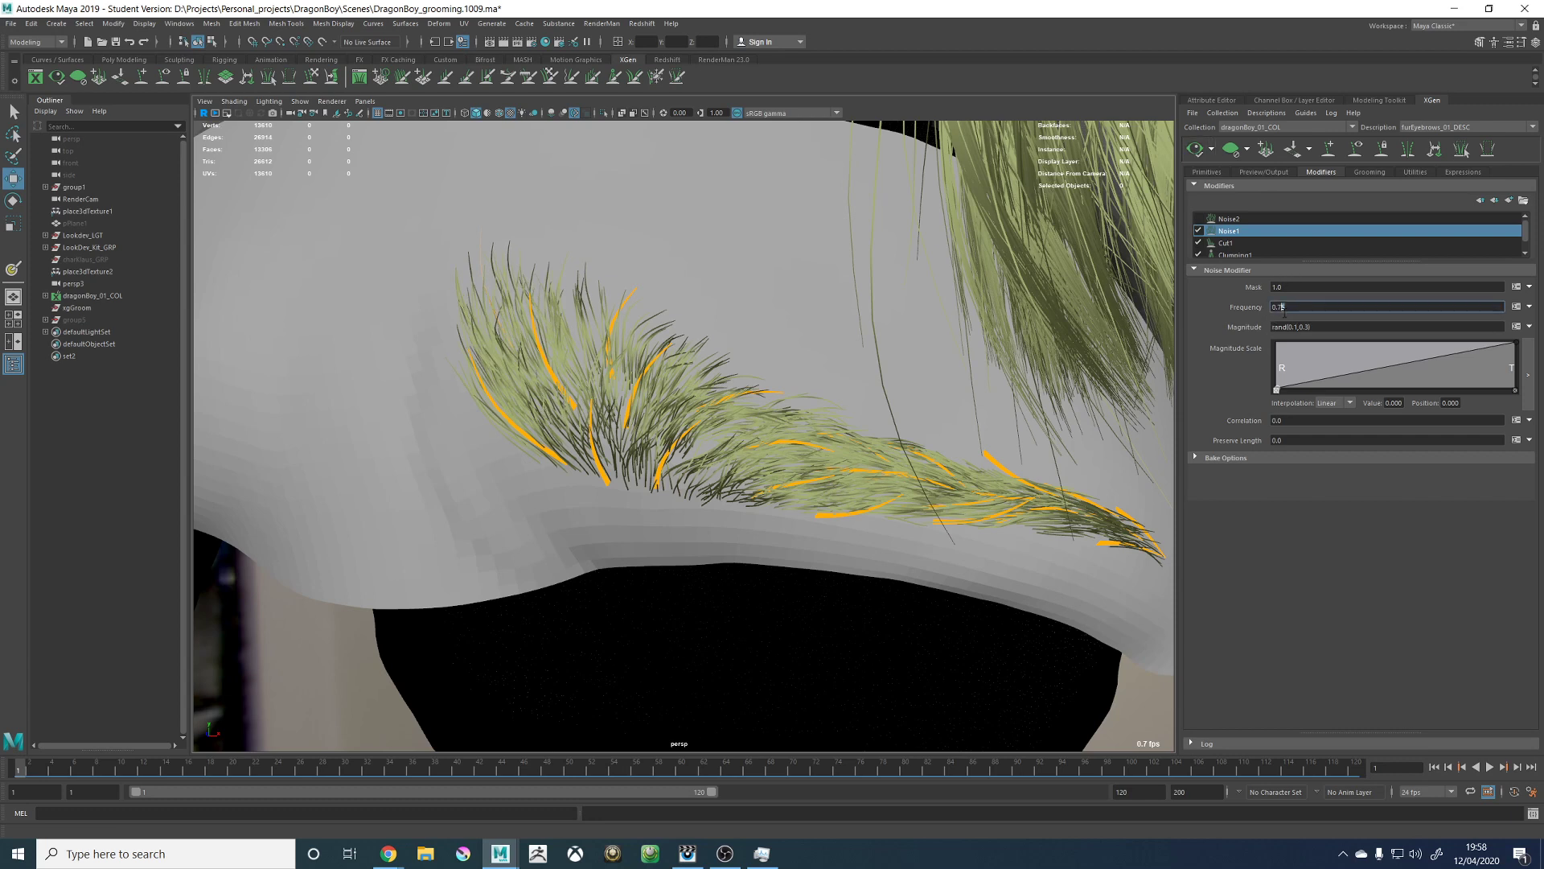
text(1.25)
key(Return)
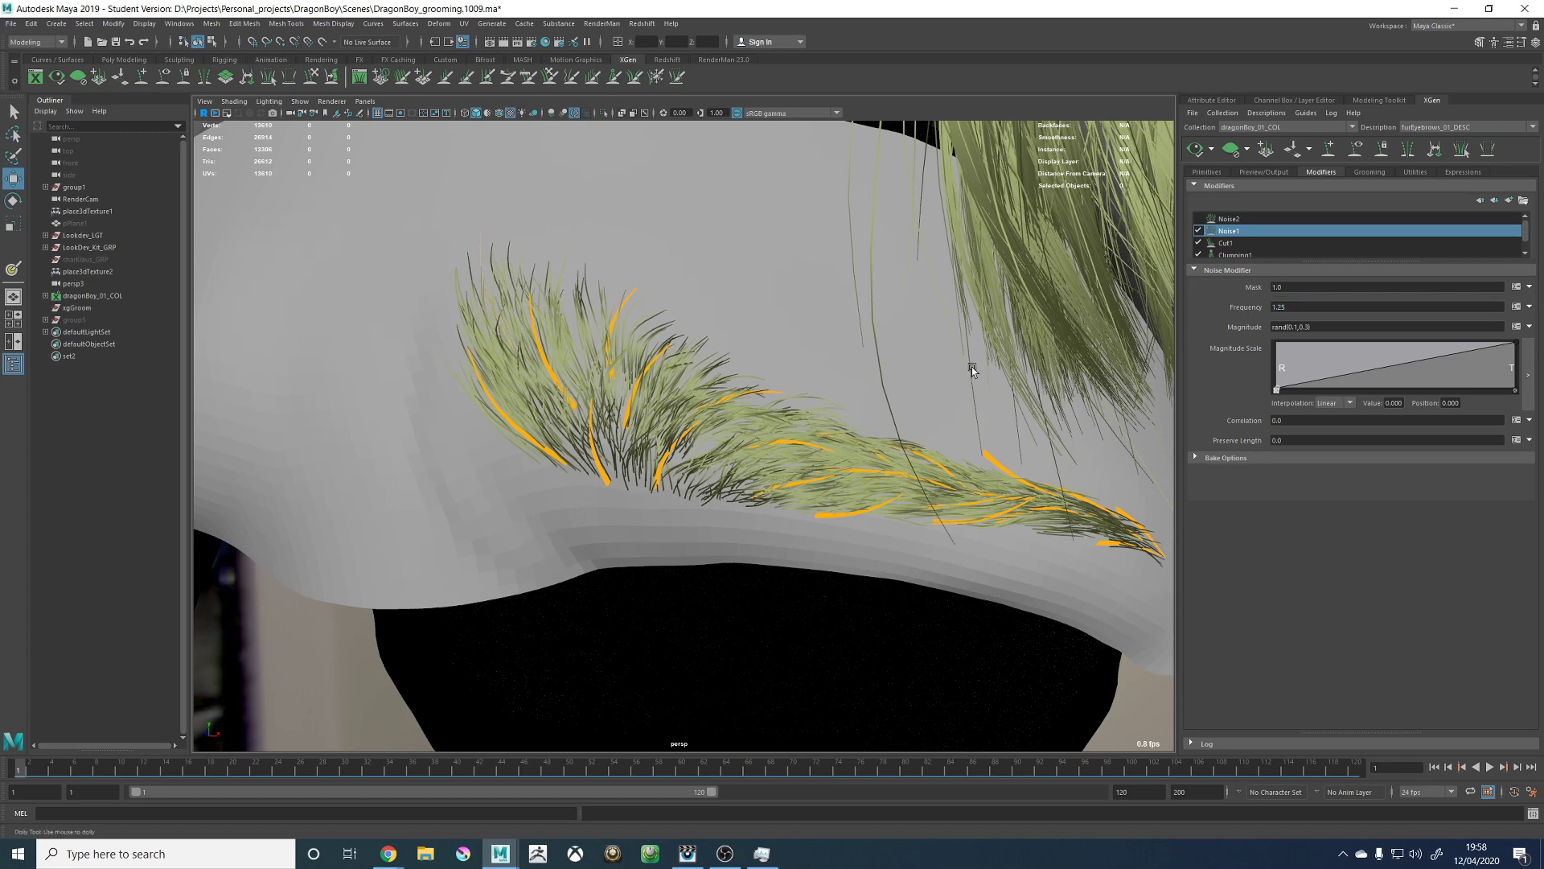
Step: Set Noise1's frequency to rand(0.5,2), refresh the preview and check the eyebrow hair
drag(1307, 307, 1219, 314)
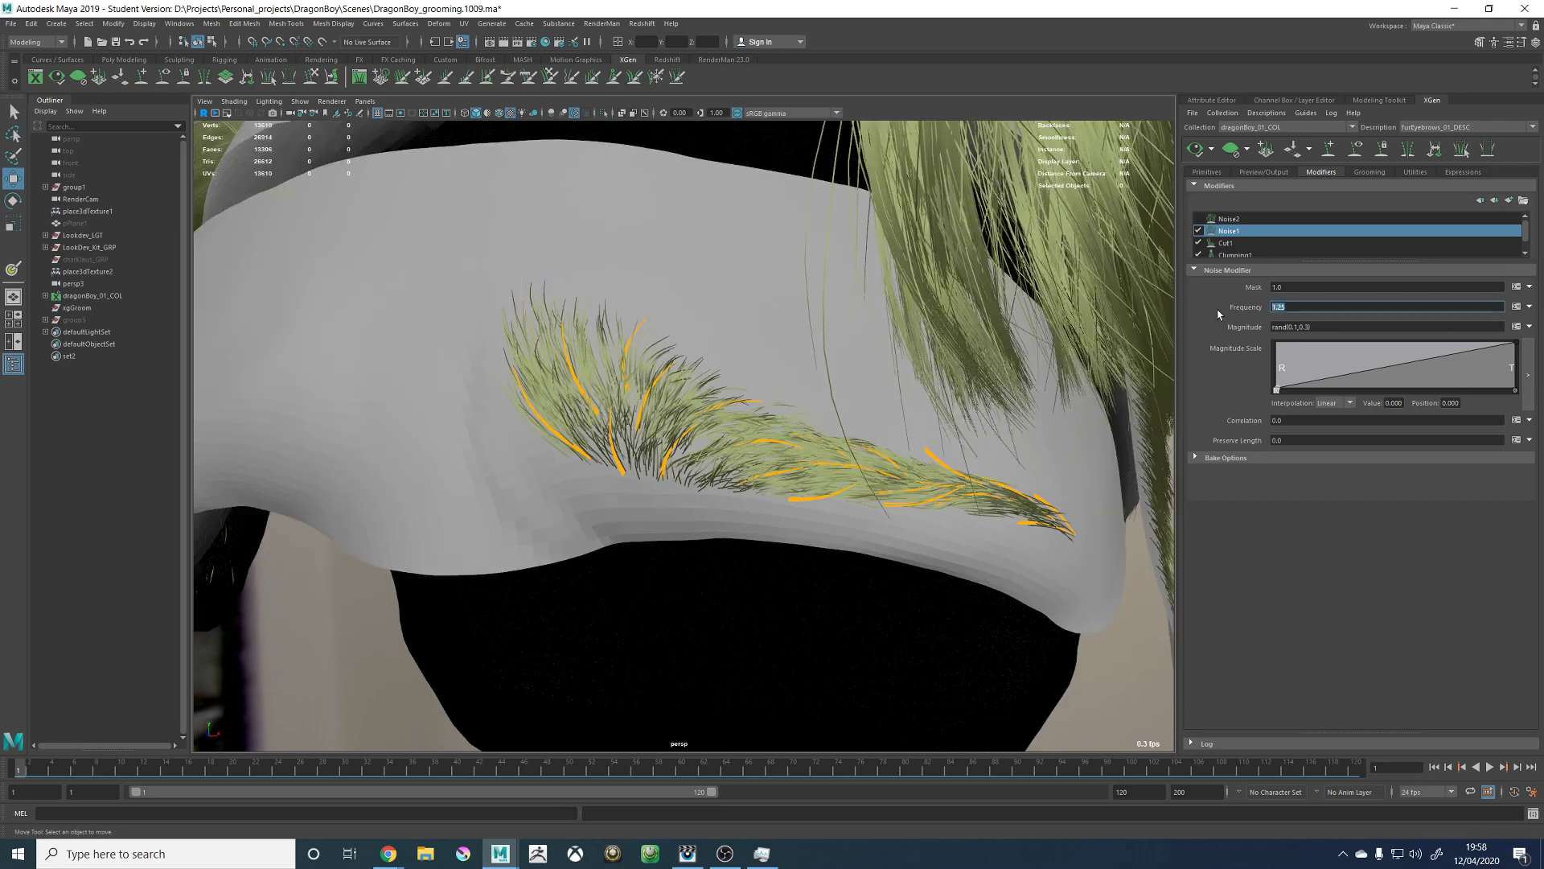
text(rand(0)
key(Return)
click(1194, 151)
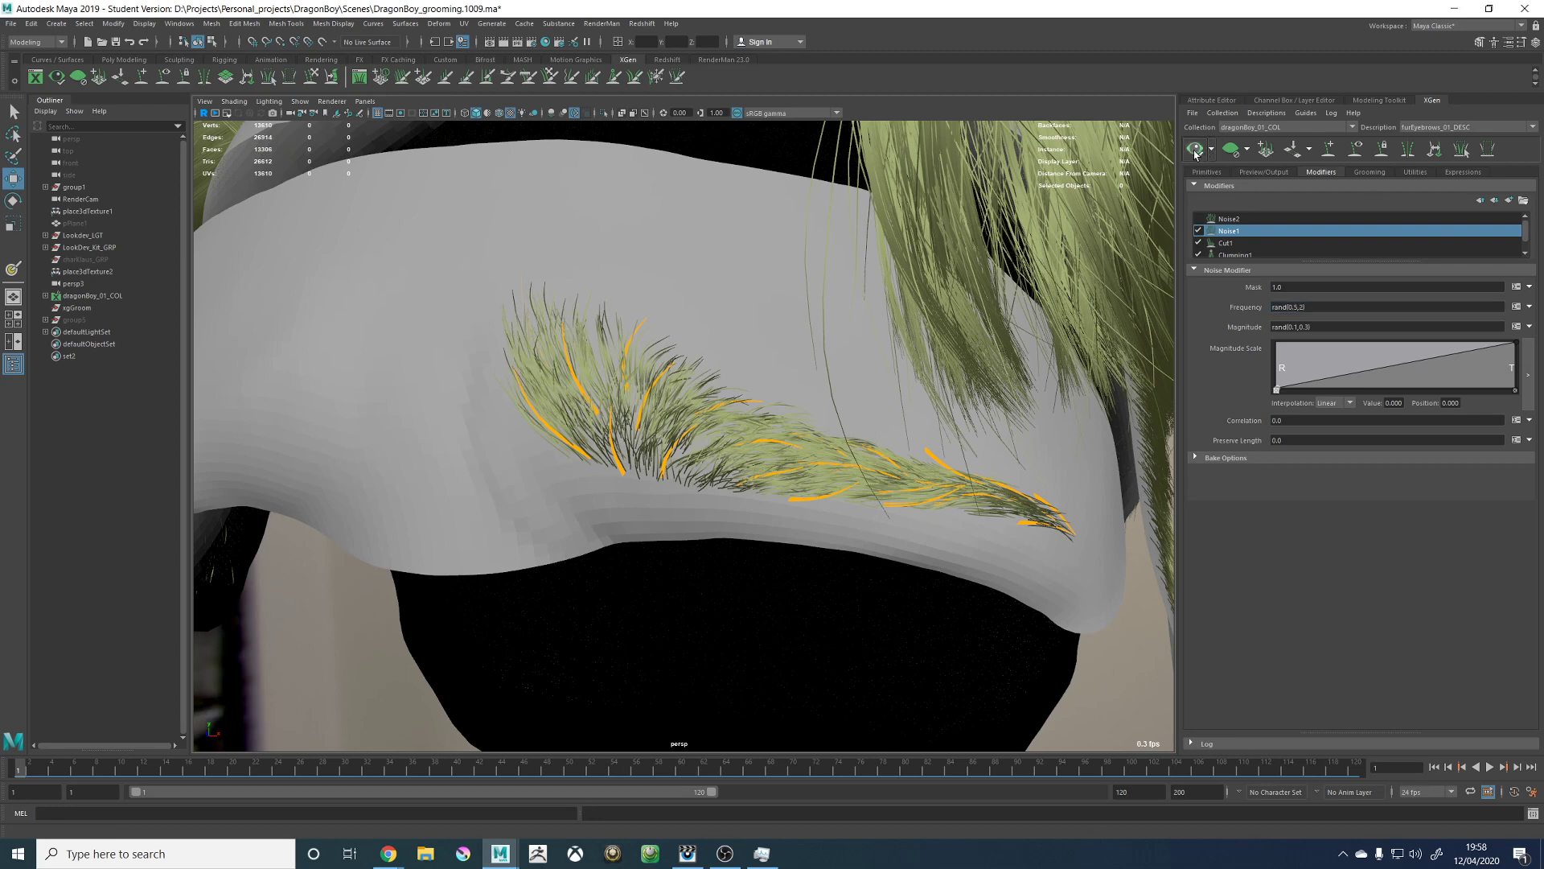
alt+middle_drag(908, 386, 861, 336)
alt+drag(860, 333, 848, 333)
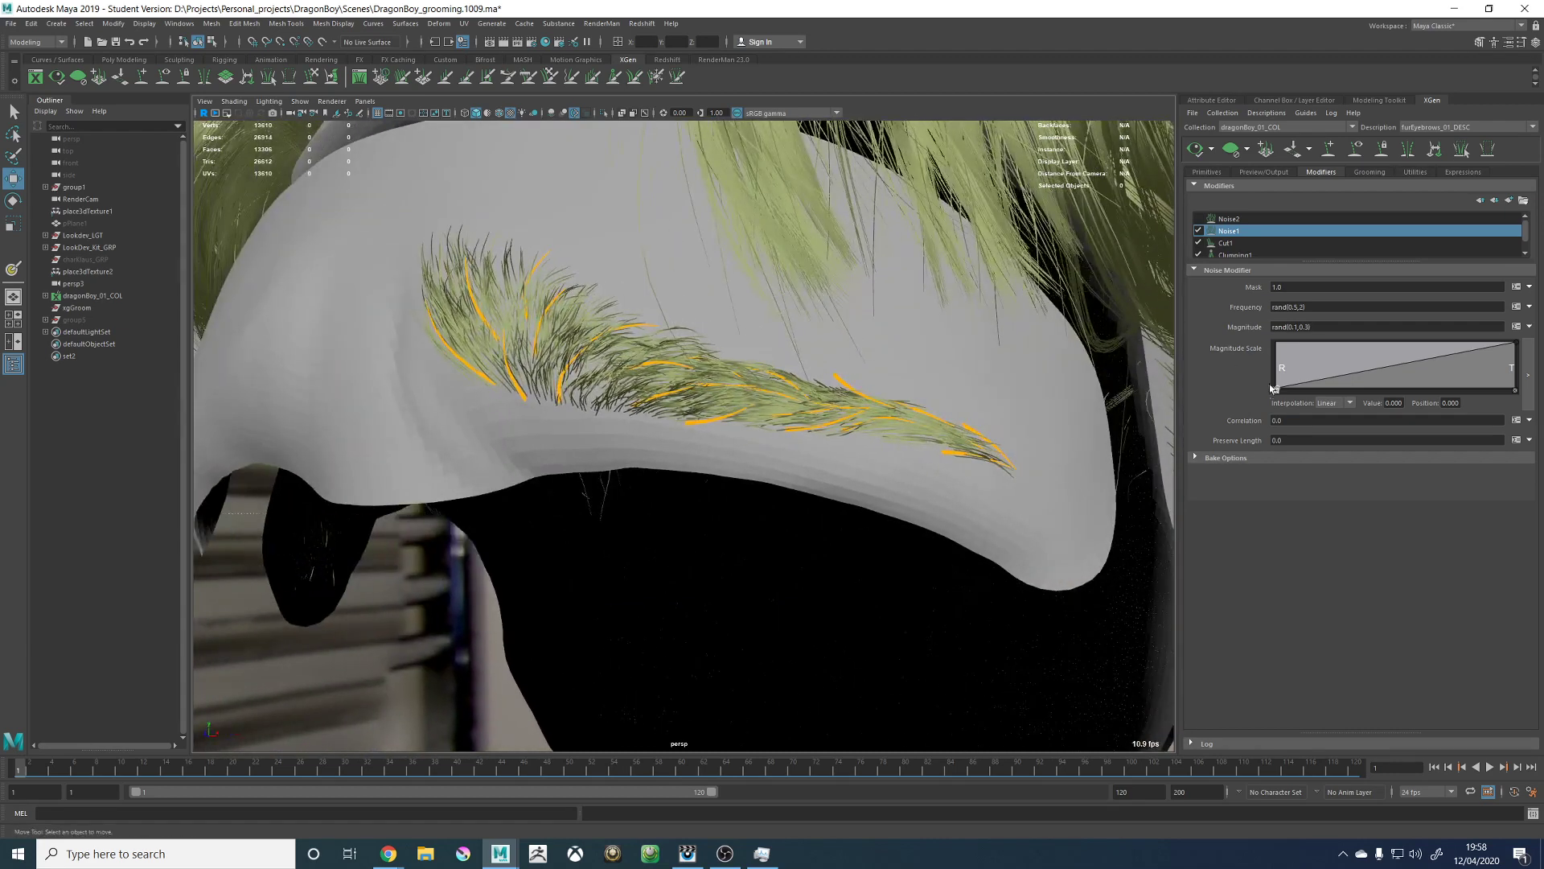
Step: Enable the eyebrows' Noise2 modifier, select it and refresh the preview to view its effect
click(1199, 218)
click(1222, 219)
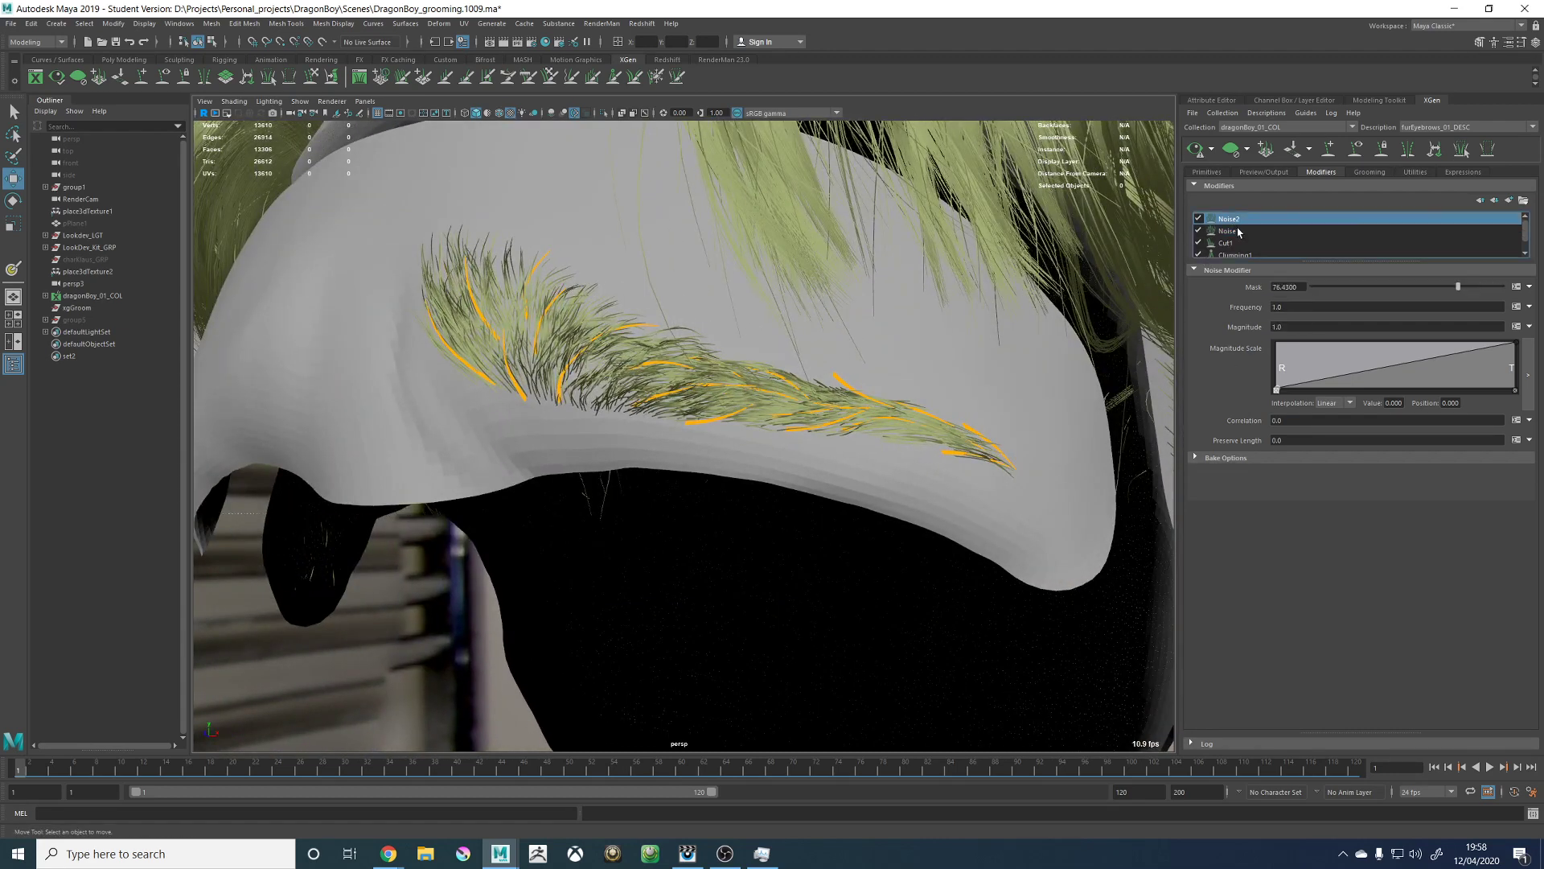
click(1195, 150)
alt+drag(866, 244, 896, 247)
Step: Lower the Noise2 modifier's mask to 26.2 and refresh the eyebrow preview
click(1362, 286)
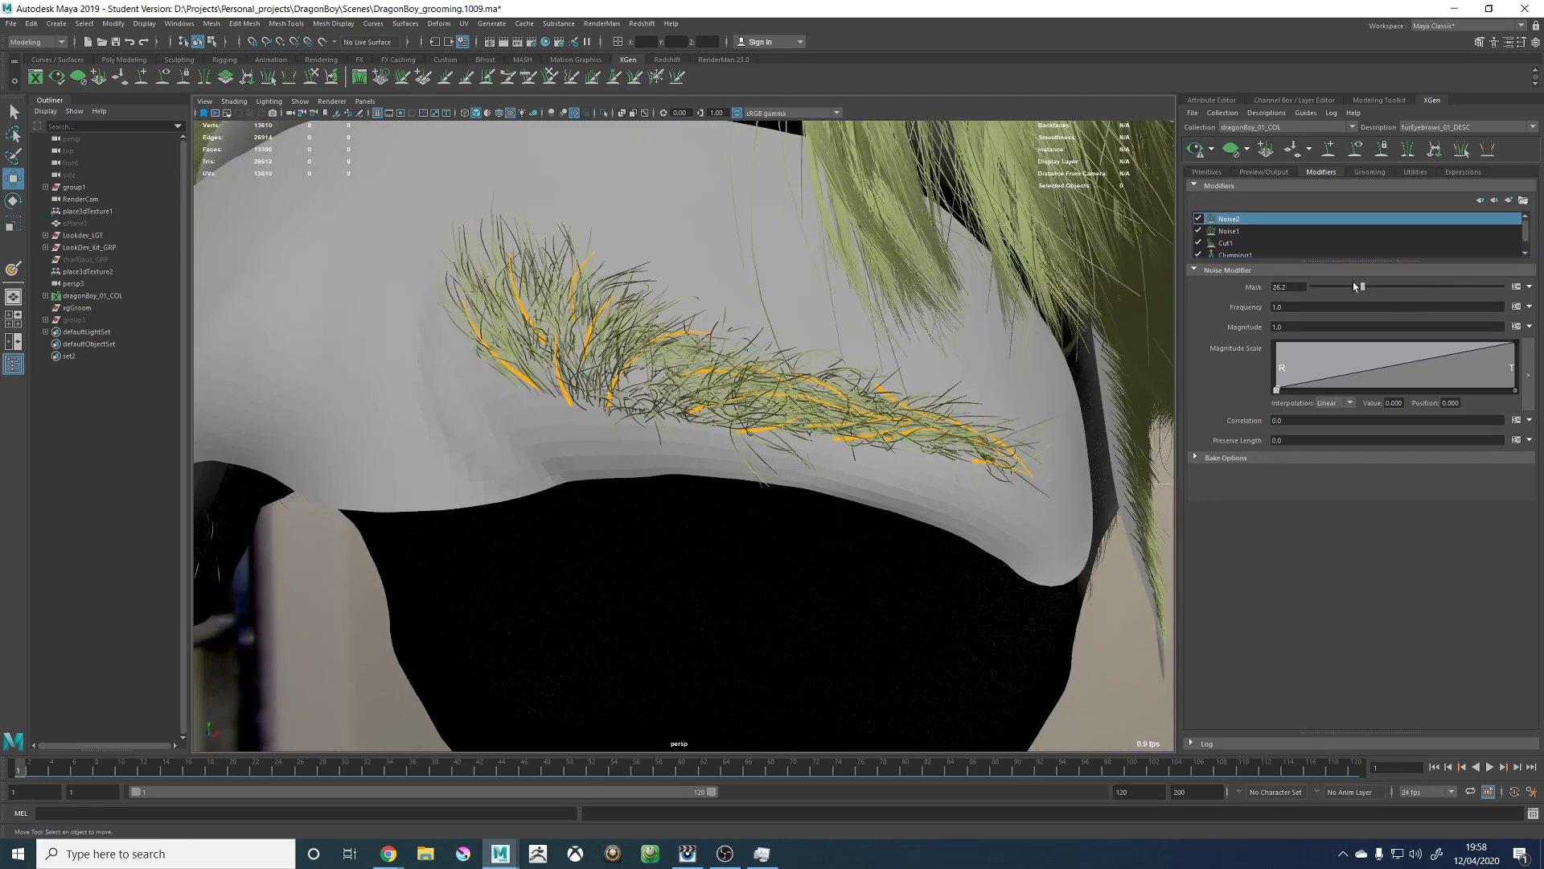
click(1195, 150)
alt+drag(774, 298, 808, 320)
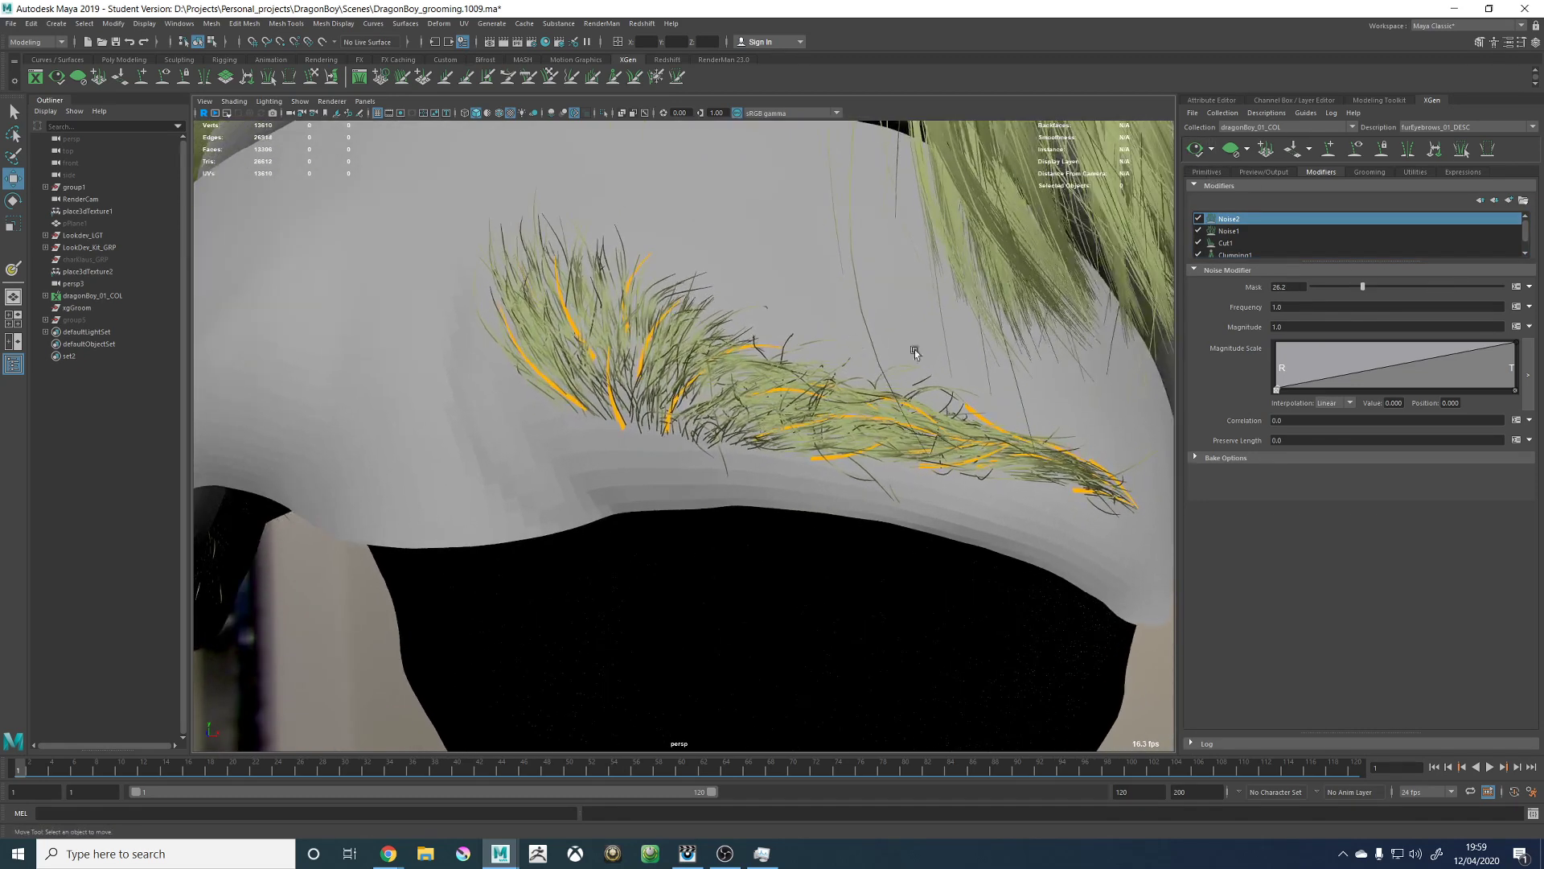
Step: Reduce the Noise2 mask to 12.78, refresh the preview and inspect the eyebrow from several angles
click(1337, 286)
click(1195, 153)
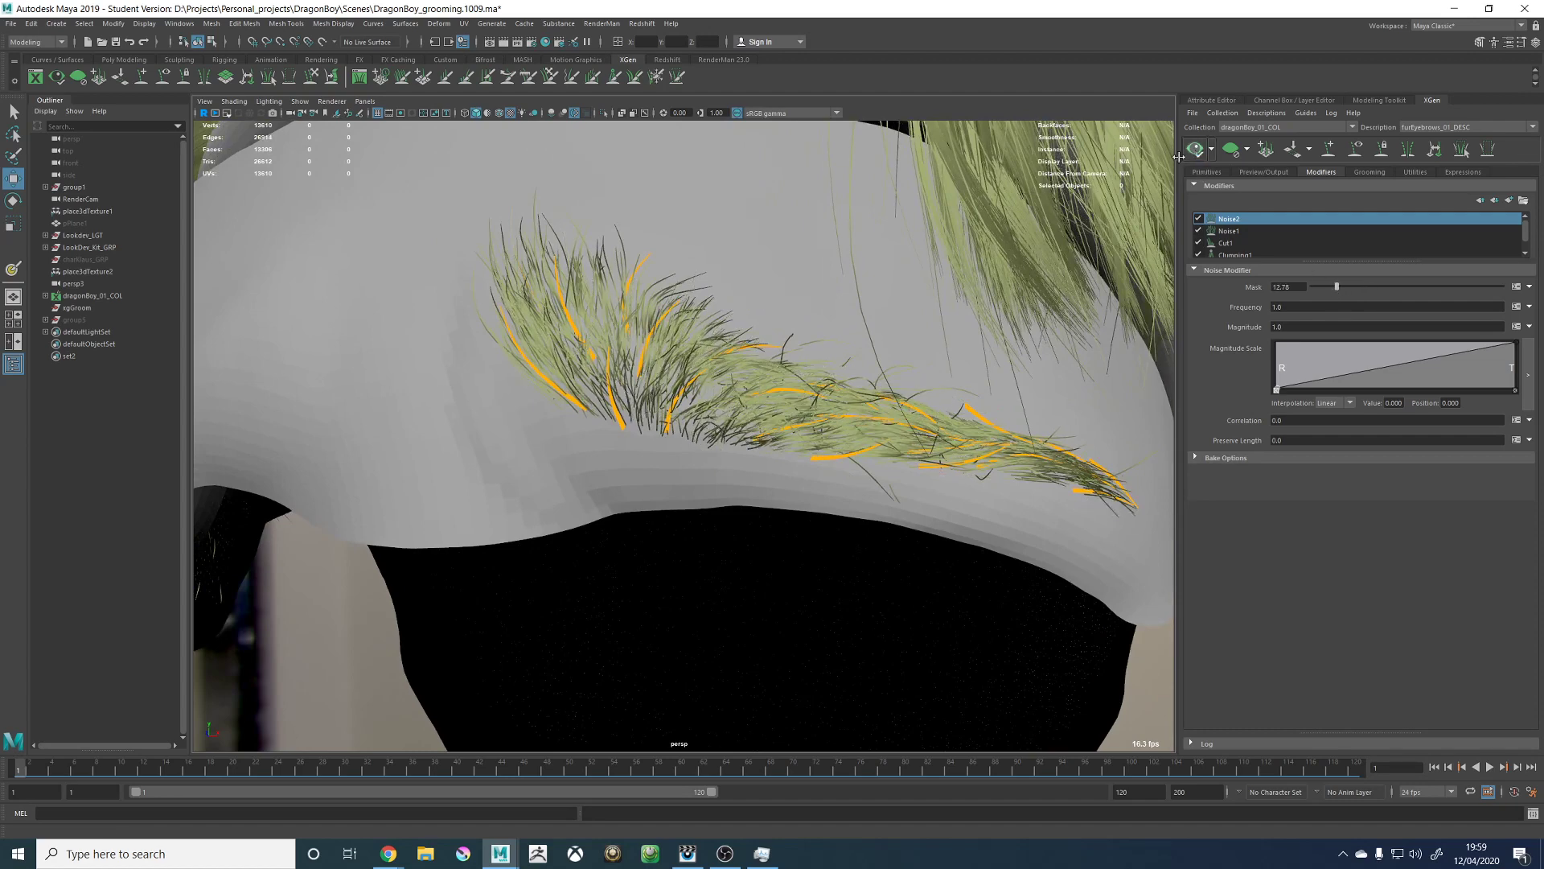
mouse_move(818, 285)
alt+mouse_down()
mouse_move(859, 292)
mouse_move(840, 291)
alt+mouse_up()
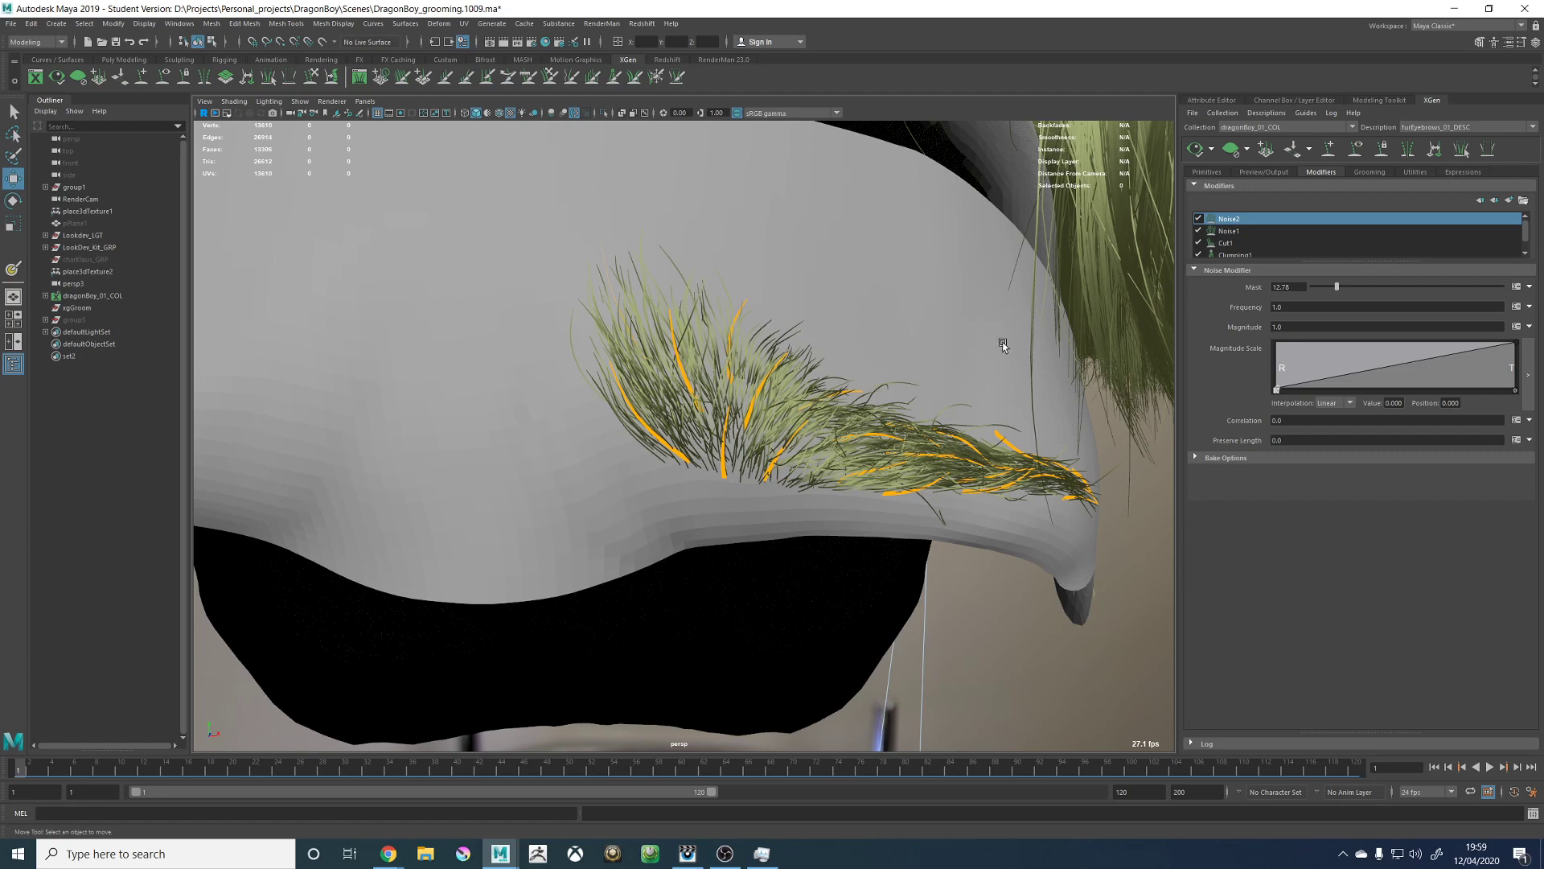
alt+drag(884, 372, 864, 373)
alt+drag(736, 325, 826, 362)
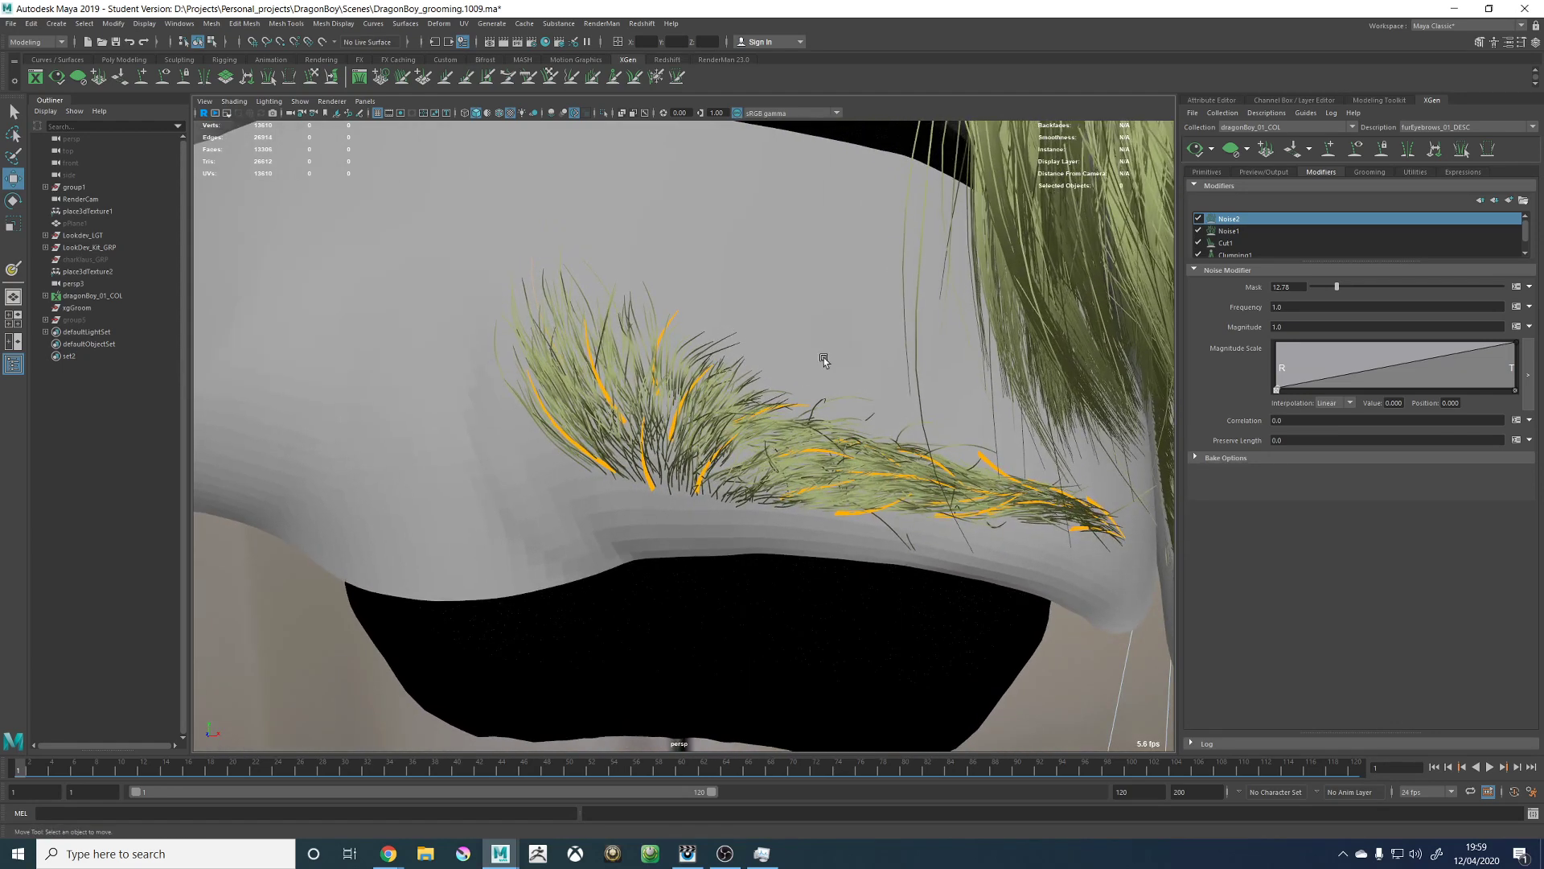
alt+drag(941, 406, 853, 411)
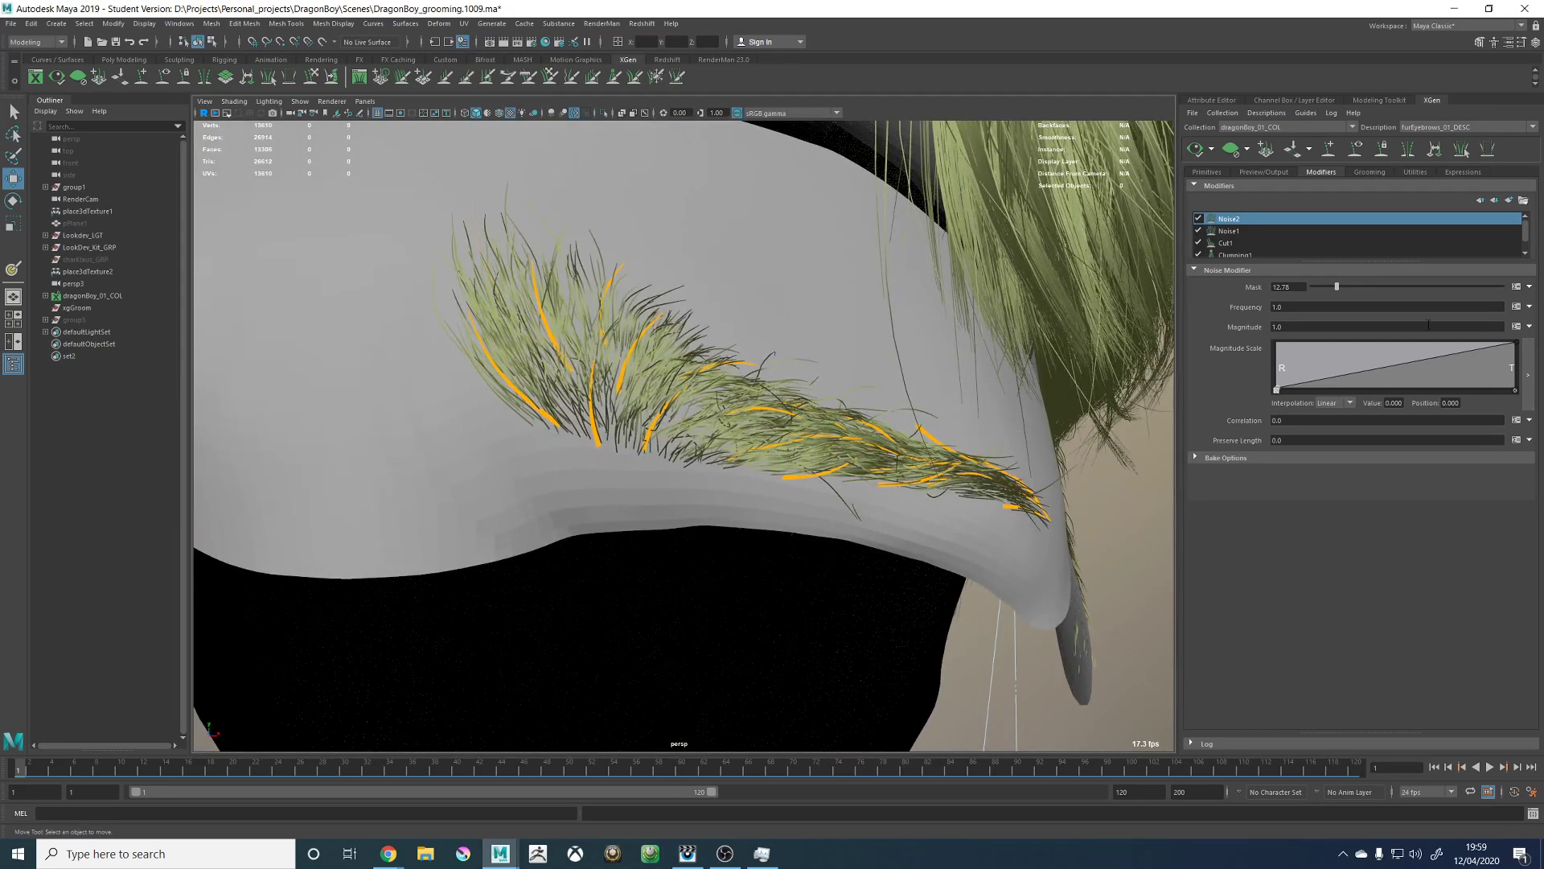
Step: Set Noise2's magnitude to 1.0*$cLength in the expression editor, accept it and refresh the eyebrow preview
click(1302, 327)
click(1516, 327)
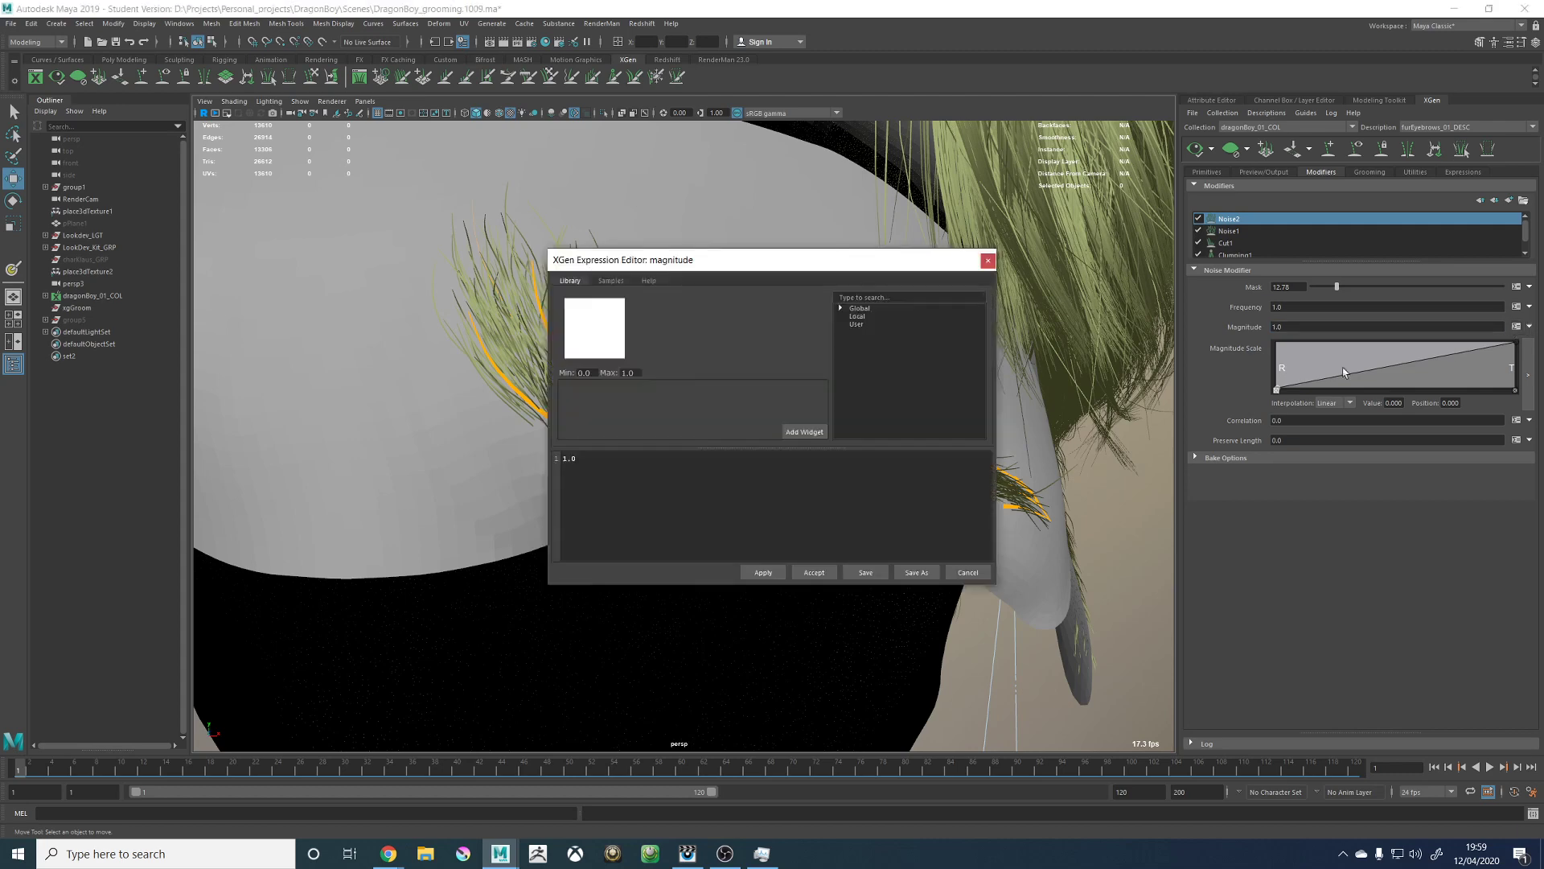
click(617, 457)
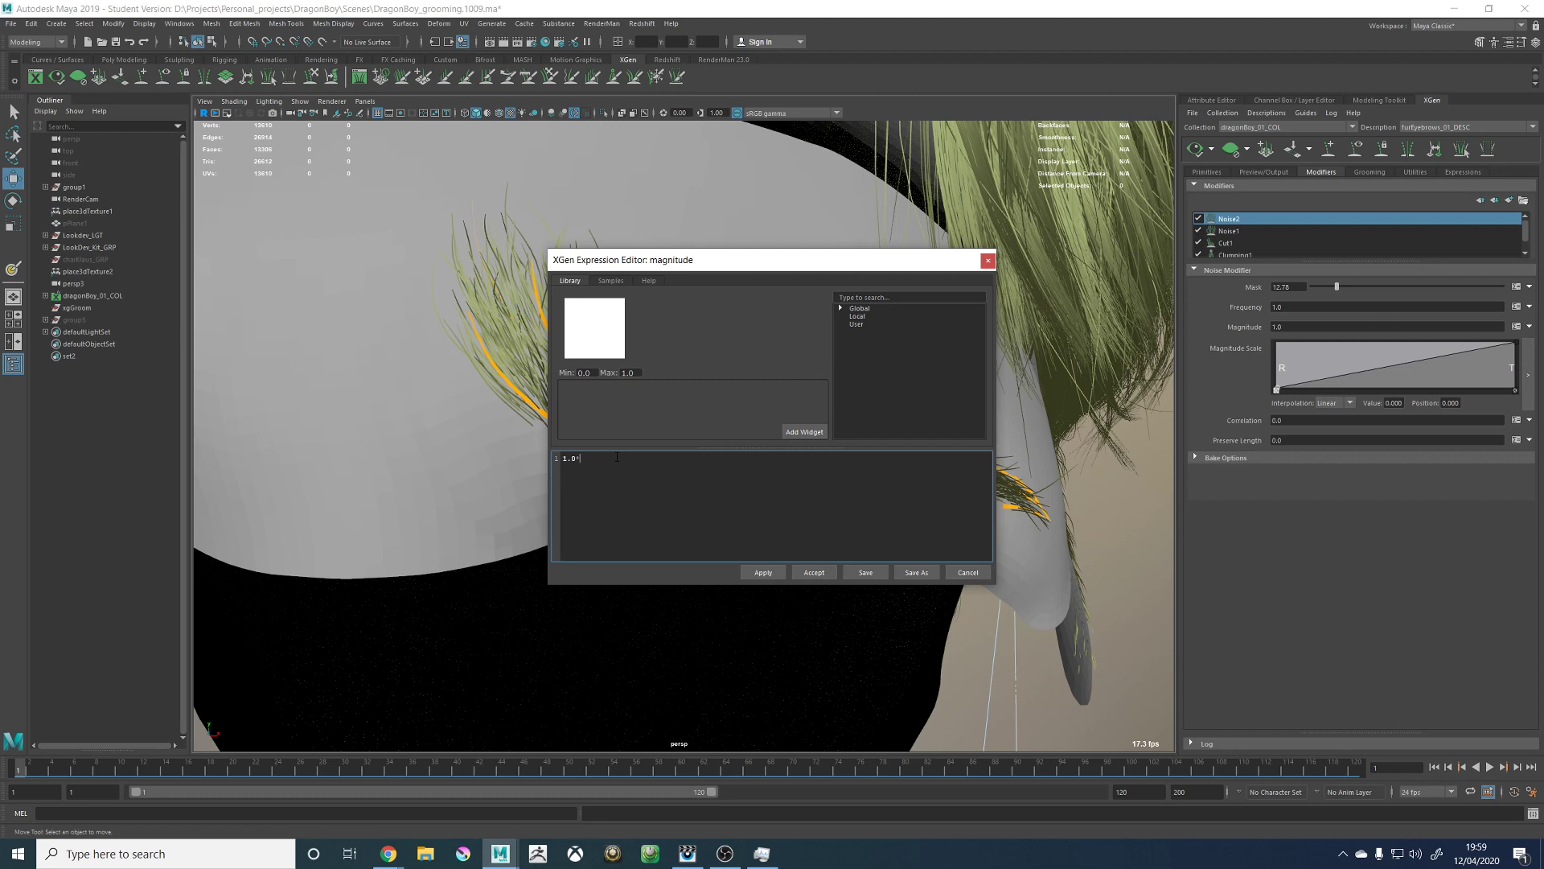
text(*$cLe)
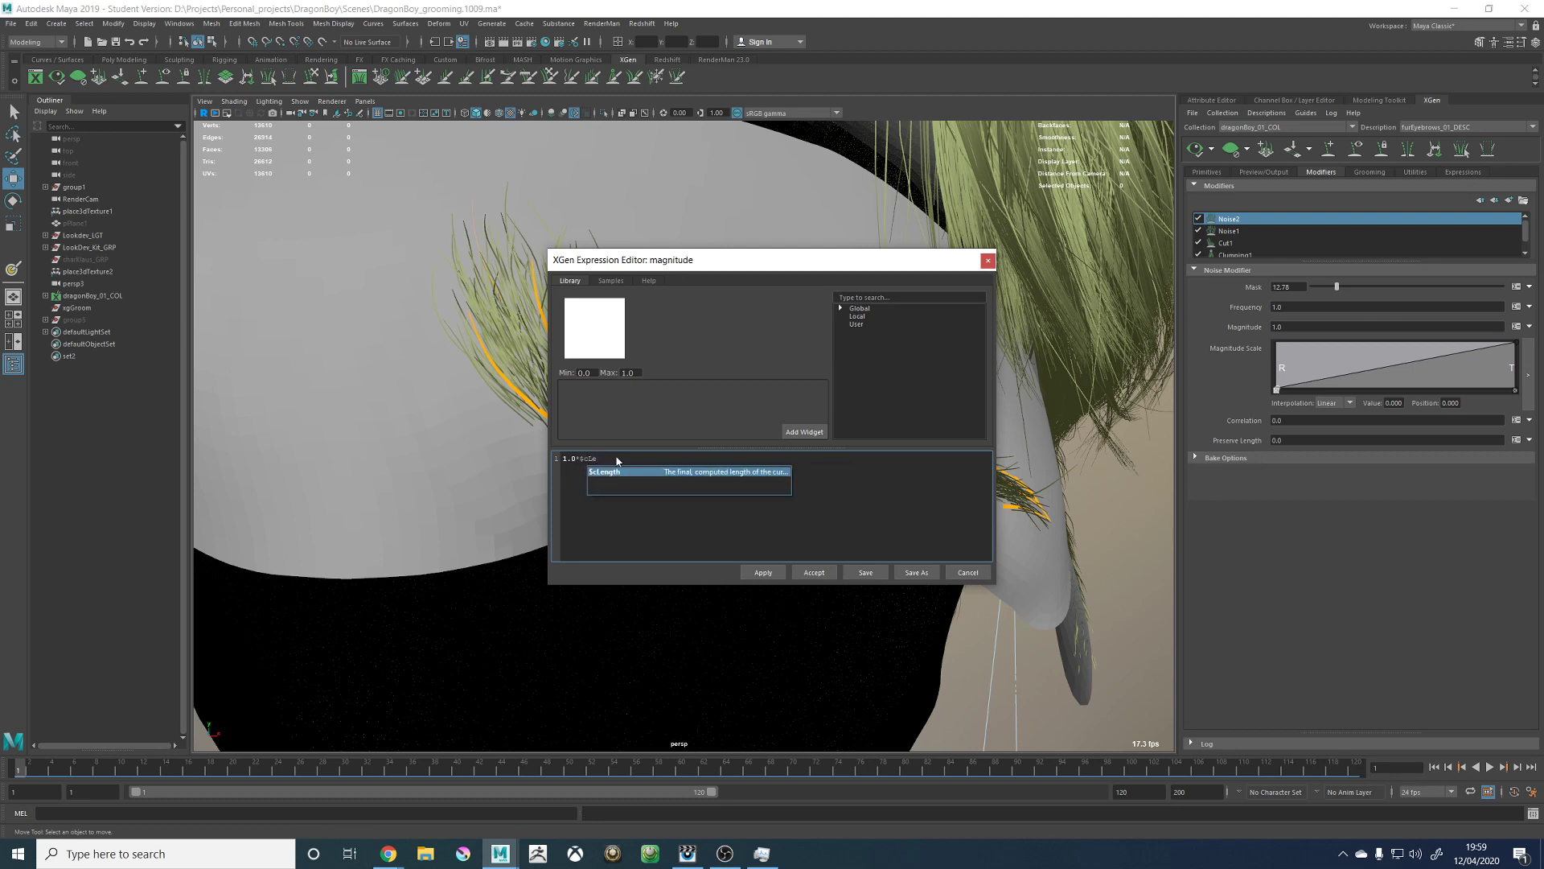
key(Return)
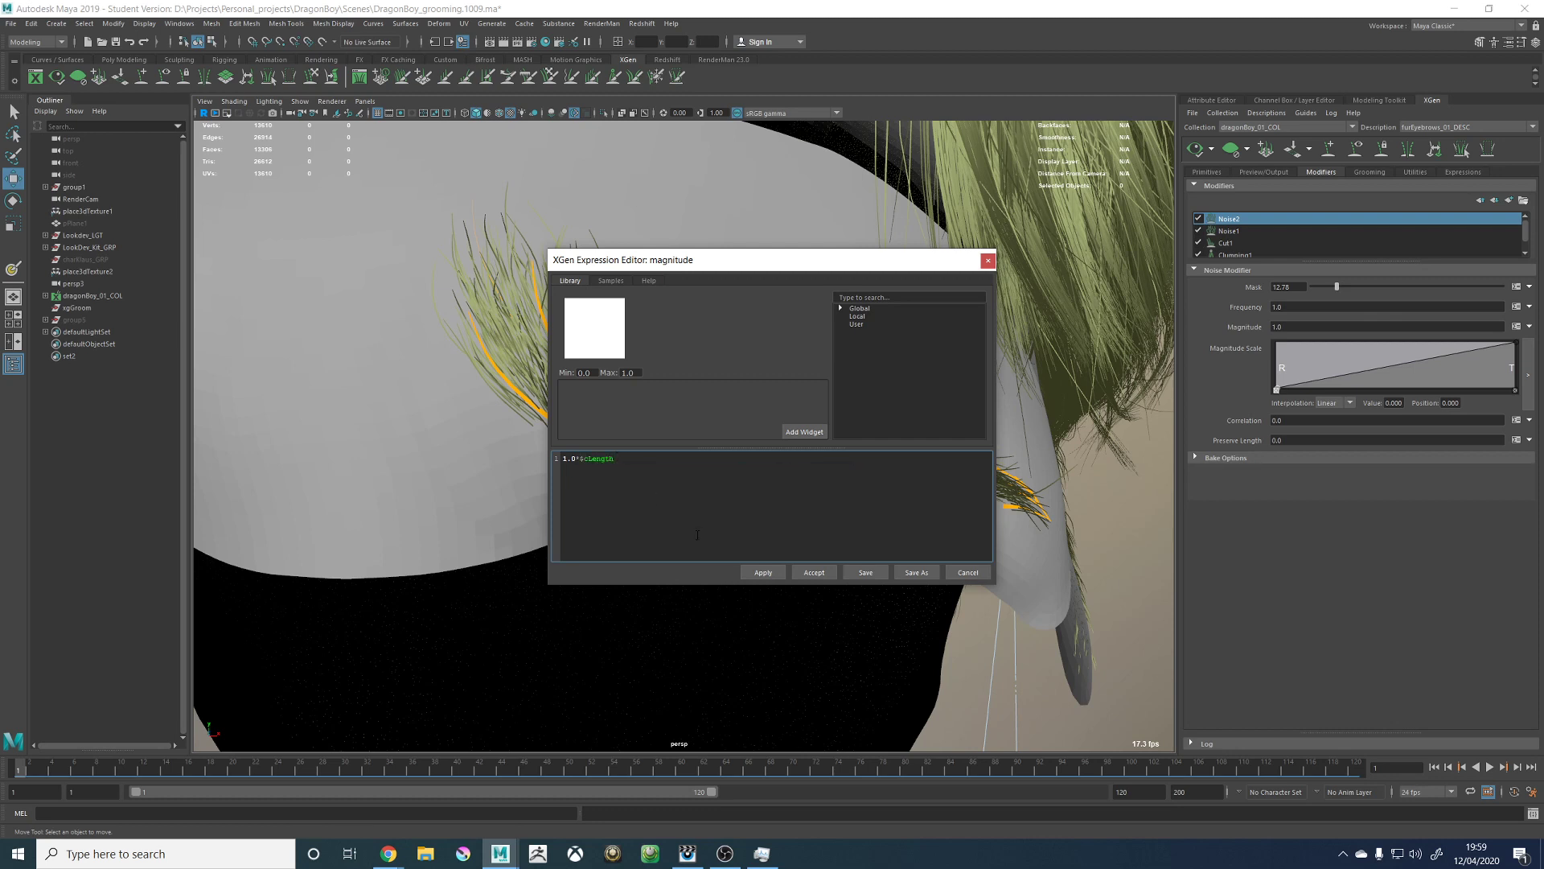
click(762, 571)
click(814, 572)
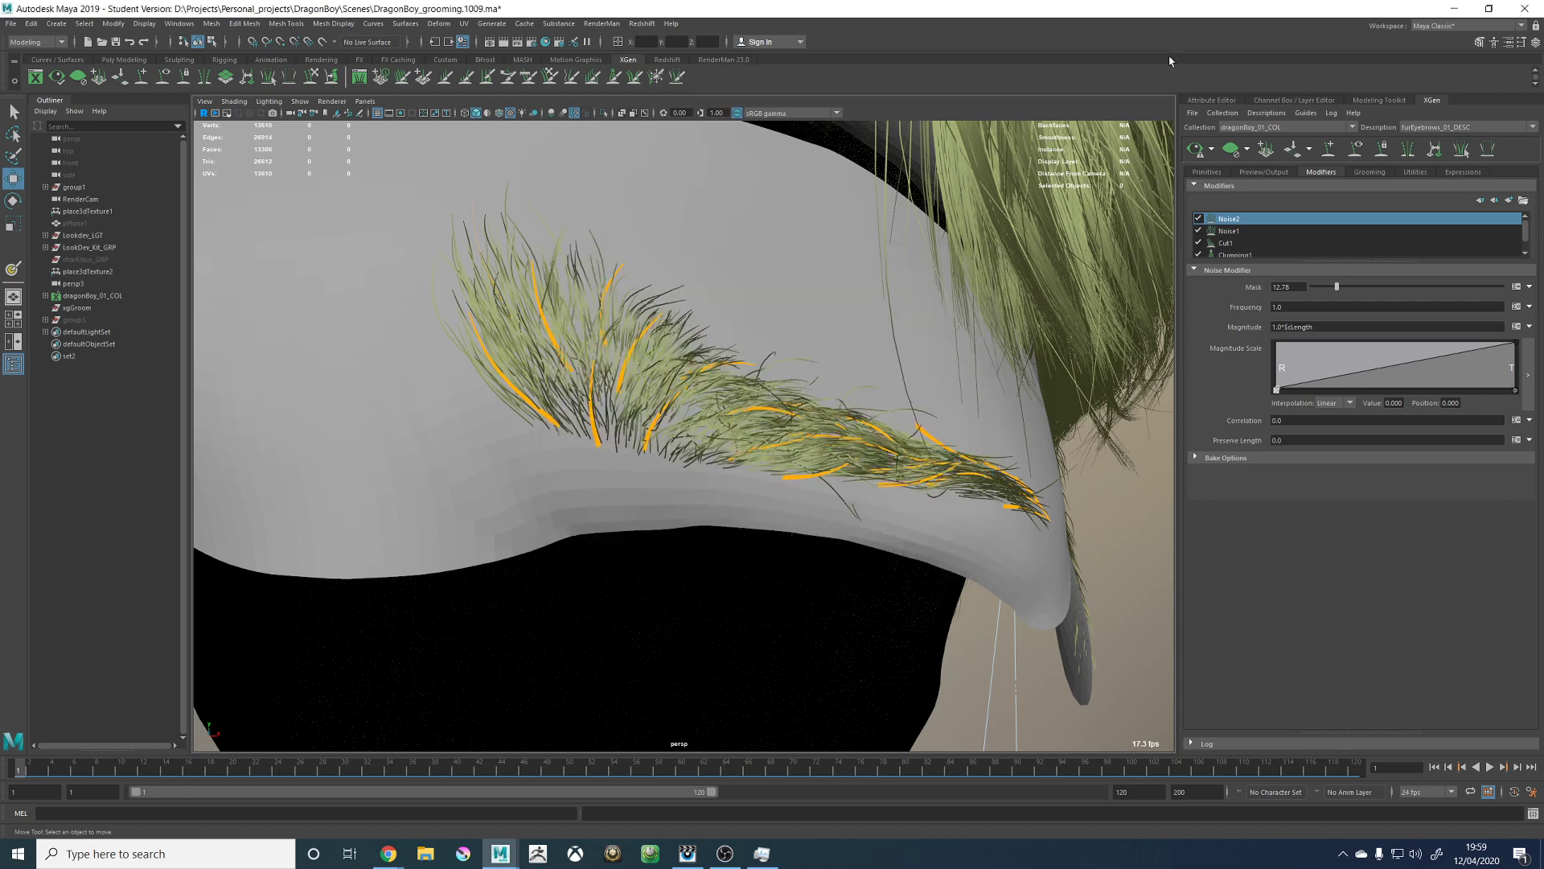
click(1199, 155)
alt+drag(884, 341, 838, 346)
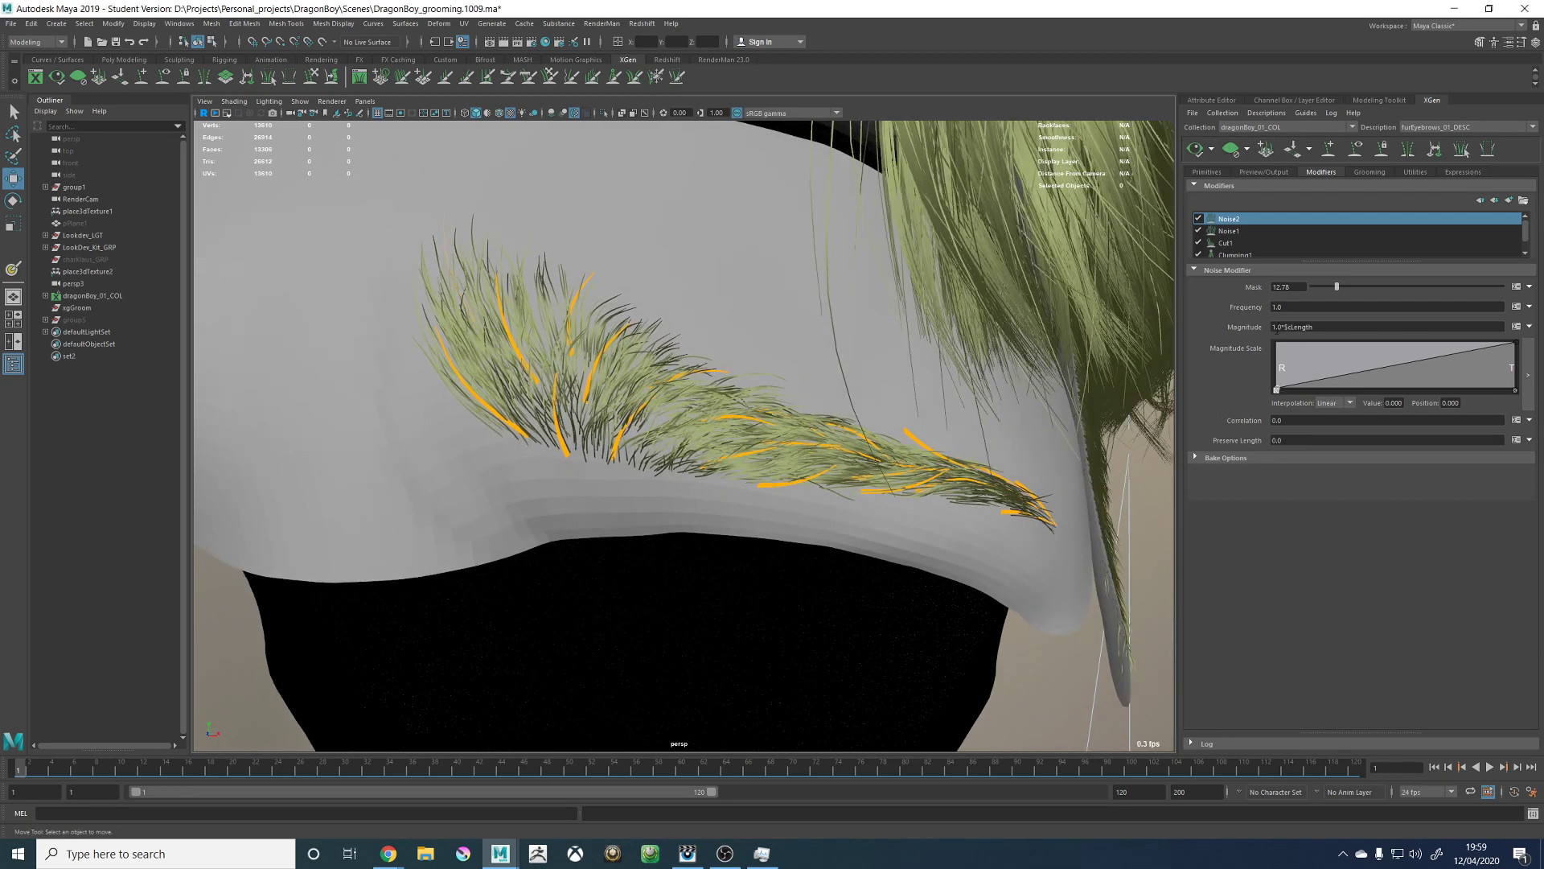
Step: Raise the multiplier in Noise2's magnitude expression to 2, refresh the preview and inspect the eyebrow
drag(1281, 326, 1268, 325)
text(2)
key(Return)
click(1196, 150)
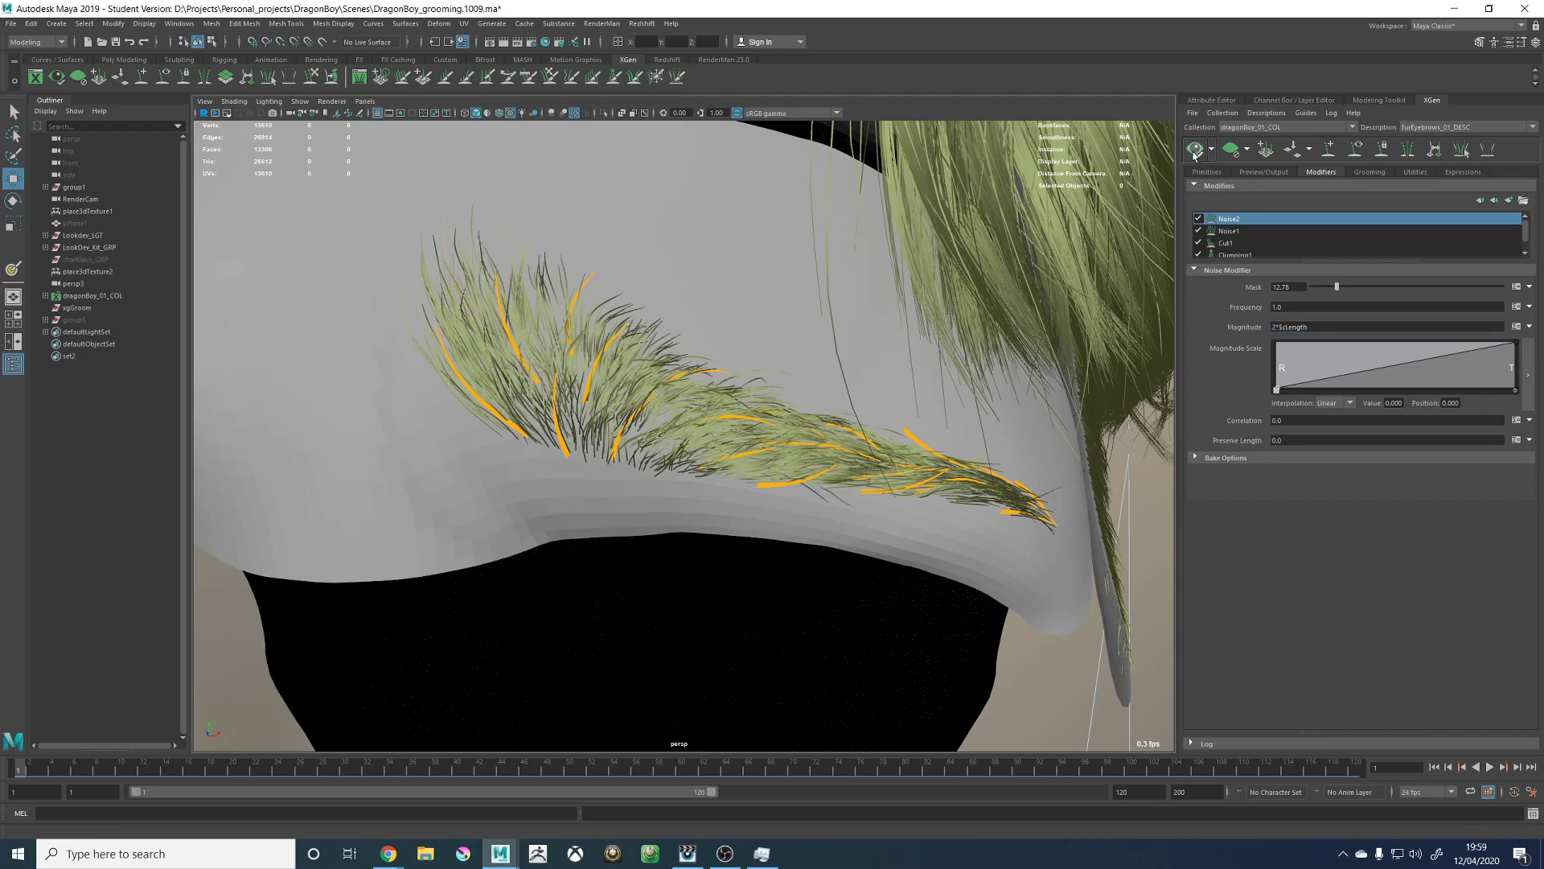
alt+drag(721, 337, 480, 286)
Step: Try a plain magnitude of 2 on the Noise2 modifier, removing the $cLength multiplier from the expression
drag(1309, 327, 1278, 330)
key(BackSpace)
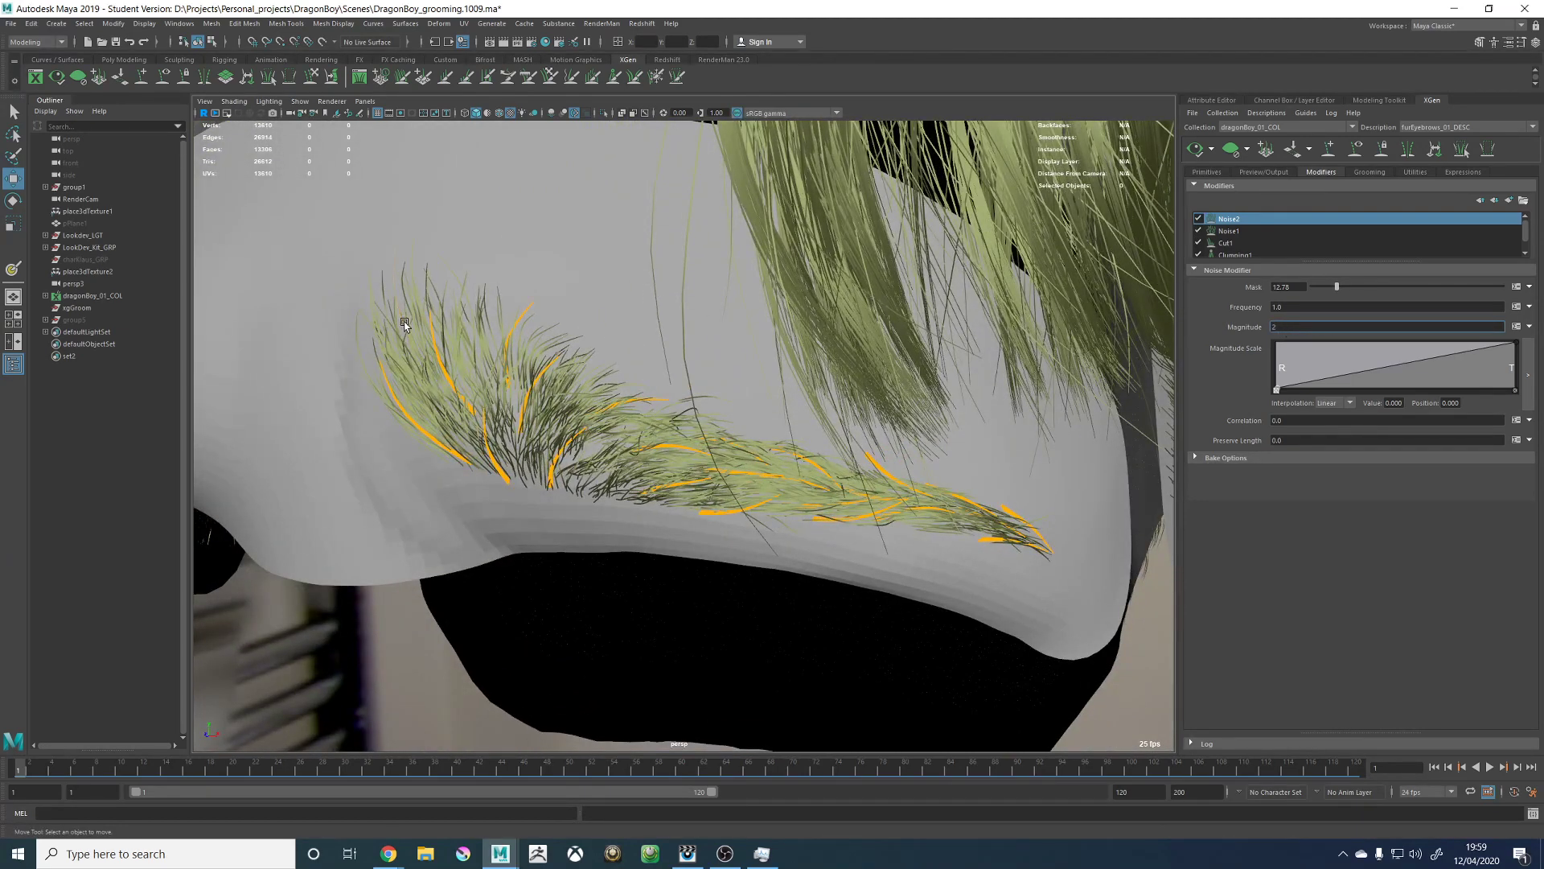
alt+middle_drag(480, 378, 570, 420)
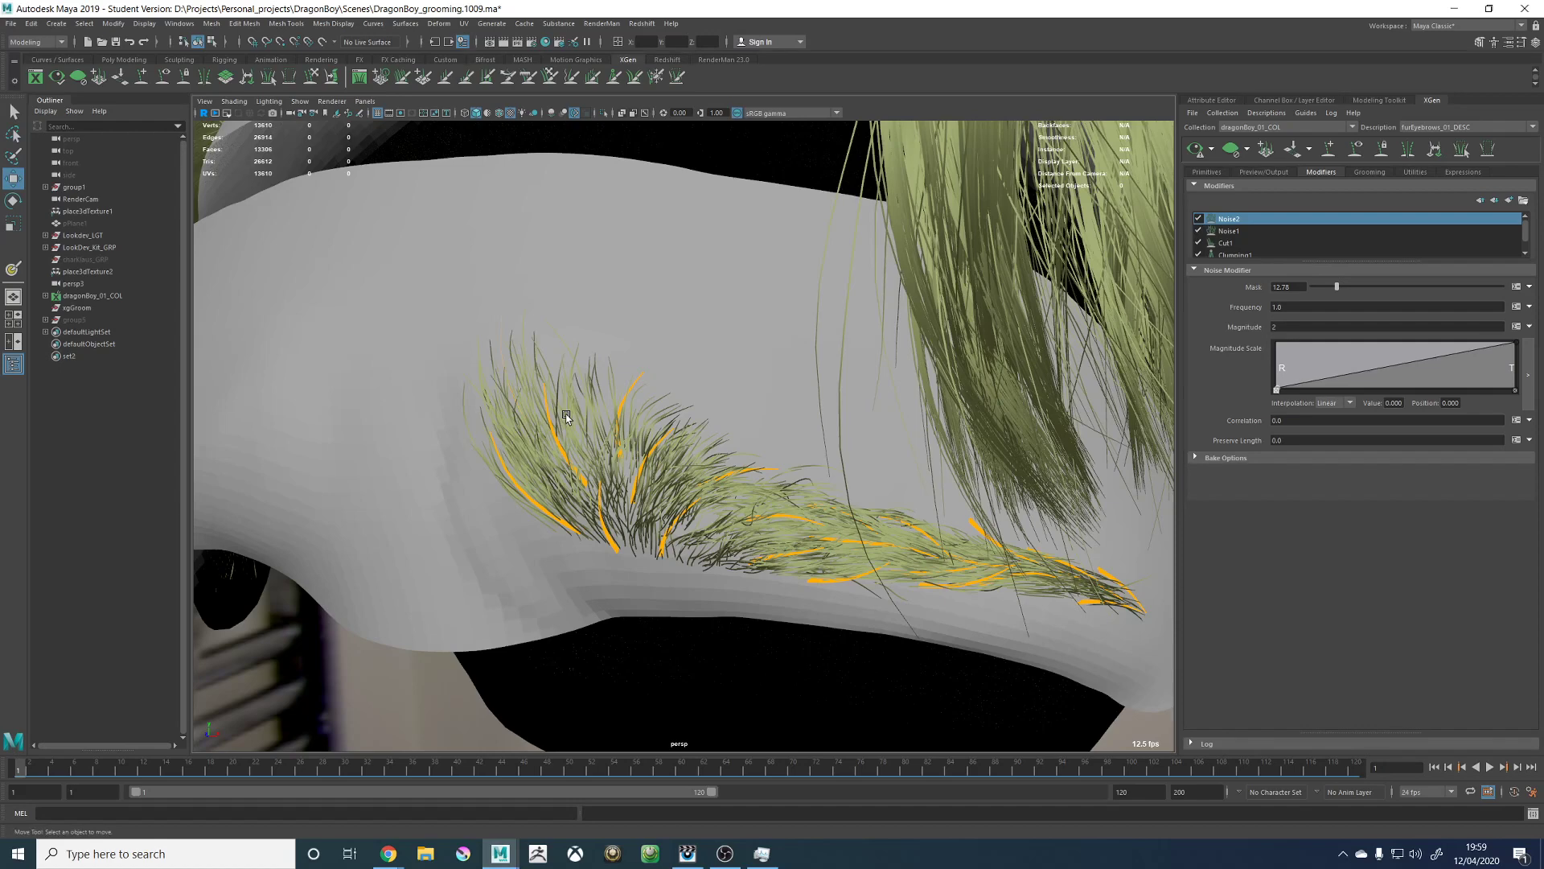
Step: Show the RenderGEO display layer and hide ScalpGEO, inspect the brow on the green skin, and return to the XGen settings
click(1367, 100)
click(1437, 103)
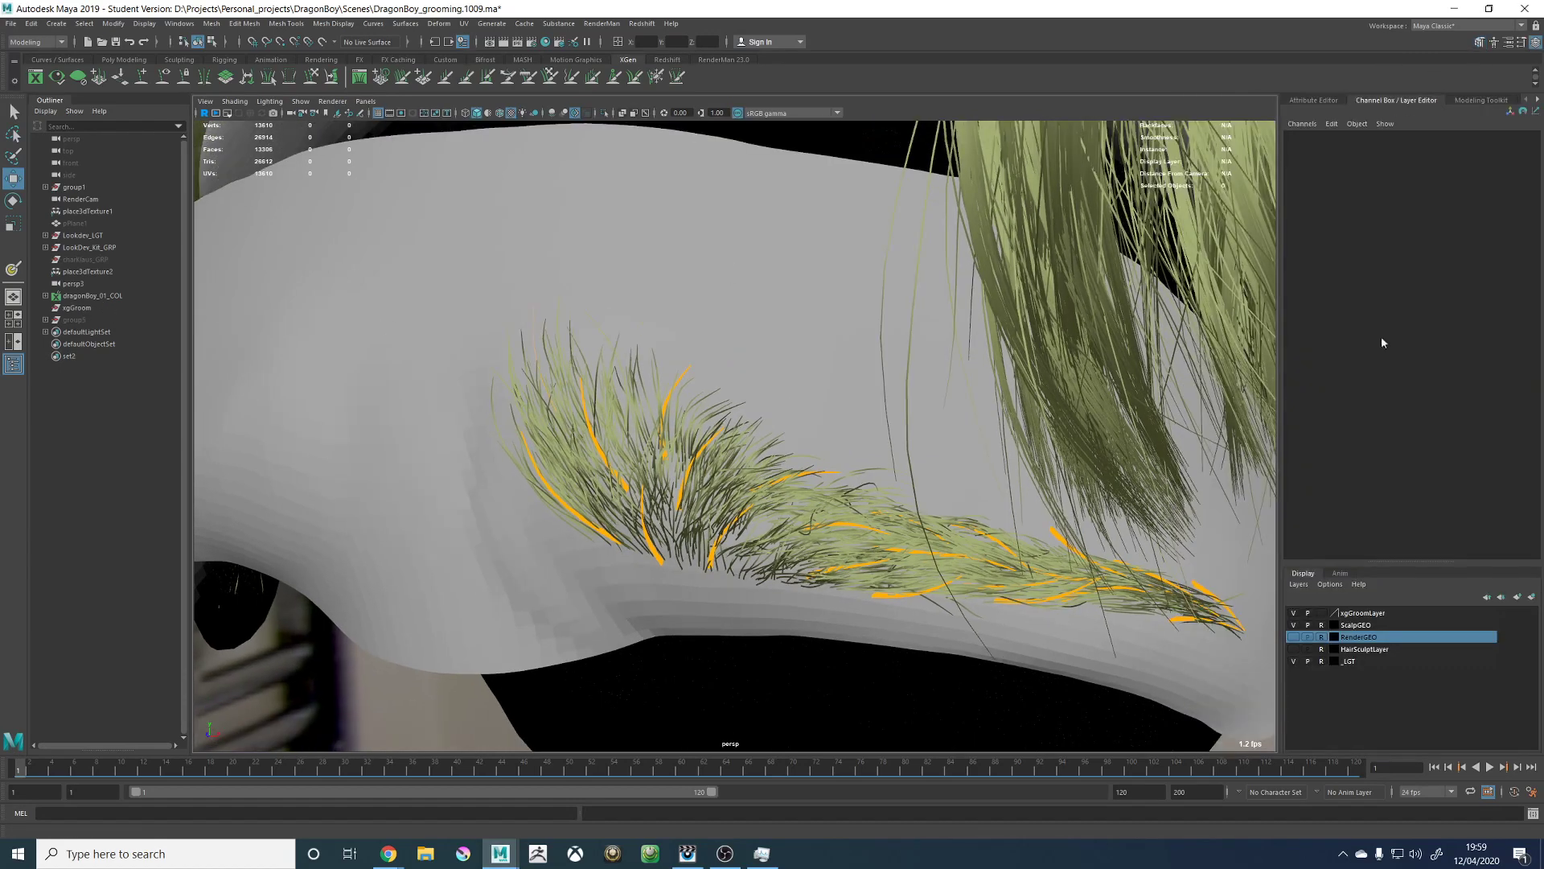
click(1294, 636)
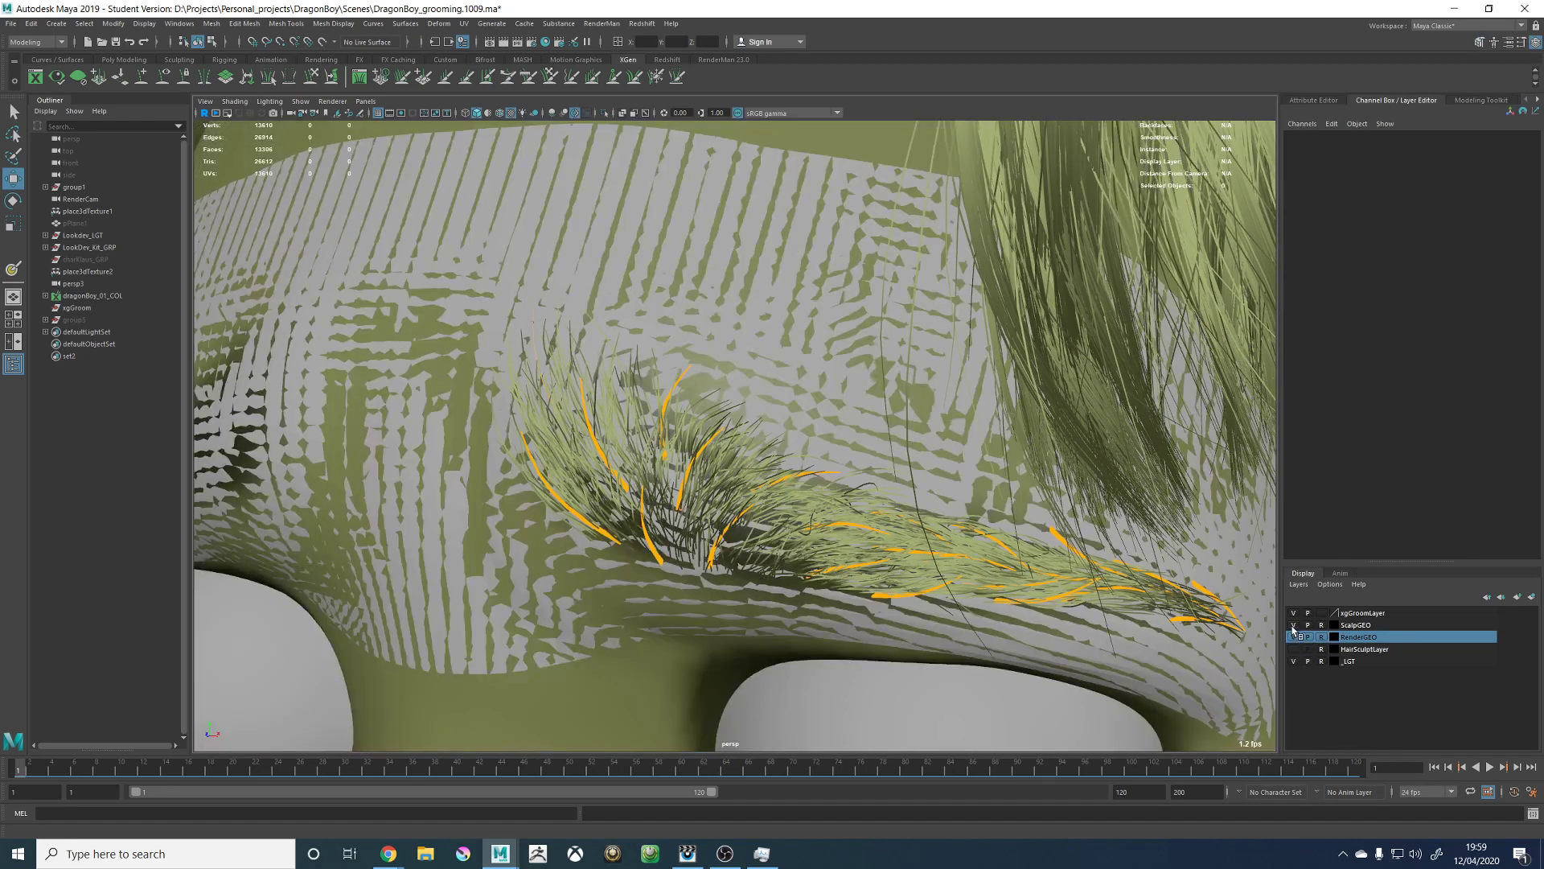
click(1293, 625)
scroll(813, 462, down, 3)
scroll(789, 434, up, 5)
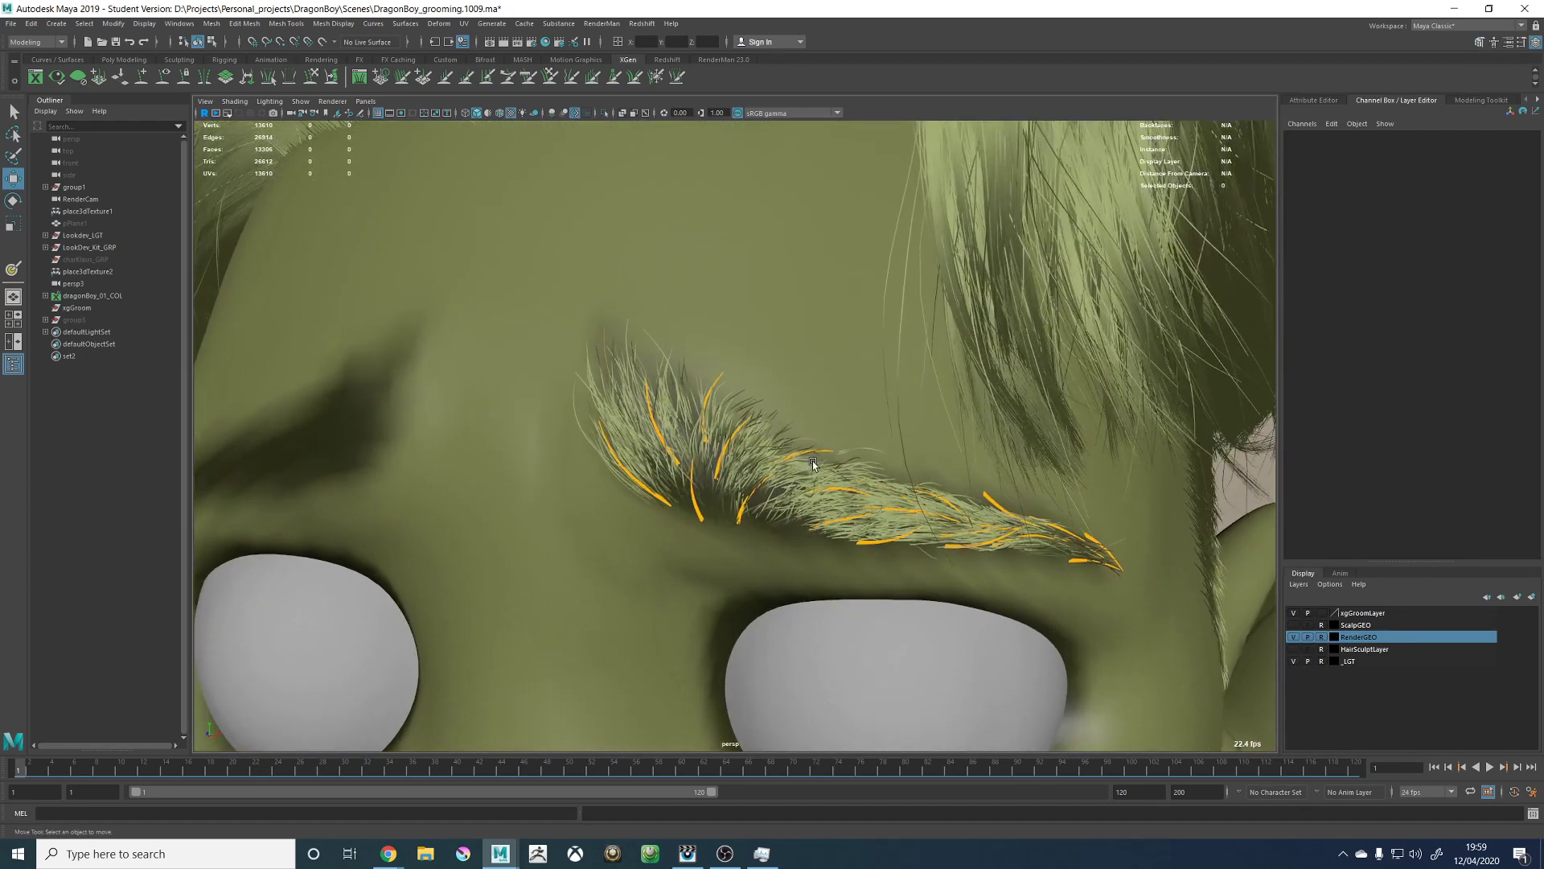
alt+drag(816, 459, 809, 460)
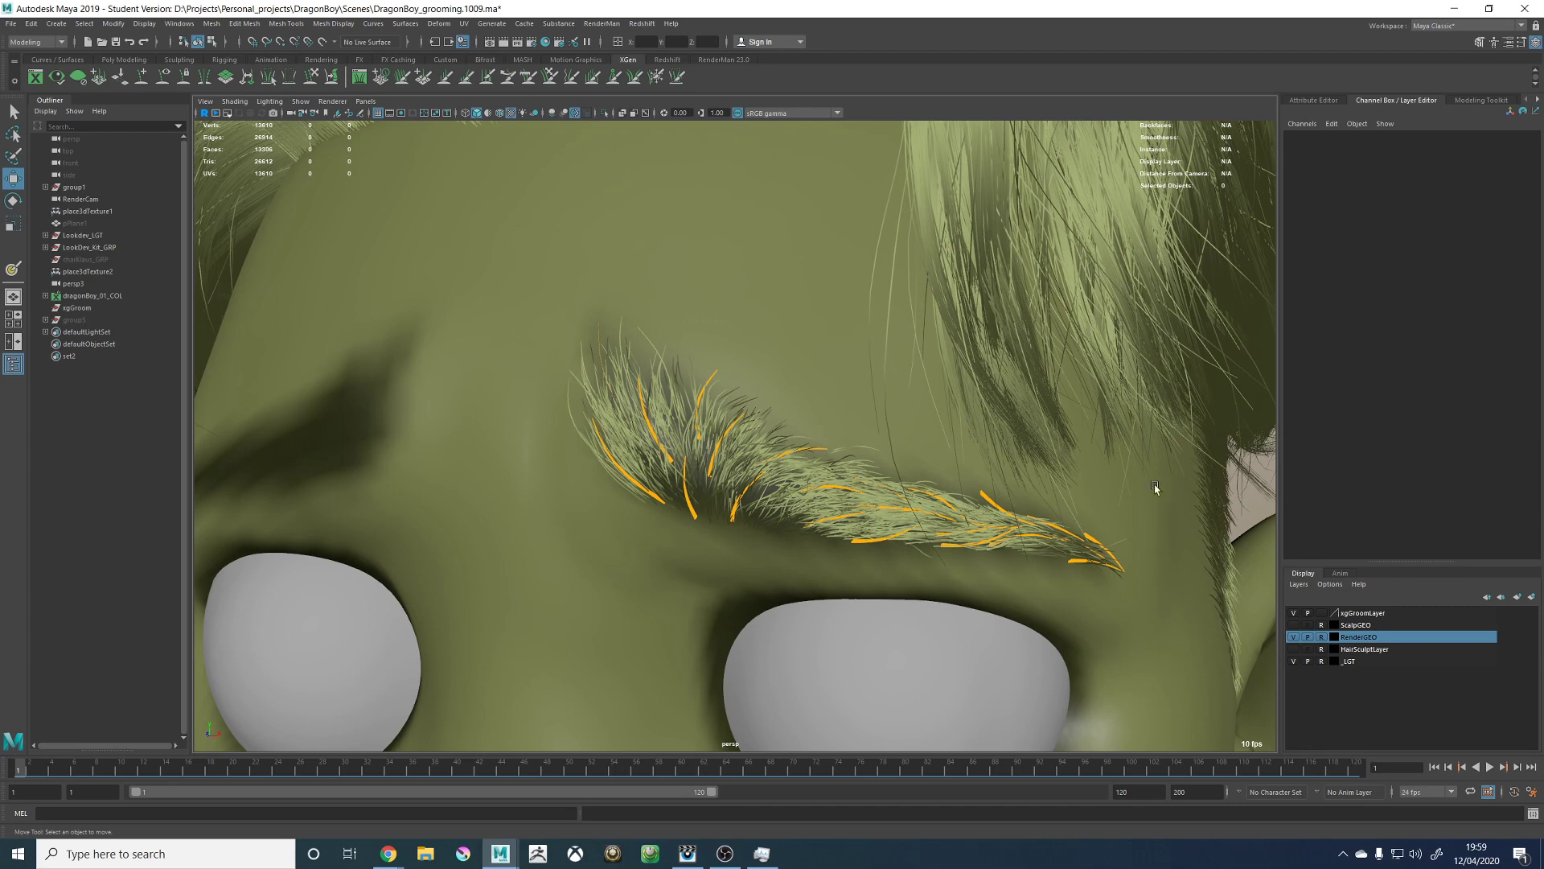
click(1537, 99)
click(1498, 101)
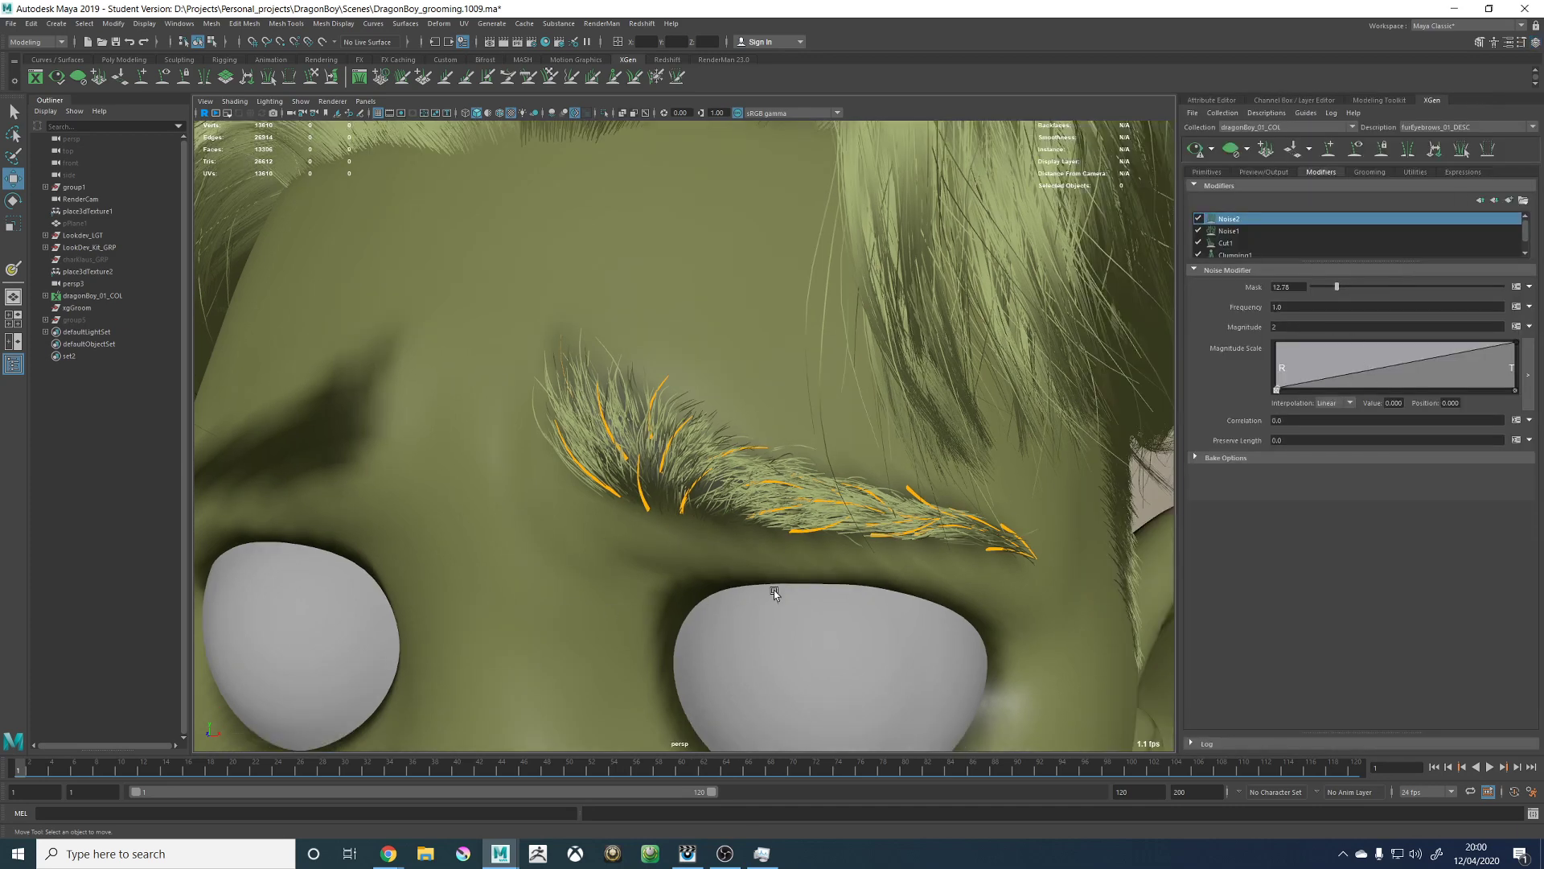
Step: Refresh the eyebrow preview, restore Noise2's magnitude to 2*$cLength, refresh again and inspect the brow from several angles
click(1193, 151)
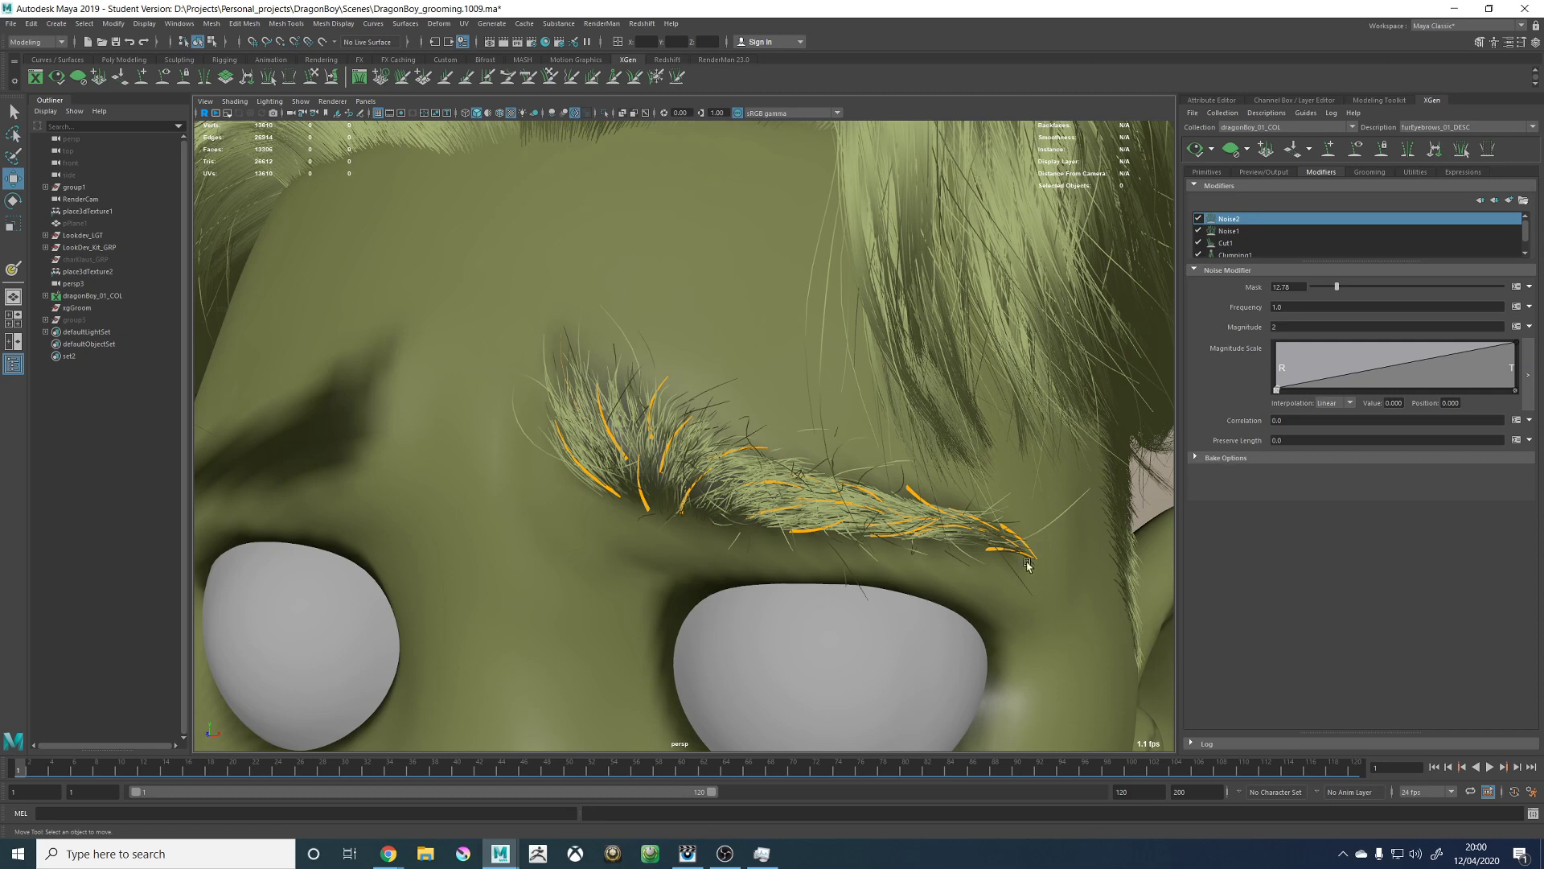
click(1294, 325)
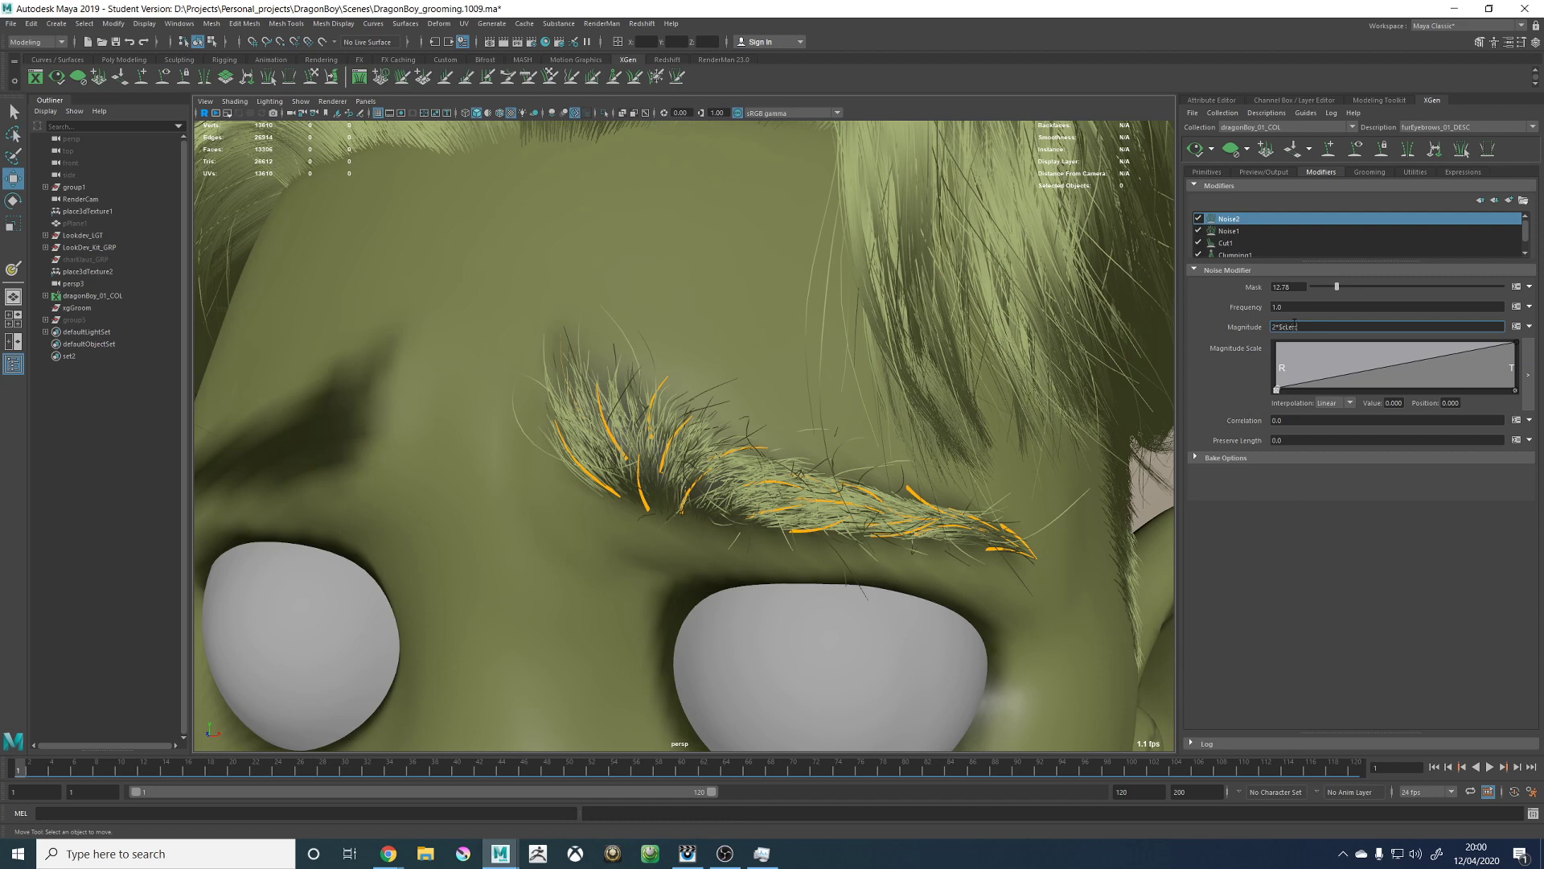
key(Return)
click(1194, 150)
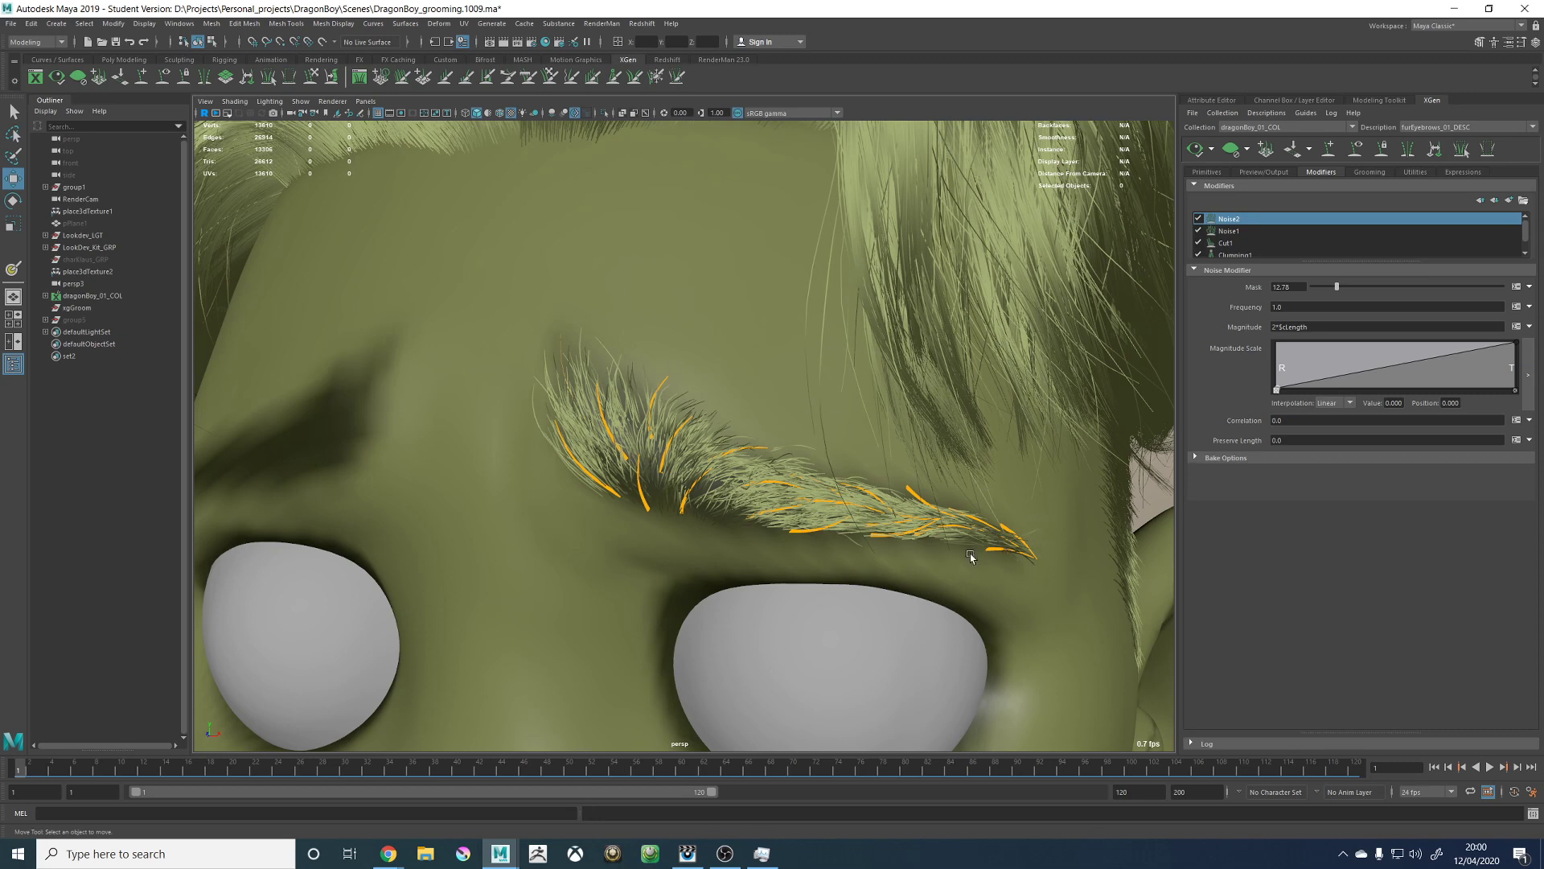
click(1327, 328)
mouse_move(650, 350)
alt+mouse_down()
mouse_move(673, 352)
mouse_move(658, 352)
alt+mouse_up()
alt+right_drag(865, 397, 693, 403)
alt+drag(693, 403, 701, 406)
alt+right_drag(701, 406, 896, 482)
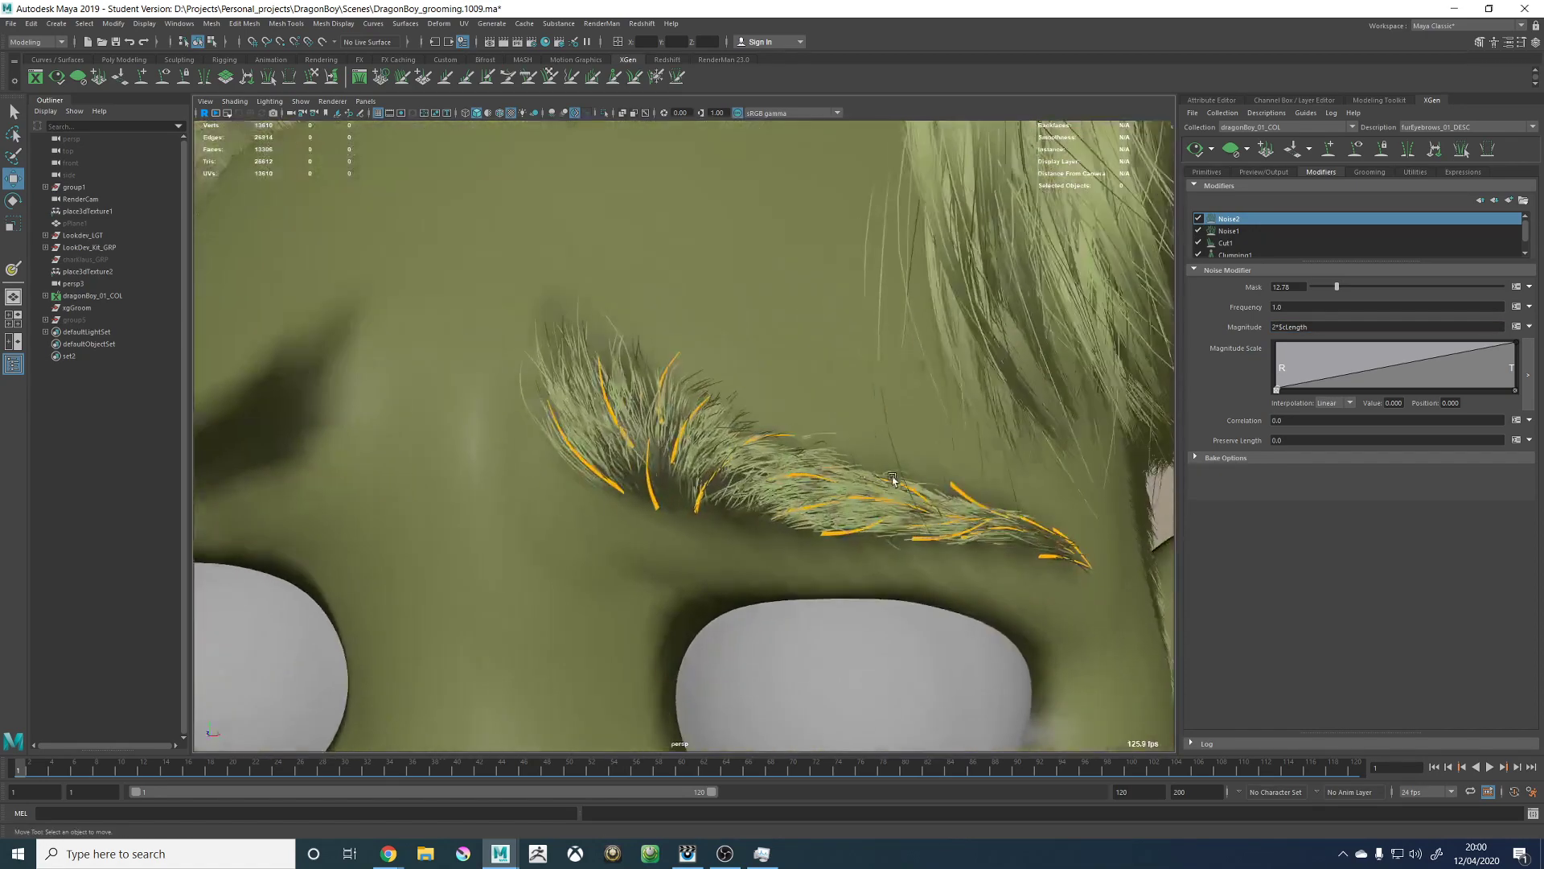
alt+drag(814, 476, 773, 418)
Step: Set Noise2's magnitude expression to rand(1,2)*$cLength and refresh the eyebrow preview
click(1298, 306)
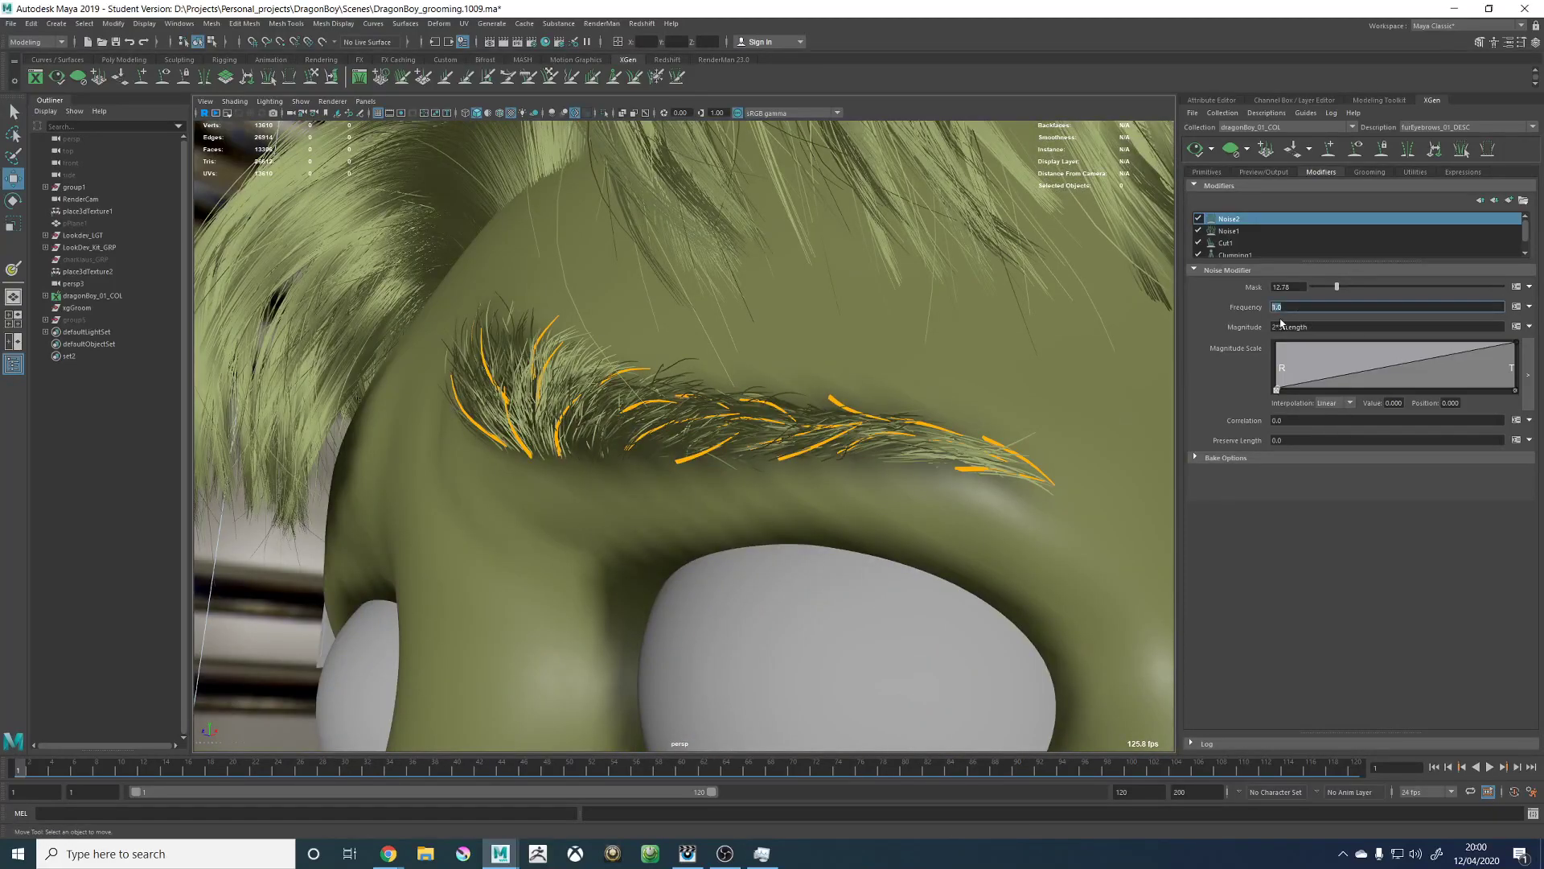
click(1277, 327)
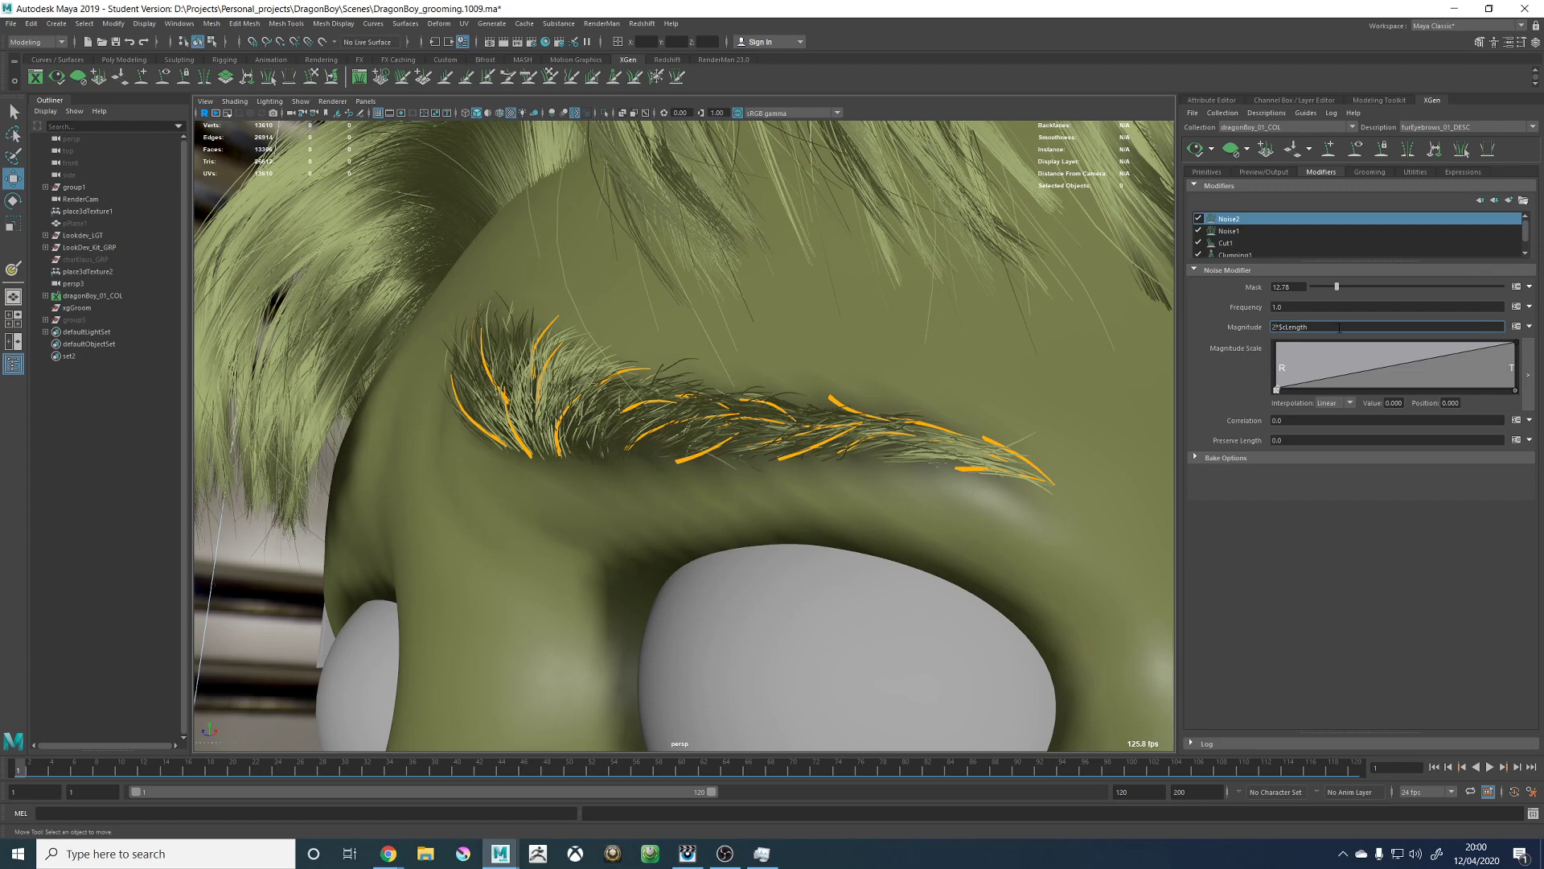
text(ra)
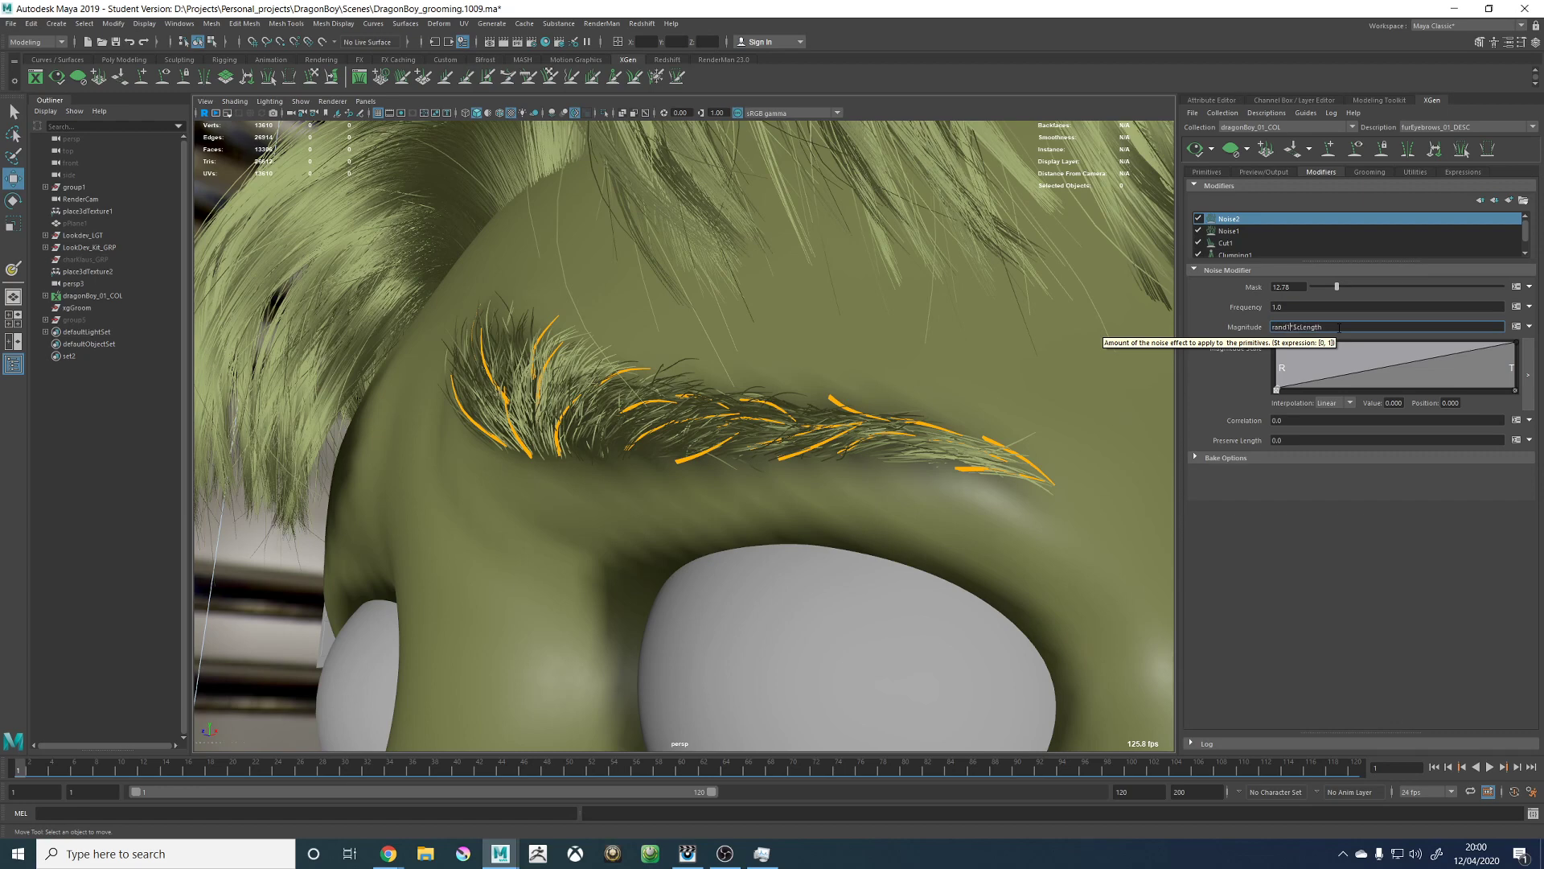
text(nd1,2))
key(Return)
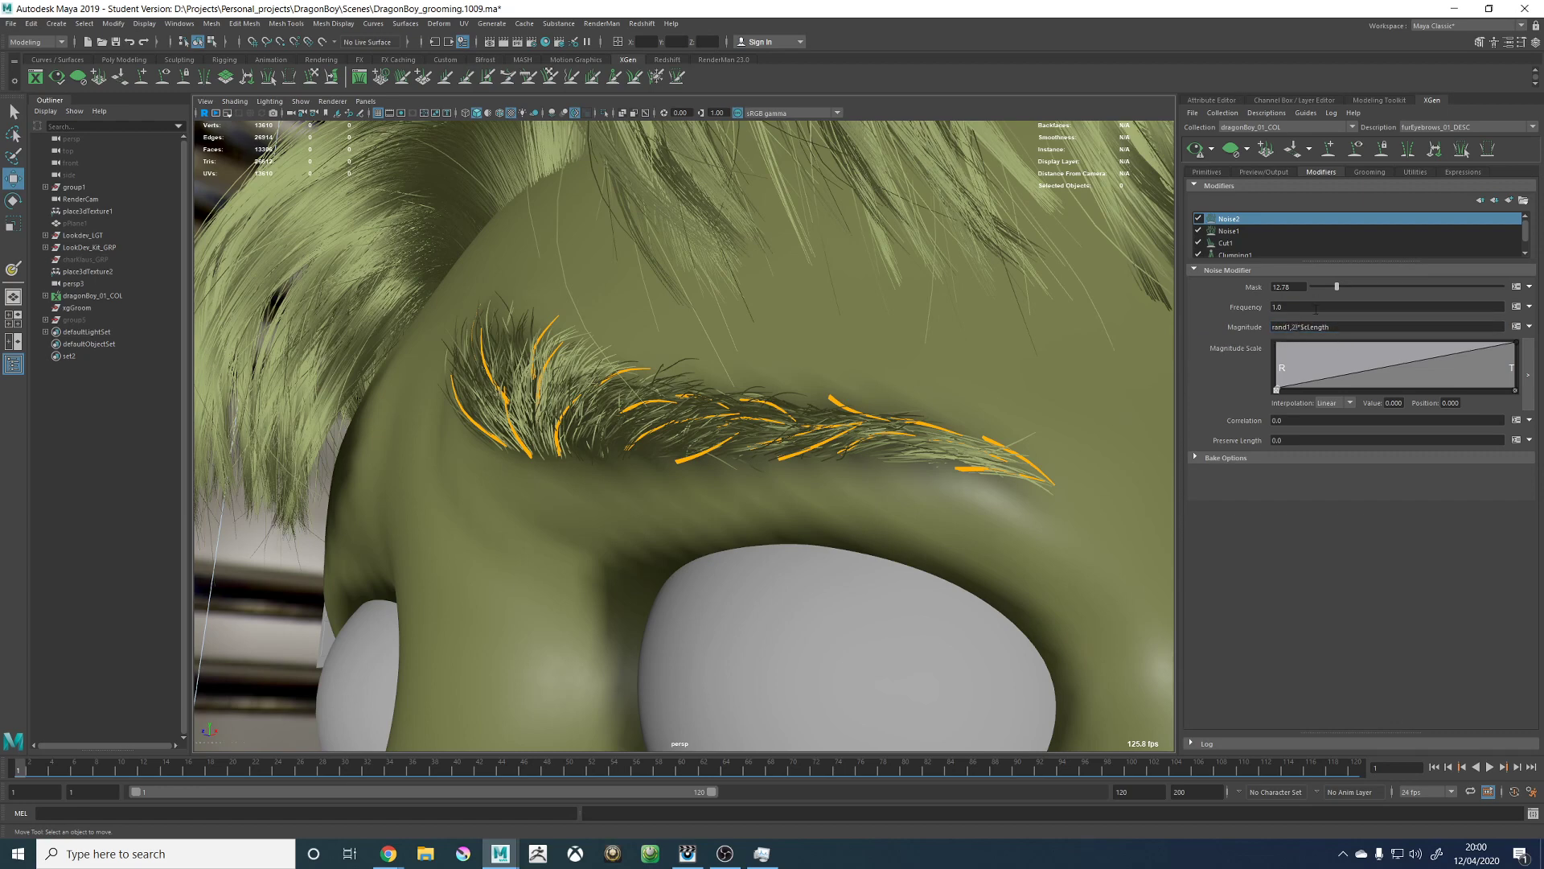
click(1286, 327)
key(Return)
click(1196, 150)
Step: Examine the randomised eyebrow noise from the full head view and close up from several angles
alt+drag(751, 372, 792, 365)
scroll(716, 355, down, 7)
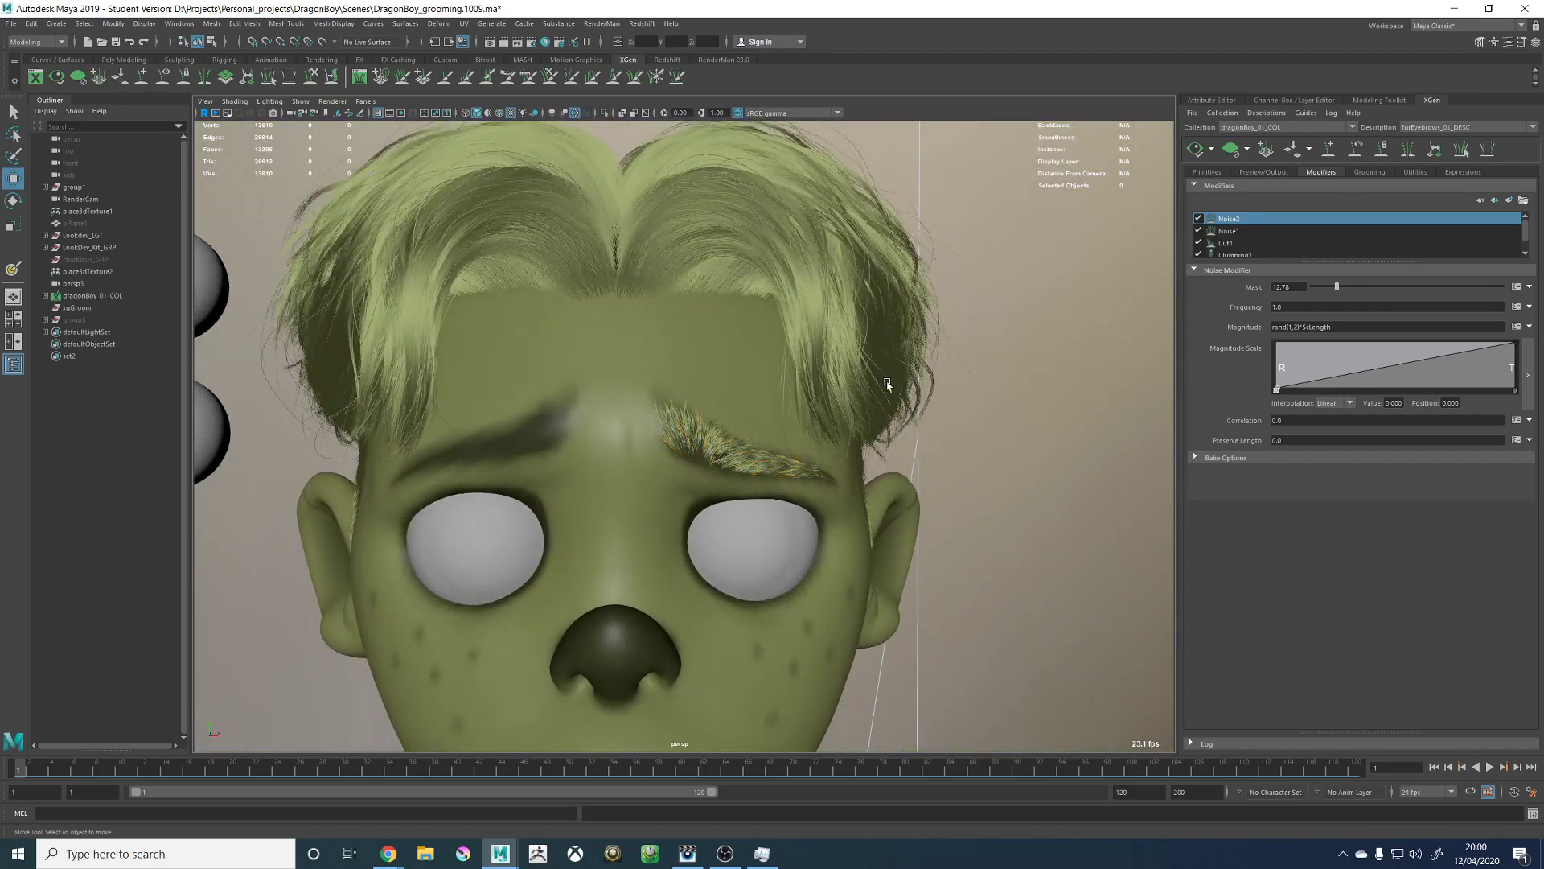
mouse_move(889, 383)
alt+mouse_down()
mouse_move(826, 378)
mouse_move(891, 387)
alt+mouse_up()
alt+right_drag(891, 387, 1085, 544)
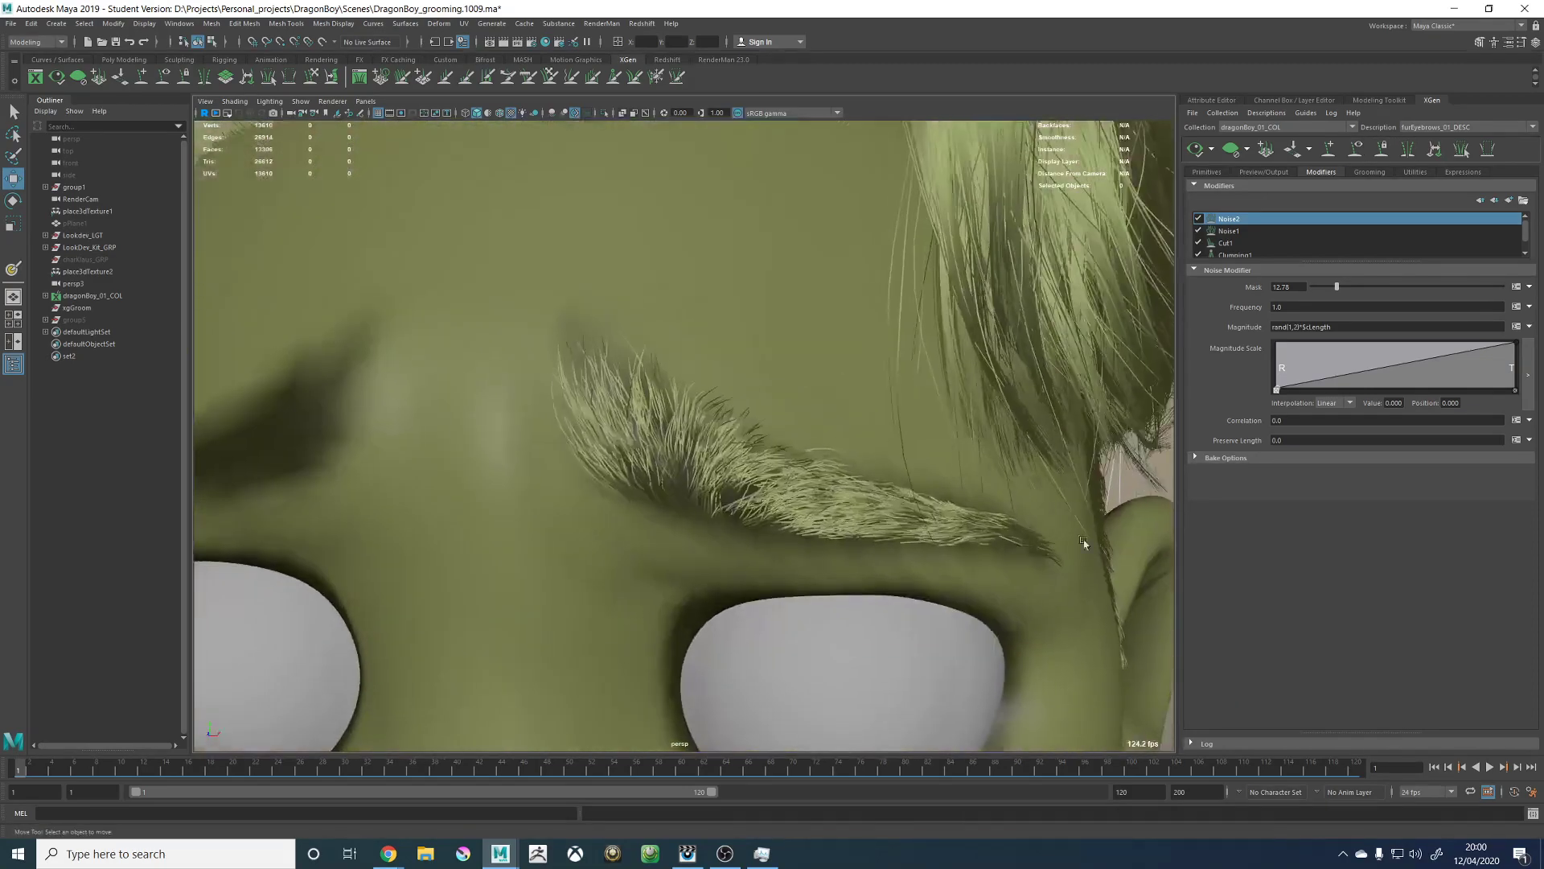
alt+drag(907, 494, 972, 482)
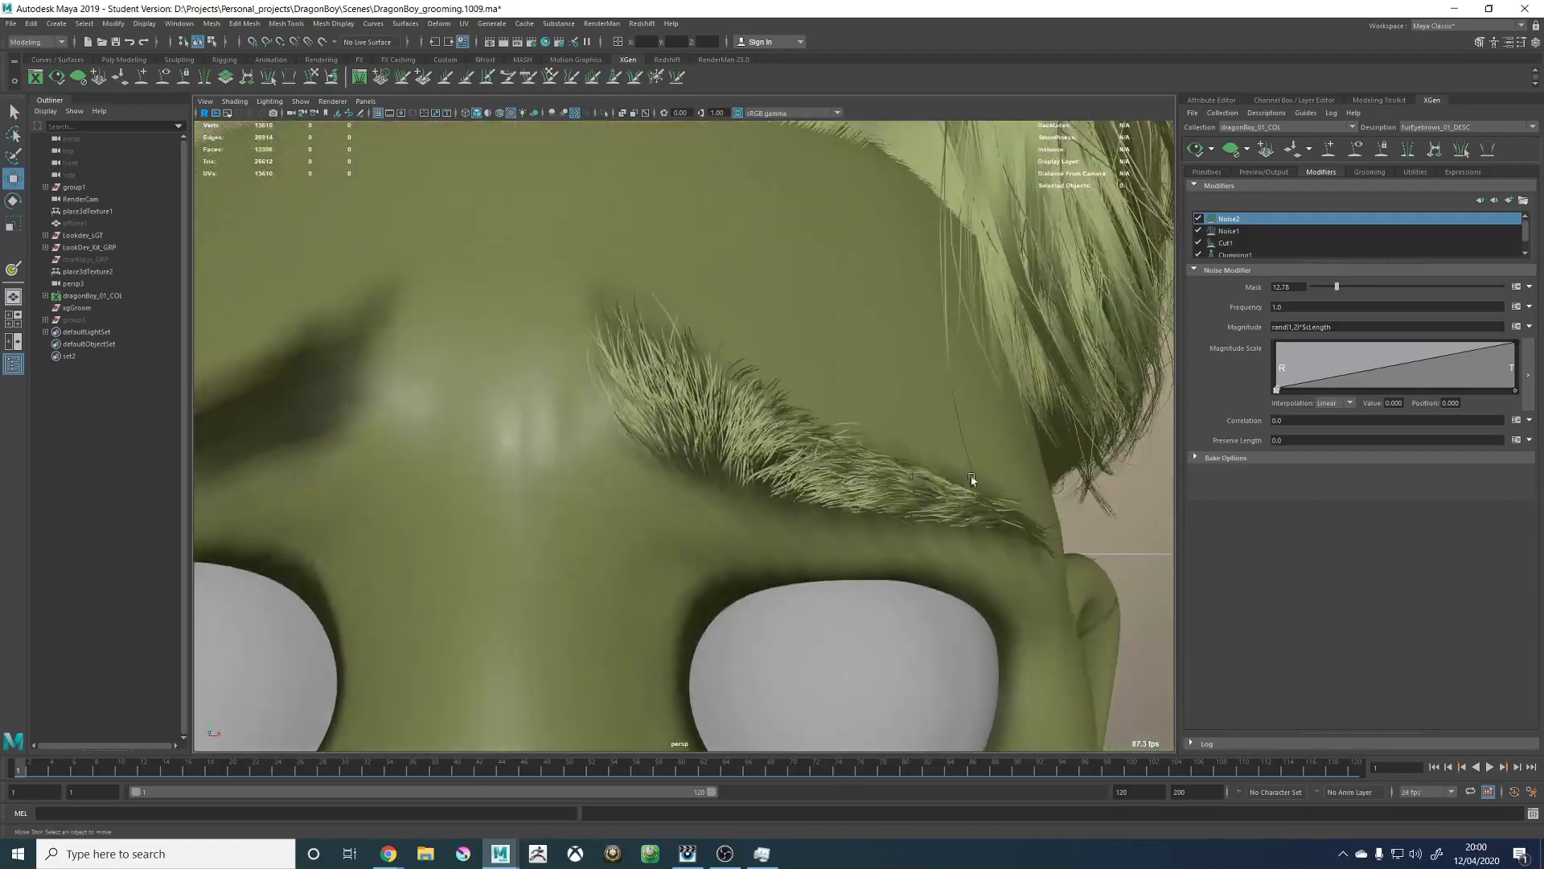
alt+right_drag(971, 482, 778, 451)
mouse_move(778, 451)
alt+mouse_down()
mouse_move(720, 447)
mouse_move(803, 459)
alt+mouse_up()
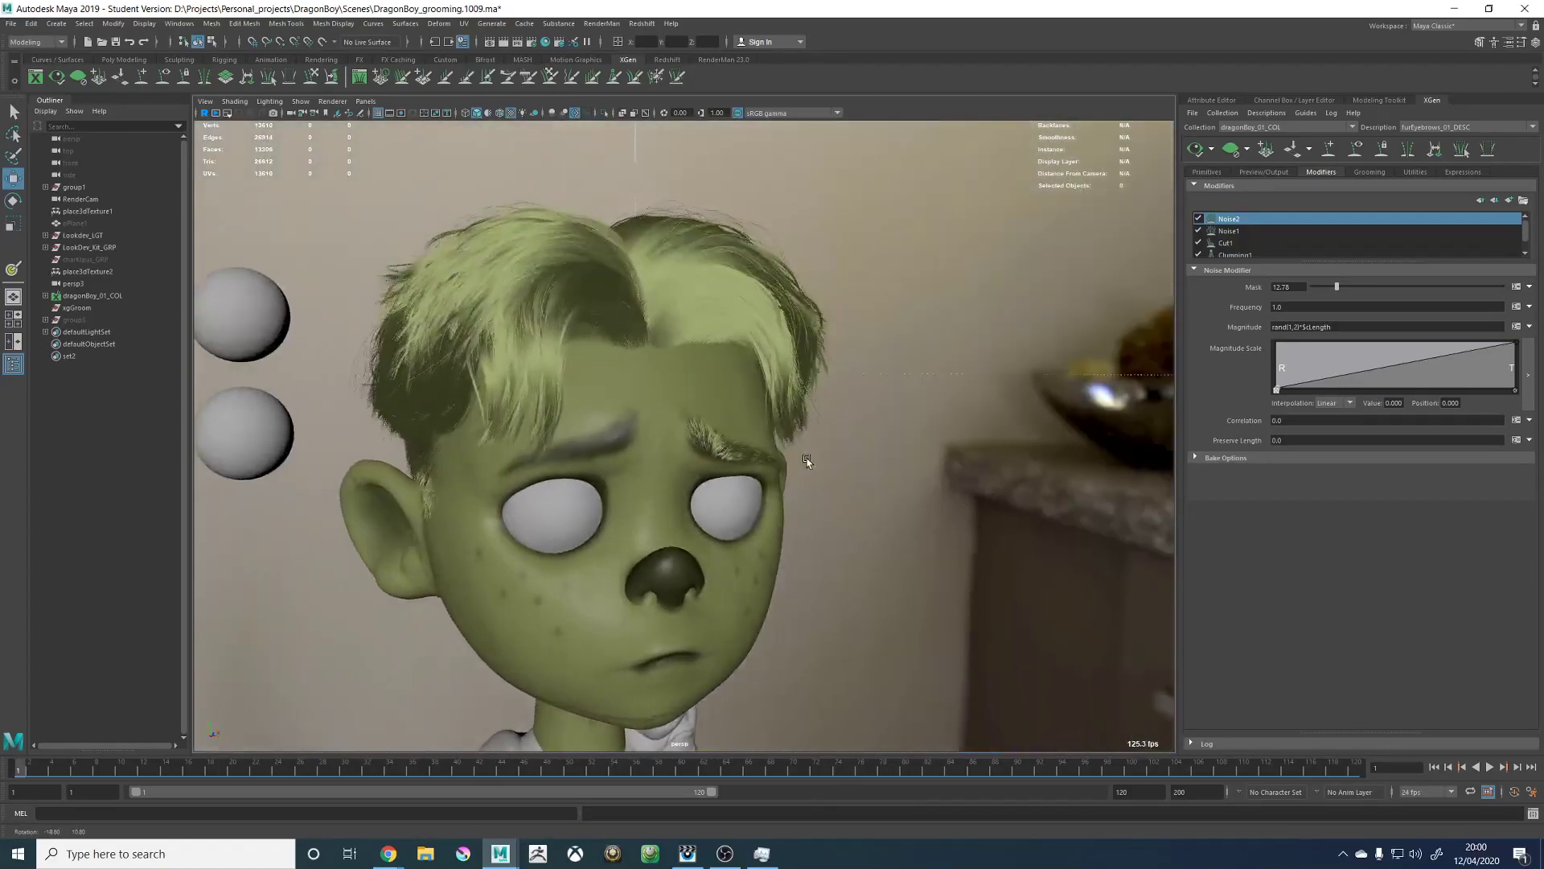
alt+right_drag(804, 459, 1255, 656)
alt+drag(920, 463, 907, 453)
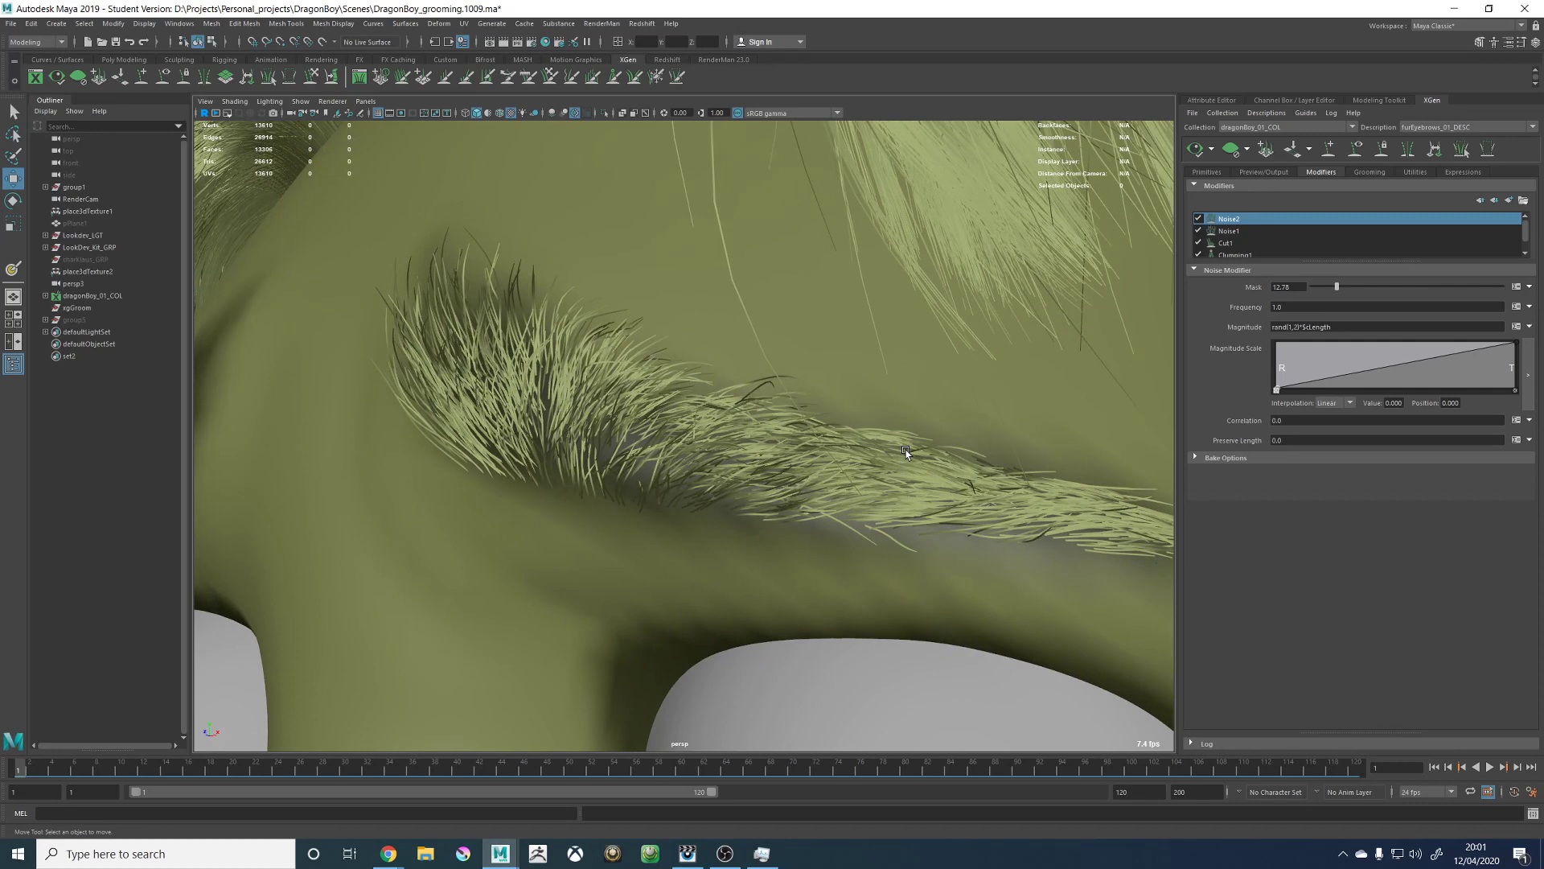
Step: Disable the Noise2, Noise1 and Clumping1 modifiers and refresh the preview to see the eyebrow without them
click(1197, 219)
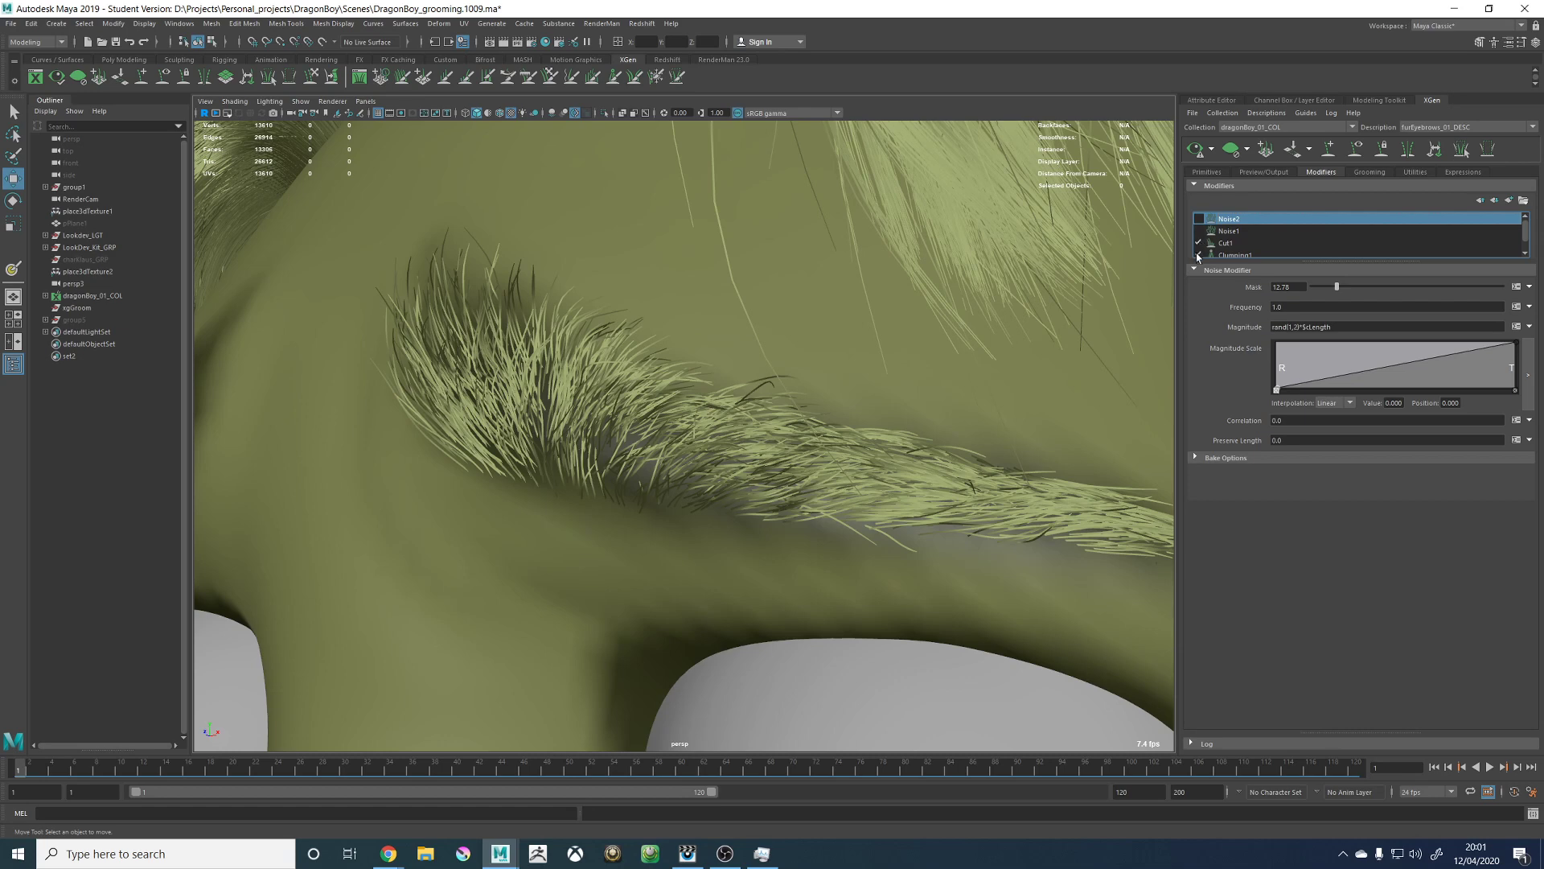
click(1197, 151)
alt+right_drag(923, 355, 837, 369)
Step: Re-enable Noise2 and Noise1, then Clumping1, refreshing the eyebrow preview each time to compare their effect
click(1202, 219)
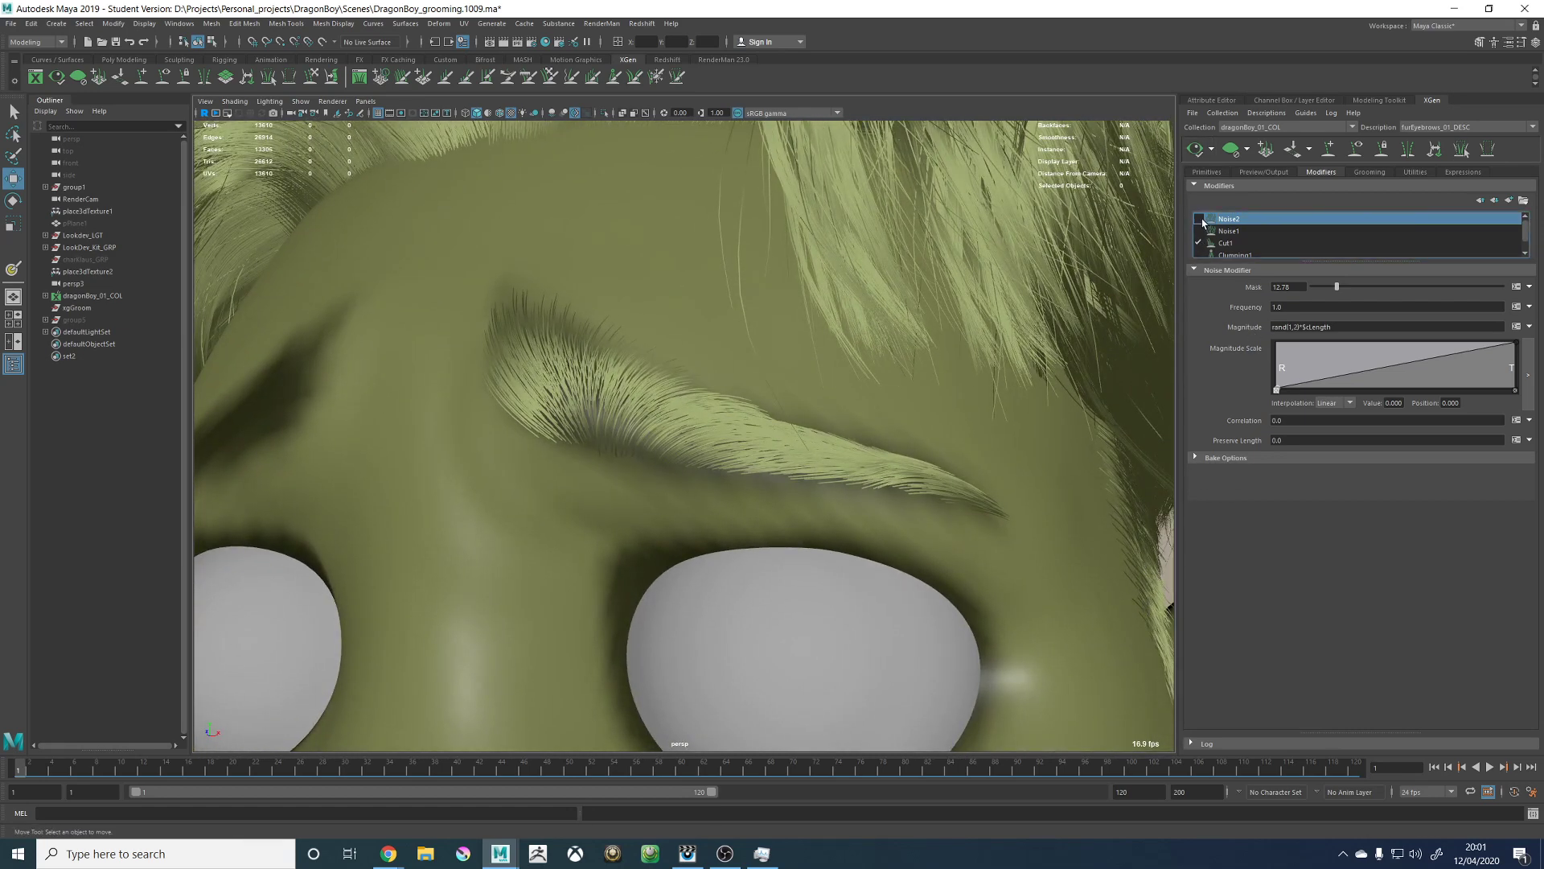
click(1194, 154)
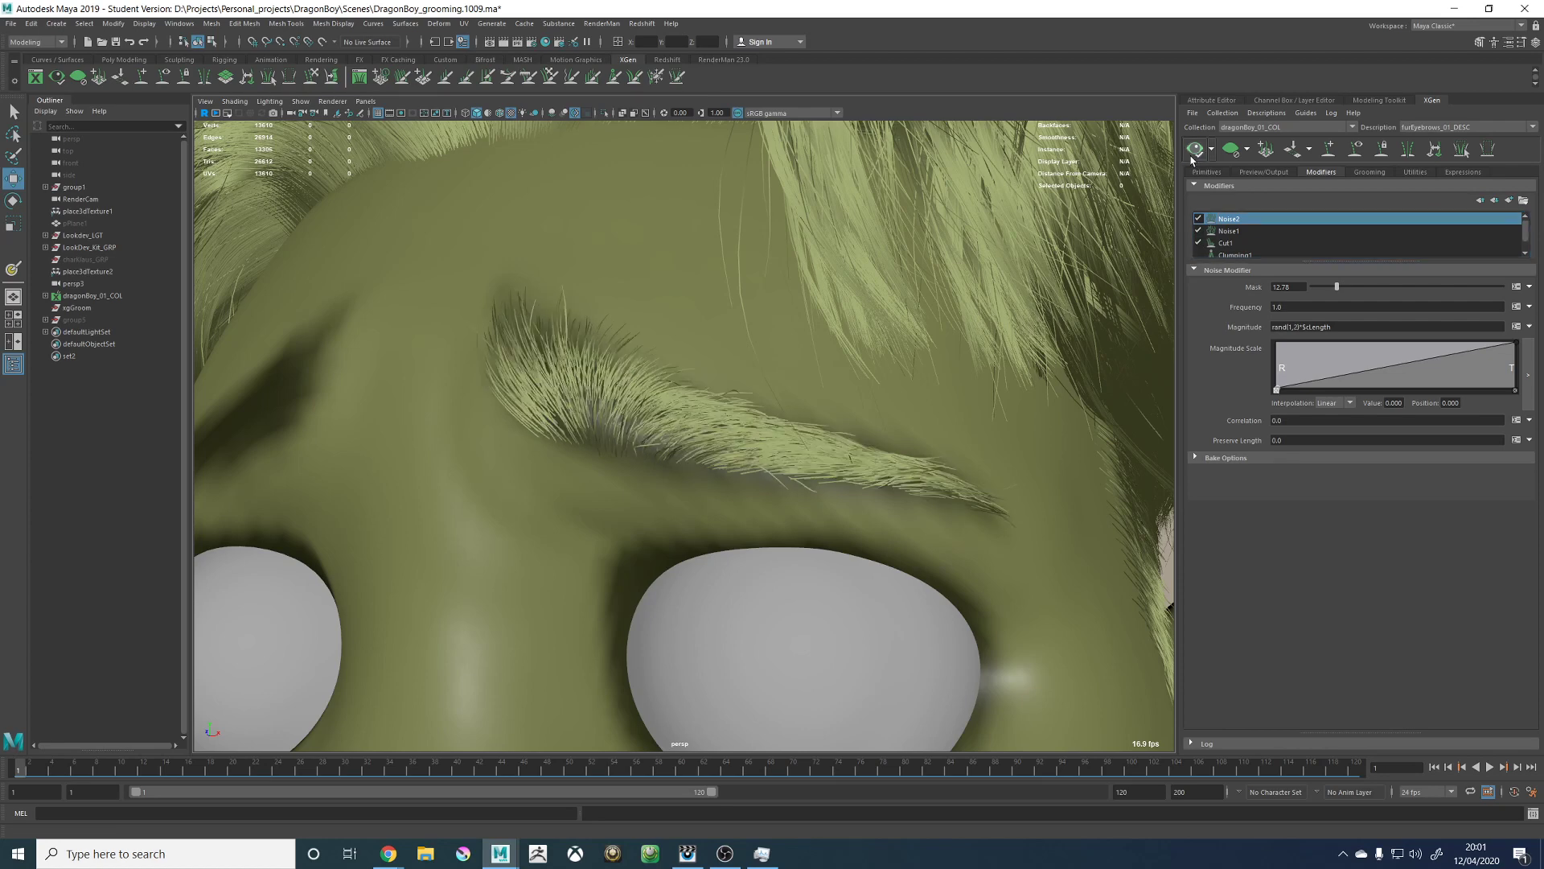
alt+drag(902, 394, 937, 434)
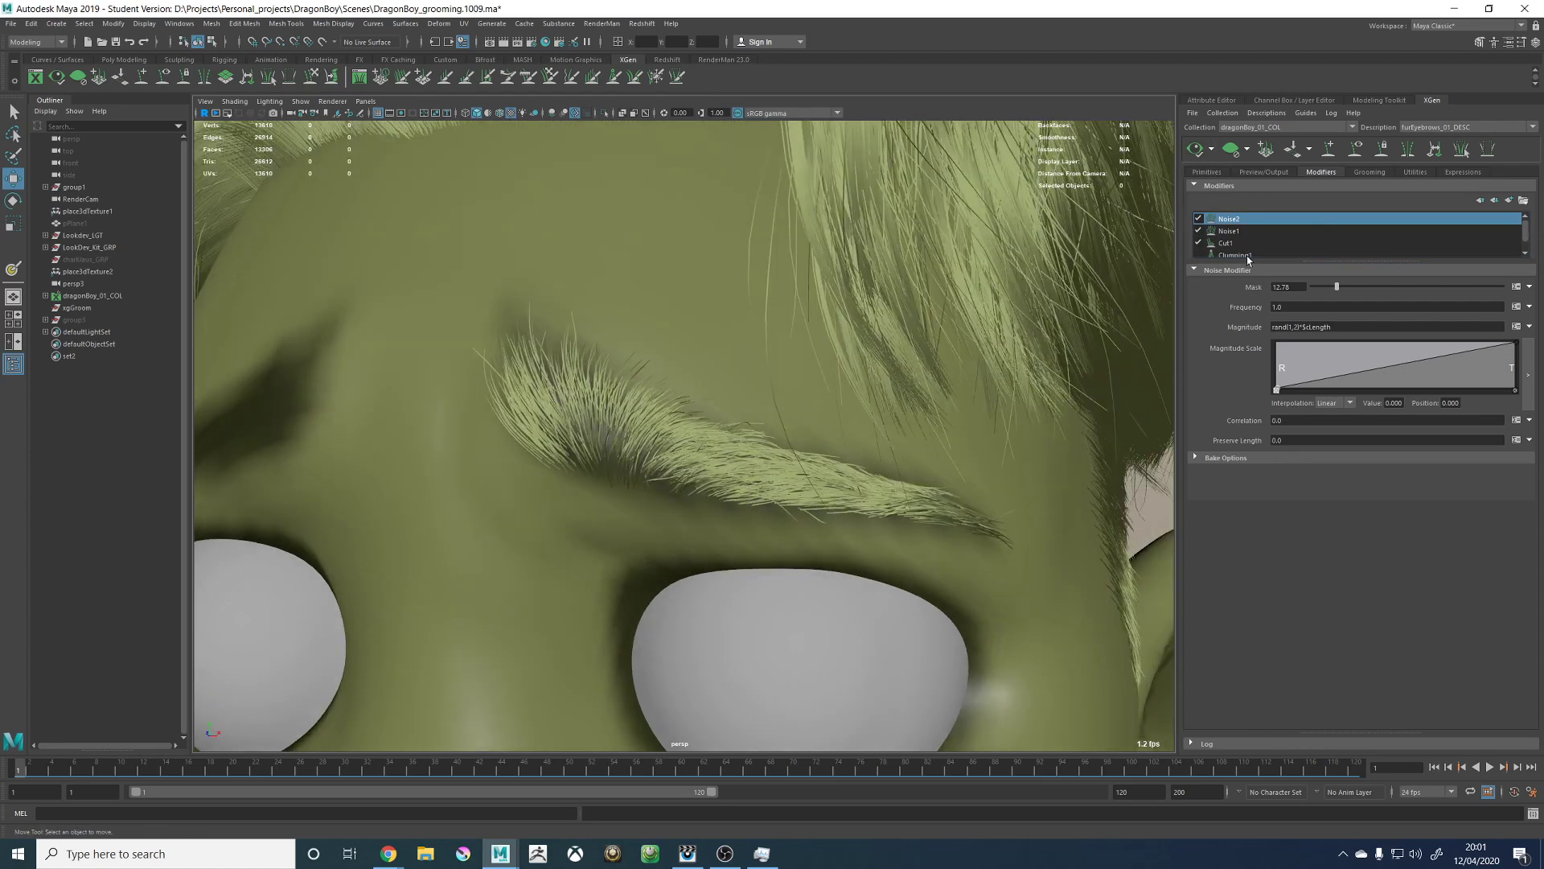
scroll(1247, 257, down, 1)
click(1197, 242)
click(1193, 153)
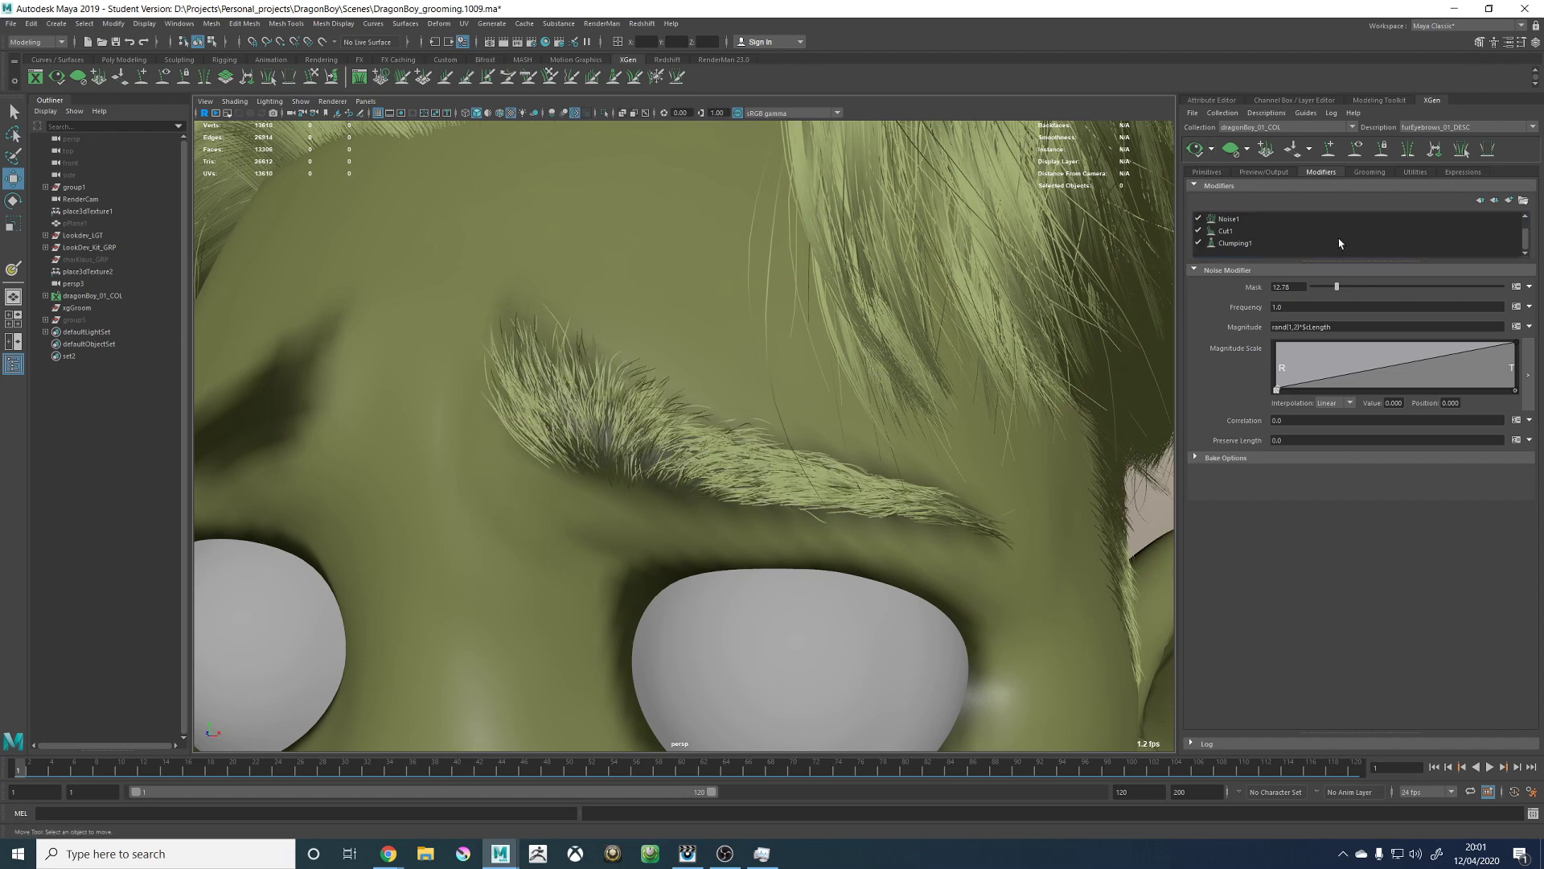
Step: Set the noise correlation in Clumping1's noise effect to 80, refresh the preview and inspect the eyebrow
click(1239, 243)
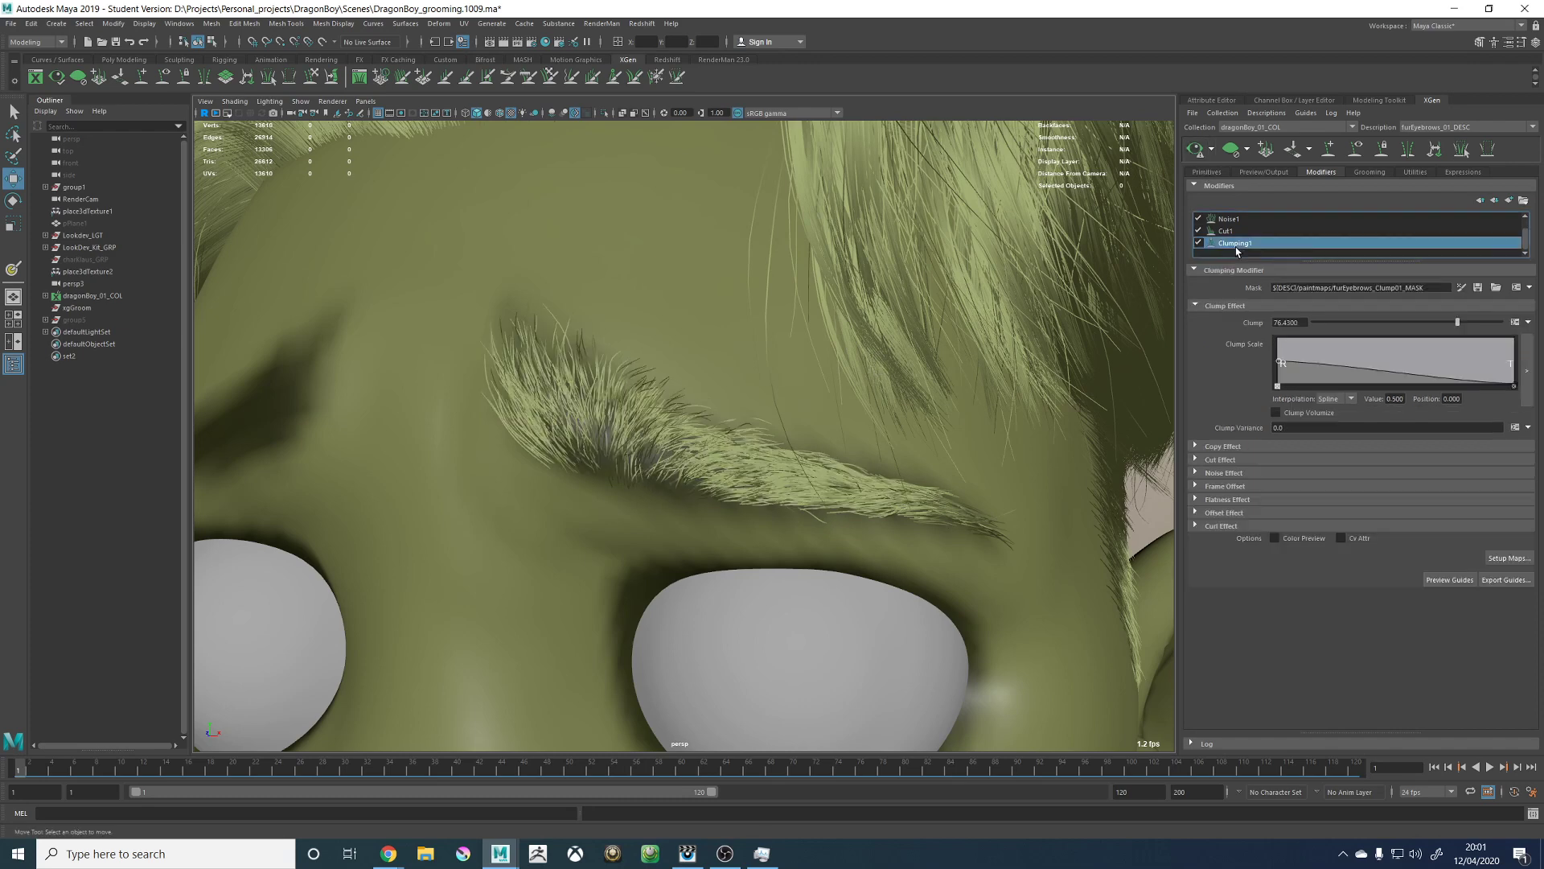
click(1222, 473)
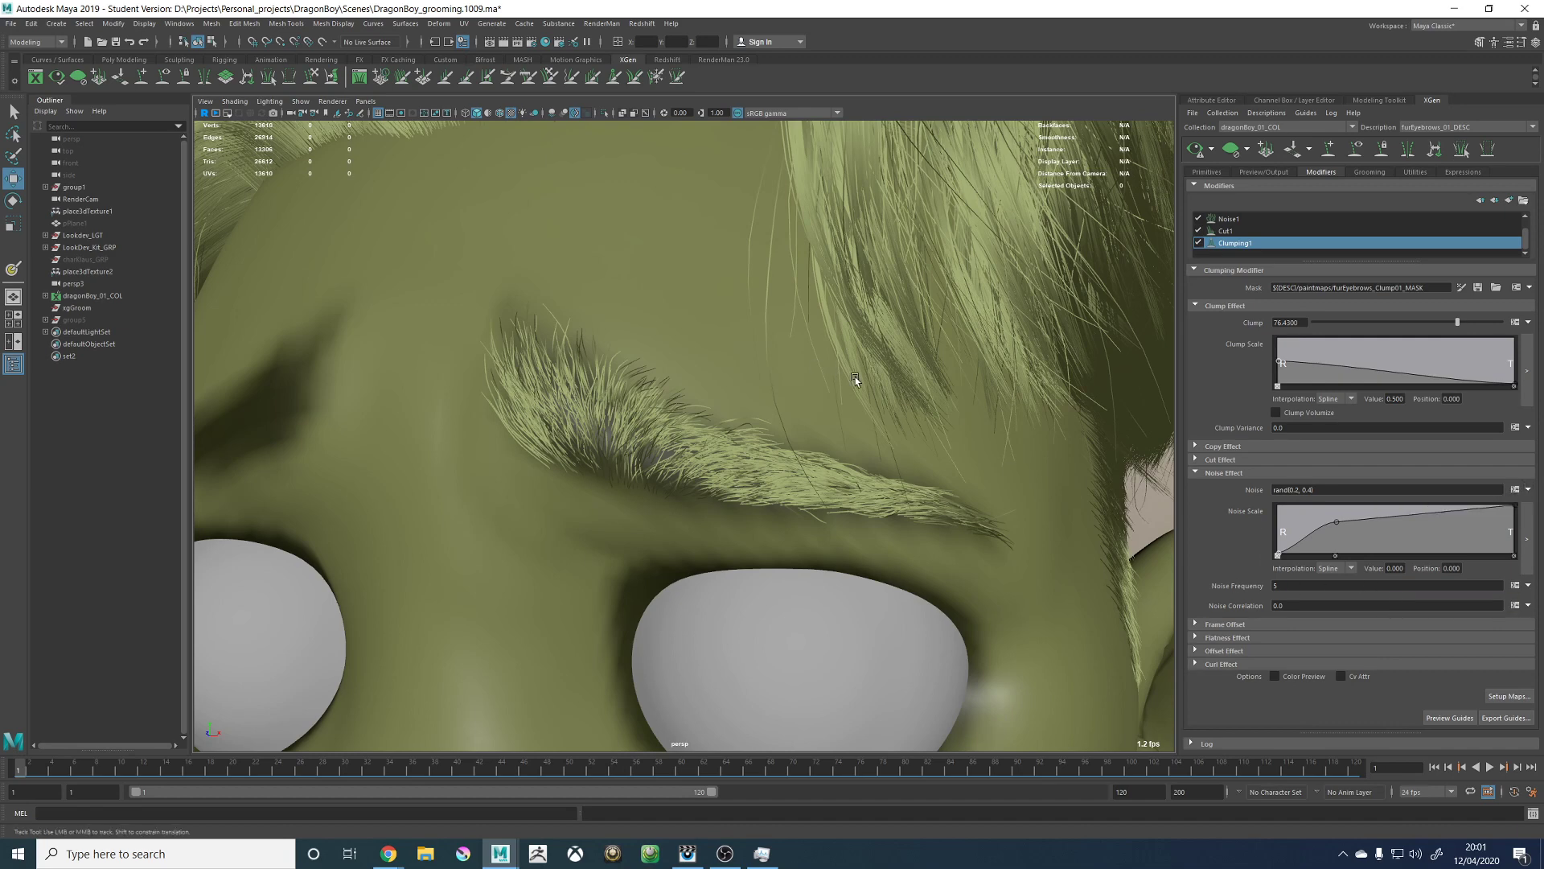
alt+drag(772, 386, 893, 410)
drag(1286, 605, 1271, 605)
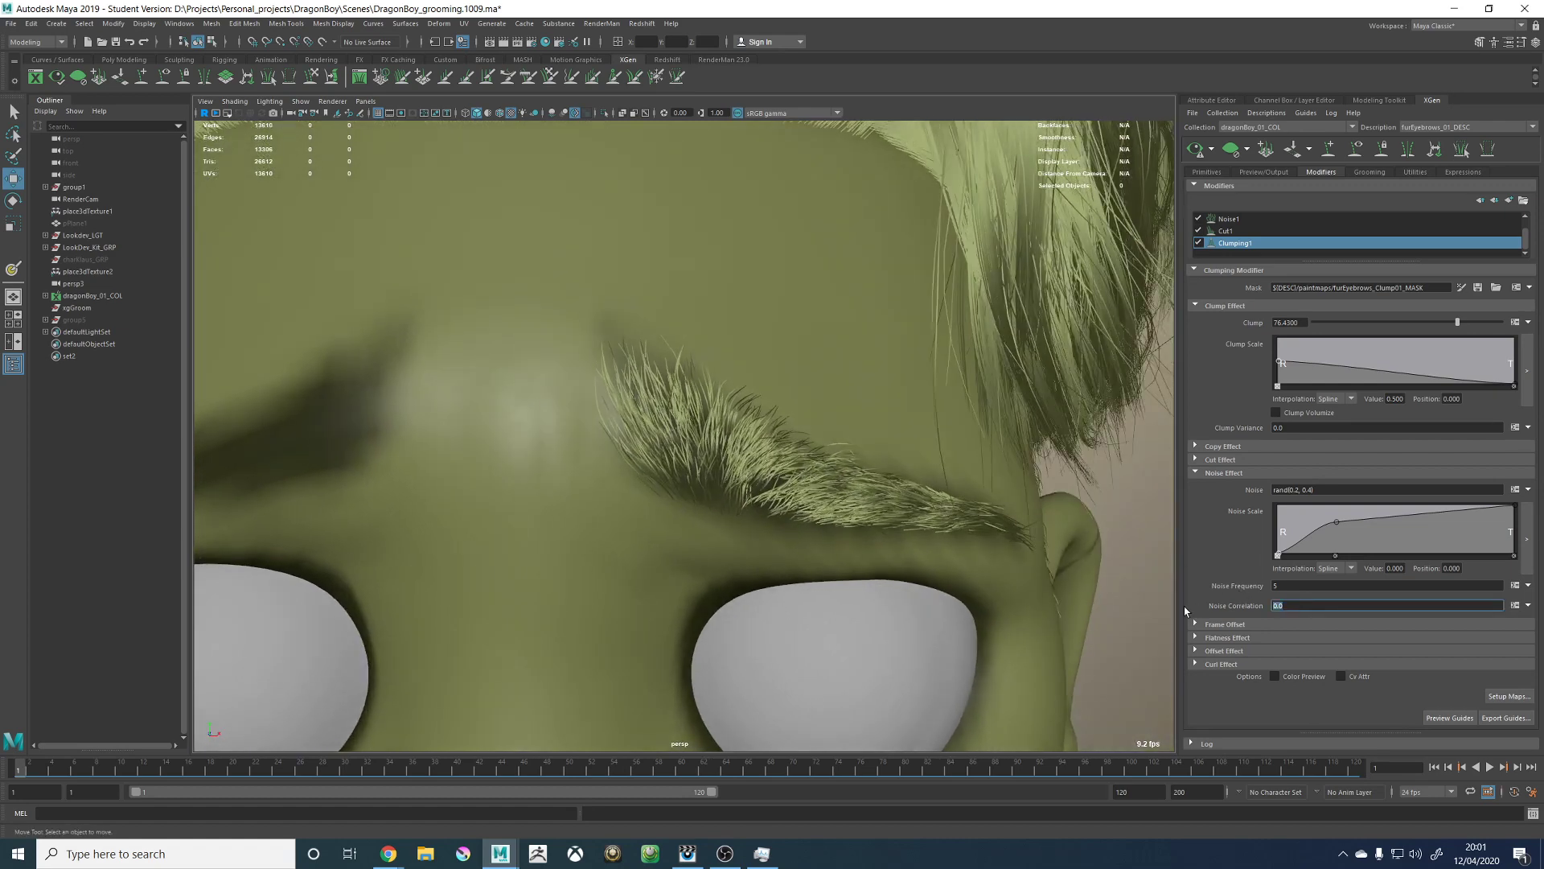
text(80)
key(Return)
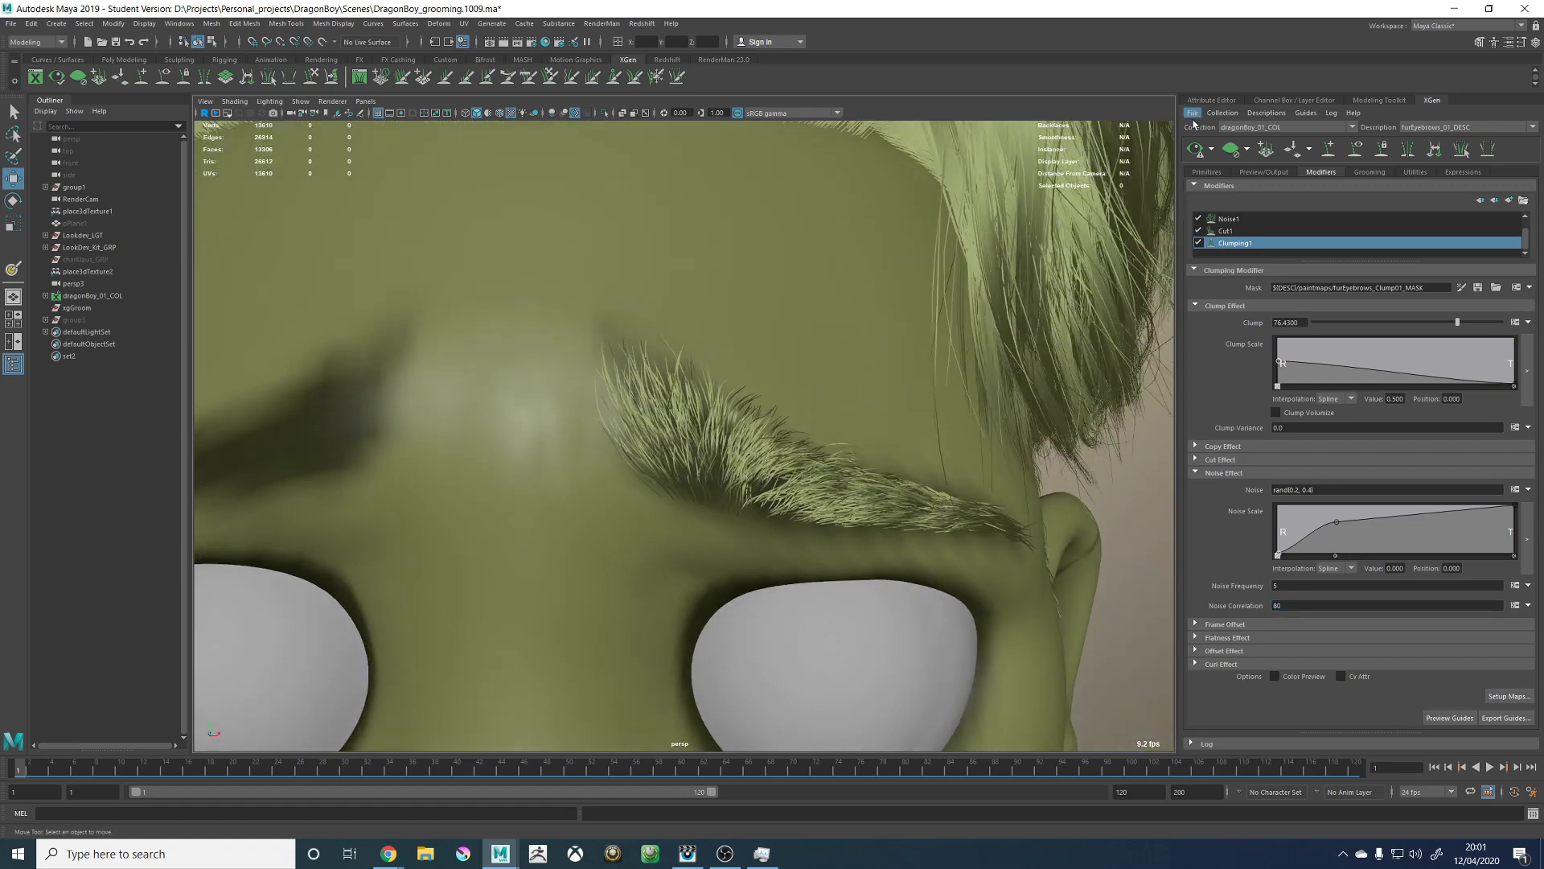
alt+drag(925, 499, 895, 491)
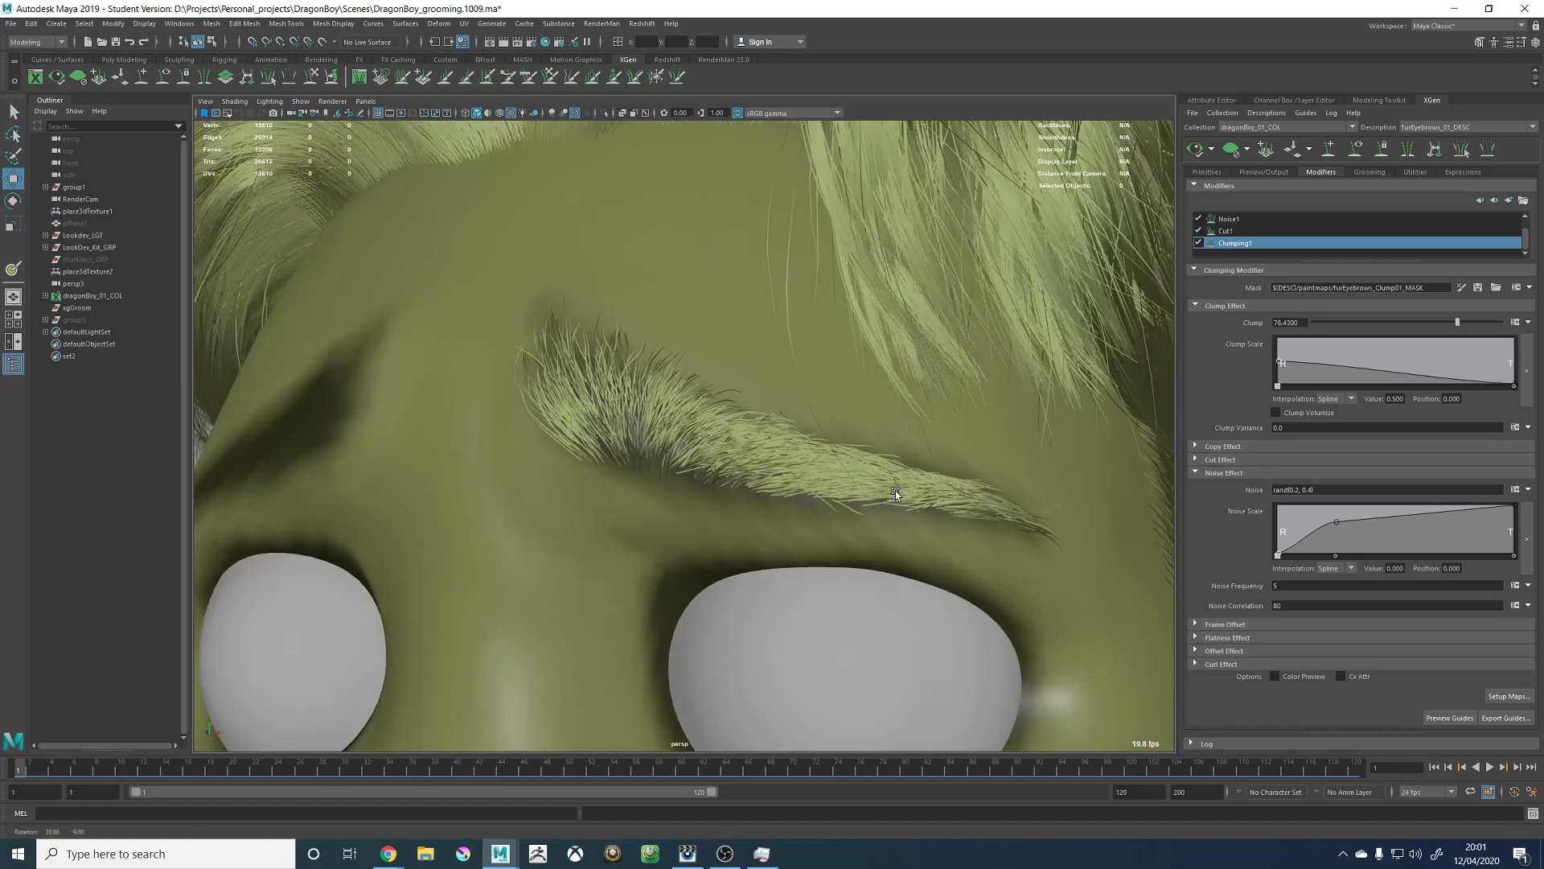
Step: Try a lower noise correlation on Clumping1, refresh the preview, set it back to 80 and view the whole head
double_click(1300, 604)
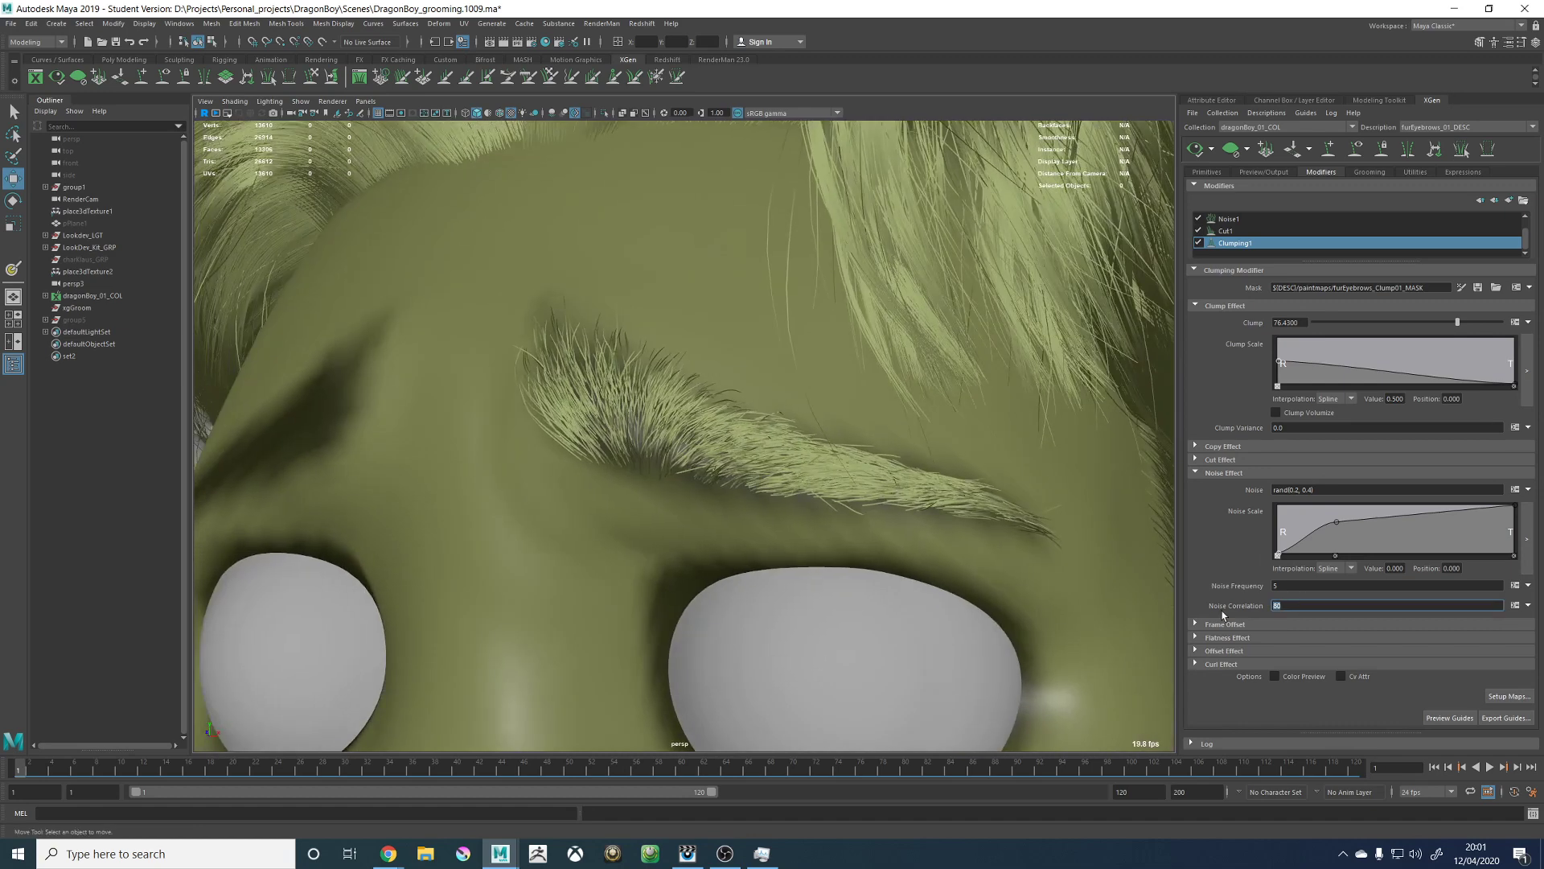
key(Return)
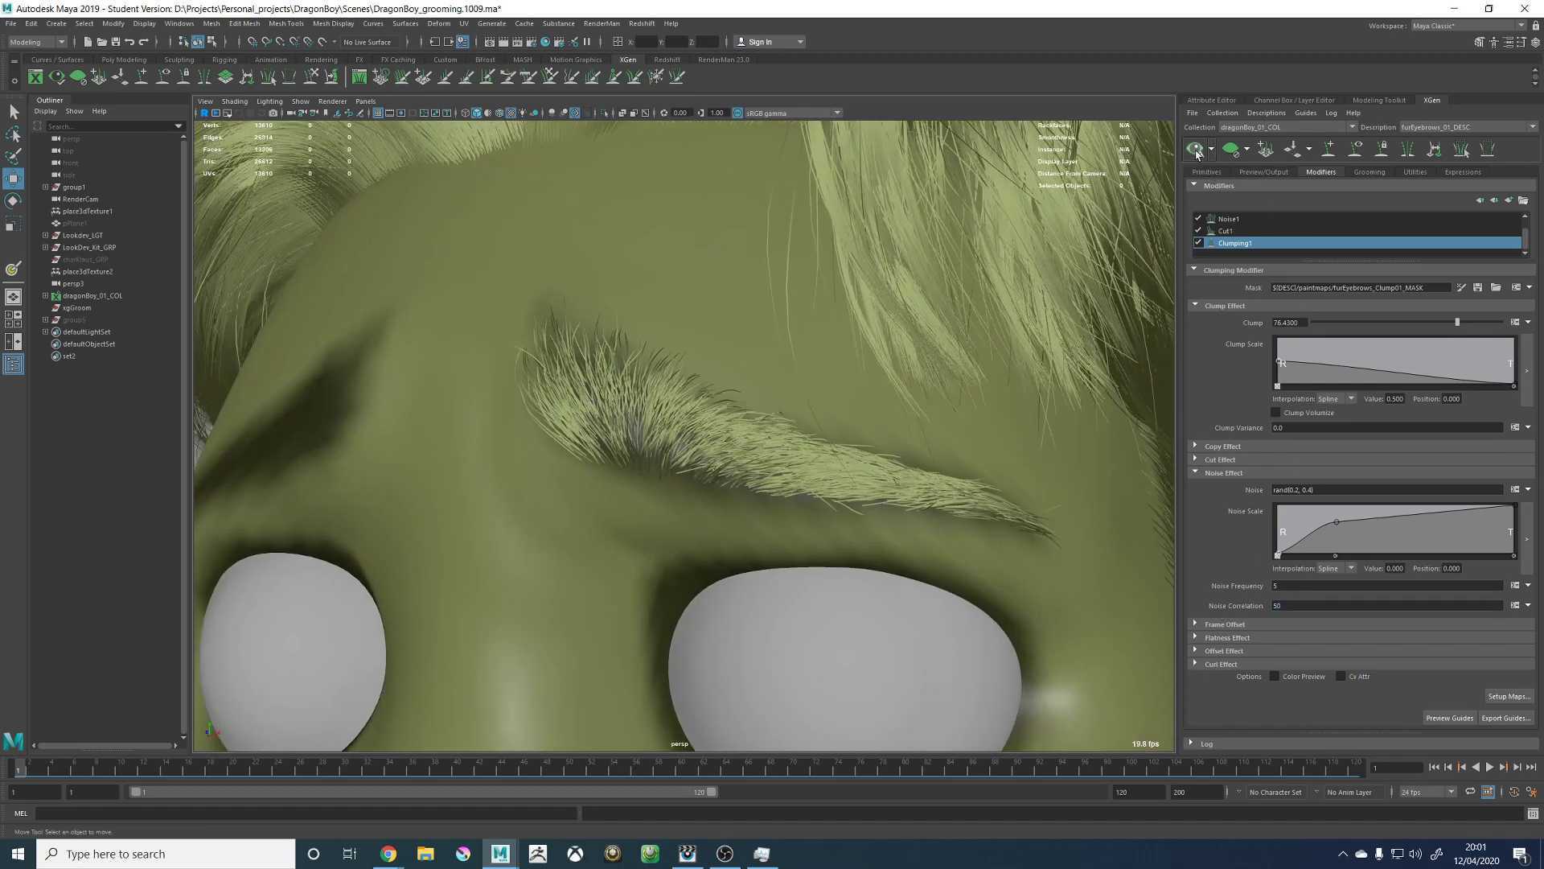
double_click(1295, 605)
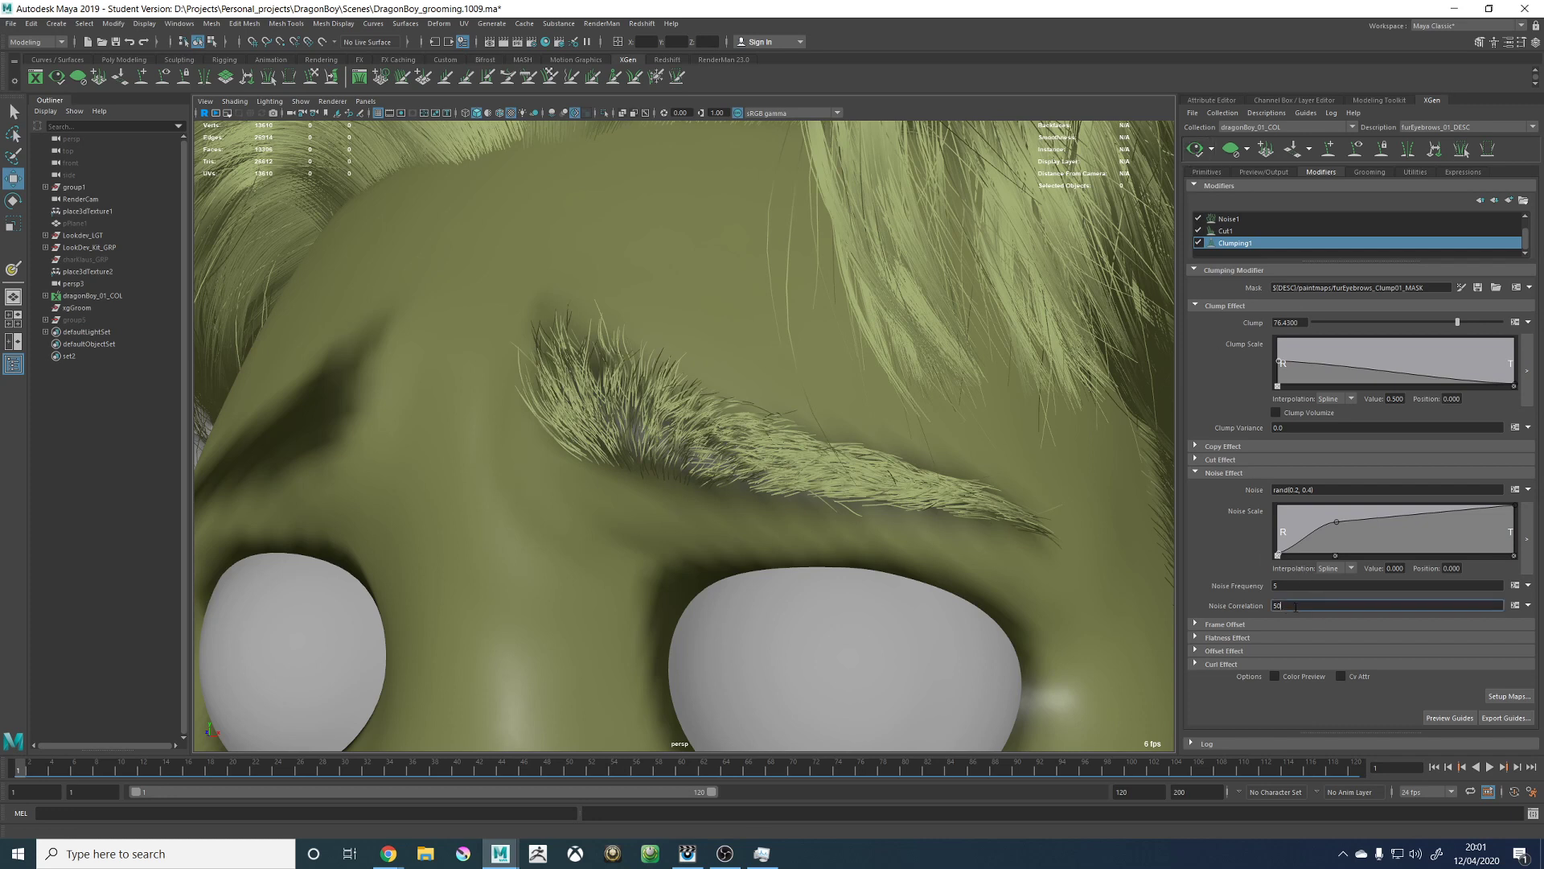
text(80)
key(Return)
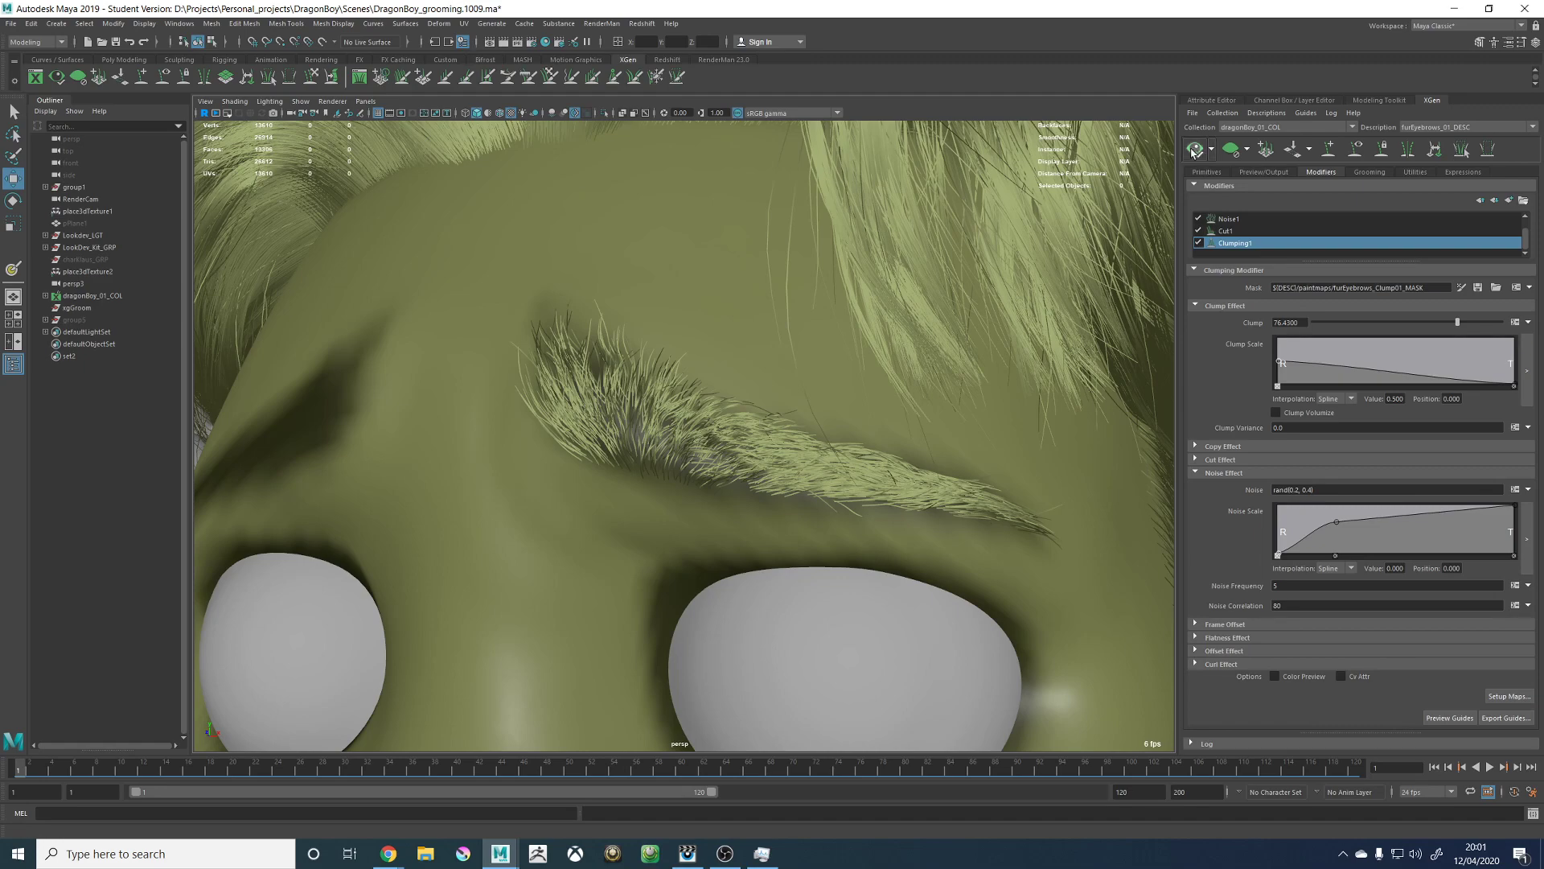
scroll(683, 437, down, 10)
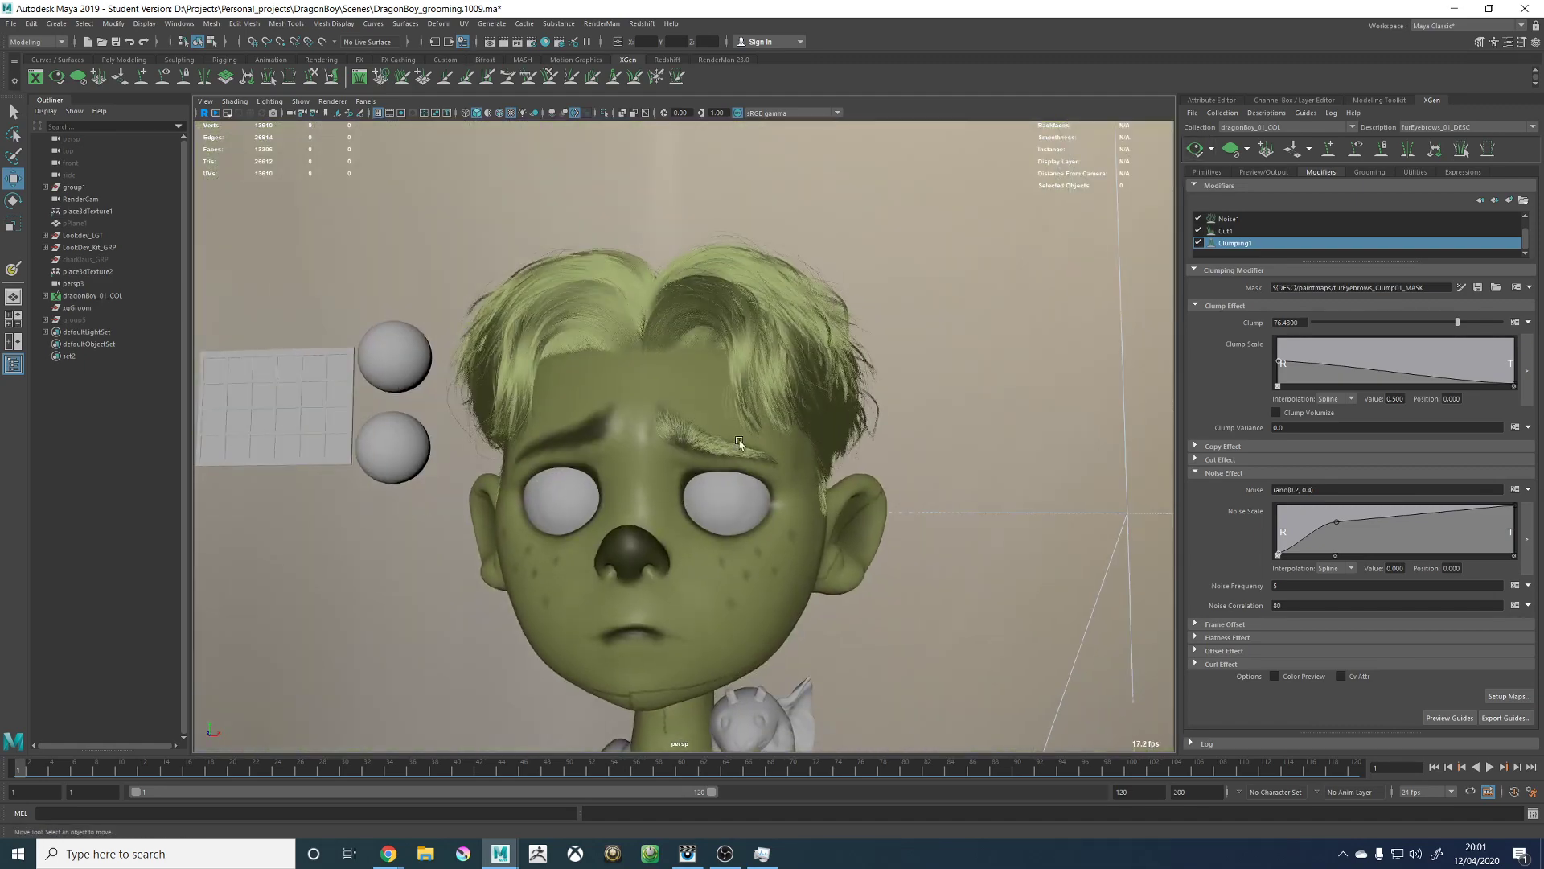
Step: Examine the groomed eyebrow together with the hair, close up and at full-head distance from several angles
alt+drag(684, 444, 707, 450)
alt+right_drag(707, 451, 965, 507)
mouse_move(977, 510)
alt+mouse_down()
mouse_move(919, 506)
mouse_move(982, 508)
alt+mouse_up()
alt+right_drag(982, 509, 875, 567)
alt+drag(875, 567, 804, 523)
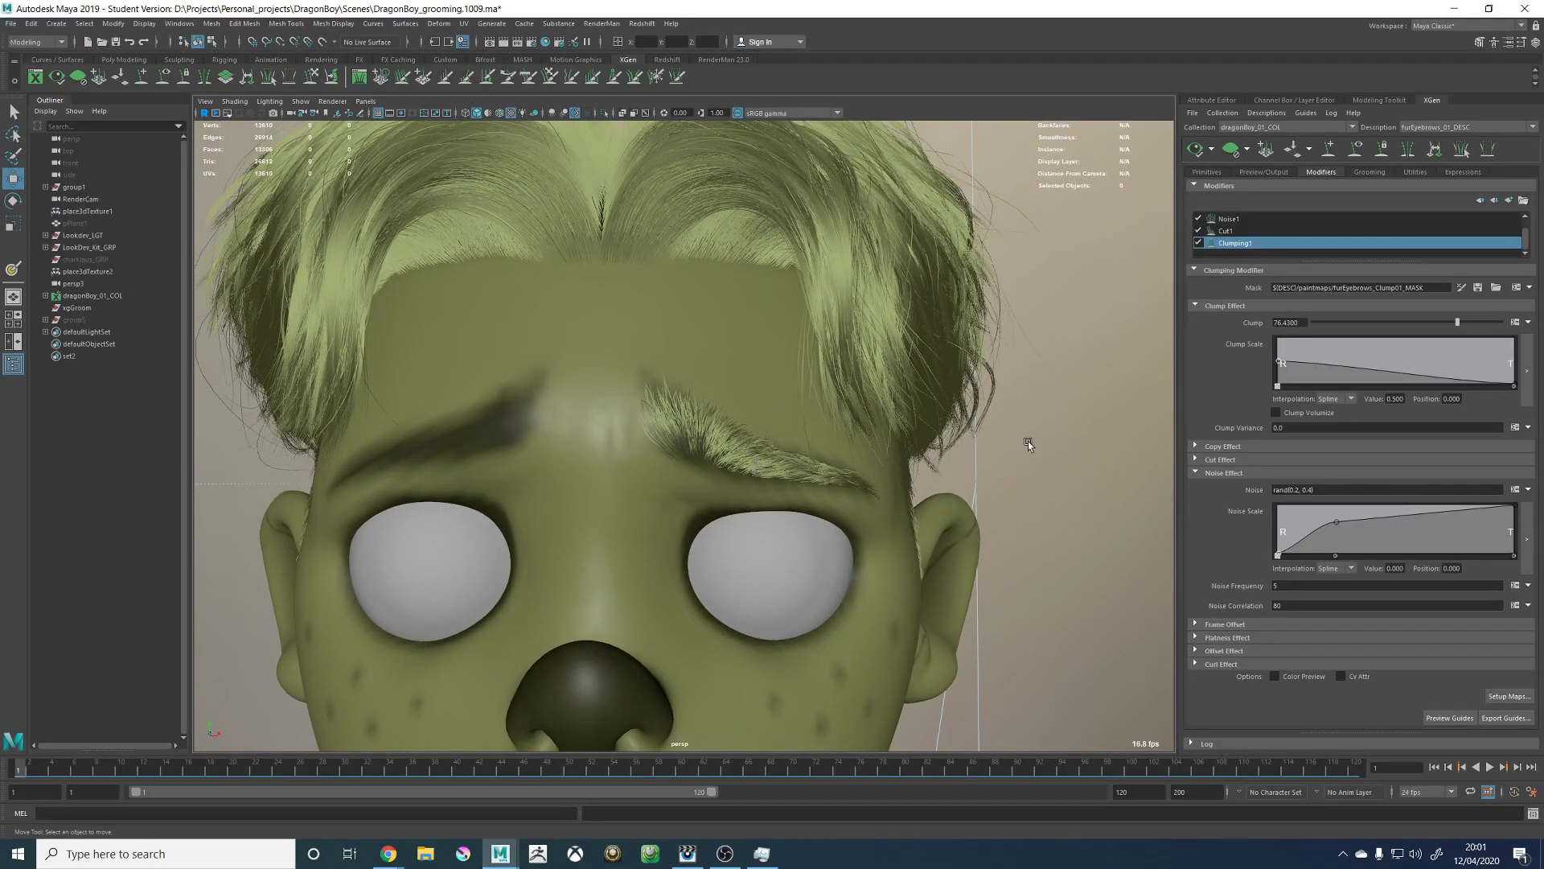
alt+right_drag(1028, 441, 919, 460)
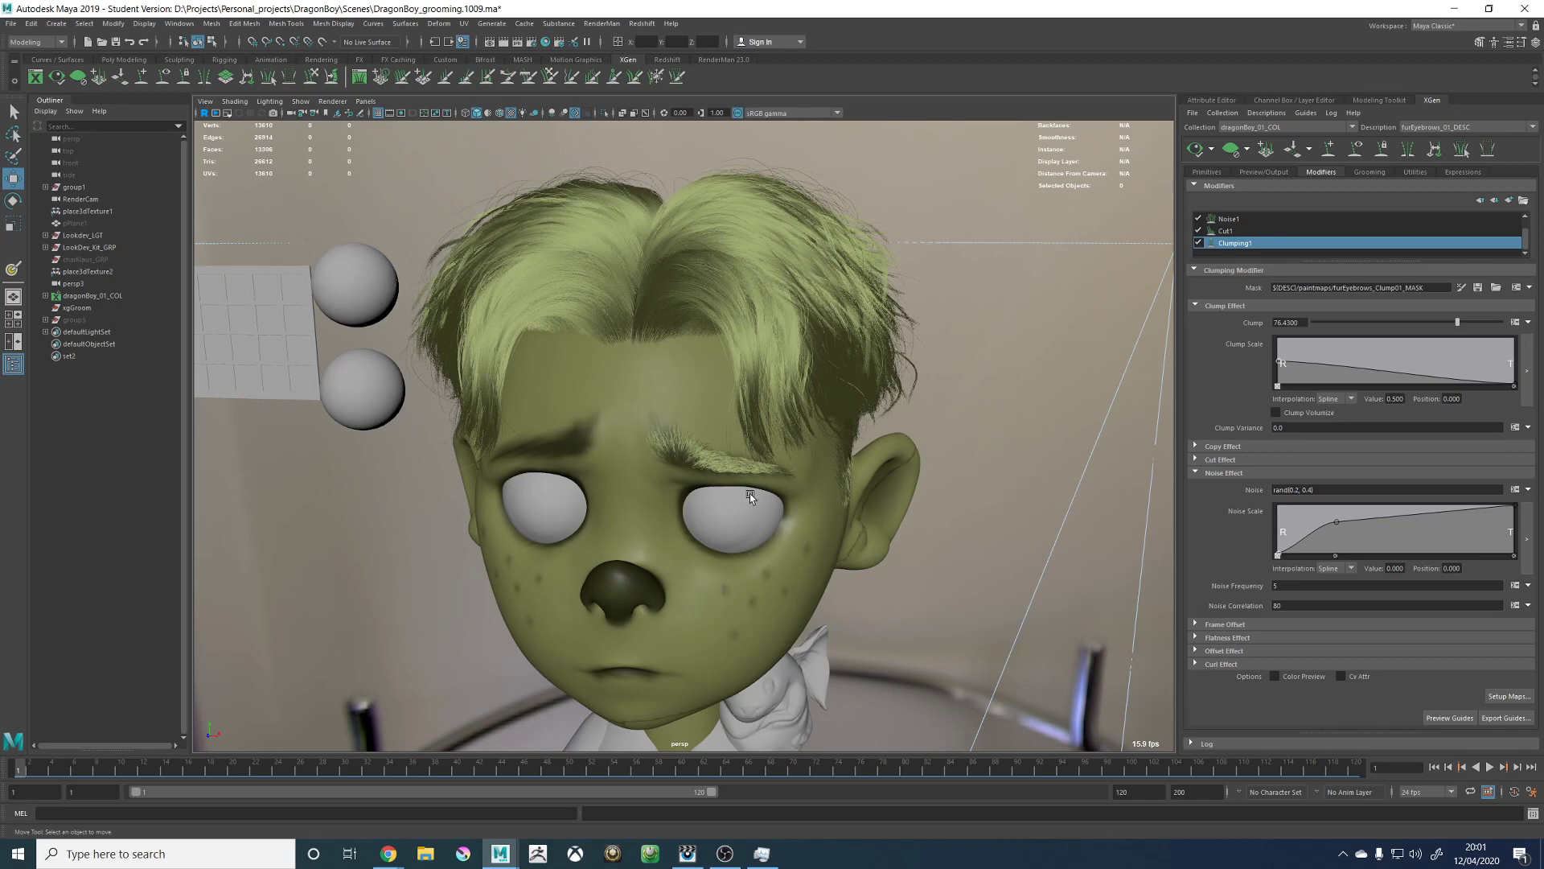
click(1438, 128)
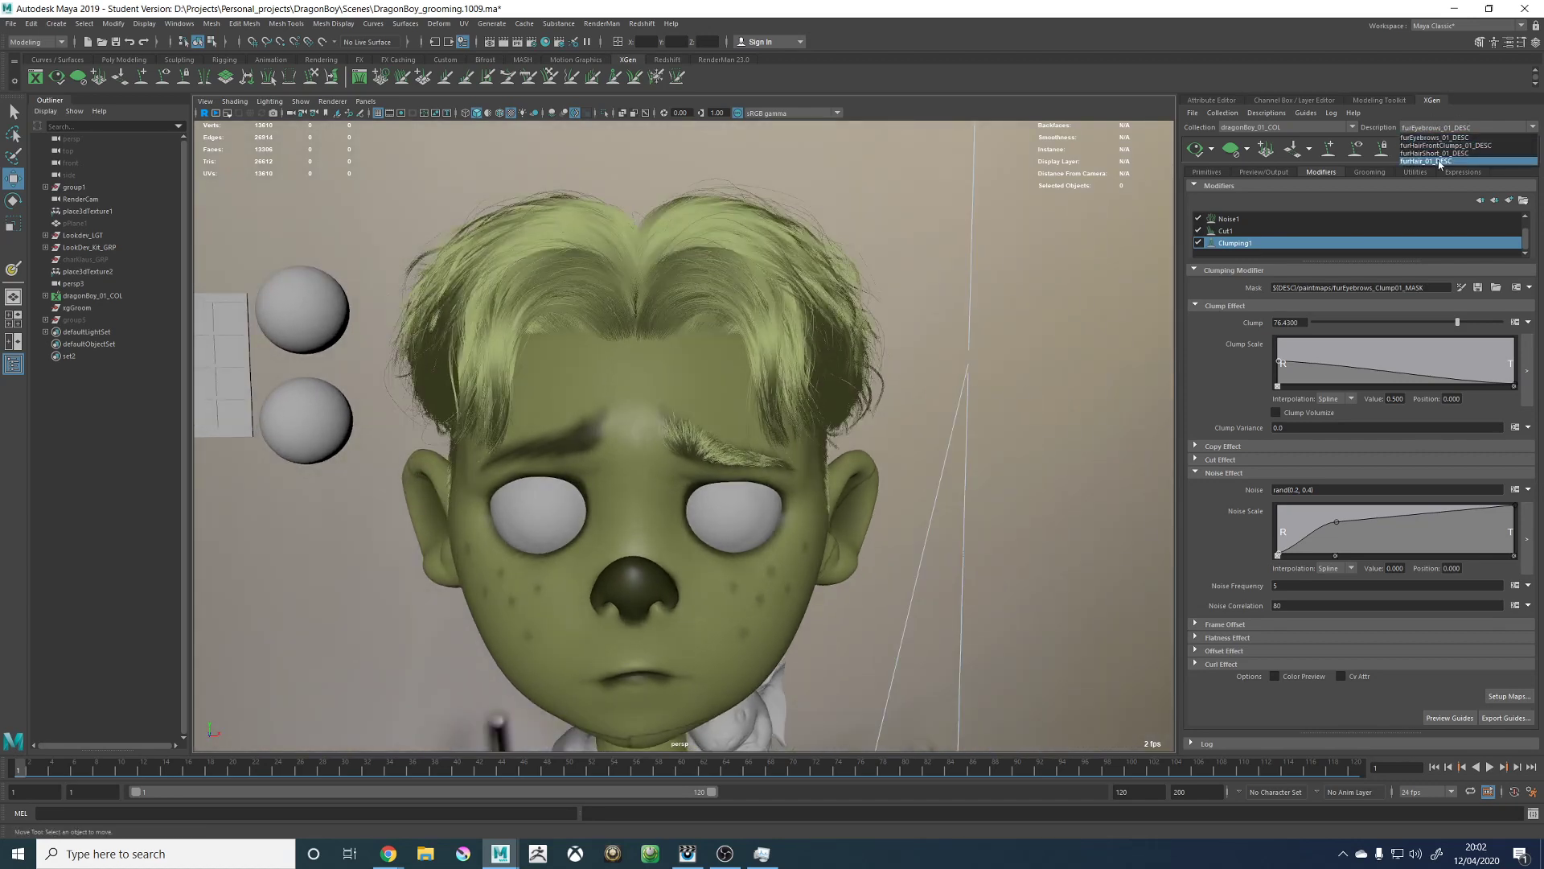
click(1350, 212)
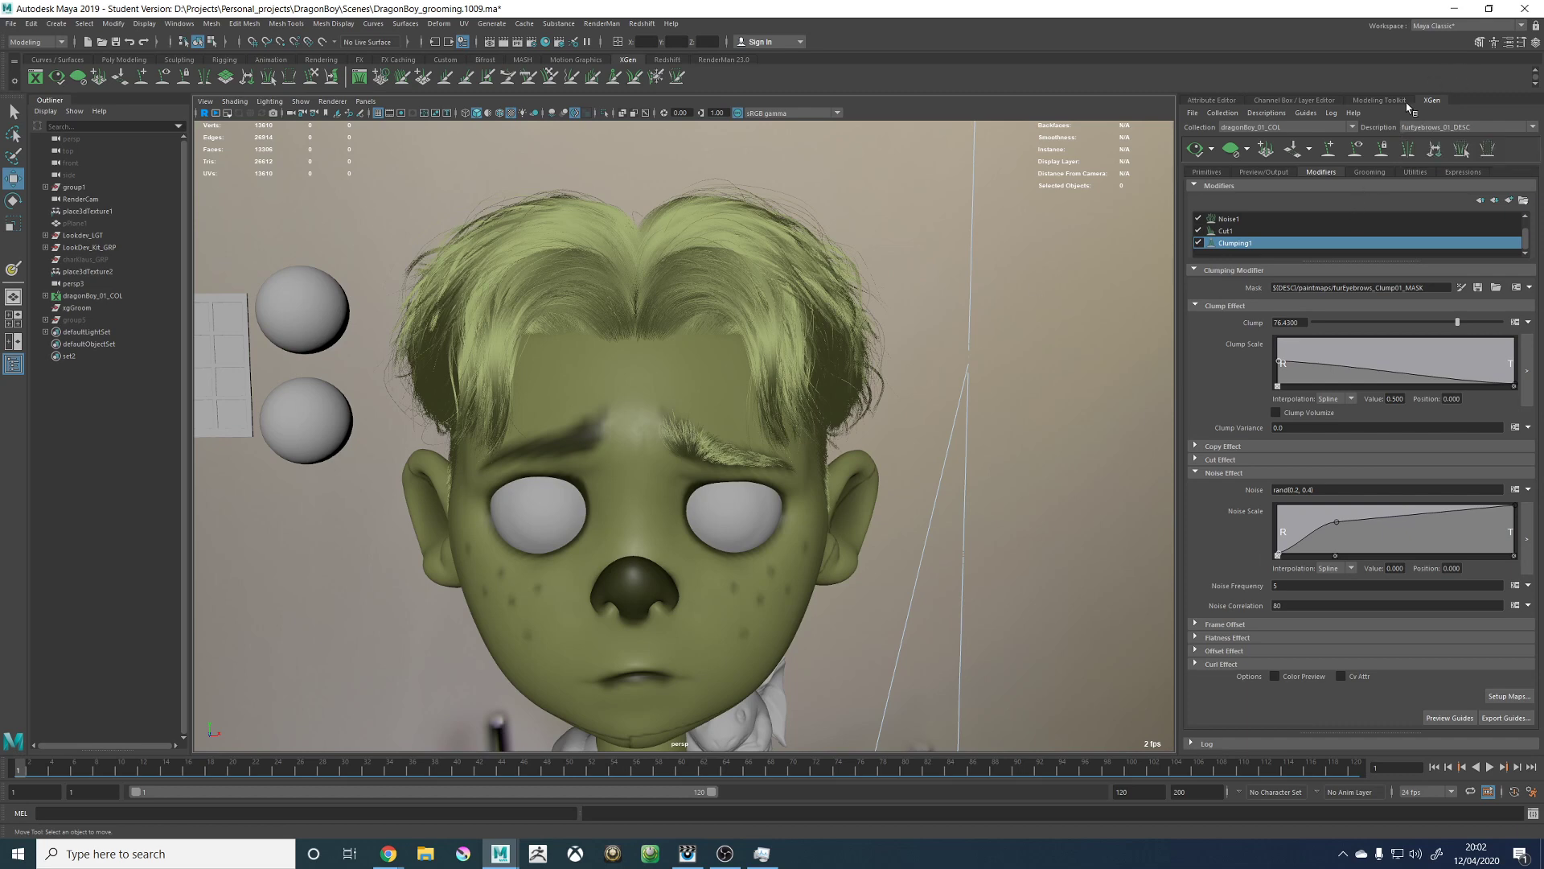
Step: Display the eyebrow guides, select all guides on the groomed eyebrow and mirror them across the X axis to the other brow
click(1358, 150)
alt+right_drag(663, 409, 722, 456)
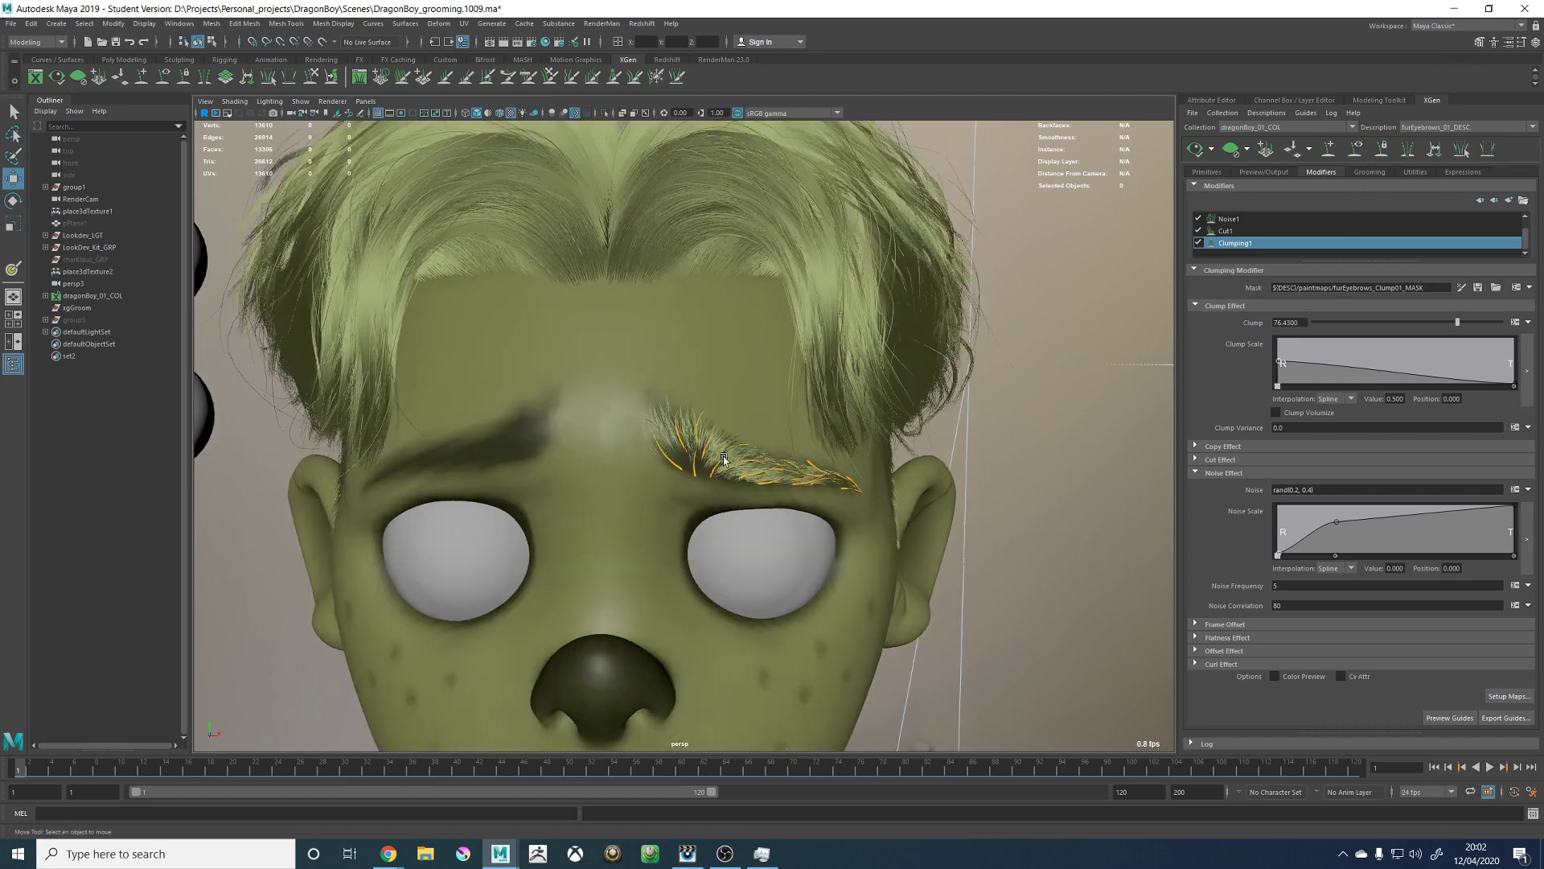
drag(627, 367, 966, 553)
alt+drag(966, 553, 923, 532)
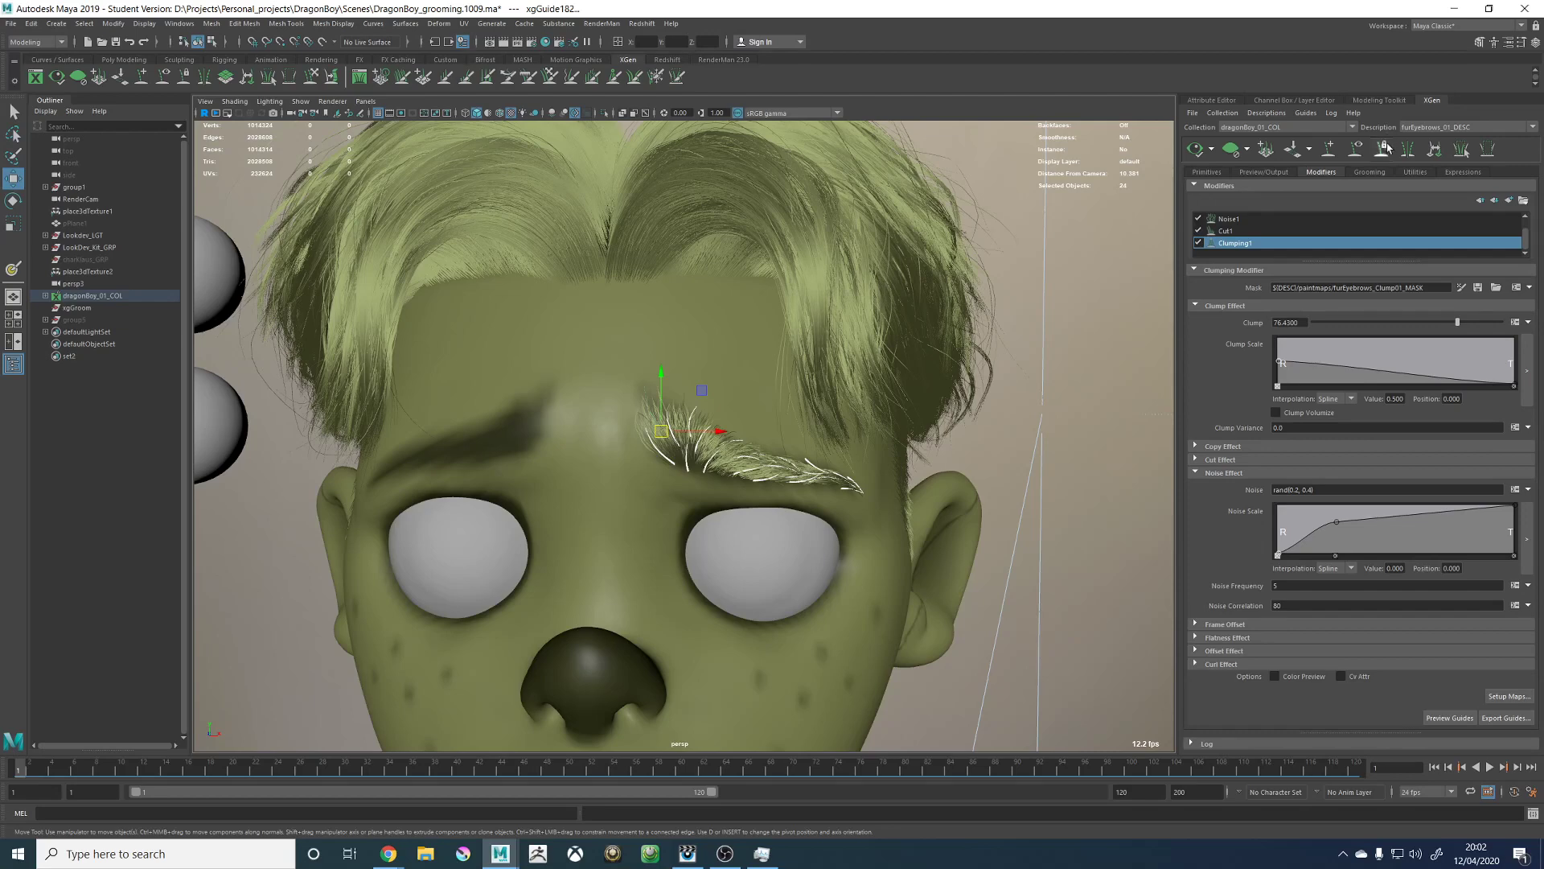
click(1406, 148)
alt+drag(748, 423, 555, 431)
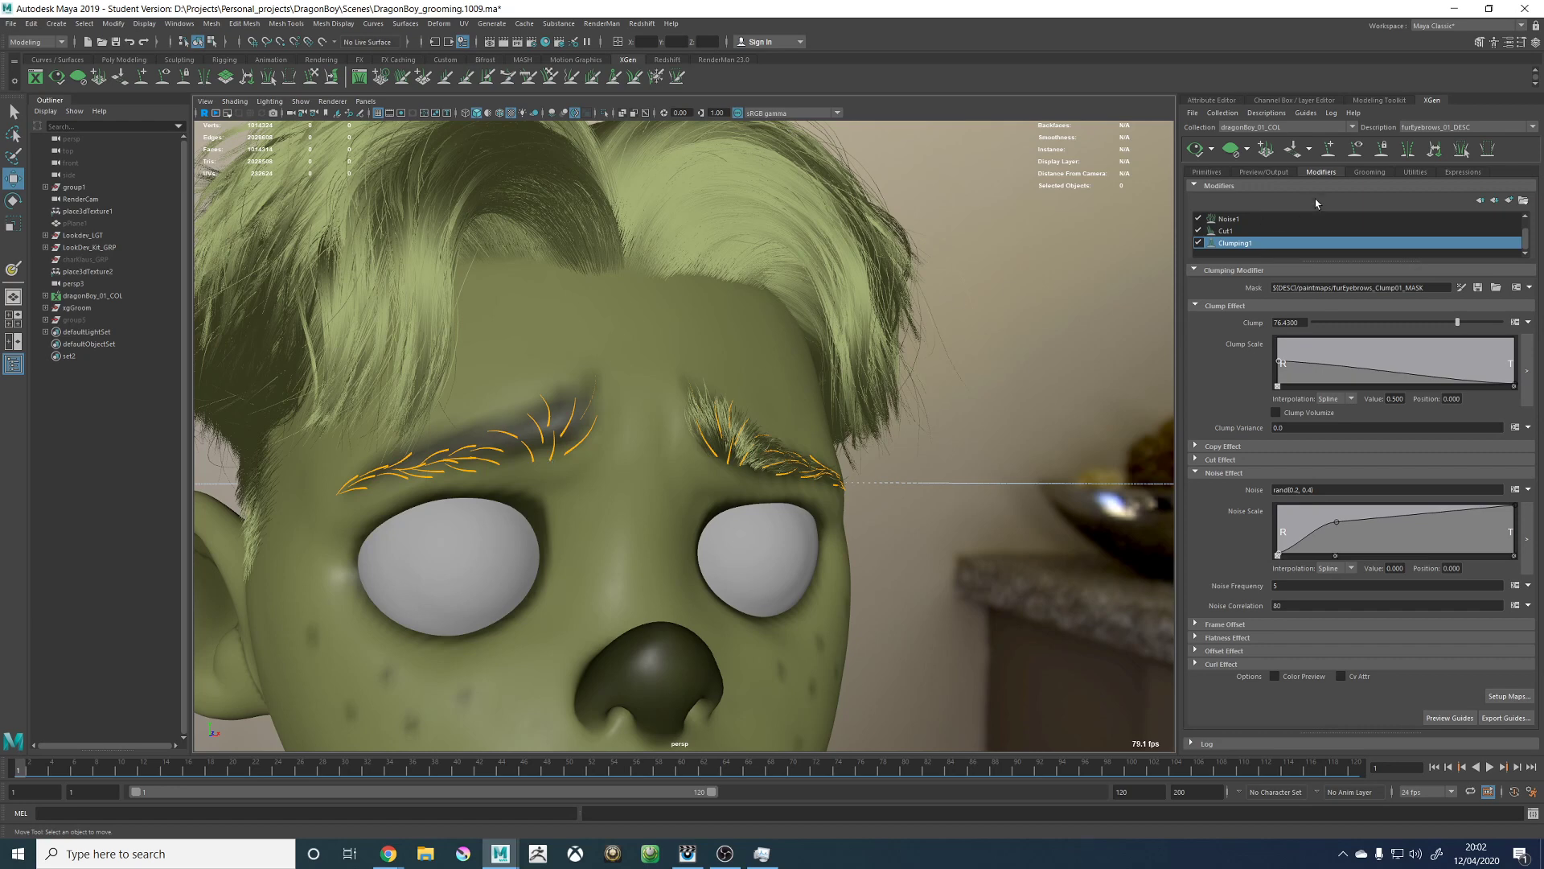
Step: Select the thin innermost guide of each eyebrow and set the width of both guides to 0.02
click(1414, 173)
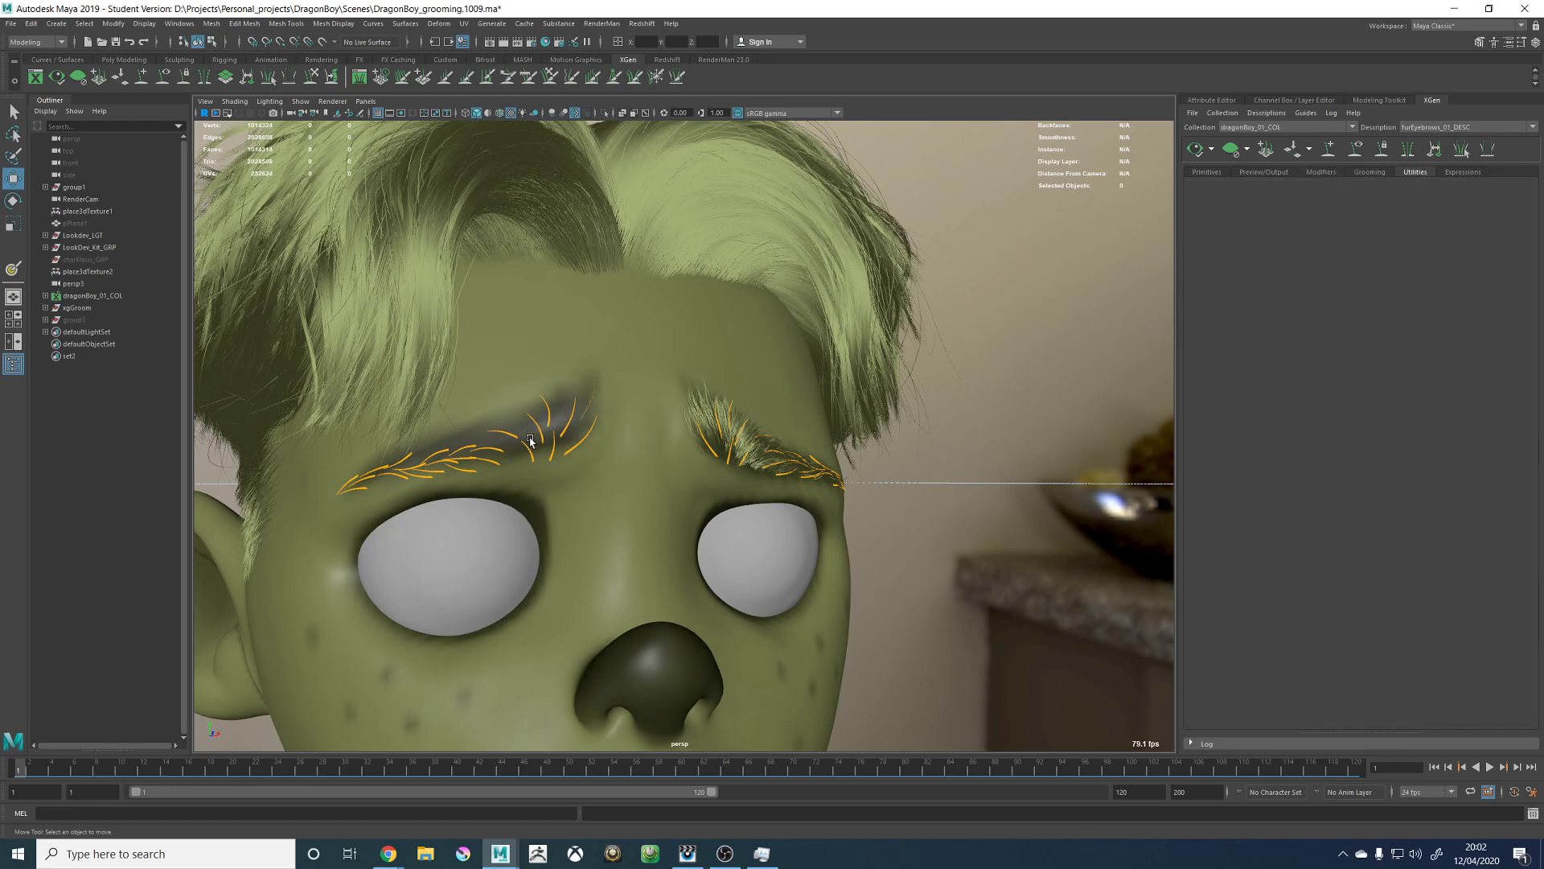
scroll(644, 475, up, 5)
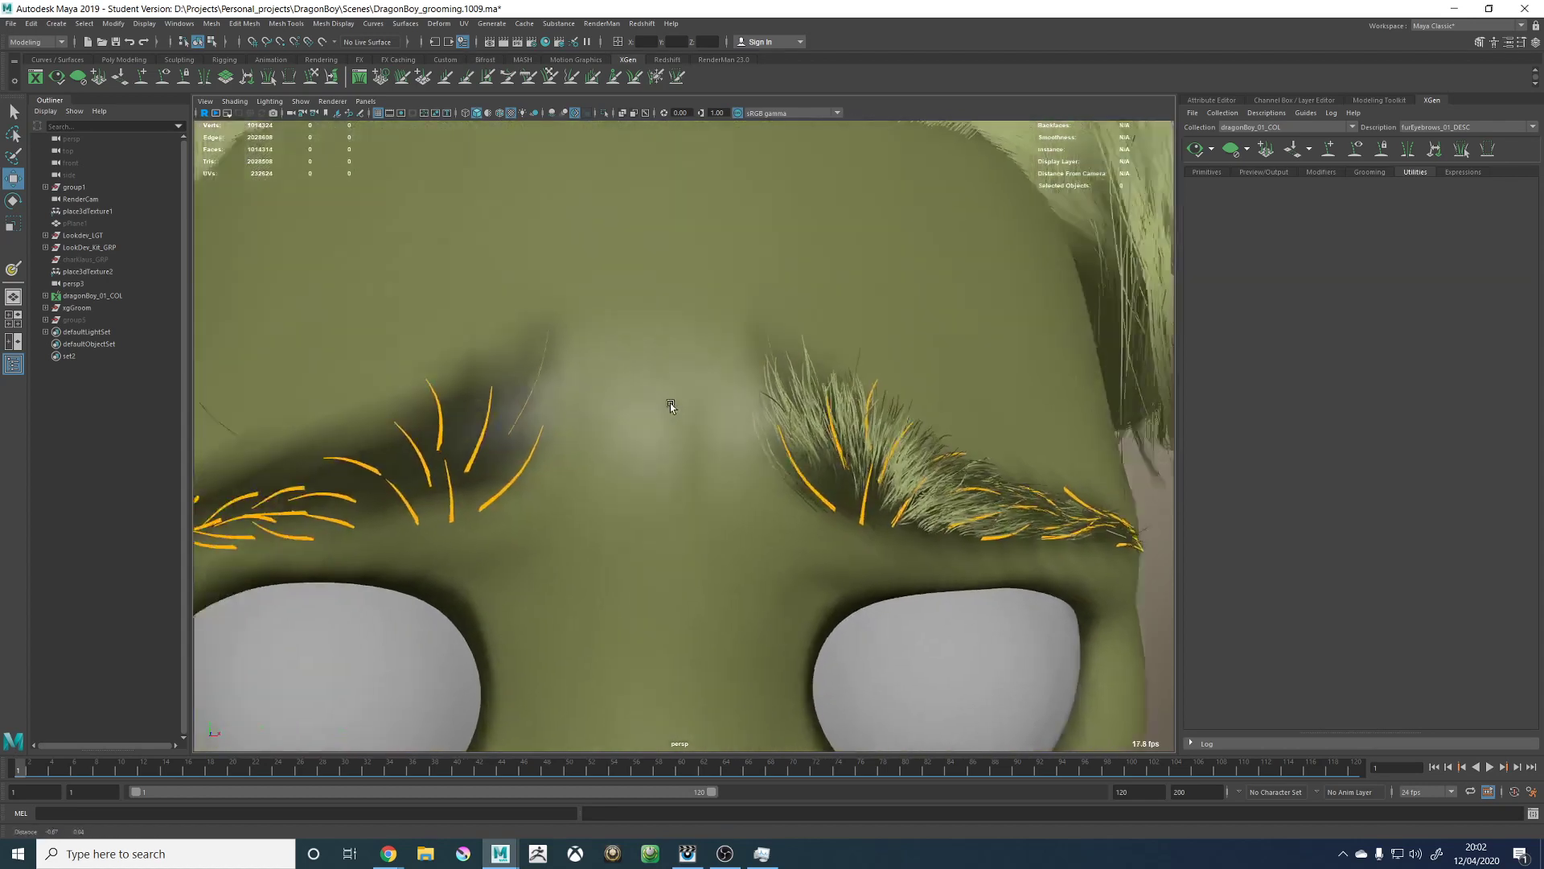
alt+drag(671, 407, 648, 430)
click(703, 409)
key(r)
key(e)
alt+drag(647, 429, 718, 435)
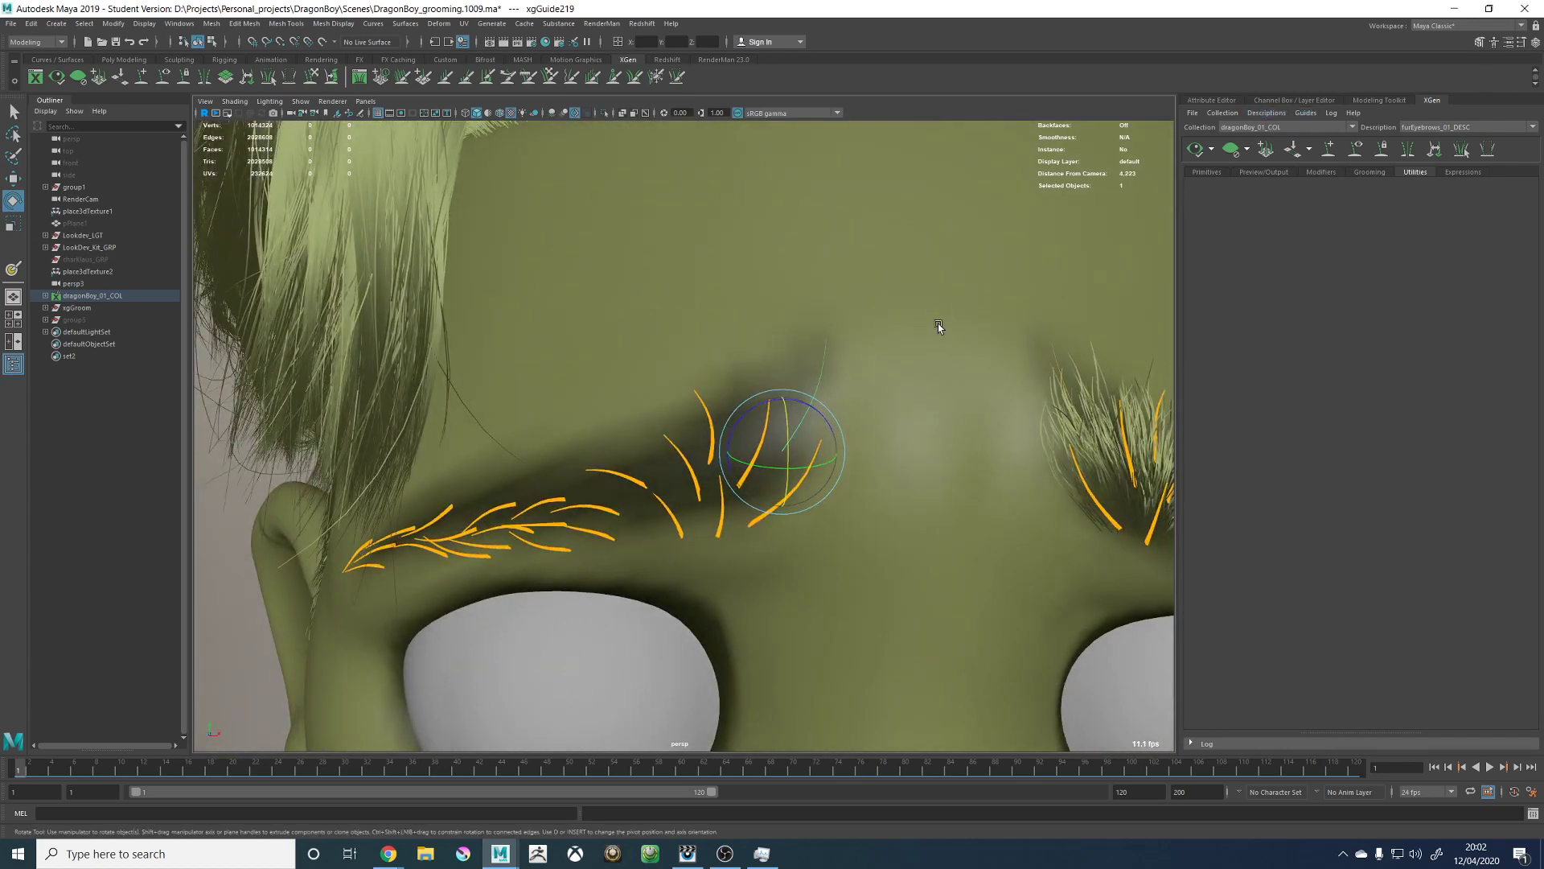
alt+drag(938, 328, 921, 365)
shift+click(922, 366)
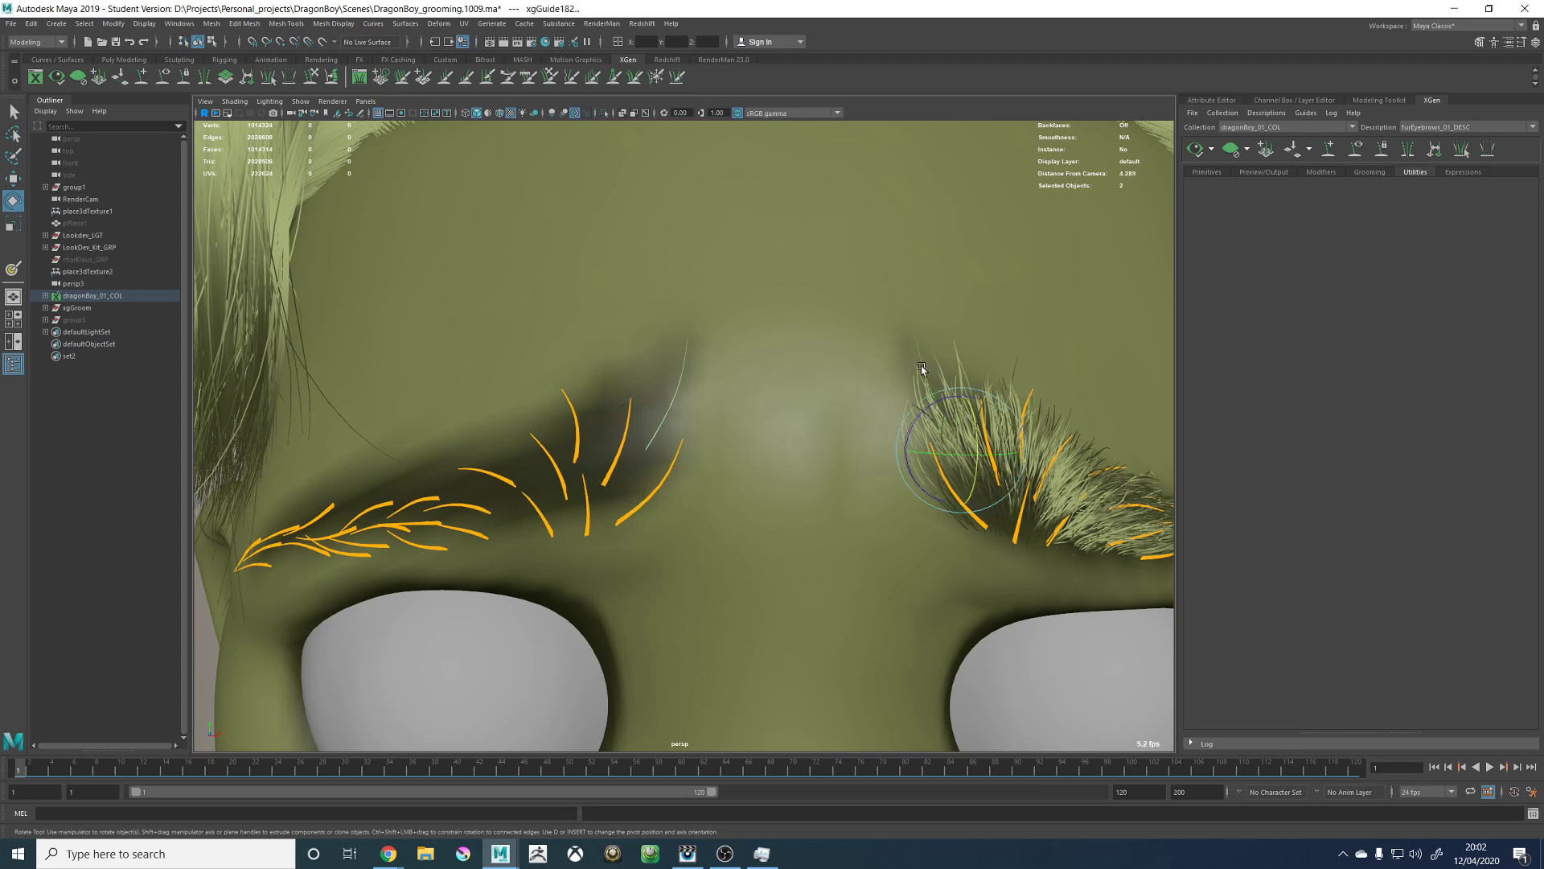
click(1304, 100)
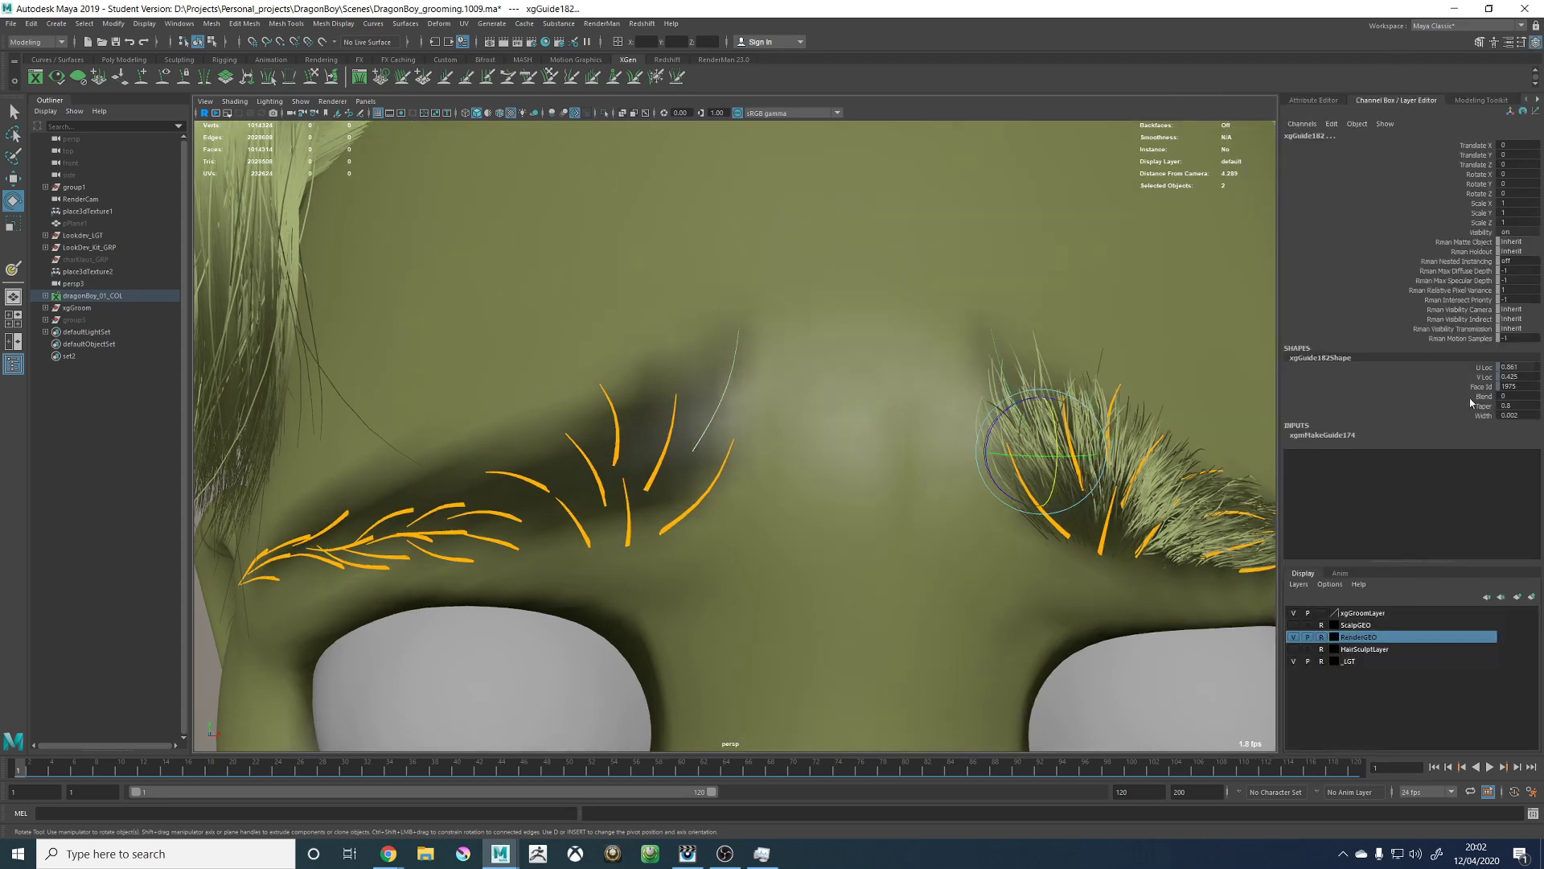
double_click(1517, 414)
key(BackSpace)
key(Return)
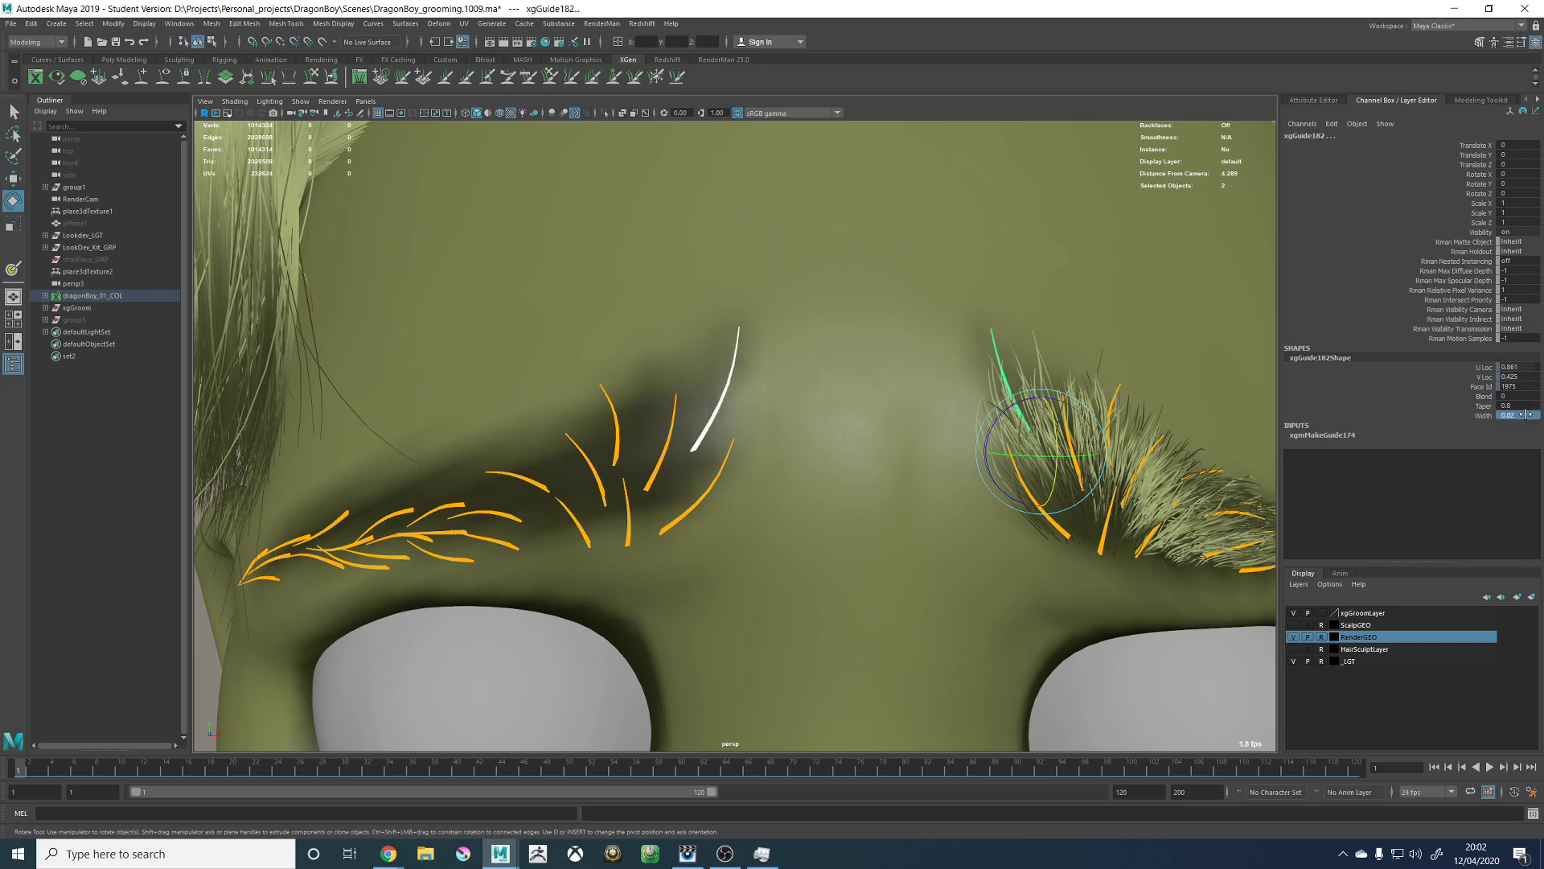
alt+right_drag(744, 442, 292, 531)
click(292, 529)
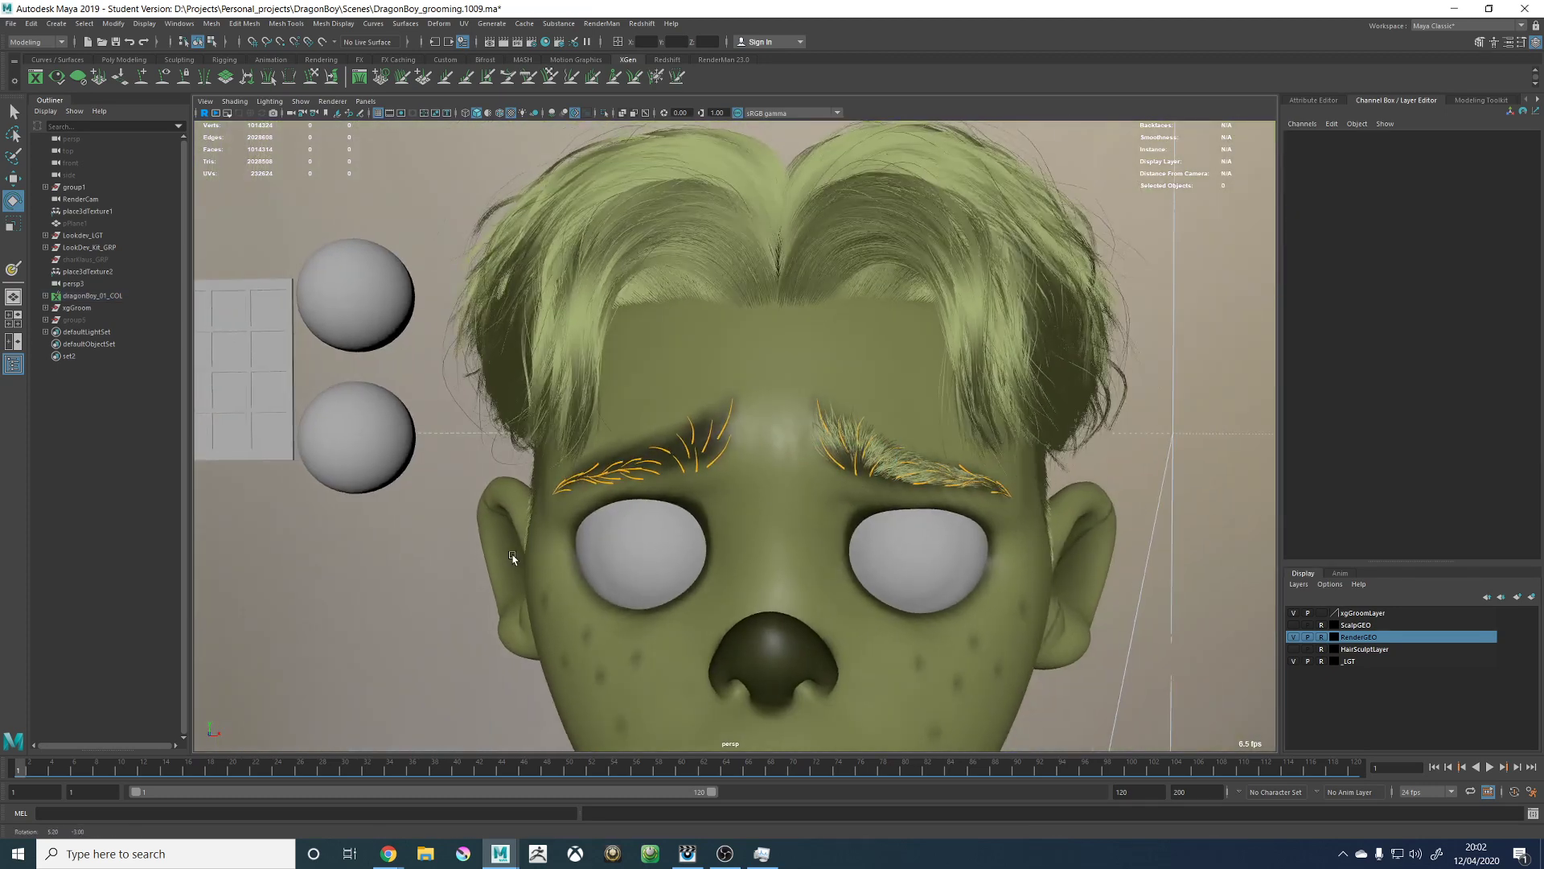
Step: Try to reposition the mirrored eyebrow's innermost guide with the Add or Move Guides tool and undo the added guide
alt+right_drag(620, 534, 728, 426)
click(719, 407)
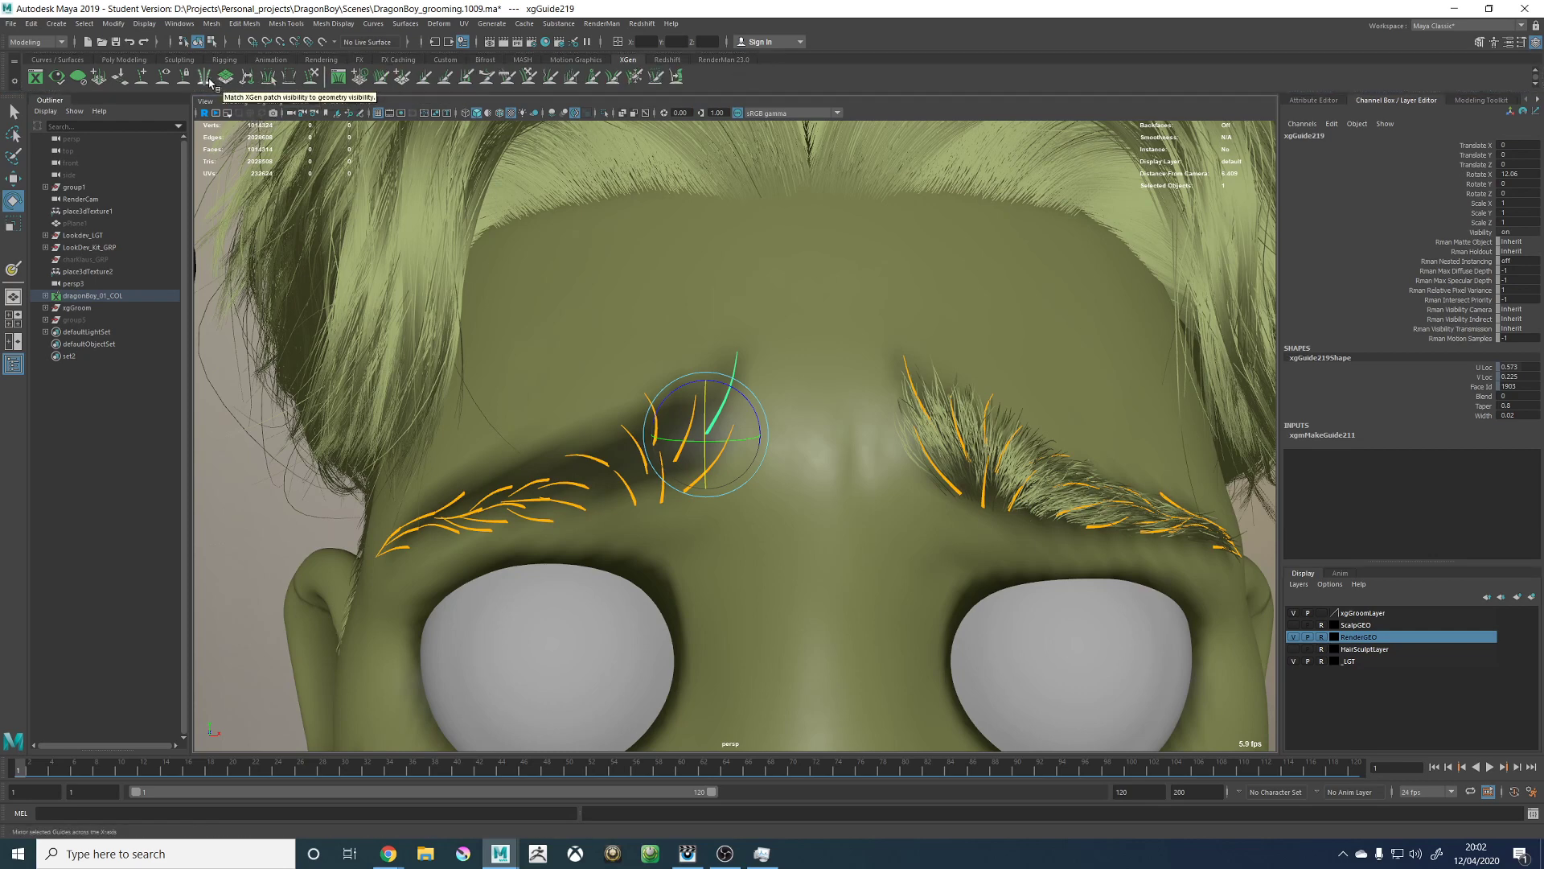
click(142, 78)
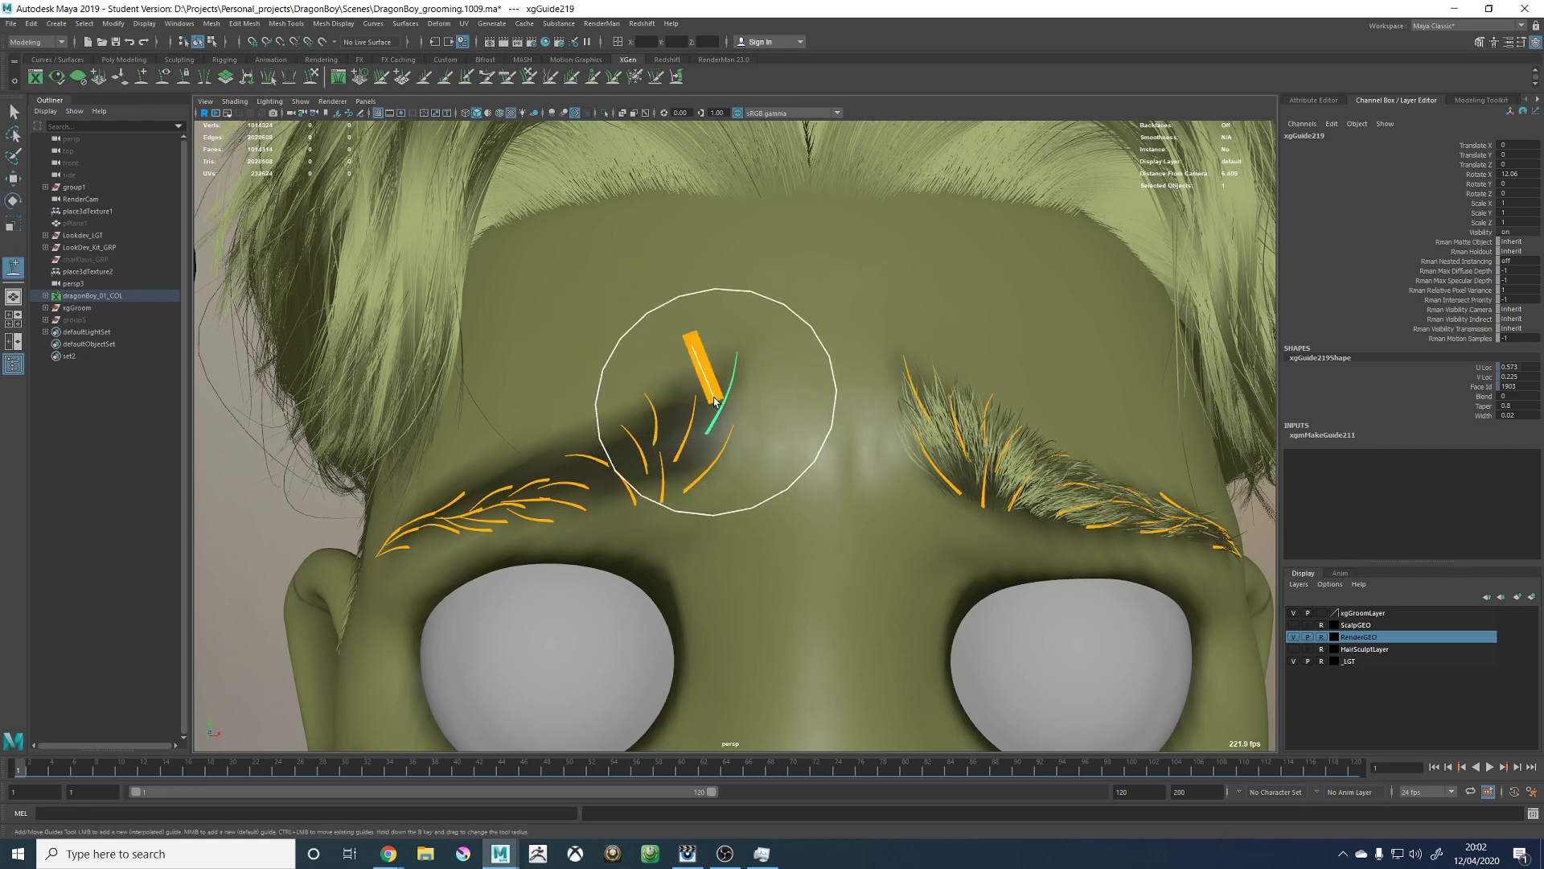
click(764, 392)
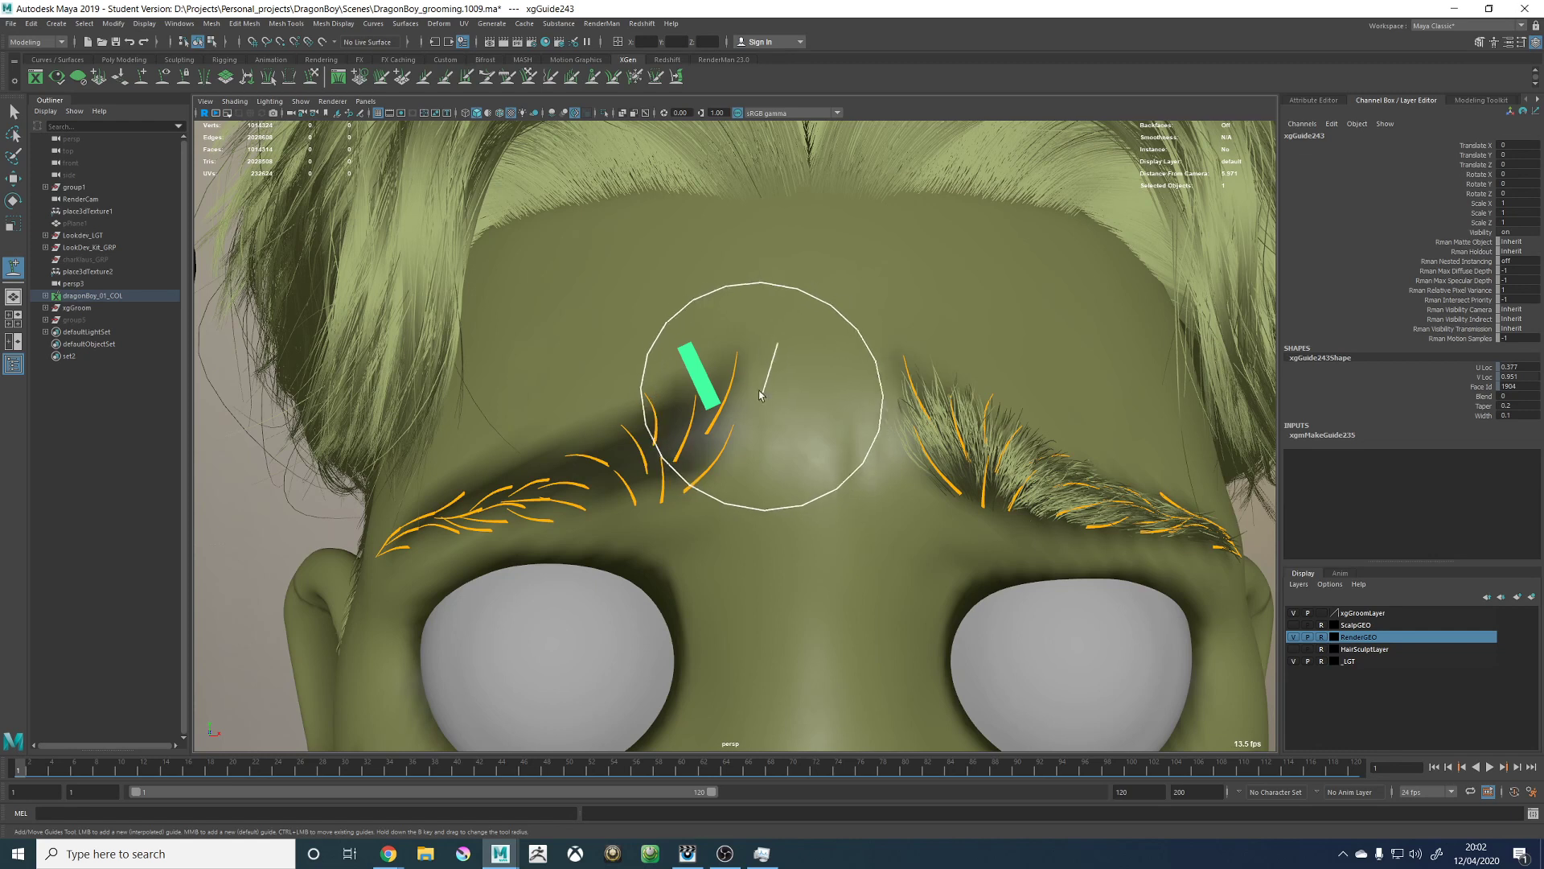
key(ctrl+z)
key(w)
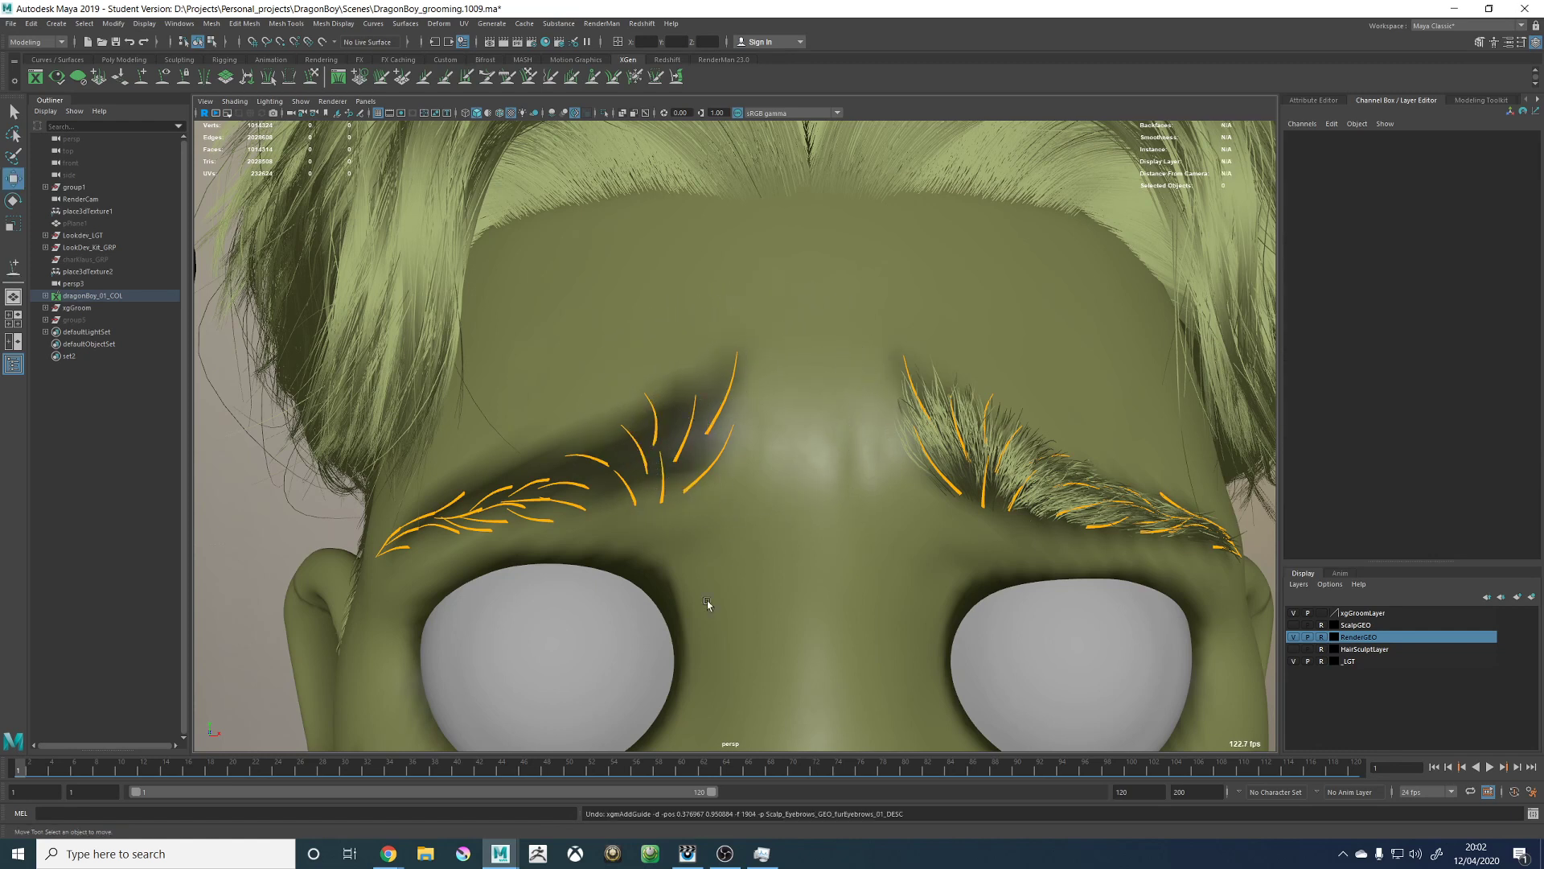
Step: Switch to Chrome and search Google for "xgen move guides" in a new tab
click(388, 853)
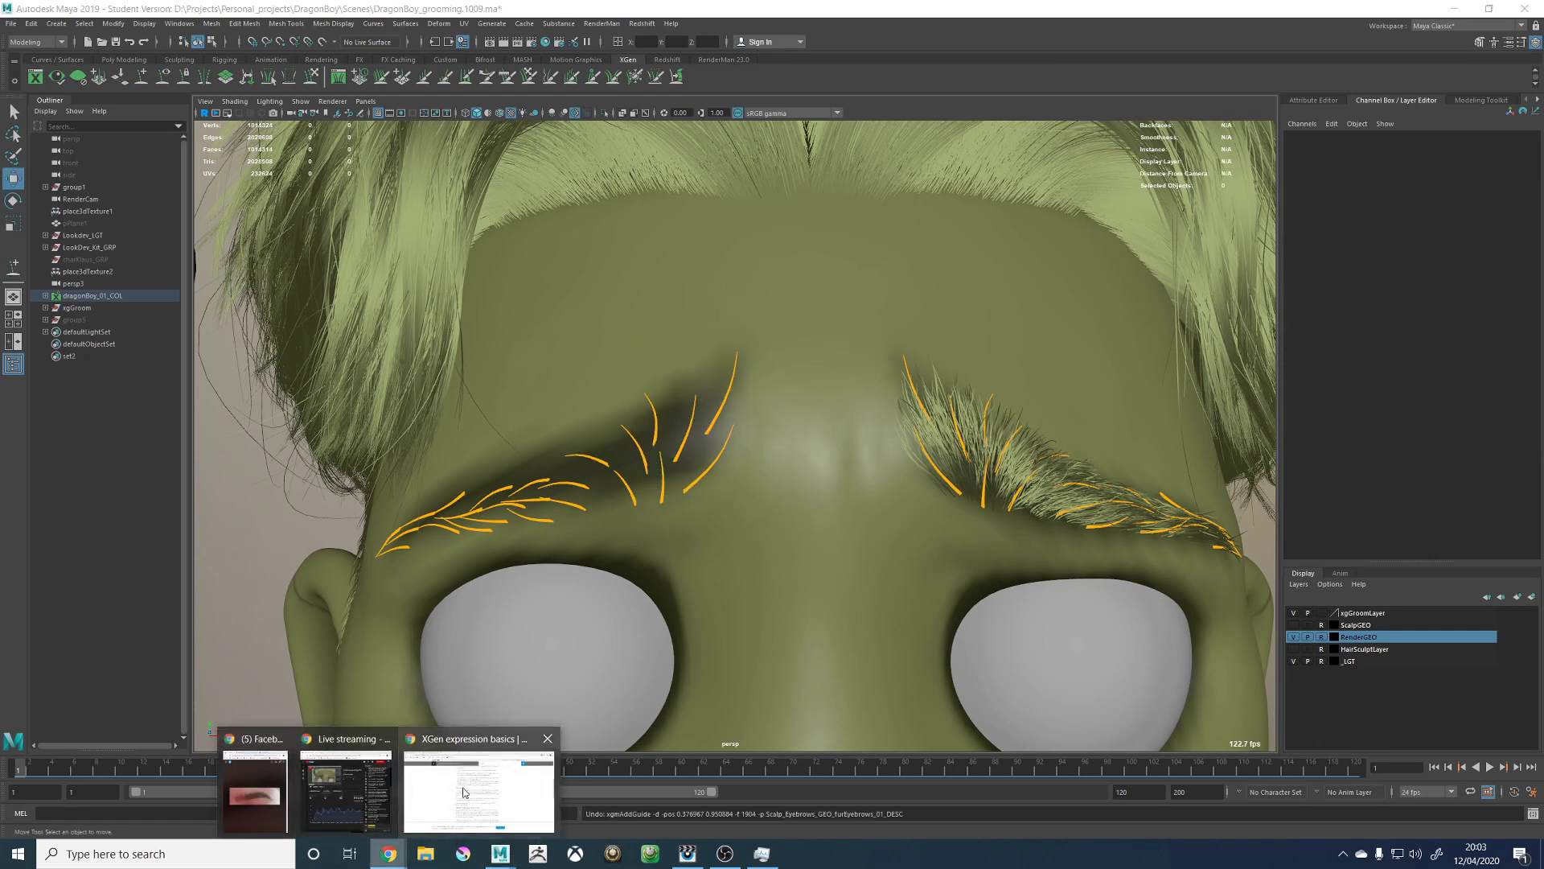
click(463, 792)
click(564, 13)
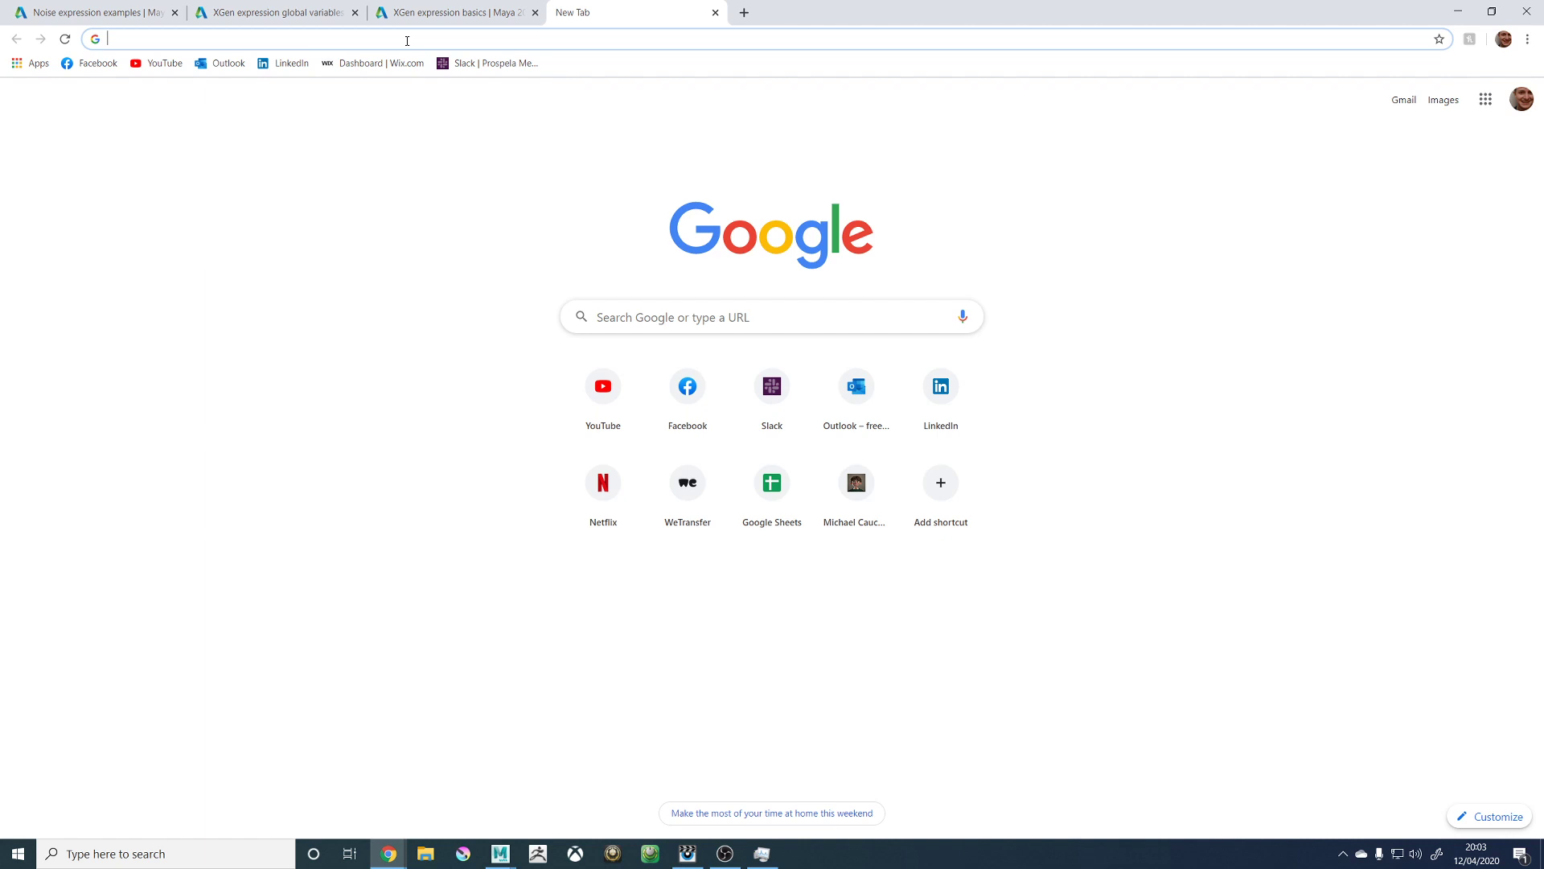
text(g)
key(BackSpace)
key(BackSpace)
text(xgen move )
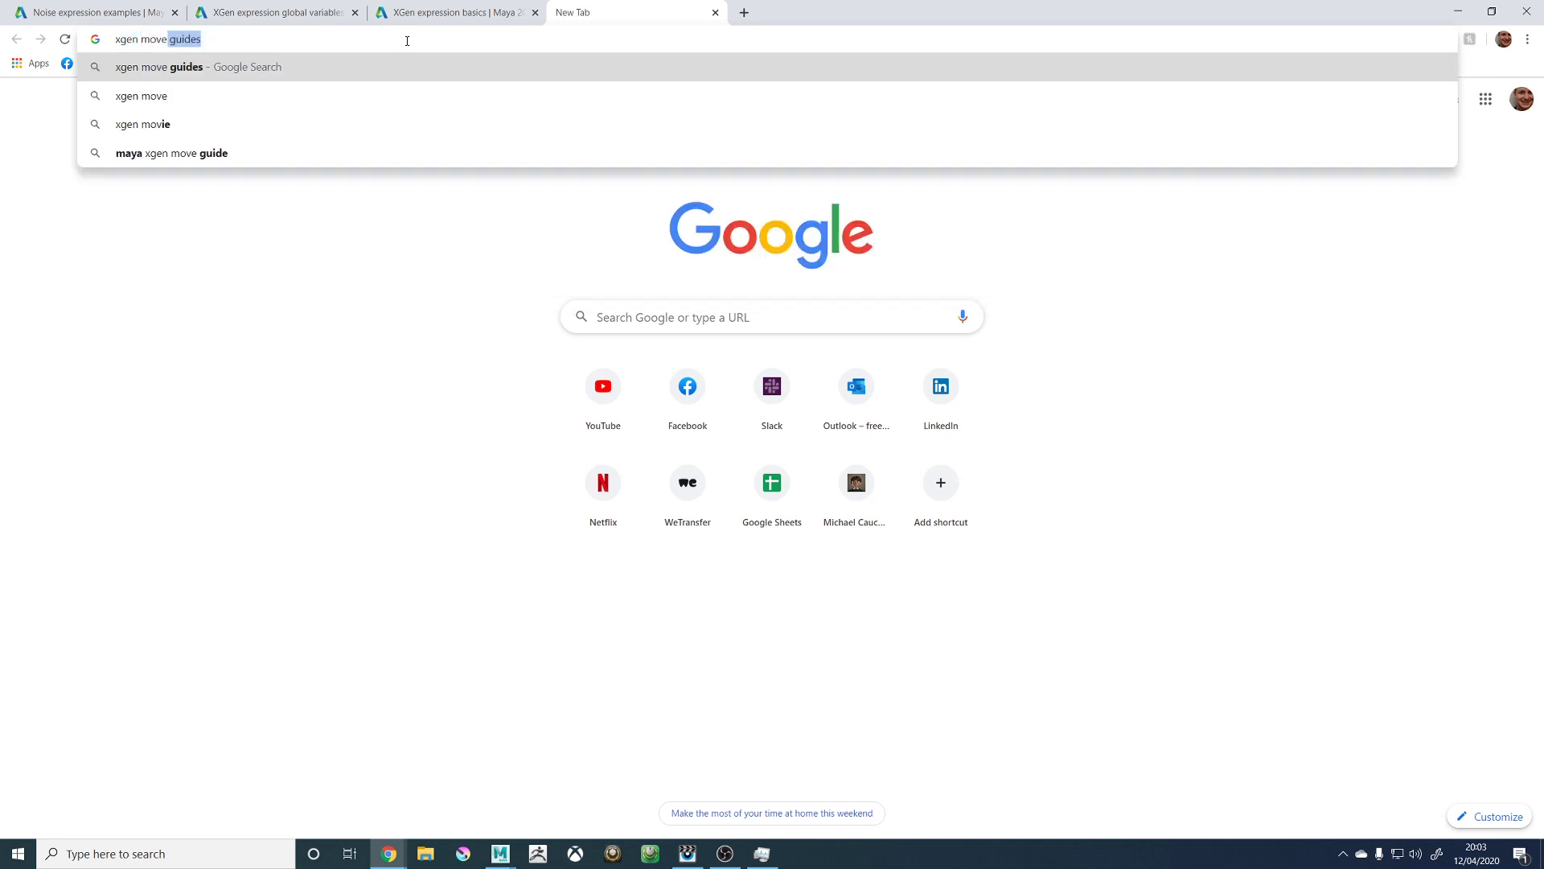
text(guides)
key(Return)
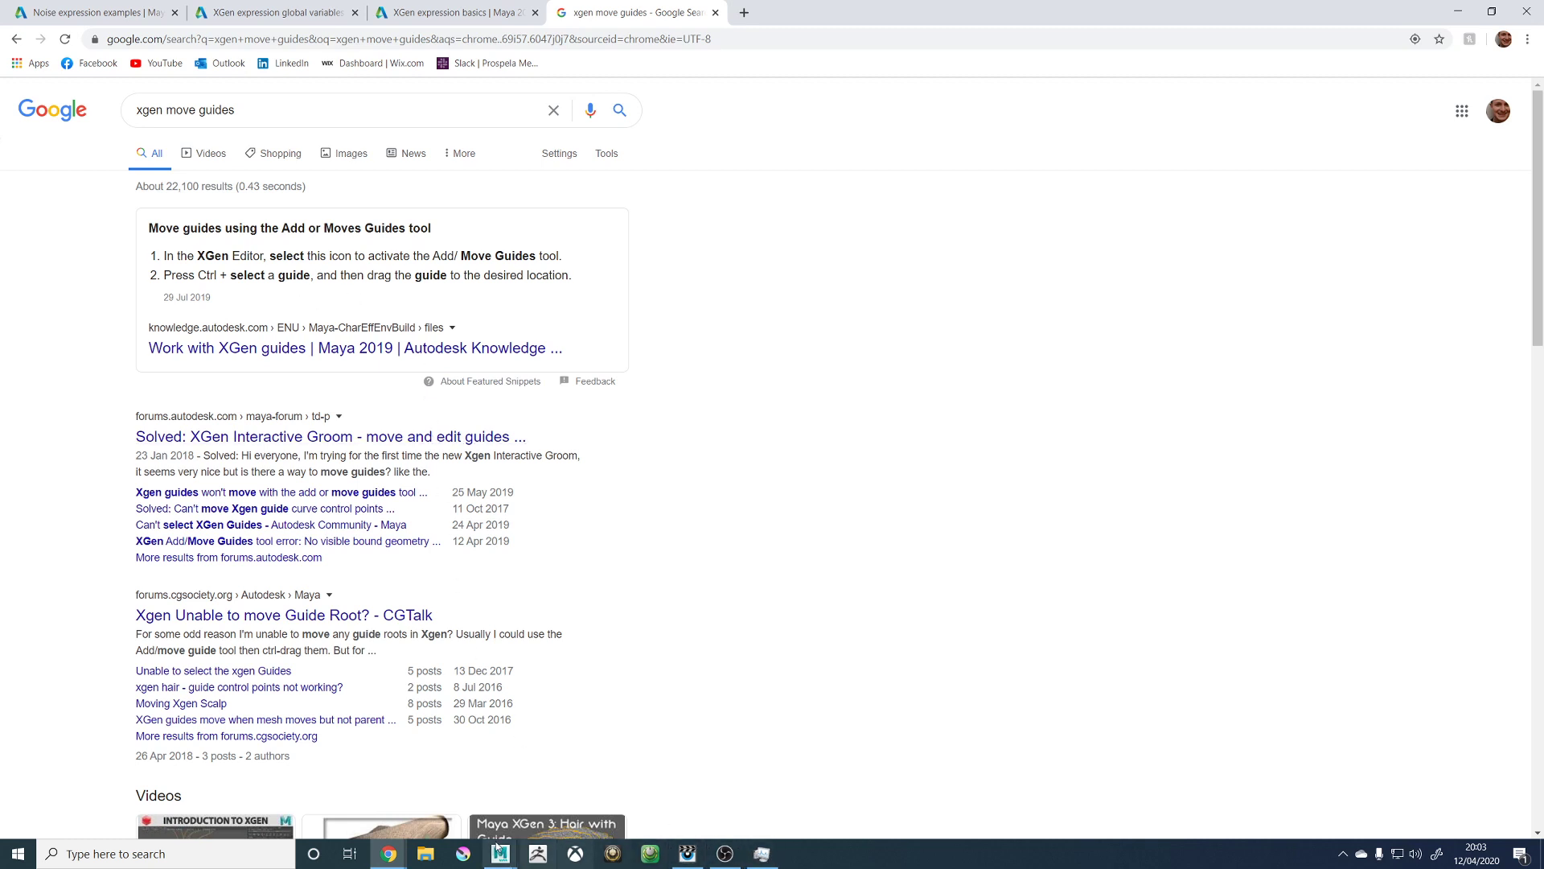
Step: Switch back to Maya and move the guides at the mirrored eyebrow's inner end onto the dark painted brow with the Add or Move Guides tool
click(551, 804)
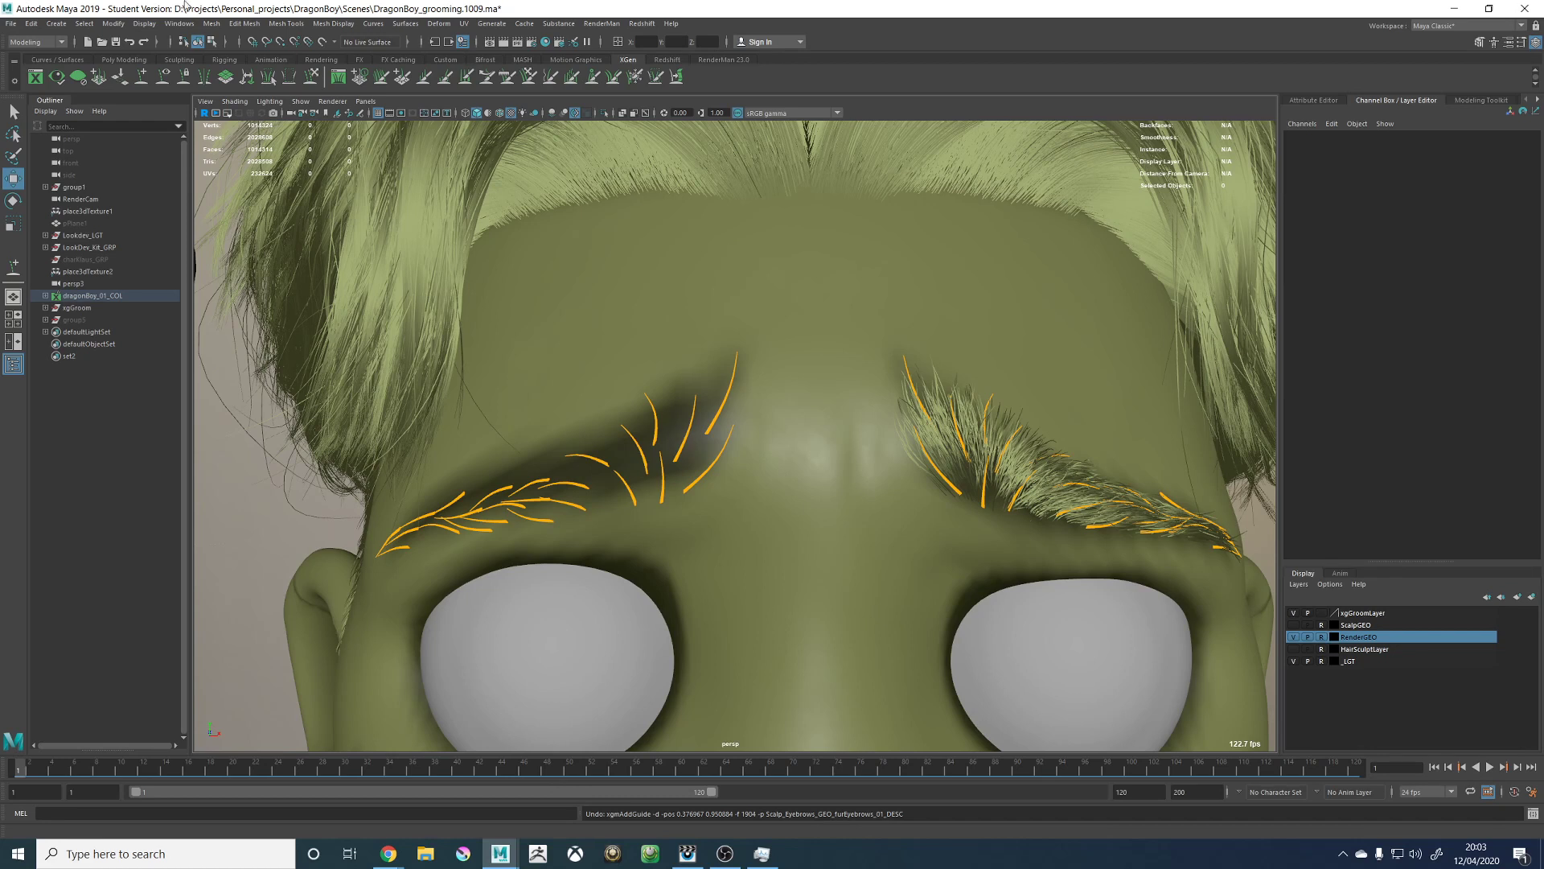
key(y)
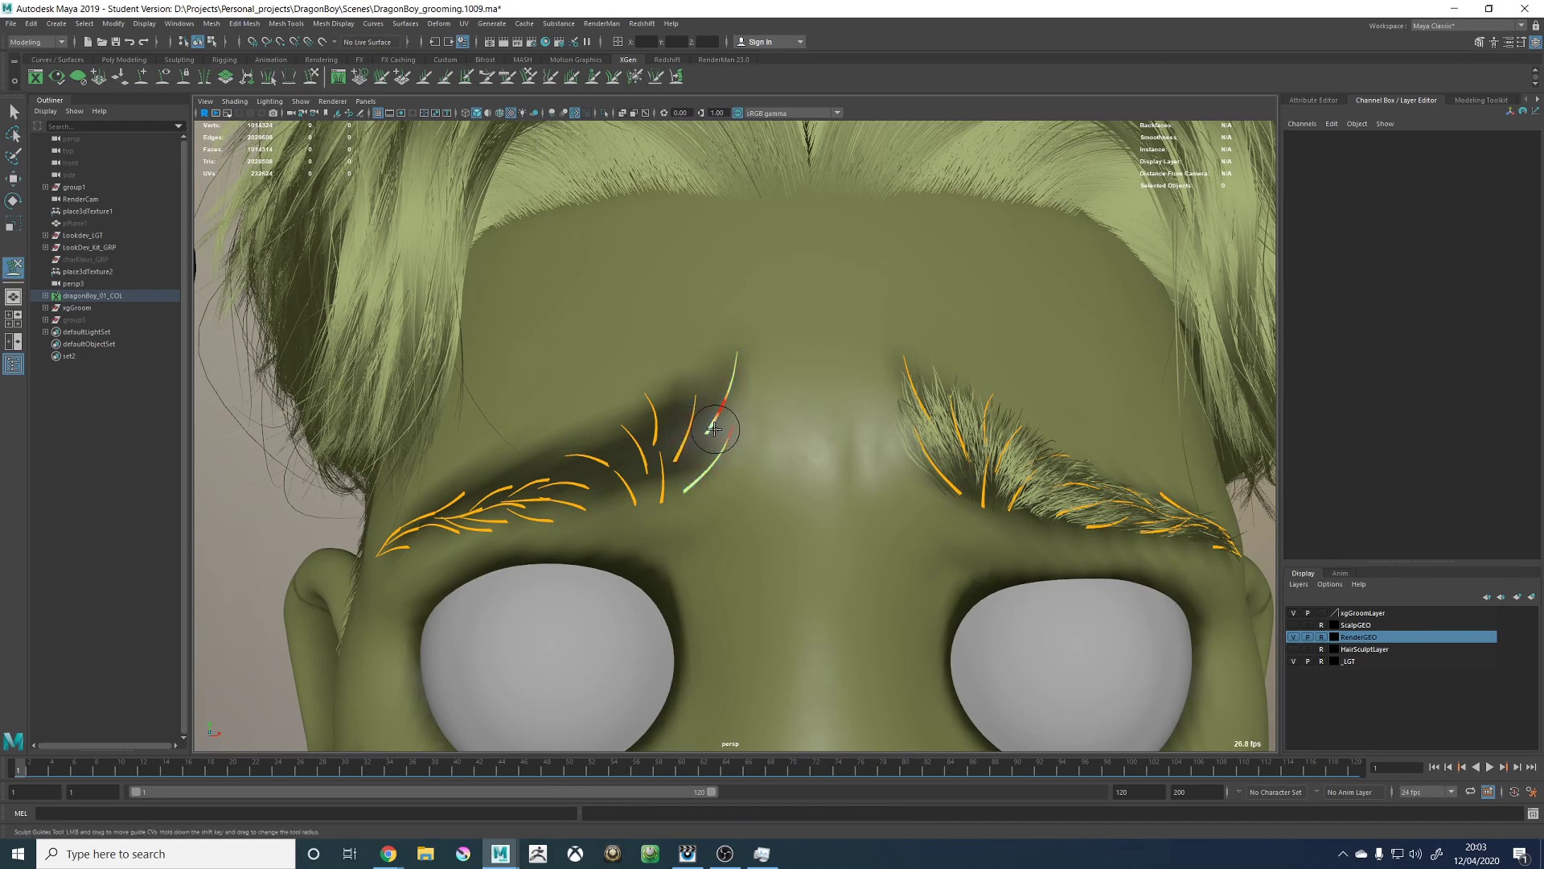
click(142, 77)
click(712, 402)
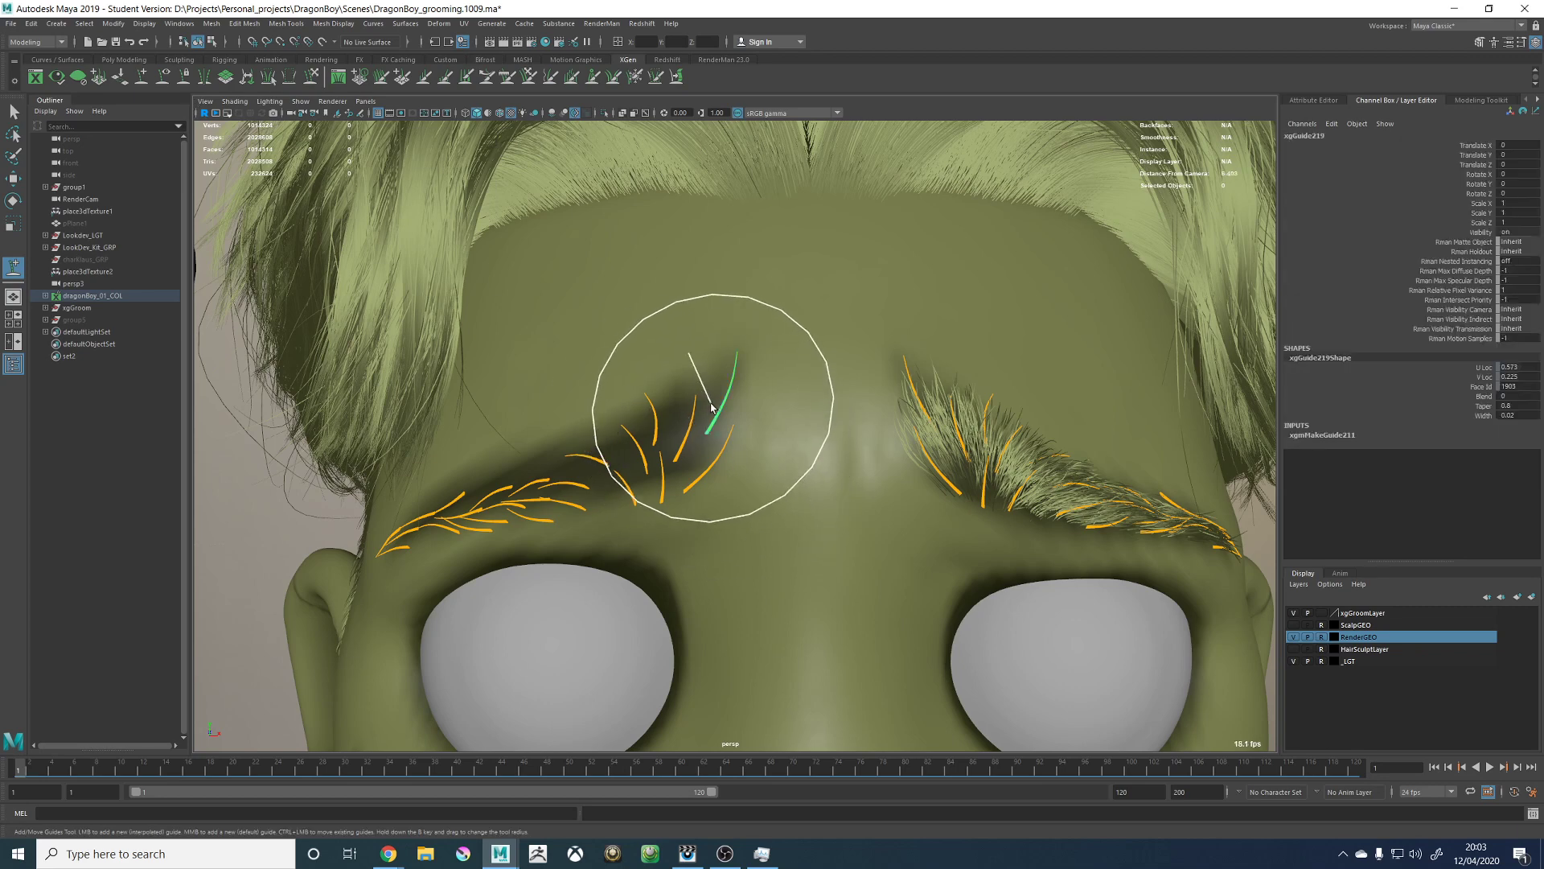
mouse_move(727, 430)
ctrl+mouse_down()
mouse_move(713, 388)
mouse_move(705, 418)
ctrl+mouse_up()
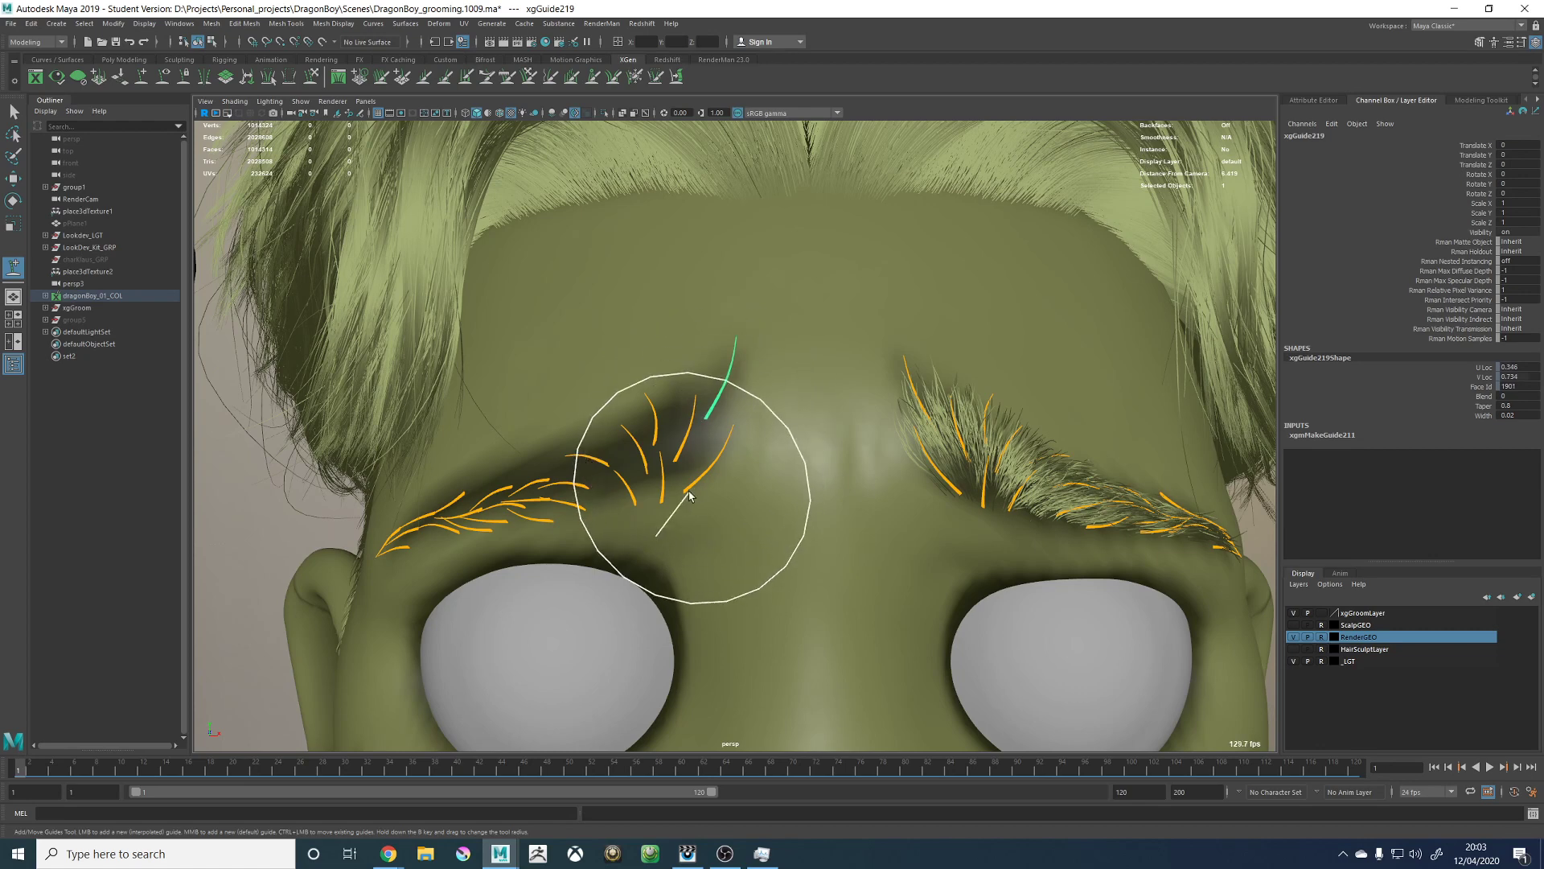
ctrl+drag(686, 489, 657, 411)
click(679, 434)
ctrl+drag(662, 499, 643, 451)
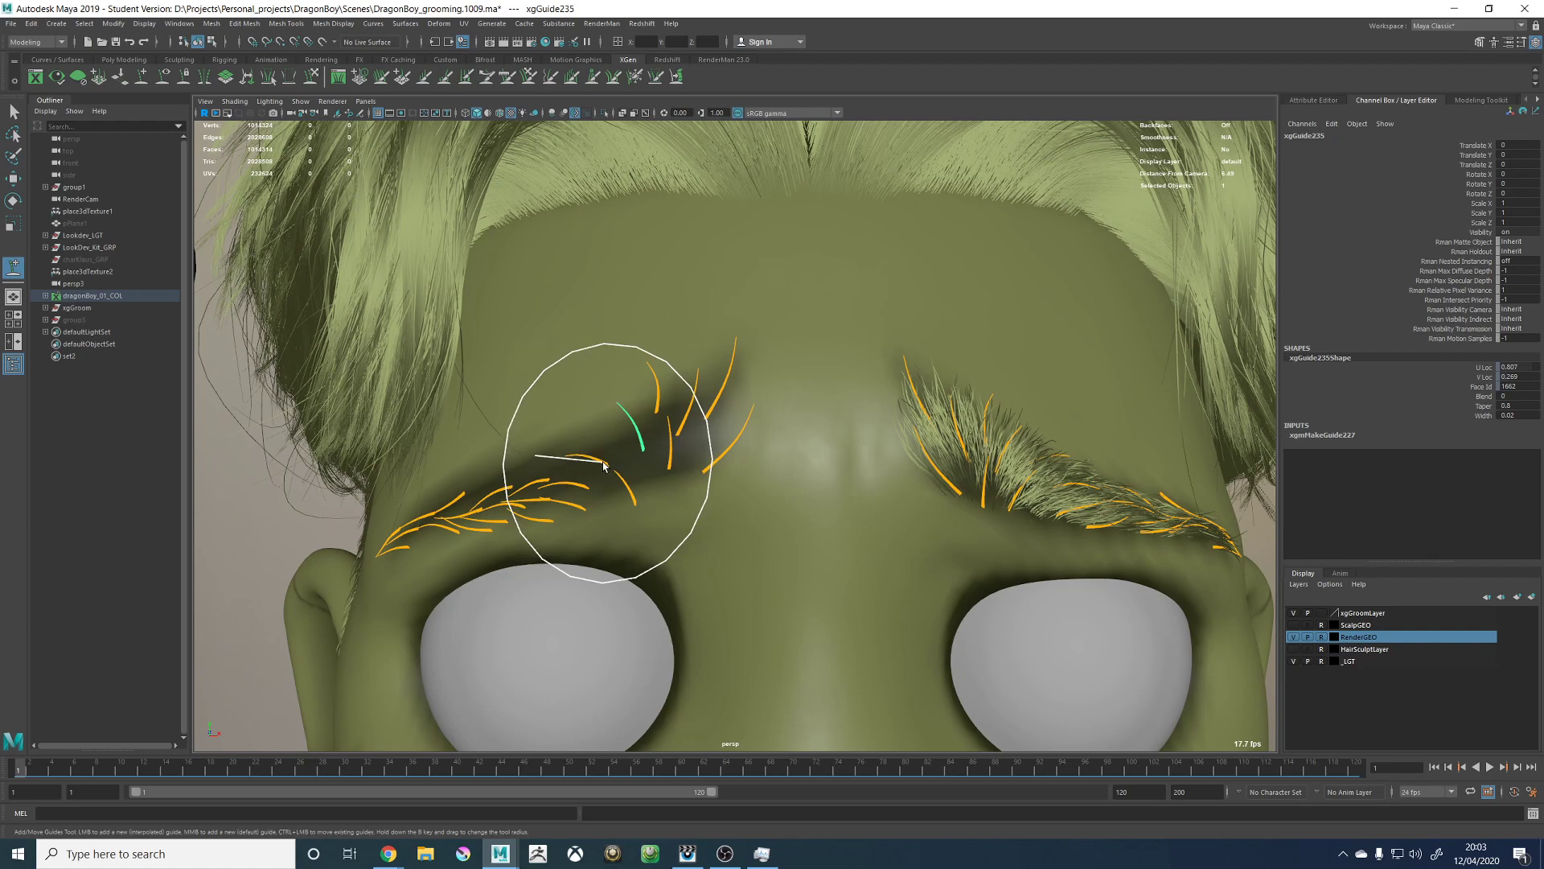
ctrl+drag(603, 463, 655, 497)
click(641, 497)
Step: Move the upper guides in the middle of the mirrored eyebrow up into the dark painted brow area
alt+right_drag(655, 497, 705, 481)
alt+middle_drag(705, 481, 718, 484)
click(643, 483)
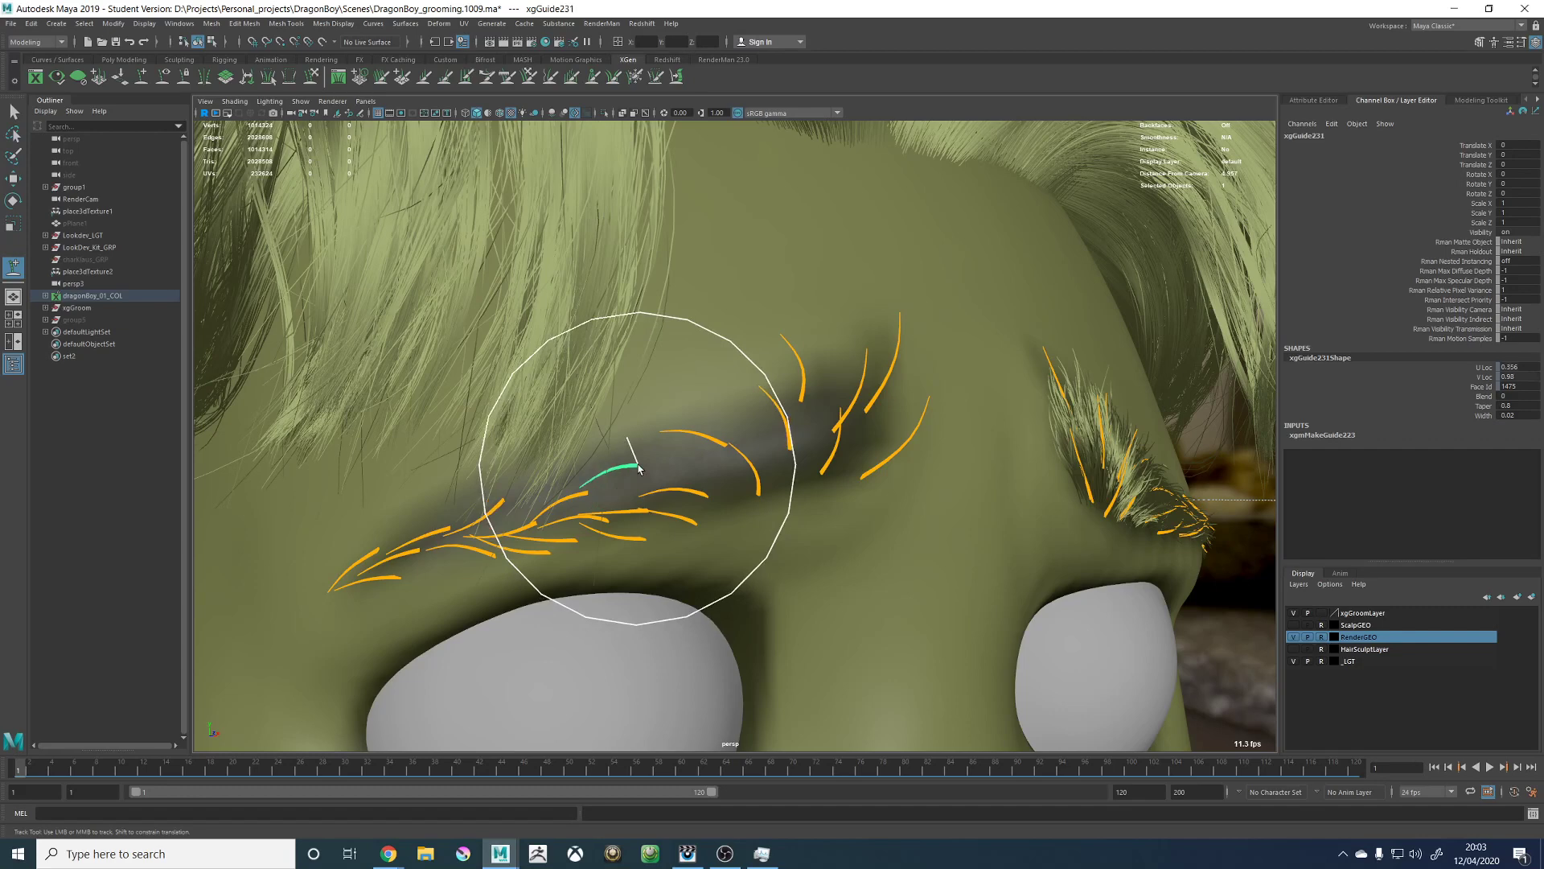
click(573, 481)
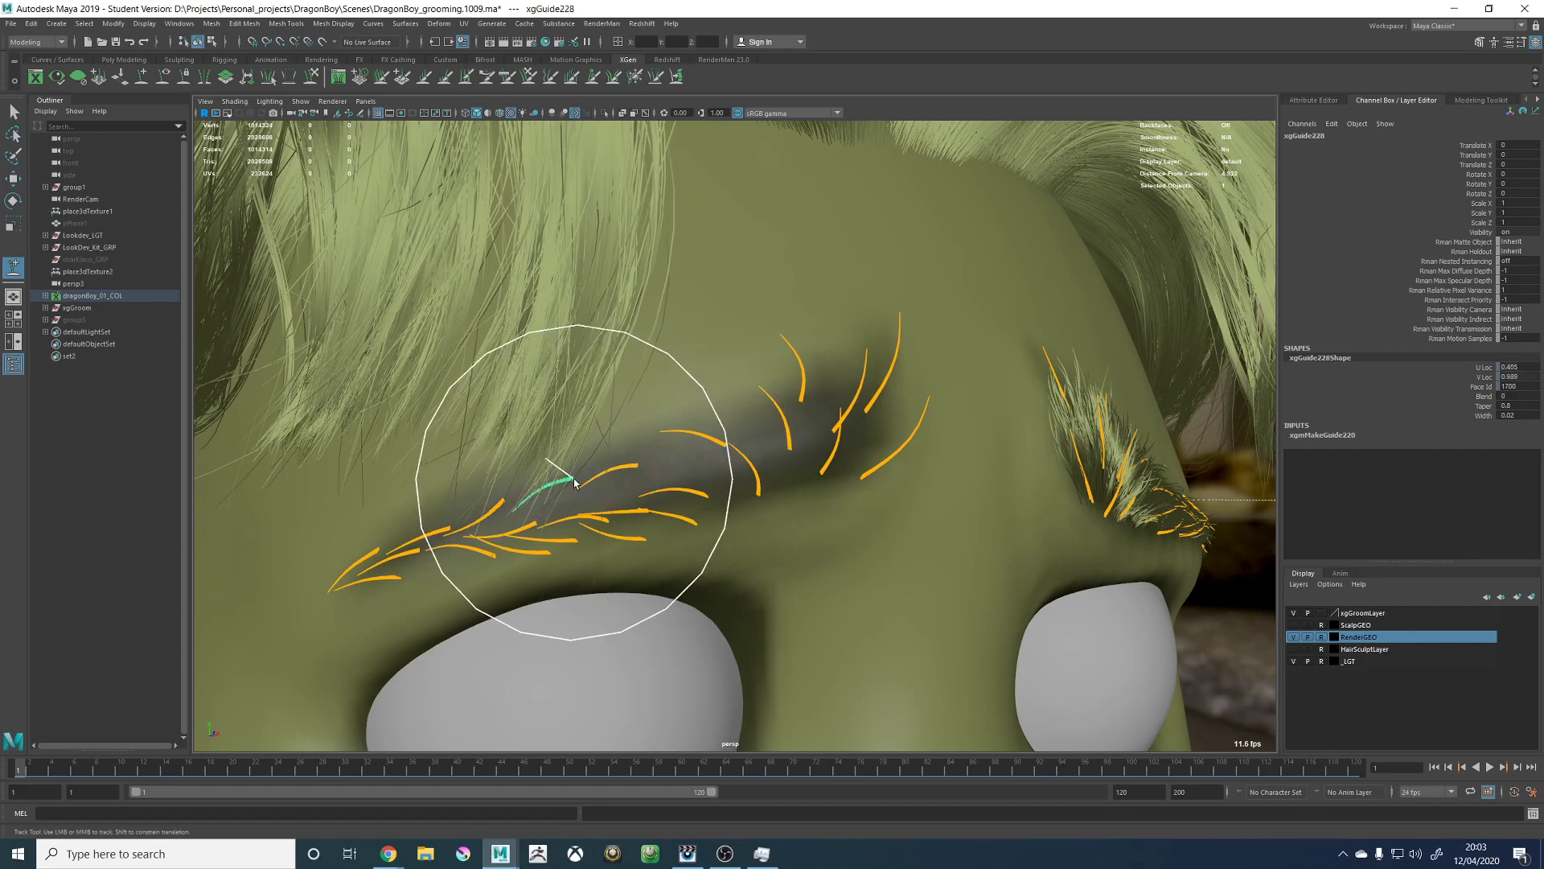
click(671, 472)
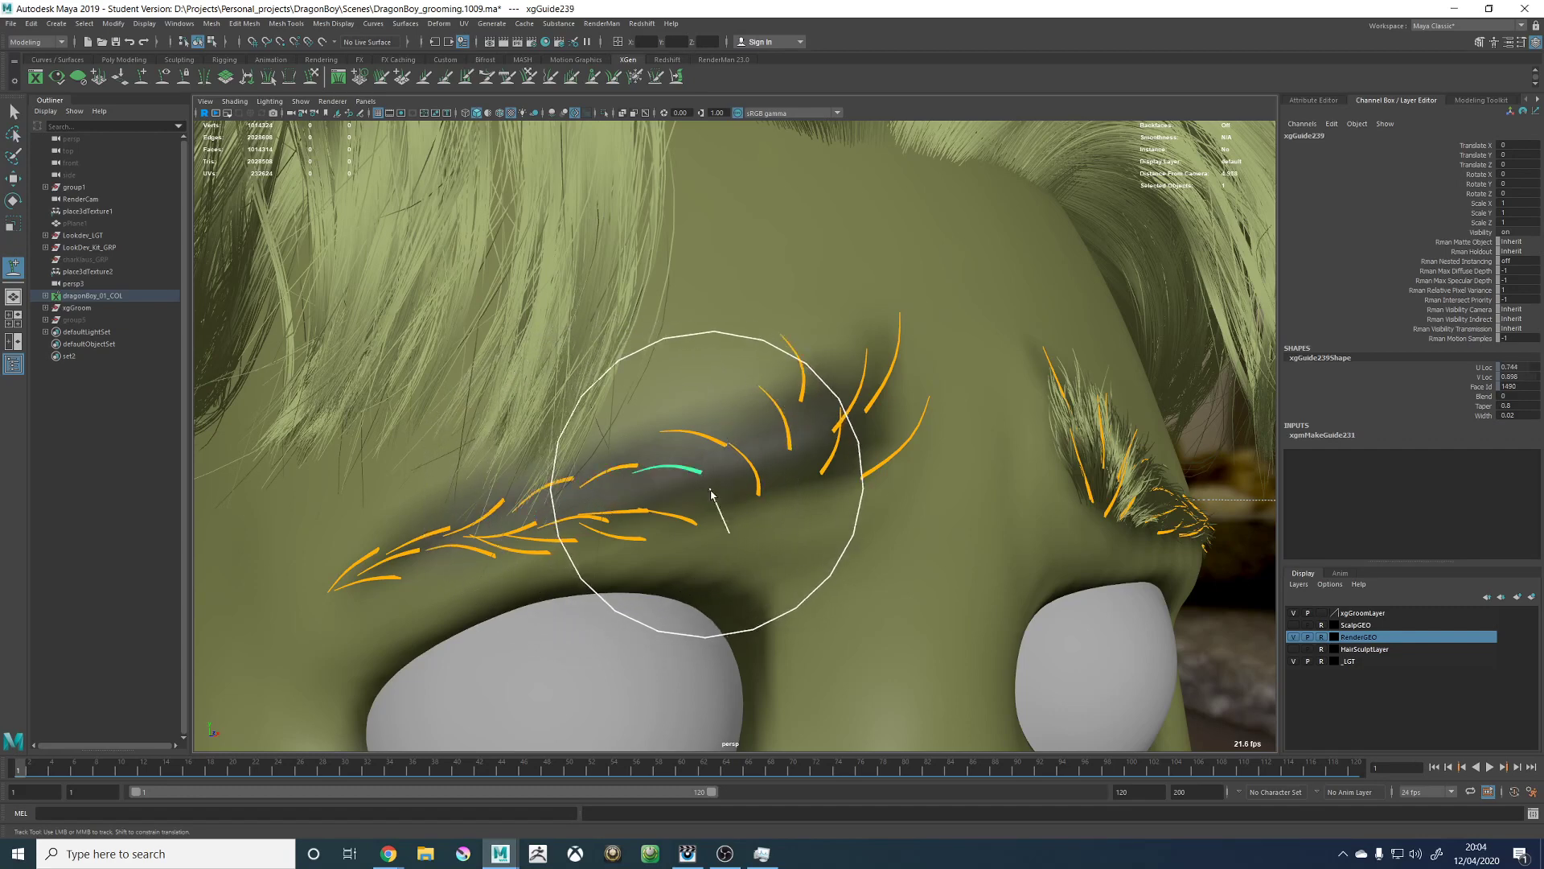
click(695, 508)
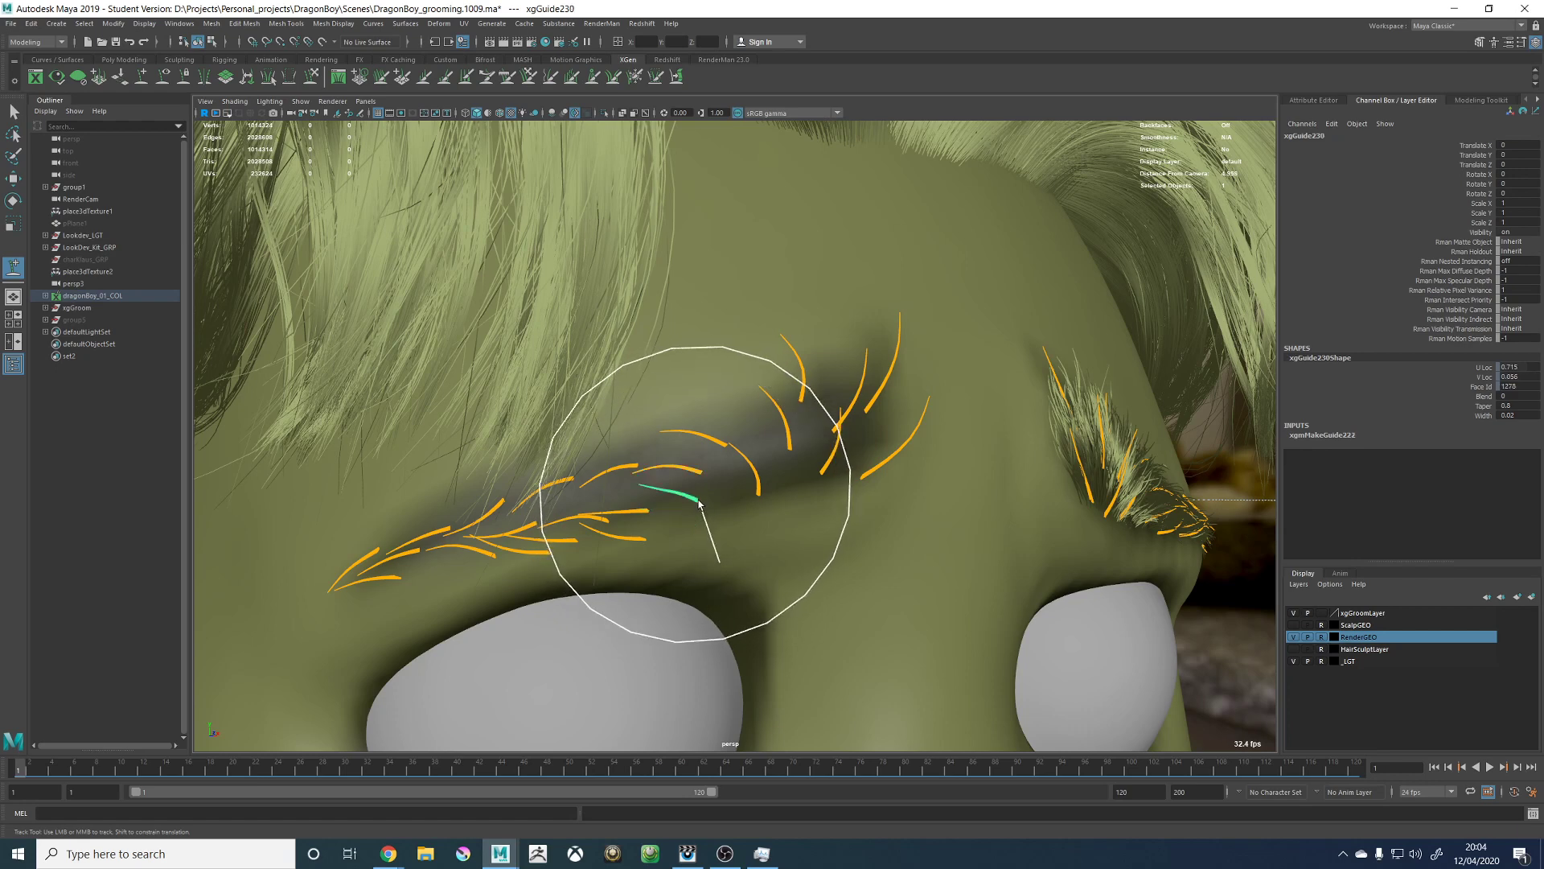
Step: Reposition the lower guides in the middle of the mirrored eyebrow, closer to the row above them
mouse_move(648, 513)
mouse_down()
mouse_move(637, 491)
mouse_move(645, 531)
mouse_move(647, 516)
mouse_up()
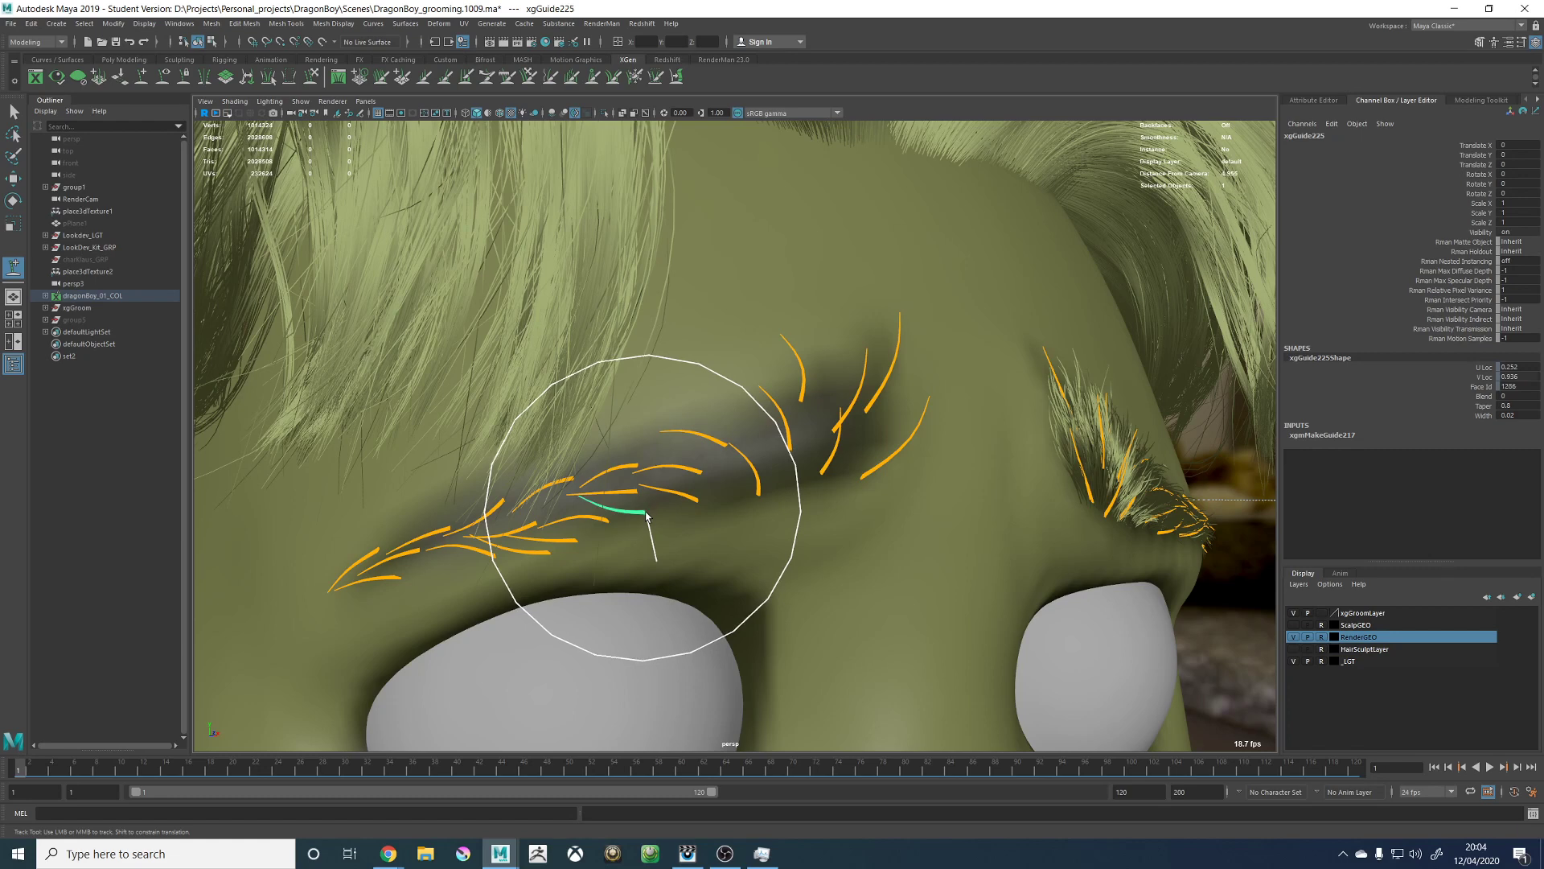
click(574, 514)
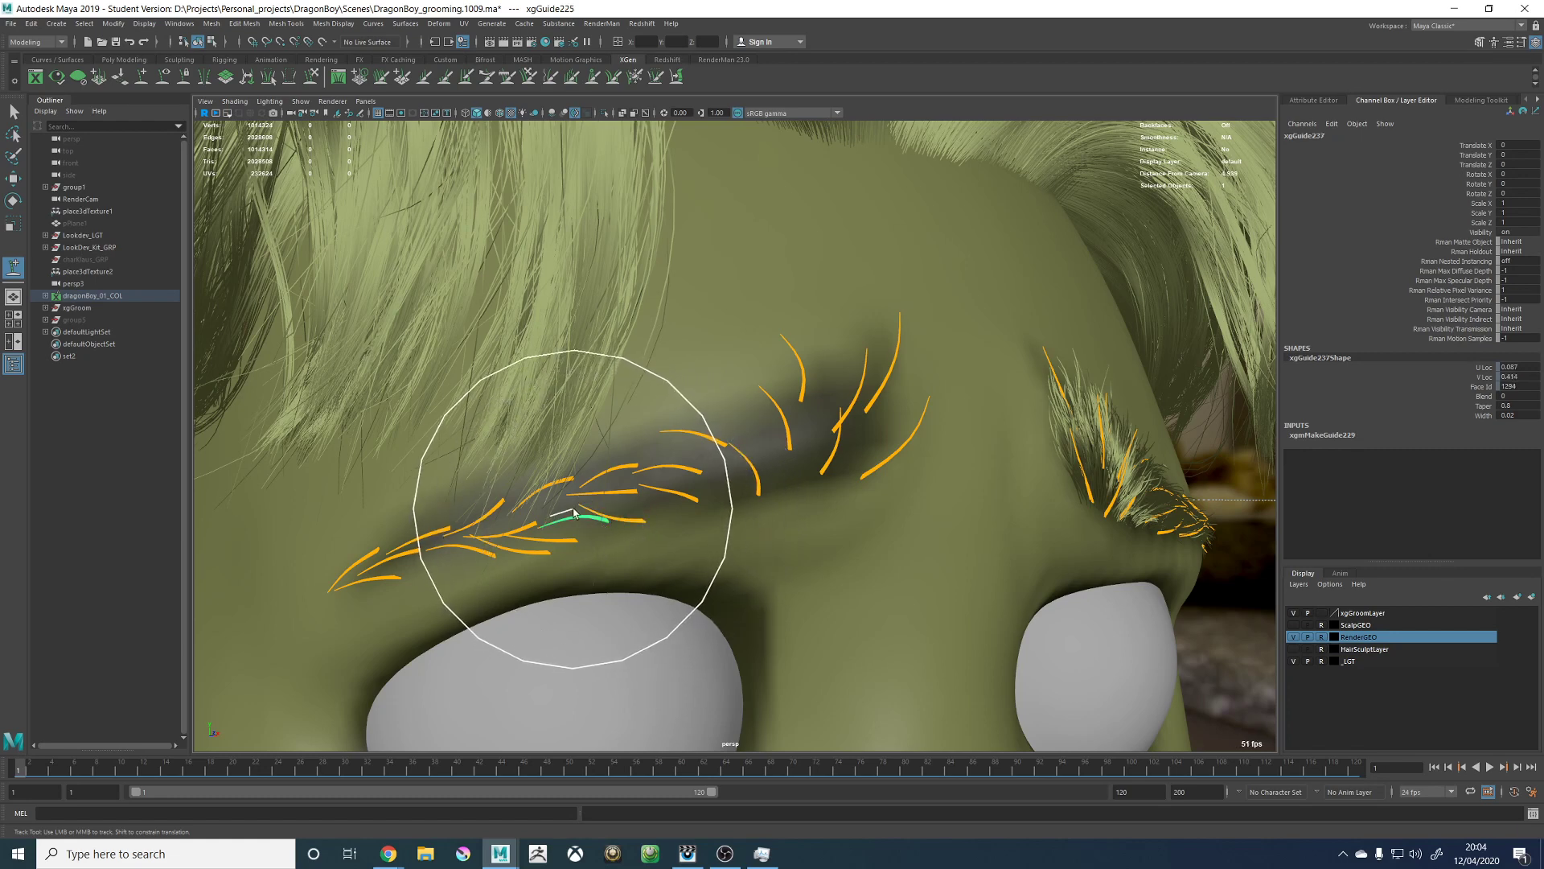
click(575, 528)
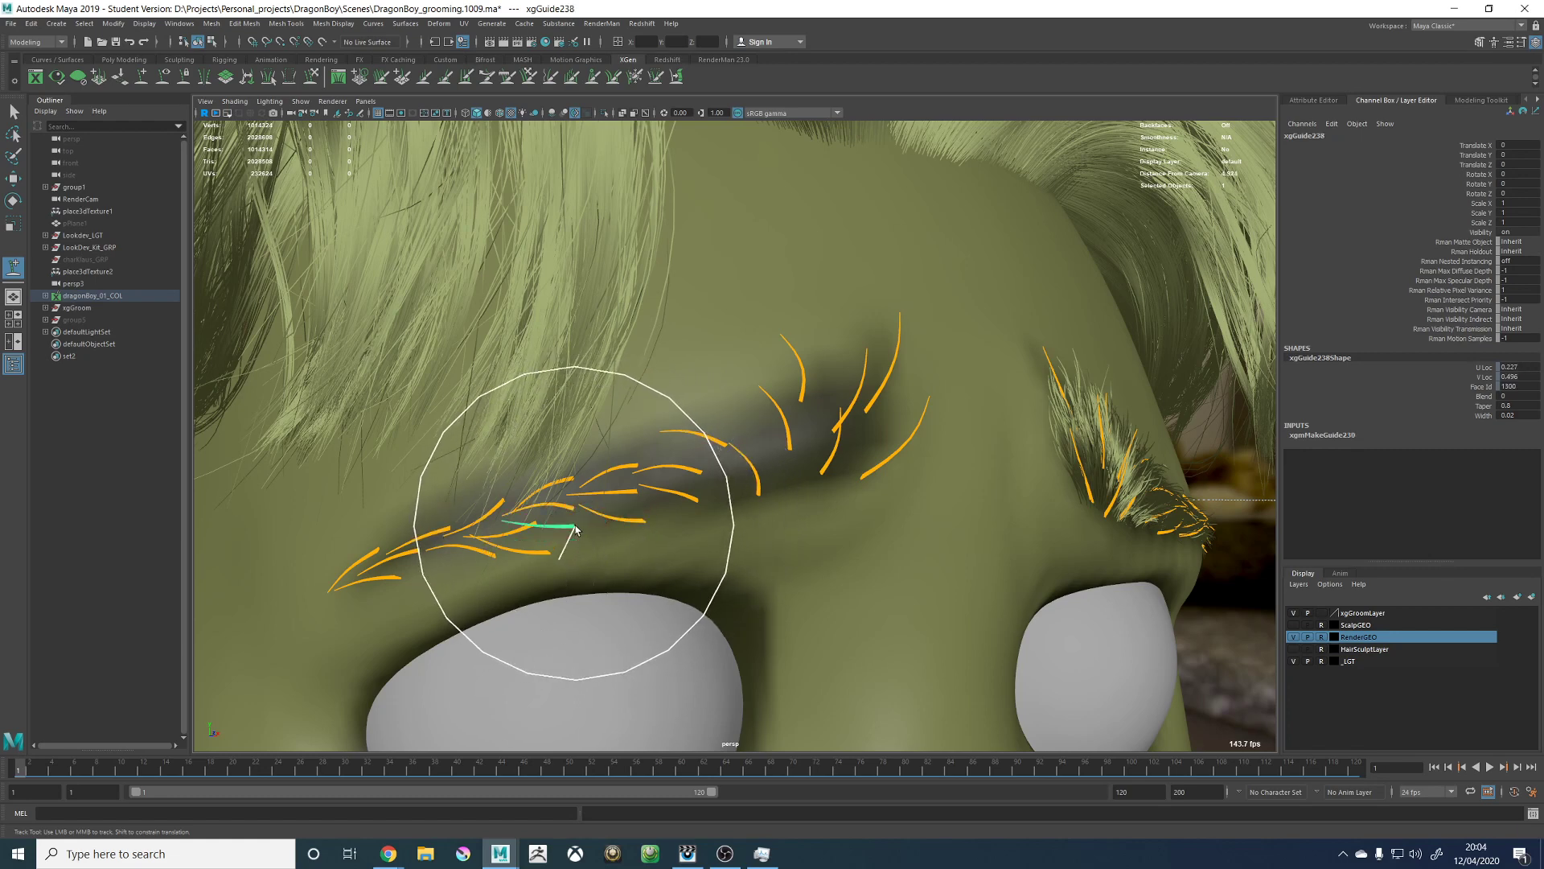
drag(575, 527, 579, 533)
alt+middle_drag(555, 500, 662, 495)
scroll(641, 513, up, 1)
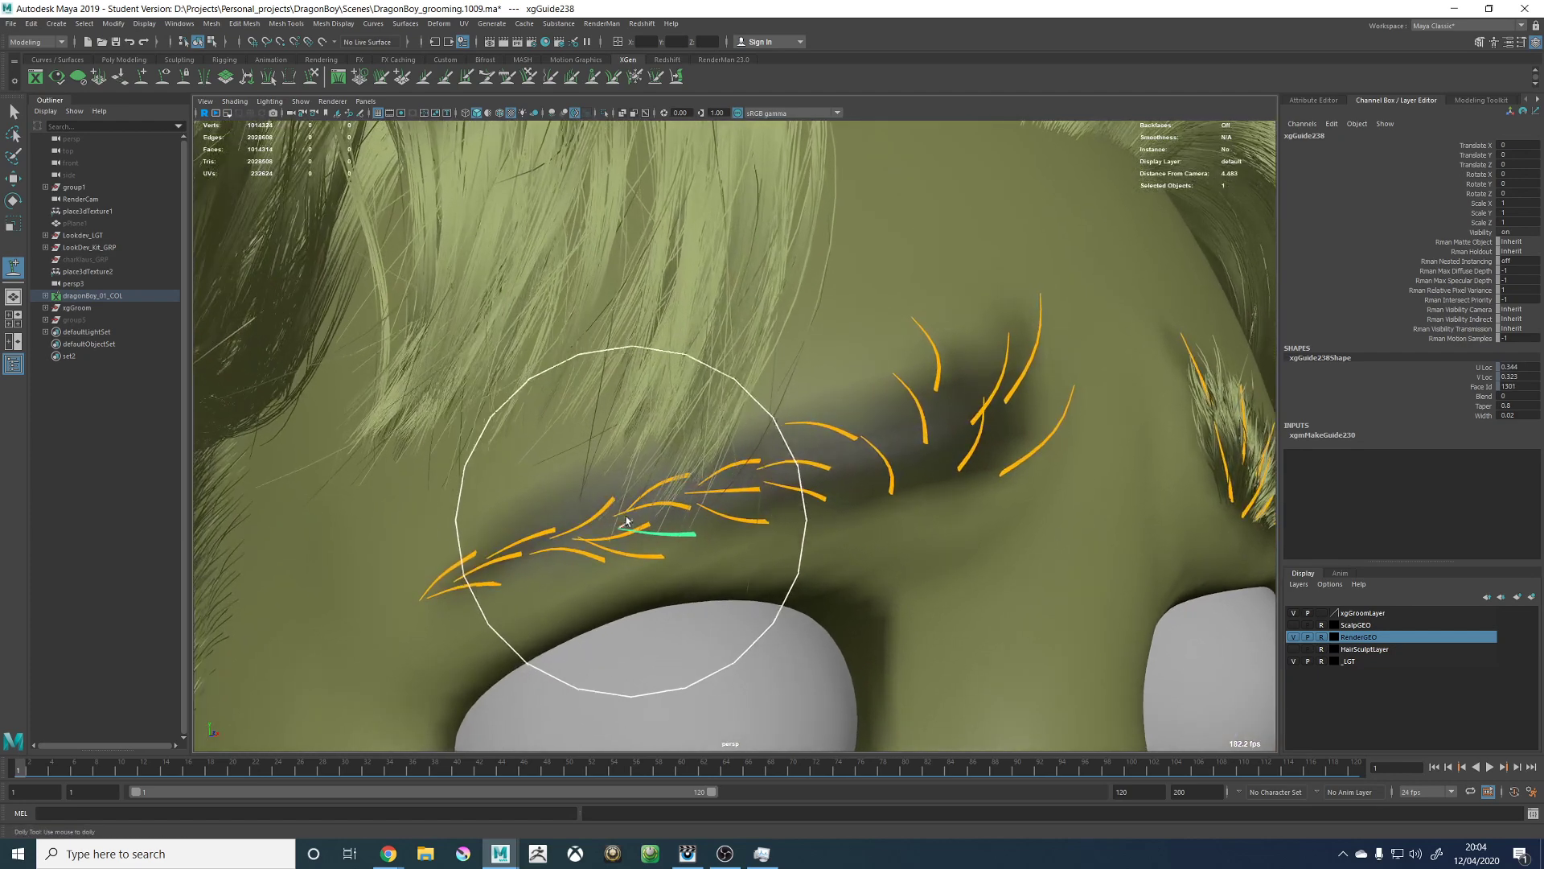
Step: Reposition the guides in the outer half of the mirrored eyebrow so they follow the painted brow toward its tail
drag(614, 502, 607, 495)
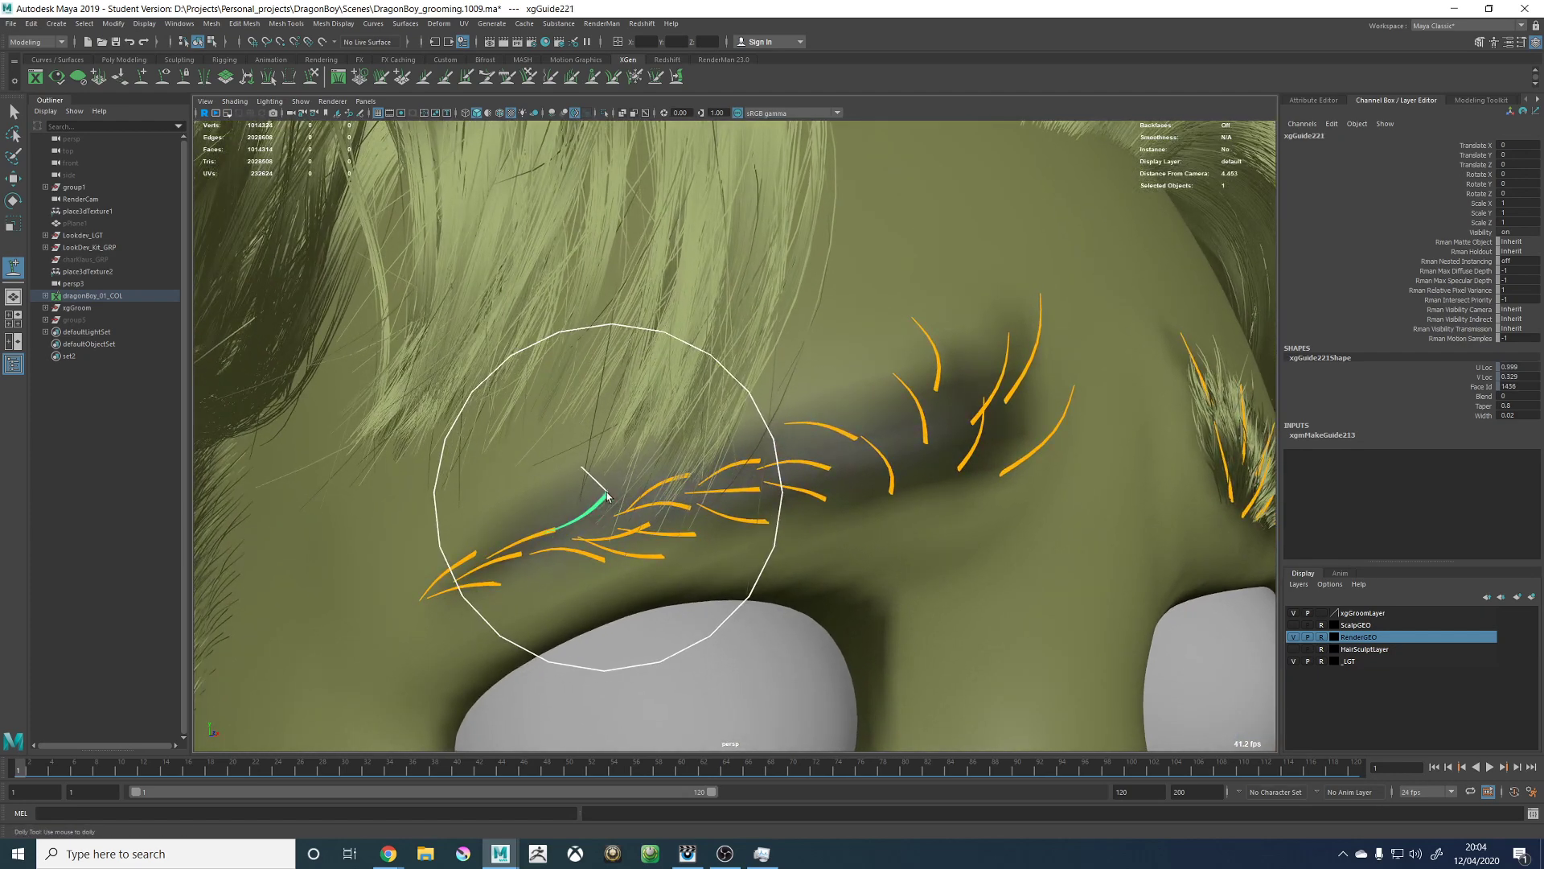
click(540, 541)
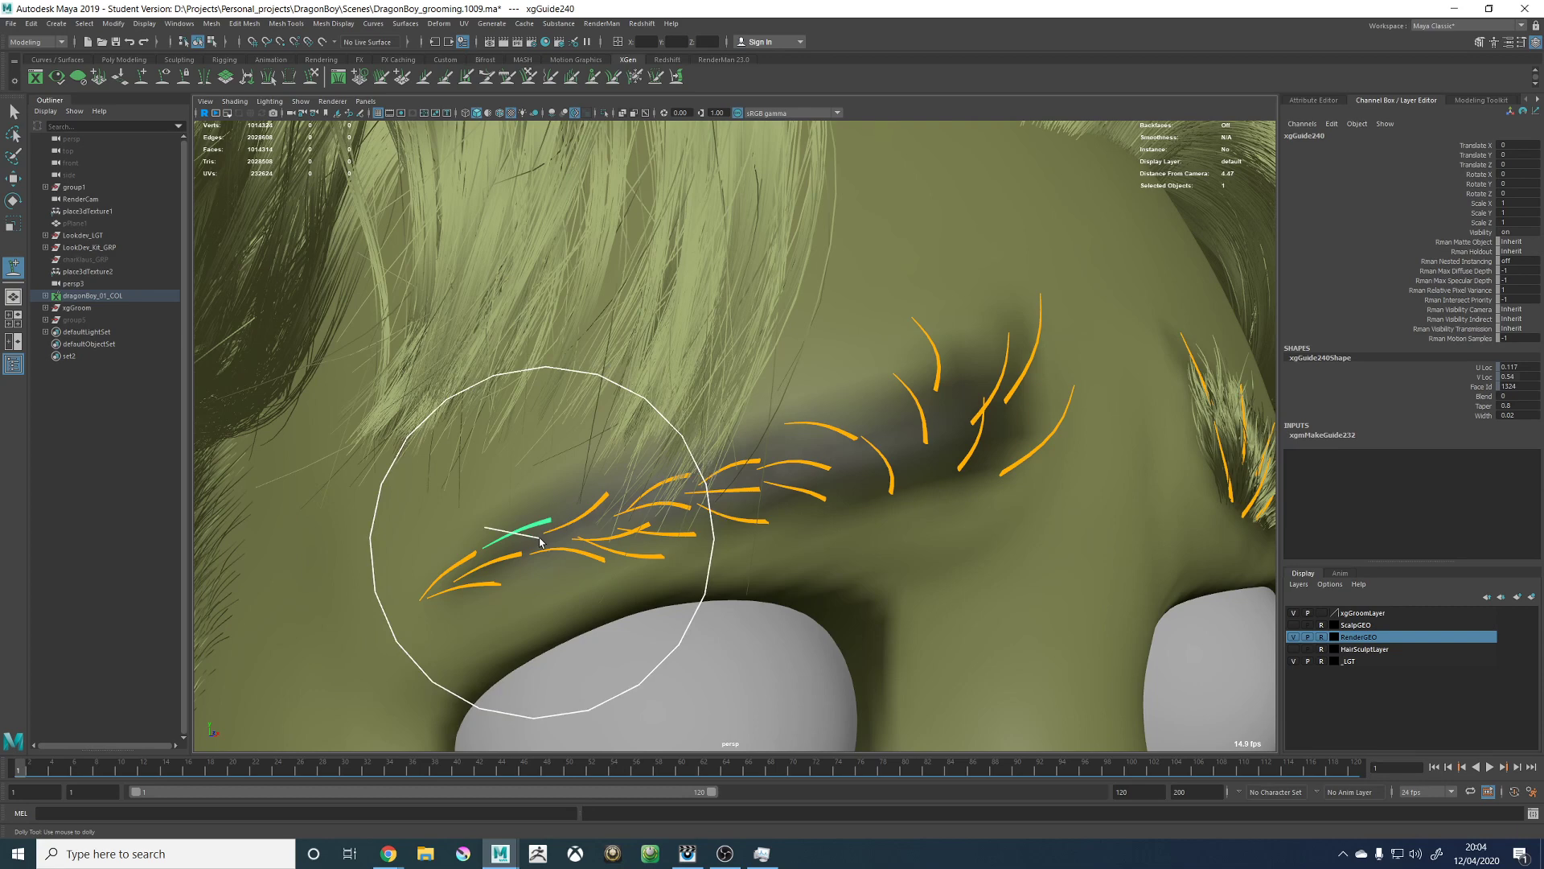
mouse_move(568, 524)
alt+mouse_down()
mouse_move(678, 482)
mouse_move(733, 509)
mouse_move(706, 494)
mouse_move(780, 470)
mouse_move(757, 462)
mouse_move(758, 489)
alt+mouse_up()
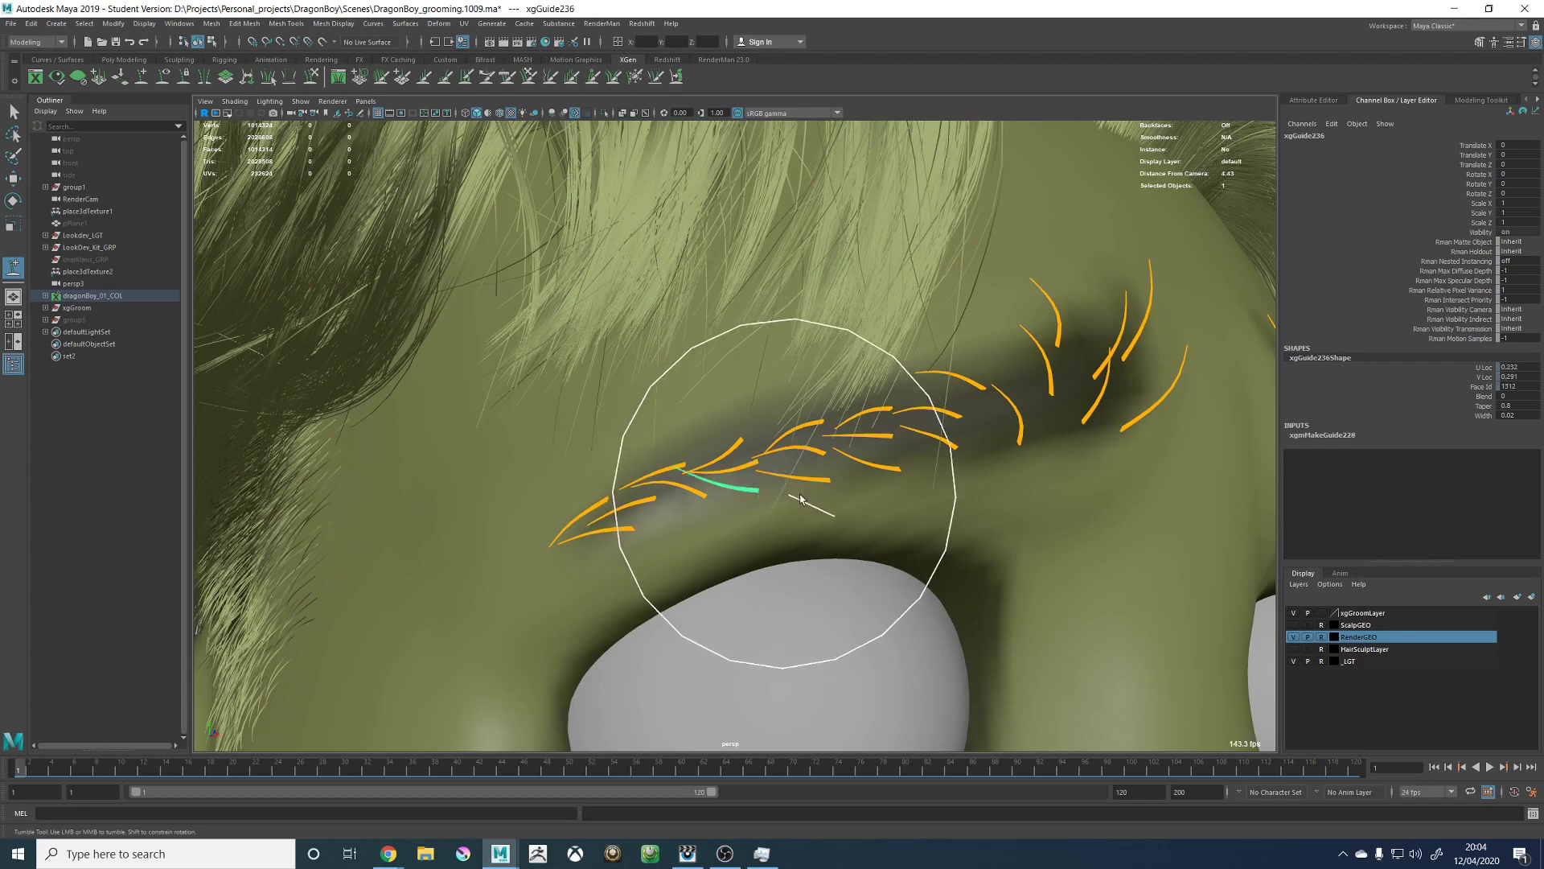
alt+right_drag(836, 500, 713, 492)
alt+drag(713, 492, 780, 509)
alt+right_drag(764, 510, 821, 512)
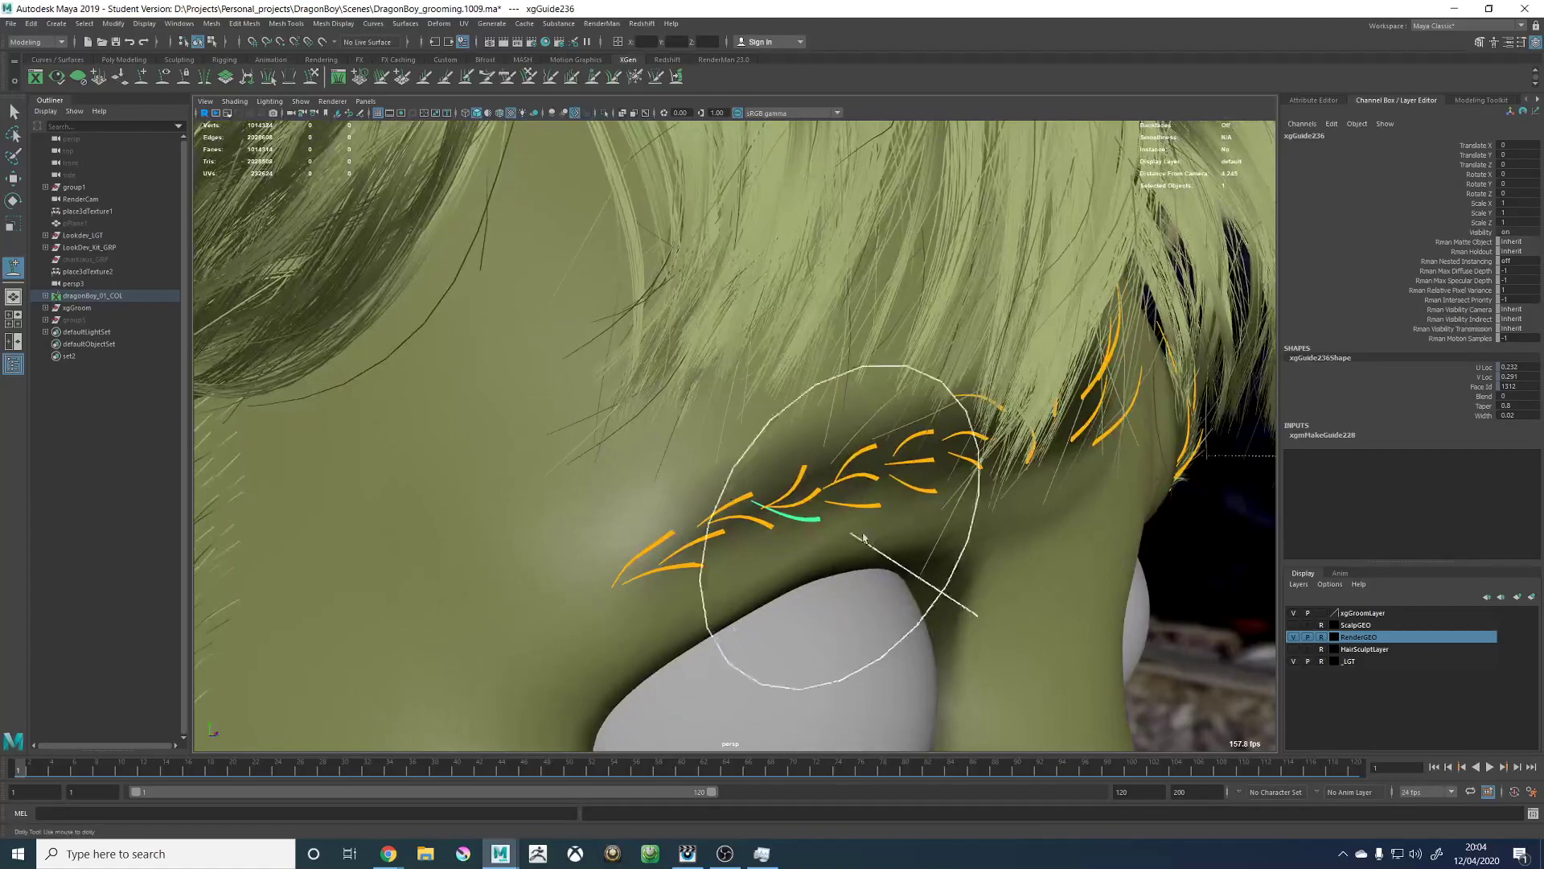
Step: Examine the mirrored eyebrow guides from the side and front, comparing their layout with the finished opposite eyebrow
alt+drag(909, 534, 831, 513)
alt+drag(1080, 362, 1065, 410)
alt+right_drag(1064, 410, 980, 420)
alt+drag(981, 420, 907, 458)
alt+right_drag(1131, 390, 1108, 423)
key(w)
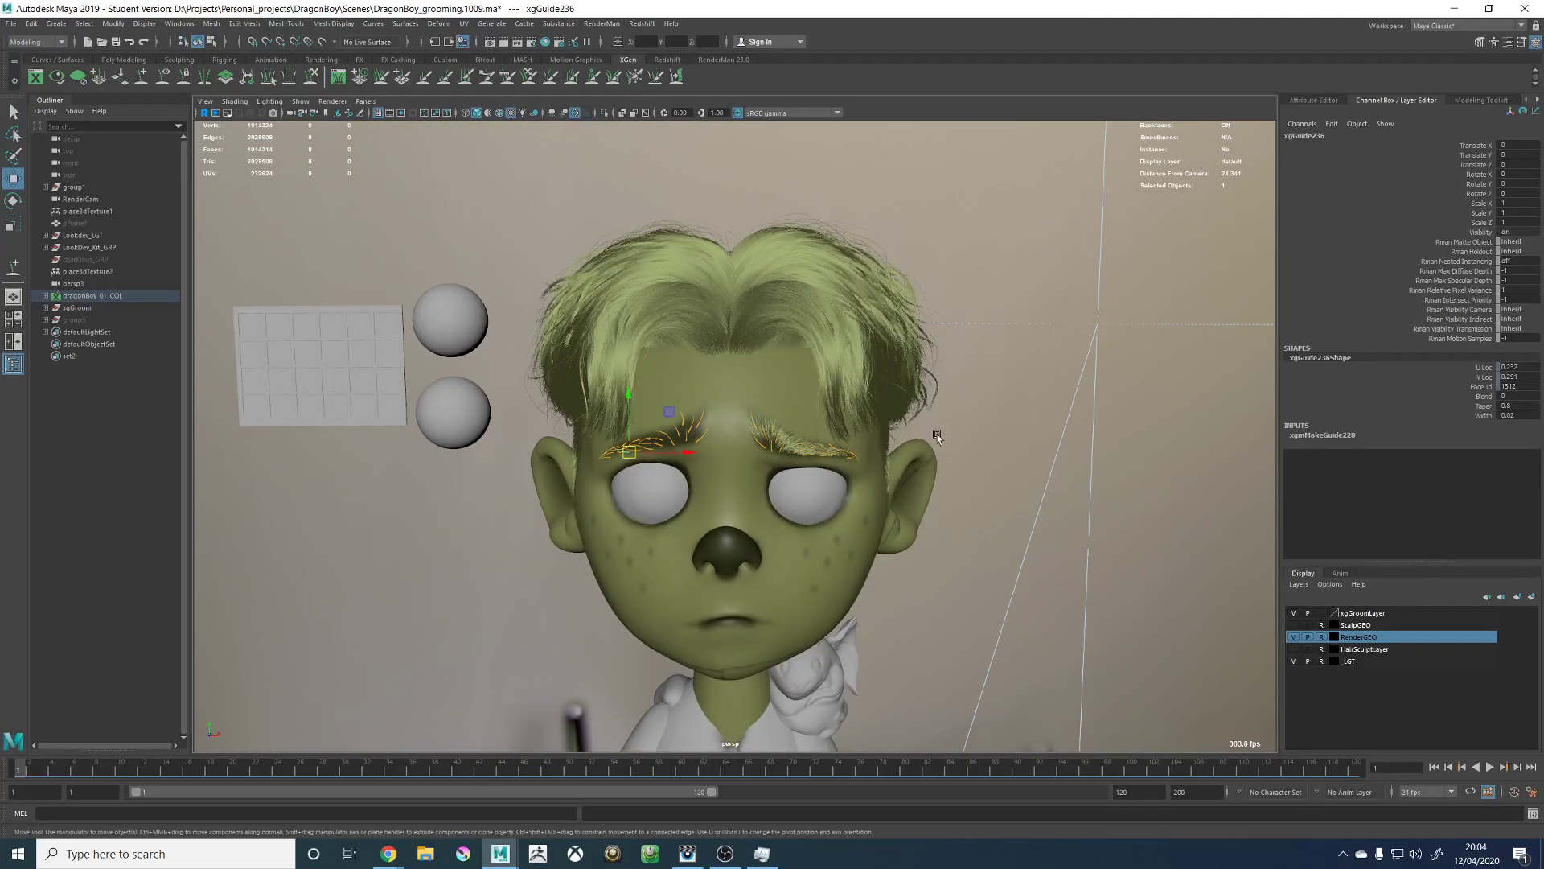
alt+drag(955, 470, 973, 438)
alt+right_drag(972, 437, 888, 440)
alt+drag(949, 482, 957, 523)
alt+right_drag(997, 554, 1146, 599)
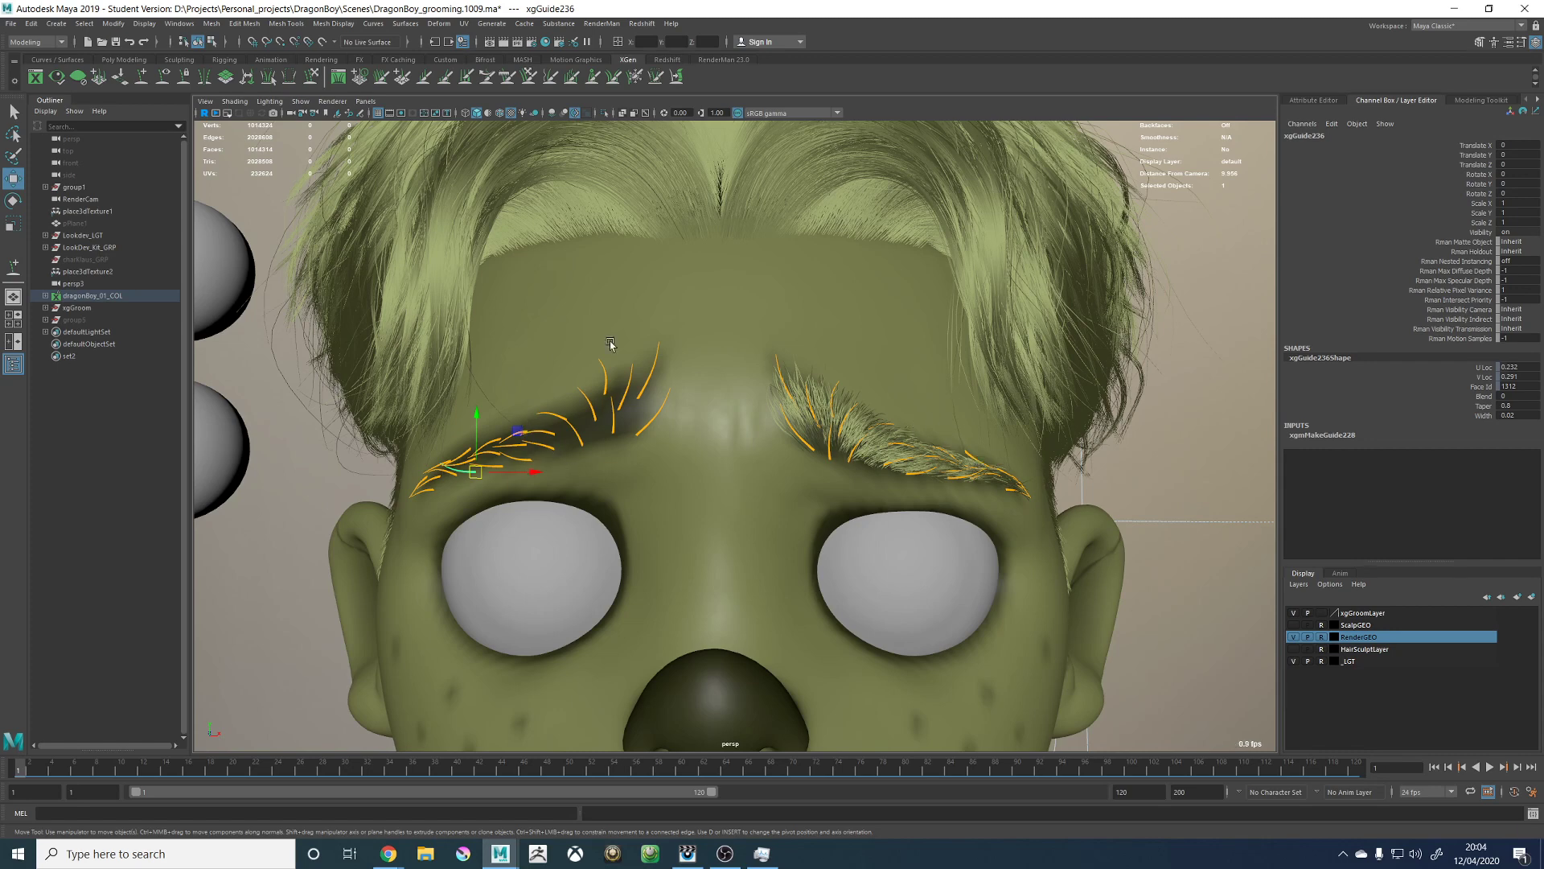
Step: Shift the lower guide in the outer half of the mirrored eyebrow slightly along the brow and clear the selection
key(y)
alt+drag(620, 291, 863, 425)
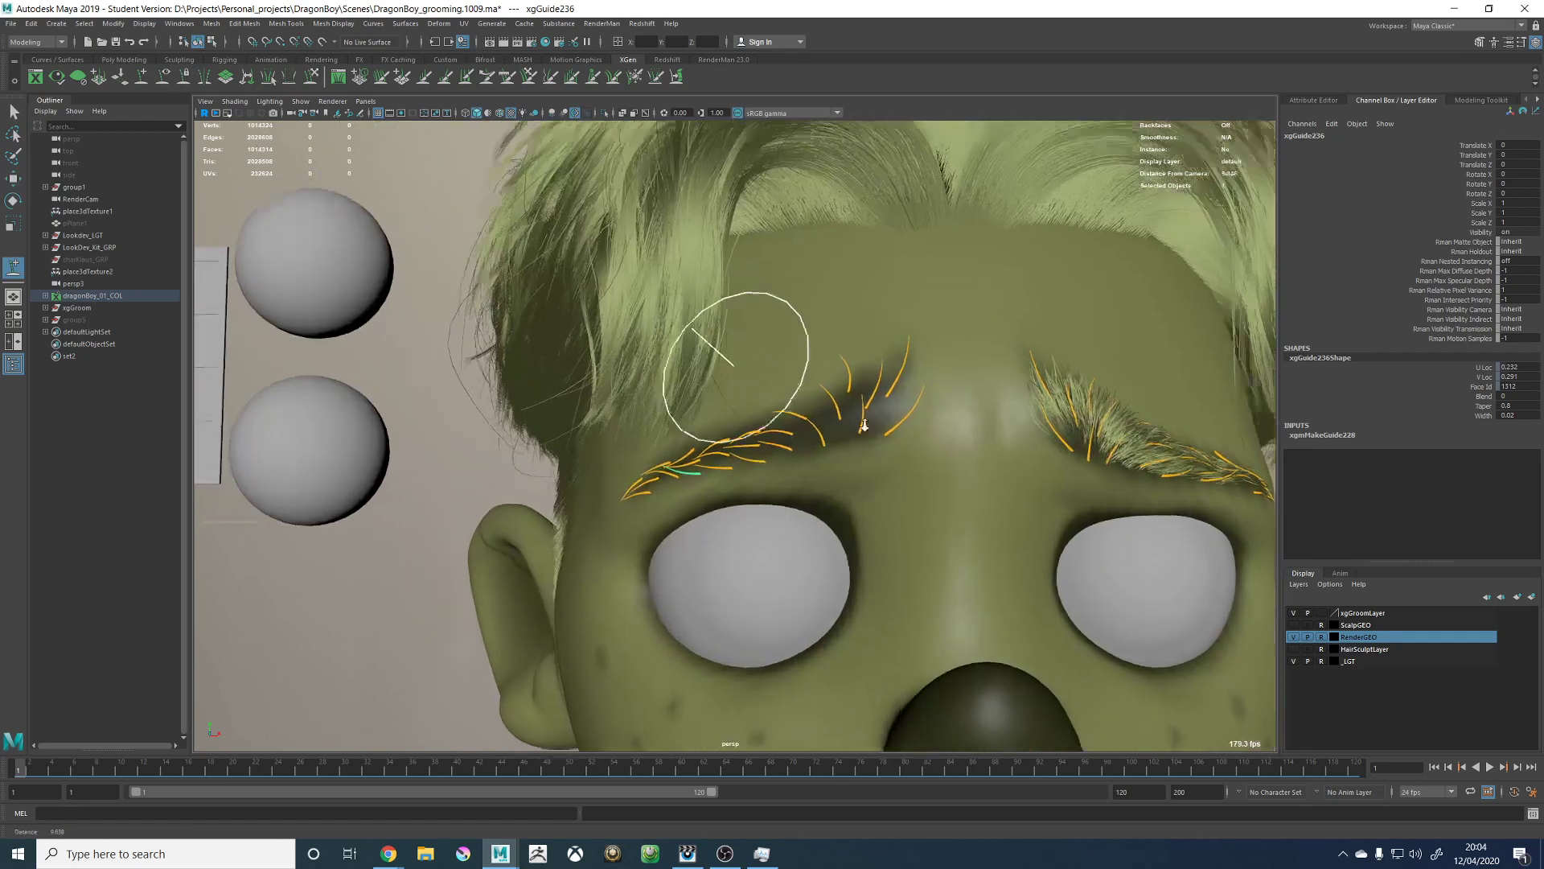
alt+right_drag(865, 425, 941, 448)
mouse_move(734, 444)
mouse_down()
mouse_move(791, 423)
mouse_move(809, 486)
mouse_move(729, 509)
mouse_move(843, 466)
mouse_move(793, 455)
mouse_move(696, 490)
mouse_up()
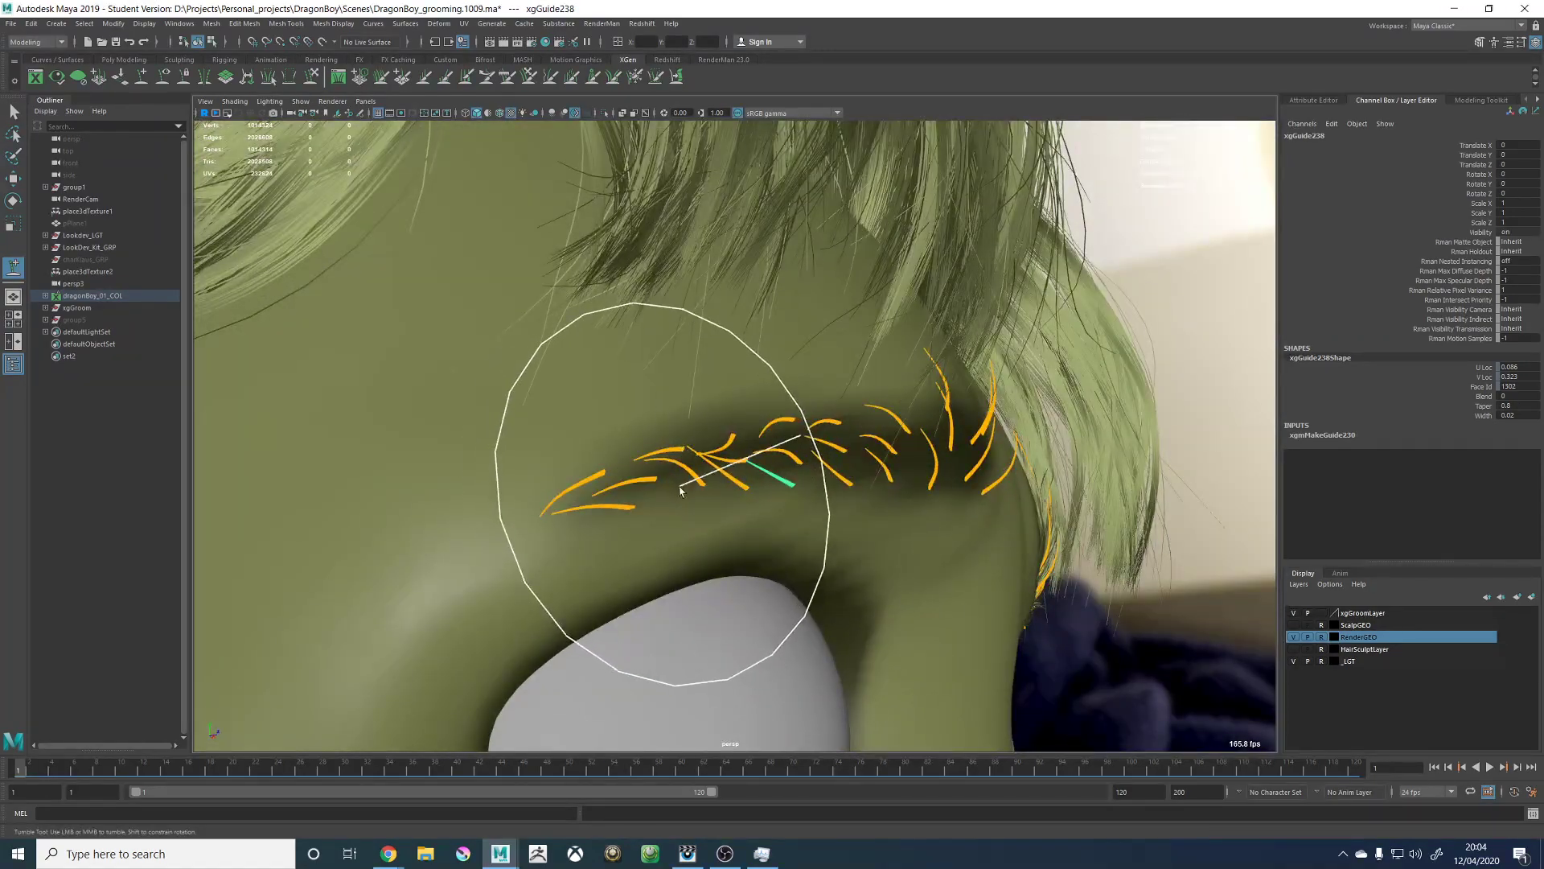
scroll(679, 491, down, 10)
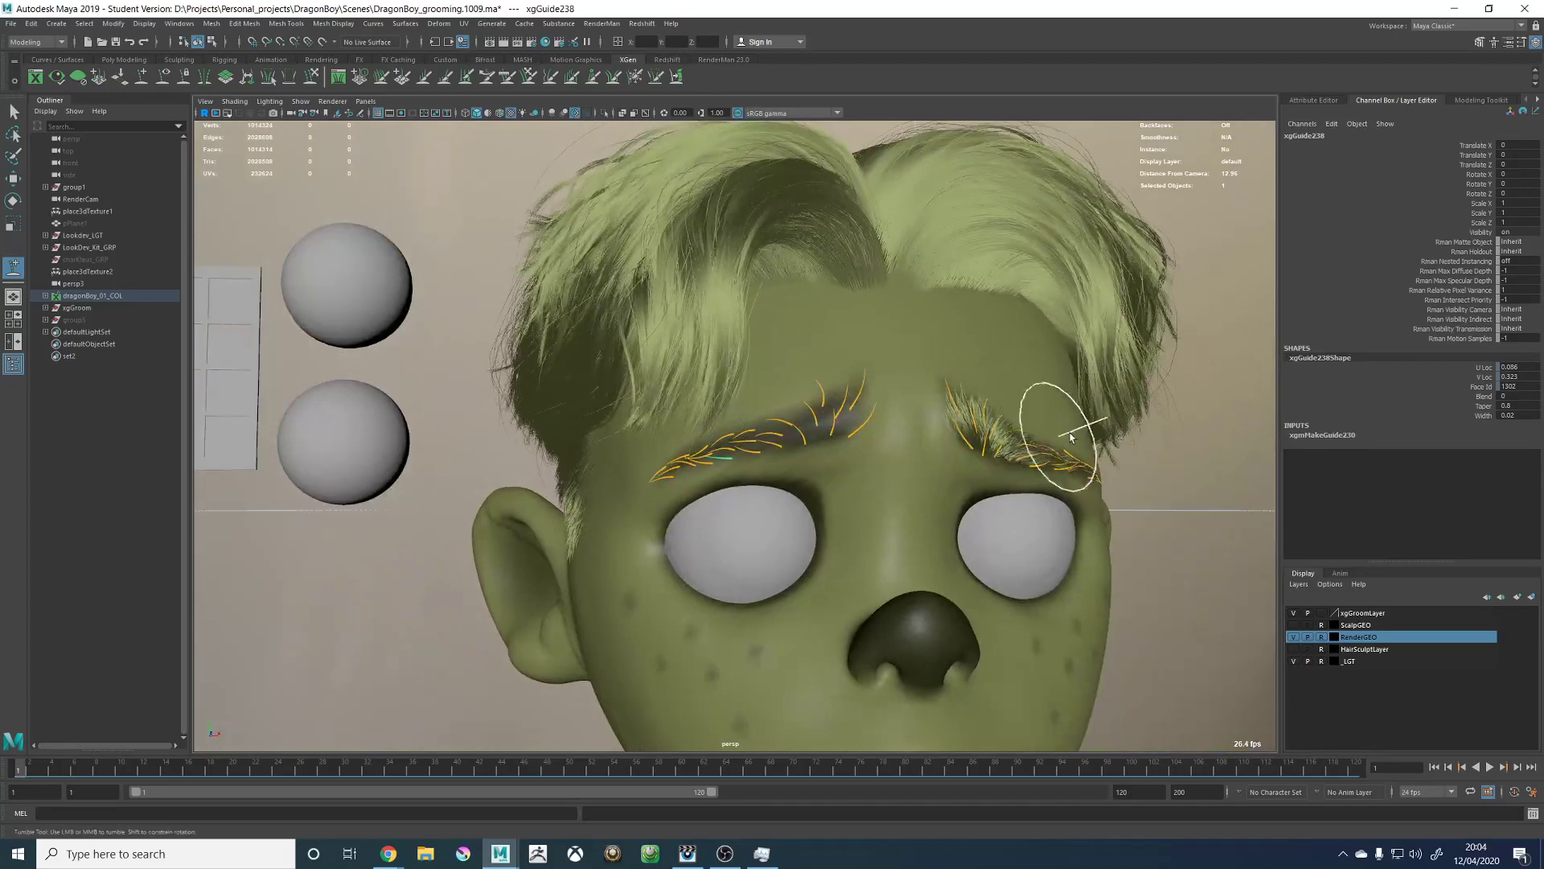
scroll(1071, 437, up, 6)
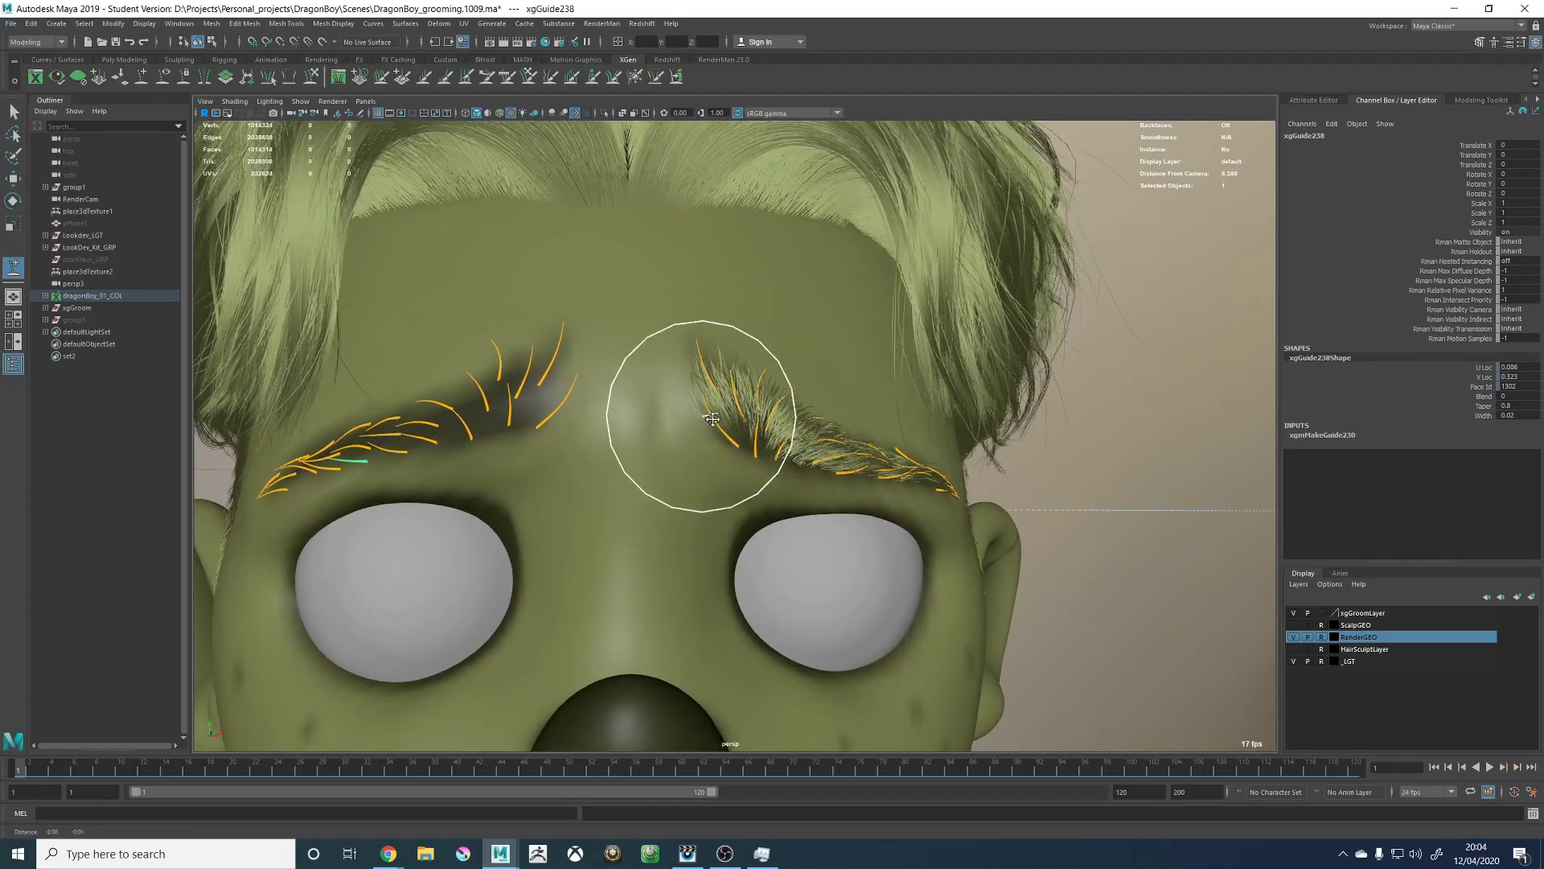
alt+middle_drag(712, 418, 735, 426)
key(w)
click(1072, 458)
Step: Move the upper guide in the middle of the mirrored eyebrow slightly toward the tail with Add or Move Guides, then deselect it
alt+drag(683, 507, 821, 478)
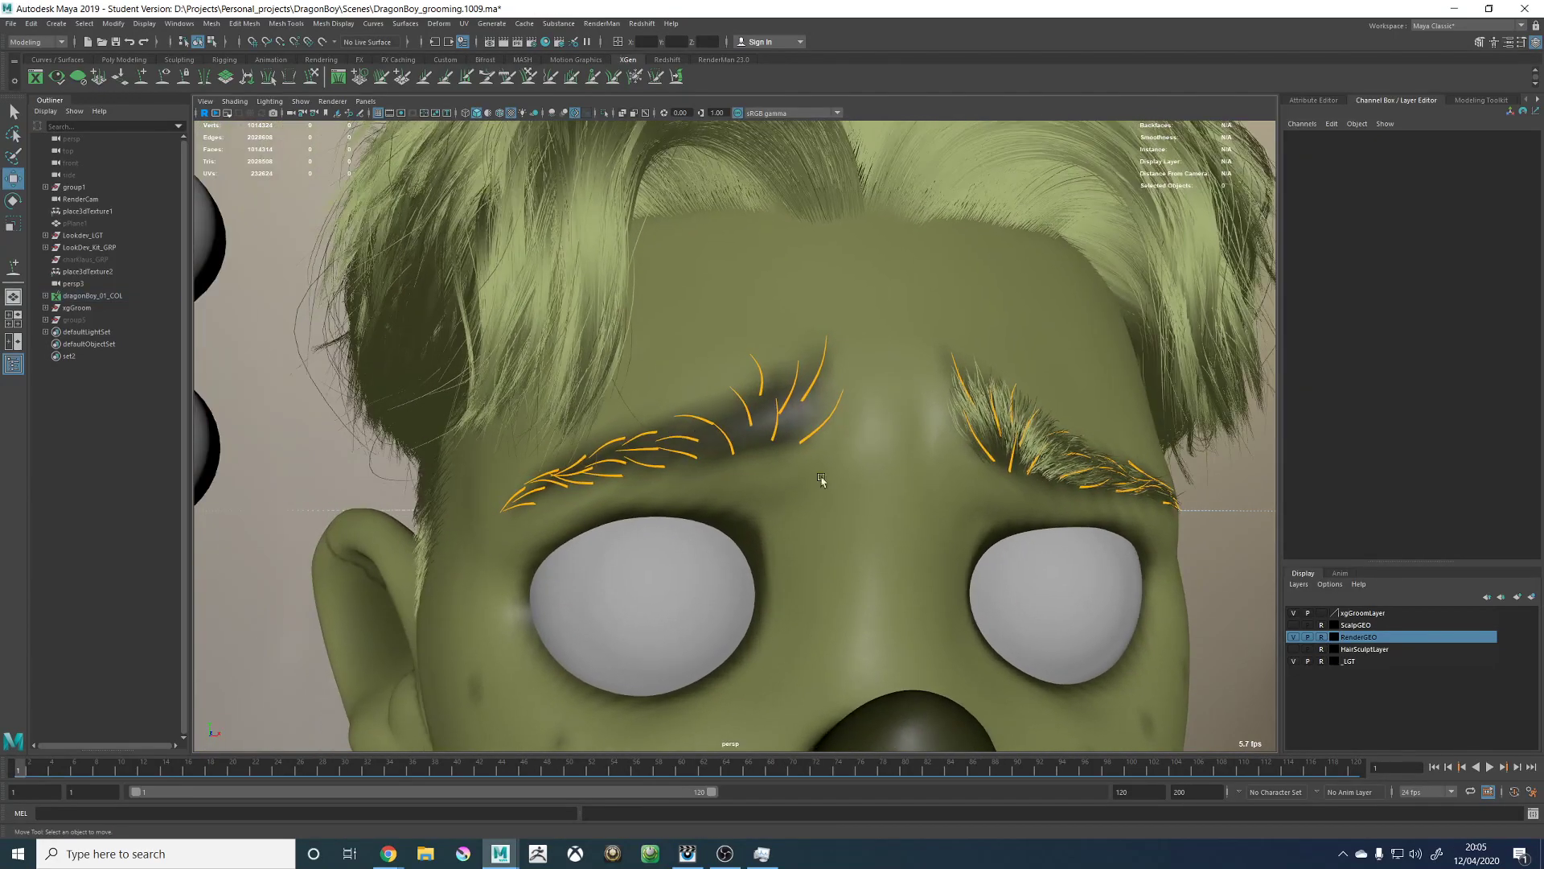
scroll(821, 478, down, 8)
scroll(714, 499, up, 10)
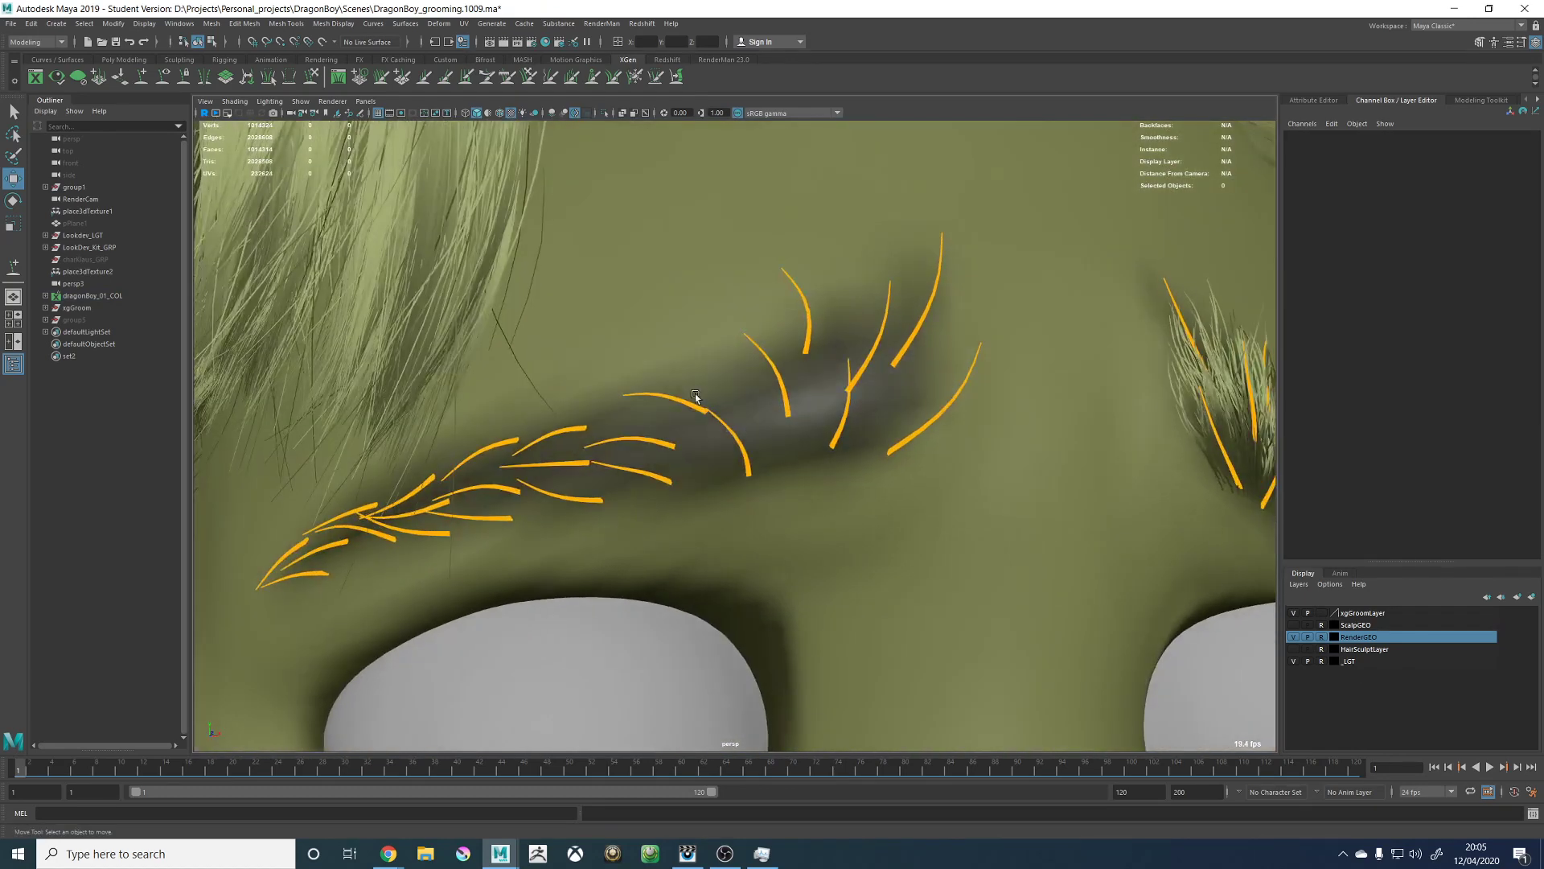
click(701, 411)
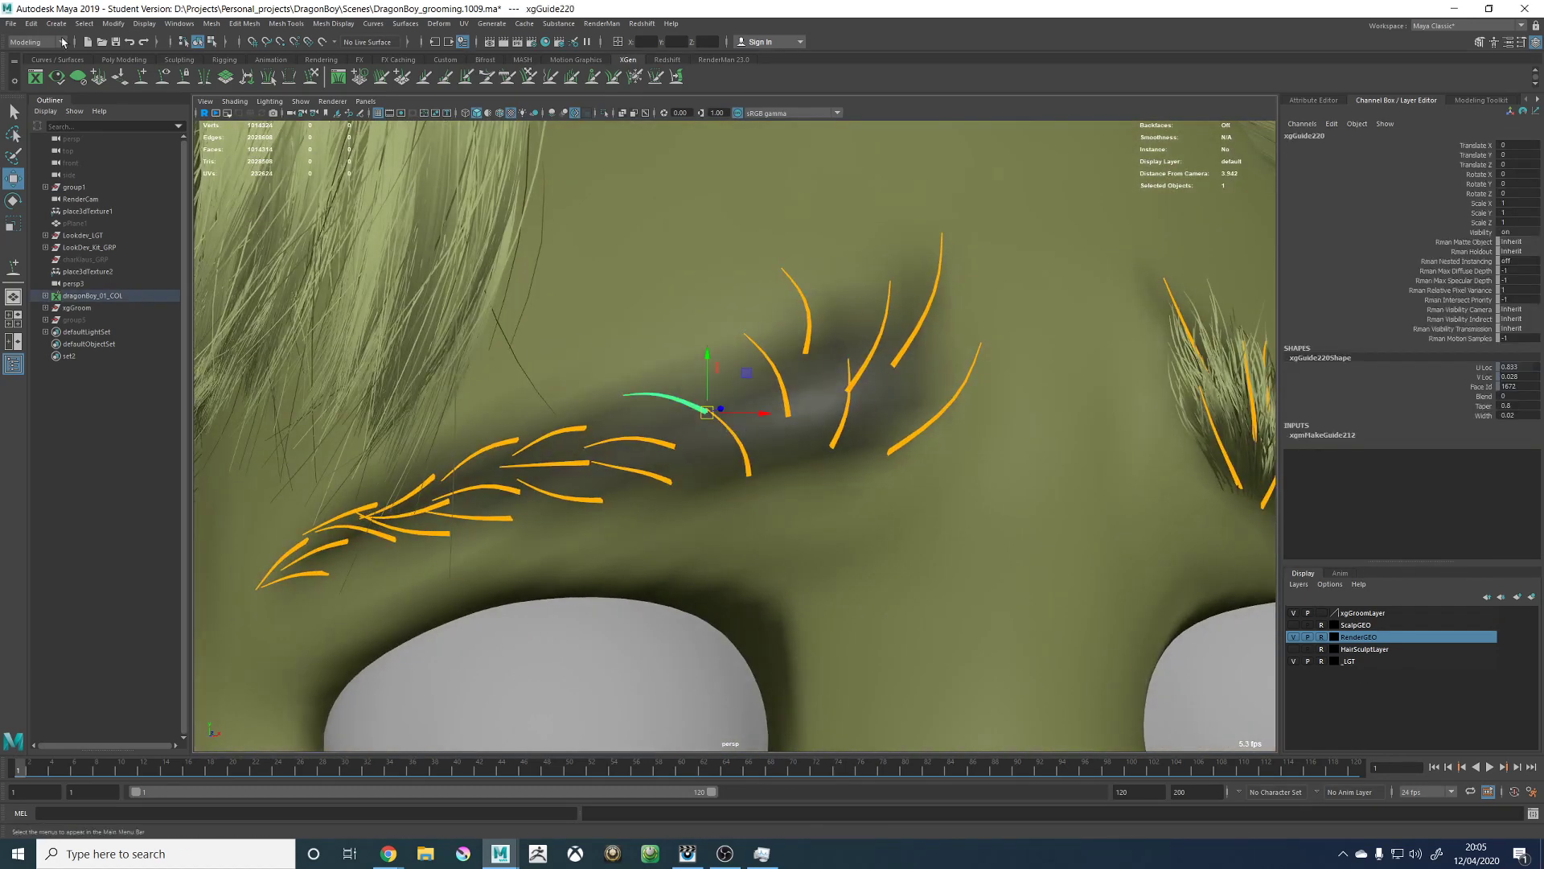
click(143, 78)
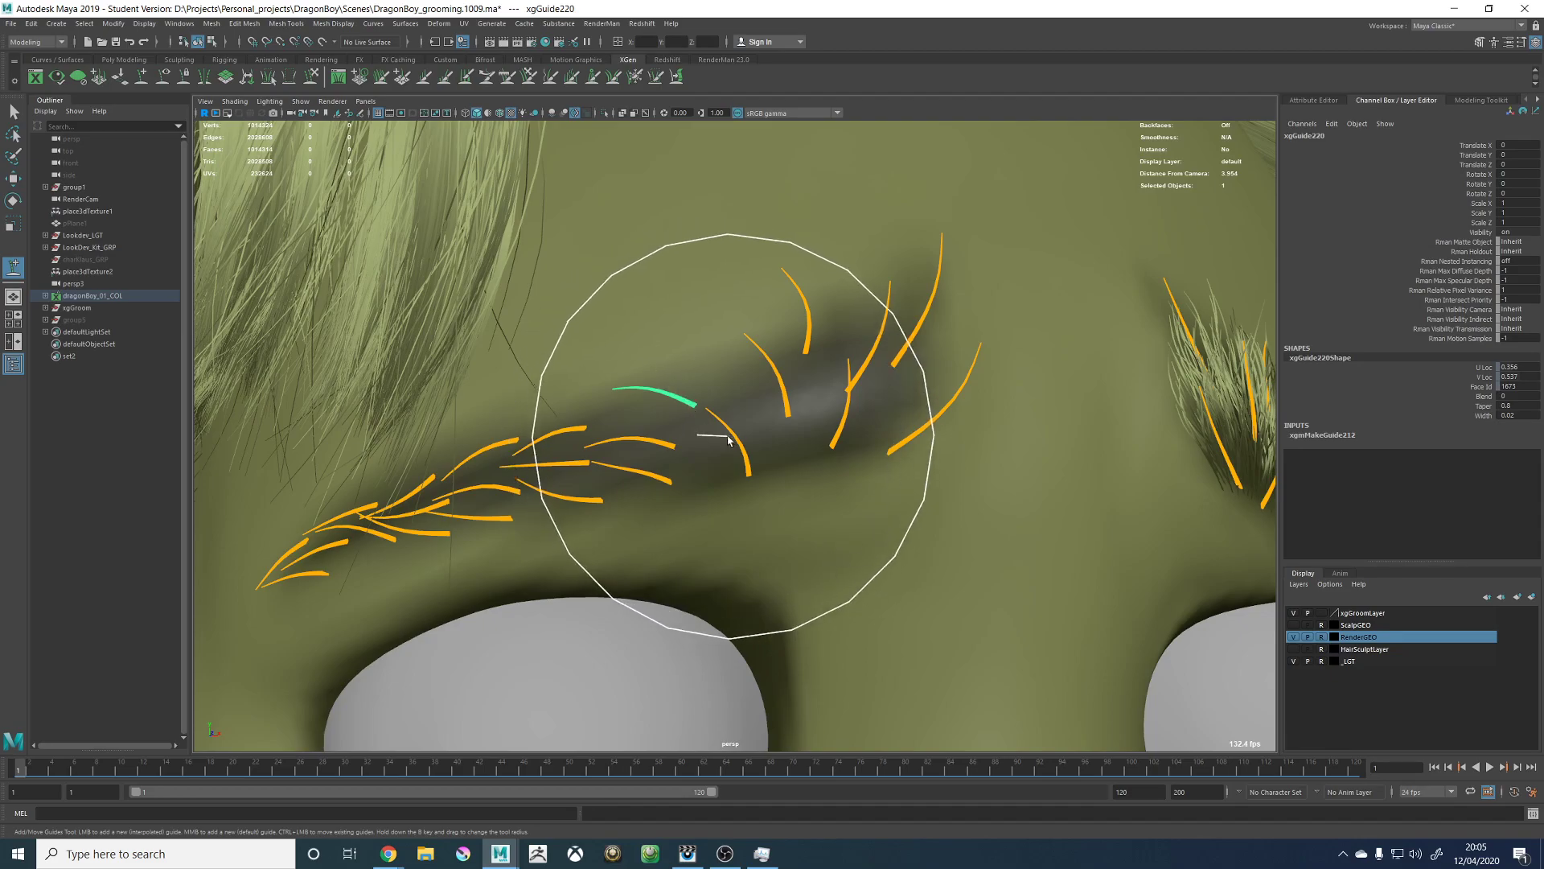
mouse_move(712, 420)
alt+mouse_down()
mouse_move(770, 438)
mouse_move(827, 431)
mouse_move(828, 413)
mouse_move(706, 396)
mouse_move(598, 449)
mouse_move(655, 506)
mouse_move(708, 455)
alt+mouse_up()
alt+right_drag(709, 454, 558, 410)
alt+drag(558, 410, 661, 441)
alt+right_drag(662, 442, 555, 438)
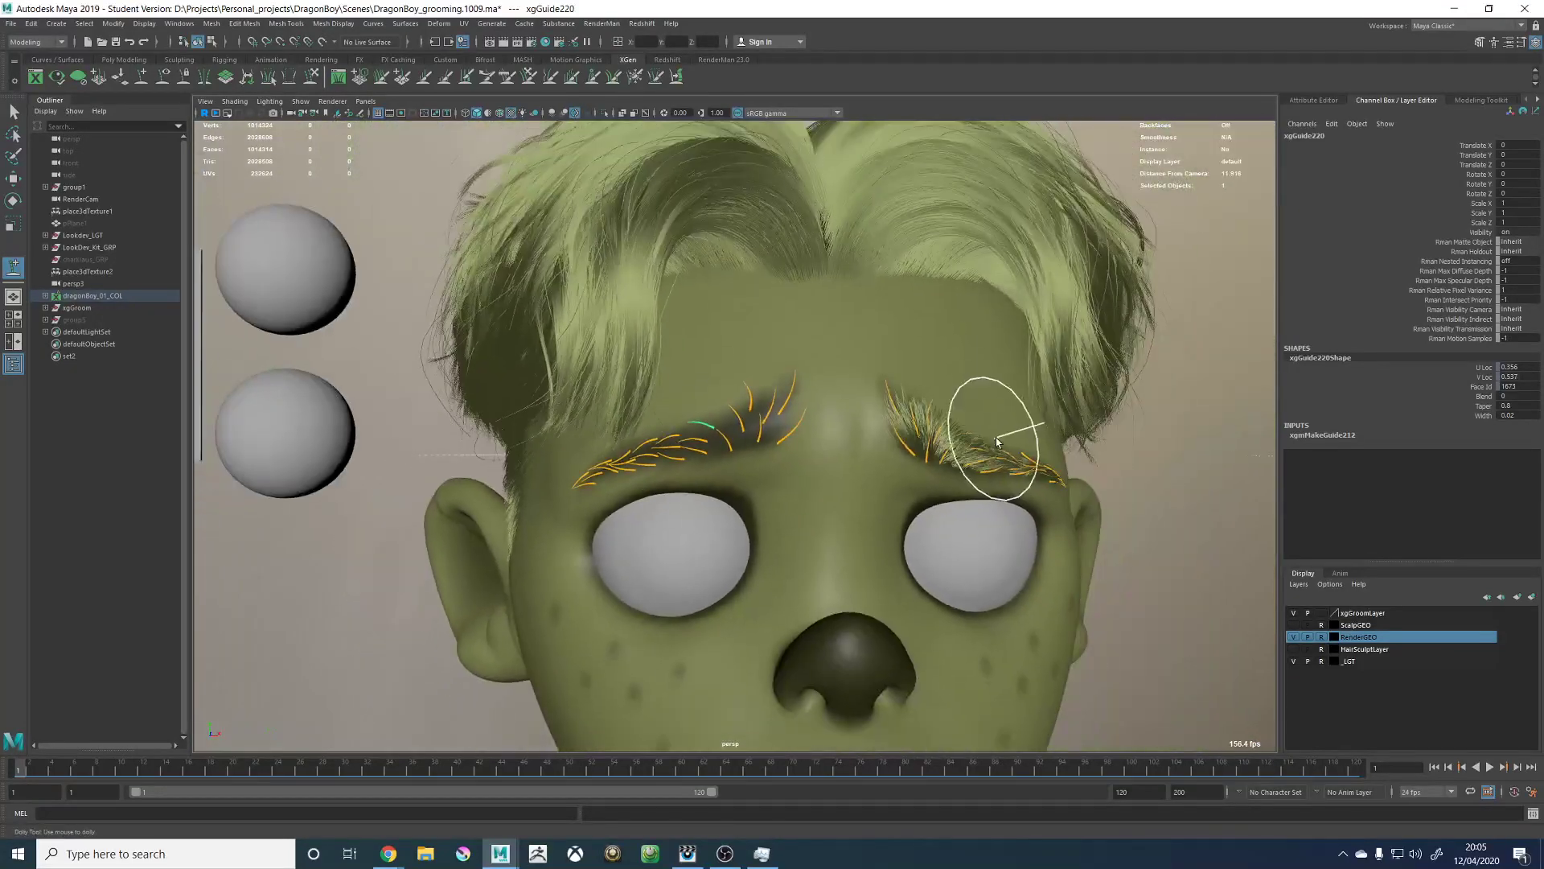
key(w)
click(1144, 463)
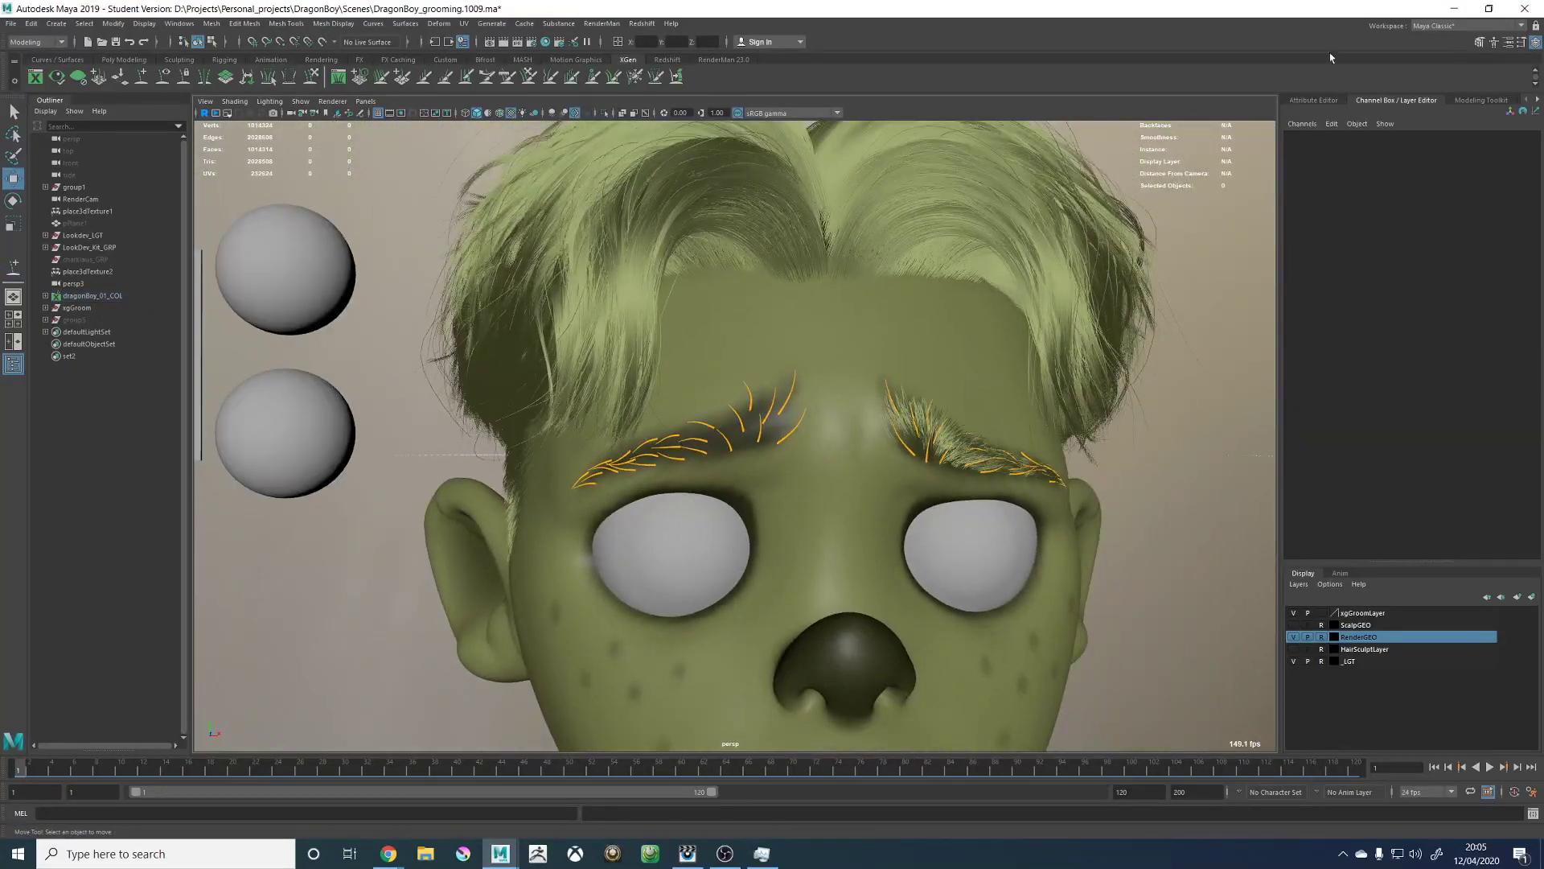
Step: Bring up the XGen editor and save the scene, accepting the Student Version File notice
click(1534, 99)
click(1507, 101)
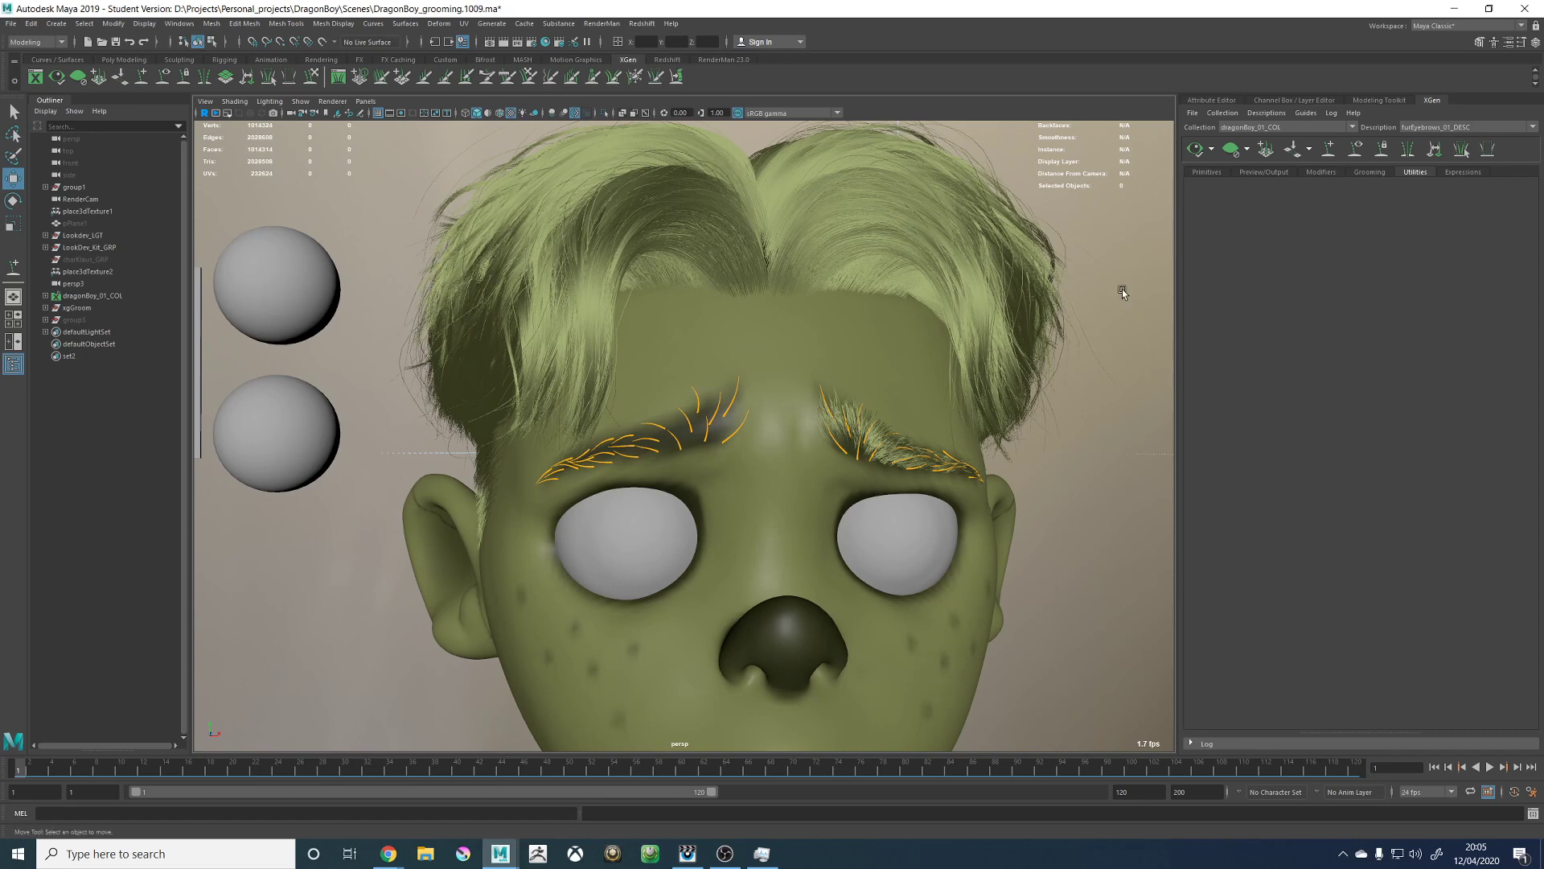
scroll(1123, 292, down, 5)
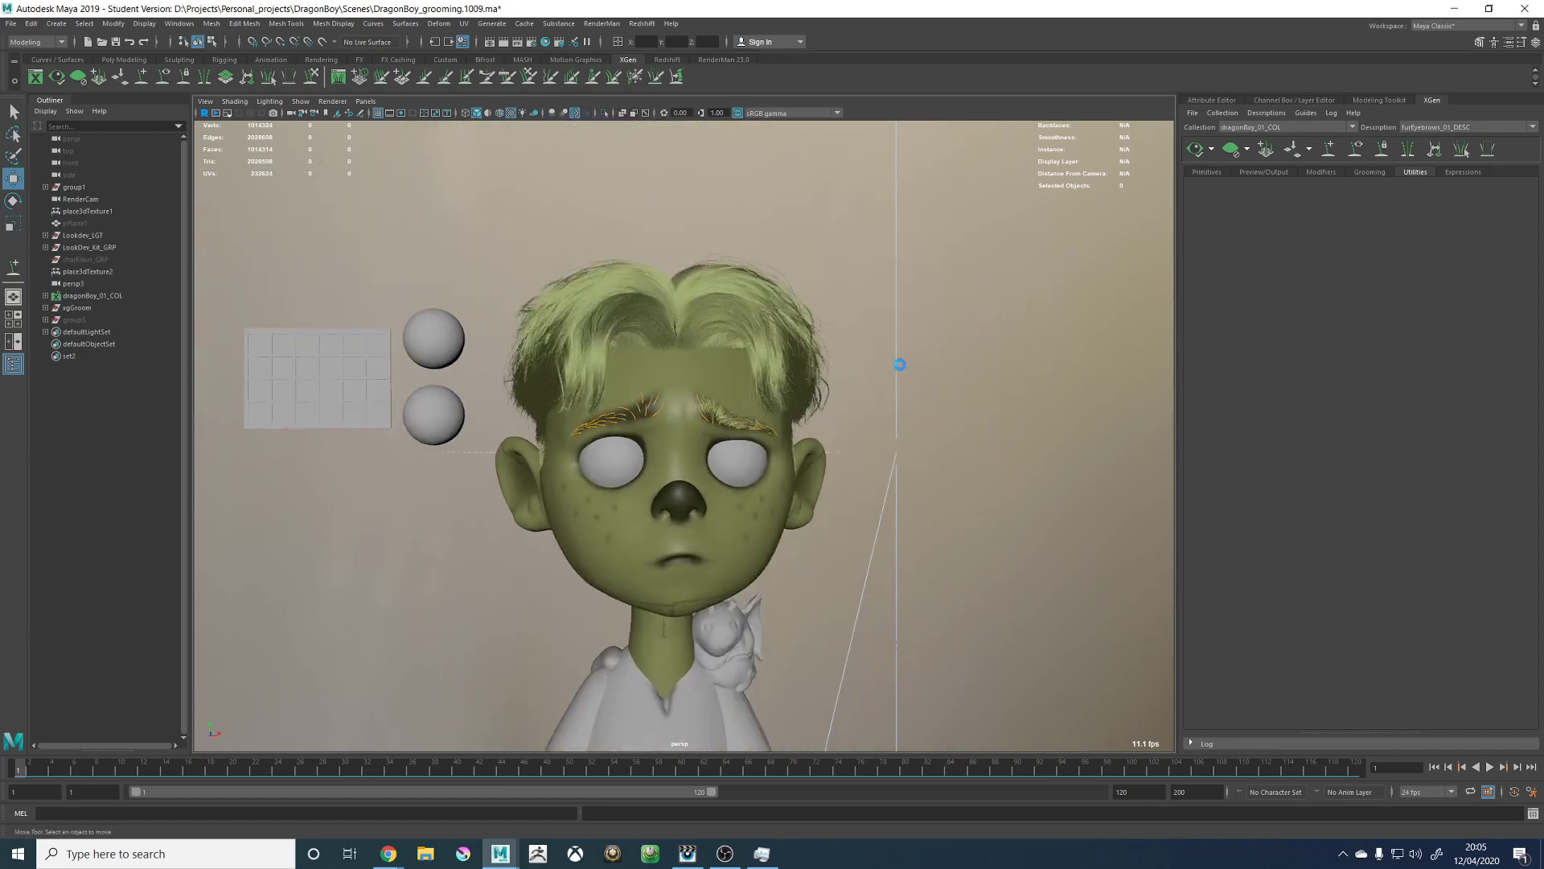
key(ctrl+s)
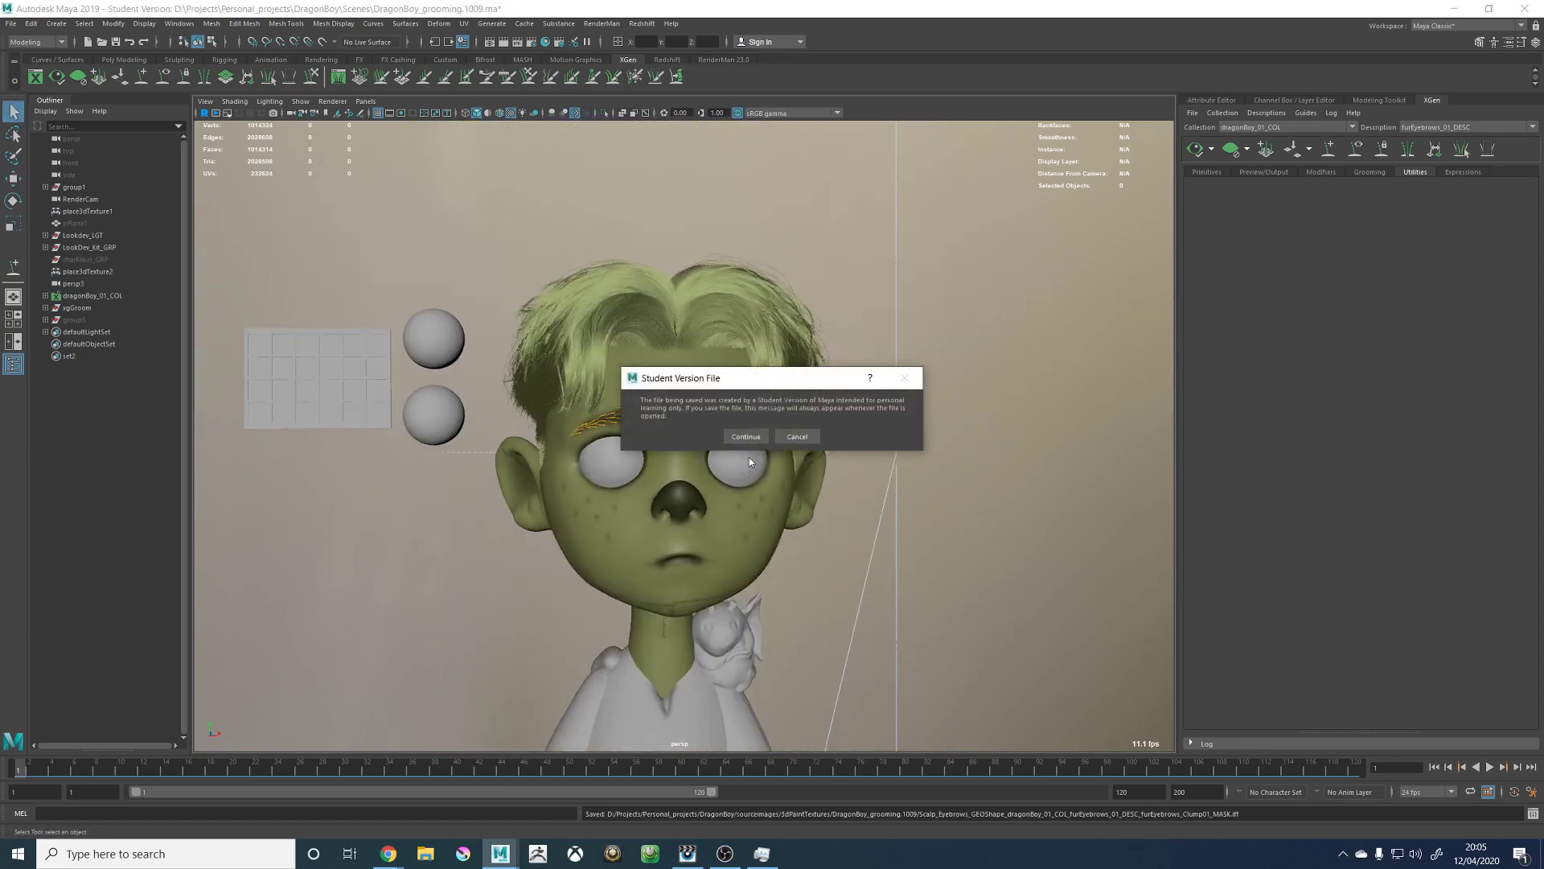
click(747, 433)
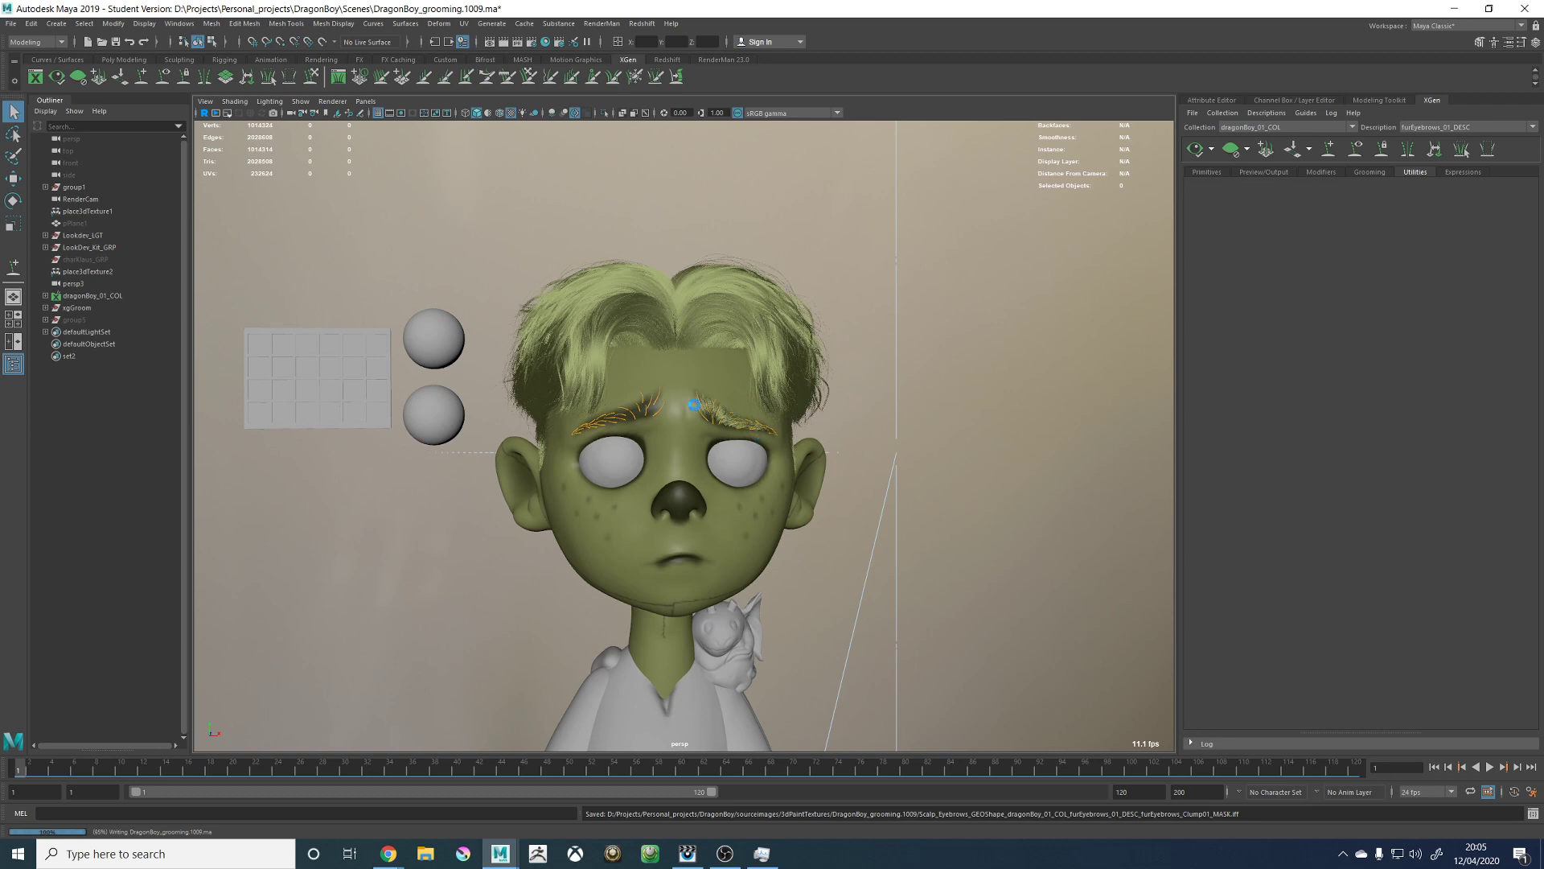
Step: Show the eyebrow description's primitive settings and start painting its density mask with the 3D Paint Tool
key(w)
scroll(694, 406, up, 4)
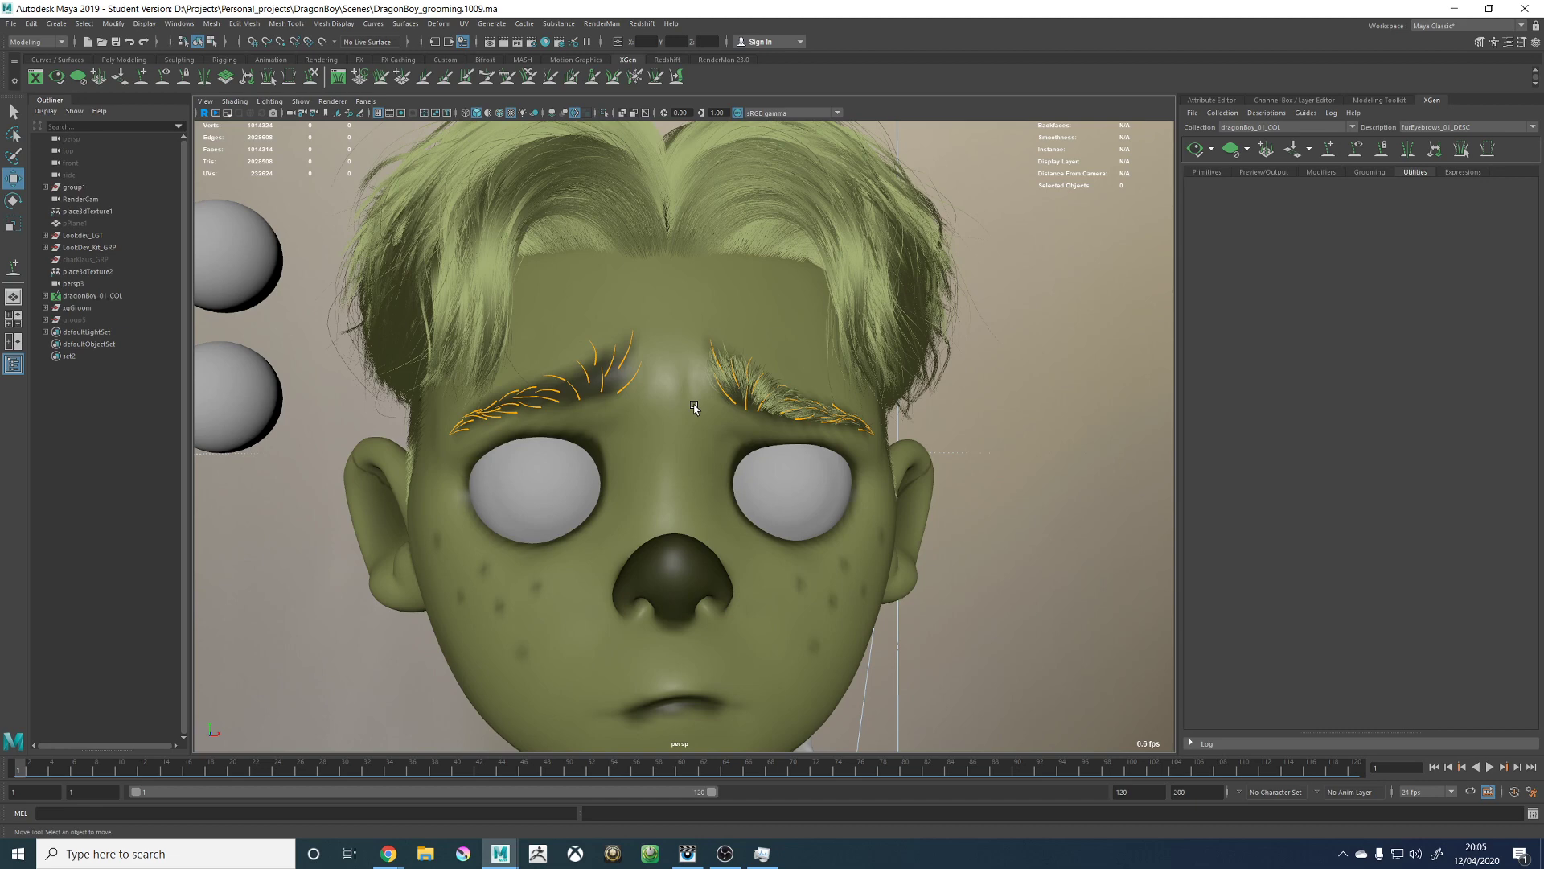
scroll(694, 407, up, 5)
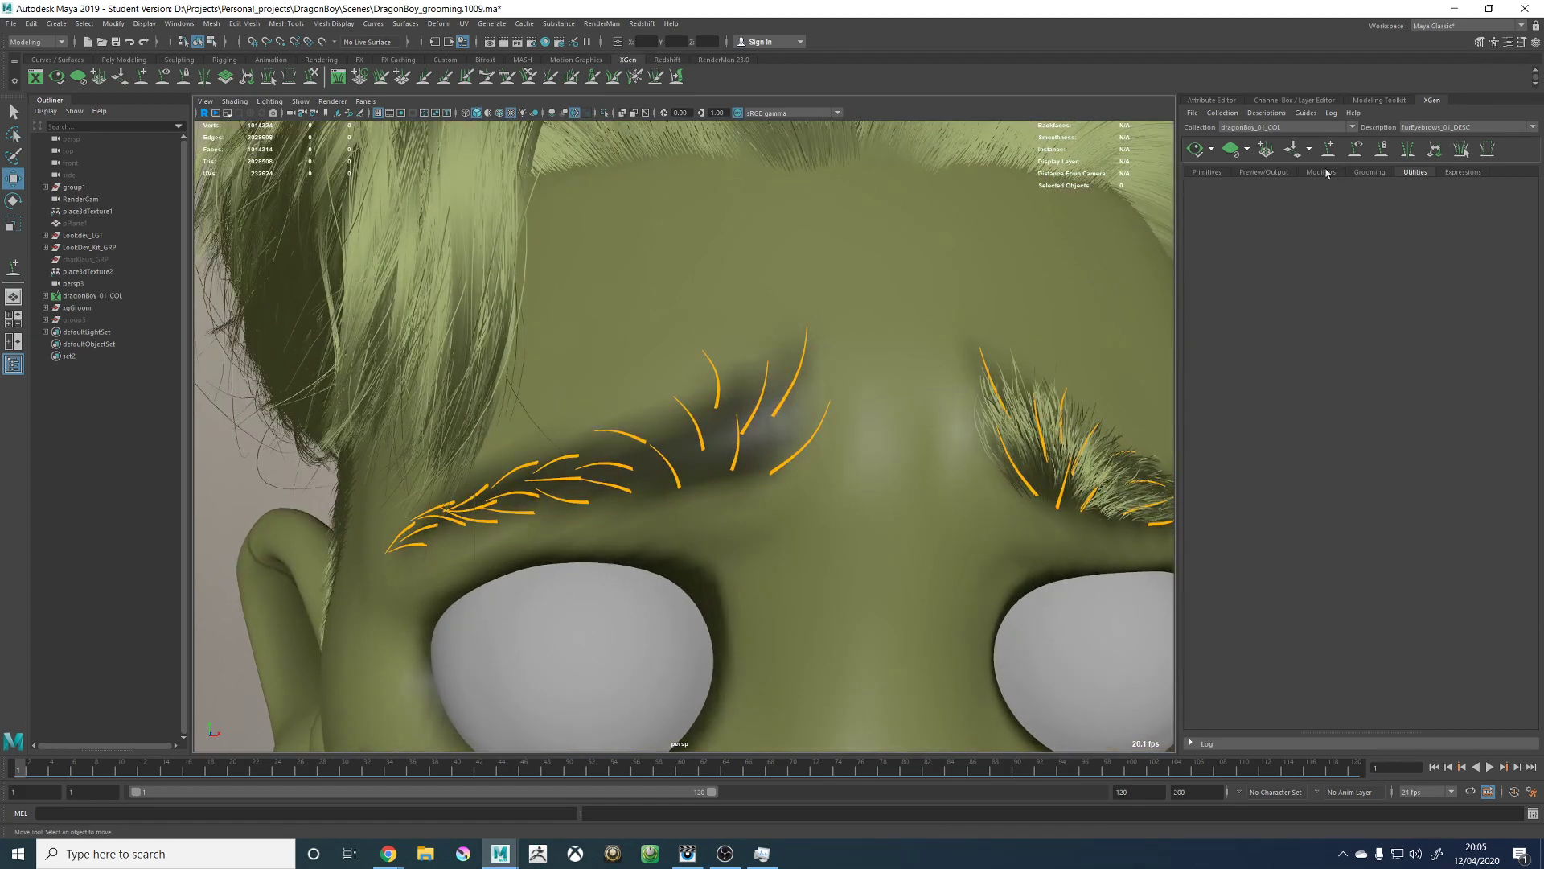
click(1206, 172)
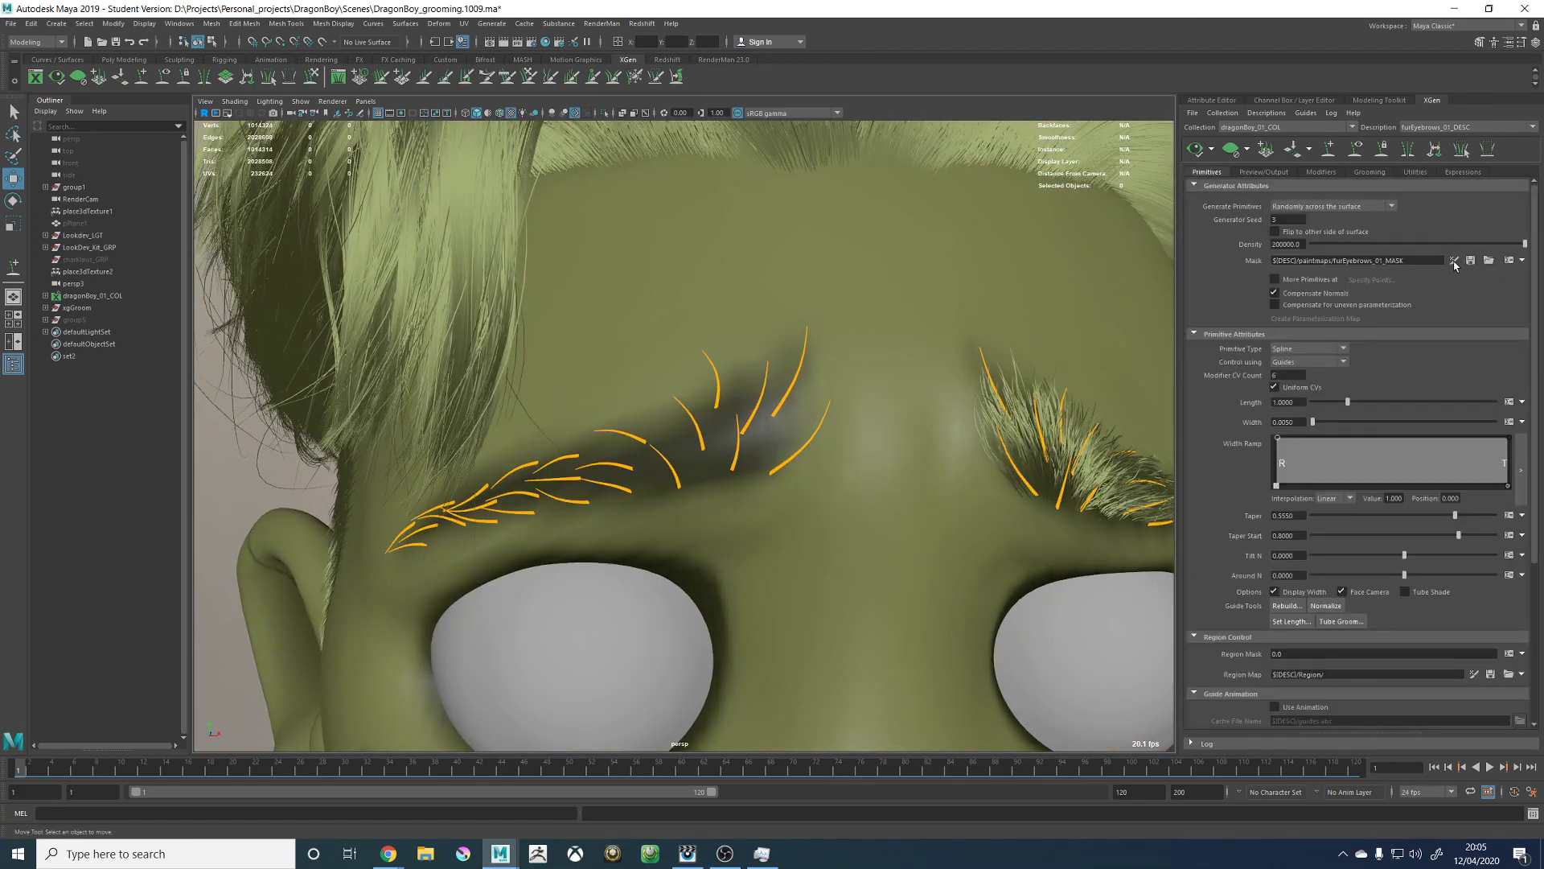
click(1454, 261)
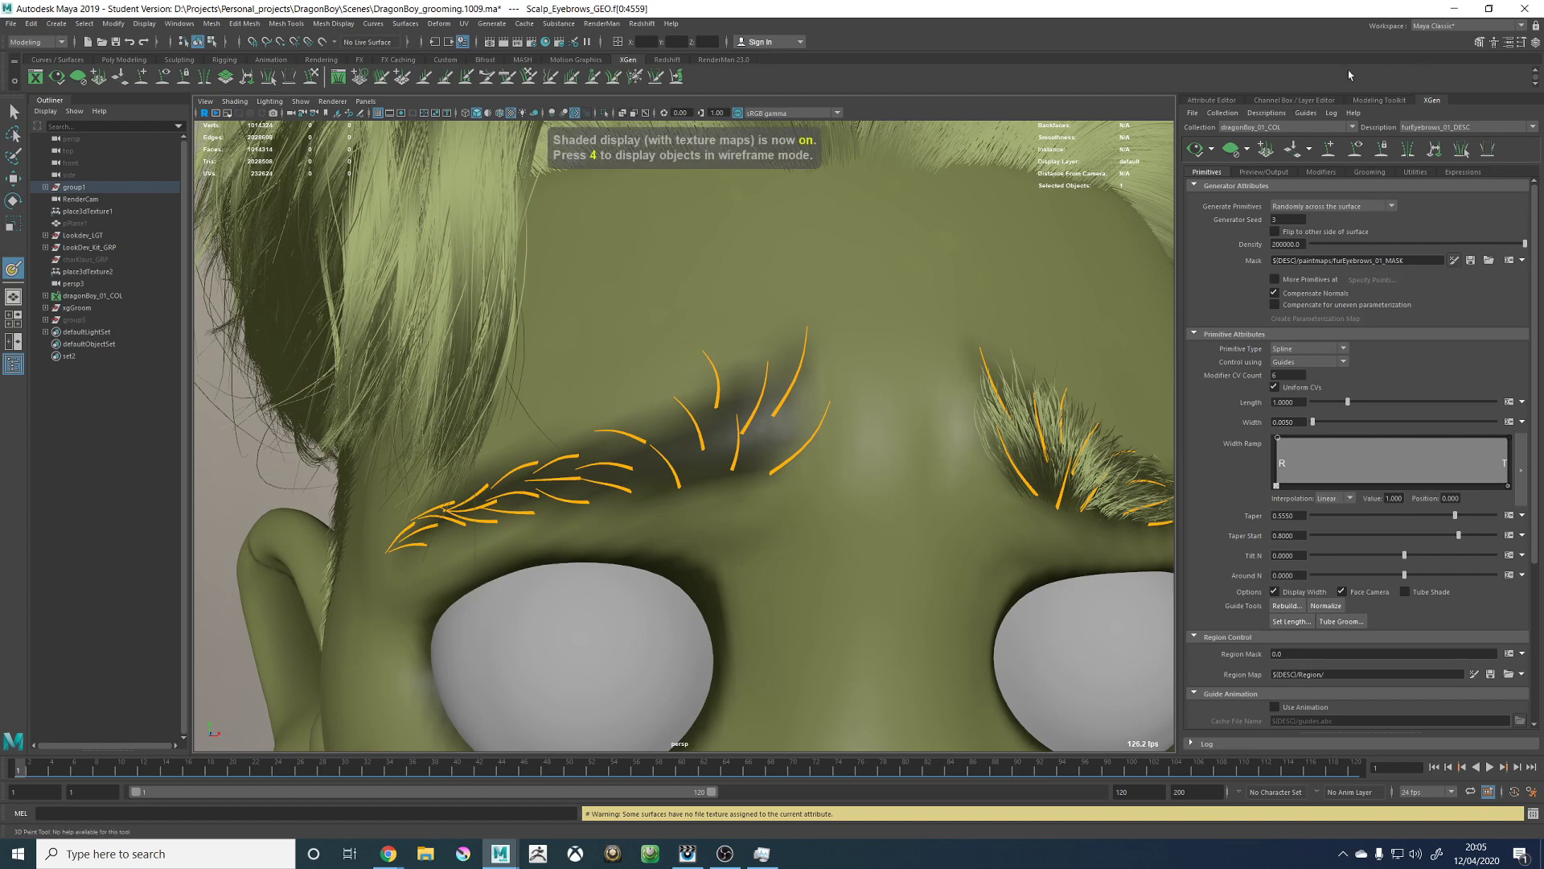
Step: Hide the RenderGEO layer and show the ScalpGEO layer to expose the eyebrow scalp mesh
click(1279, 102)
click(1292, 636)
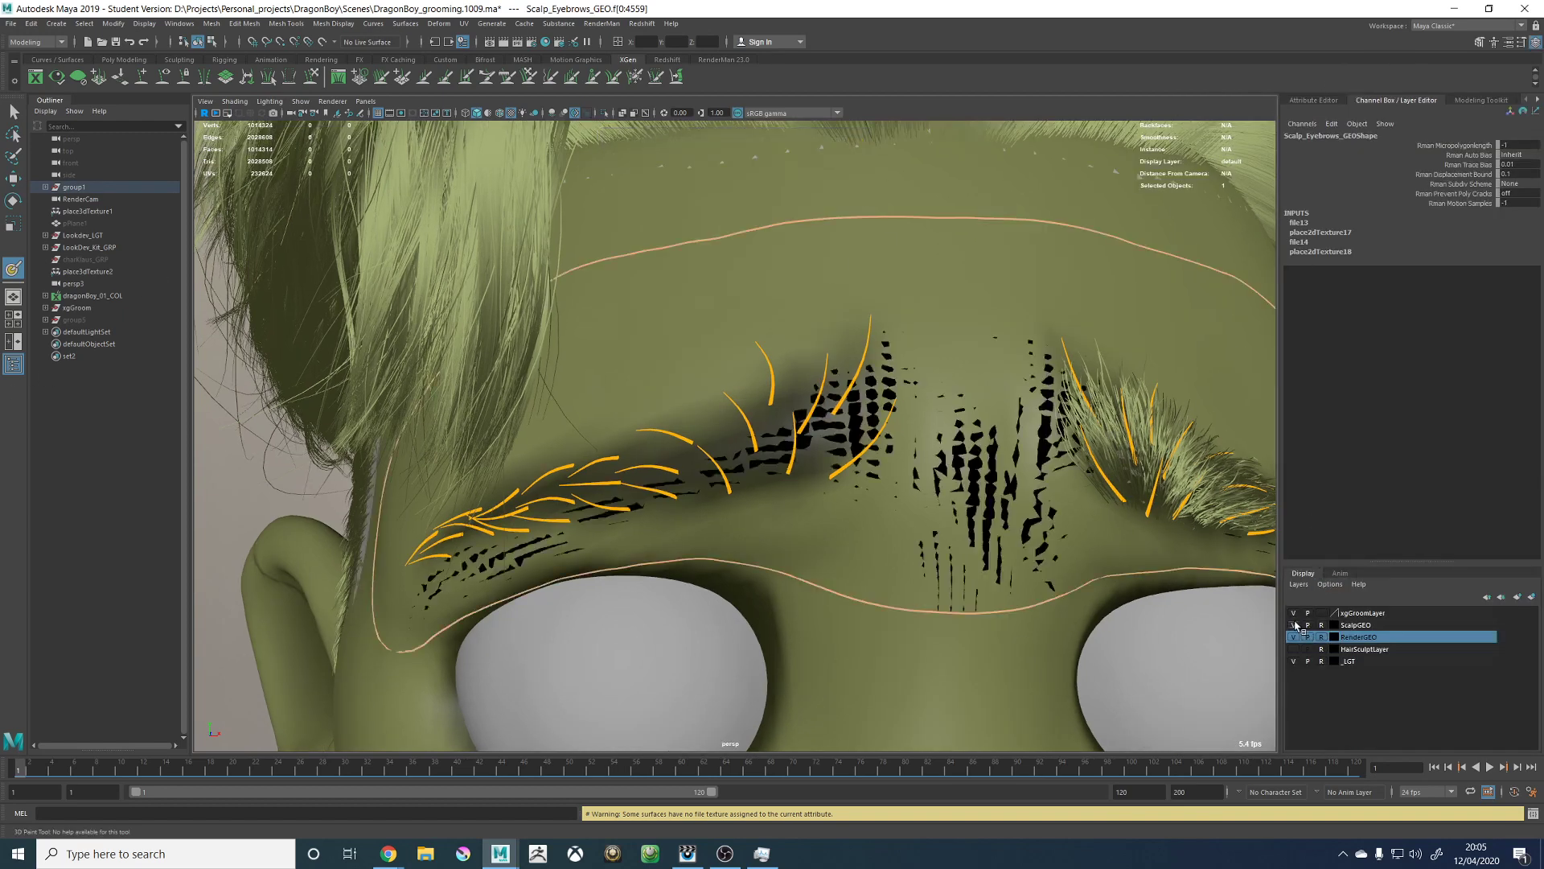
alt+middle_drag(912, 416, 788, 415)
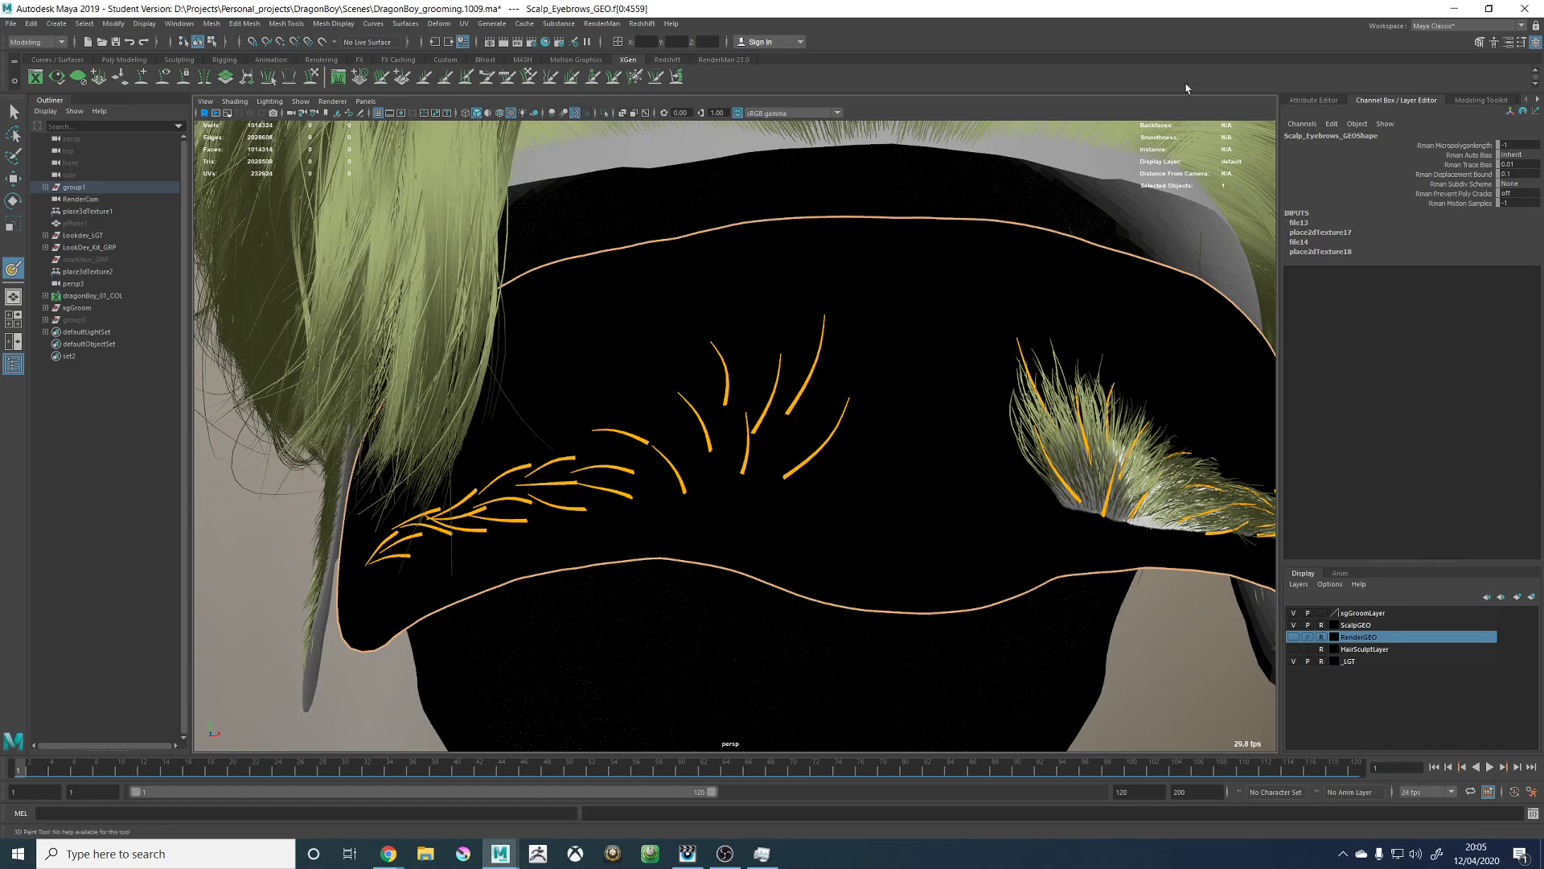
Step: Return to the XGen editor, restart painting the furEyebrows_01_MASK map, and set the paint color to white
click(1538, 99)
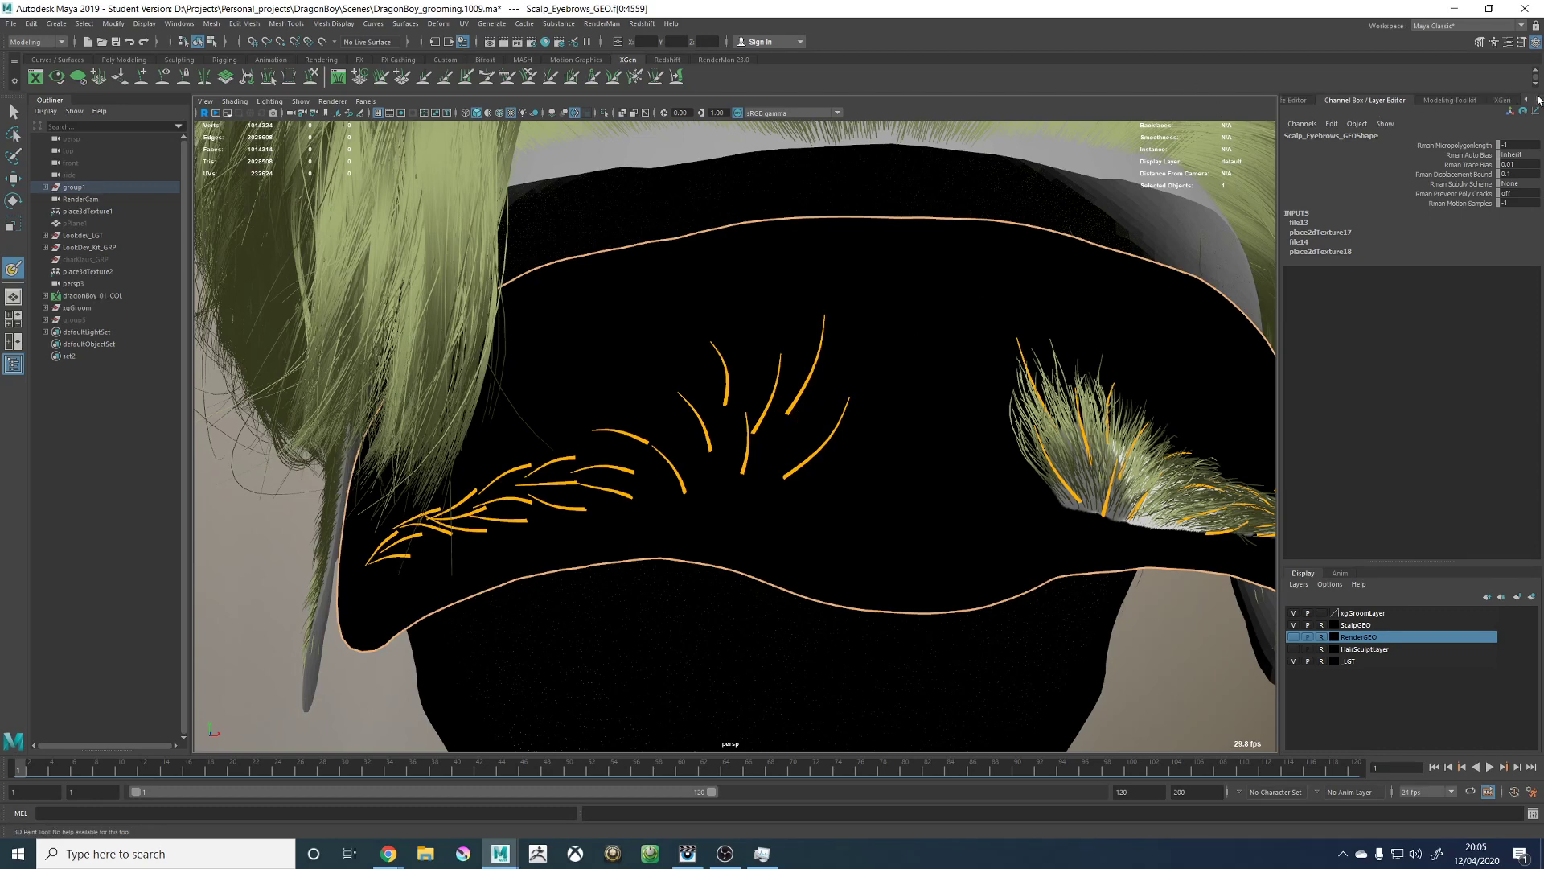
click(1462, 102)
click(1537, 98)
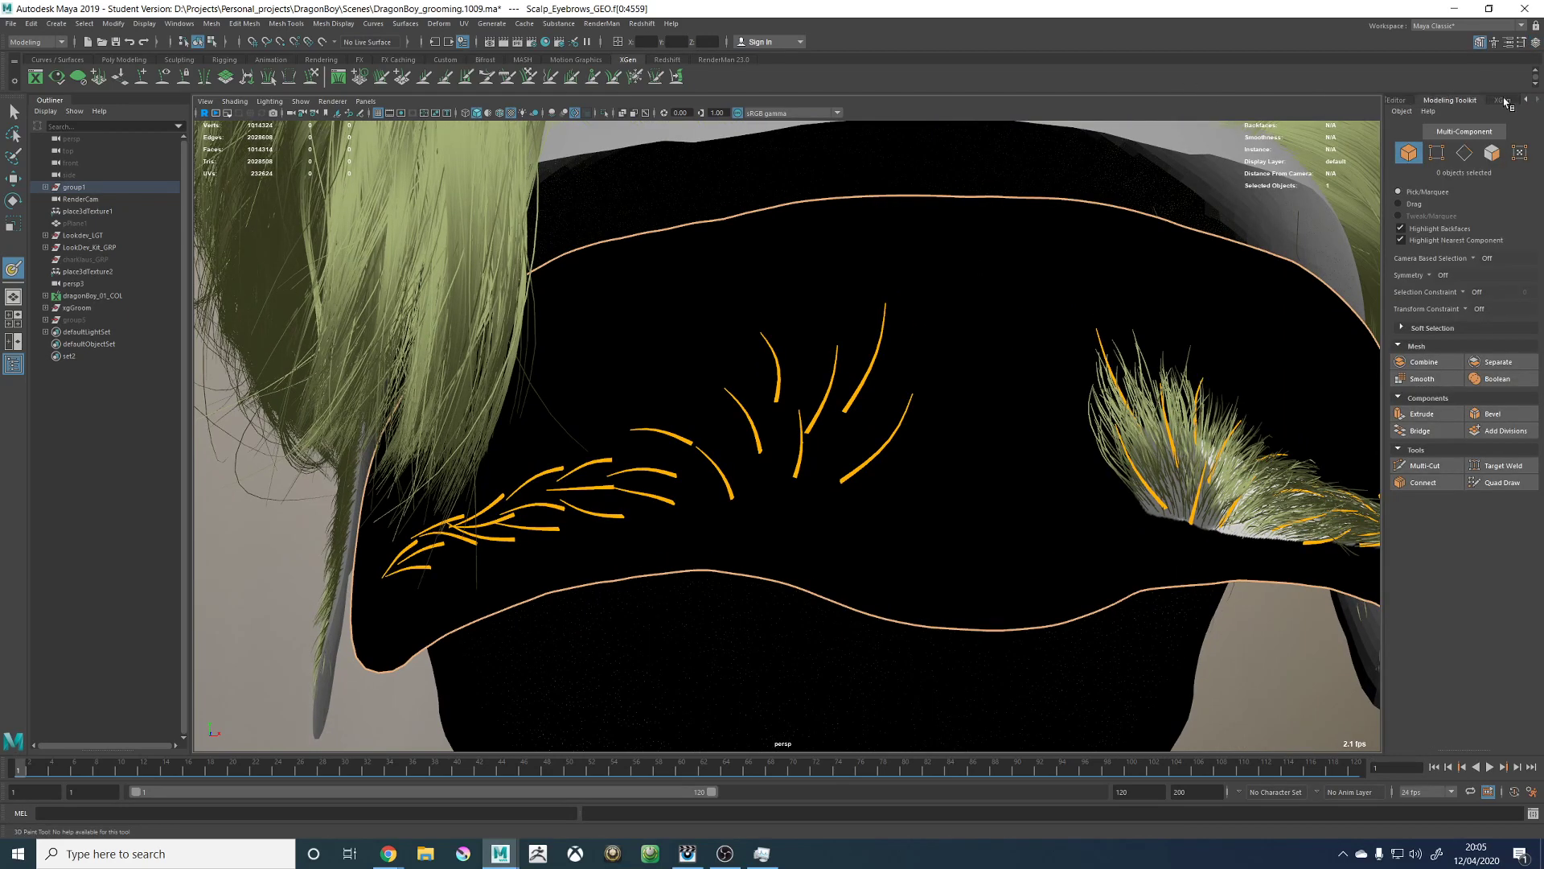
click(1510, 100)
click(1455, 261)
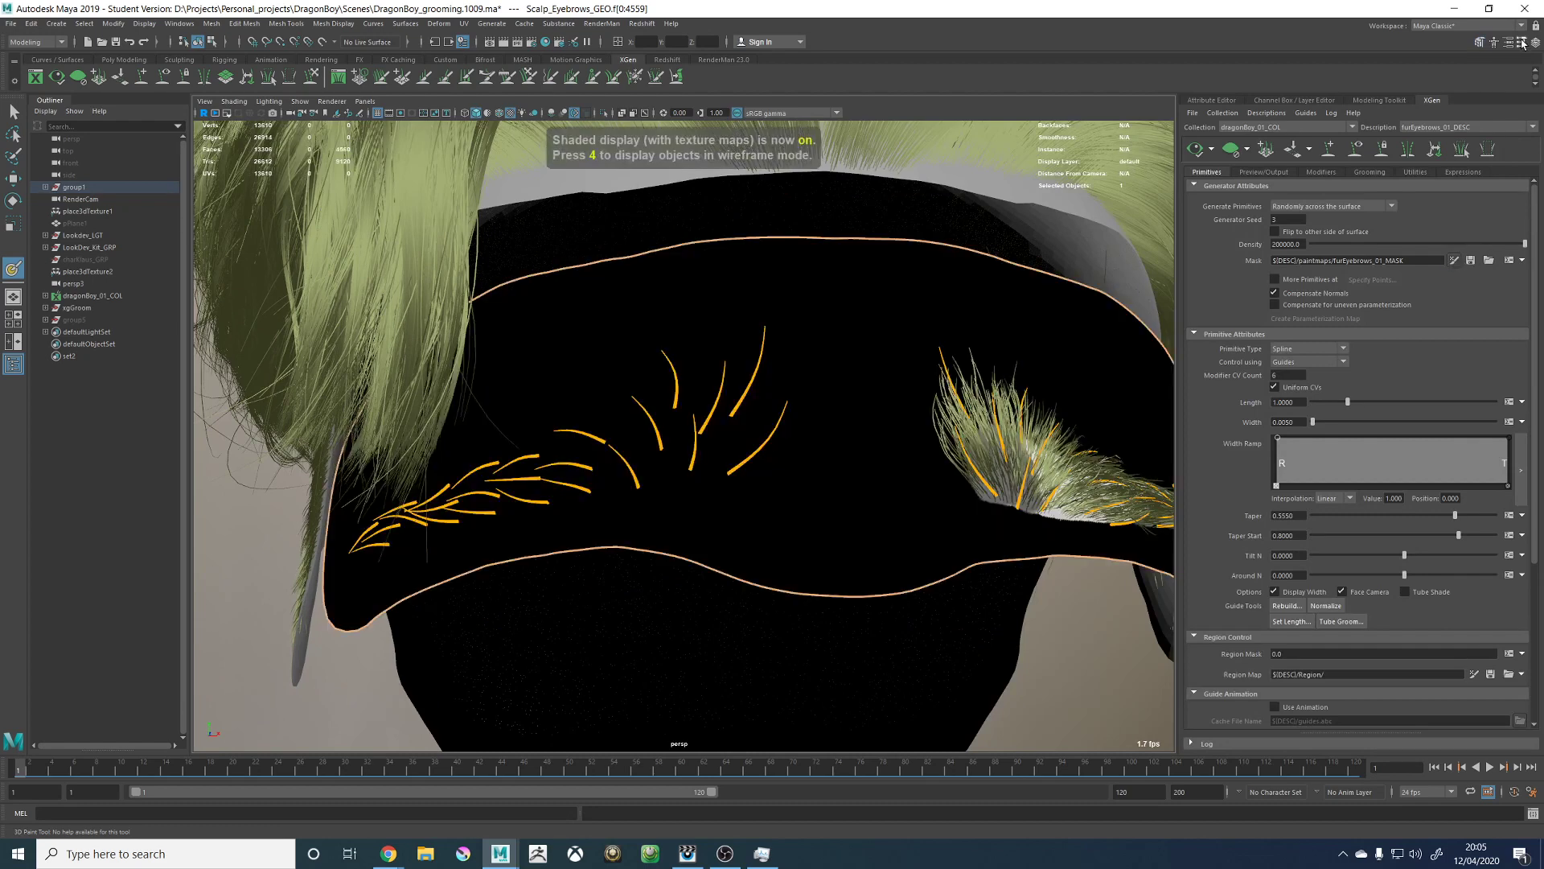
scroll(741, 355, up, 5)
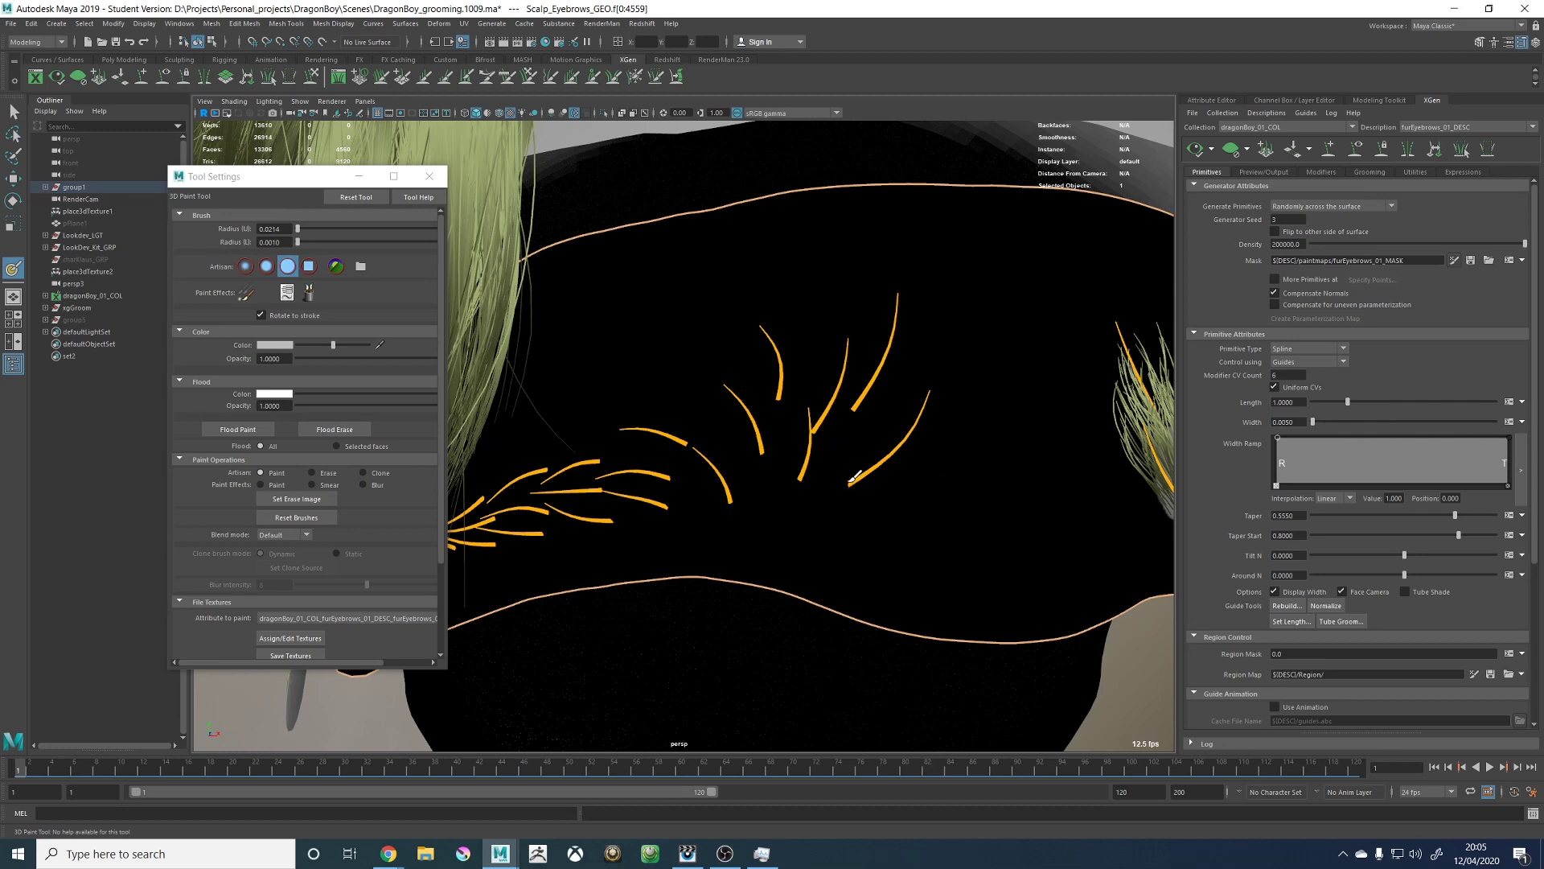
click(359, 346)
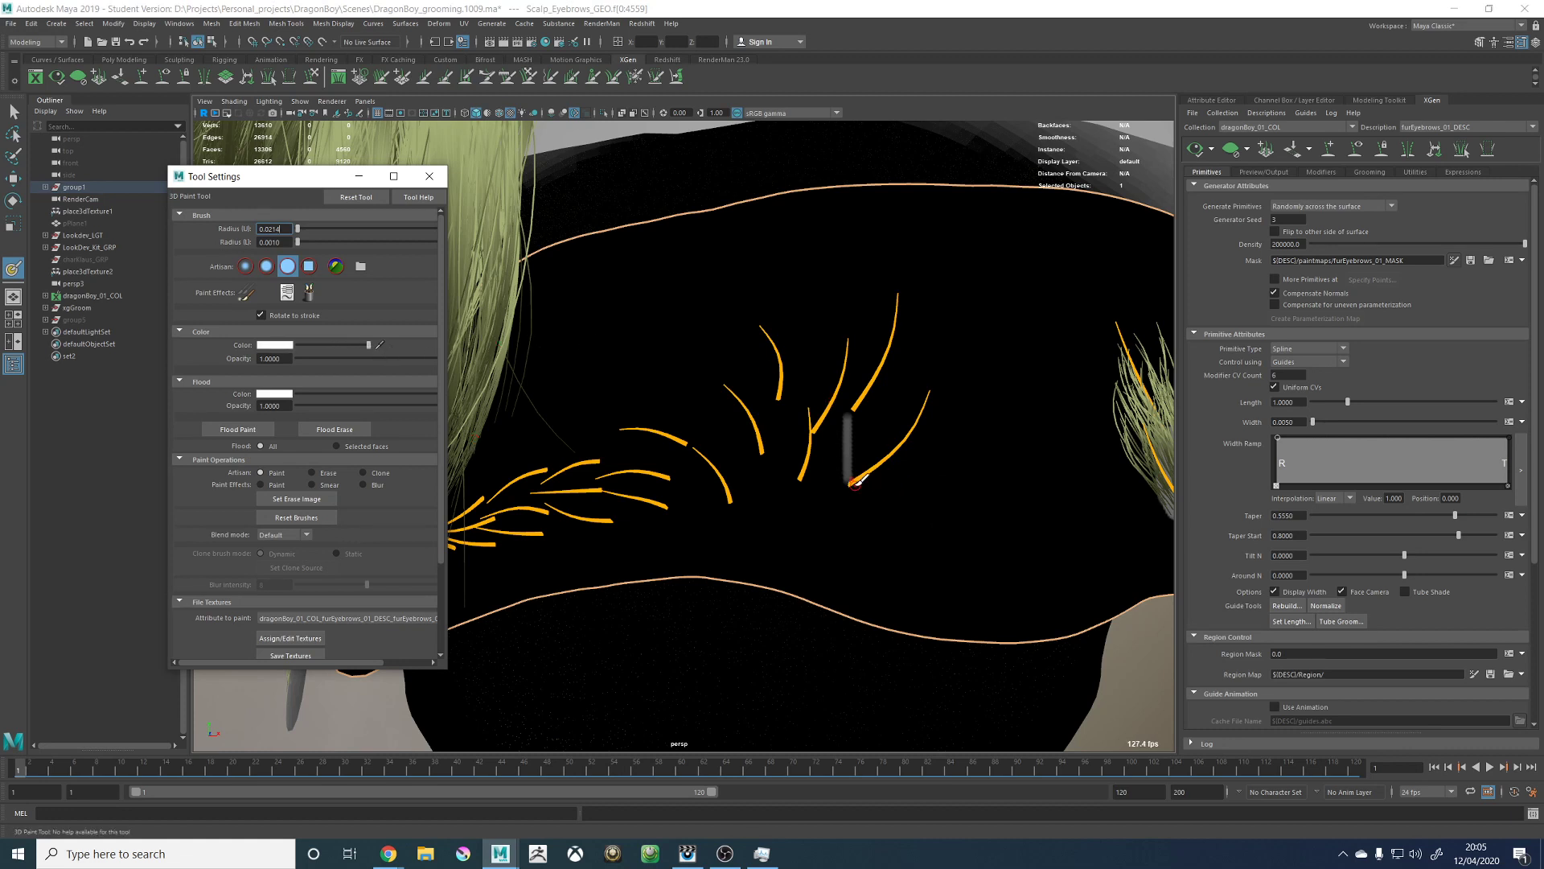
Step: Paint a white outline around the root area of the mirrored eyebrow's guides on the density mask
click(849, 479)
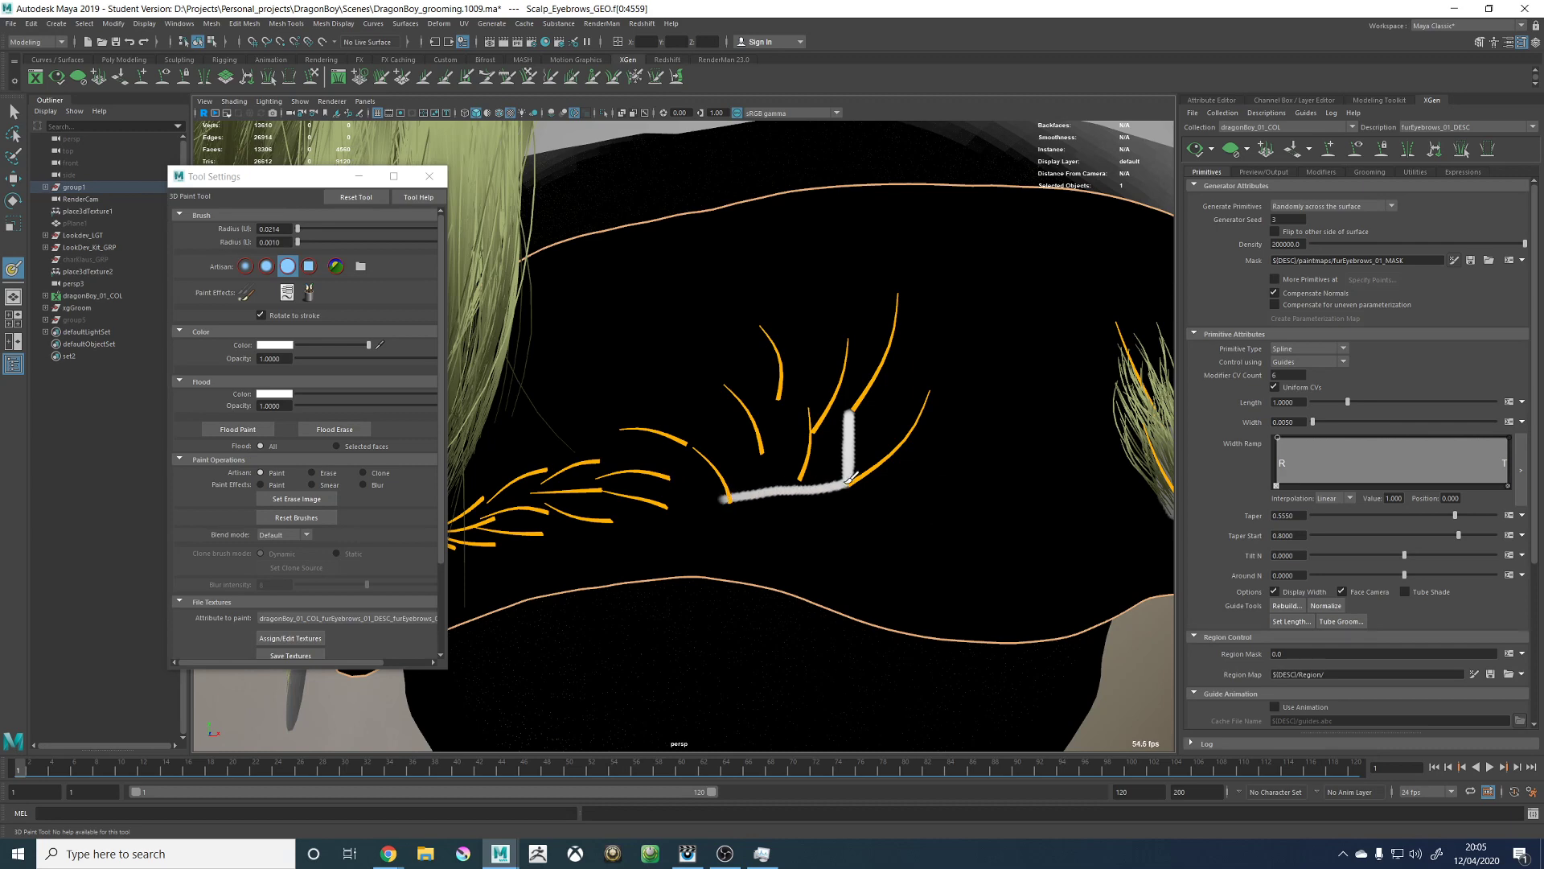
mouse_move(848, 479)
alt+mouse_down()
mouse_move(731, 448)
mouse_move(609, 470)
alt+mouse_up()
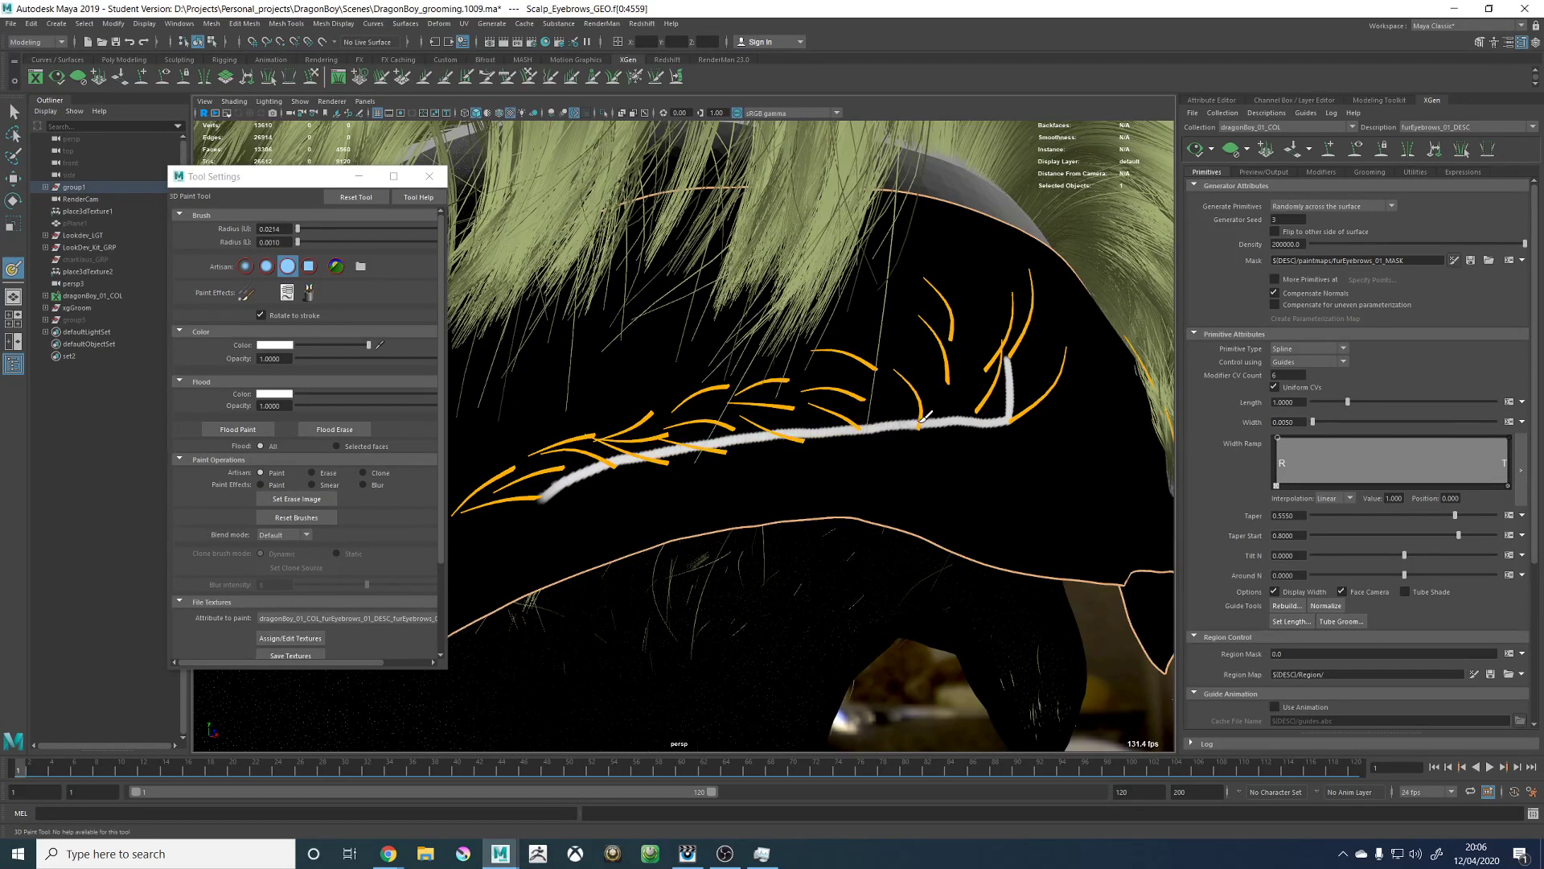
alt+drag(715, 472, 705, 452)
alt+drag(597, 464, 662, 456)
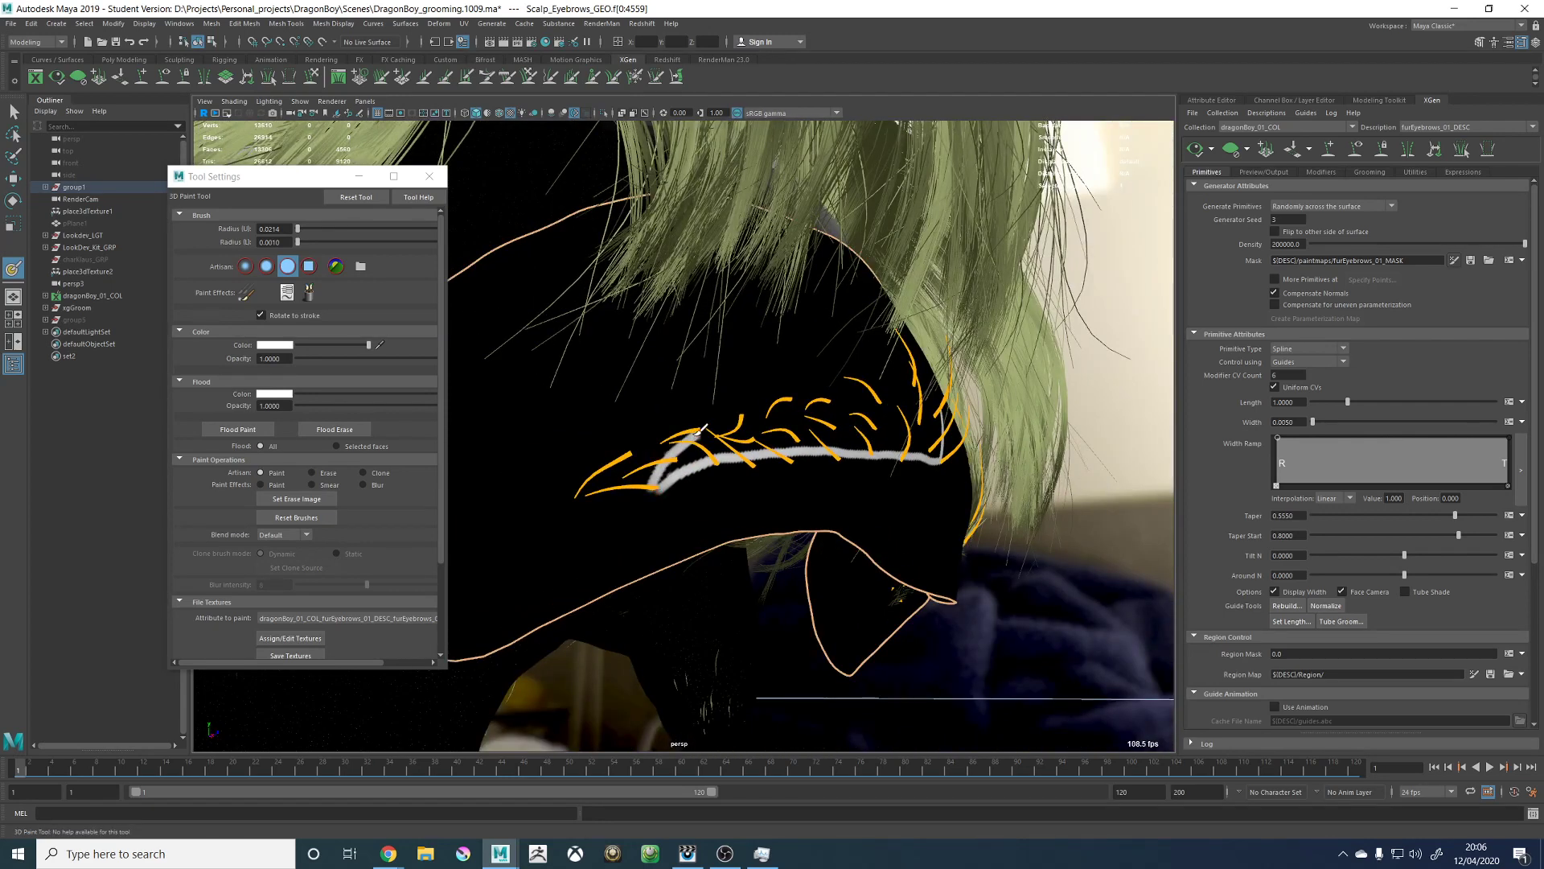
alt+drag(706, 434, 641, 458)
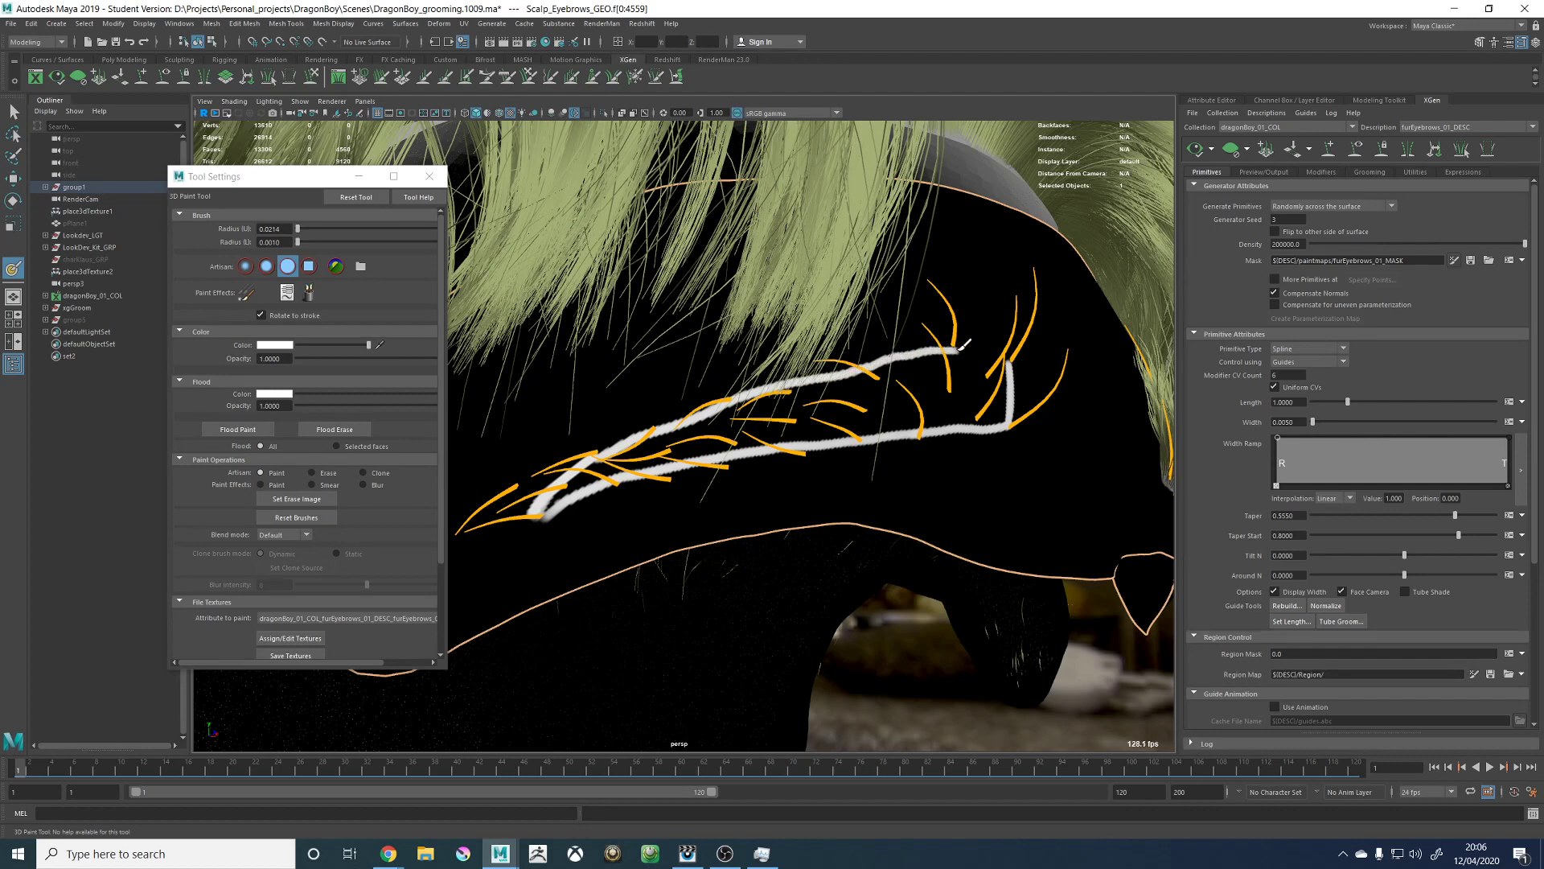
mouse_move(1040, 336)
alt+mouse_down()
mouse_move(978, 367)
mouse_move(966, 347)
alt+mouse_up()
alt+right_drag(967, 347, 771, 338)
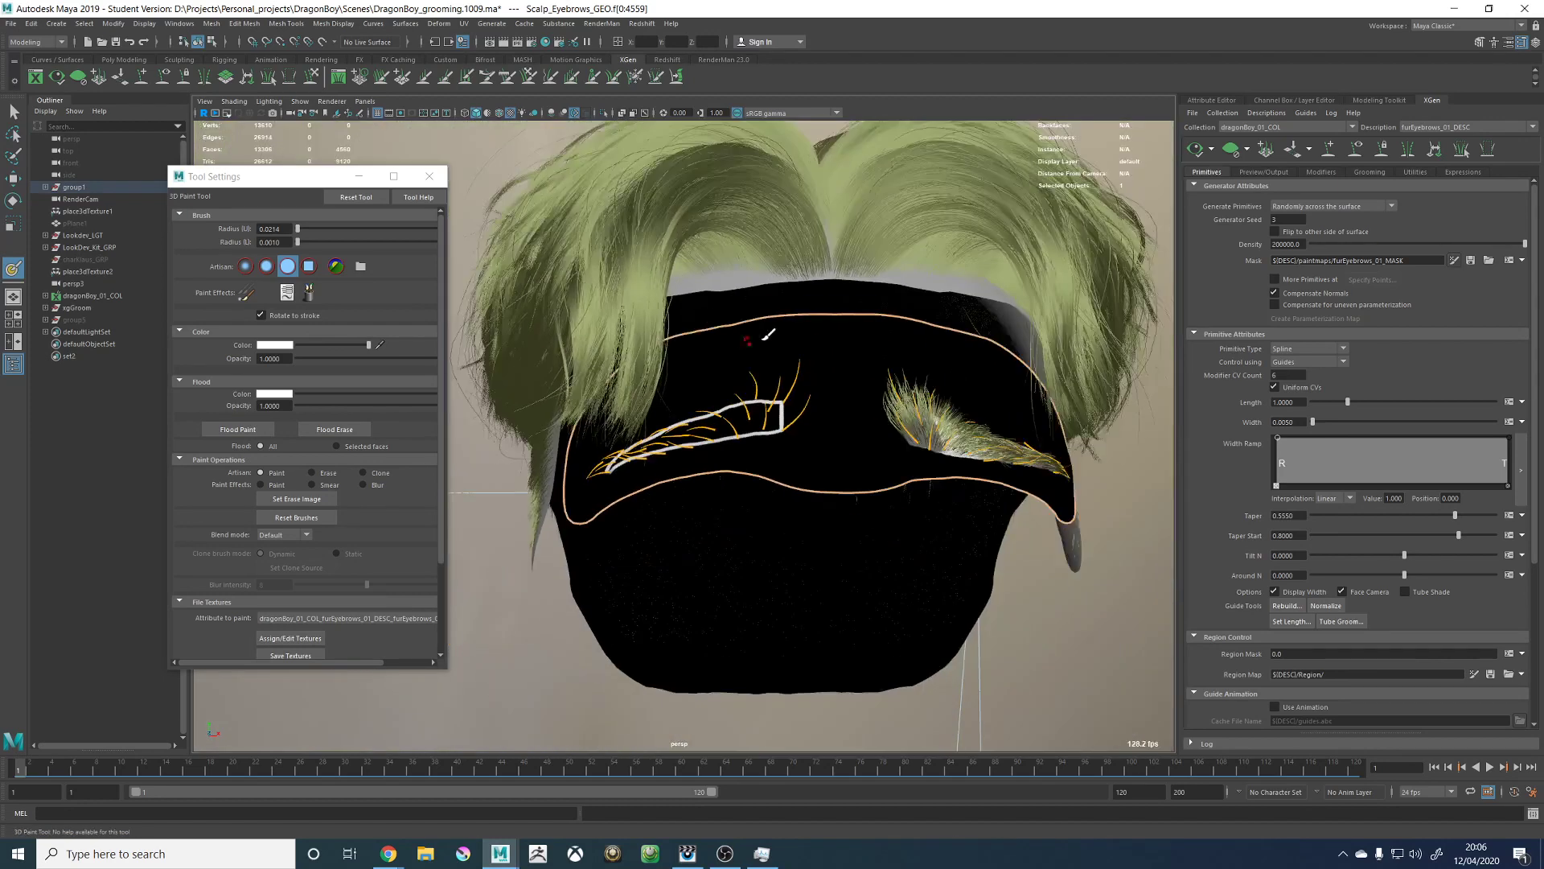
Step: Enlarge the brush radius to 0.0900 and fill the wide inner part of the eyebrow outline with white
alt+drag(771, 339, 784, 349)
alt+right_drag(784, 349, 809, 398)
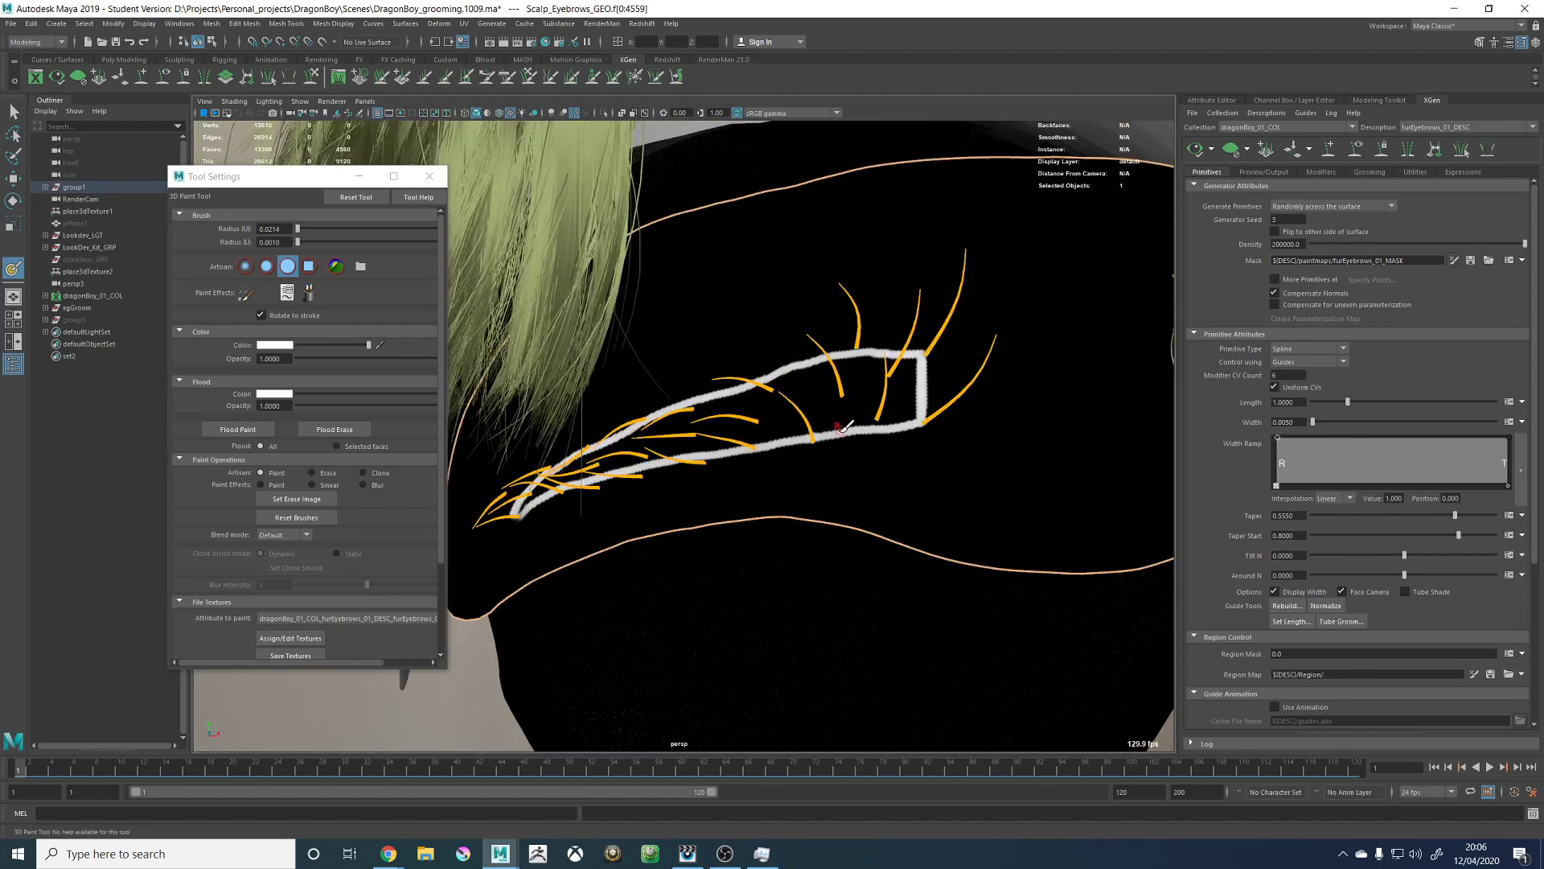
mouse_move(834, 397)
mouse_down()
mouse_move(893, 369)
mouse_move(900, 394)
mouse_up()
key(b)
key(b)
mouse_move(900, 389)
mouse_down()
mouse_move(877, 418)
mouse_move(845, 422)
mouse_move(779, 417)
mouse_move(755, 397)
mouse_move(771, 392)
mouse_move(754, 396)
mouse_move(796, 383)
mouse_move(752, 418)
mouse_move(784, 407)
mouse_move(725, 432)
mouse_move(728, 402)
mouse_move(792, 422)
mouse_up()
alt+right_drag(792, 422, 812, 487)
alt+drag(816, 486, 838, 493)
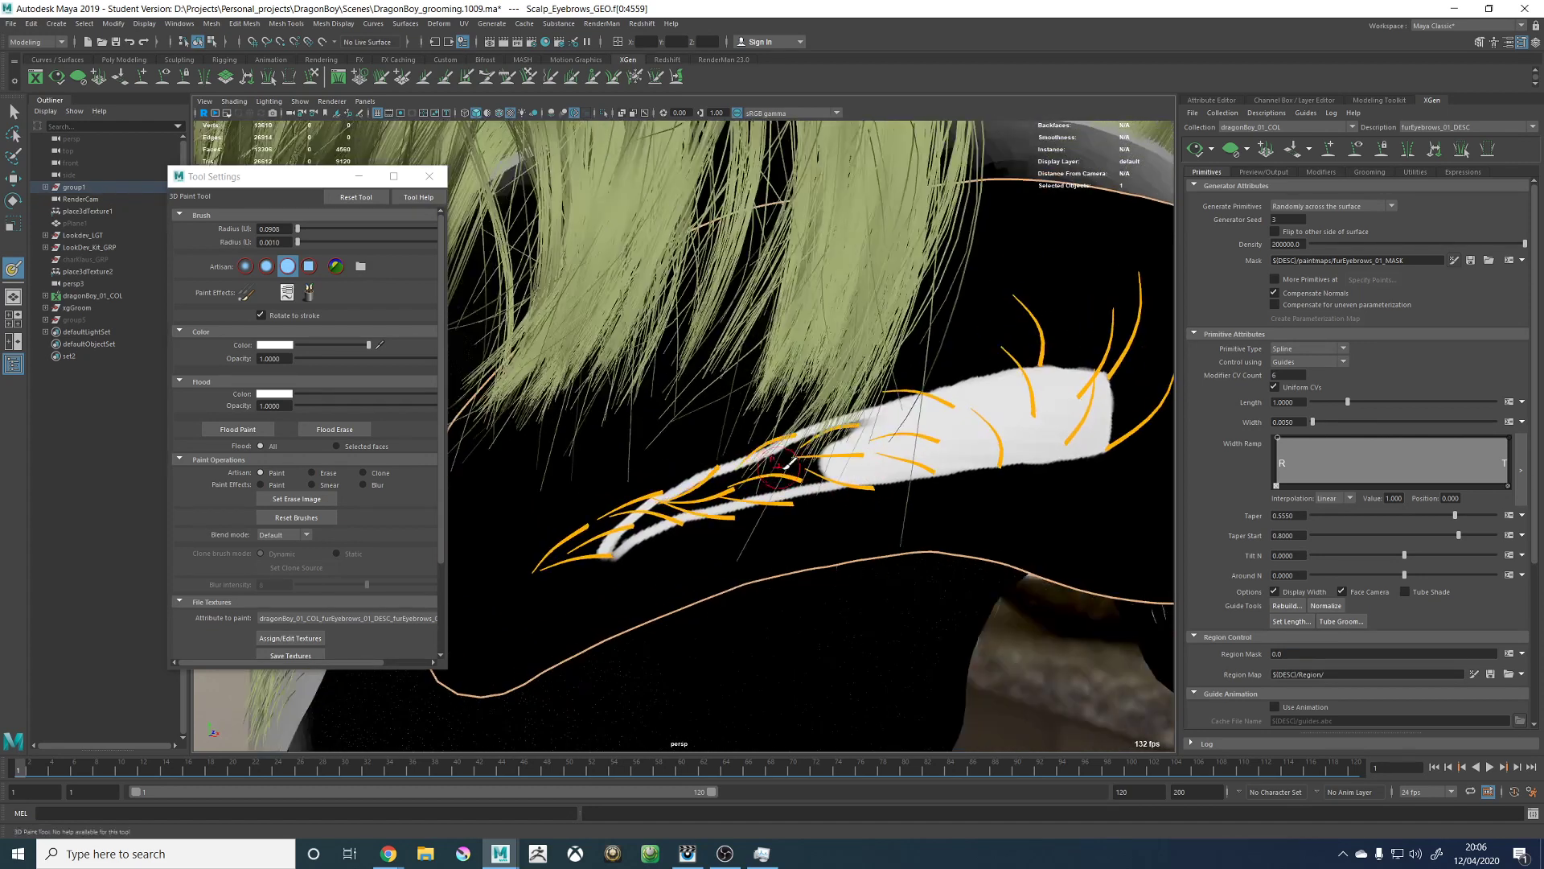
Step: Reduce the brush radius to 0.0541 and fill the narrow tail of the eyebrow outline with white
key(b)
drag(693, 504, 685, 505)
mouse_move(631, 526)
mouse_down()
mouse_move(868, 421)
mouse_move(804, 476)
mouse_move(693, 500)
mouse_up()
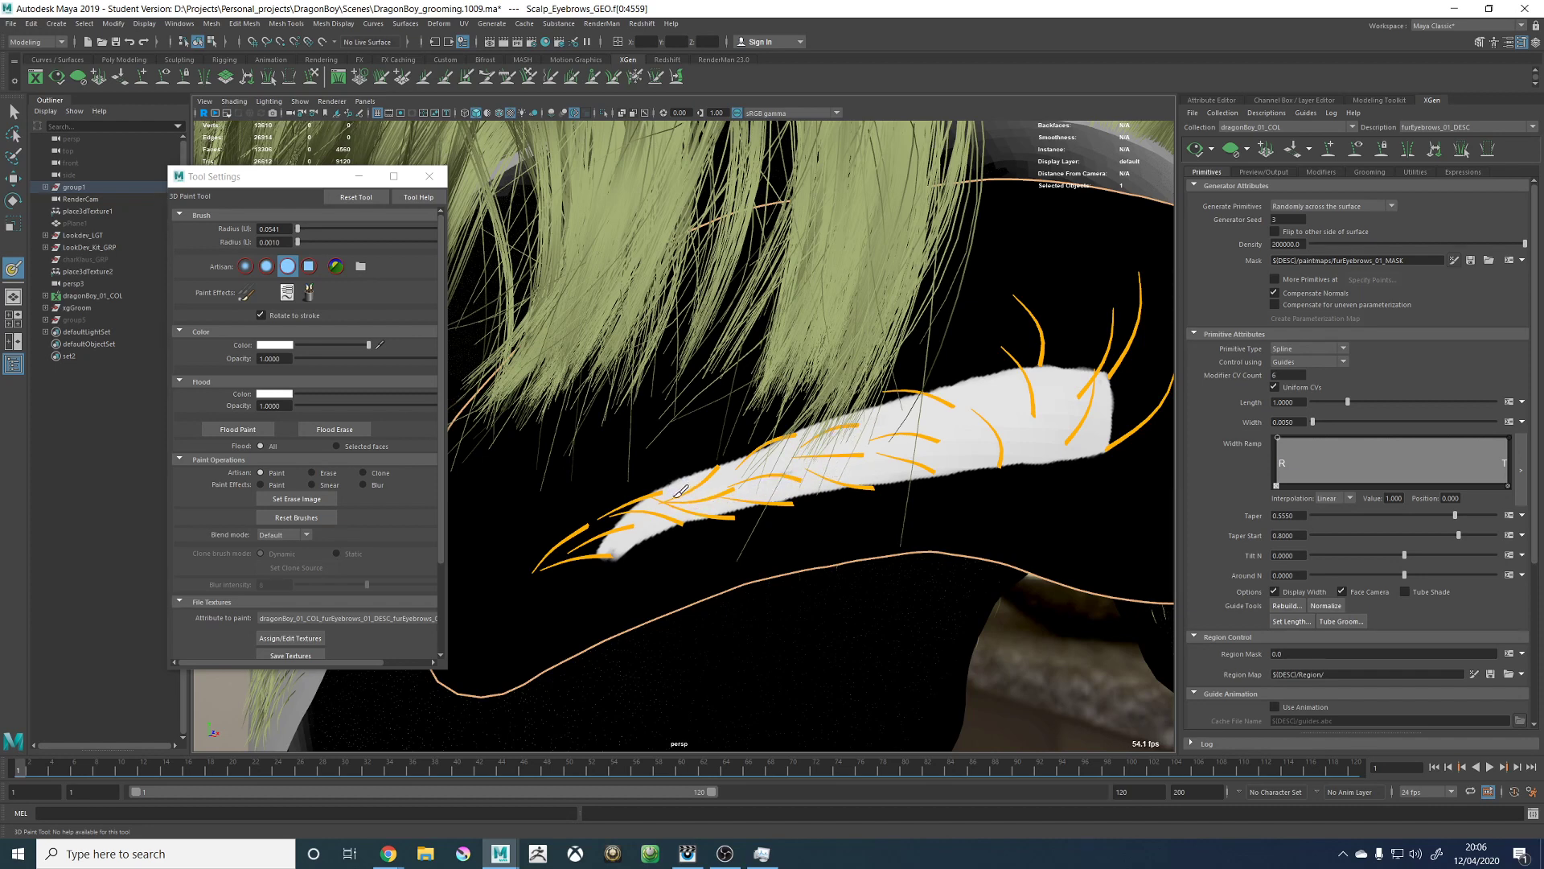
Step: Save the painted mask texture, close the paint settings, bake the mask map to disk, and update the XGen preview
alt+drag(795, 486, 784, 466)
alt+right_drag(784, 467, 784, 320)
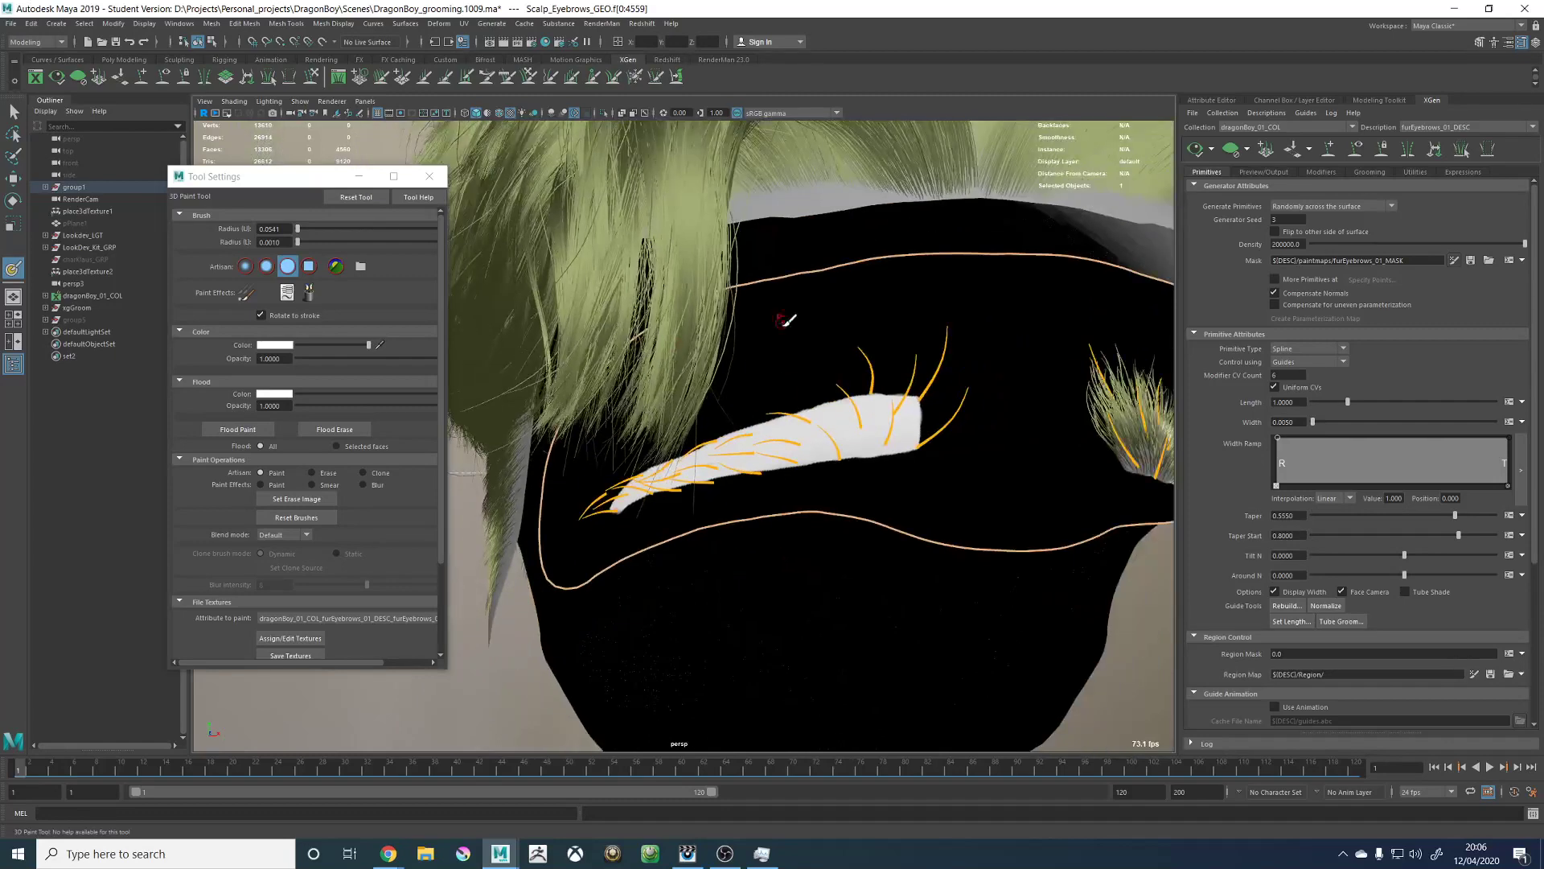
alt+right_drag(819, 433, 986, 462)
alt+middle_drag(855, 426, 798, 414)
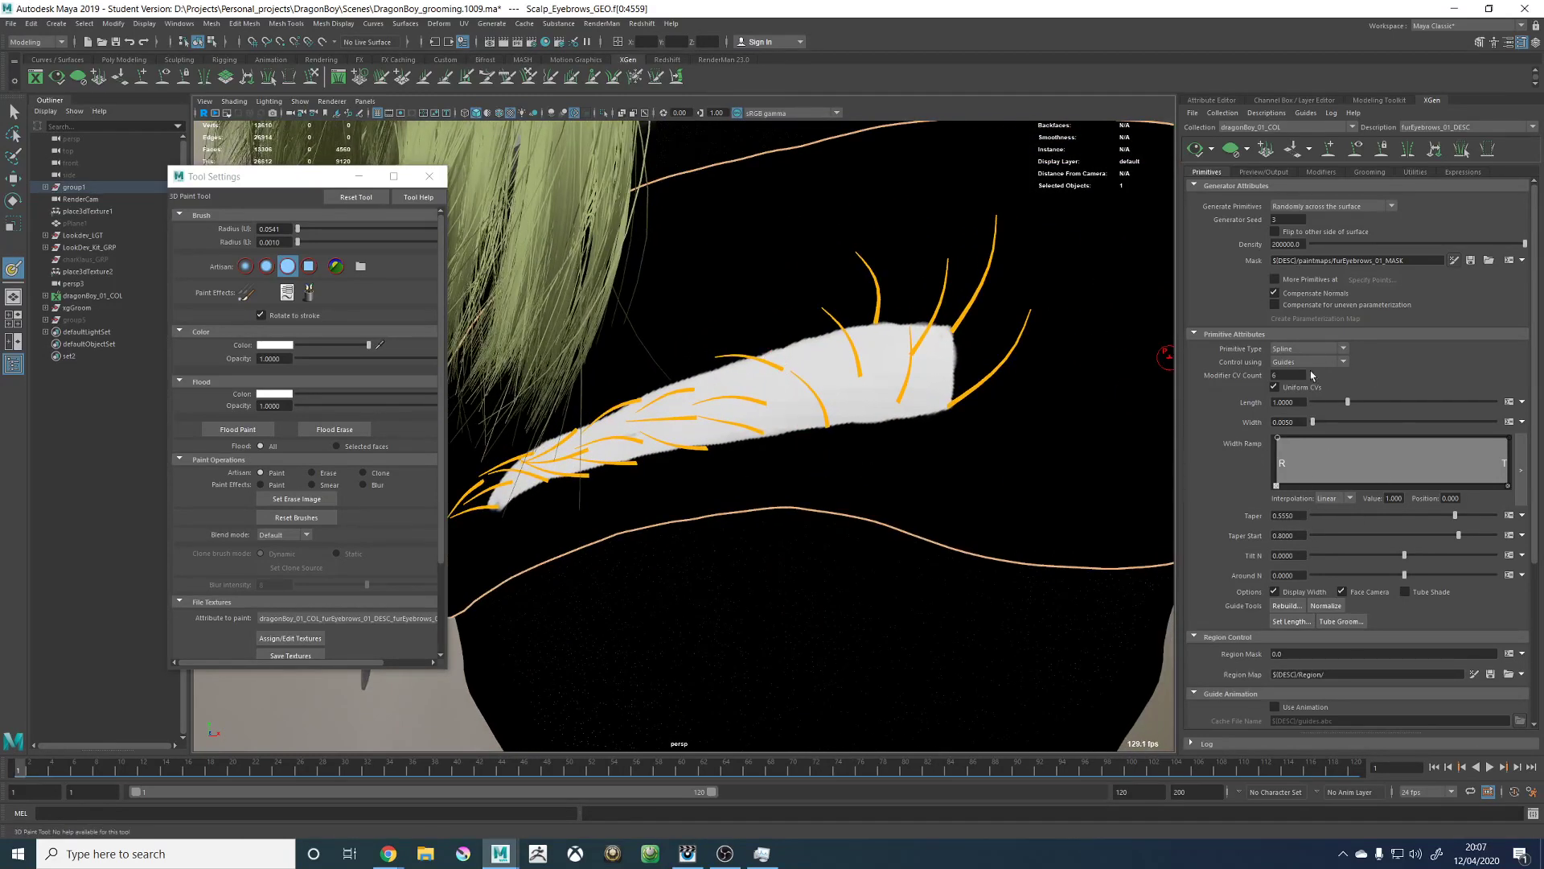
scroll(816, 386, down, 5)
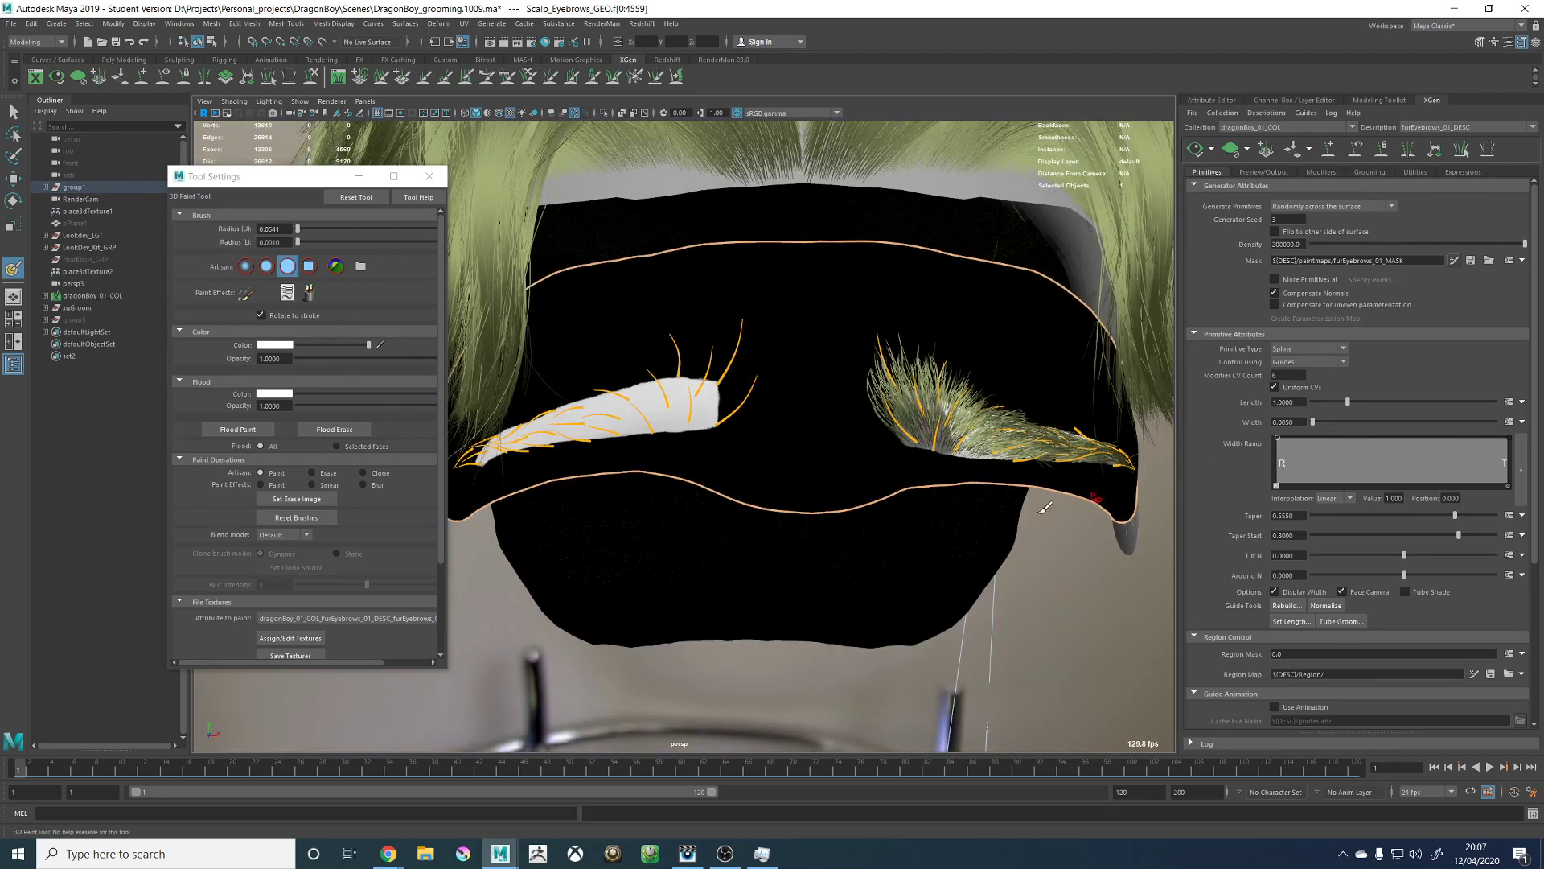
click(290, 655)
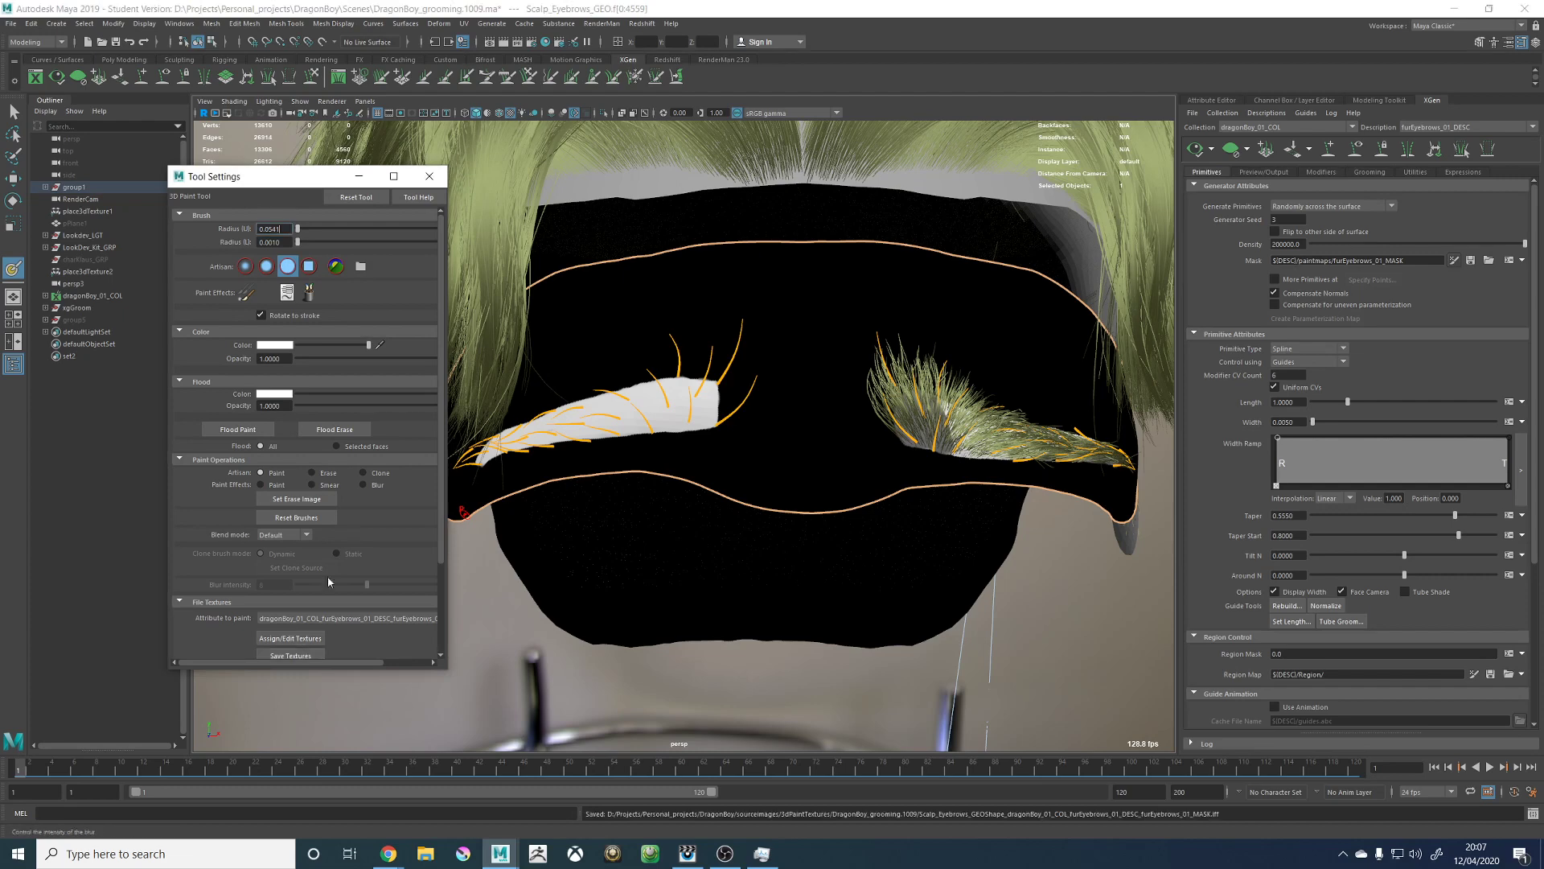
click(429, 176)
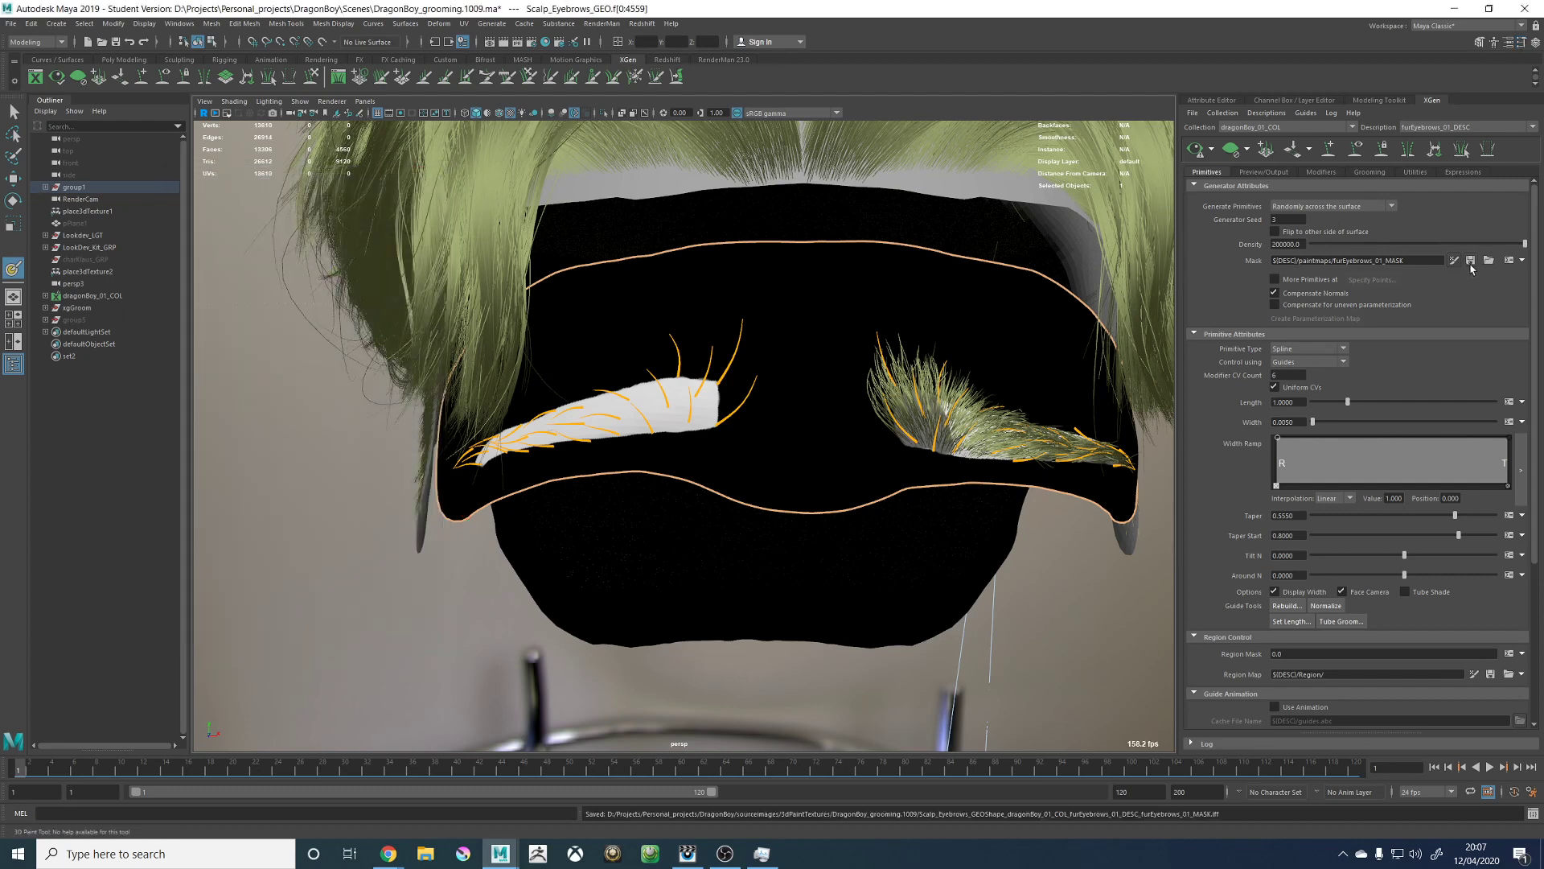
click(1196, 148)
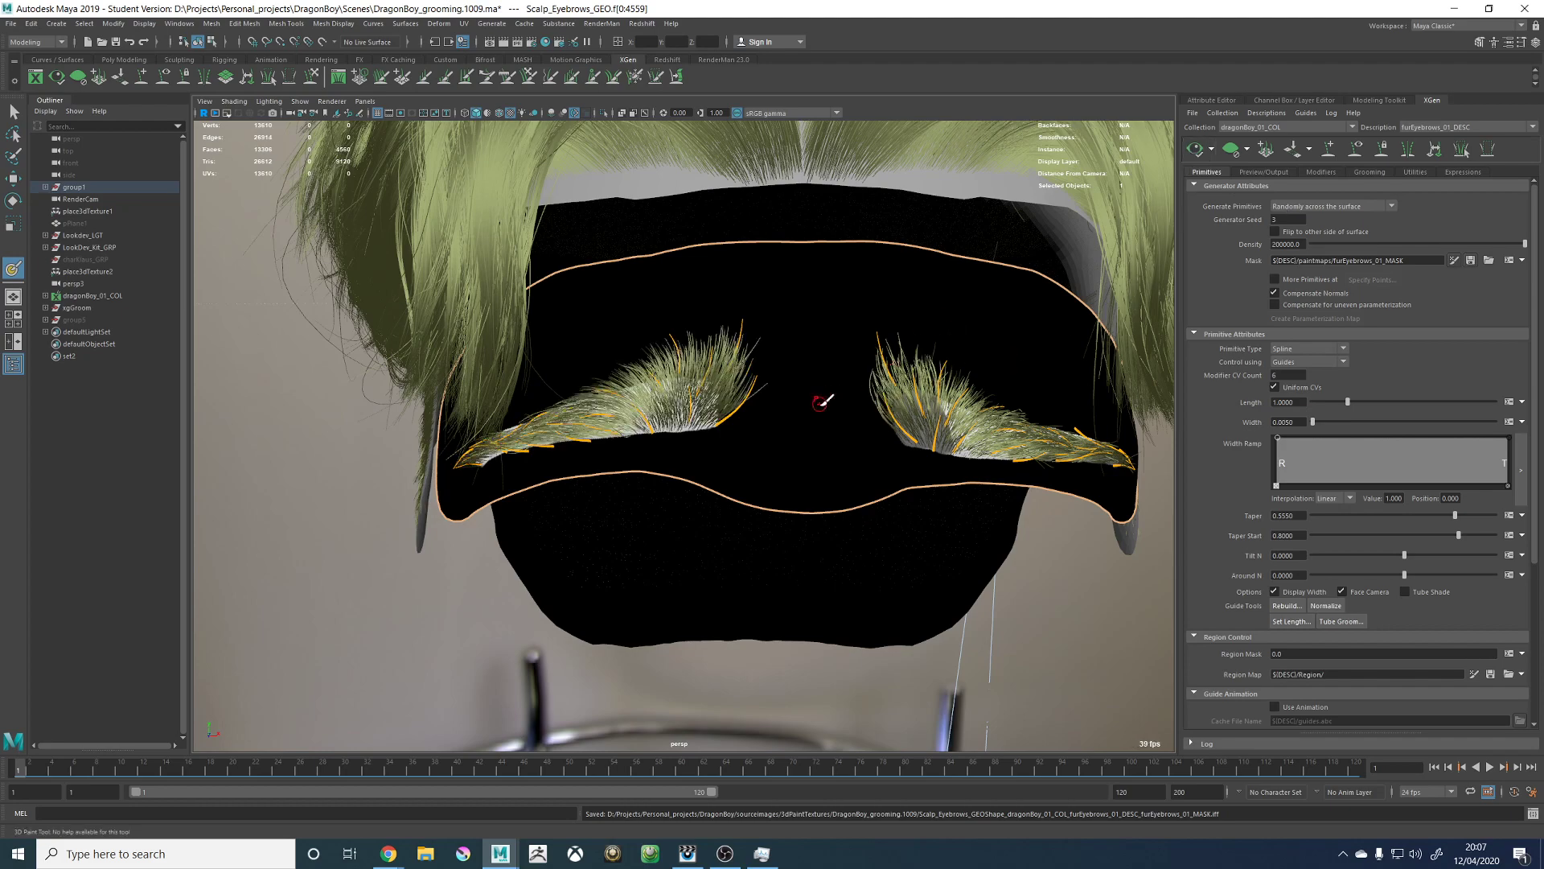
Step: Examine the hair generated on the mirrored eyebrow from the front and side, comparing it with the other eyebrow
mouse_move(827, 396)
alt+mouse_down()
mouse_move(909, 389)
mouse_move(856, 399)
alt+mouse_up()
alt+right_drag(856, 400, 910, 426)
alt+drag(911, 427, 951, 418)
alt+right_drag(950, 418, 844, 412)
alt+drag(838, 415, 866, 431)
alt+right_drag(796, 439, 856, 456)
alt+drag(695, 433, 604, 431)
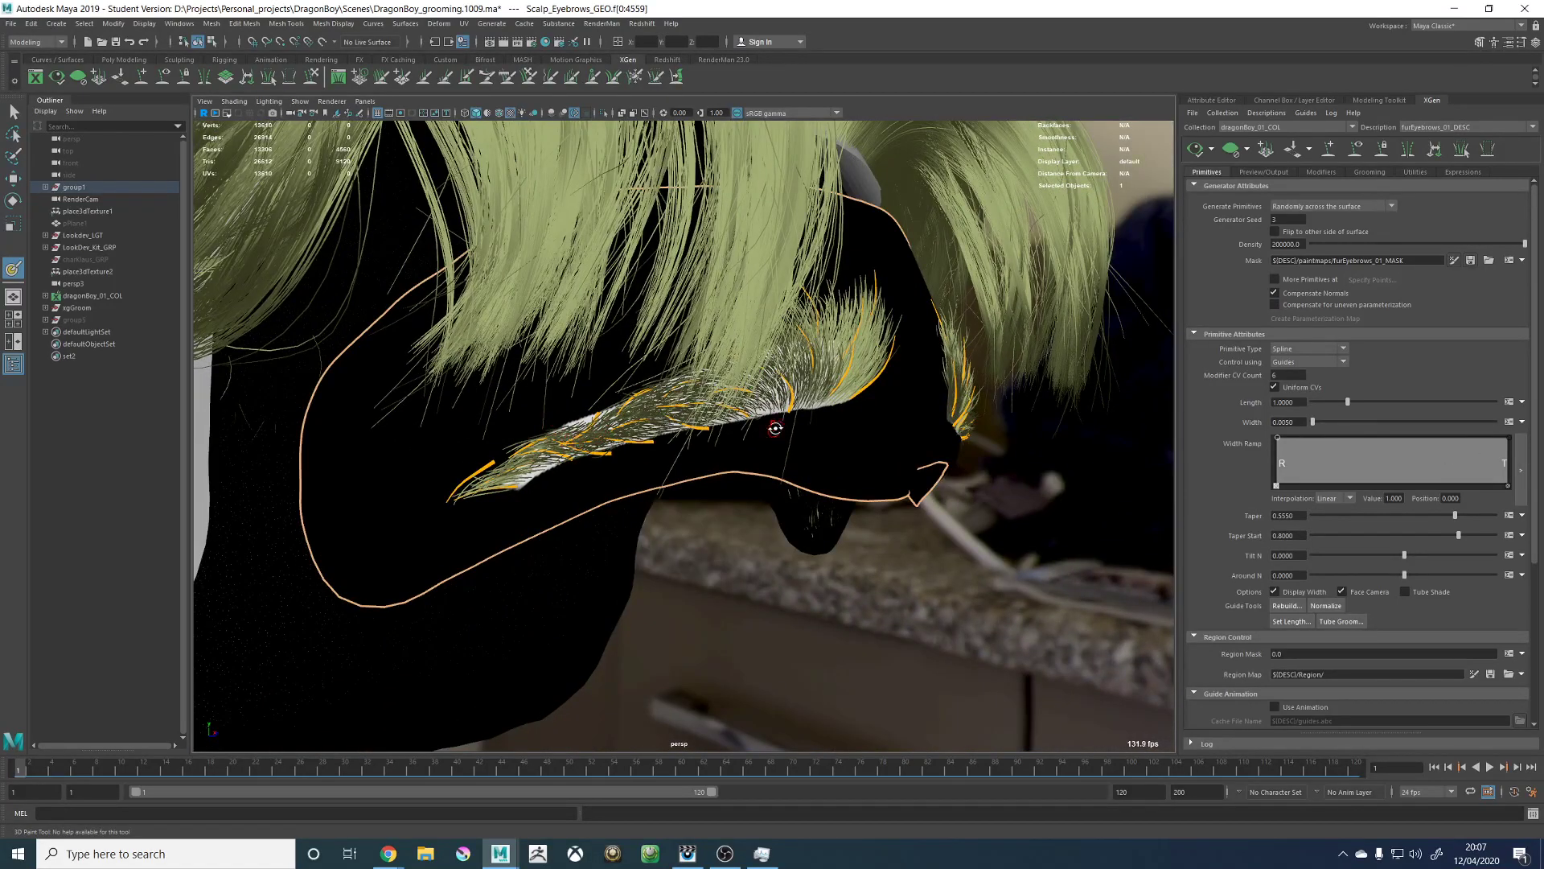
alt+drag(773, 431, 762, 423)
alt+right_drag(928, 426, 853, 418)
mouse_move(853, 418)
alt+mouse_down()
mouse_move(806, 408)
mouse_move(796, 368)
alt+mouse_up()
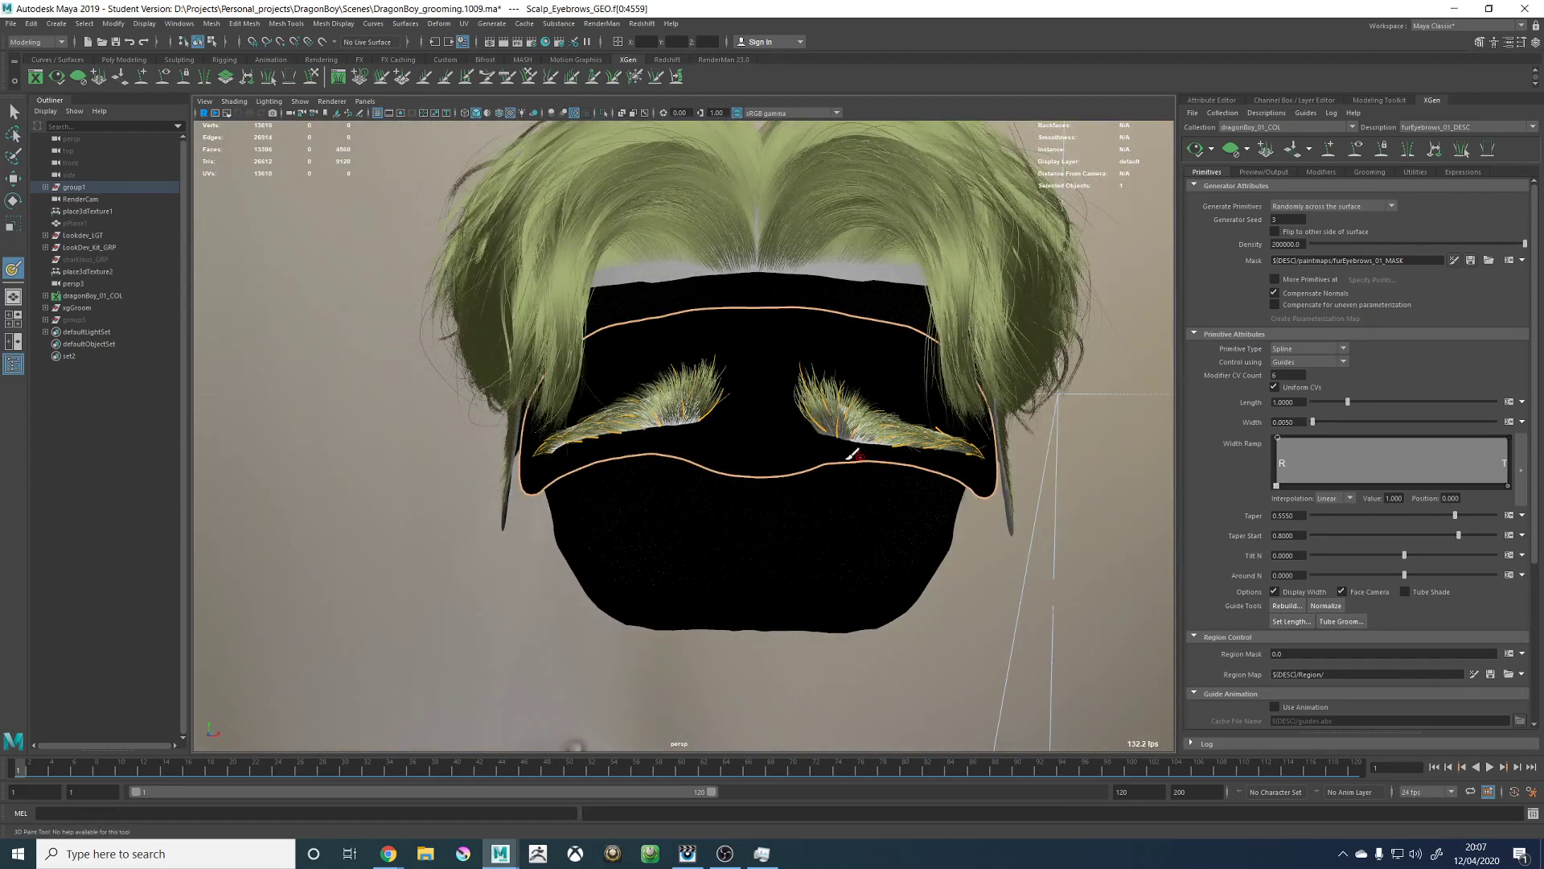
alt+drag(701, 413, 676, 439)
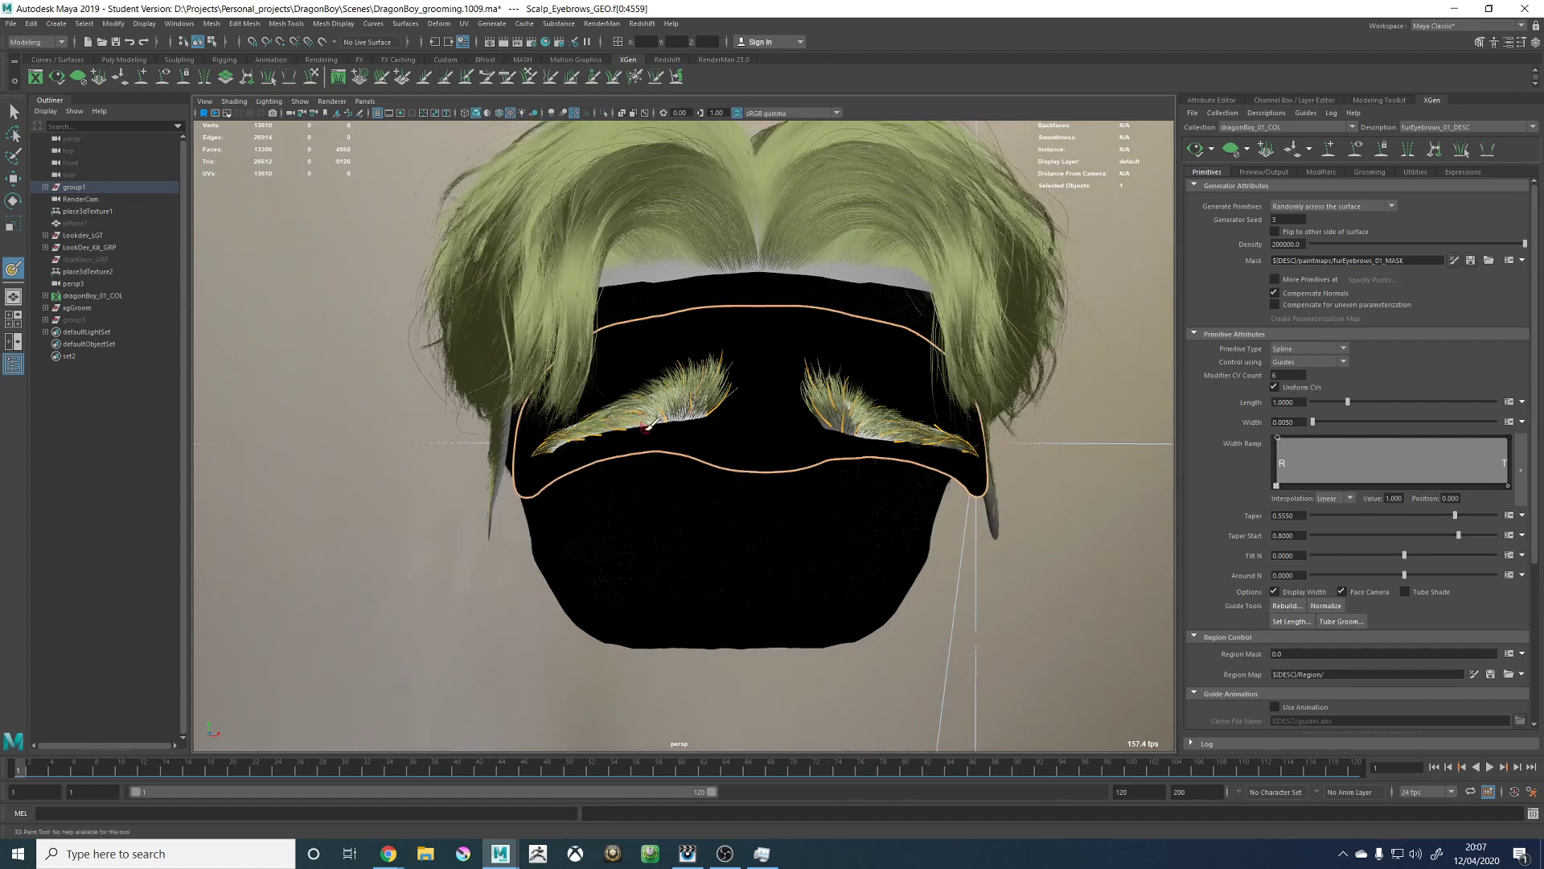
alt+drag(761, 403, 711, 416)
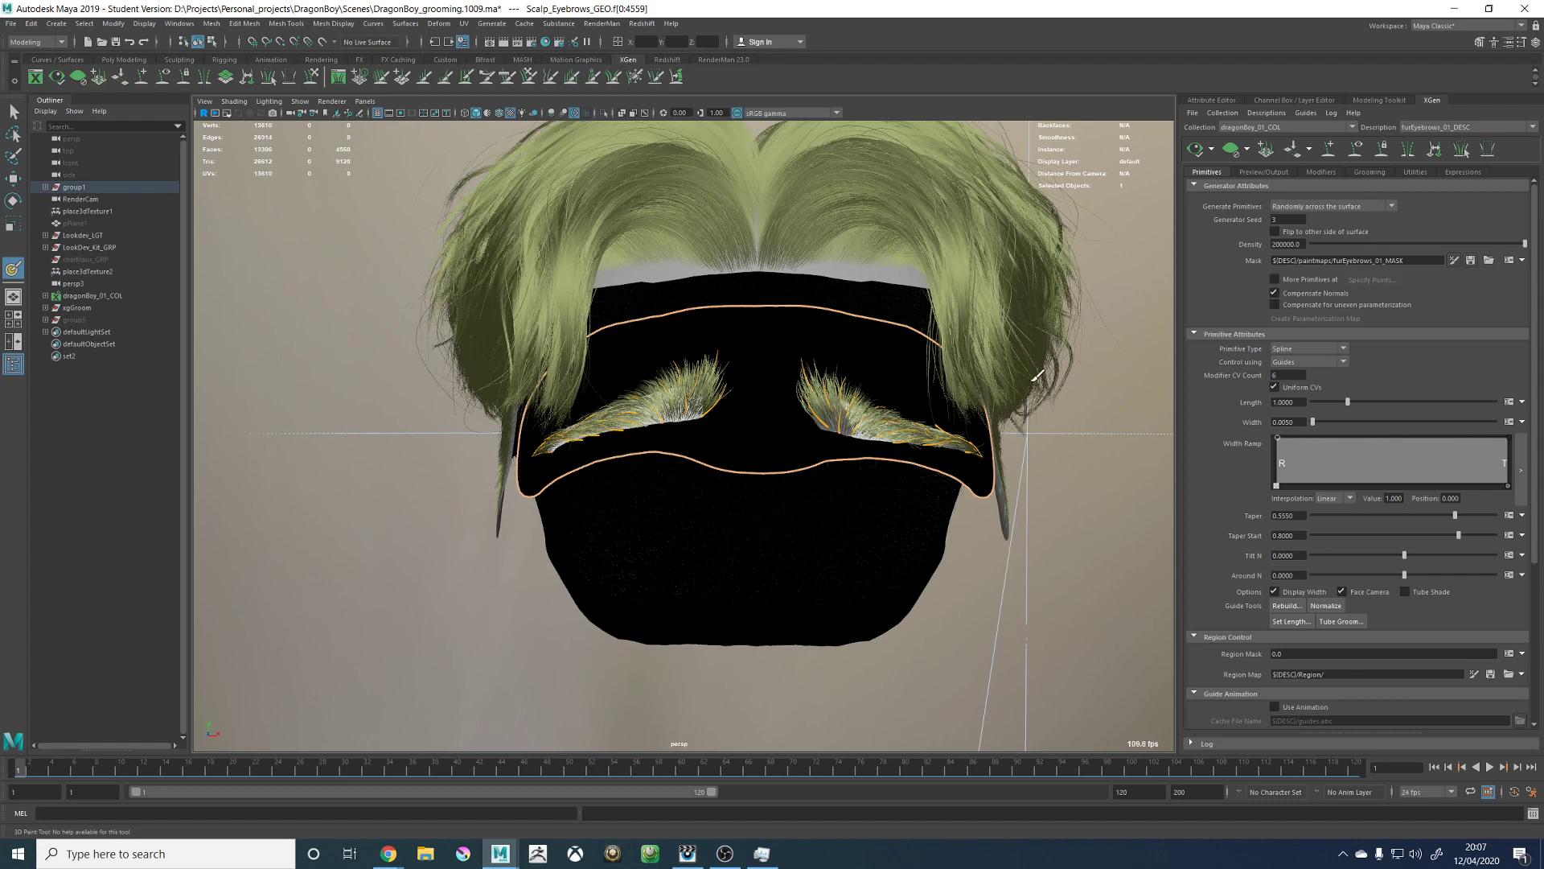
Step: Restart painting the eyebrow density mask and set the paint color's value to 0.5 for a mid-gray
click(1320, 172)
click(1206, 172)
click(1454, 262)
alt+middle_drag(735, 354, 788, 412)
alt+right_drag(788, 412, 819, 486)
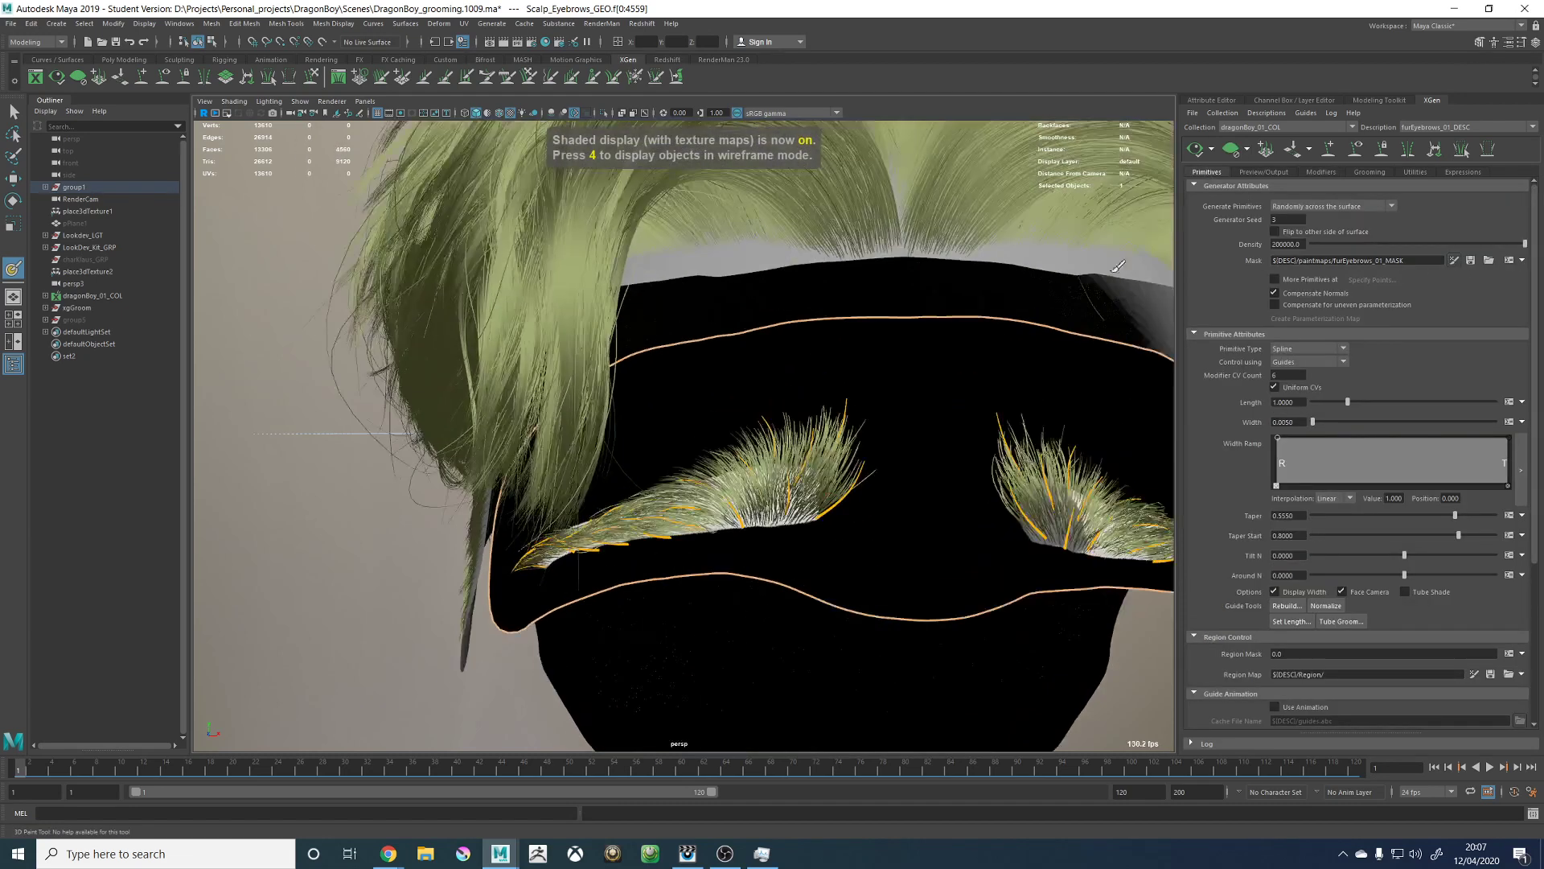
click(1516, 46)
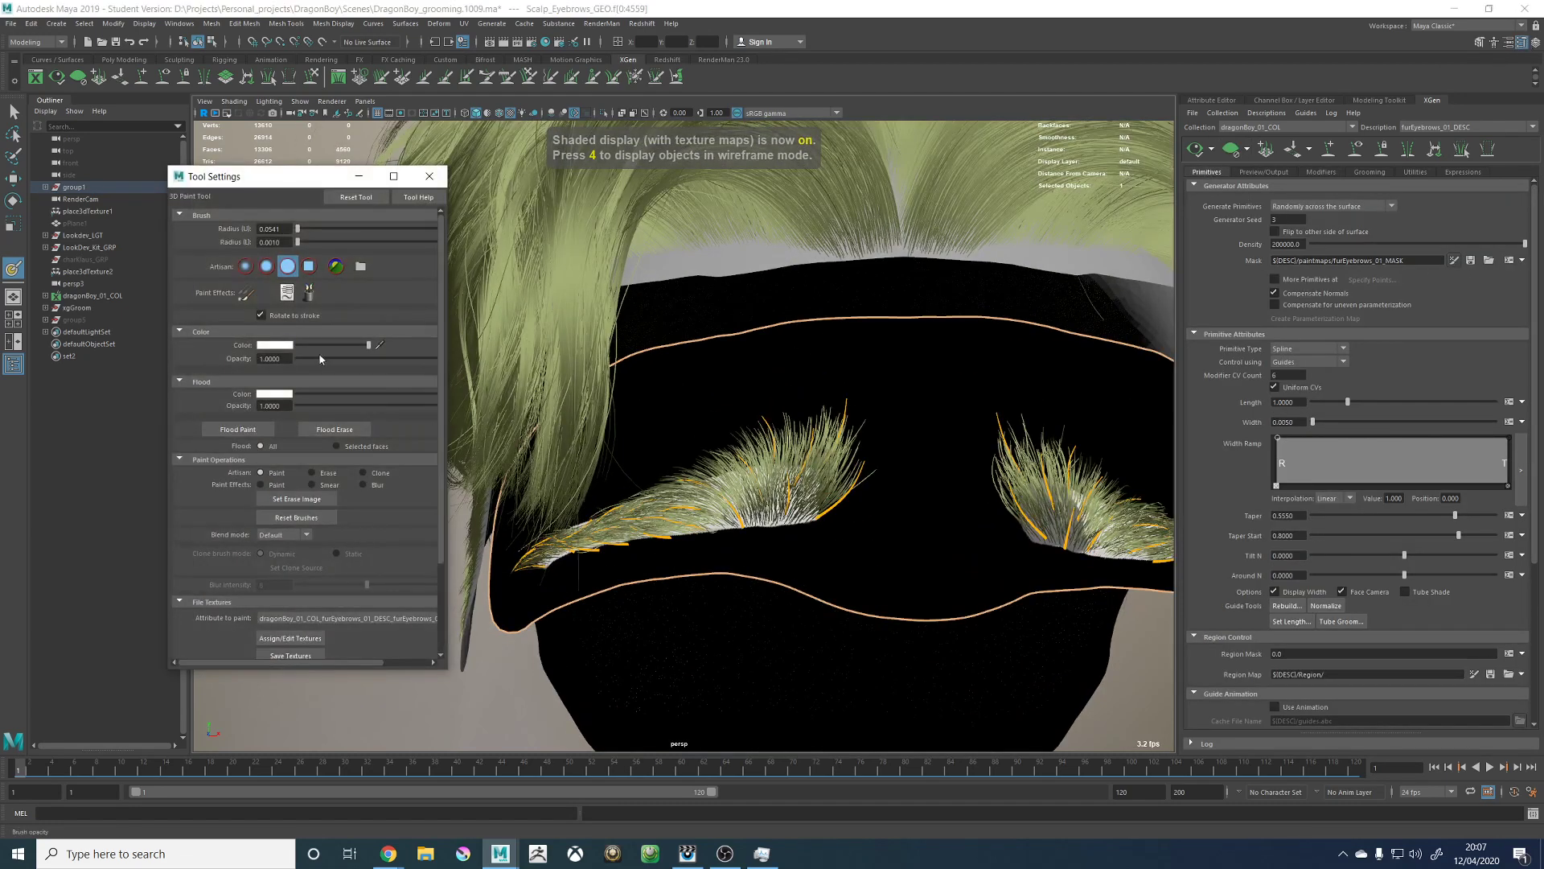
click(275, 346)
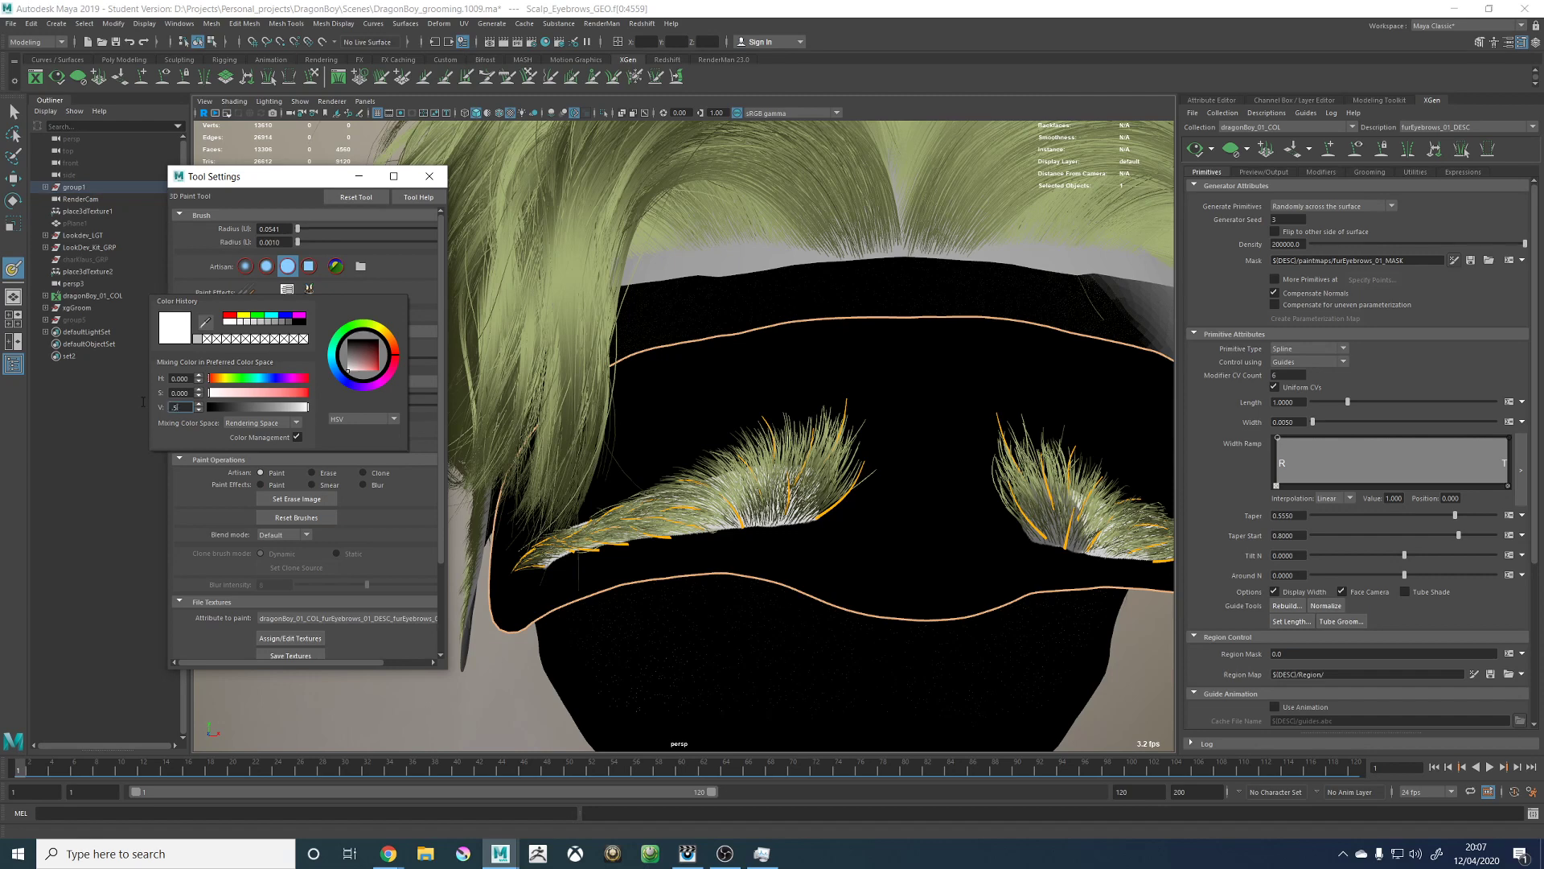
key(Return)
Step: Paint the inner end of the mirrored eyebrow's mask gray to thin the hair there
alt+middle_drag(783, 424, 718, 397)
alt+right_drag(718, 398, 829, 482)
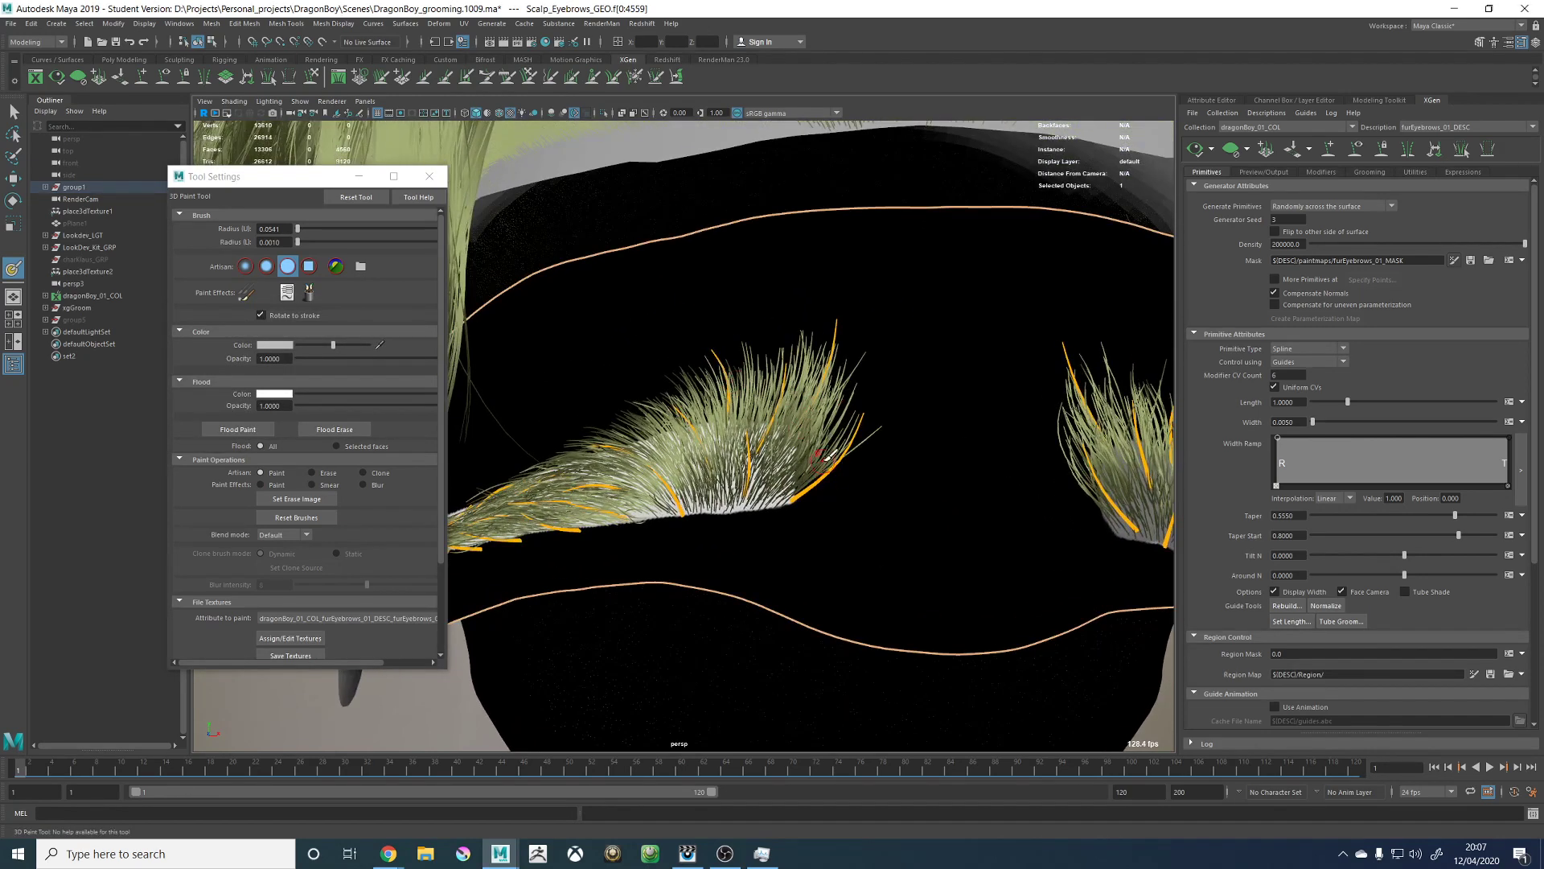
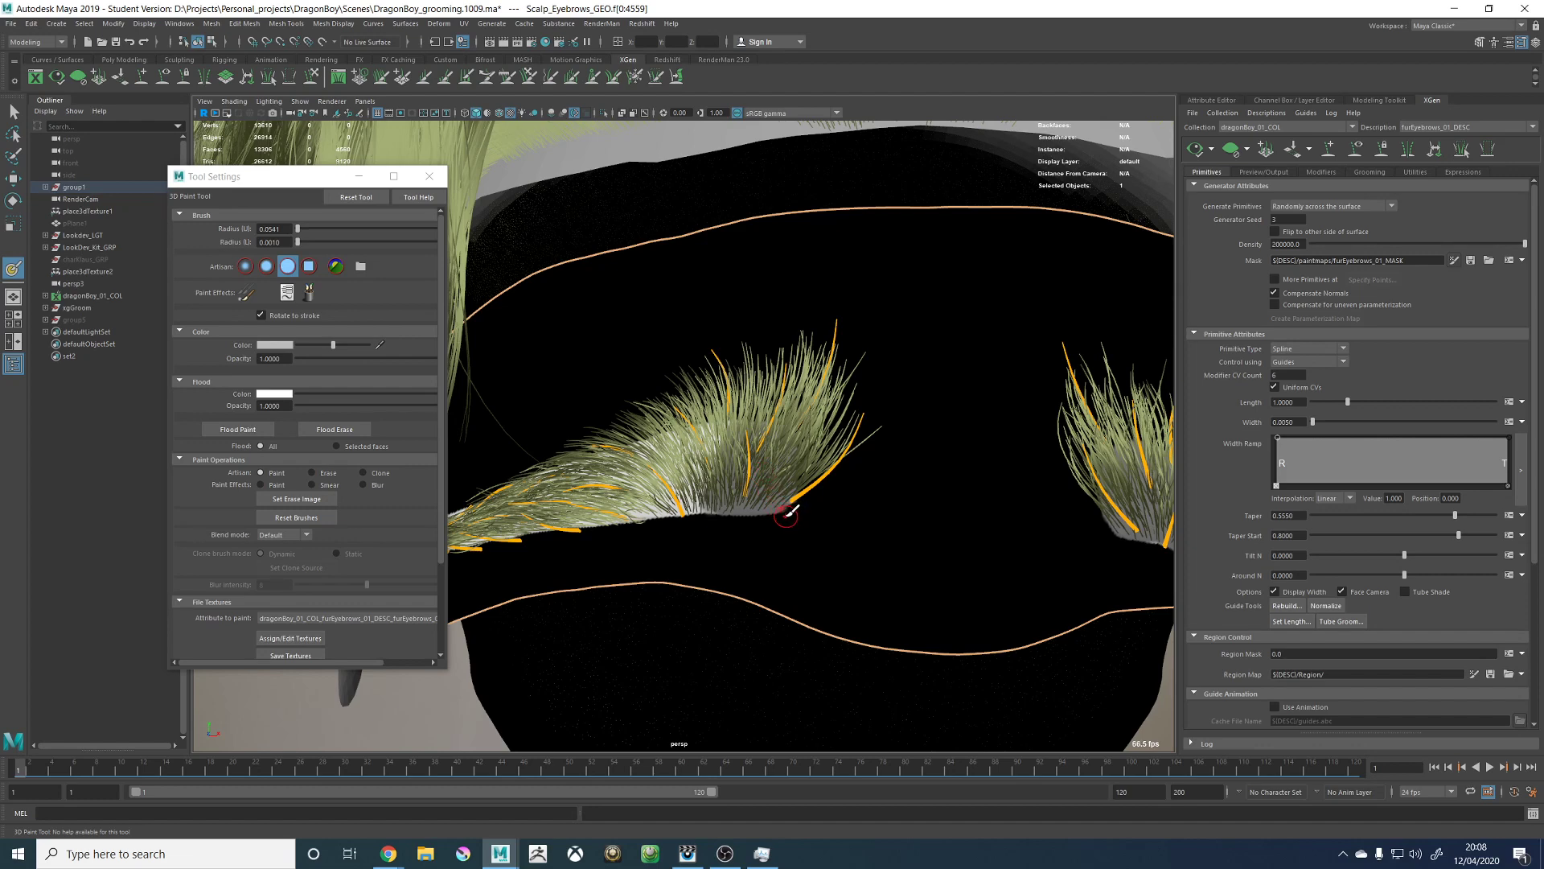
alt+drag(587, 426, 676, 459)
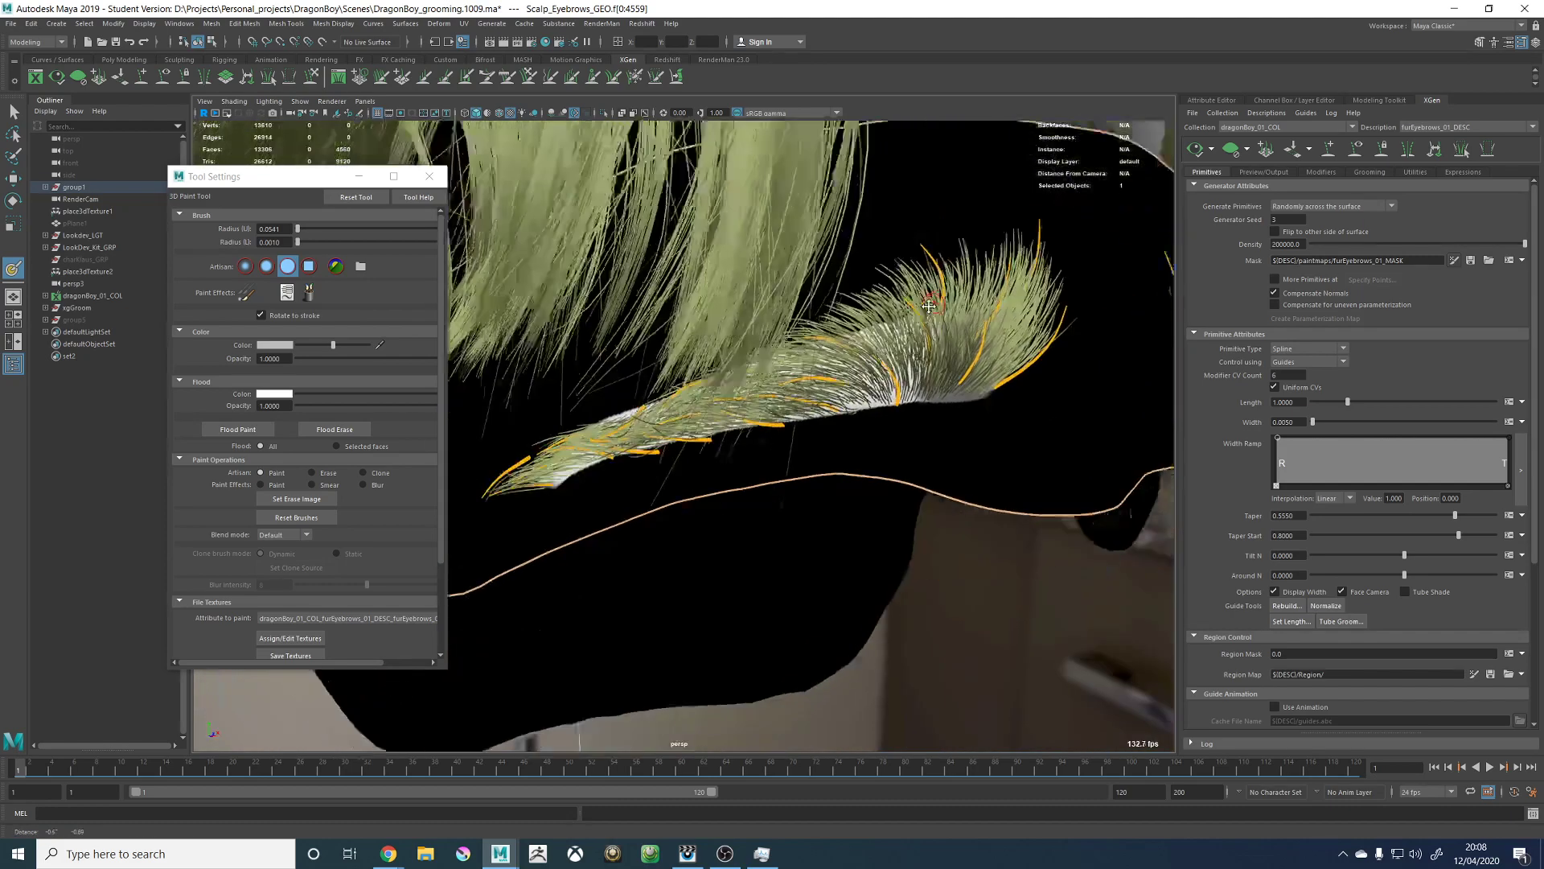
alt+middle_drag(676, 459, 801, 402)
alt+right_drag(802, 402, 883, 374)
alt+middle_drag(945, 325, 718, 331)
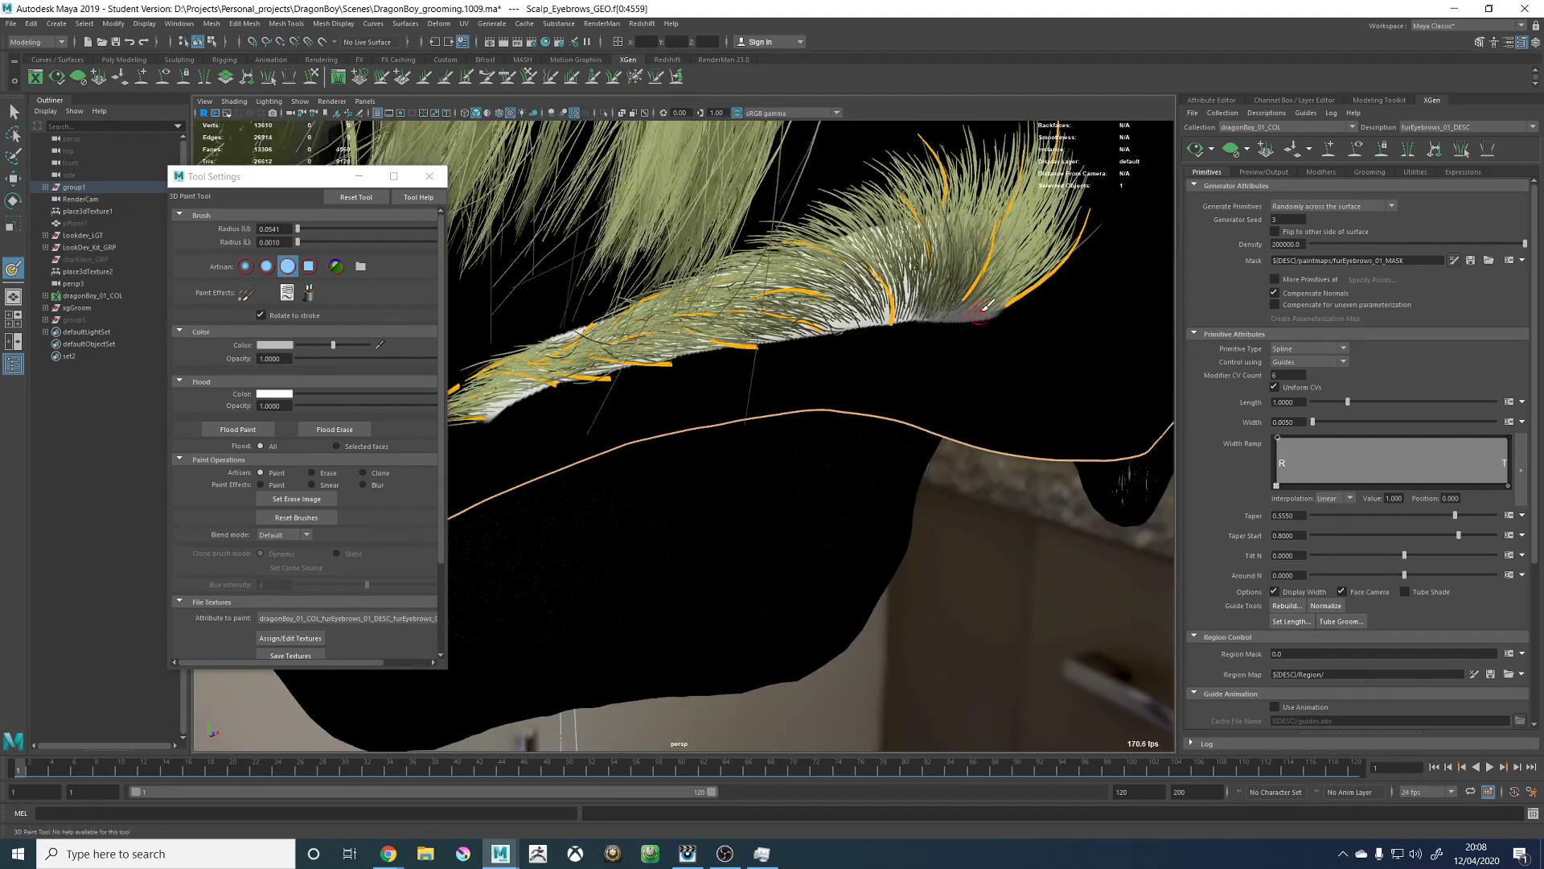
Step: Clear the XGen hair preview to expose the original eyebrow's painted mask for reference
alt+drag(987, 305, 908, 263)
alt+right_drag(908, 263, 796, 289)
alt+drag(924, 317, 628, 325)
alt+drag(738, 356, 684, 362)
alt+right_drag(724, 378, 893, 386)
alt+drag(808, 302, 833, 354)
click(1232, 149)
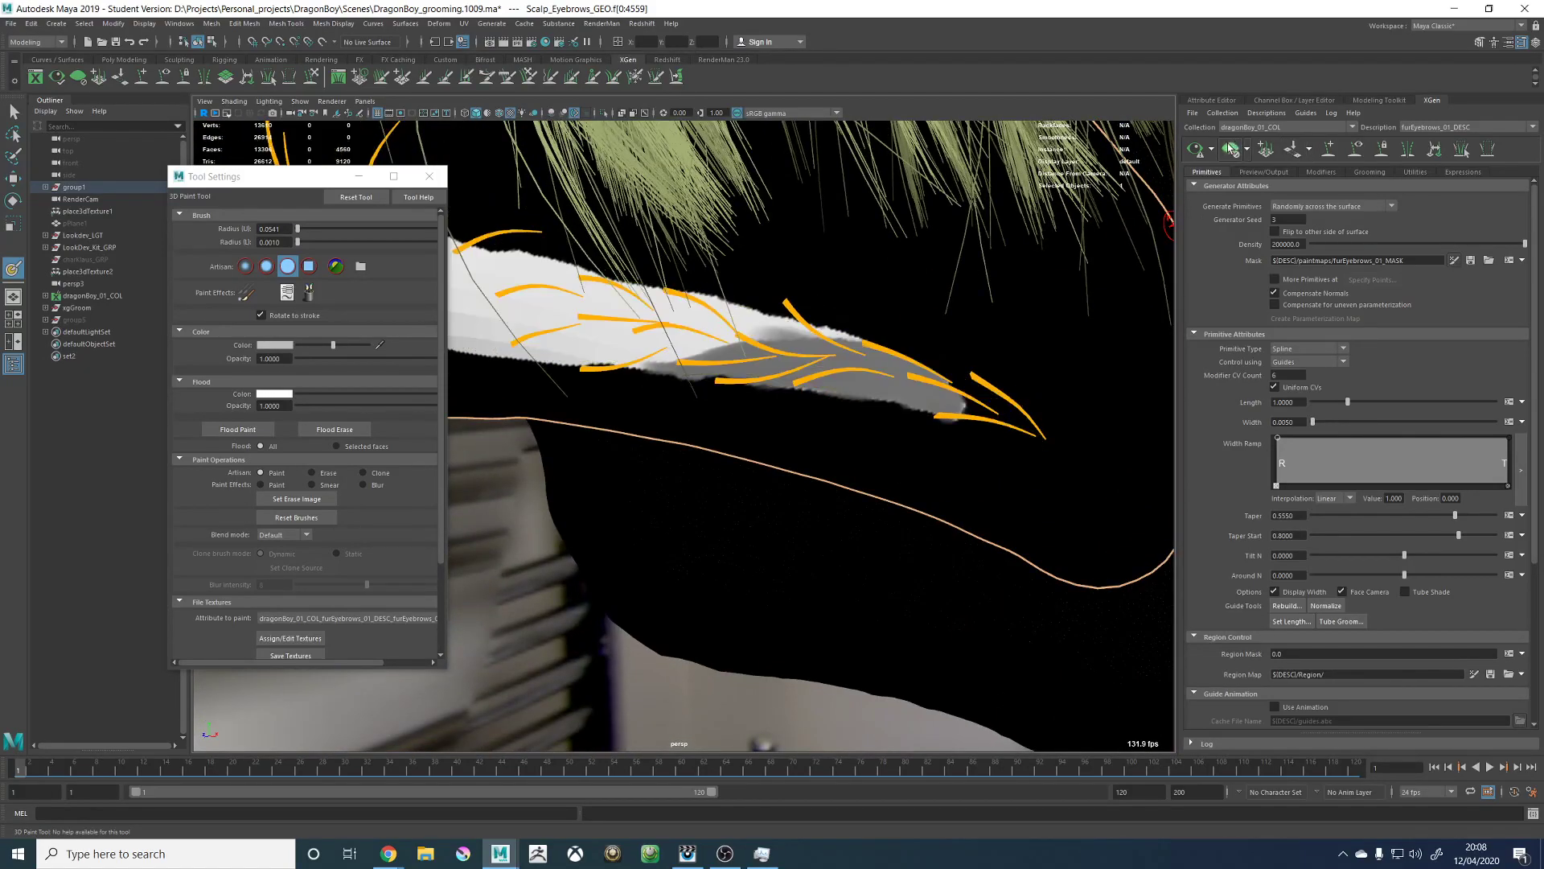
Step: Touch up the gray on the mirrored eyebrow's inner end to match the original eyebrow's mask
alt+drag(917, 290, 879, 286)
alt+right_drag(879, 286, 659, 269)
alt+drag(689, 322, 756, 312)
alt+right_drag(758, 308, 961, 345)
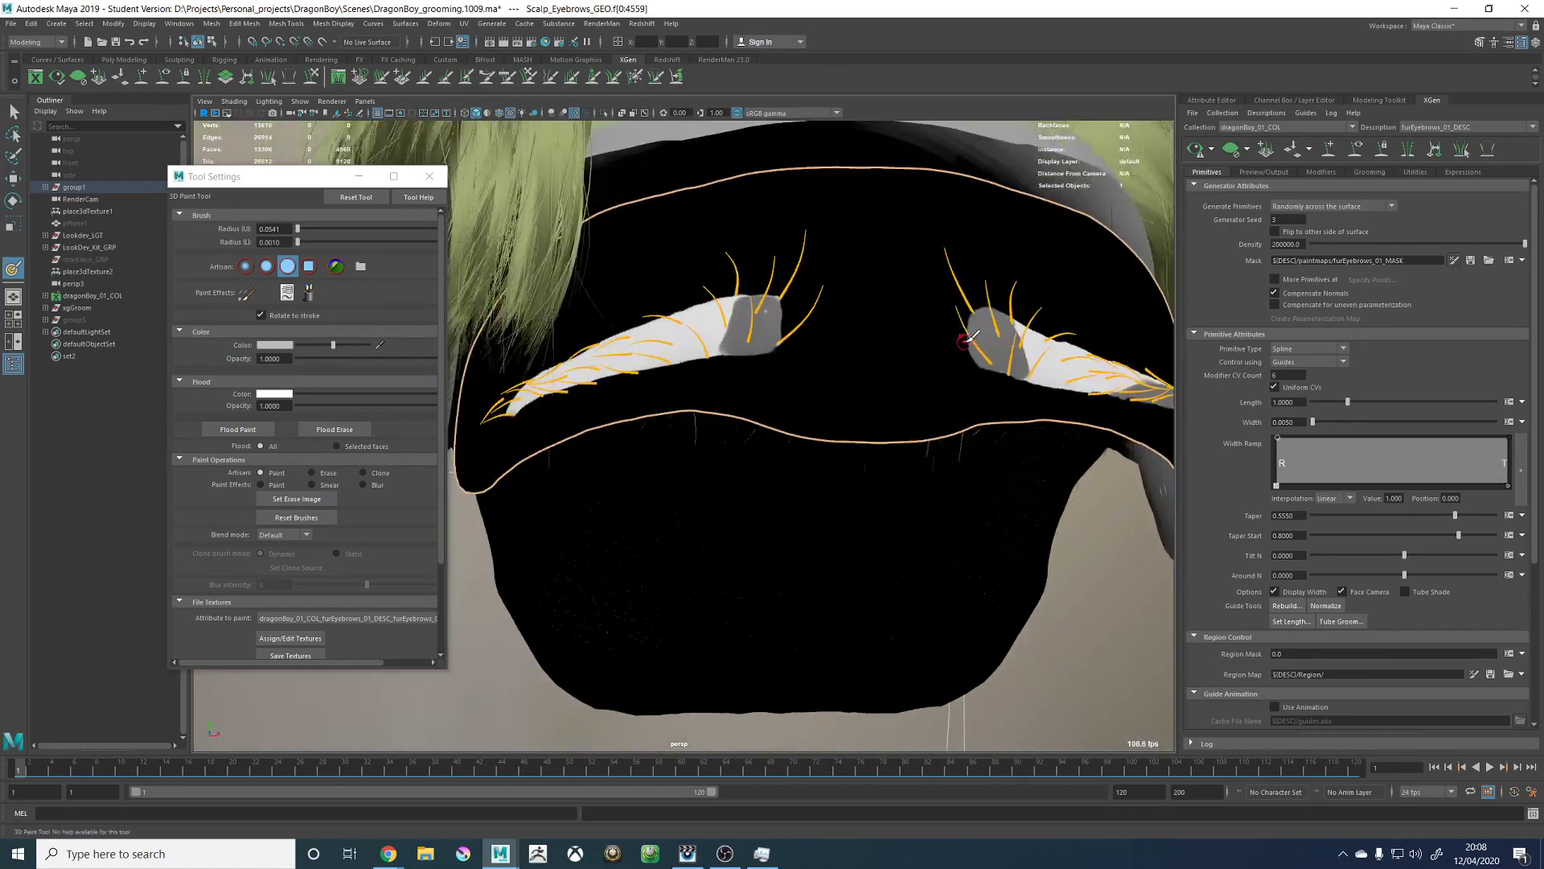
alt+drag(890, 335, 938, 351)
mouse_move(938, 351)
alt+right_down()
mouse_move(834, 378)
mouse_move(939, 394)
alt+right_up()
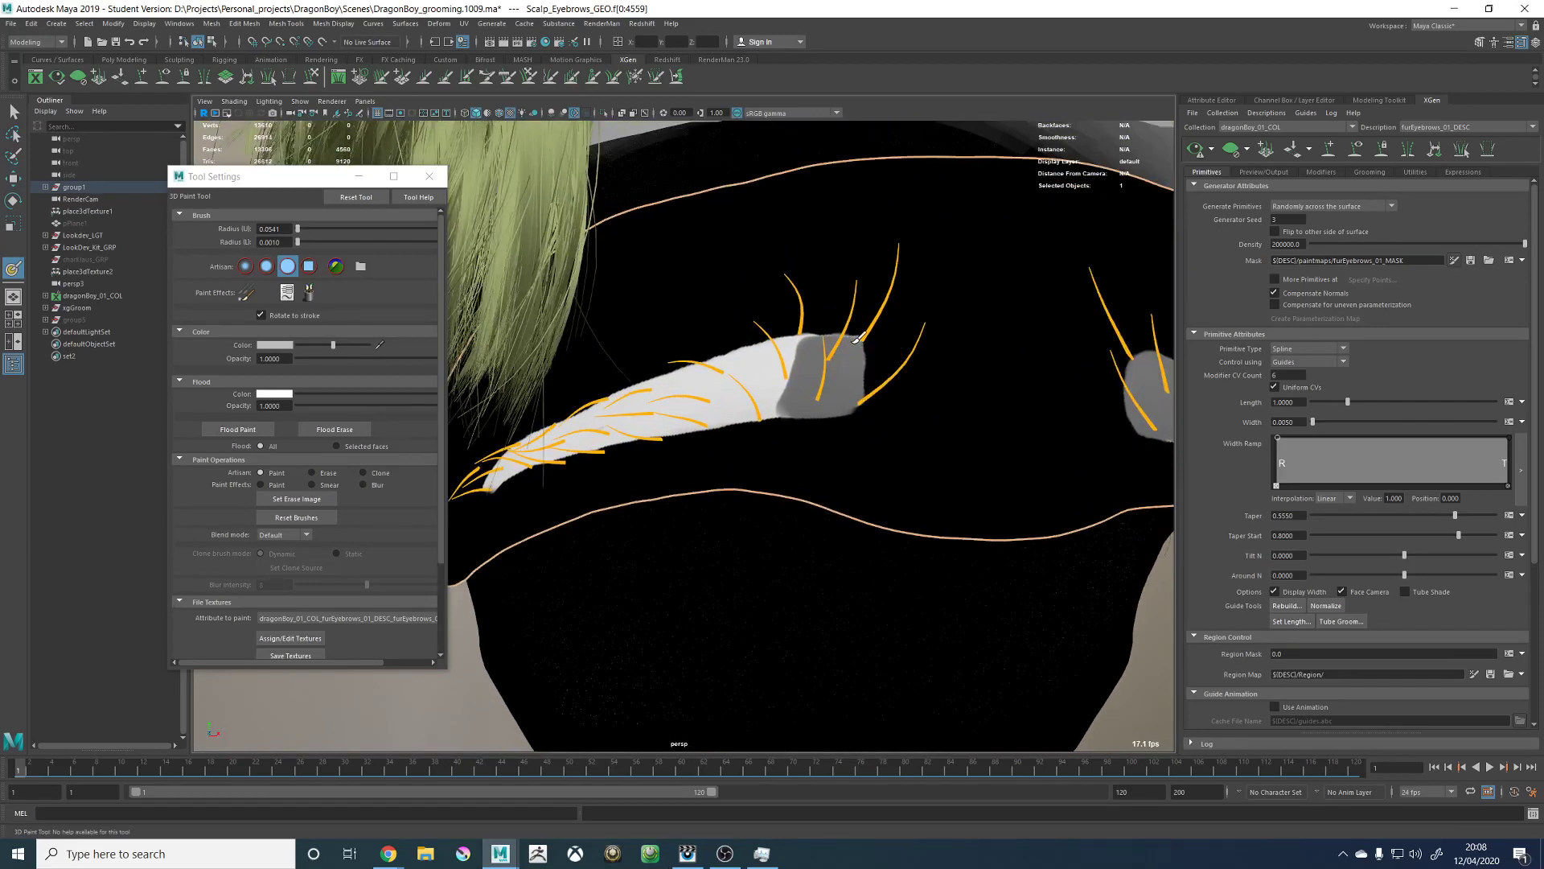
Step: Reduce the brush radius to 0.0244 and paint the mirrored eyebrow's tail and its lower edge gray
alt+right_drag(841, 377, 675, 355)
alt+drag(940, 382, 1024, 348)
alt+right_drag(1024, 348, 1158, 438)
key(b)
drag(788, 397, 674, 475)
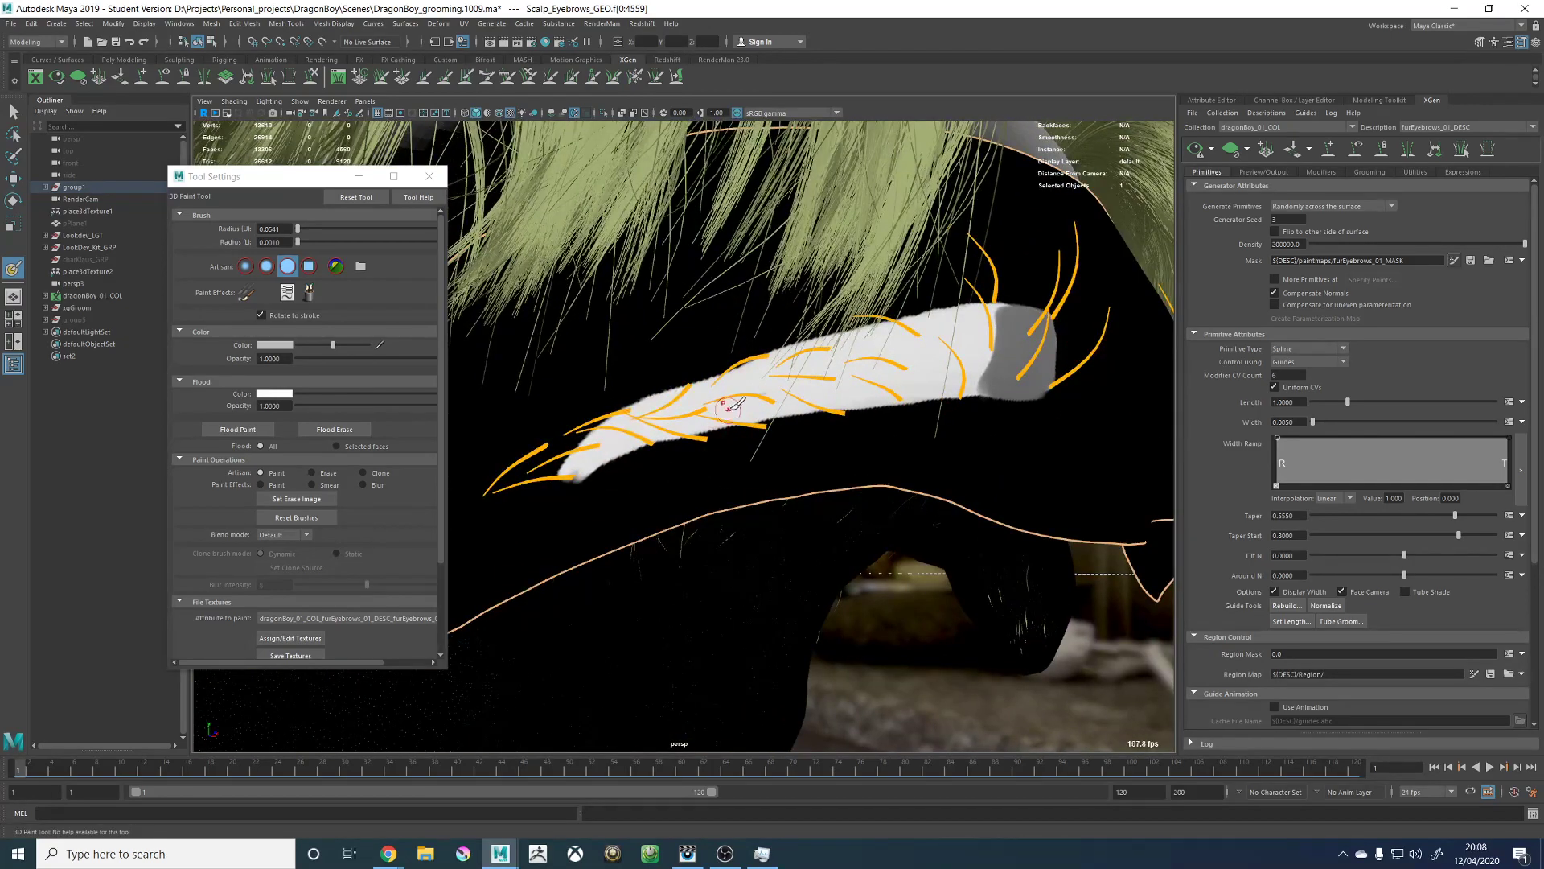
key(b)
mouse_move(748, 397)
mouse_down()
mouse_move(756, 418)
mouse_move(638, 412)
mouse_move(580, 459)
mouse_up()
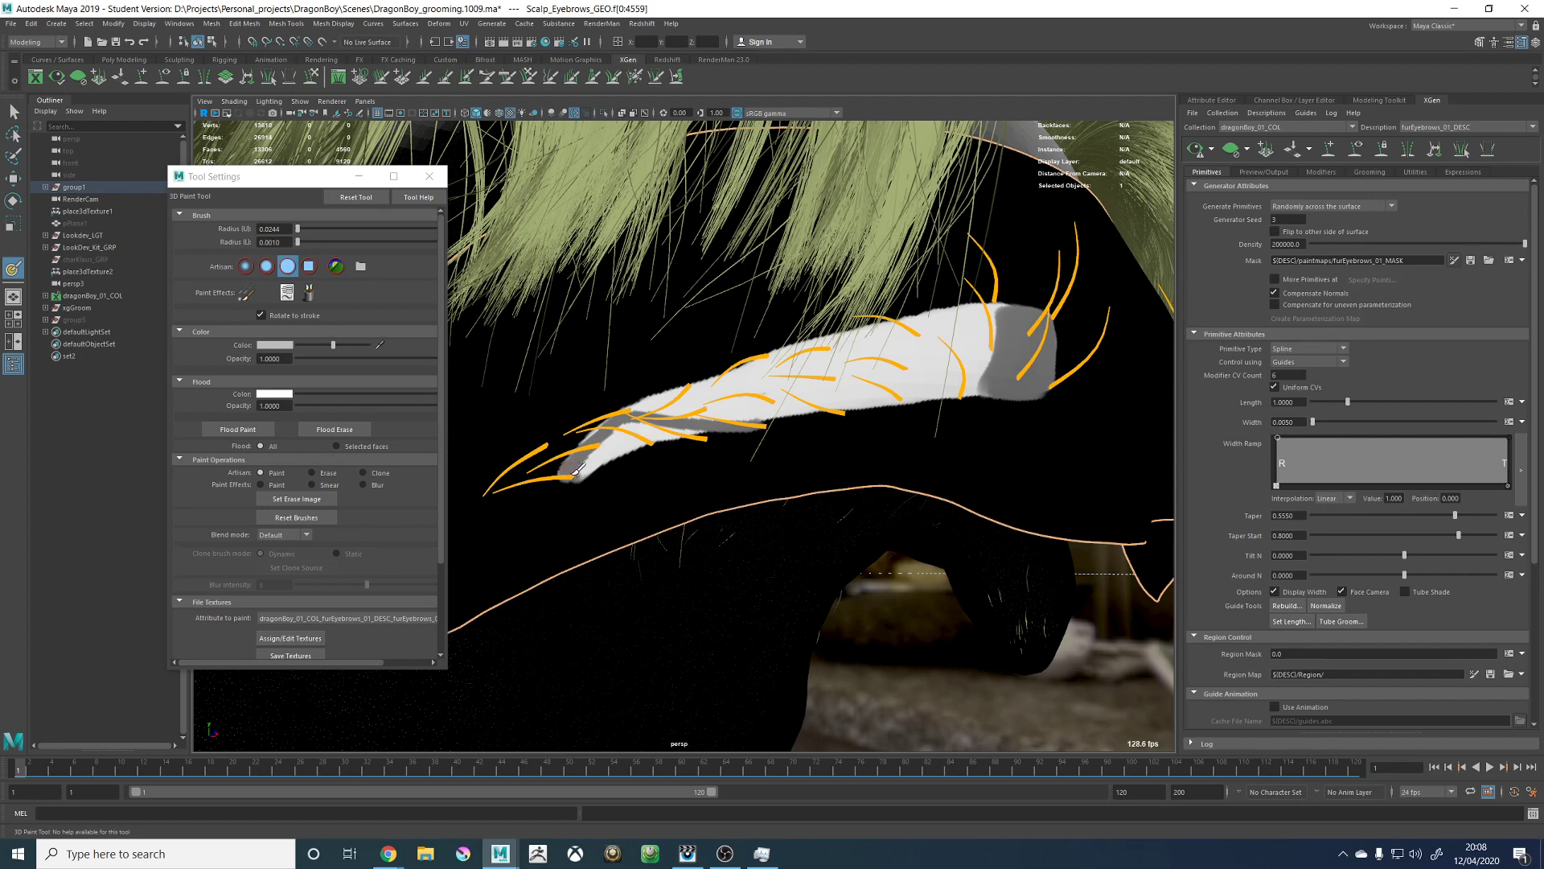
mouse_move(577, 470)
mouse_down()
mouse_move(634, 435)
mouse_move(708, 422)
mouse_move(586, 456)
mouse_move(702, 402)
mouse_up()
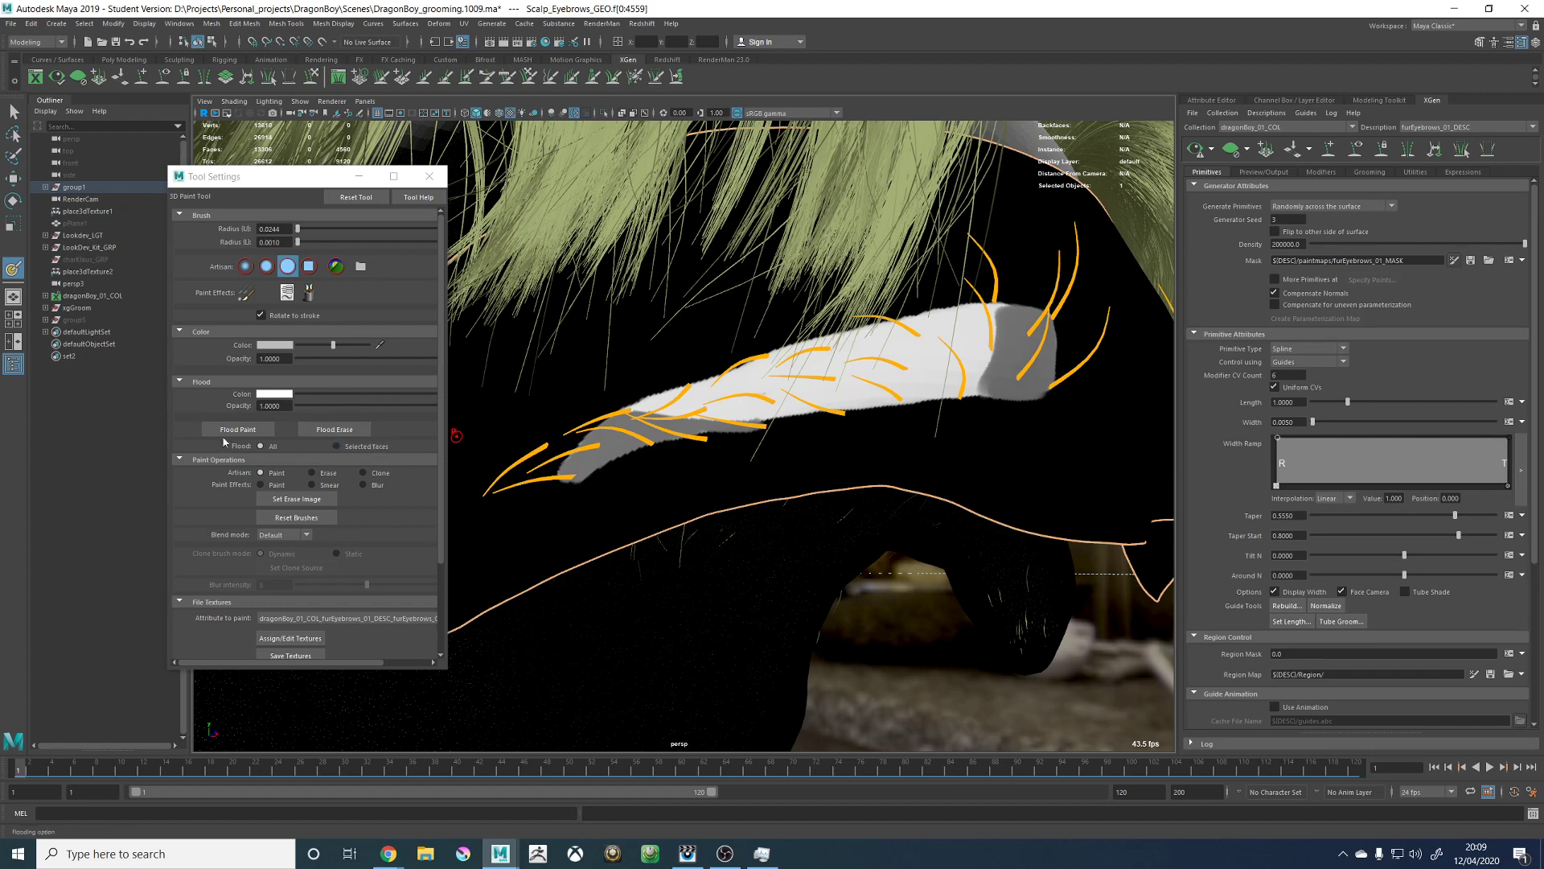
Step: Save and bake the revised mask, close the paint settings, and update the XGen preview to check both eyebrows
click(291, 655)
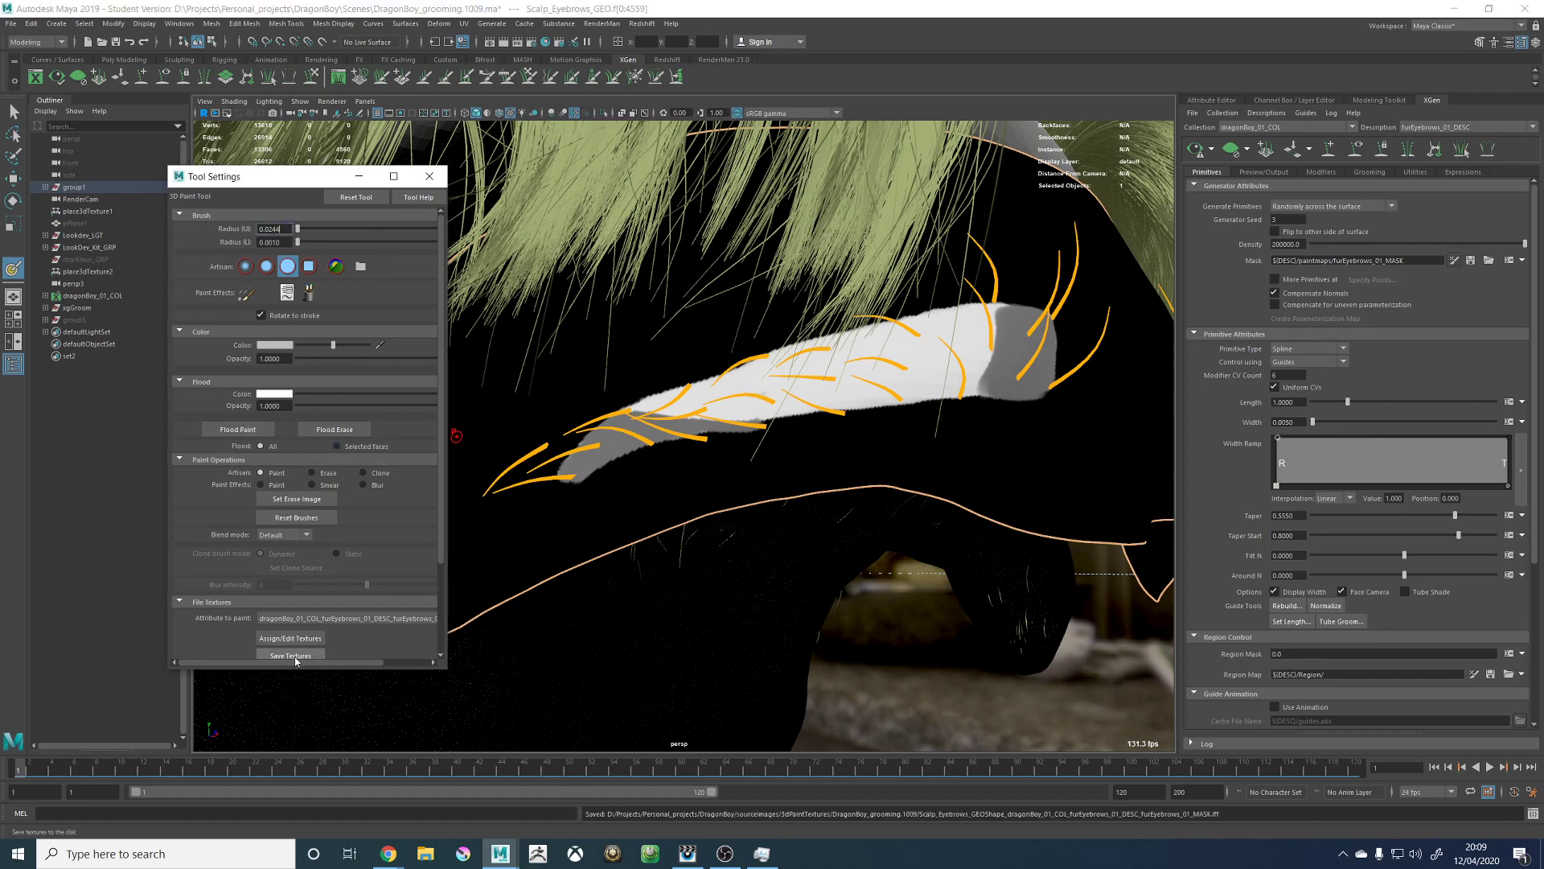
click(435, 177)
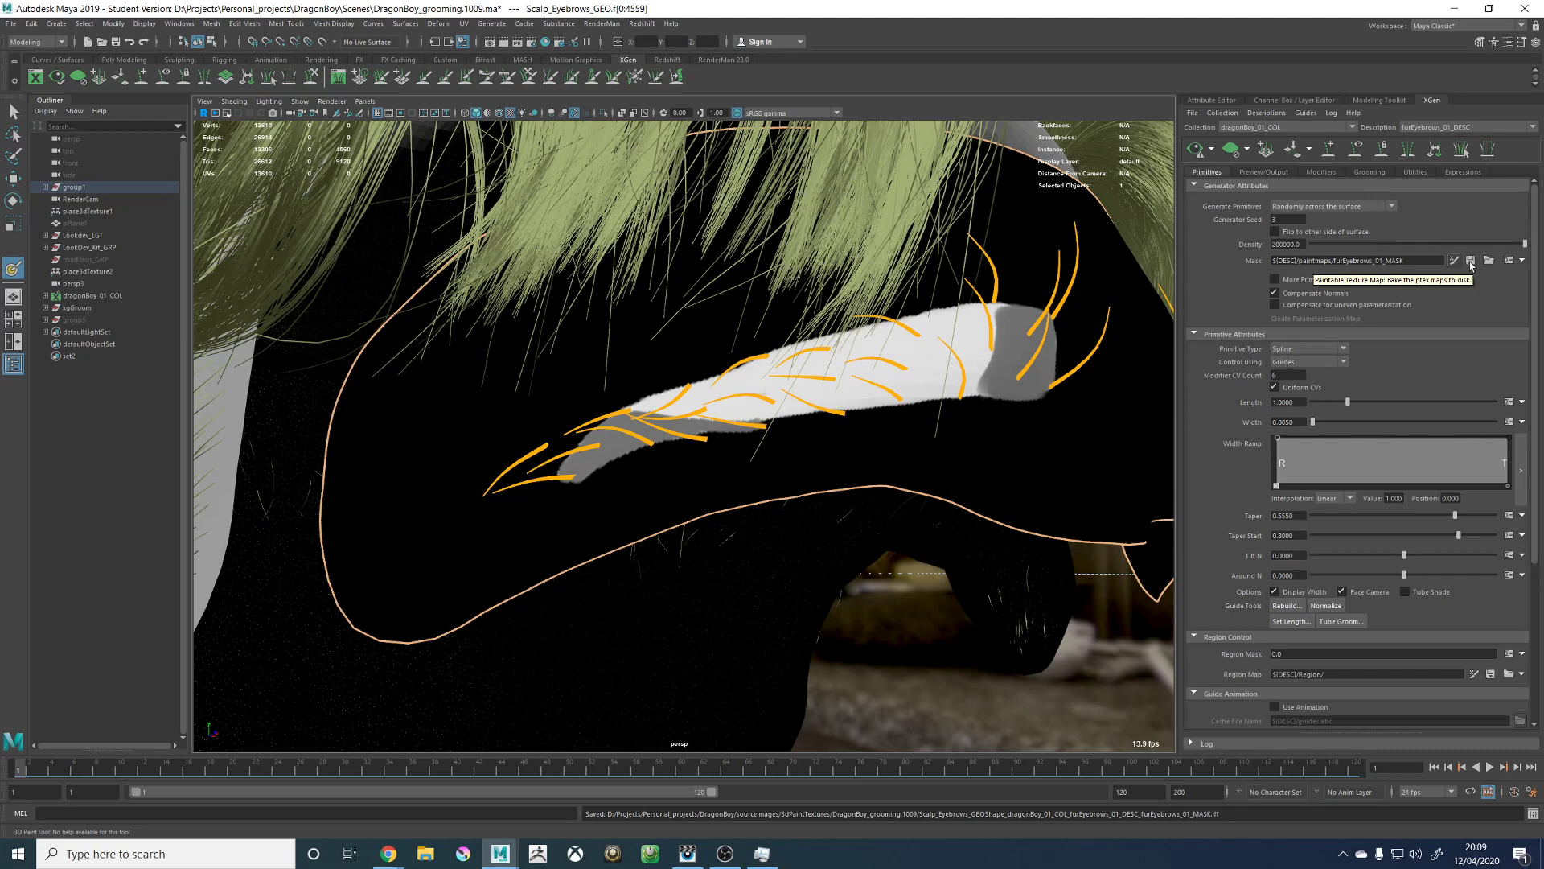
click(1195, 148)
alt+drag(1007, 268, 967, 277)
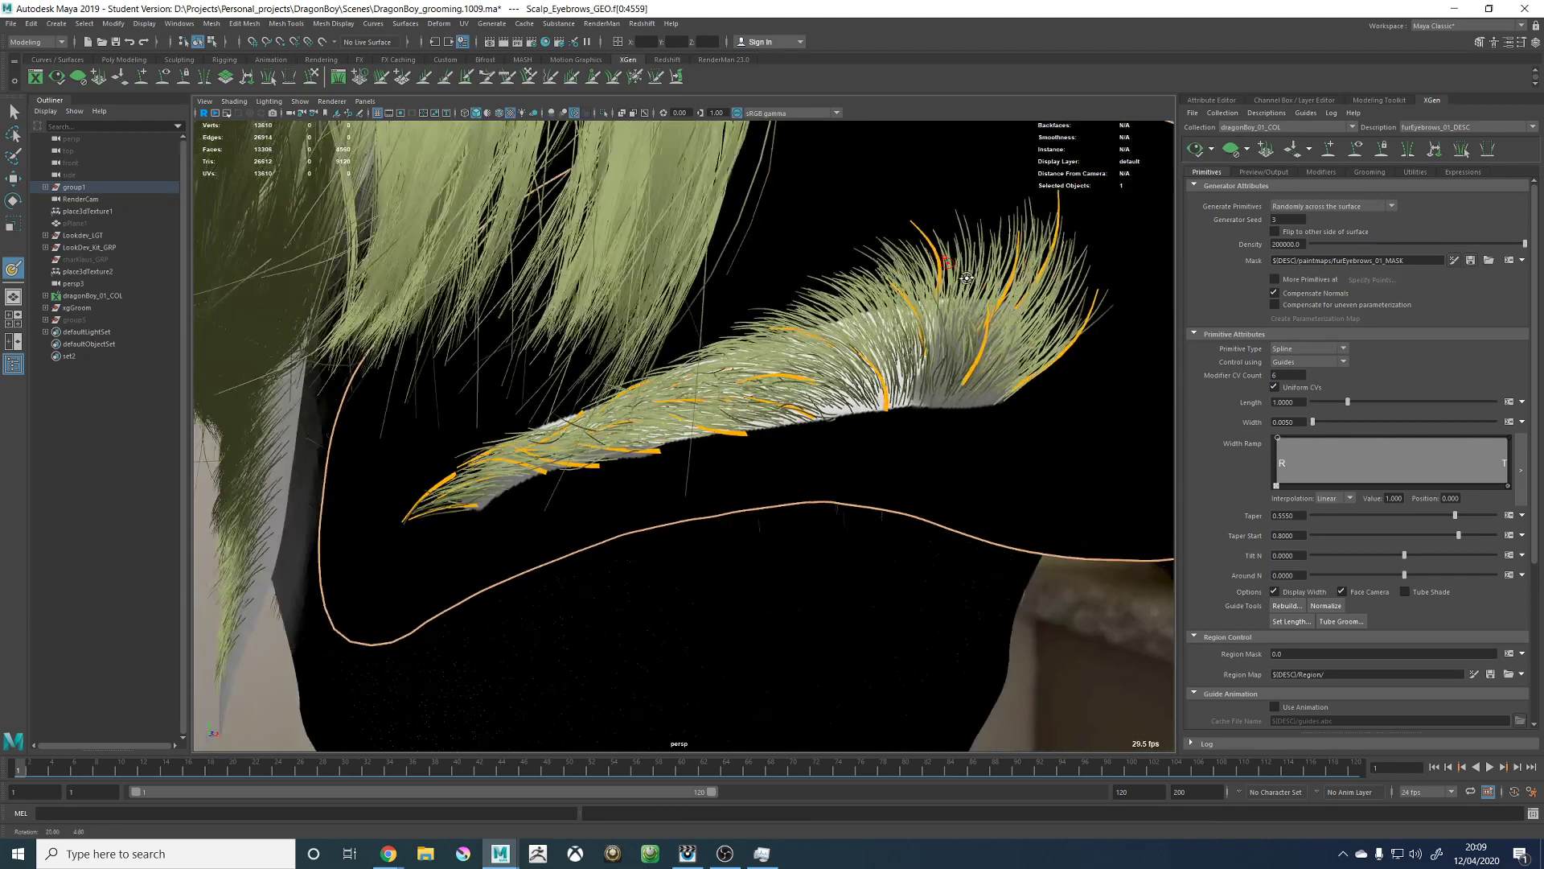
alt+right_drag(966, 277, 757, 287)
alt+middle_drag(756, 287, 615, 300)
alt+right_drag(615, 301, 763, 376)
alt+drag(763, 376, 800, 377)
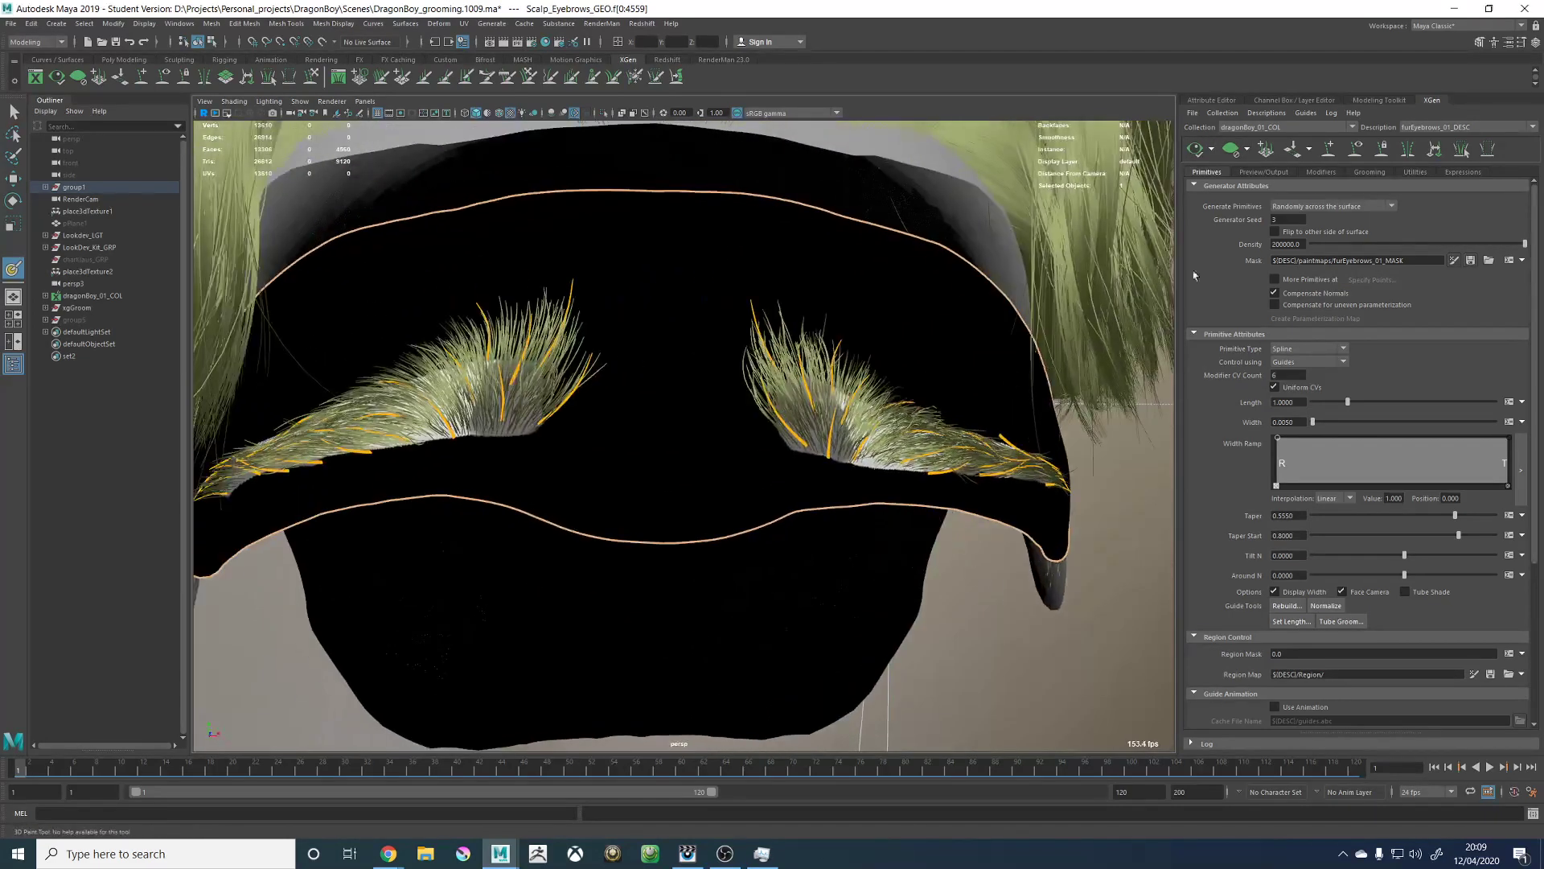
Step: Open the eyebrow description's Clumping1 modifier mask for painting and set the brush color to white
click(1325, 172)
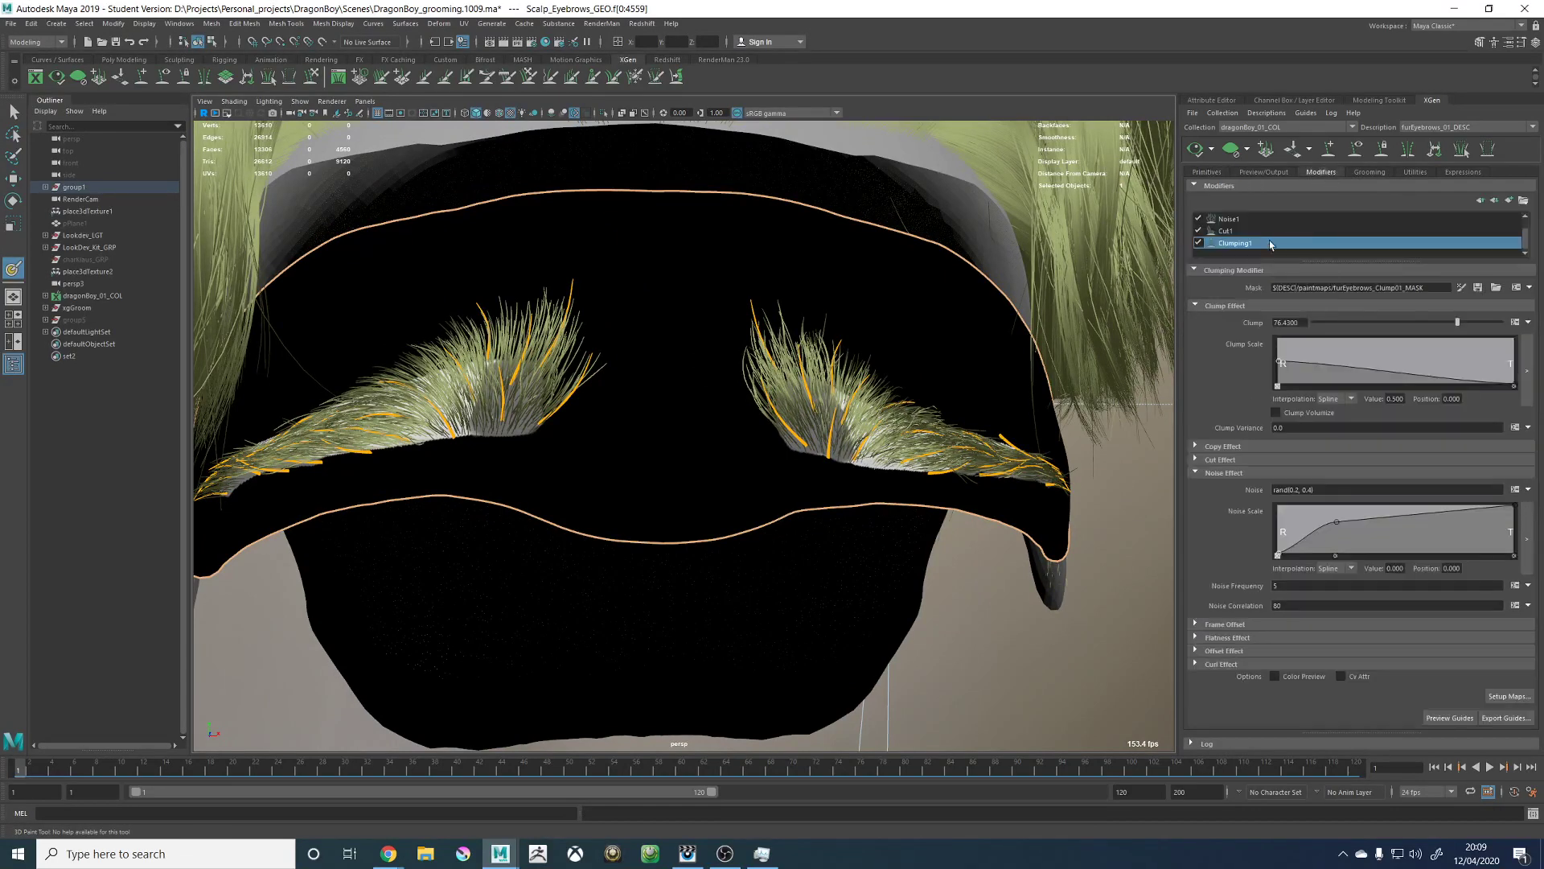
click(1461, 288)
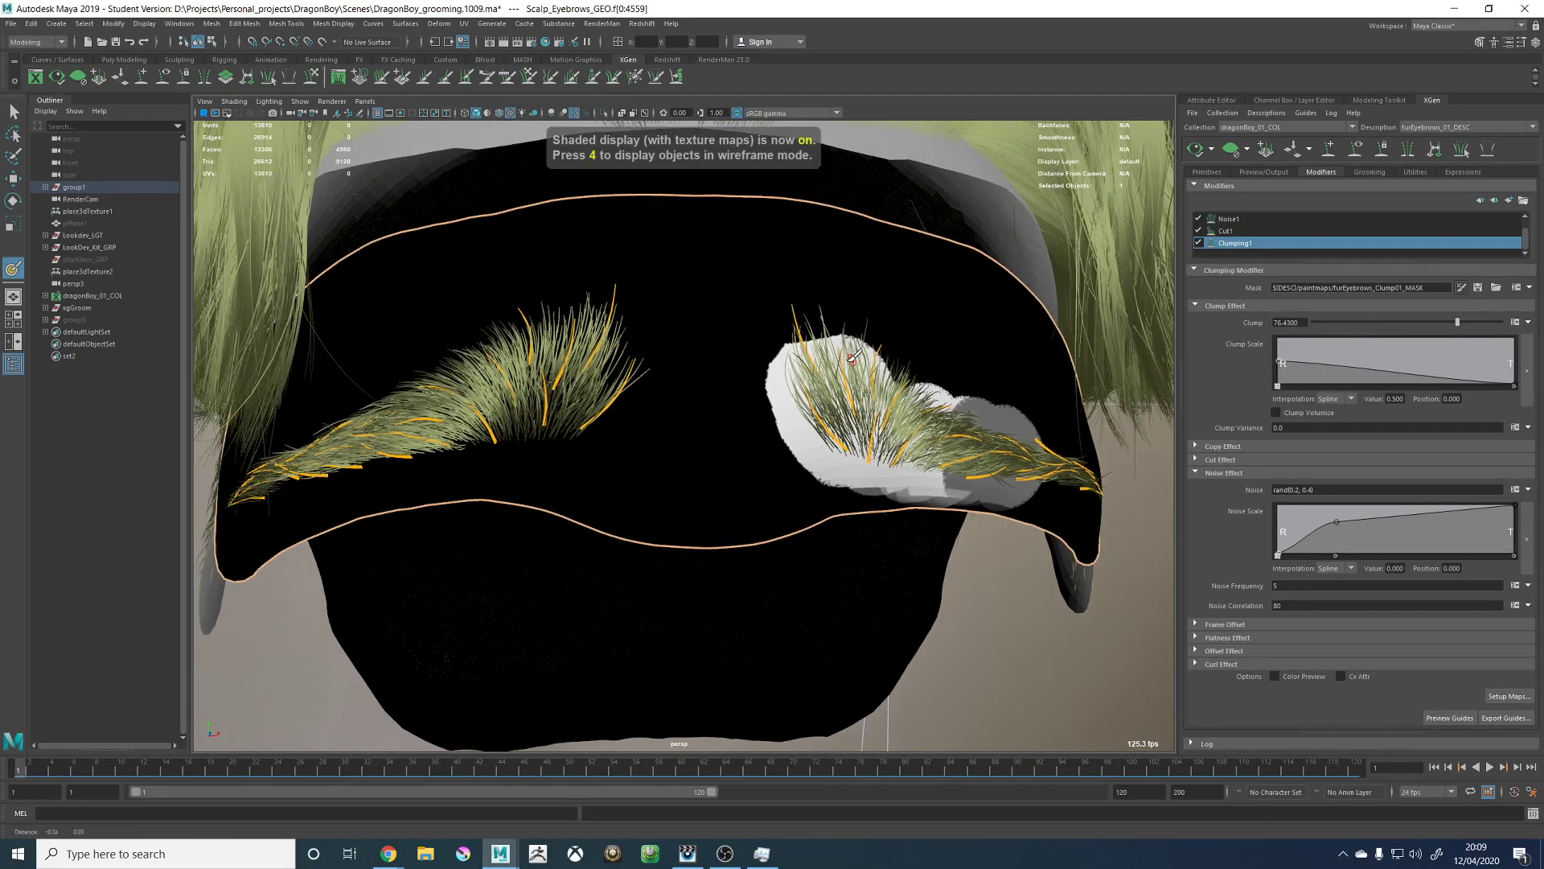
click(1522, 42)
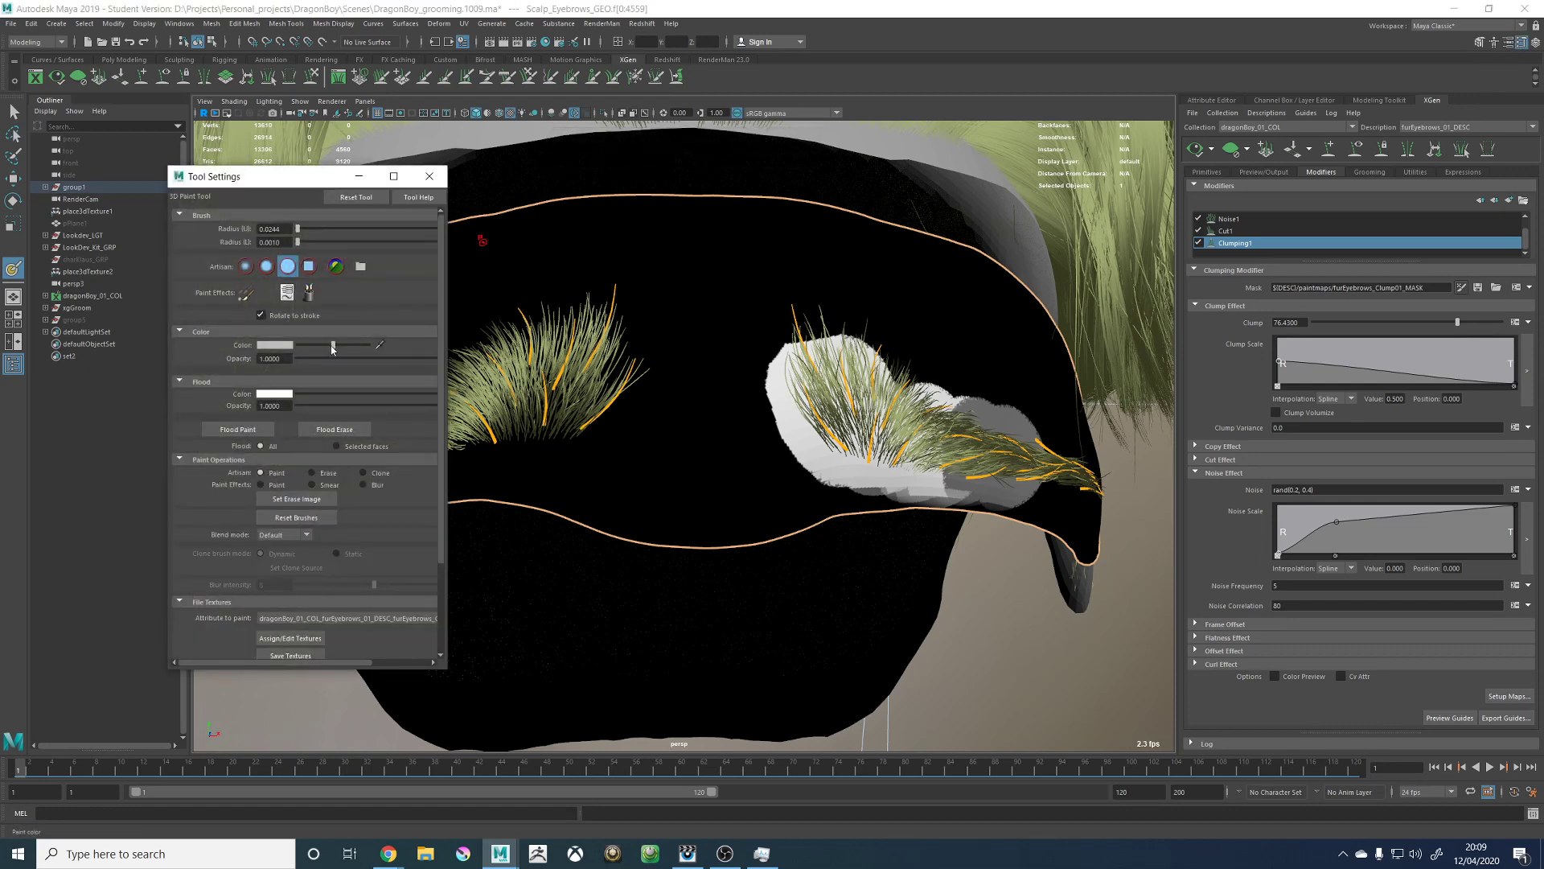
drag(333, 346, 379, 347)
drag(246, 182, 107, 174)
scroll(580, 465, up, 3)
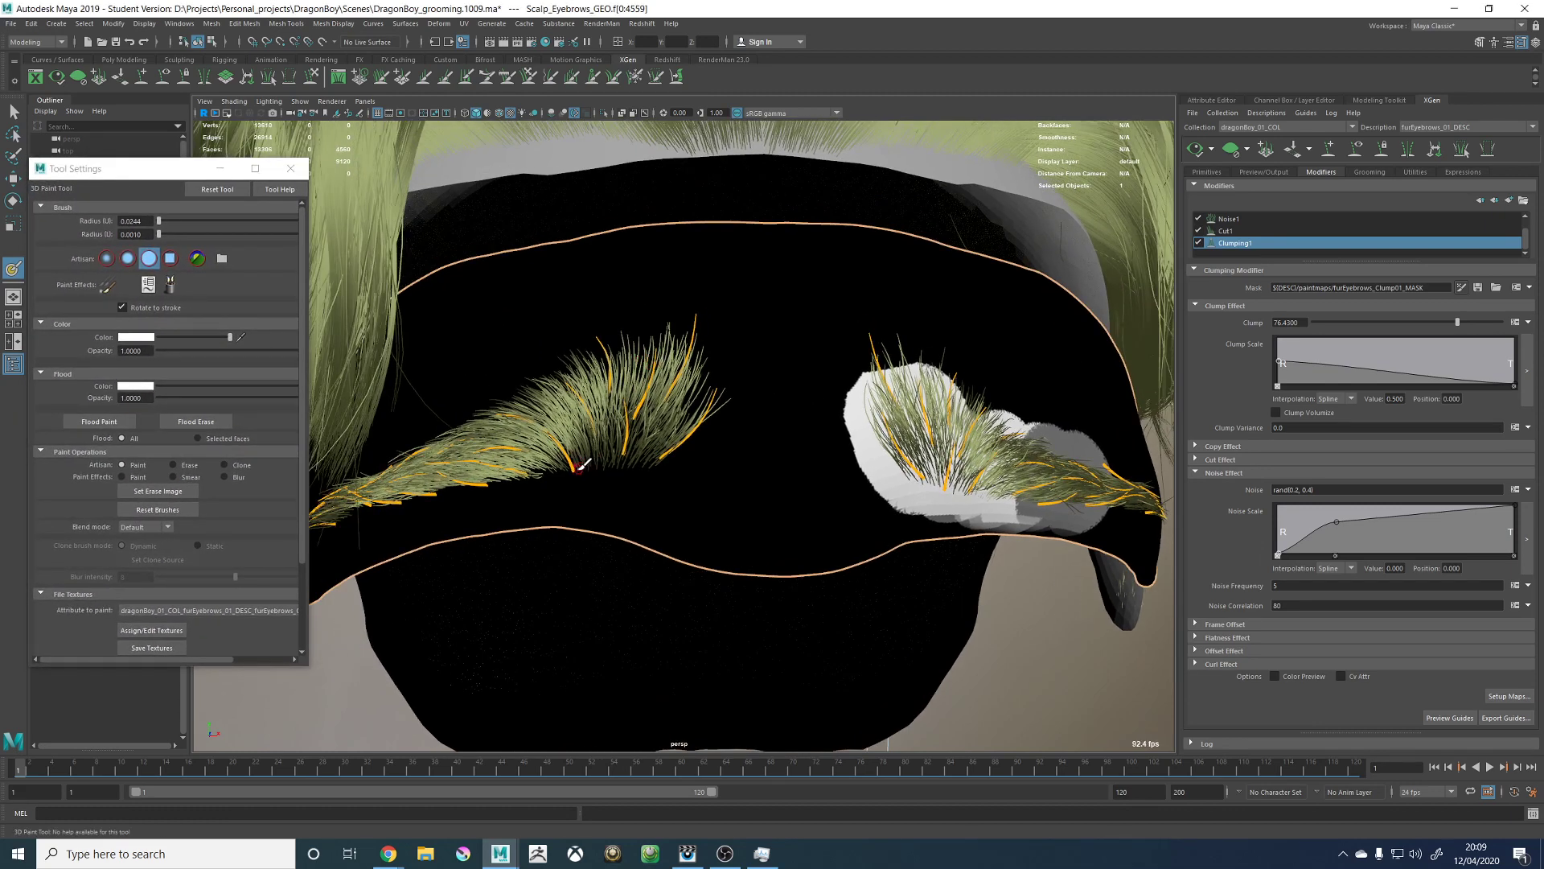
Step: Enlarge the brush radius to 0.3802 and paint the inner part of the mirrored eyebrow white in the clumping mask
key(b)
mouse_move(577, 468)
mouse_down()
mouse_move(631, 424)
mouse_move(578, 438)
mouse_move(650, 446)
mouse_move(591, 430)
mouse_up()
alt+middle_drag(579, 406, 711, 394)
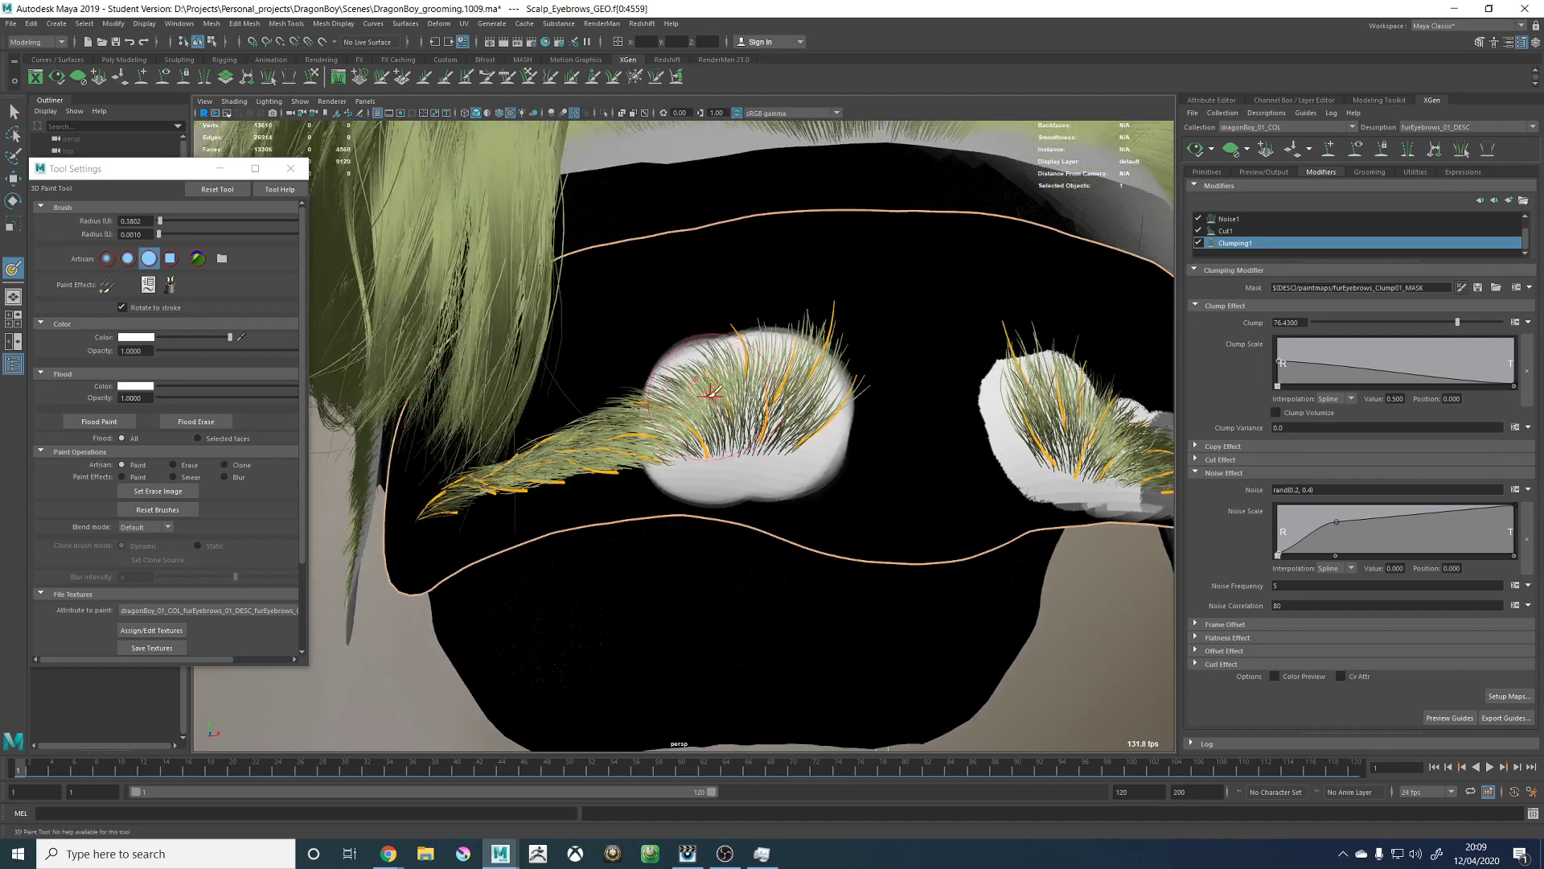
drag(703, 411, 690, 412)
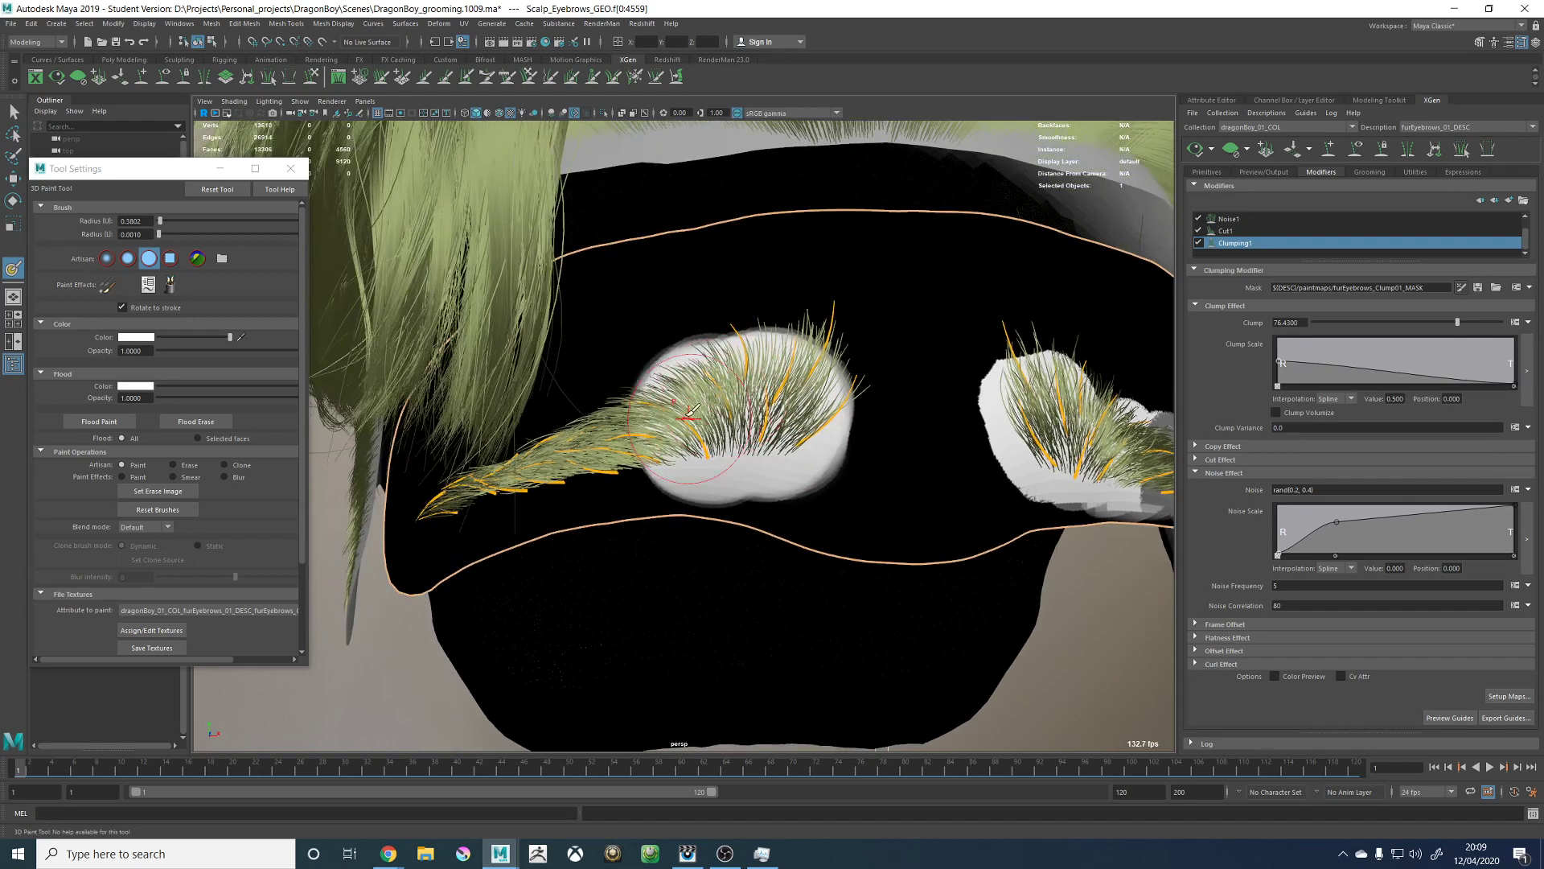
Step: Switch to gray, reduce the brush radius to 0.2272, and paint the clumping mask toward the mirrored eyebrow's tail
click(197, 337)
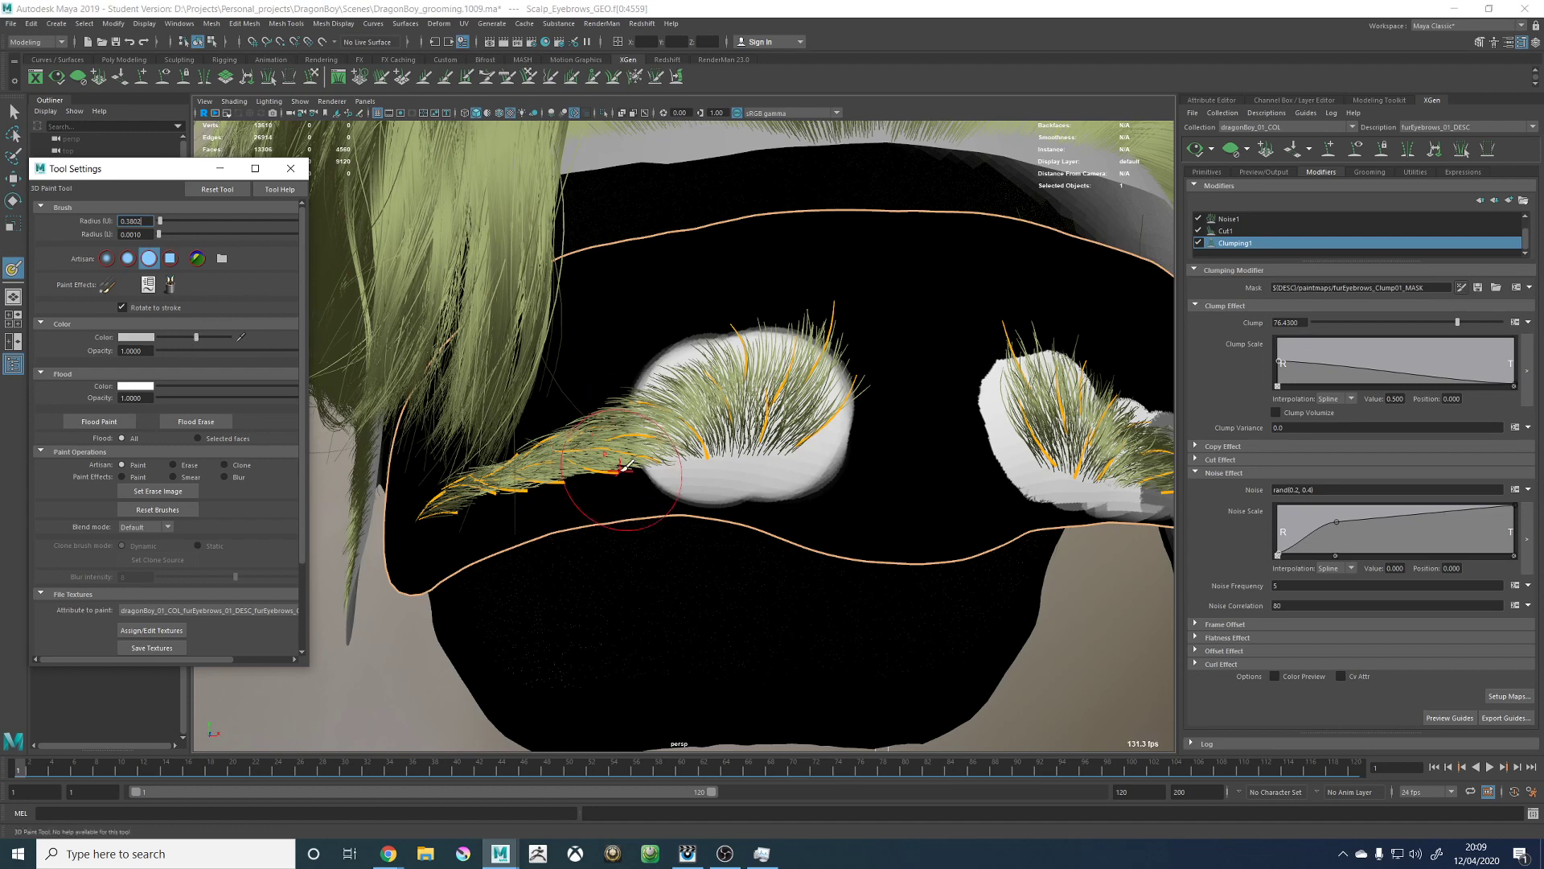
mouse_move(621, 461)
mouse_down()
mouse_move(599, 455)
mouse_move(609, 438)
mouse_move(563, 473)
mouse_move(615, 471)
mouse_up()
alt+right_drag(600, 369, 480, 337)
alt+drag(706, 396, 680, 386)
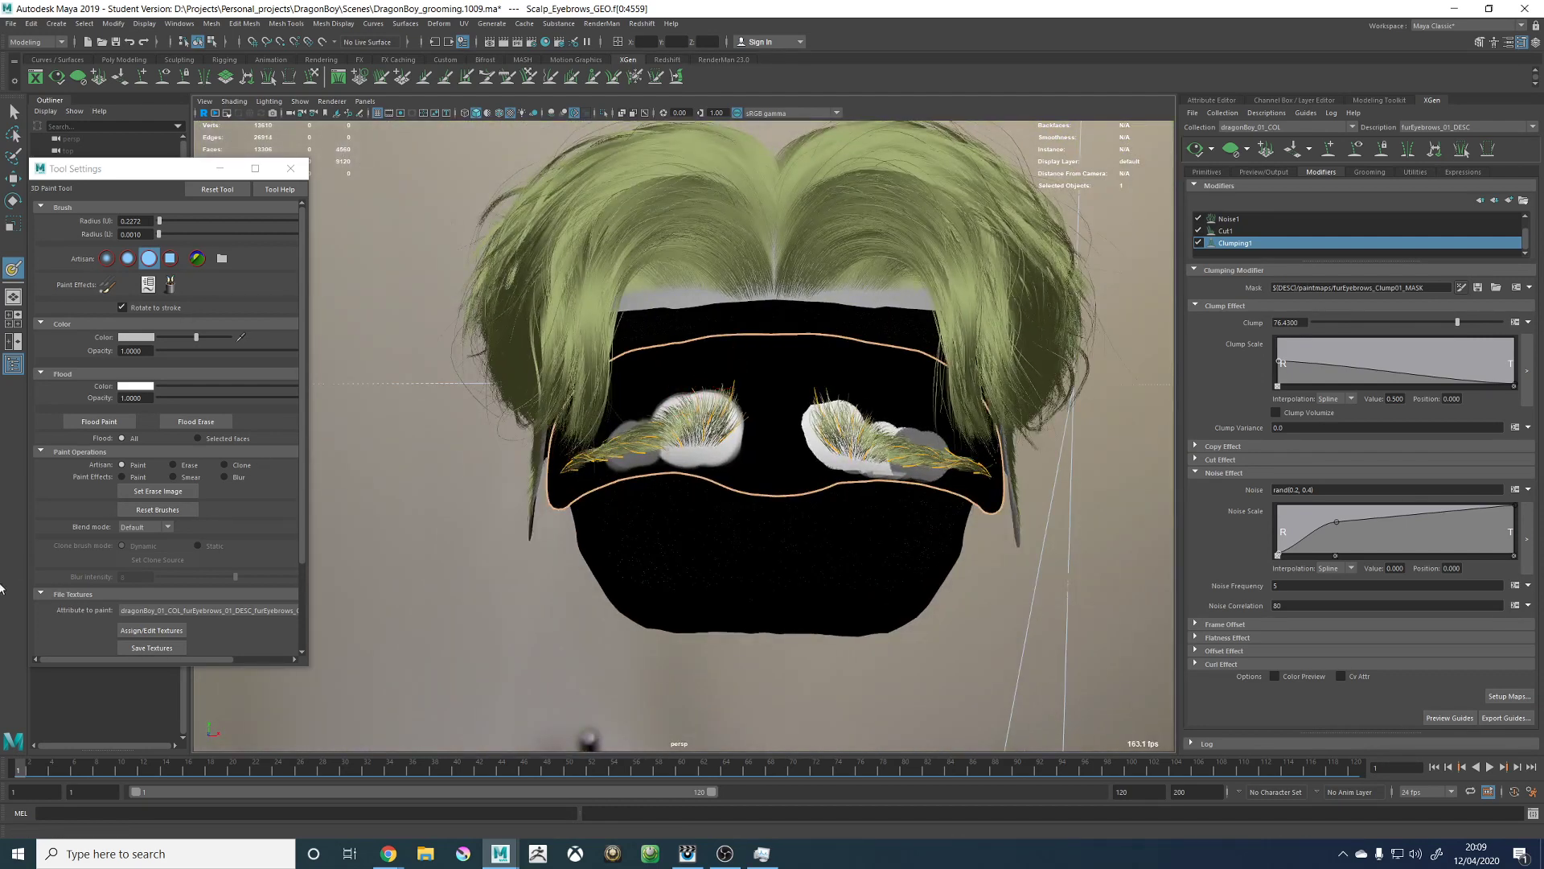
Step: Save the painted clumping mask, close the paint settings, and leave painting with the eyebrow geometry deselected
click(121, 649)
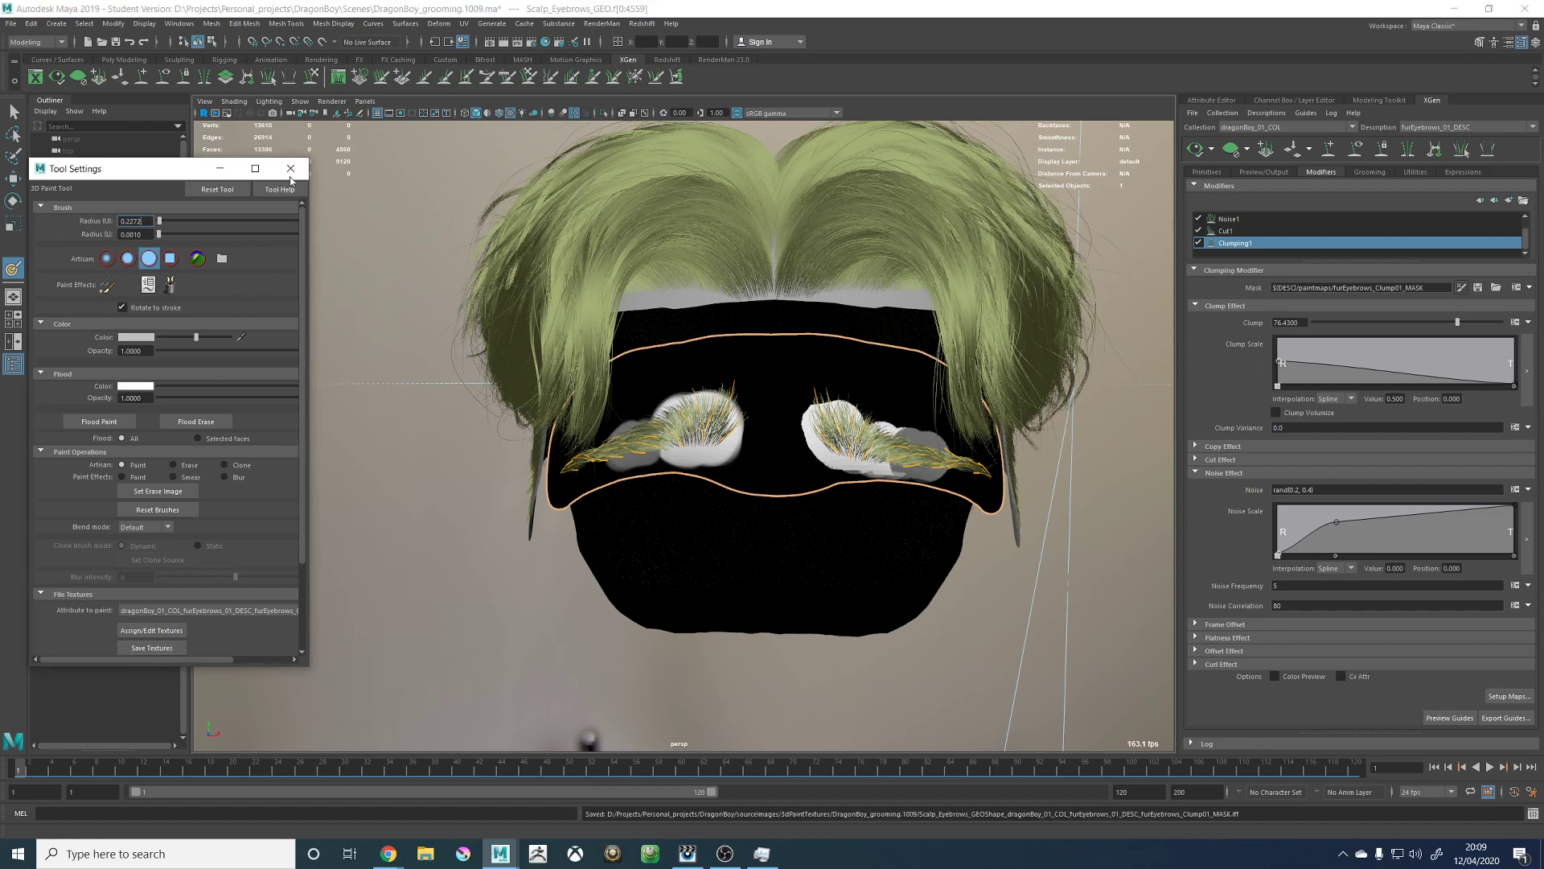
click(291, 169)
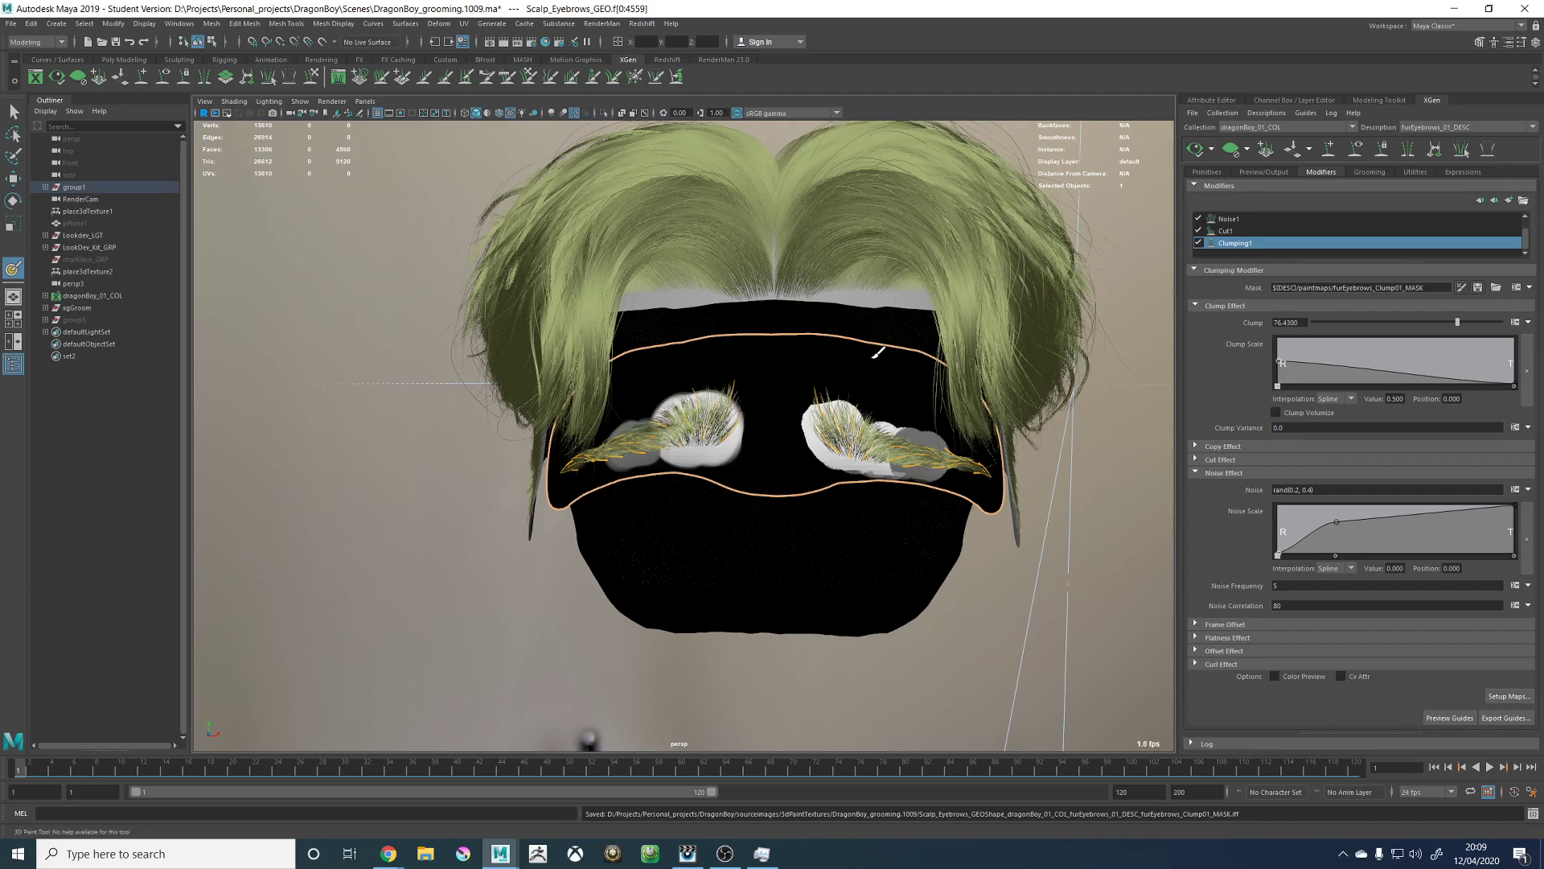
scroll(741, 355, up, 10)
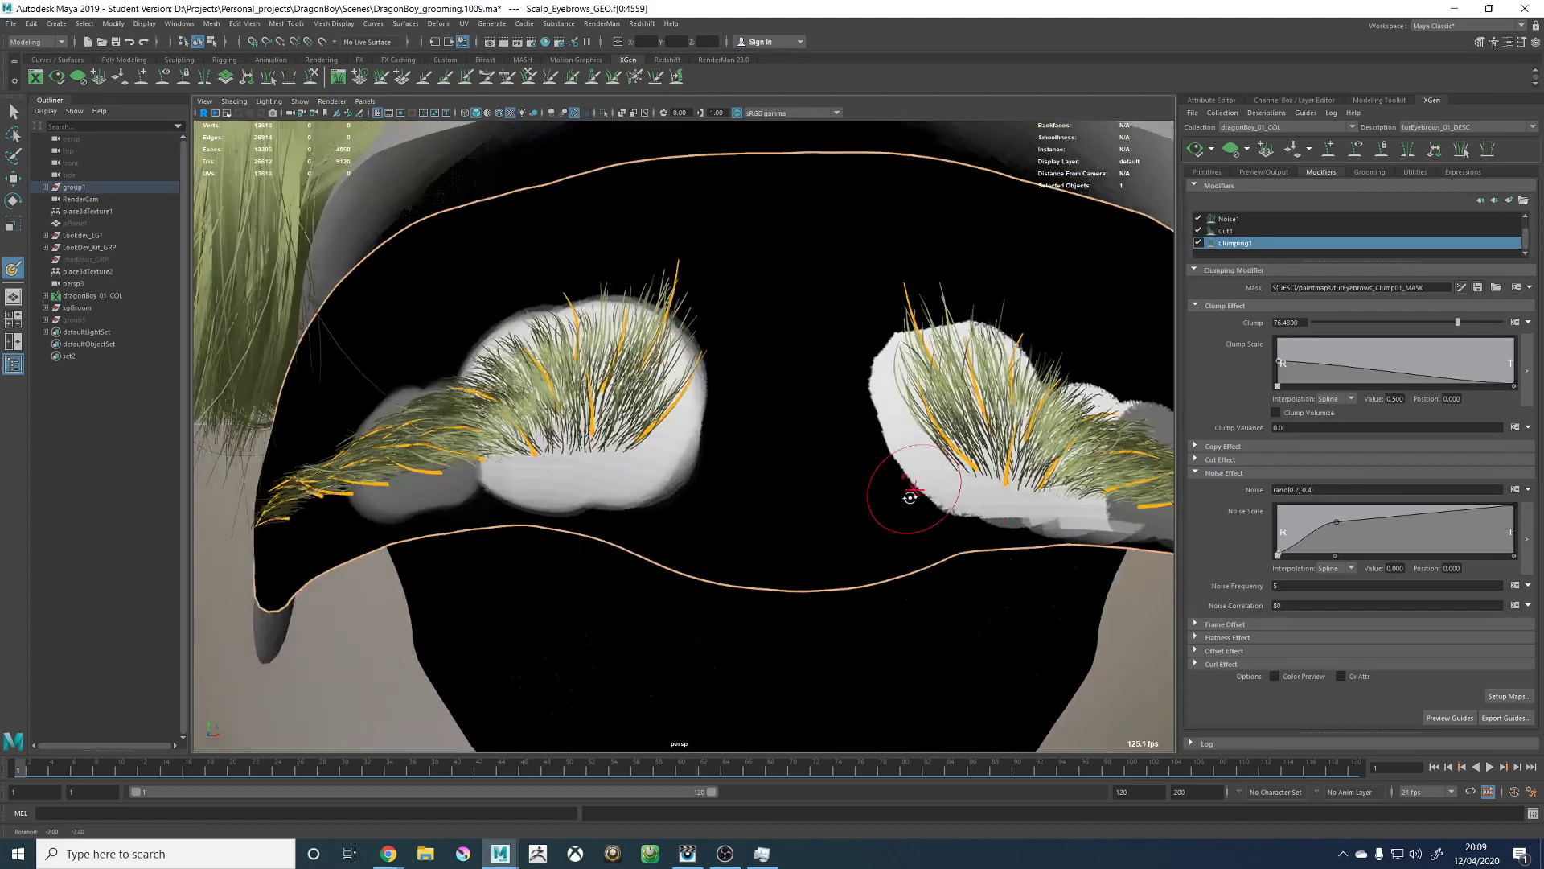
alt+right_drag(910, 497, 744, 500)
key(w)
click(998, 613)
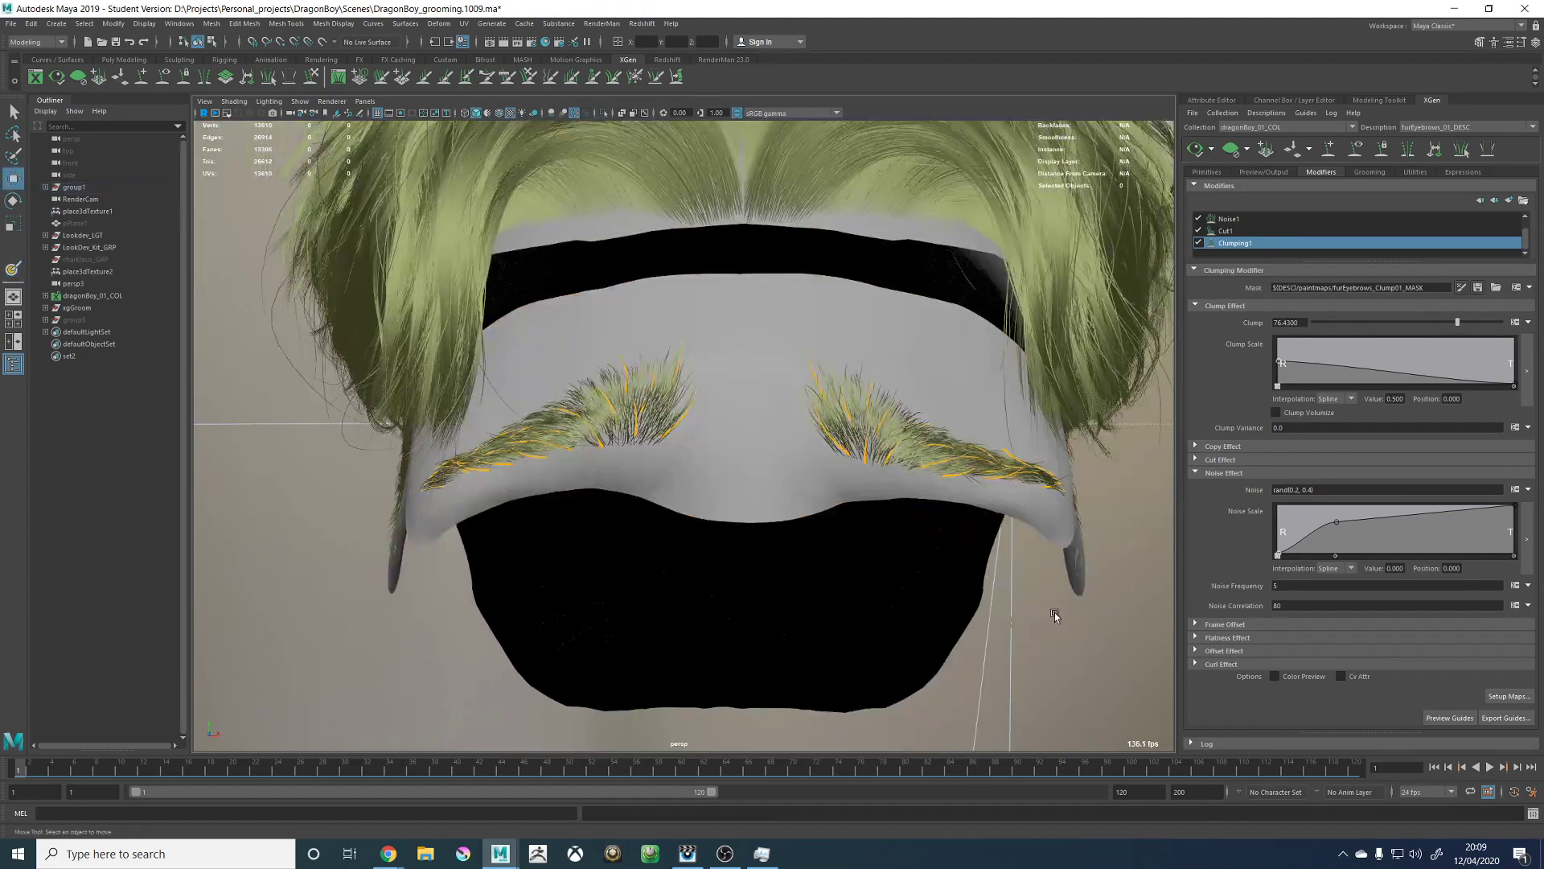
alt+right_drag(1055, 613, 958, 593)
alt+drag(927, 580, 952, 589)
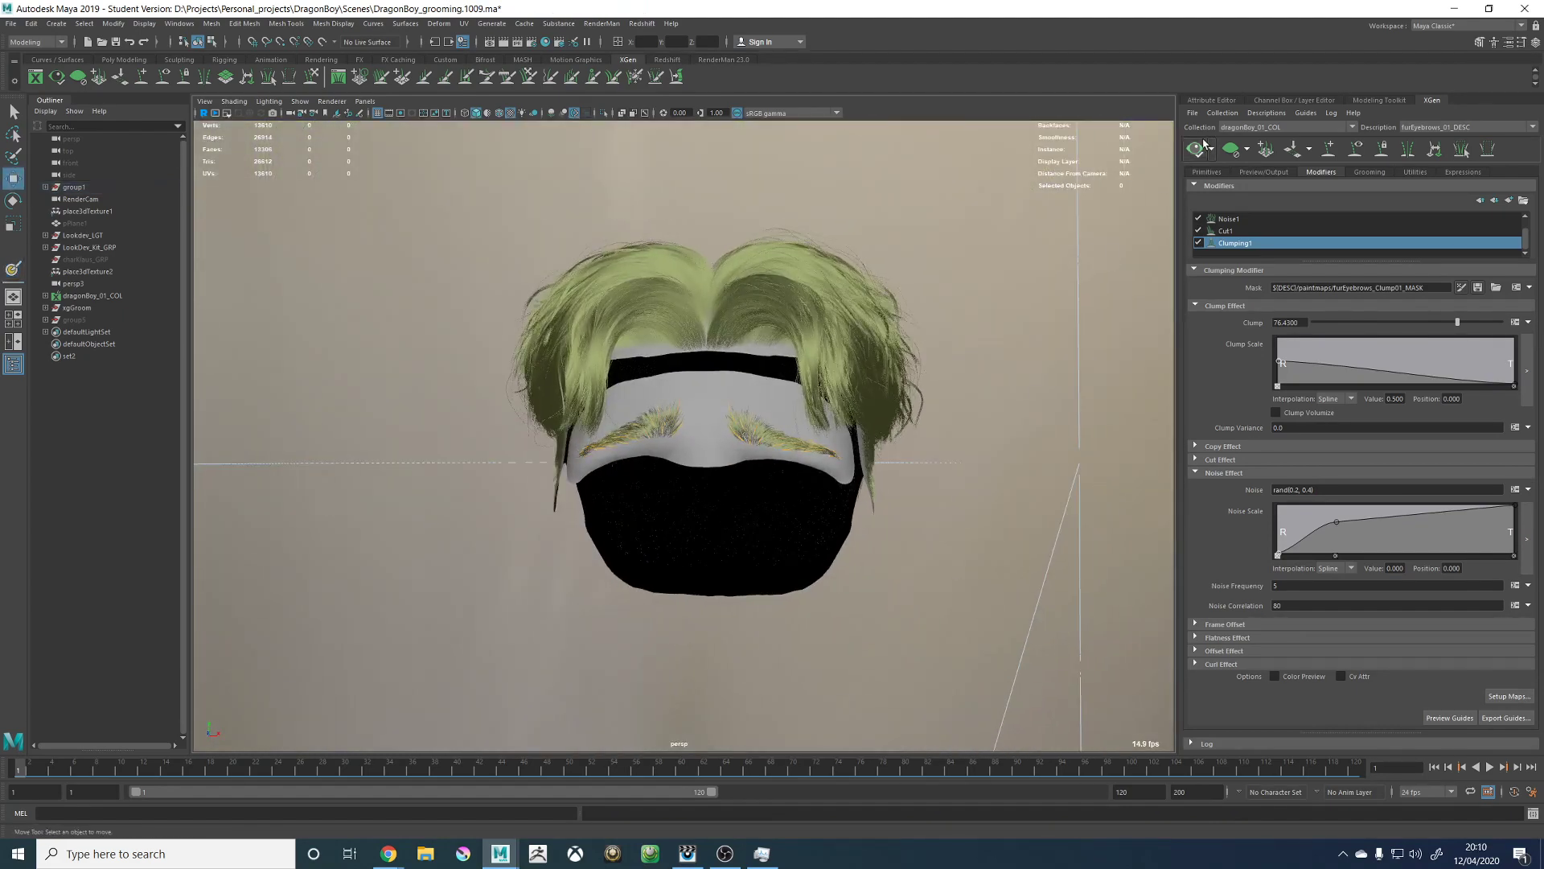
Step: Rotate the guide on the lower edge of the mirrored eyebrow's tail to adjust its hair direction
alt+drag(822, 450, 878, 456)
alt+right_drag(878, 456, 1021, 606)
alt+middle_drag(591, 479, 772, 470)
alt+right_drag(708, 455, 786, 474)
click(1355, 152)
alt+middle_drag(349, 487, 446, 465)
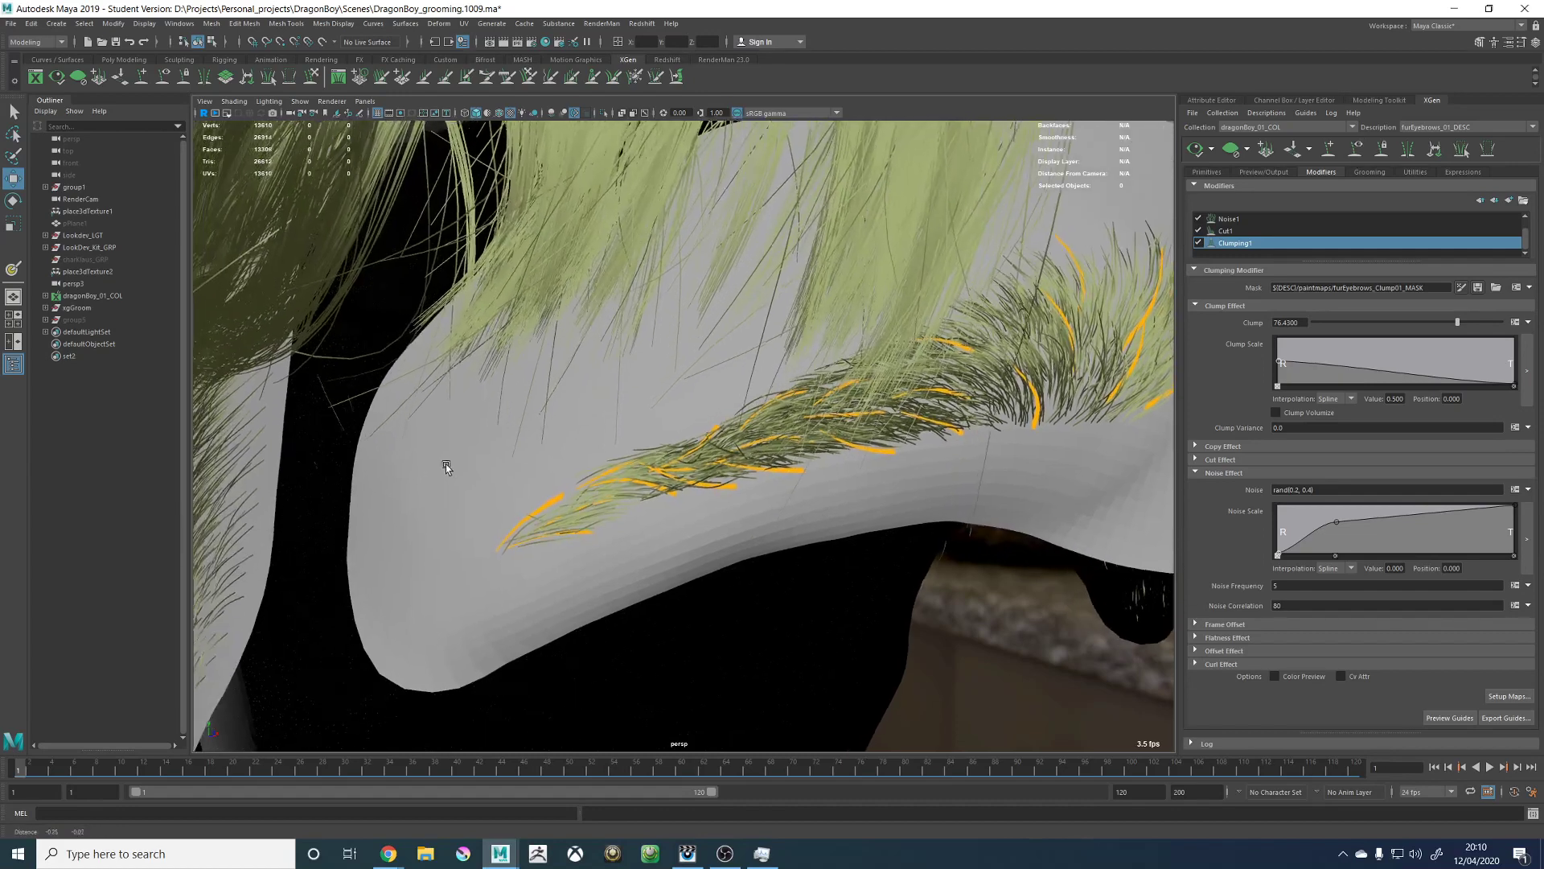
alt+right_drag(449, 466, 598, 510)
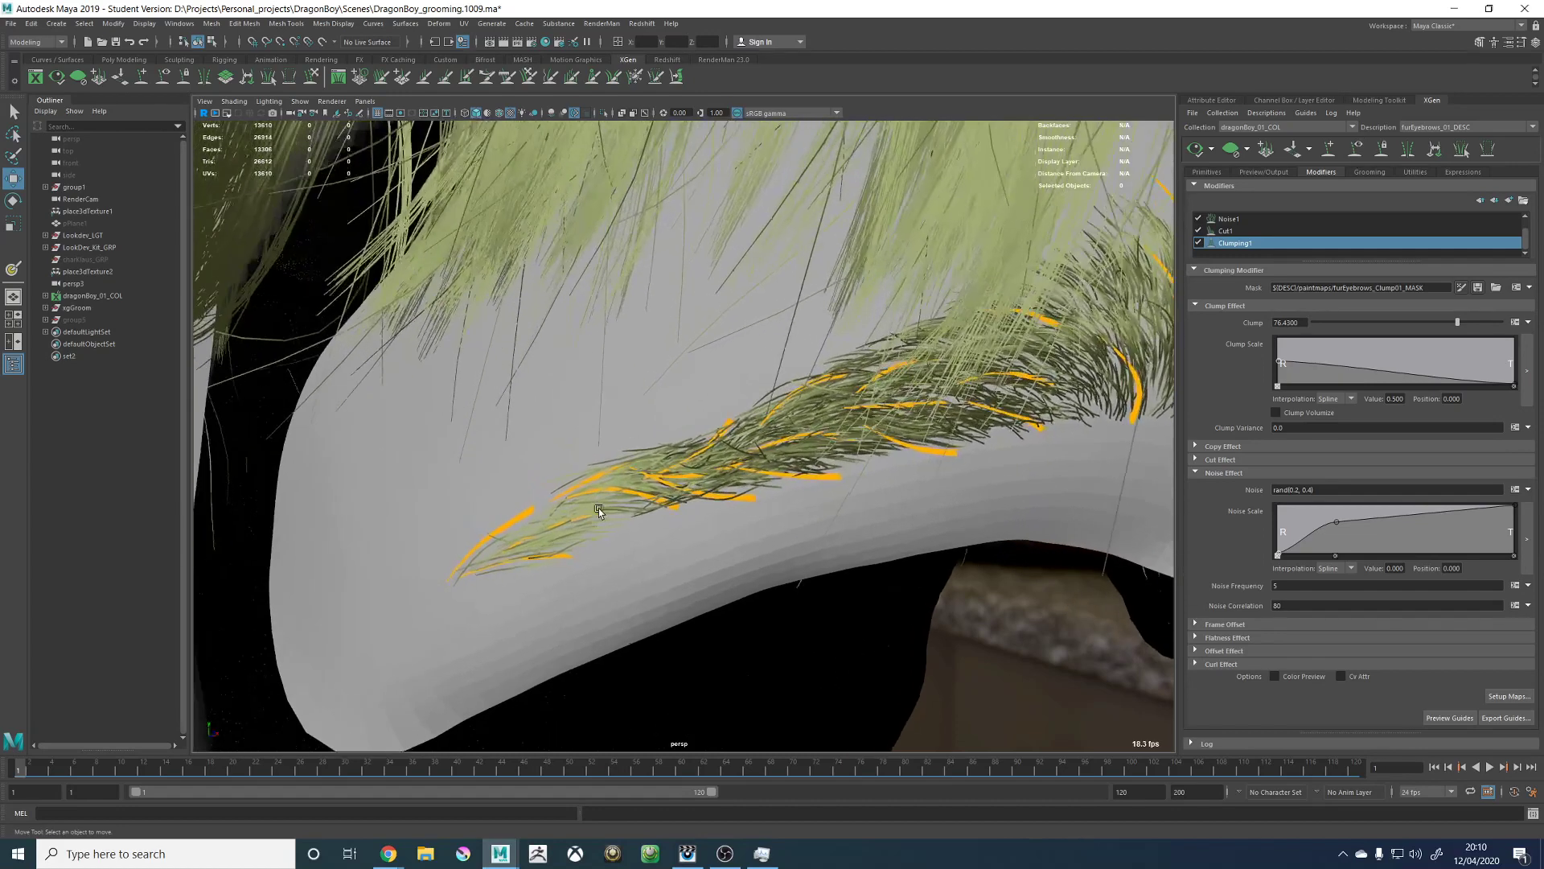
click(657, 502)
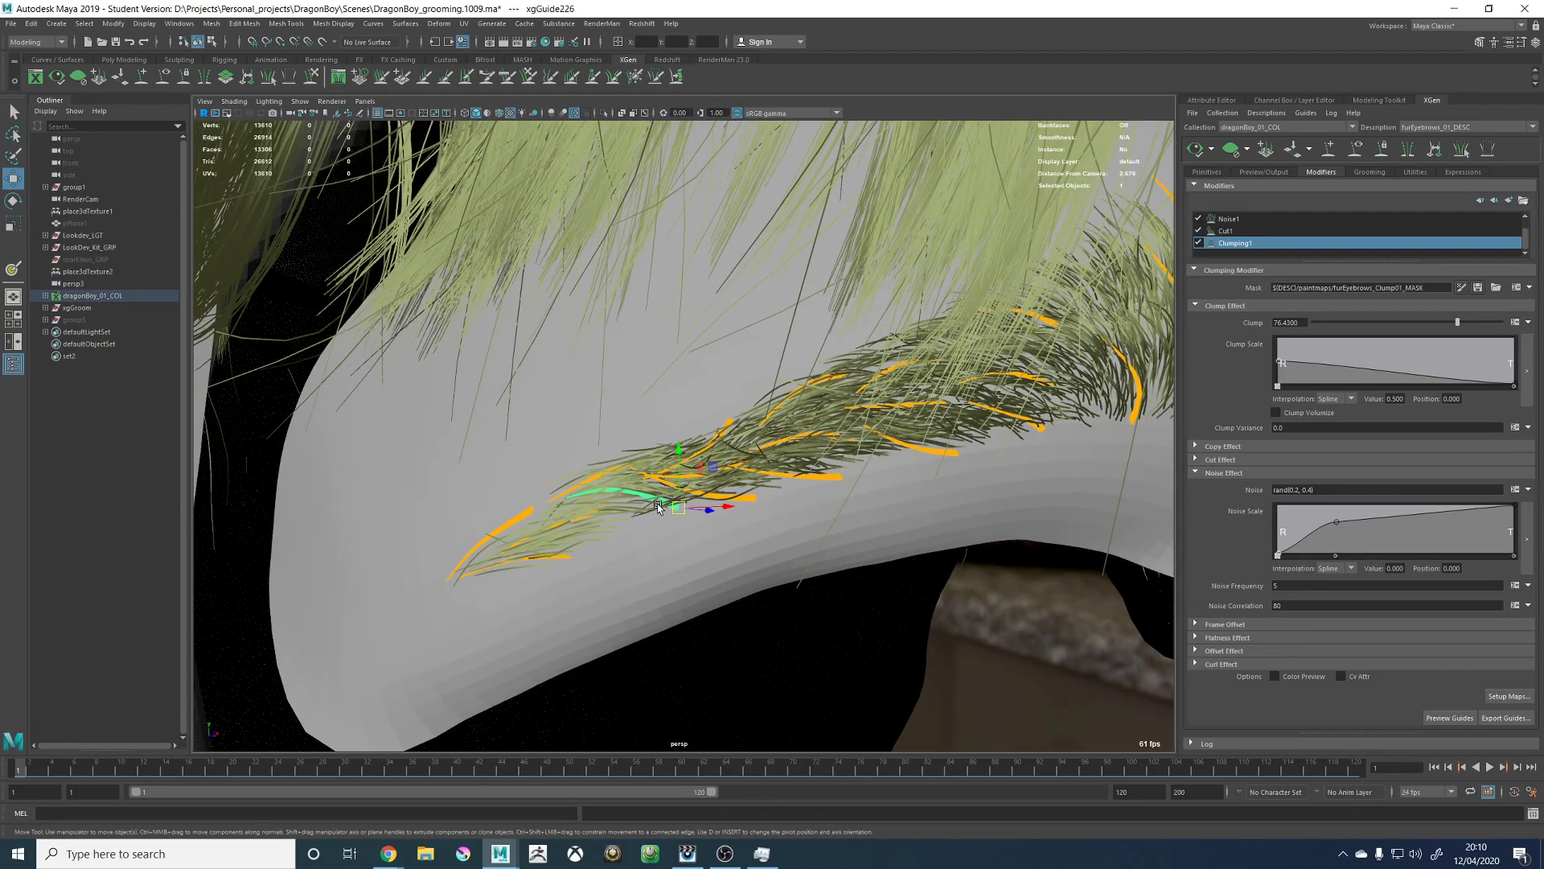
key(e)
drag(639, 554, 645, 558)
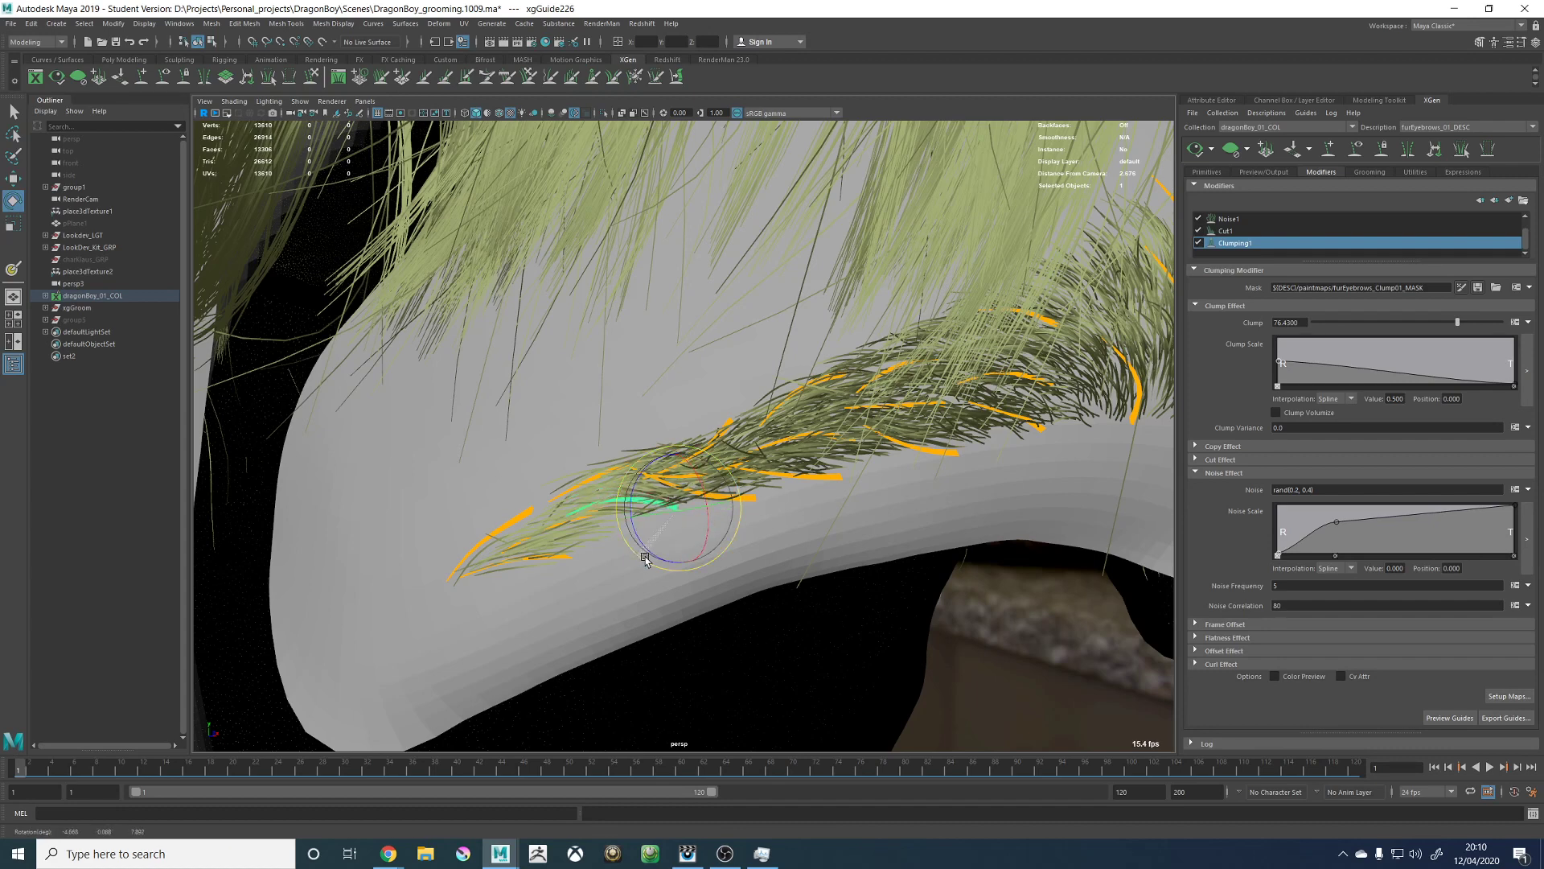
Step: Rotate the neighboring guides on the lower and upper edges of the mirrored eyebrow's tail, and update the XGen preview
click(711, 492)
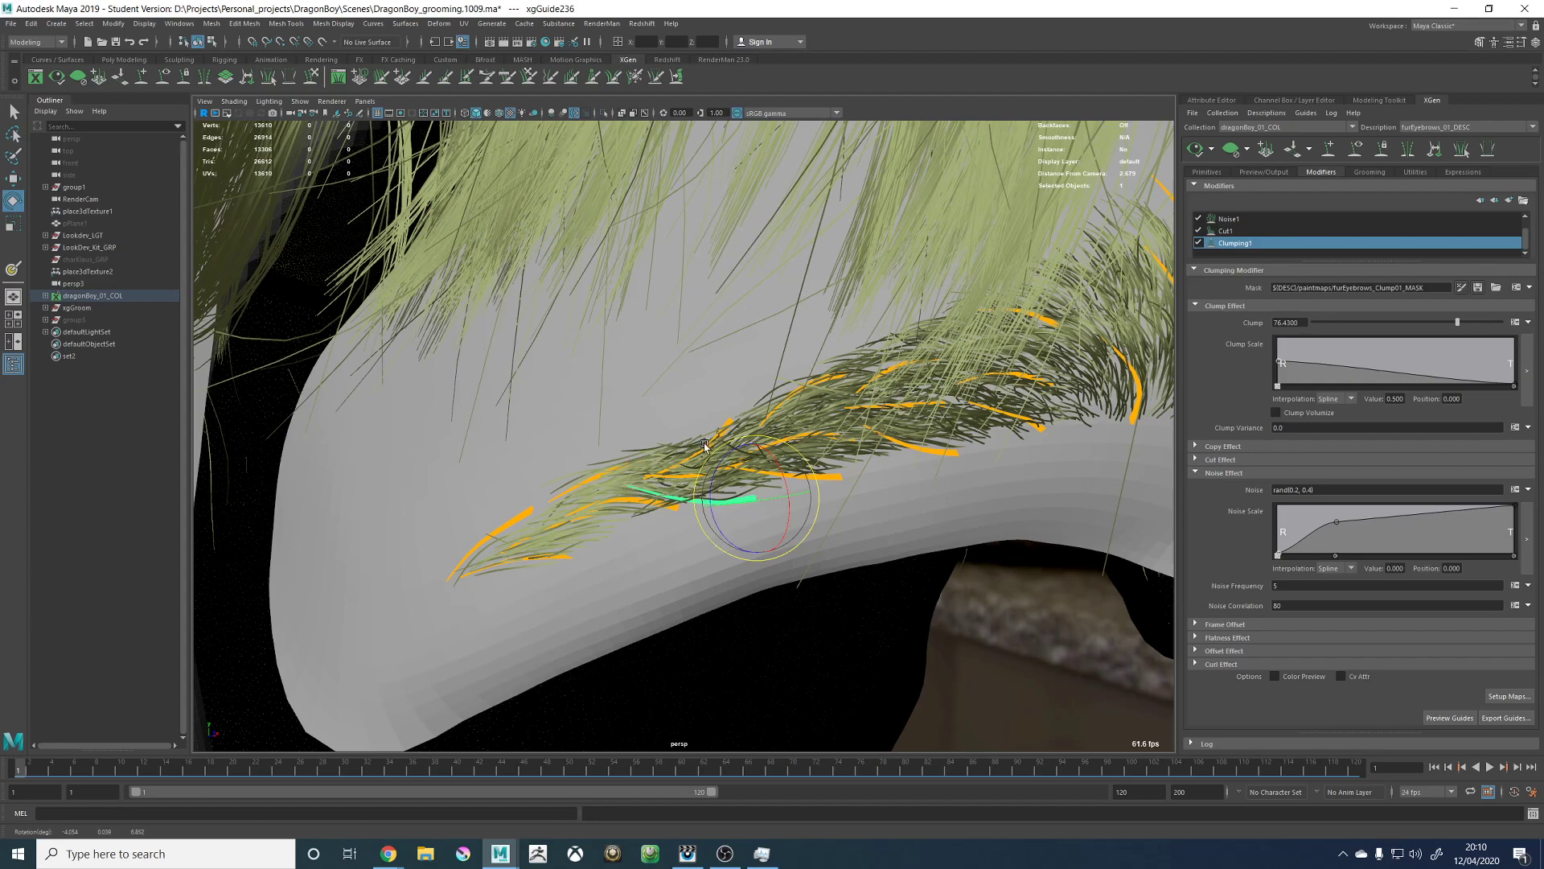
click(702, 452)
click(708, 483)
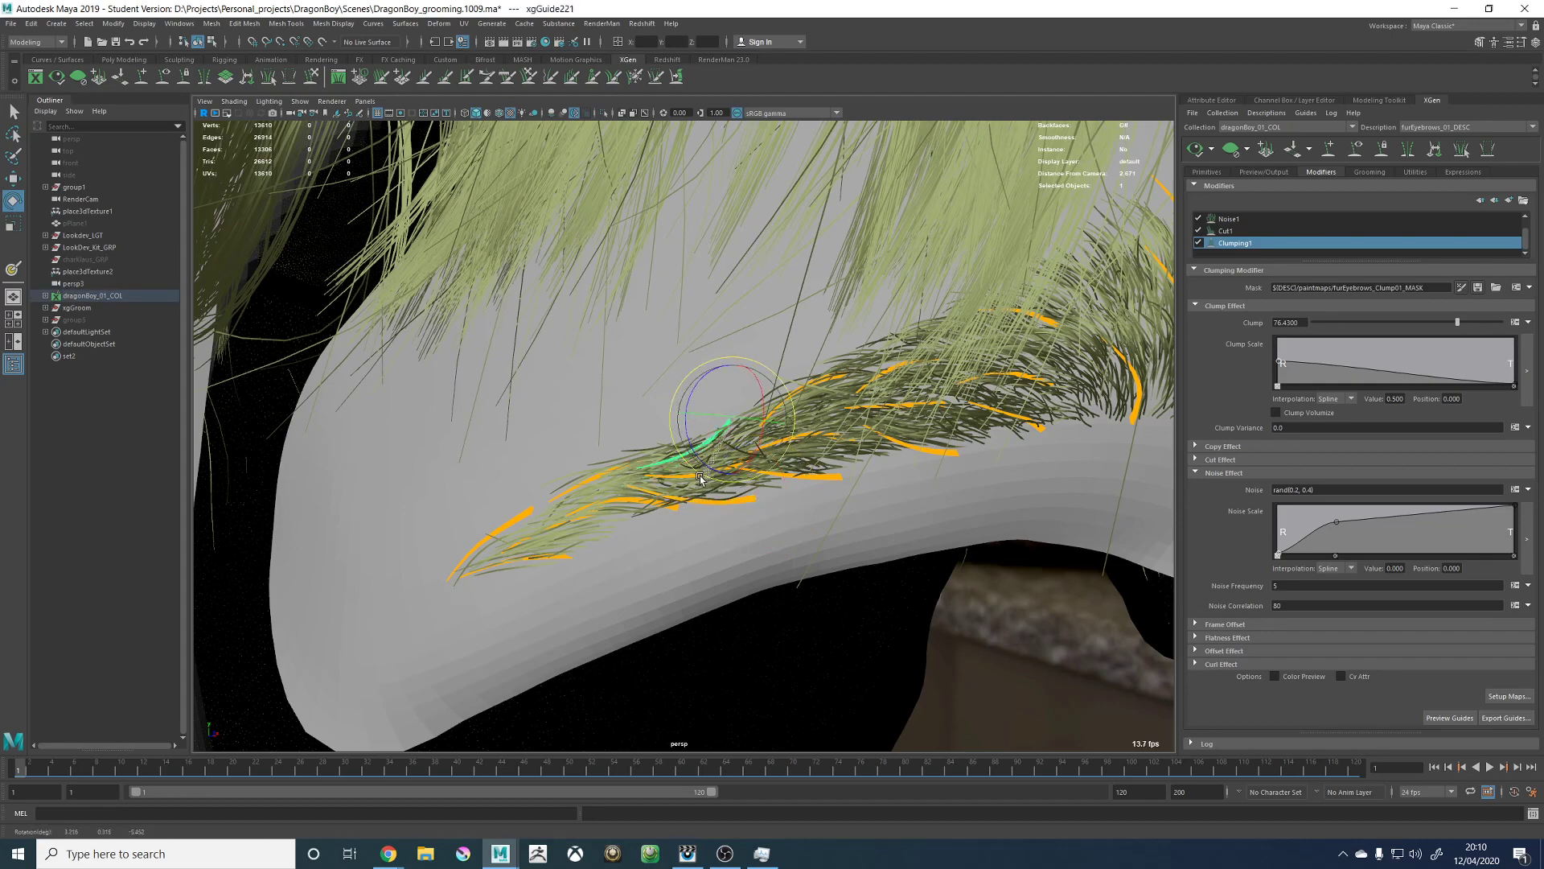
alt+right_drag(890, 510, 734, 515)
alt+drag(734, 514, 757, 539)
alt+right_drag(937, 580, 736, 563)
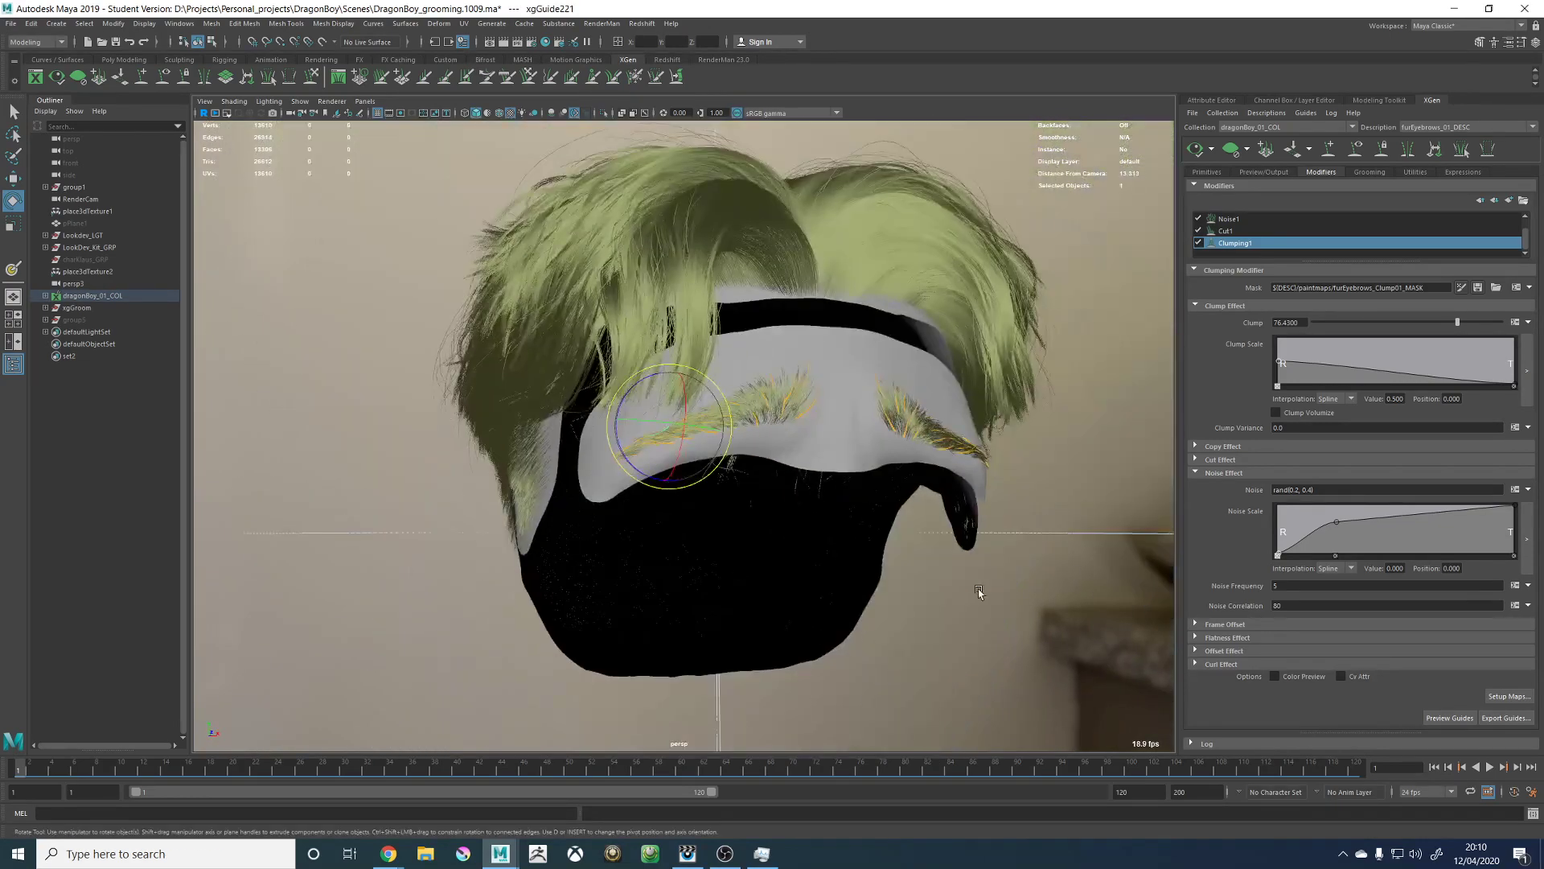
click(977, 586)
click(1193, 149)
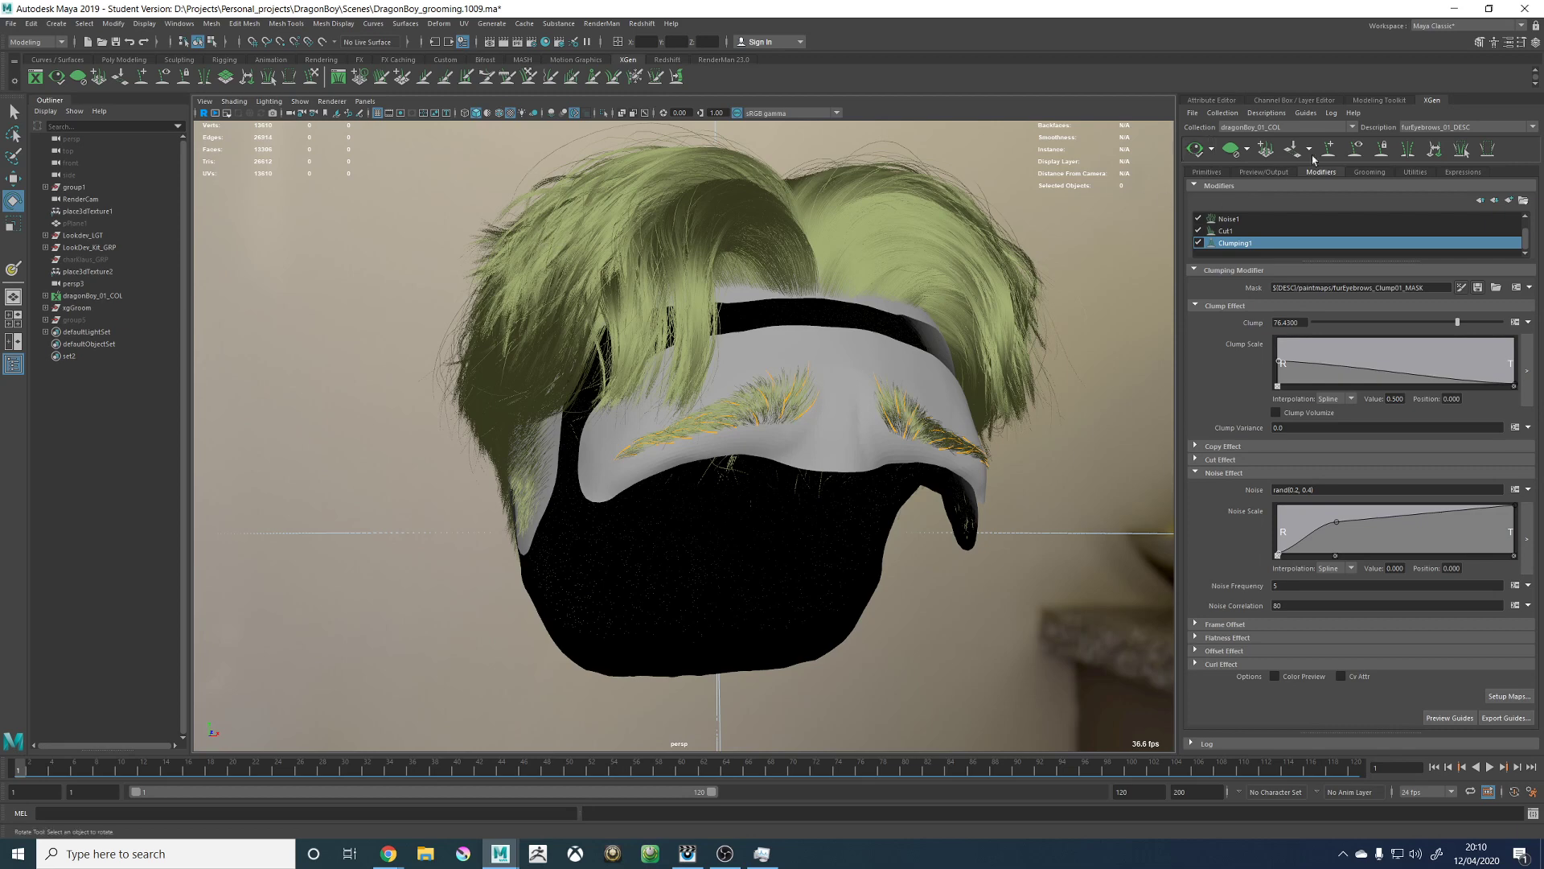
Step: Turn on the RenderGEO layer's visibility to view the groom on the full character
alt+drag(853, 350, 865, 350)
alt+right_drag(865, 350, 330, 370)
alt+drag(859, 412, 786, 273)
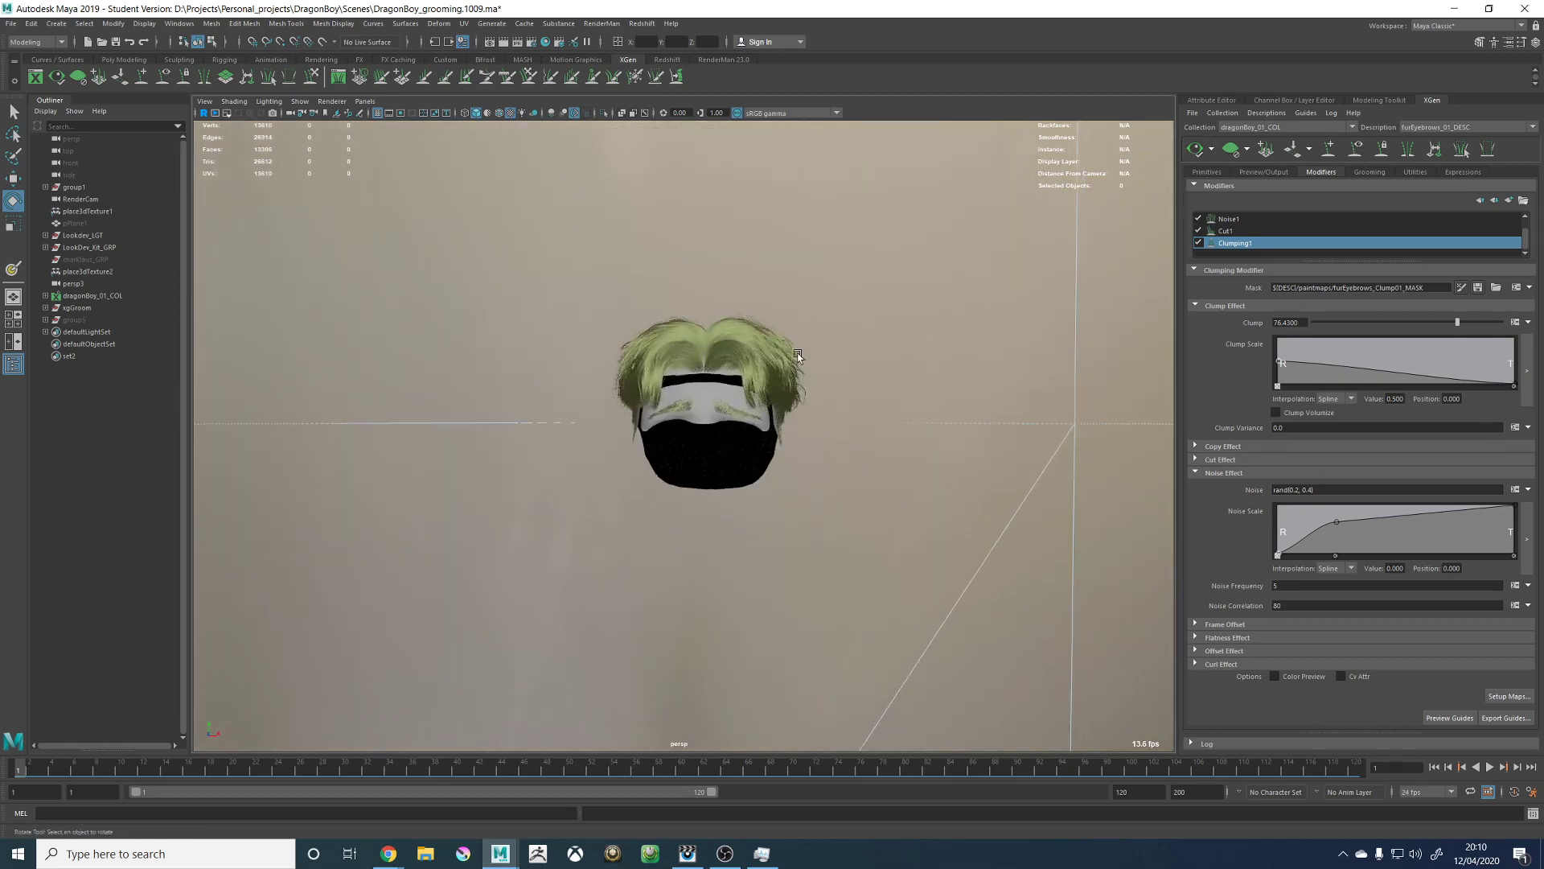
click(1309, 101)
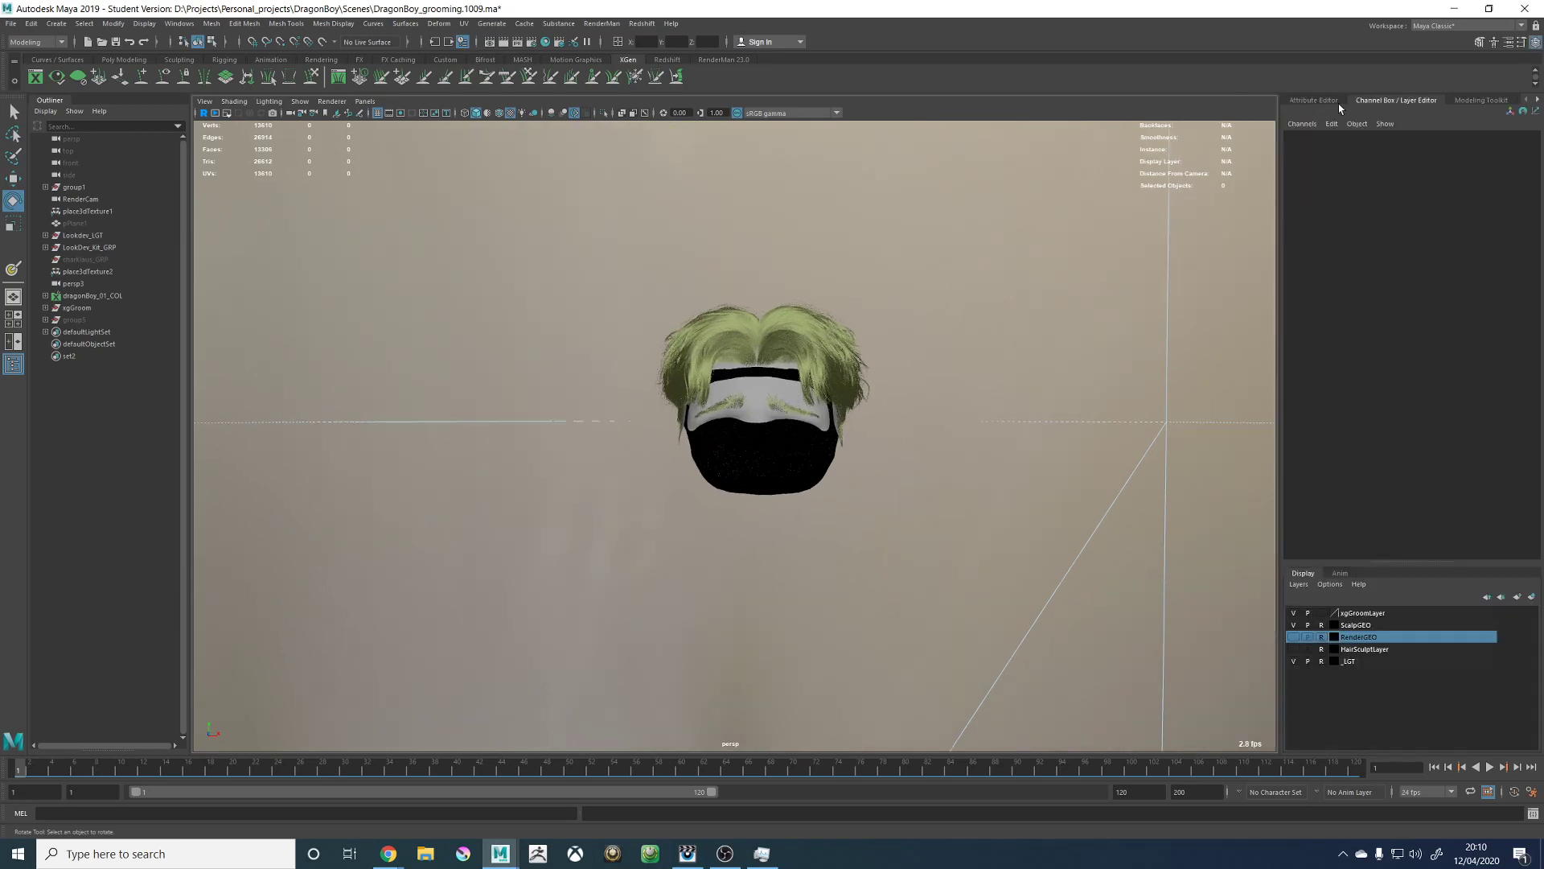
click(1293, 637)
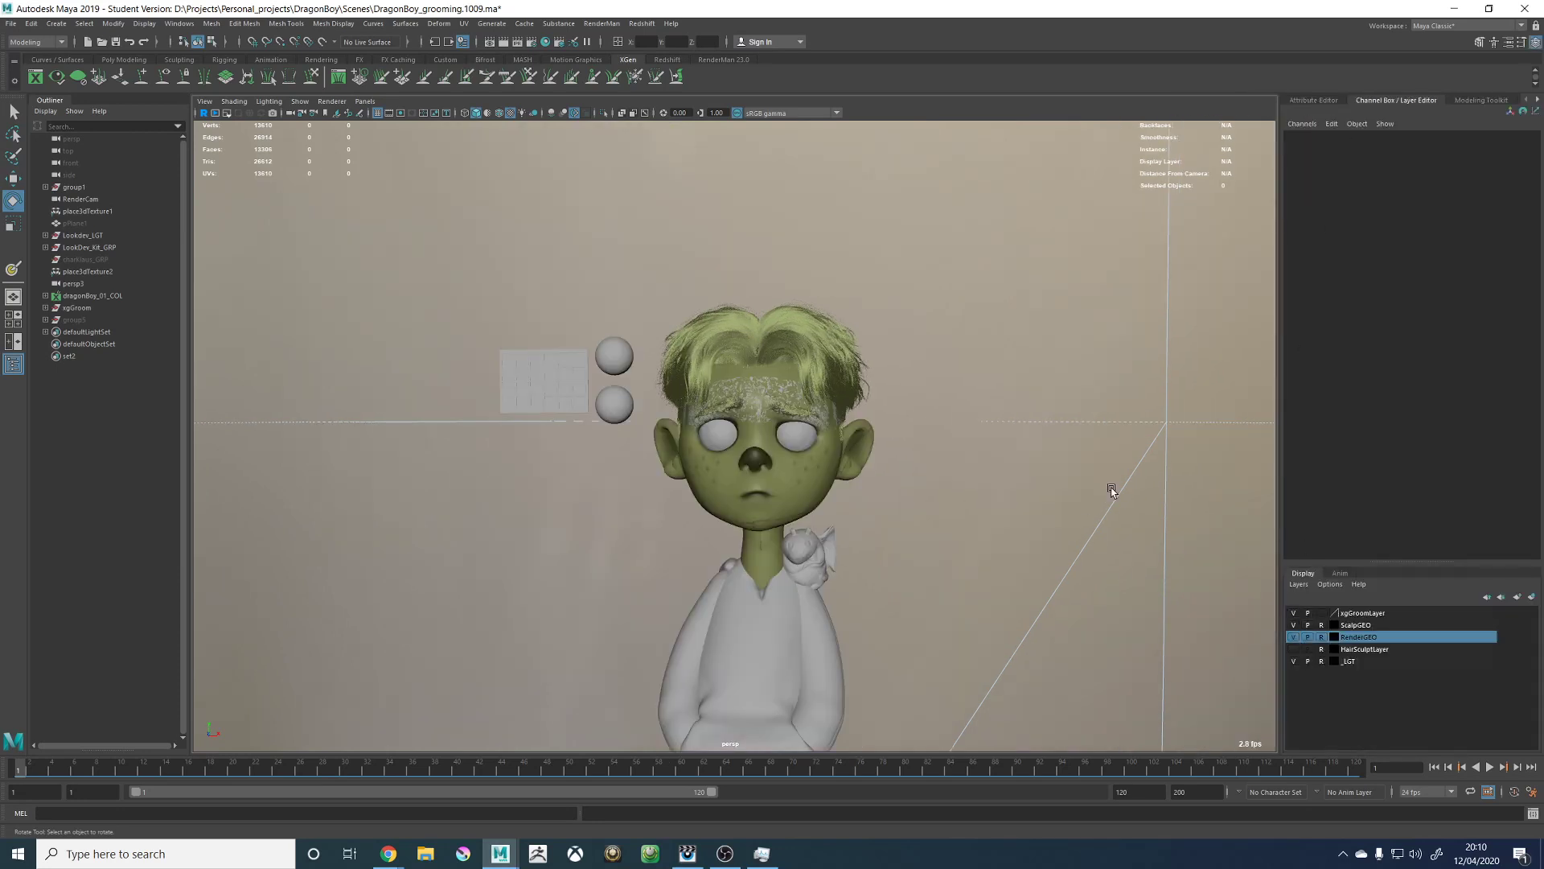
alt+right_drag(1113, 486, 835, 525)
alt+middle_drag(835, 525, 825, 415)
alt+right_drag(802, 440, 904, 496)
alt+drag(913, 519, 814, 549)
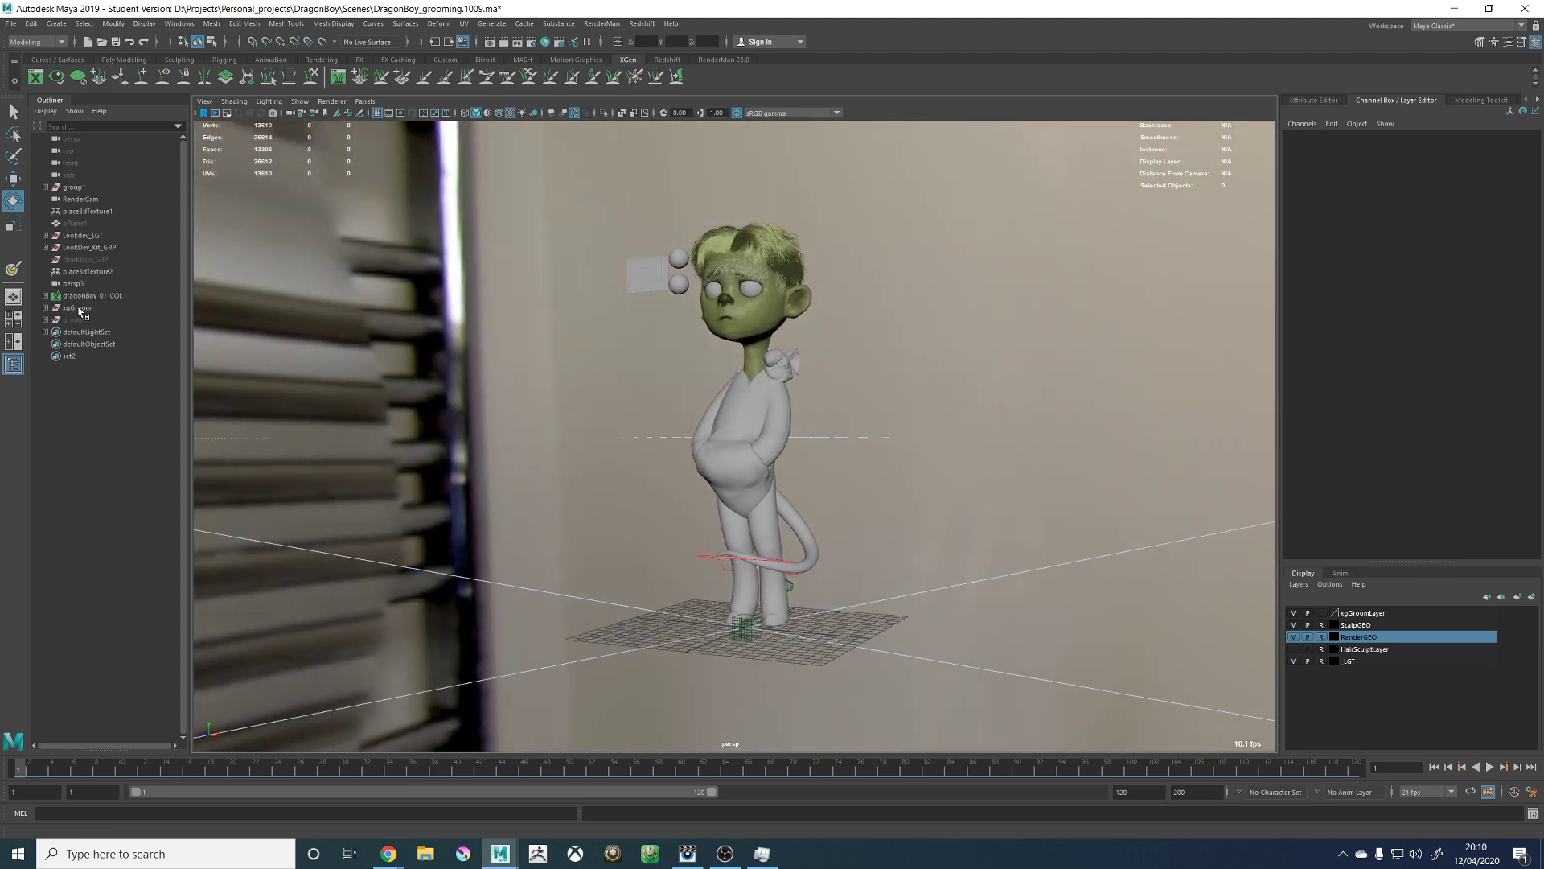
Step: Group PxrRectLight and PxrRectLight1 inside Lookdev_LGT
click(83, 247)
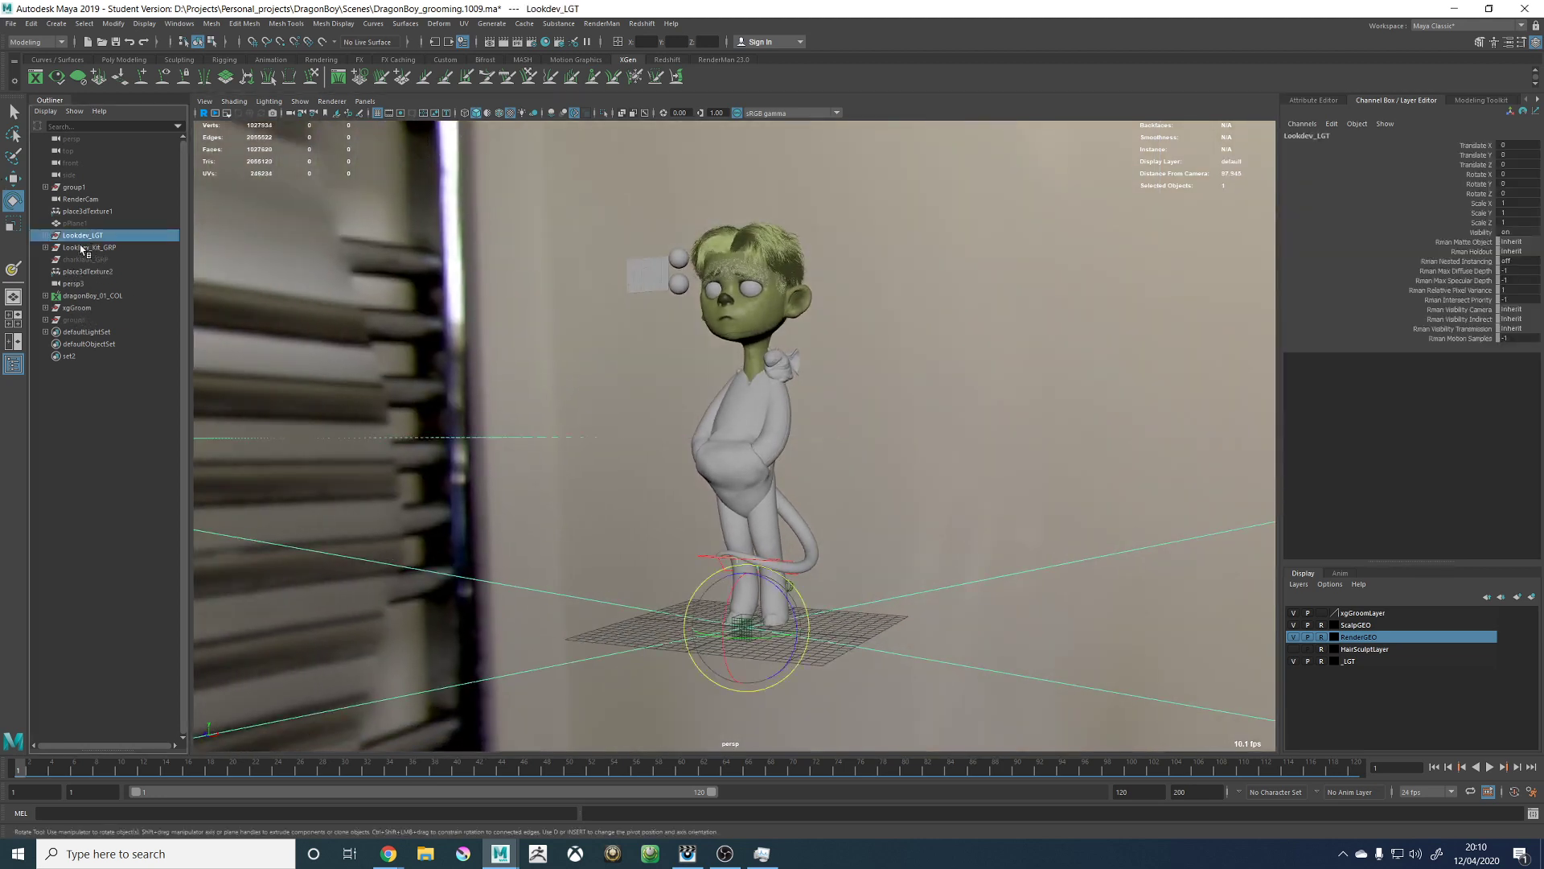
click(82, 235)
click(46, 235)
drag(88, 259, 94, 275)
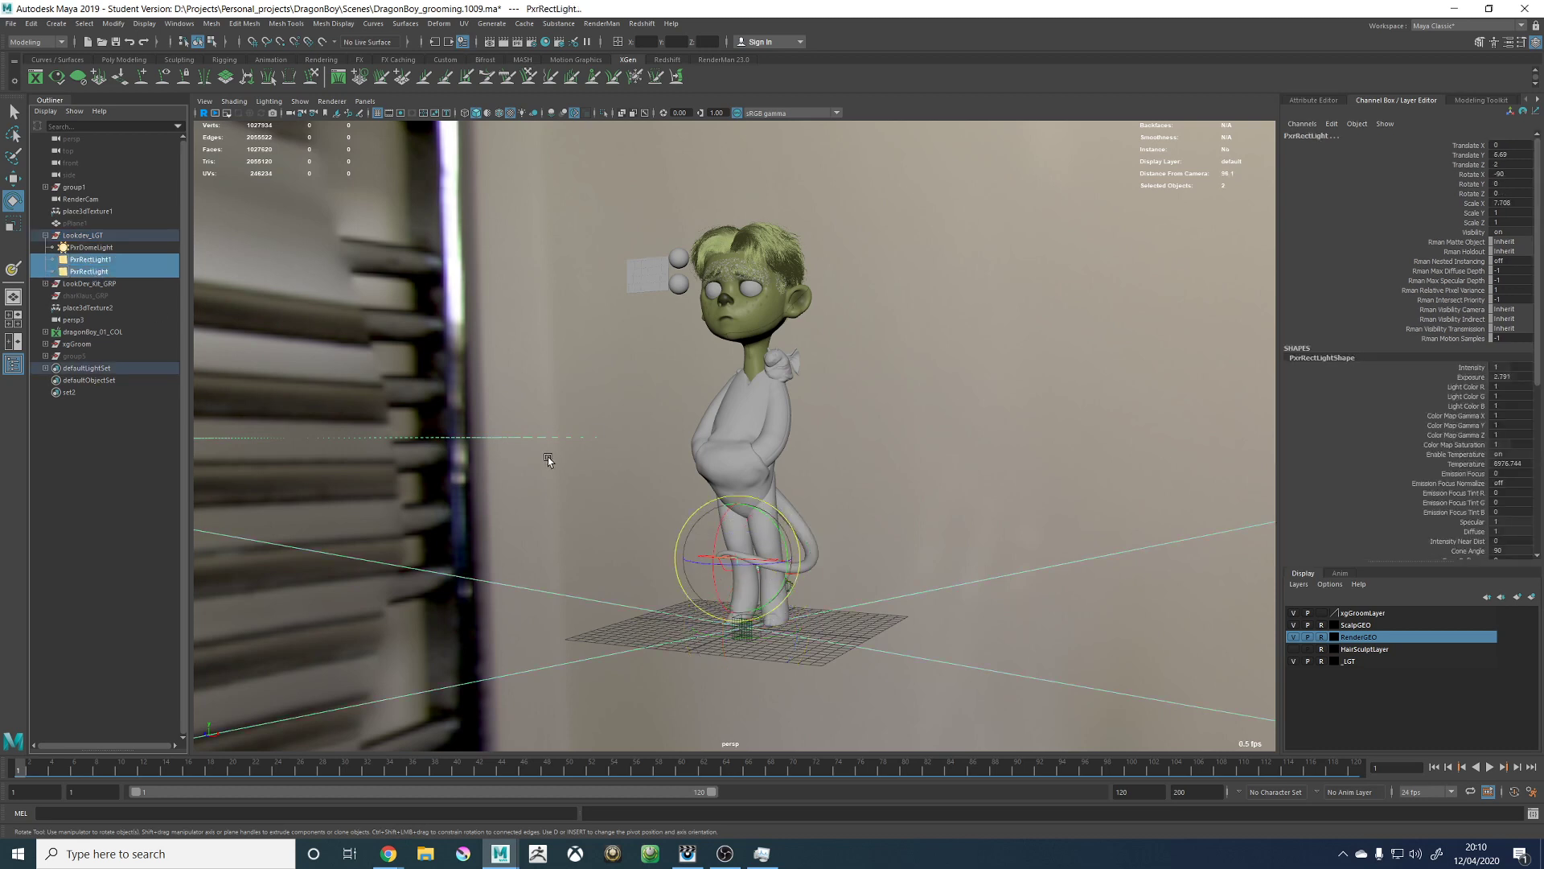
key(ctrl+g)
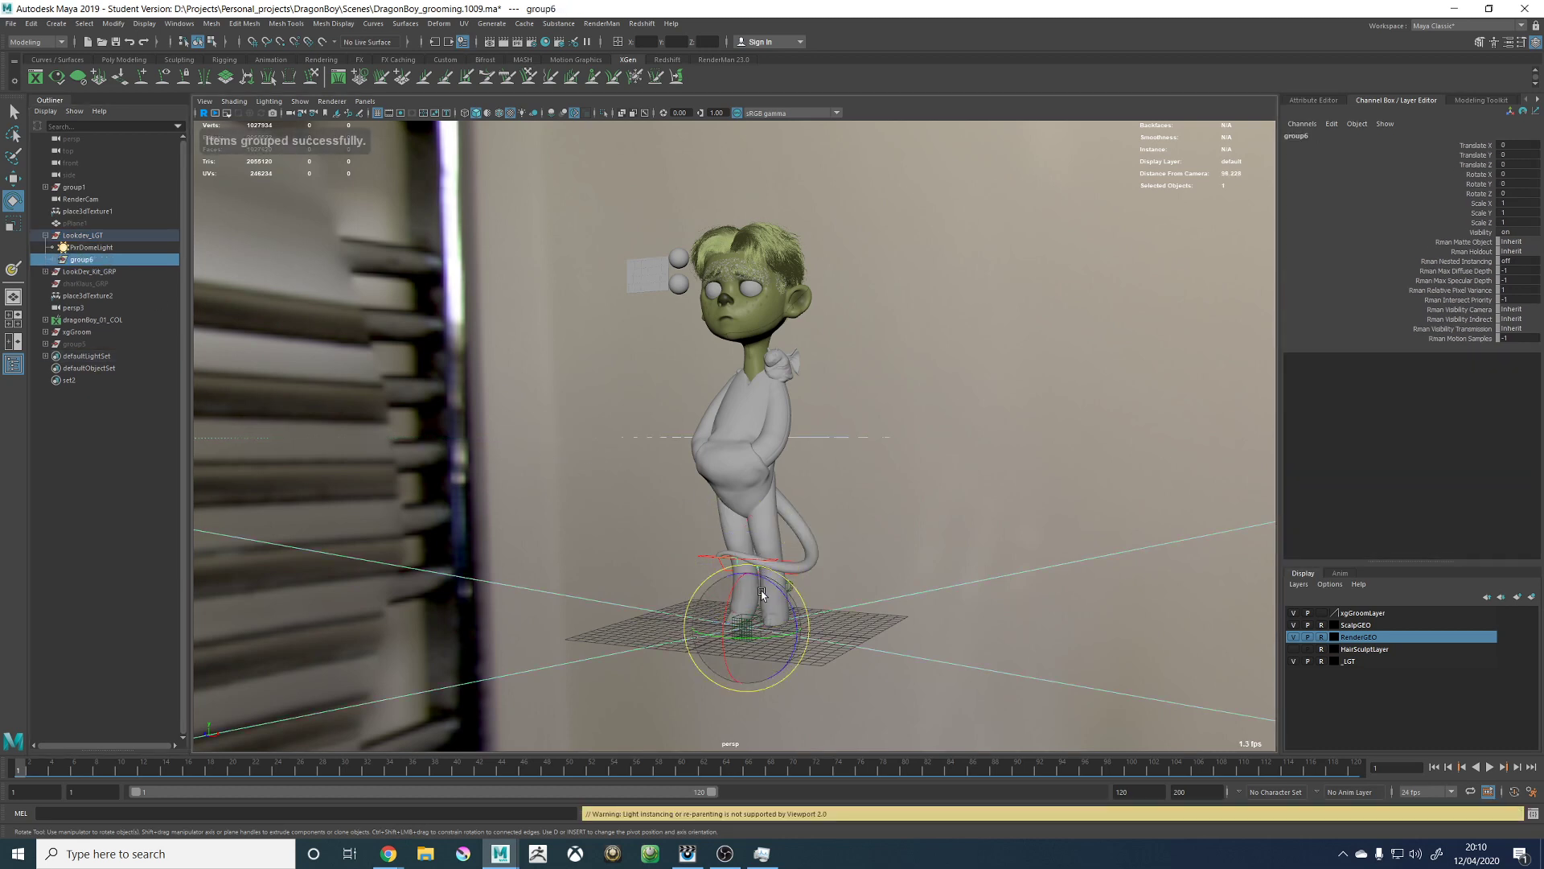
Step: Scale up the new rectangular light group on X, Y and Z so the lights sit above the character, and deselect it
key(r)
drag(1488, 205, 1513, 219)
key(Return)
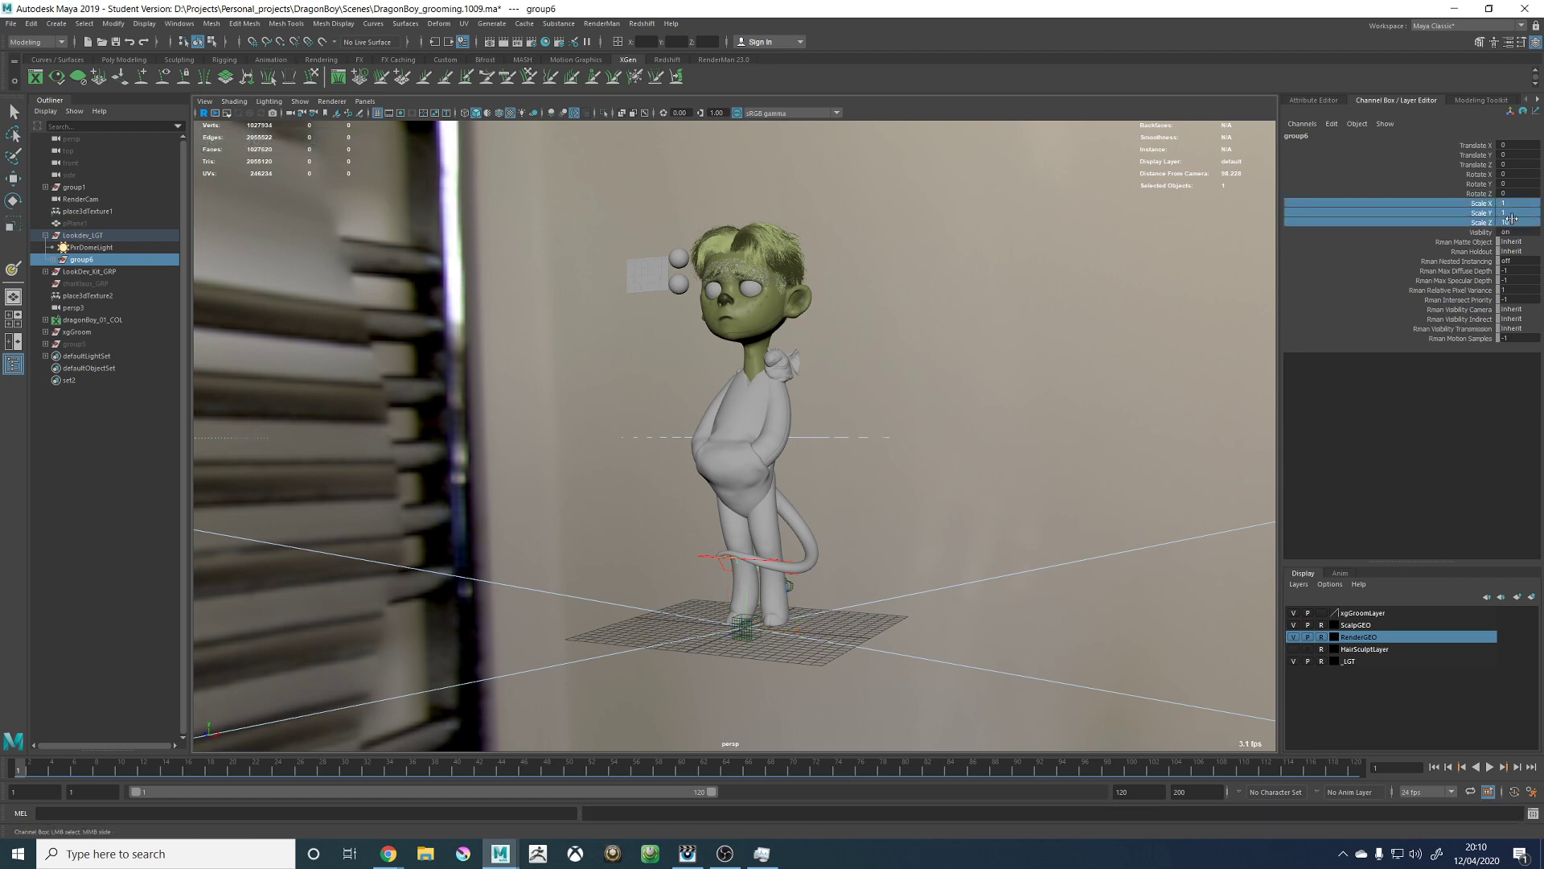
alt+right_drag(912, 370, 755, 295)
alt+middle_drag(755, 296, 728, 354)
click(807, 403)
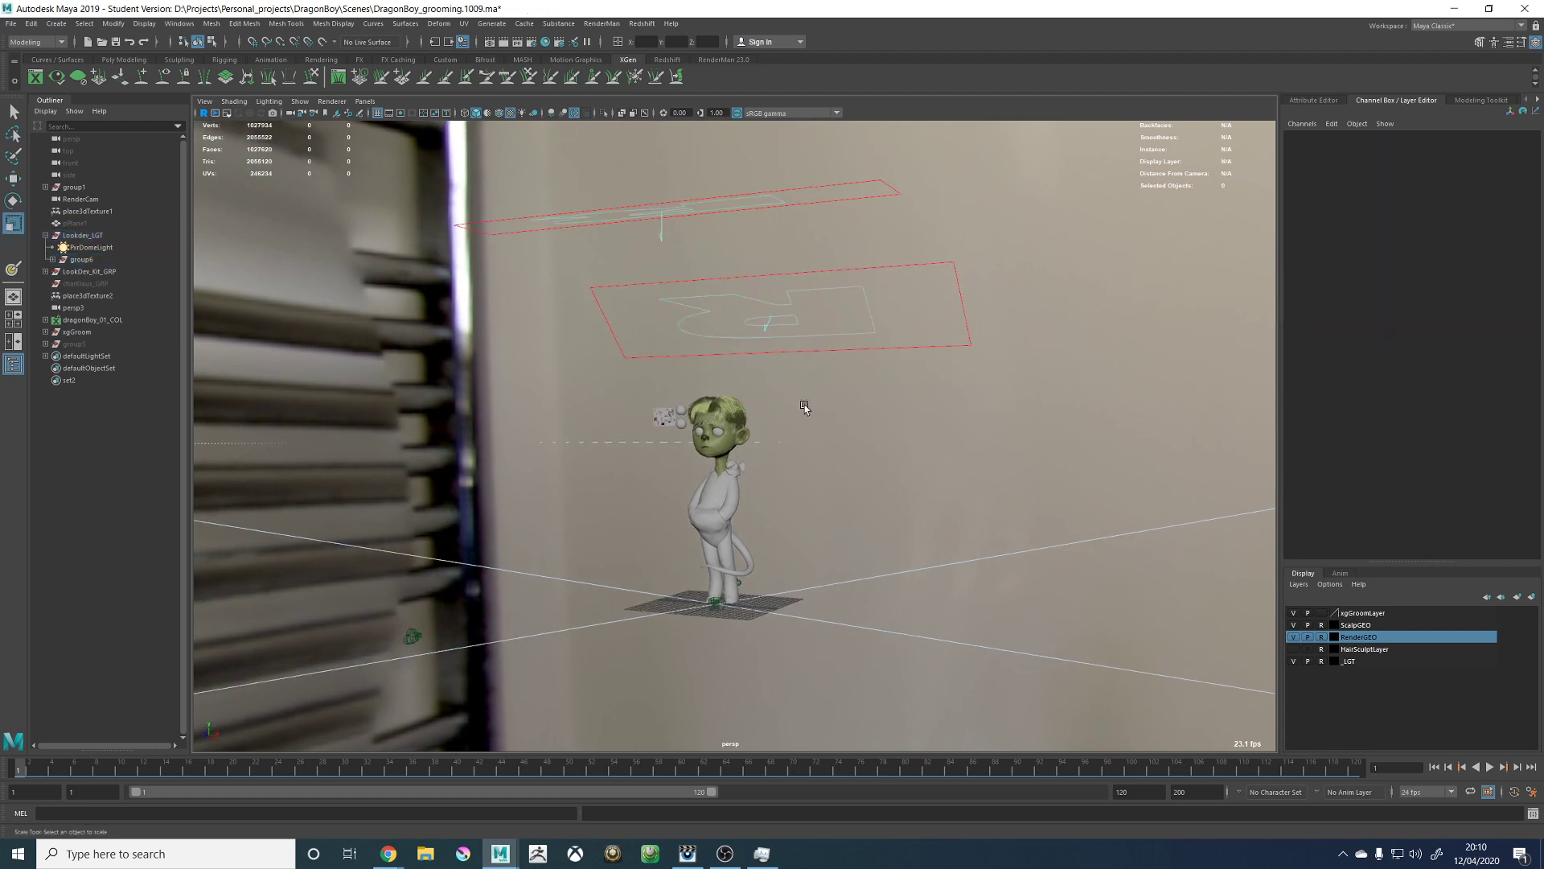
Step: Save the scene with the enlarged lights and open the Hypershade
alt+drag(807, 403, 741, 314)
alt+right_drag(741, 313, 766, 336)
alt+middle_drag(673, 330, 716, 340)
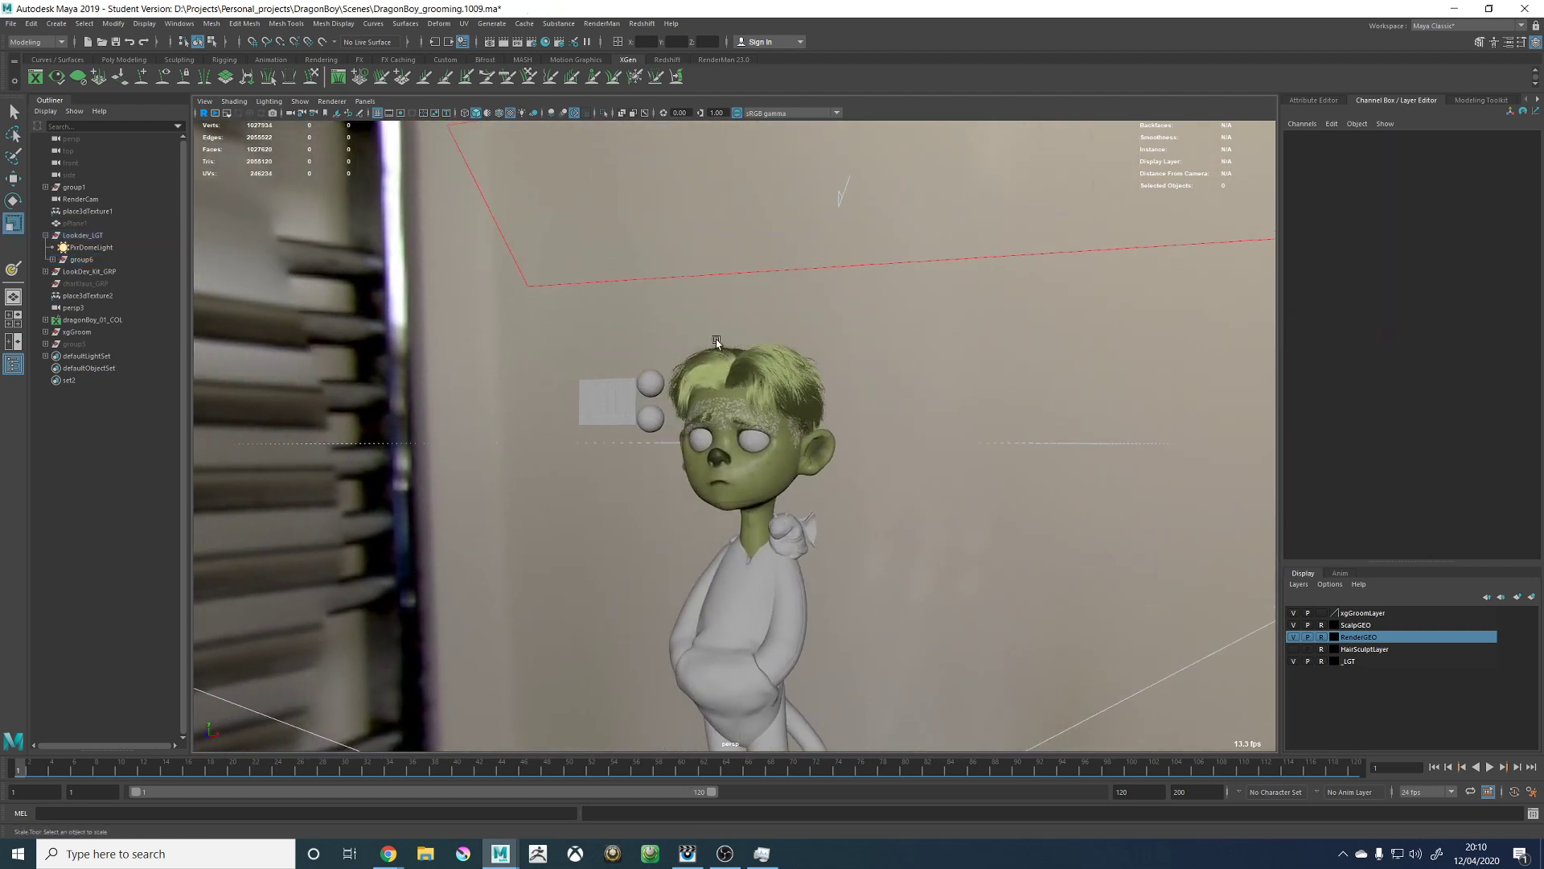
alt+right_drag(716, 339, 788, 378)
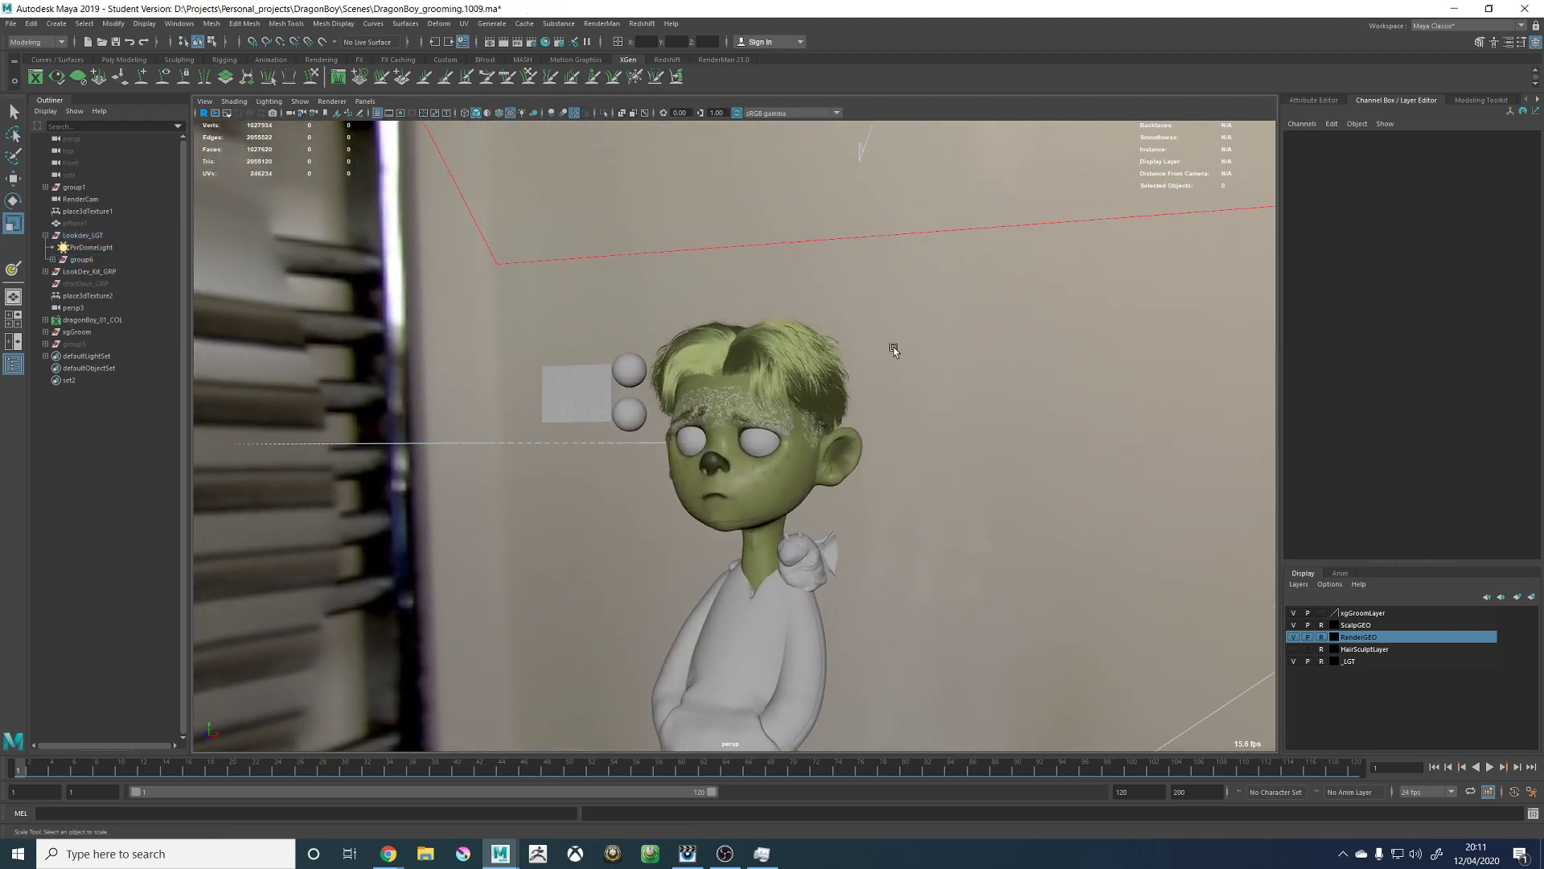
key(ctrl+s)
click(727, 433)
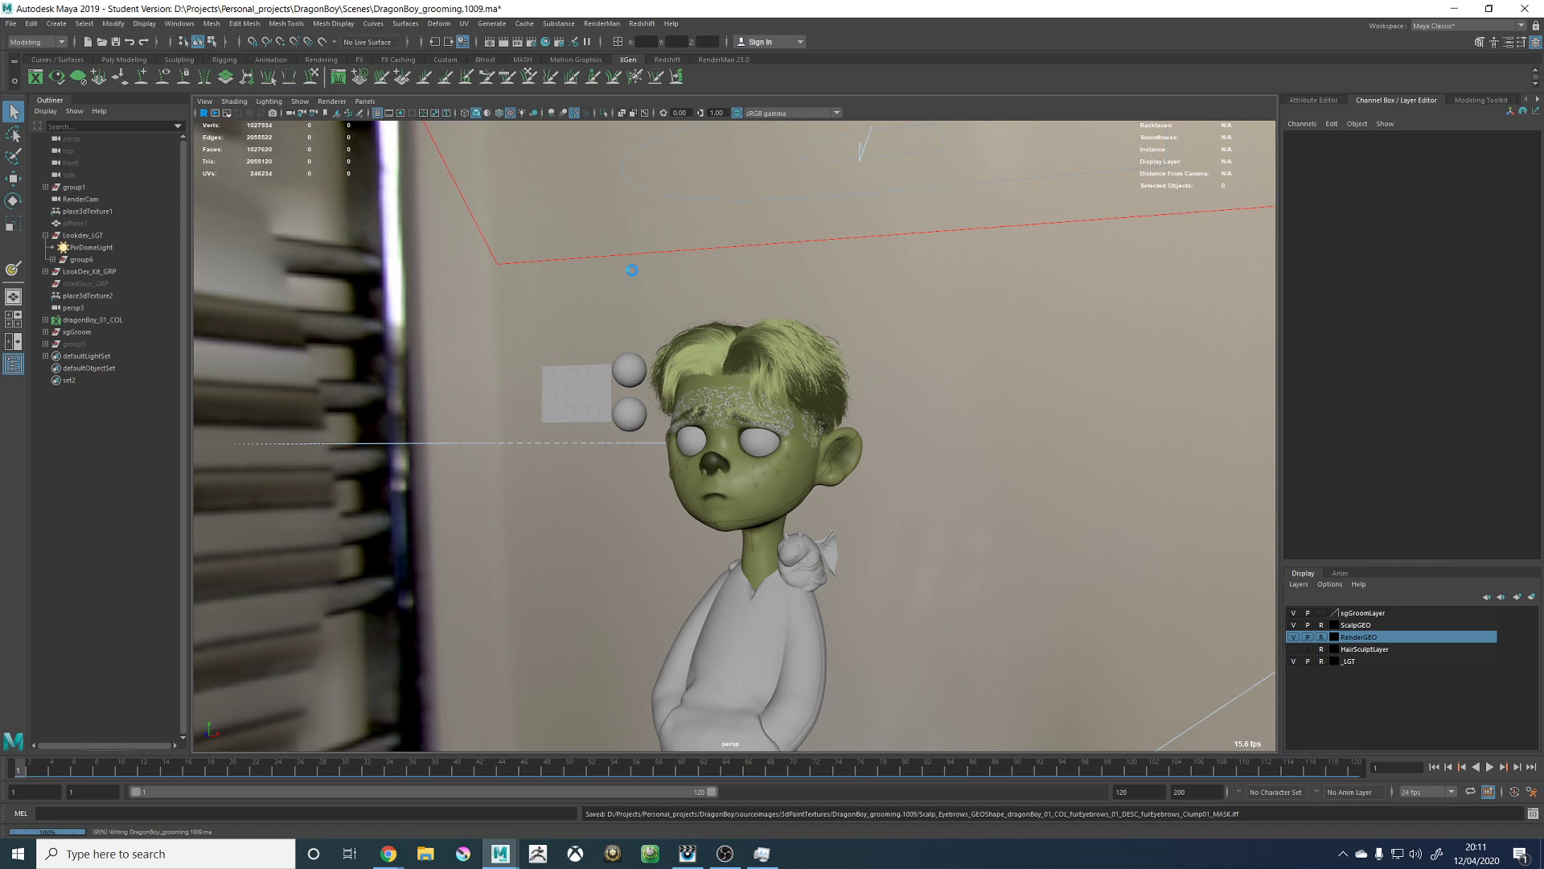
key(r)
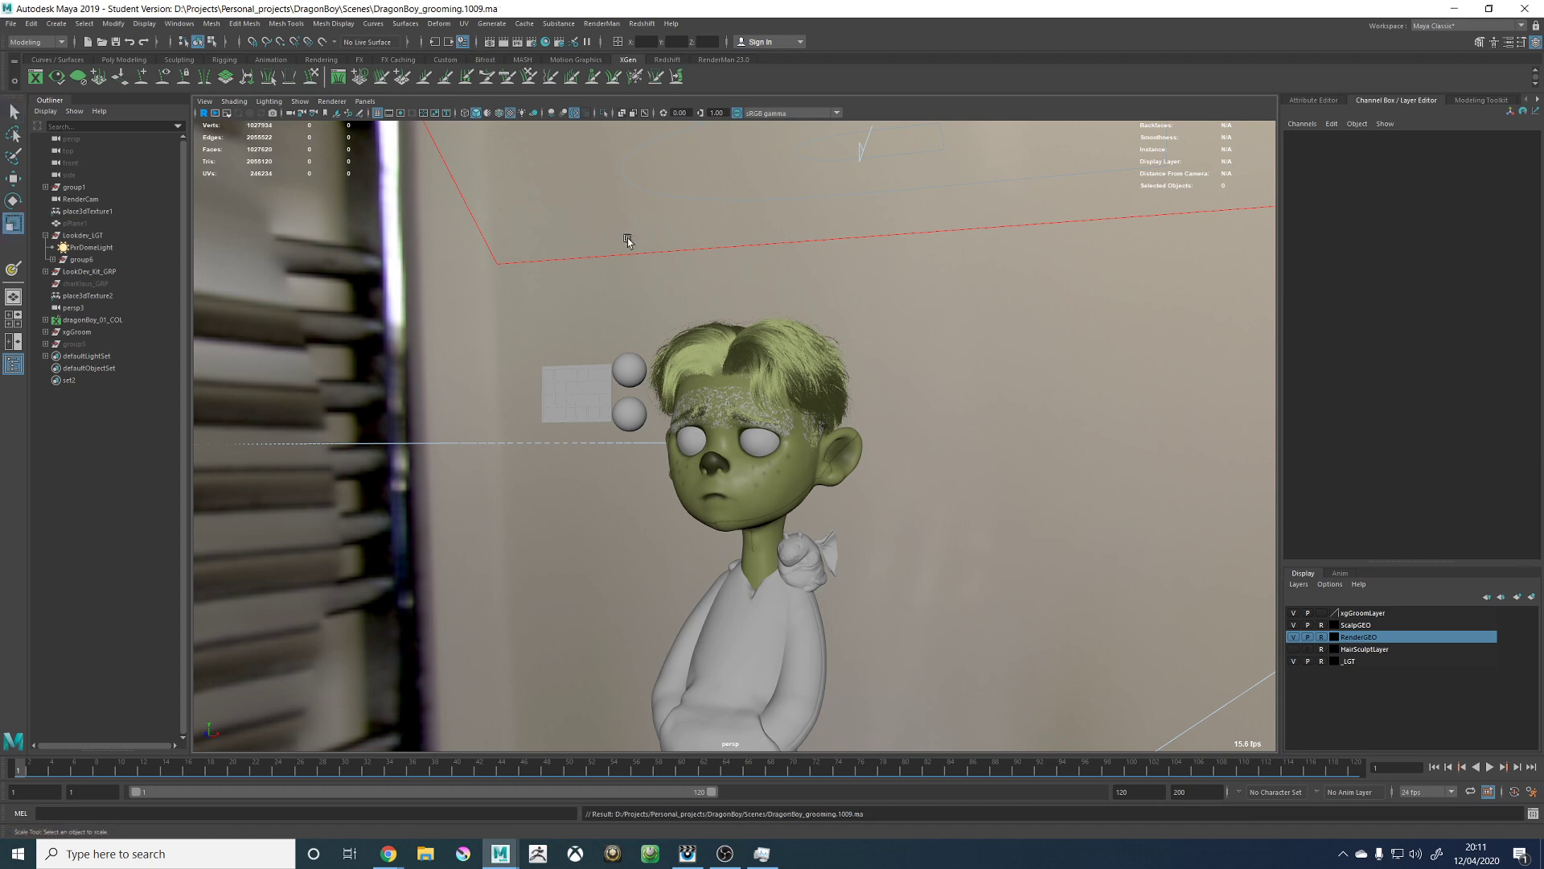
click(545, 42)
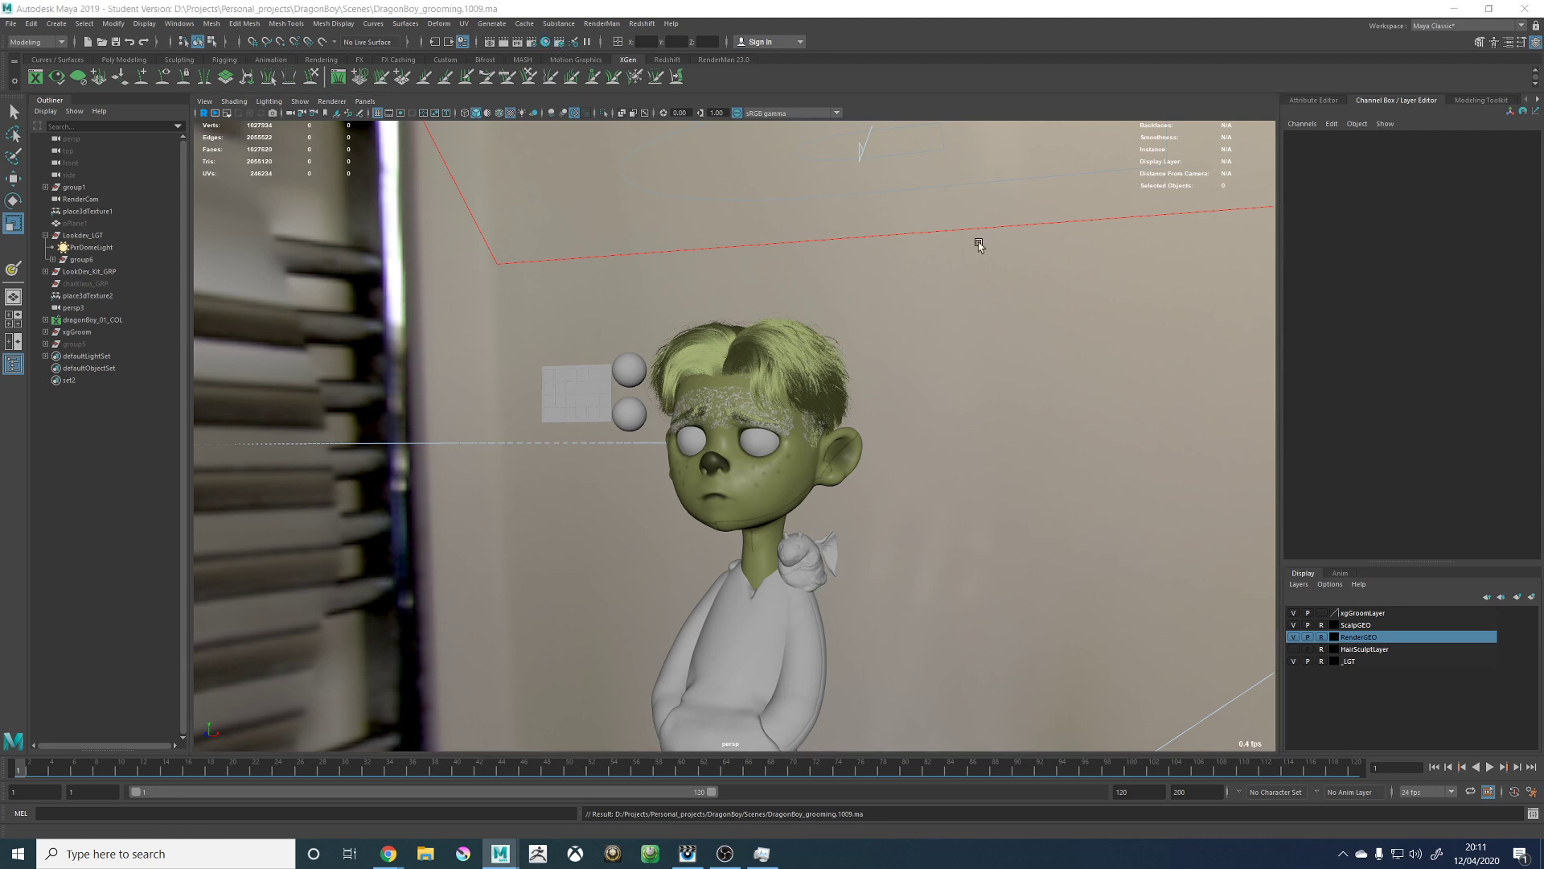
Step: Assign the PxrMarschnerHair1 material to all four fur descriptions inside dragonBoy_01_COL, and deselect them
click(46, 319)
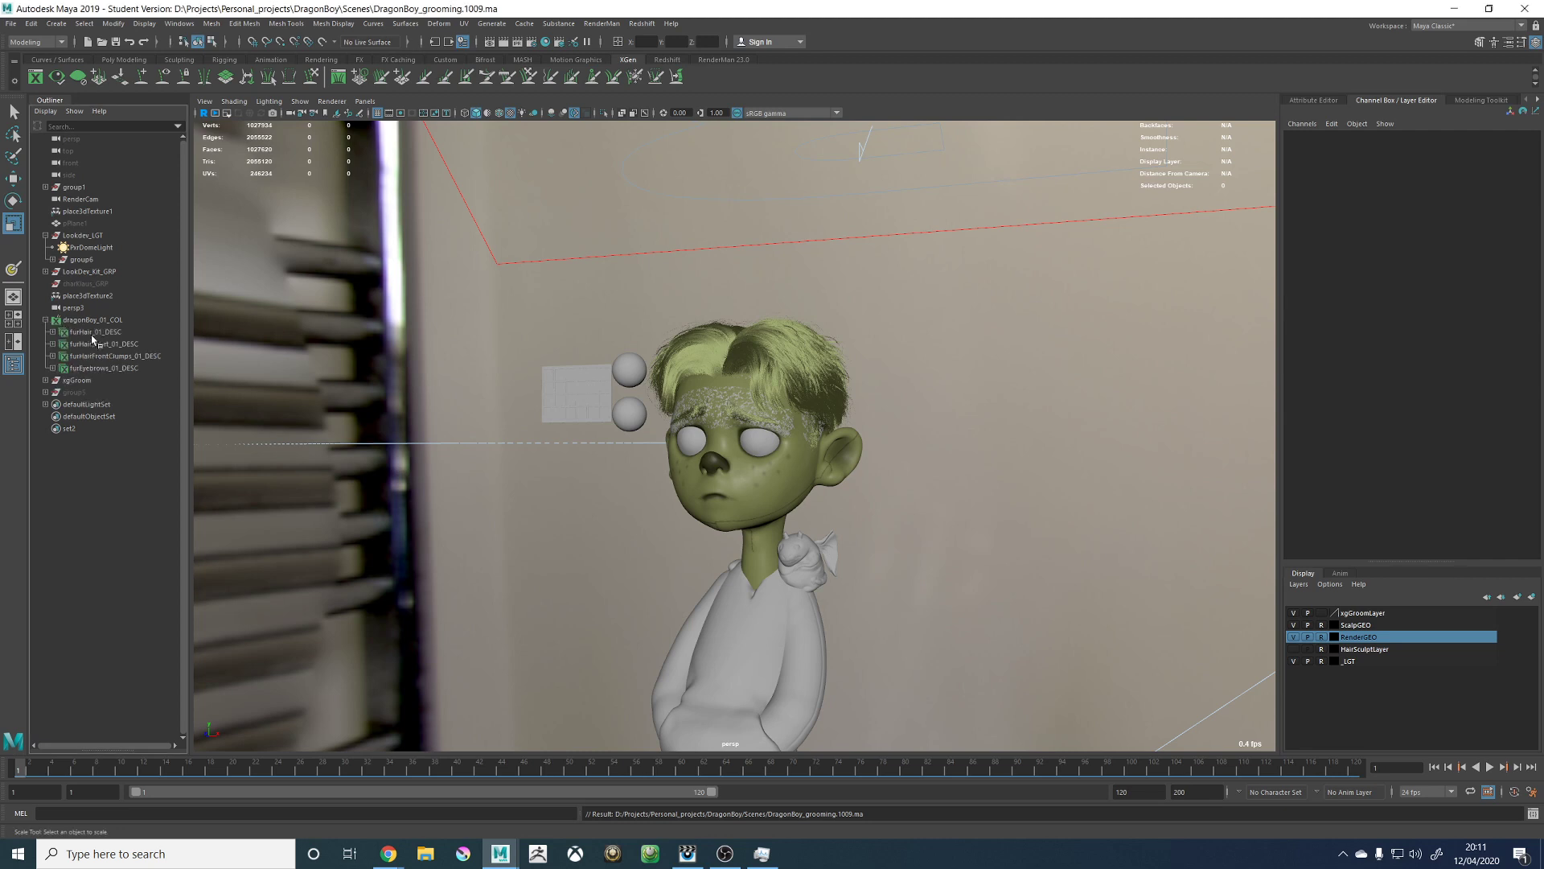
click(98, 334)
shift+click(95, 367)
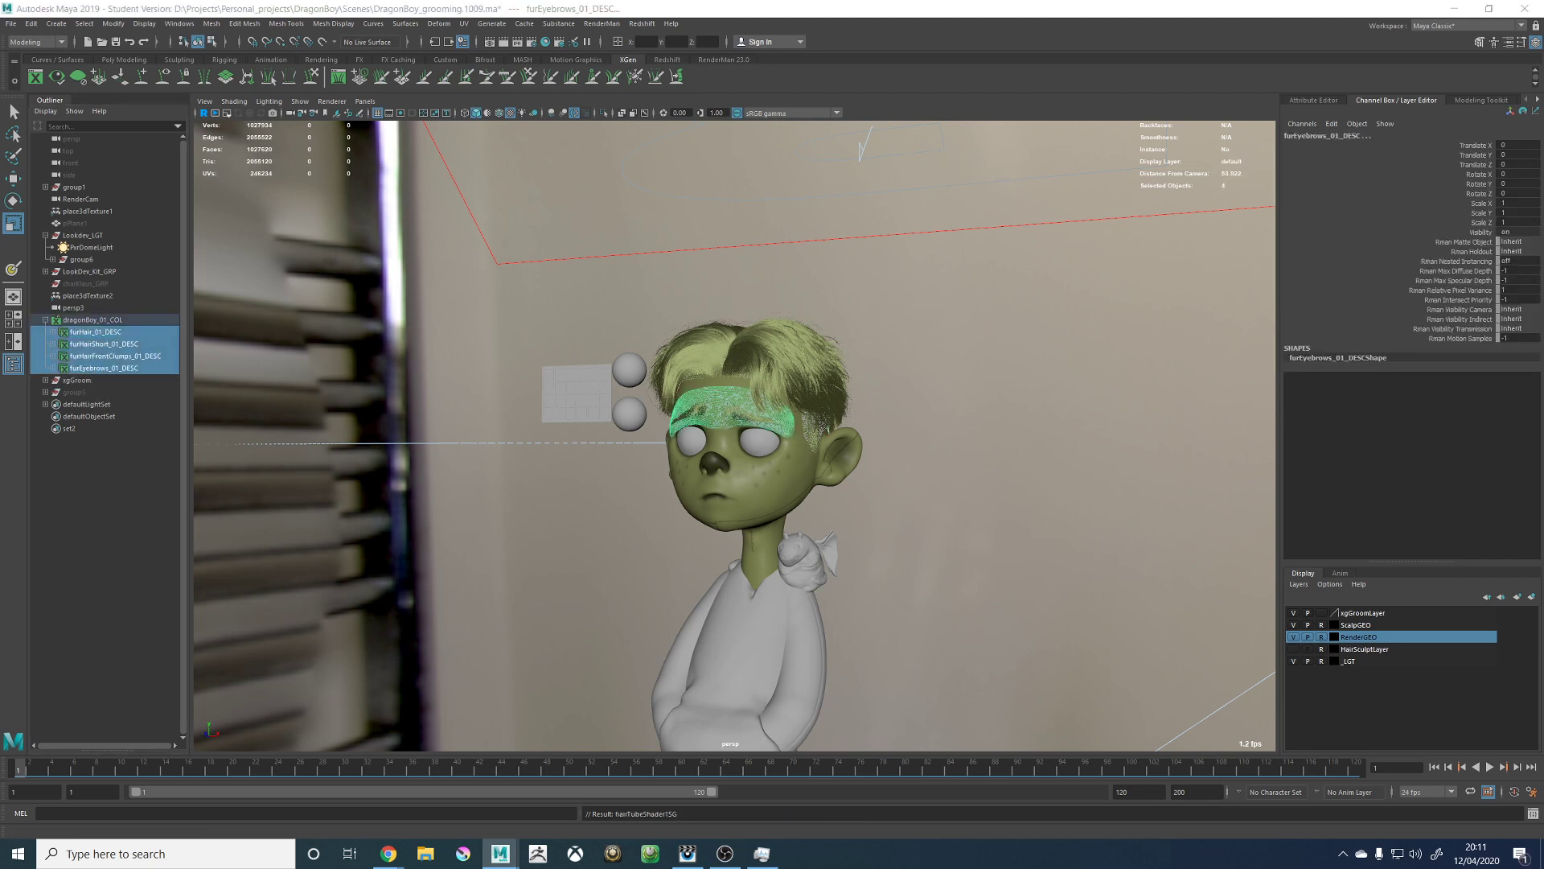
alt+drag(959, 299, 973, 304)
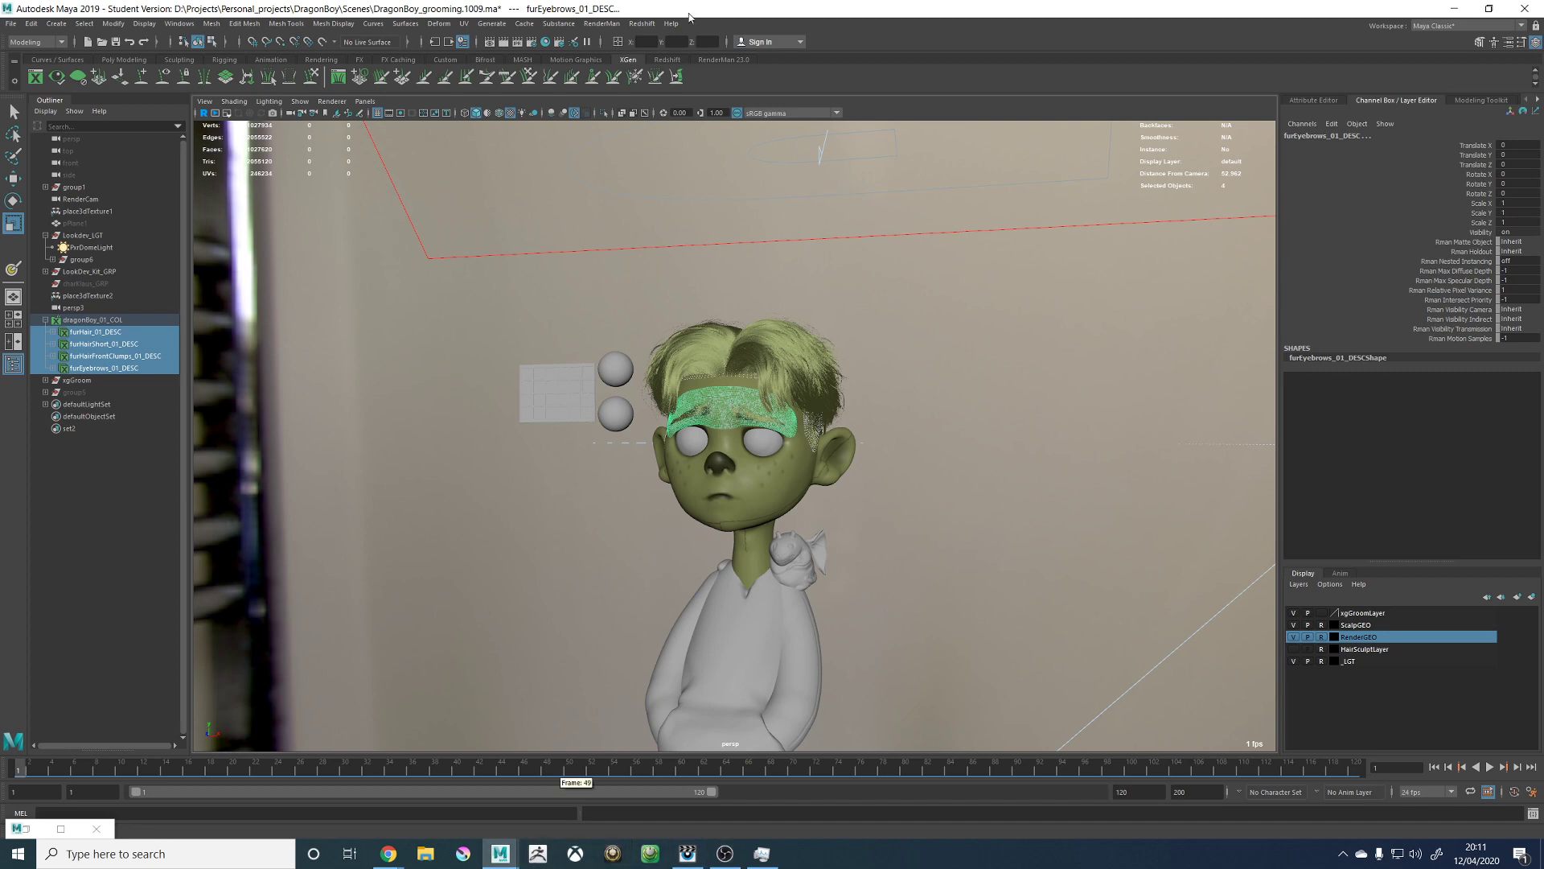
click(536, 46)
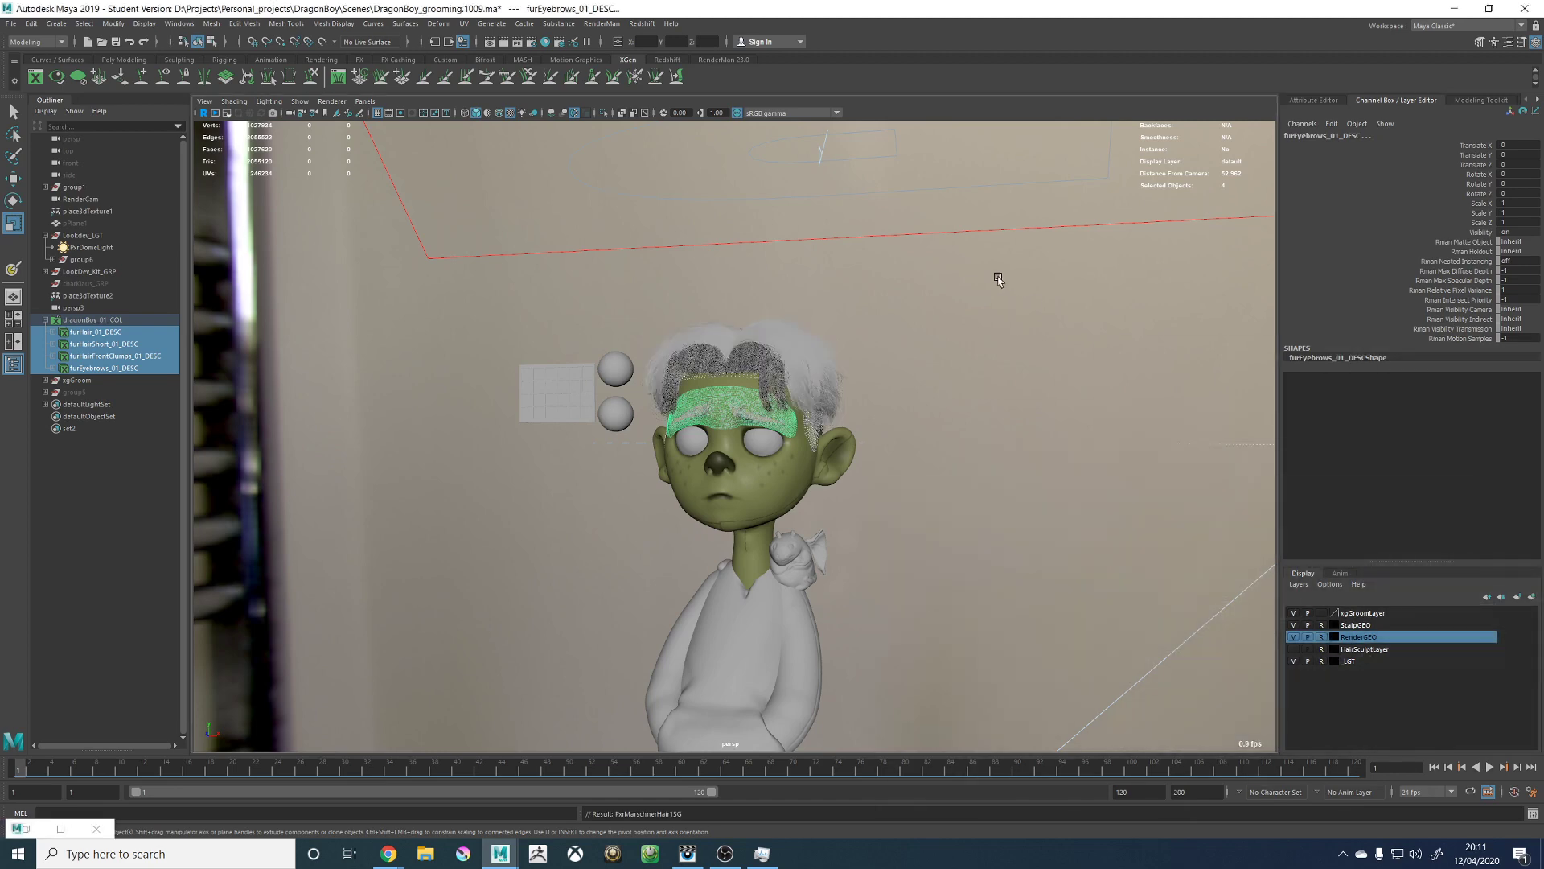
click(953, 315)
Step: Turn off Tube Shade in the XGen primitive attributes of the furHairFrontClumps_01_DESC description
alt+drag(909, 354, 880, 374)
alt+right_drag(881, 374, 1159, 503)
alt+middle_drag(794, 289, 756, 384)
alt+right_drag(756, 384, 819, 426)
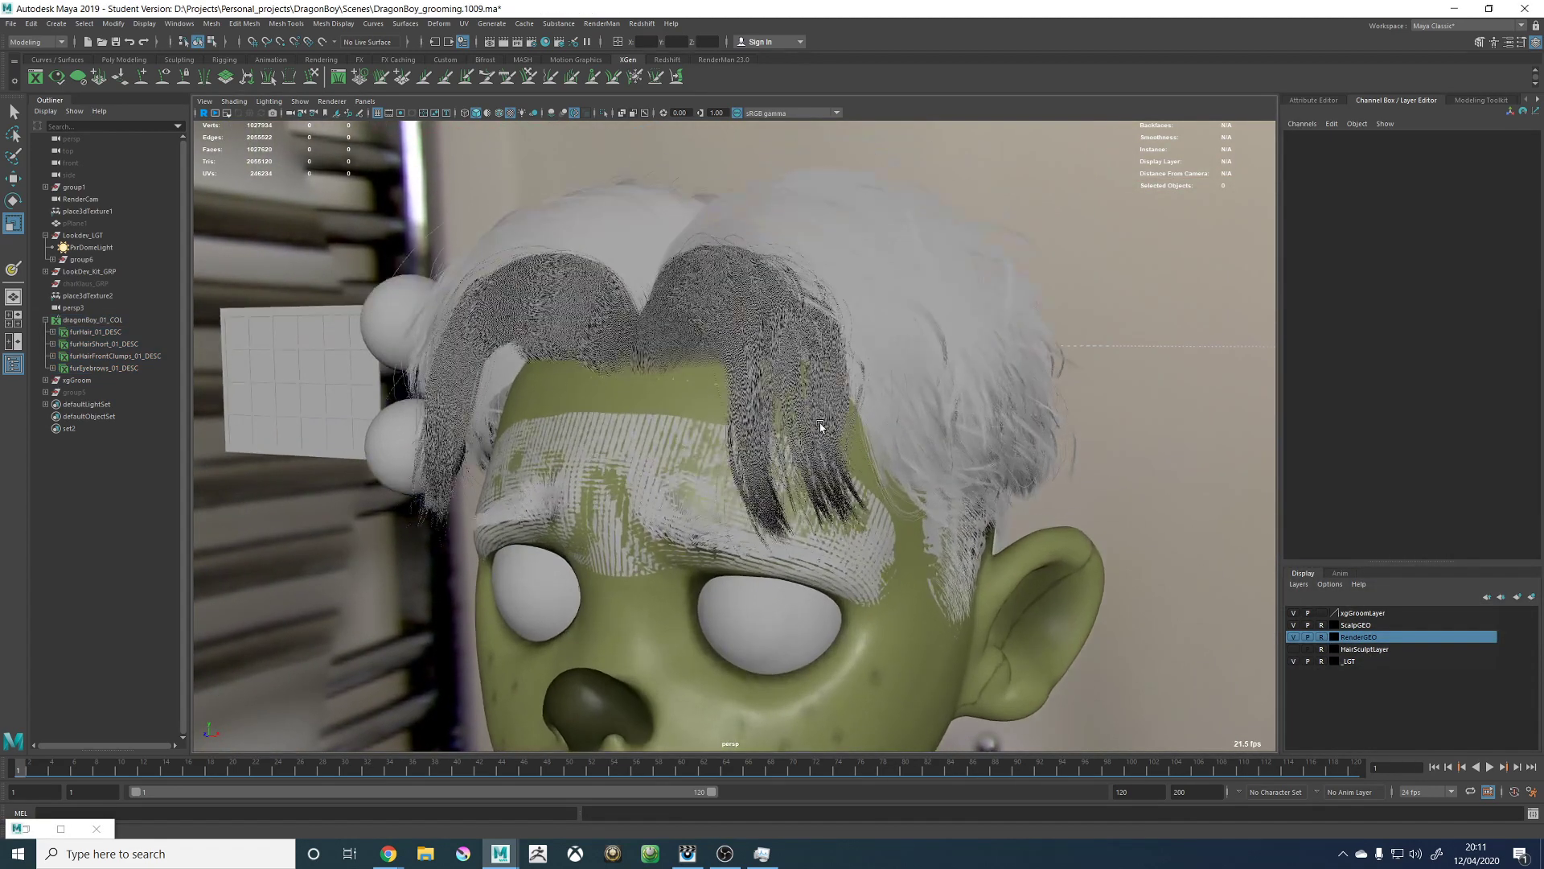
click(1489, 100)
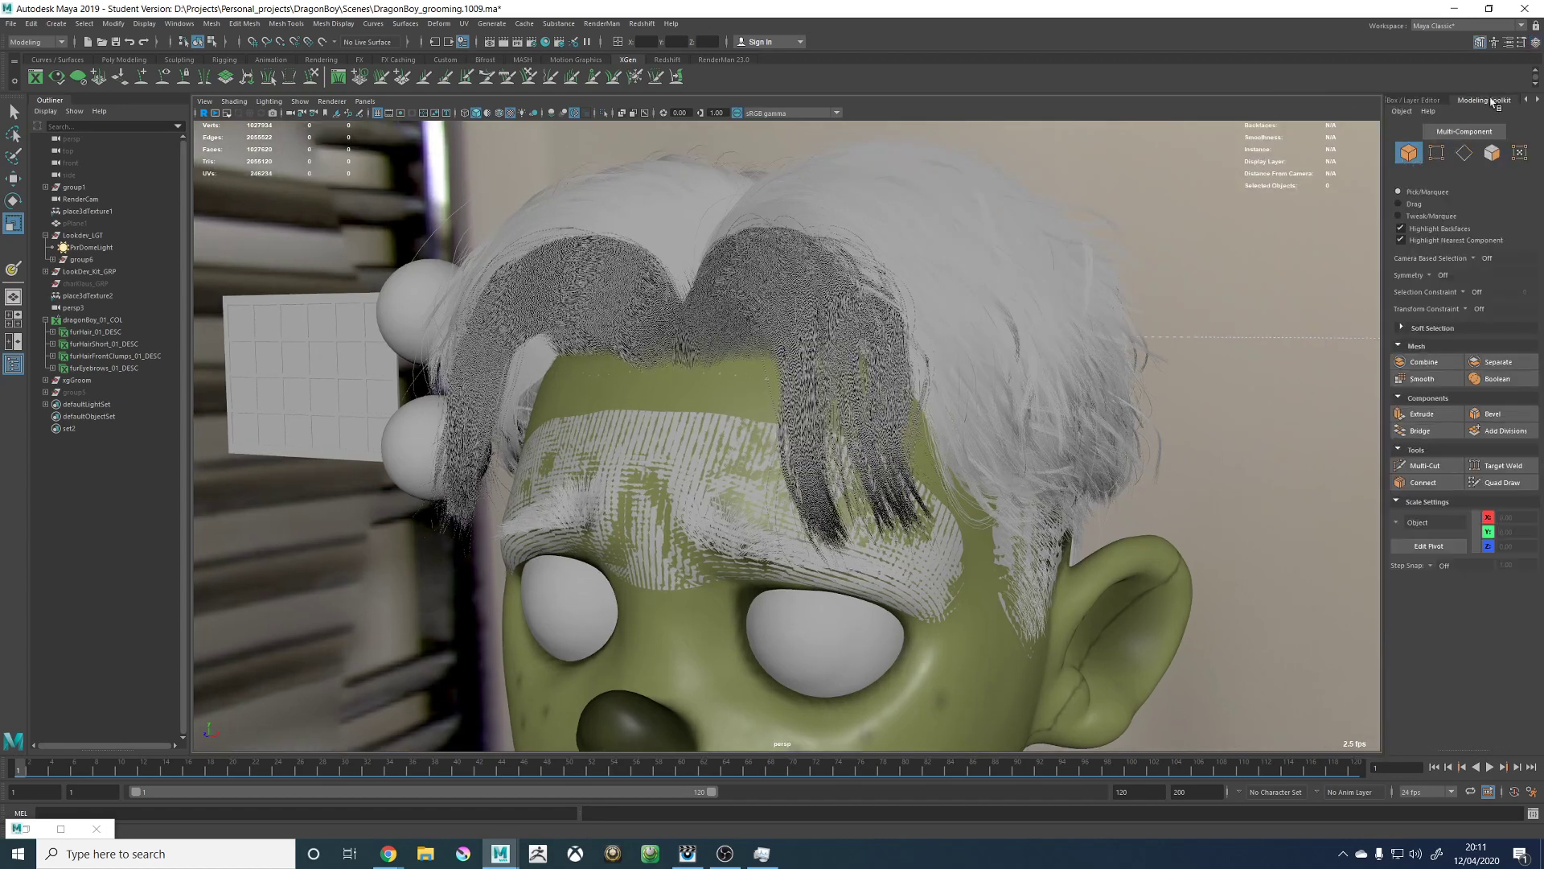
click(1537, 101)
click(1506, 102)
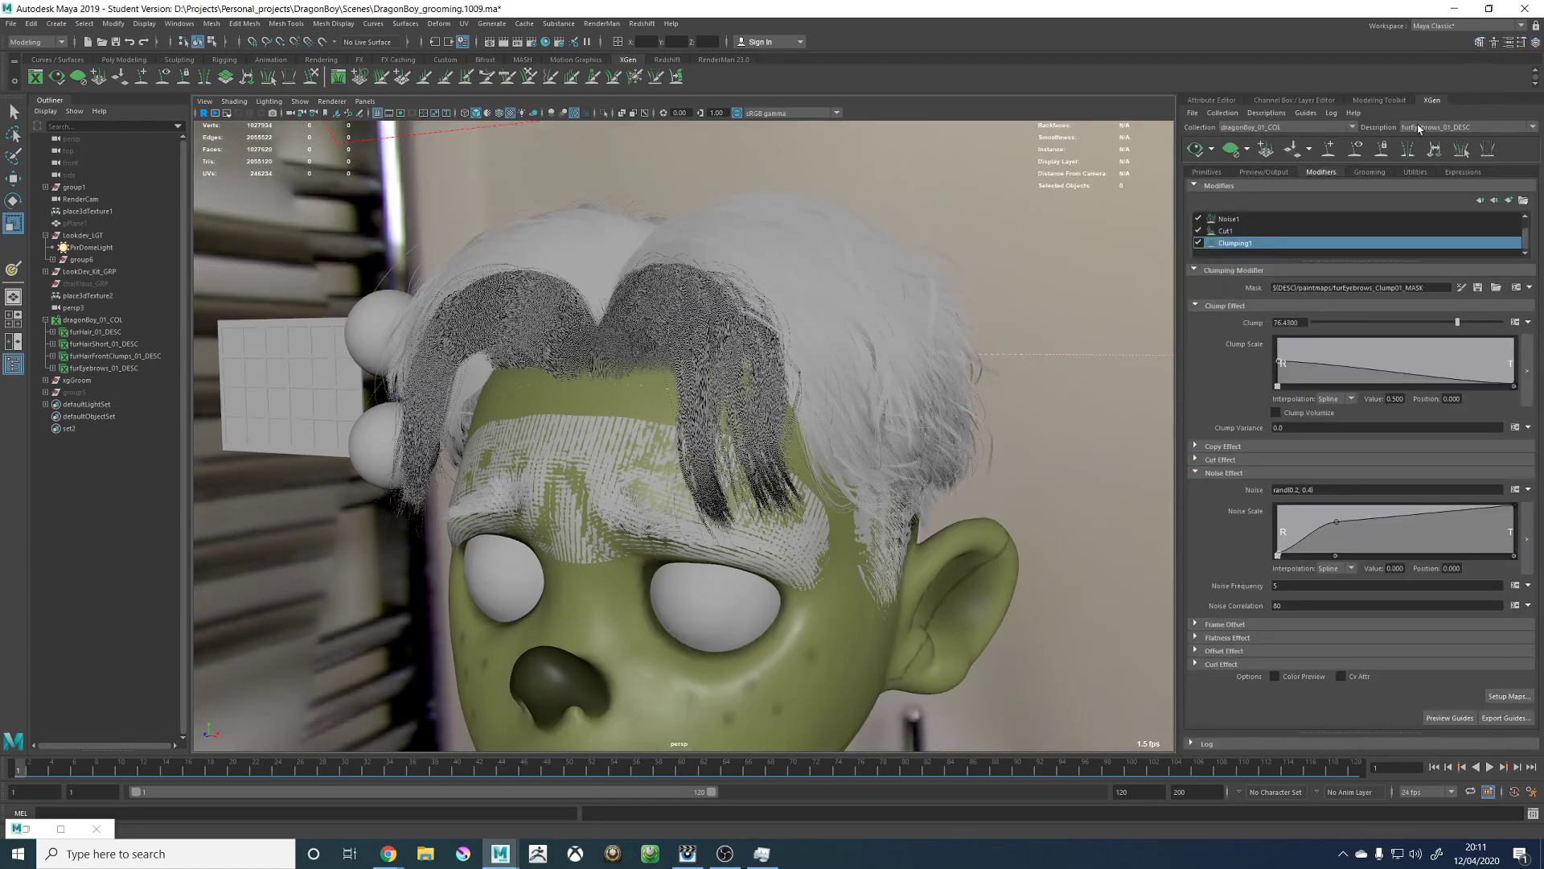
click(1454, 128)
click(1432, 146)
click(1258, 172)
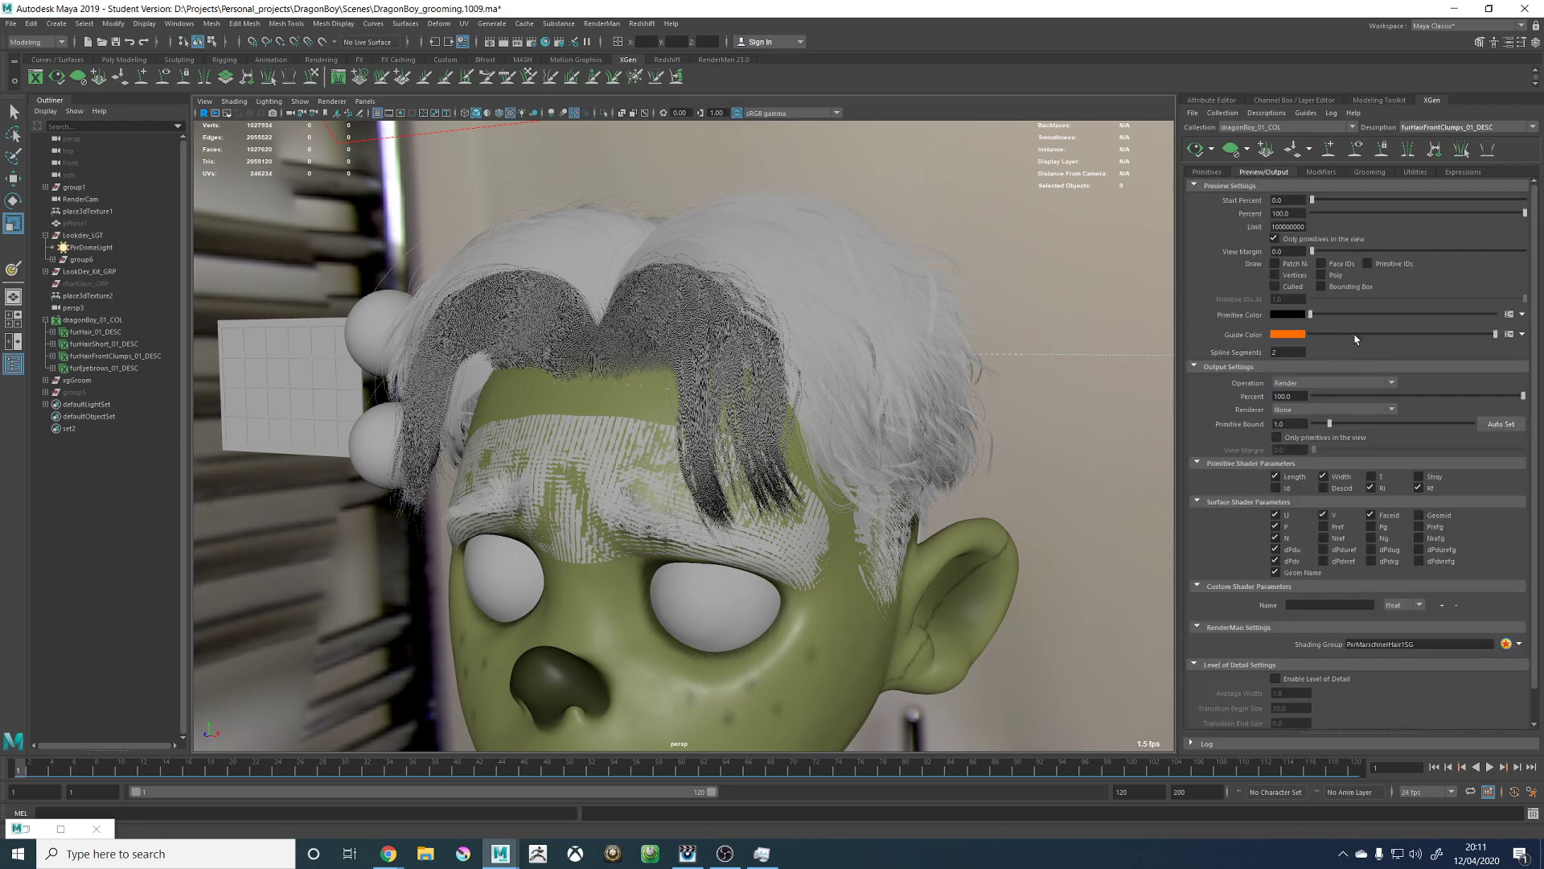
click(1207, 173)
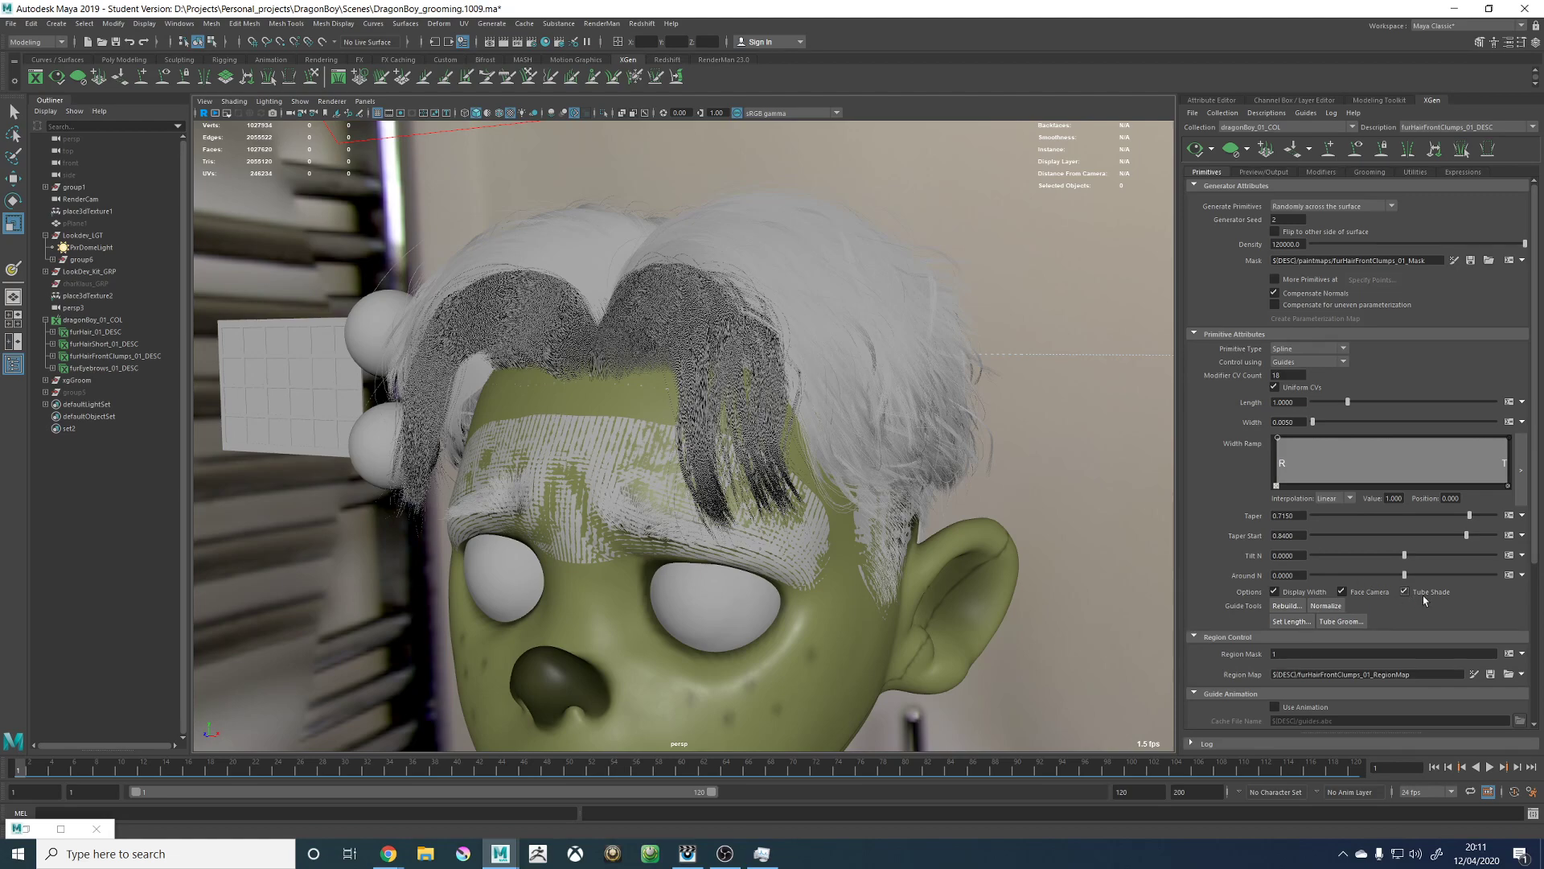
Step: Inspect the hair display around the head and view the primitive attributes of furEyebrows_01_DESC in XGen
alt+right_drag(817, 315, 677, 317)
alt+drag(825, 256, 1155, 279)
alt+drag(828, 346, 852, 414)
alt+right_drag(852, 413, 579, 411)
alt+drag(579, 410, 859, 398)
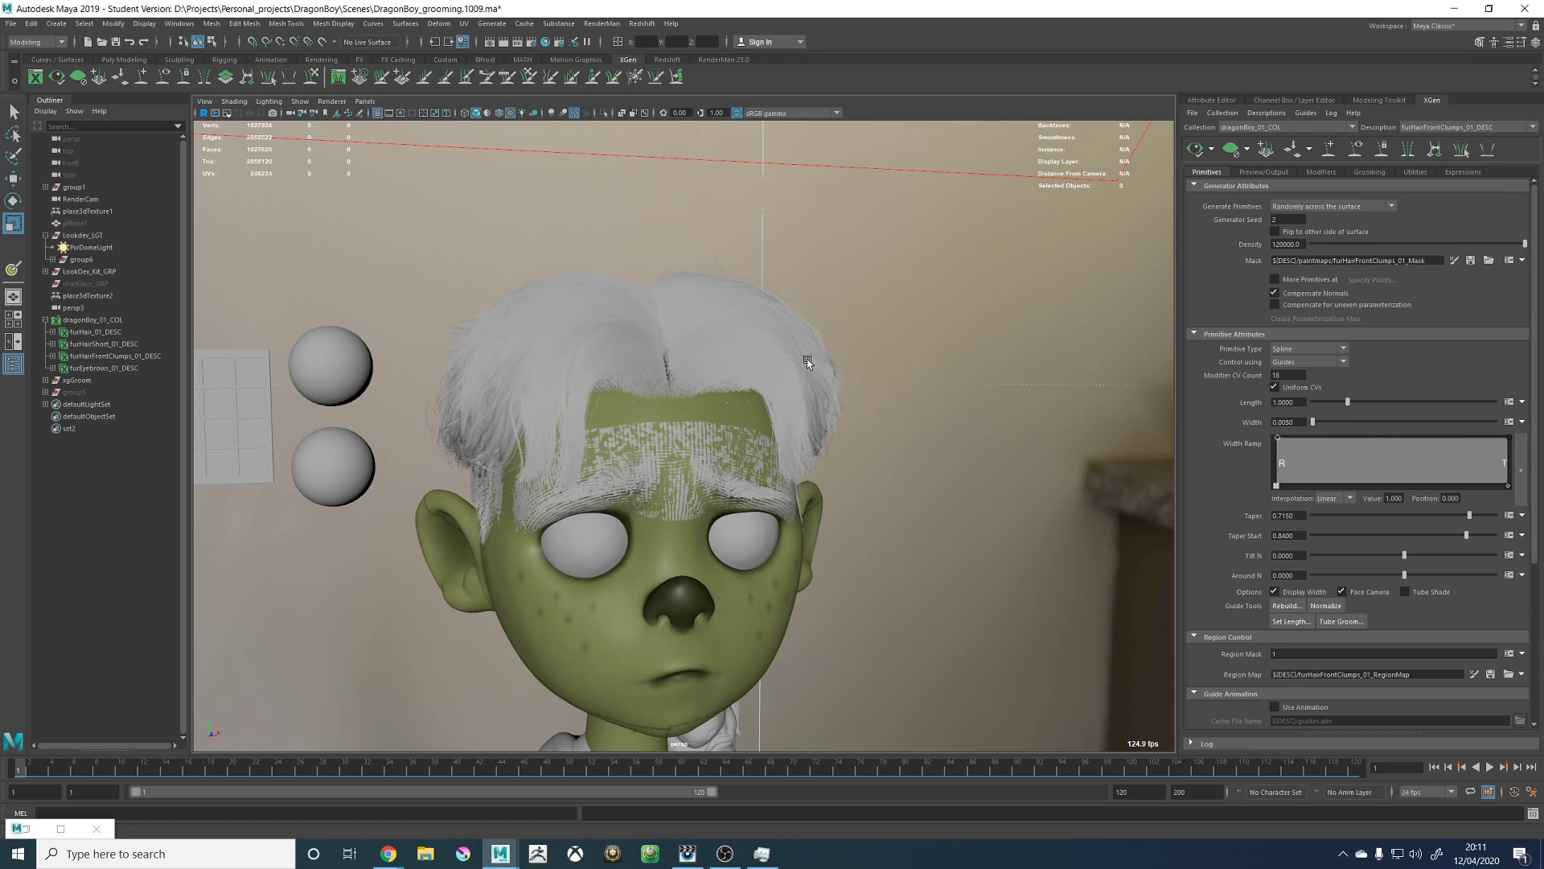
alt+middle_drag(808, 359, 830, 307)
click(1454, 128)
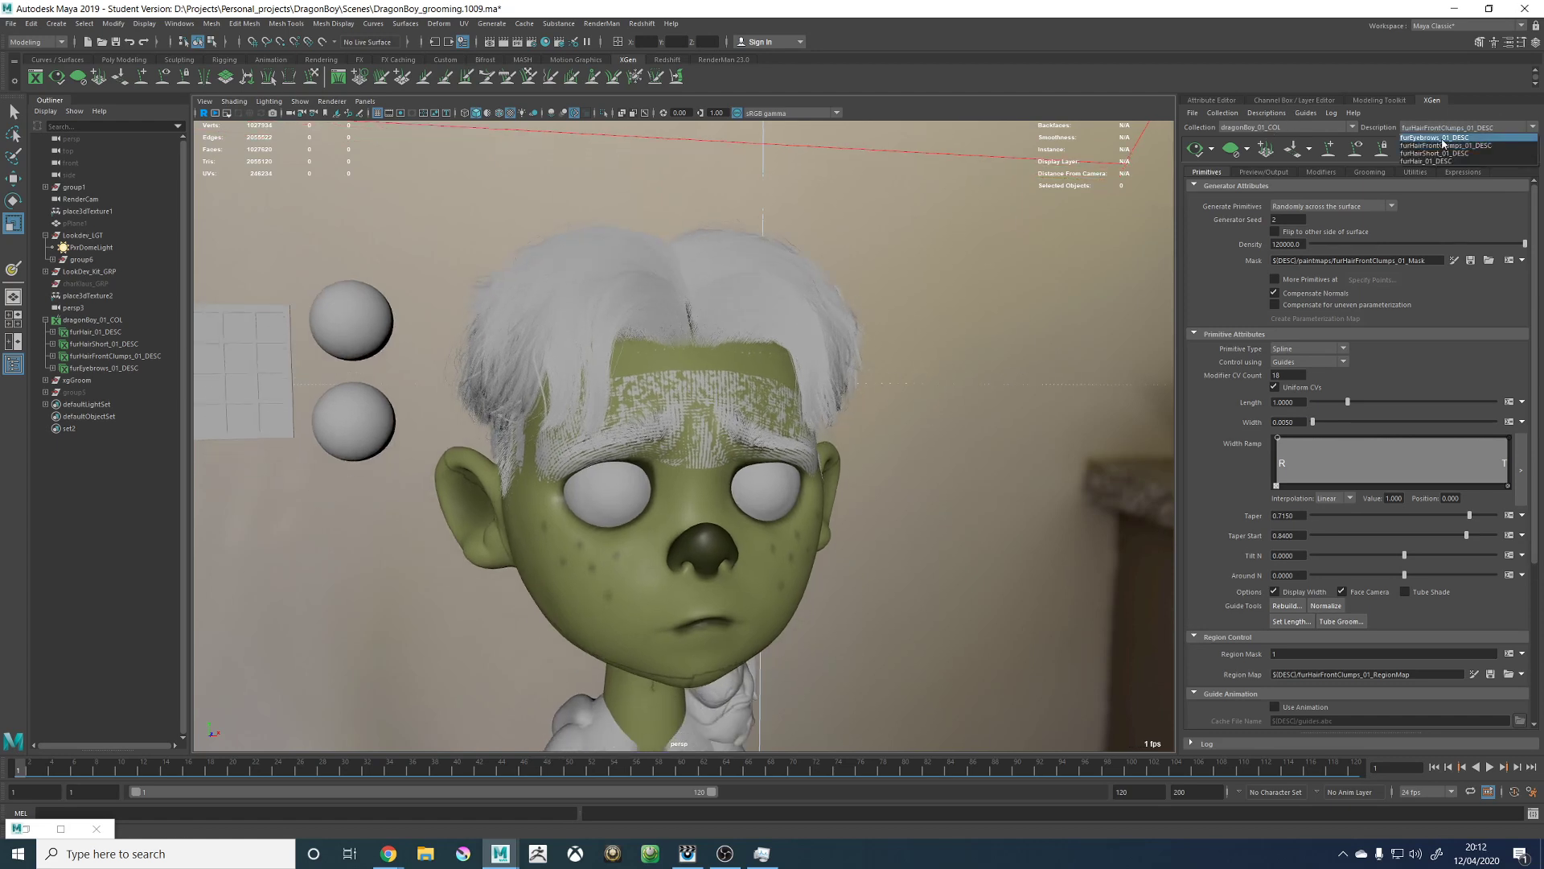
click(1448, 139)
alt+drag(863, 325, 838, 320)
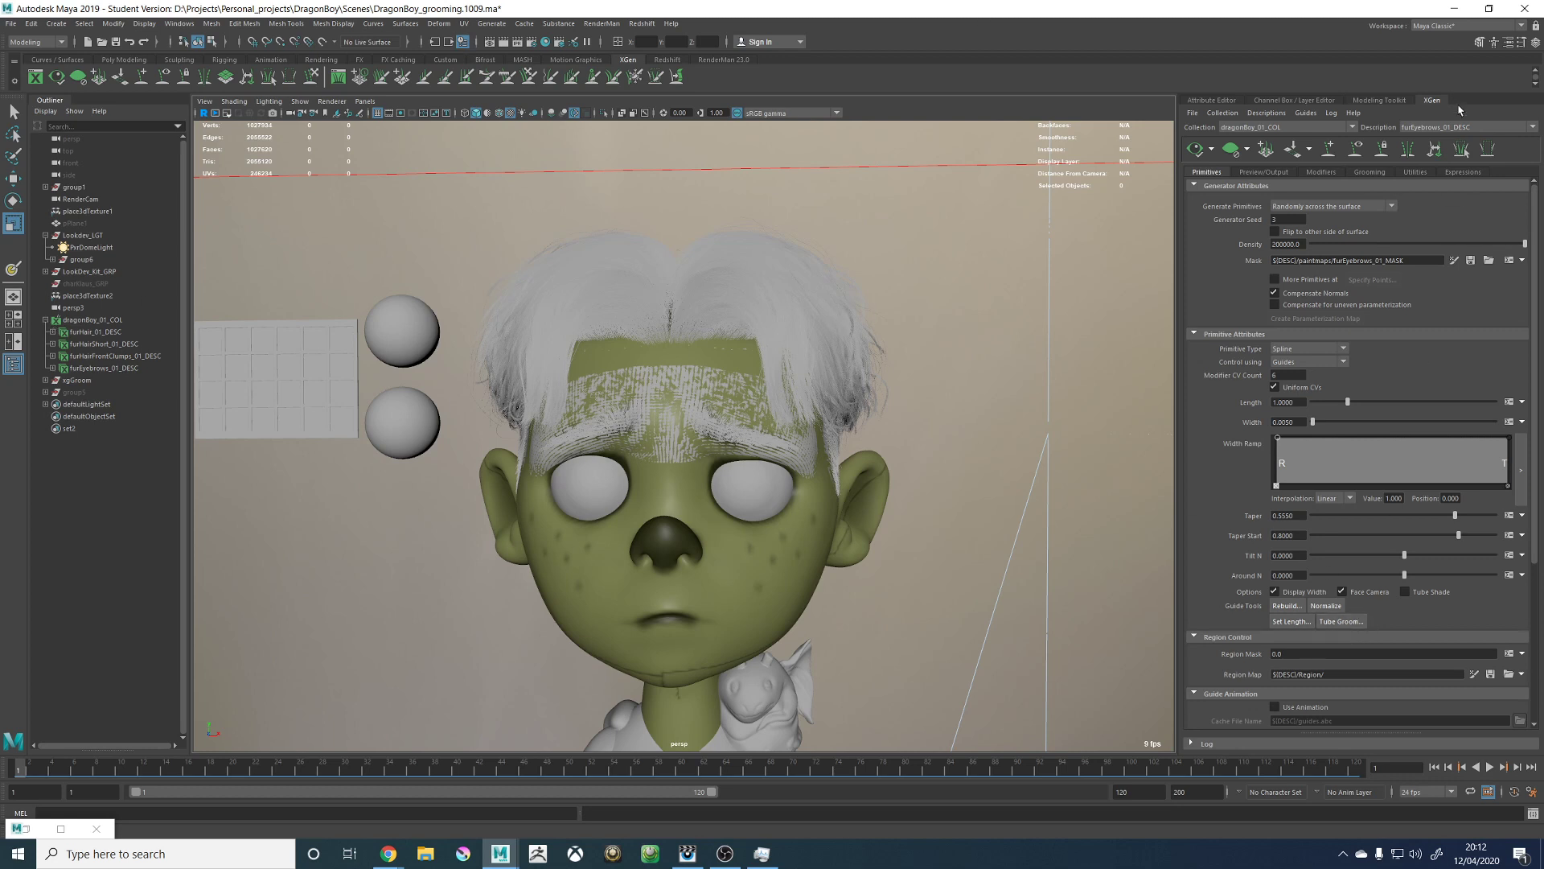
Step: Hide the ScalpGEO layer and check the eyebrows and hairline up close and from the front
click(1270, 101)
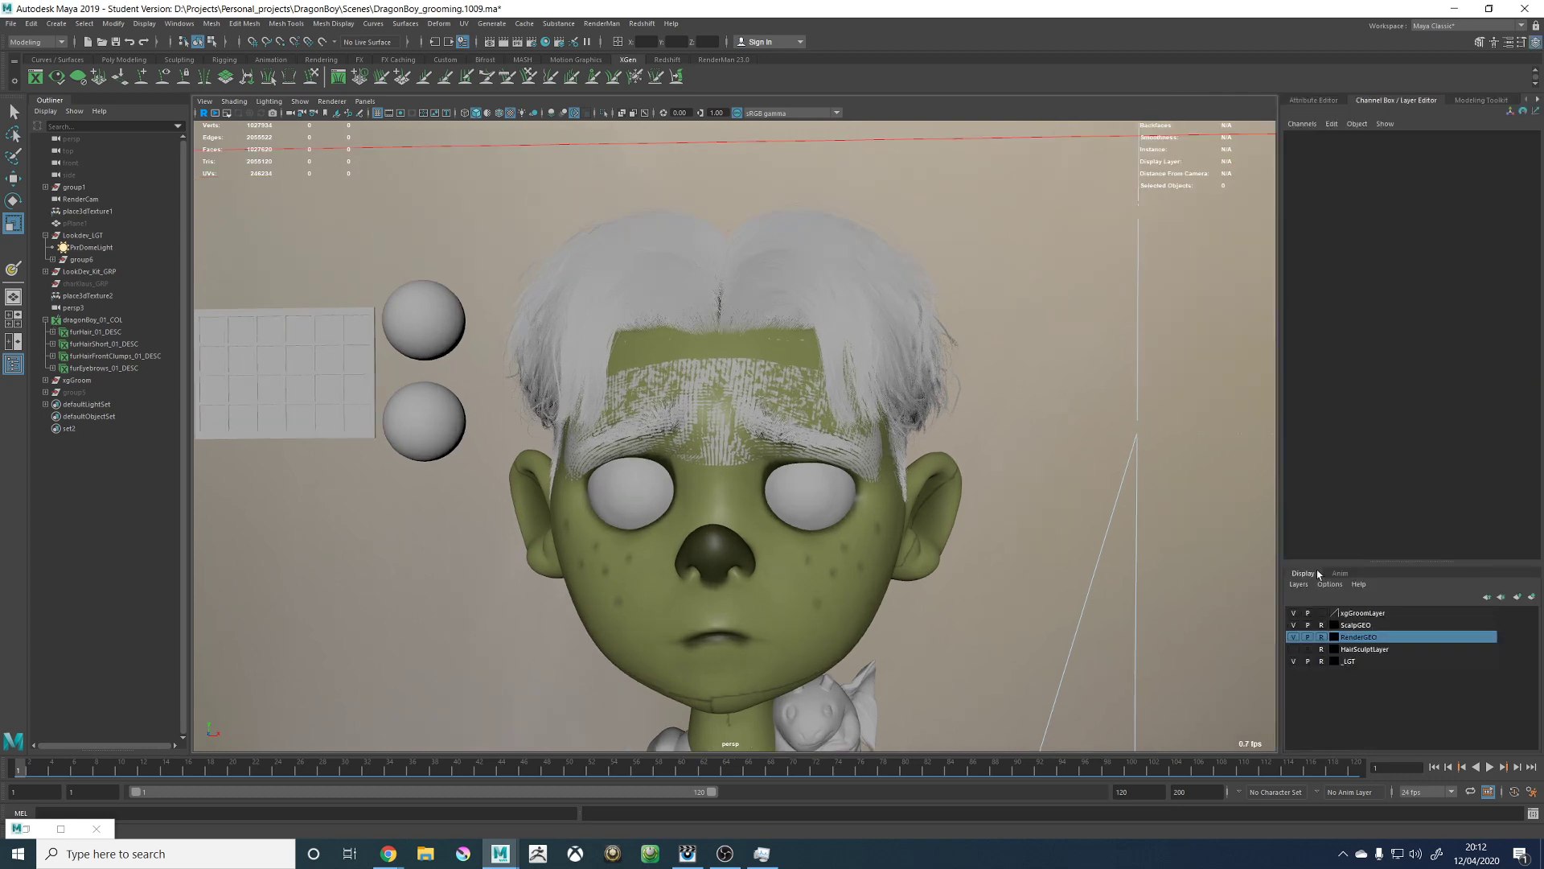
click(1294, 625)
scroll(1005, 434, up, 5)
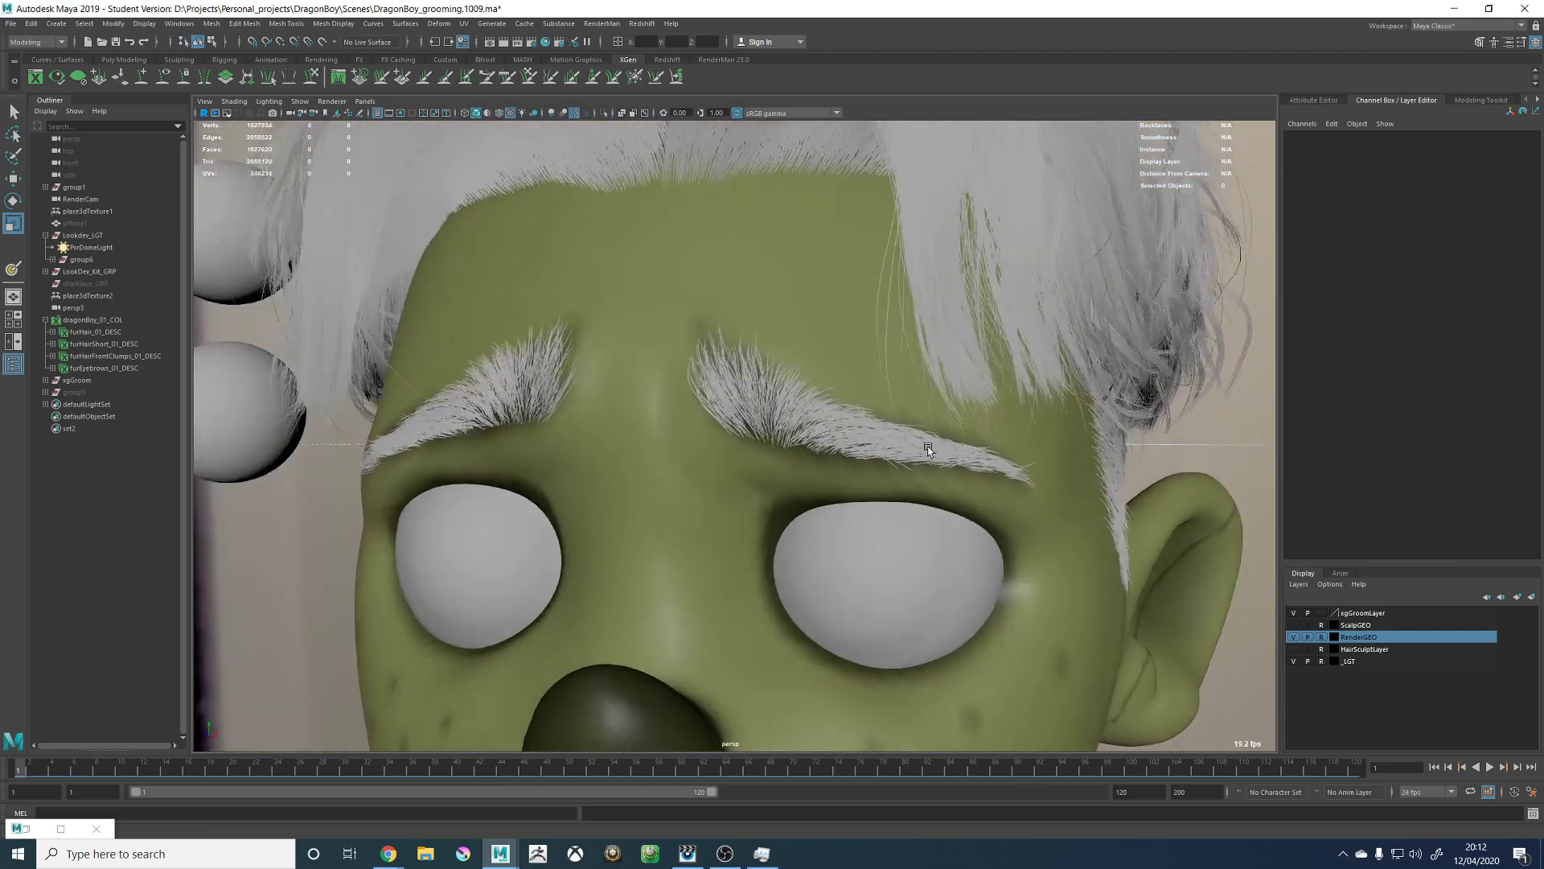
scroll(928, 451, down, 3)
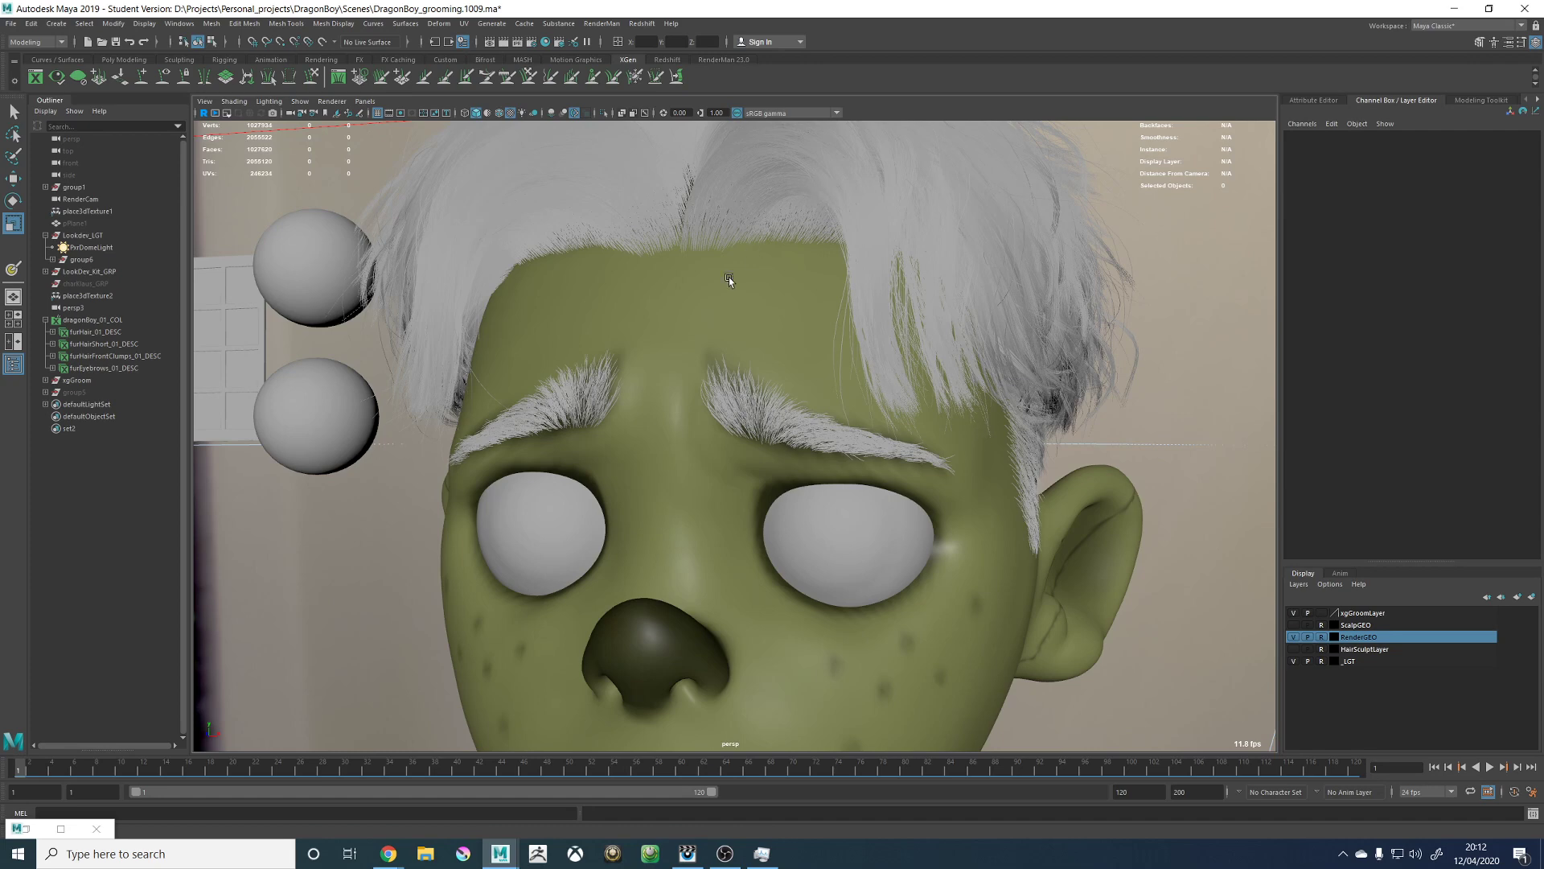
scroll(729, 277, down, 5)
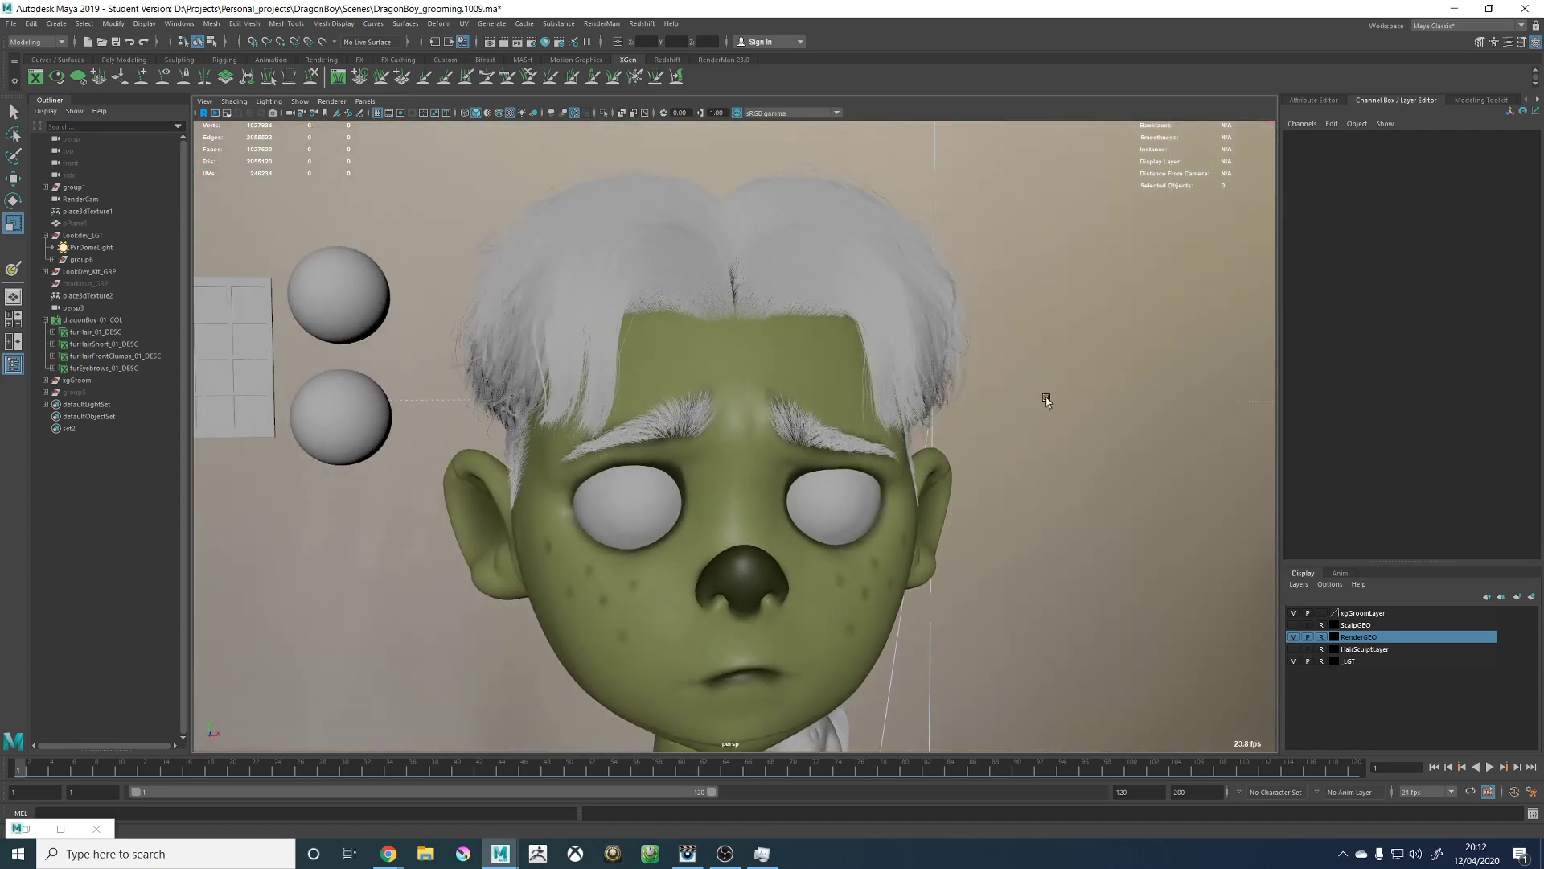
alt+drag(1046, 401, 1042, 400)
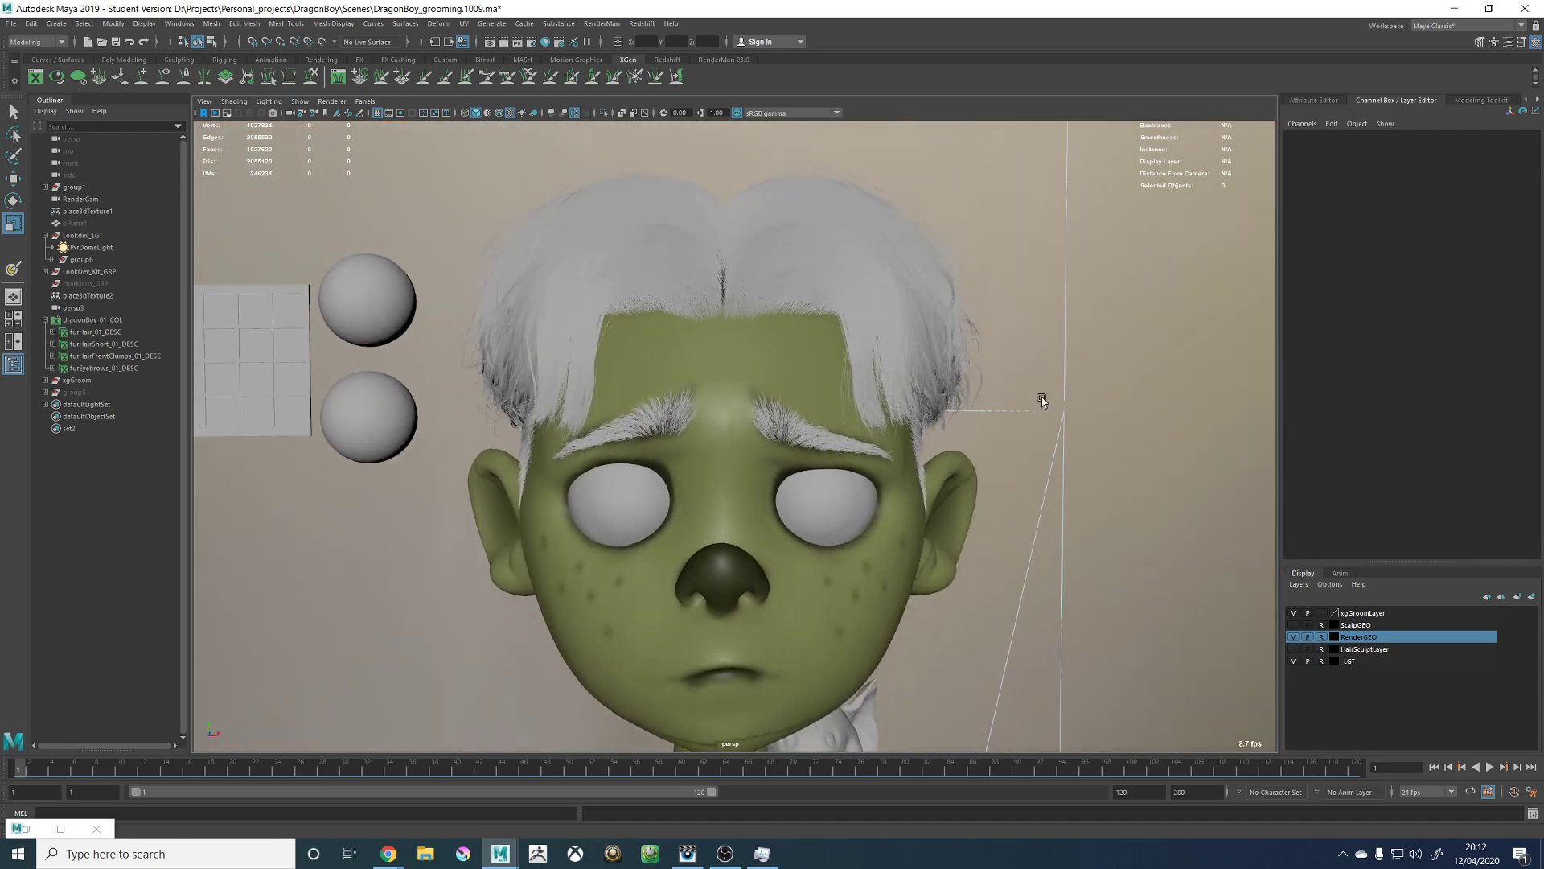
Step: Save the scene, frame the character's head and shoulders, and turn on the resolution gate in the perspective view
key(ctrl+s)
click(735, 436)
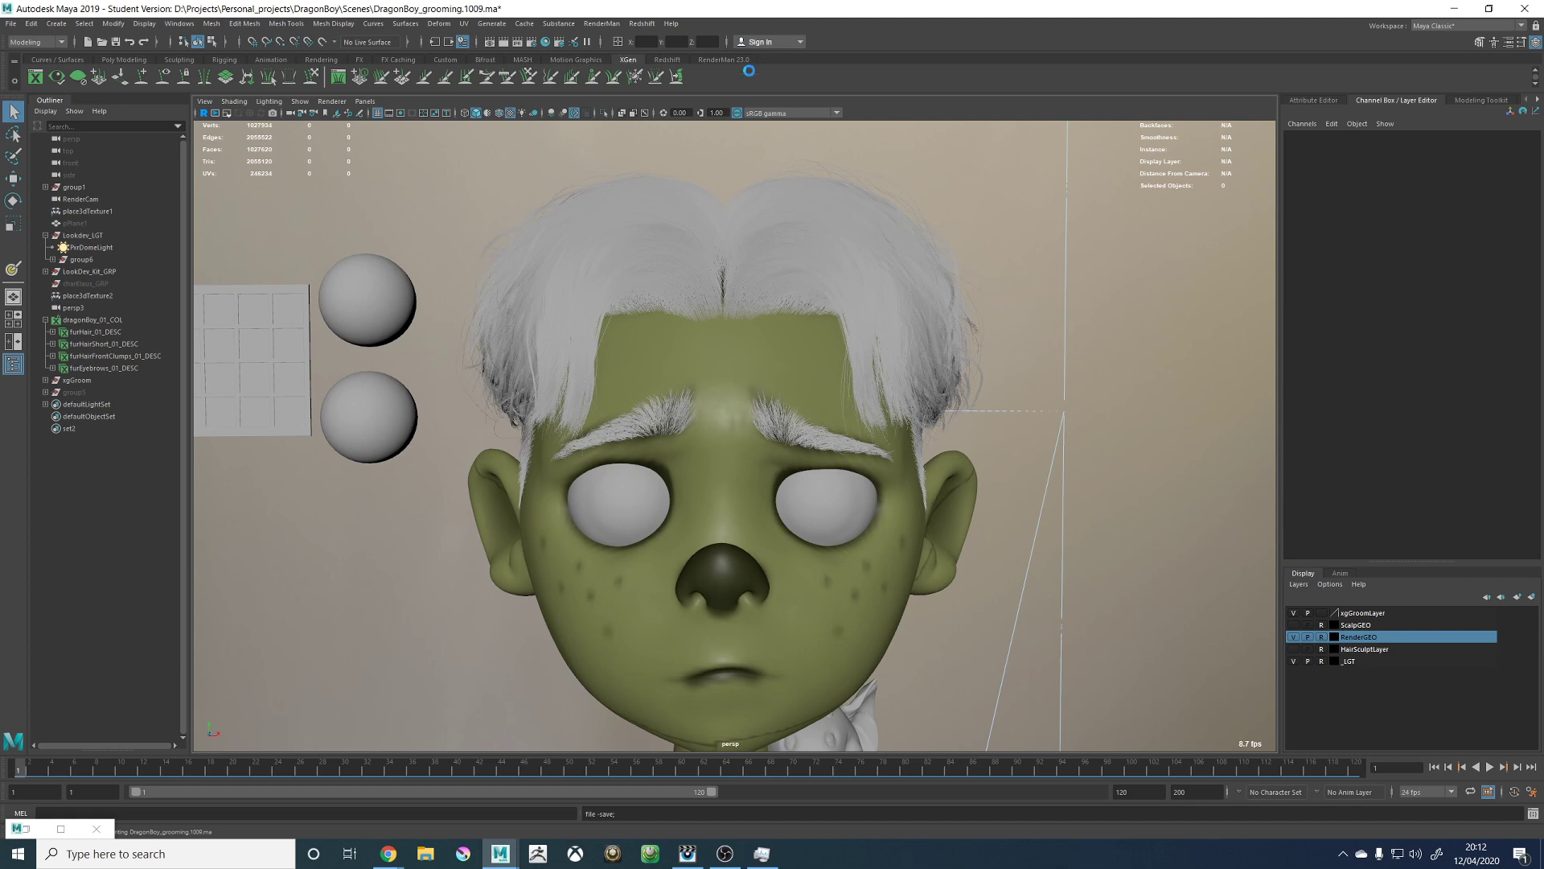
key(r)
alt+drag(924, 318, 852, 349)
alt+right_drag(853, 349, 701, 368)
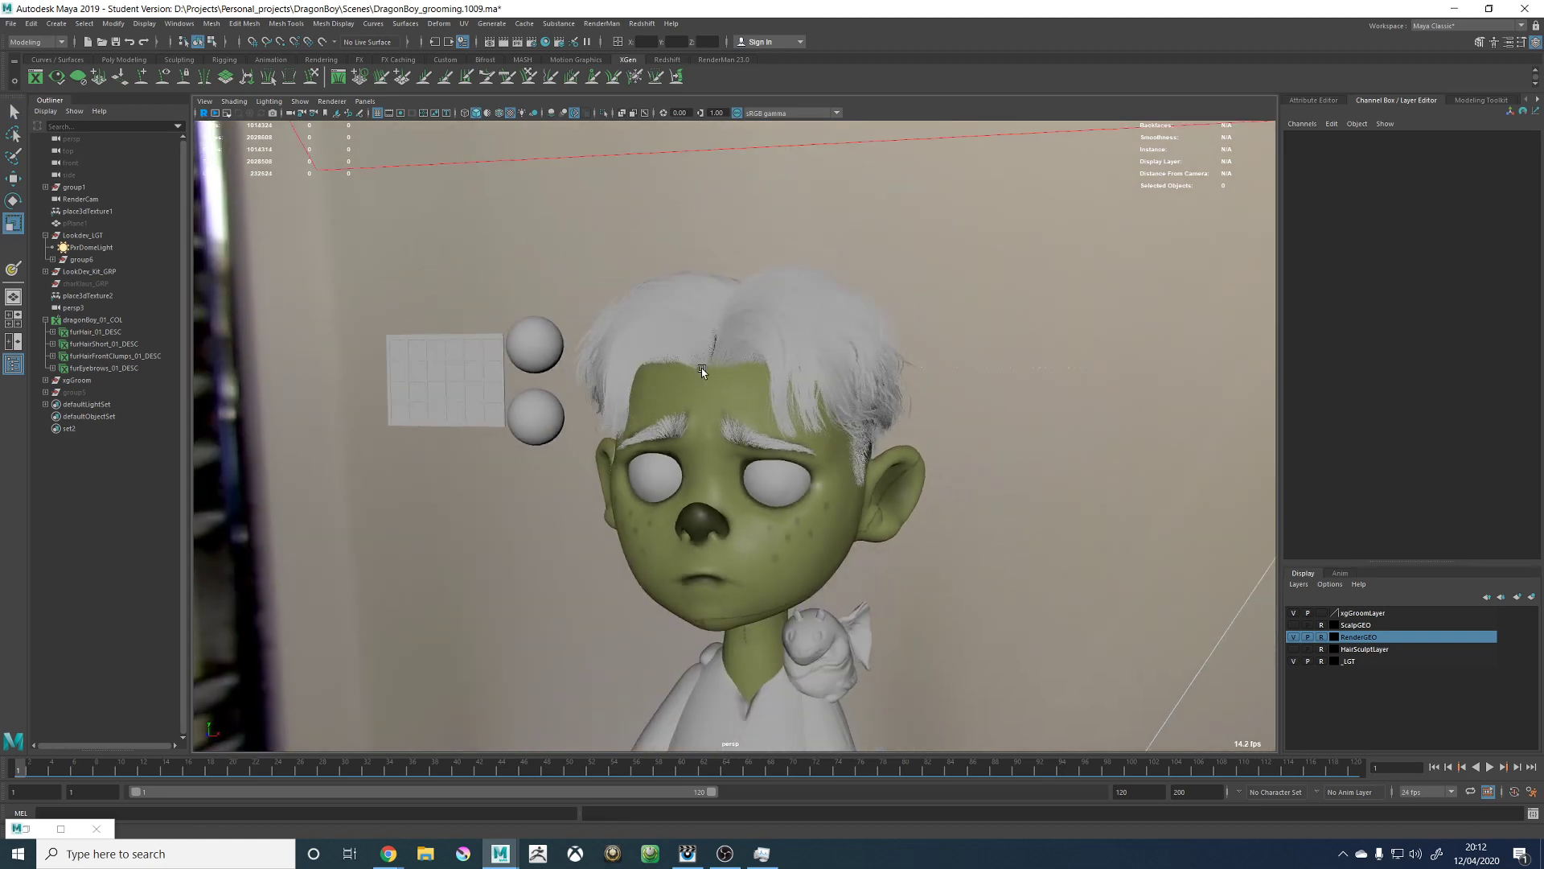
click(401, 112)
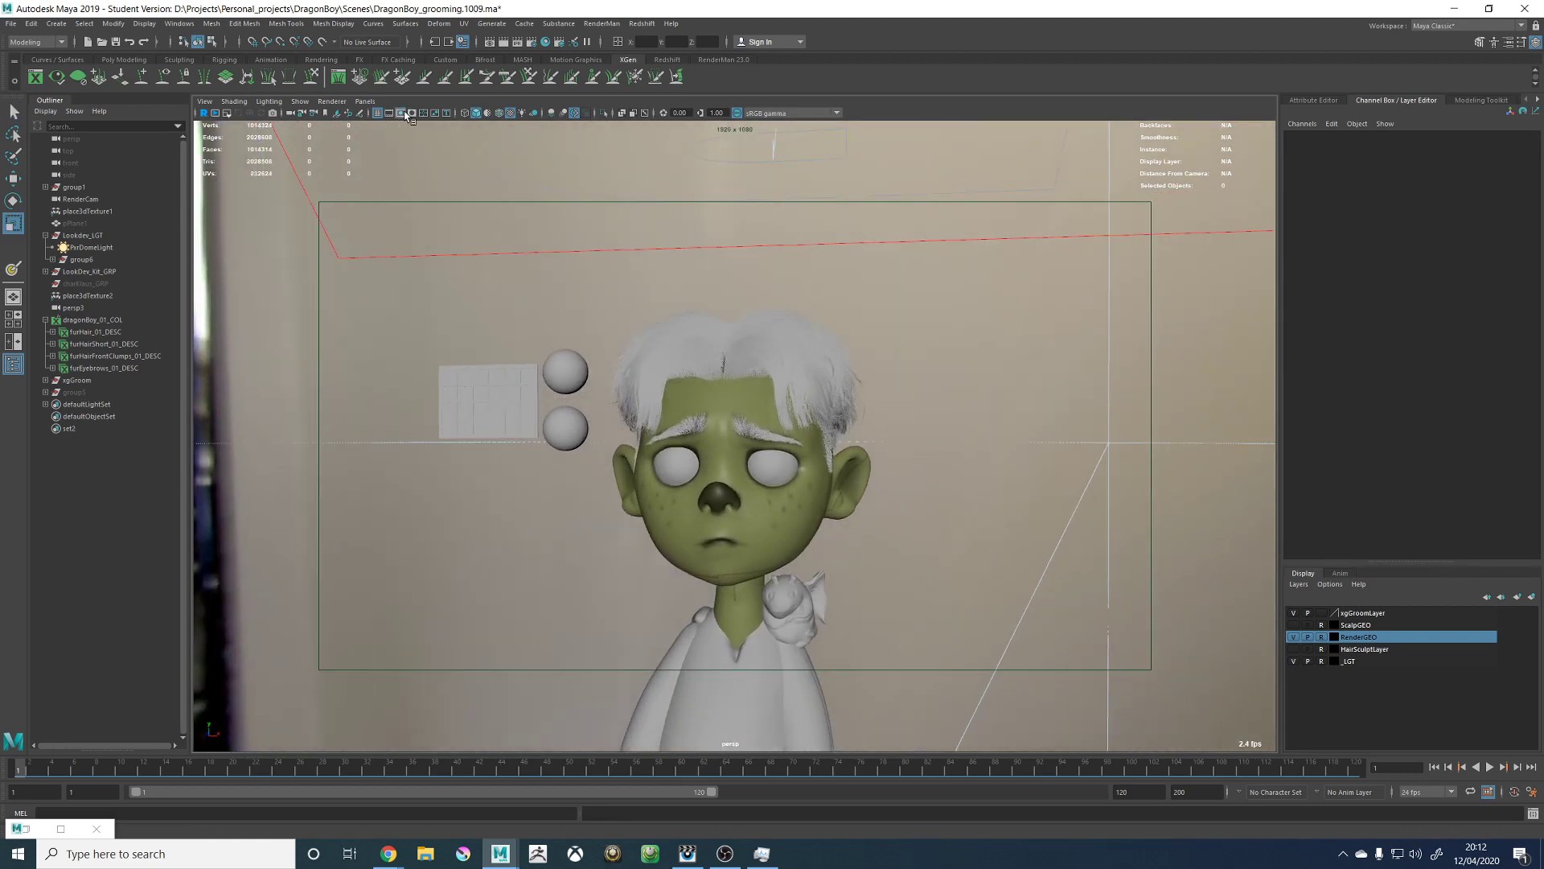
Step: Turn on the gate mask in the perspective view and frame the boy's head and shoulders inside the resolution gate
click(411, 113)
alt+right_drag(817, 288, 772, 318)
alt+middle_drag(771, 318, 749, 290)
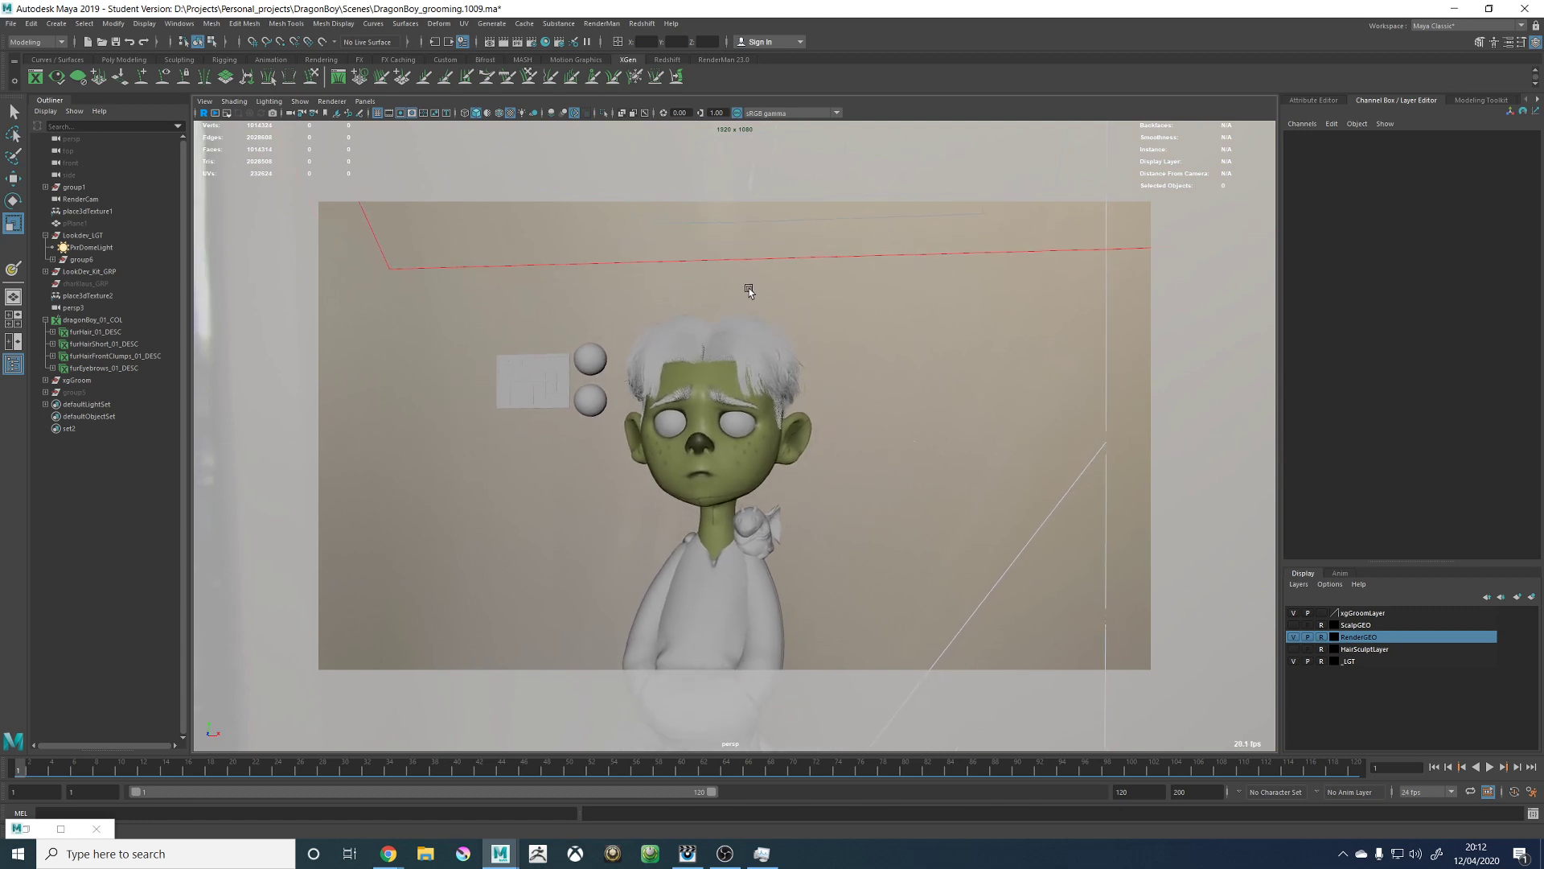
Step: Start a RenderMan preview render of the framed character and switch to the render viewer
click(780, 223)
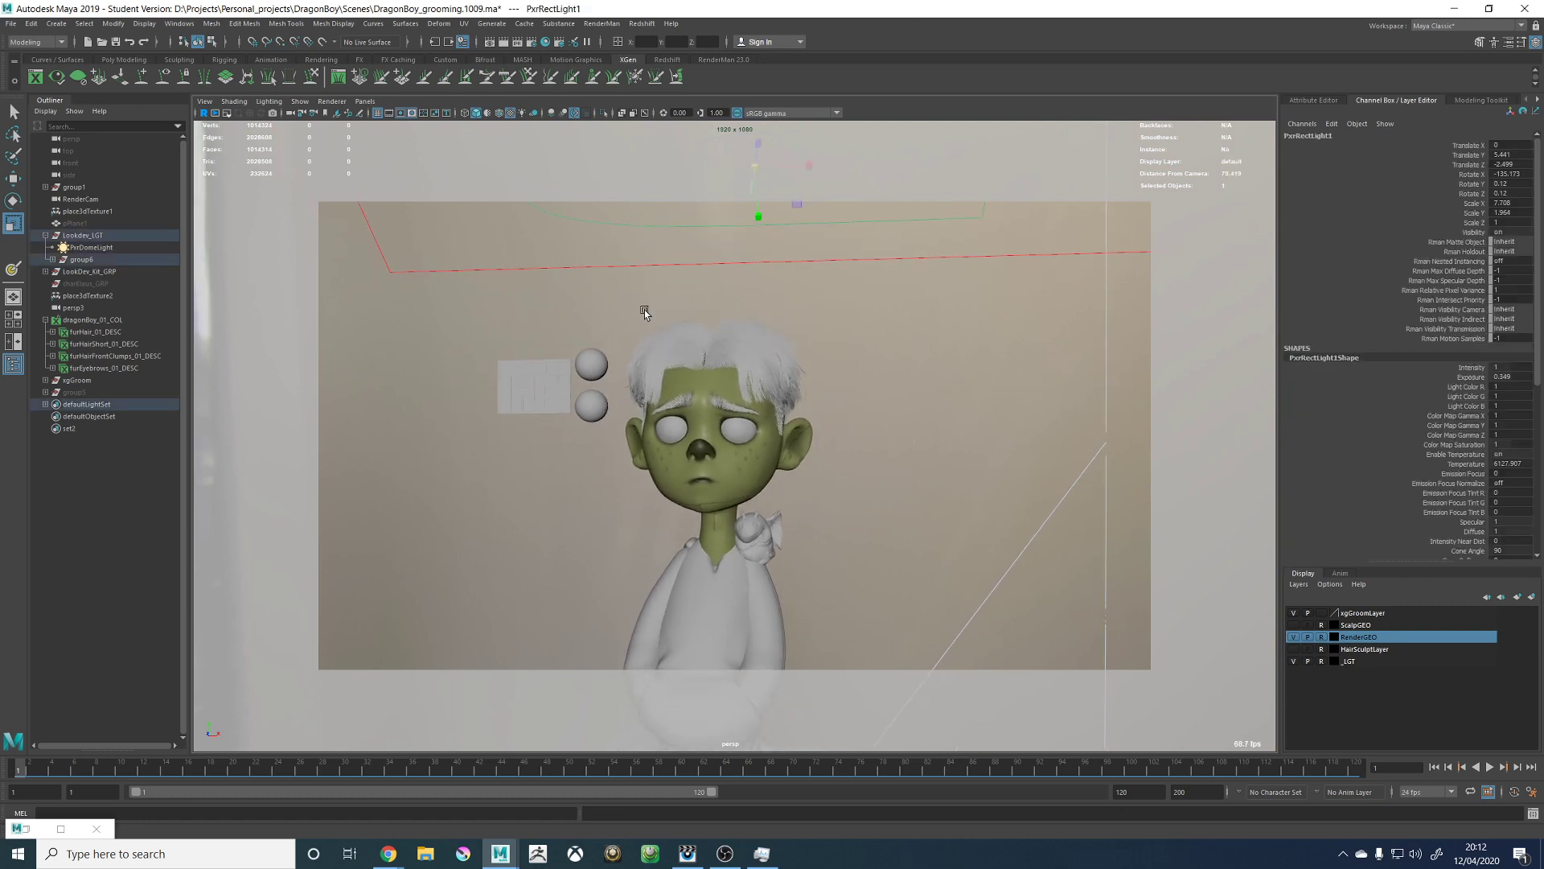
click(601, 24)
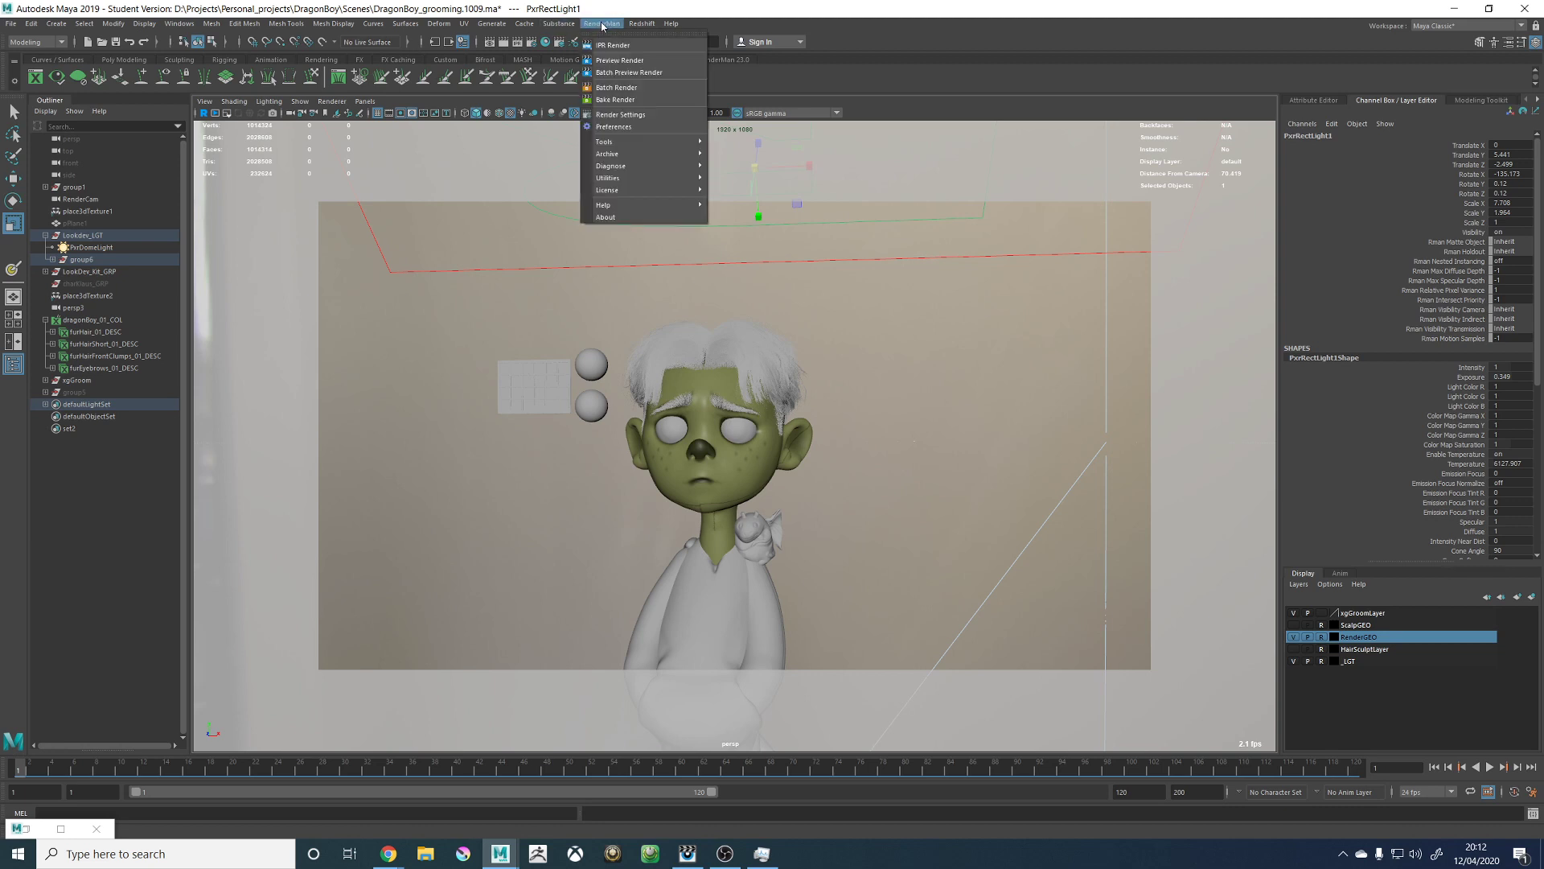
click(621, 61)
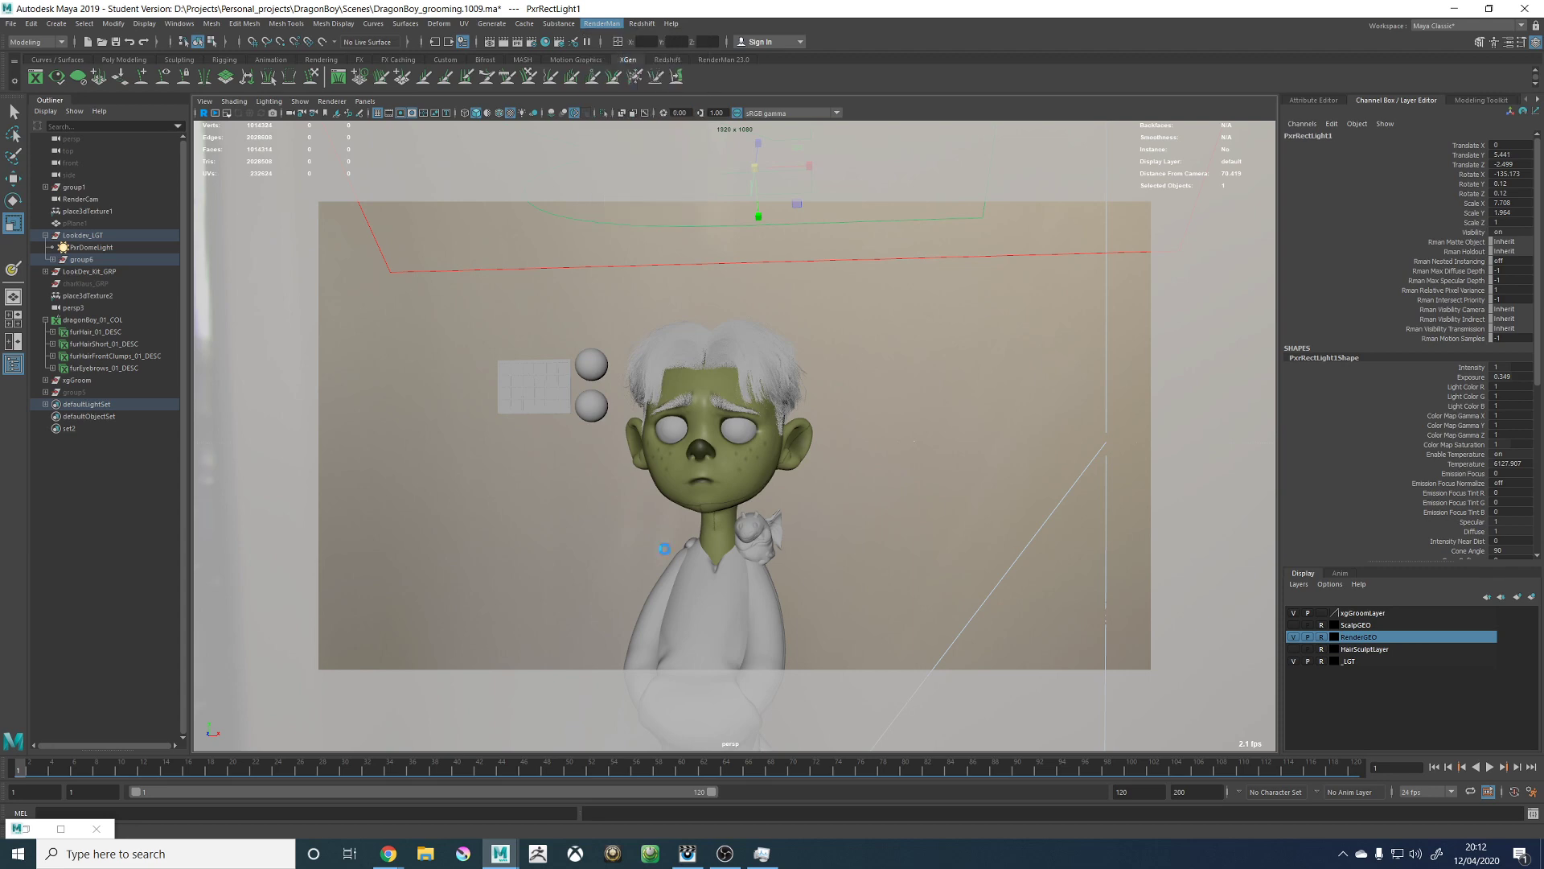
click(687, 853)
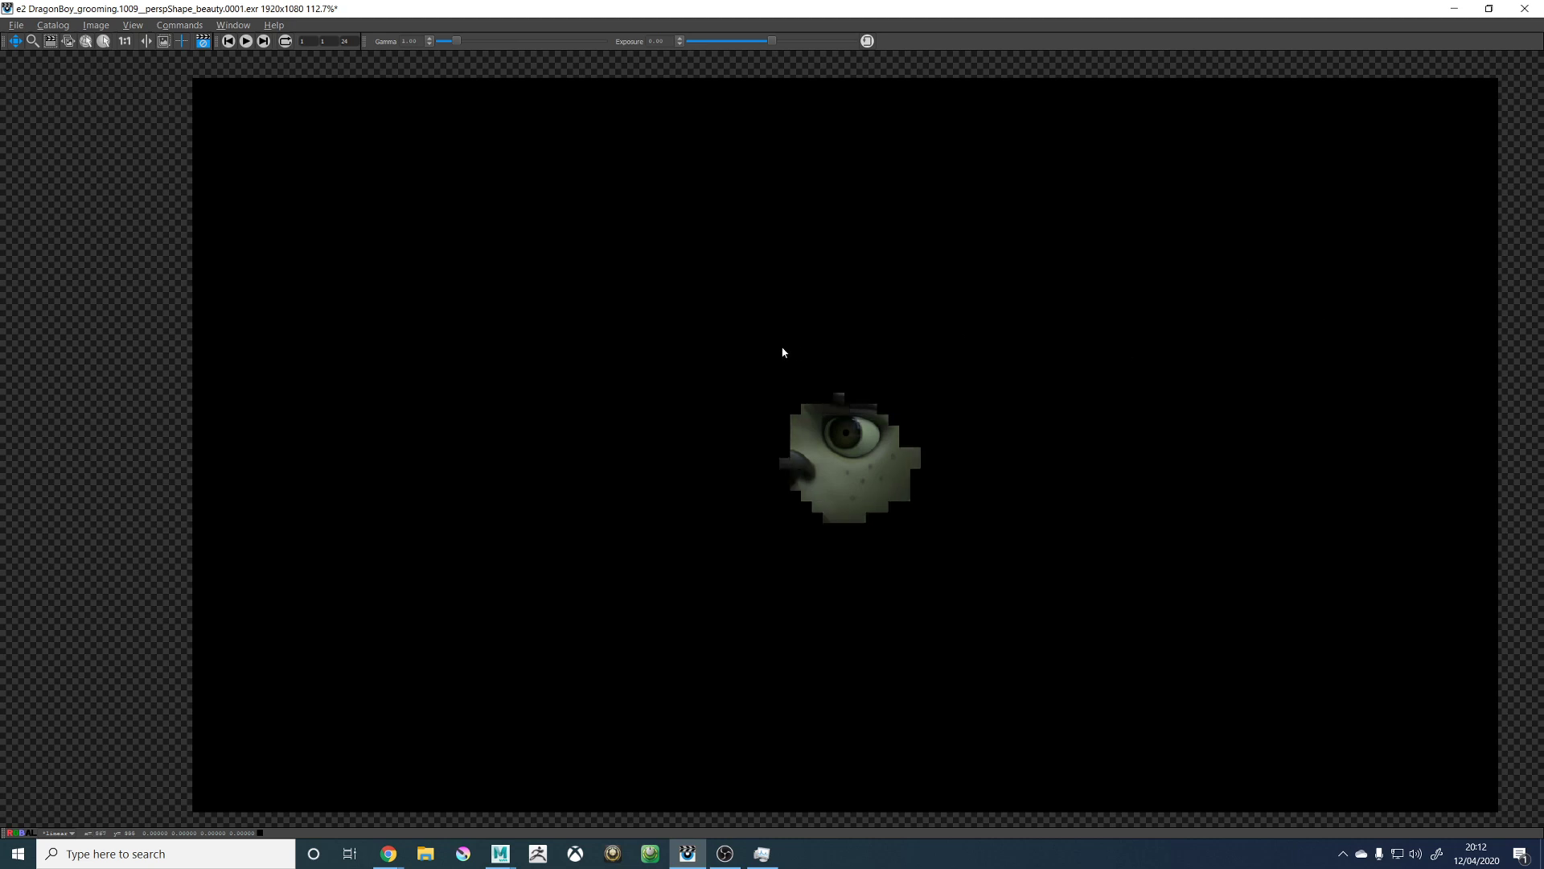
Step: Examine the eyebrows, eyes and front hair clumps up close as the preview render fills in
scroll(841, 413, up, 4)
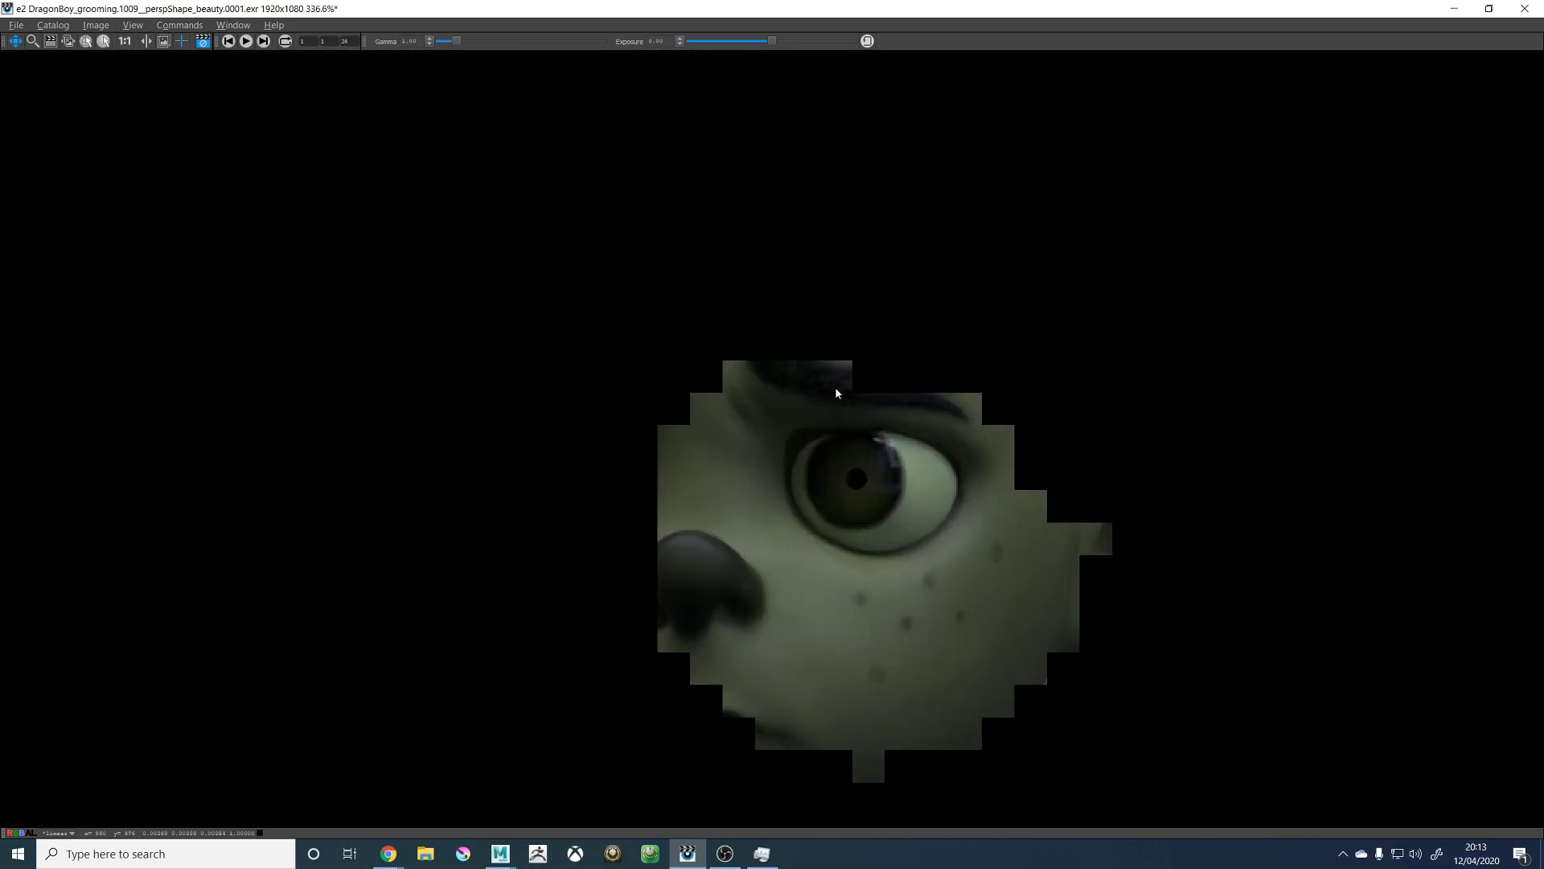
scroll(822, 398, down, 1)
scroll(822, 398, up, 1)
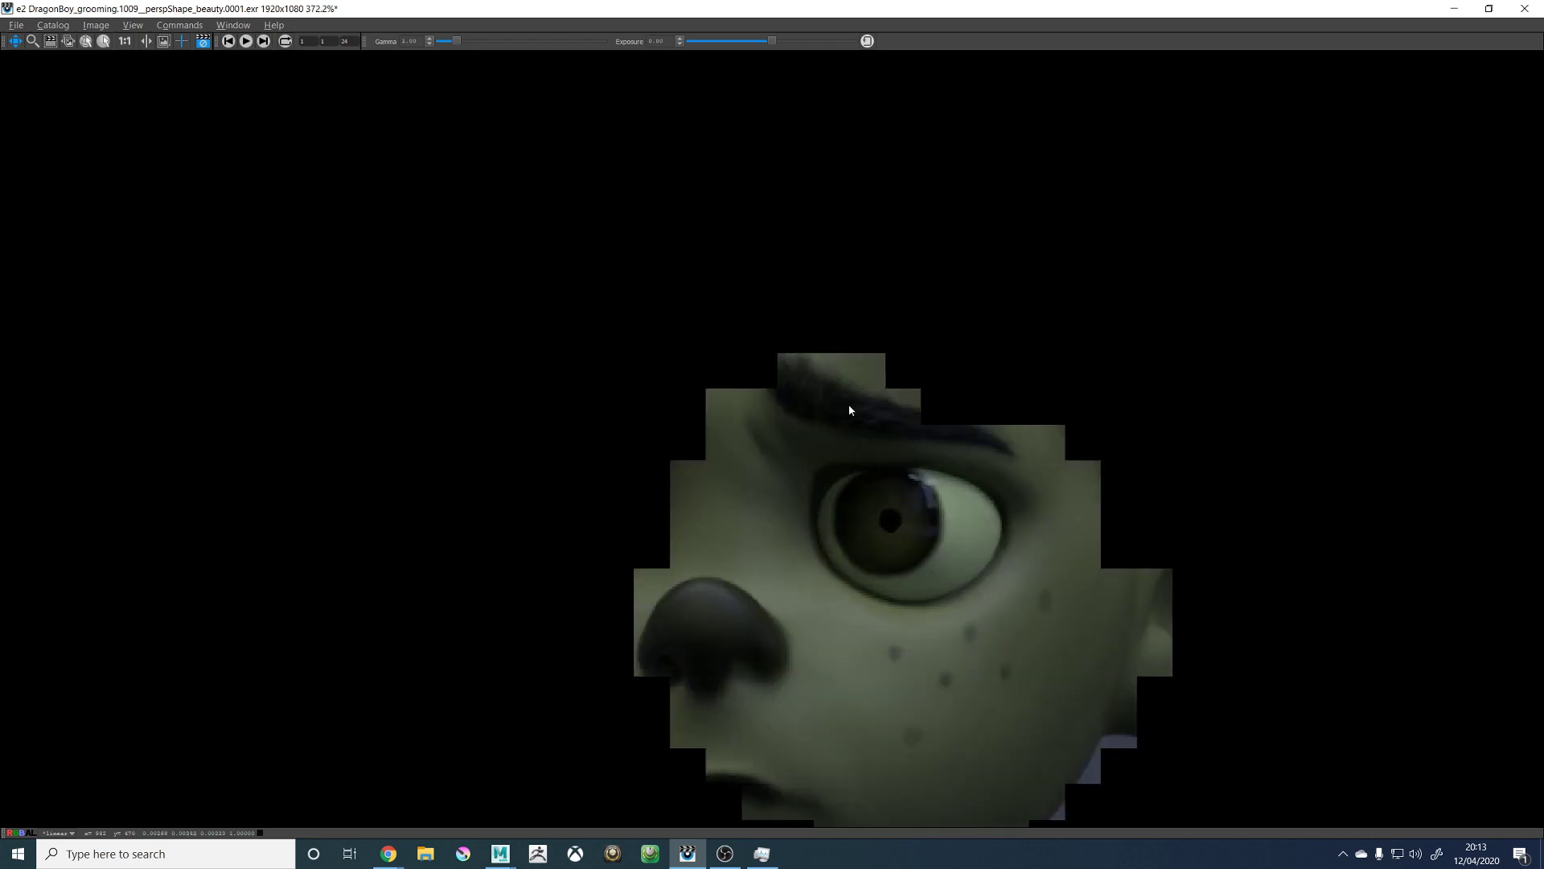
scroll(831, 402, down, 4)
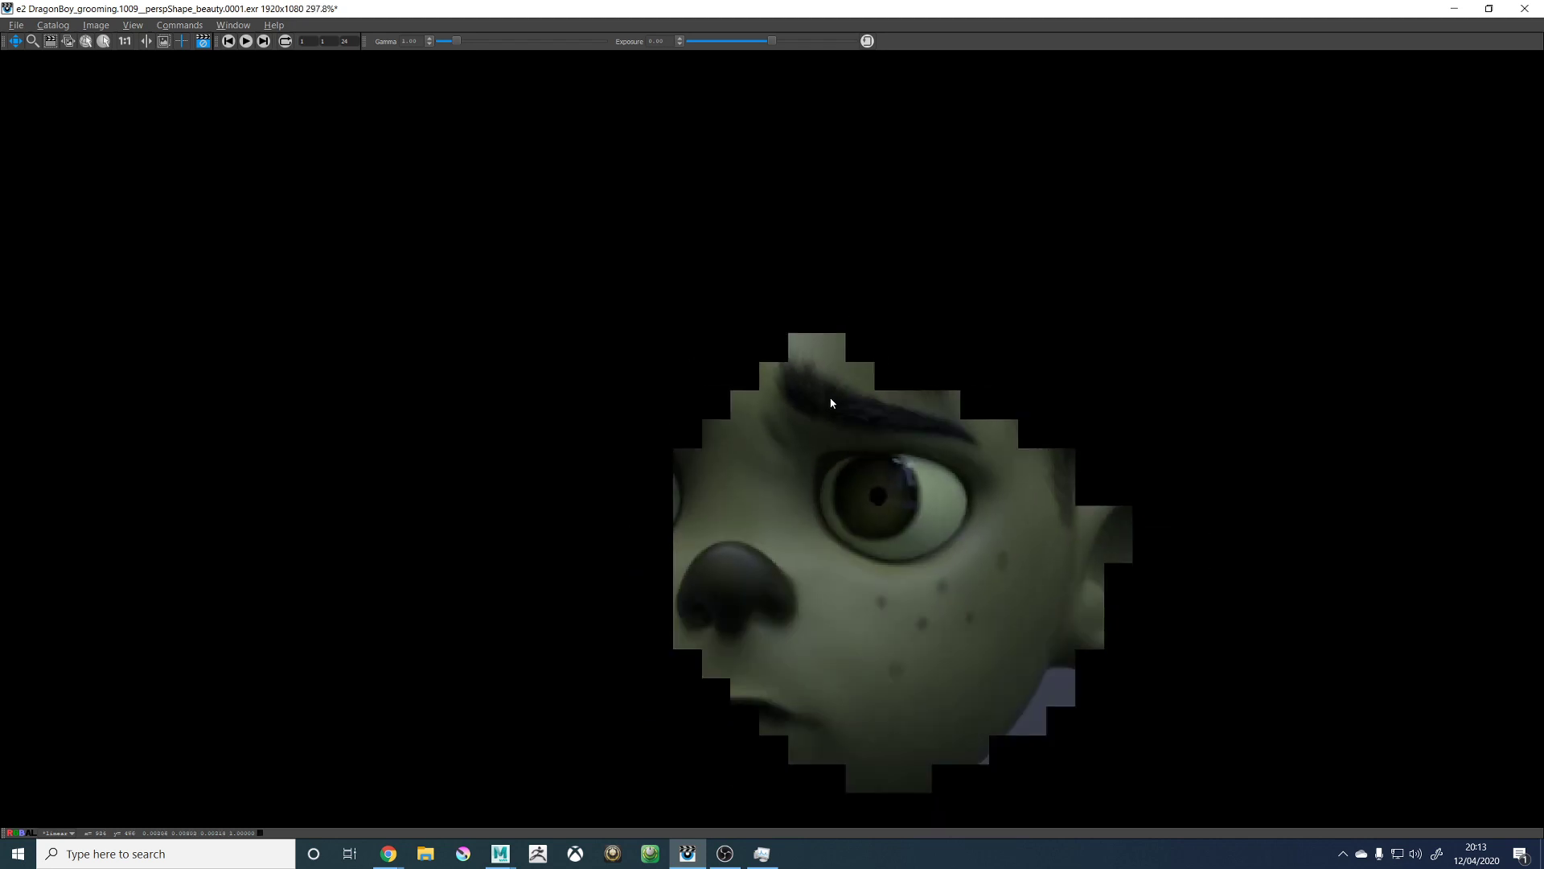
scroll(805, 313, up, 2)
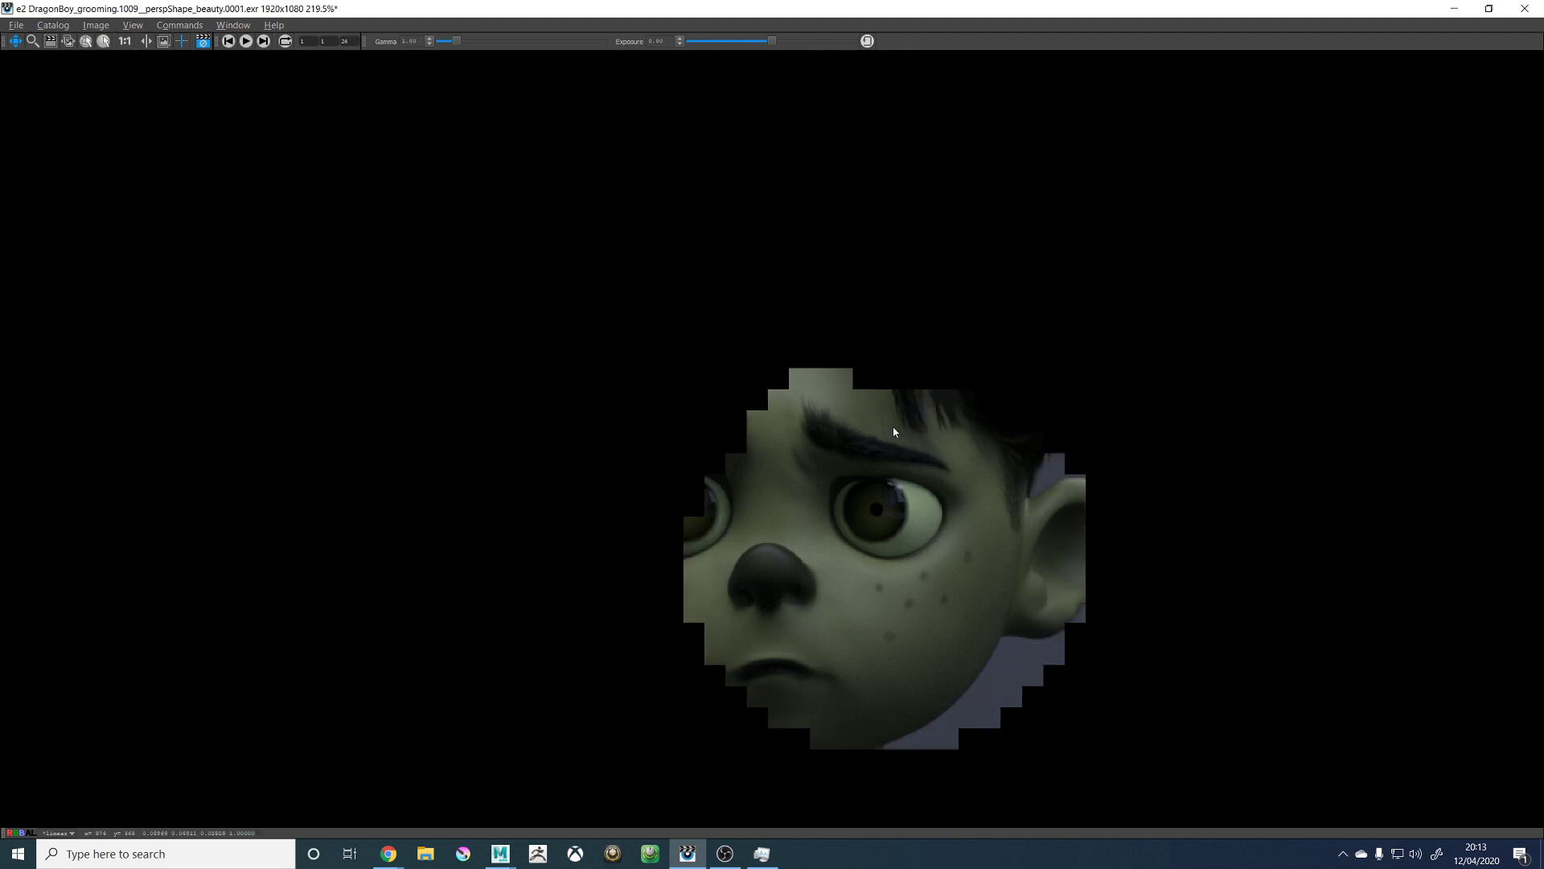
scroll(891, 422, down, 7)
scroll(827, 423, up, 5)
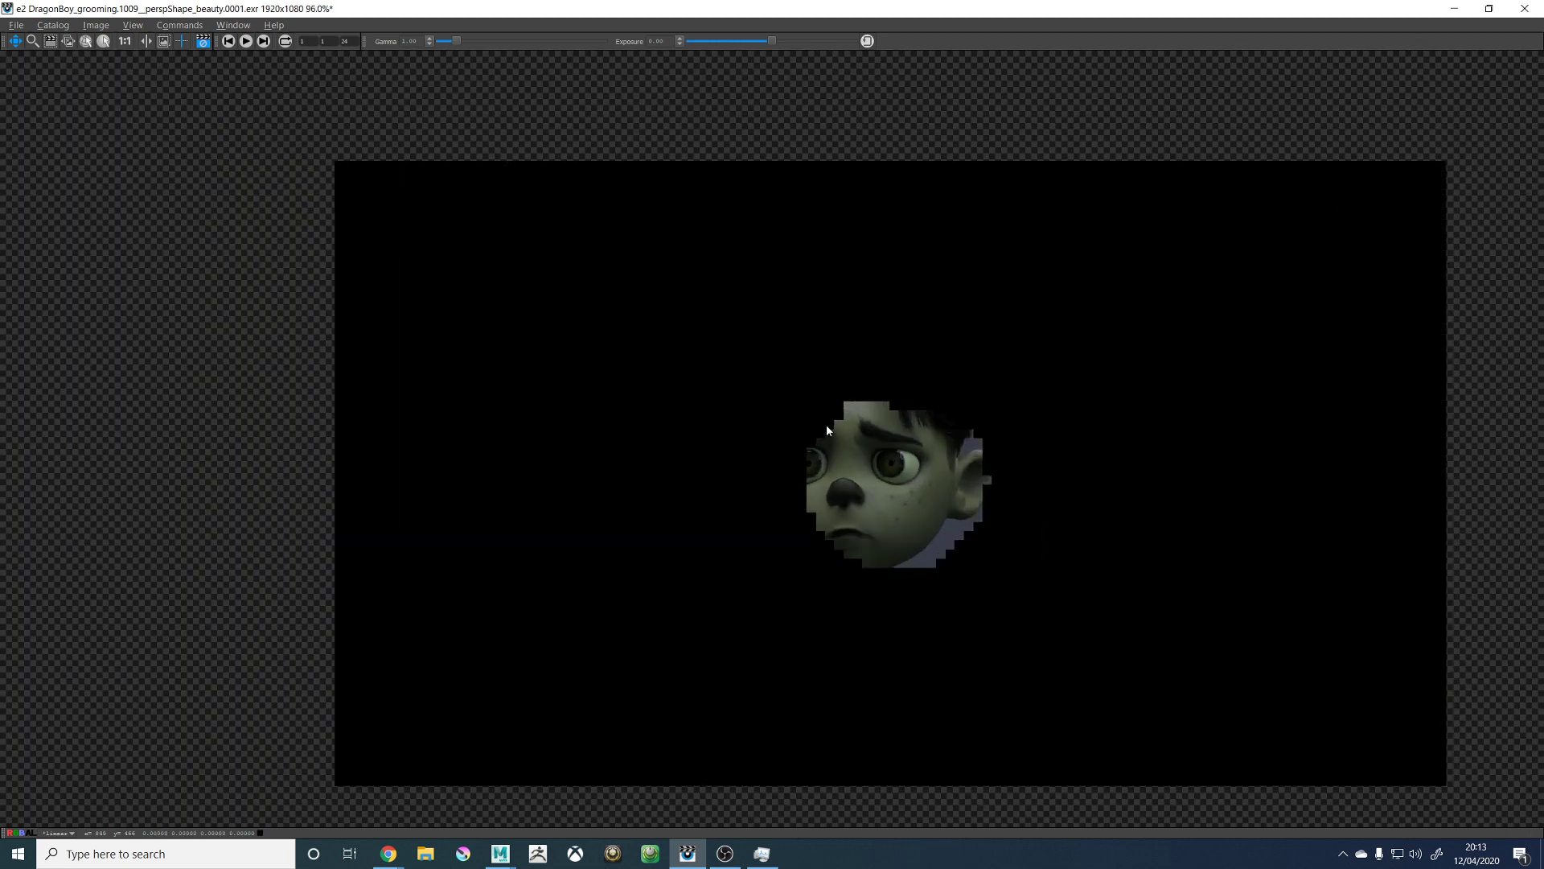
scroll(870, 438, up, 3)
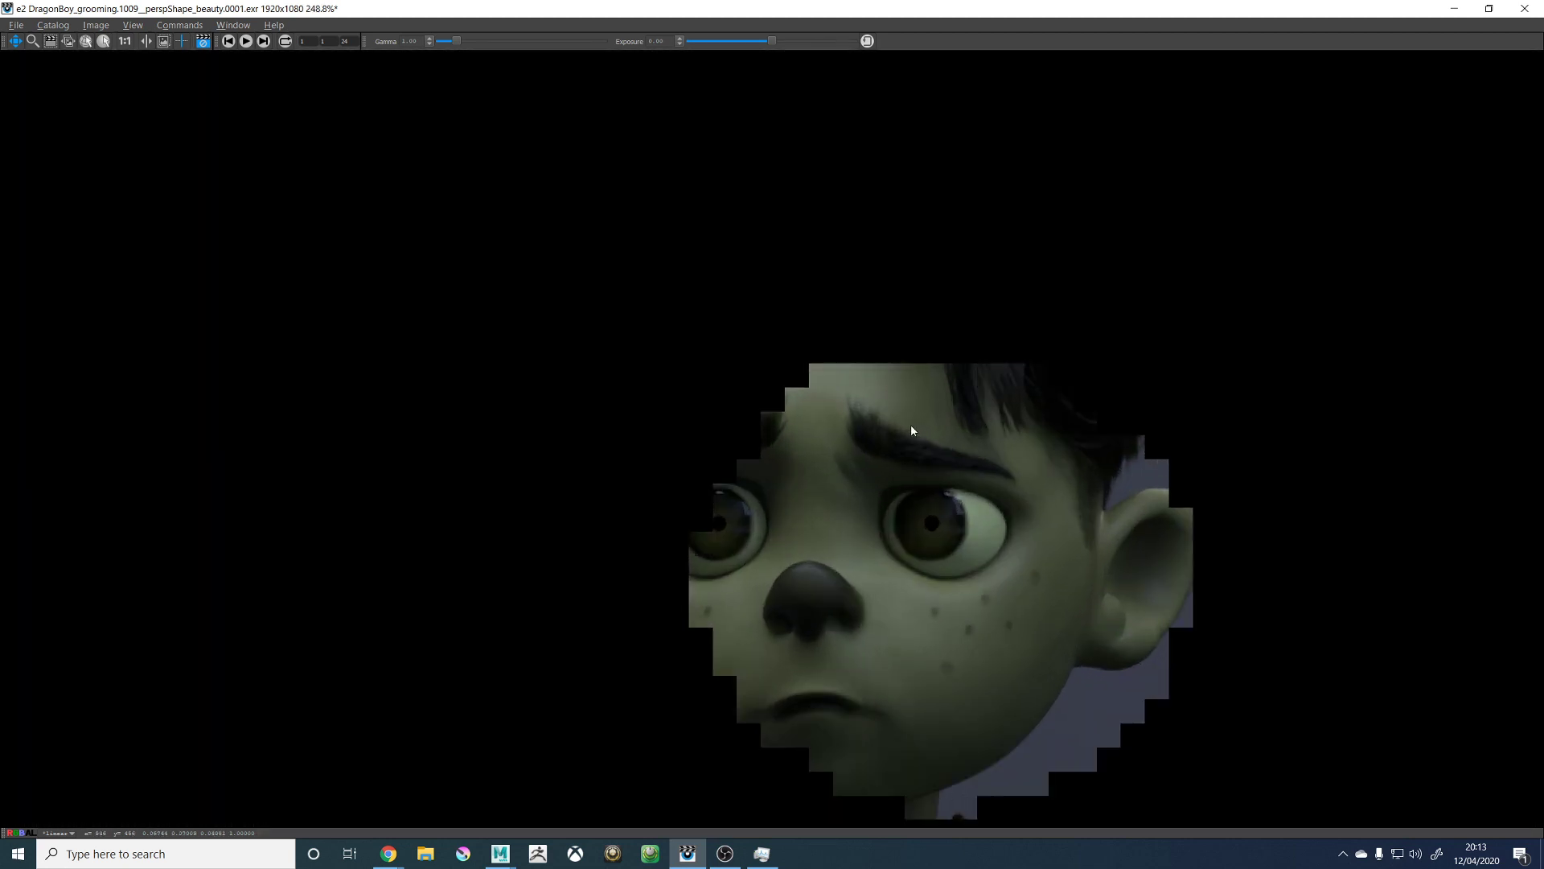
scroll(879, 442, up, 3)
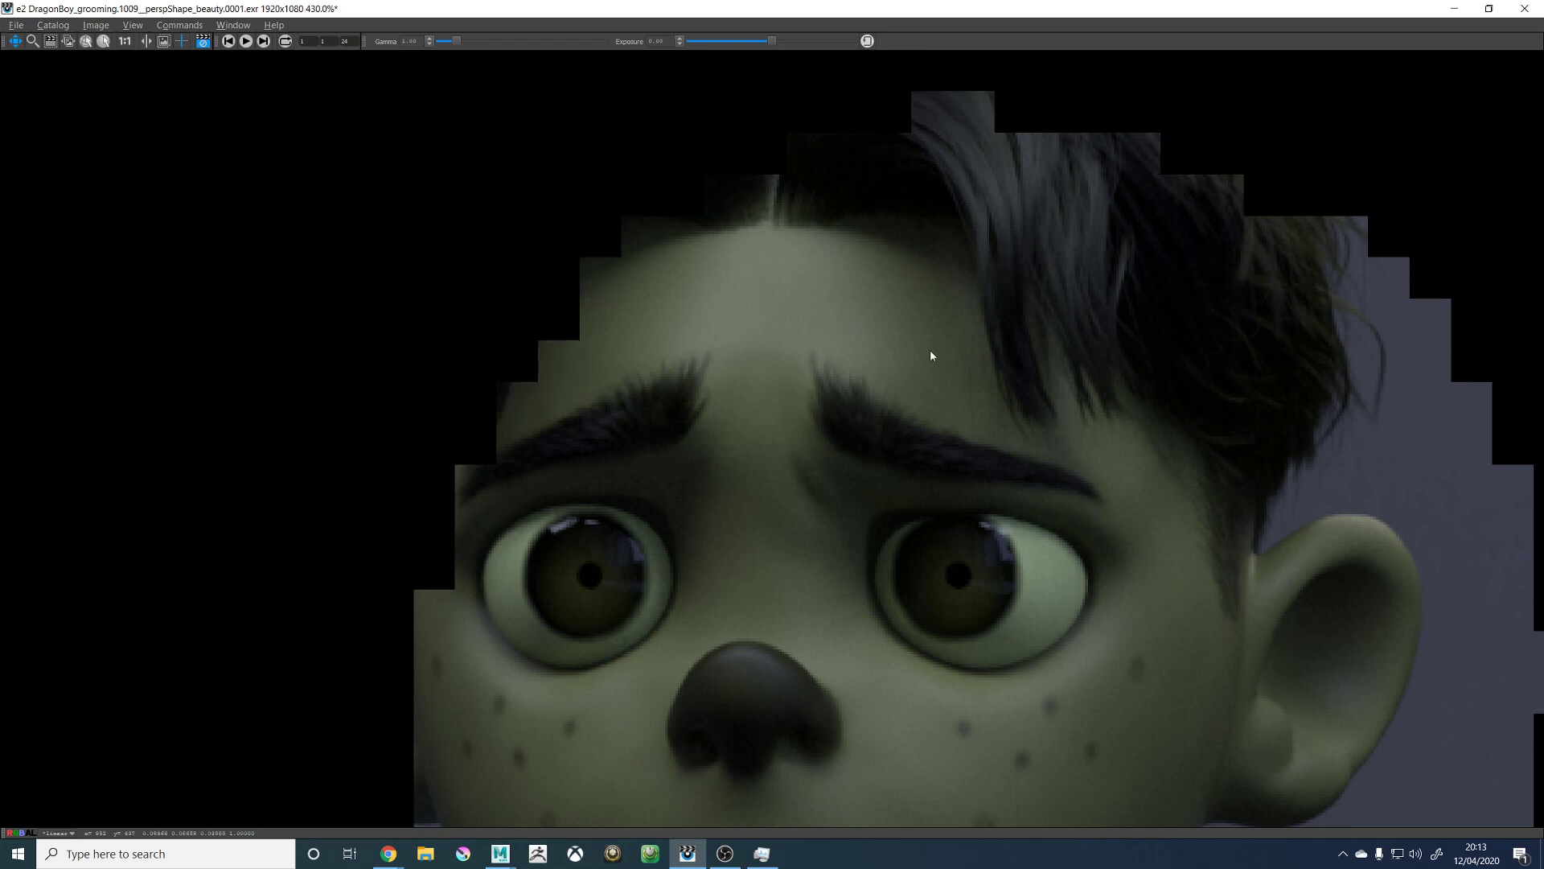
scroll(916, 344, down, 4)
scroll(810, 381, up, 4)
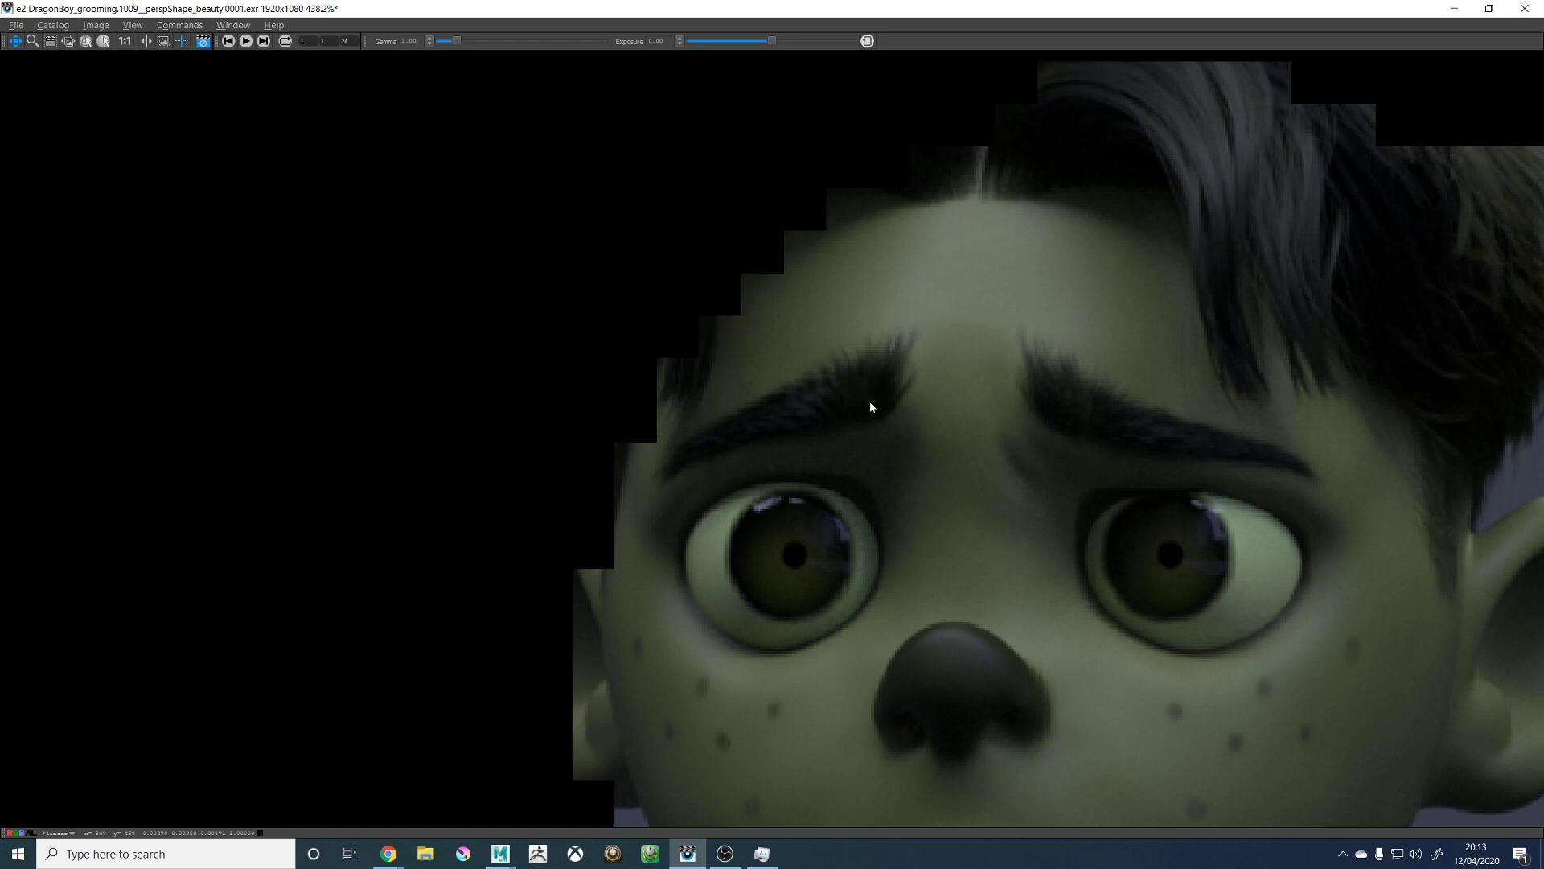
scroll(870, 407, down, 5)
scroll(922, 402, up, 4)
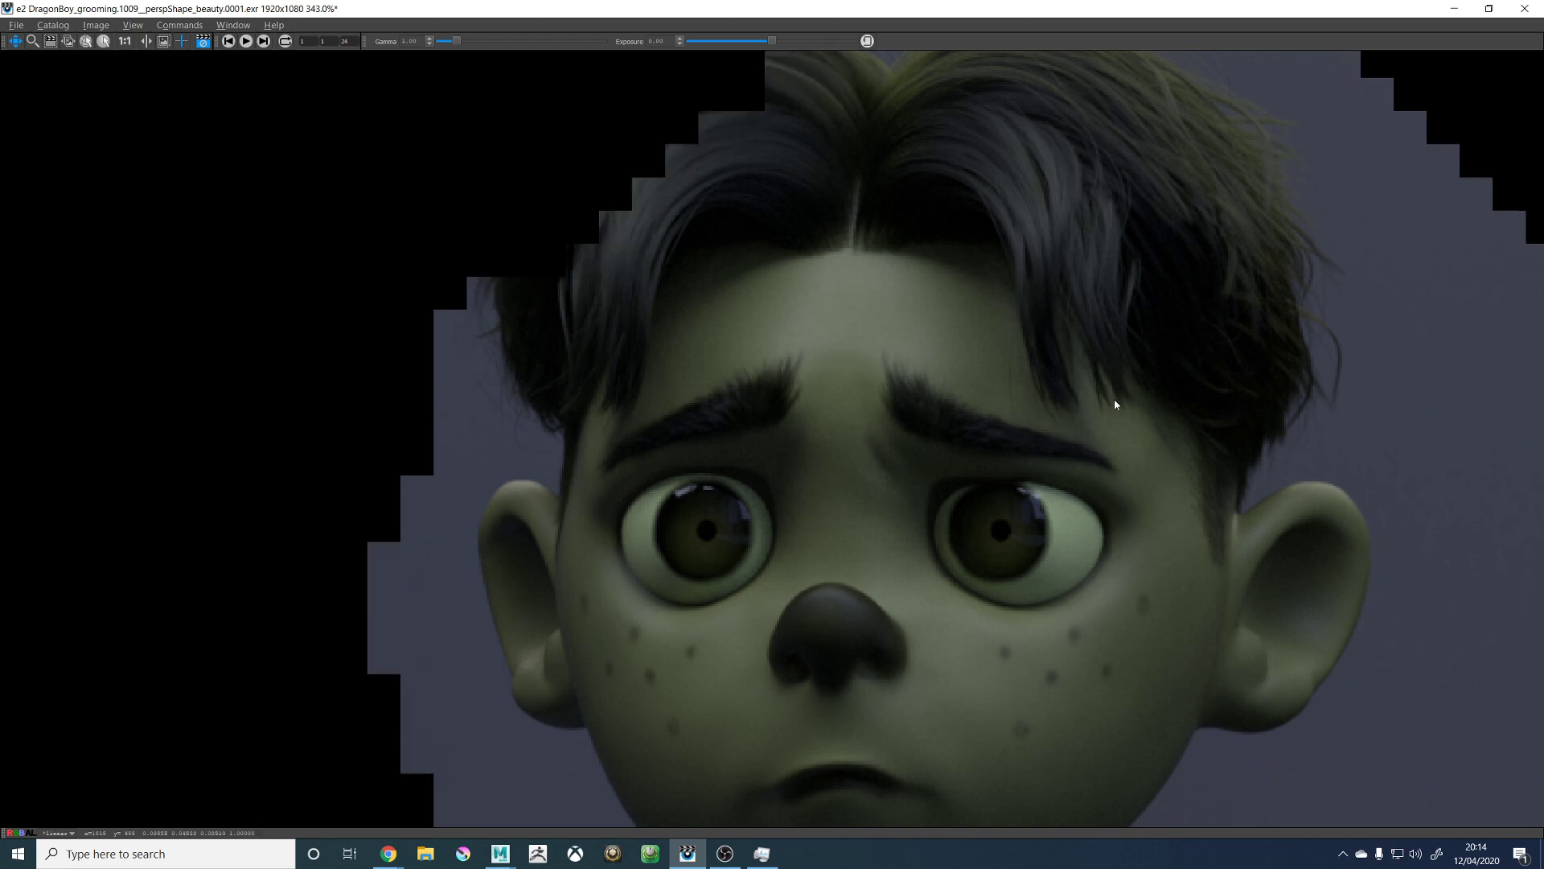
Step: Check the overall look of the hair, face, shoulder creature and torso in the progressing render
scroll(1044, 443, down, 4)
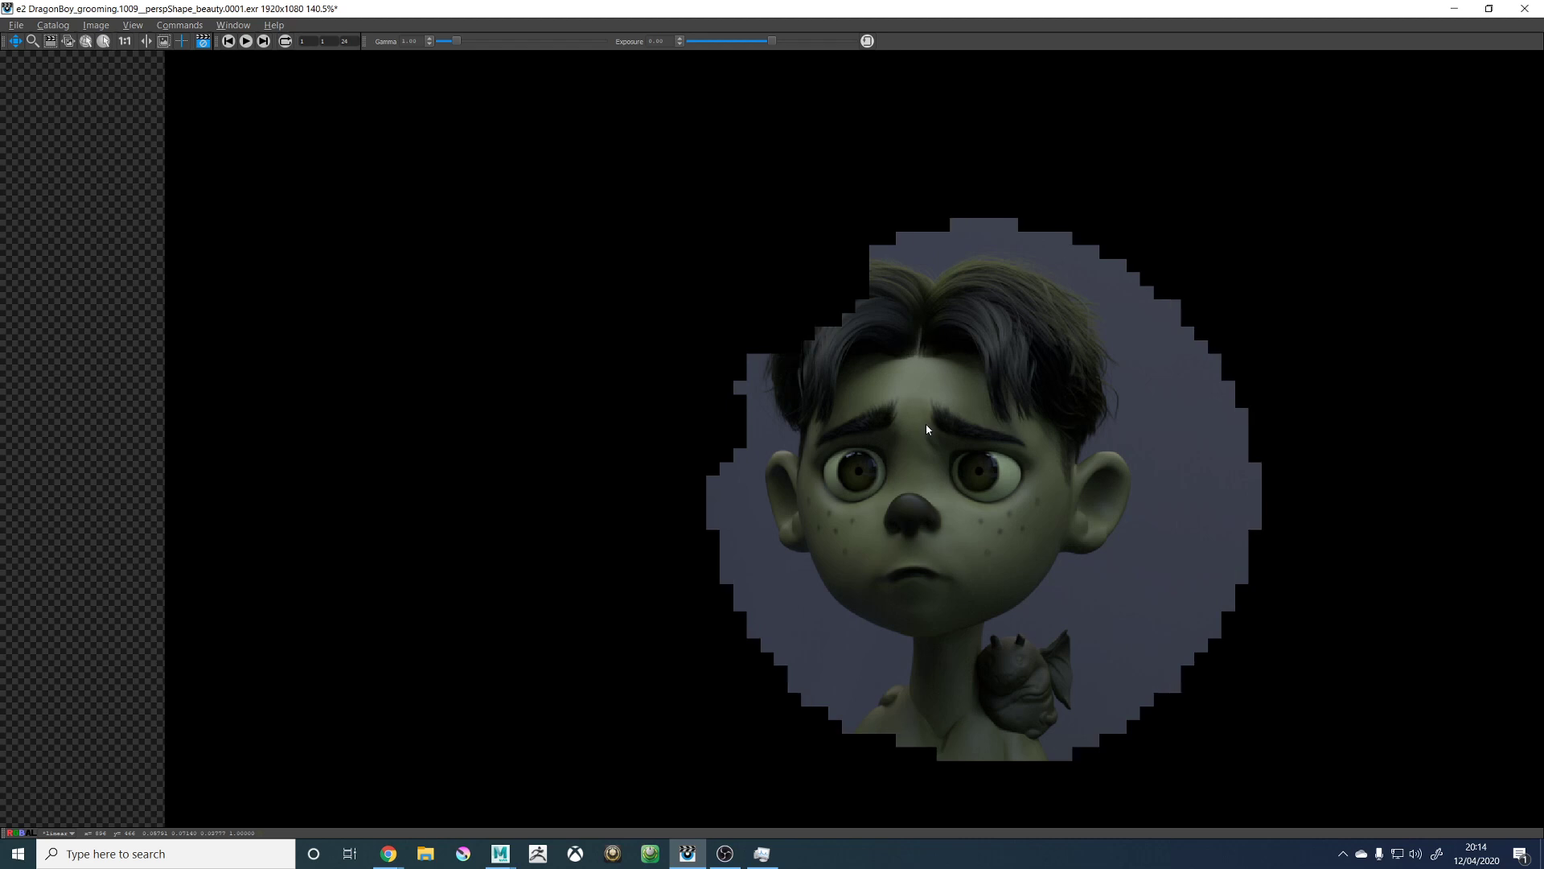
scroll(1045, 433, up, 1)
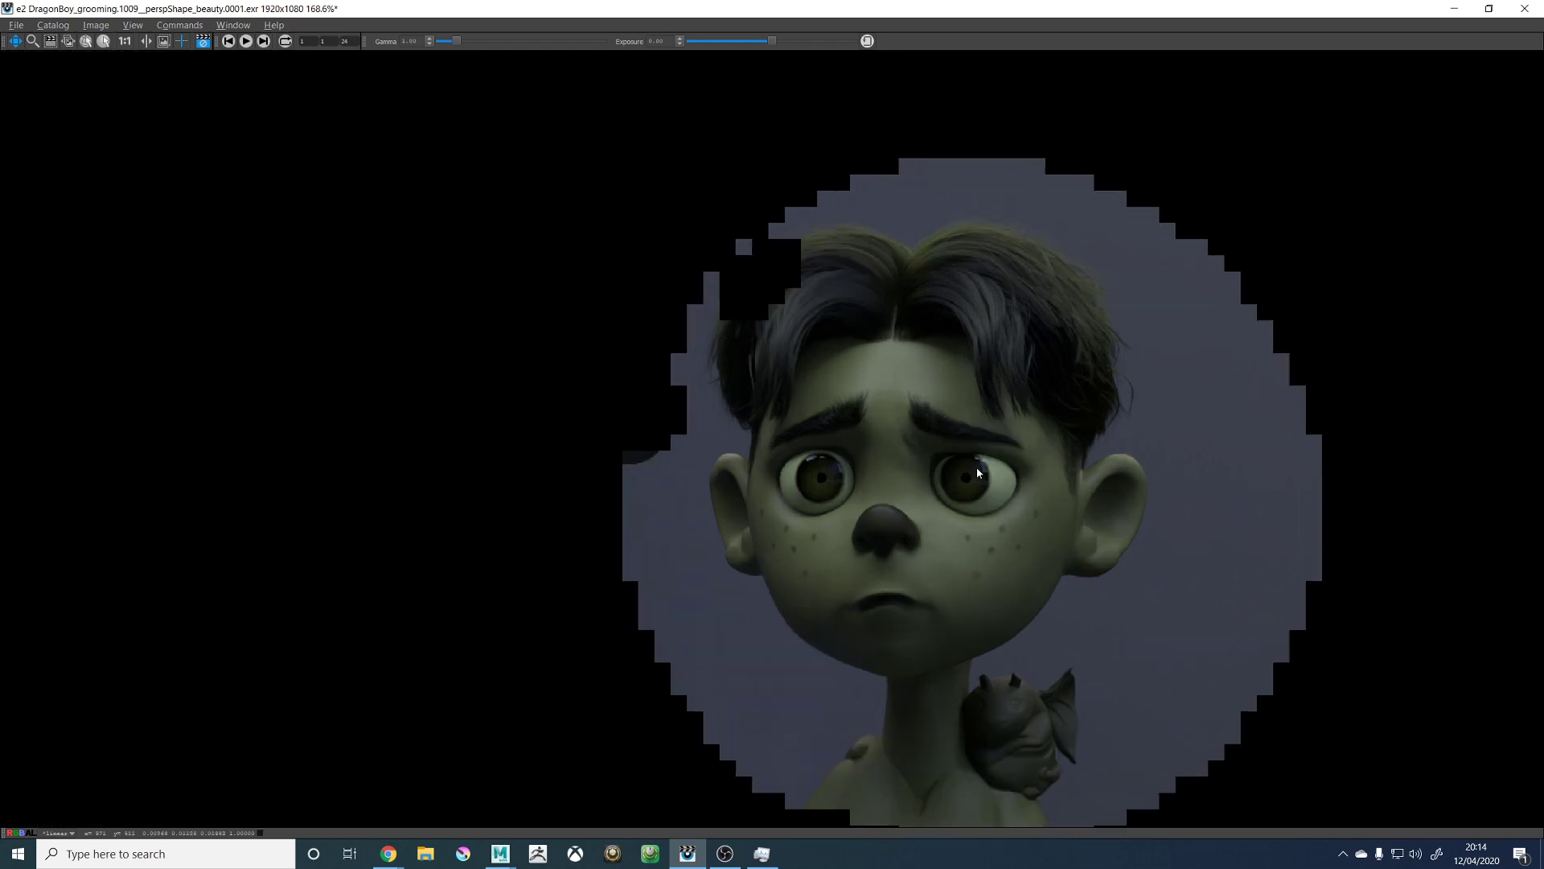
scroll(1099, 434, up, 2)
scroll(1117, 446, down, 2)
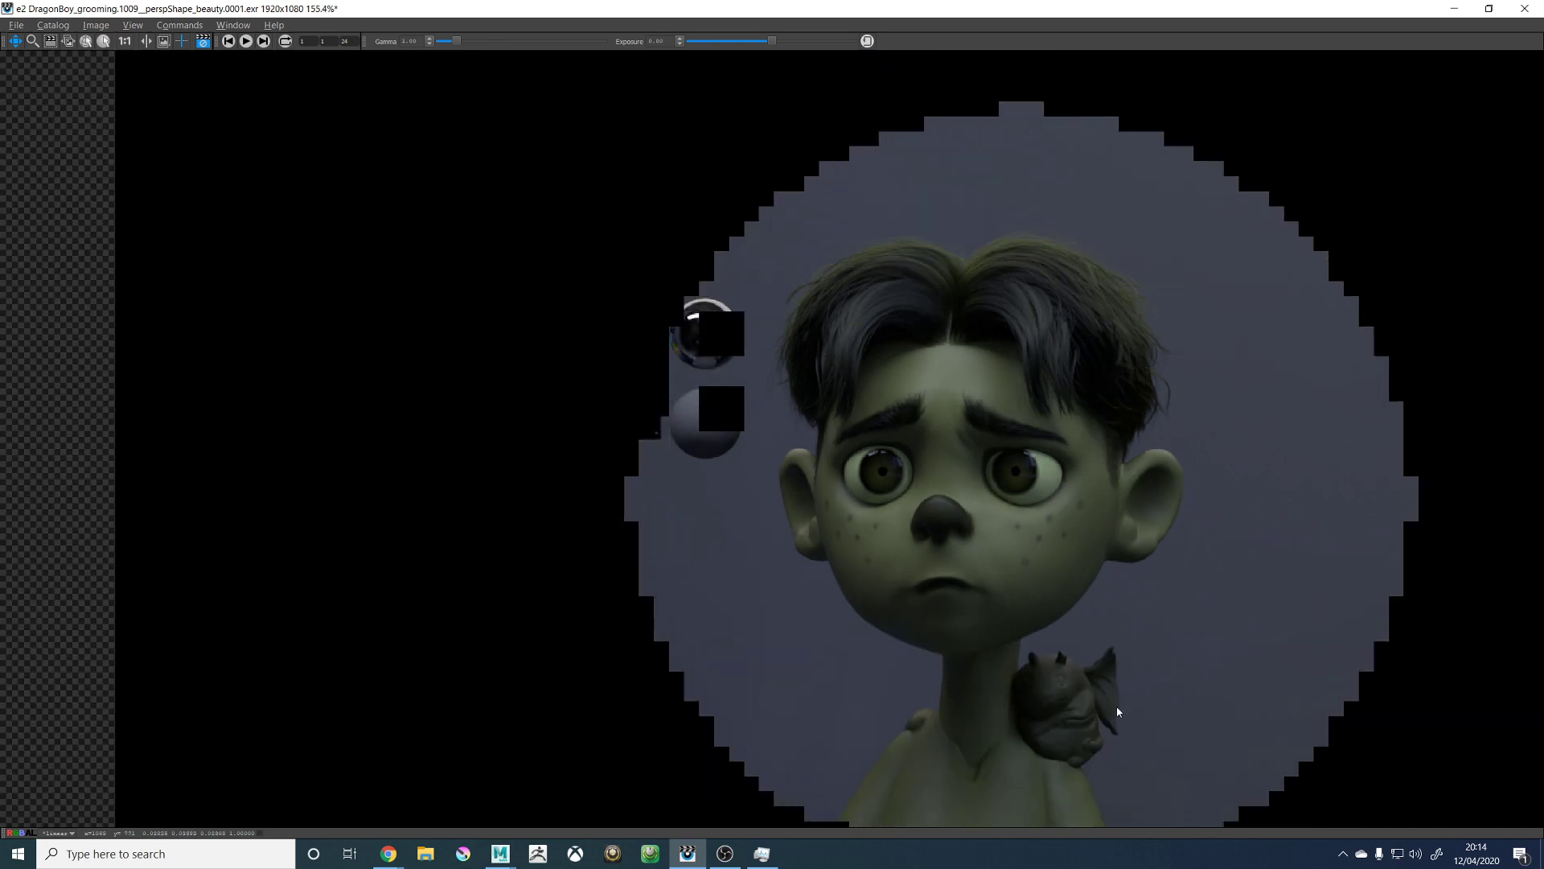
scroll(1069, 370, up, 2)
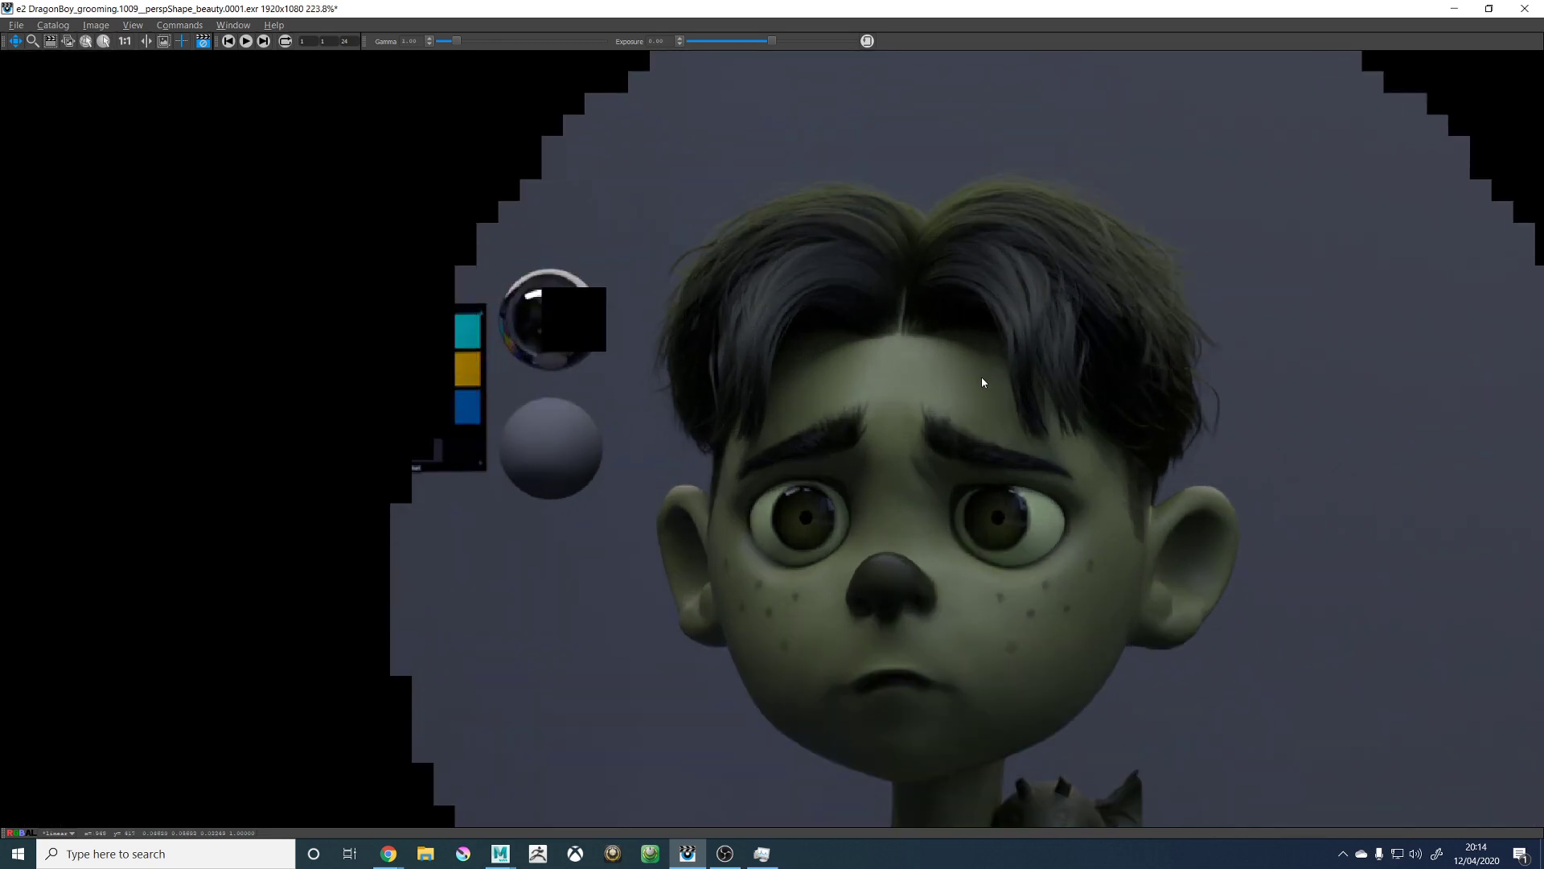
scroll(1044, 704, down, 5)
scroll(1013, 675, up, 6)
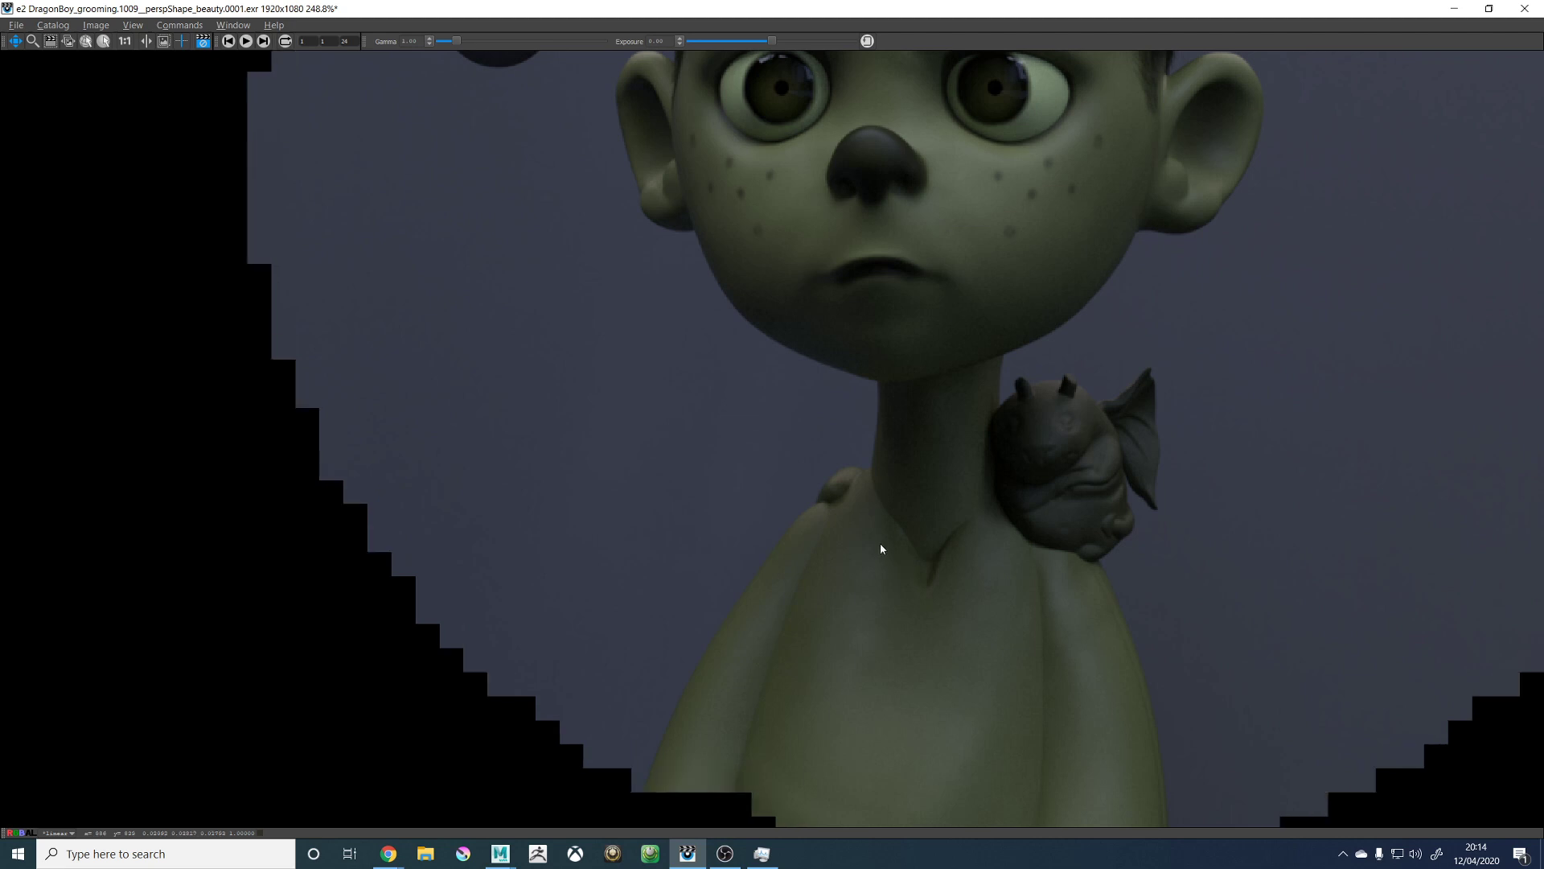
scroll(891, 523, down, 4)
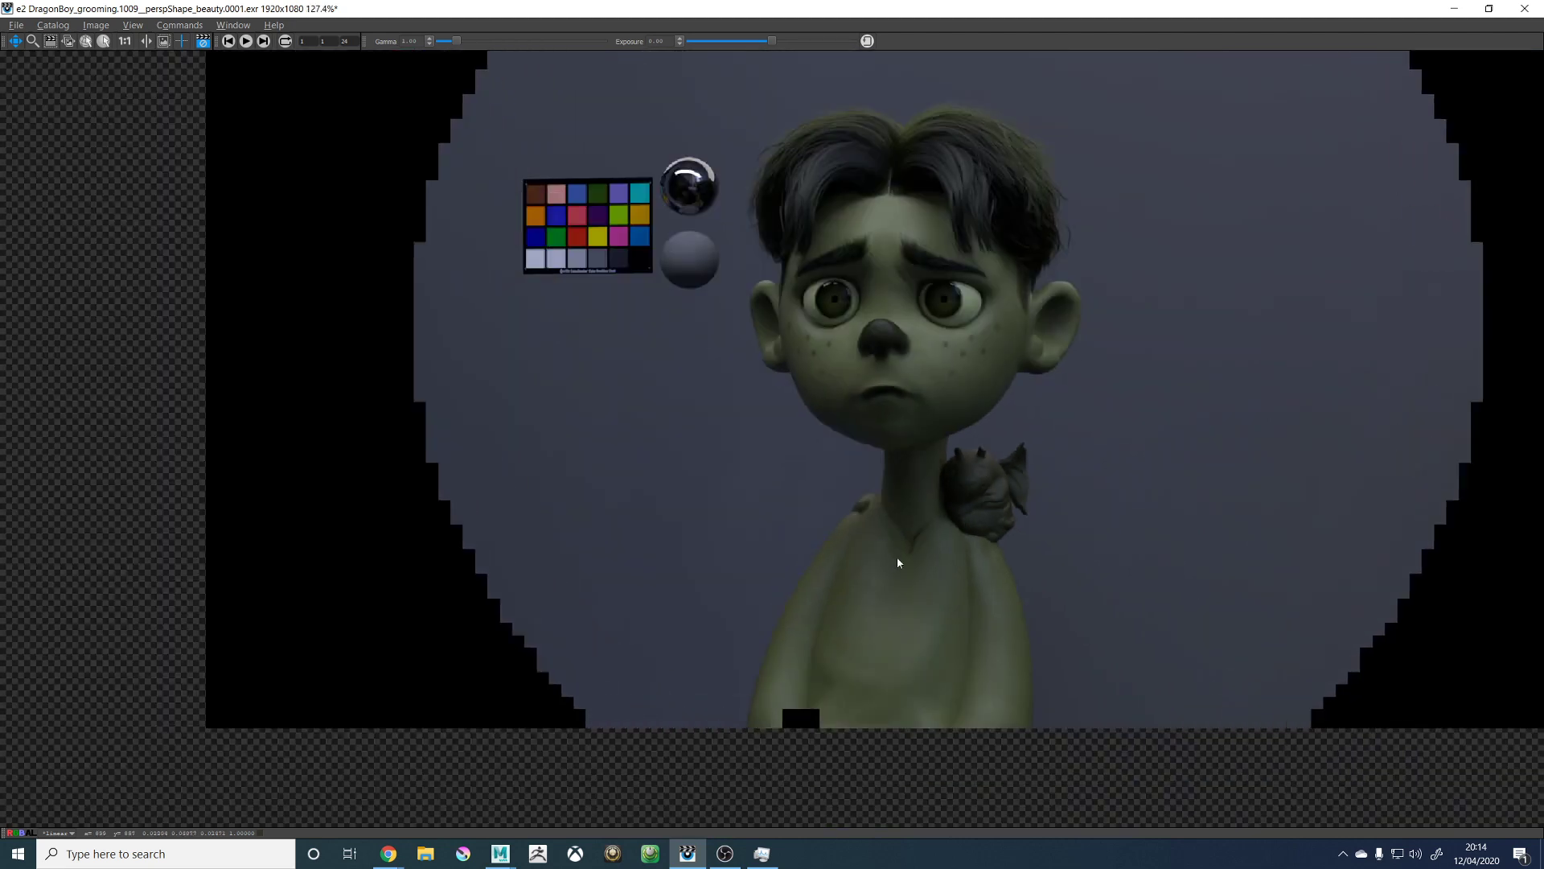
scroll(901, 169, down, 2)
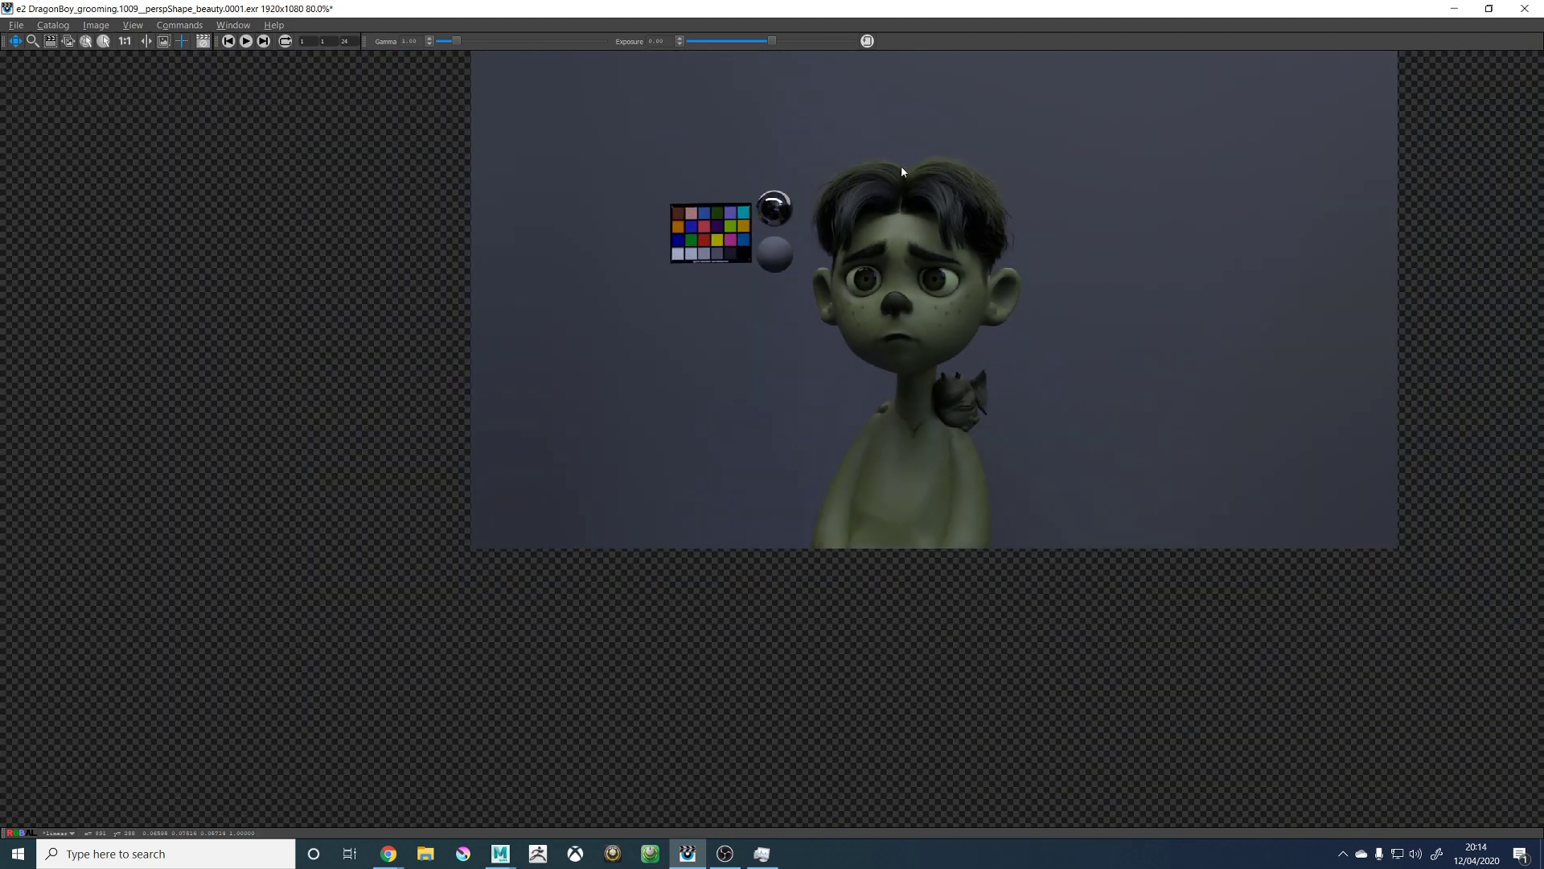
Step: Inspect the finished render, comparing the full framing with close views of the eyebrows and hairline
scroll(913, 172, up, 4)
scroll(901, 263, down, 6)
scroll(958, 271, up, 6)
scroll(959, 271, up, 3)
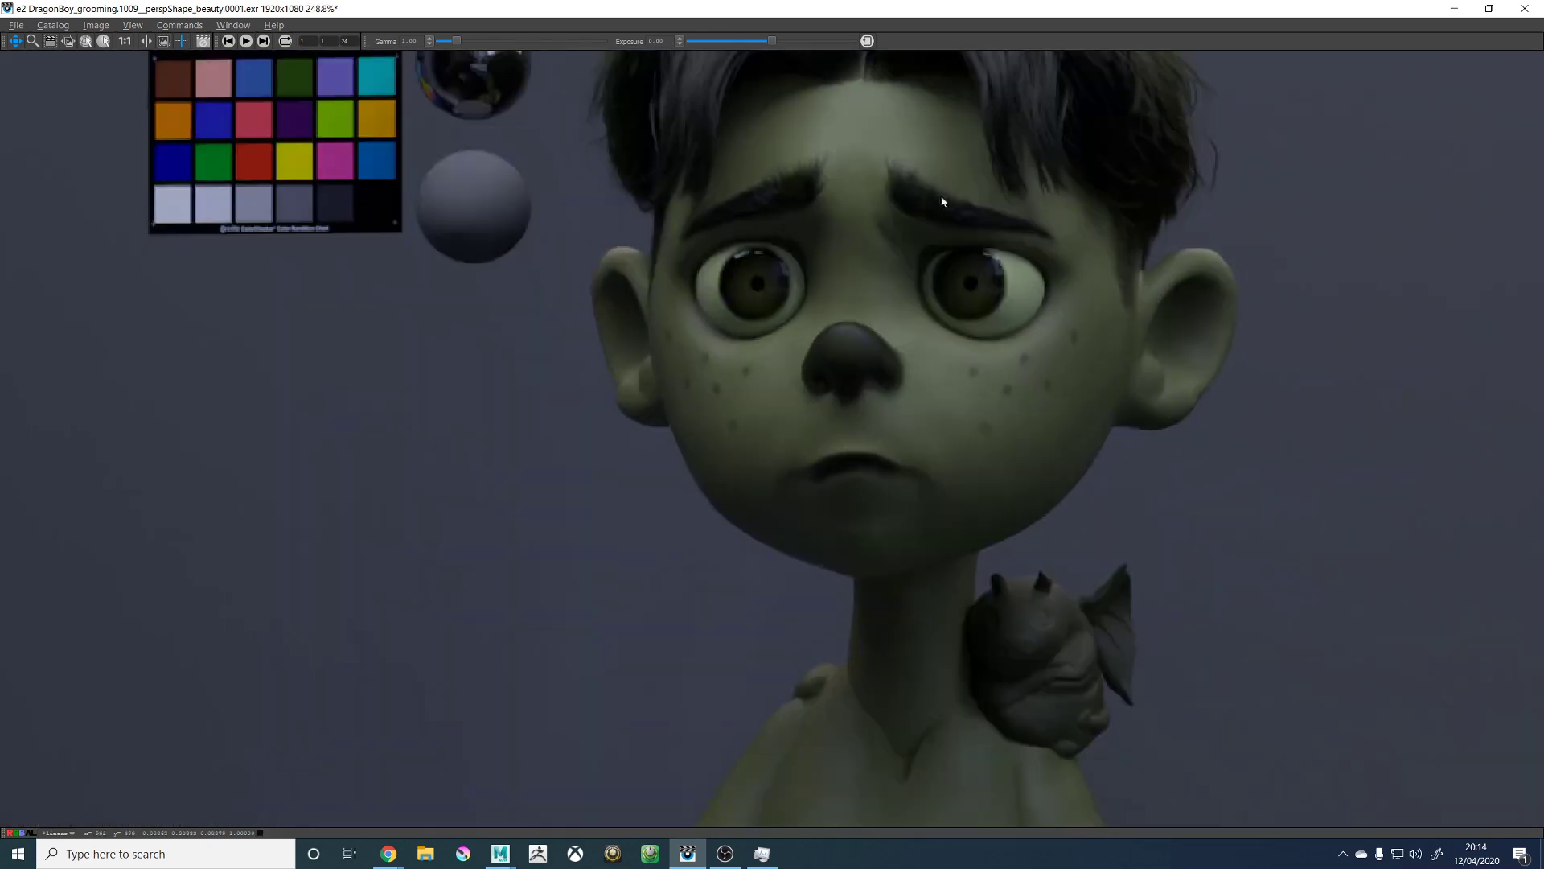
scroll(892, 172, down, 1)
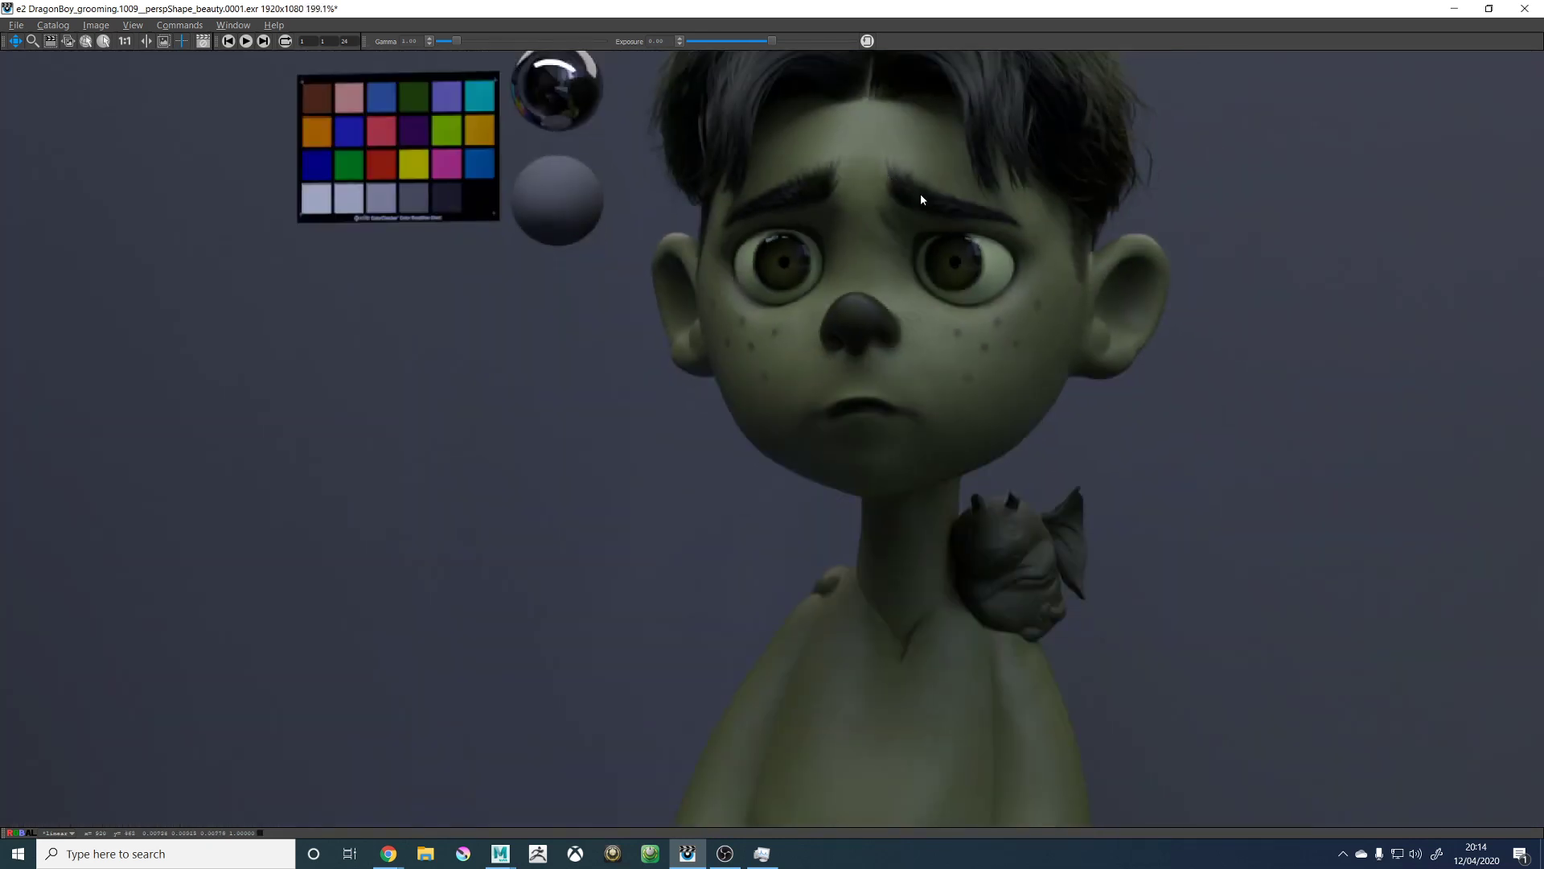
drag(928, 196, 890, 386)
scroll(889, 386, up, 3)
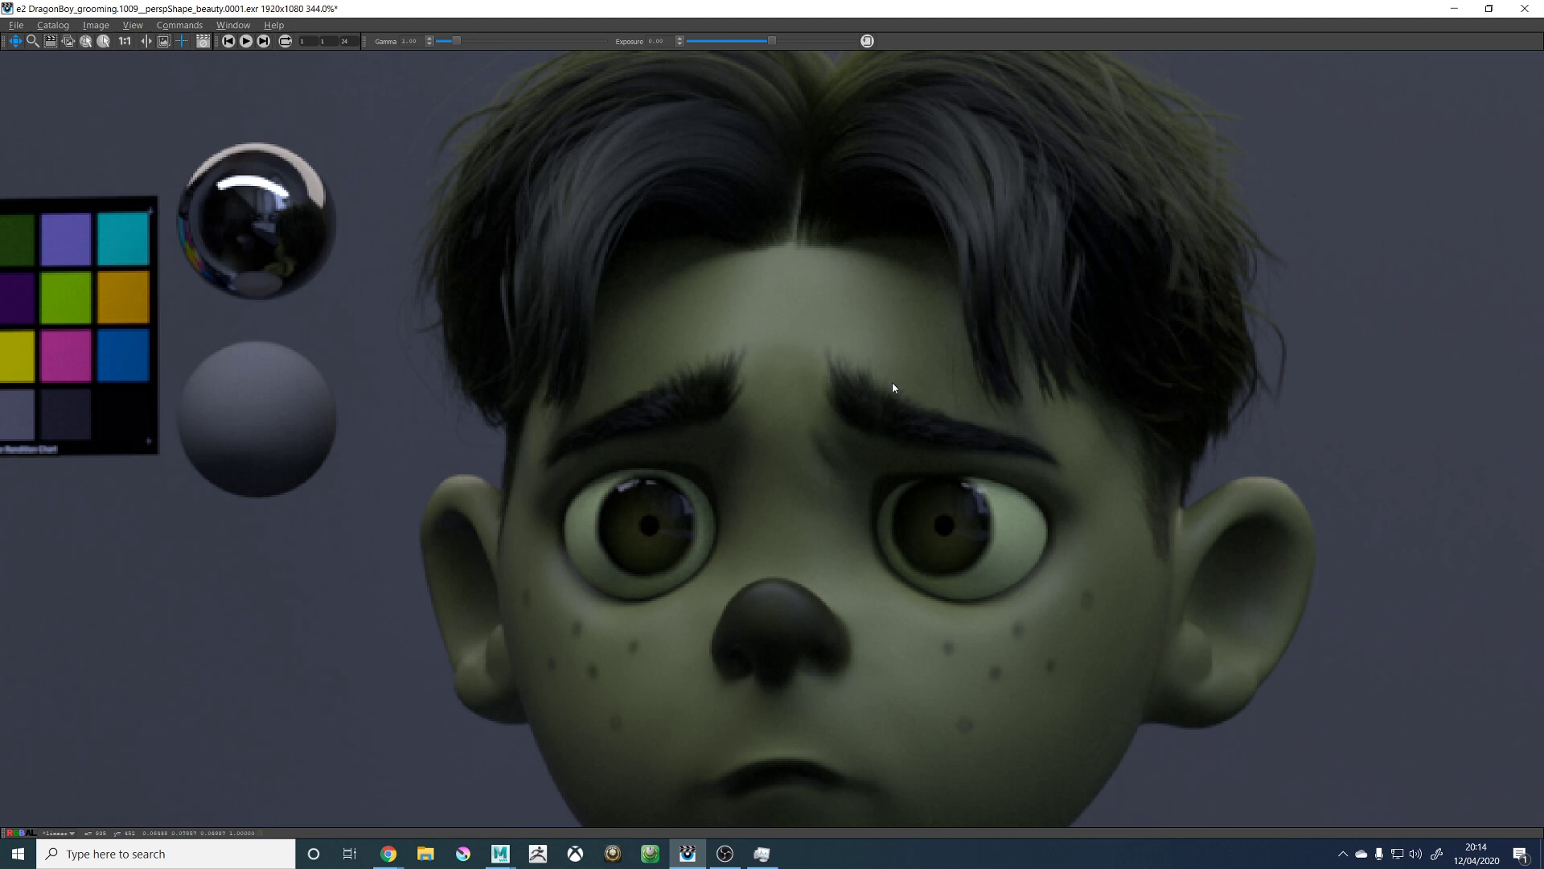
scroll(956, 424, up, 3)
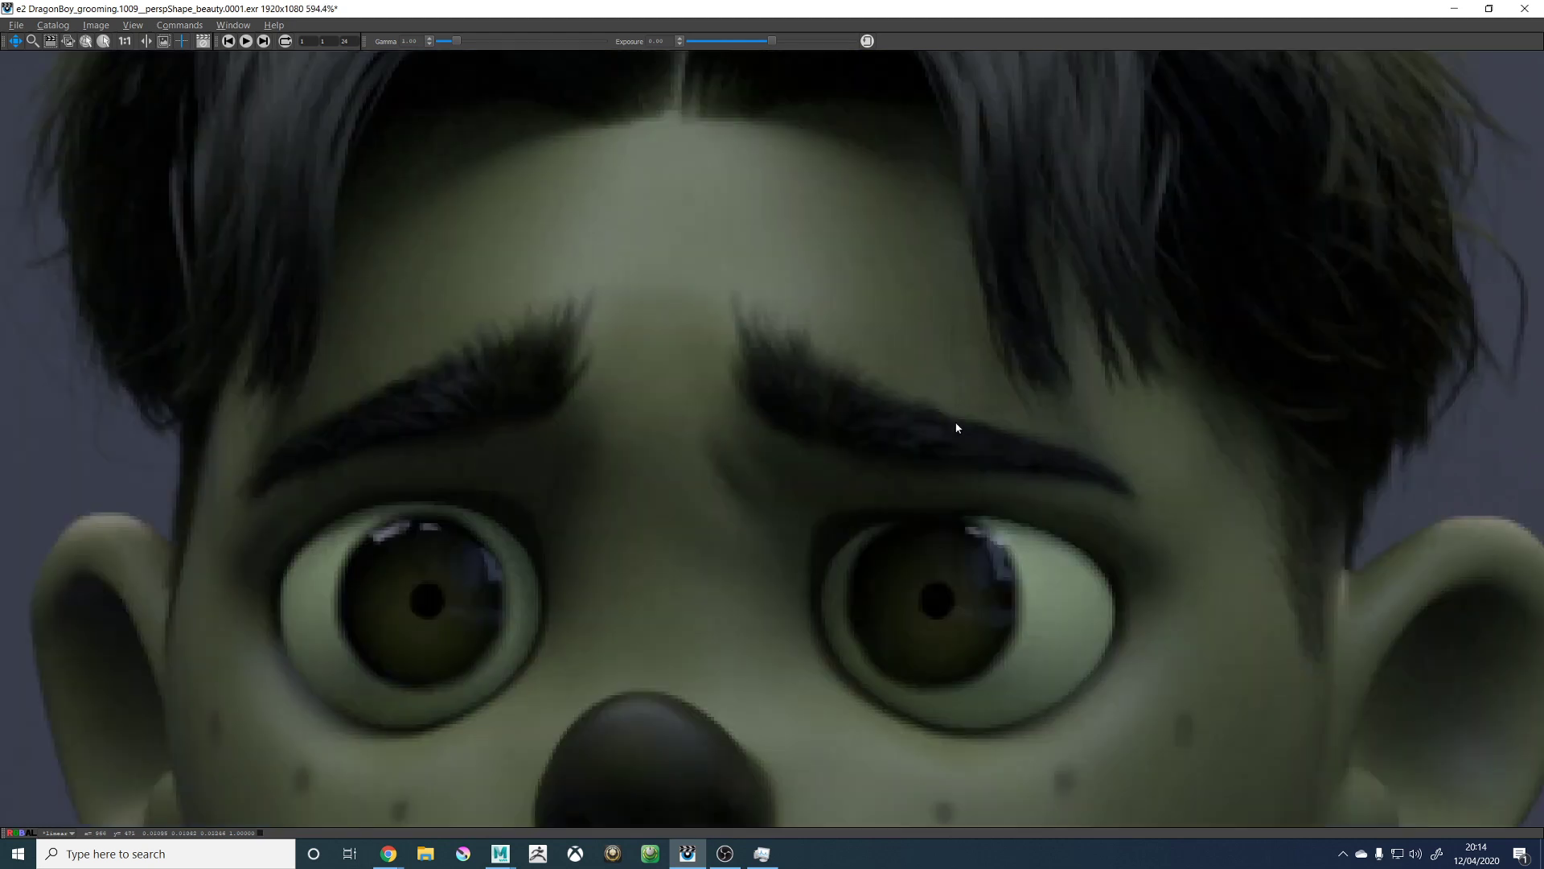
scroll(889, 425, down, 6)
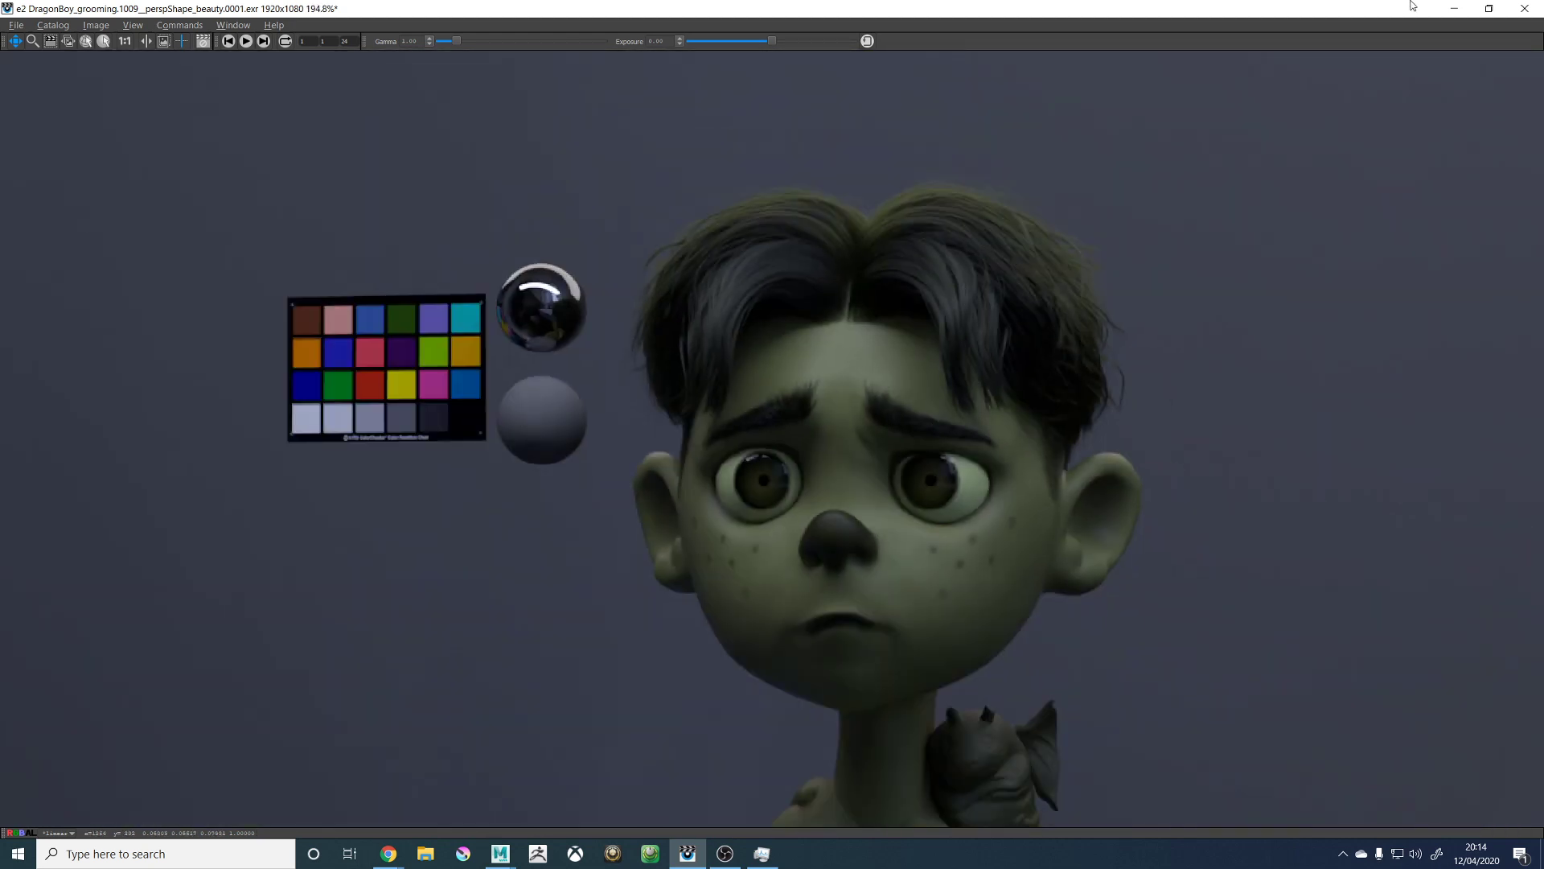
Step: Switch back to Maya, frame the head closer in the gate and save the grooming scene under its current name
click(1454, 8)
scroll(793, 518, up, 5)
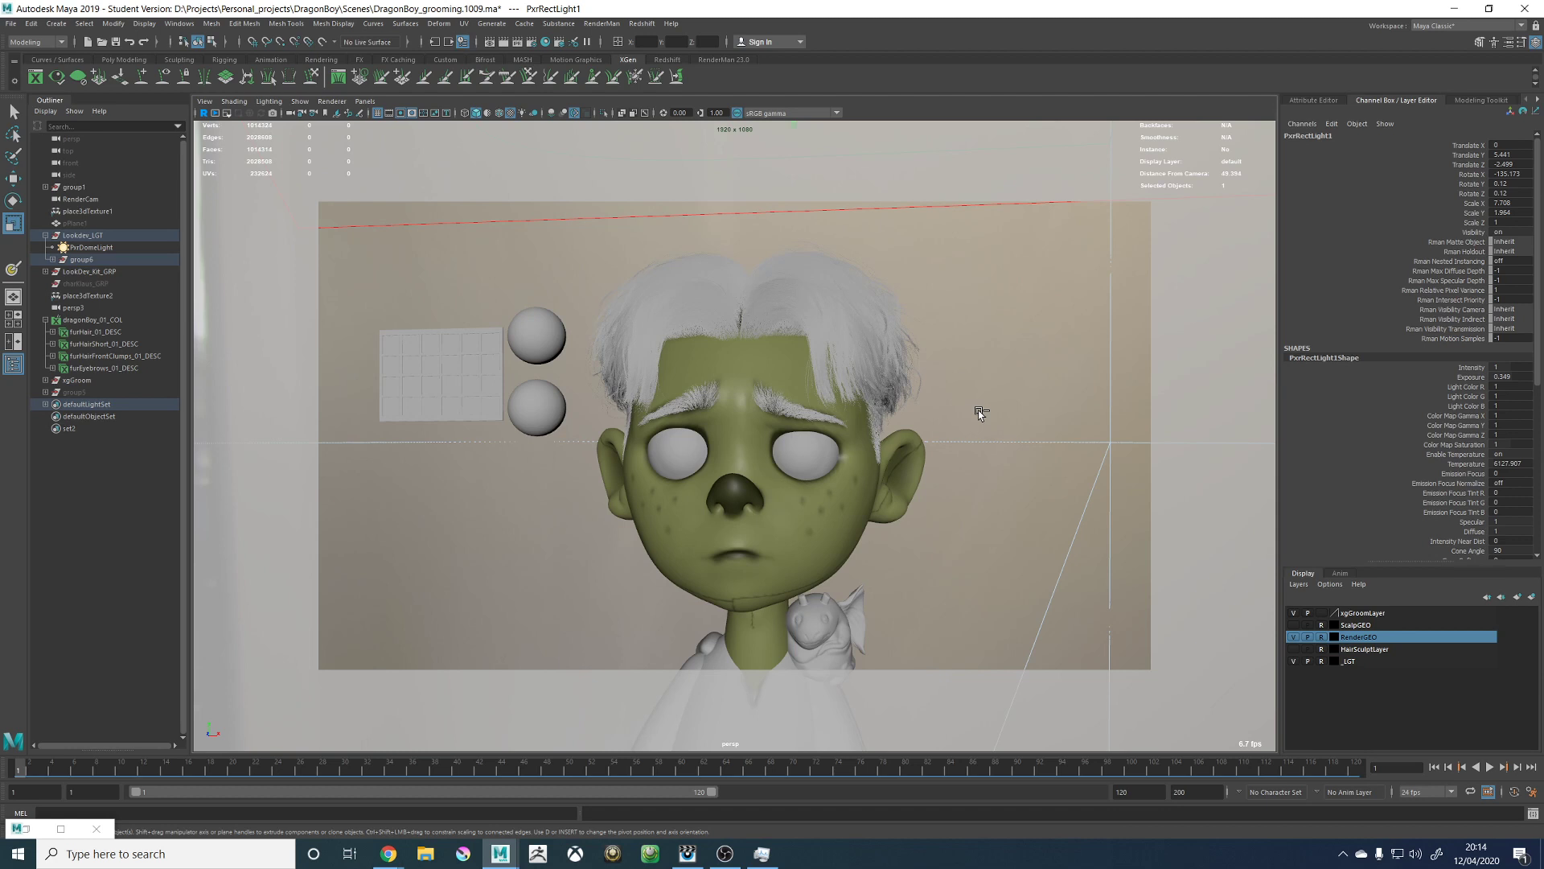
key(ctrl+s)
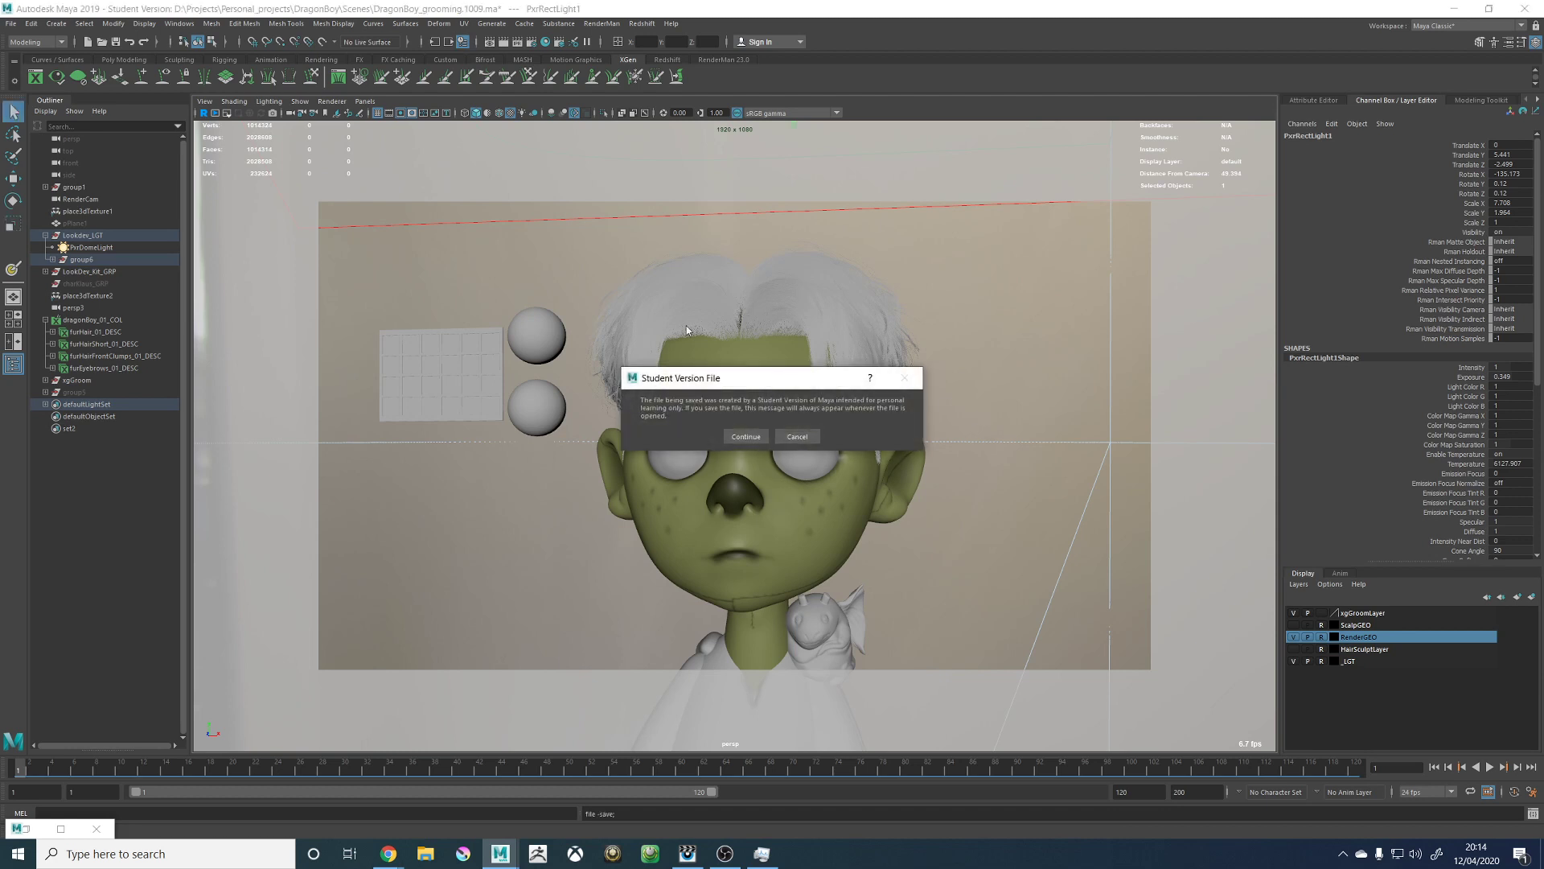
click(746, 436)
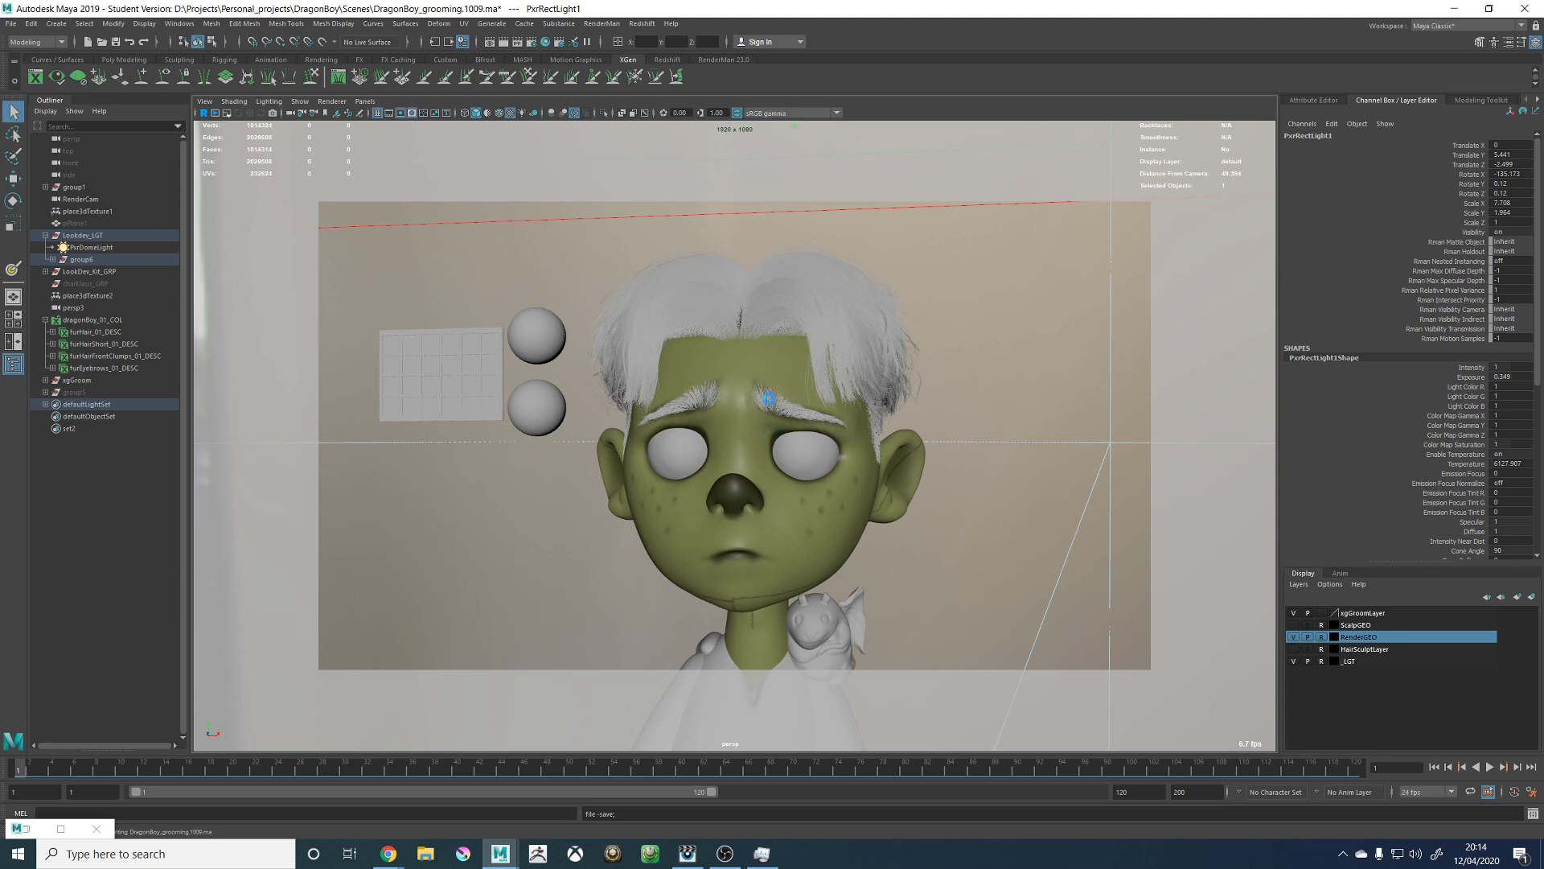
Step: Run a new RenderMan preview render of the closer head framing and bring up the render viewer
key(r)
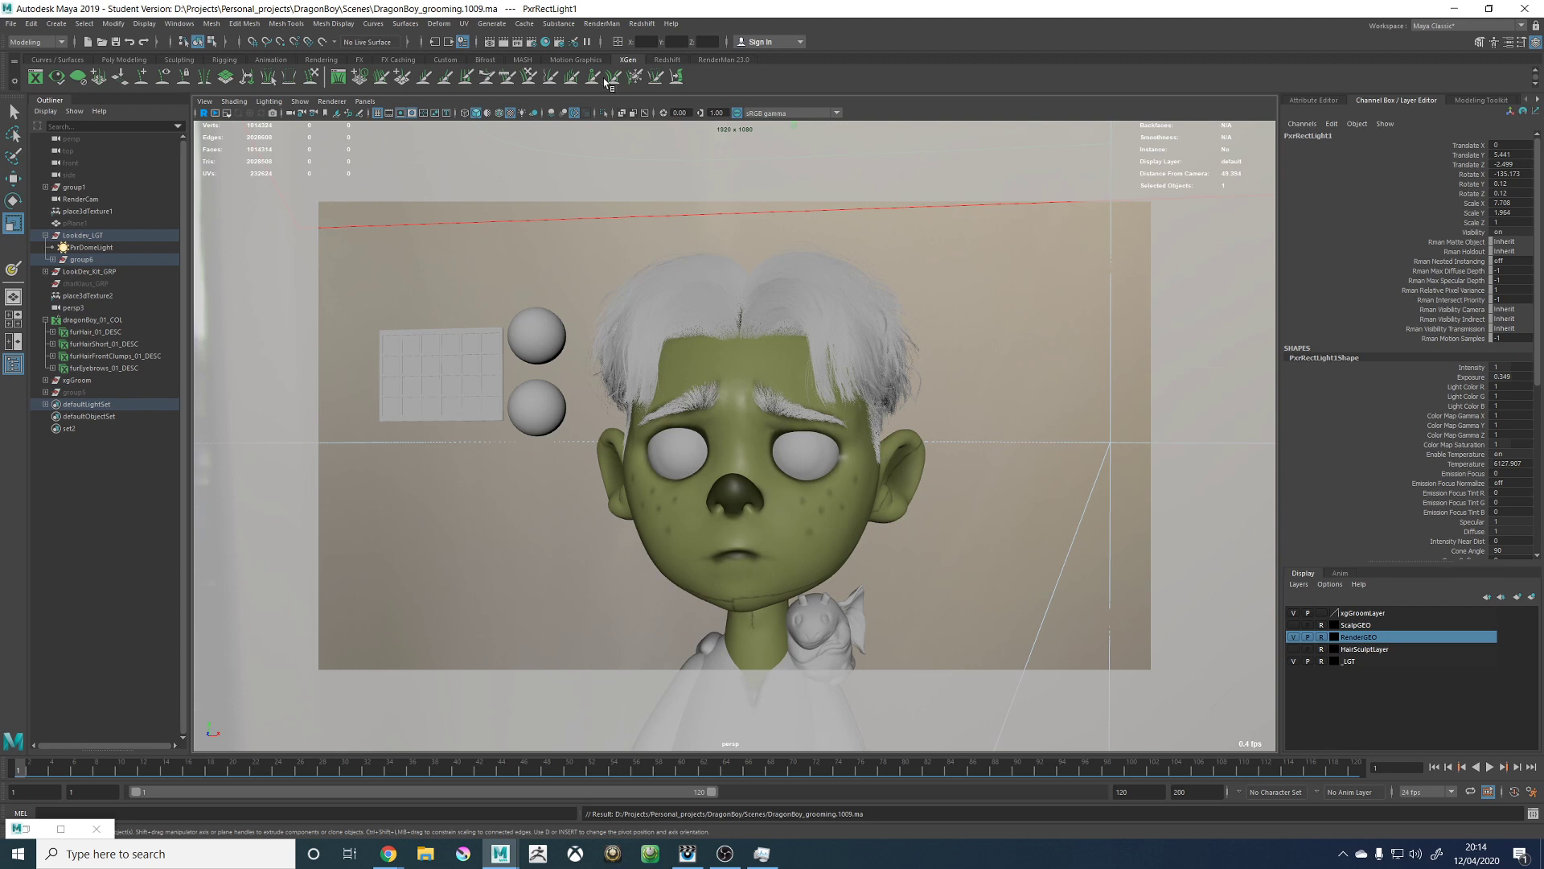
click(597, 24)
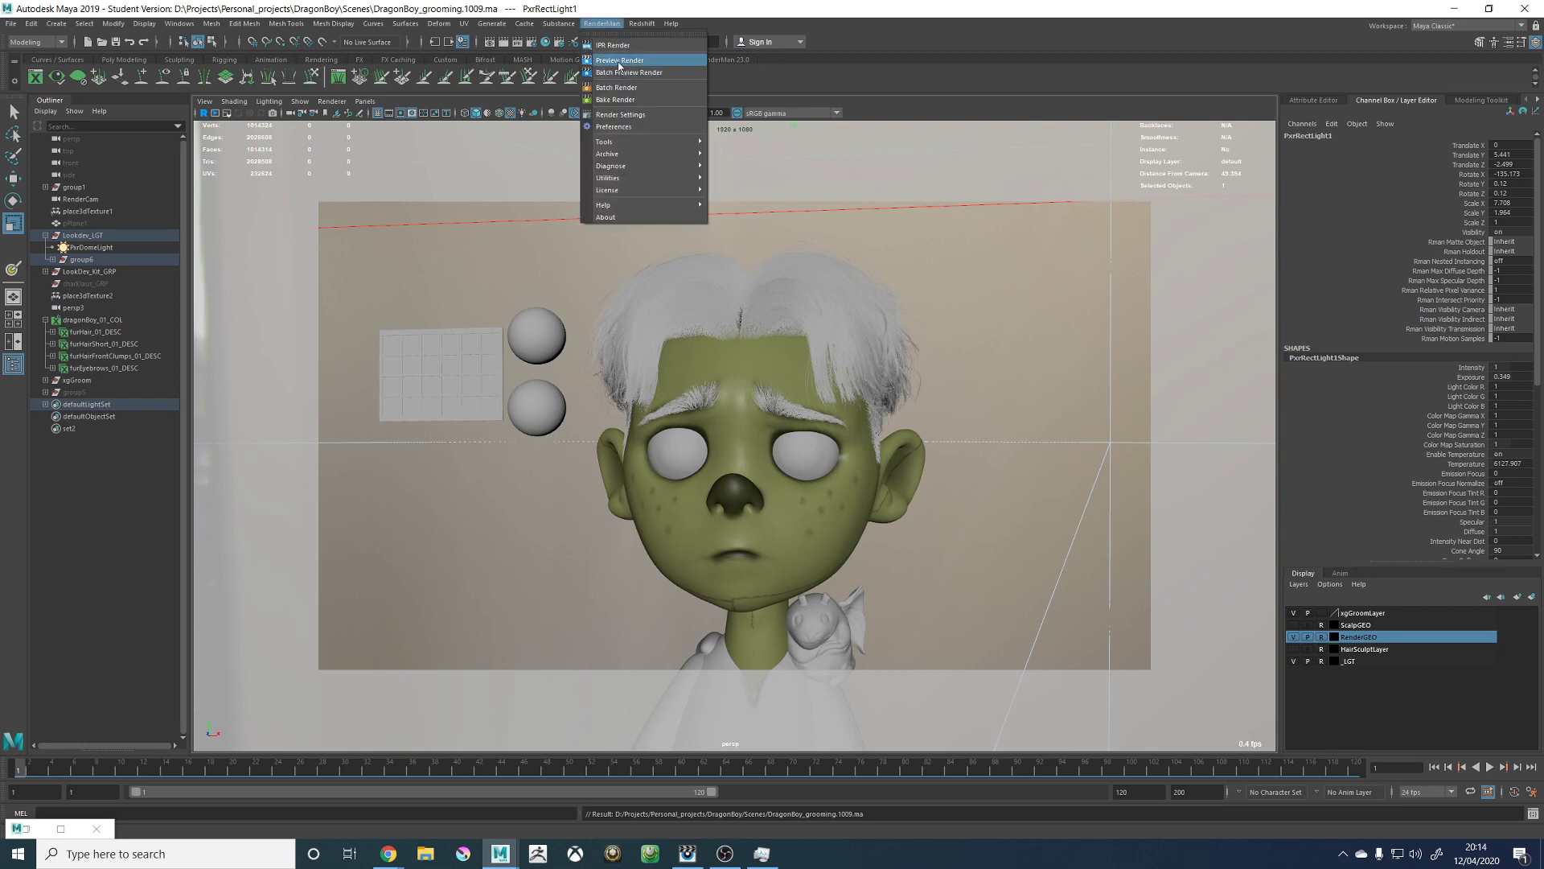
click(618, 61)
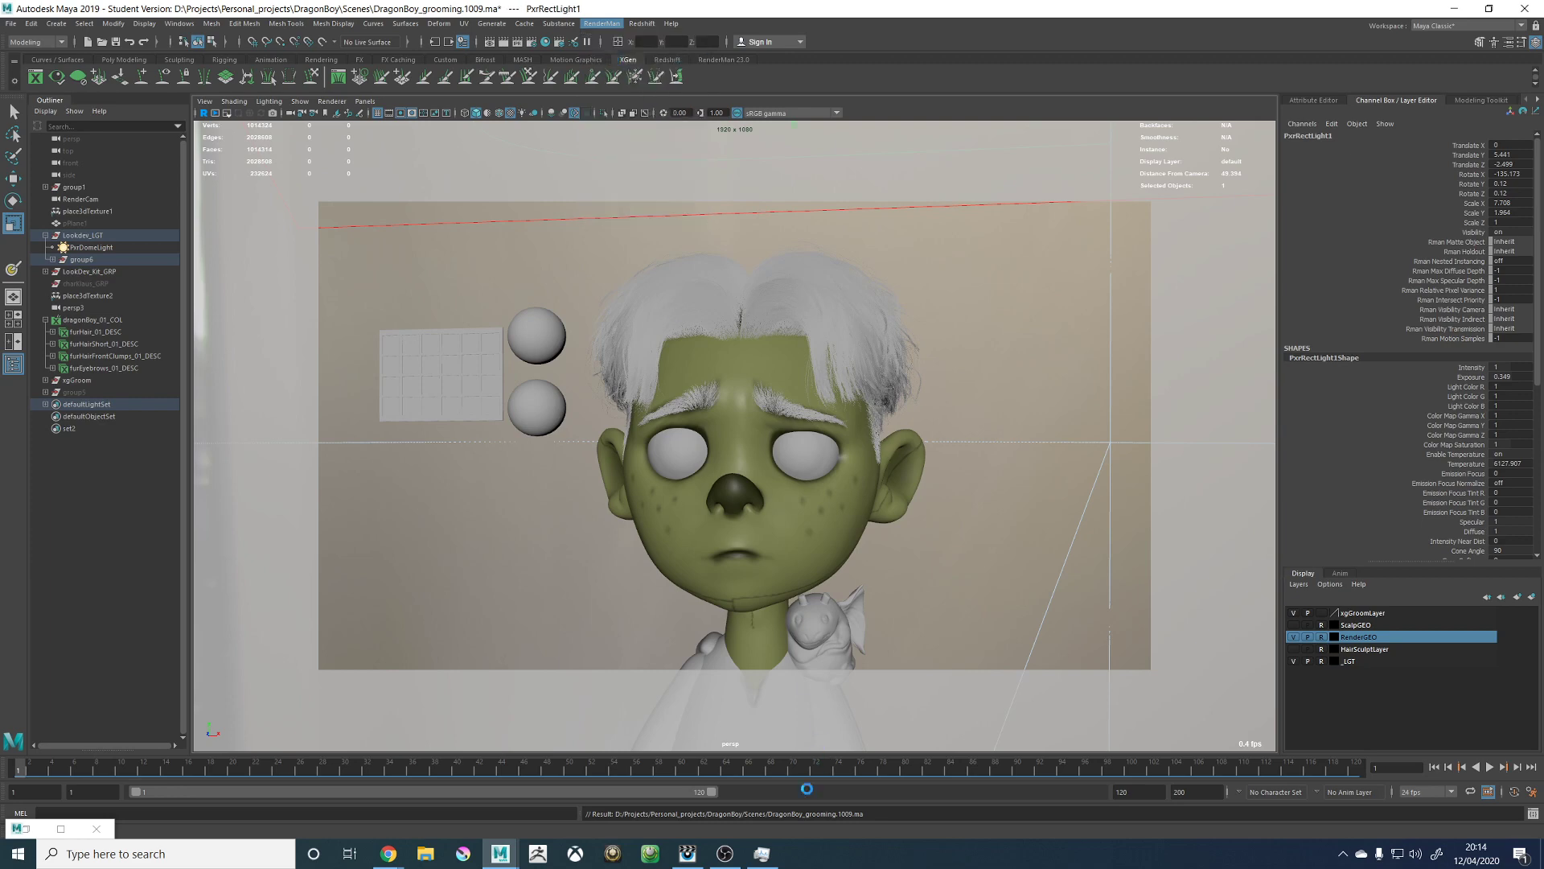
click(703, 862)
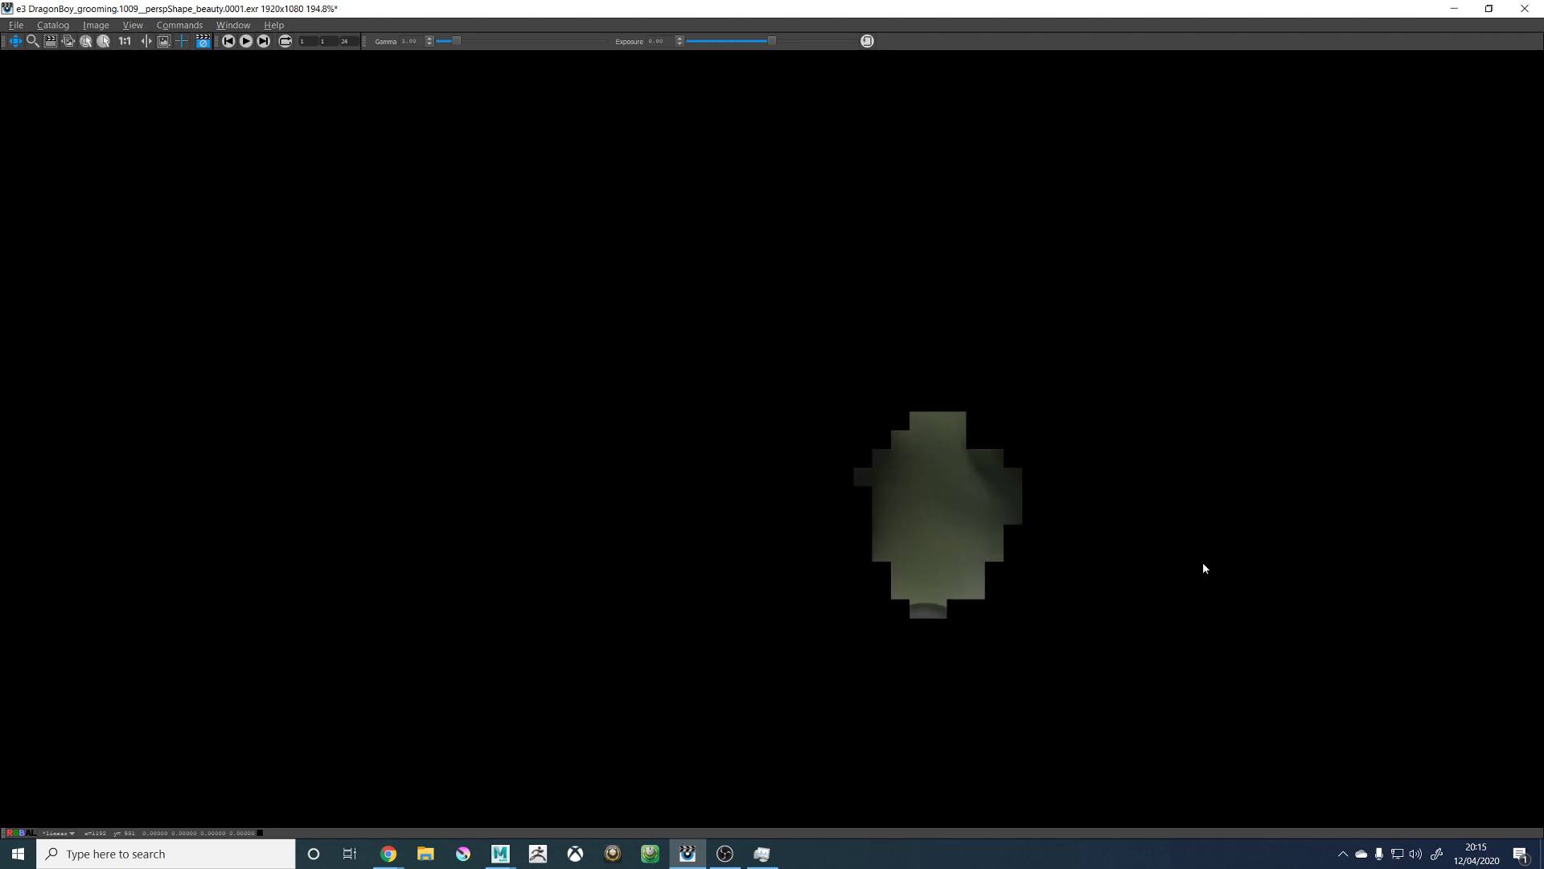
Step: Inspect the nose, nose bridge and inner eyes in the first rendered tiles of the closer head framing
scroll(928, 635, up, 3)
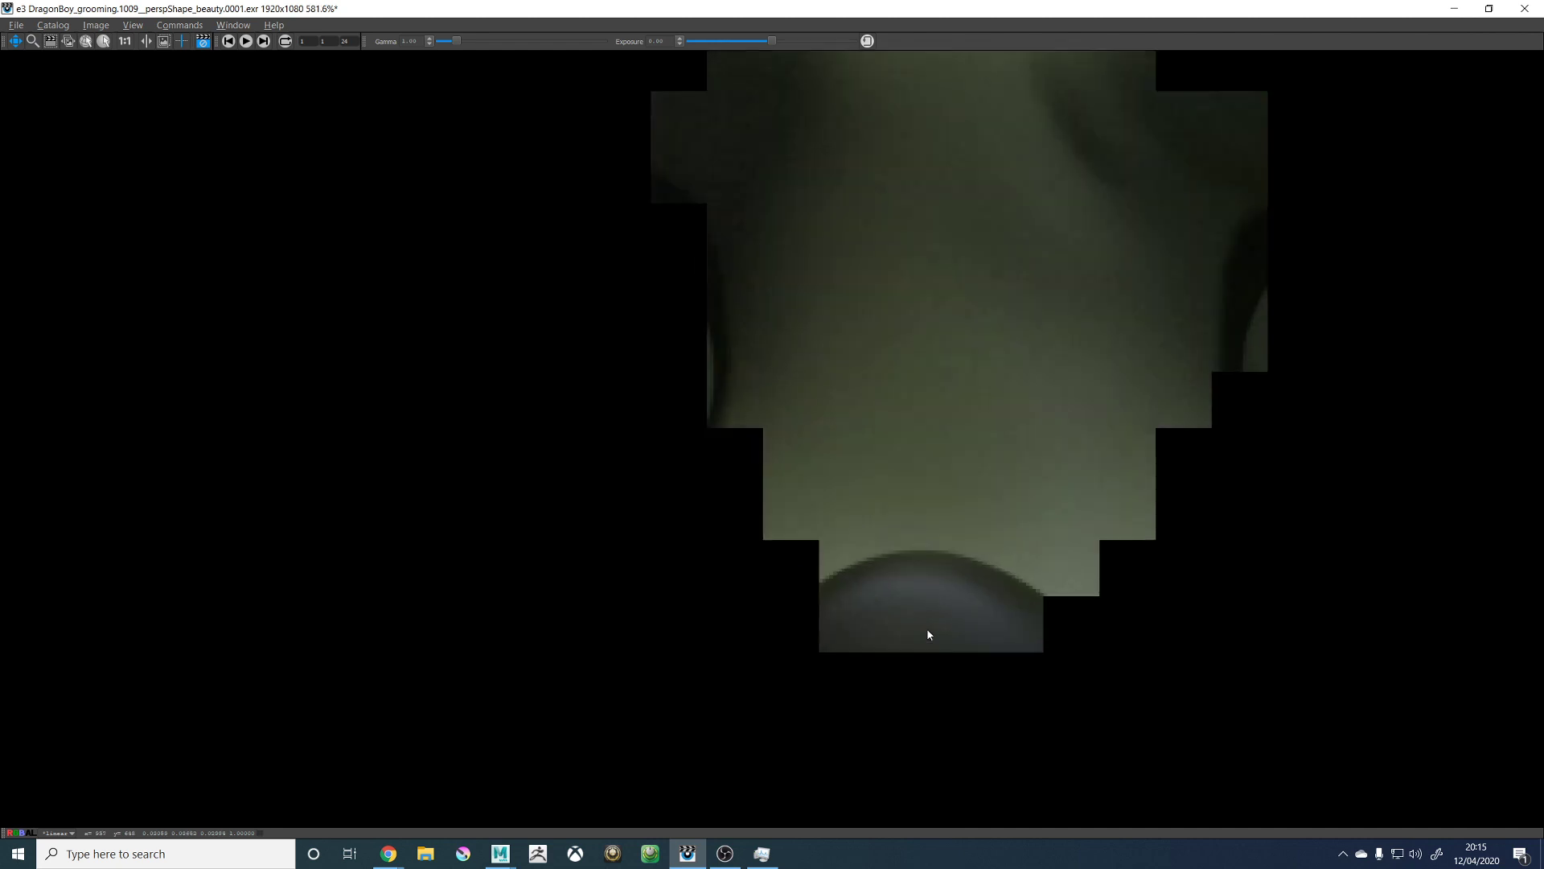
scroll(945, 608, up, 1)
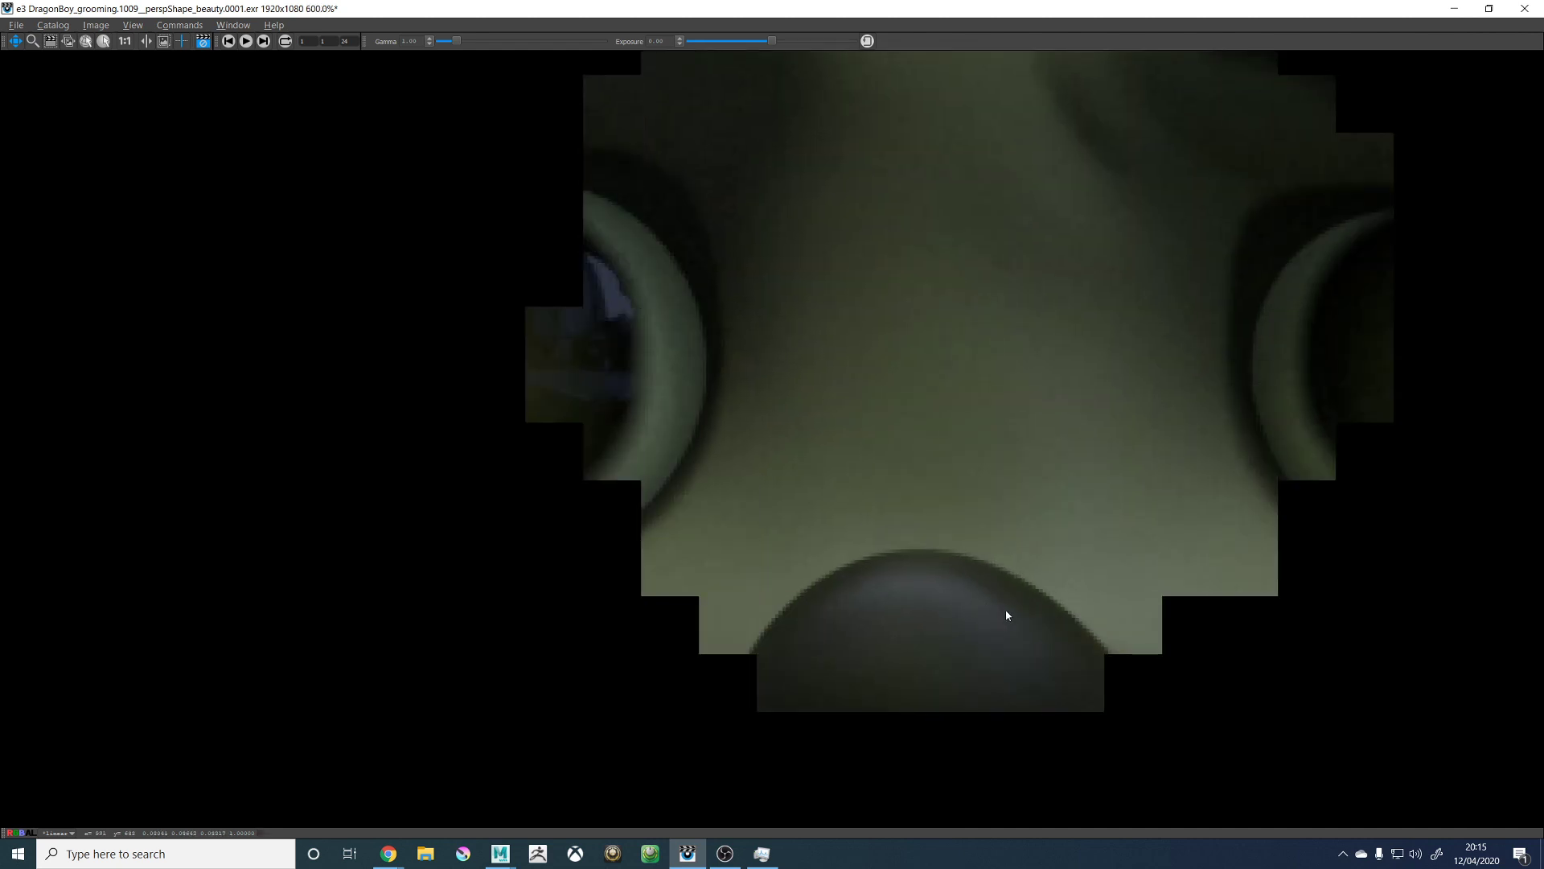
scroll(1007, 615, down, 1)
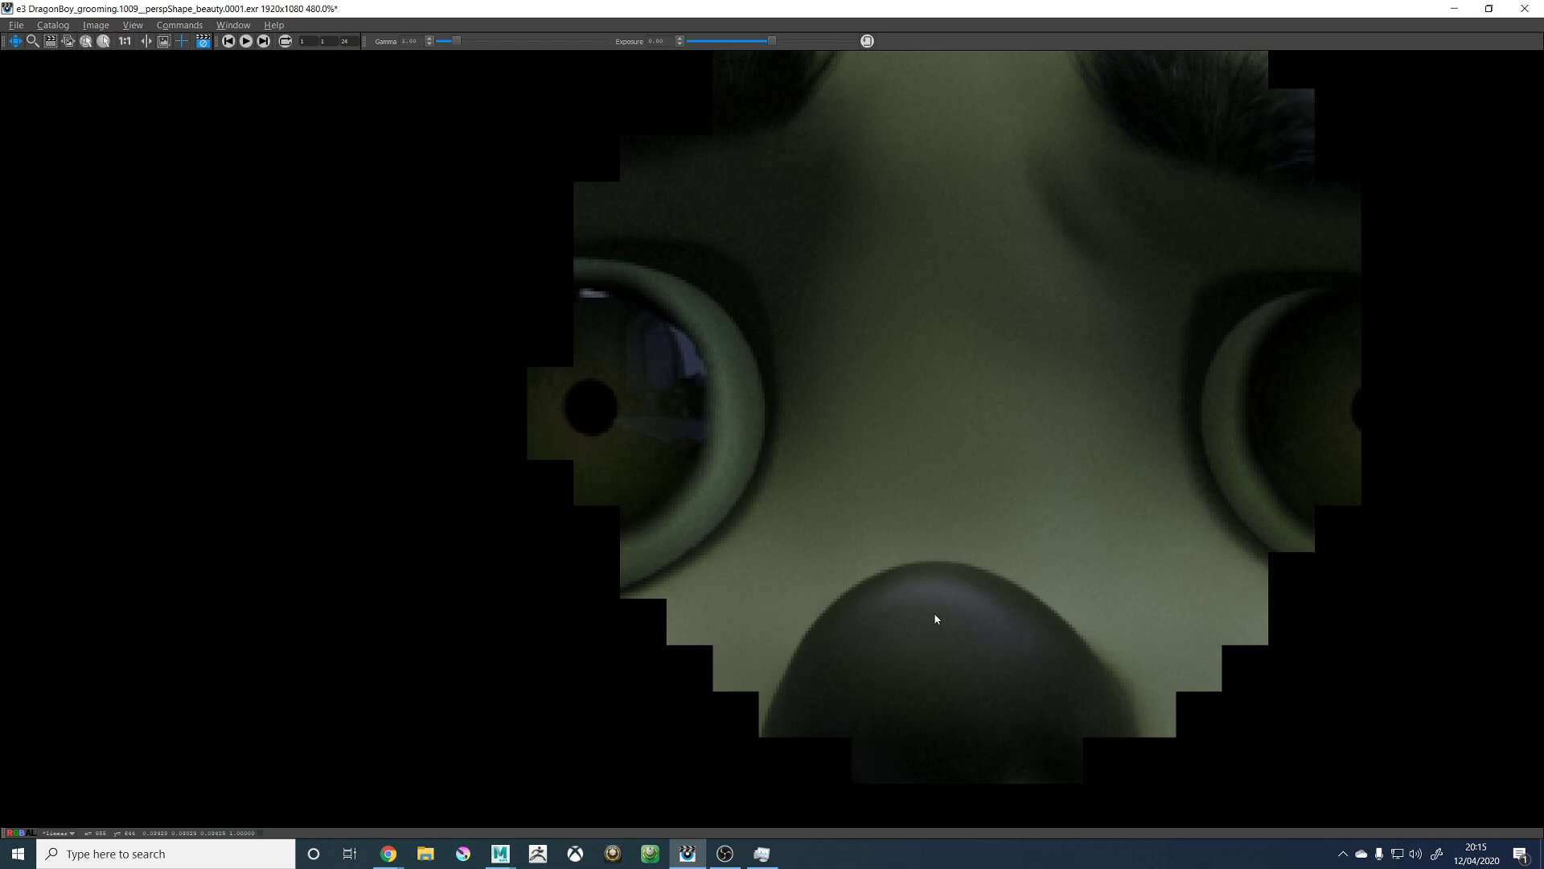
scroll(941, 600, down, 2)
scroll(973, 571, down, 1)
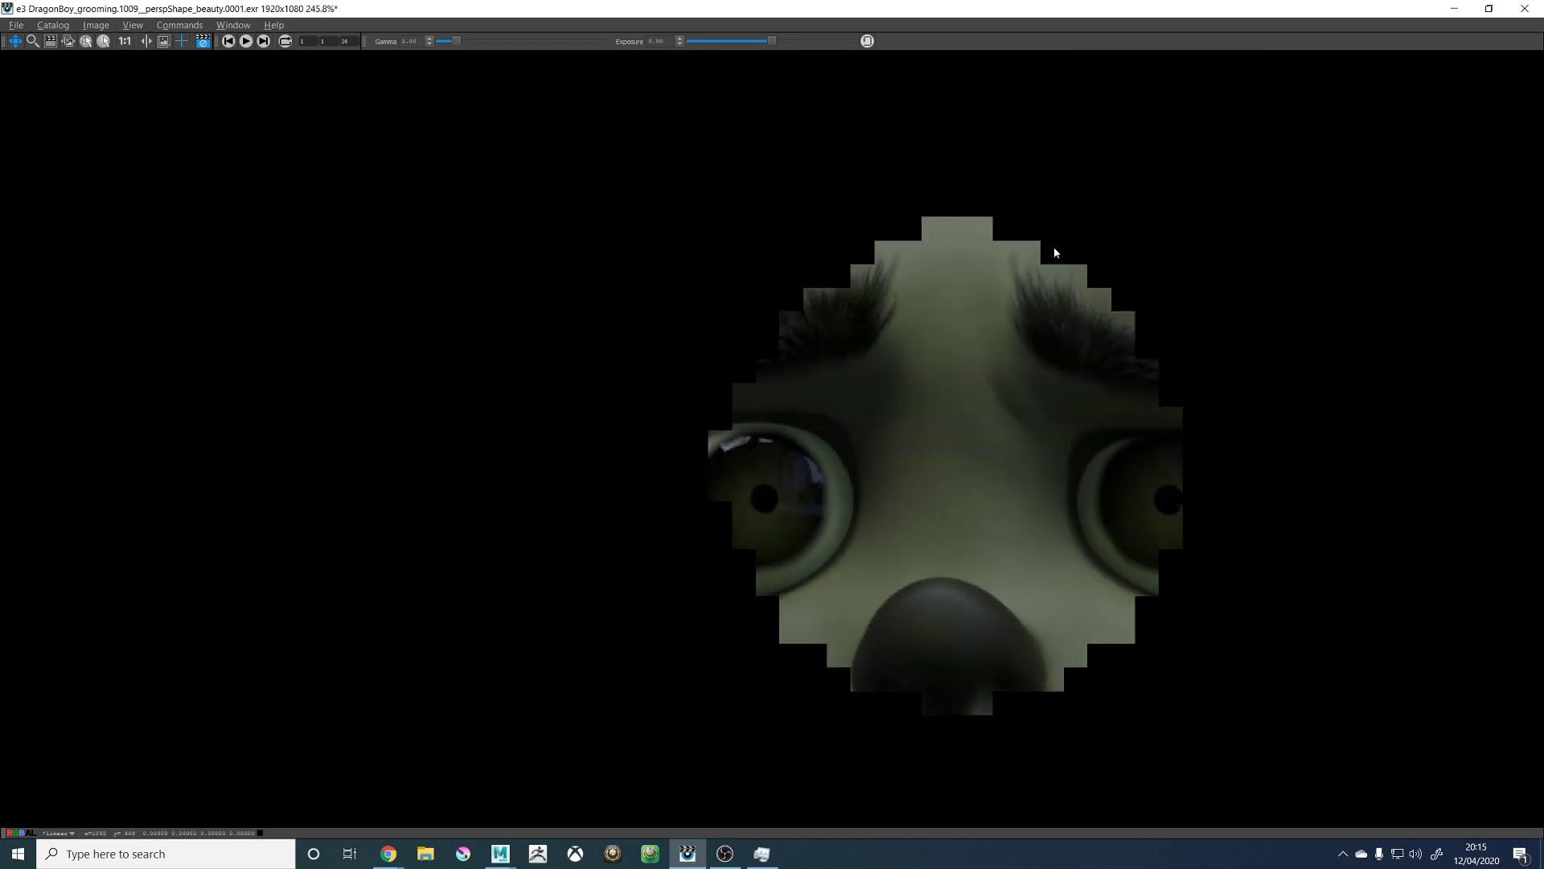
Step: Examine the hair strands of both eyebrows up close, comparing them with wider views of the partly rendered face
scroll(1047, 253, down, 3)
scroll(1070, 269, up, 4)
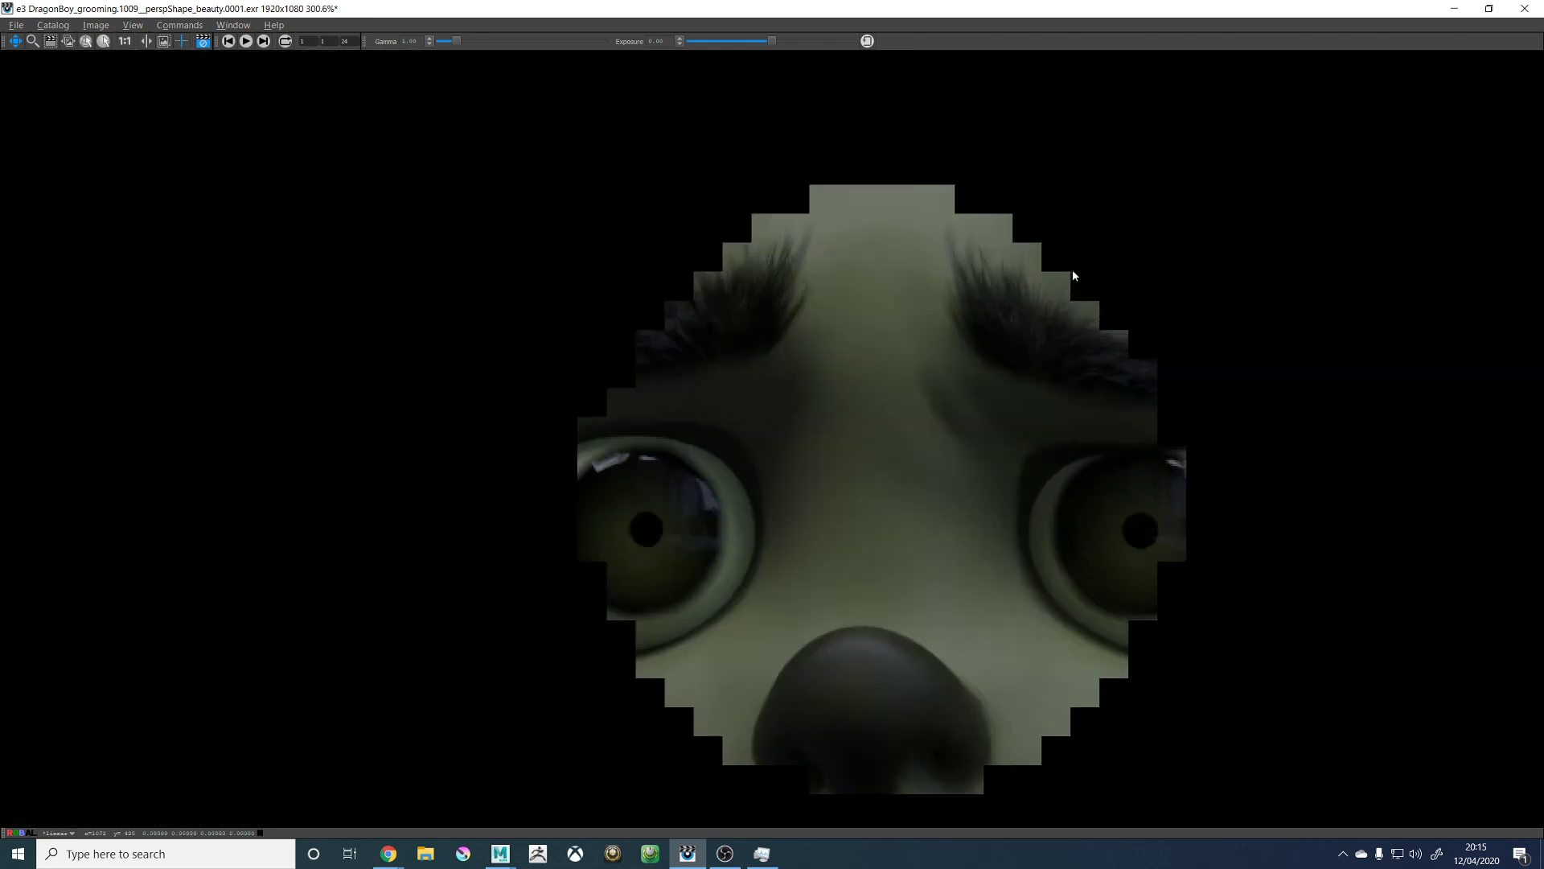
scroll(1069, 277, up, 2)
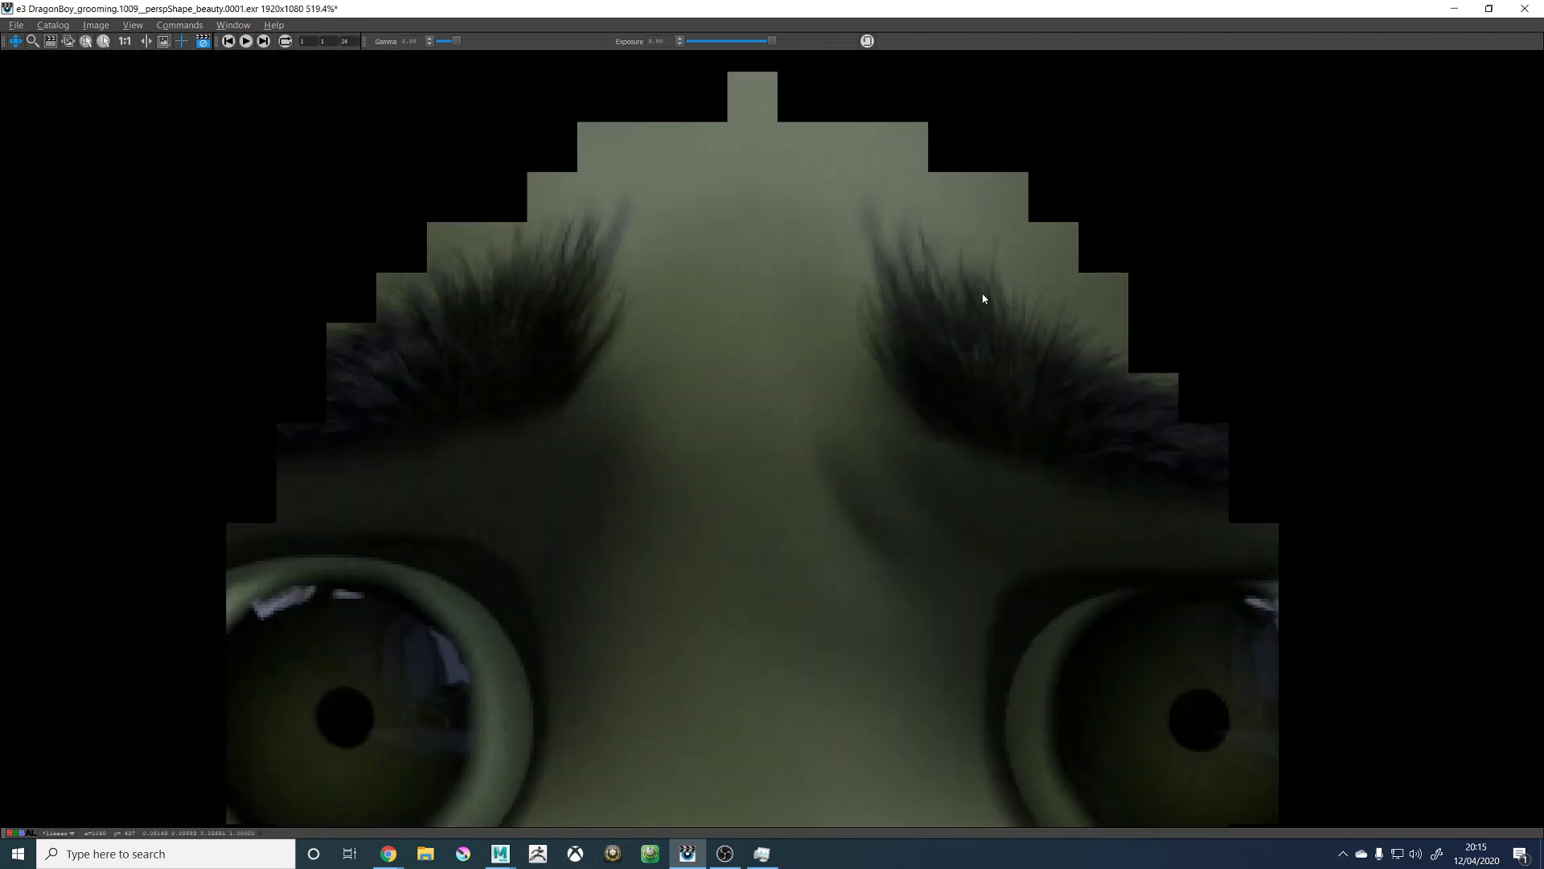
scroll(977, 296, down, 3)
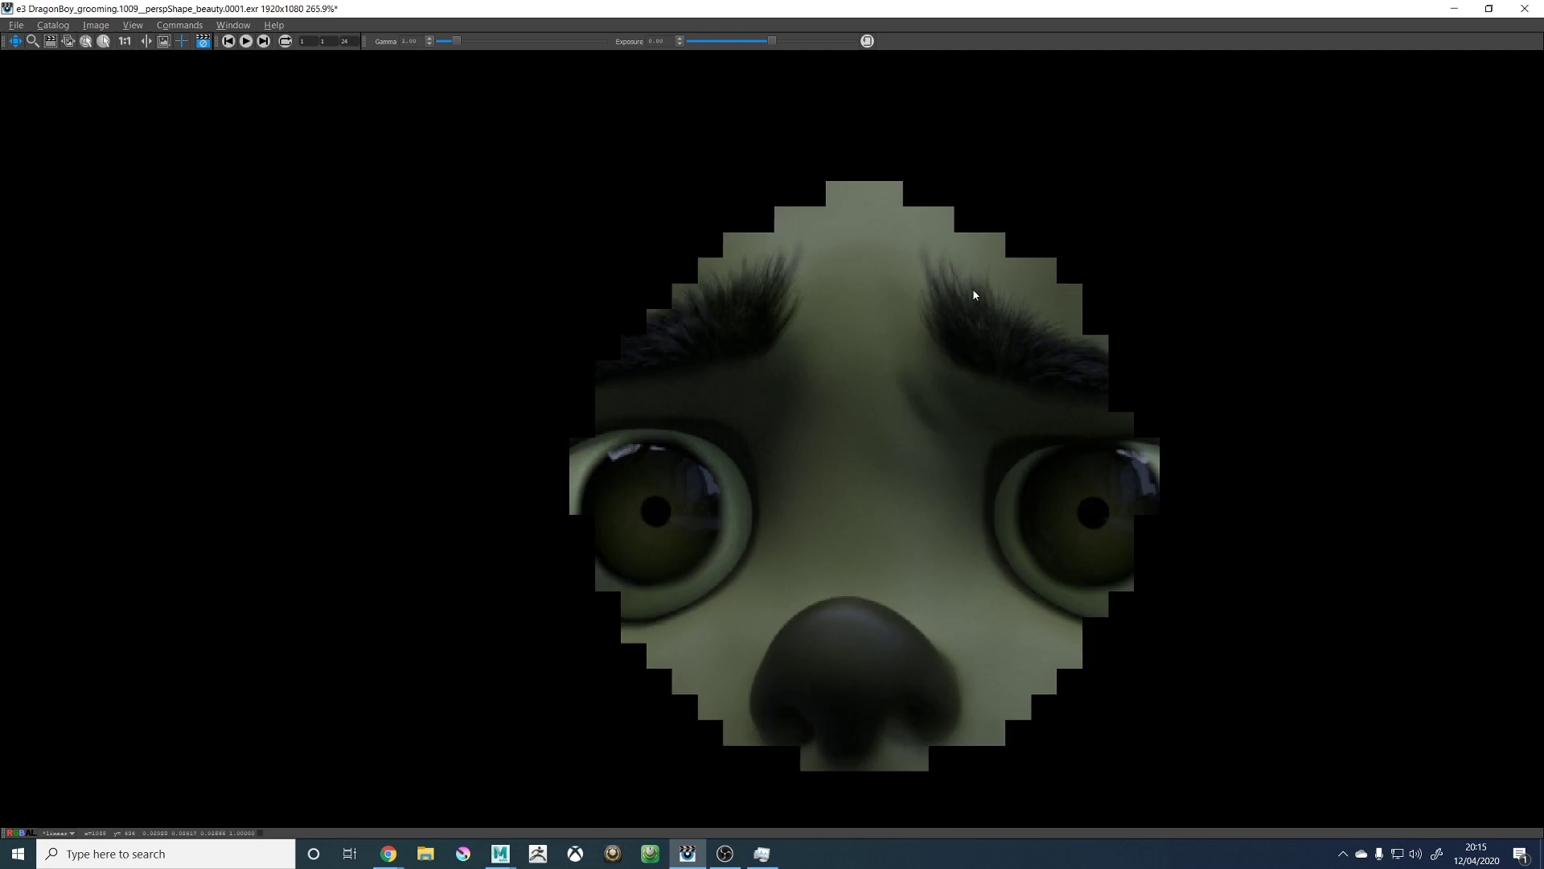
scroll(973, 292, up, 1)
scroll(980, 286, up, 2)
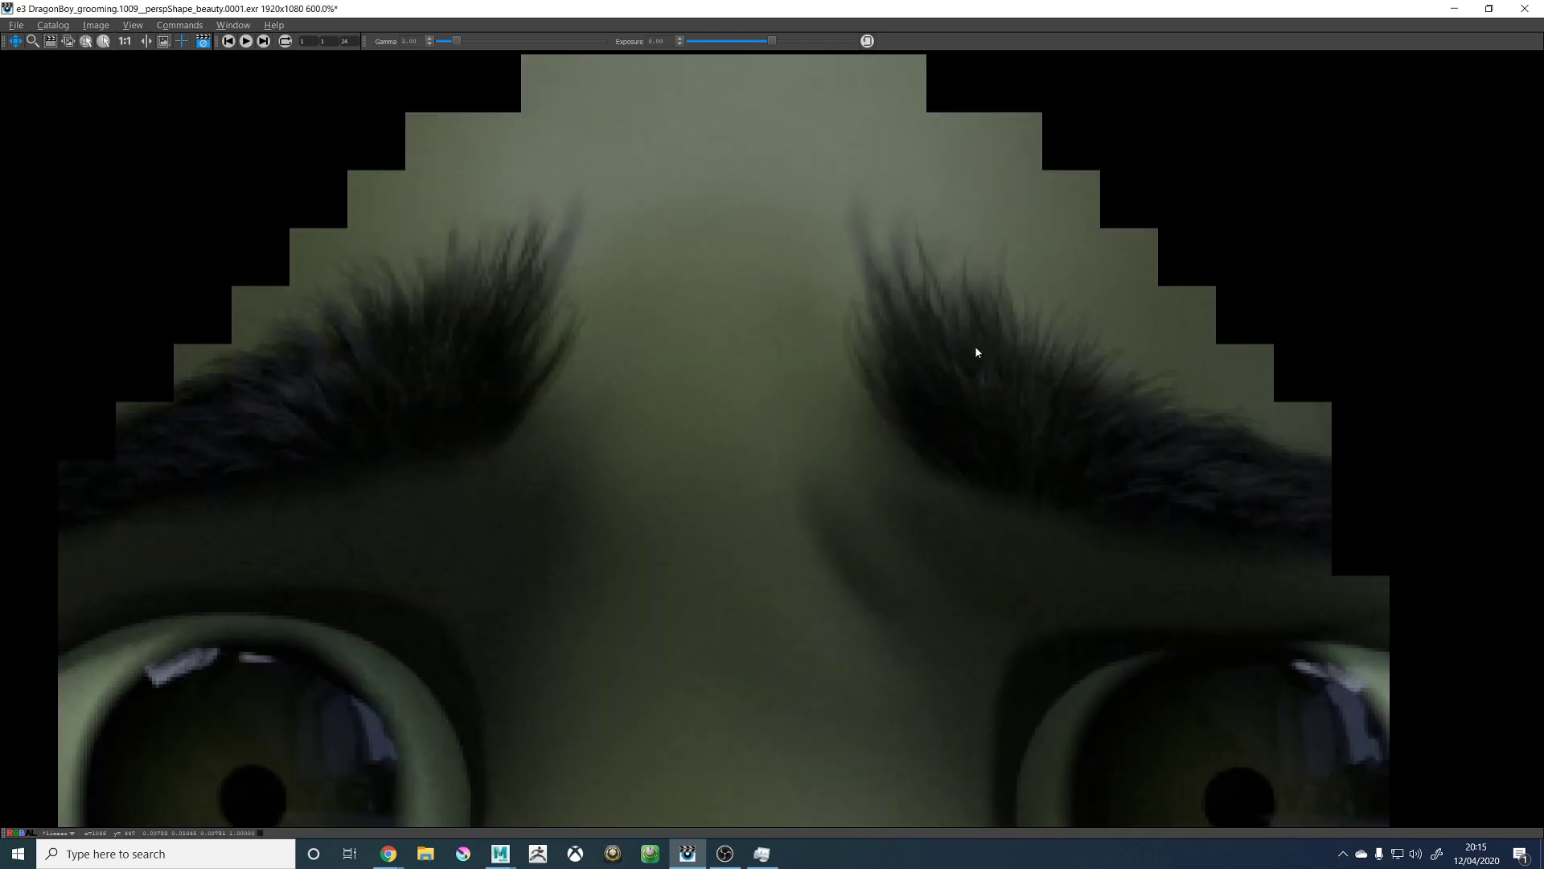
scroll(974, 345, down, 4)
scroll(987, 356, up, 2)
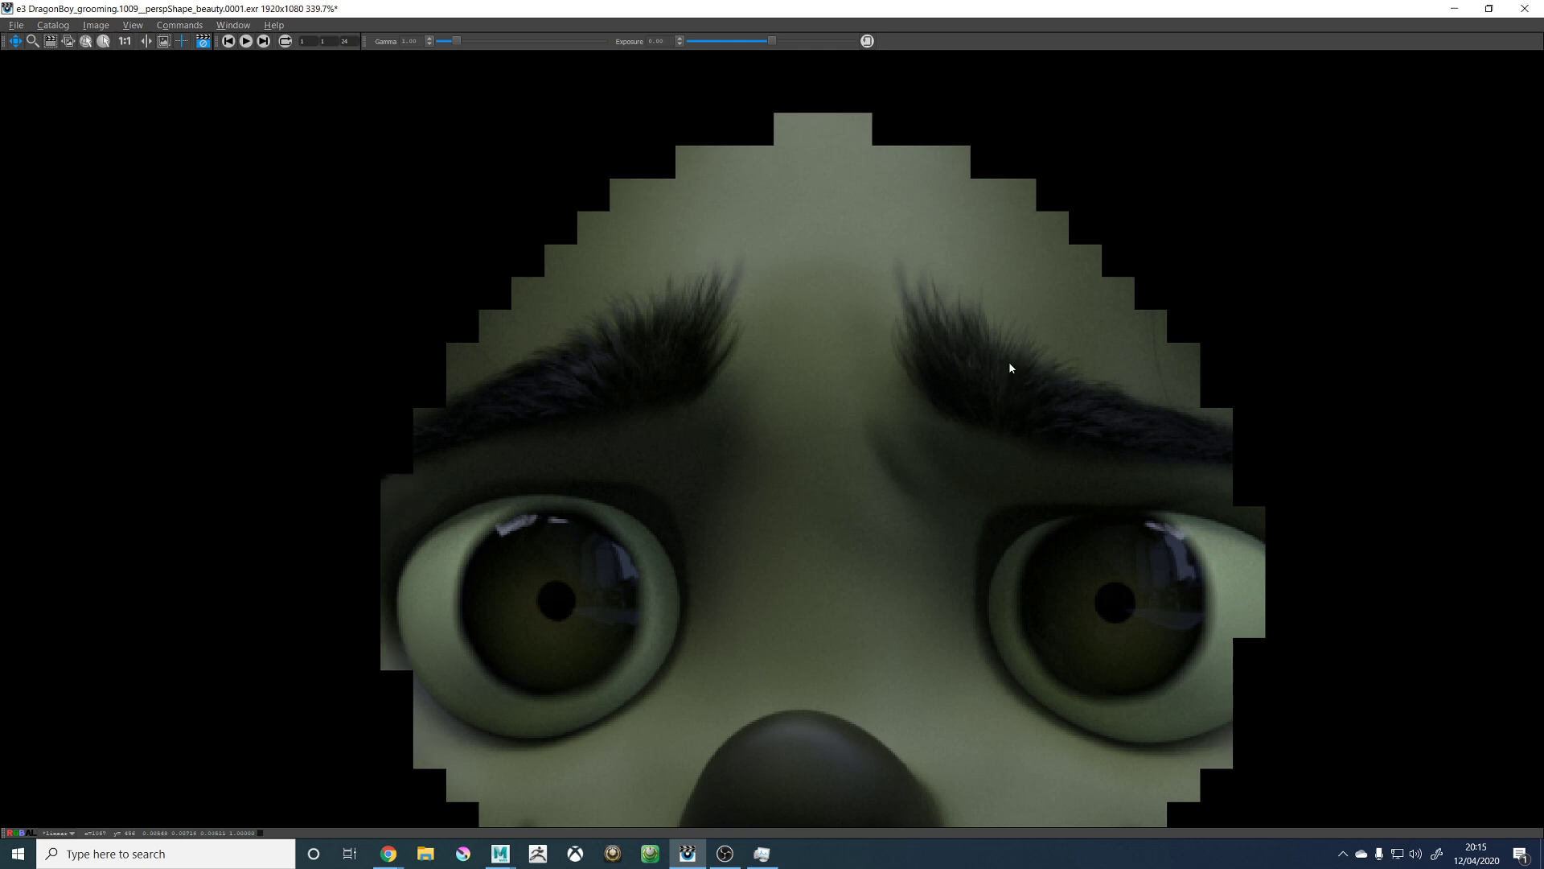
scroll(1007, 318, down, 5)
scroll(1013, 330, up, 3)
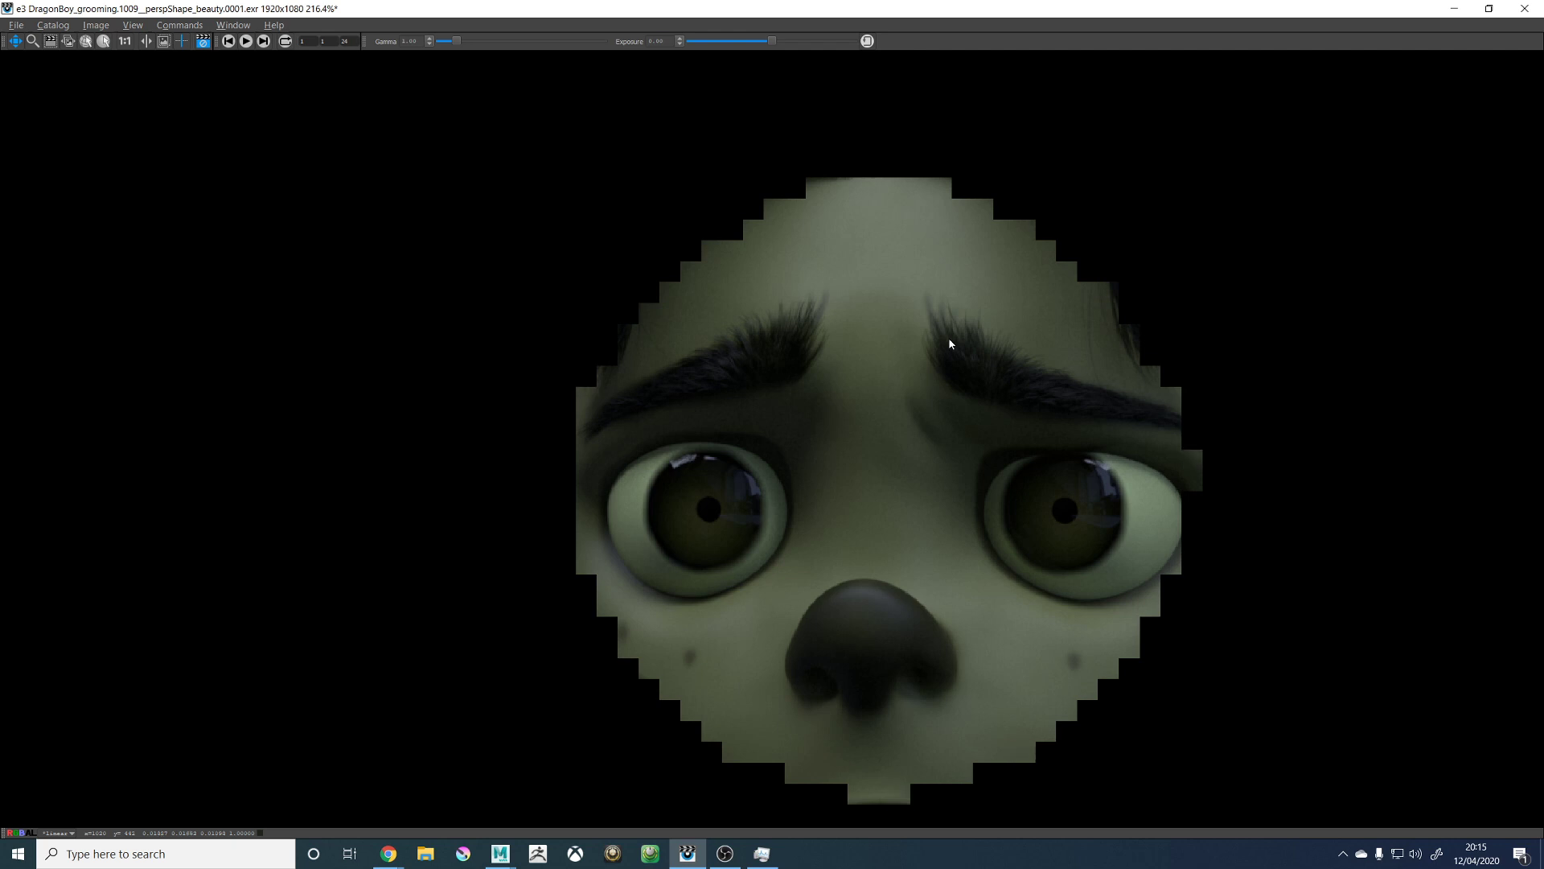
Step: Check the forehead, the front hairline and how the eyebrows blend into the skin as more tiles render
scroll(952, 345, down, 3)
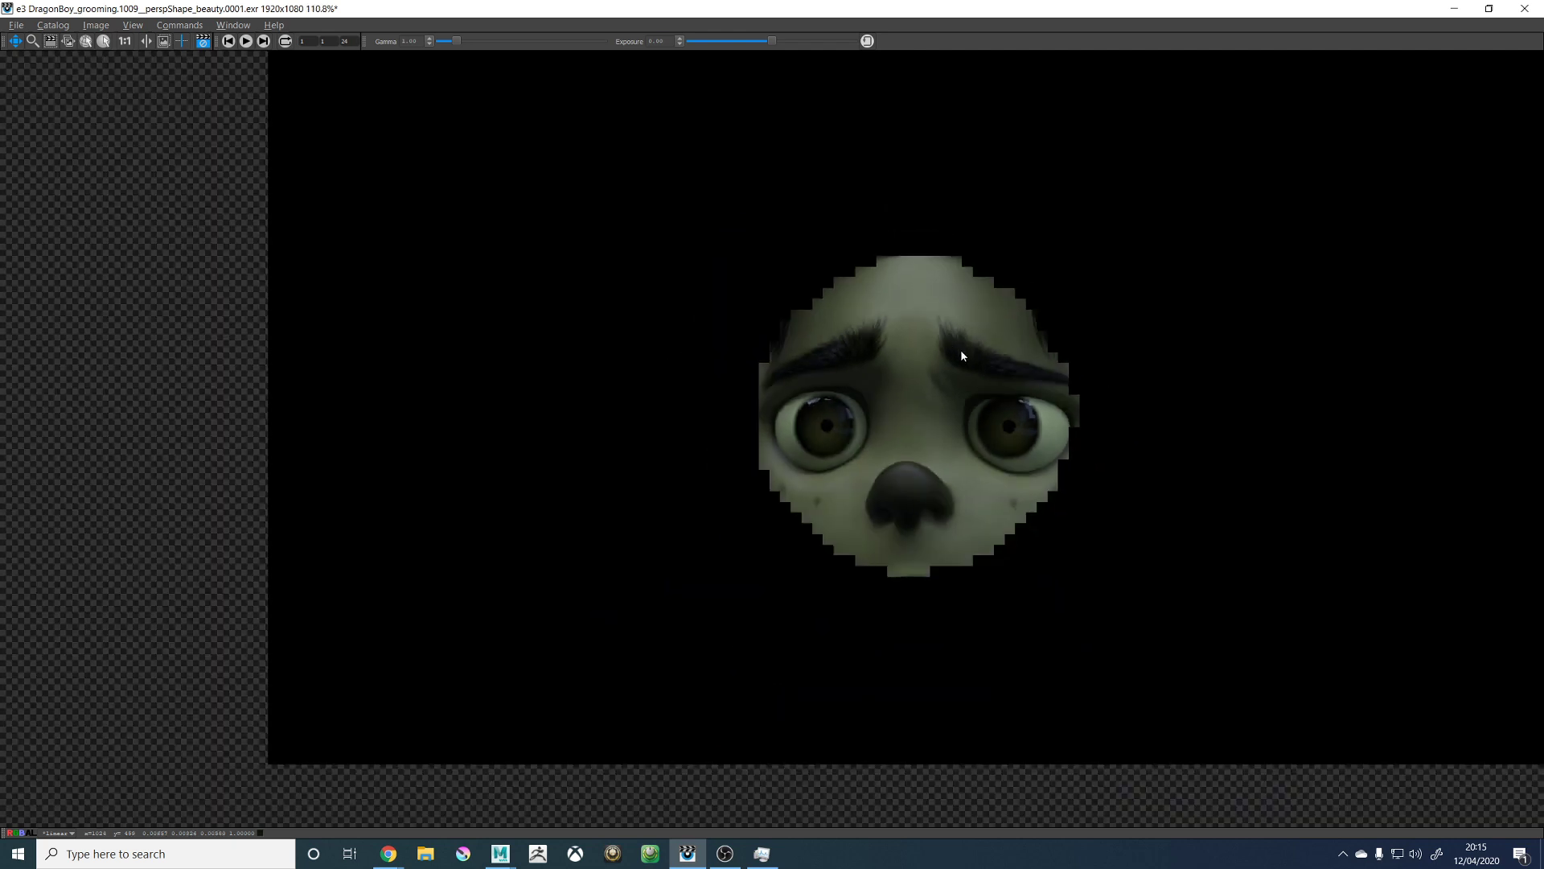
scroll(960, 349, up, 3)
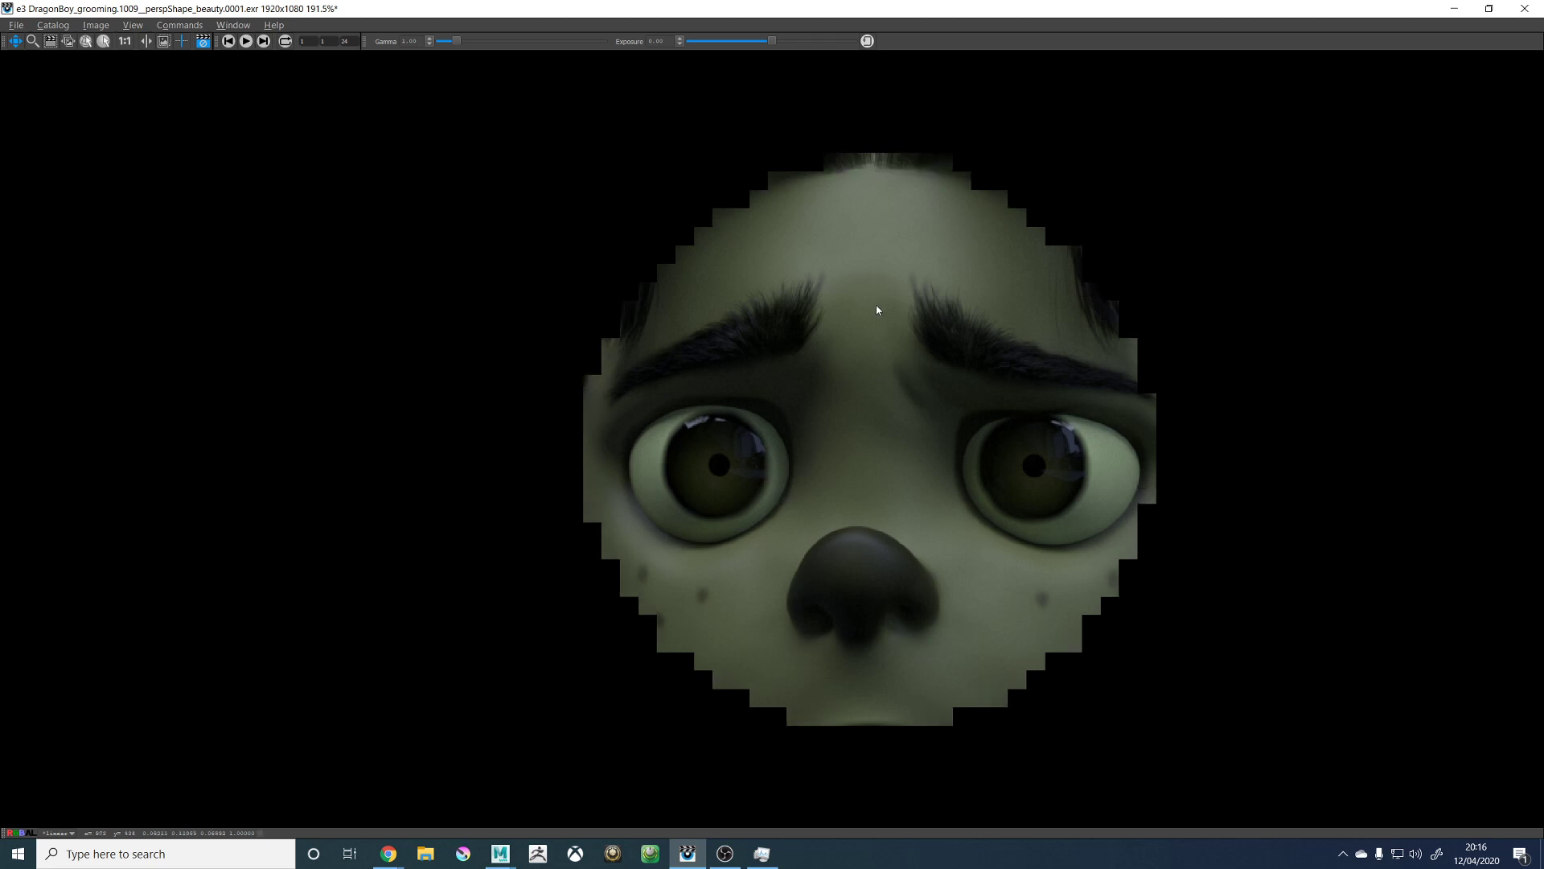
scroll(884, 290, down, 3)
scroll(869, 242, up, 2)
scroll(866, 244, up, 7)
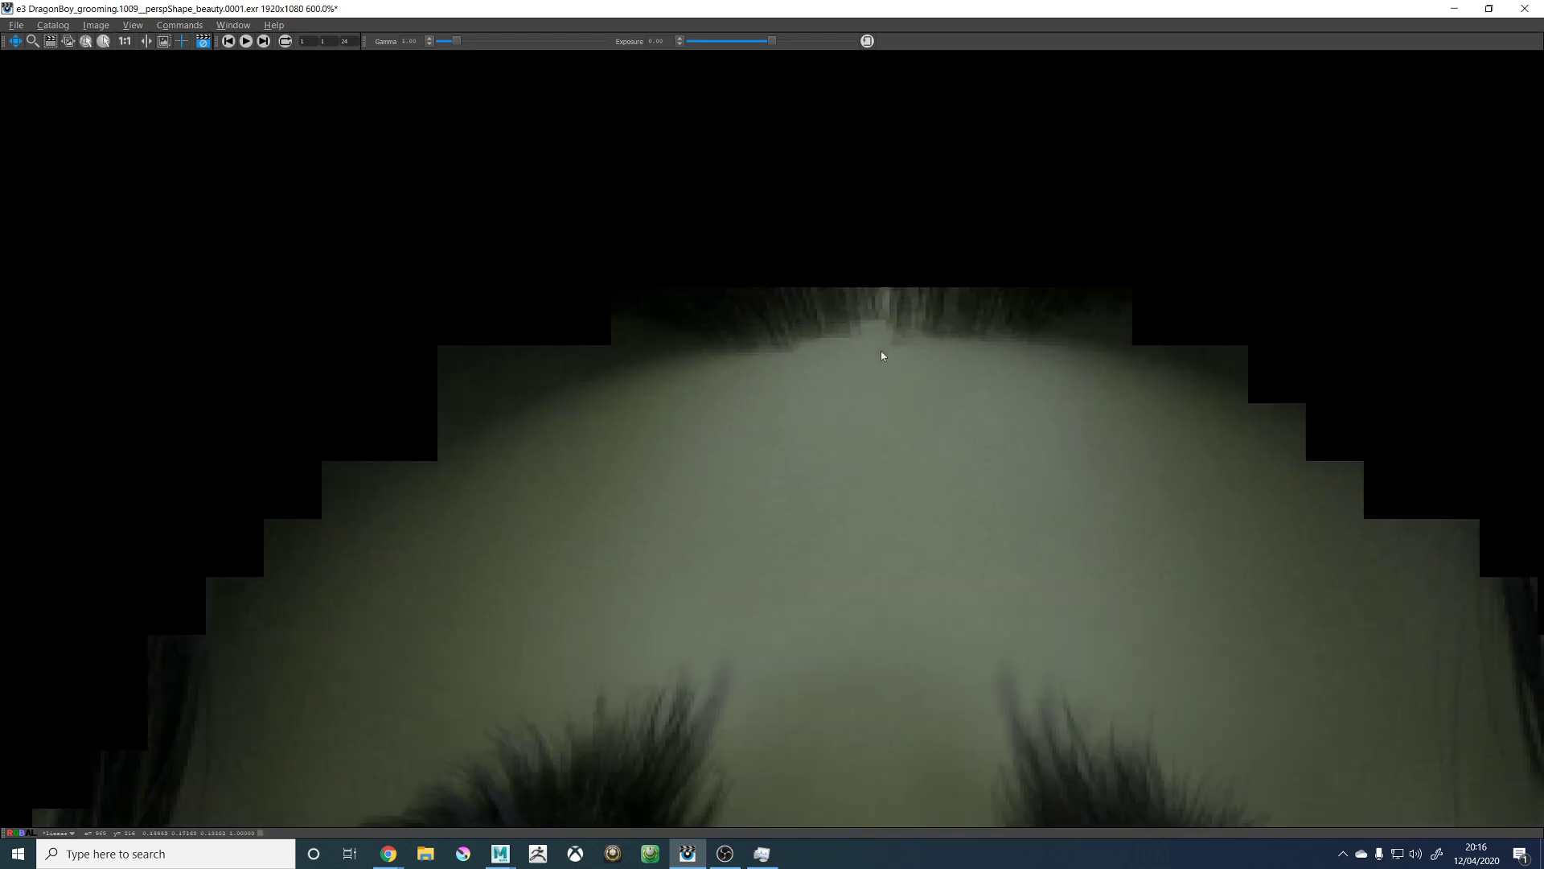
scroll(938, 541, down, 4)
scroll(934, 506, up, 4)
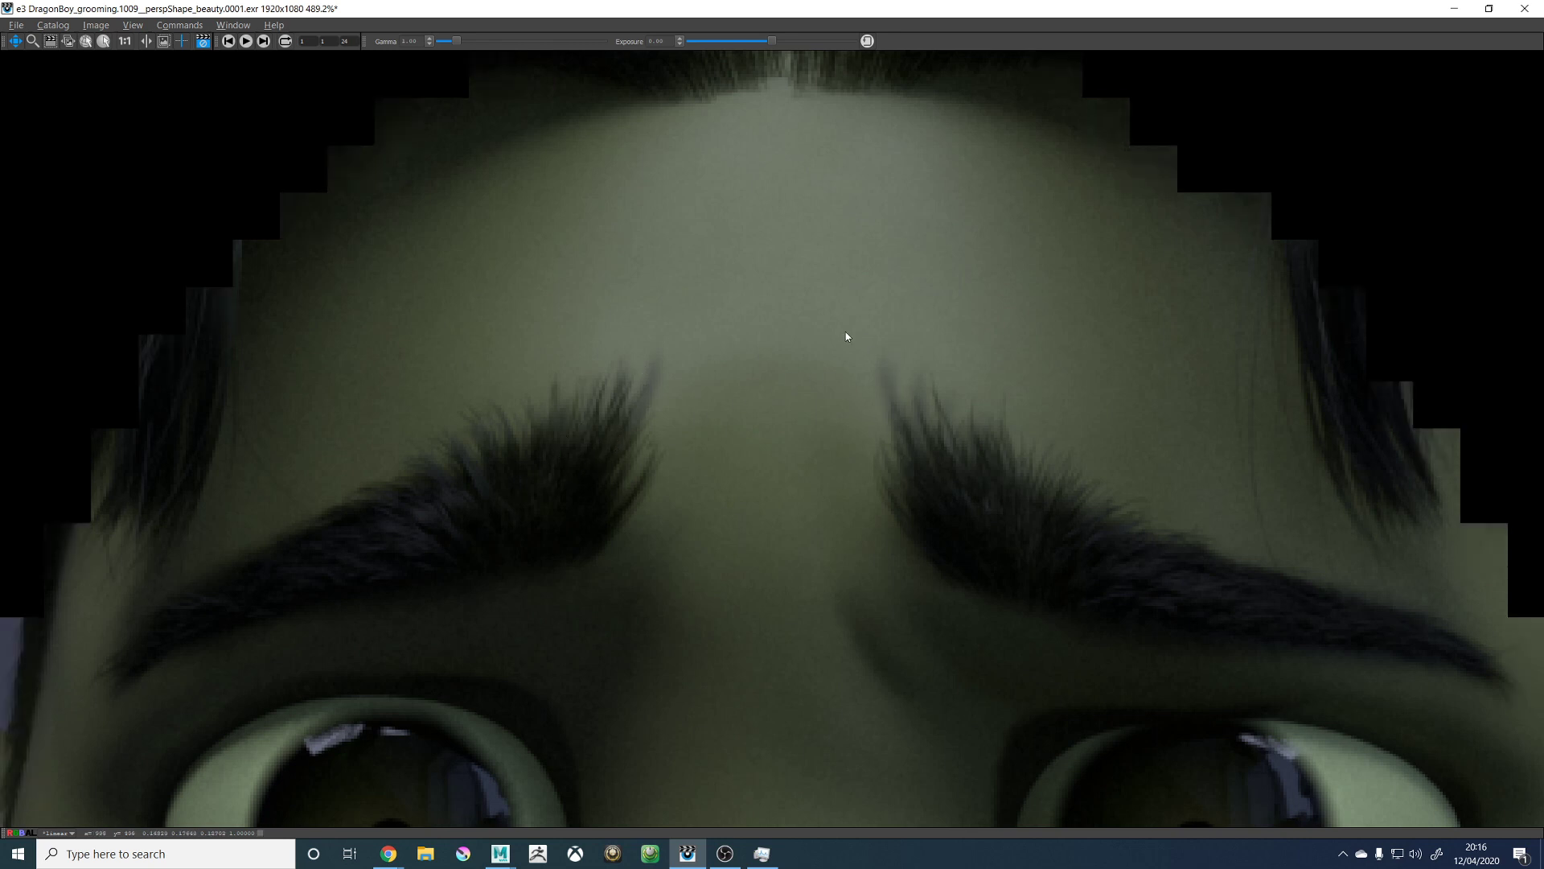
scroll(631, 438, up, 1)
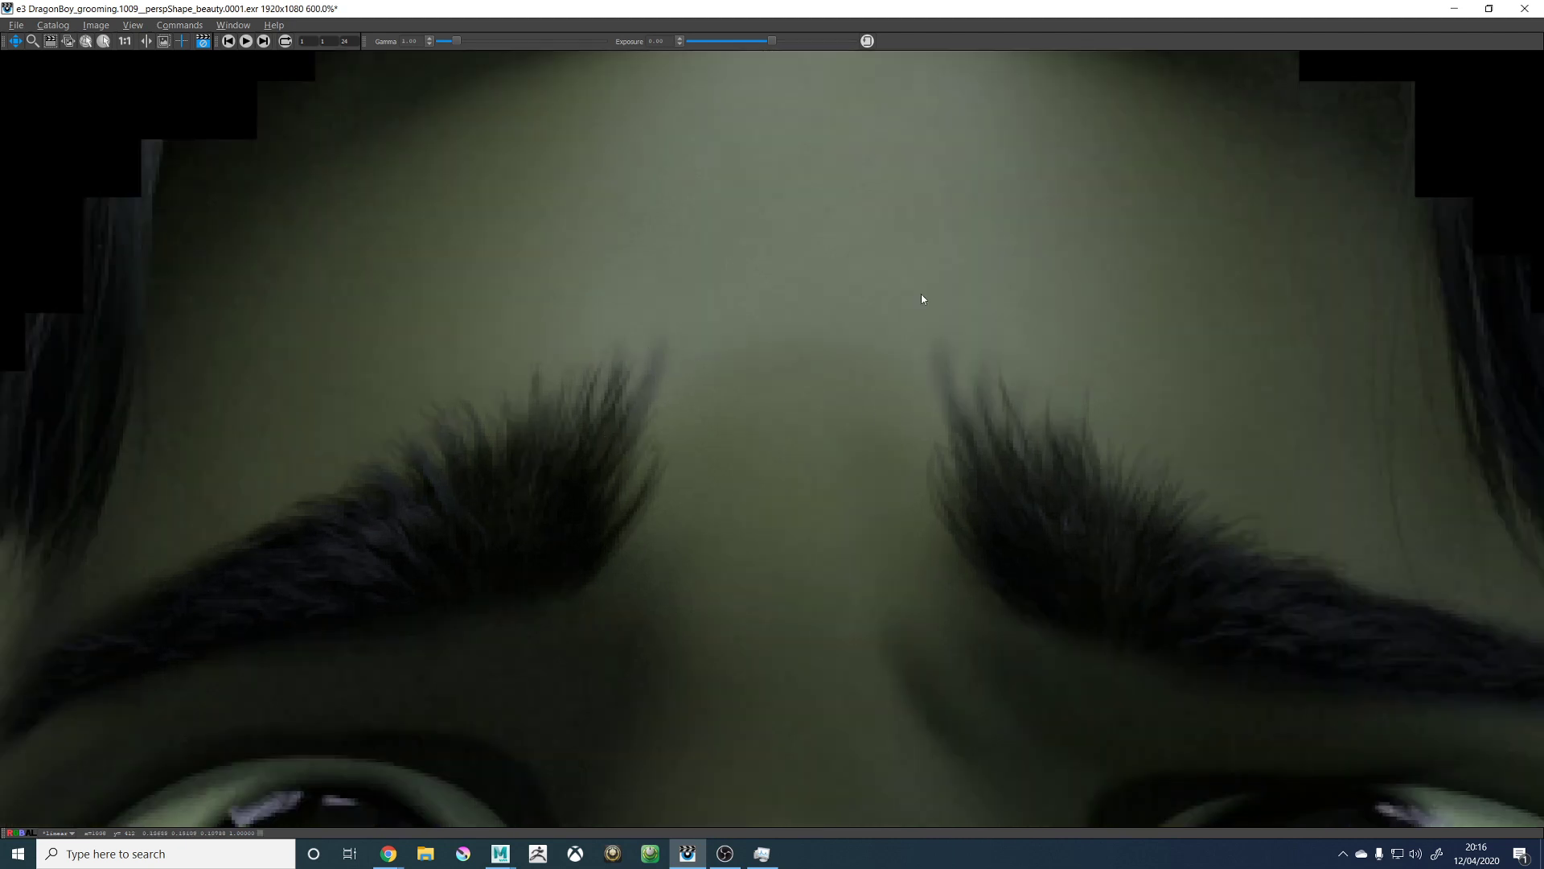
scroll(717, 519, down, 10)
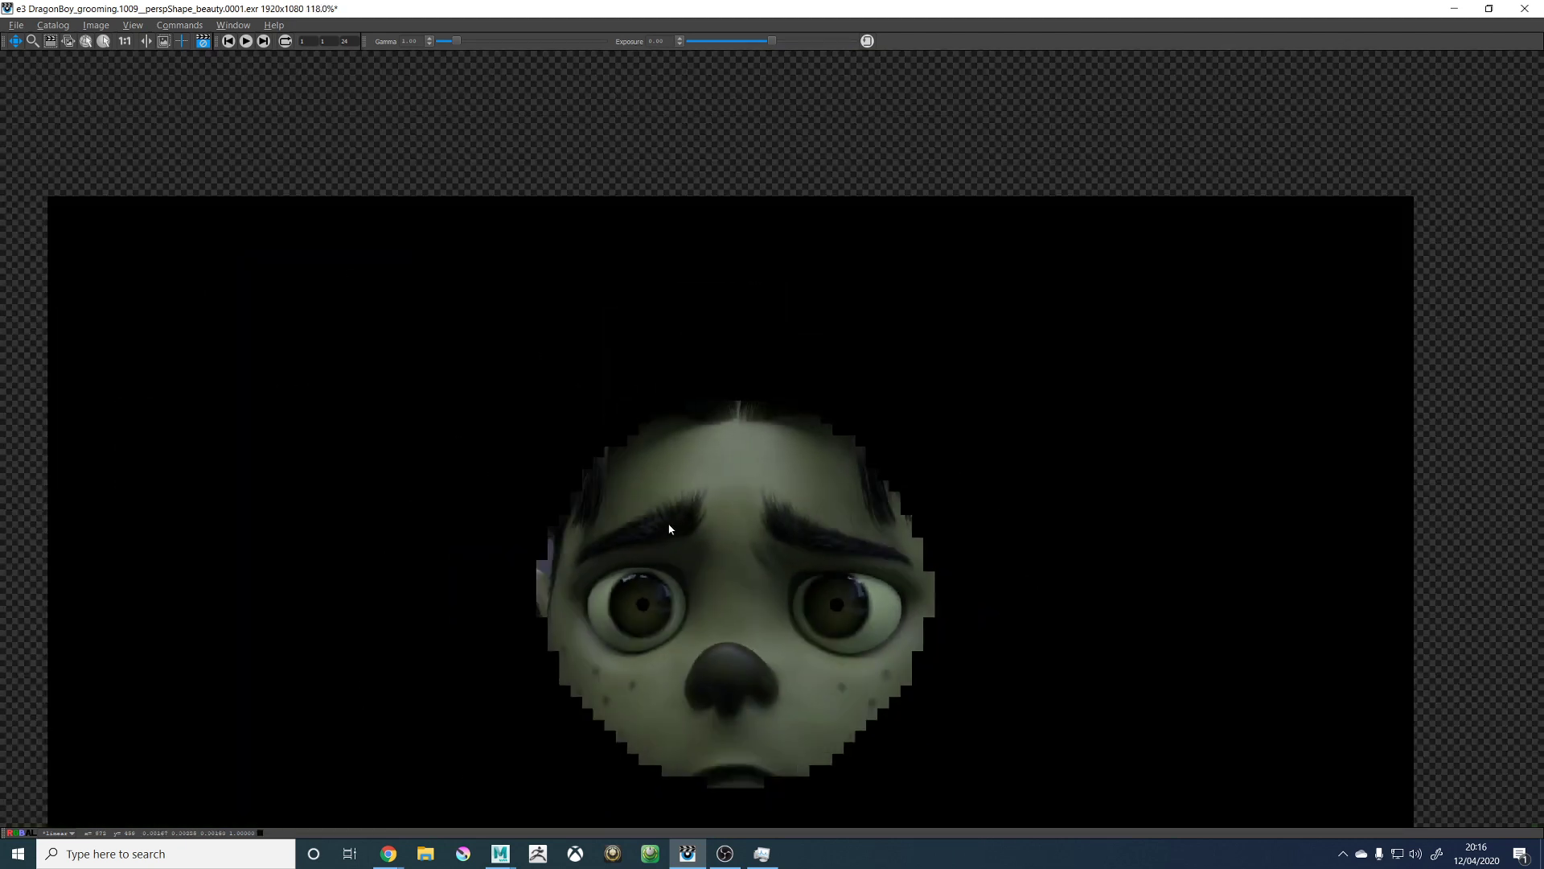
scroll(641, 543, up, 3)
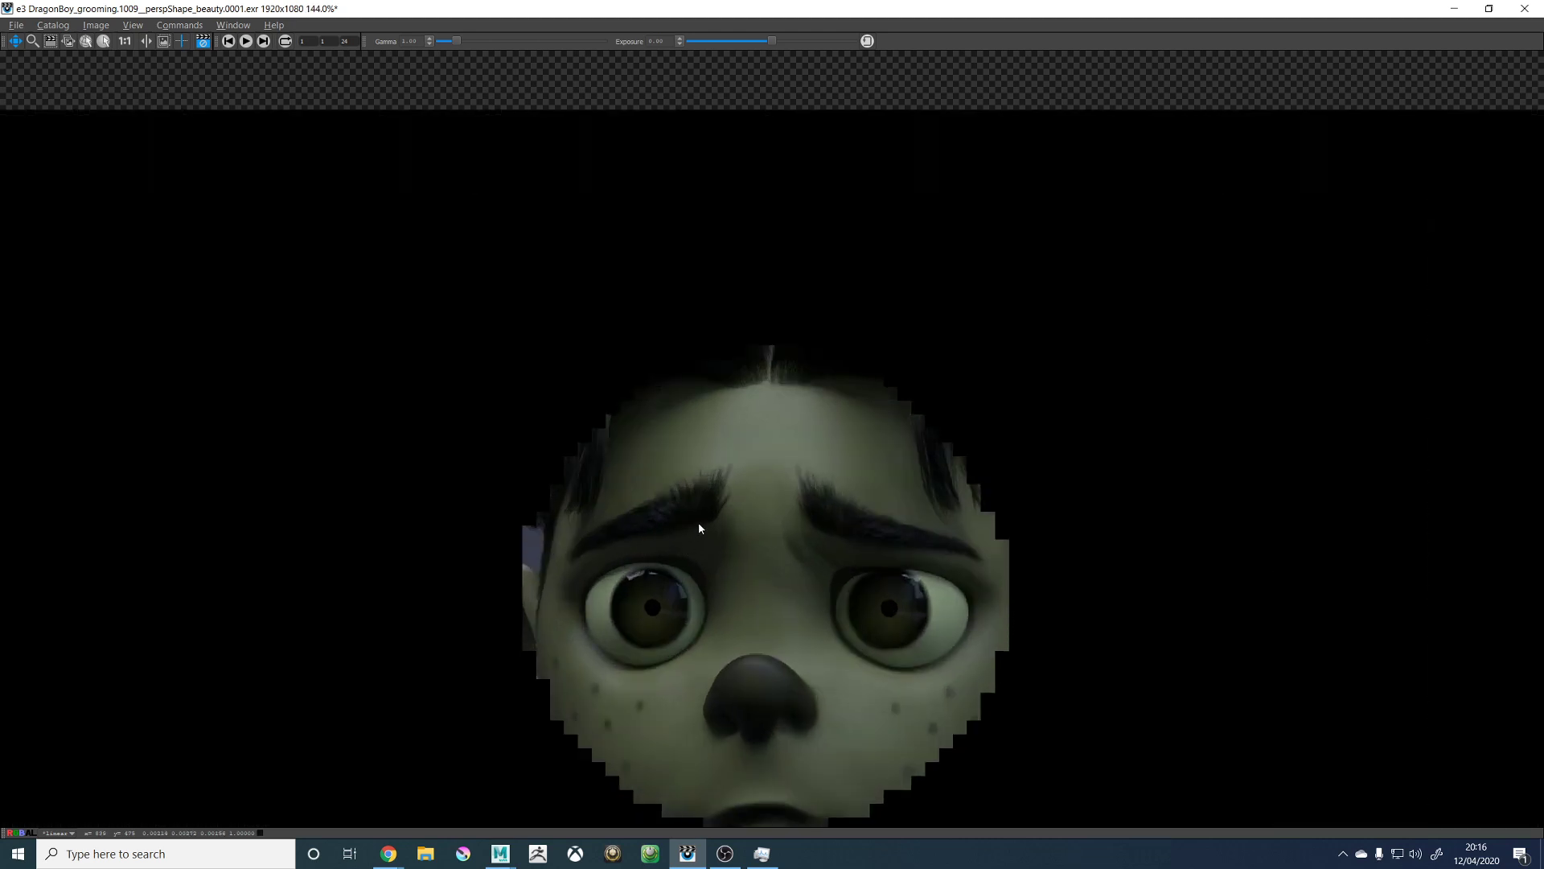
Step: Inspect the outer taper of the character's left eyebrow and the eye below it against the overall face
scroll(957, 563, up, 5)
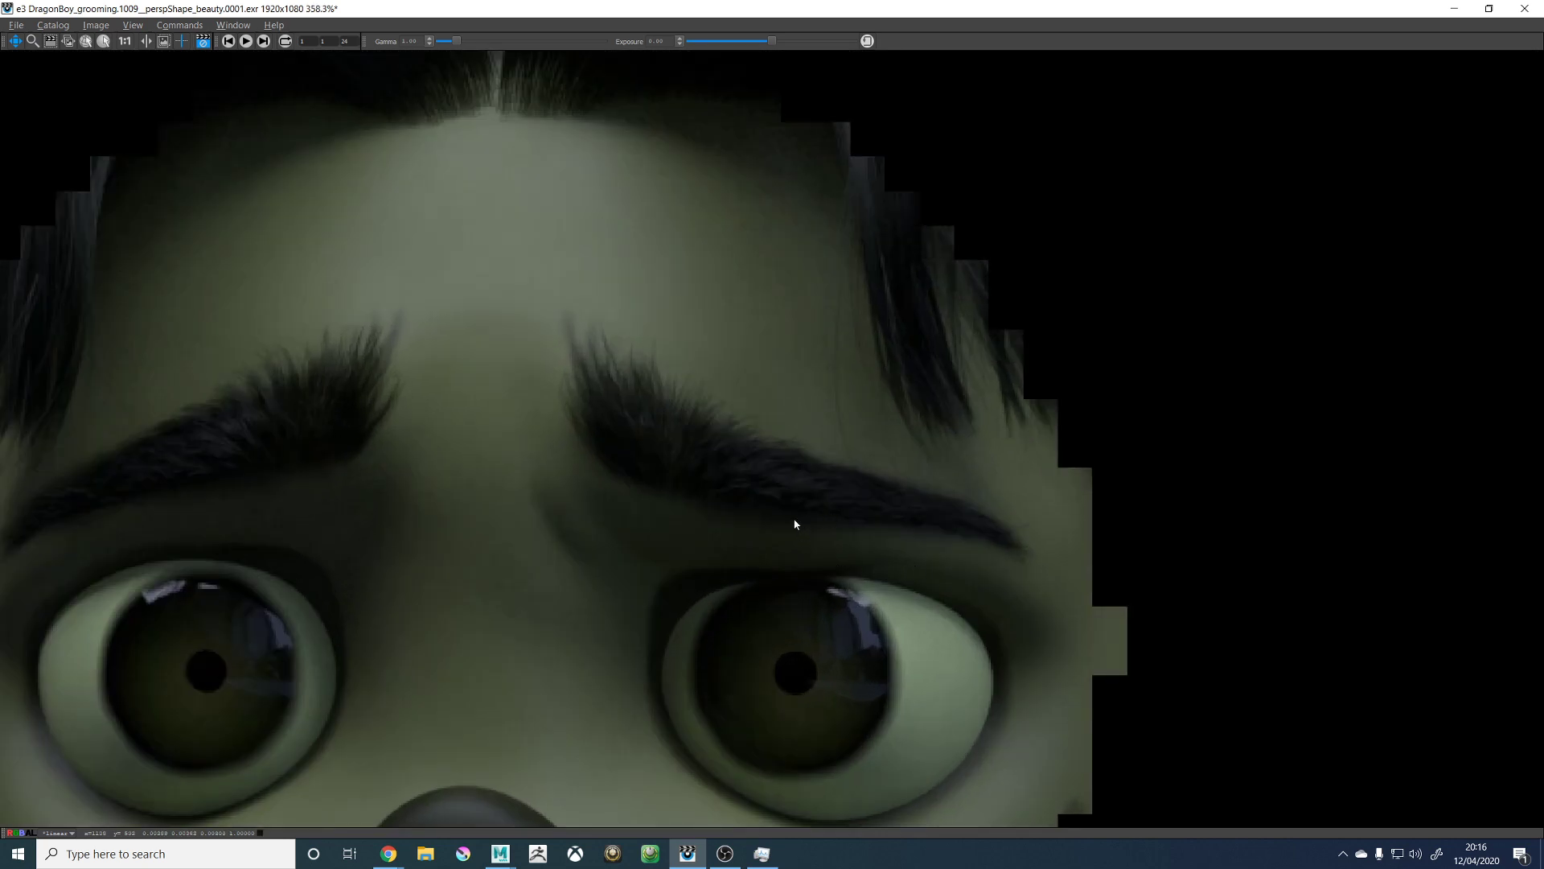
scroll(780, 527, down, 3)
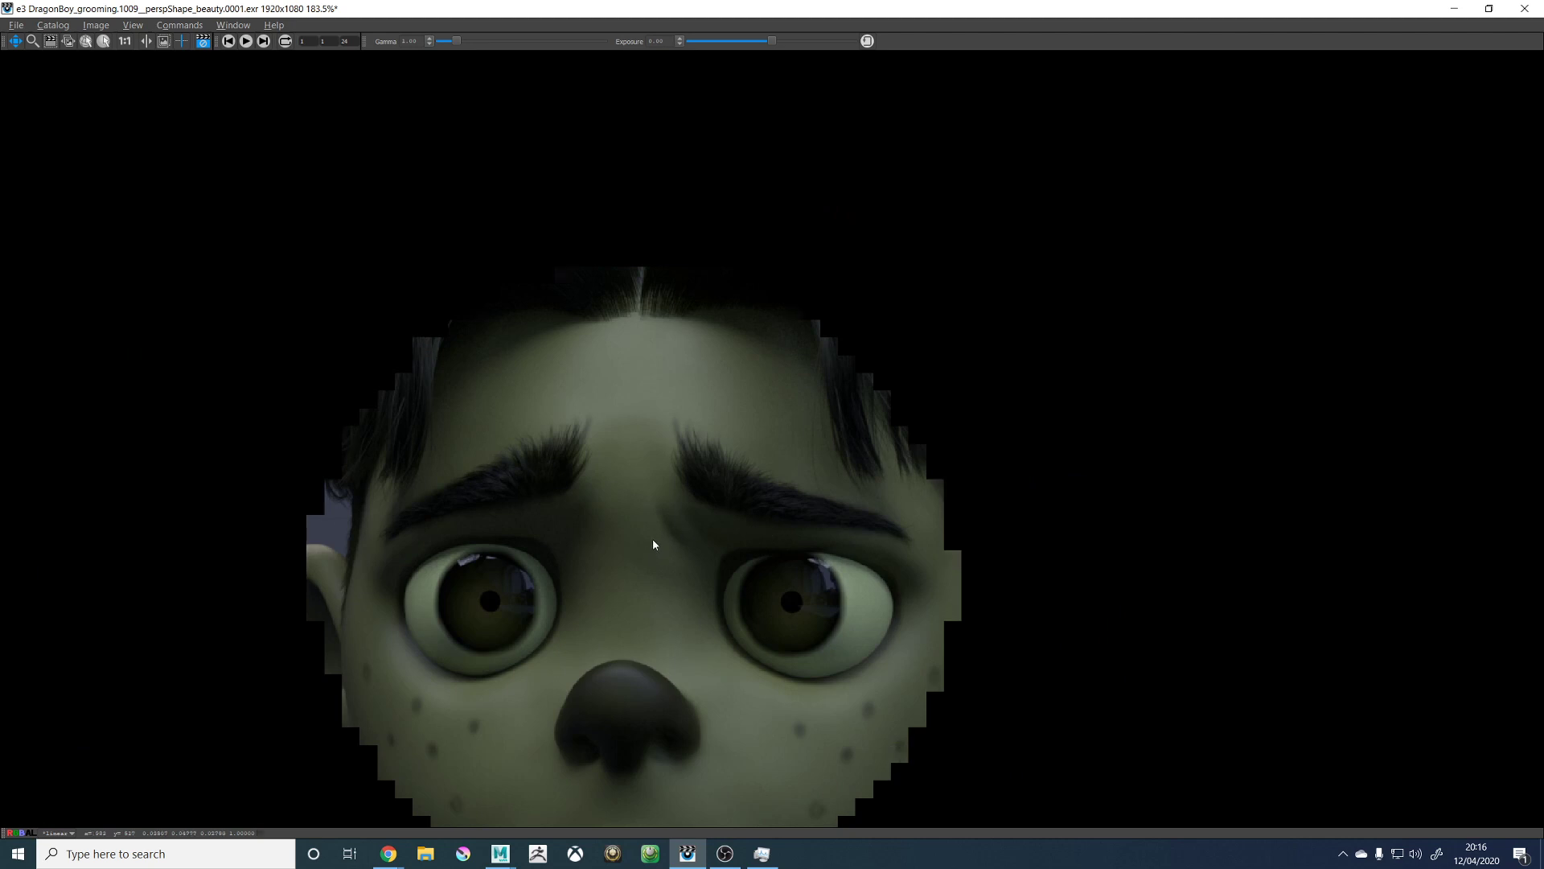
scroll(653, 544, down, 3)
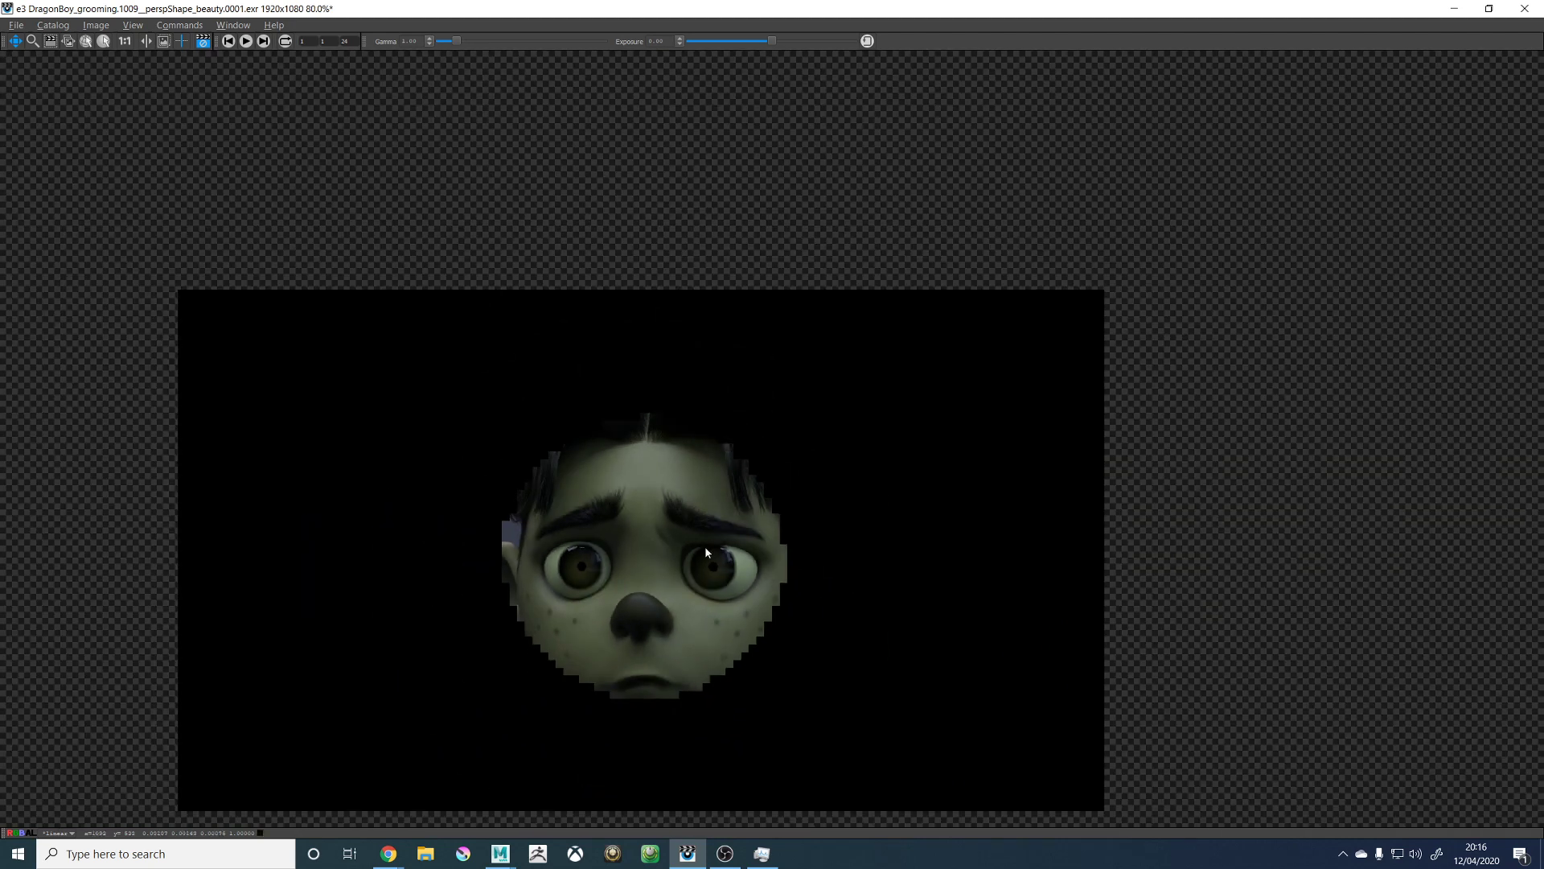
scroll(706, 553, up, 2)
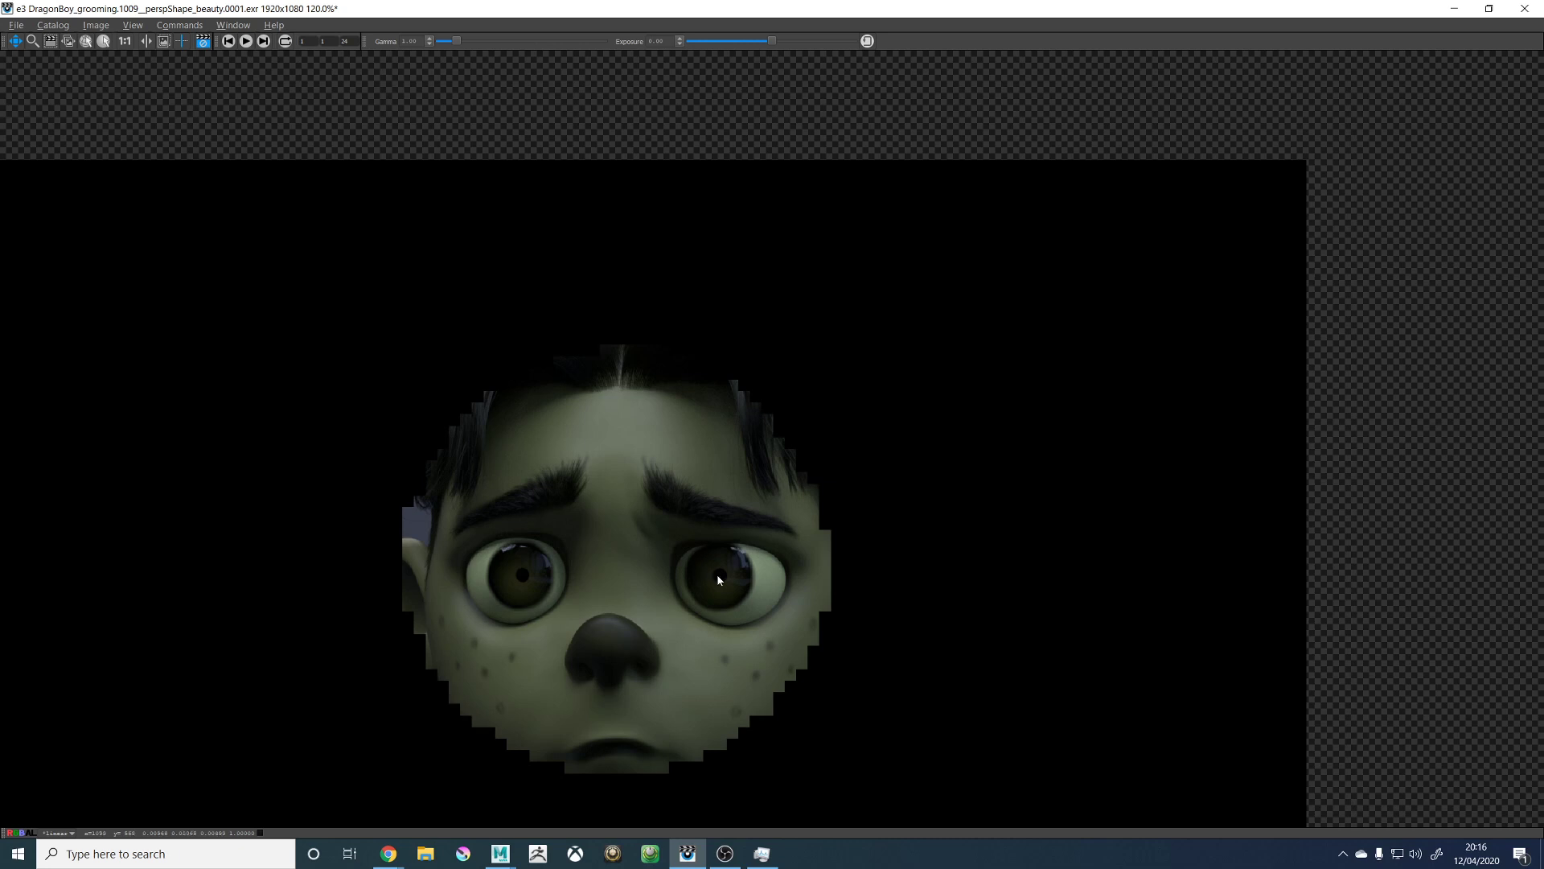
scroll(696, 558, up, 3)
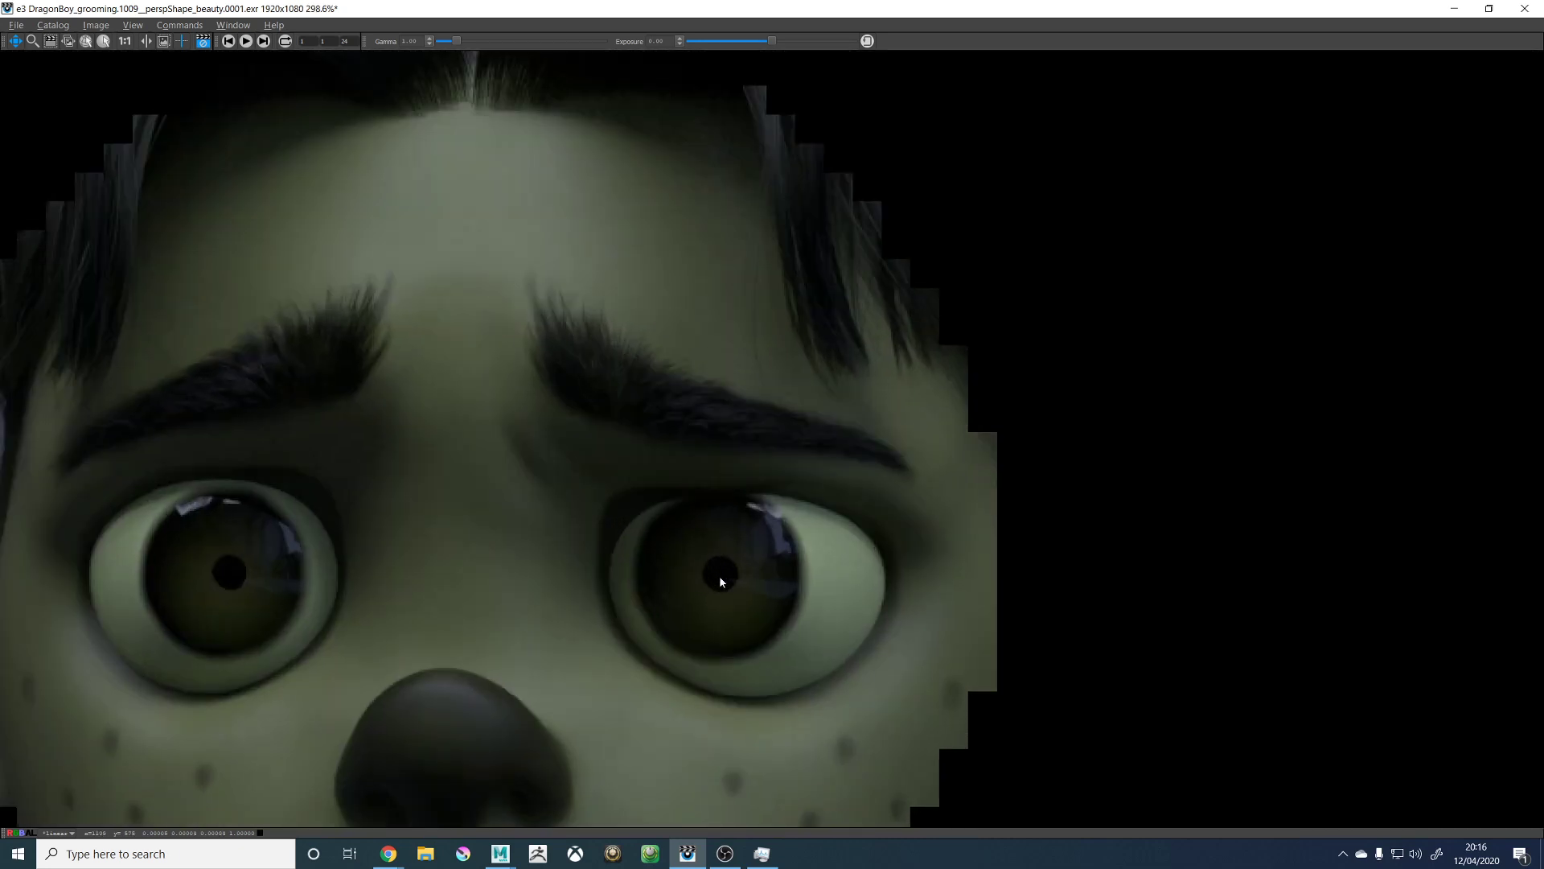
scroll(719, 584, up, 3)
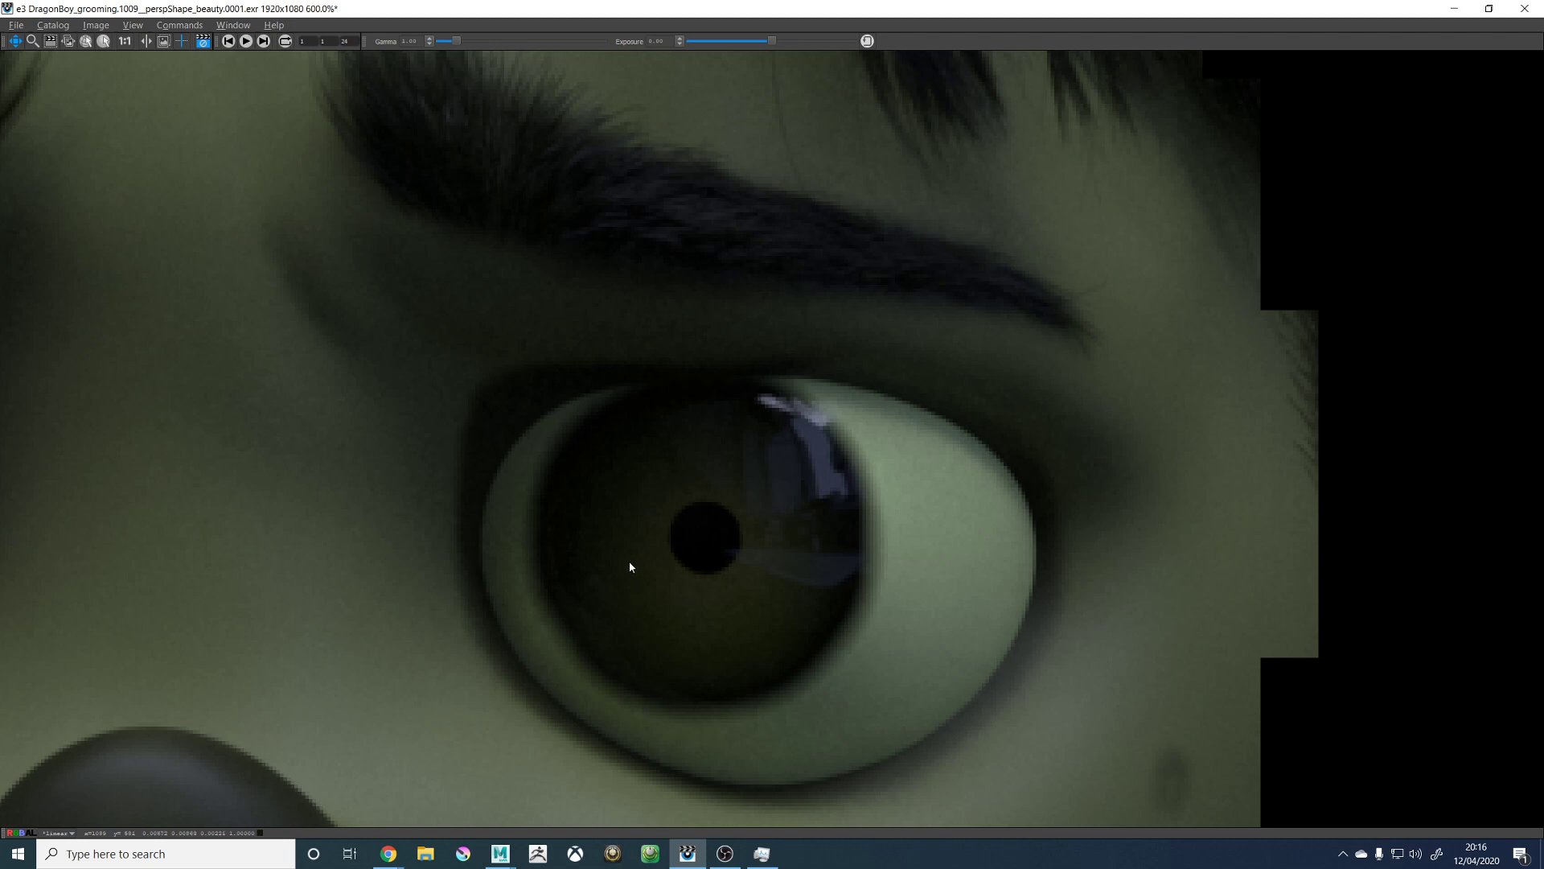
scroll(630, 566, down, 5)
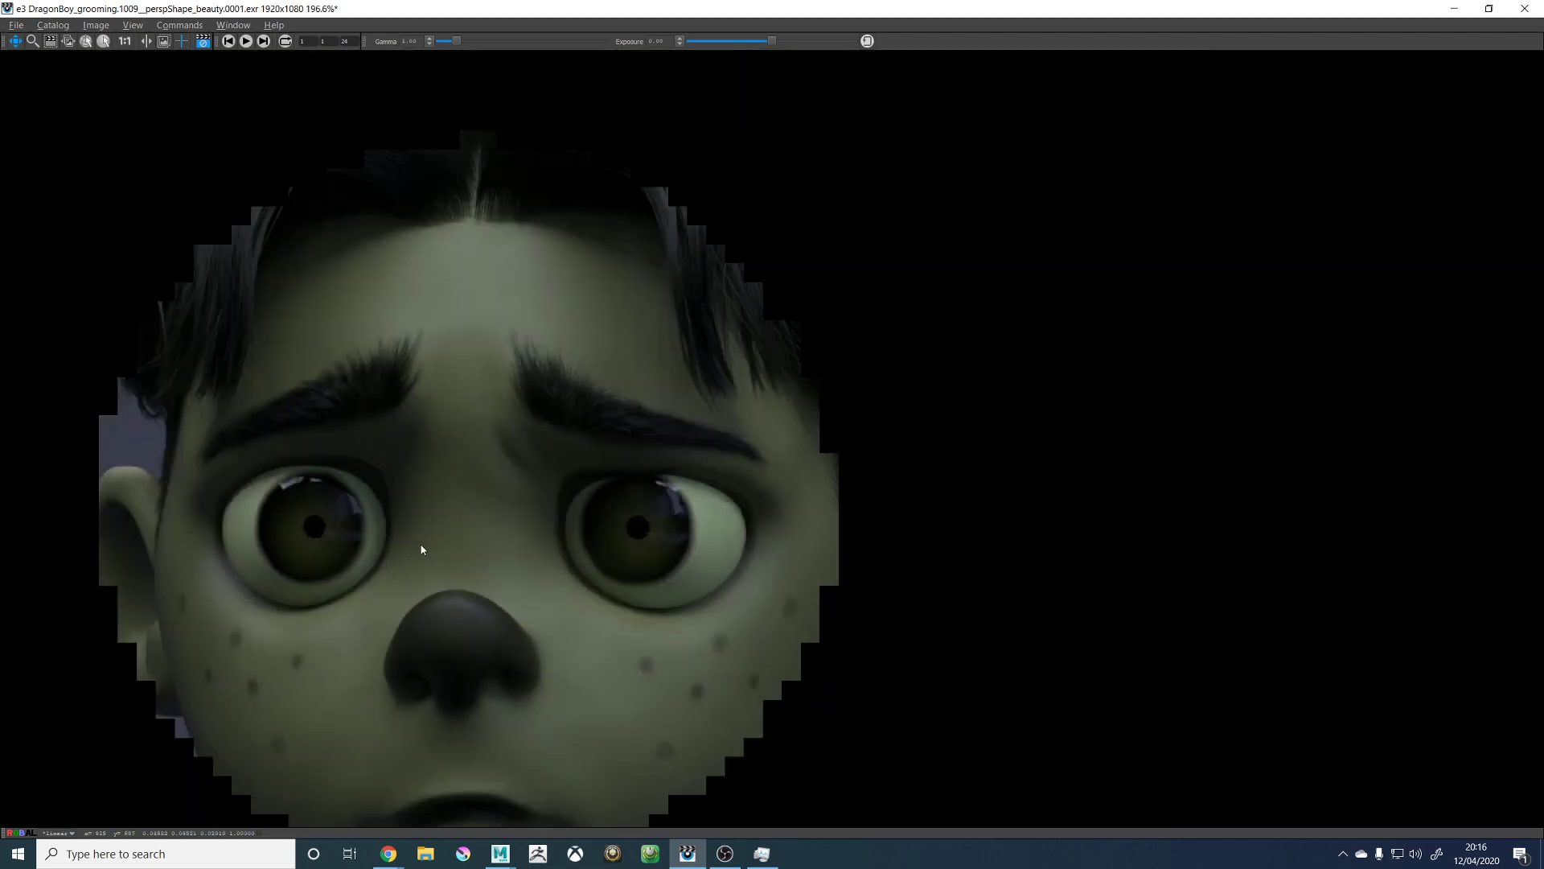
Step: Compare the whole rendered face with close views of the character's left eye, its reflections and the nearby side hair
scroll(434, 535, down, 5)
scroll(444, 487, up, 4)
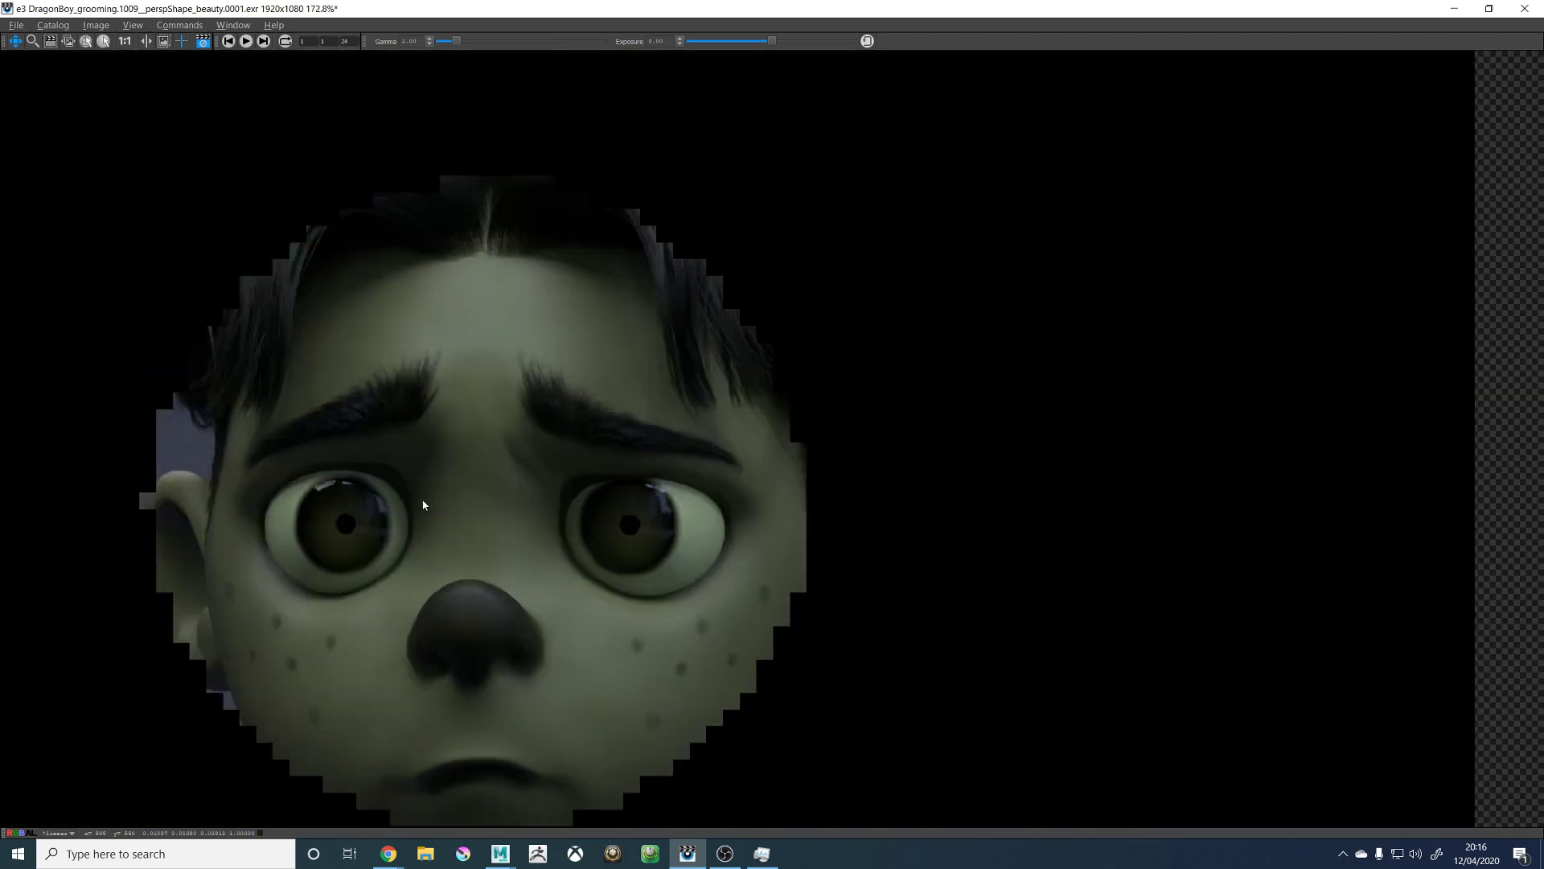
scroll(424, 504, down, 1)
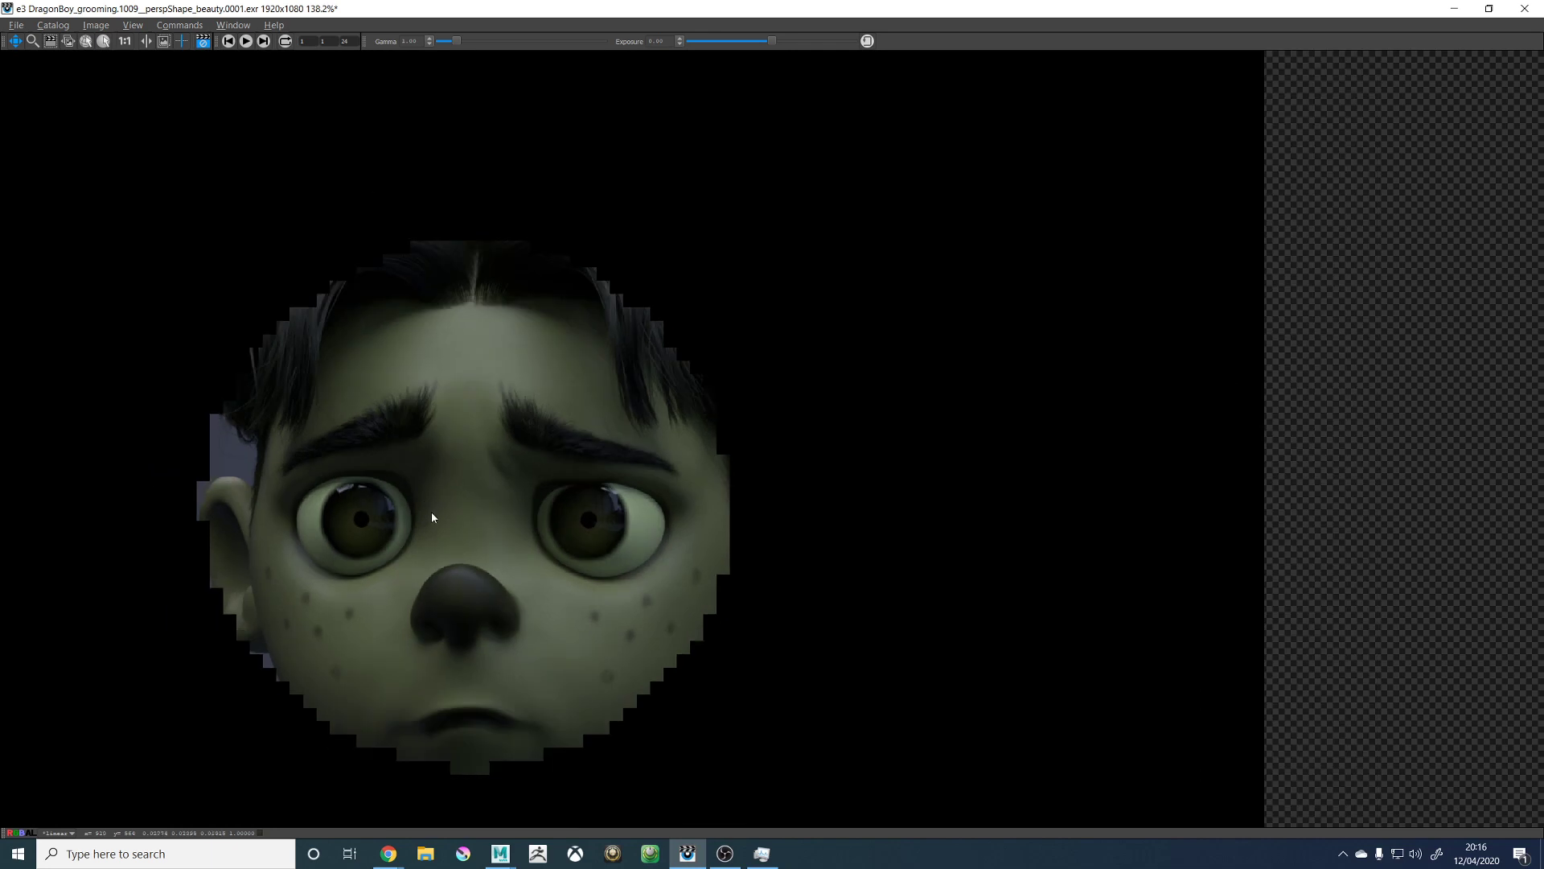
scroll(581, 513, up, 4)
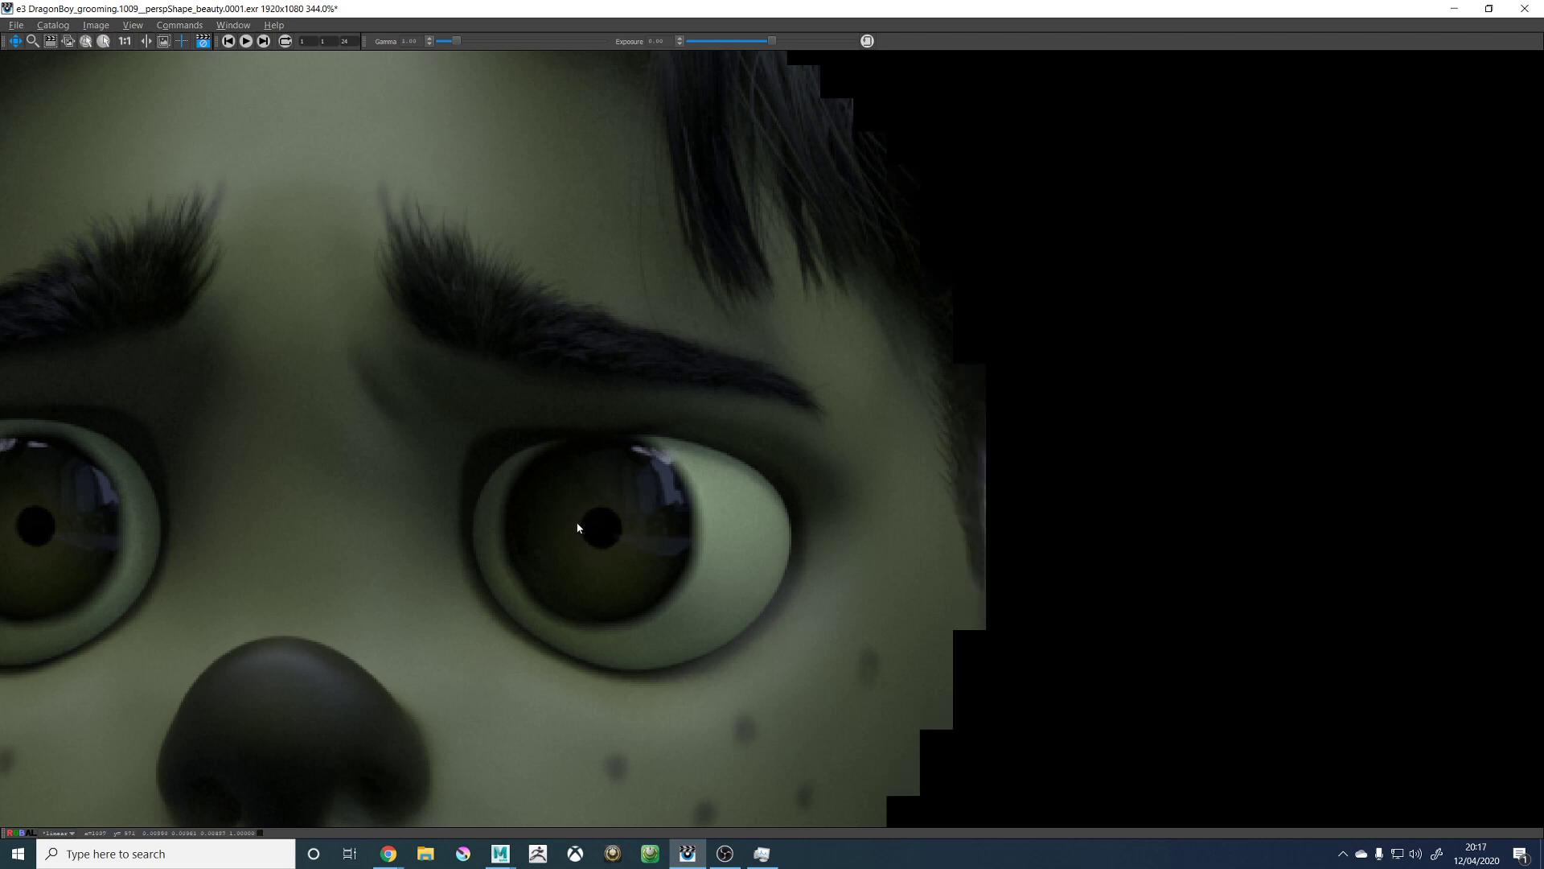
scroll(578, 534, down, 5)
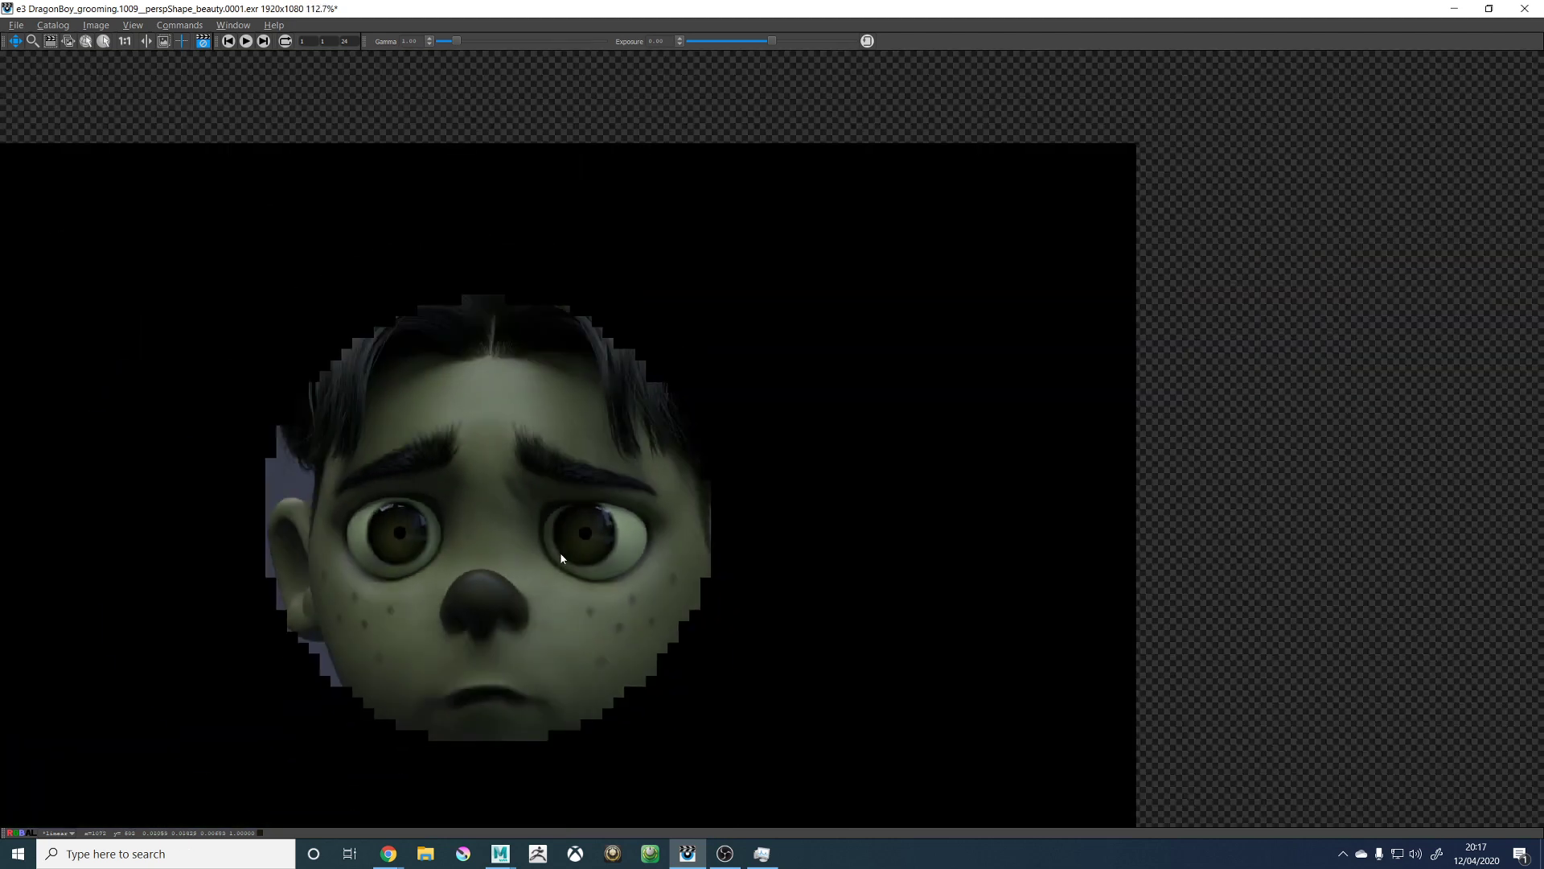
scroll(559, 551, up, 3)
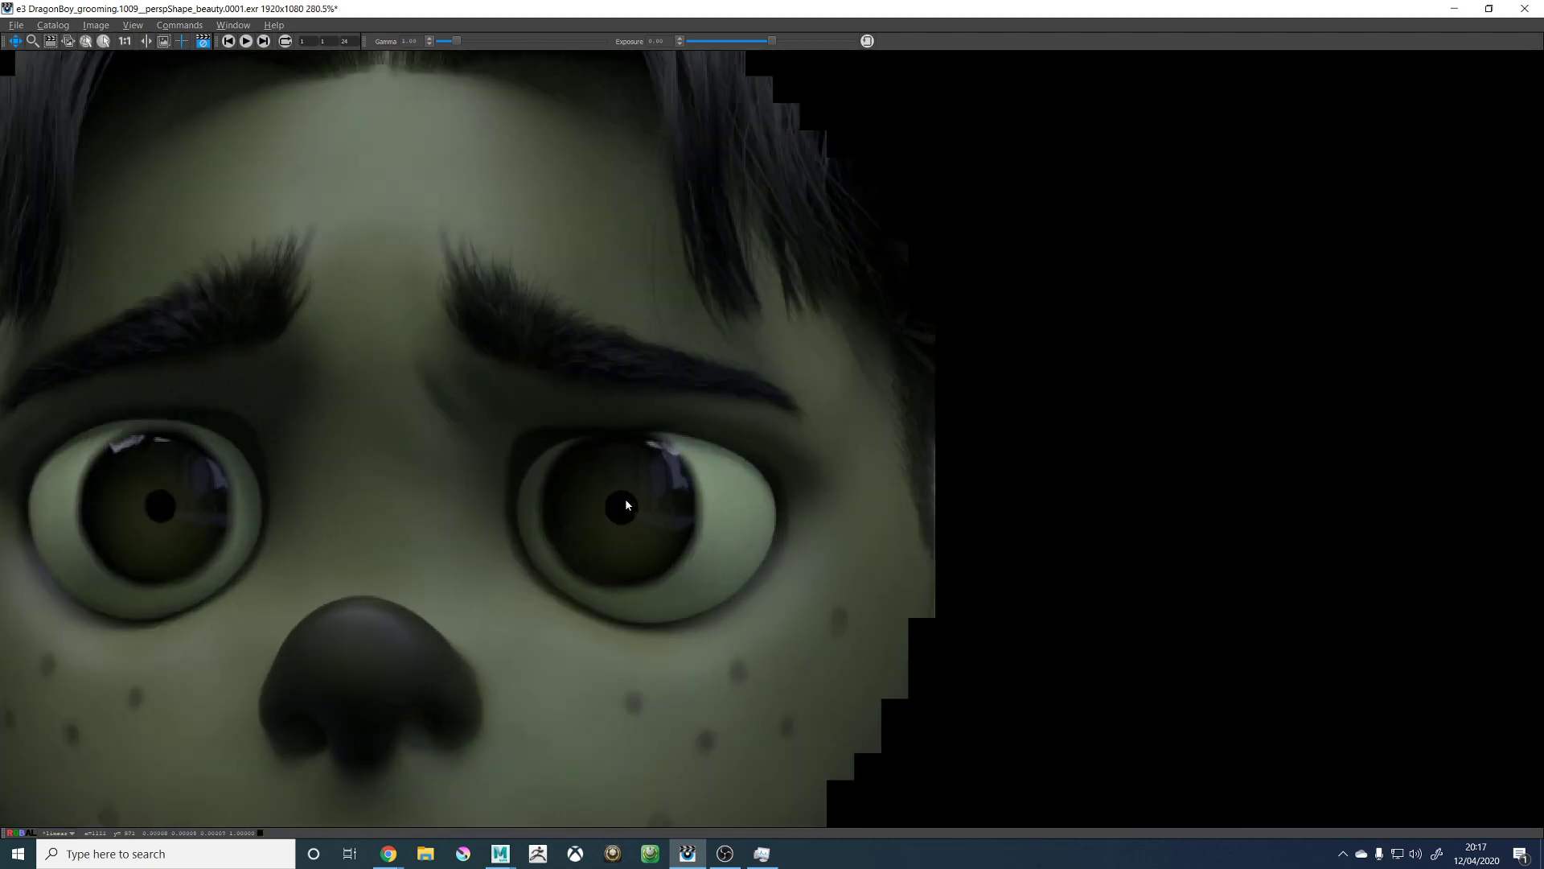
scroll(624, 507, up, 2)
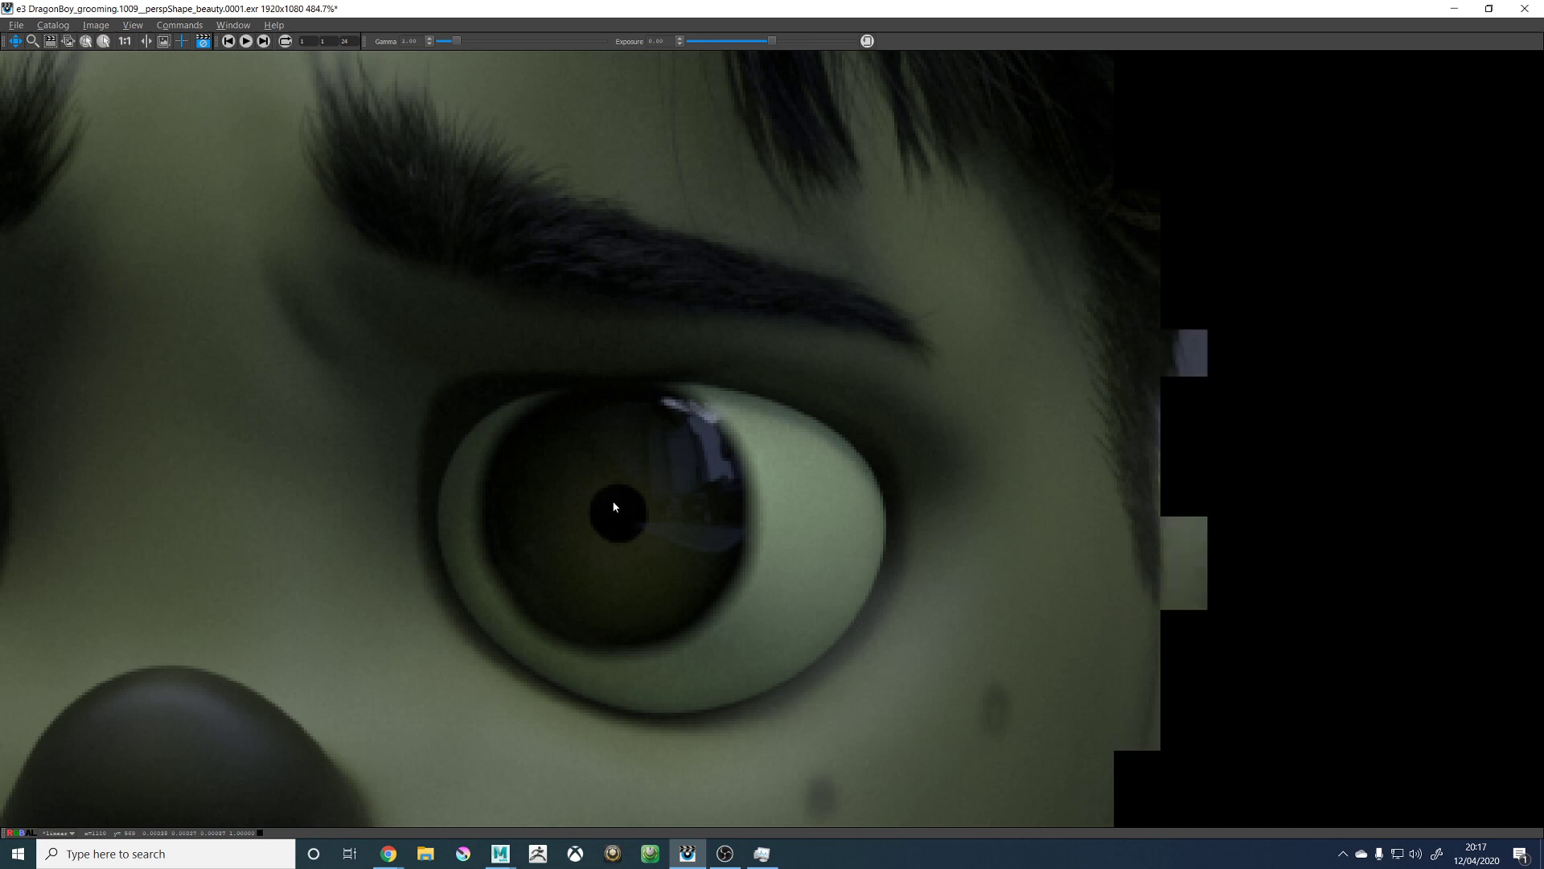
scroll(645, 488, down, 8)
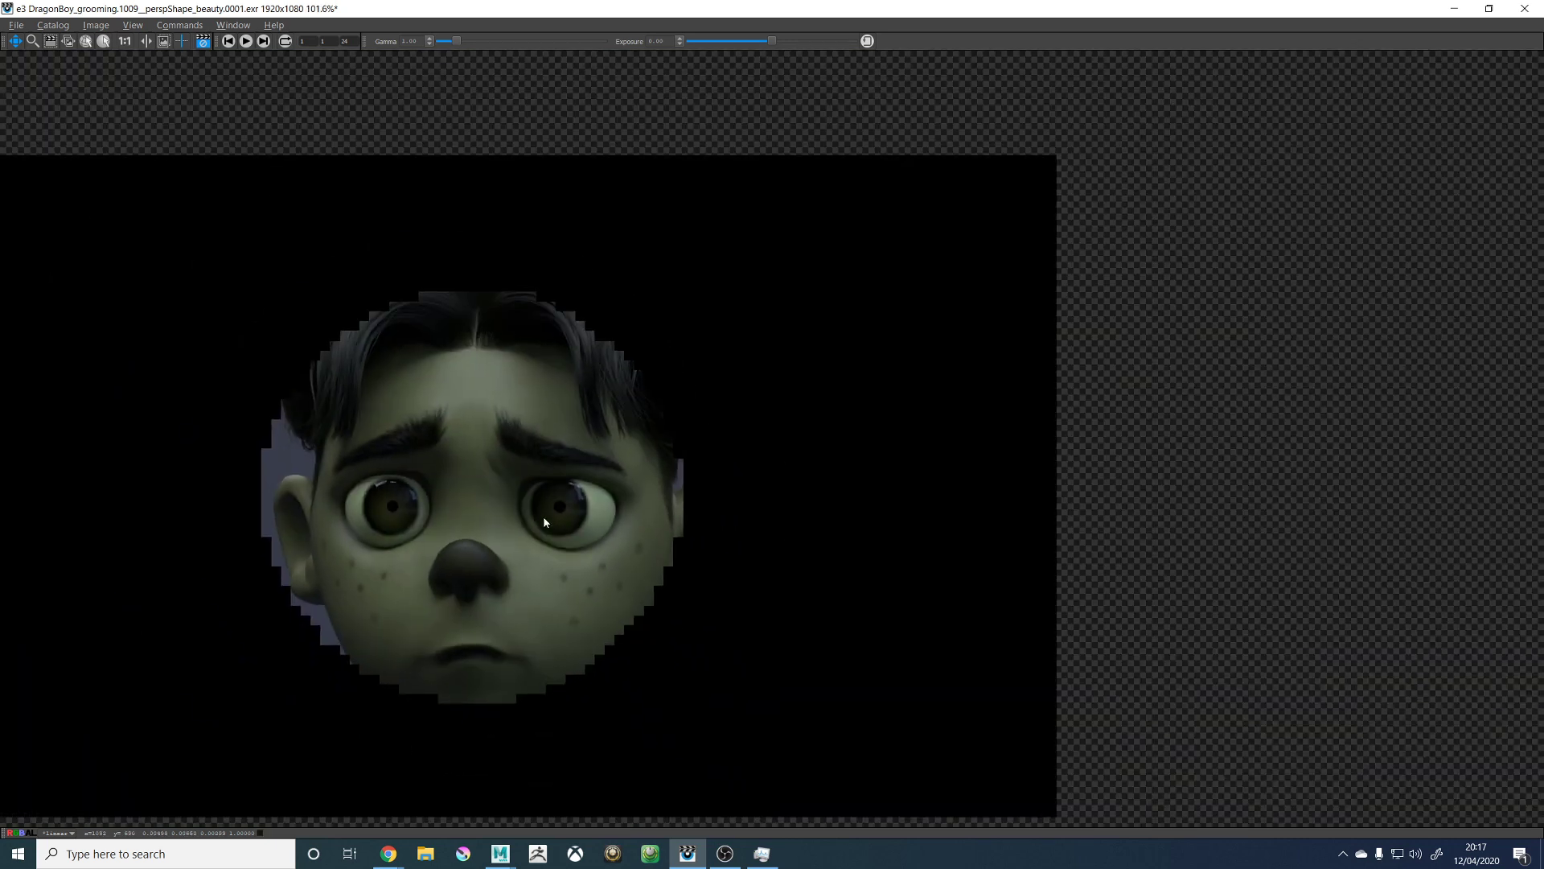
scroll(426, 477, up, 3)
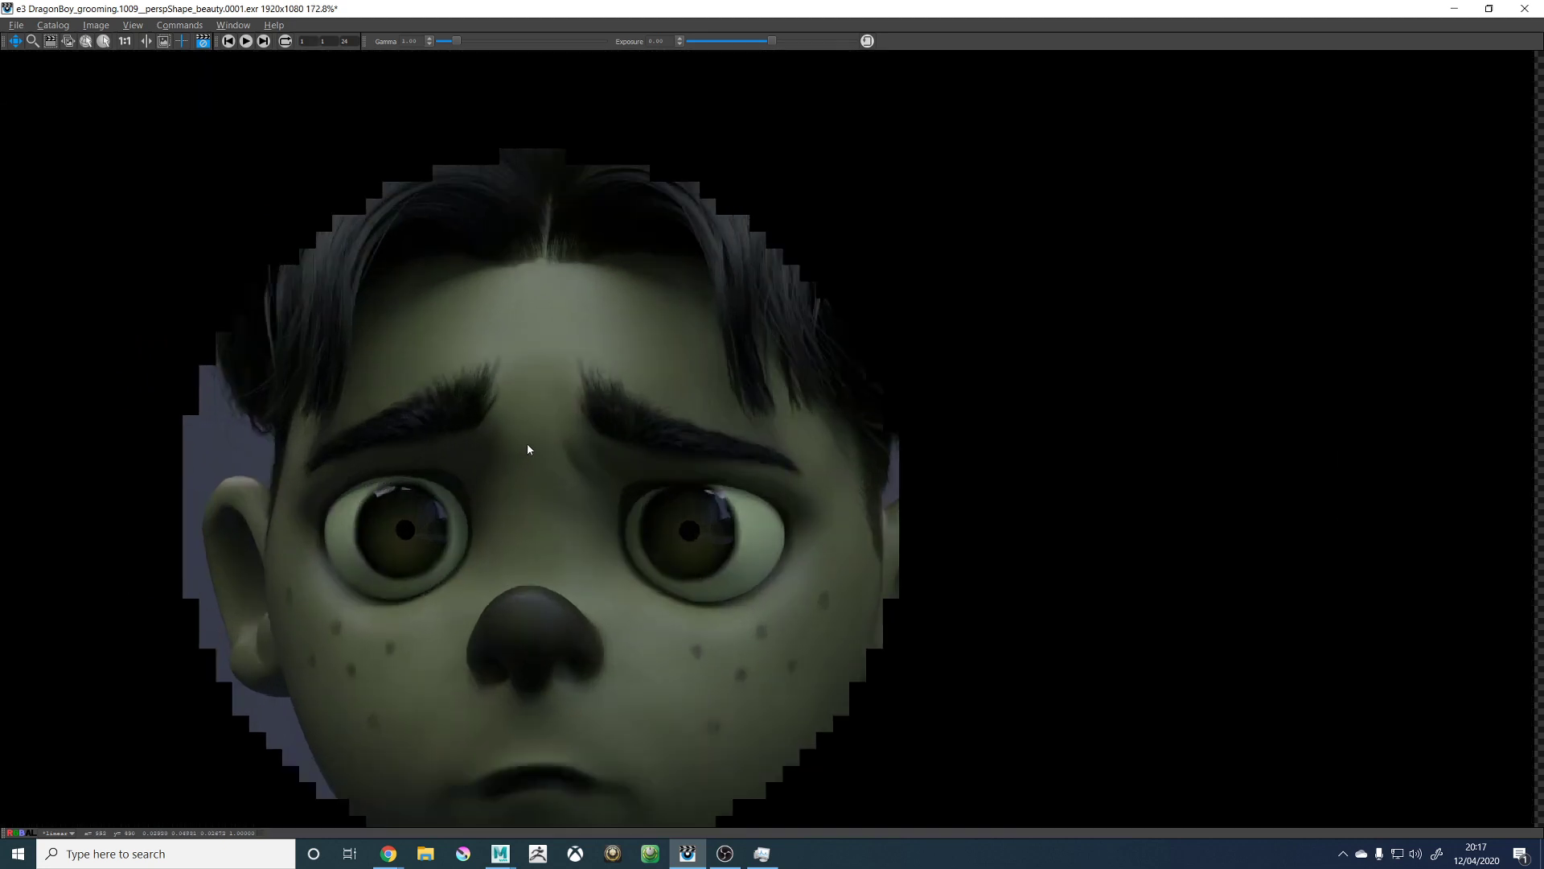
Step: Review the complete head render, including the full hairstyle, eyebrows, ears and shoulder creature
scroll(528, 449, down, 7)
scroll(529, 452, up, 5)
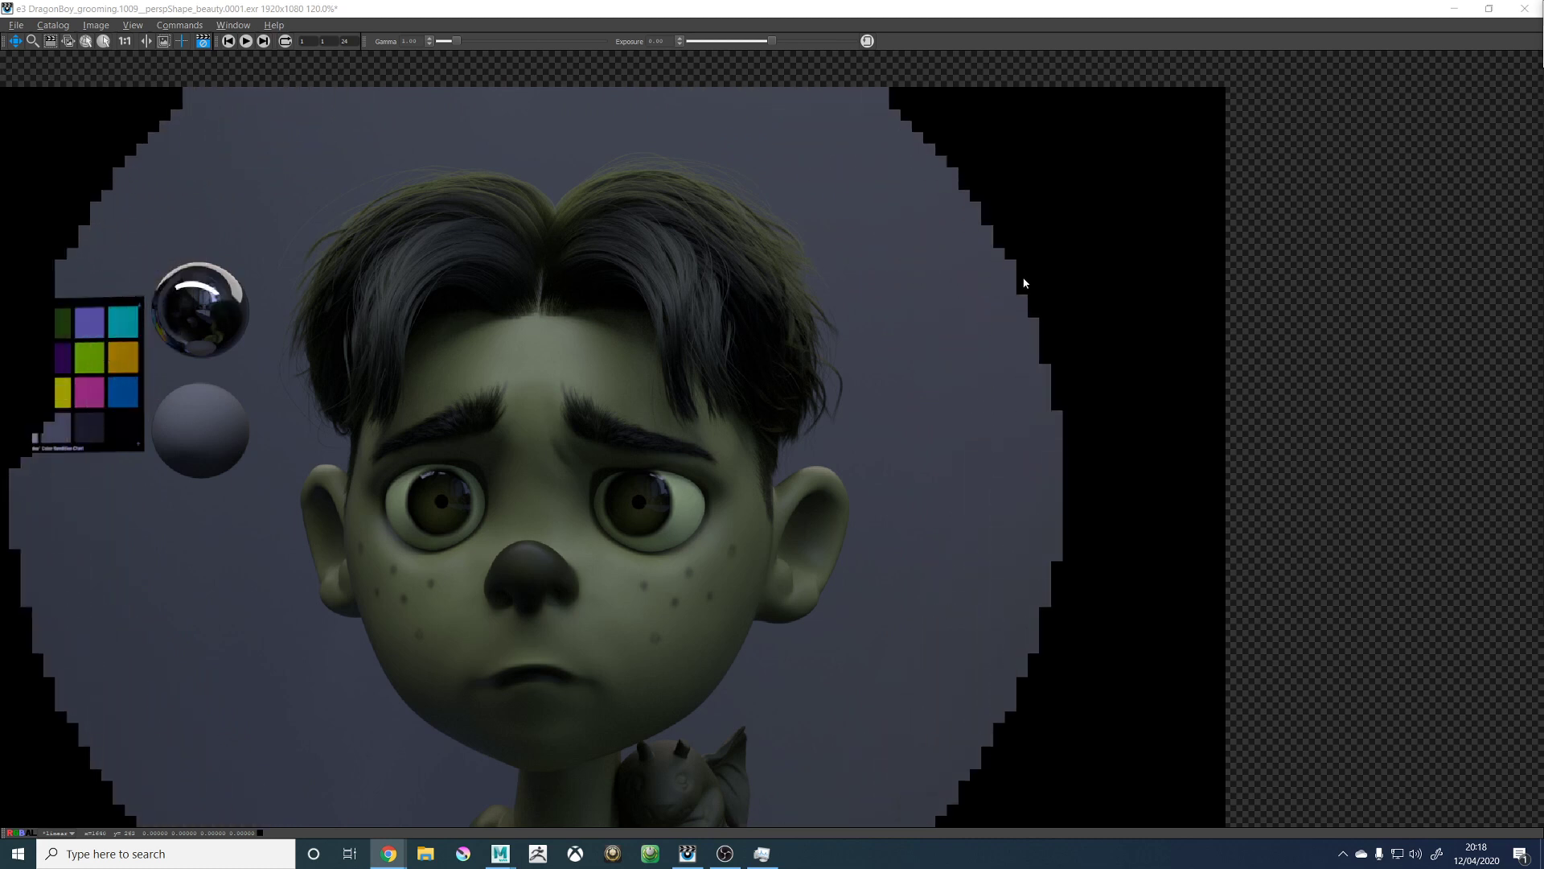
scroll(500, 423, down, 4)
scroll(510, 483, up, 4)
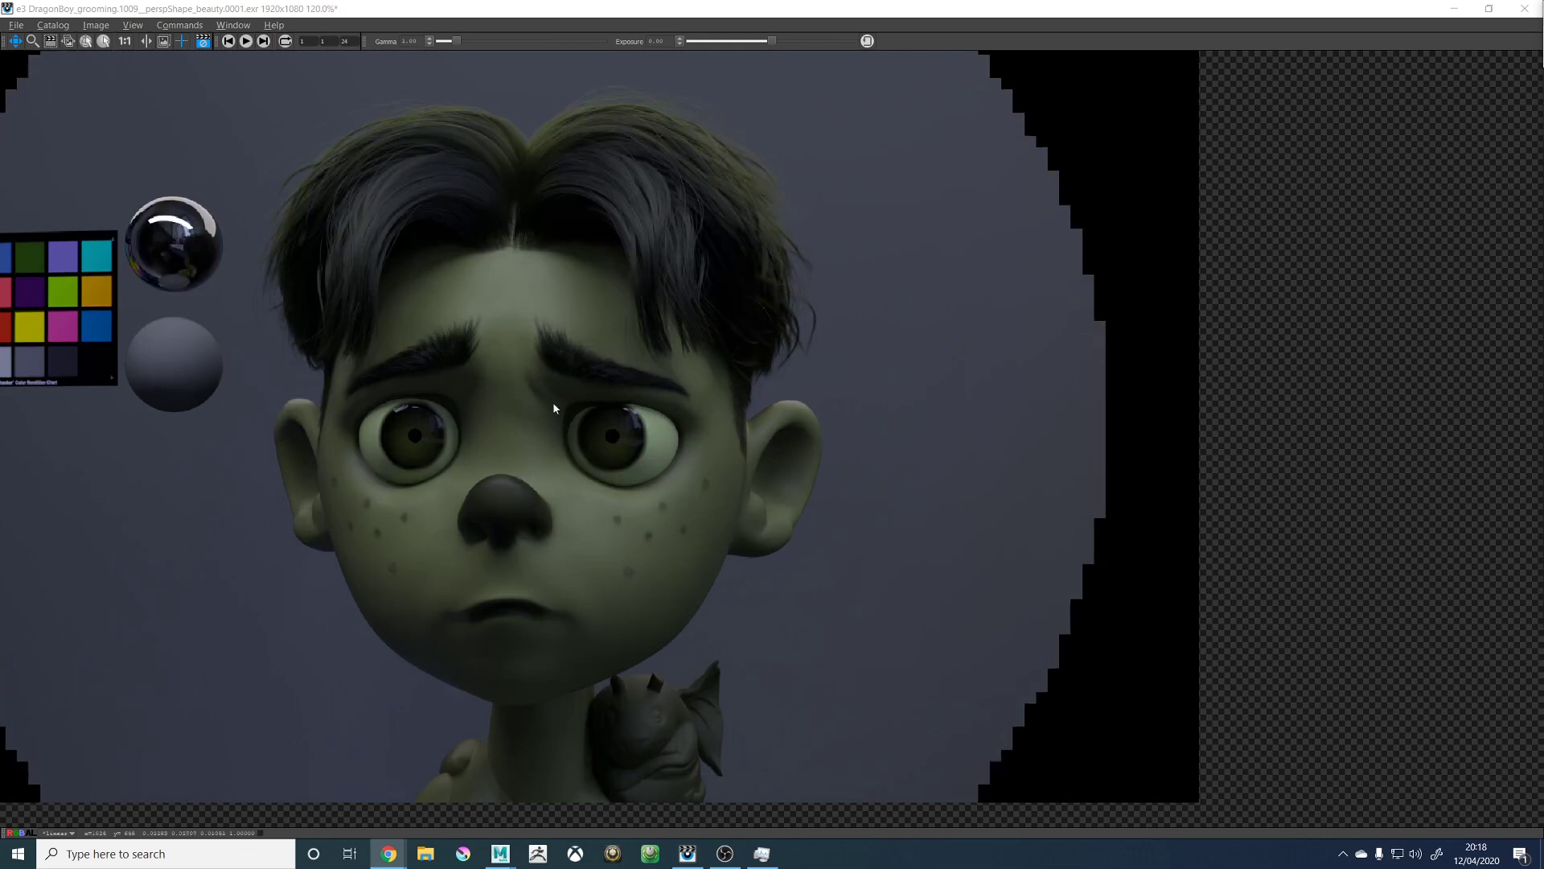
scroll(545, 419, down, 1)
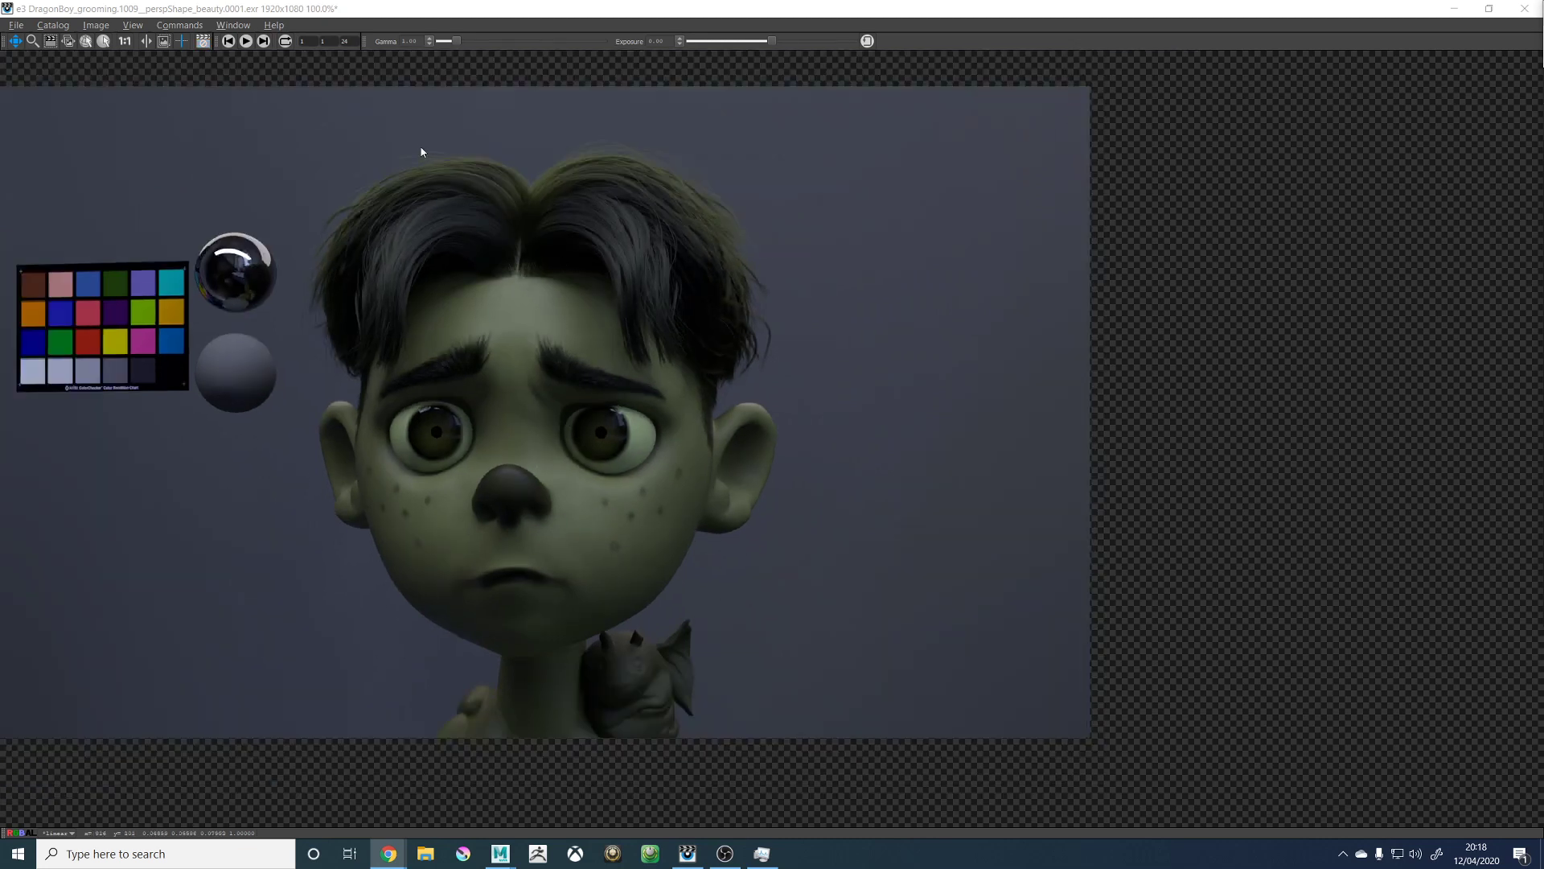
Step: Inspect the rendered centre parting, front hairline and inner ends of both eyebrows at close and medium framing
scroll(495, 254, up, 3)
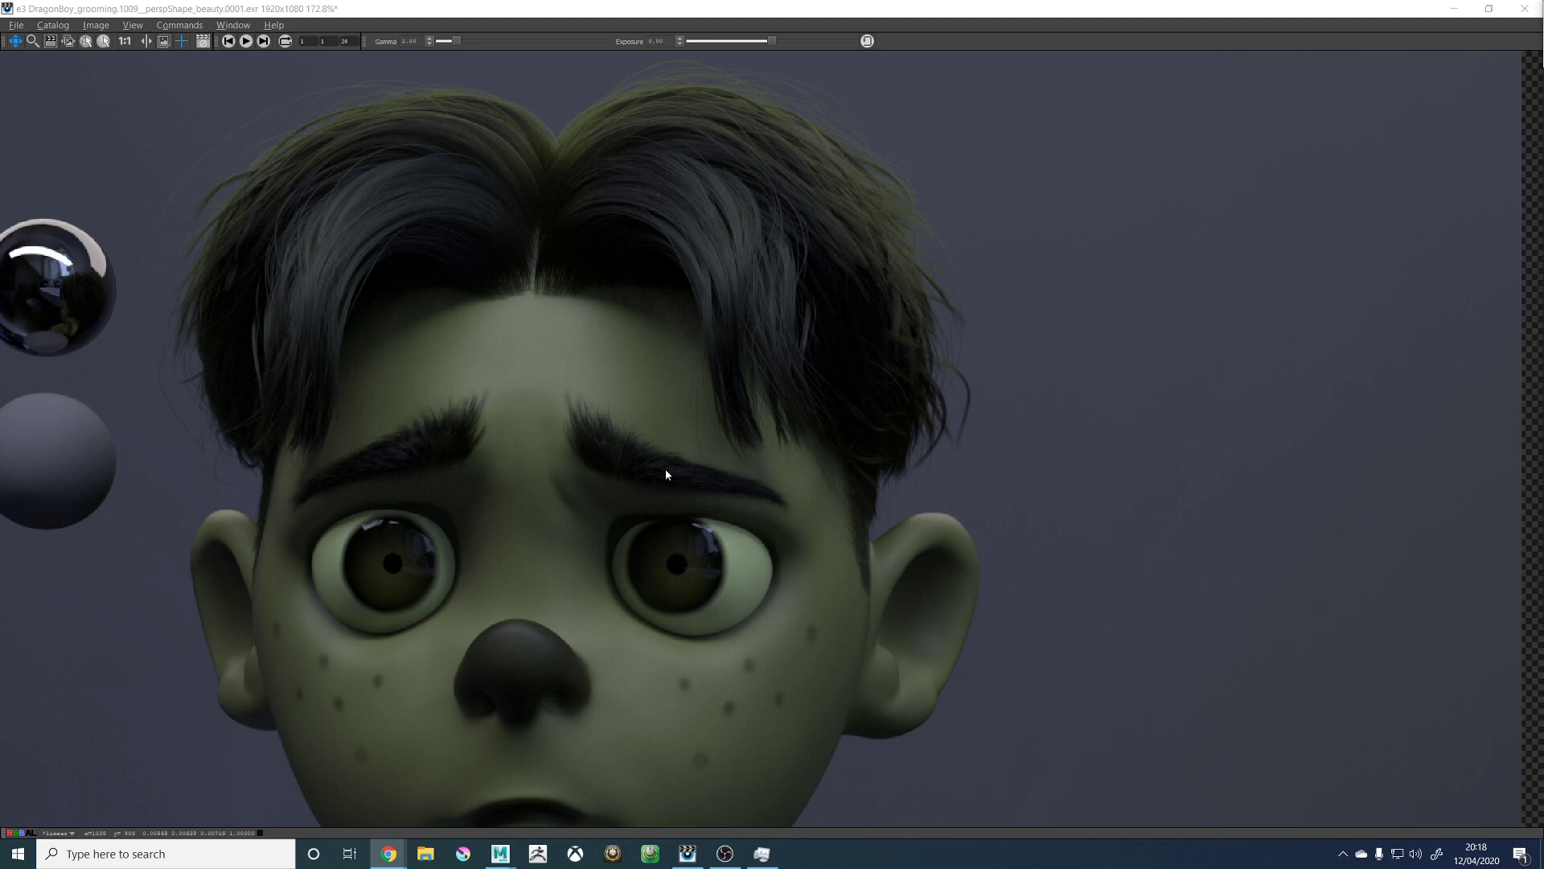
scroll(666, 475, up, 4)
scroll(664, 473, down, 5)
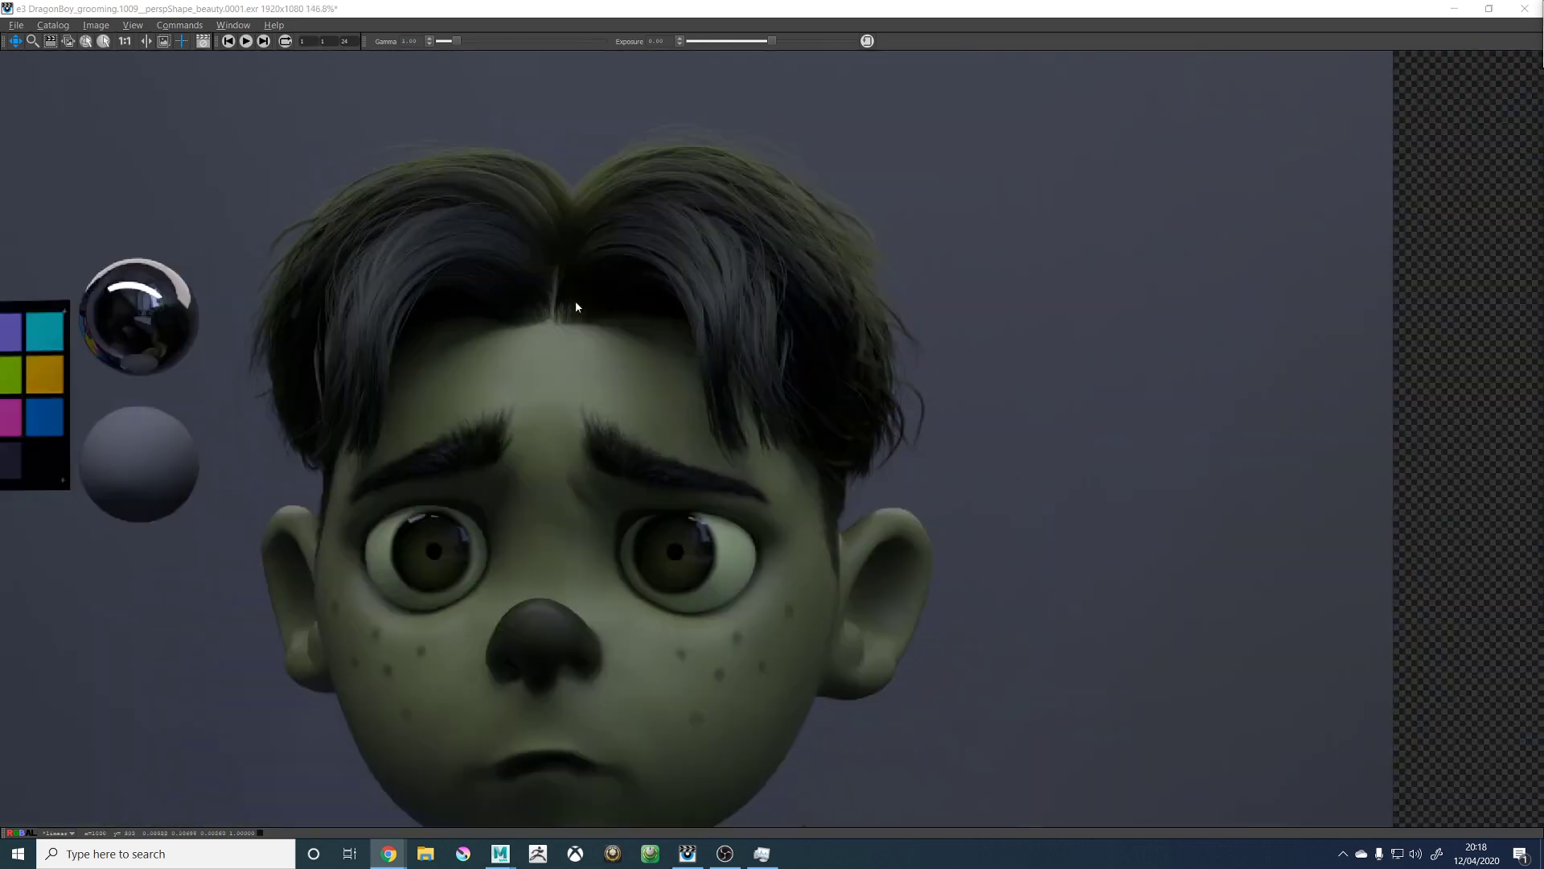
scroll(576, 310, up, 4)
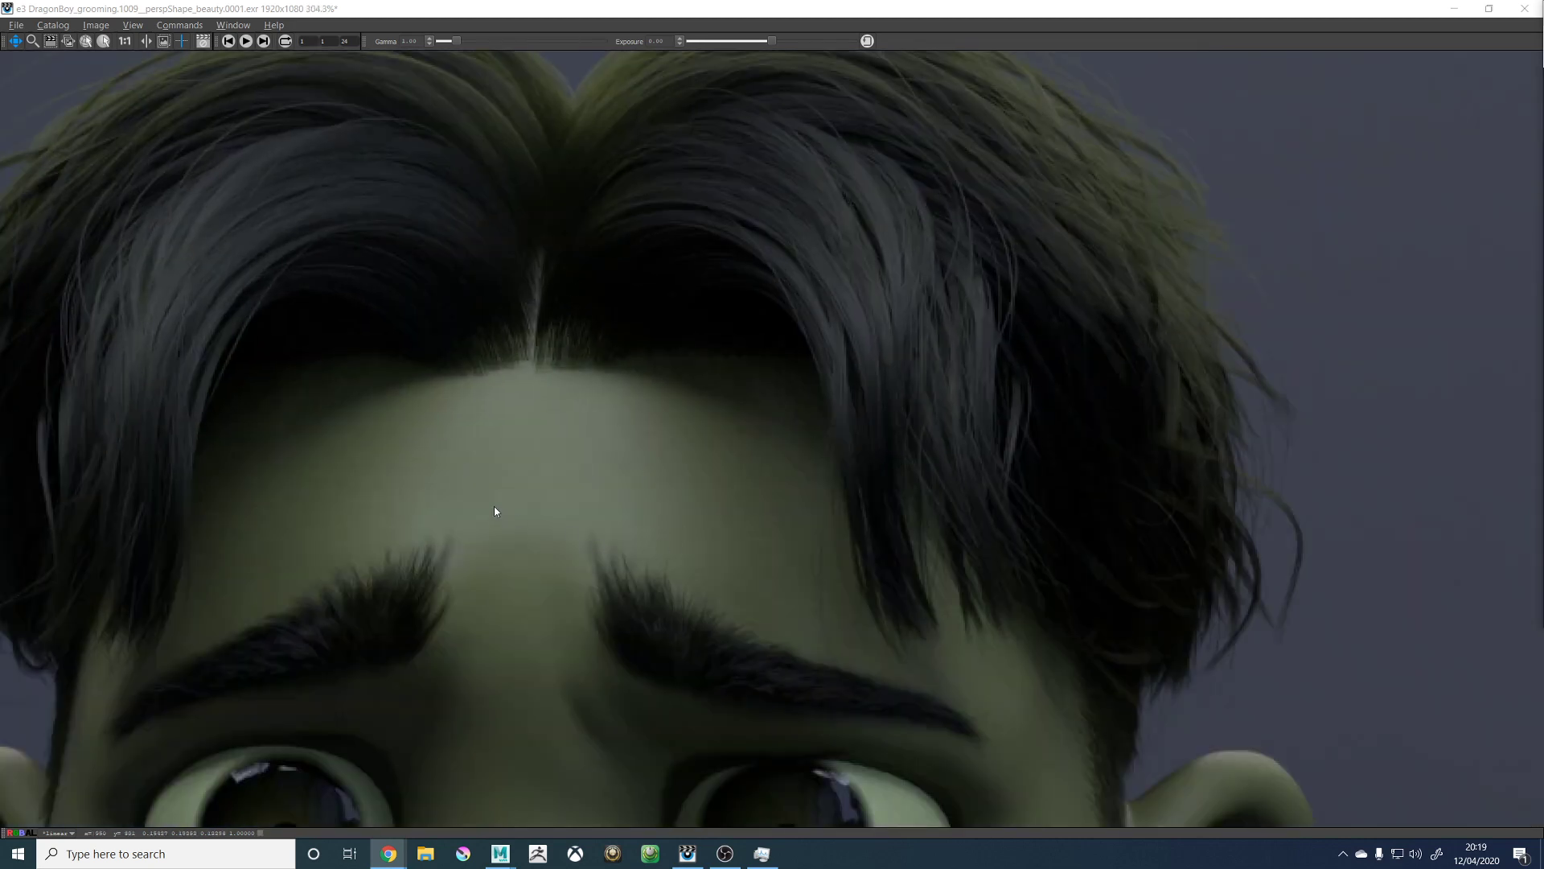
scroll(644, 249, down, 1)
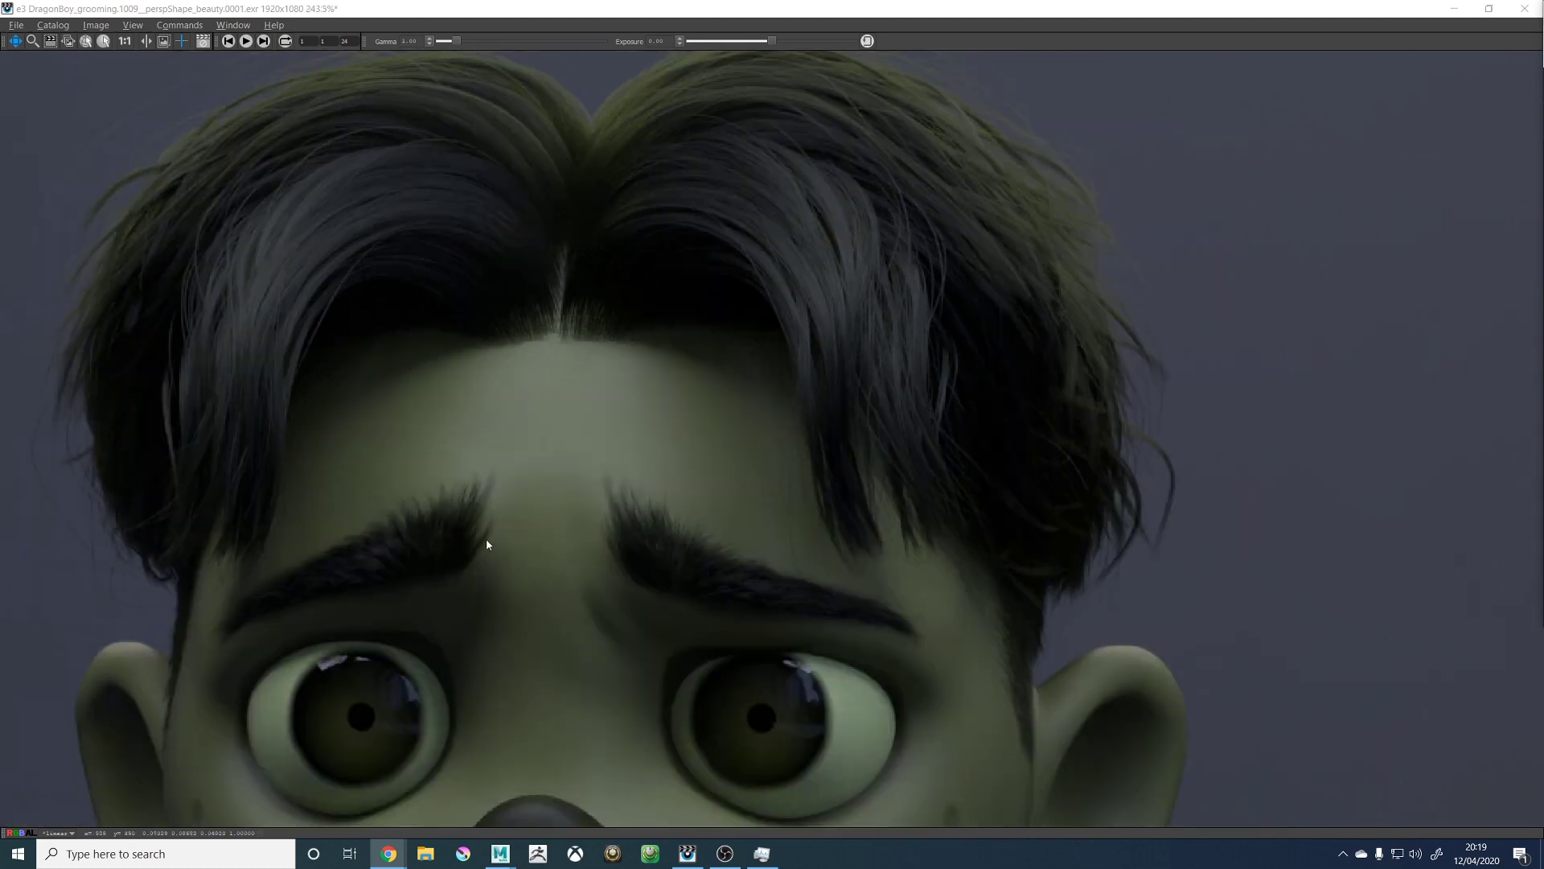
scroll(484, 571, down, 1)
scroll(437, 572, up, 3)
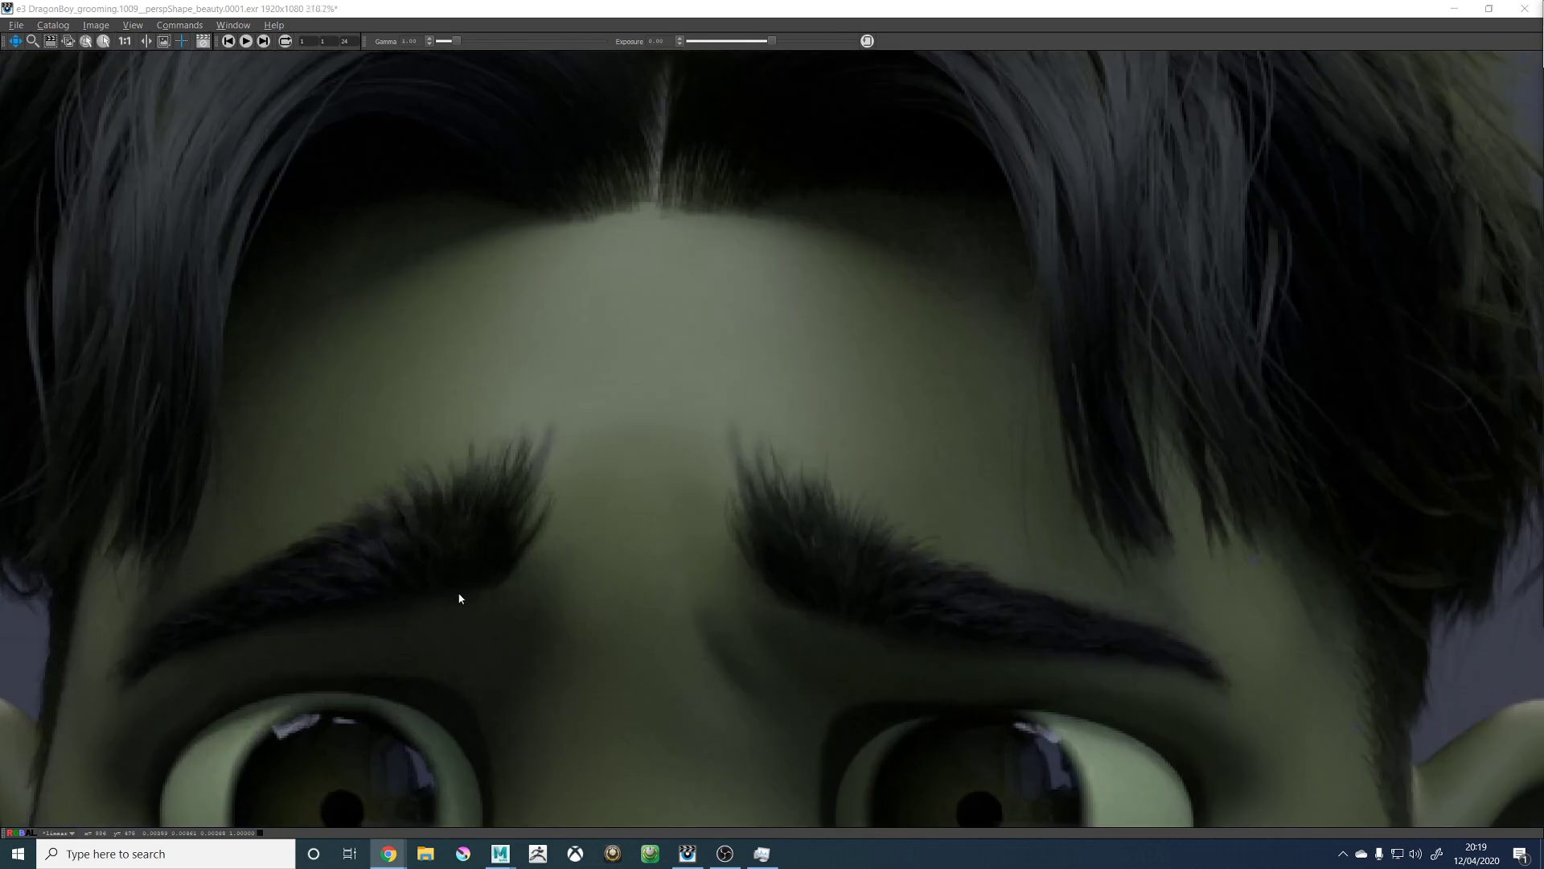
Step: Compare the rendered shape of the character's right eyebrow with the whole face and hairstyle
scroll(436, 594, down, 3)
click(505, 553)
scroll(468, 568, up, 1)
drag(468, 568, 717, 458)
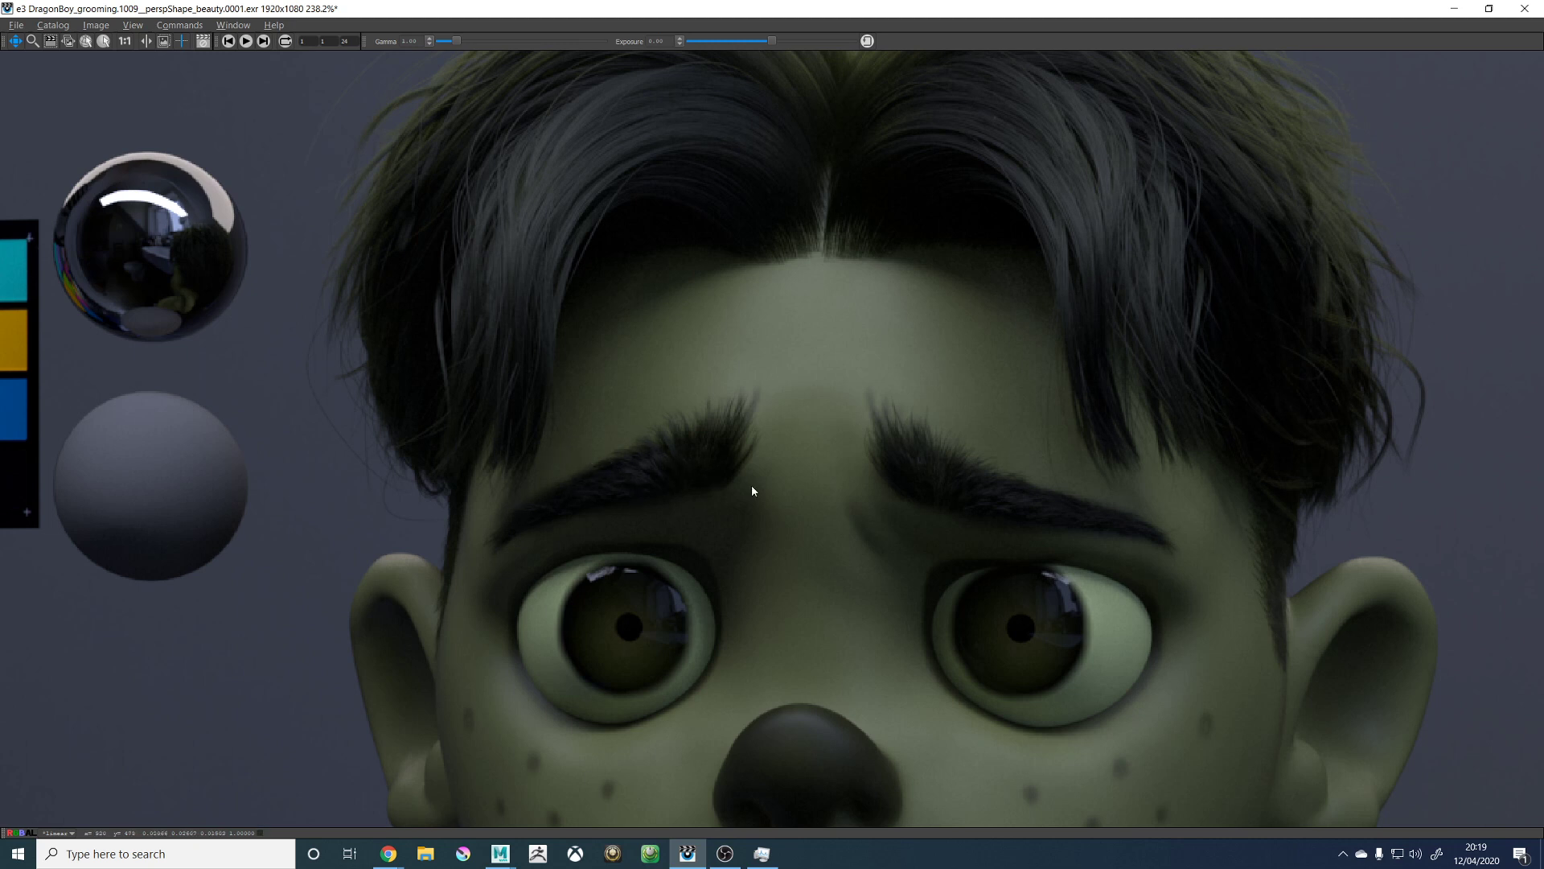
scroll(727, 563, down, 5)
scroll(854, 655, up, 1)
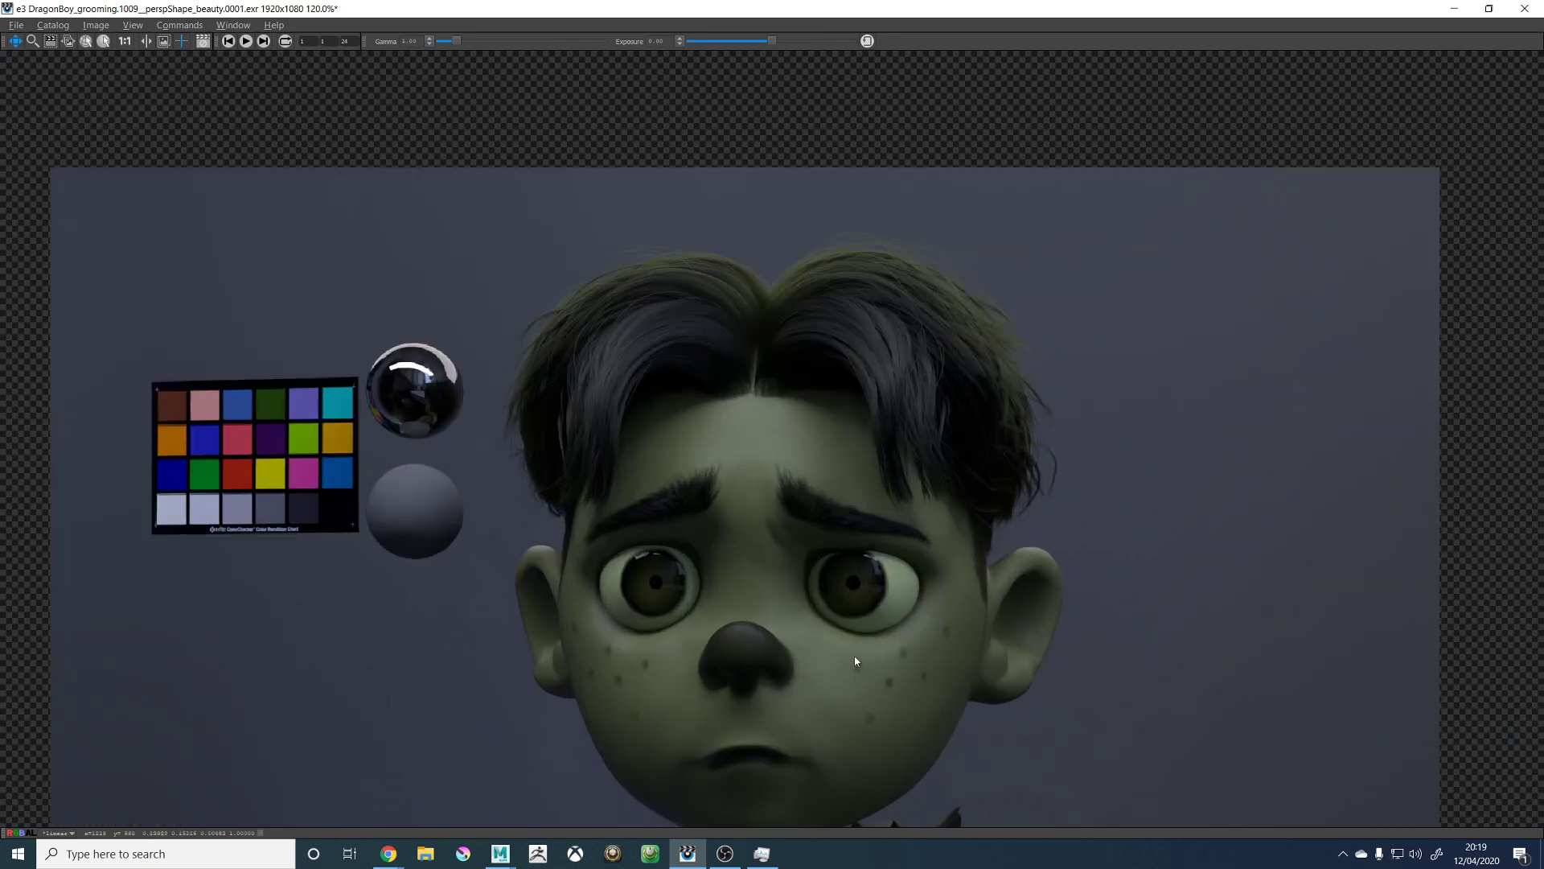
drag(828, 681, 837, 623)
Step: Switch to Maya, turn off the resolution gate around the character's face and open the XGen editor
mouse_move(500, 854)
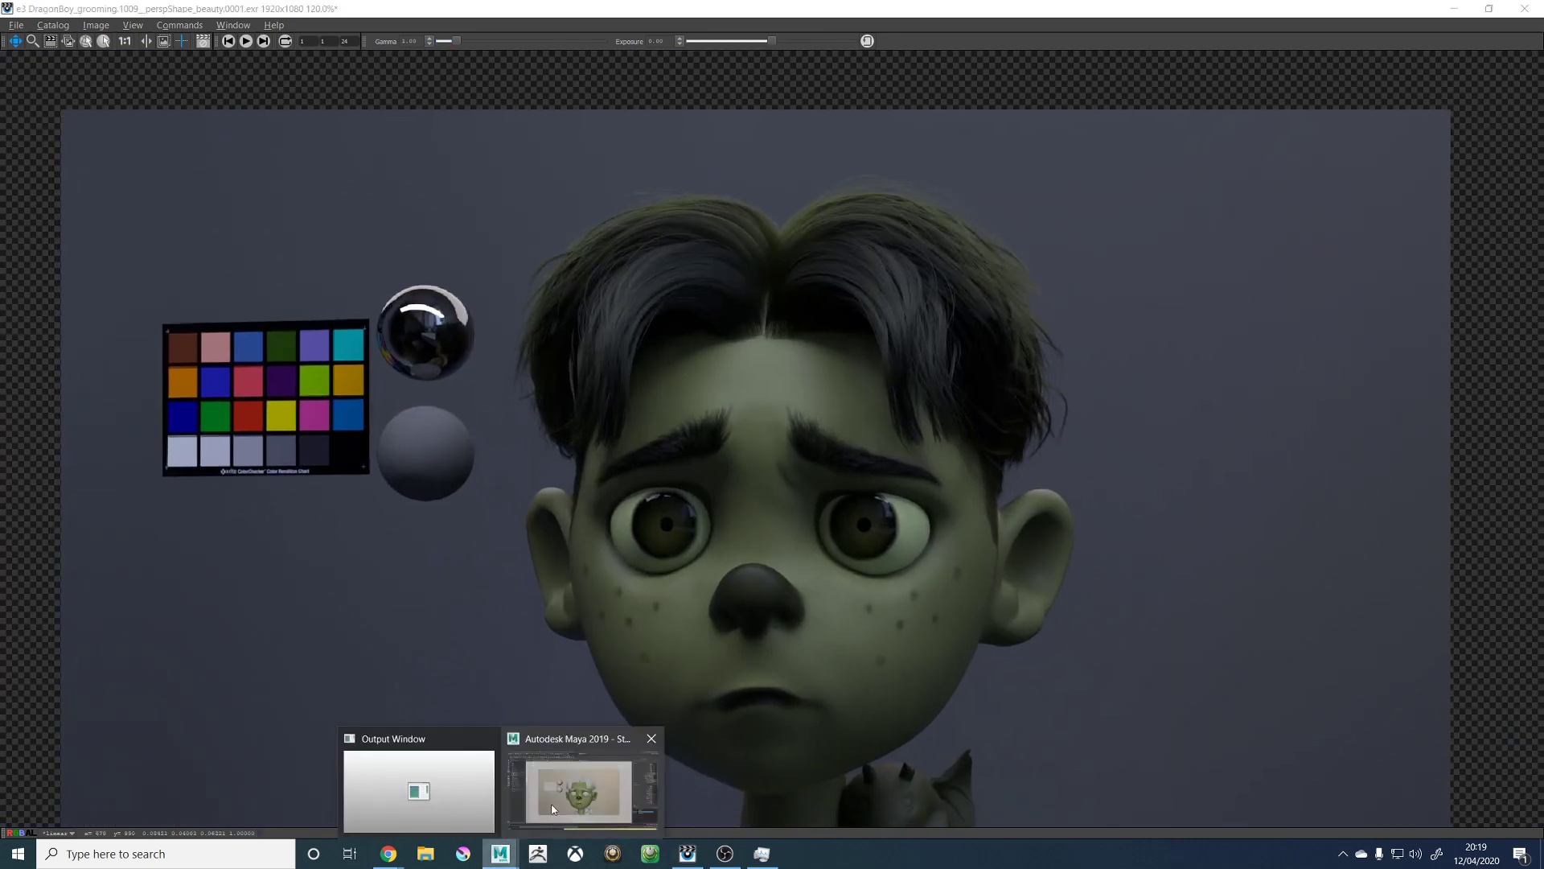
click(599, 761)
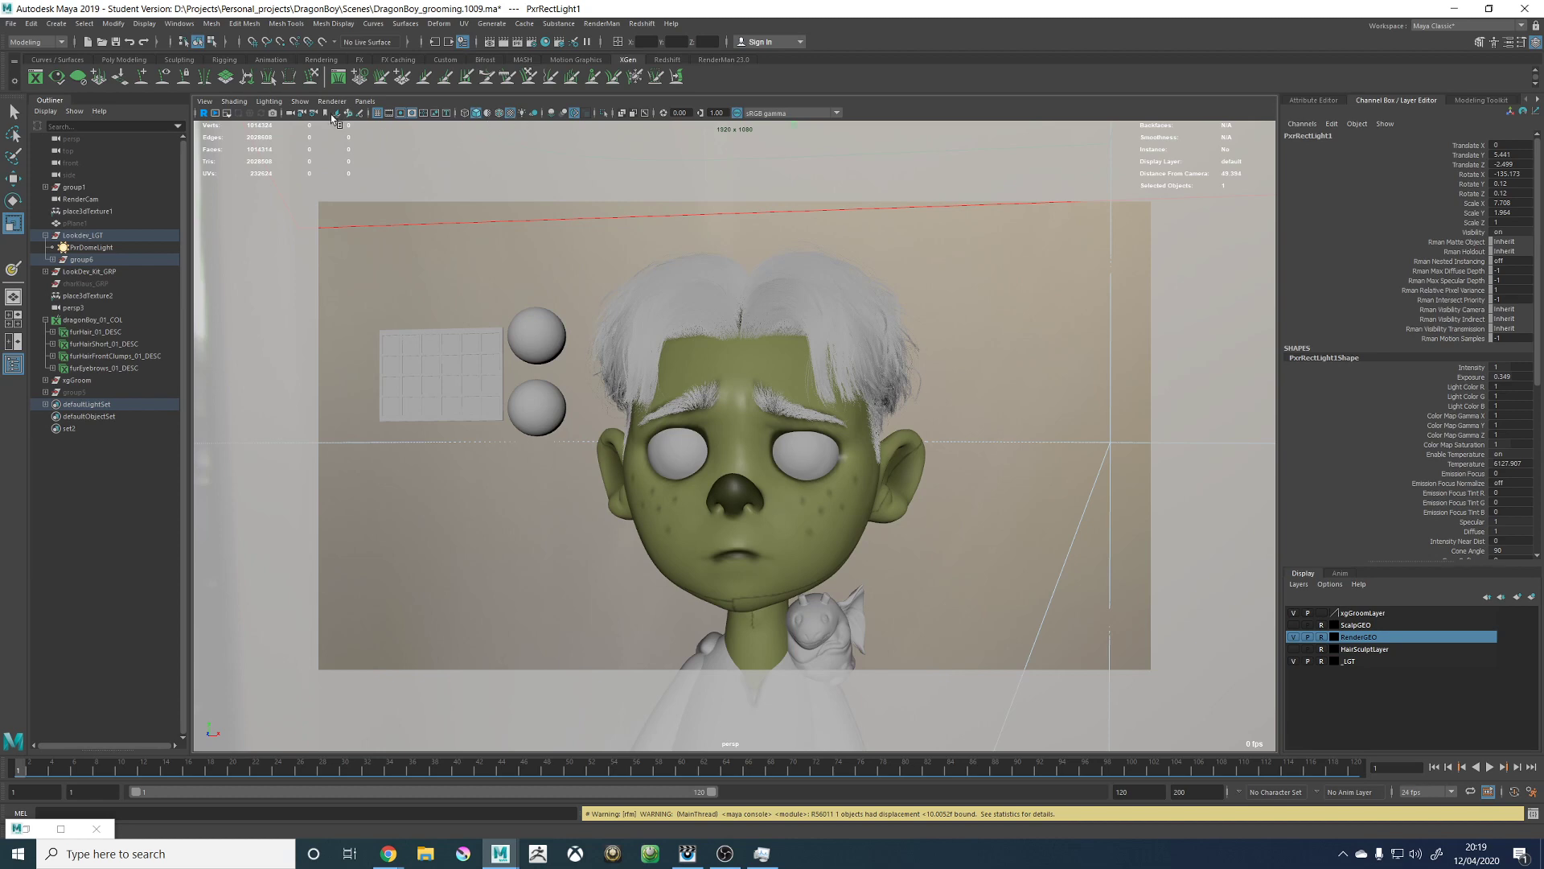
click(401, 113)
alt+drag(441, 178, 509, 234)
alt+right_drag(509, 235, 1521, 54)
click(1494, 101)
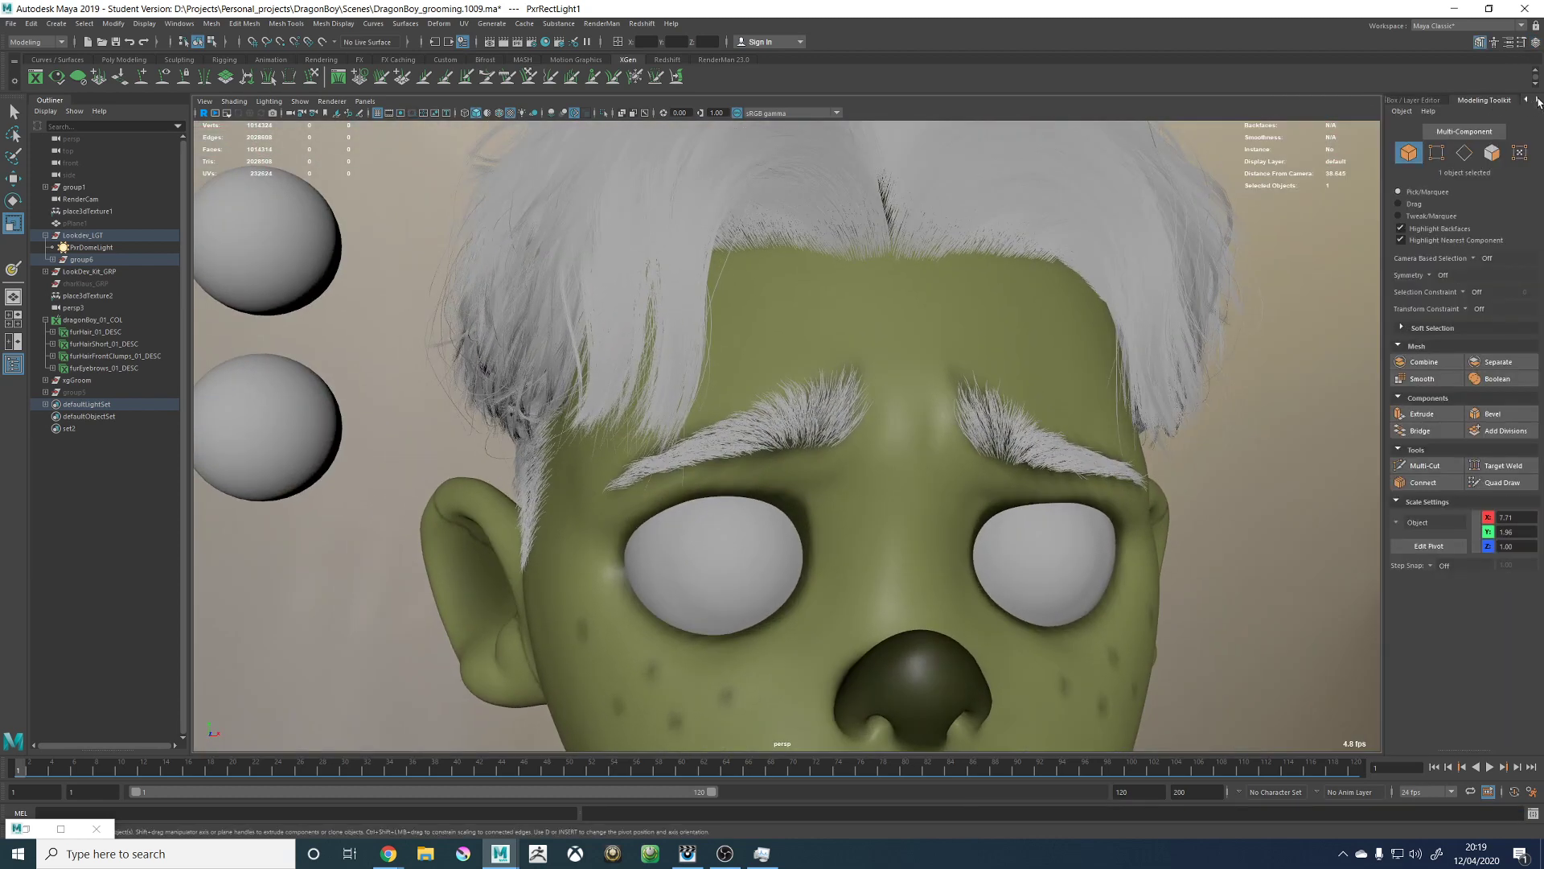
click(1539, 100)
click(1516, 100)
Step: Display the guides of furEyebrows_01_DESC and clear its hair preview
click(1357, 153)
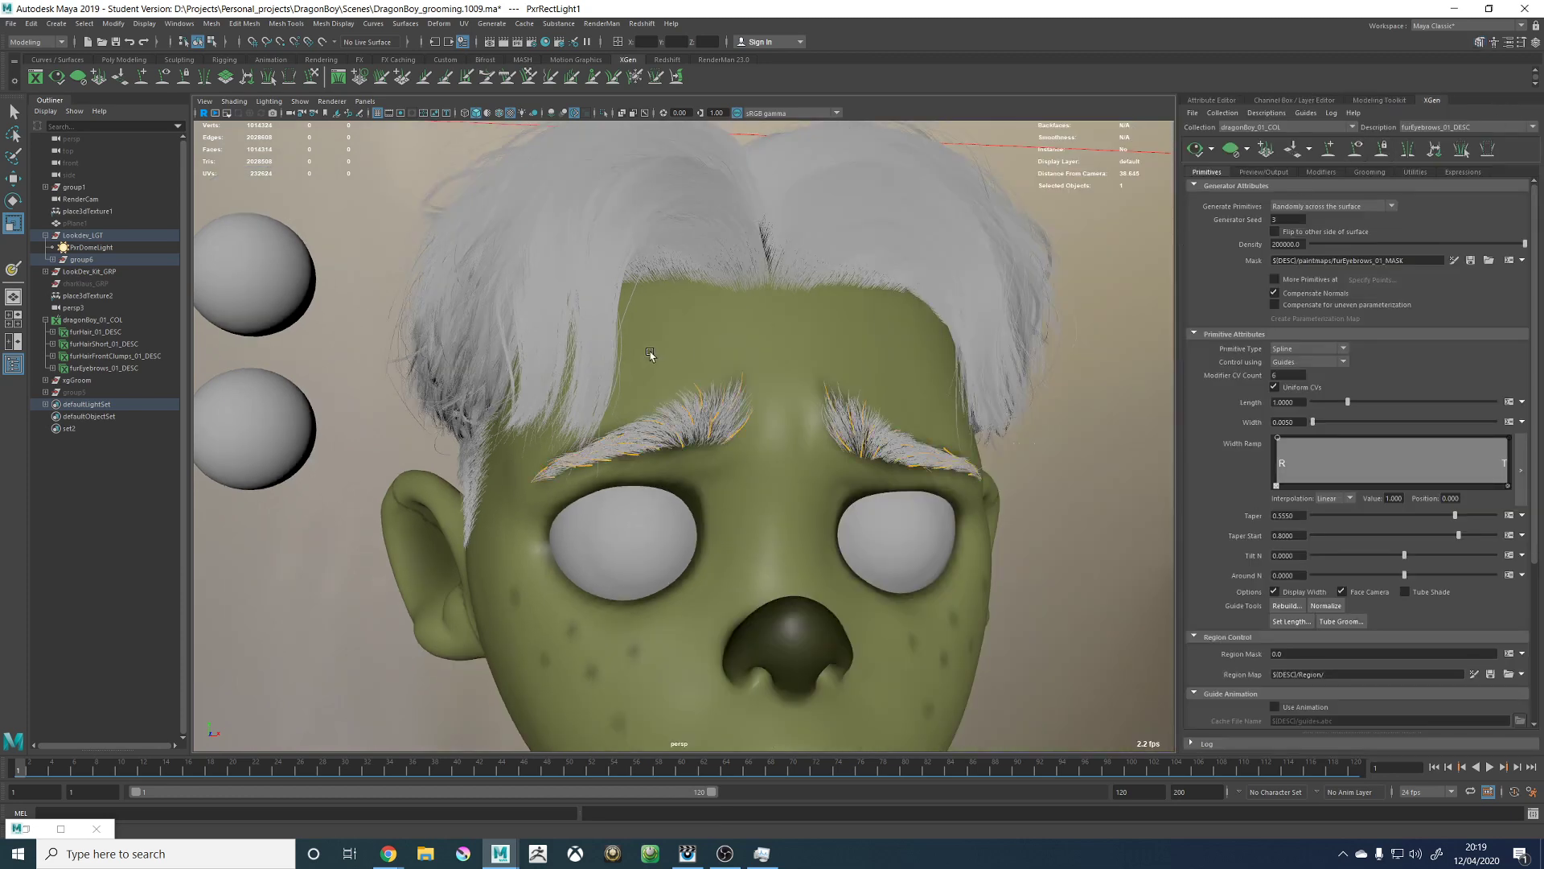
alt+right_drag(648, 345, 1148, 293)
click(1237, 153)
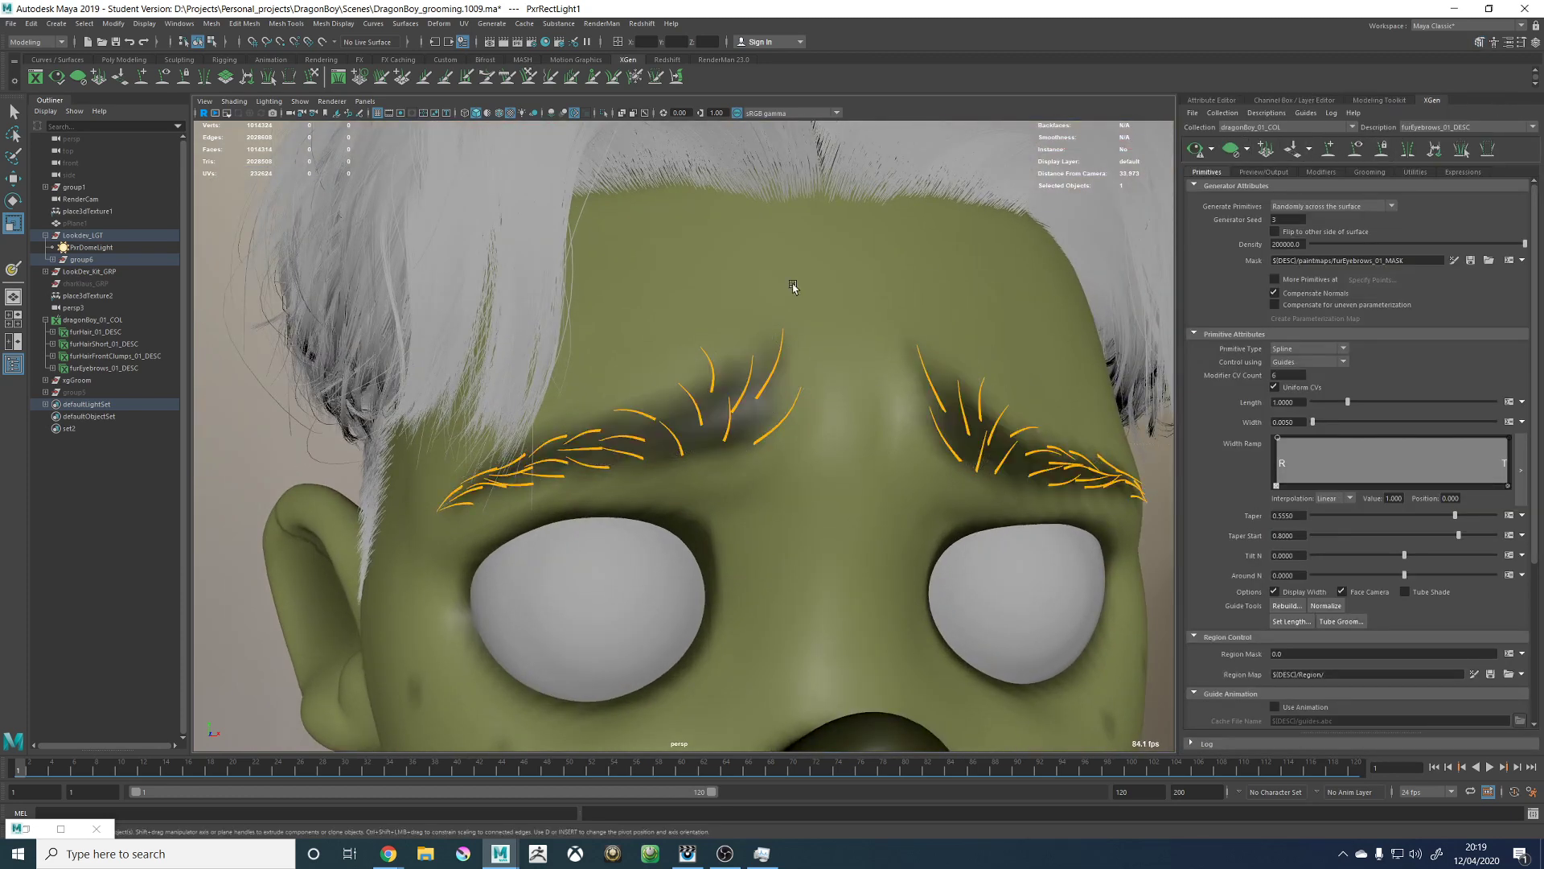
alt+middle_drag(546, 311, 600, 312)
scroll(600, 313, up, 3)
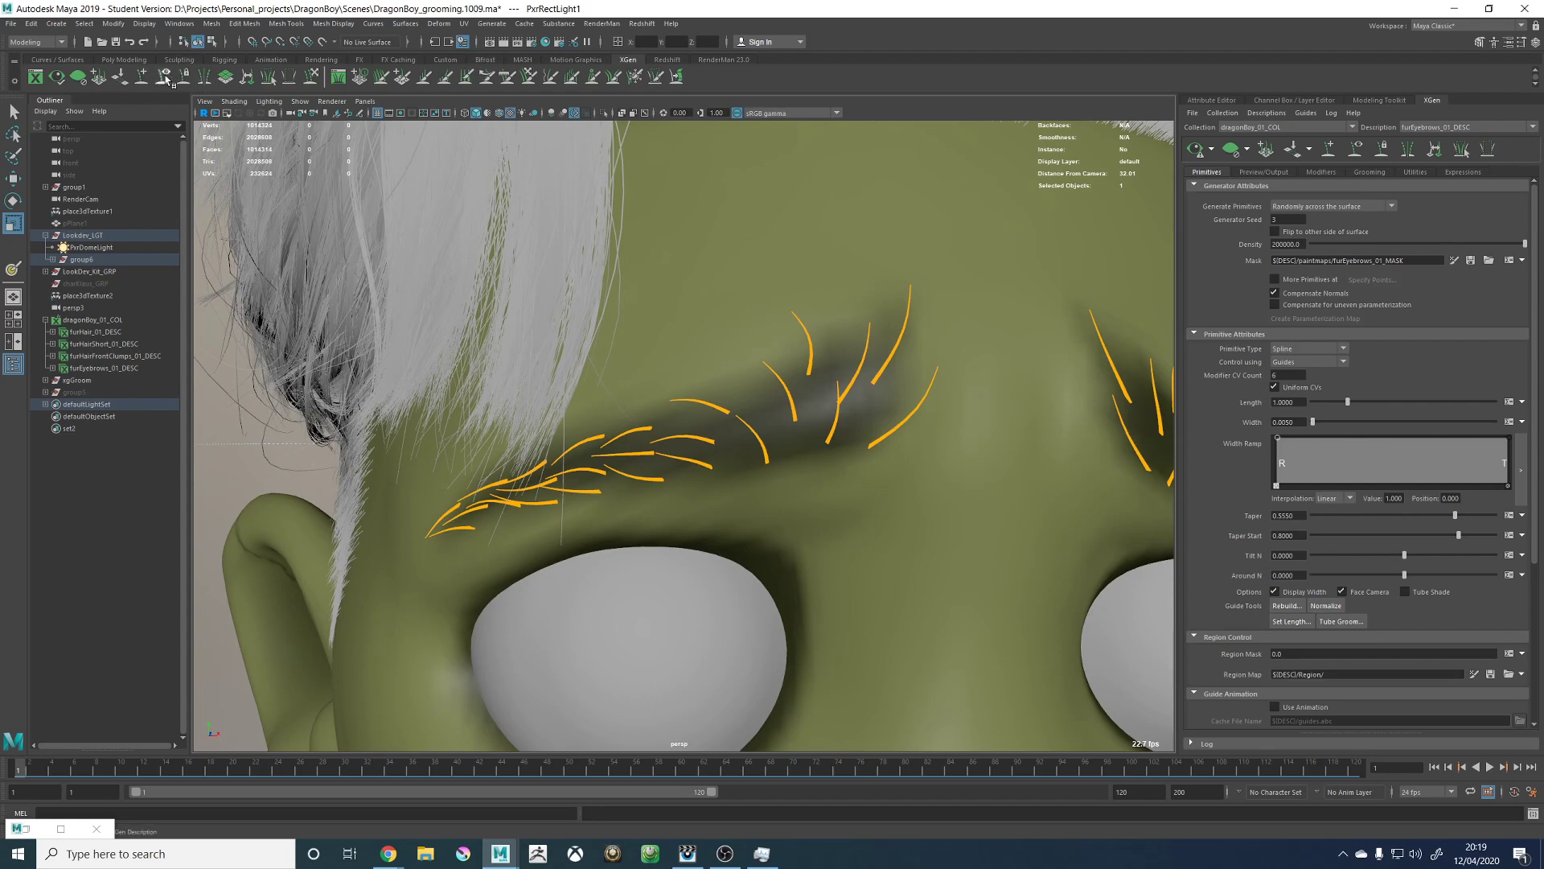
Step: With the XGen guide tool, reposition the guides along the upper edge and middle of the character's right eyebrow
click(143, 77)
alt+drag(658, 448, 644, 437)
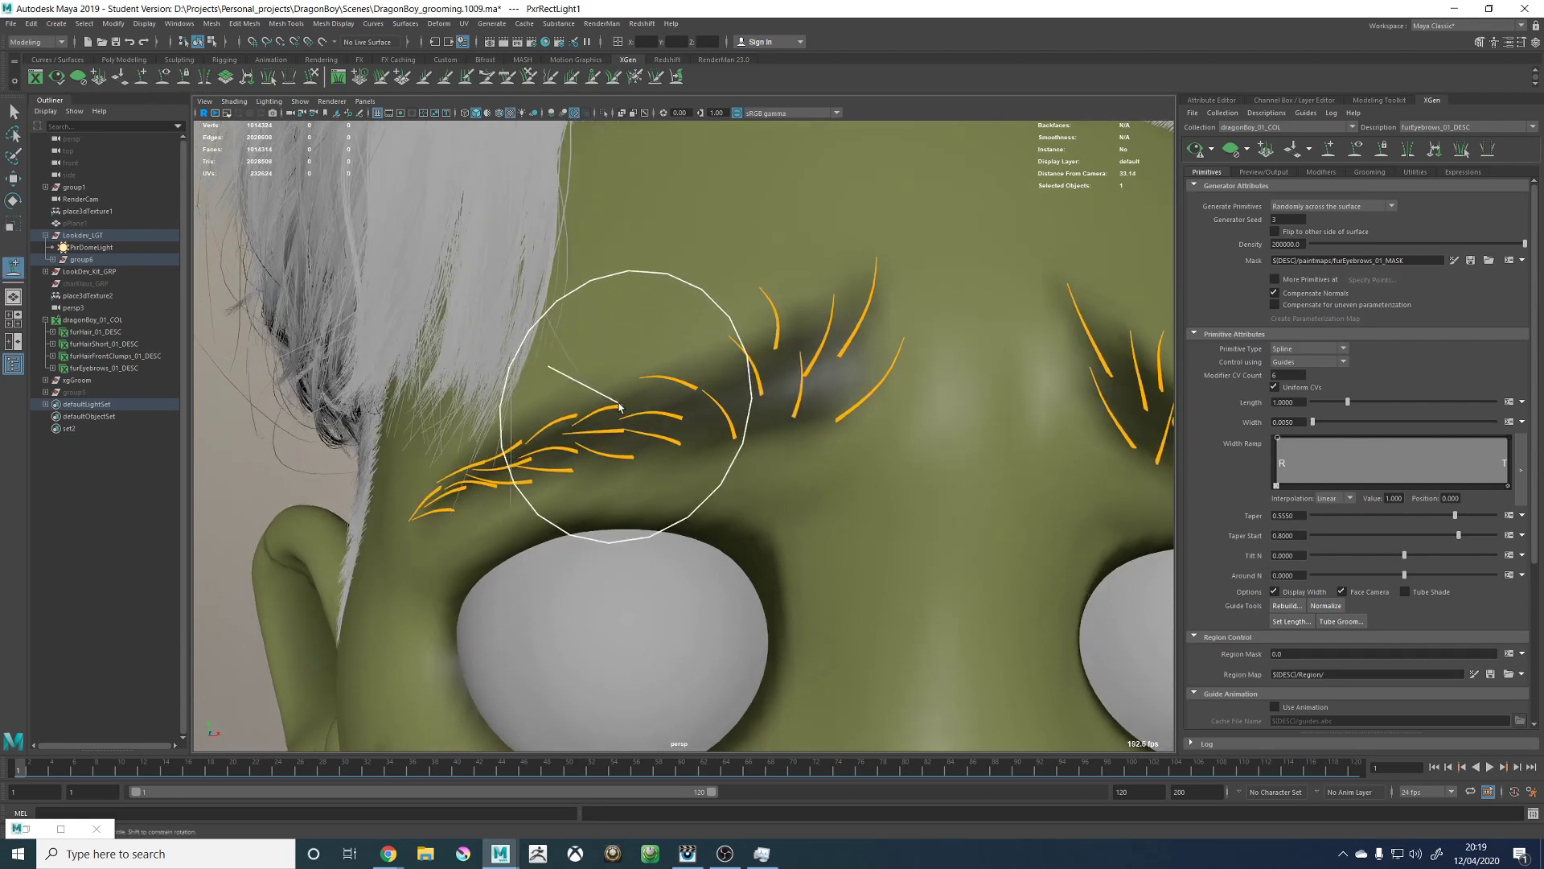
click(624, 405)
drag(615, 375, 684, 366)
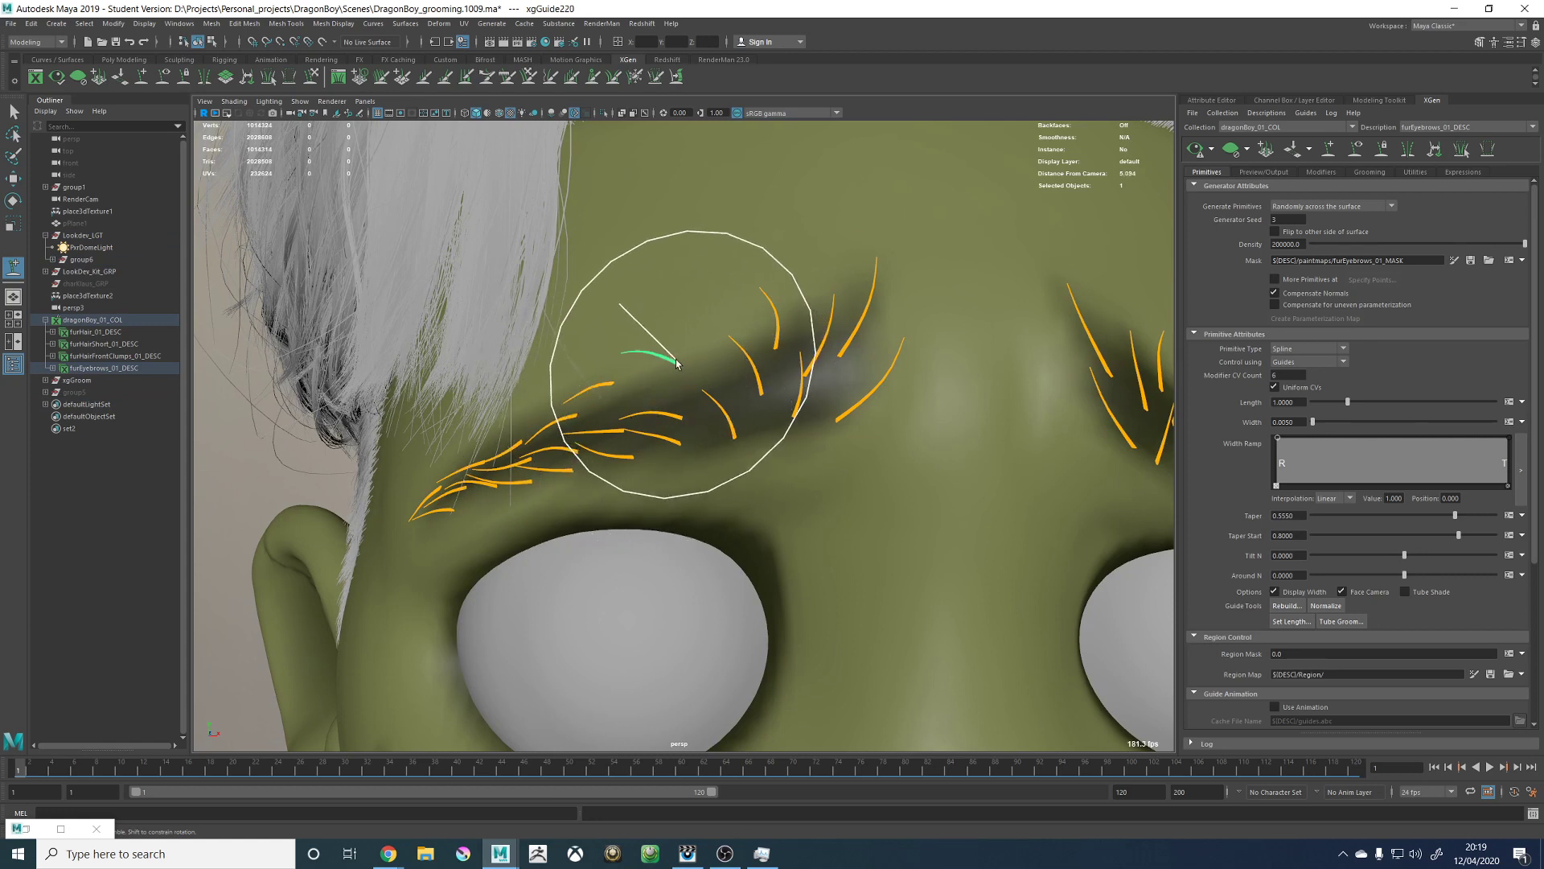
mouse_move(730, 424)
mouse_down()
mouse_move(721, 404)
mouse_move(755, 366)
mouse_up()
click(759, 381)
mouse_move(681, 414)
mouse_down()
mouse_move(674, 395)
mouse_move(677, 441)
mouse_move(671, 423)
mouse_move(613, 410)
mouse_move(625, 439)
mouse_move(559, 407)
mouse_move(572, 463)
mouse_move(567, 434)
mouse_move(804, 441)
mouse_up()
Step: Shift the guides between the arch and outer tail of the right eyebrow to even out their spacing
key(super)
click(681, 448)
key(super)
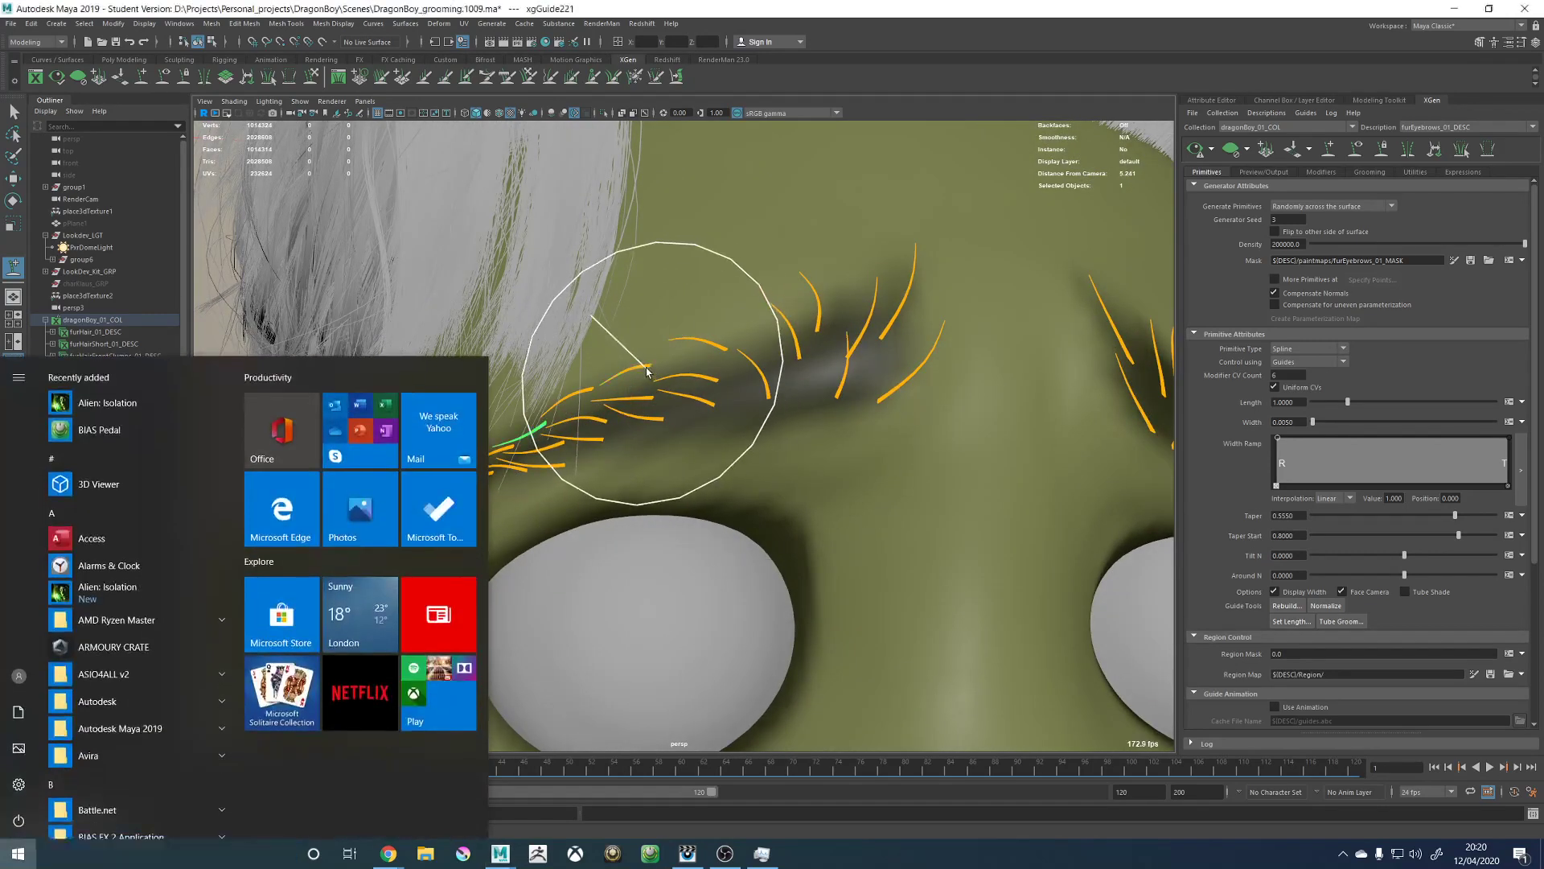
click(649, 360)
mouse_move(646, 353)
mouse_down()
mouse_move(641, 341)
mouse_move(723, 341)
mouse_move(716, 323)
mouse_move(705, 382)
mouse_move(645, 376)
mouse_move(658, 408)
mouse_up()
click(711, 376)
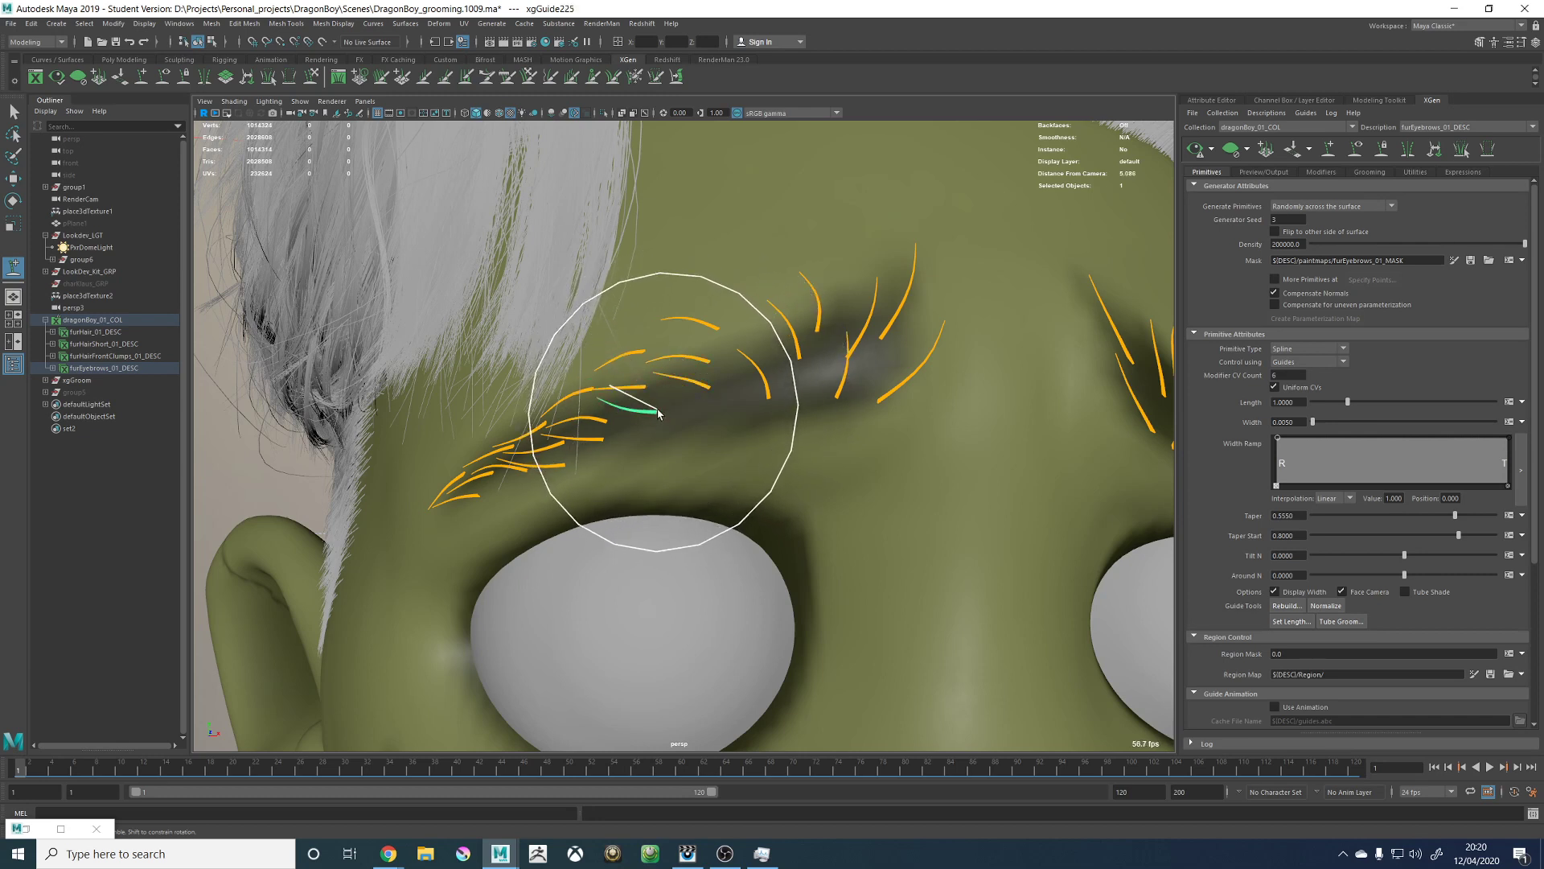
Step: Move the upper guides near the start of the right eyebrow's outer taper for a smoother contour
mouse_move(724, 348)
alt+mouse_down()
mouse_move(714, 367)
mouse_move(593, 345)
mouse_move(686, 368)
mouse_move(645, 427)
alt+mouse_up()
scroll(702, 362, down, 5)
scroll(679, 377, up, 3)
scroll(686, 368, up, 3)
scroll(655, 407, up, 2)
key(super)
click(660, 415)
key(super)
click(622, 398)
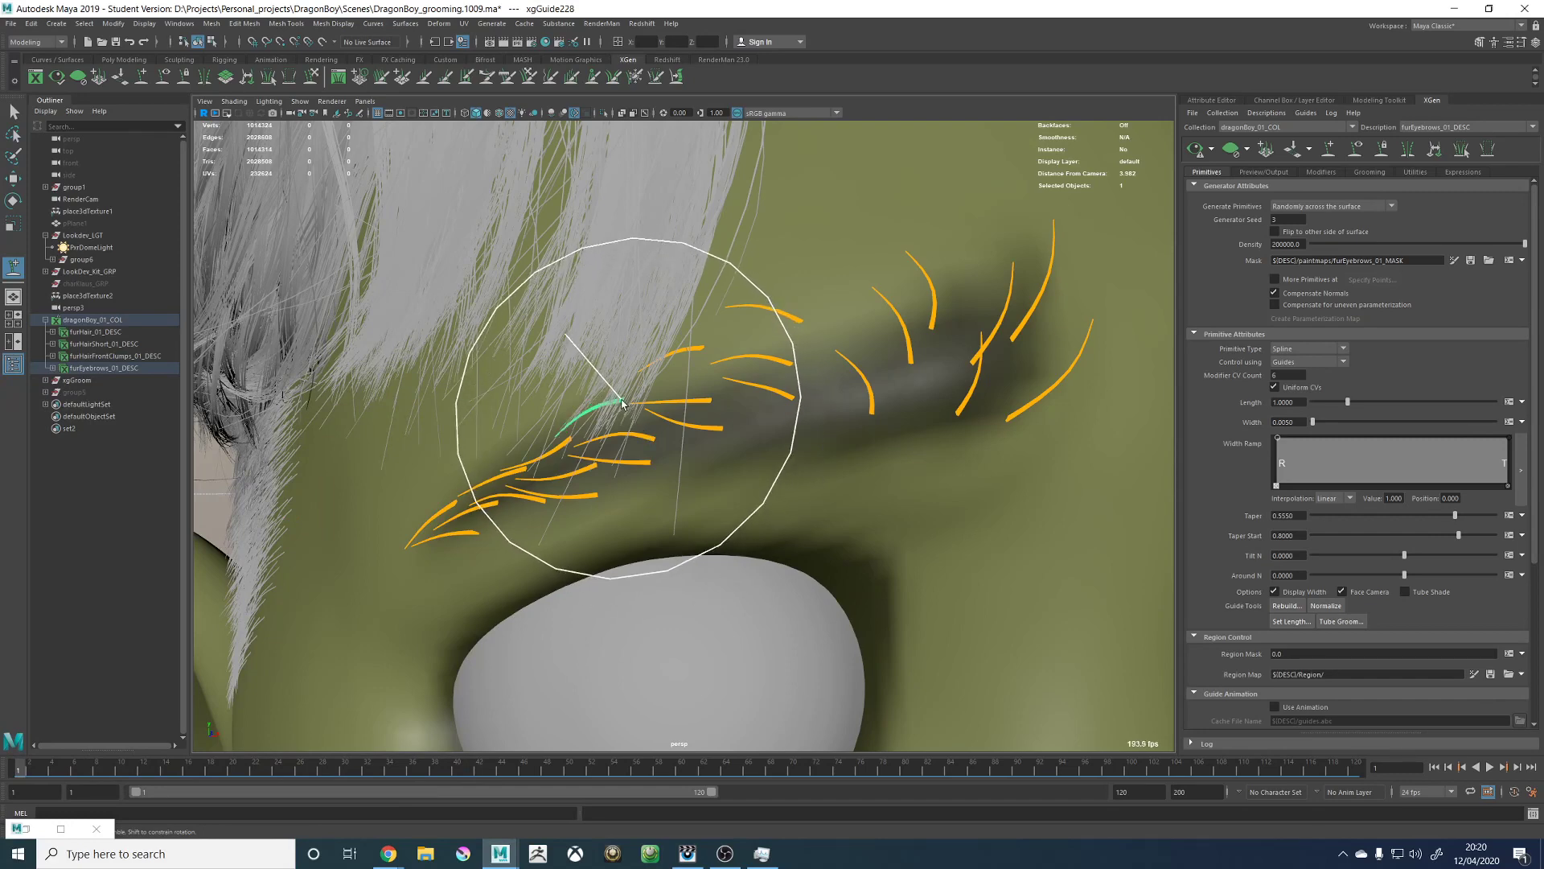
click(635, 432)
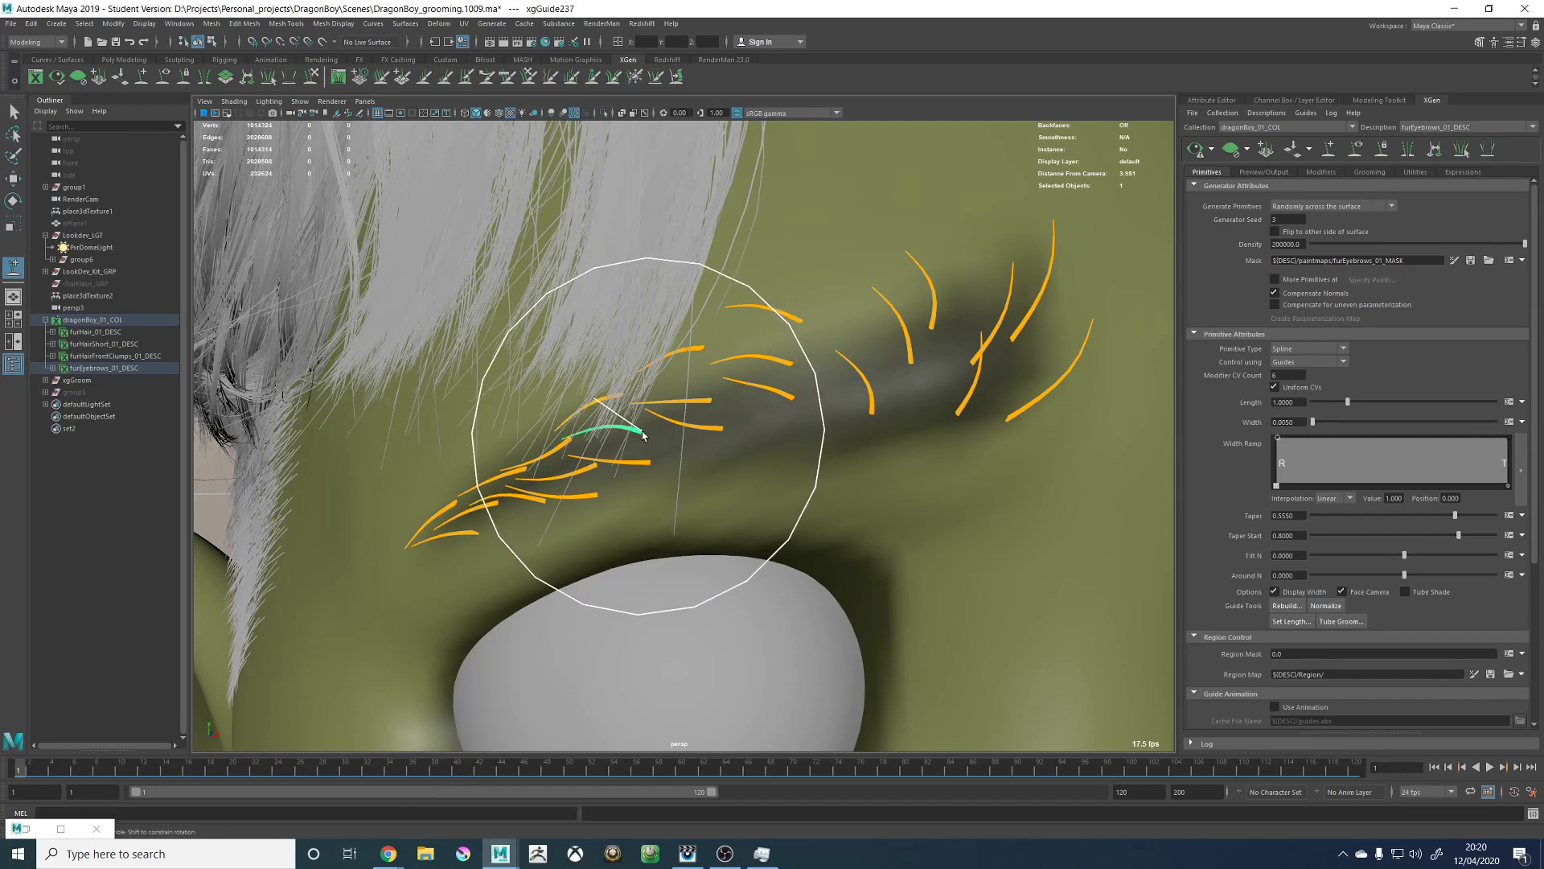
Step: Adjust the two uppermost guides at the outer side of the right eyebrow's arch
alt+drag(680, 448, 671, 437)
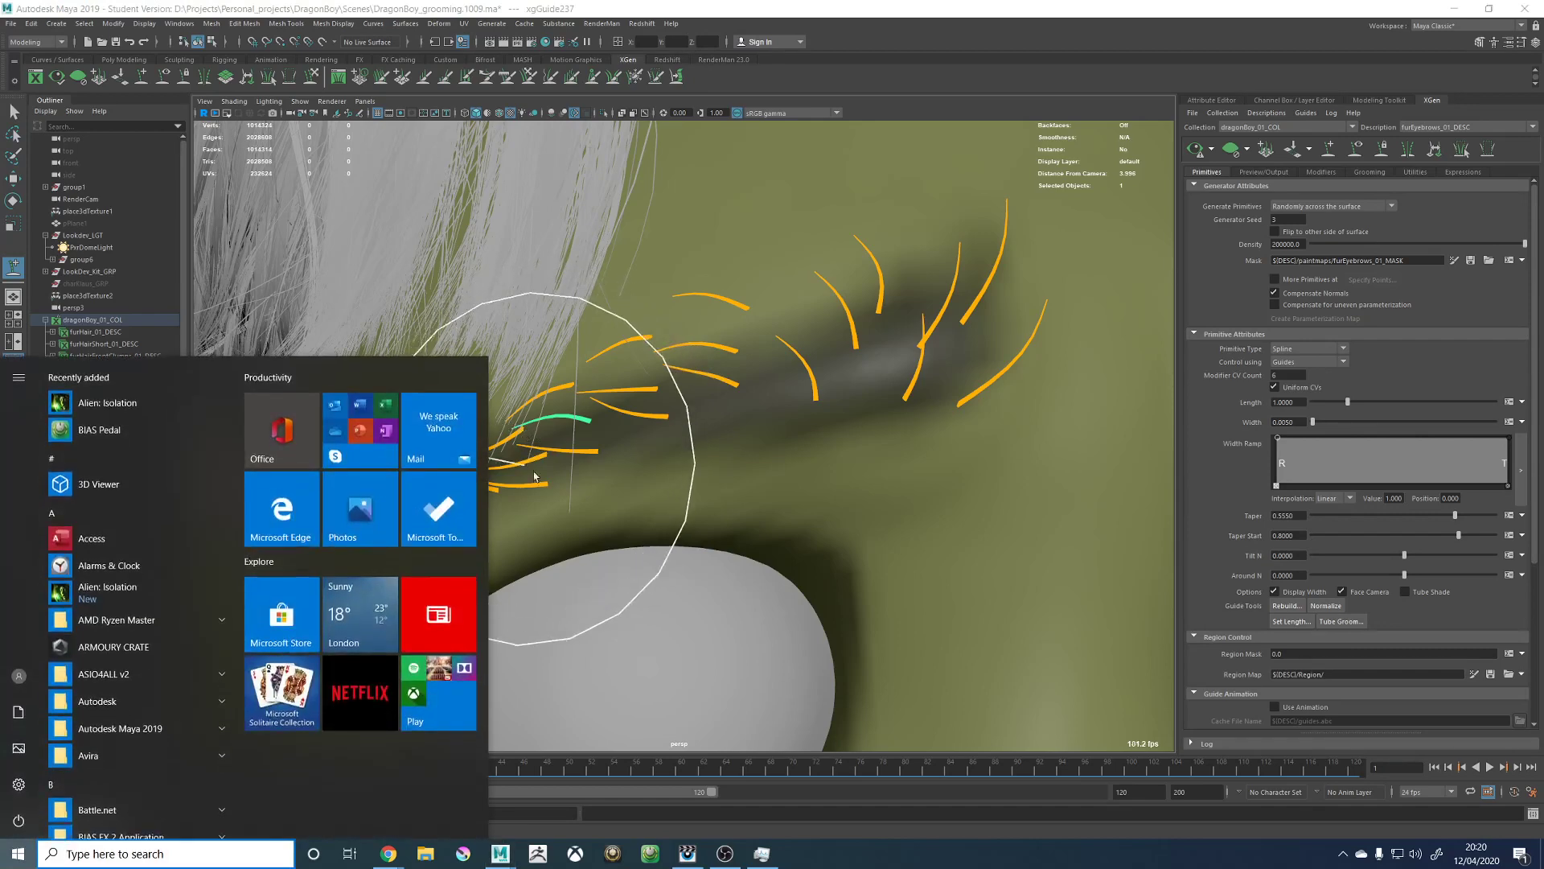
key(super)
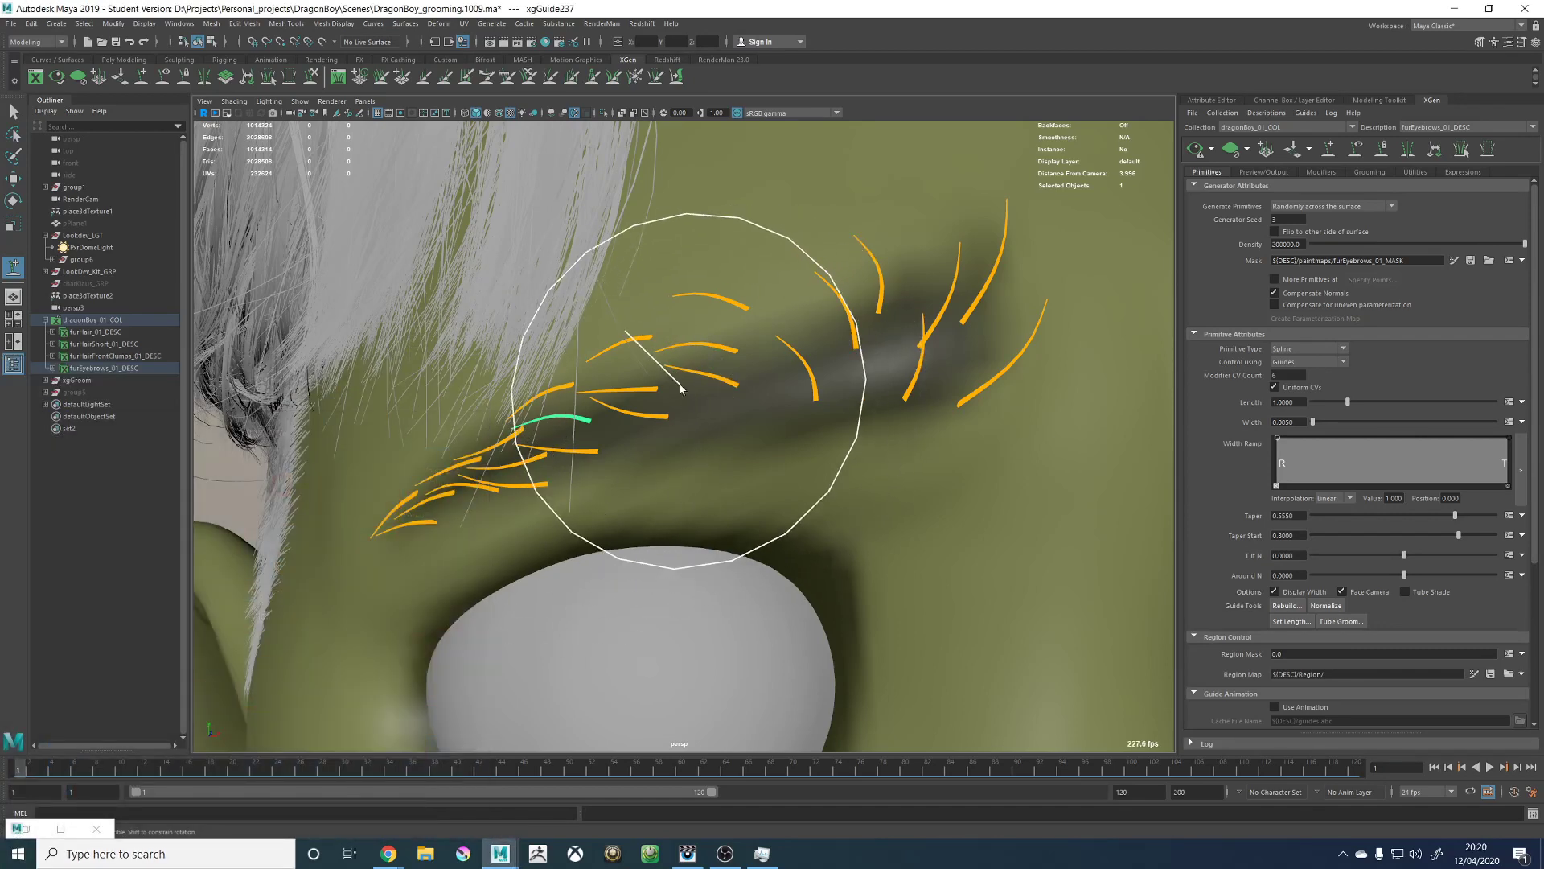
alt+middle_drag(669, 362, 758, 418)
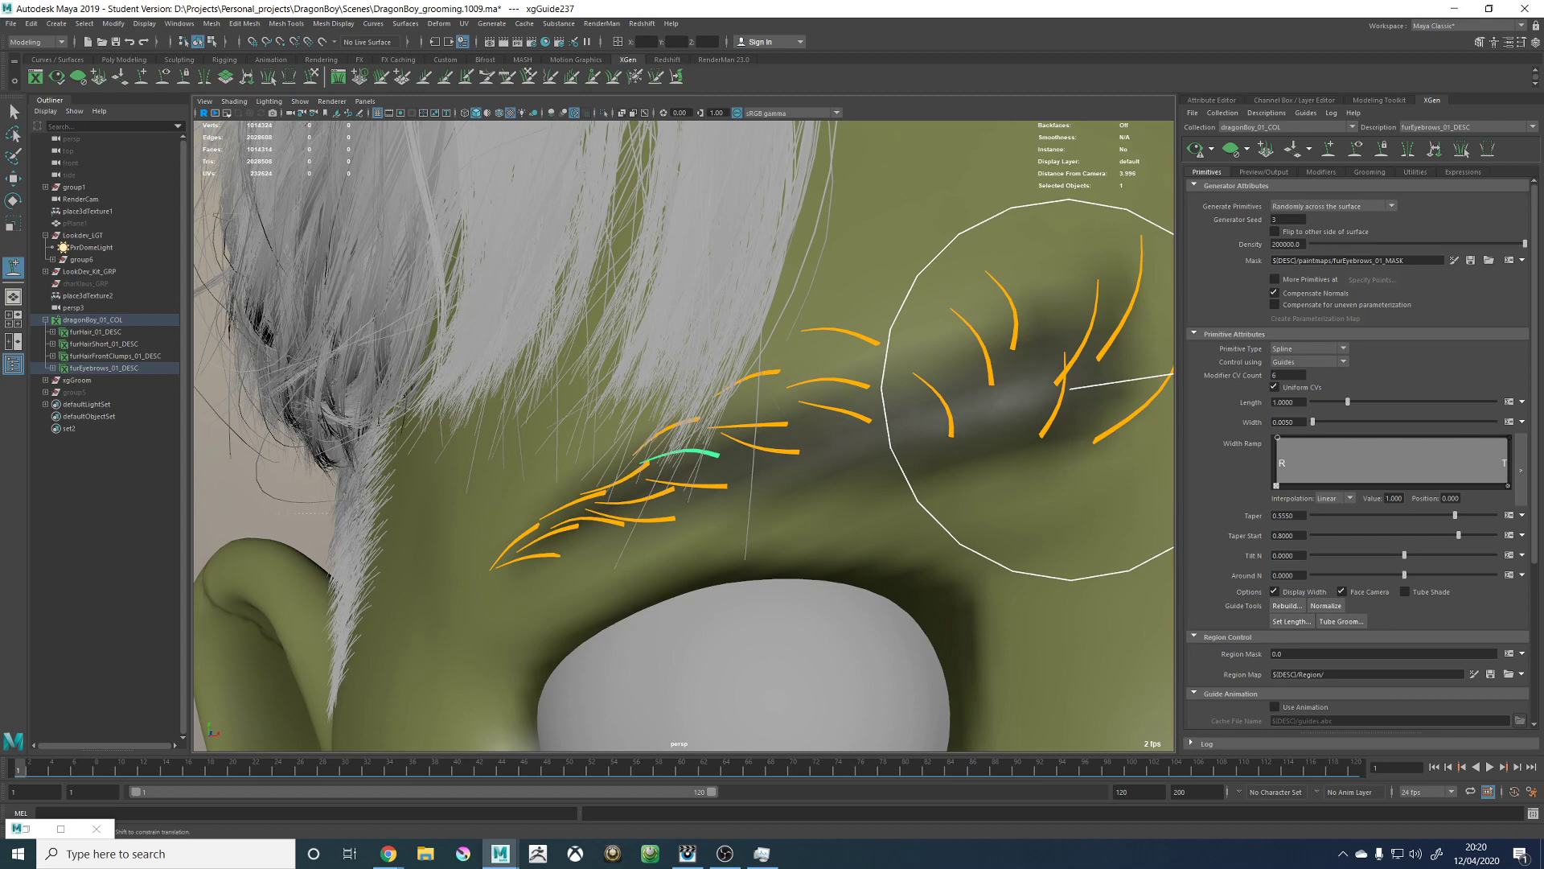
click(868, 354)
drag(868, 356, 874, 354)
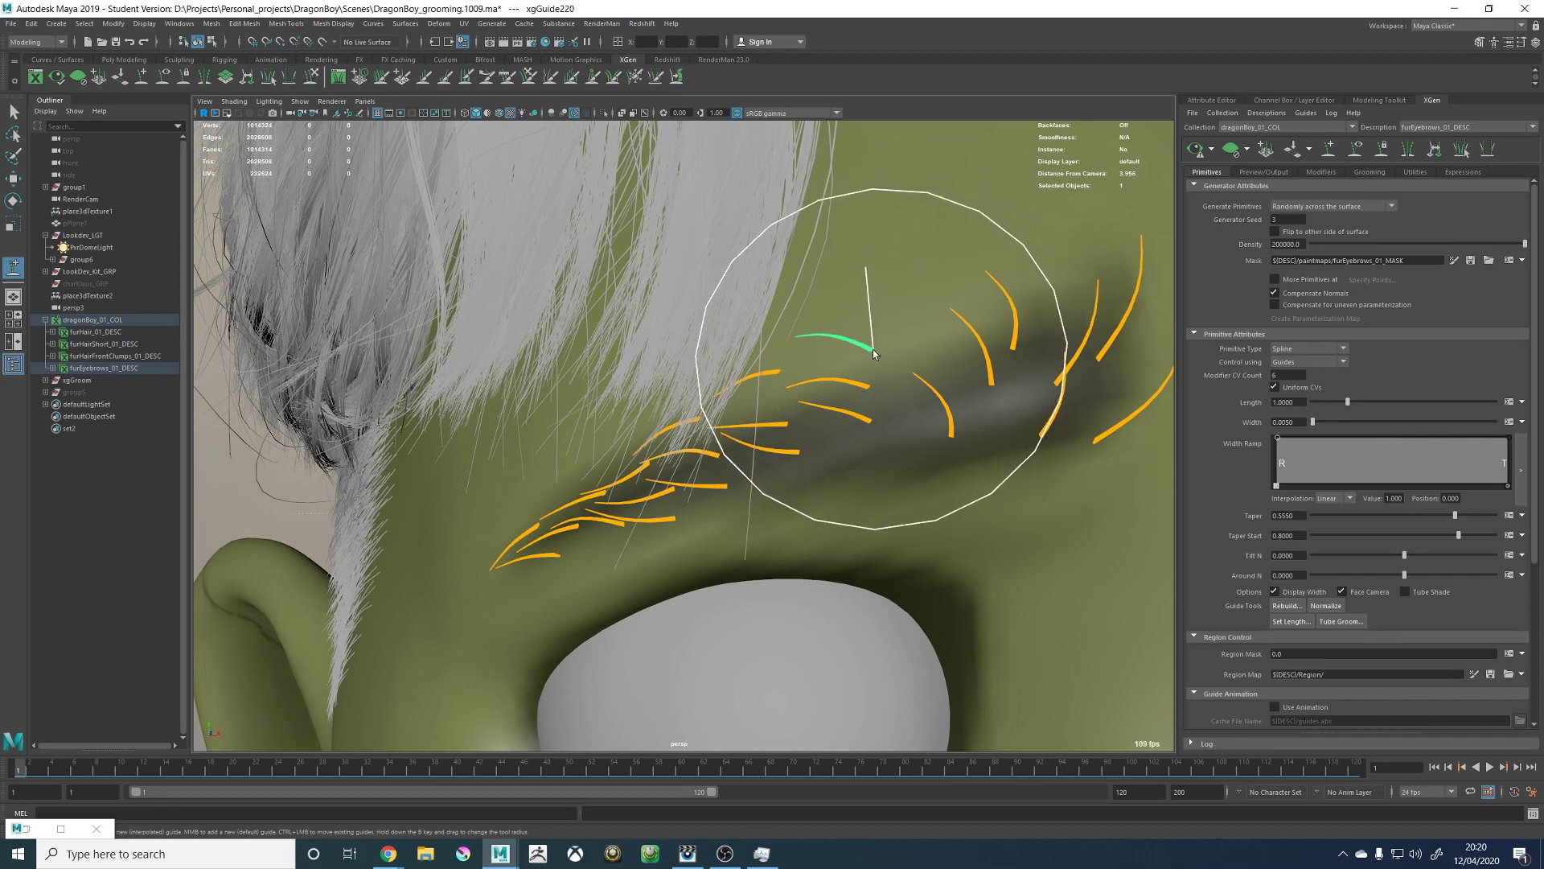
click(859, 374)
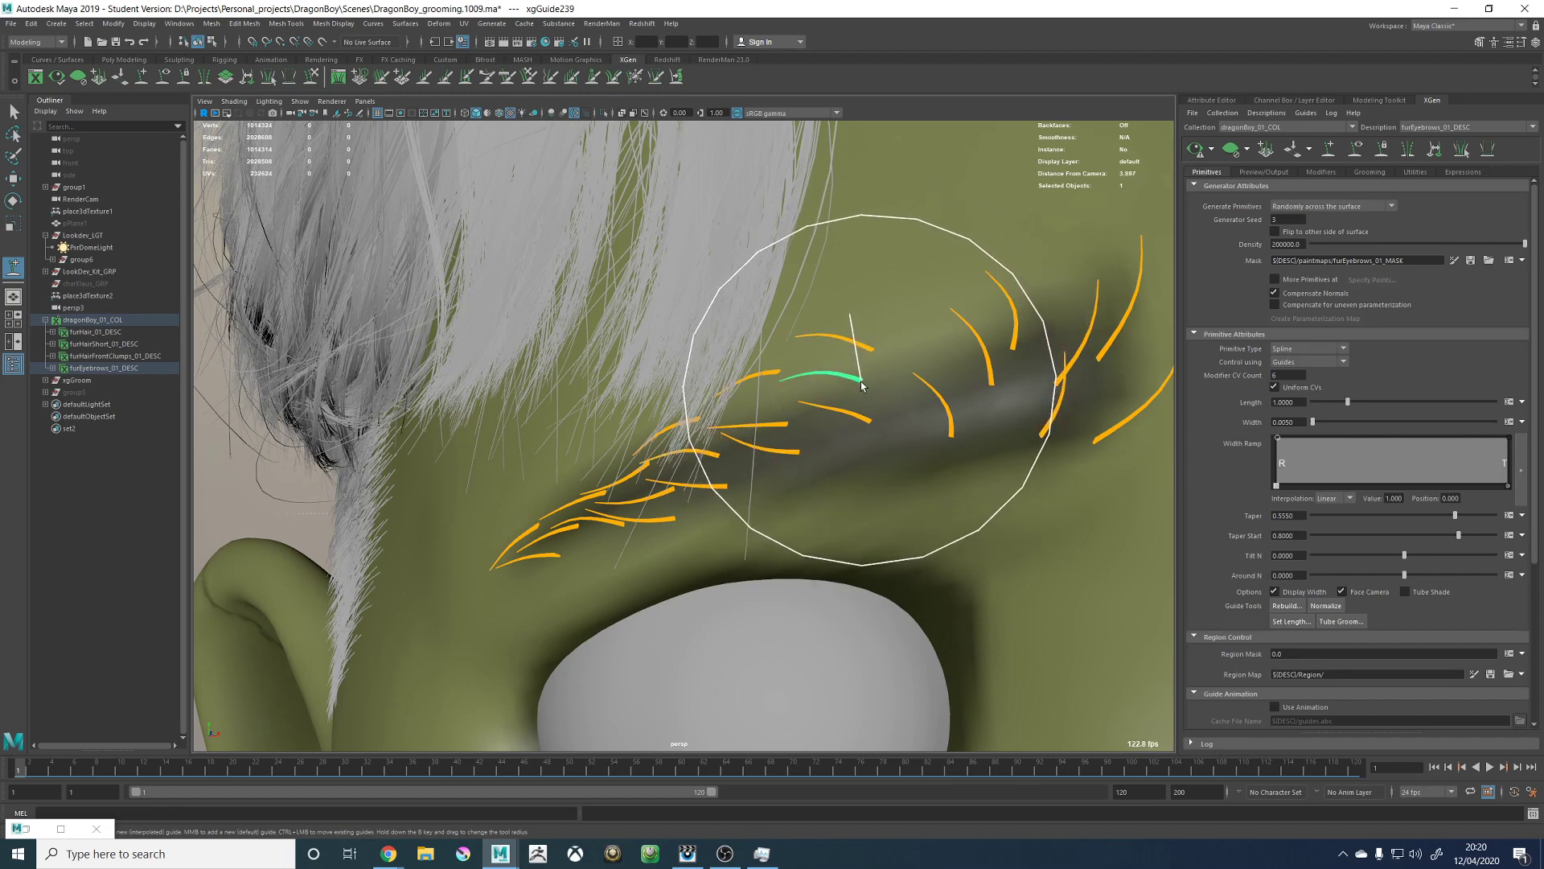
Step: Reposition the middle and lower guides along the tapering outer tail of the right eyebrow
alt+drag(802, 430, 819, 427)
click(841, 409)
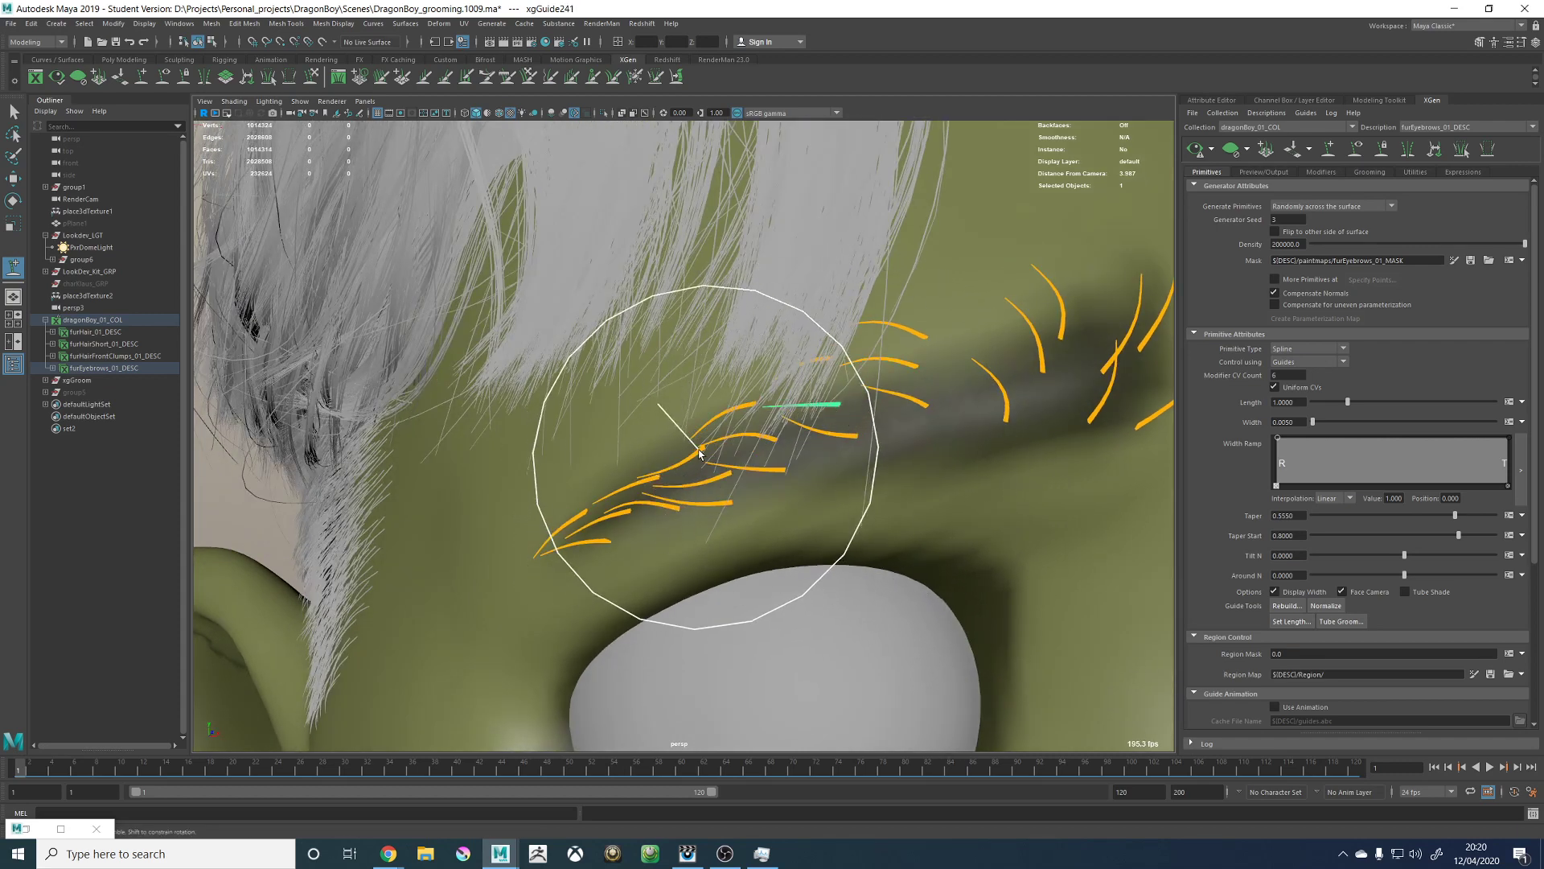
click(712, 476)
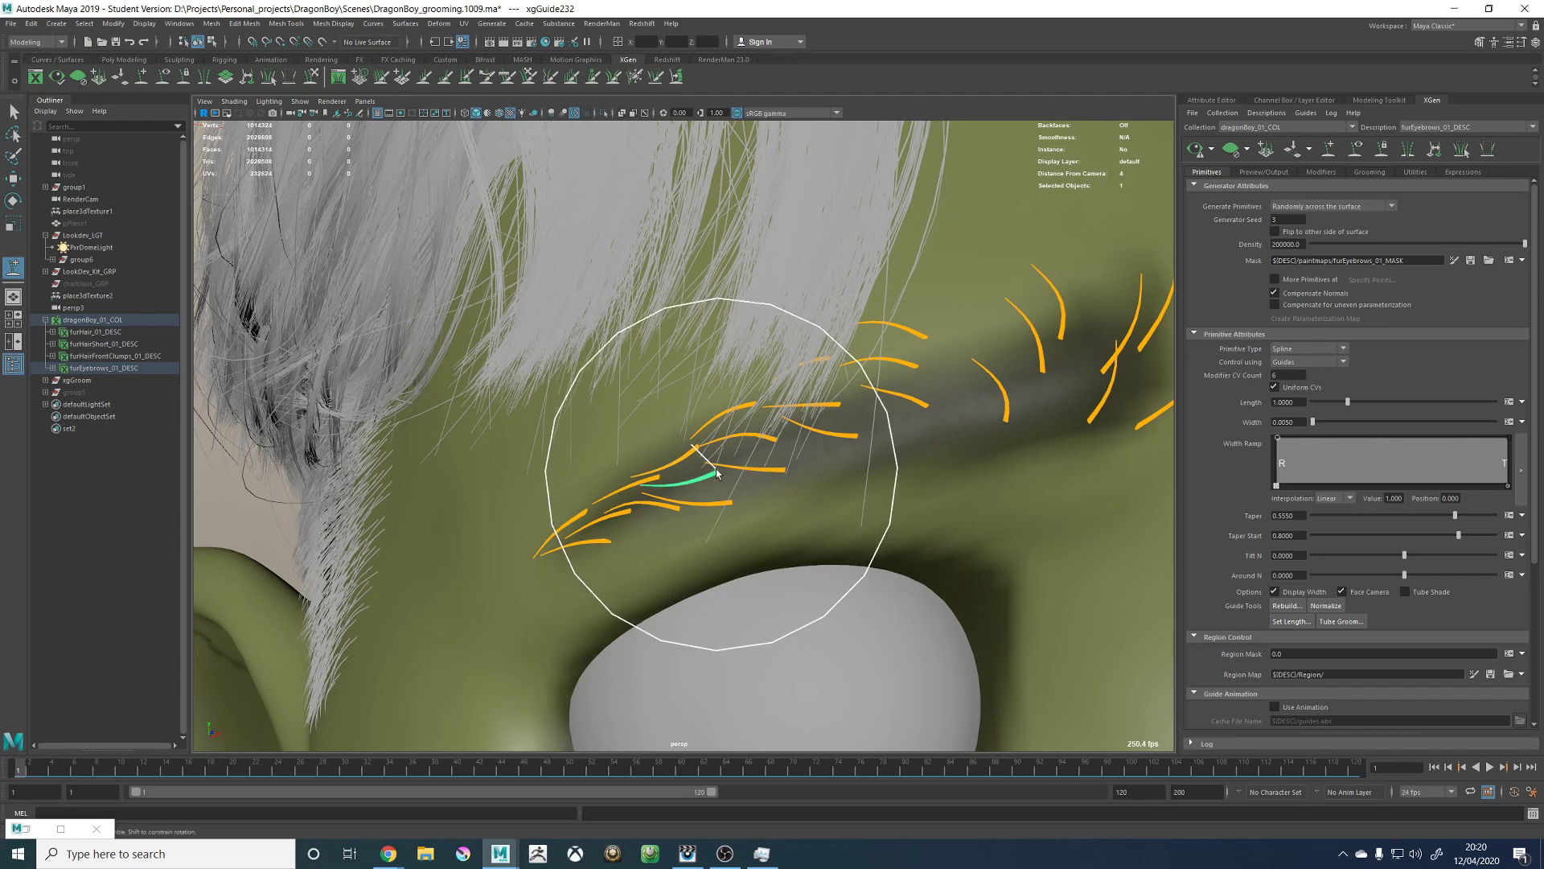
click(726, 504)
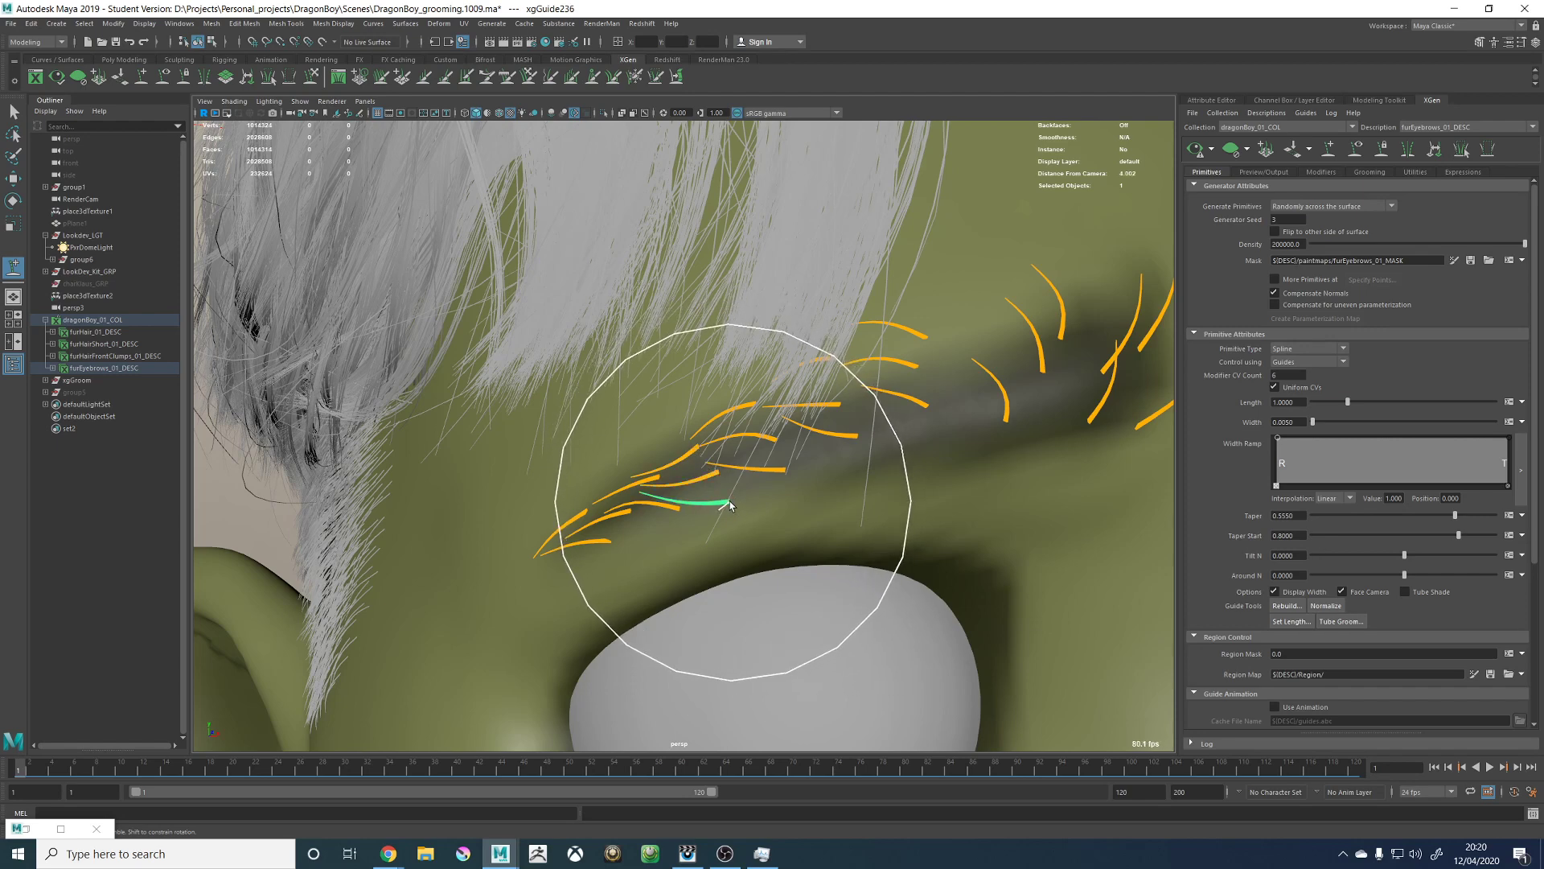
Step: Refine the placement of the upper, central and lower guides in the middle of the right eyebrow
alt+drag(965, 419, 907, 435)
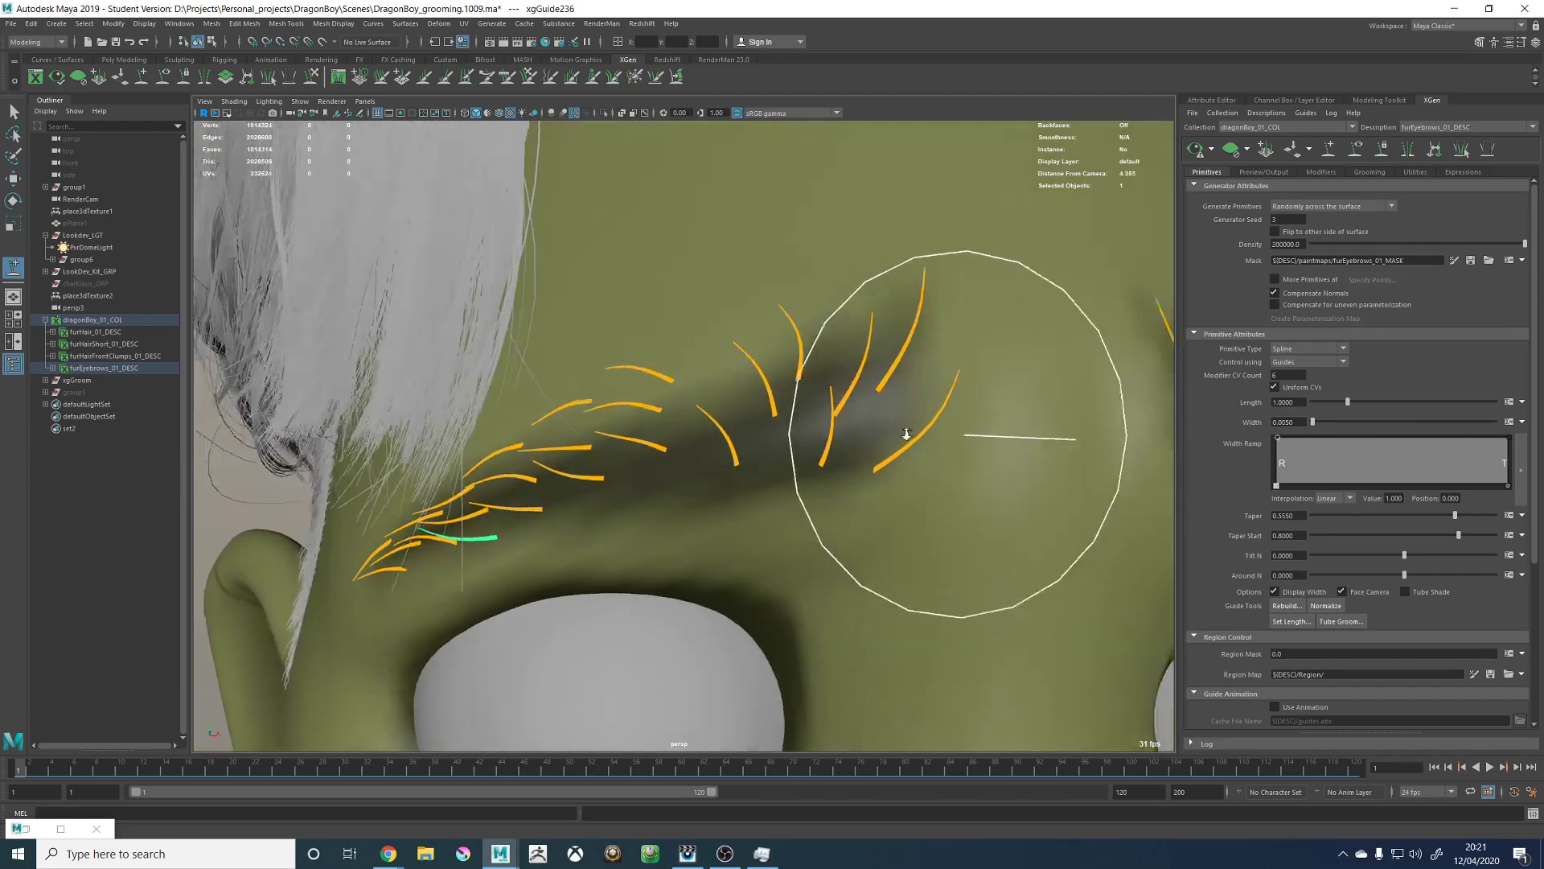
alt+right_drag(907, 435, 588, 418)
alt+right_drag(737, 475, 841, 511)
alt+drag(665, 434, 684, 443)
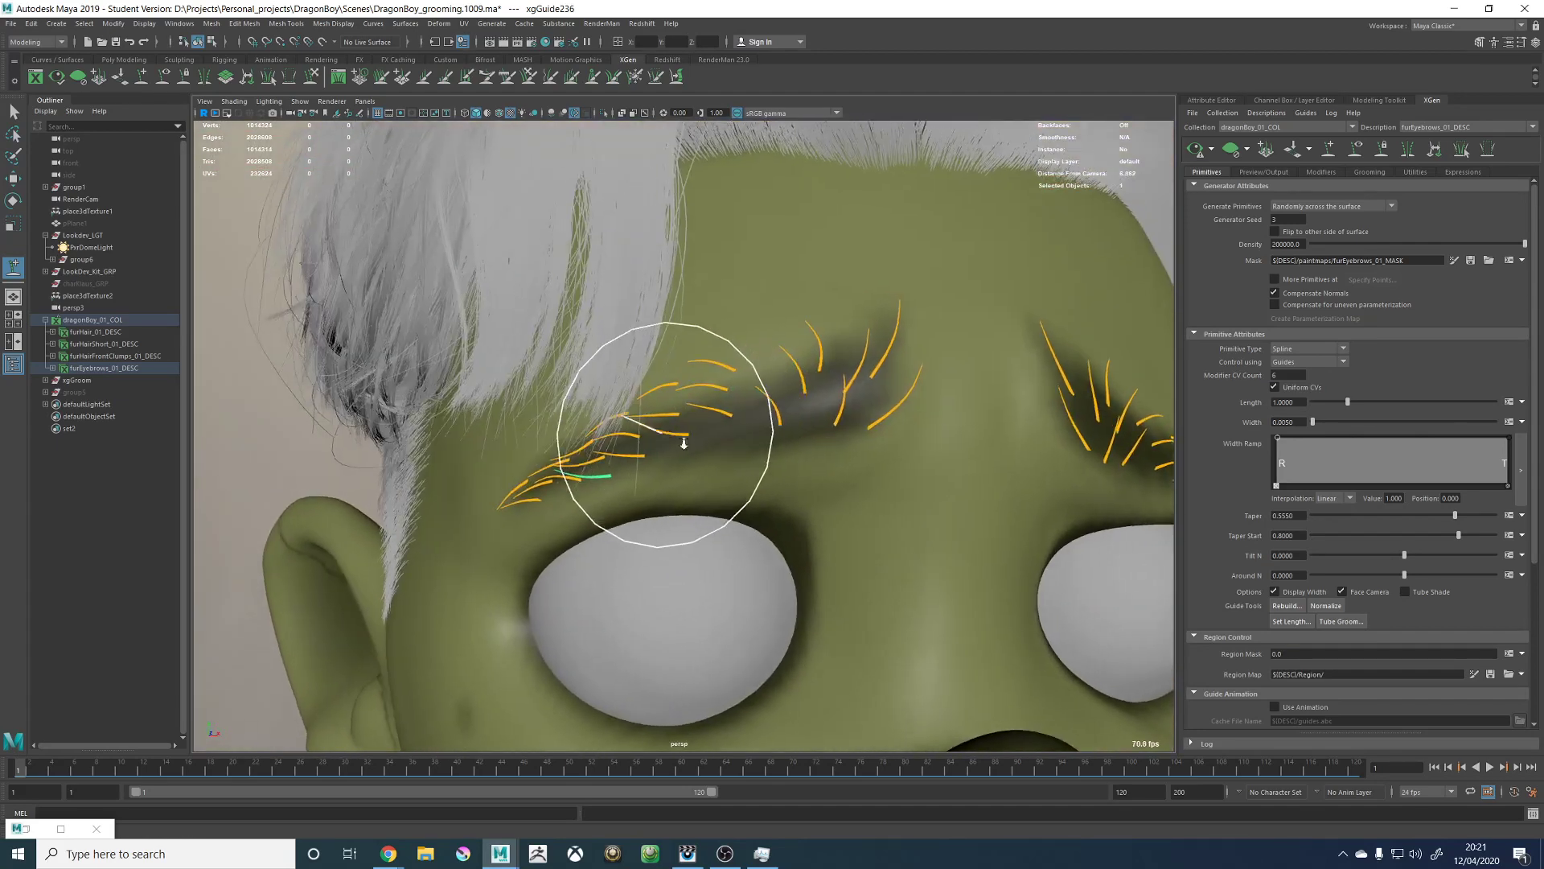
scroll(683, 443, up, 3)
click(681, 435)
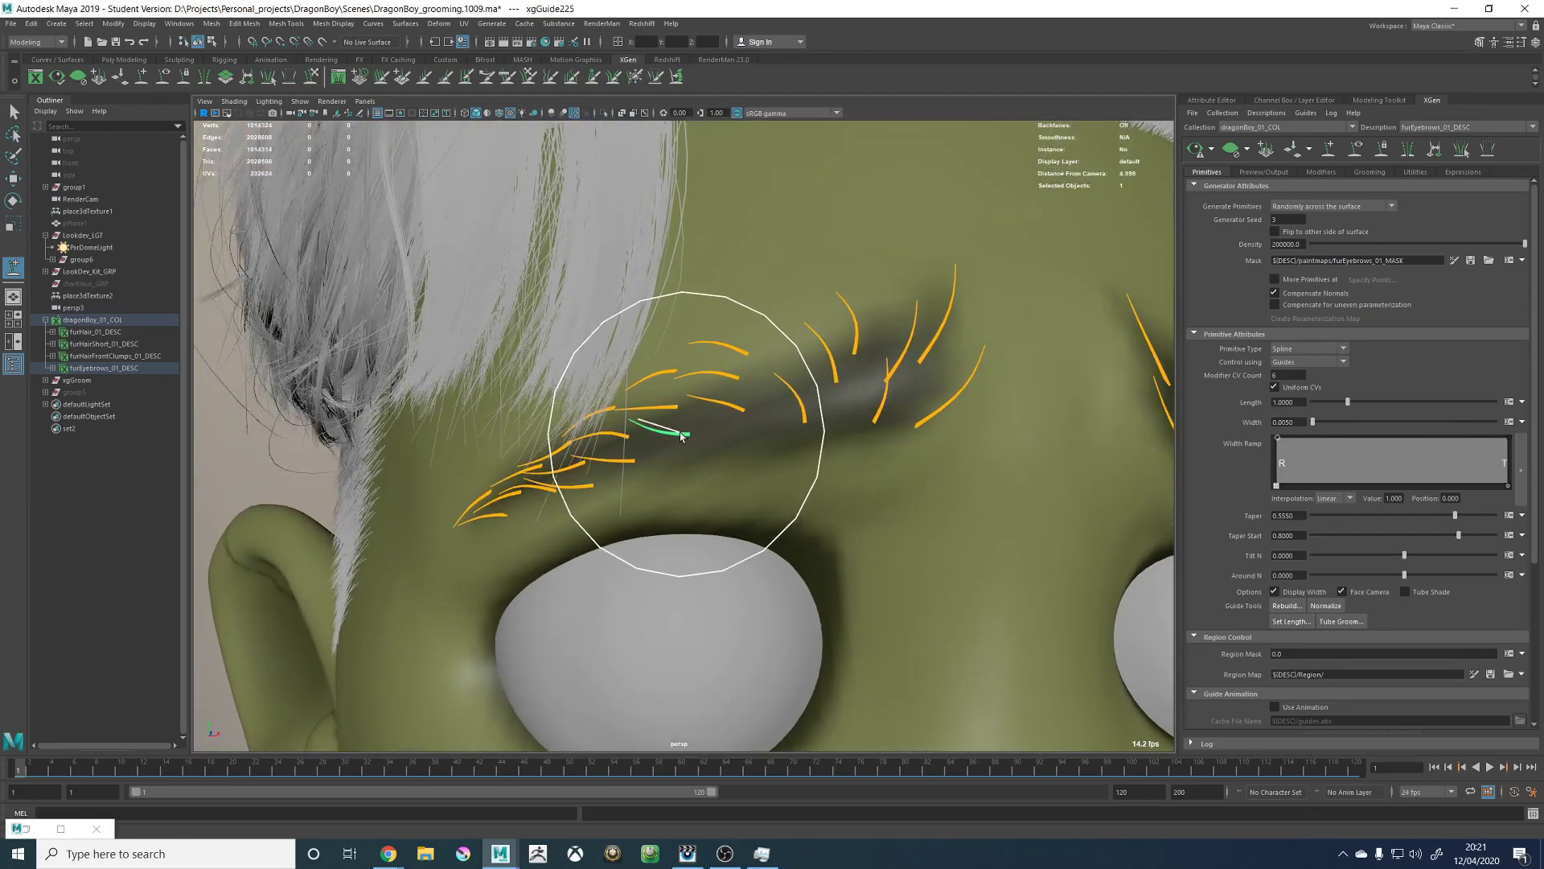
click(735, 353)
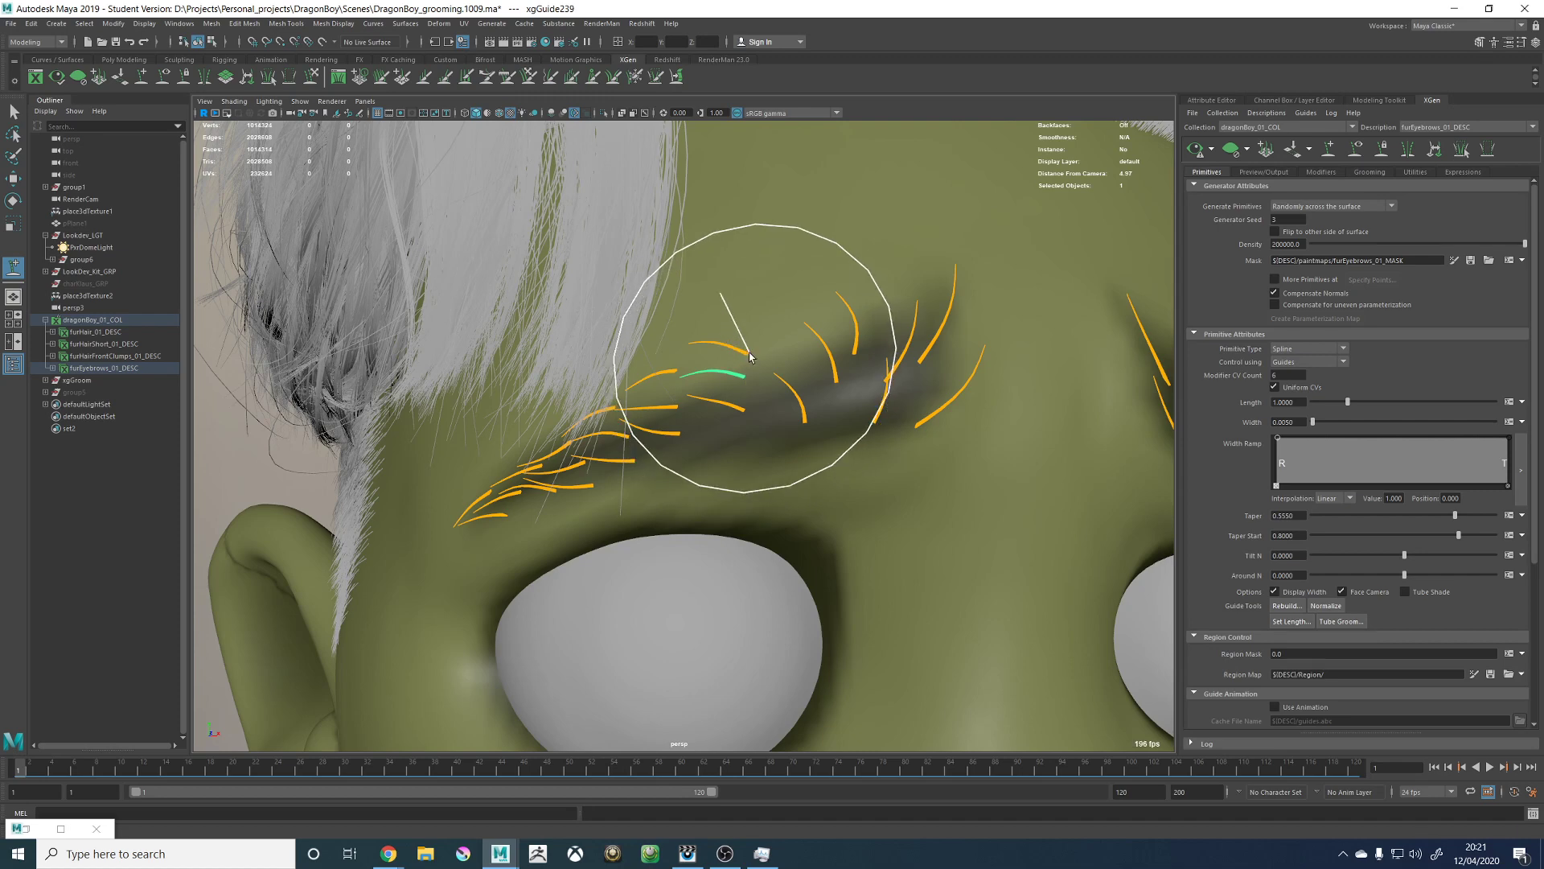
click(728, 401)
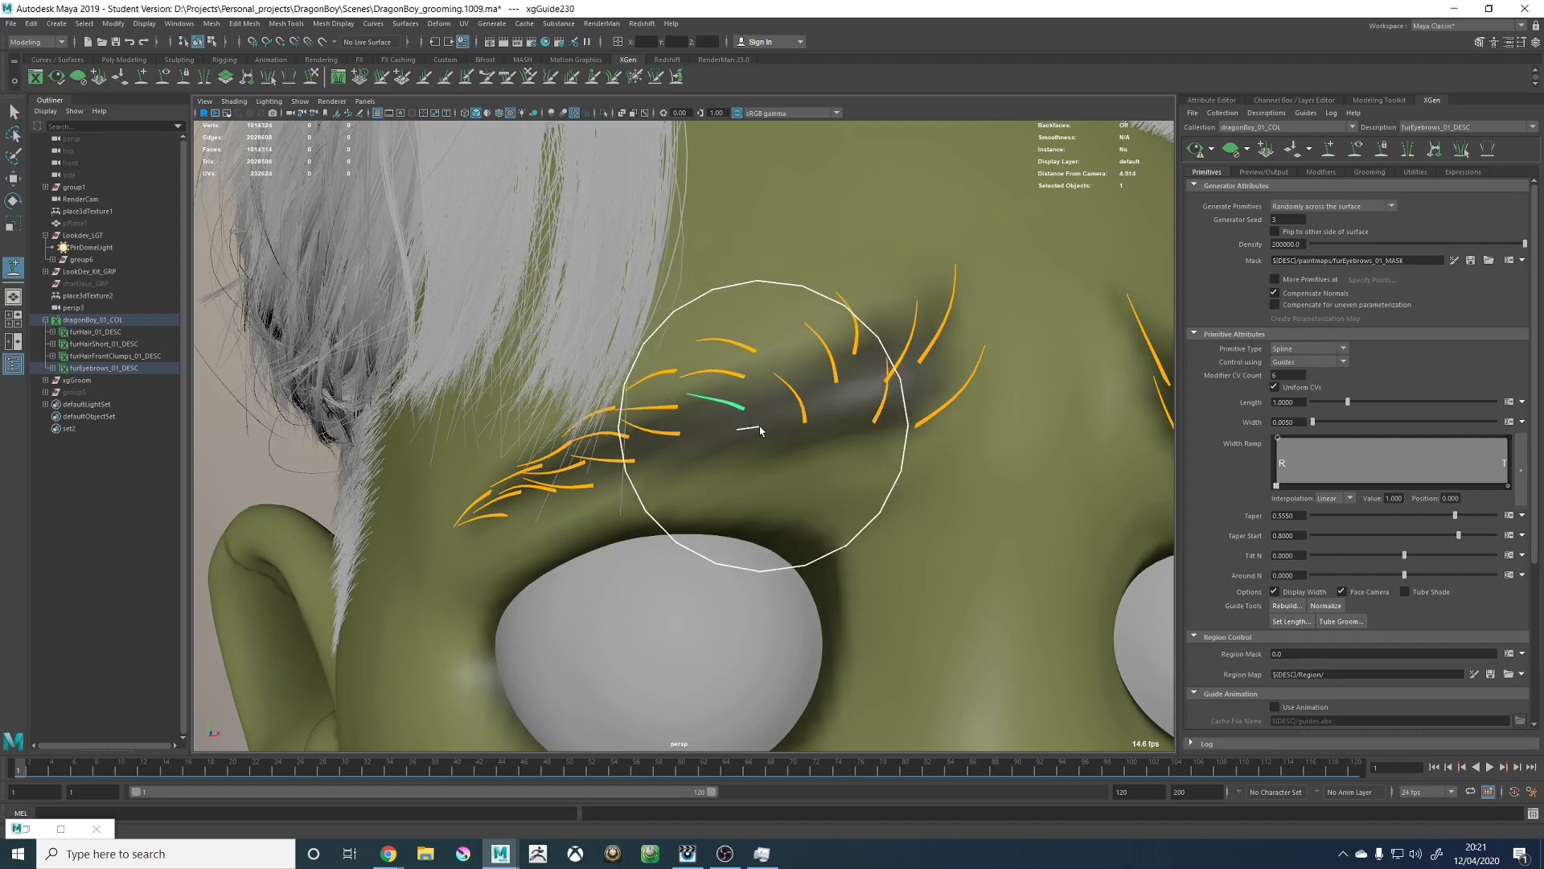
Step: Fine-tune the guide just outside the right eyebrow's arch and compare both eyebrows' guide layout on the face
alt+drag(760, 430, 745, 431)
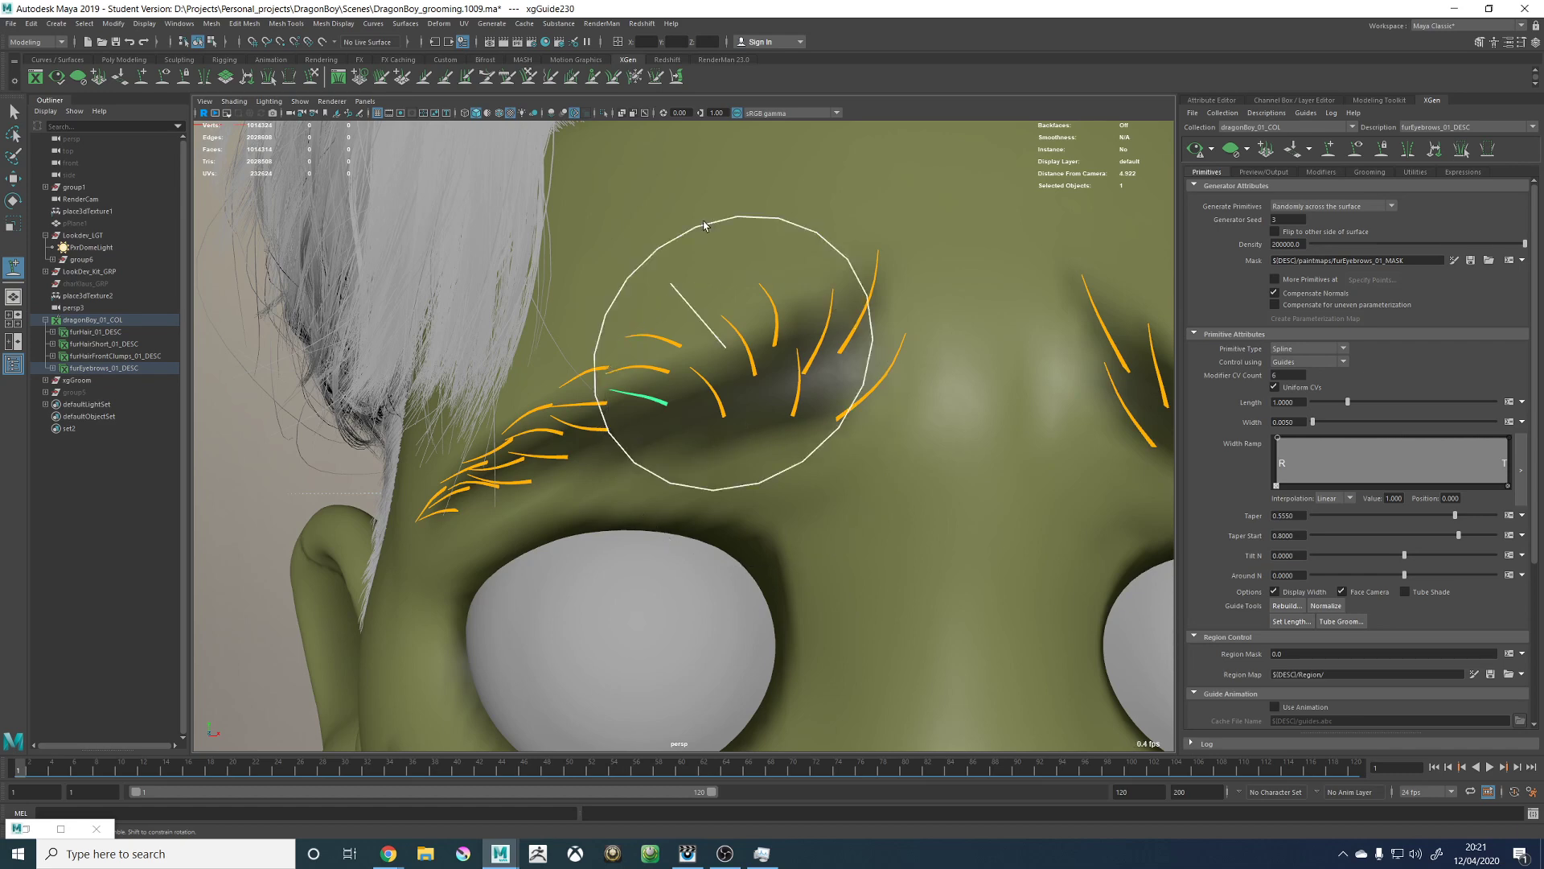
alt+drag(695, 362, 743, 396)
click(701, 400)
alt+right_drag(962, 438, 945, 475)
alt+drag(779, 435, 786, 445)
alt+right_drag(919, 451, 700, 457)
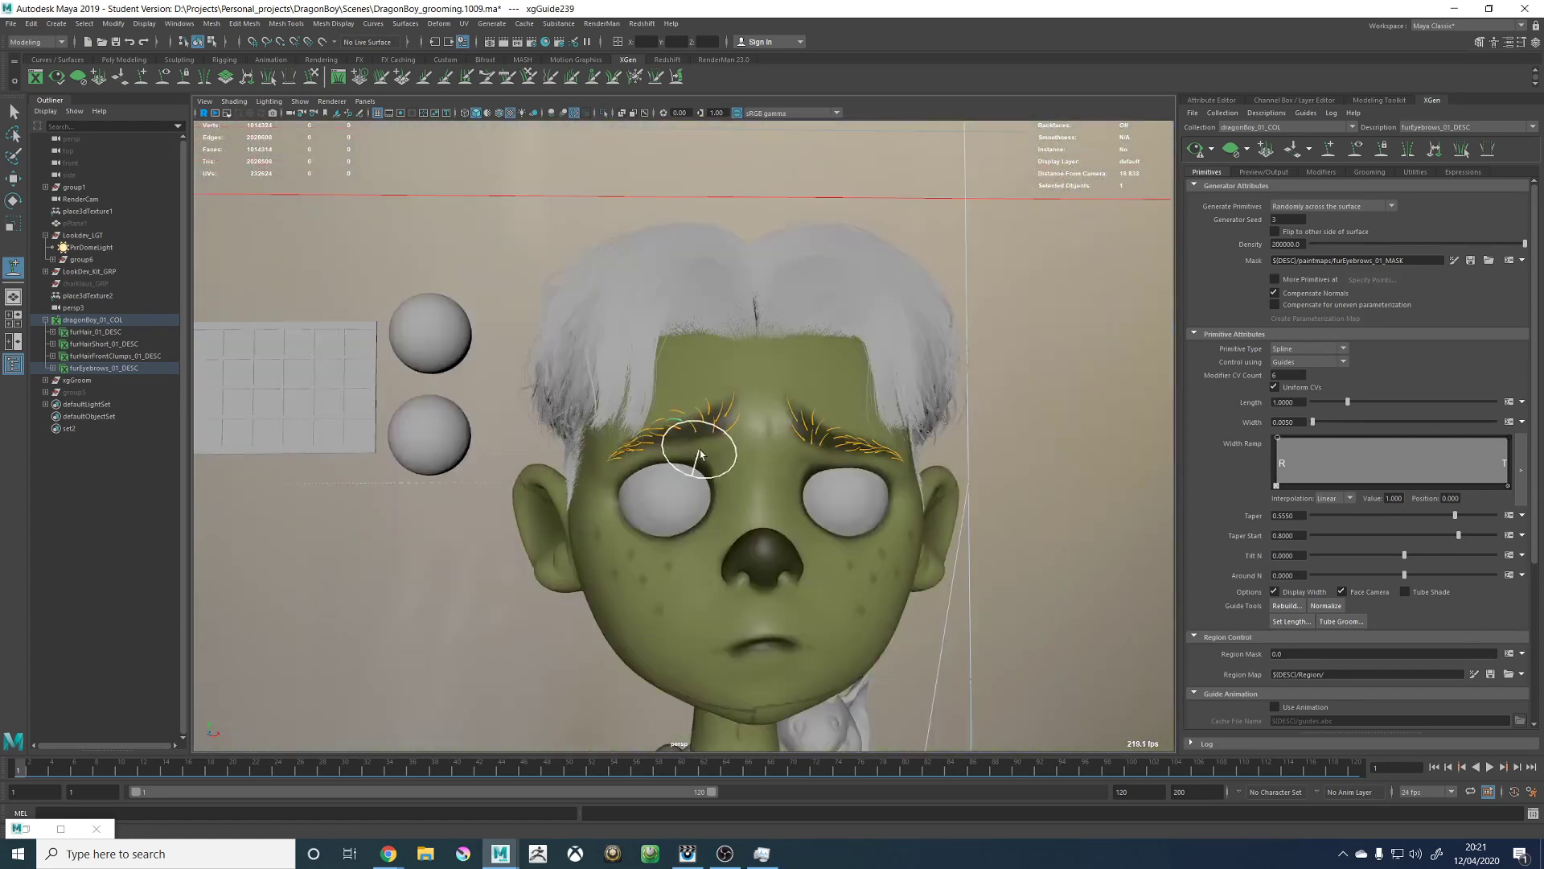
alt+drag(699, 457, 684, 451)
alt+right_drag(599, 455, 684, 462)
alt+drag(684, 461, 705, 447)
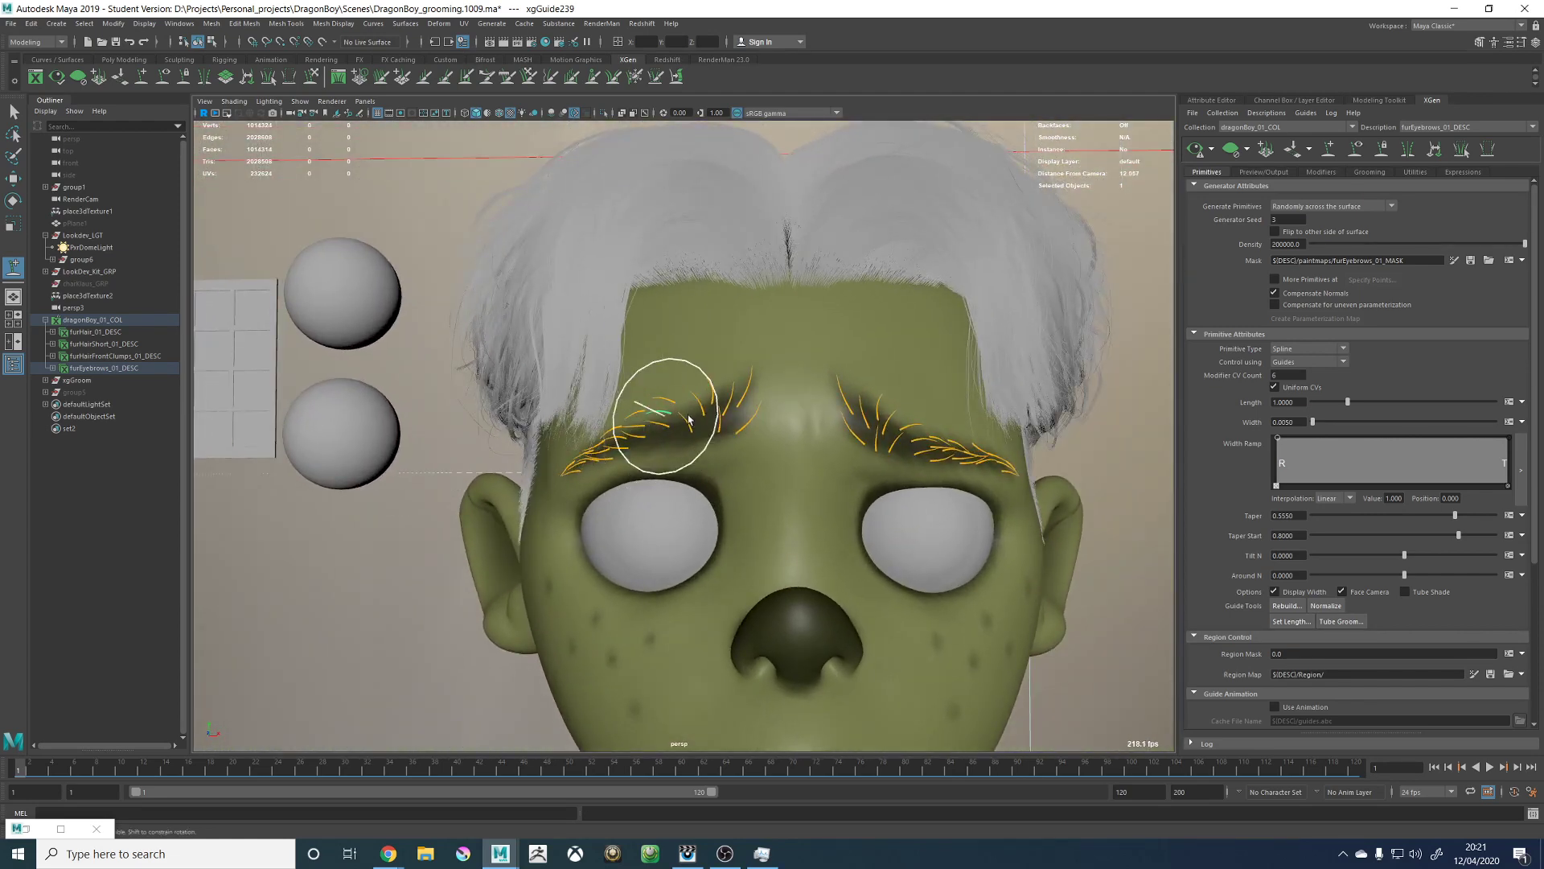
Step: Reposition the upper, middle and lower guides at the inner end of the right eyebrow's outer tail
alt+right_drag(610, 447, 908, 523)
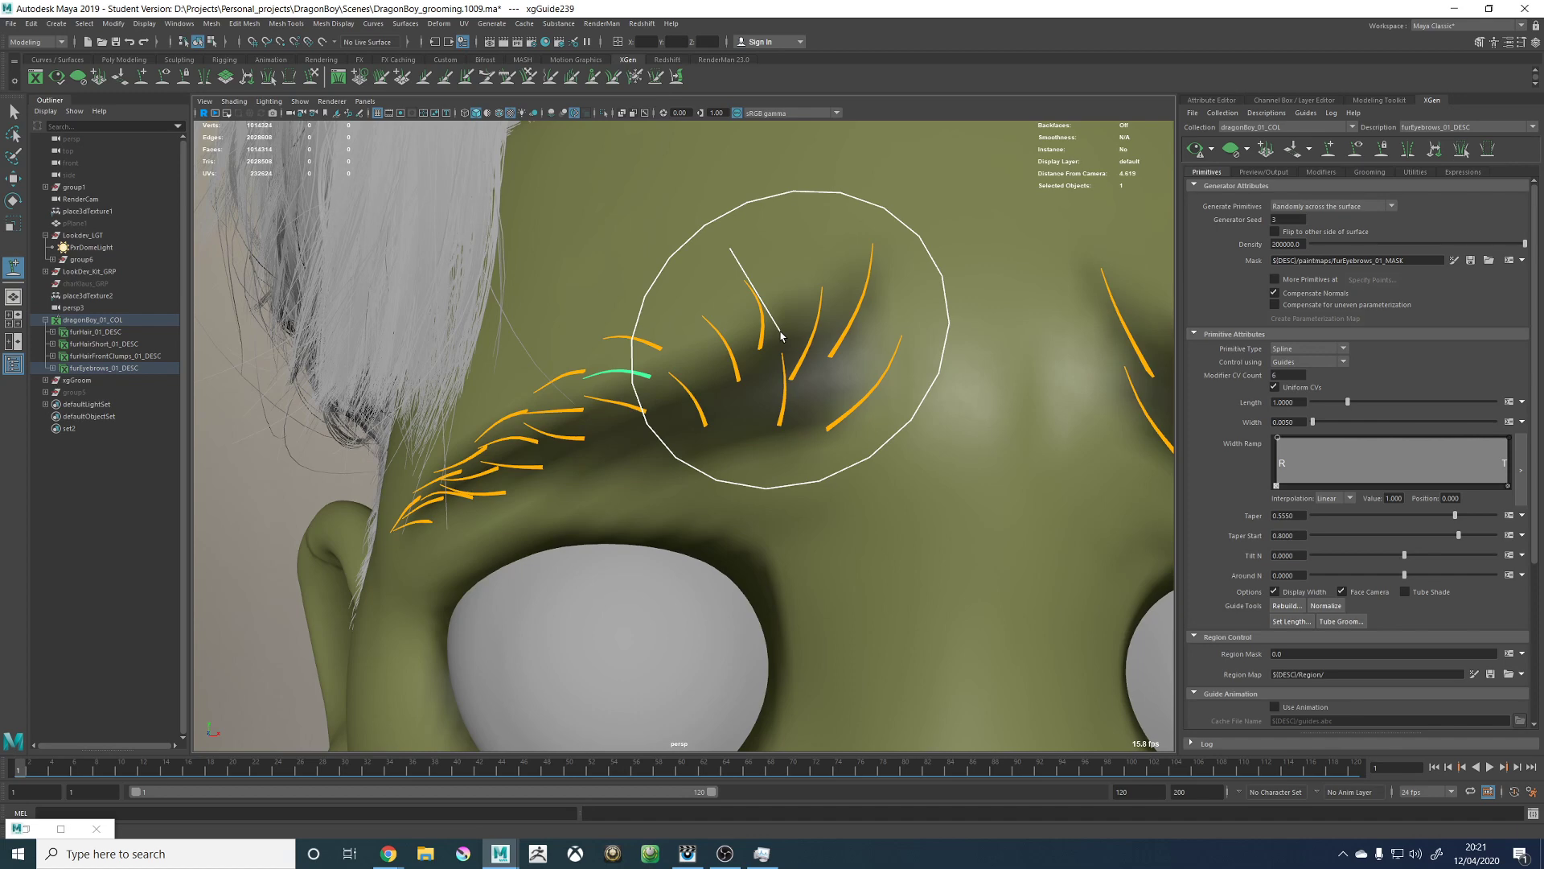
alt+right_drag(789, 351, 1057, 526)
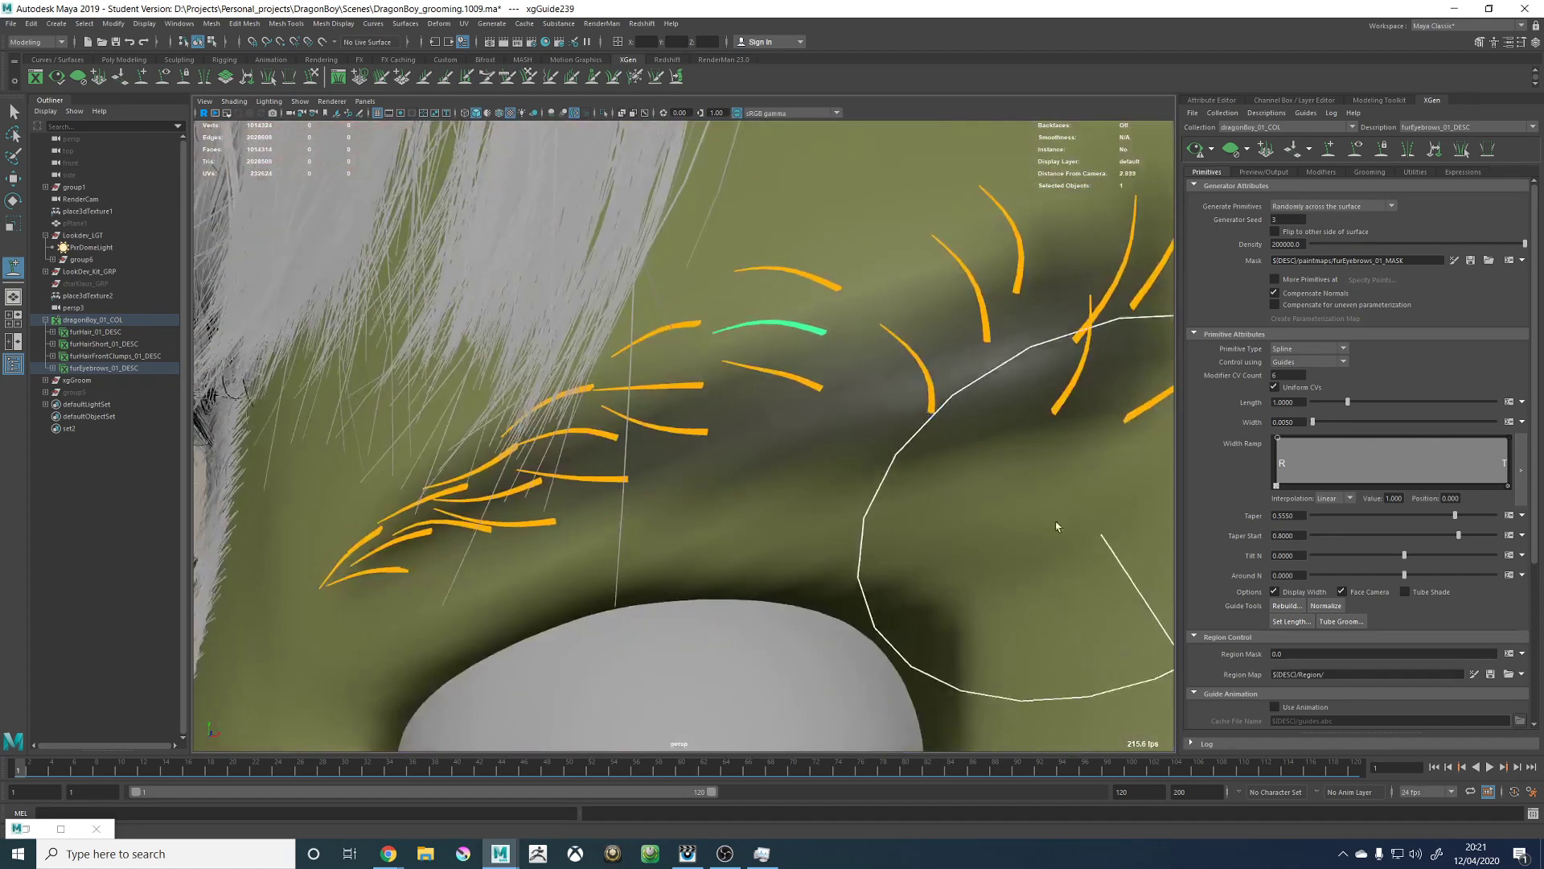
click(584, 408)
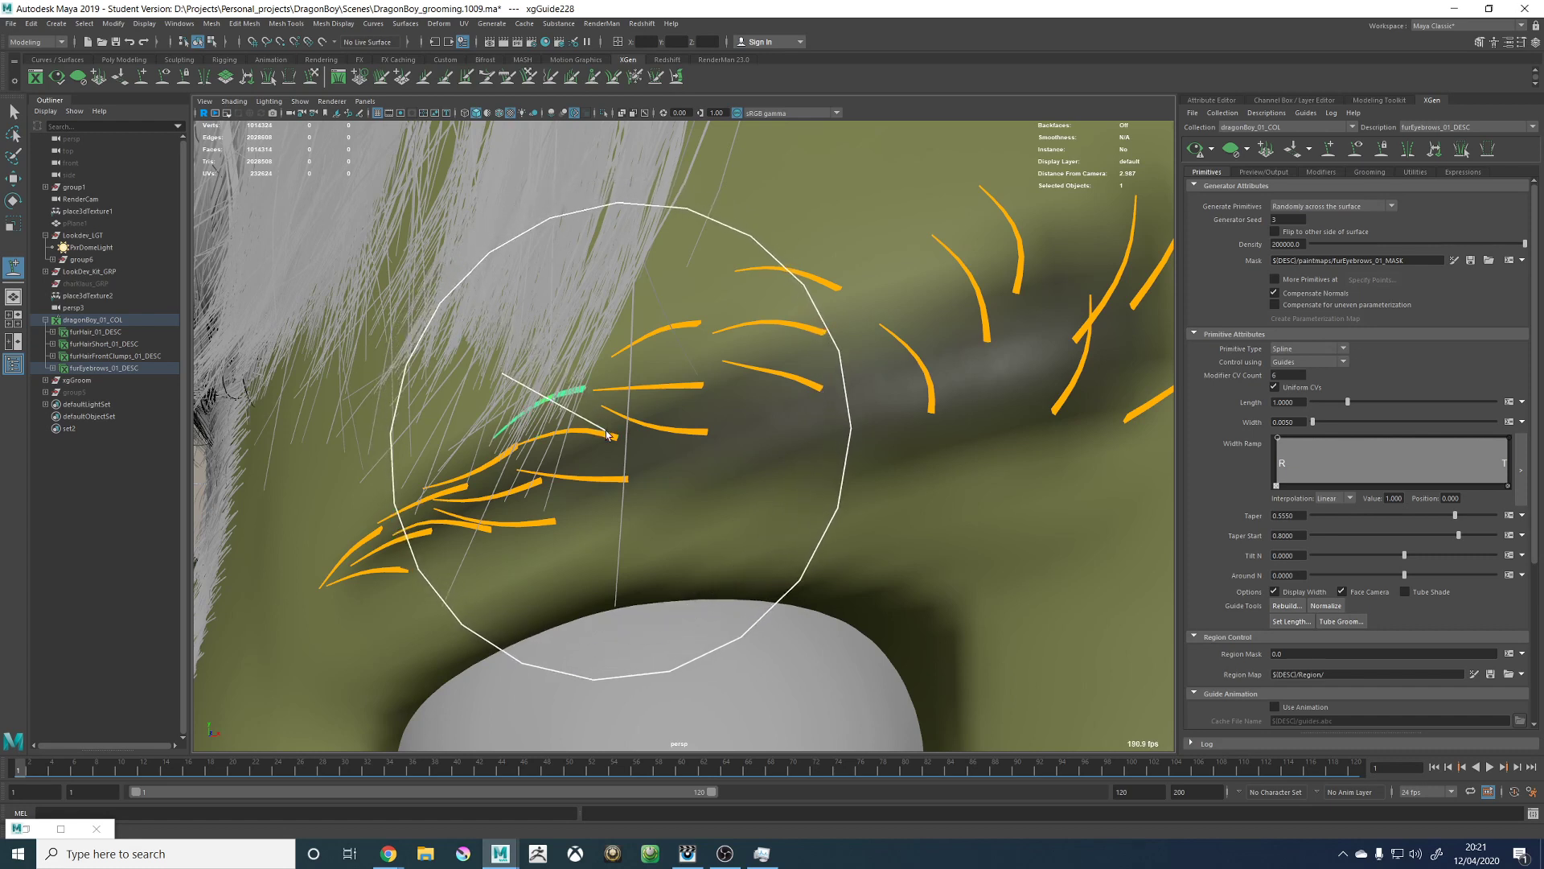
click(599, 430)
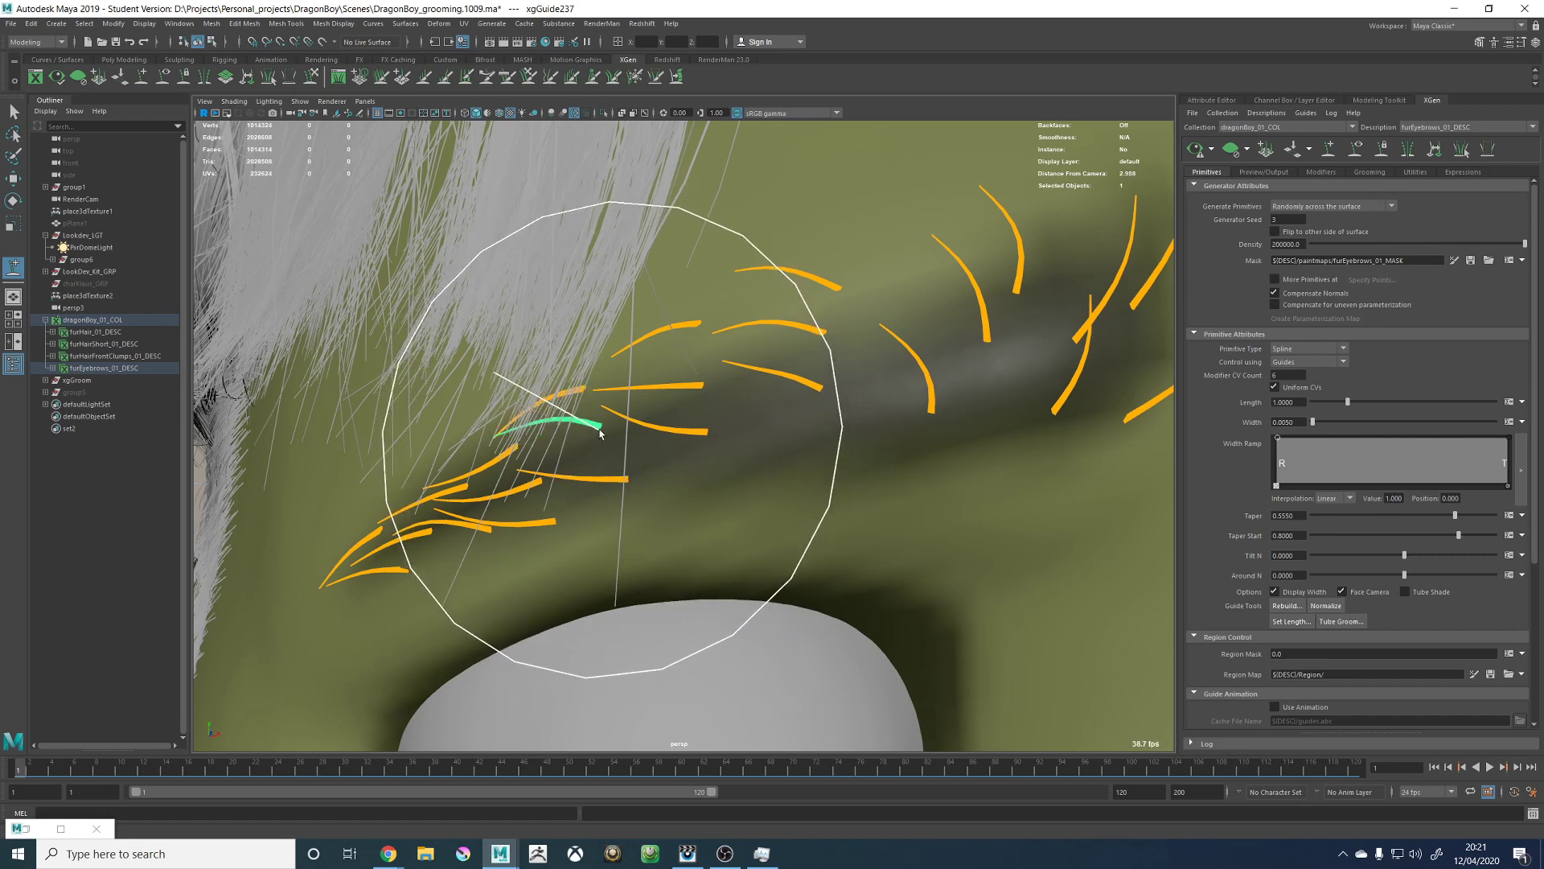
click(620, 476)
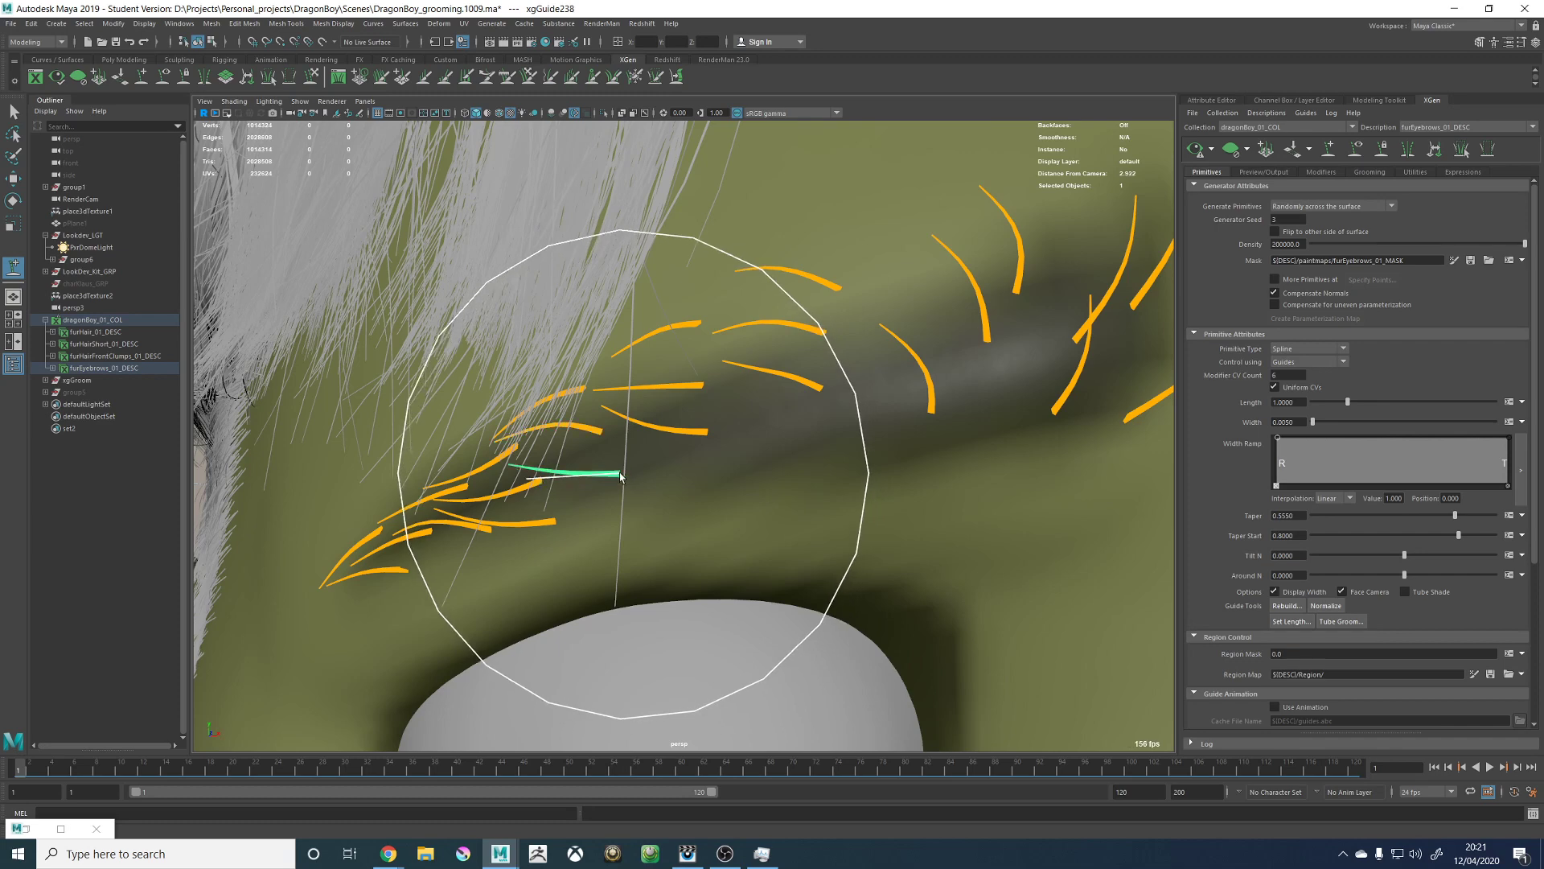
Step: Adjust the three guides closer to the outer tip of the right eyebrow and compare the guide layout across both eyebrows
alt+drag(620, 475, 681, 431)
click(679, 438)
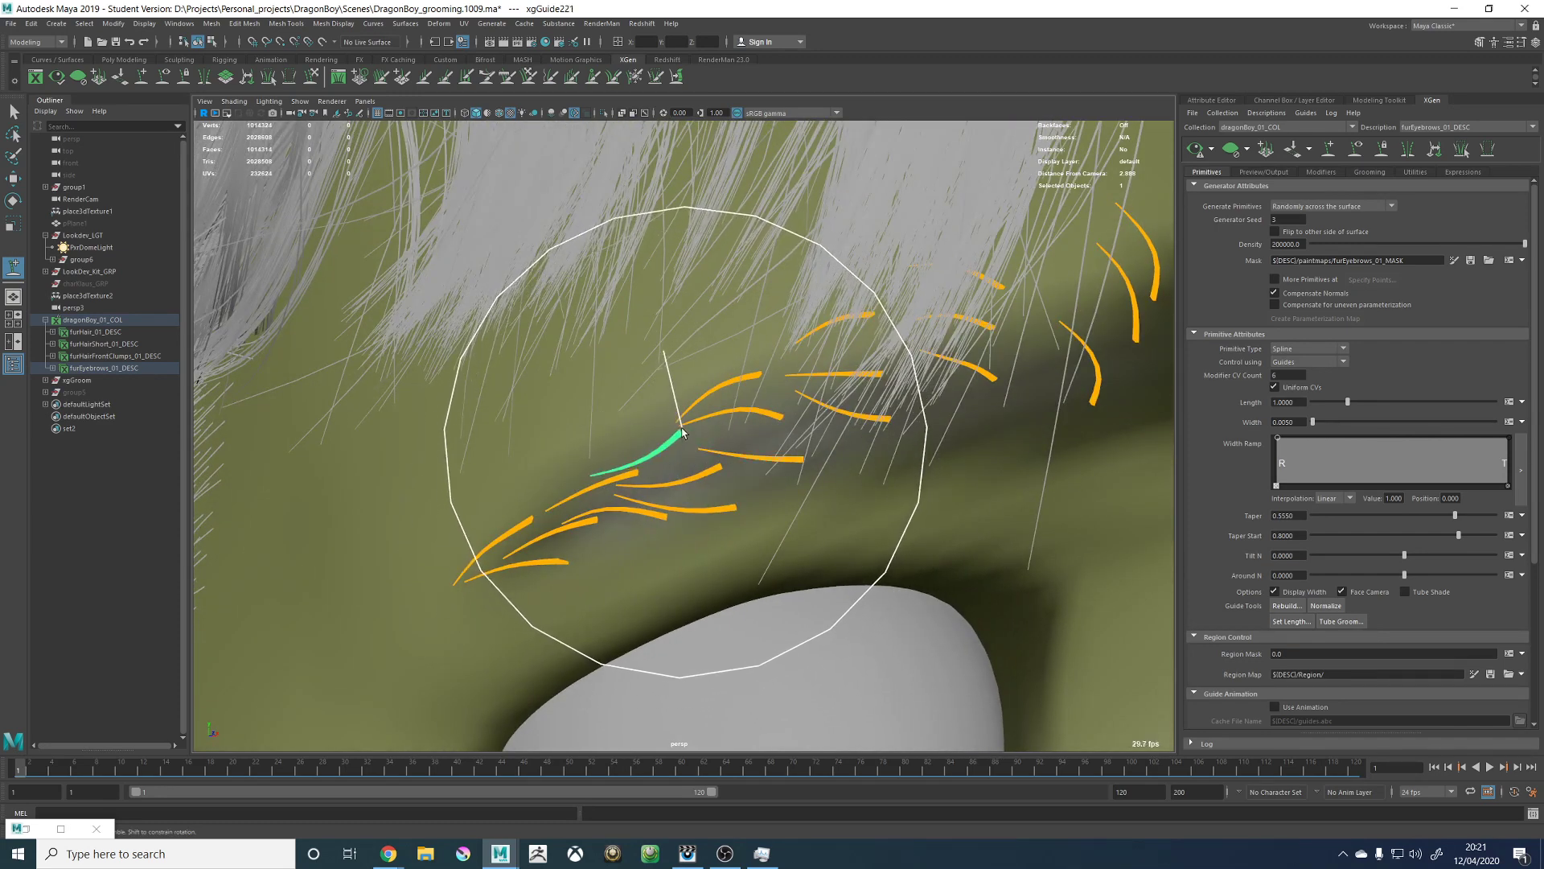
click(710, 459)
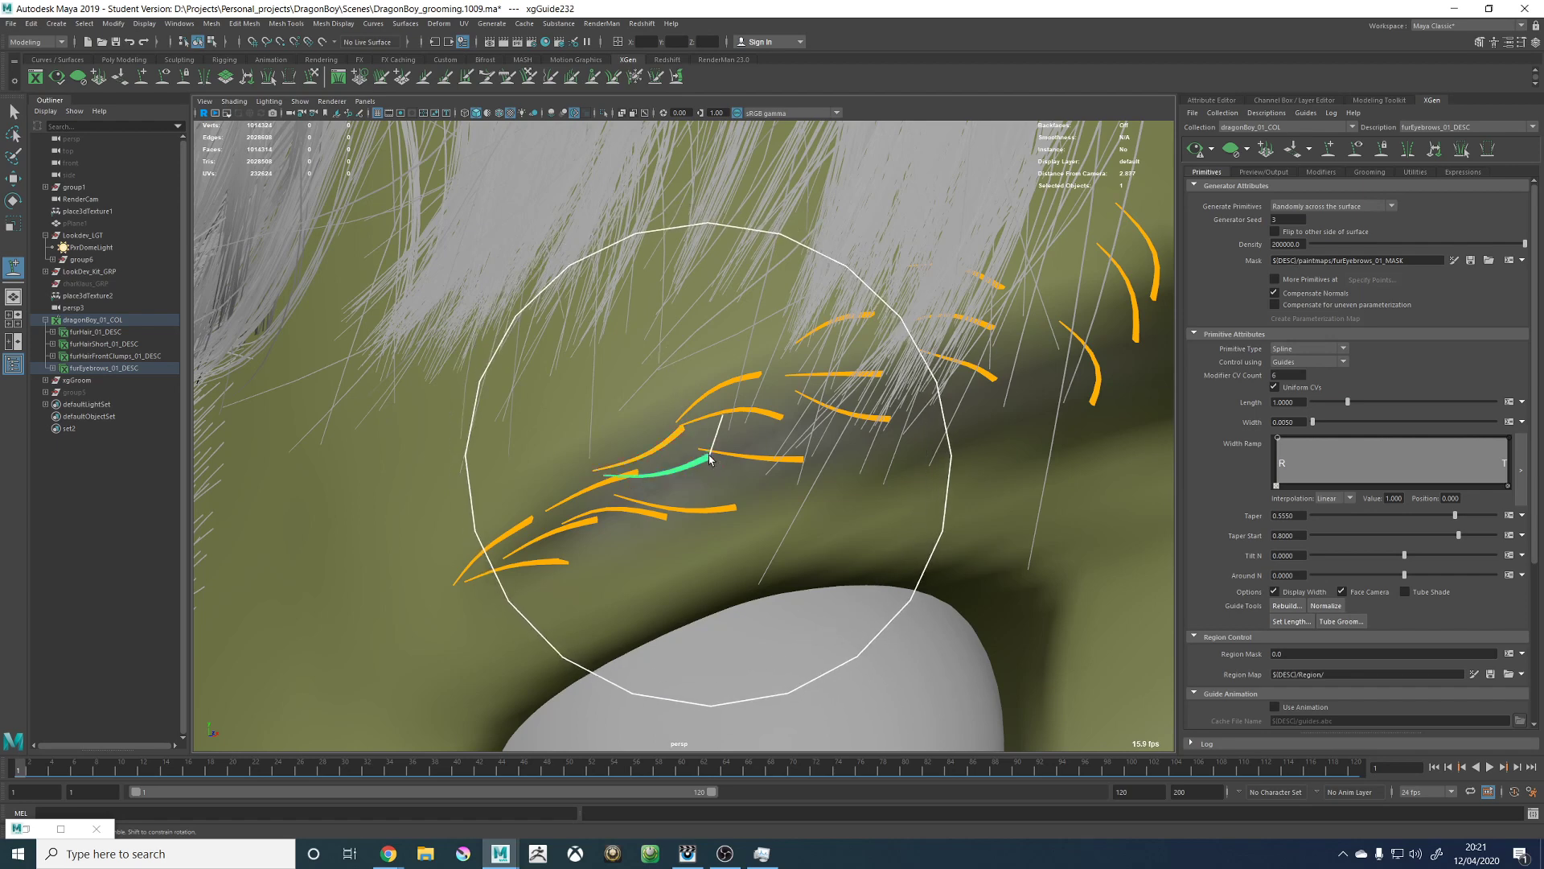
drag(710, 456, 736, 492)
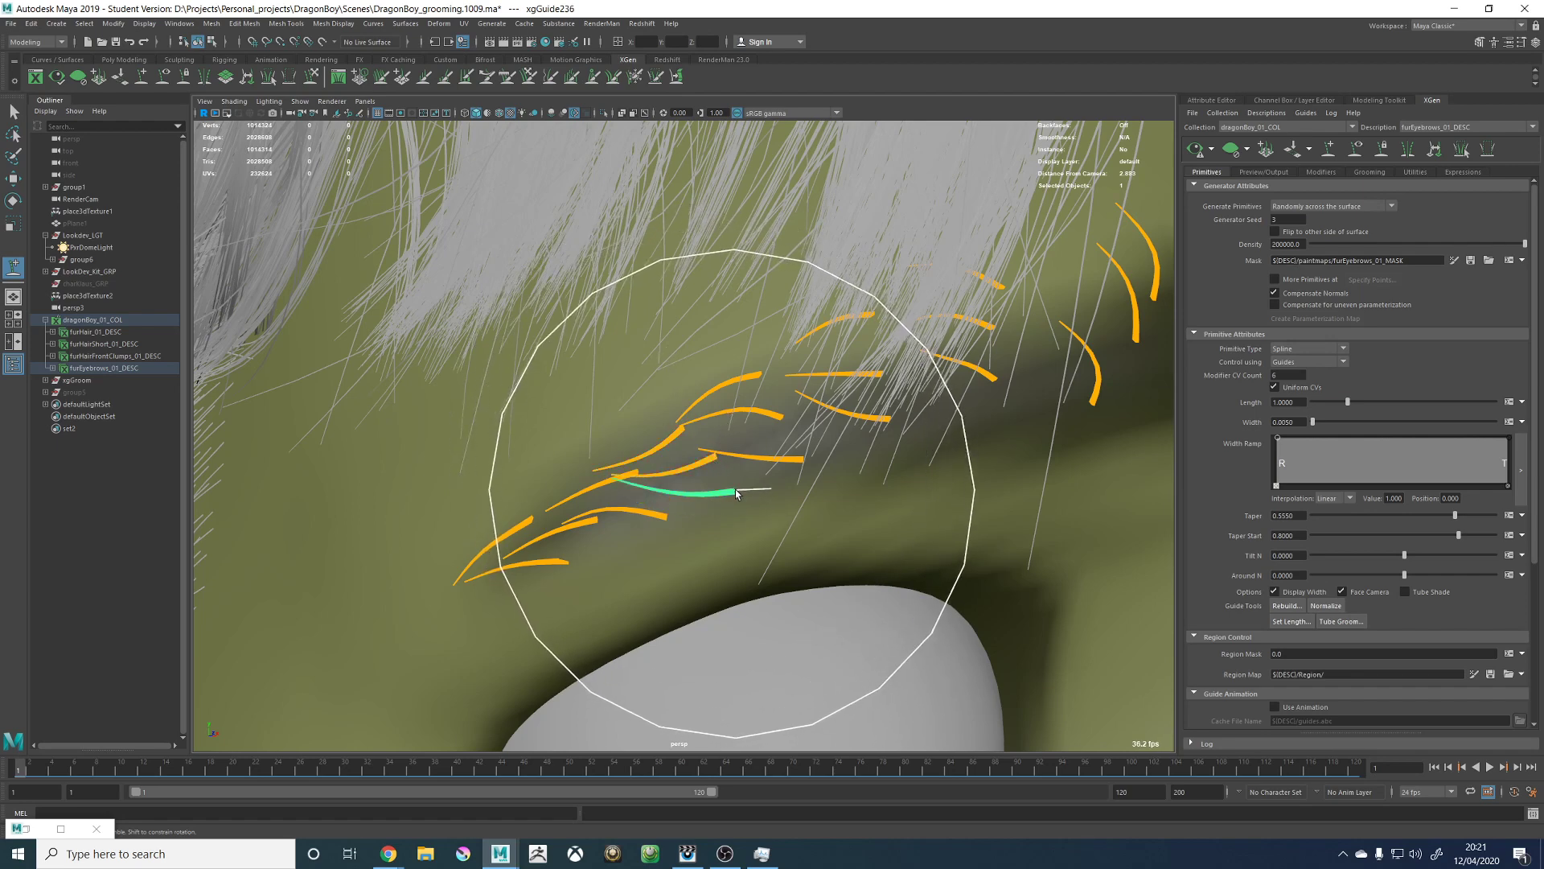
scroll(764, 492, down, 10)
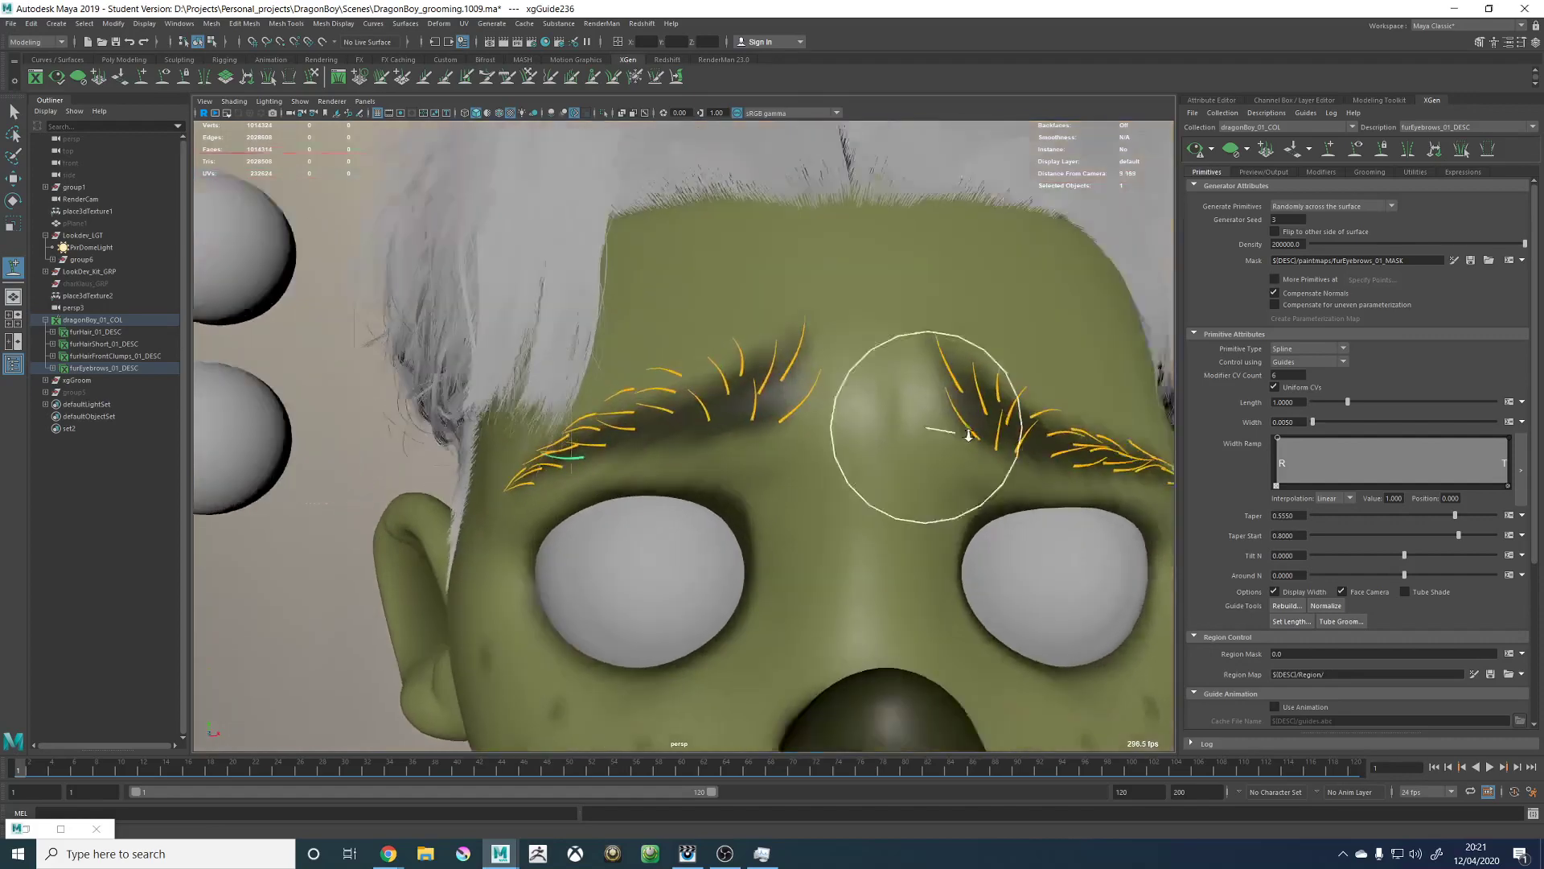
scroll(969, 434, up, 3)
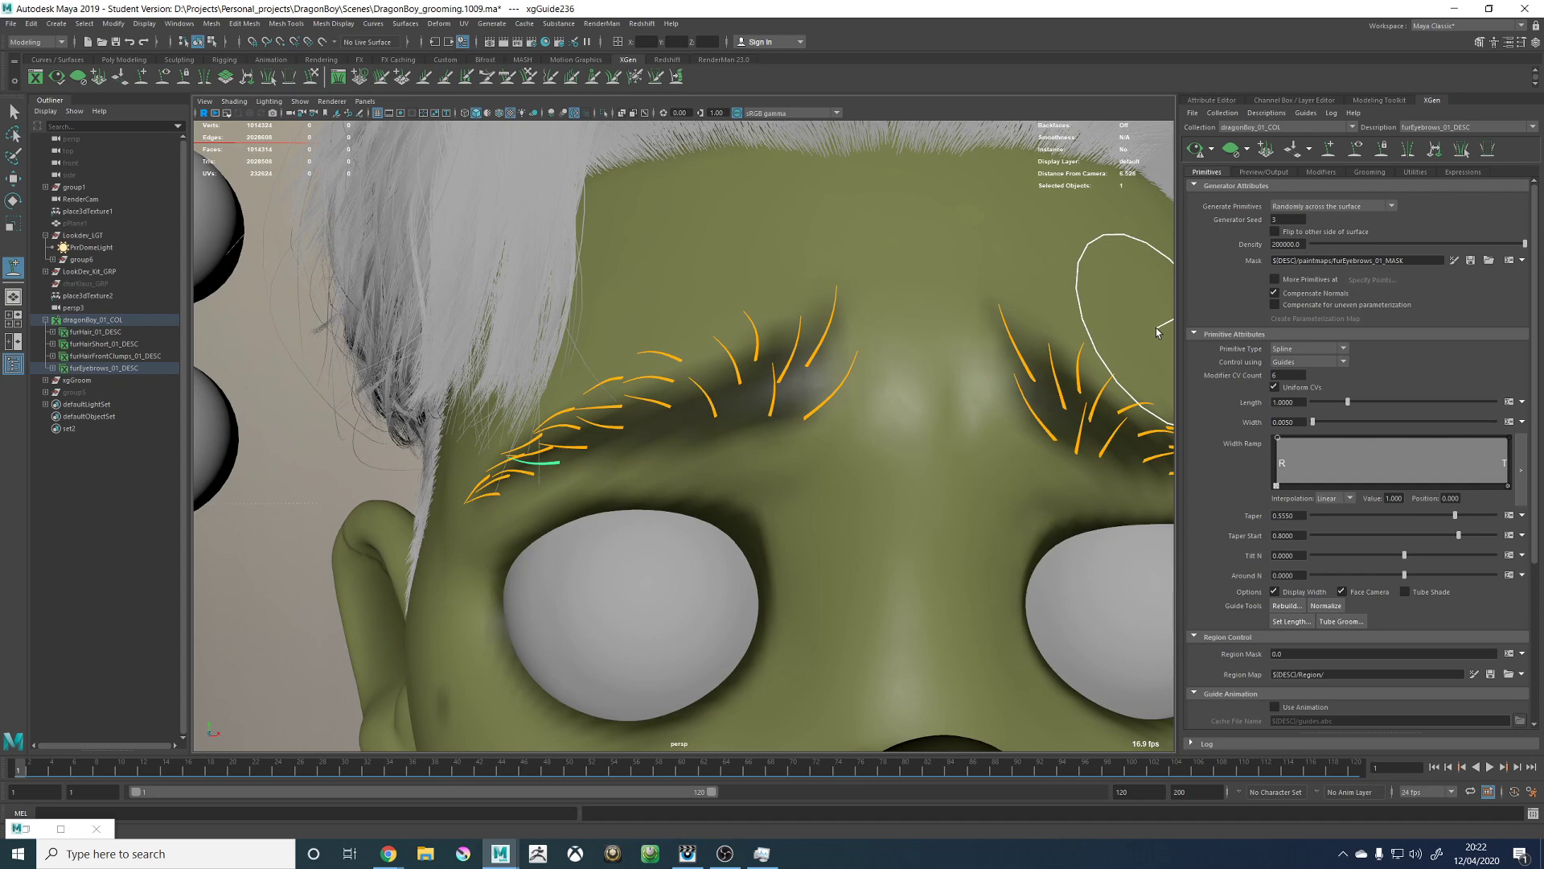
scroll(867, 387, down, 8)
scroll(593, 375, up, 8)
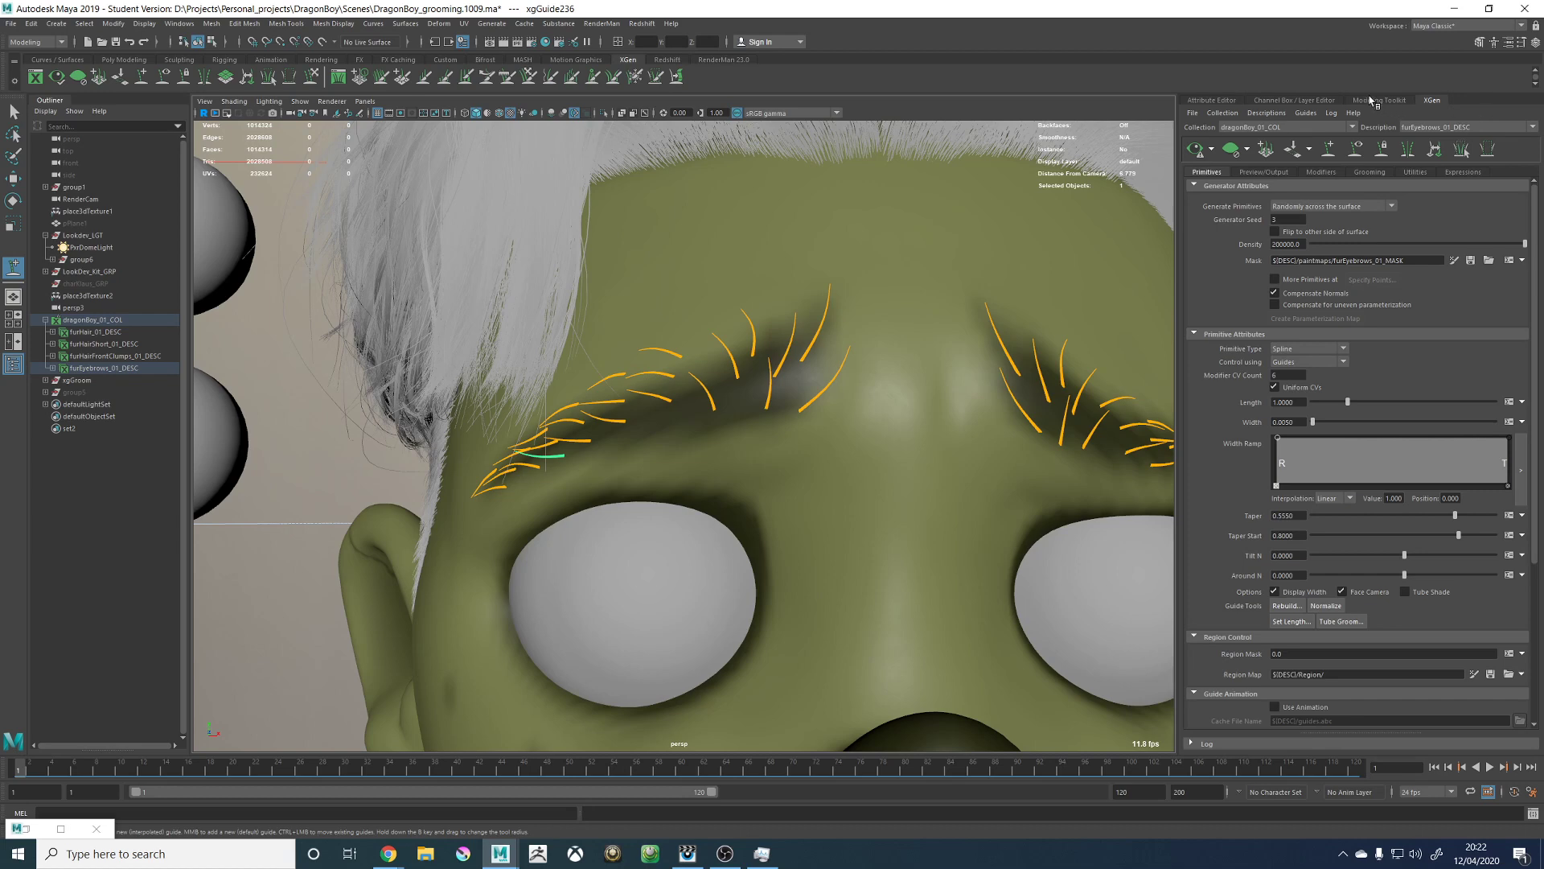
Step: Show the ScalpGEO display layer and hide the RenderGEO layer so only the scalp surface carries the eyebrow guides
click(1319, 101)
click(1293, 625)
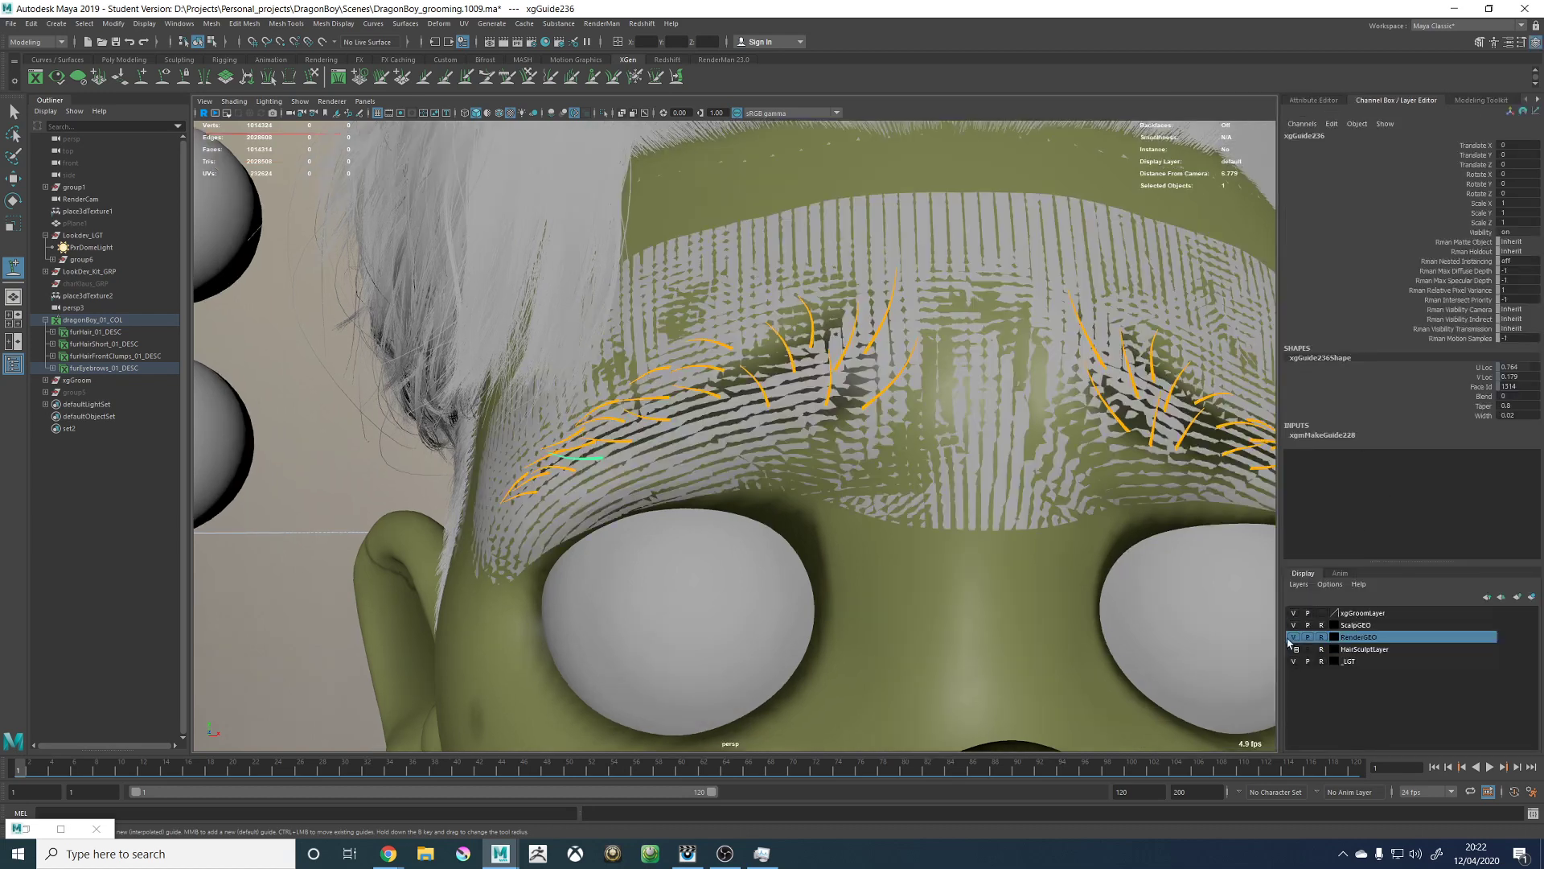
click(1293, 637)
scroll(1059, 378, down, 5)
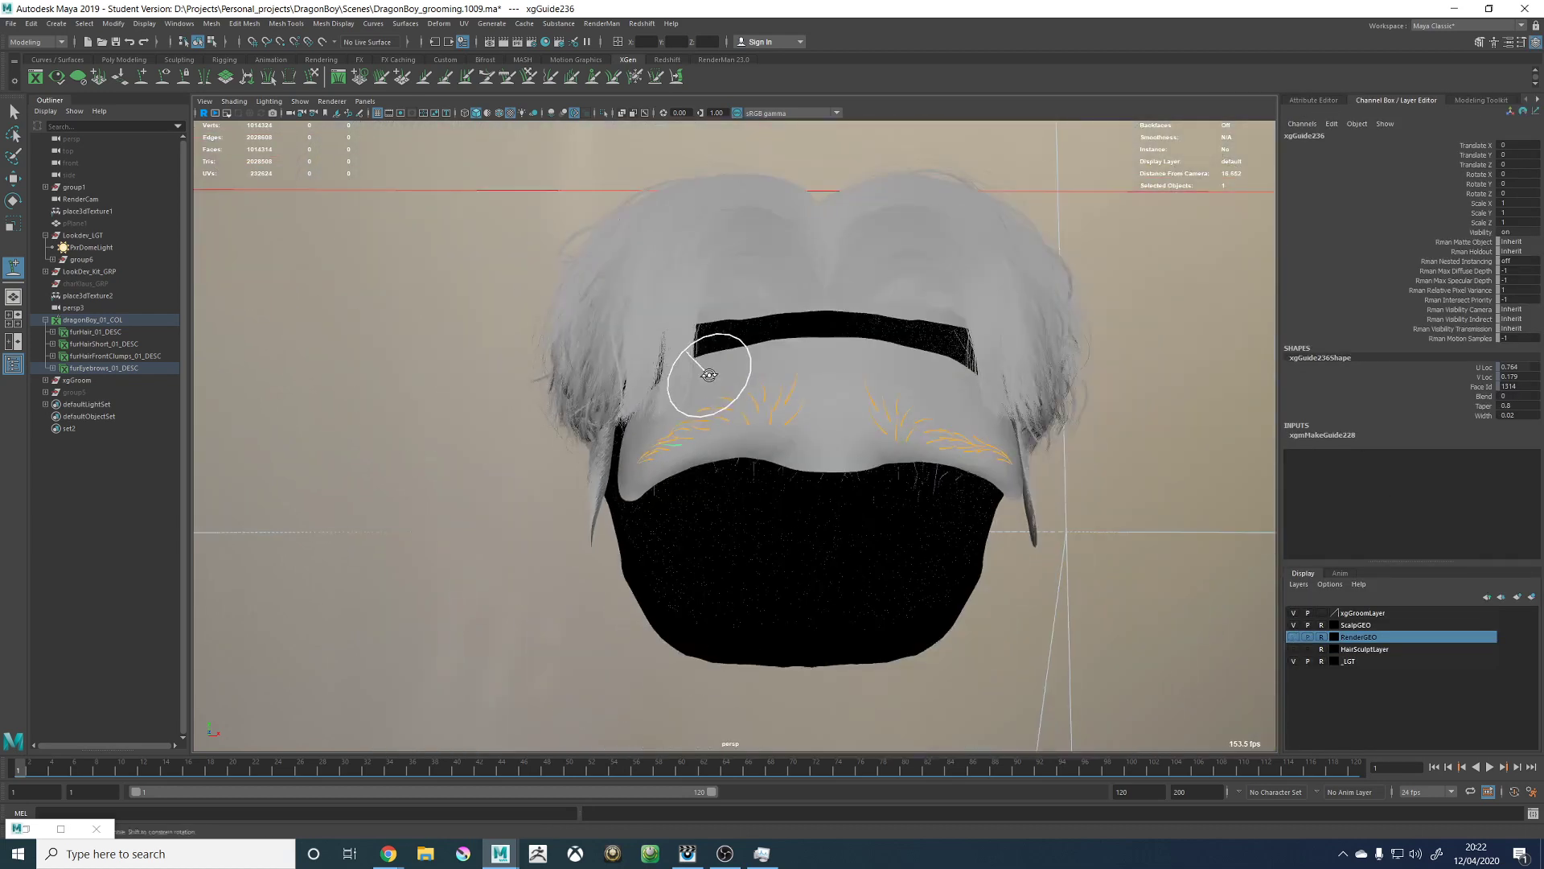
scroll(1062, 360, up, 4)
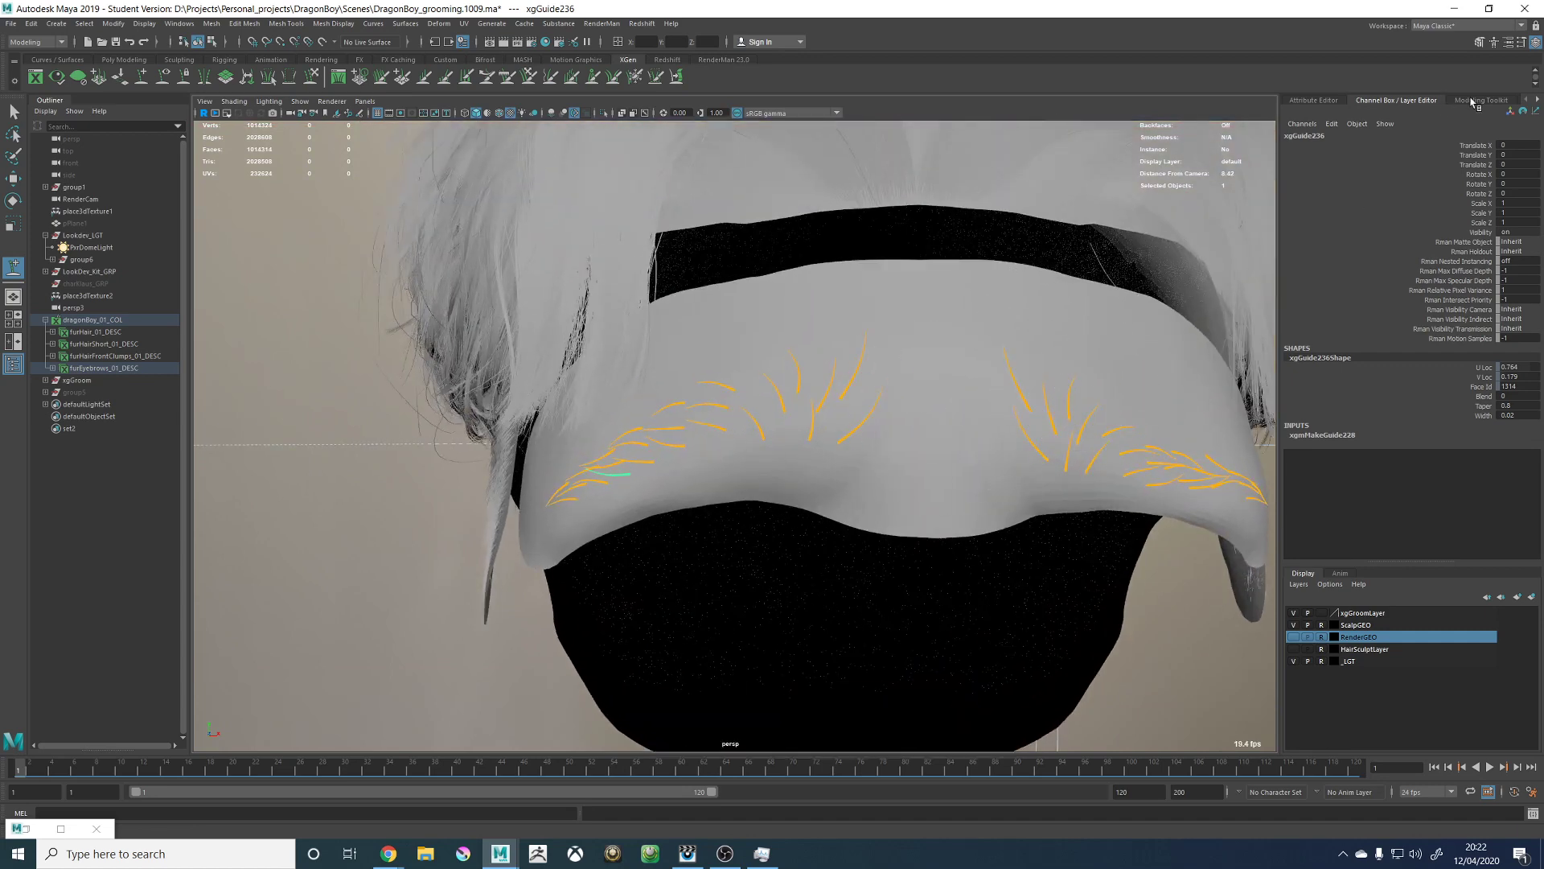
Step: Start painting the density mask furEyebrows_01_MASK of furEyebrows_01_DESC on the eyebrow scalp and open the paint tool's settings
click(1335, 100)
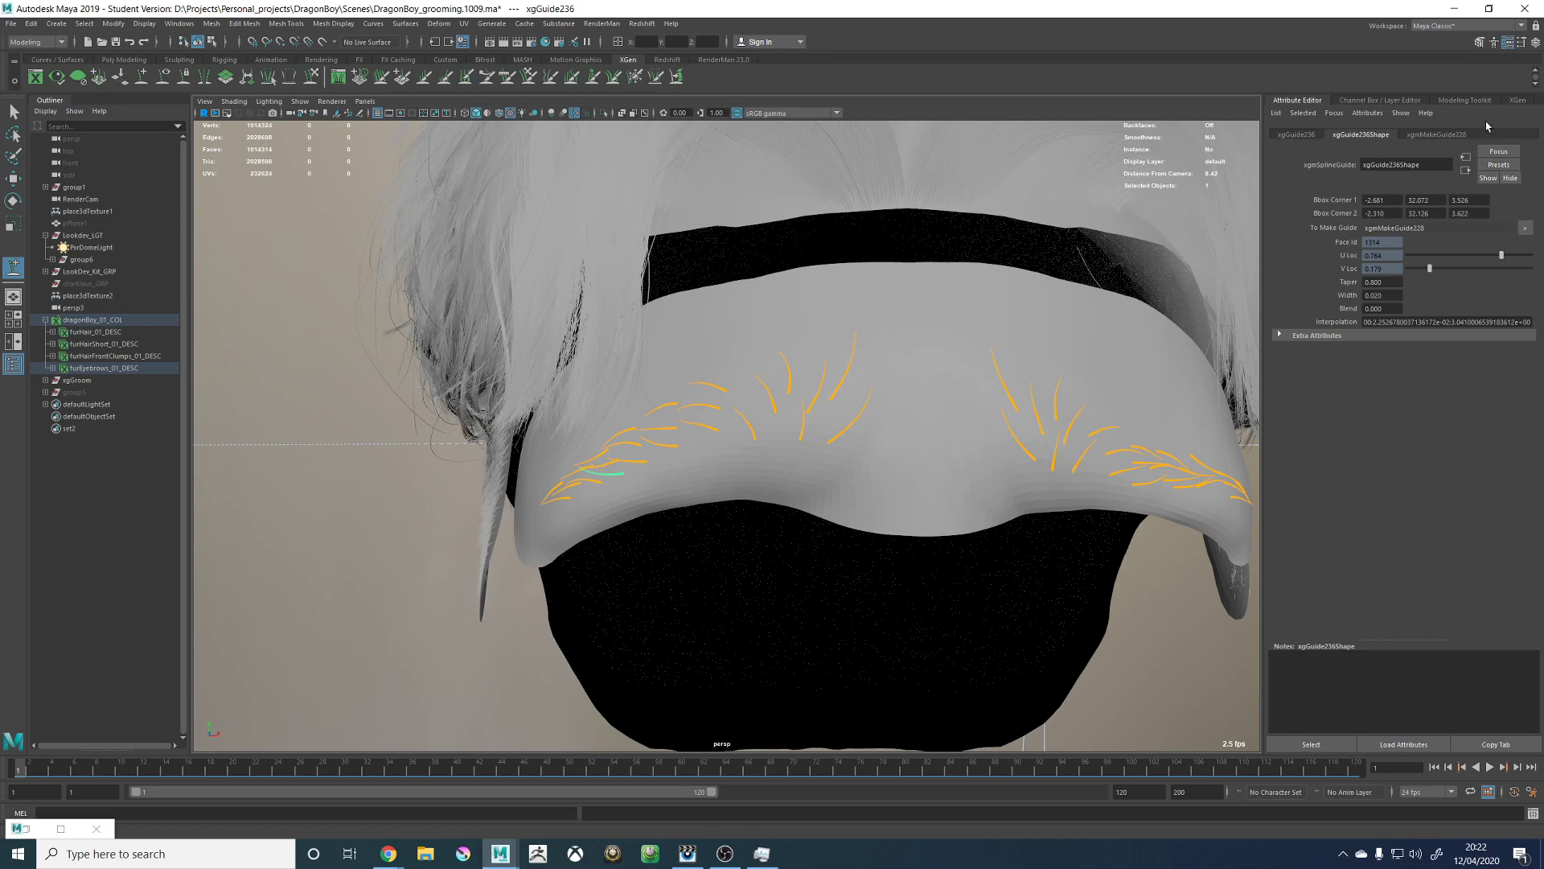
click(1387, 100)
click(1537, 99)
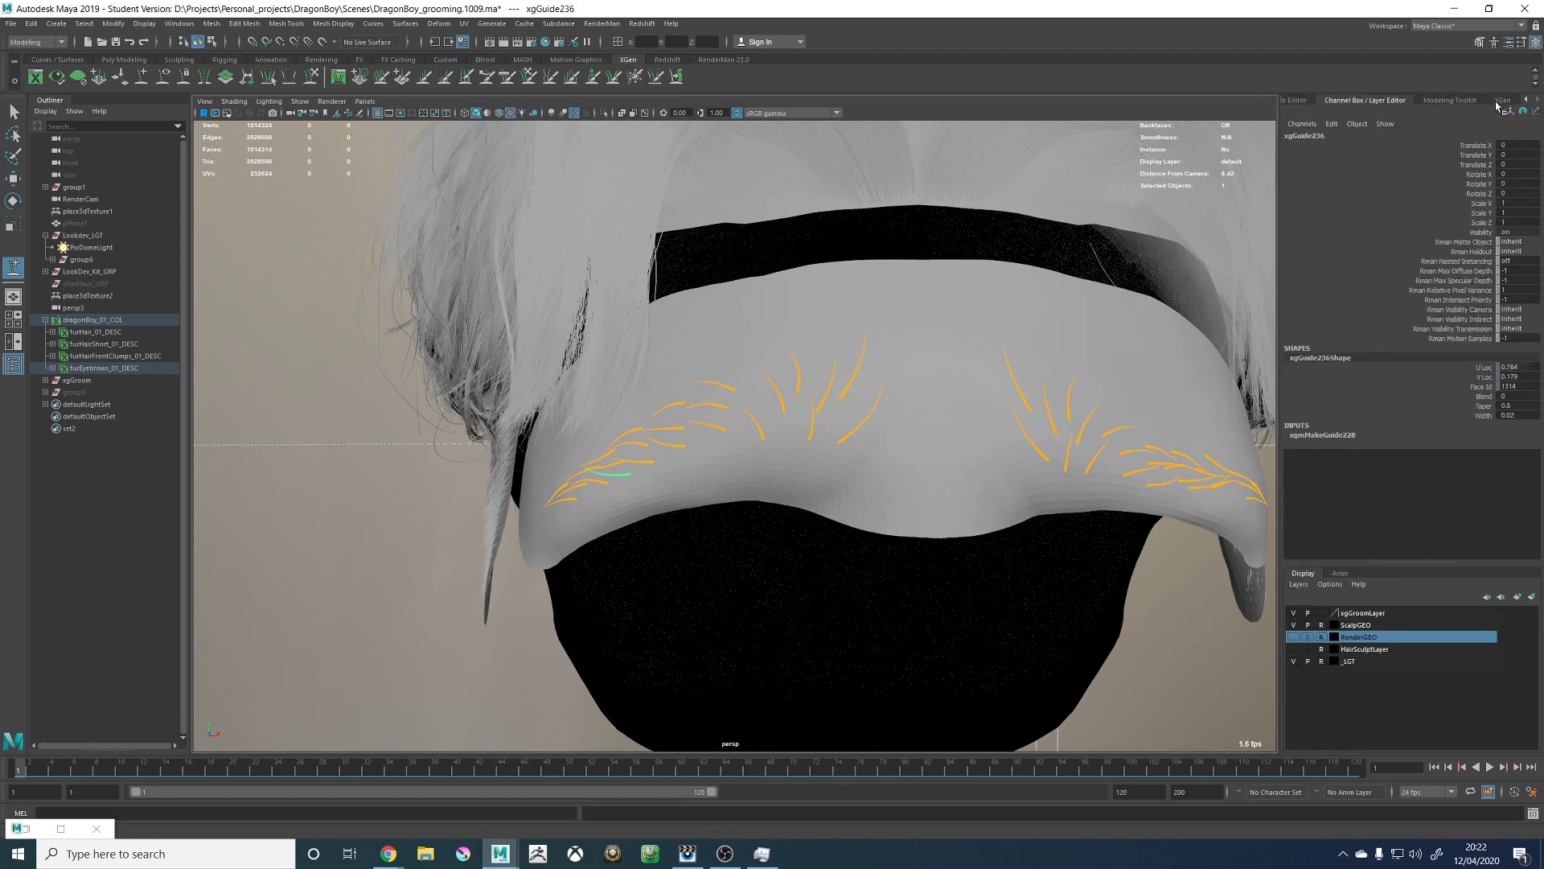
click(1500, 101)
click(1454, 260)
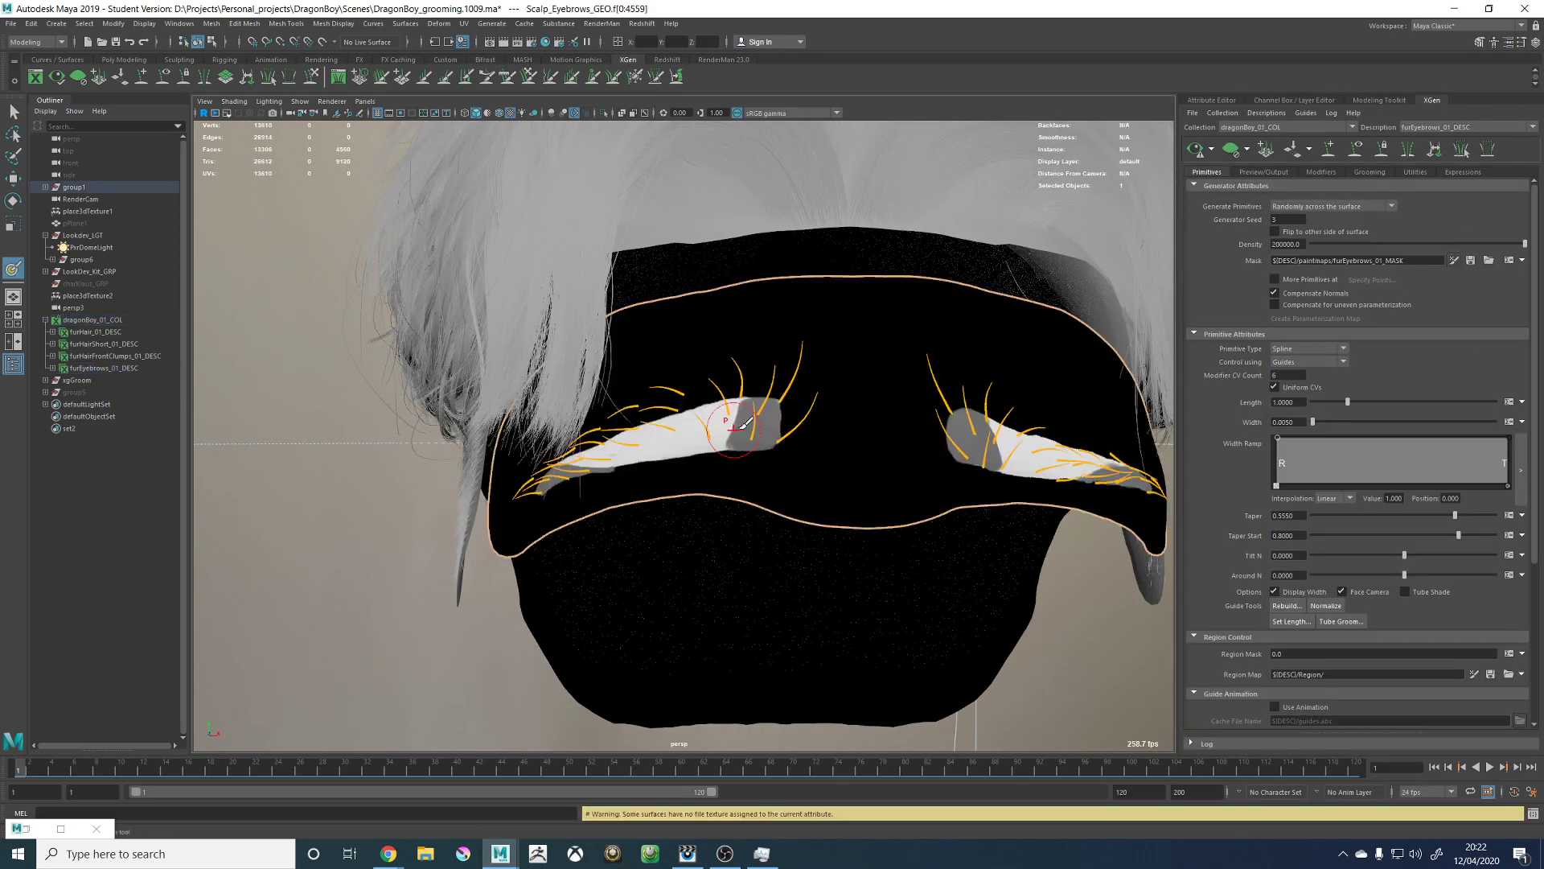
scroll(736, 411, up, 5)
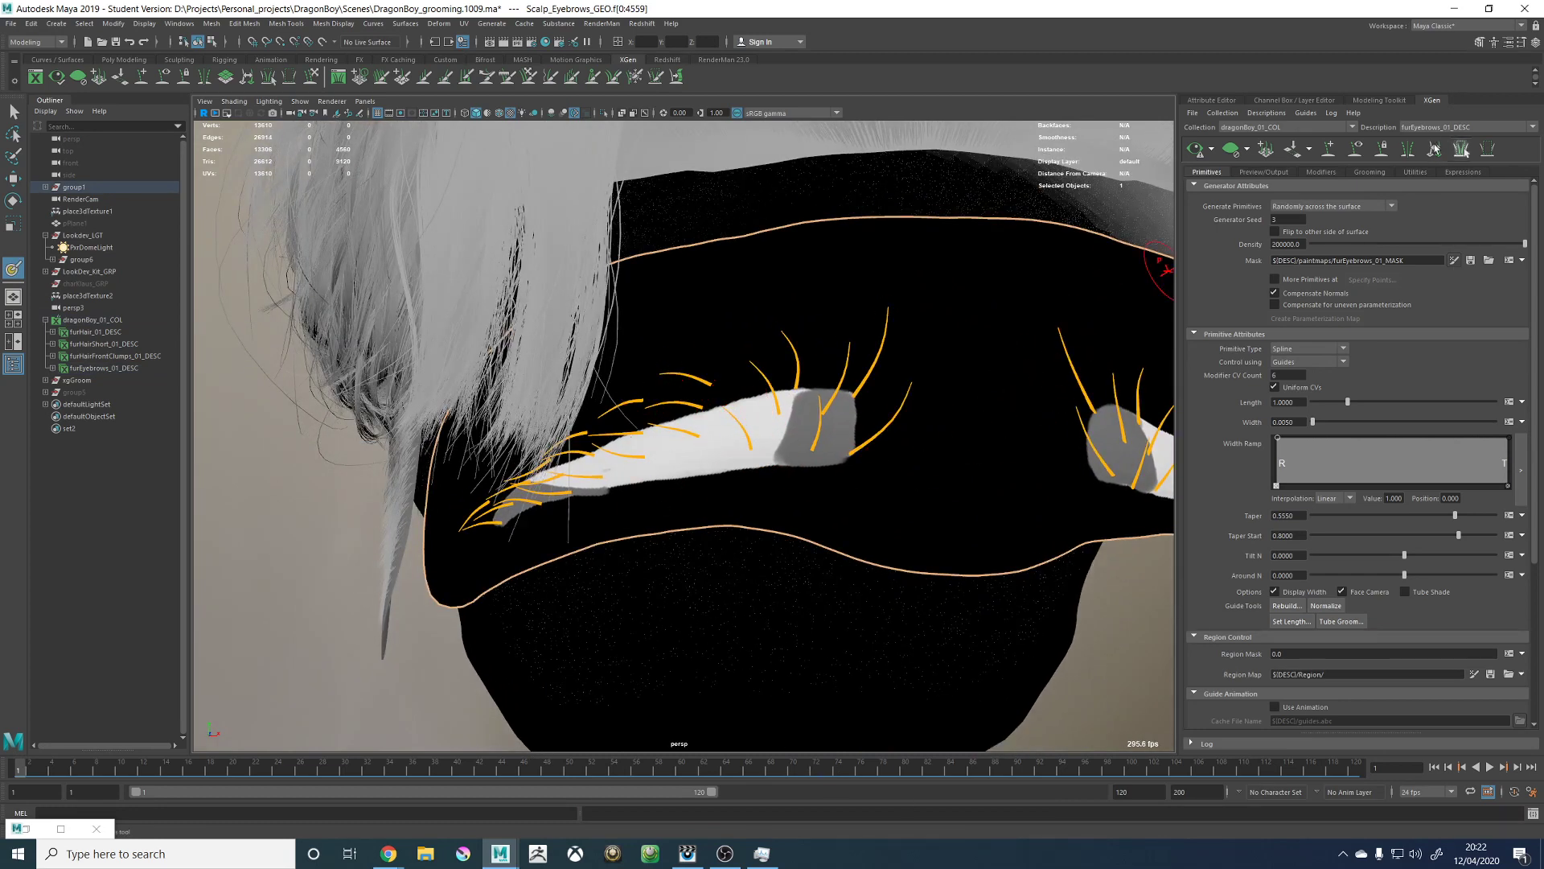
click(1518, 43)
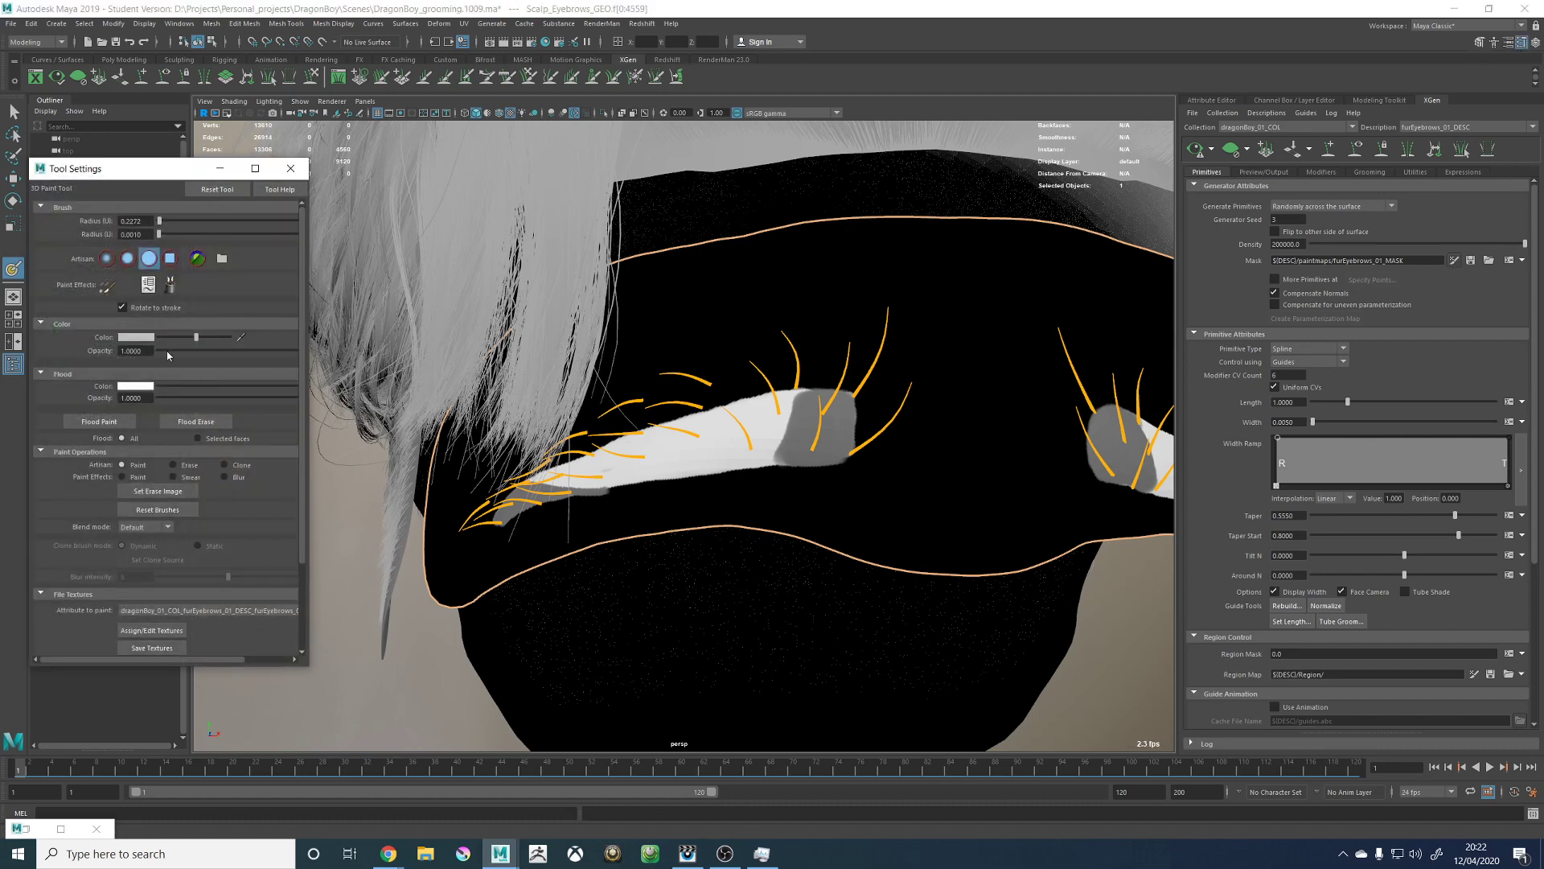
Step: Paint black with a smaller brush along the lower edge of the right eyebrow's mask to carve an arched underside
scroll(682, 527, up, 2)
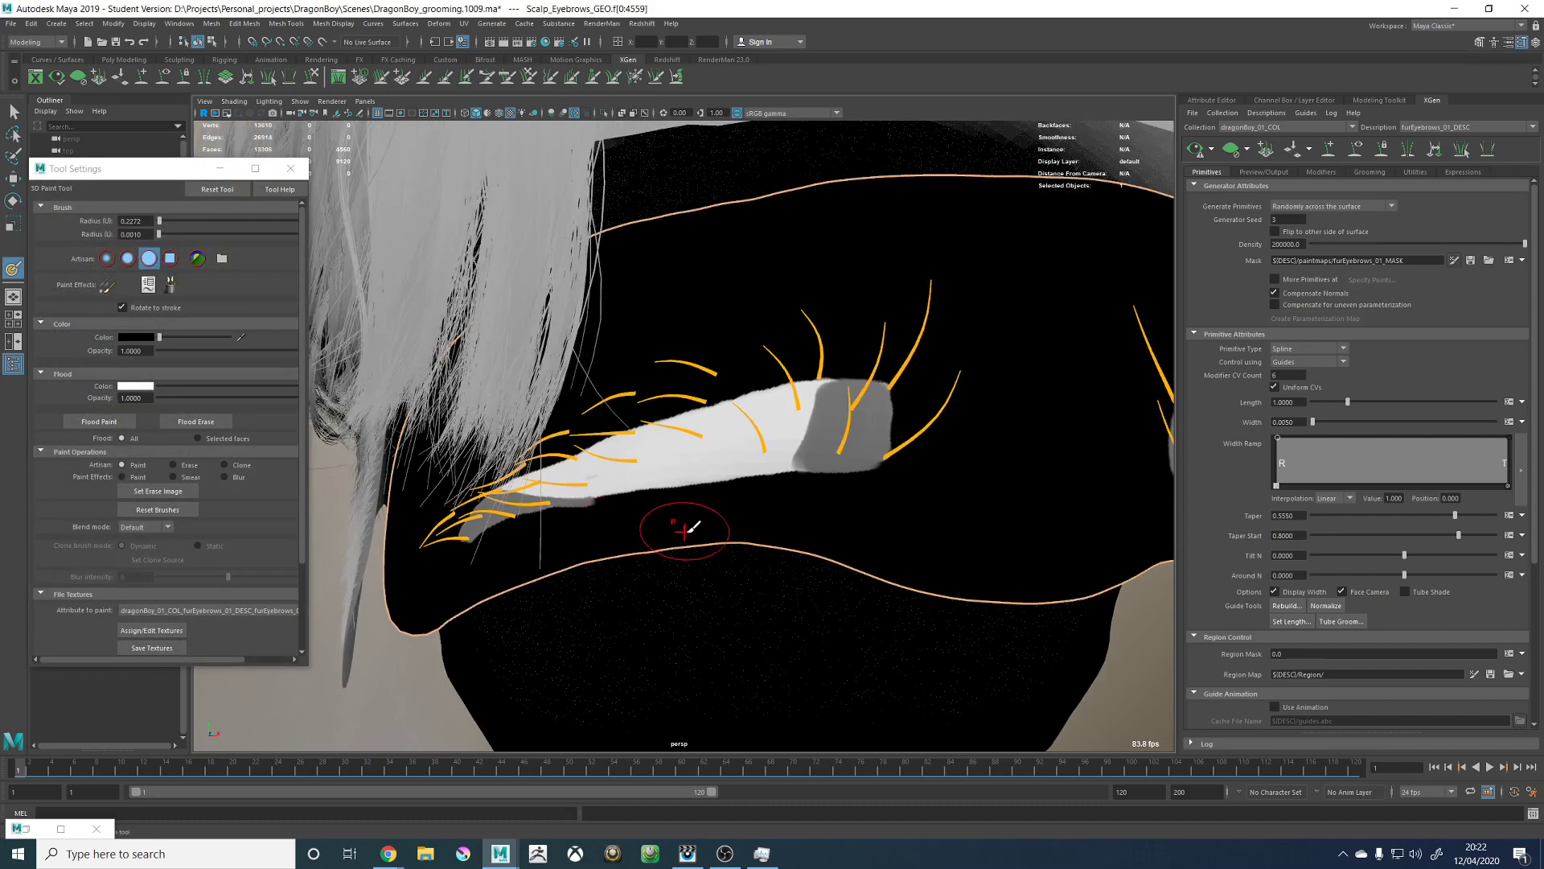
key(b)
drag(808, 484, 799, 482)
mouse_move(576, 515)
mouse_down()
mouse_move(676, 481)
mouse_move(784, 474)
mouse_move(812, 490)
mouse_up()
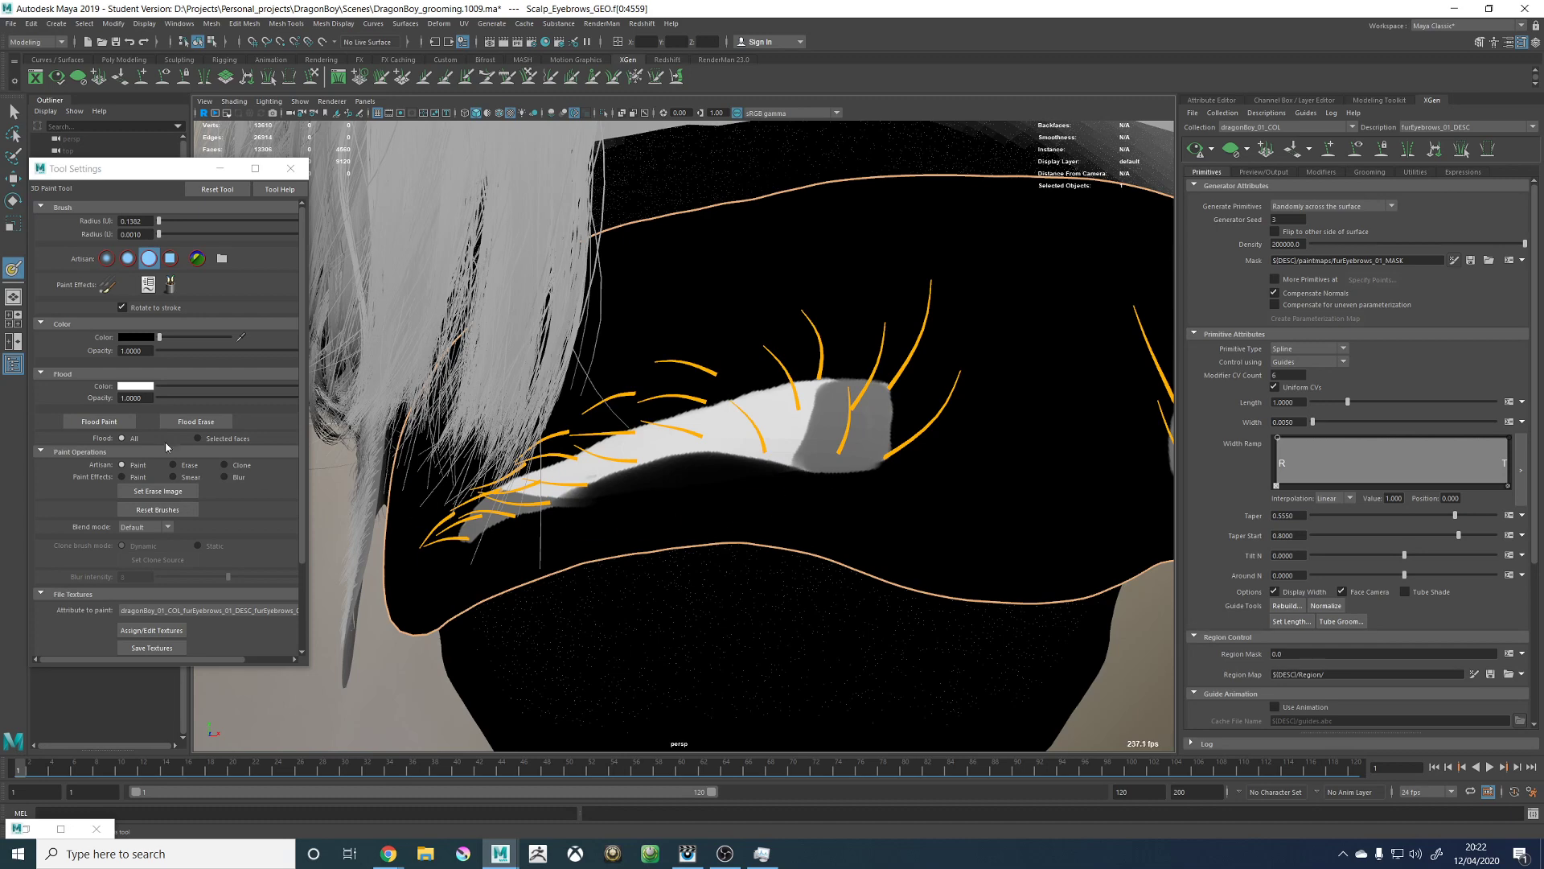
Step: Expand the stylus pressure settings and touch up the black lower edge of the mask toward the right eyebrow's outer tail
drag(302, 486, 296, 576)
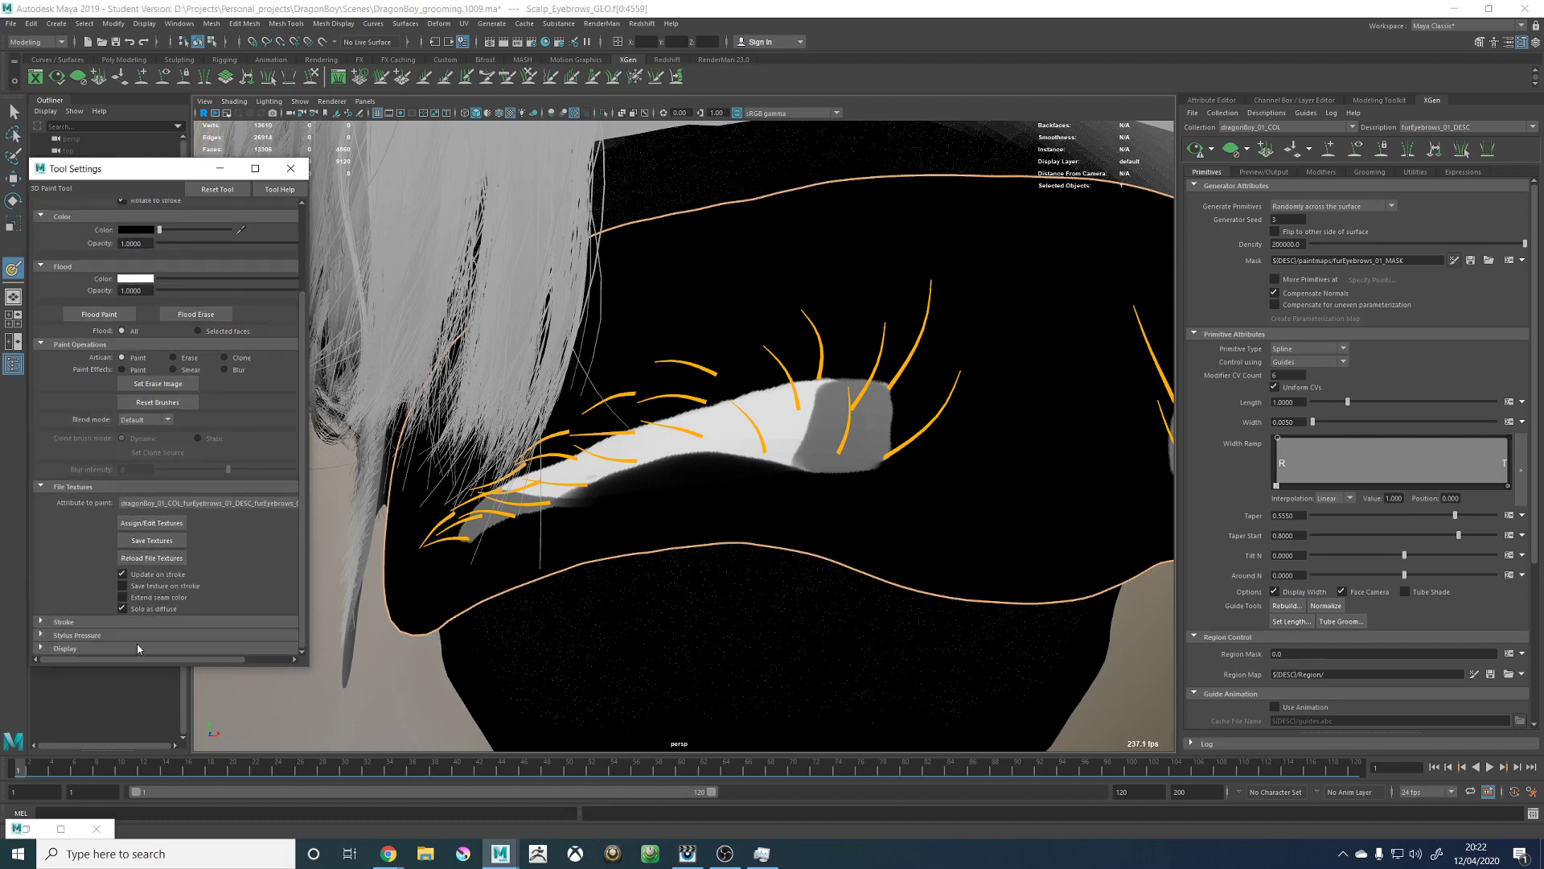
click(66, 635)
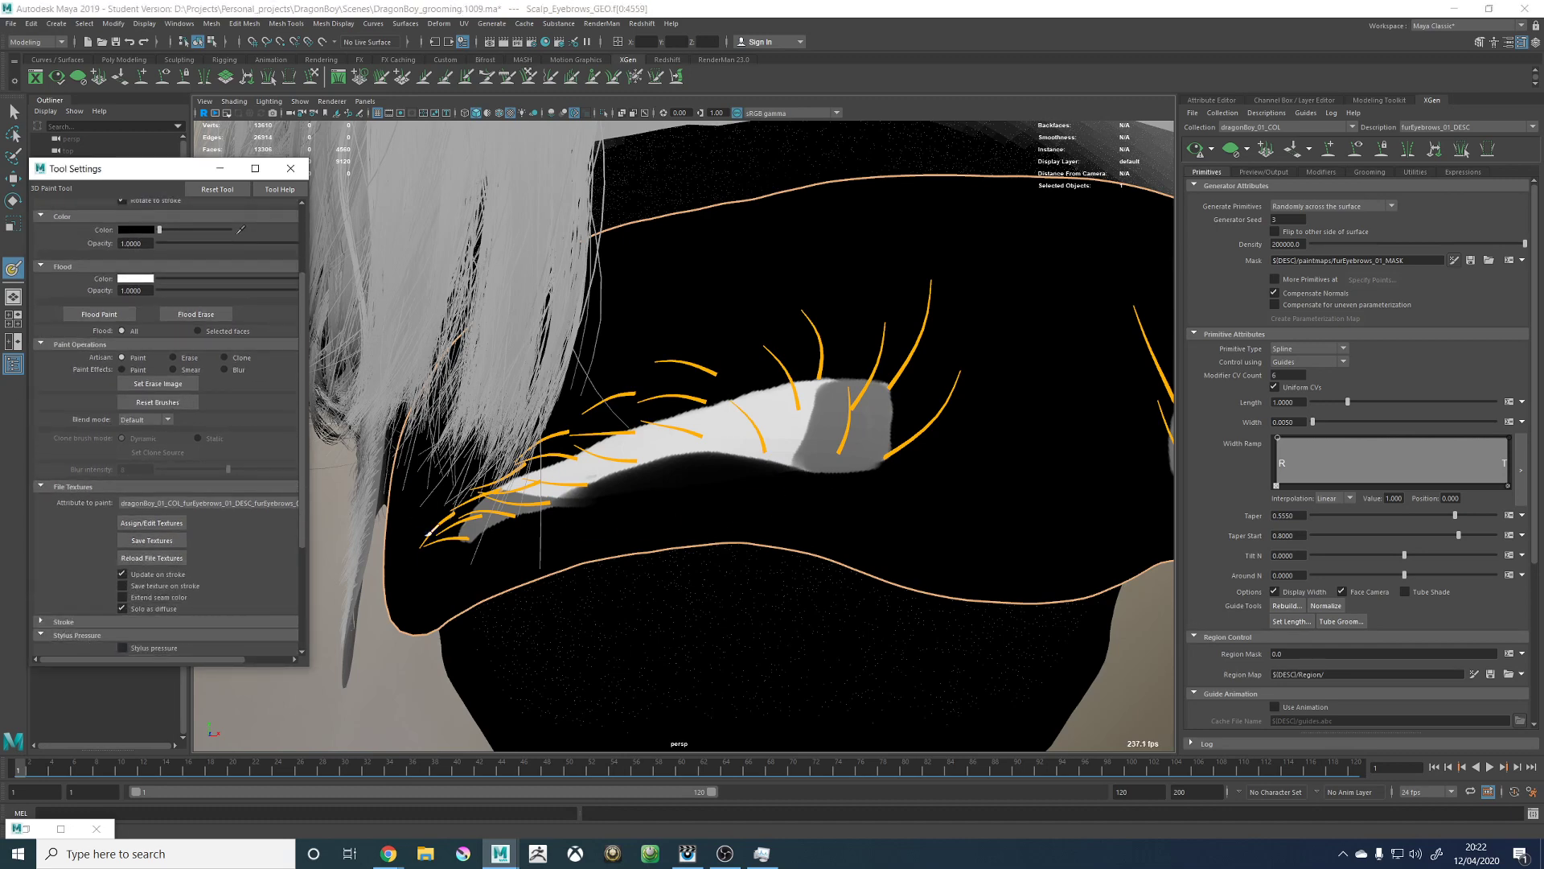
drag(693, 485, 735, 484)
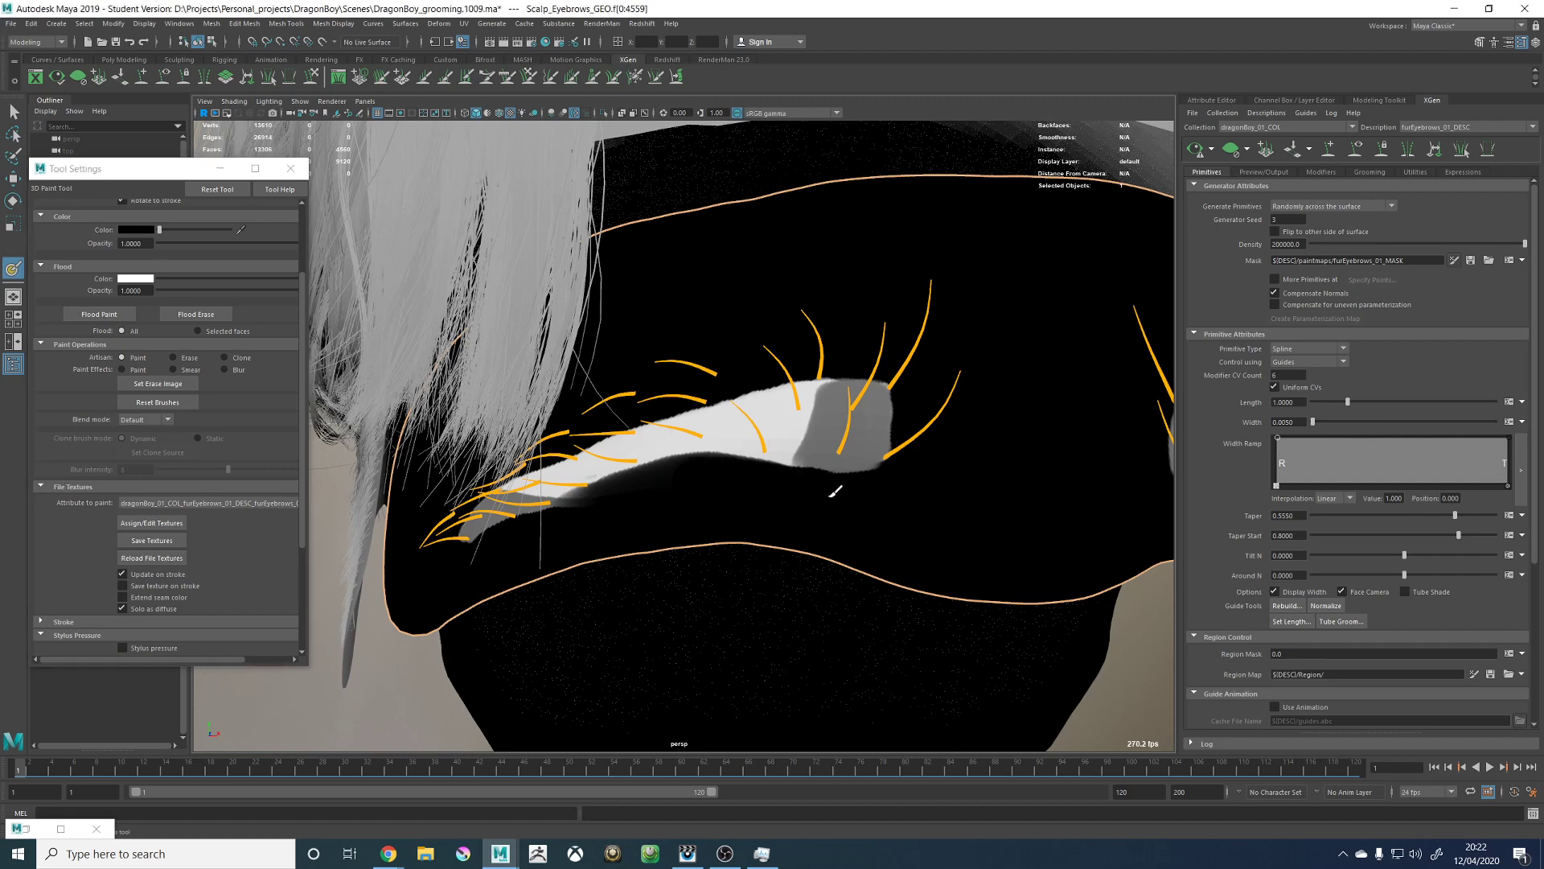
alt+drag(561, 531, 626, 508)
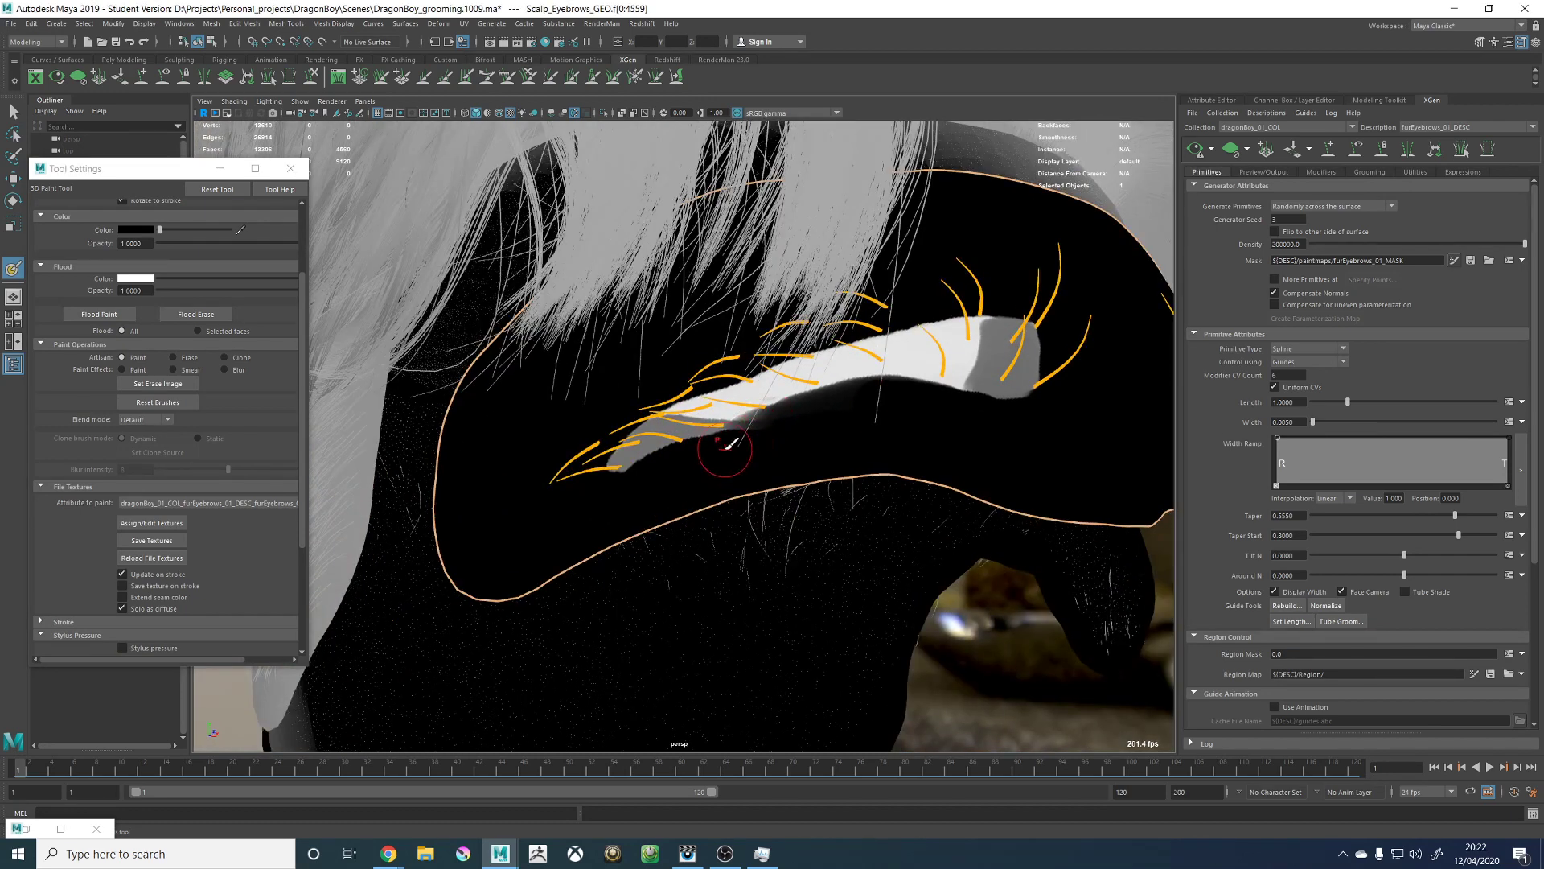
mouse_move(728, 444)
mouse_down()
mouse_move(761, 431)
mouse_move(755, 470)
mouse_up()
alt+right_drag(727, 462, 758, 441)
alt+drag(794, 433, 755, 439)
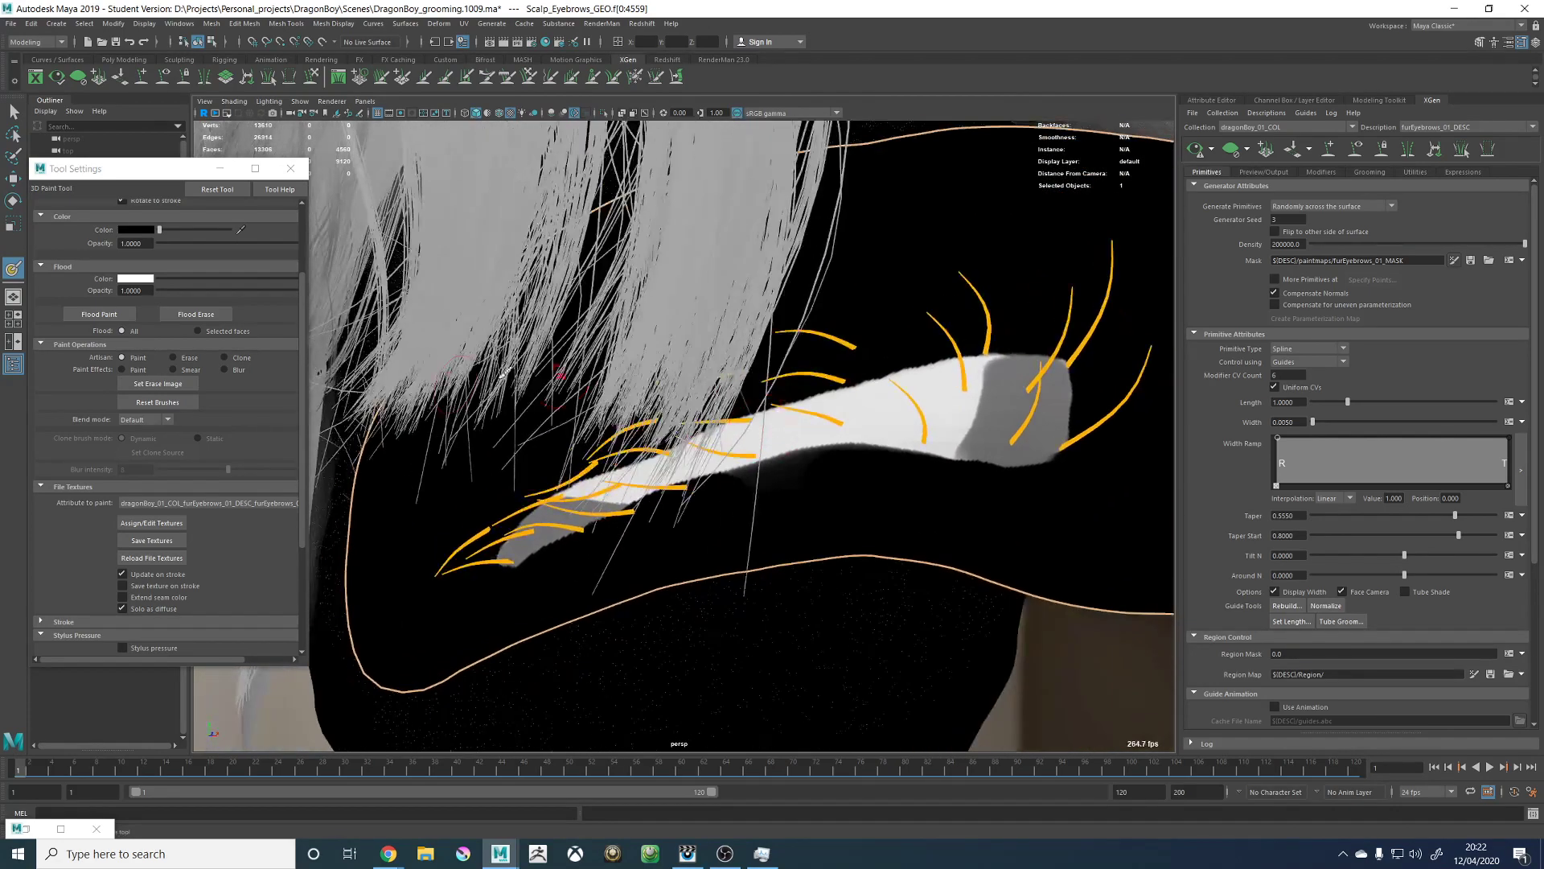
Step: Paint white with a smaller brush along the right eyebrow mask's upper edge, extending it upward to cover the upper guides' roots
click(191, 229)
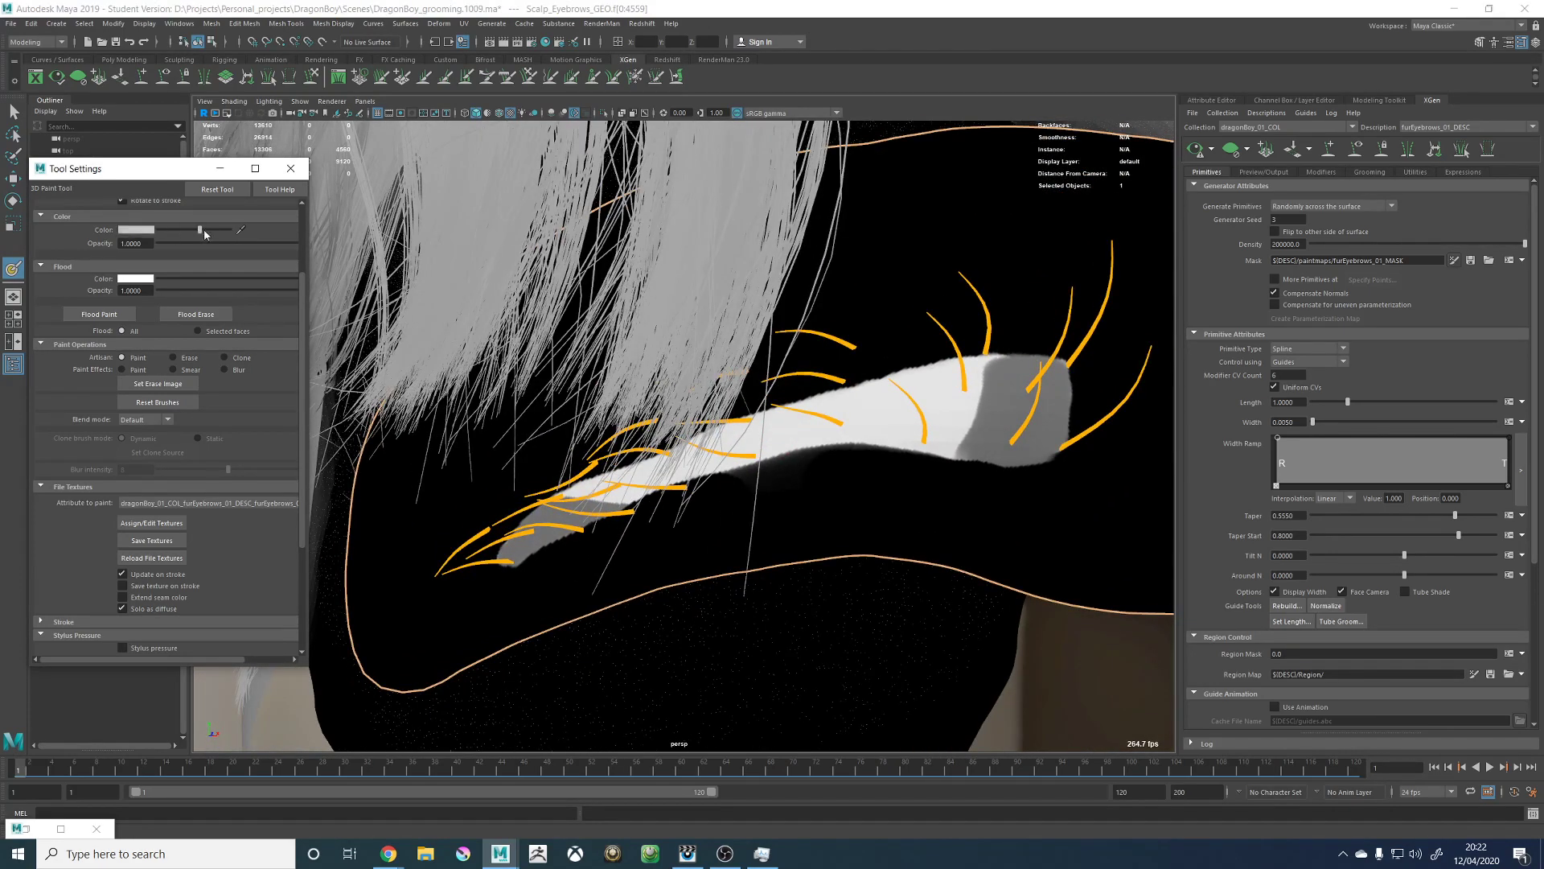
drag(304, 287, 304, 220)
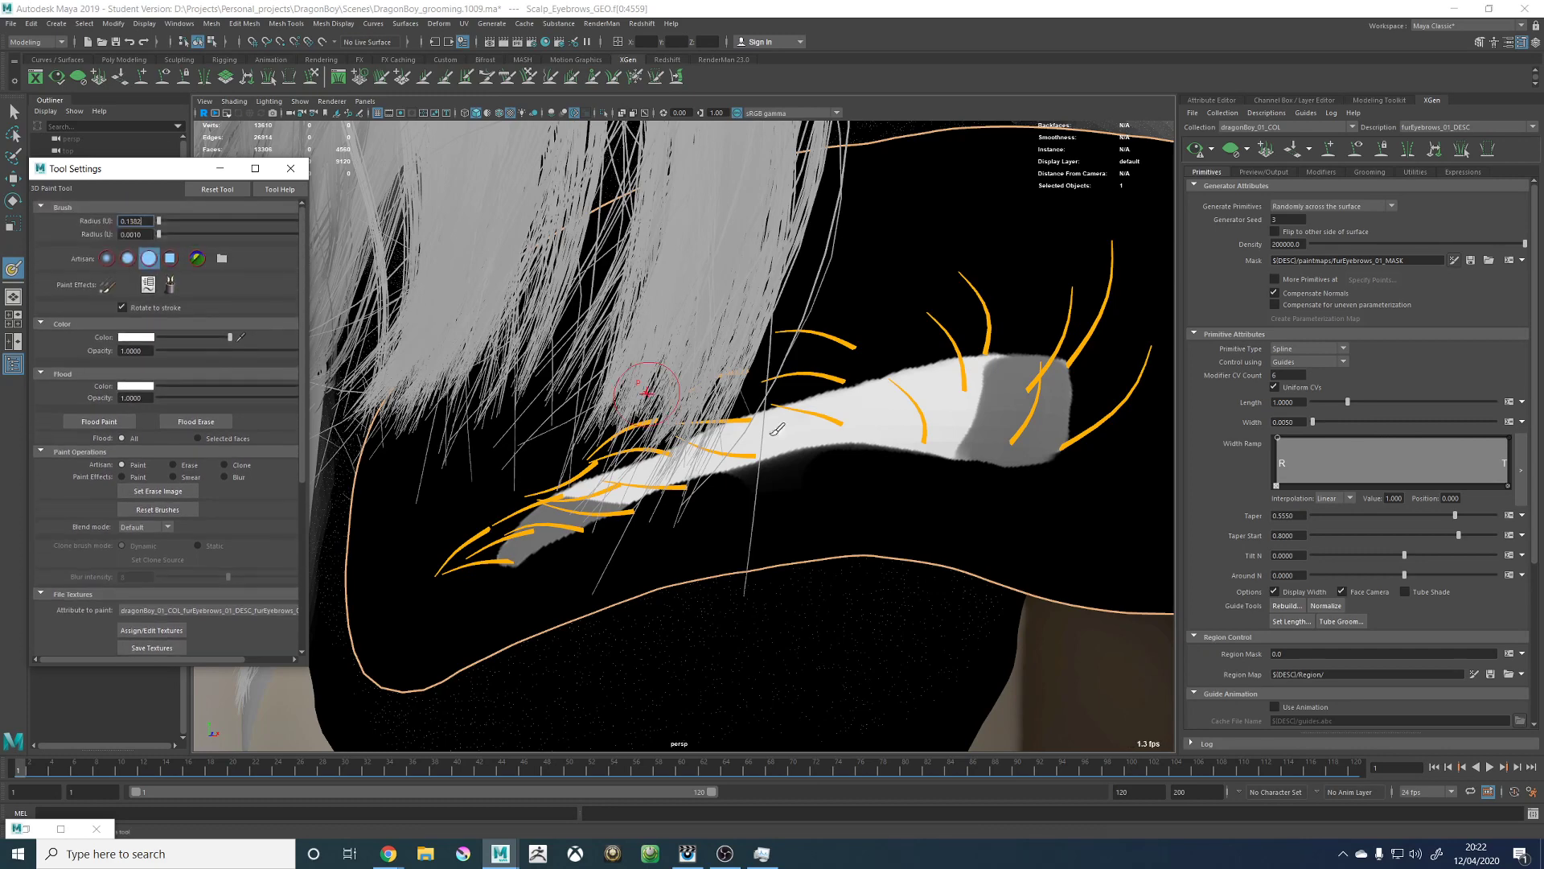
alt+drag(734, 452, 754, 486)
alt+drag(747, 386, 672, 414)
alt+right_drag(603, 431, 644, 439)
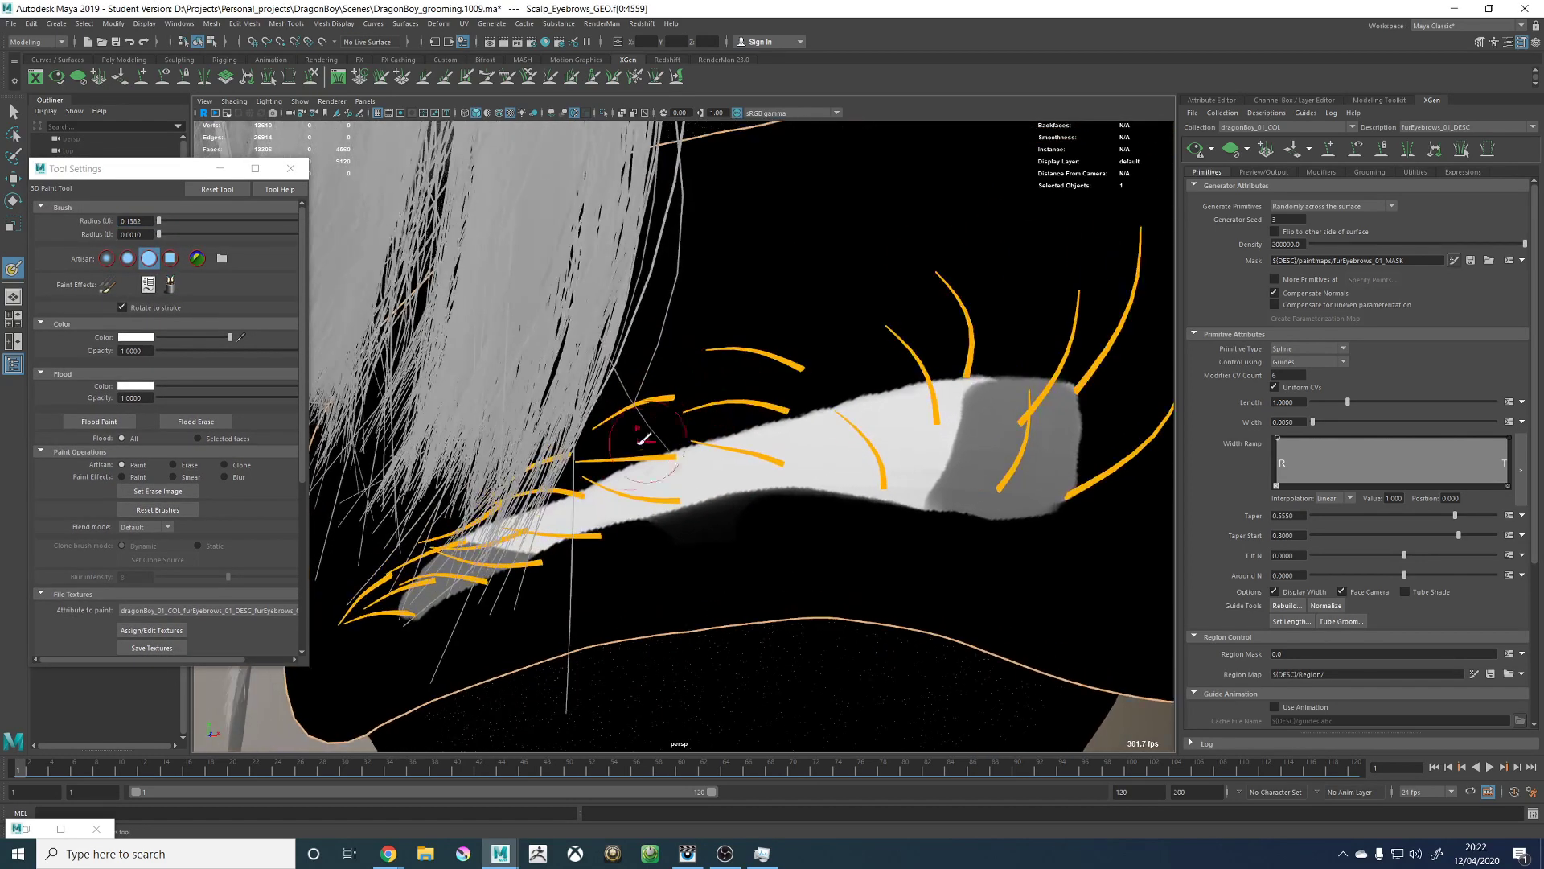
mouse_move(641, 440)
alt+mouse_down()
mouse_move(679, 418)
mouse_move(613, 459)
mouse_move(852, 328)
mouse_move(1012, 318)
mouse_move(755, 399)
alt+mouse_up()
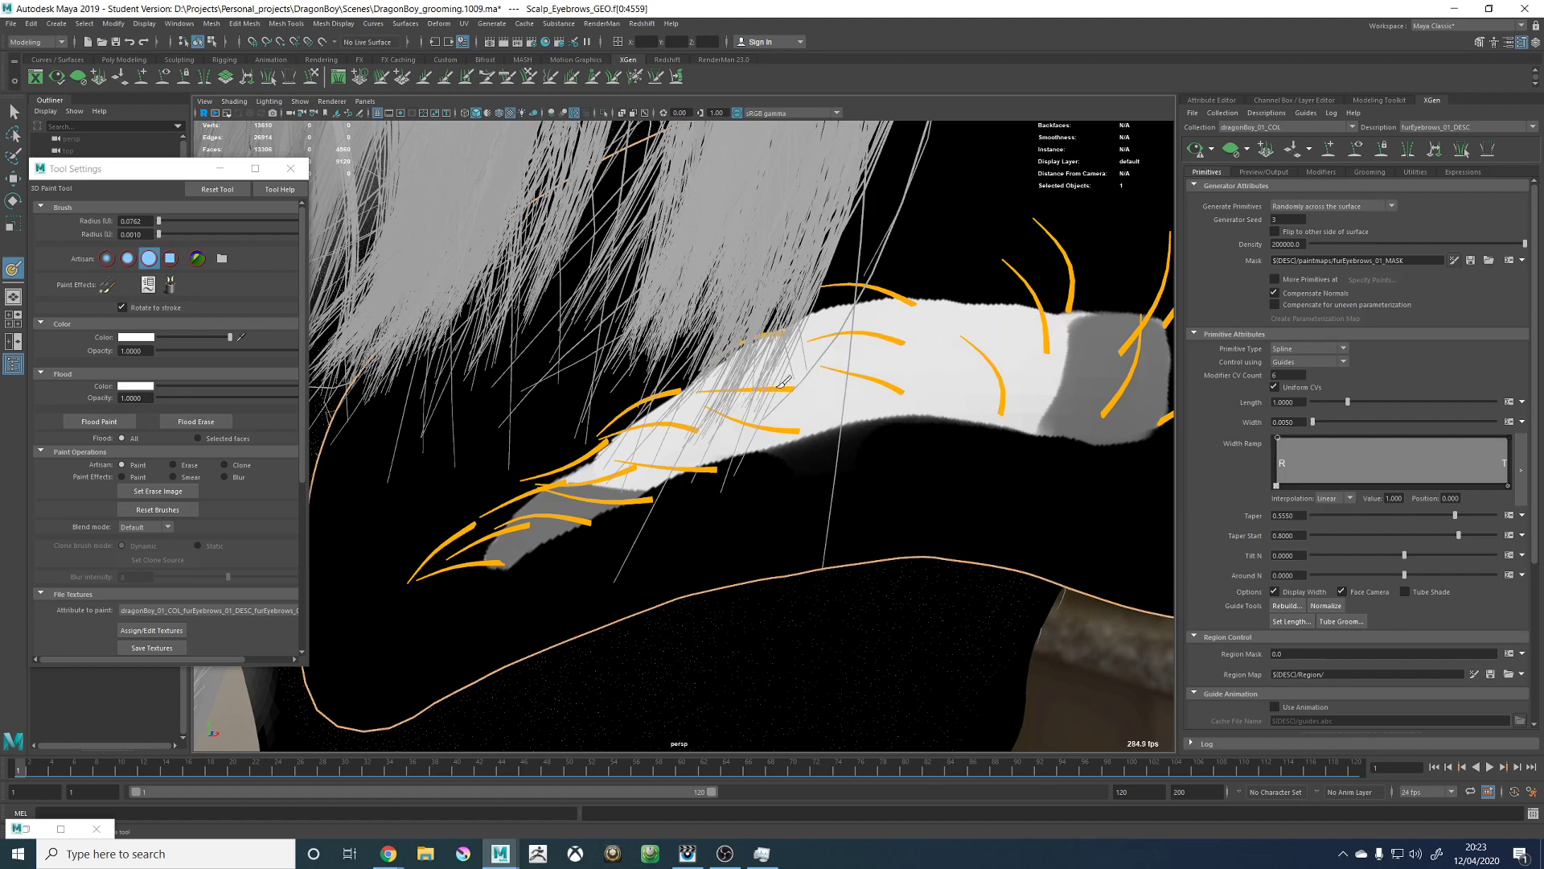
alt+right_drag(892, 354, 604, 317)
alt+drag(812, 370, 764, 347)
alt+right_drag(776, 347, 579, 333)
alt+drag(724, 330, 769, 345)
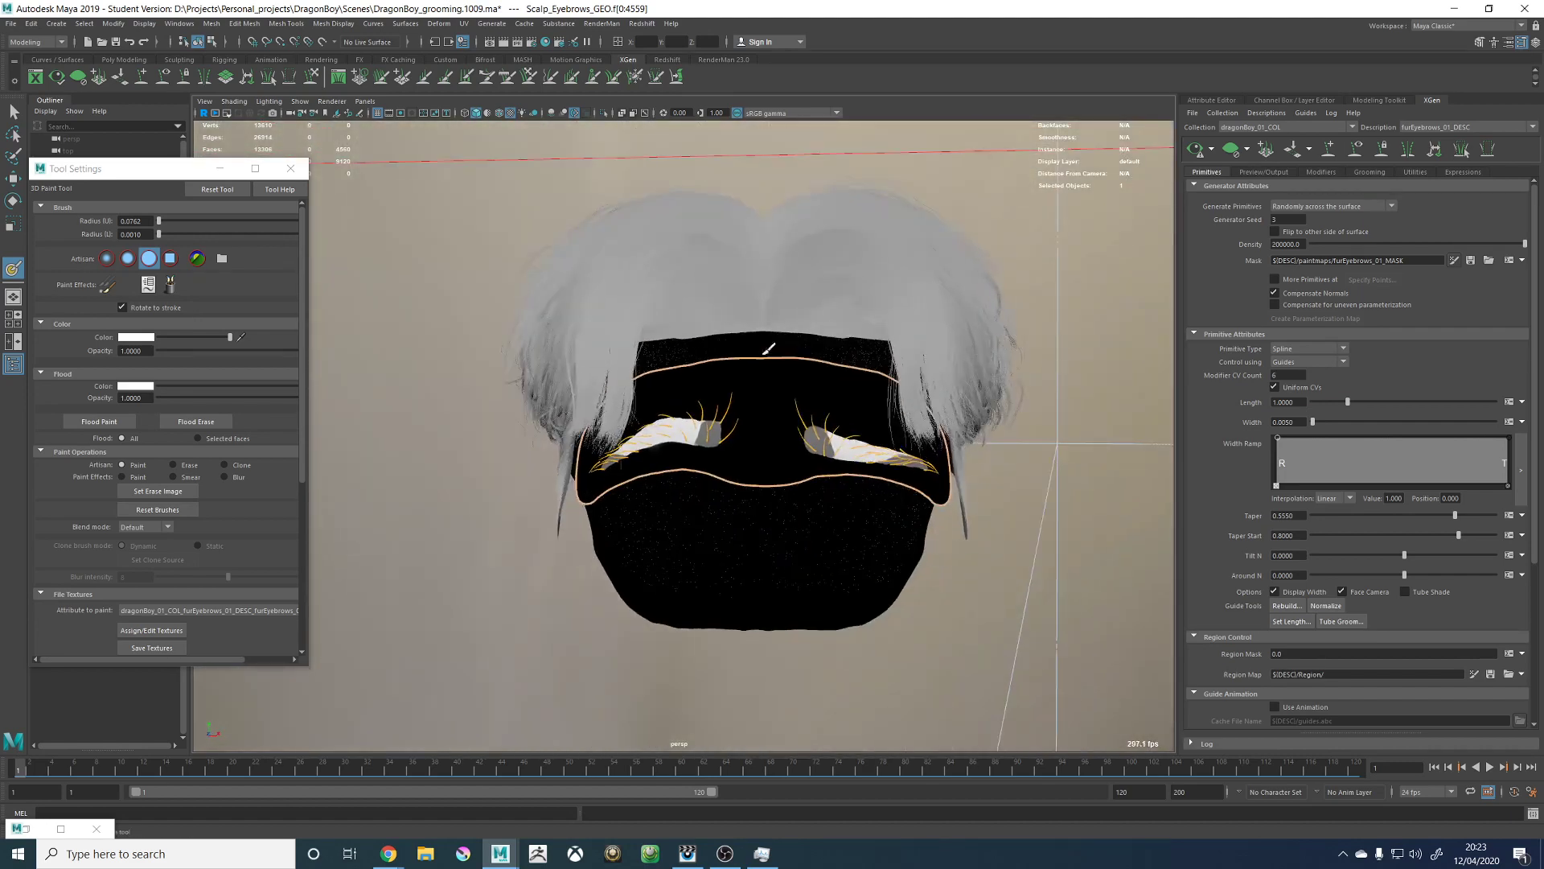
Step: Trim the upper outer edge of the right eyebrow's mask with a finer black brush
alt+right_drag(769, 344, 917, 378)
alt+drag(648, 400, 695, 410)
alt+right_drag(695, 411, 751, 346)
mouse_move(672, 421)
alt+mouse_down()
mouse_move(793, 329)
mouse_move(890, 309)
mouse_move(930, 327)
mouse_move(833, 360)
alt+mouse_up()
alt+drag(729, 413, 782, 408)
alt+right_drag(825, 413, 749, 414)
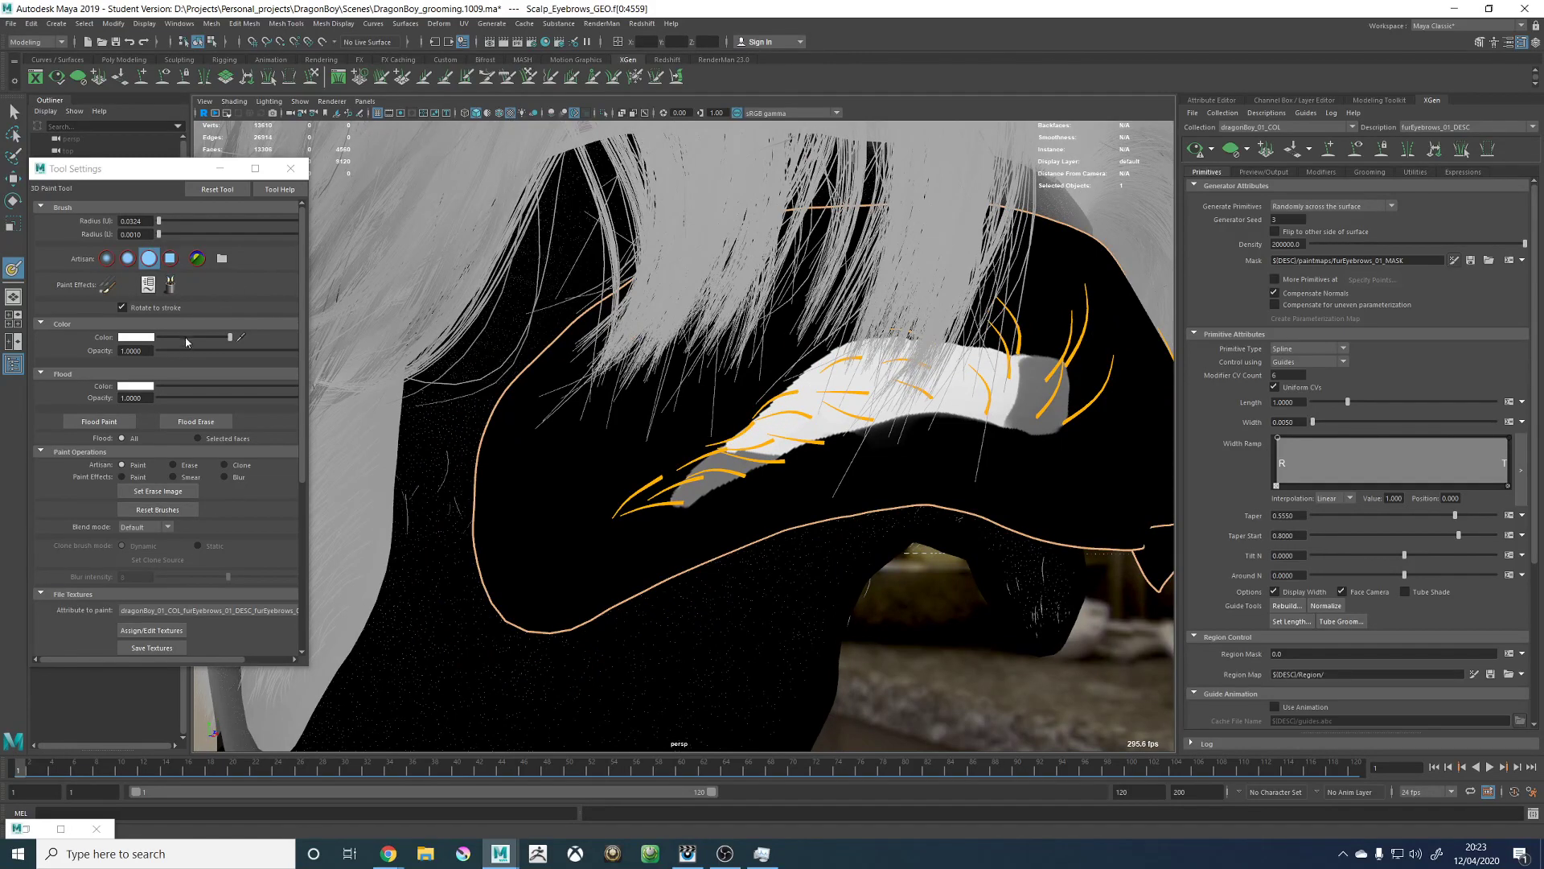
click(145, 334)
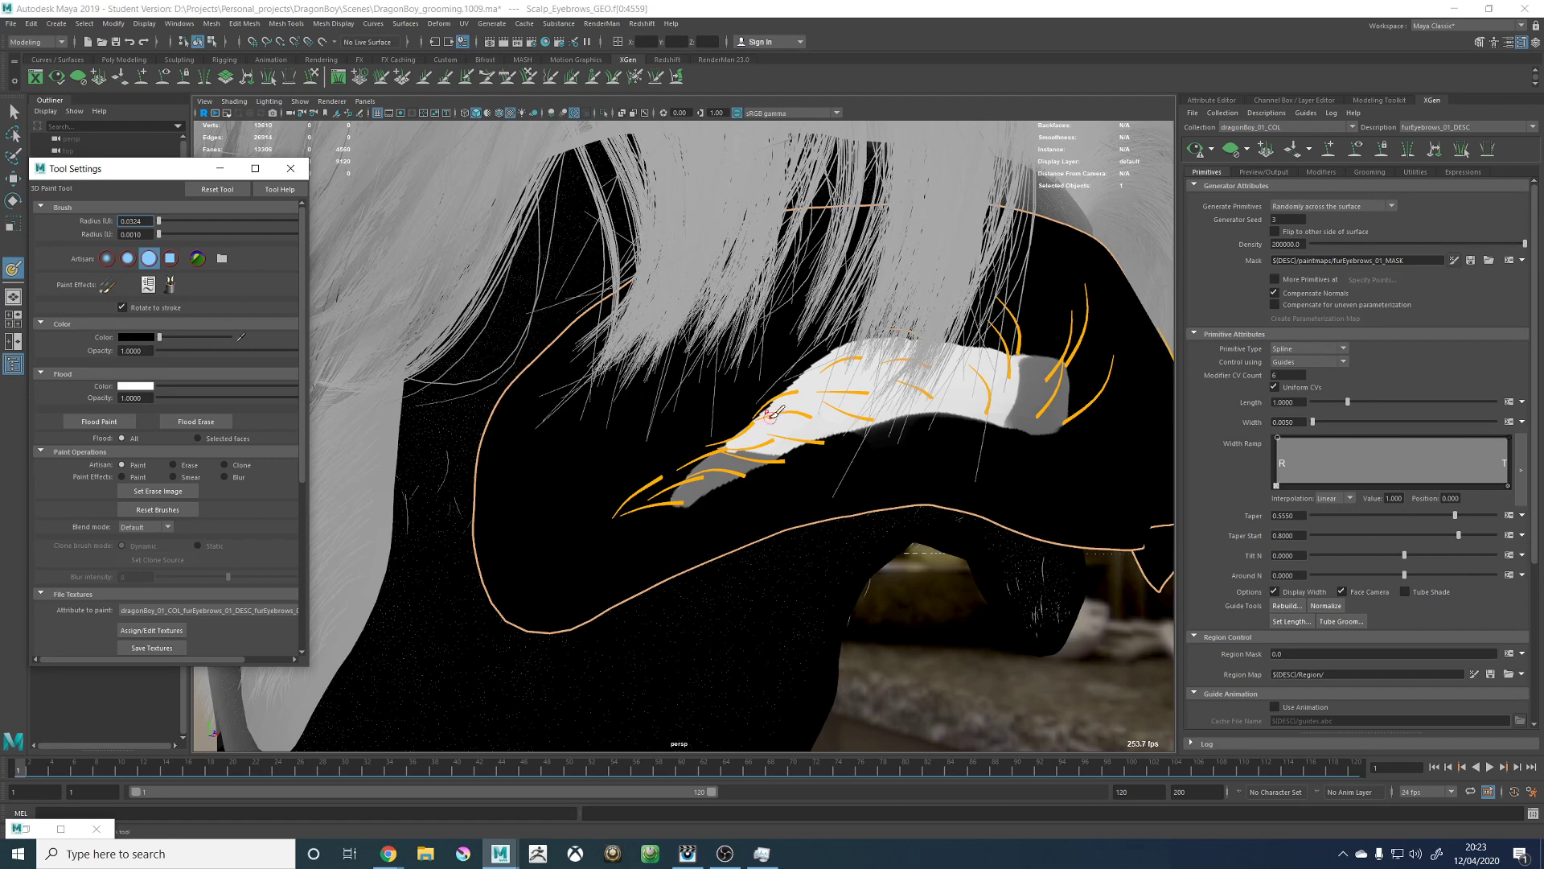
mouse_move(771, 385)
mouse_down()
mouse_move(872, 335)
mouse_move(920, 342)
mouse_move(707, 276)
mouse_move(871, 345)
mouse_up()
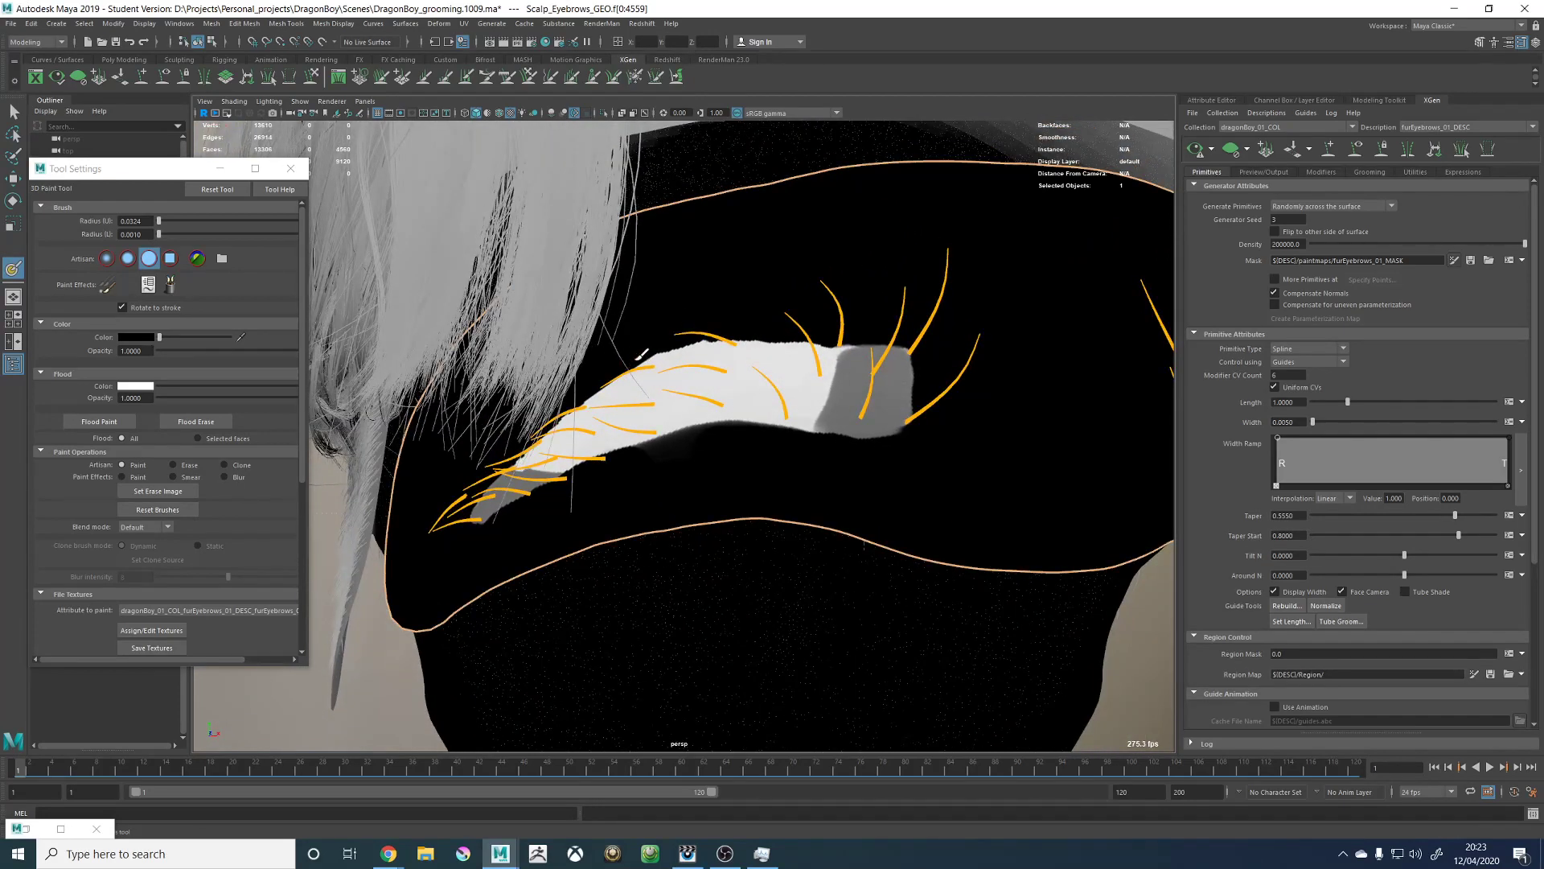
alt+drag(789, 326, 800, 334)
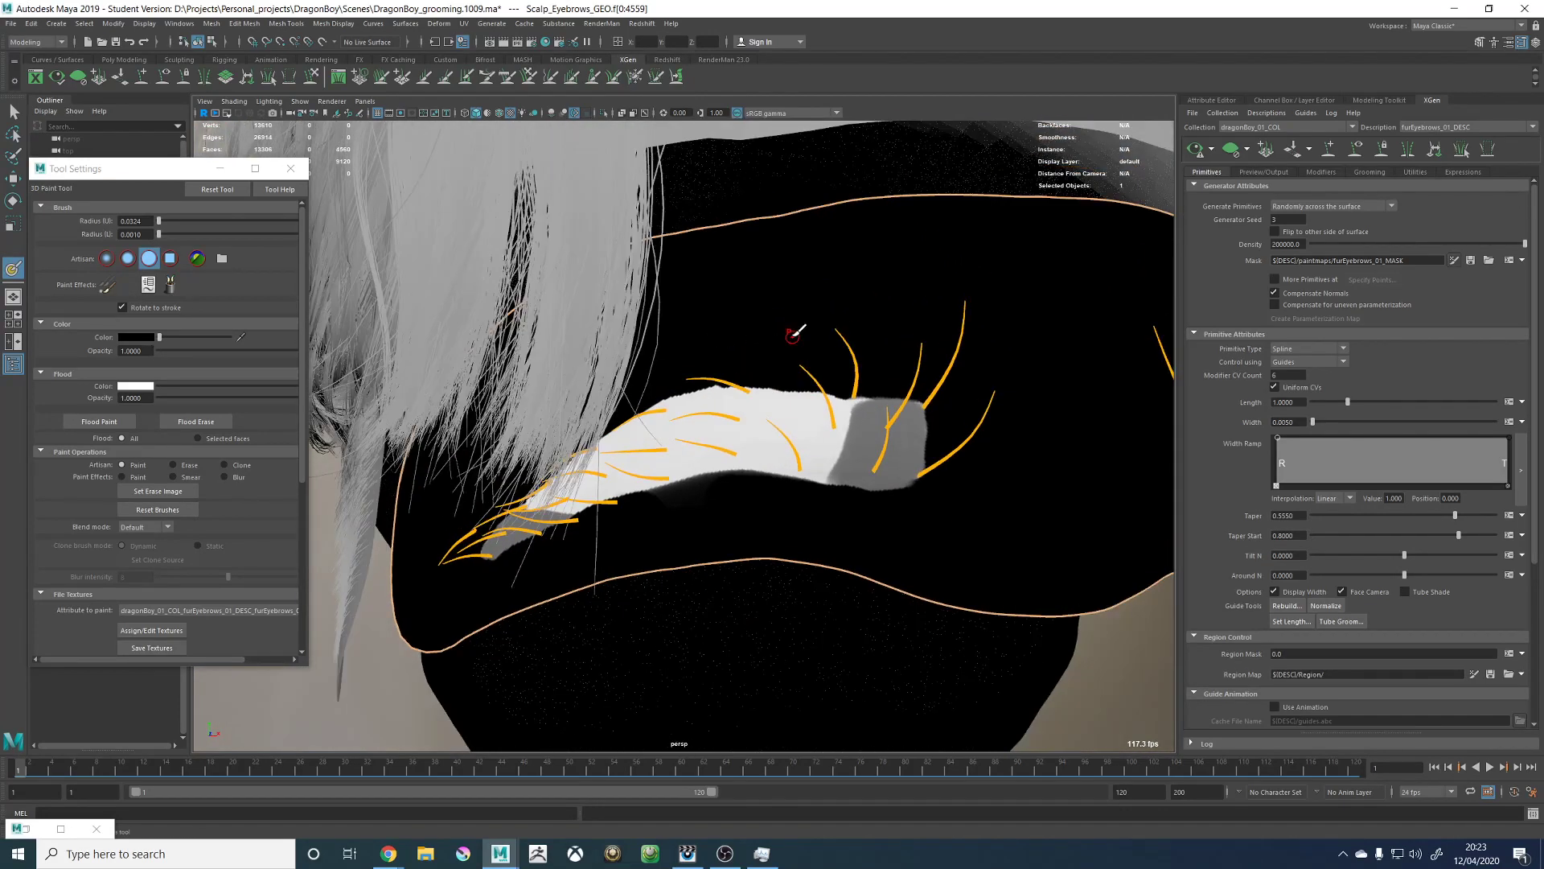
Step: Paint black along the middle of the right eyebrow mask's lower edge to clean up its arch
alt+right_drag(799, 334, 961, 572)
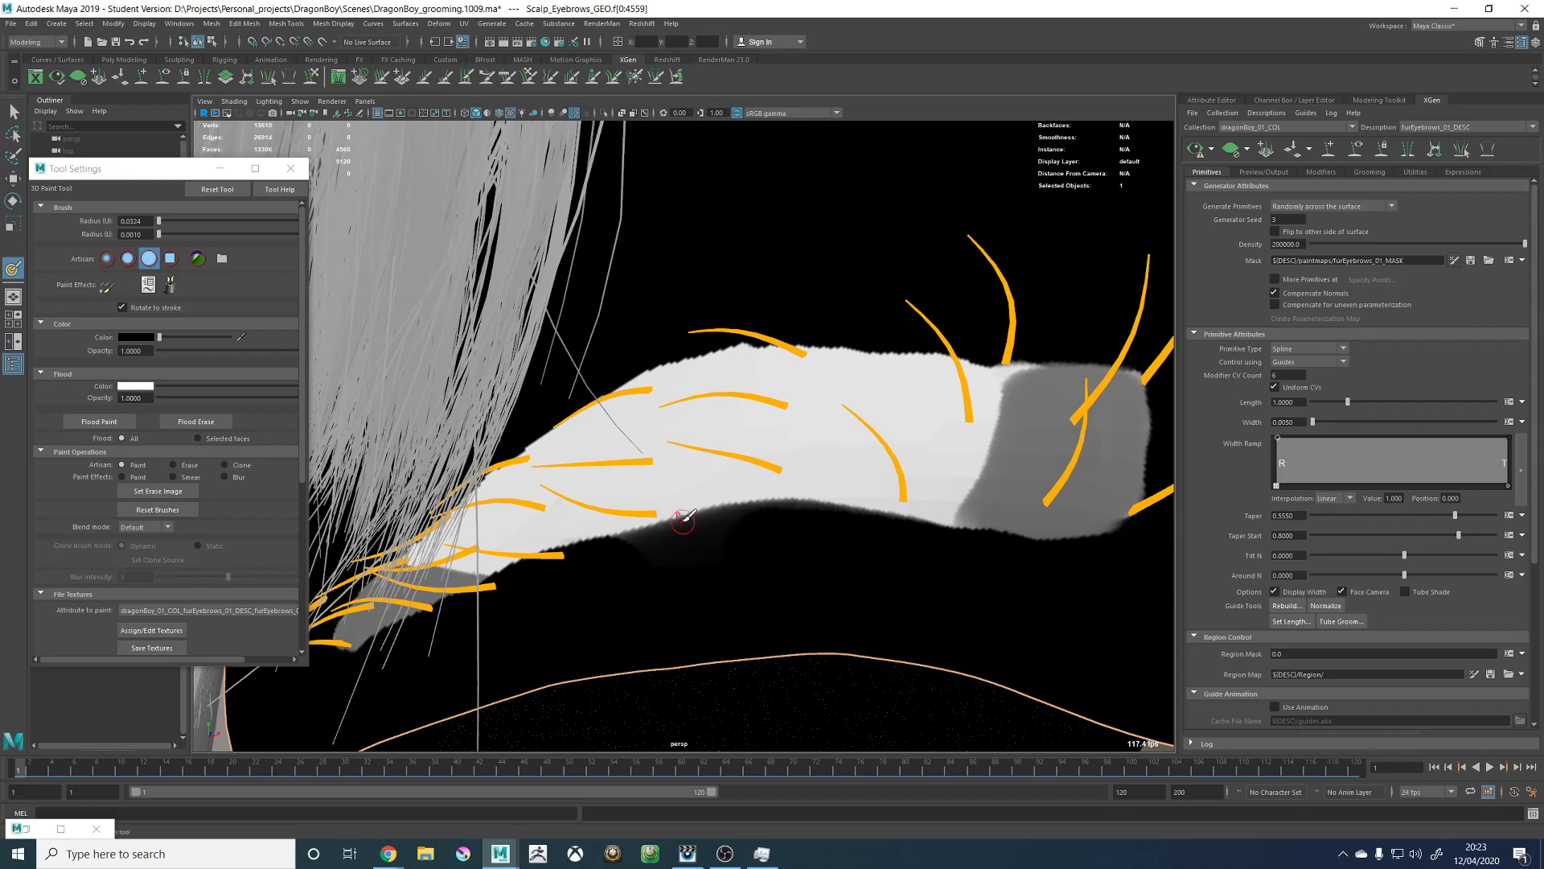
drag(683, 520, 817, 493)
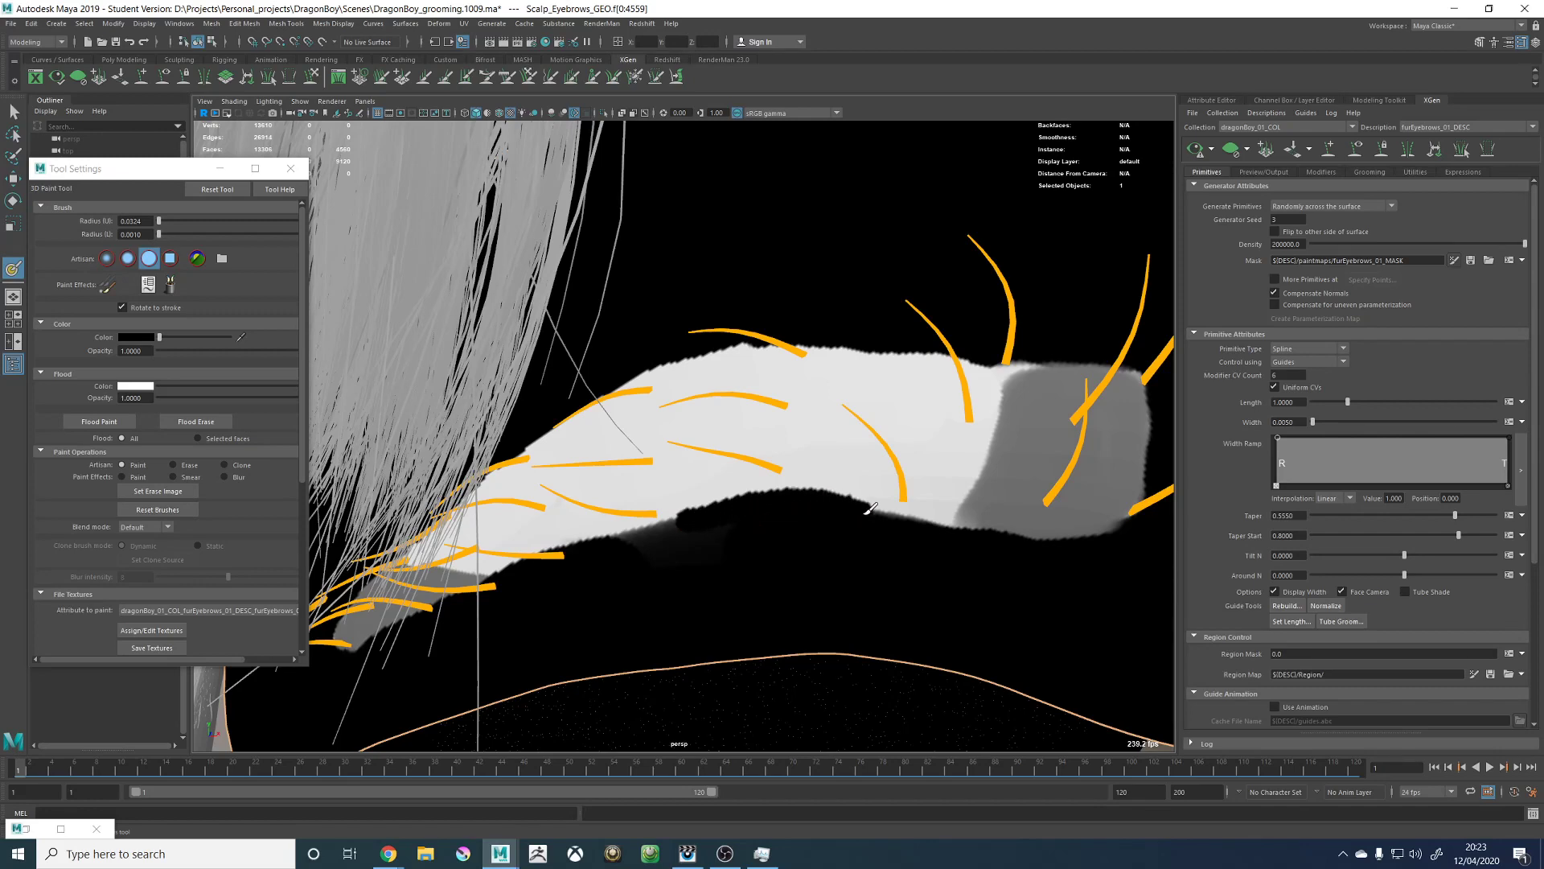
mouse_move(938, 531)
alt+mouse_down()
mouse_move(864, 523)
mouse_move(841, 539)
mouse_move(792, 481)
alt+mouse_up()
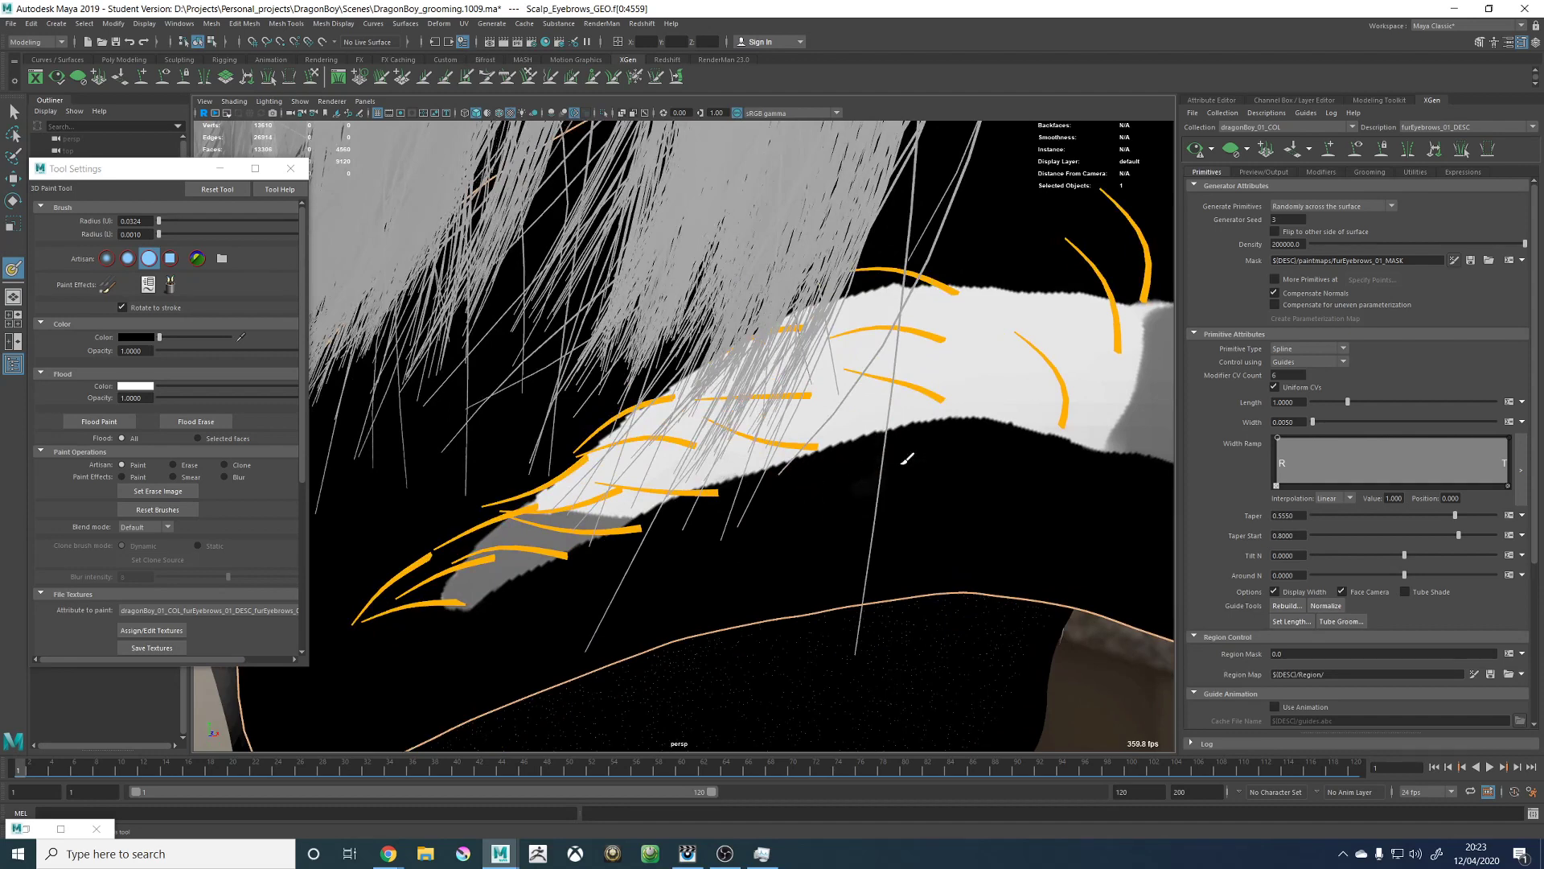
alt+right_drag(935, 497, 859, 485)
alt+drag(859, 486, 851, 451)
alt+right_drag(851, 452, 944, 515)
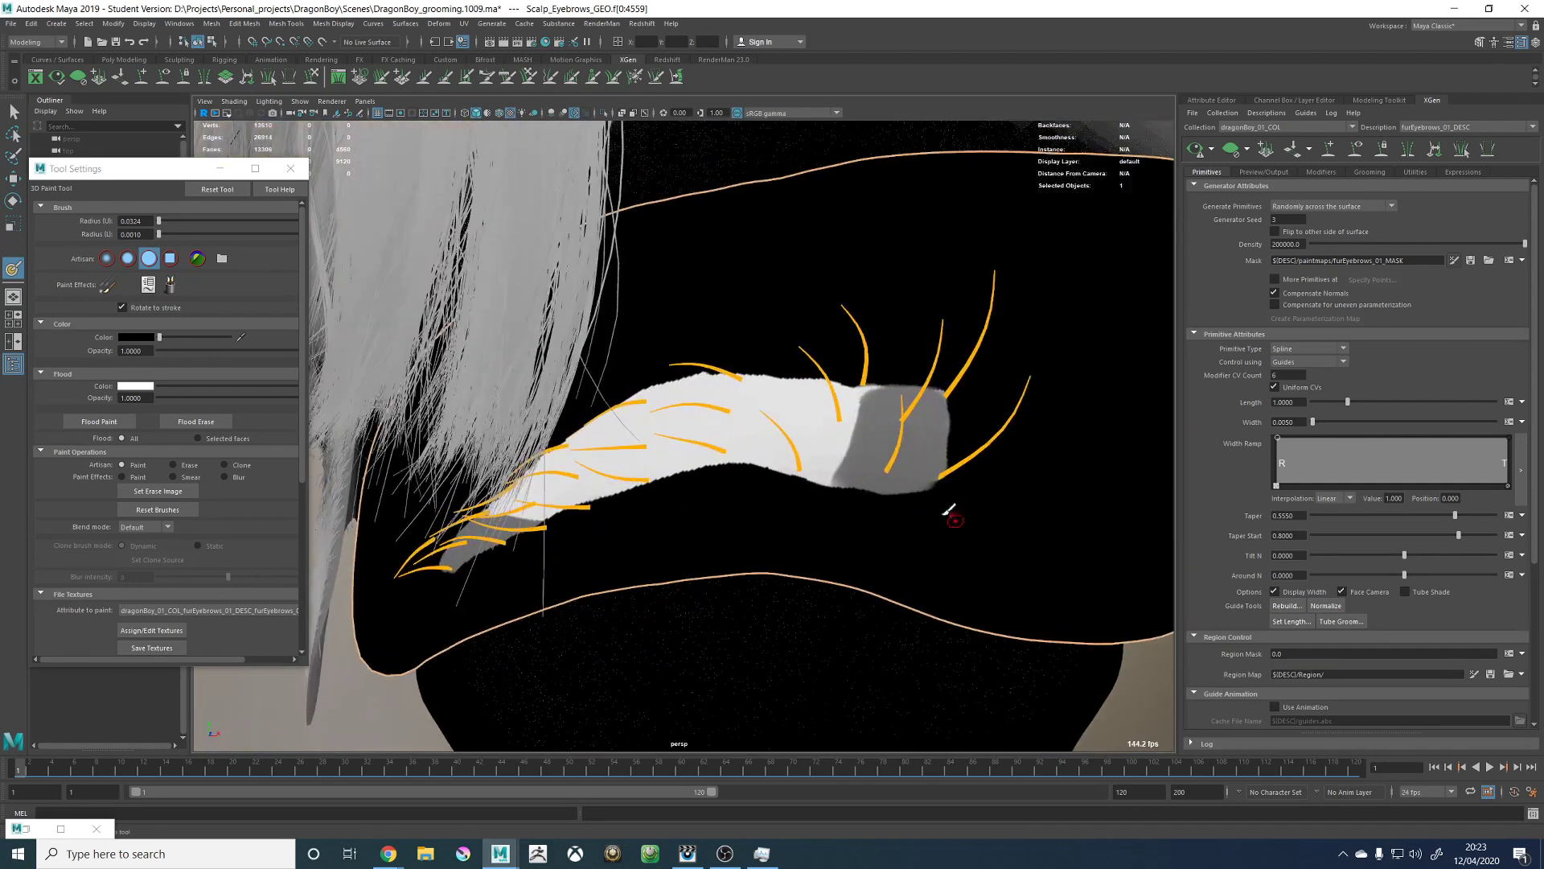
Step: Save the painted eyebrow mask texture and close the paint tool's settings
alt+right_drag(730, 364, 657, 346)
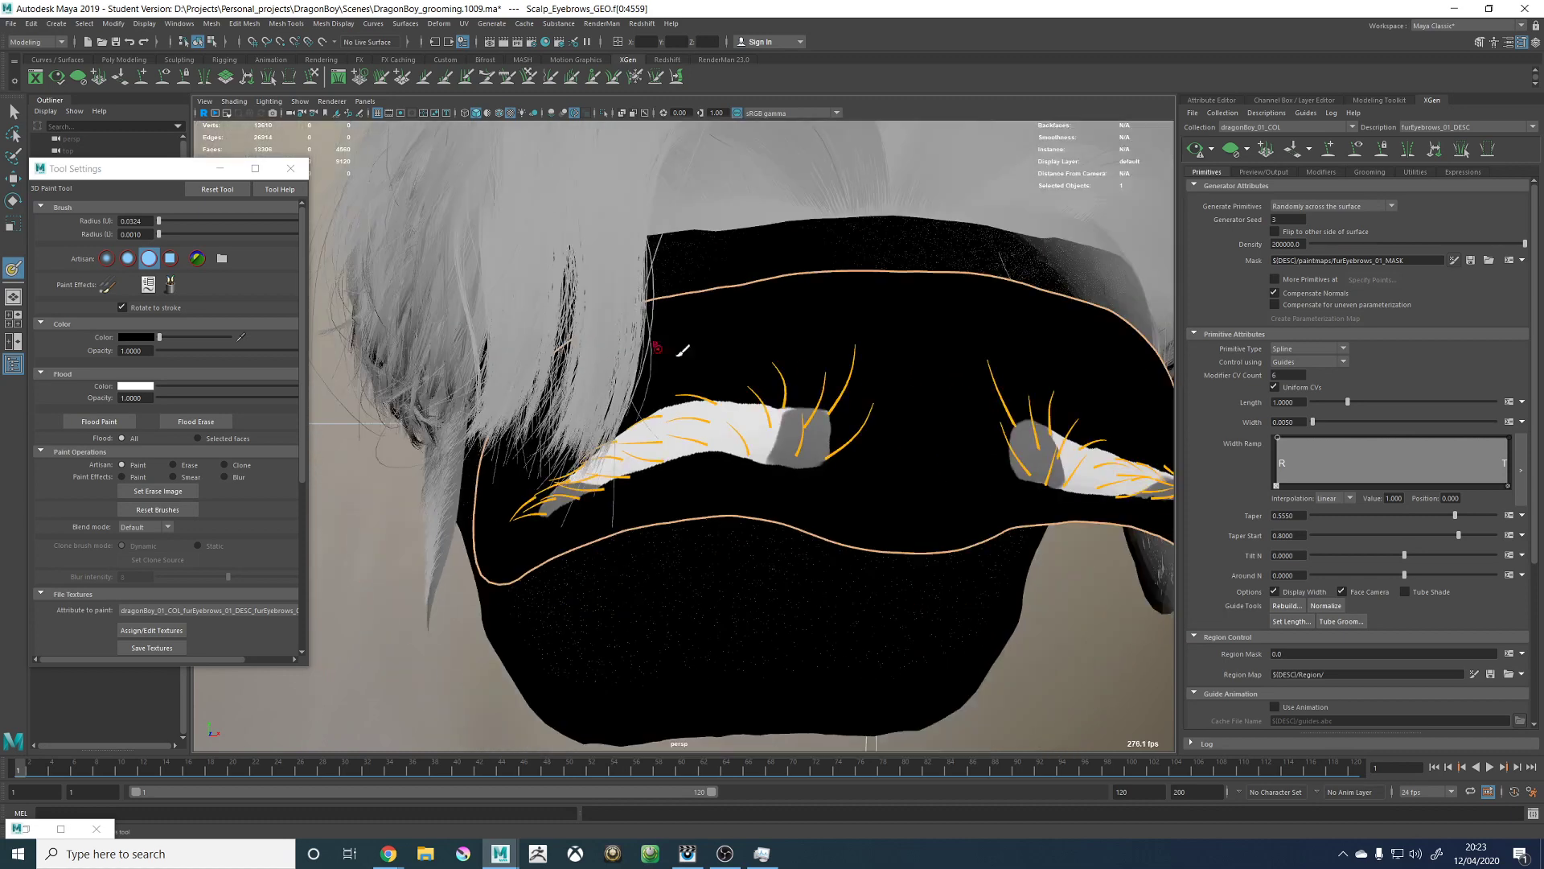
alt+drag(840, 372, 842, 341)
alt+right_drag(721, 488, 822, 426)
alt+middle_drag(822, 426, 736, 450)
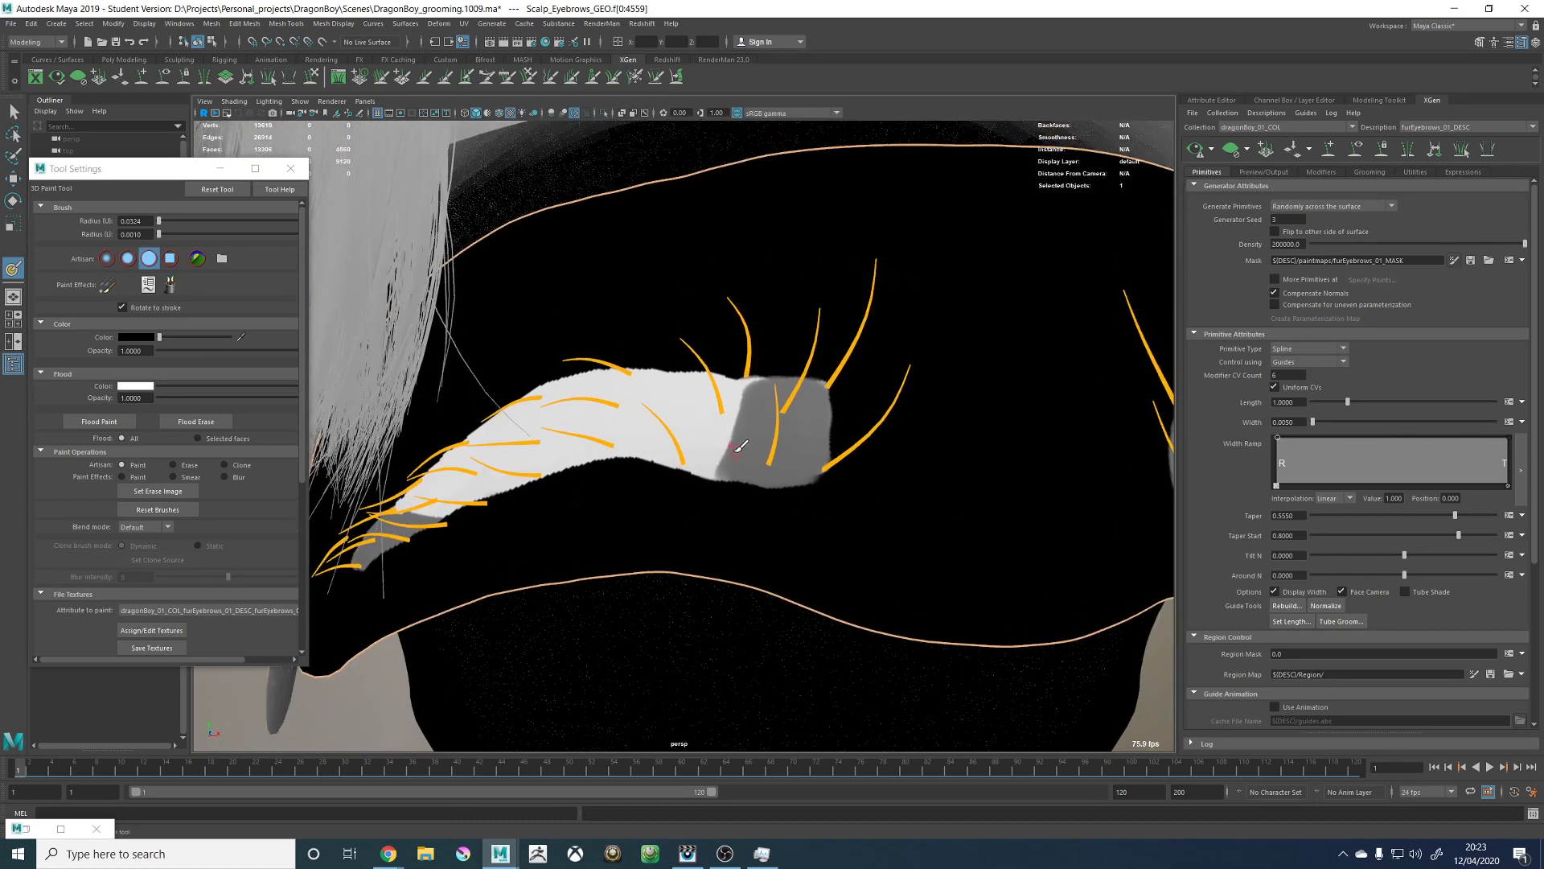
alt+drag(763, 451, 763, 460)
alt+middle_drag(674, 547, 682, 521)
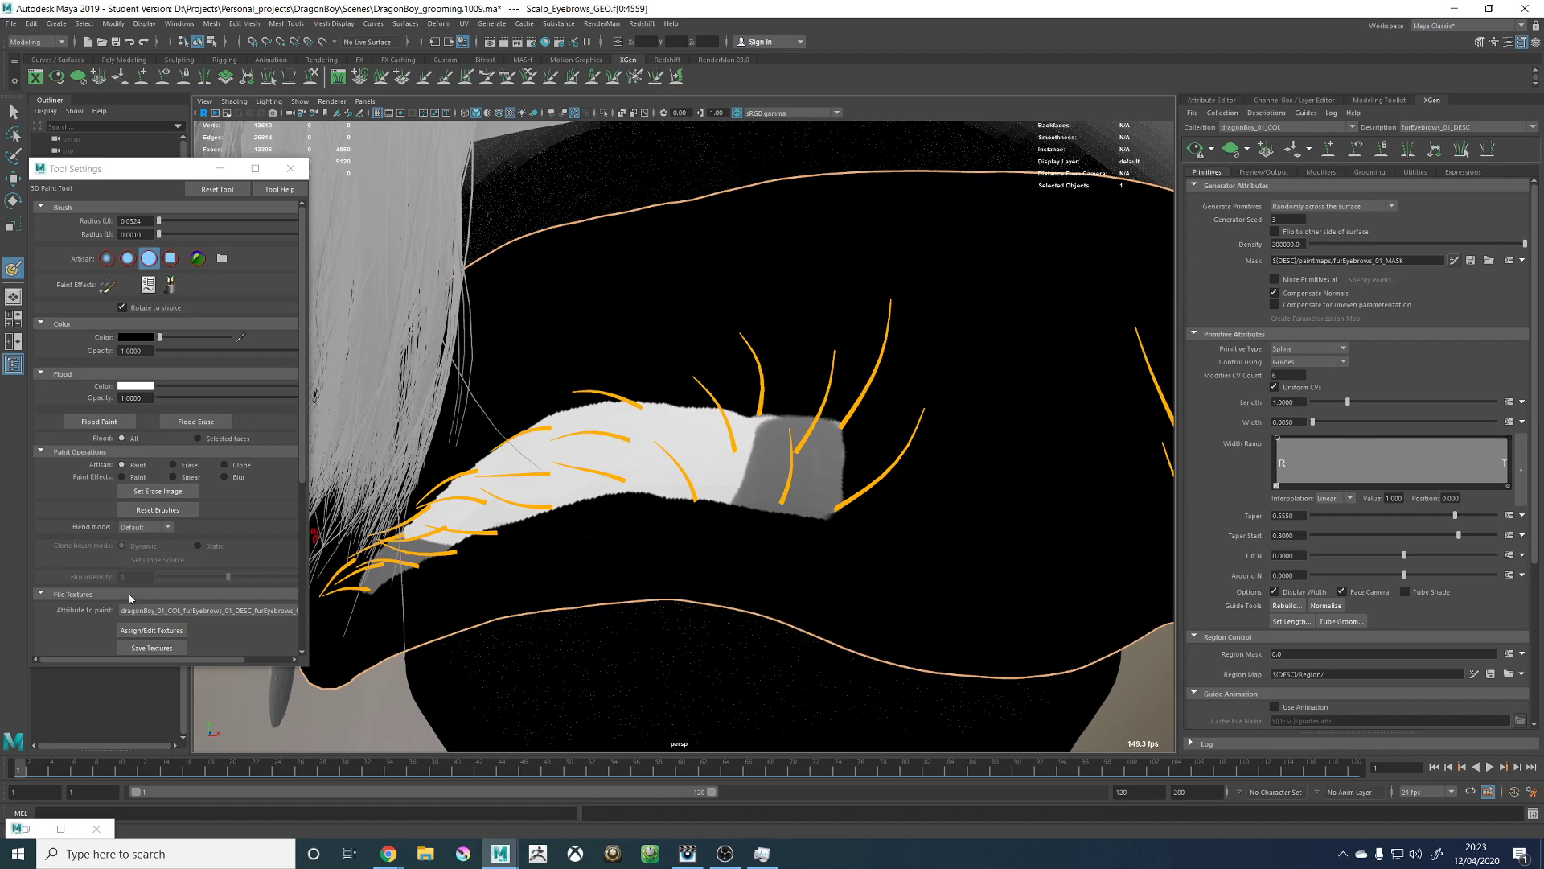
click(152, 648)
click(291, 171)
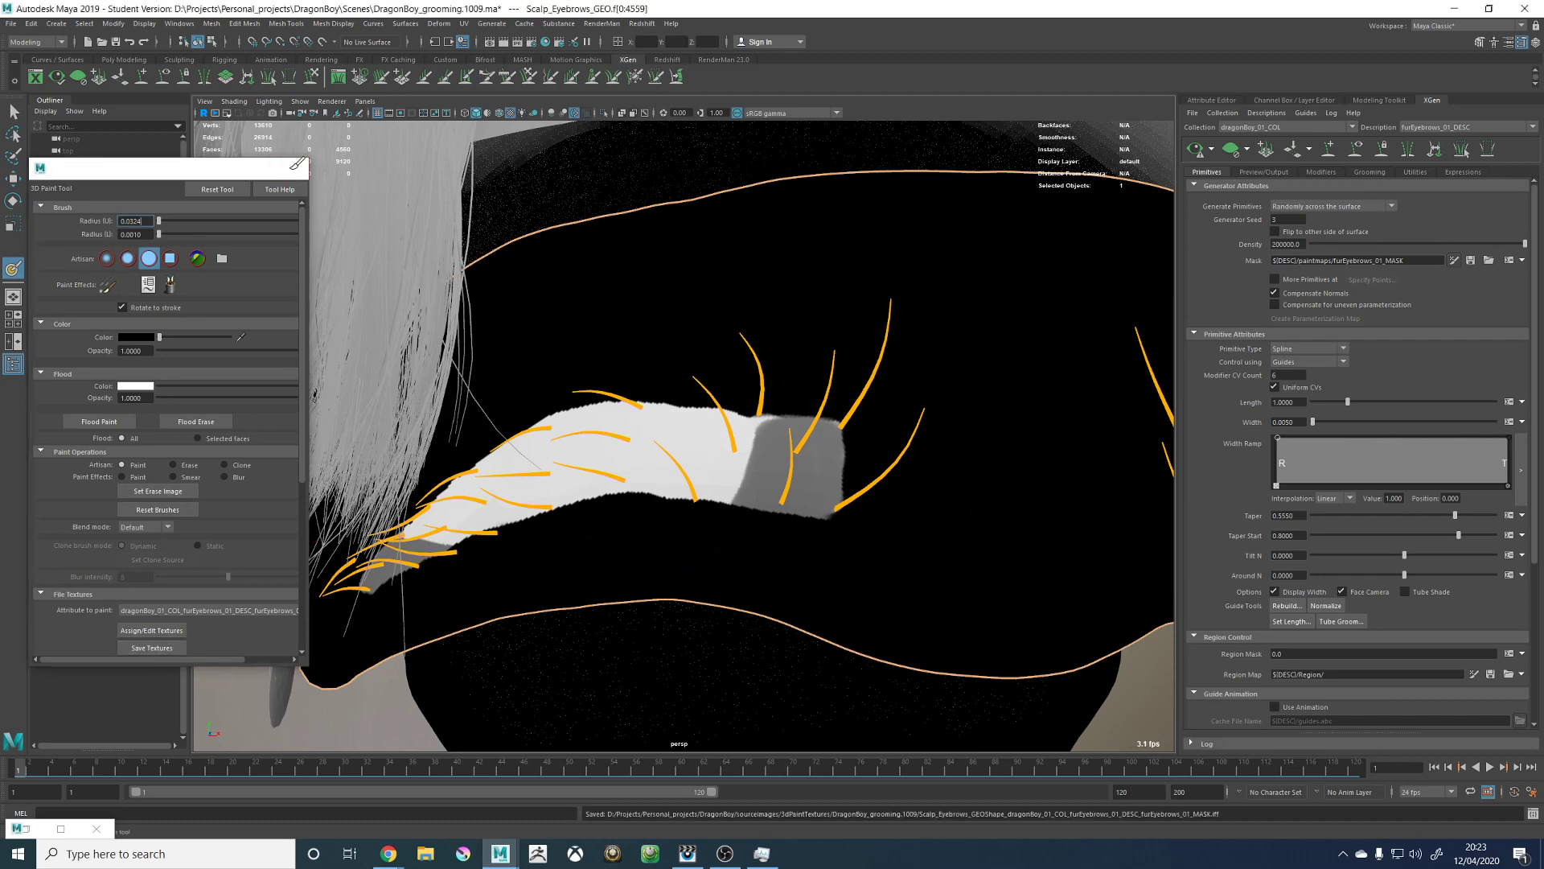
Step: Update the XGen preview of the eyebrow description and check the regenerated hairs on both brows
scroll(517, 255, down, 8)
scroll(825, 454, up, 3)
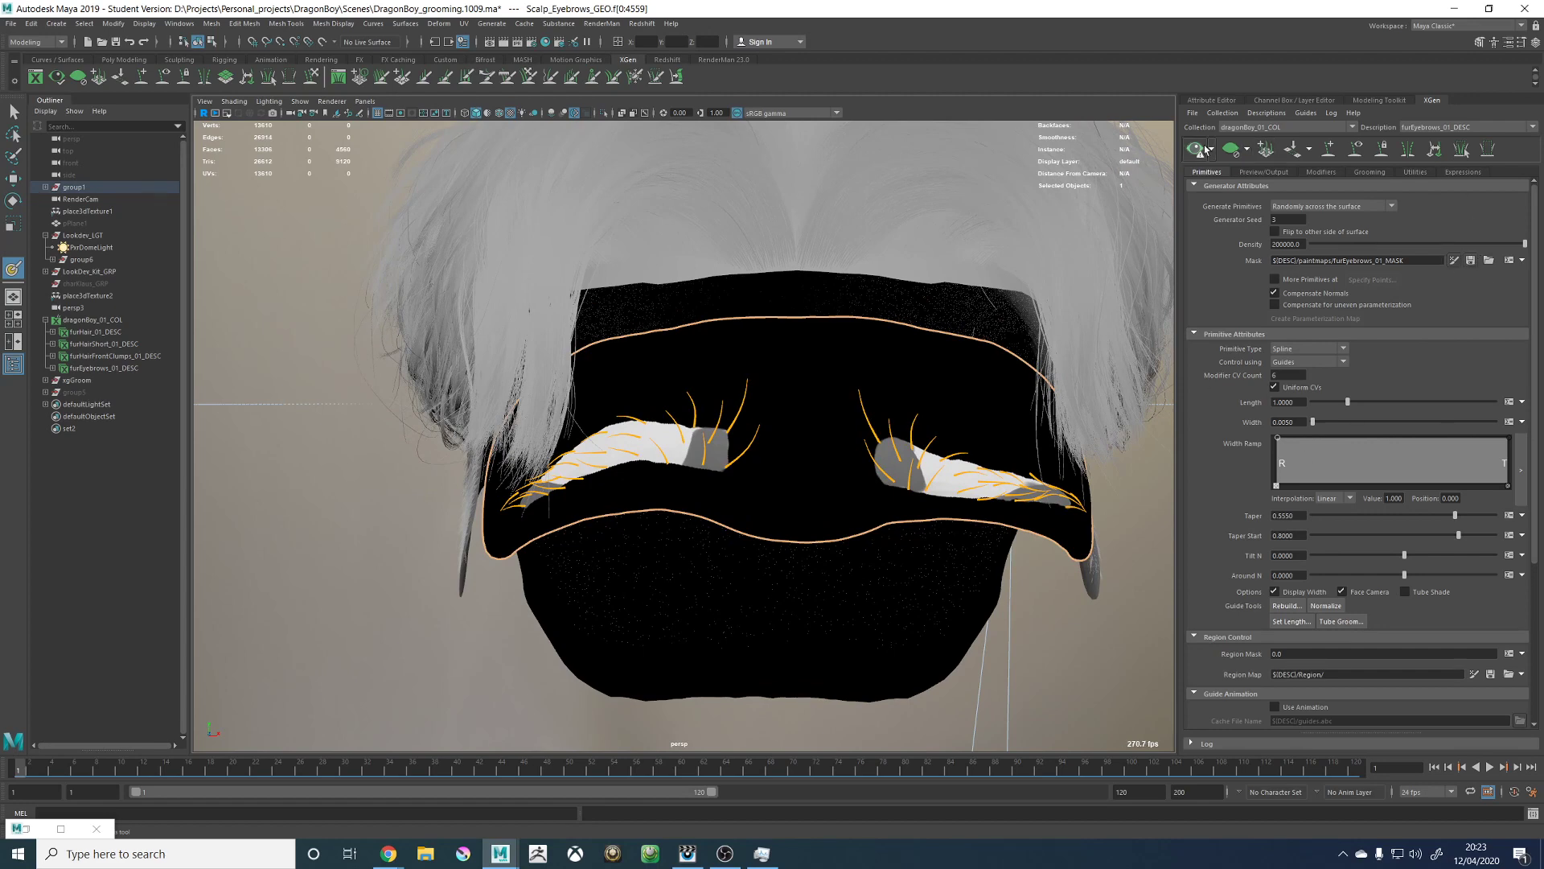
click(1195, 150)
scroll(954, 313, down, 4)
alt+drag(770, 367, 757, 364)
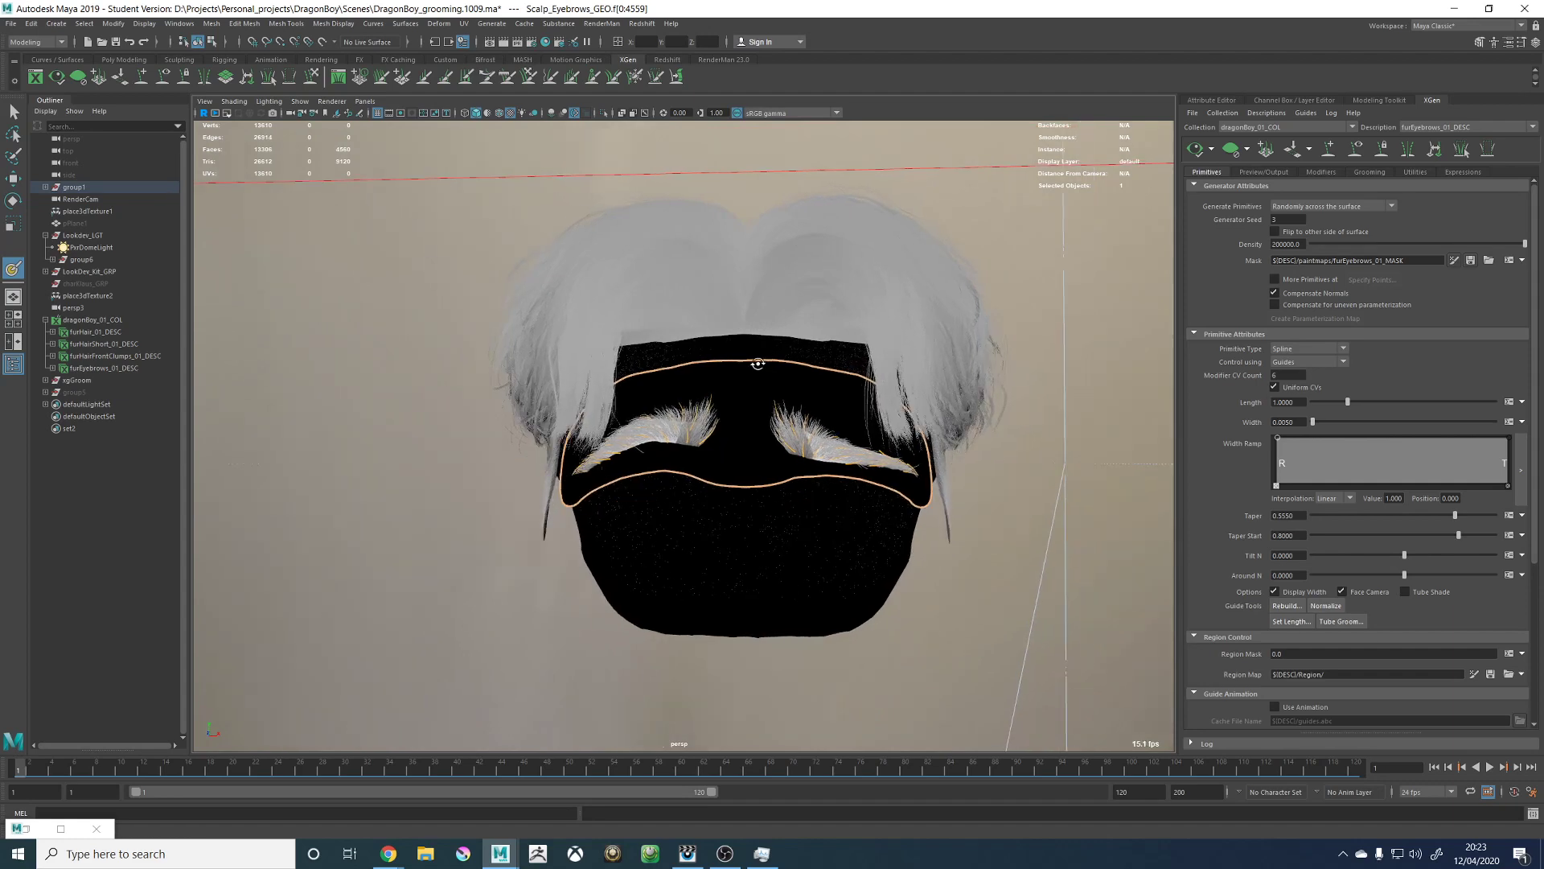
scroll(745, 448, up, 5)
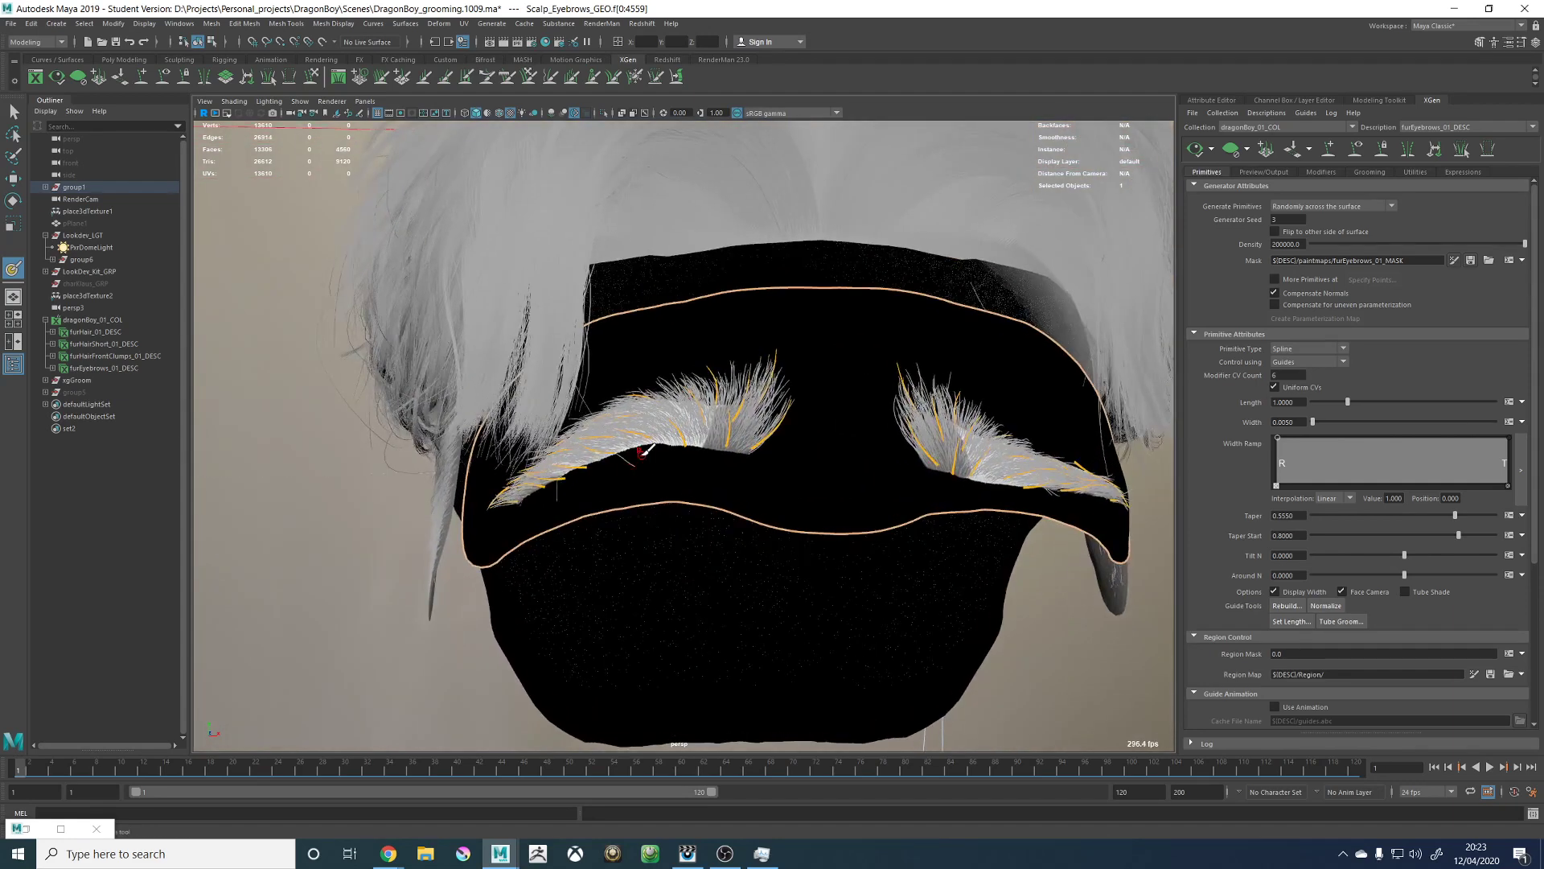
scroll(836, 455, down, 5)
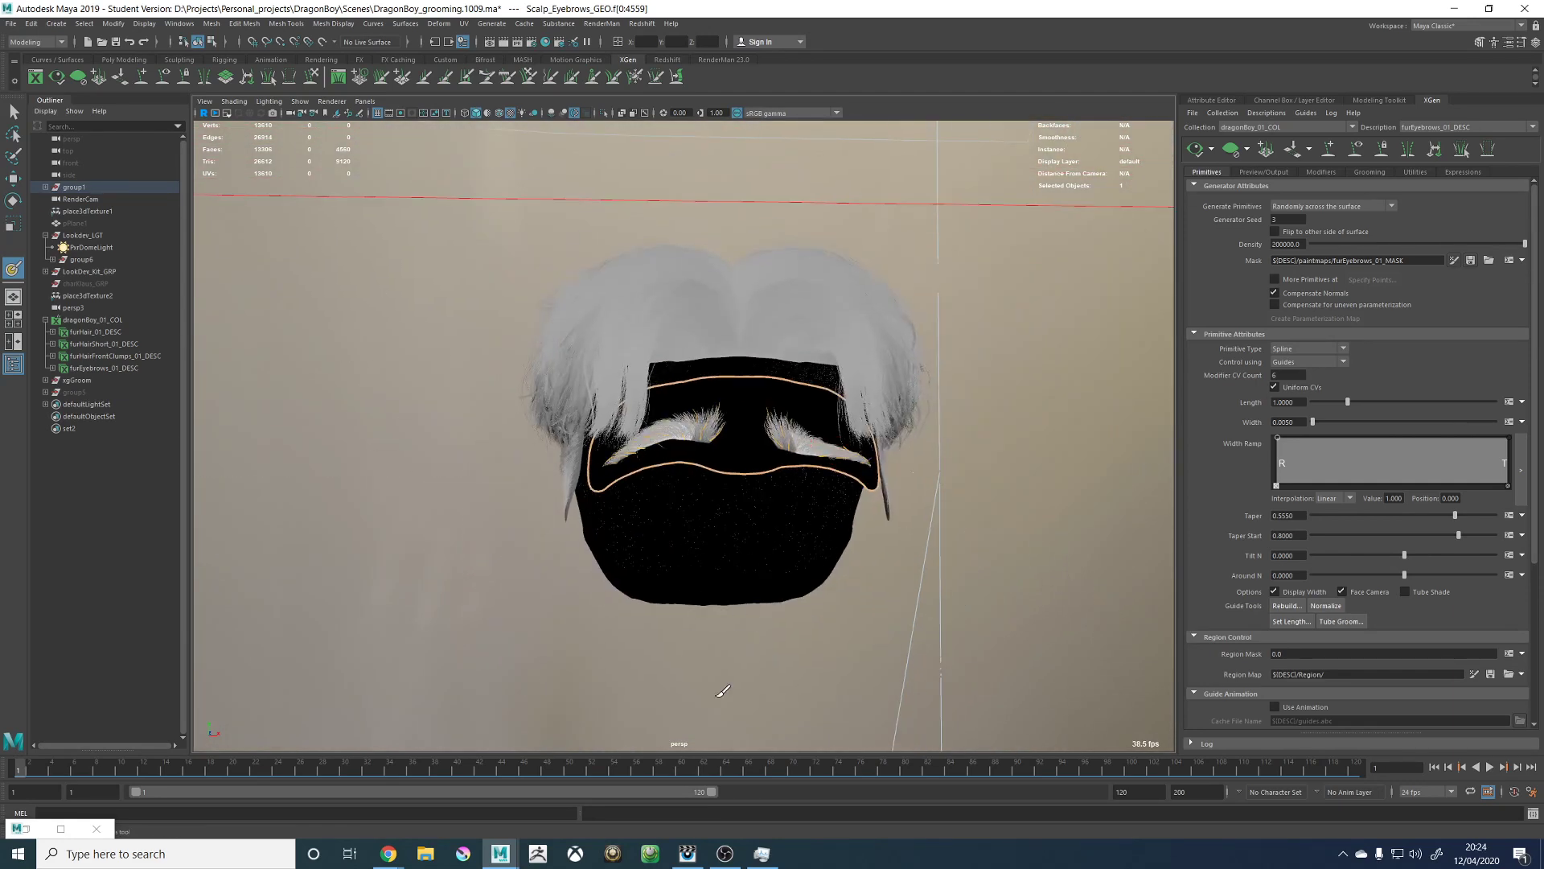
Step: Leave the paint tool, deselect the eyebrow scalp mesh, hide the ScalpGEO layer and show the RenderGEO layer
key(w)
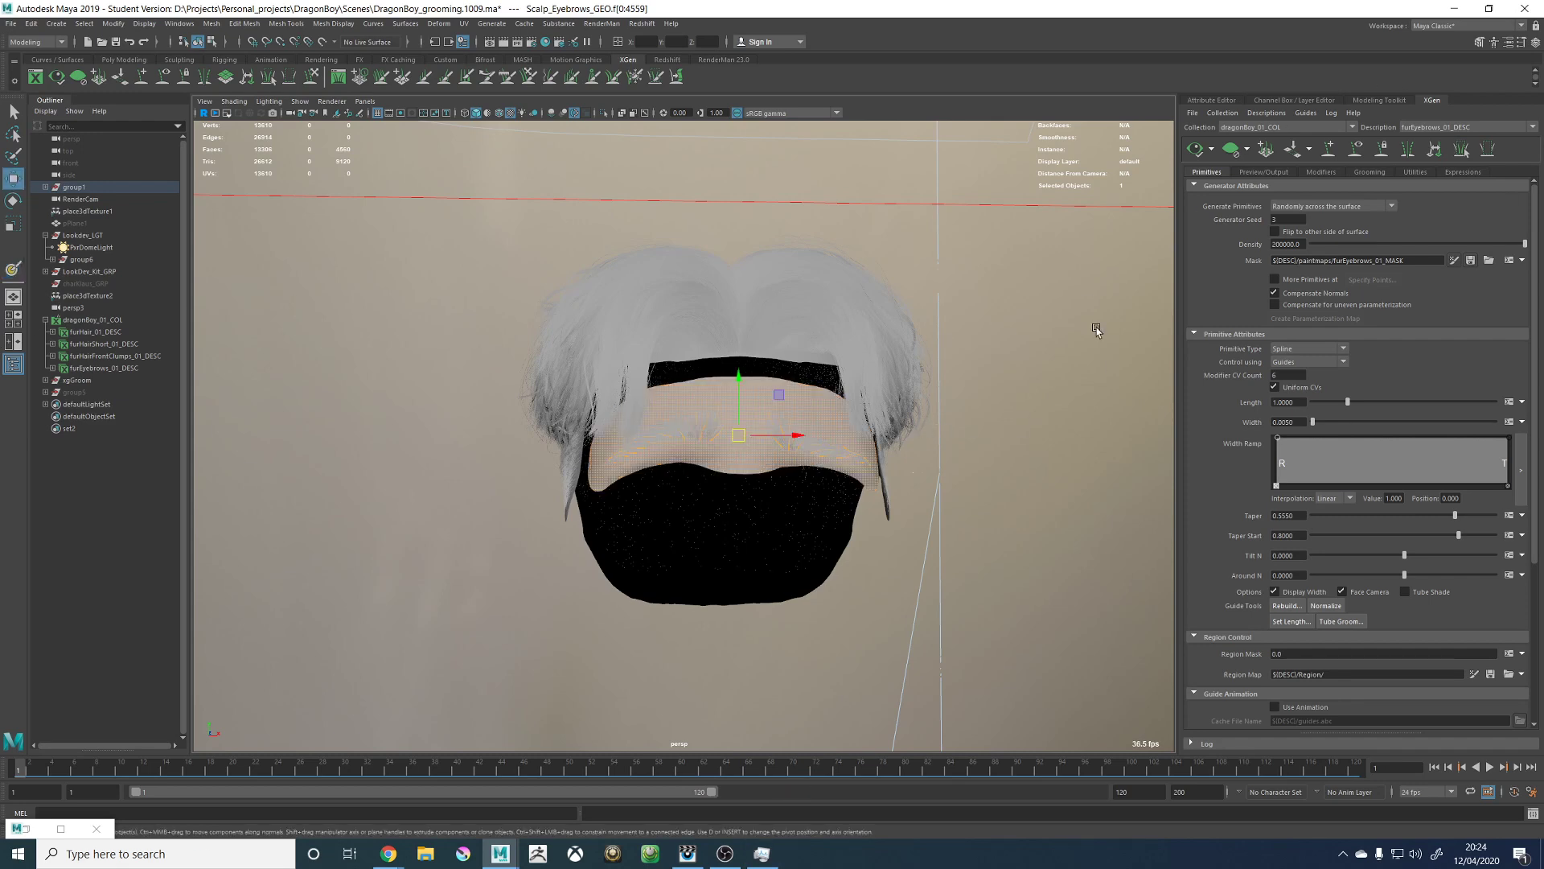
click(1096, 329)
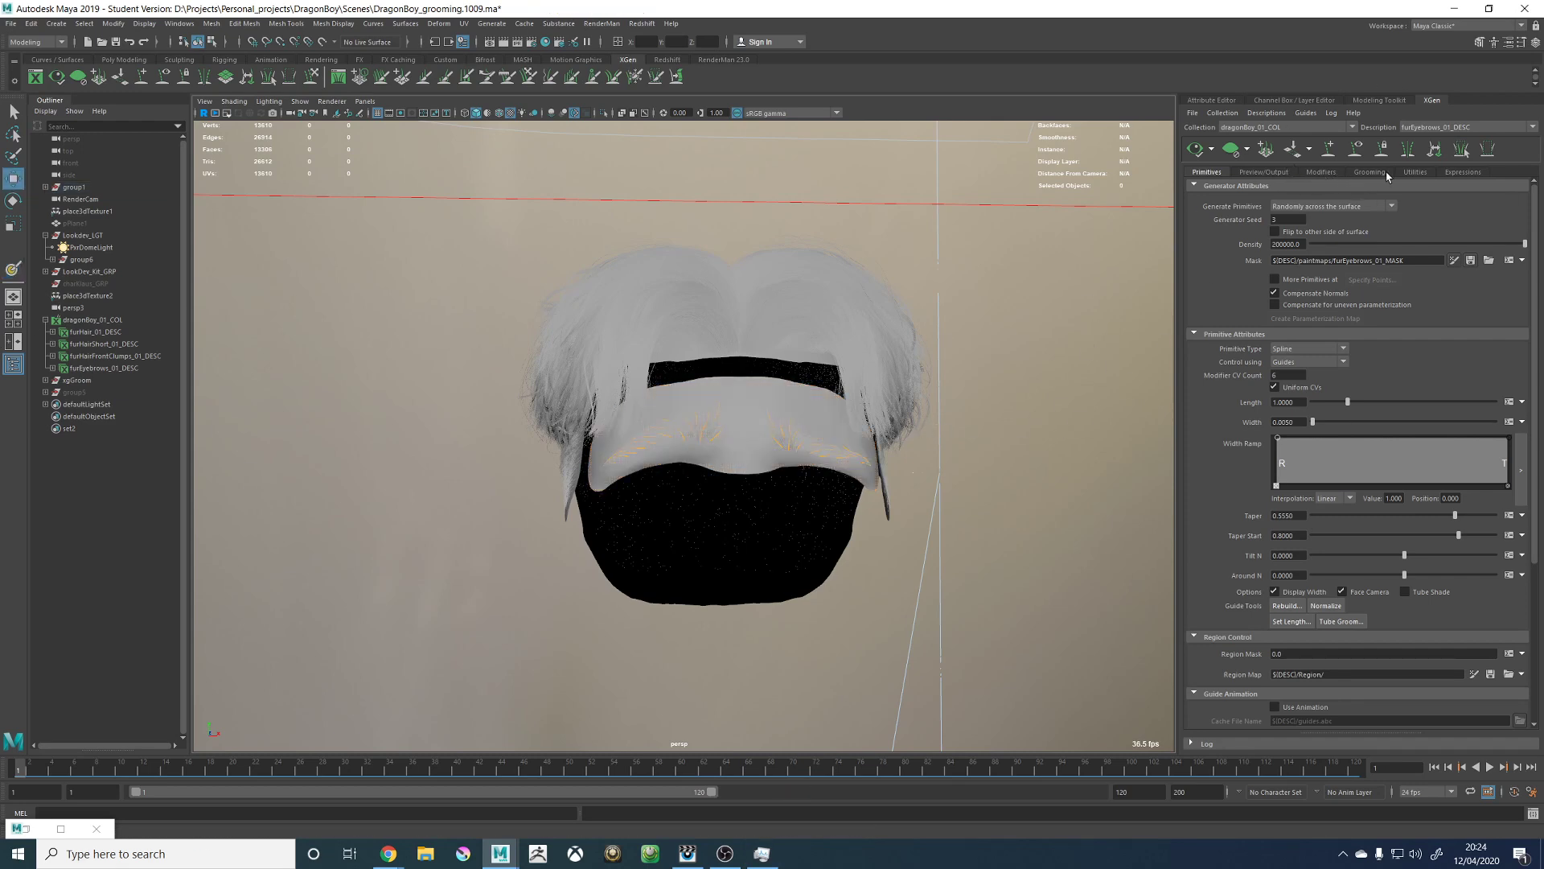
click(1379, 100)
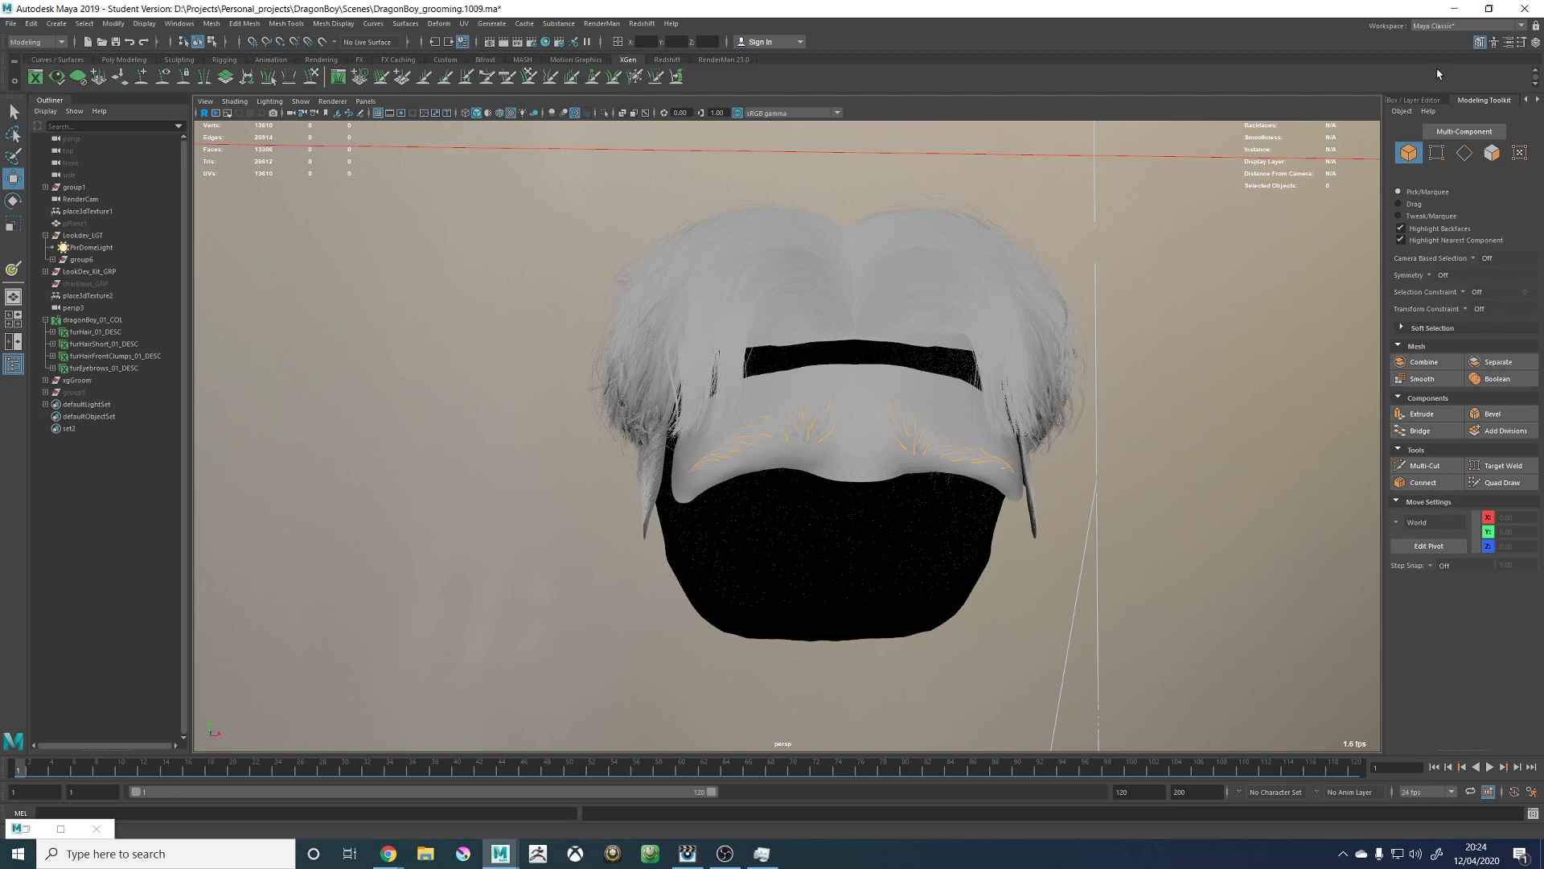
click(1421, 101)
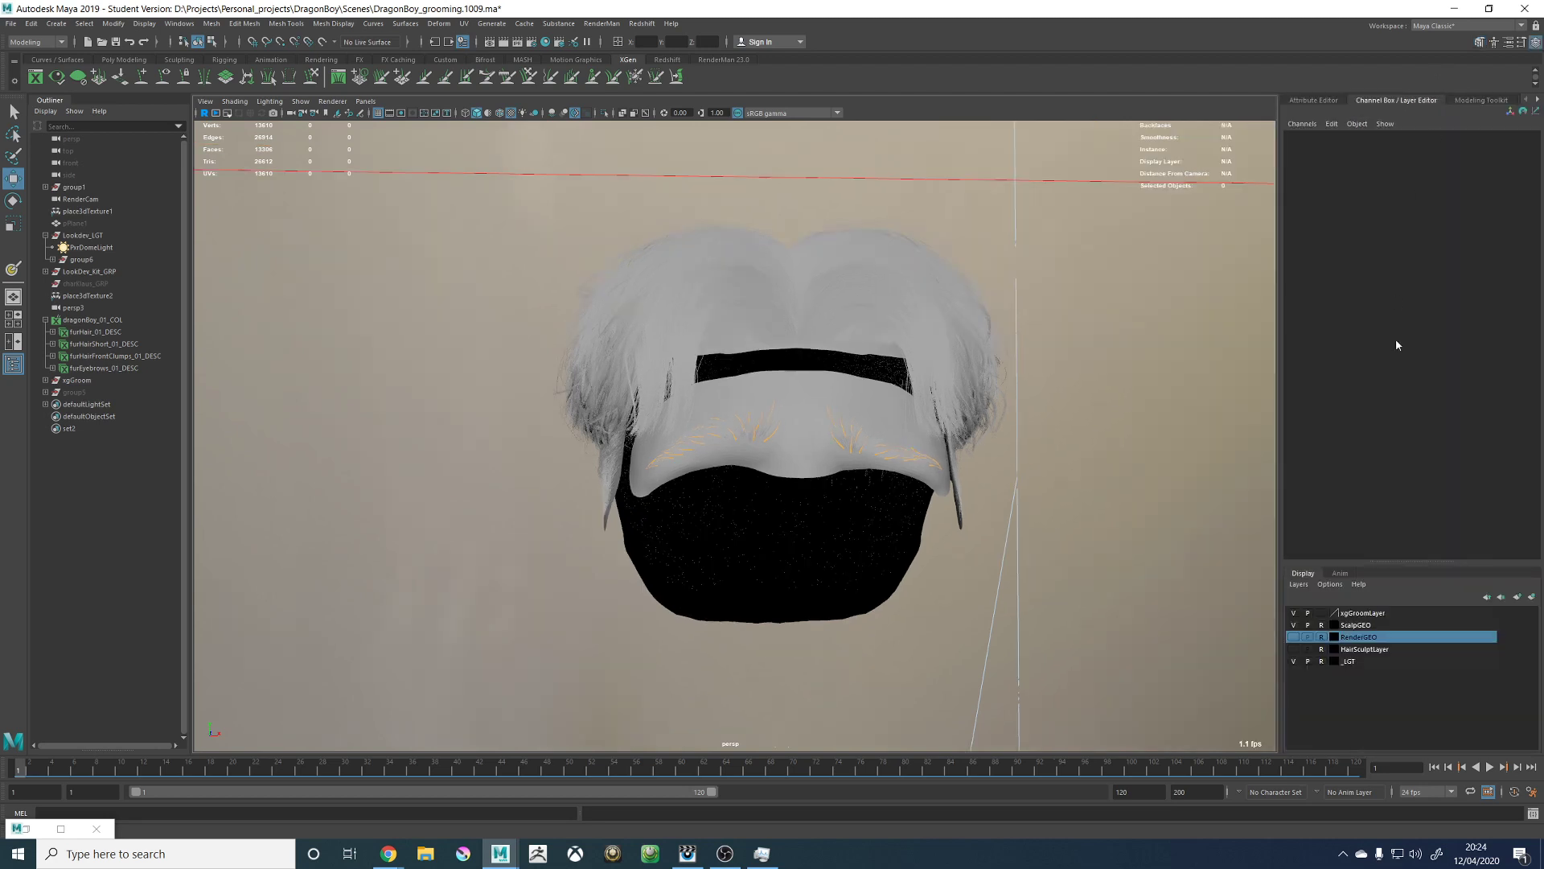
click(1294, 625)
click(1293, 637)
alt+drag(1030, 440, 1036, 439)
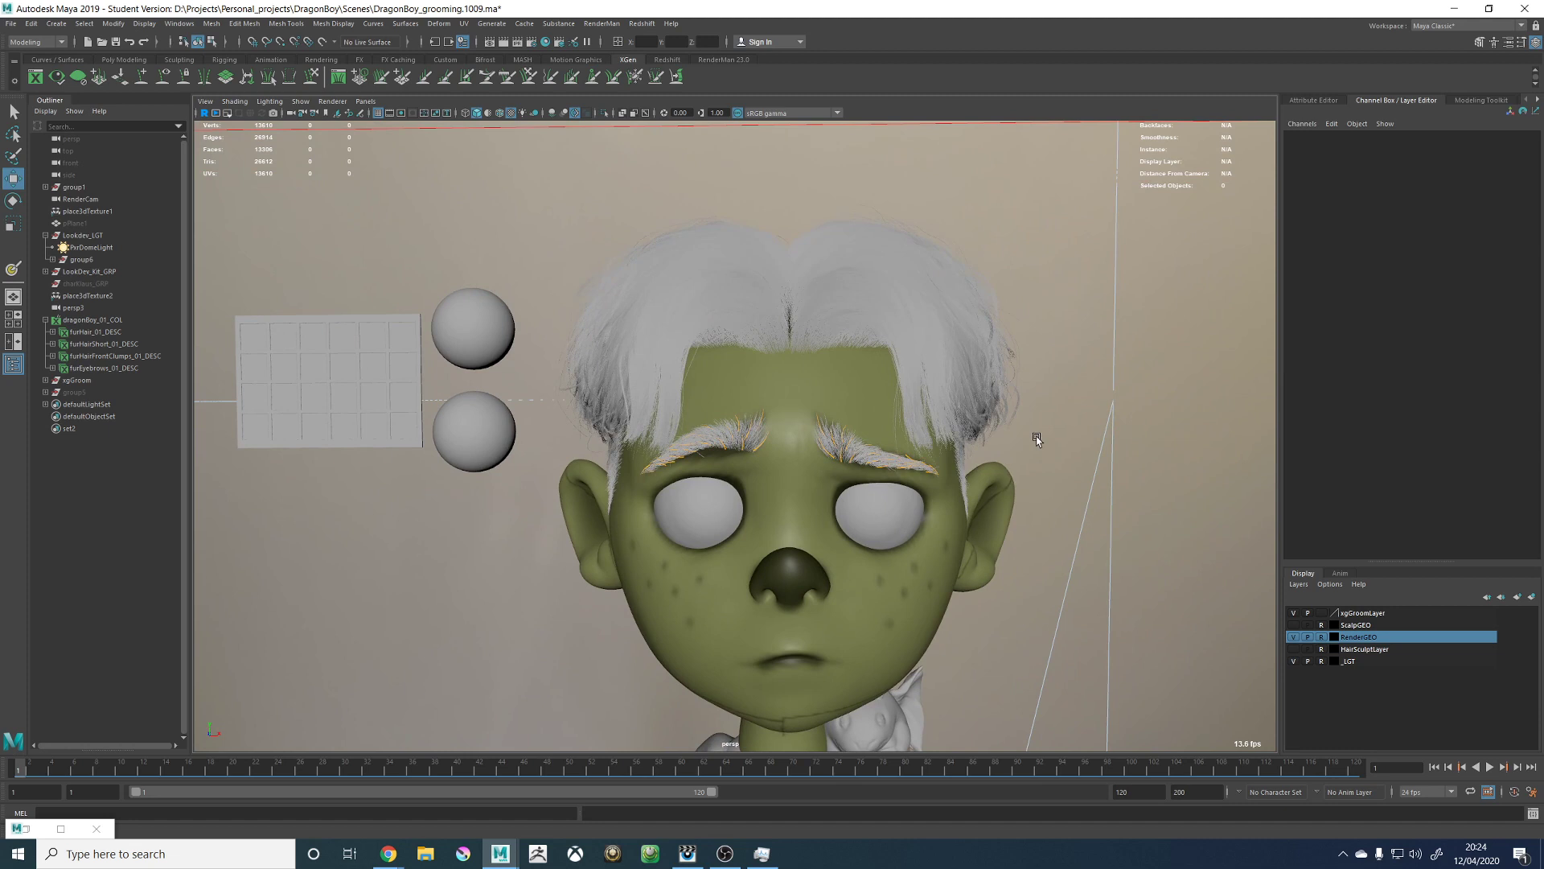
Step: Turn on the 1920 x 1080 resolution gate and frame the character's head and shoulders inside it
click(464, 25)
click(1157, 241)
alt+drag(1158, 241, 806, 342)
click(333, 101)
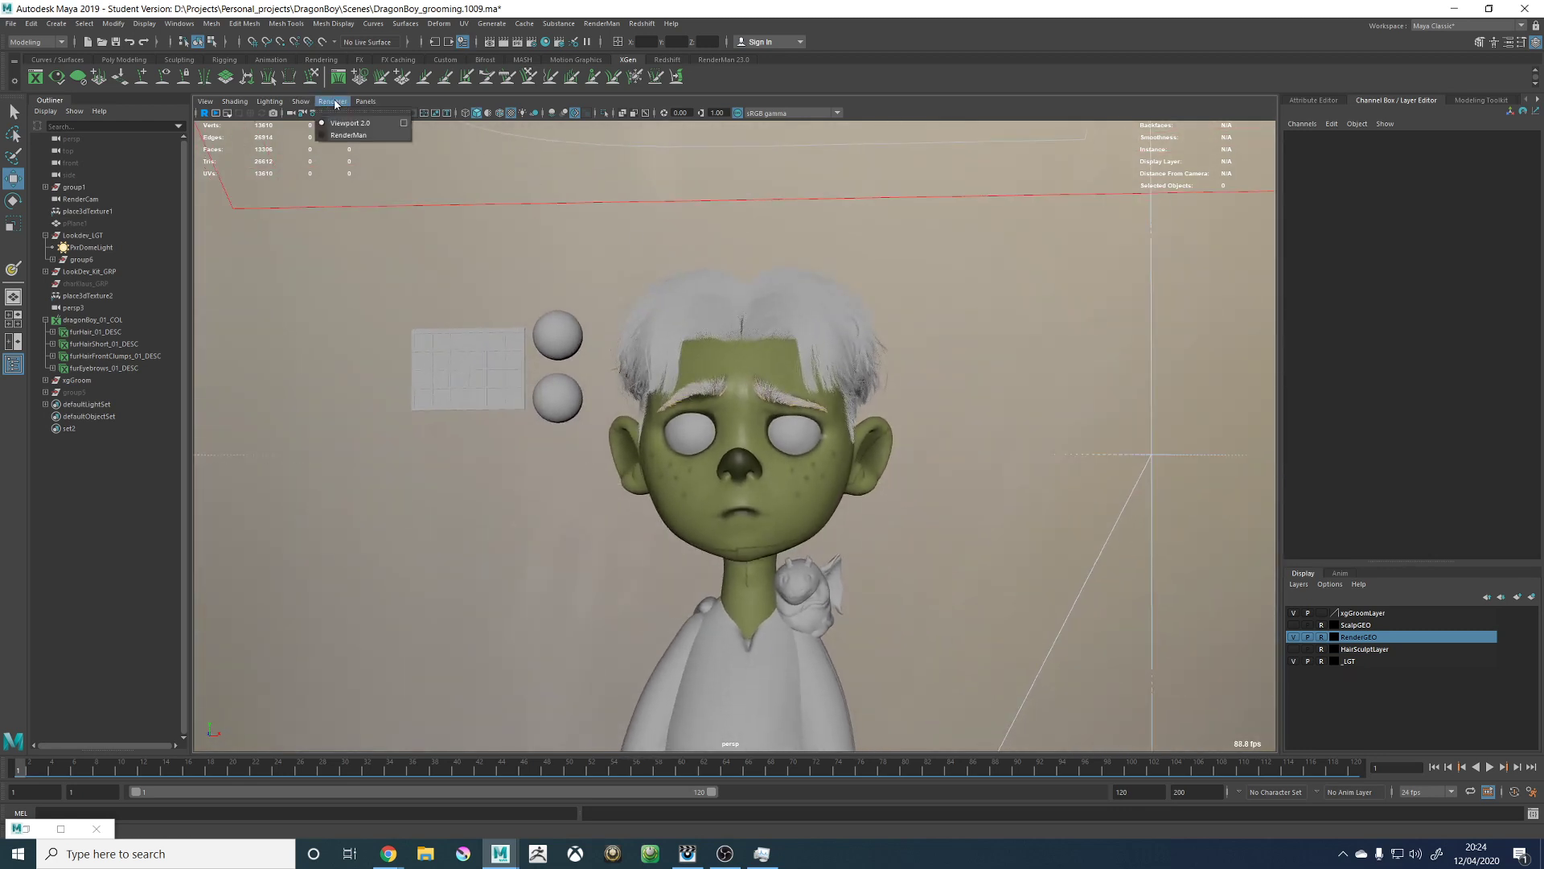
click(651, 201)
click(400, 113)
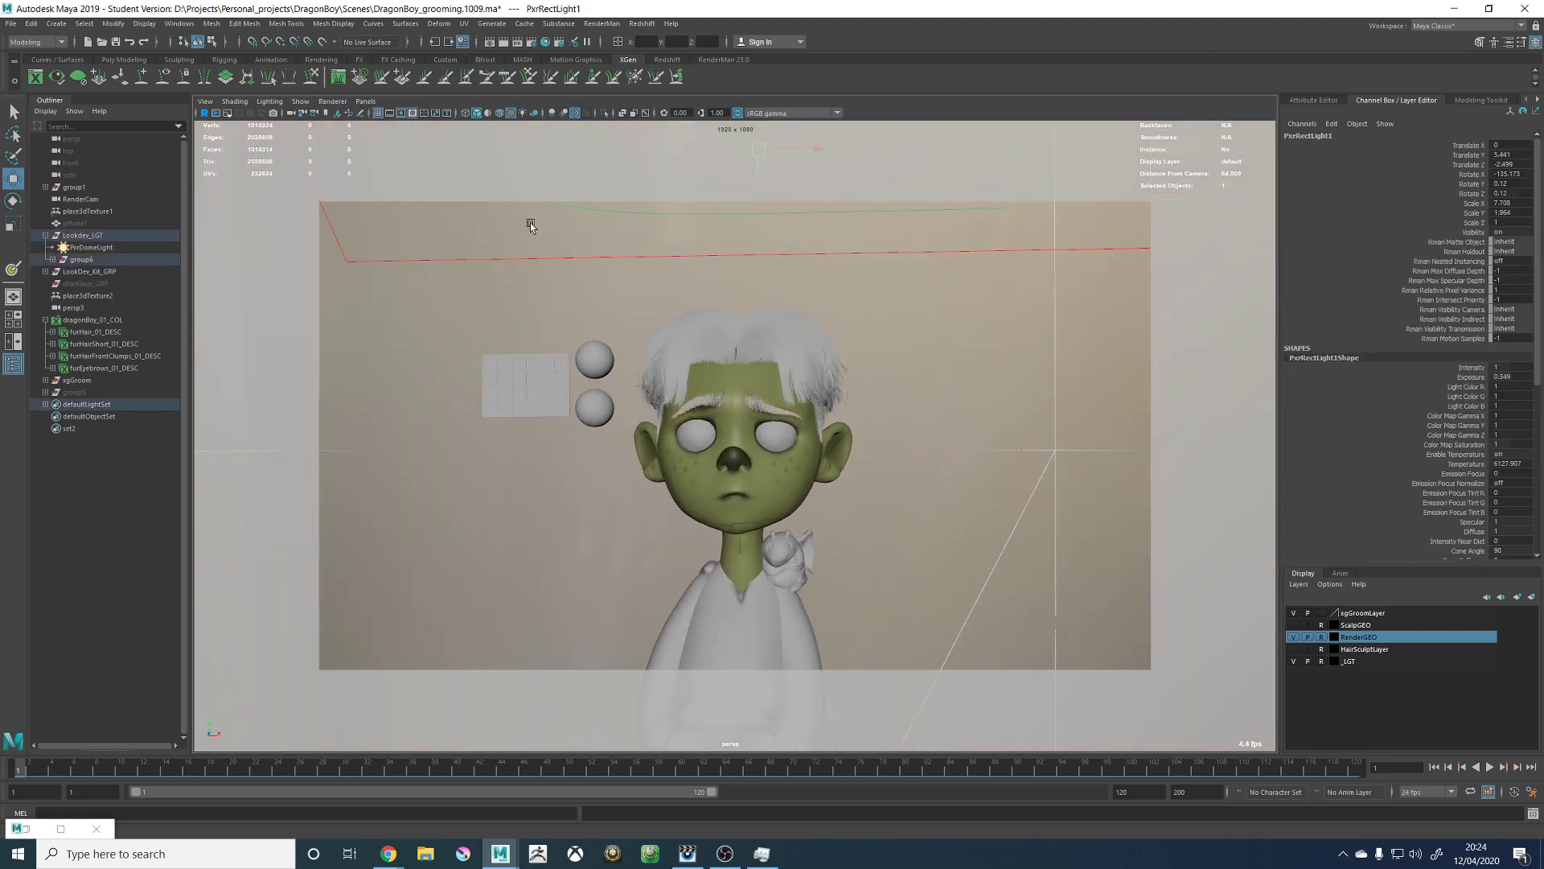
alt+right_drag(612, 272, 624, 265)
alt+middle_drag(624, 265, 635, 270)
Step: Save the grooming scene, accepting the student version notice
key(ctrl+s)
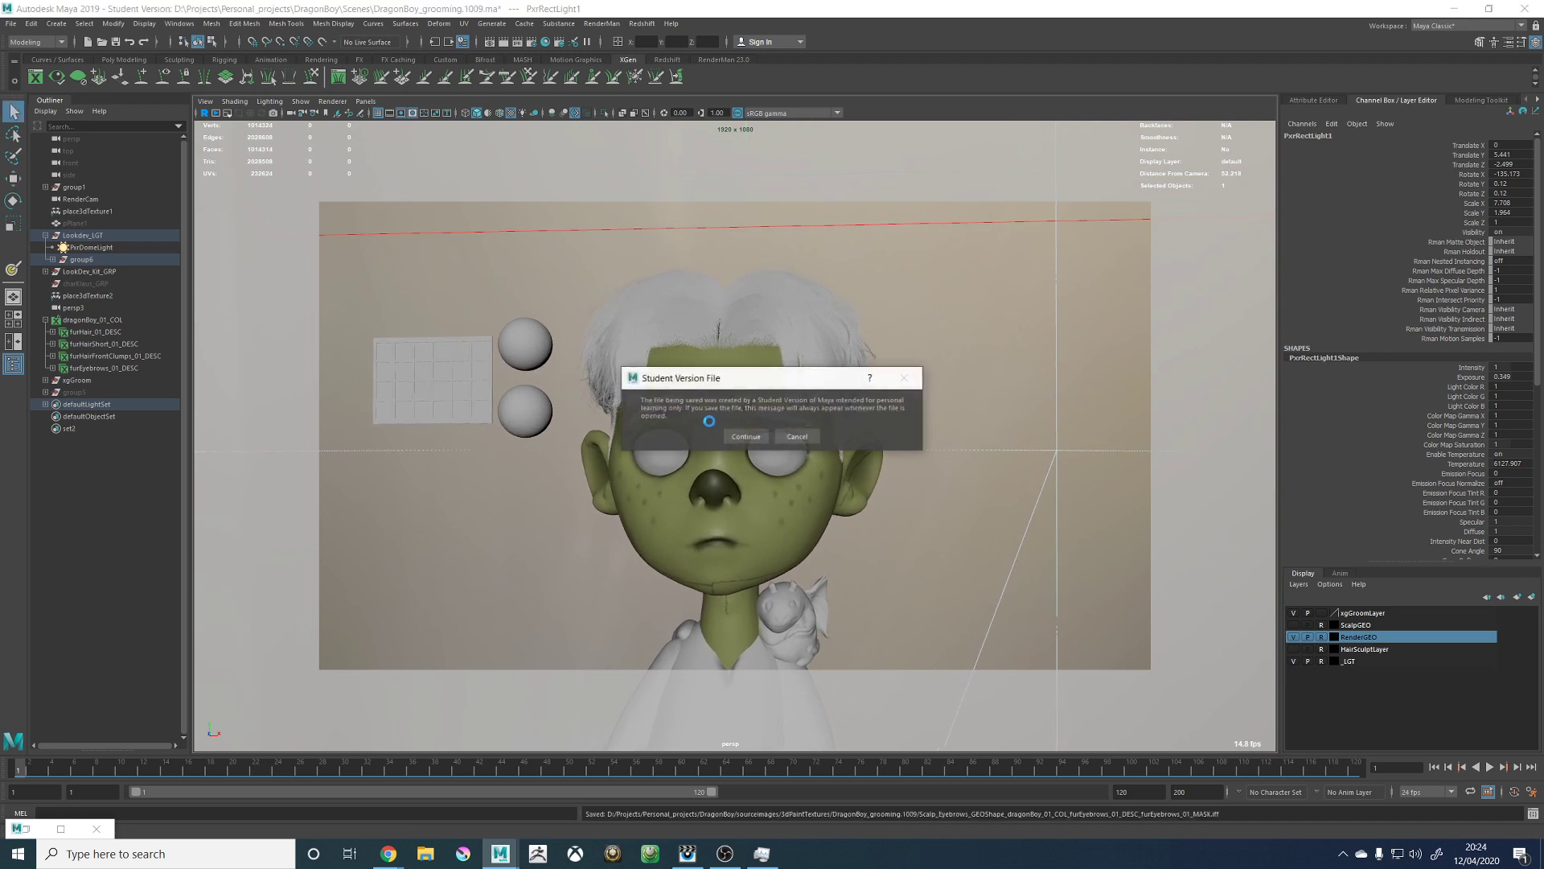
click(760, 435)
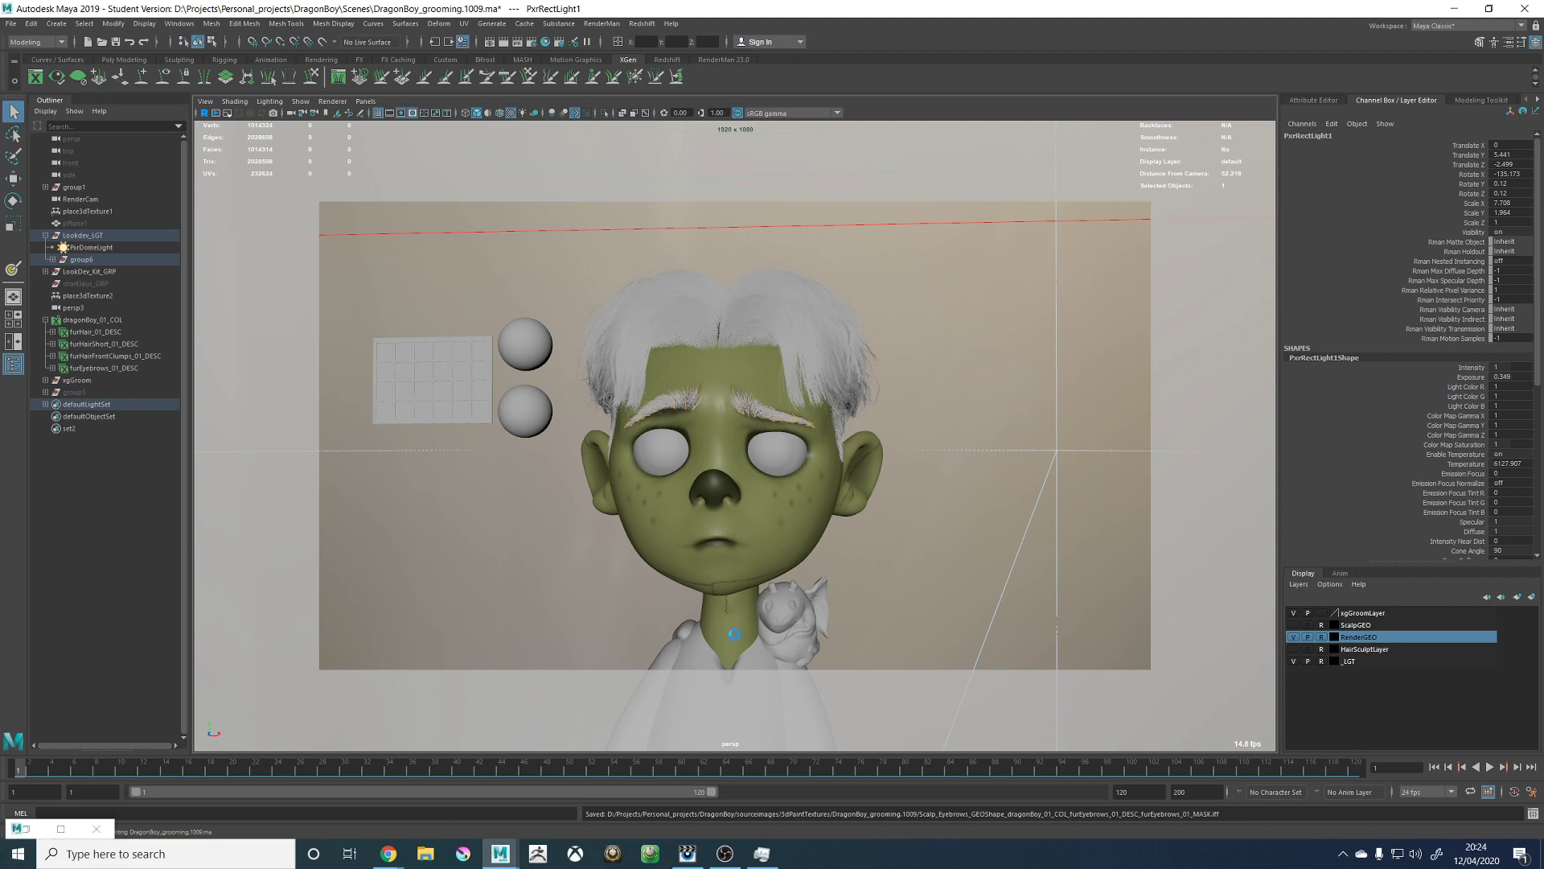
key(w)
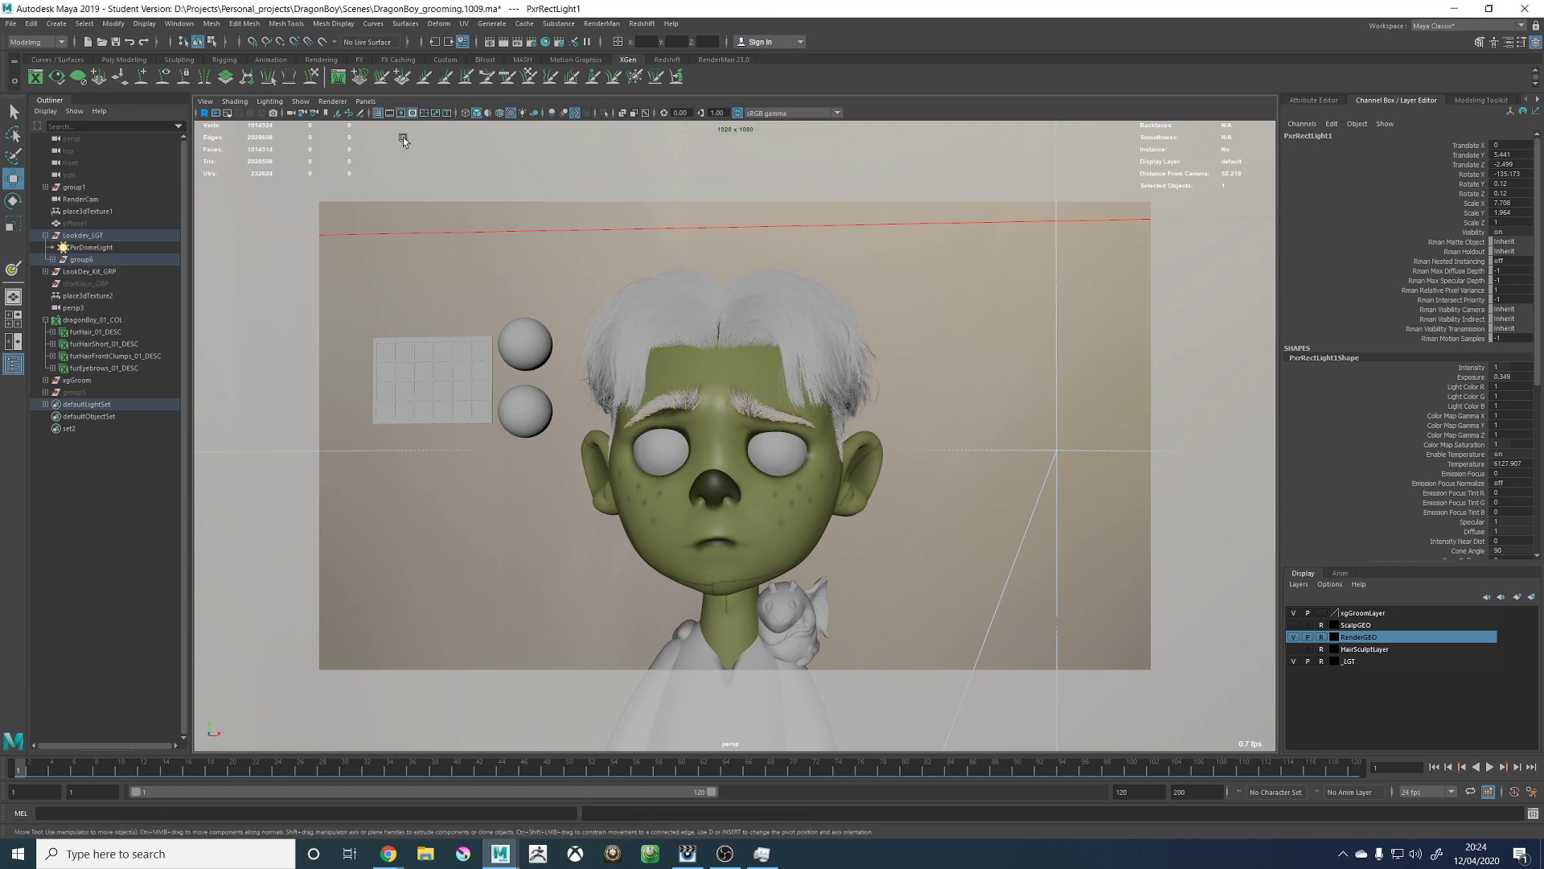
Step: Fine-tune the camera angle on the head and start a RenderMan render of the framed view
alt+drag(794, 330, 789, 331)
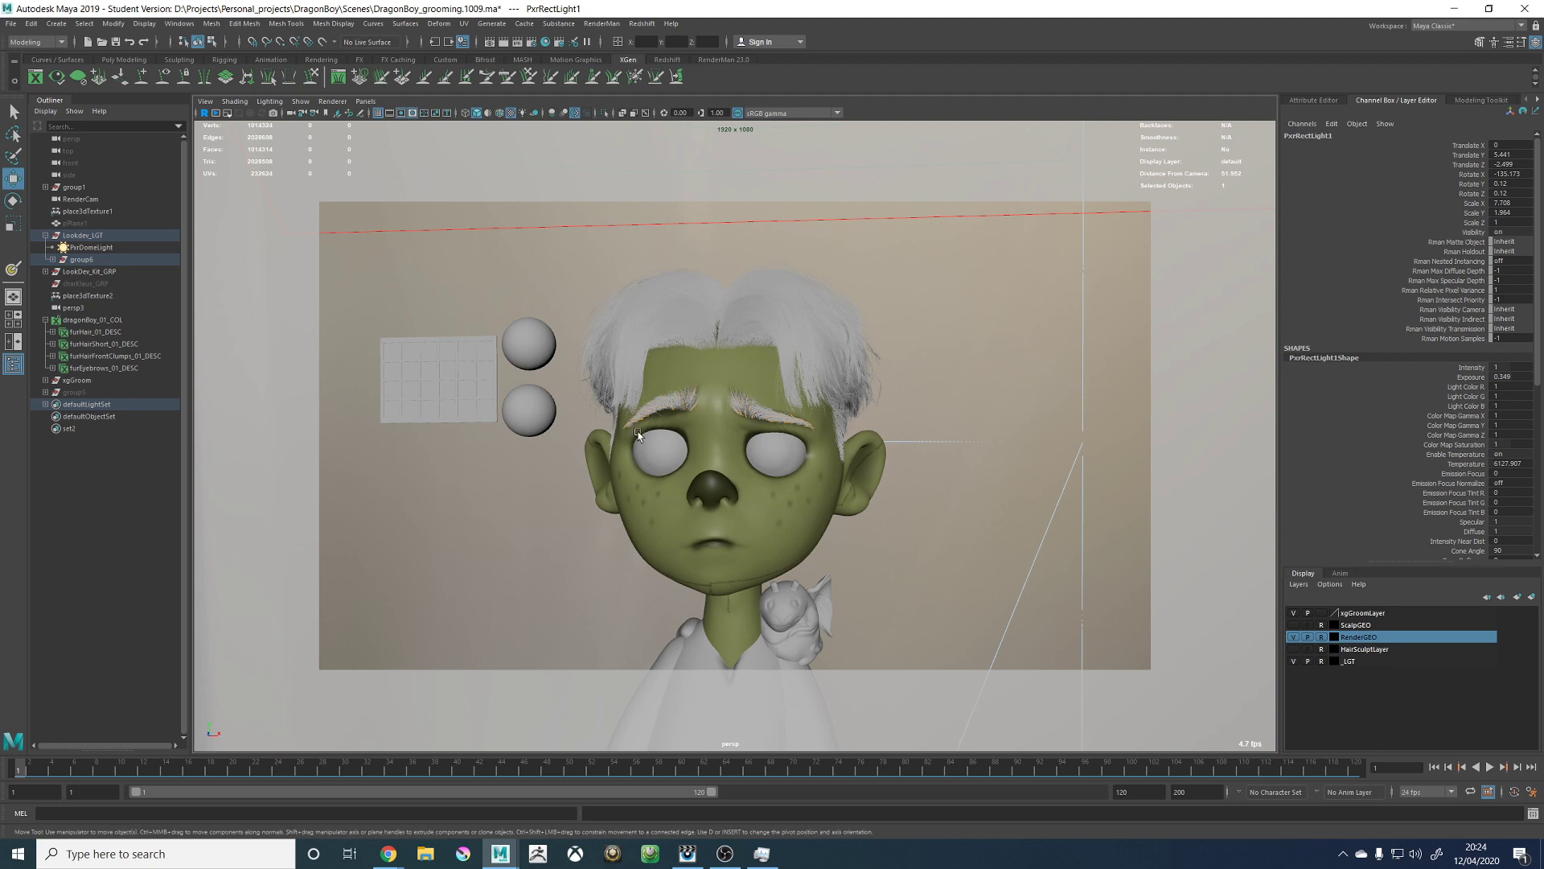
click(601, 23)
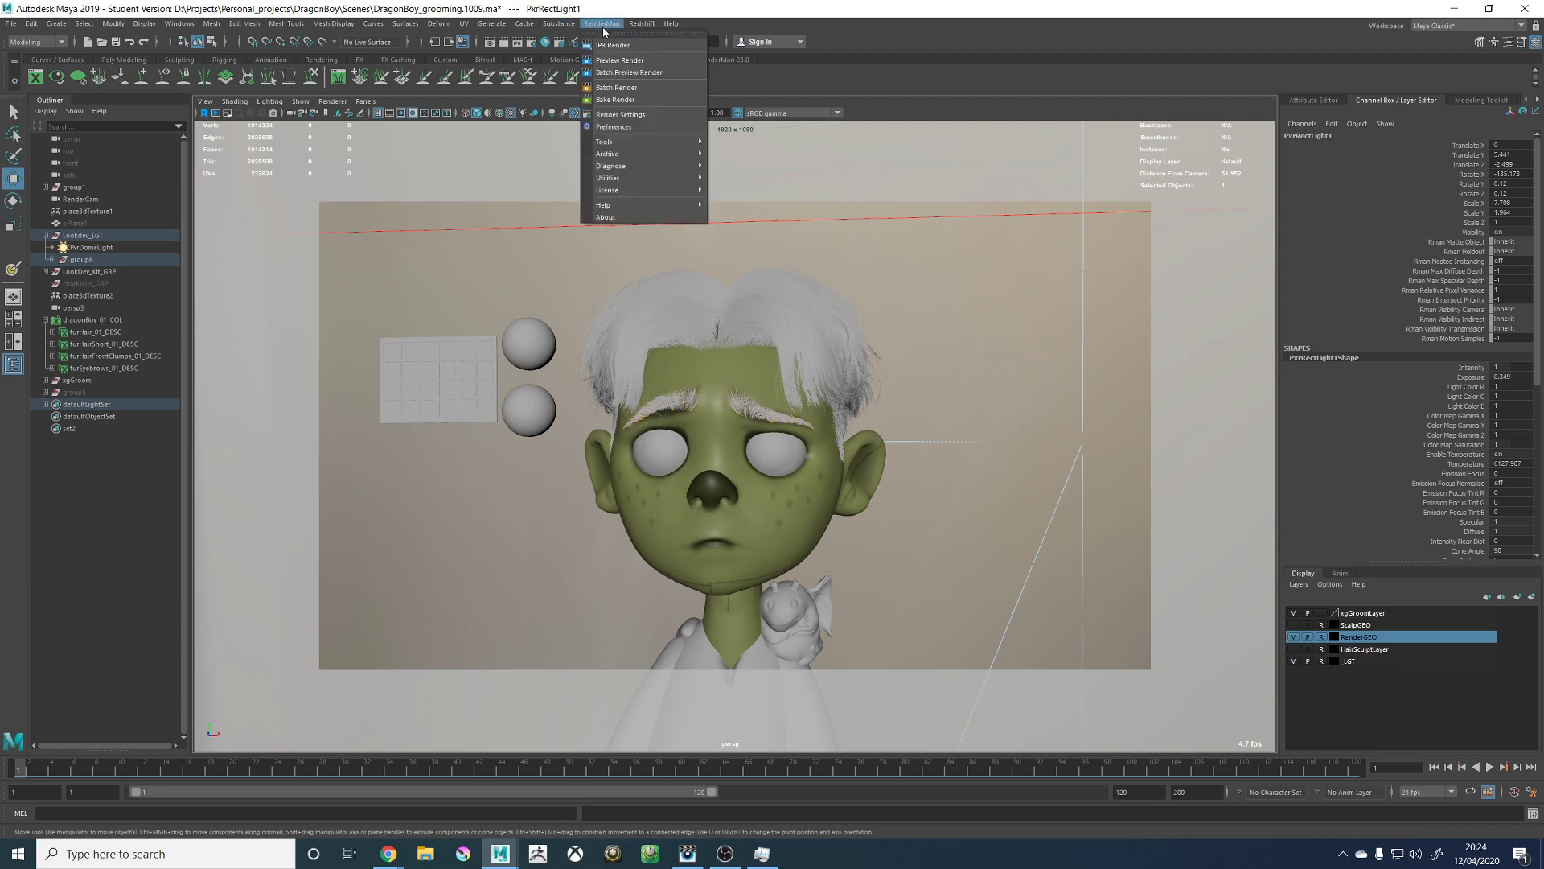
click(678, 96)
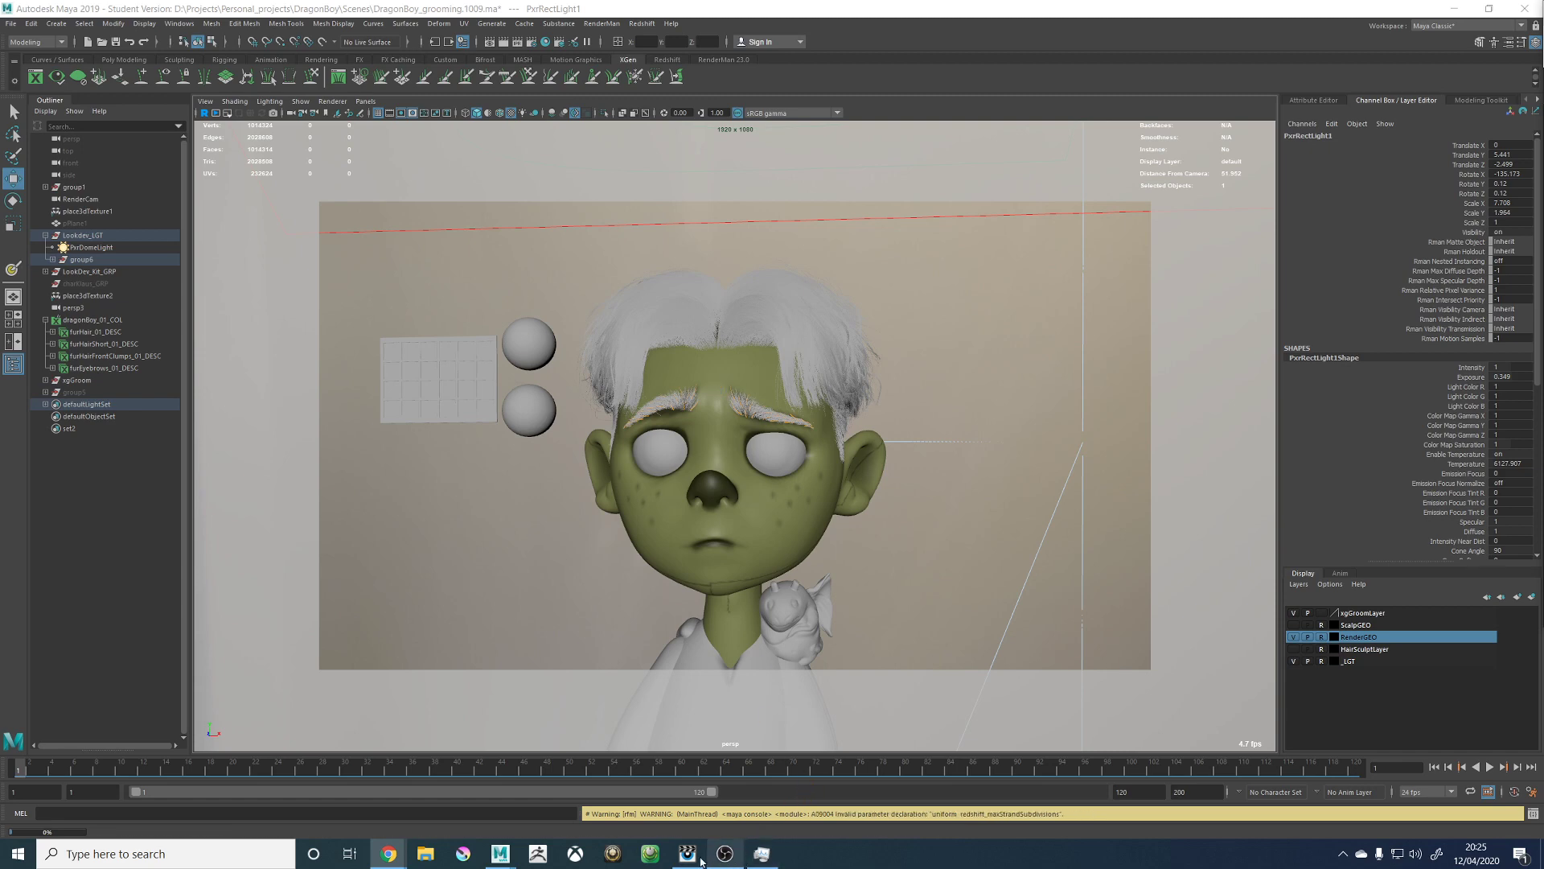
Step: Examine the rendered beauty image in the render viewer, checking both eyebrows' shape and density close up and from afar
scroll(716, 480, down, 4)
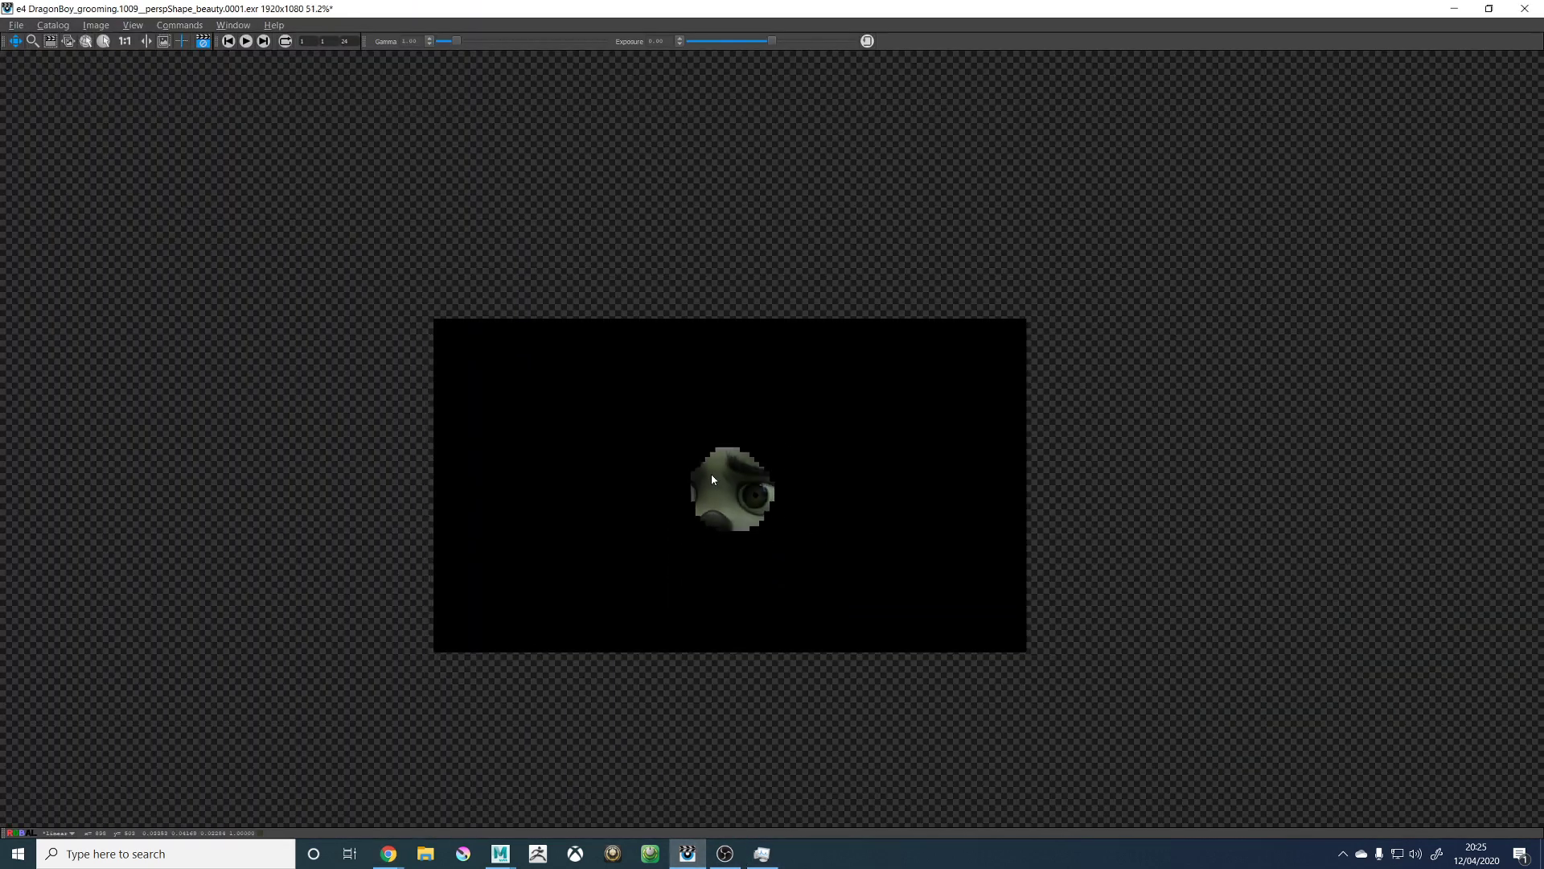
scroll(692, 480, up, 3)
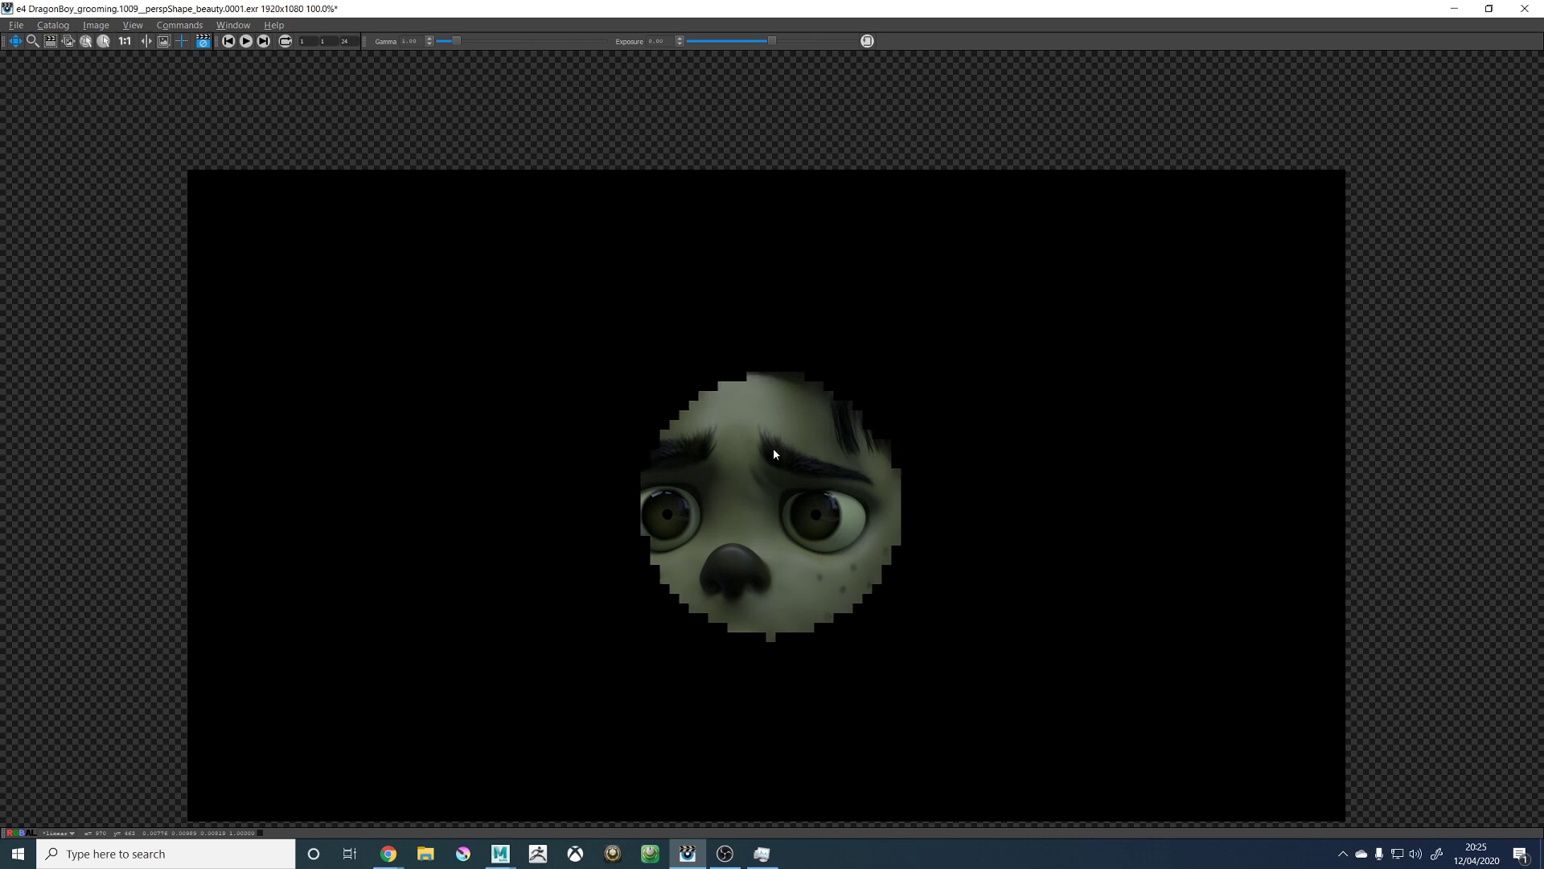
scroll(755, 450, up, 5)
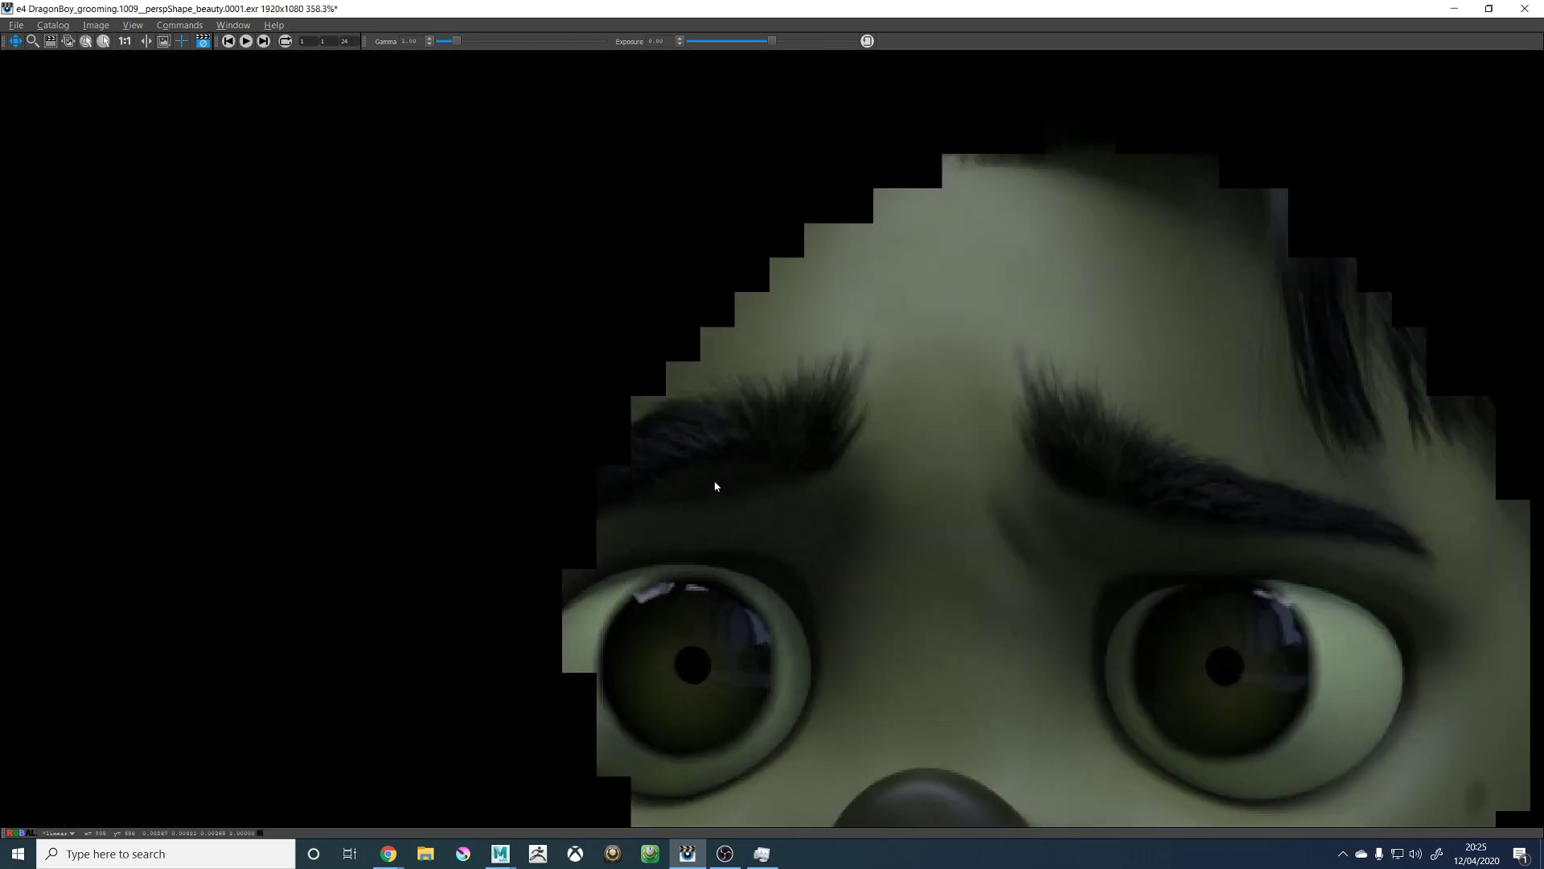
scroll(616, 498, down, 4)
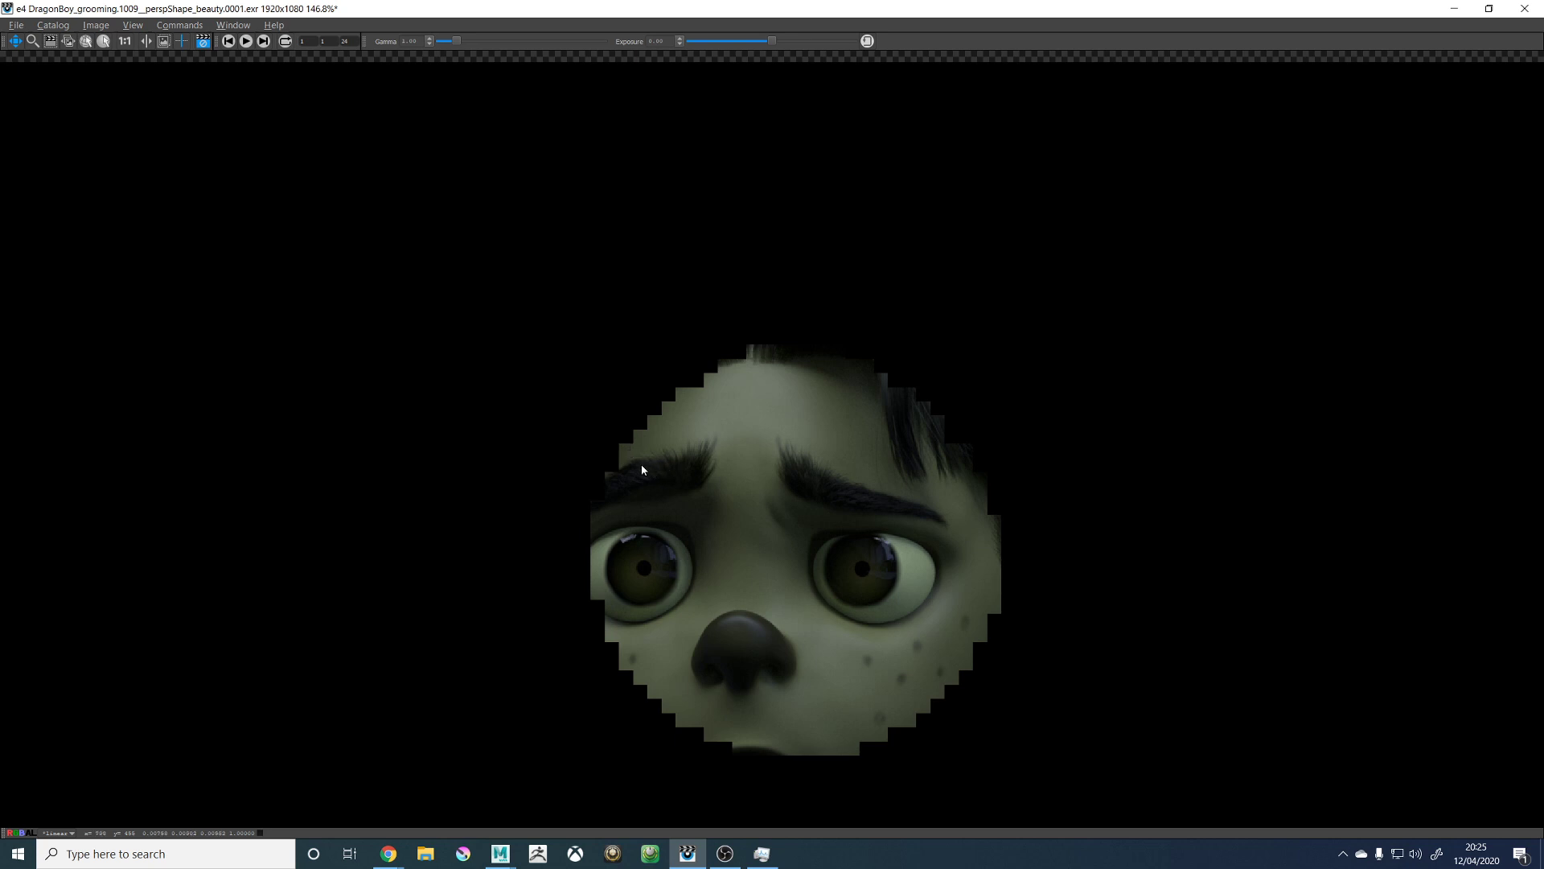
scroll(601, 465, up, 1)
scroll(648, 509, up, 3)
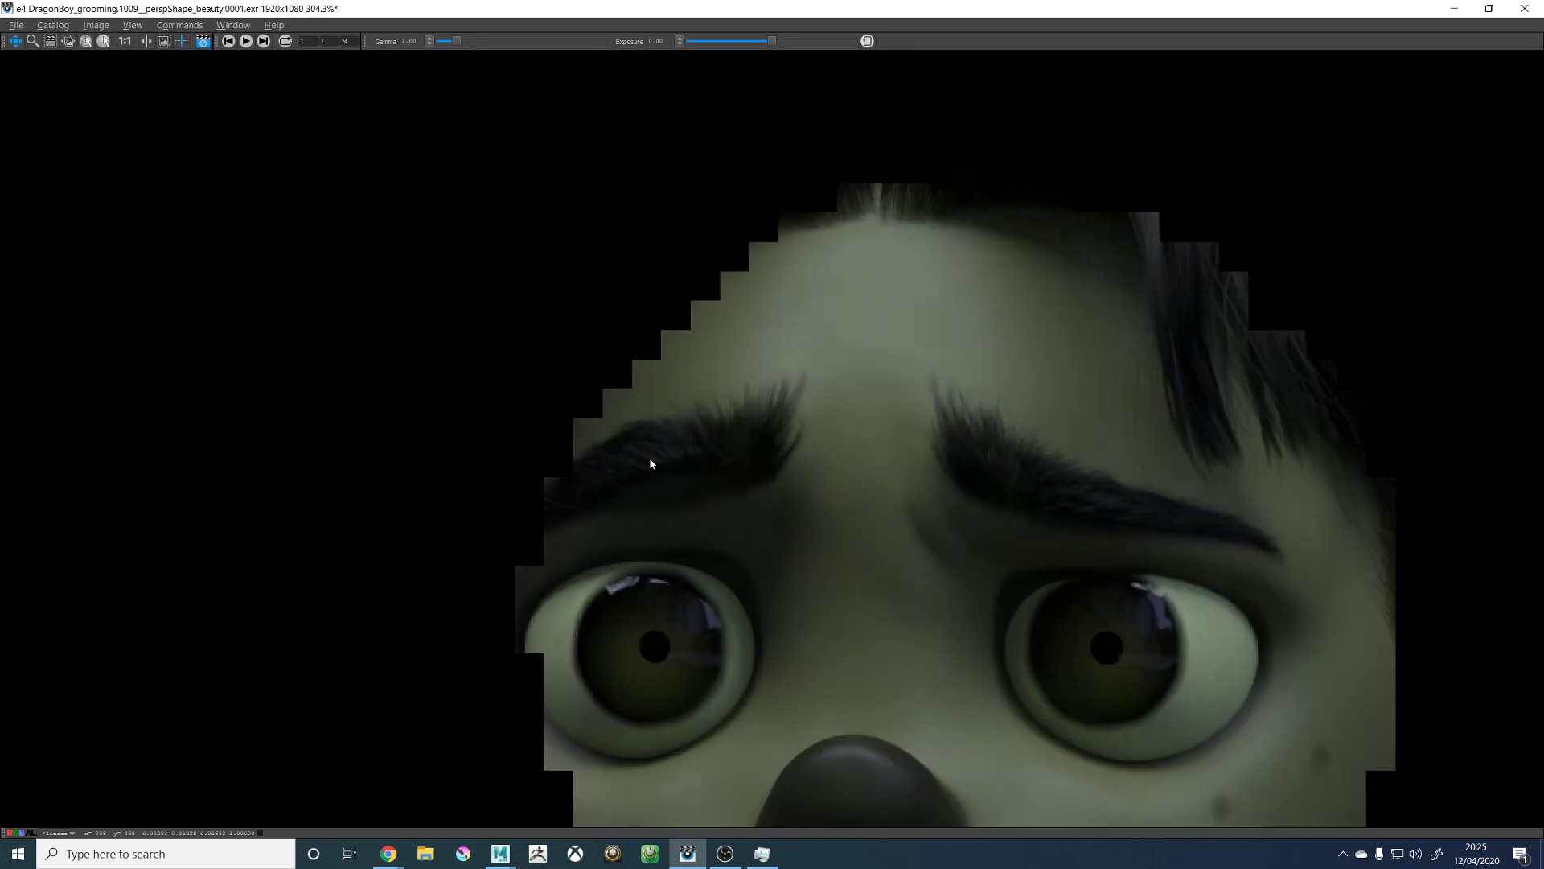
scroll(720, 473, down, 7)
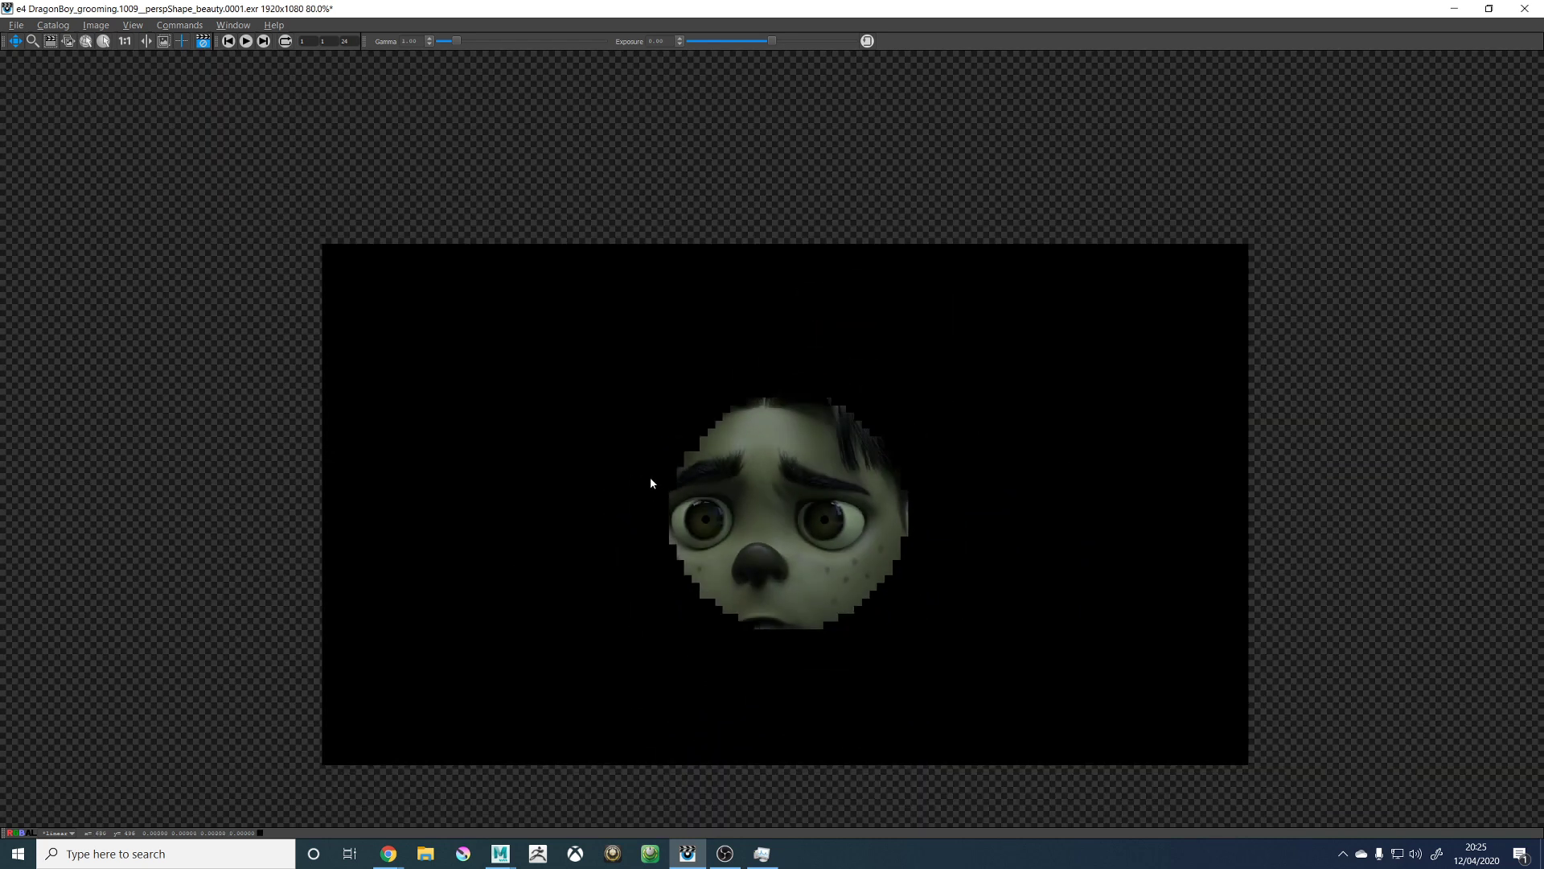
scroll(652, 480, up, 4)
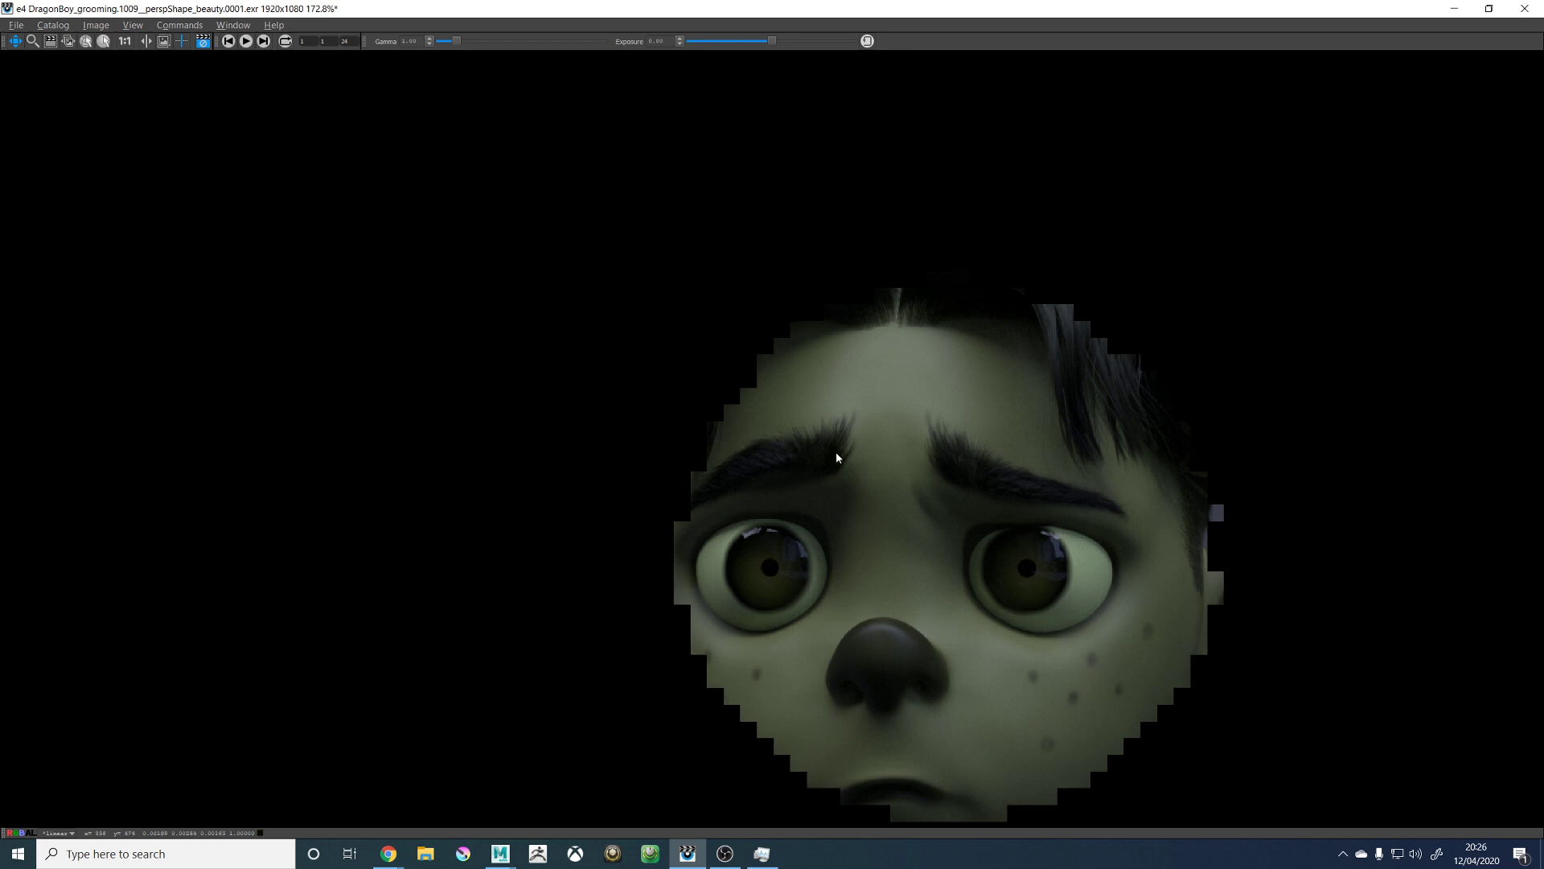
scroll(914, 492, down, 5)
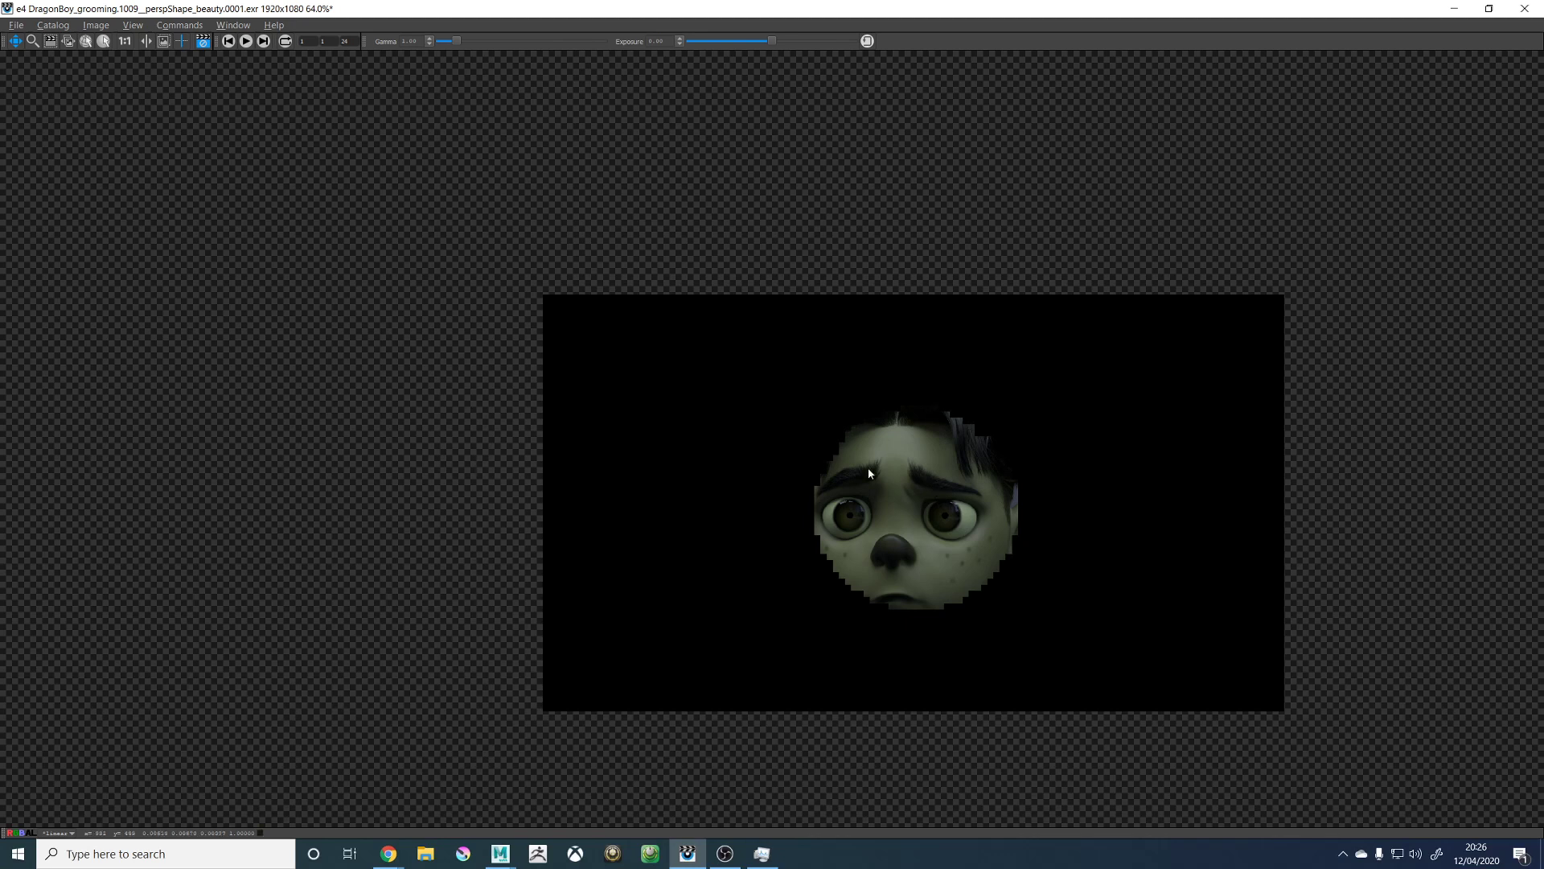
scroll(869, 473, up, 4)
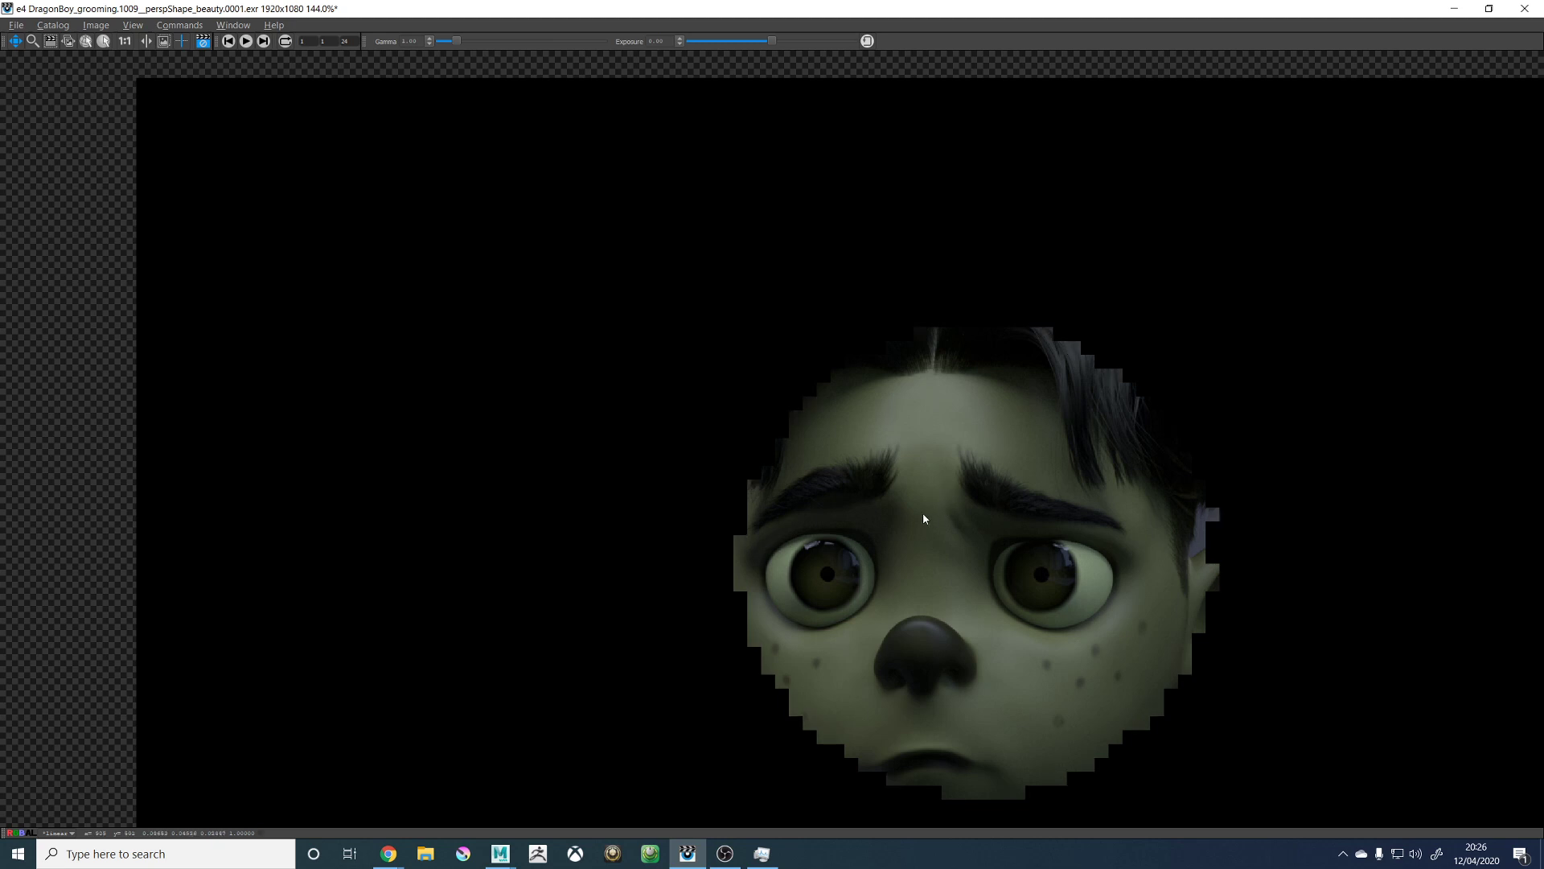
scroll(923, 518, down, 2)
scroll(957, 519, up, 2)
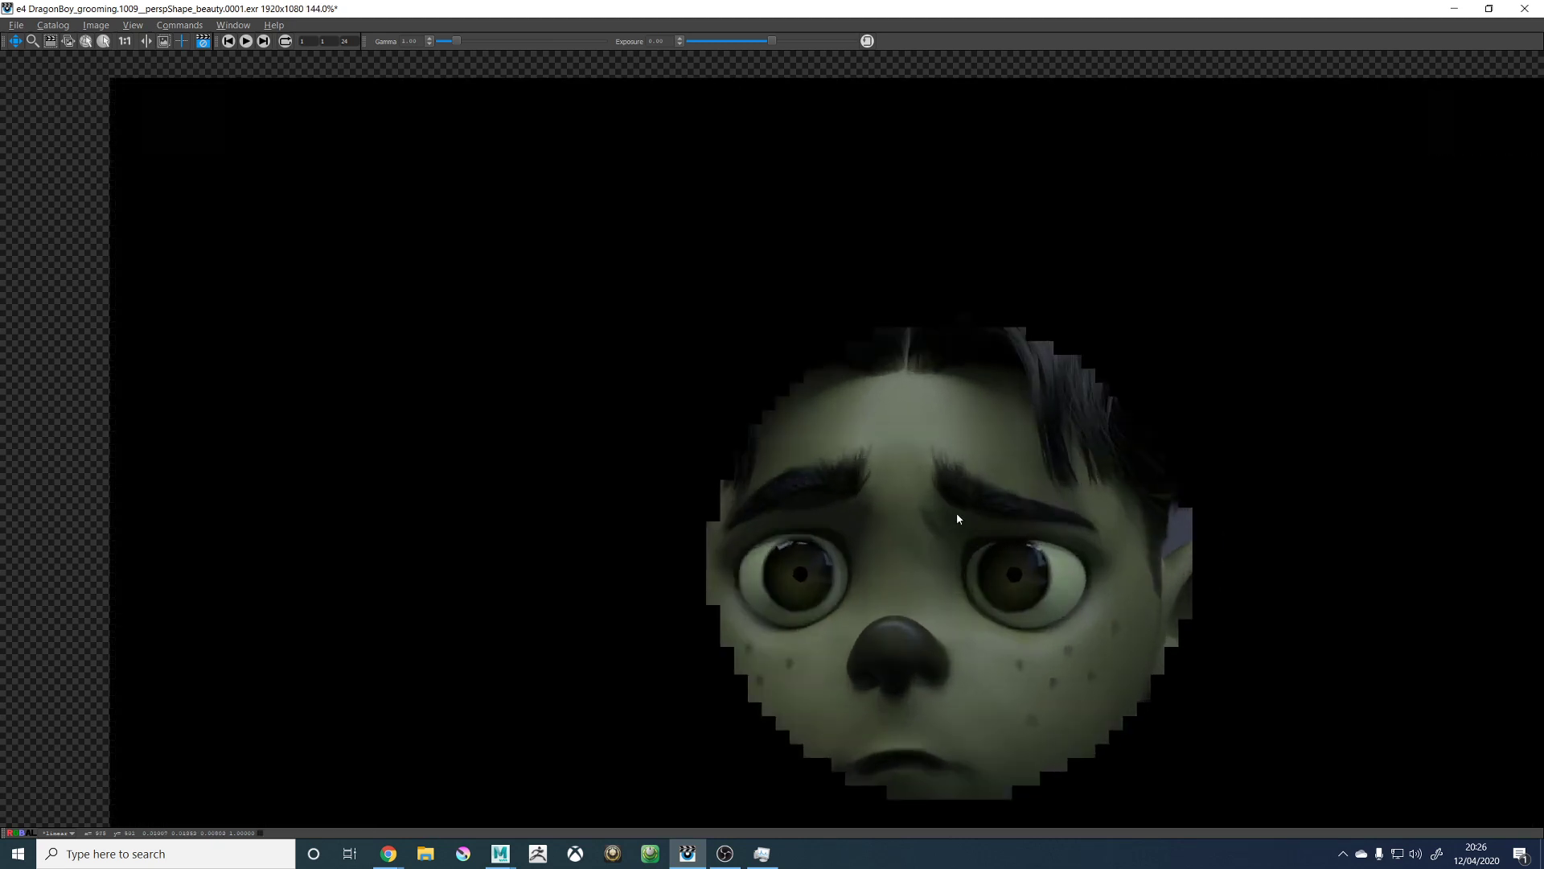
Step: Examine the rendered face, hair and eyebrows in the render viewer as the image resolves, both close up and from afar
scroll(957, 514, down, 2)
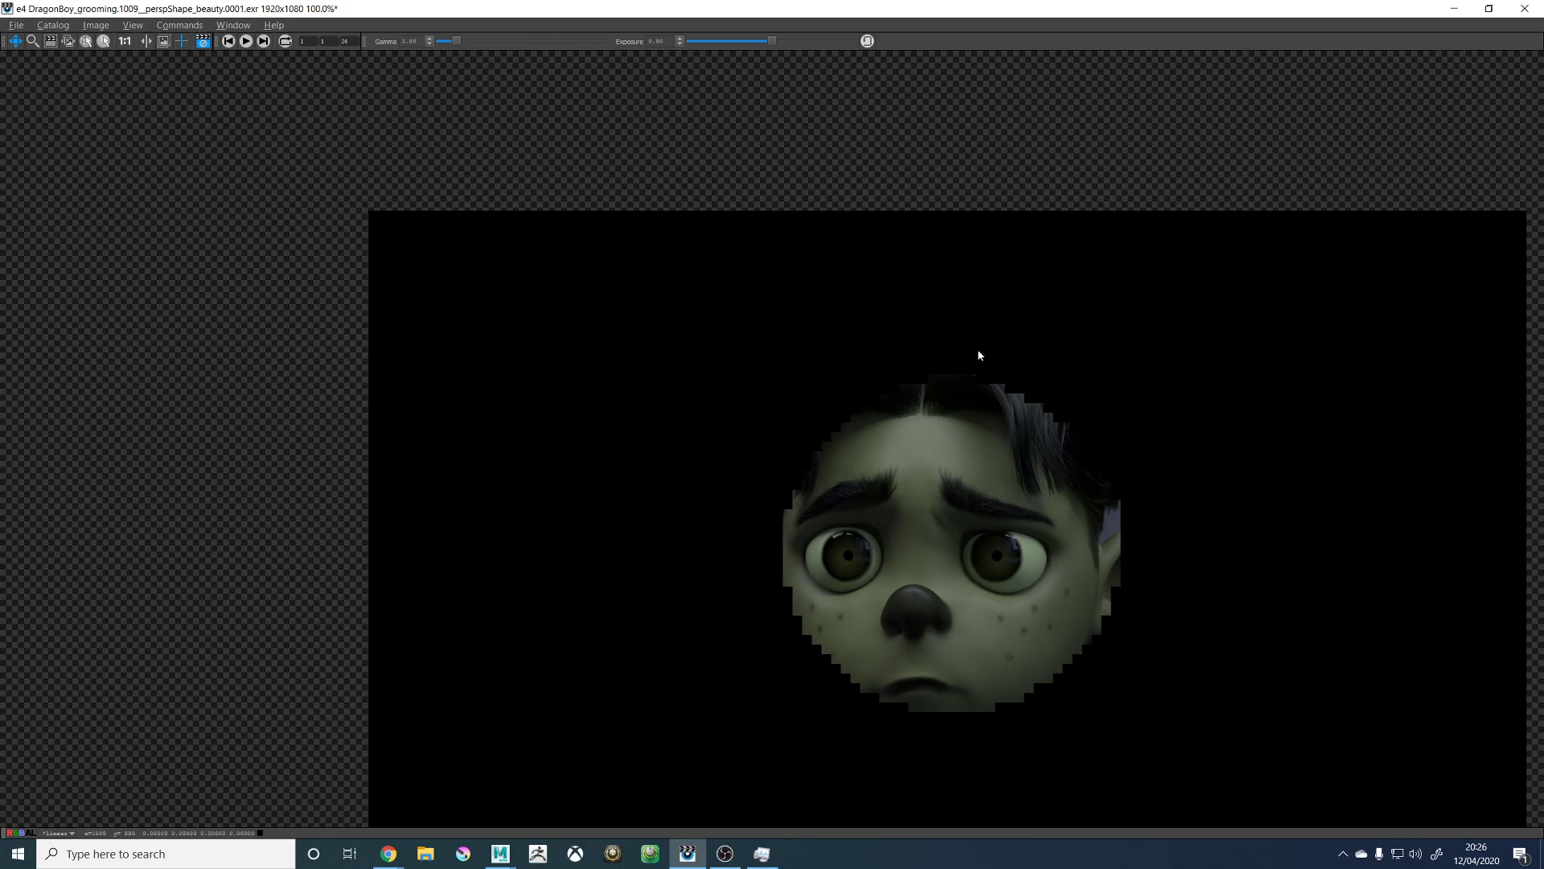
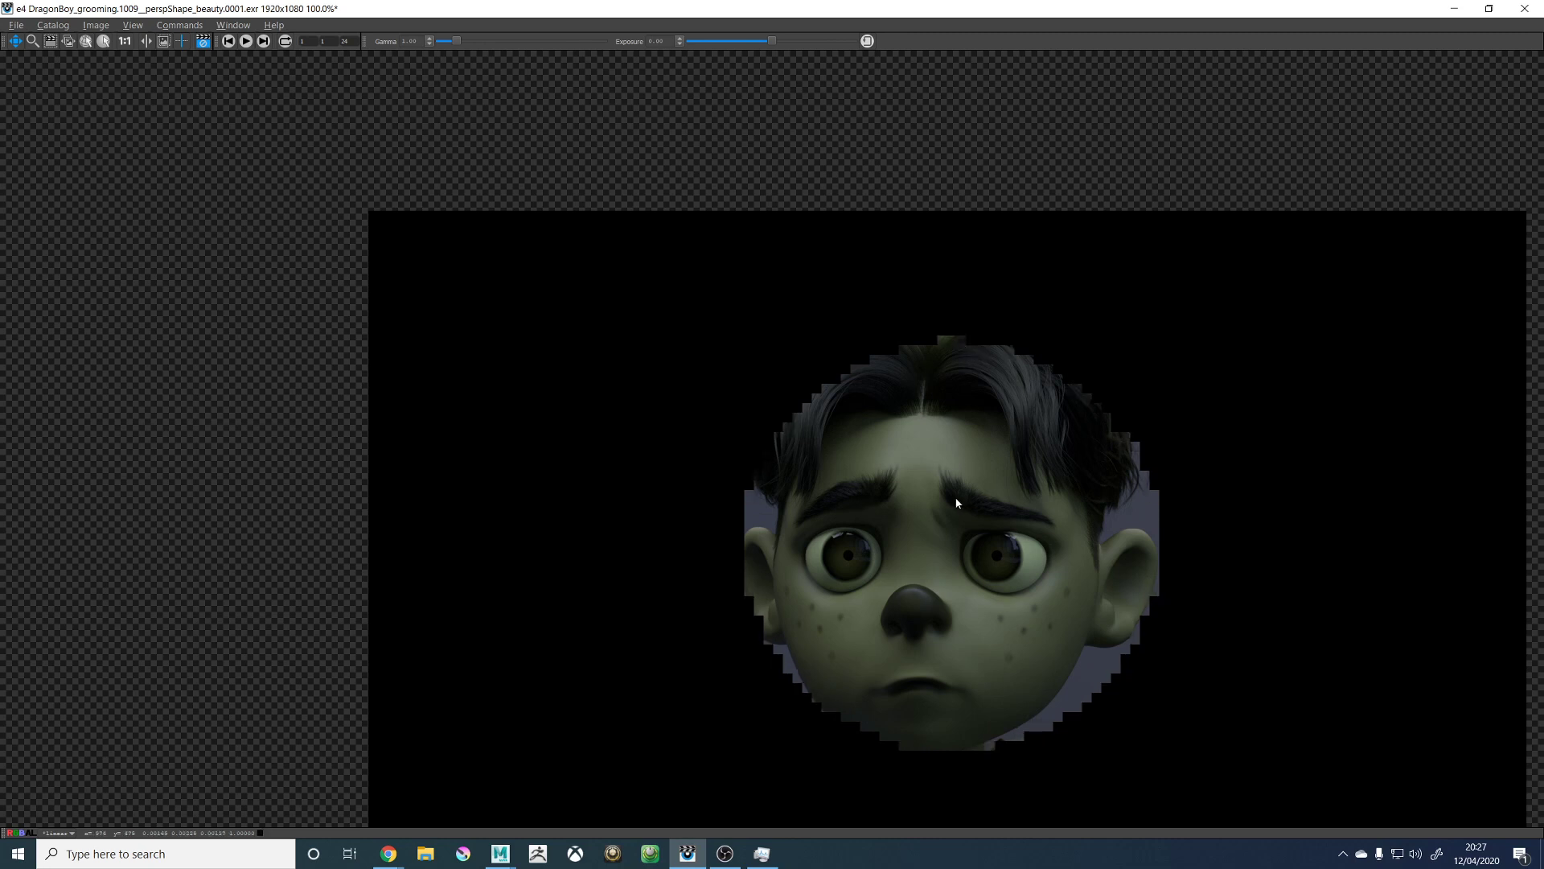
scroll(948, 493, up, 3)
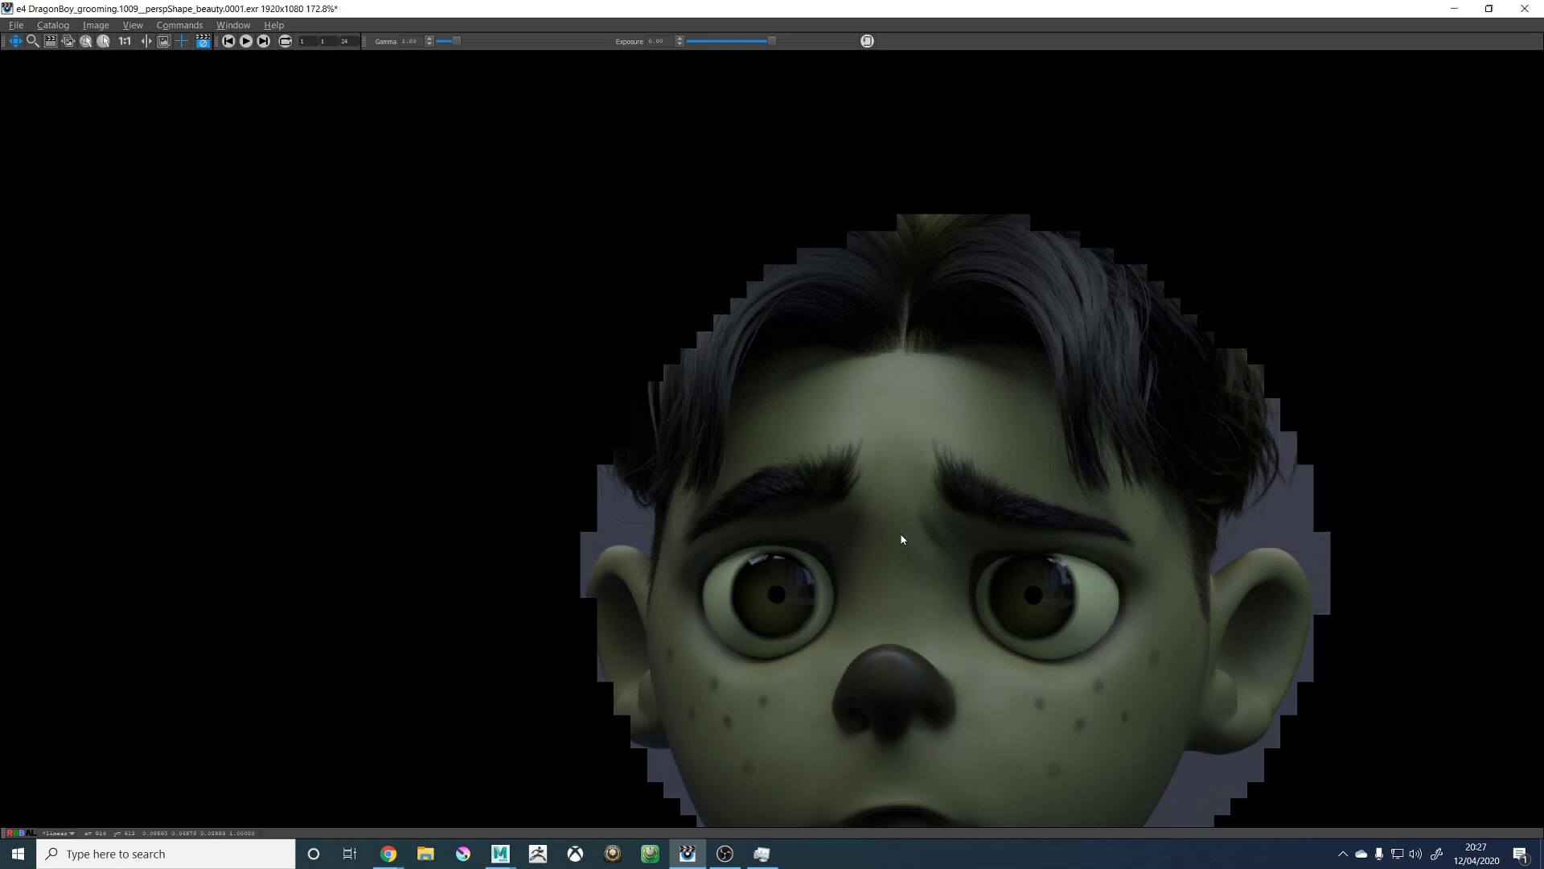
scroll(902, 539, down, 1)
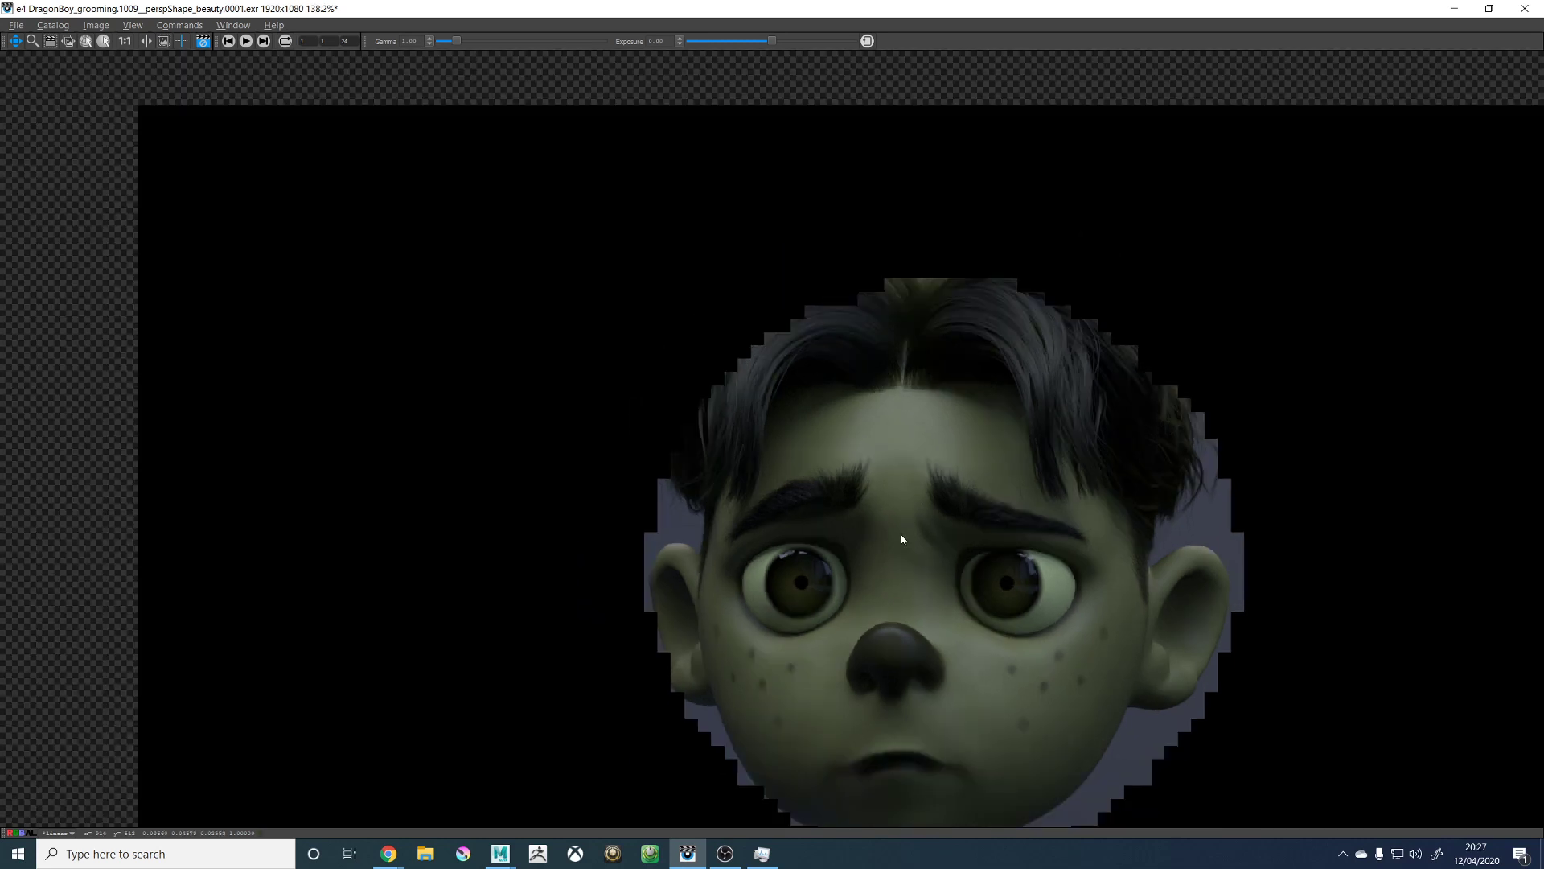
scroll(897, 439, down, 1)
scroll(898, 441, up, 1)
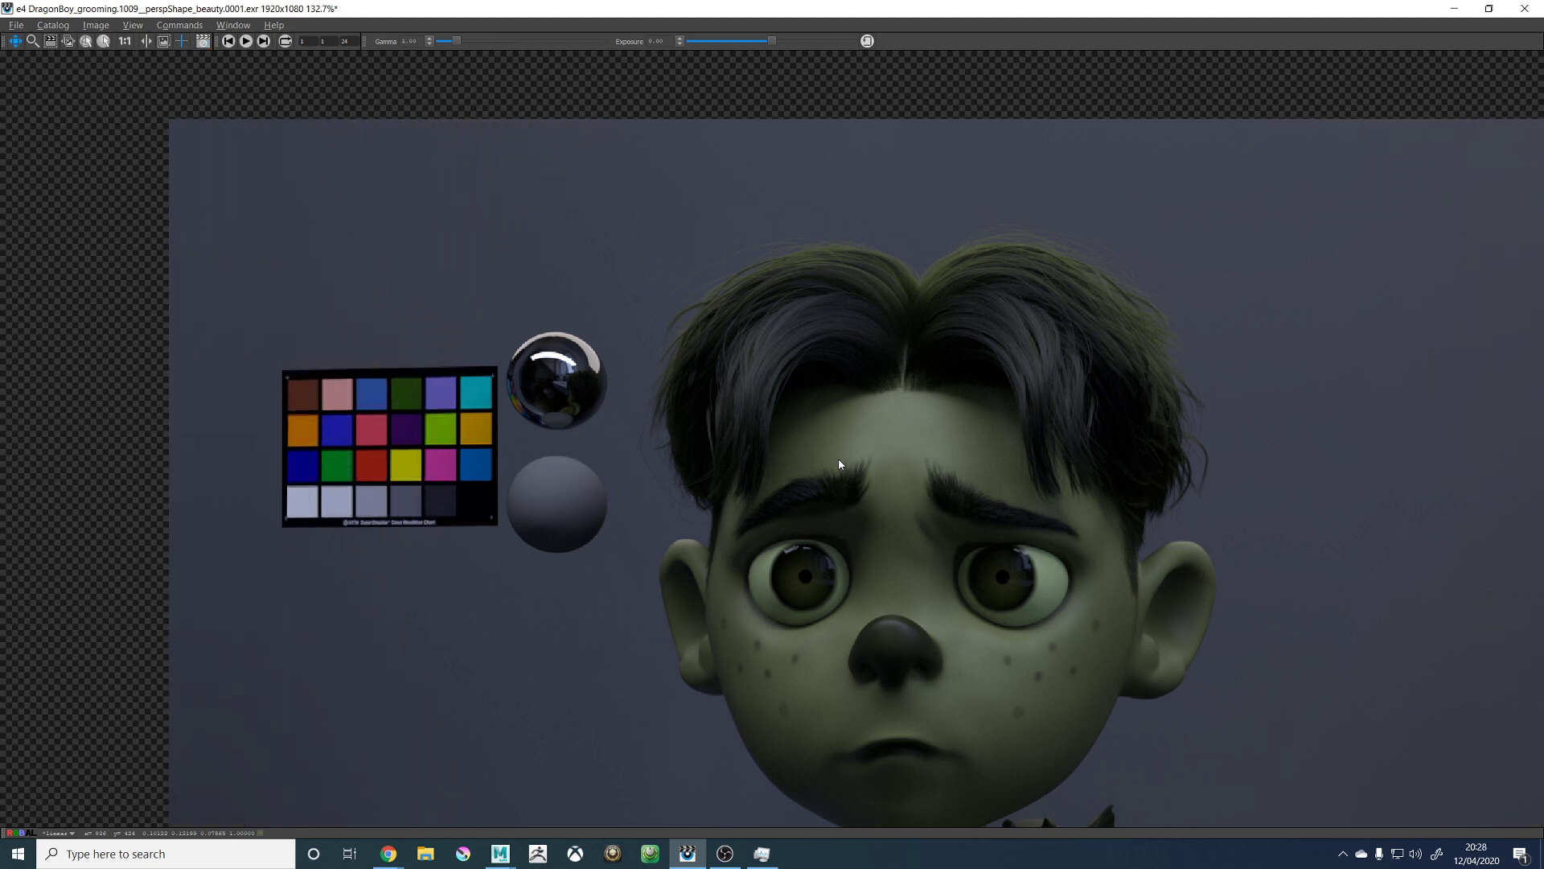
scroll(838, 459, down, 1)
scroll(837, 474, up, 4)
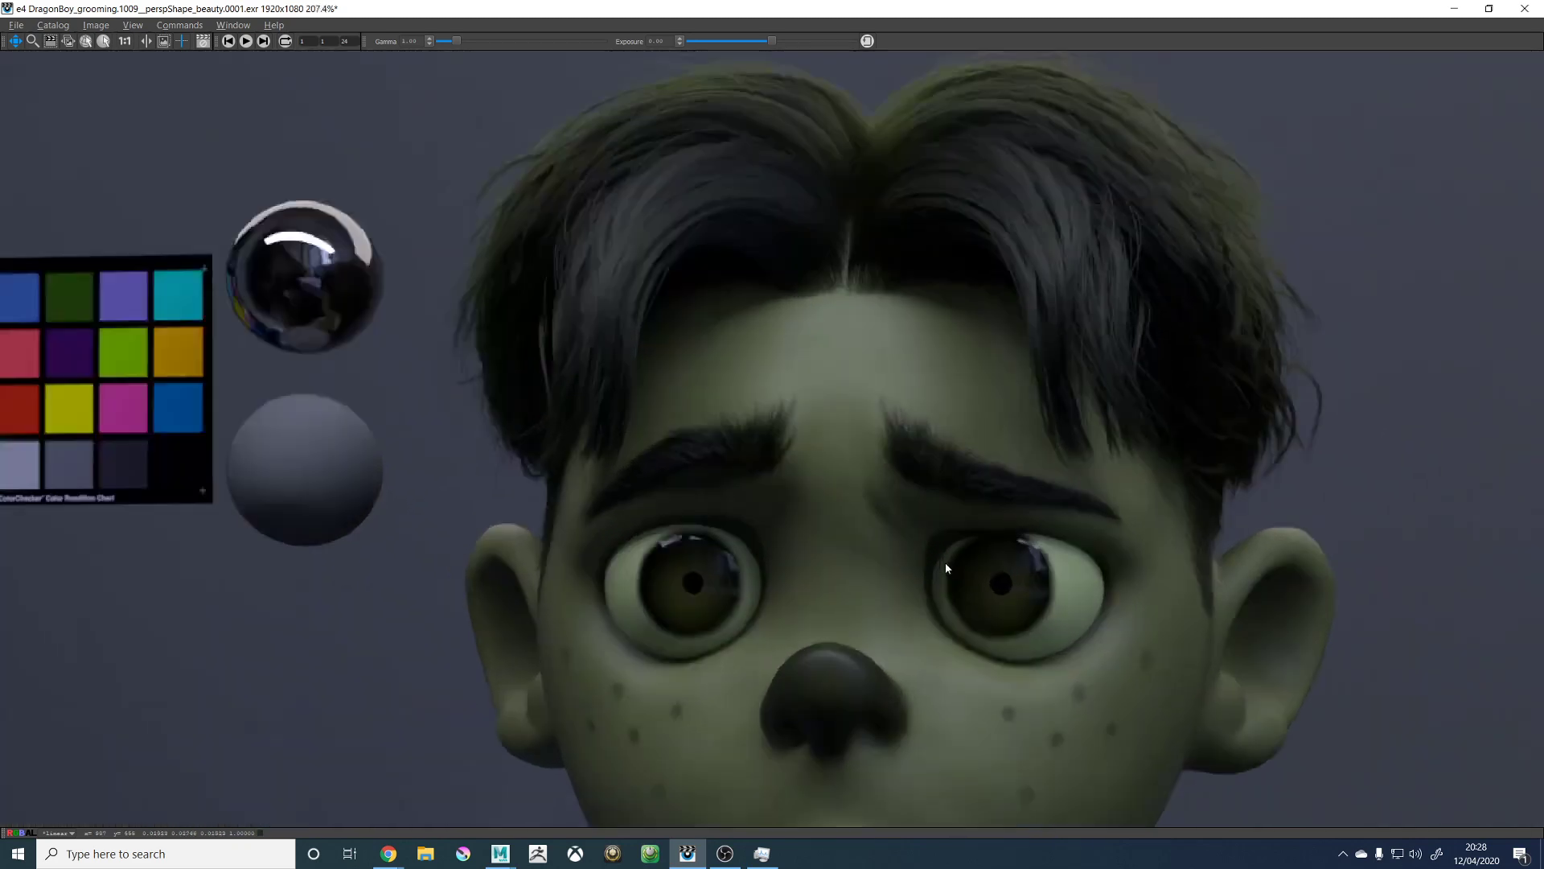
scroll(906, 563, down, 4)
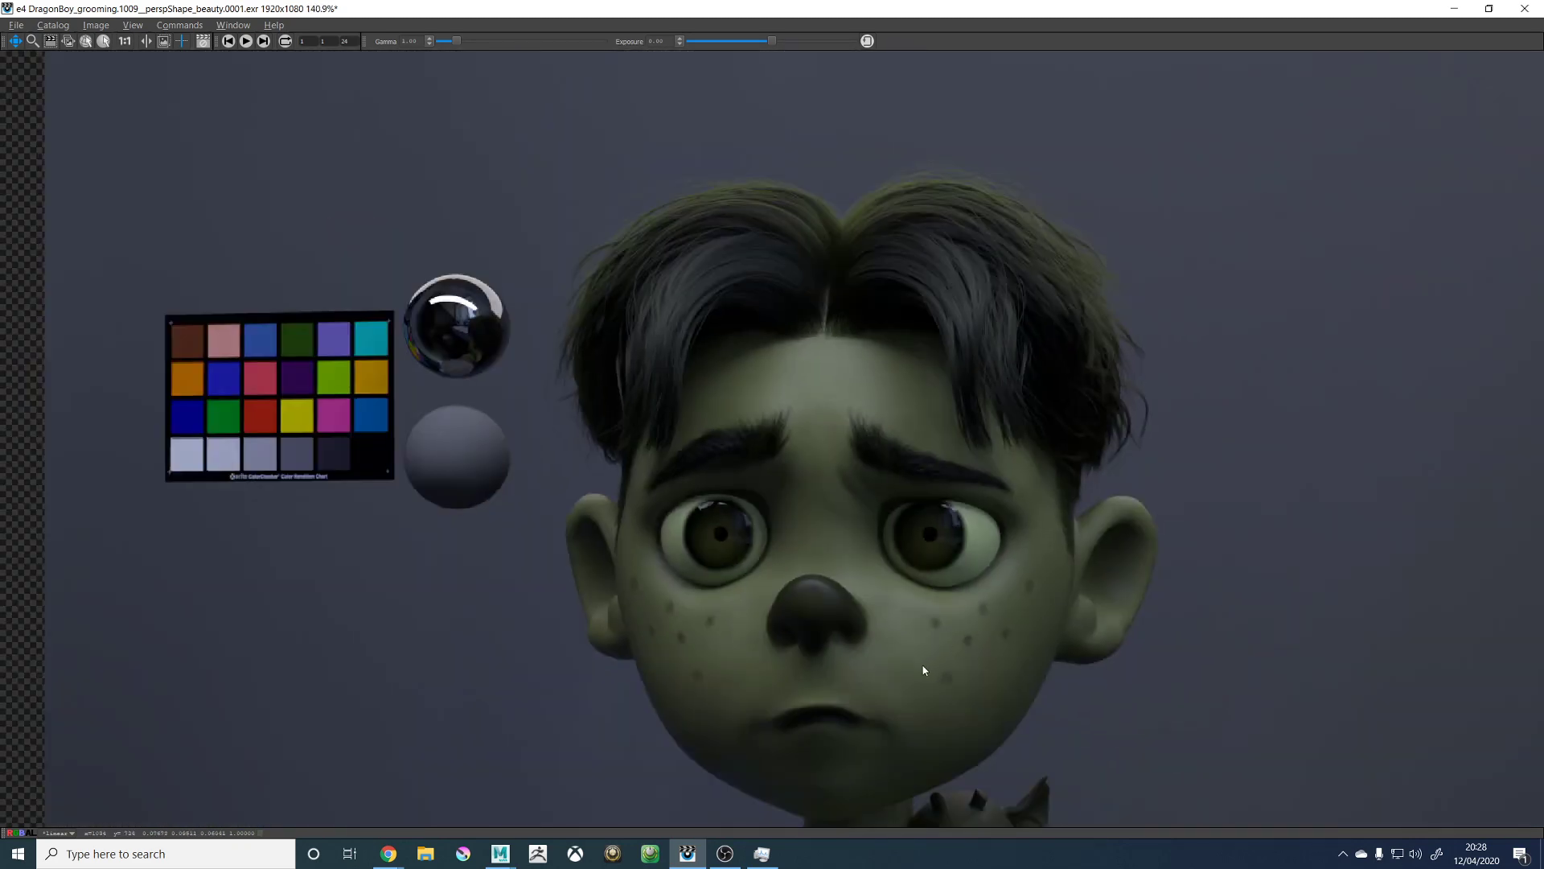
scroll(957, 688, down, 3)
scroll(1062, 735, up, 3)
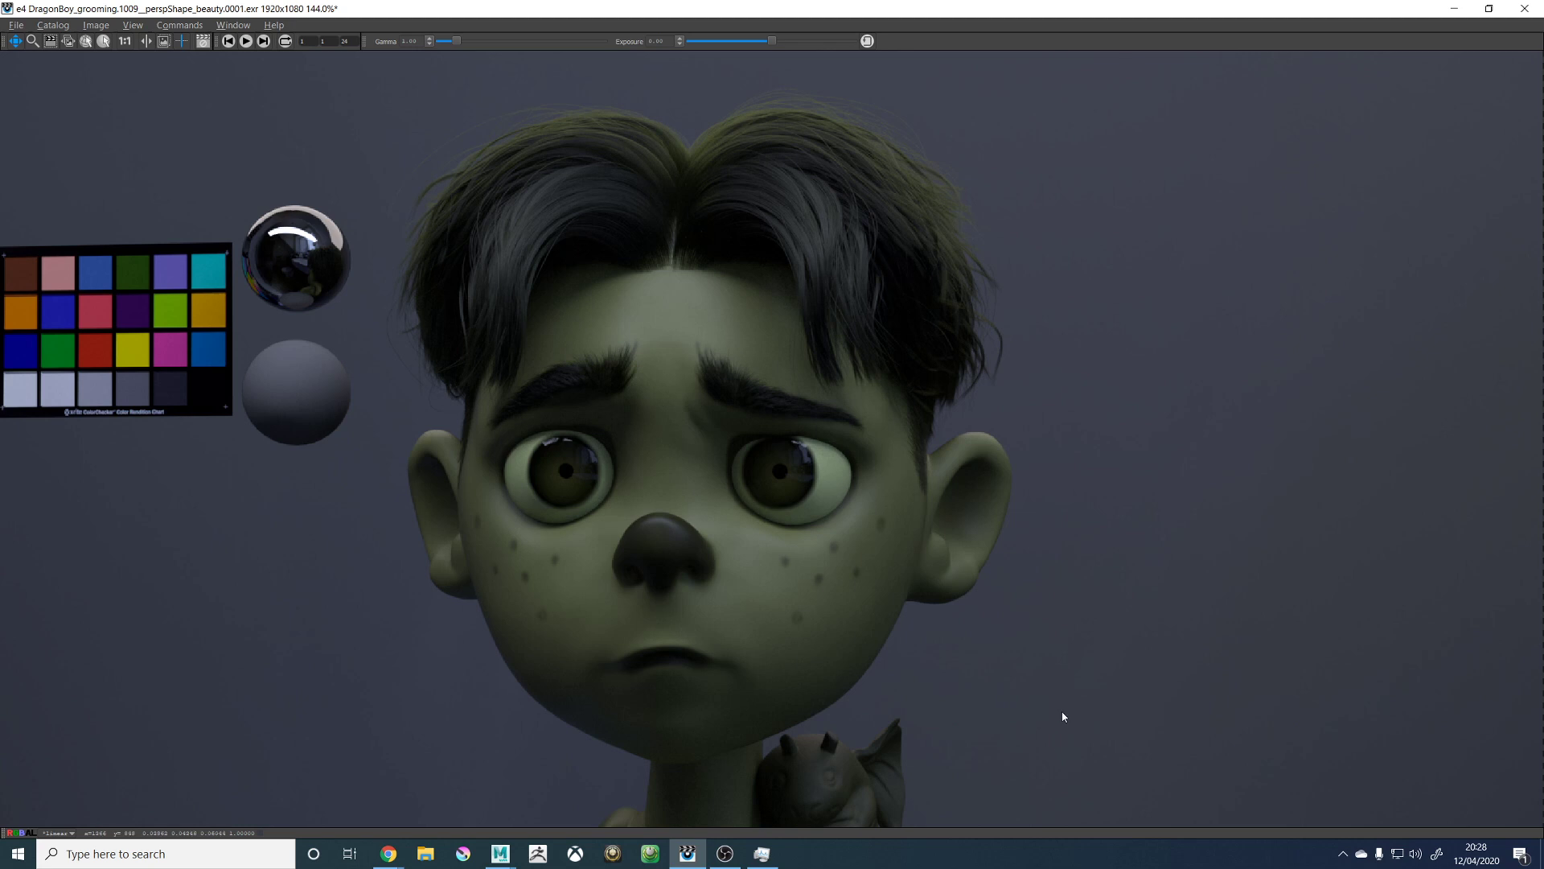
Step: Inspect the rendered neck, shoulders and small winged creature up close, and review the full composition of the image
drag(1037, 739, 1068, 593)
scroll(641, 738, up, 3)
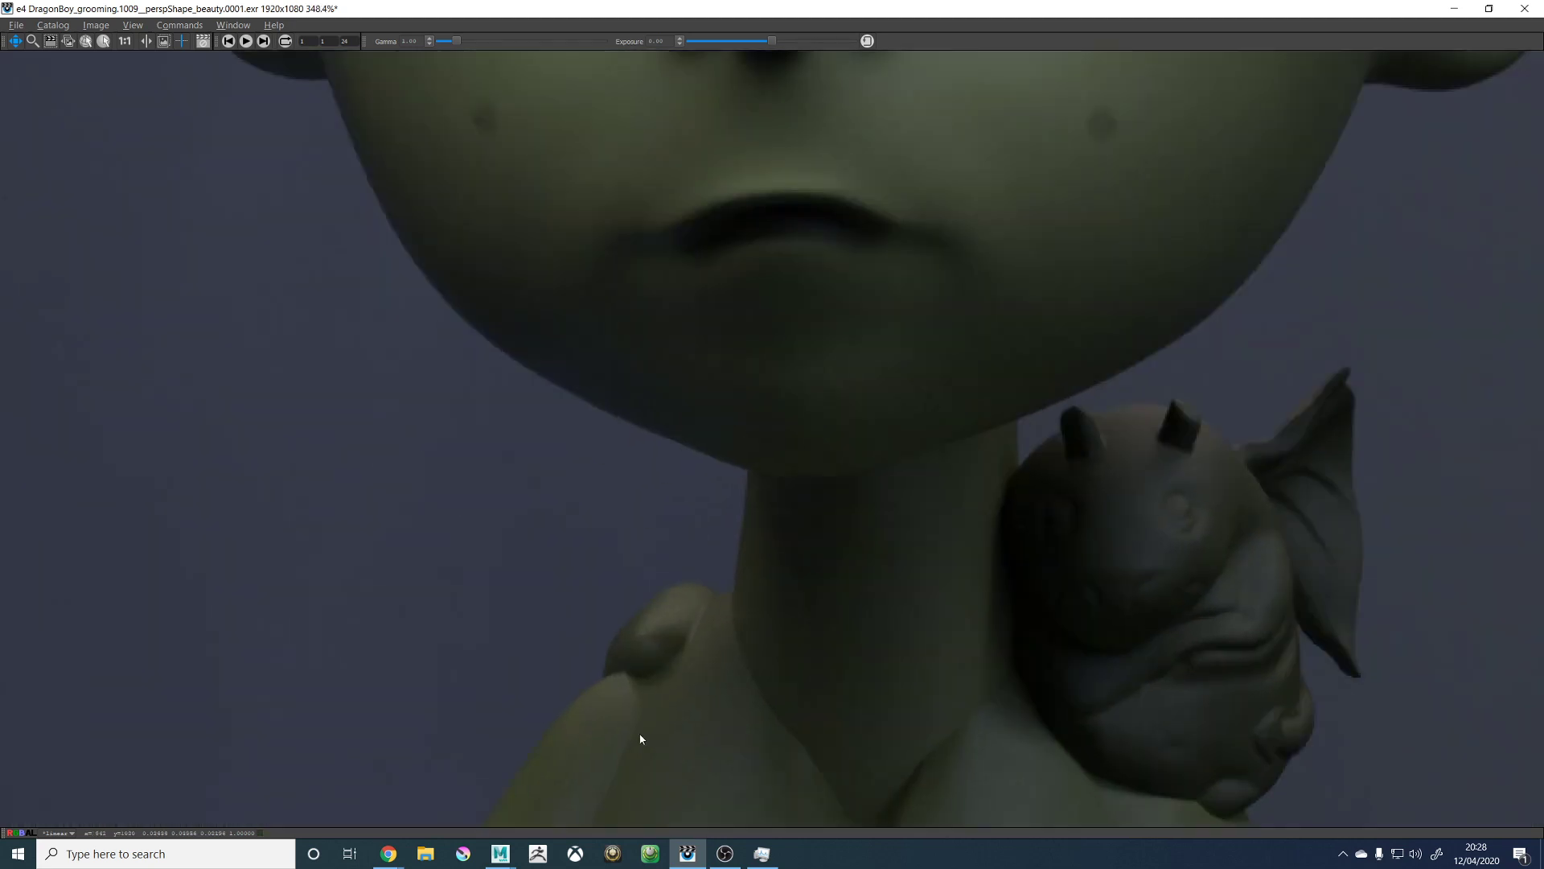
drag(1265, 549, 1015, 586)
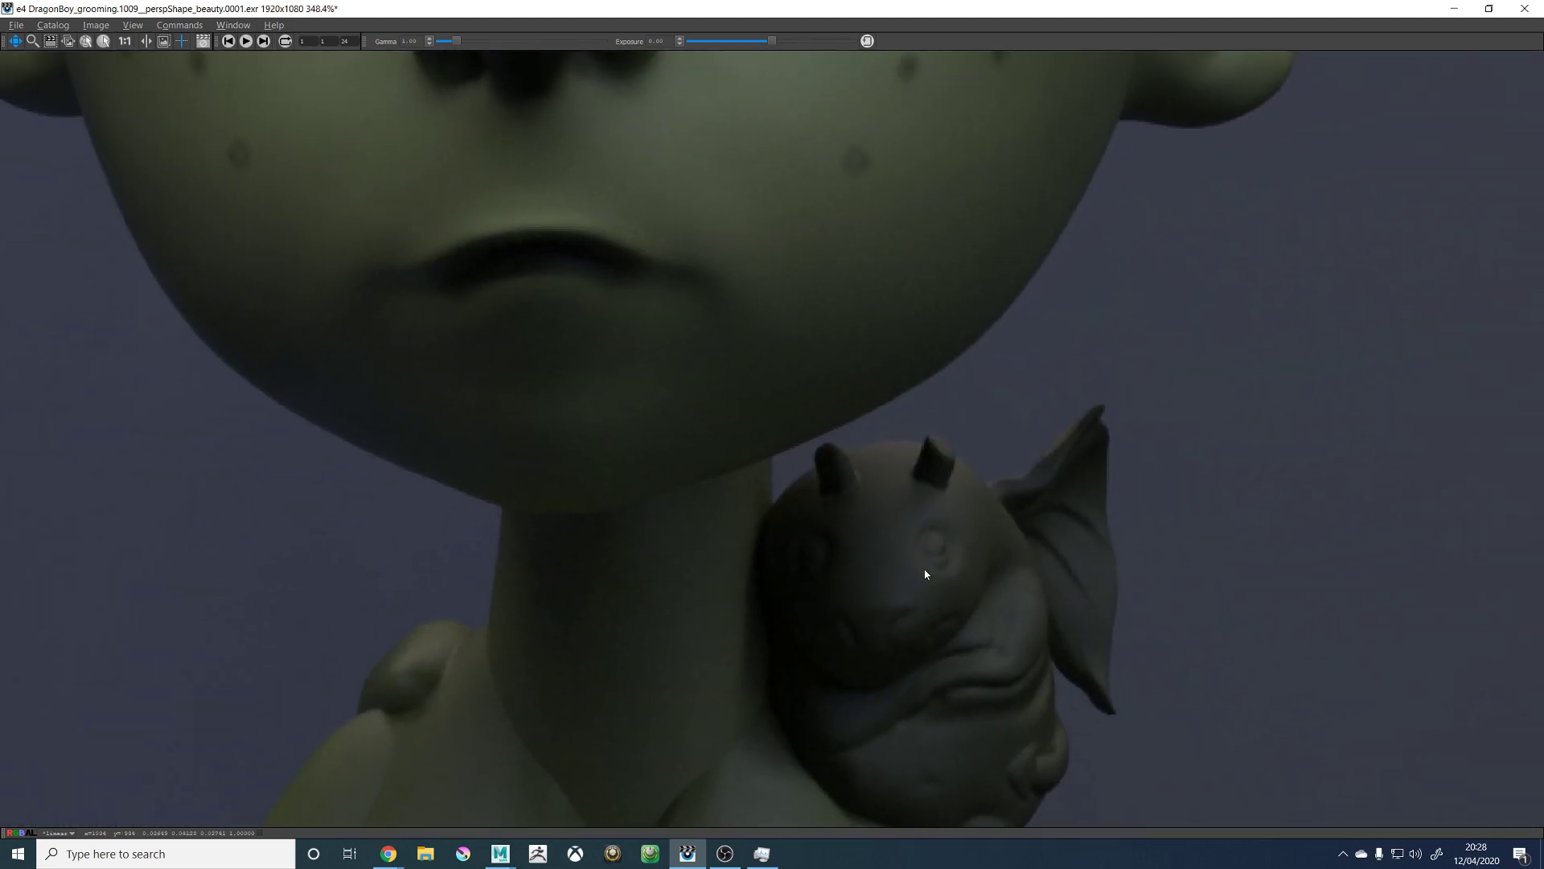
scroll(930, 572, down, 1)
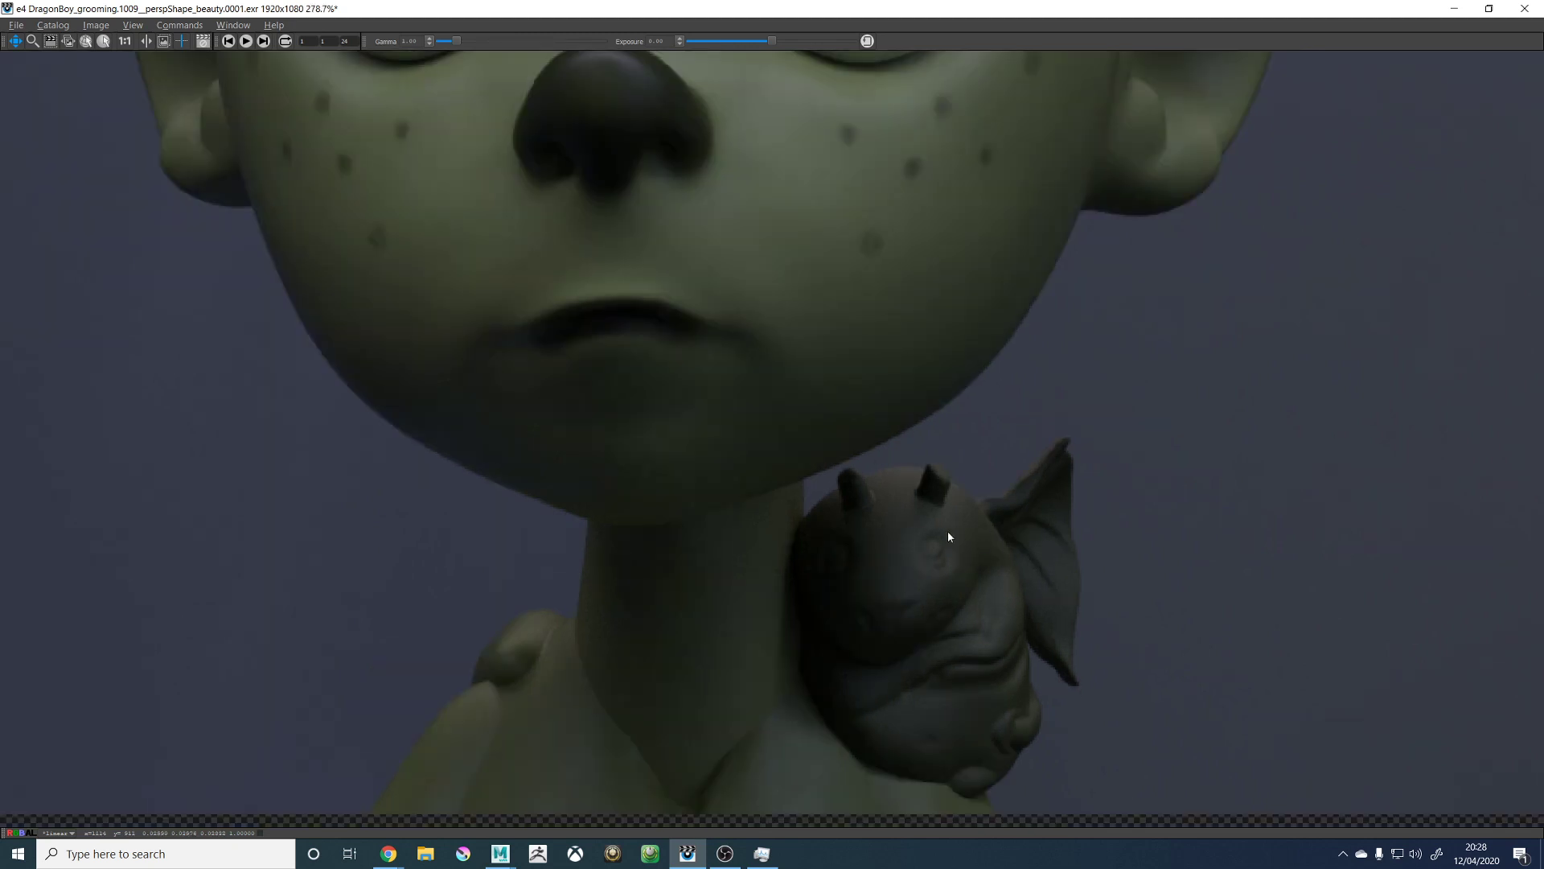
scroll(945, 544, down, 10)
scroll(944, 538, up, 6)
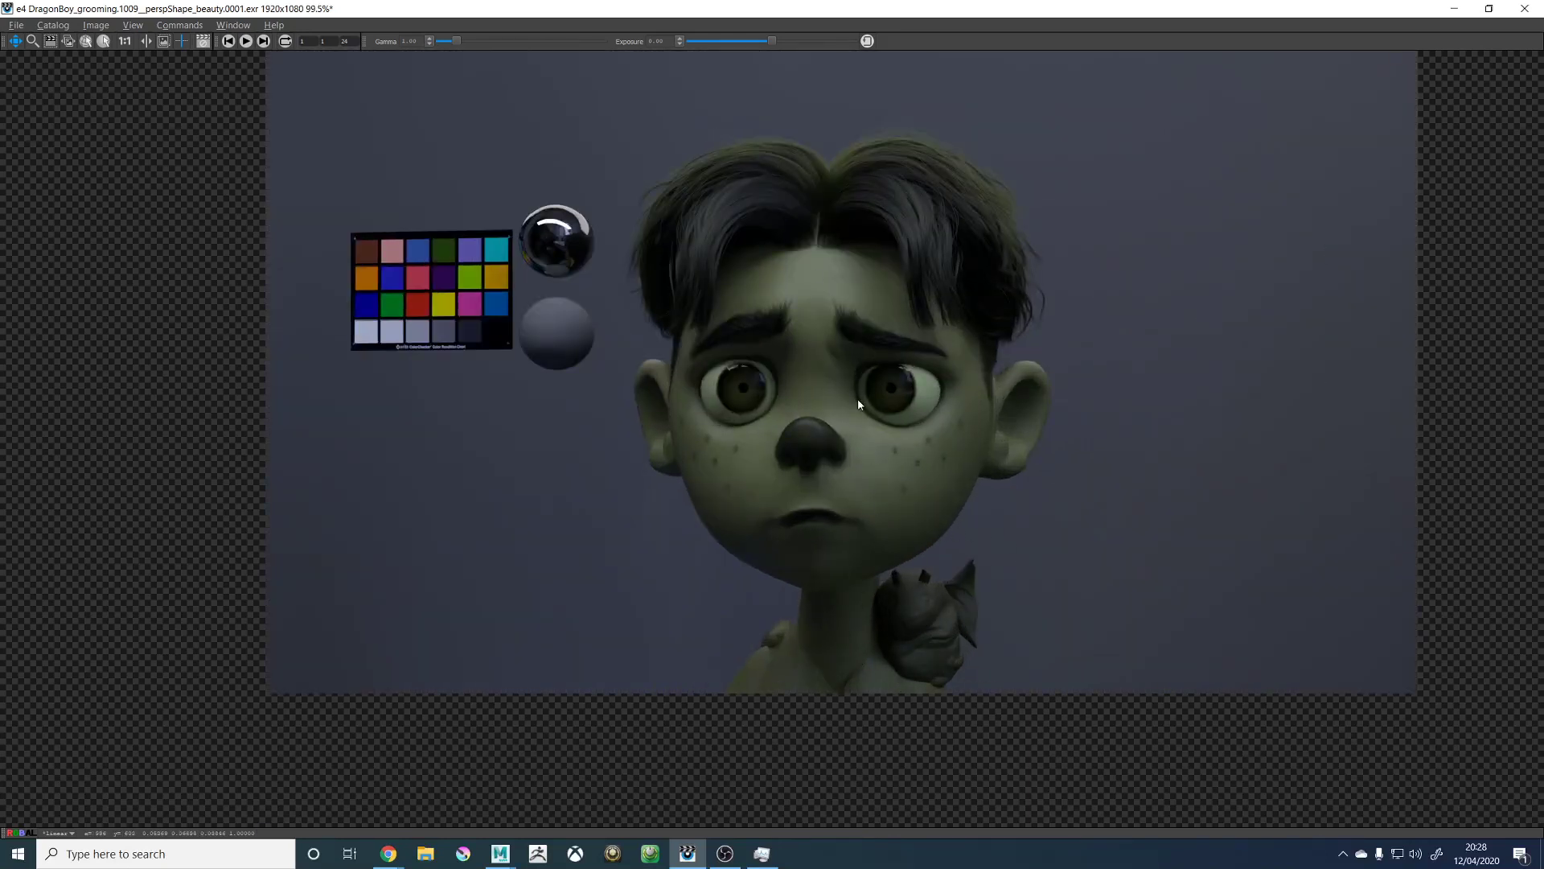
scroll(808, 301, up, 1)
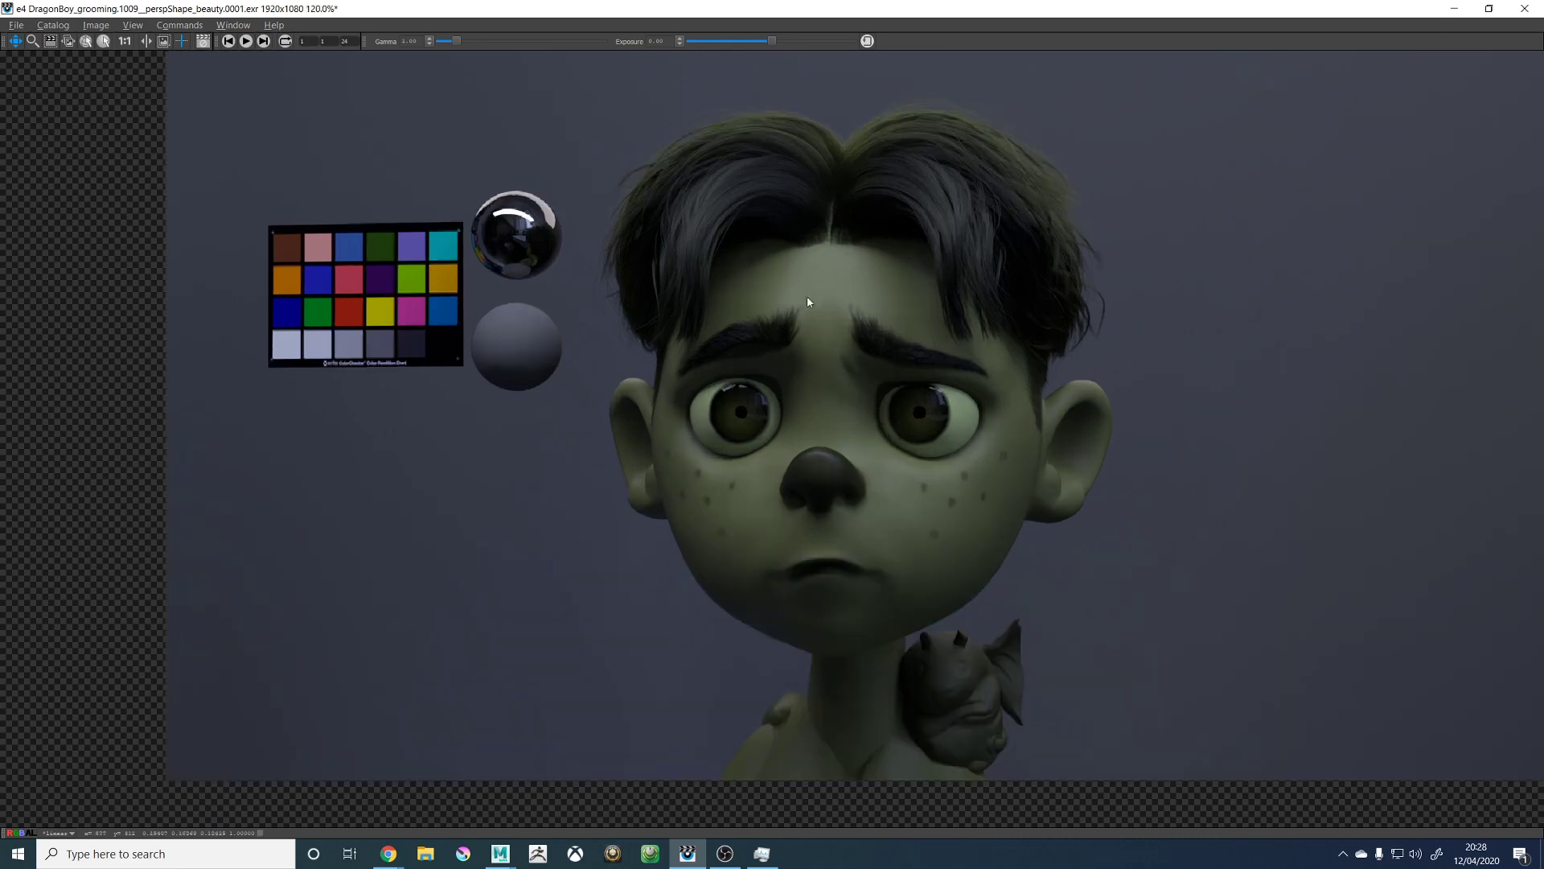
Step: Switch back to the Maya scene, hide the resolution gate and show the wireframe over the shaded models
click(1454, 8)
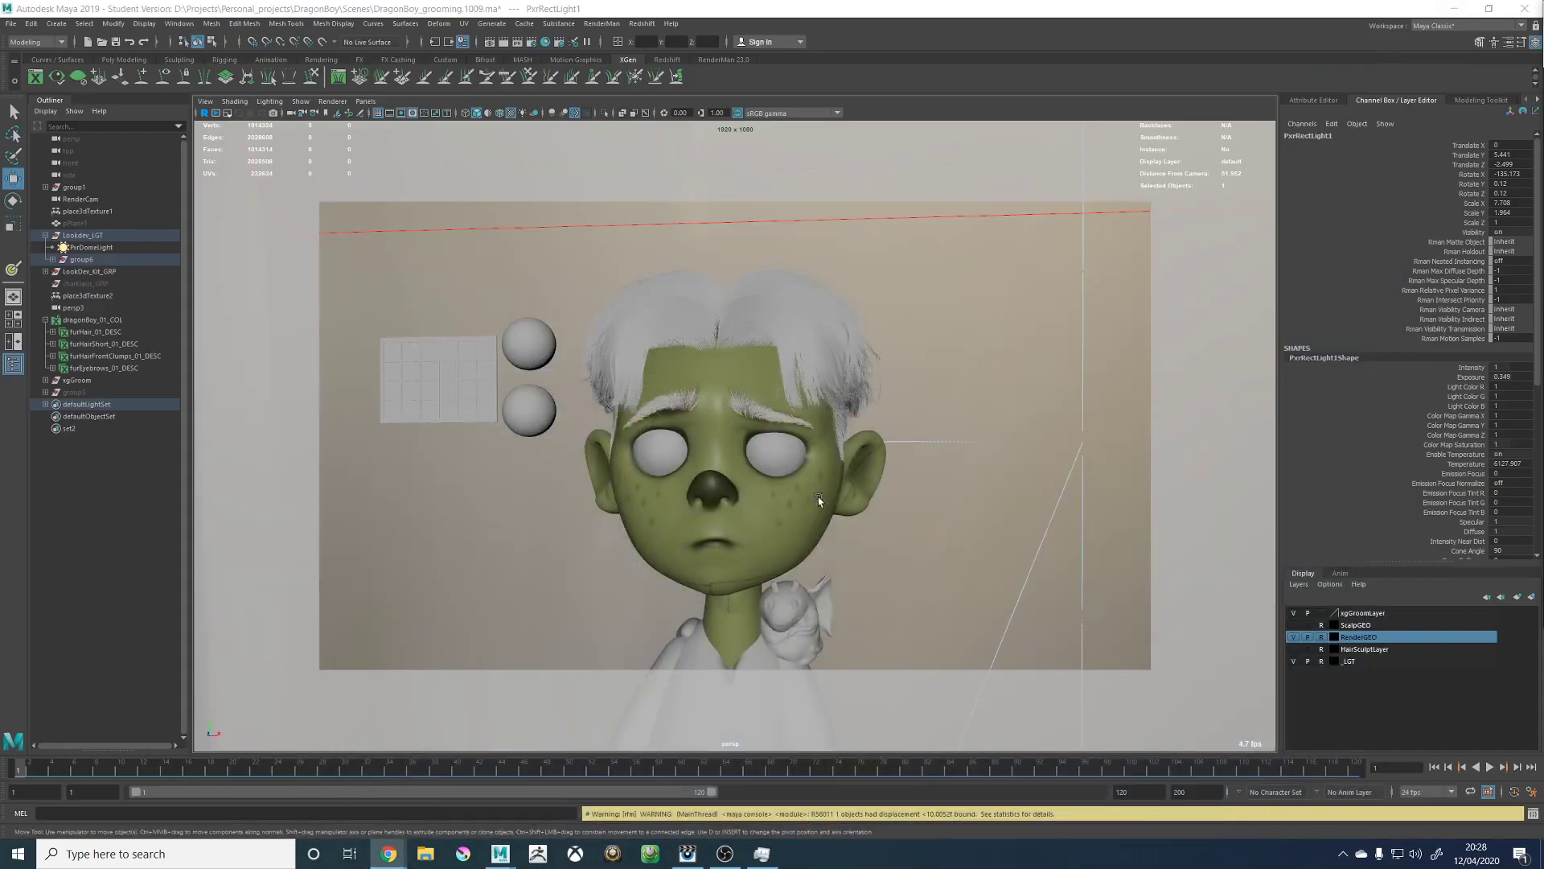
scroll(977, 472, down, 2)
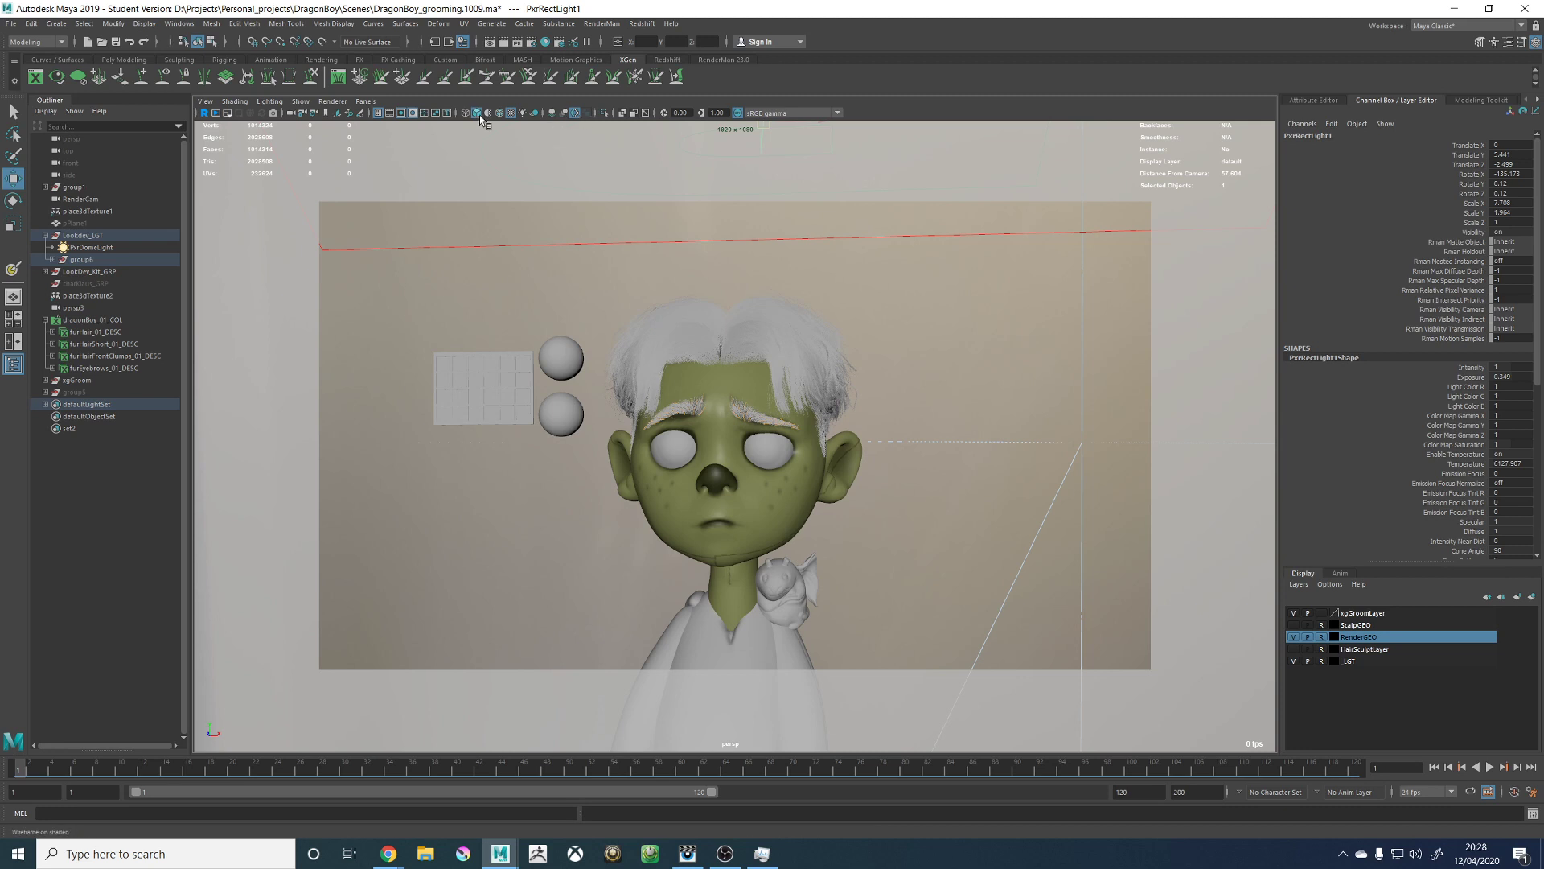
click(407, 116)
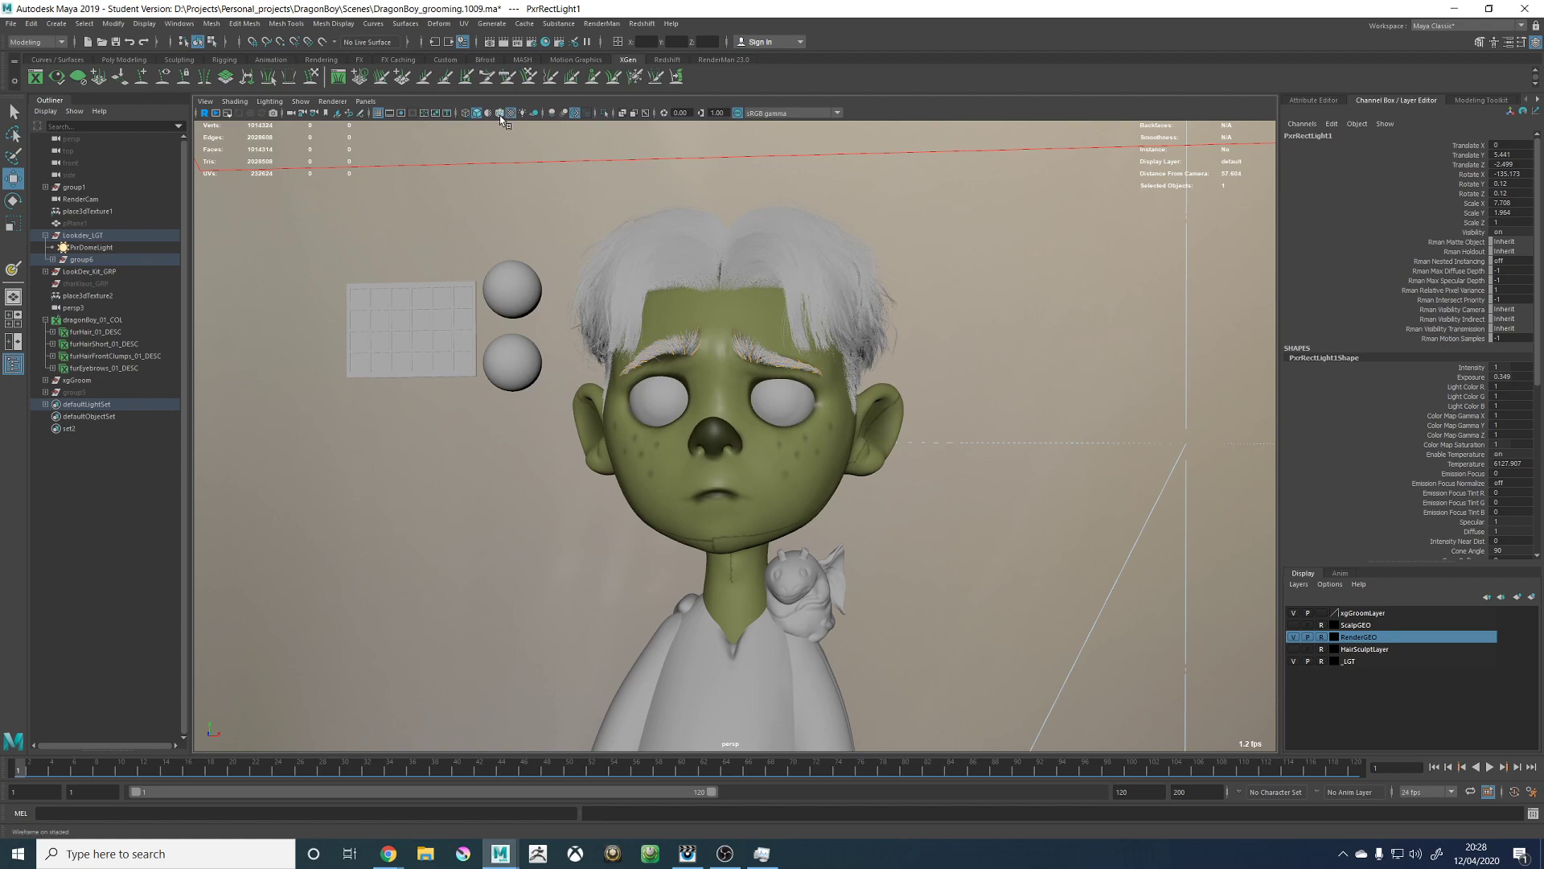
click(499, 114)
Step: Clear the light selection and examine the mesh topology of the head, ear and clothed body from the side and back
alt+drag(837, 514, 788, 522)
alt+right_drag(789, 523, 1052, 614)
mouse_move(727, 514)
alt+mouse_down()
mouse_move(768, 527)
mouse_move(736, 485)
mouse_move(780, 490)
mouse_move(625, 481)
mouse_move(943, 484)
alt+mouse_up()
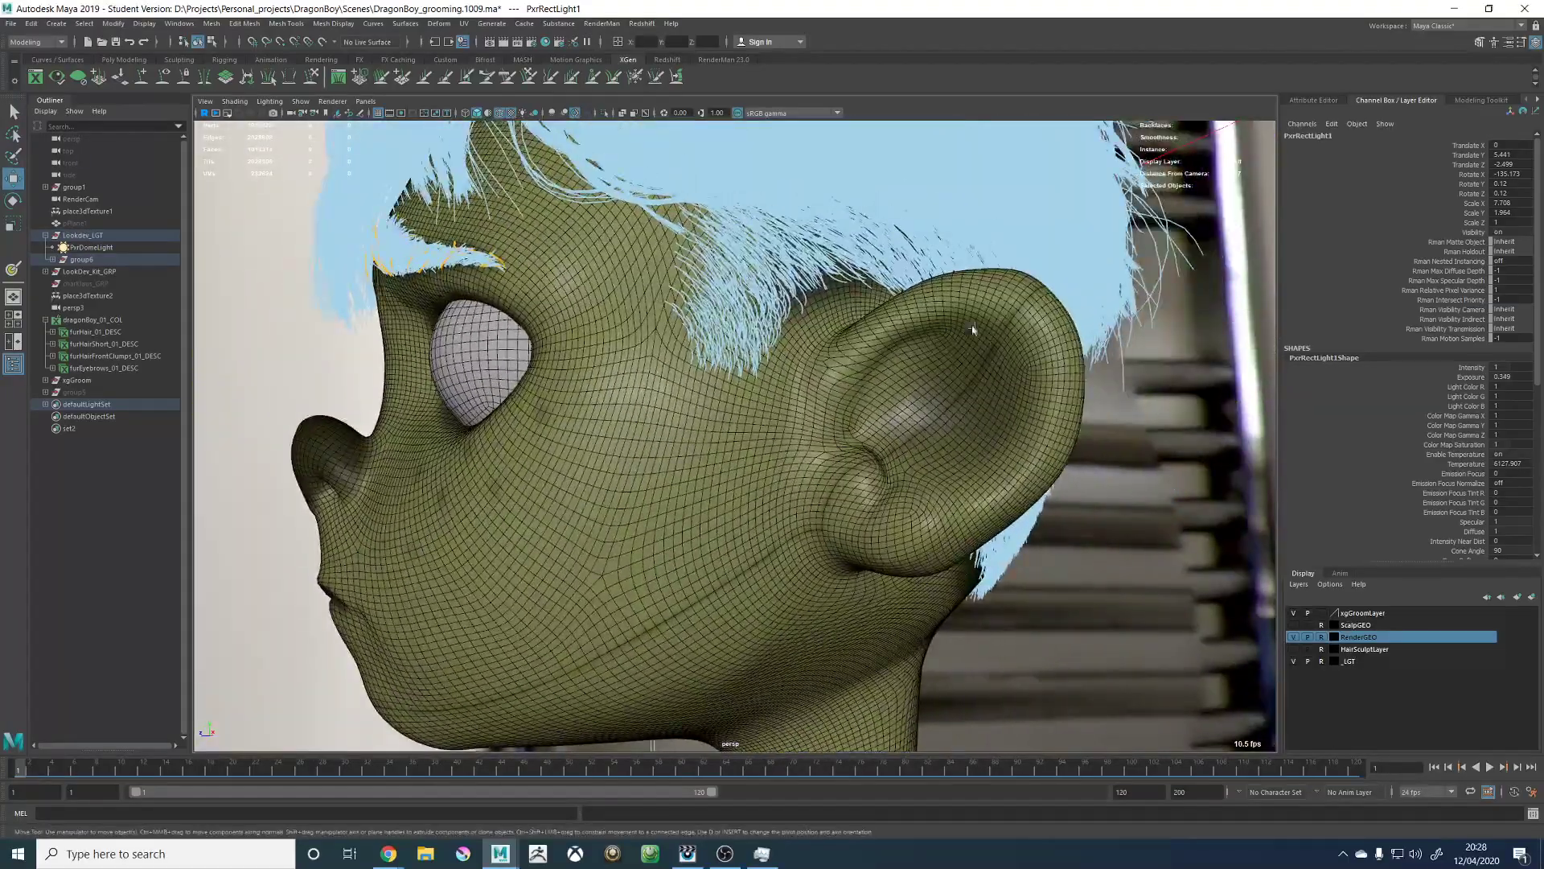
alt+drag(974, 329, 965, 312)
alt+drag(892, 528, 687, 360)
alt+right_drag(685, 498, 756, 534)
alt+drag(755, 534, 644, 534)
alt+middle_drag(645, 534, 563, 643)
click(938, 501)
alt+drag(938, 501, 705, 324)
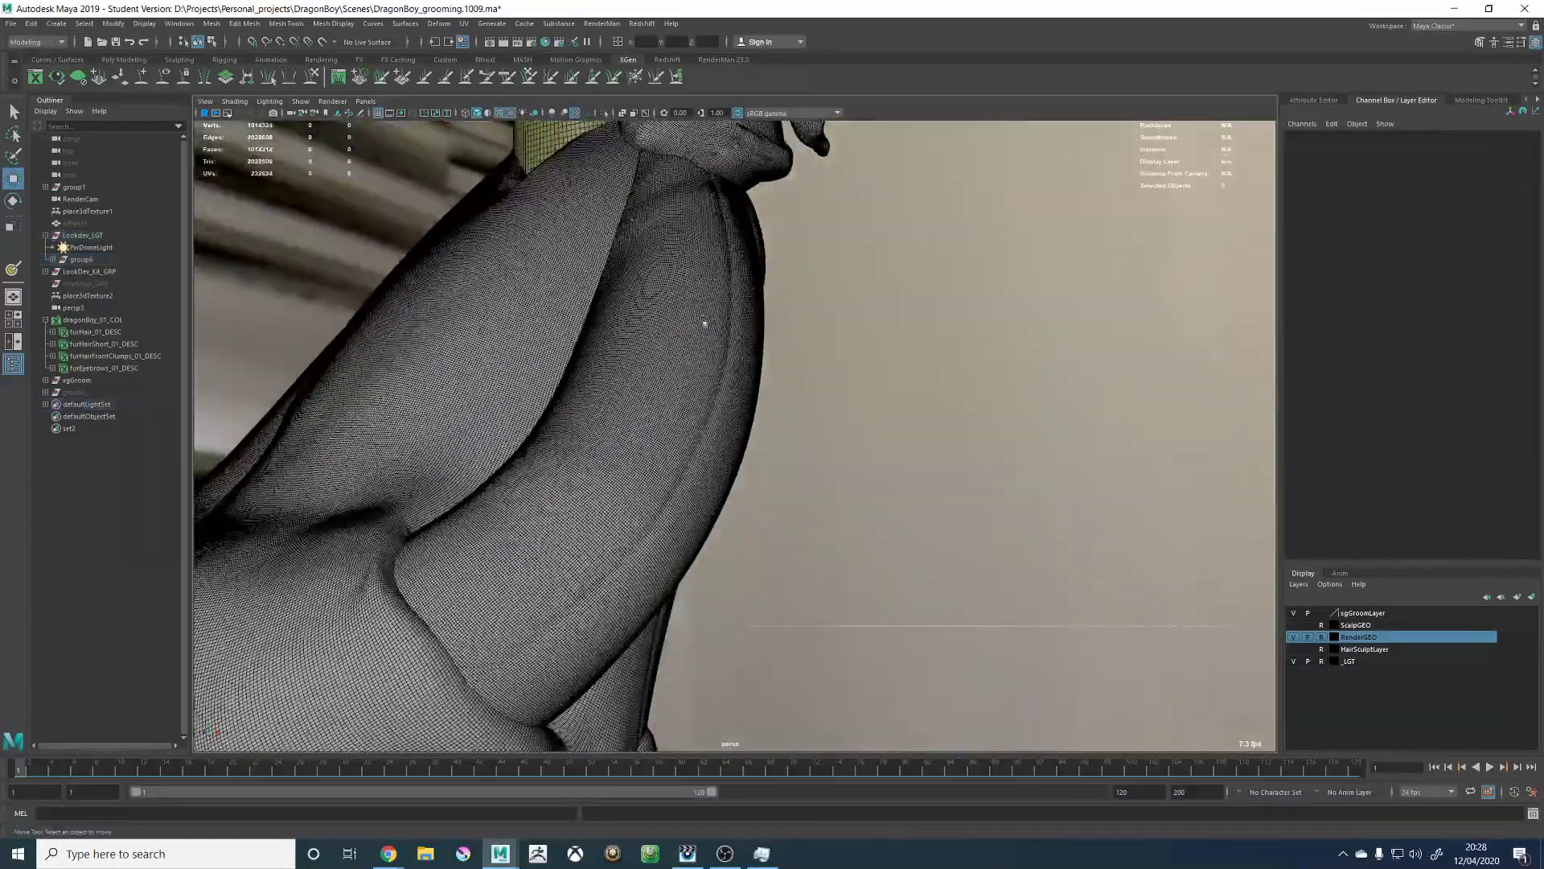
Step: Turn off the wireframe overlay, bring the full character into view and show the 1920 x 1080 resolution gate
click(498, 116)
mouse_move(586, 311)
alt+mouse_down()
mouse_move(697, 348)
mouse_move(872, 369)
alt+mouse_up()
alt+right_drag(872, 370, 682, 318)
alt+drag(681, 319, 663, 315)
alt+middle_drag(663, 315, 682, 366)
alt+drag(682, 366, 698, 379)
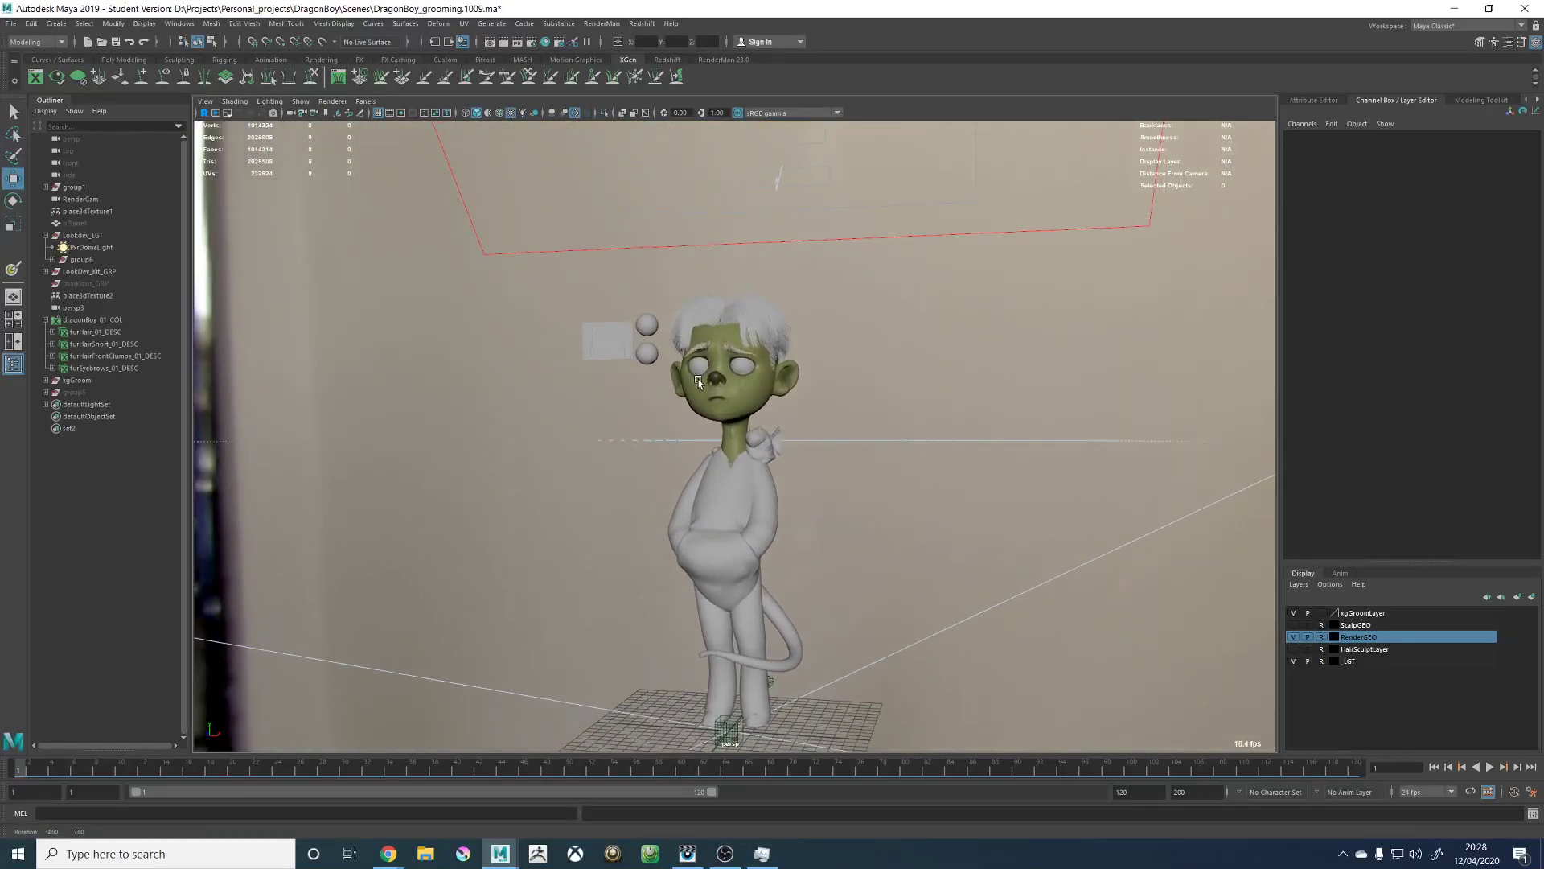
alt+middle_drag(698, 379, 693, 349)
click(400, 113)
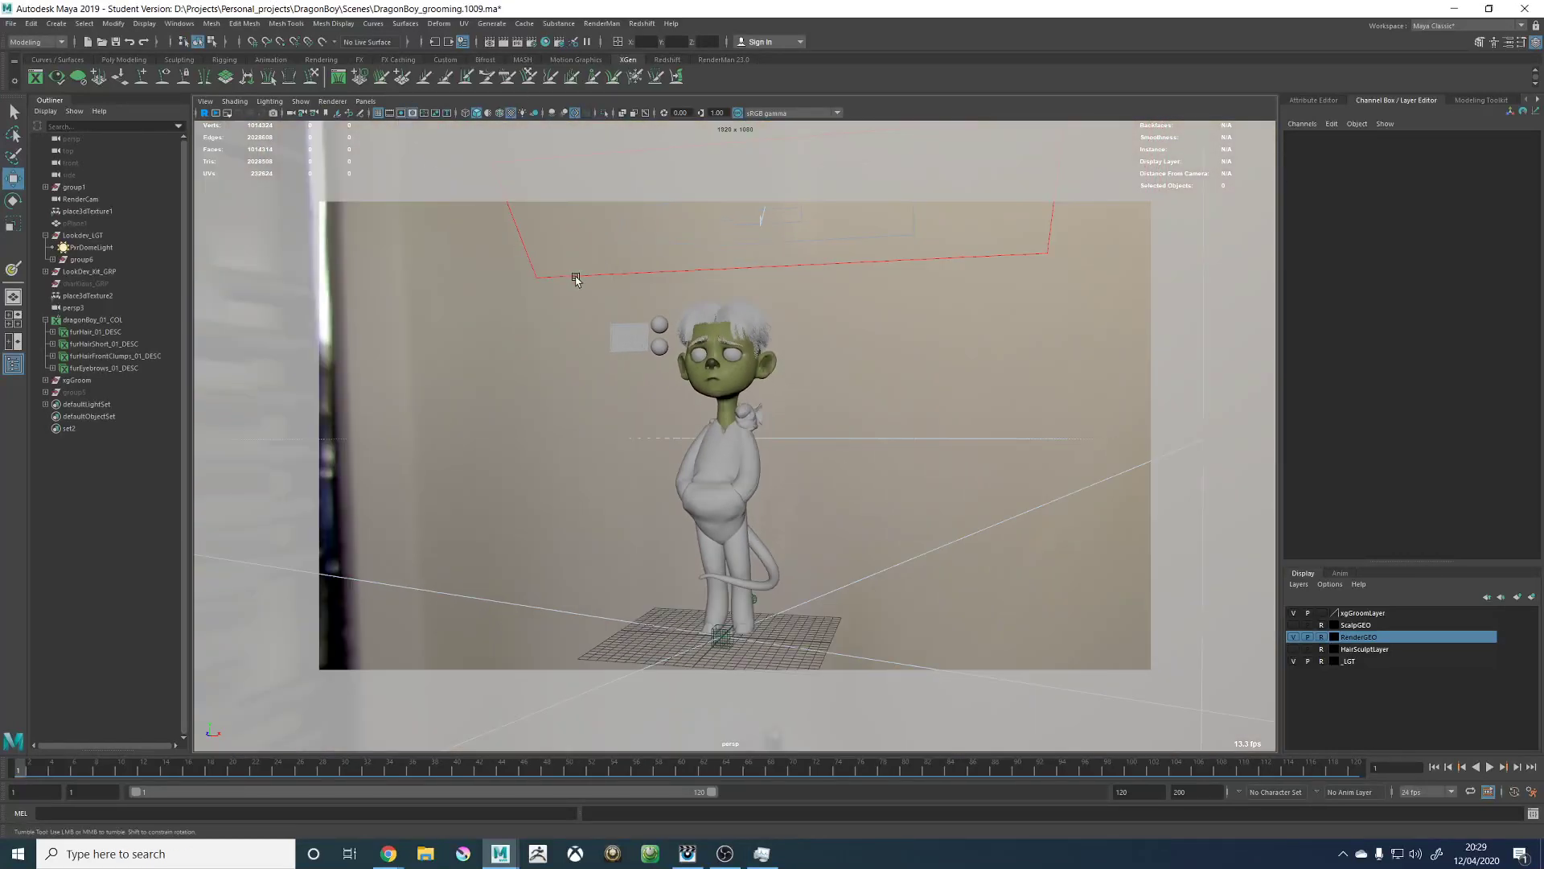
Step: Compare full-body and head close-up framings of the character inside the resolution gate from a slight three-quarter angle
alt+right_drag(562, 276, 702, 313)
alt+middle_drag(702, 314, 707, 482)
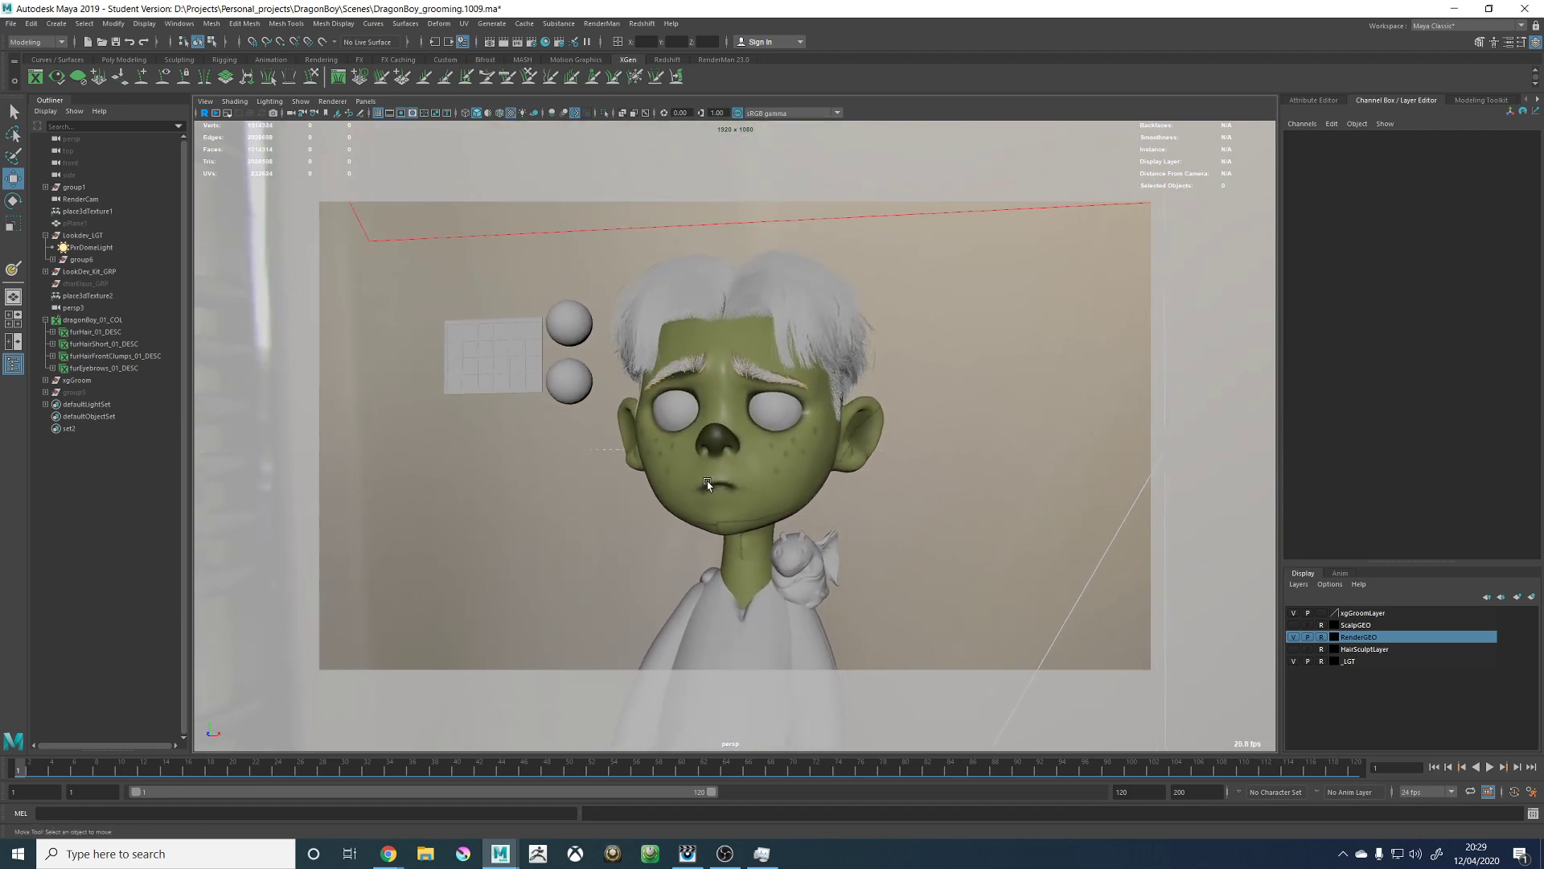
alt+right_drag(867, 695, 916, 659)
alt+middle_drag(917, 660, 839, 330)
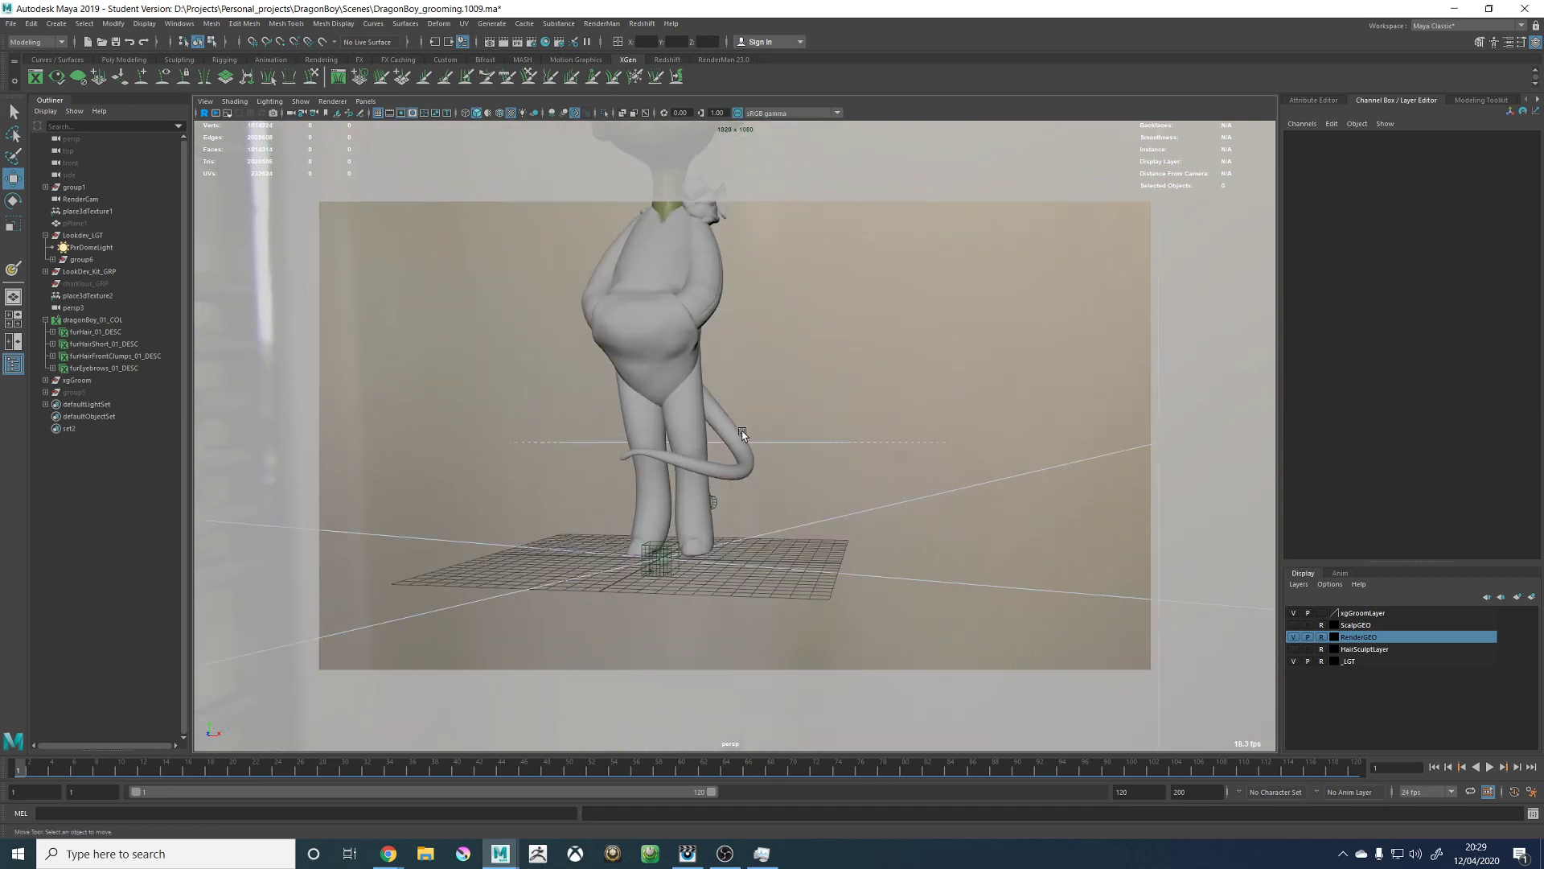
alt+drag(740, 429, 847, 383)
alt+drag(655, 390, 671, 376)
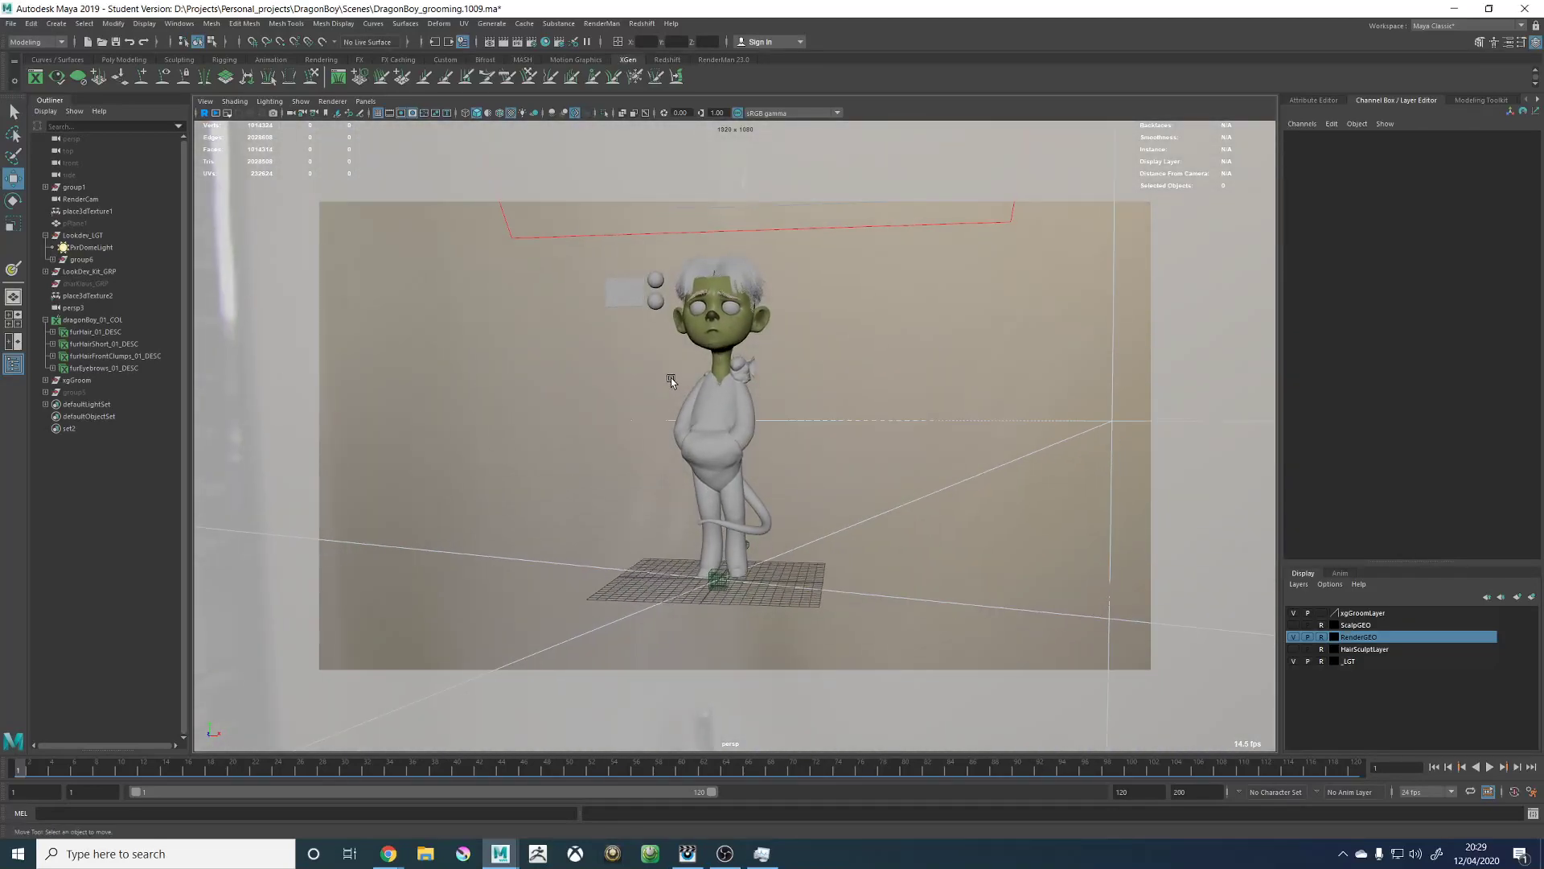
alt+middle_drag(670, 376, 652, 418)
alt+right_drag(652, 417, 695, 405)
alt+middle_drag(665, 392, 685, 370)
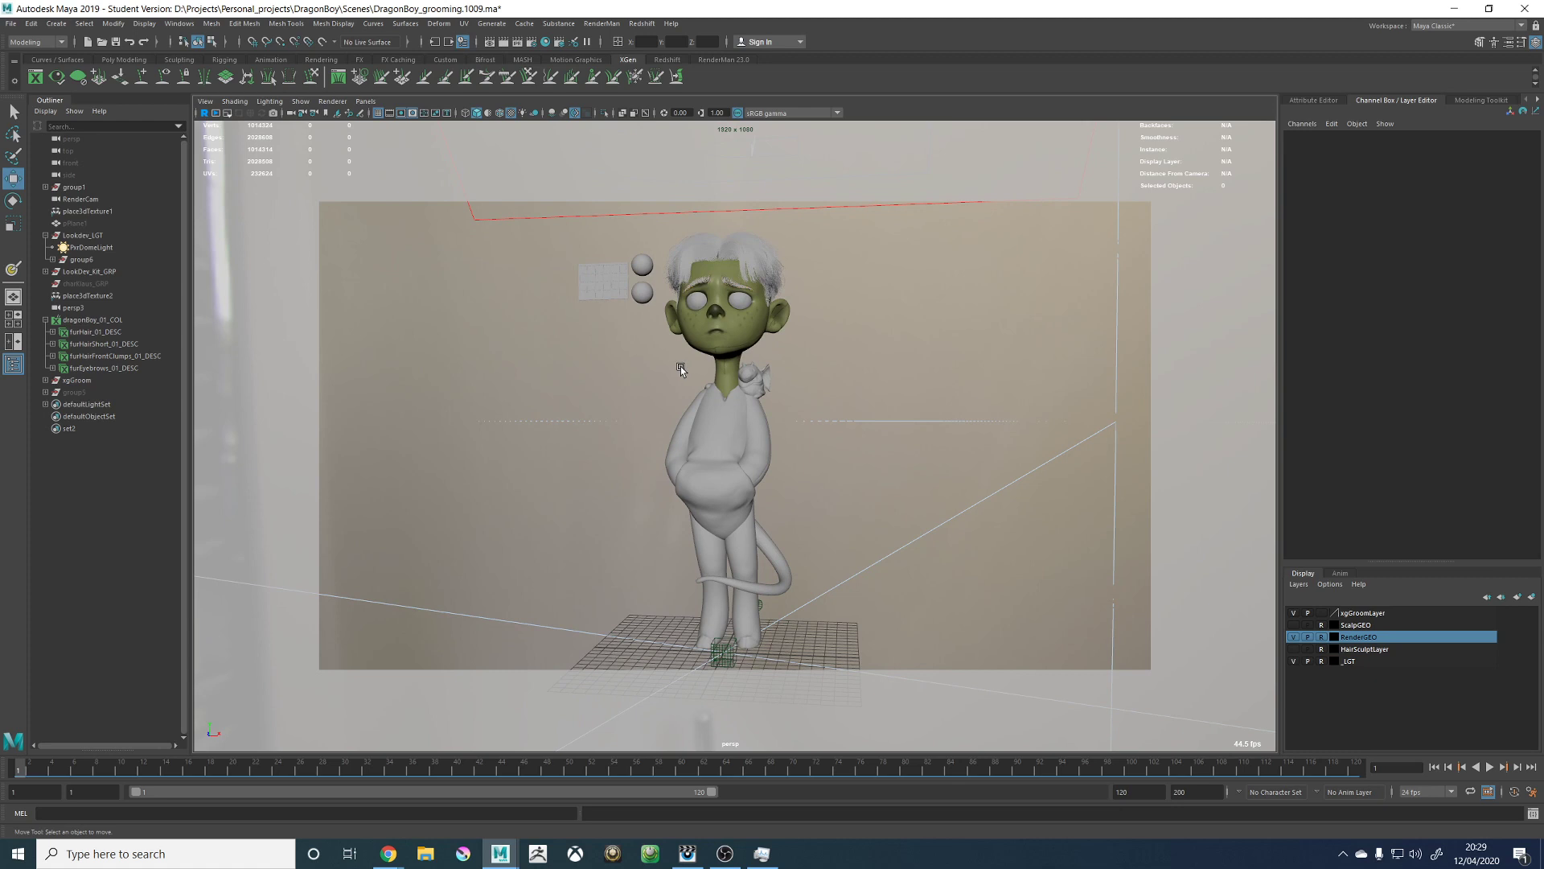
alt+middle_drag(667, 308, 666, 469)
alt+right_drag(635, 430, 787, 573)
alt+middle_drag(786, 573, 796, 394)
alt+right_drag(669, 525, 695, 538)
alt+middle_drag(695, 515, 749, 413)
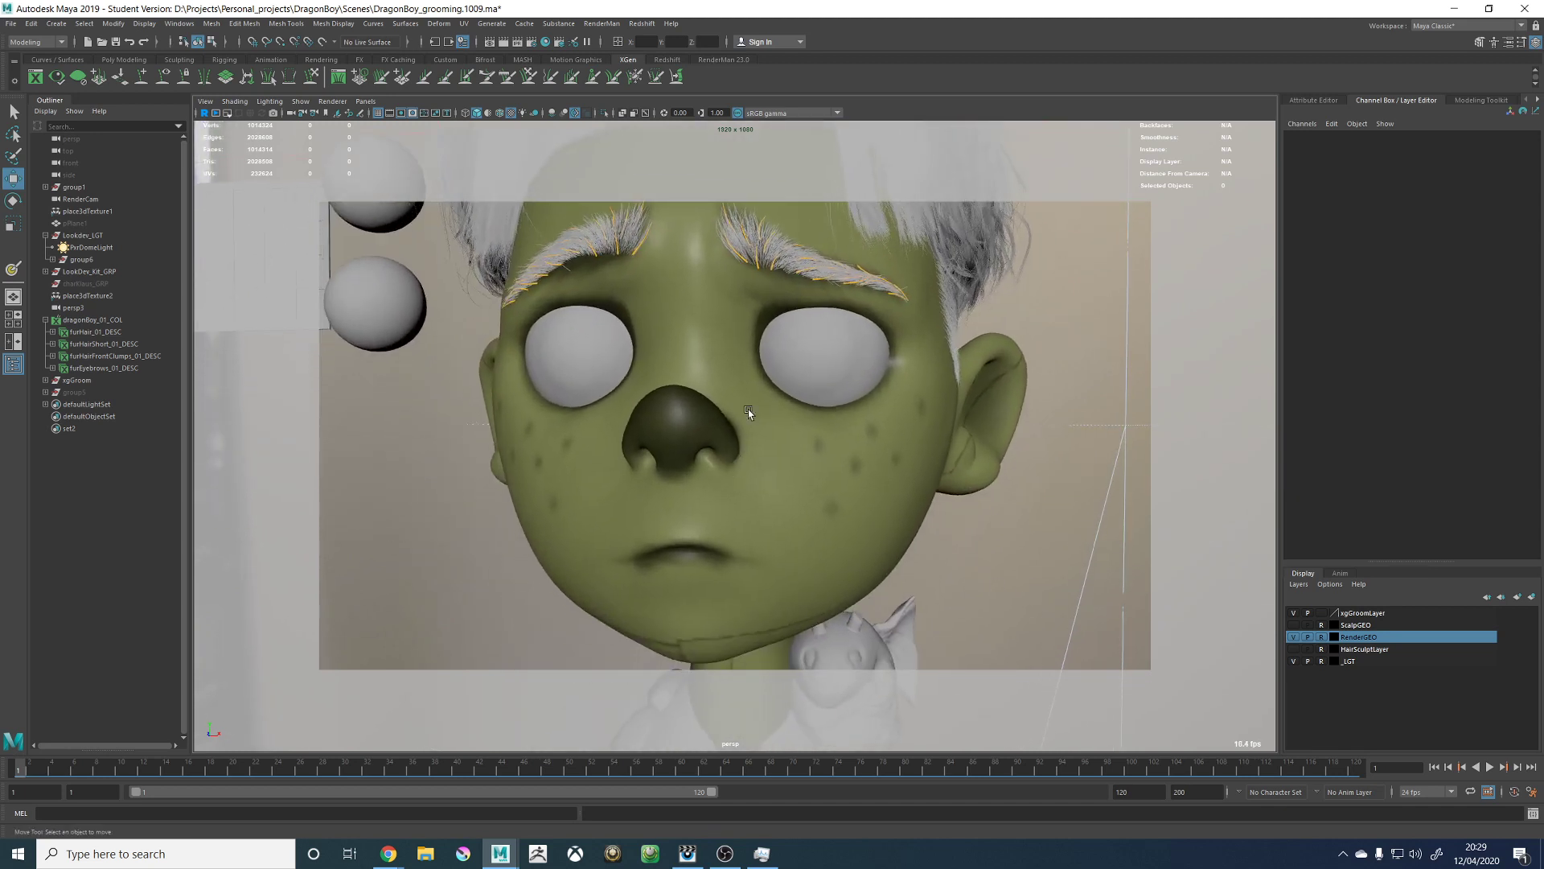
Step: Compare frontal framings of the character's torso and head inside the resolution gate at several distances
alt+right_drag(978, 493, 547, 503)
alt+drag(623, 581, 704, 576)
alt+middle_drag(725, 581, 730, 451)
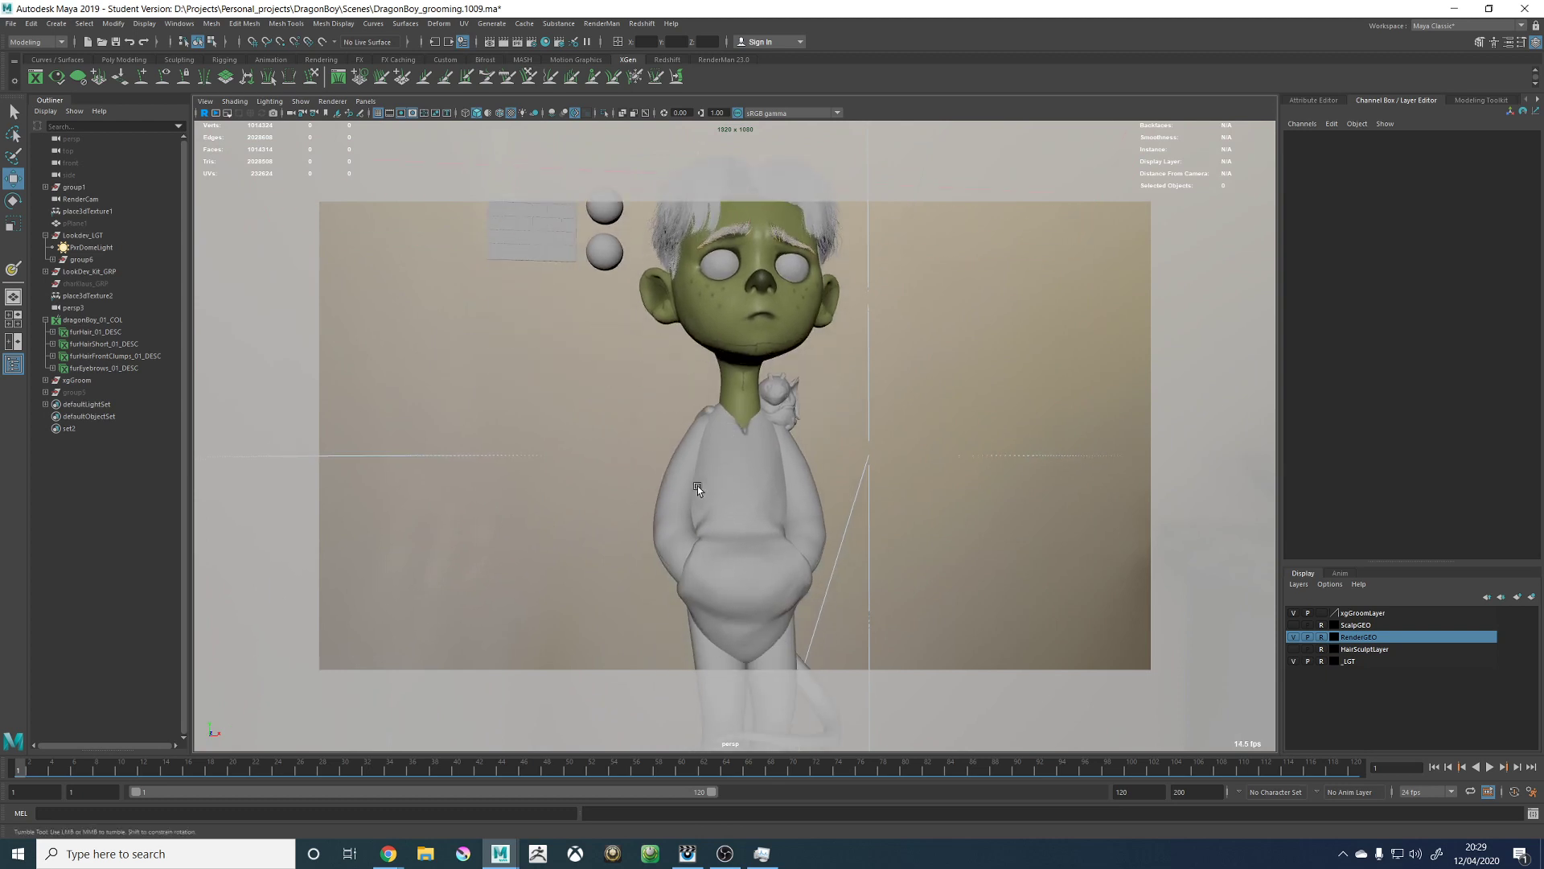
alt+drag(697, 486, 853, 528)
alt+middle_drag(781, 386, 806, 591)
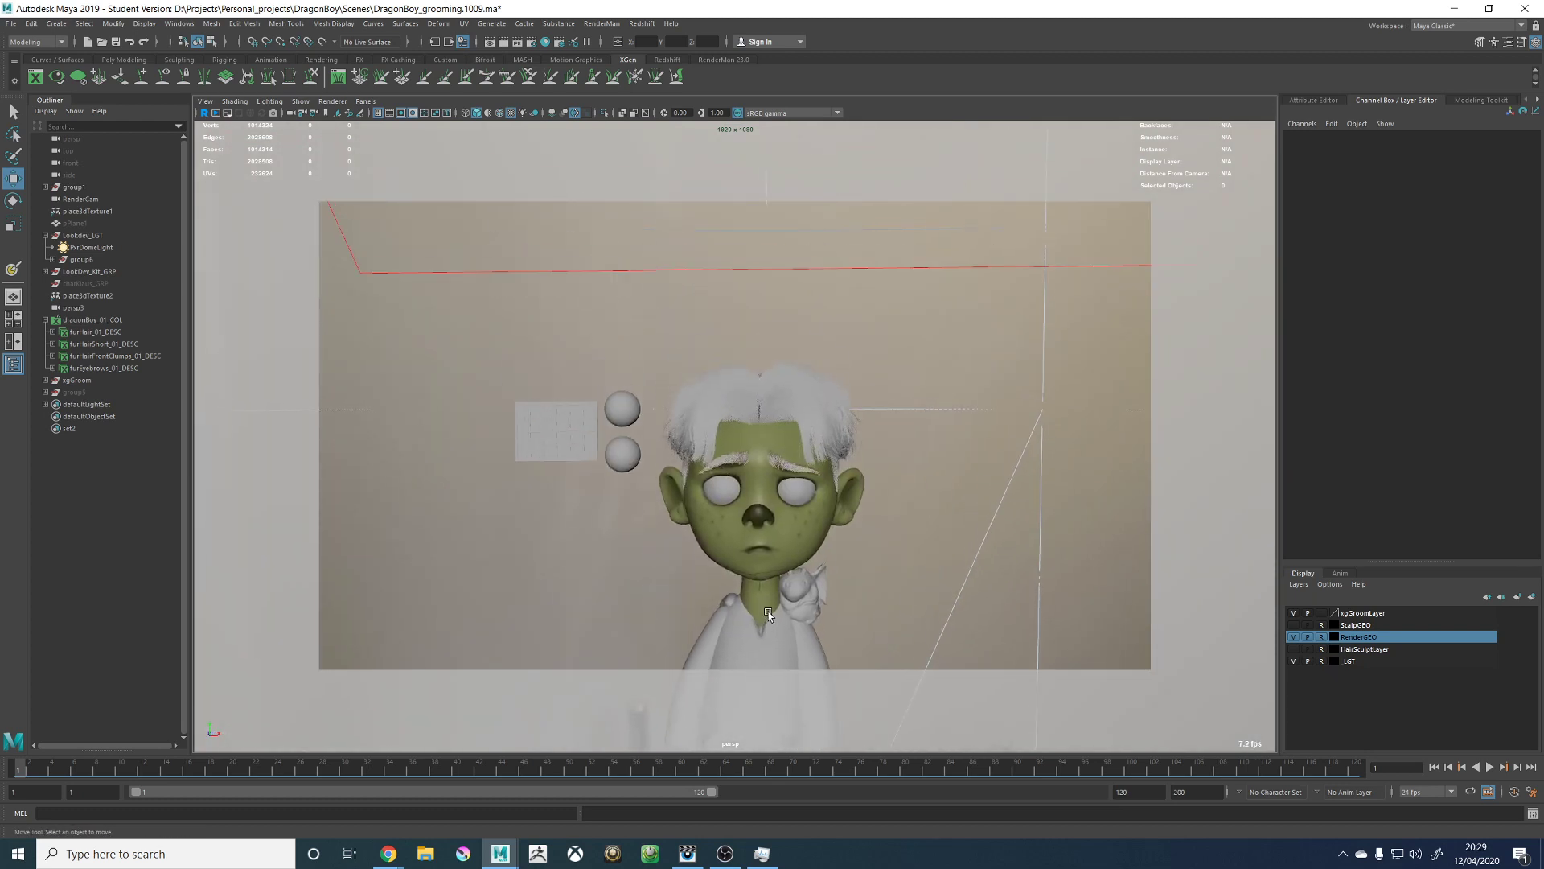
alt+right_drag(785, 555, 867, 553)
alt+middle_drag(867, 553, 808, 451)
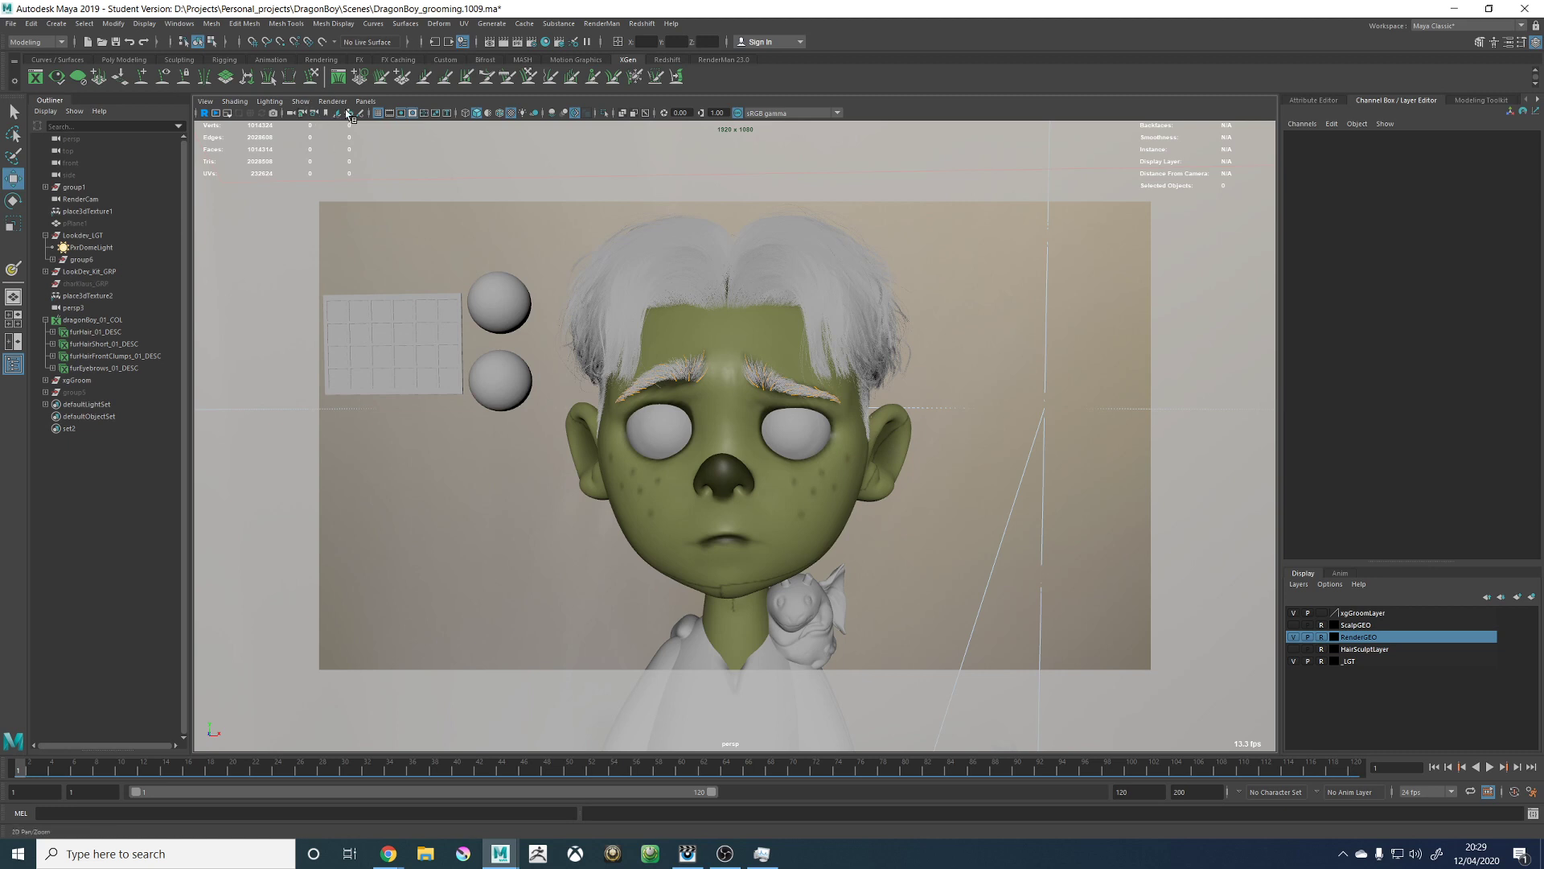
alt+middle_drag(772, 708, 781, 563)
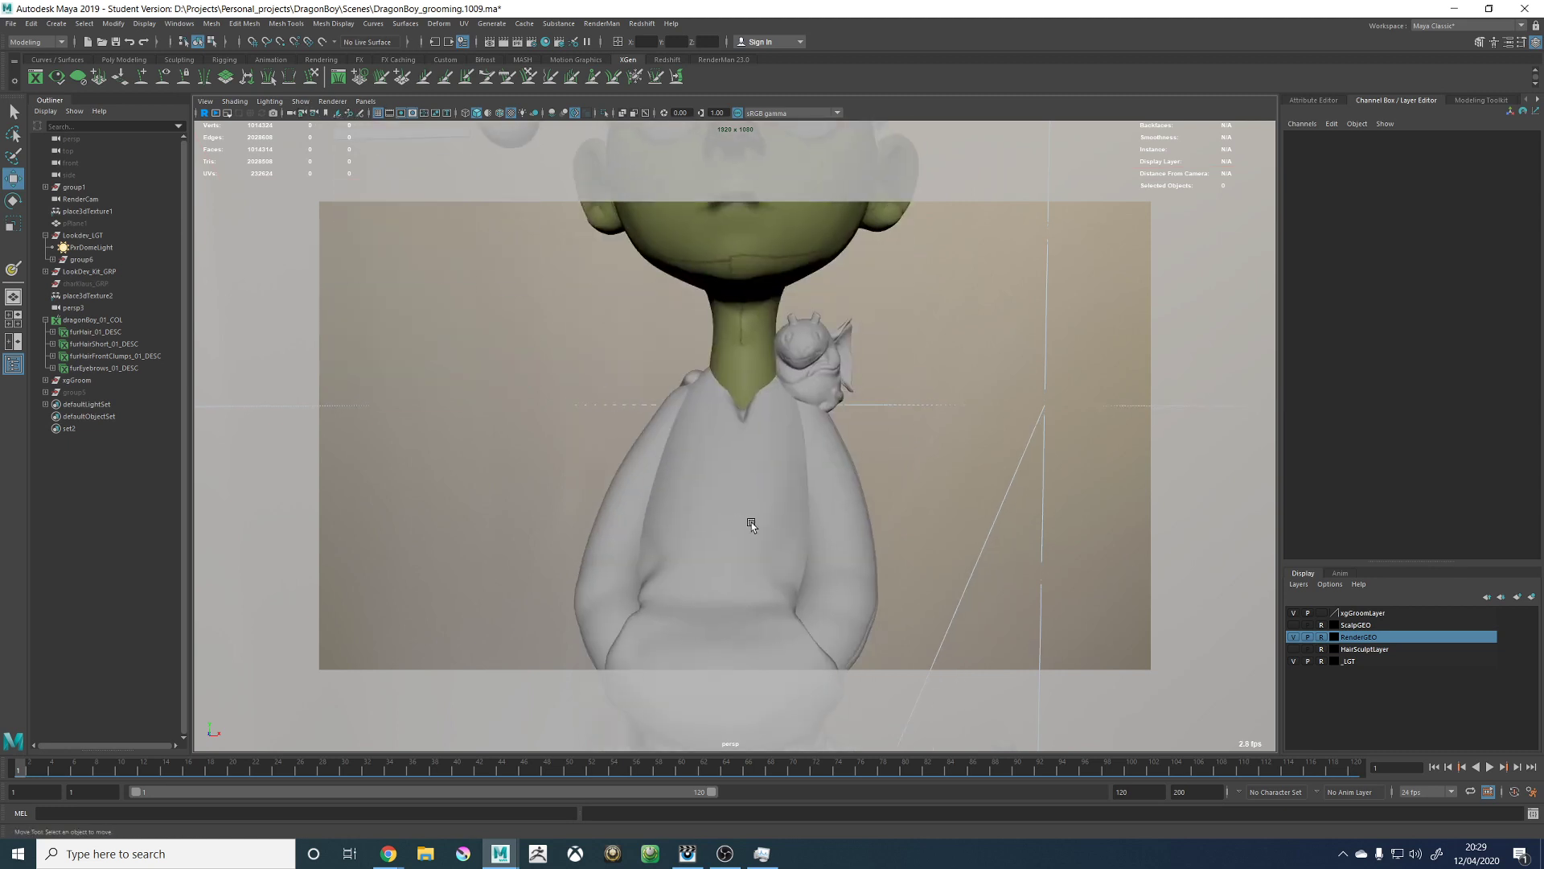
alt+middle_drag(735, 378, 674, 486)
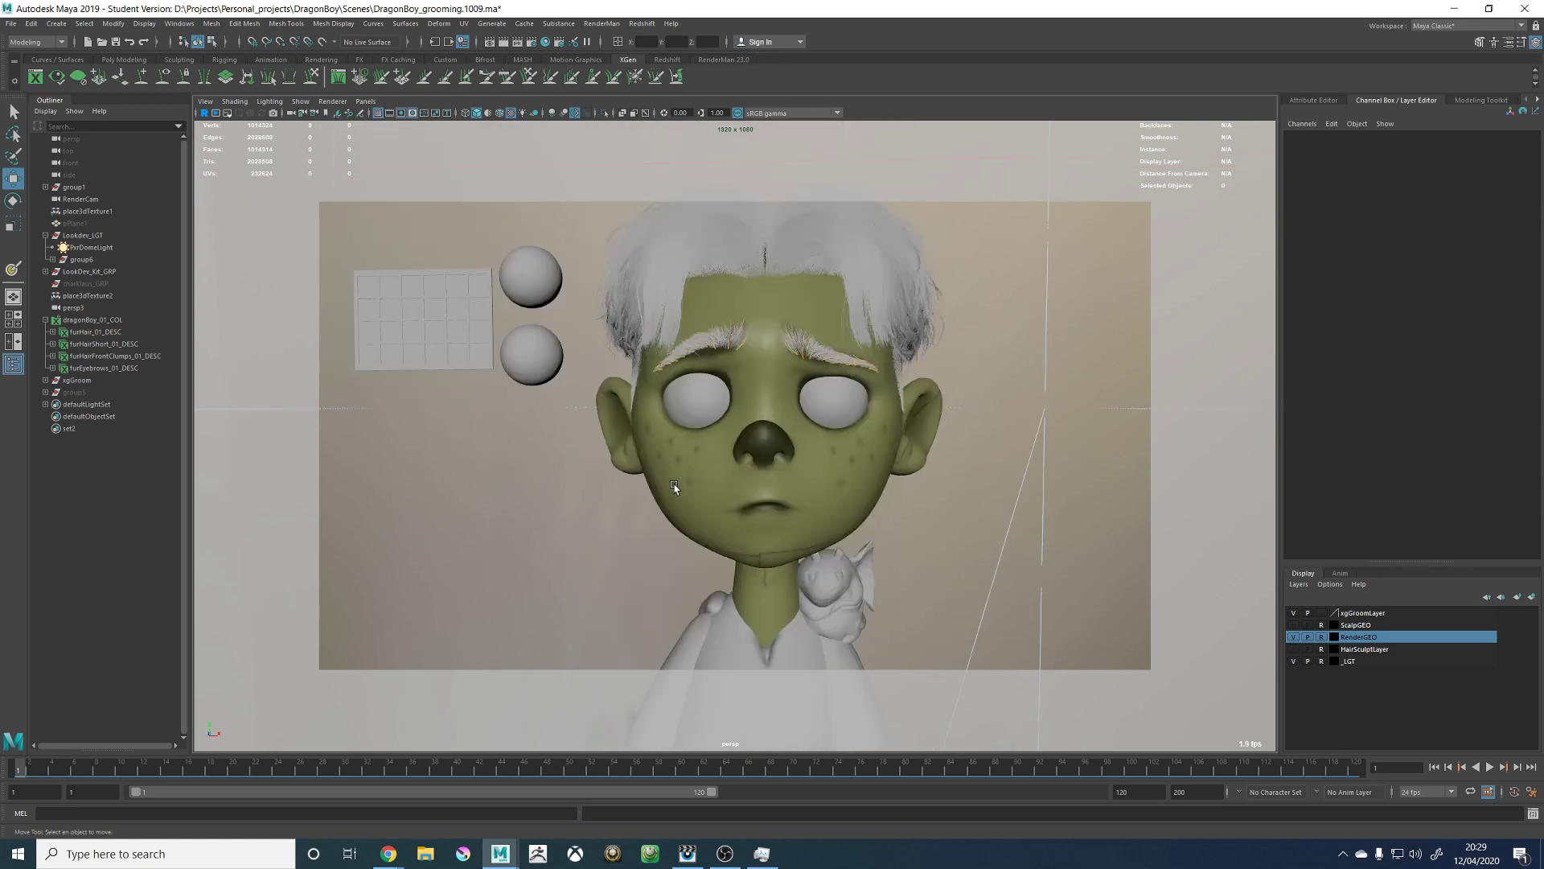
Step: Hide the resolution gate and frame the head and shoulders from a slight three-quarter angle
click(412, 113)
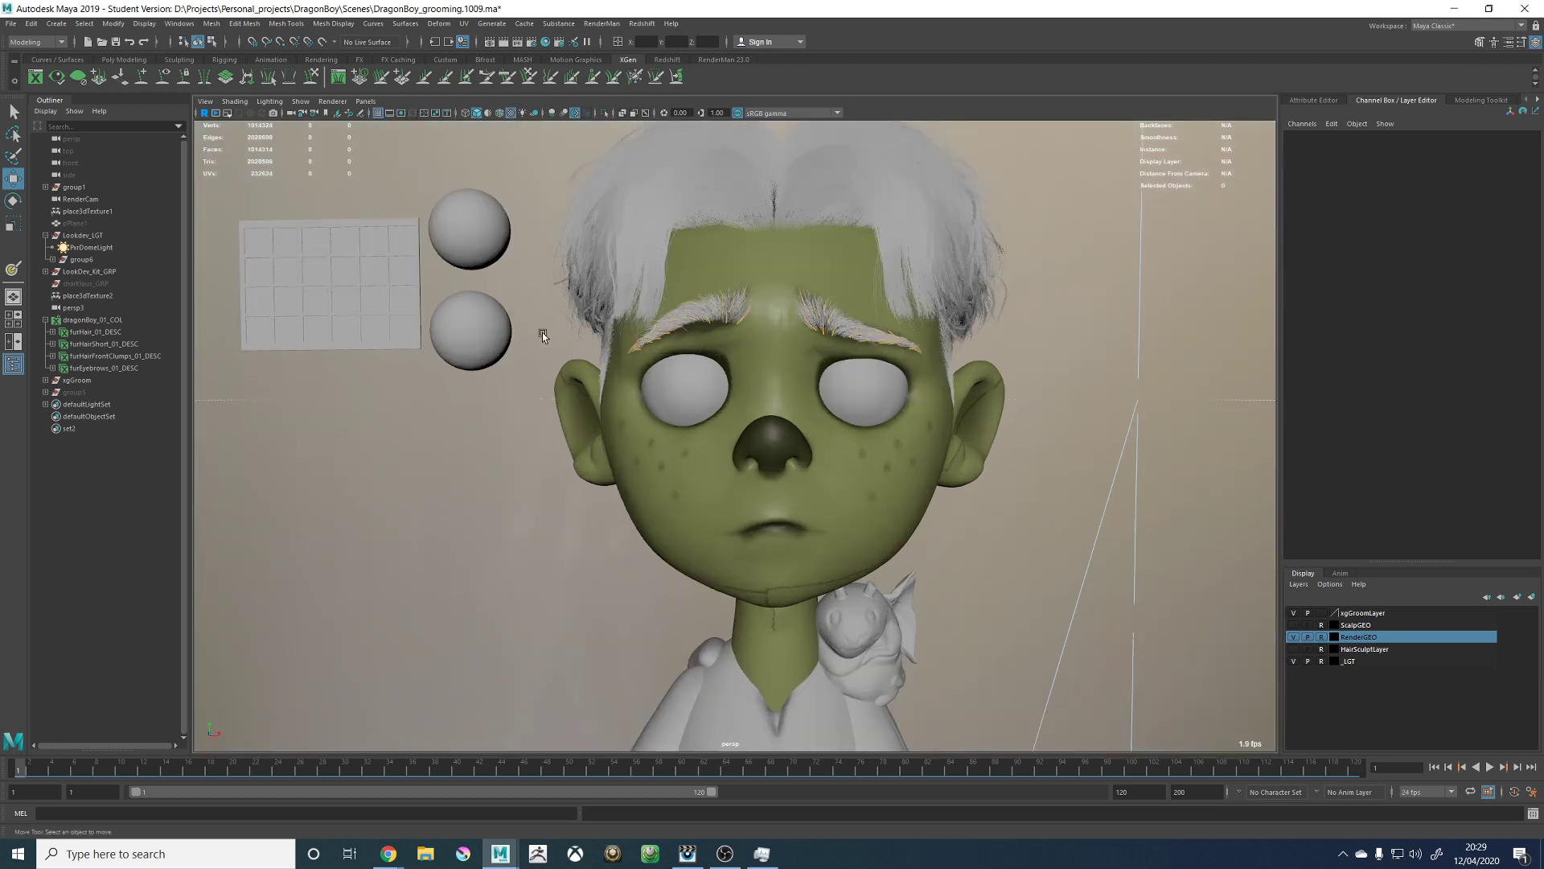
alt+right_drag(698, 399, 595, 406)
alt+drag(595, 406, 526, 411)
alt+middle_drag(527, 411, 534, 444)
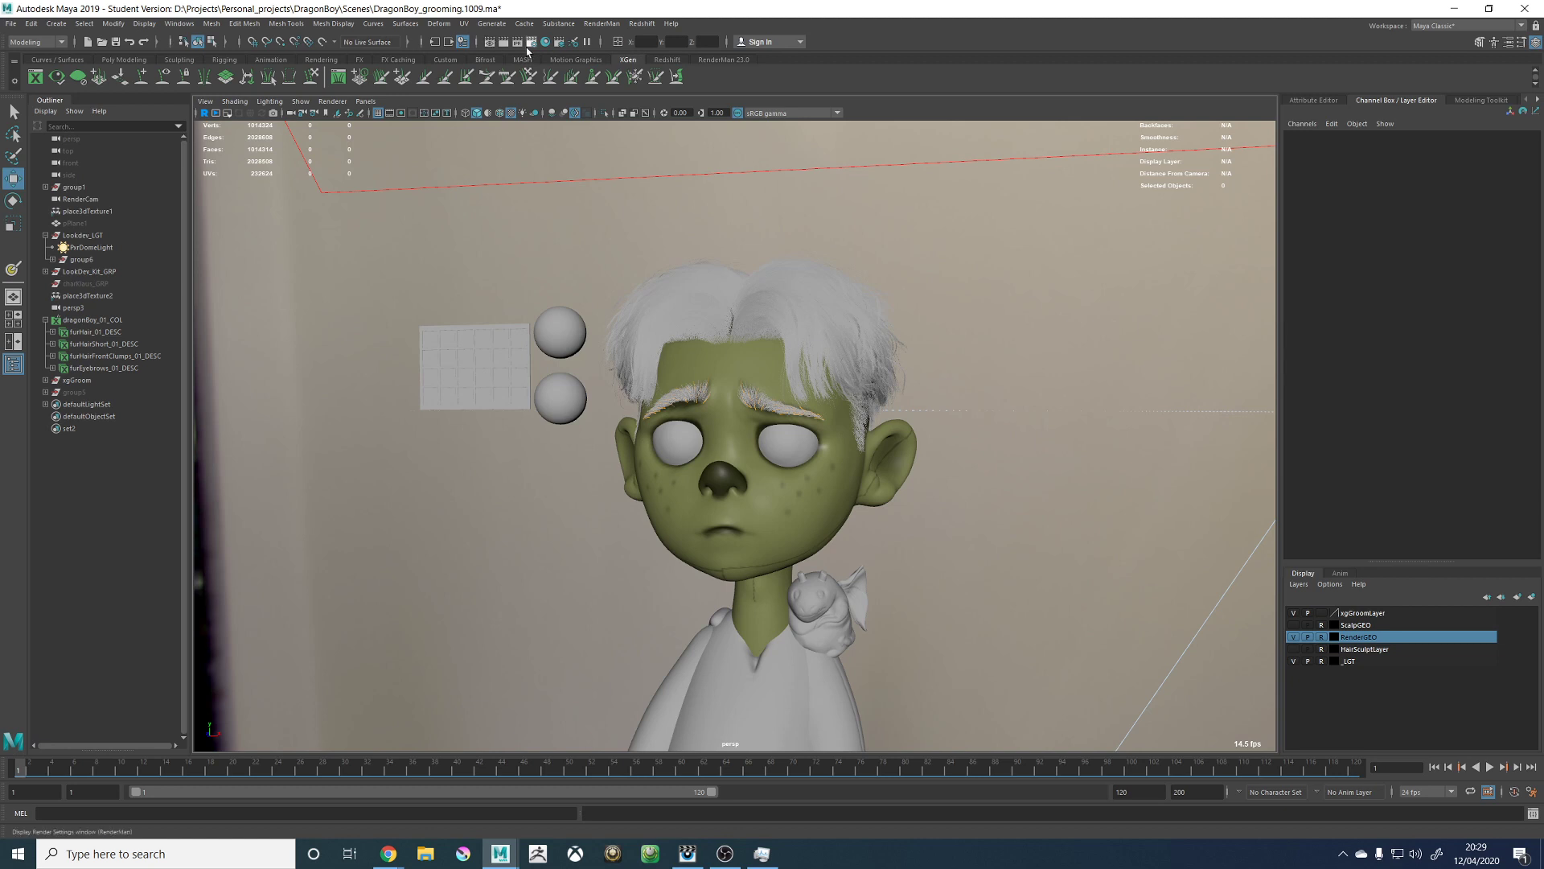
Step: Select the four fur descriptions in dragonBoy_01_COL, from furHair_01_DESC to furEyebrows_01_DESC, and clear the selection
click(544, 43)
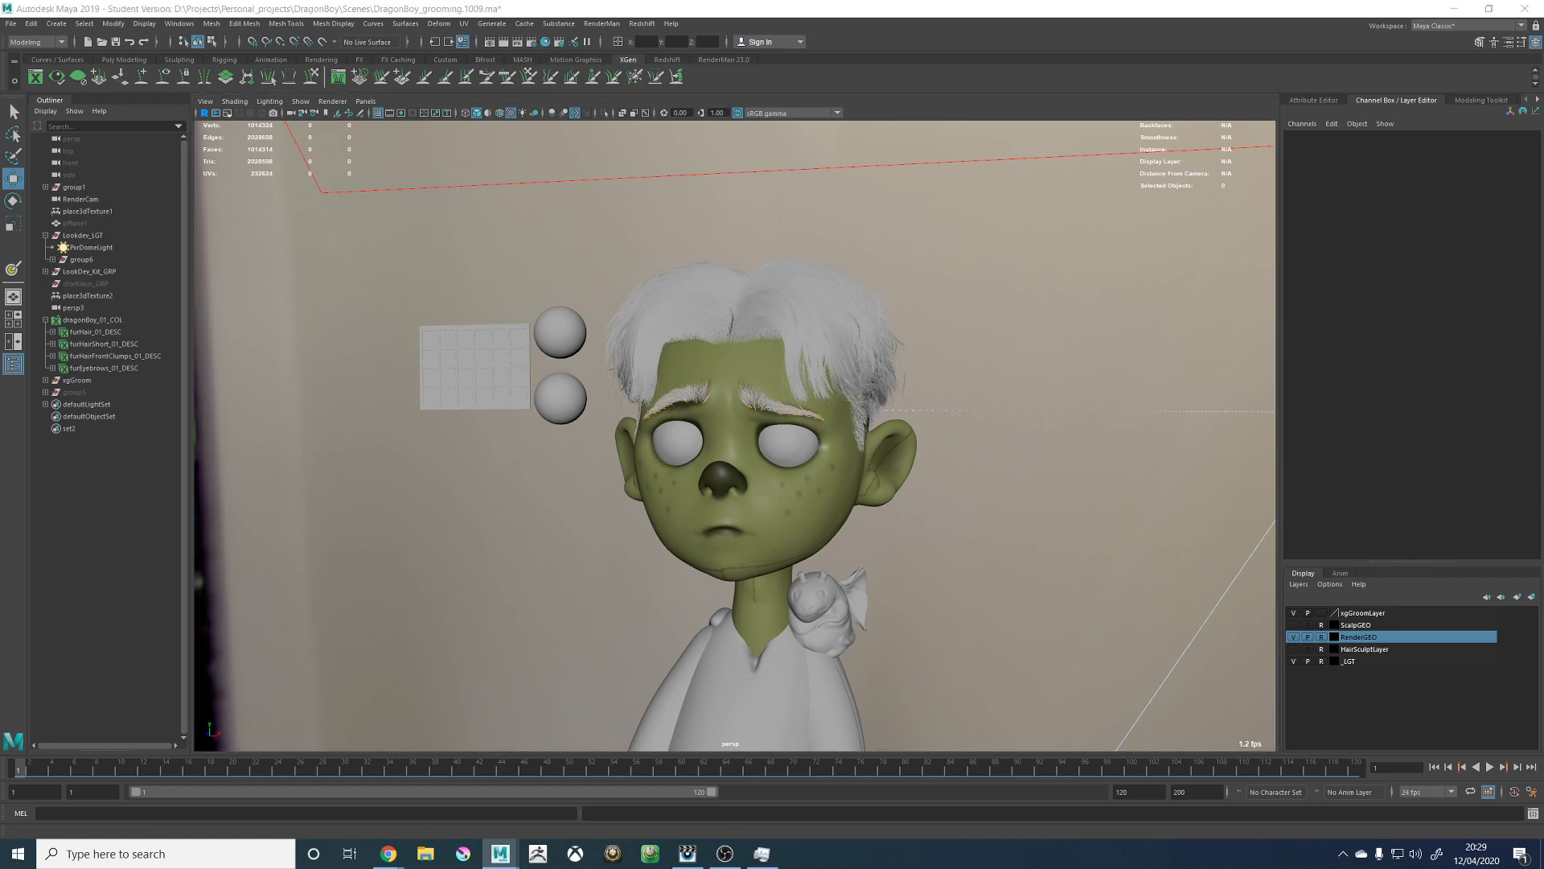
click(90, 331)
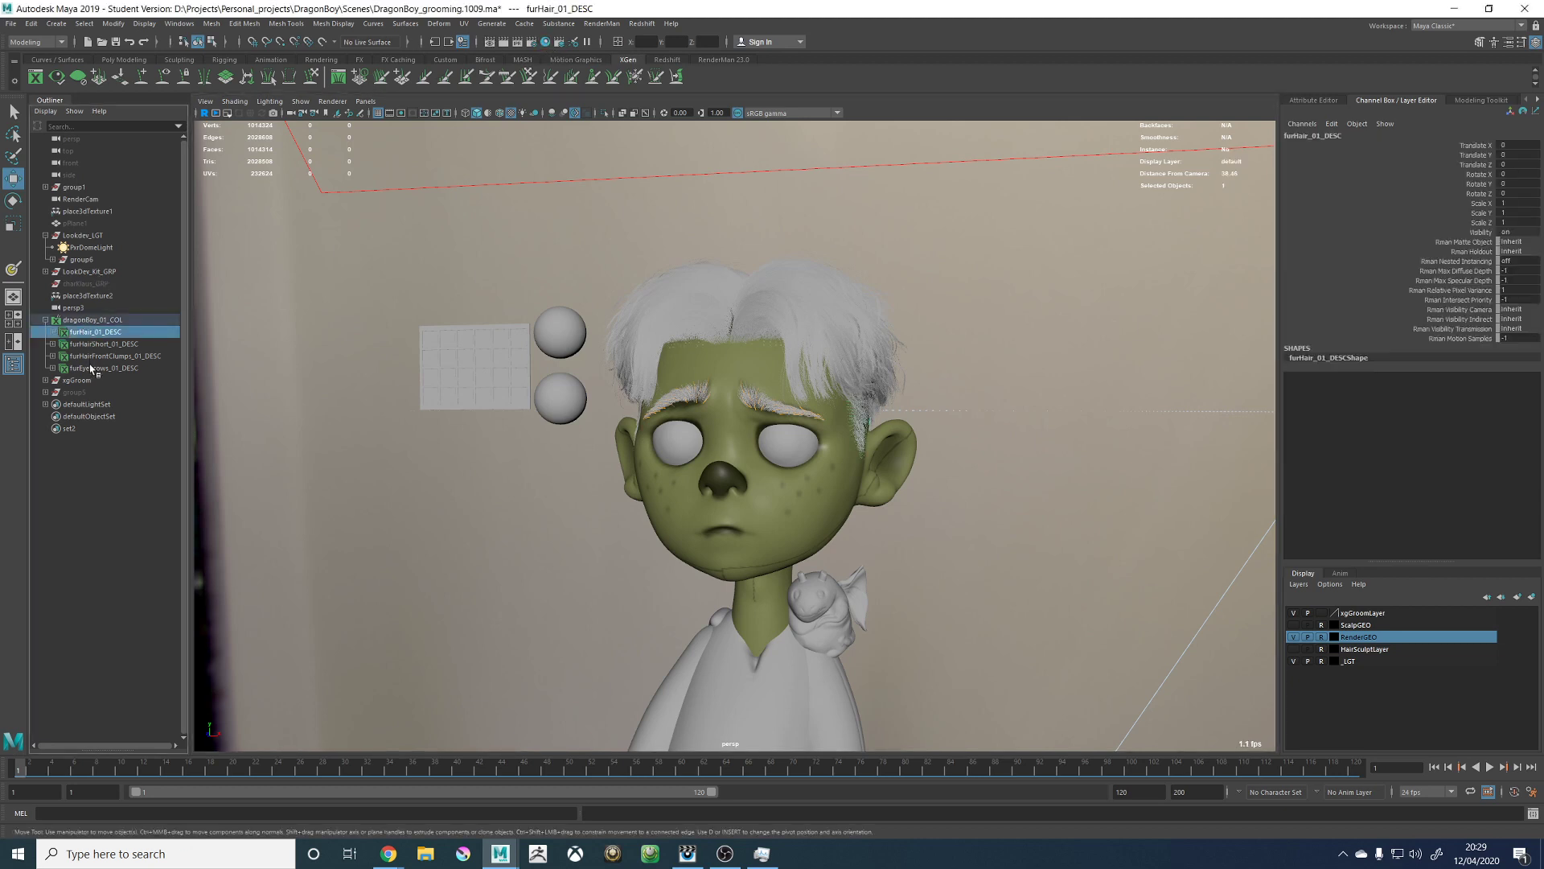
shift+click(95, 367)
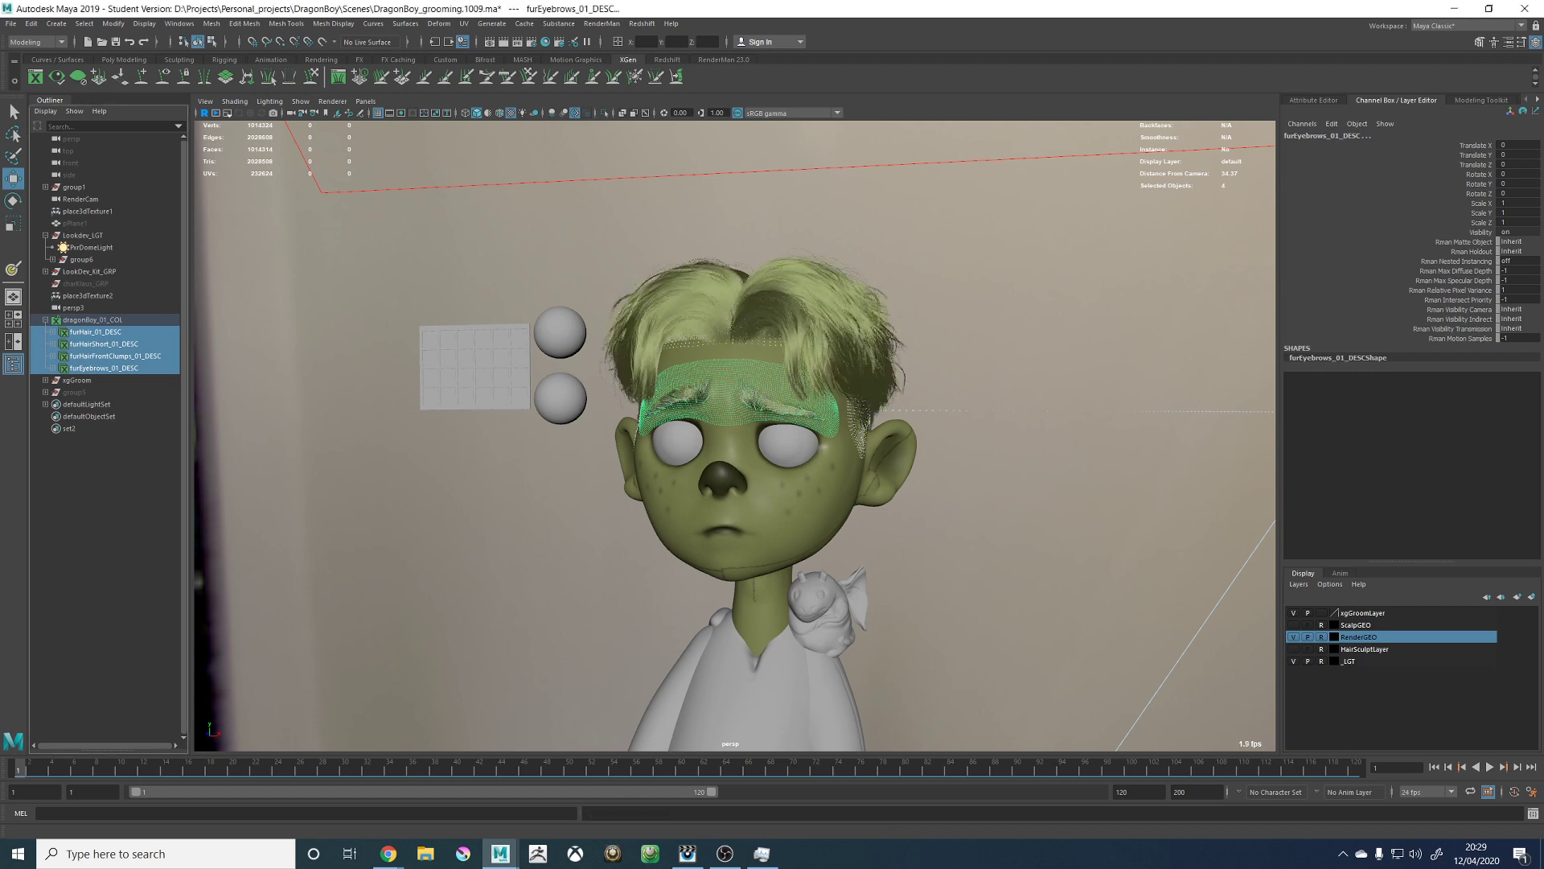
click(974, 260)
Step: Bring up the XGen editor for furEyebrows_01_DESC and hide the eyebrow guides
alt+drag(724, 338, 778, 335)
alt+right_drag(778, 334, 1385, 145)
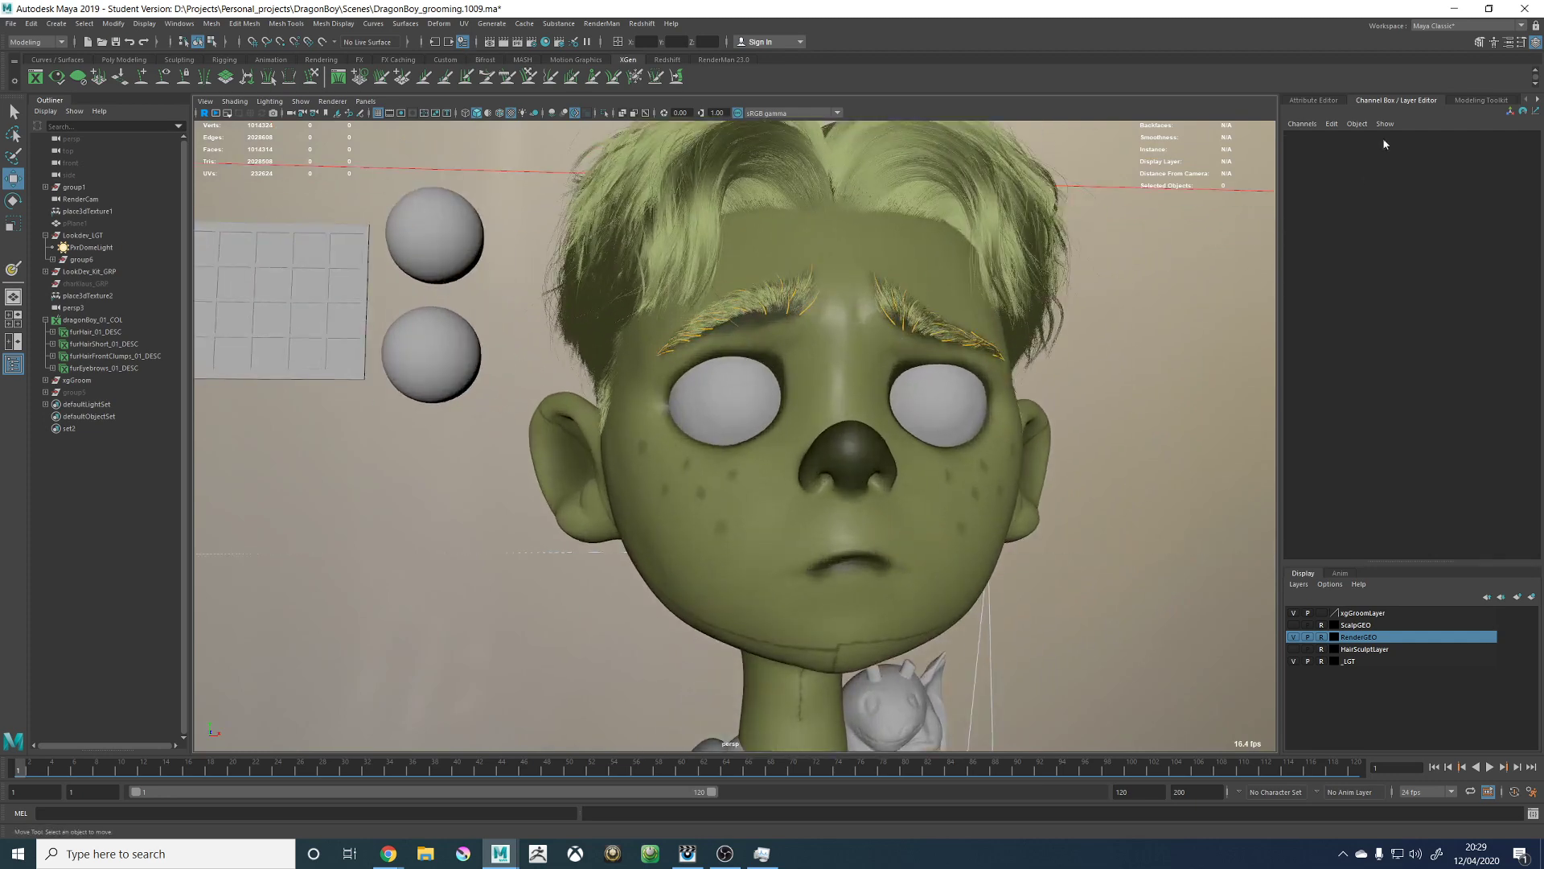
click(1538, 99)
click(1497, 103)
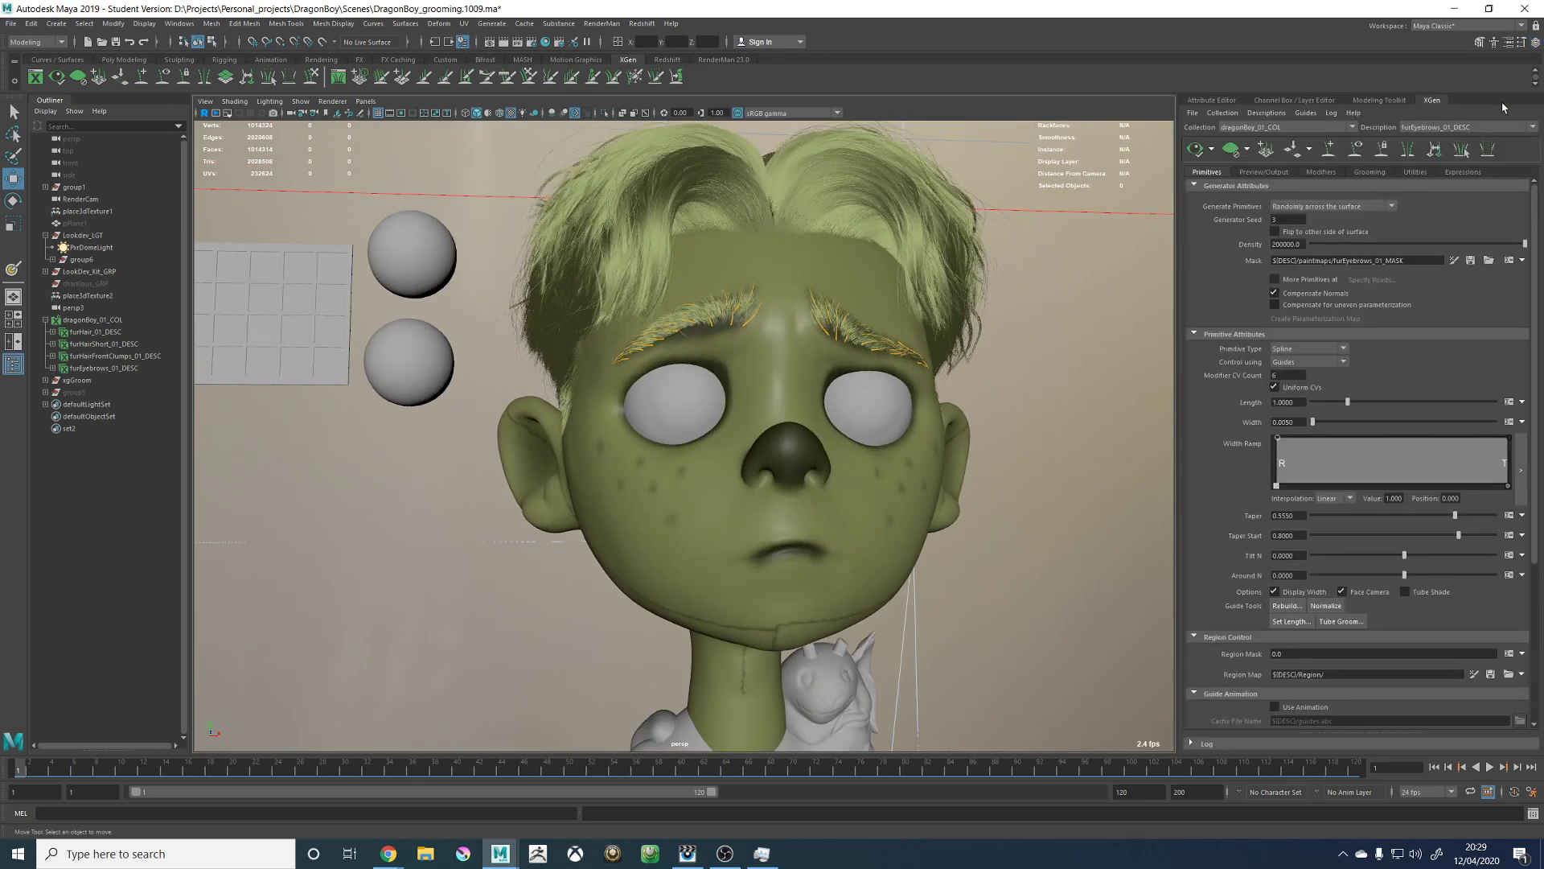
click(1355, 151)
alt+drag(976, 386, 1045, 390)
alt+right_drag(1046, 391, 876, 397)
alt+drag(877, 397, 819, 407)
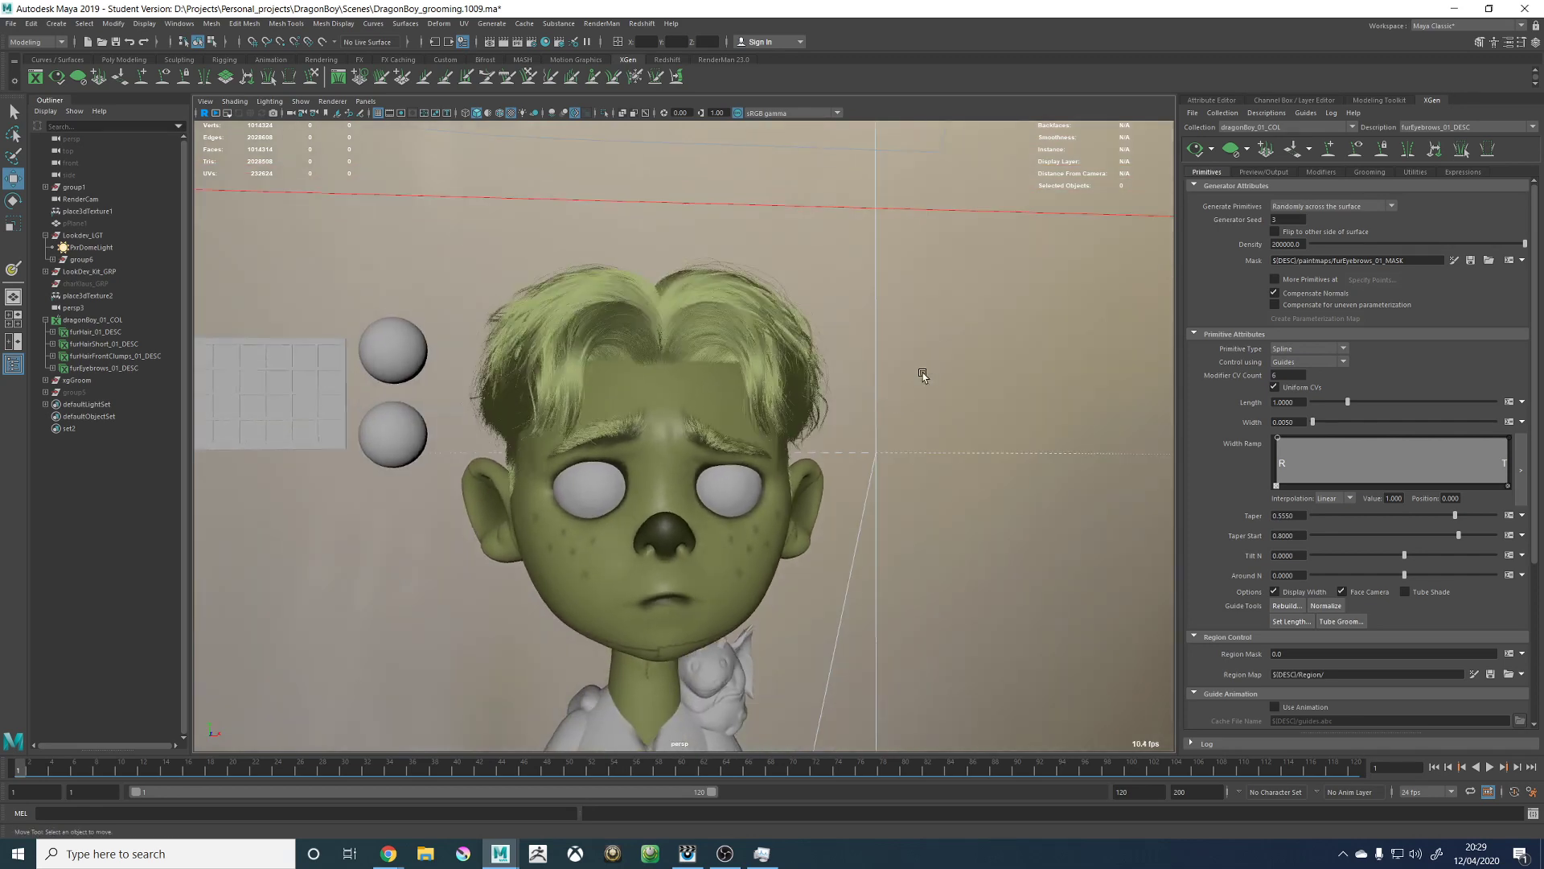
Step: Save the DragonBoy grooming scene
key(q)
key(ctrl+s)
click(746, 436)
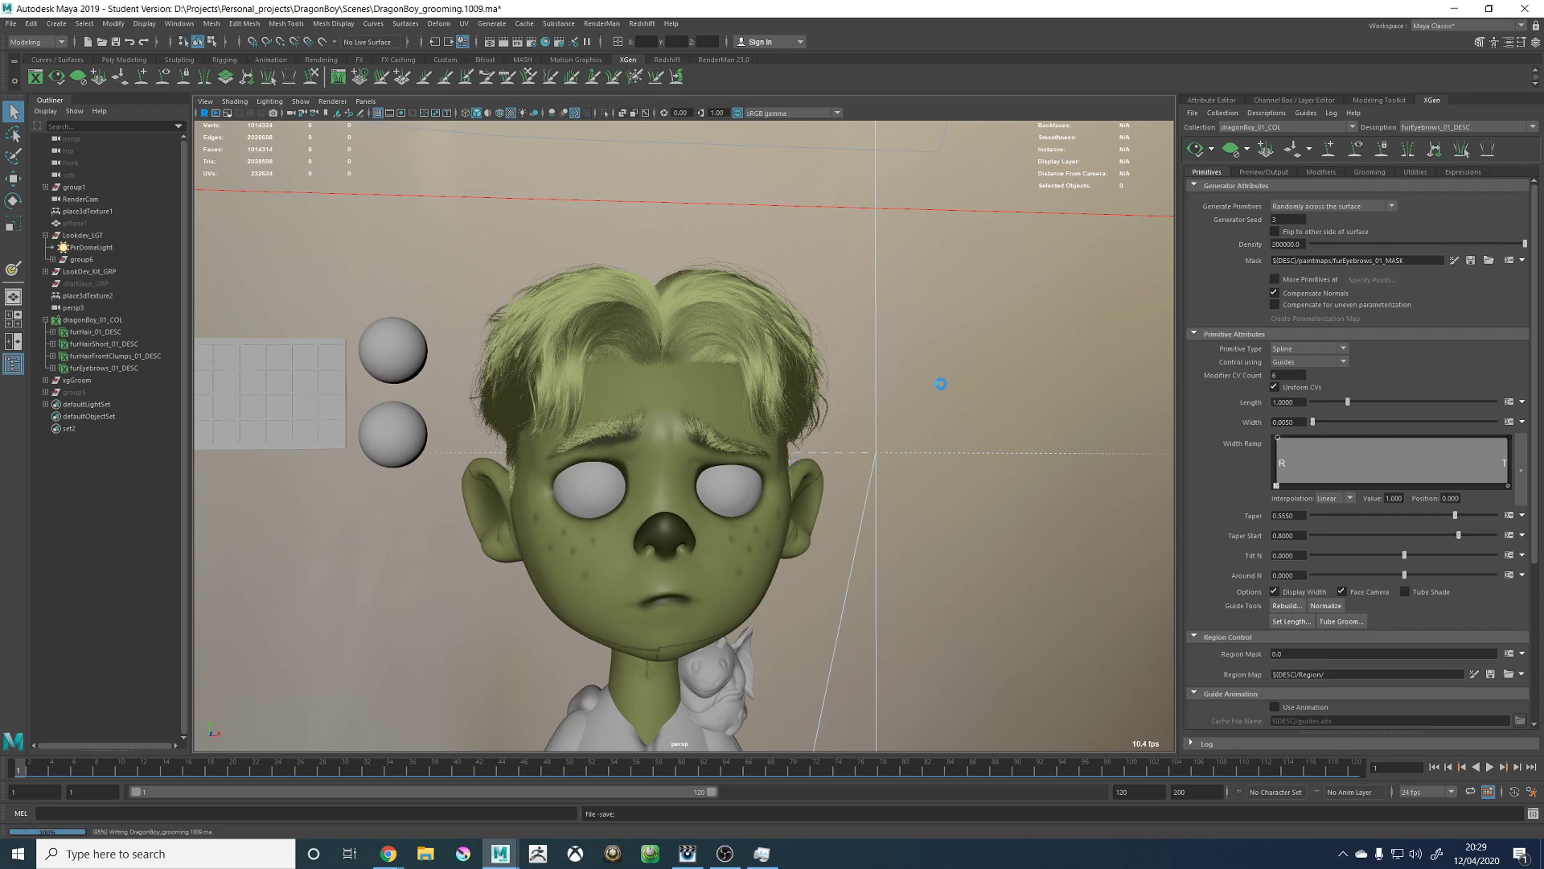
key(w)
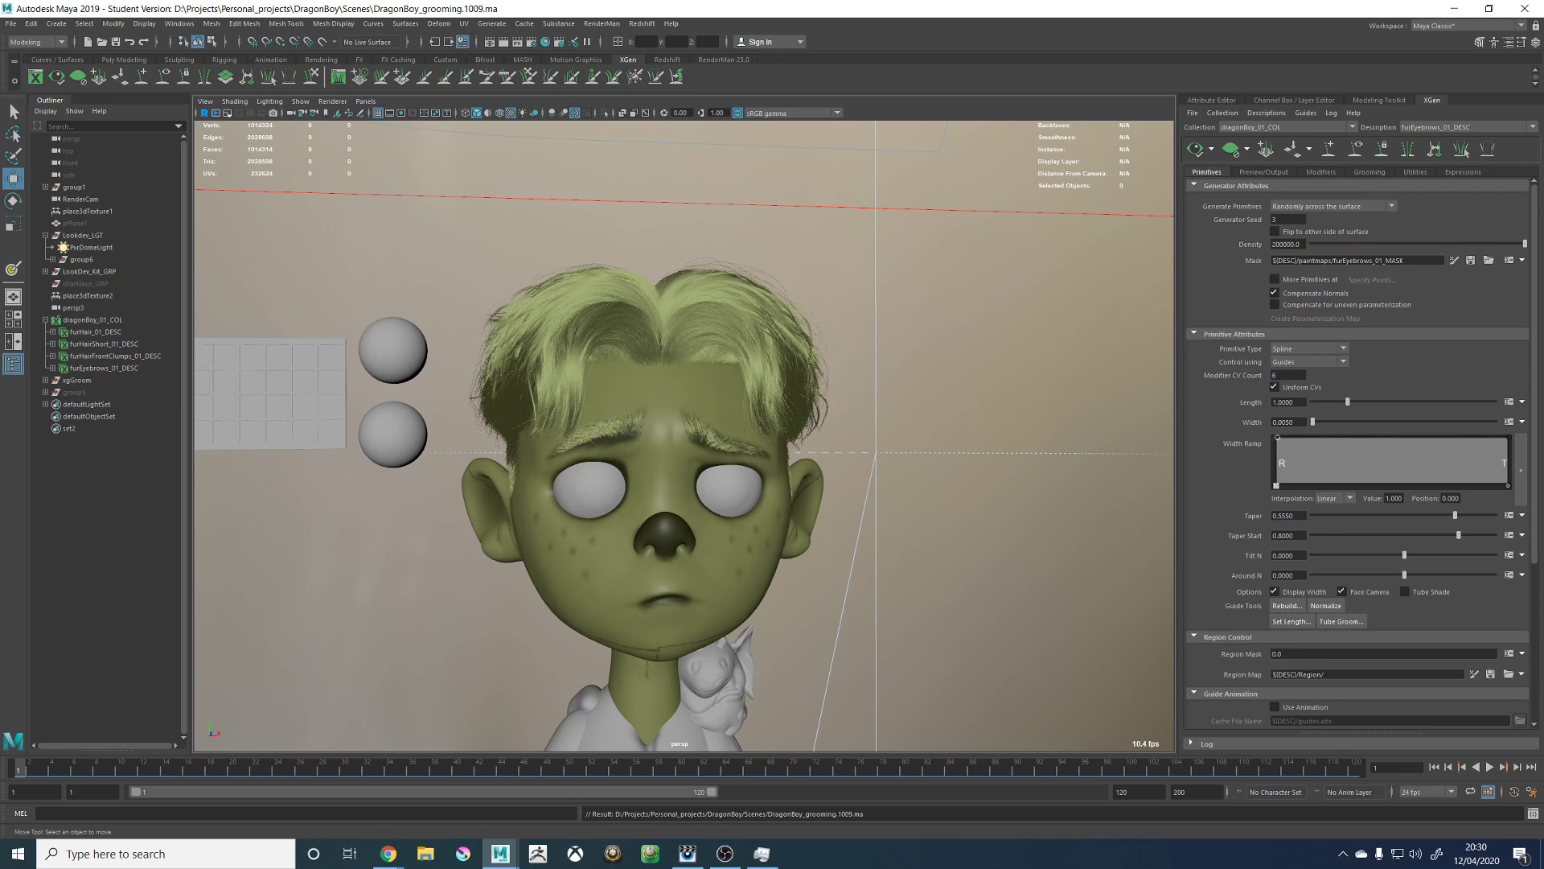
Step: Make furHairShort_01_DESC the active description in XGen and show its modifier stack
mouse_move(977, 375)
alt+mouse_down()
mouse_move(804, 385)
mouse_move(997, 373)
alt+mouse_up()
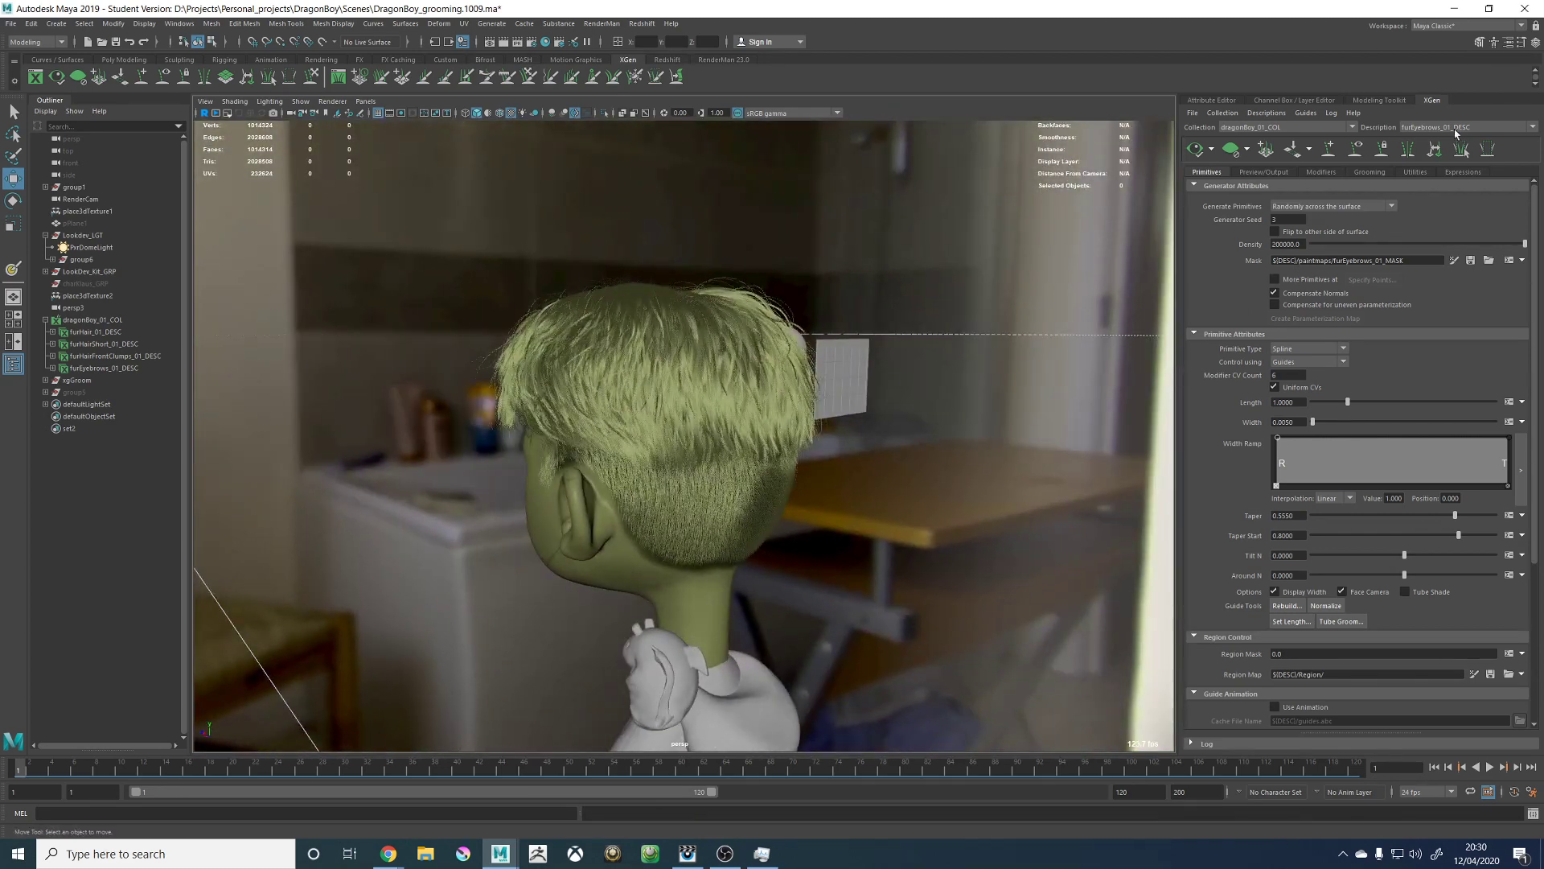
click(1456, 130)
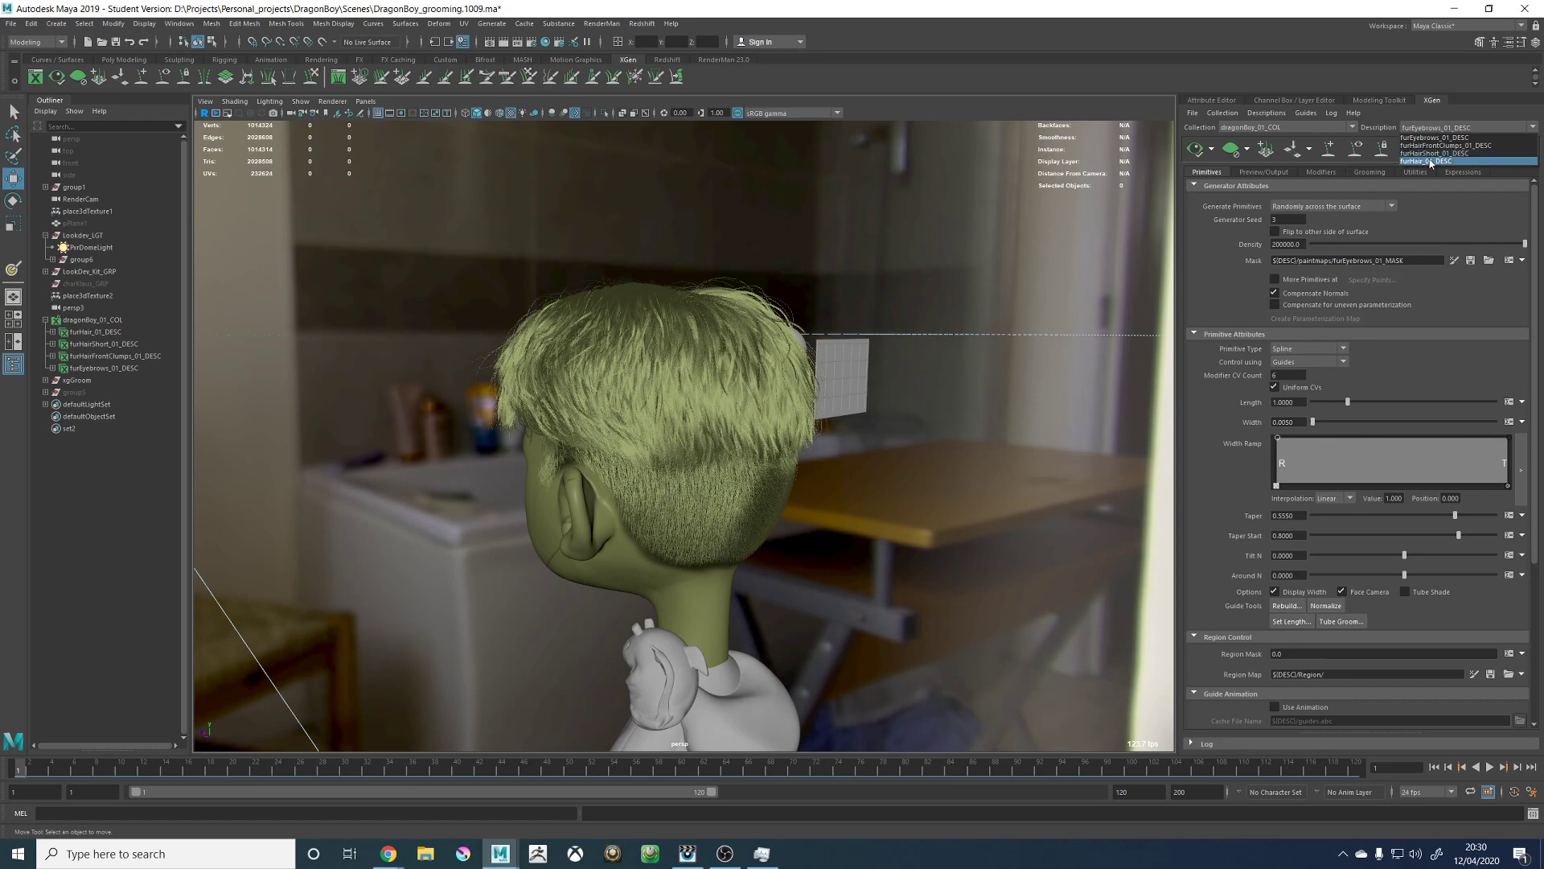
click(1432, 161)
click(1444, 154)
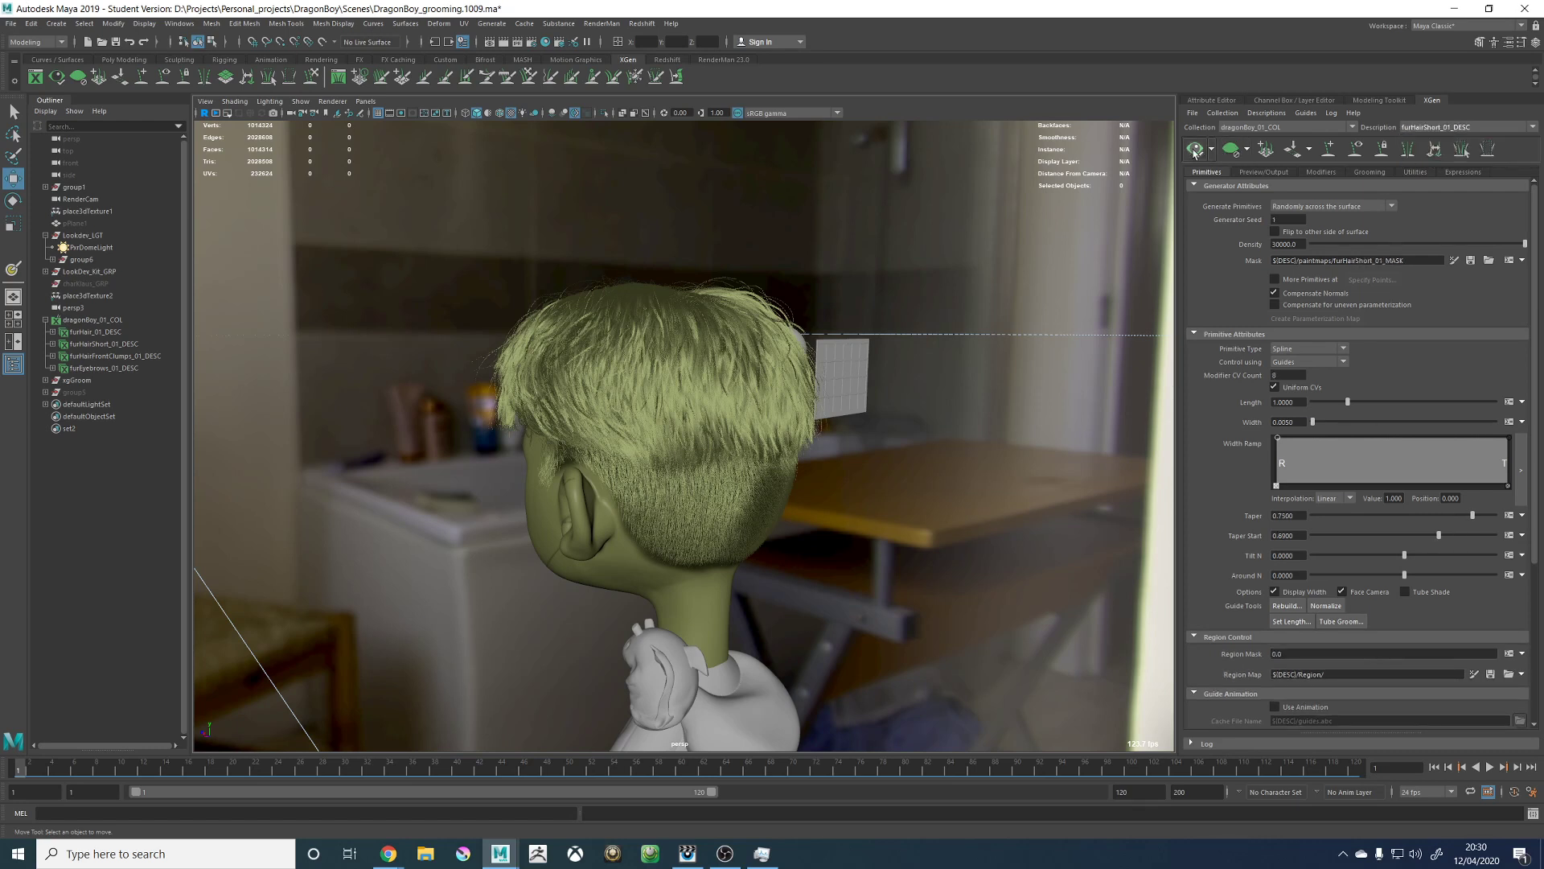
click(1369, 172)
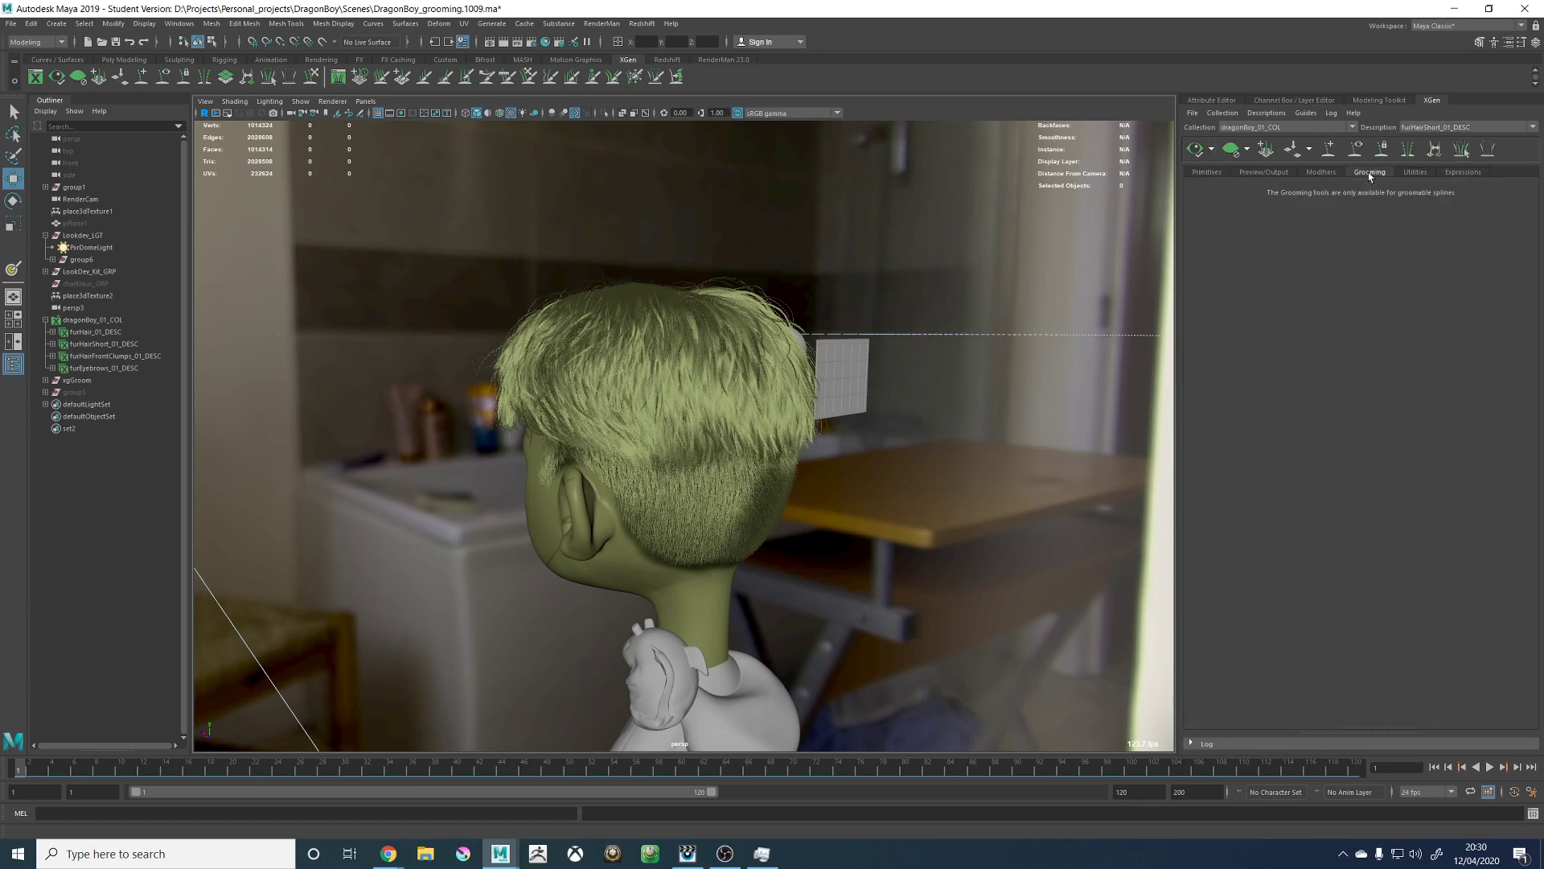
click(1320, 172)
Step: Compare the short hair behind the ear with the Cut1 modifier disabled and enabled
click(1197, 232)
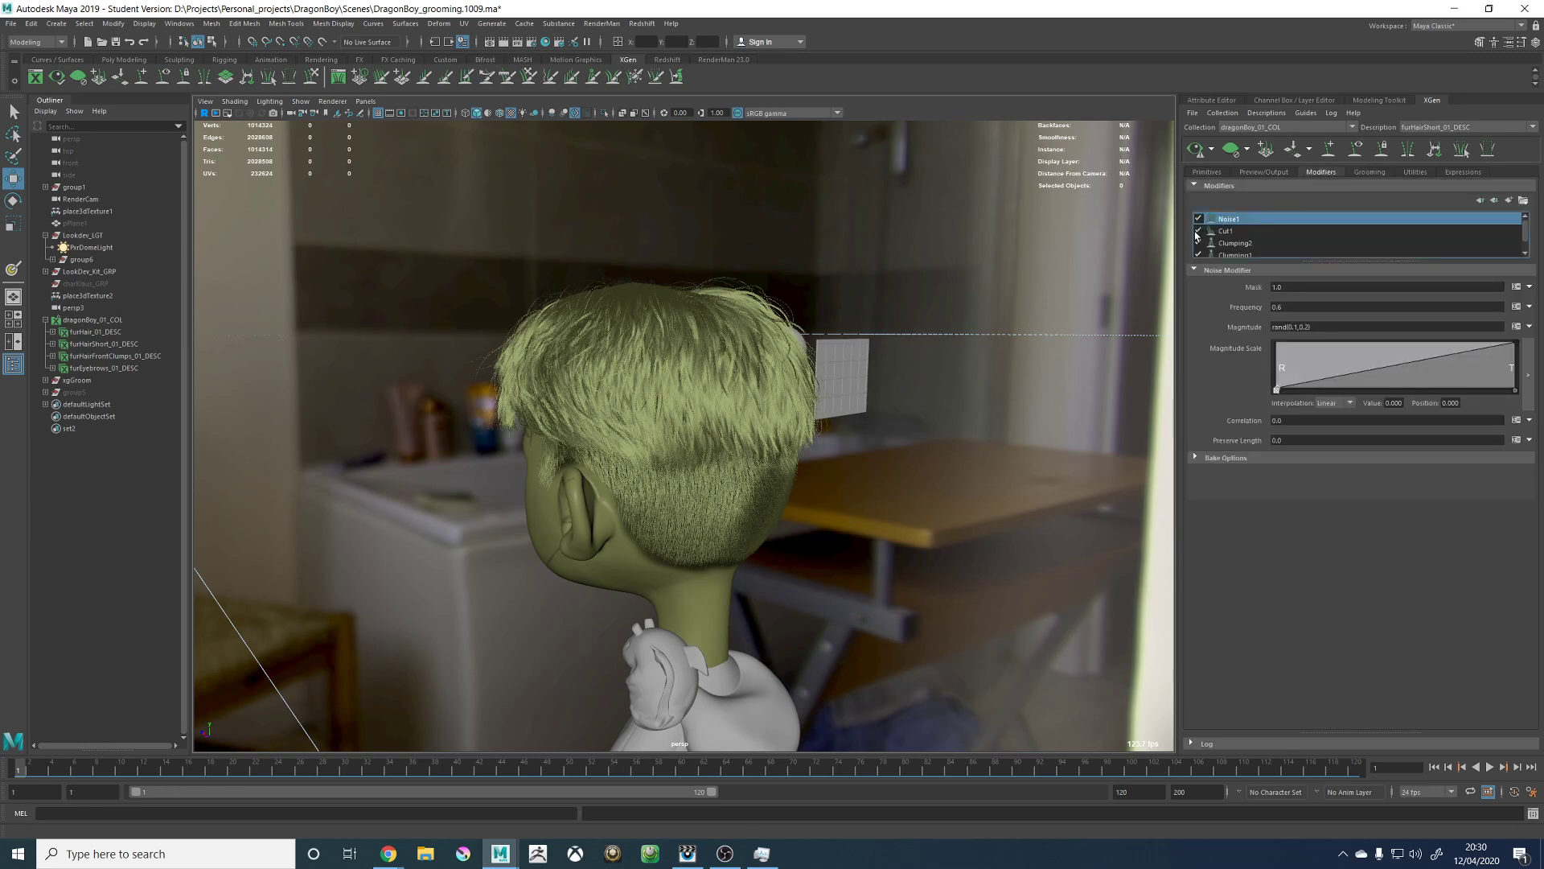
click(1194, 156)
alt+middle_drag(596, 582, 646, 498)
alt+right_drag(646, 498, 1137, 506)
click(1199, 230)
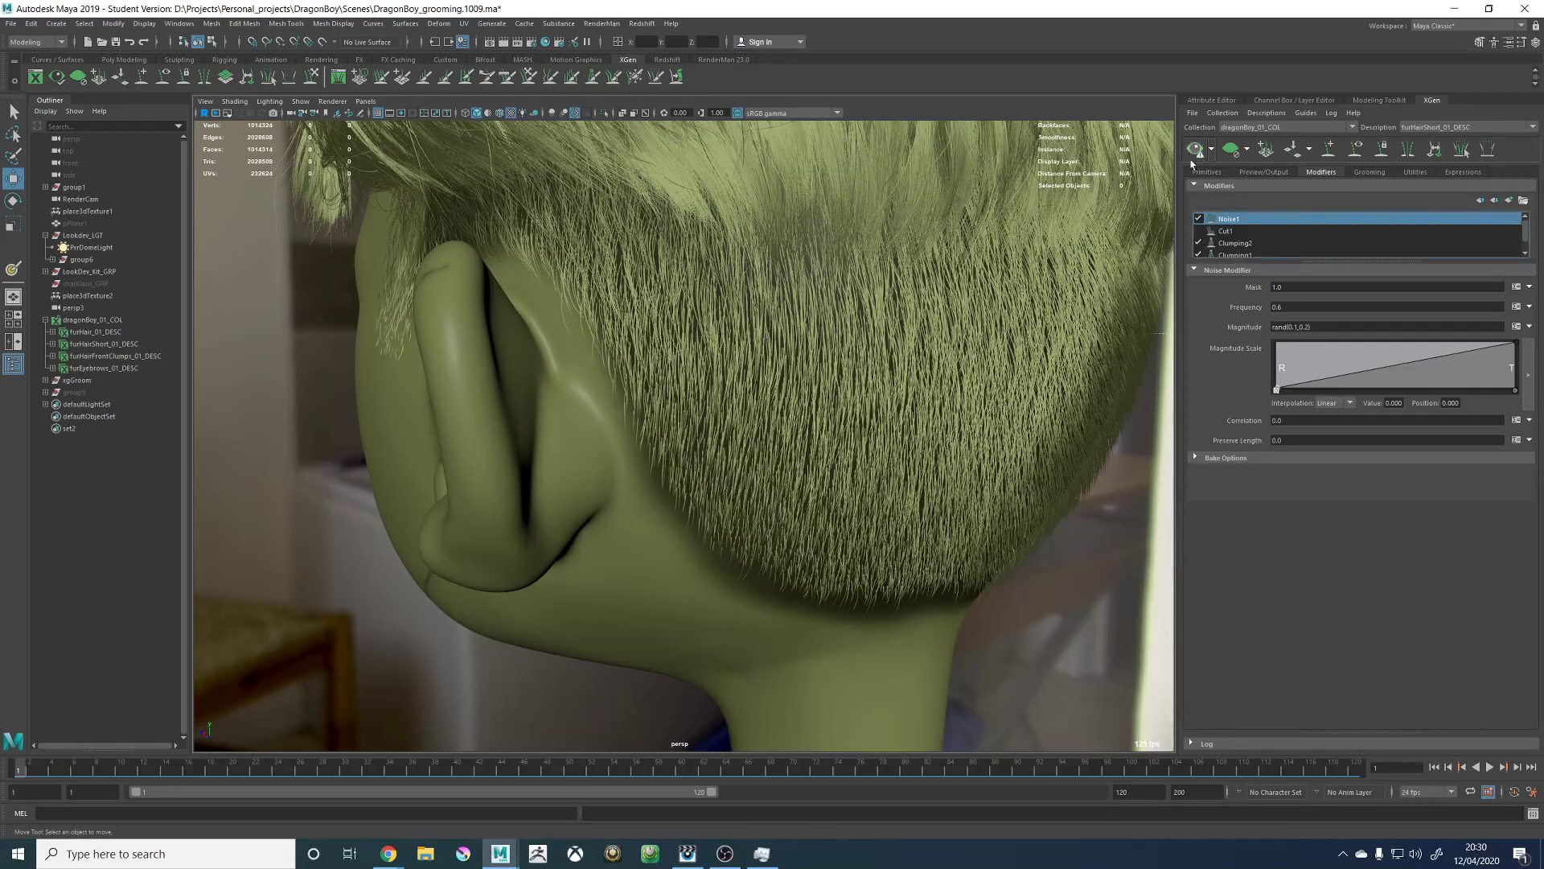
click(1198, 231)
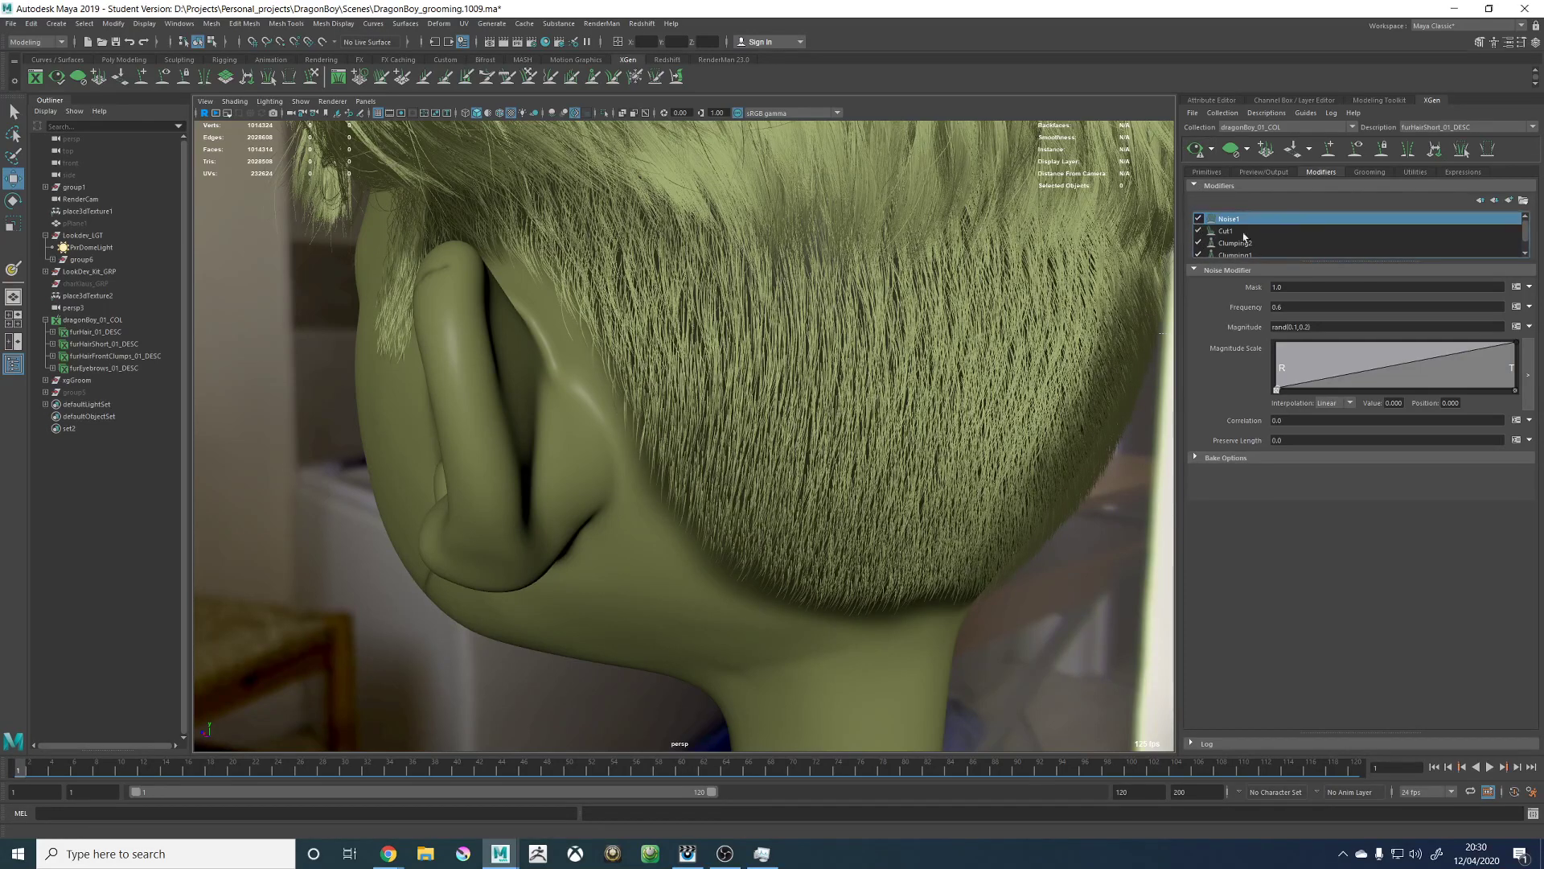
Step: Try a constant Cut1 amount of 0.2 on the short hair and refresh the XGen preview
click(1257, 231)
drag(1333, 312, 1194, 307)
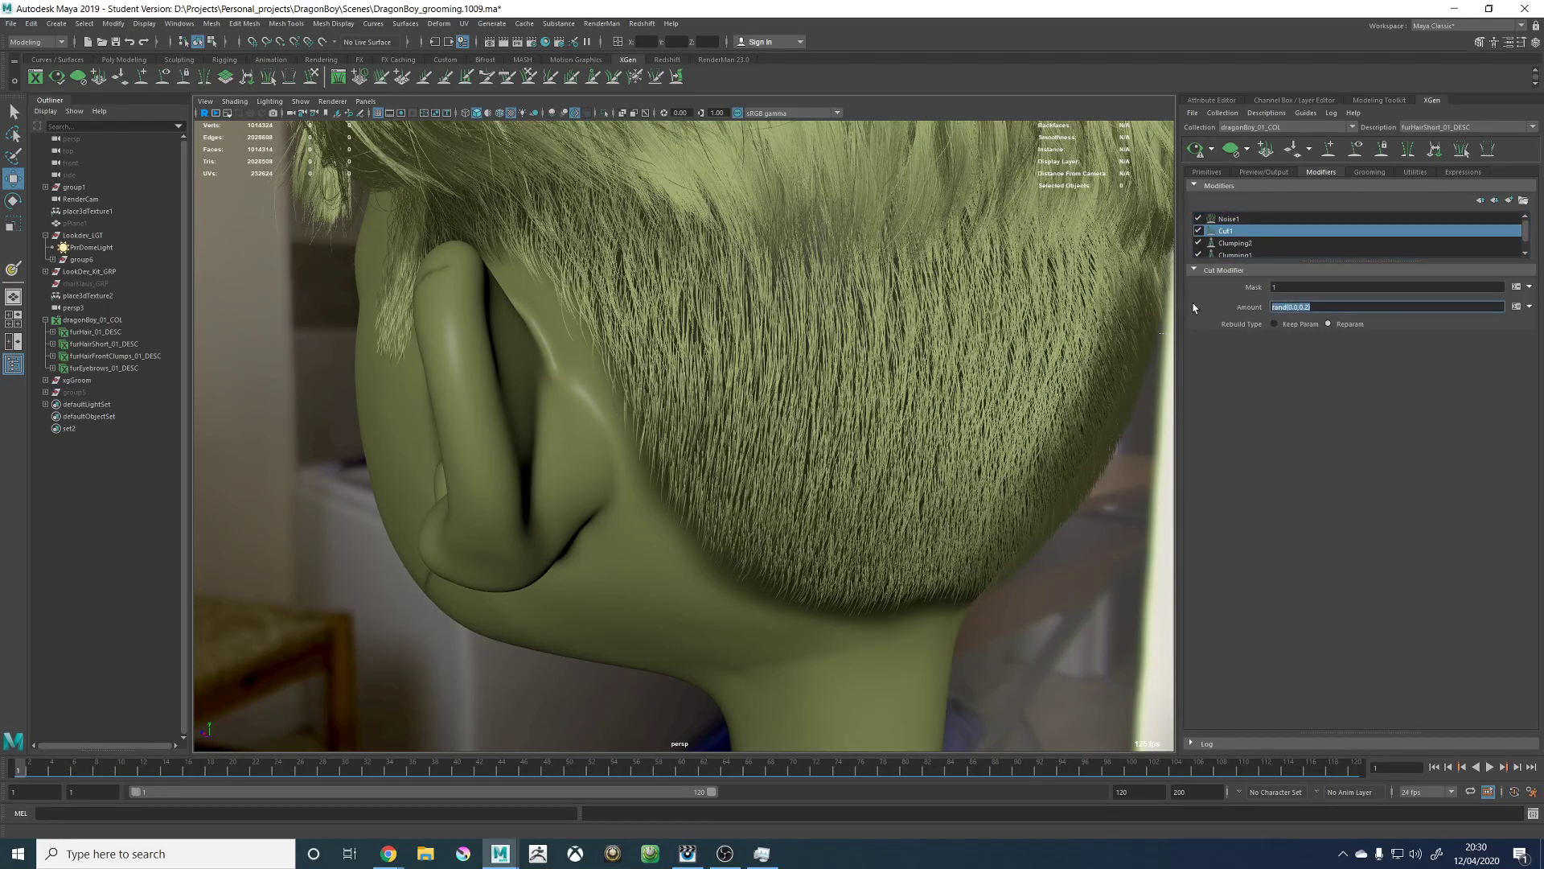
text(0.2)
key(Return)
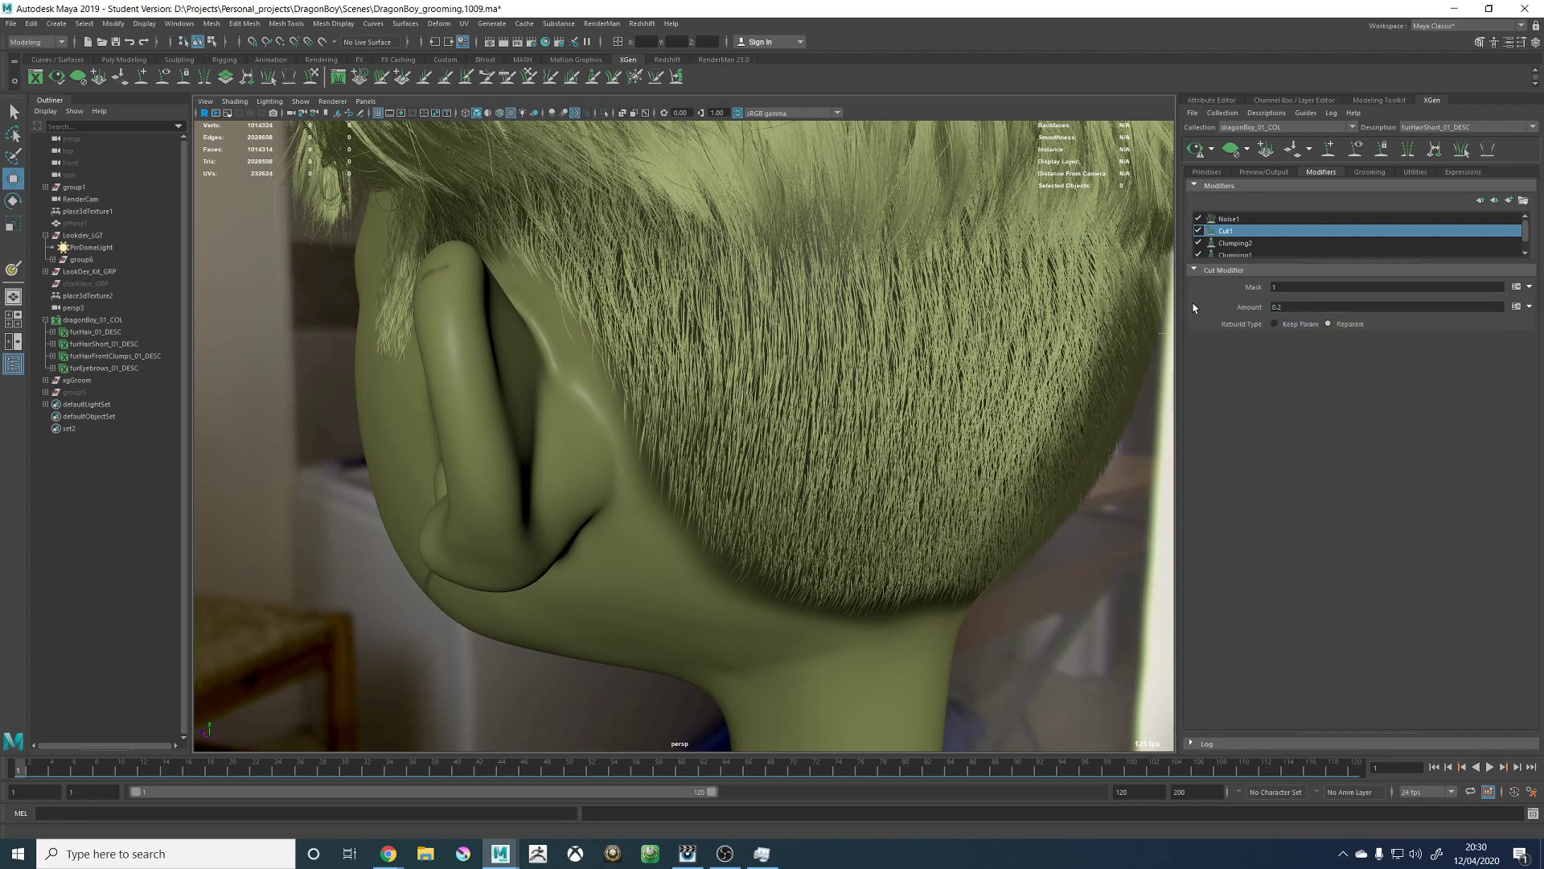
click(1196, 149)
Step: Try a Cut1 amount of 0 on the short hair and inspect the refreshed strands up close
drag(1294, 306, 1229, 310)
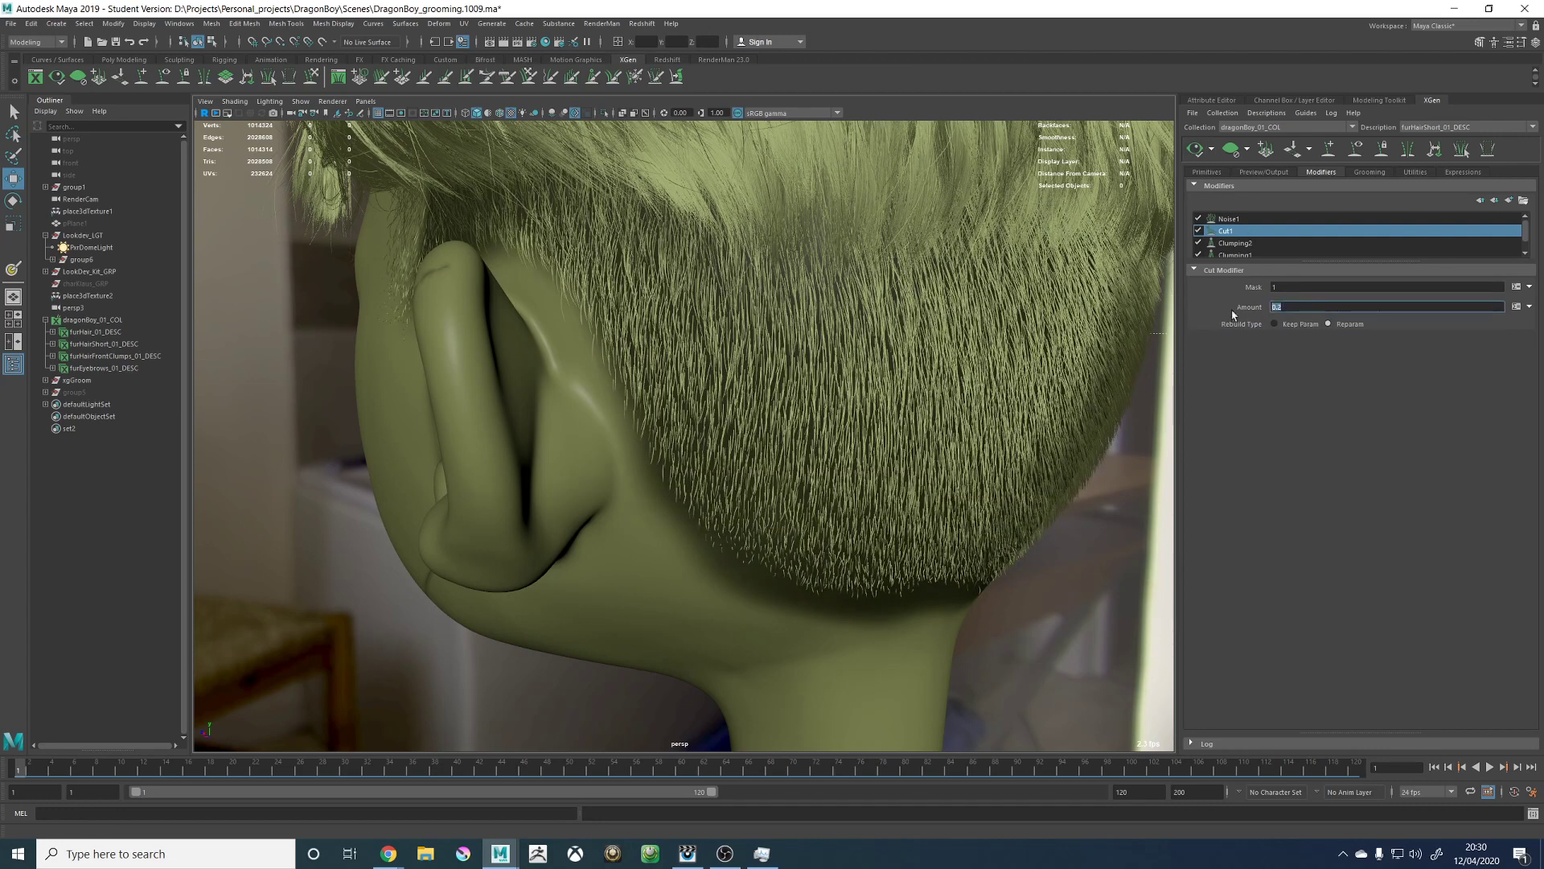
text(0)
key(Return)
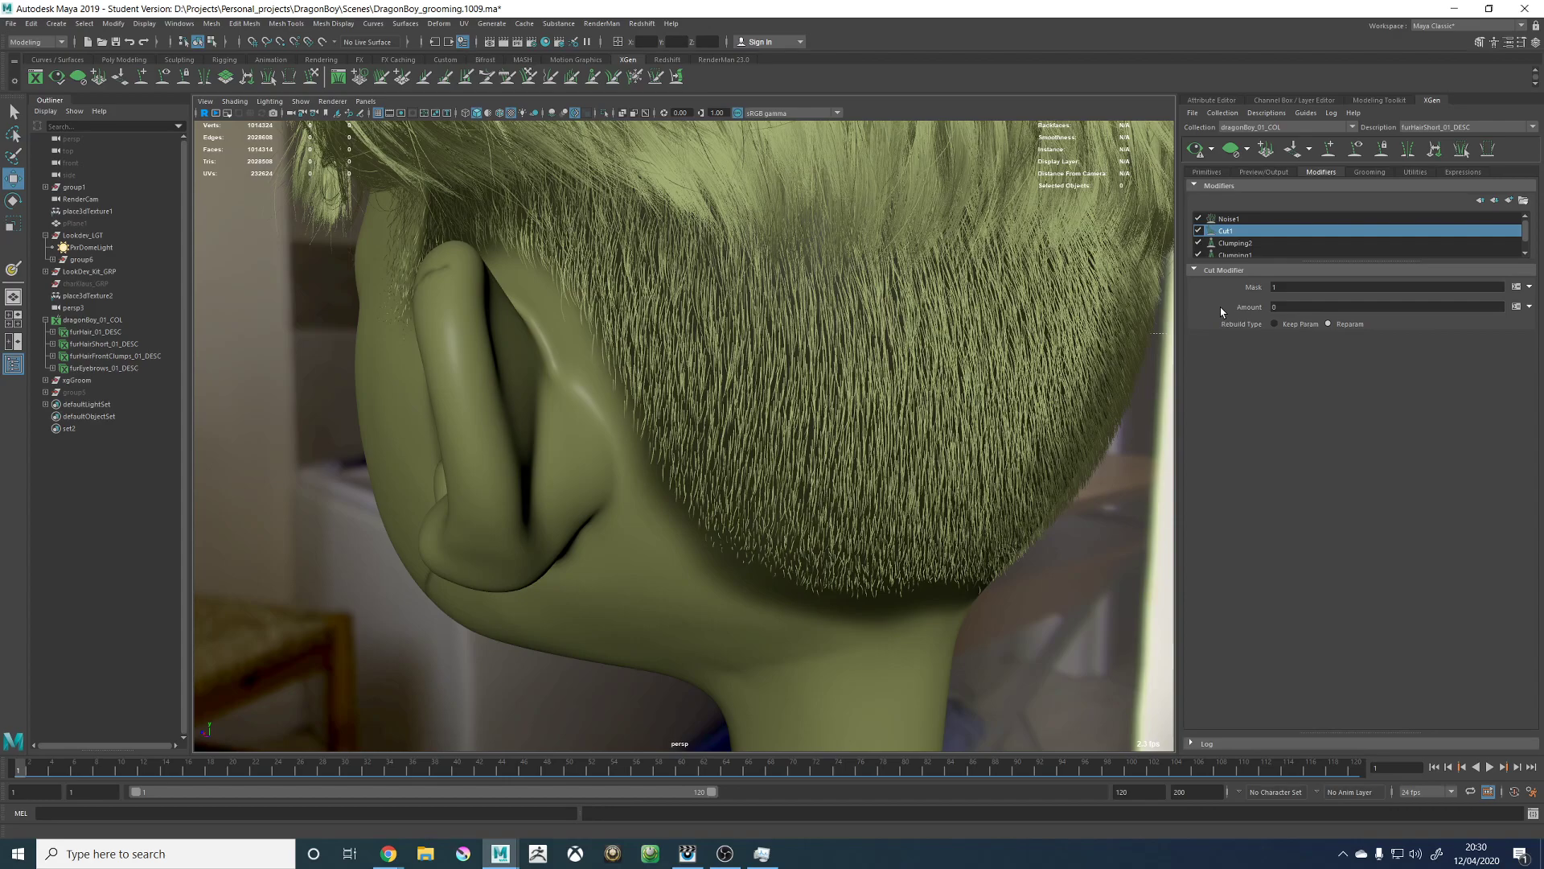
click(1197, 150)
alt+right_drag(802, 323, 949, 546)
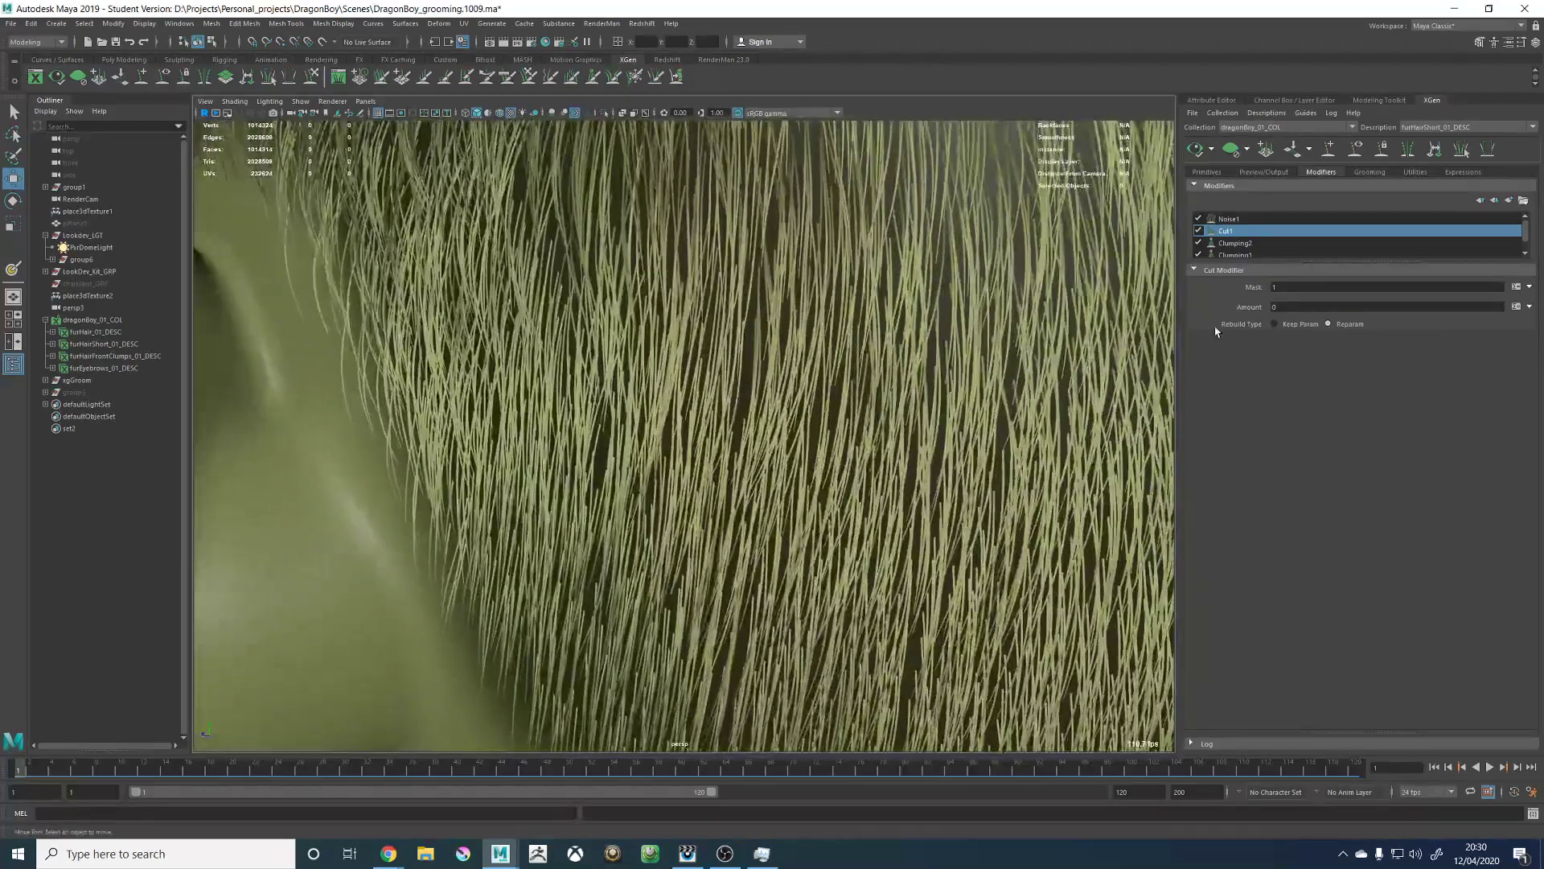
Step: Return the short hair's Cut1 amount to 0.2, refresh the preview and check the back of the head
drag(1292, 306, 1239, 310)
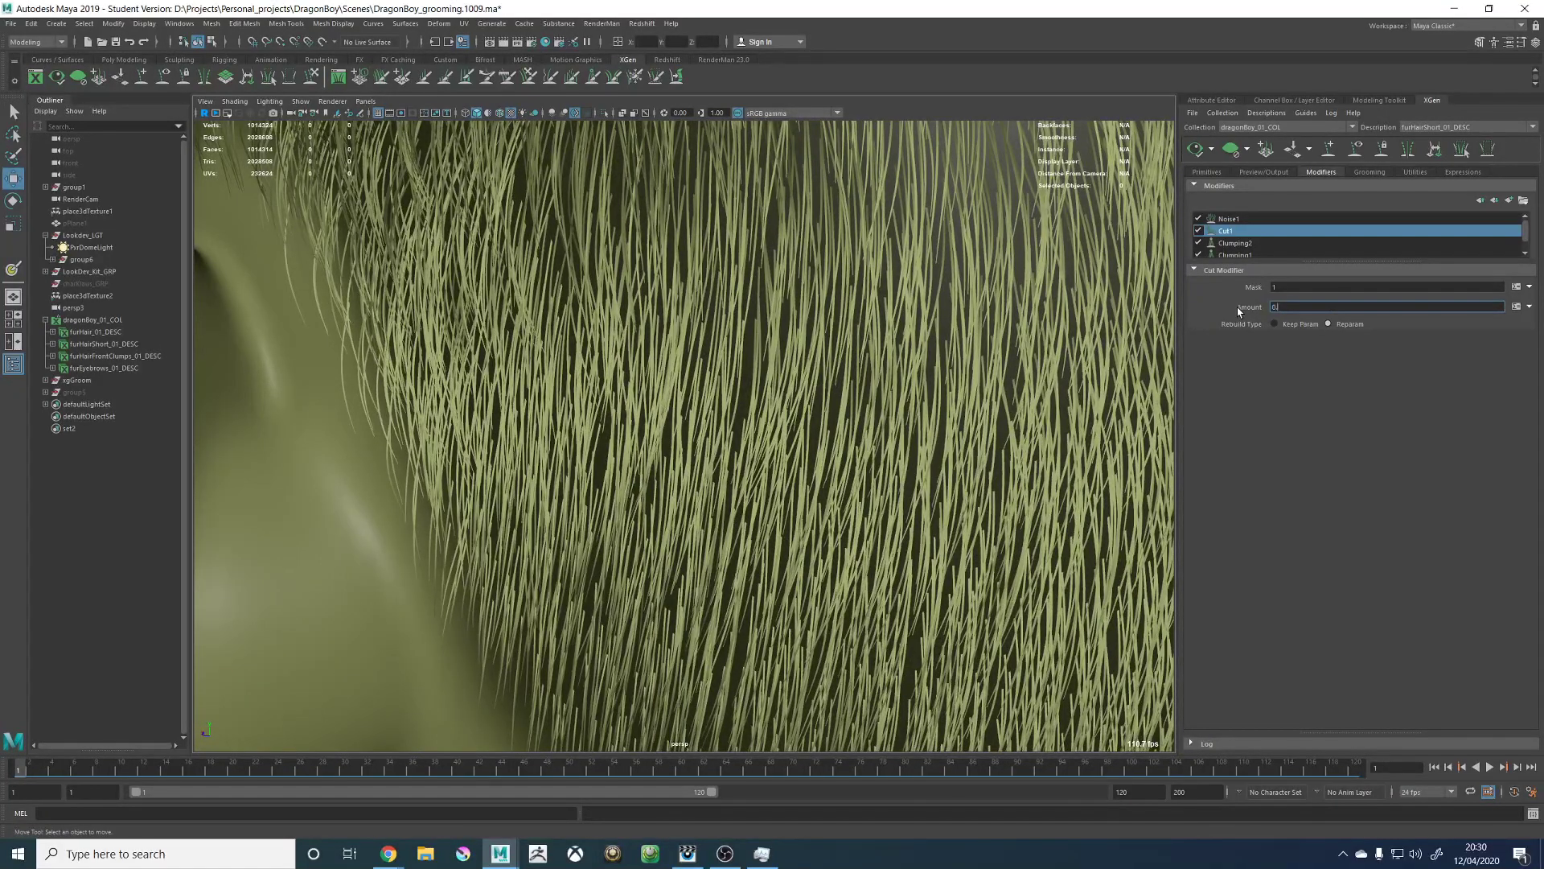
text(2)
key(Return)
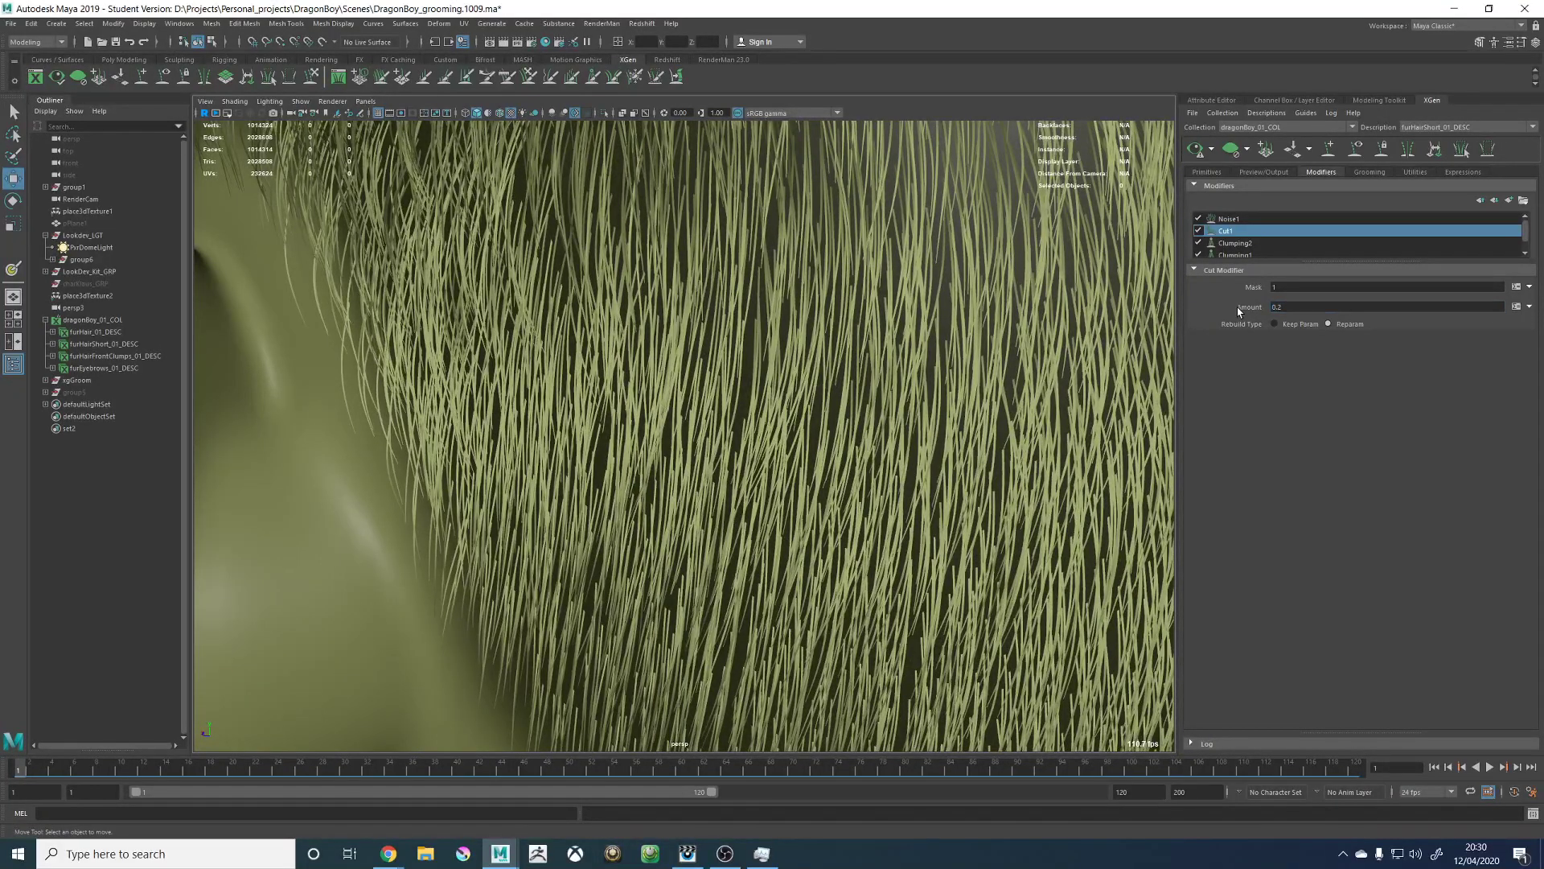
click(1195, 151)
alt+right_drag(831, 376, 519, 390)
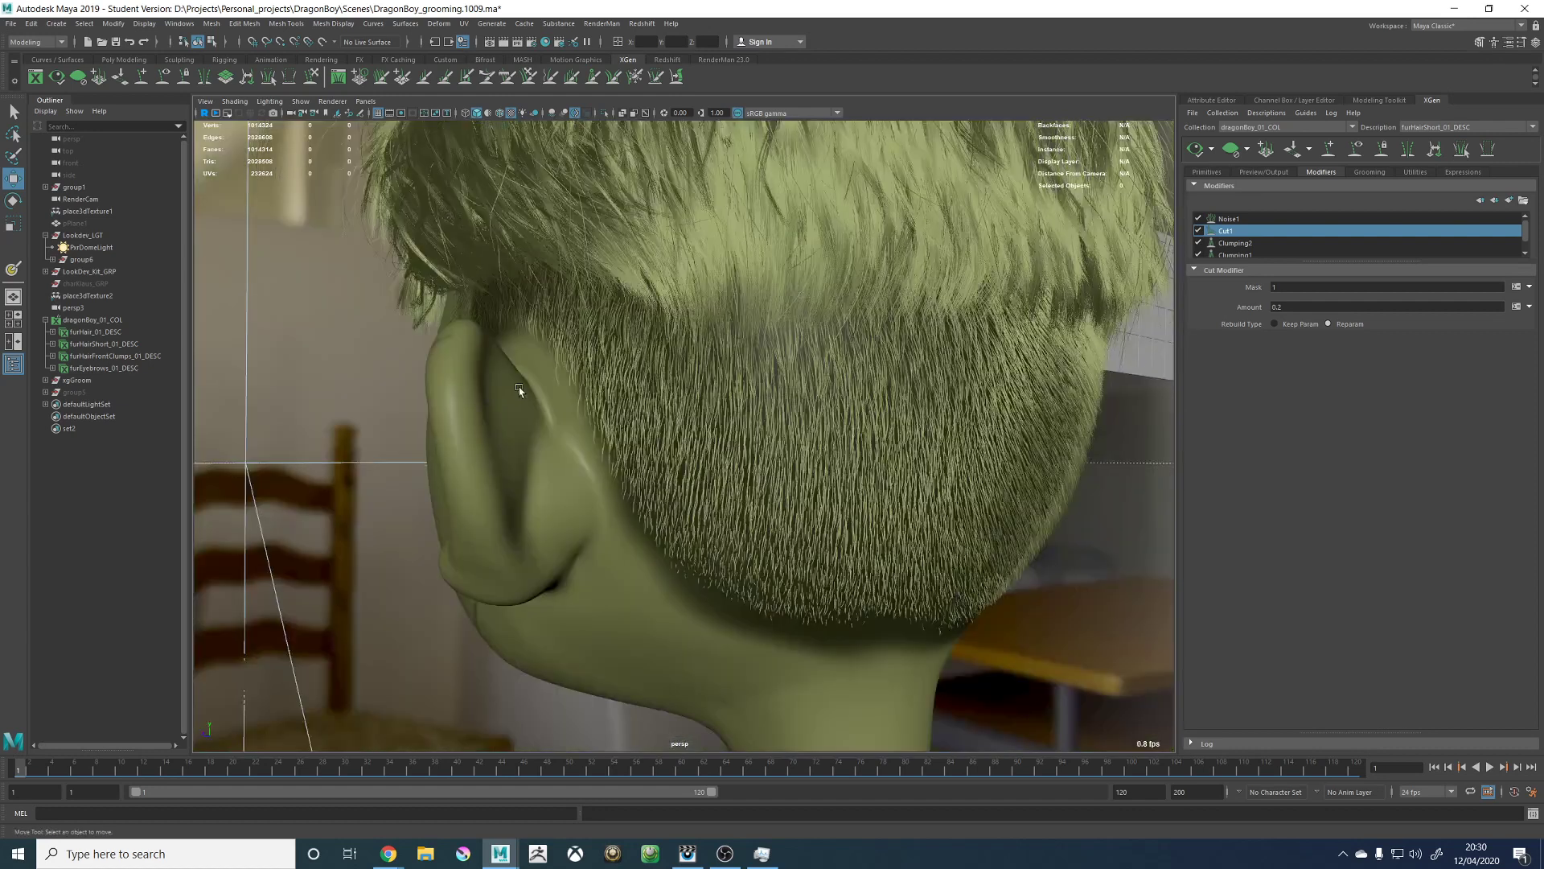
alt+drag(520, 390, 529, 404)
Step: Set the short hair's Cut1 amount to the expression rand(0.0,0.2) and refresh the preview
double_click(1293, 308)
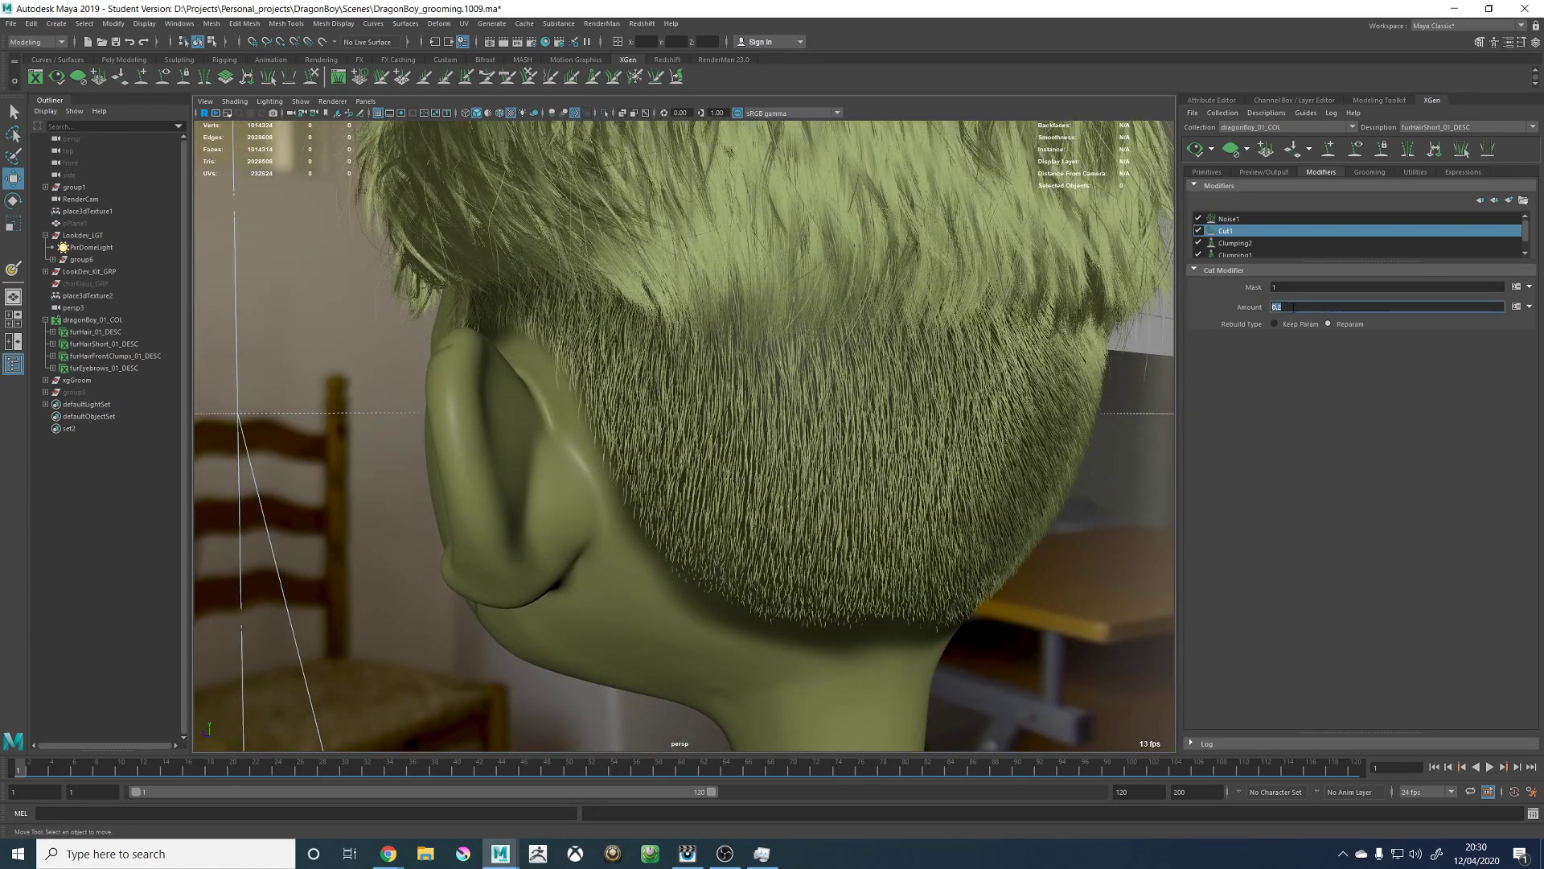
text(ran)
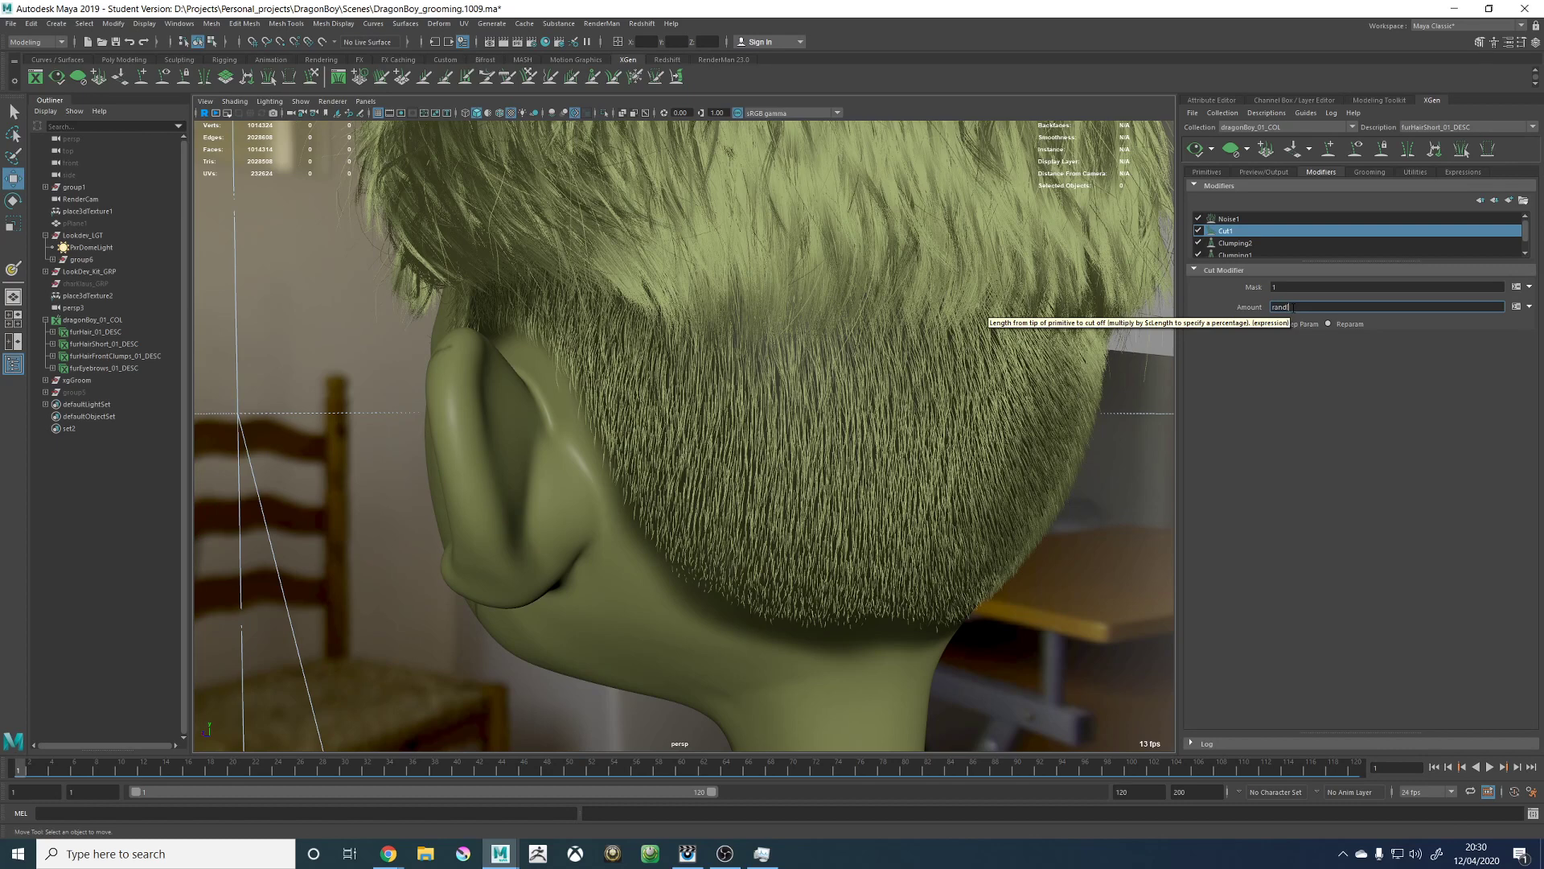
text(d(0,0,0.2))
key(Return)
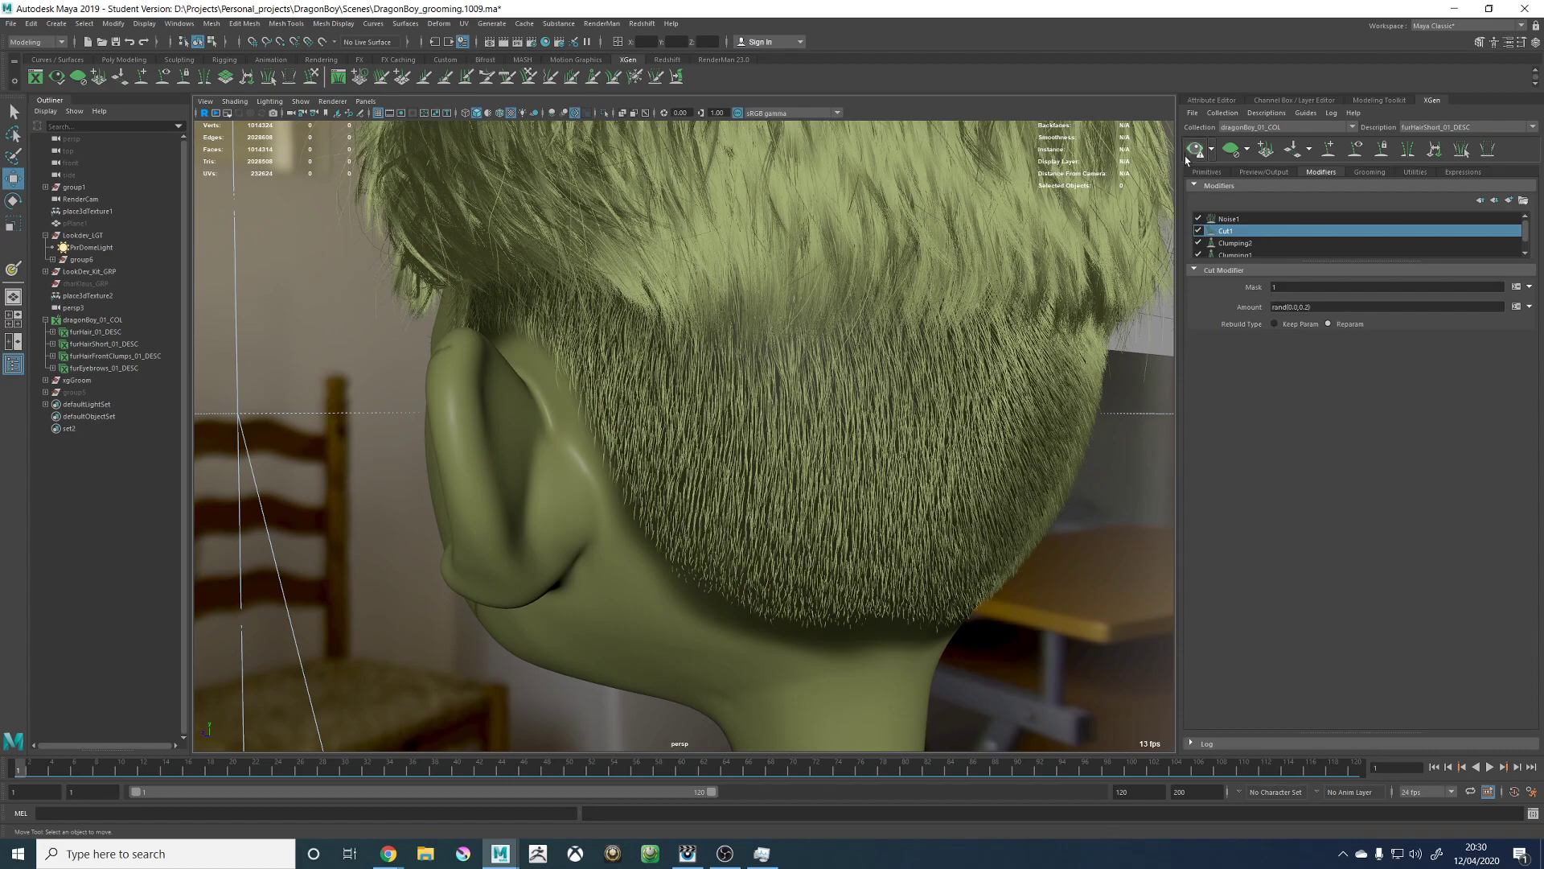
click(1196, 149)
Step: Make furHair_01_DESC the active description and select its Clumping2 modifier for editing
alt+right_drag(1040, 384, 663, 378)
alt+drag(662, 378, 615, 414)
alt+right_drag(616, 413, 787, 441)
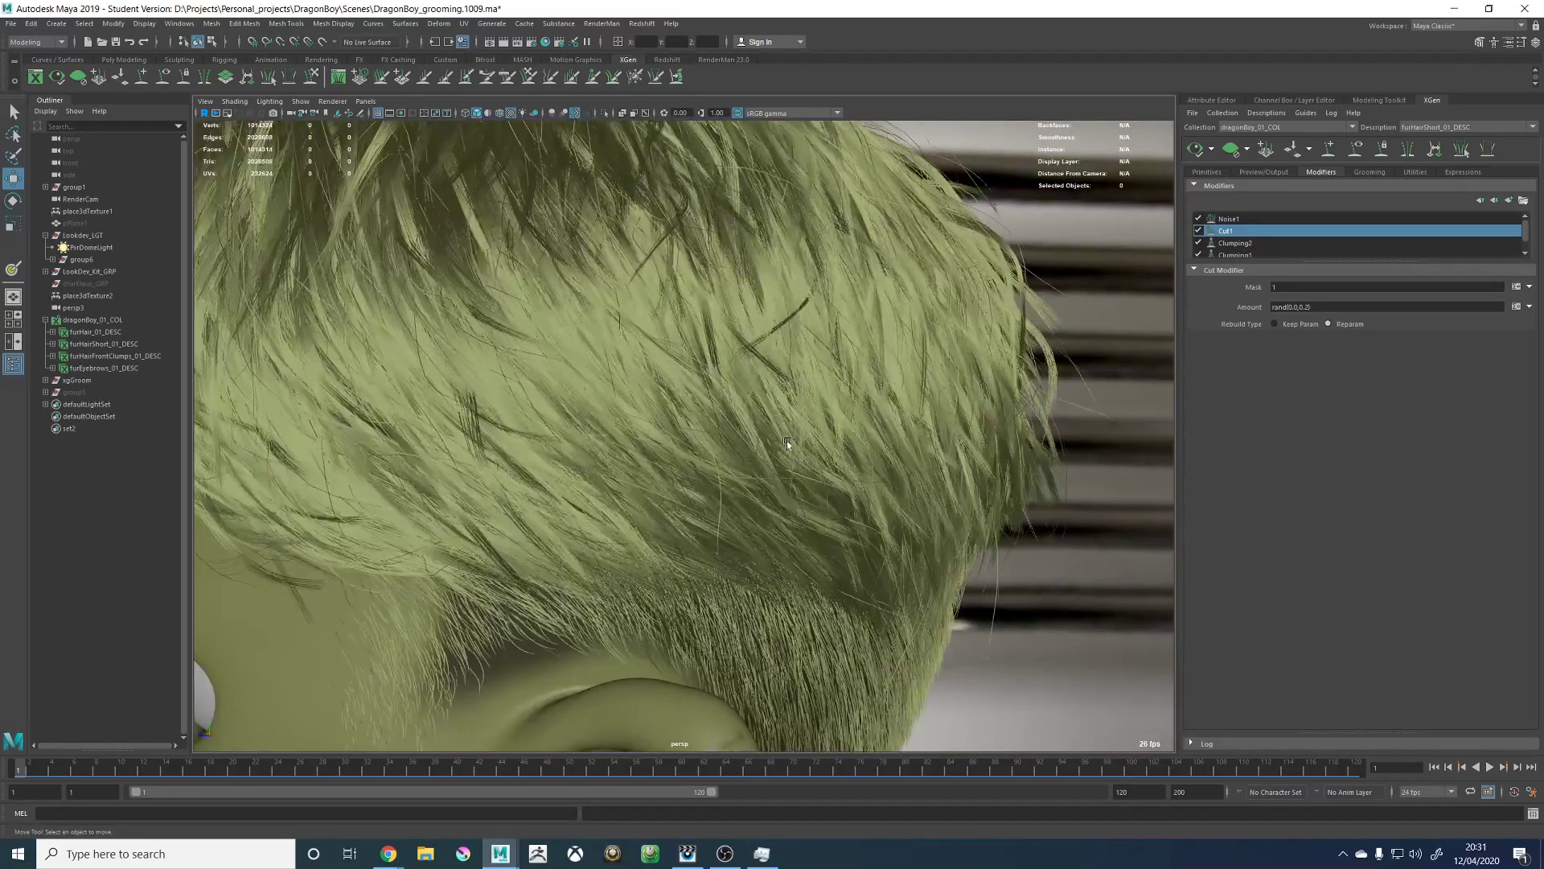
alt+drag(787, 441, 920, 462)
alt+right_drag(920, 461, 862, 383)
click(1435, 127)
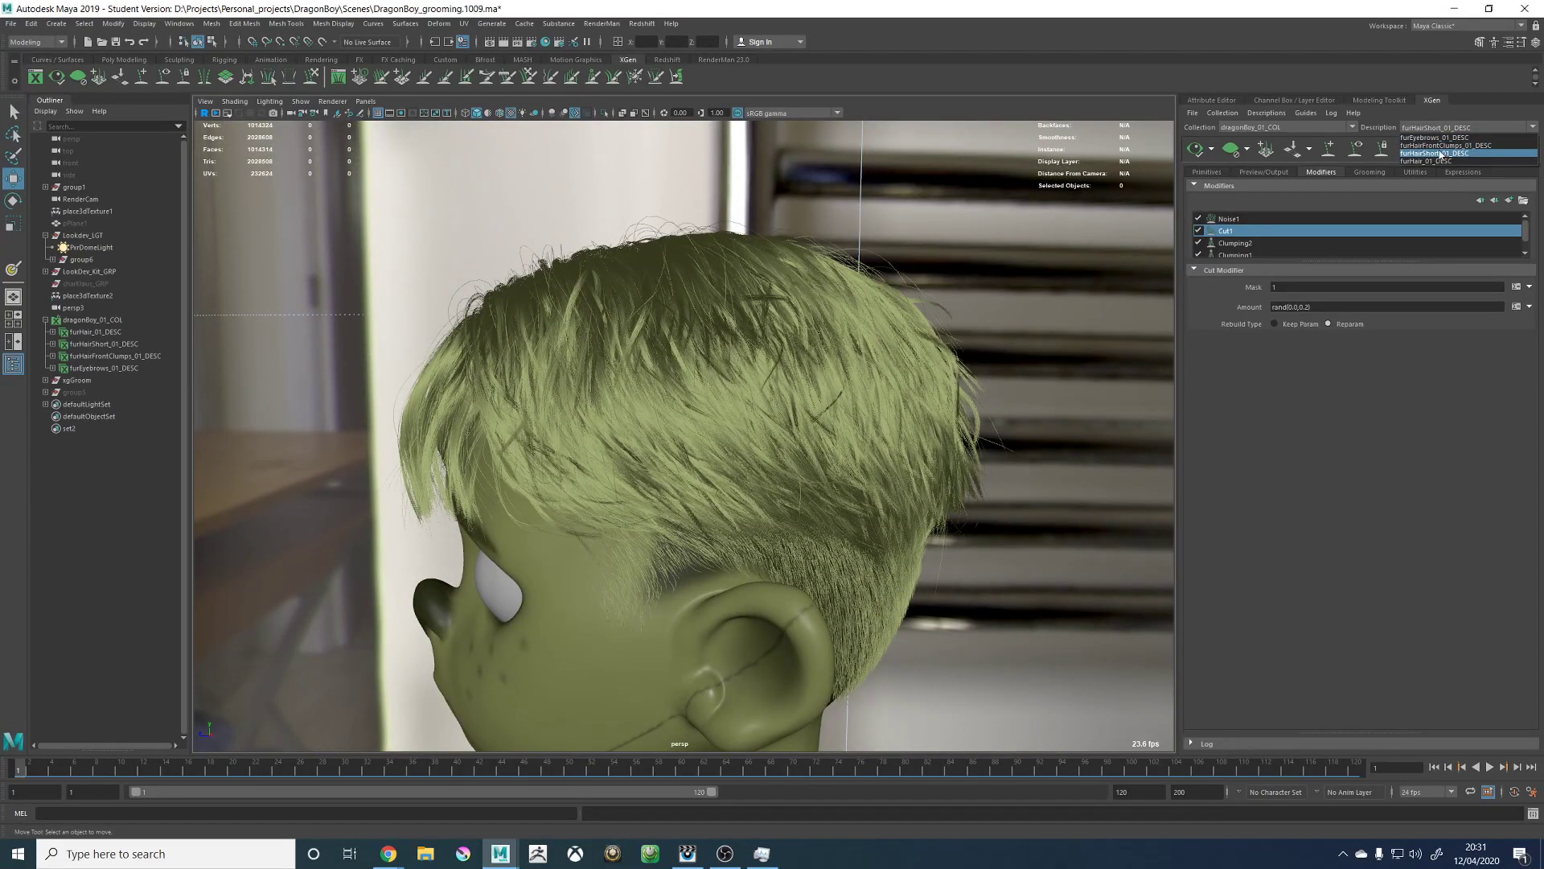
click(1443, 146)
click(1448, 129)
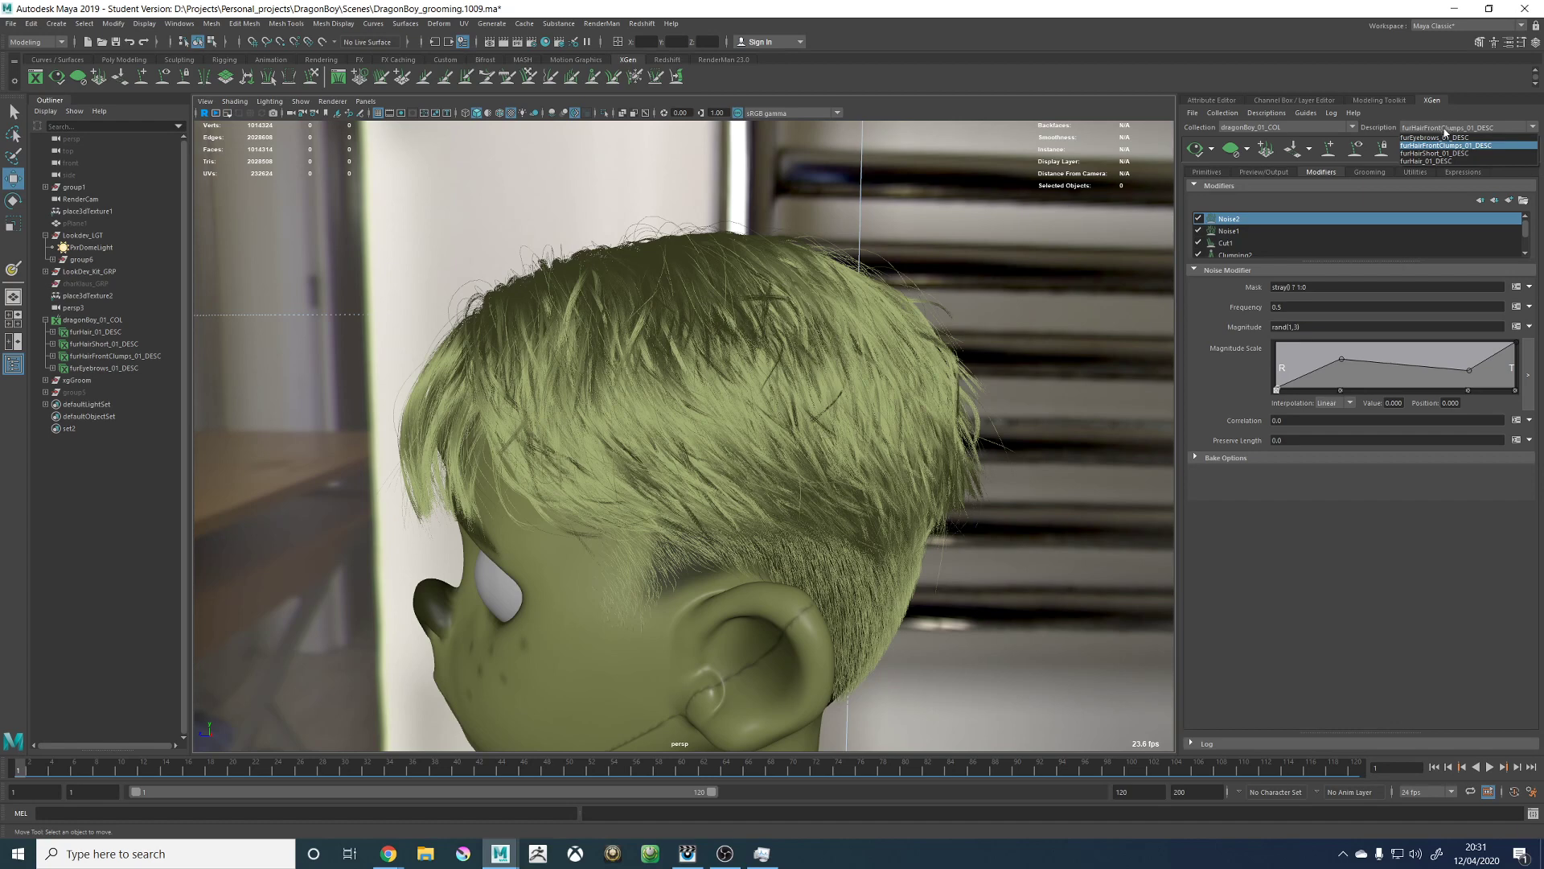
click(1441, 163)
scroll(1239, 237, down, 1)
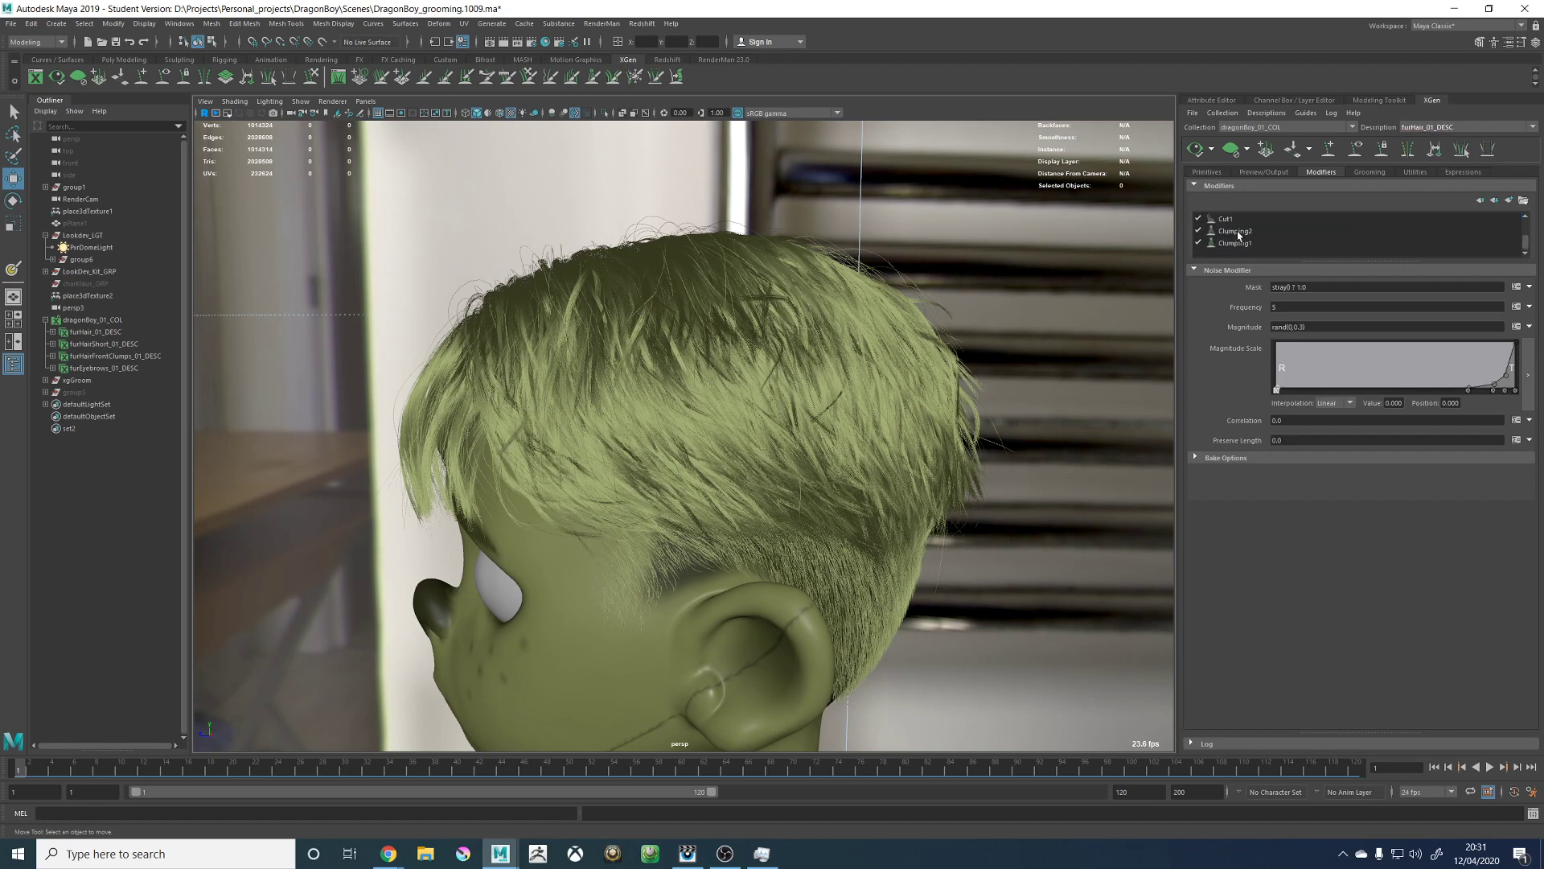
click(1235, 230)
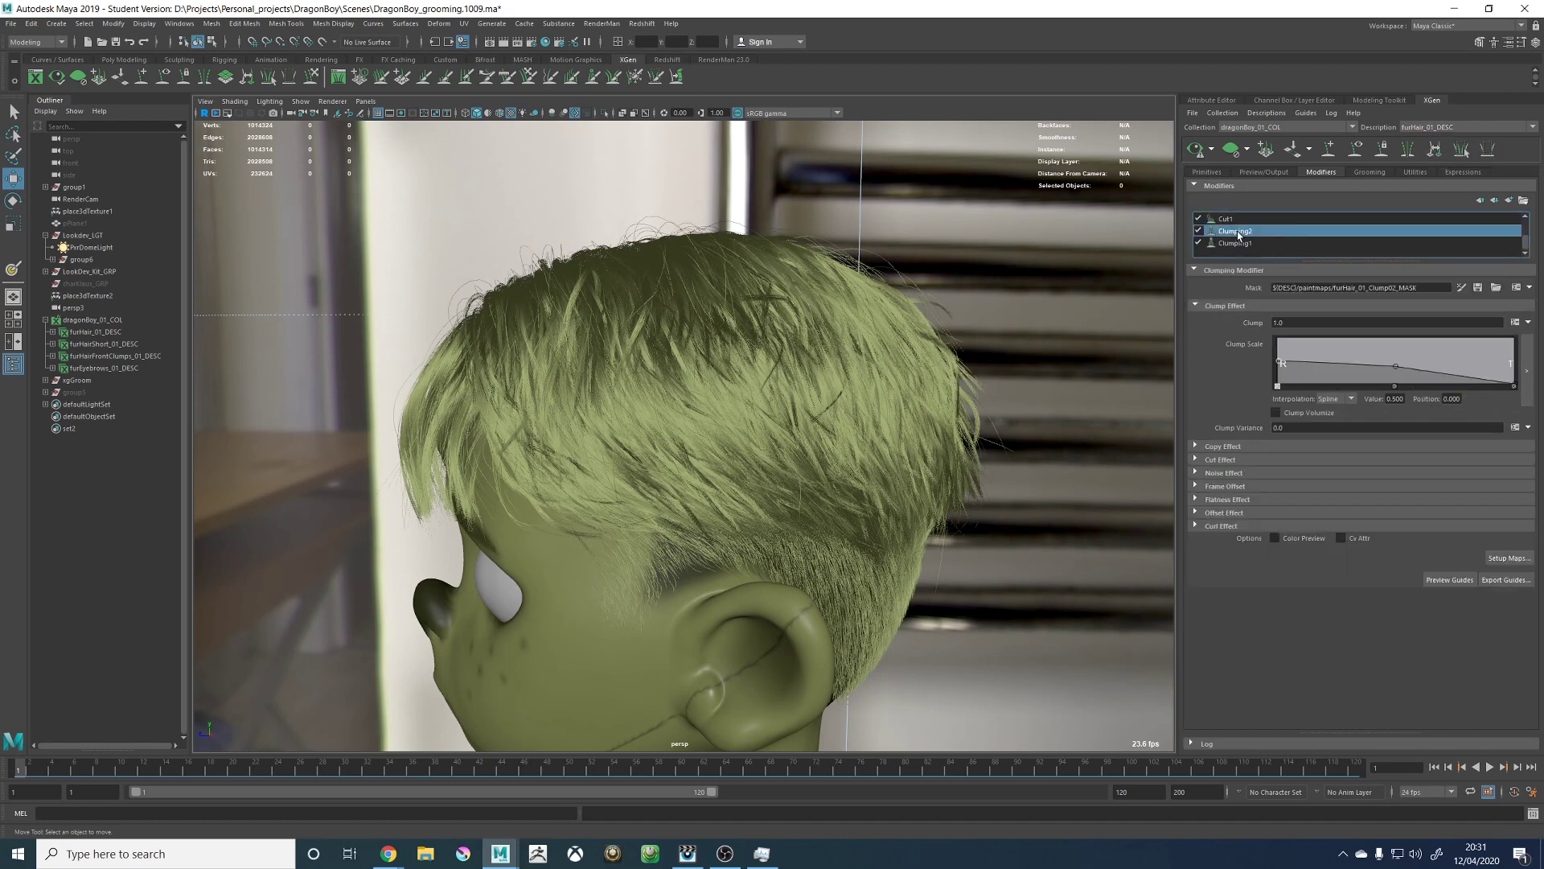
Step: Open Clumping2's noise expression for editing and add the line "$PercentStray = 50; #0,100" above the existing stray() expression
click(1224, 473)
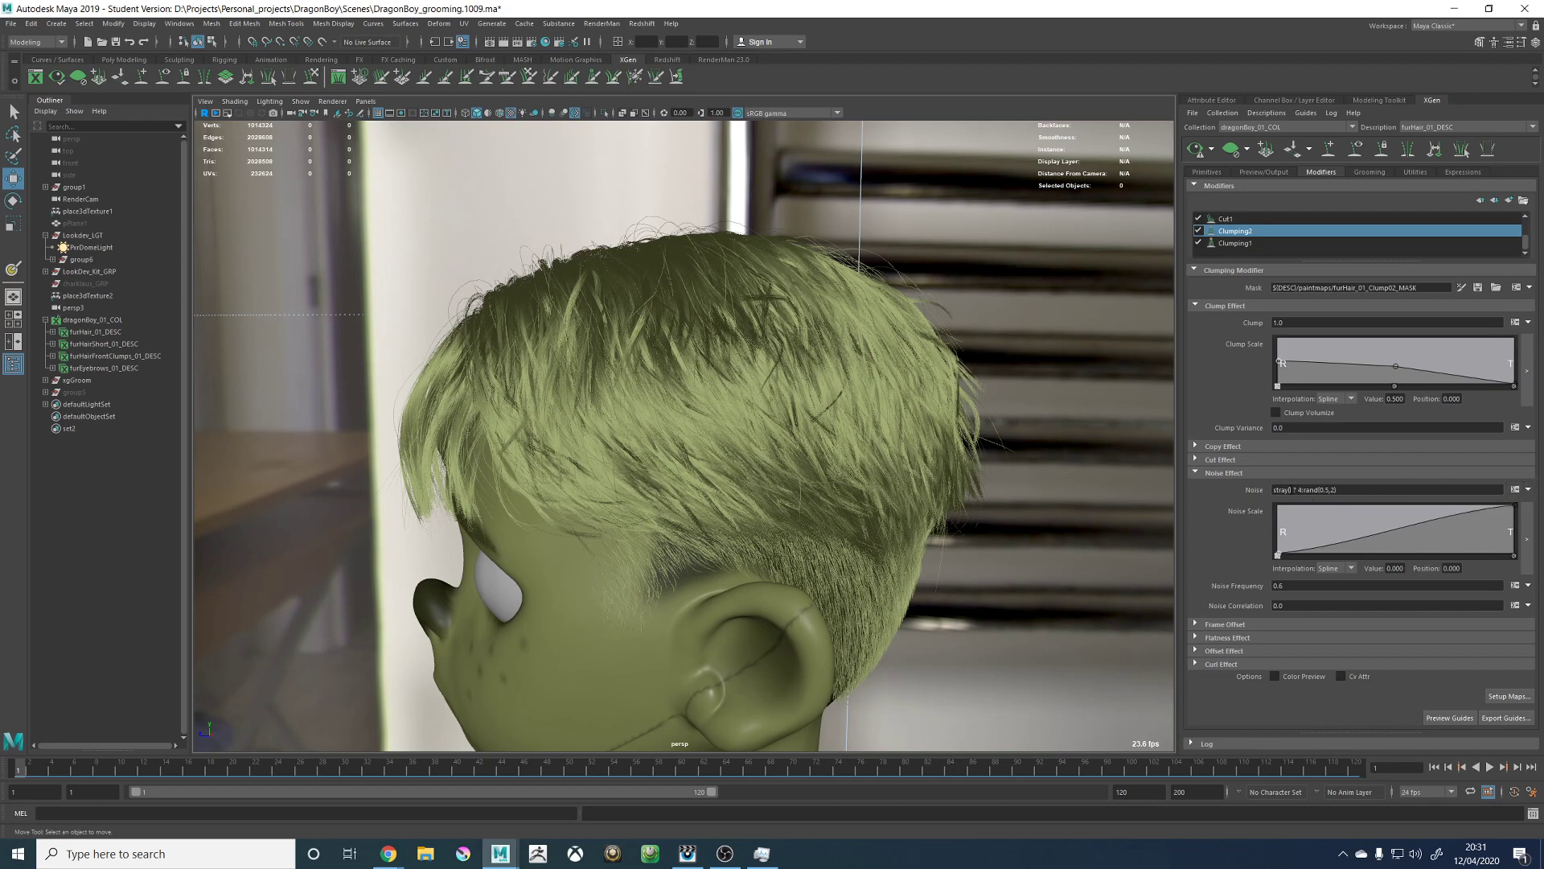
click(1515, 489)
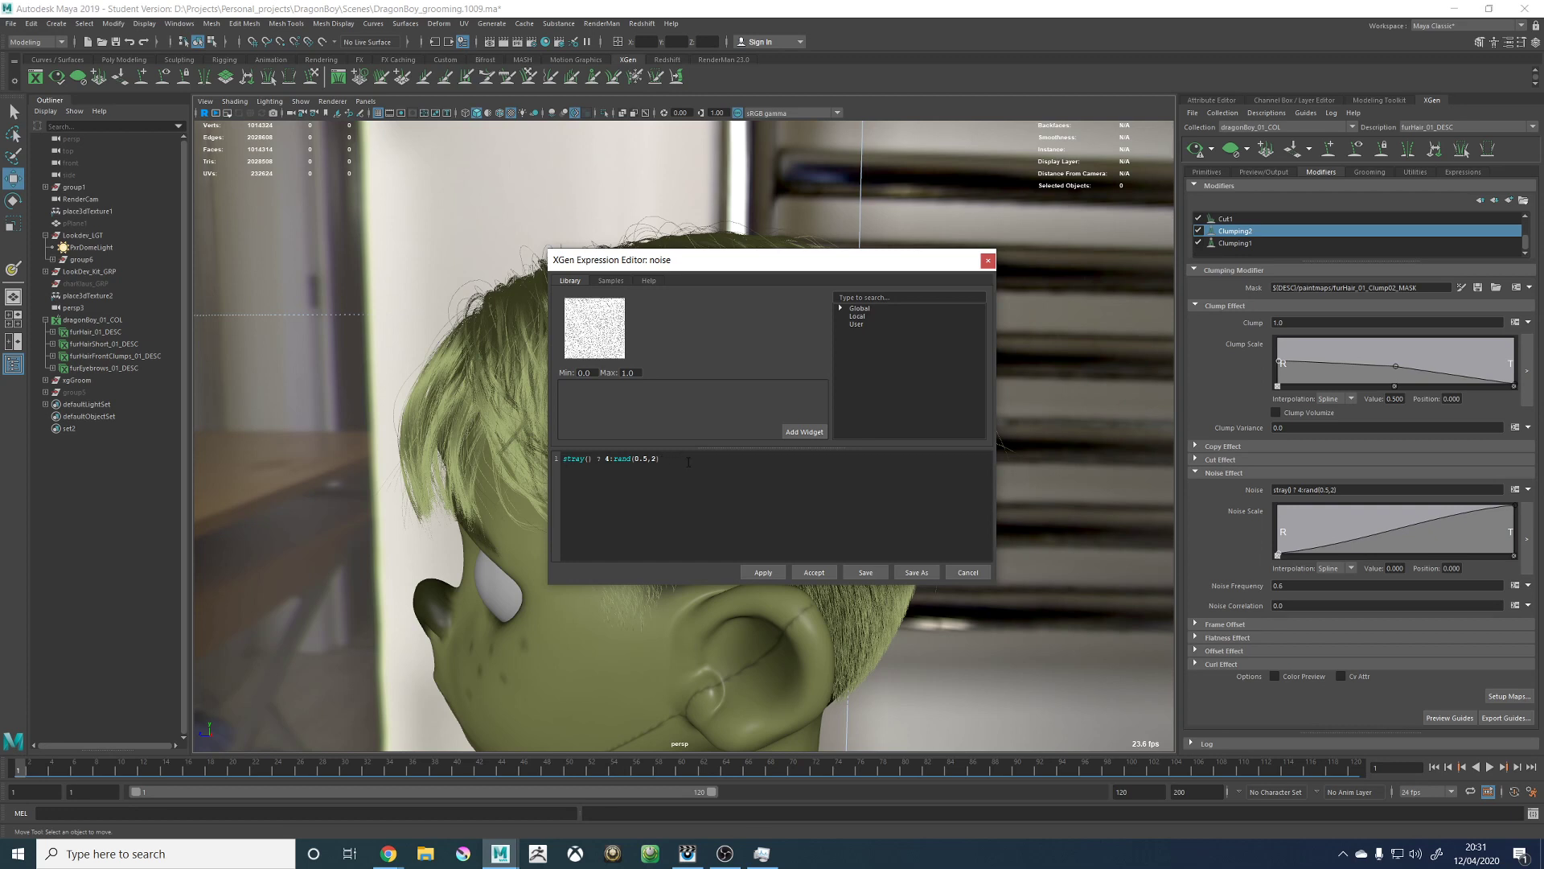
drag(689, 461, 563, 459)
click(568, 457)
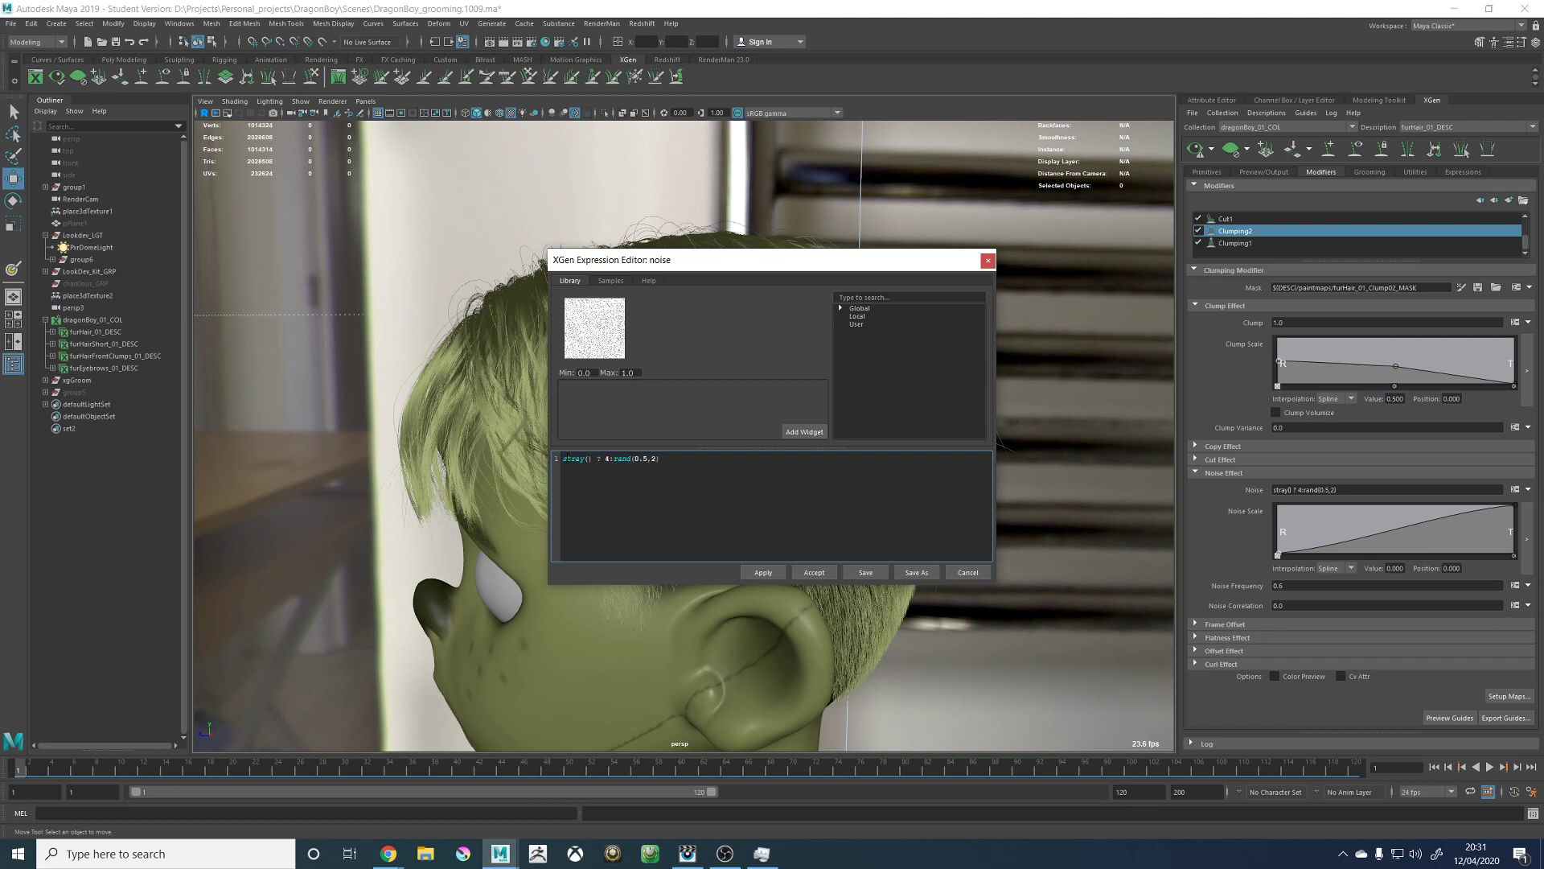
key(Return)
key(BackSpace)
key(Return)
text($PercentStray = 50; #0,100)
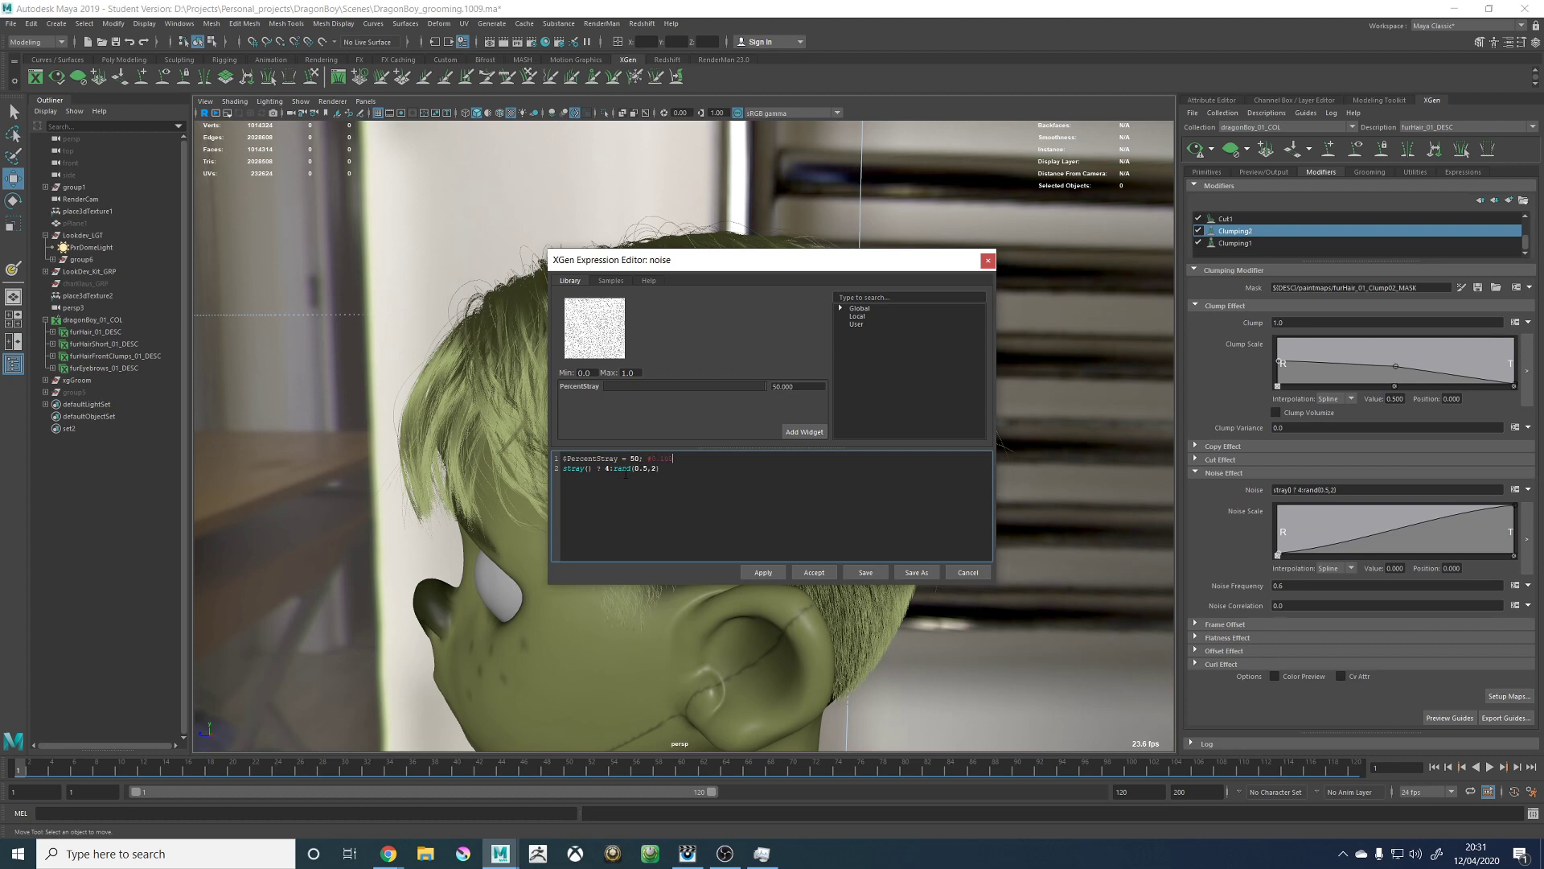
Step: Try out the PercentStray slider in the expression editor and return its value to 50
key(Return)
key(BackSpace)
drag(720, 390, 687, 386)
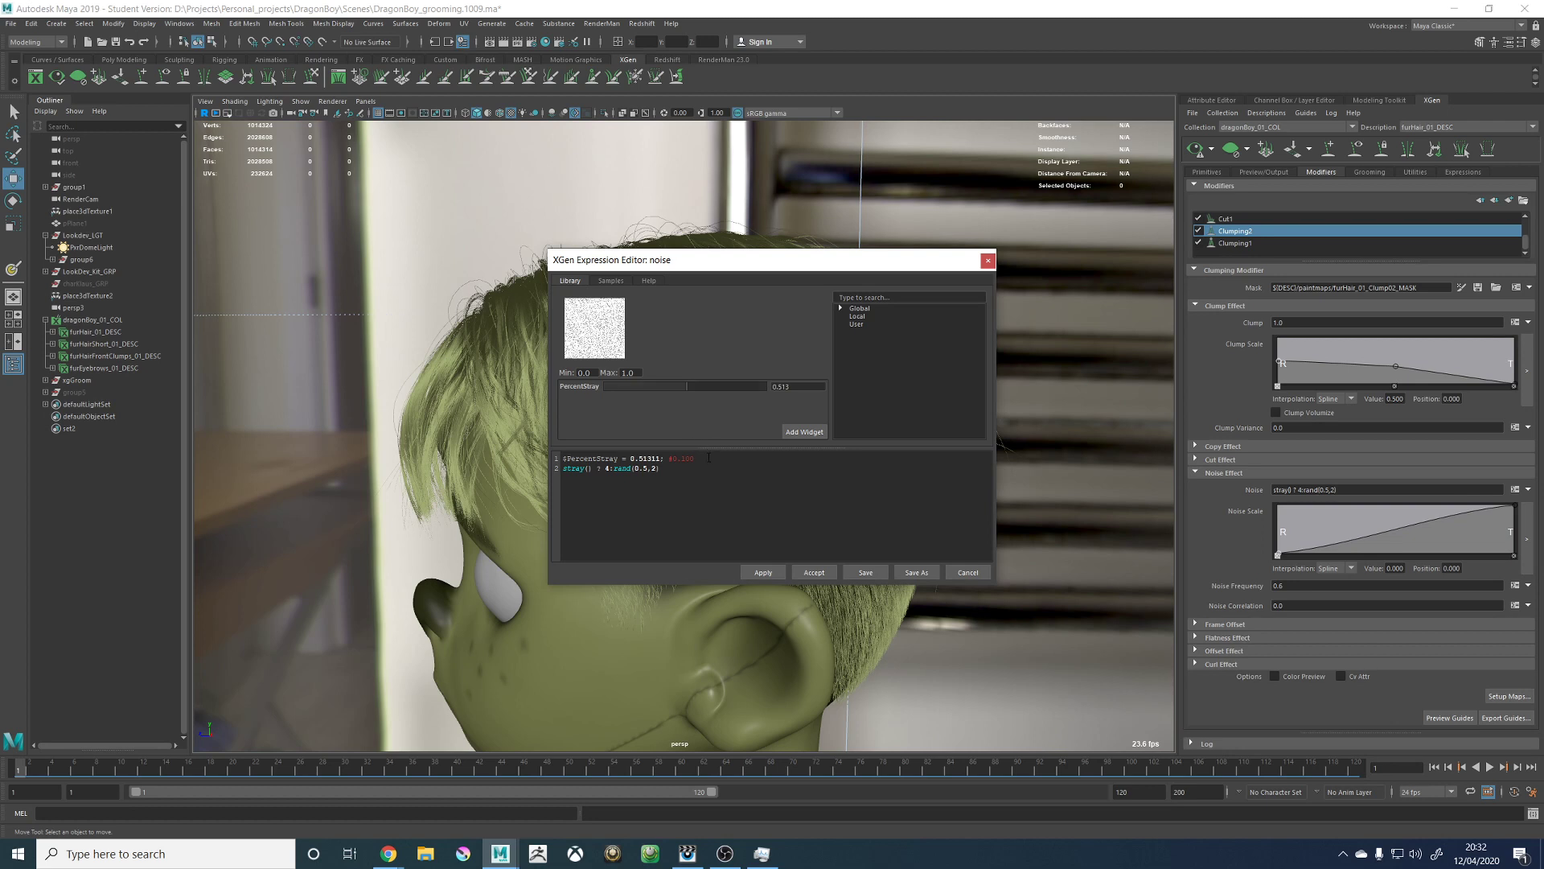
drag(693, 458, 673, 459)
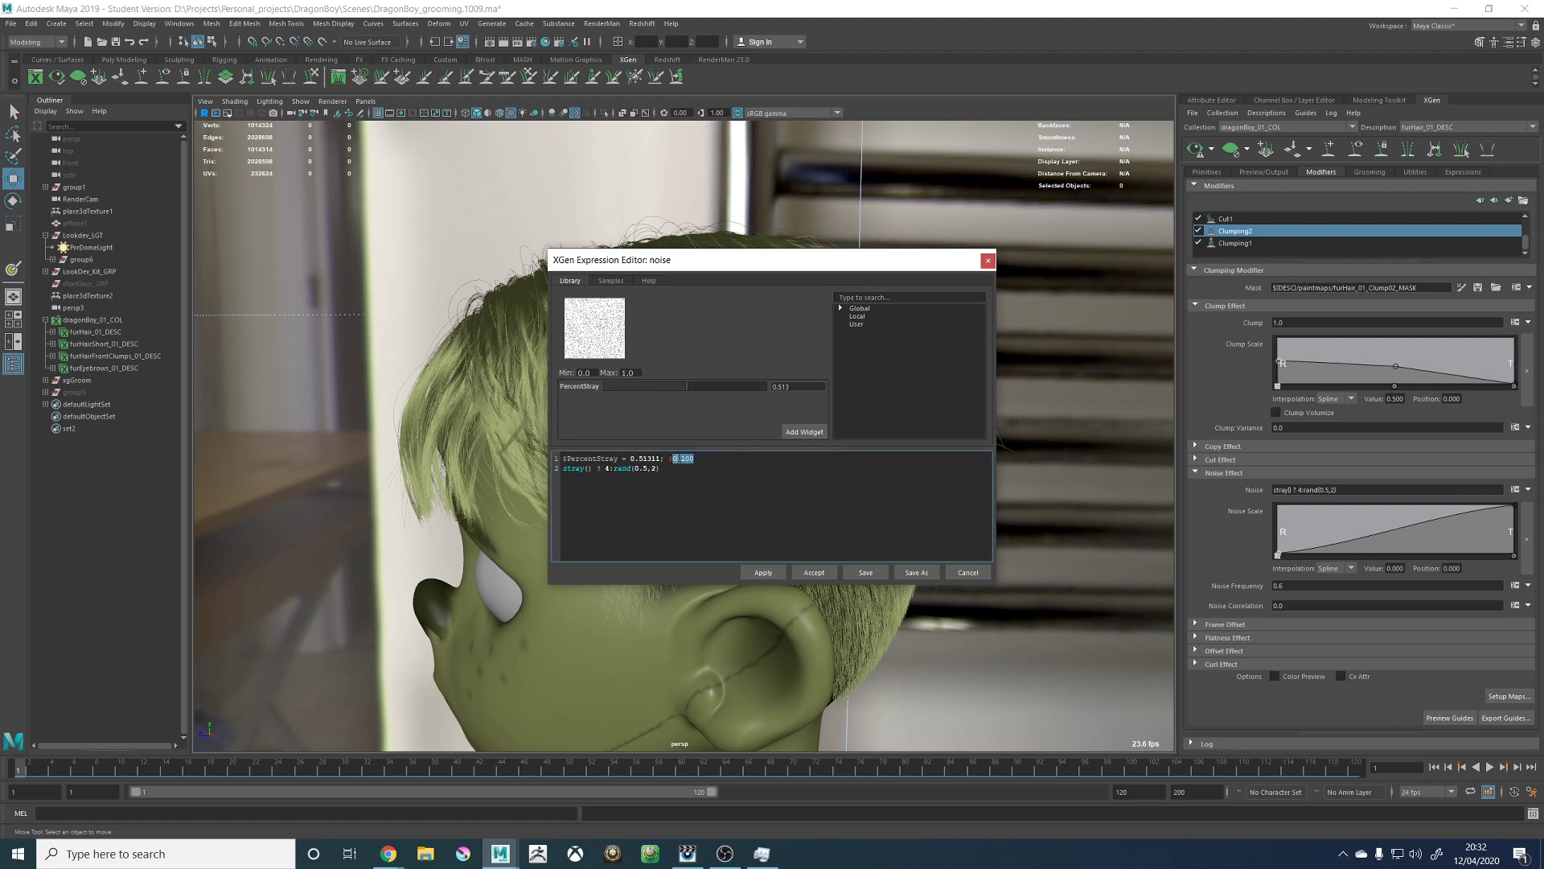
key(Right)
key(Return)
key(BackSpace)
drag(635, 386, 685, 386)
Step: Add the line "$StrayMagnitude = 4; #0,10" below the $PercentStray line of the noise expression
key(Return)
text($)
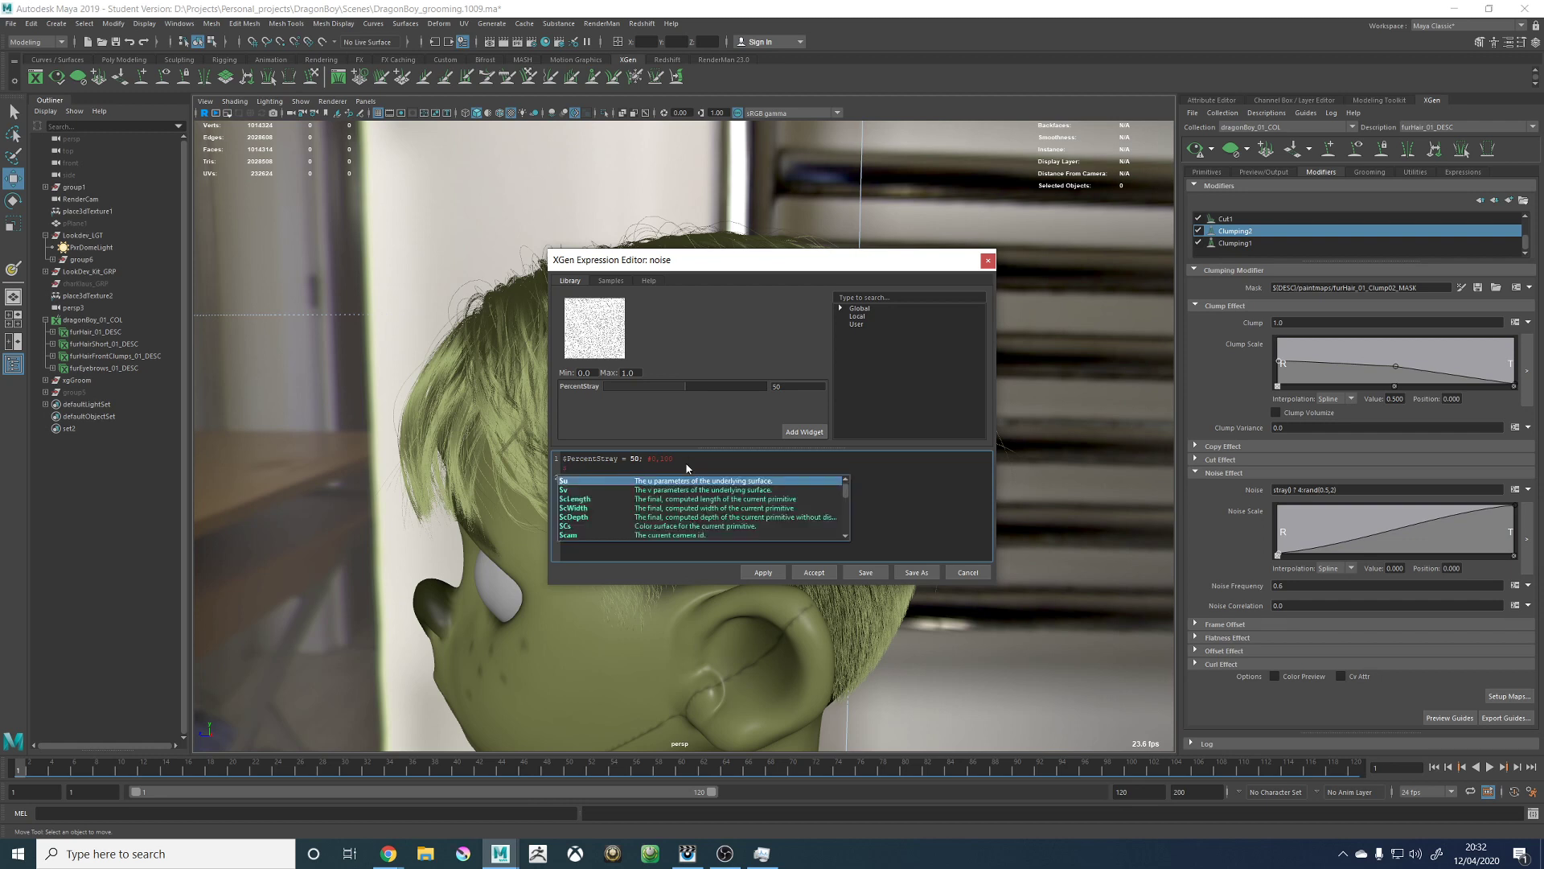
key(BackSpace)
key(Return)
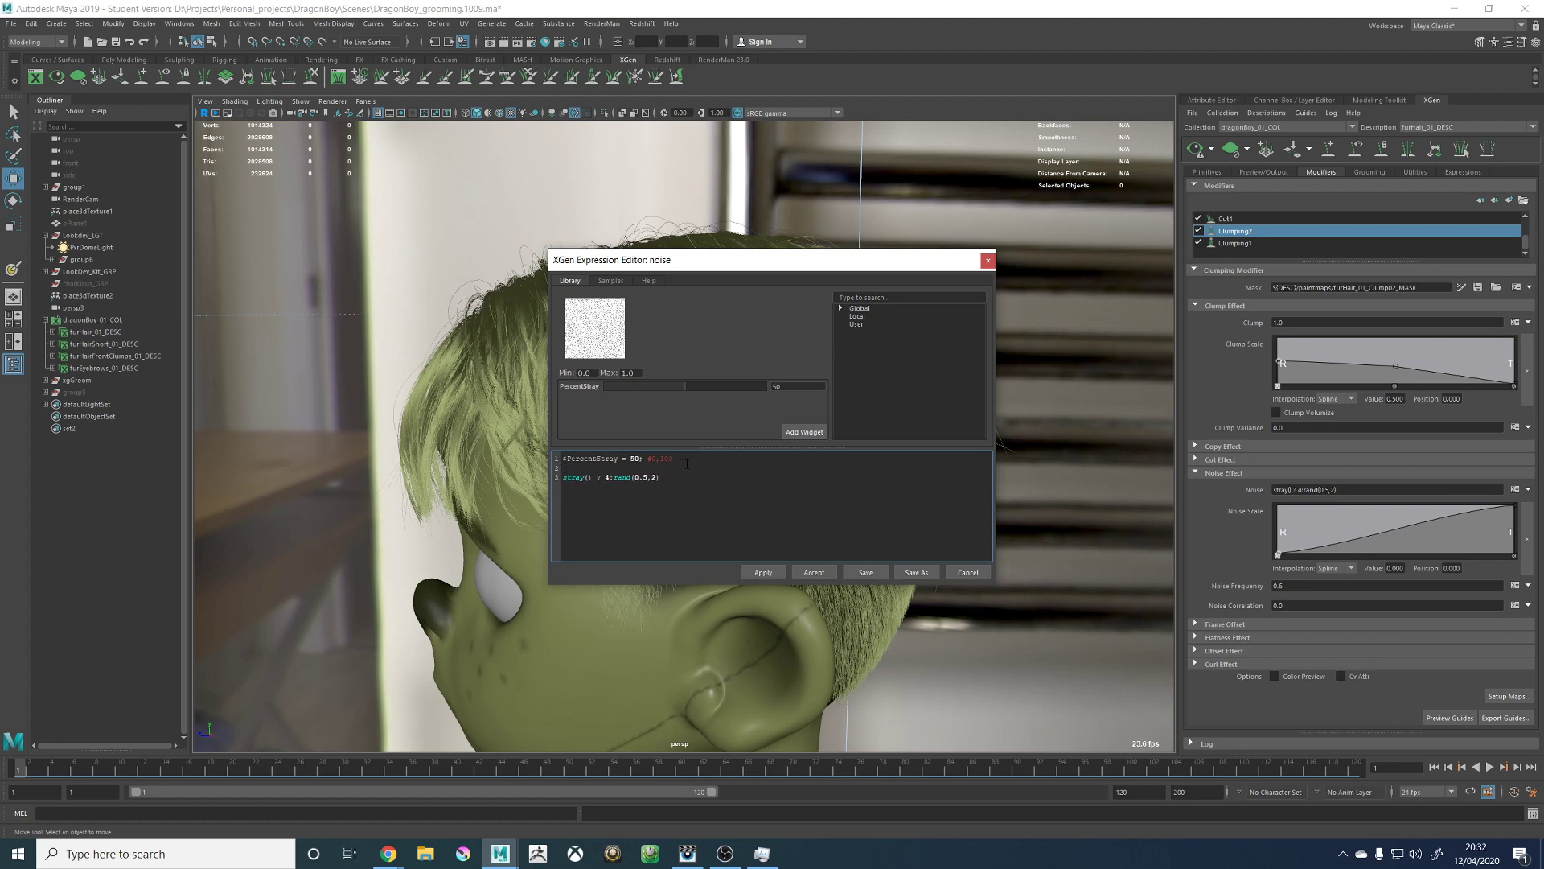
text($StrayMag)
text(nitude = 4; #0)
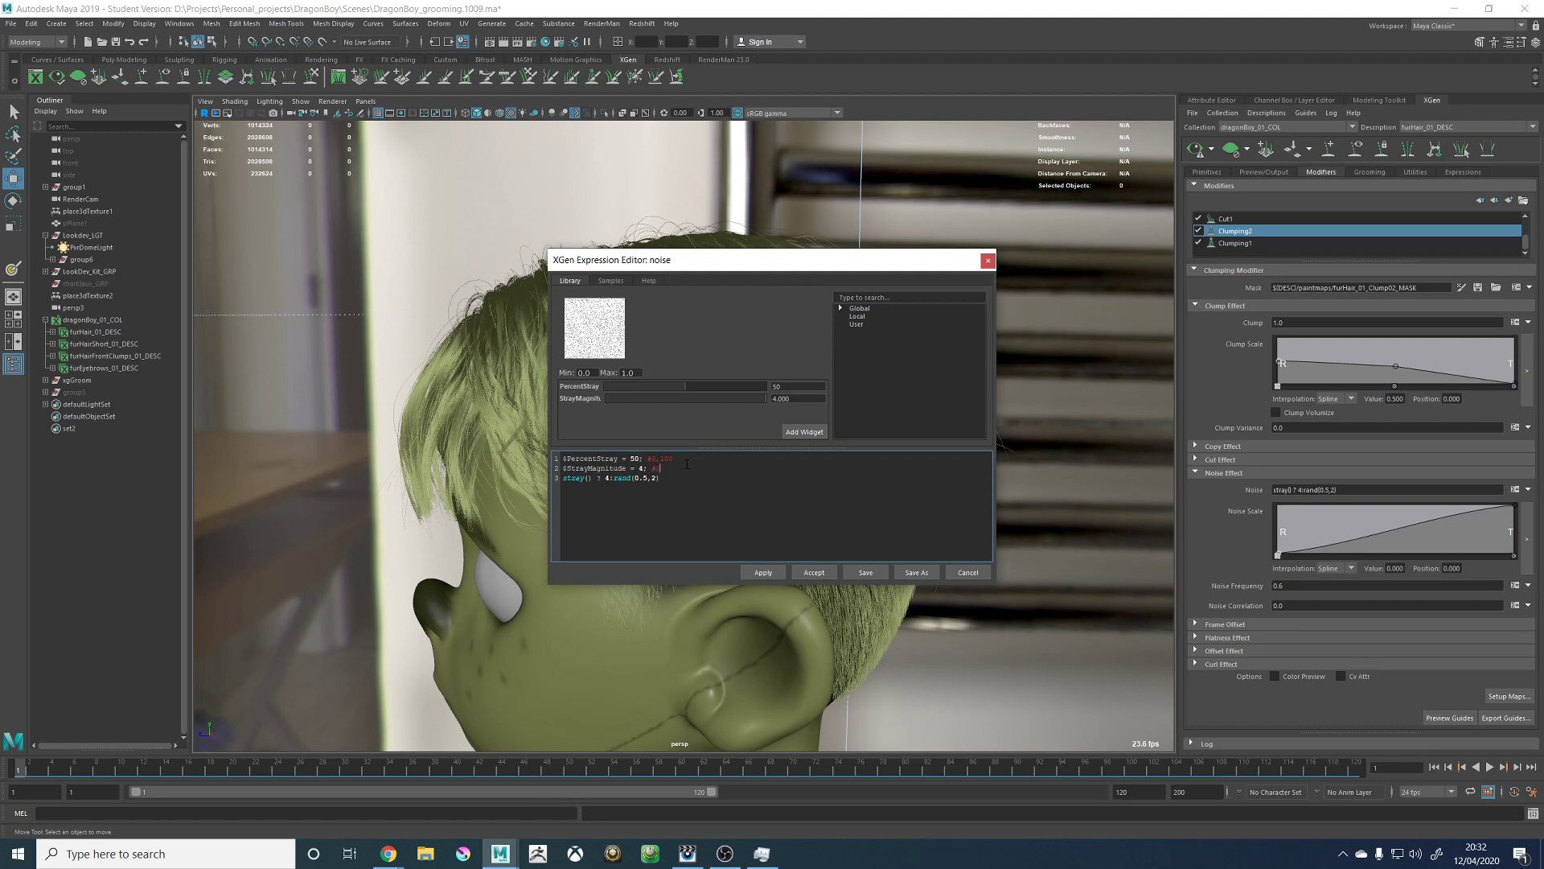
text(,10)
key(Return)
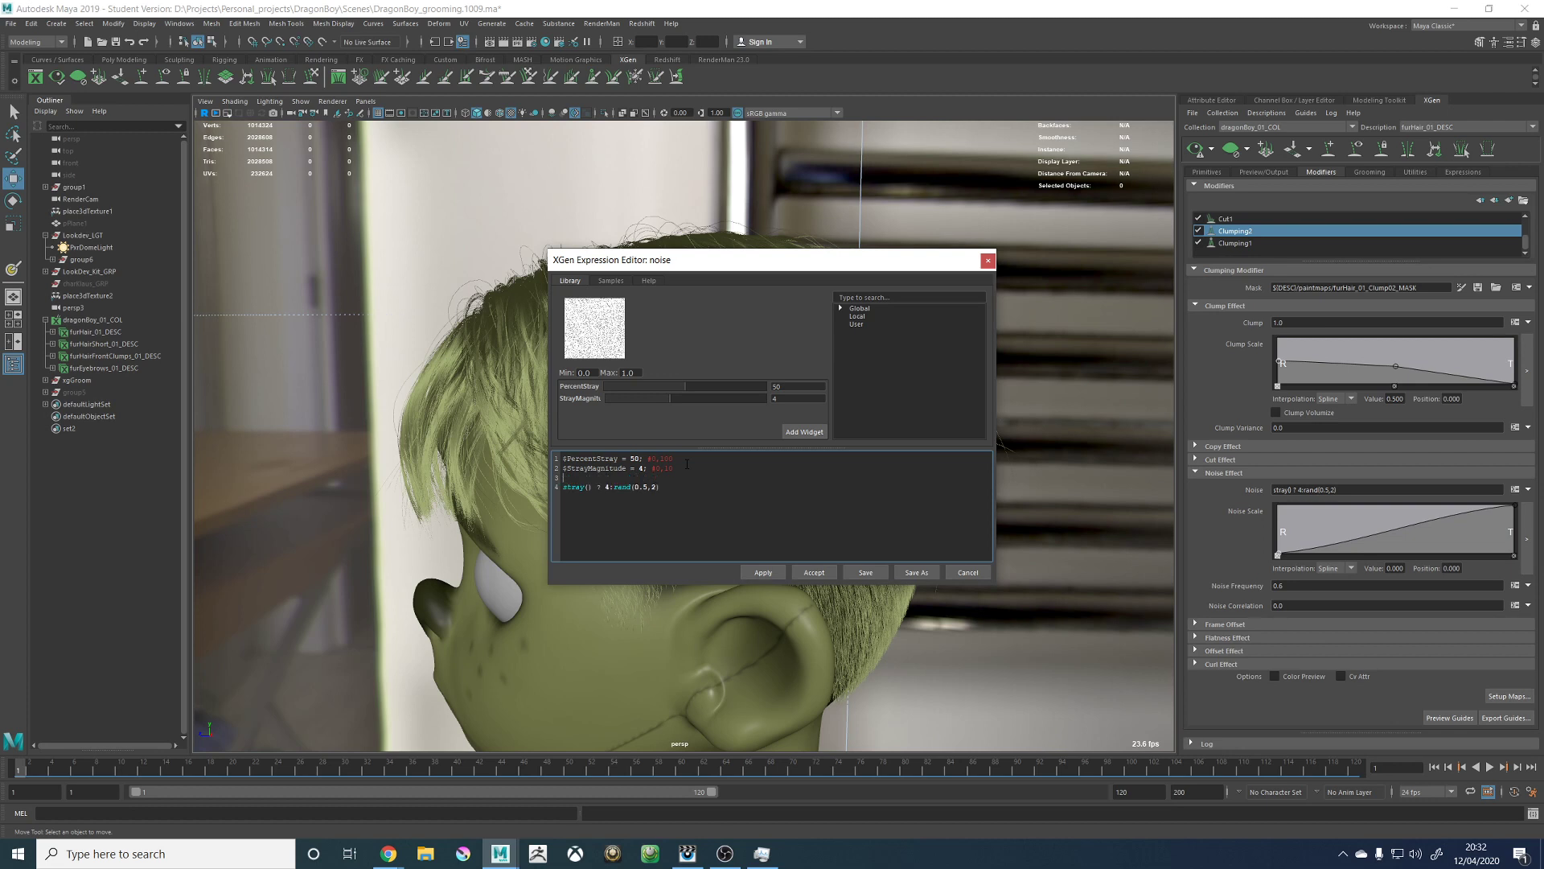
Step: Add the line "$MagnitudeMin = 0.5; #0,4" below the $StrayMagnitude line
text($)
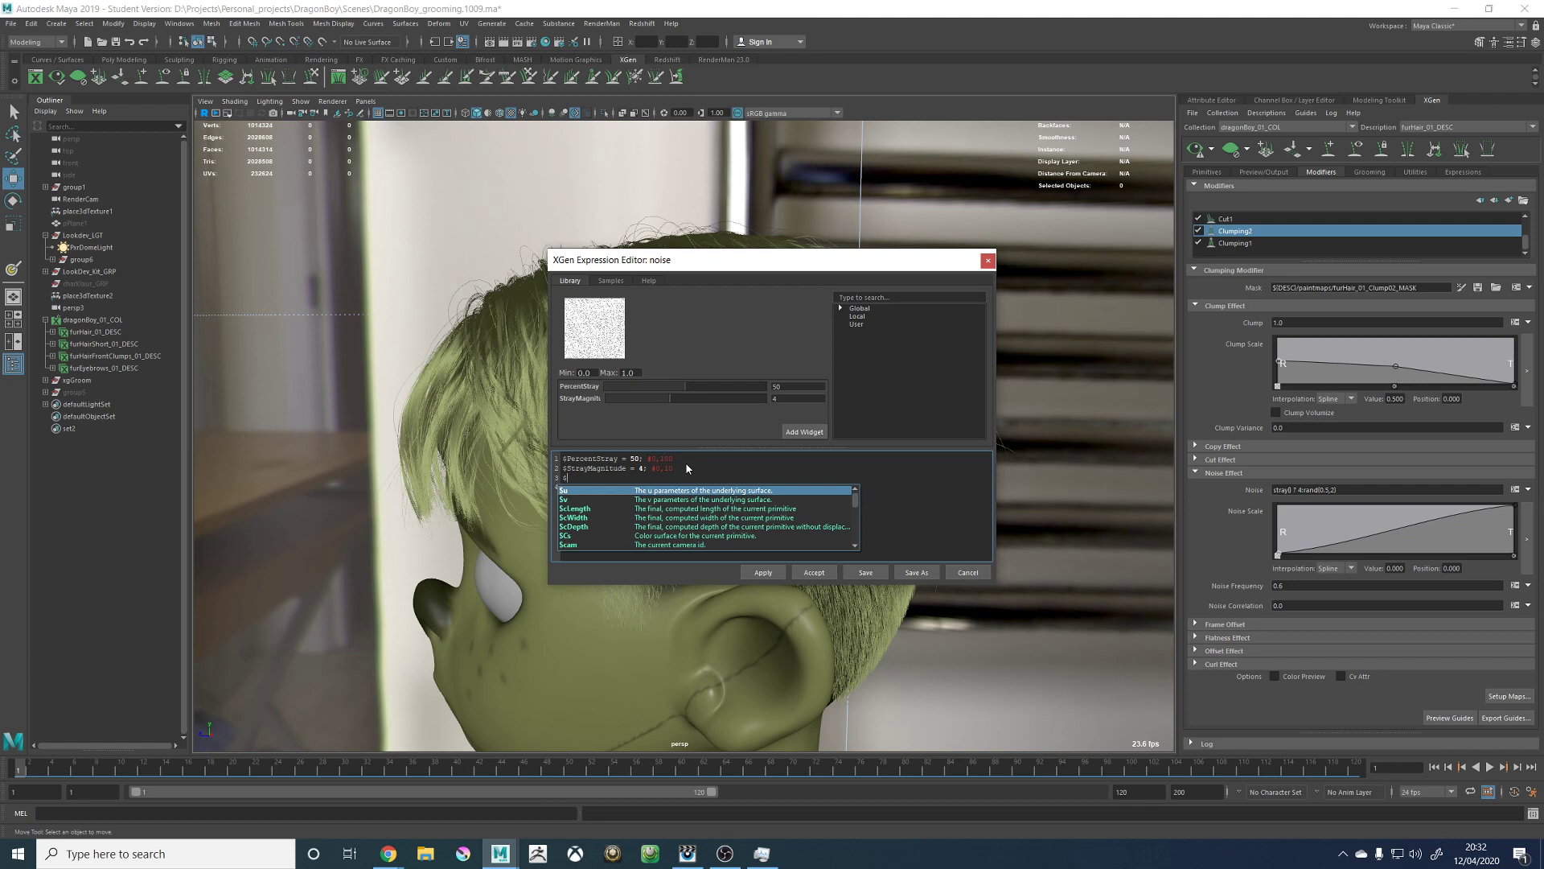
text(N)
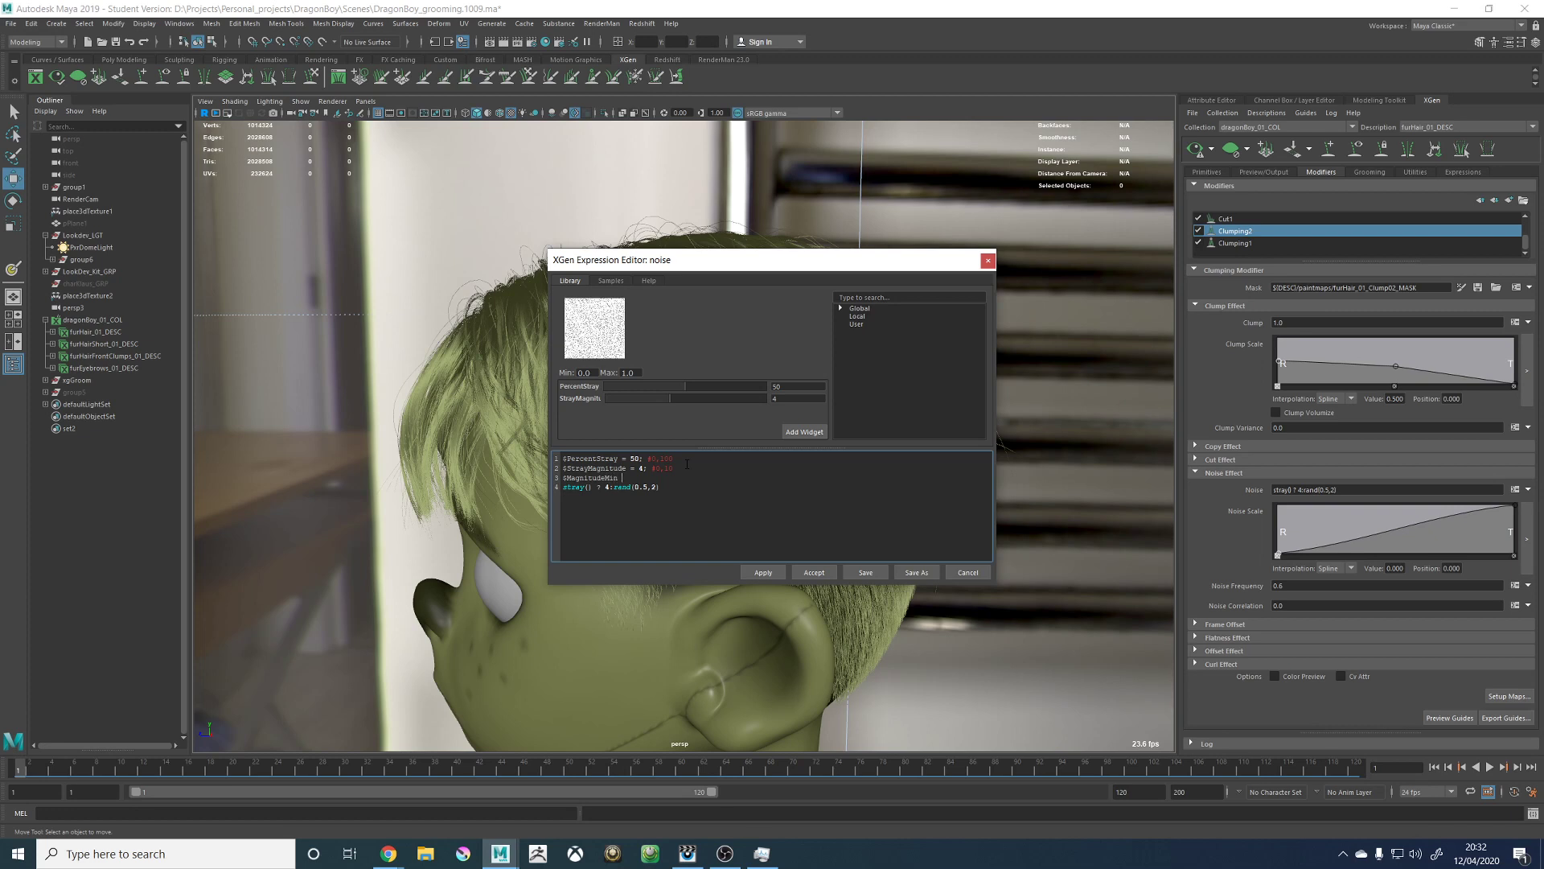
text(0.5;)
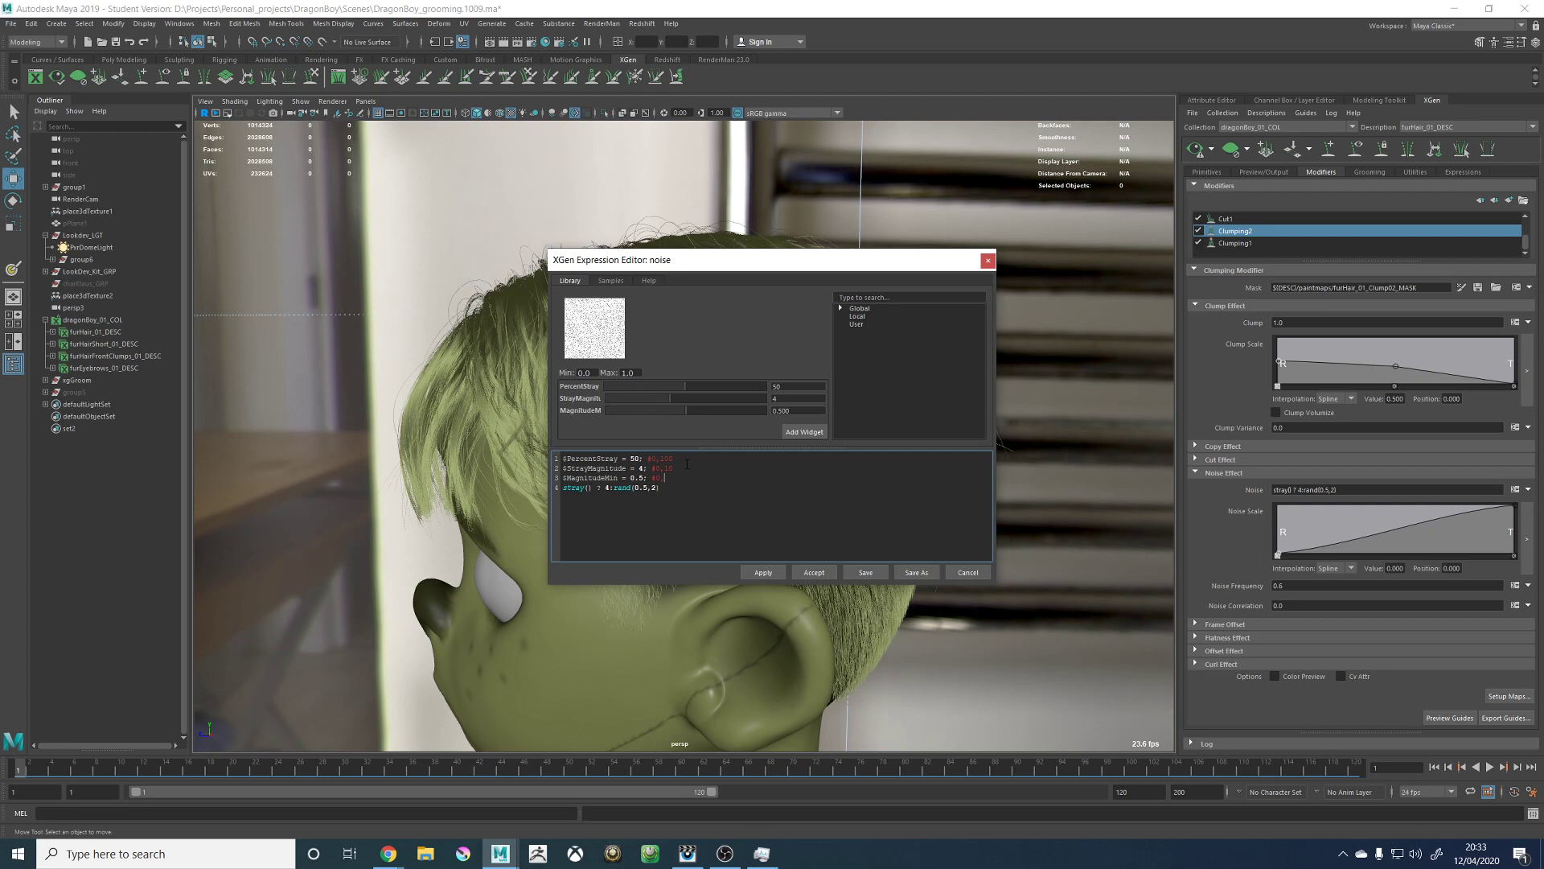
text(#0,0)
Step: Duplicate the $MagnitudeMin line as "$MagnitudeMax = 2; #0,4" and leave a blank line beneath it
drag(669, 478, 554, 478)
key(ctrl+c)
click(674, 479)
key(Return)
key(ctrl+v)
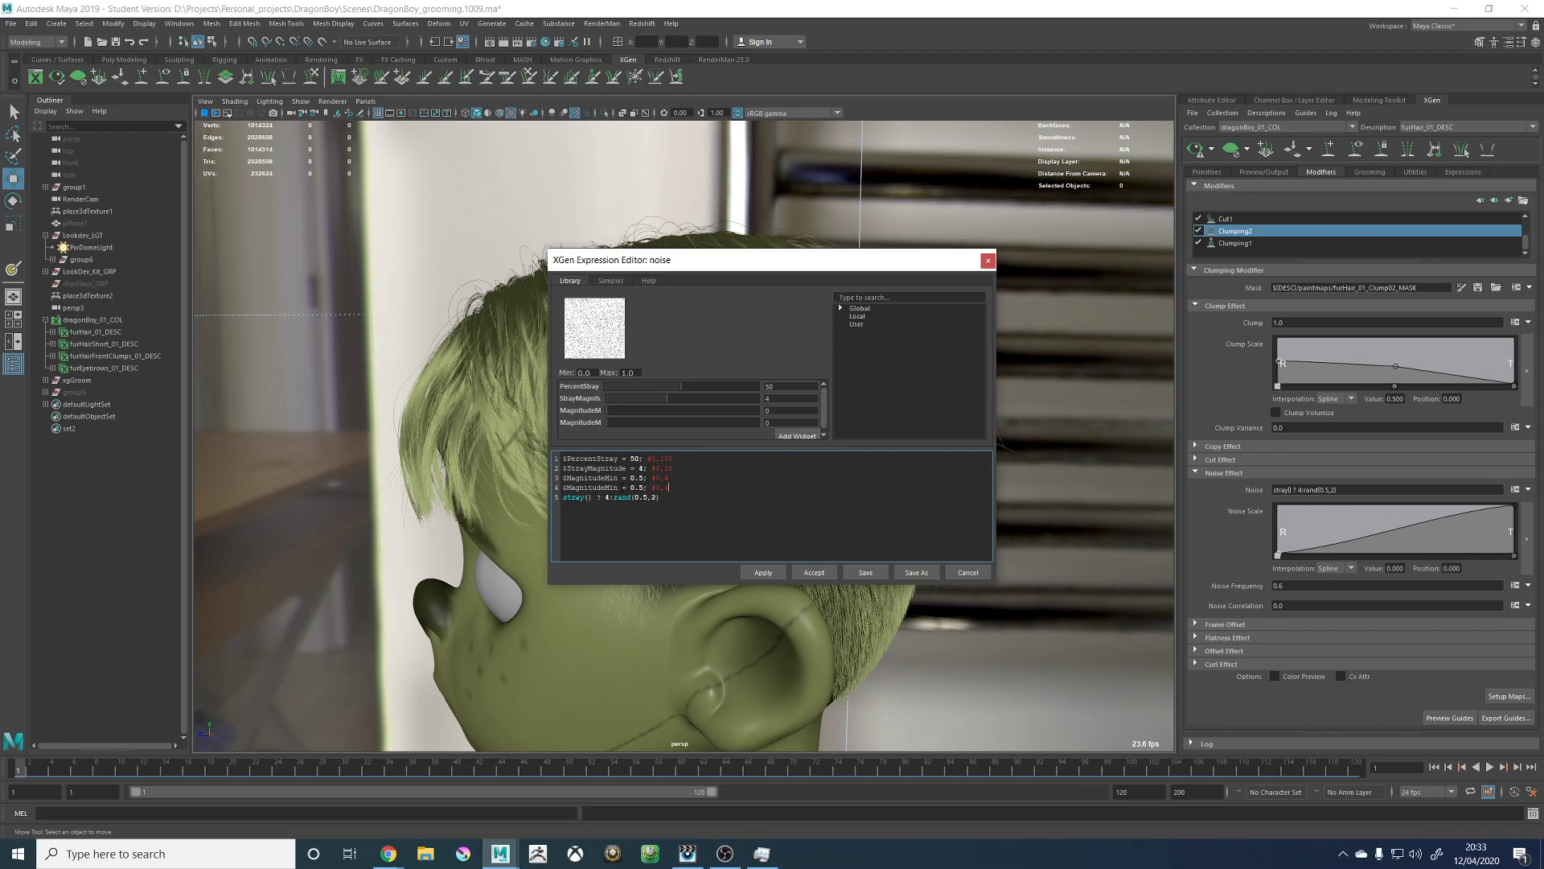
drag(618, 487, 605, 487)
text(M)
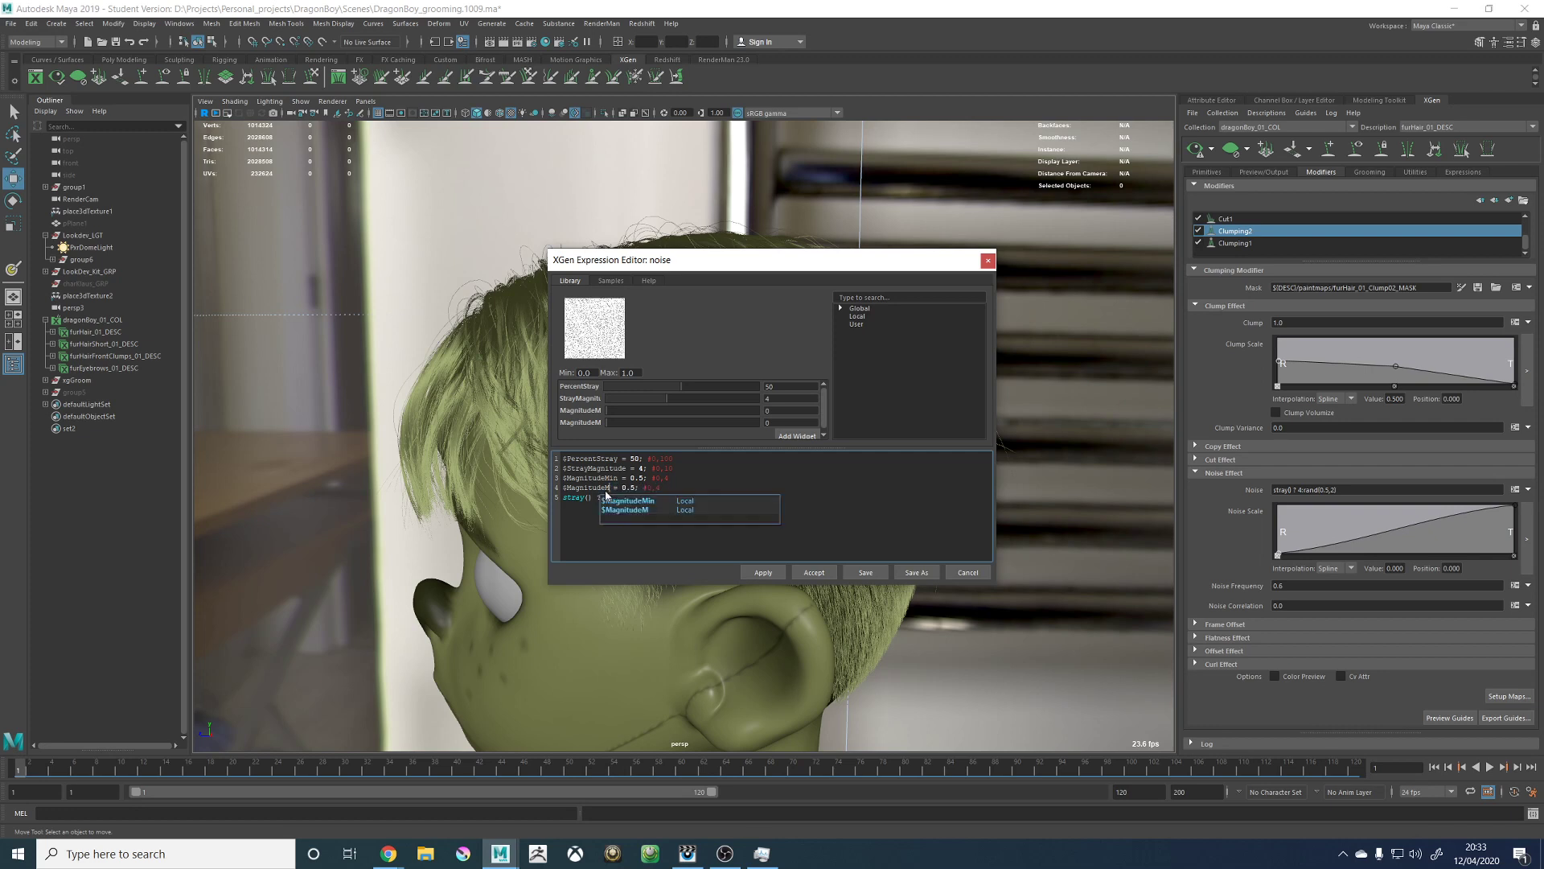
text(ax)
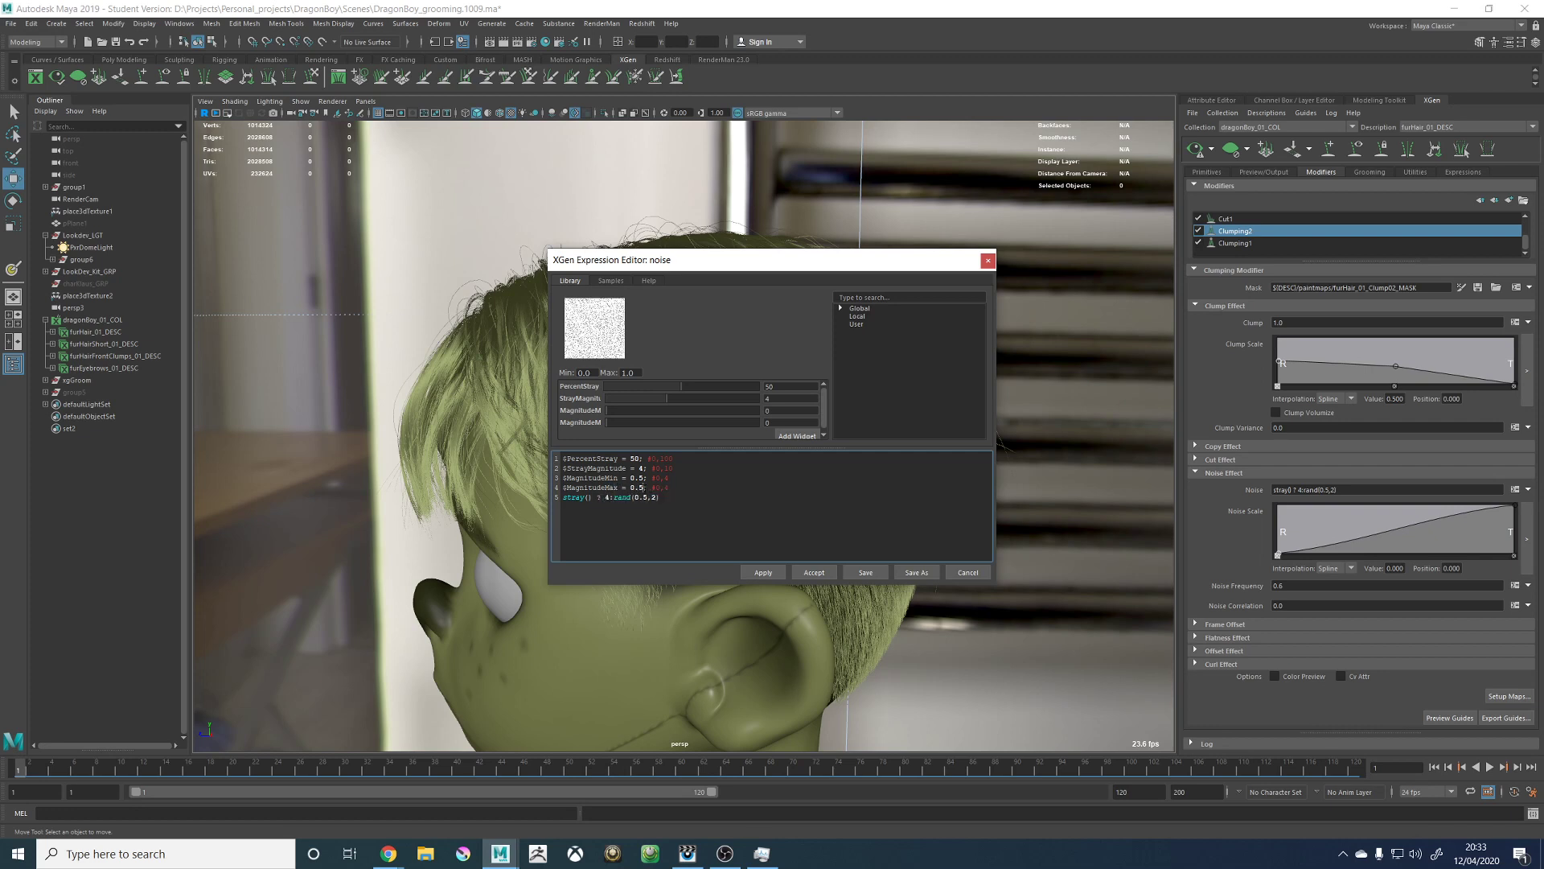
key(BackSpace)
key(BackSpace)
text(2)
key(Return)
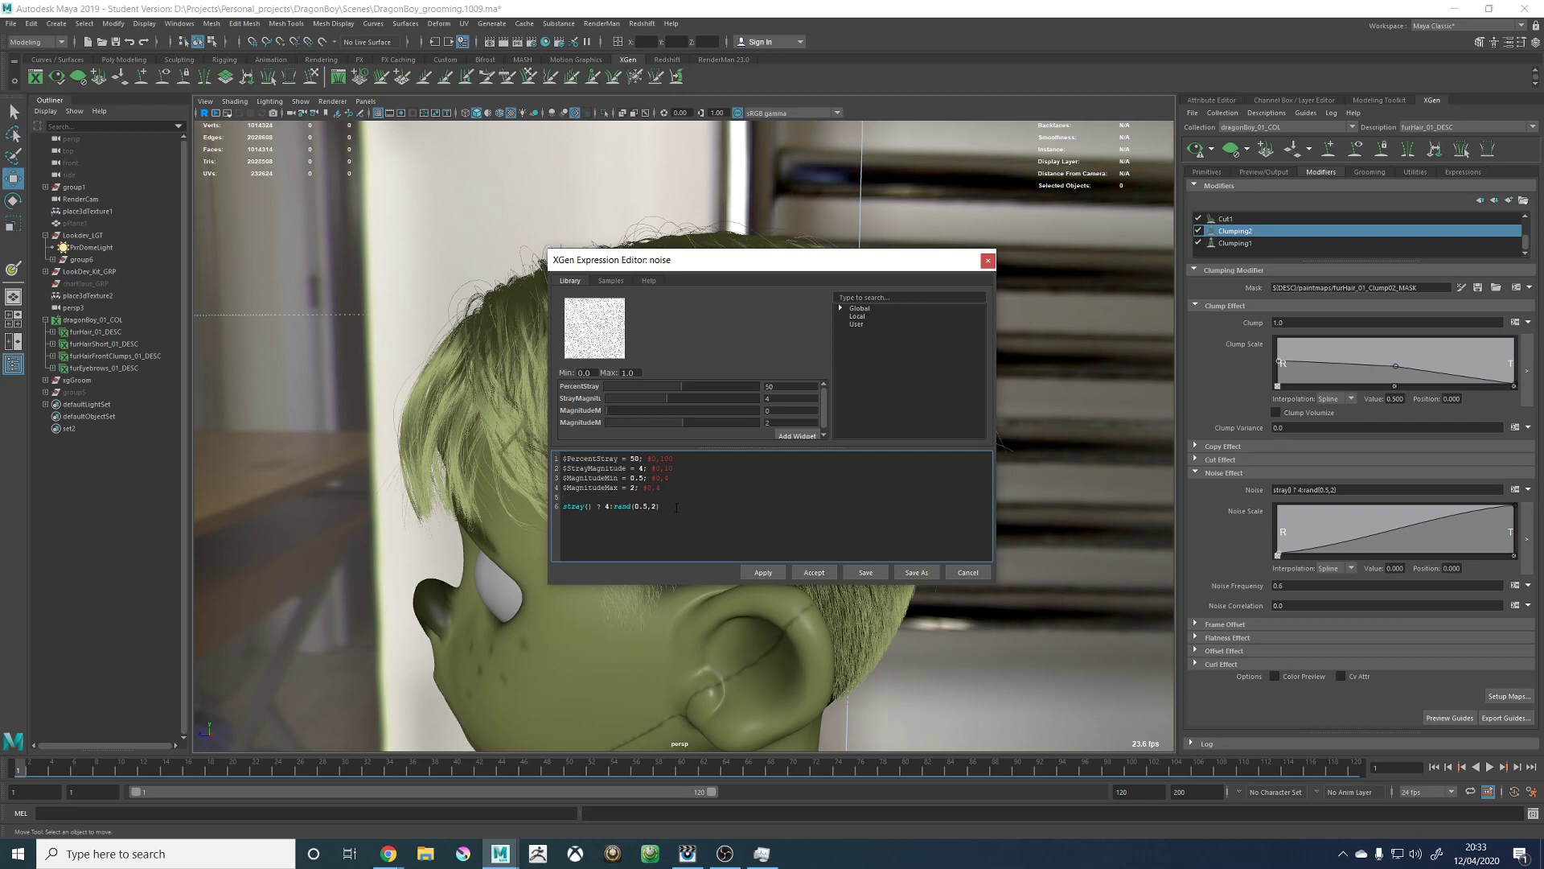
Step: Replace the old stray() expression with the condition "rand() > $PercentStray ?"
drag(676, 506, 562, 508)
text(rand)
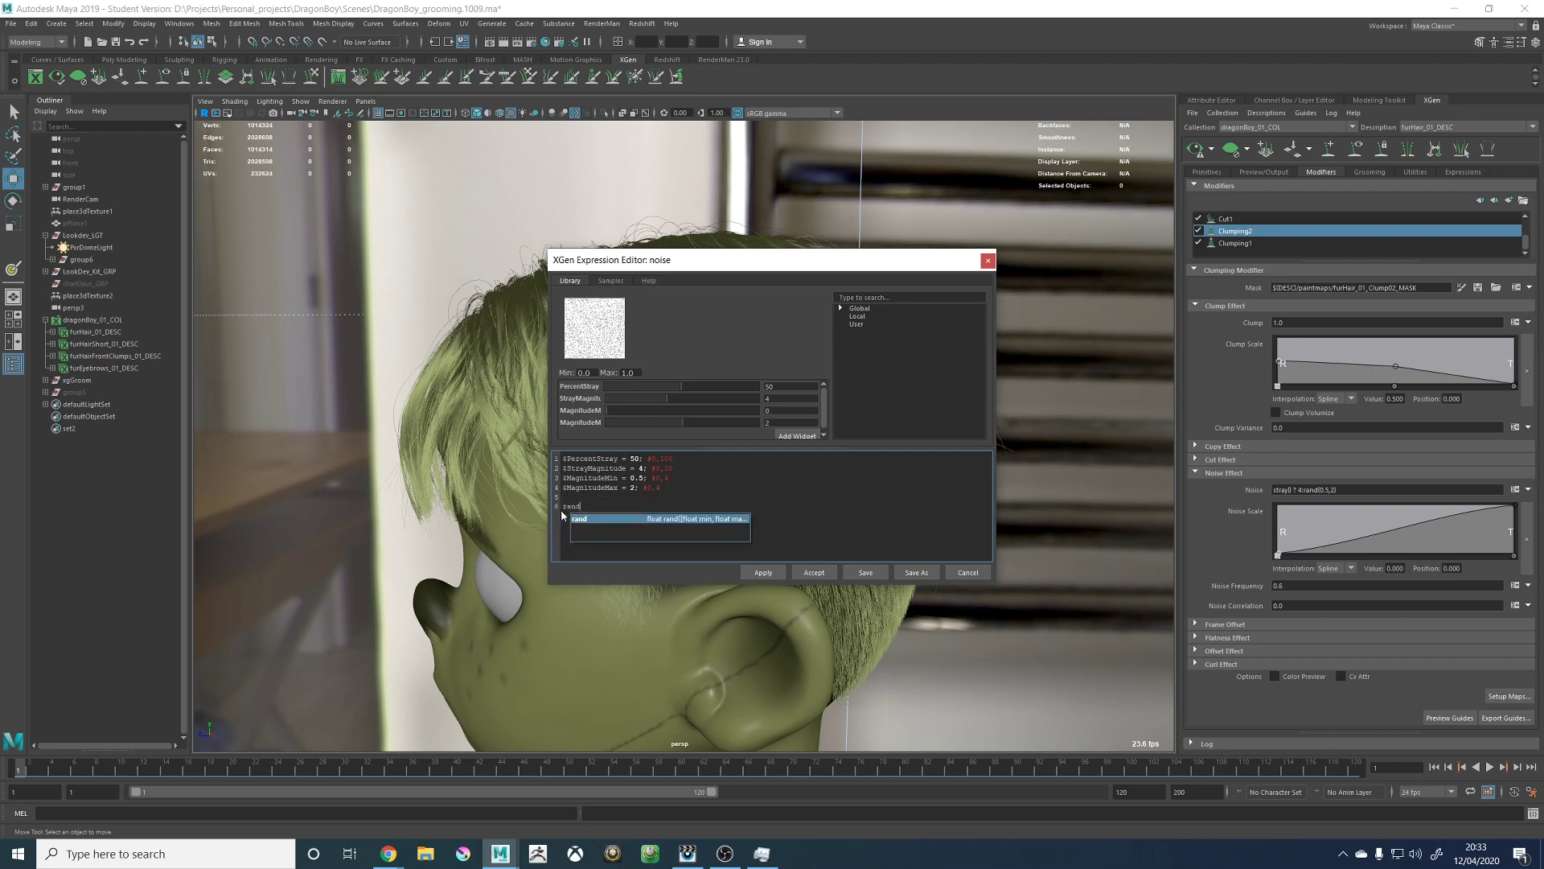
key(BackSpace)
key(BackSpace)
key(BackSpace)
key(BackSpace)
key(BackSpace)
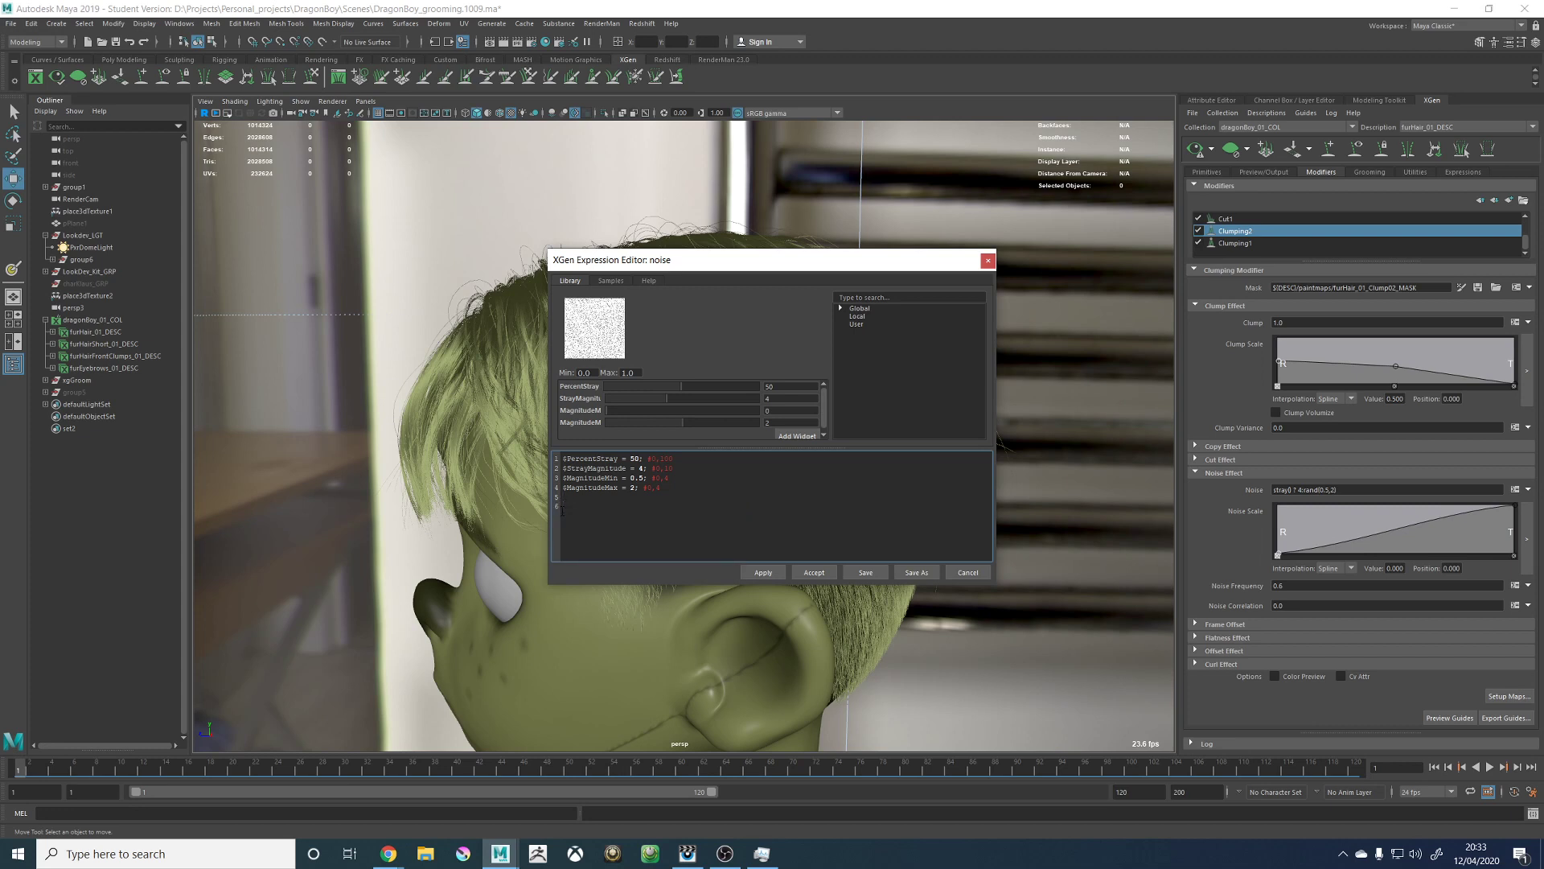
text(rand() > $$)
key(BackSpace)
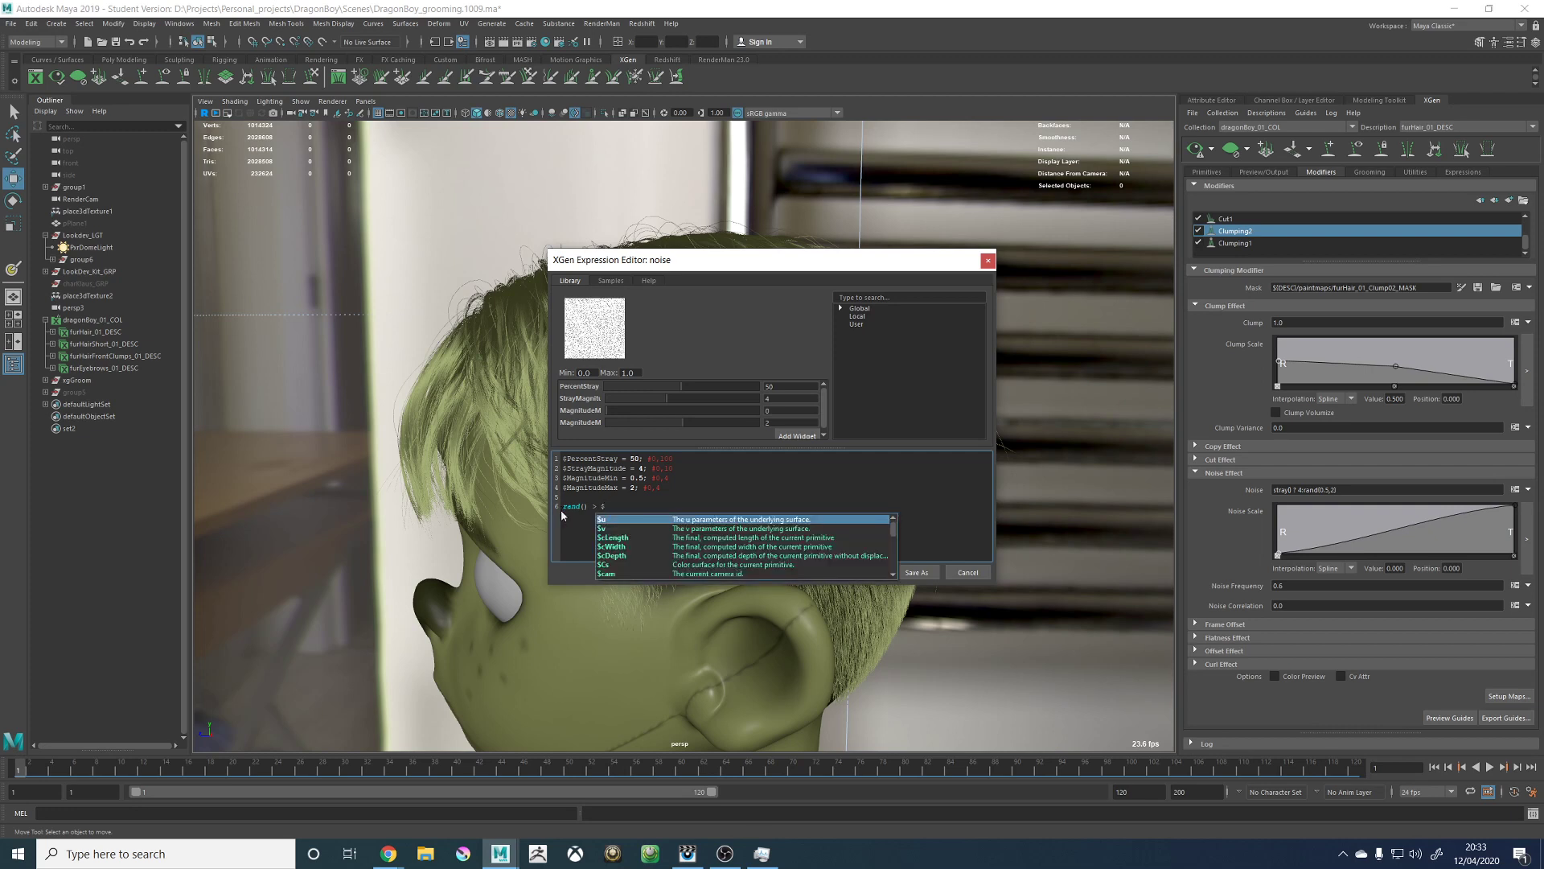
text(PercentStray)
key(Return)
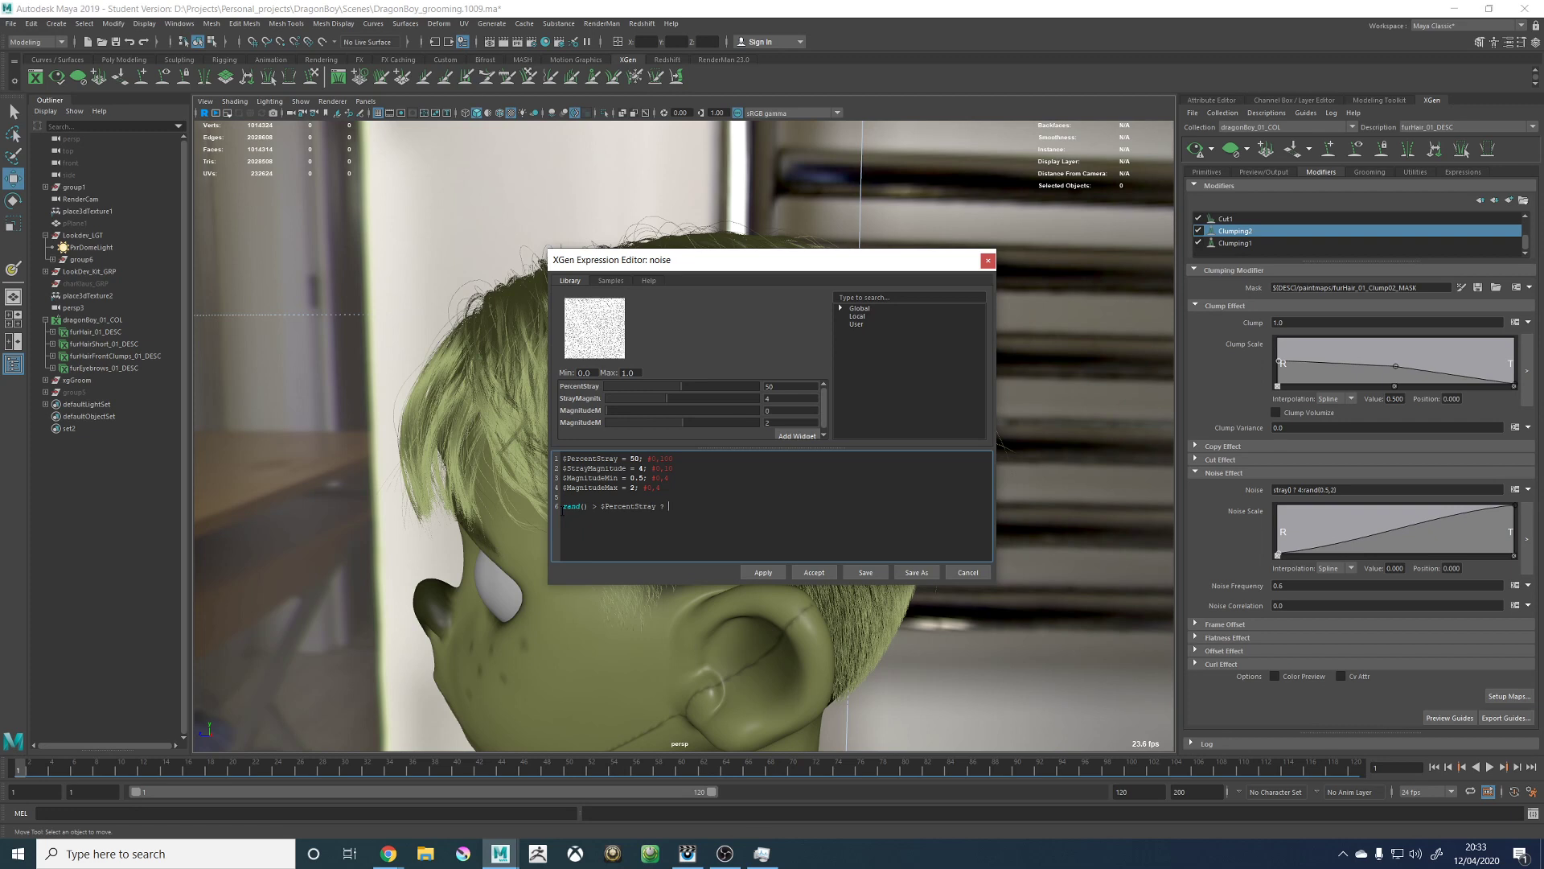
Step: Complete the condition with the outcomes "$StrayMagnitude: rand($MagnitudeMin, $MagnitudeMax)"
text($StrayMagnitude)
text(: rand()
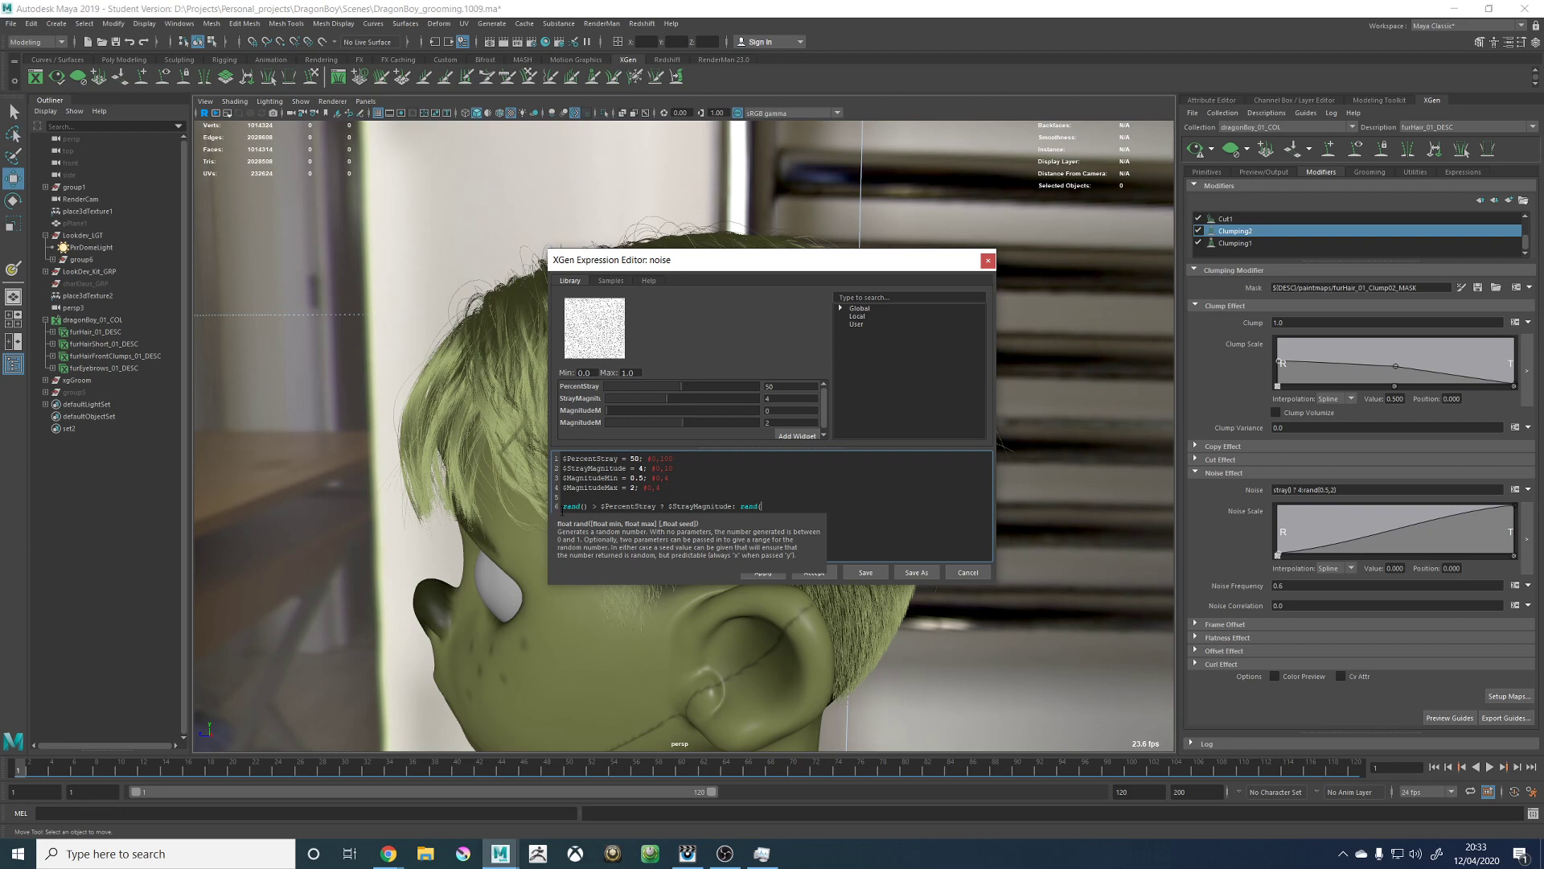
text($)
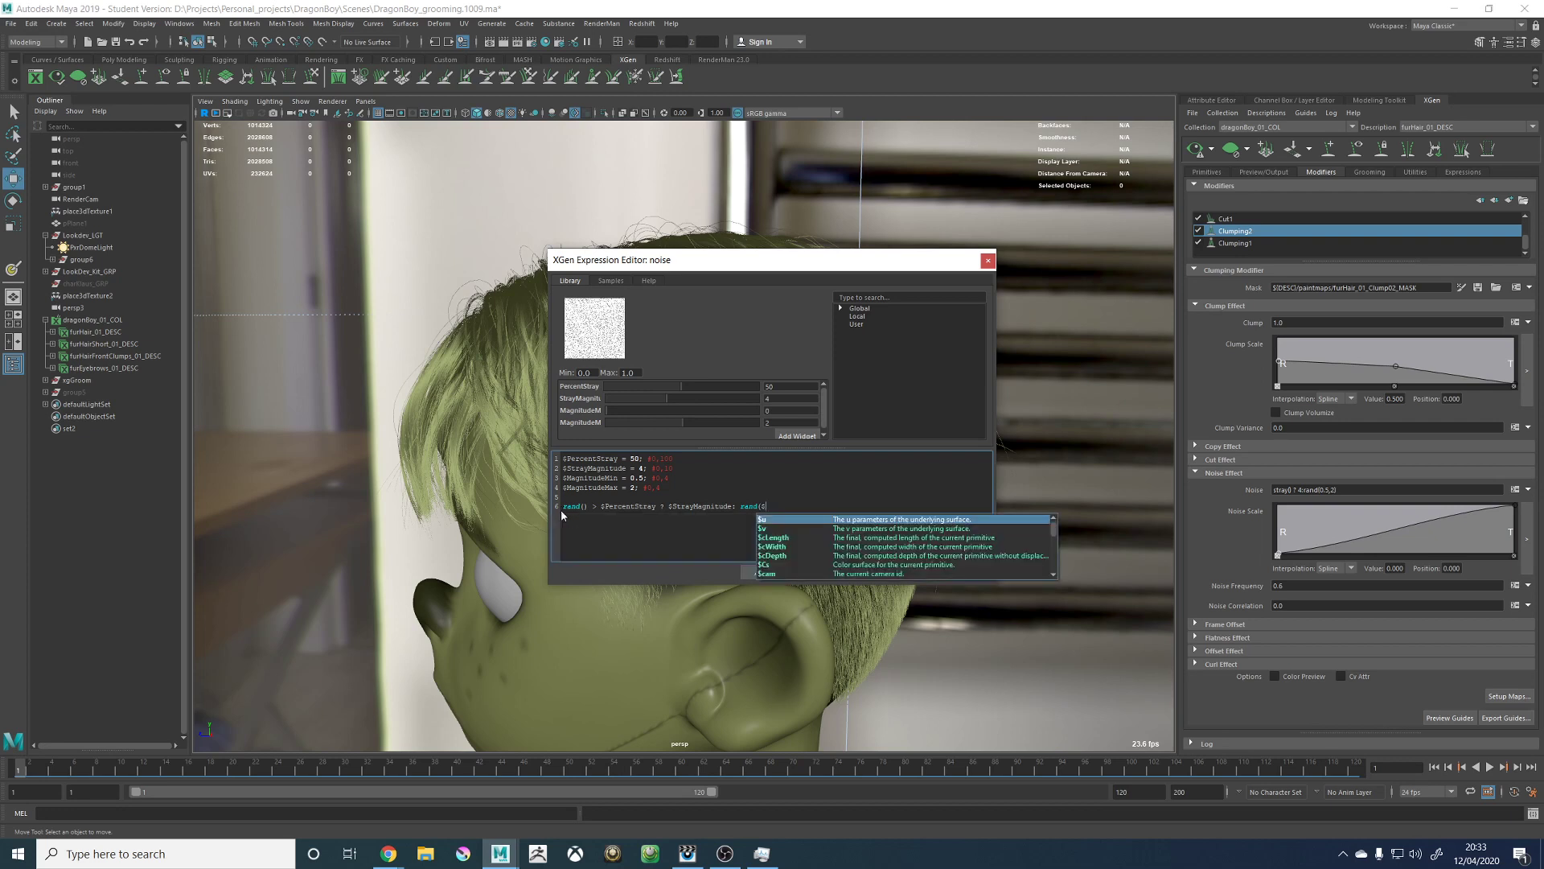
text(mag)
key(BackSpace)
key(BackSpace)
key(BackSpace)
text(Mag)
key(Return)
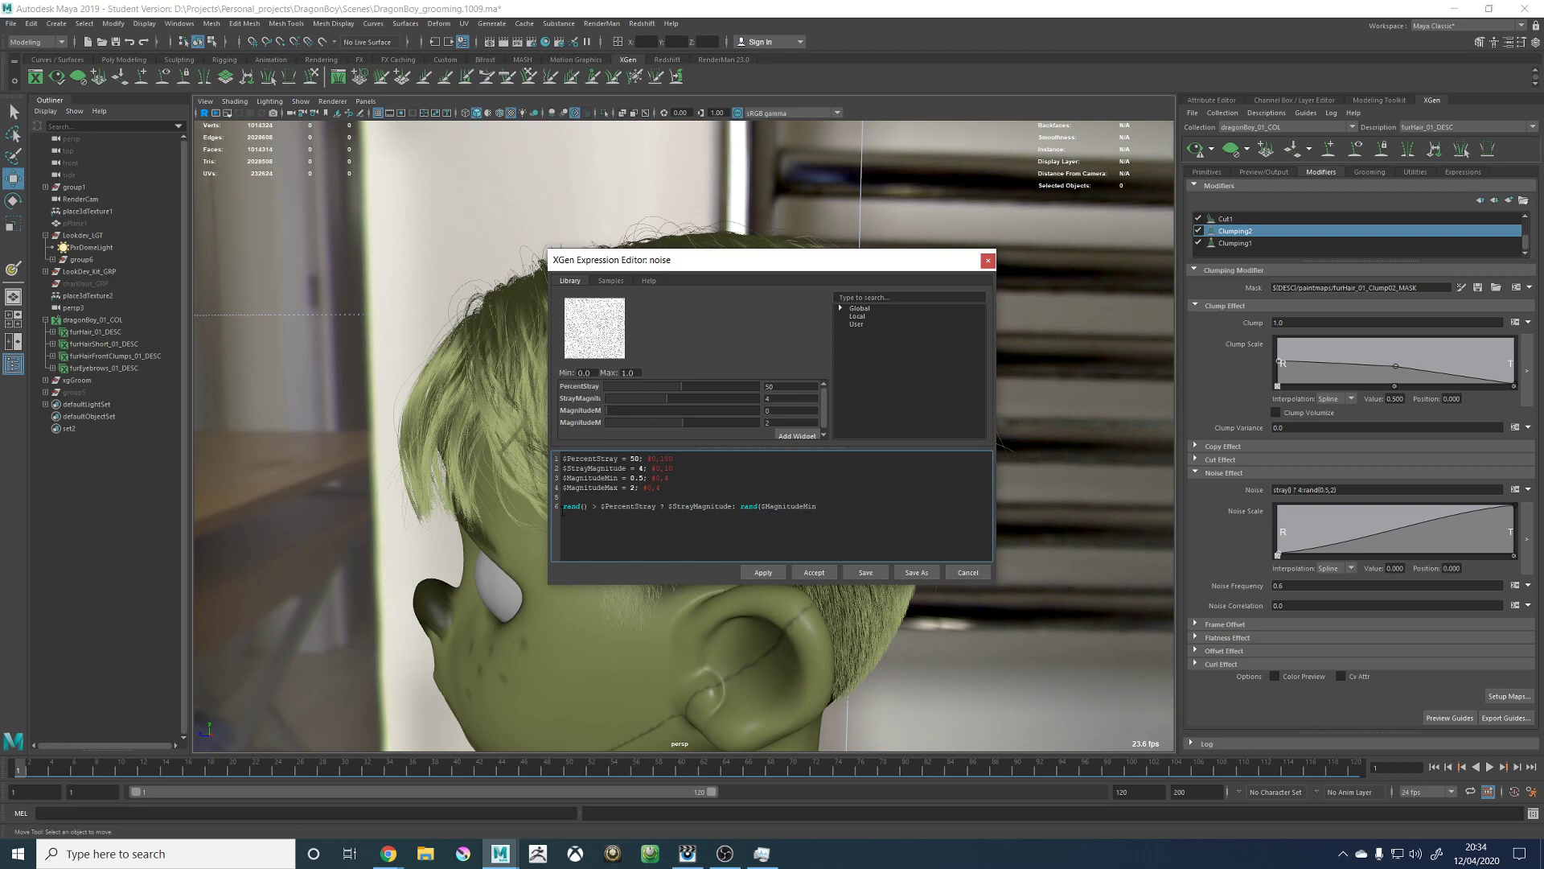
text(, $)
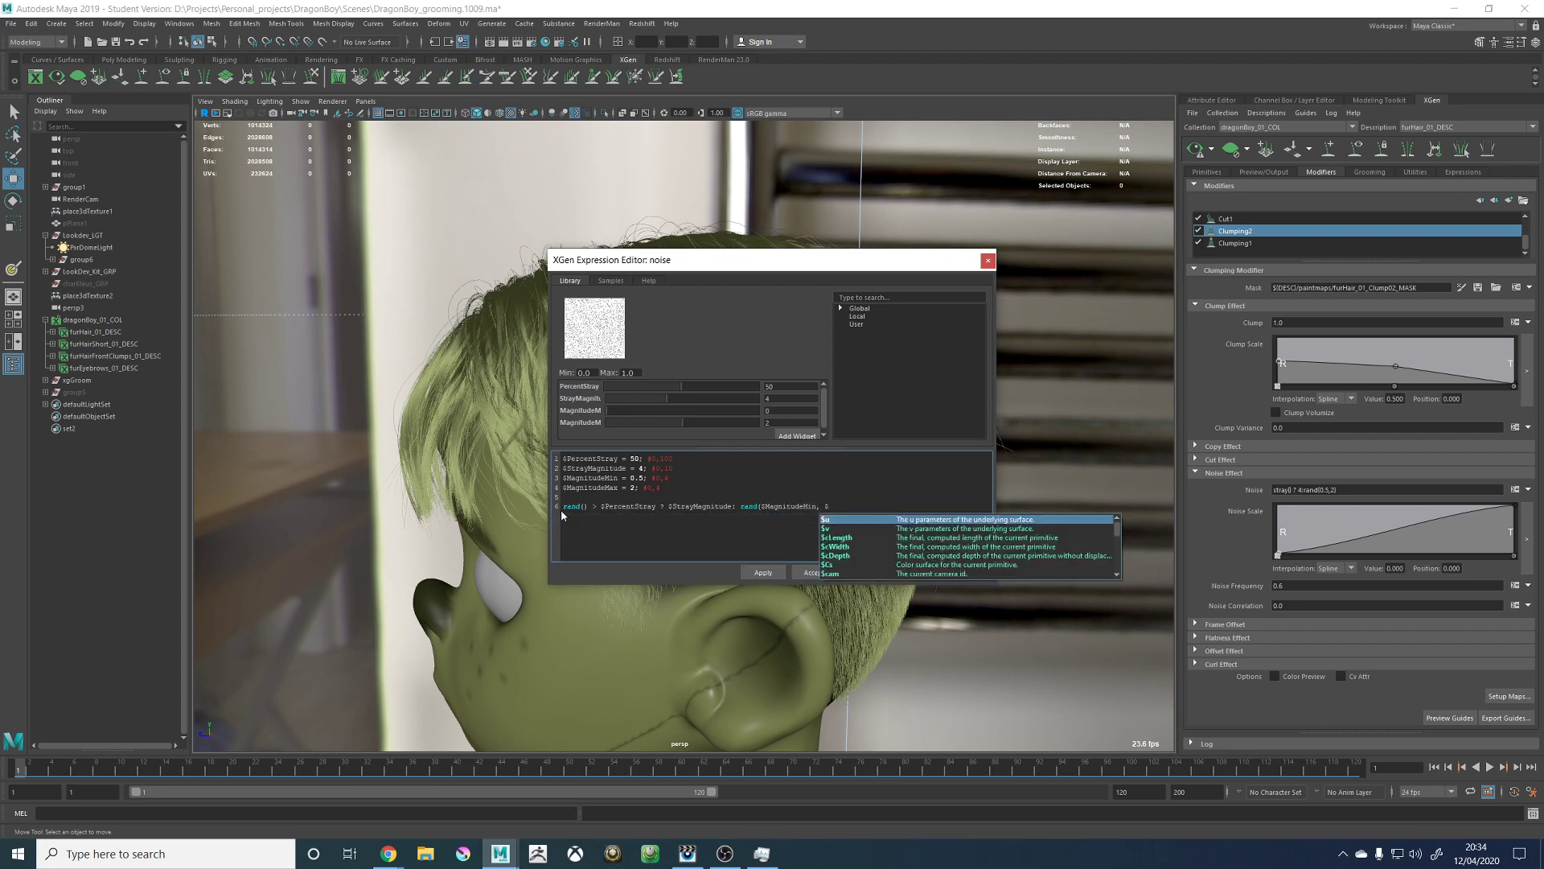
text(Mag)
key(Down)
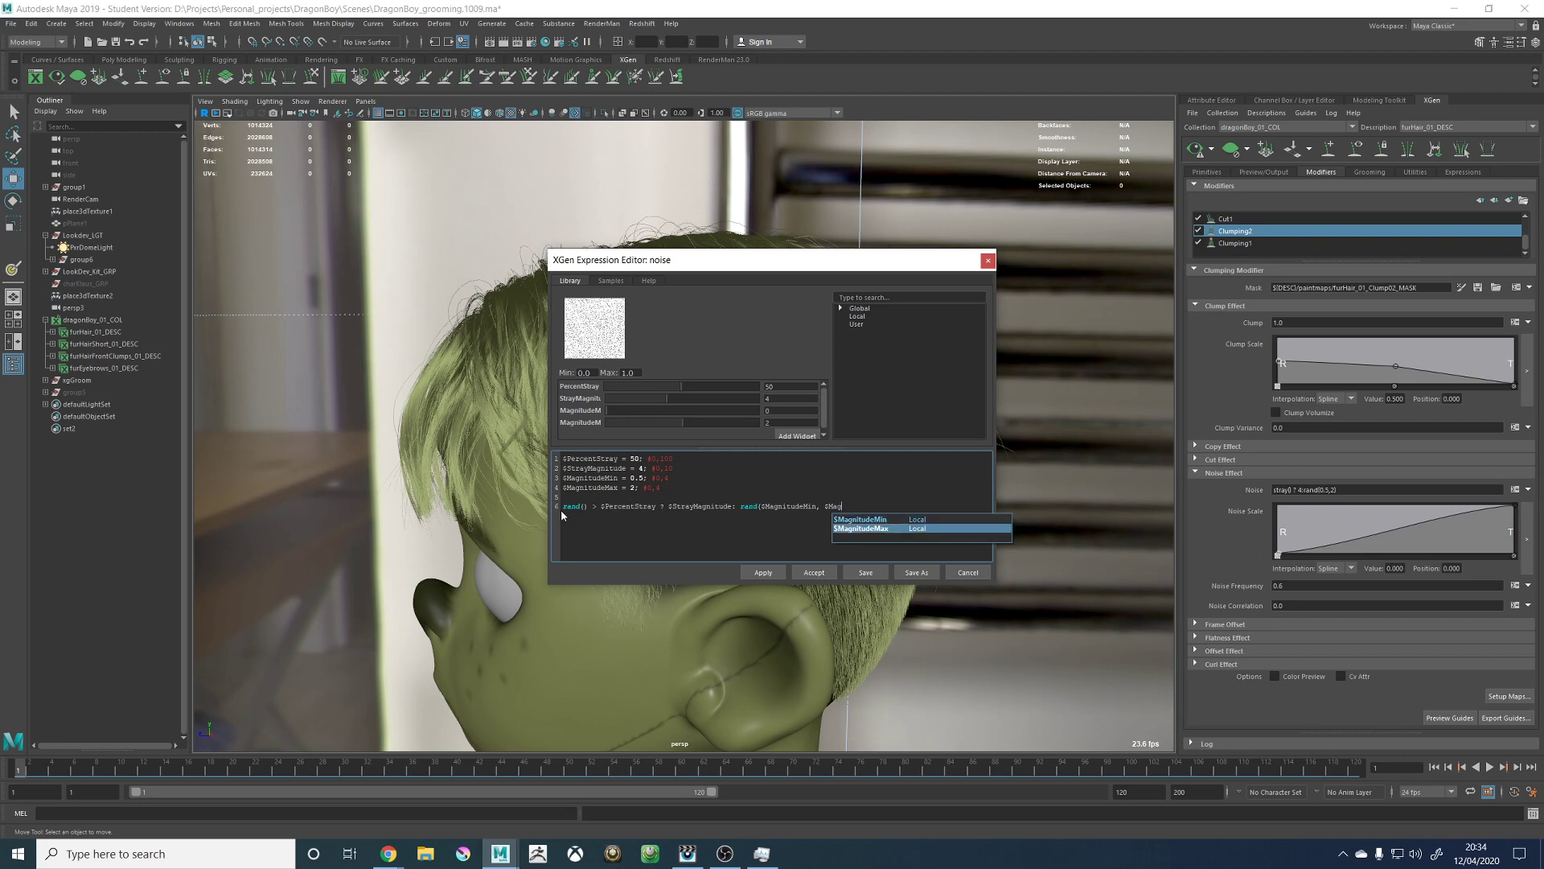
key(Return)
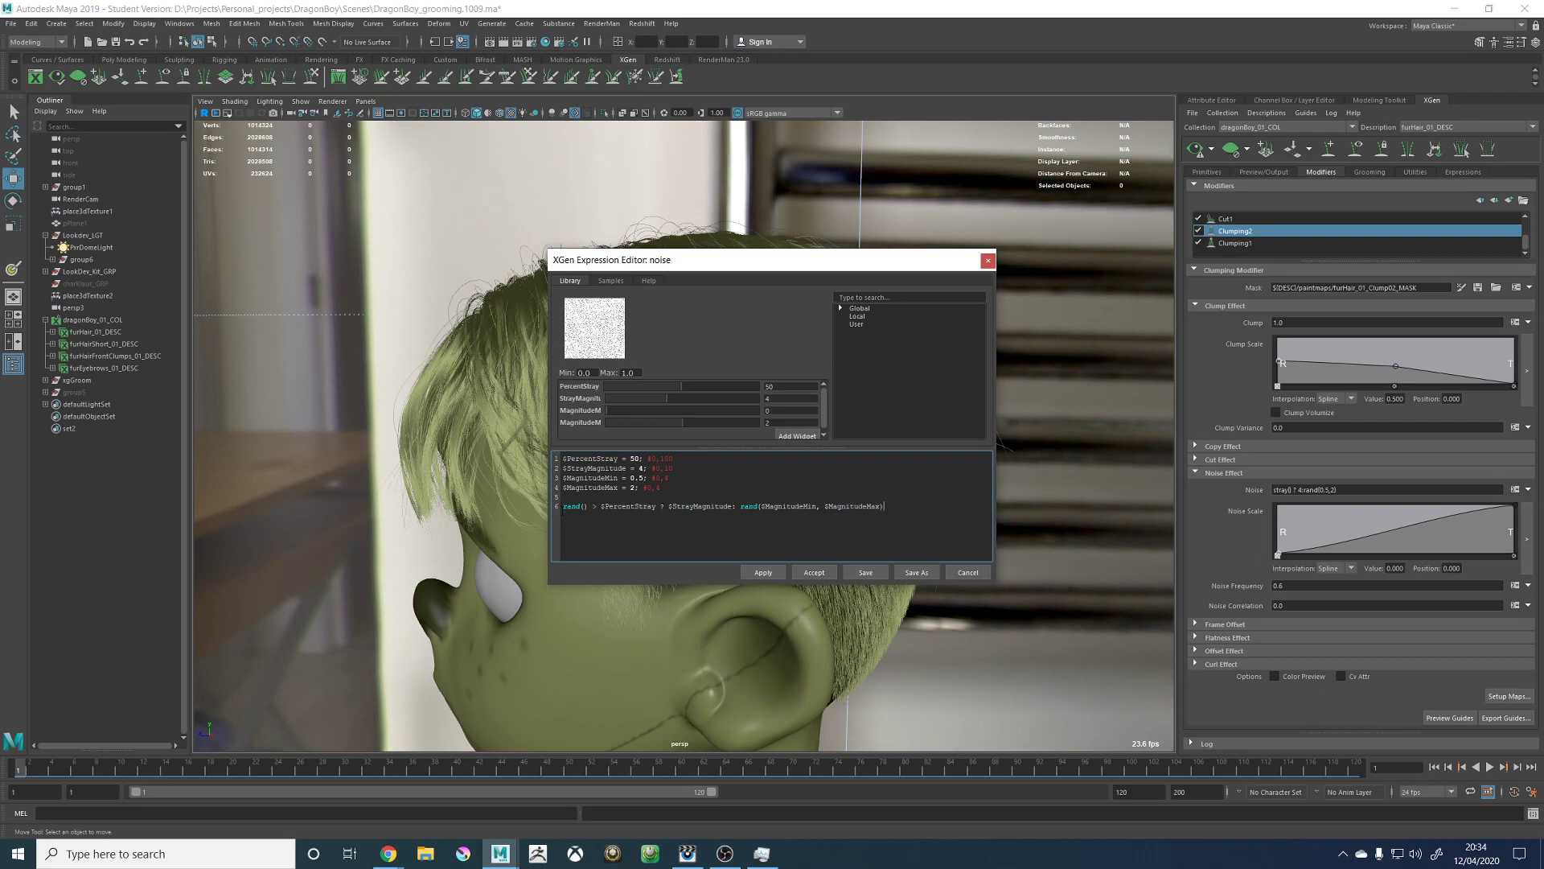
Step: Apply and accept the new noise expression, and refresh the hair preview
click(763, 572)
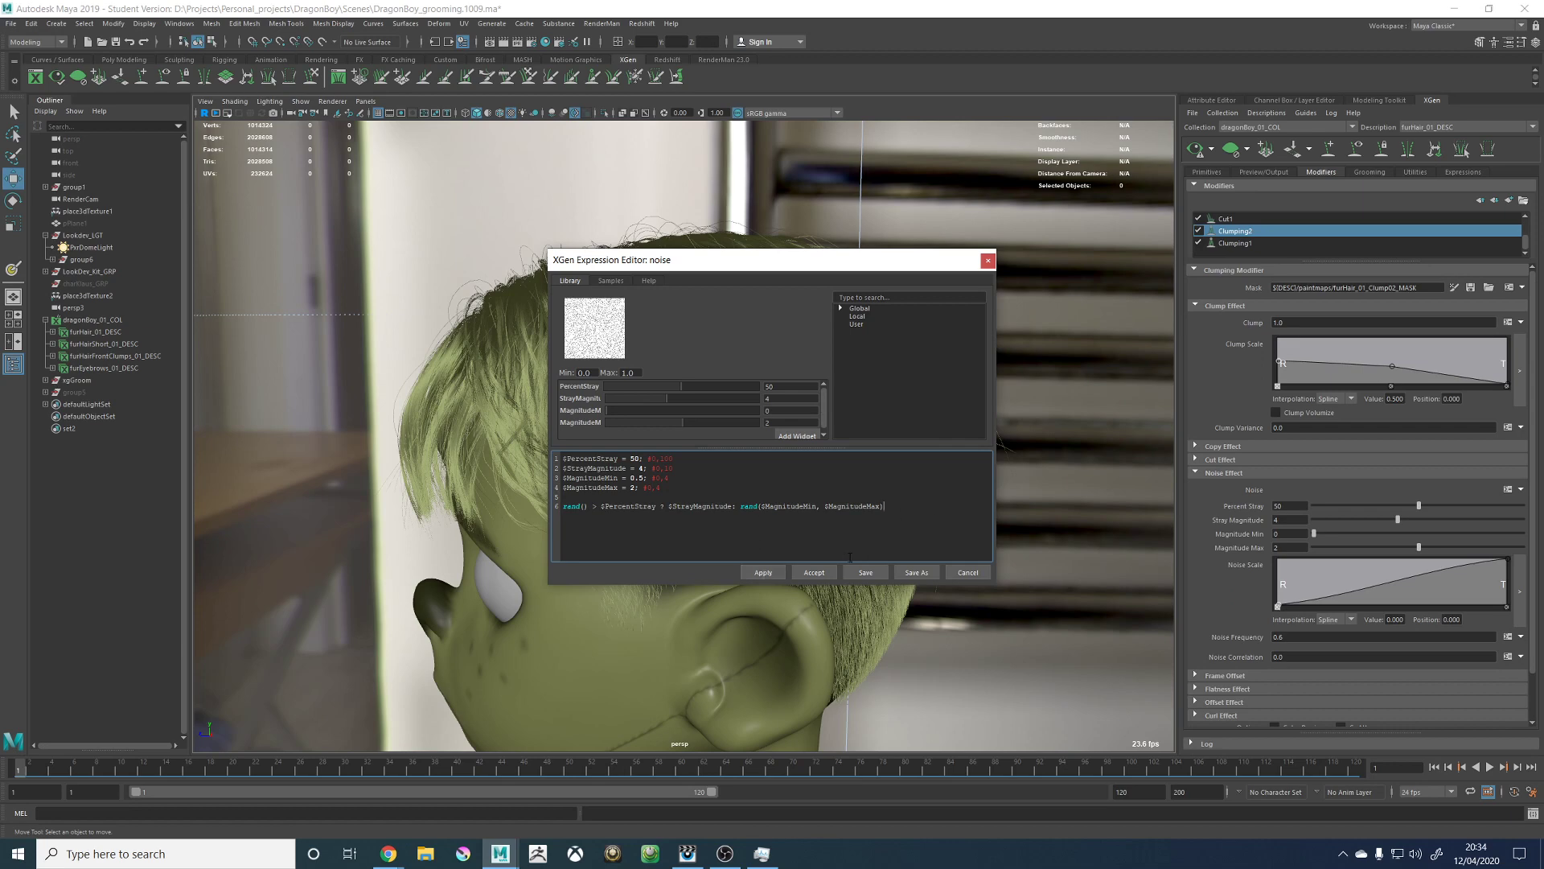
click(814, 572)
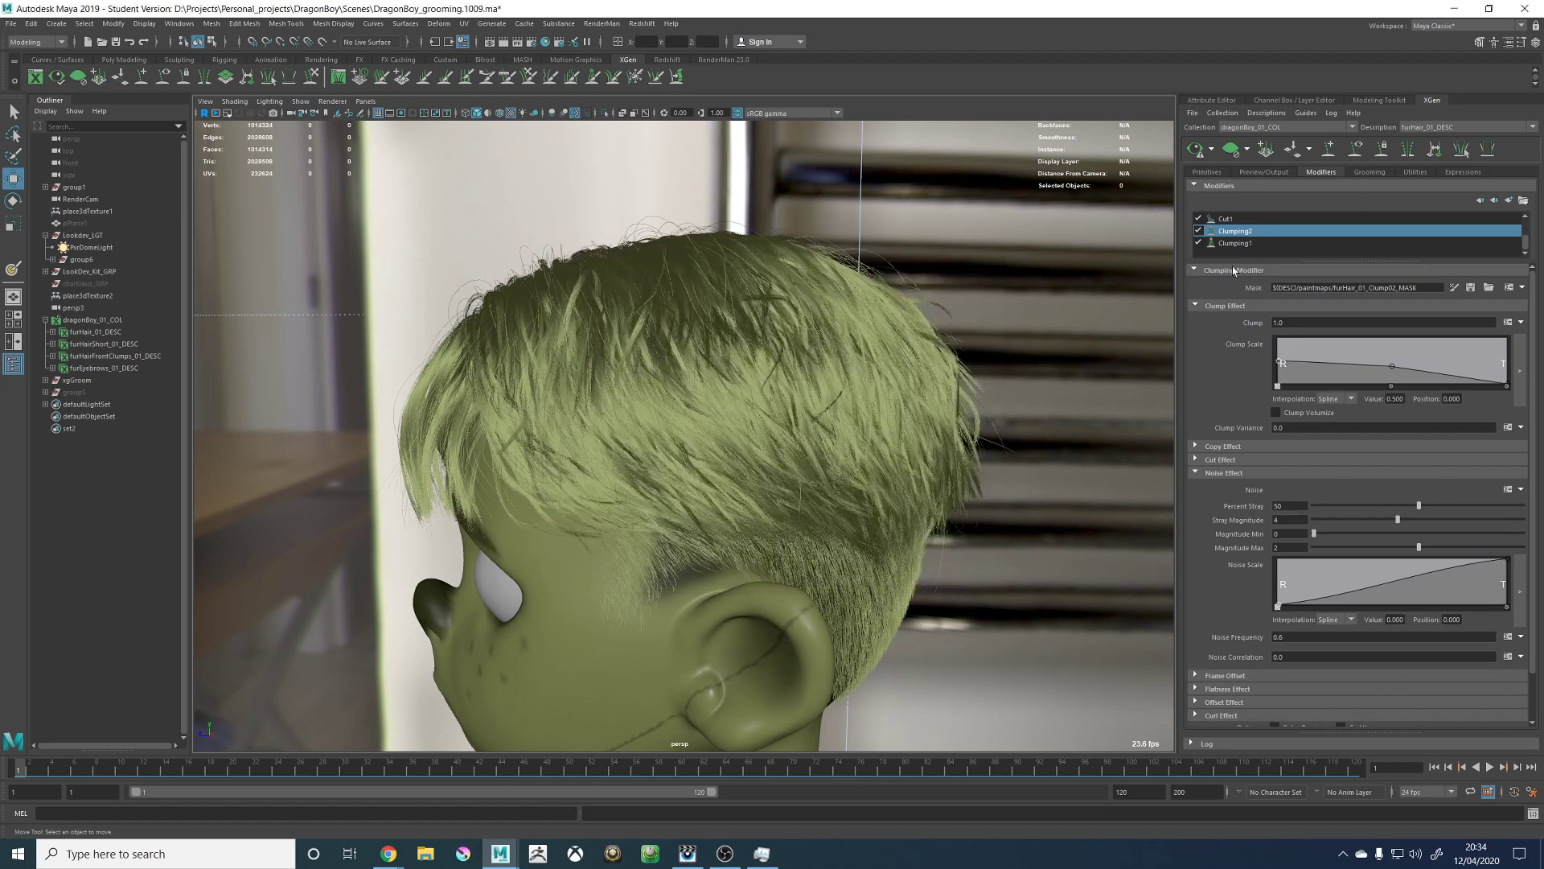
click(1196, 148)
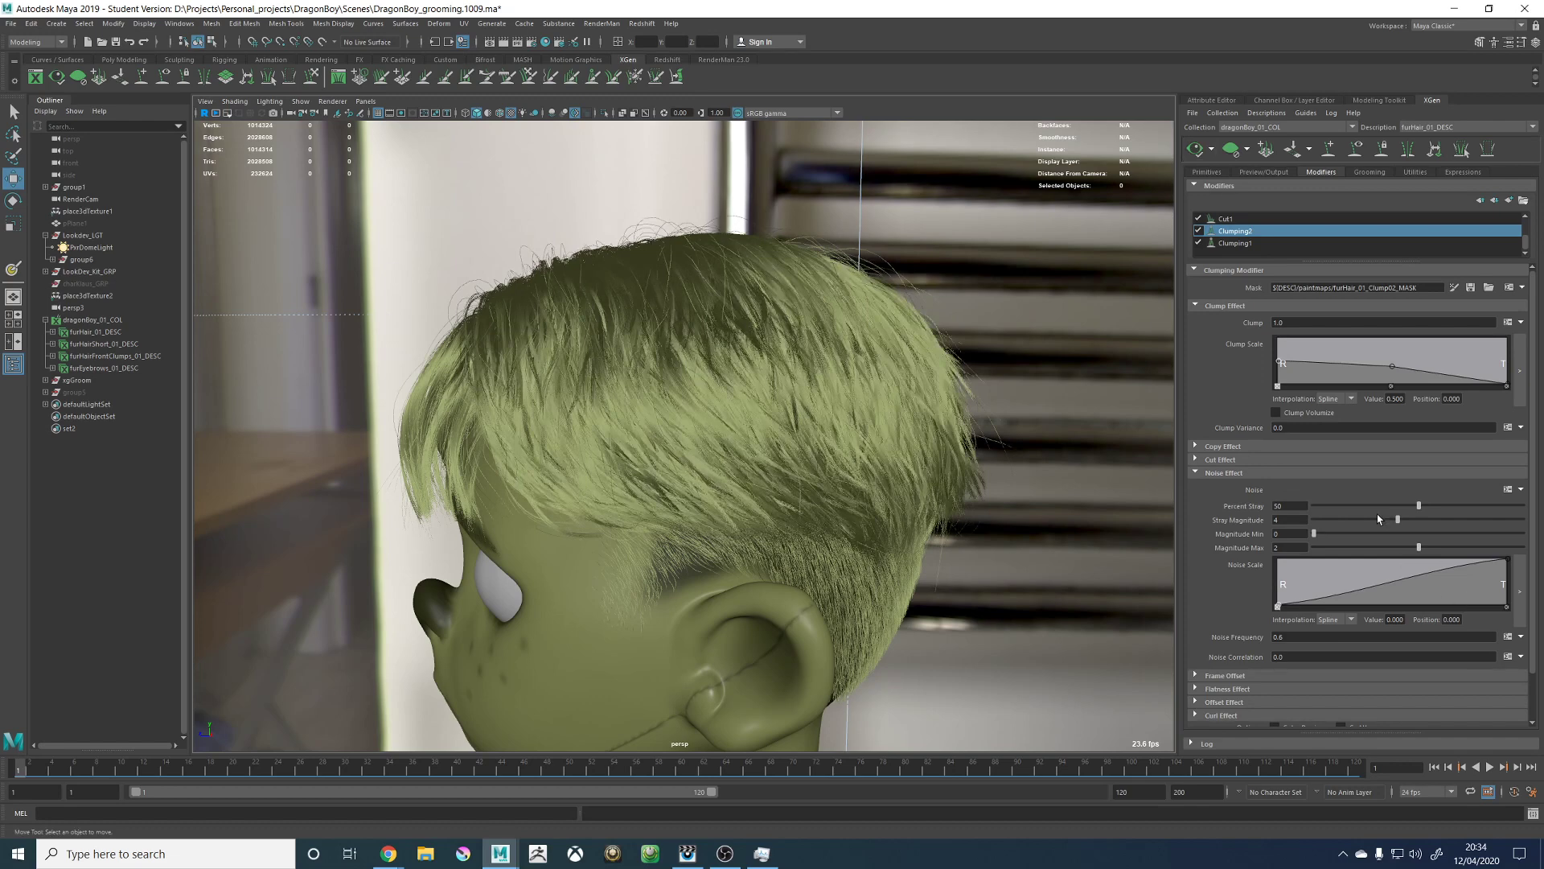
Step: Set Clumping2's Percent Stray to 81 and inspect the hair from the back of the head
drag(1389, 505, 1372, 506)
drag(1448, 509, 1484, 506)
alt+drag(925, 259, 890, 355)
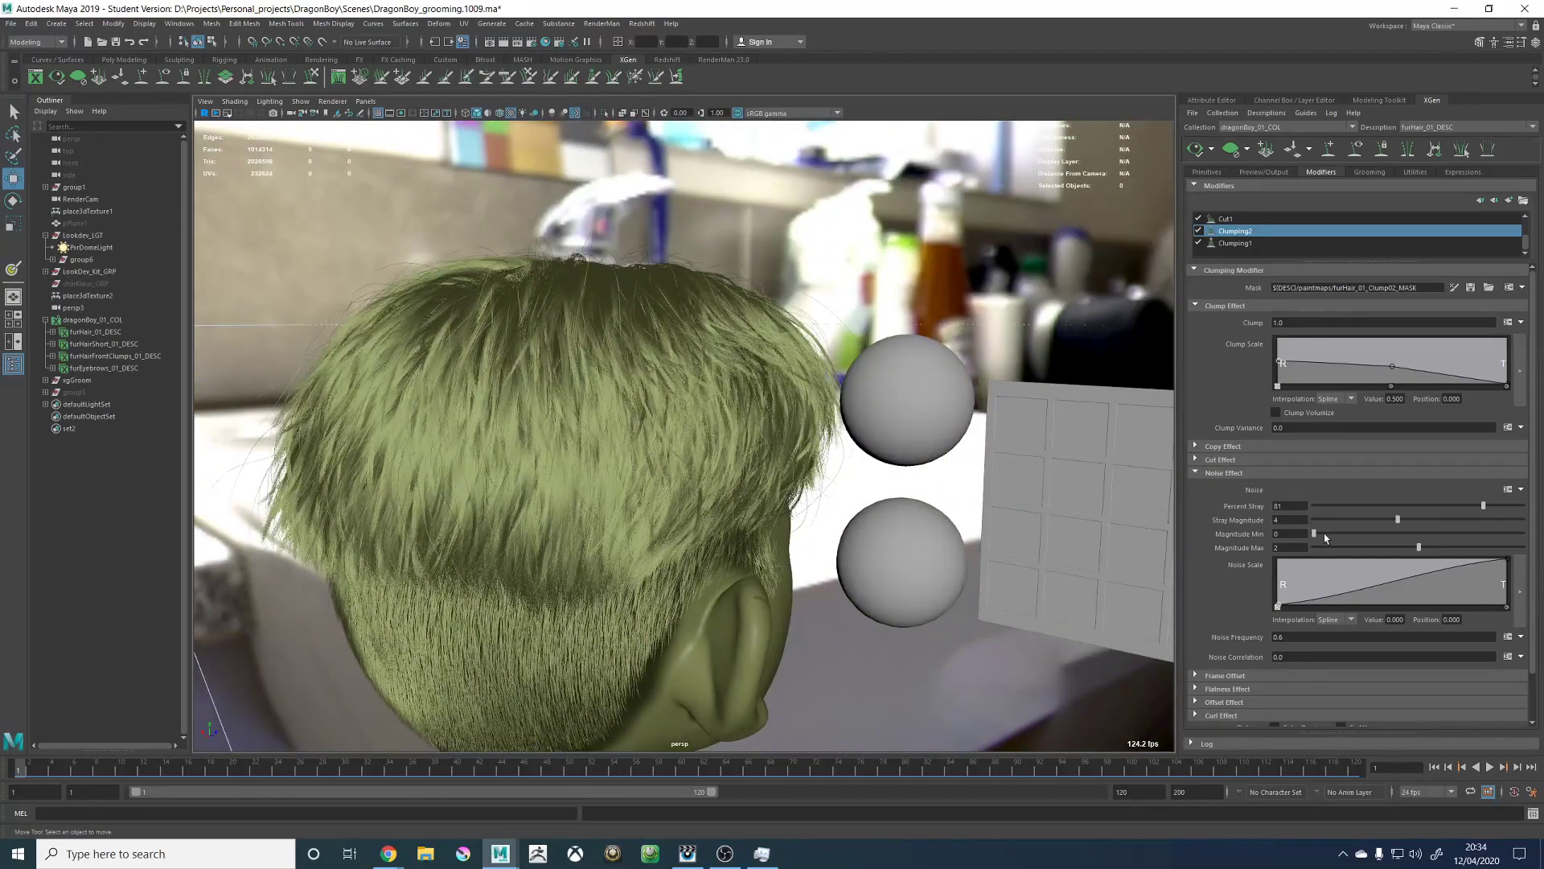
Step: Divide $PercentStray by 100 in the noise expression's condition, accept the change and refresh the preview
click(1507, 490)
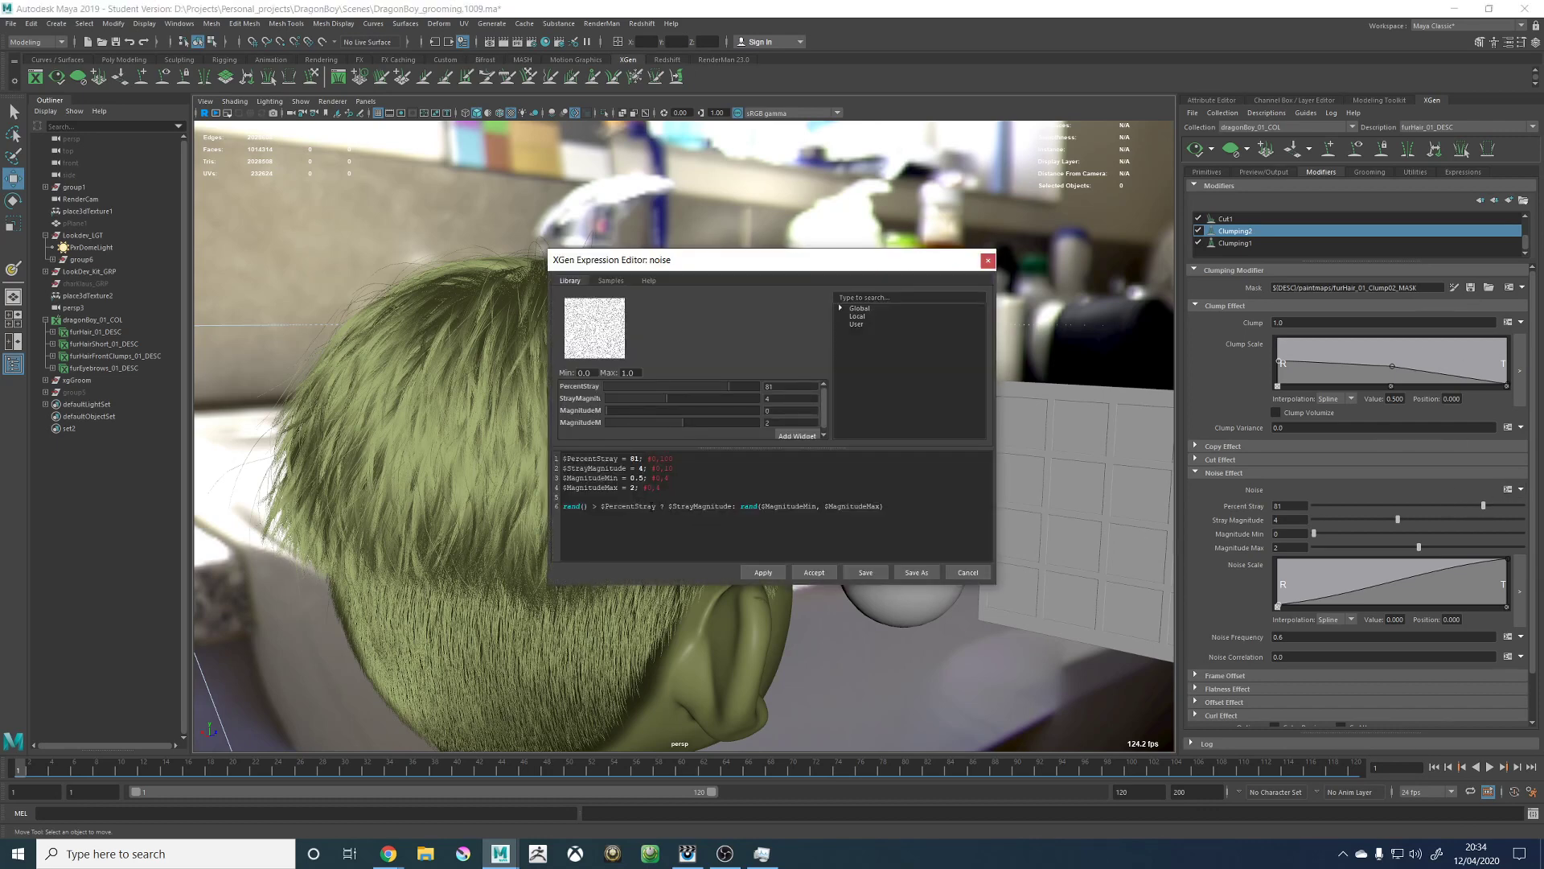
click(656, 506)
text(/100)
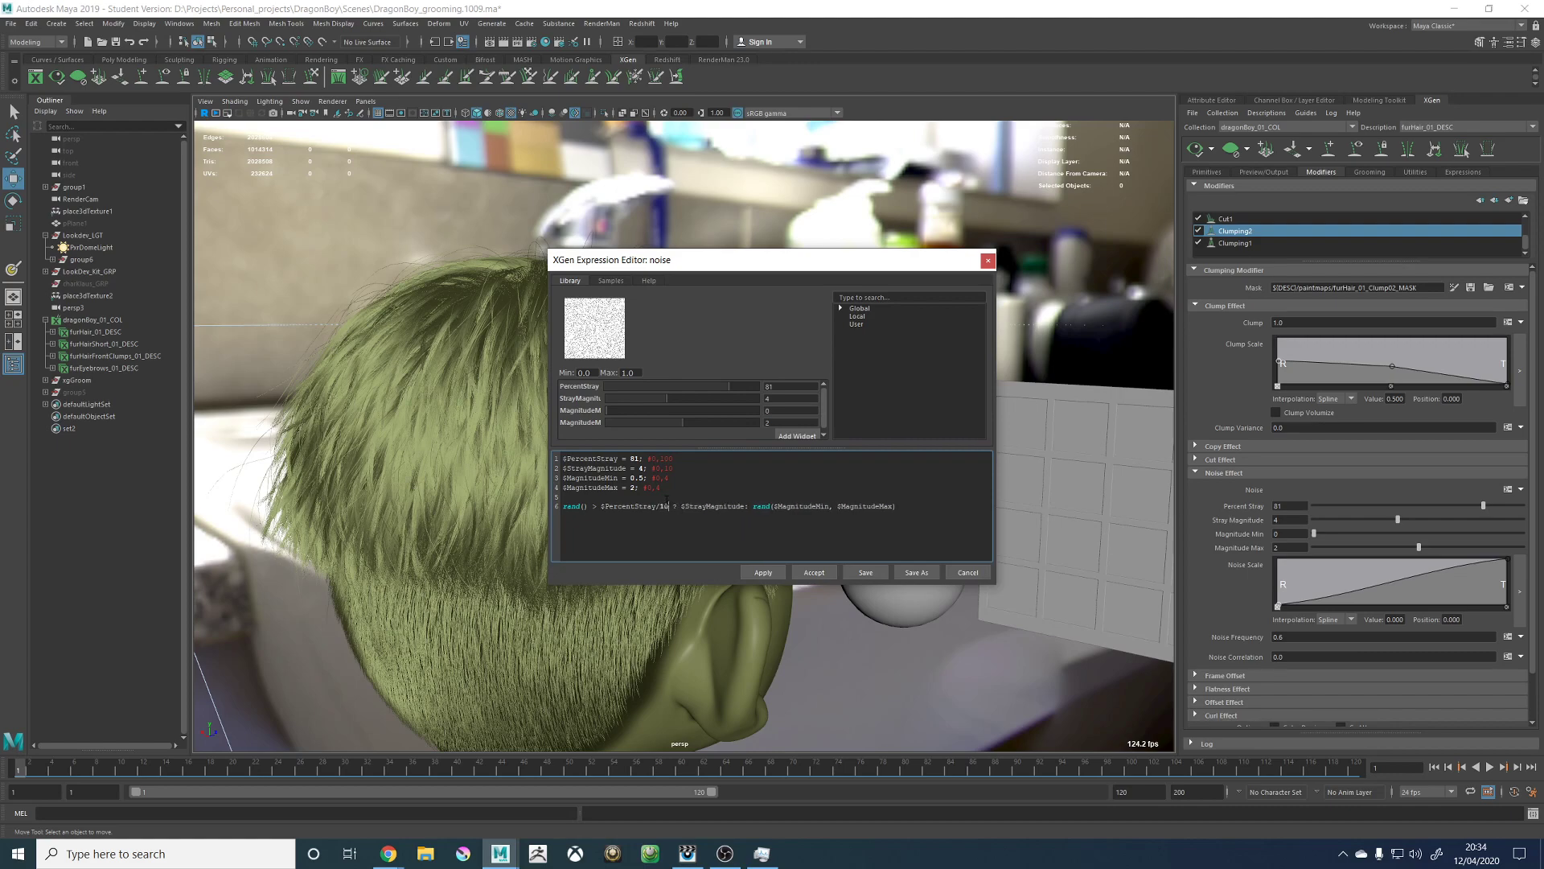
click(814, 571)
click(1201, 150)
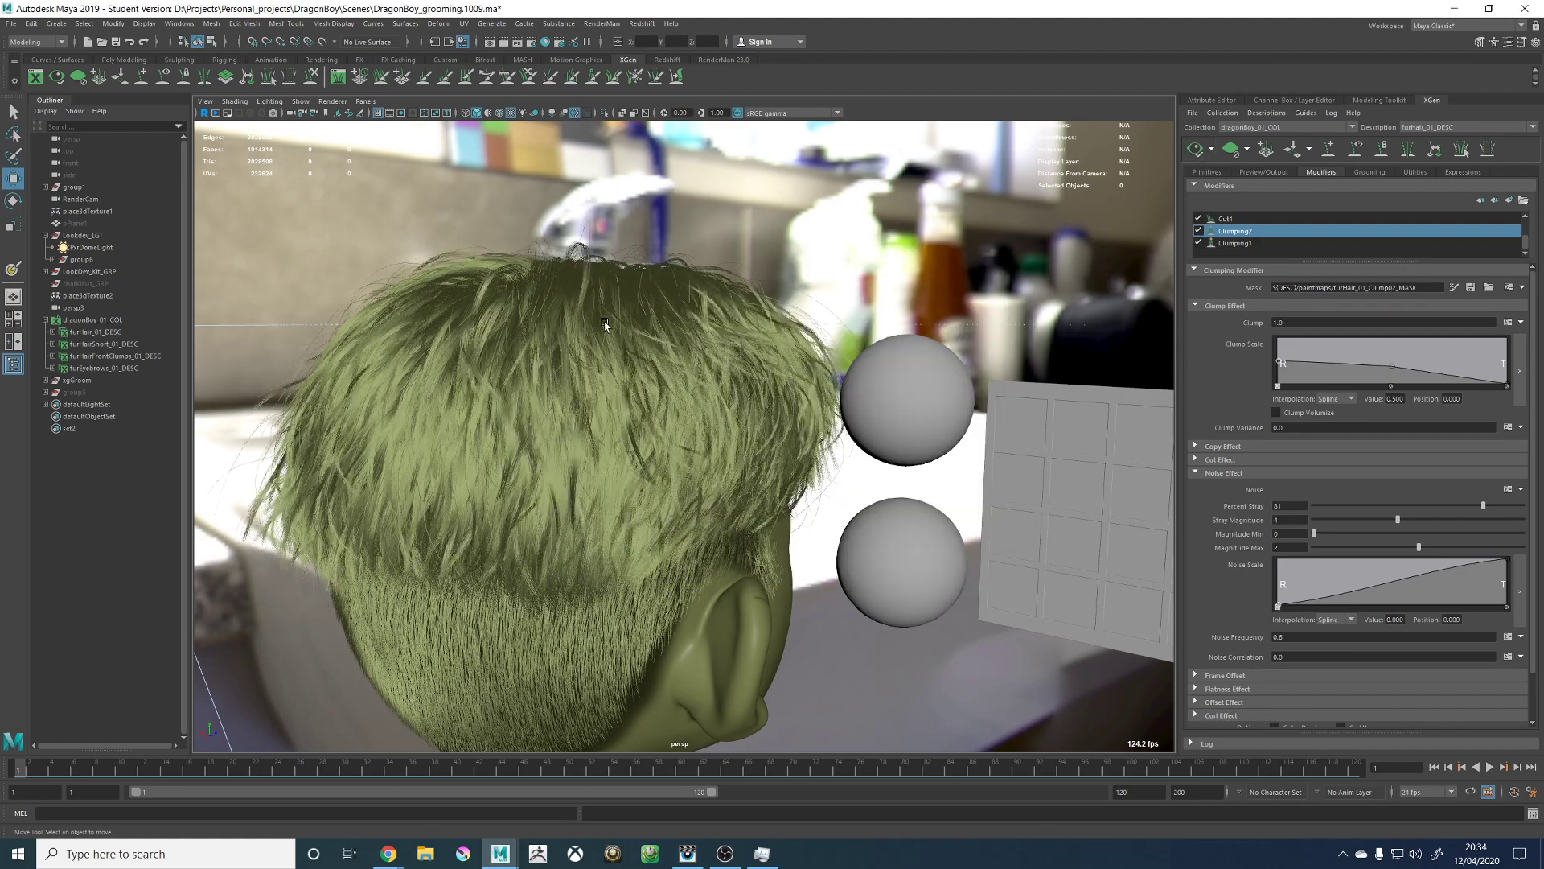
Step: Set Percent Stray to 46 and refresh the preview with the head seen from the side
alt+drag(636, 323, 766, 327)
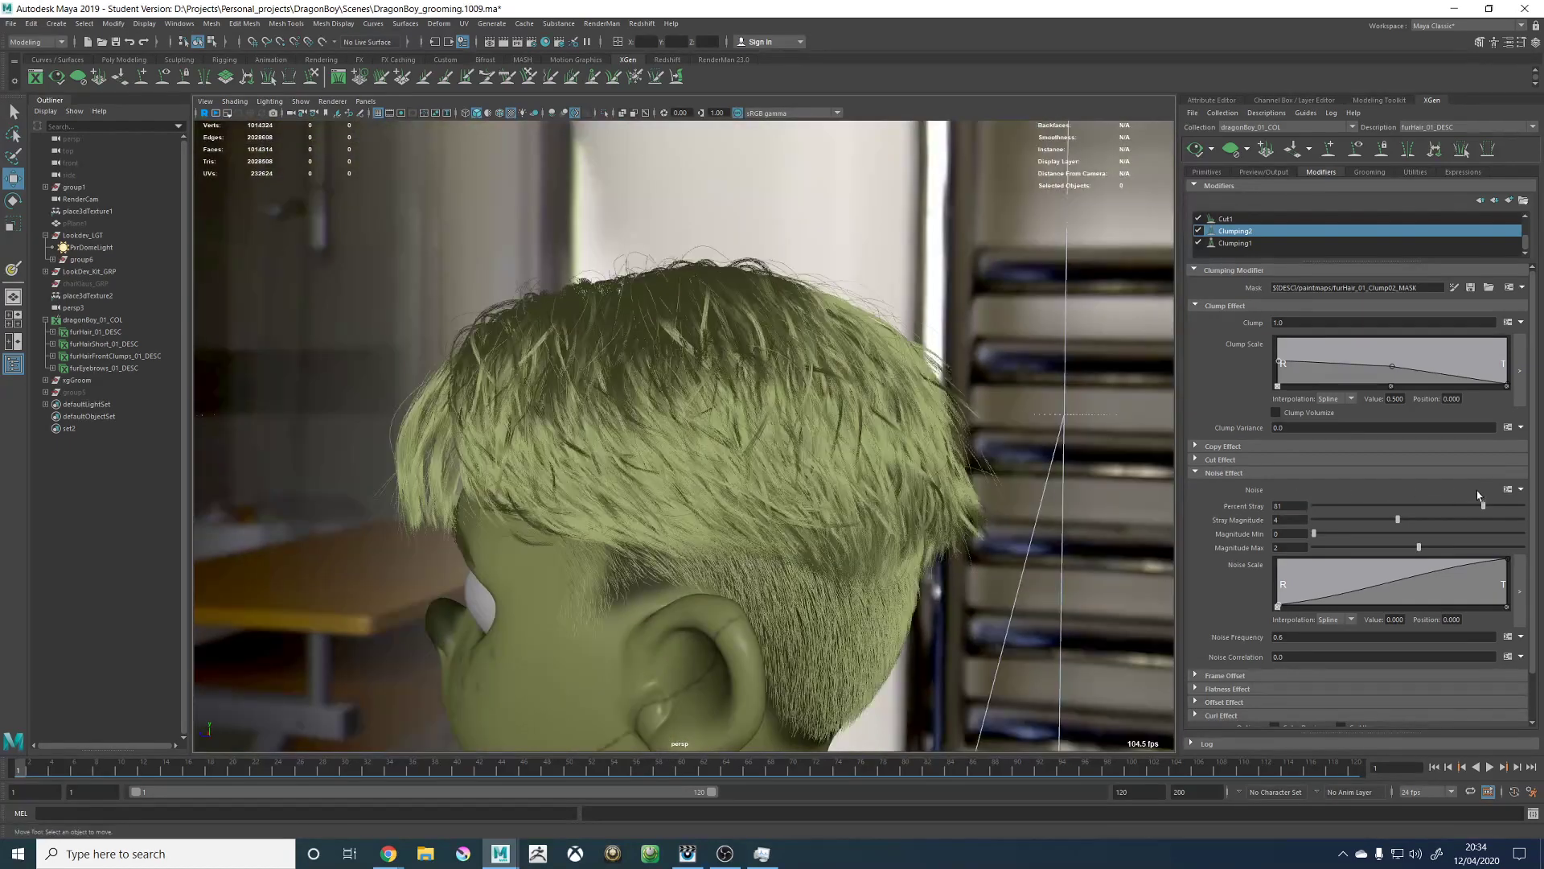
drag(1482, 504, 1410, 505)
click(1197, 150)
Step: Change the noise expression's condition to "rand() < $PercentStray/100" and accept it
click(1507, 490)
click(596, 505)
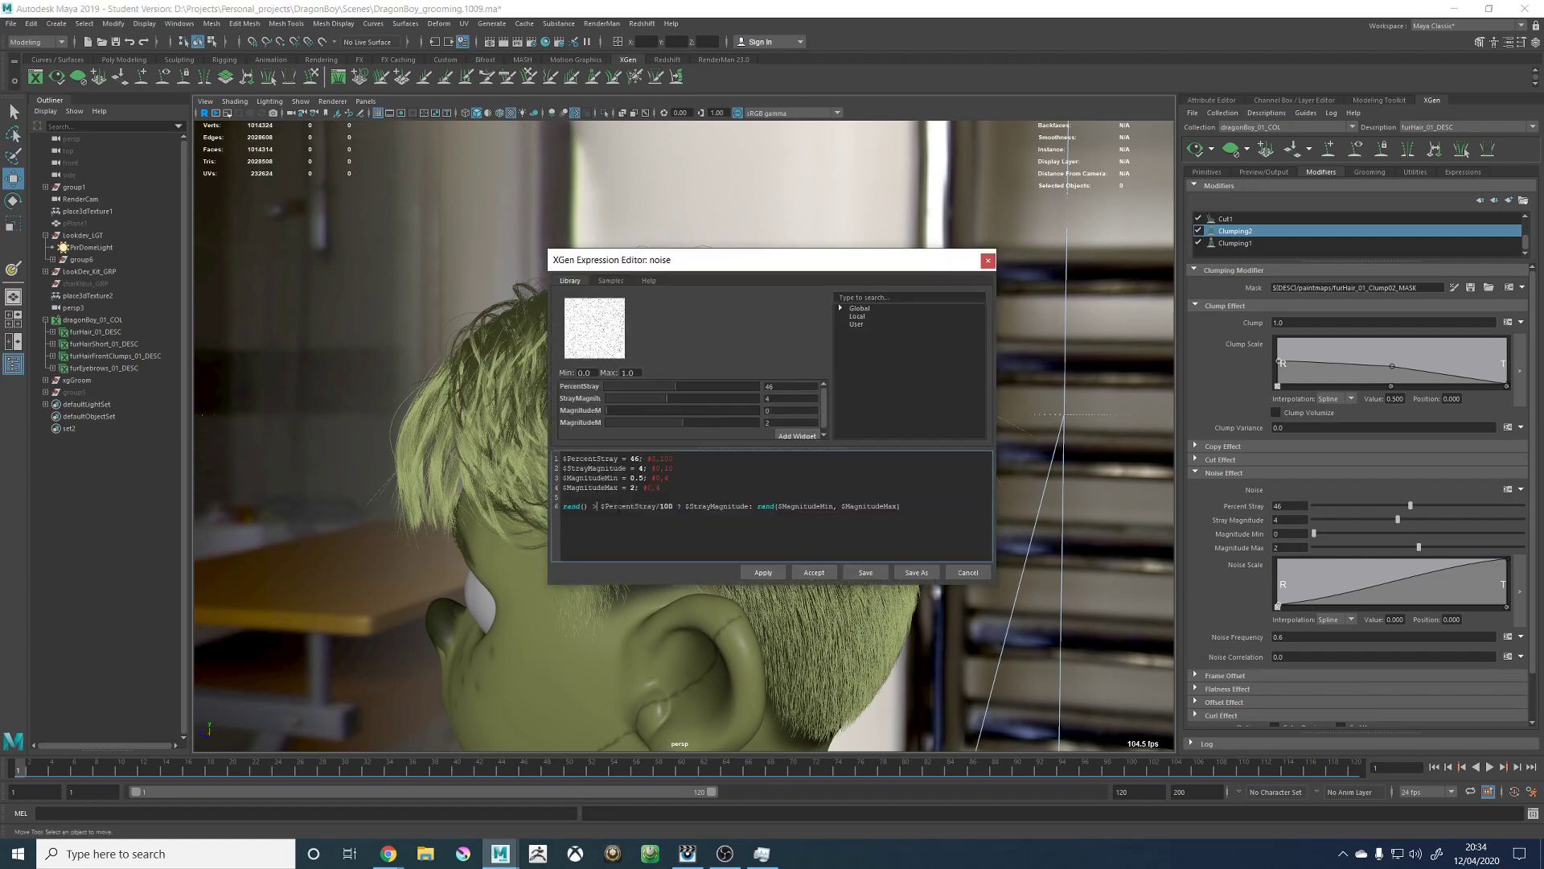
key(BackSpace)
text(<)
click(762, 571)
click(814, 572)
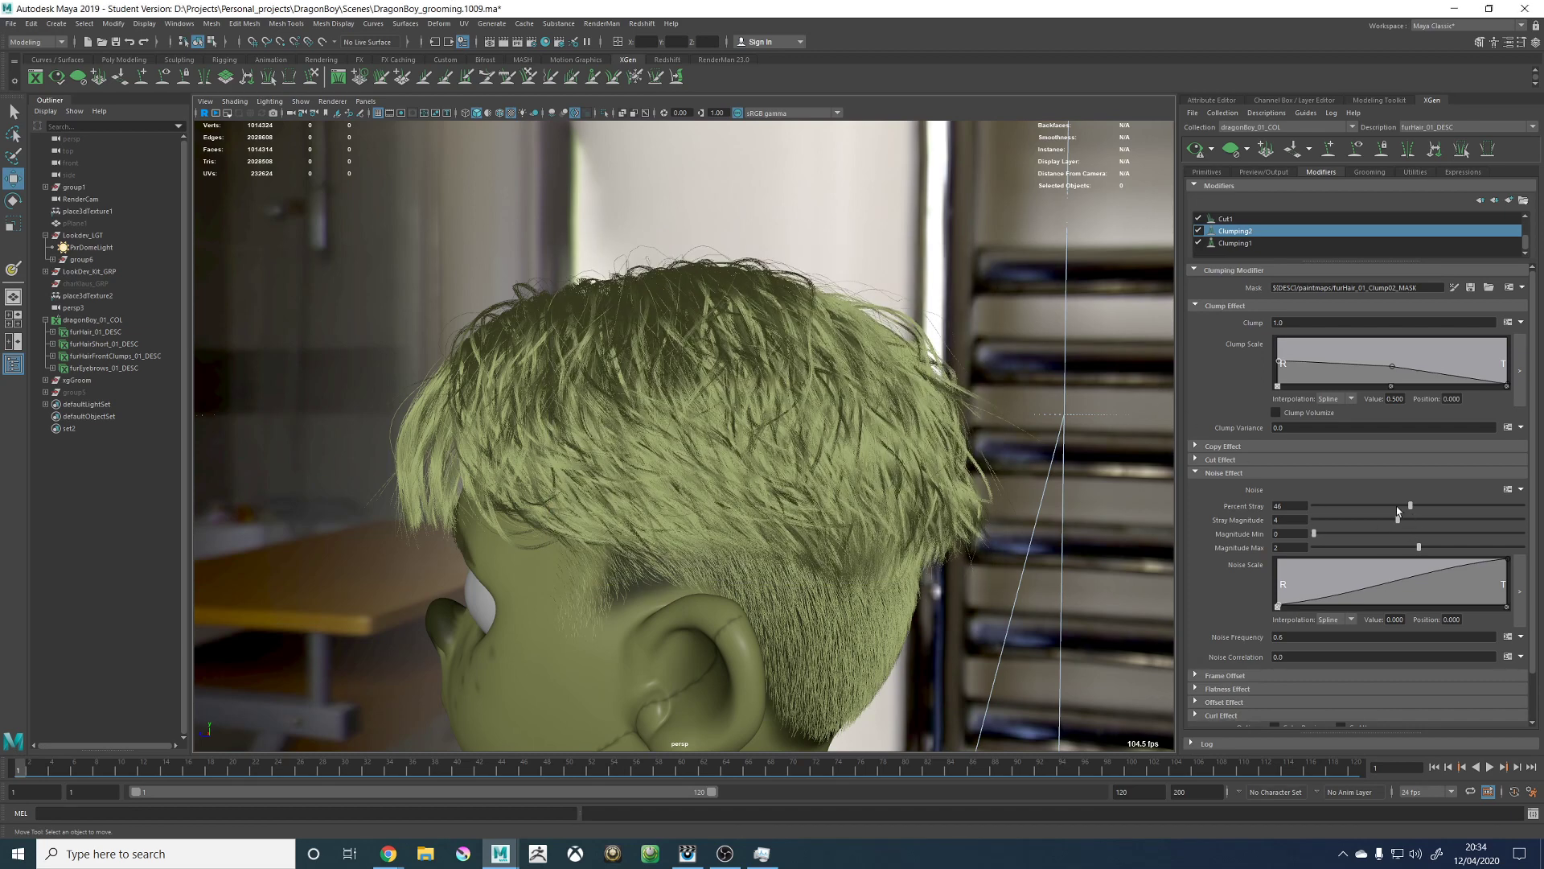
Step: Preview the hair with Percent Stray at 30, check it from the side and reduce Percent Stray to 12
click(1196, 150)
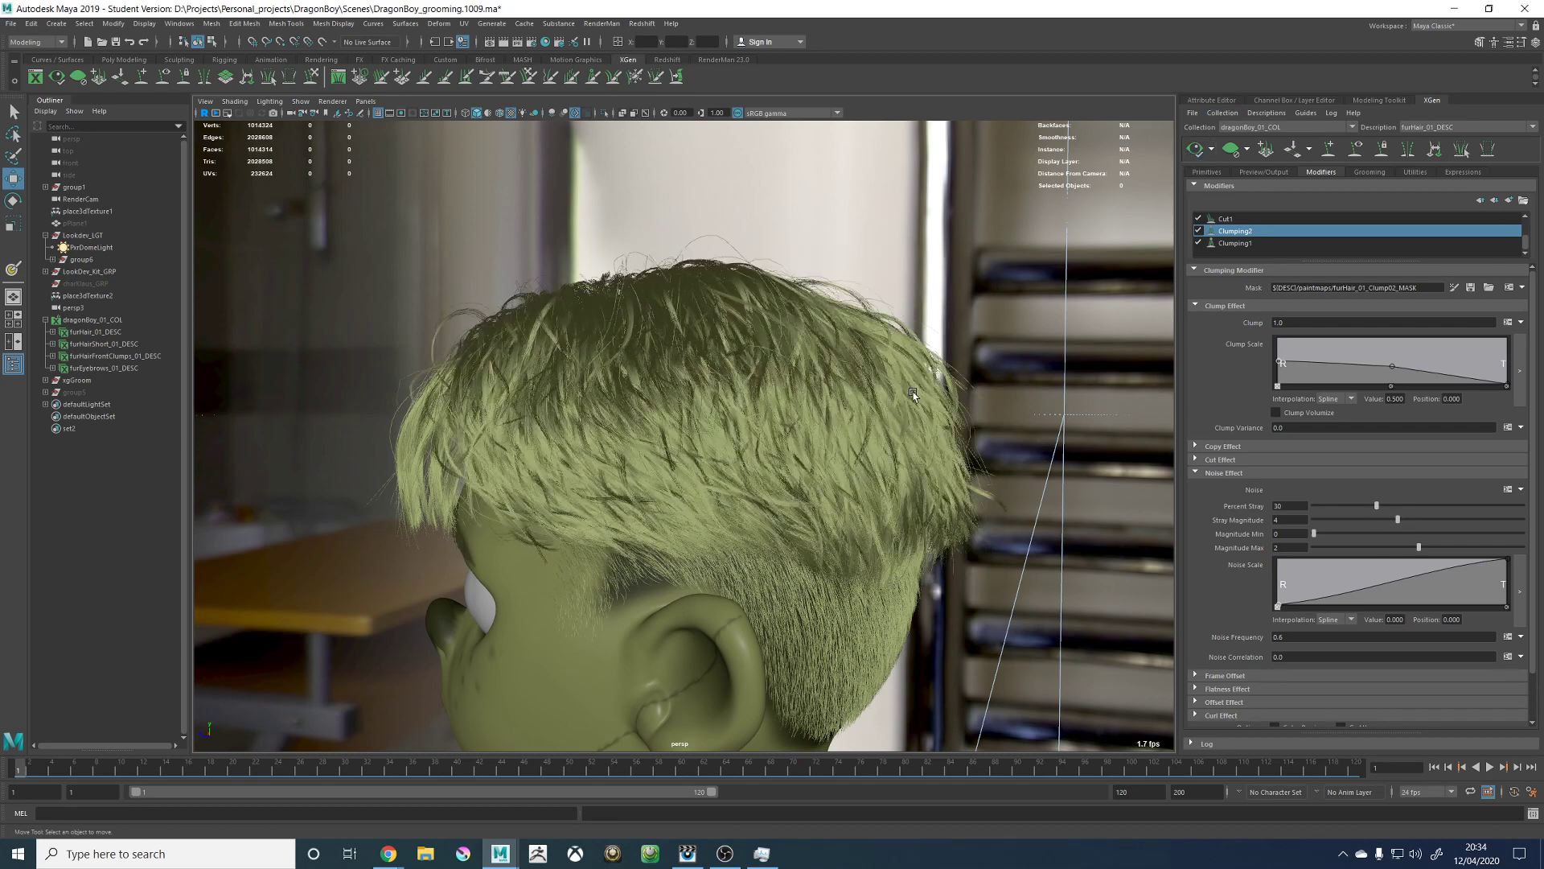
alt+drag(843, 373, 1120, 476)
click(1339, 505)
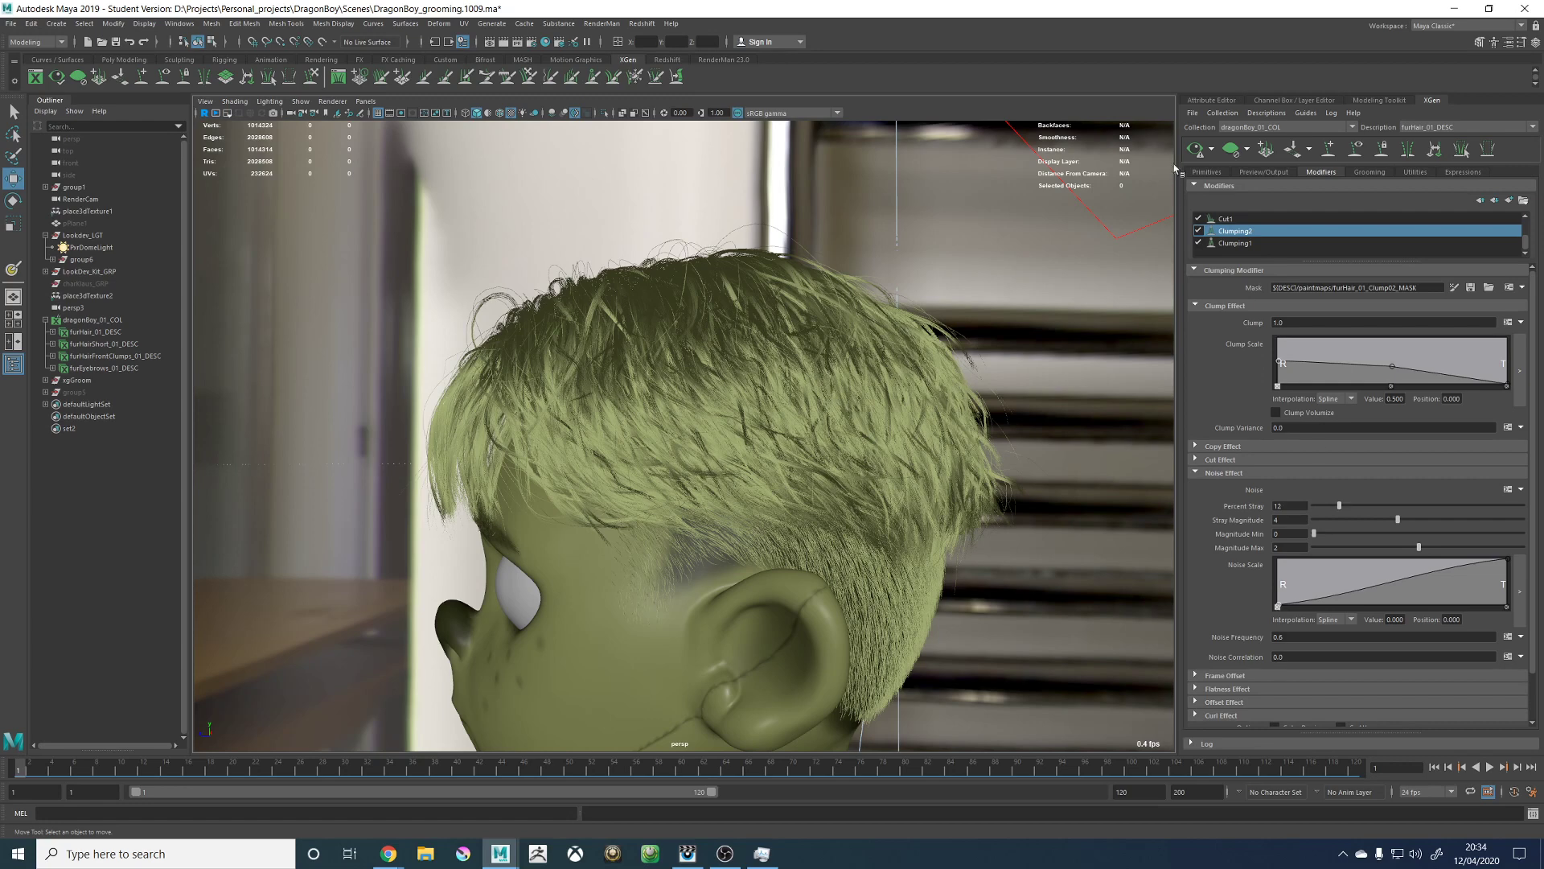
Step: Refresh the hair preview, try Stray Magnitude at 7, then reduce it to 5 and refresh again
click(1195, 149)
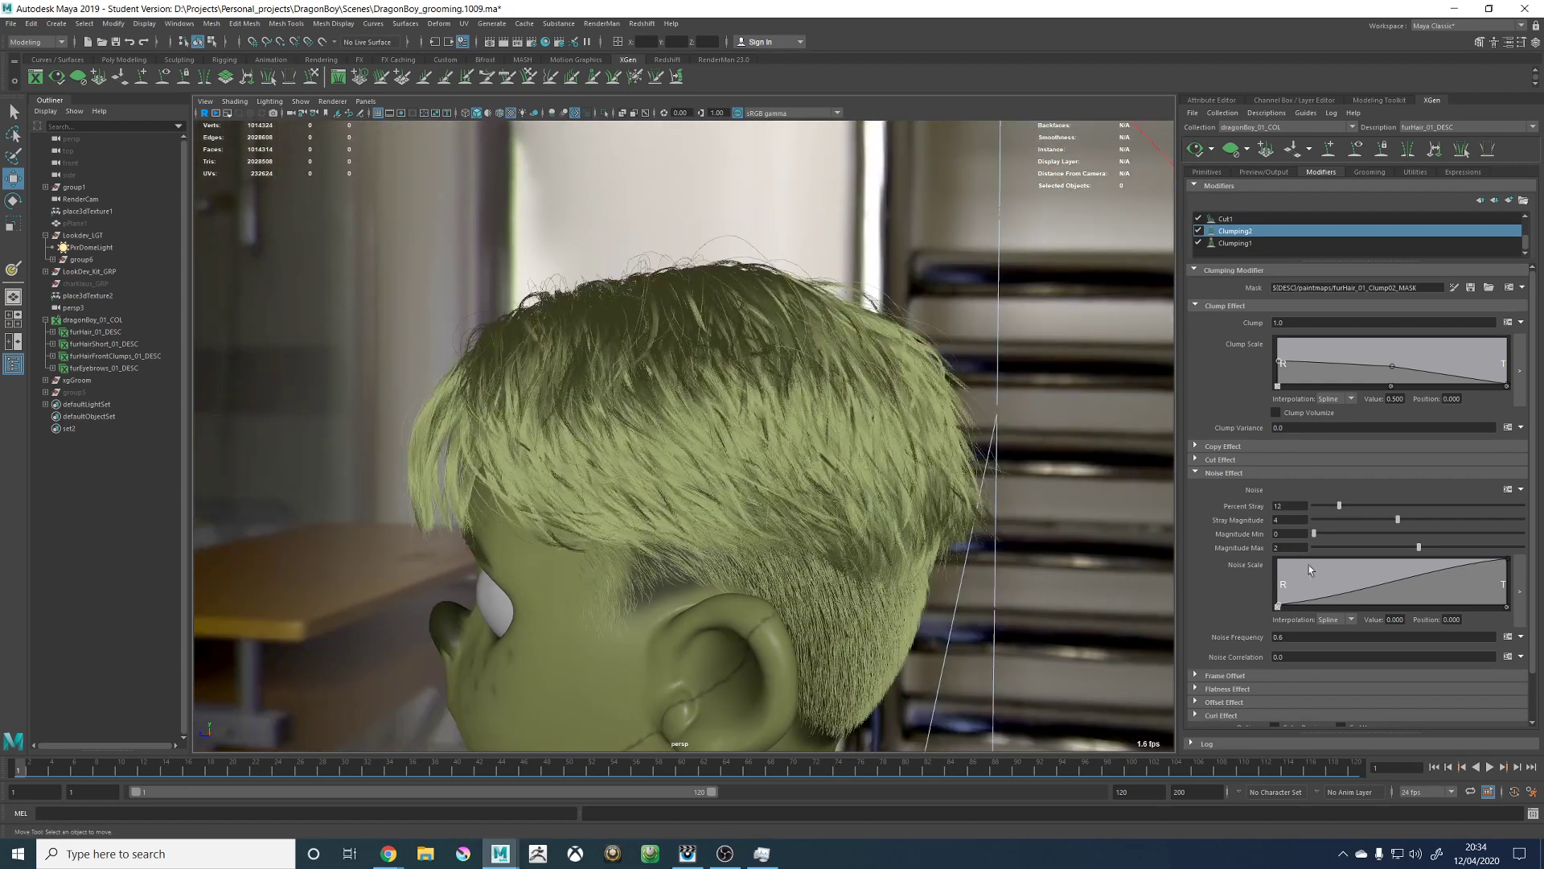
drag(1398, 520, 1460, 519)
click(1198, 152)
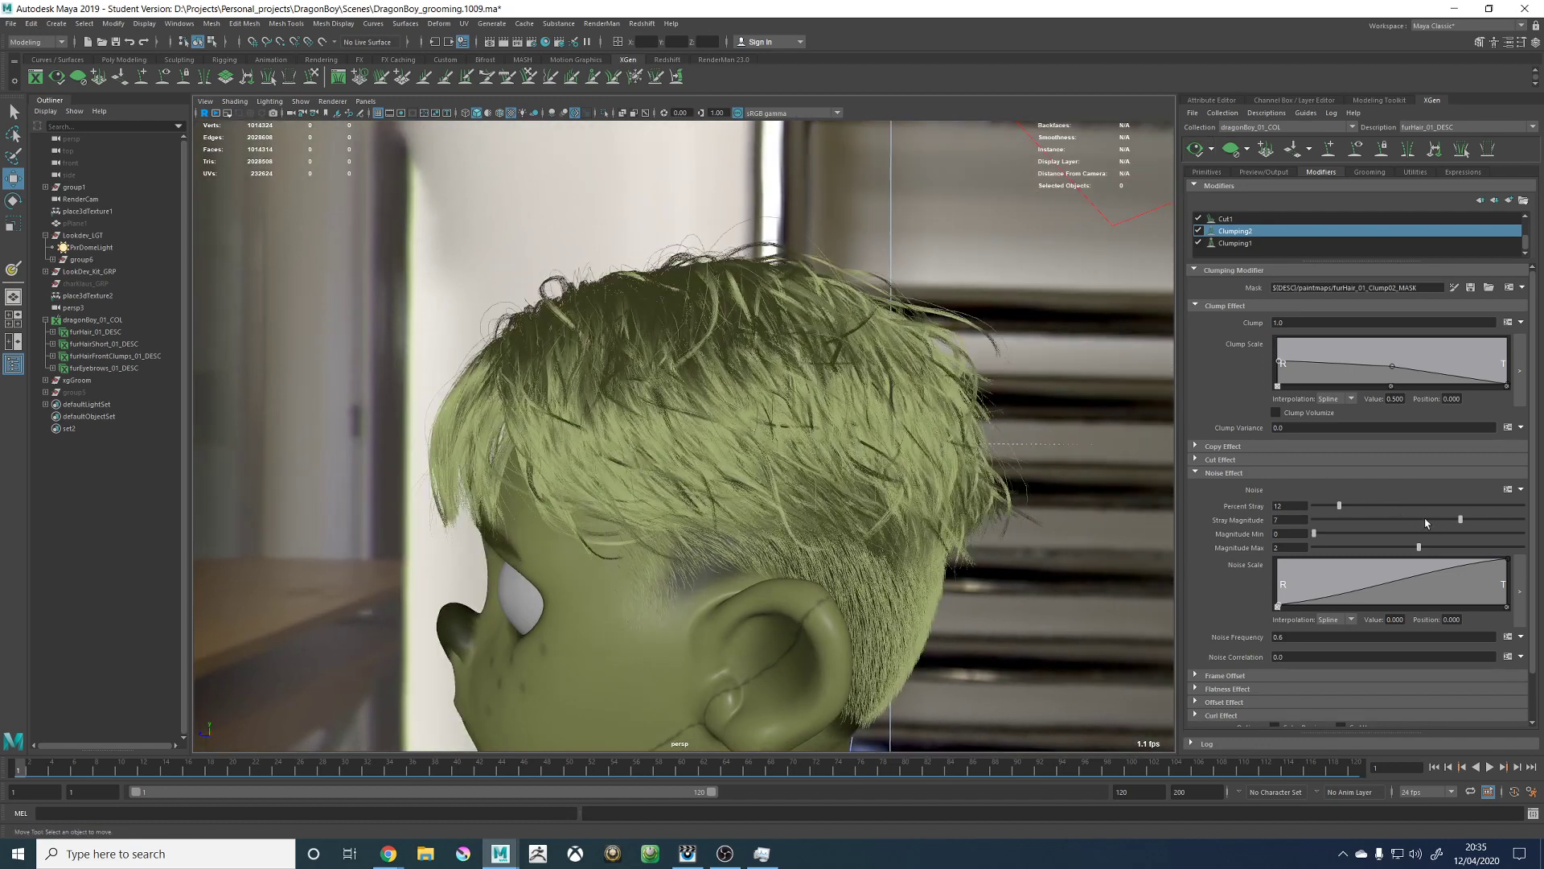
click(1425, 520)
click(1196, 151)
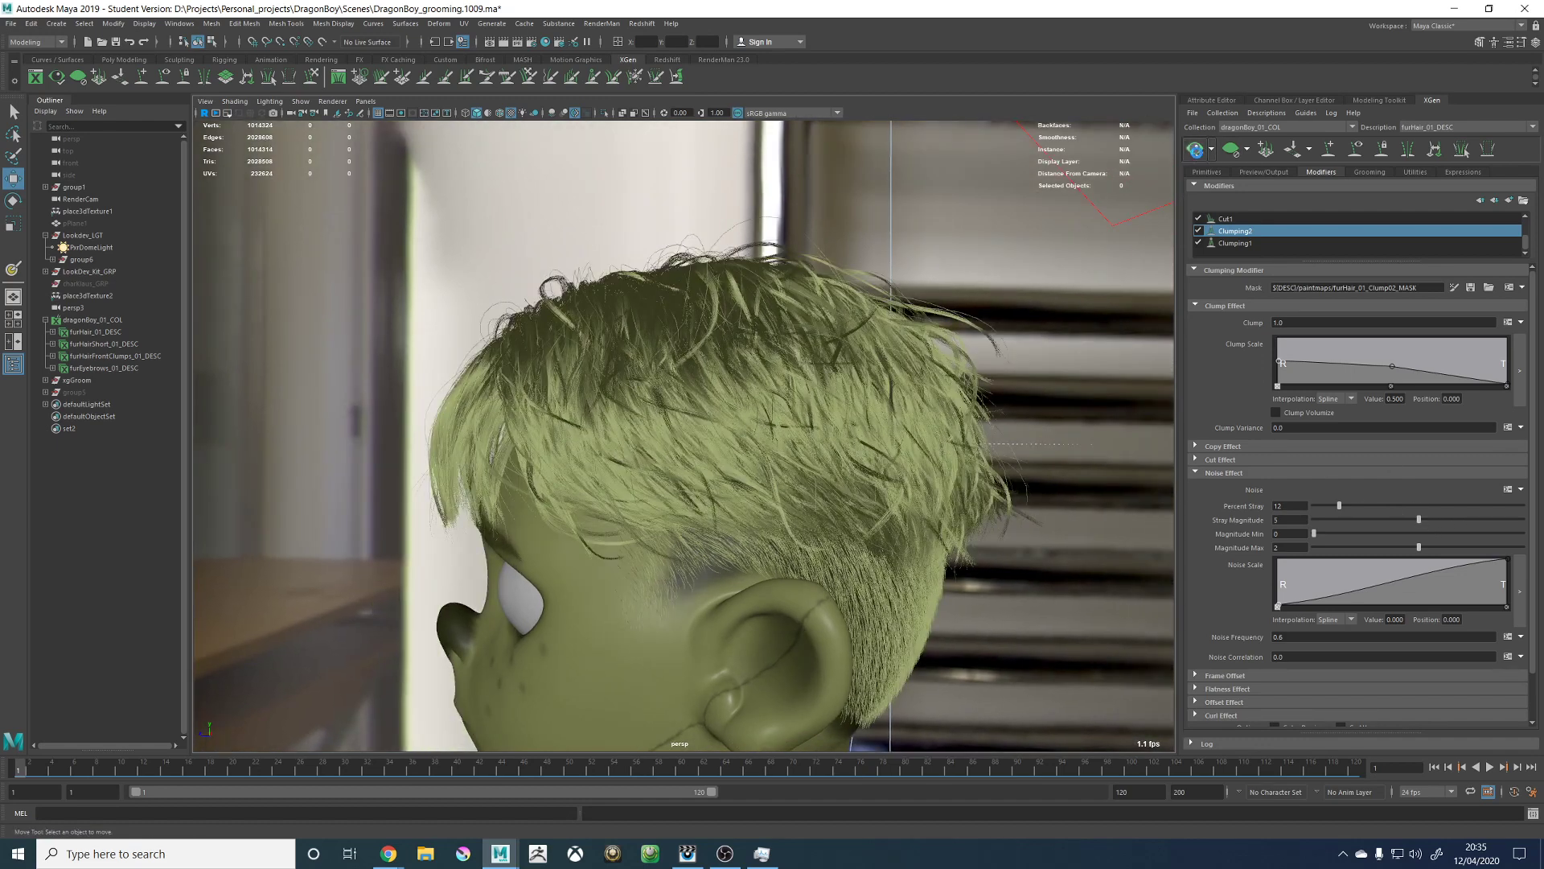
Step: Compare the hair preview with Magnitude Min at 0 and at 1
click(1371, 533)
drag(1477, 537, 1314, 534)
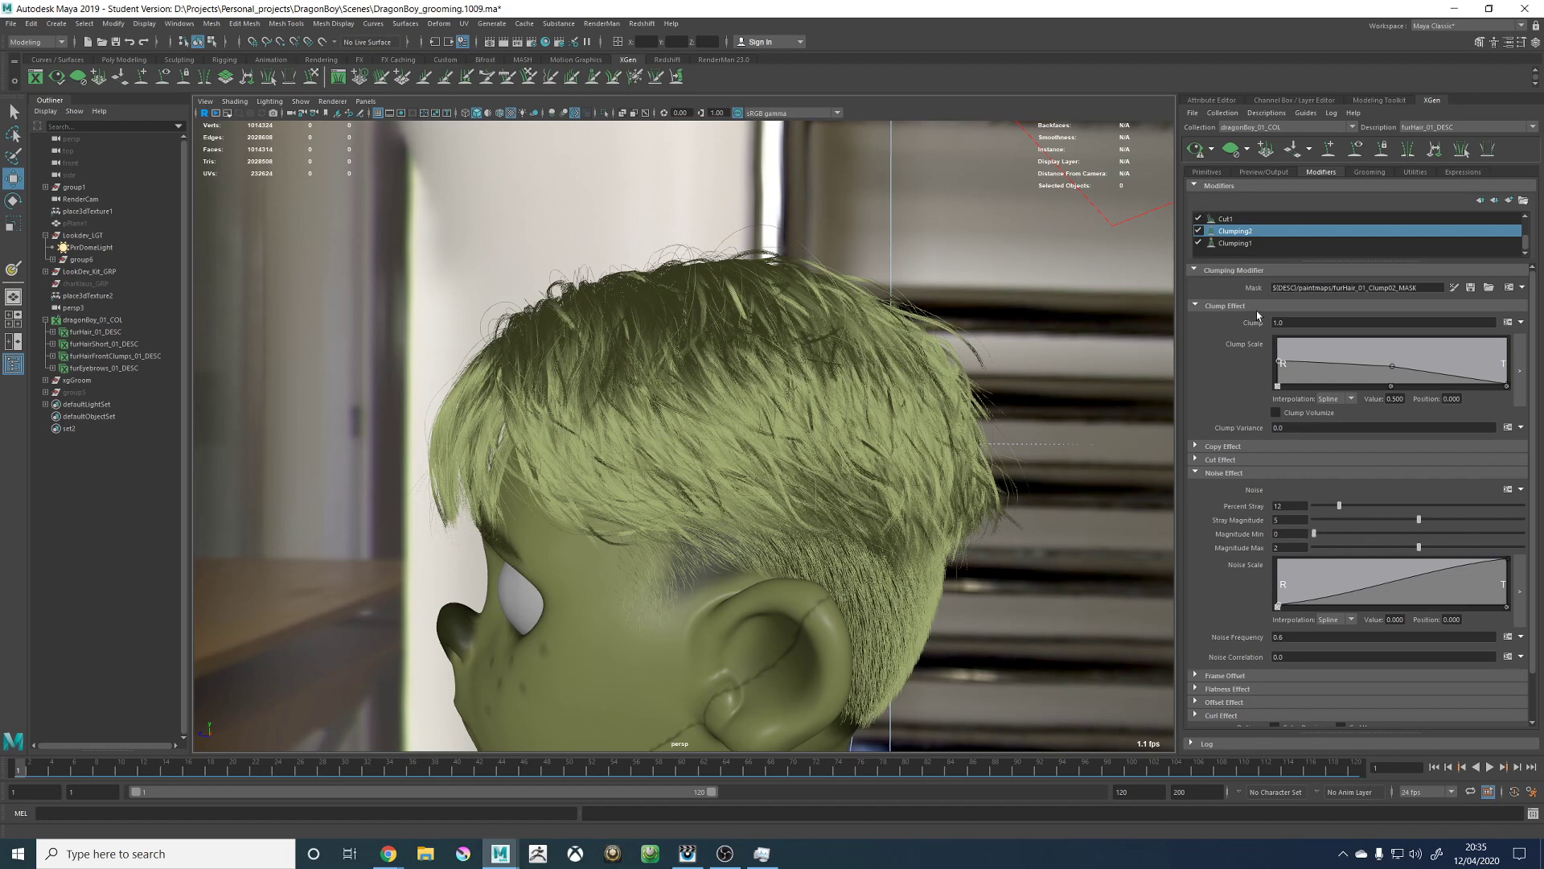
click(1196, 151)
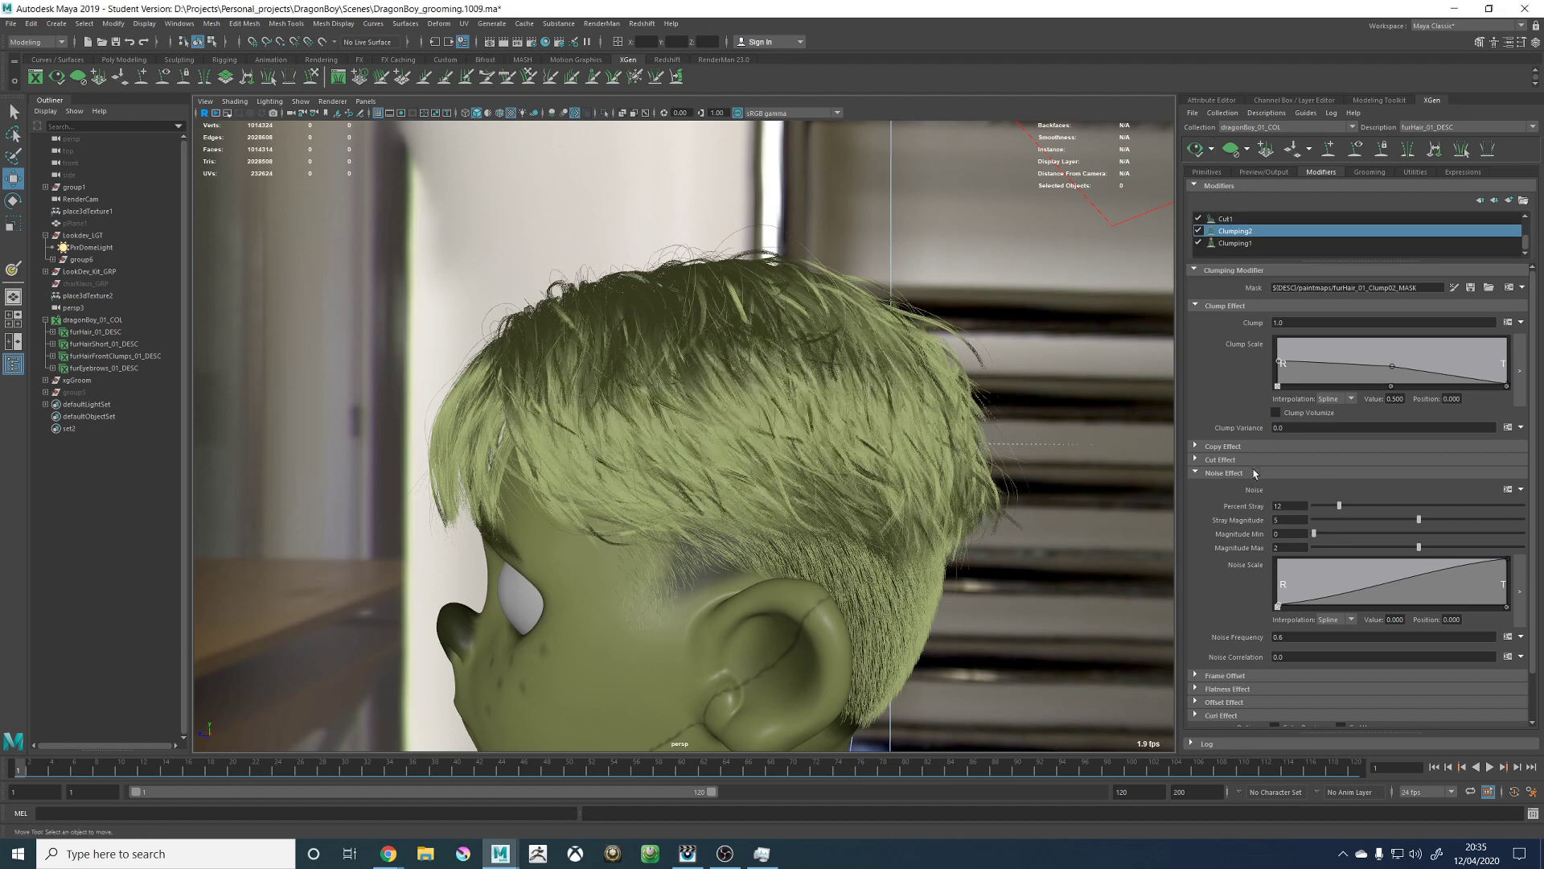
drag(1323, 535, 1367, 534)
click(1195, 150)
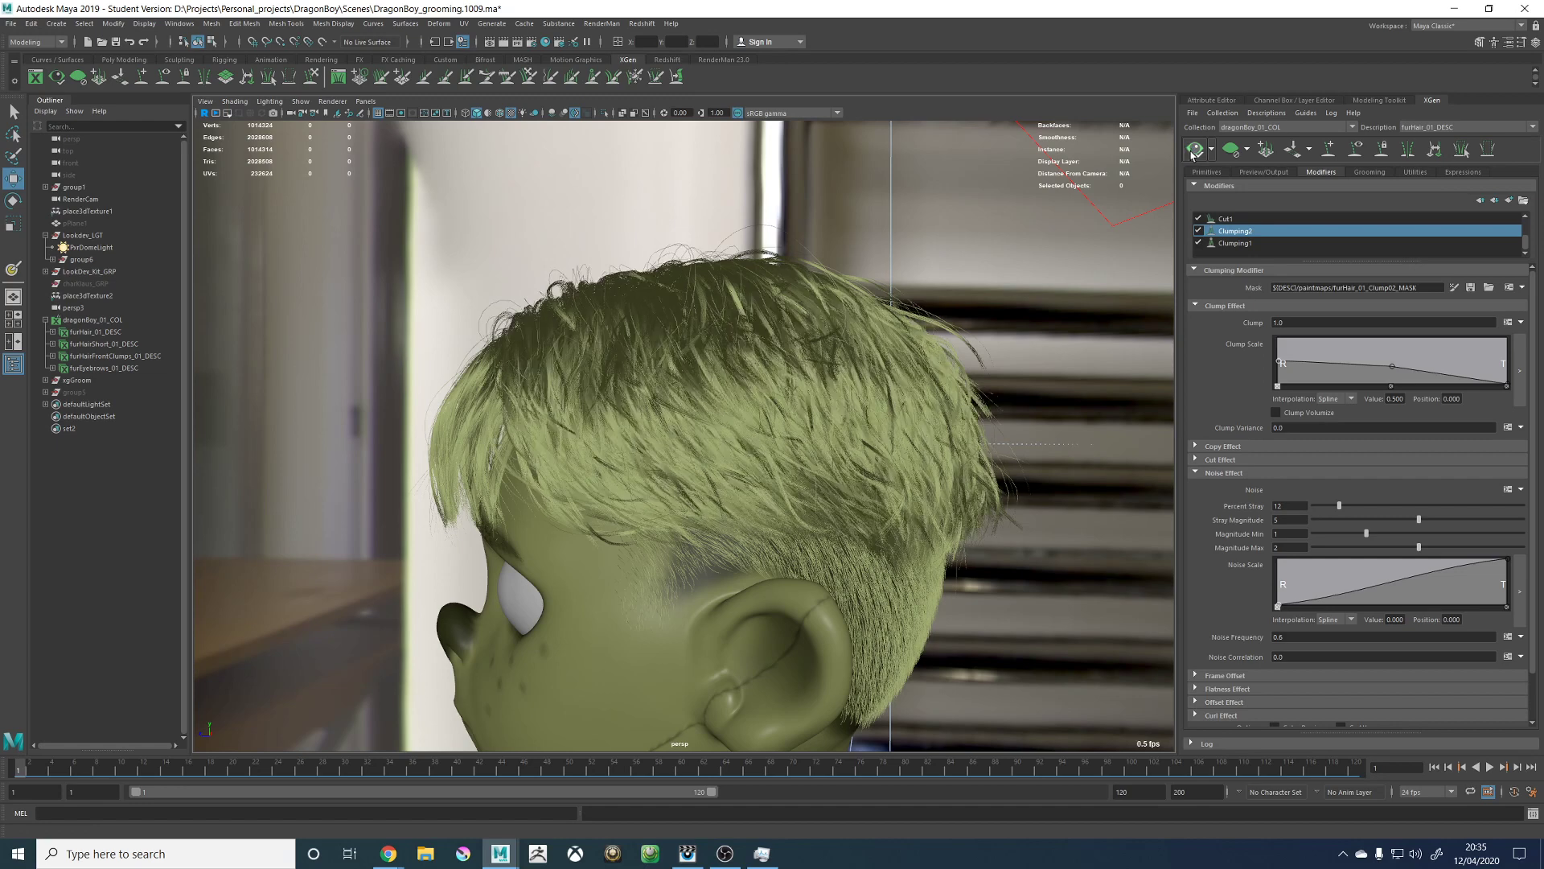
Step: Change the $StrayMagnitude range in the noise expression to 0.0,10.0, accept it, and set Stray Magnitude to 4.085
click(1507, 490)
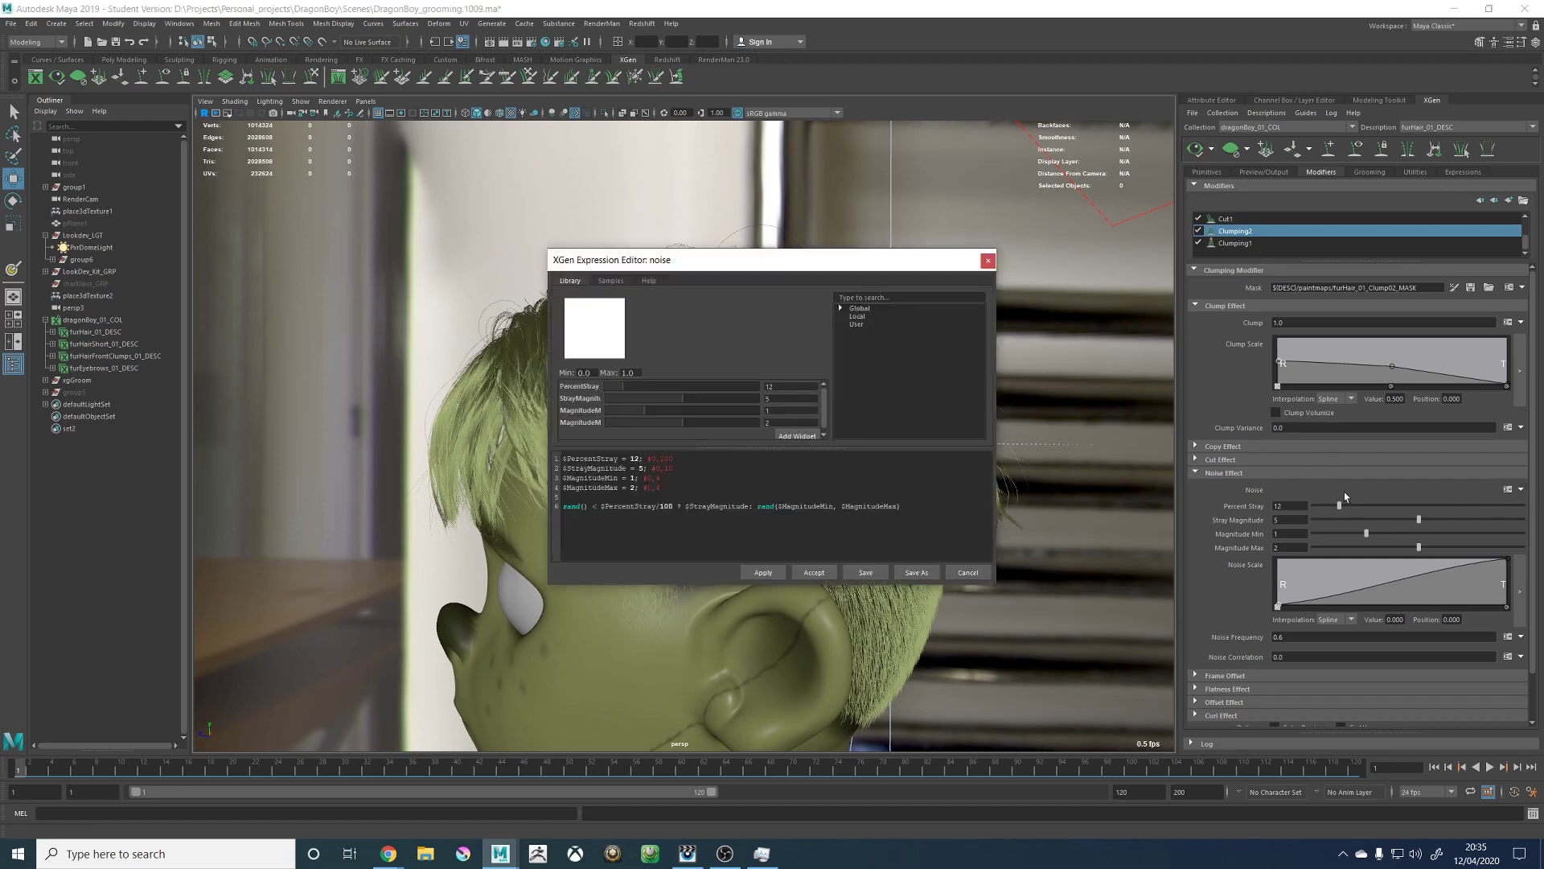
click(679, 469)
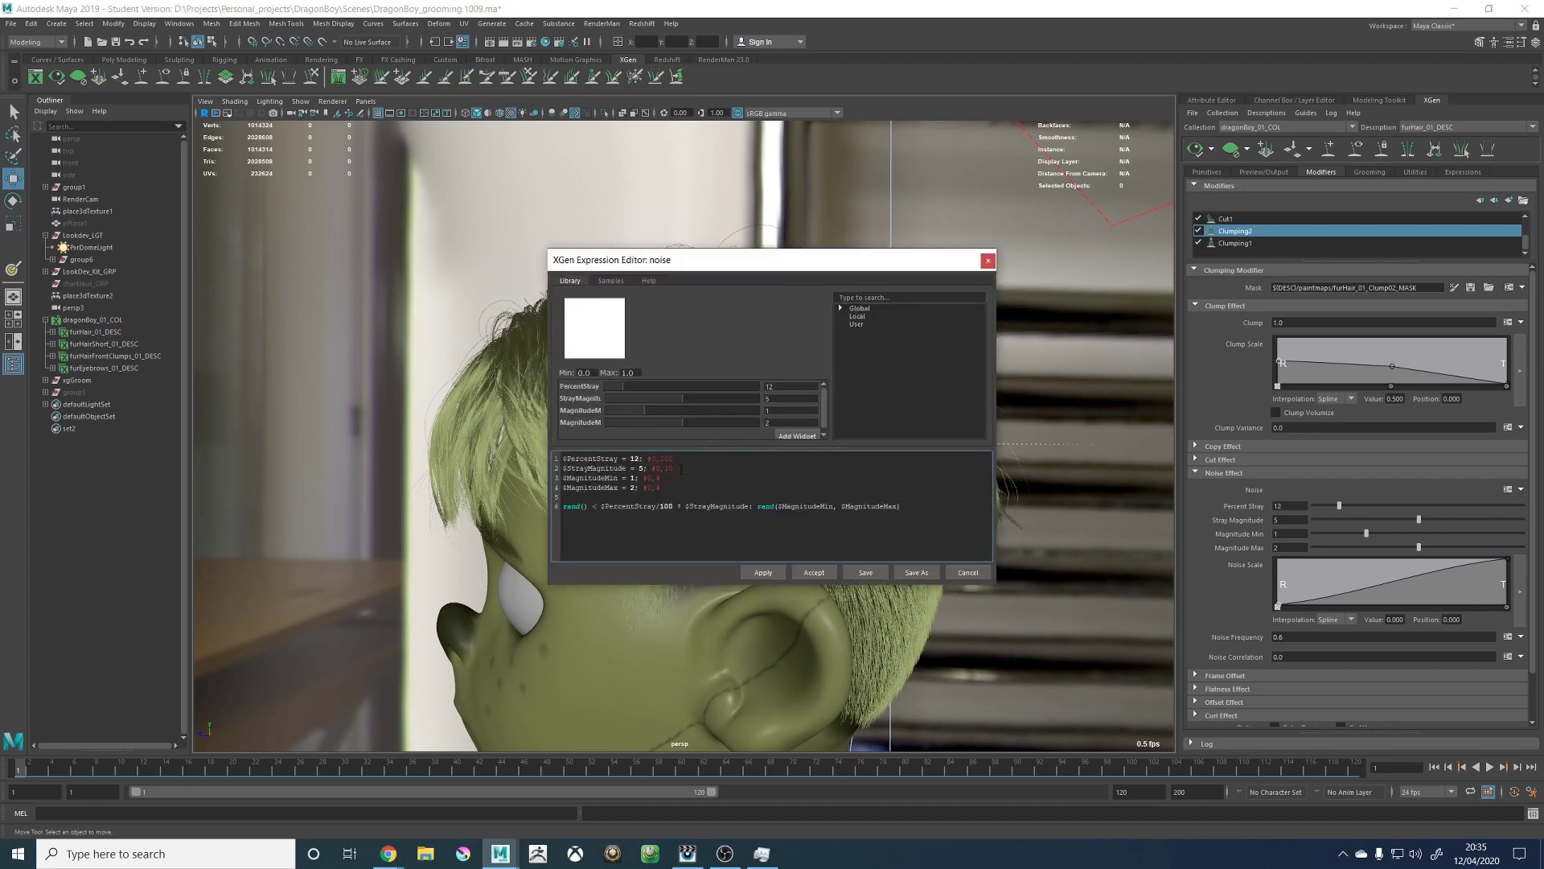
text(.0)
click(763, 572)
click(814, 572)
drag(1417, 521, 1399, 521)
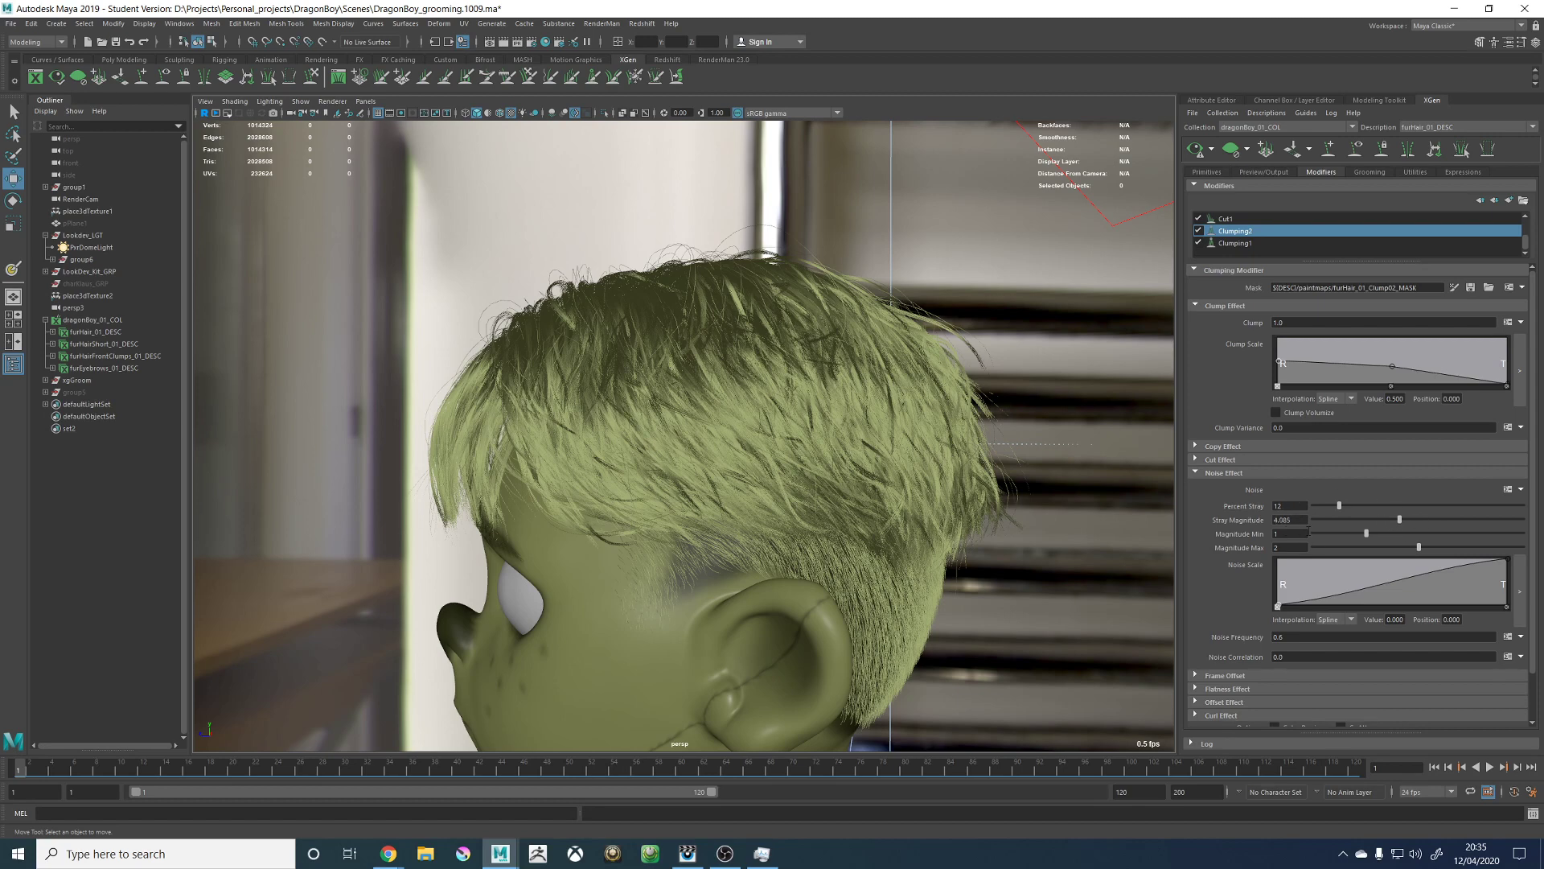
Step: Change the $MagnitudeMin and $MagnitudeMax ranges in the noise expression to 0.0,4.0 and accept the expression
click(1507, 490)
click(652, 477)
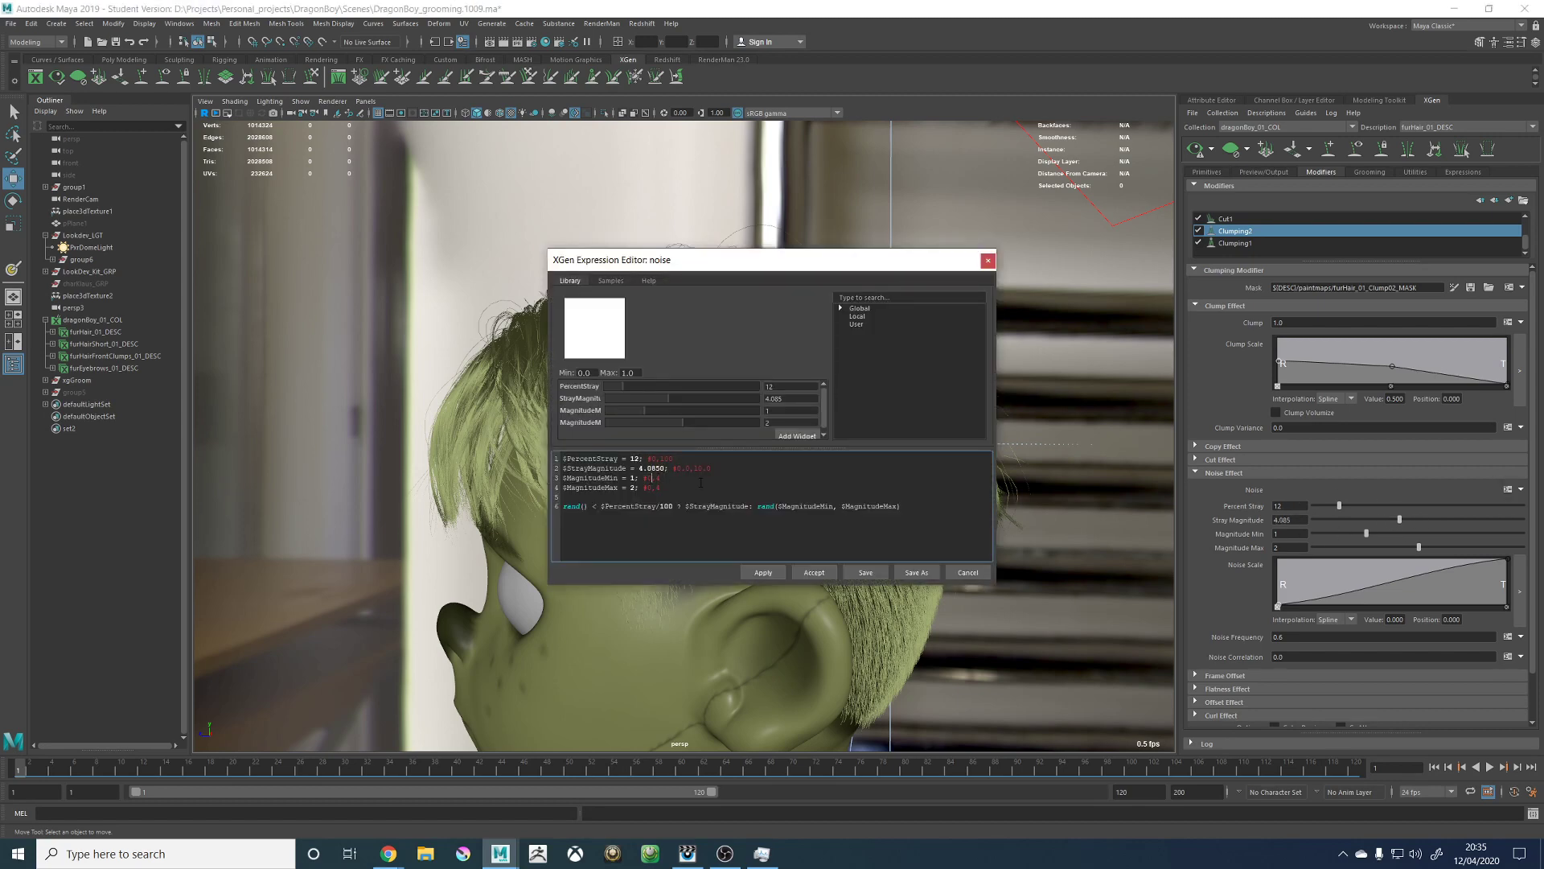
text(.)
text(.)
click(812, 573)
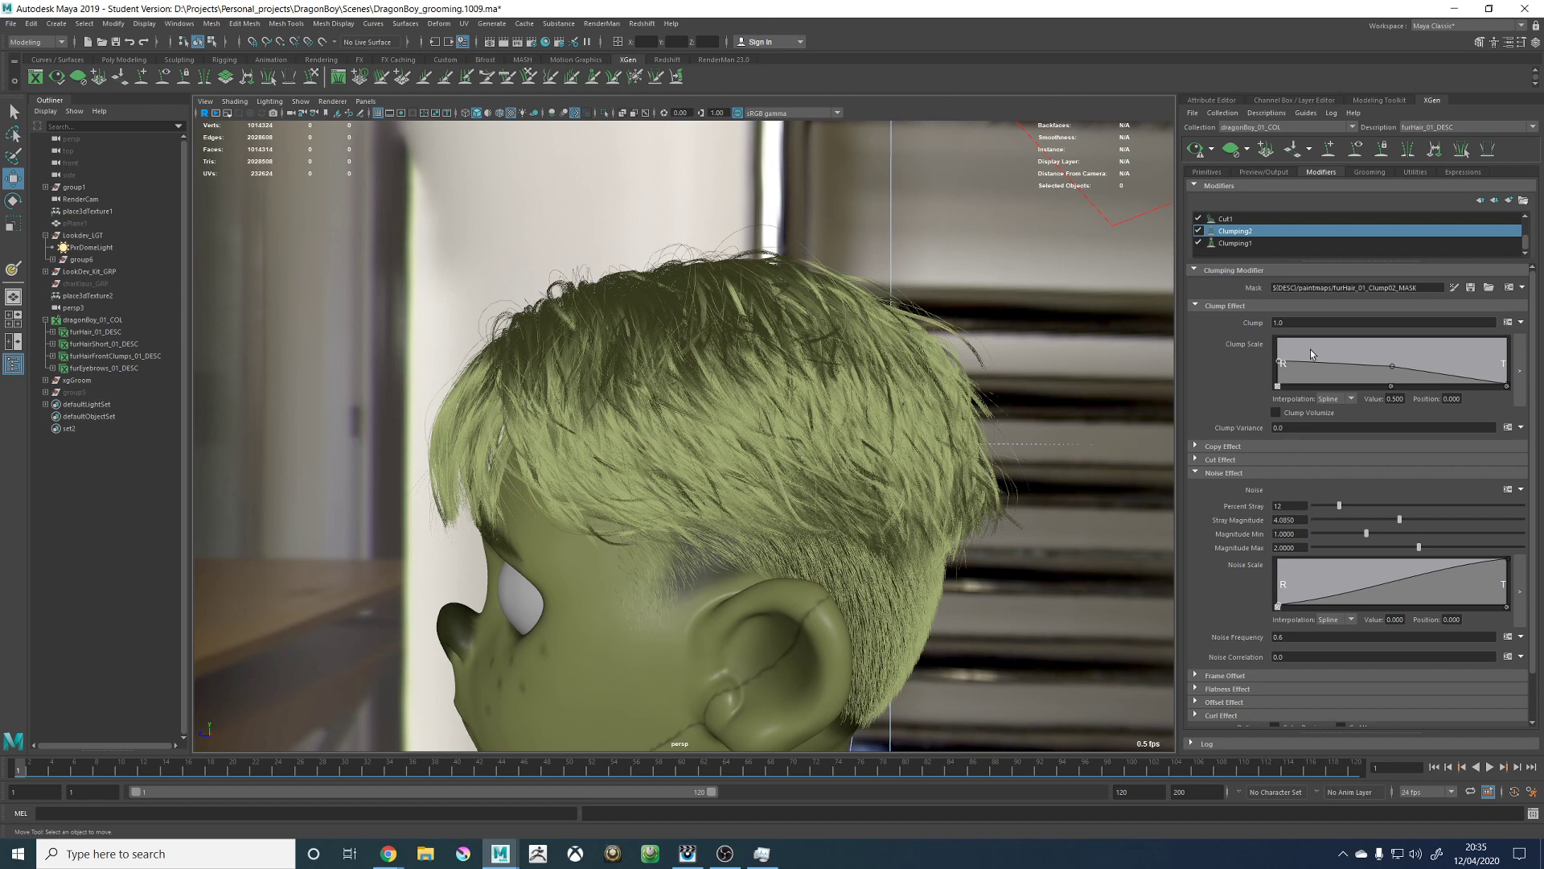
Step: Set Magnitude Min to 0.555 and Percent Stray to 23, refreshing the hair preview after each change
drag(1367, 533, 1343, 533)
click(1196, 151)
alt+drag(1023, 364, 1042, 367)
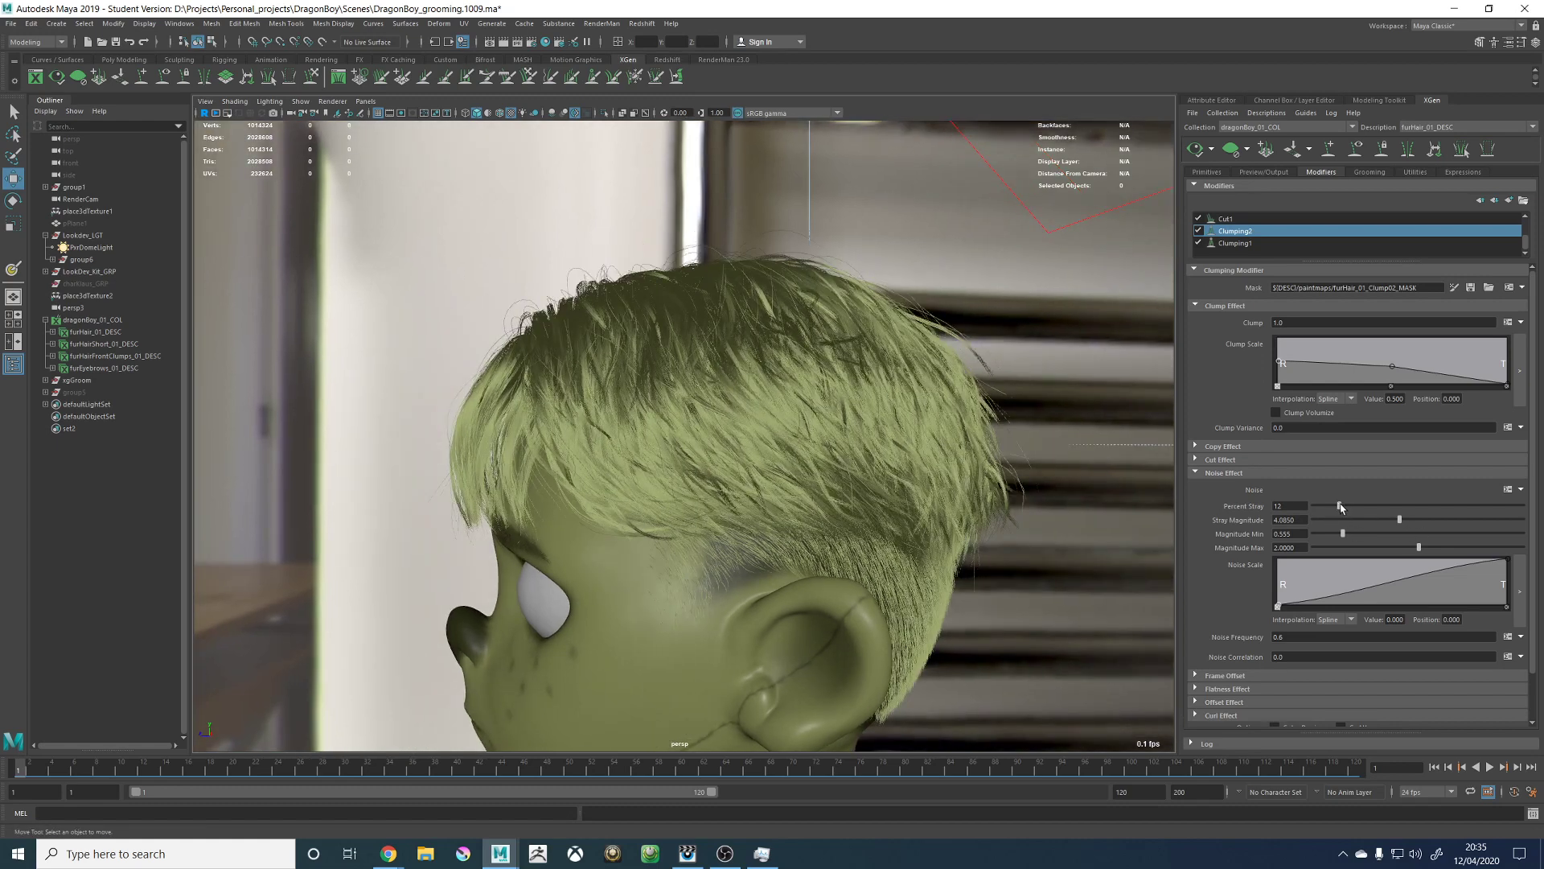
drag(1340, 505, 1362, 505)
click(1194, 152)
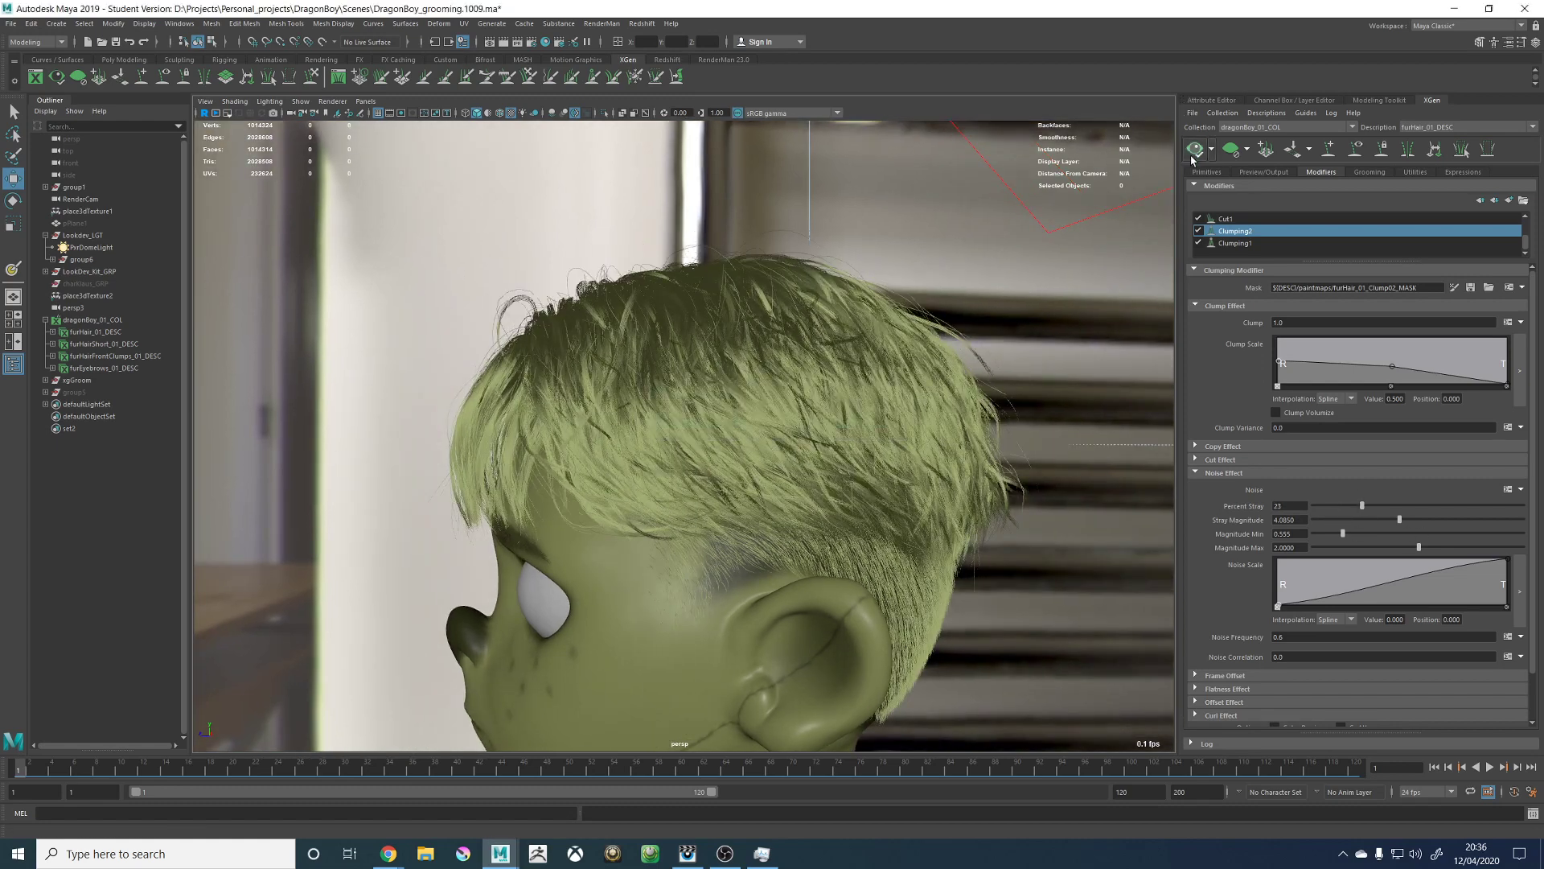
Step: Lower Stray Magnitude, adjust it to 2.985, refresh the preview and check the hair from the side and front
drag(1400, 519, 1359, 519)
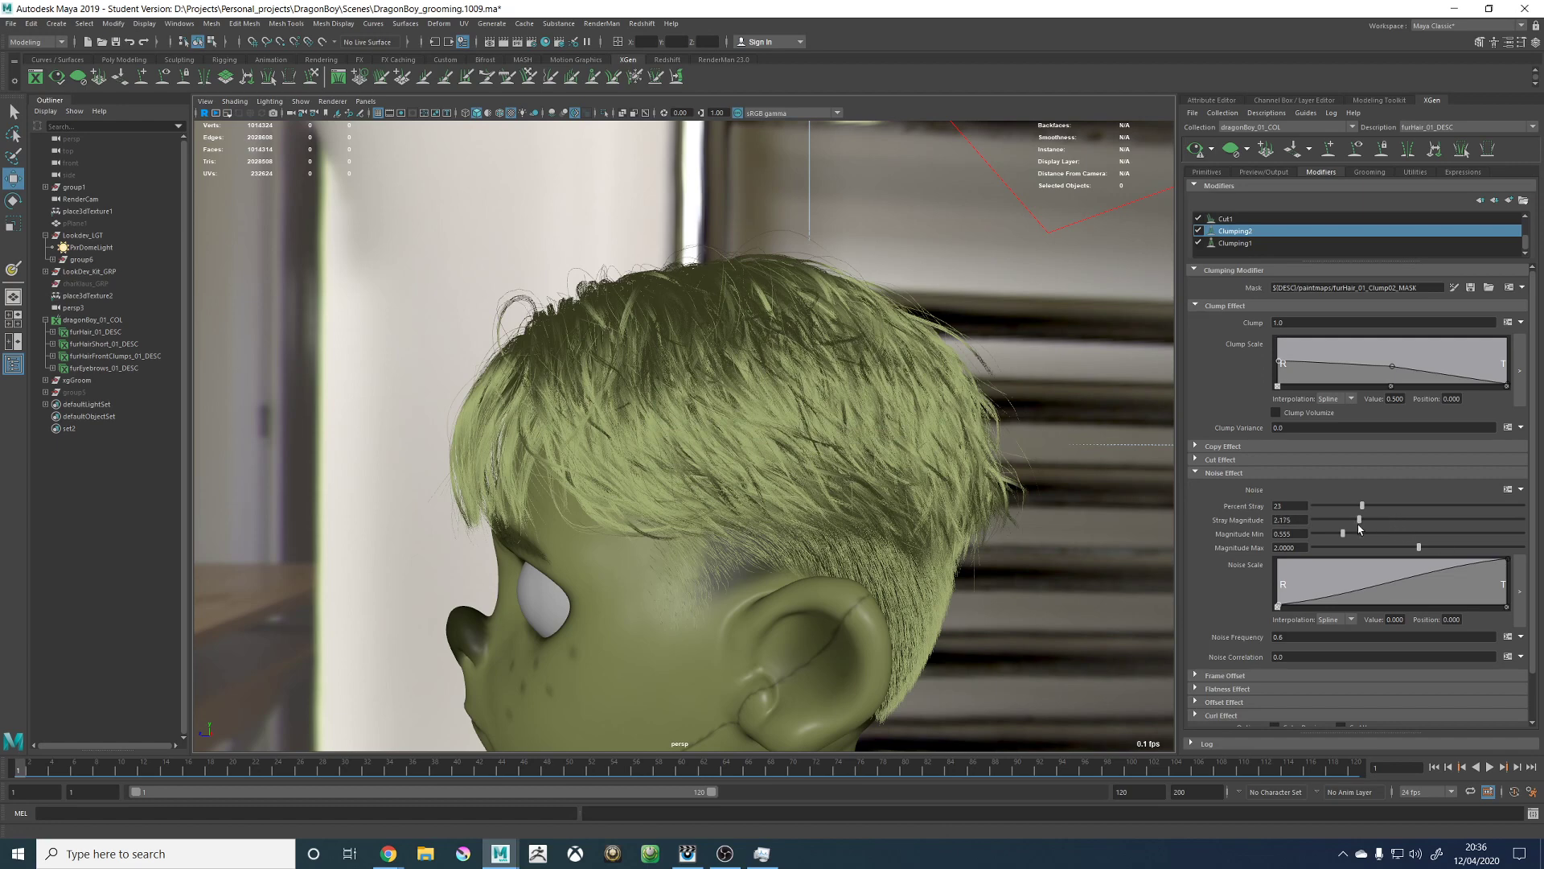
click(1205, 155)
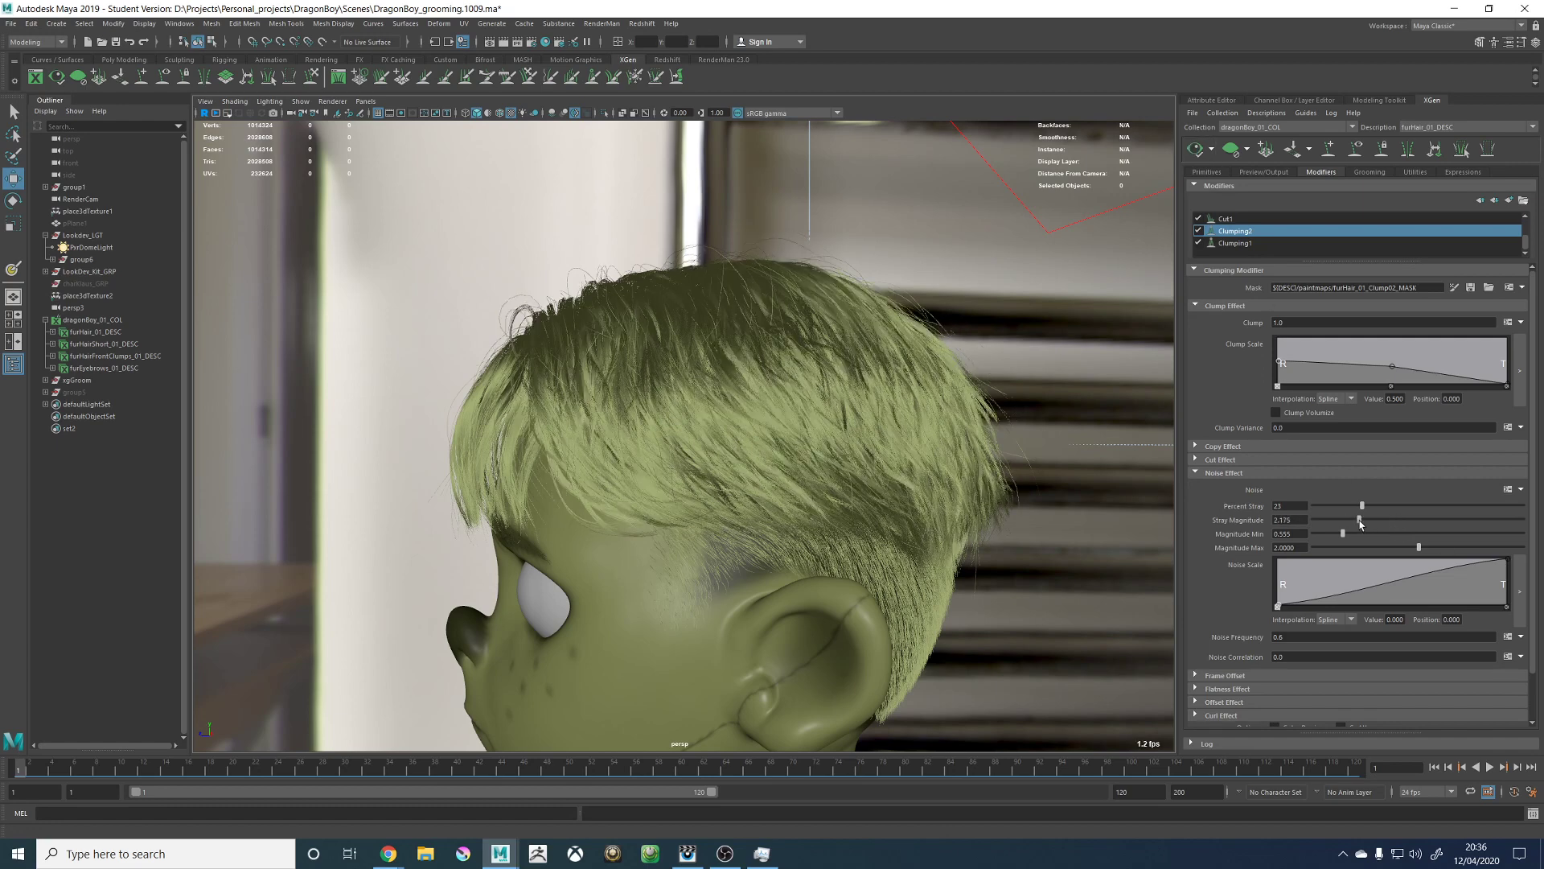
drag(1360, 521, 1377, 520)
click(1199, 151)
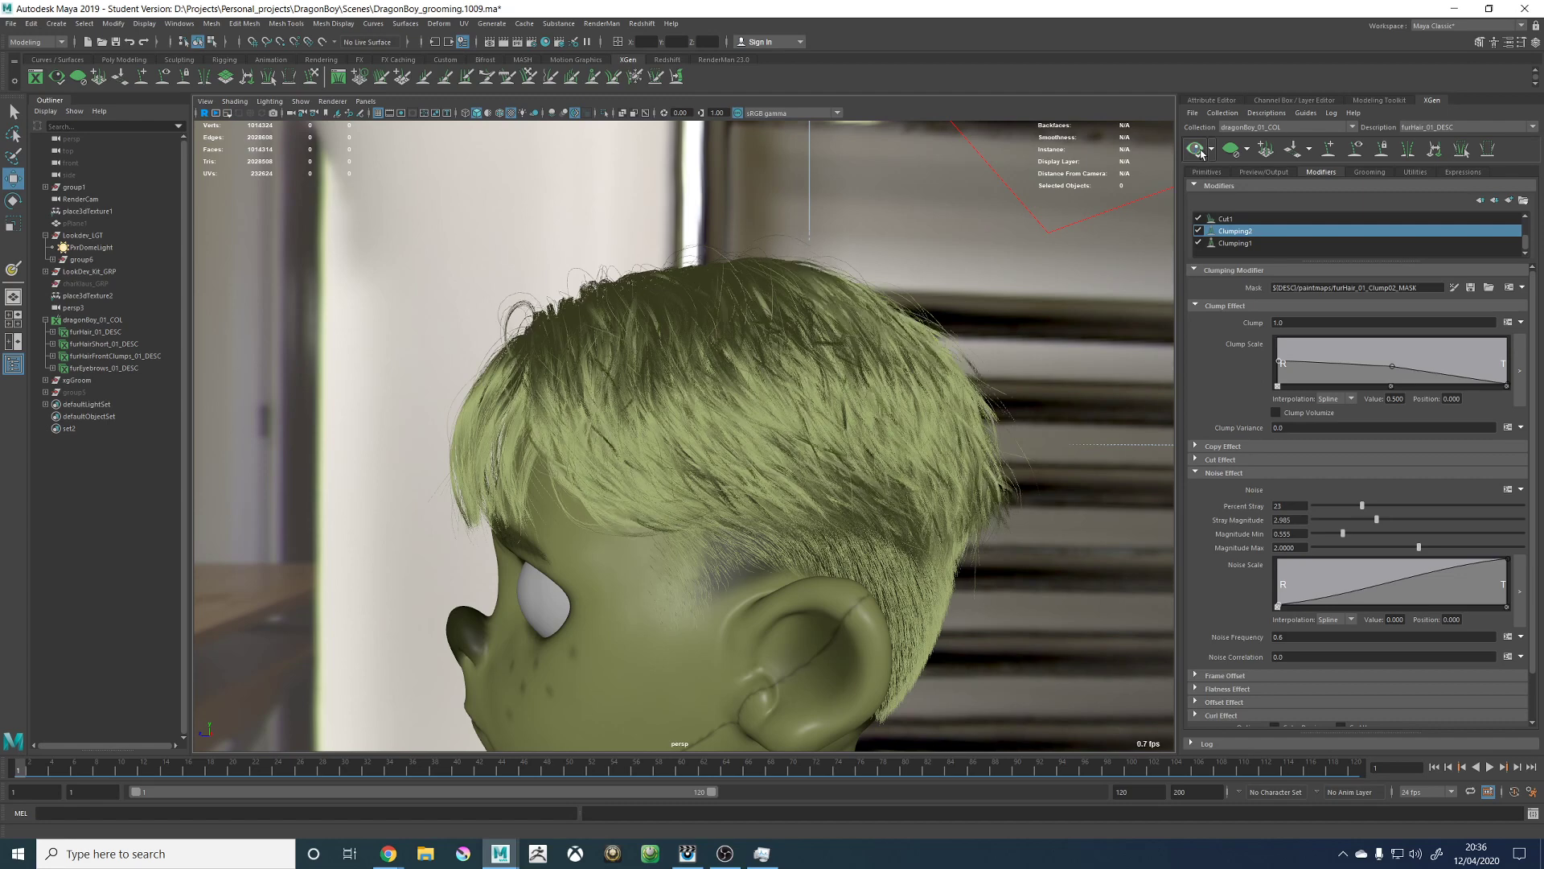
alt+drag(931, 352, 967, 353)
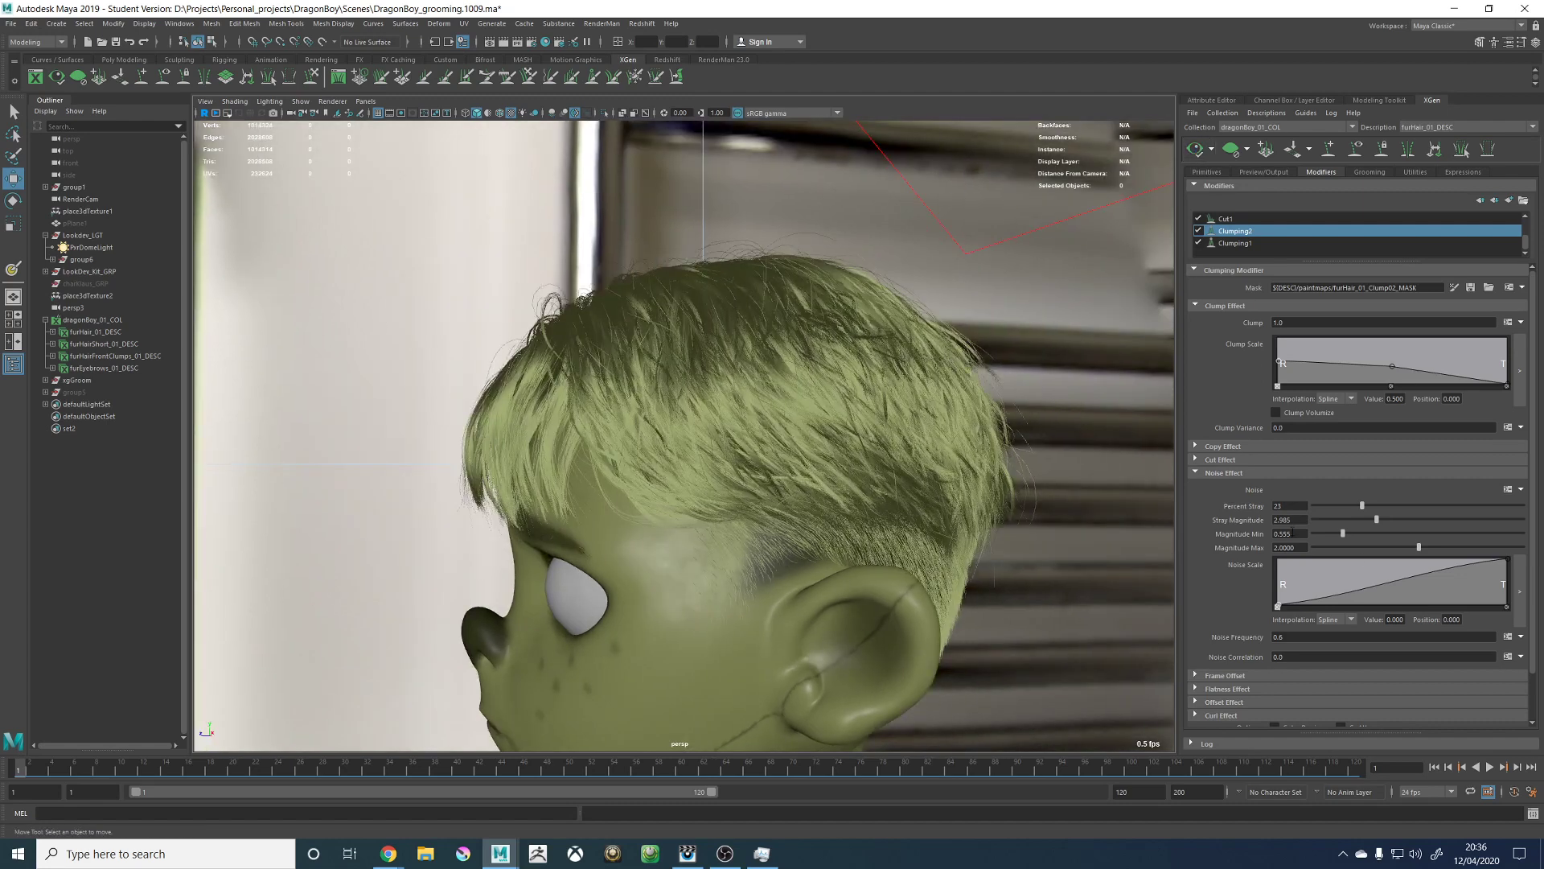
double_click(1289, 533)
alt+drag(828, 452, 933, 455)
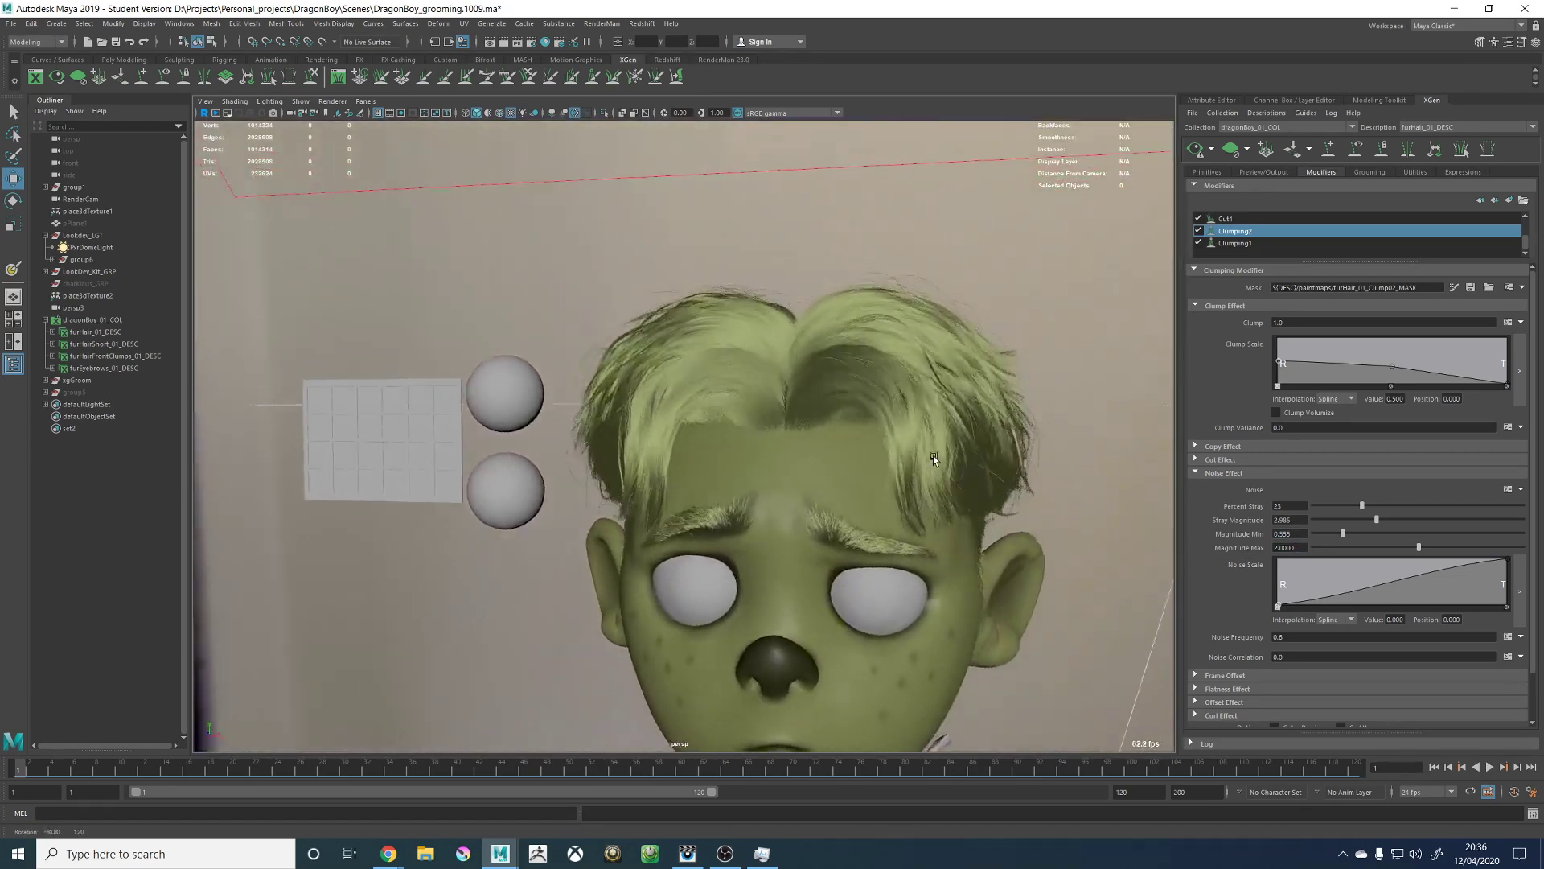
Step: Add a point to the Noise Scale curve at about value 0.605, position 0.164, and refresh the hair preview
click(1331, 581)
drag(1332, 579, 1332, 575)
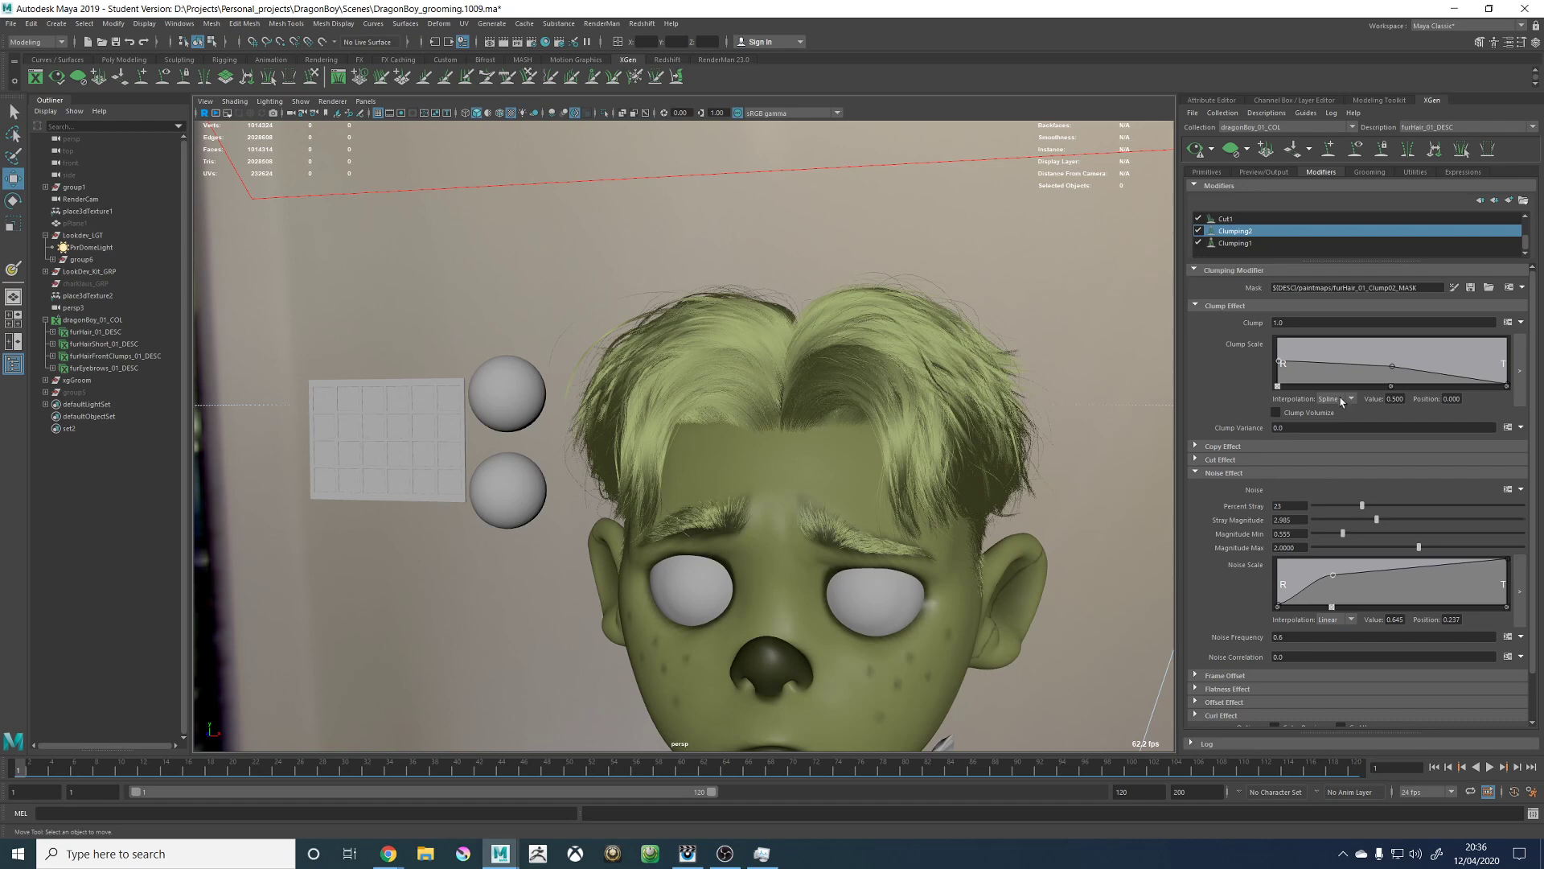
click(1196, 149)
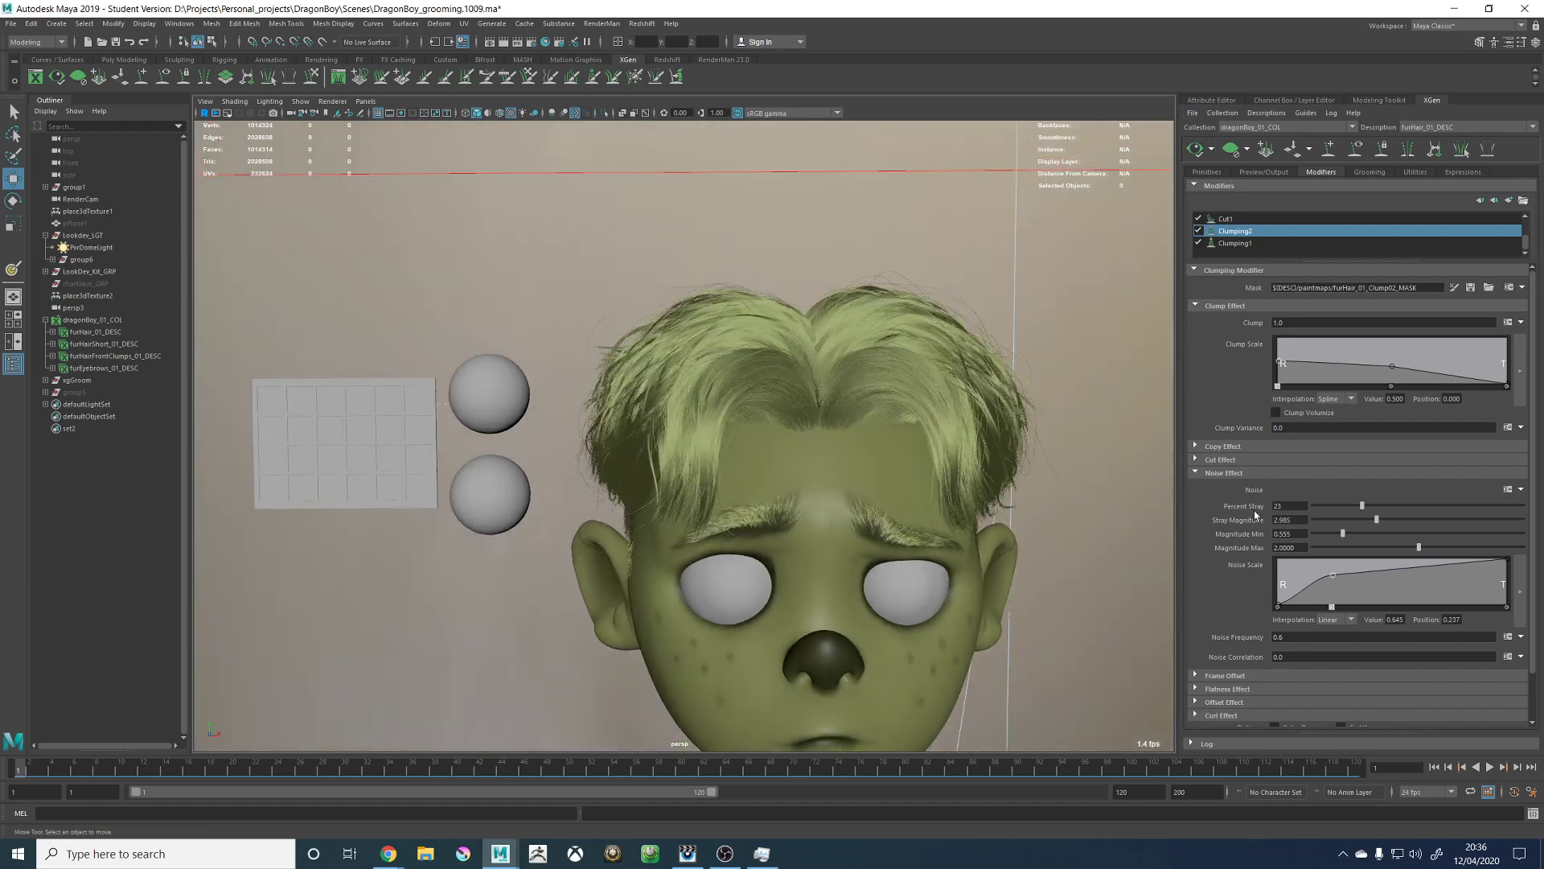
drag(1334, 577, 1320, 579)
click(1196, 149)
alt+drag(947, 326, 967, 324)
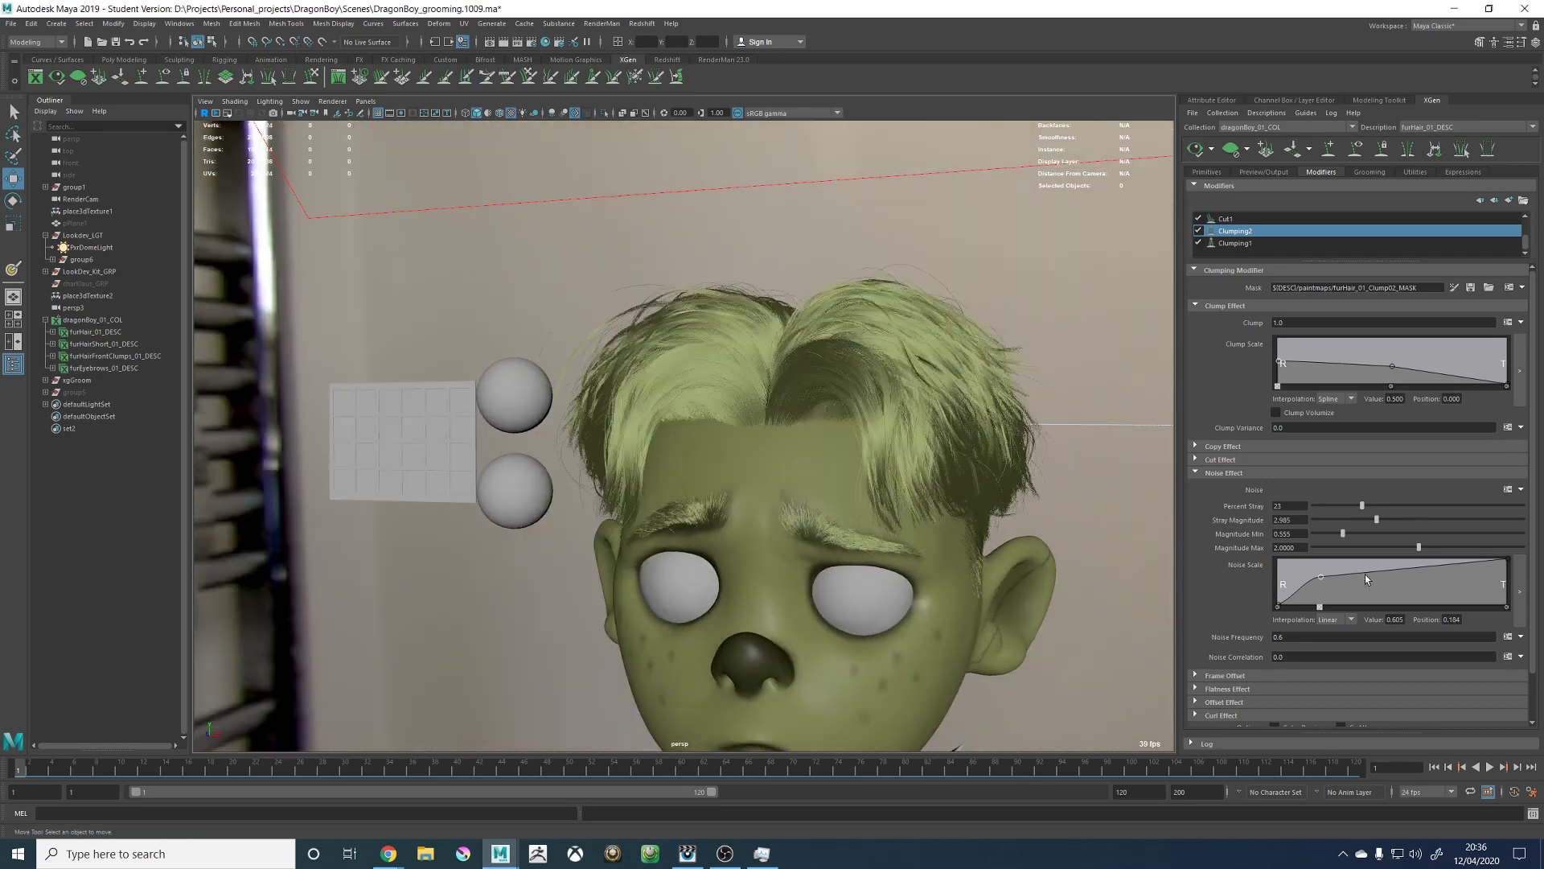
Step: Use Linear interpolation for the Noise Scale curve points and move the inner point to about value 0.724, position 0.113
click(1331, 619)
click(1331, 639)
click(1278, 606)
click(1335, 619)
click(1333, 639)
drag(1321, 576, 1304, 571)
mouse_move(856, 403)
alt+mouse_down()
mouse_move(859, 379)
mouse_move(865, 400)
alt+mouse_up()
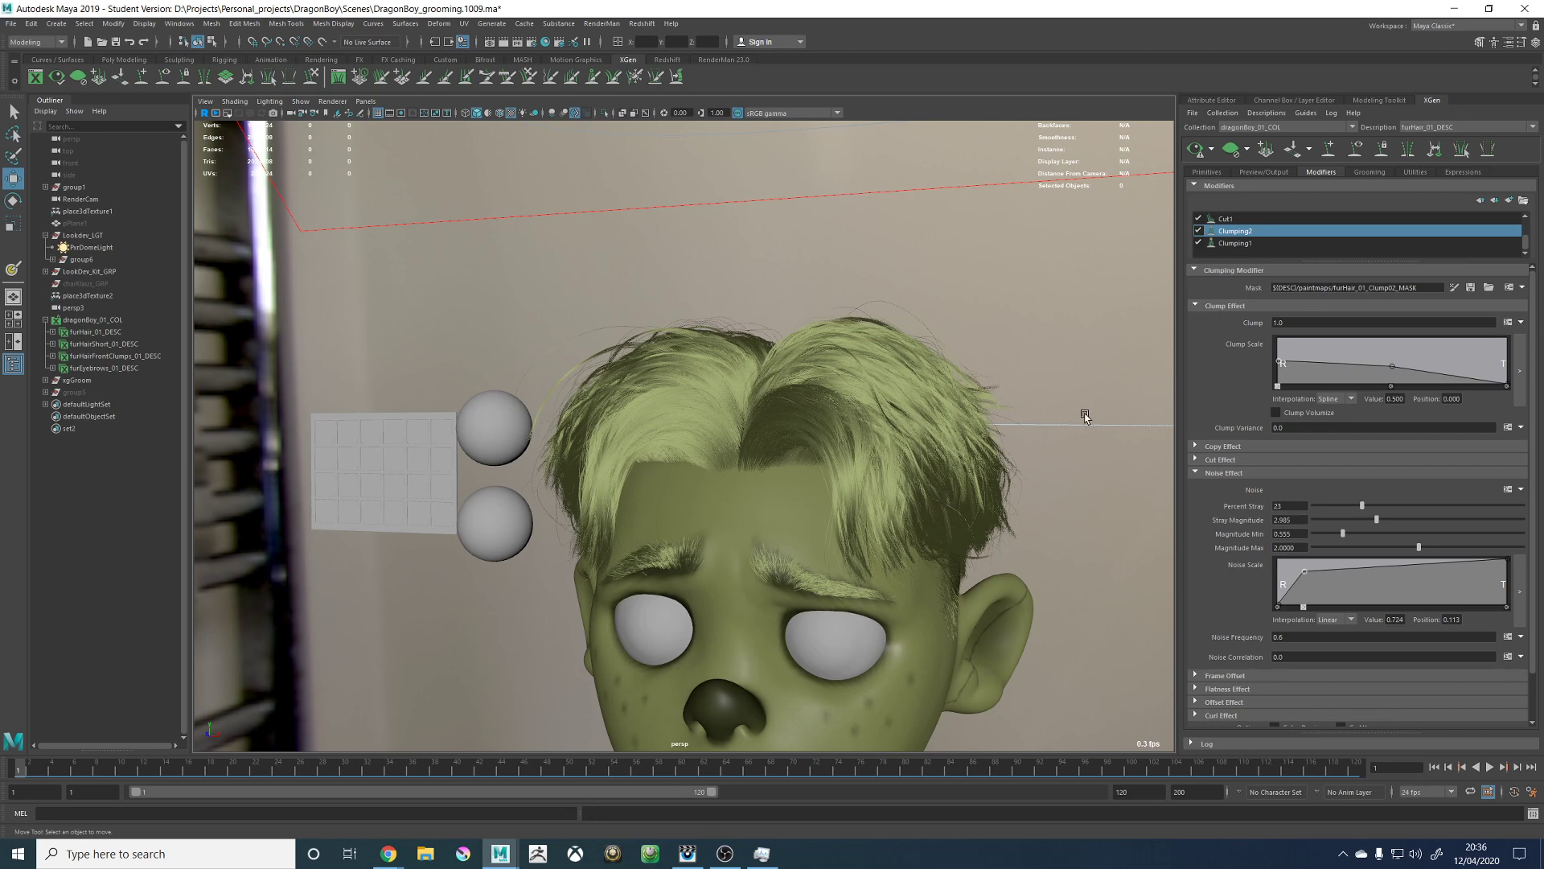
Step: Switch to Chrome, view the image result about linking to a YouTube video at a specific time, and close the tab
key(alt+Tab)
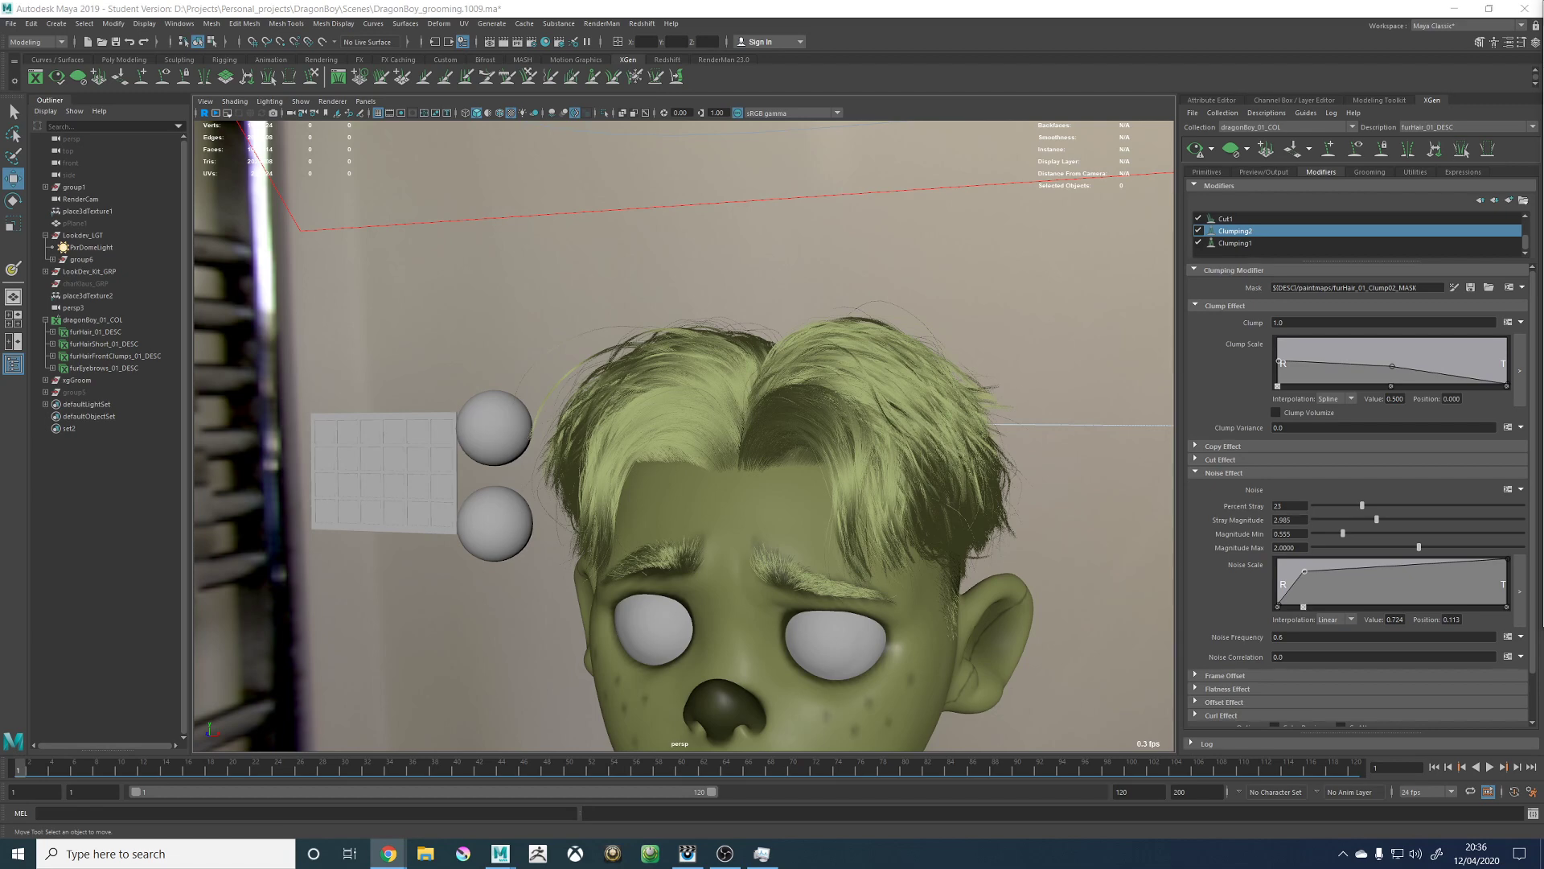
drag(1543, 89, 780, 222)
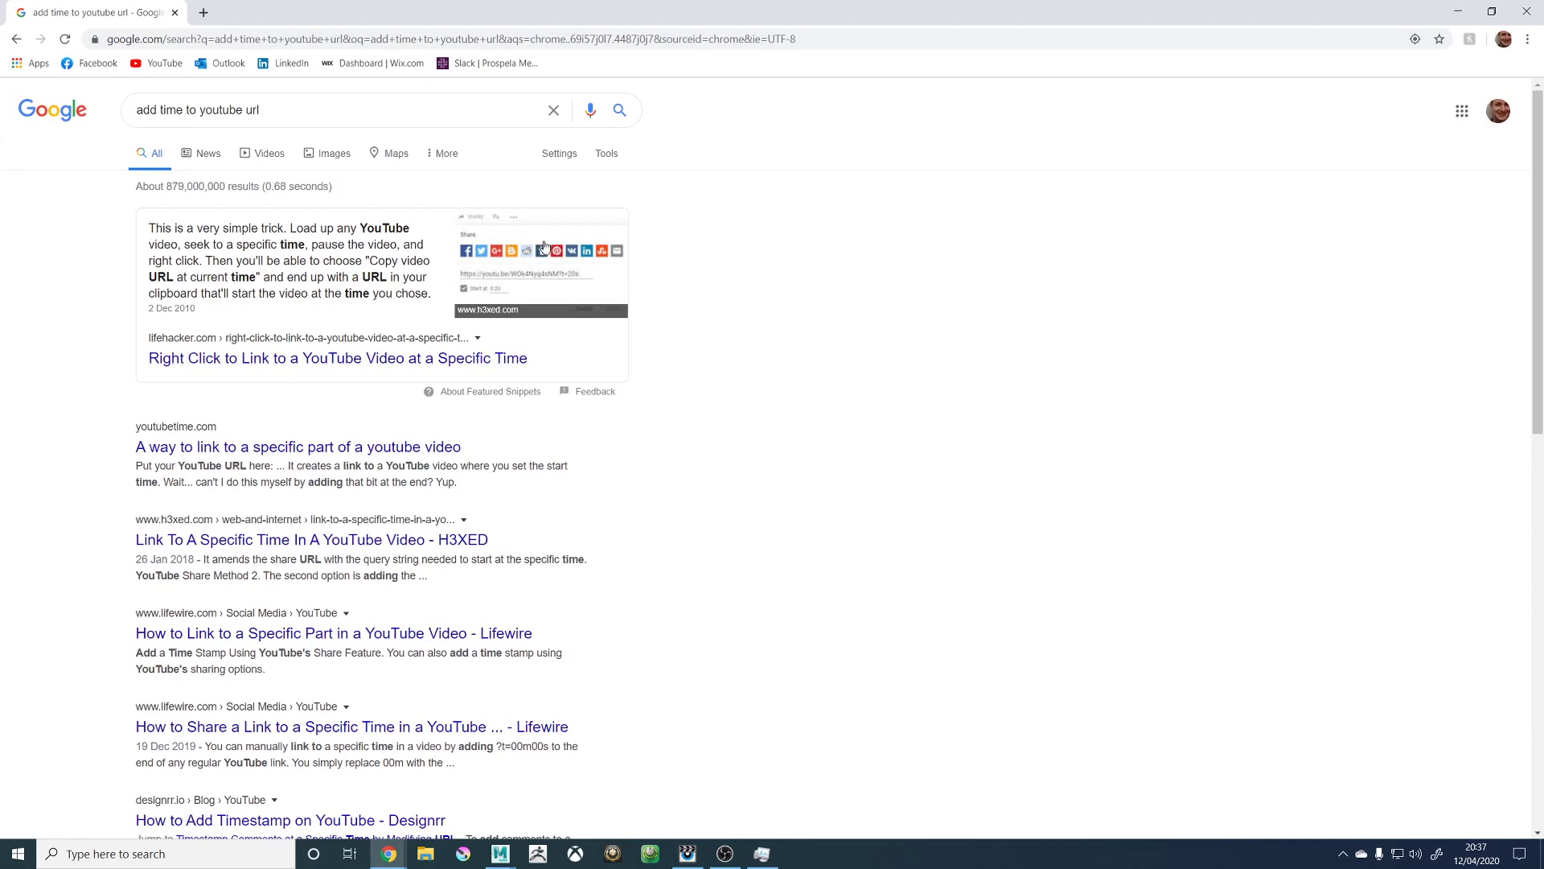
click(562, 279)
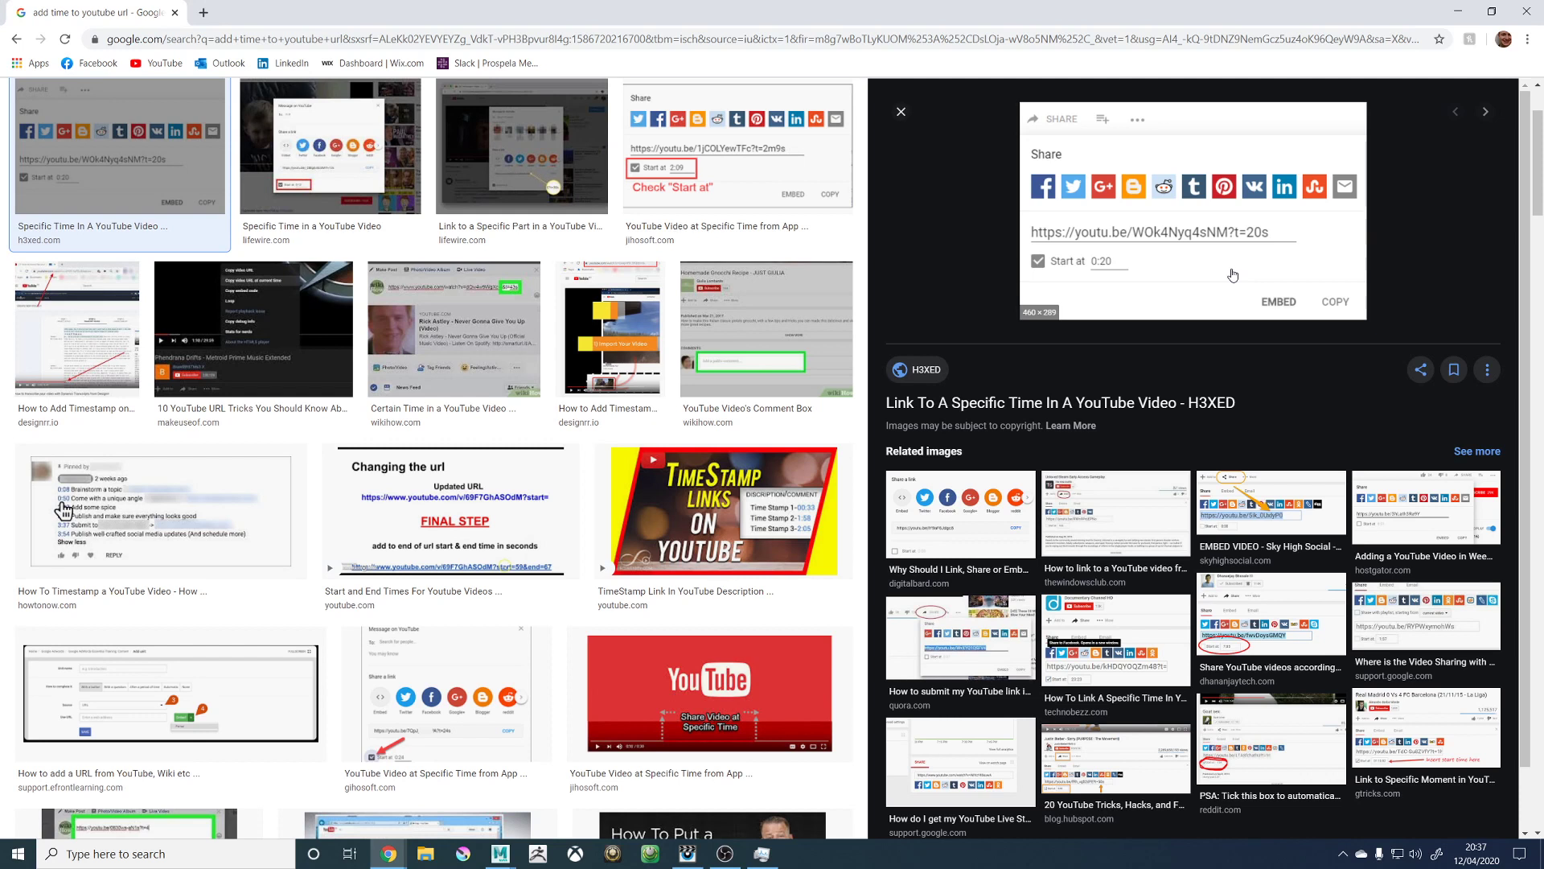
click(175, 13)
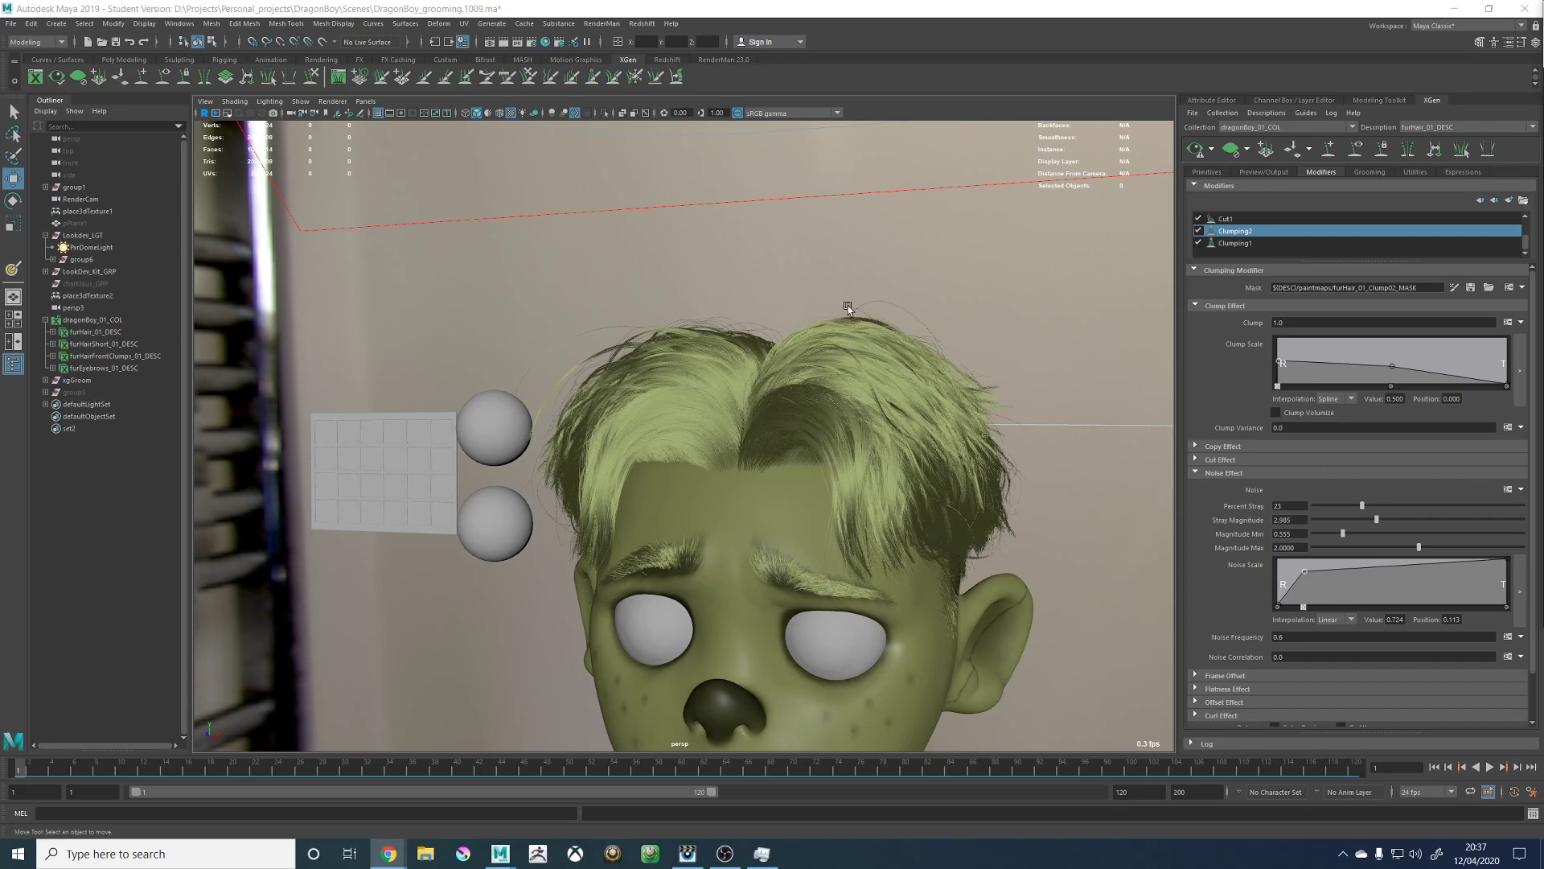
Step: Set Stray Magnitude to 3.595 and Percent Stray to 15 while checking the hair preview from the front
alt+drag(849, 308, 738, 312)
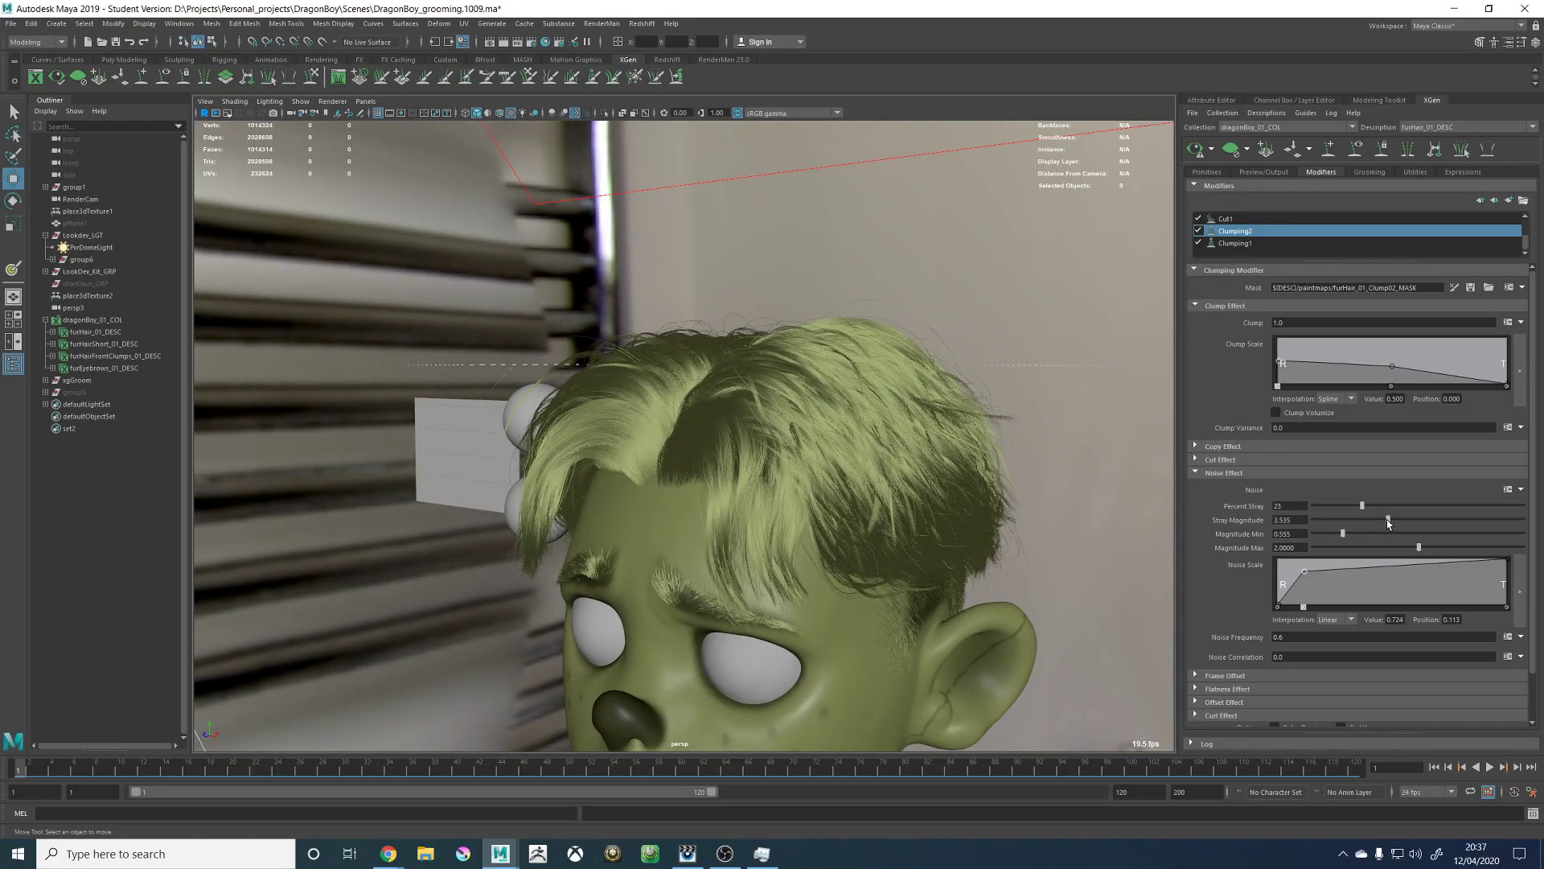
drag(1388, 519, 1390, 520)
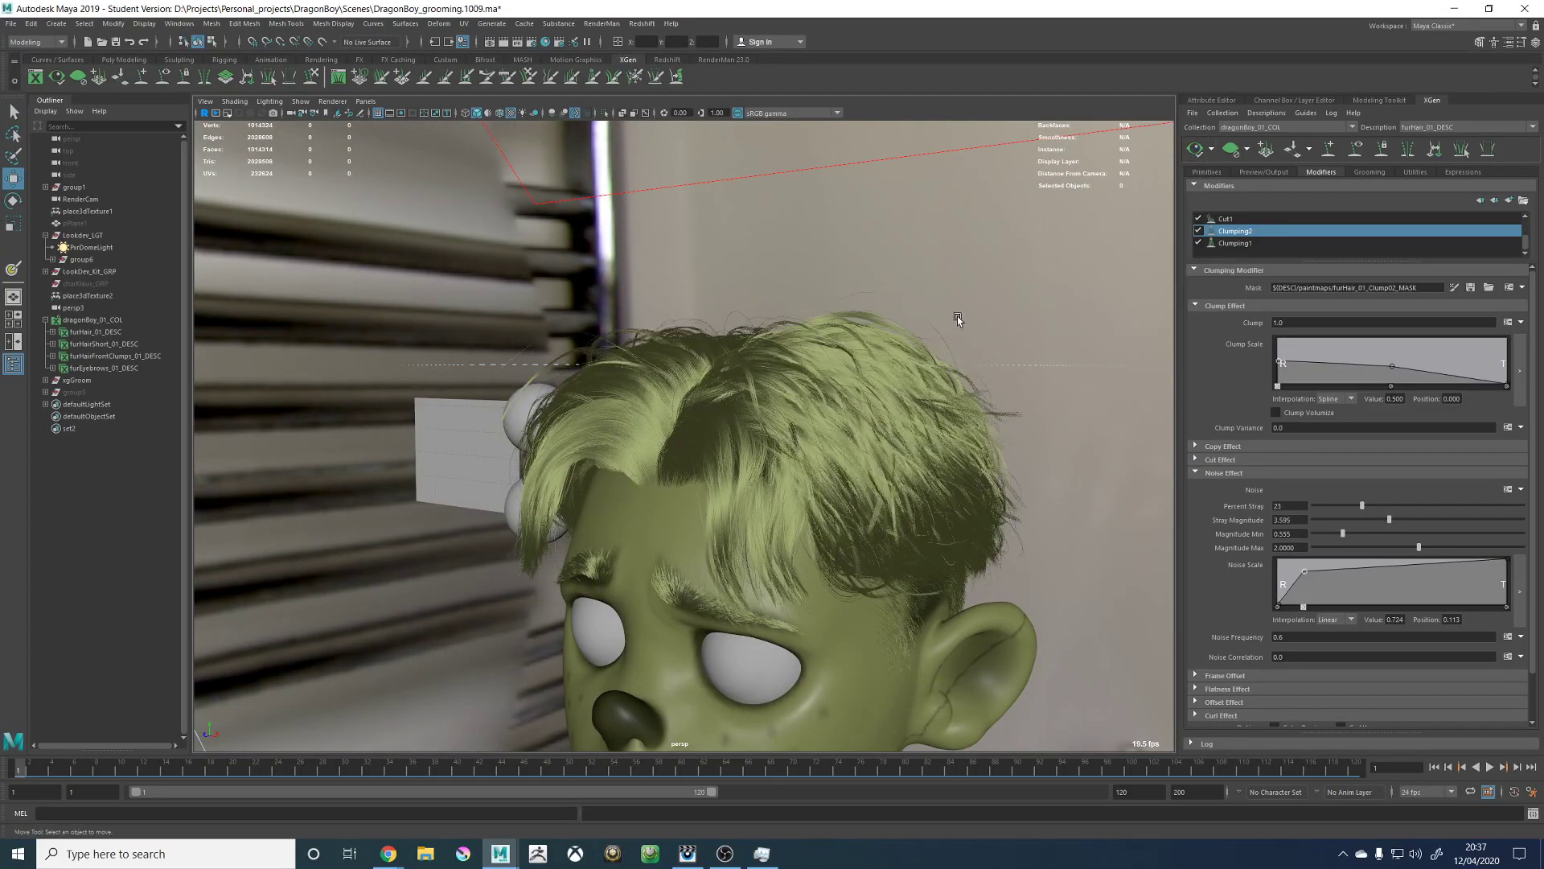
alt+drag(957, 317, 882, 287)
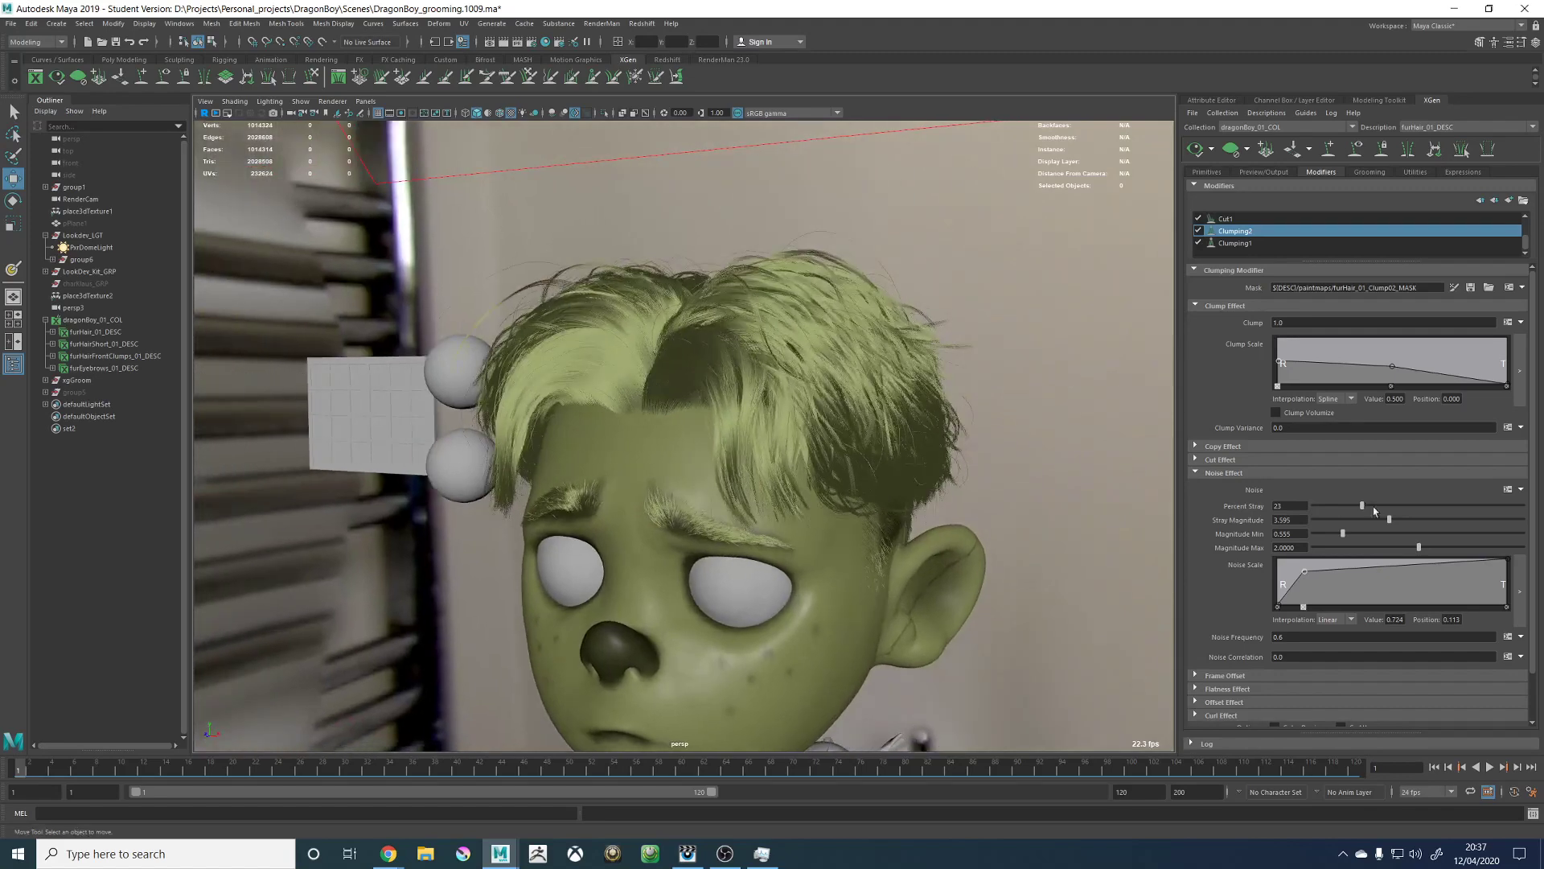
drag(1361, 506, 1344, 506)
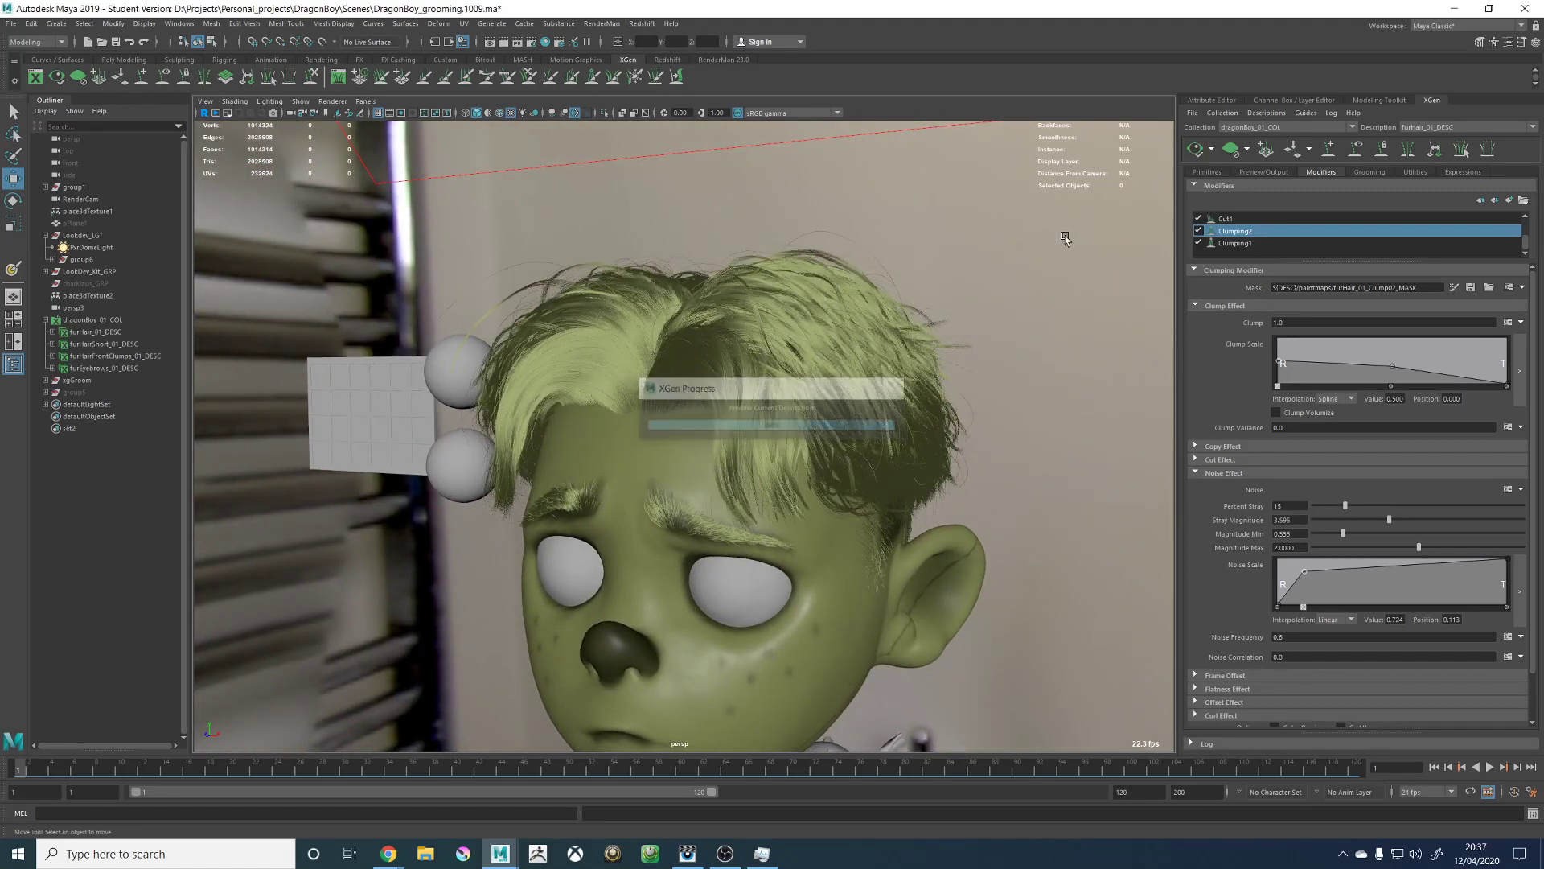
Step: Rename the $StrayMagnitude variable declaration in the noise expression to $StrayMagnitudeMin
click(1507, 490)
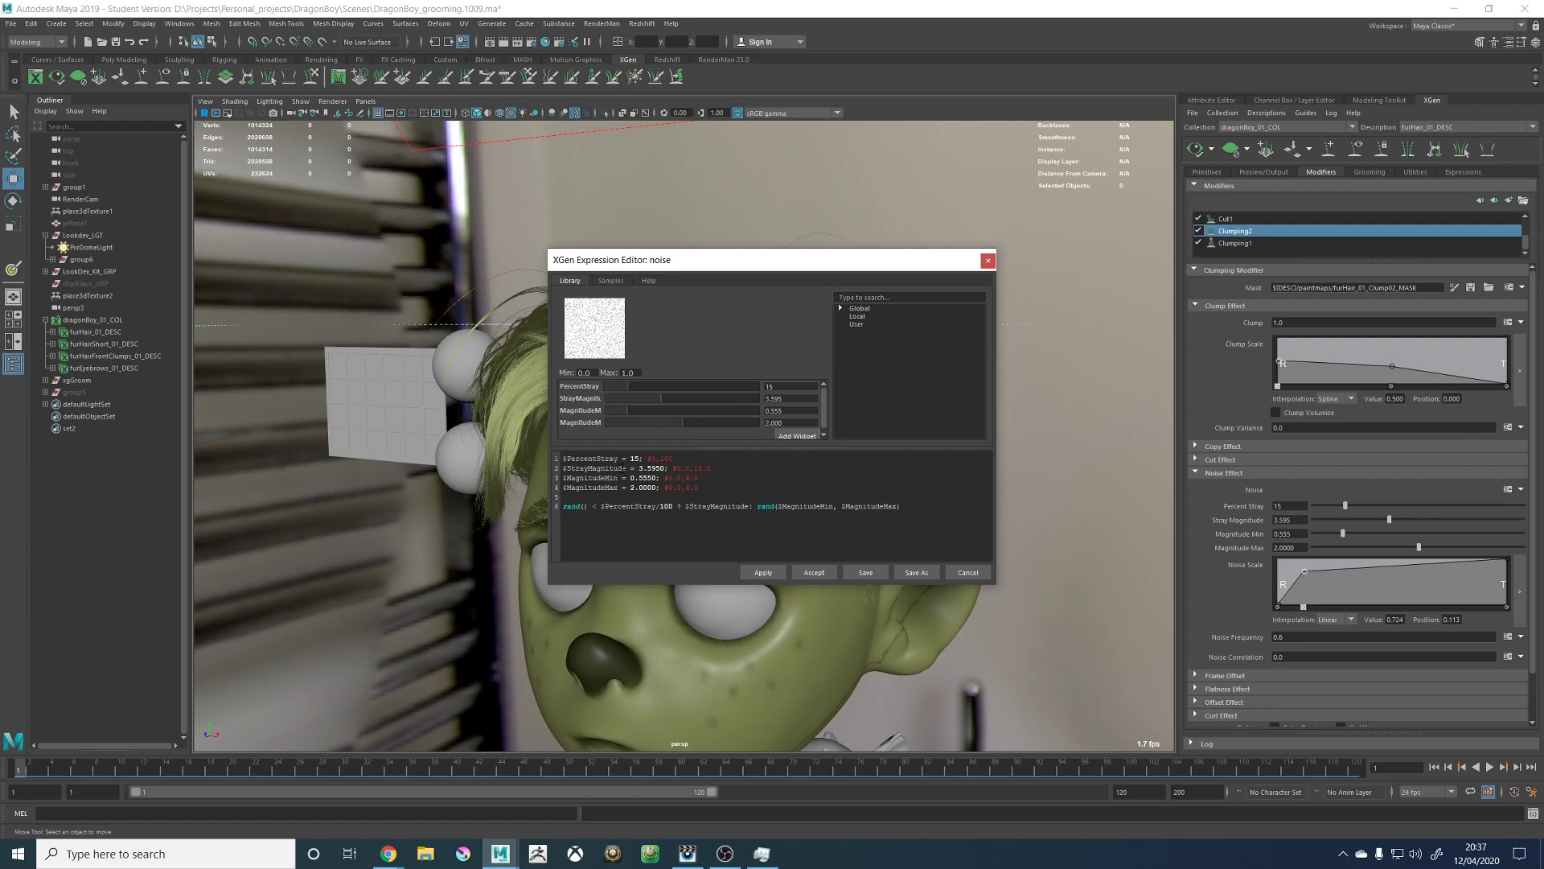
click(625, 468)
text(Min)
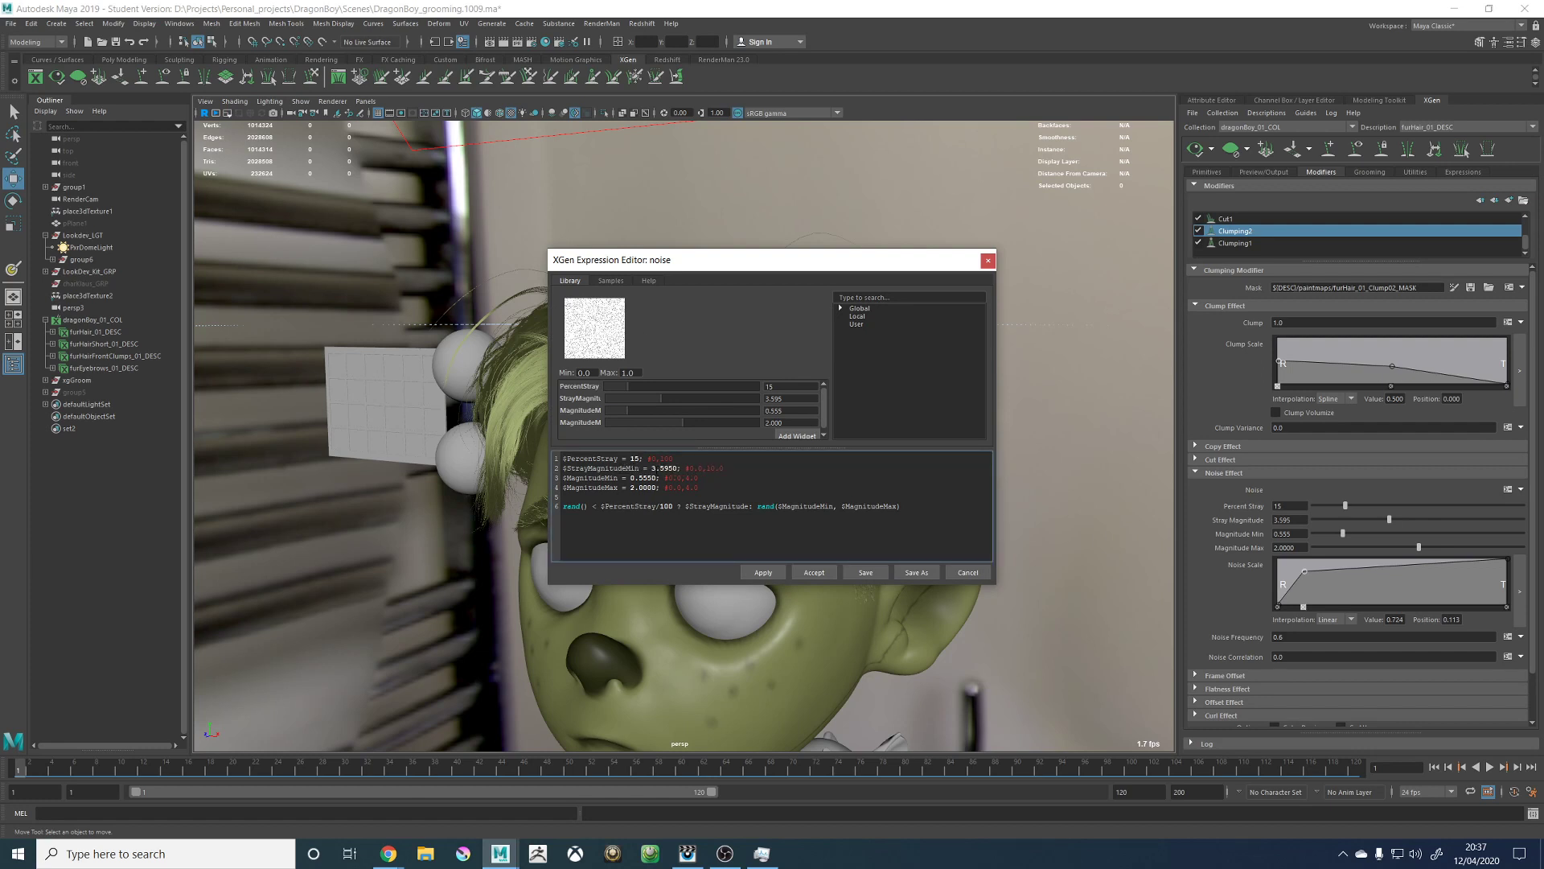
Step: Duplicate the $StrayMagnitudeMin declaration onto a new line directly below it in the noise expression
drag(729, 467, 564, 468)
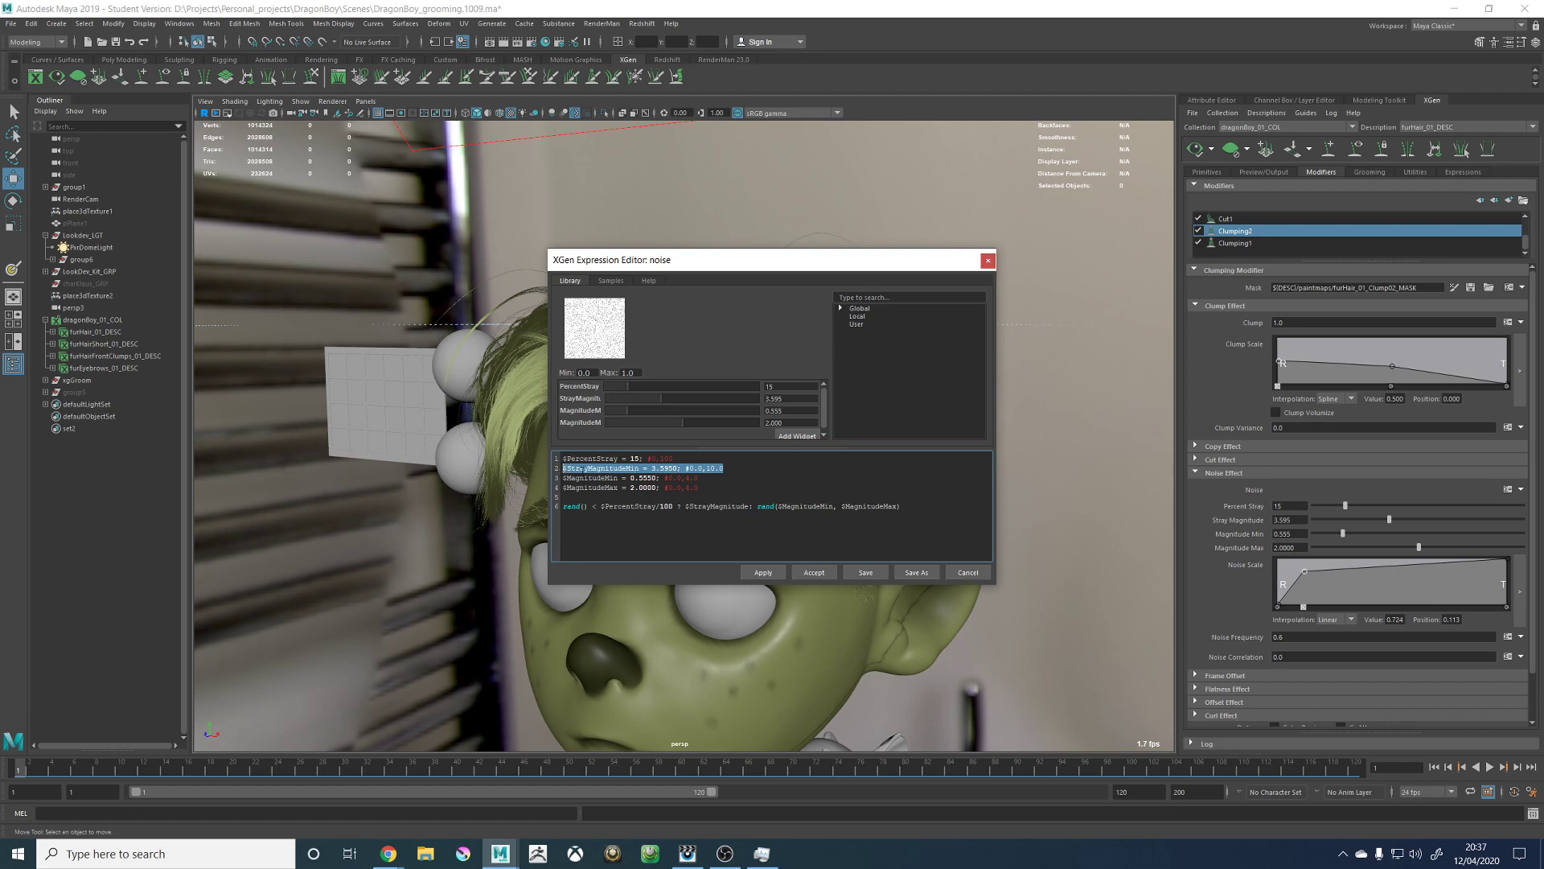
key(ctrl+c)
click(729, 467)
key(Return)
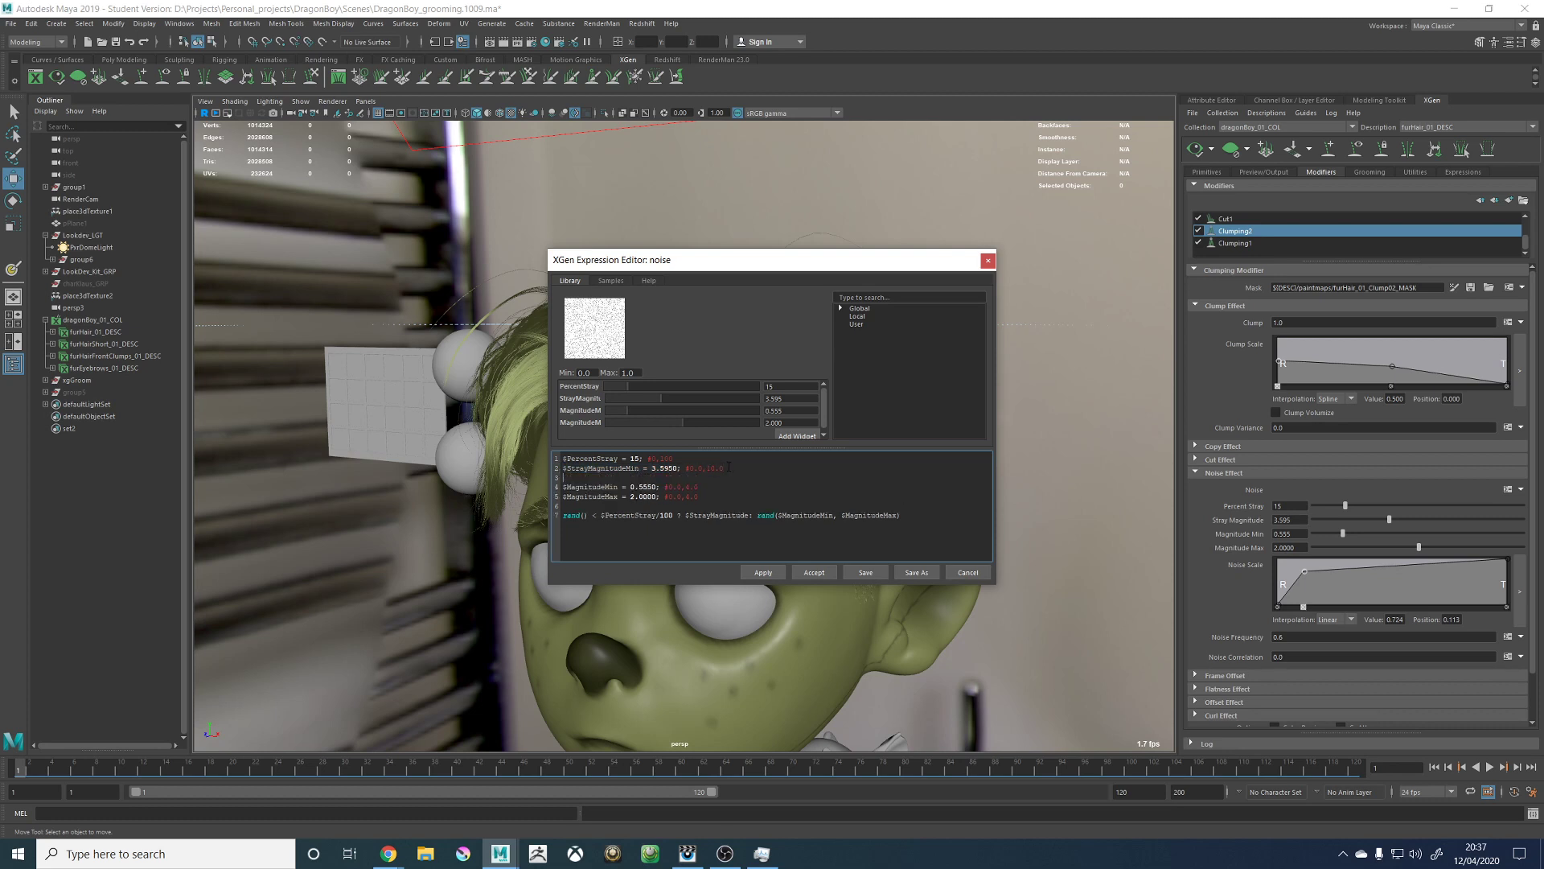
key(ctrl+v)
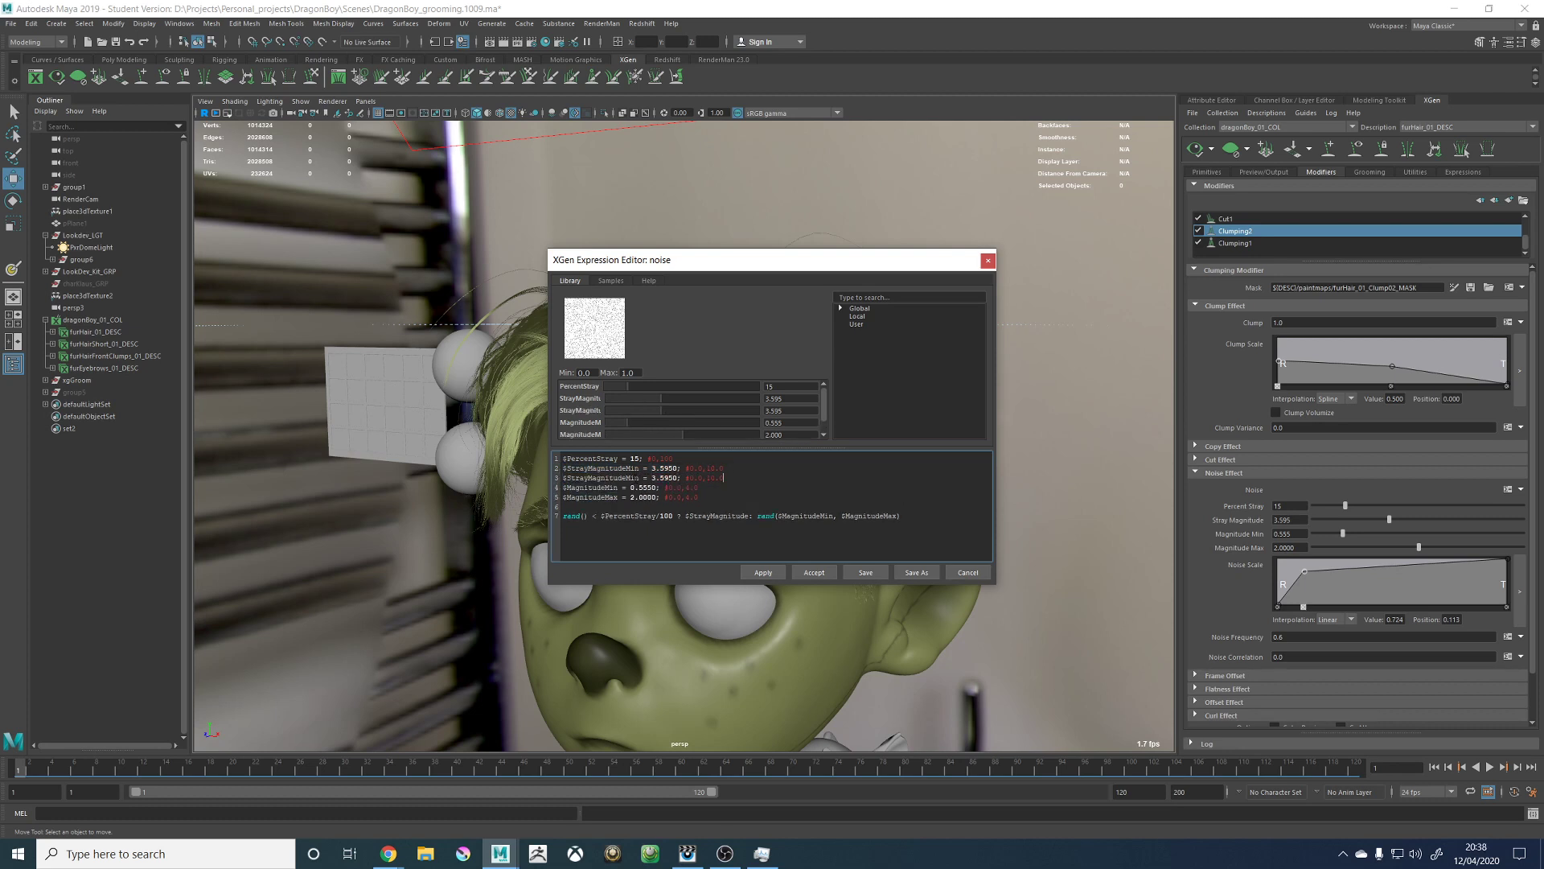
Step: Rename the duplicated declaration in the noise expression to $StrayMagnitudeMax and set its value to 5
drag(634, 478, 626, 477)
text(Max)
drag(663, 409, 683, 409)
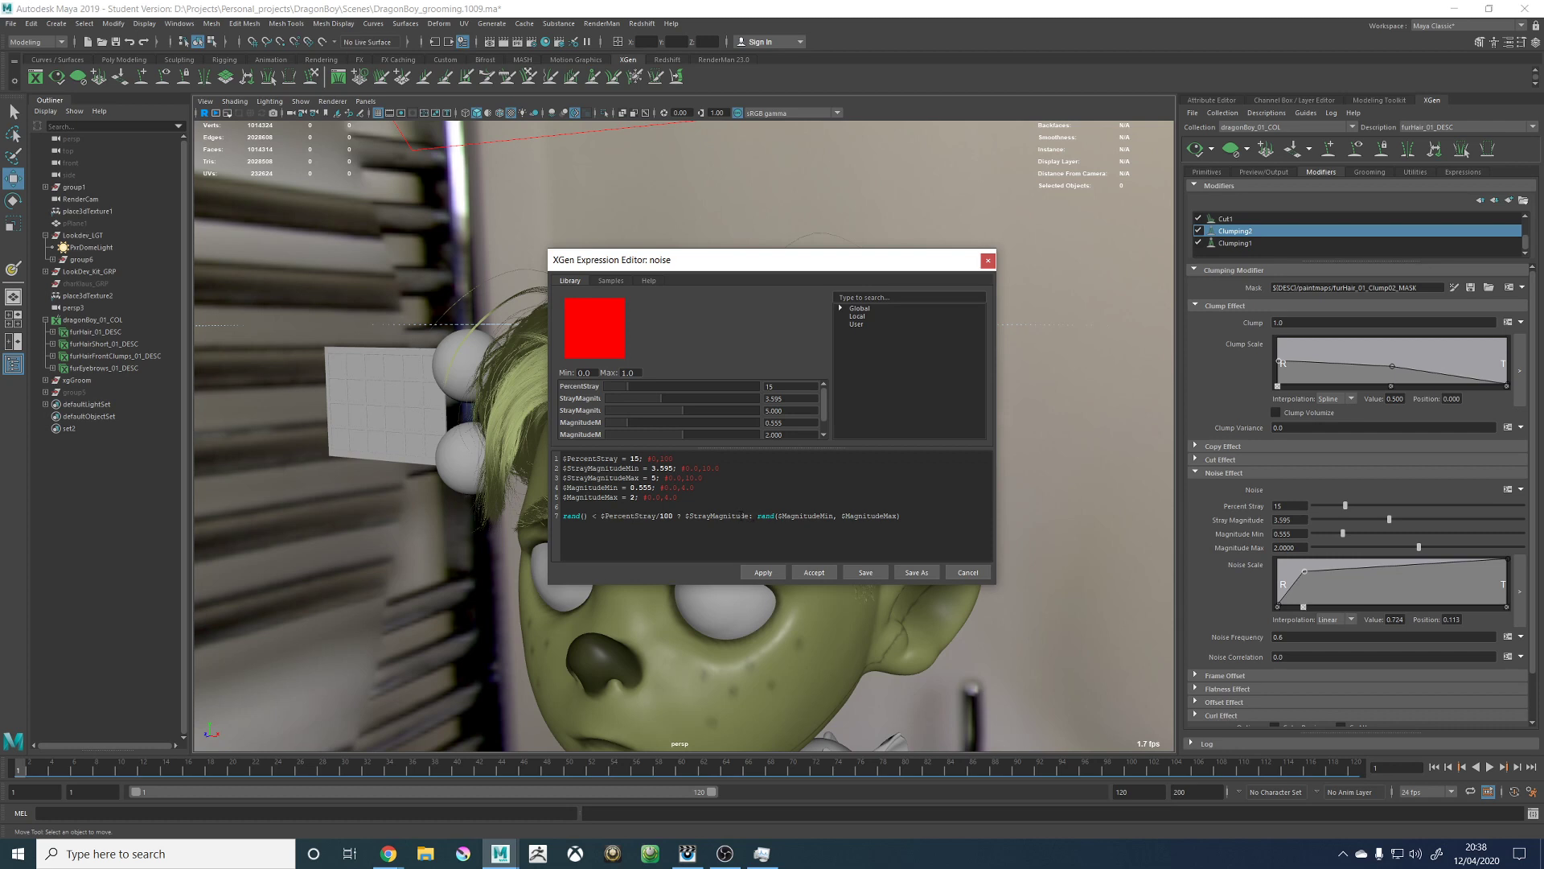
Step: Replace the stray result in the noise expression with rand($StrayMagnitudeMin, $StrayMagnitudeMax) and accept the expression
click(685, 516)
text(rand($Stray)
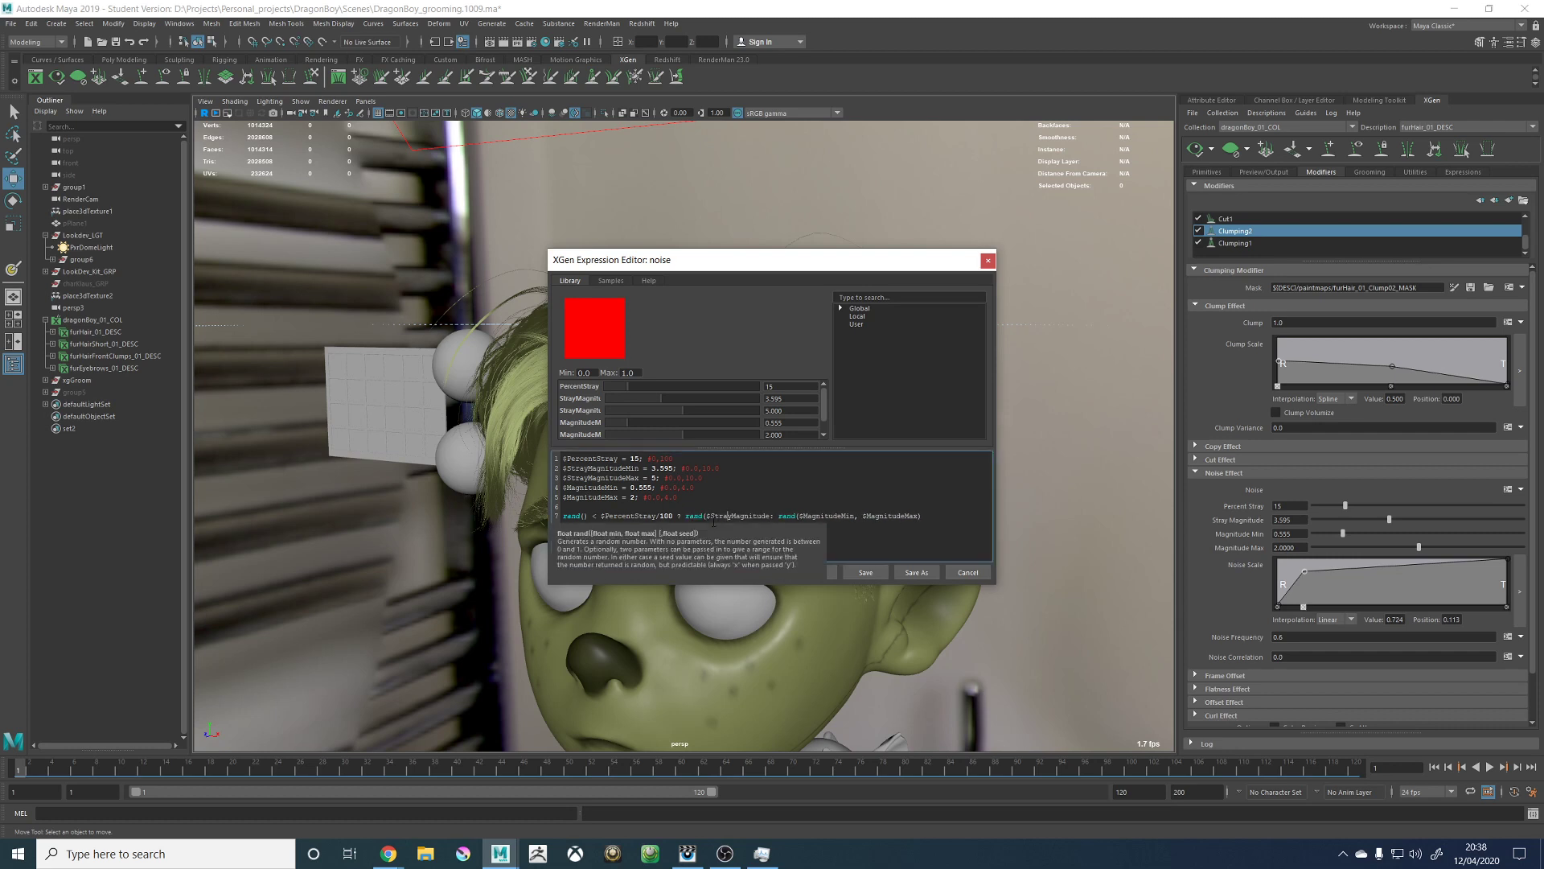
text(MagnitudeMin)
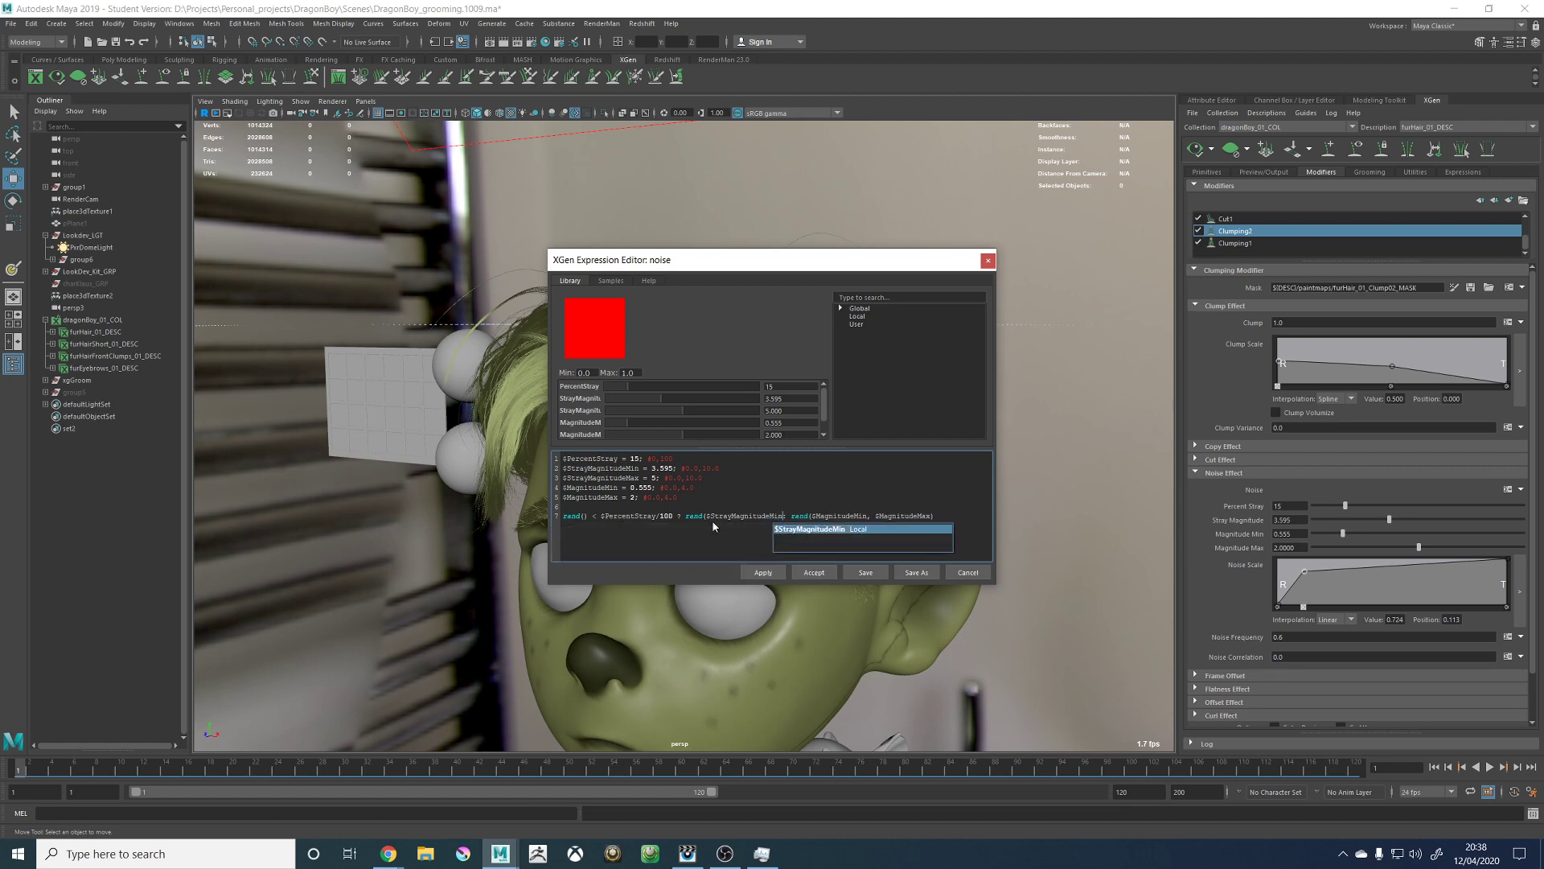
text(, )
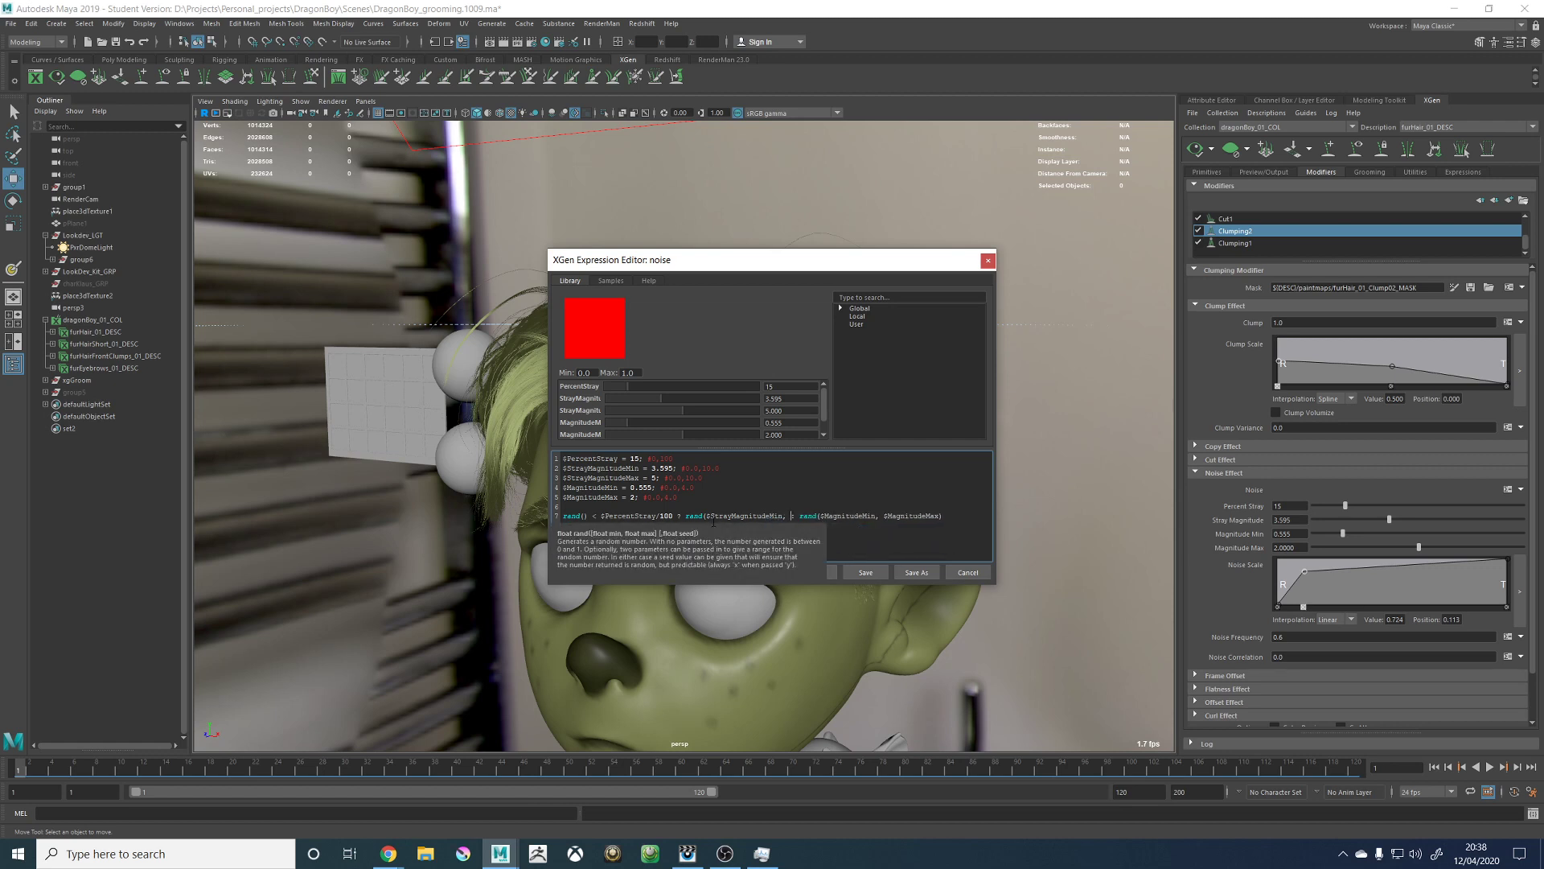
text($Stra)
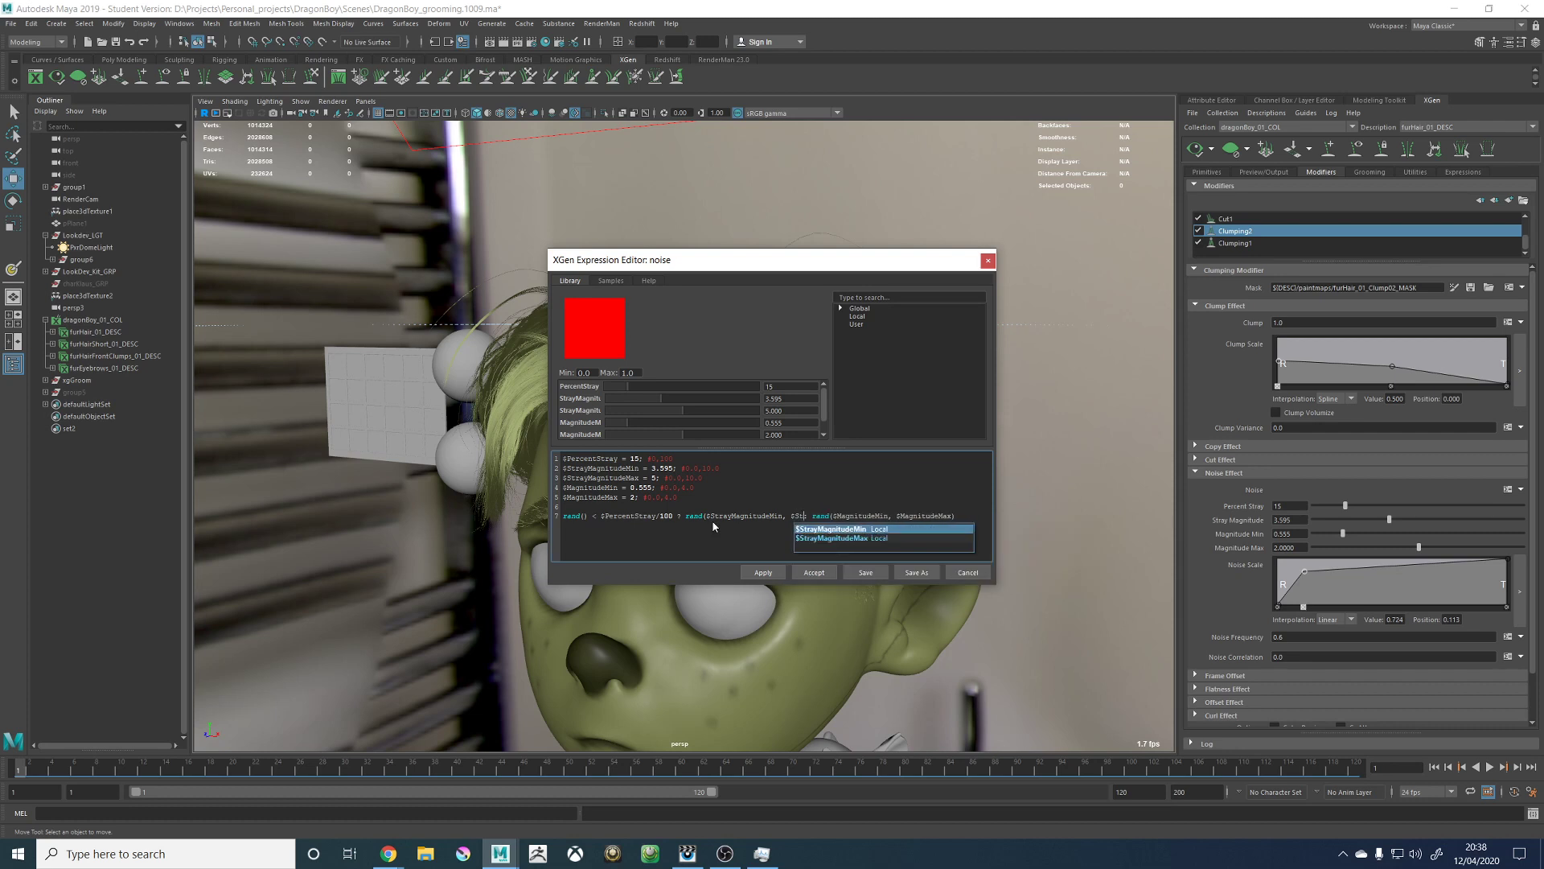
key(Down)
key(Return)
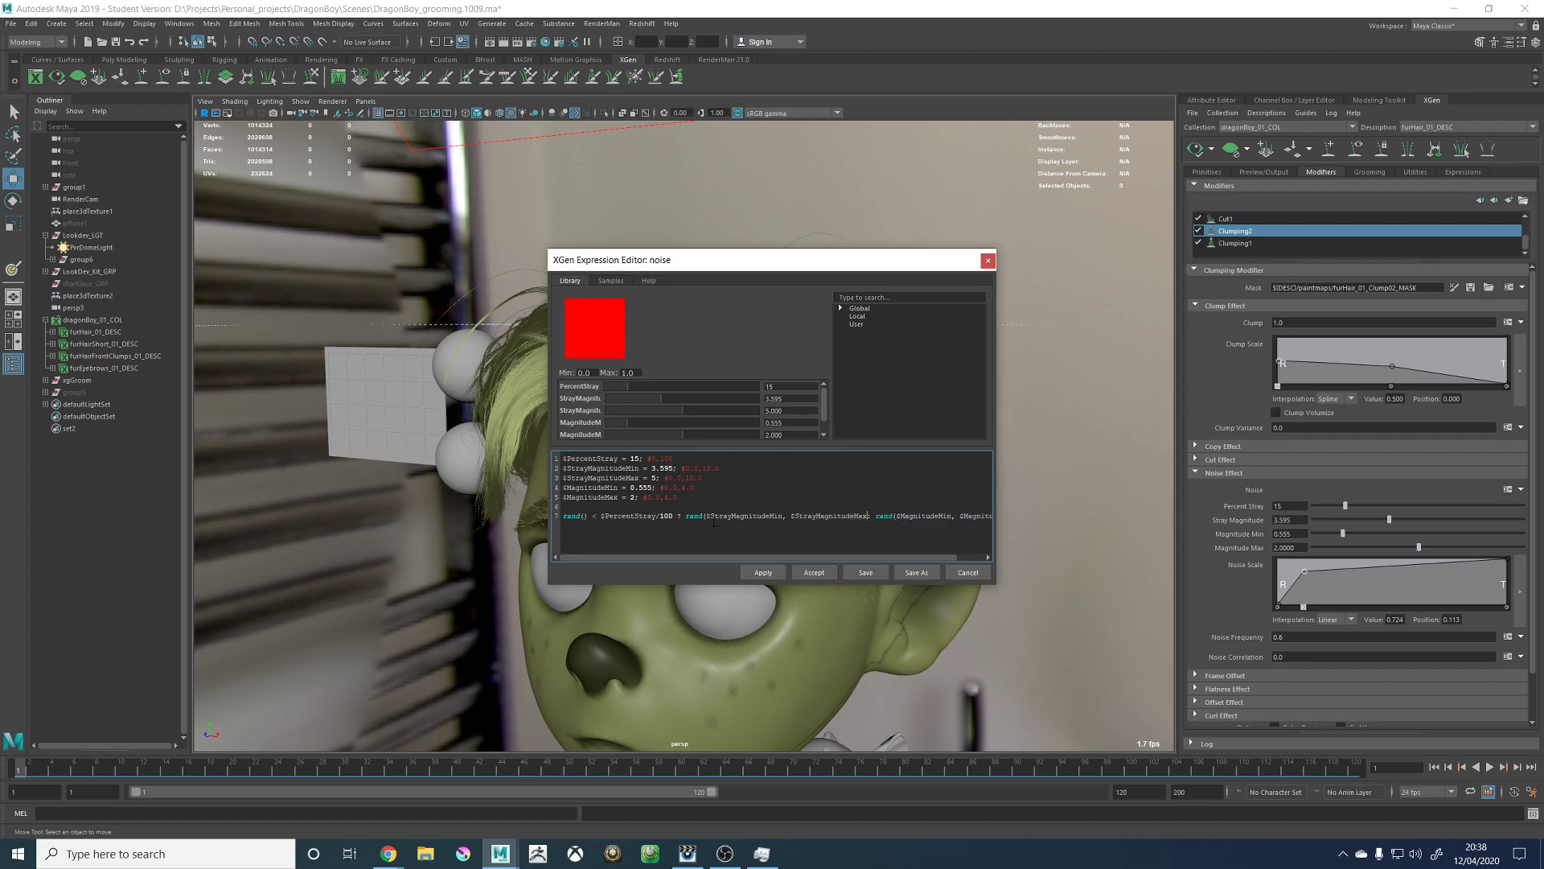
text())
click(814, 573)
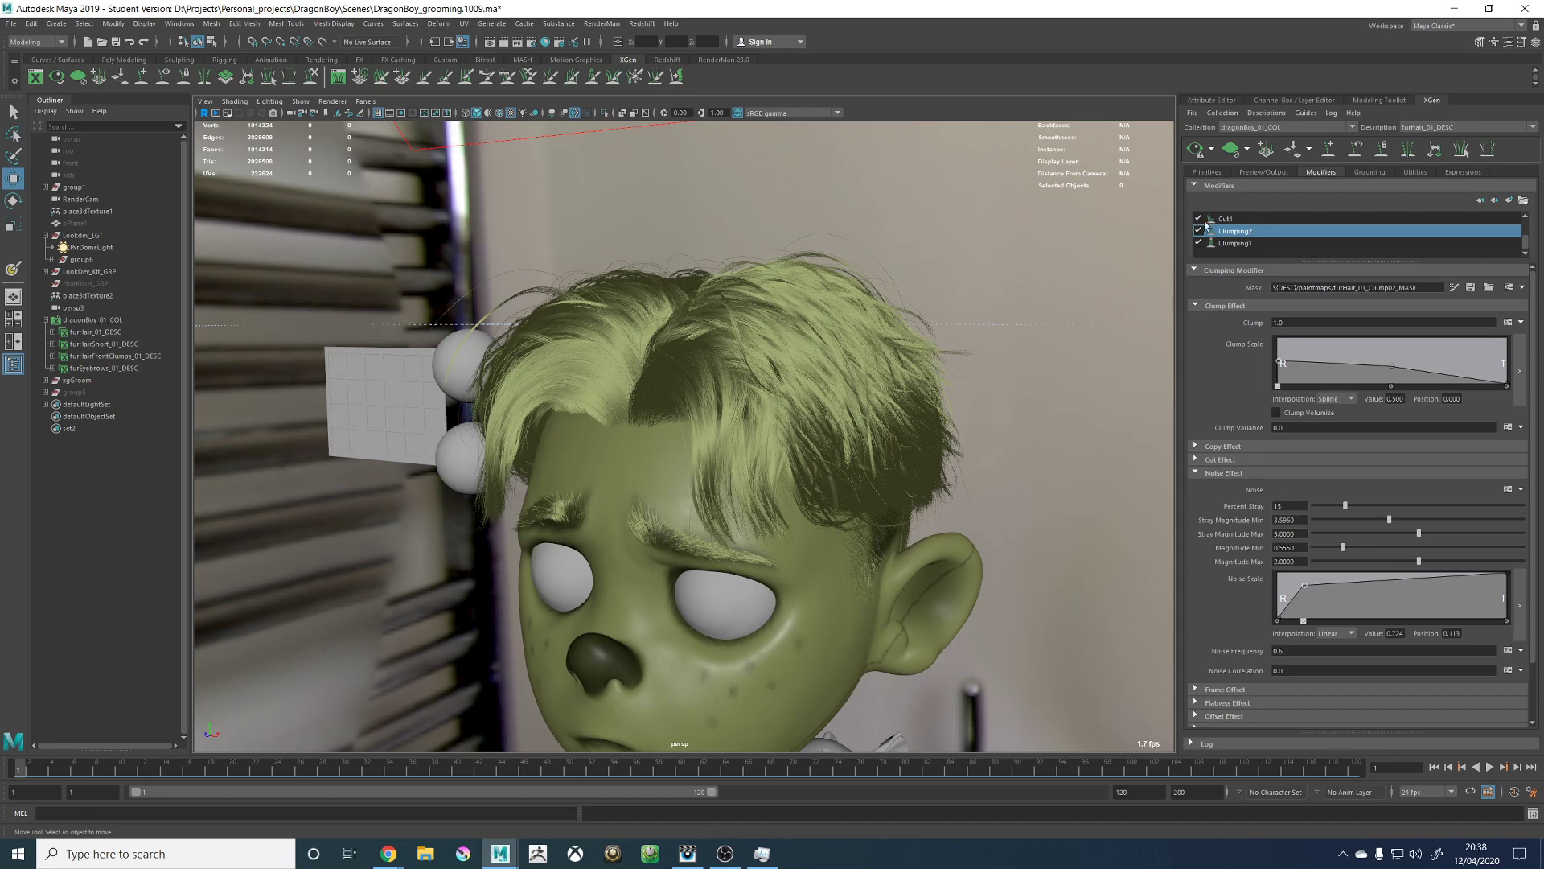
Step: Set Stray Magnitude Min to 3.015 and refresh the hair preview
click(1196, 149)
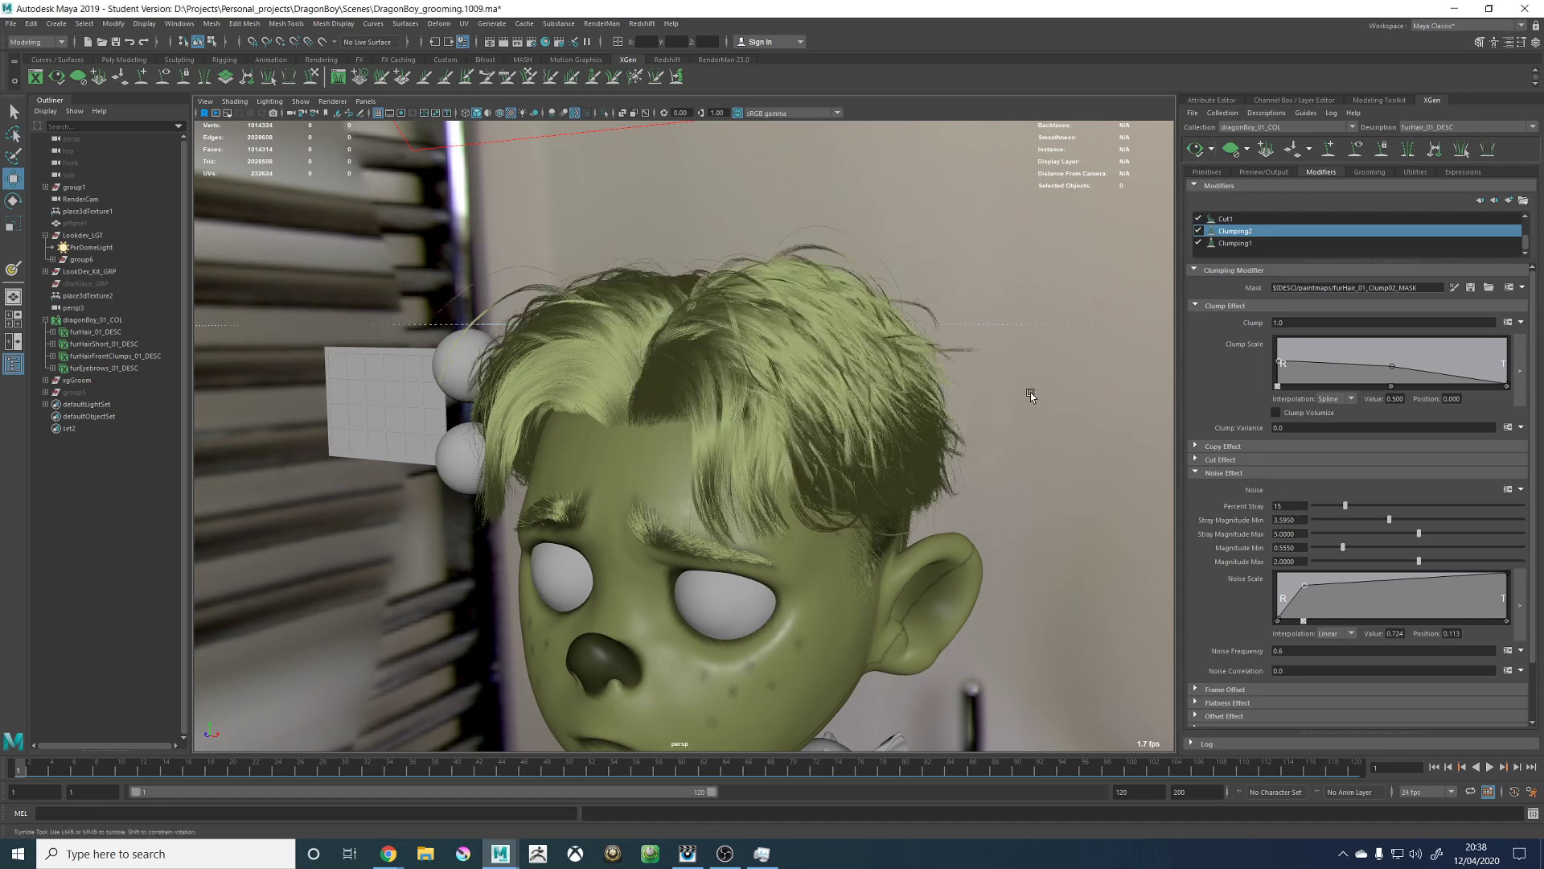
alt+drag(1045, 394, 1074, 384)
drag(1390, 521, 1376, 521)
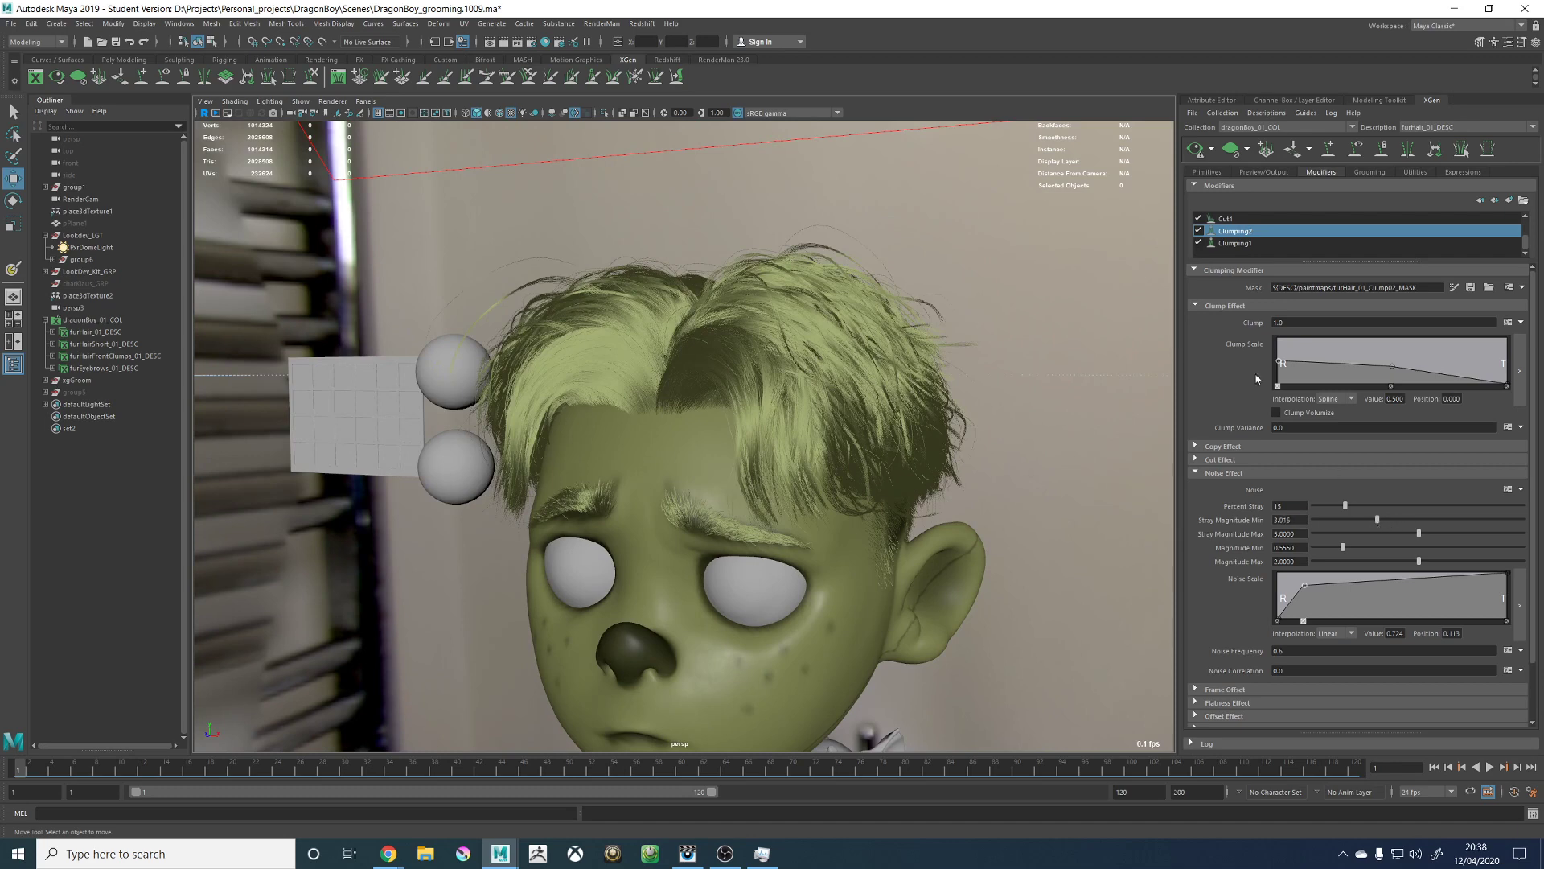
click(1196, 149)
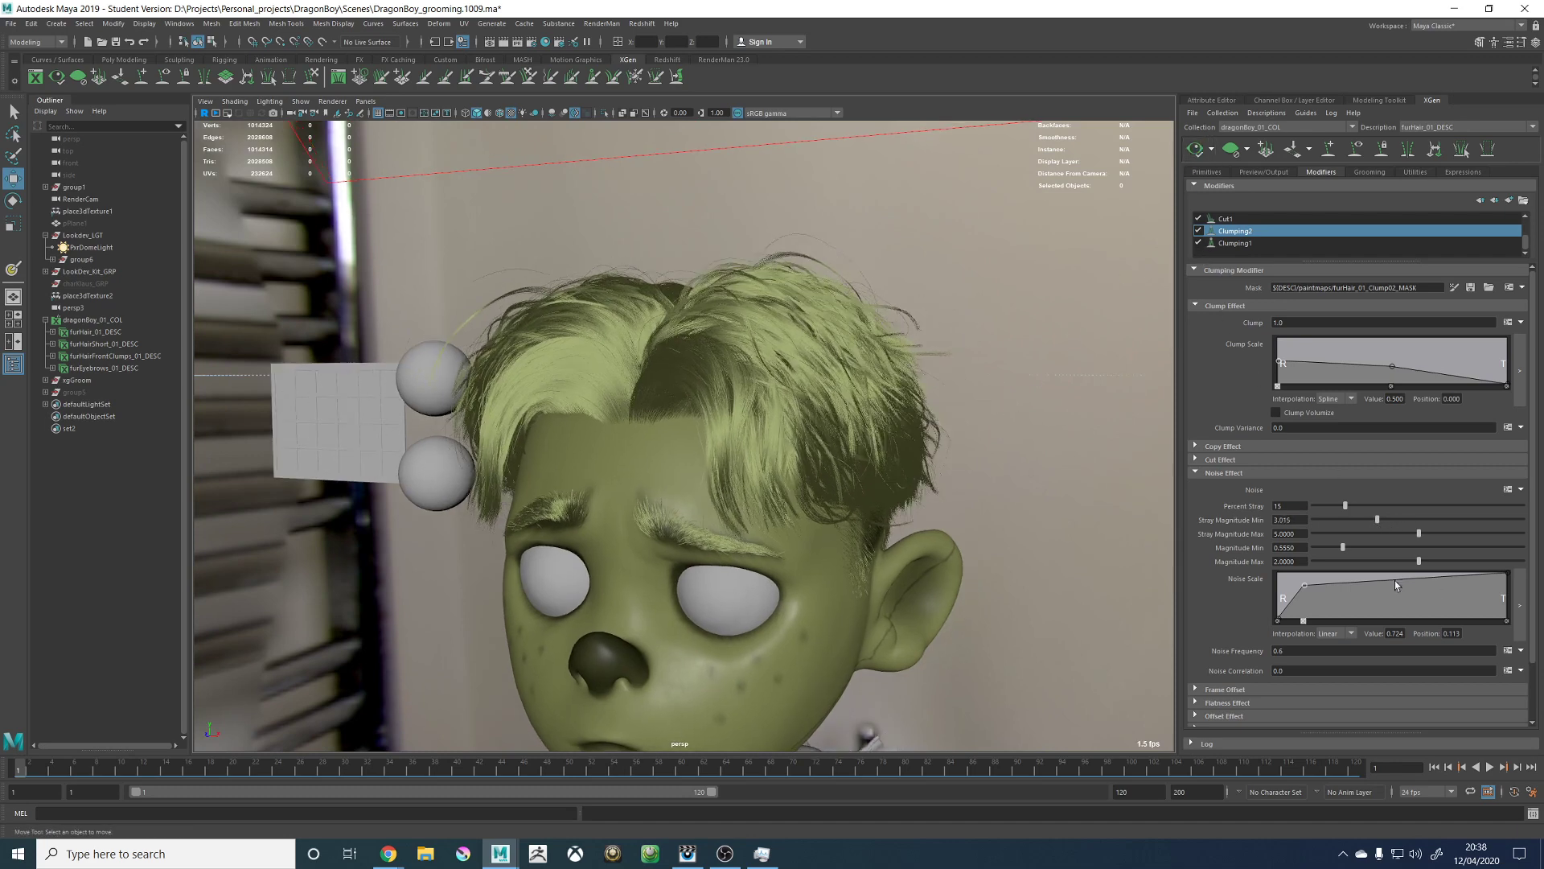
Step: Raise the upper slider limit of $MagnitudeMin and $MagnitudeMax to 10.0 in the noise expression and accept it
click(1508, 489)
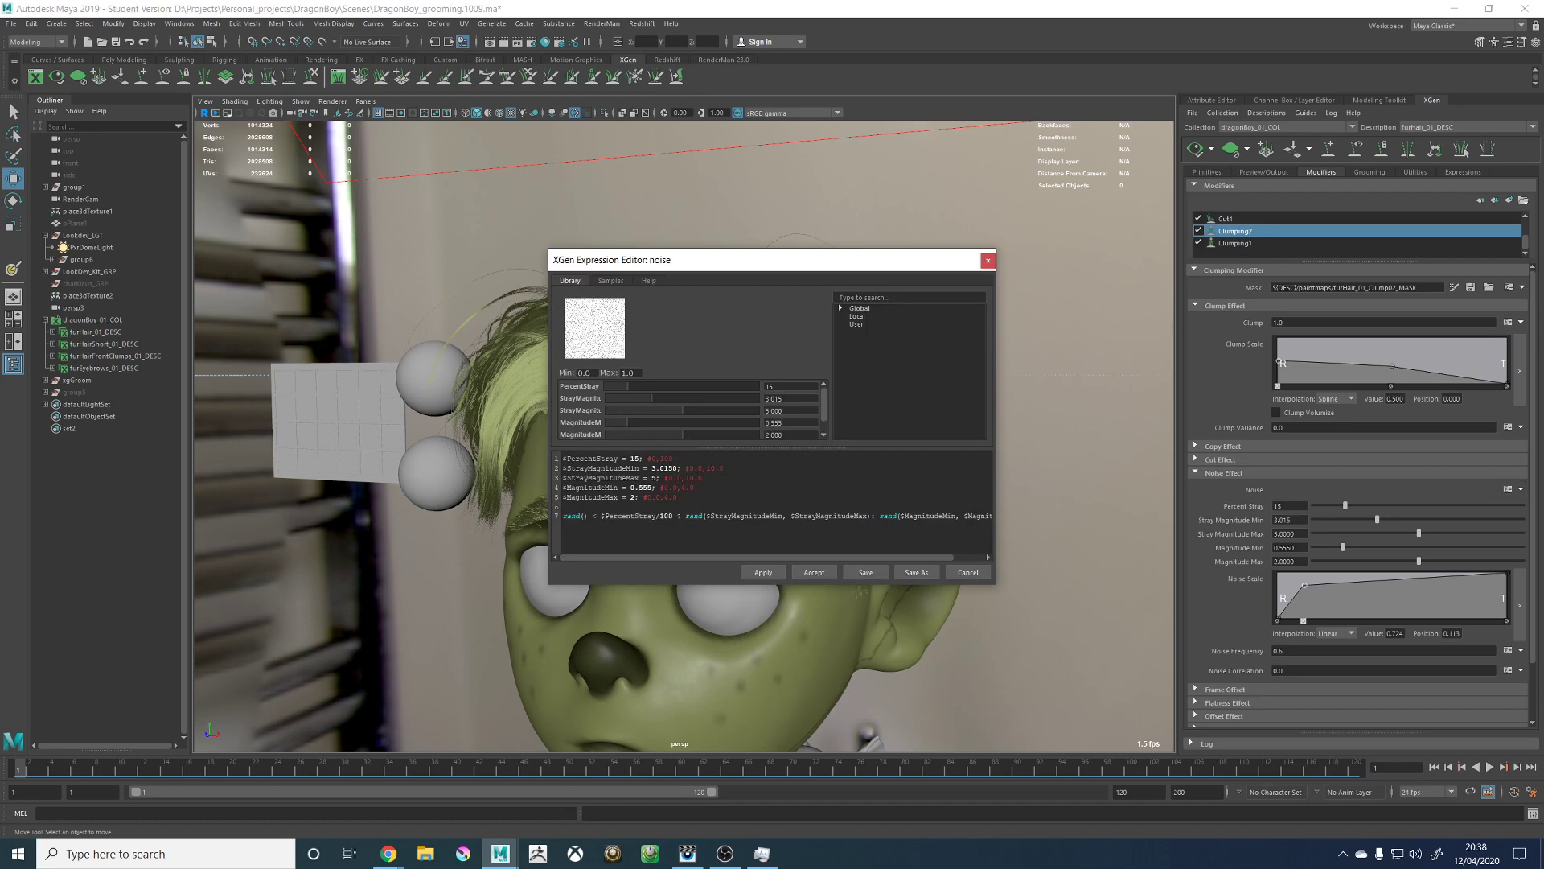
drag(696, 488, 683, 489)
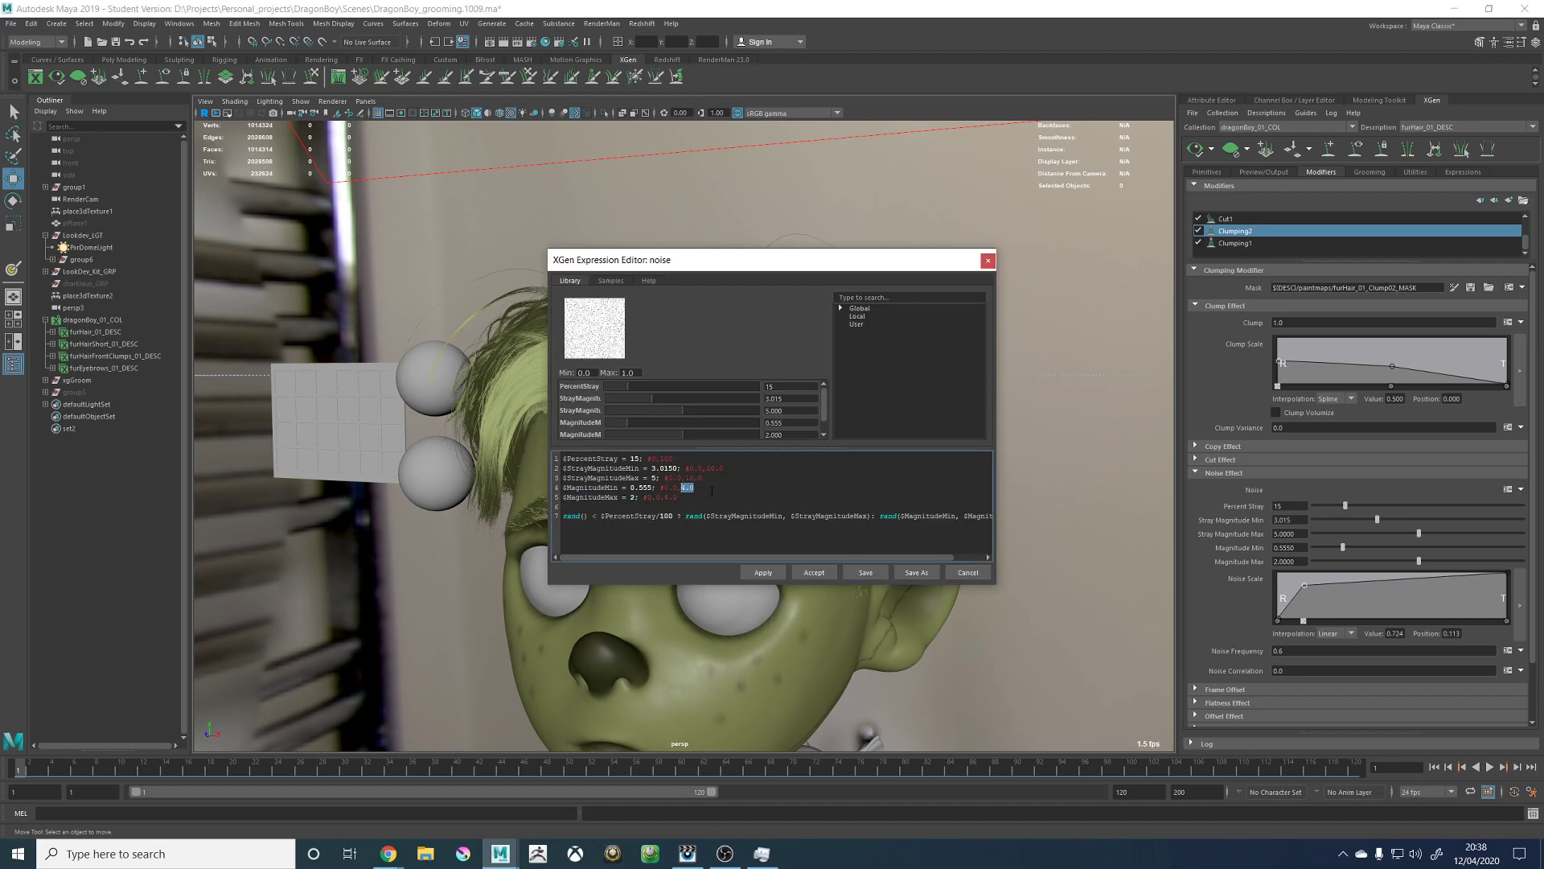
text(10)
key(BackSpace)
key(BackSpace)
key(BackSpace)
text(10)
click(814, 572)
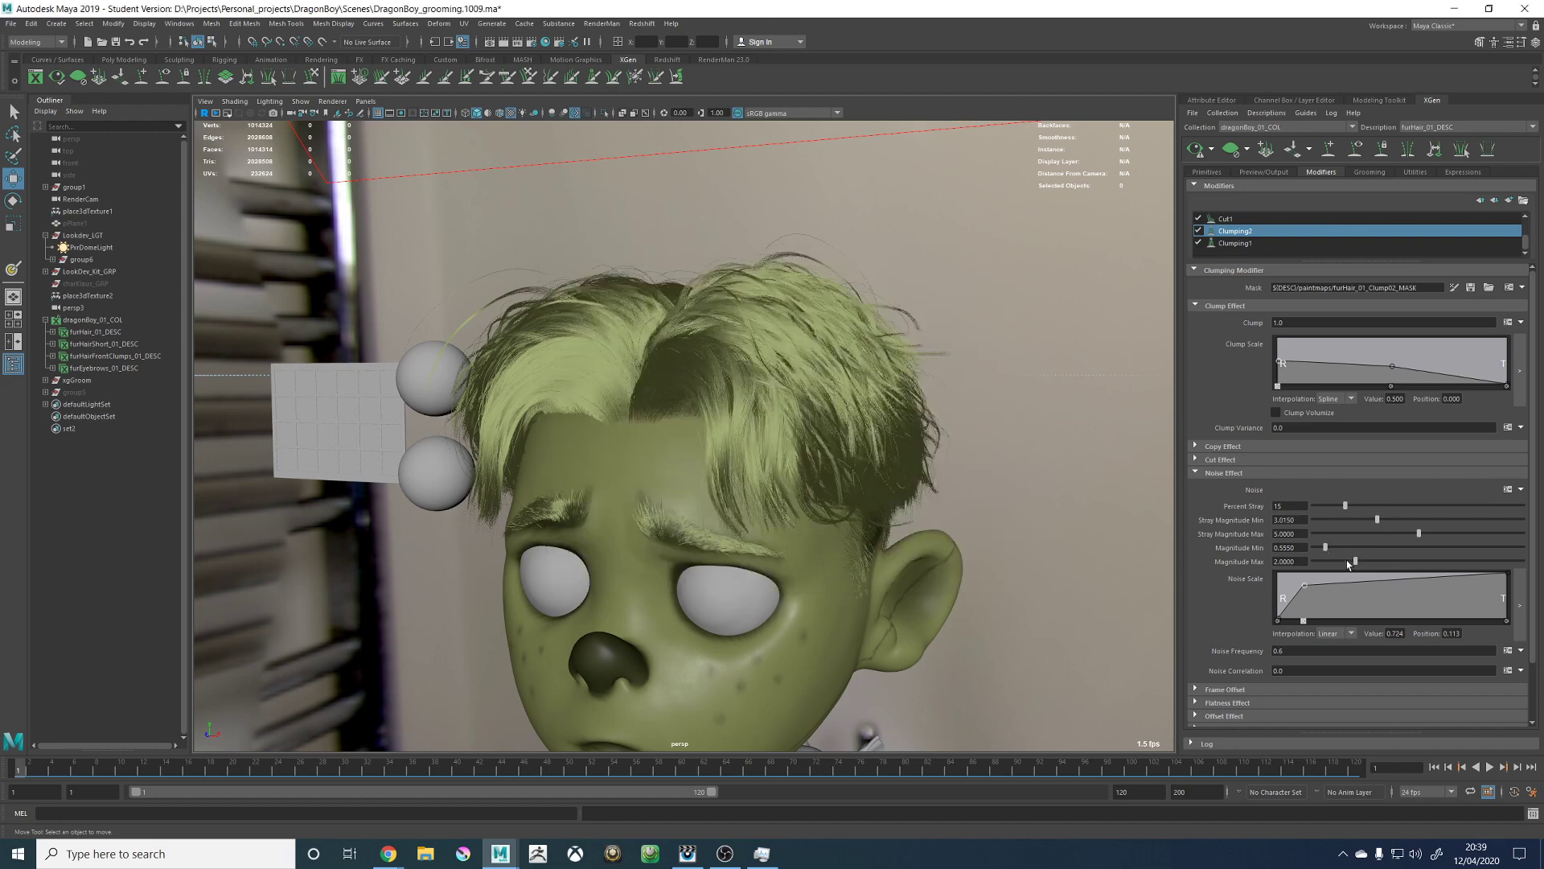
Step: Set Magnitude Max to 1.68 and Percent Stray to 9, checking the hair preview from several angles
drag(1357, 567, 1351, 567)
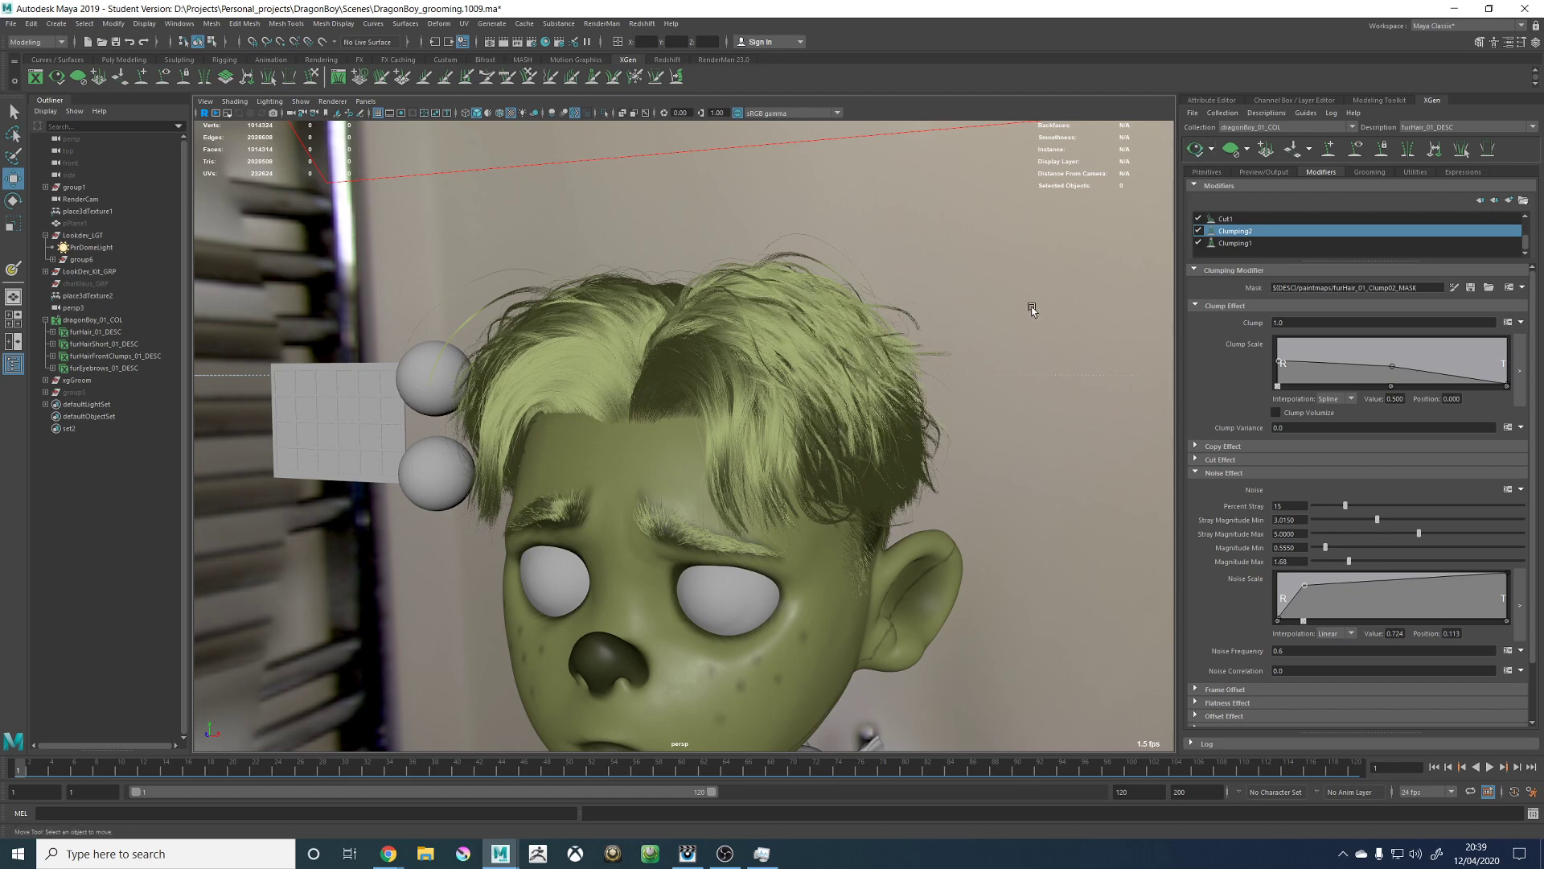
mouse_move(1035, 316)
alt+mouse_down()
mouse_move(1051, 310)
mouse_move(1035, 303)
mouse_move(1049, 350)
mouse_move(1049, 333)
alt+mouse_up()
drag(1345, 506, 1333, 506)
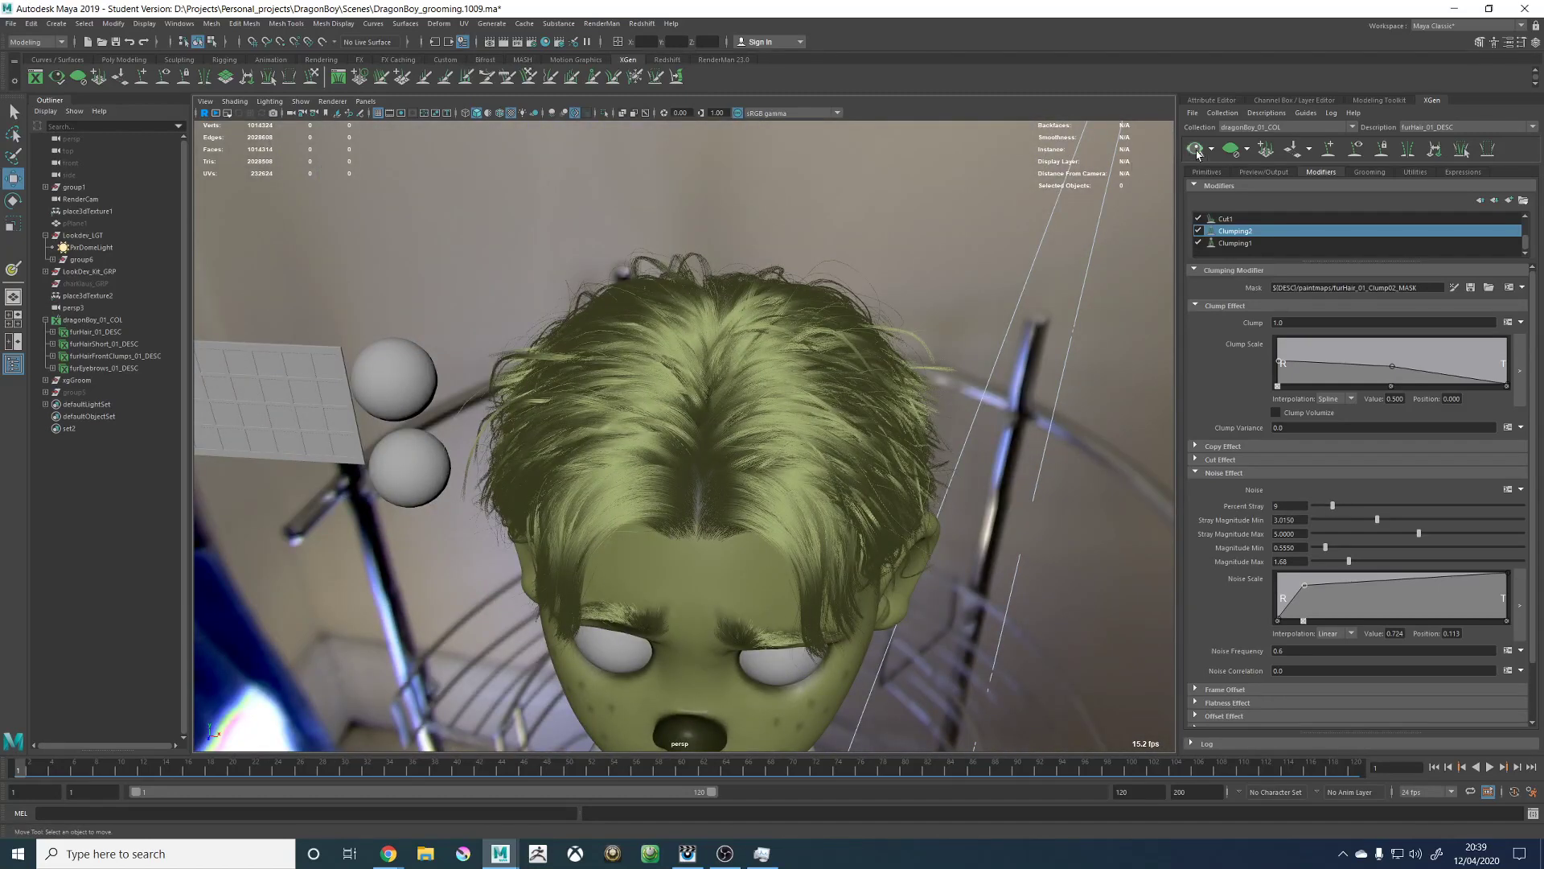
alt+drag(1014, 447, 1106, 447)
Step: Add a point to the Noise Scale ramp at about position 0.295 with value 0.947, and inspect the hair
click(1345, 575)
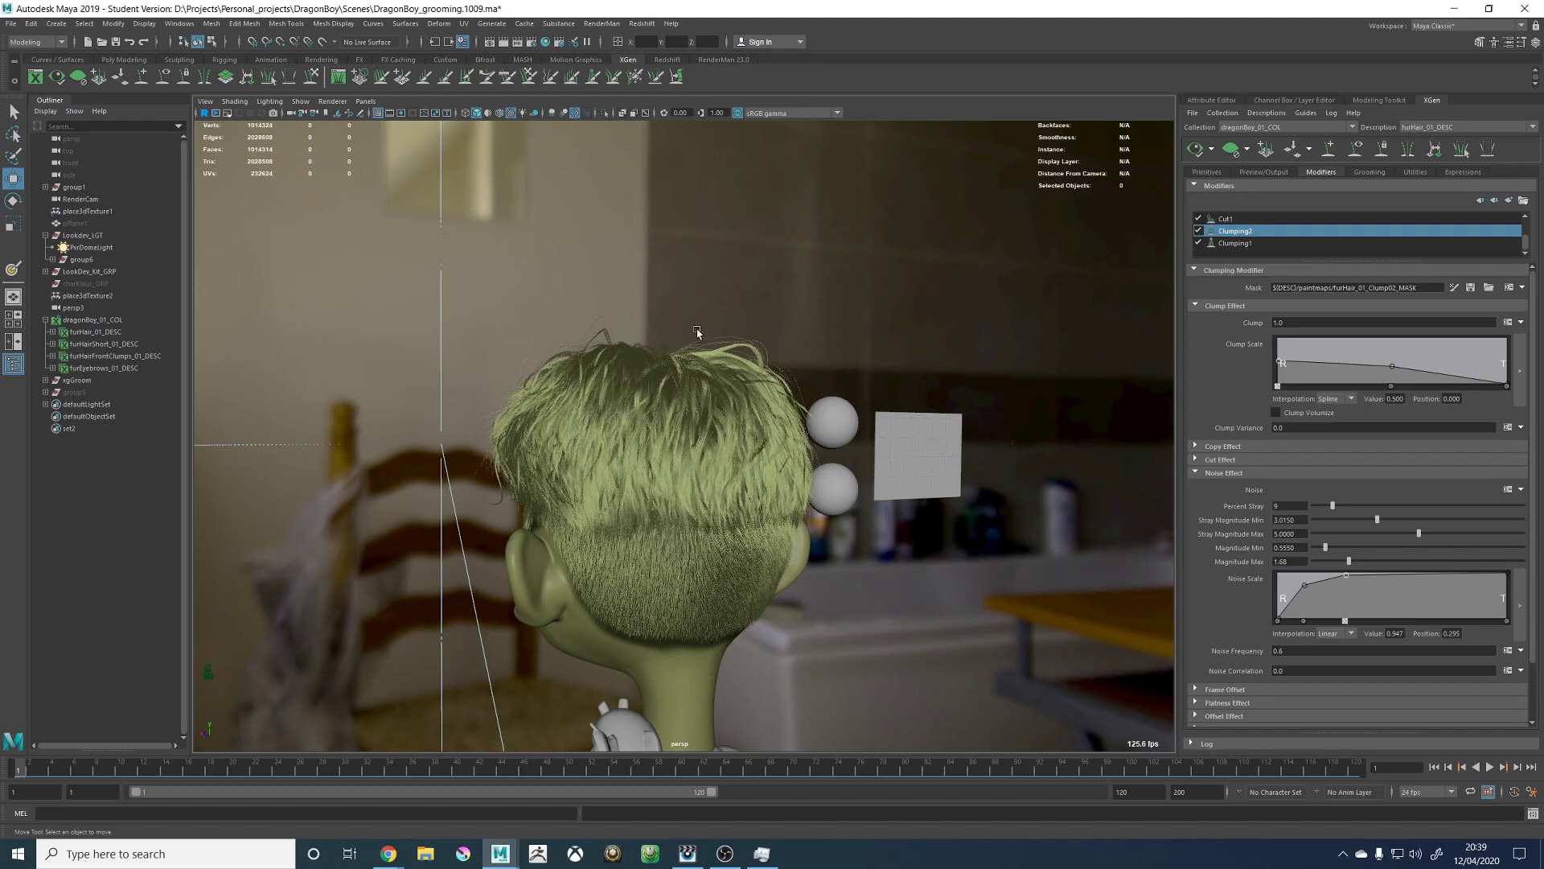
alt+right_drag(697, 333, 560, 456)
alt+drag(560, 456, 820, 465)
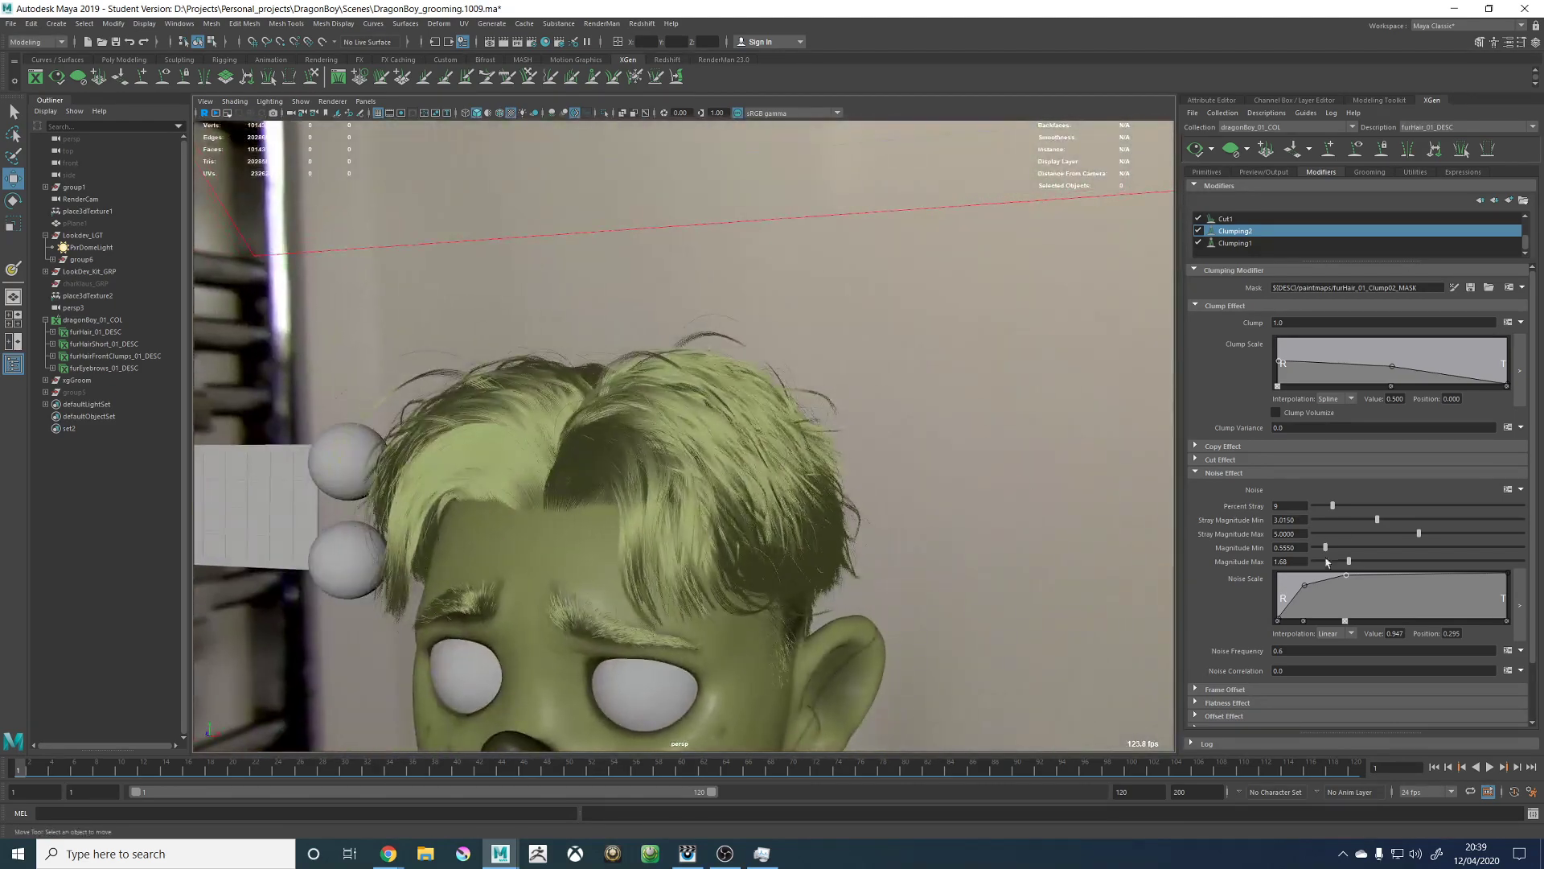
Step: Set Noise Frequency to rand(0.4,0.8), refresh the hair preview and check it from the front
click(1294, 651)
text(rand()
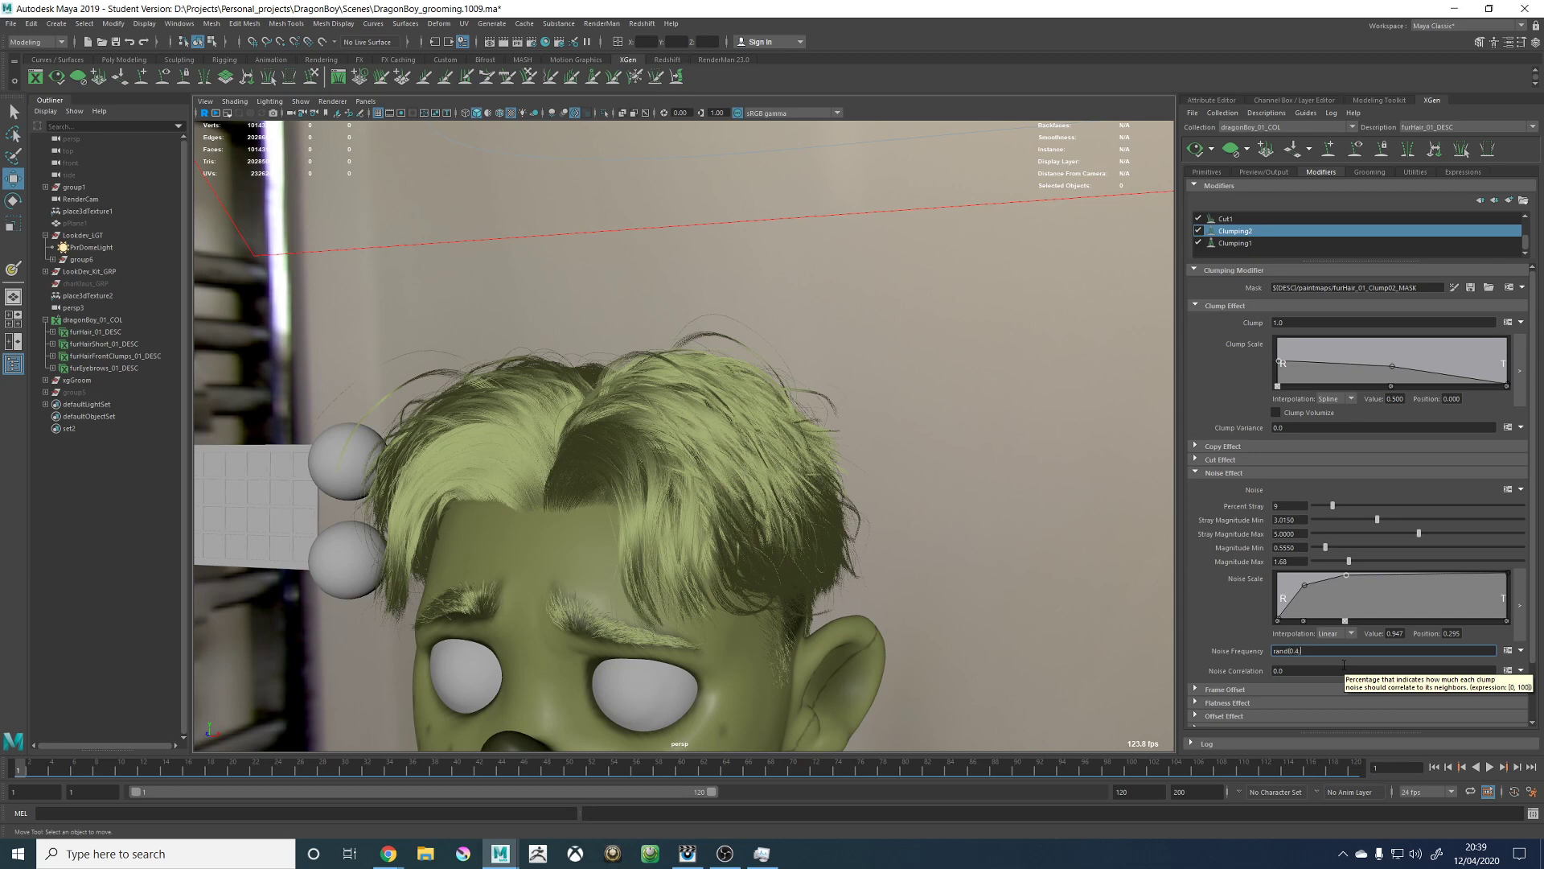
key(Return)
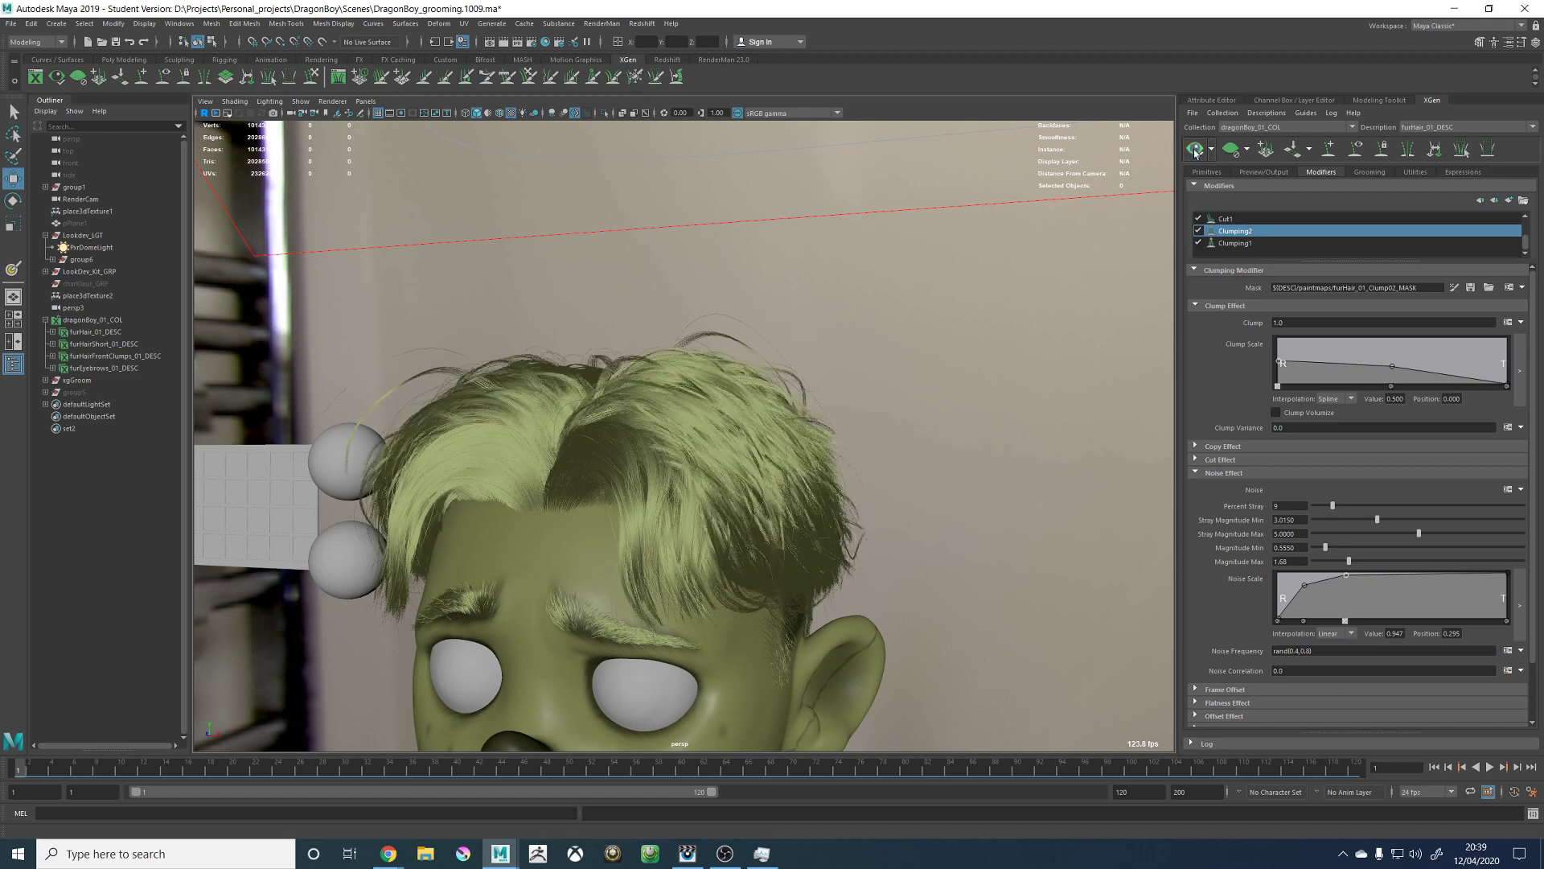
alt+drag(913, 336, 593, 320)
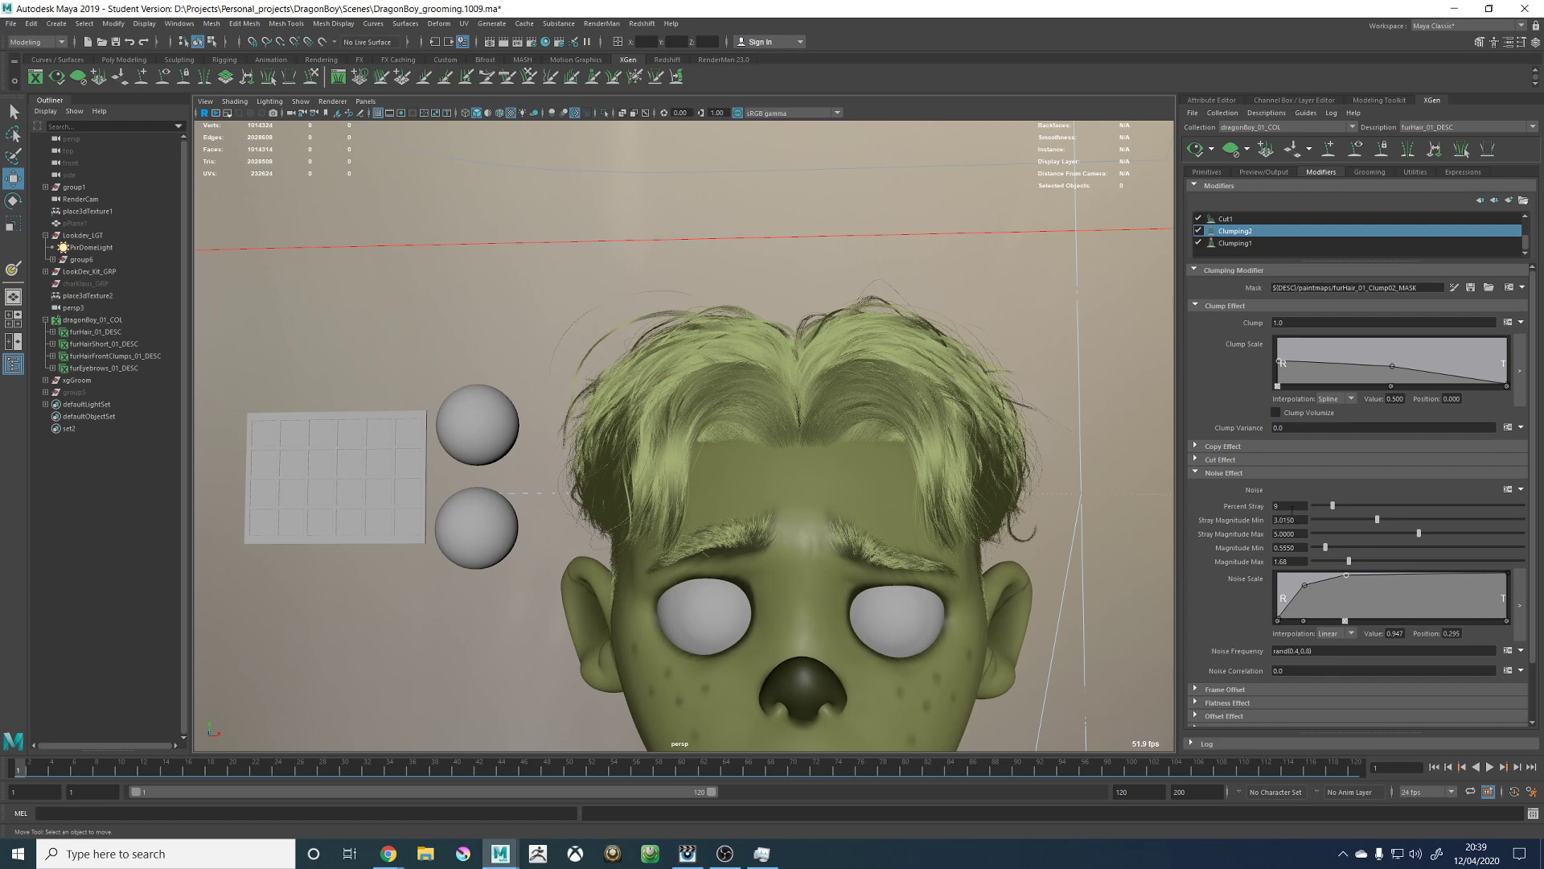
Step: Declare $StraySeed = 1; with the slider range #0,10 below $StrayMagnitudeMax in the noise expression
click(1508, 489)
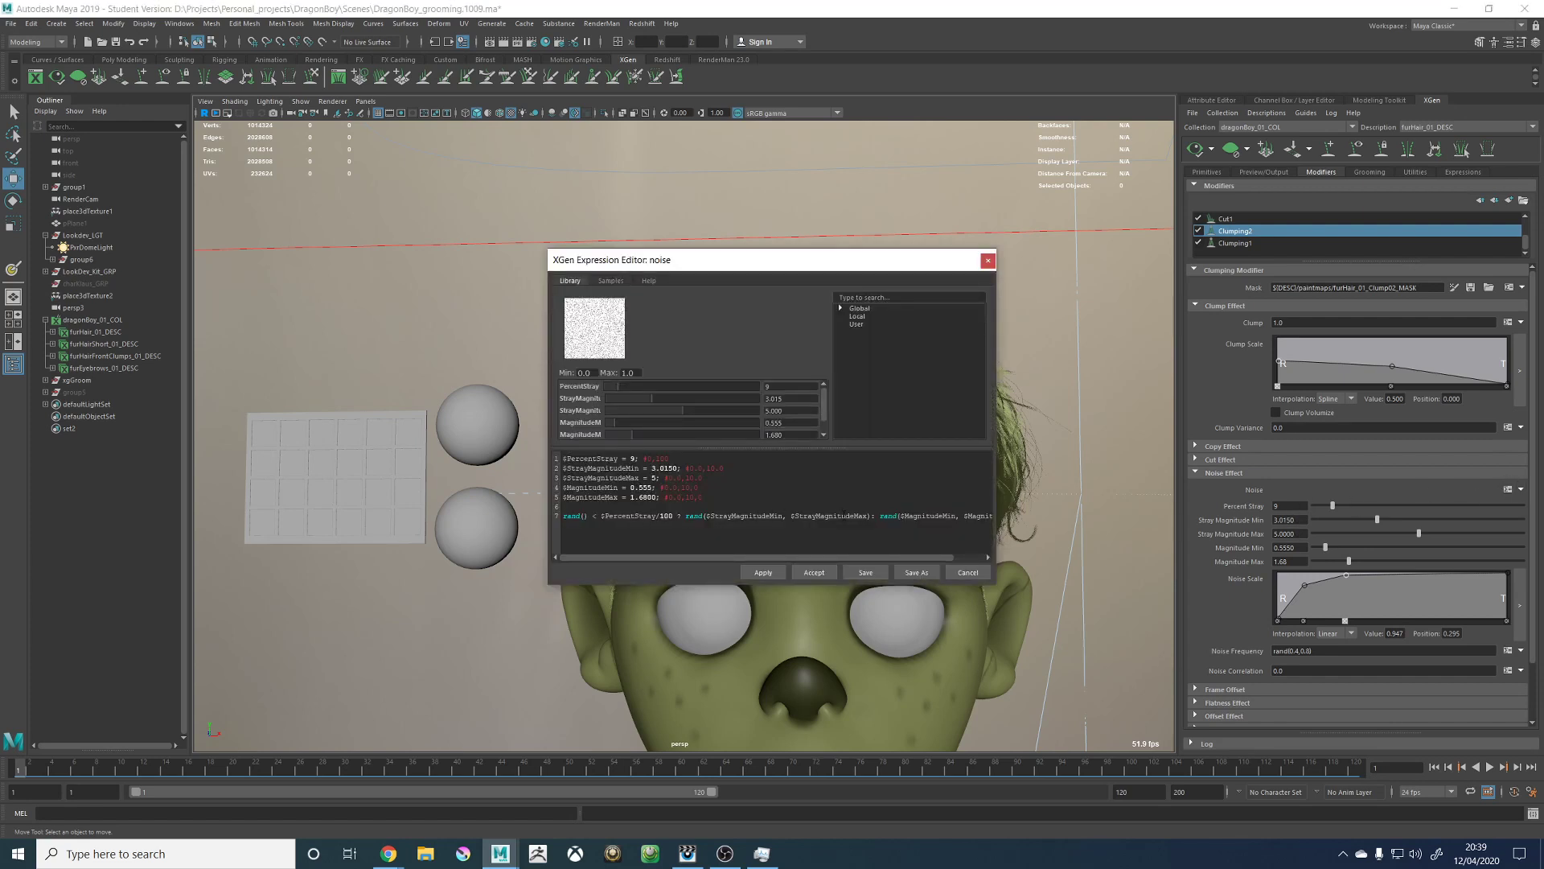
click(868, 515)
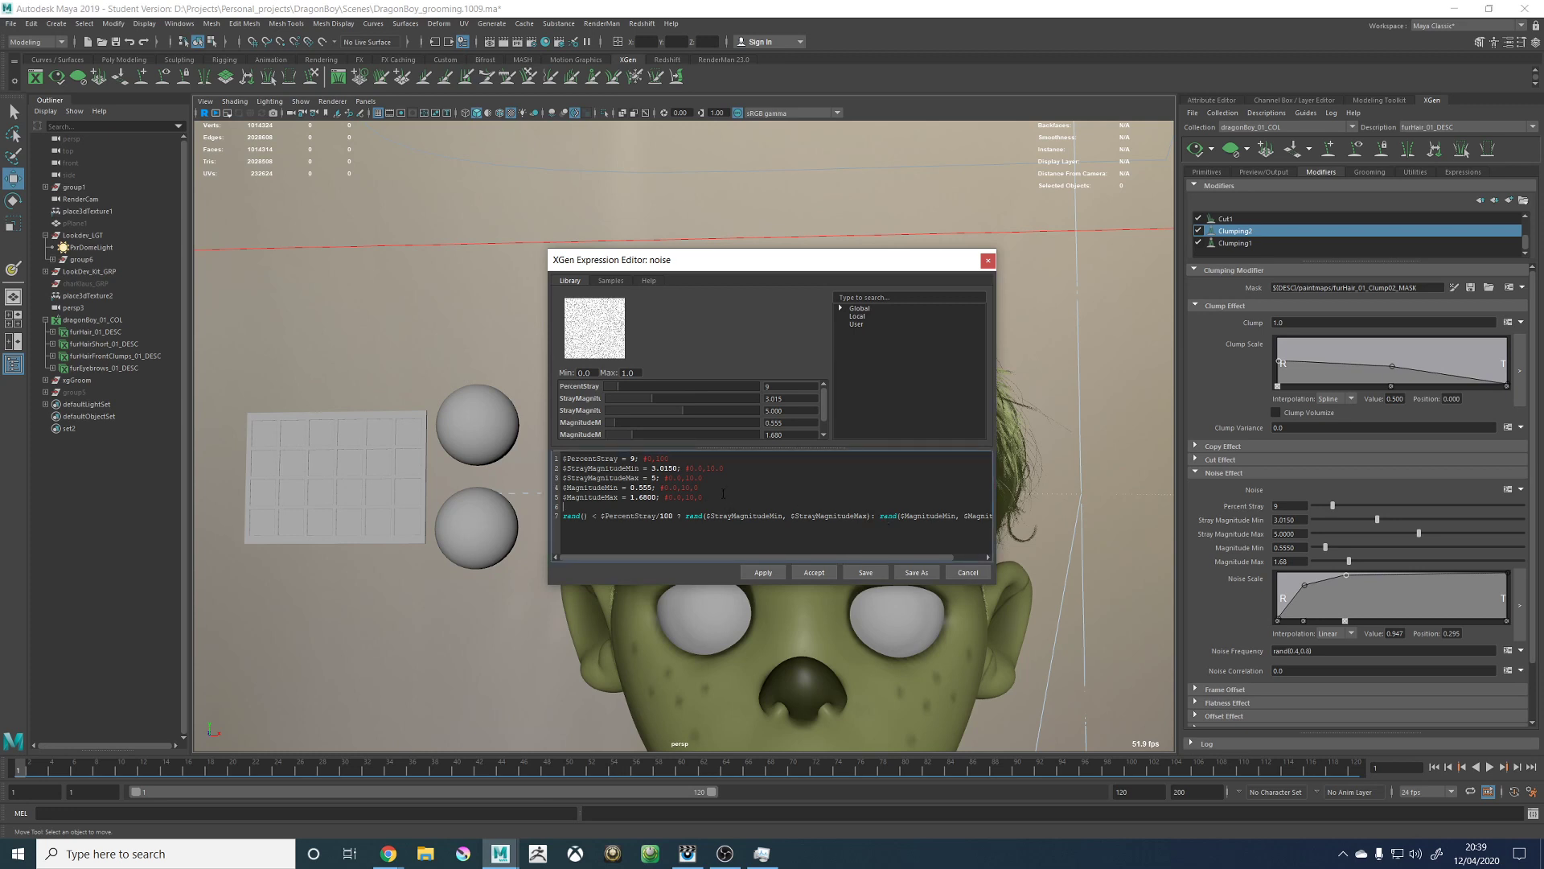
key(Return)
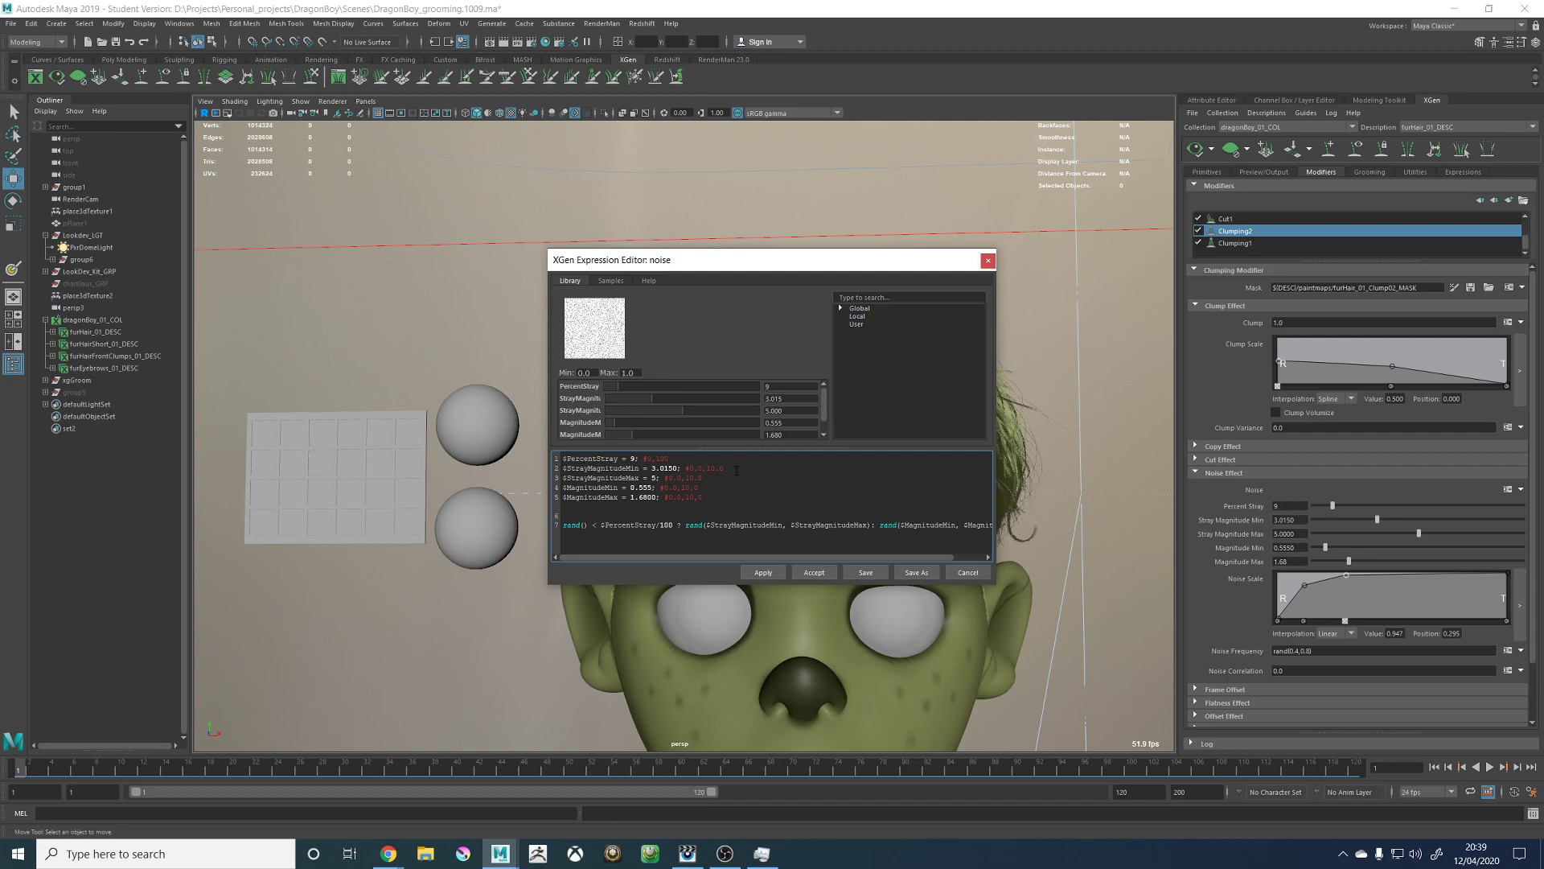
key(Return)
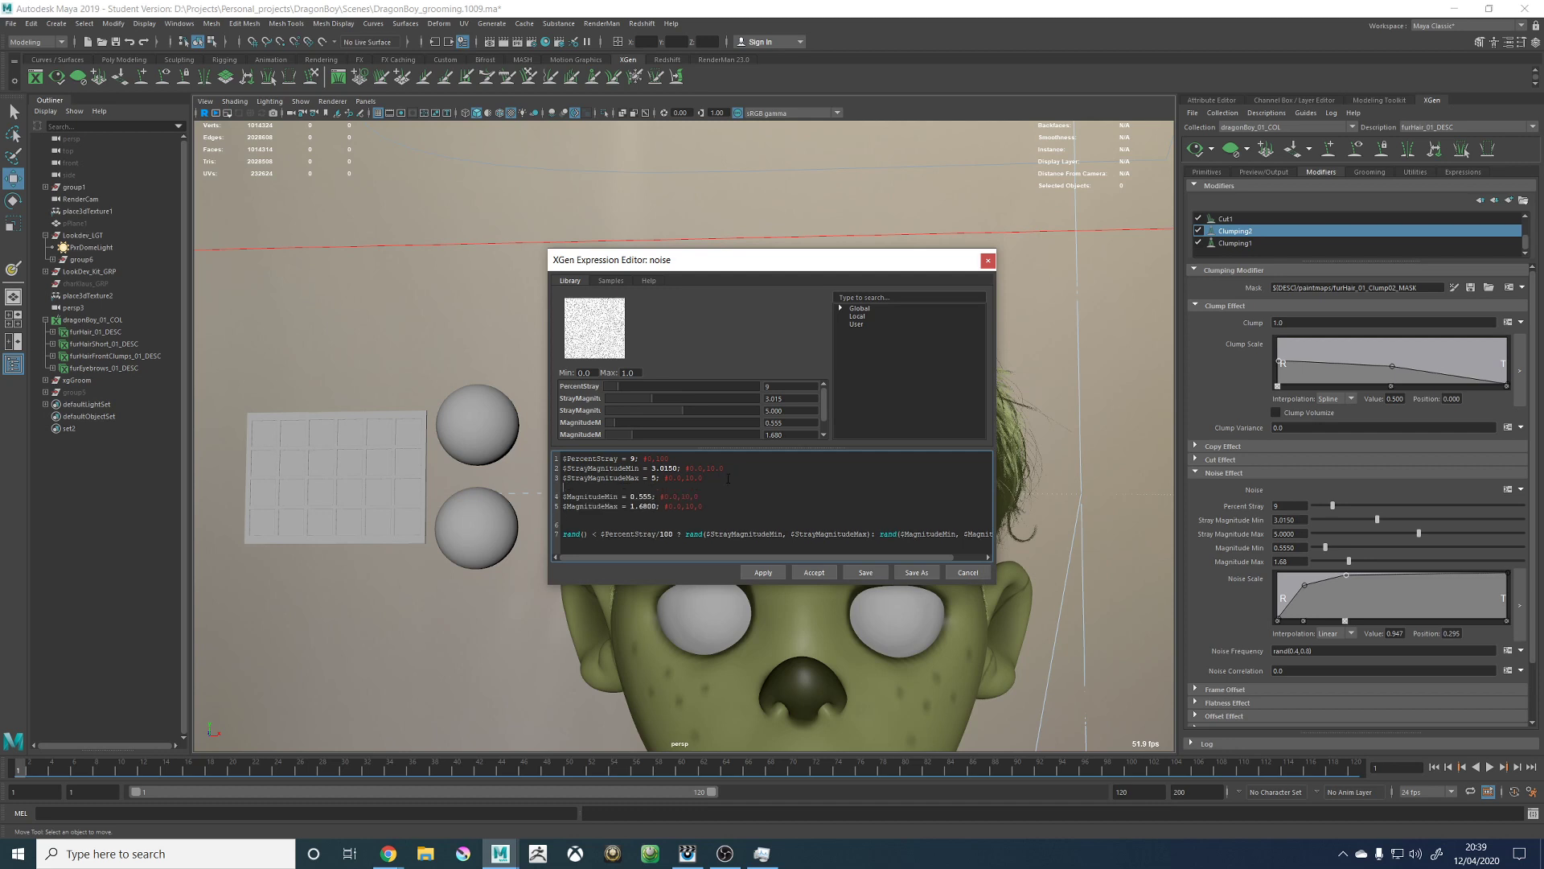
text(#0,100)
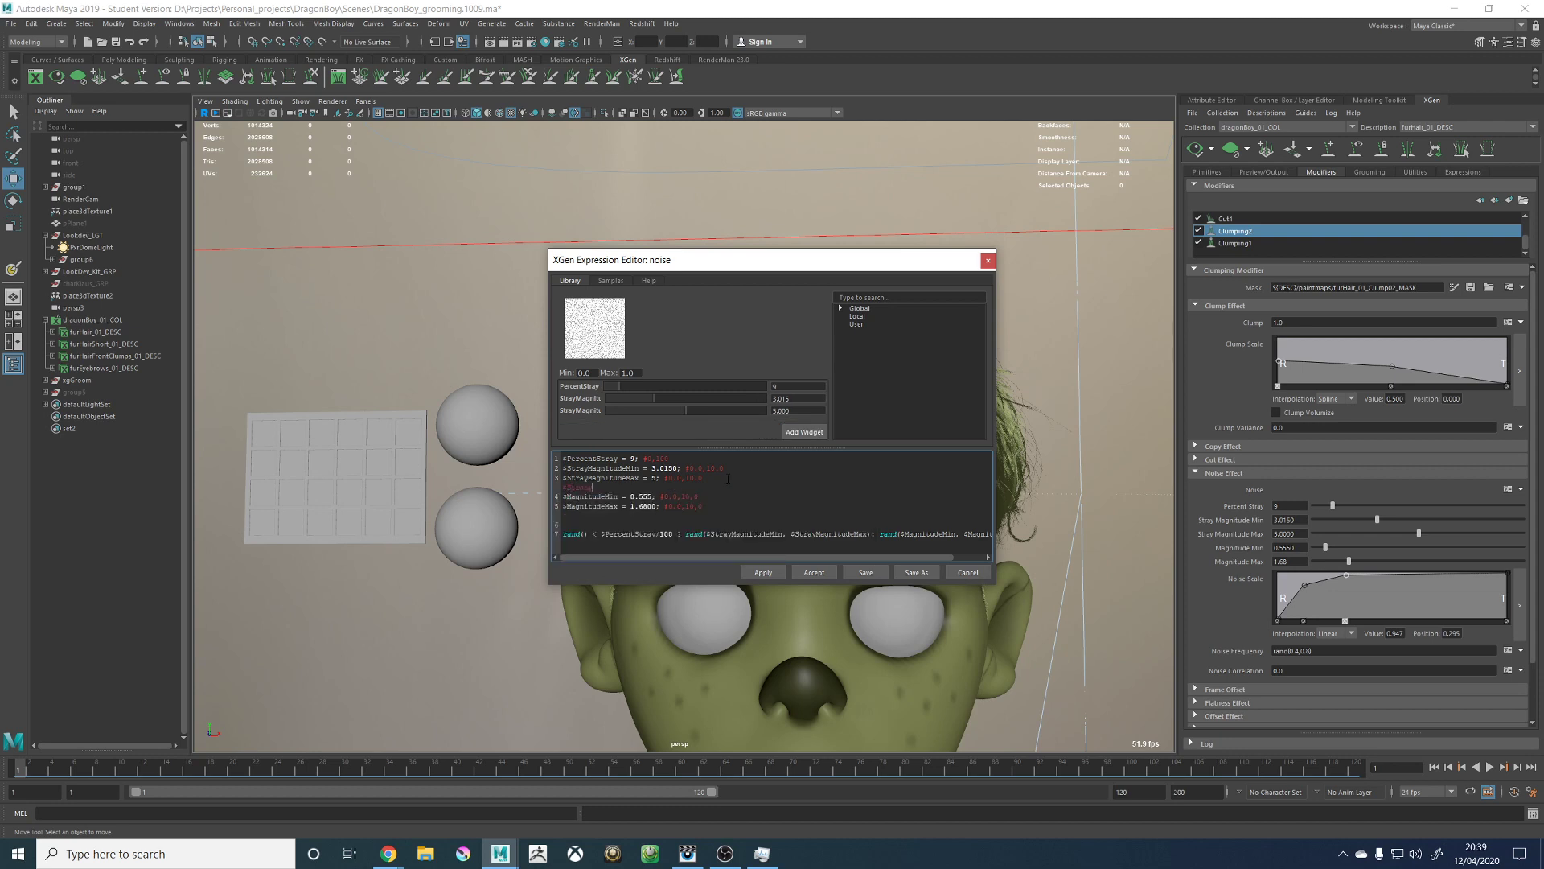
key(BackSpace)
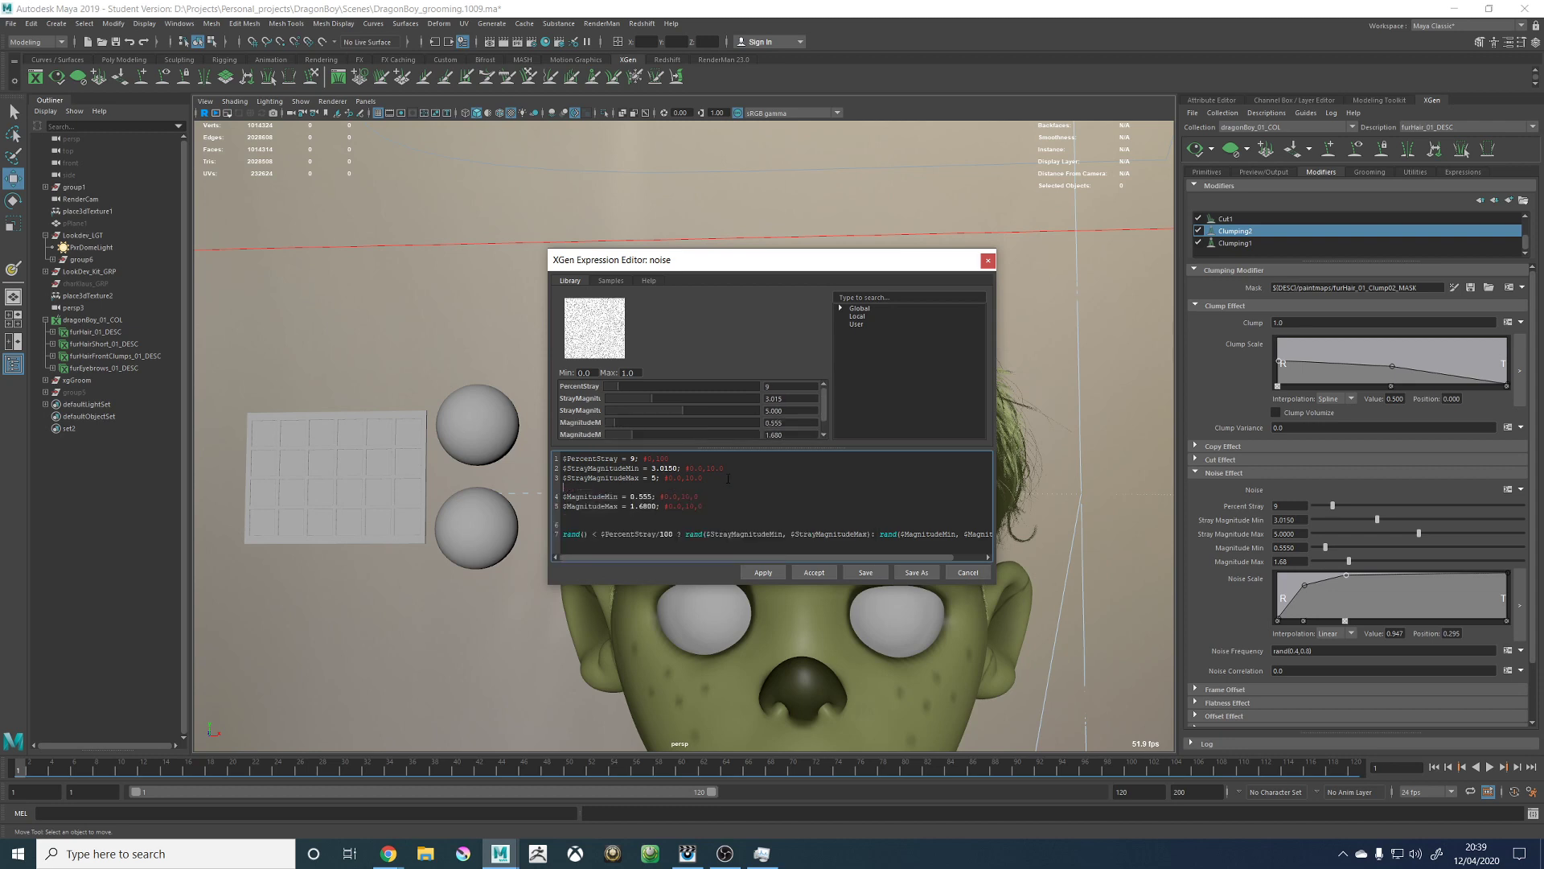
key(BackSpace)
key(Return)
text($Str)
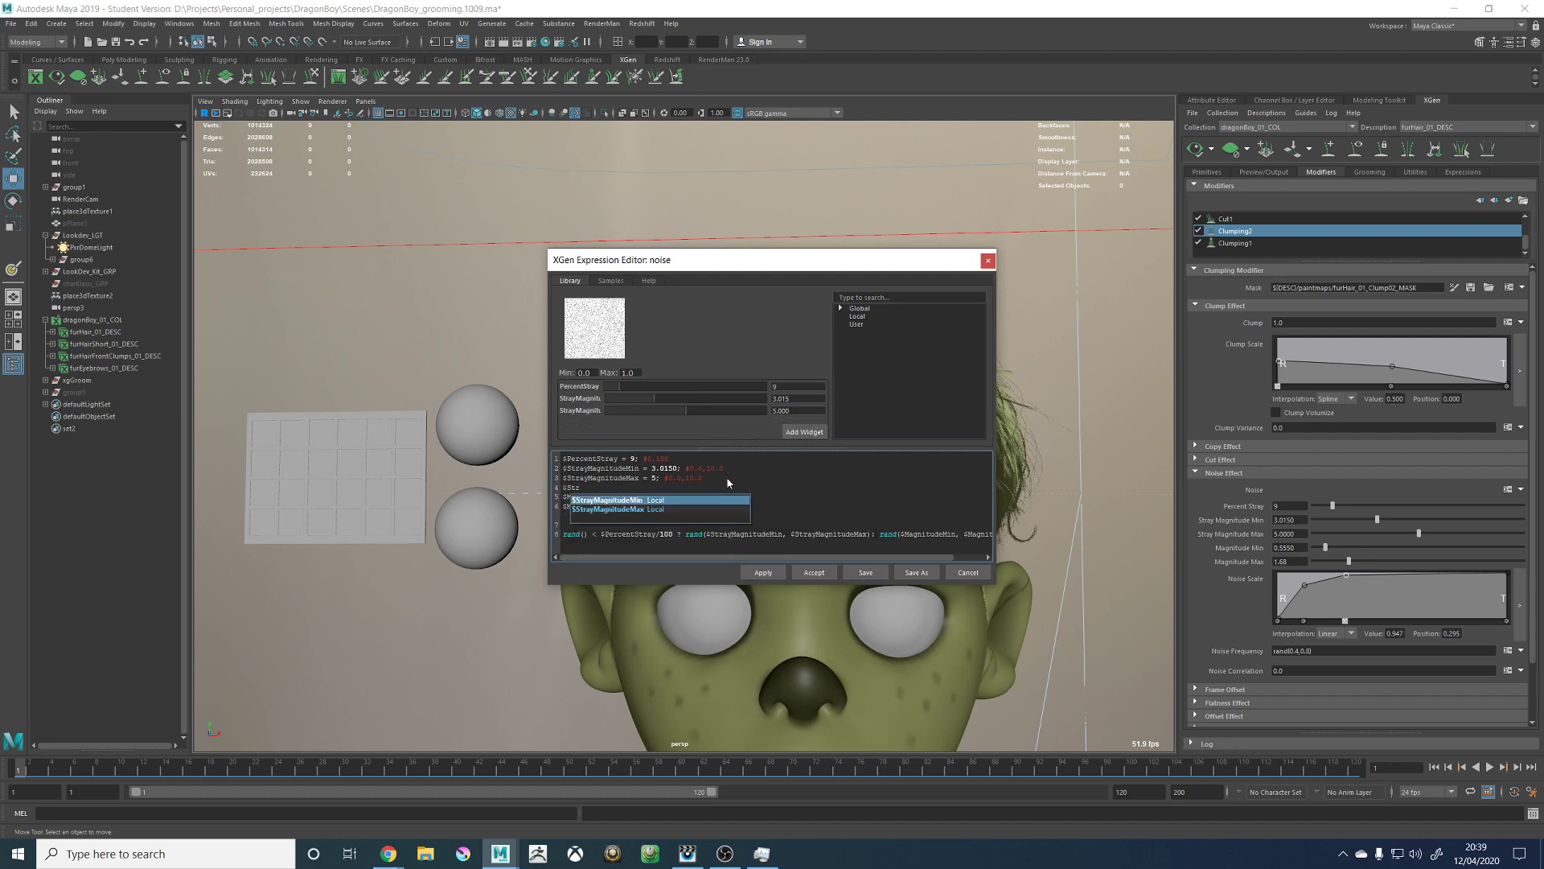
text(ay)
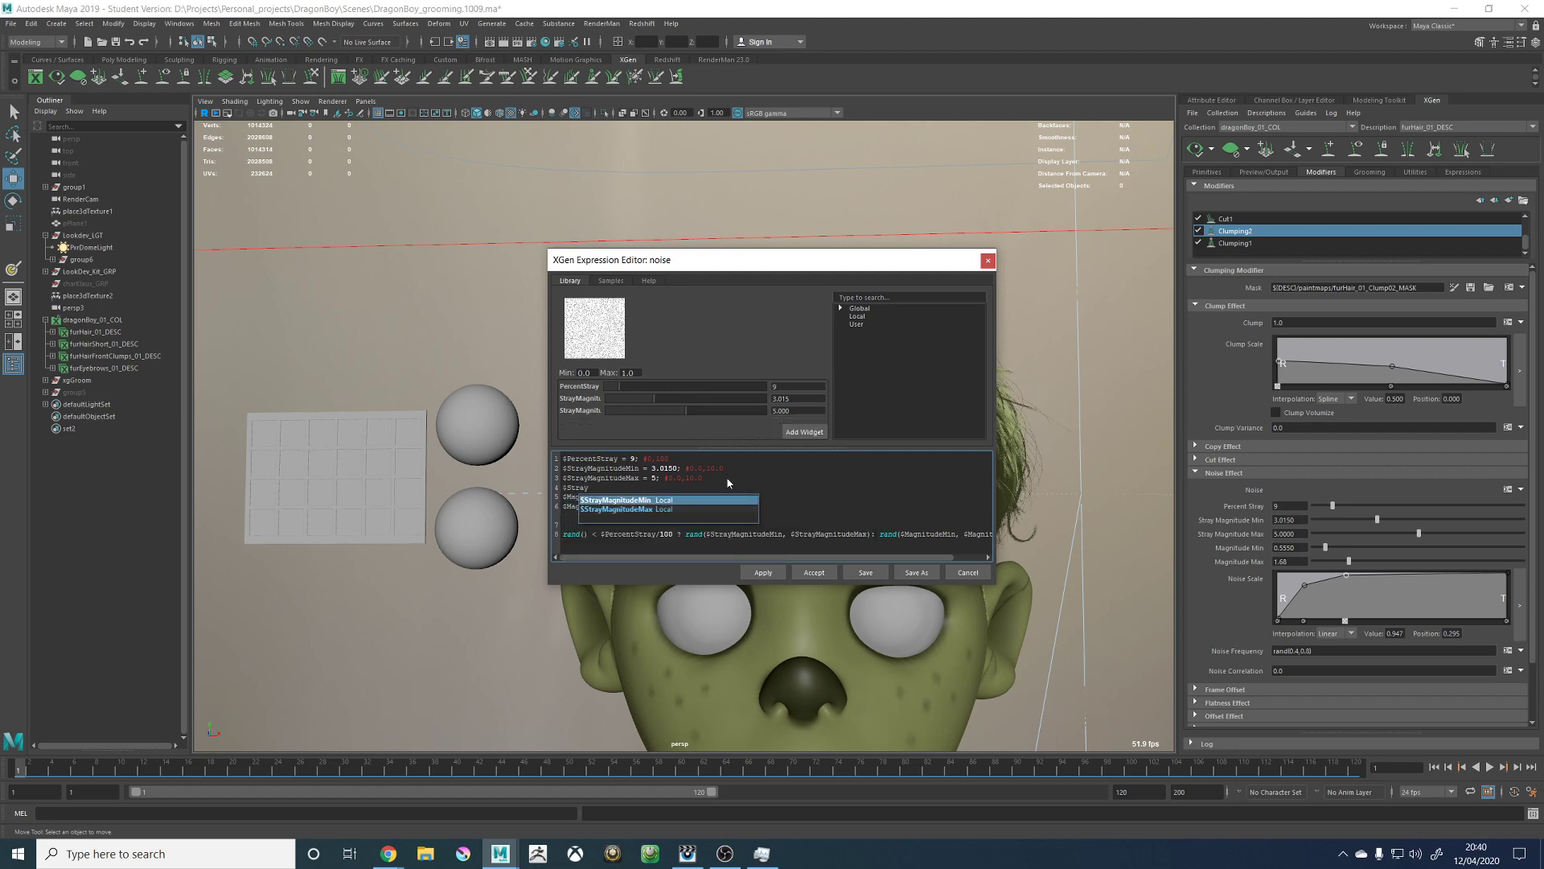
text(Seed)
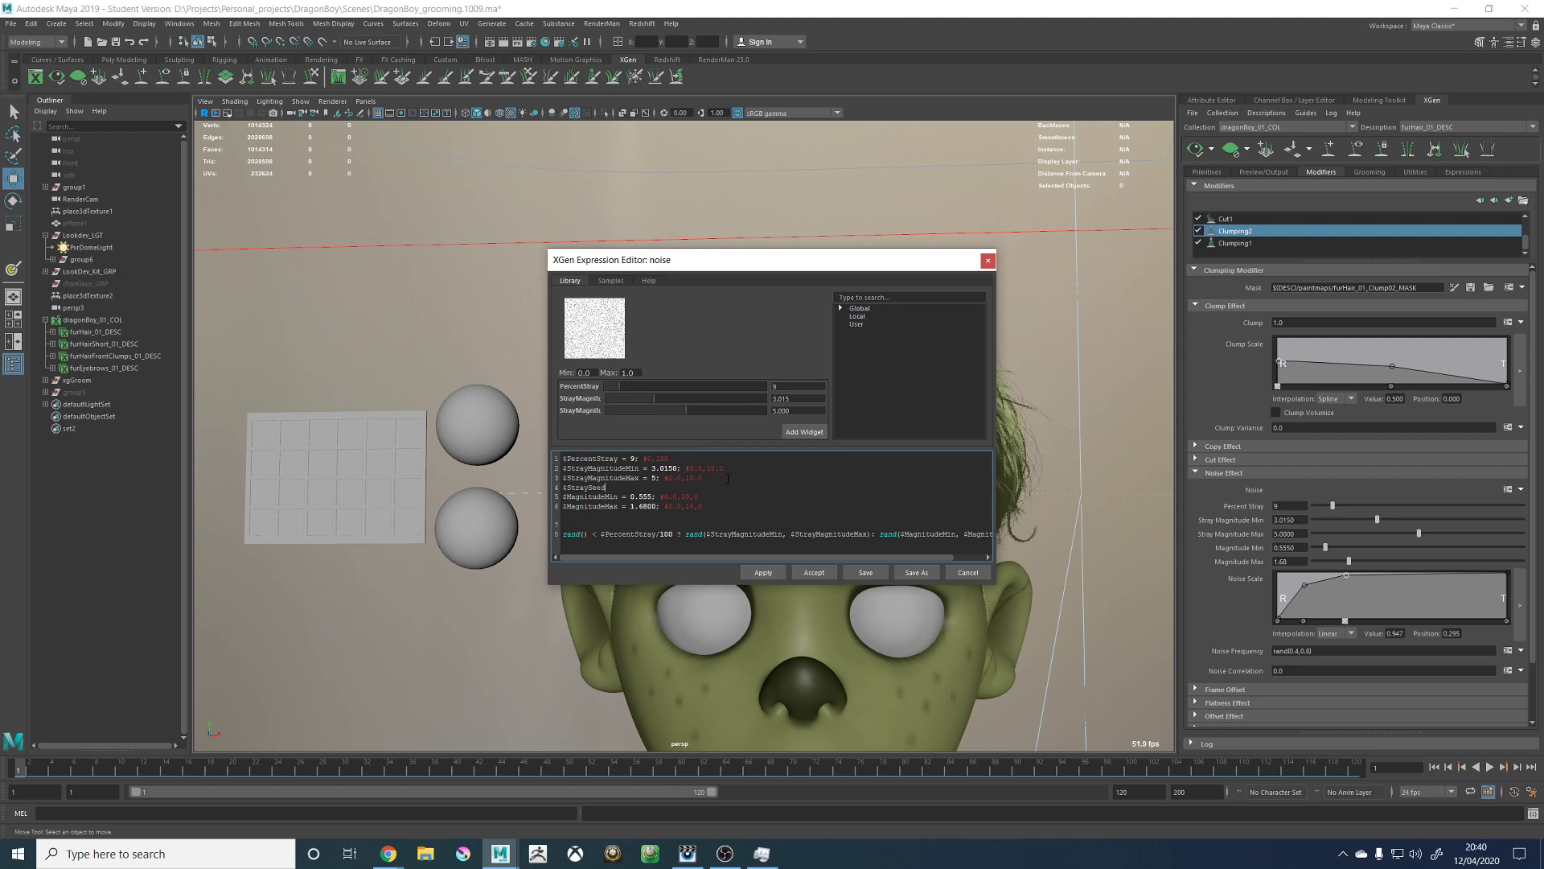
text( = 1)
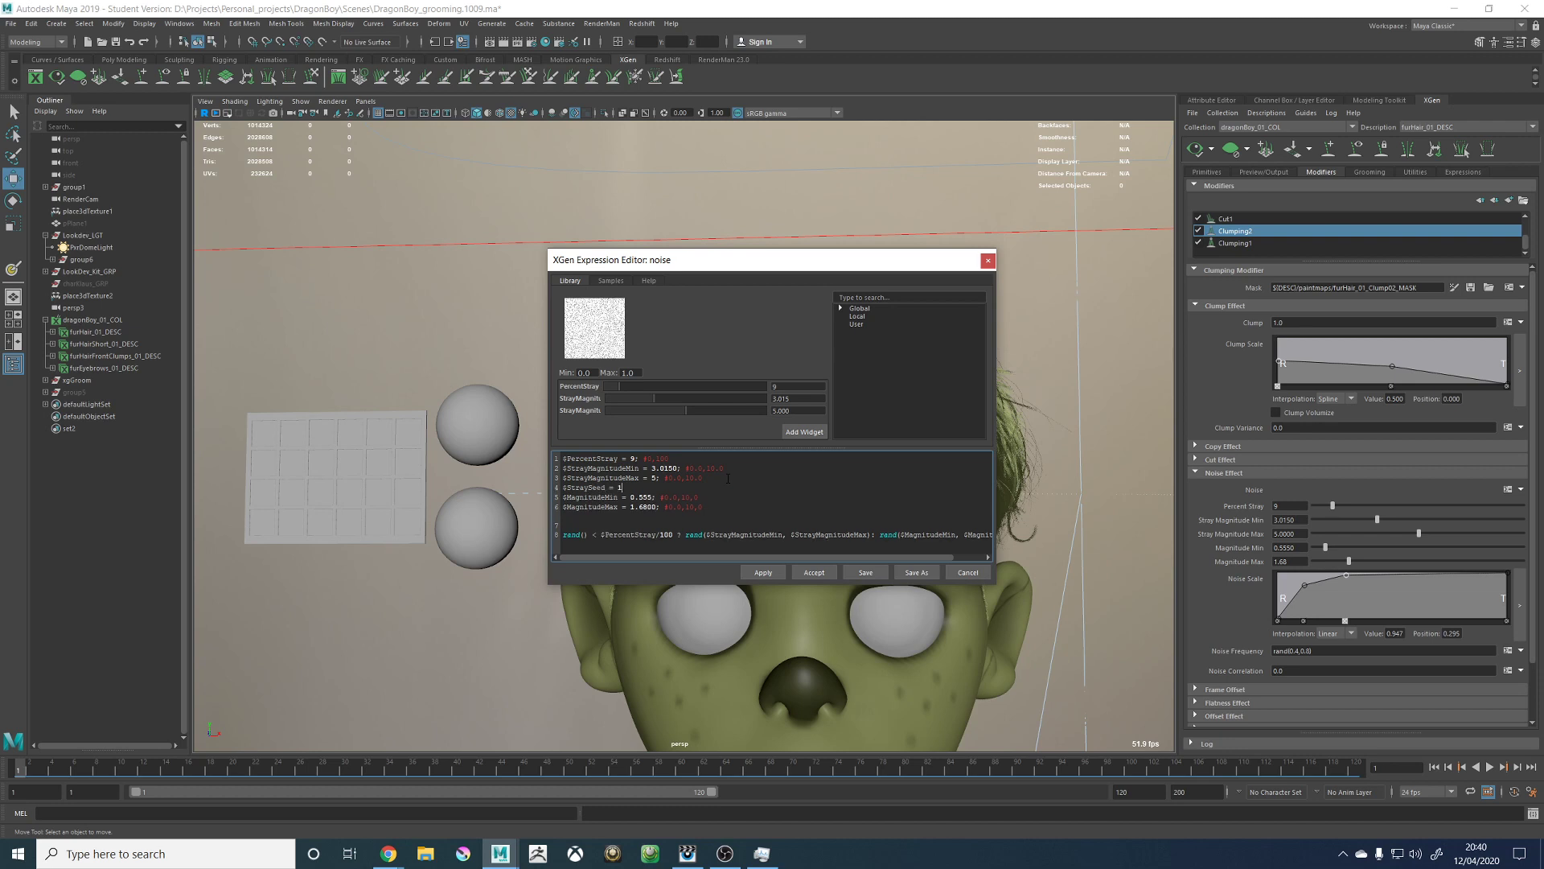
text(;)
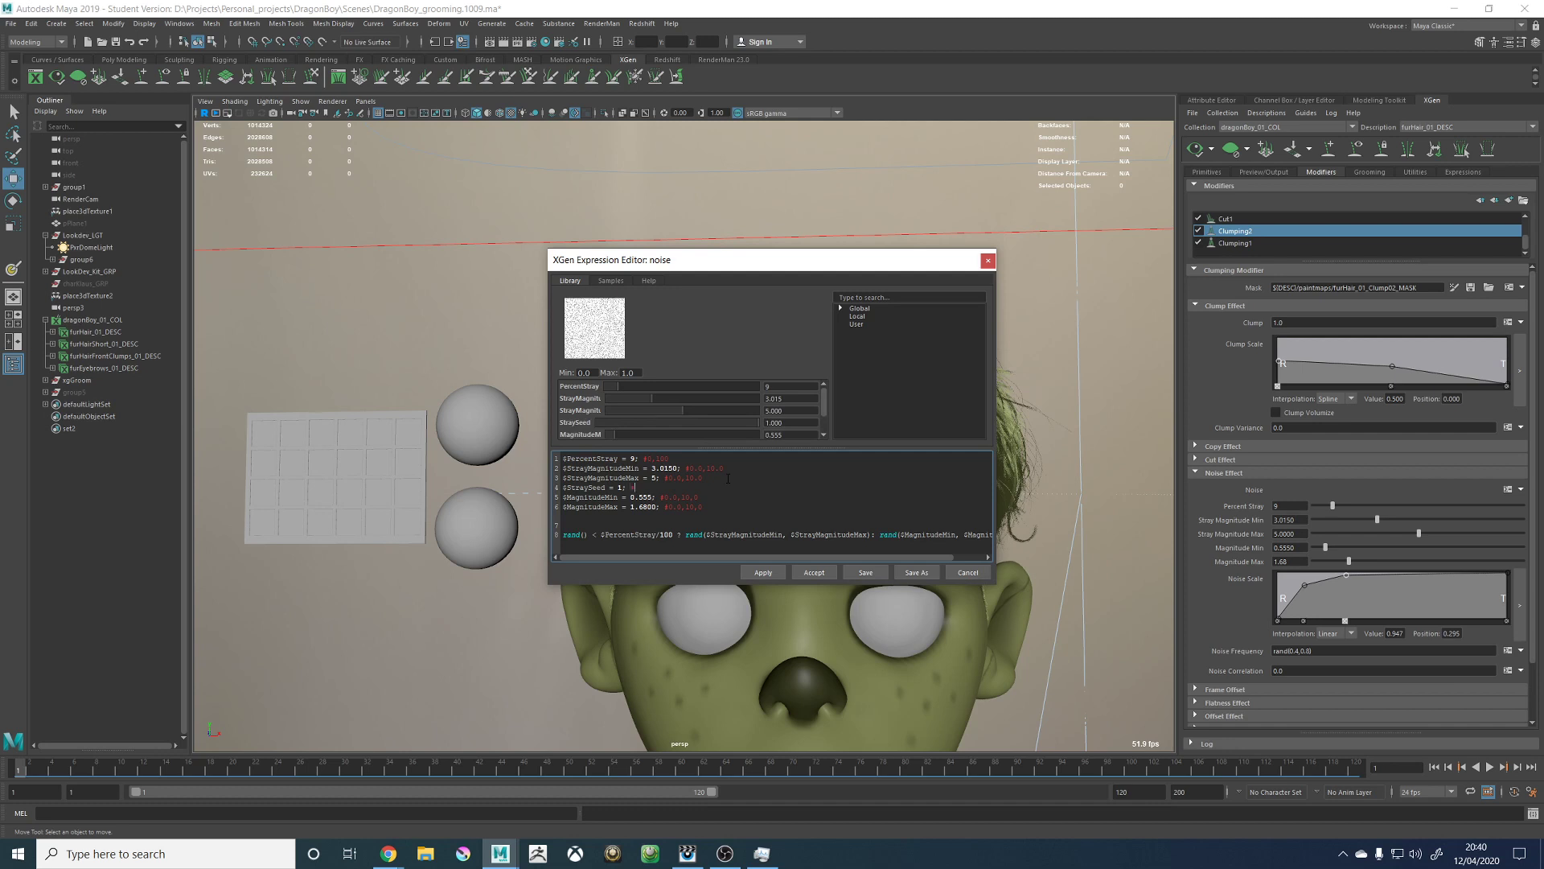
text( #0,10)
Step: Duplicate the $StraySeed declaration below $MagnitudeMax and rename the copy to $NoiseSeed
drag(661, 488, 561, 489)
key(ctrl+c)
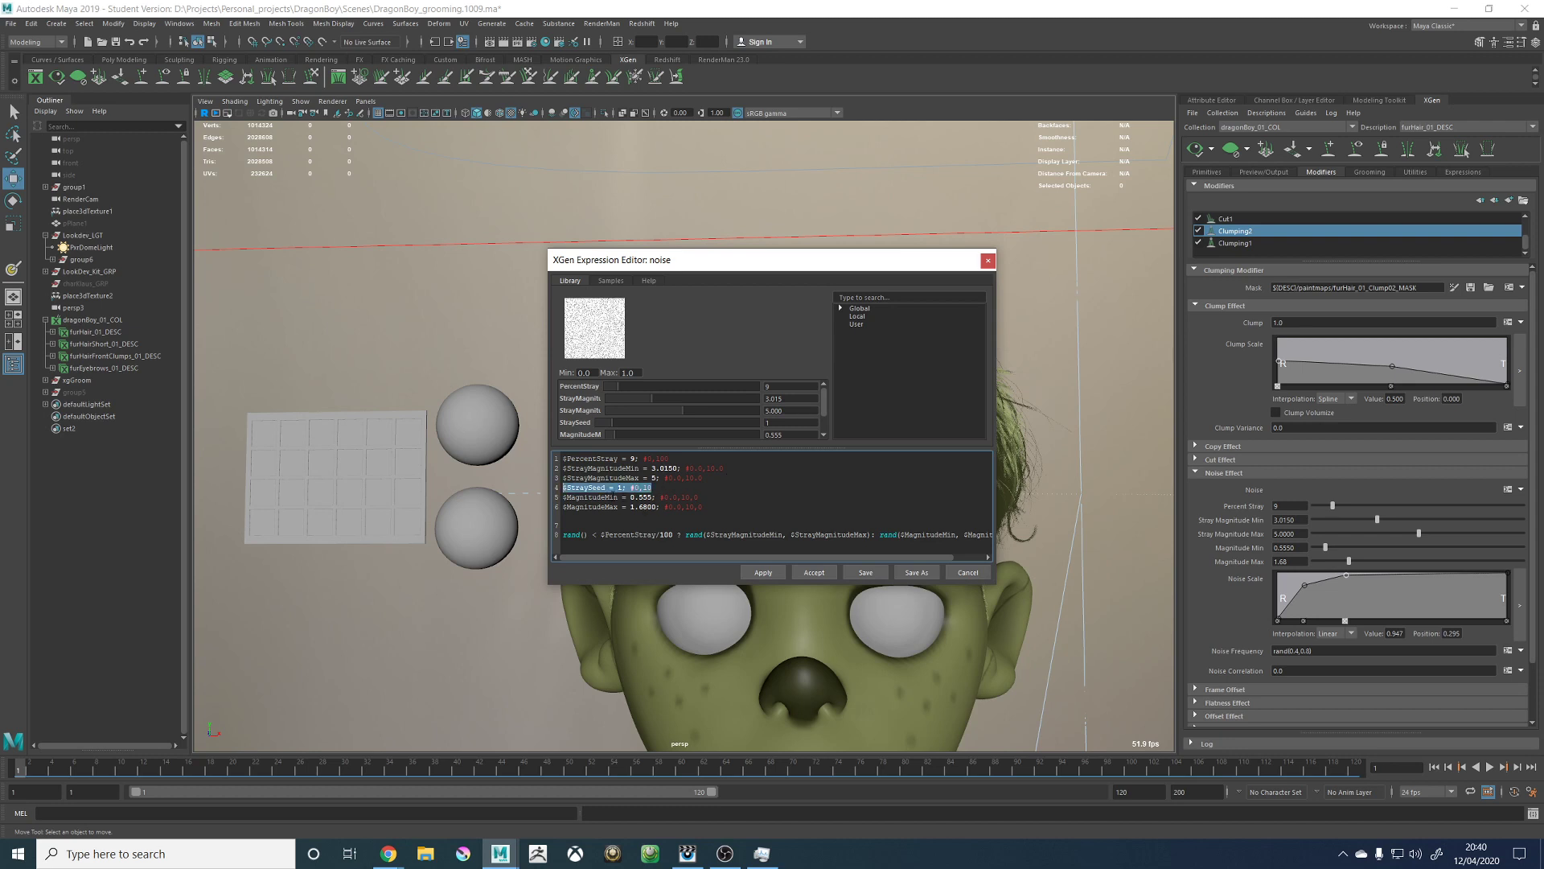
click(725, 515)
key(ctrl+v)
drag(588, 516, 567, 516)
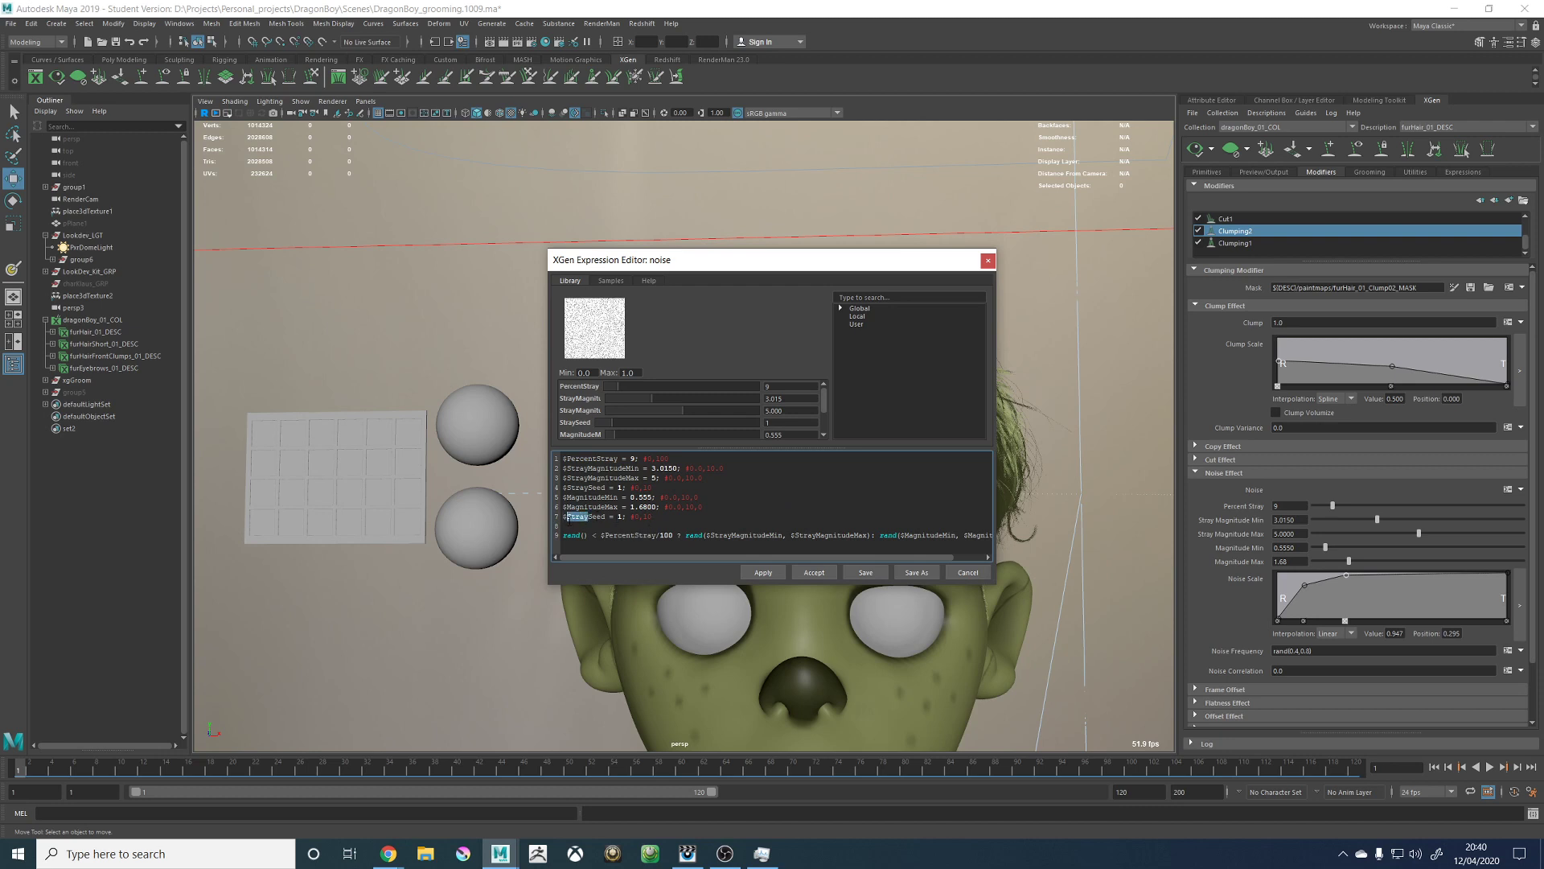
key(BackSpace)
Step: Add $StraySeed as the seed argument of the stray rand() call, after $StrayMagnitudeMax in the noise expression
text(eMin,)
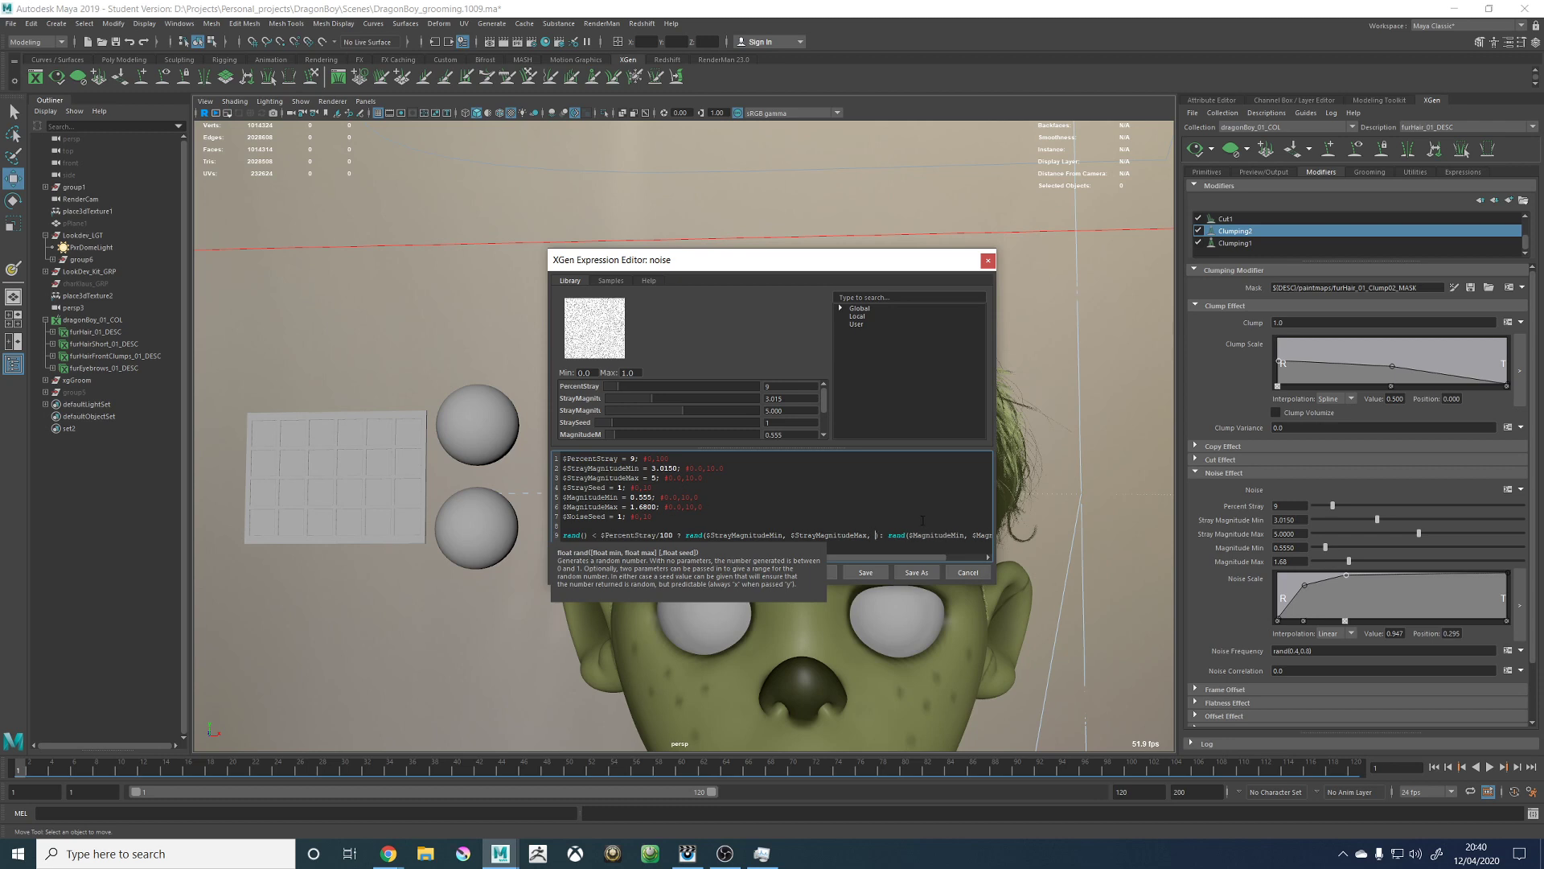
text( $)
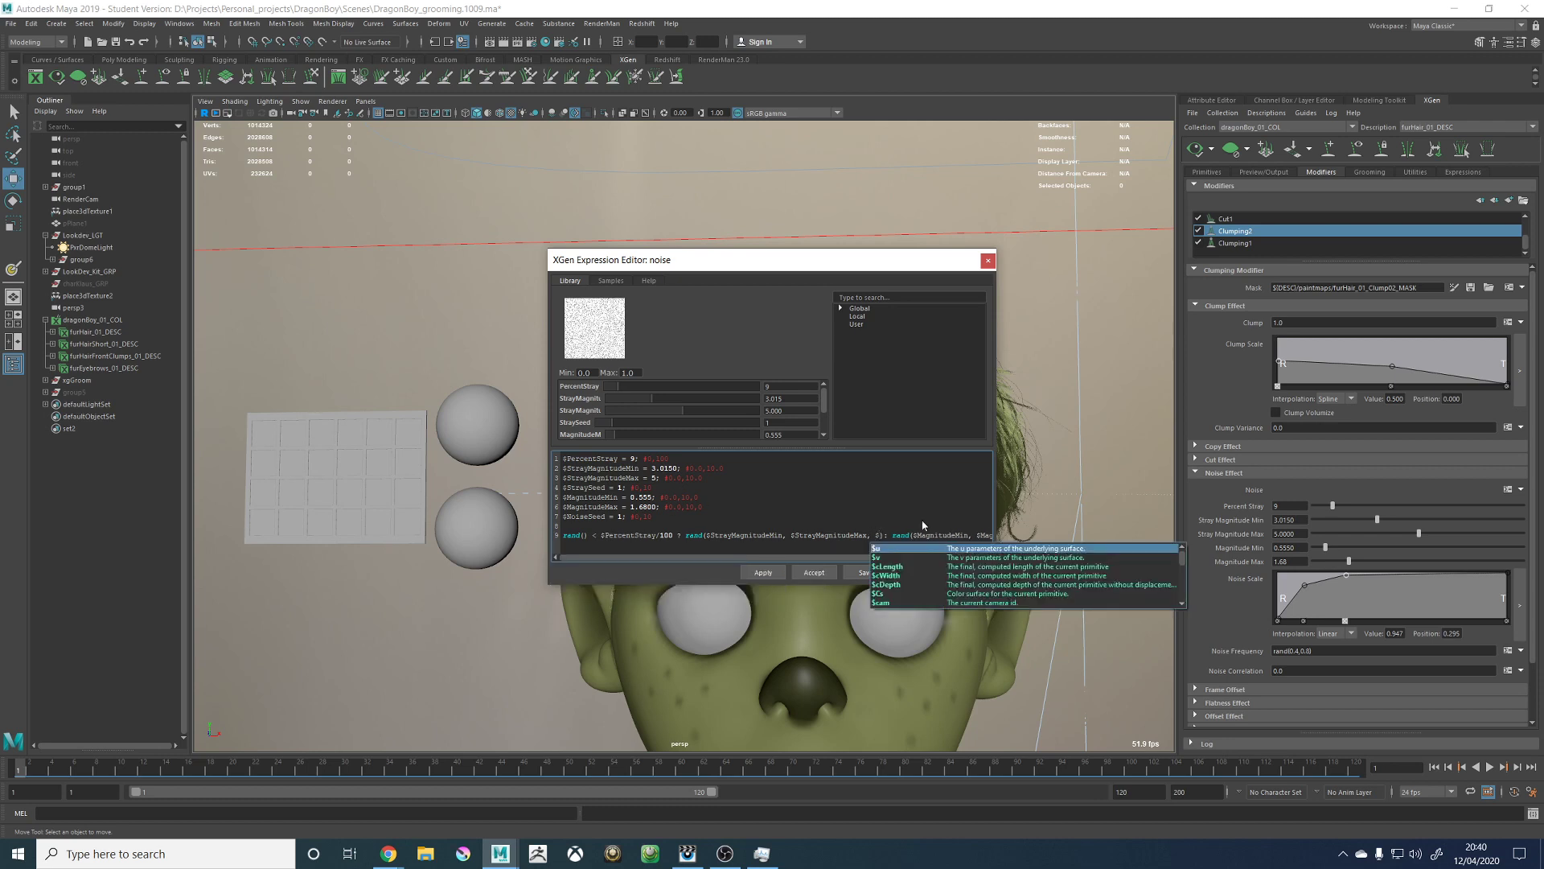
text(Stra)
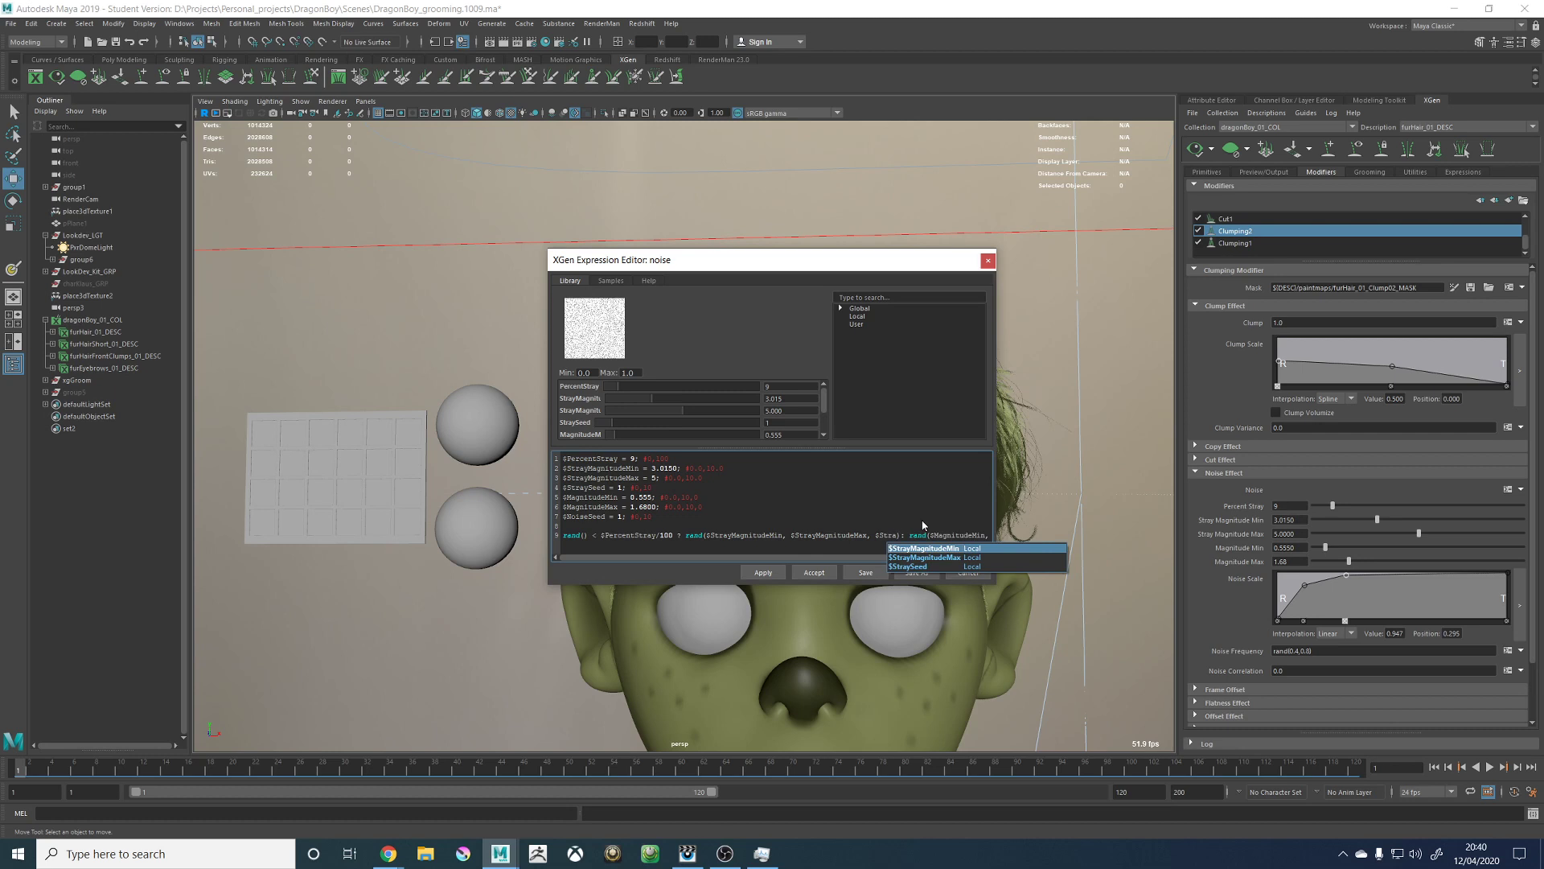
key(Down)
key(Down)
key(Return)
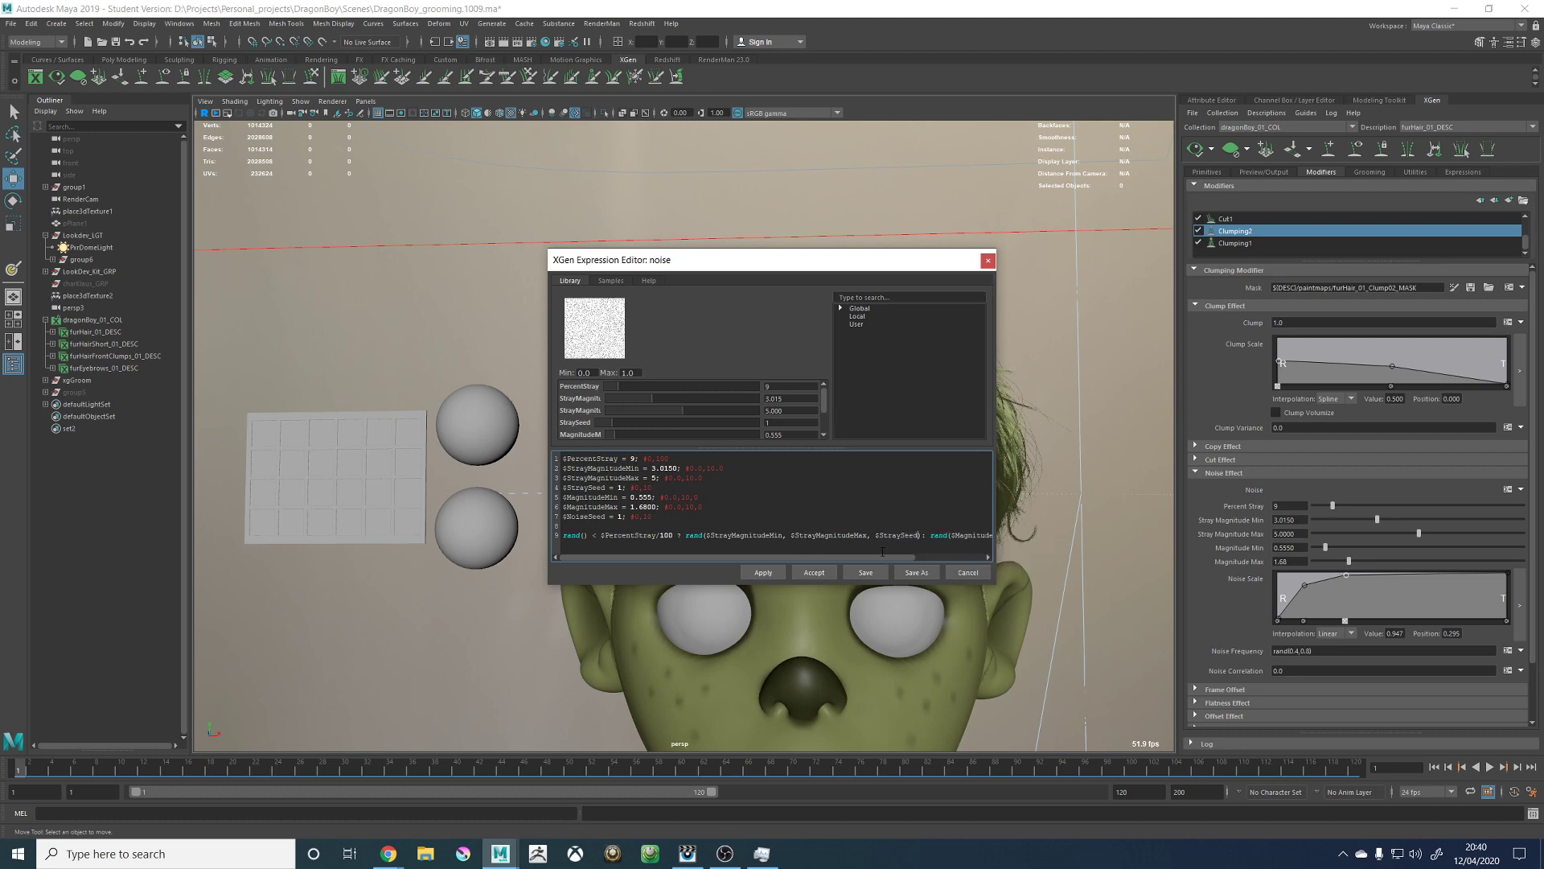
Step: Add $NoiseSeed as the seed argument after $MagnitudeMax in the last rand() call, accept the expression and refresh the hair preview
drag(995, 584, 1173, 623)
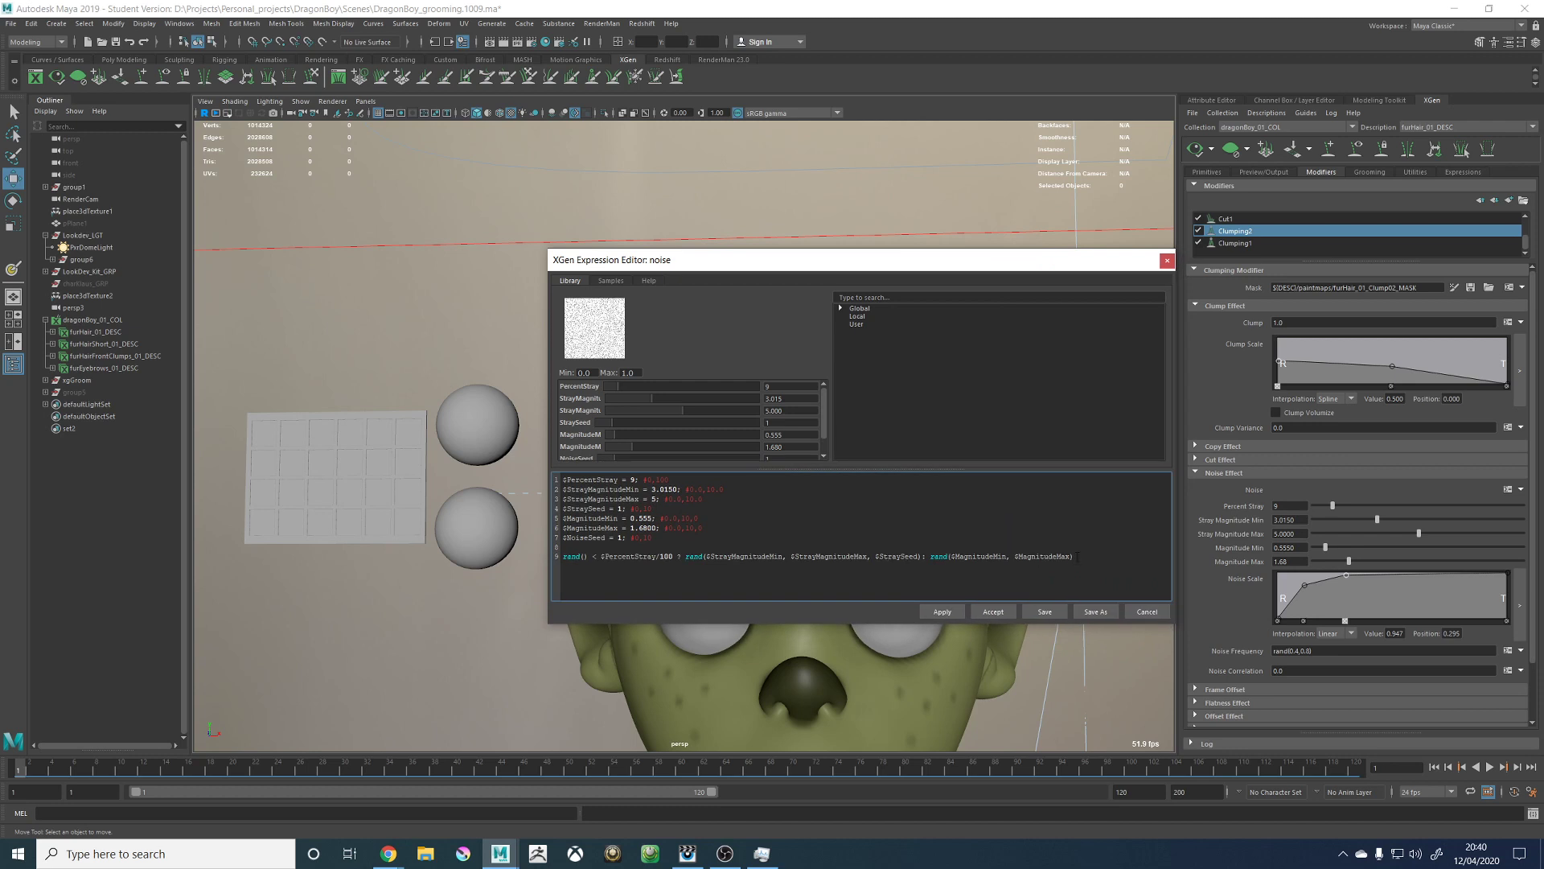
text(,)
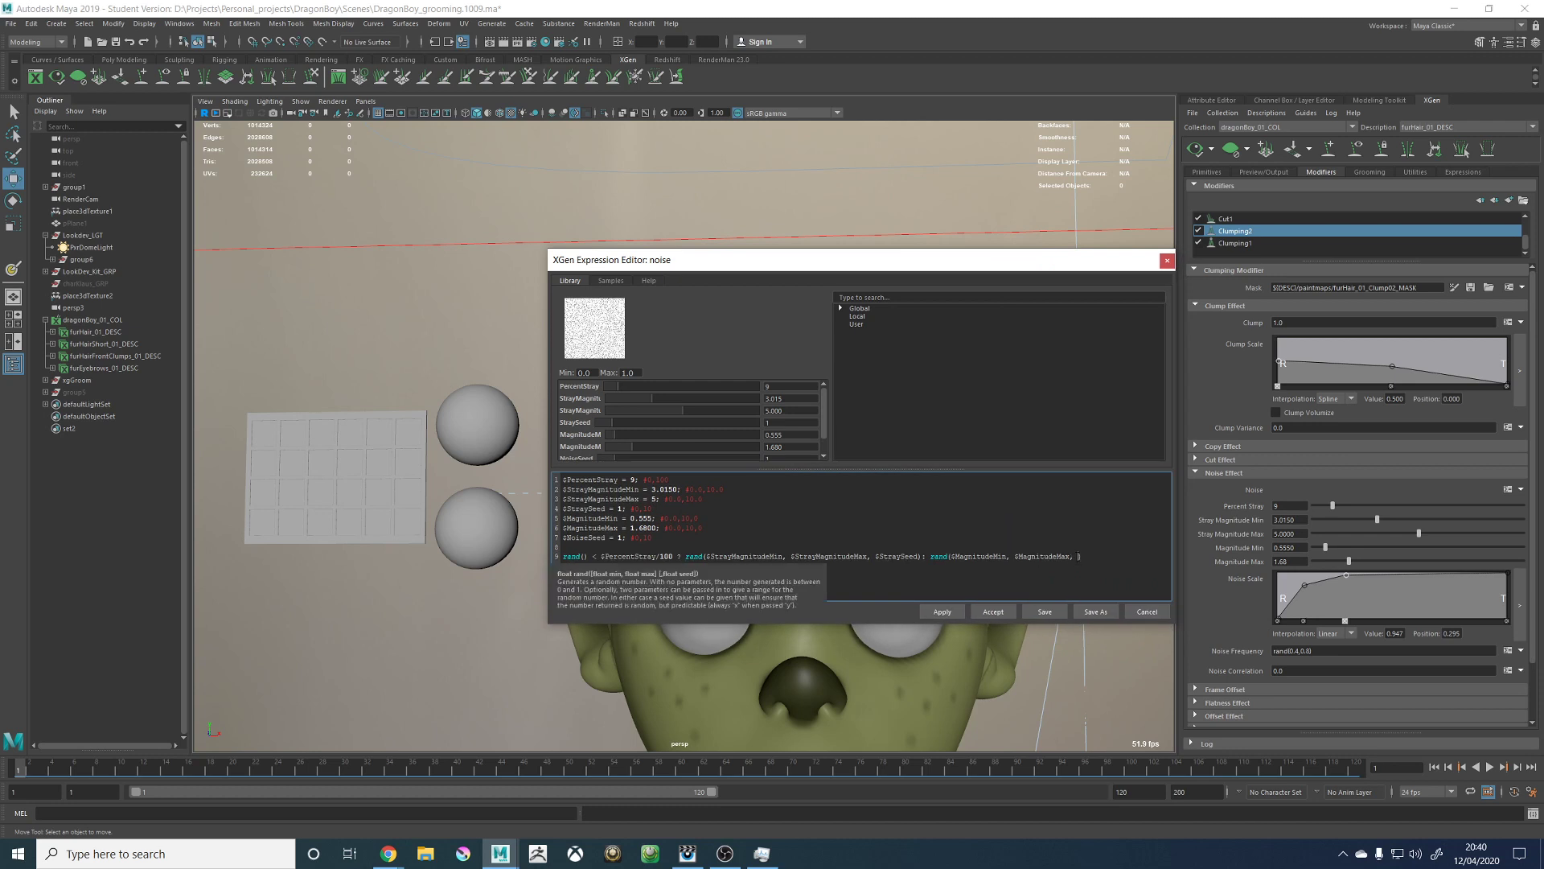
text( $)
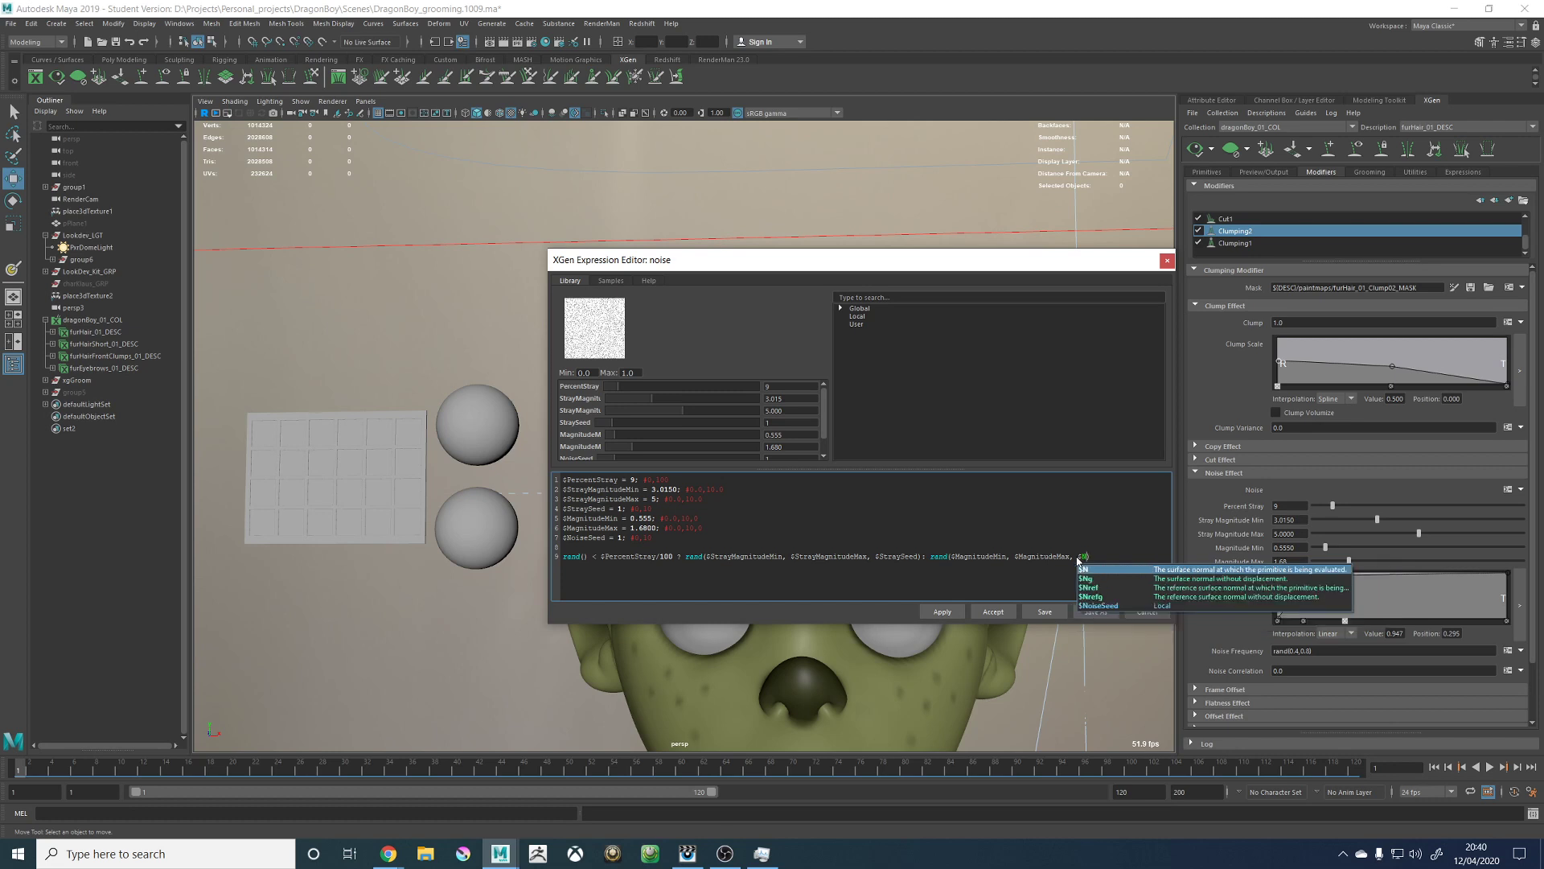
text(NoiseSeed)
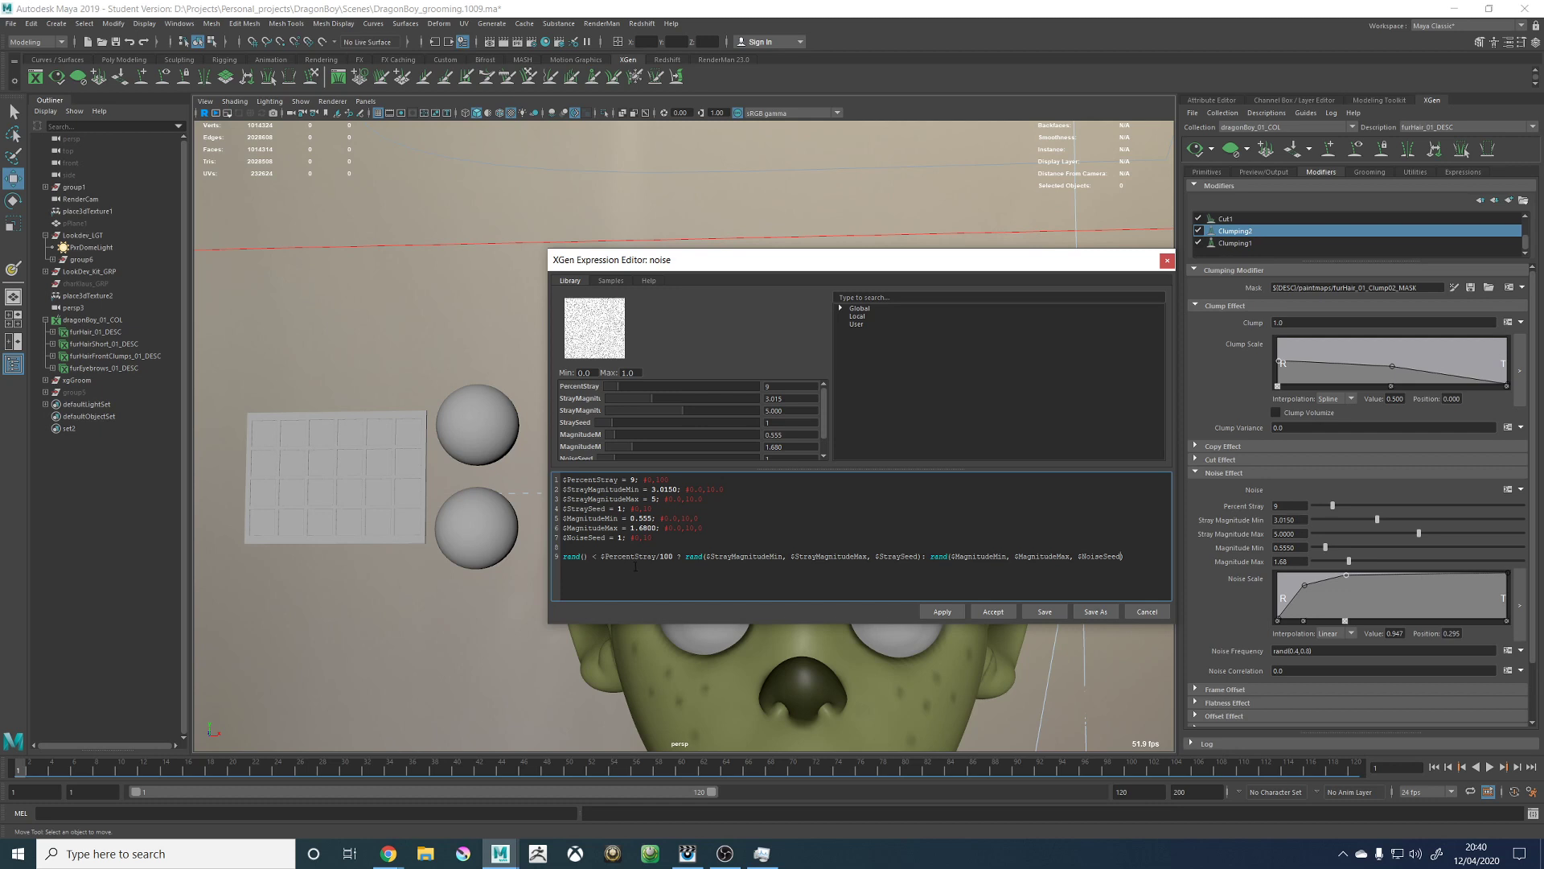
click(942, 611)
click(993, 611)
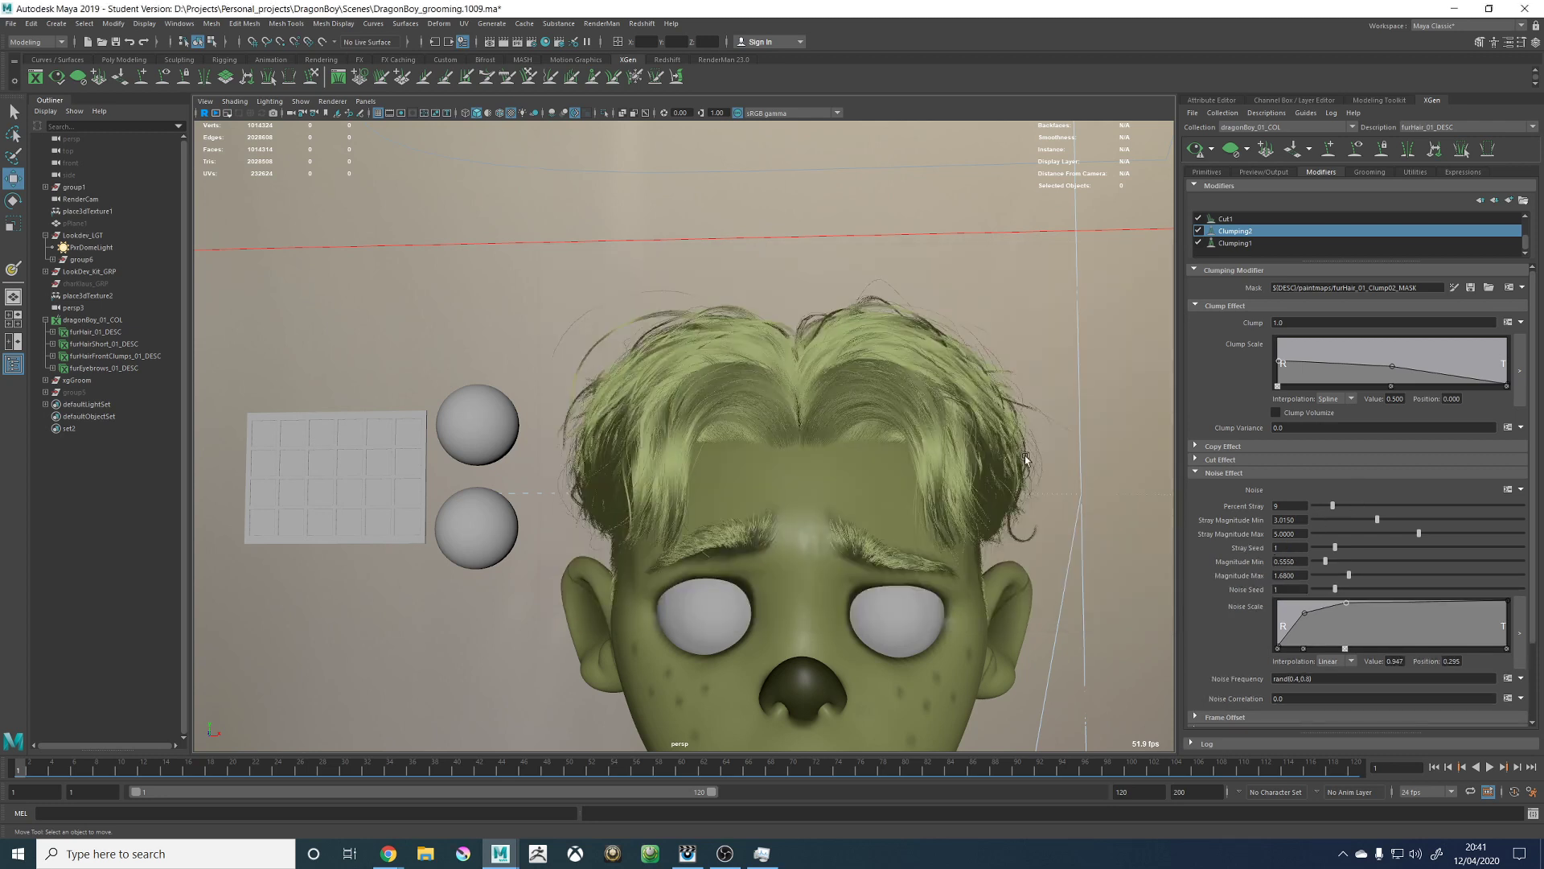
click(1195, 149)
alt+drag(744, 323, 770, 320)
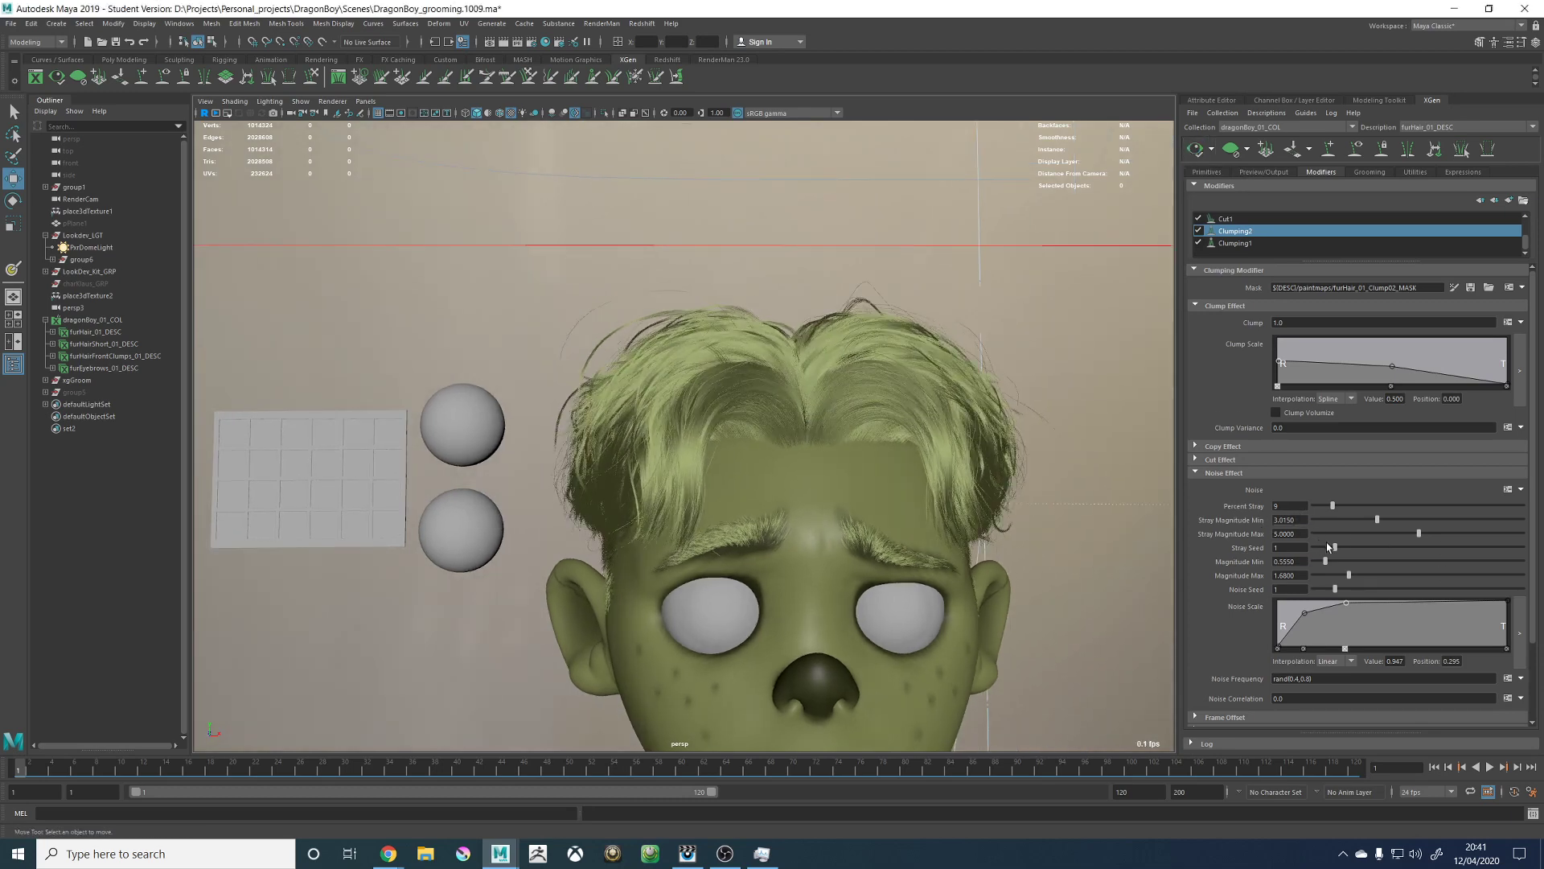
Step: Try Stray Seed values 2, 3, 4 and 8, comparing the stray hairs from the front and back
drag(1339, 546, 1357, 548)
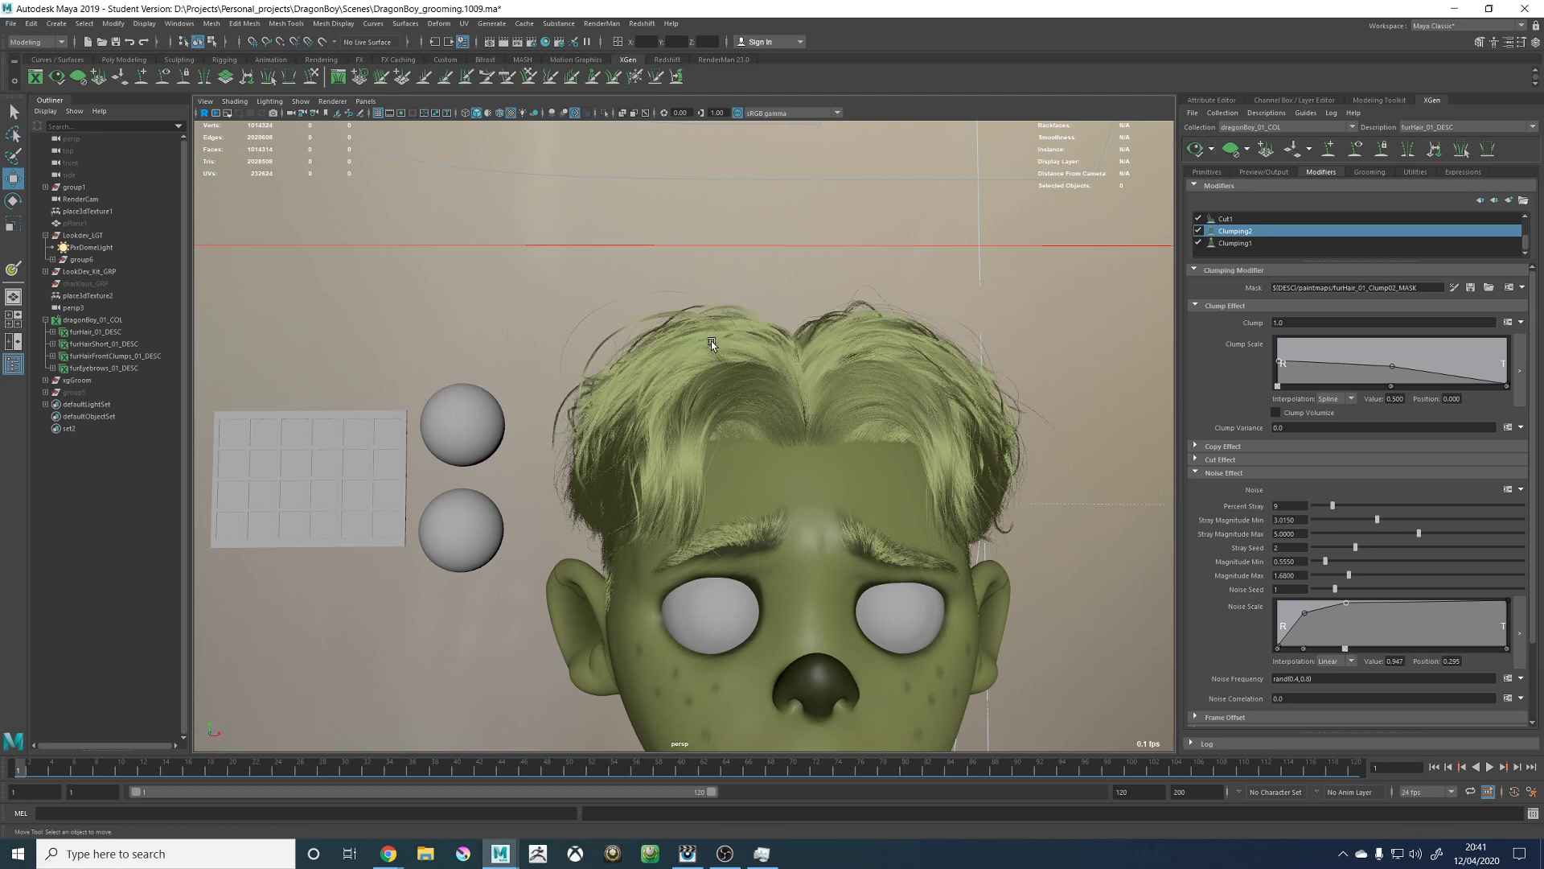
alt+middle_drag(711, 341, 708, 363)
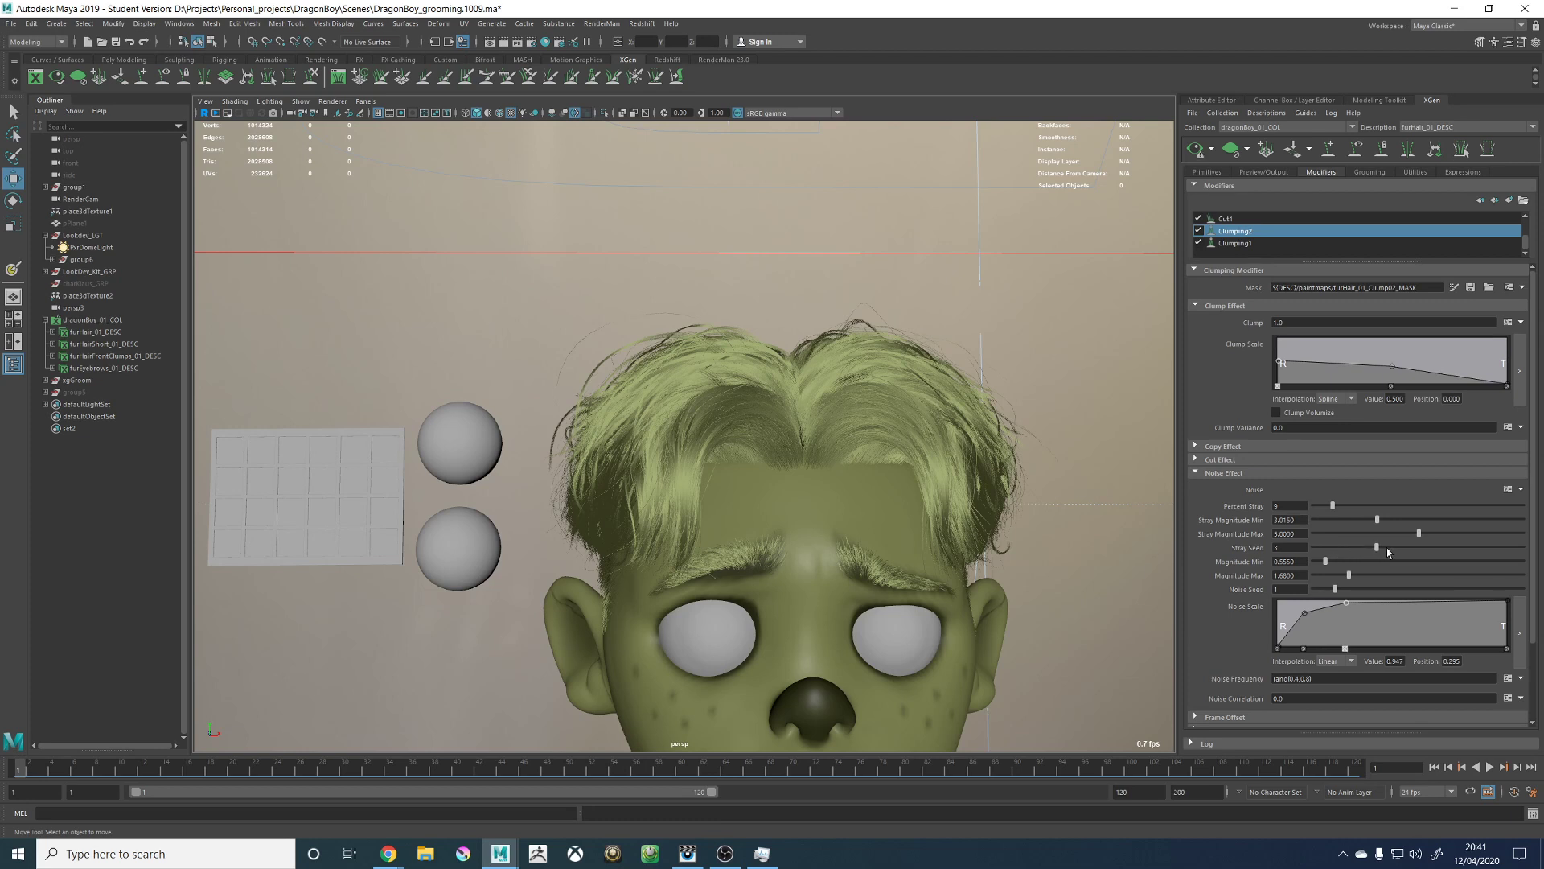
drag(1386, 548, 1408, 549)
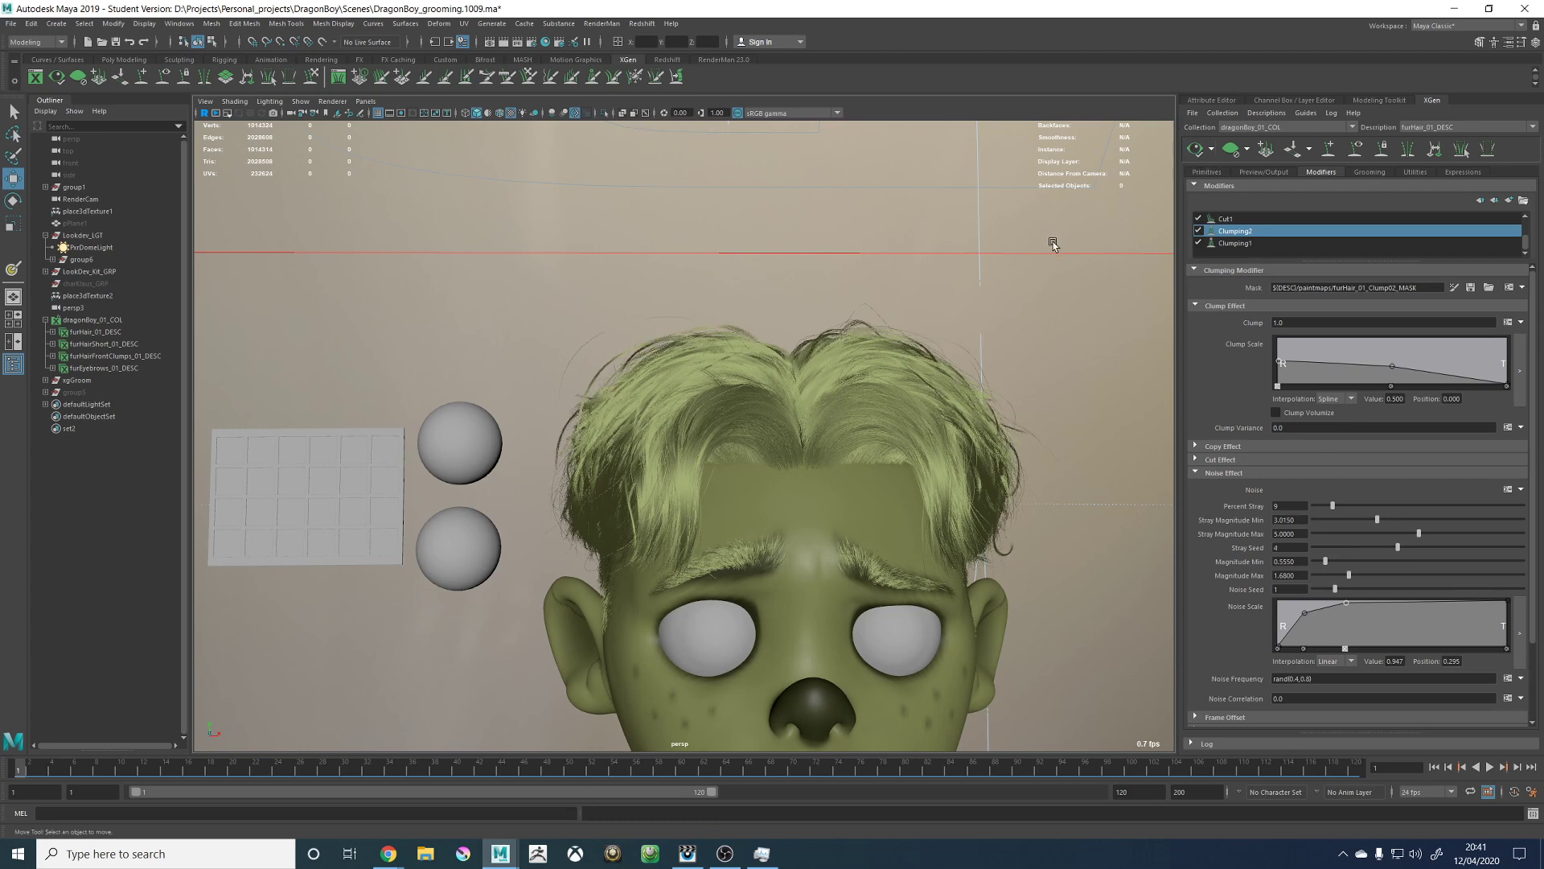
click(1197, 218)
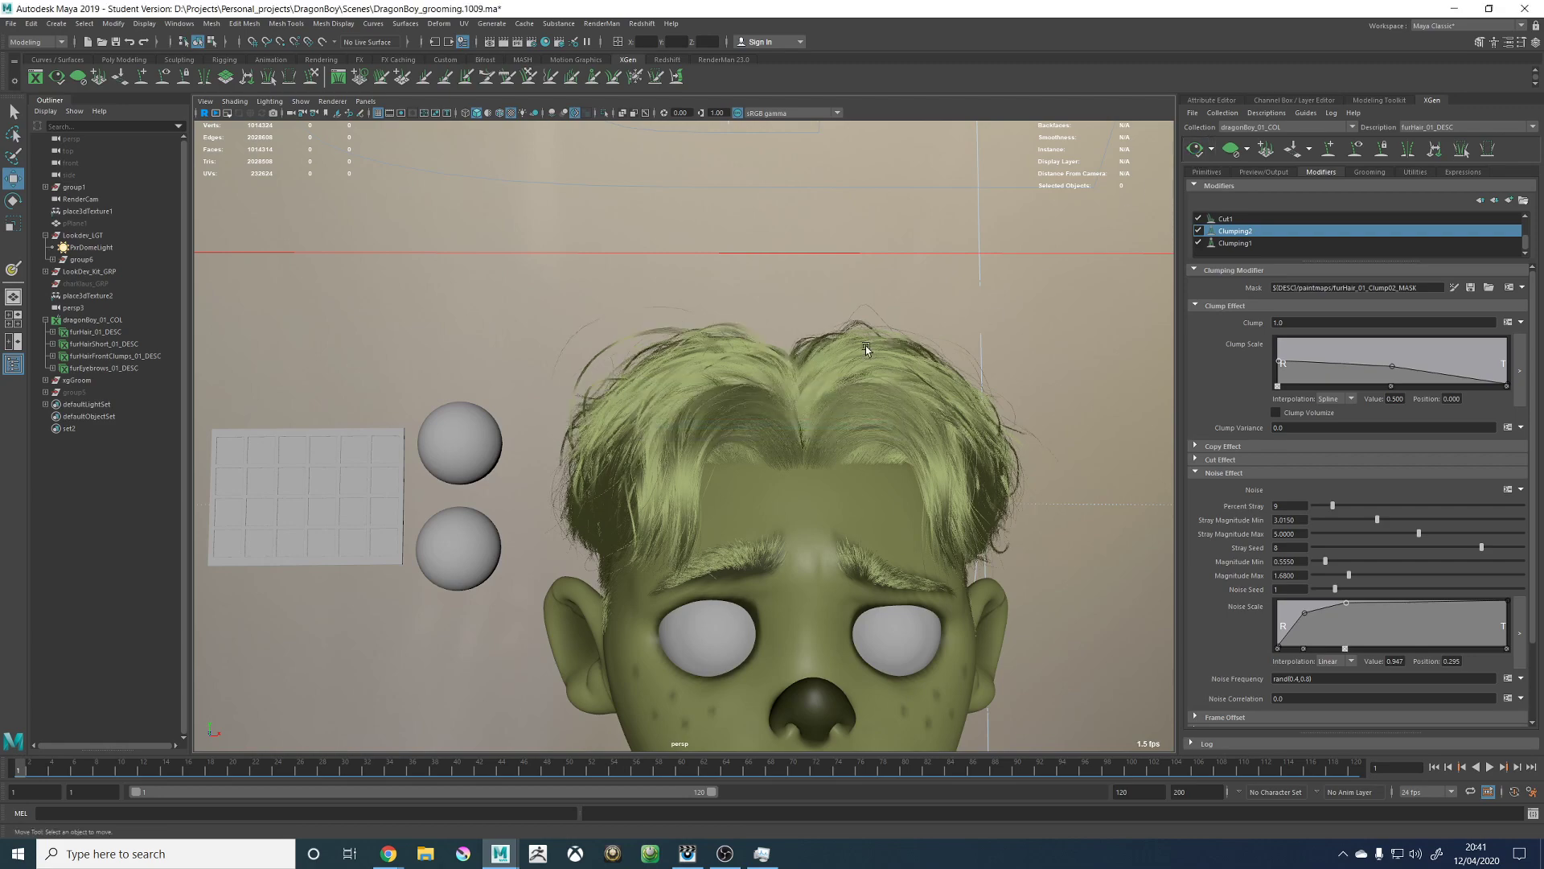
mouse_move(866, 348)
alt+mouse_down()
mouse_move(678, 351)
mouse_move(877, 355)
alt+mouse_up()
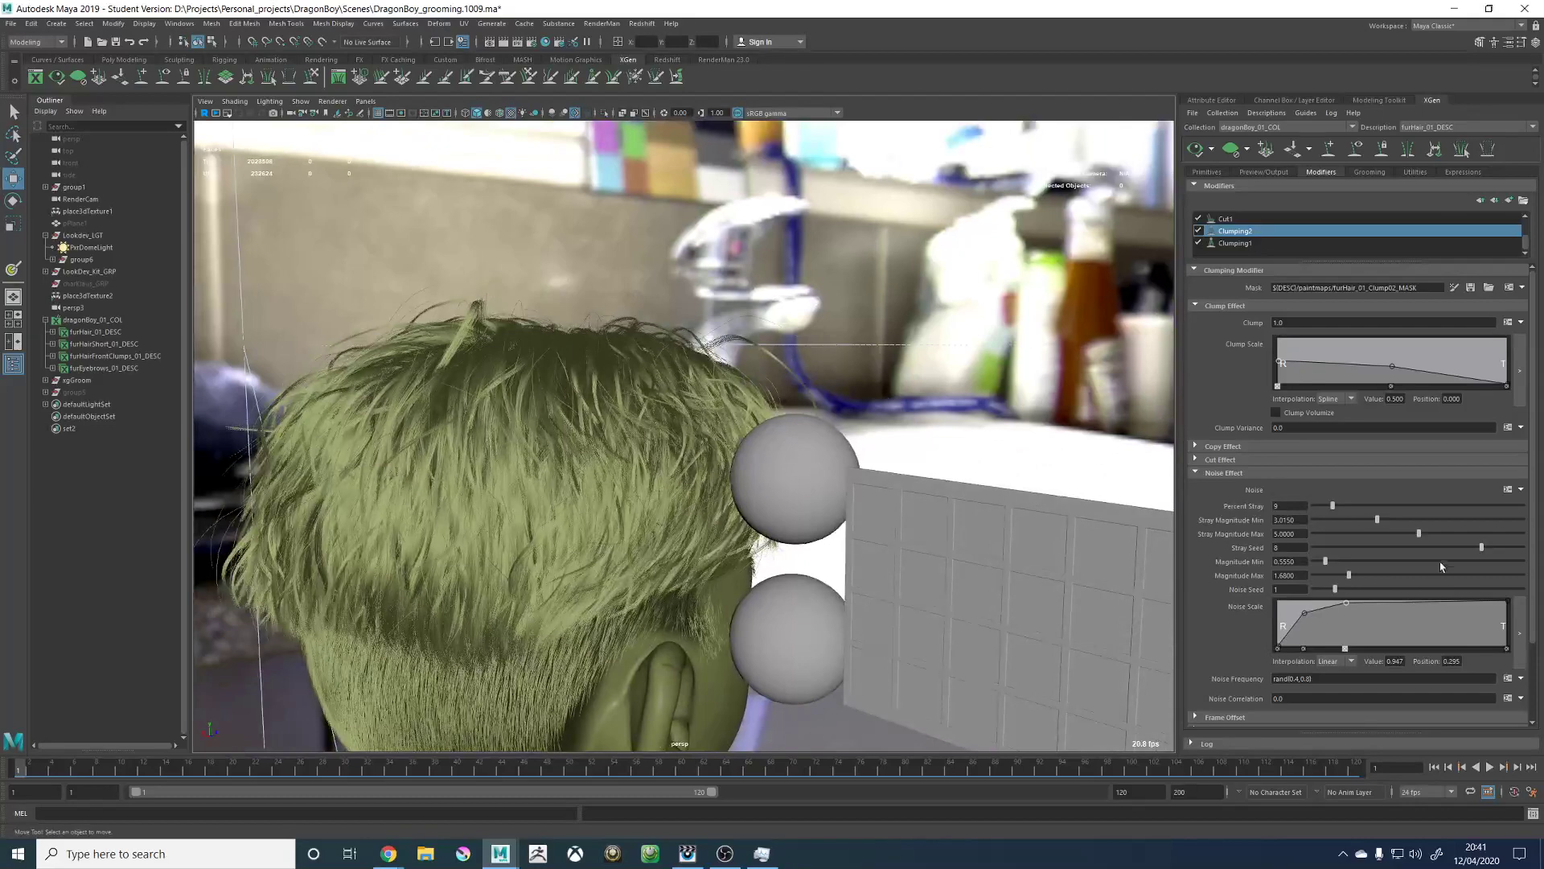
Step: Set Stray Seed to 3, refresh the hair preview and check the back of the head
drag(1482, 549, 1377, 549)
click(1198, 150)
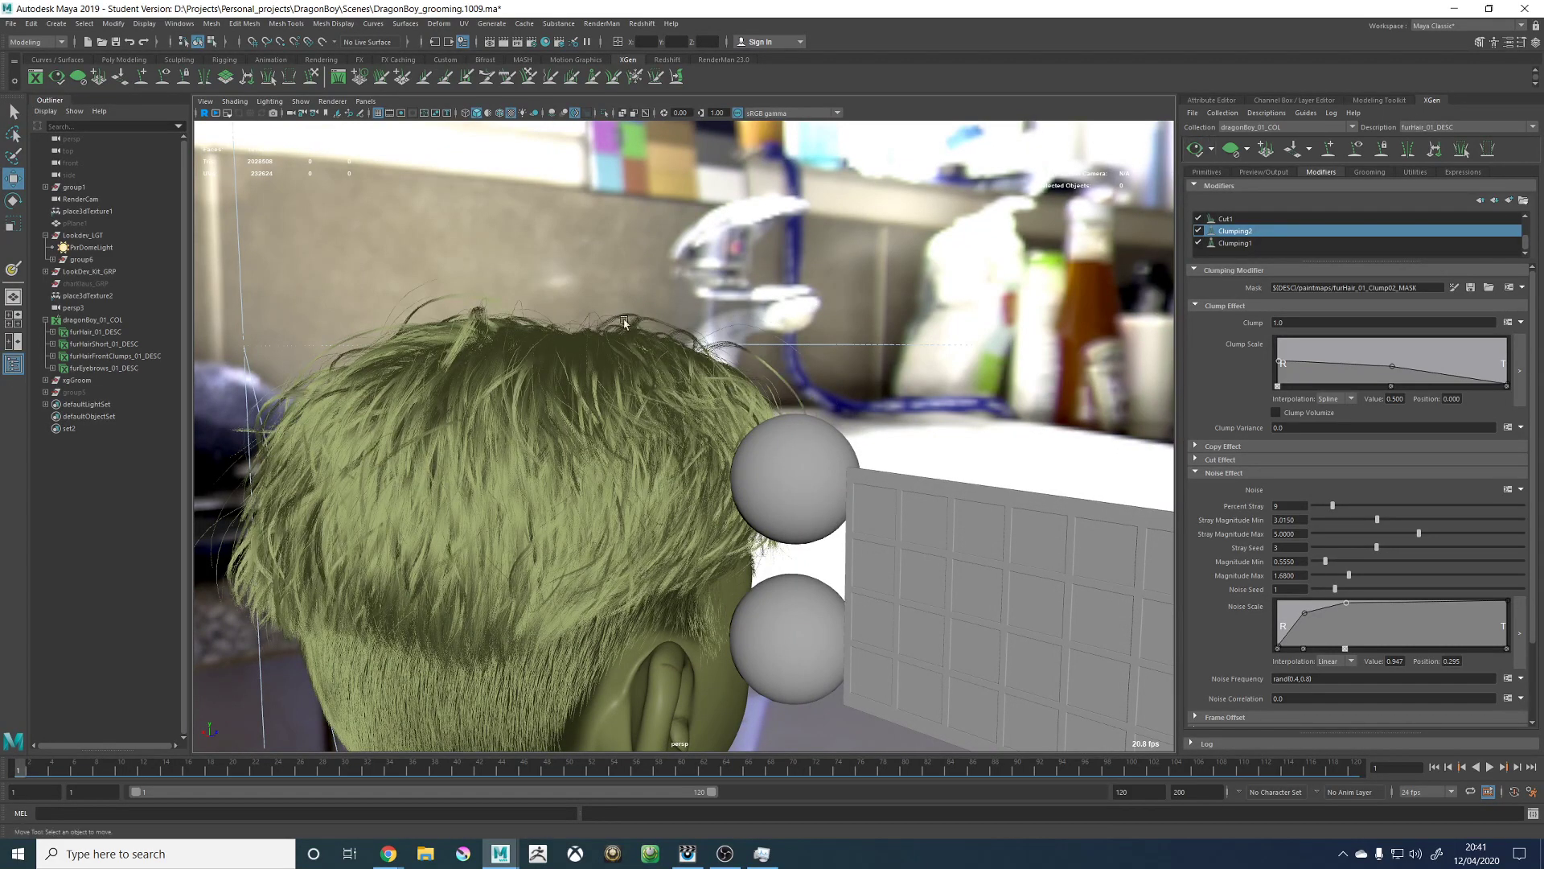
alt+middle_drag(627, 323, 879, 327)
alt+drag(800, 352, 896, 352)
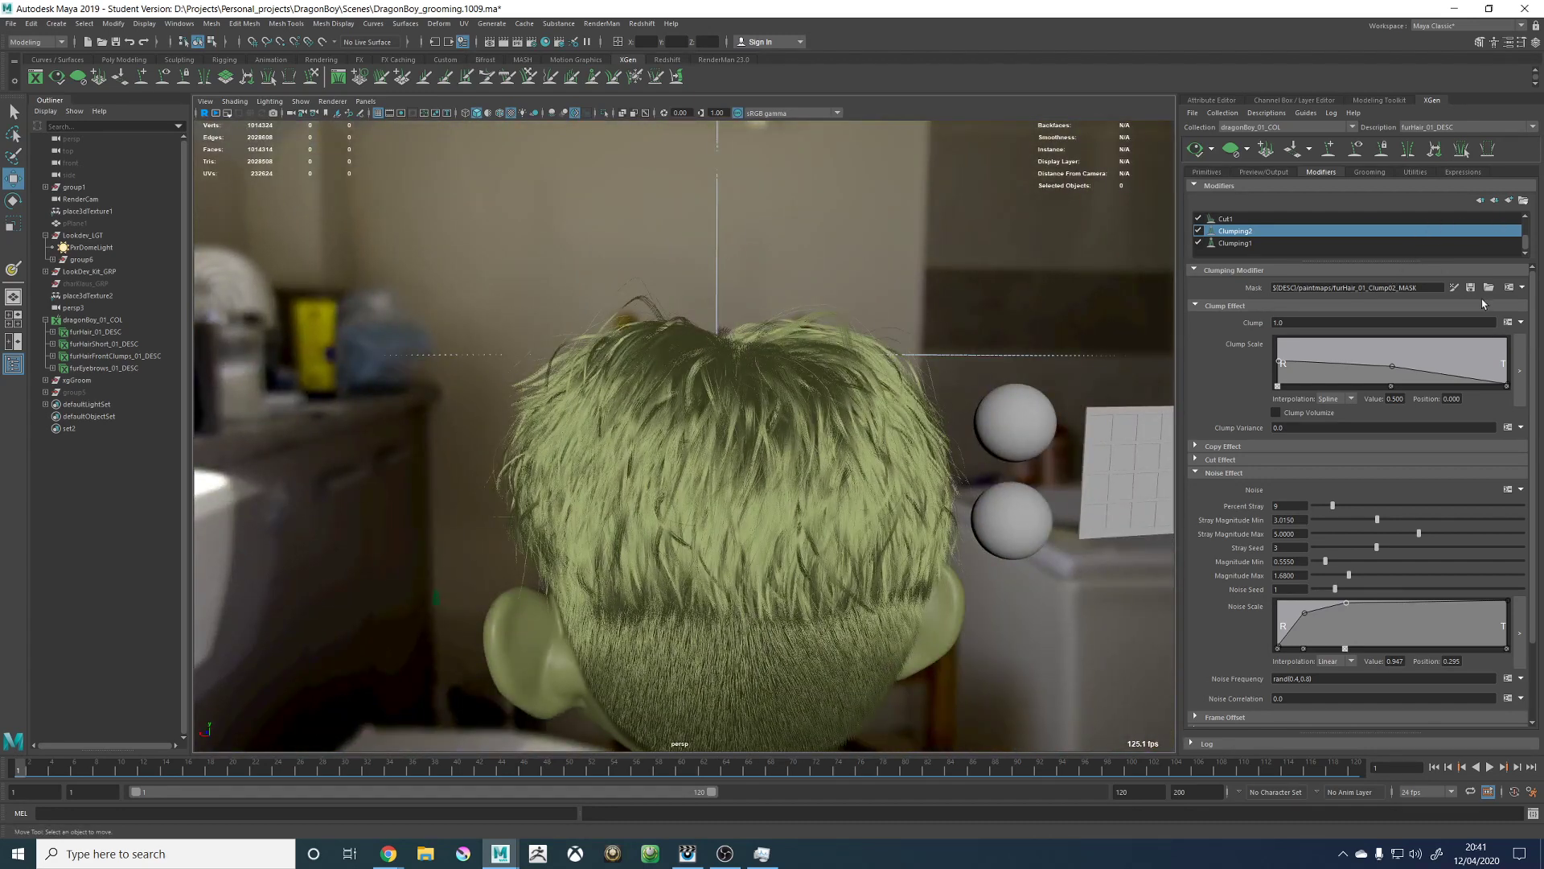
Step: Reopen the noise expression and delete the $NoiseSeed declaration line
click(1507, 490)
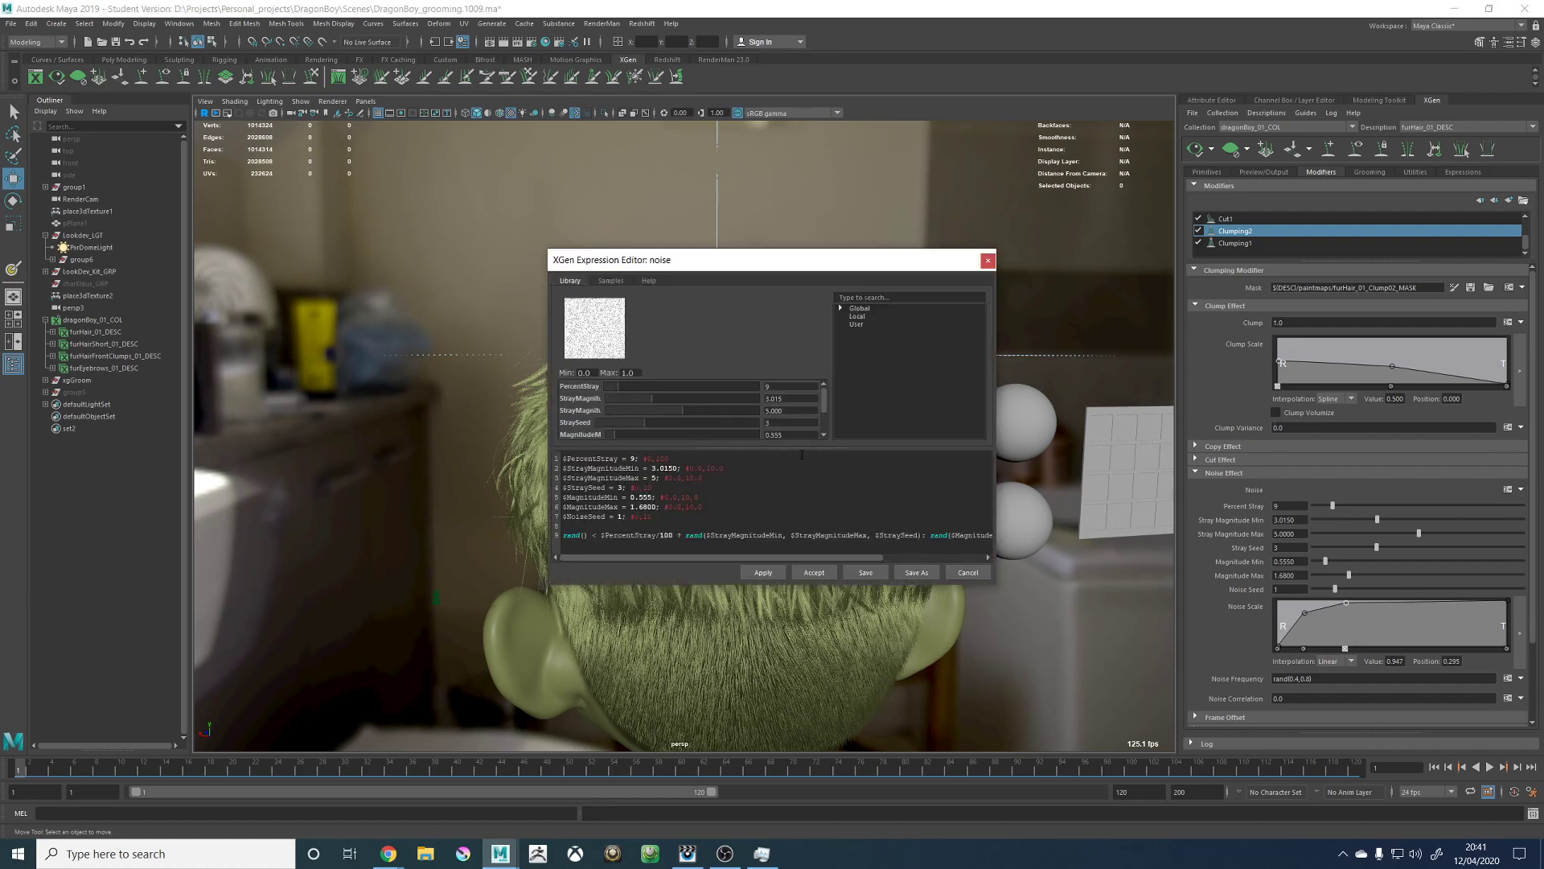
drag(651, 516, 563, 517)
key(BackSpace)
key(BackSpace)
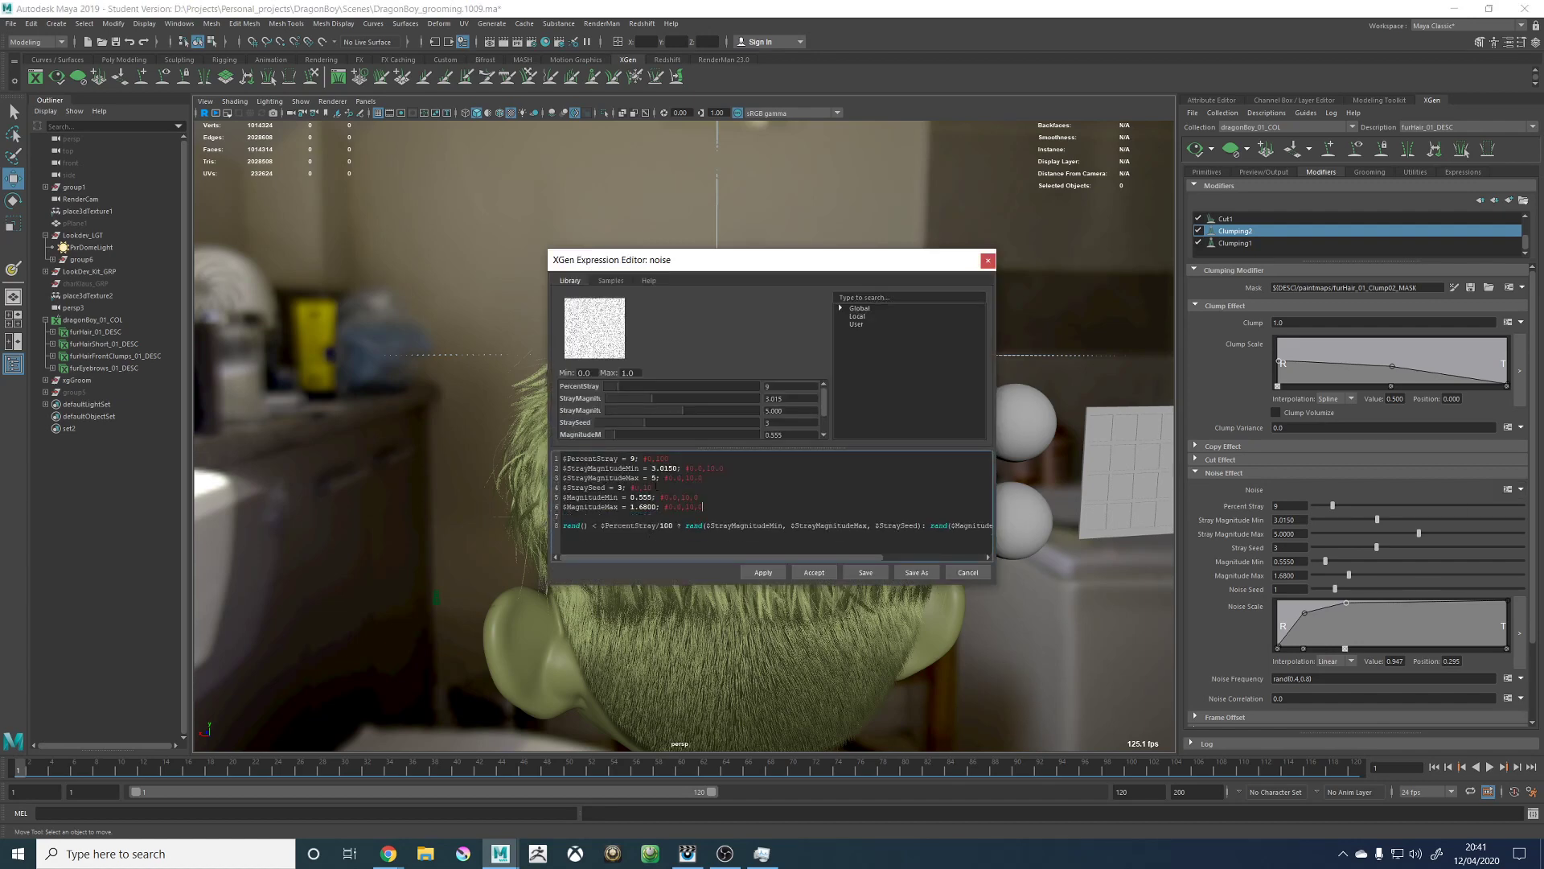
Step: Change the opening rand() of the stray condition to rand(0,1,$StraySeed) and try to accept the expression
drag(672, 487, 563, 488)
key(ctrl+c)
click(603, 531)
text(0,1,)
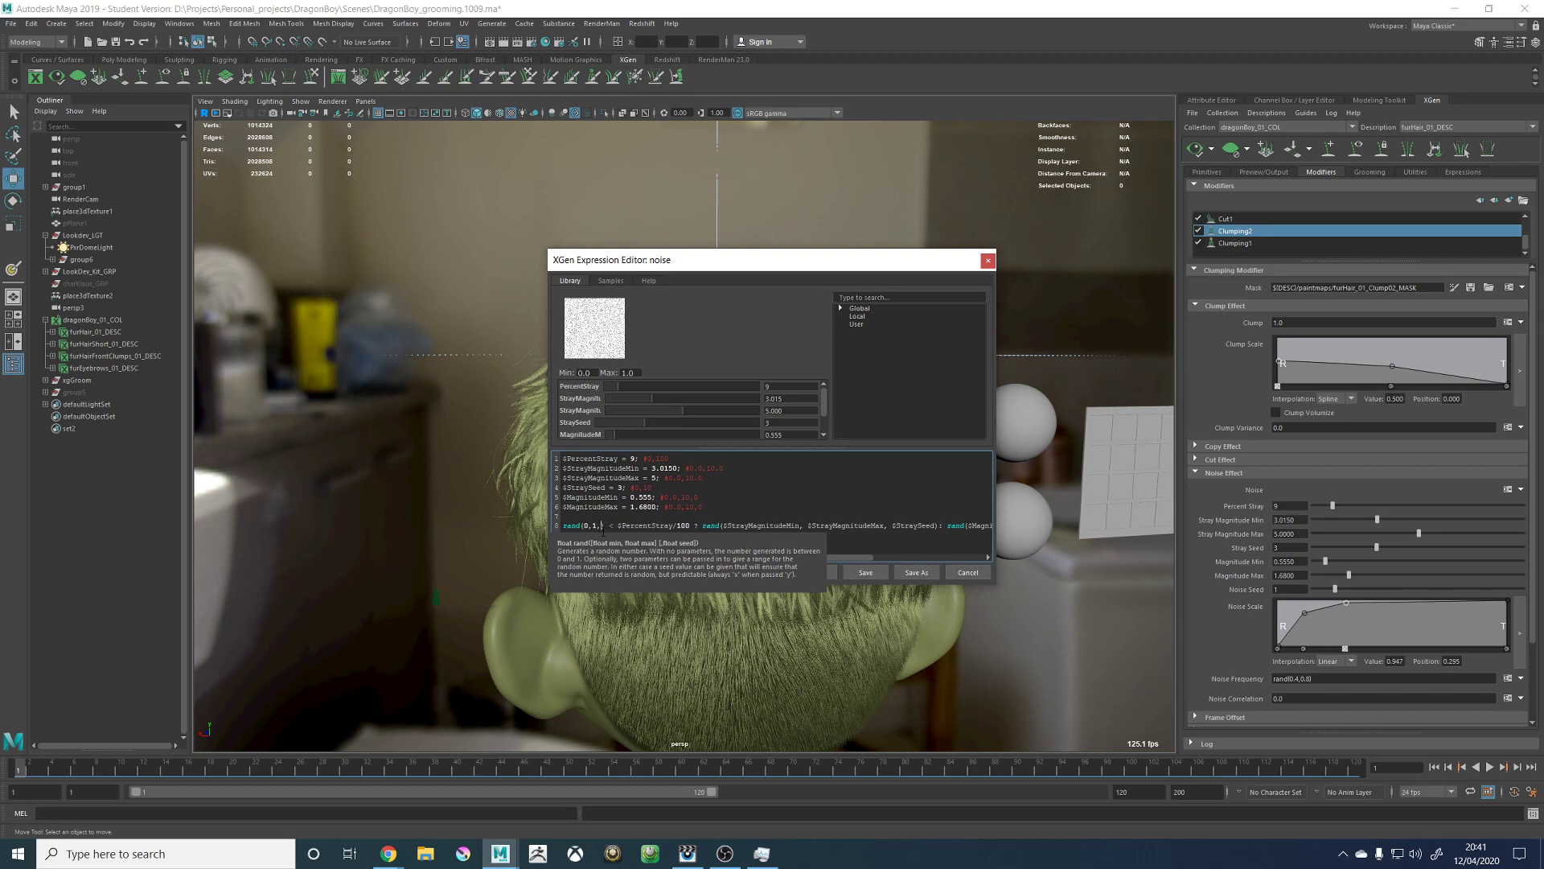
key(ctrl+v)
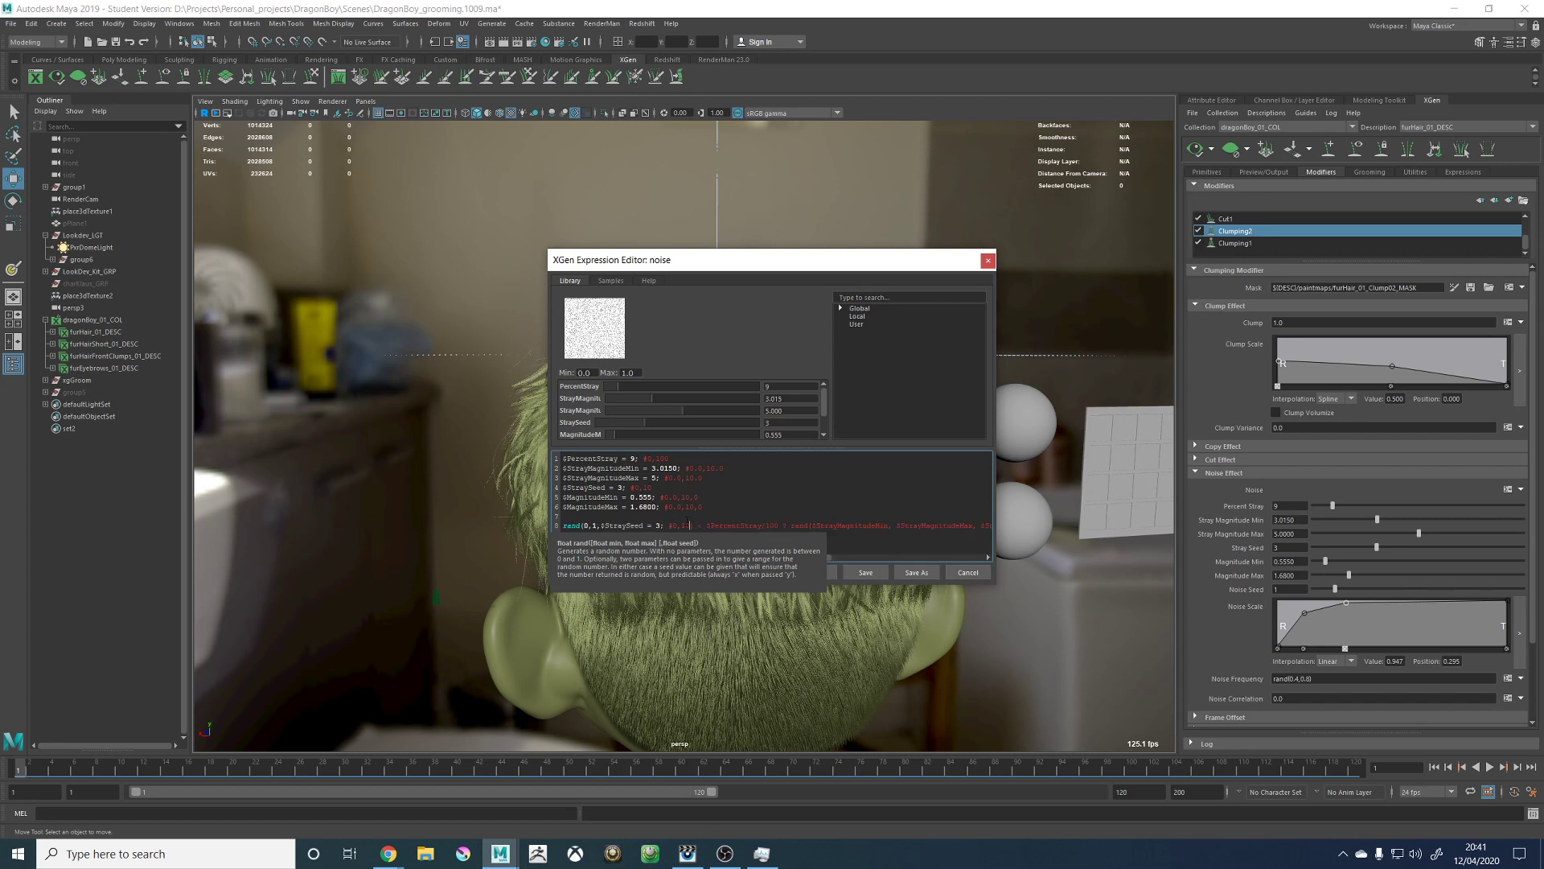
key(BackSpace)
key(BackSpace)
key(BackSpace)
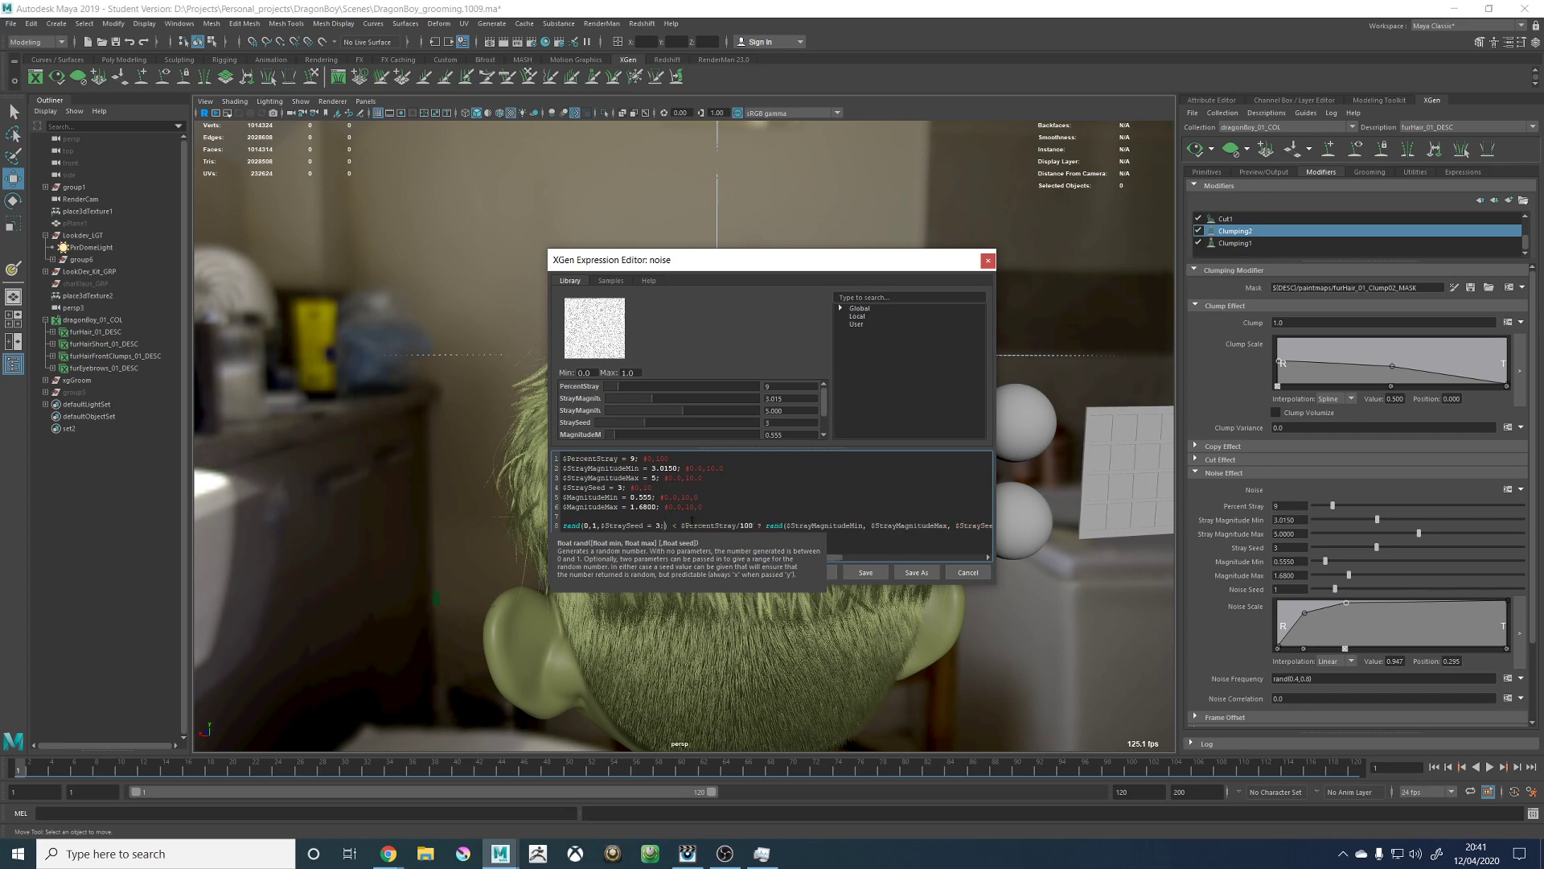
key(BackSpace)
key(BackSpace)
key(BackSpace)
key(BackSpace)
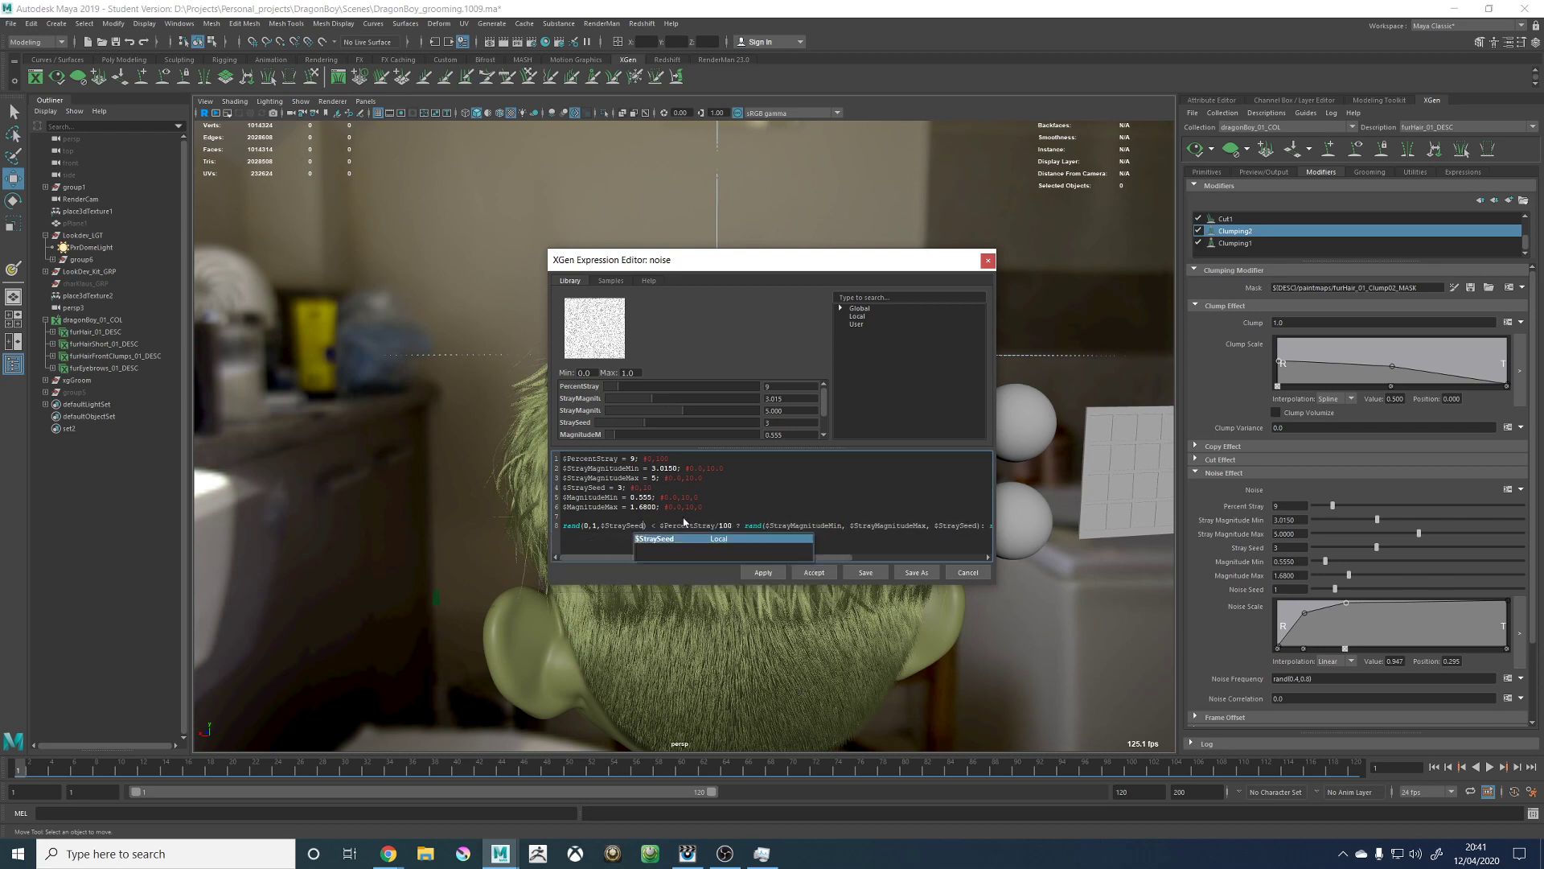
click(657, 537)
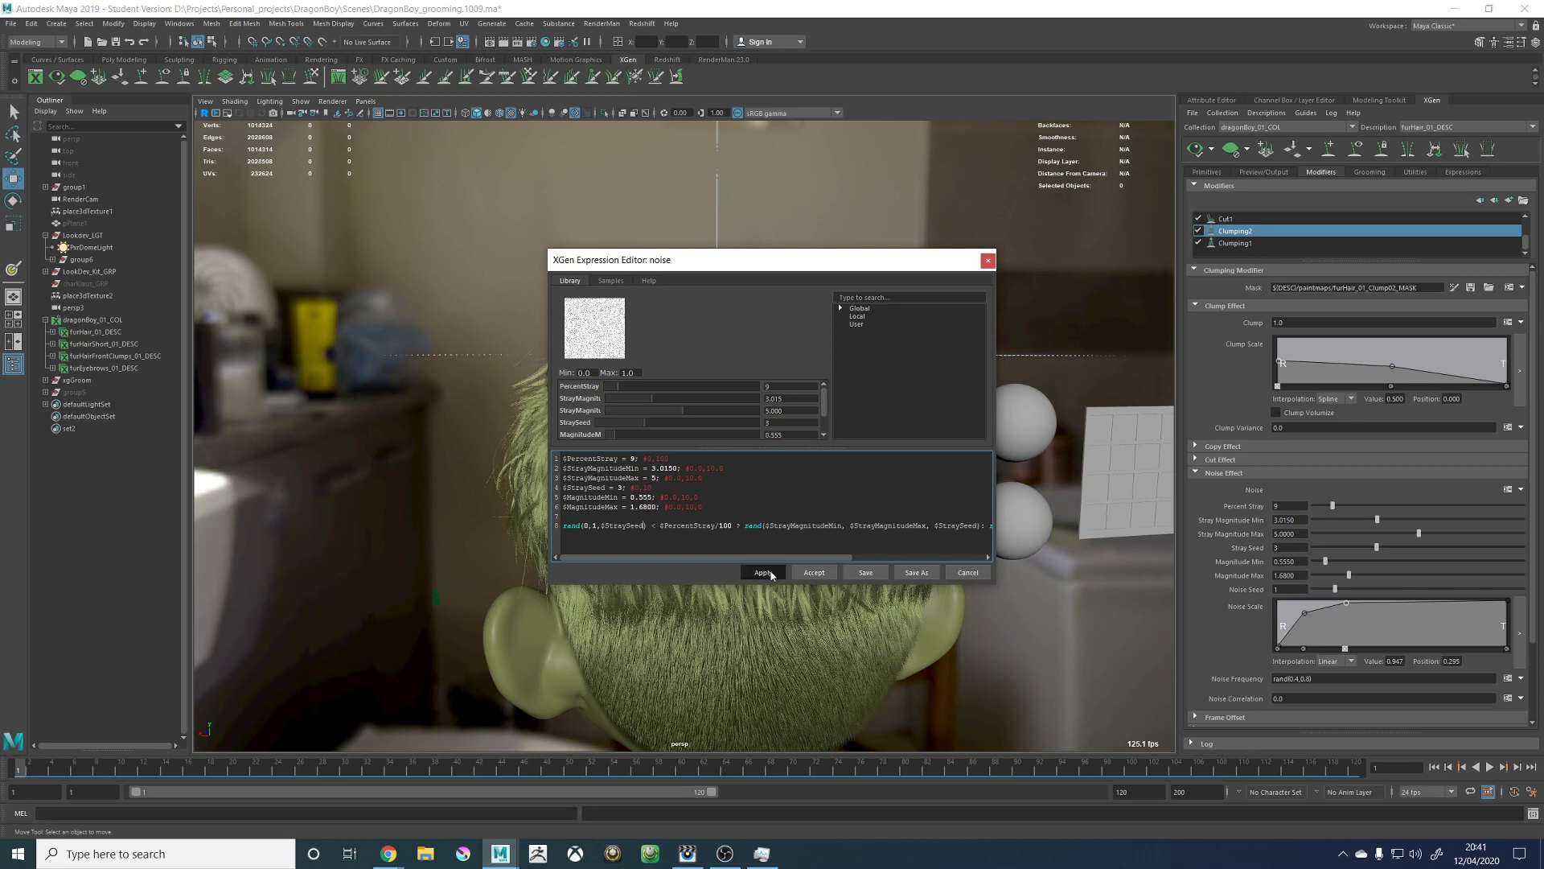
click(808, 573)
click(768, 445)
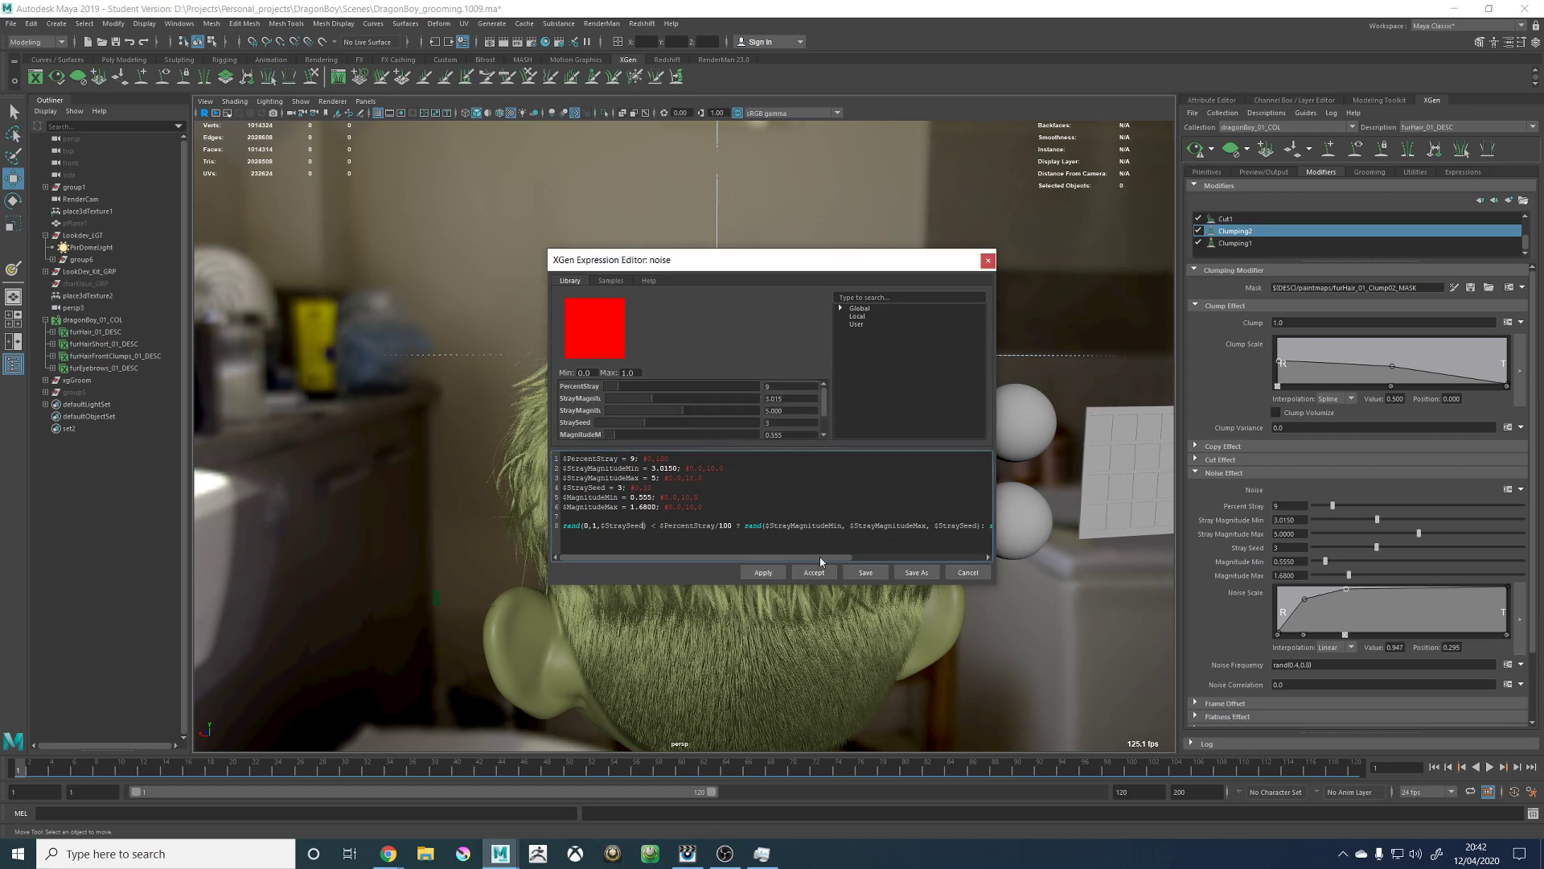
Step: Remove the $StraySeed and $NoiseSeed arguments from the two magnitude rand() calls, accept the expression and refresh the hair preview
drag(821, 558, 938, 527)
key(BackSpace)
key(BackSpace)
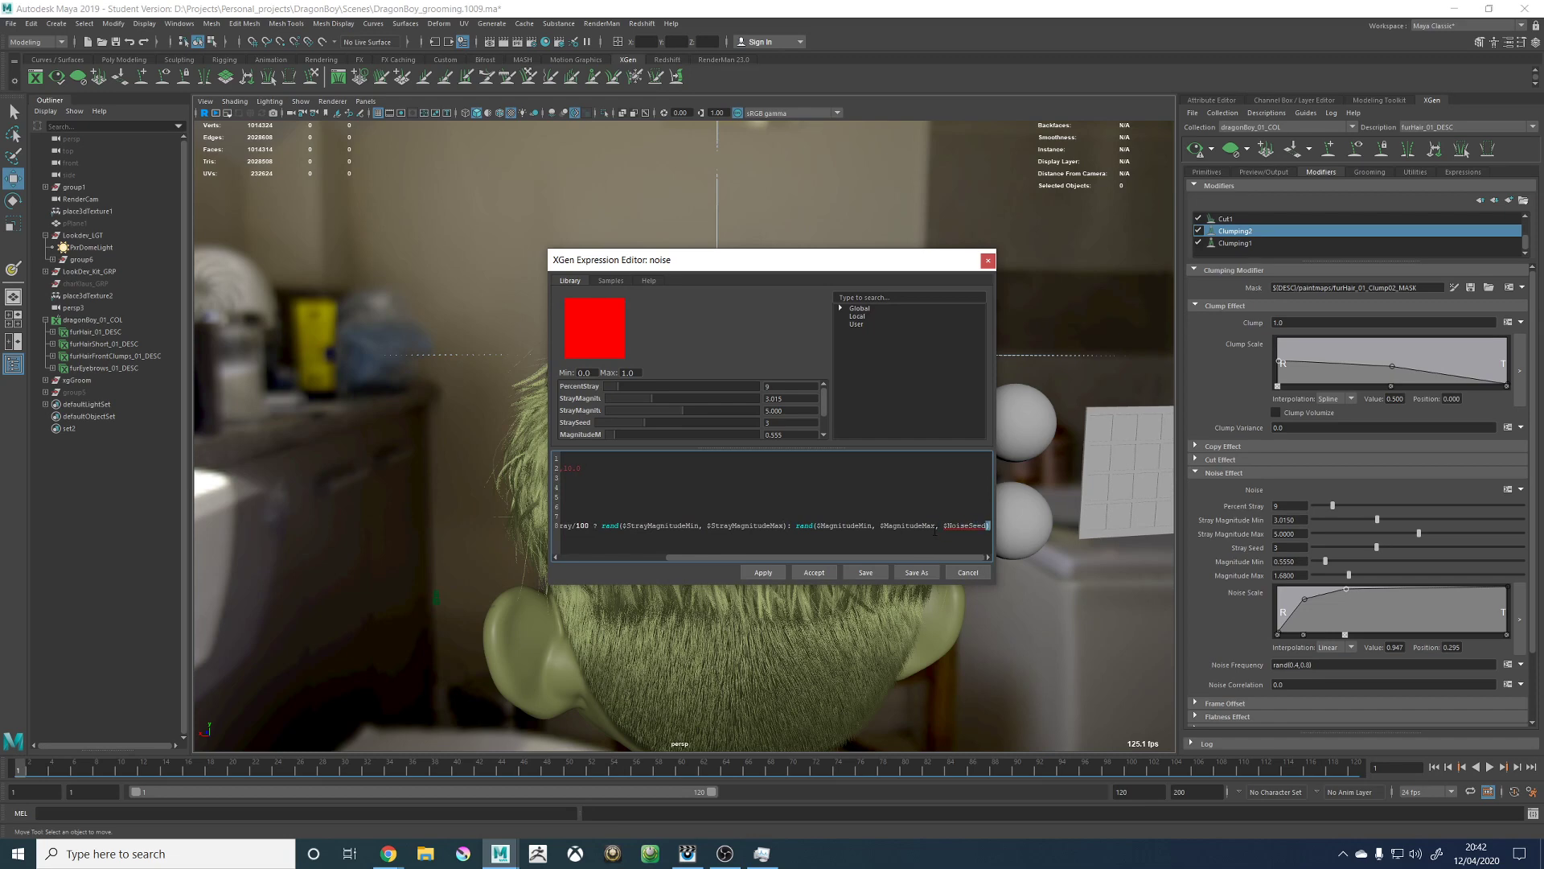
click(779, 574)
click(814, 572)
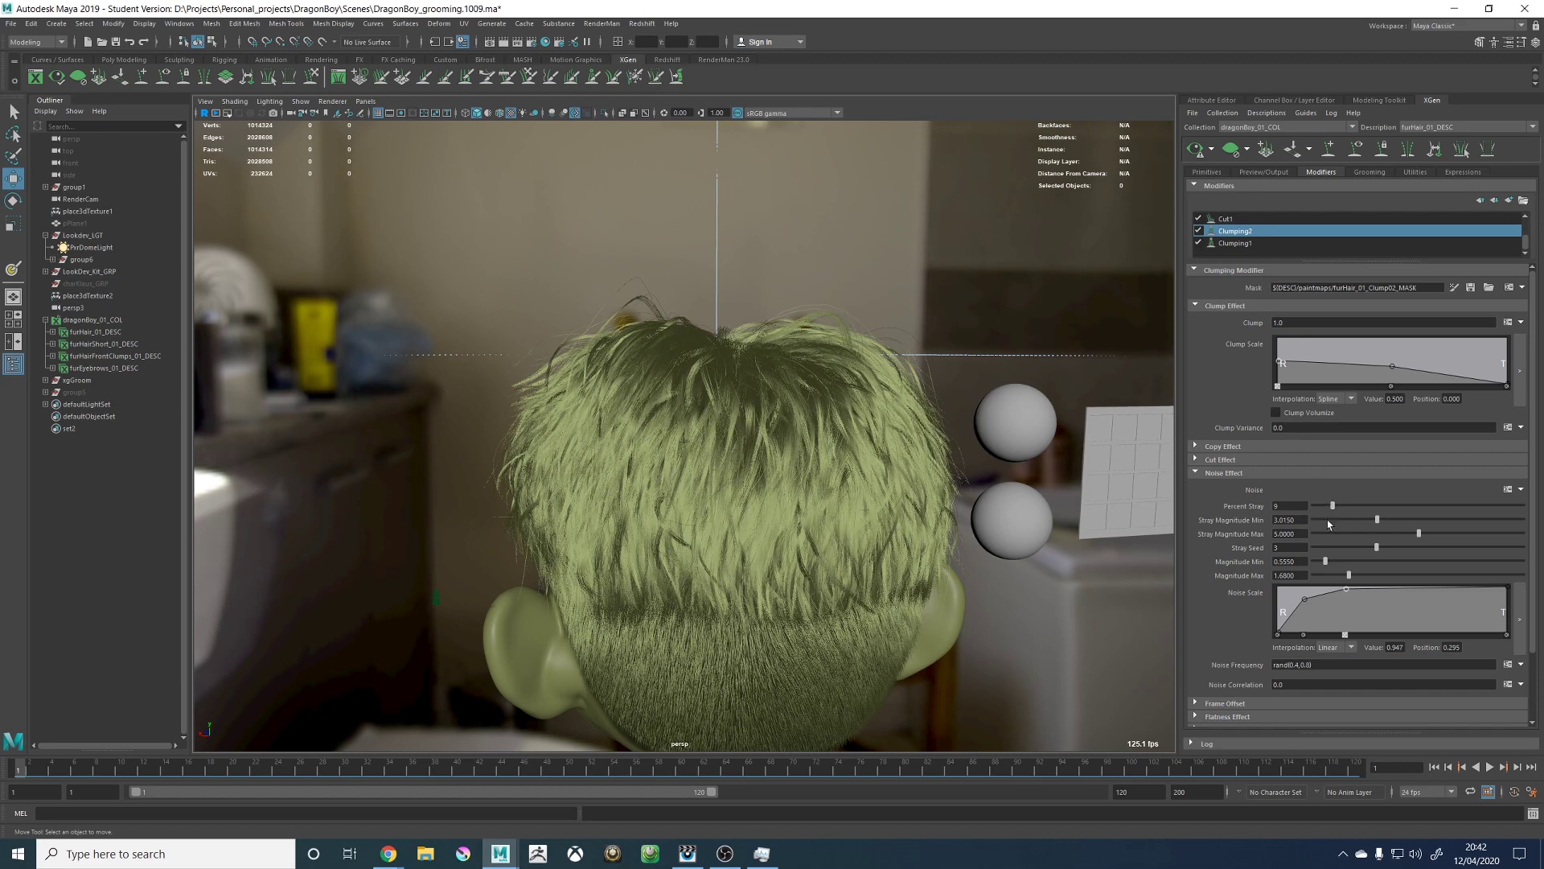
click(1195, 149)
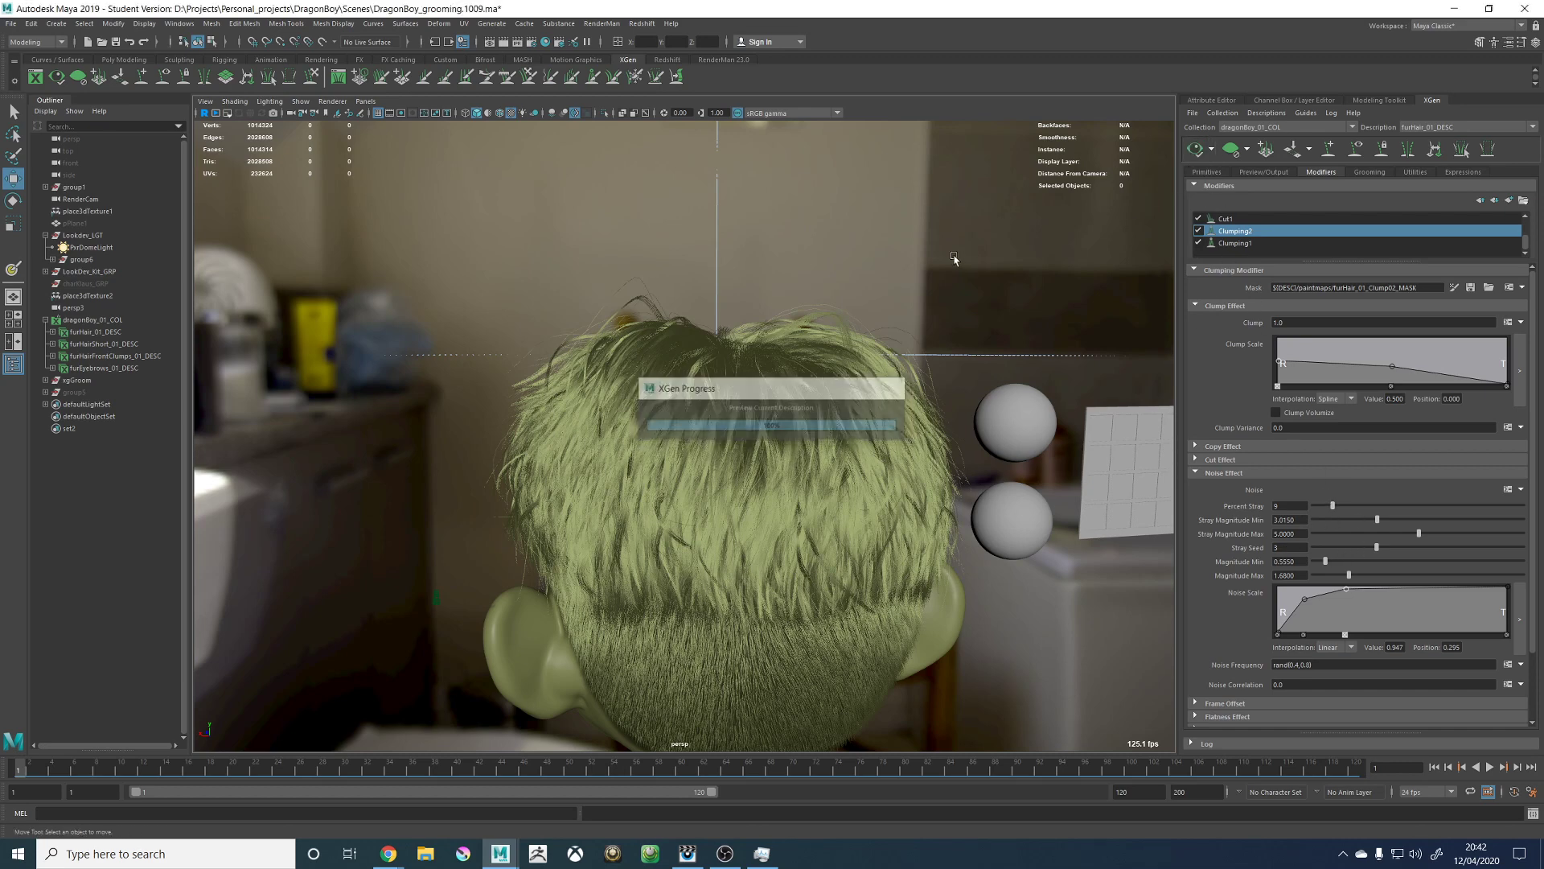
alt+drag(730, 255, 957, 254)
scroll(957, 253, down, 2)
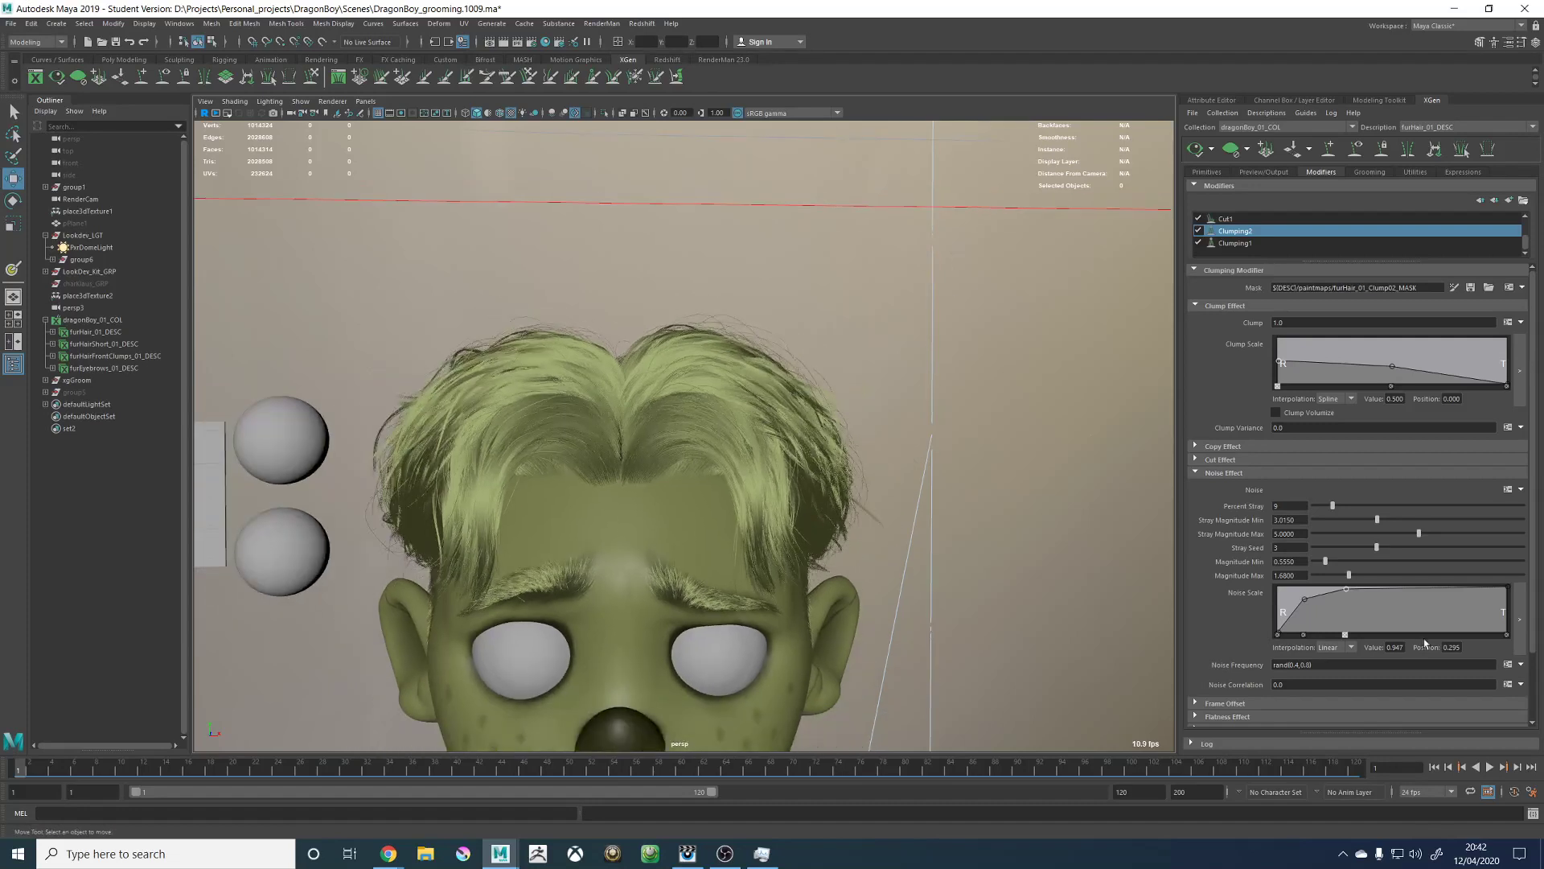
Step: Try Stray Seed at 5 and again at 3, refreshing the hair preview each time to compare the strays
drag(1377, 546, 1419, 547)
click(1197, 151)
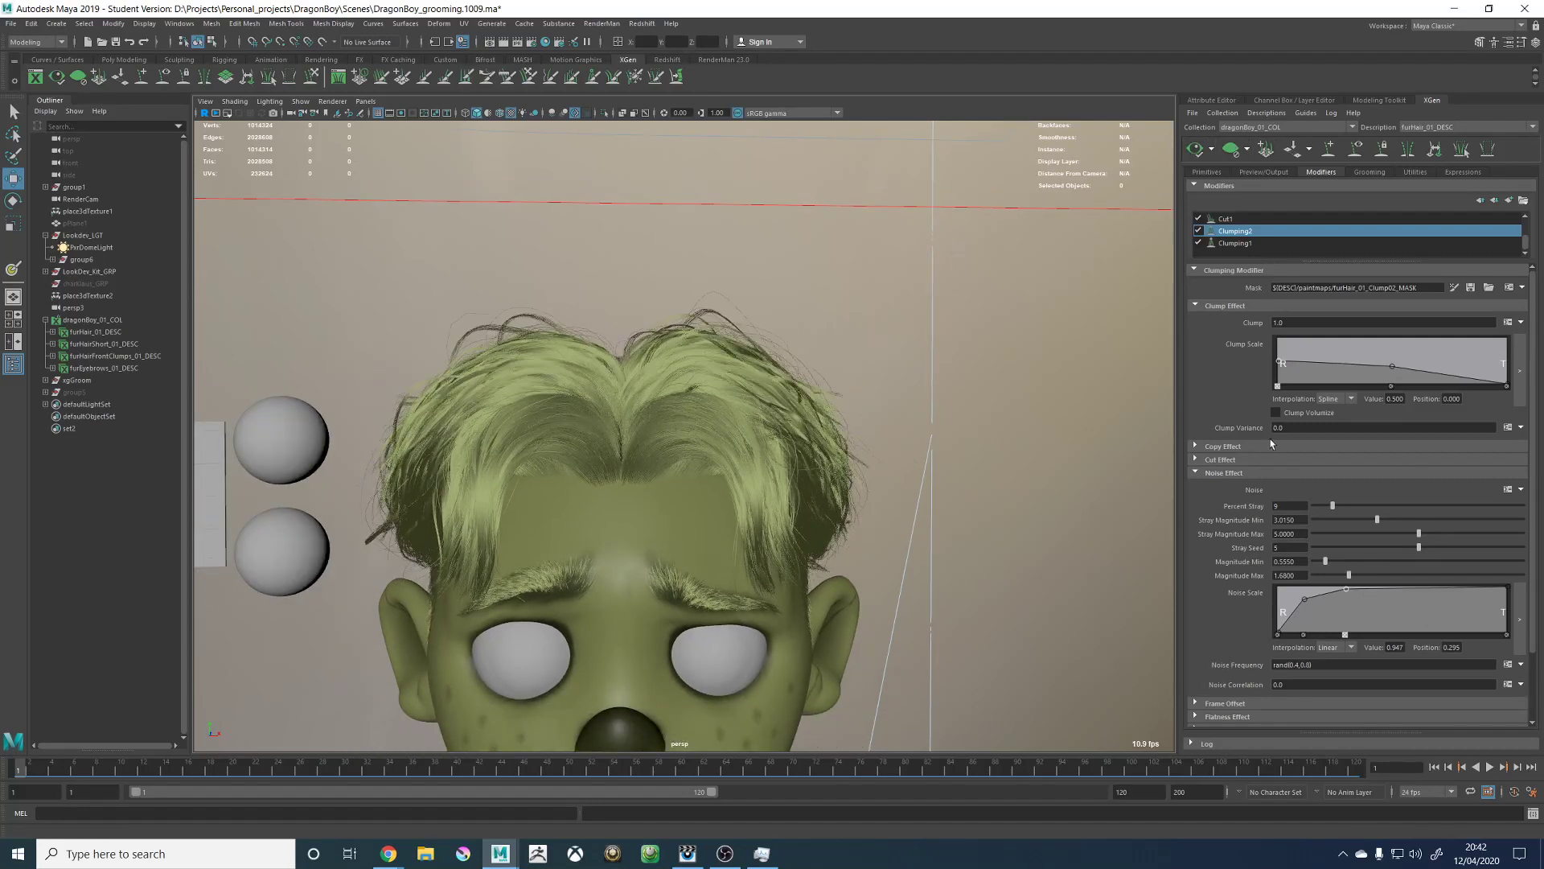
drag(1407, 550, 1377, 547)
click(1195, 150)
alt+drag(888, 256, 1067, 472)
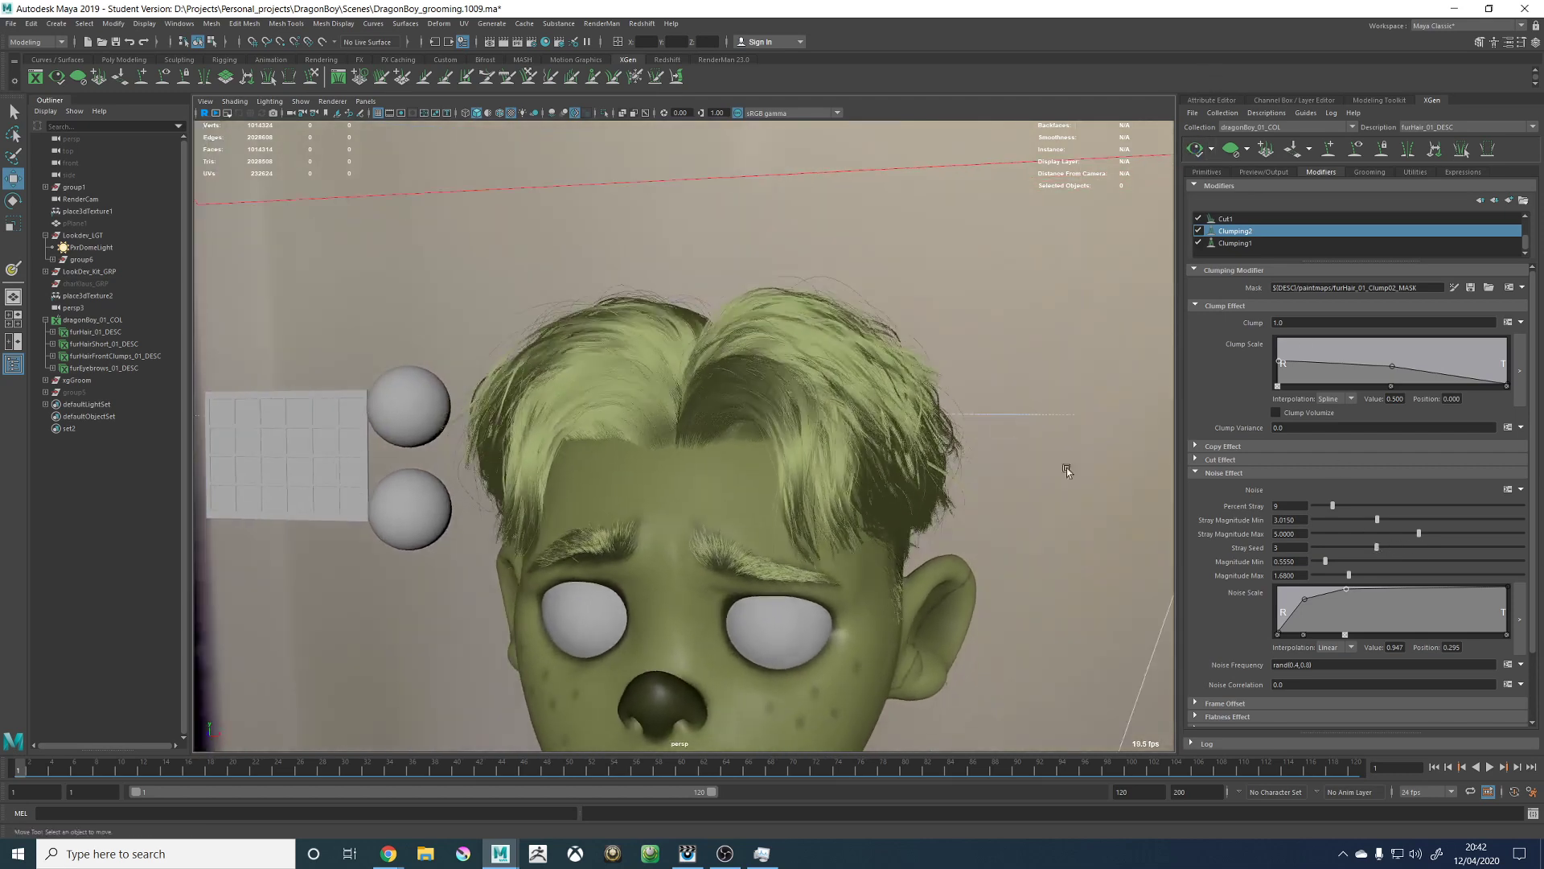
Step: Move the $StraySeed declaration directly below $PercentStray in the noise expression and accept it
click(1508, 489)
drag(653, 487, 561, 488)
key(ctrl+c)
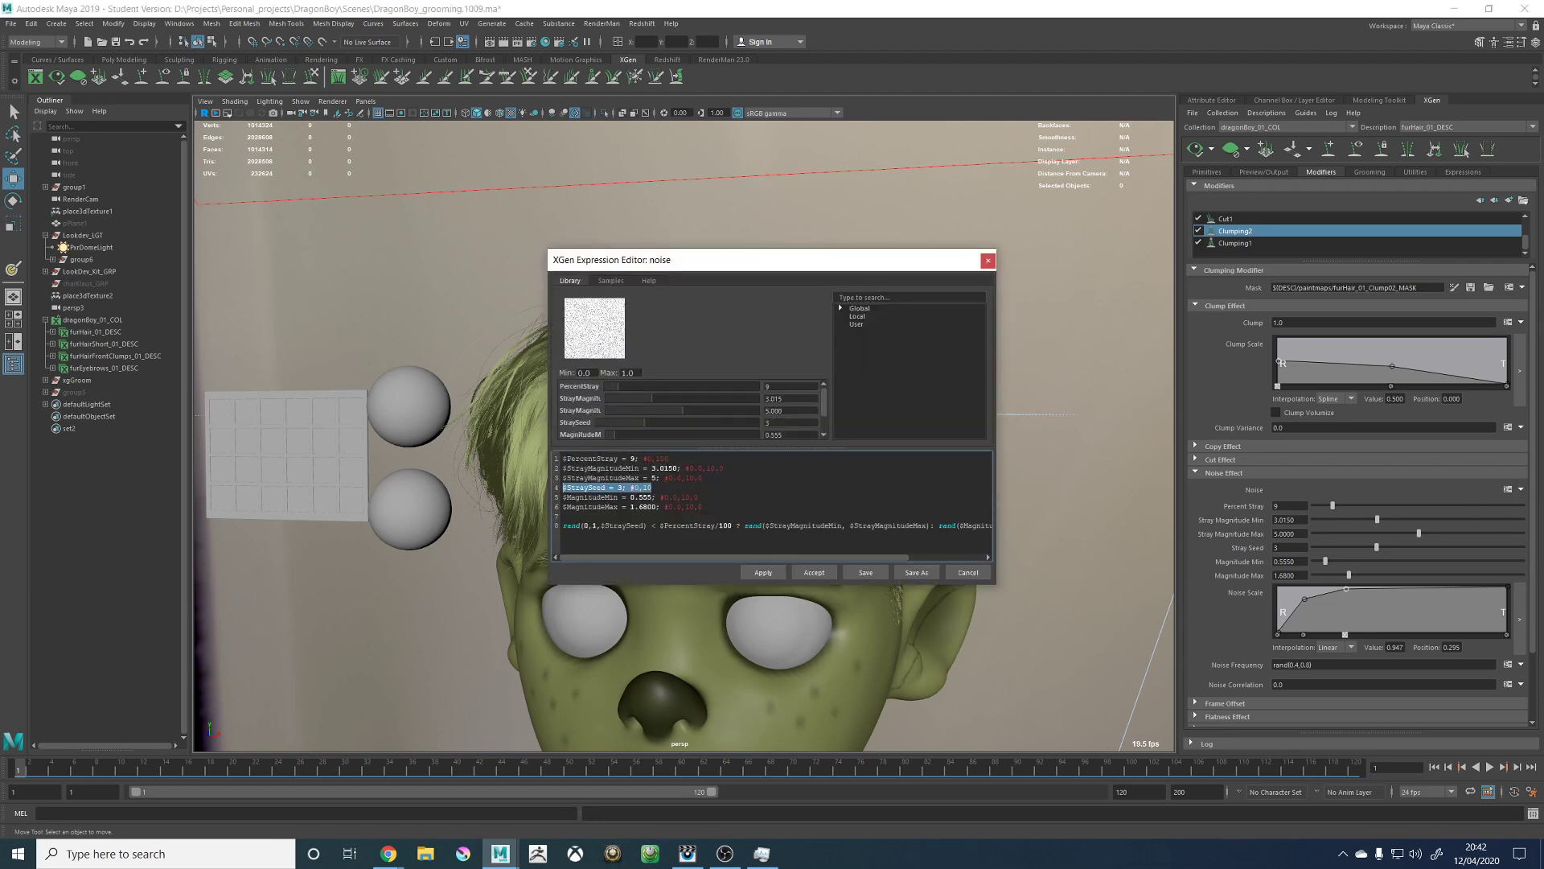
click(681, 456)
key(Return)
key(ctrl+v)
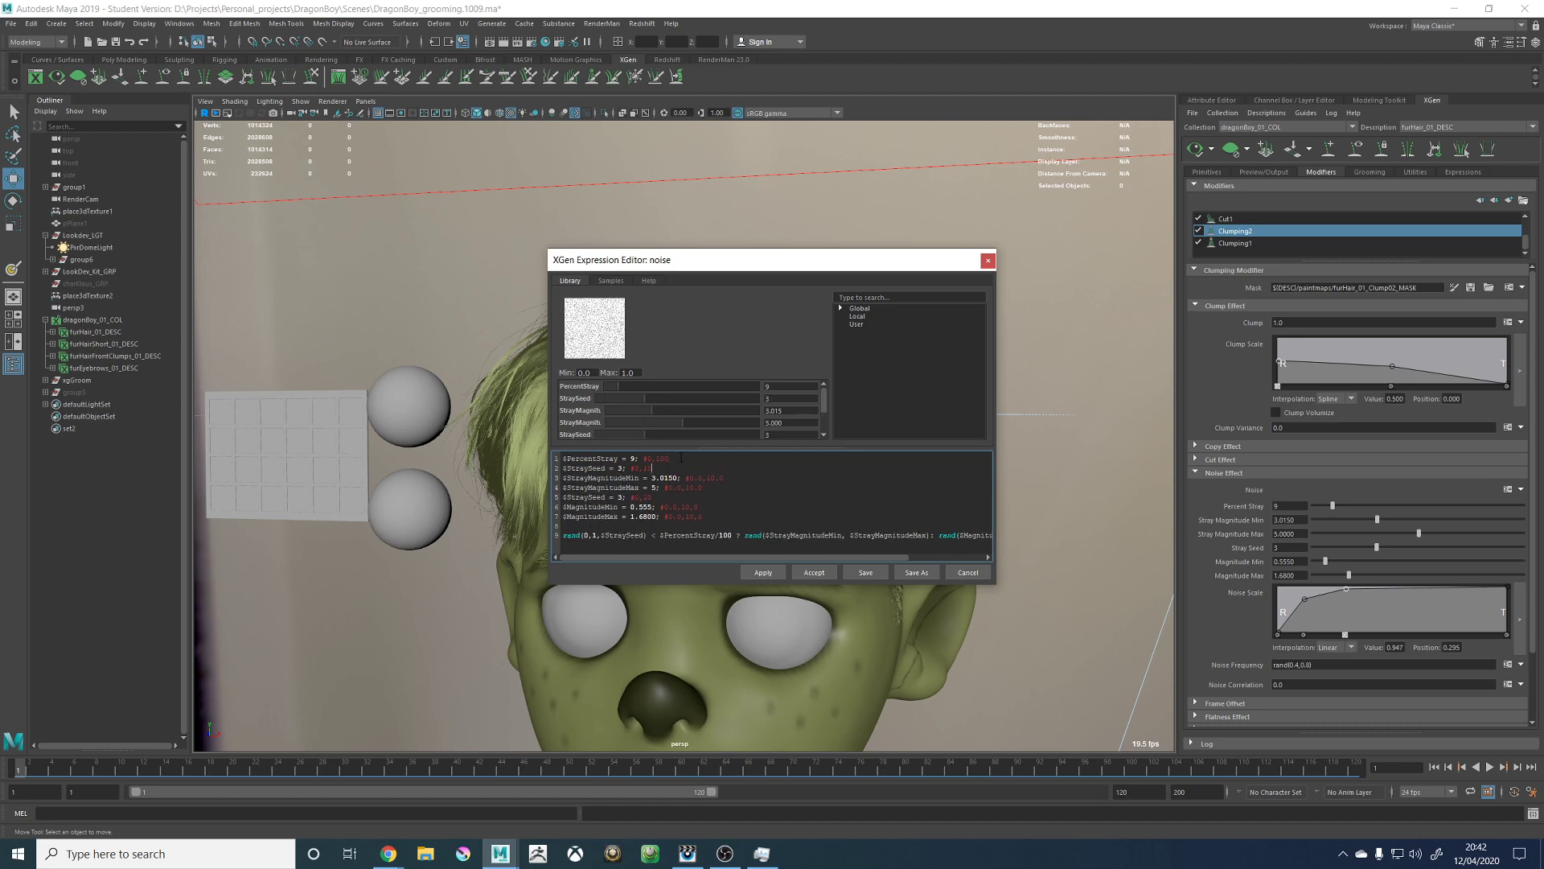
drag(654, 496, 562, 497)
key(BackSpace)
key(BackSpace)
click(813, 572)
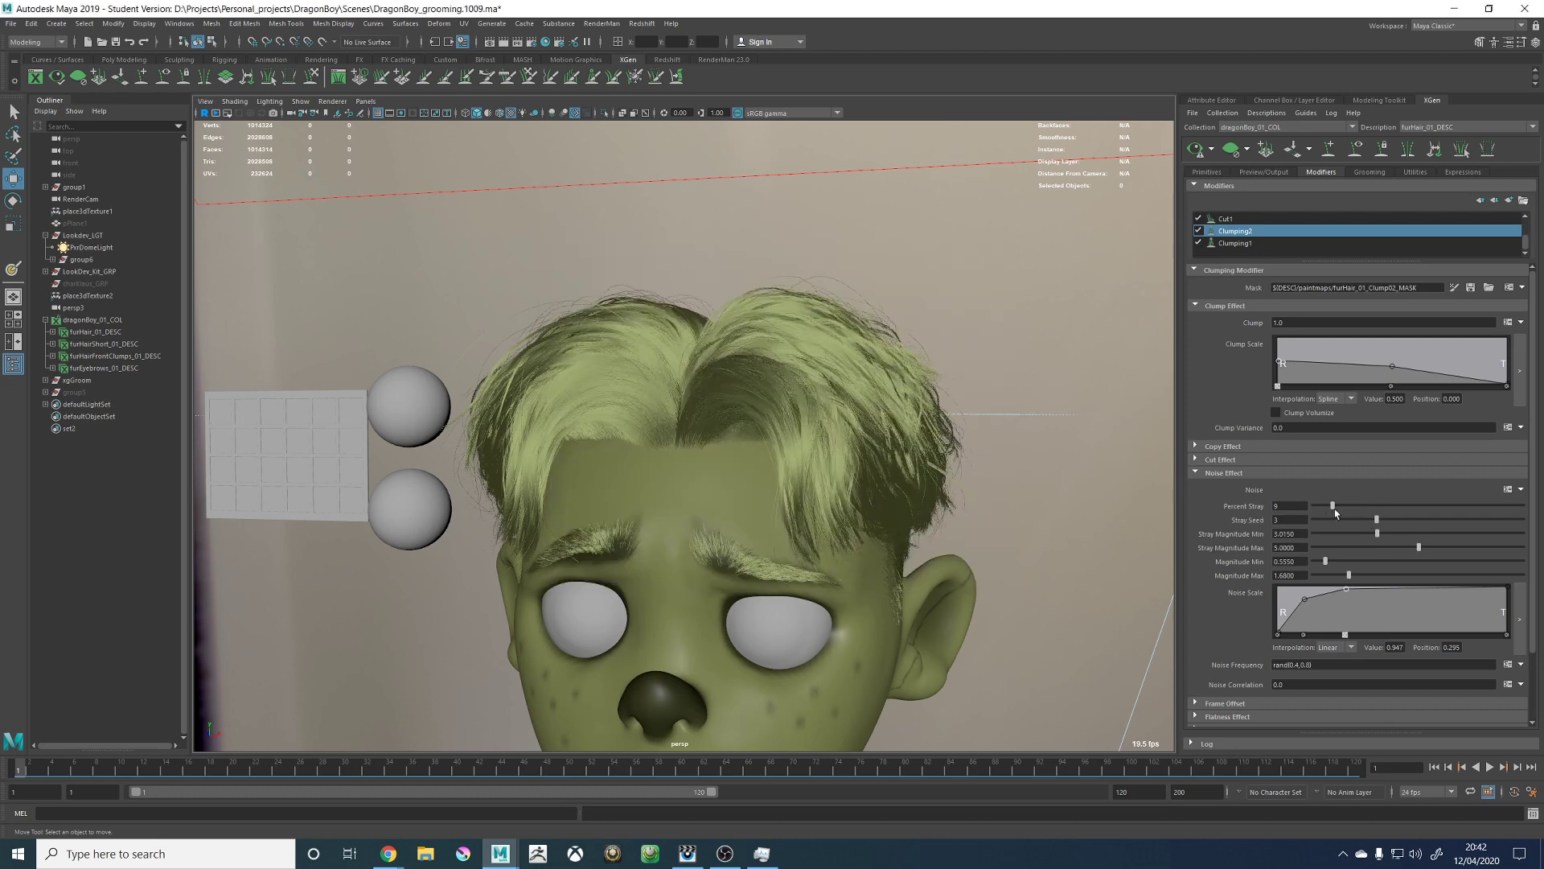
Step: Set Stray Seed to 2, refresh the hair preview and check the strays from the front
drag(1354, 519, 1337, 521)
click(1196, 149)
alt+drag(1044, 208, 931, 229)
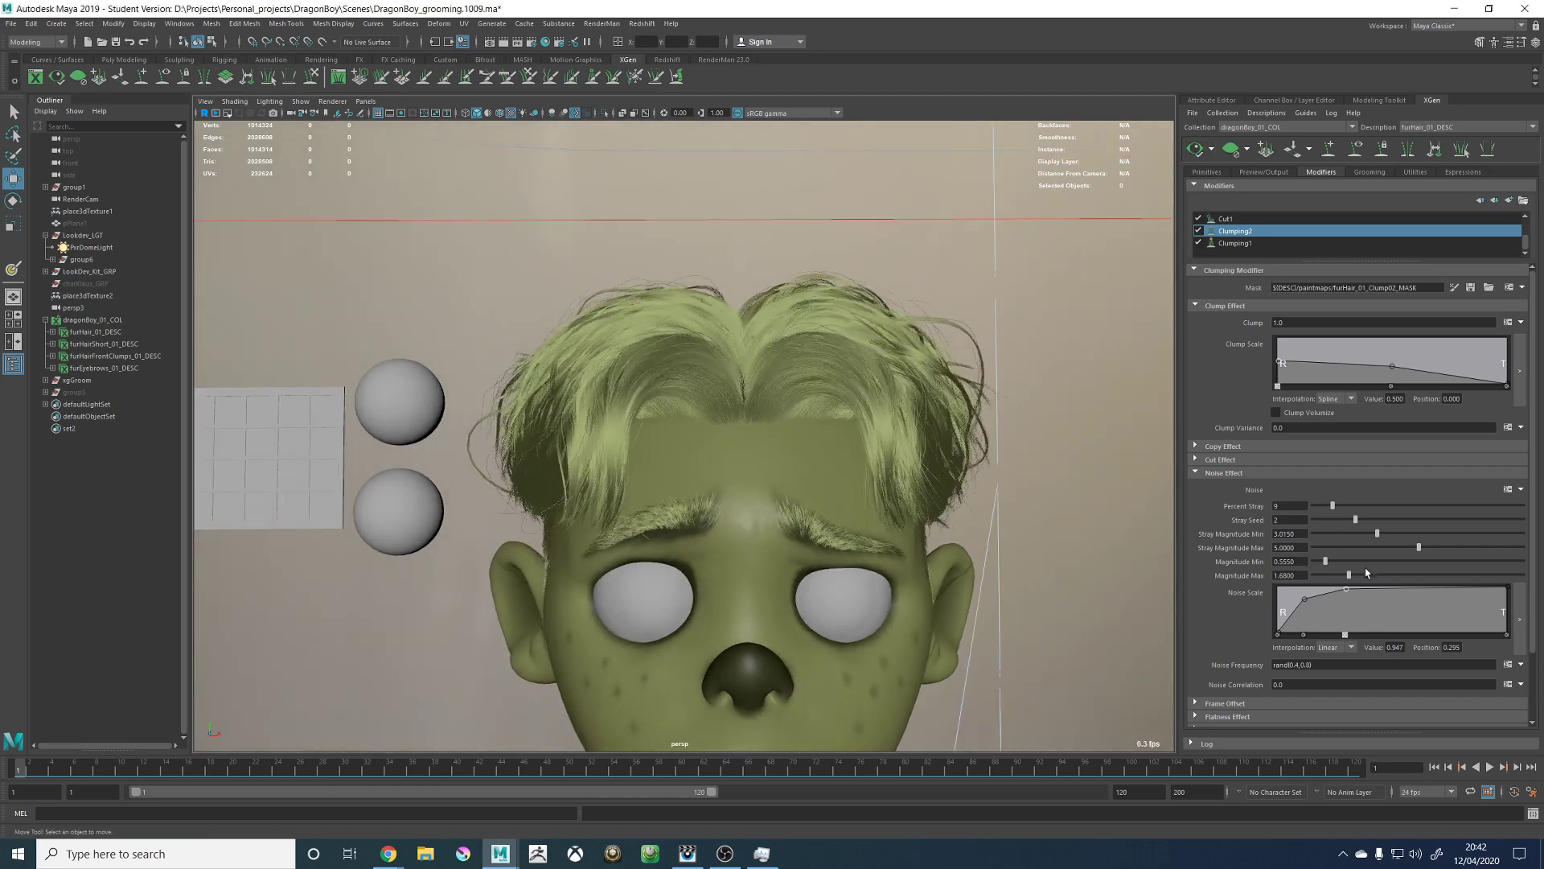
Step: Try Stray Seed at 6, refresh the hair preview and check the strays from the back of the head
drag(1355, 519, 1440, 520)
click(1196, 150)
alt+drag(997, 349, 812, 359)
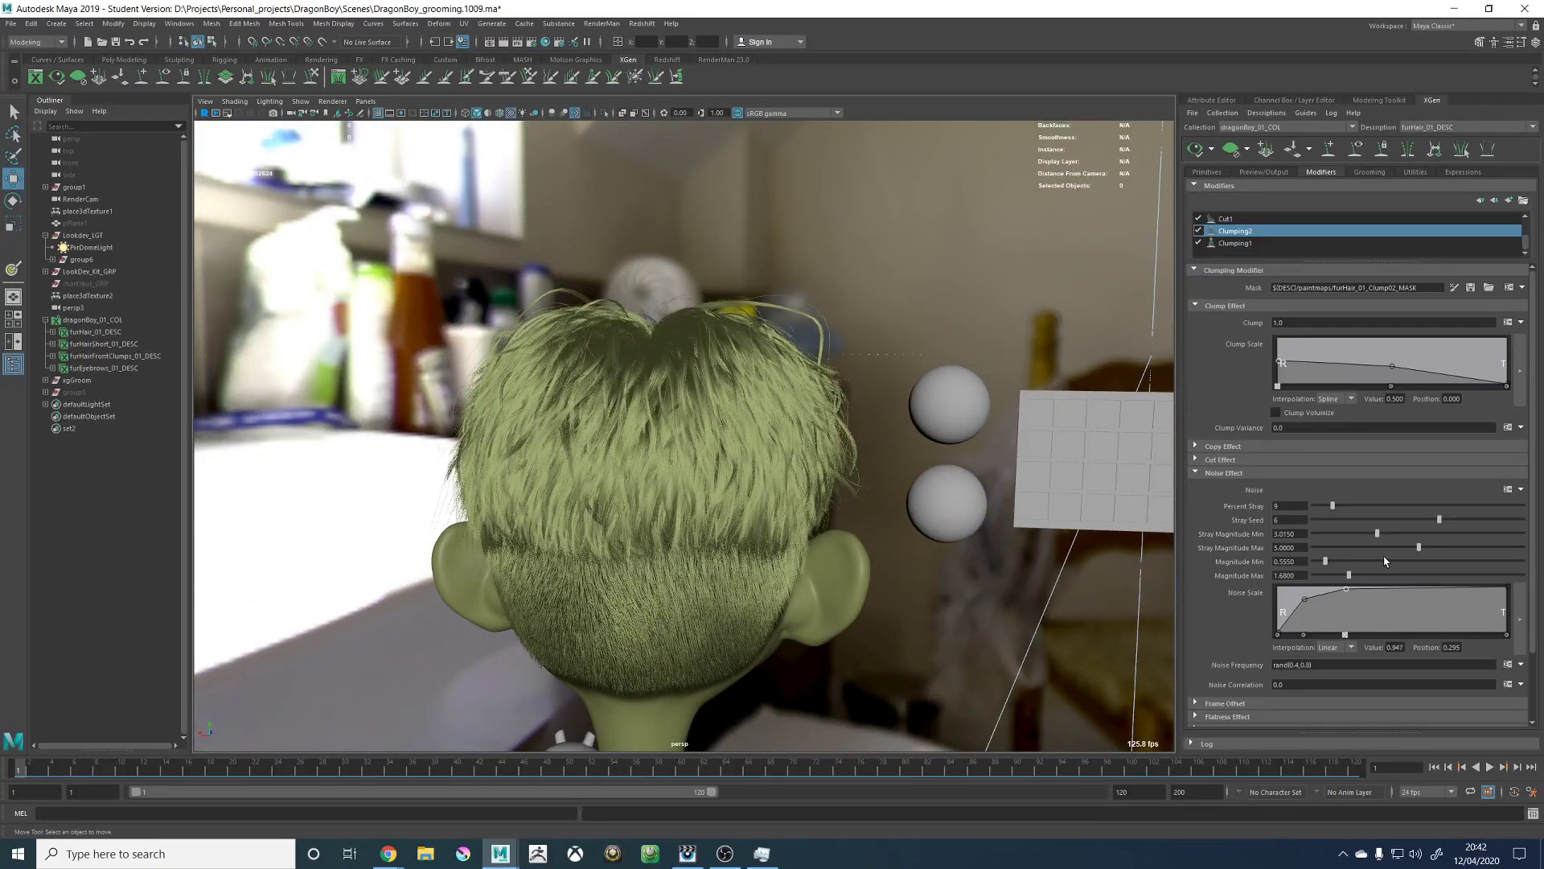
Step: Lower Clumping2's Stray Magnitude Max to 4.495 and Stray Magnitude Min to 2.755
click(1409, 549)
drag(1375, 534, 1372, 534)
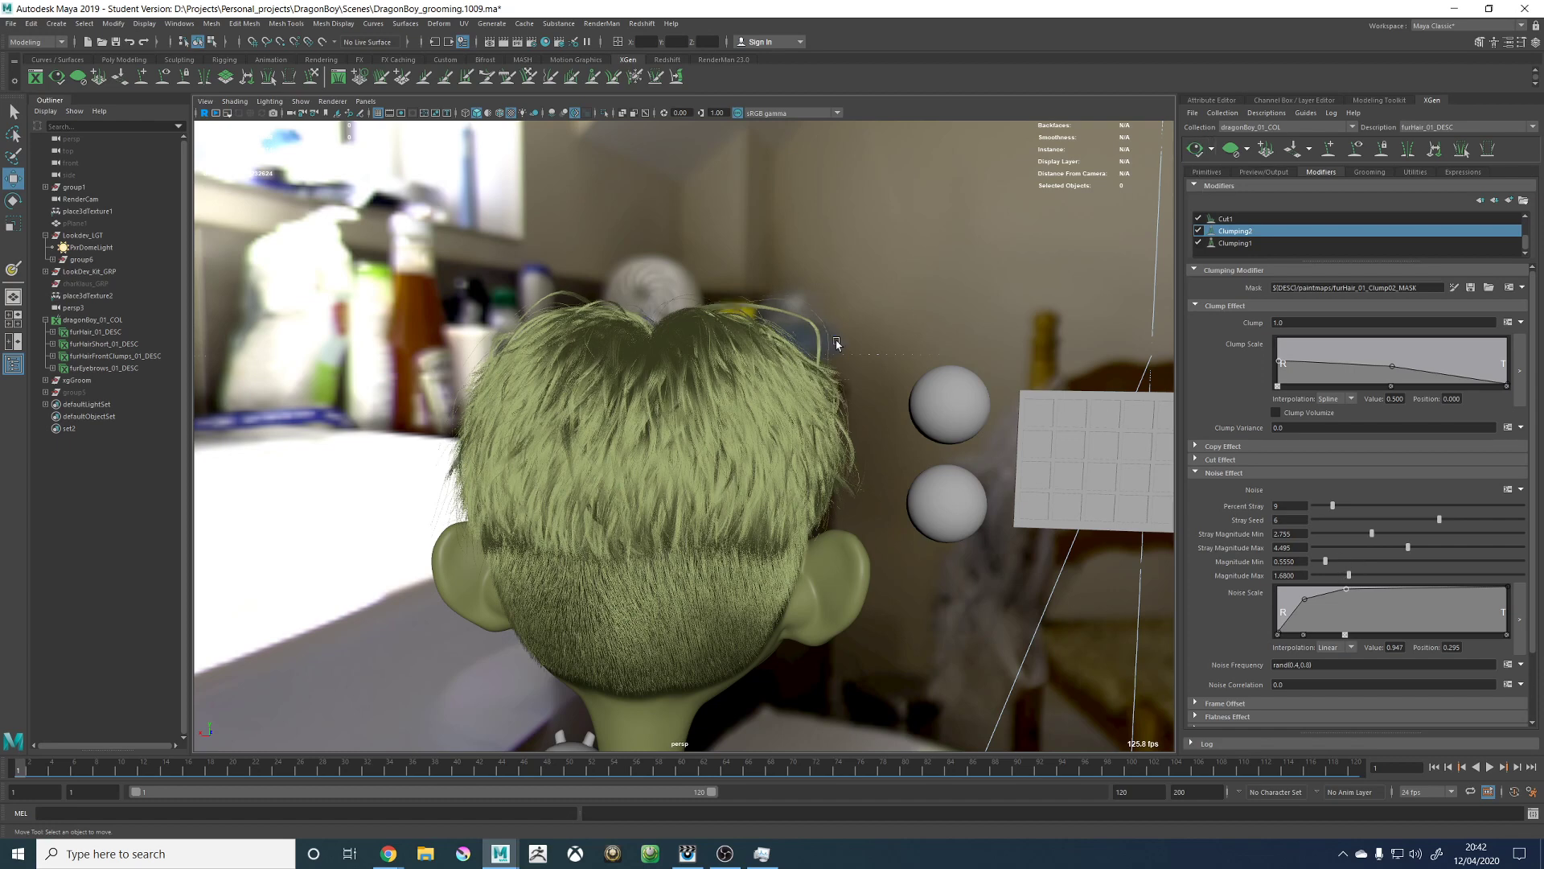
alt+drag(713, 336, 722, 334)
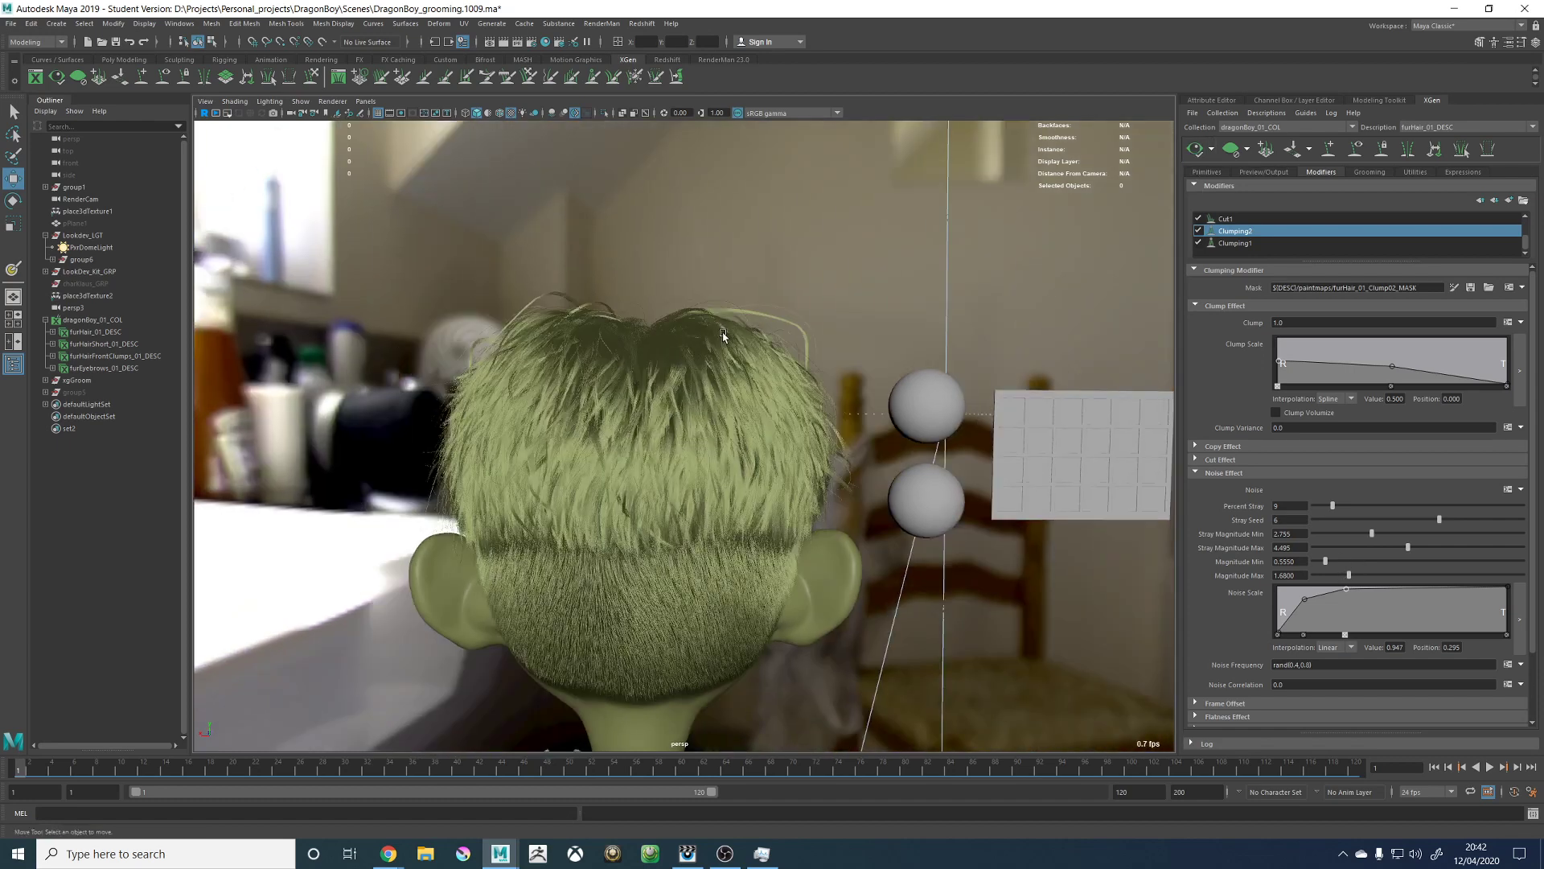
Step: Set Stray Seed to 5, refresh the hair preview and check the strays from the back and front
click(1423, 520)
click(1195, 150)
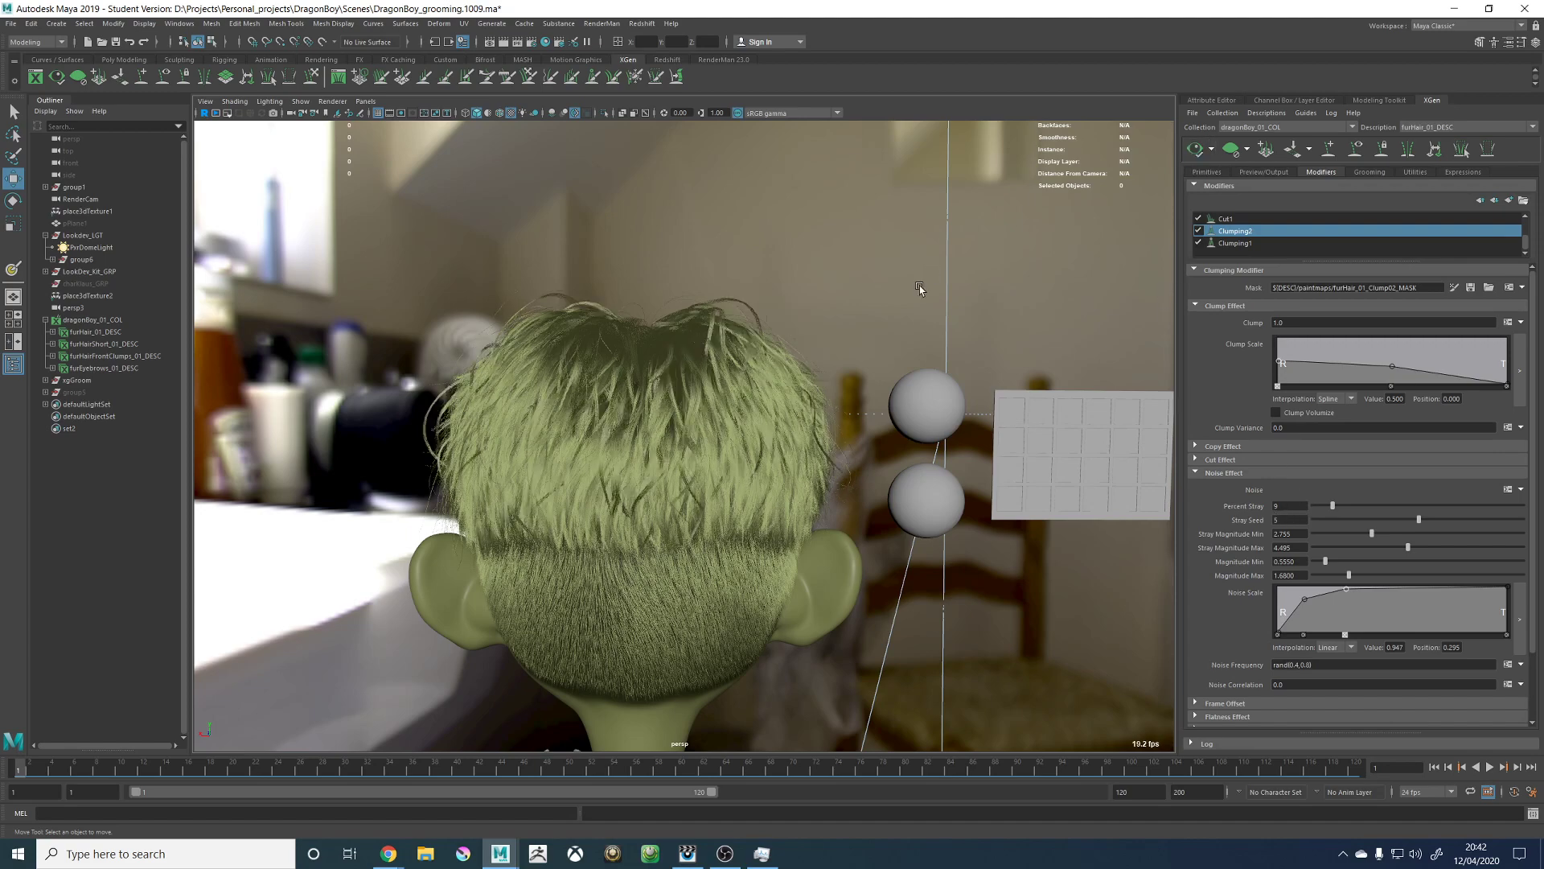
mouse_move(917, 289)
alt+mouse_down()
mouse_move(862, 287)
mouse_move(896, 287)
alt+mouse_up()
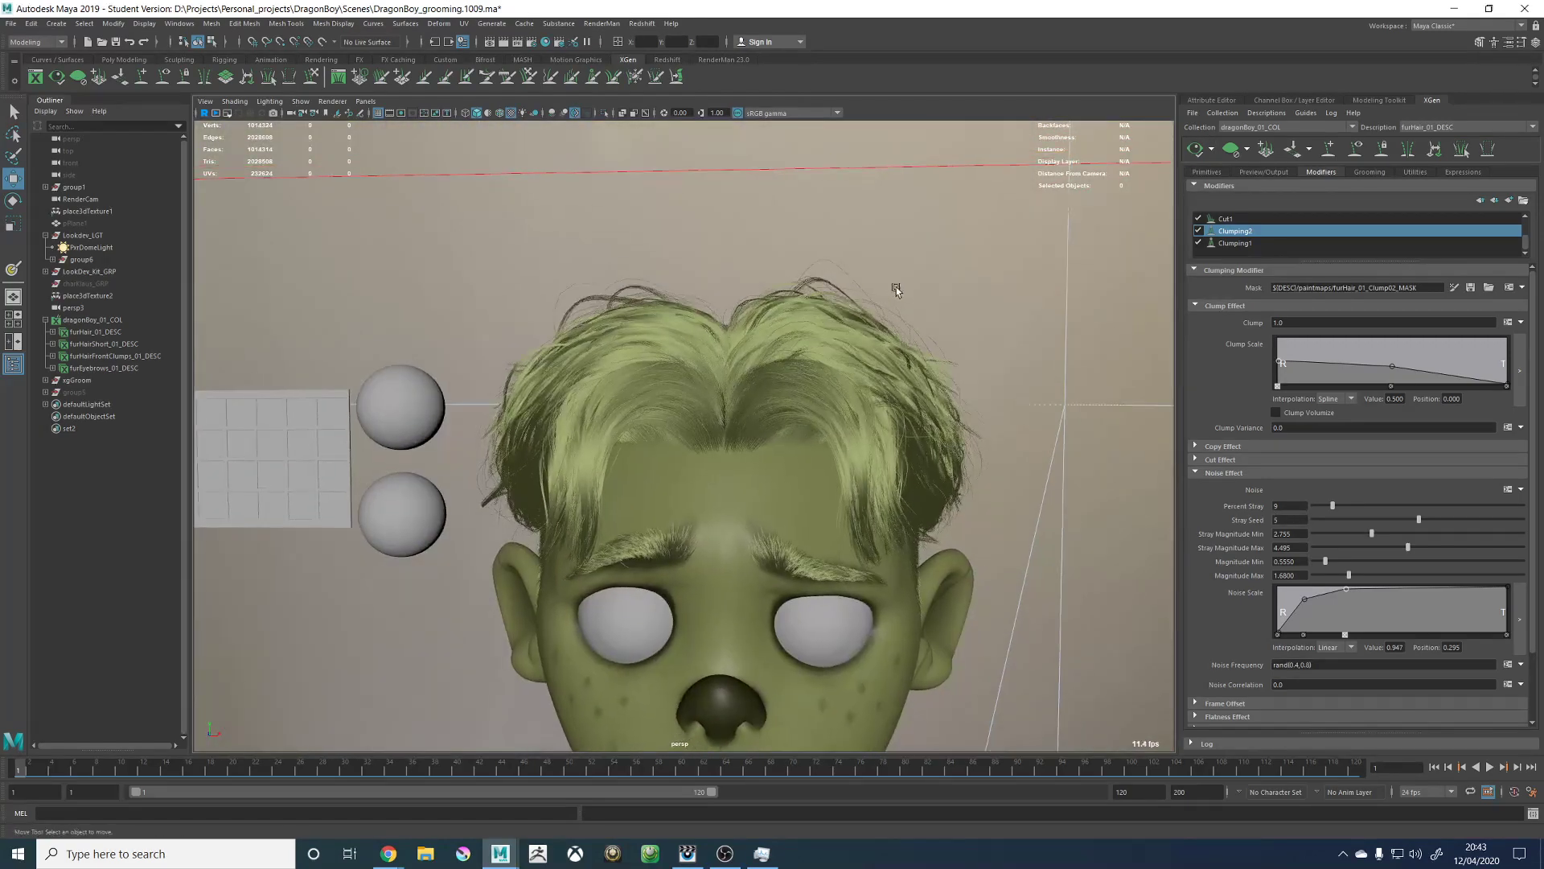
alt+right_drag(896, 286, 807, 330)
Step: Change Clumping2's Noise Frequency expression to rand(0.4,0.6)
click(1311, 666)
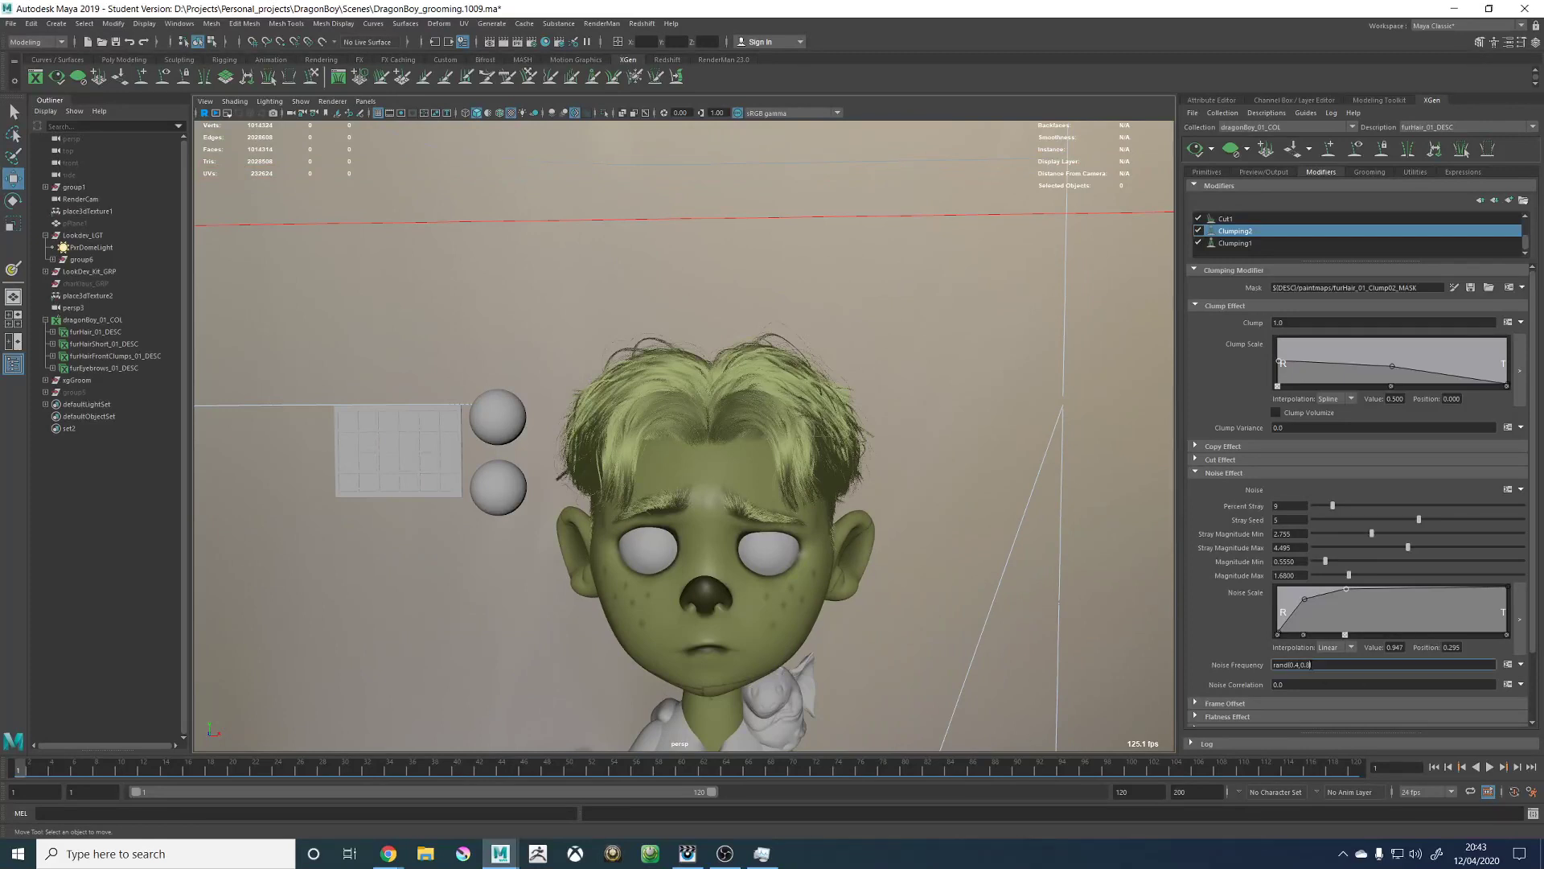
text(6)
key(Return)
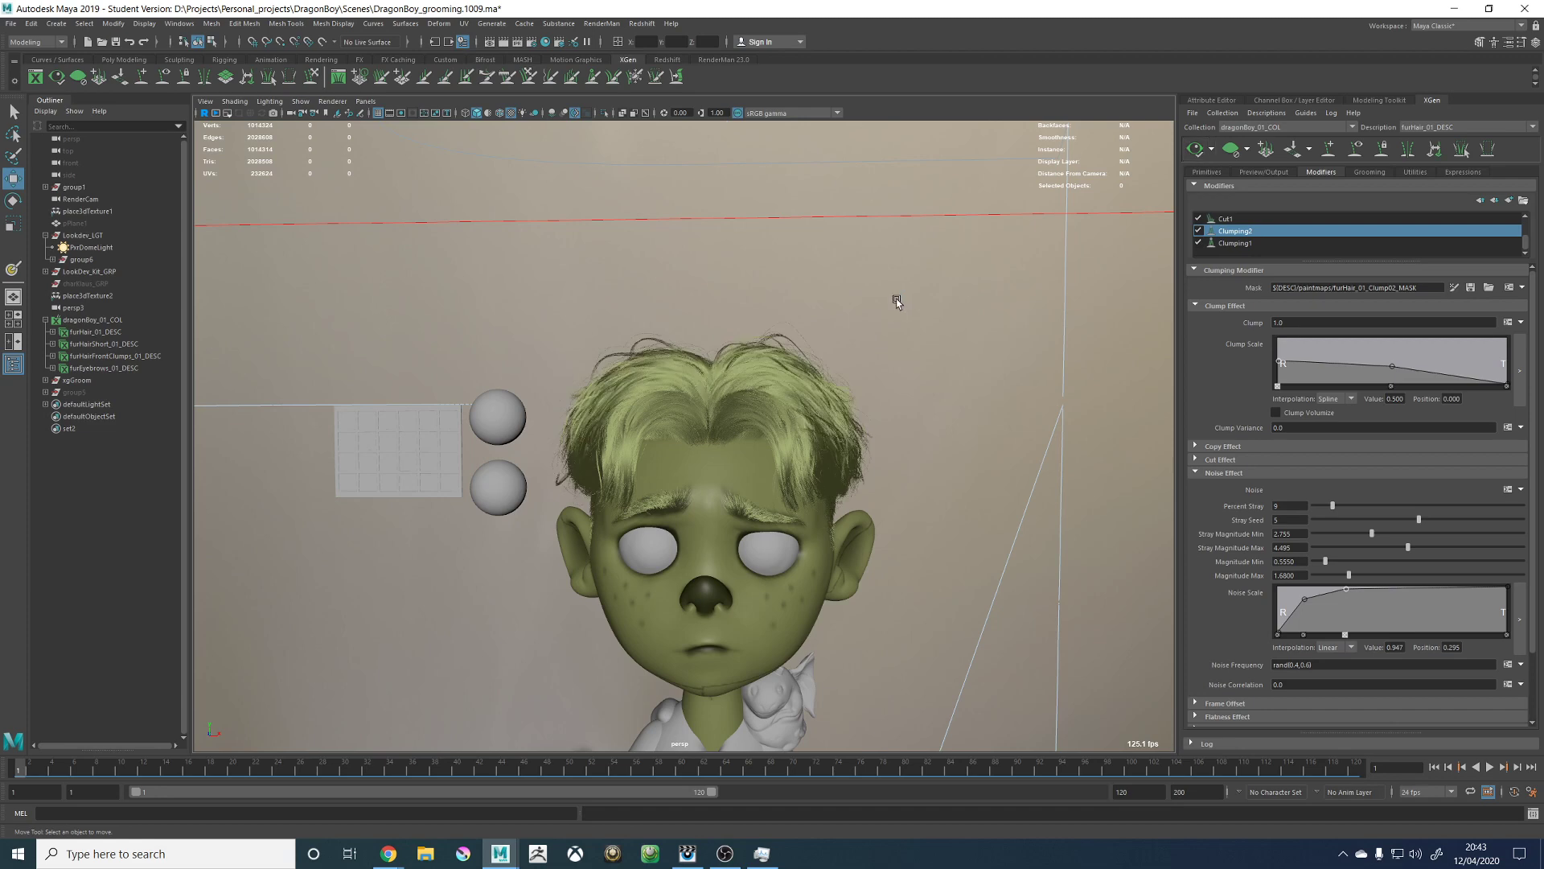
Step: Examine the hair silhouette and stray strands from the front and back, both at a distance and close up
alt+middle_drag(869, 328, 882, 361)
alt+right_drag(882, 362, 957, 374)
mouse_move(957, 374)
alt+mouse_down()
mouse_move(930, 376)
mouse_move(956, 374)
alt+mouse_up()
alt+right_drag(955, 375, 562, 373)
mouse_move(740, 382)
alt+mouse_down()
mouse_move(766, 393)
mouse_move(748, 410)
alt+mouse_up()
alt+right_drag(748, 410, 822, 435)
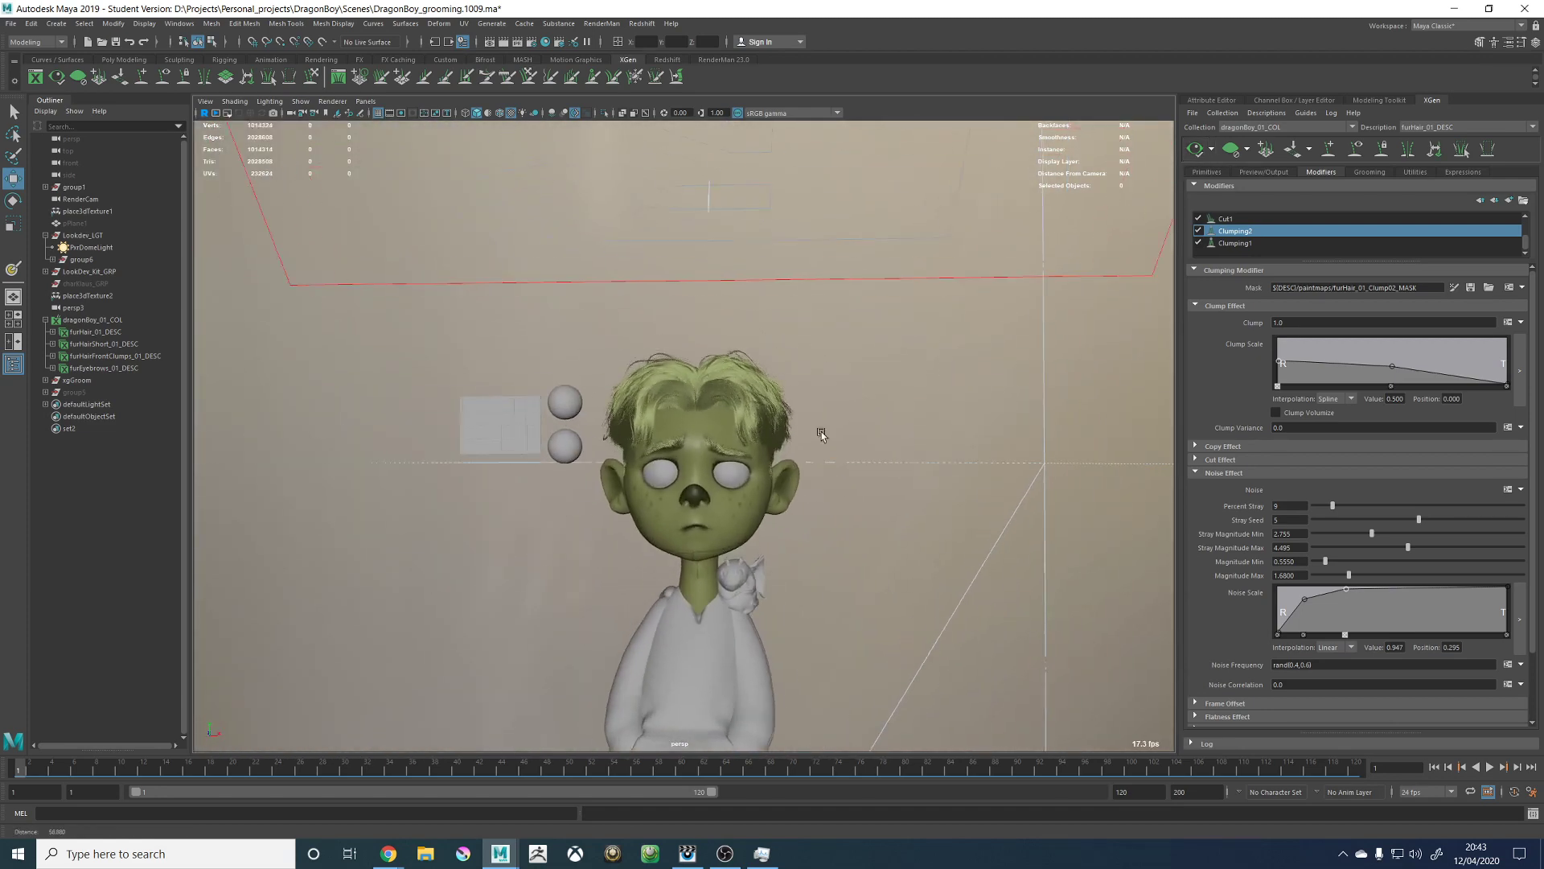
alt+drag(915, 396, 1107, 391)
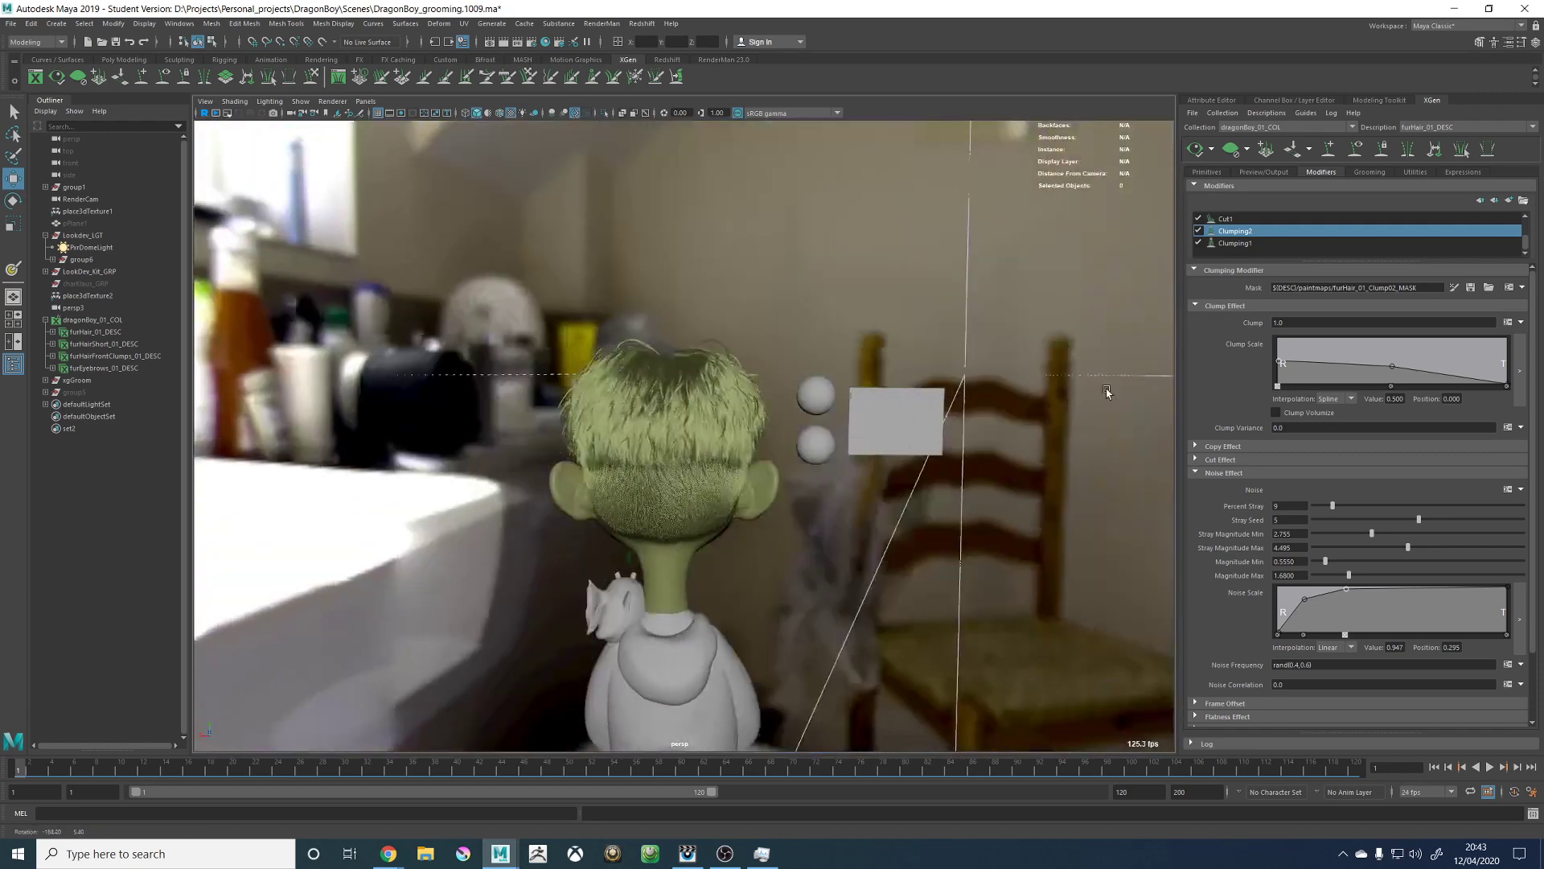
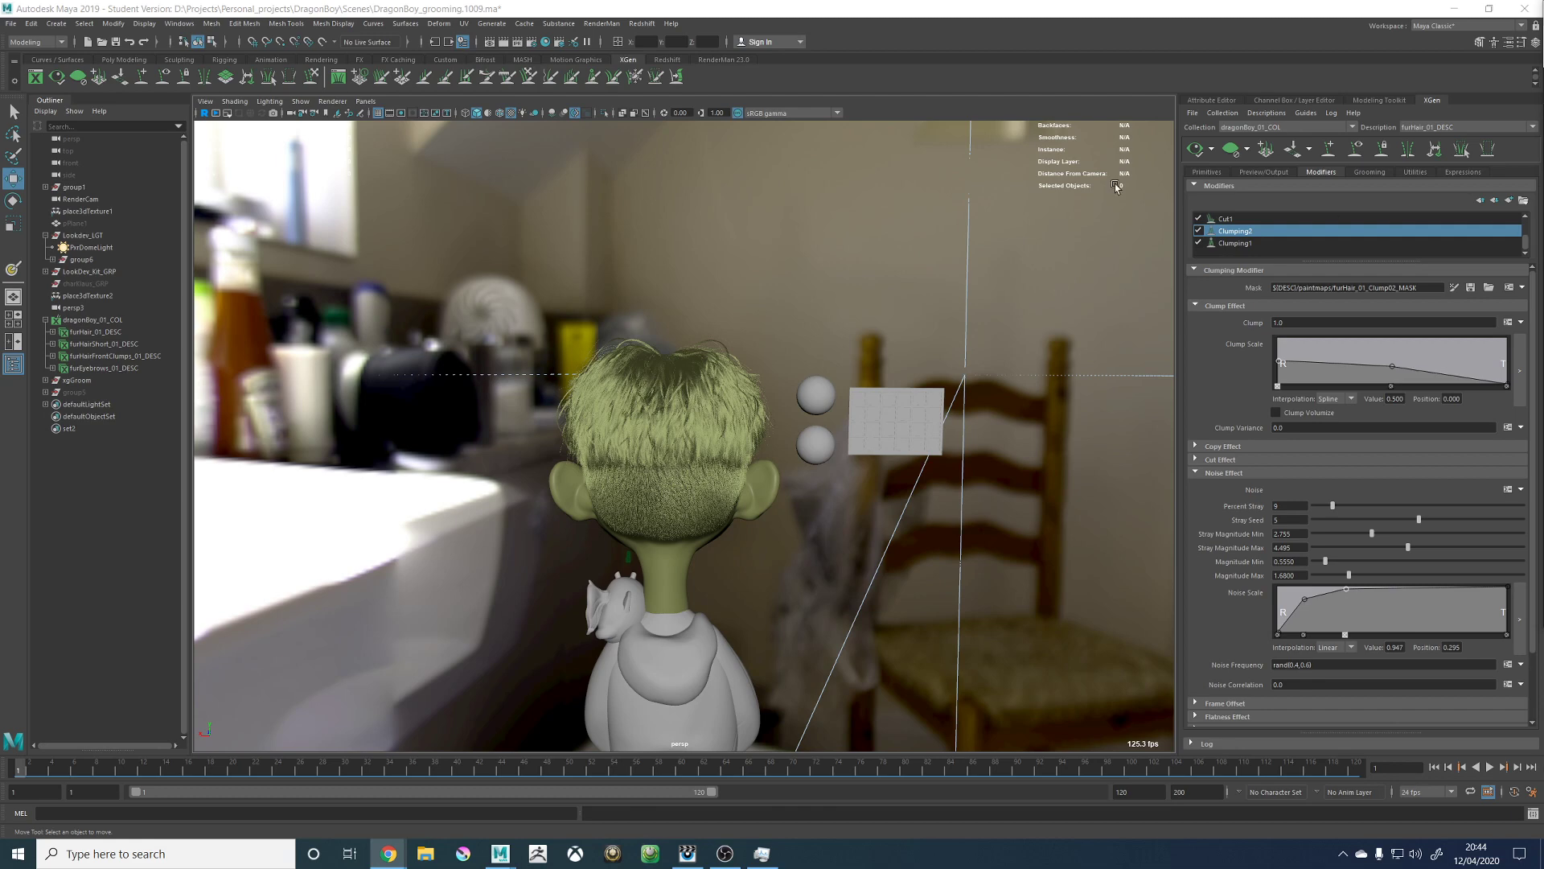
alt+drag(516, 296, 773, 288)
scroll(745, 333, up, 5)
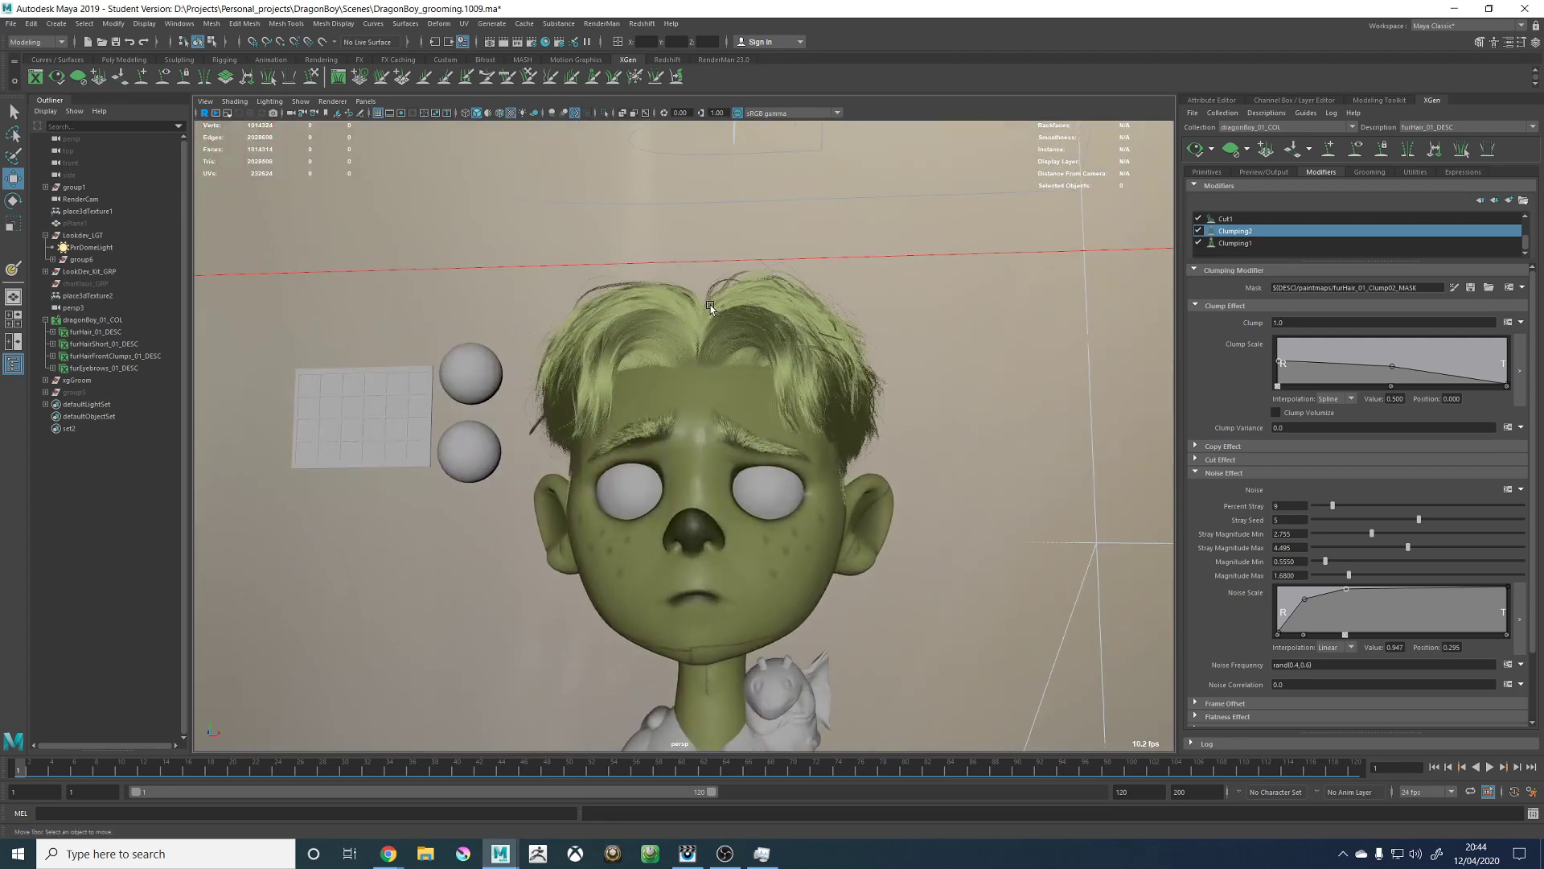
mouse_move(643, 335)
alt+mouse_down()
mouse_move(668, 341)
mouse_move(648, 350)
alt+mouse_up()
alt+drag(774, 331, 762, 440)
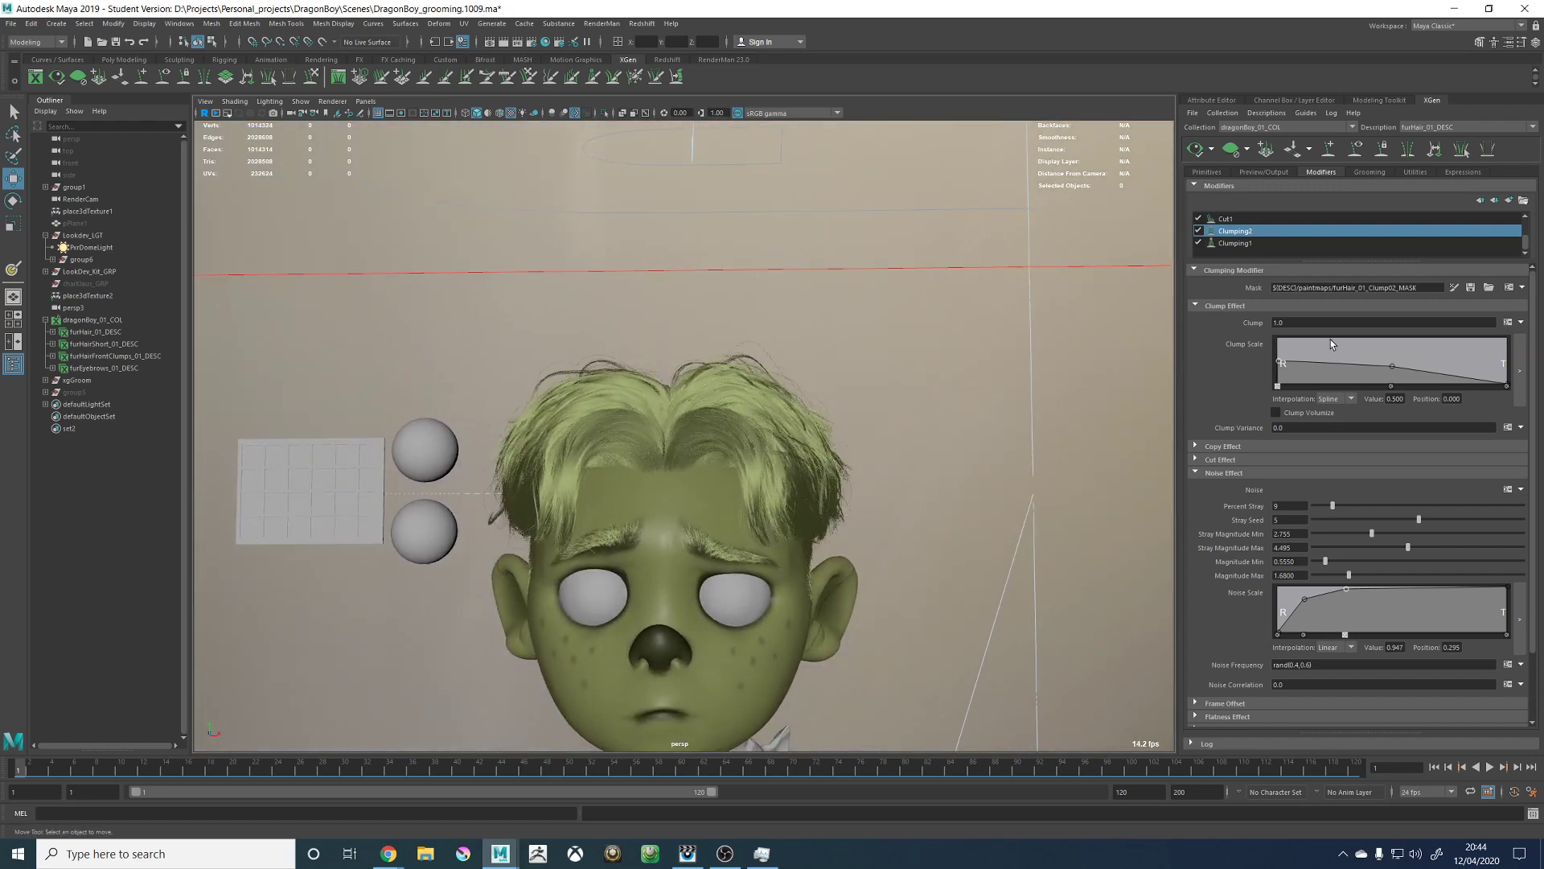
alt+middle_drag(478, 351, 519, 317)
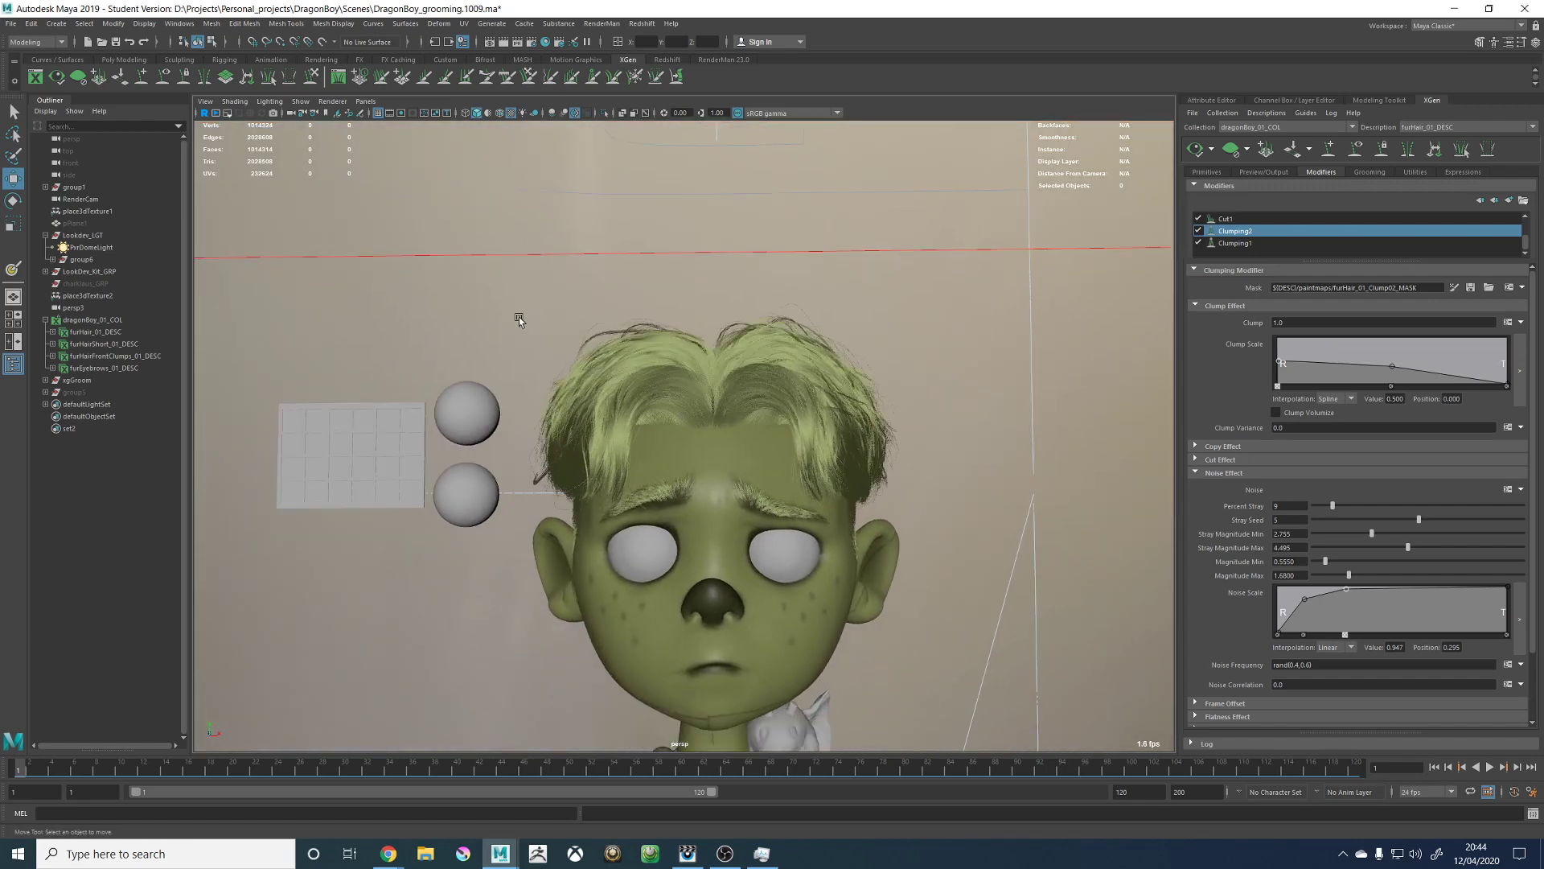
alt+right_drag(518, 317, 566, 352)
alt+drag(567, 354, 845, 360)
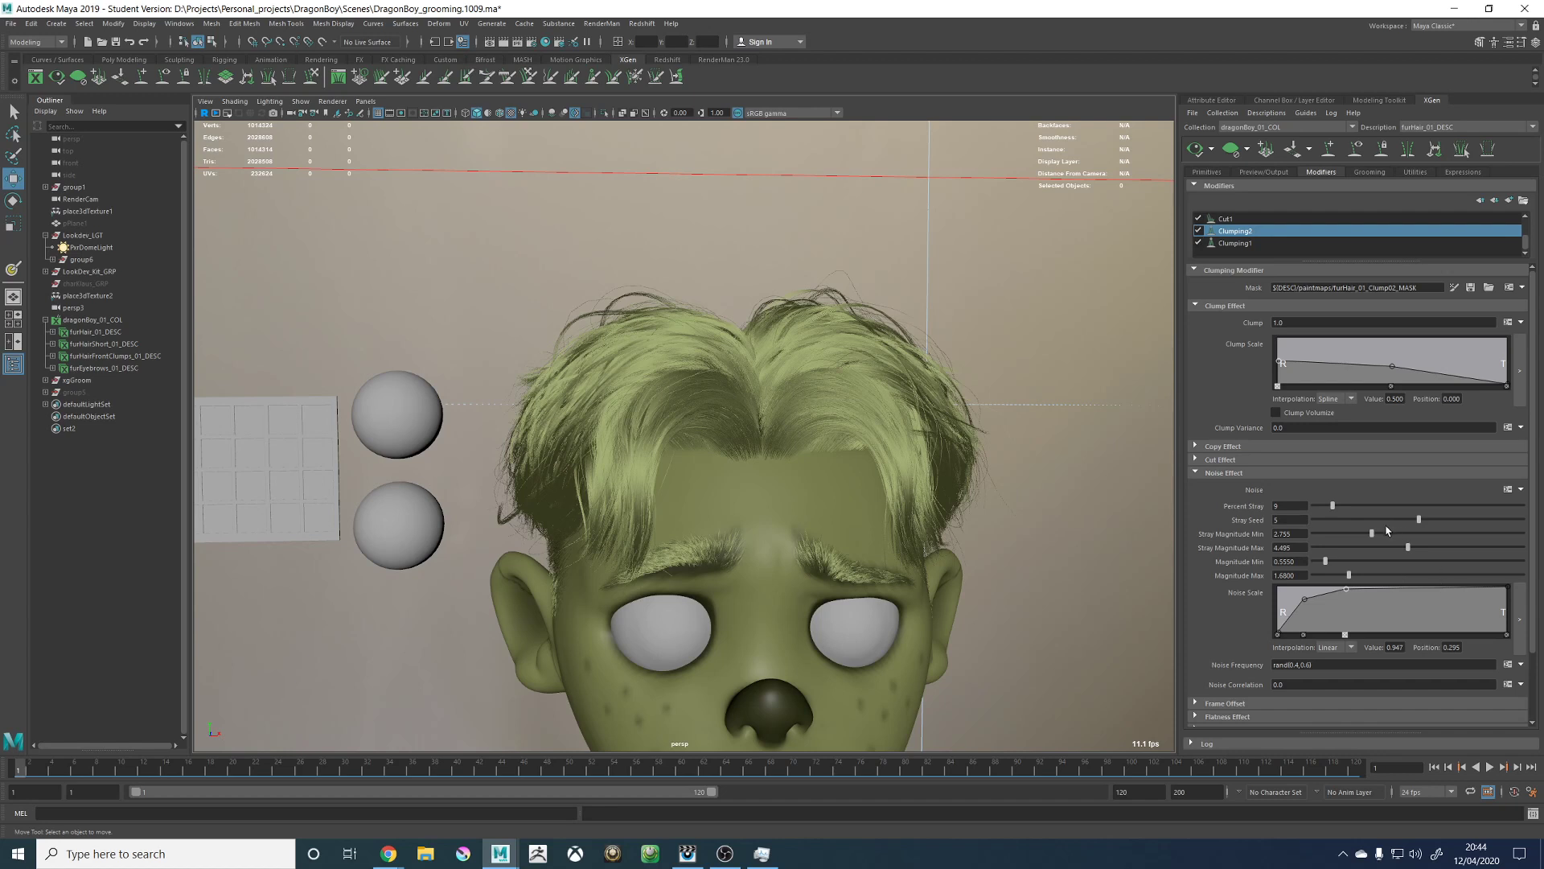
Step: Set the Clumping2 noise stray seed to 7 and stray magnitude max to 3.915, then refresh the hair preview
drag(1425, 524, 1452, 526)
alt+drag(924, 276, 842, 277)
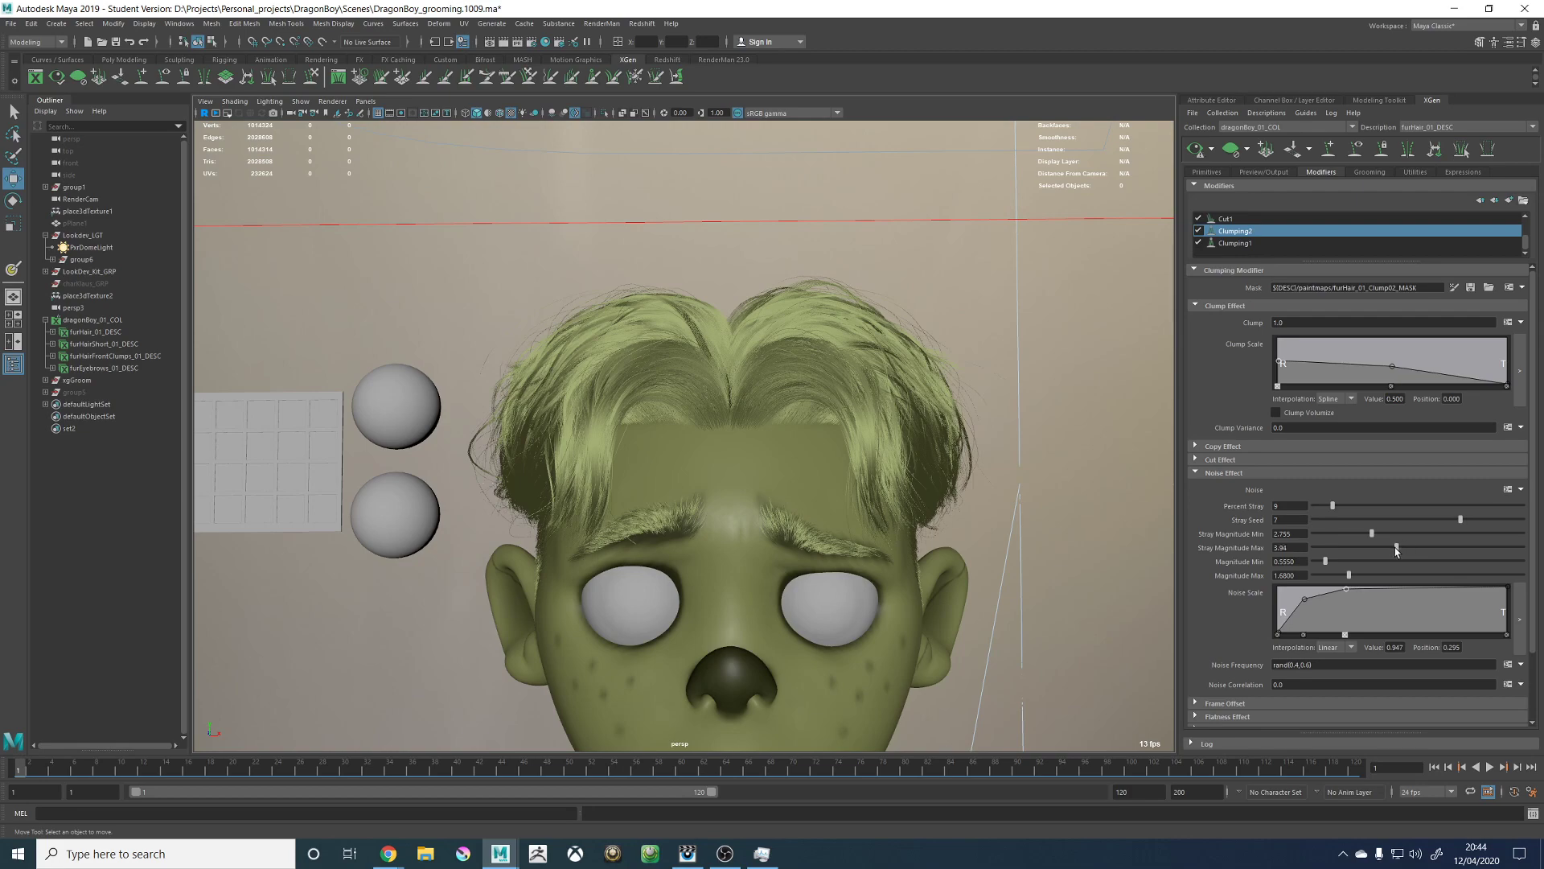
click(1194, 148)
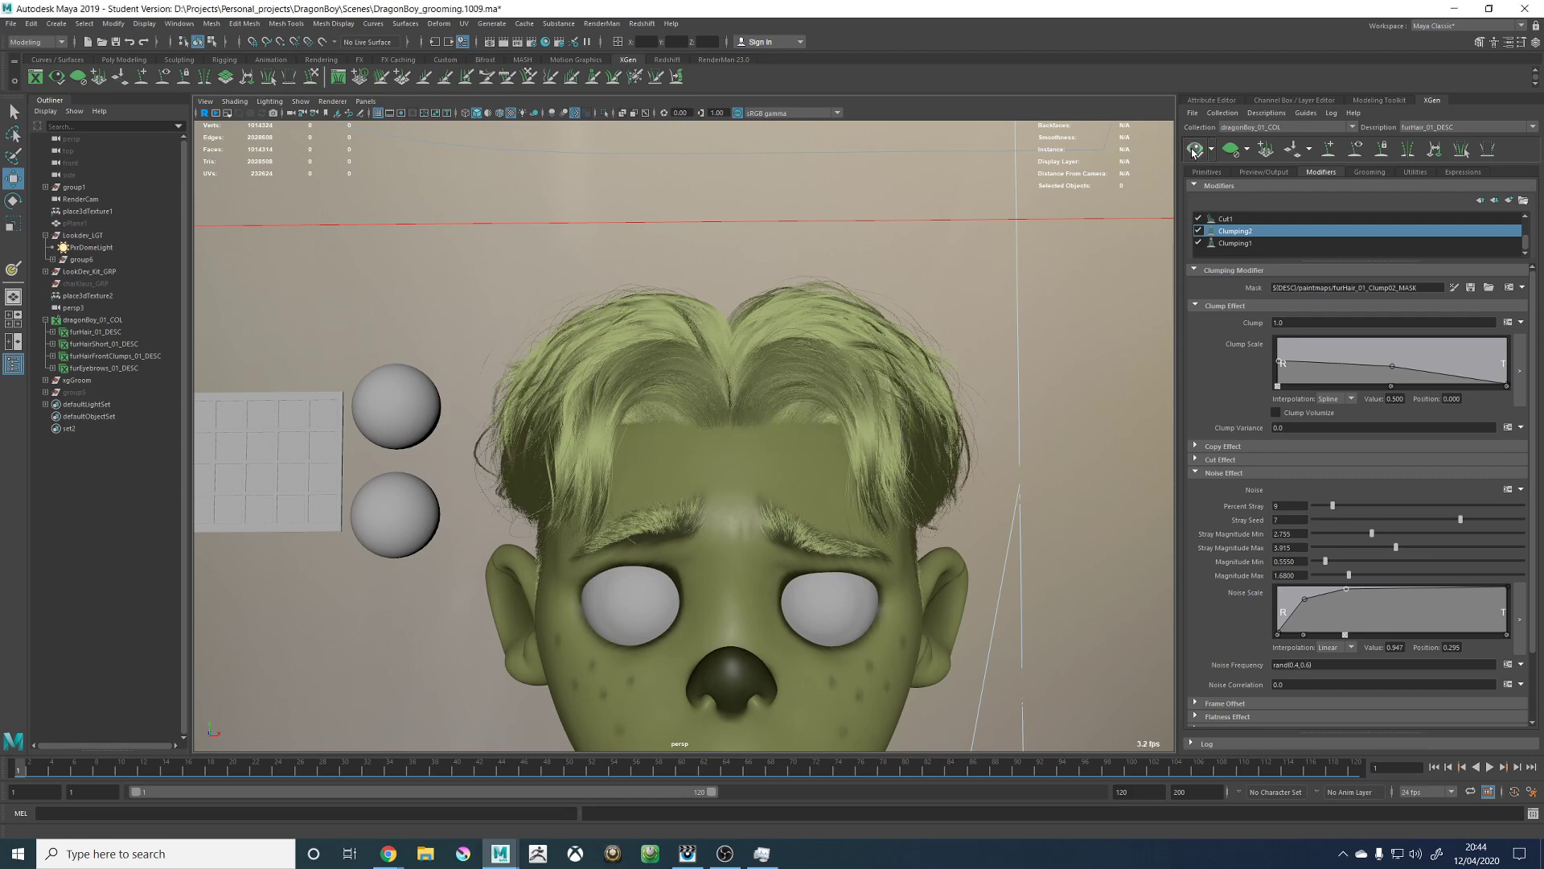
alt+drag(834, 252, 896, 317)
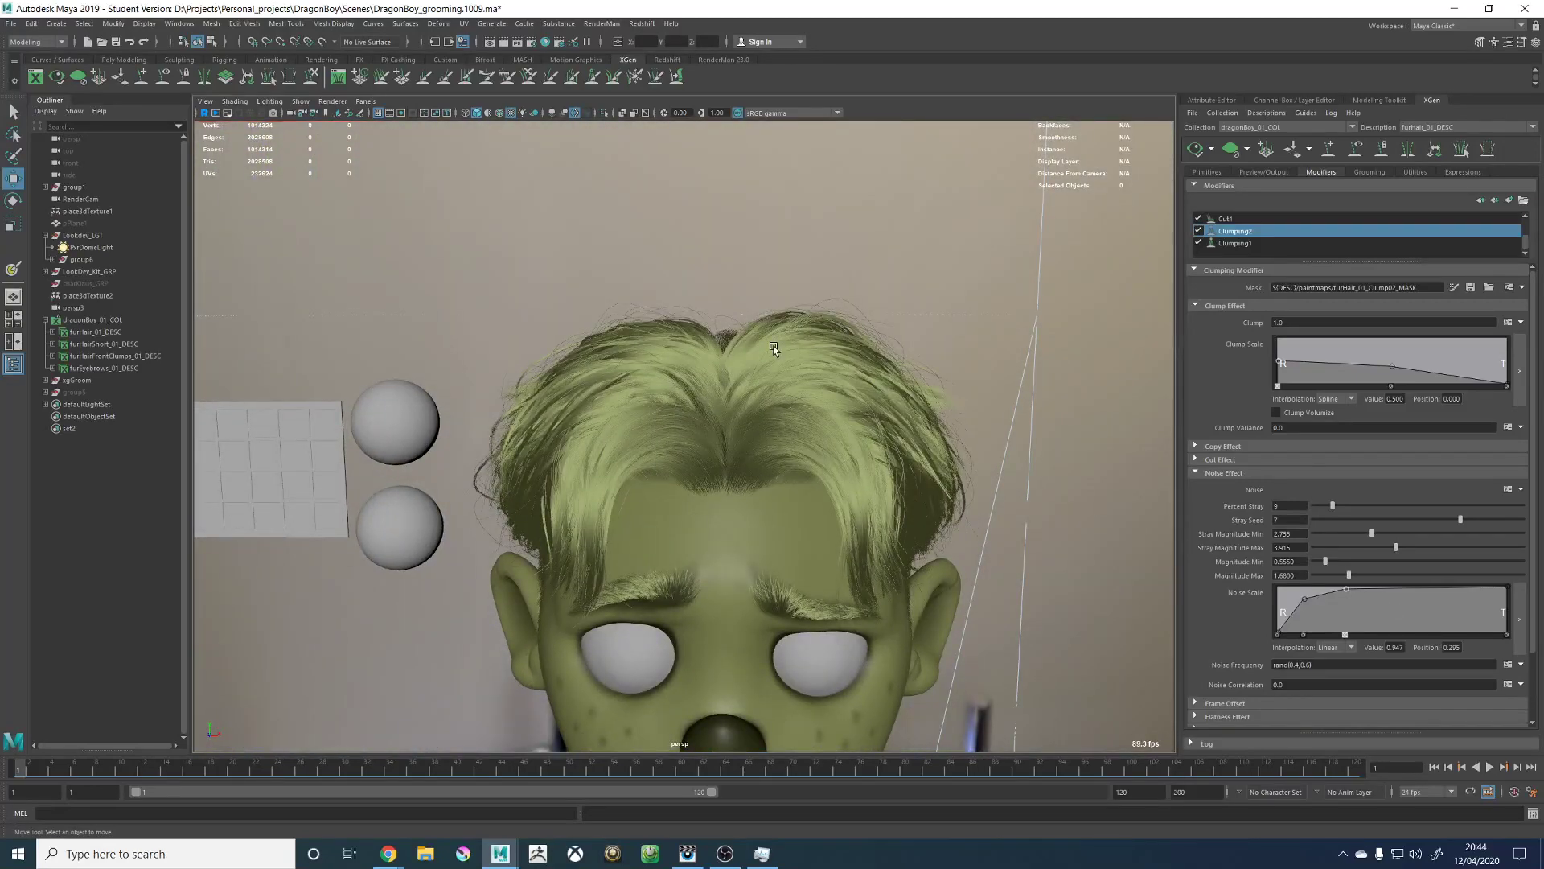
Step: Lower the Clumping2 noise scale curve point to value 0.776 at position 0.321 and refresh the hair preview
alt+drag(774, 349, 775, 341)
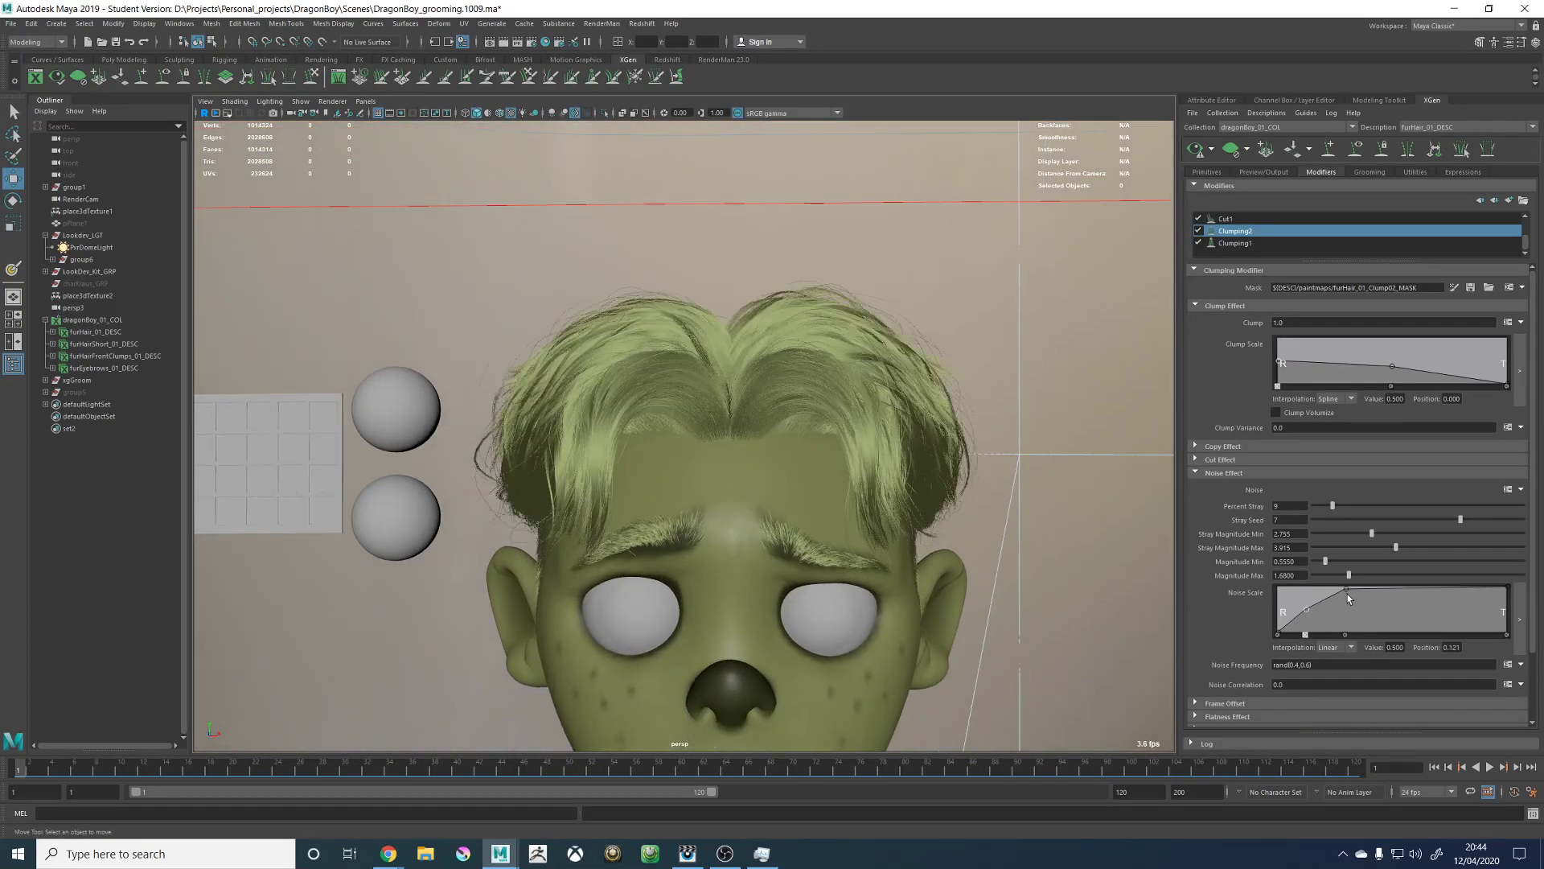
drag(1347, 590, 1351, 598)
click(1195, 149)
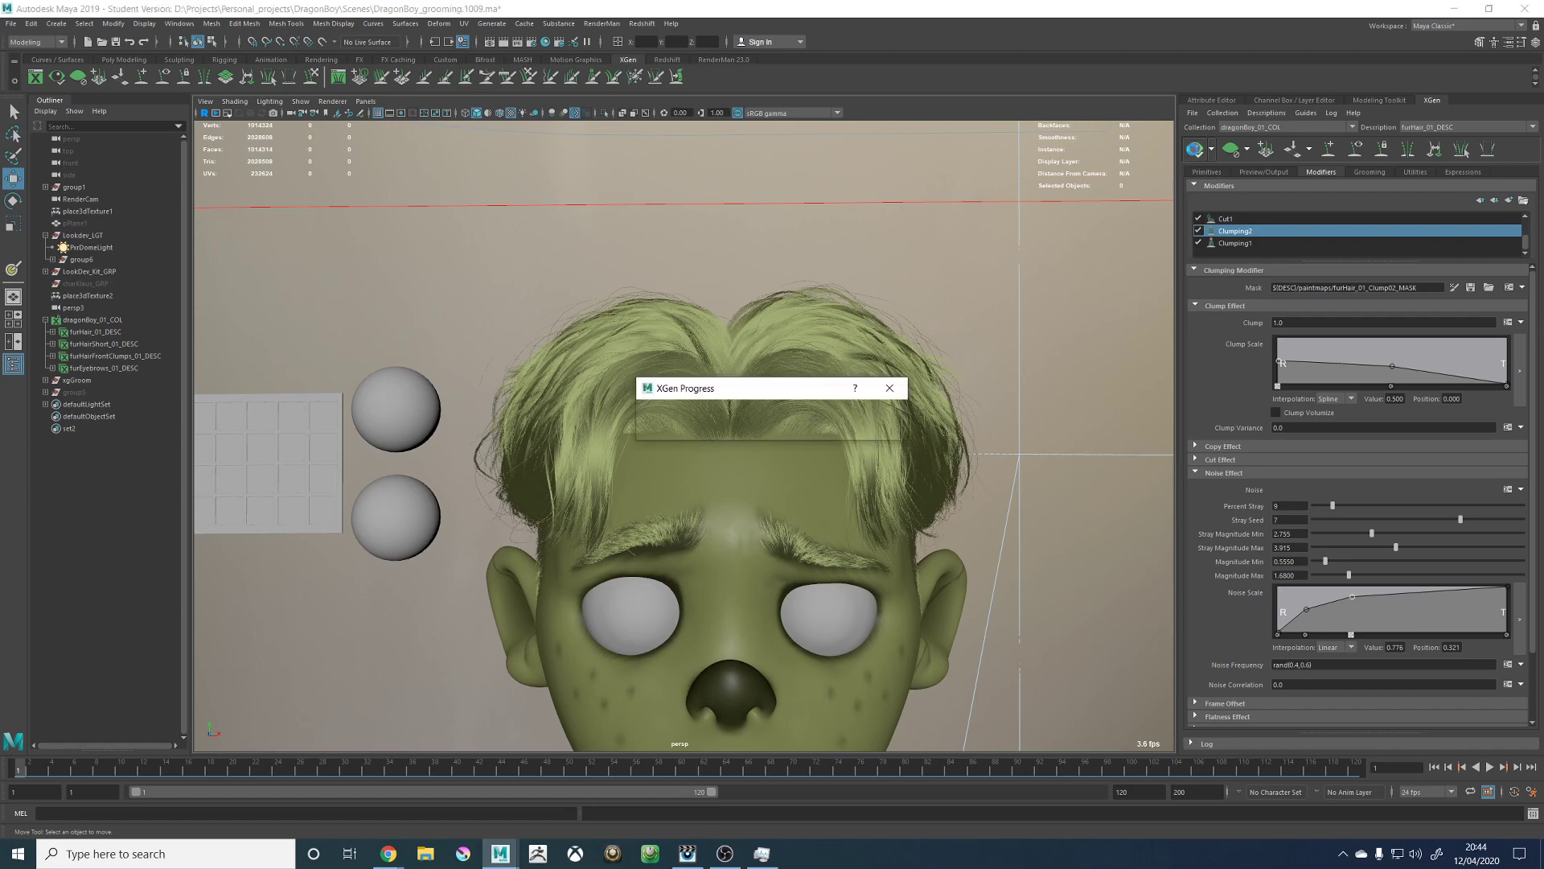
alt+drag(976, 327, 804, 336)
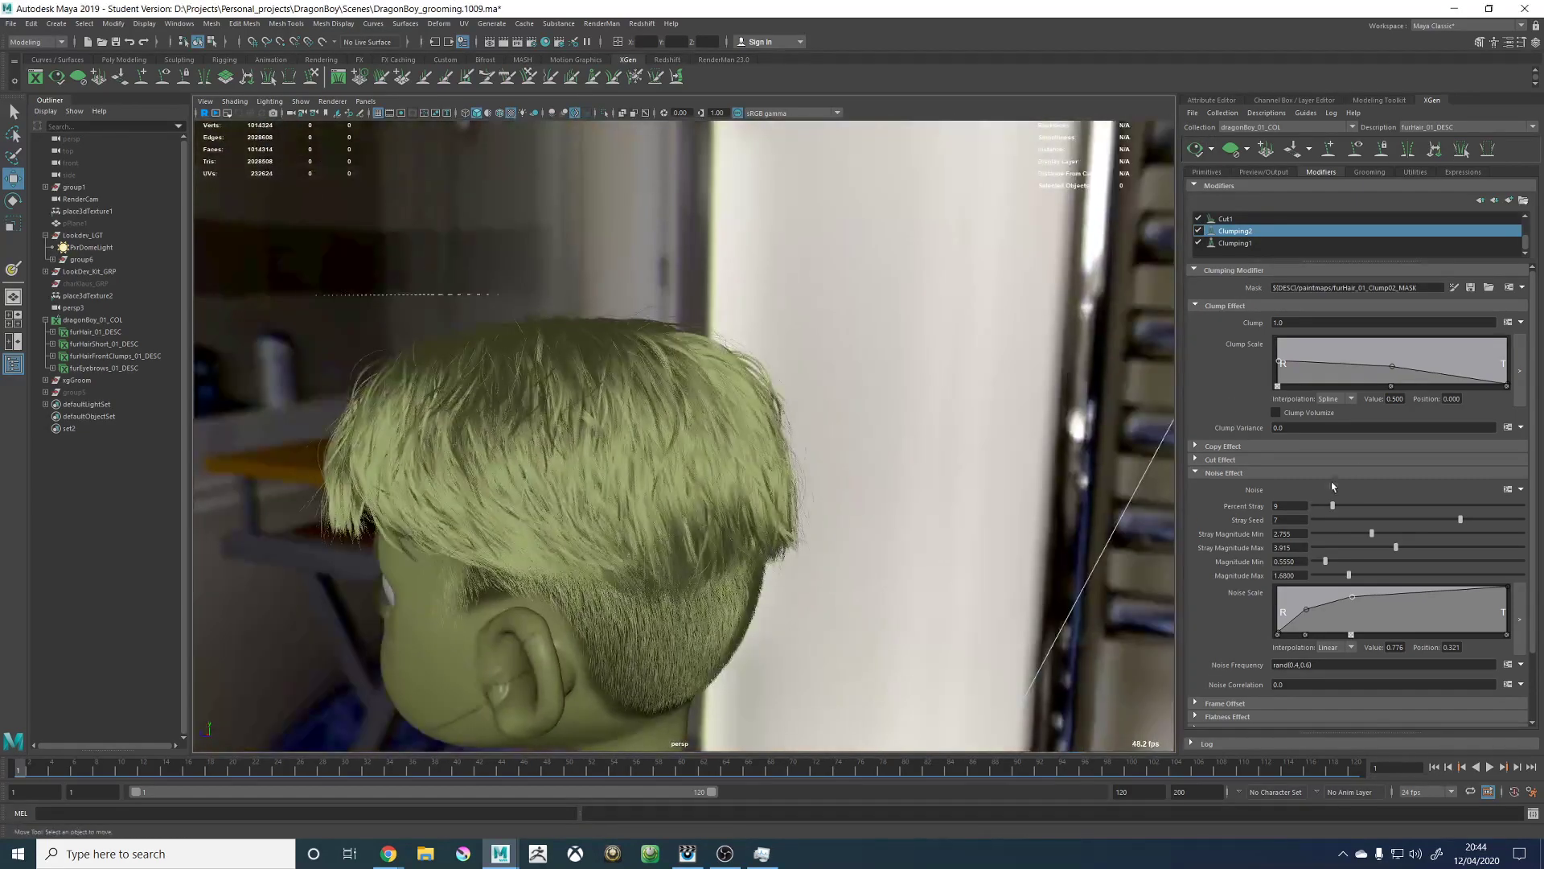
Step: Set the Clumping2 noise percent stray to 6 and stray seed to 4
drag(1331, 506, 1326, 506)
alt+drag(719, 306, 808, 306)
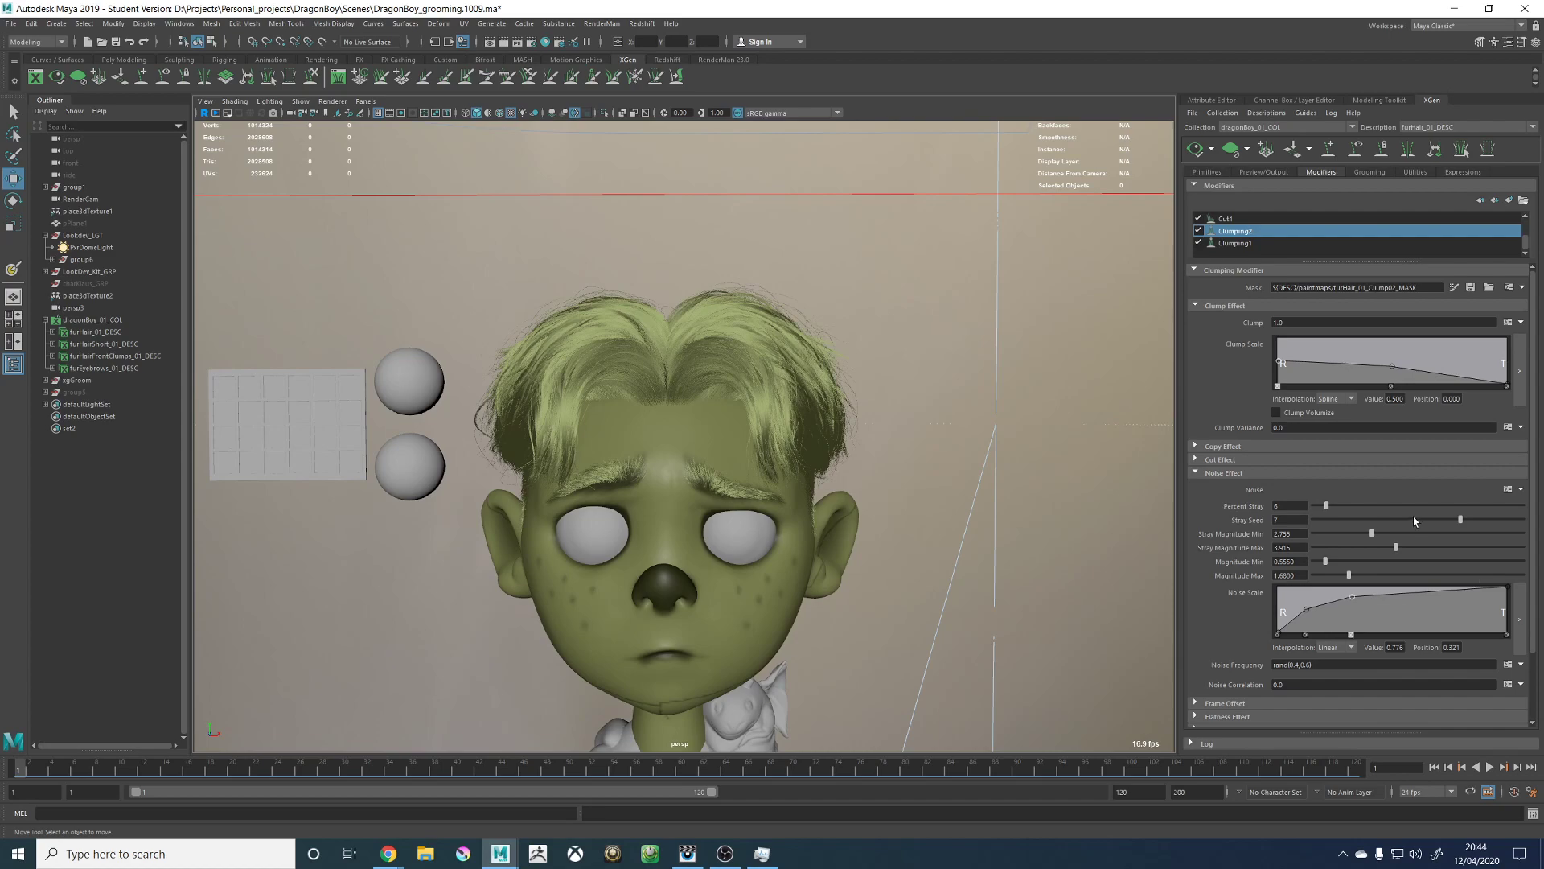
drag(1413, 520, 1399, 520)
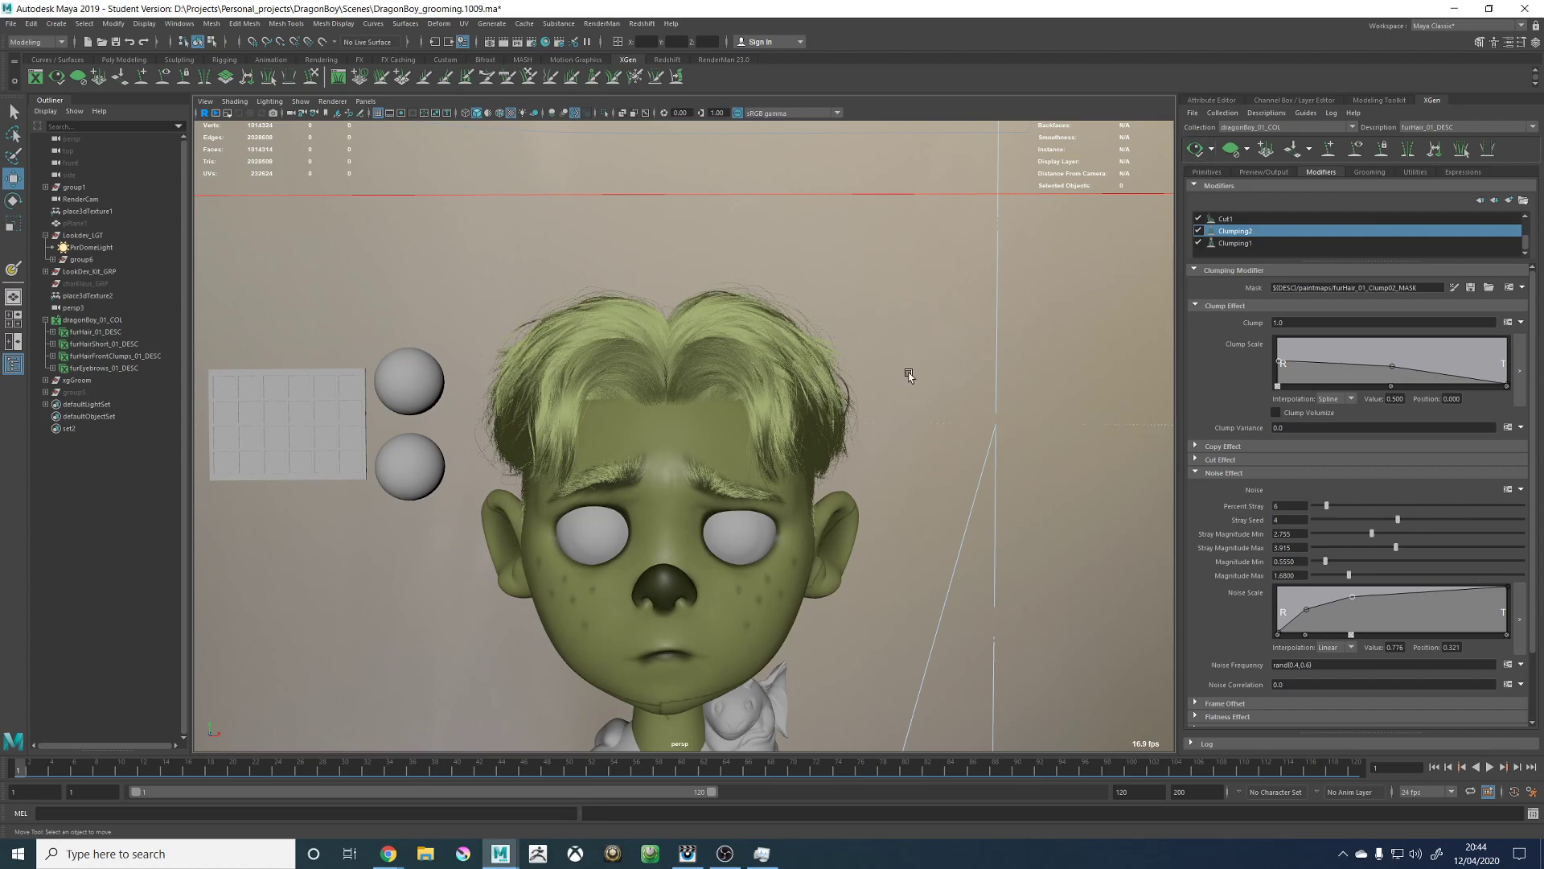
Step: Examine the hair's clumps and stray strands from the front, sides and back of the head
alt+drag(909, 375, 712, 374)
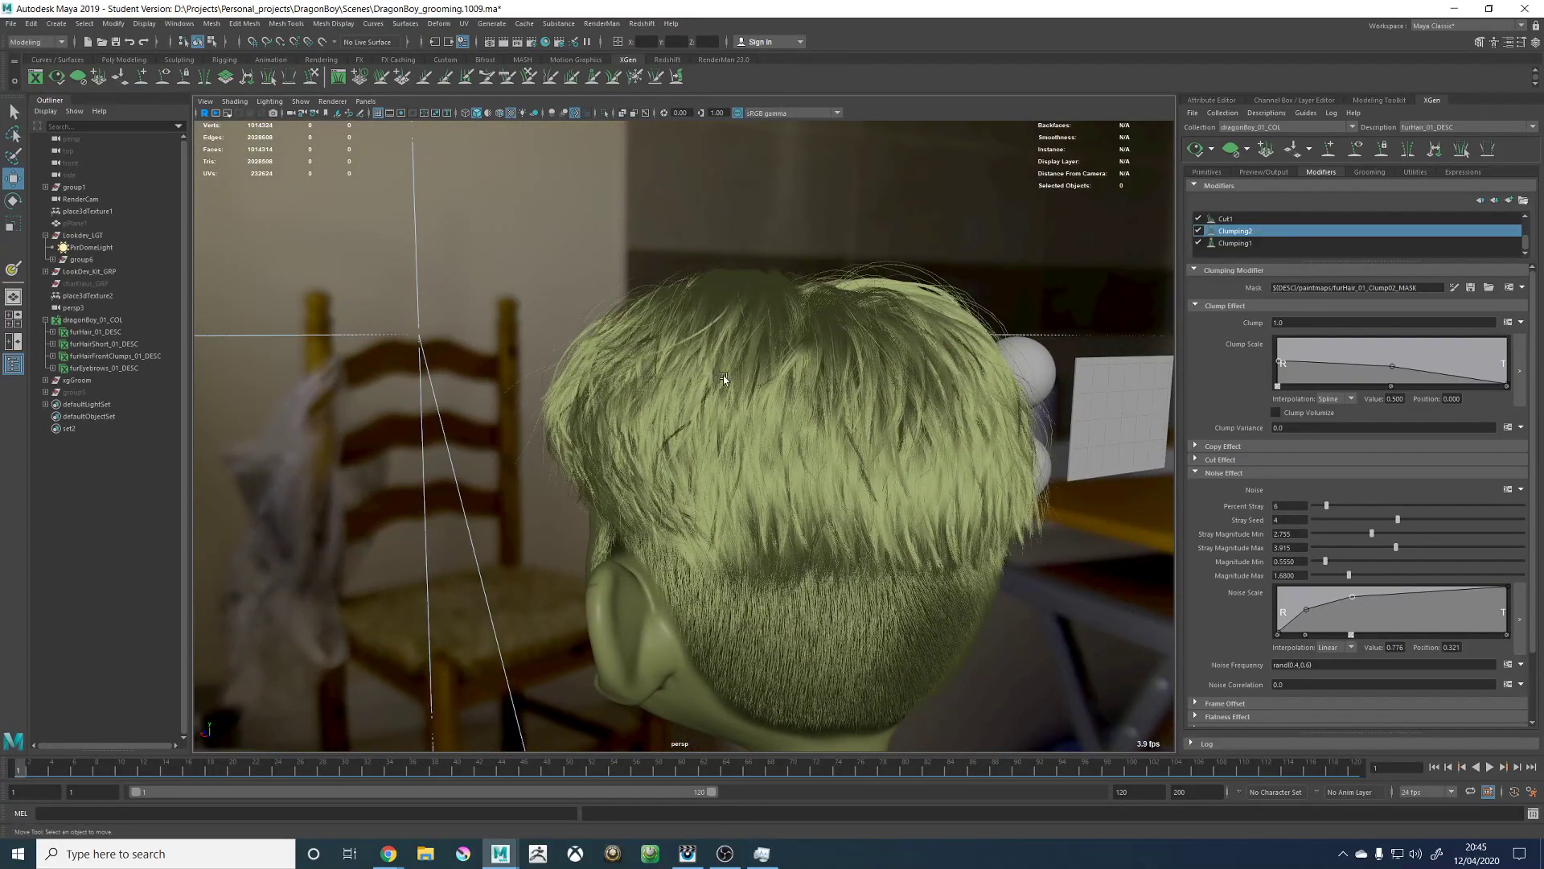
alt+drag(533, 321, 773, 335)
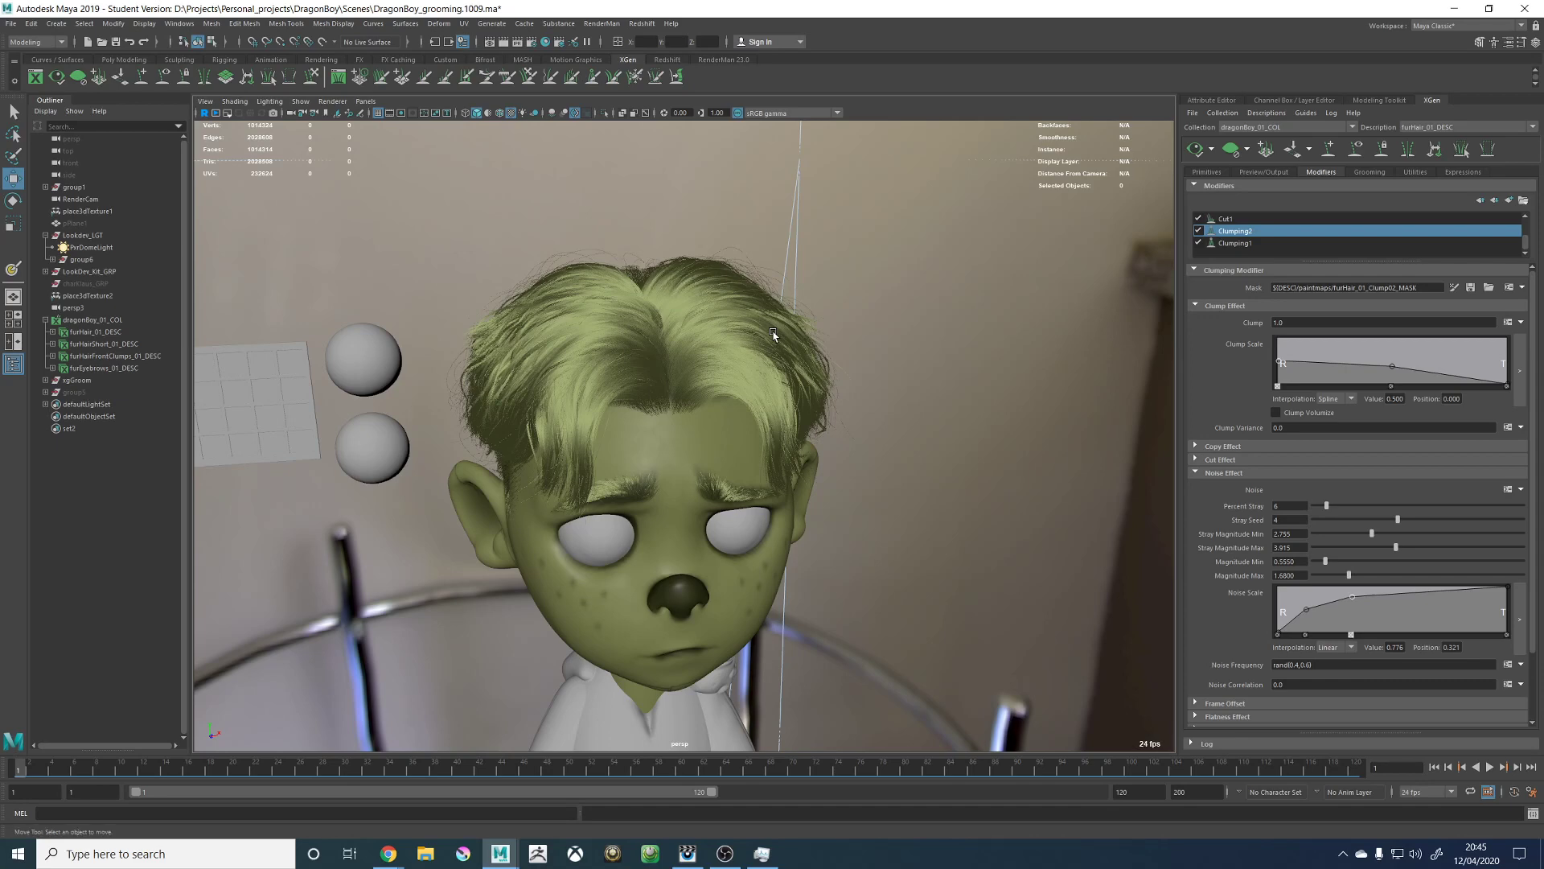
alt+middle_drag(579, 267, 609, 322)
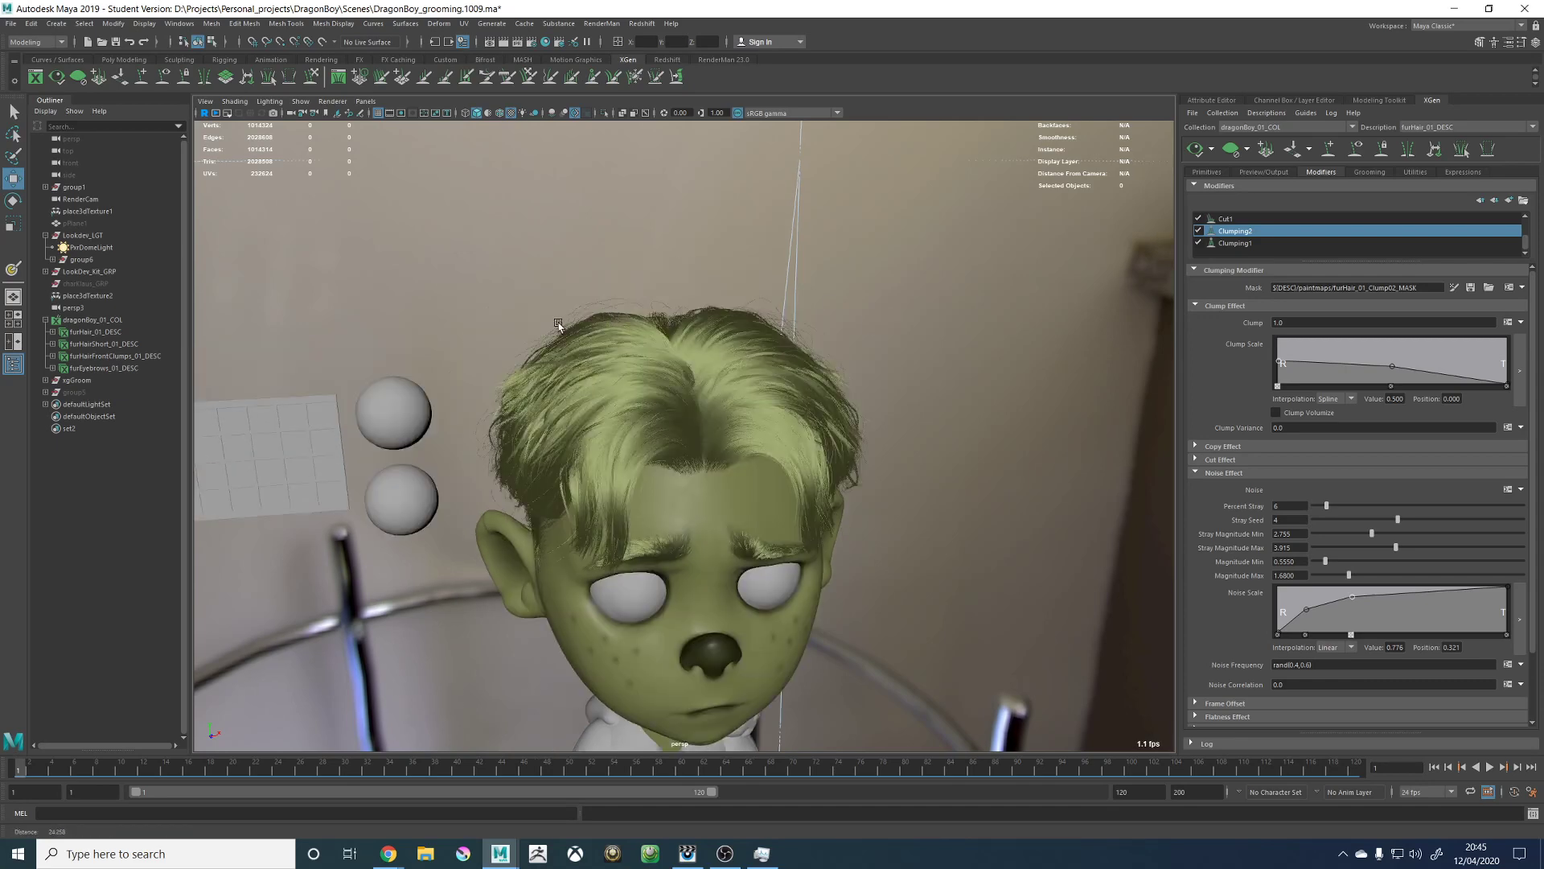
alt+right_drag(558, 325, 648, 365)
alt+drag(665, 379, 780, 403)
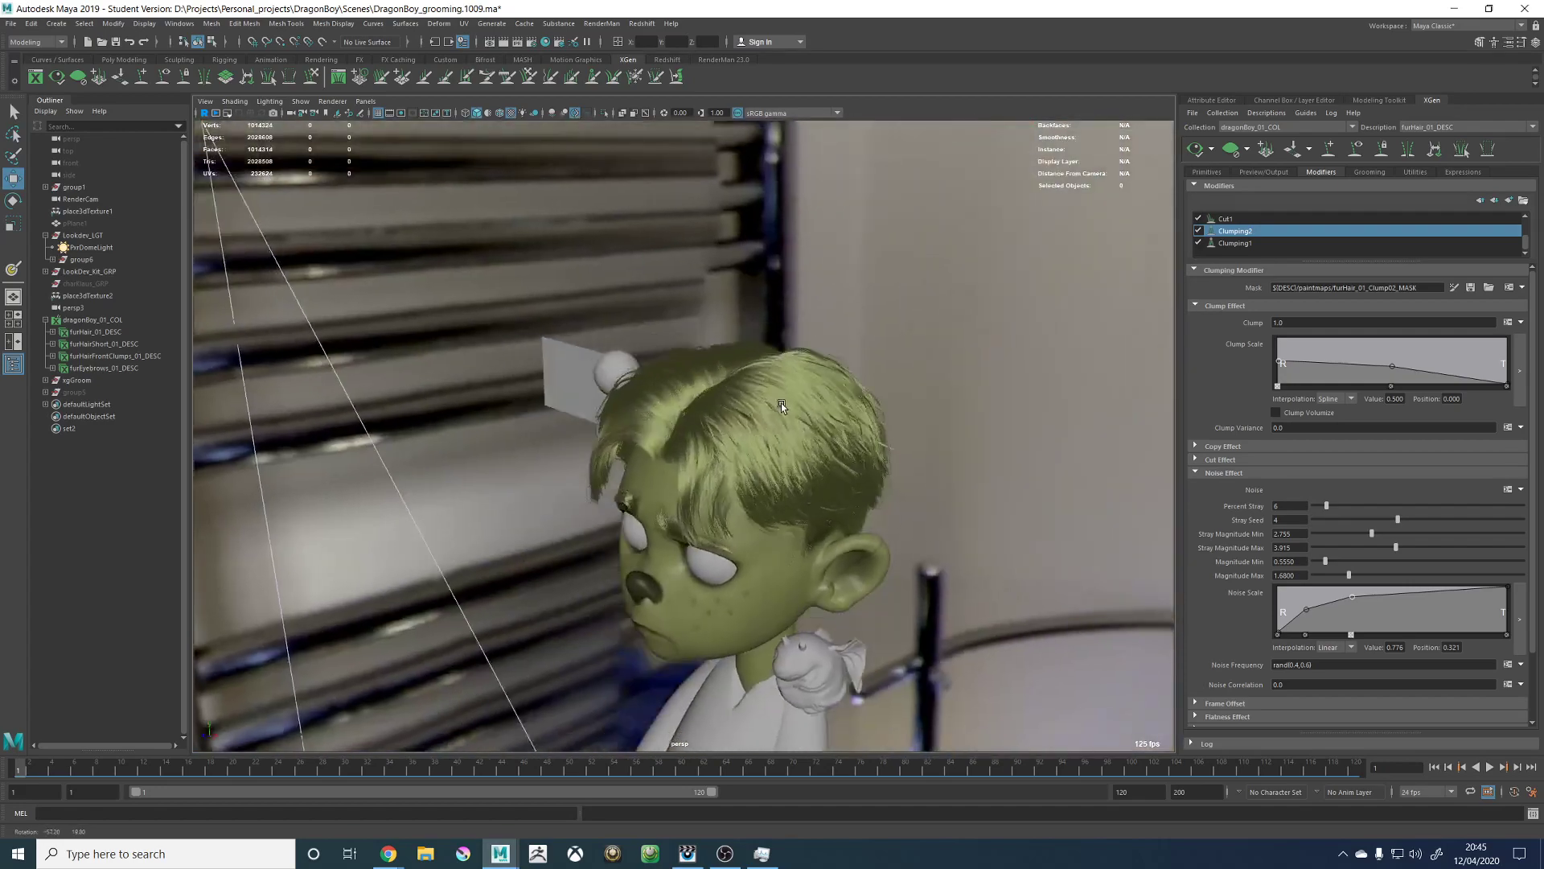
alt+drag(669, 393, 864, 378)
alt+right_drag(864, 378, 959, 419)
alt+drag(958, 418, 683, 427)
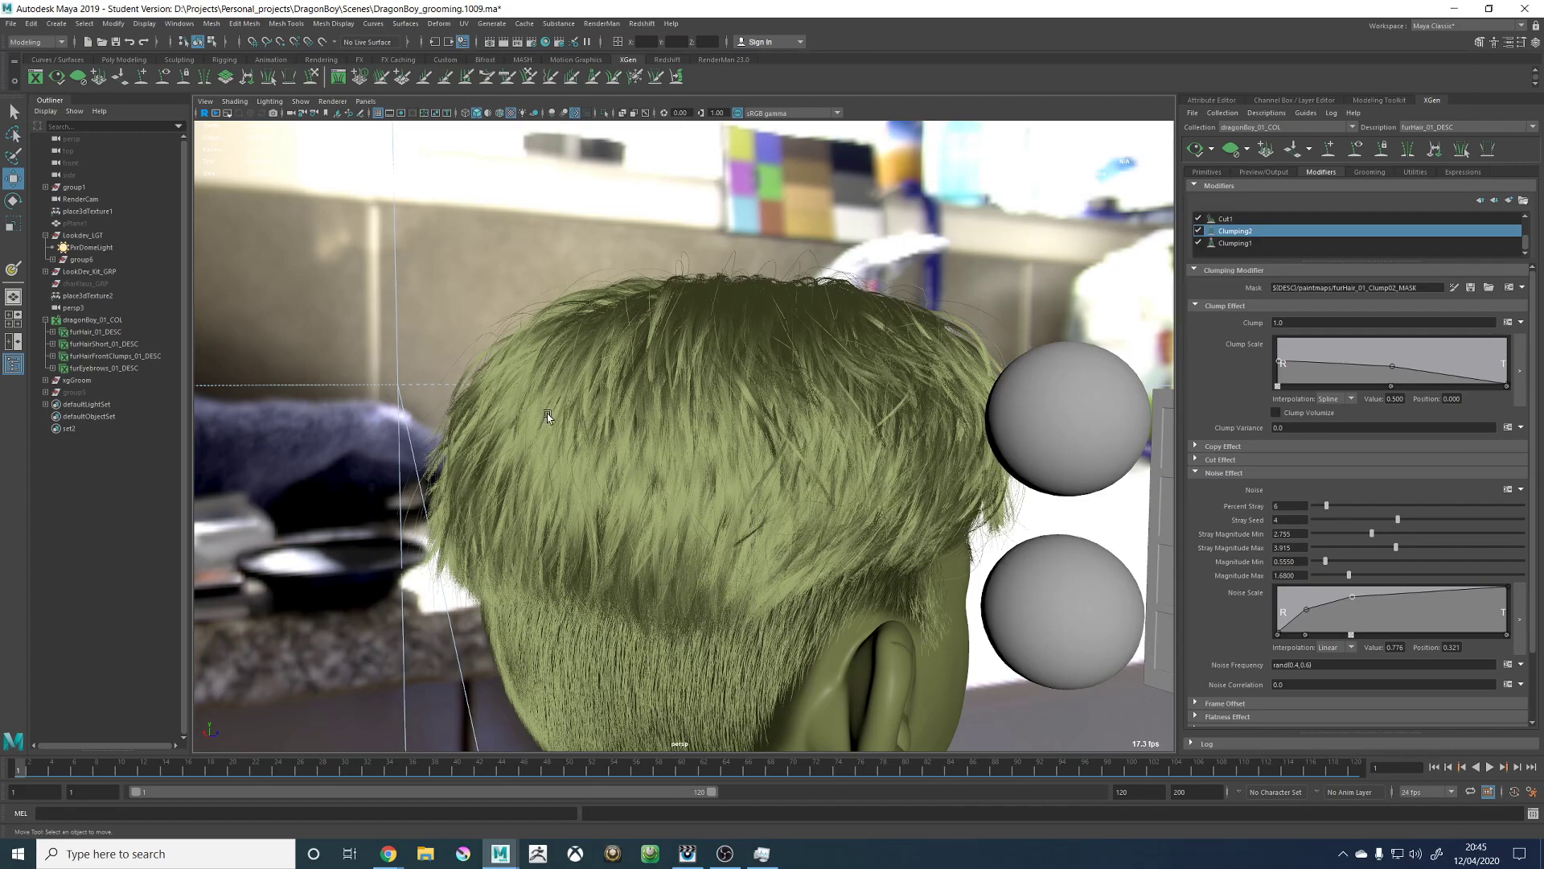
alt+drag(547, 414, 794, 414)
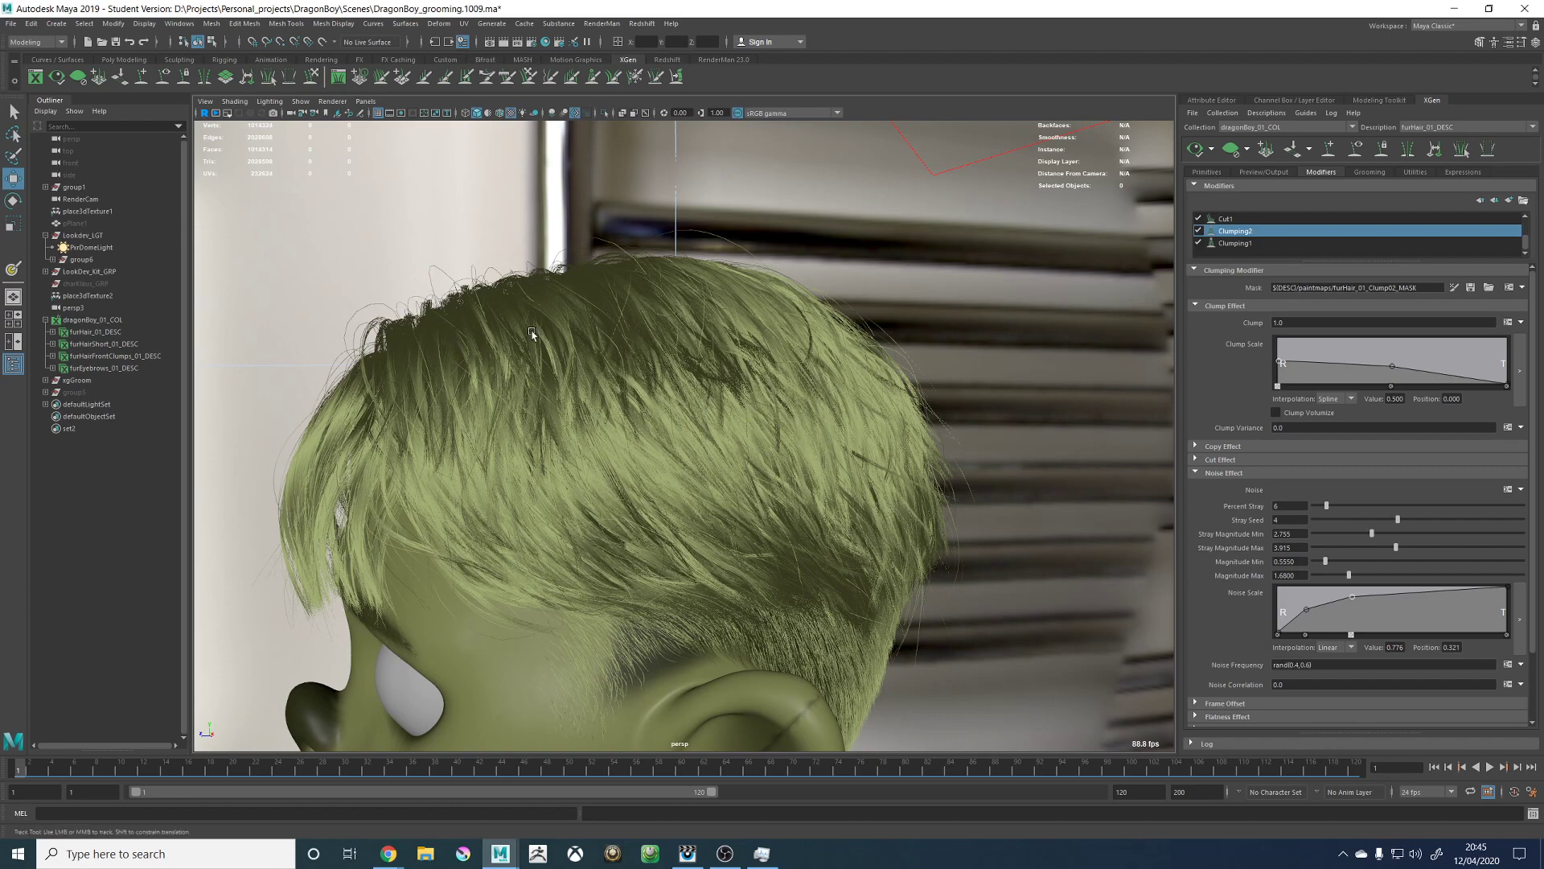
alt+drag(328, 415, 652, 396)
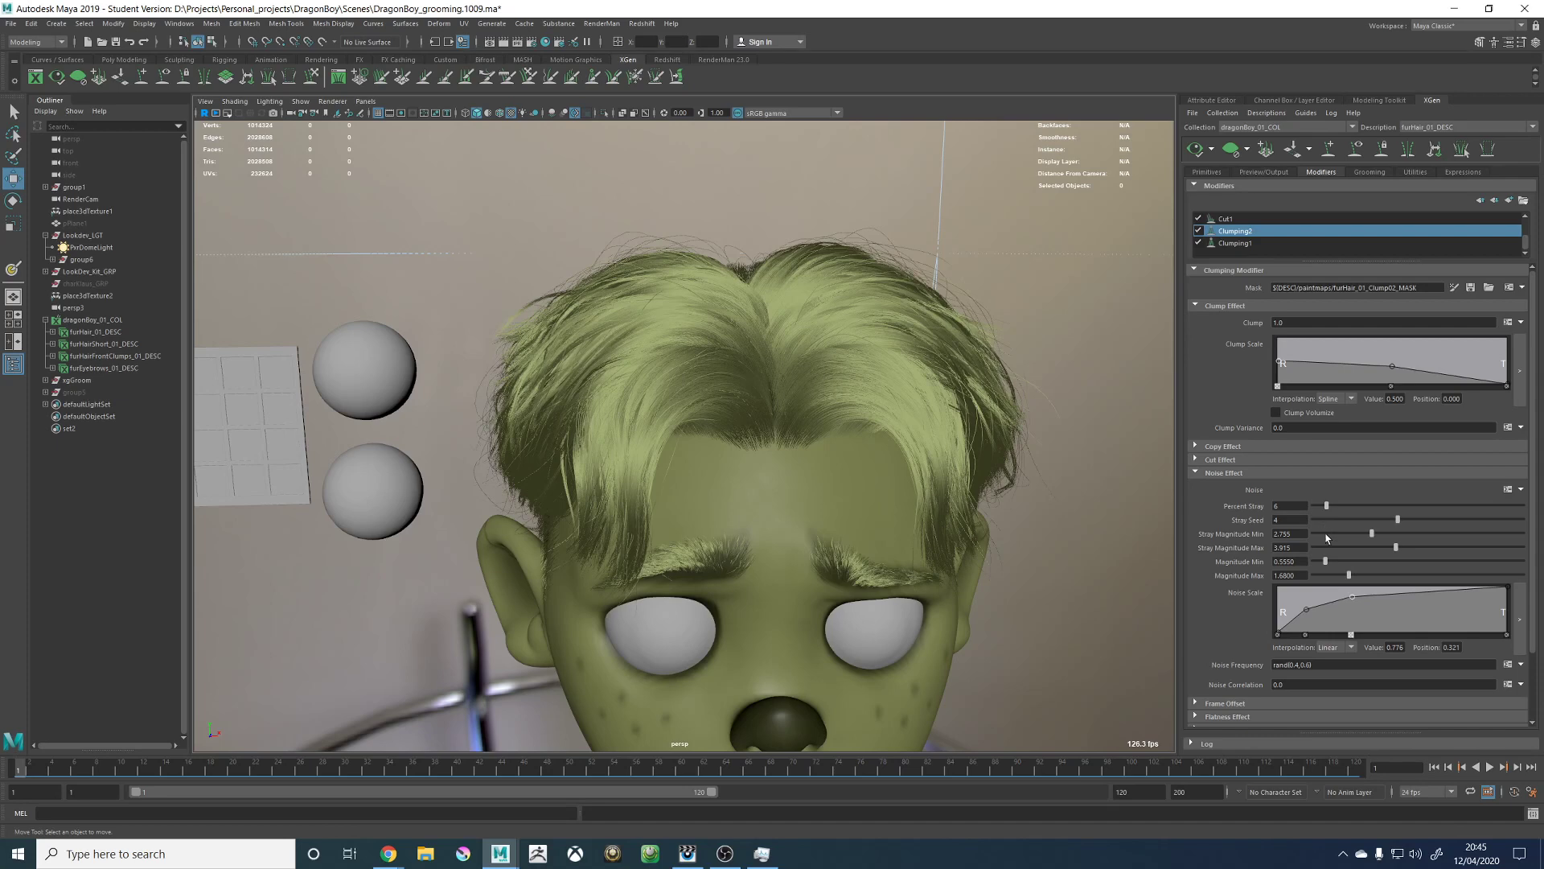
Step: Inspect the Clumping2 noise expression's preview with maximum values of 10 and 4, and close the editor without applying
click(1507, 489)
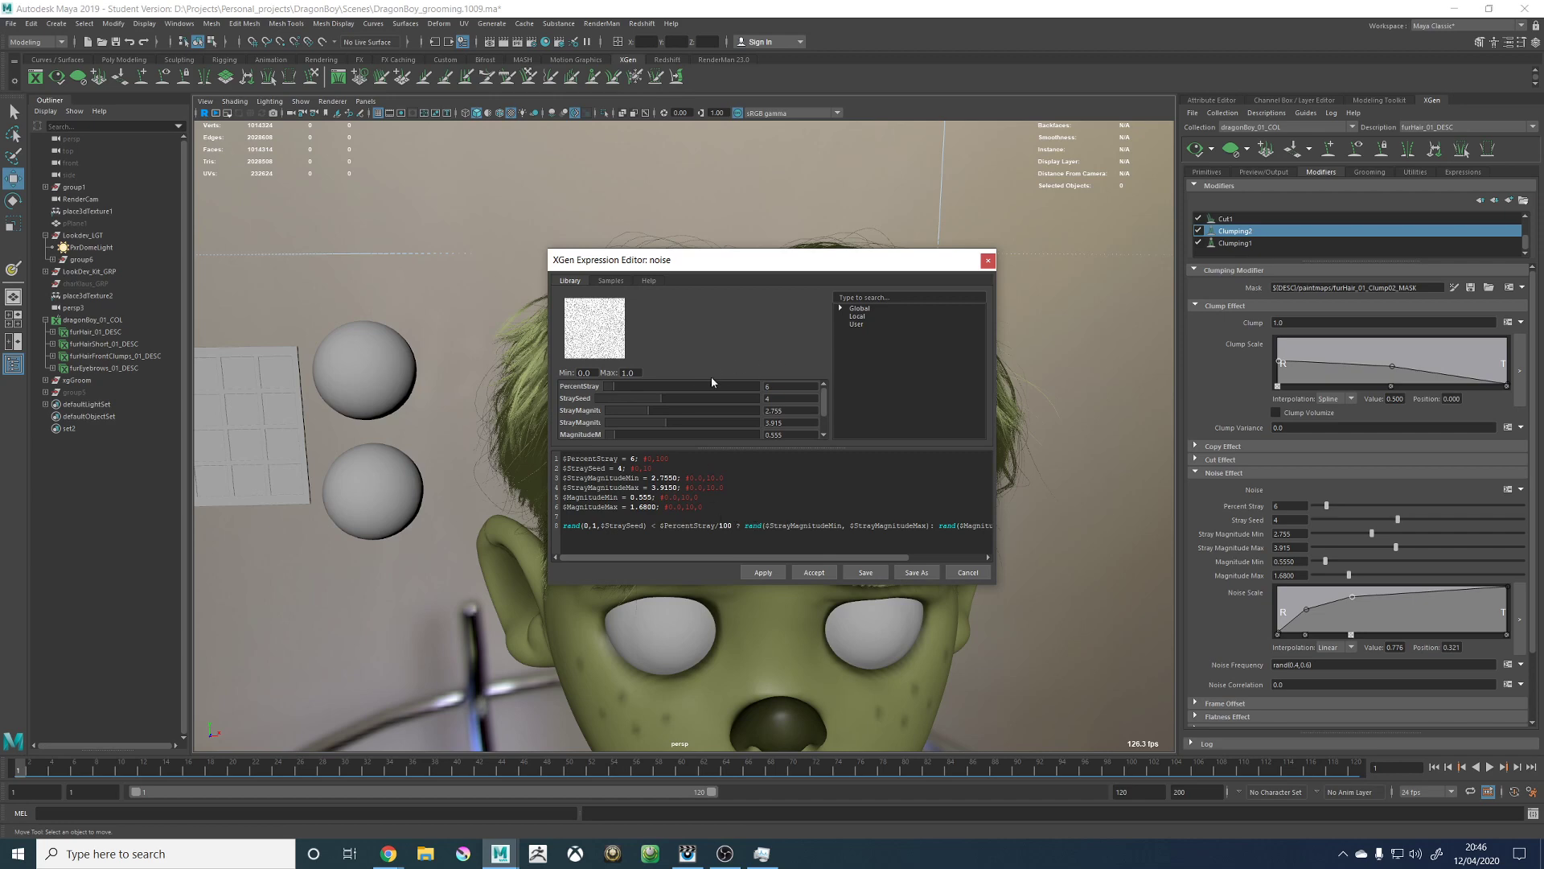
click(986, 261)
alt+drag(884, 278, 765, 291)
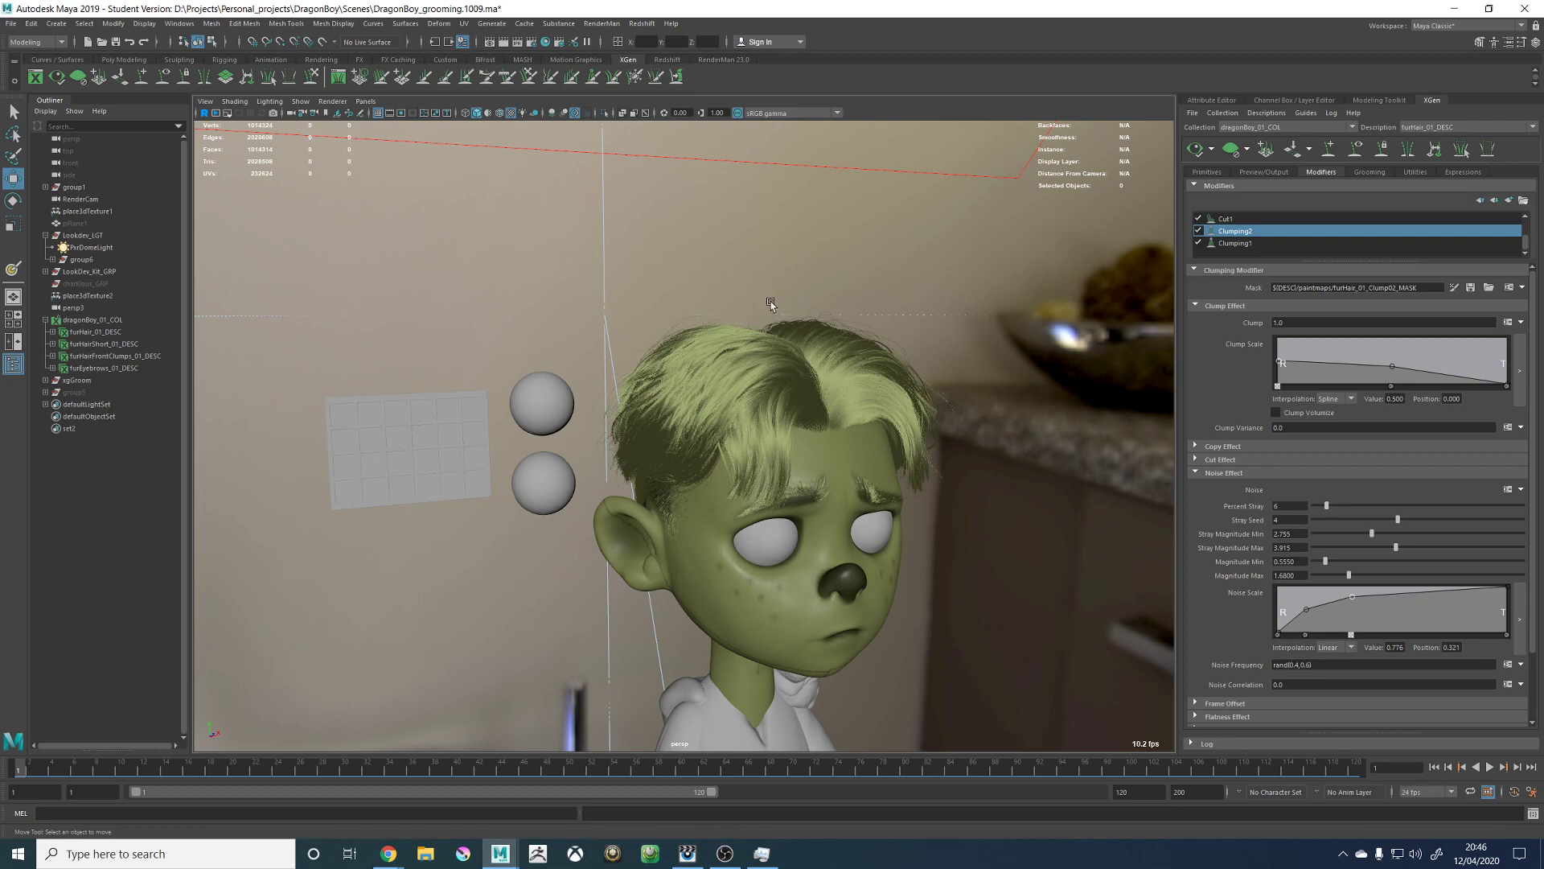
click(1506, 488)
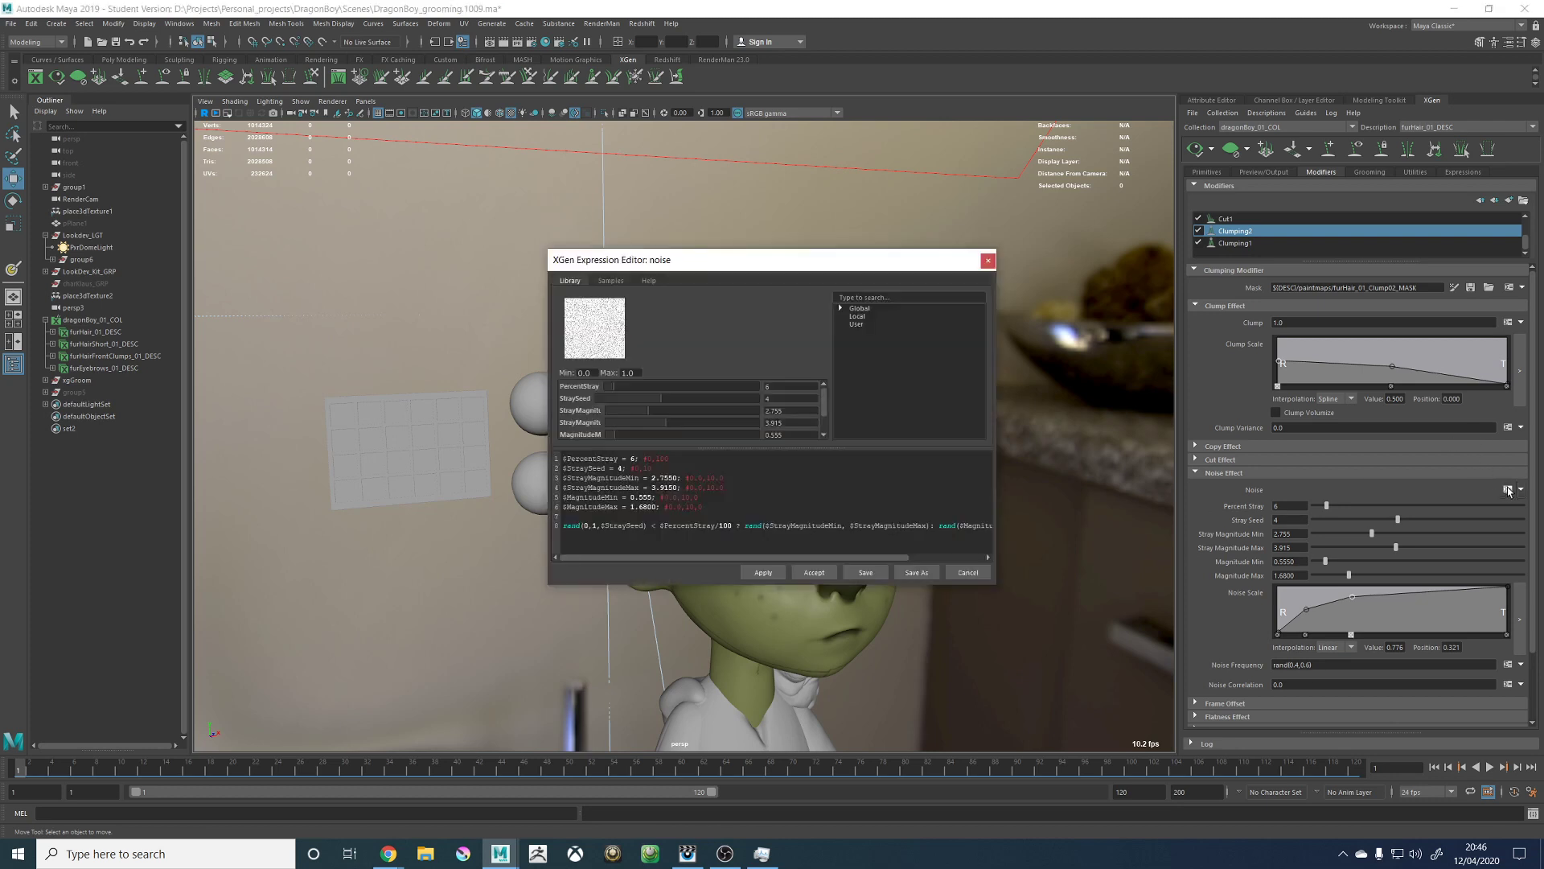
click(629, 372)
text(10)
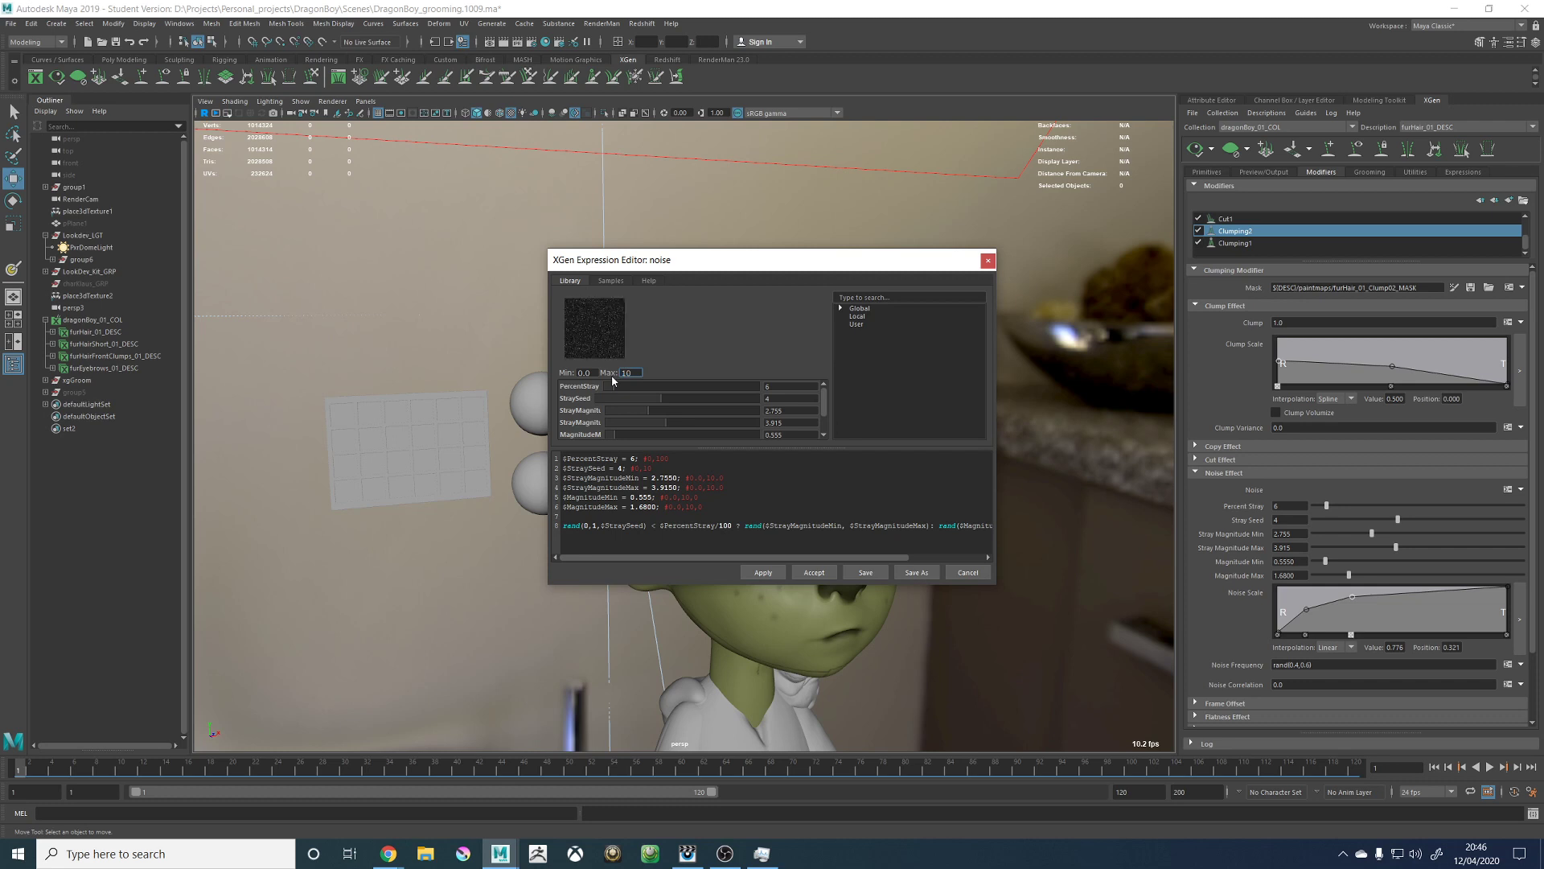
mouse_move(636, 373)
mouse_down()
mouse_move(594, 374)
mouse_move(616, 376)
mouse_up()
text(4)
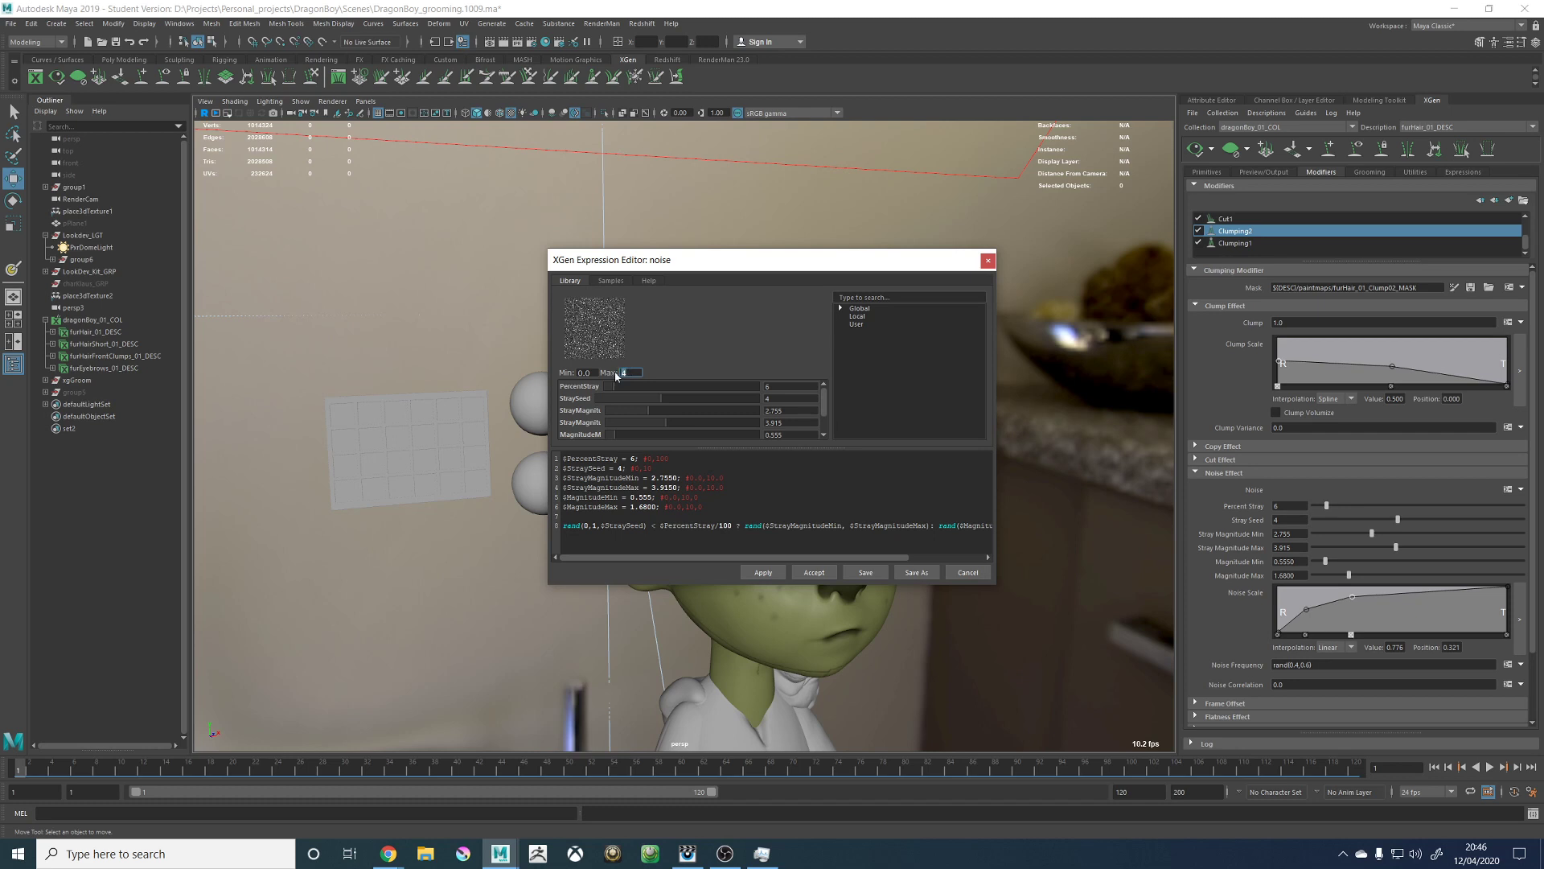
text(10)
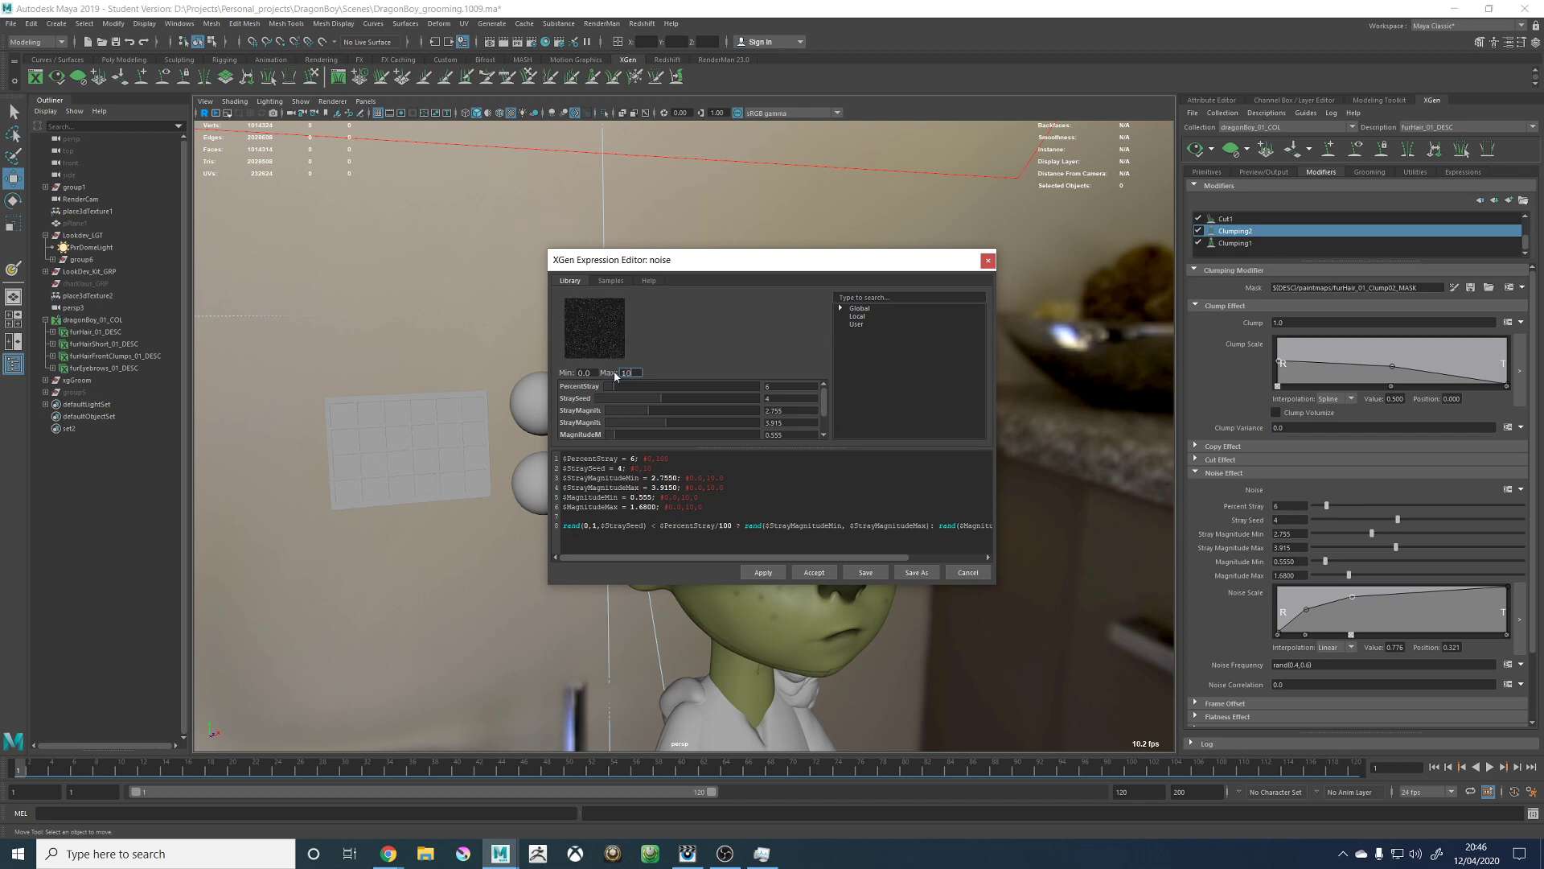
click(987, 260)
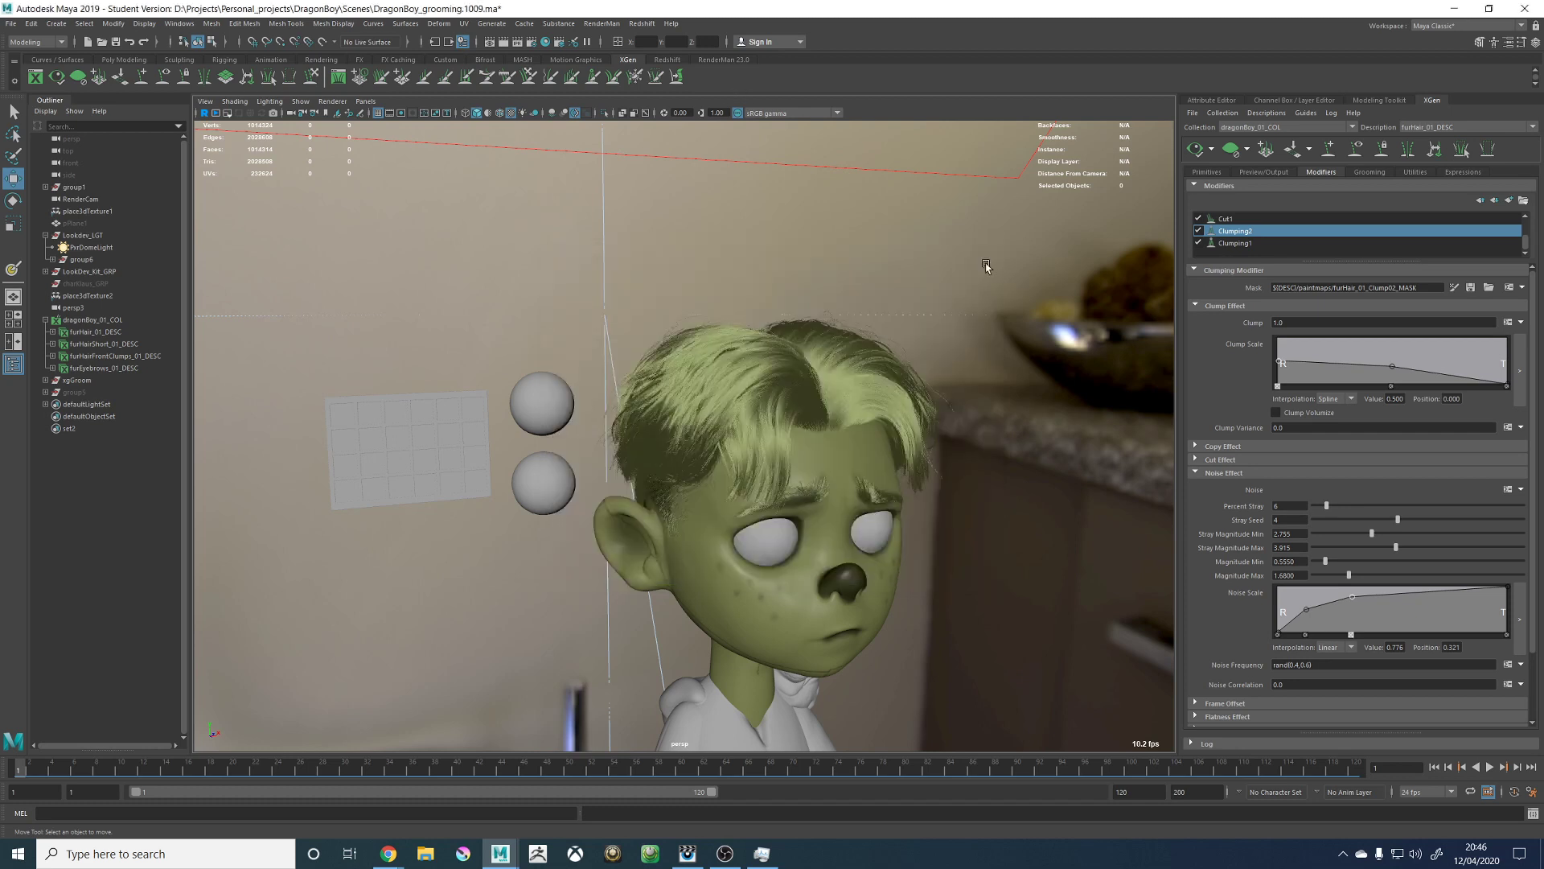
Step: Disable the Noise3 and Noise2 modifiers and refresh the hair preview to examine the hair without them
click(1195, 149)
alt+drag(904, 333, 1024, 412)
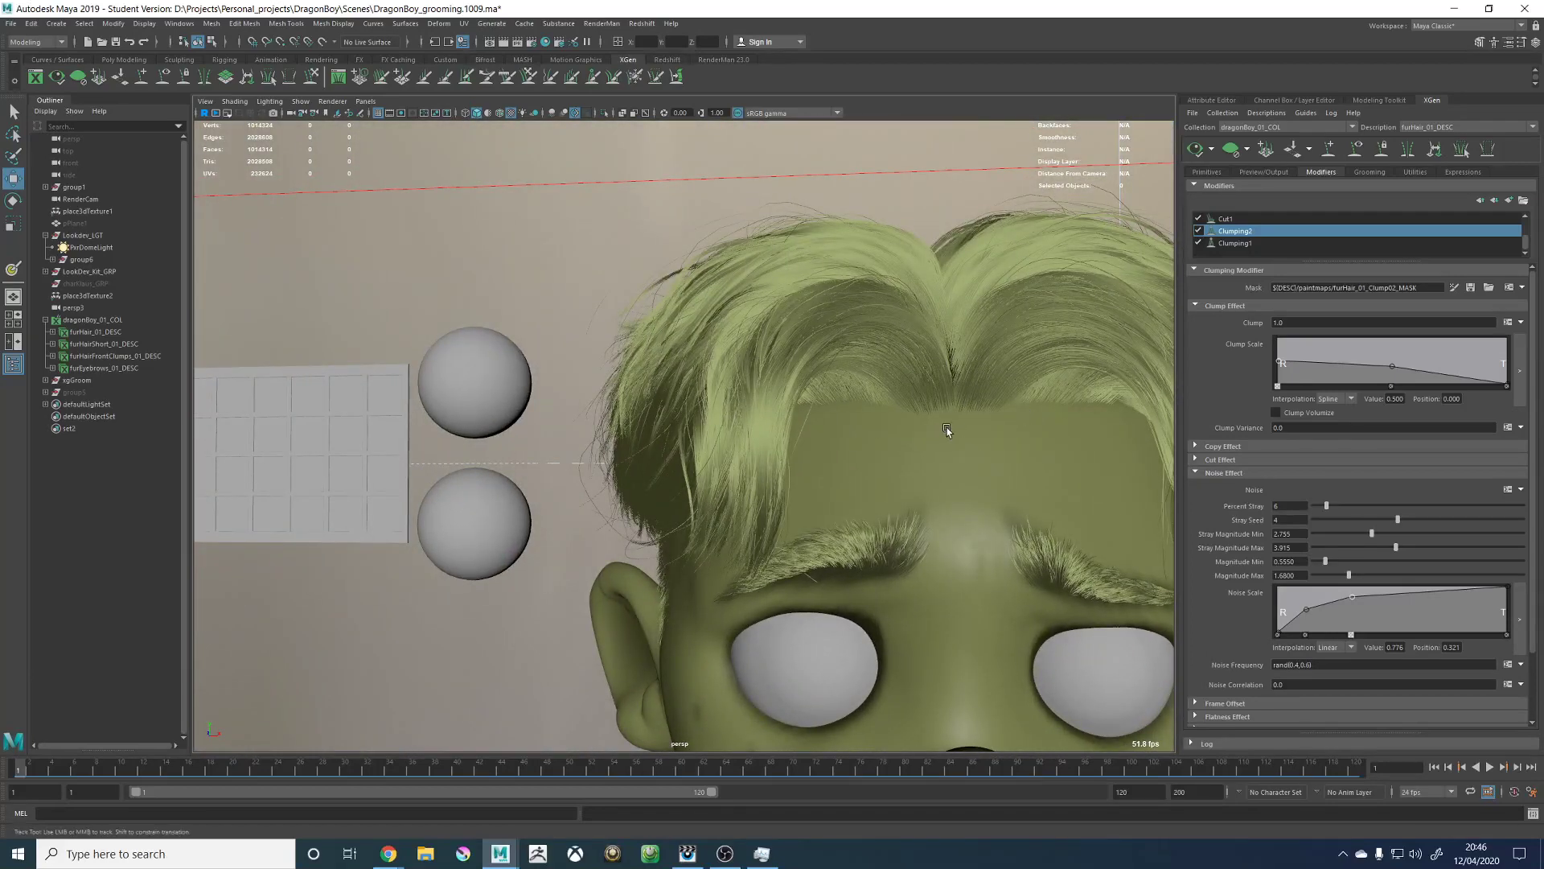
alt+middle_drag(947, 427, 784, 469)
scroll(1247, 237, up, 2)
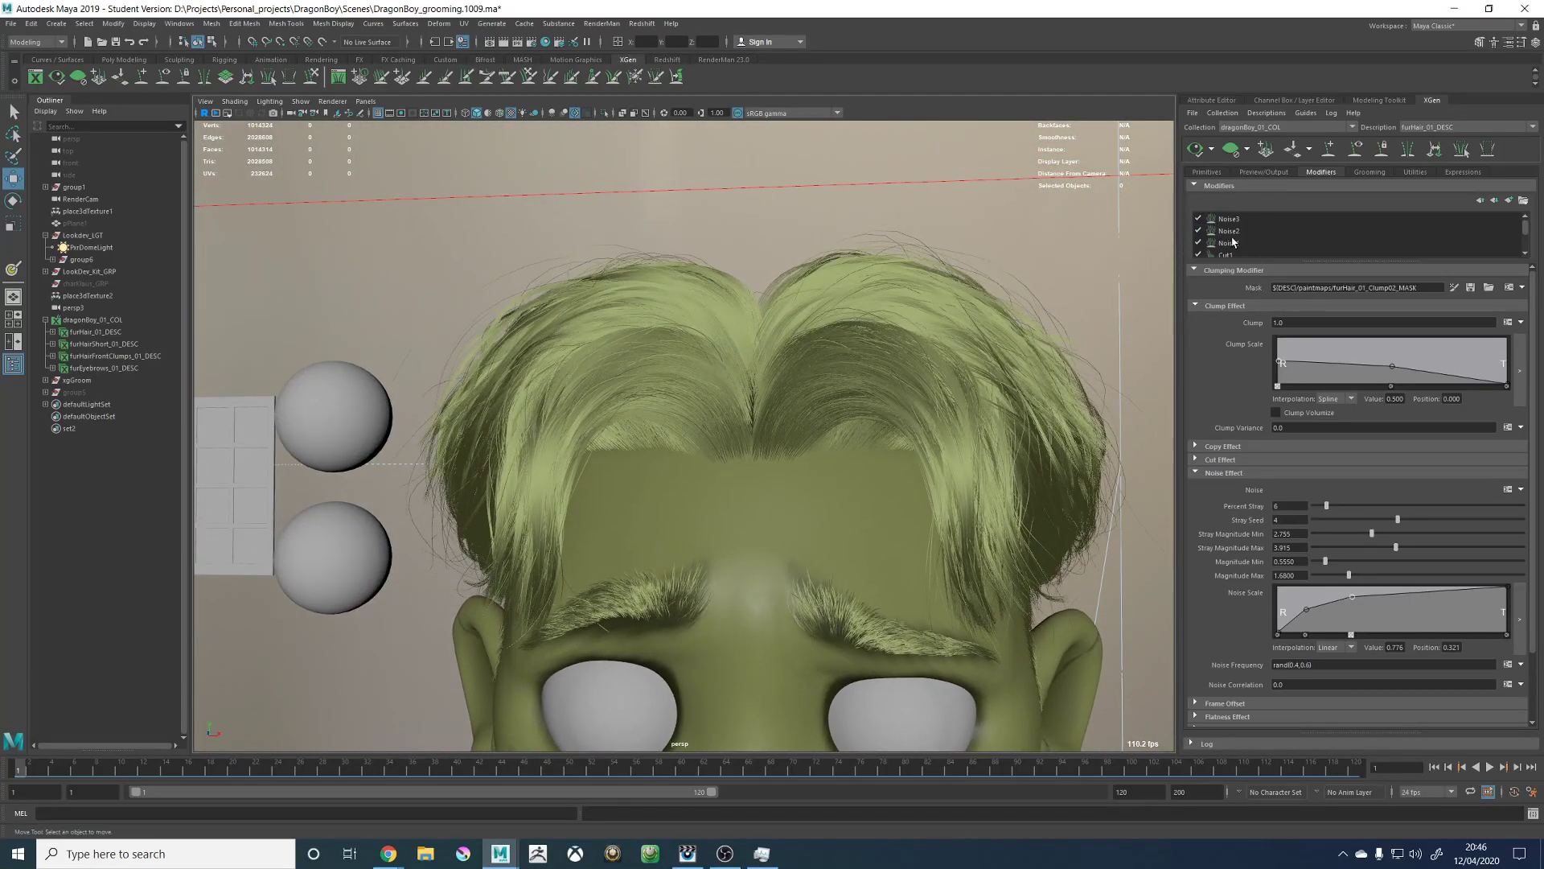
click(1230, 243)
click(1198, 218)
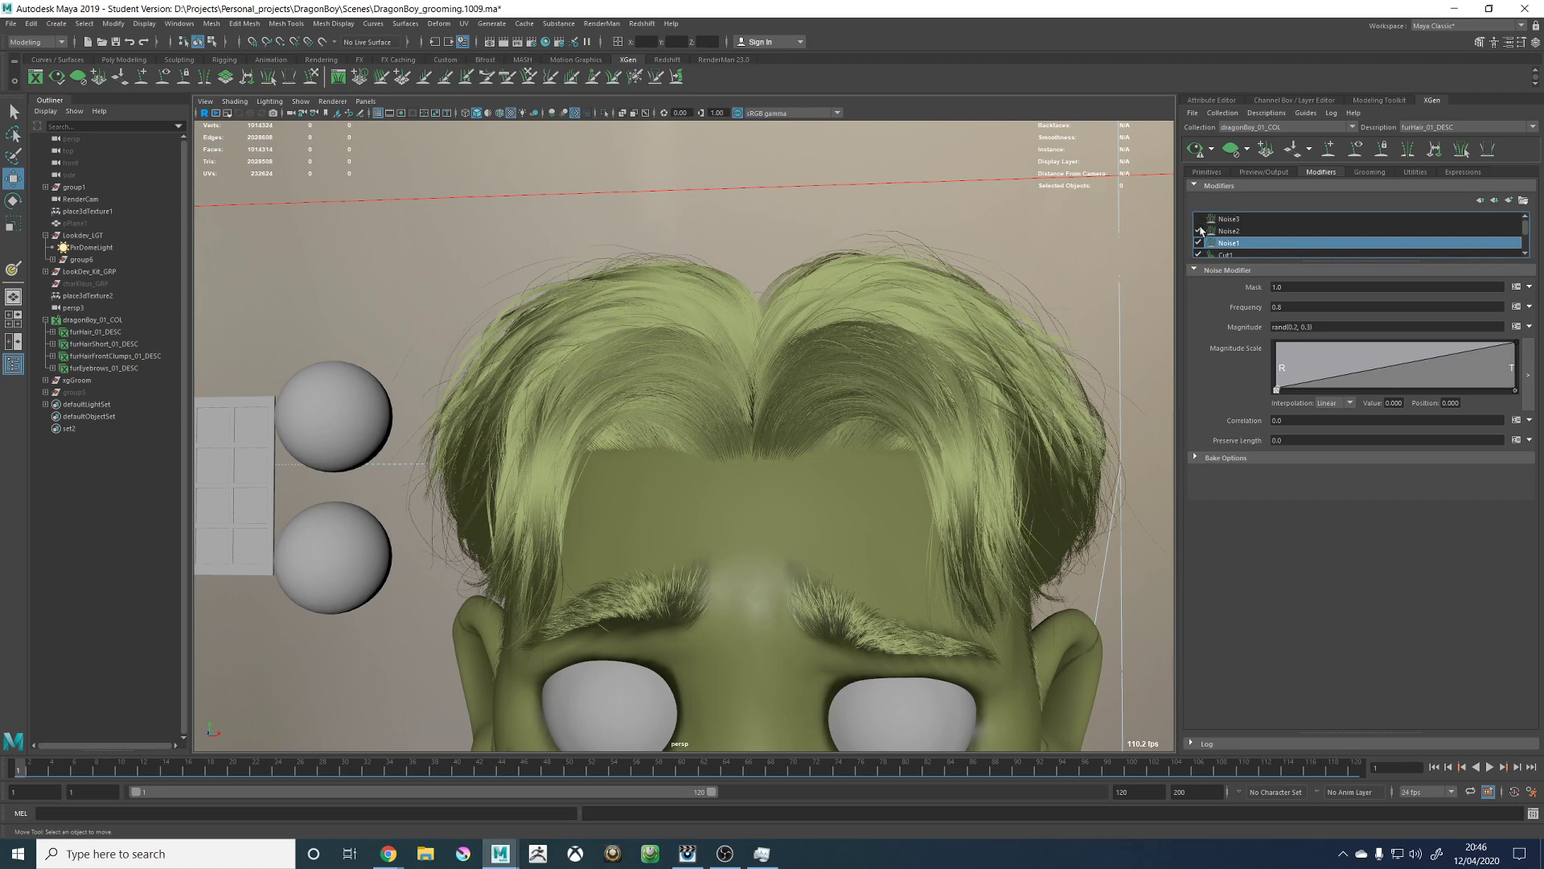
click(1199, 231)
click(1195, 149)
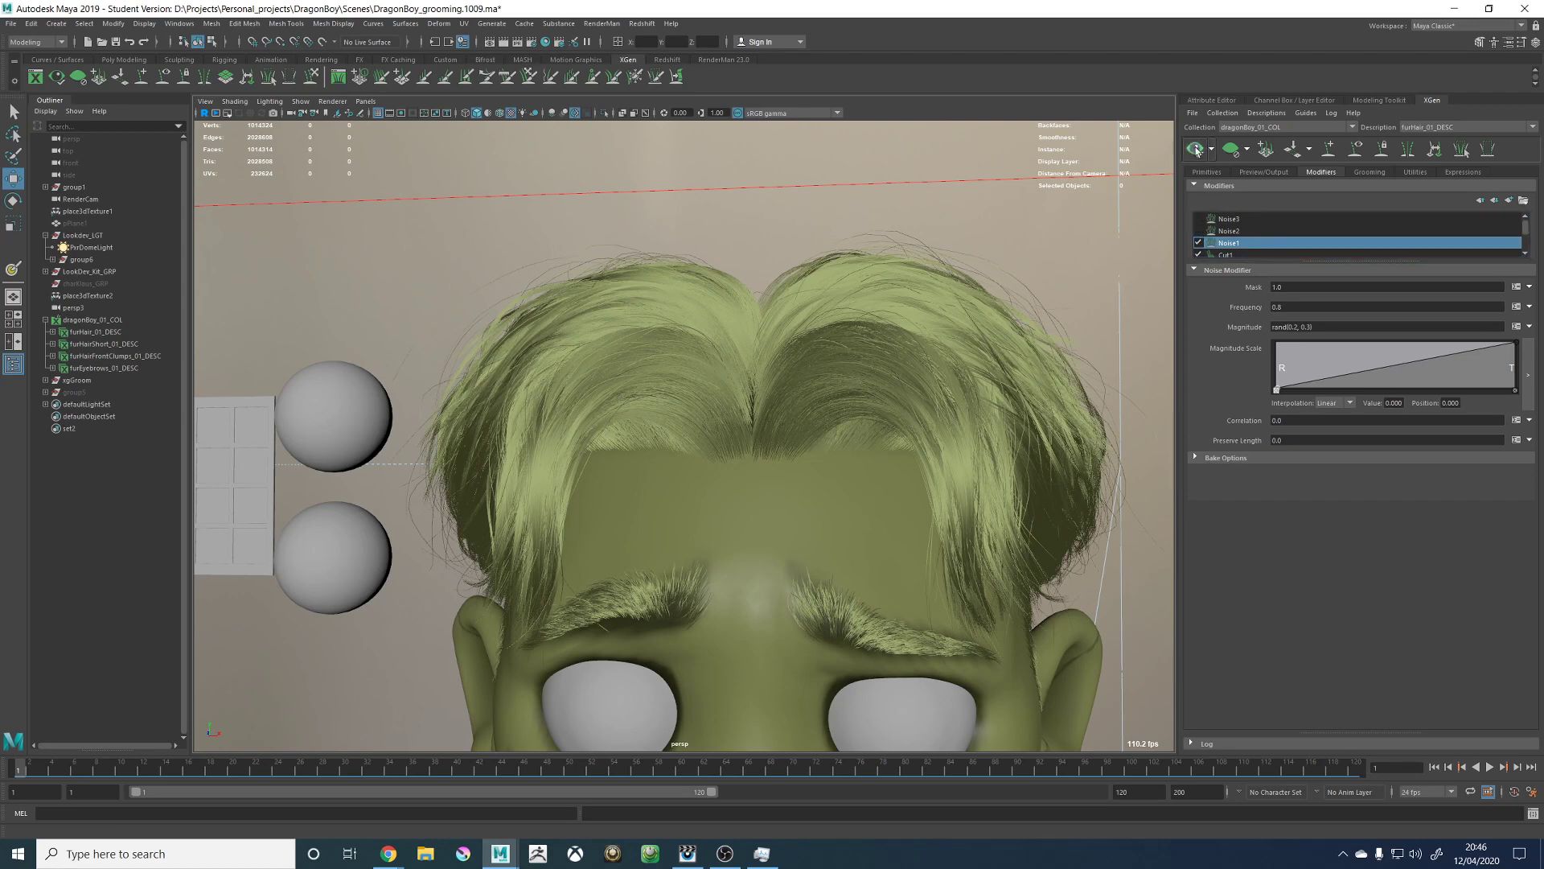
alt+drag(945, 303, 754, 369)
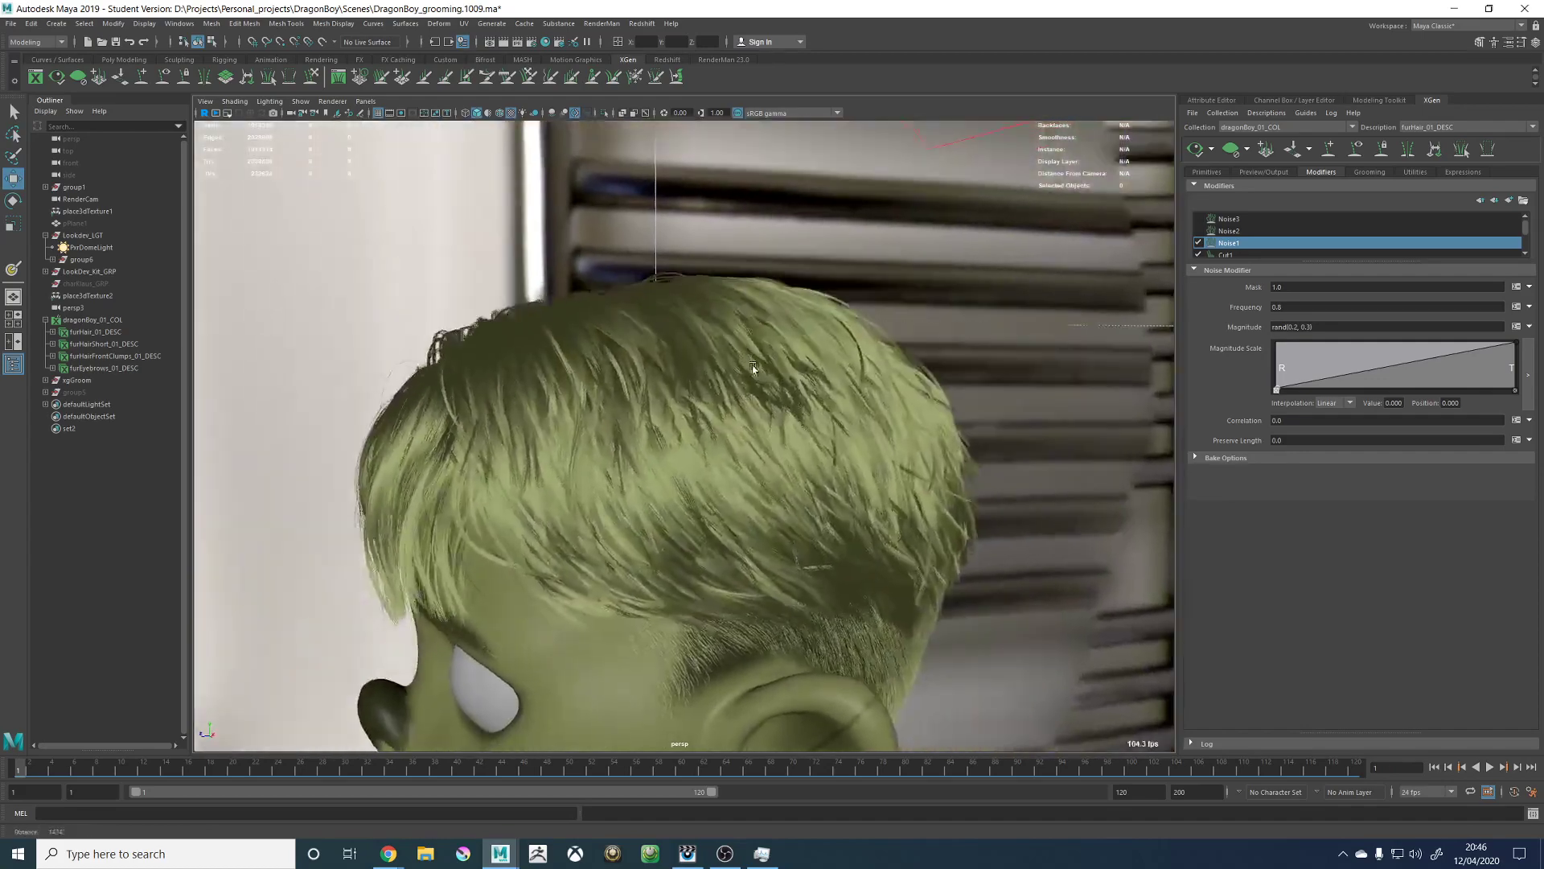
Step: Re-enable the Noise2 modifier, refresh the hair preview, and re-enable Noise3
click(1198, 231)
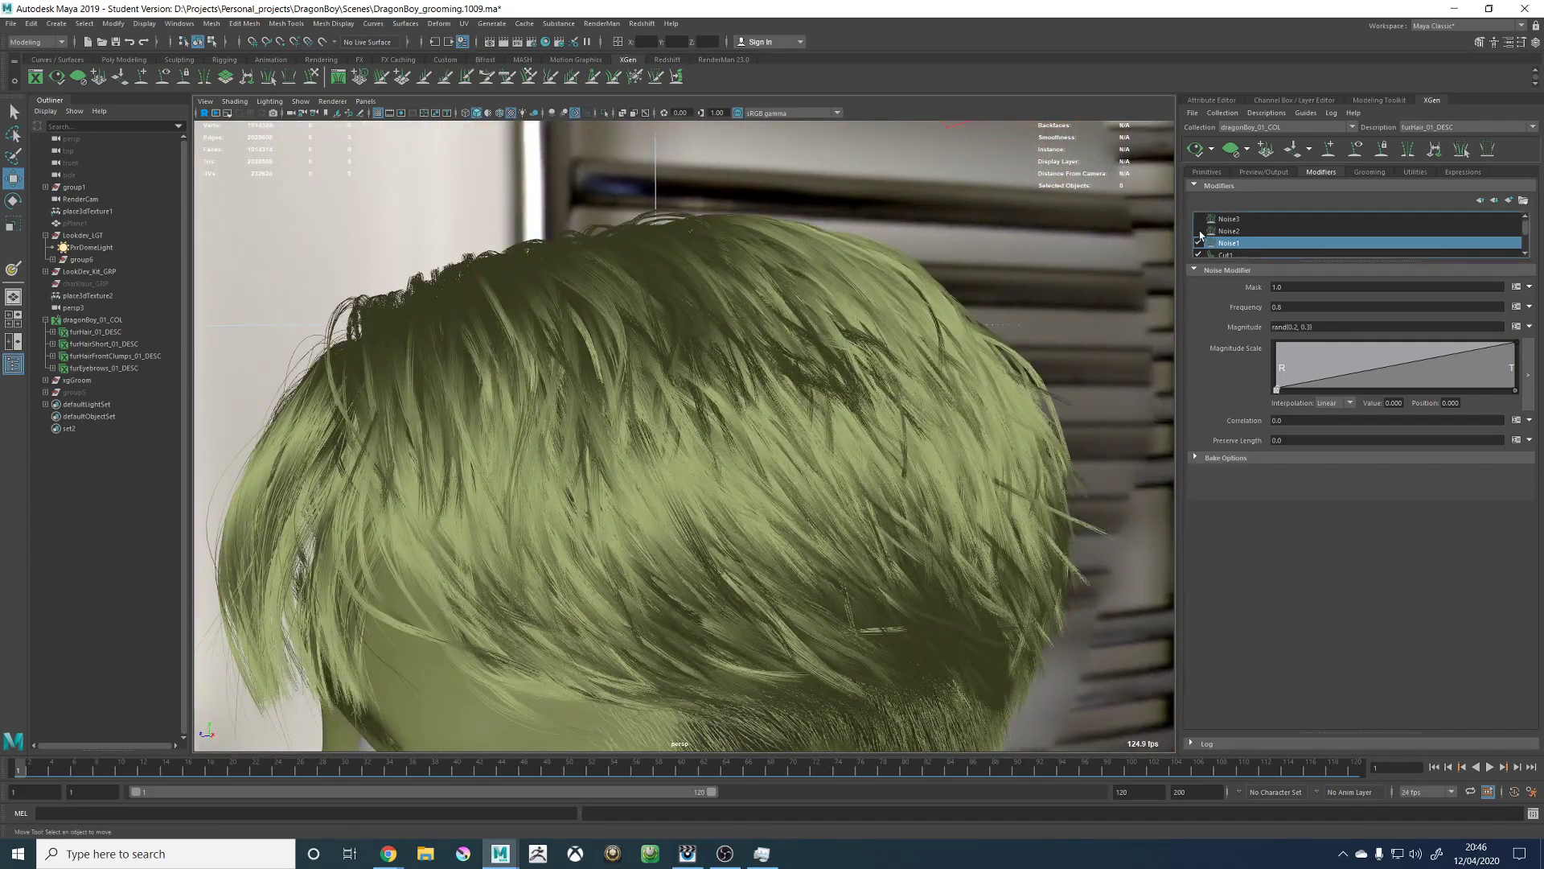
click(1198, 151)
alt+drag(735, 362, 749, 361)
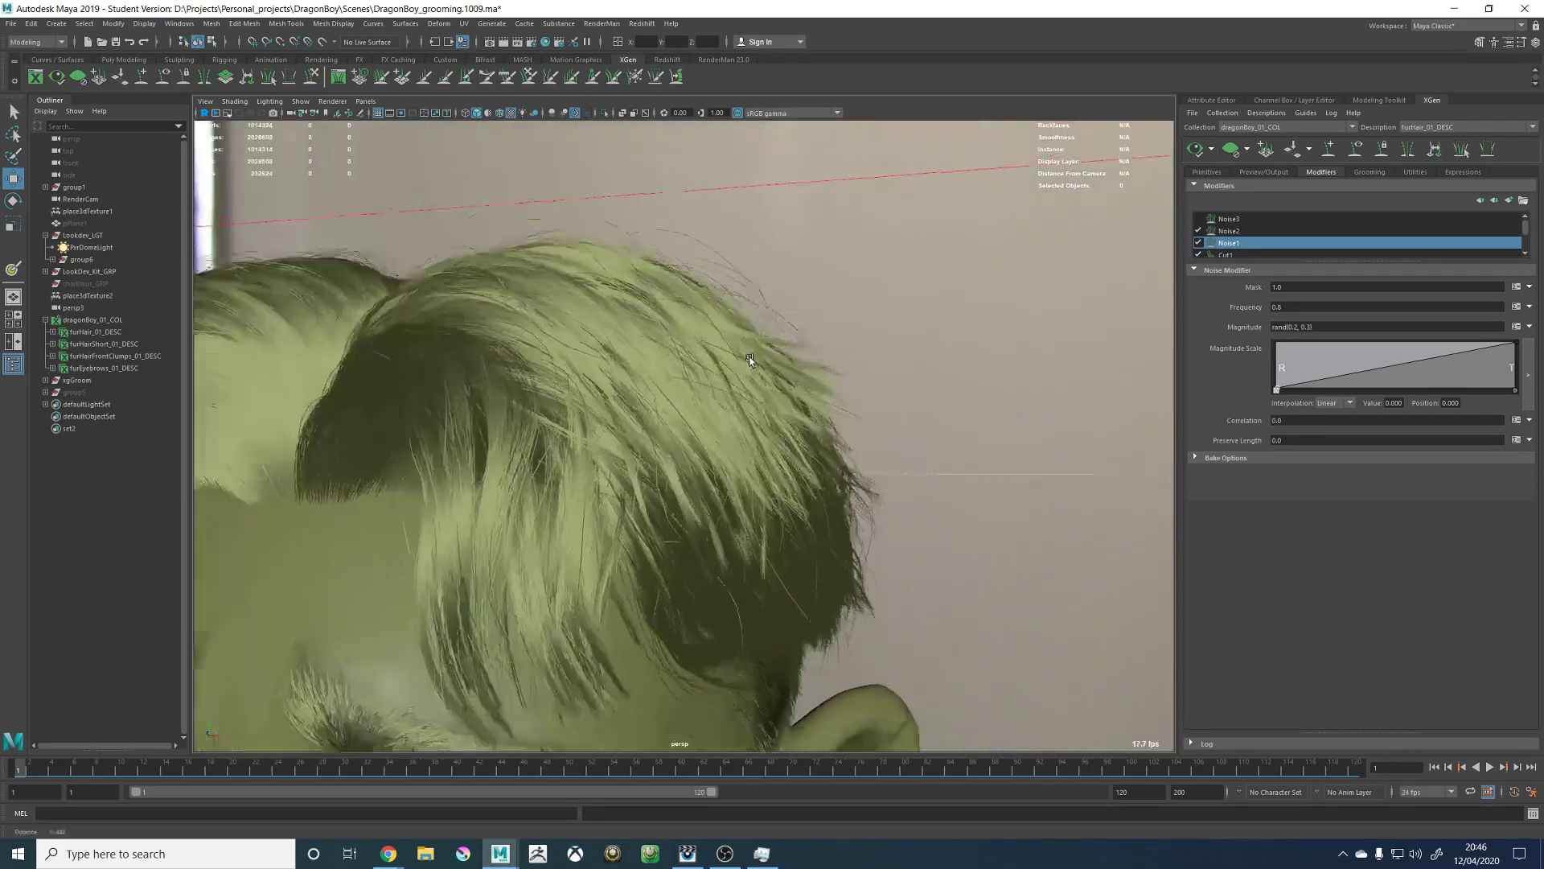
click(1198, 219)
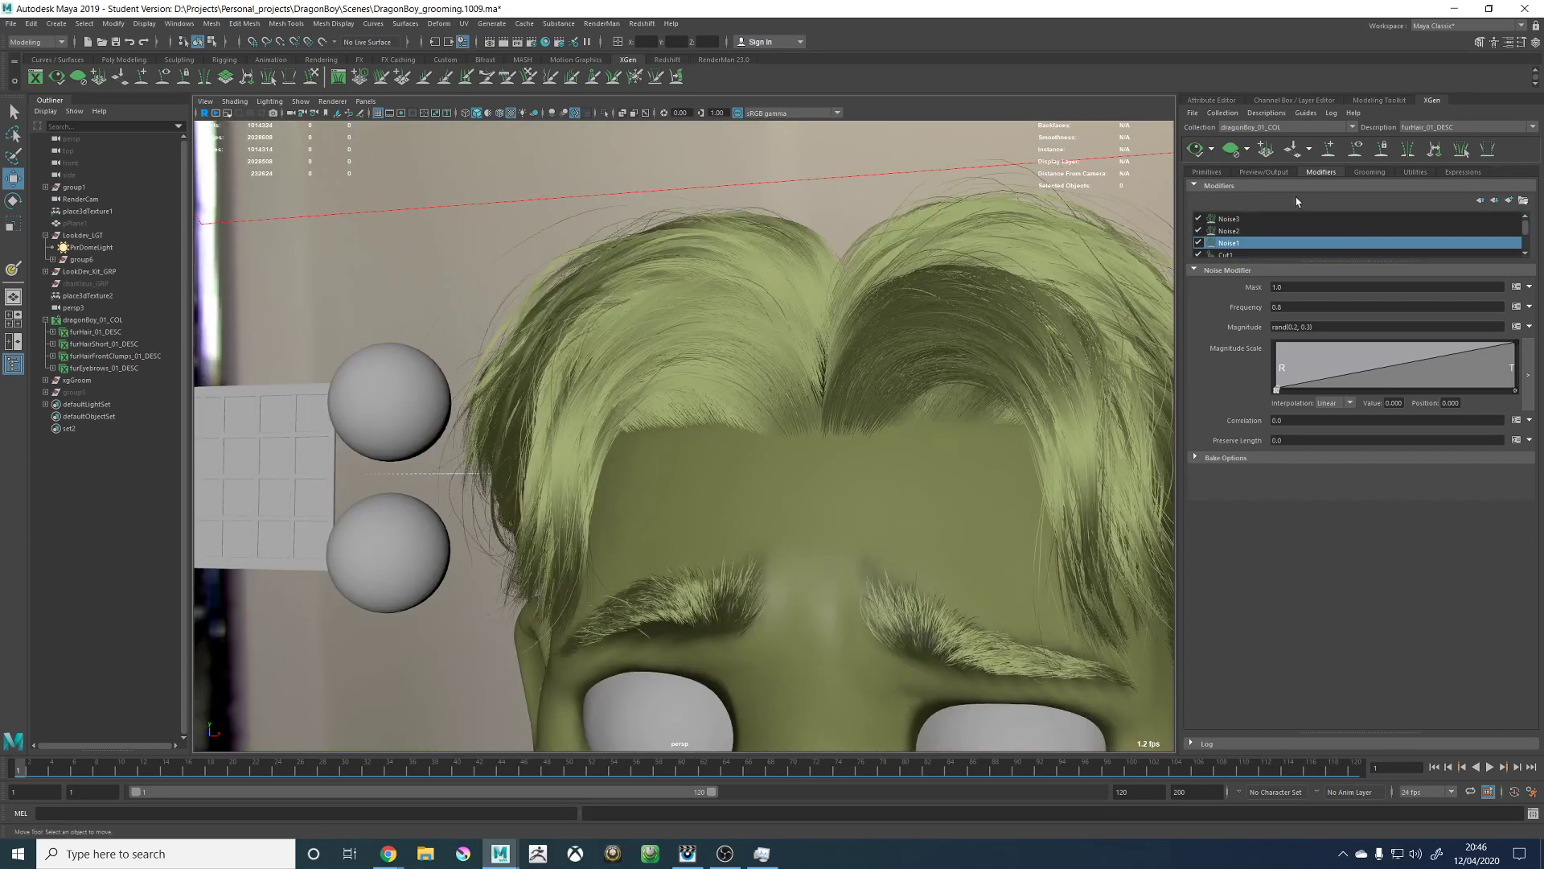
Step: Change the Noise3 modifier's magnitude expression to rand(0,3) and refresh the hair preview
click(1228, 219)
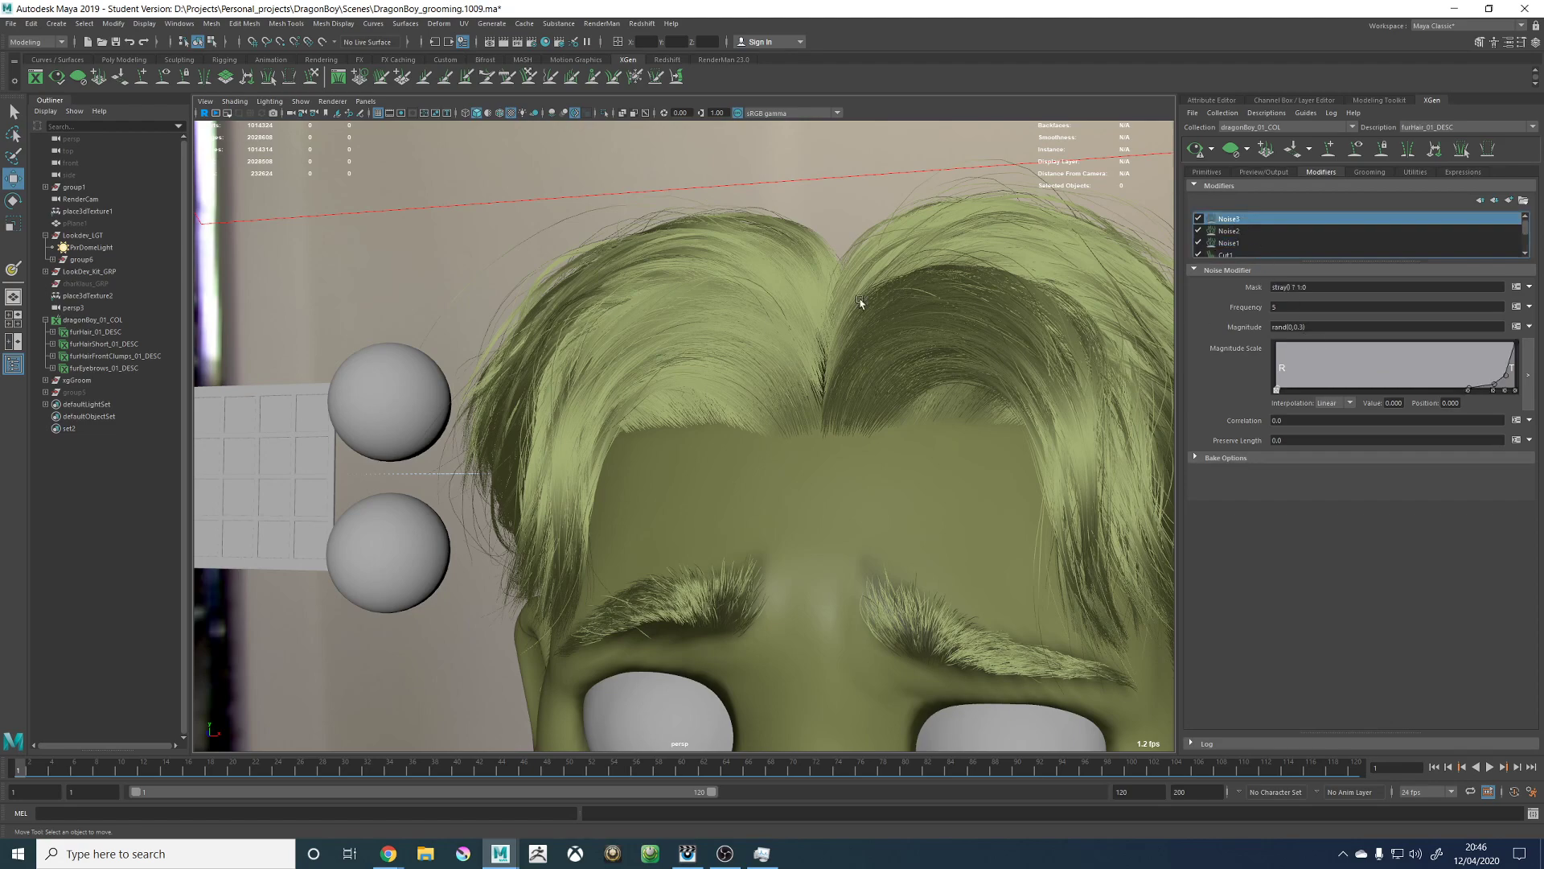
alt+drag(738, 278, 787, 283)
click(1198, 219)
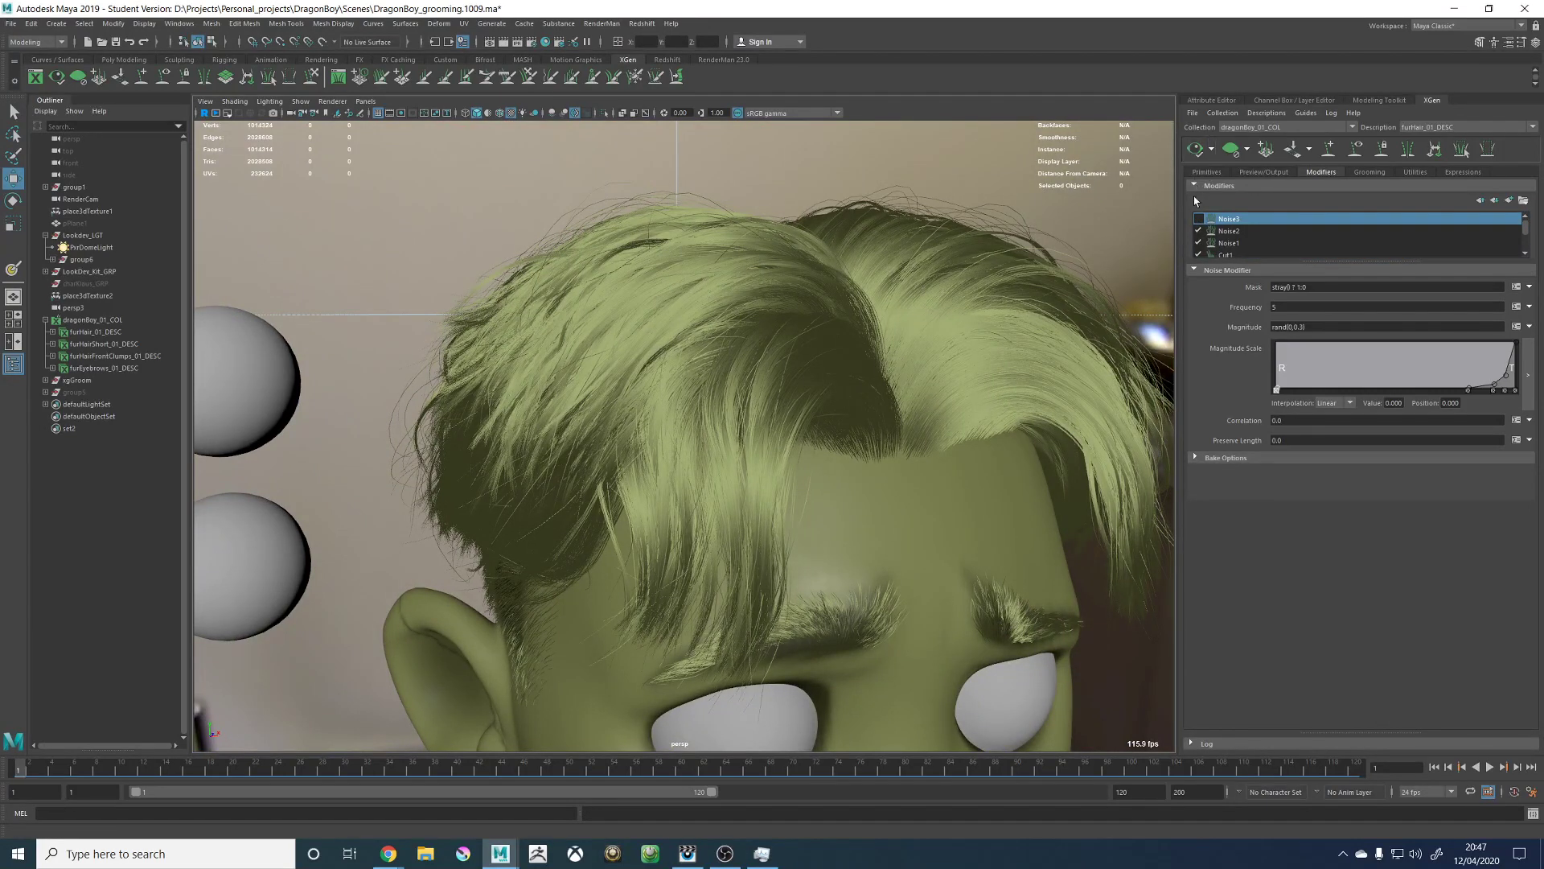
click(1198, 219)
key(Left)
key(BackSpace)
key(BackSpace)
key(Return)
click(1195, 152)
Step: Add a point to the Noise1 magnitude scale curve at about position 0.184 and value 0.645, and refresh the hair preview
alt+drag(743, 292, 965, 273)
alt+right_drag(965, 273, 686, 279)
alt+drag(686, 279, 896, 317)
alt+right_drag(896, 317, 965, 404)
alt+drag(784, 258, 1061, 253)
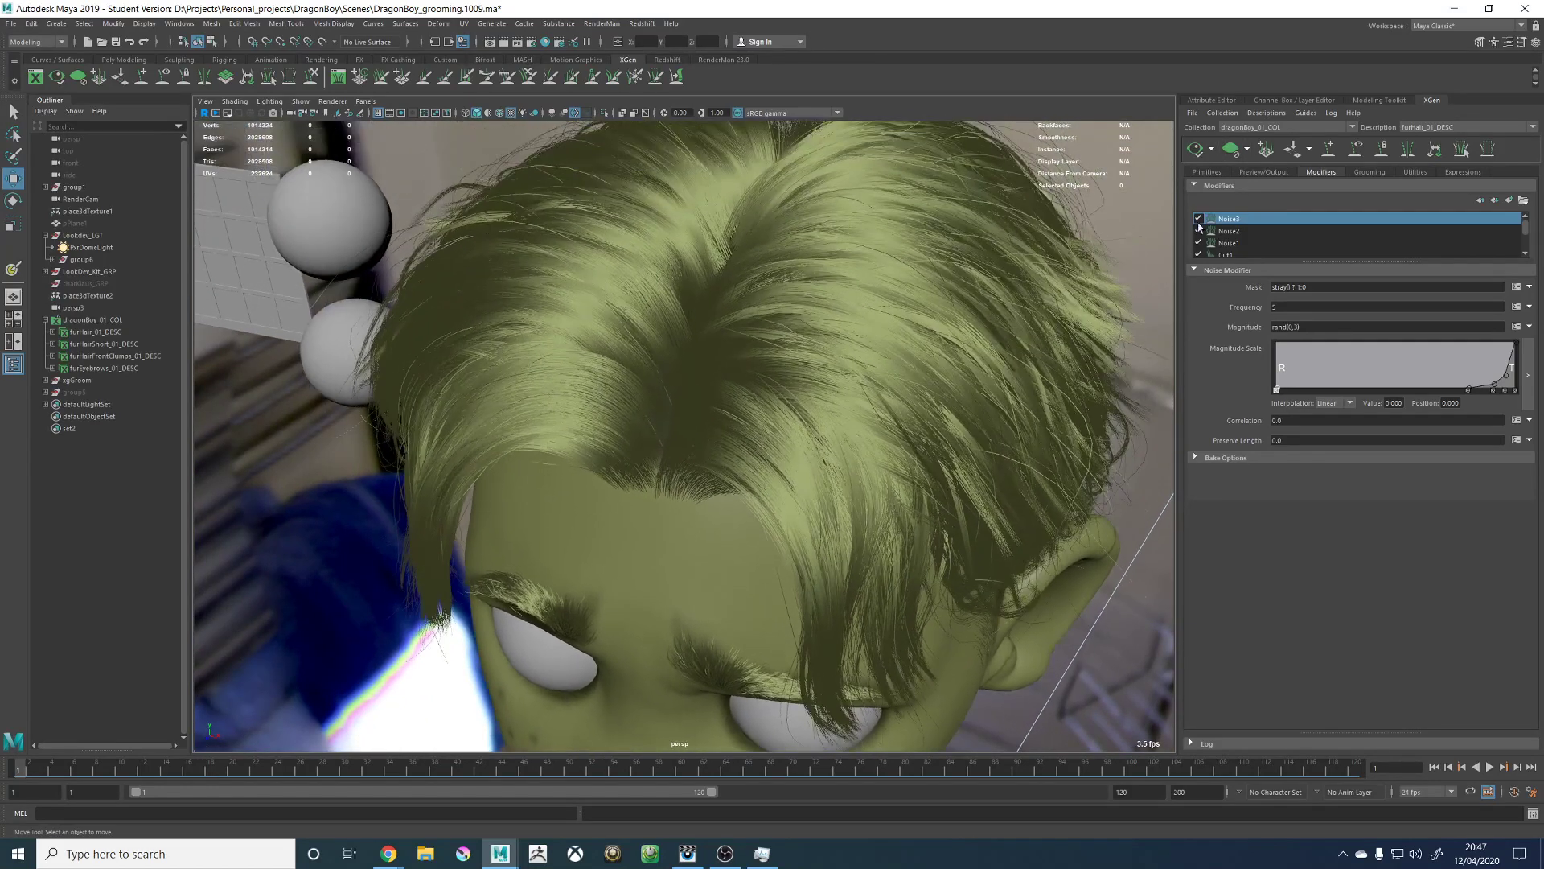
click(1237, 246)
click(1319, 358)
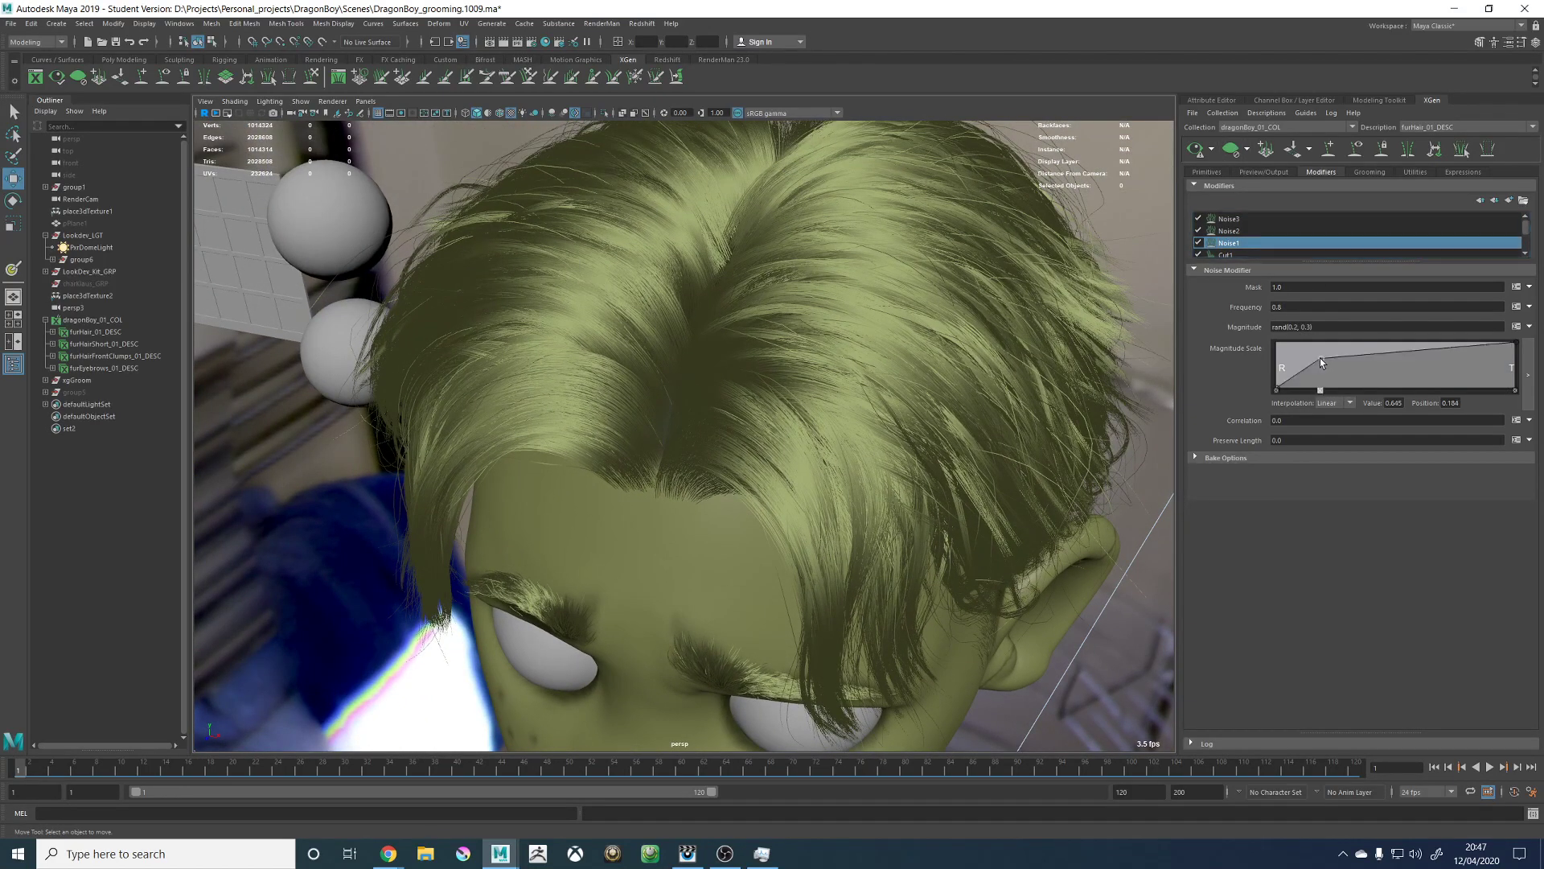
click(1195, 148)
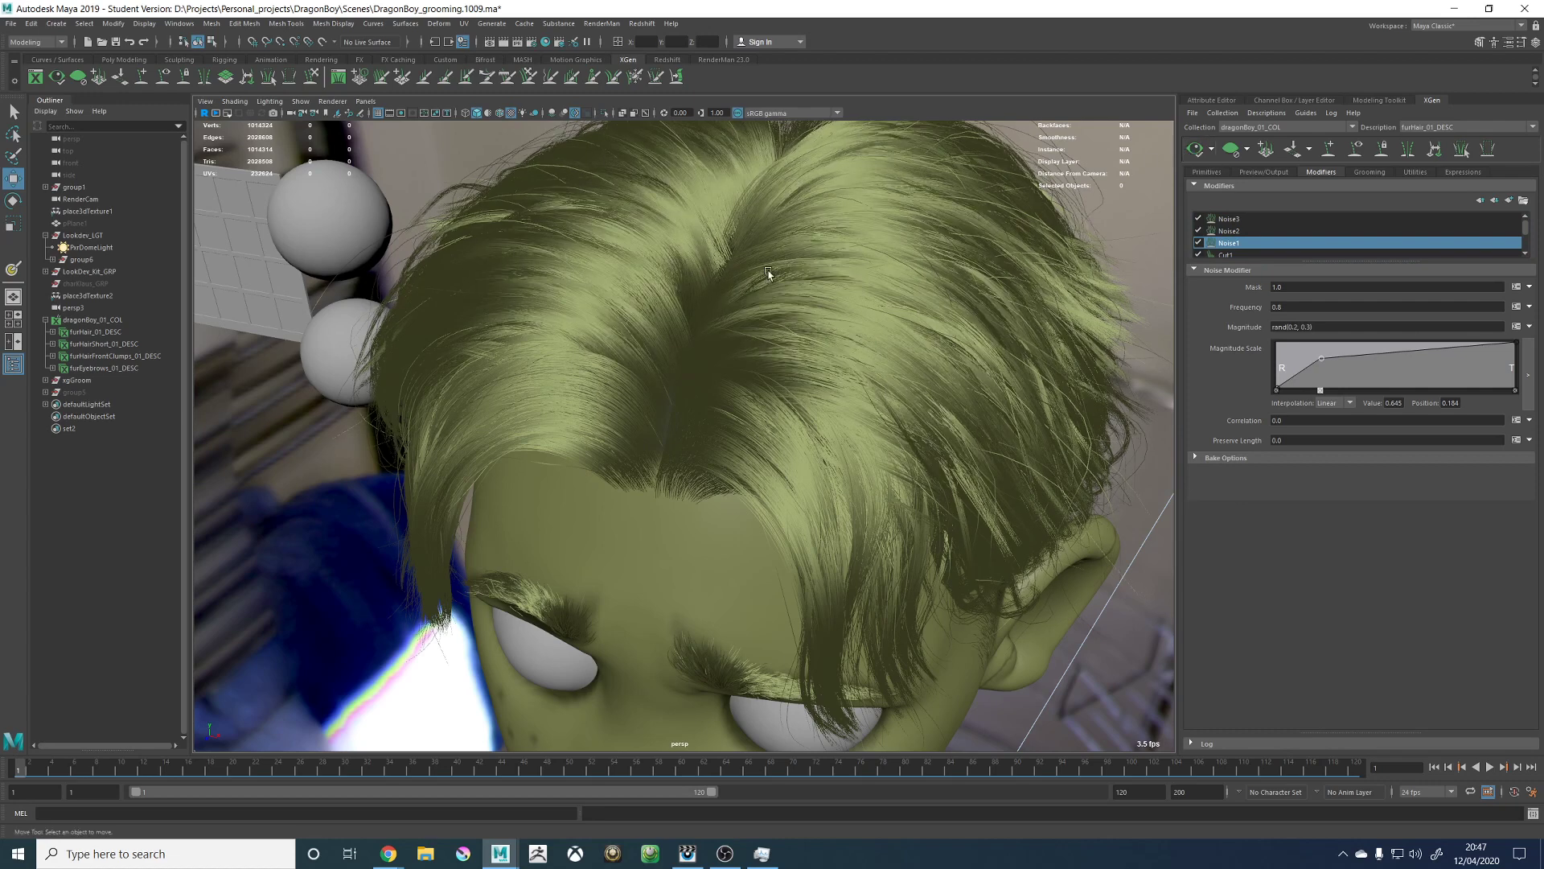
Step: Move the middle point of the Noise1 magnitude scale curve to about position 0.045 and value 0.829, and refresh the hair preview
drag(1321, 359, 1287, 349)
click(1195, 149)
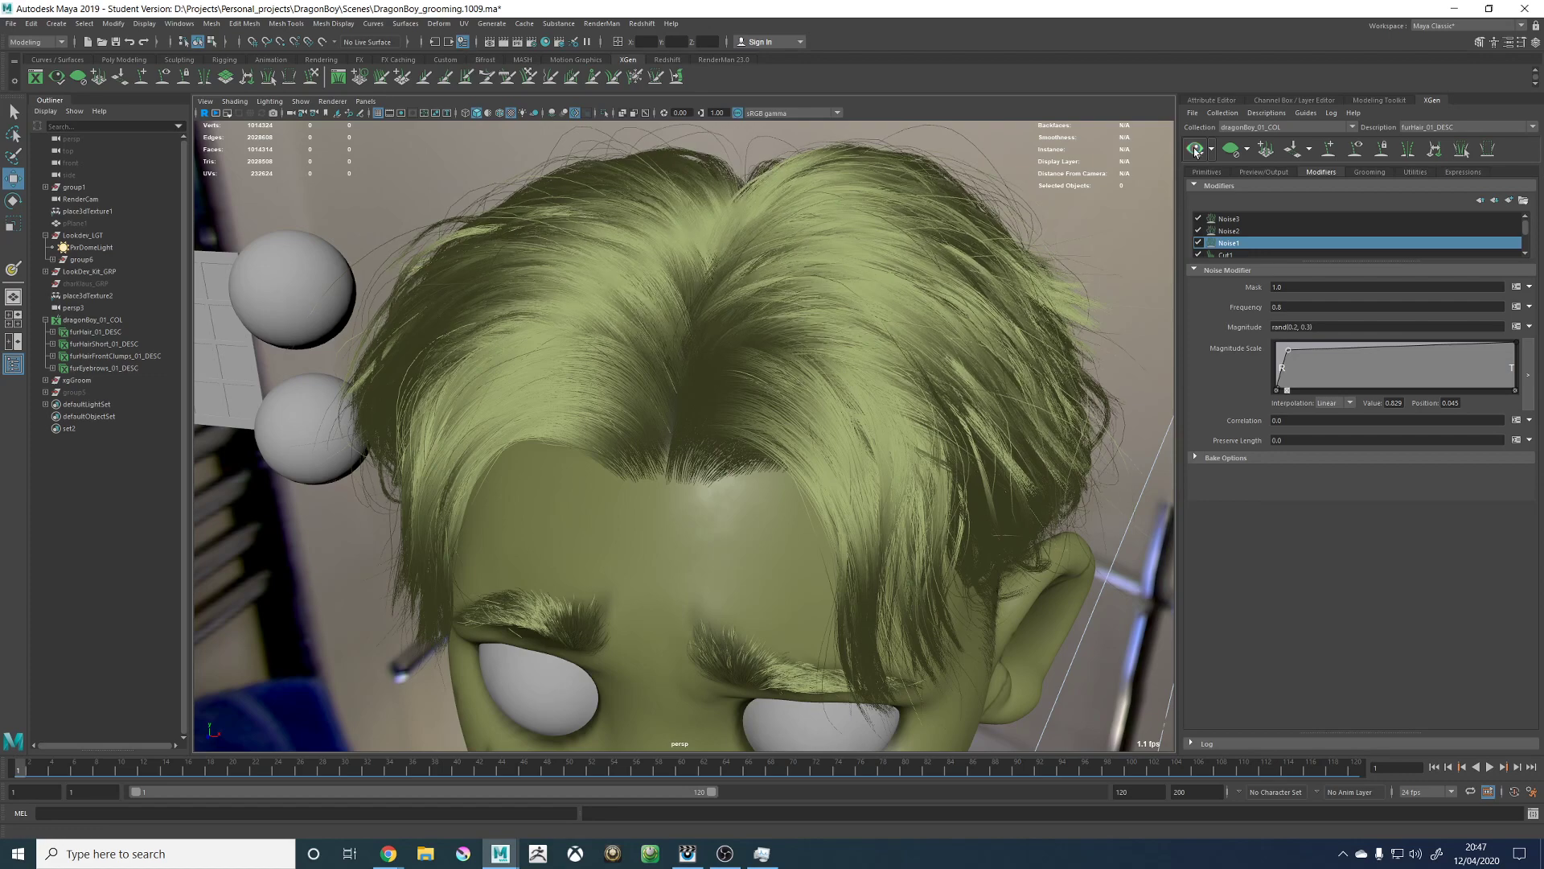
alt+drag(594, 258, 609, 242)
alt+right_drag(854, 285, 499, 304)
alt+drag(498, 304, 499, 316)
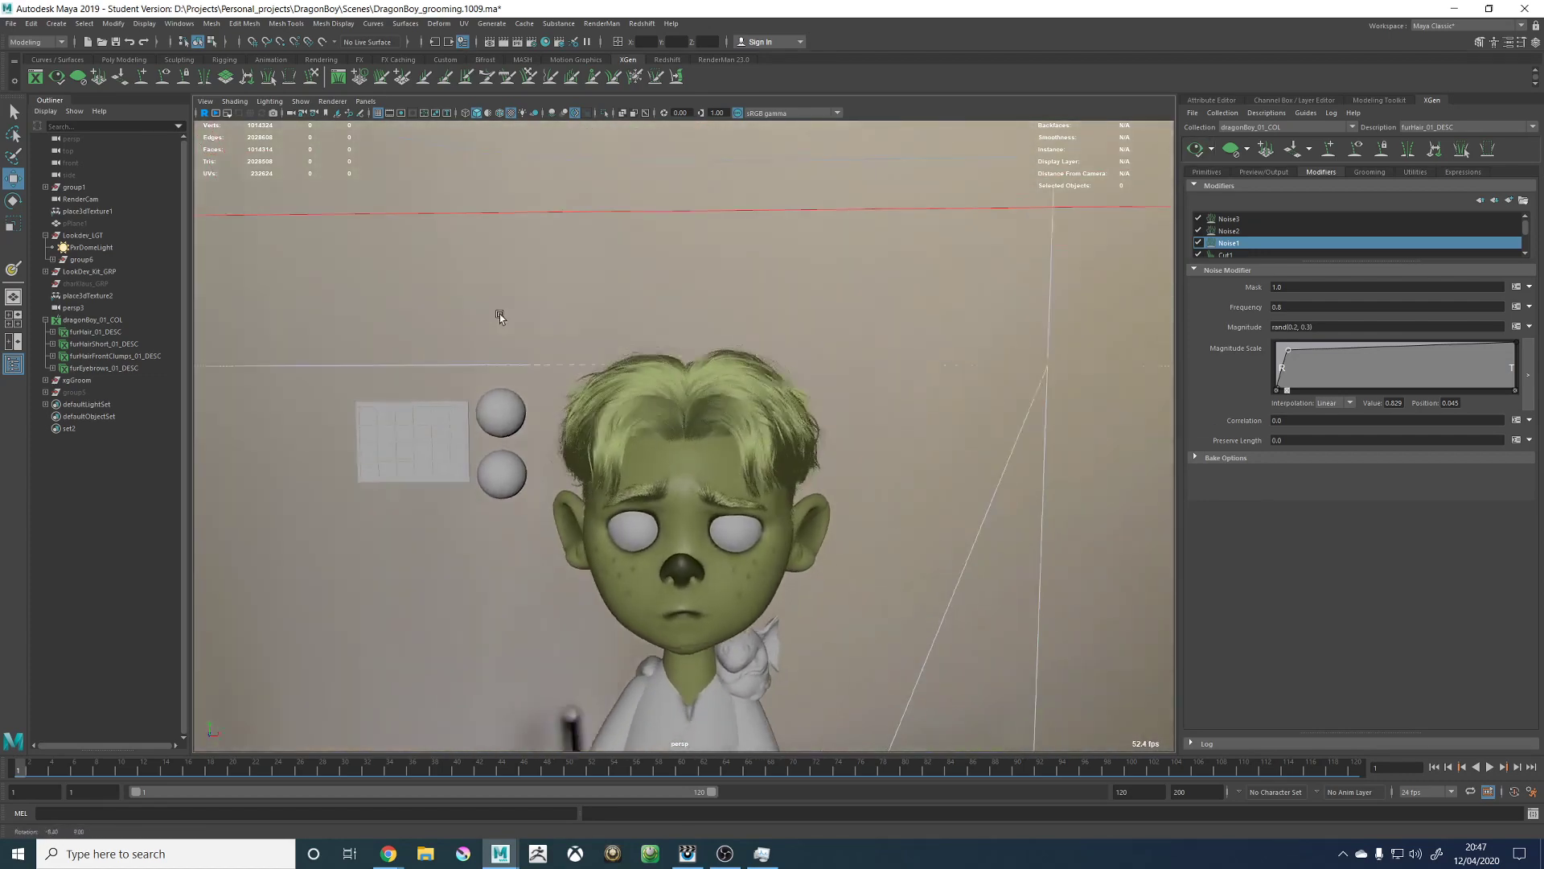
alt+right_drag(500, 315, 1243, 248)
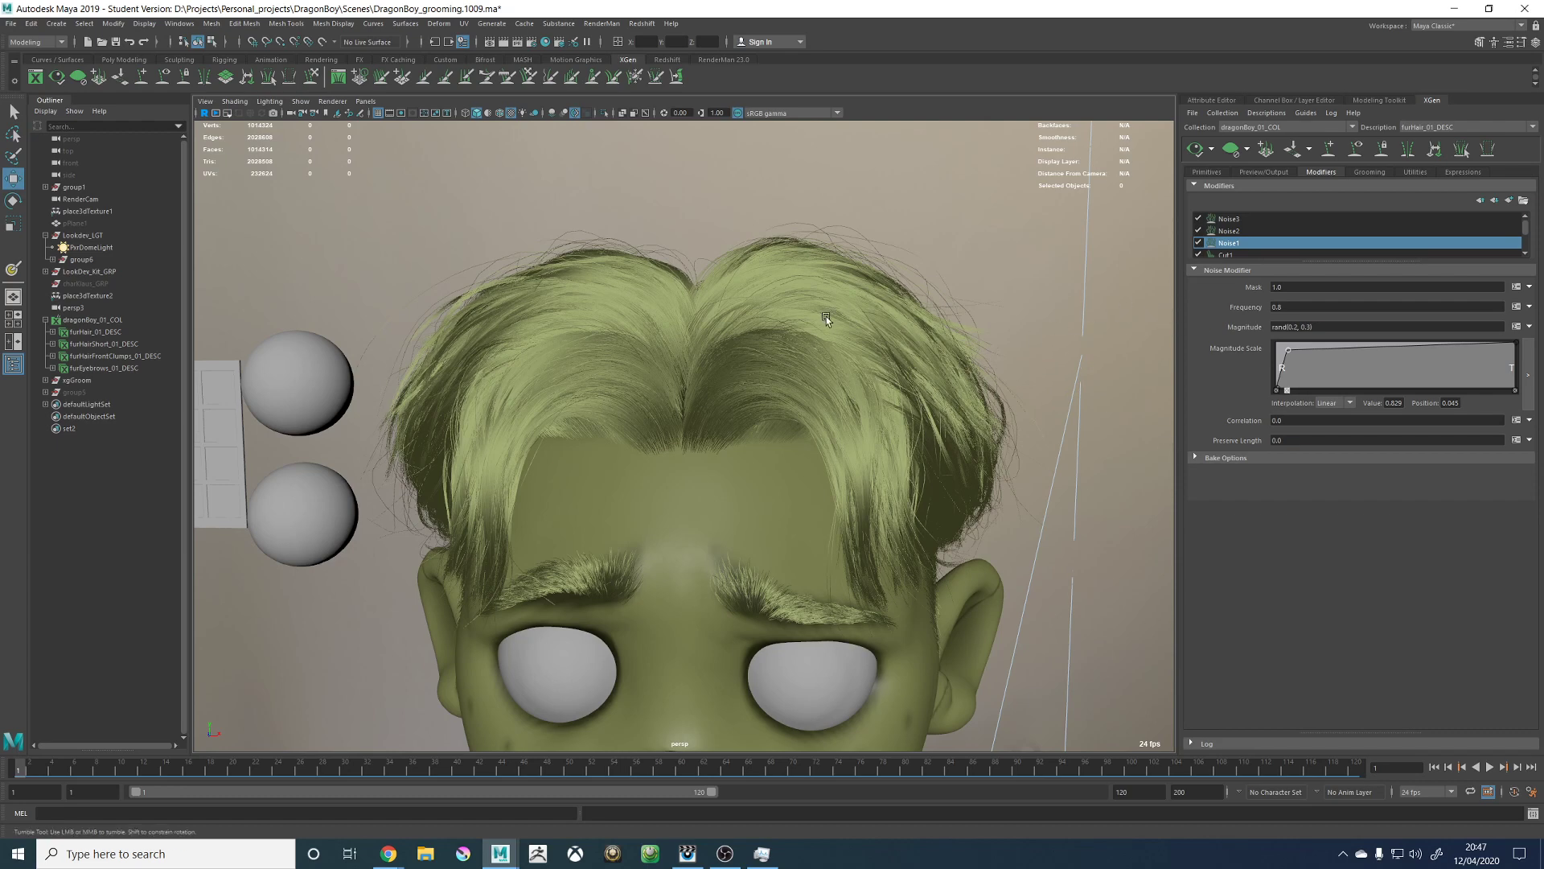
Step: For furHairFrontClumps_01_DESC, add a point to Noise1's magnitude scale curve at about position 0.08 and value 0.724, and refresh the preview
alt+drag(827, 316, 1251, 196)
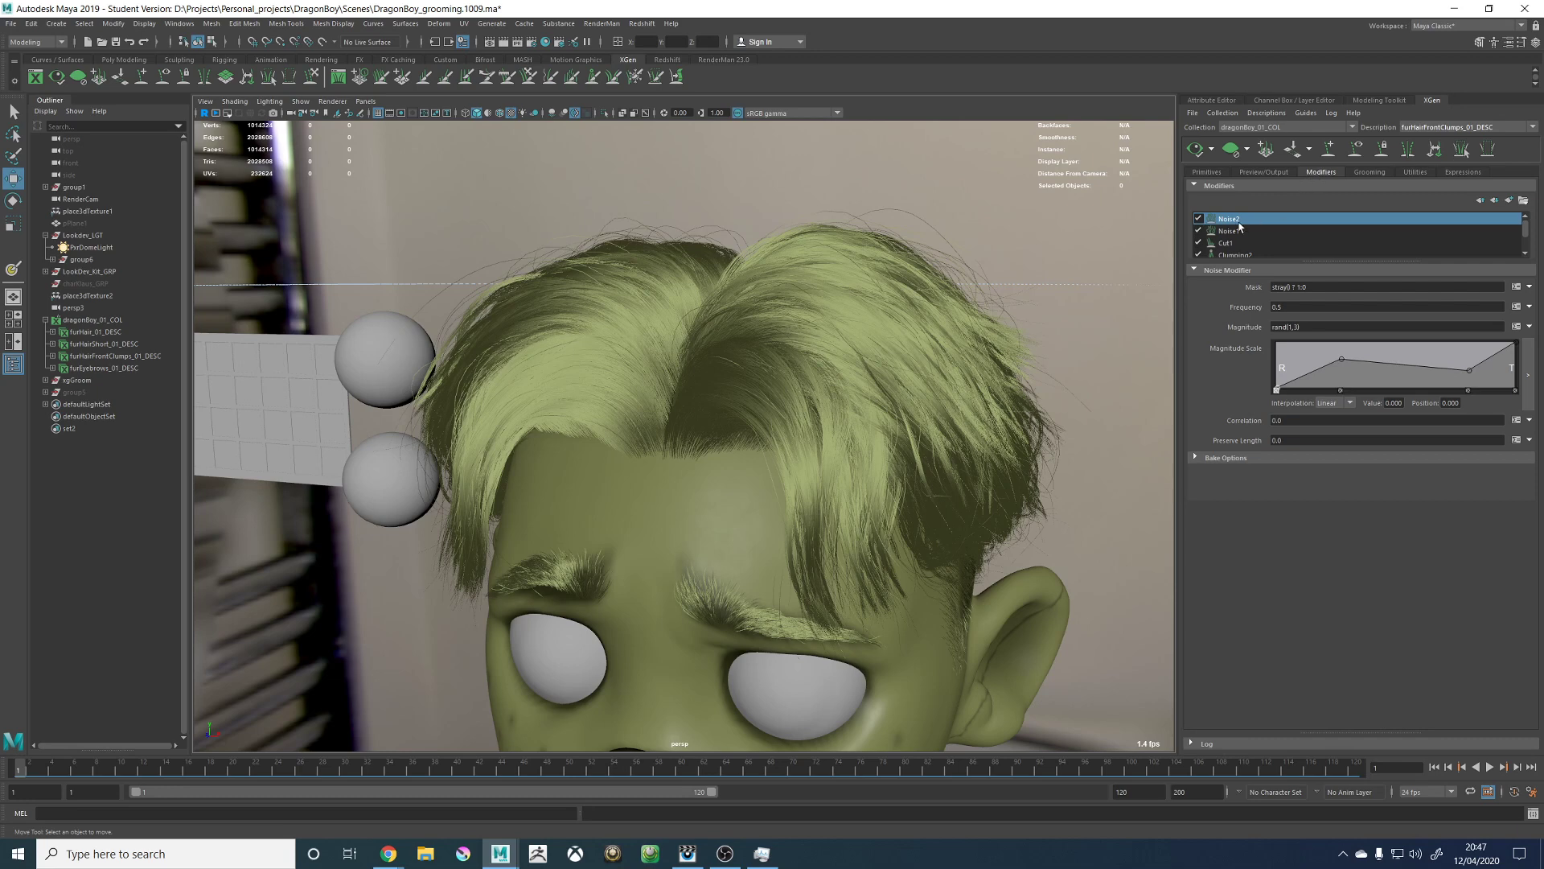
click(1224, 232)
click(1295, 354)
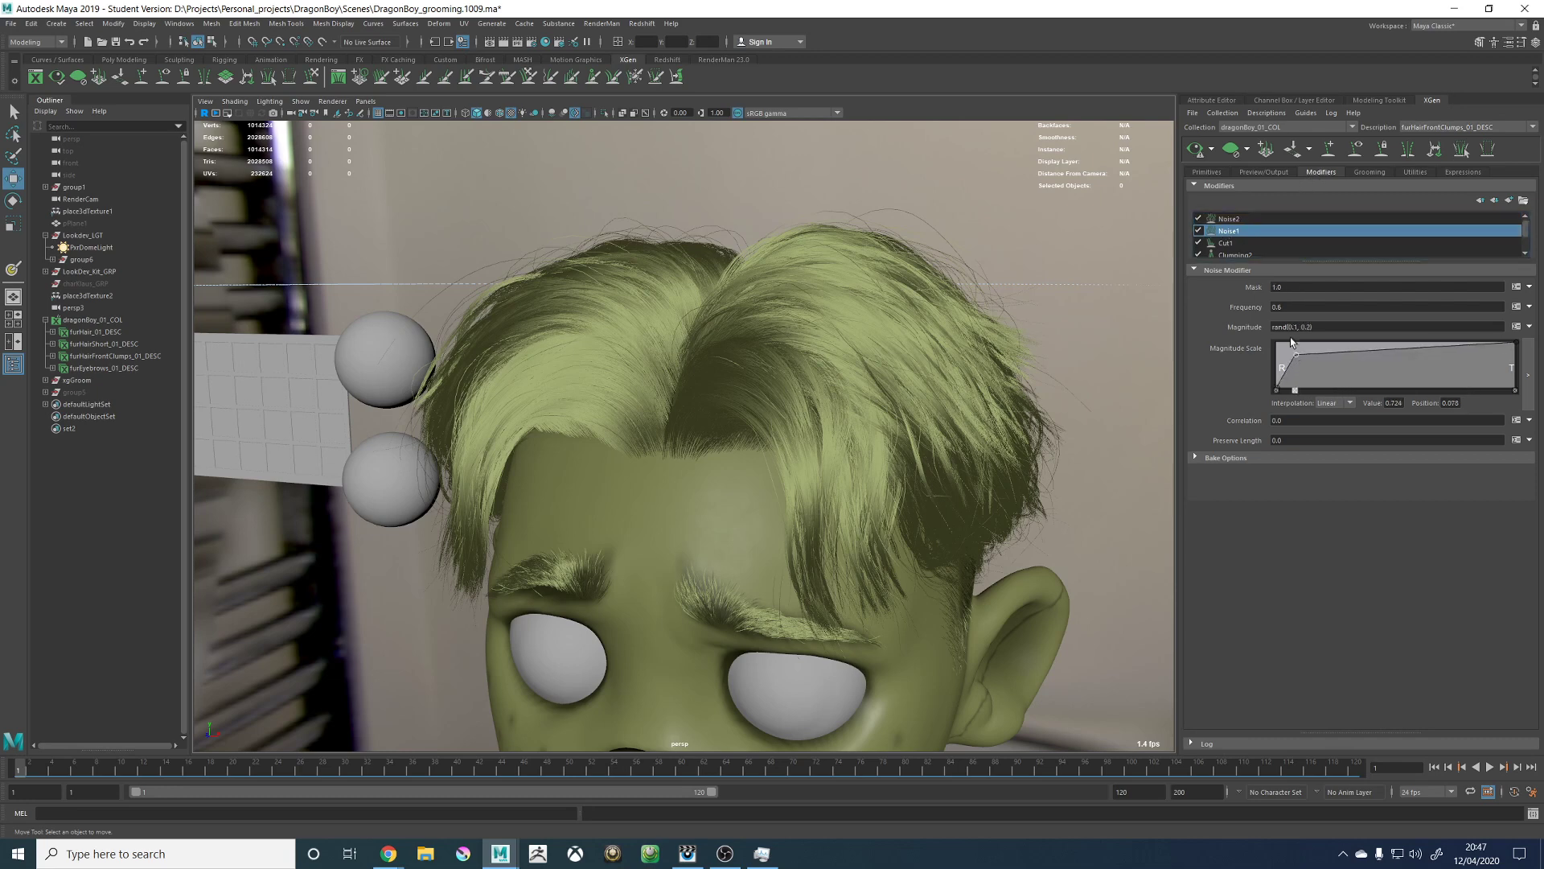
alt+drag(515, 311, 575, 316)
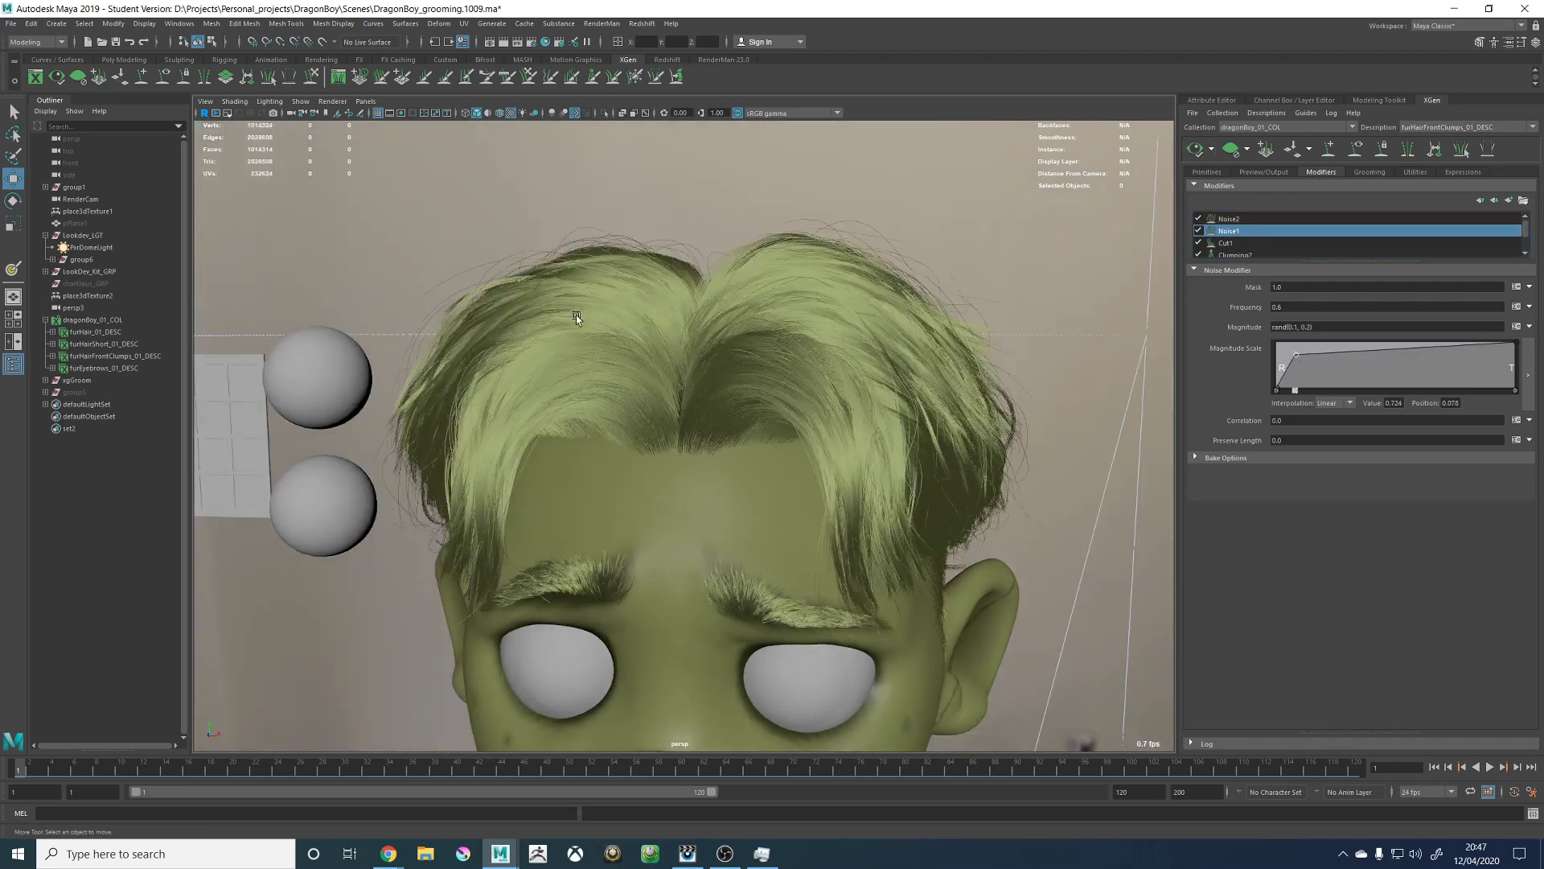
Step: Place a point on the front clumps' Clumping2 noise scale curve at about position 0.112 and value 0.768, and refresh the preview
alt+right_drag(576, 316, 842, 408)
alt+drag(685, 381, 708, 382)
scroll(708, 383, down, 4)
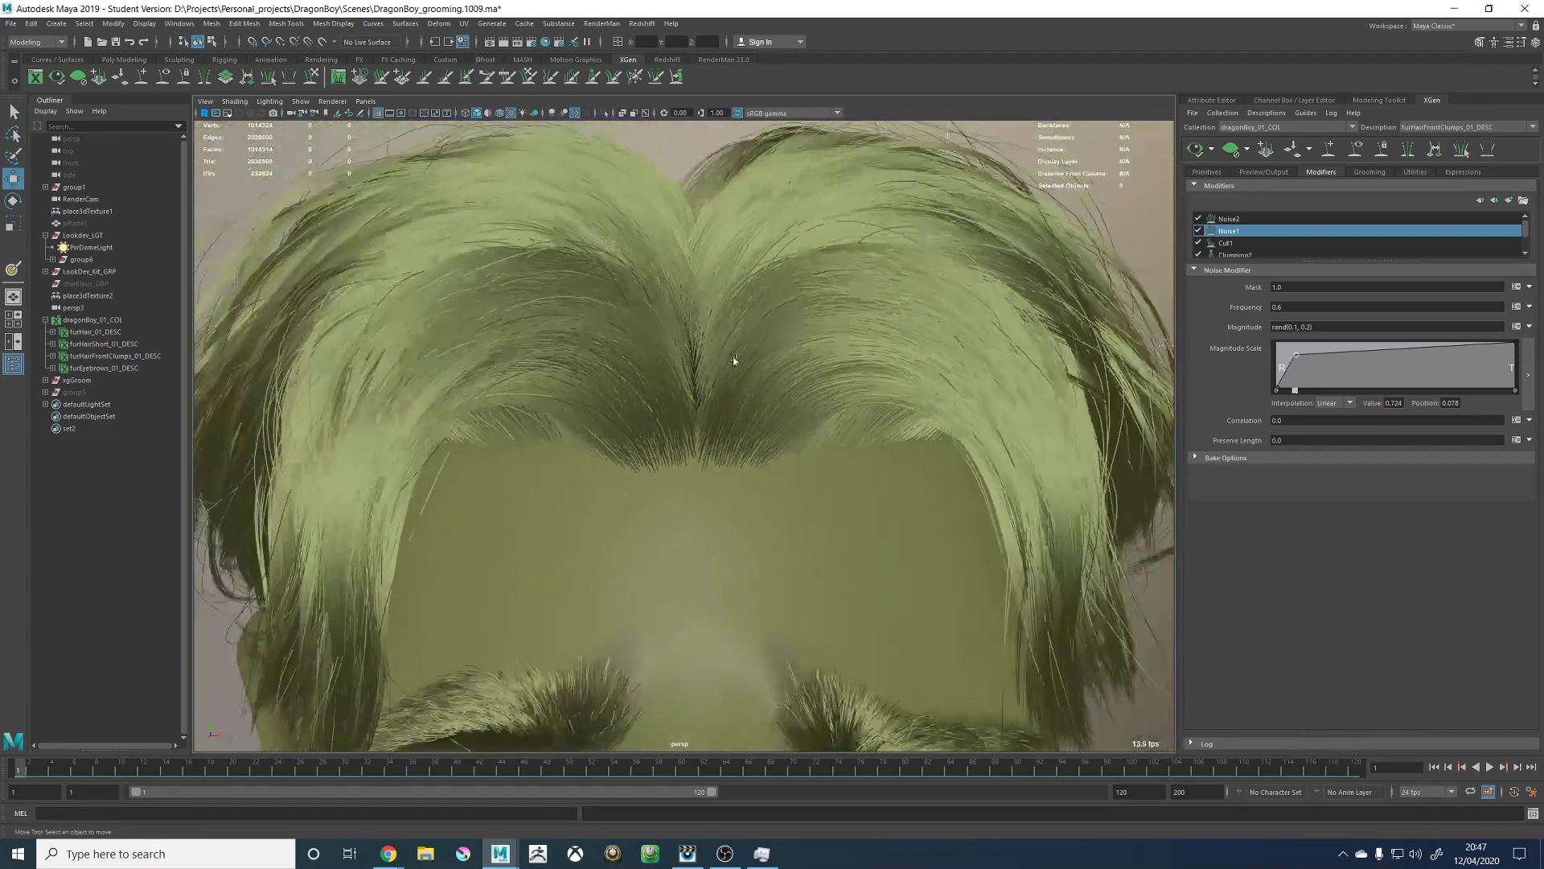
scroll(1243, 238, down, 2)
click(1242, 232)
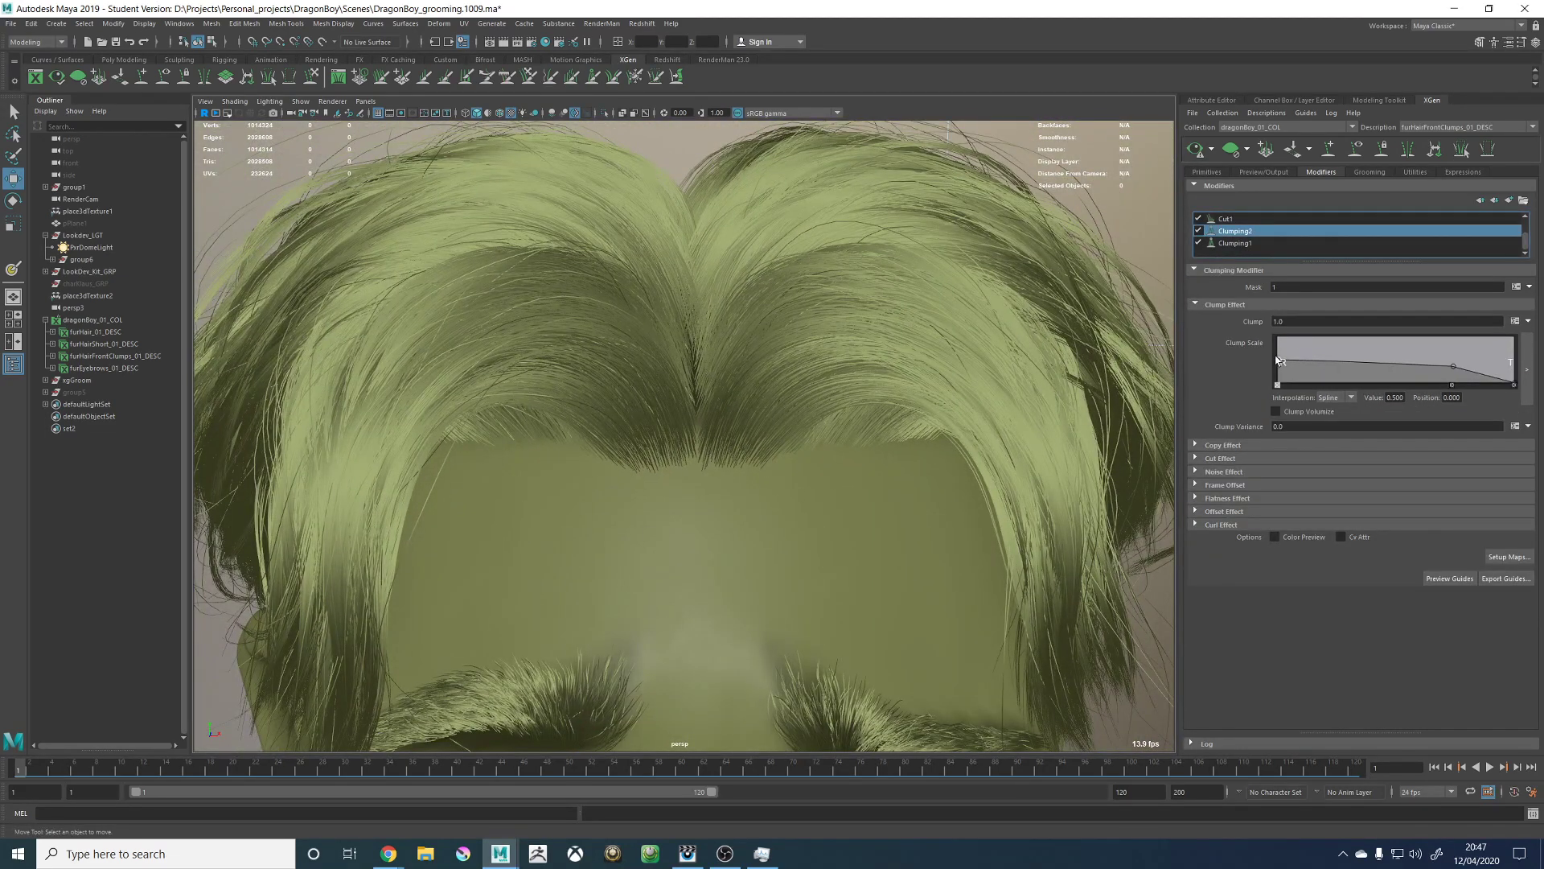
click(1217, 473)
drag(1315, 534, 1305, 515)
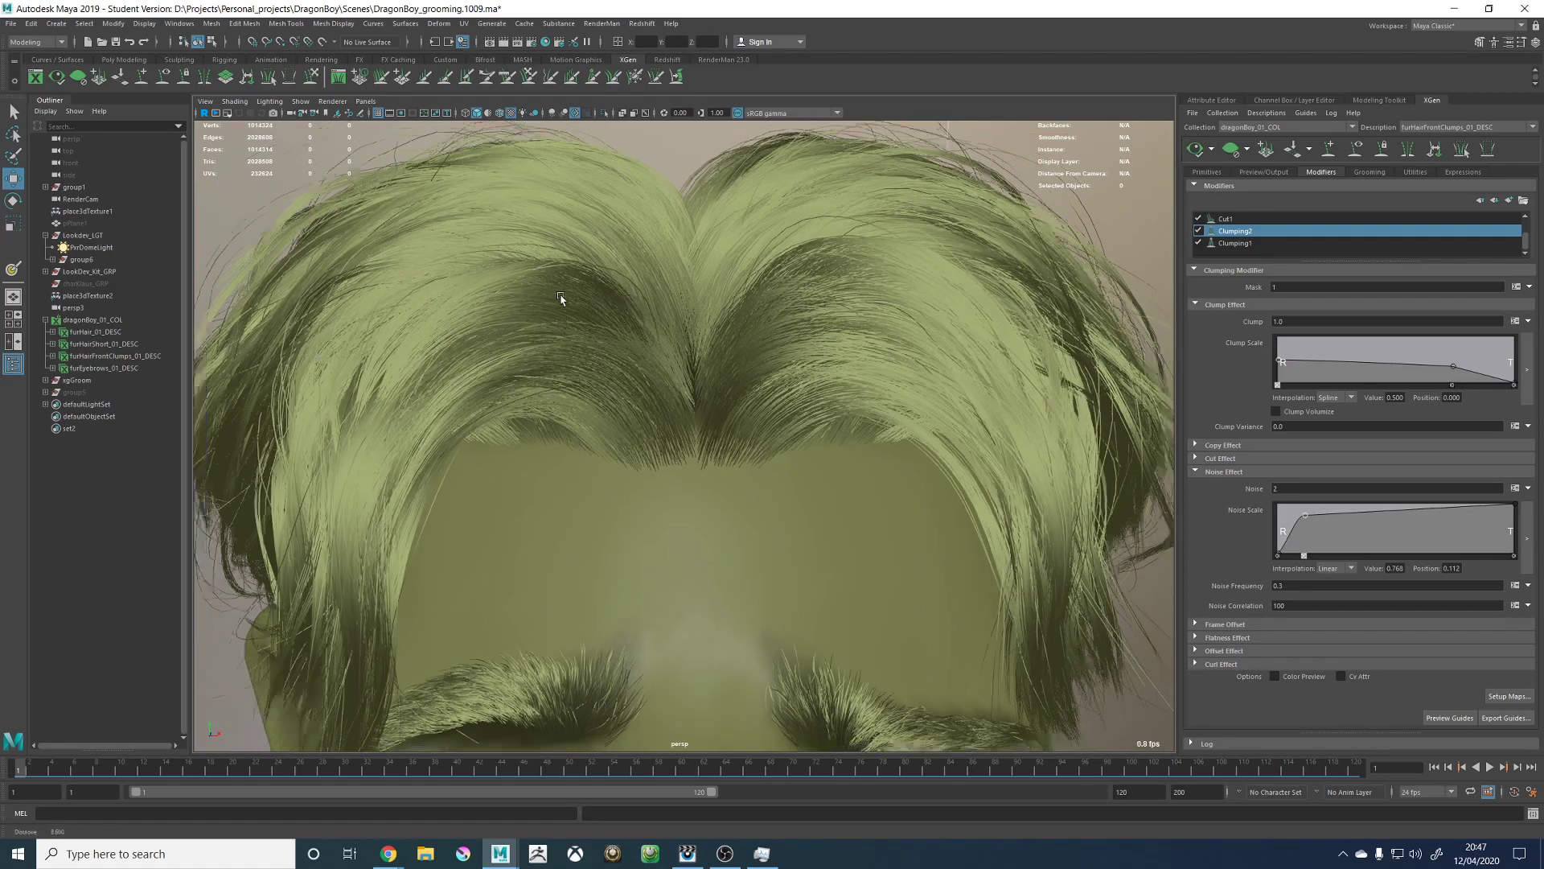
alt+drag(562, 293, 772, 265)
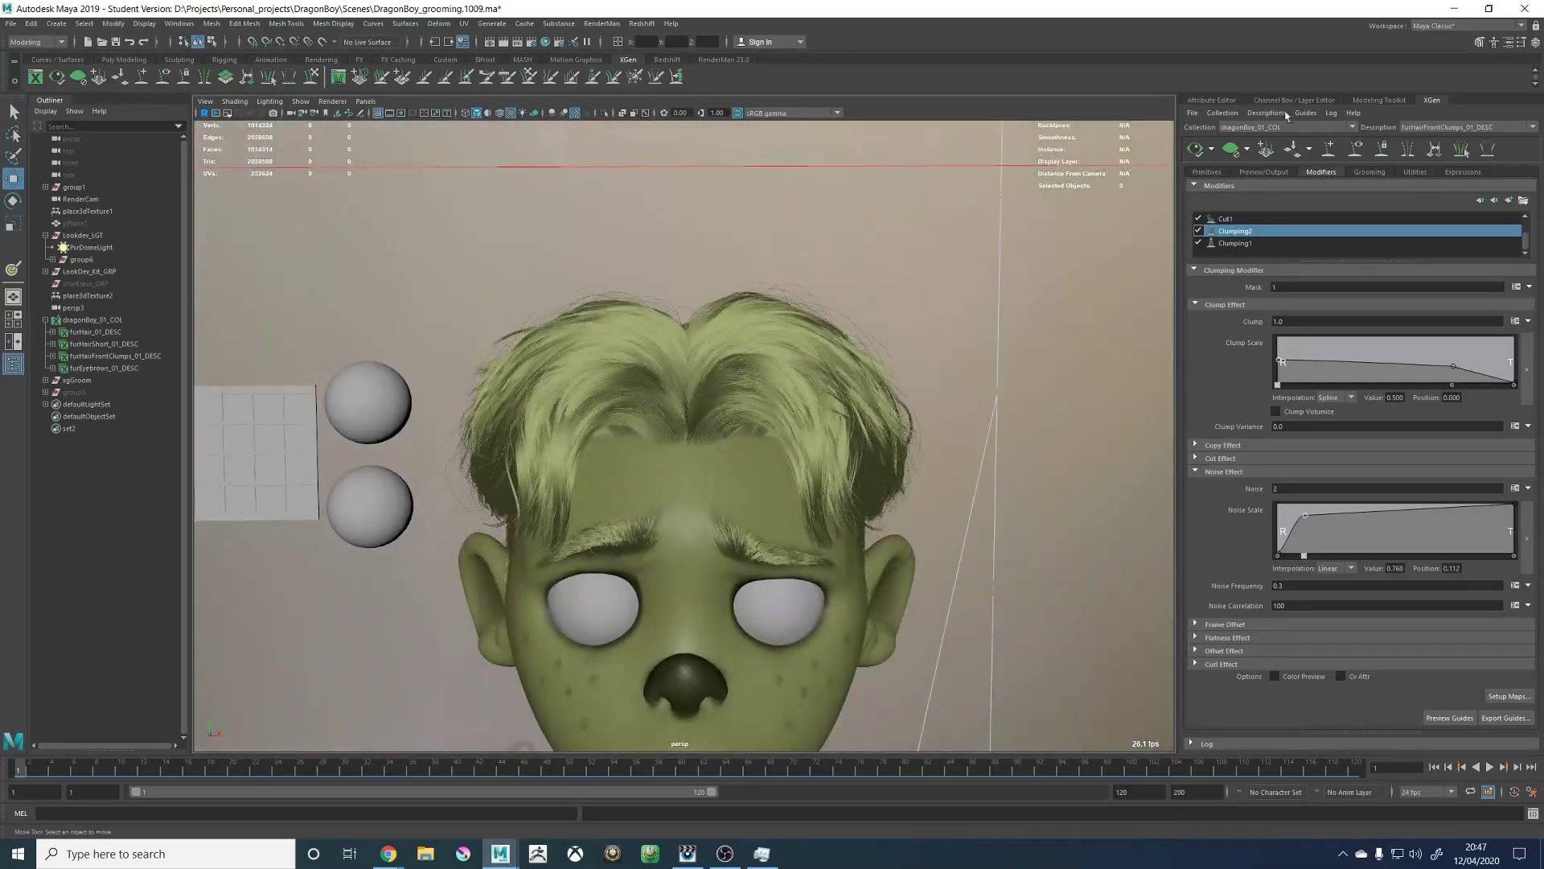
Step: Show the front clump guides and sculpt the lower ends of the selected fringe guides from the side with a large brush
click(1355, 151)
mouse_move(676, 378)
alt+mouse_down()
mouse_move(746, 411)
mouse_move(651, 449)
mouse_move(664, 499)
alt+mouse_up()
click(308, 80)
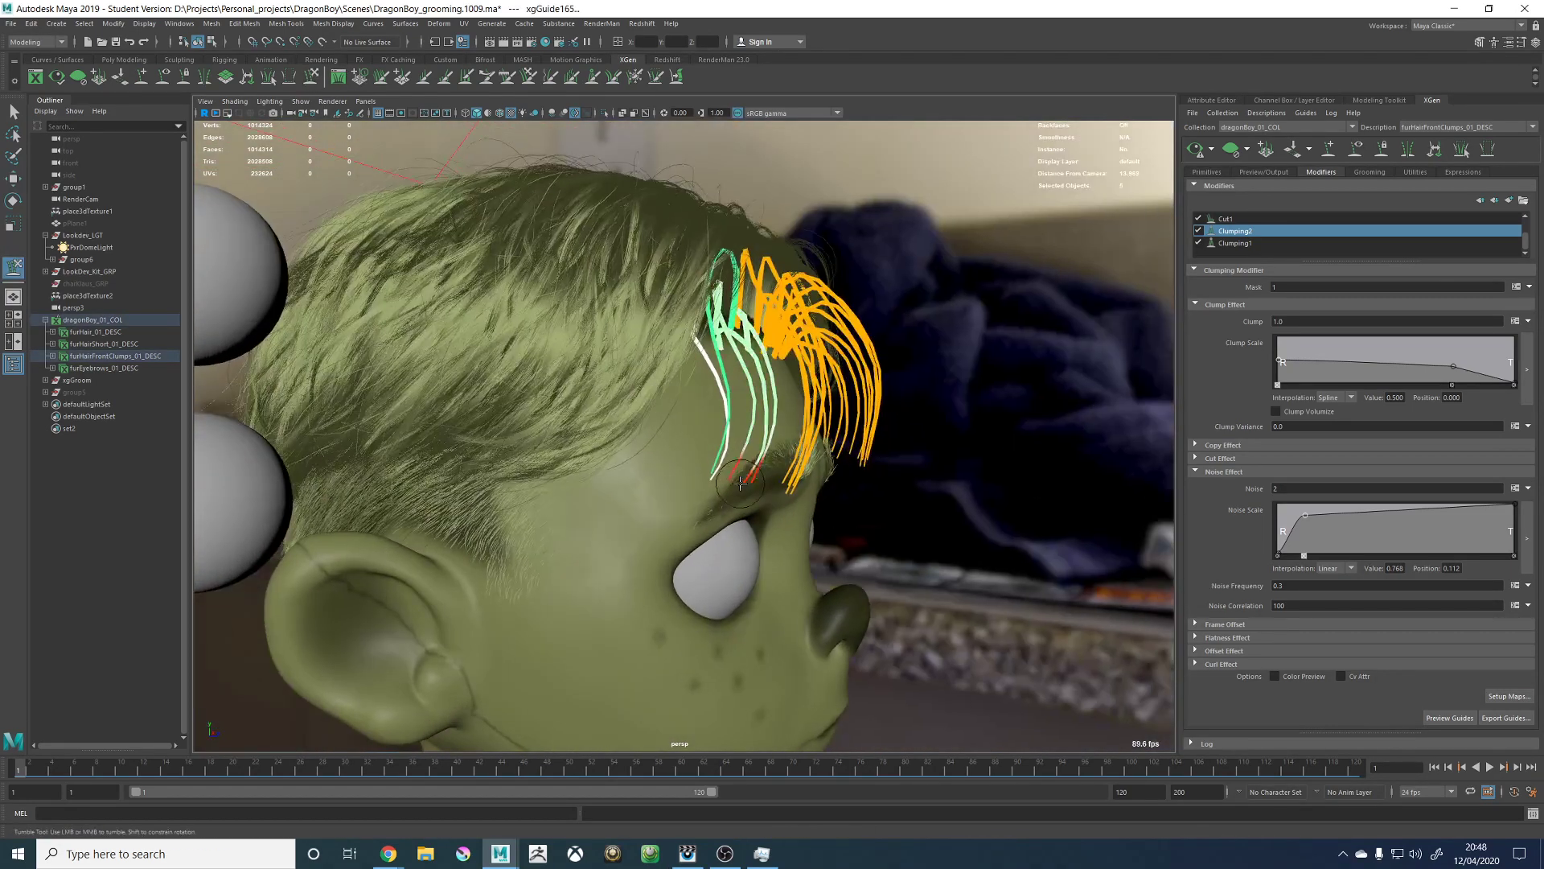
drag(803, 501, 883, 490)
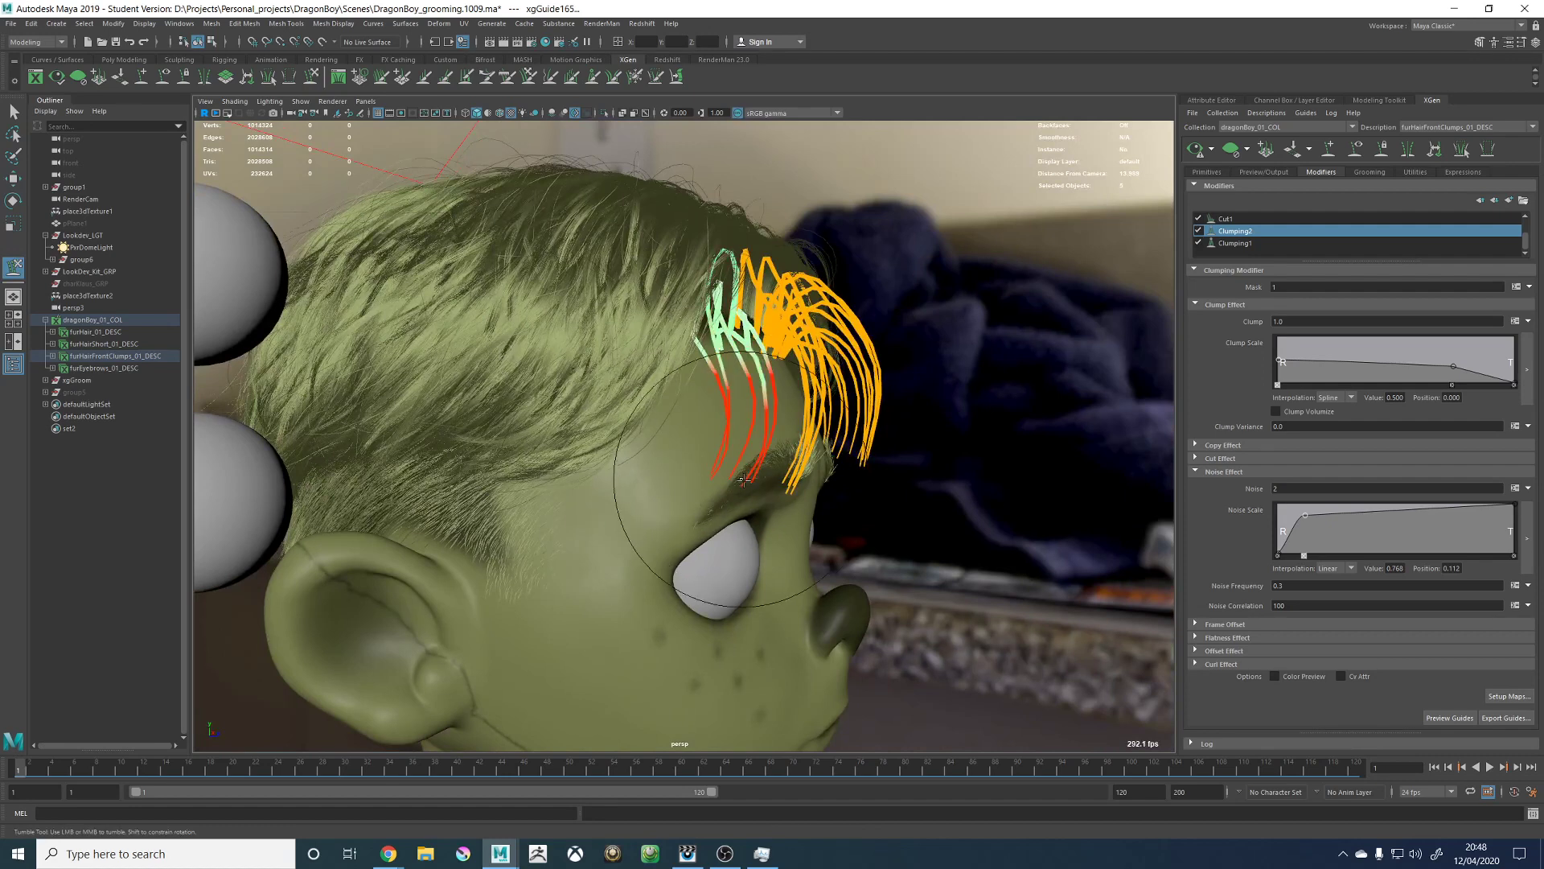
mouse_move(742, 489)
mouse_down()
mouse_move(700, 485)
mouse_move(659, 451)
mouse_move(673, 436)
mouse_move(684, 460)
mouse_move(626, 492)
mouse_move(646, 523)
mouse_up()
key(w)
Step: Finish the guide sculpting on the fringe, refresh the hair preview, and hide the guides
click(309, 79)
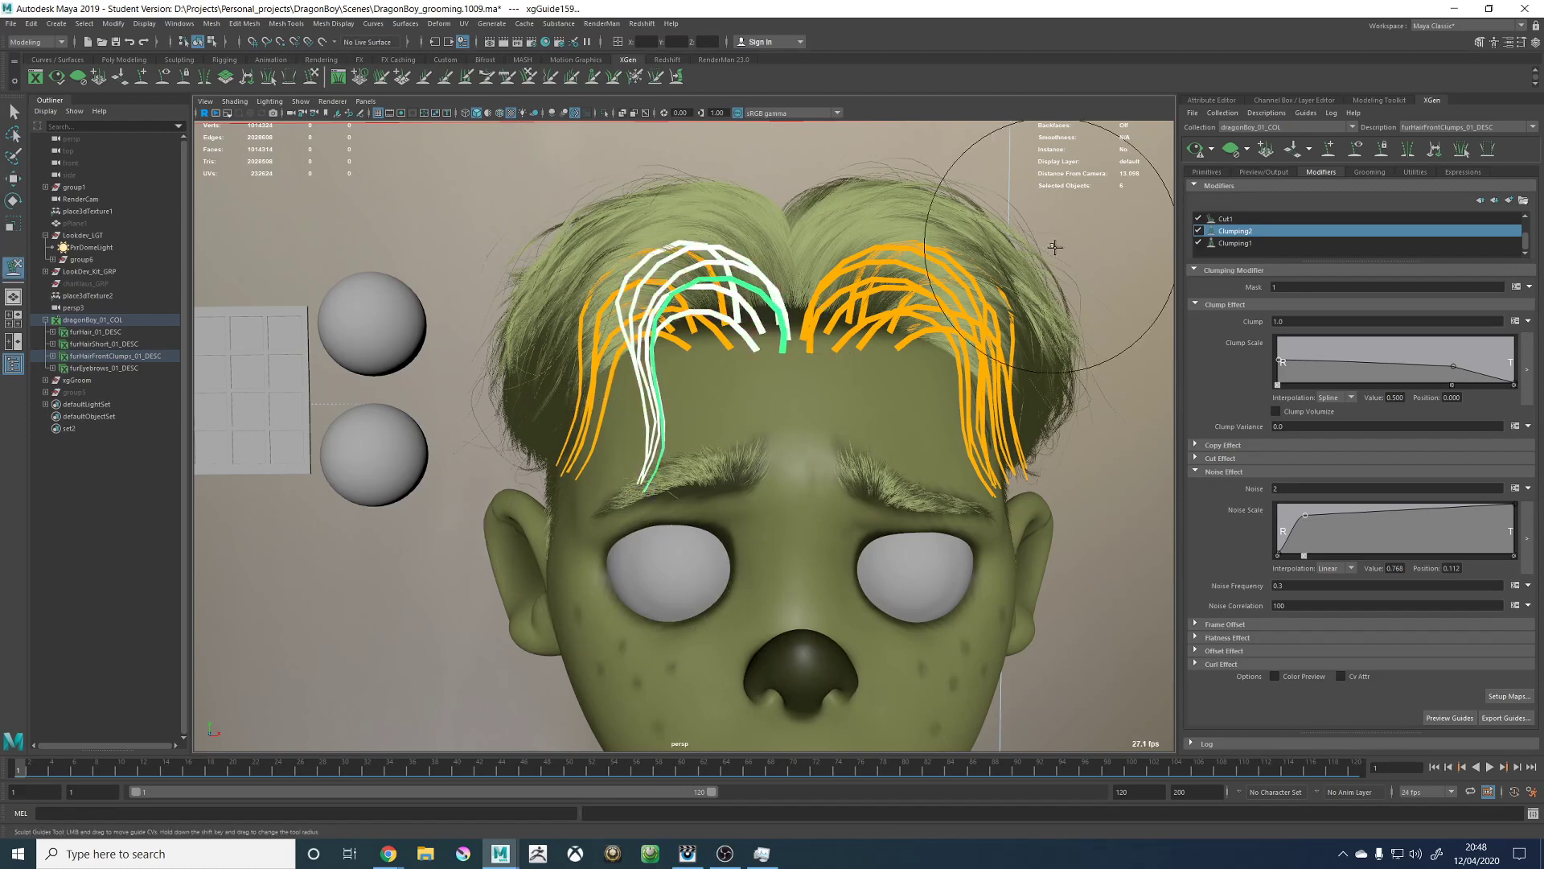
alt+right_drag(1052, 247, 853, 267)
key(w)
click(854, 241)
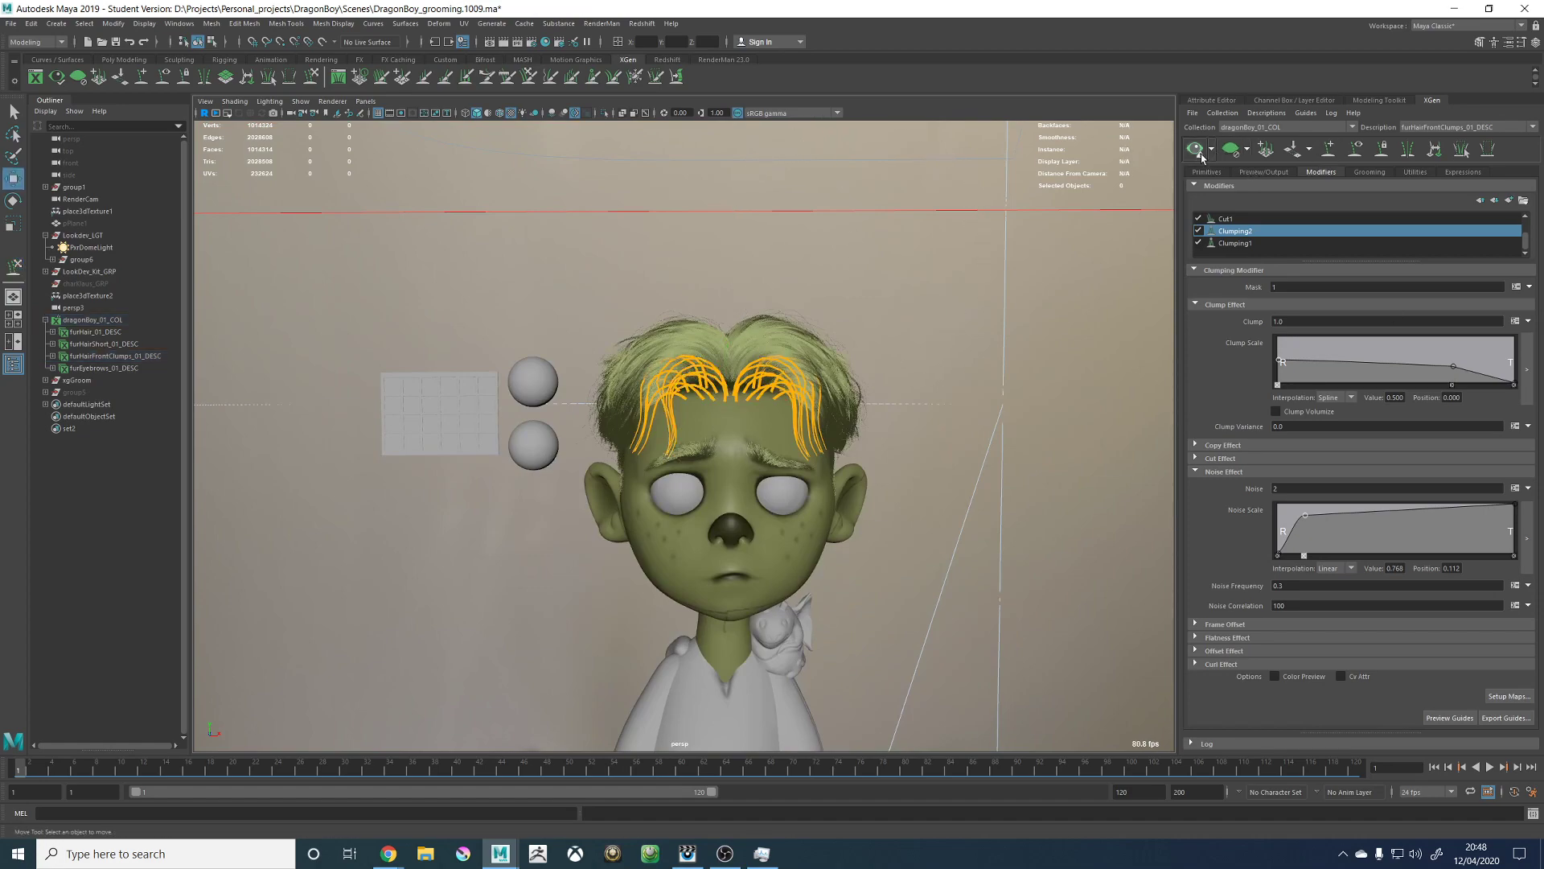
alt+right_drag(710, 241, 955, 238)
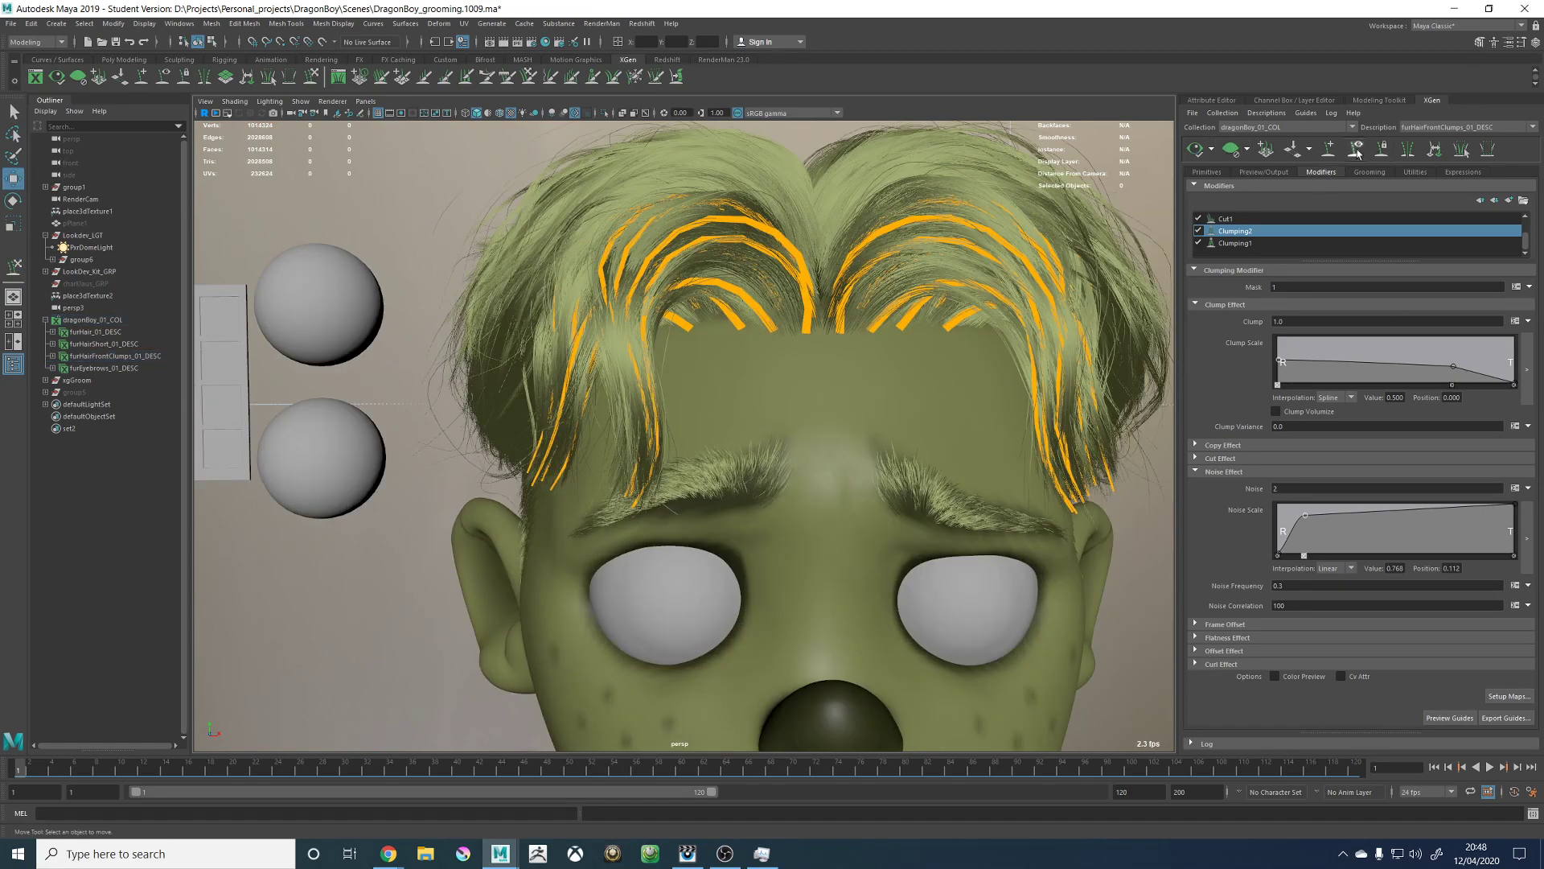
click(1355, 150)
Step: Examine the reshaped fringe and the whole groom from the side, front and back
alt+drag(765, 315, 886, 321)
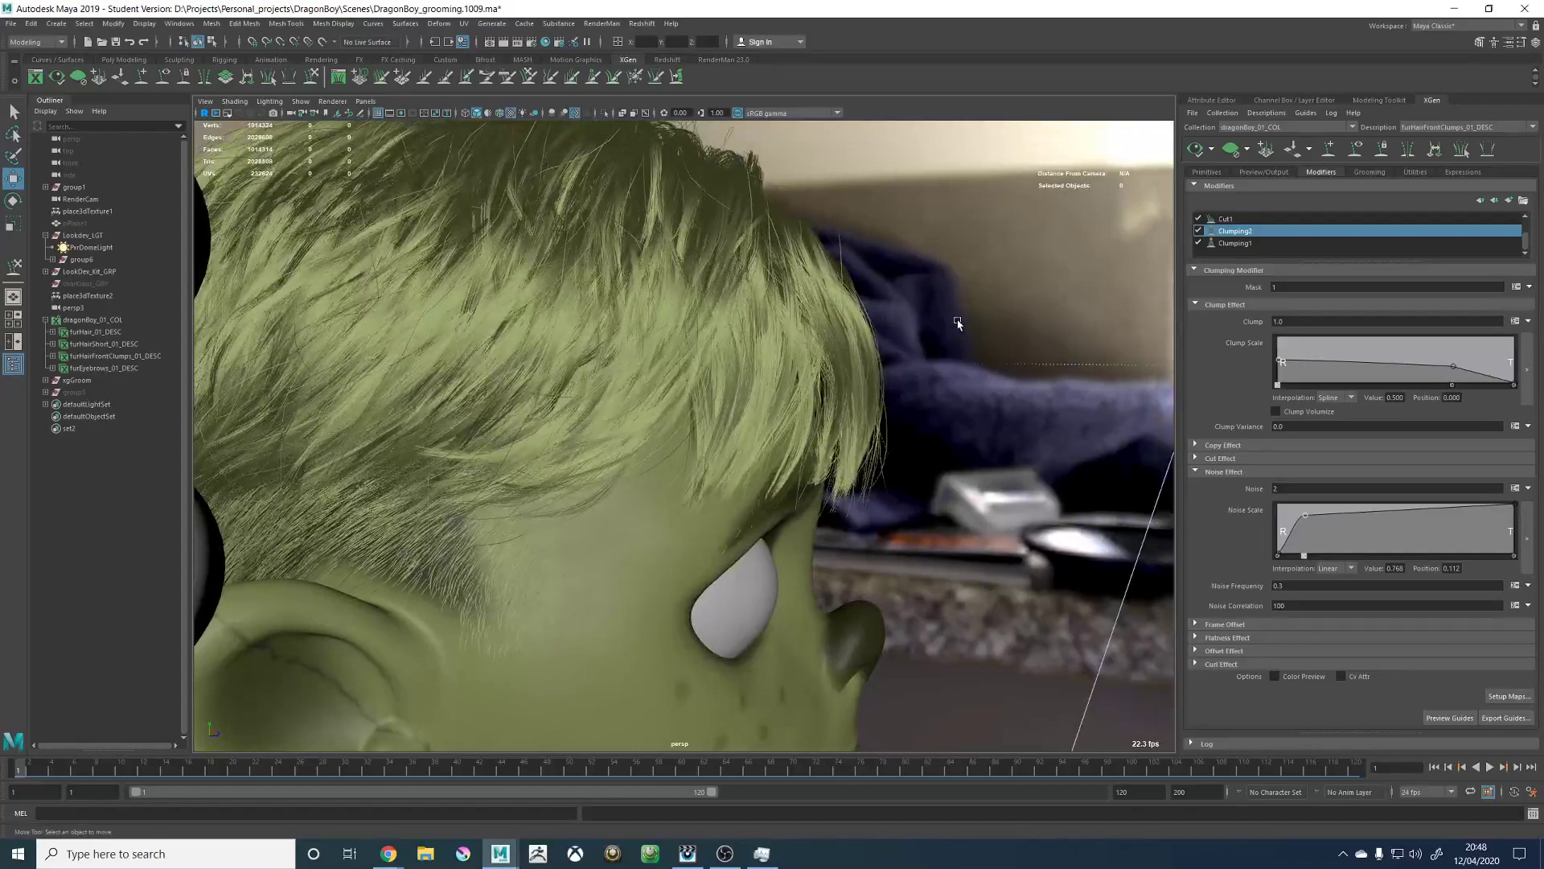
alt+right_drag(957, 321, 894, 354)
alt+drag(895, 355, 788, 350)
alt+right_drag(804, 386, 1006, 547)
alt+middle_drag(742, 475, 722, 351)
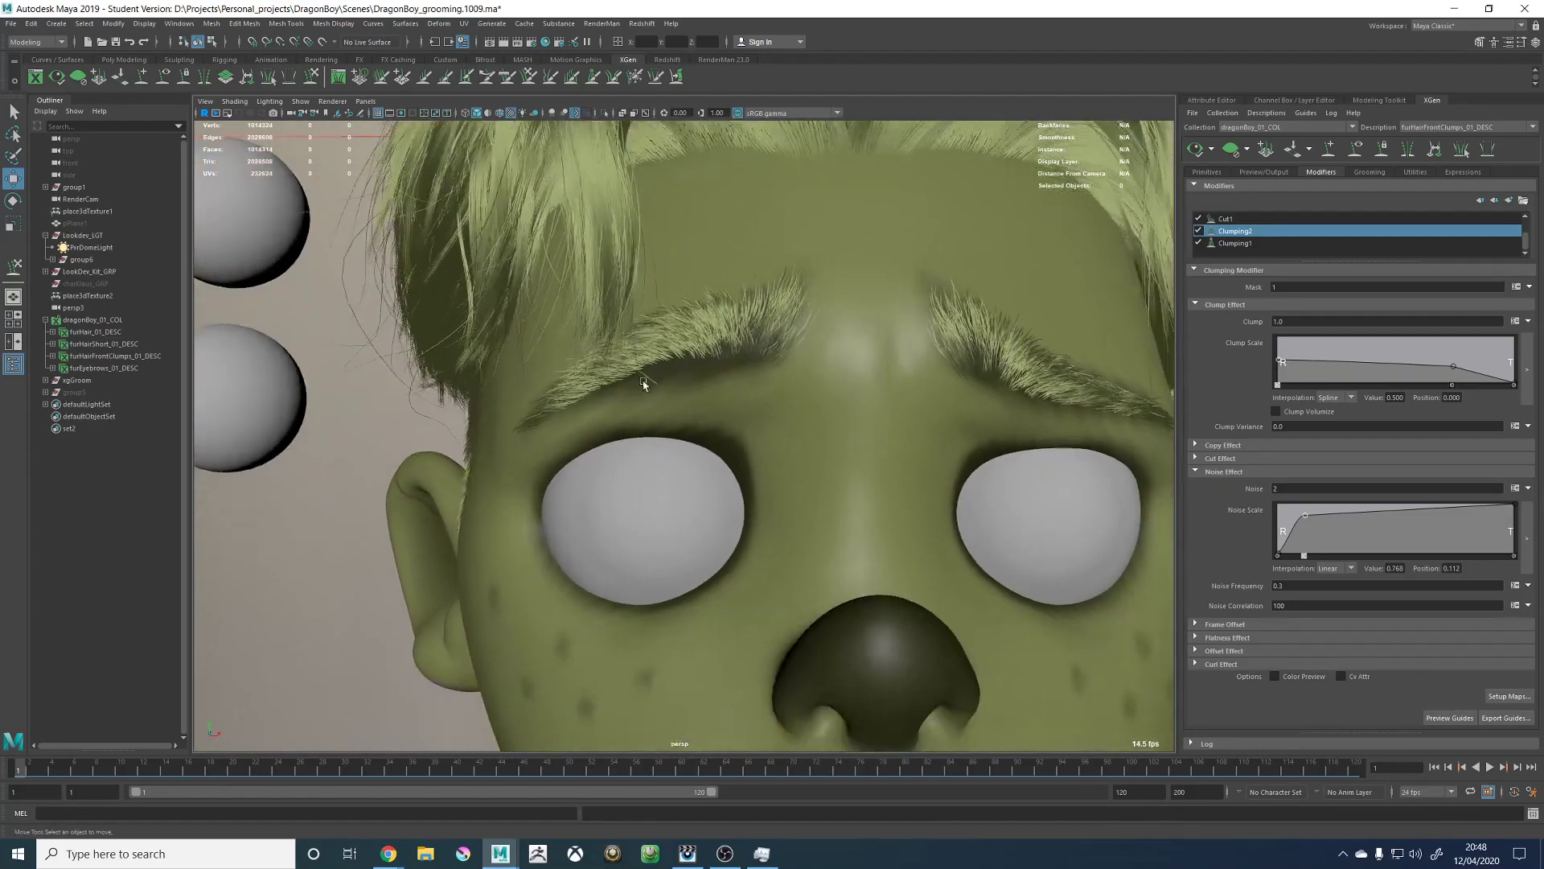
alt+drag(641, 384, 724, 394)
alt+right_drag(724, 394, 531, 382)
alt+middle_drag(531, 382, 674, 333)
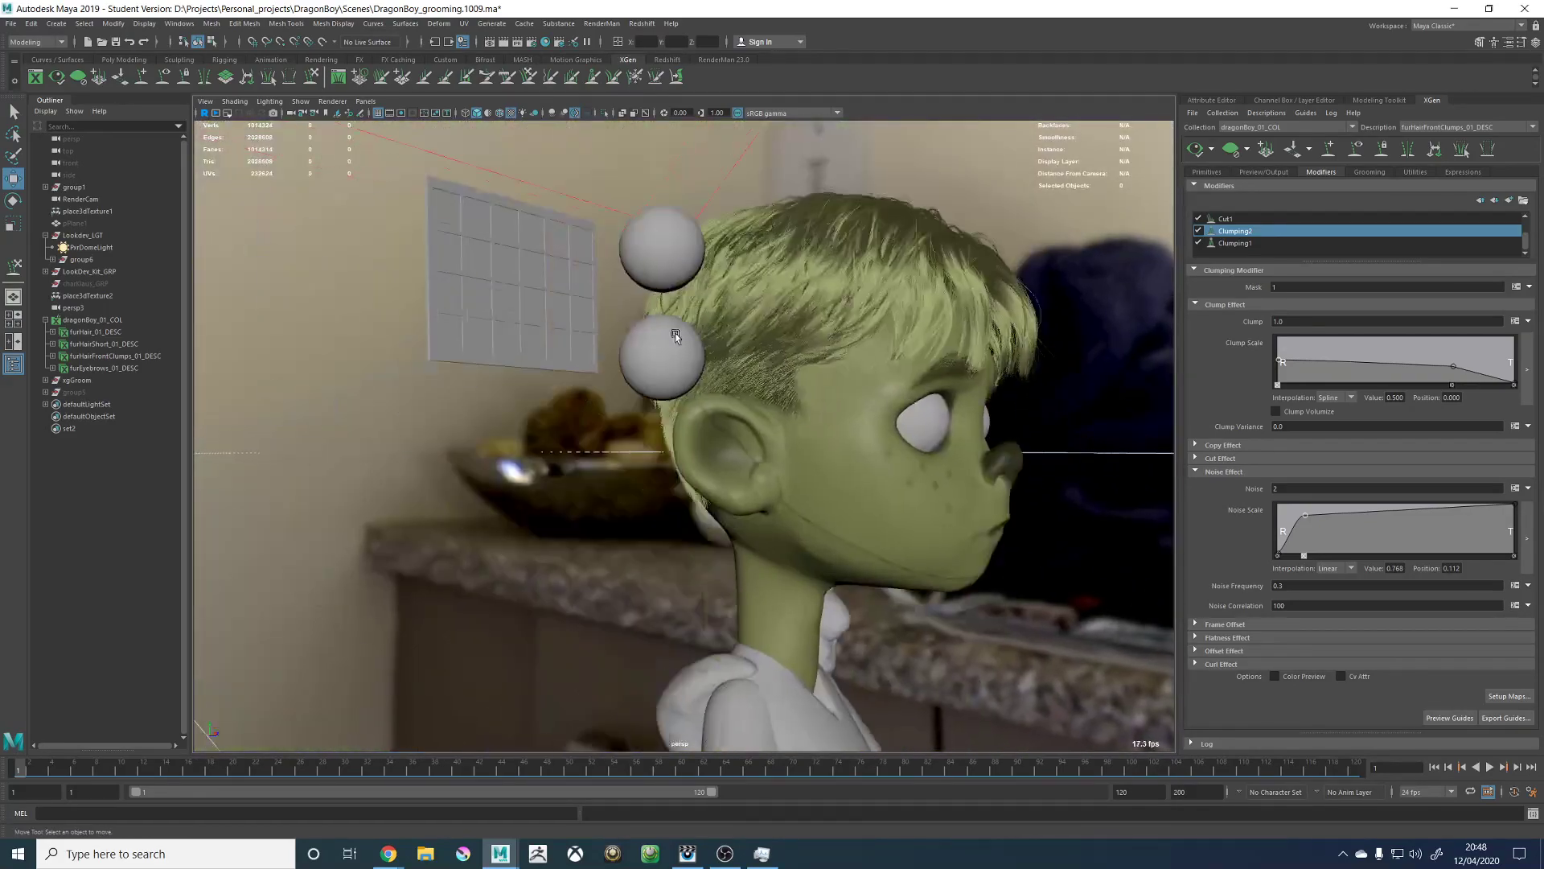
alt+drag(575, 390, 728, 393)
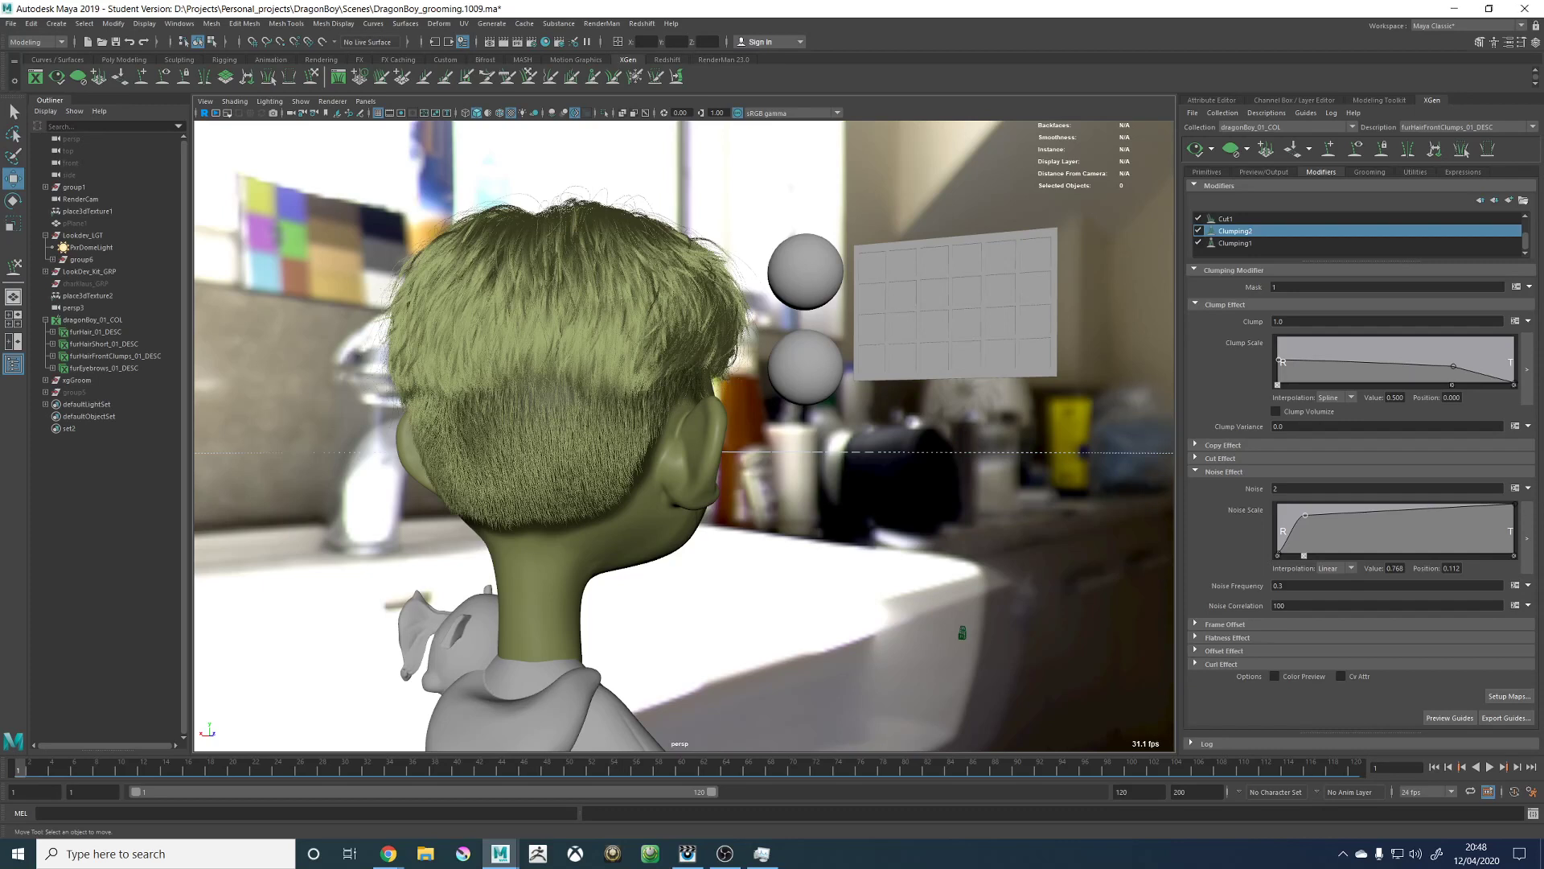
Step: Check the hair again from behind and from the front, and save the scene
key(alt+Tab)
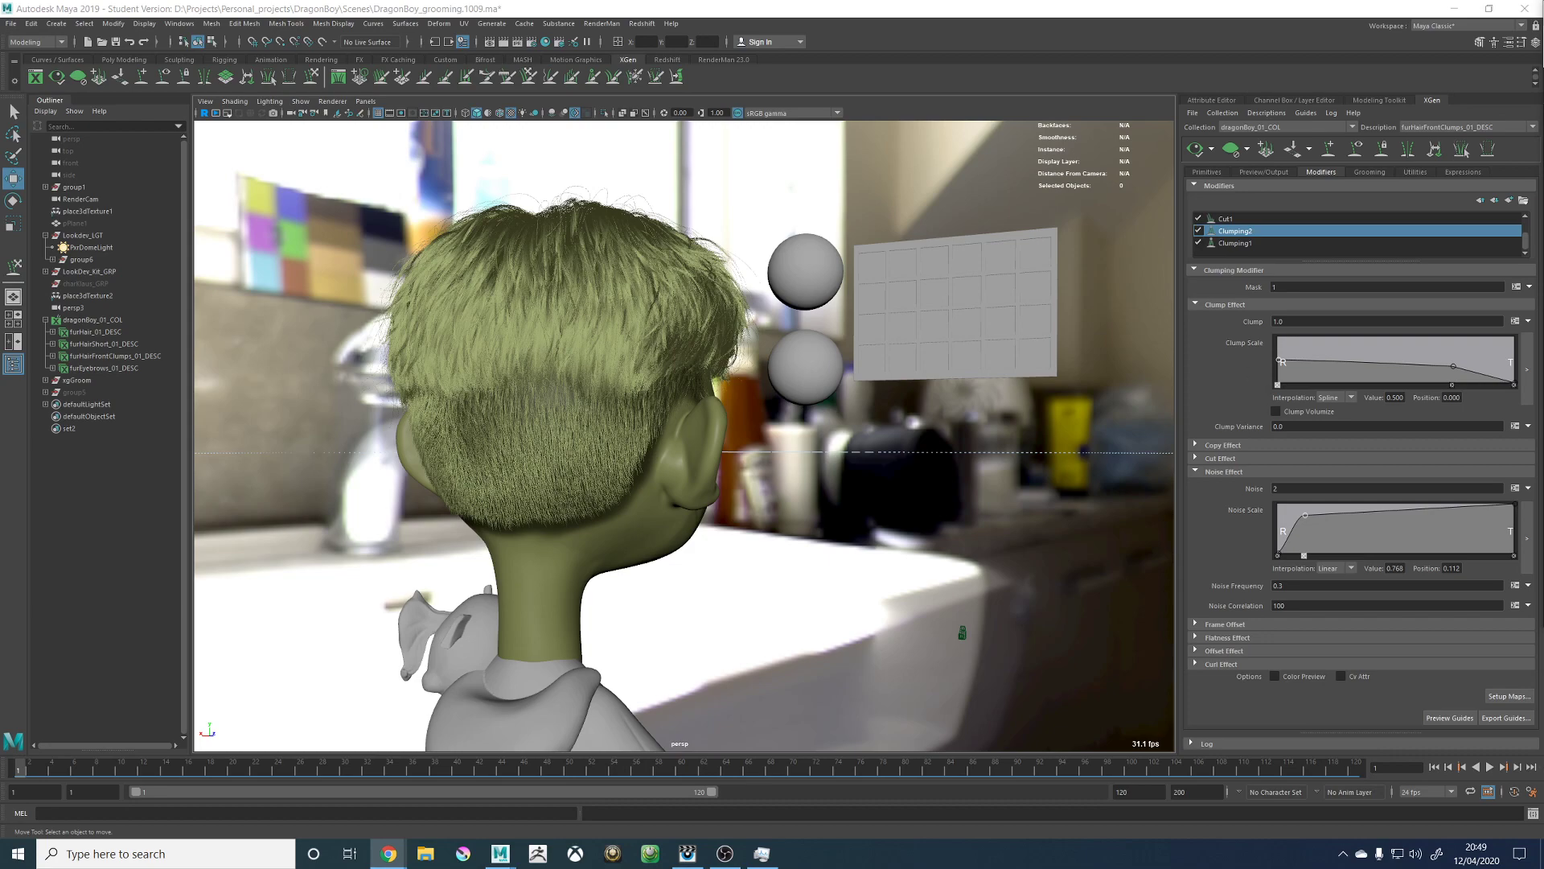
alt+drag(416, 457, 785, 524)
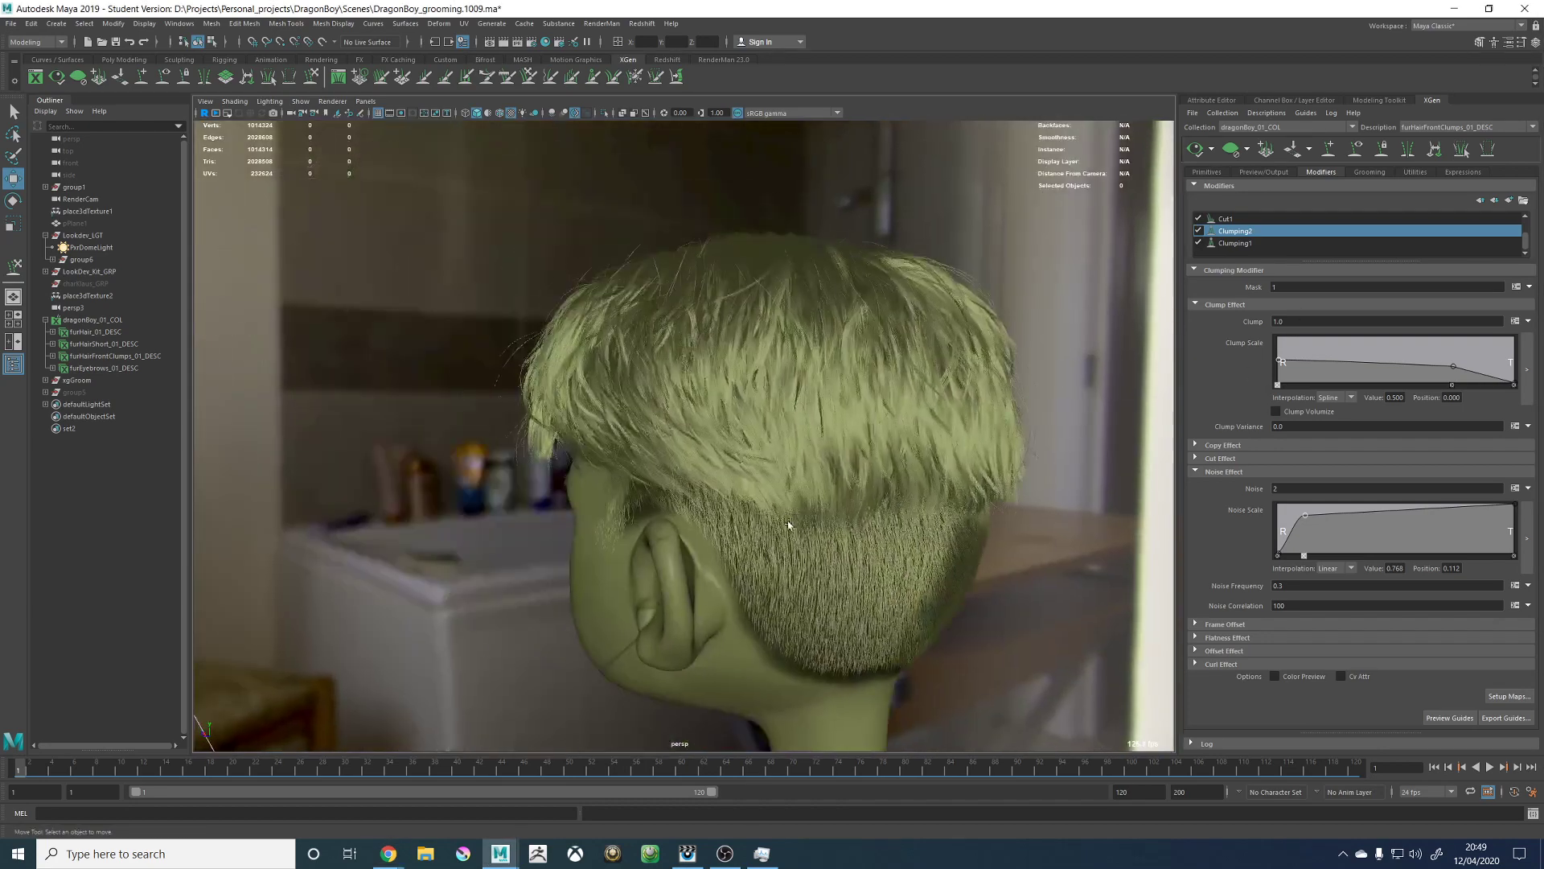
alt+drag(601, 462, 905, 494)
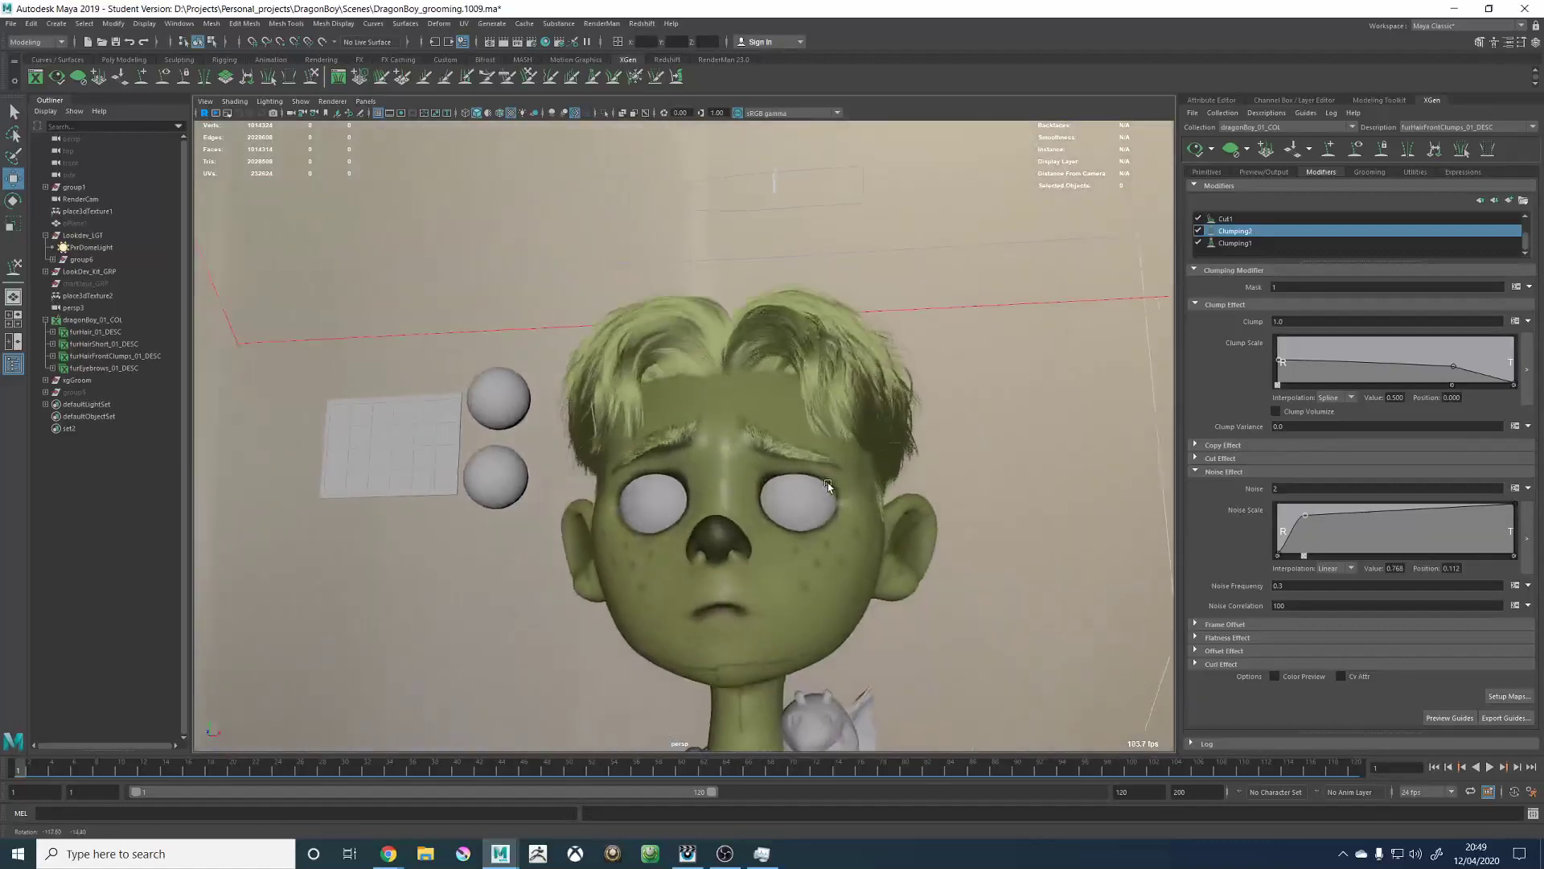
alt+right_drag(911, 494, 566, 479)
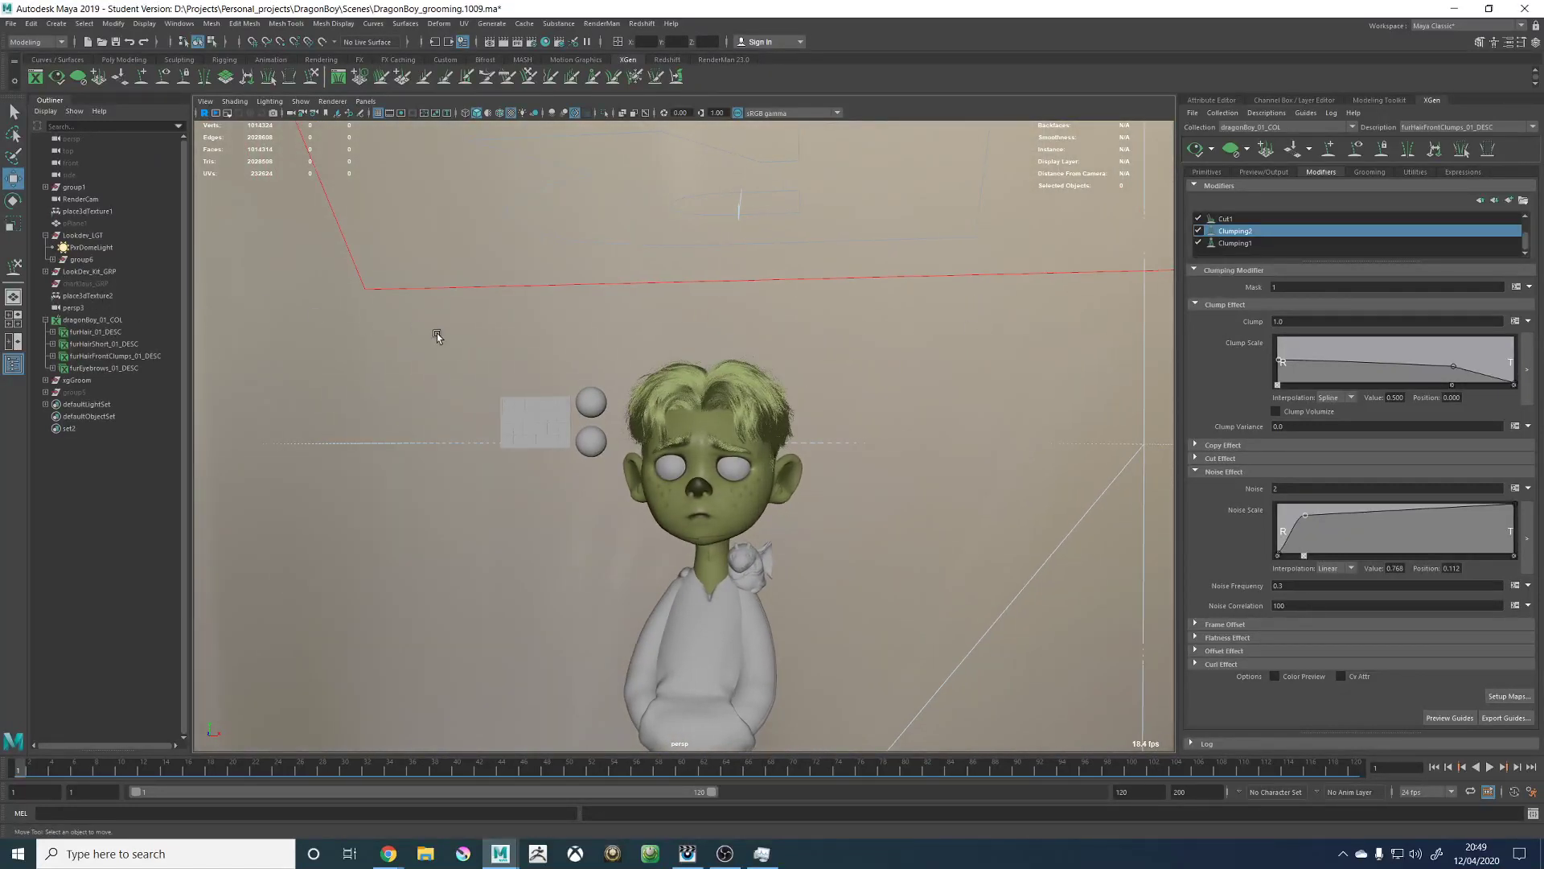
alt+right_drag(494, 390, 681, 401)
alt+drag(681, 400, 692, 403)
key(ctrl+s)
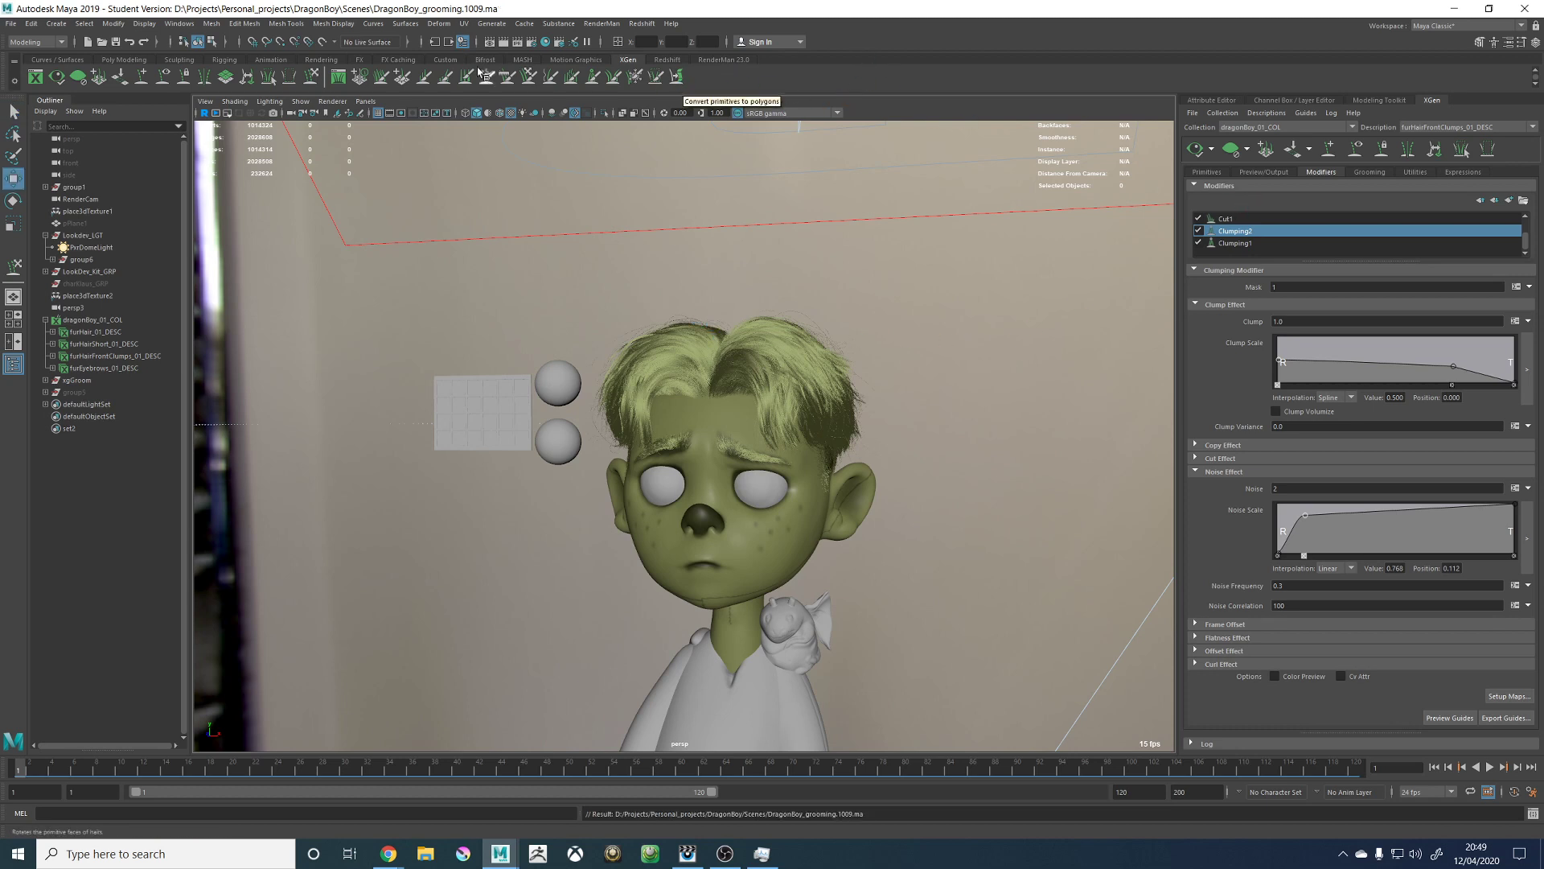
Step: Assign the Marschner hair material to all four hair descriptions, from furHair_01_DESC to furEyebrows_01_DESC
click(546, 42)
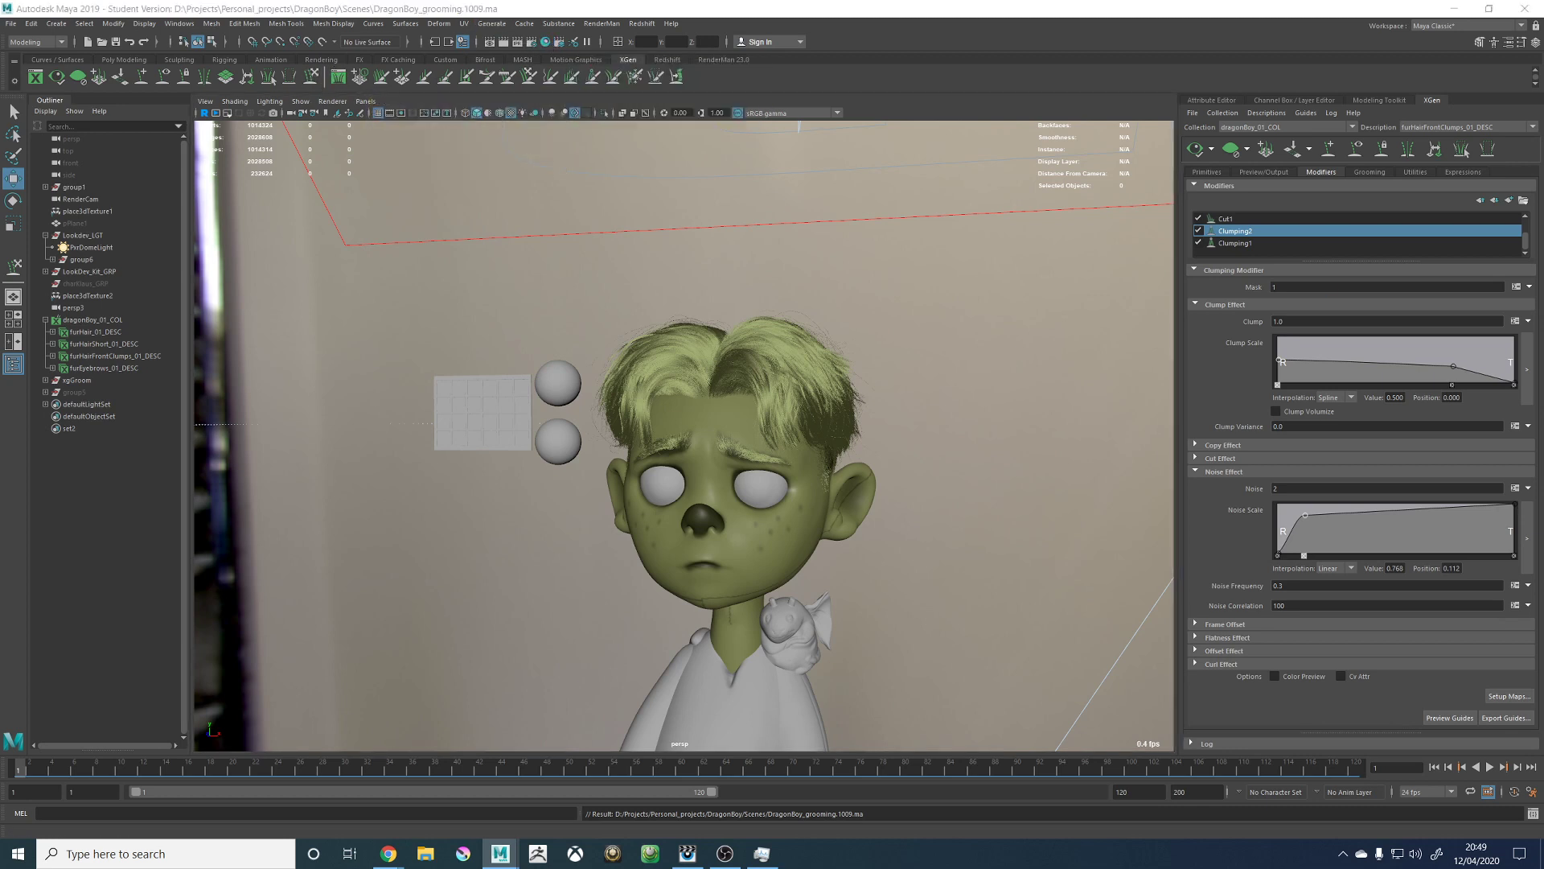
drag(98, 332, 100, 365)
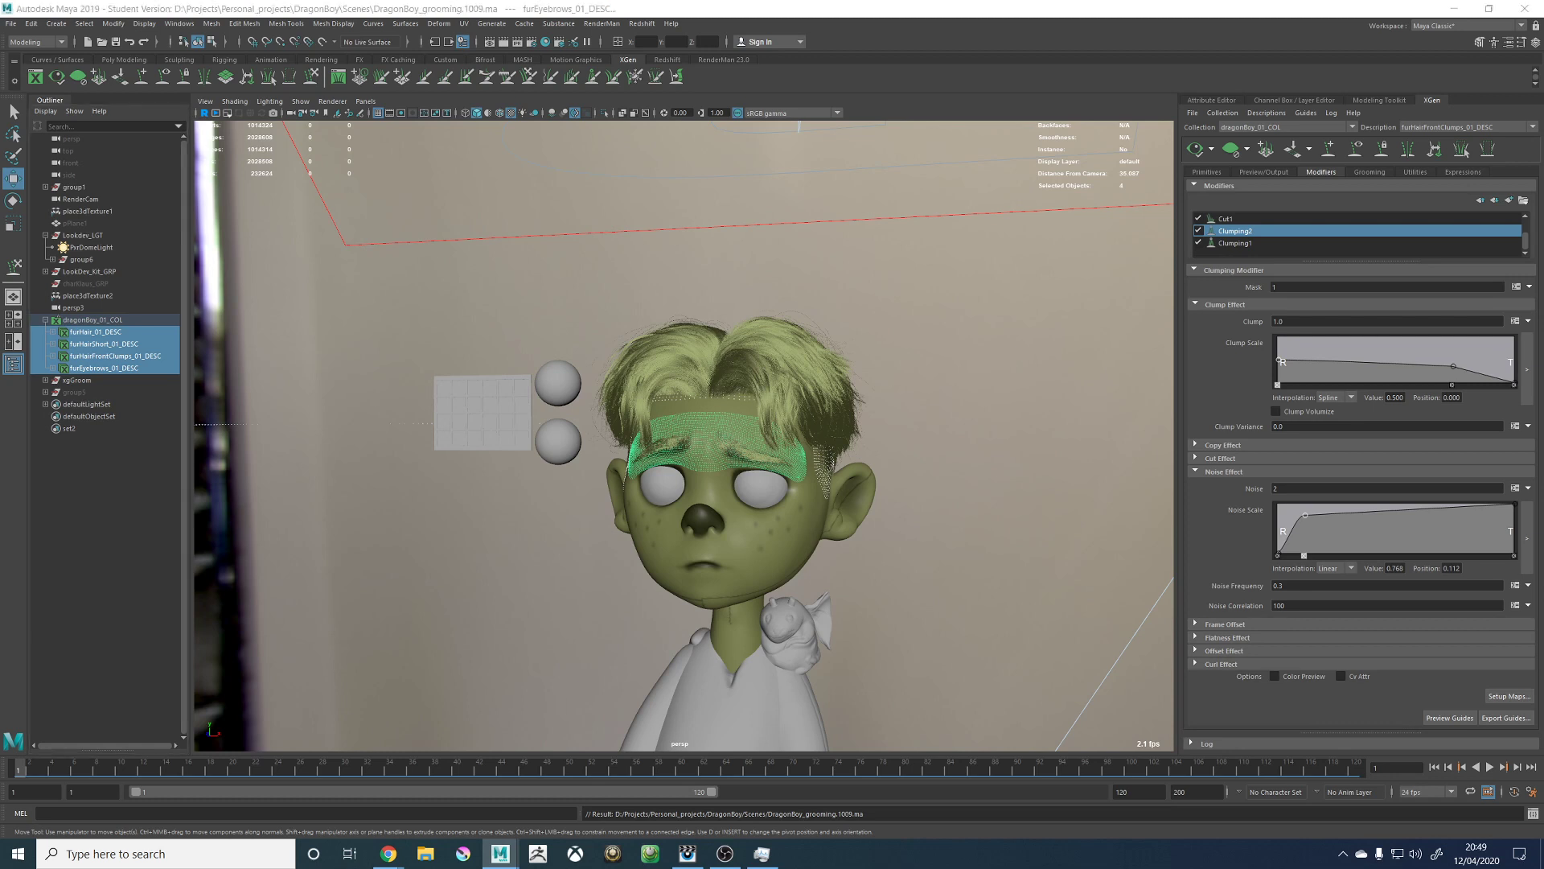
click(820, 337)
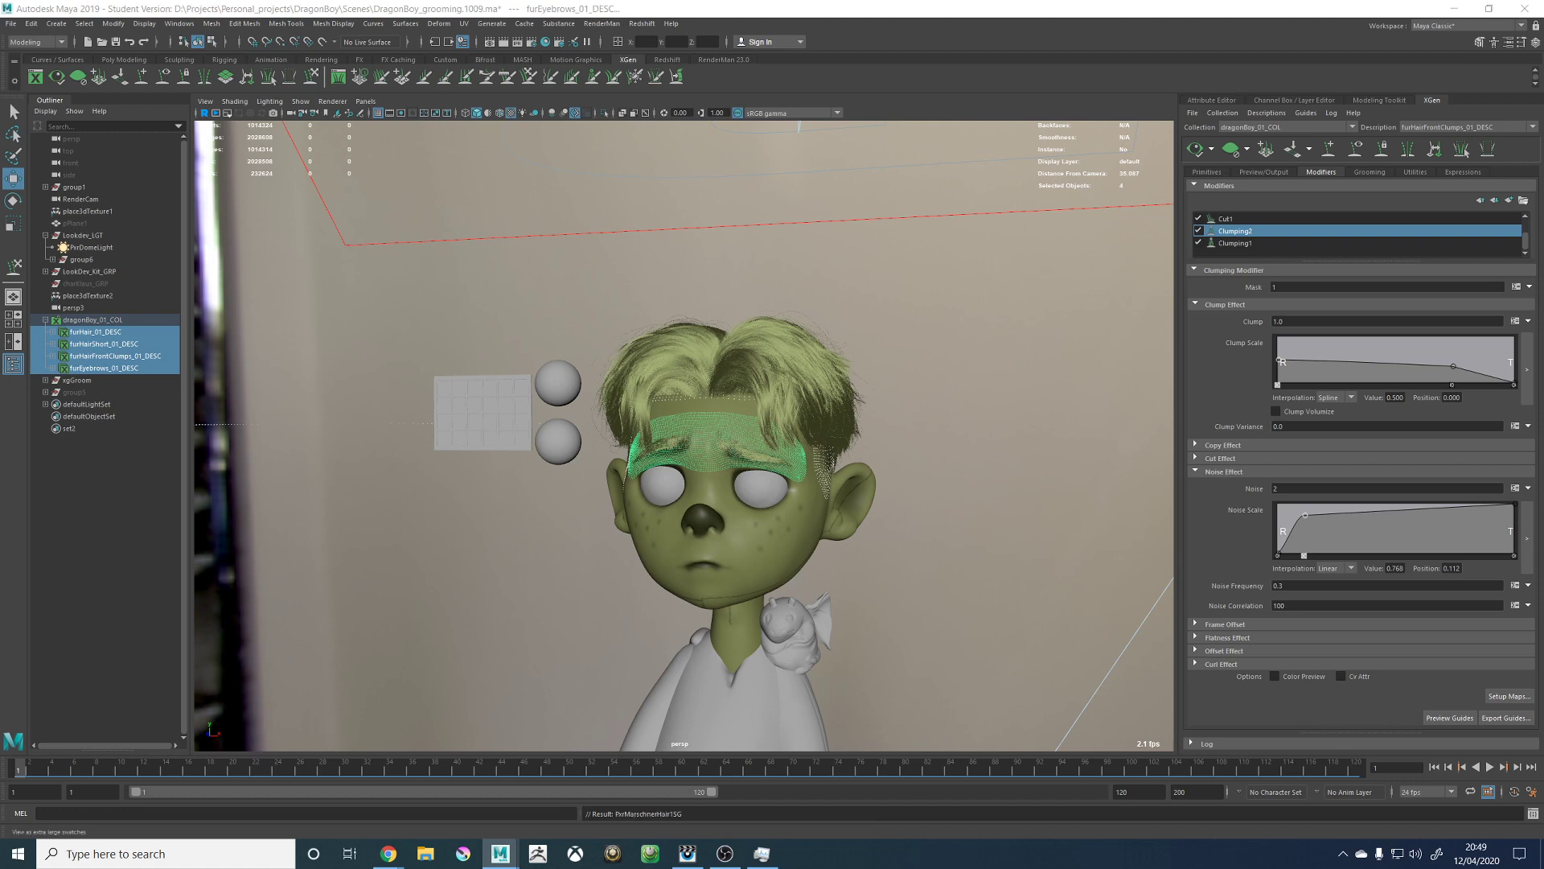
click(822, 255)
alt+drag(748, 273, 703, 275)
alt+right_drag(760, 318, 817, 349)
alt+middle_drag(903, 339, 871, 296)
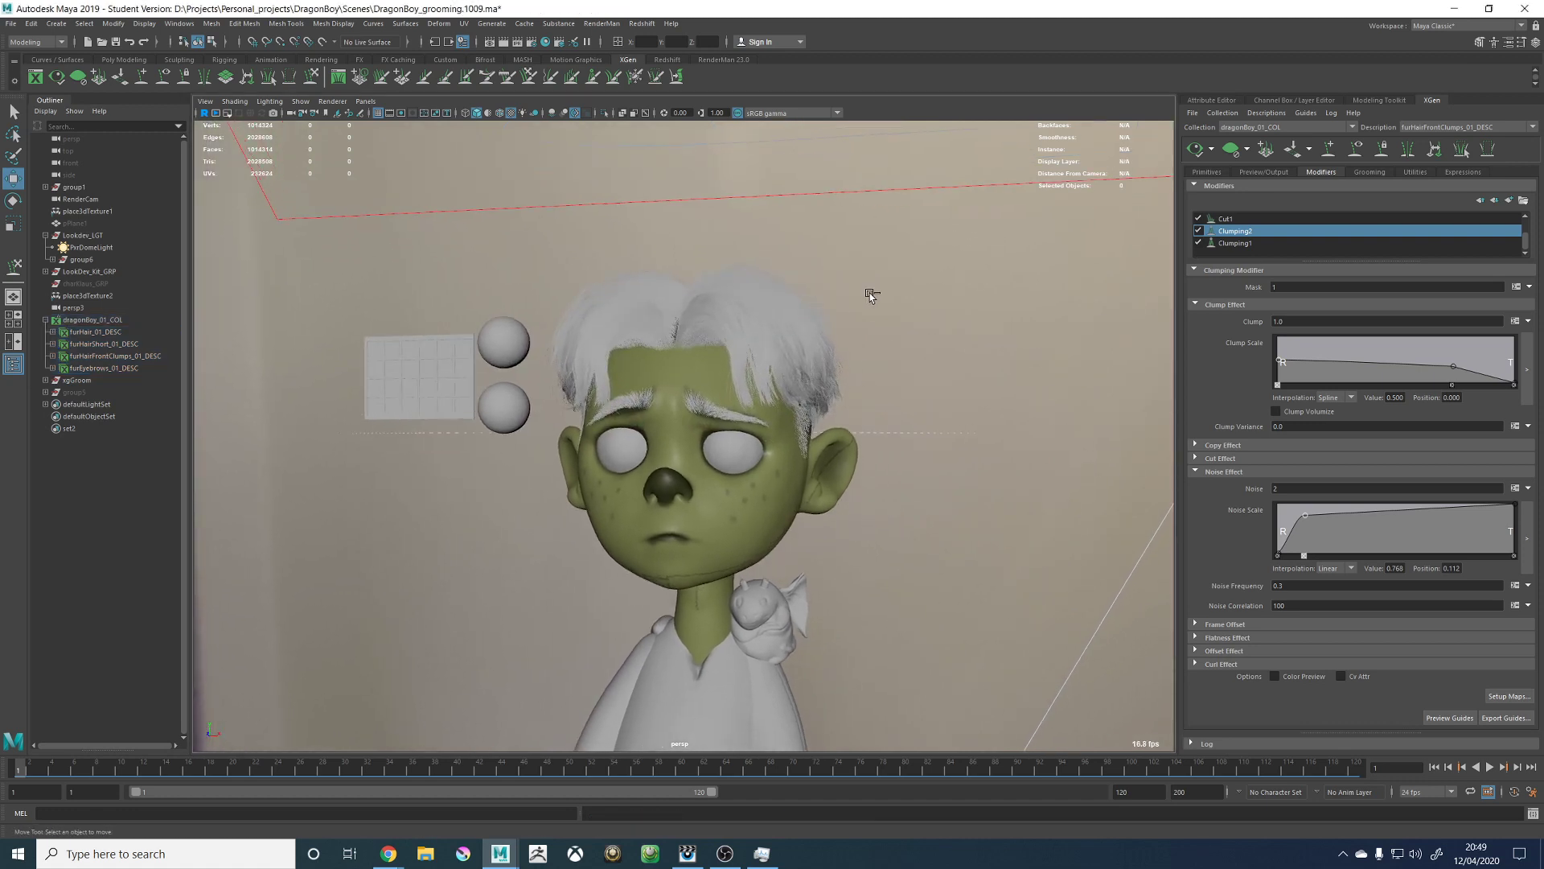
Step: Save the DragonBoy_grooming.1009.ma scene, accepting the student version notice
key(ctrl+s)
key(Return)
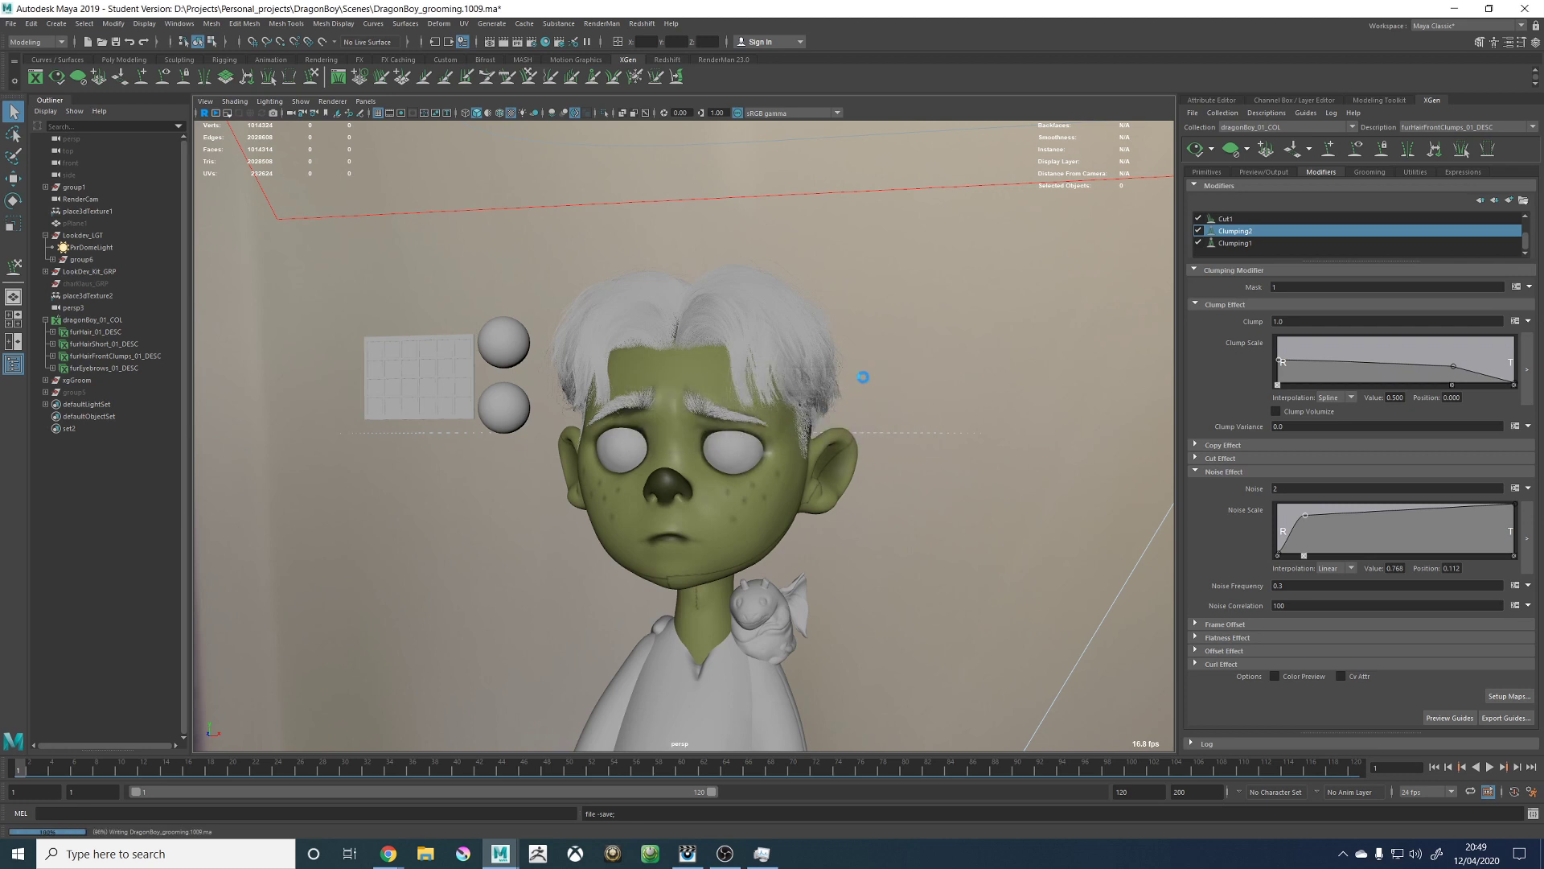
key(w)
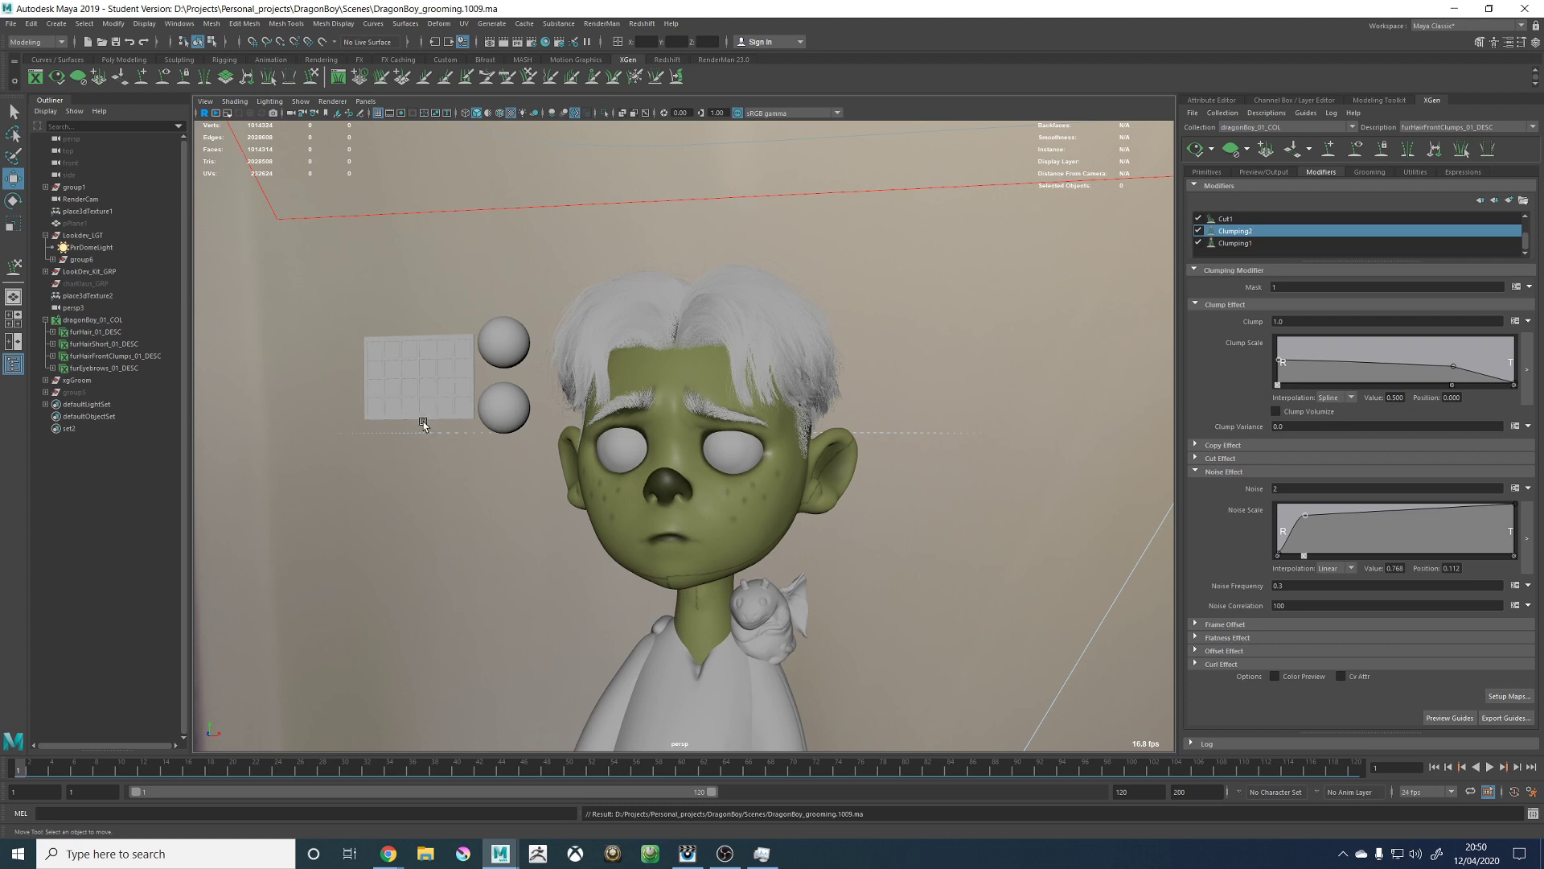
Step: Display the 1920 x 1080 resolution gate in the perspective view, frame the character's head and shoulders, and save the scene
alt+drag(731, 292, 731, 301)
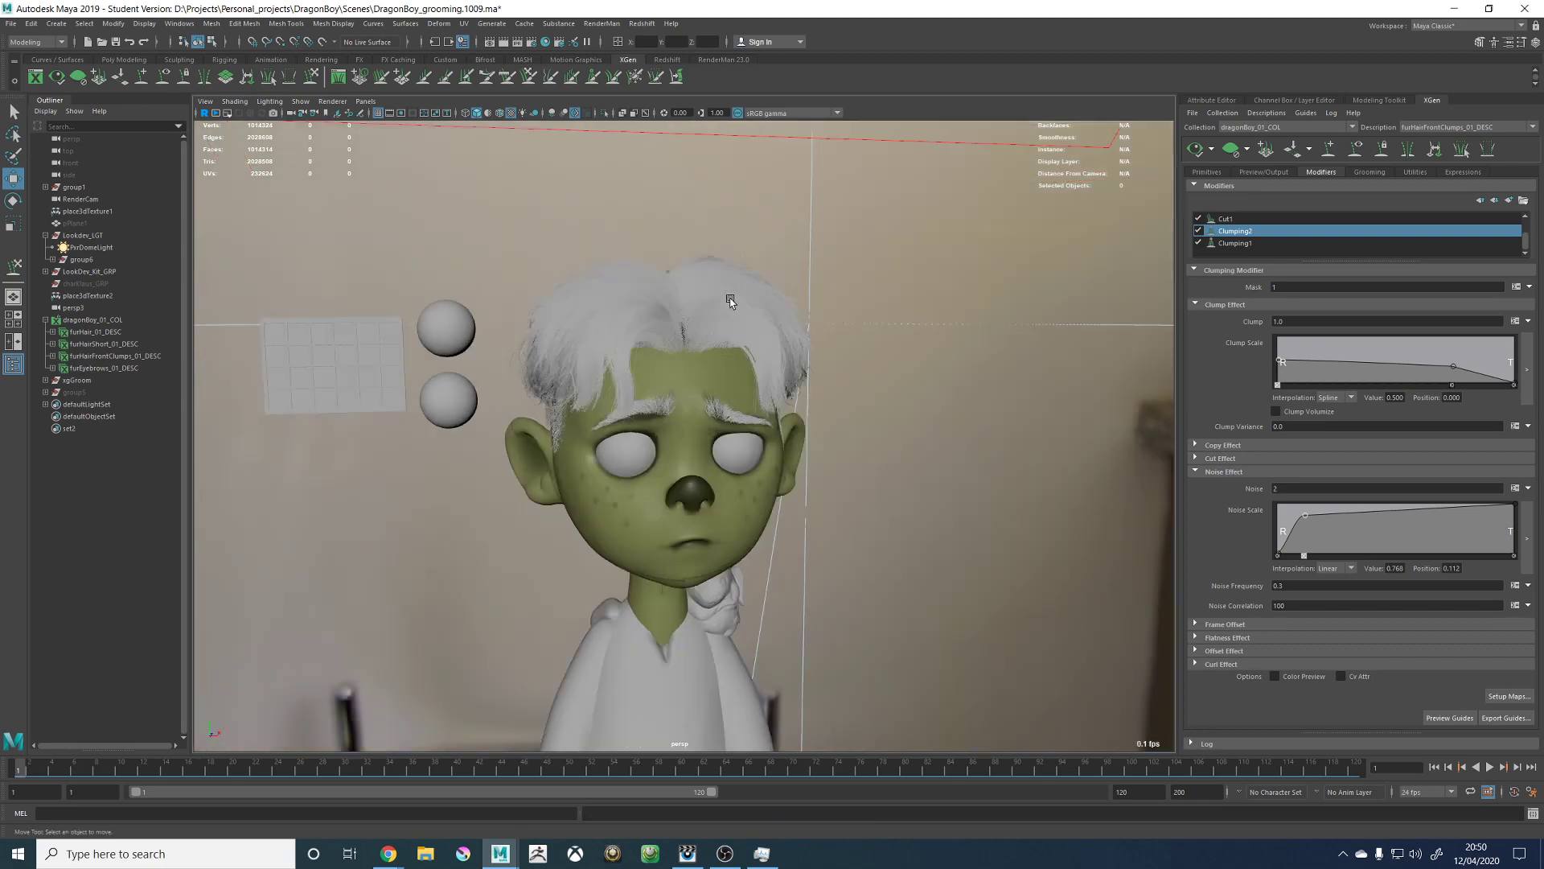
alt+right_drag(730, 301, 856, 291)
alt+right_drag(999, 363, 852, 374)
alt+drag(853, 373, 712, 329)
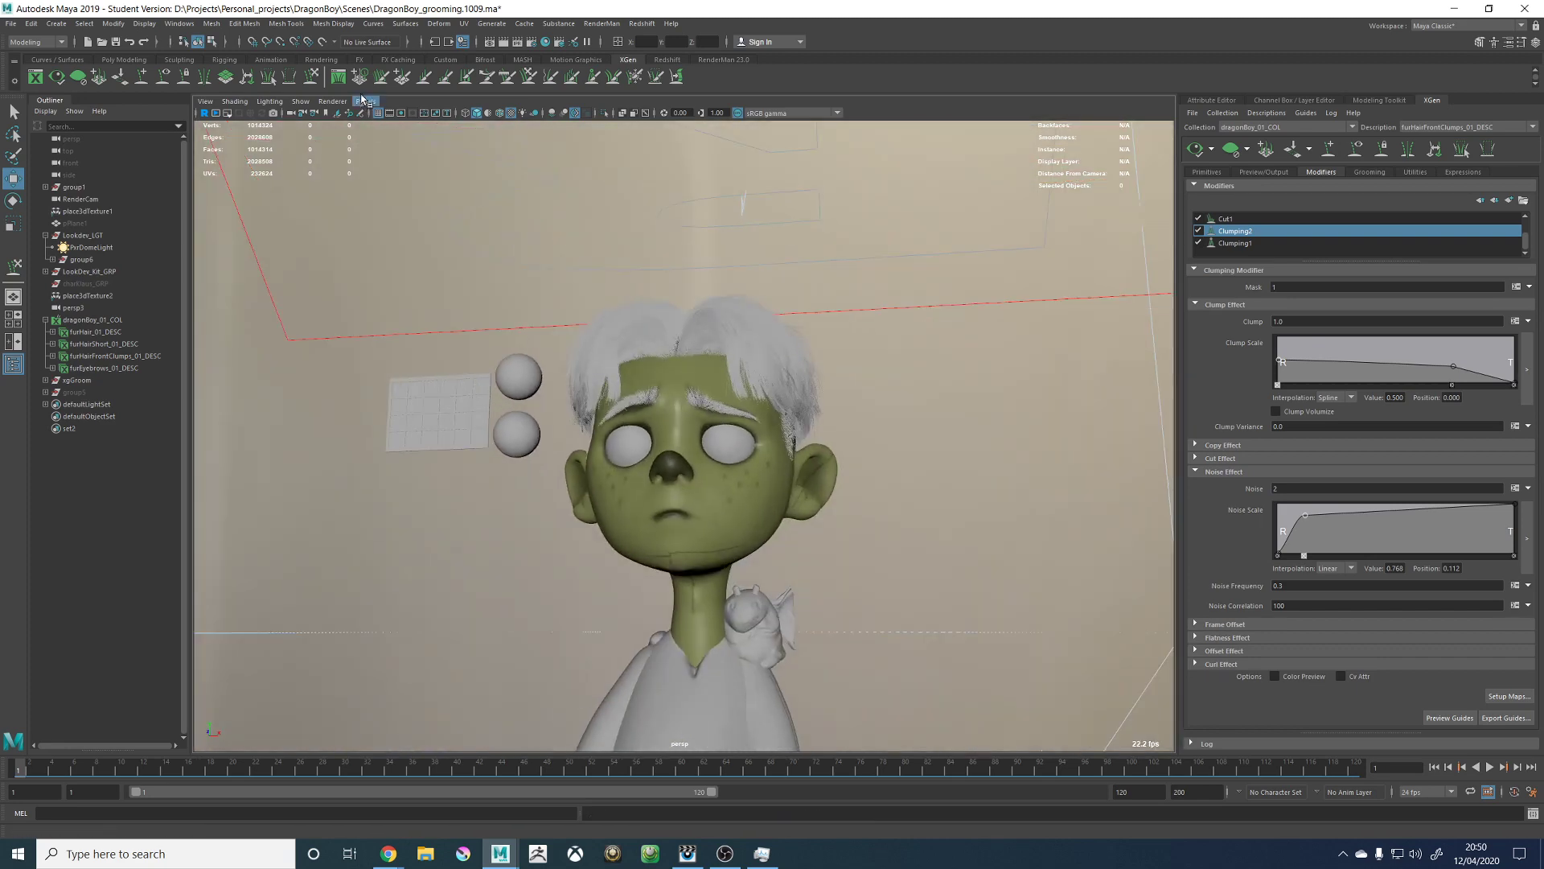
click(400, 113)
alt+drag(475, 215, 603, 309)
key(ctrl+s)
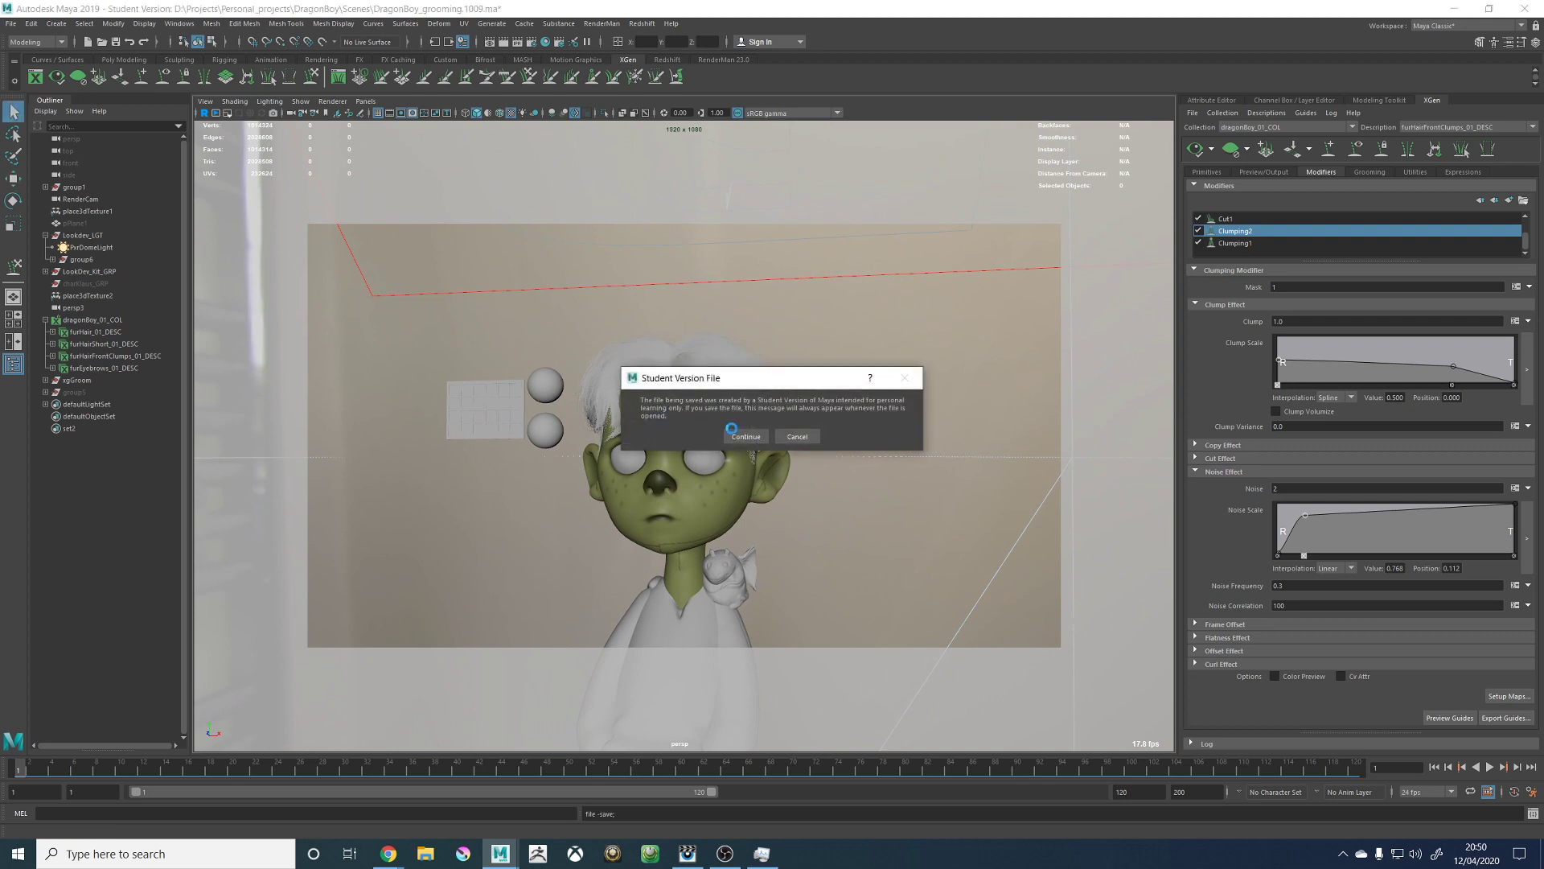
key(Return)
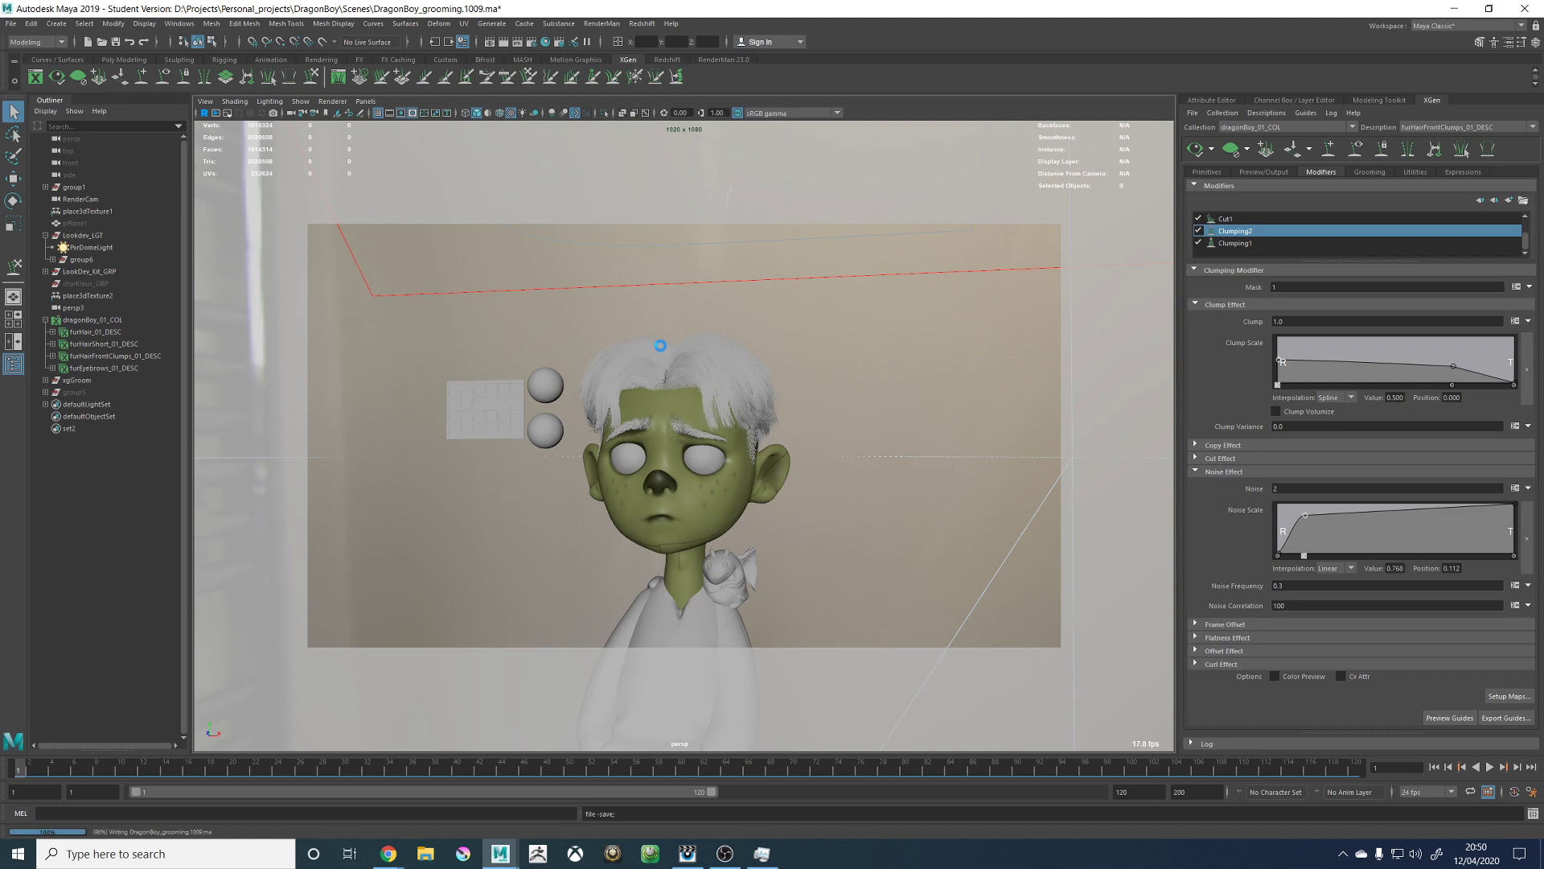
key(w)
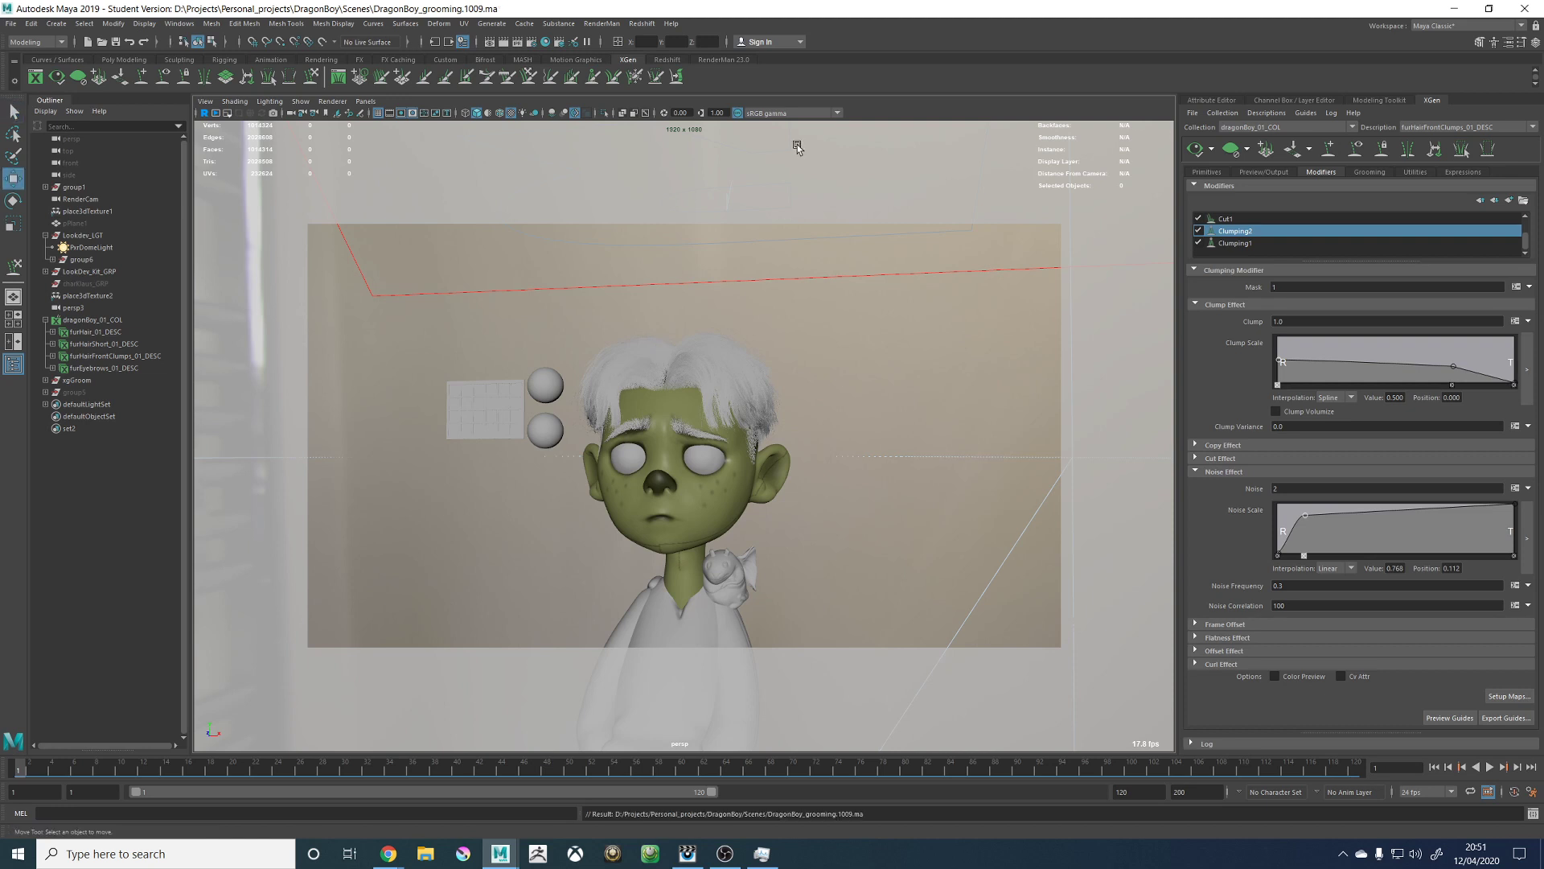
Step: Frame the character's head closer in the perspective view and start a RenderMan preview render of it
alt+right_drag(713, 394, 790, 406)
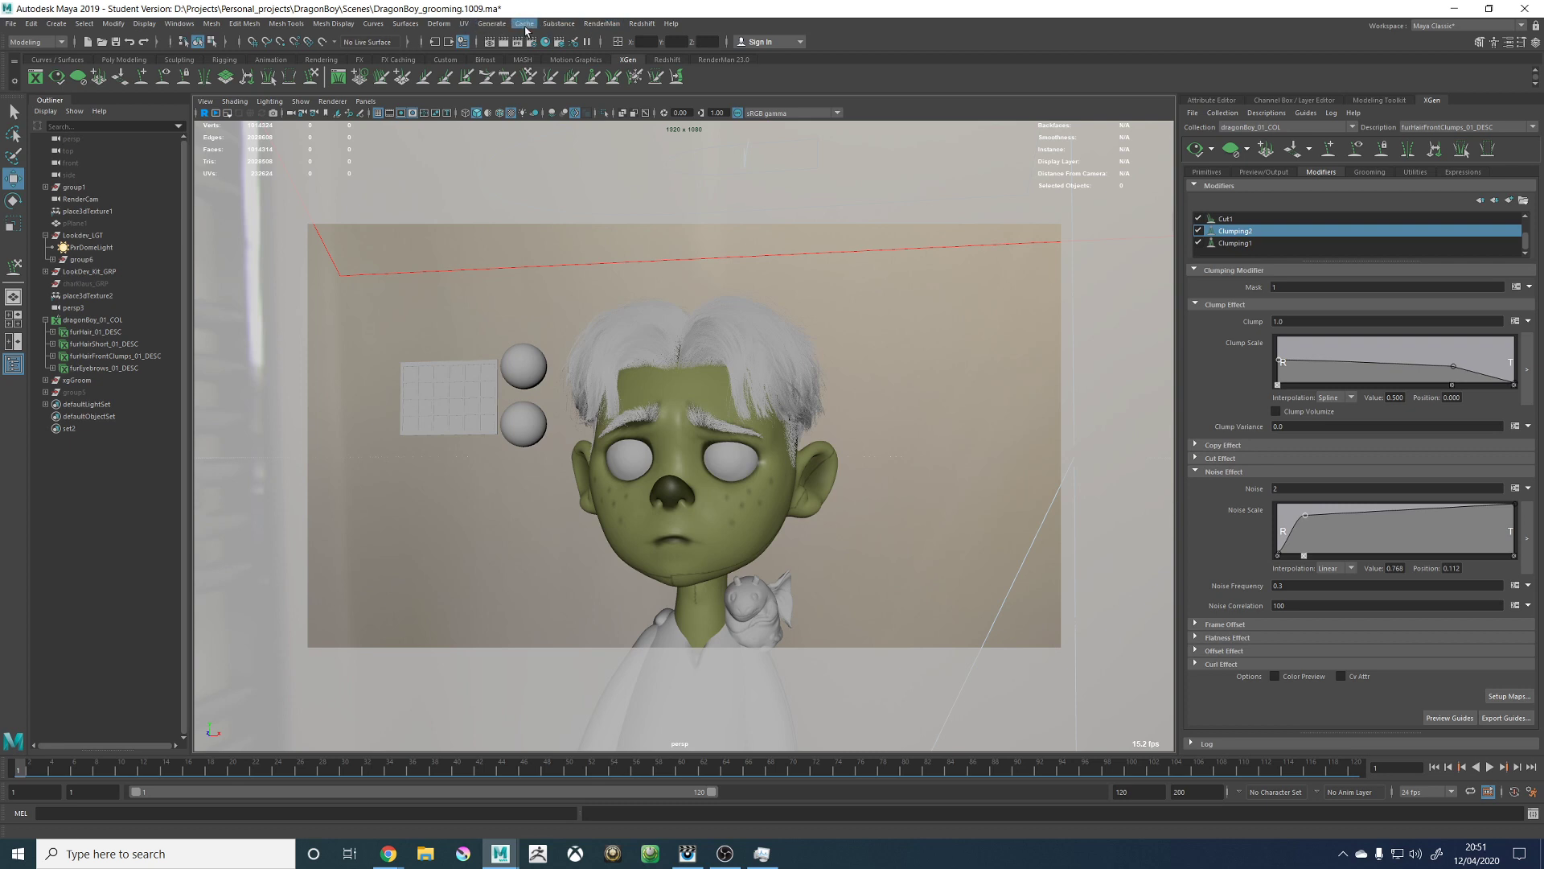
click(602, 23)
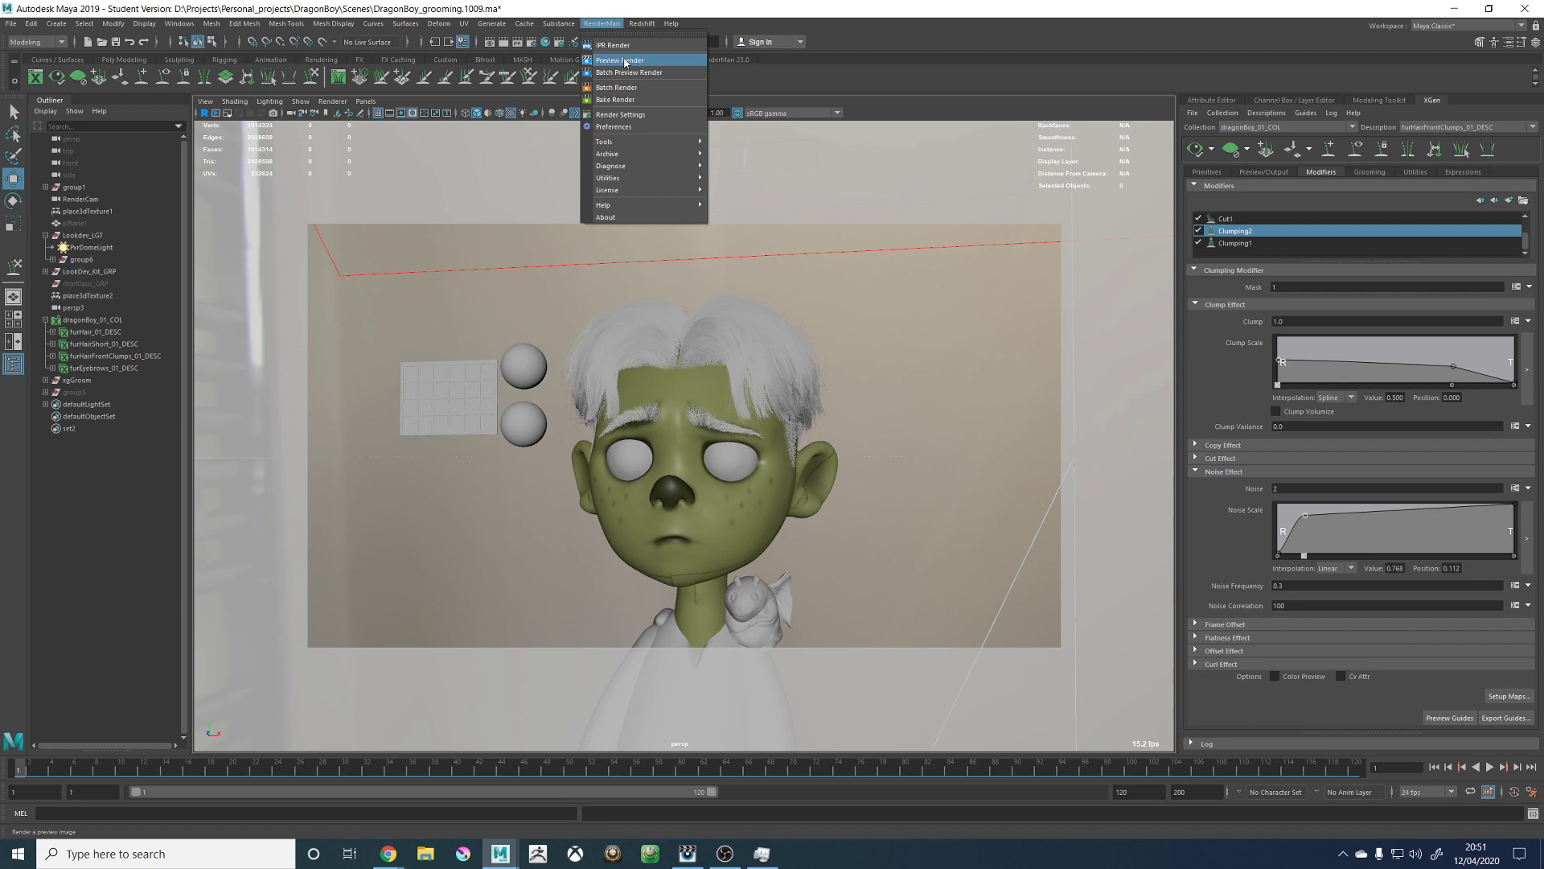
click(620, 63)
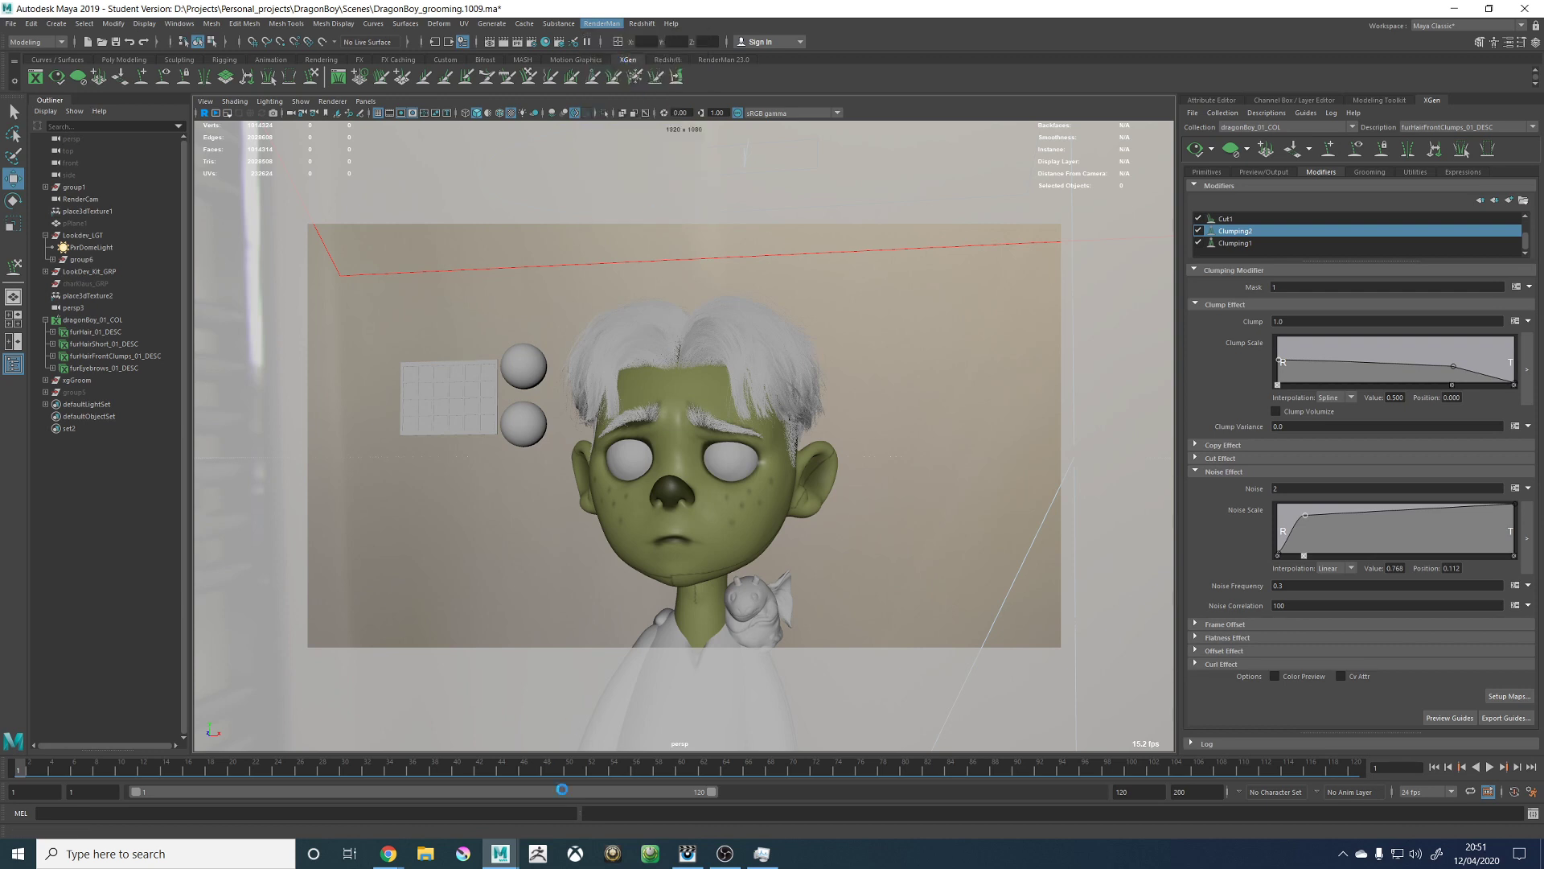
mouse_move(765, 859)
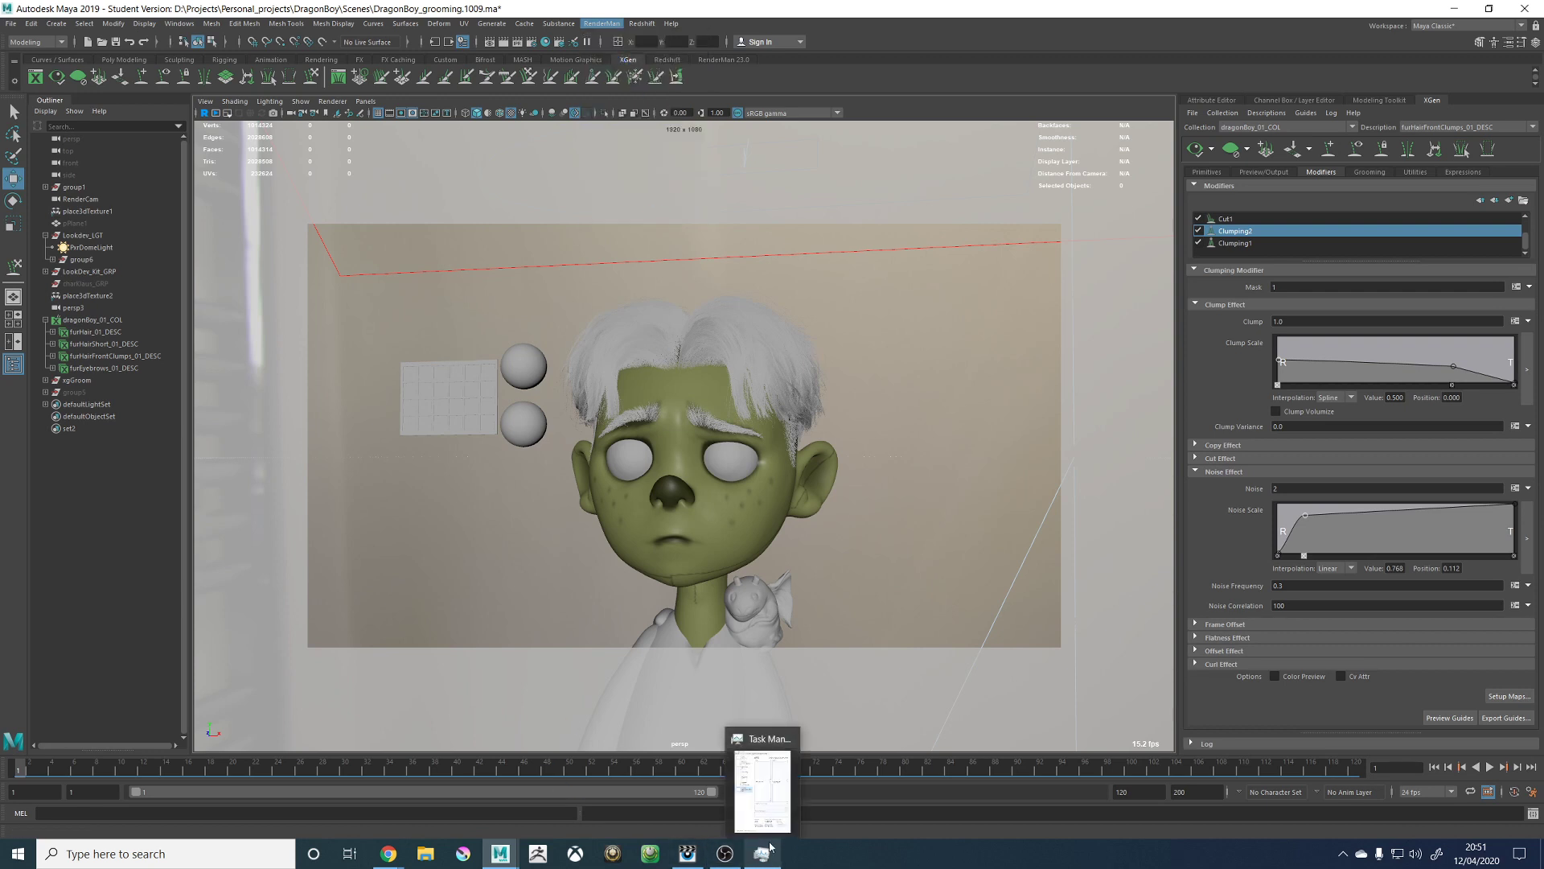
click(716, 778)
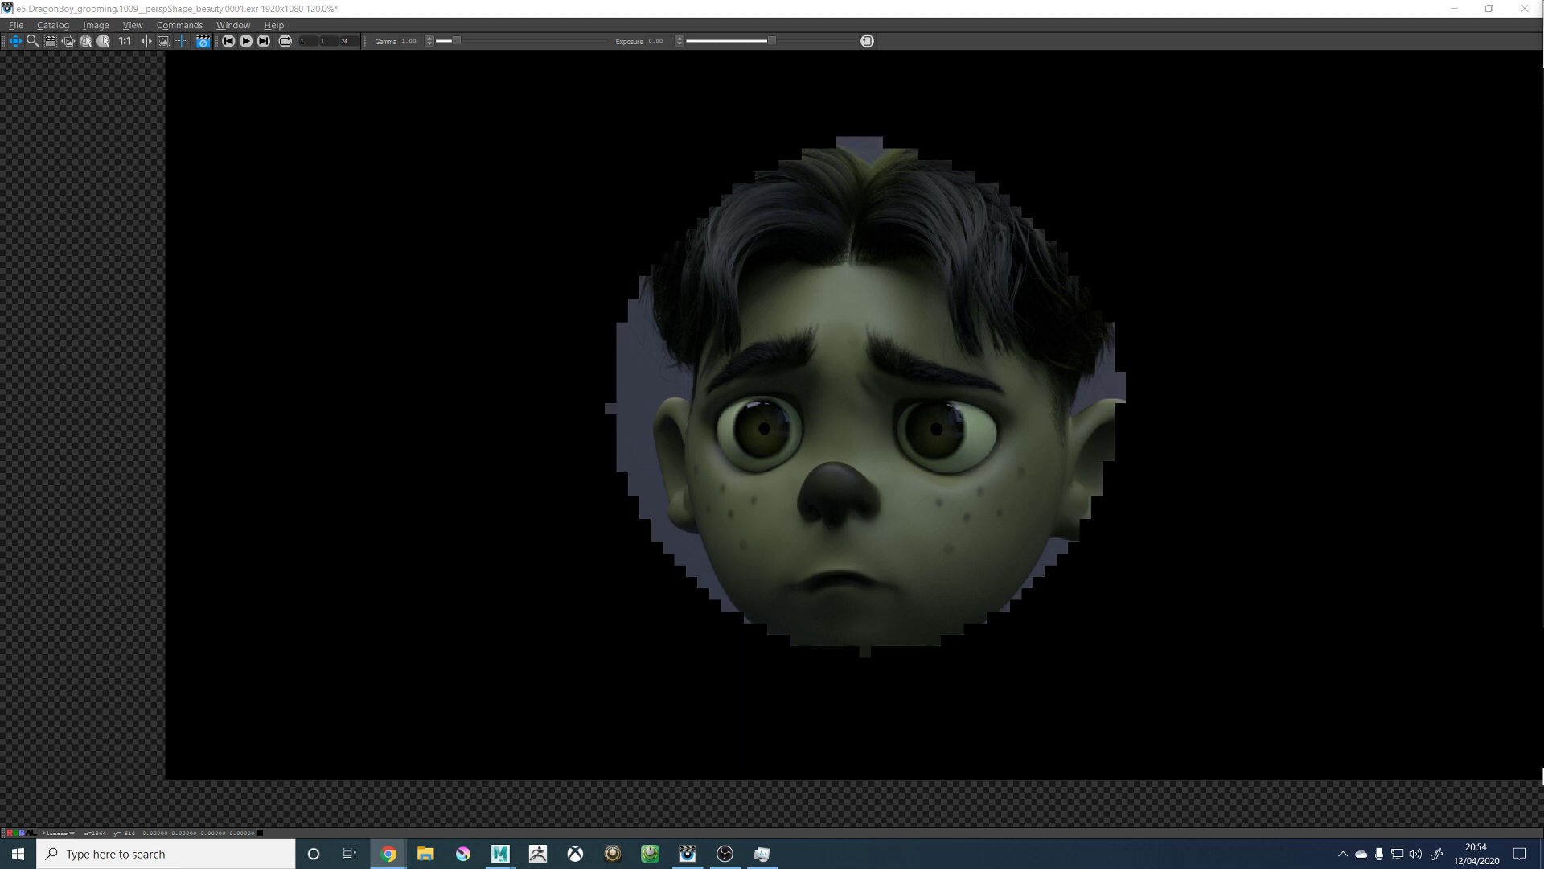
Step: Examine the head render up close, checking the fringe, parting, eyebrows and side hair, and the whole head
scroll(867, 187, up, 3)
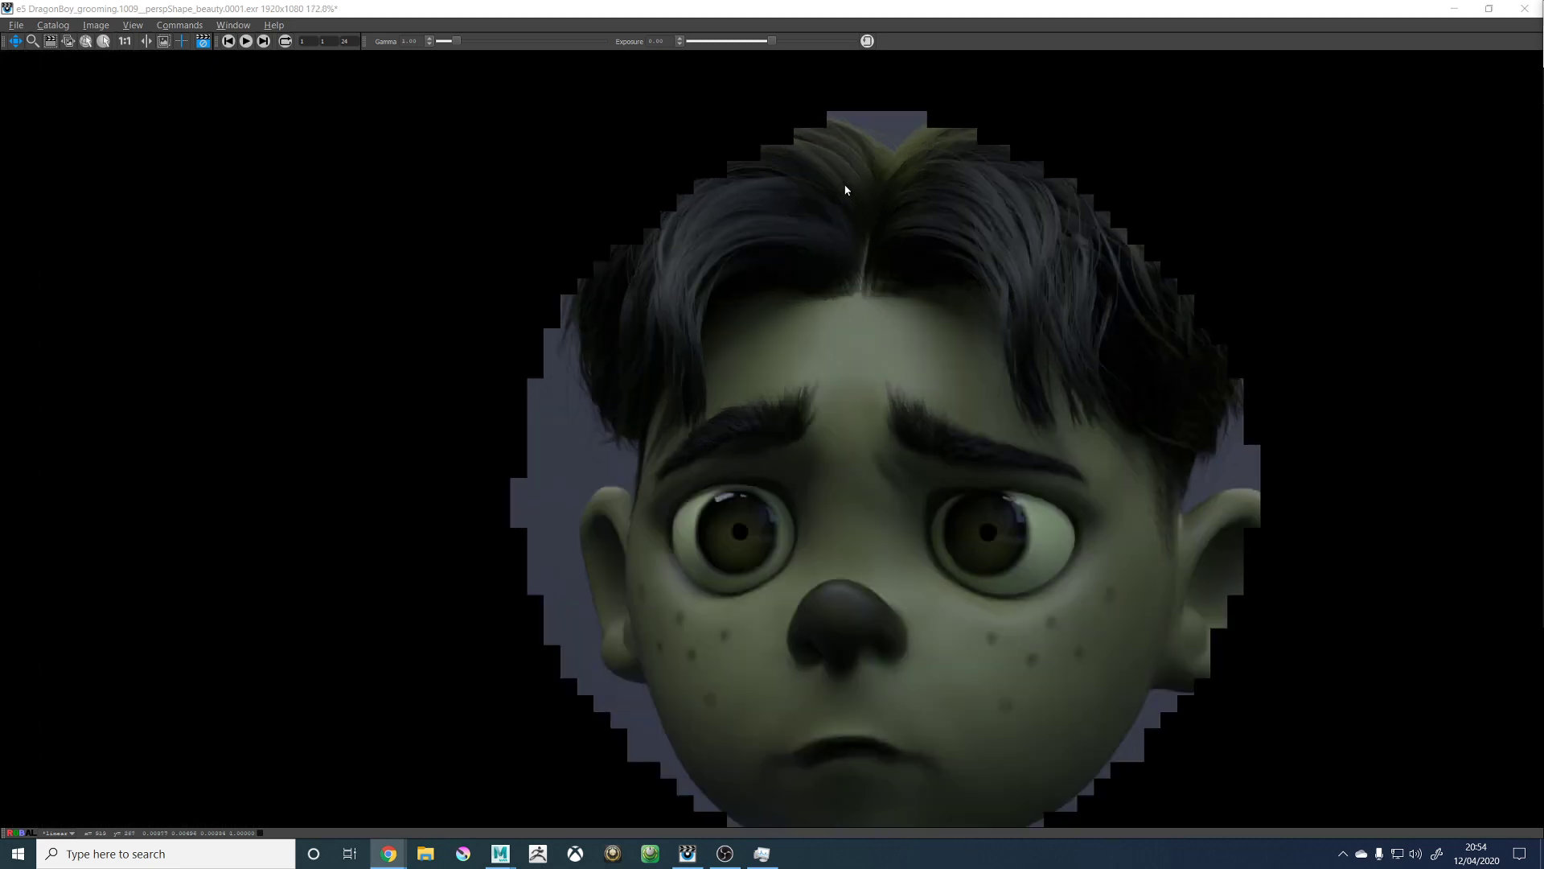
scroll(867, 187, up, 2)
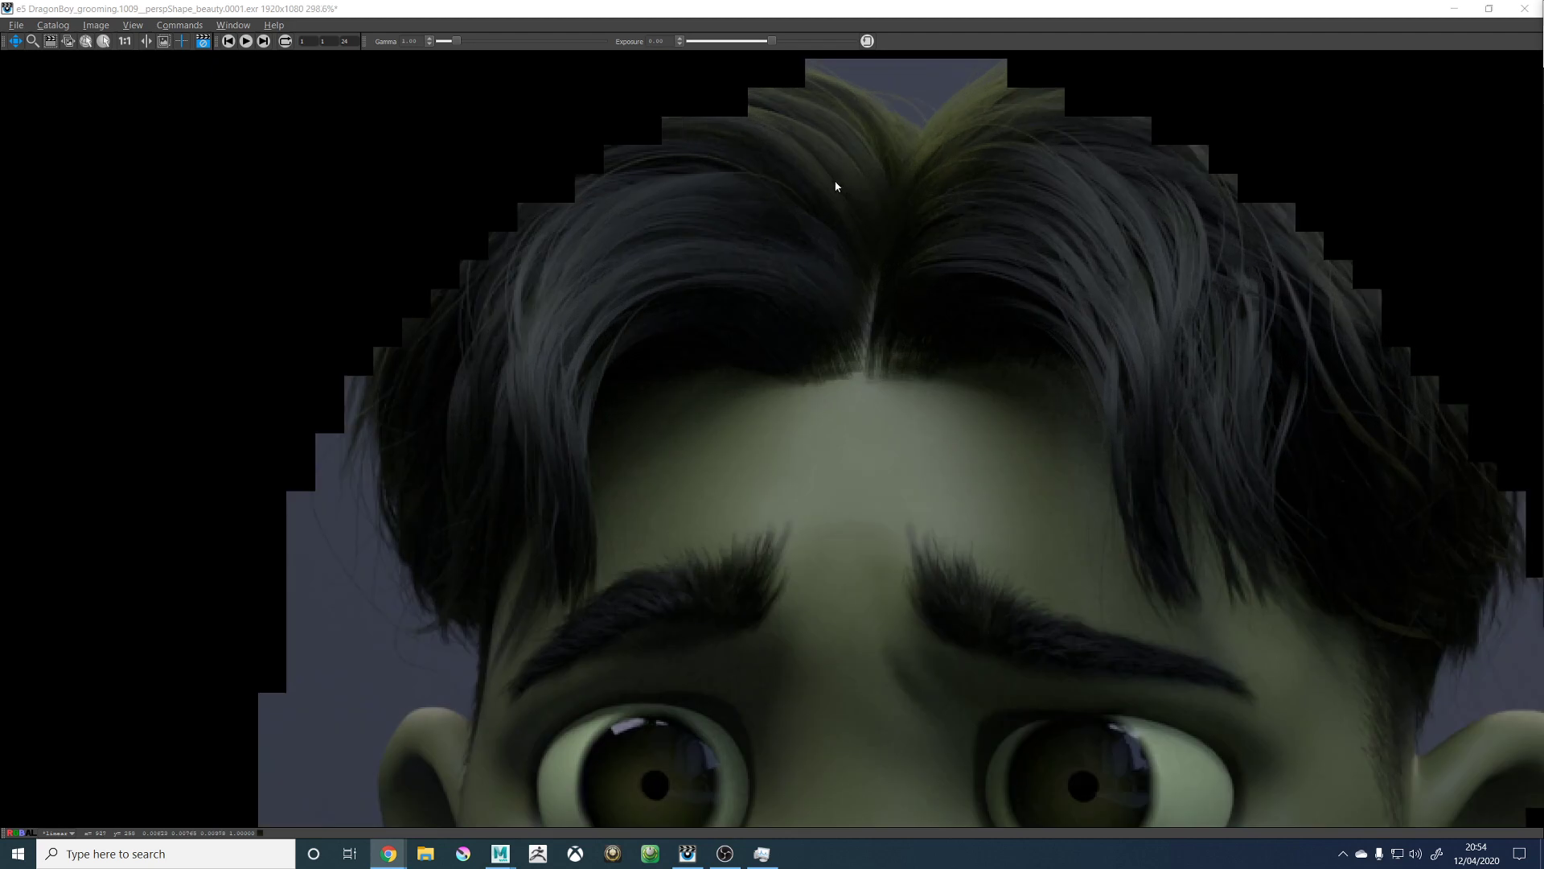
scroll(835, 185, down, 5)
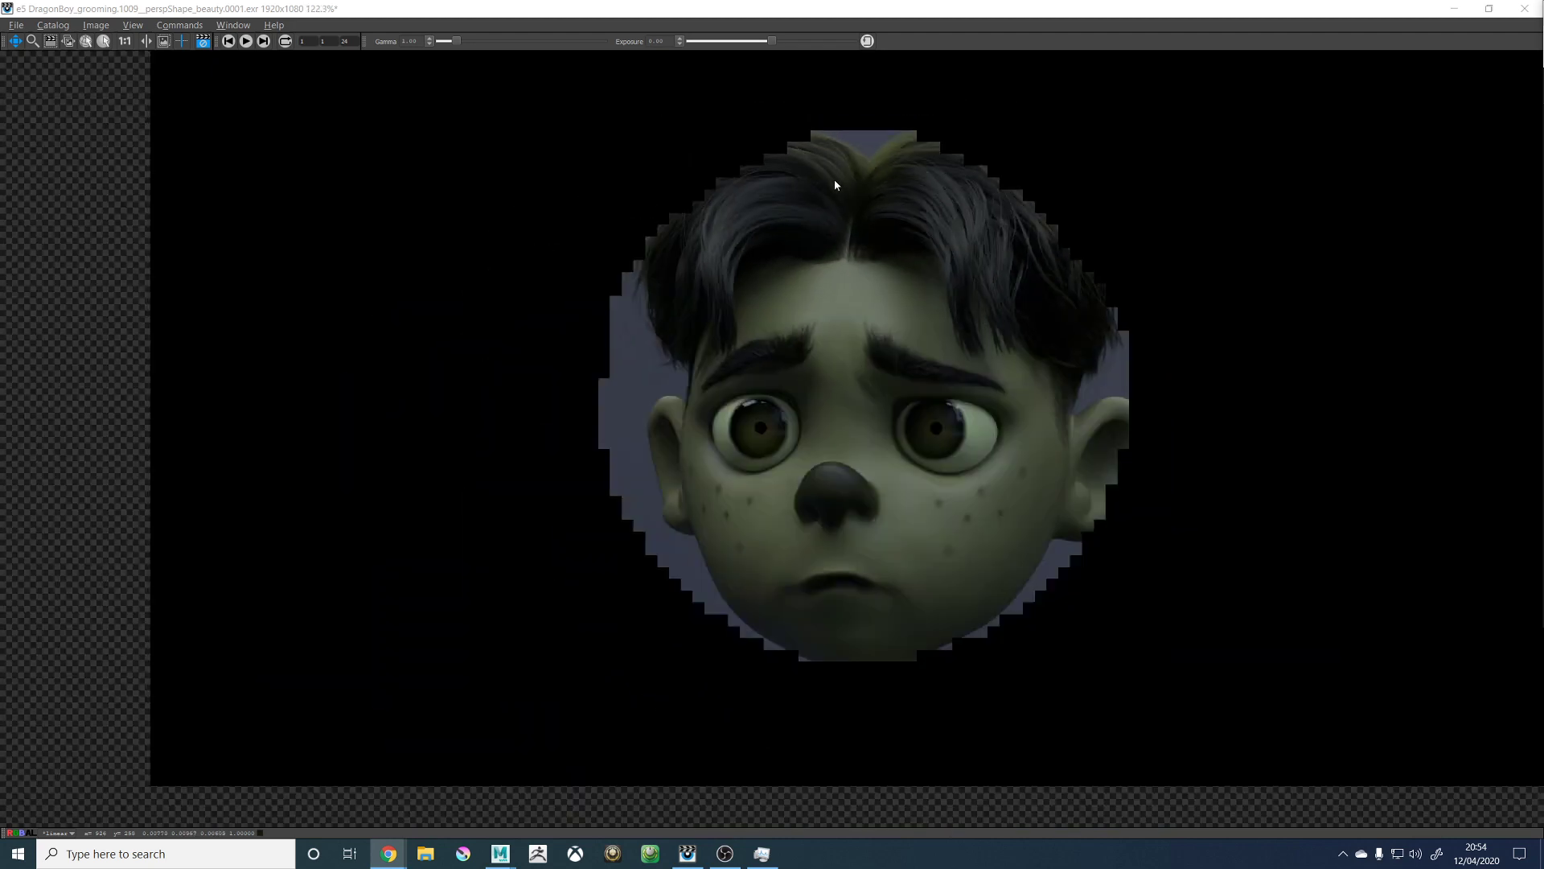
scroll(1046, 332, up, 6)
scroll(1058, 293, down, 4)
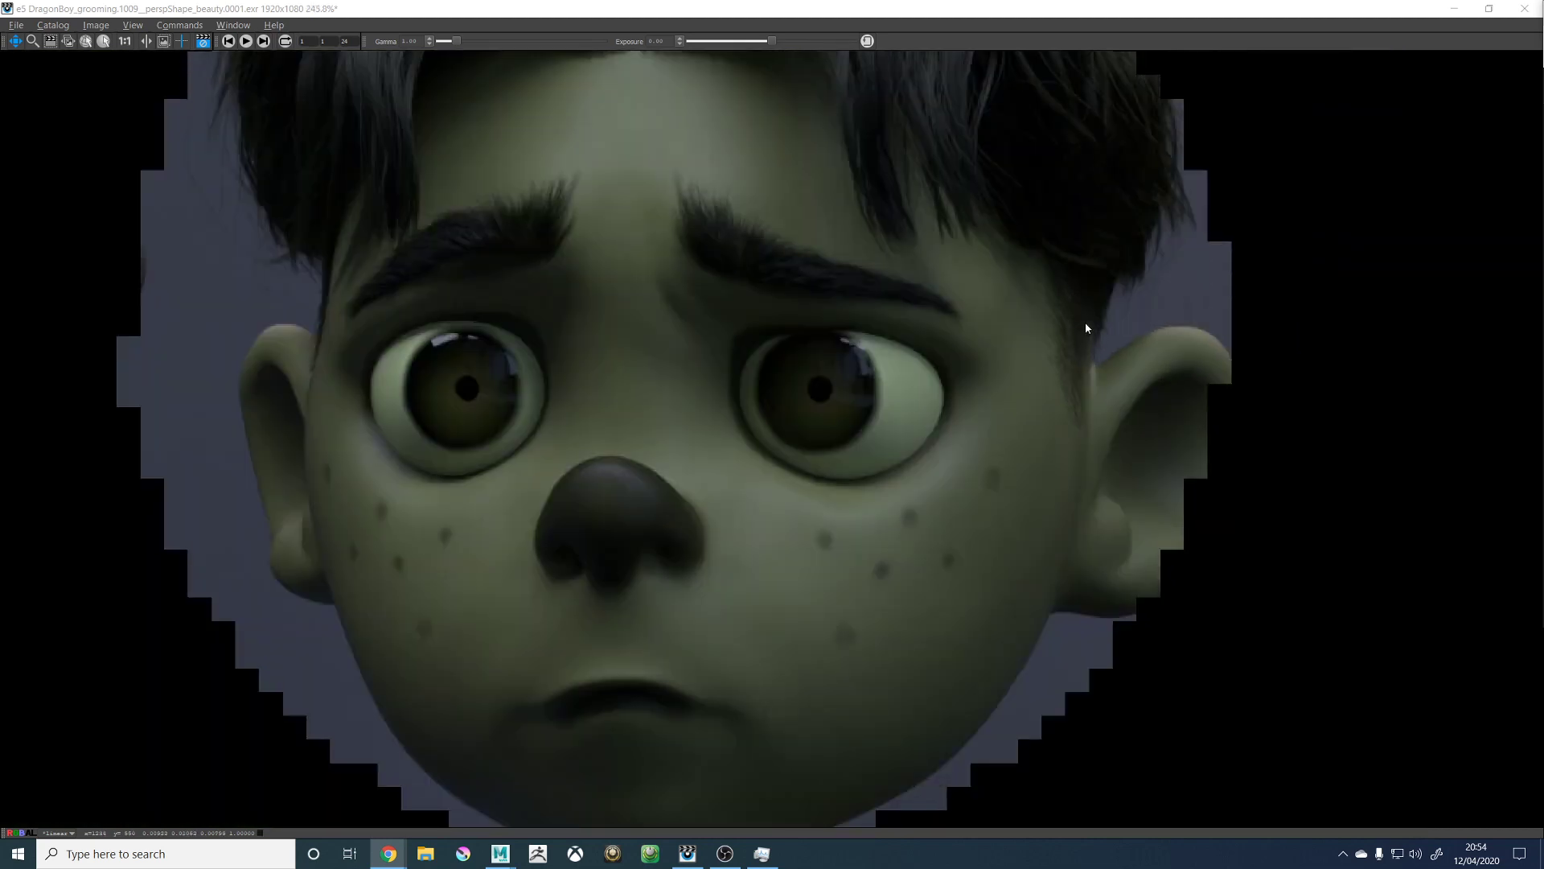
scroll(1084, 321, down, 5)
scroll(920, 110, up, 2)
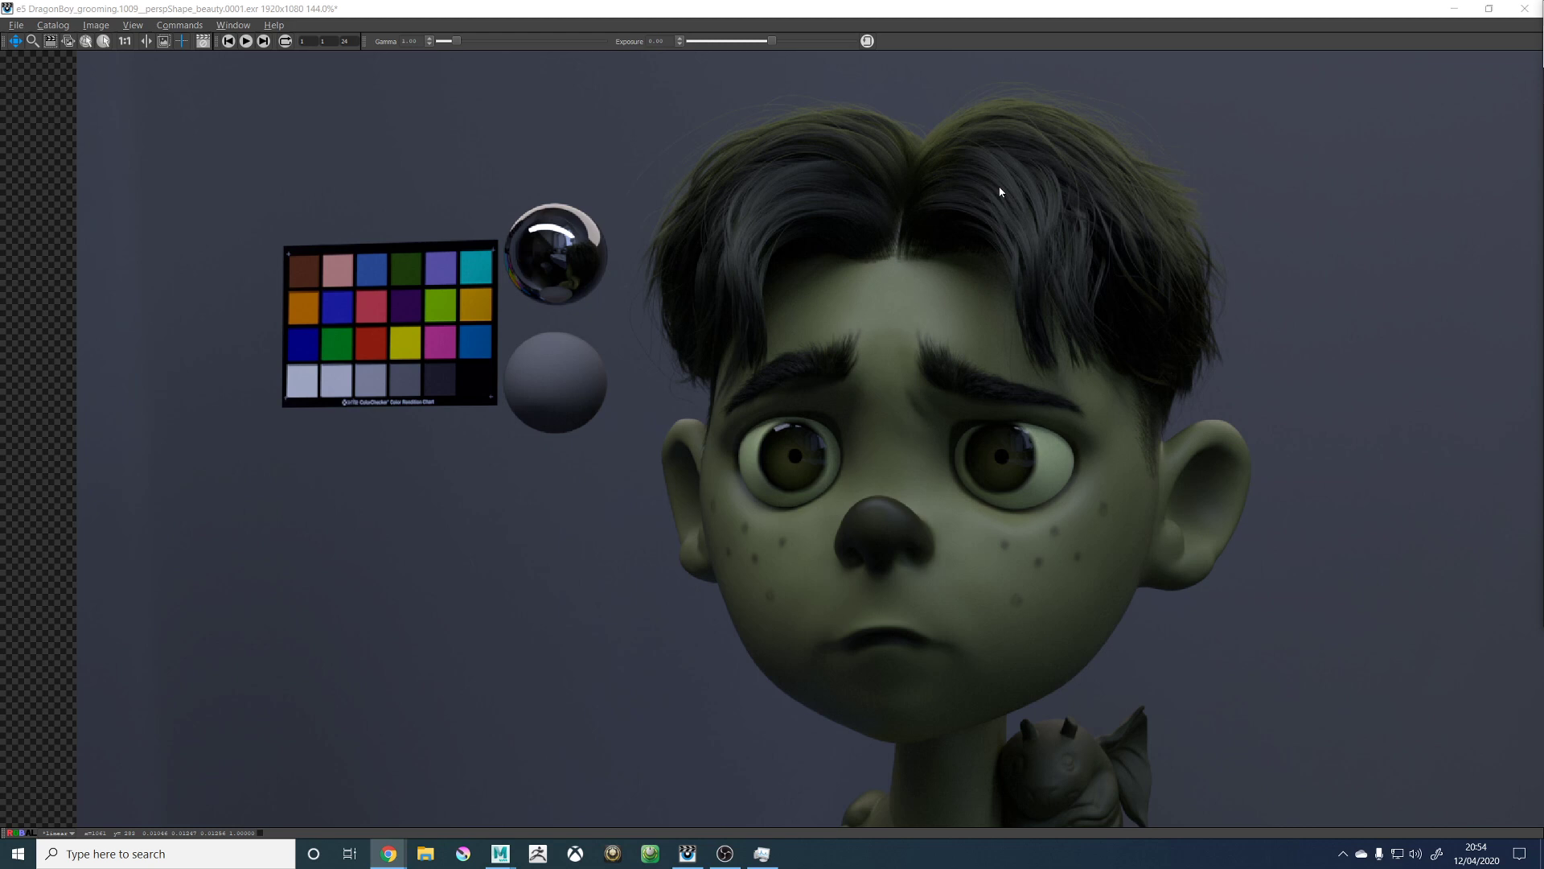
scroll(1001, 192, down, 2)
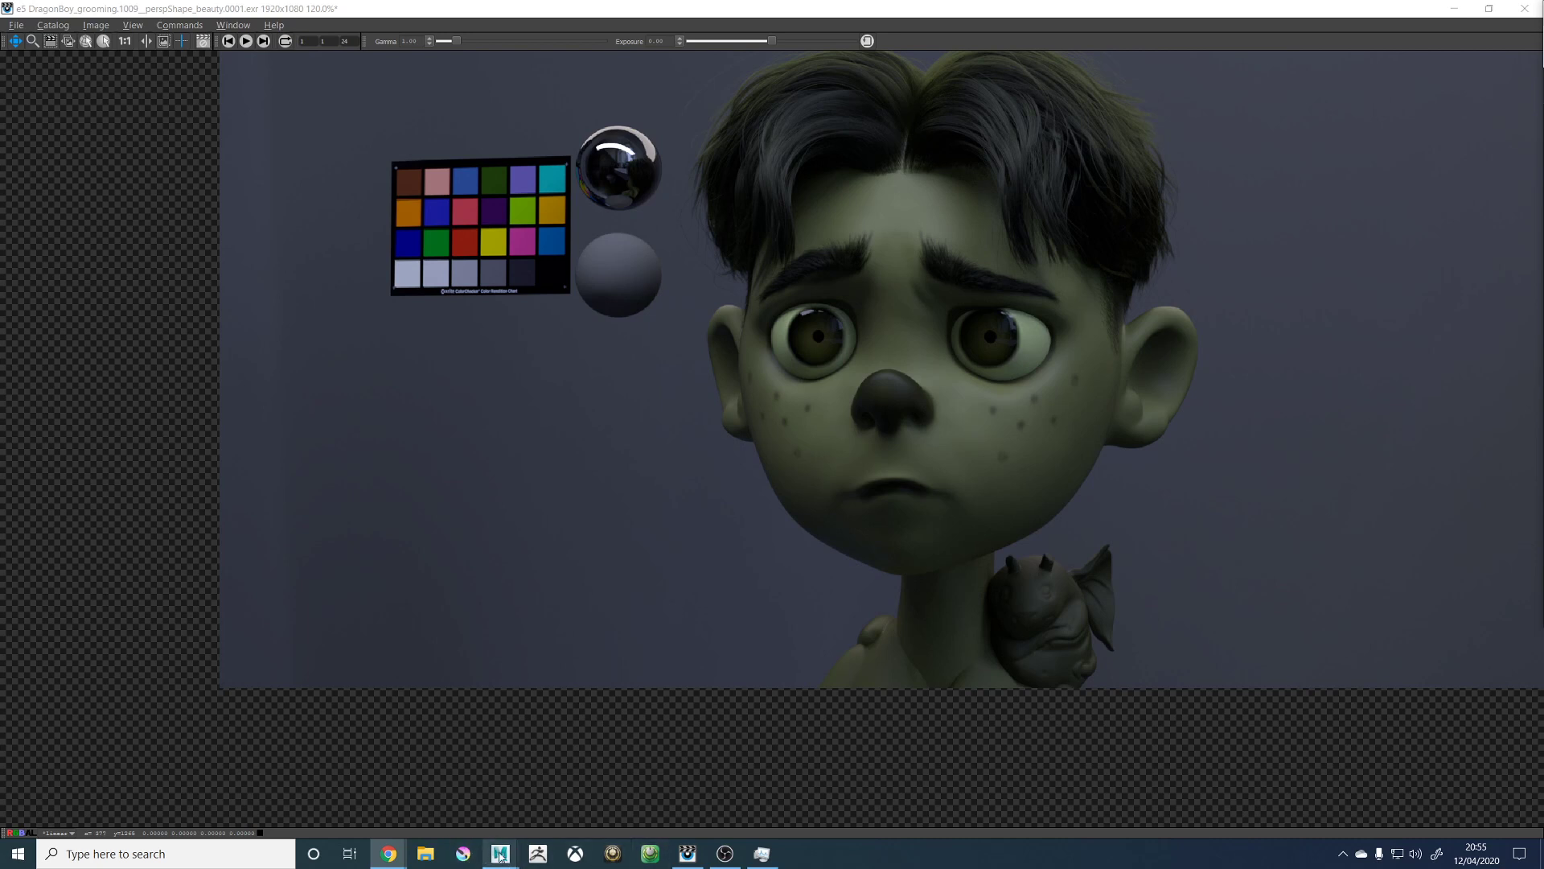
Step: Return to Maya, frame the full character from the front, and start a RenderMan preview render shown in the render viewer
mouse_move(499, 851)
click(545, 784)
alt+right_drag(844, 461, 583, 450)
alt+middle_drag(670, 484, 656, 408)
alt+right_drag(656, 409, 615, 407)
alt+drag(616, 407, 600, 414)
alt+right_drag(600, 413, 635, 431)
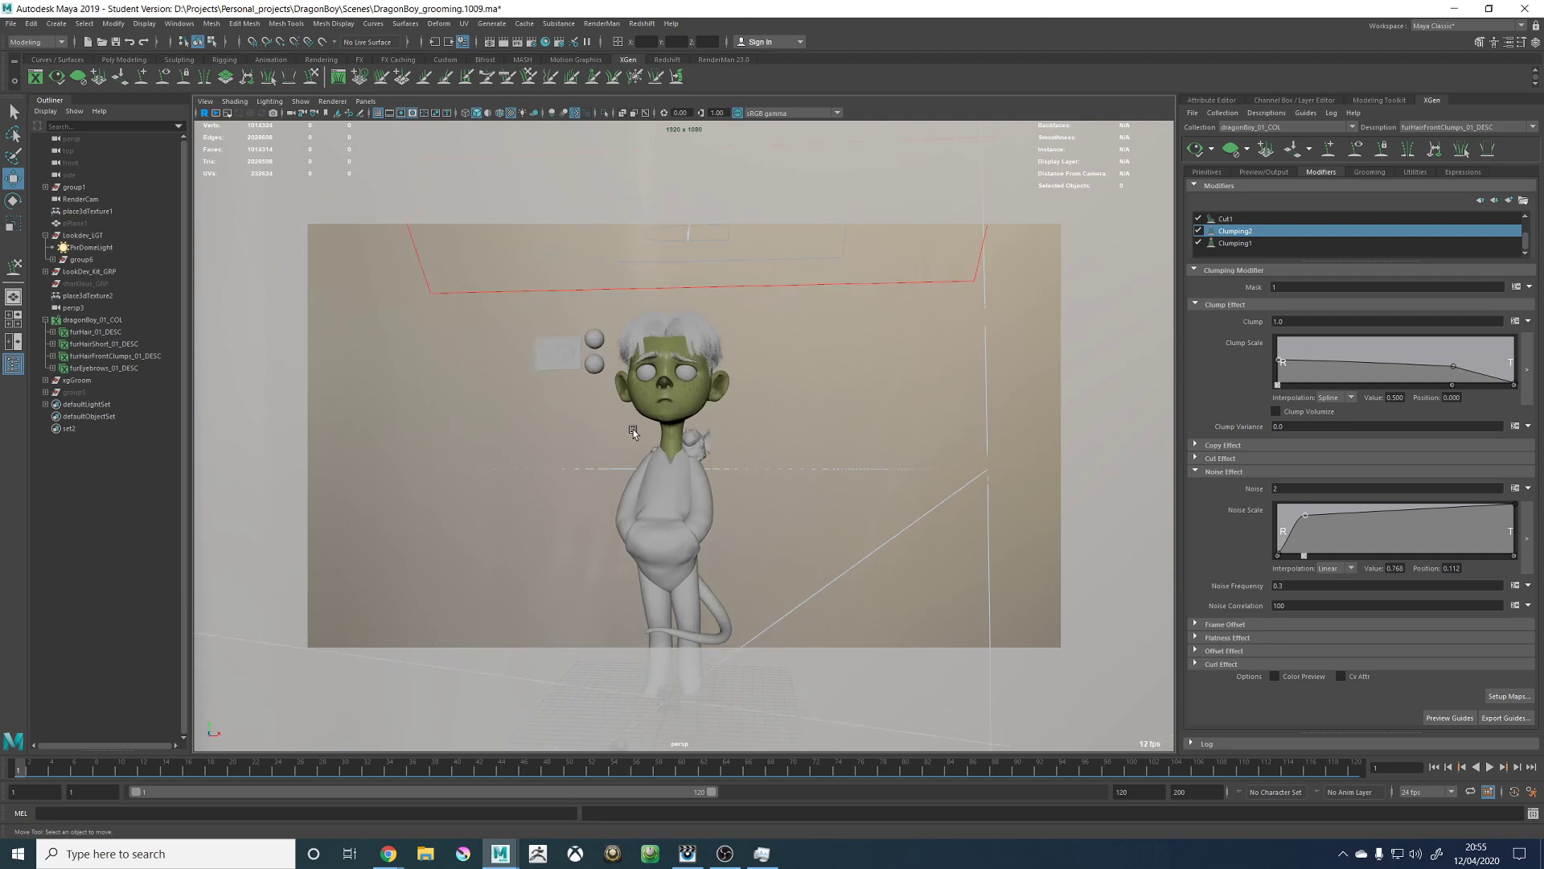
alt+drag(635, 431, 628, 437)
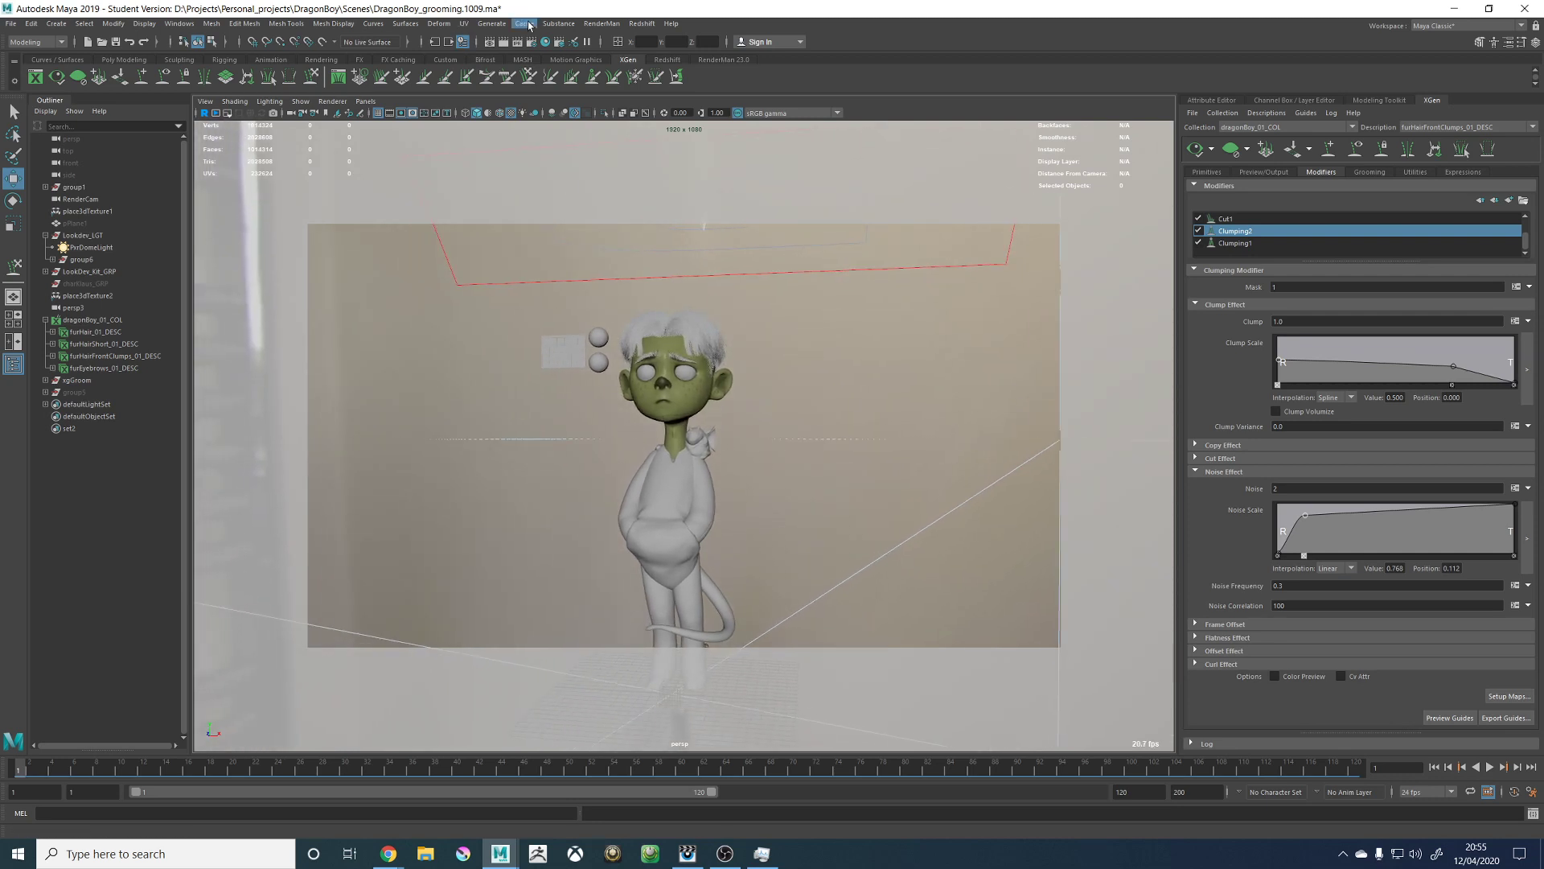
click(524, 24)
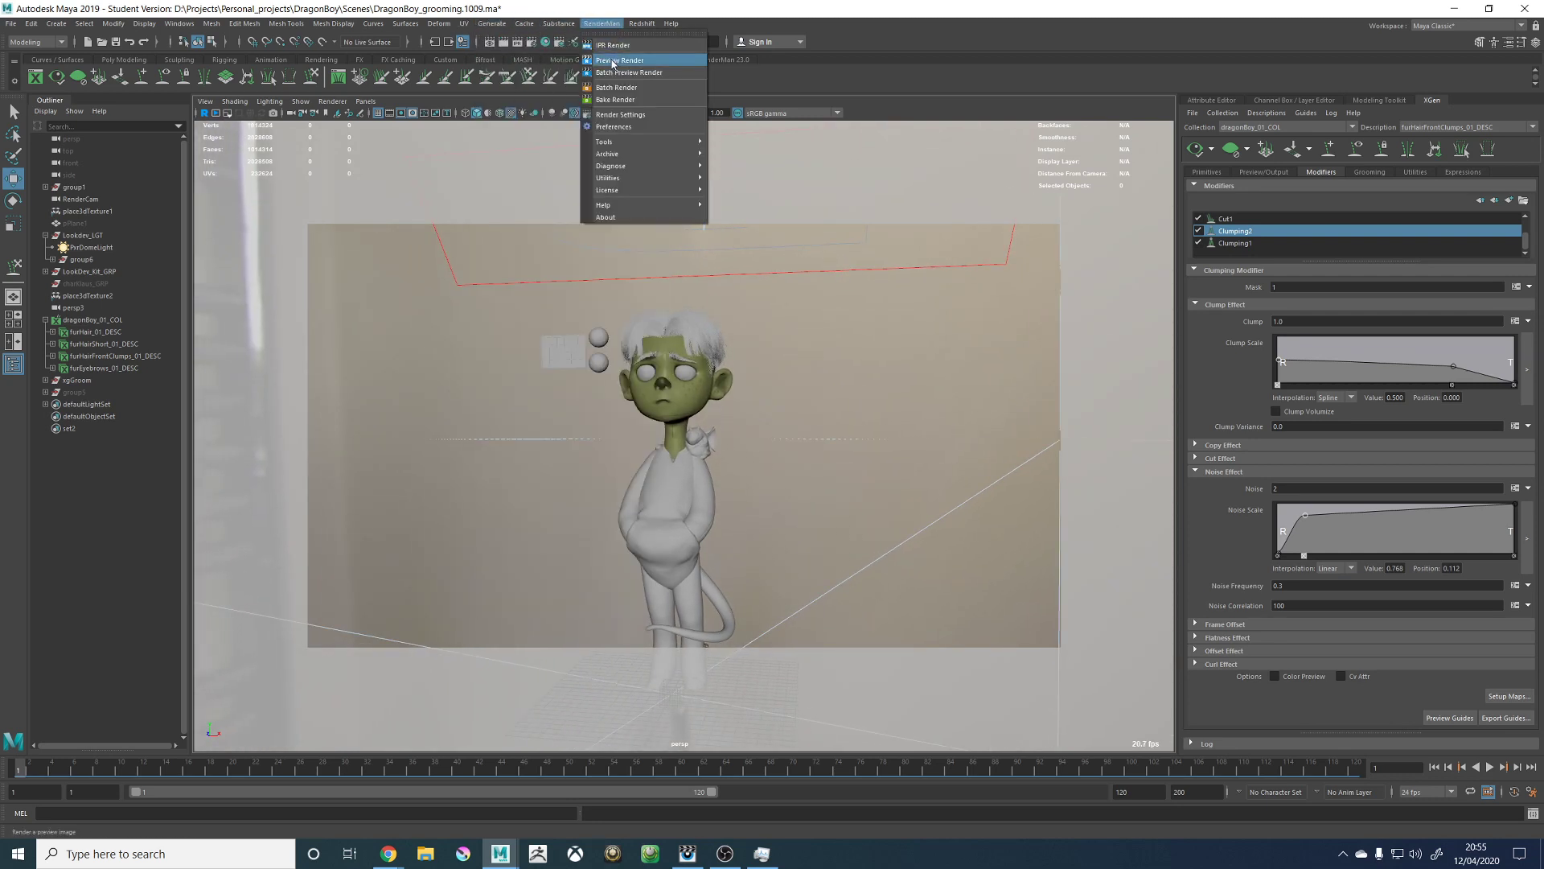
click(613, 61)
click(685, 854)
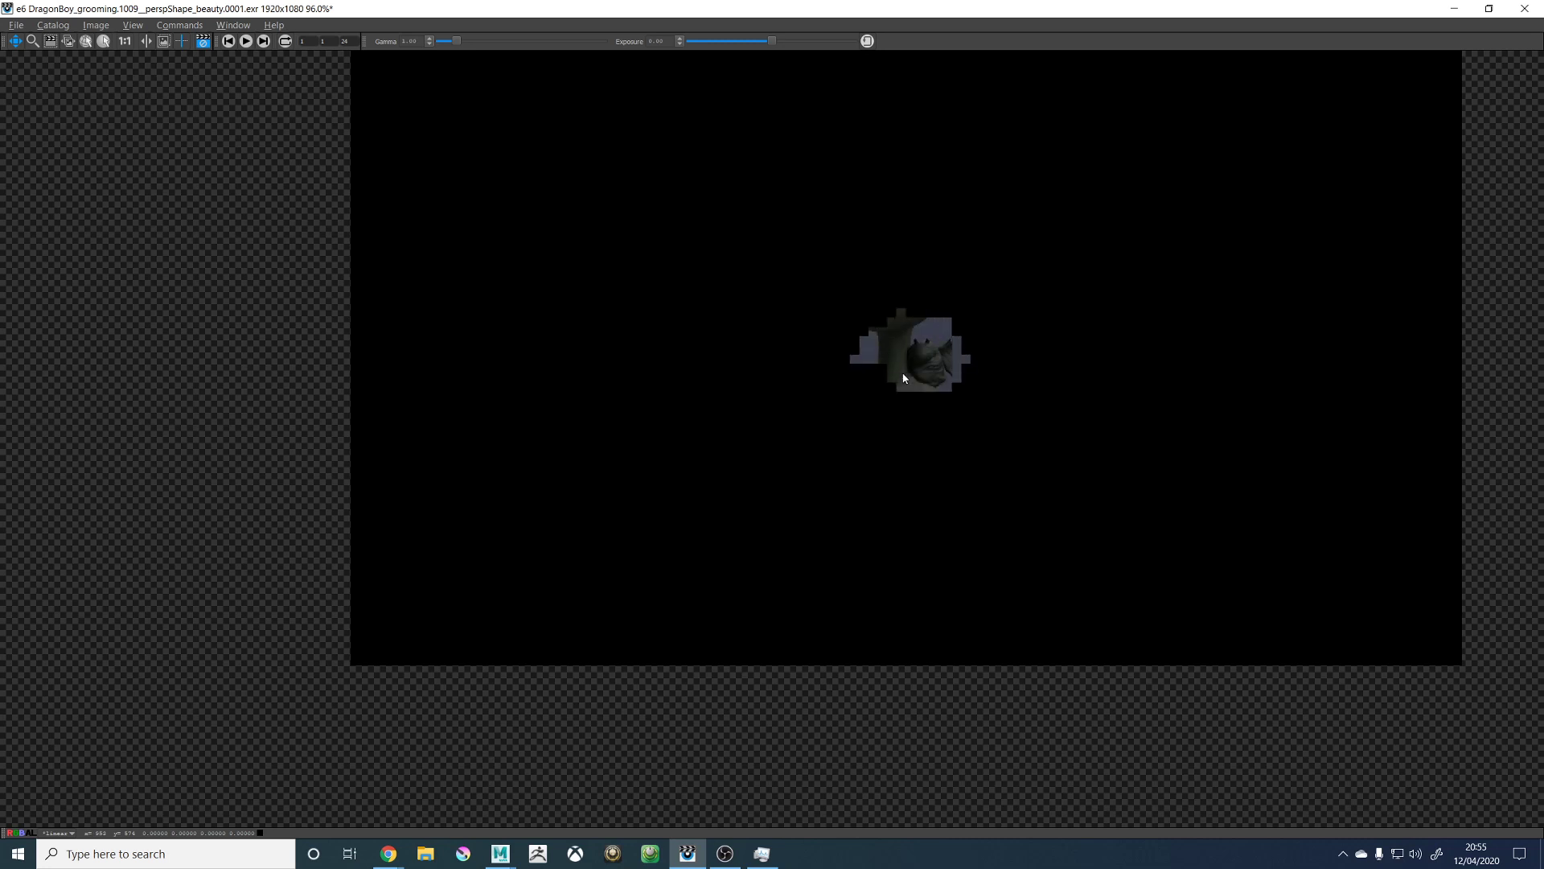
Step: Examine the full-character render as it builds up, checking the face, hair and upper body at different magnifications
scroll(908, 374, up, 2)
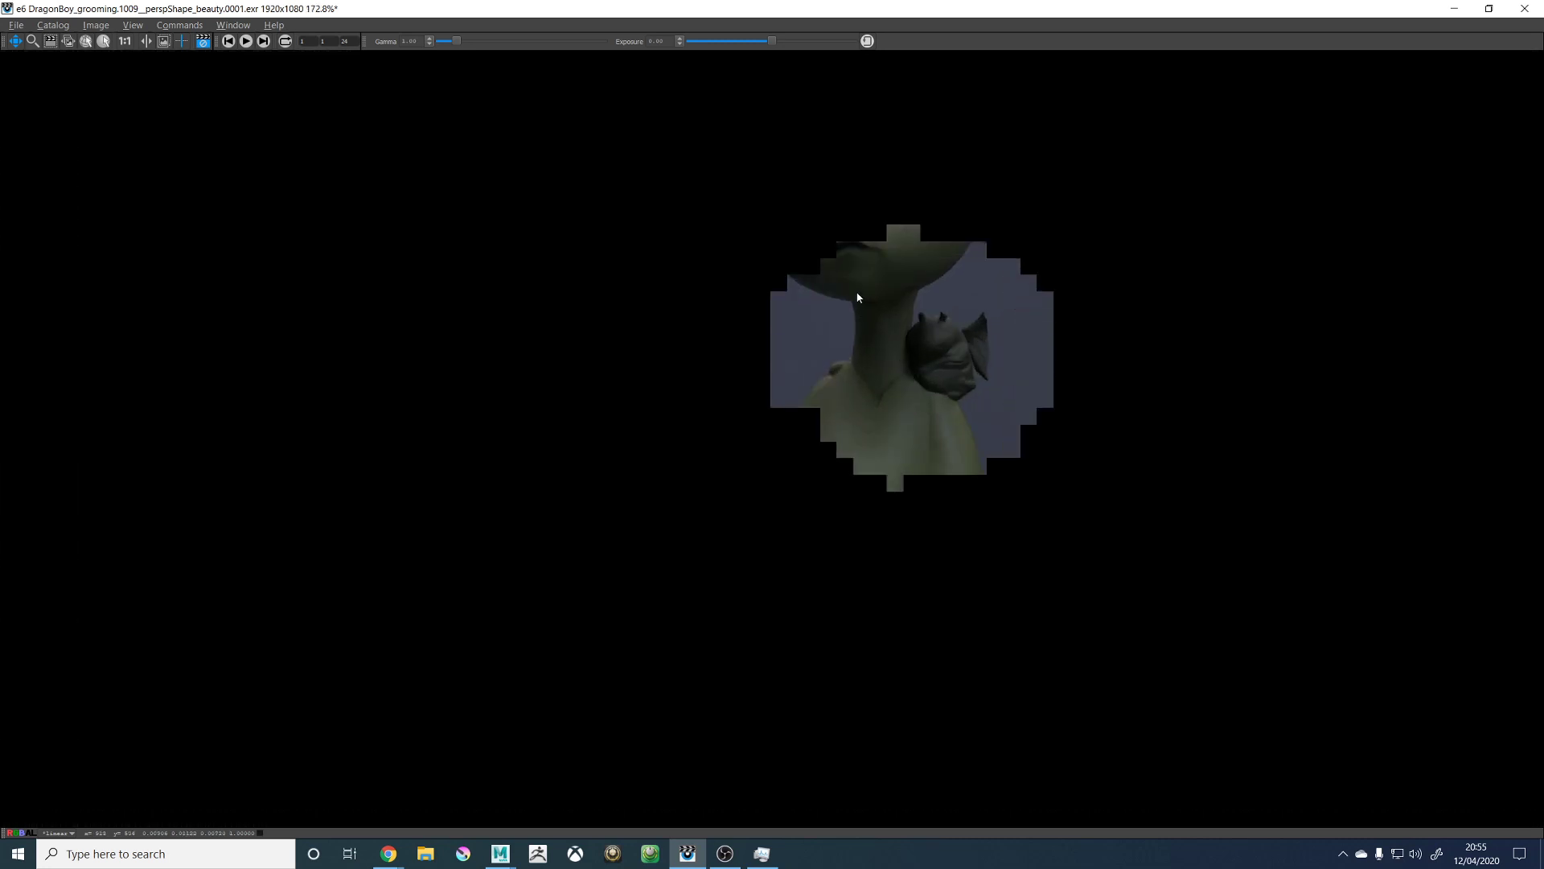
scroll(857, 298, down, 6)
scroll(864, 201, up, 5)
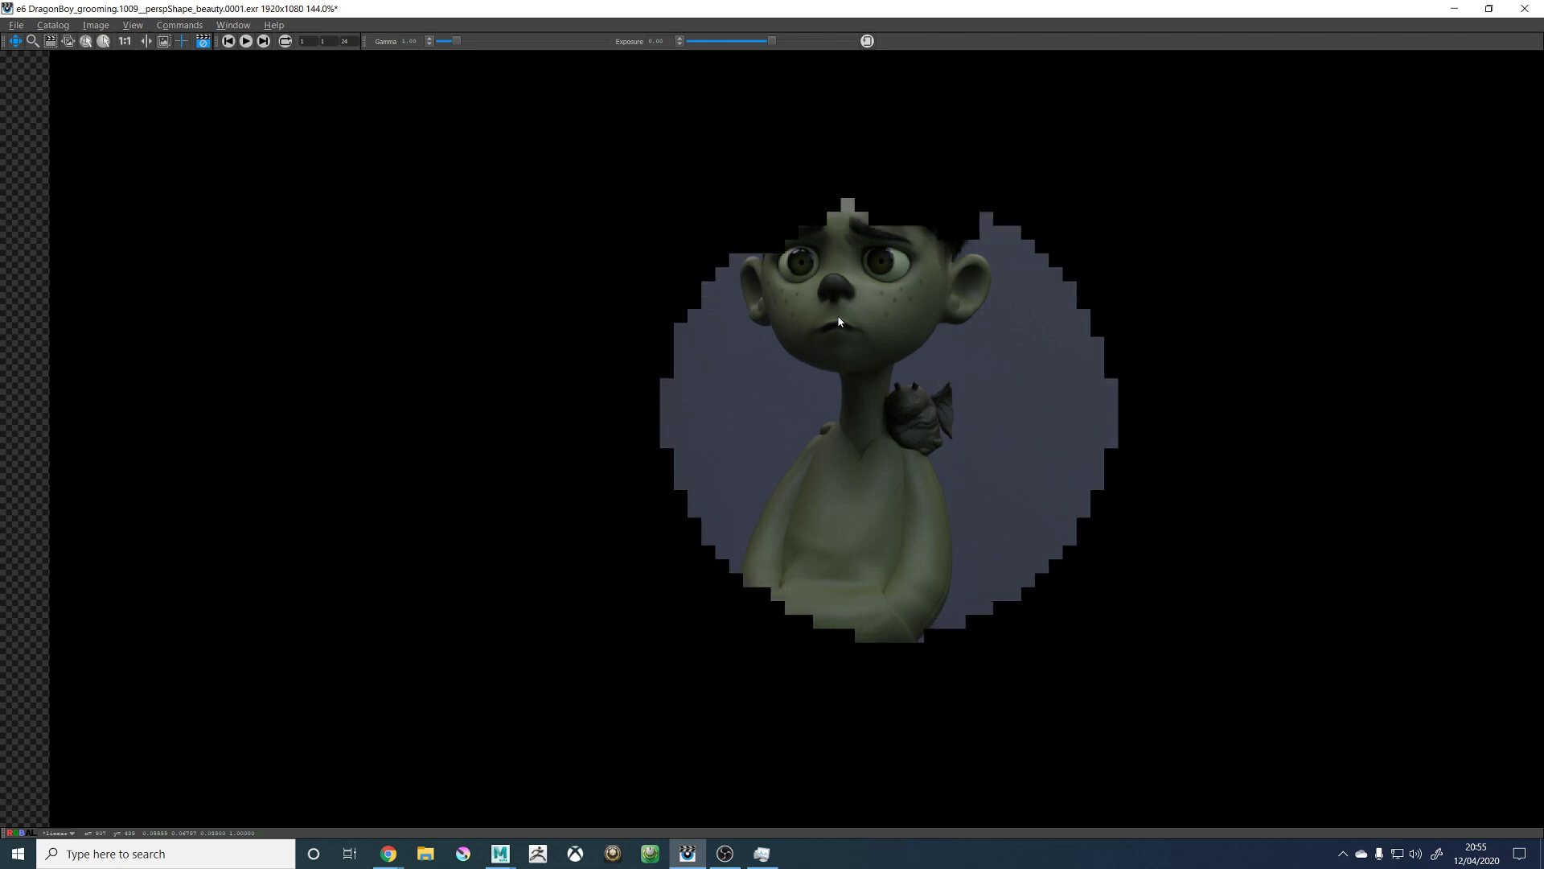
scroll(885, 306, up, 2)
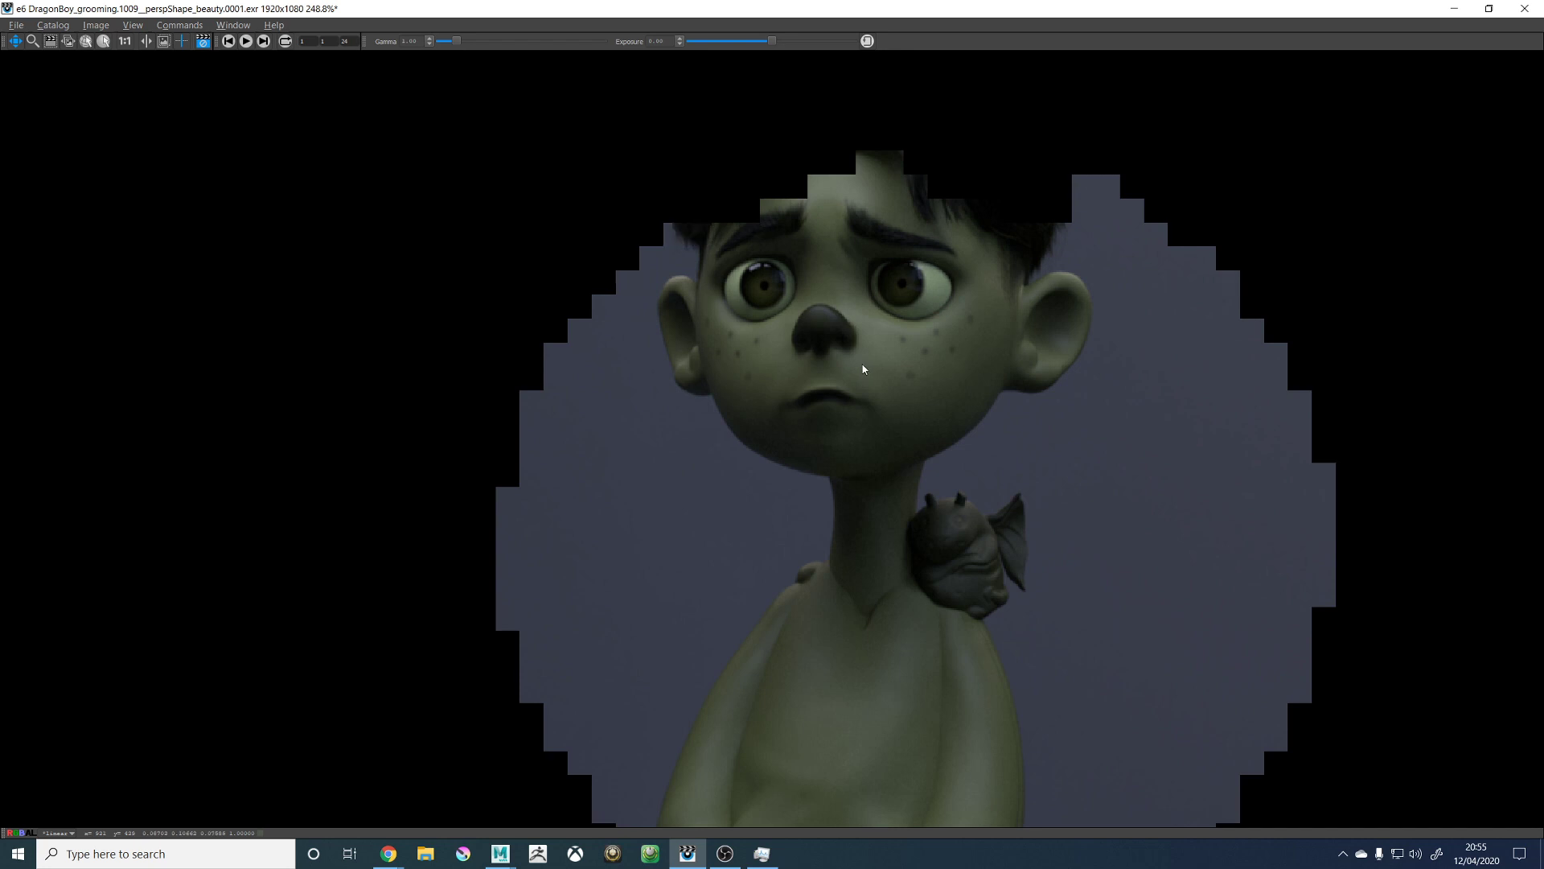
scroll(864, 369, down, 1)
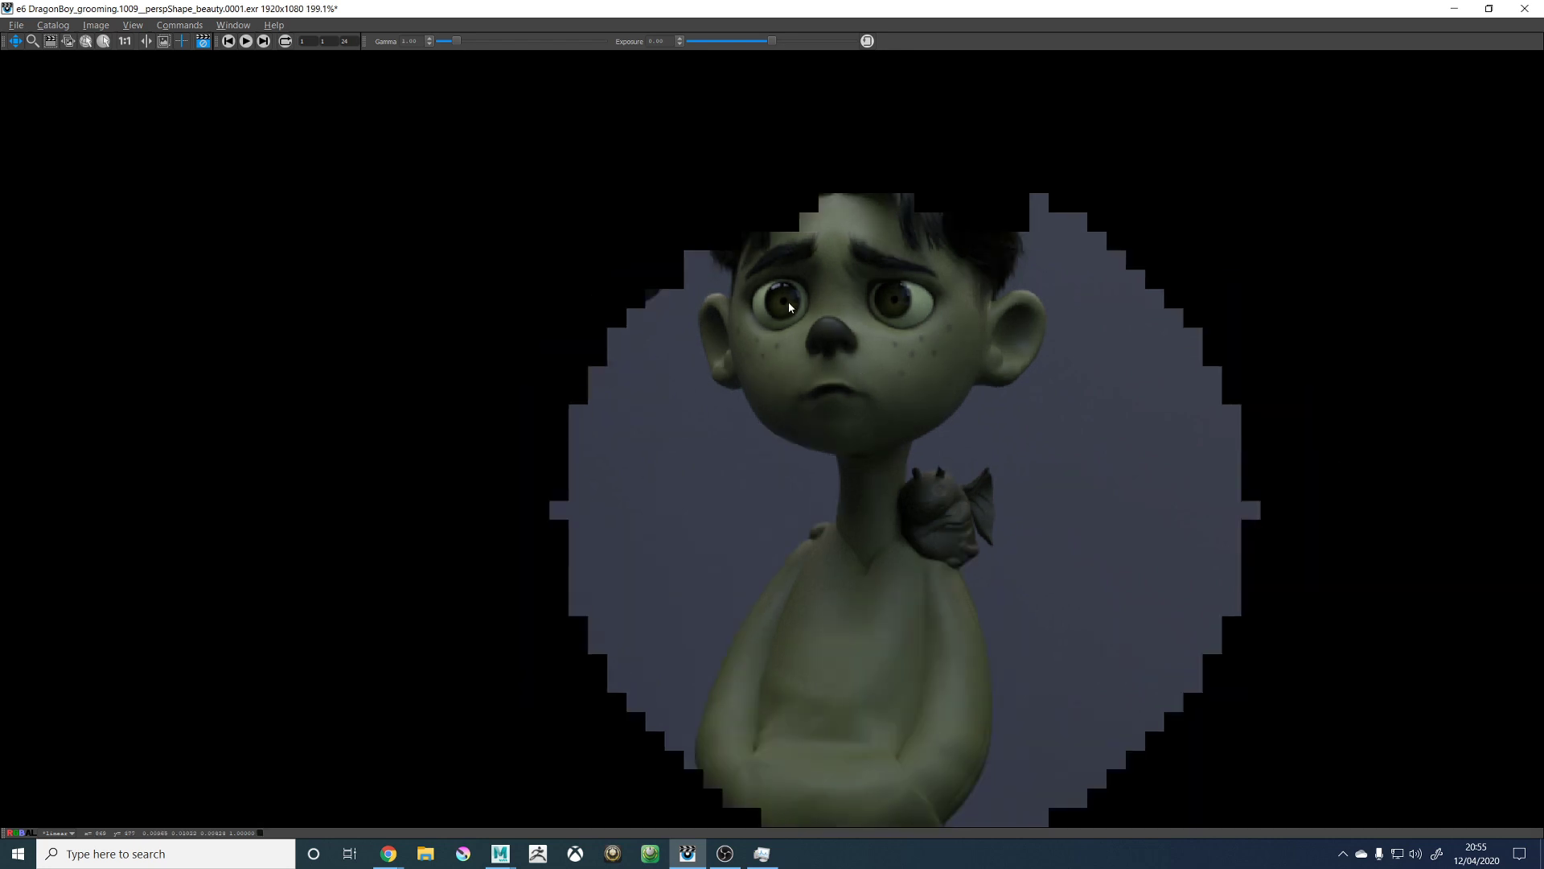
scroll(792, 241, down, 3)
scroll(804, 217, up, 4)
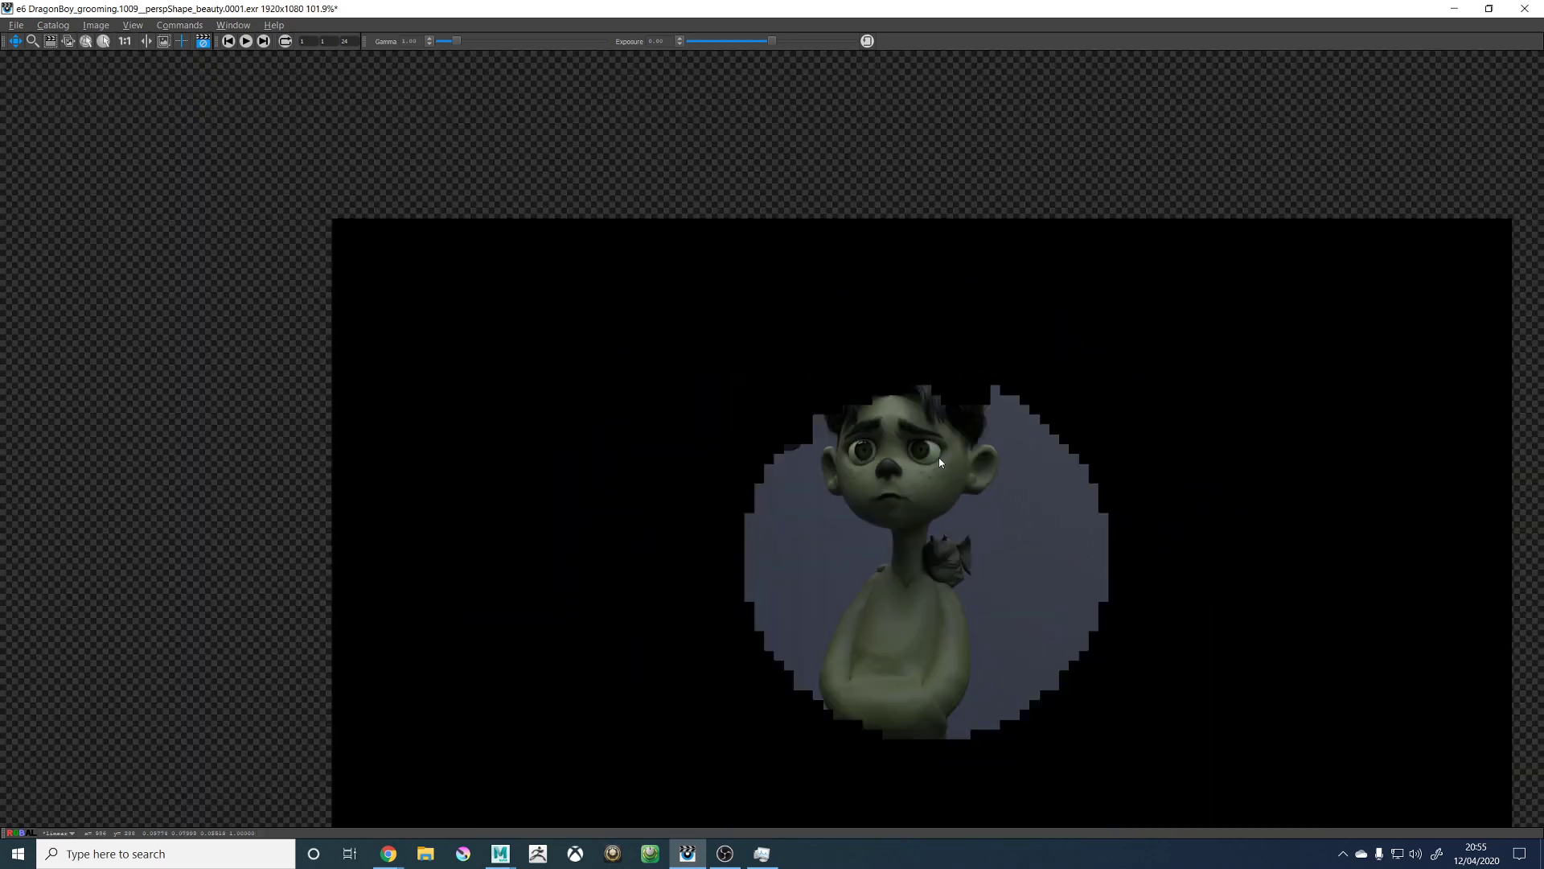
scroll(939, 457, down, 4)
scroll(995, 482, up, 2)
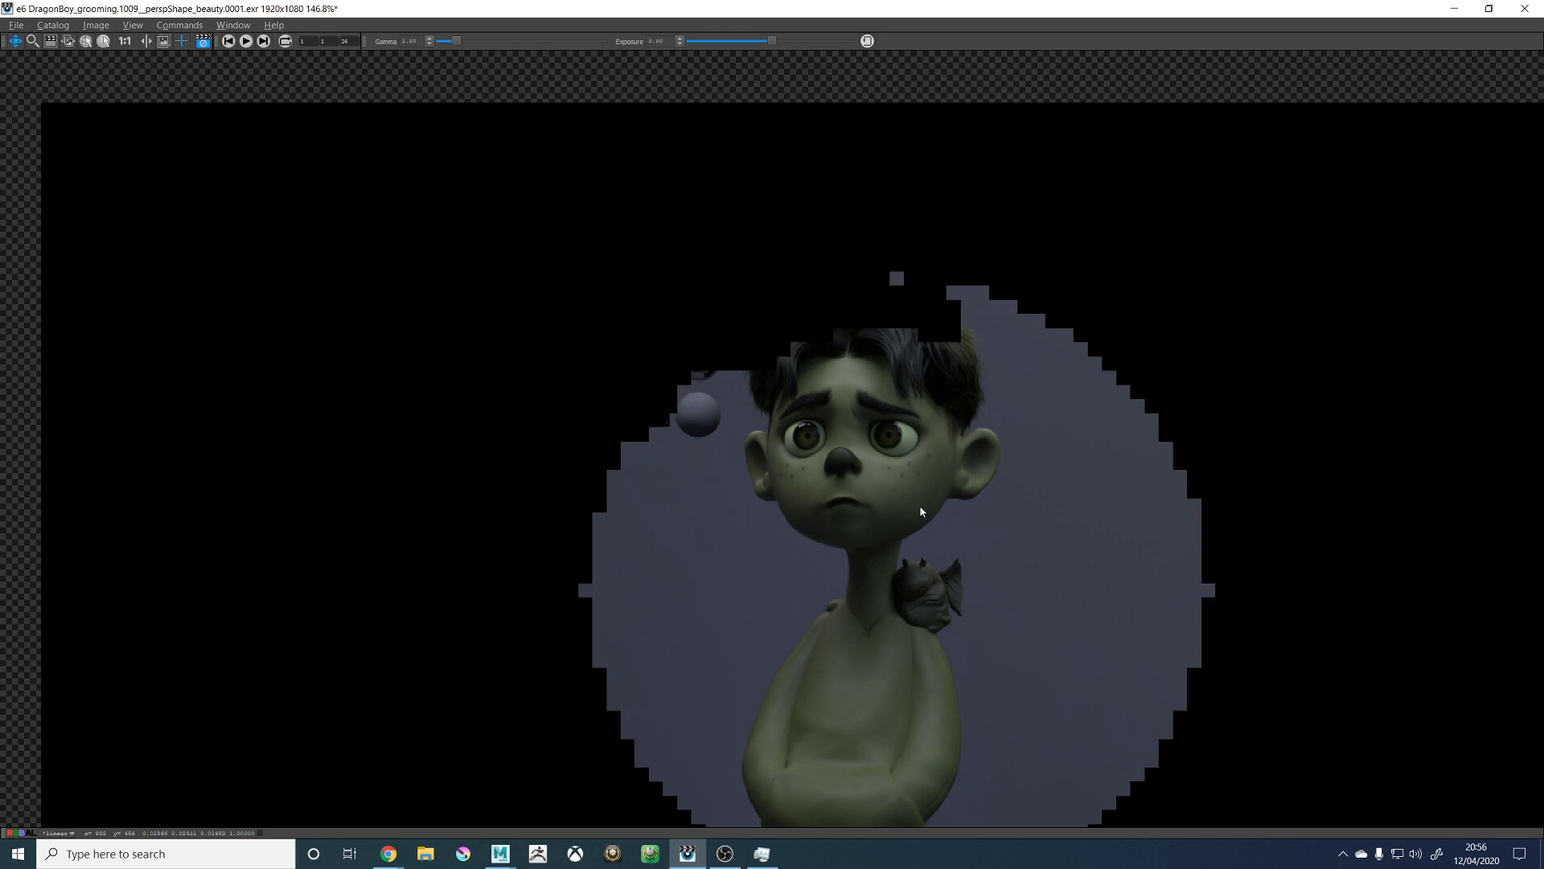
scroll(974, 539, down, 1)
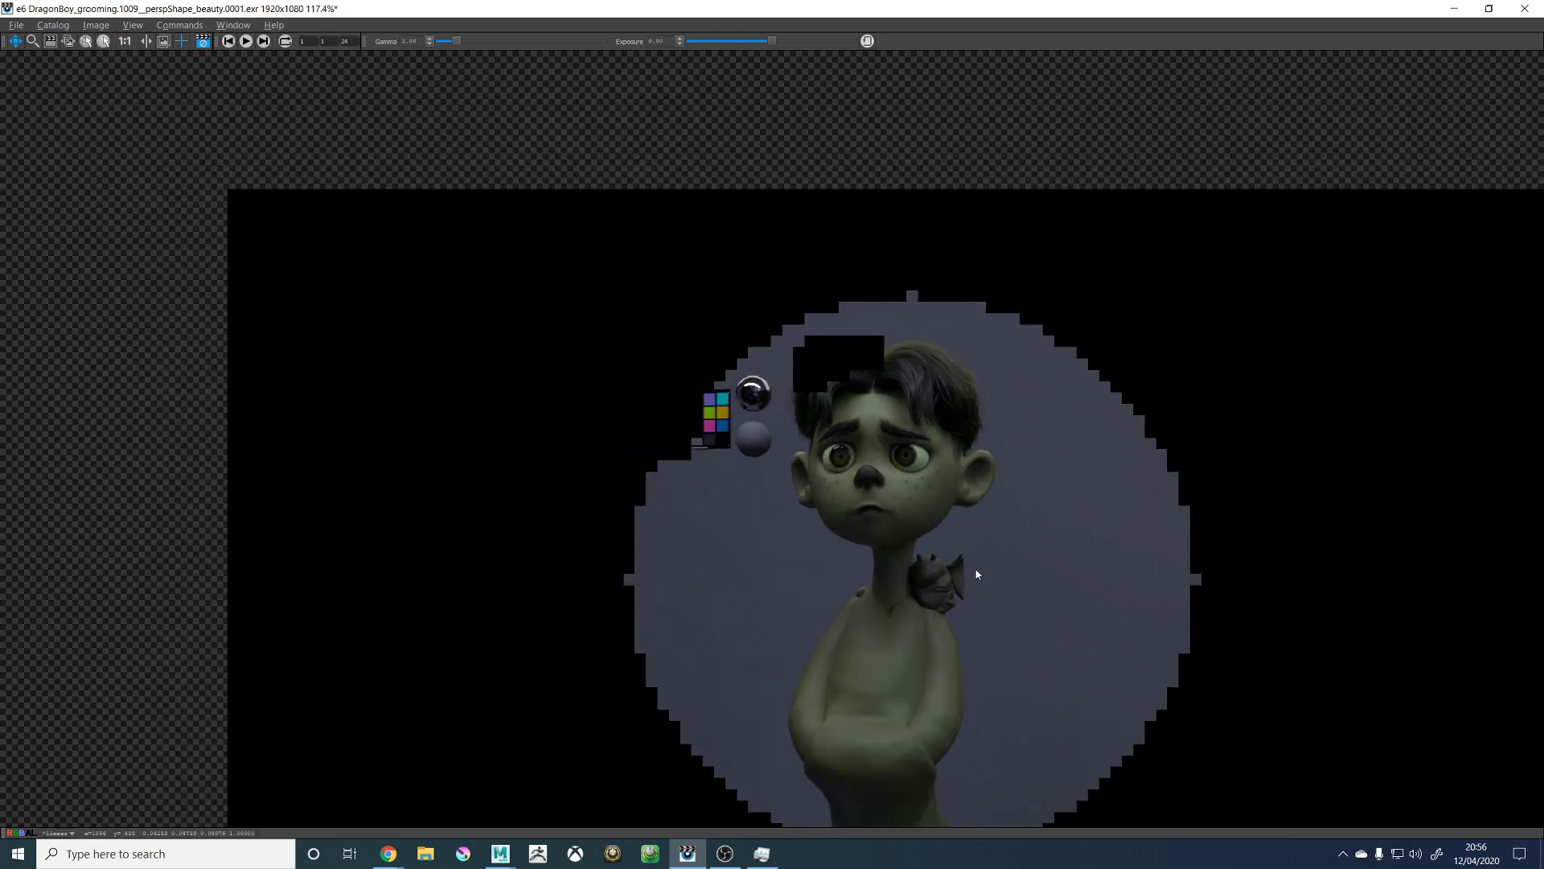
scroll(953, 724, up, 2)
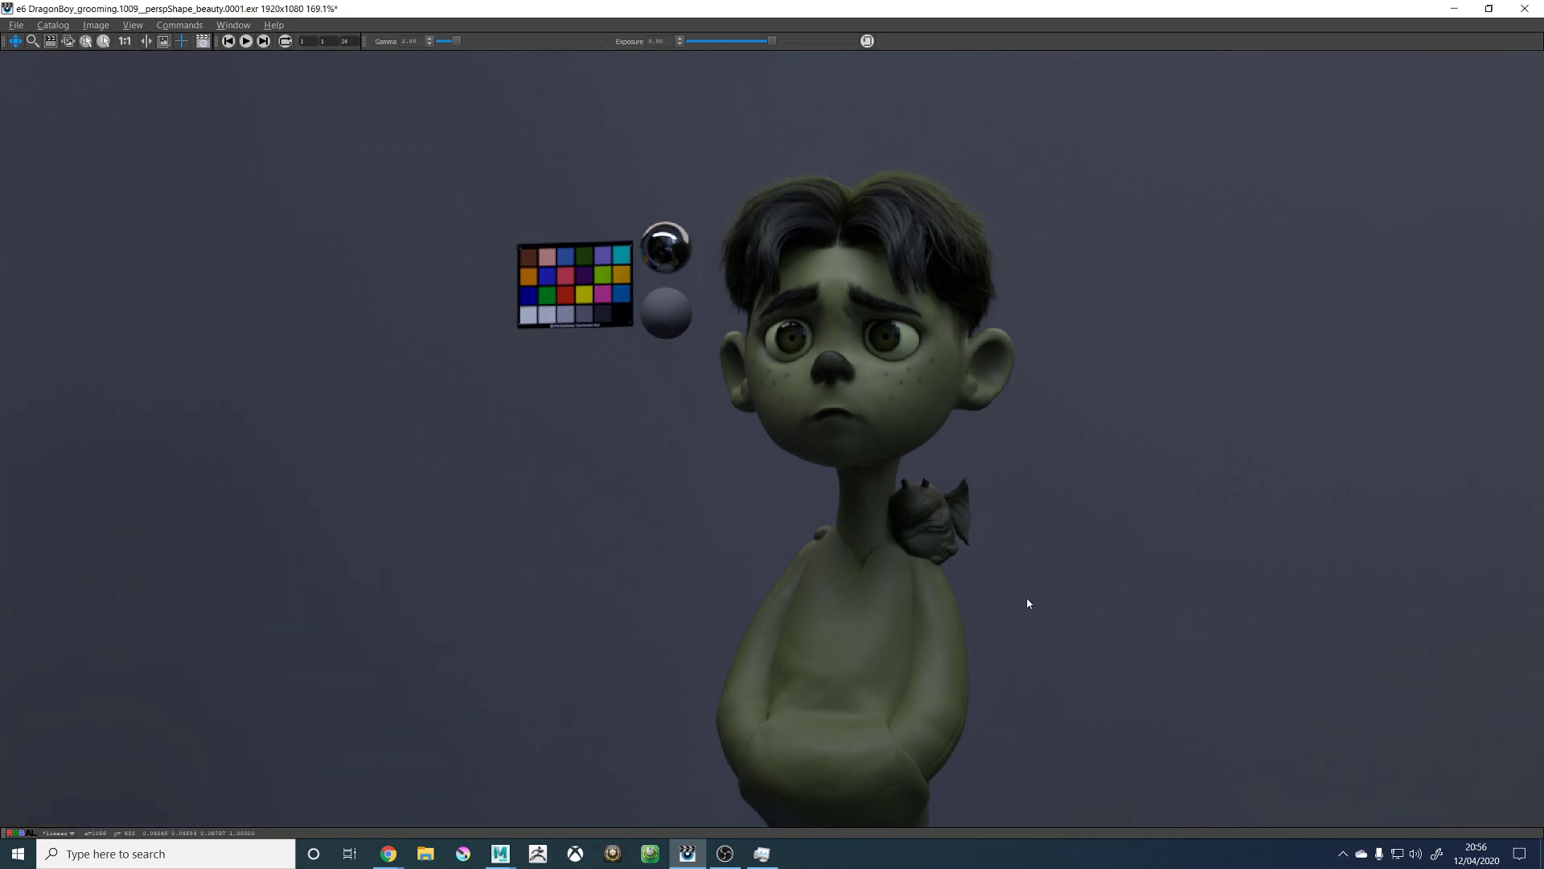
Step: Inspect the finished full-character render, comparing the hair and face with the lower body and tail
drag(1017, 590, 969, 812)
scroll(829, 480, up, 3)
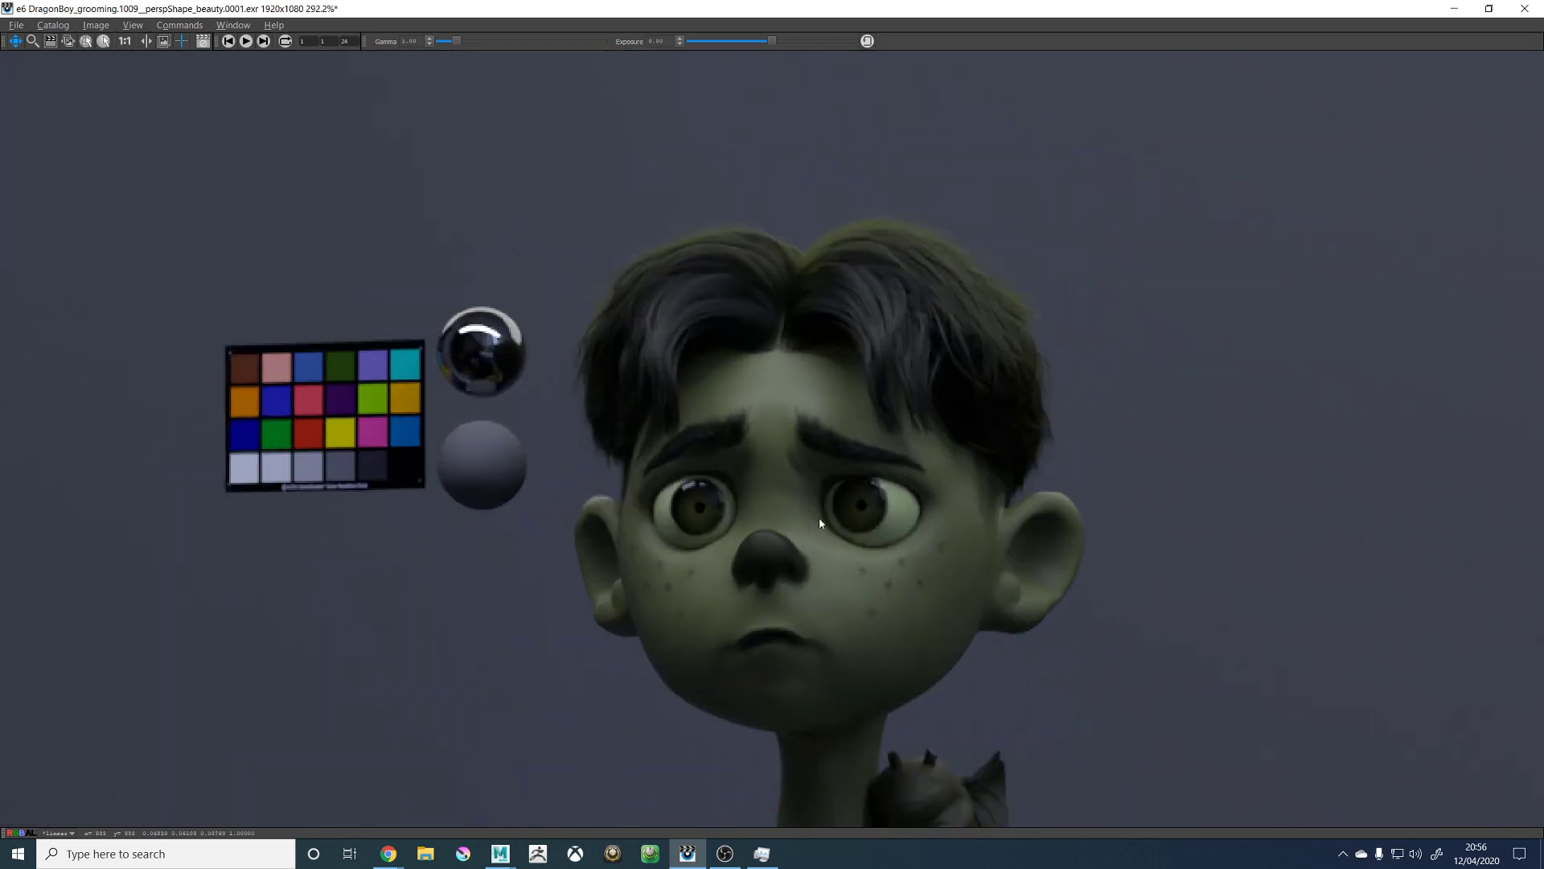
scroll(820, 525, down, 6)
drag(913, 543, 902, 206)
scroll(906, 539, up, 6)
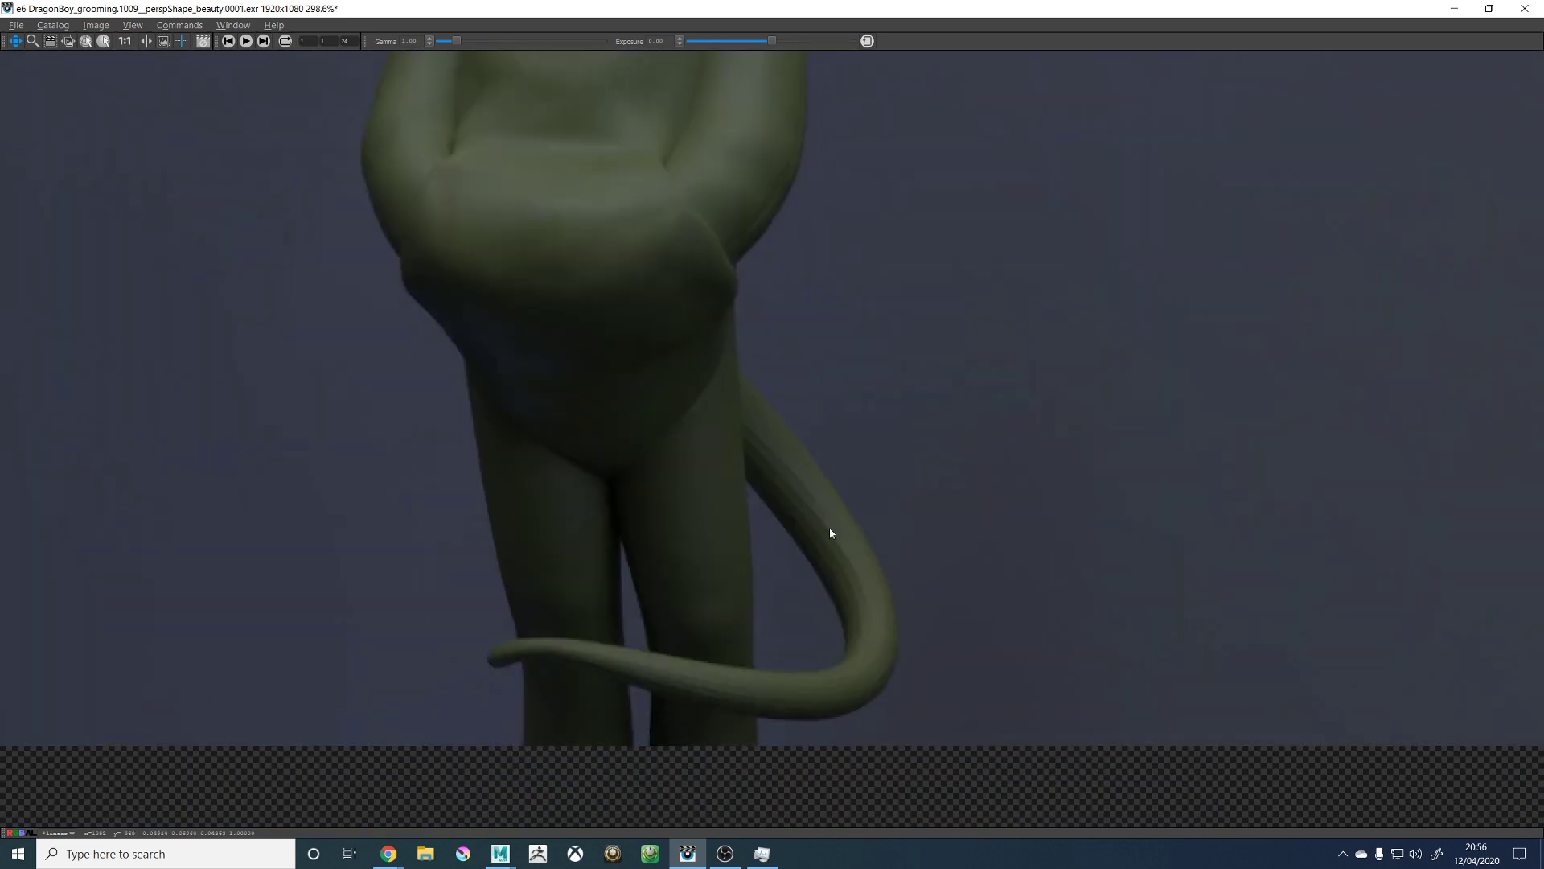
scroll(793, 539, down, 4)
drag(736, 141, 897, 551)
scroll(891, 503, up, 5)
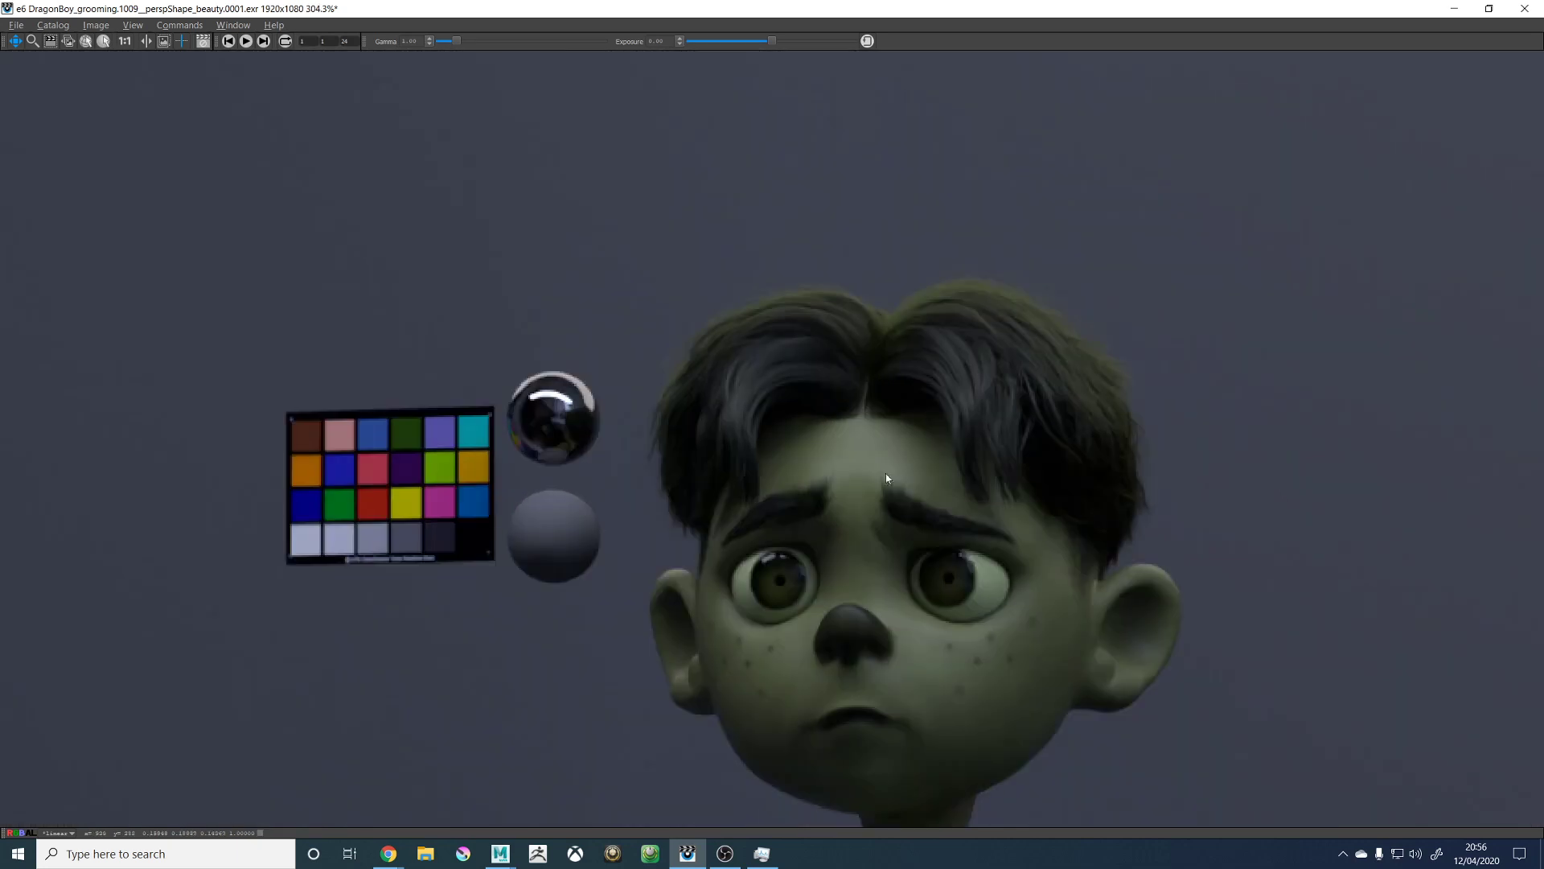
drag(918, 480, 791, 402)
scroll(792, 403, down, 3)
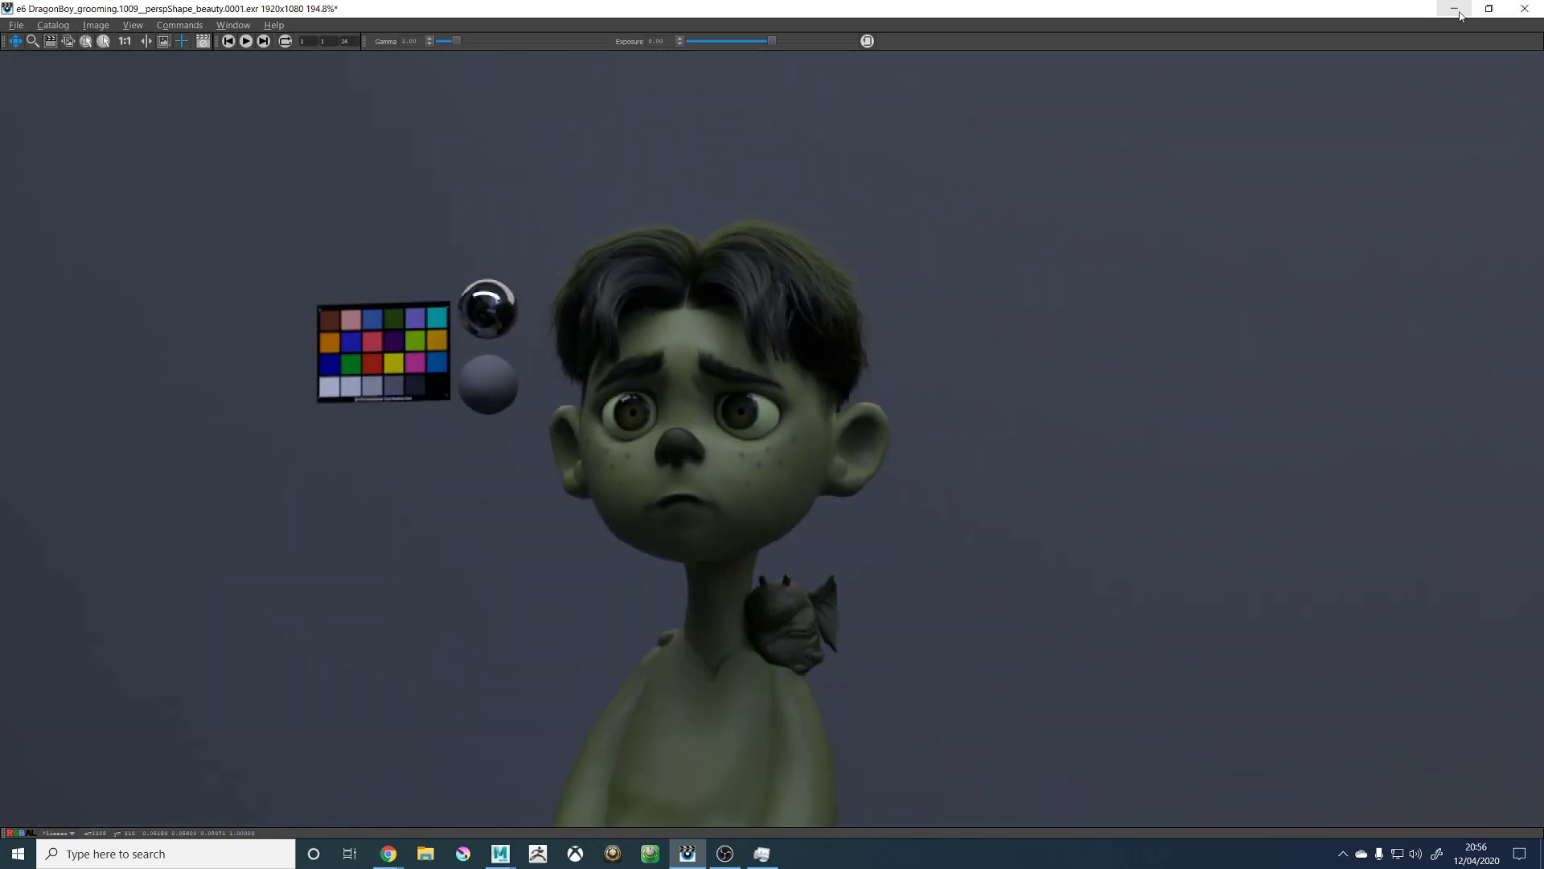
Step: Return to Maya, frame the character's head from behind at a three-quarter angle, and save the scene
click(1460, 15)
alt+drag(881, 380, 682, 384)
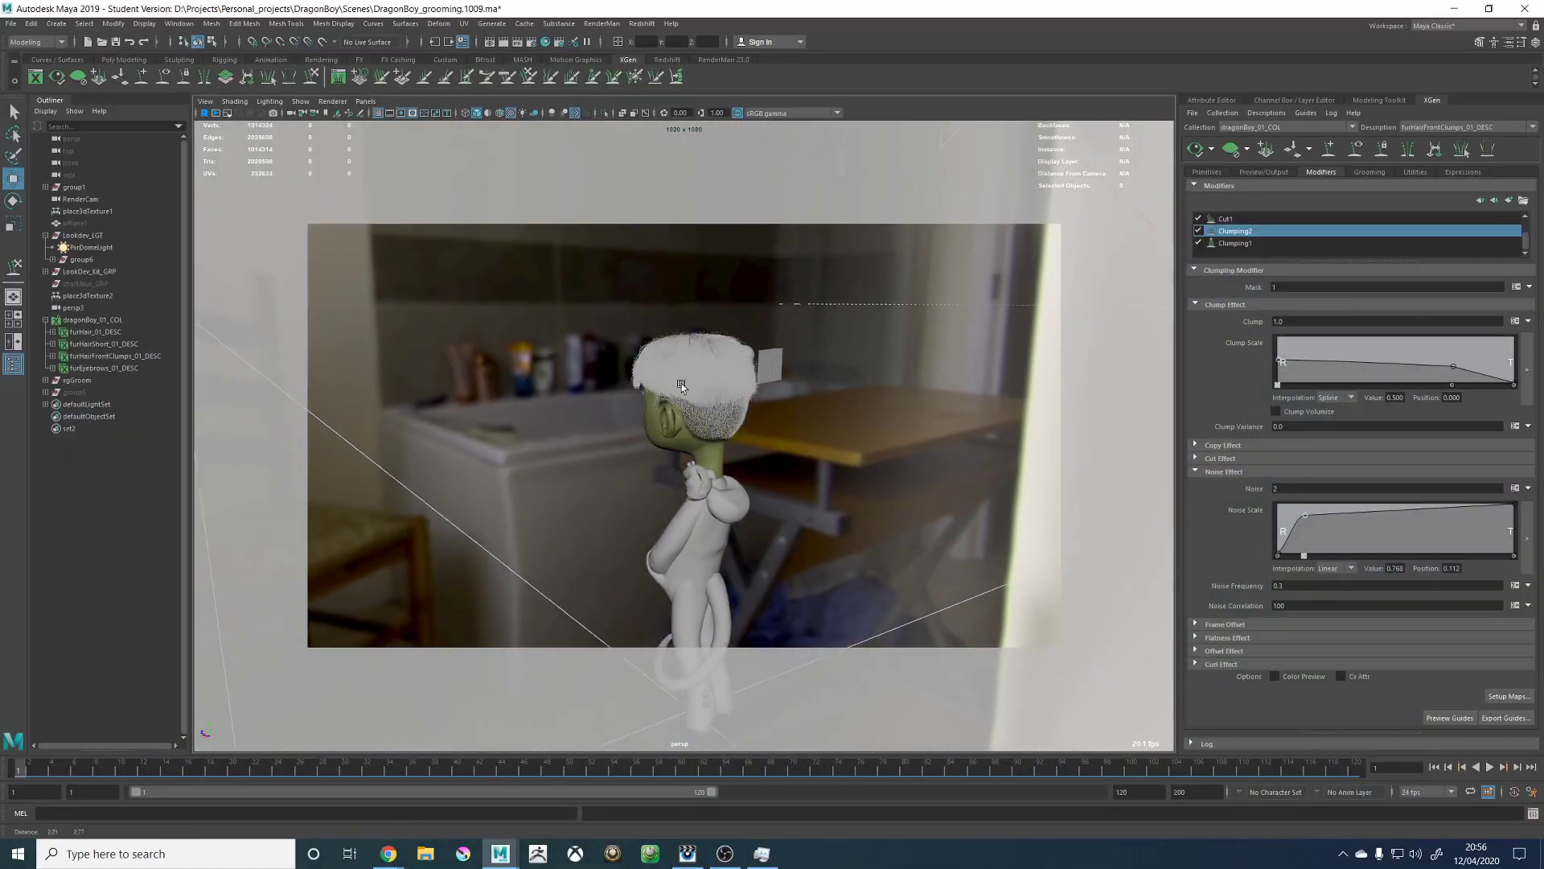
alt+right_drag(682, 384, 802, 463)
alt+middle_drag(772, 421, 801, 445)
alt+drag(801, 444, 912, 464)
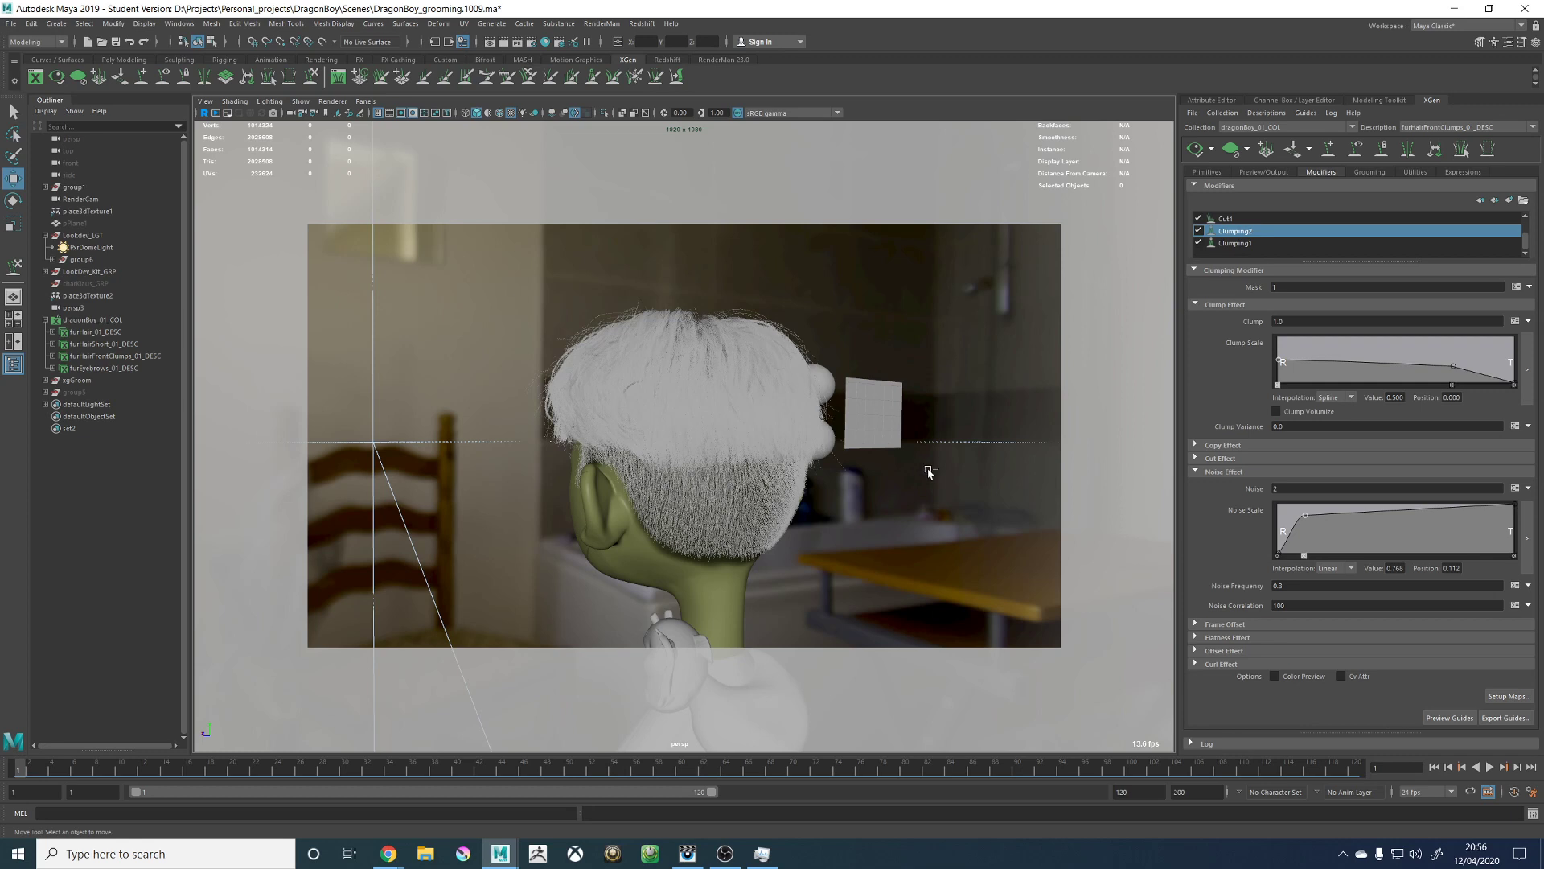
key(ctrl+s)
click(737, 437)
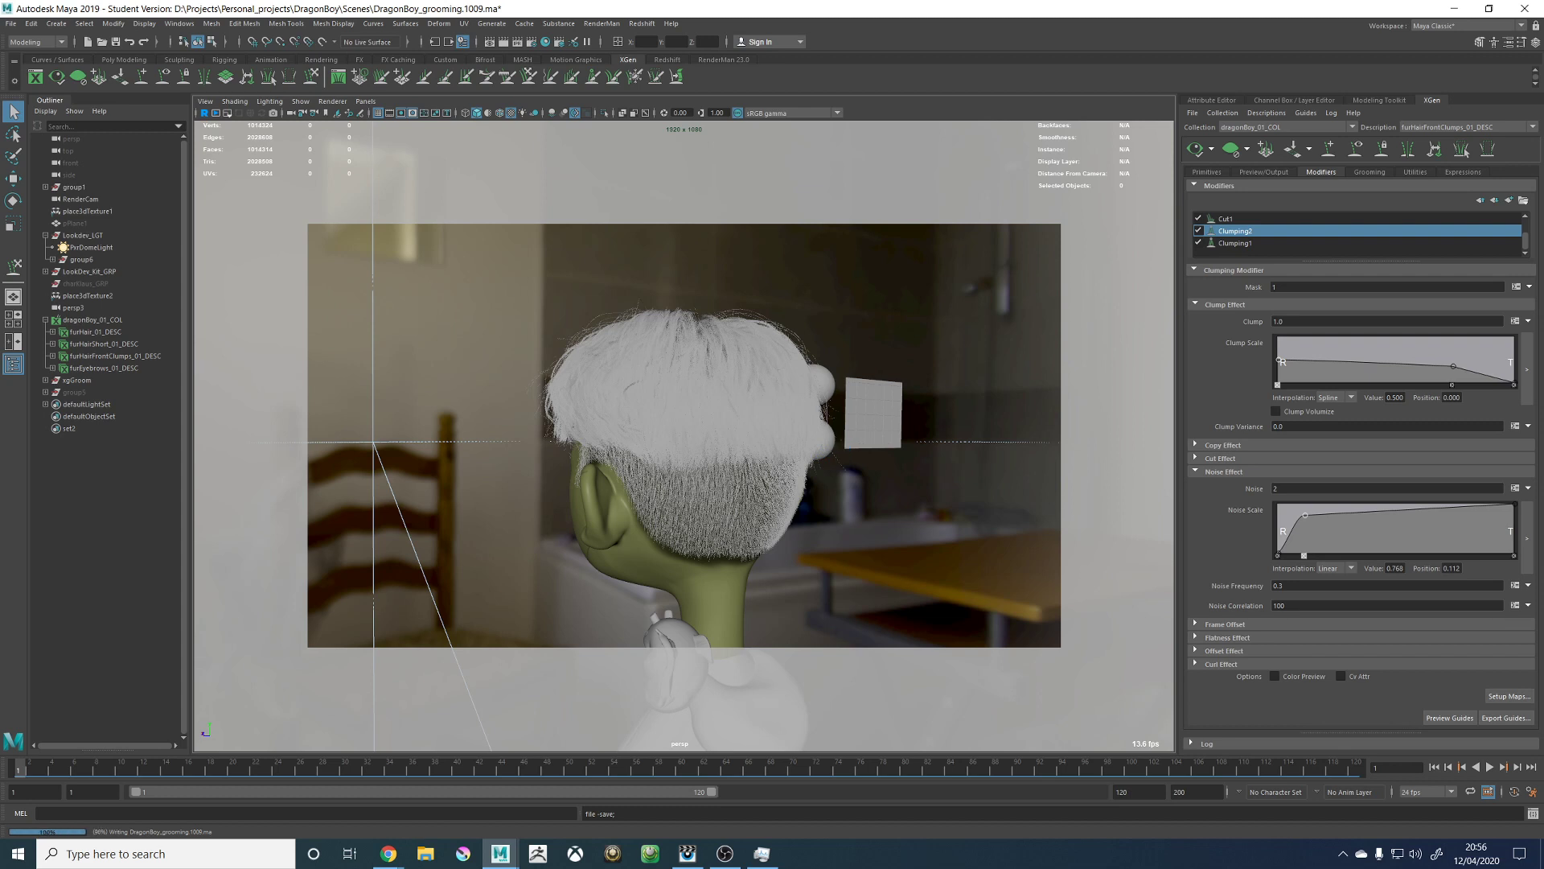
key(w)
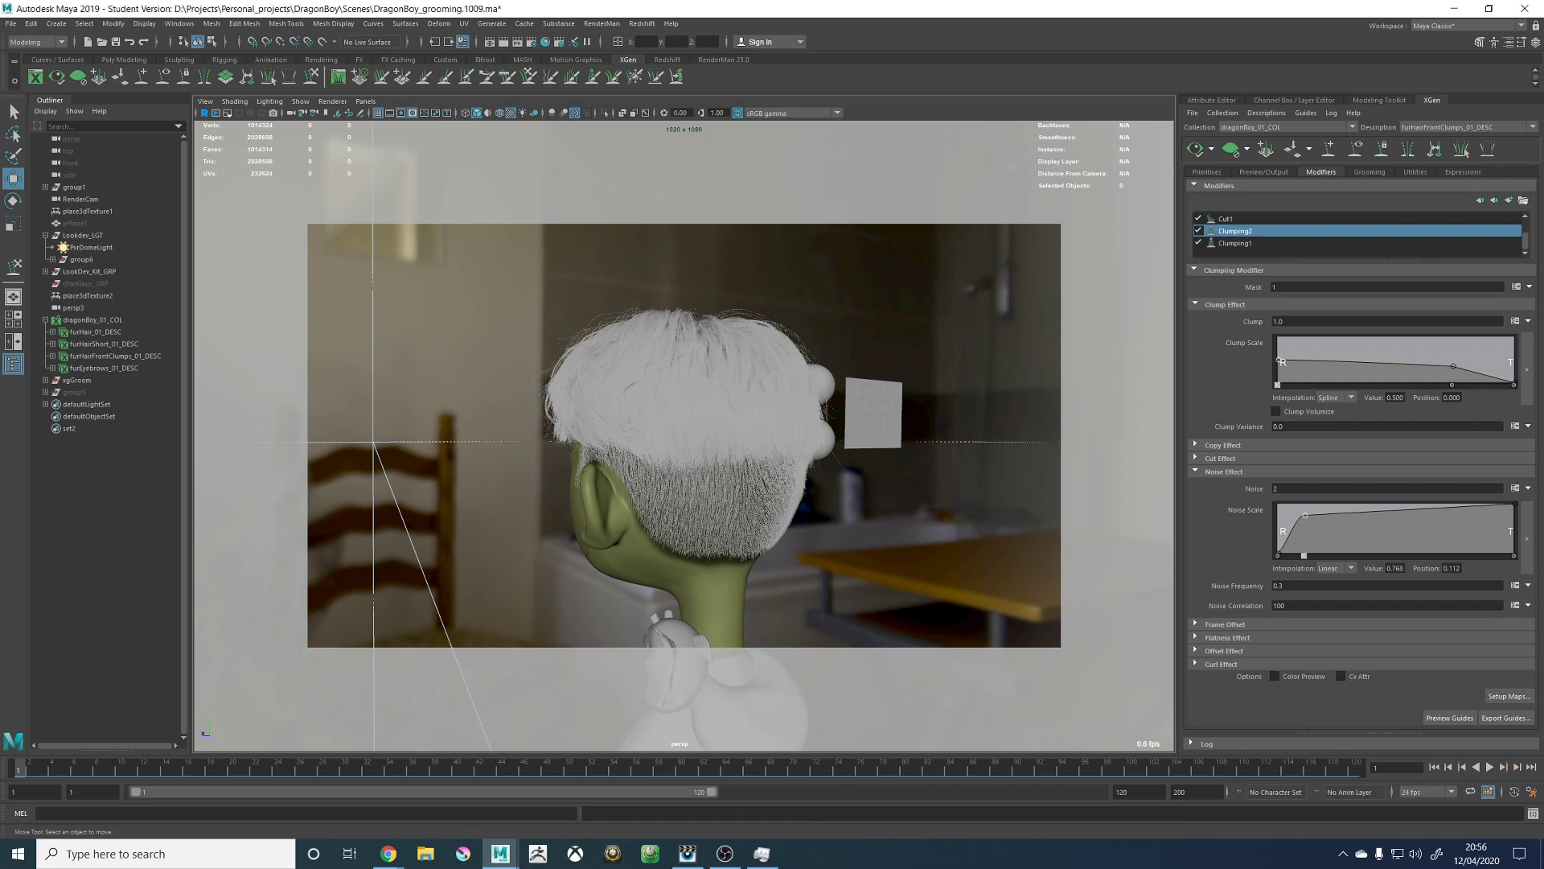
Step: Start a RenderMan preview render of the back of the head and examine the hair as it renders
click(602, 23)
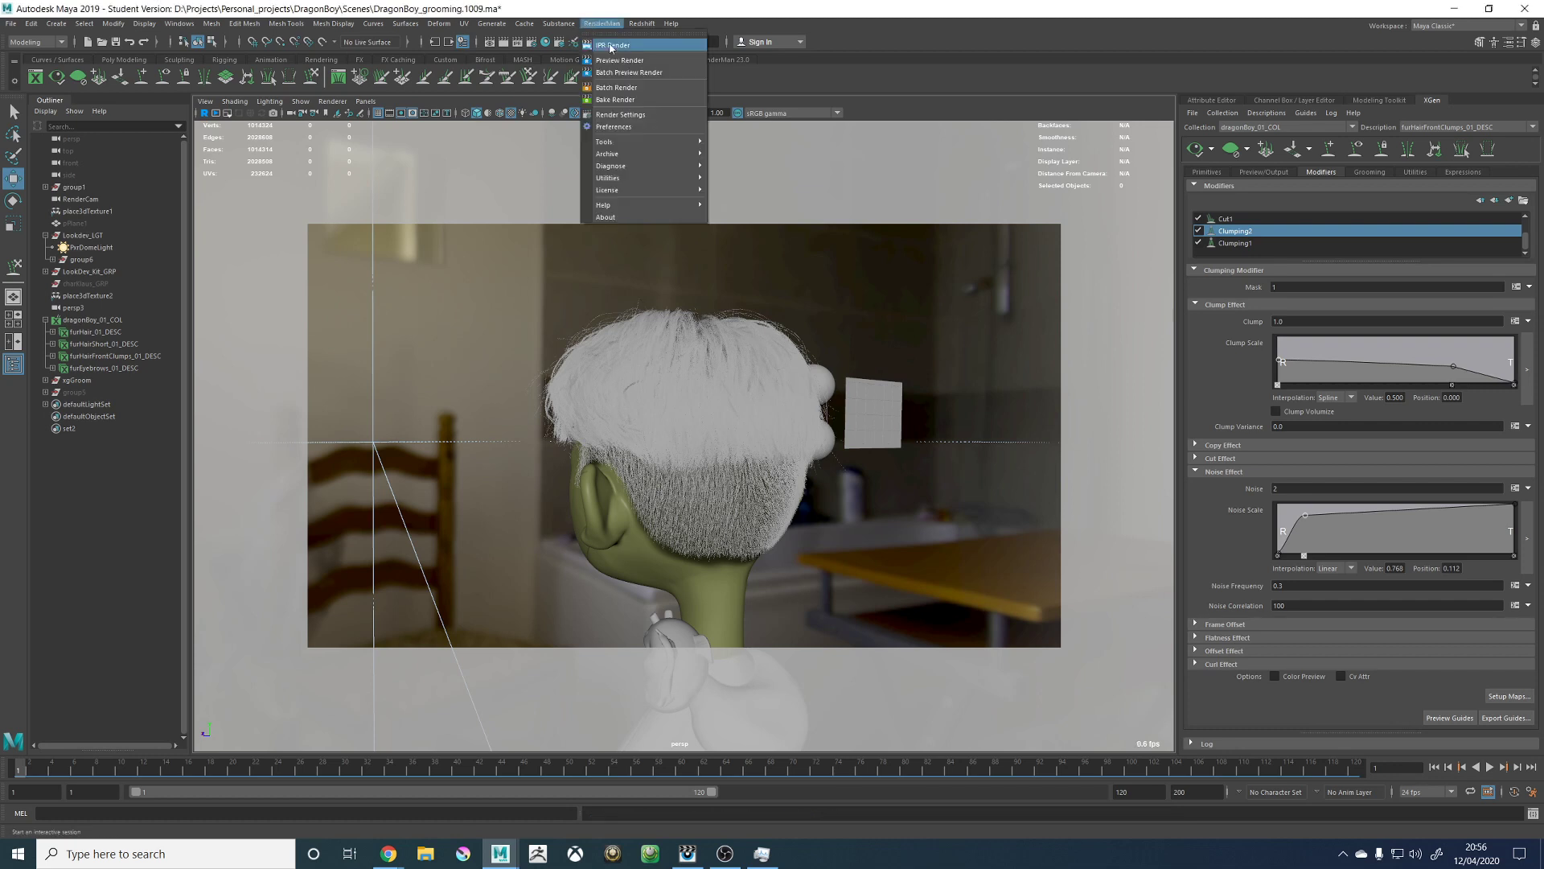
click(614, 61)
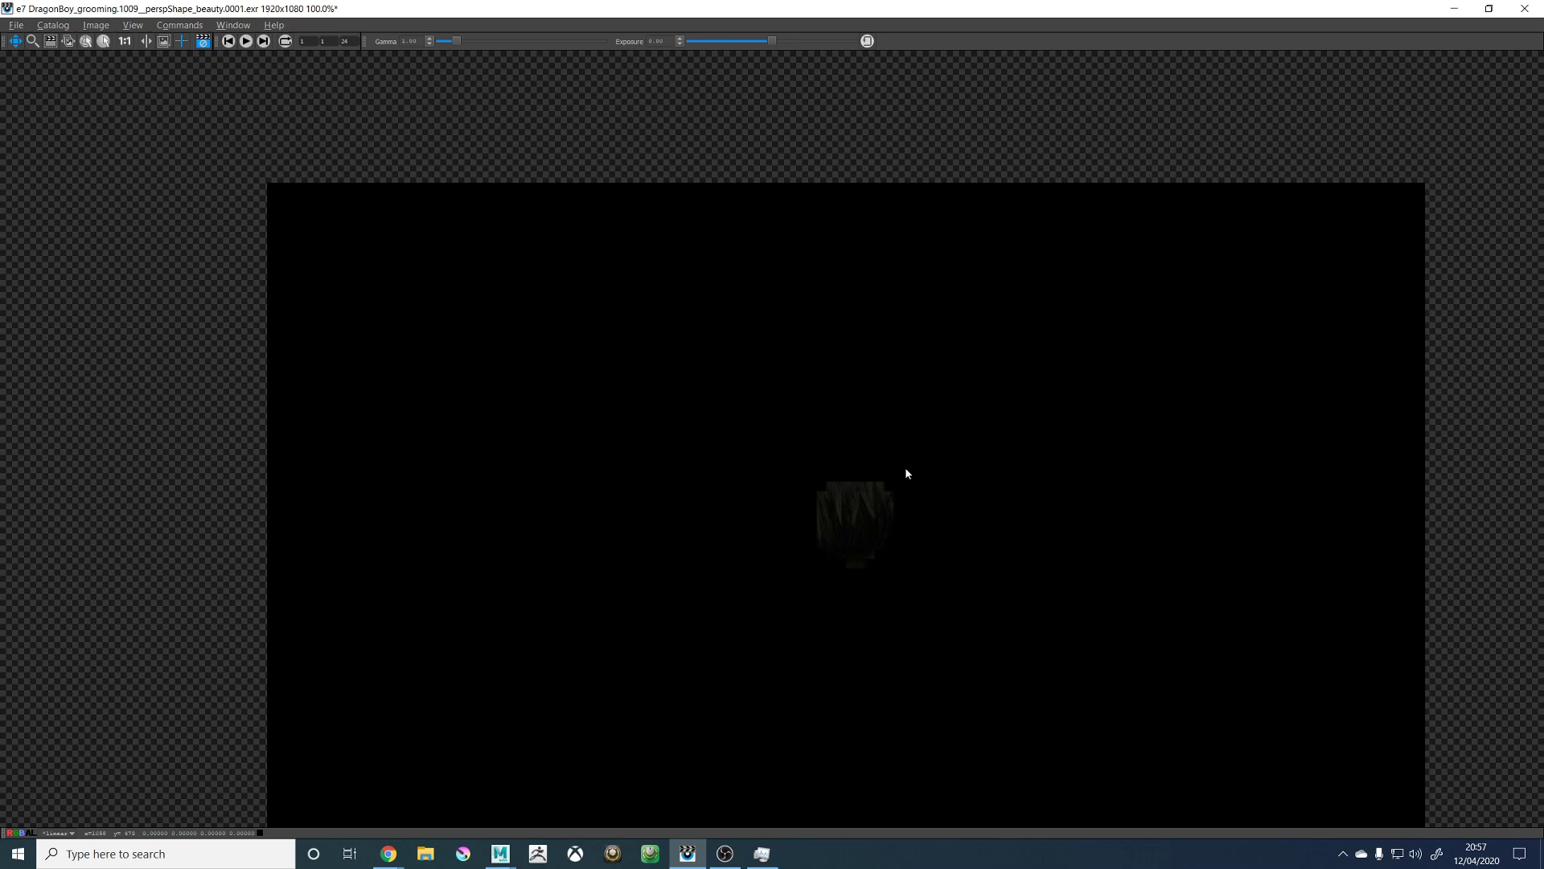
scroll(789, 496, up, 3)
key(1)
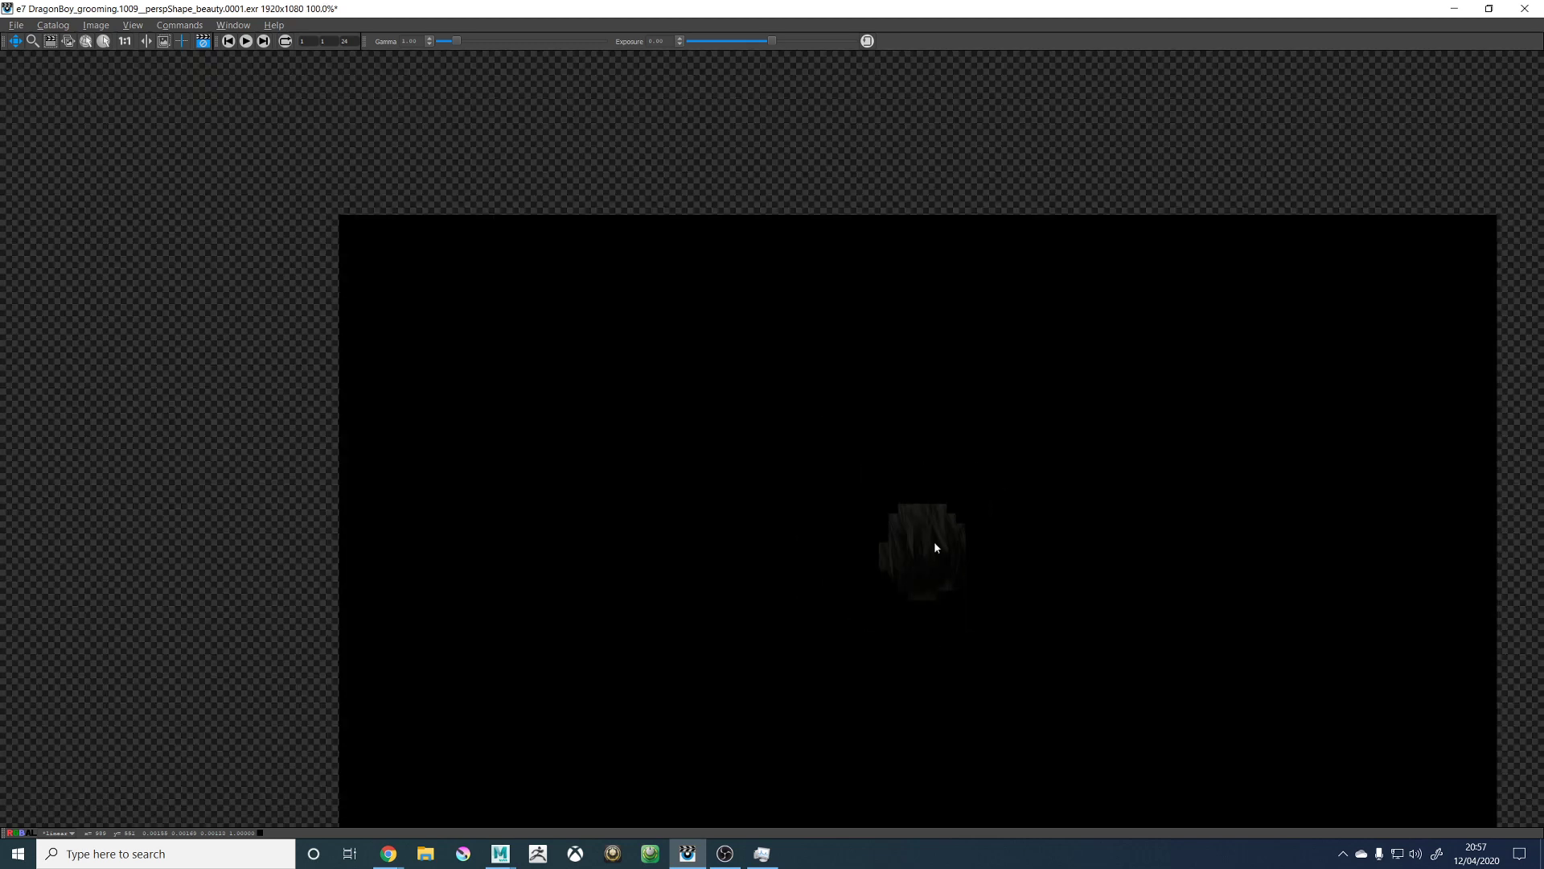
scroll(928, 528, down, 4)
scroll(929, 528, up, 4)
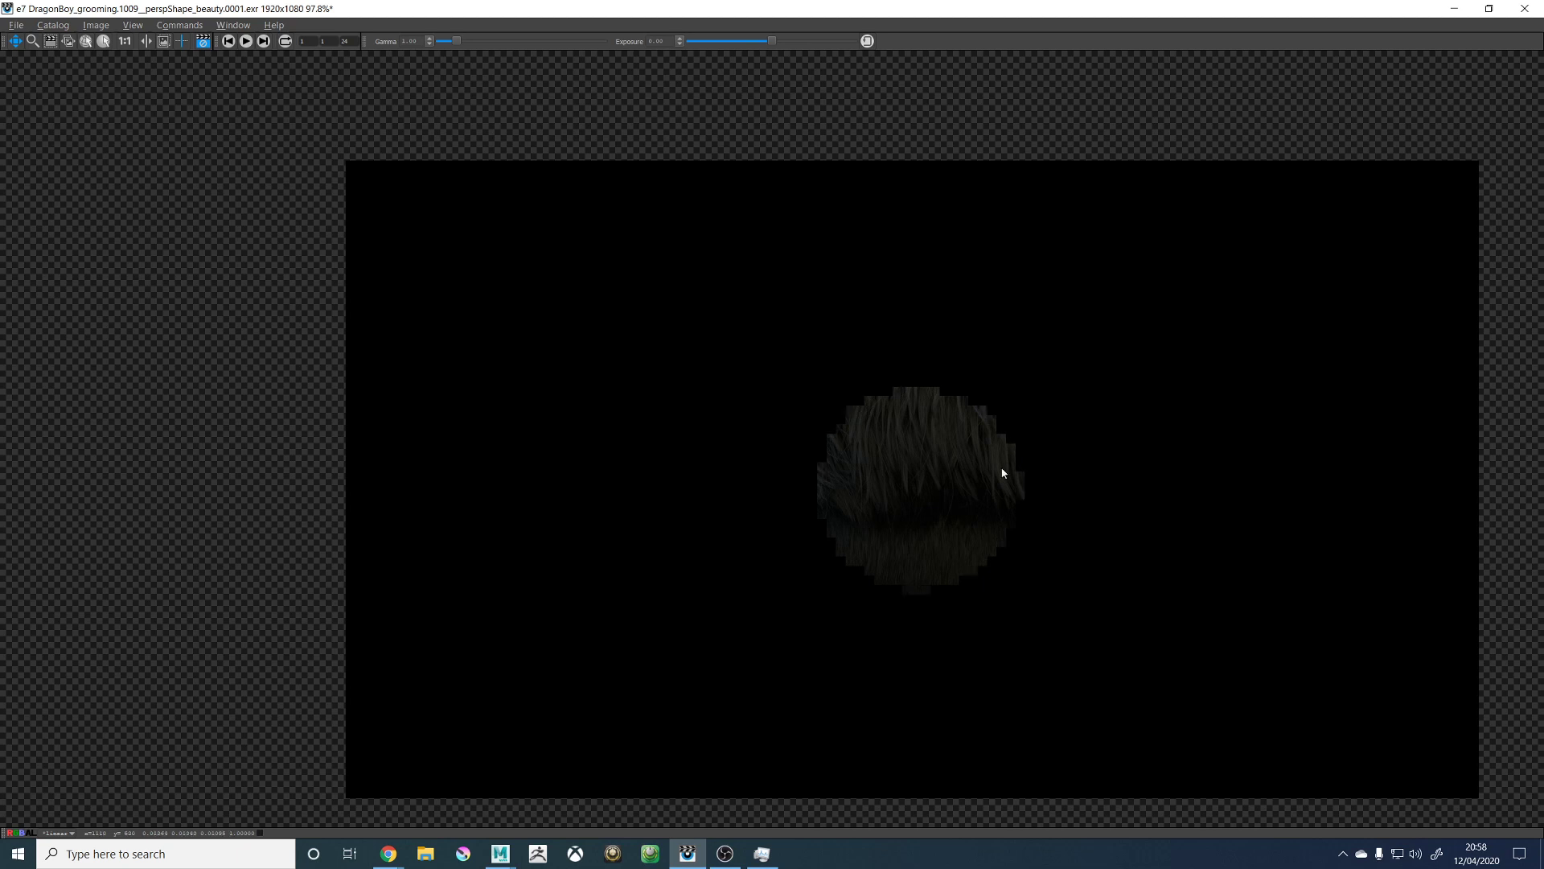
Step: Examine the dark hair clumps and short nape hair in the partial back-of-head render at several magnifications
scroll(909, 450, up, 5)
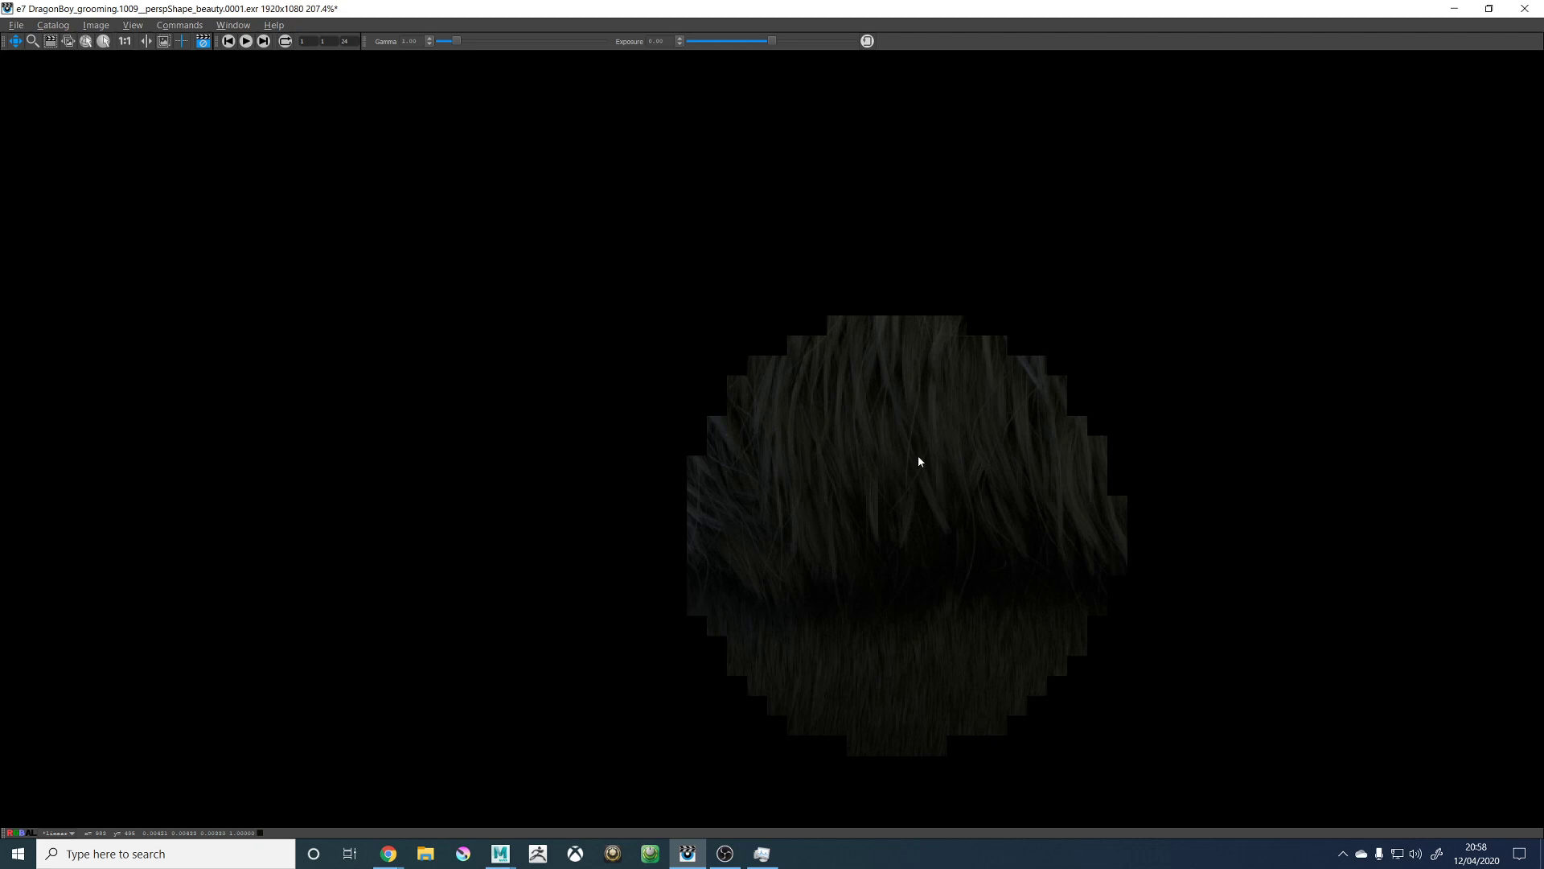
scroll(918, 457, down, 3)
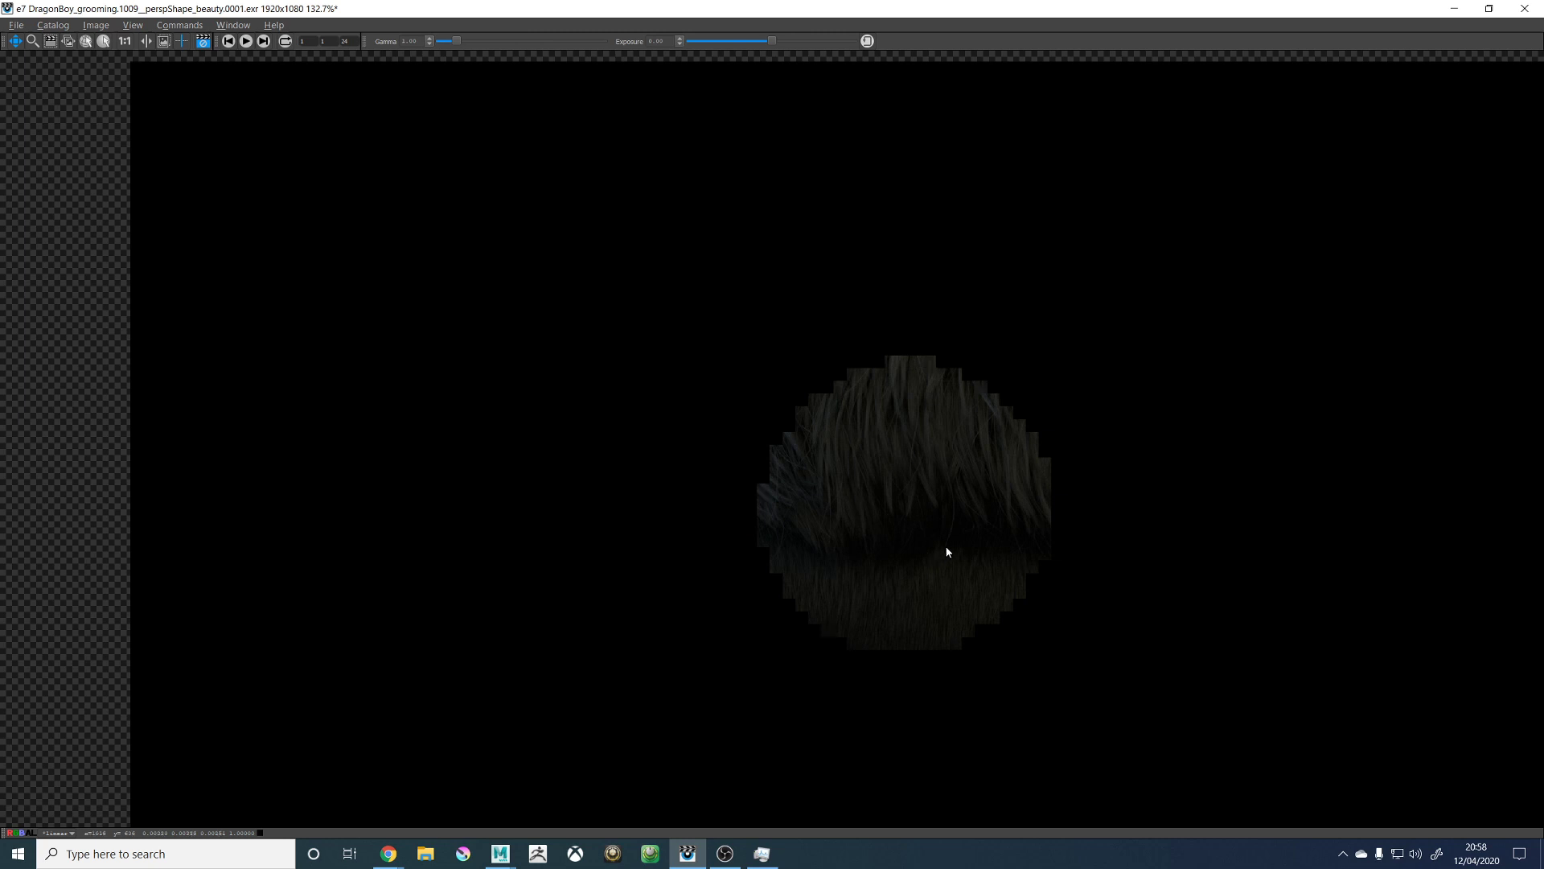
key(alt+Tab)
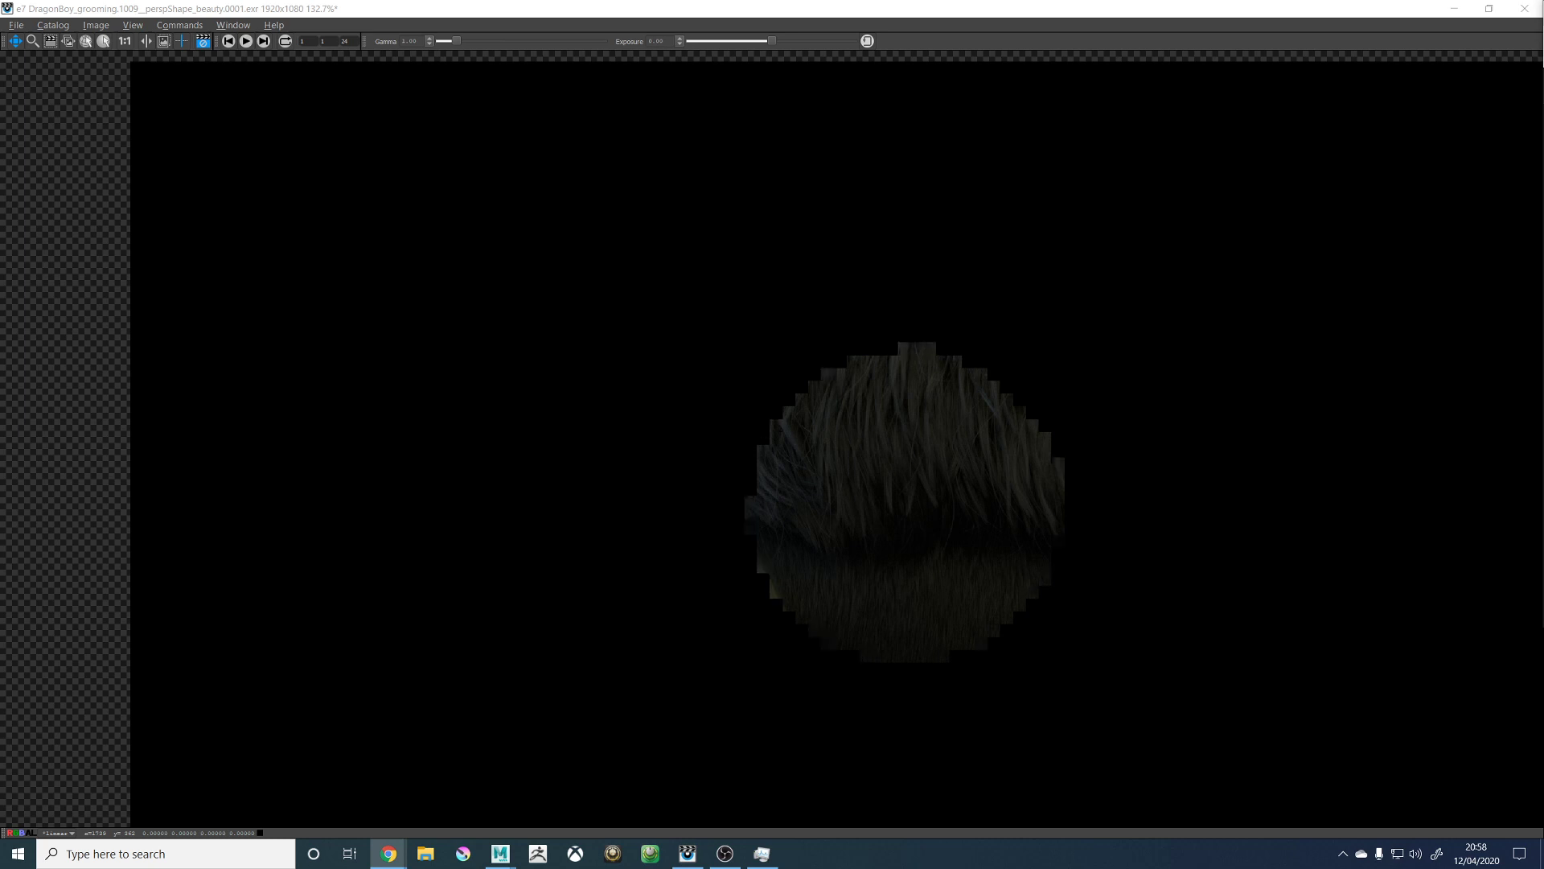
scroll(857, 512, down, 2)
scroll(904, 444, up, 5)
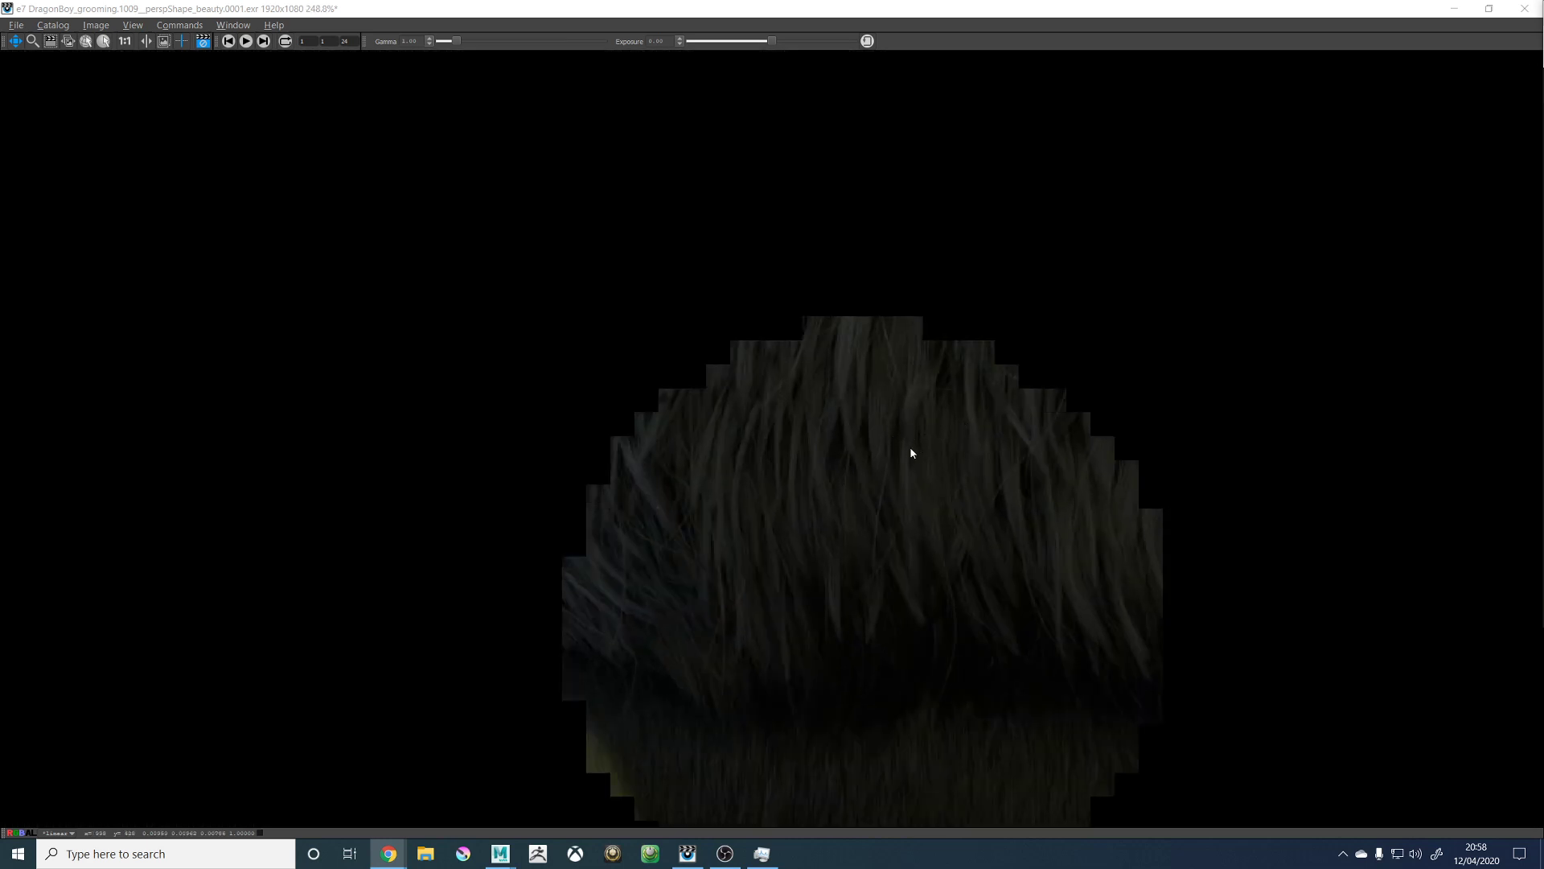
scroll(917, 593, down, 6)
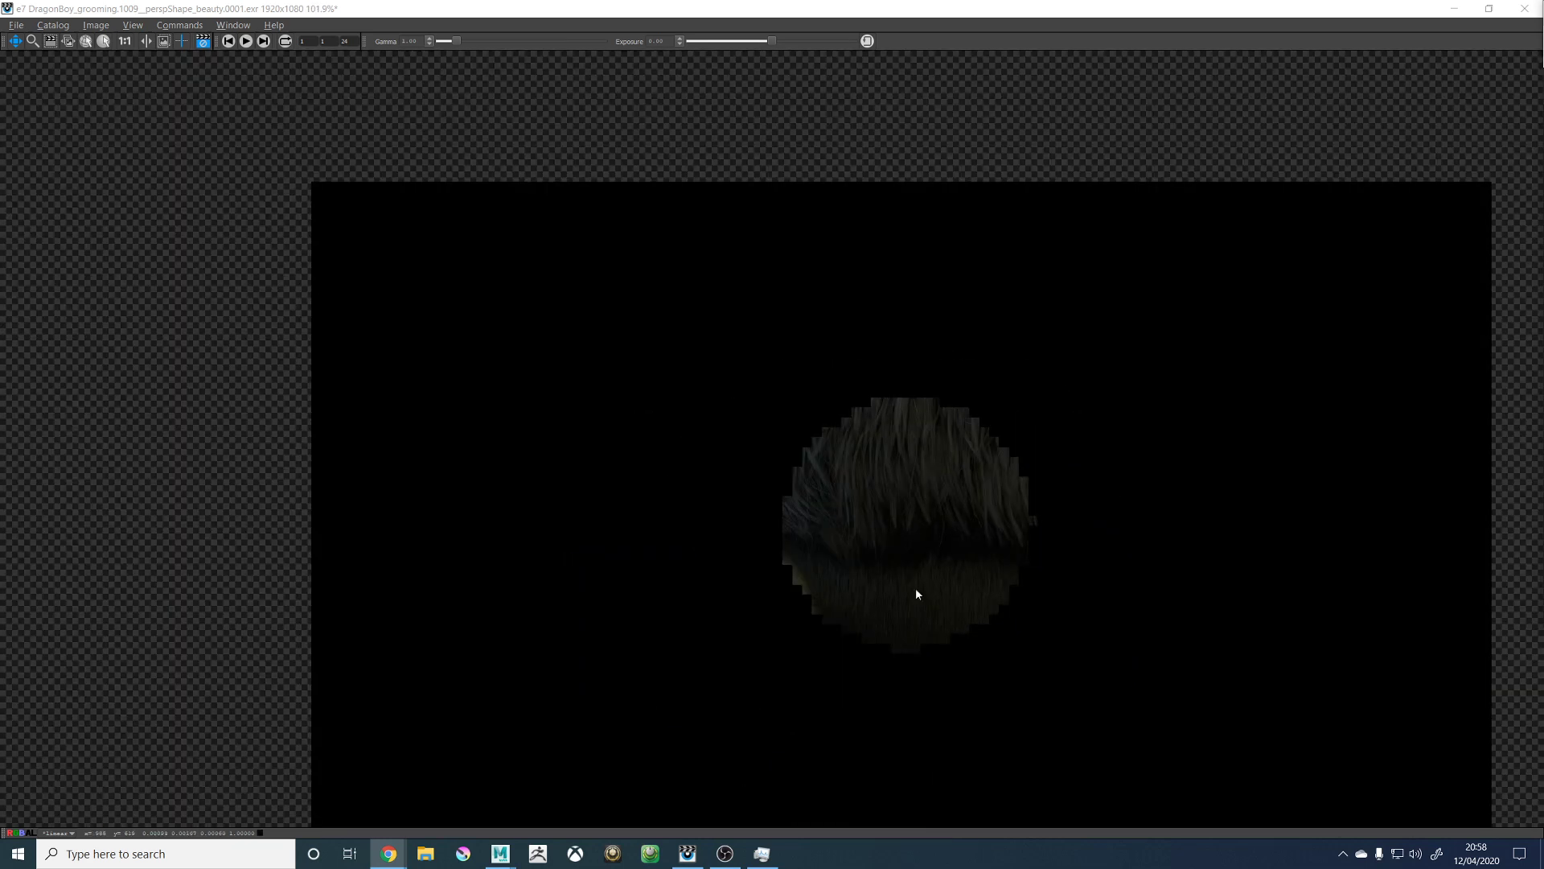
scroll(941, 624, up, 6)
scroll(934, 579, up, 2)
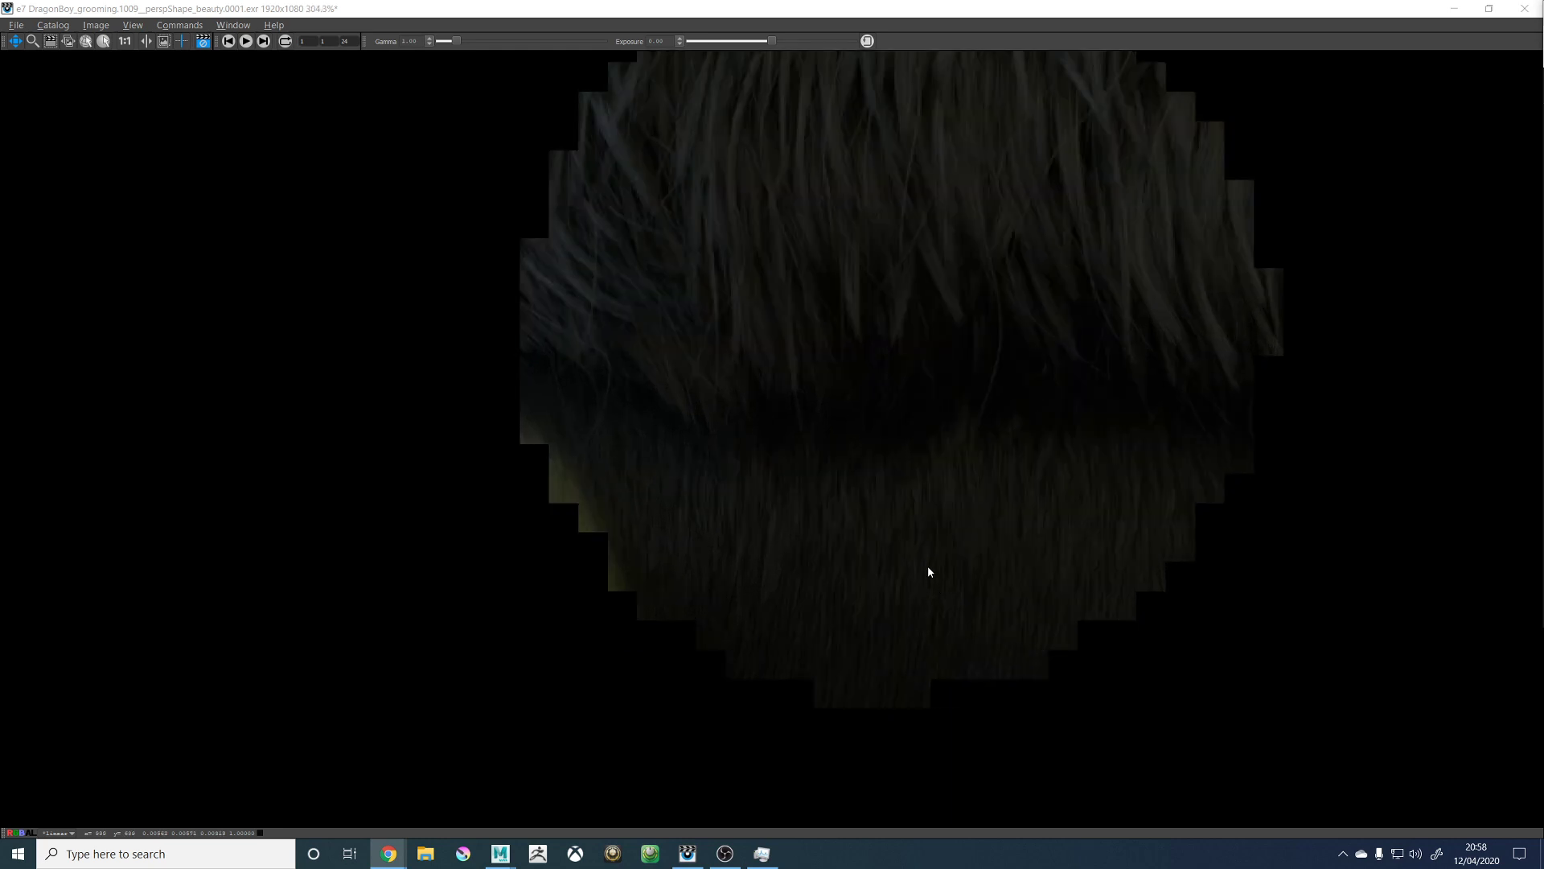
scroll(857, 558, down, 2)
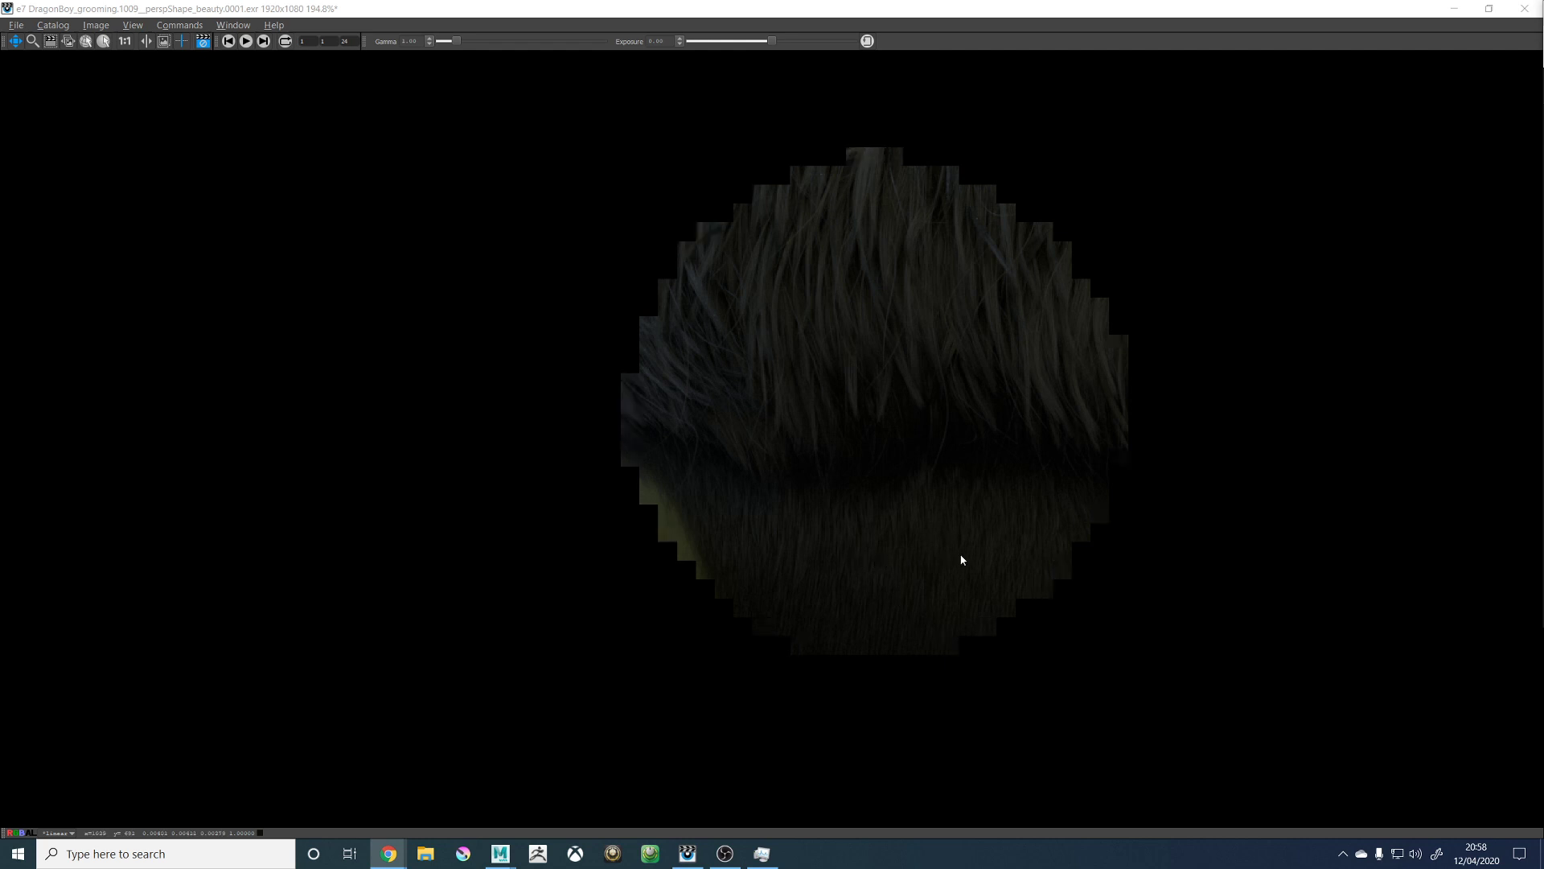
scroll(925, 599, down, 2)
scroll(926, 599, up, 2)
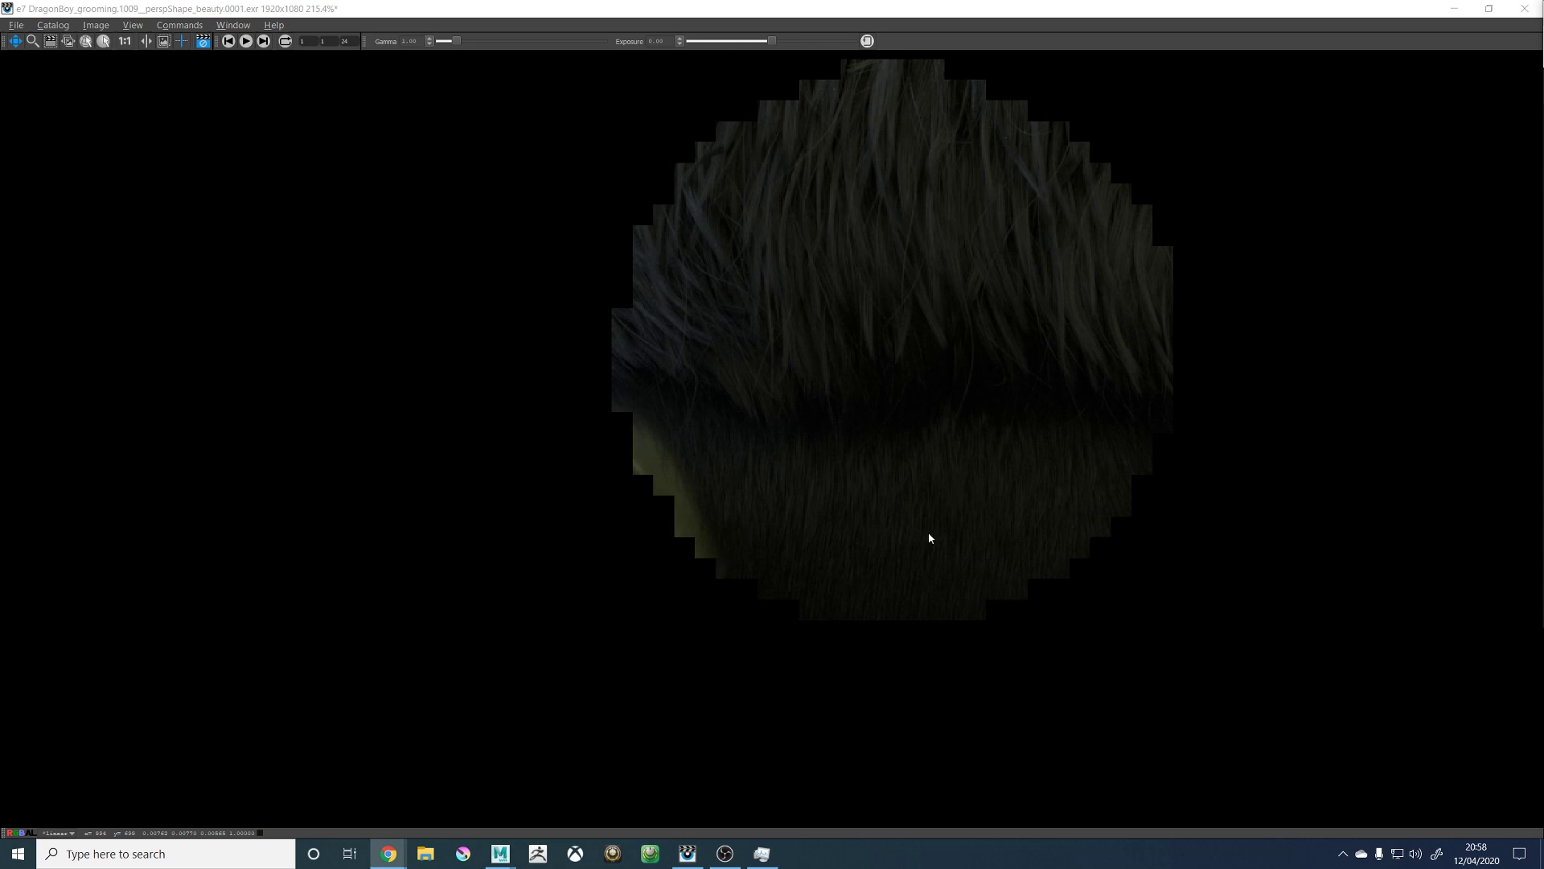
scroll(934, 527, down, 3)
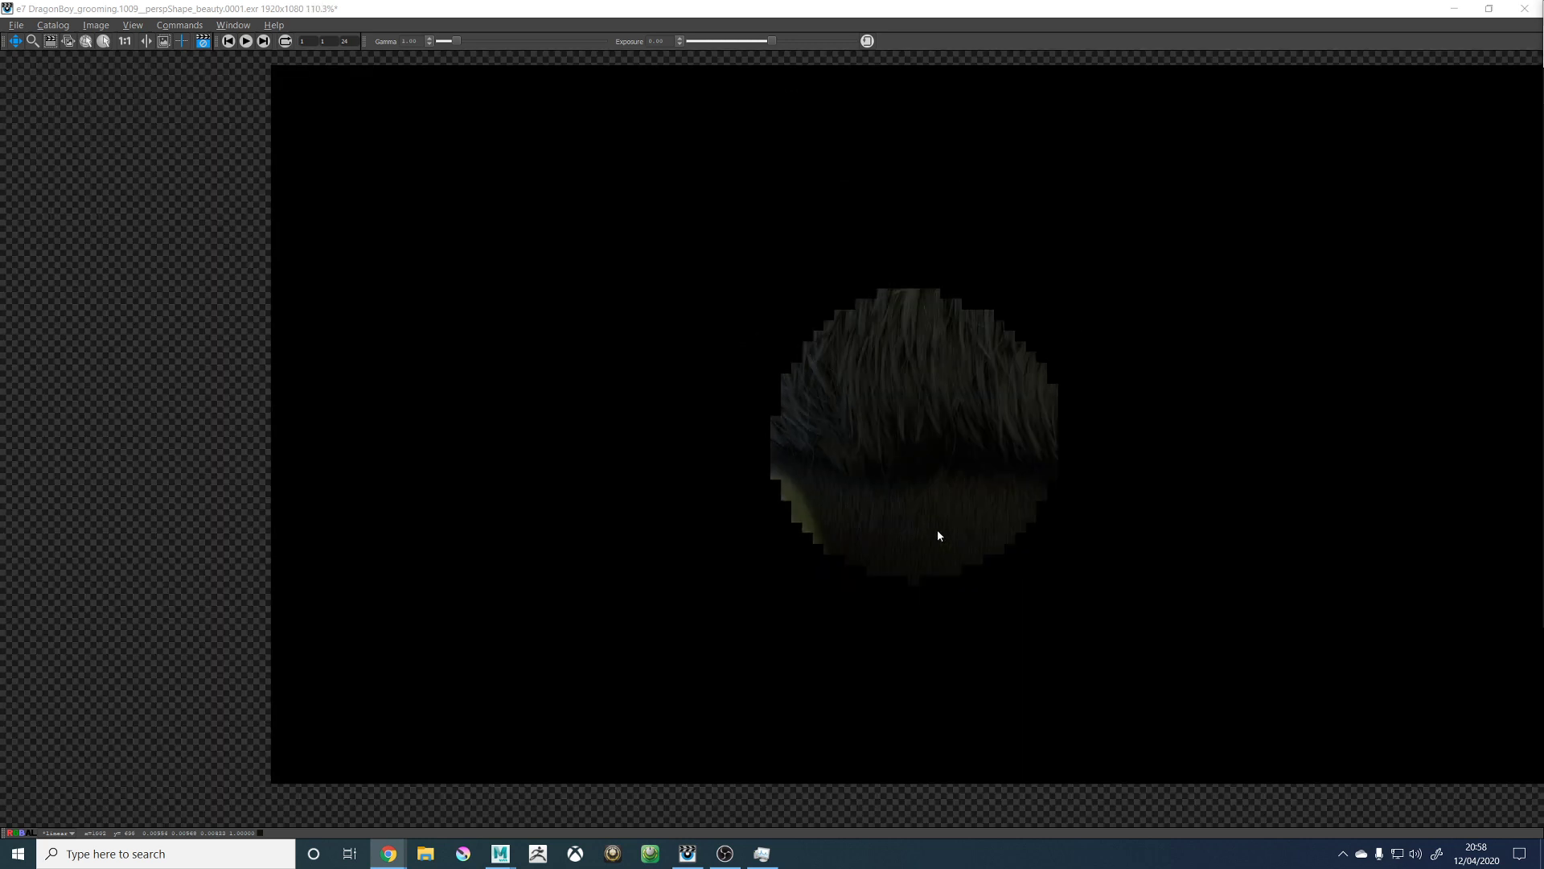
Step: Inspect the growing render around the crown and beside the ear, comparing hair strands close up and from farther away
scroll(906, 425, up, 1)
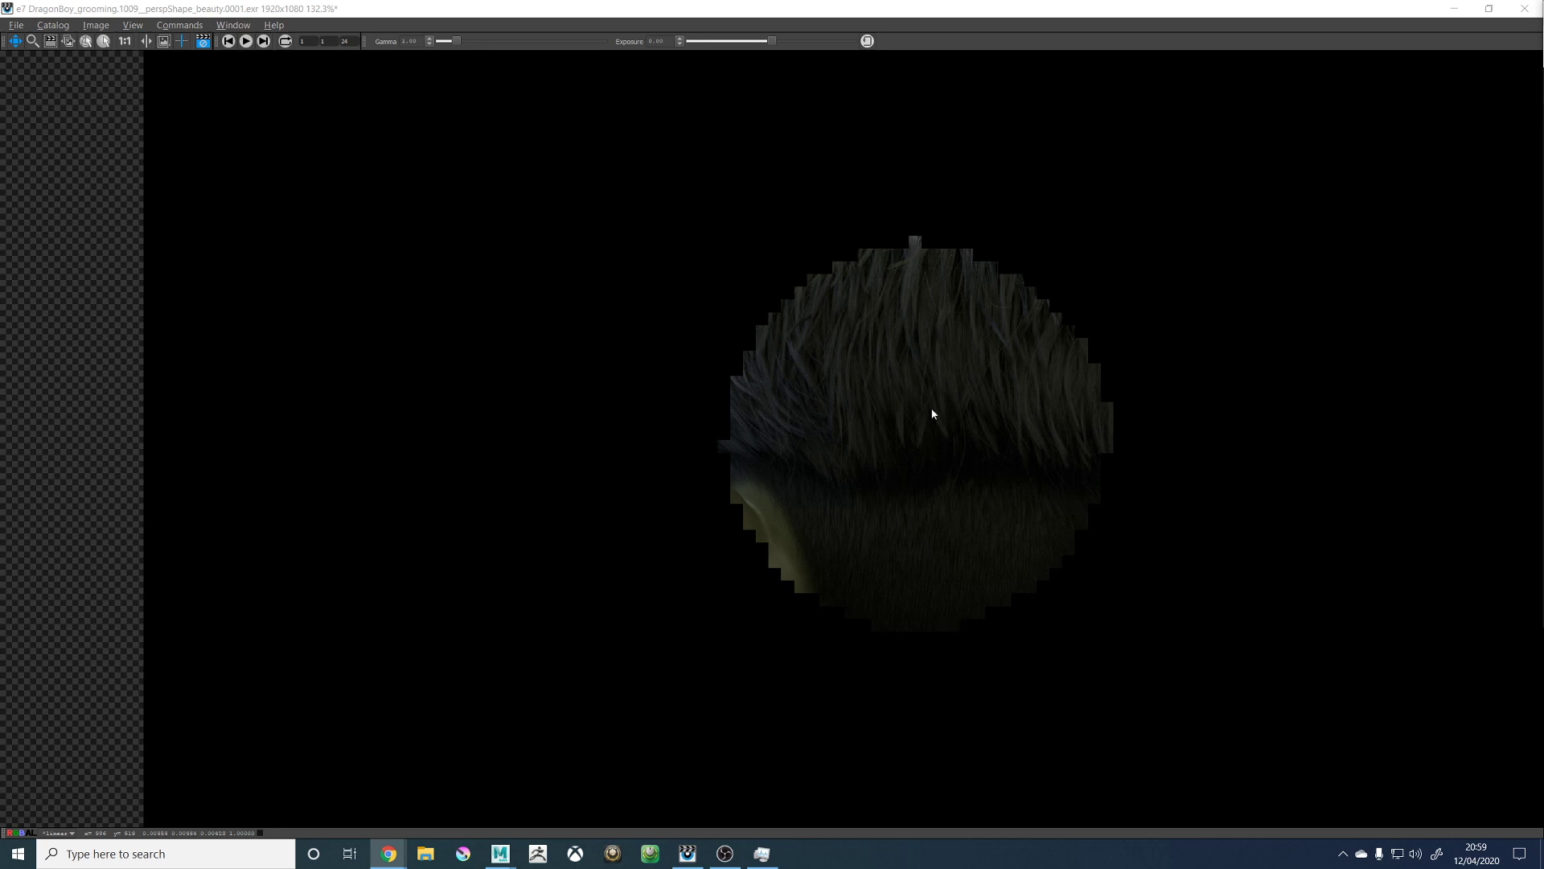
scroll(918, 427, down, 2)
scroll(922, 369, up, 3)
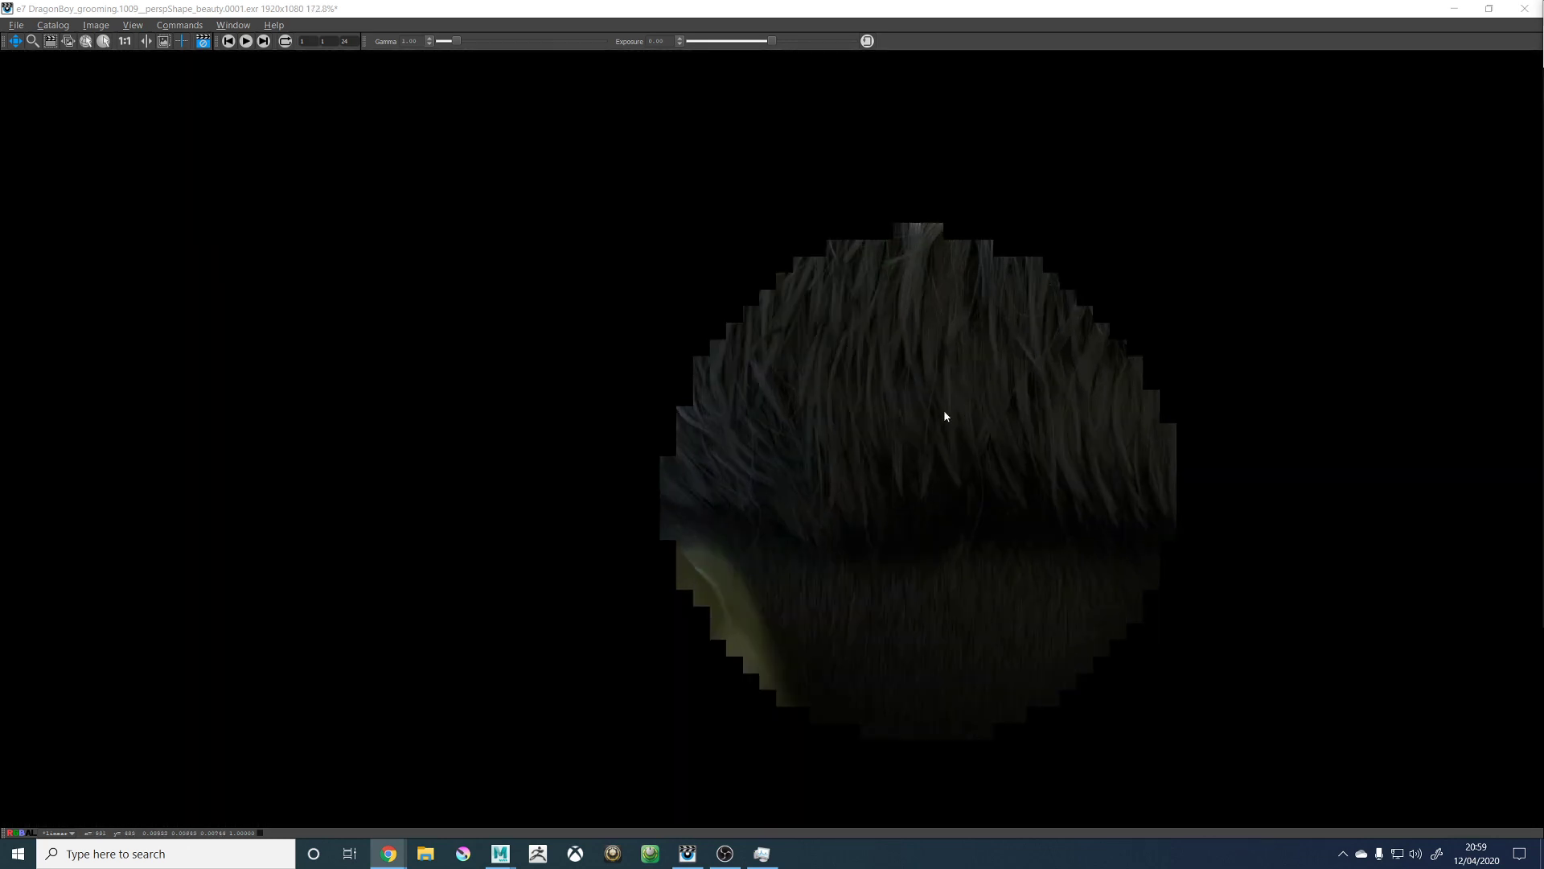
scroll(1011, 304, up, 4)
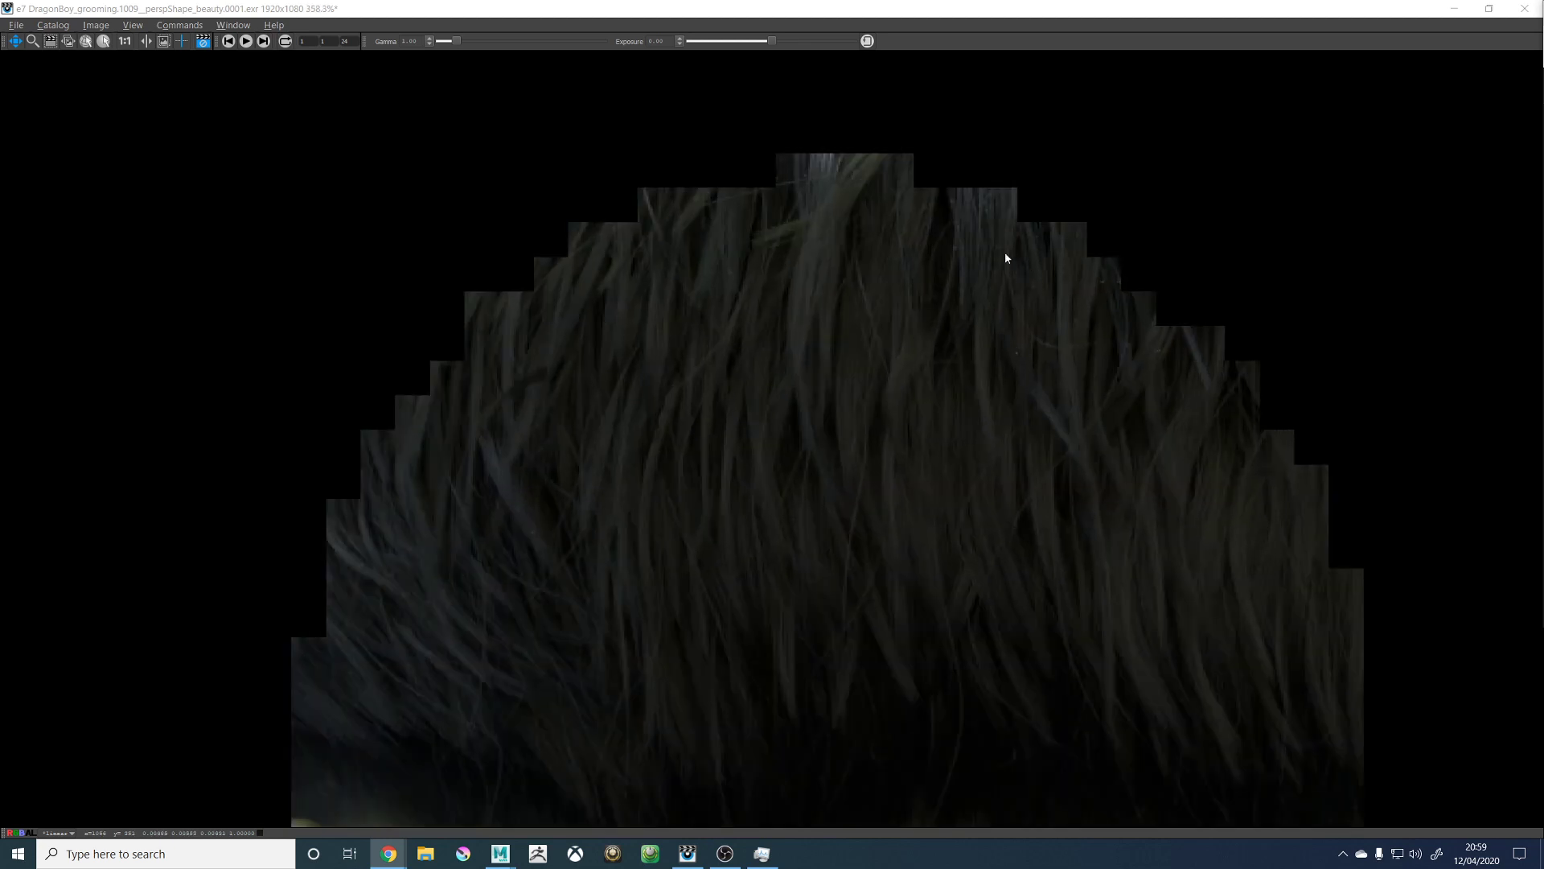
scroll(1035, 295, down, 5)
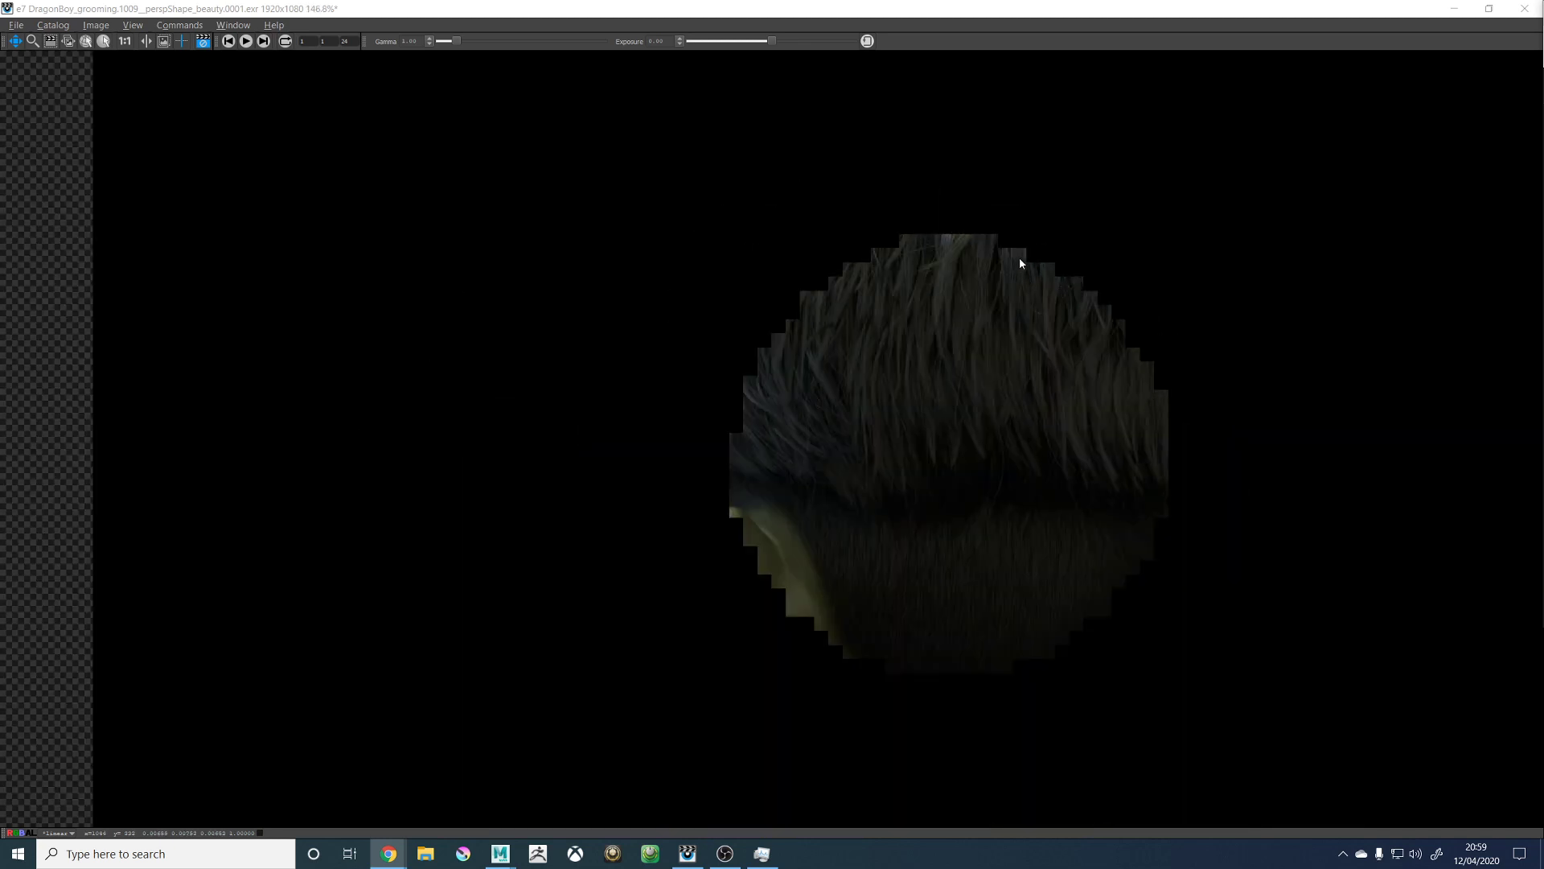
scroll(1034, 257, up, 2)
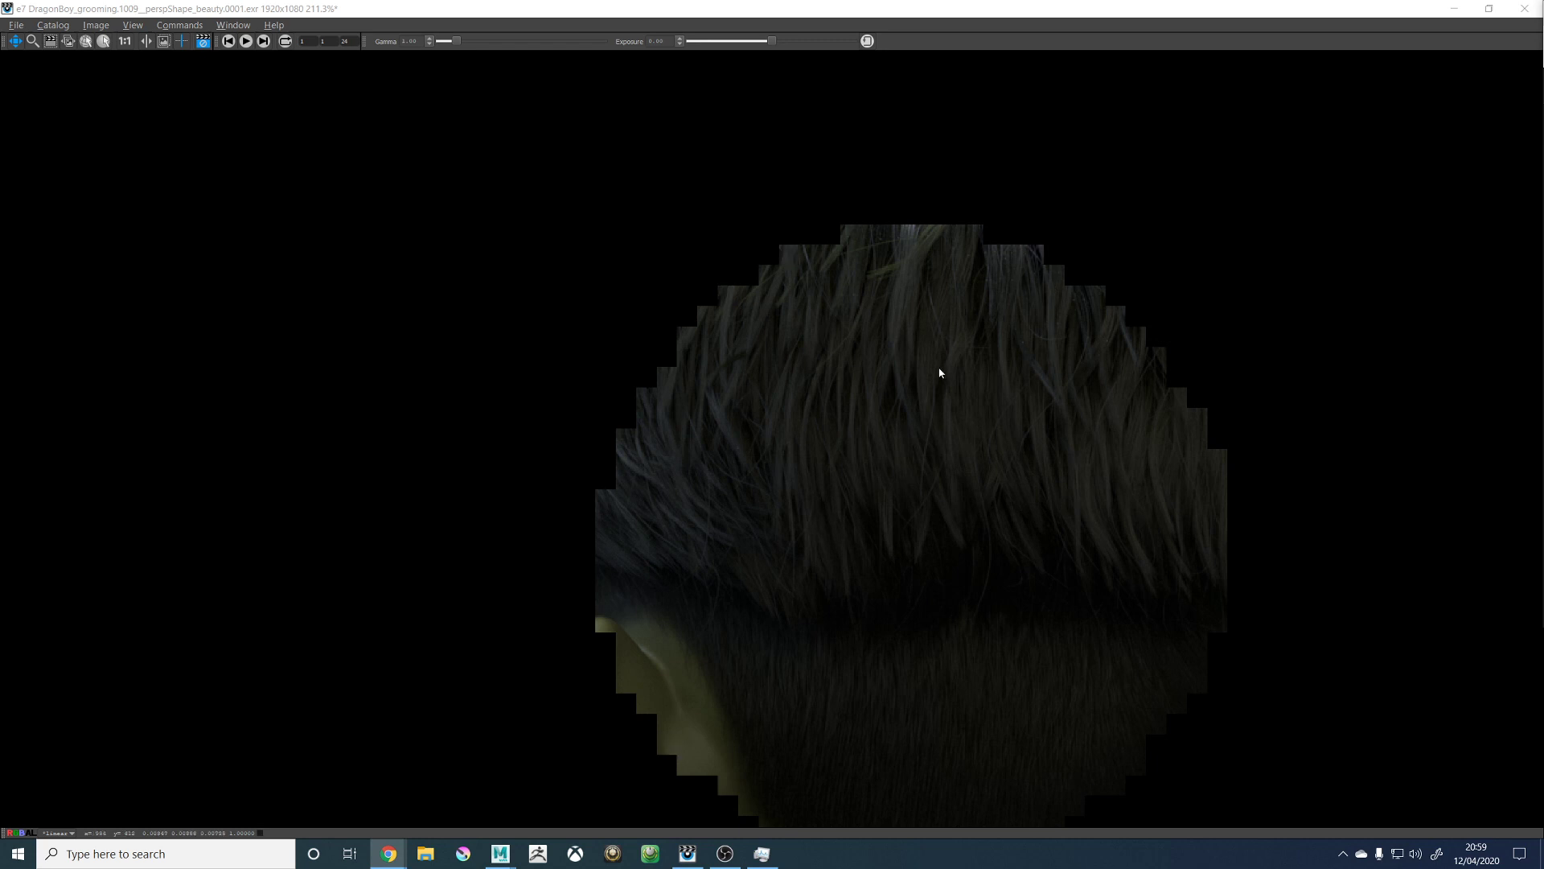
scroll(957, 374, down, 7)
scroll(971, 397, down, 1)
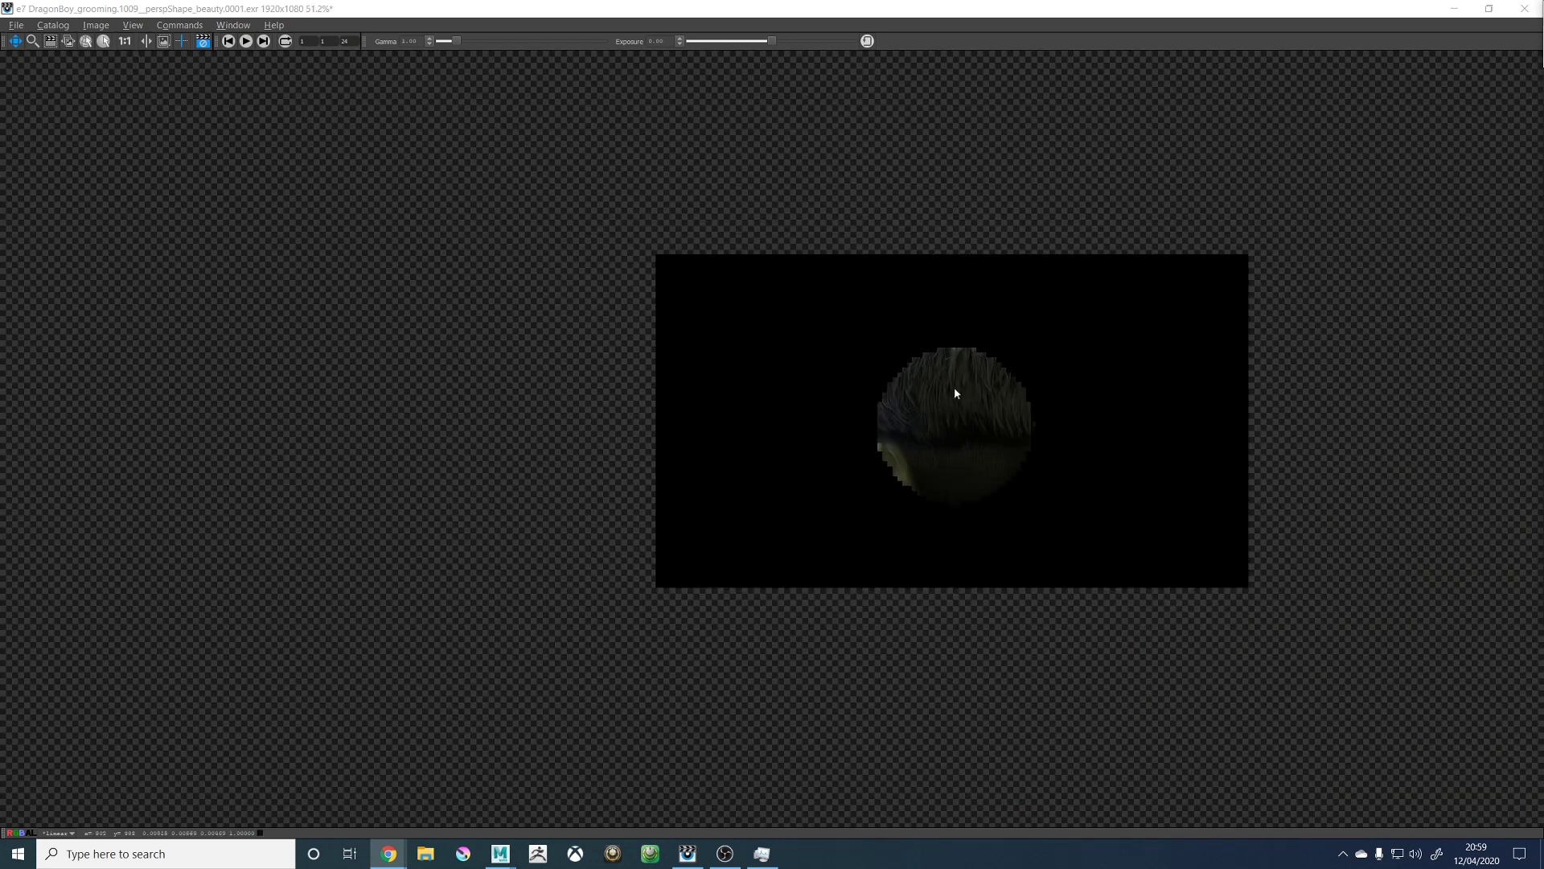
scroll(955, 392, up, 4)
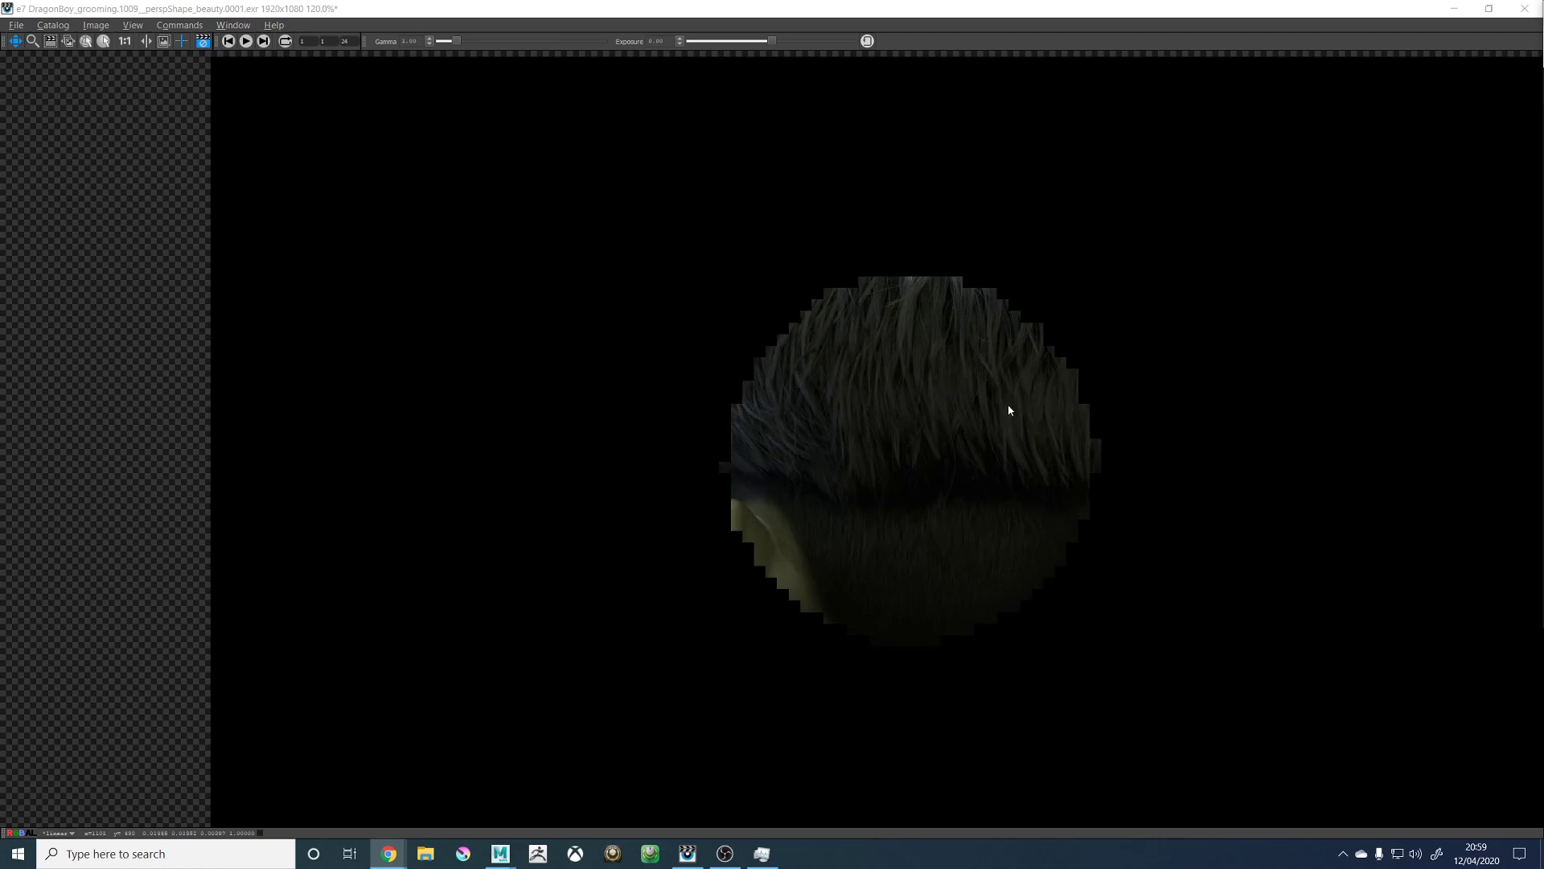
scroll(1006, 407, up, 4)
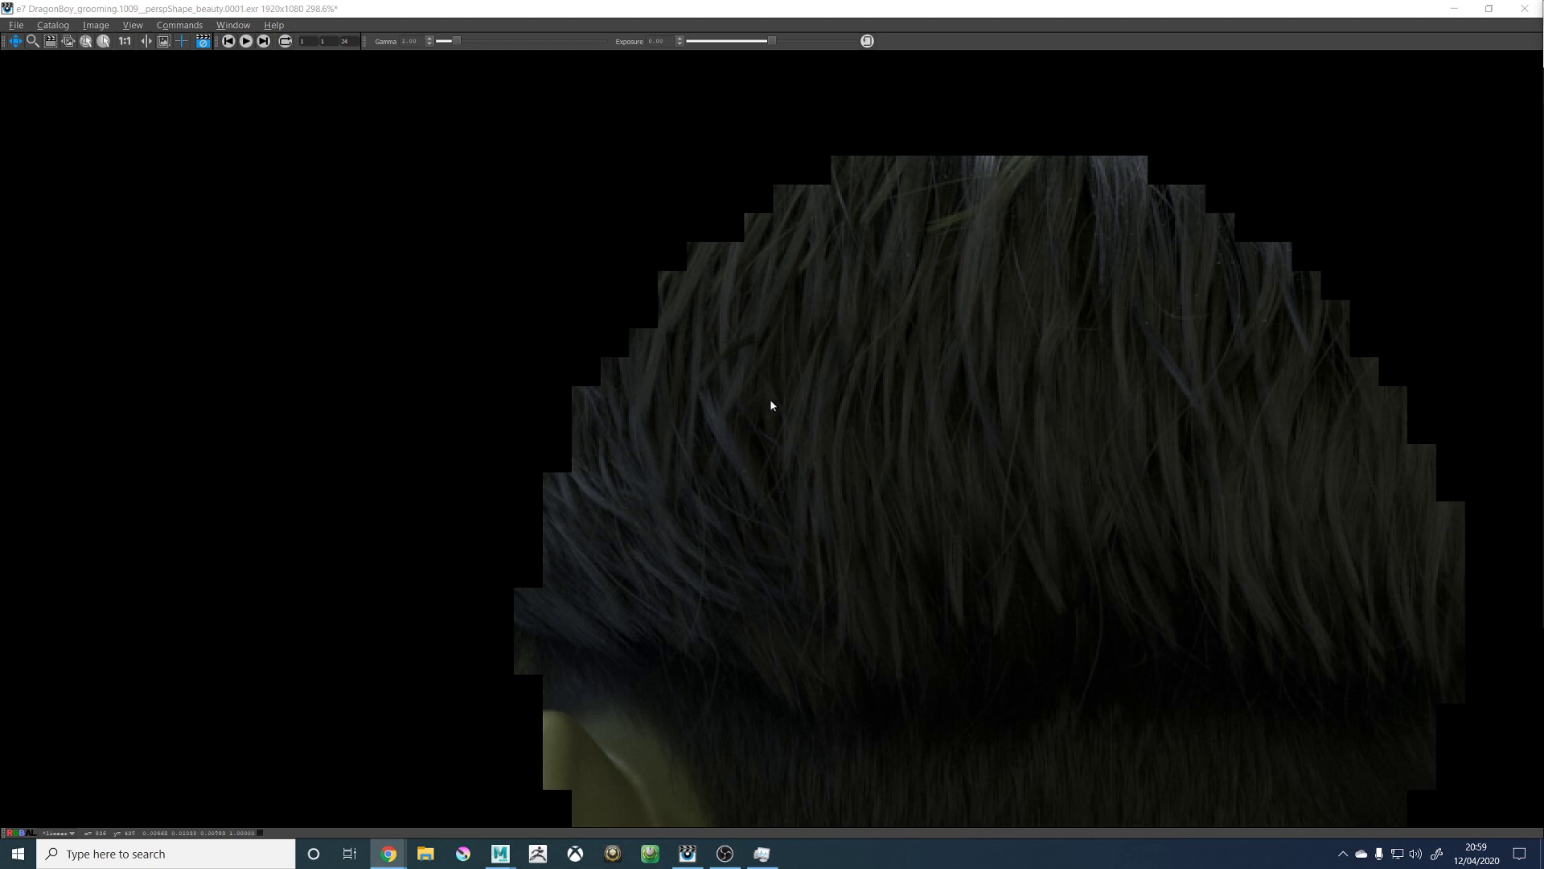
Step: Compare the long upper hair with the short hair behind the ear in the more complete back-of-head render
scroll(789, 470, down, 6)
scroll(802, 460, up, 4)
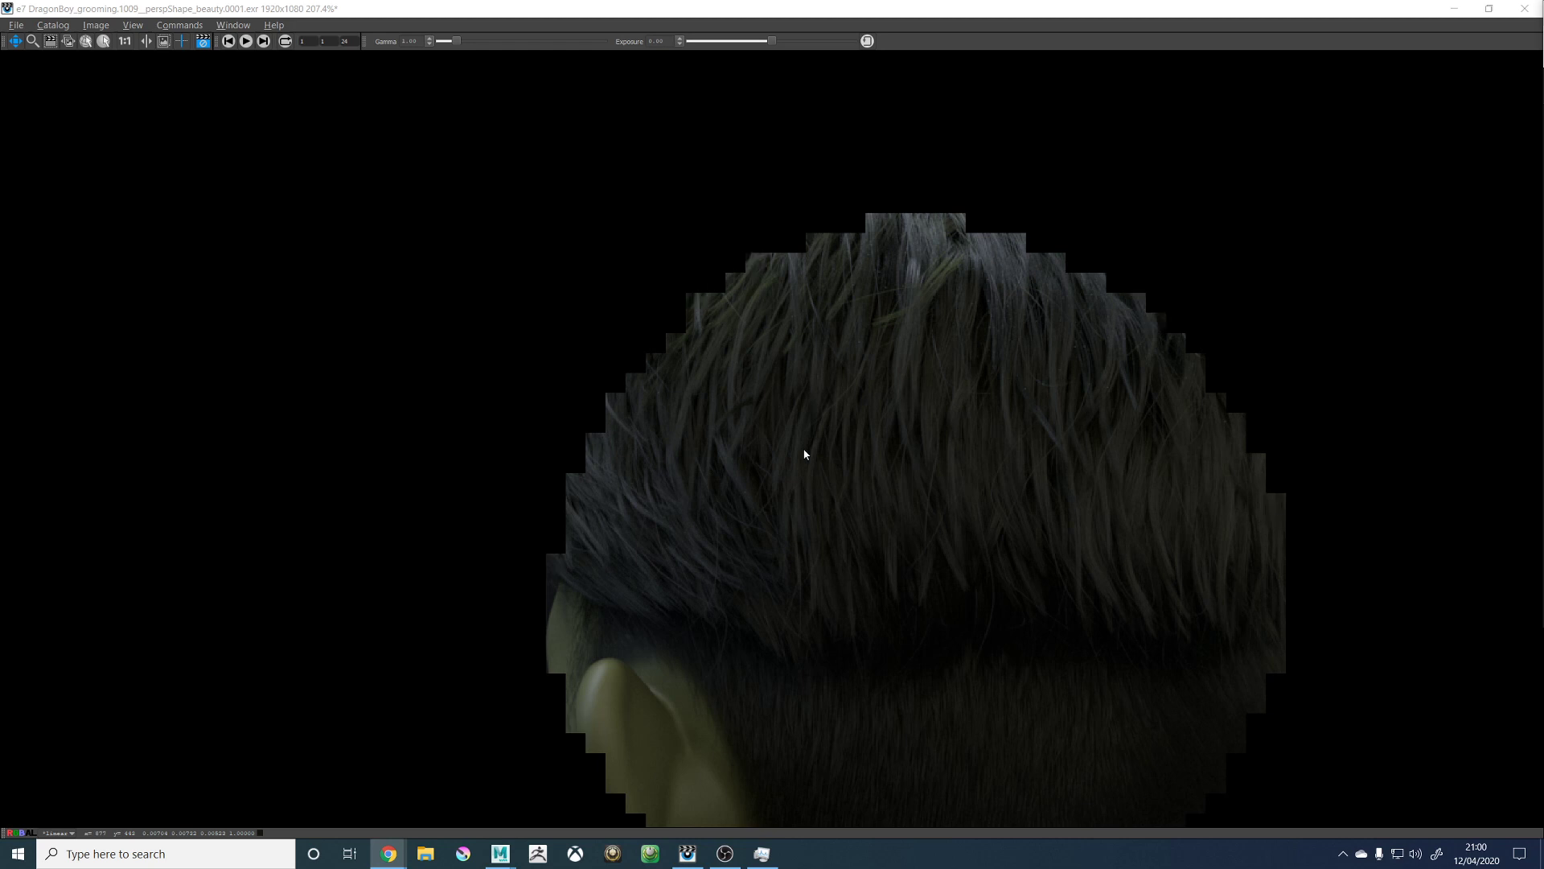
scroll(821, 453, down, 6)
scroll(896, 591, up, 6)
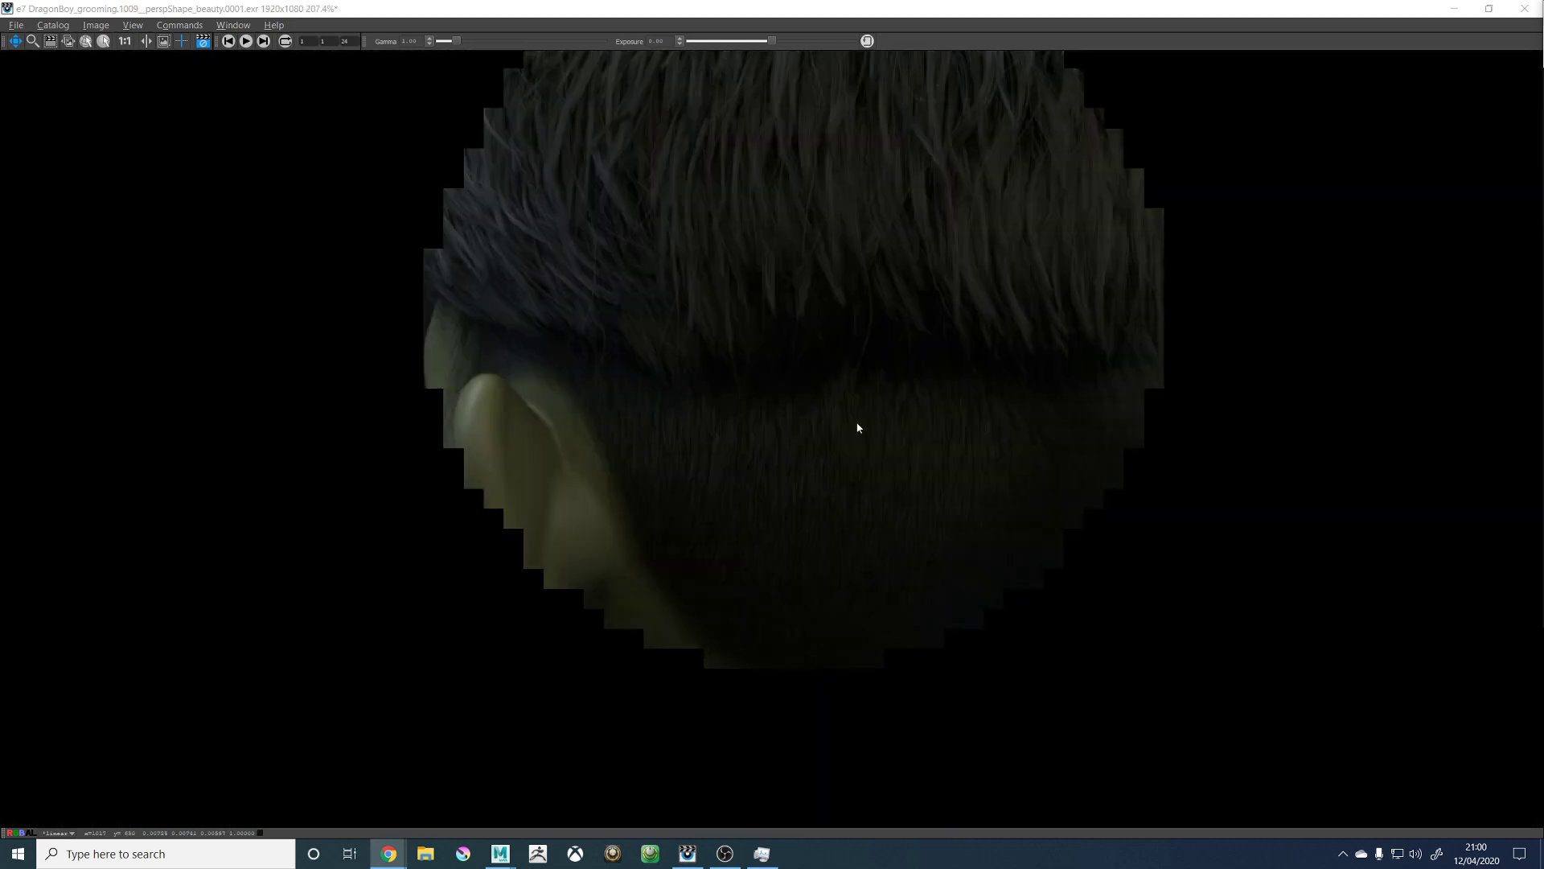
scroll(799, 524, down, 2)
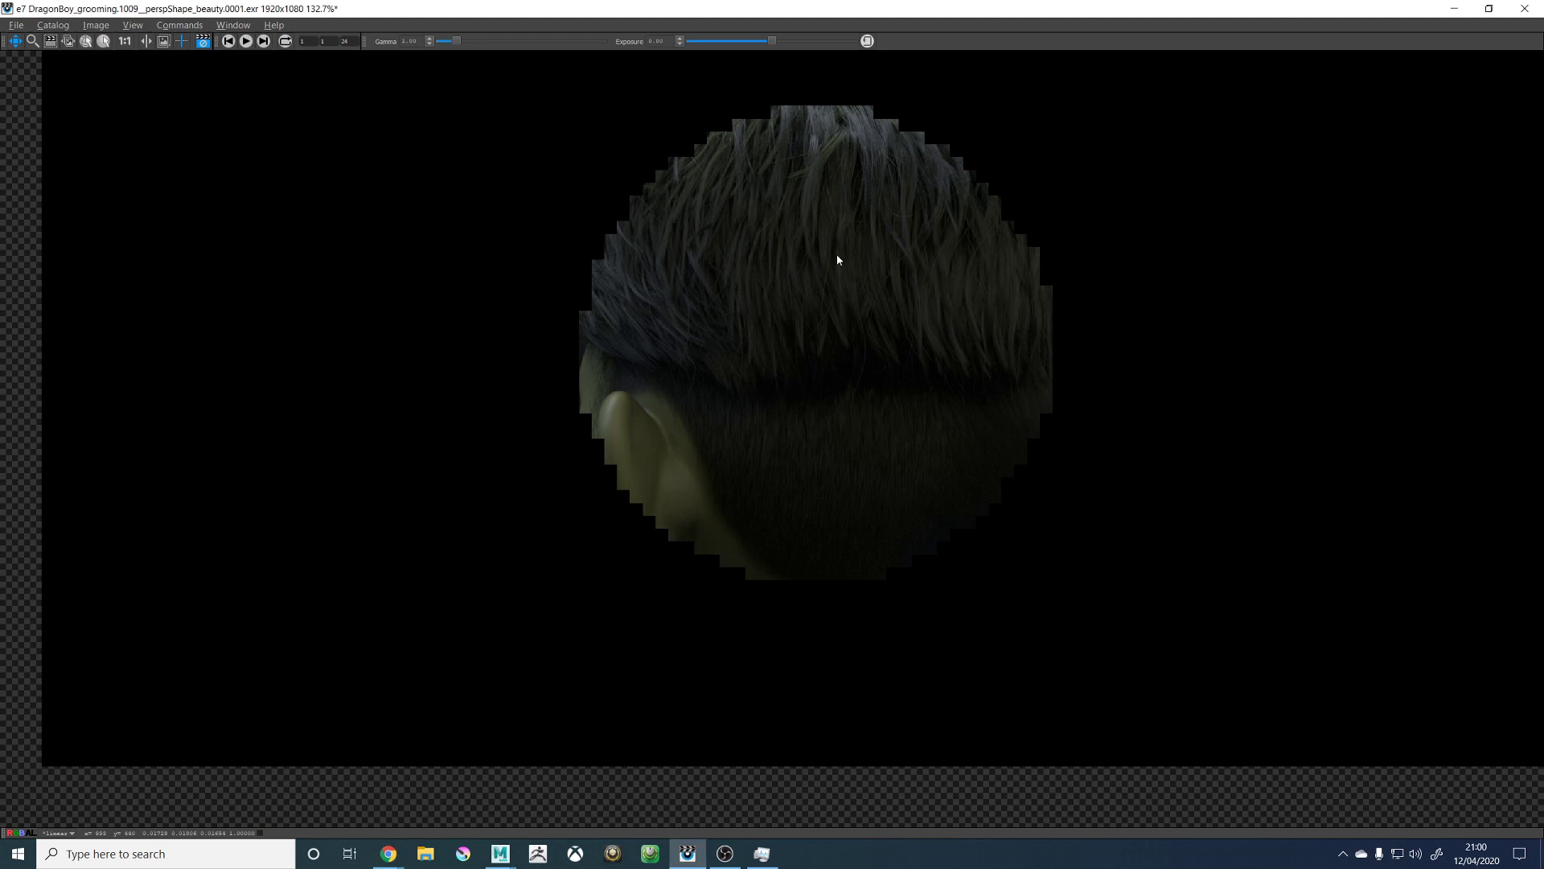
Step: Return to Maya, frame the short hair on the back of the head closely, and save the scene
click(1454, 8)
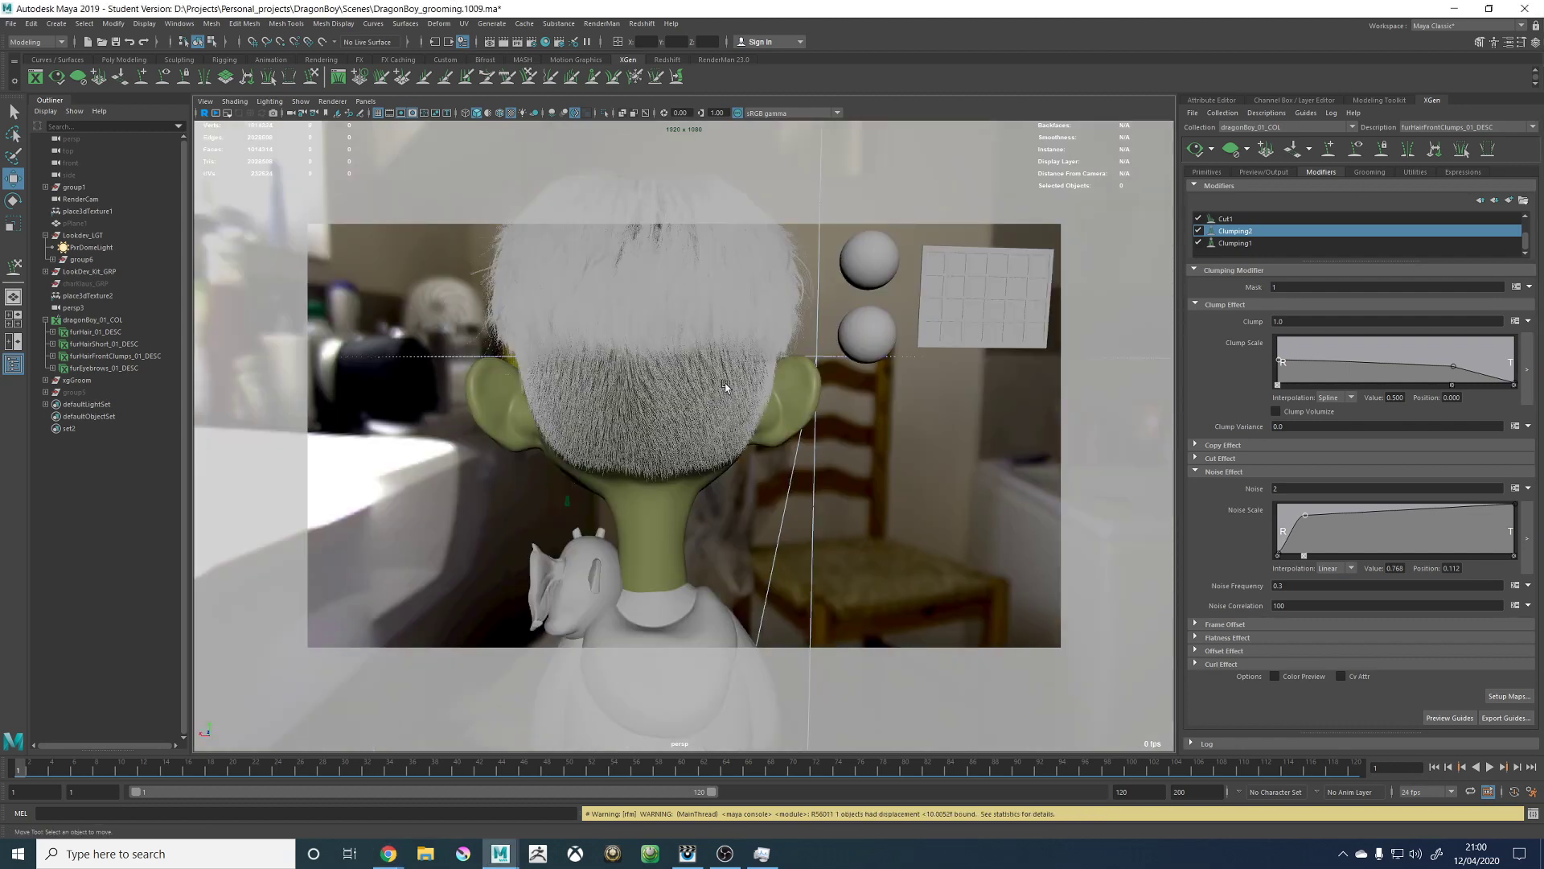
alt+drag(736, 391, 741, 426)
alt+right_drag(741, 425, 818, 412)
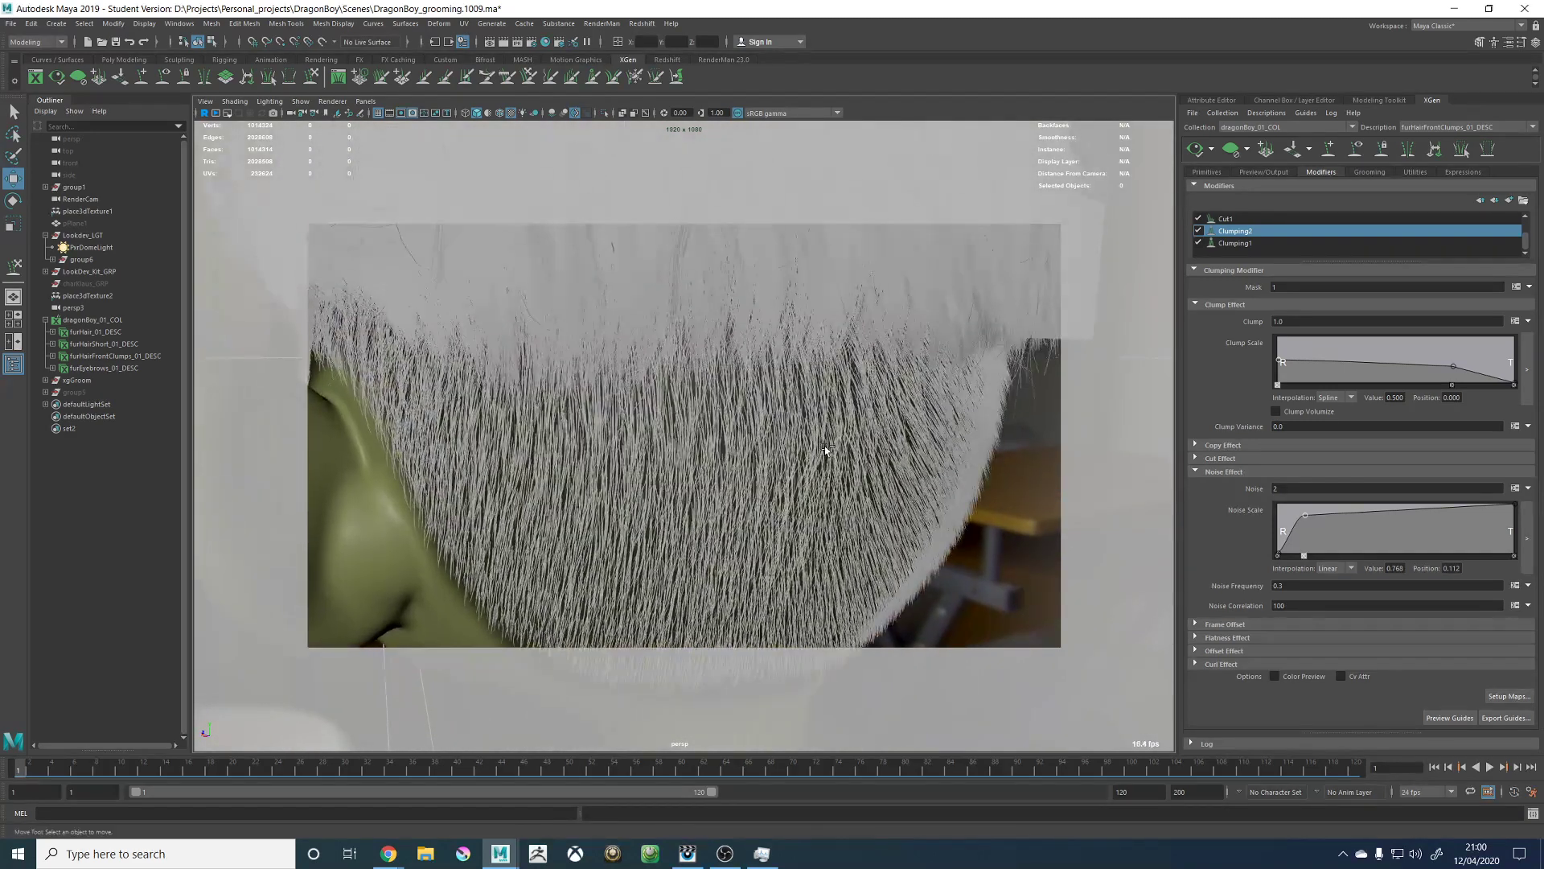
key(ctrl+s)
click(760, 436)
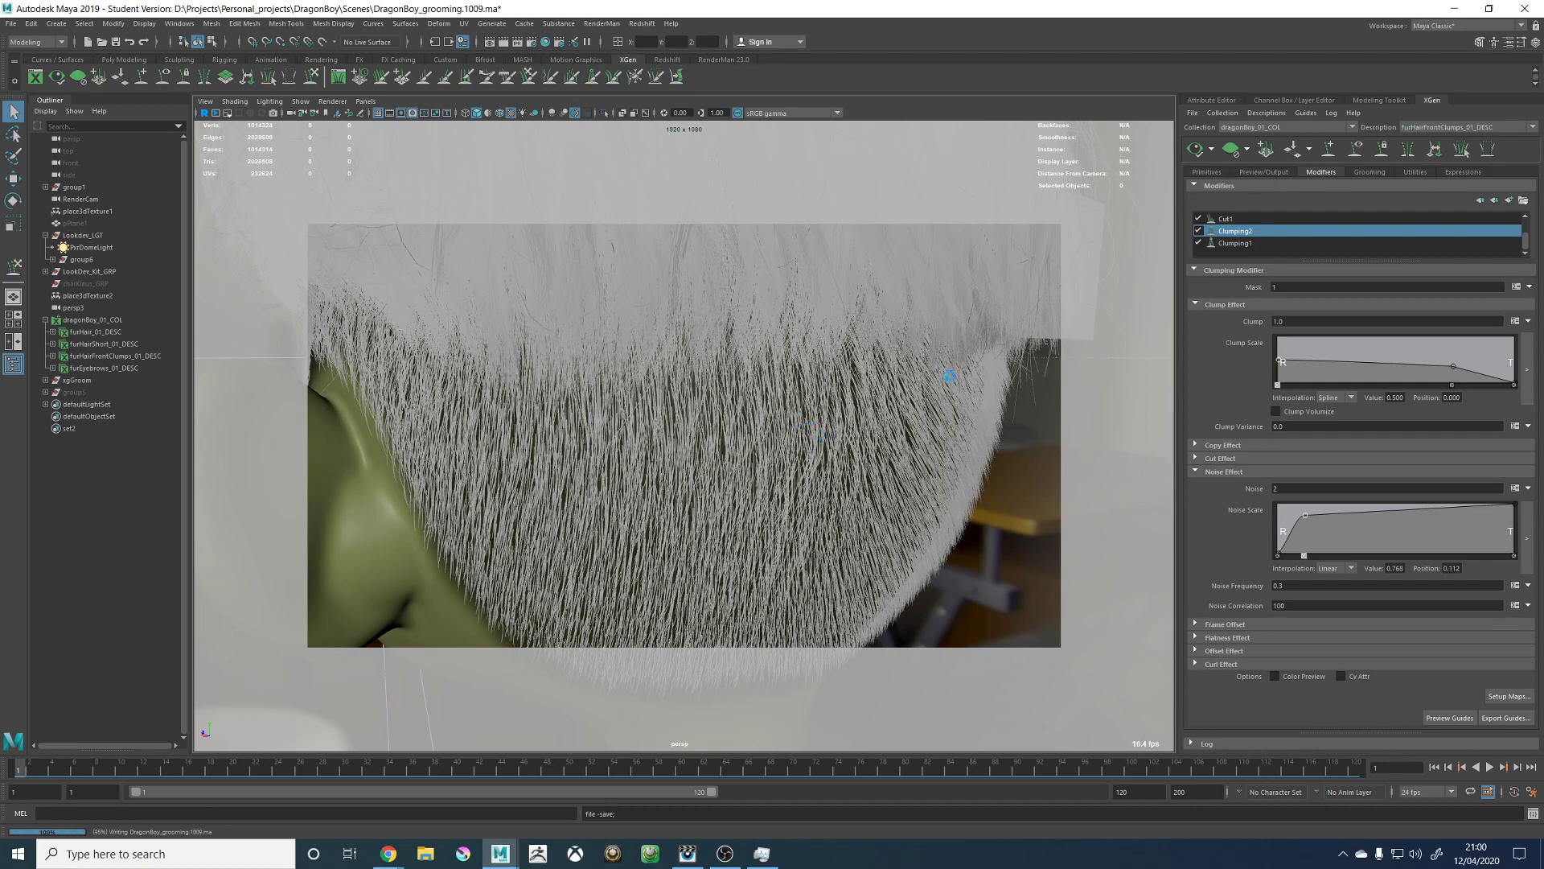
key(w)
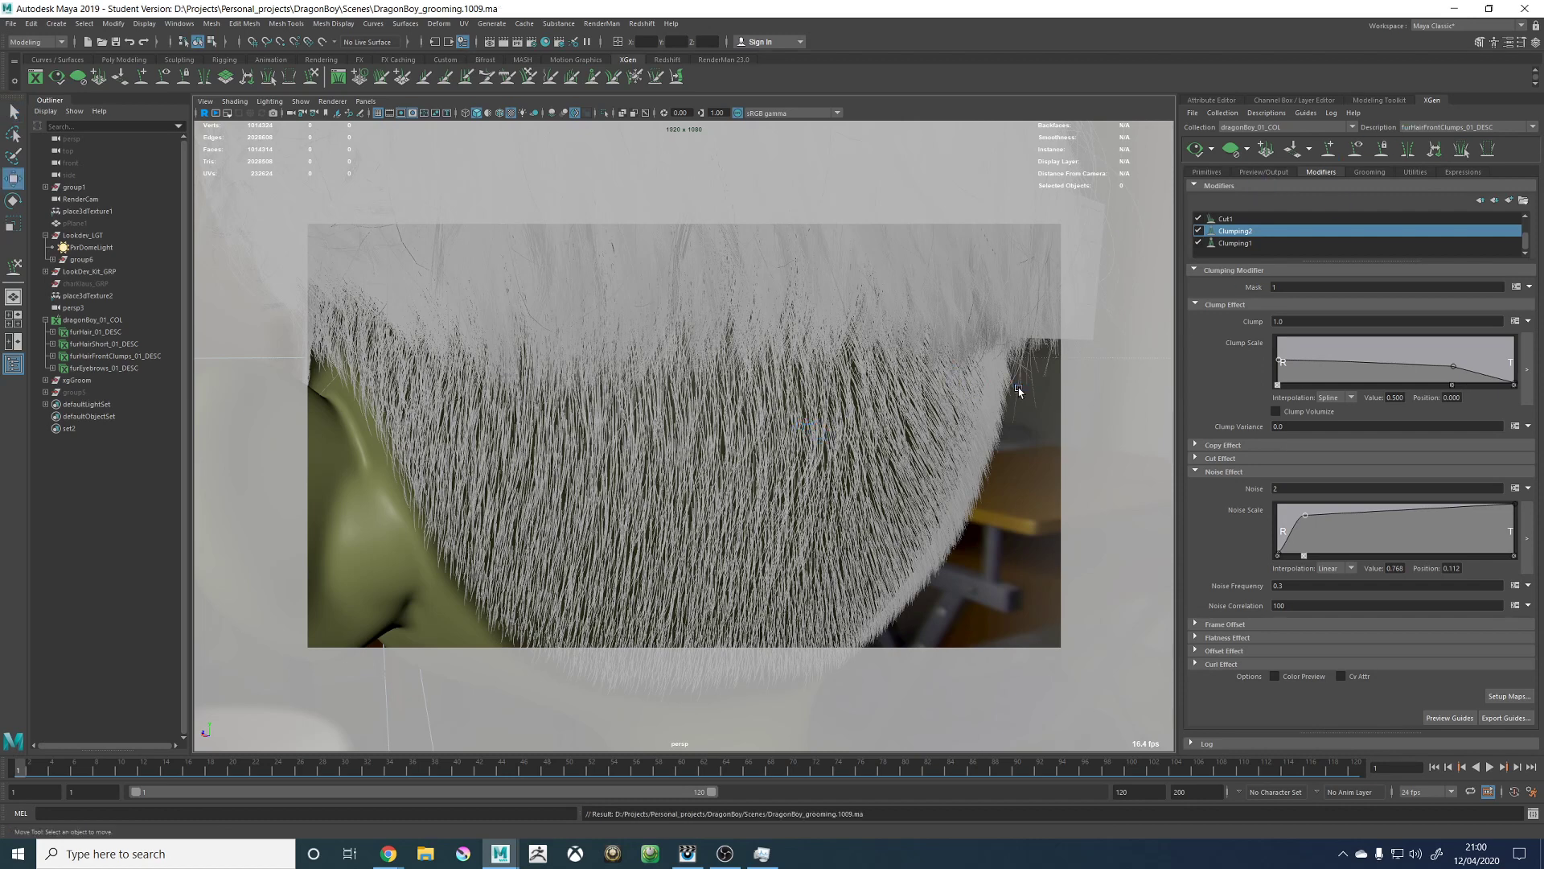
Step: Switch XGen to the furHairShort_01_DESC description and add a second Noise modifier to it
click(1263, 172)
click(1496, 127)
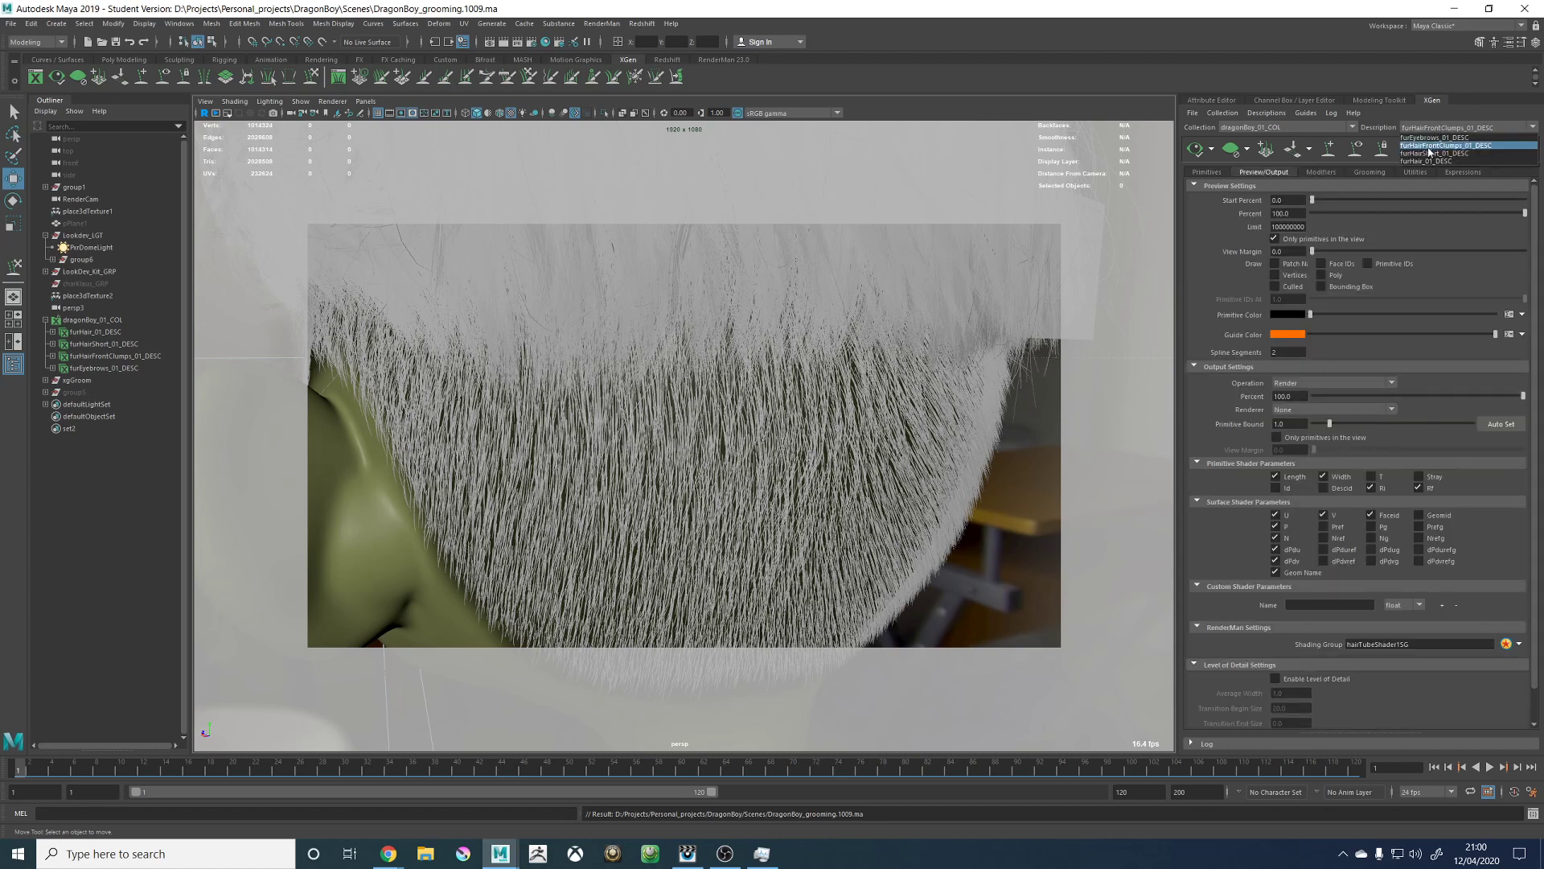
click(1431, 153)
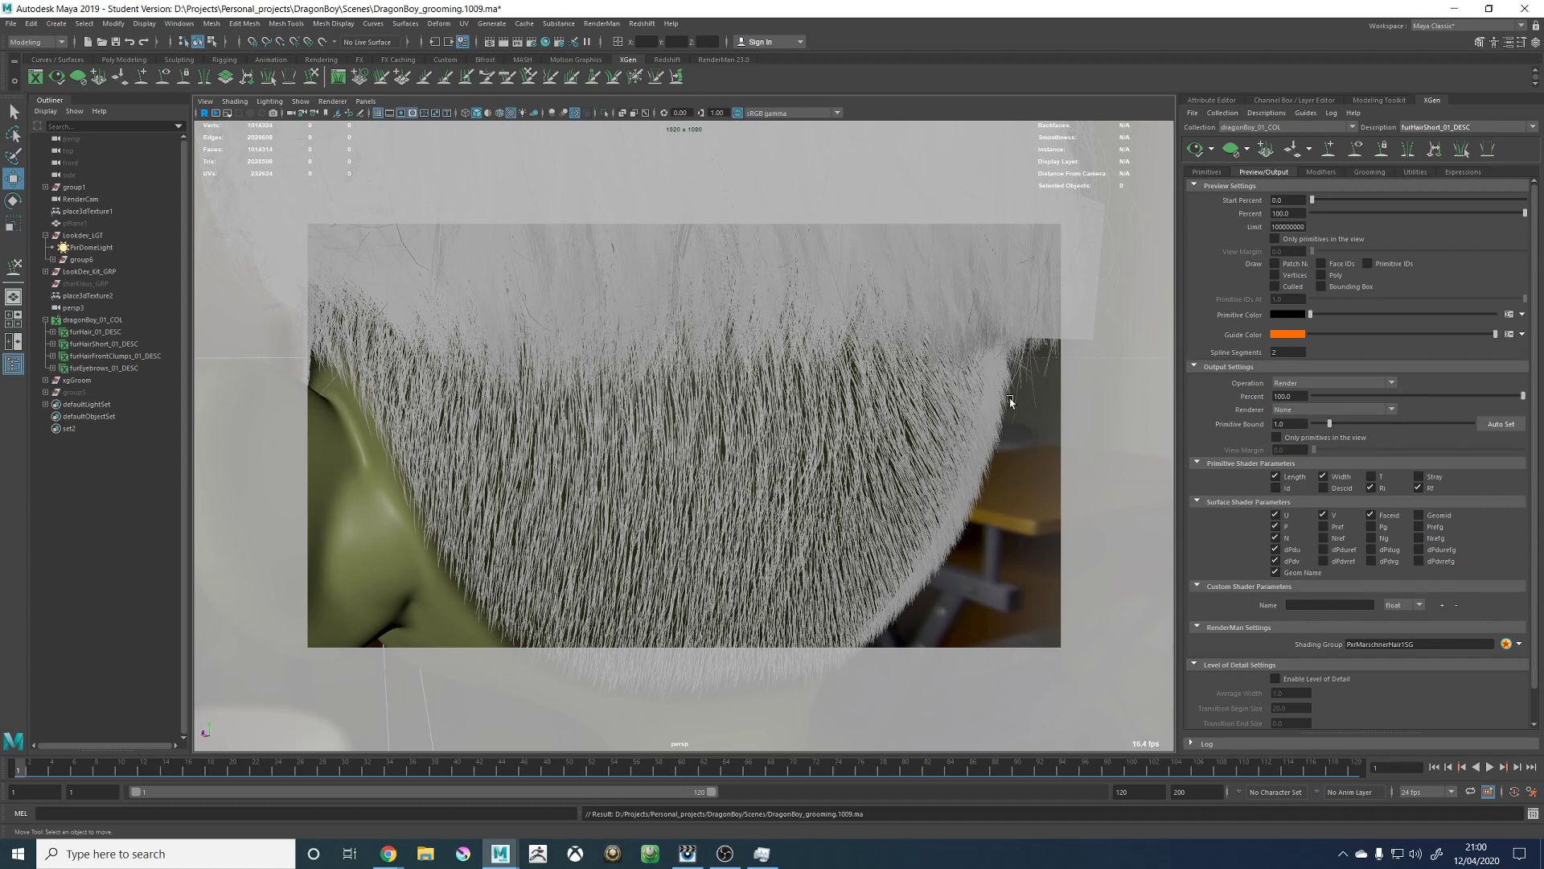
scroll(859, 414, down, 6)
scroll(782, 523, up, 5)
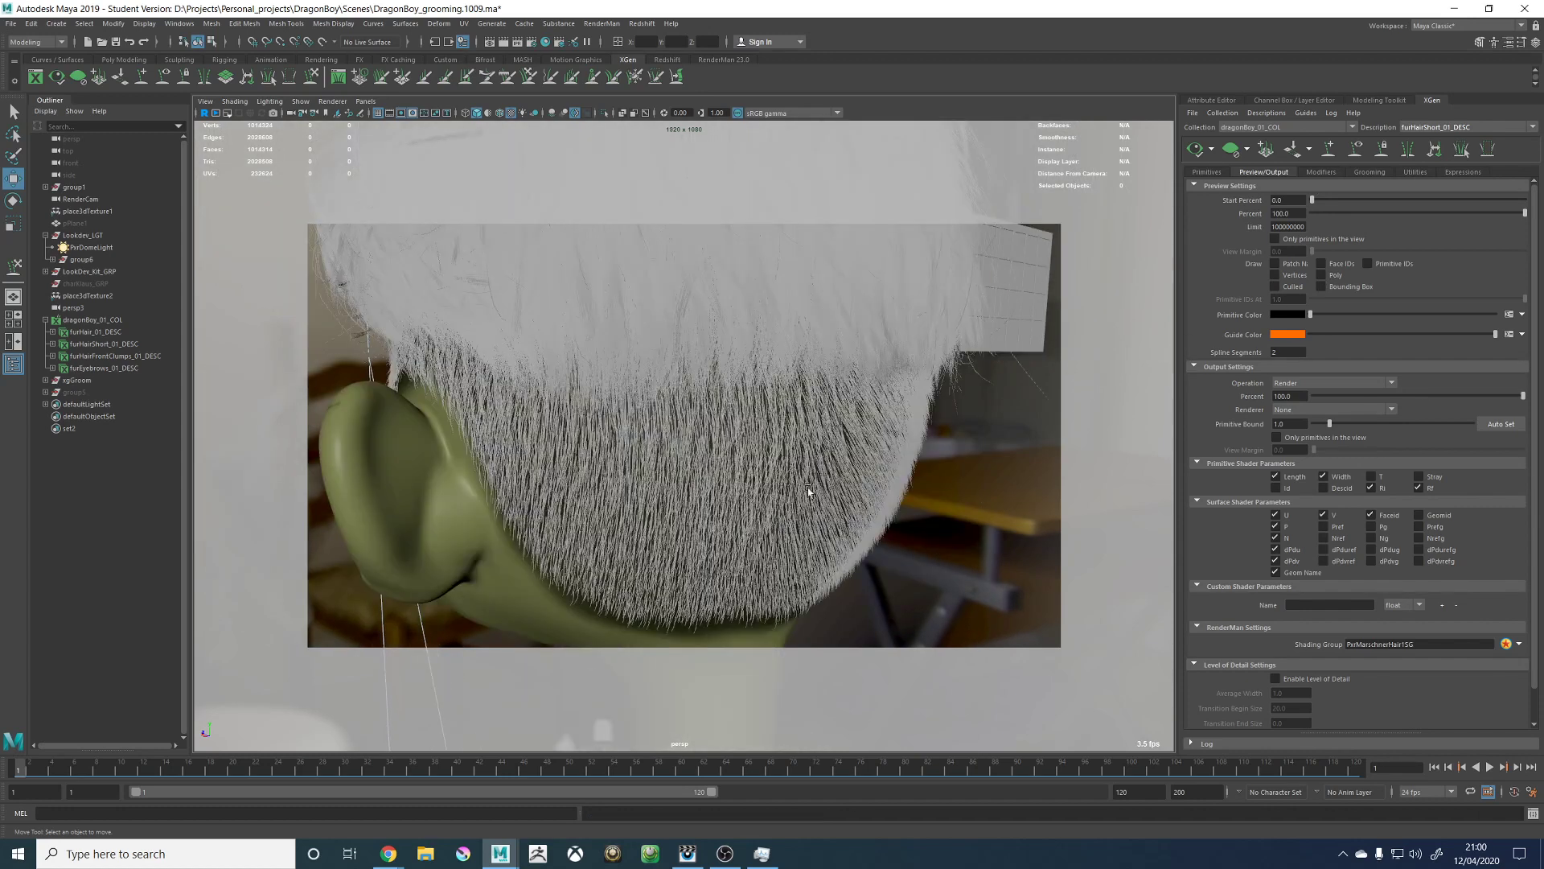
click(1321, 172)
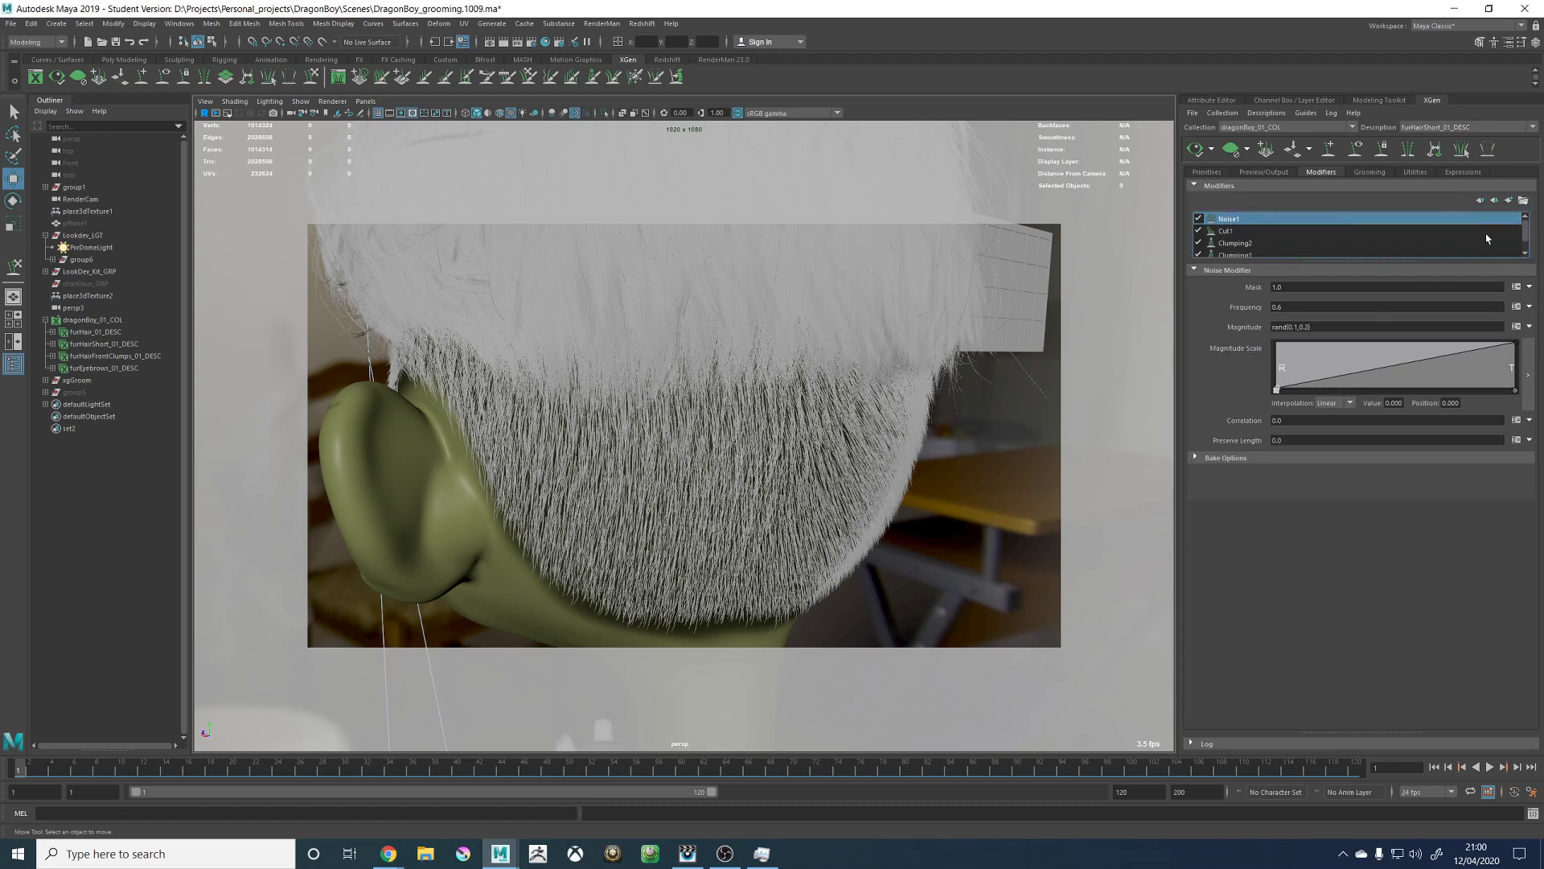
click(1509, 201)
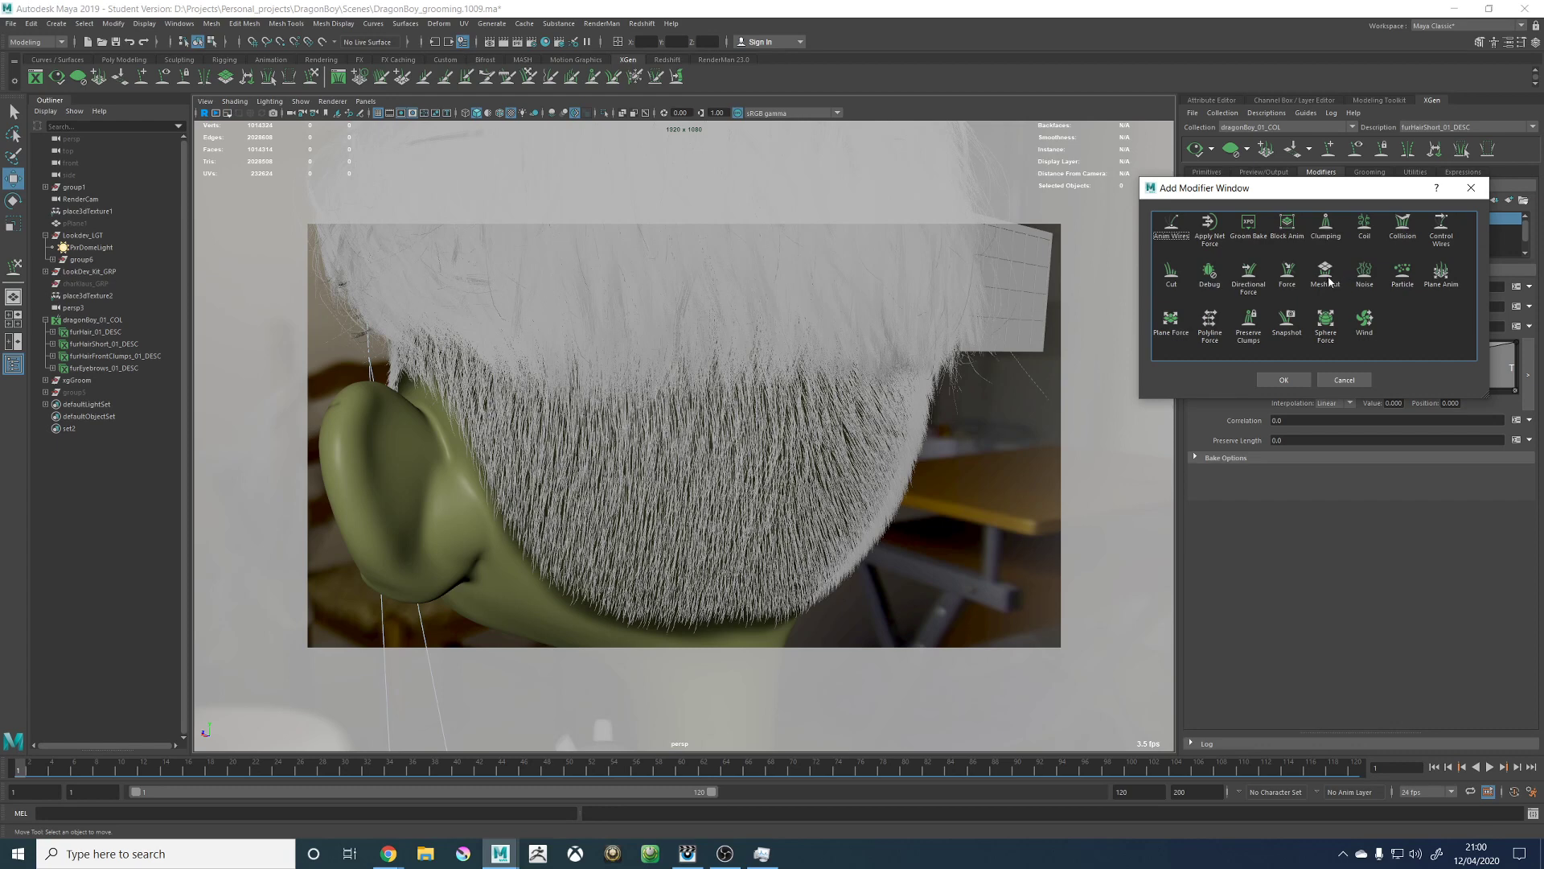
click(1364, 273)
click(1284, 379)
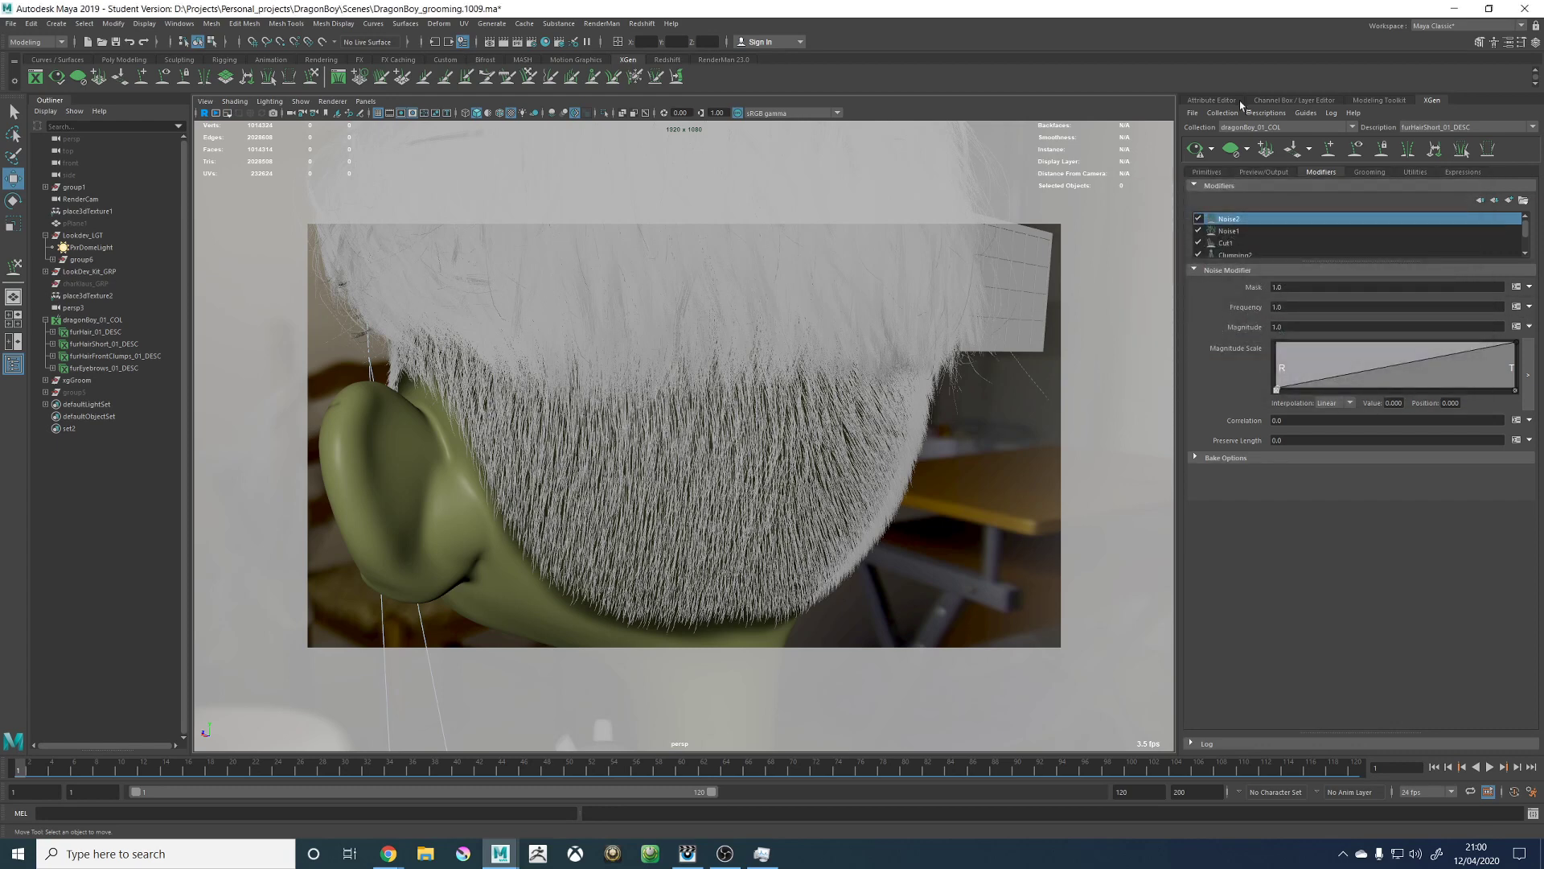
Step: Check the short hair description's stray percentage and set the new Noise modifier's mask to stray() ? 1:0
click(1266, 119)
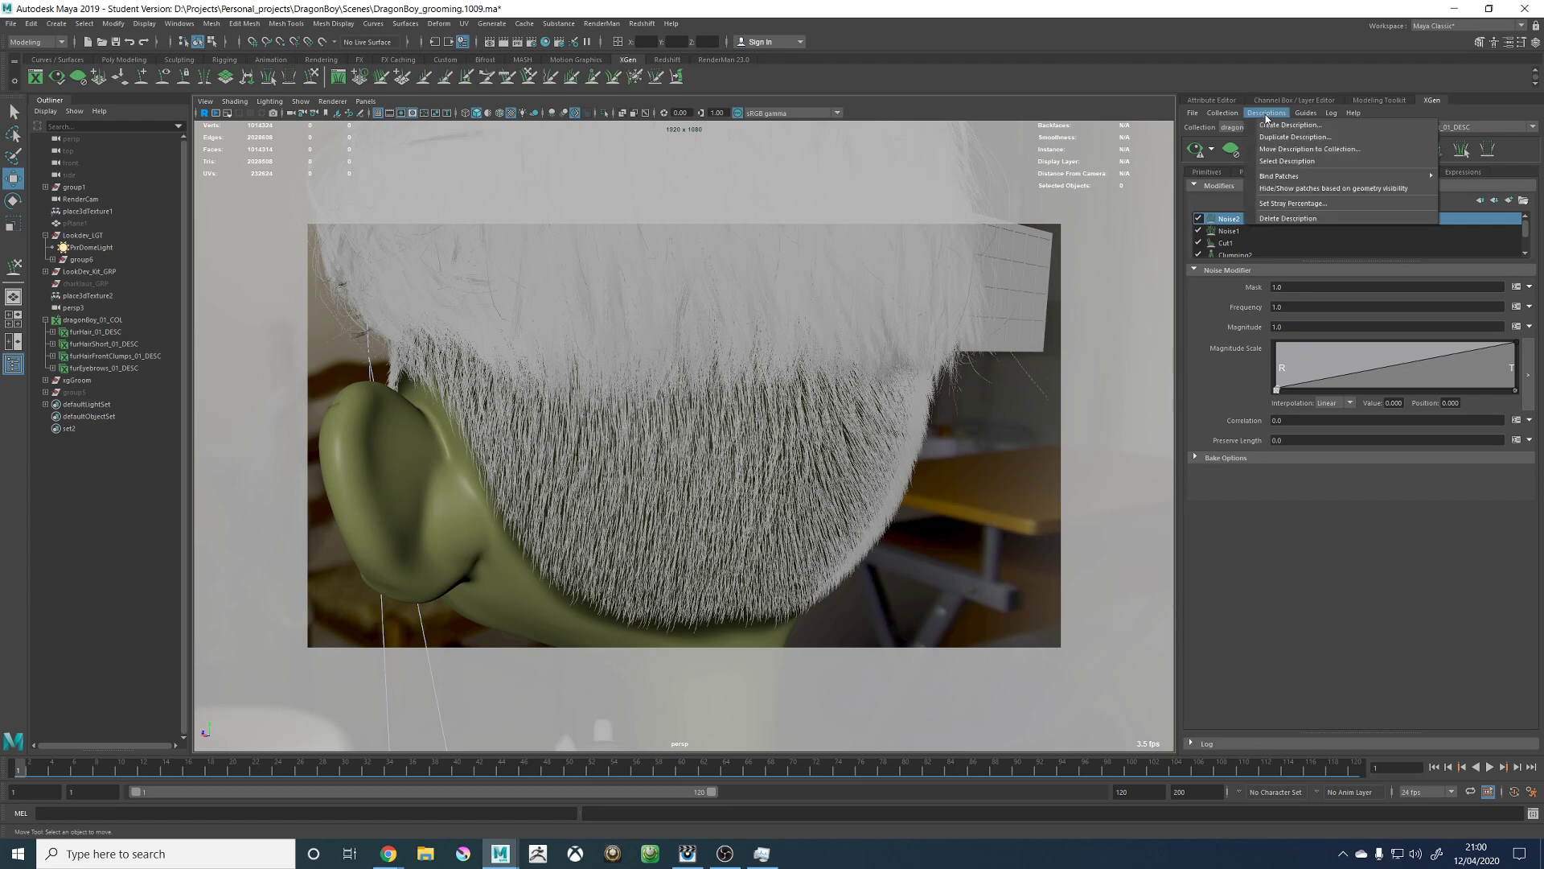
click(1283, 204)
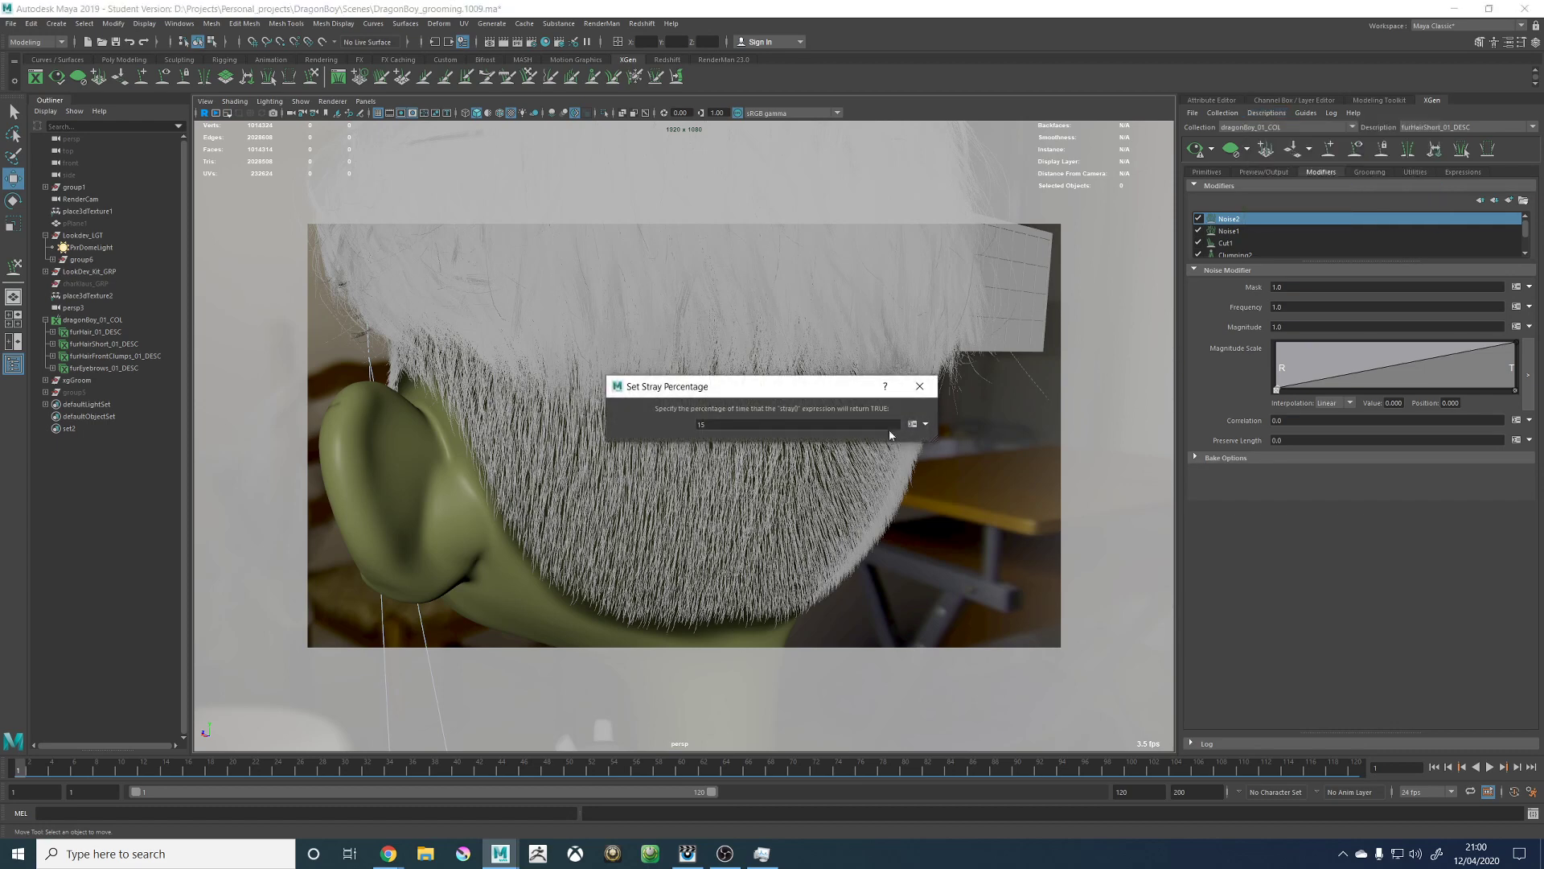
click(920, 387)
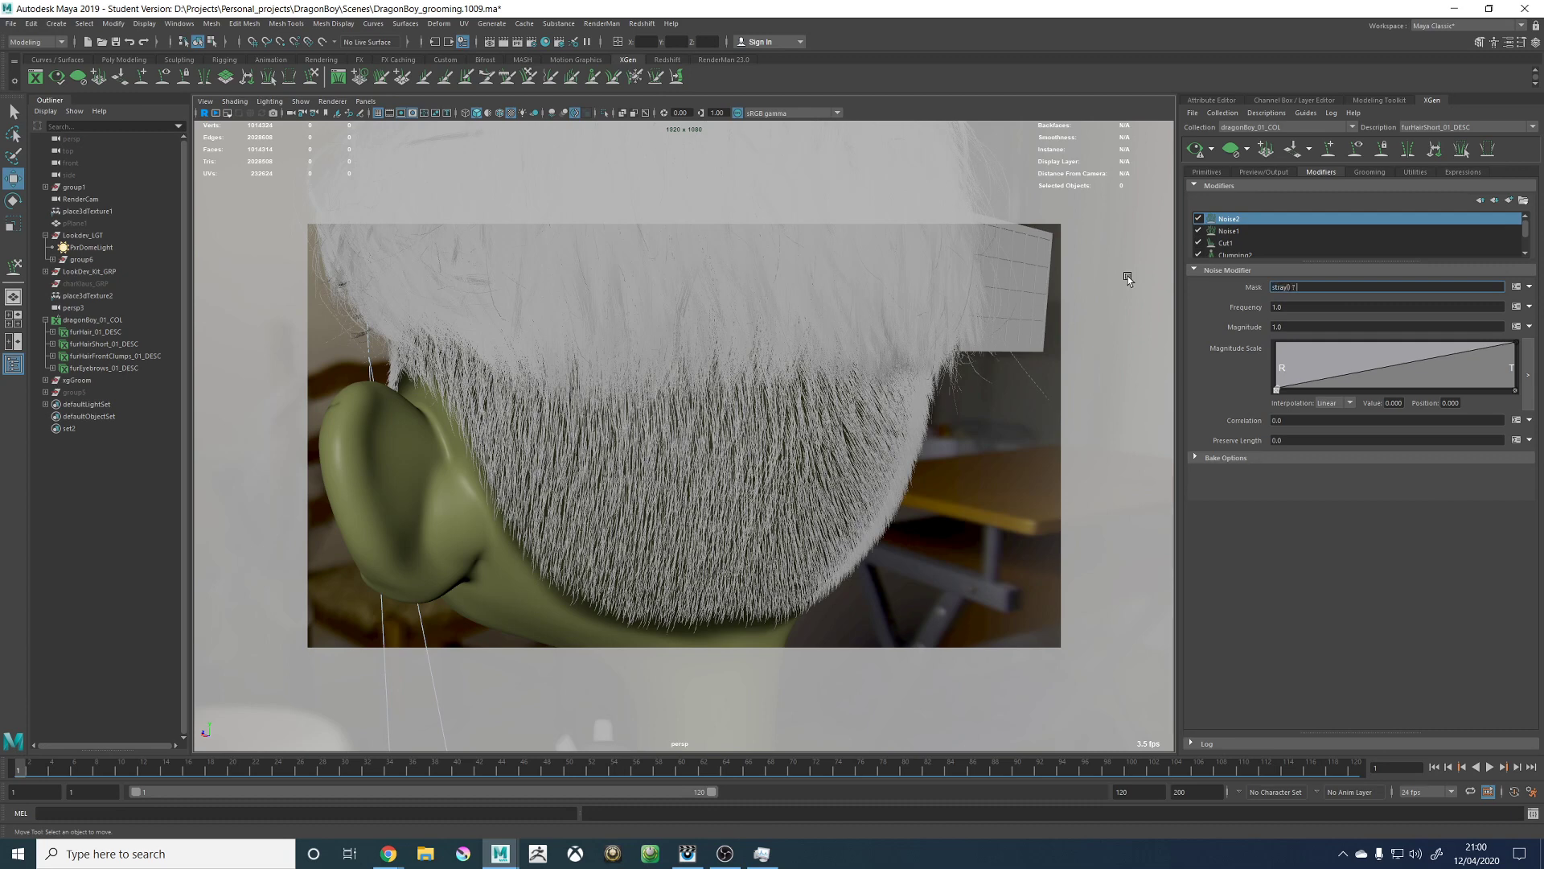
key(Return)
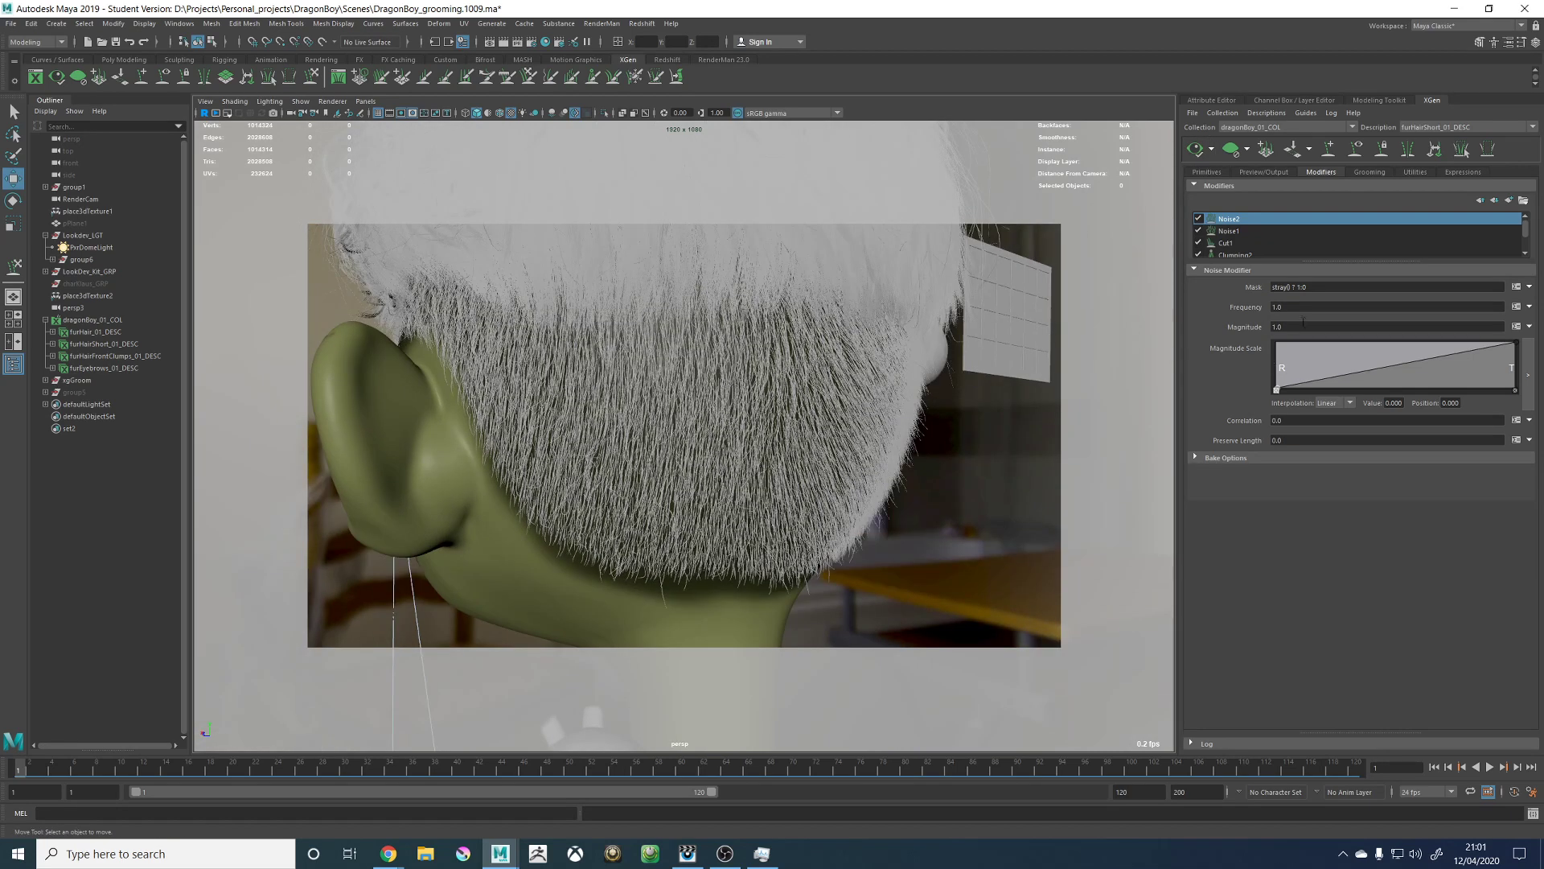
Step: Set the new Noise modifier's magnitude to rand(0.4,1.2)
click(1275, 326)
drag(1272, 327, 1221, 328)
text(rand(0.4,1.2))
key(Return)
click(1300, 328)
key(Return)
click(1313, 306)
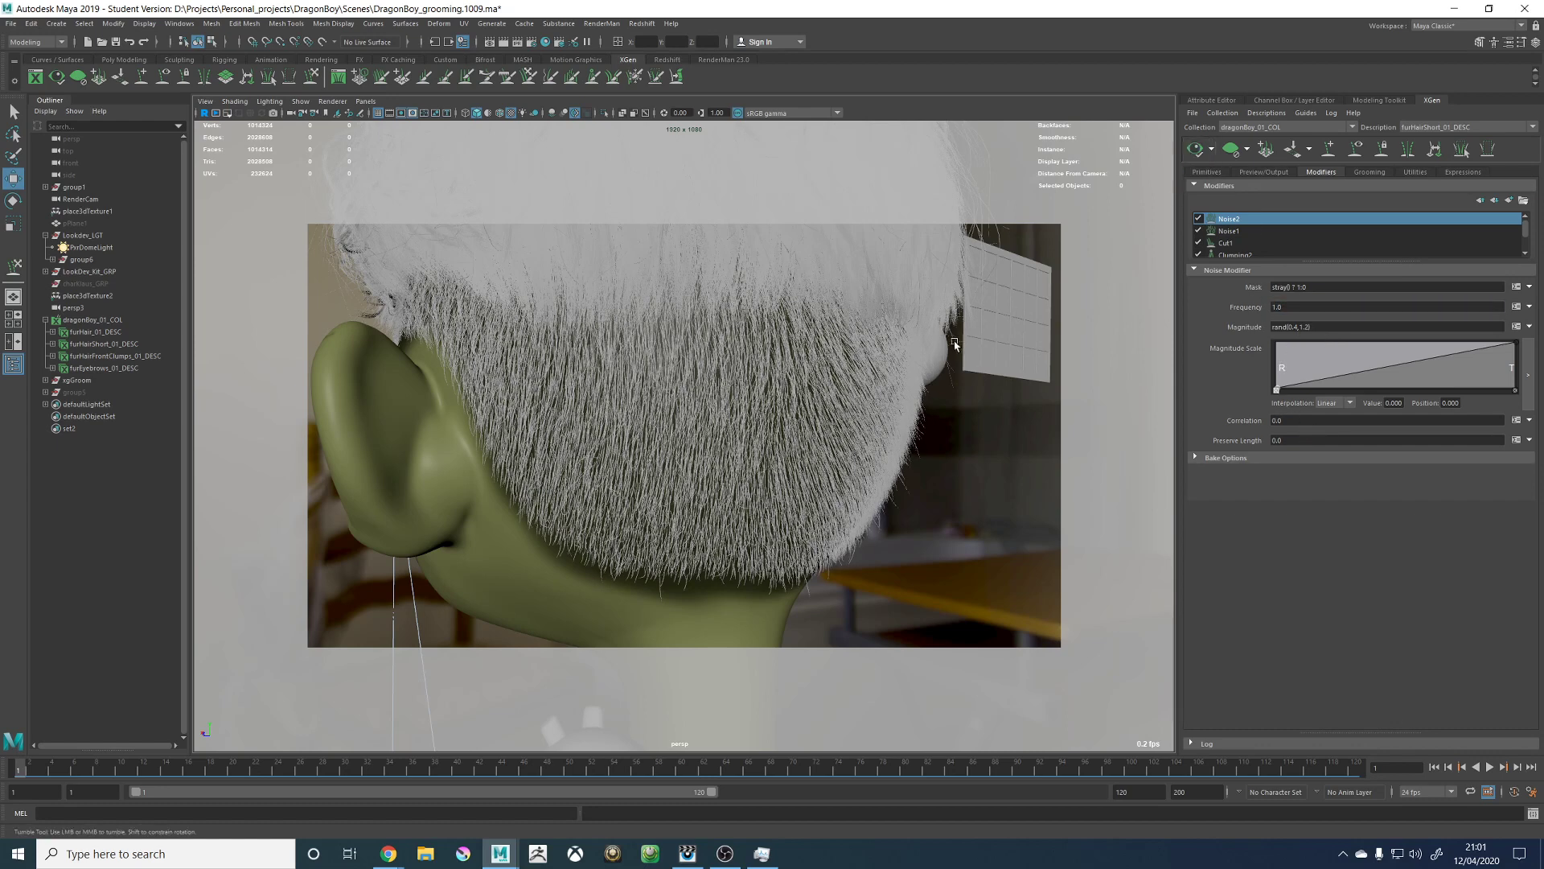
Step: Add a point to the new Noise modifier's magnitude scale curve at position 0.212 with value 0.829
alt+drag(958, 344, 1023, 342)
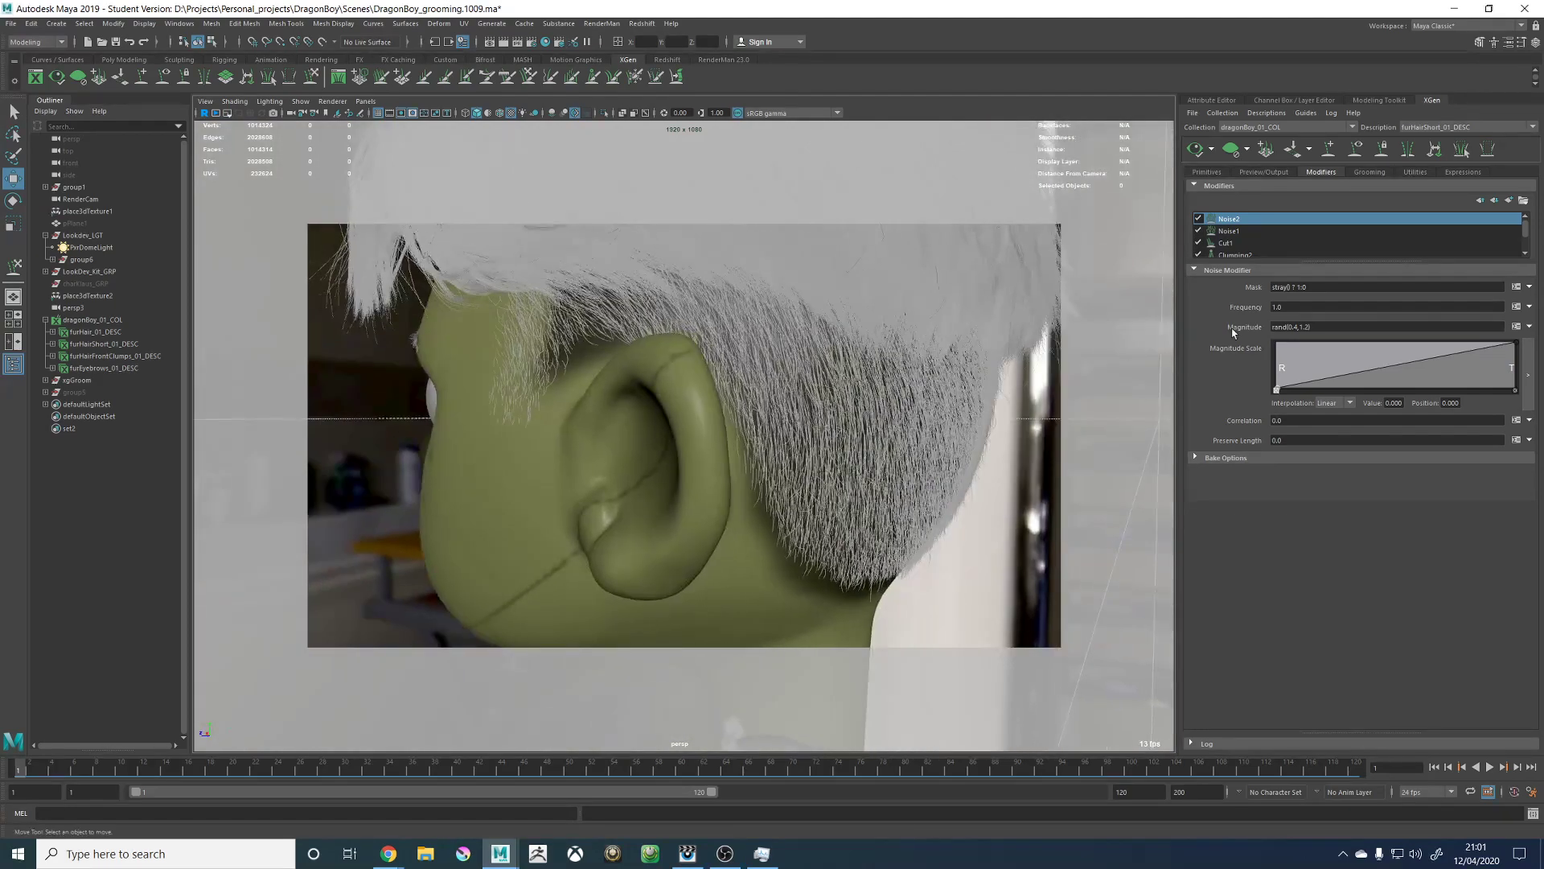
drag(1324, 374, 1327, 351)
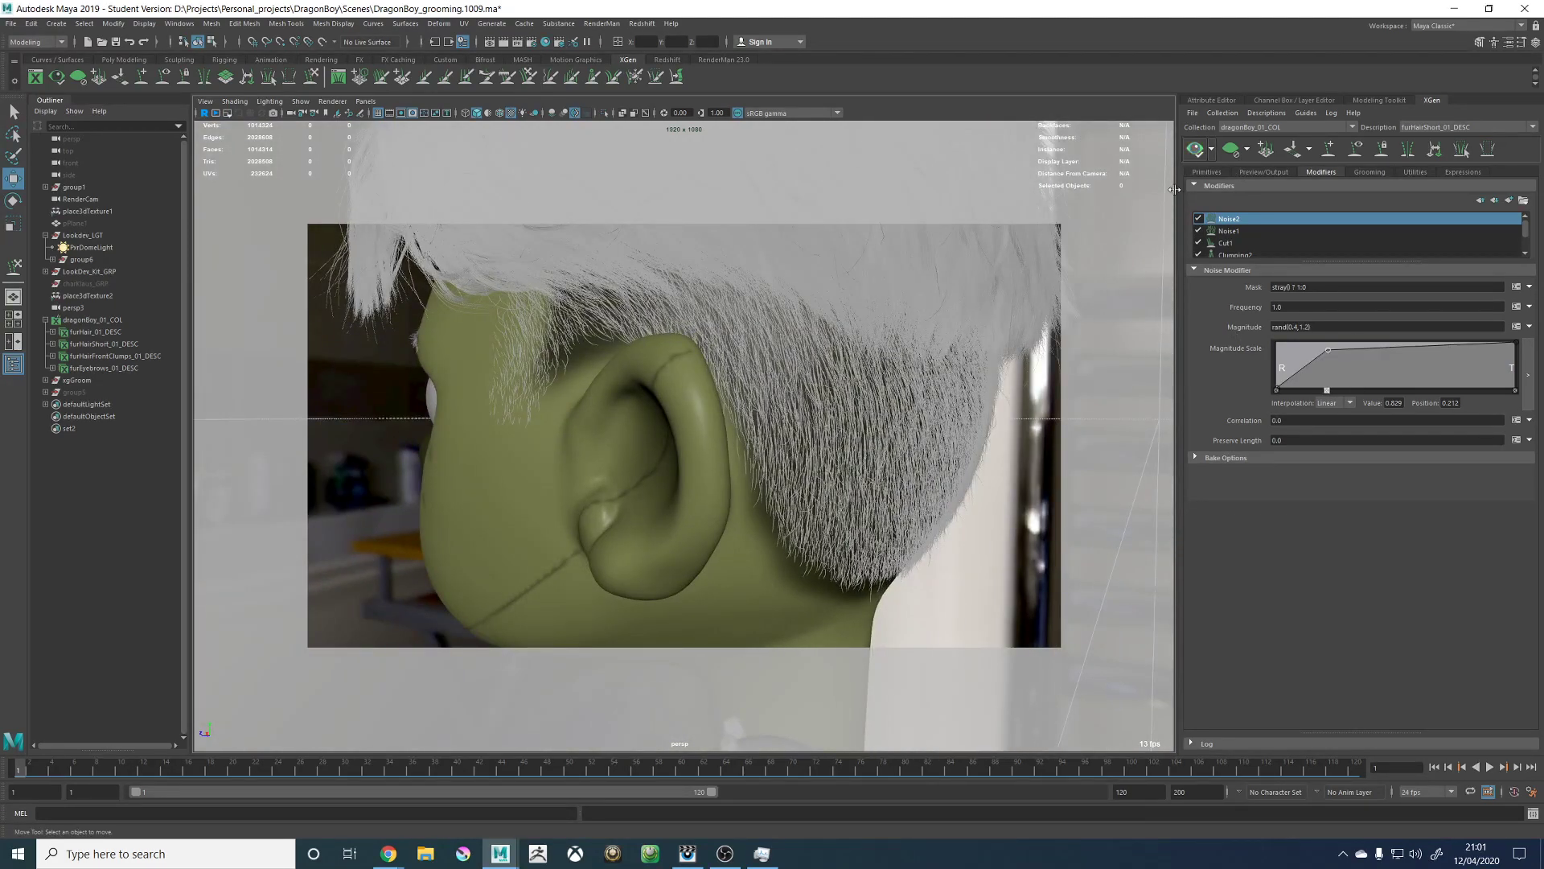
mouse_move(1063, 378)
alt+mouse_down()
mouse_move(1011, 376)
mouse_move(1045, 378)
alt+mouse_up()
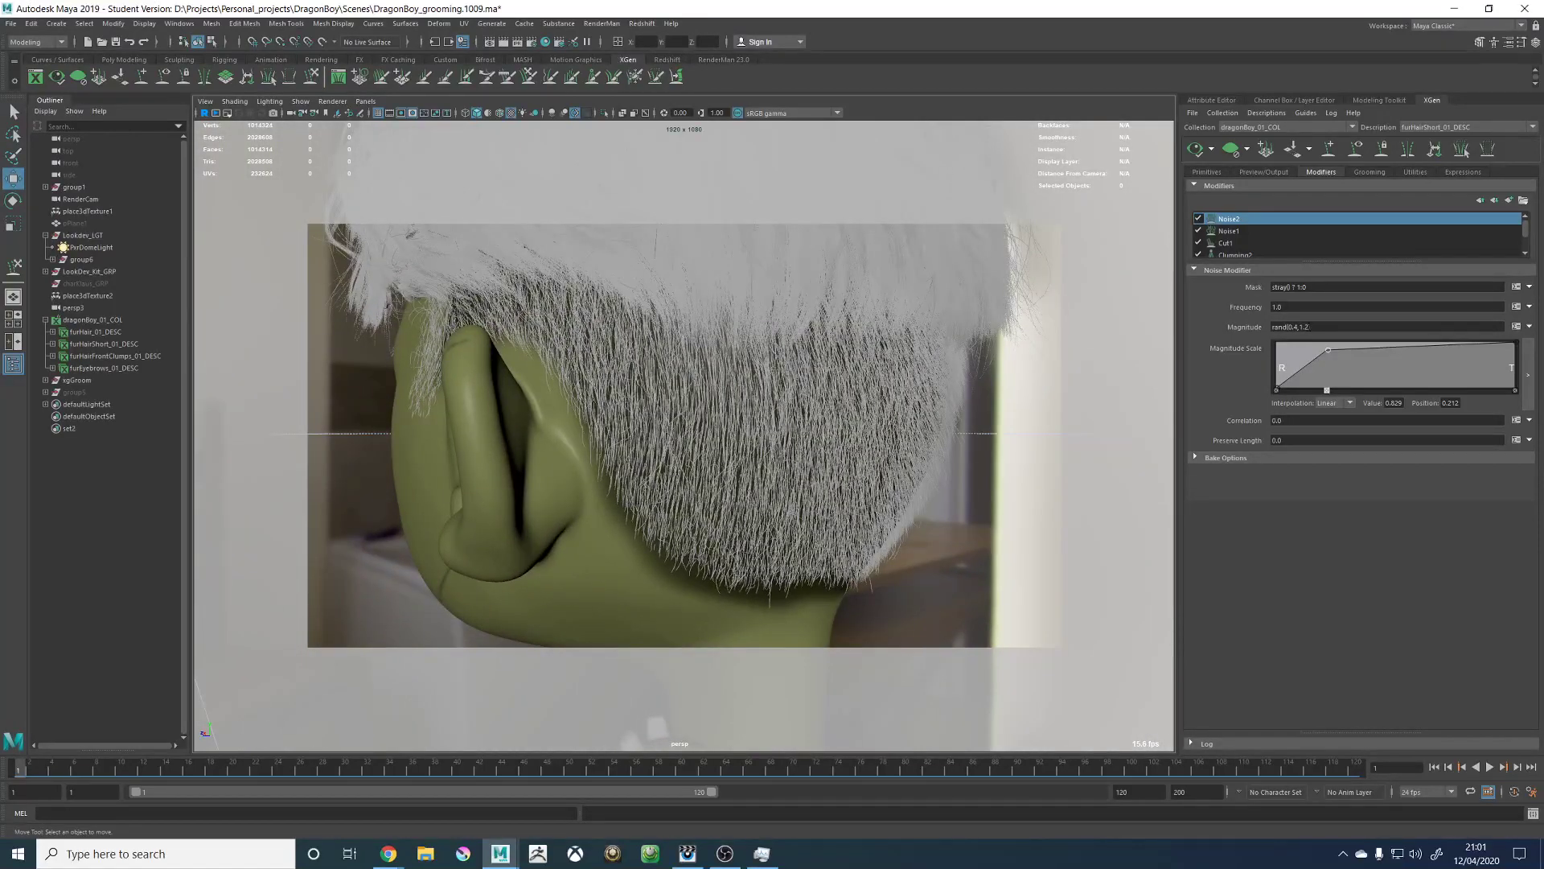
Step: Set the Noise modifier's magnitude to rand(0.4,1) and update the hair preview on the back of the head
click(1406, 325)
key(Return)
click(1199, 150)
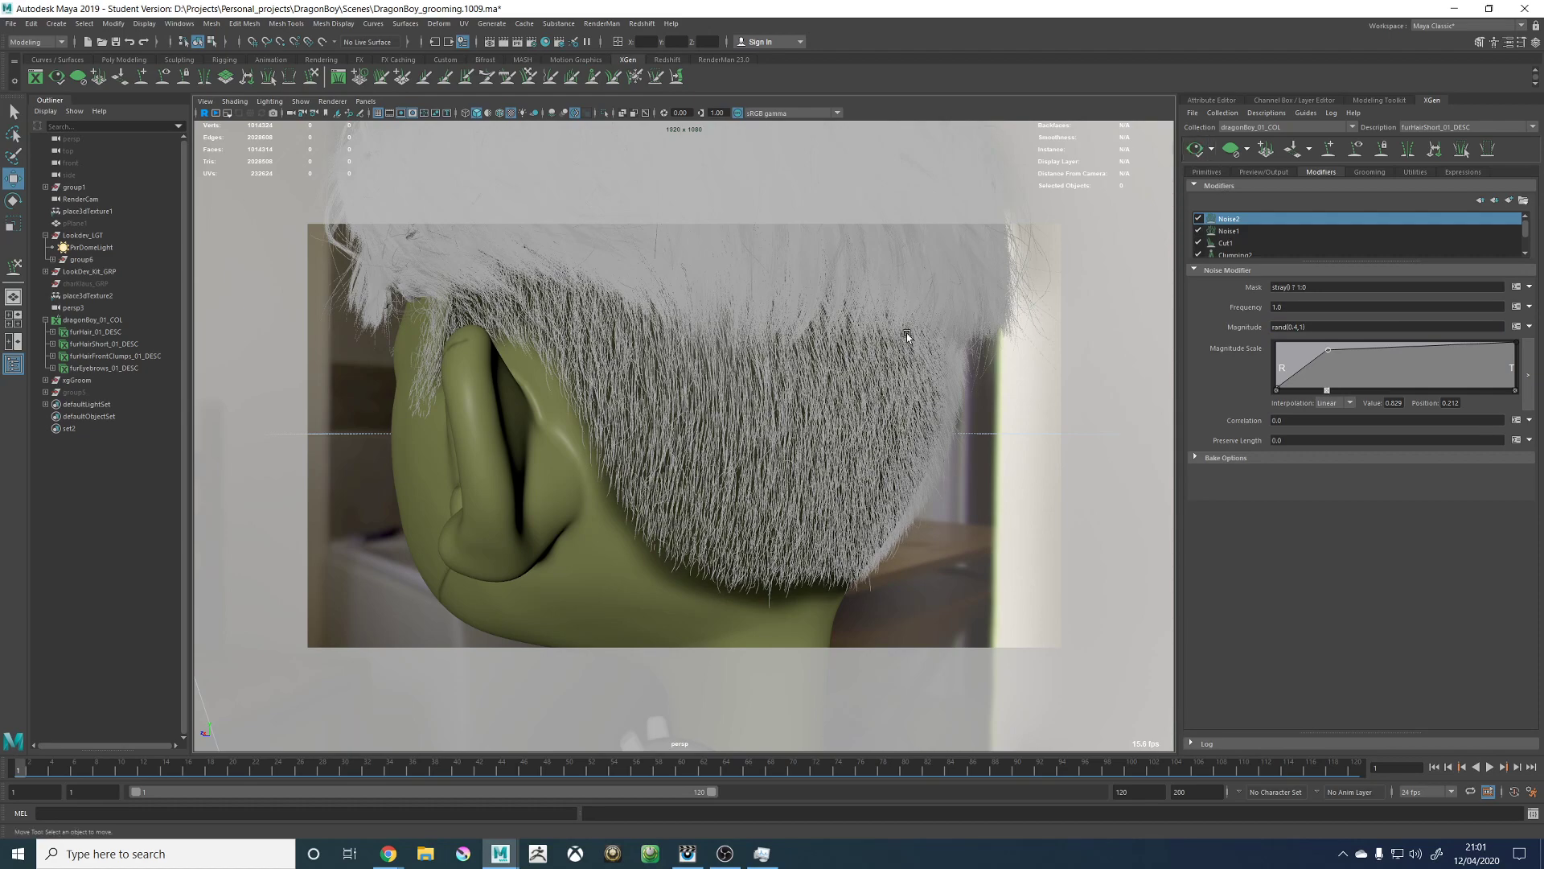
alt+drag(993, 346, 938, 353)
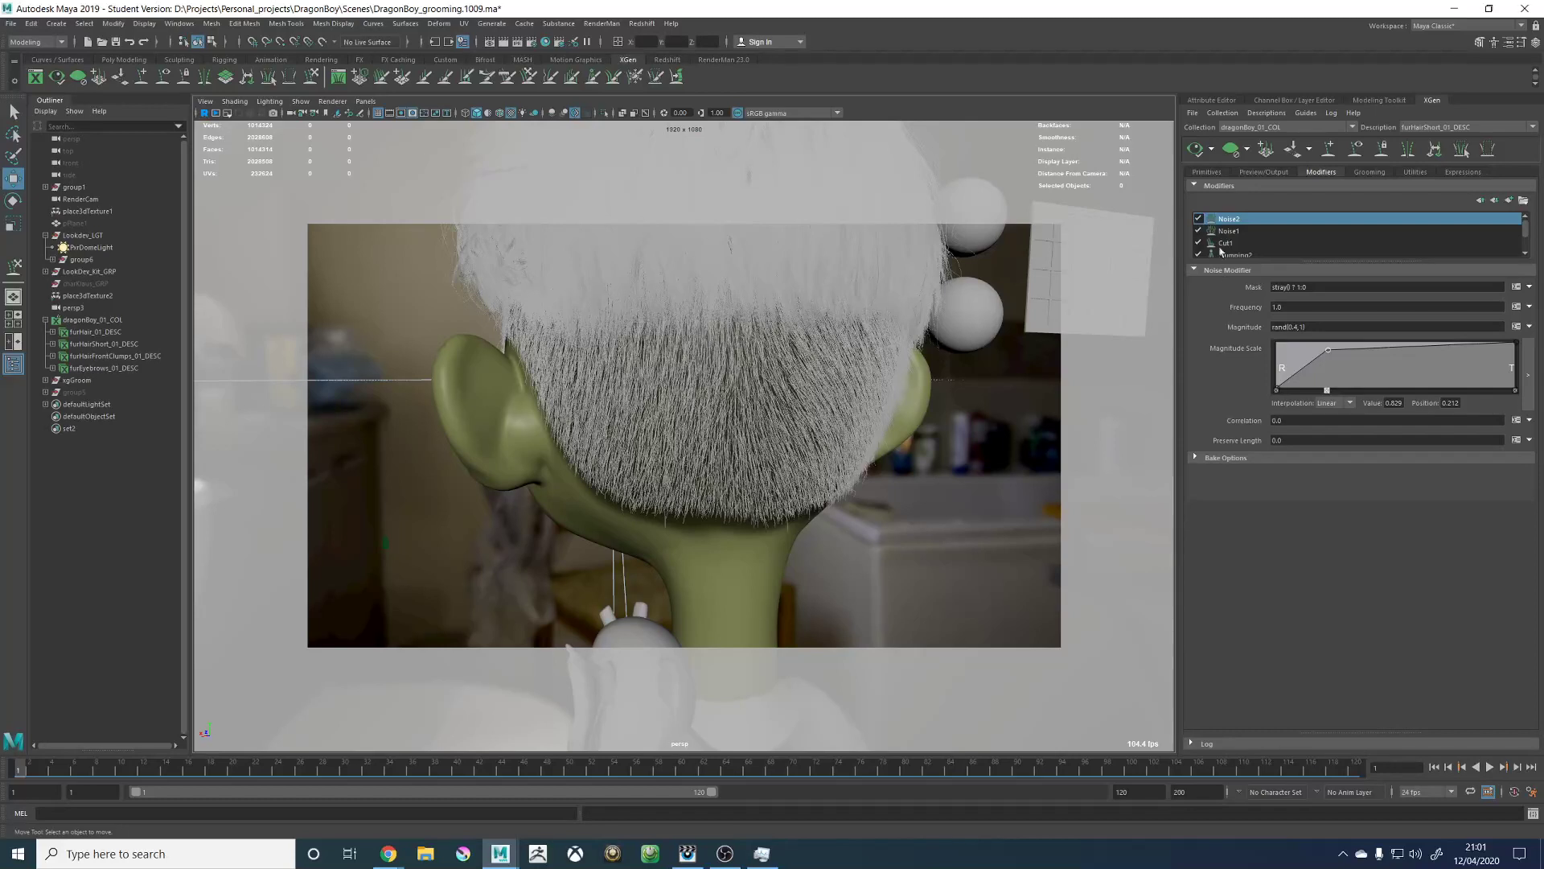
Step: Set the Clumping2 modifier's noise effect expression to stray() ? 0.6:rand(0.2,0.5) on the short hair description
scroll(1221, 249, down, 1)
click(1243, 232)
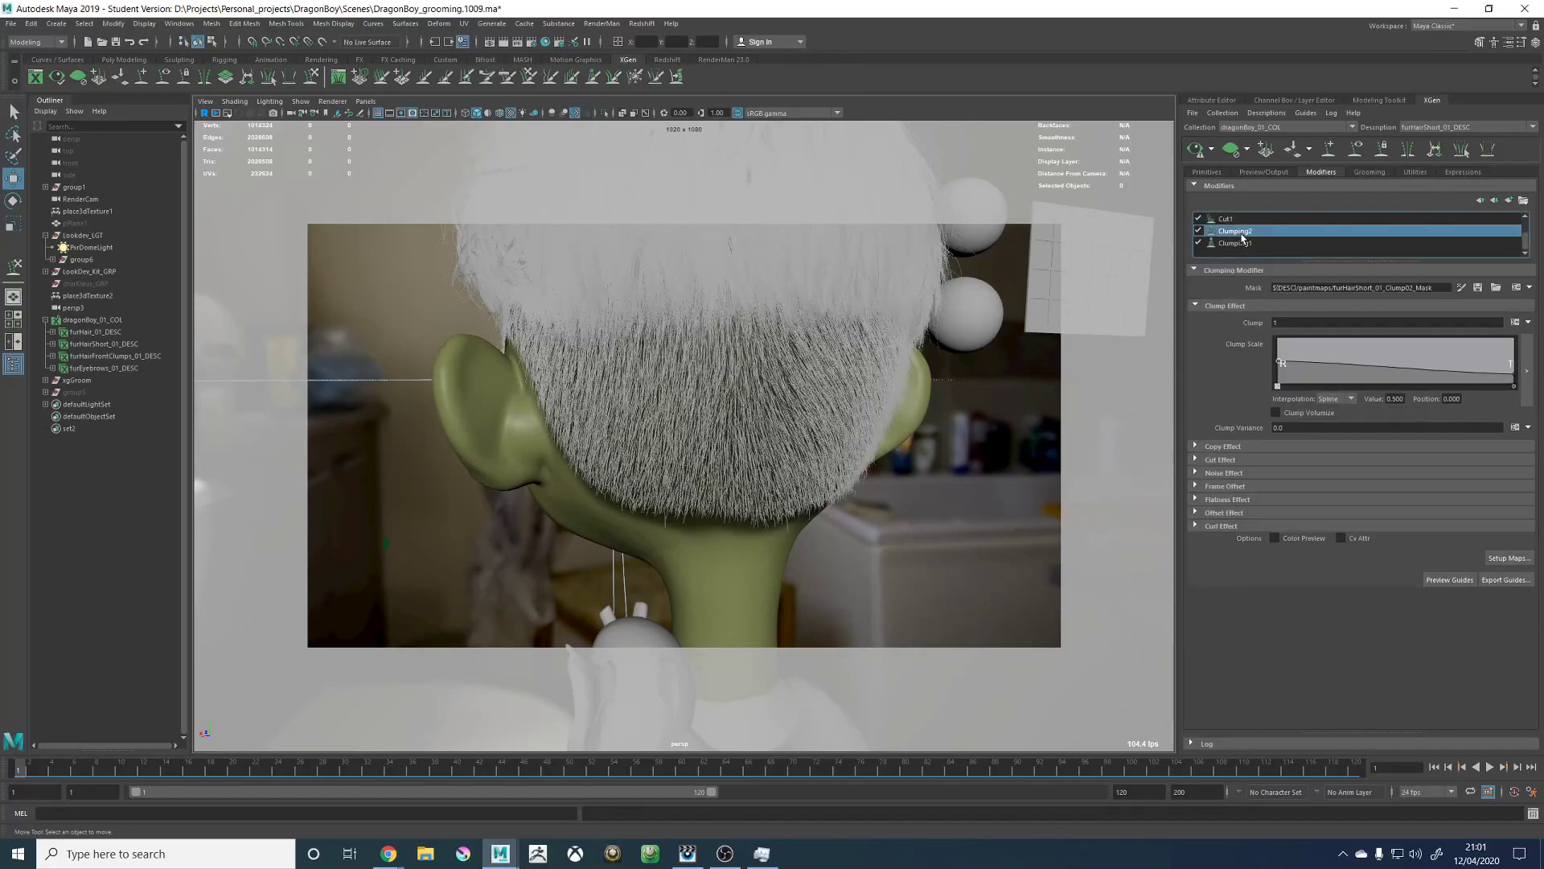
click(1223, 472)
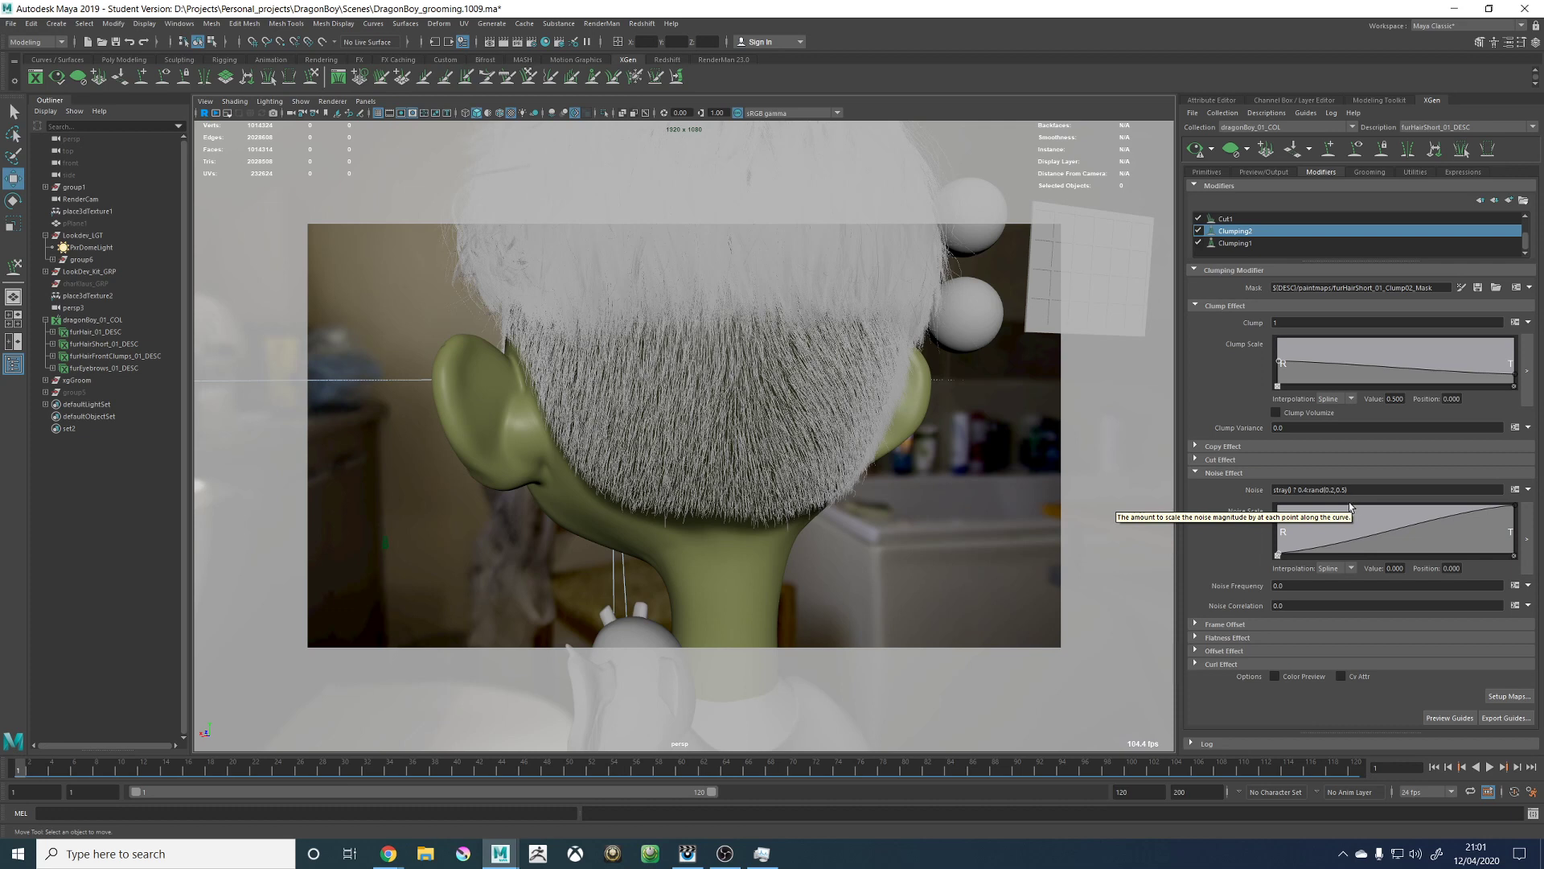
click(1308, 489)
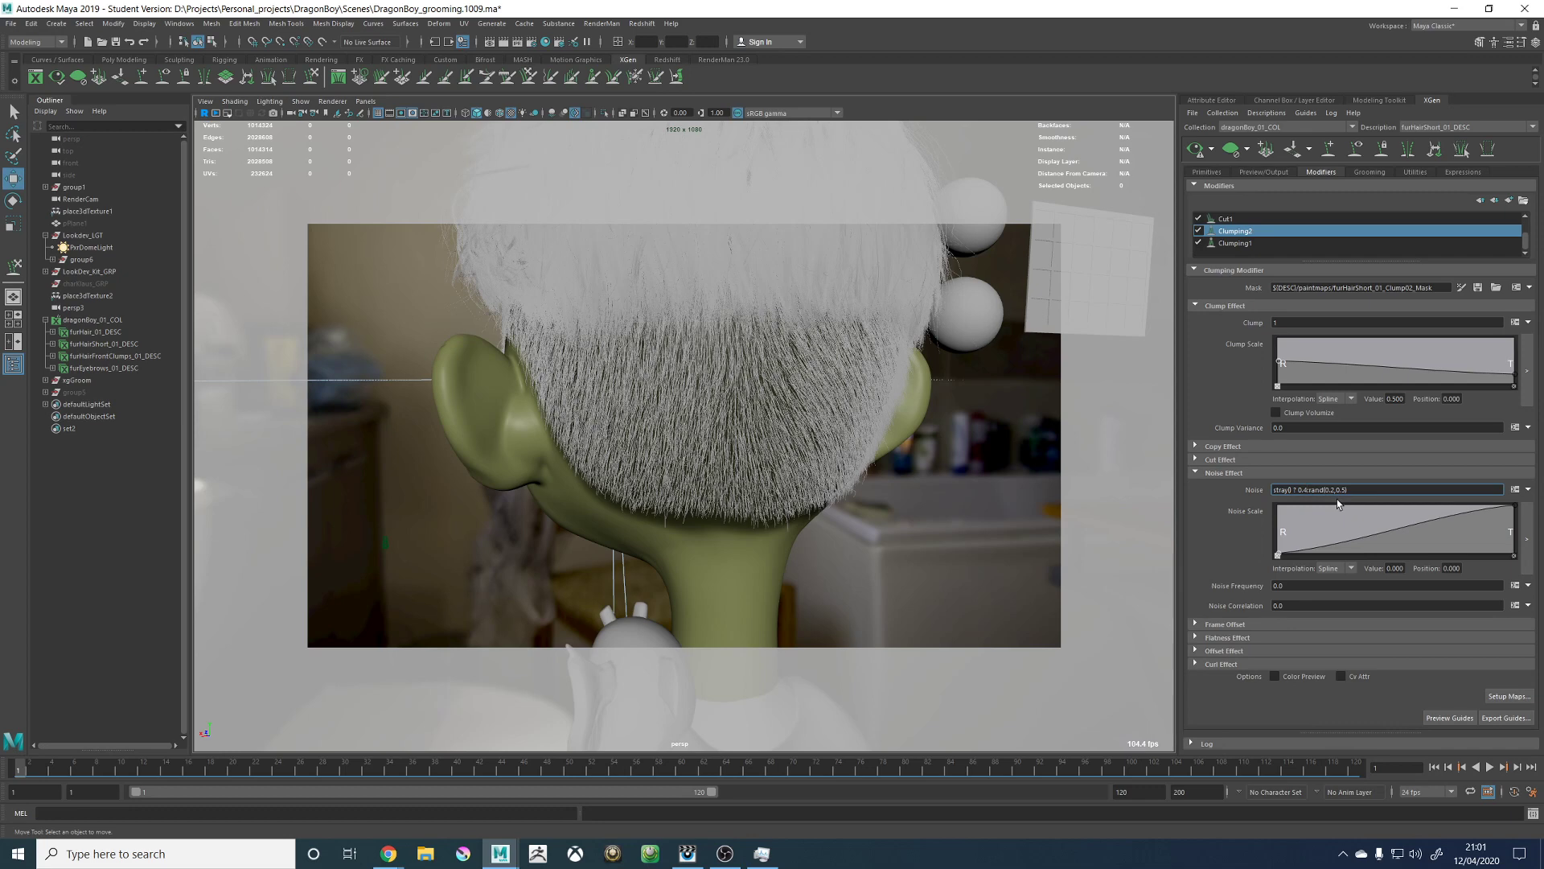
key(BackSpace)
text(6)
key(Return)
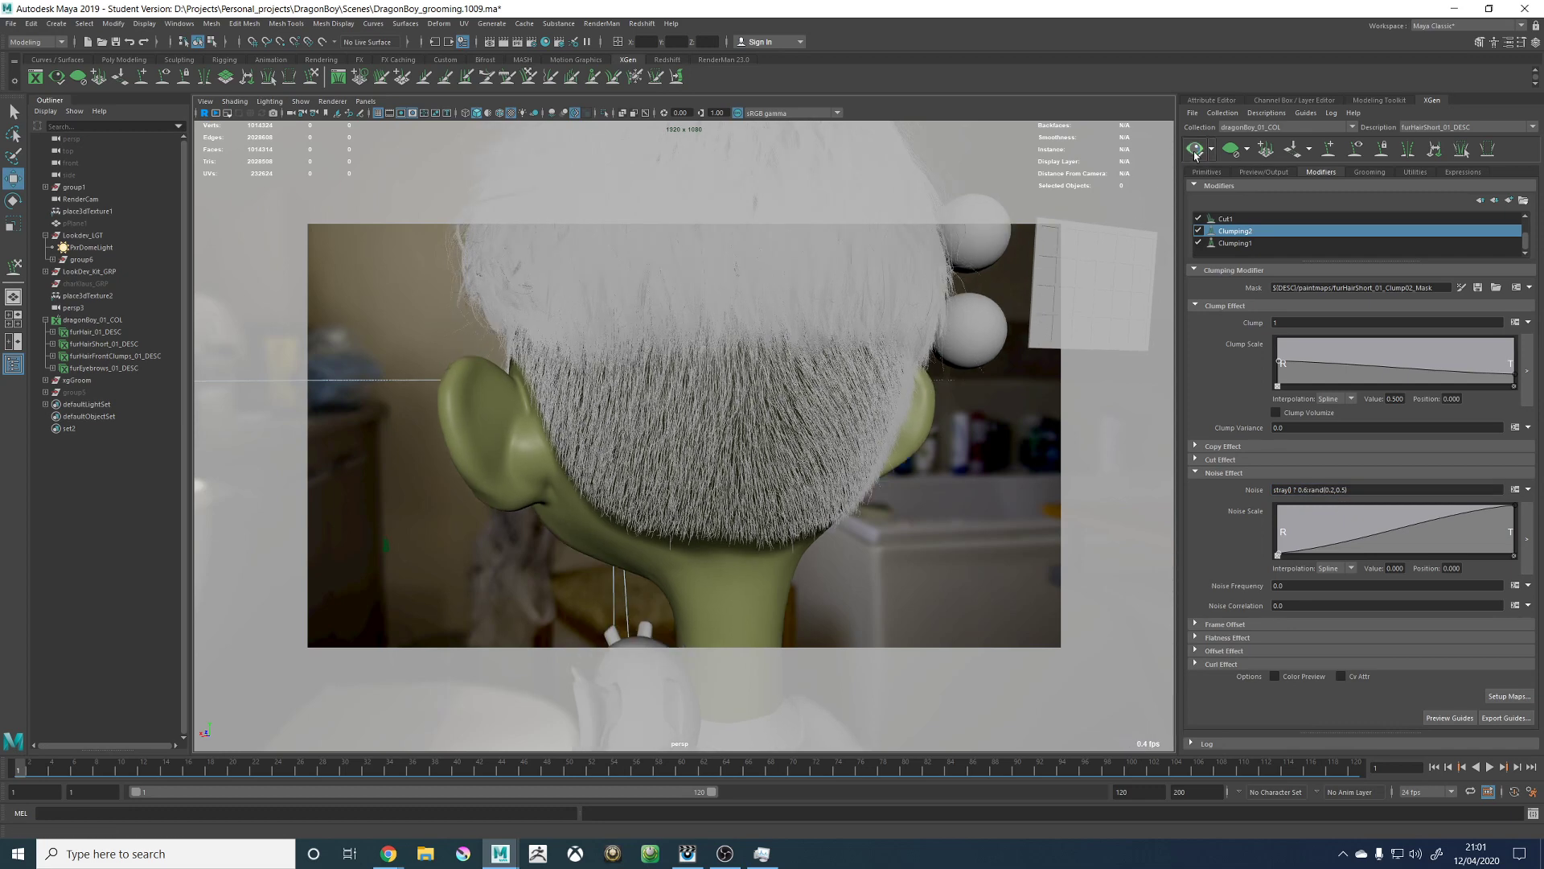
Step: Frame the whole head from behind, save the scene, and start a RenderMan preview render
scroll(739, 455, down, 6)
scroll(761, 407, up, 2)
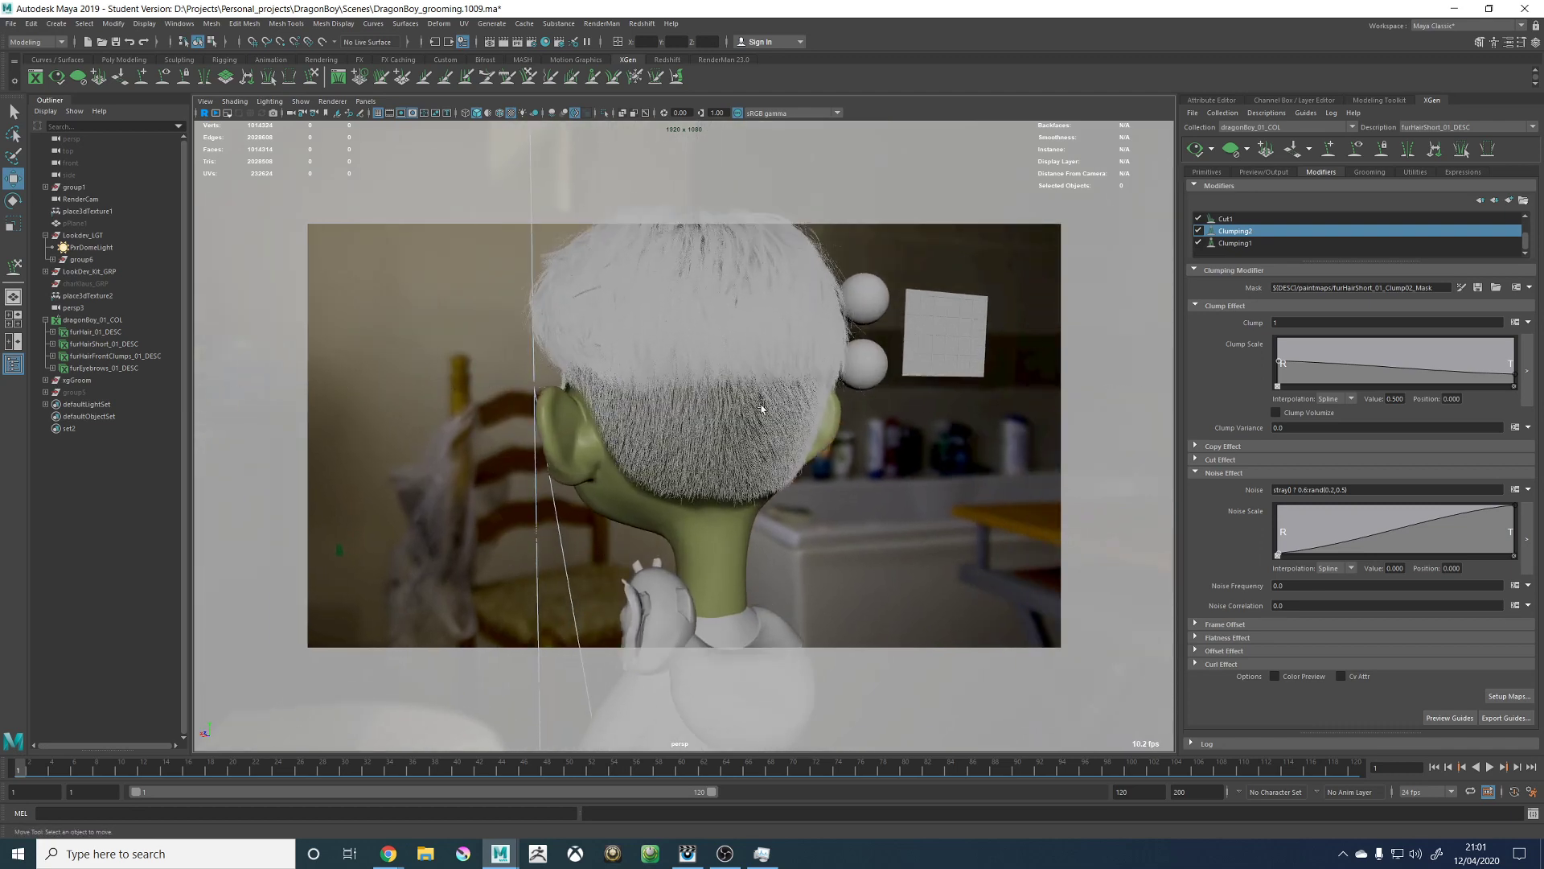
scroll(761, 407, down, 3)
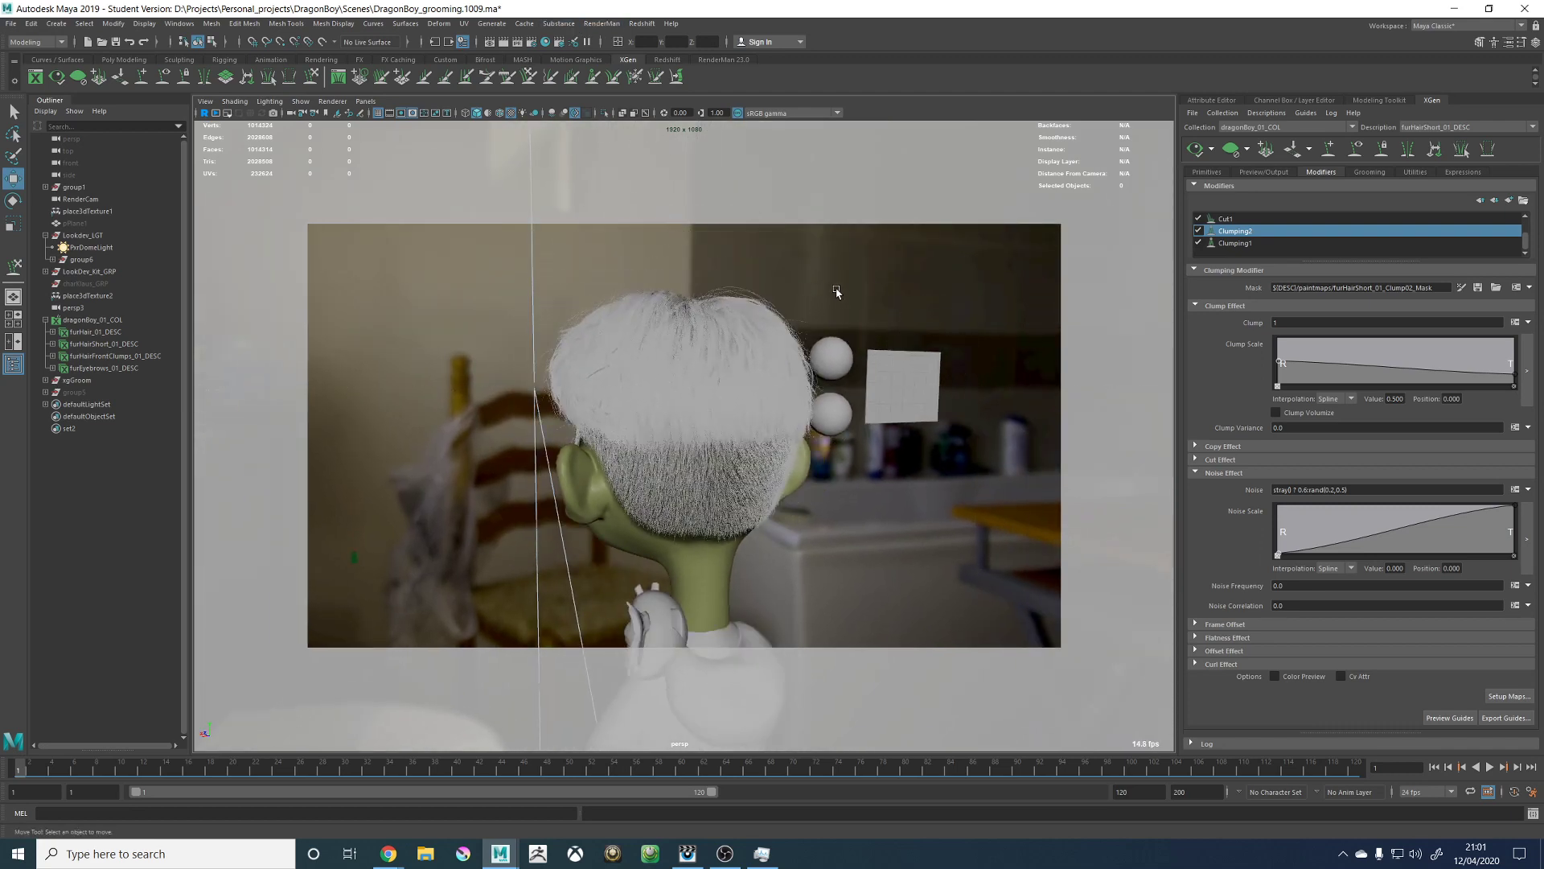
key(ctrl+s)
click(742, 432)
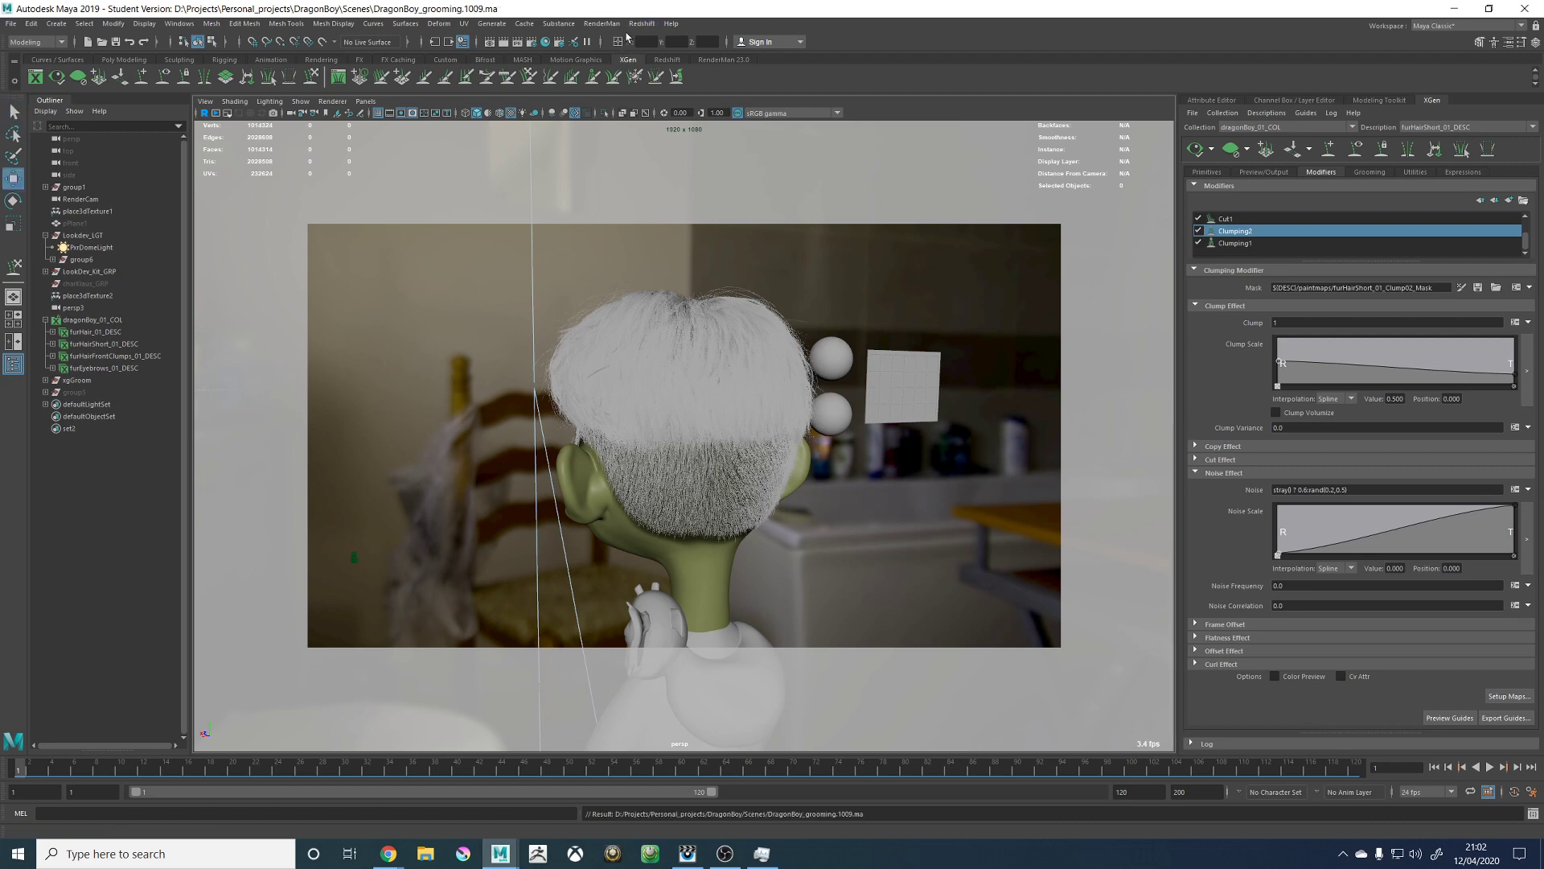
click(601, 23)
click(613, 61)
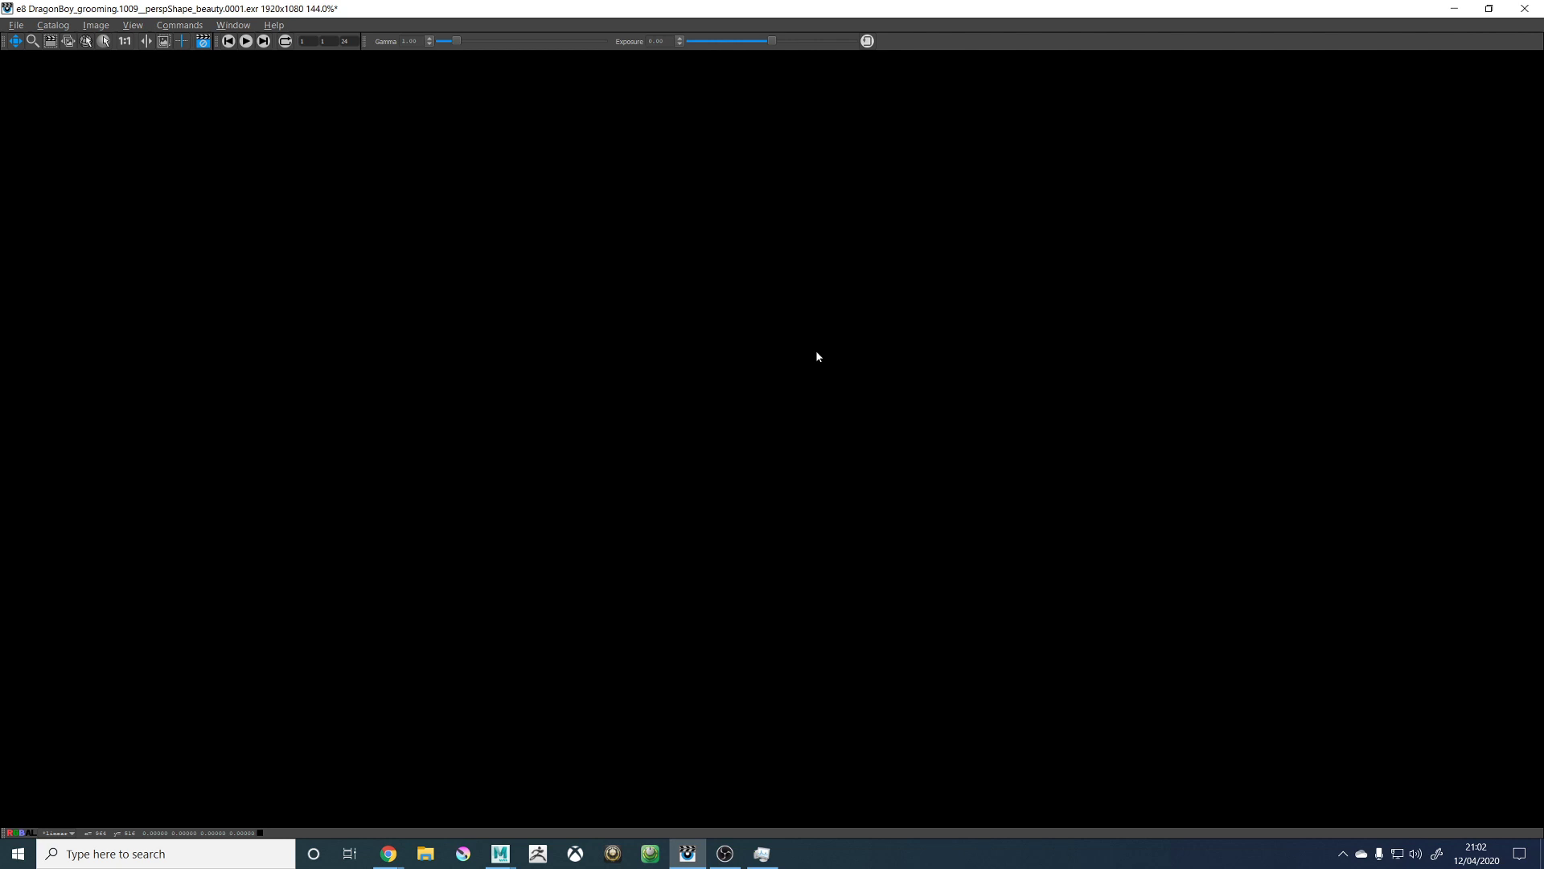
Step: Examine the long and short hair on the back of the head in the render, and return to Maya
scroll(893, 341, down, 2)
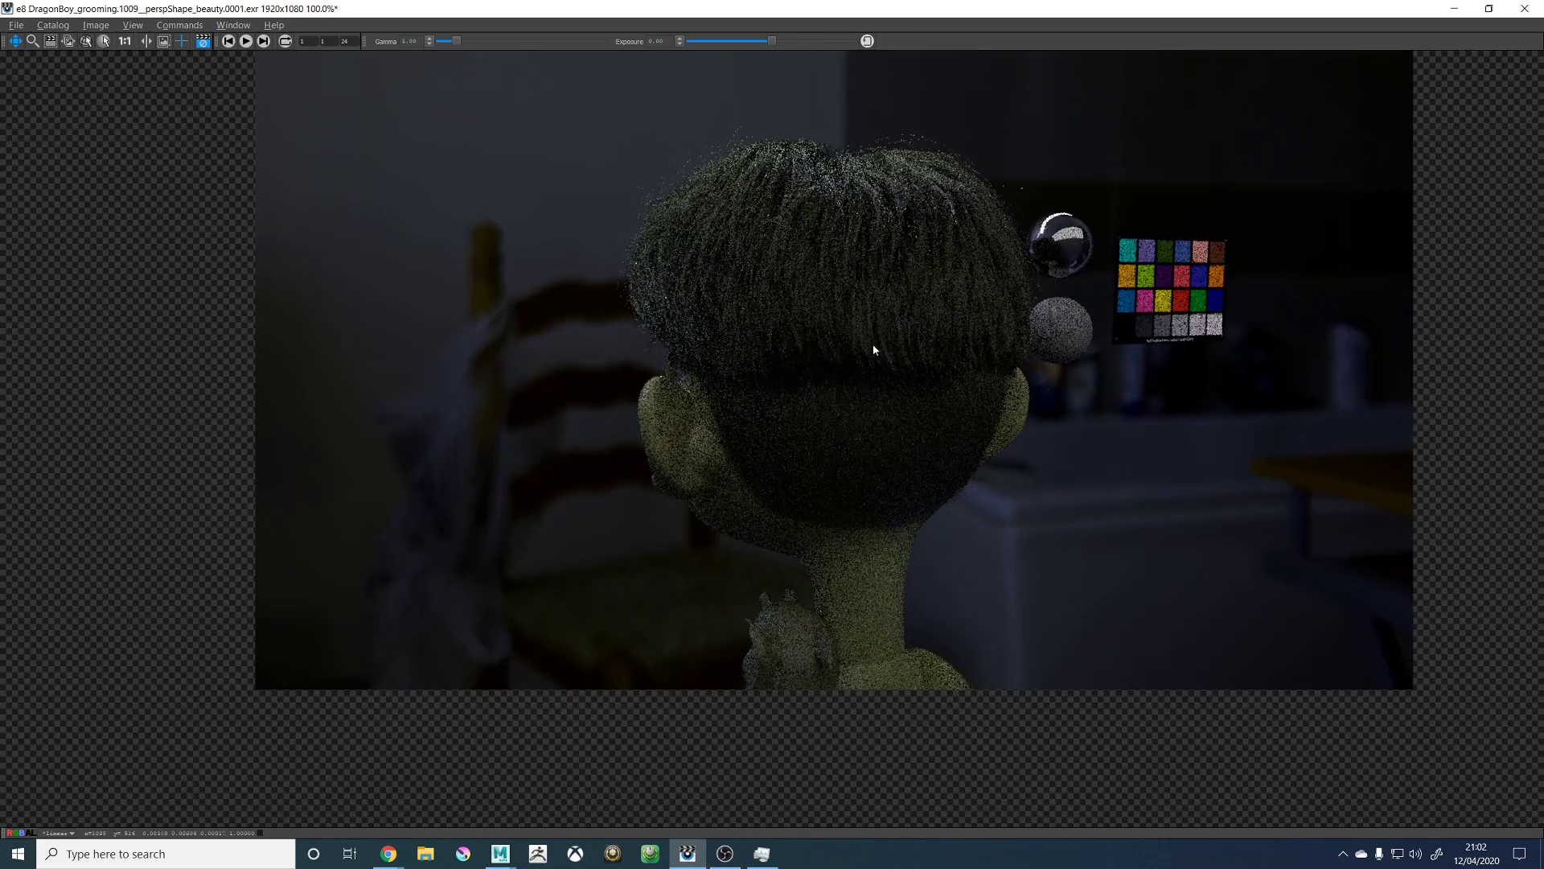
scroll(875, 342, up, 2)
scroll(871, 324, down, 2)
scroll(852, 310, up, 1)
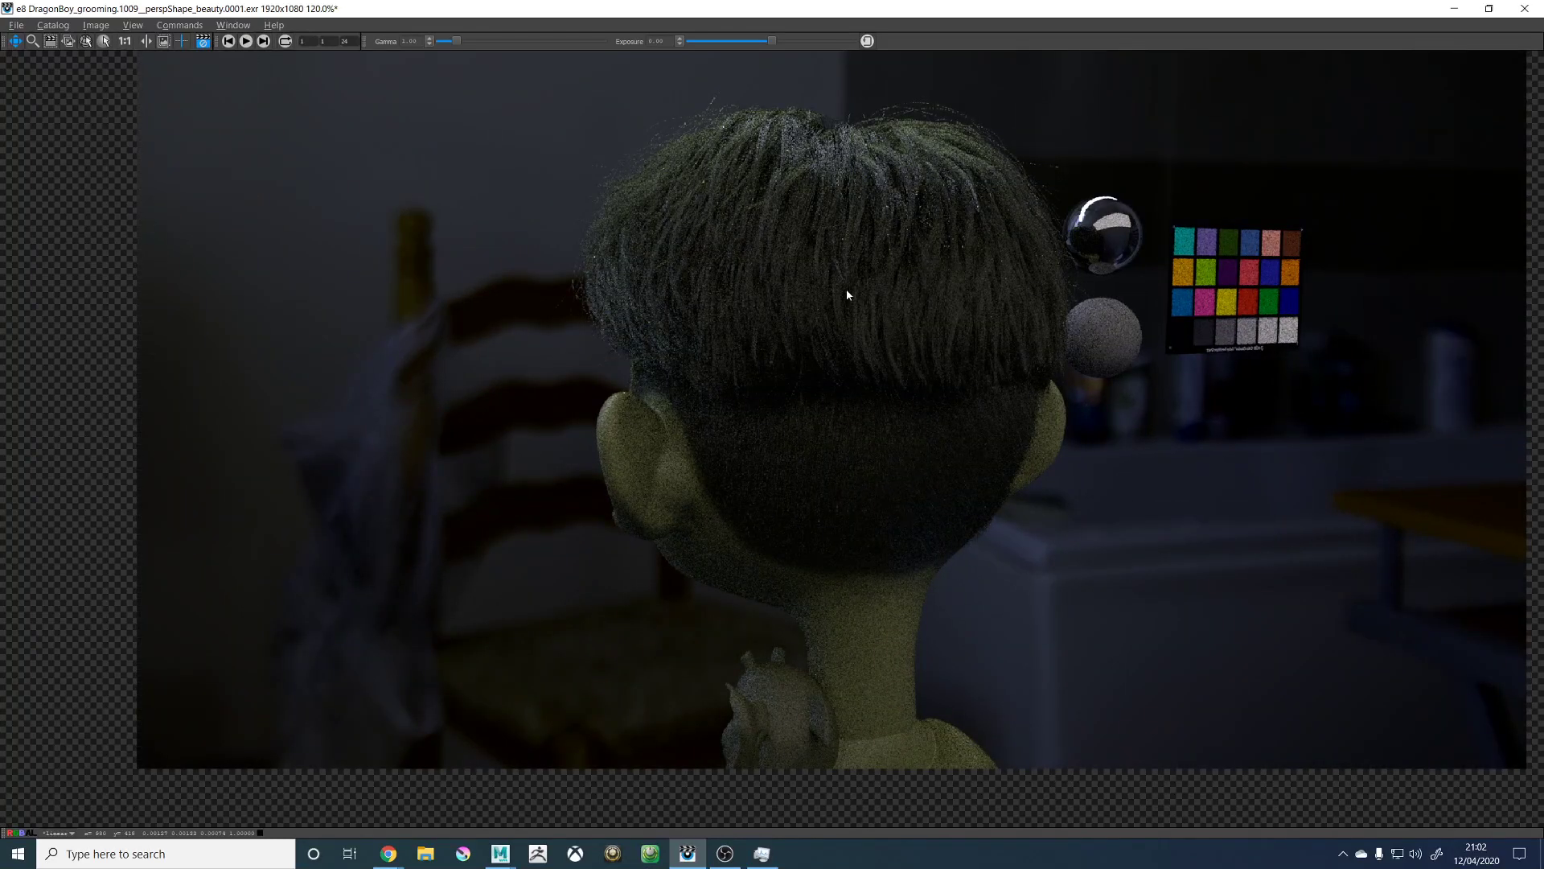
scroll(1046, 463, up, 4)
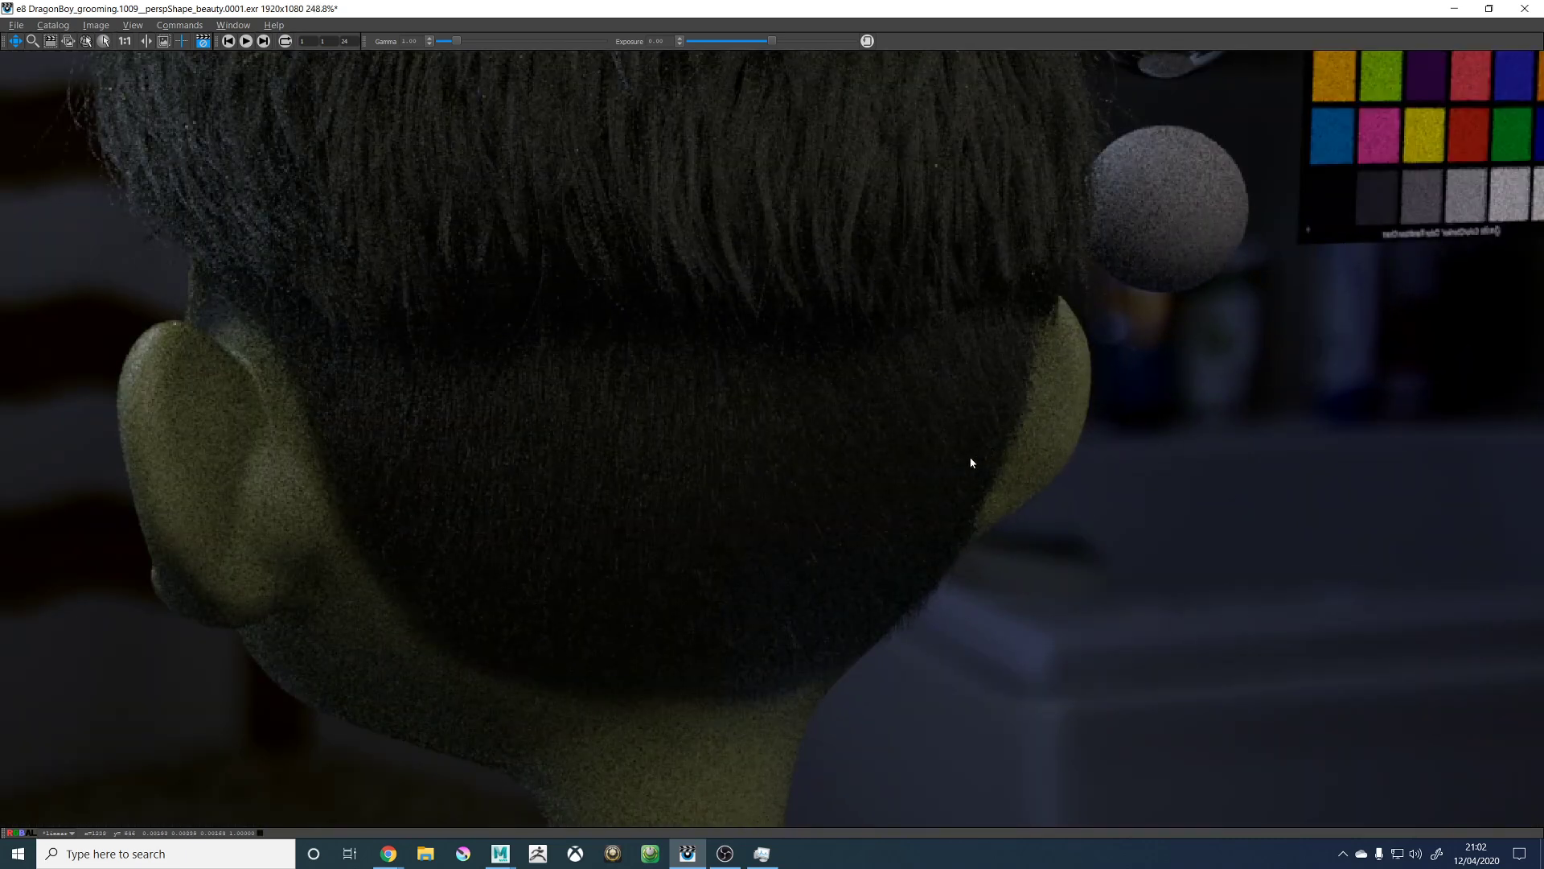
scroll(943, 561, down, 4)
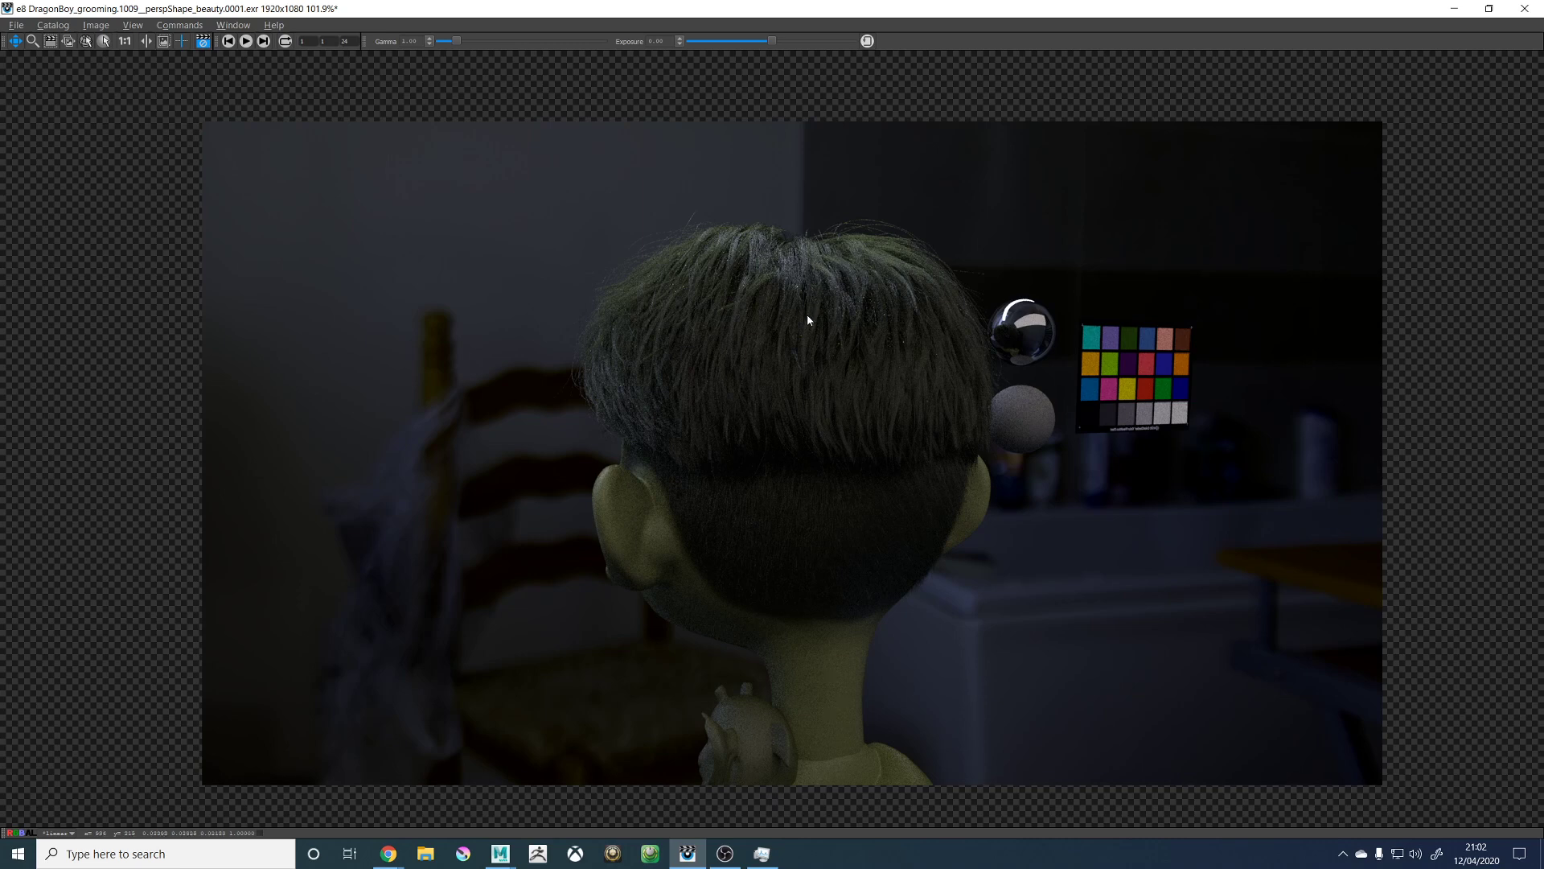
scroll(790, 322, up, 2)
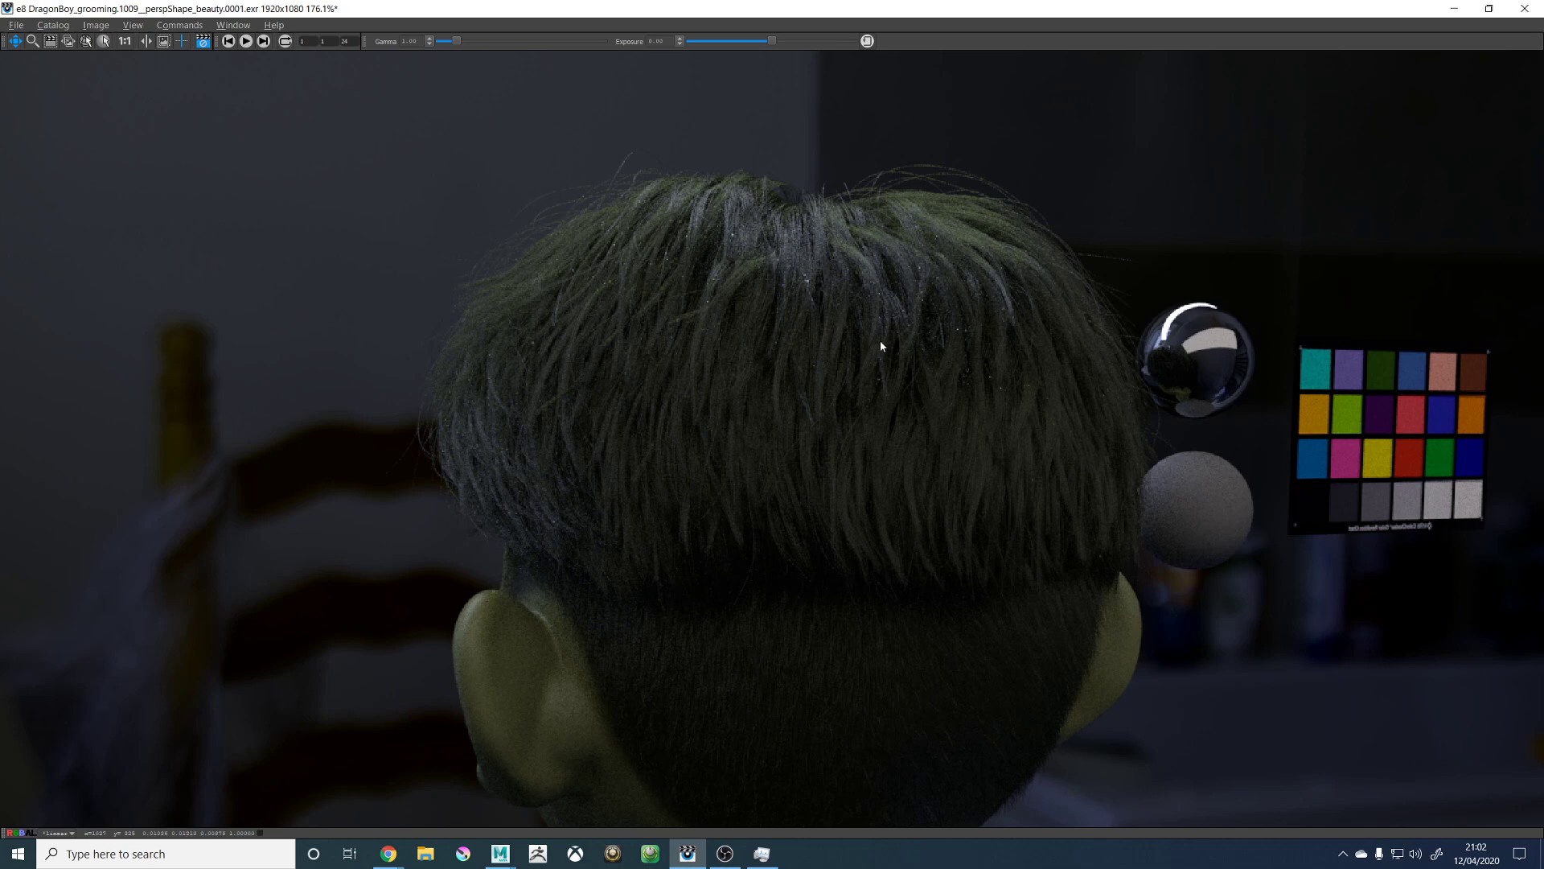
scroll(875, 555, down, 4)
scroll(861, 555, up, 4)
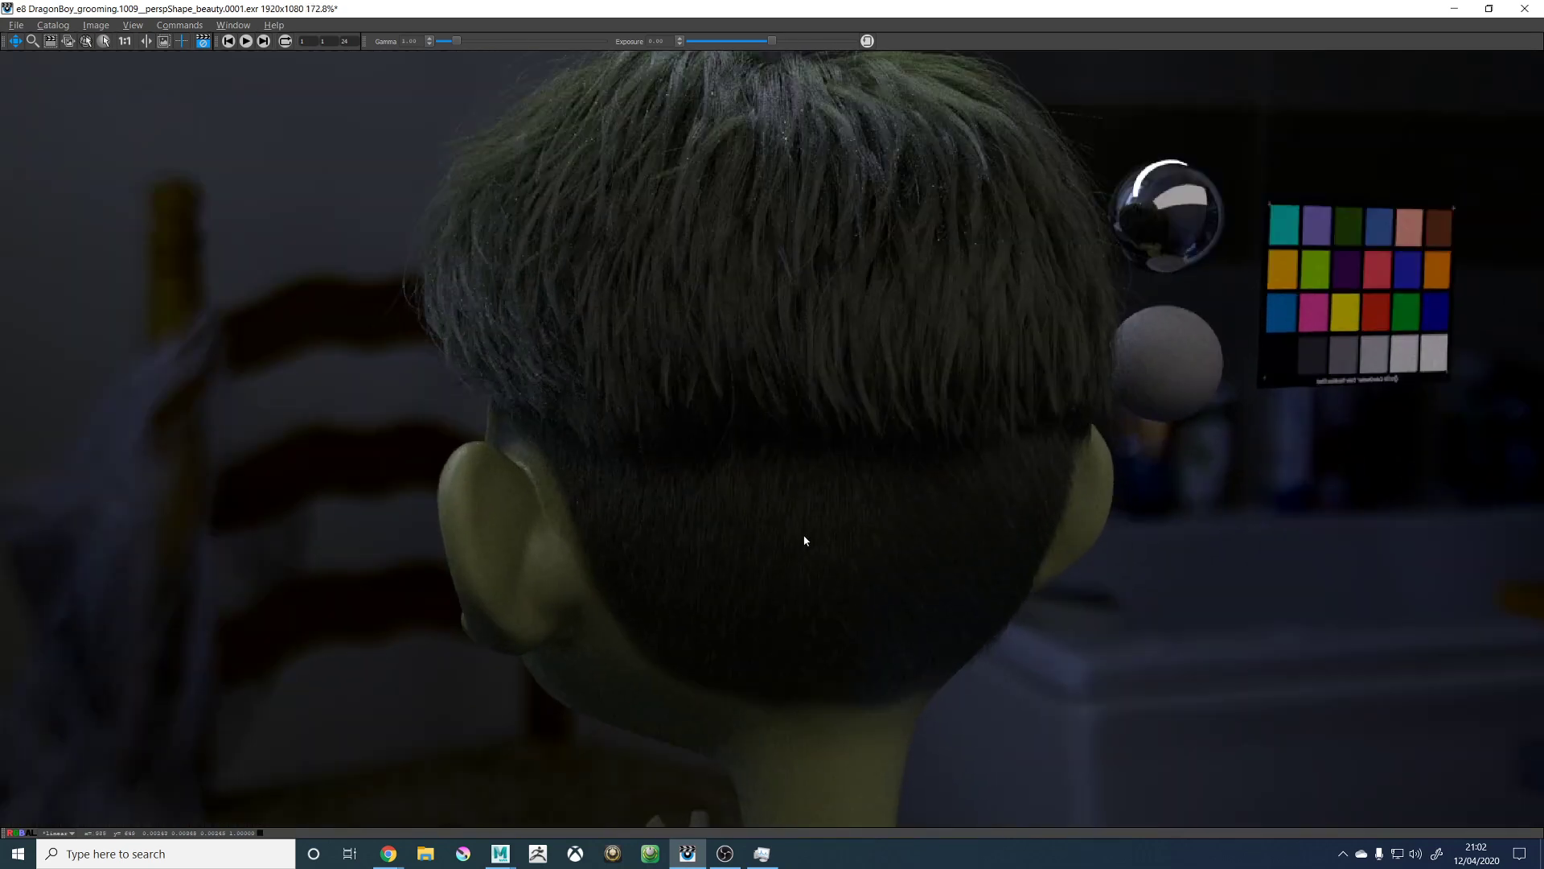
scroll(805, 541, up, 2)
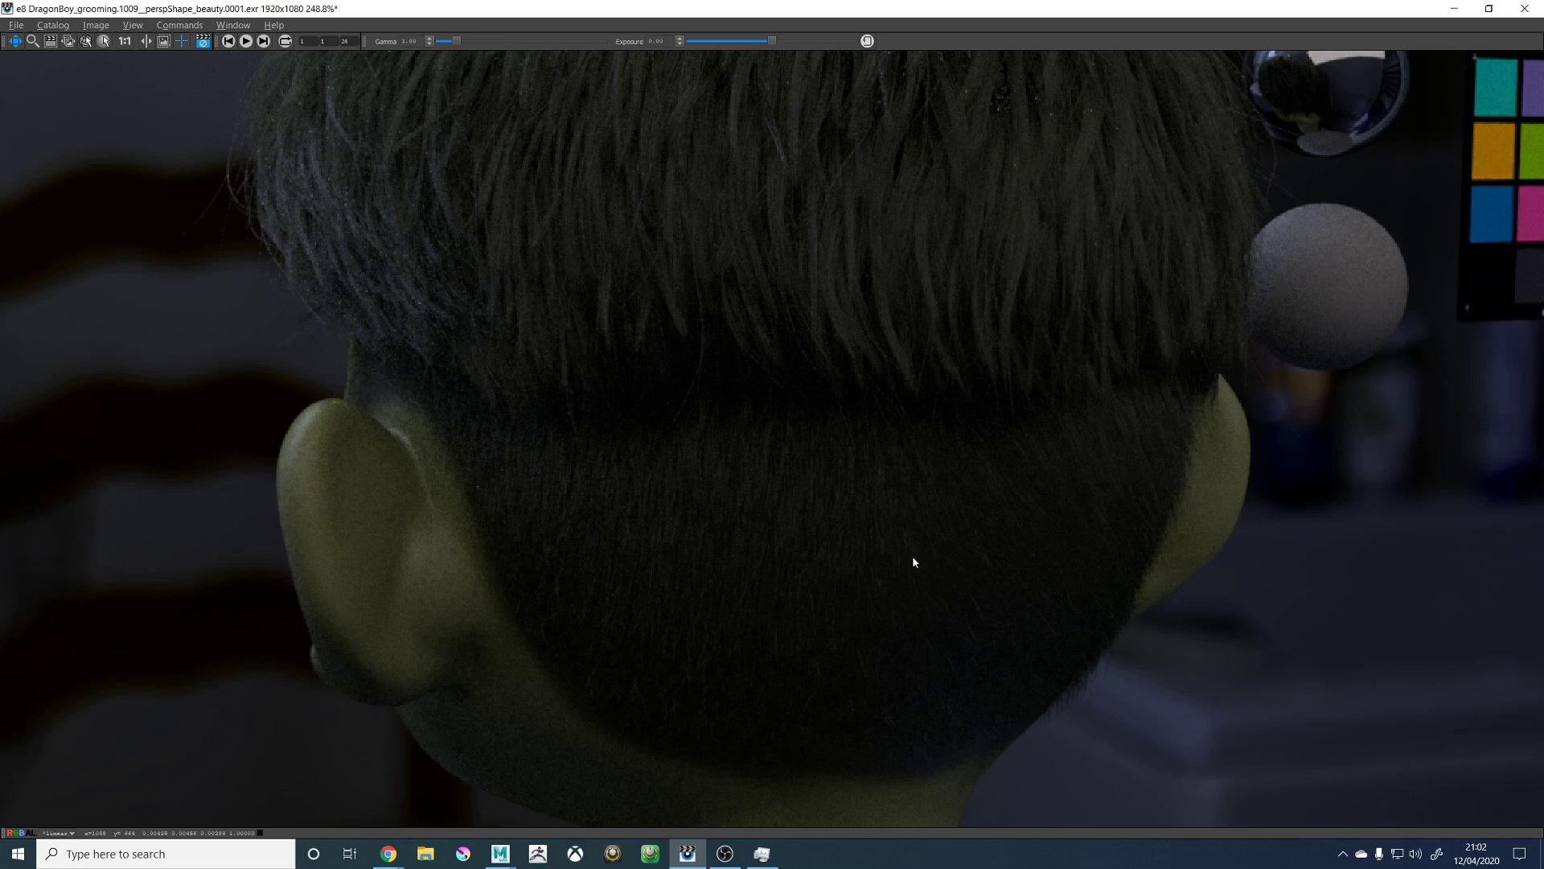
scroll(644, 506, down, 4)
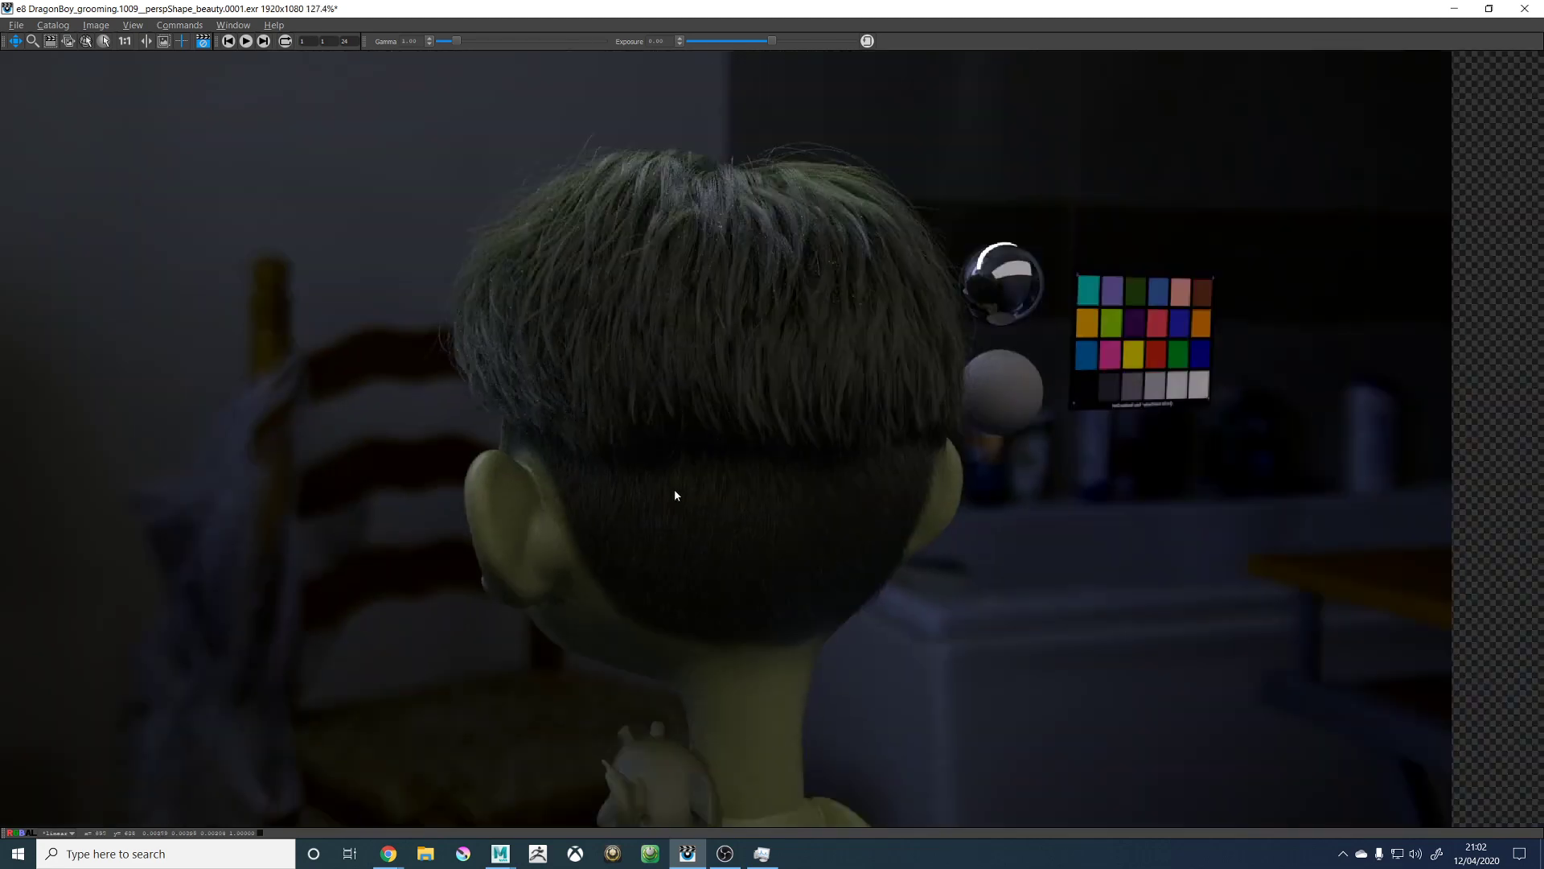
scroll(737, 235, up, 1)
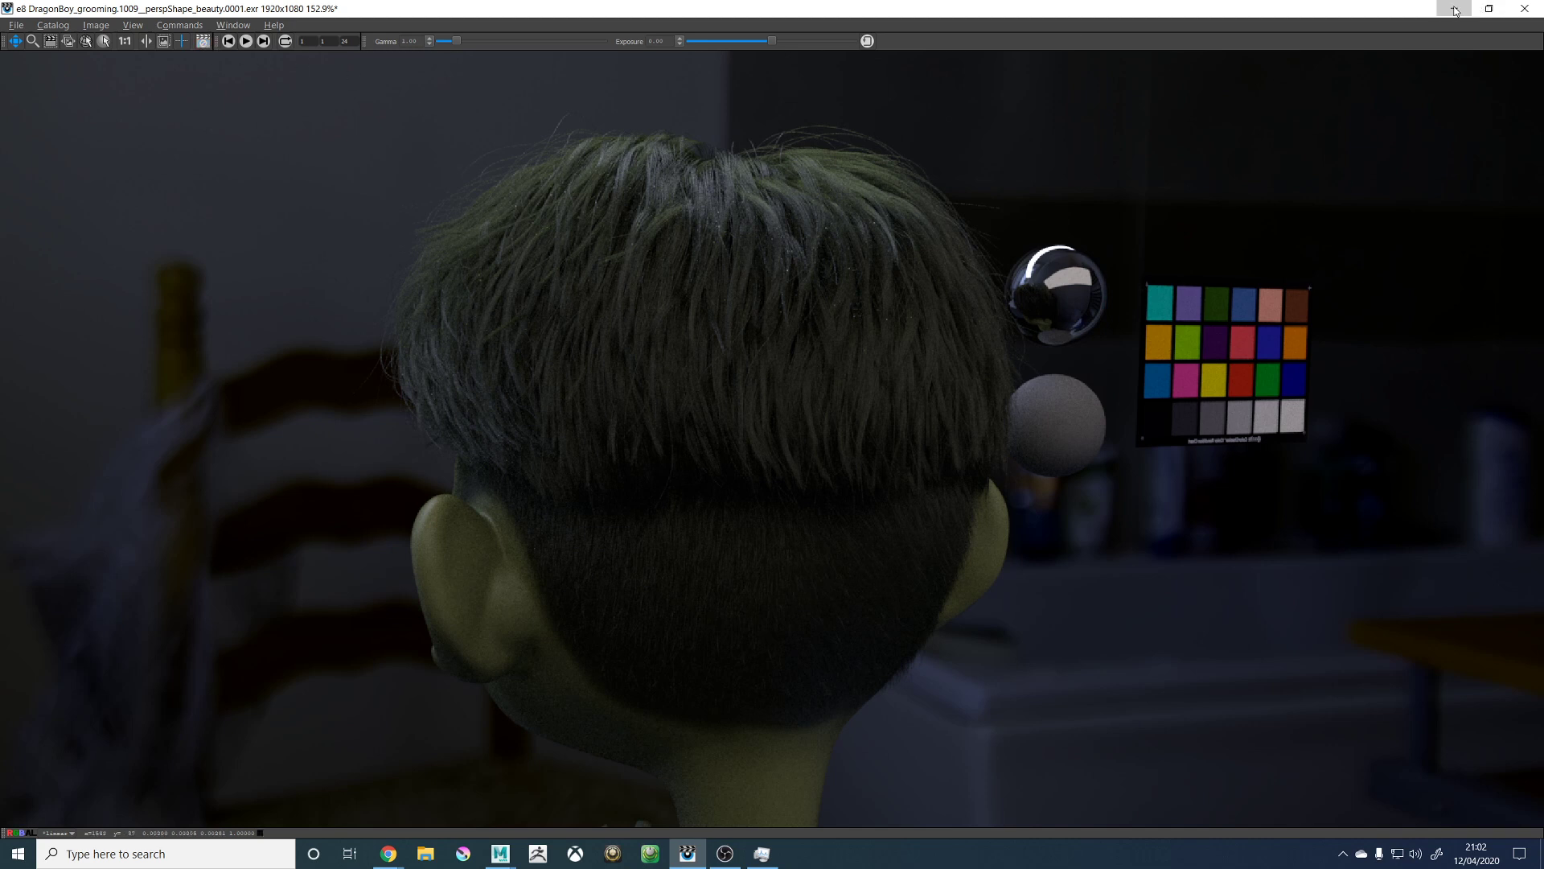
click(1455, 11)
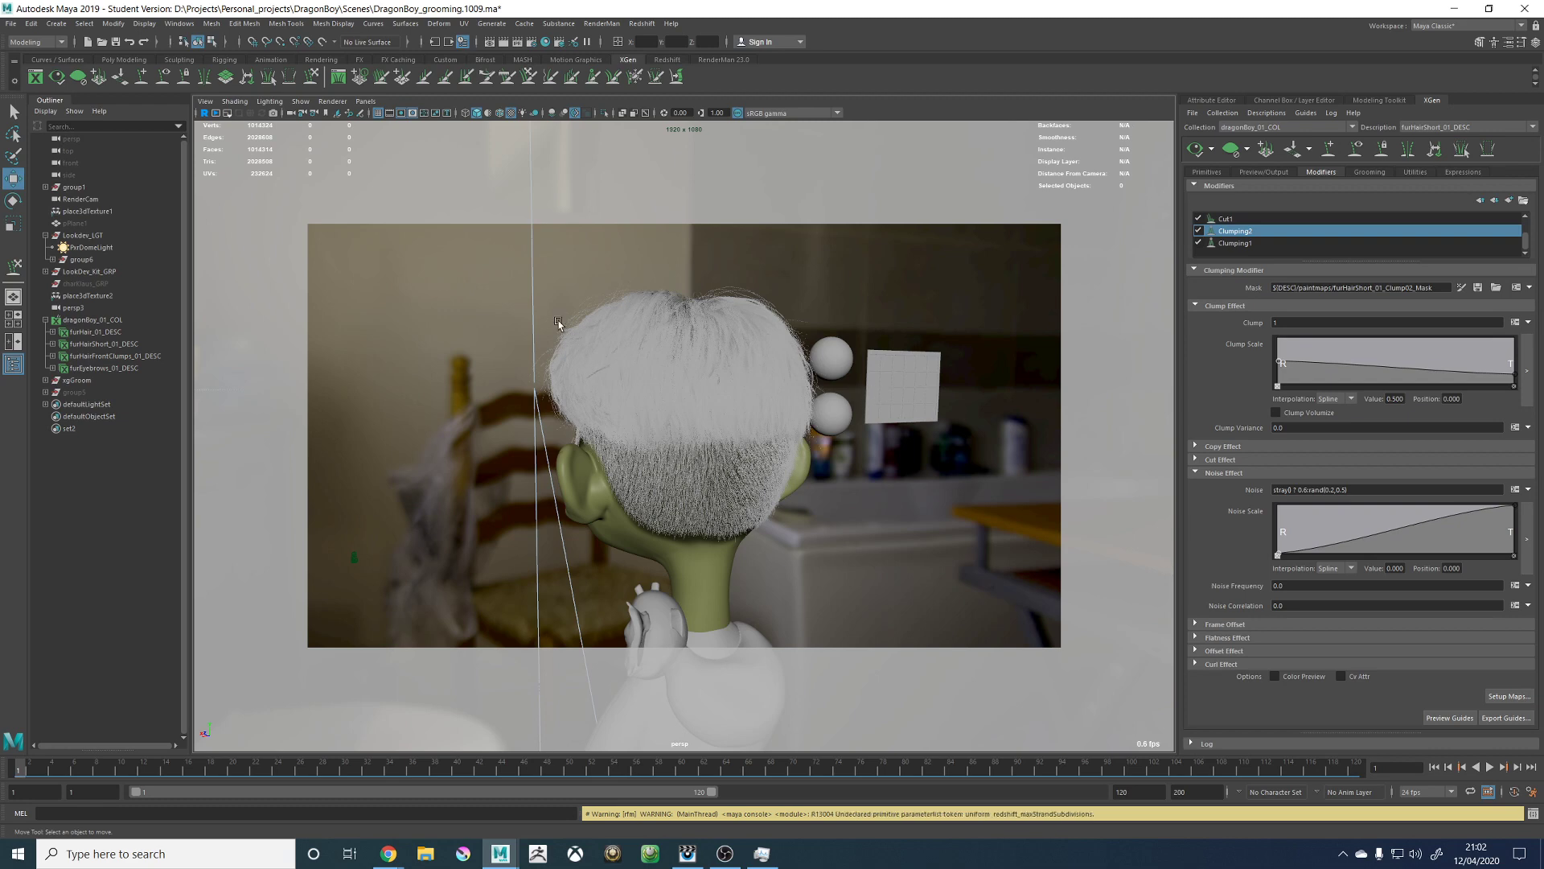
Step: Return to the XGen settings and switch to the furHair_01_DESC description
click(1297, 100)
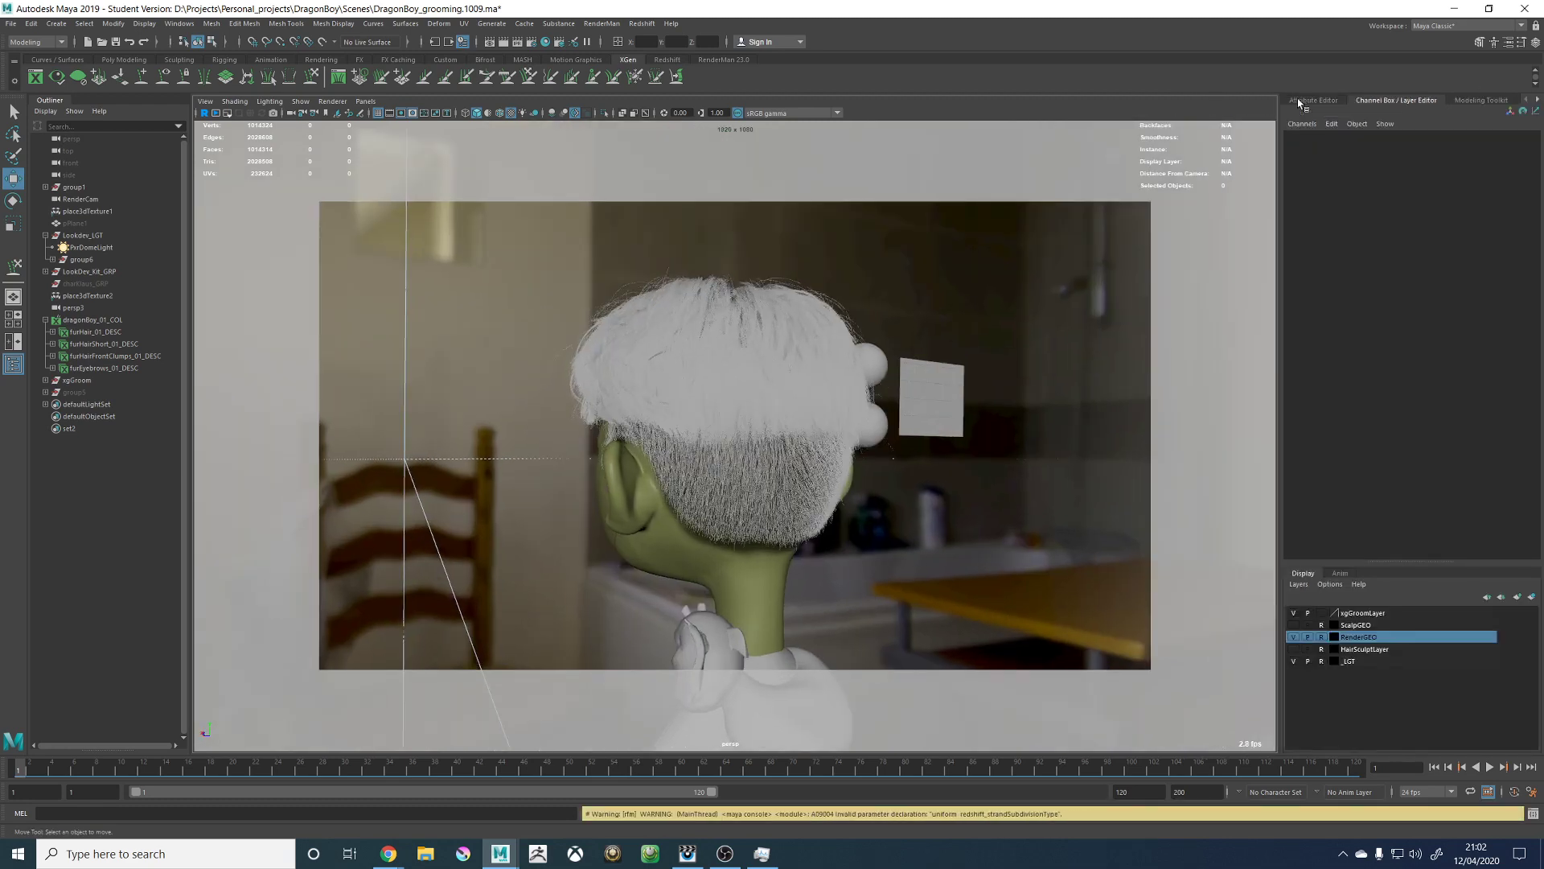
click(1480, 99)
click(1536, 100)
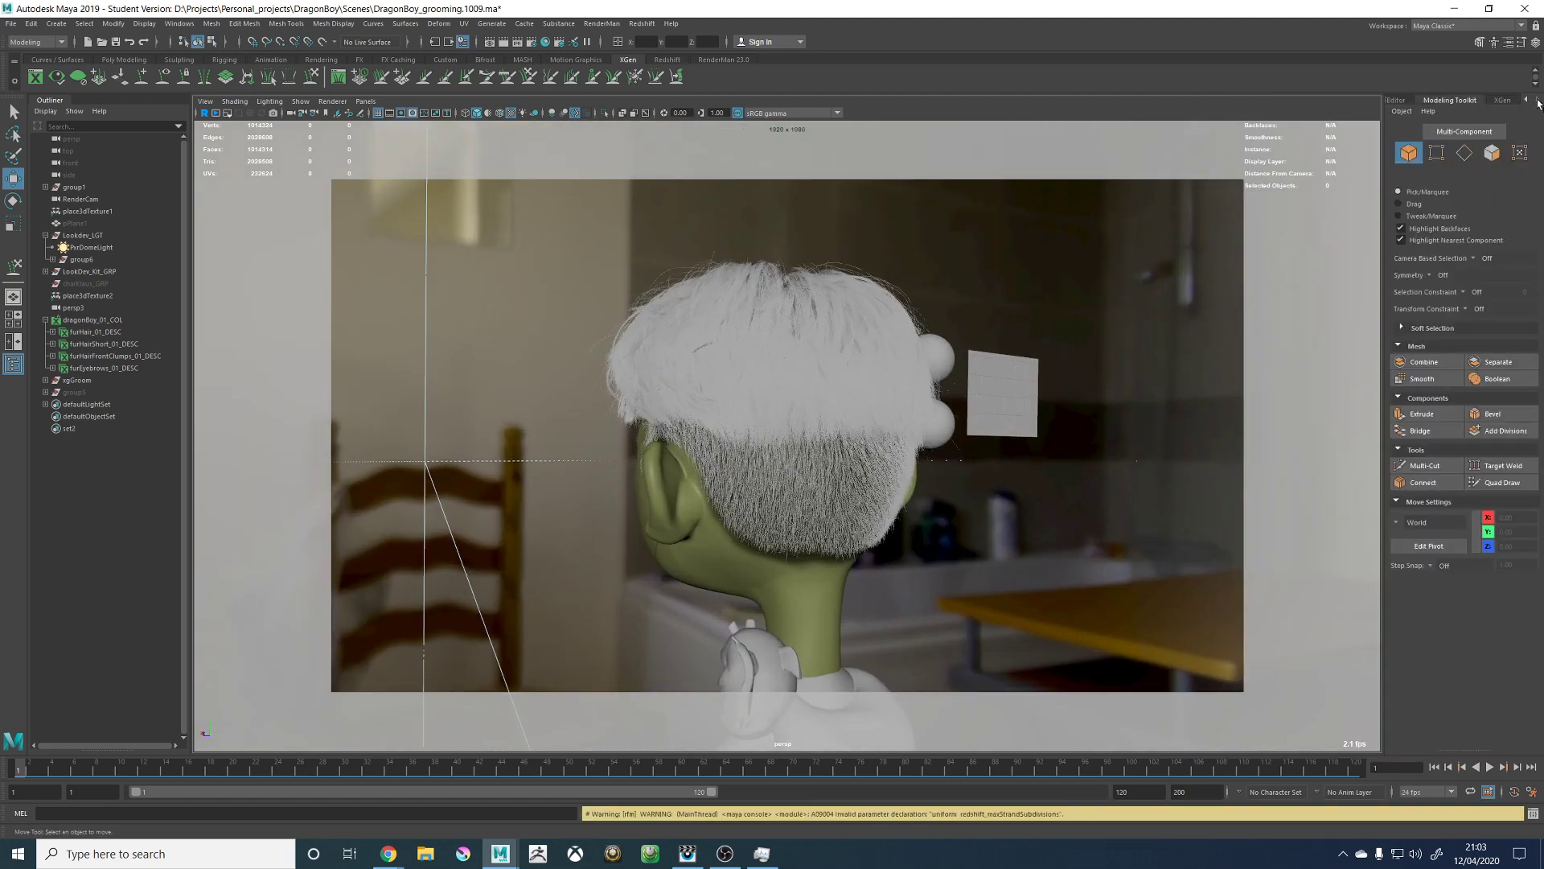
click(1502, 99)
click(1431, 127)
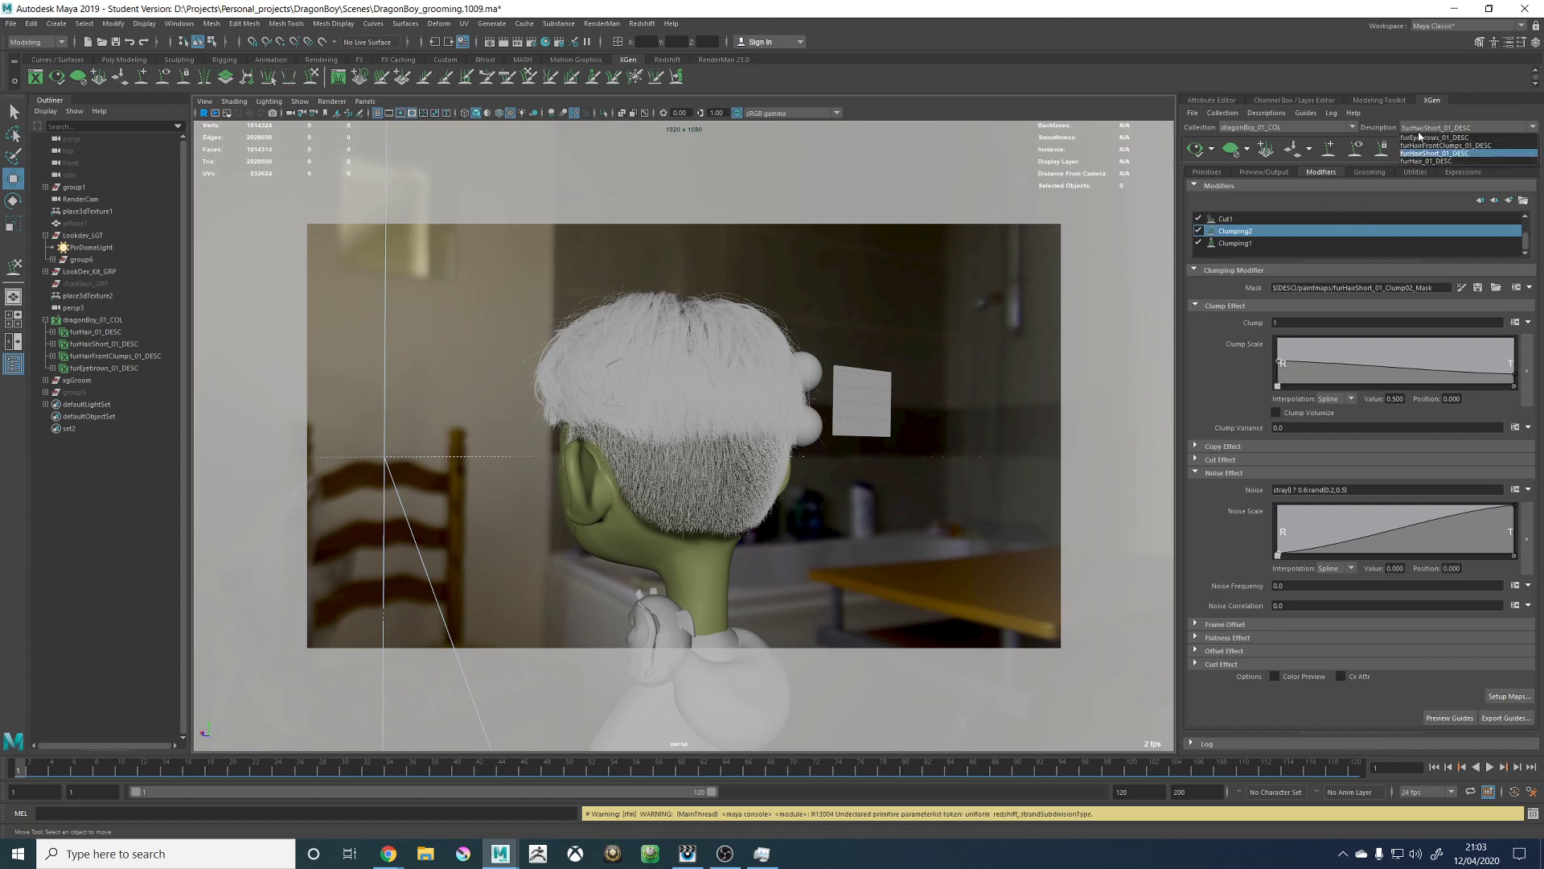
click(1428, 161)
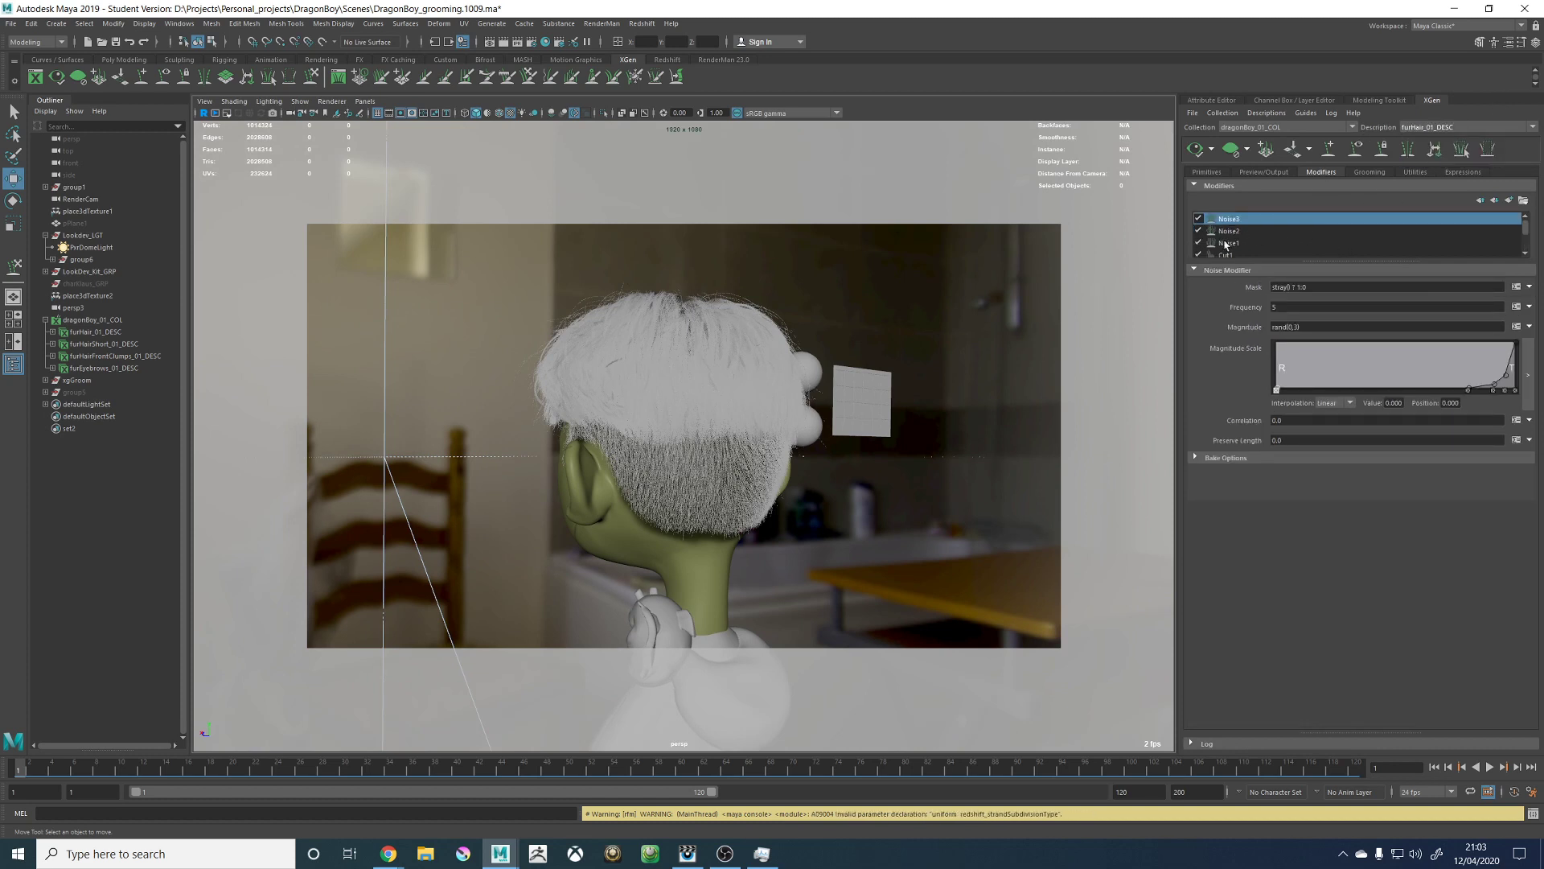
Step: Enable Clump Volumize on the main hair's Clumping2 modifier and update the hair preview
click(1226, 243)
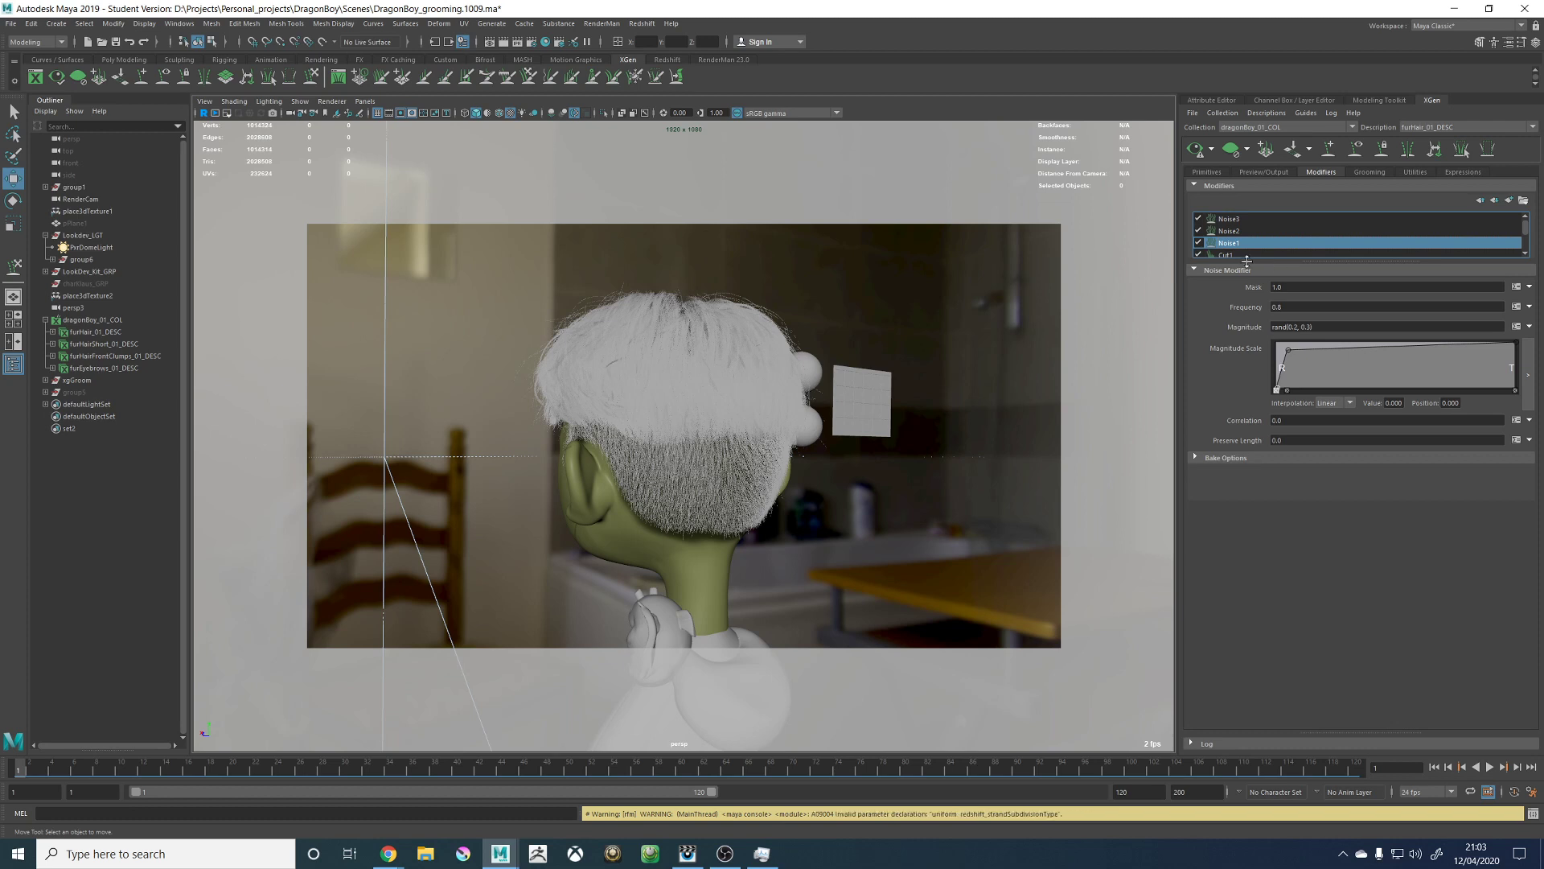
scroll(1247, 241, down, 2)
click(1235, 231)
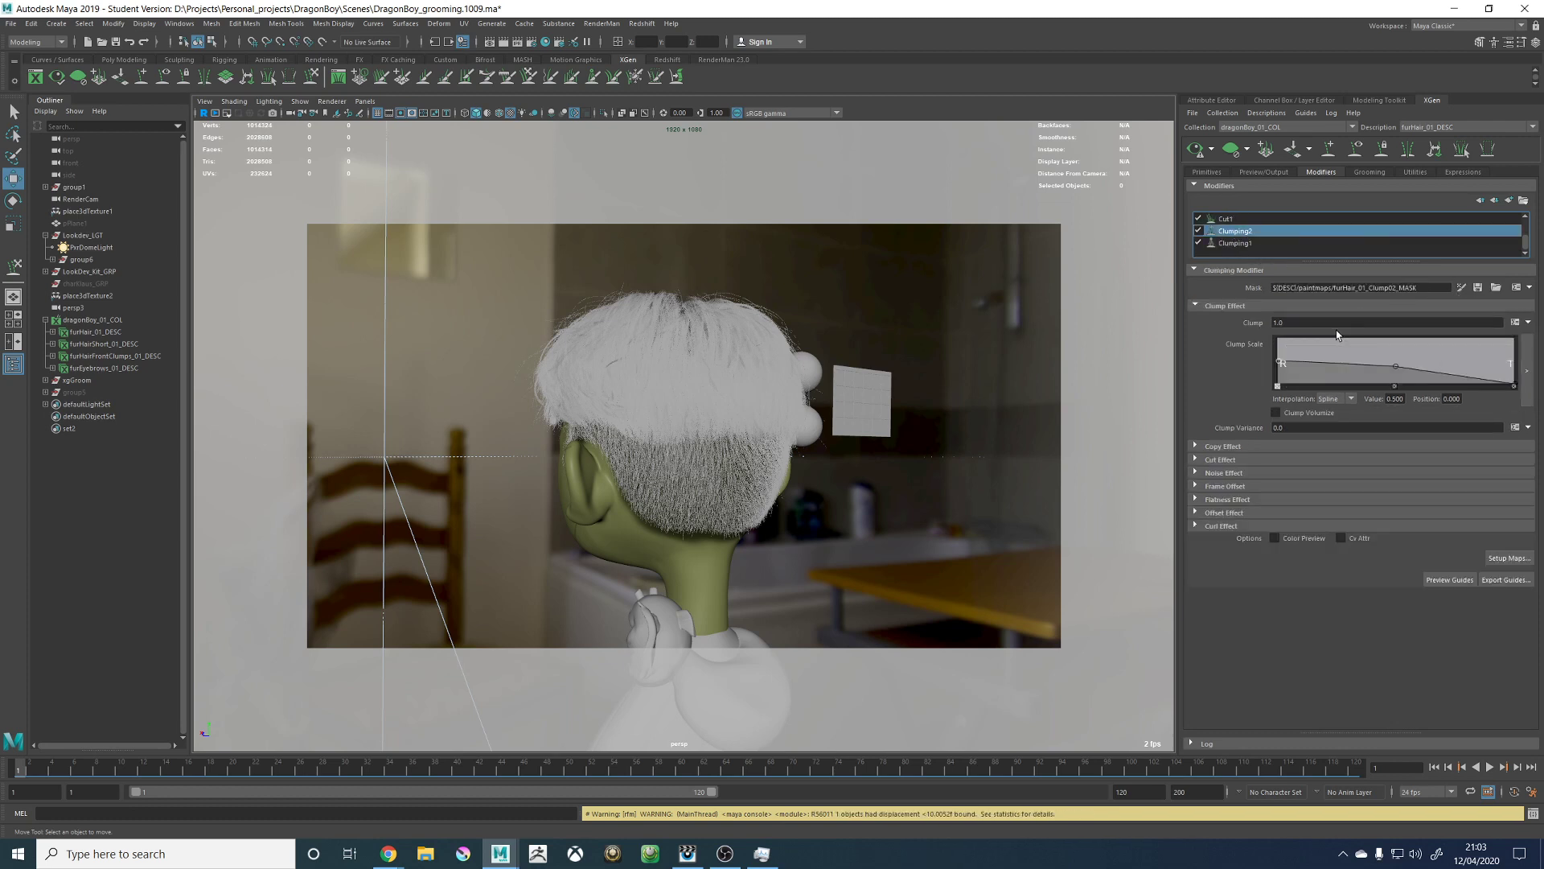
double_click(1311, 324)
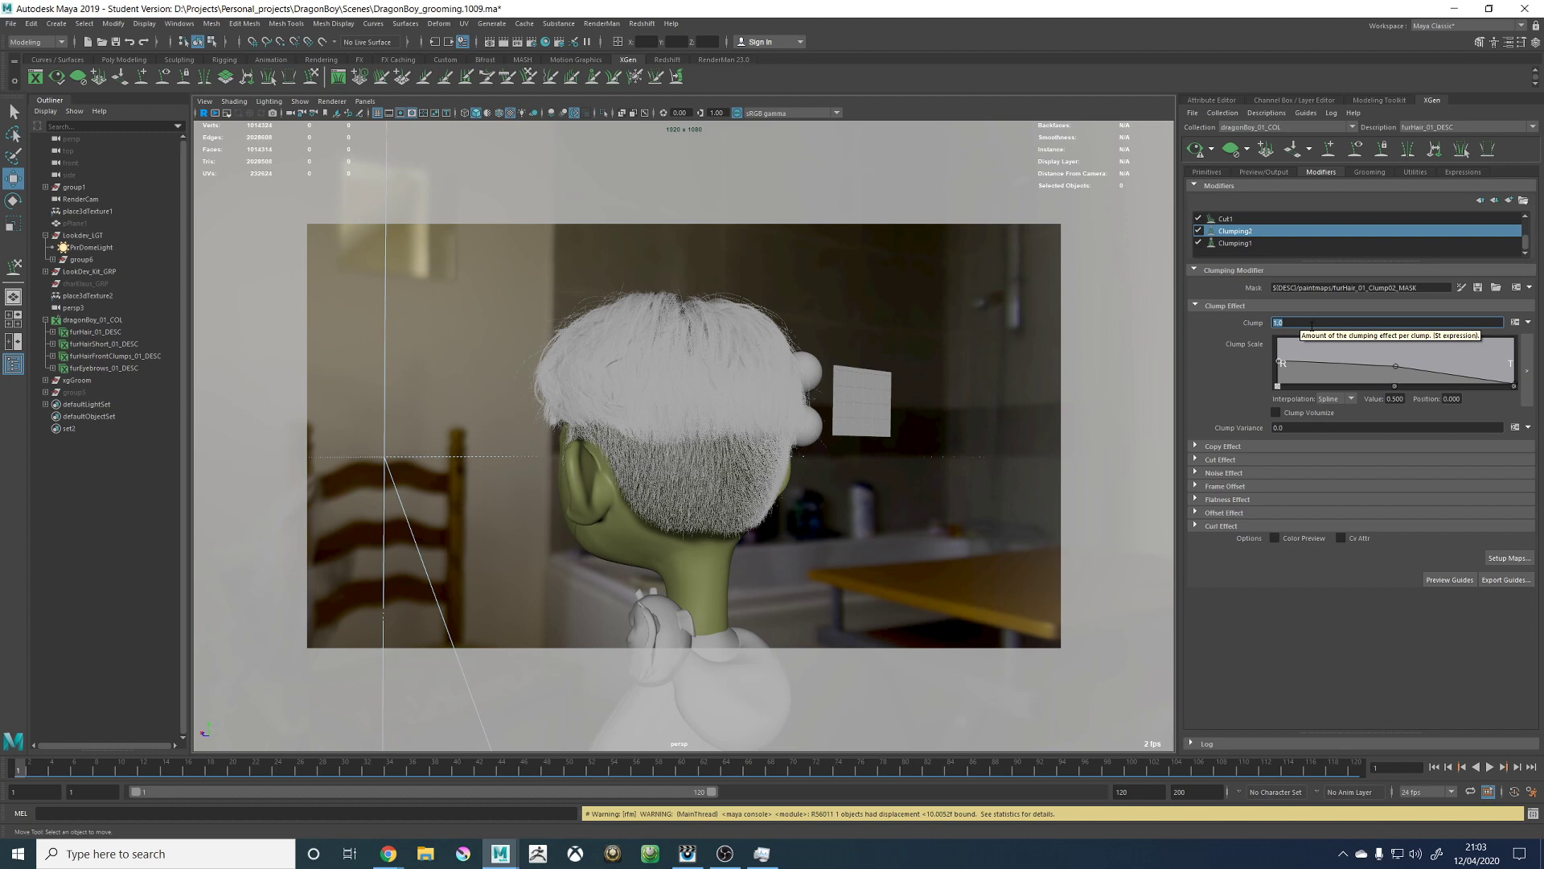
click(1276, 413)
click(1198, 149)
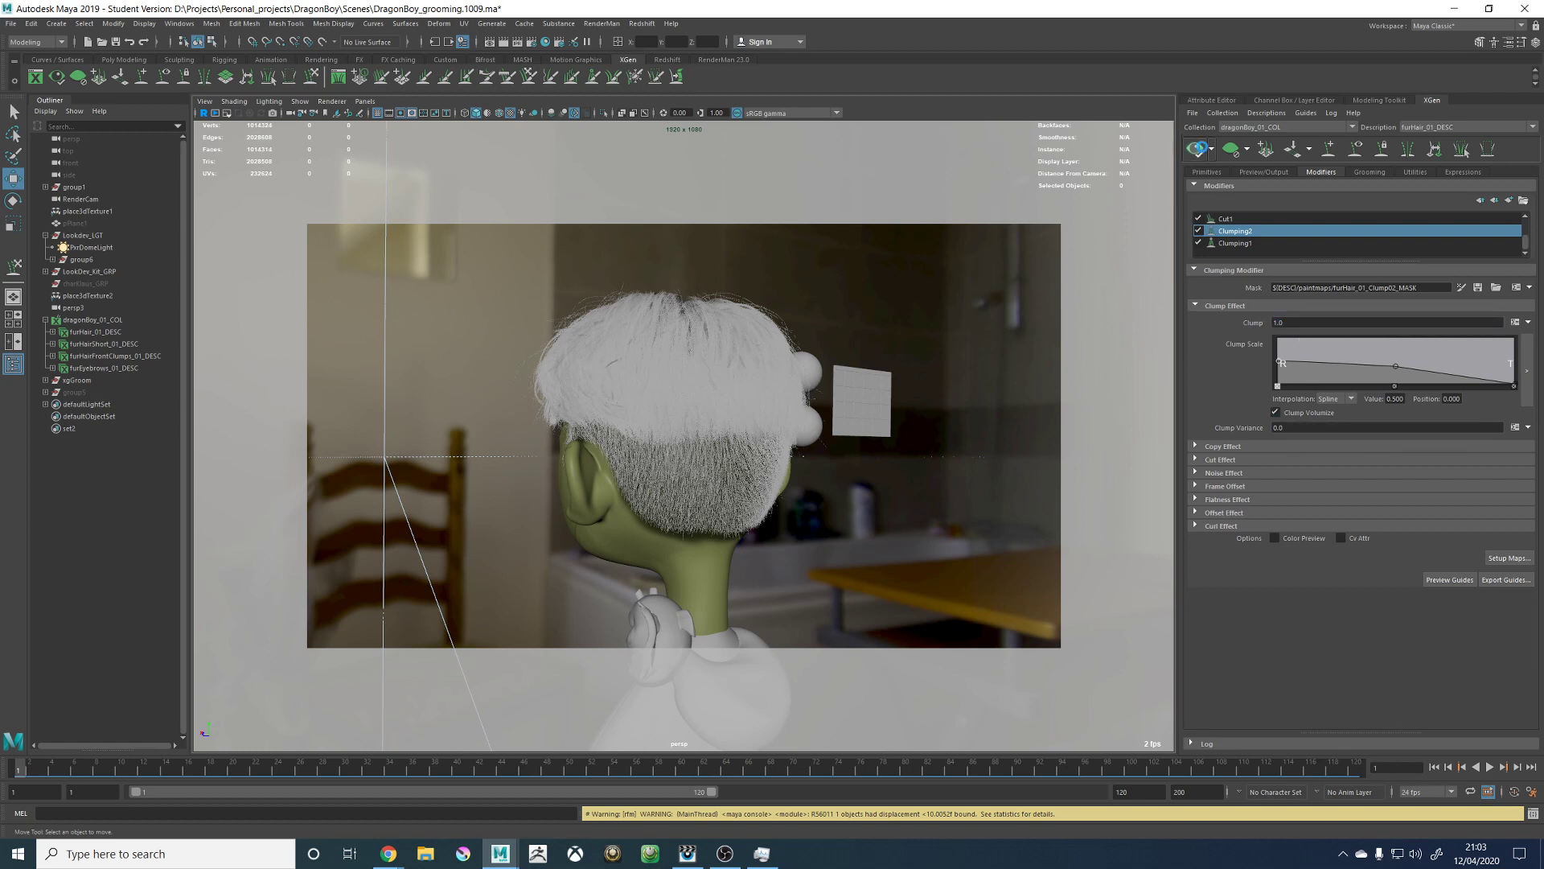
Step: Enable Clump Volumize on the main hair's Clumping1 modifier and update the hair preview
click(1437, 127)
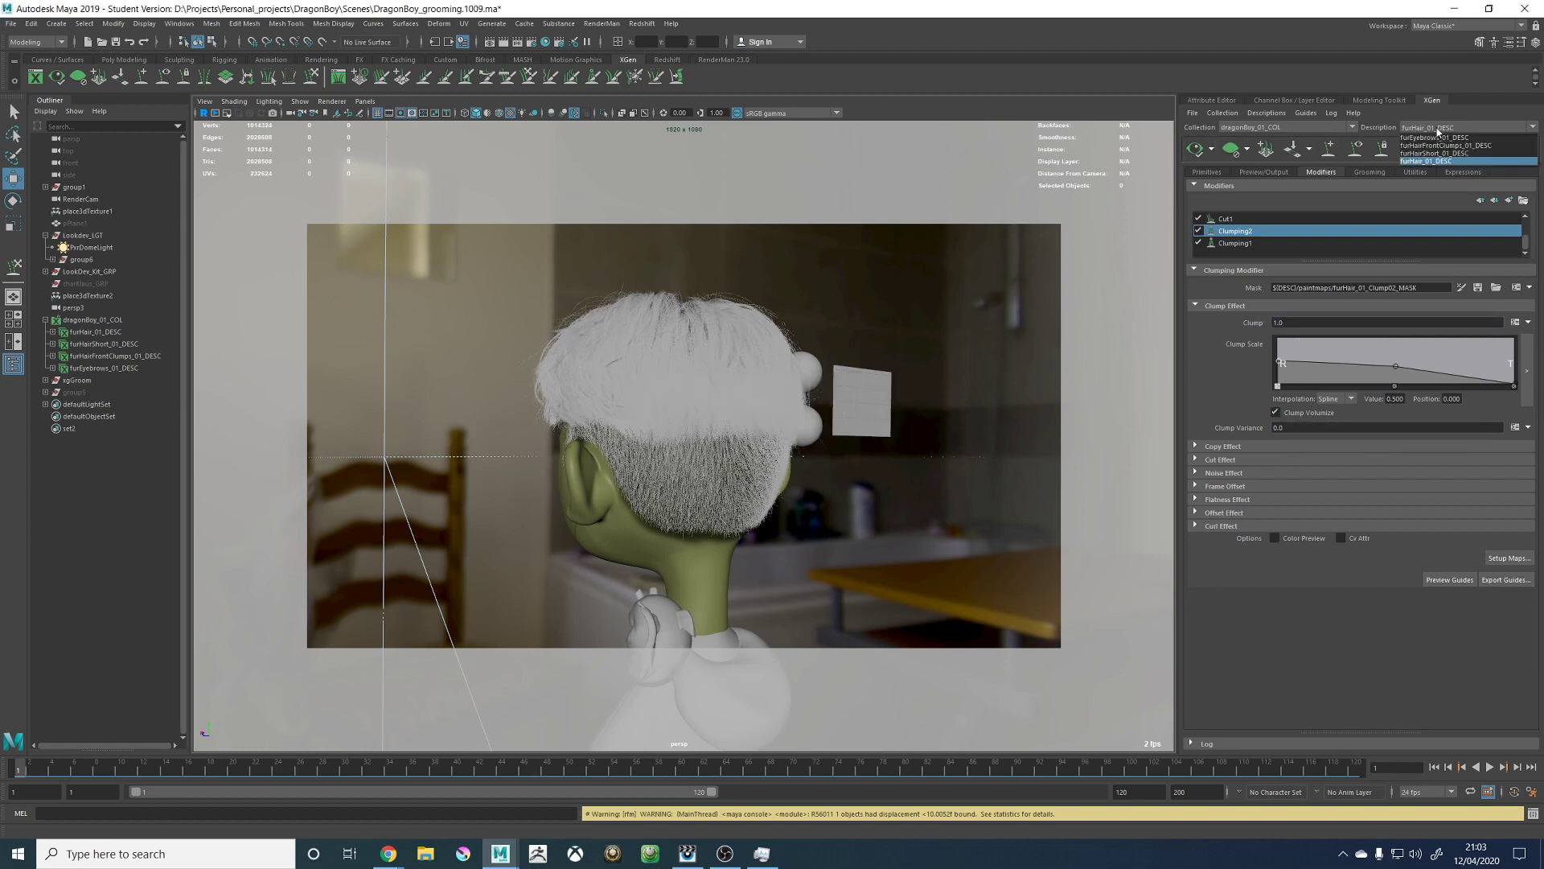
click(1220, 243)
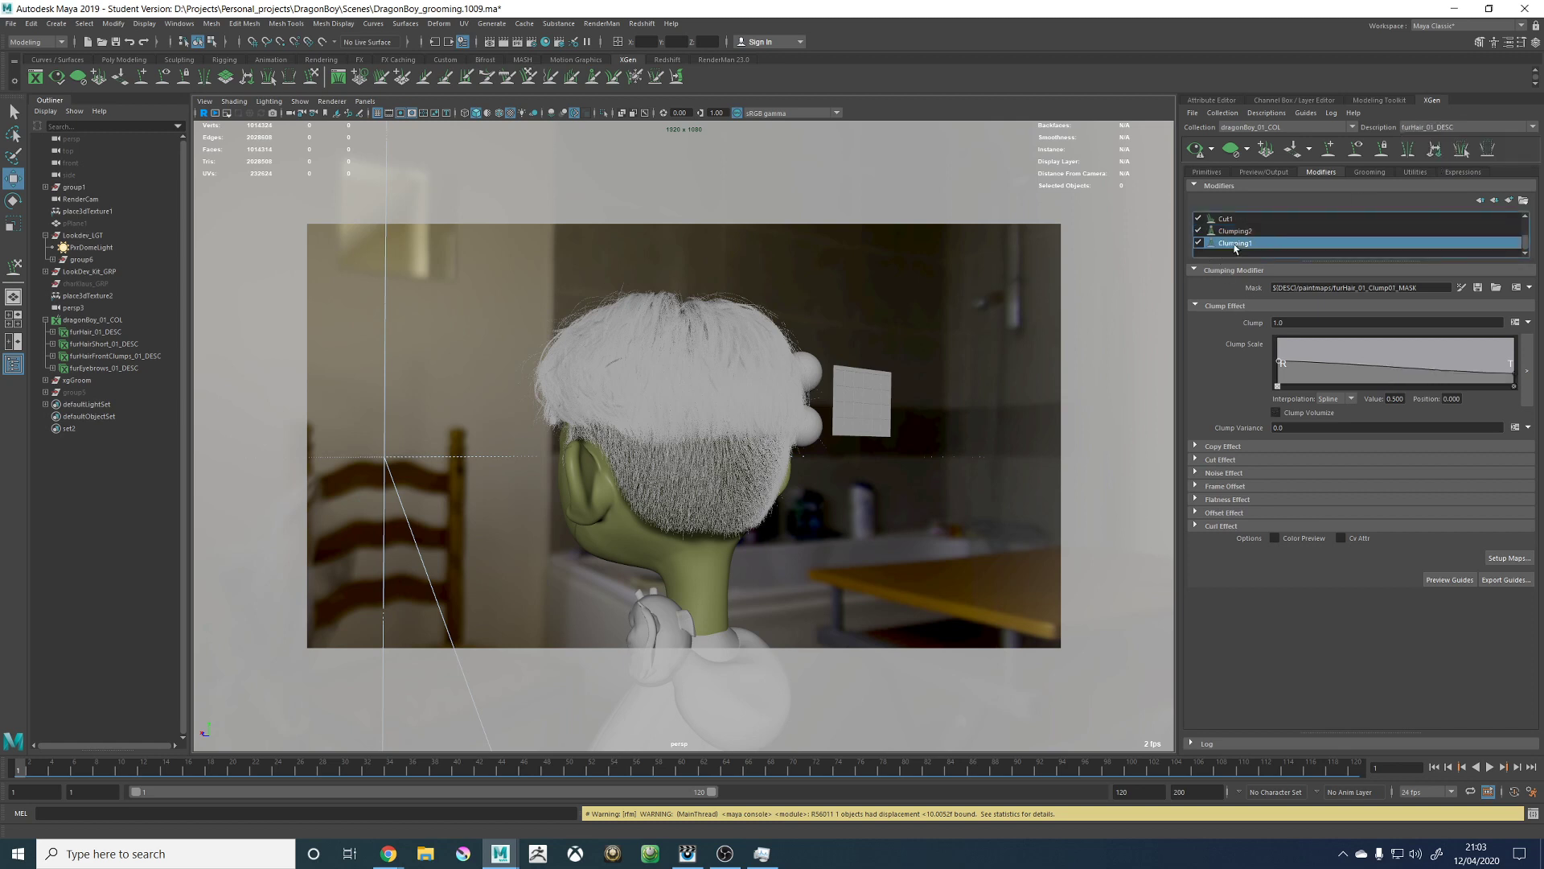
click(1194, 152)
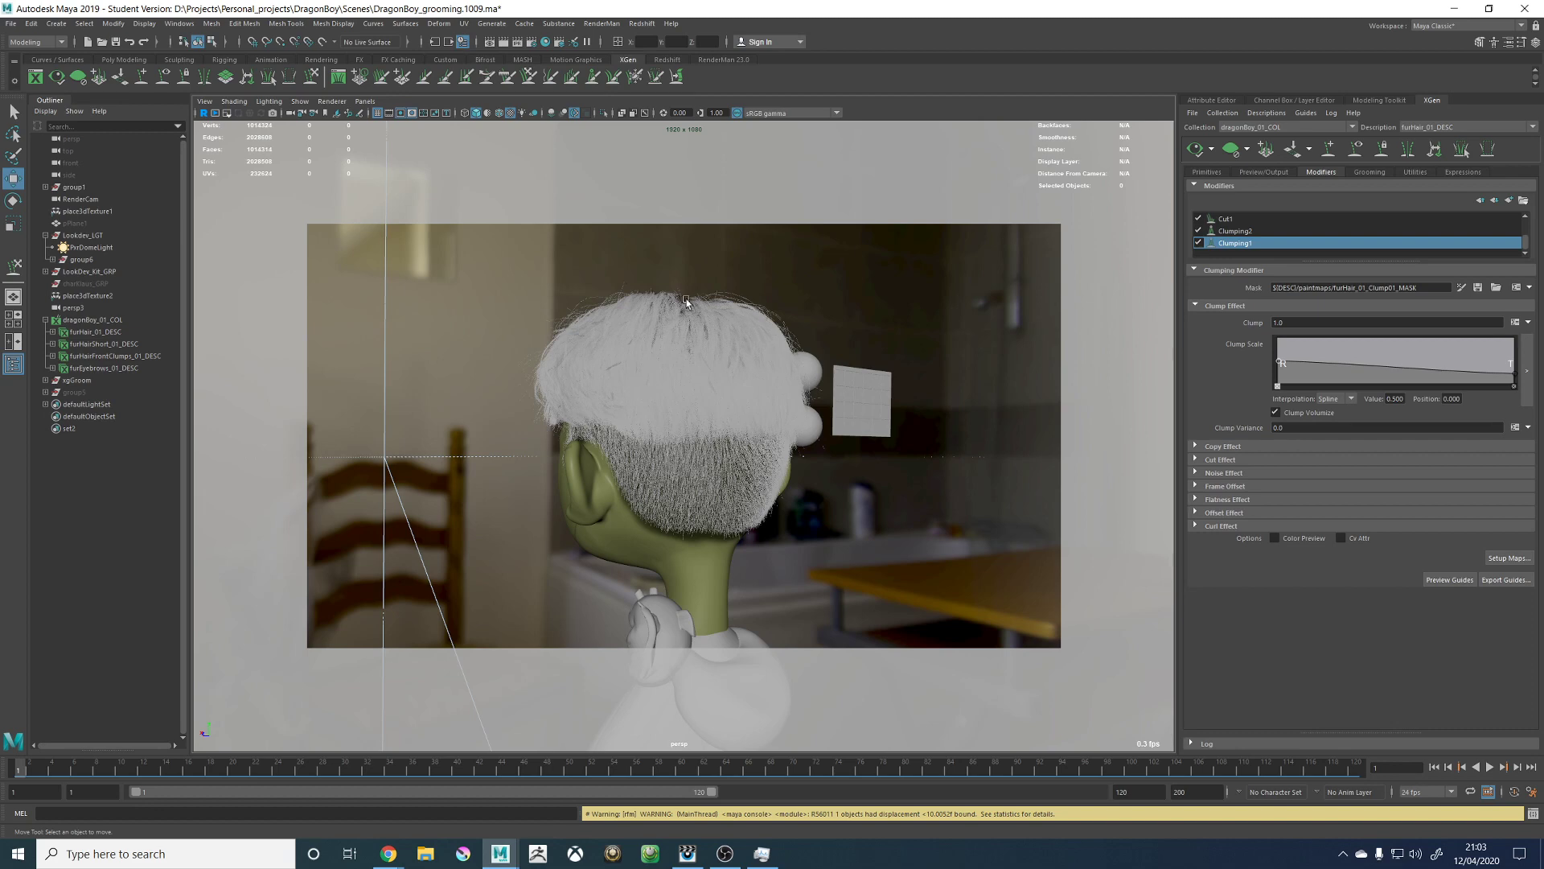
Step: Inspect the hair around the crown of the head closely from above and behind
alt+middle_drag(680, 312, 690, 393)
alt+right_drag(652, 384, 719, 358)
alt+middle_drag(719, 358, 717, 447)
alt+drag(717, 448, 798, 441)
mouse_move(798, 441)
alt+right_down()
mouse_move(790, 411)
mouse_move(805, 439)
alt+right_up()
alt+drag(805, 440, 811, 338)
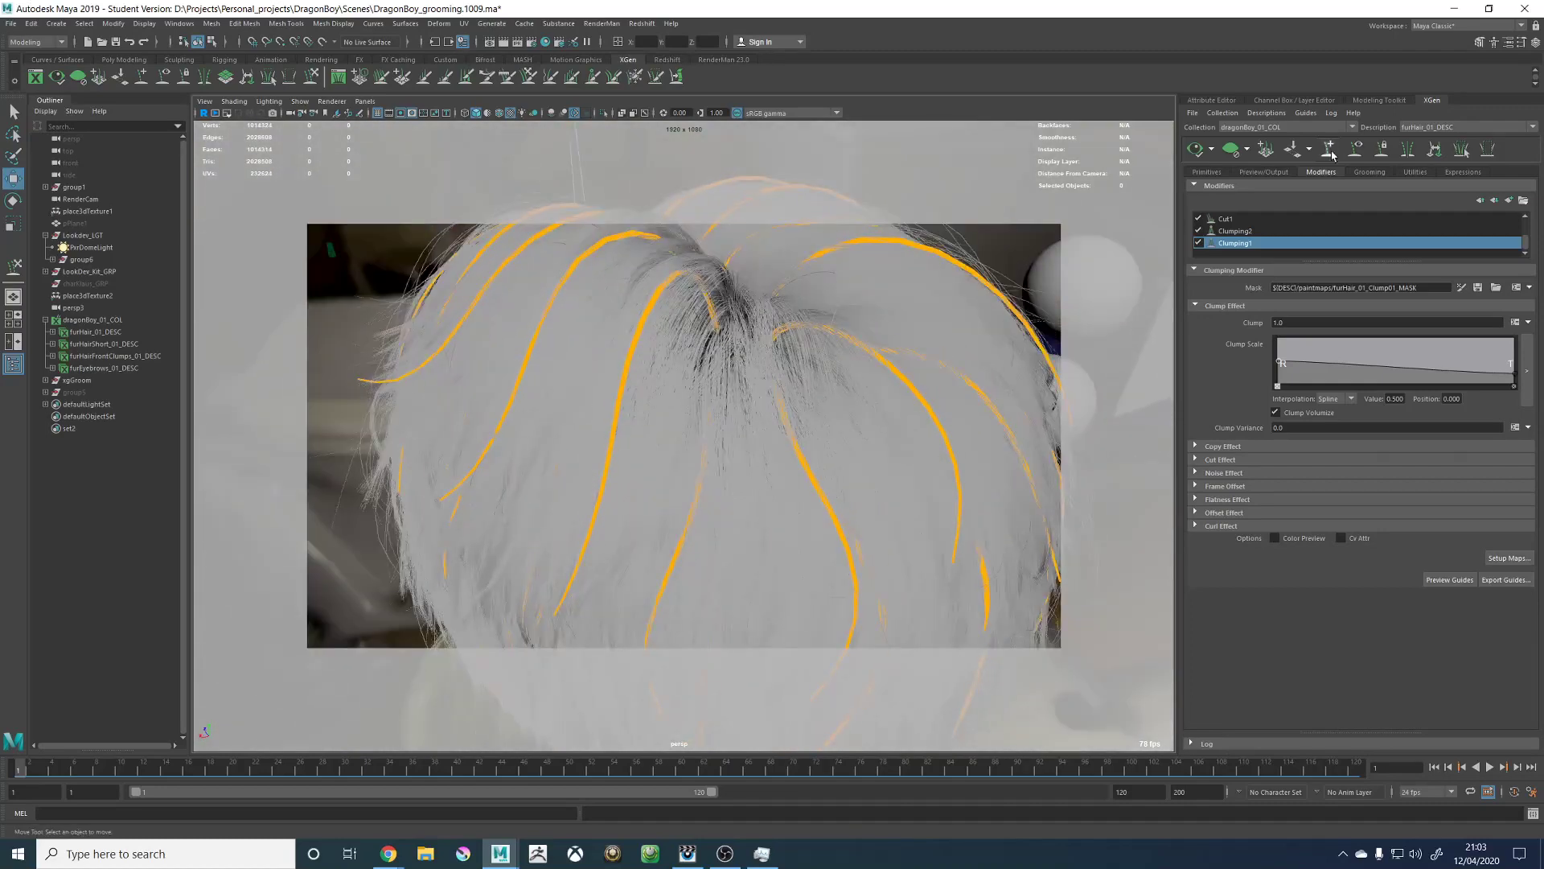
Step: Clear the hair preview and add a new furHair_01_DESC guide at the crown of the head
click(1231, 149)
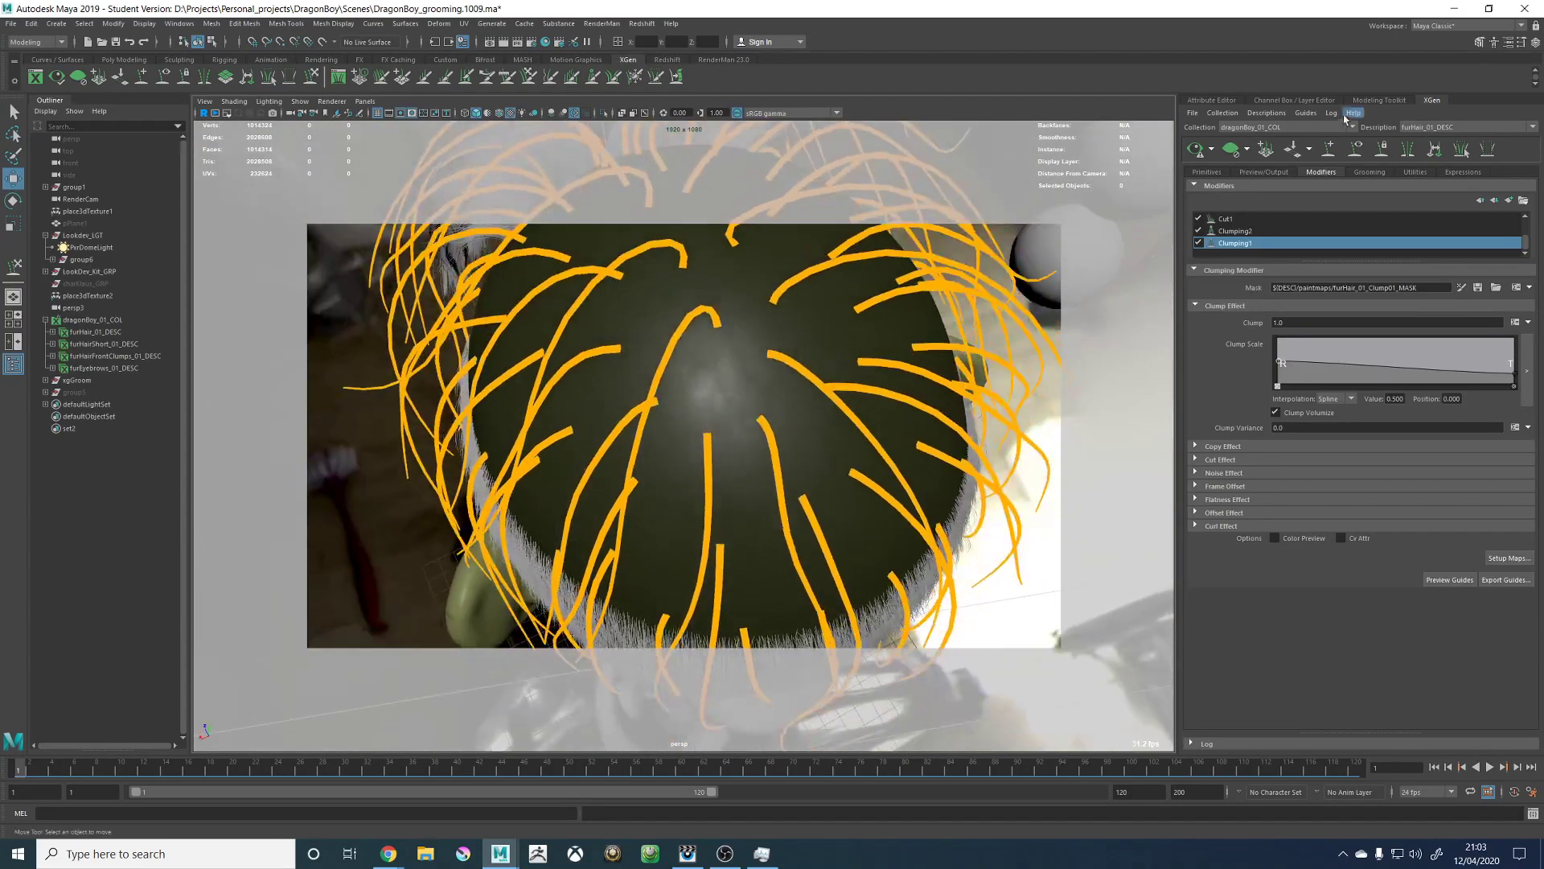
mouse_move(816, 295)
alt+mouse_down()
mouse_move(864, 277)
mouse_move(808, 302)
alt+mouse_up()
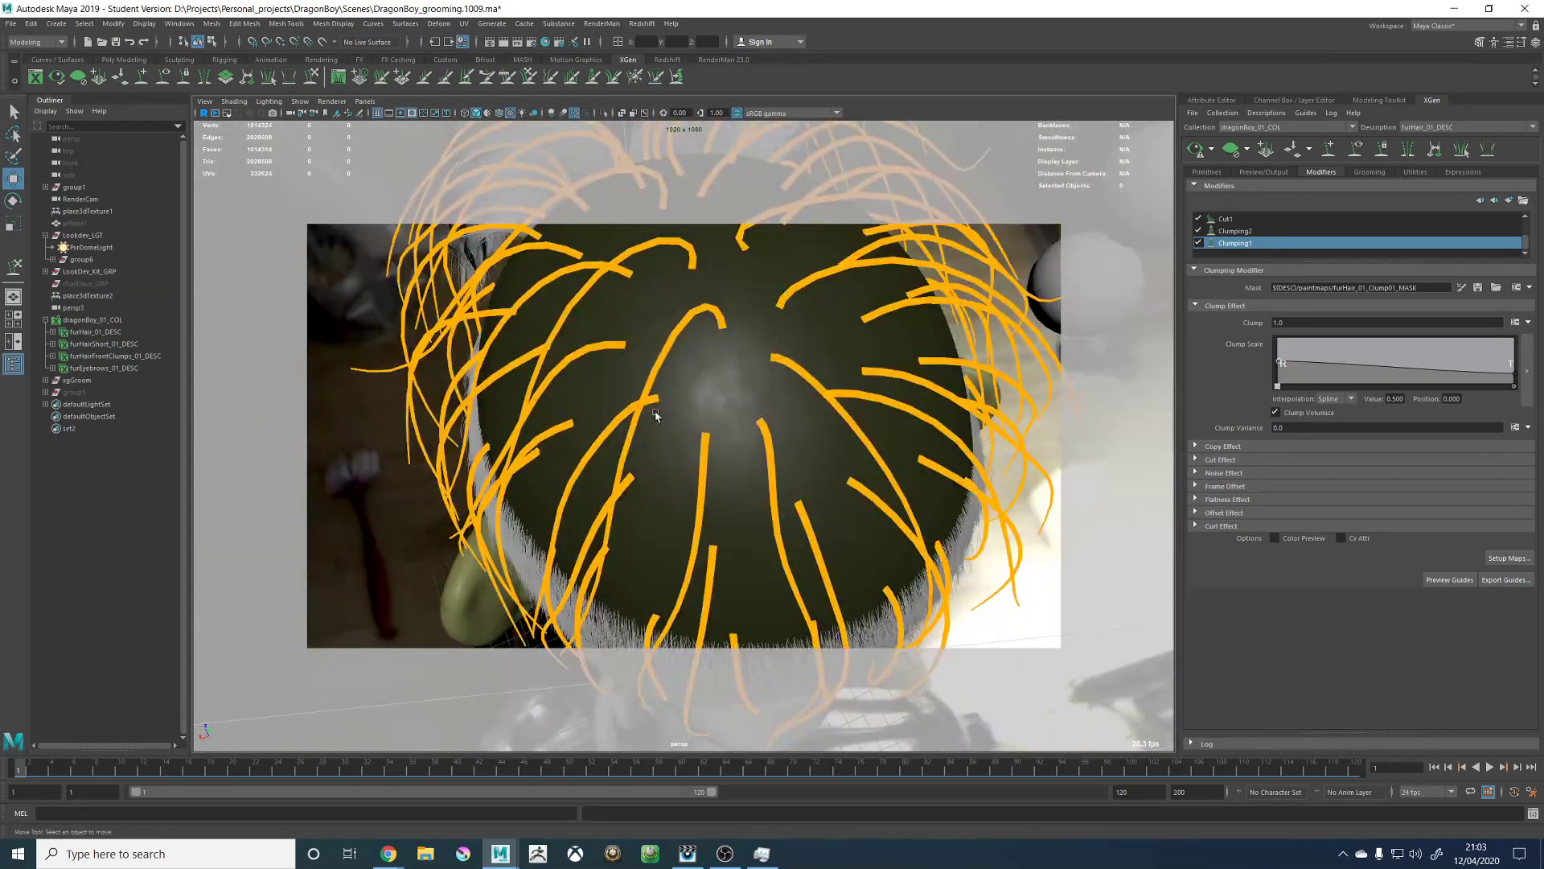
alt+drag(655, 414, 884, 377)
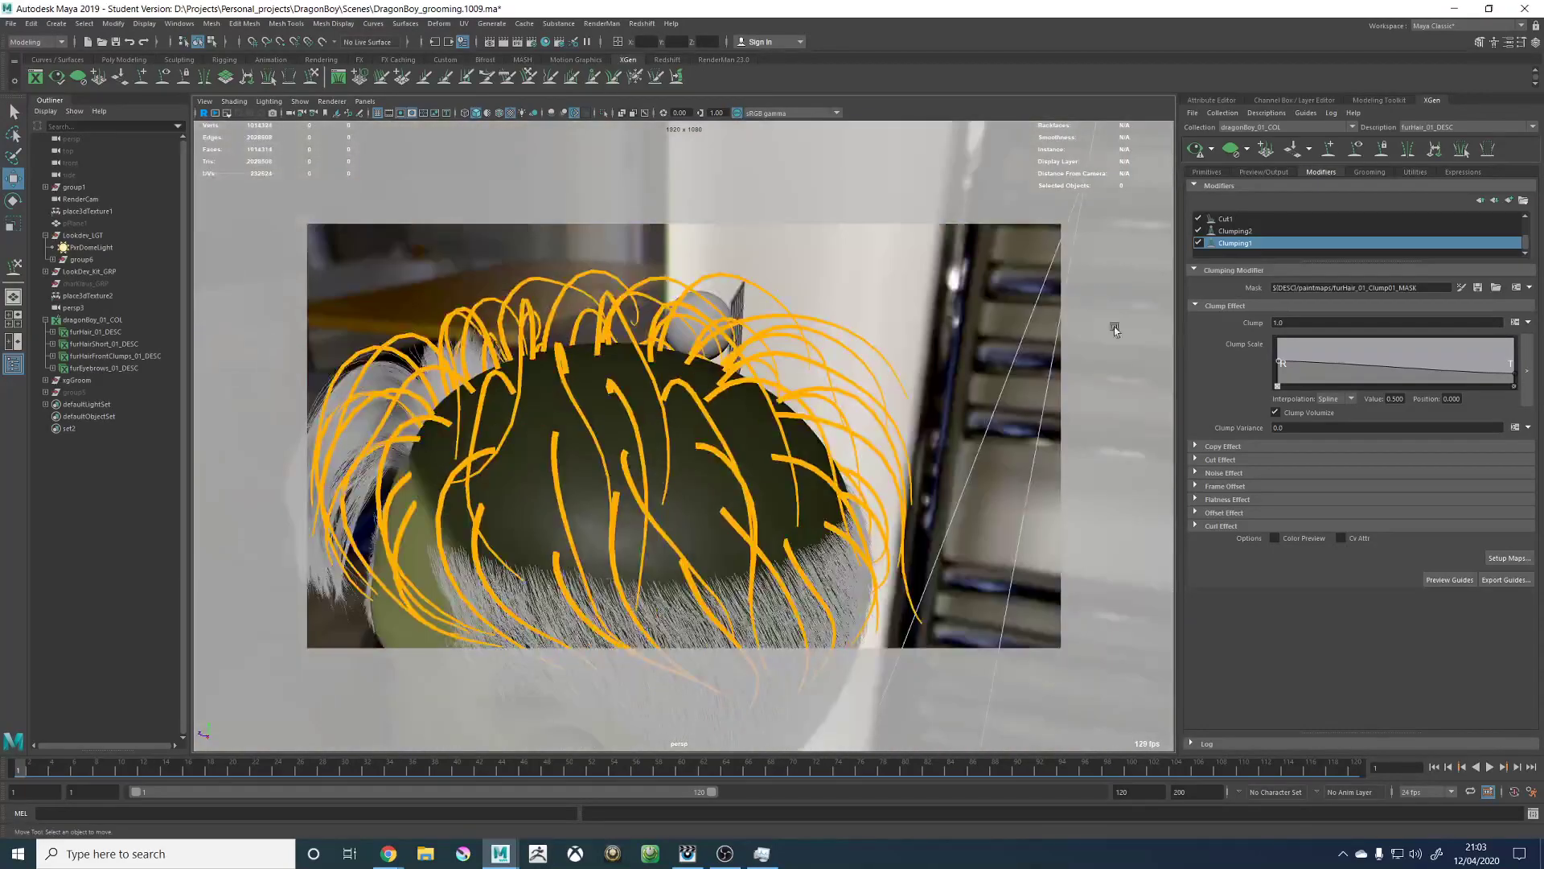
click(1328, 149)
alt+drag(772, 337, 724, 354)
click(711, 385)
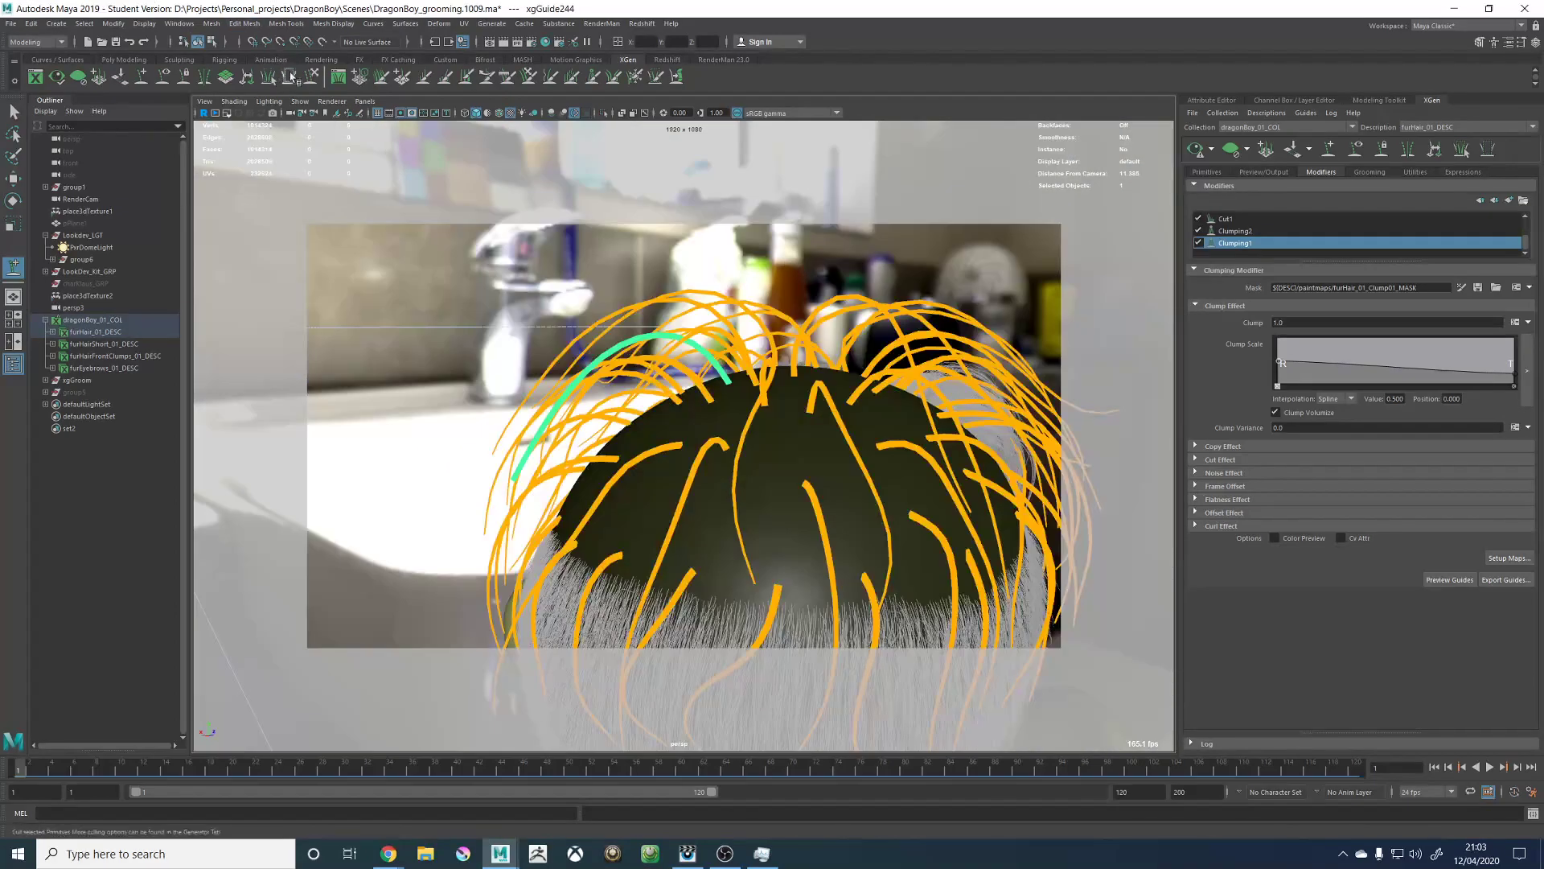
Step: Sculpt the new crown guide slightly outward along its length and scale it up to about 1.03
click(310, 76)
alt+drag(611, 342, 569, 343)
drag(523, 426, 512, 407)
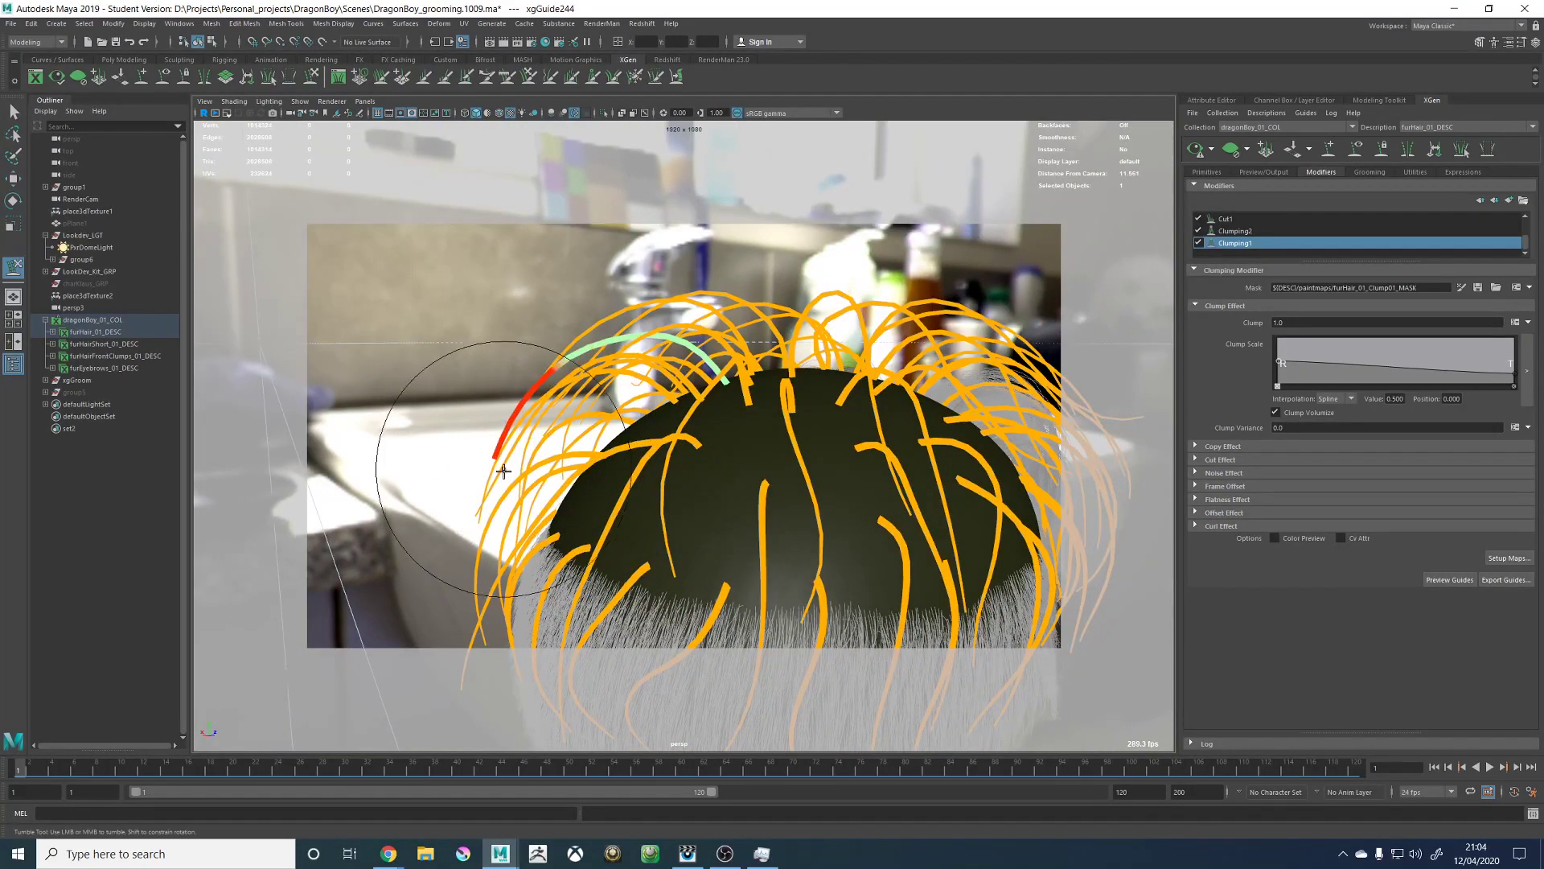
drag(500, 479, 488, 477)
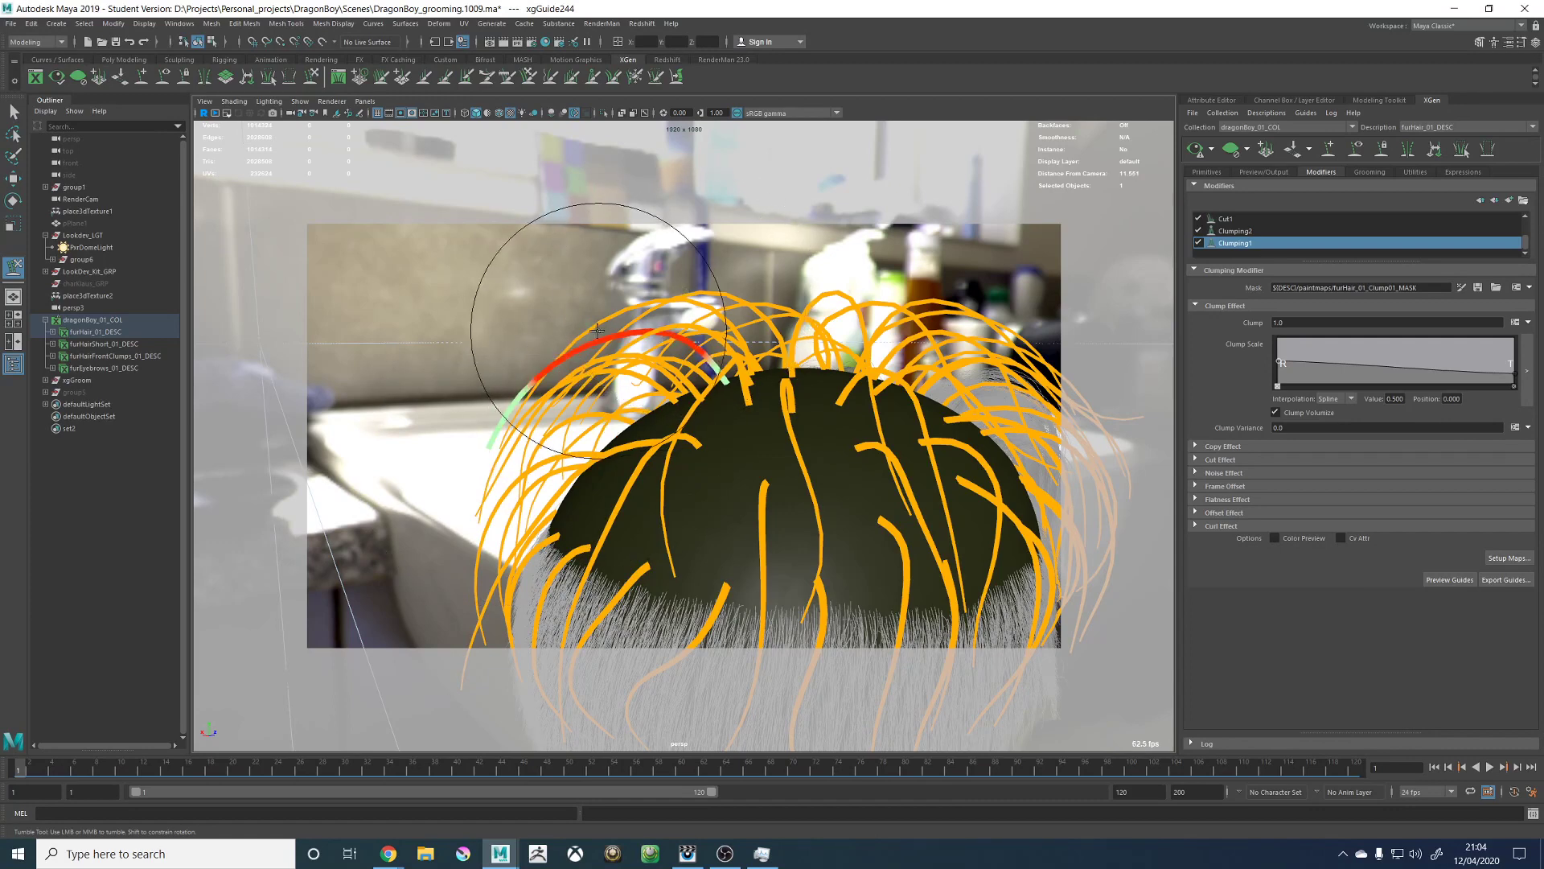
drag(599, 332, 592, 327)
key(r)
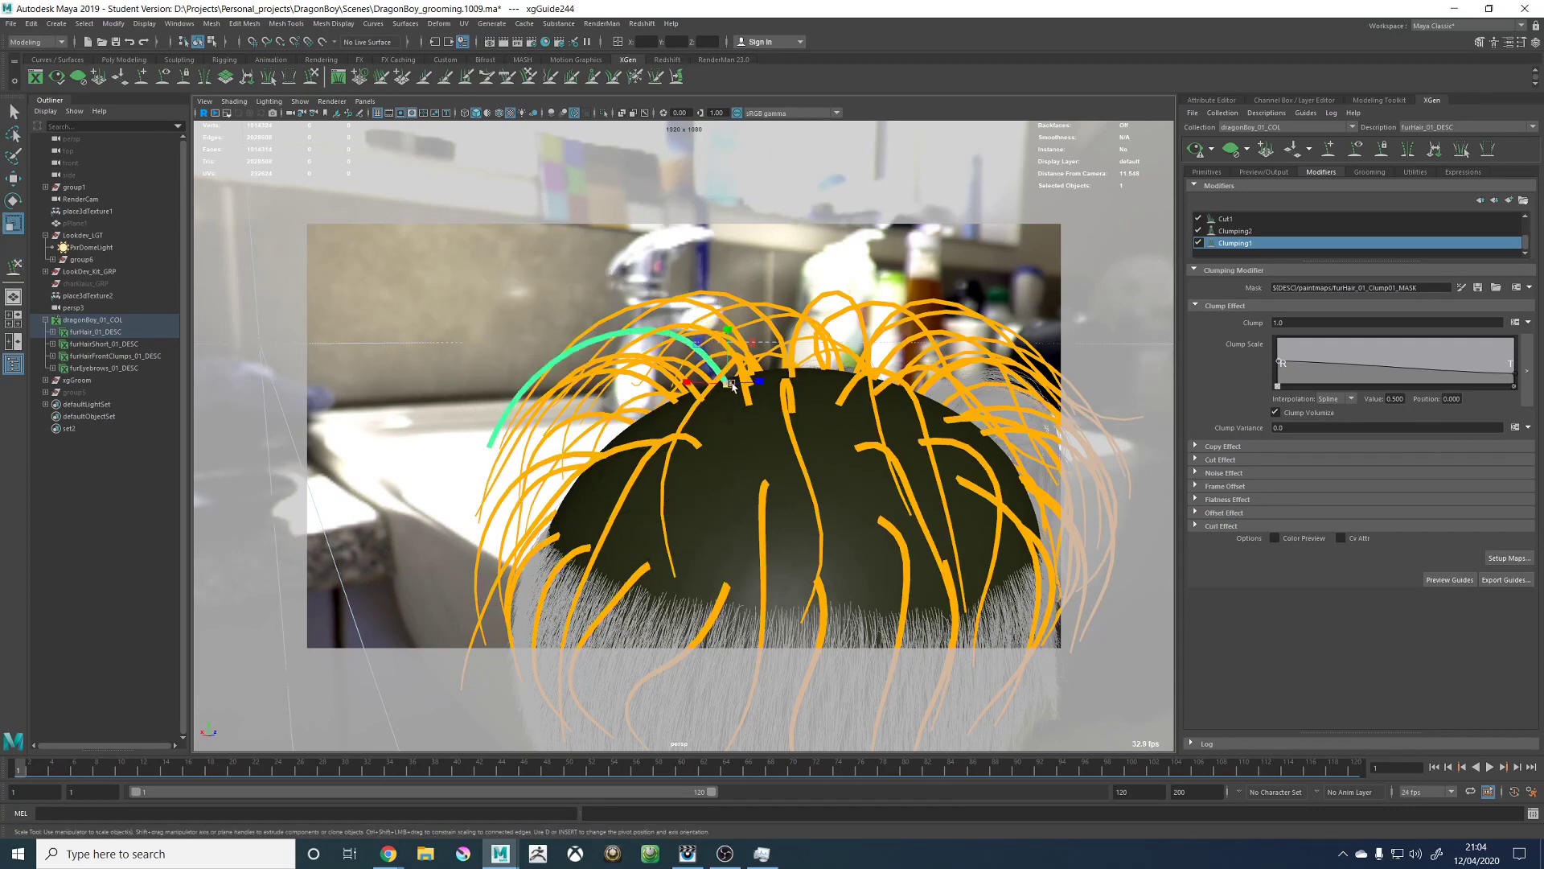
drag(732, 386, 739, 386)
Step: Delete the old guide beside the newly sculpted crown guide
click(755, 285)
alt+drag(643, 278, 769, 282)
click(727, 378)
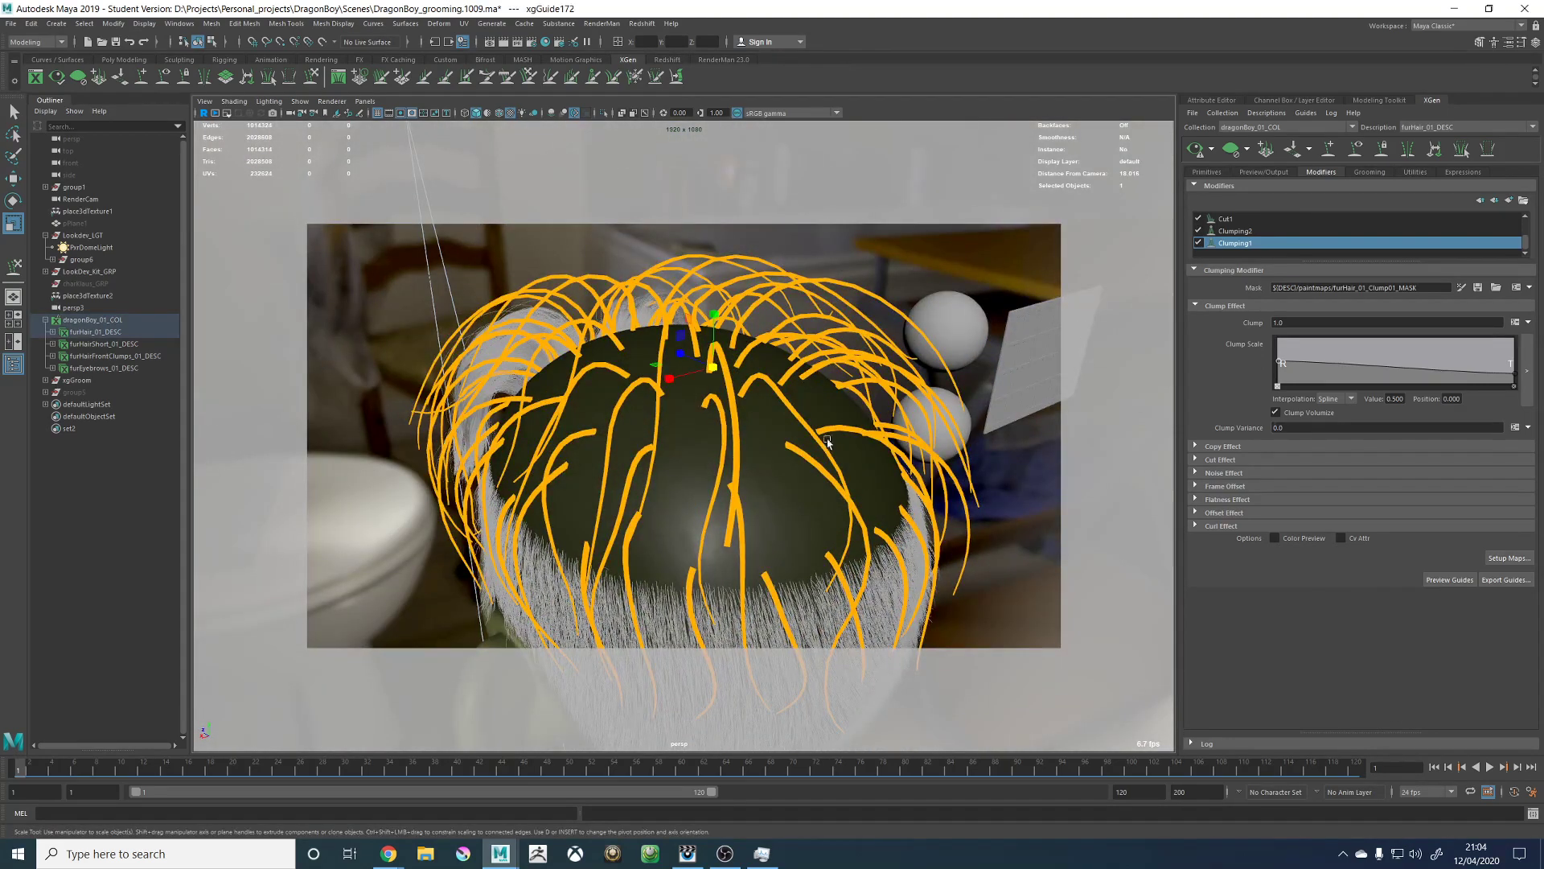
key(w)
alt+drag(829, 442, 856, 449)
key(Delete)
Step: Select the sculpted crown guide again and increase its taper for a thinner tip
click(735, 361)
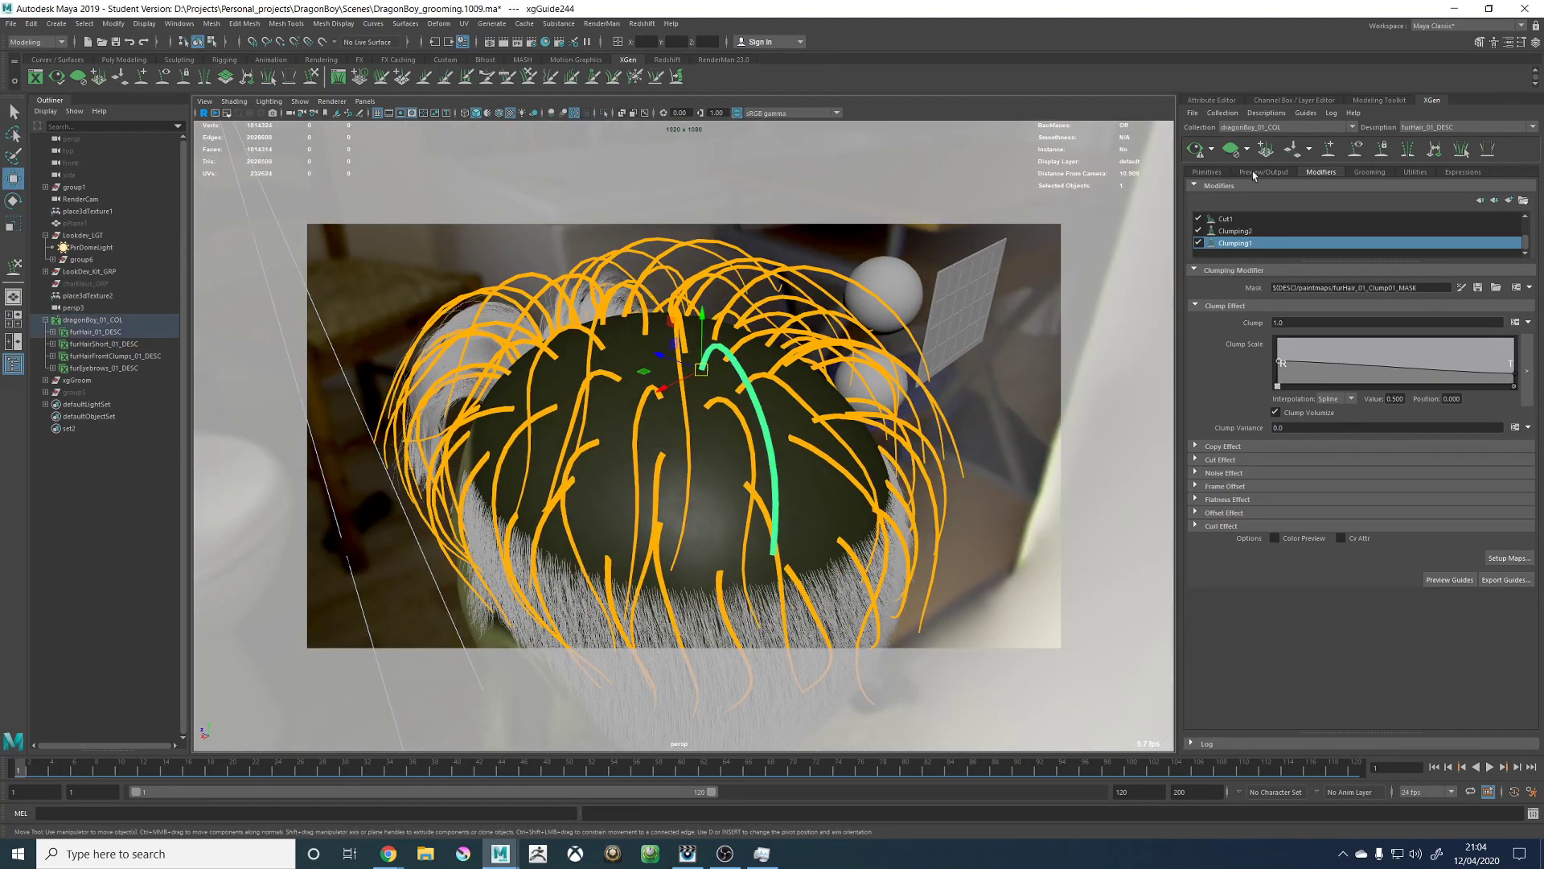
click(1313, 101)
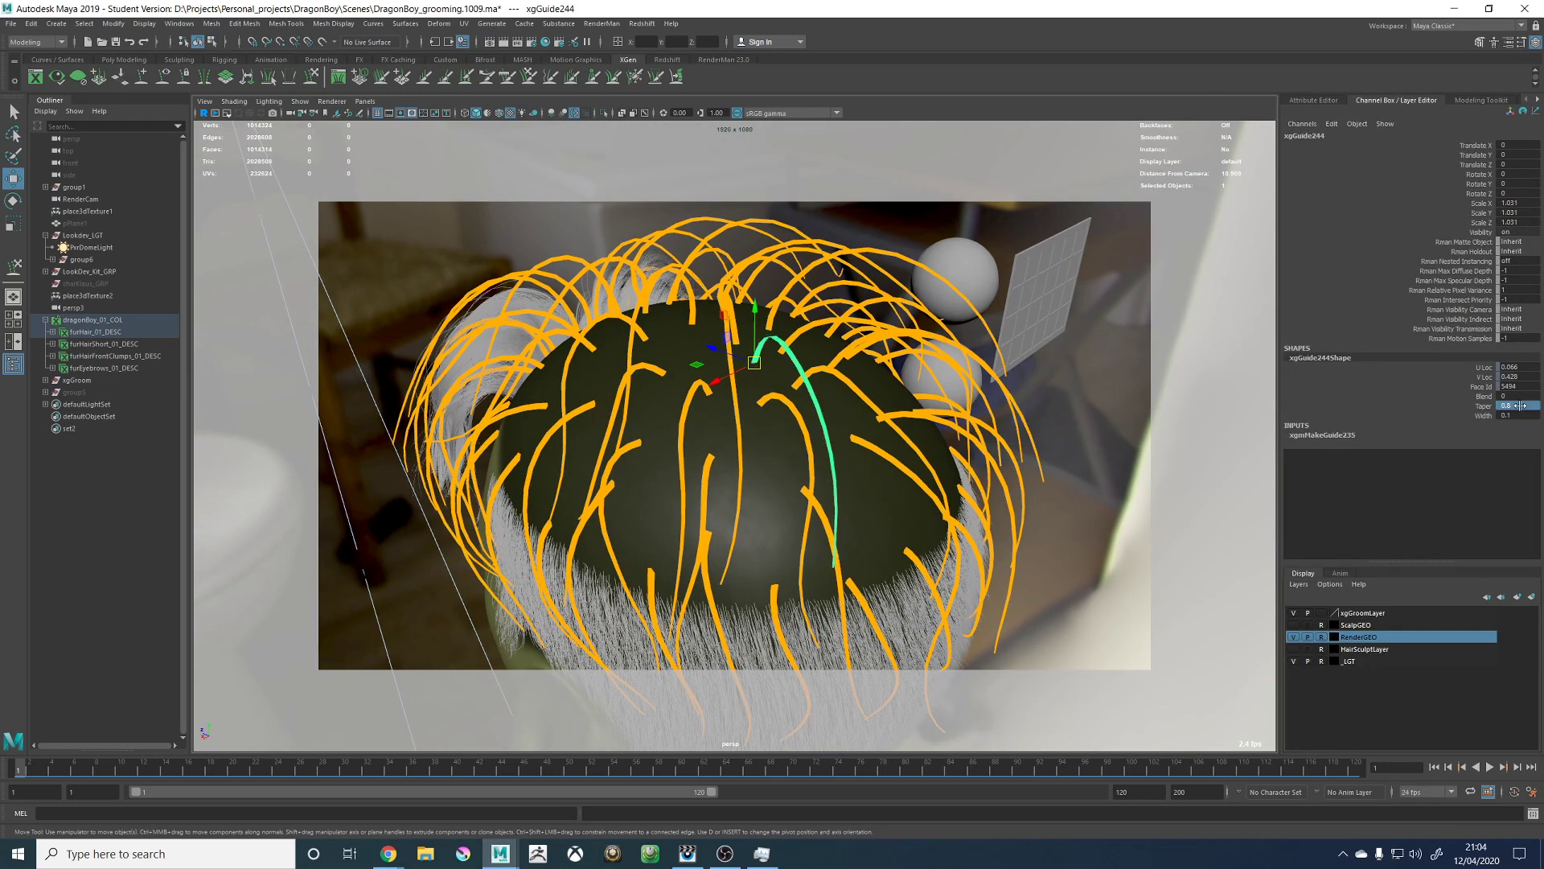
alt+drag(1072, 494, 841, 402)
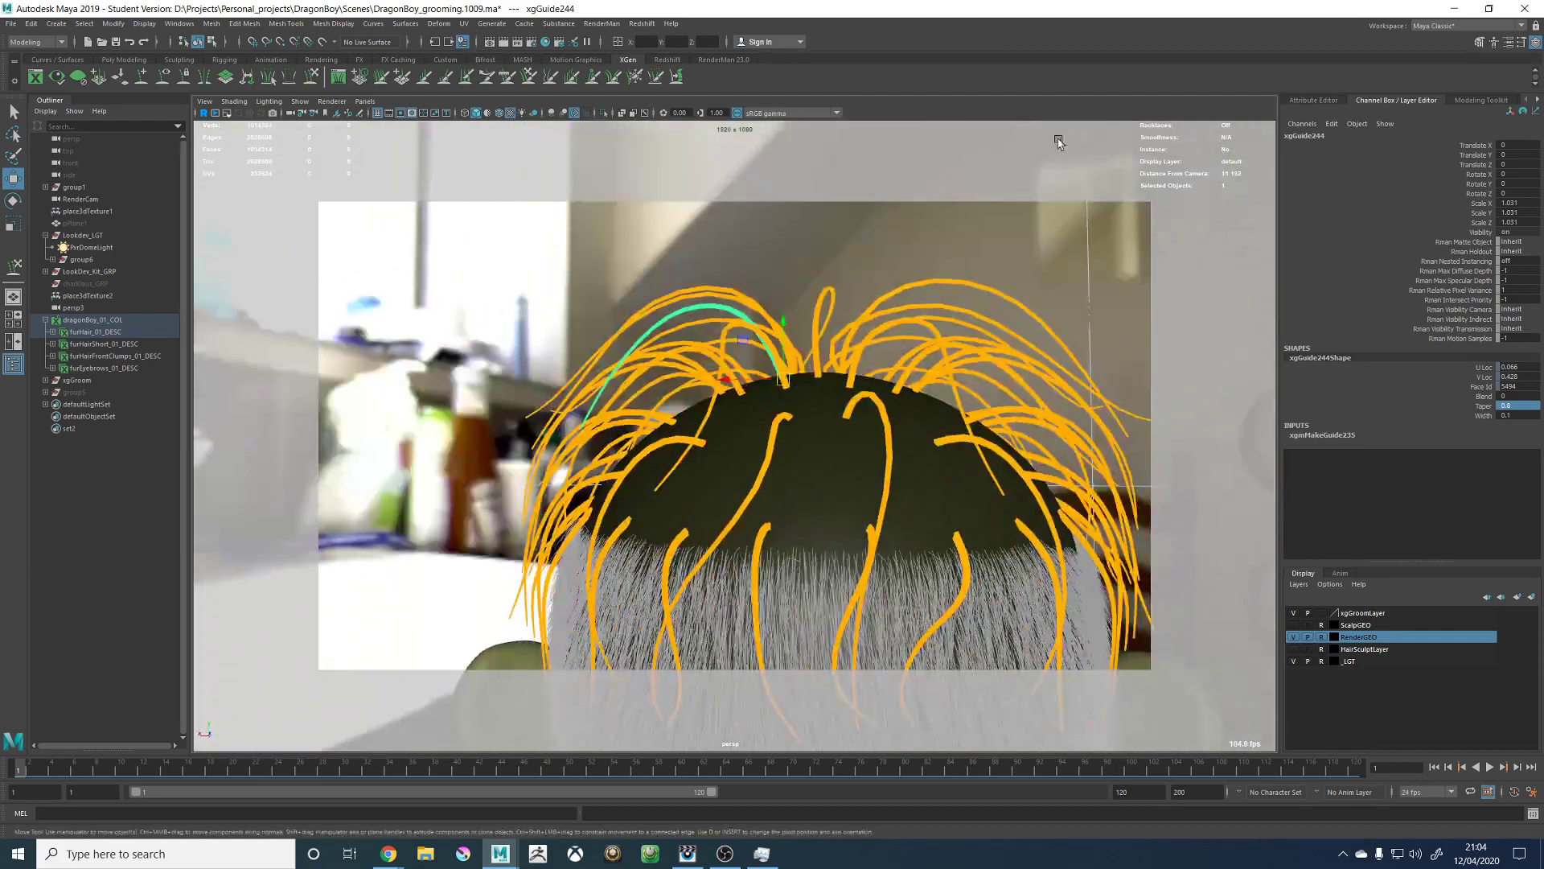
Step: Add a second new guide in the gap at the crown
click(141, 80)
alt+drag(724, 450, 751, 346)
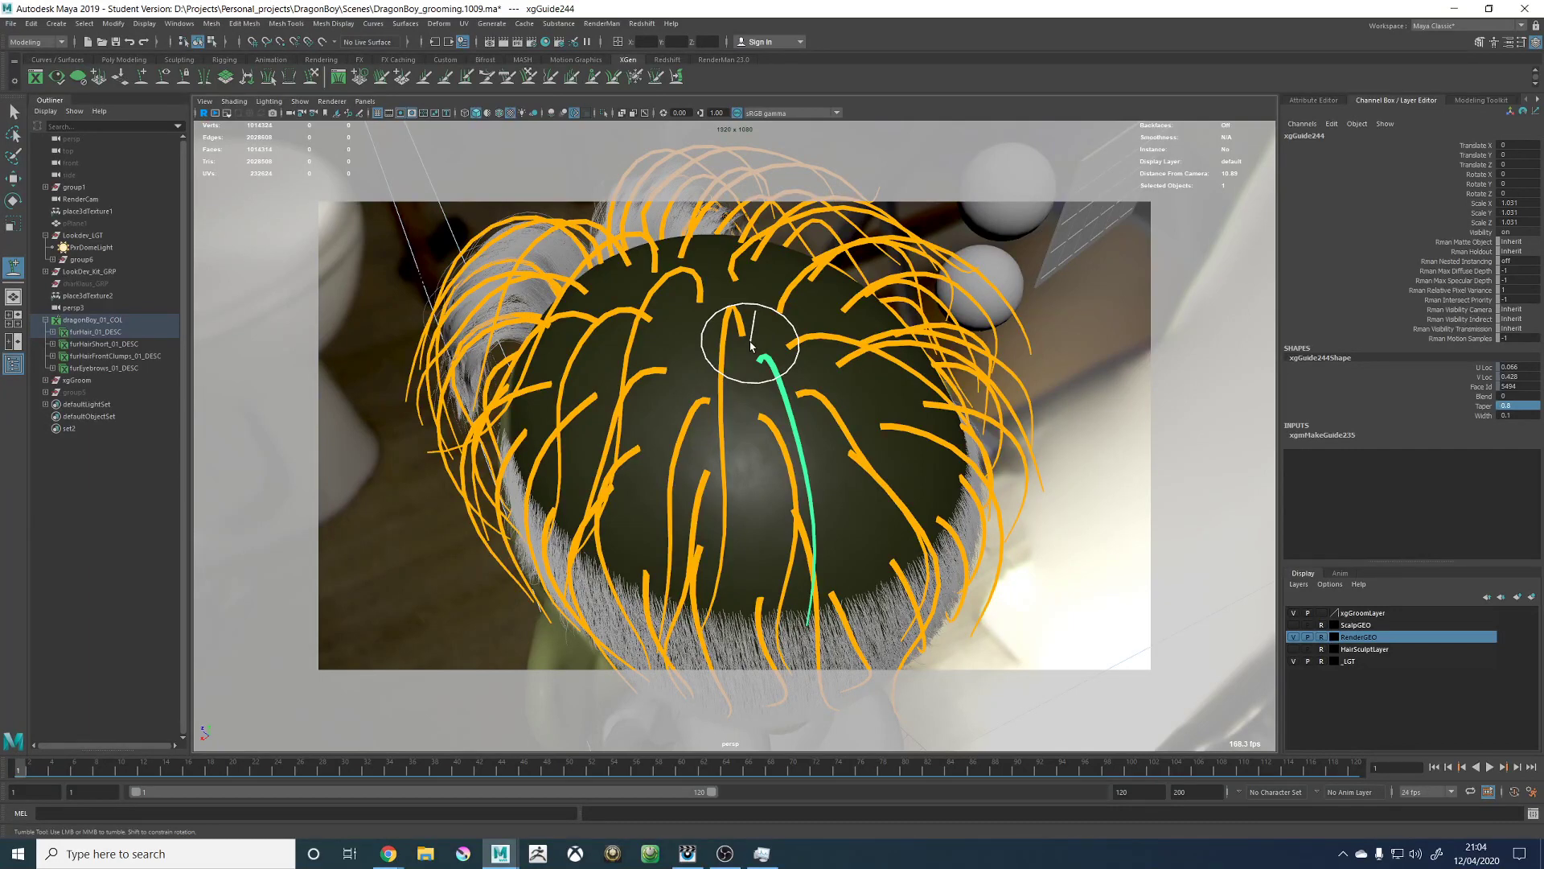
alt+drag(840, 391, 714, 477)
click(712, 470)
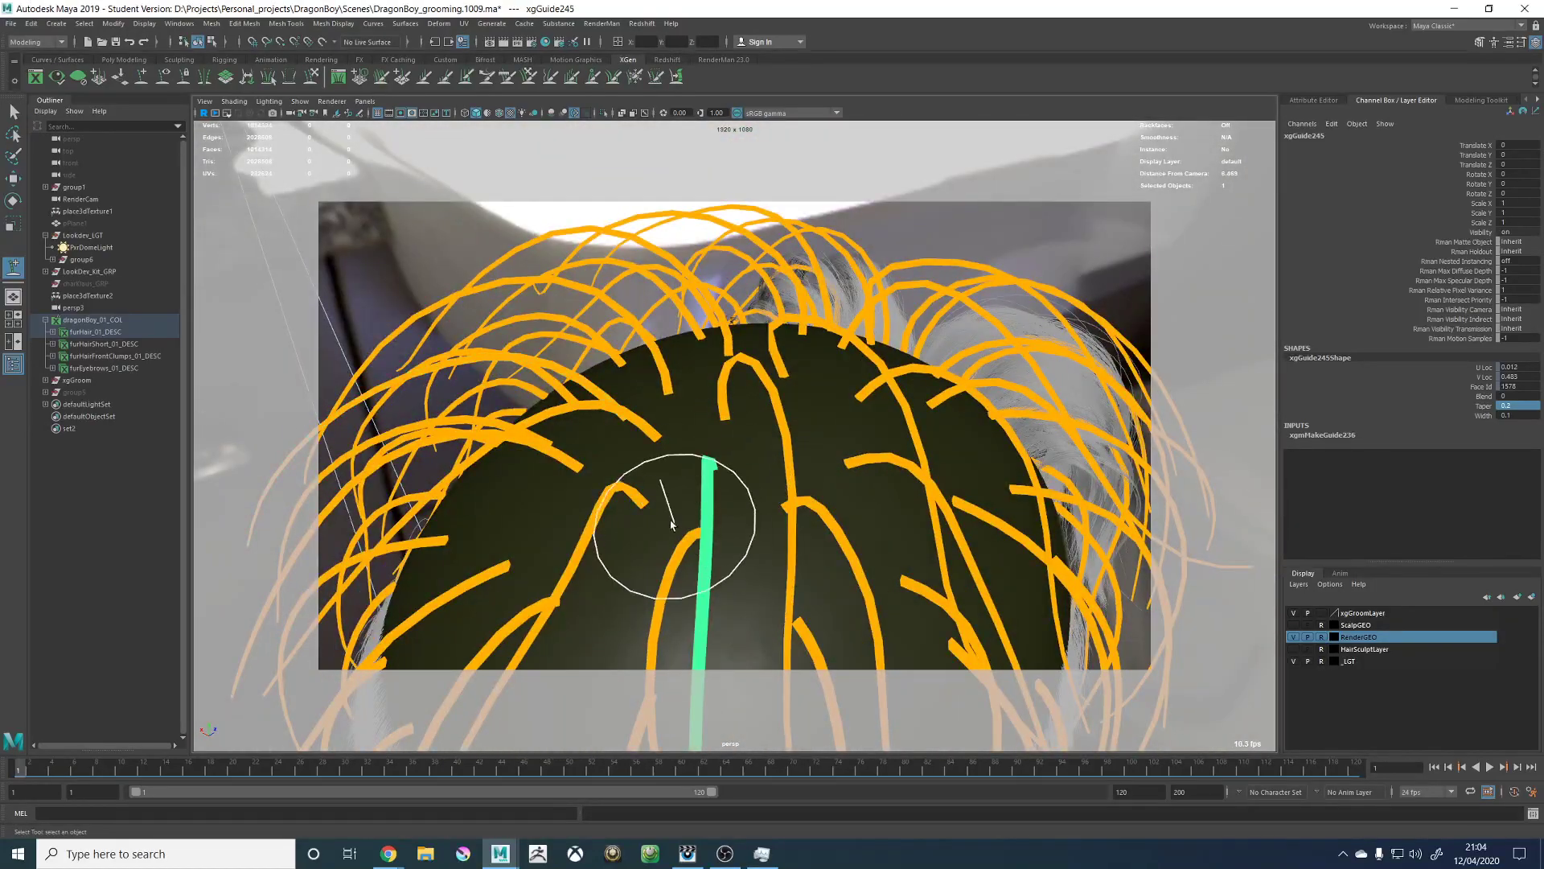
Step: Scale the second crown guide up to about 1.02 and increase its taper
alt+drag(675, 528, 861, 484)
alt+middle_drag(1102, 495, 980, 480)
alt+drag(980, 480, 640, 417)
key(r)
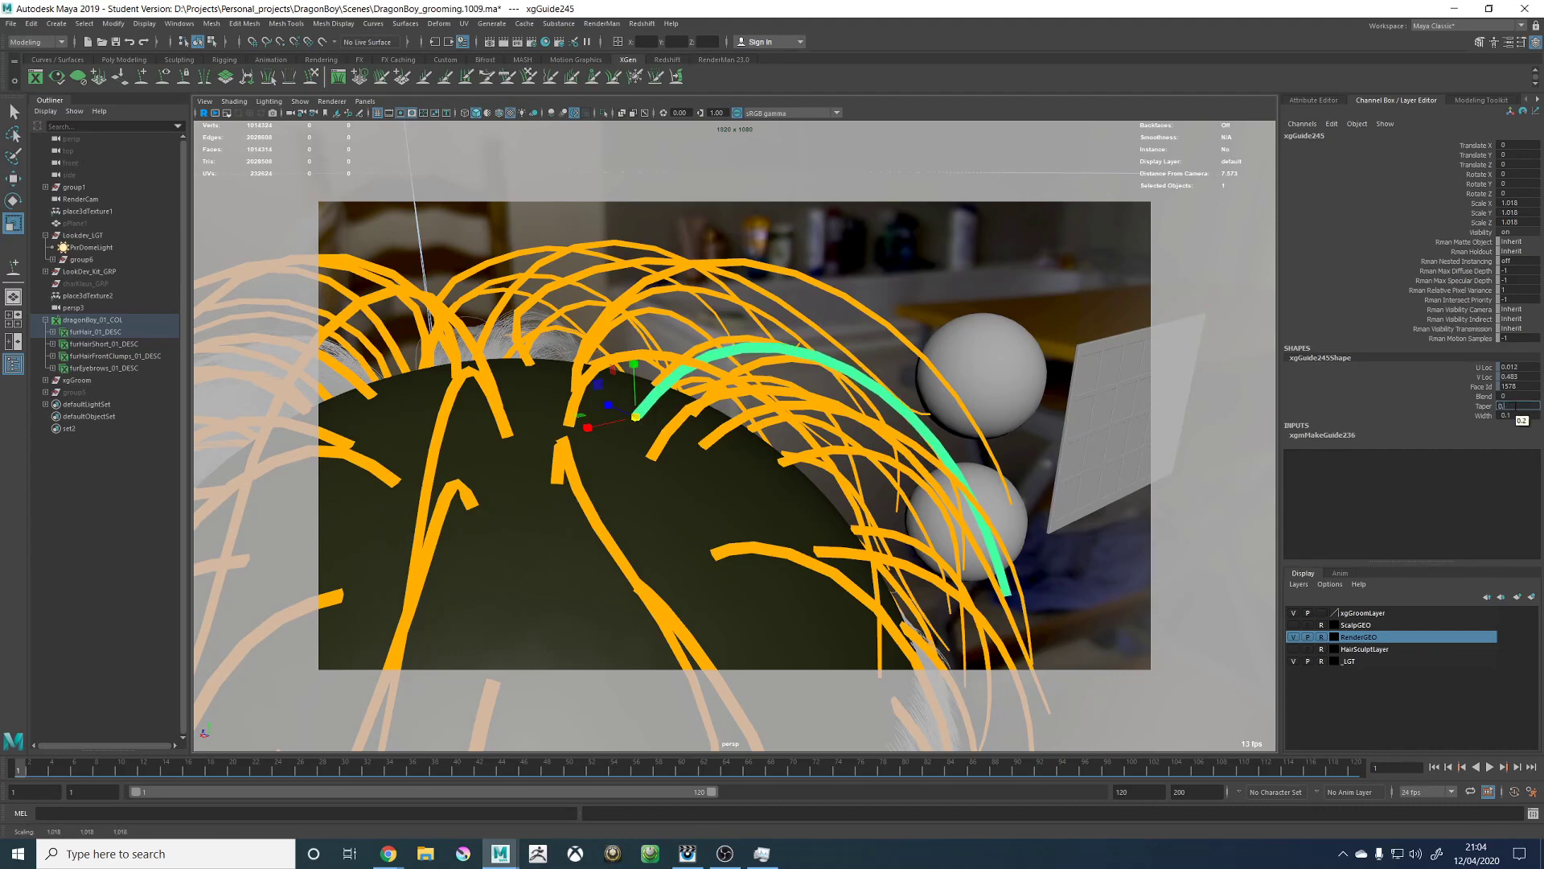
Step: Activate guide sculpting and turn off the film gate overlay and mask around the perspective view
click(312, 77)
alt+right_drag(390, 144, 363, 126)
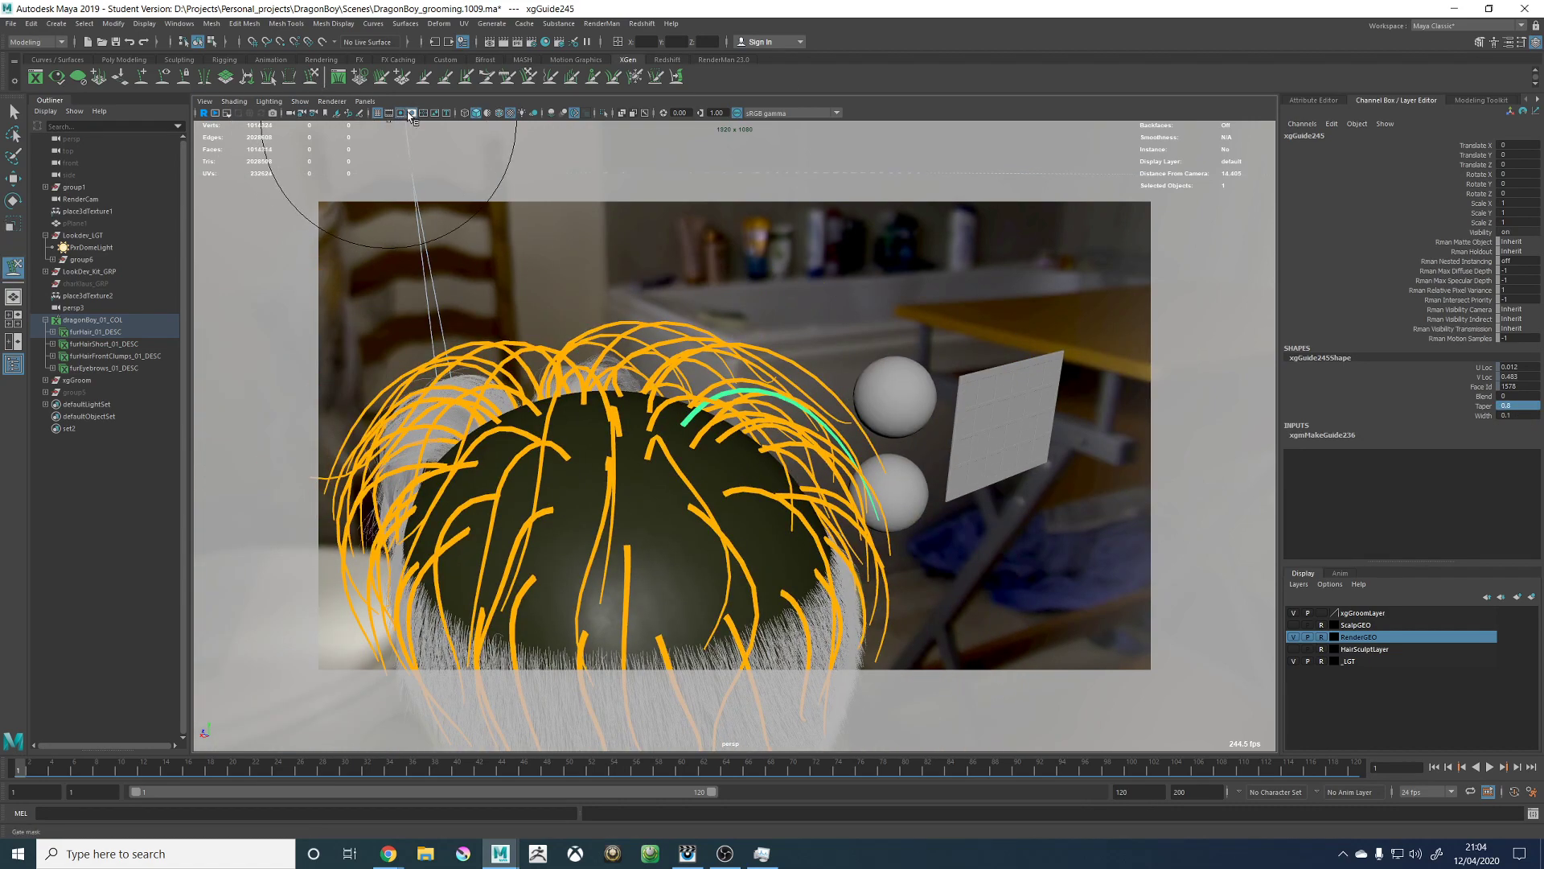
click(410, 113)
click(400, 113)
Step: Sculpt the second crown guide from the side and top so it arcs outward with the surrounding guides
alt+drag(897, 357, 784, 428)
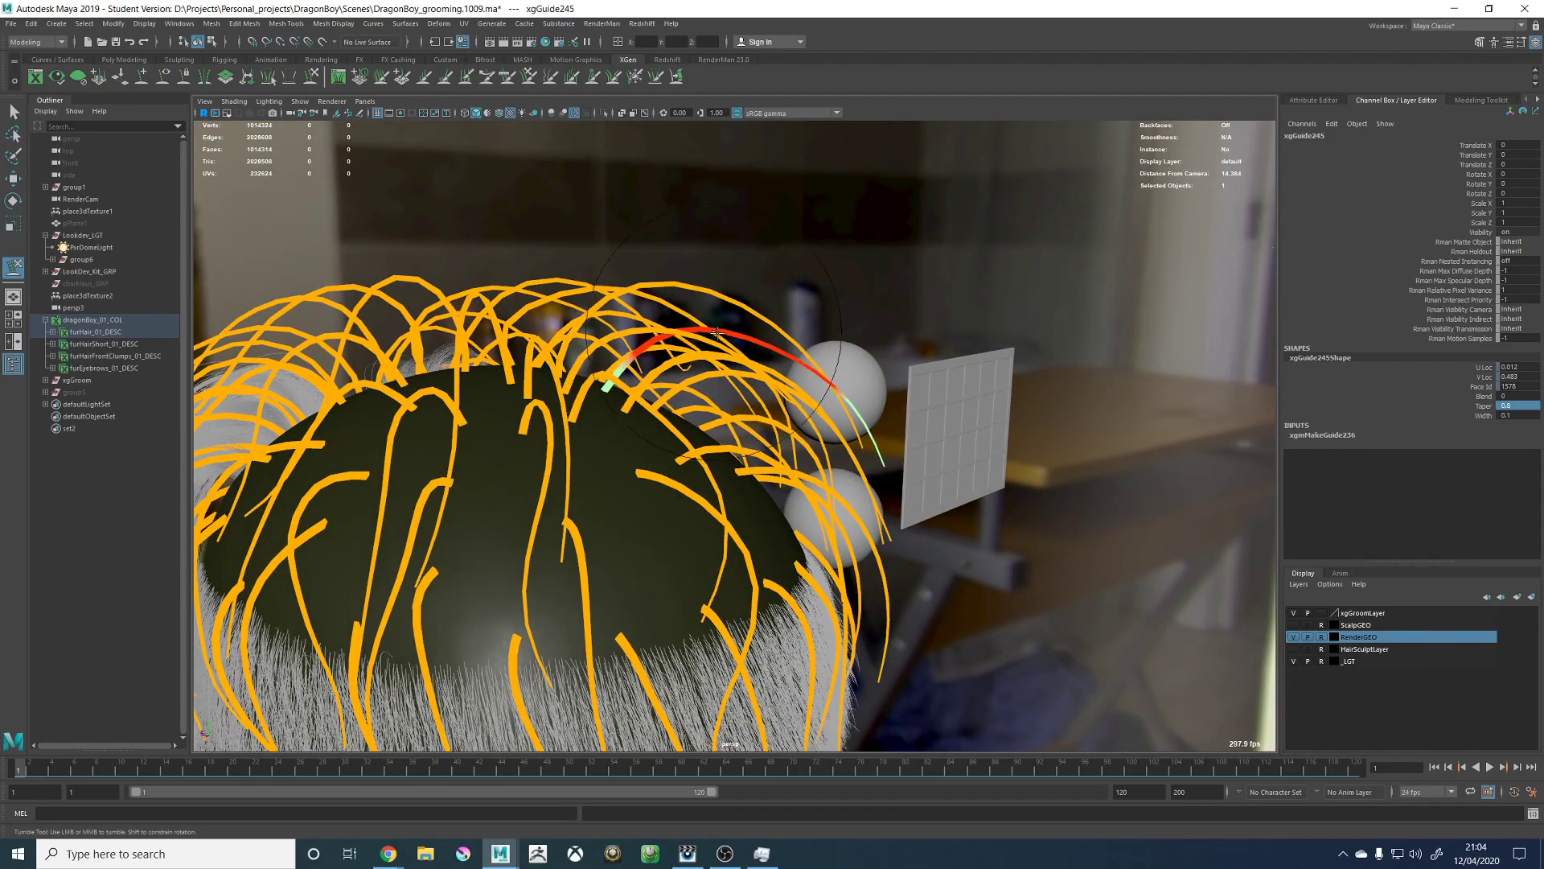
mouse_move(745, 363)
alt+mouse_down()
mouse_move(635, 419)
mouse_move(685, 539)
mouse_move(699, 634)
alt+mouse_up()
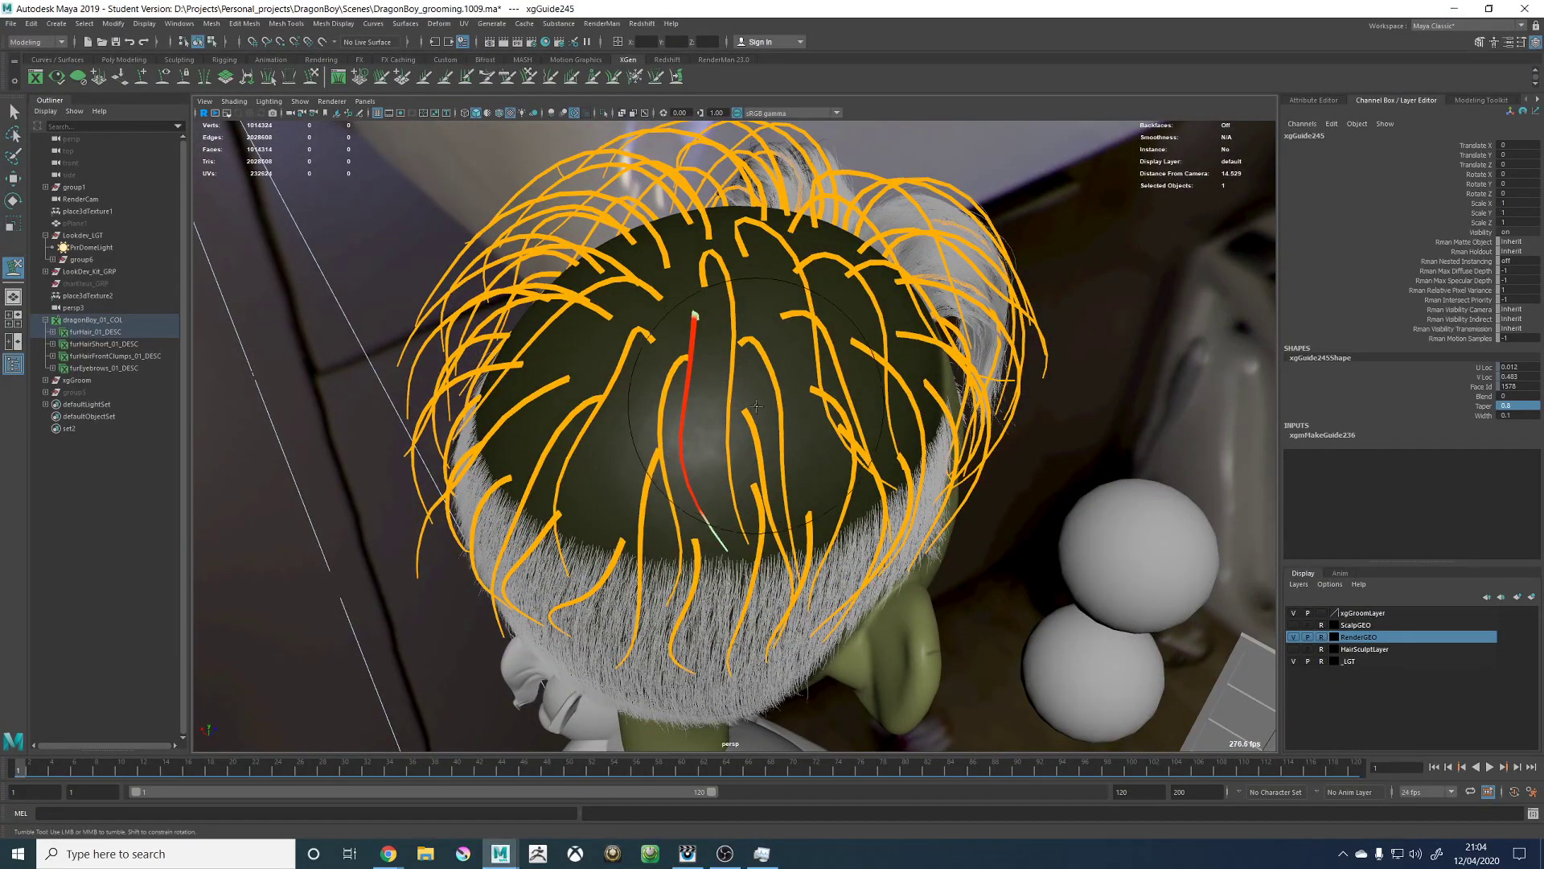
alt+drag(756, 406, 926, 475)
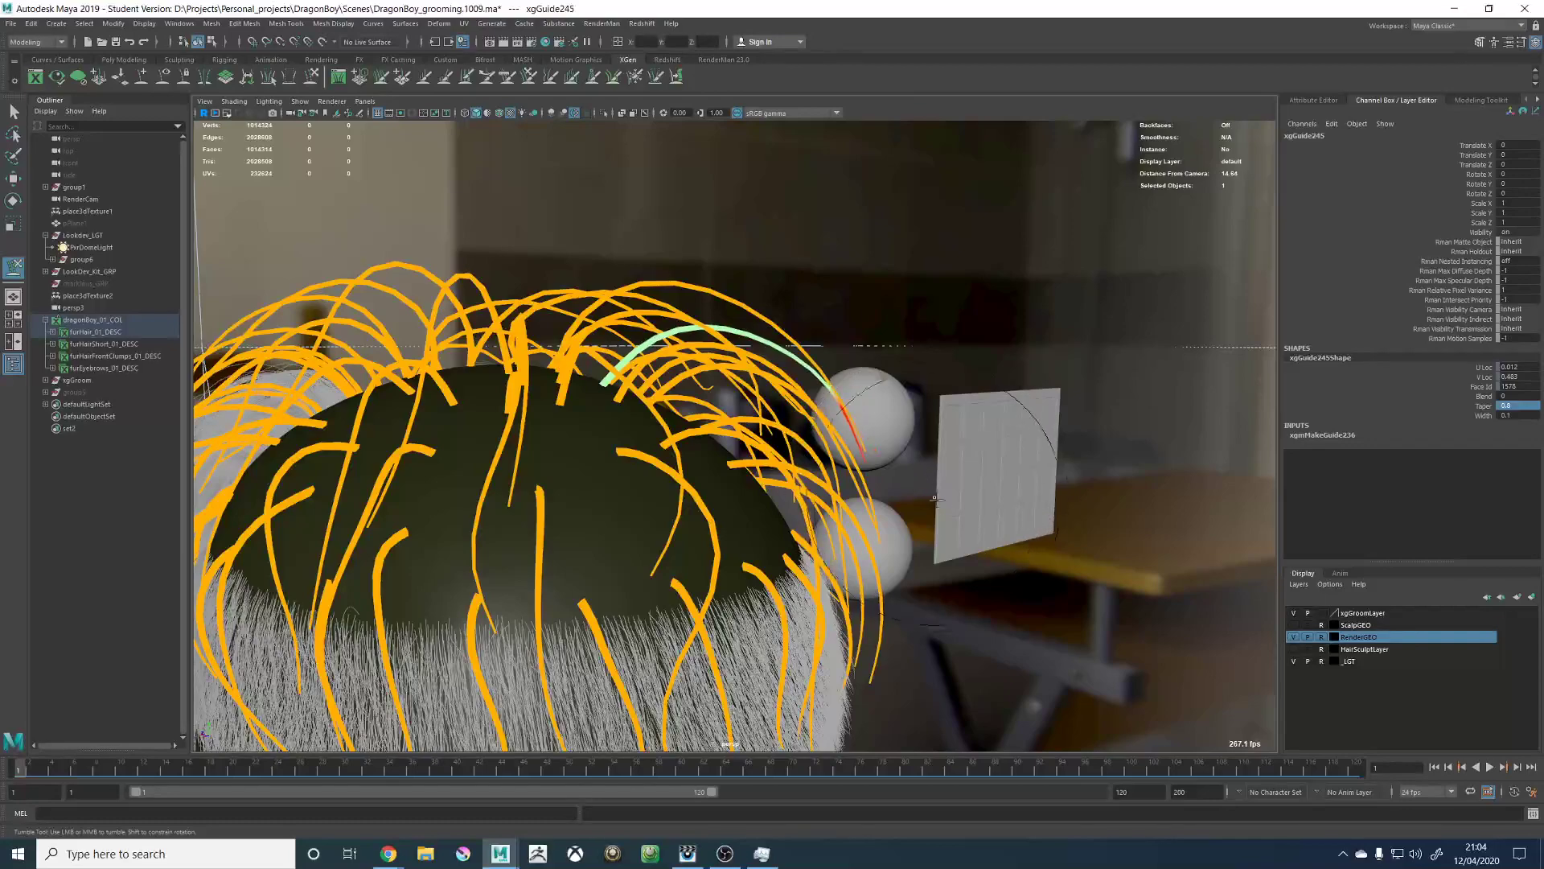
alt+middle_drag(724, 439, 699, 378)
alt+drag(692, 442, 843, 171)
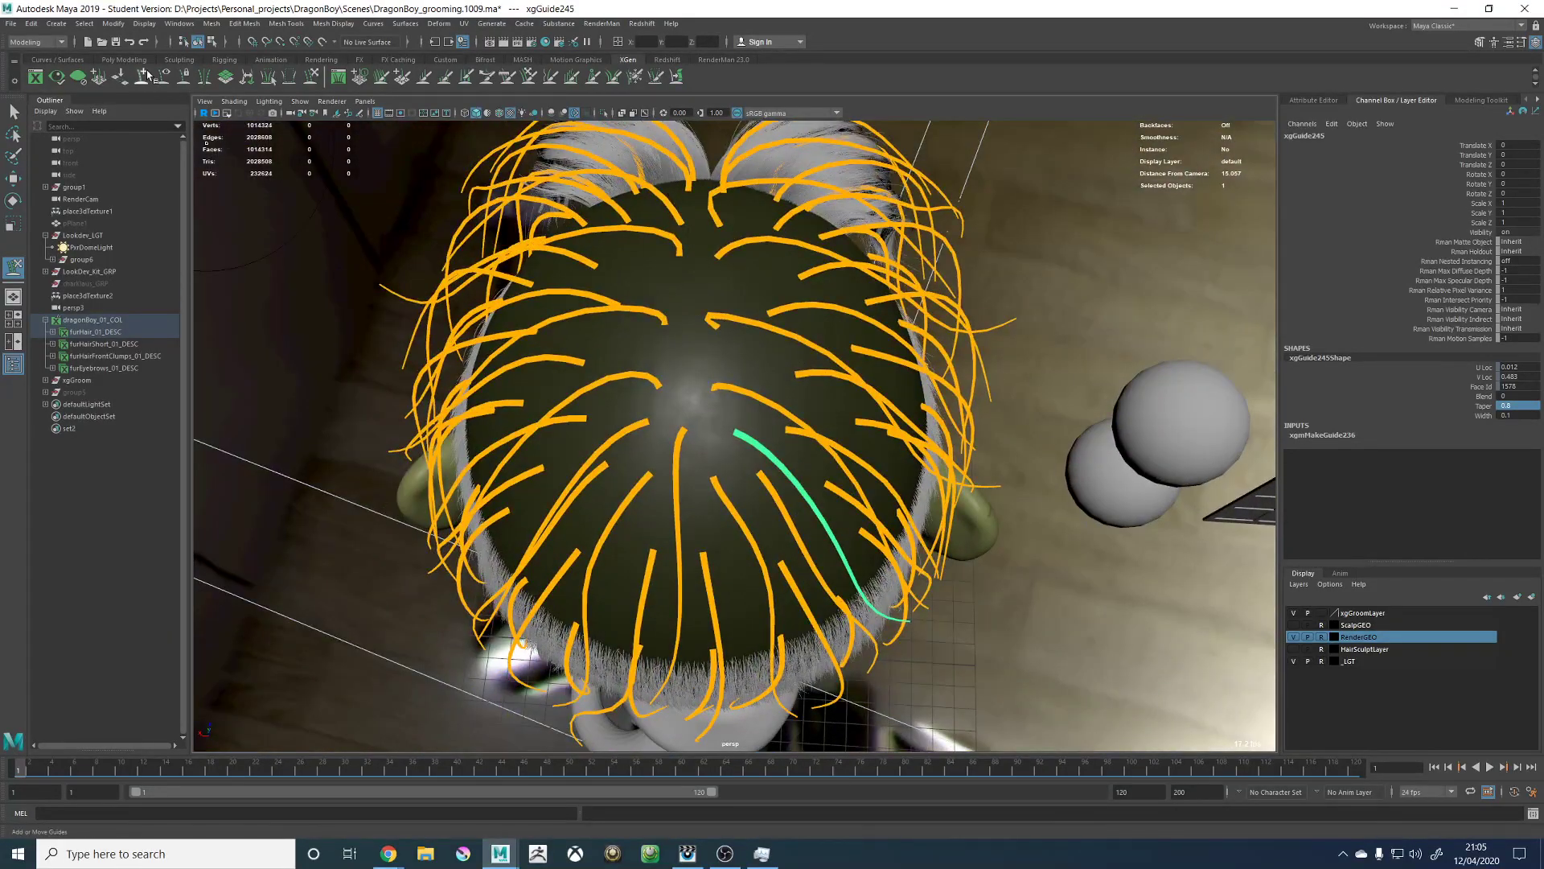
mouse_move(587, 346)
alt+mouse_down()
mouse_move(603, 321)
mouse_move(679, 321)
mouse_move(584, 507)
mouse_move(524, 448)
mouse_move(498, 460)
alt+mouse_up()
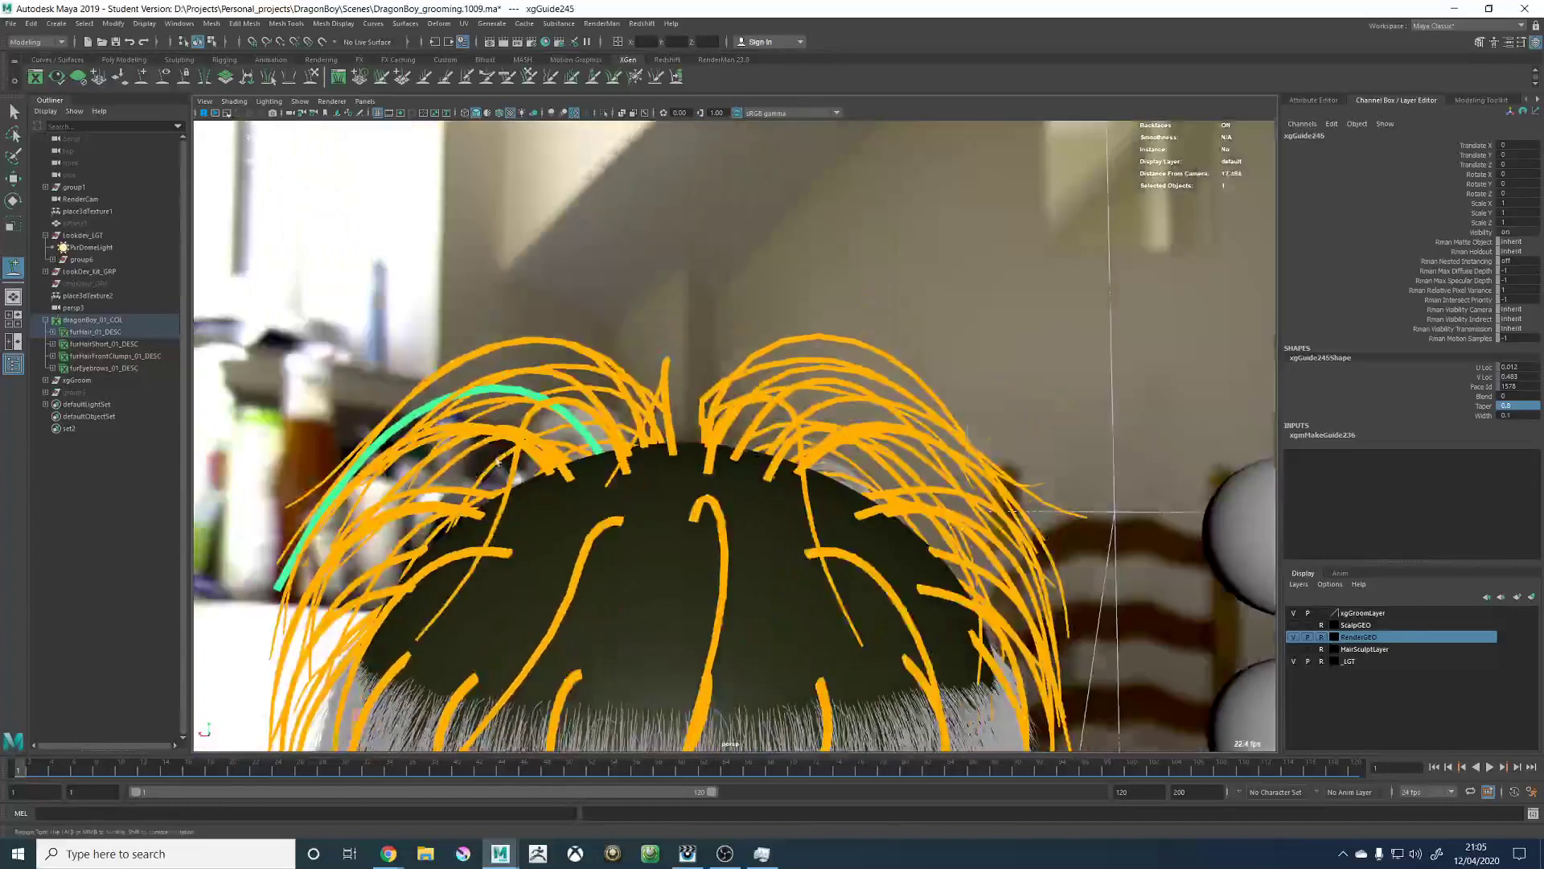
alt+drag(339, 486, 402, 527)
key(Delete)
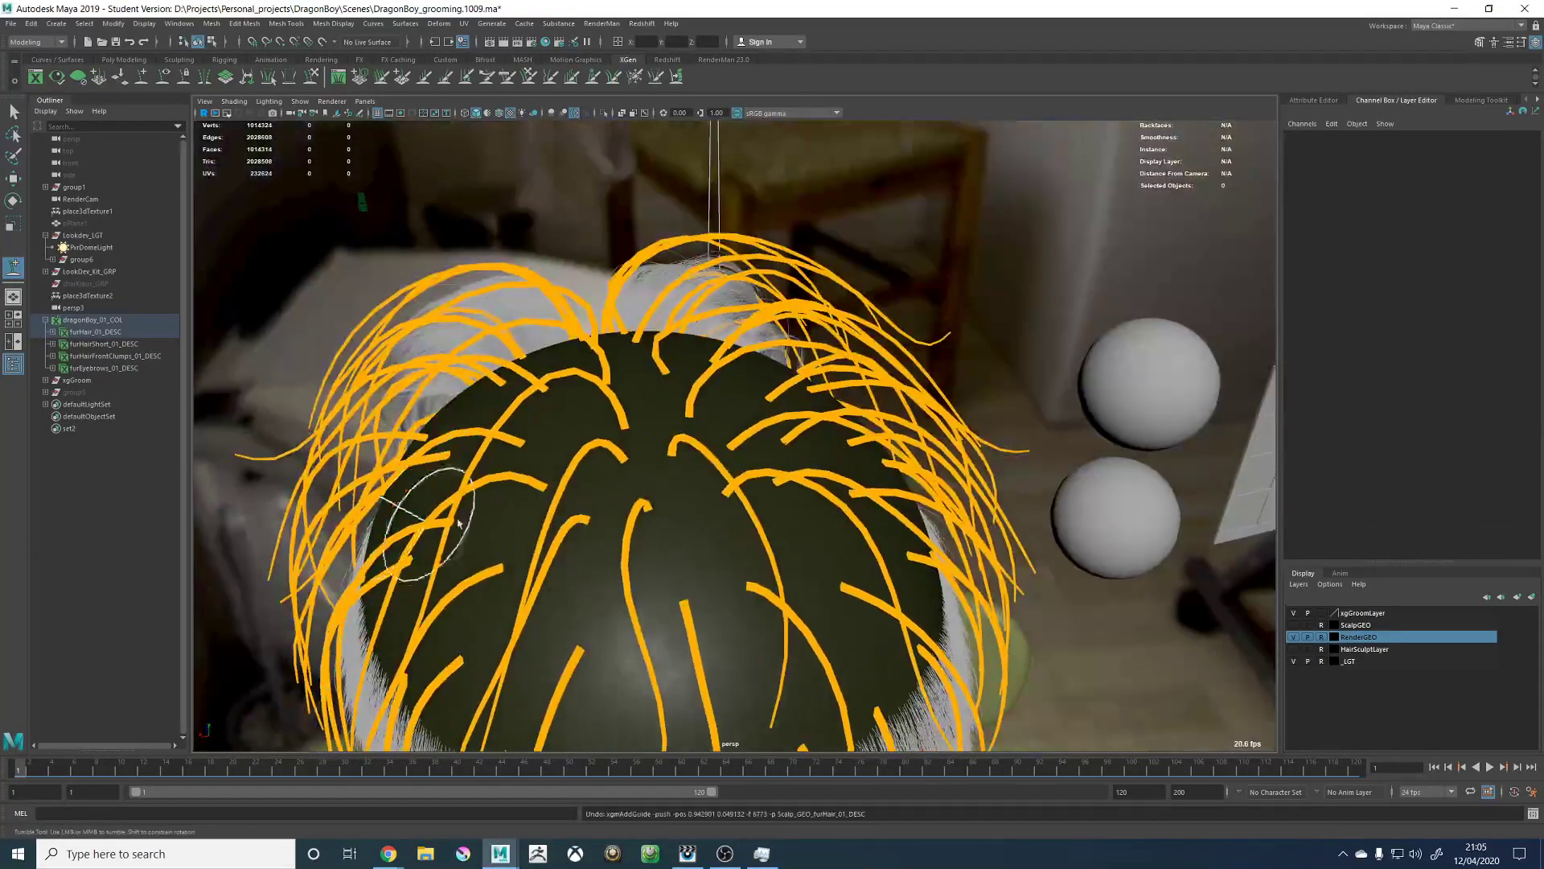
Step: Add another guide in the remaining gap at the centre of the crown
alt+drag(575, 394, 603, 440)
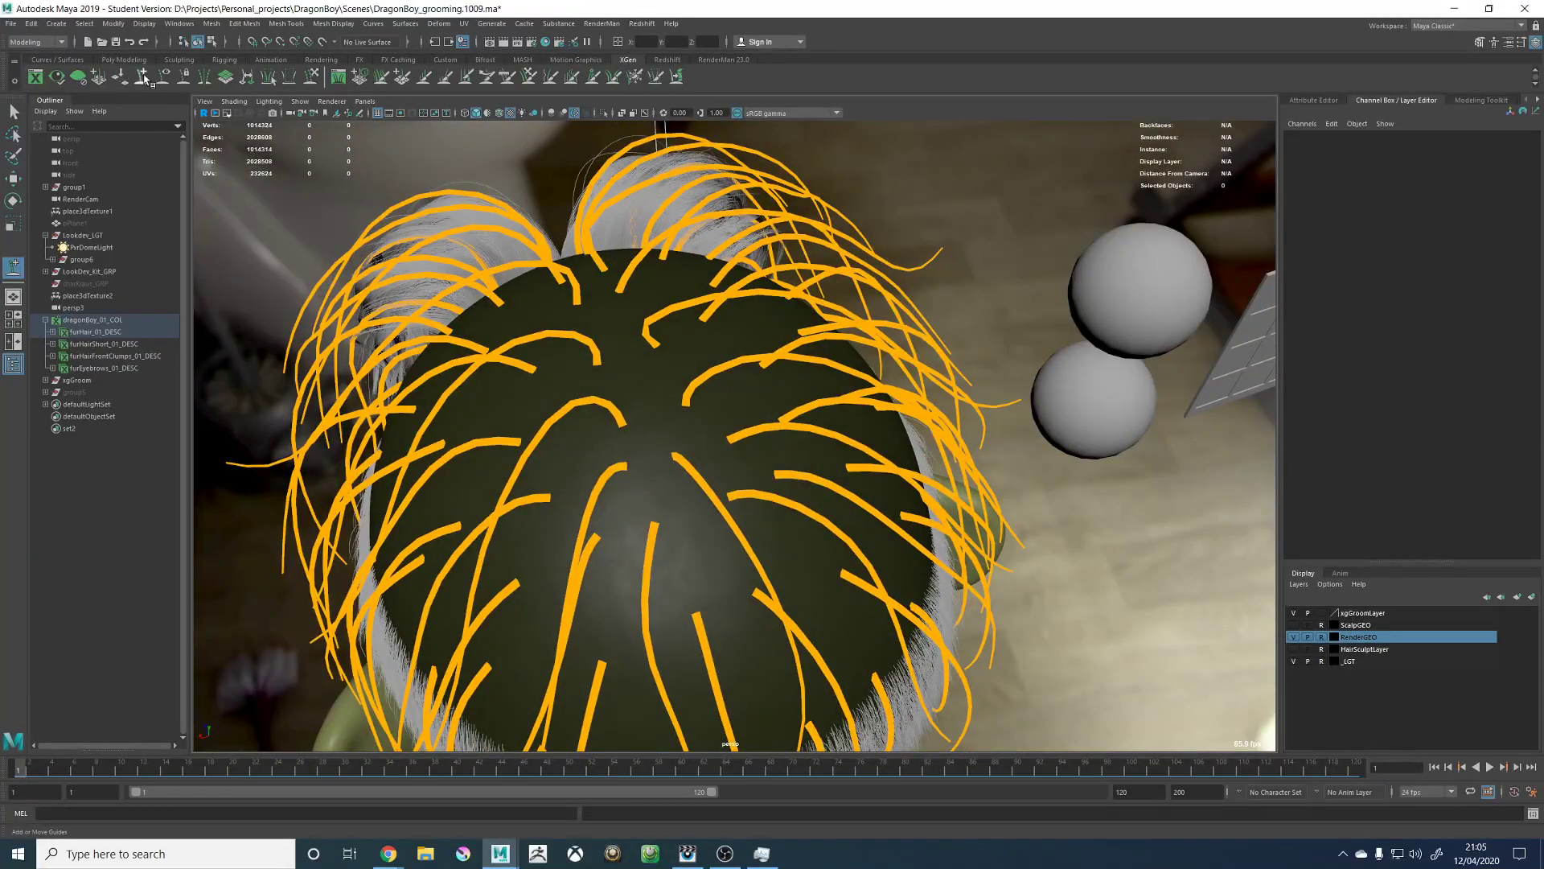
alt+drag(655, 379, 644, 420)
click(659, 408)
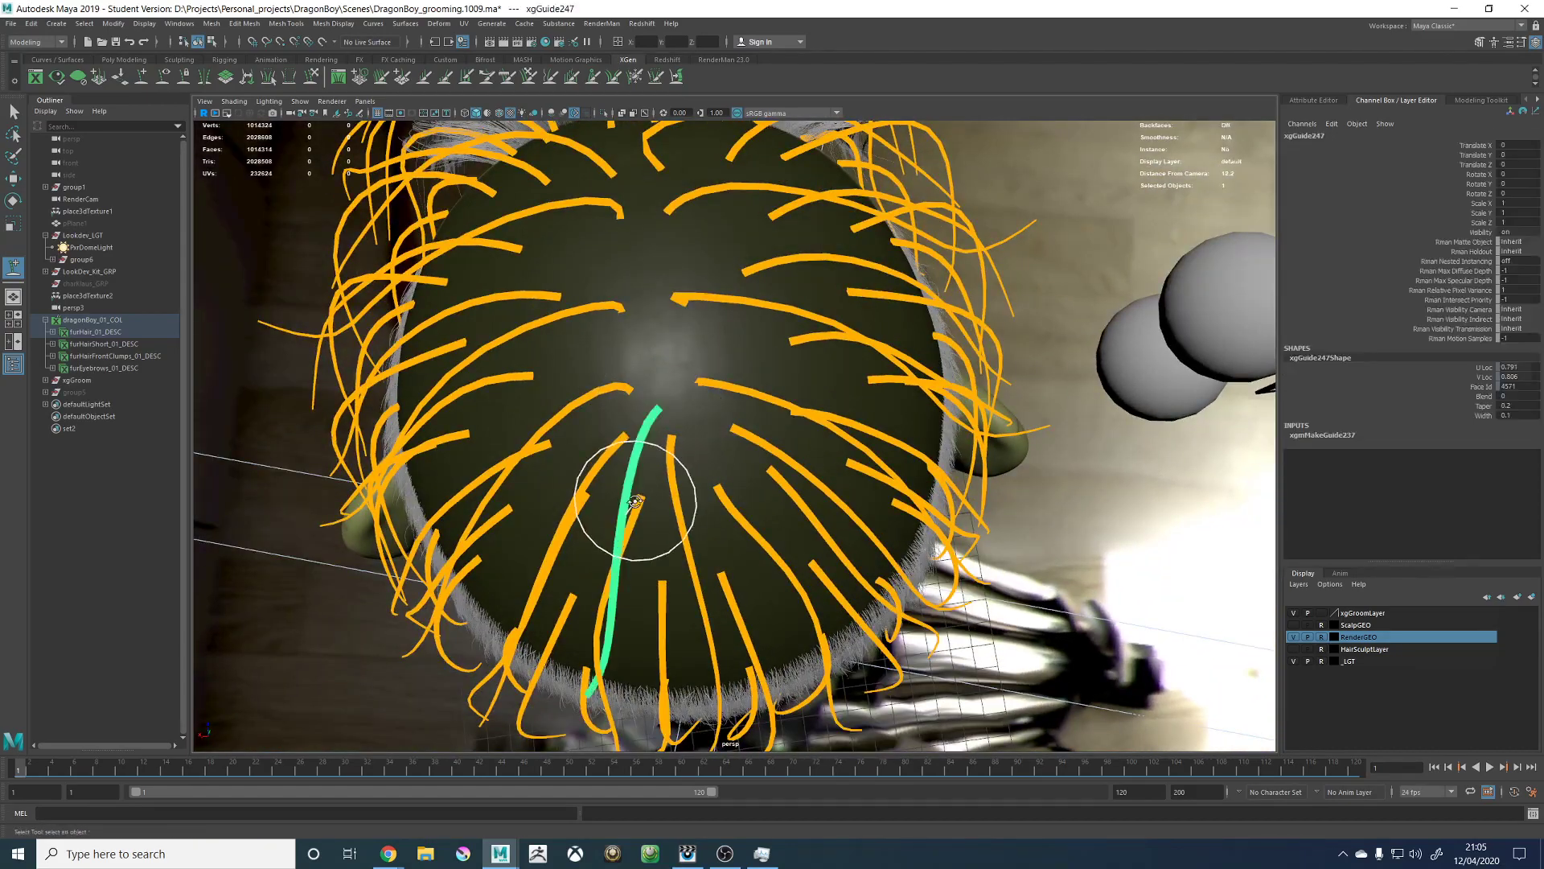
Step: Sculpt the new guide's tip outward and scale the guide up to about 1.03
mouse_move(638, 499)
alt+mouse_down()
mouse_move(648, 438)
mouse_move(736, 418)
mouse_move(1000, 408)
alt+mouse_up()
click(317, 78)
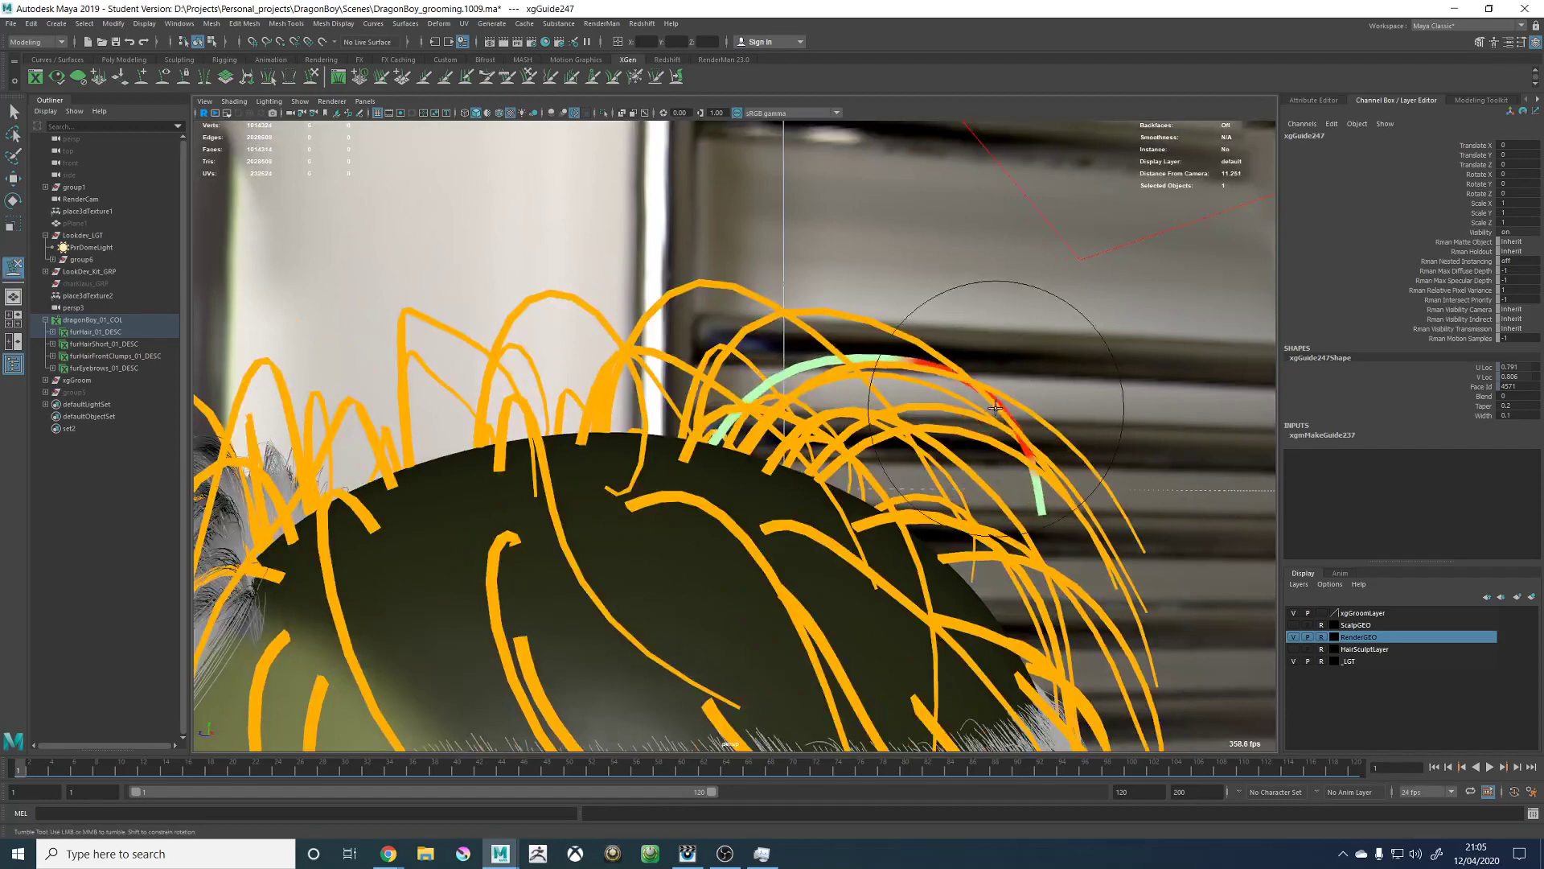
drag(1018, 509, 1051, 485)
key(r)
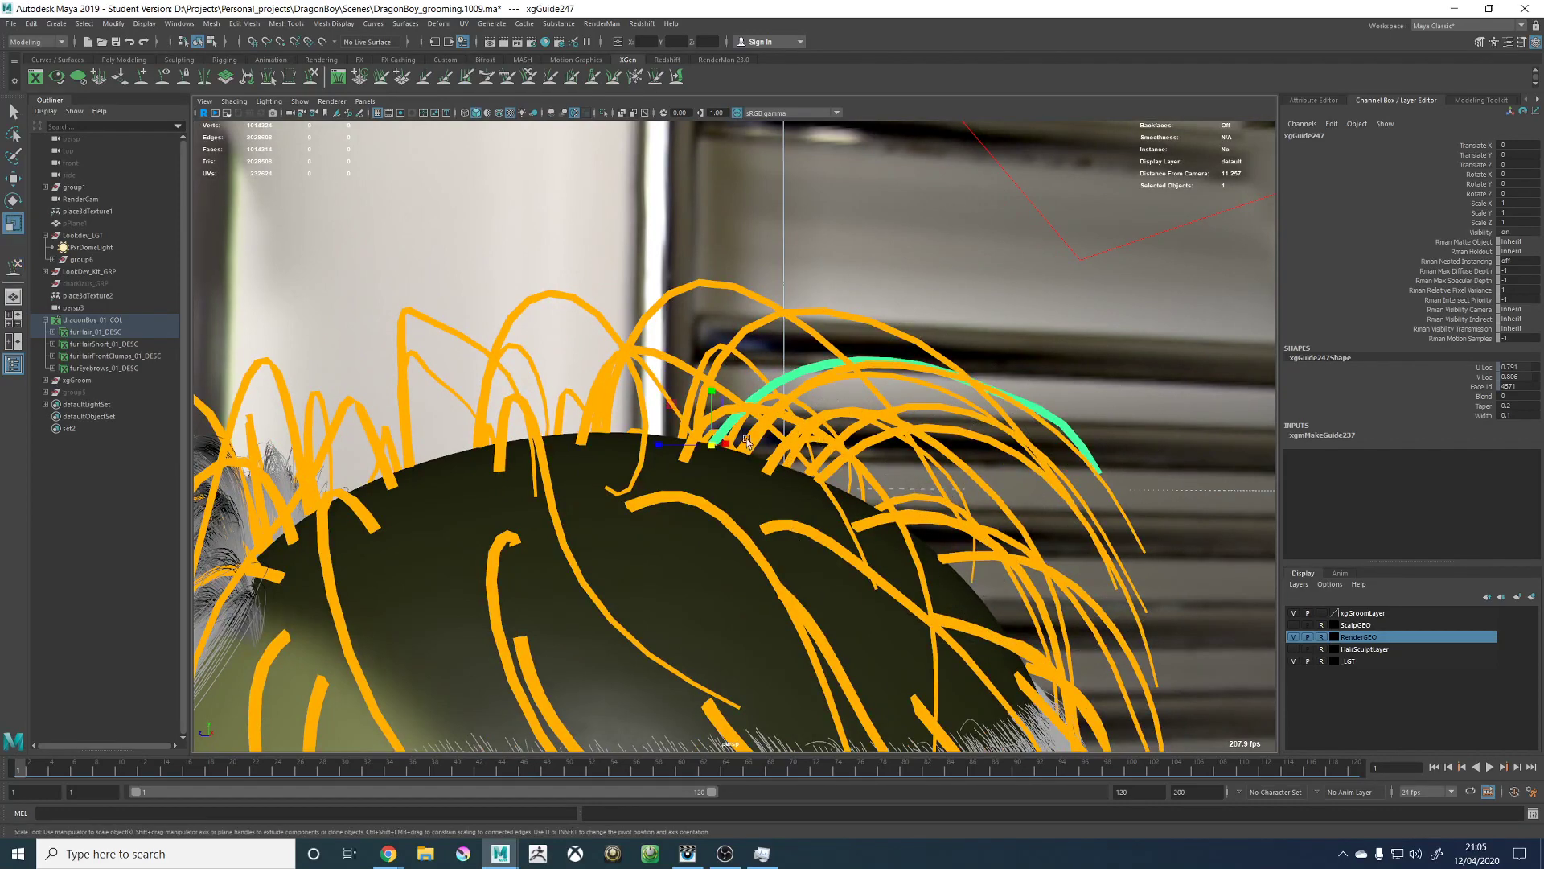
drag(705, 448, 710, 450)
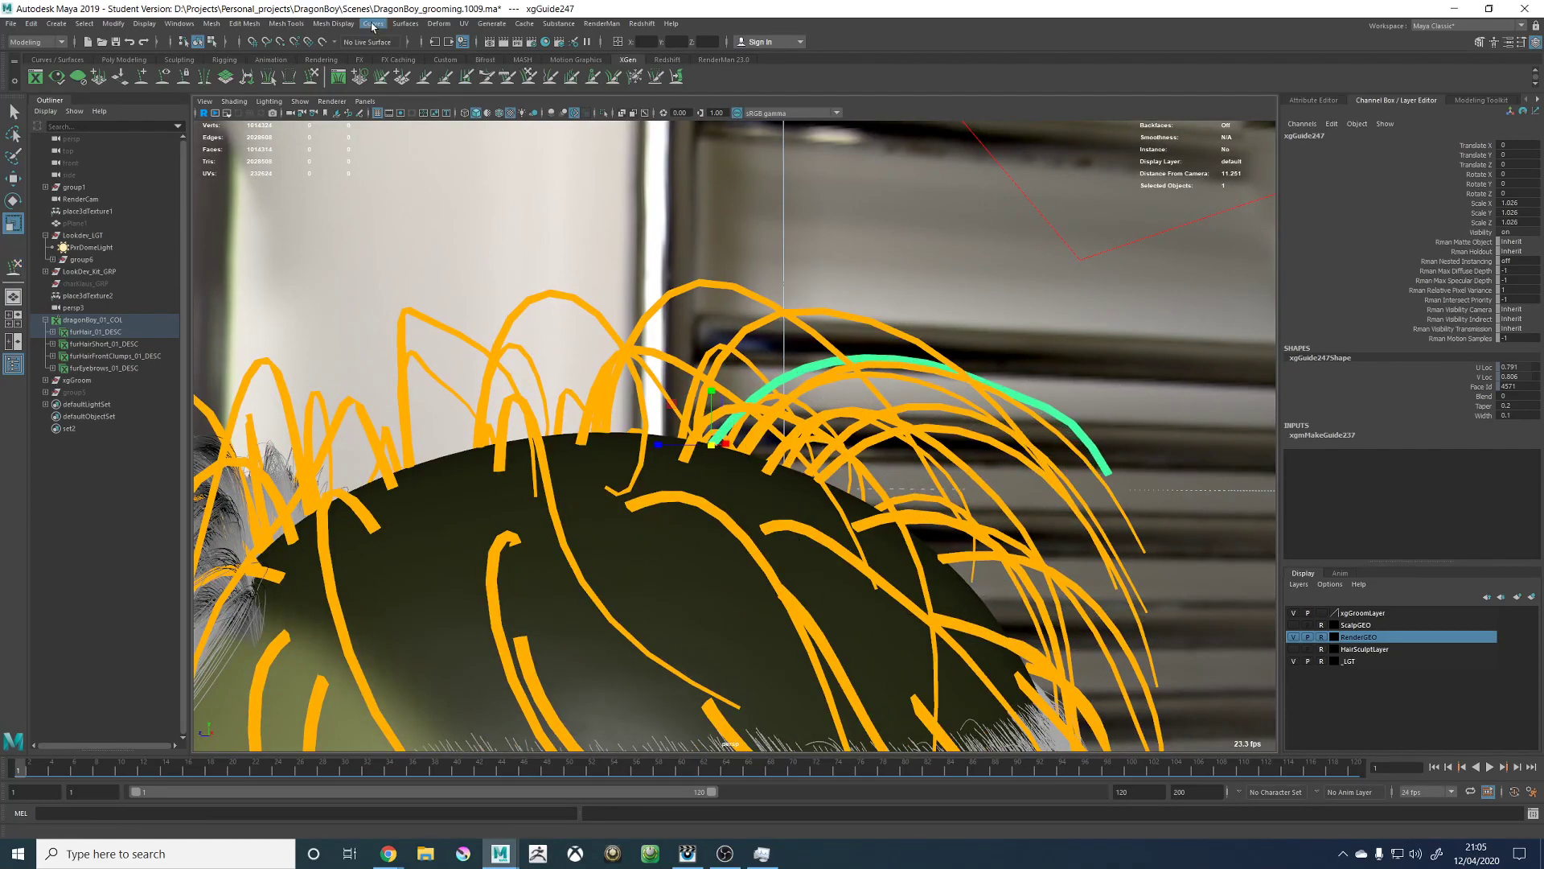
Step: Reshape the same guide's arc and direction to blend with its neighbours, and increase its taper
click(313, 77)
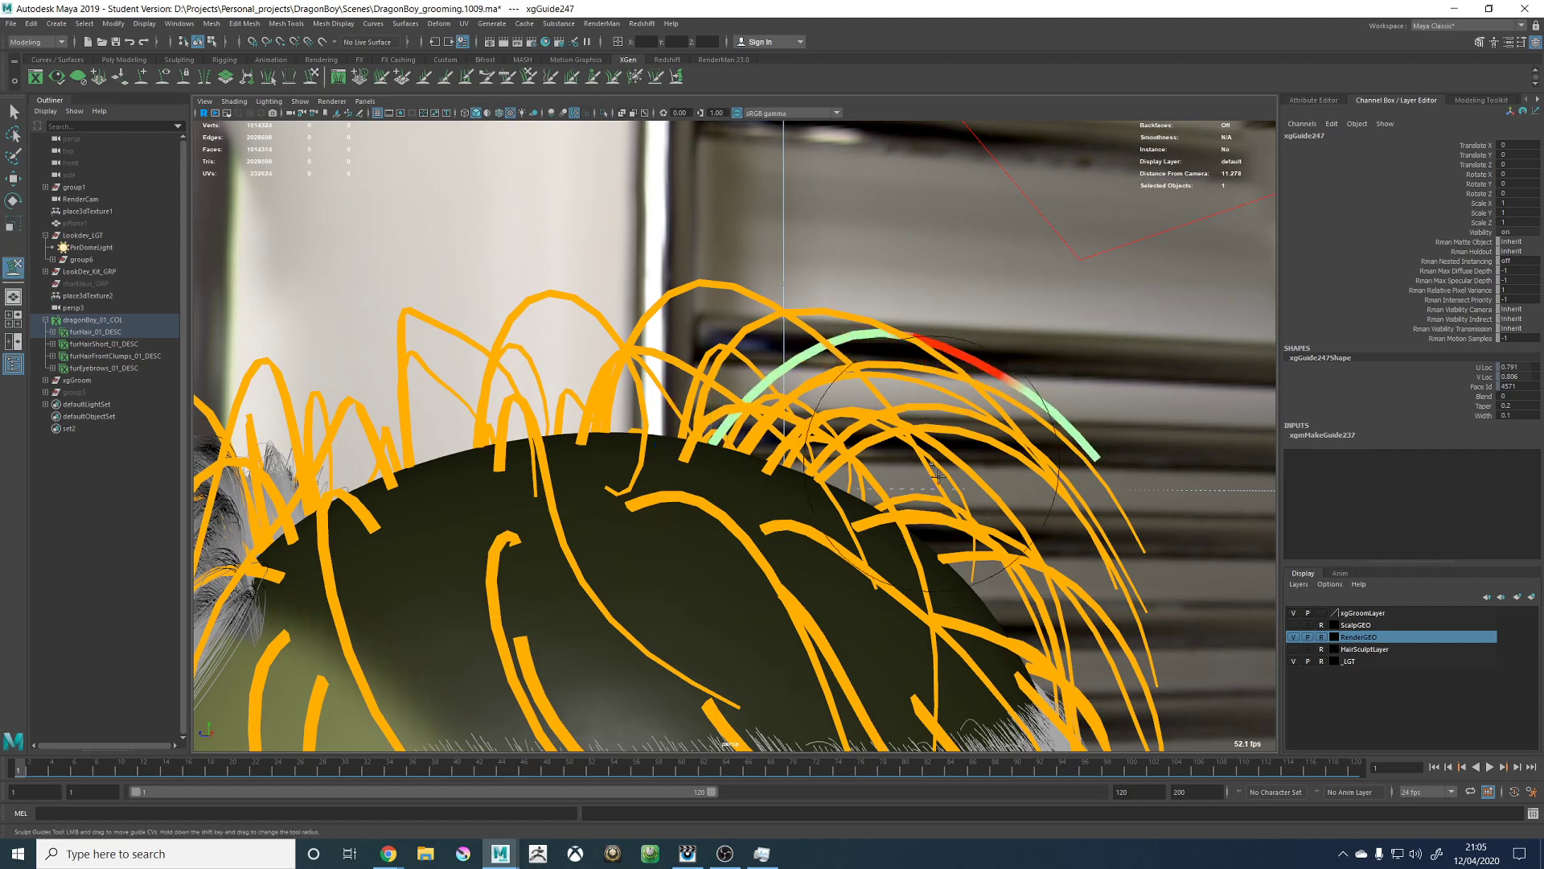
alt+drag(939, 476, 690, 659)
alt+middle_drag(690, 660, 750, 507)
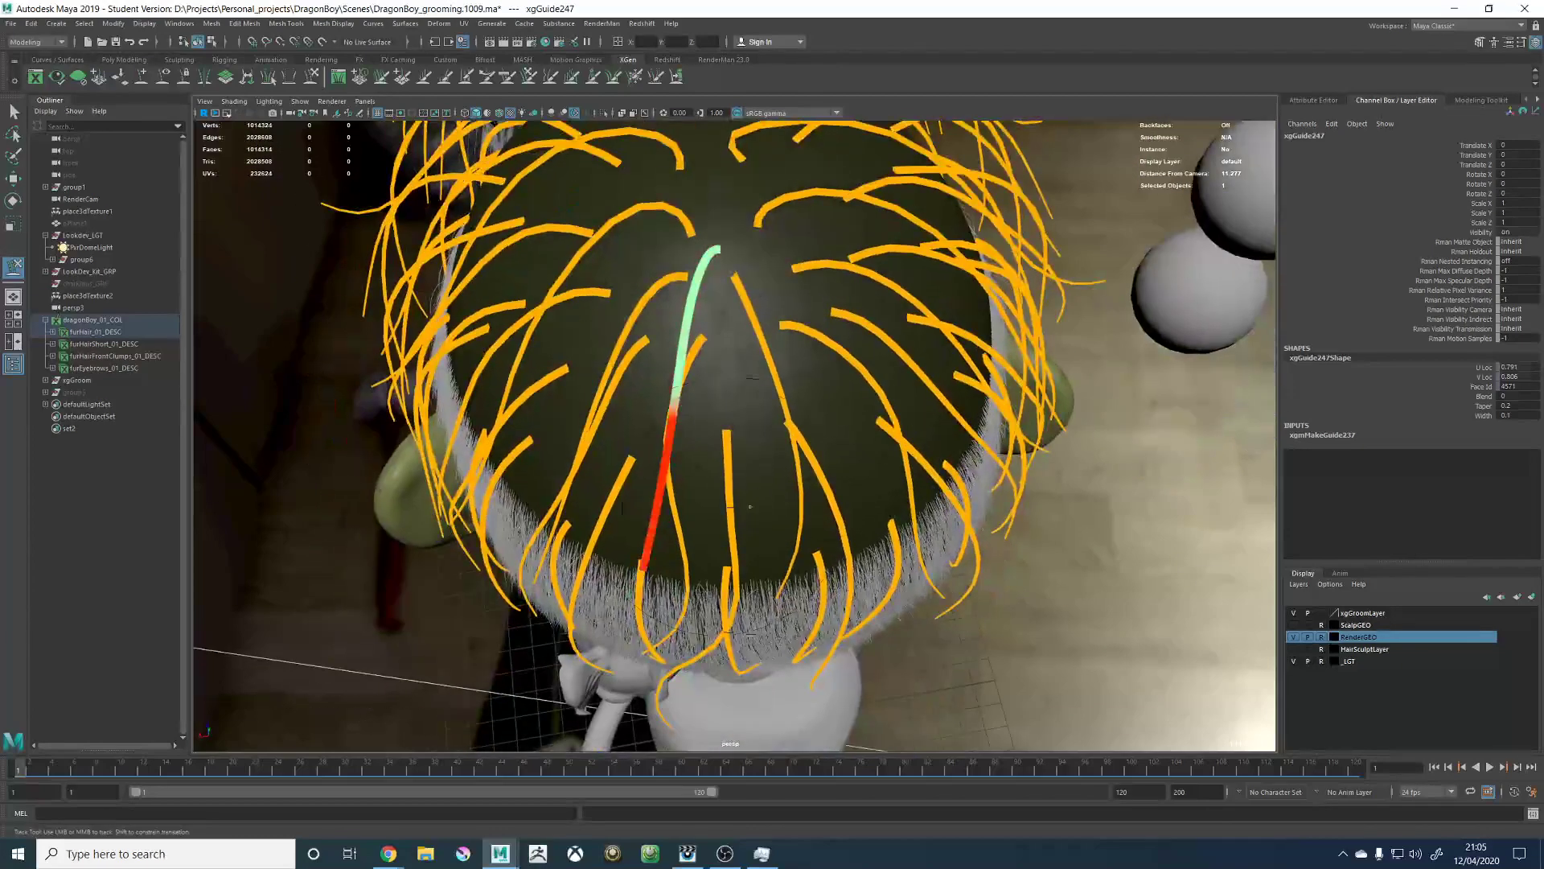
mouse_move(685, 527)
mouse_down()
mouse_move(798, 549)
mouse_move(796, 535)
mouse_move(679, 525)
mouse_move(603, 423)
mouse_up()
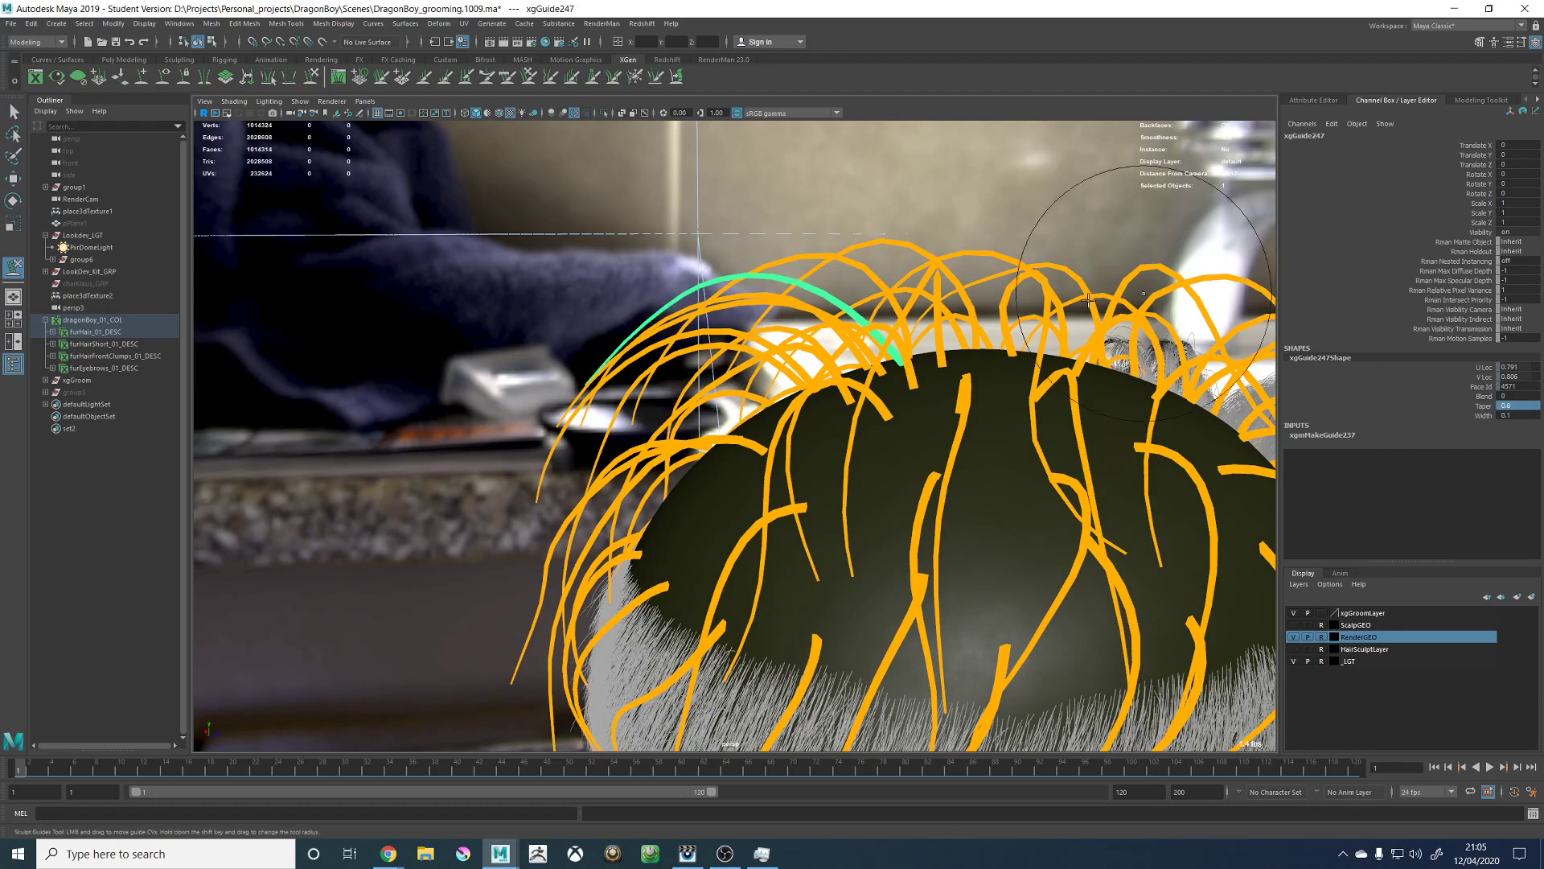
alt+middle_drag(922, 352, 917, 400)
alt+drag(916, 400, 883, 404)
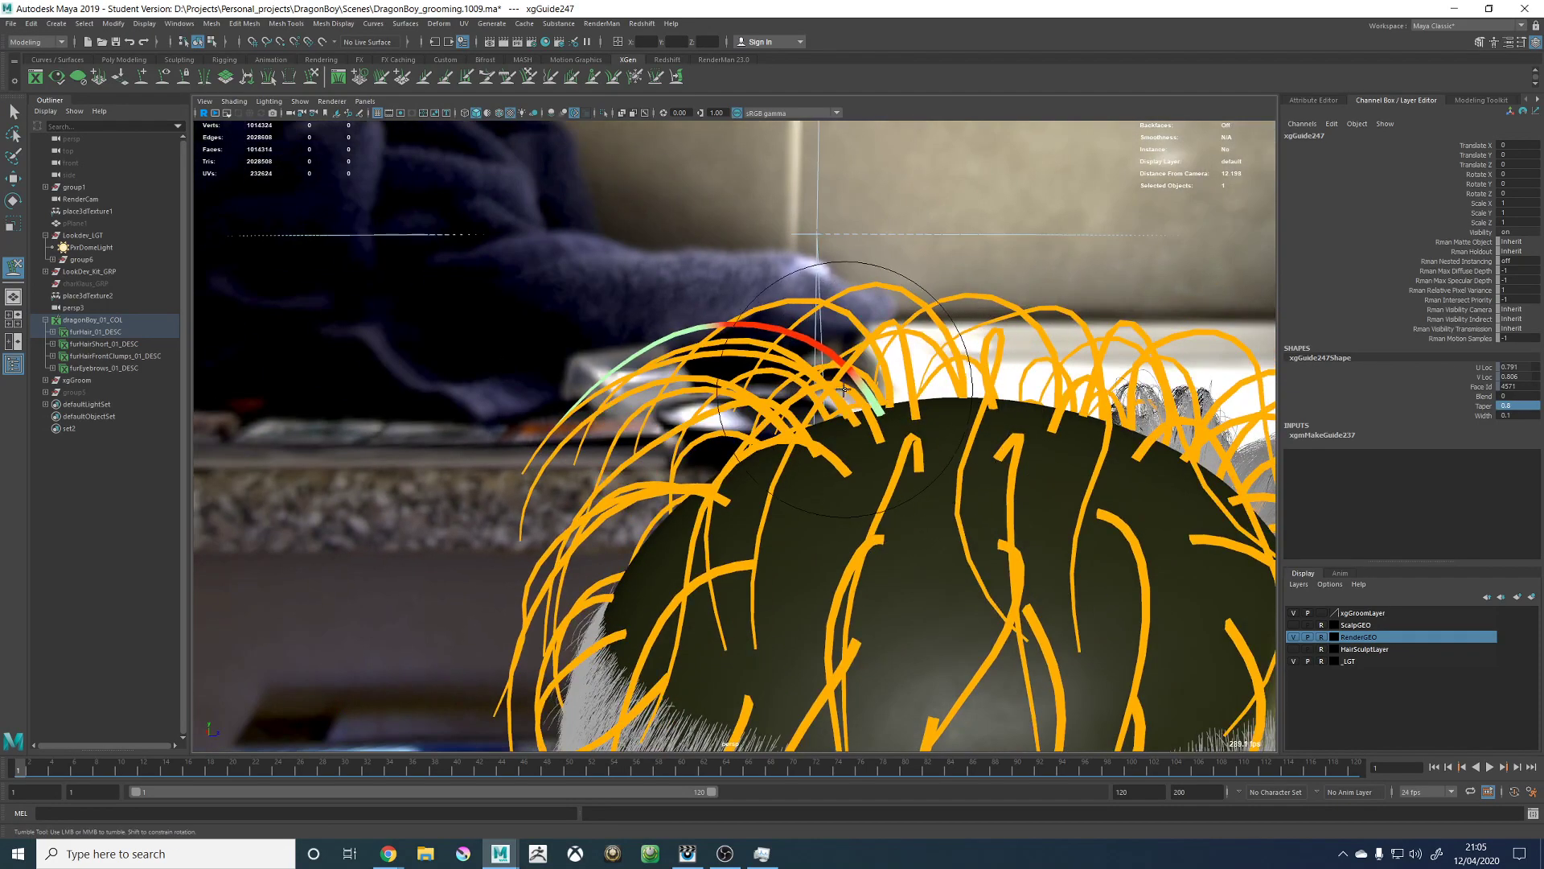
mouse_move(690, 351)
alt+mouse_down()
mouse_move(815, 415)
mouse_move(808, 362)
mouse_move(828, 357)
alt+mouse_up()
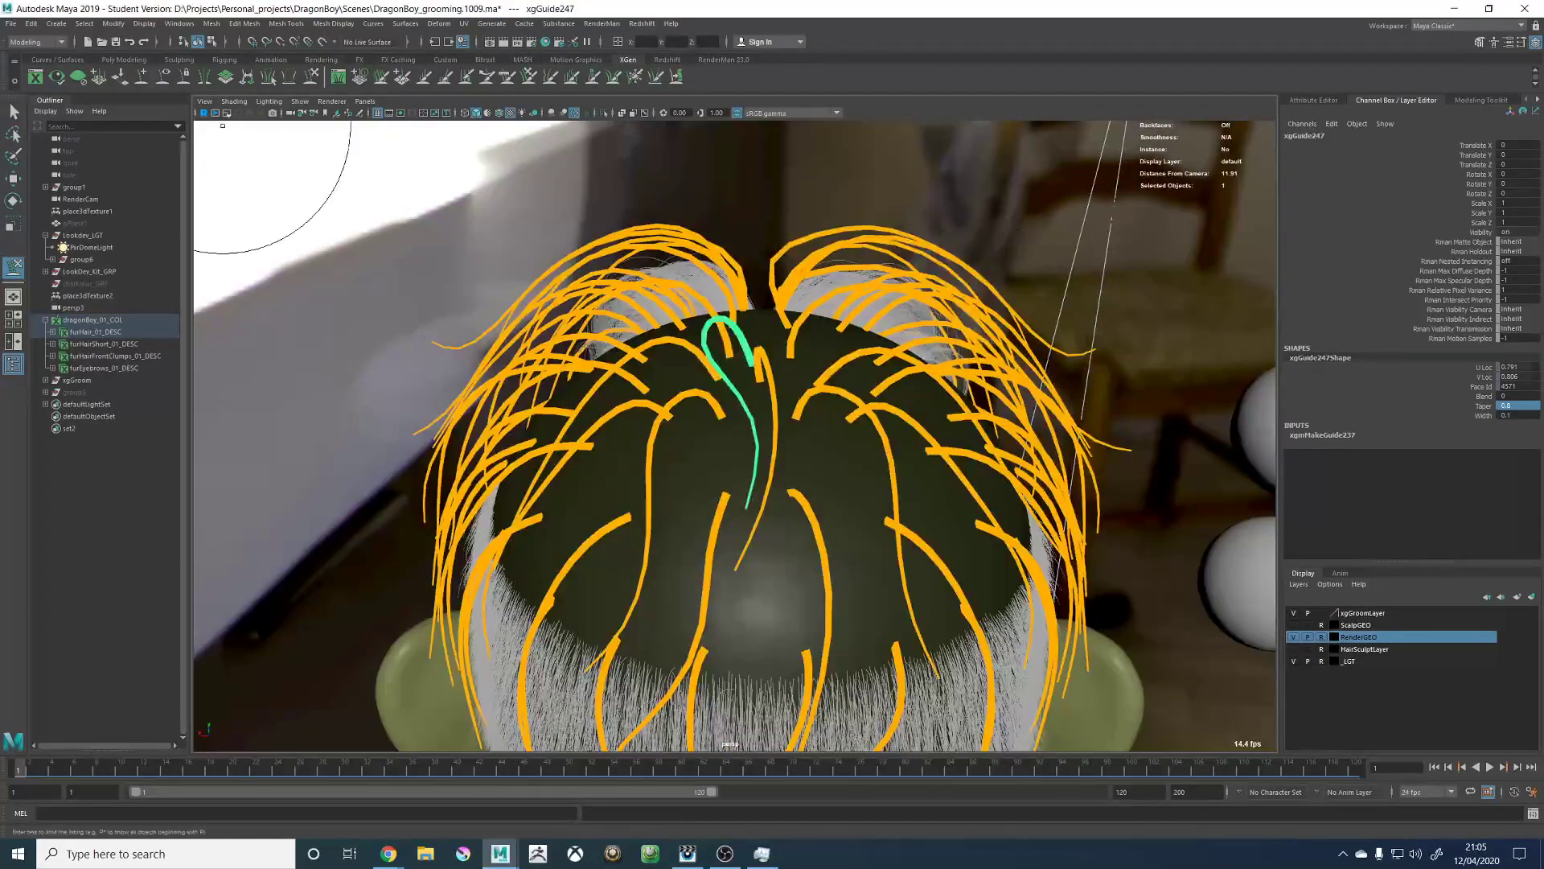
Step: Add a further guide lower on the back of the crown and increase its taper
click(144, 74)
alt+drag(615, 495, 706, 483)
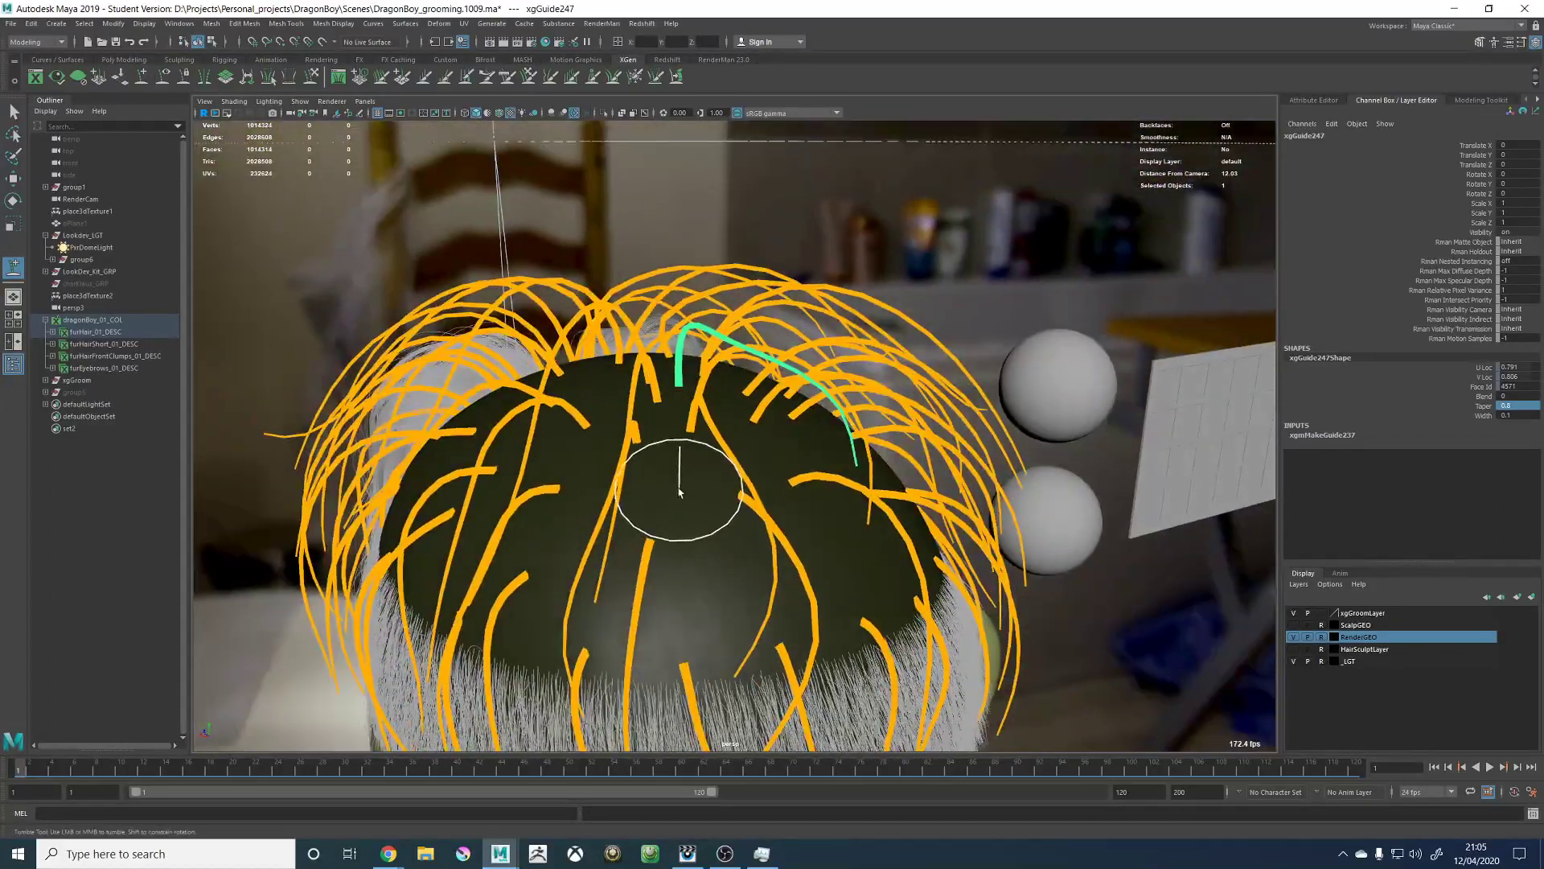
click(671, 487)
alt+drag(702, 555, 564, 533)
alt+middle_drag(564, 533, 793, 450)
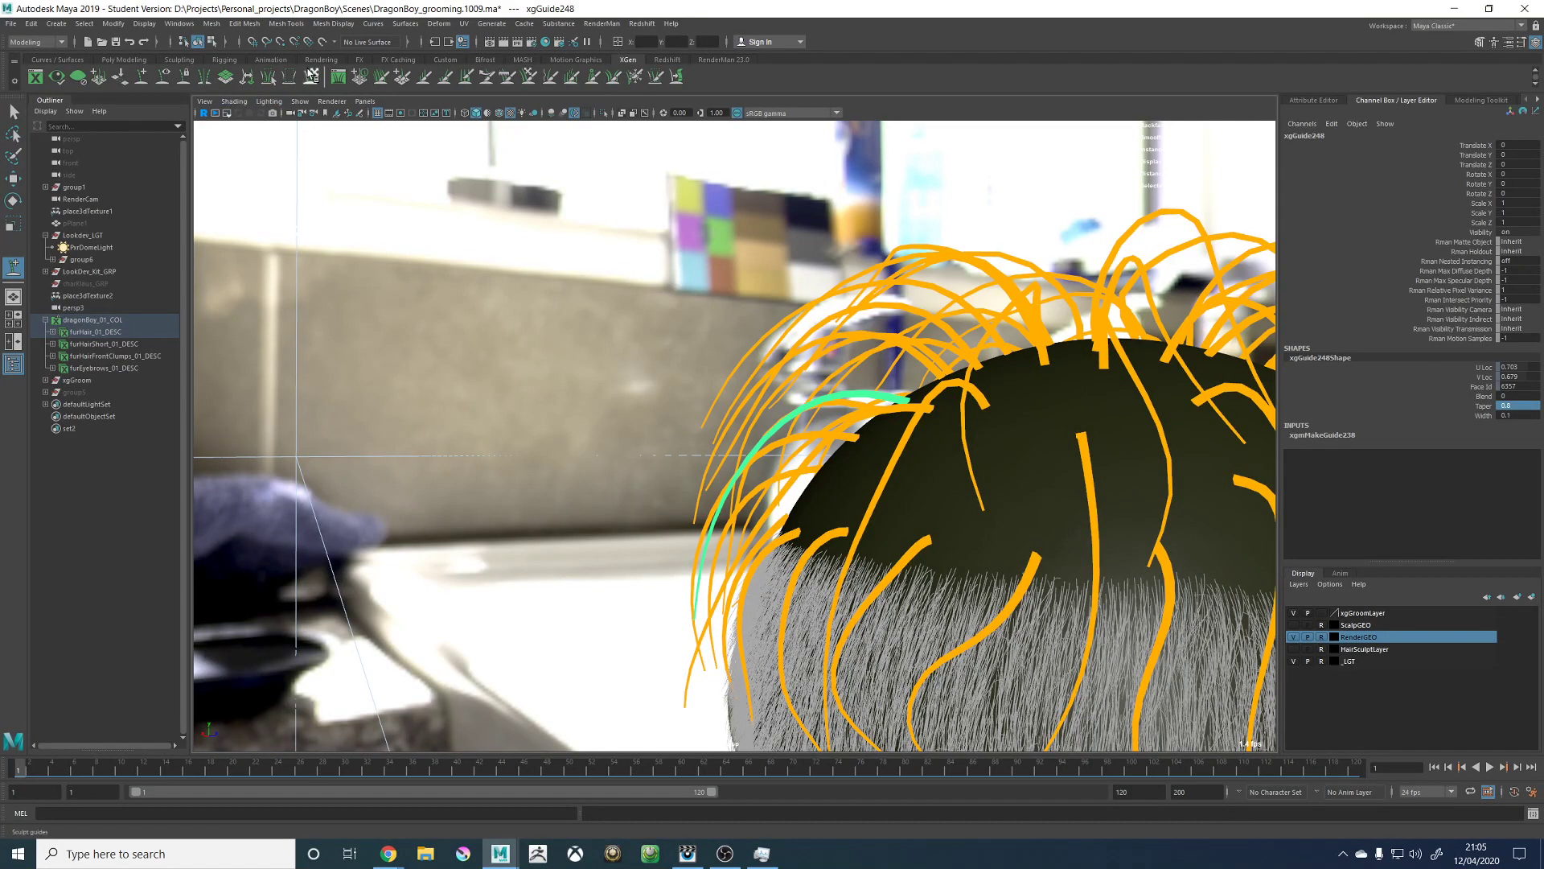
Step: Sculpt the lower length of the newest guide at the back of the crown to follow the surrounding guides
click(312, 76)
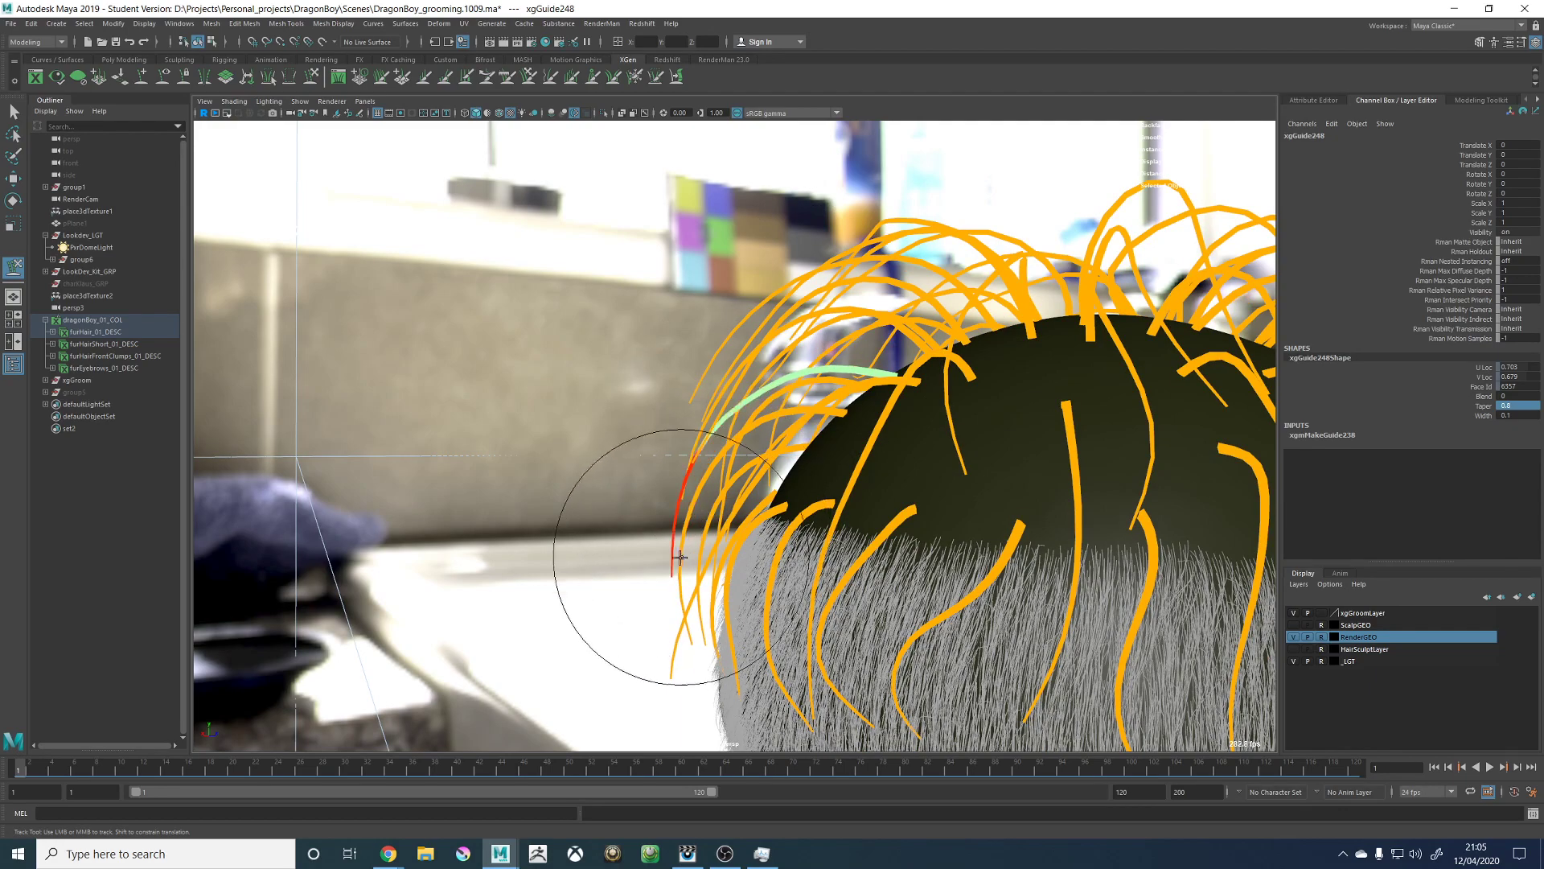
alt+drag(680, 557, 775, 571)
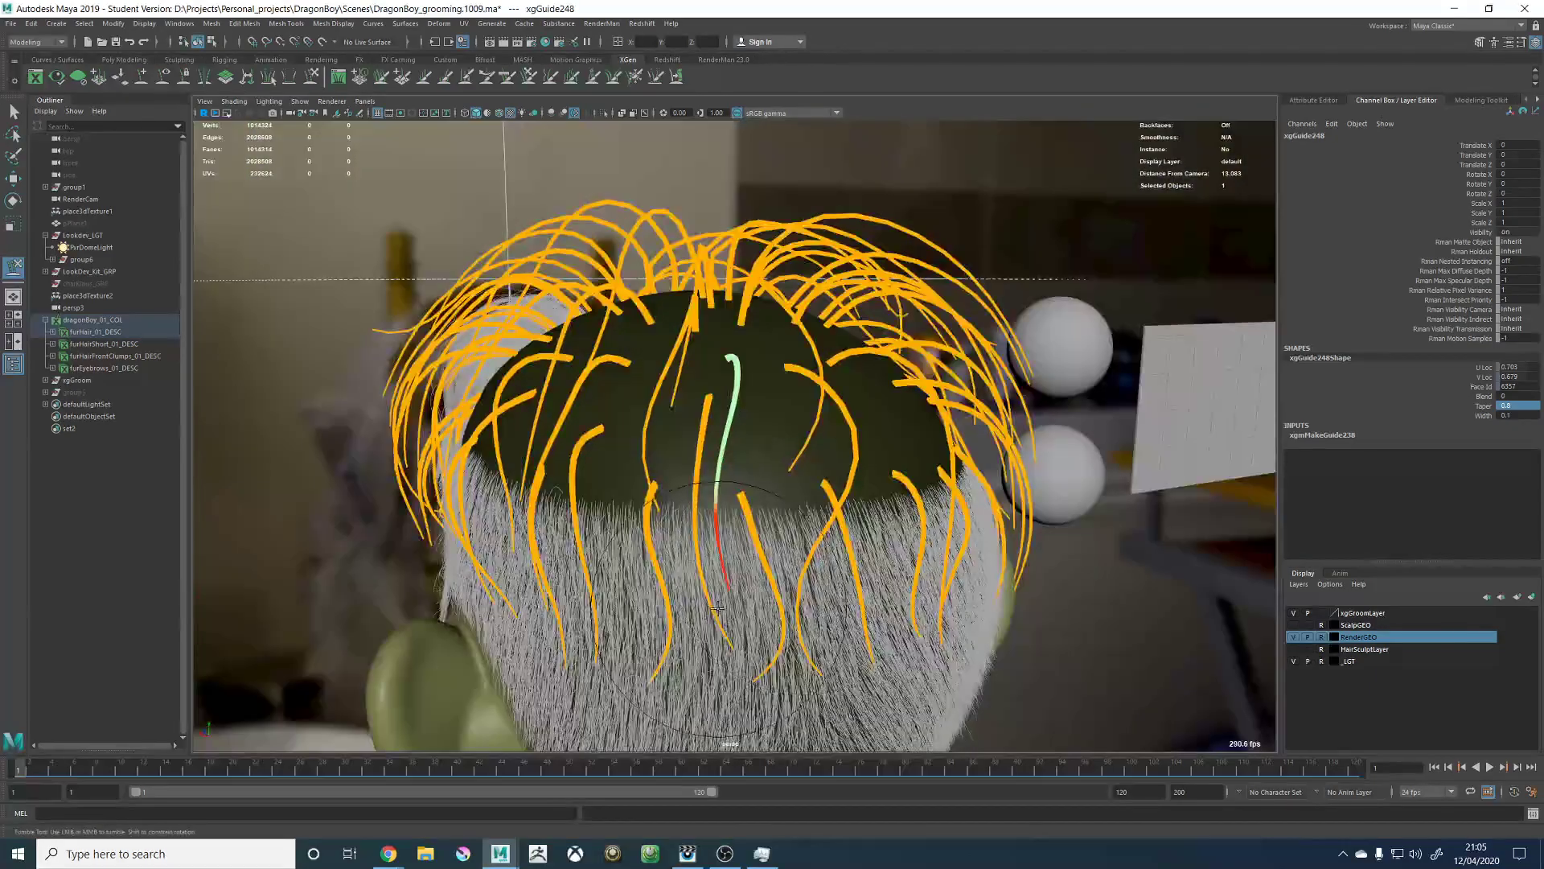
alt+drag(729, 639, 726, 633)
alt+drag(717, 545, 737, 316)
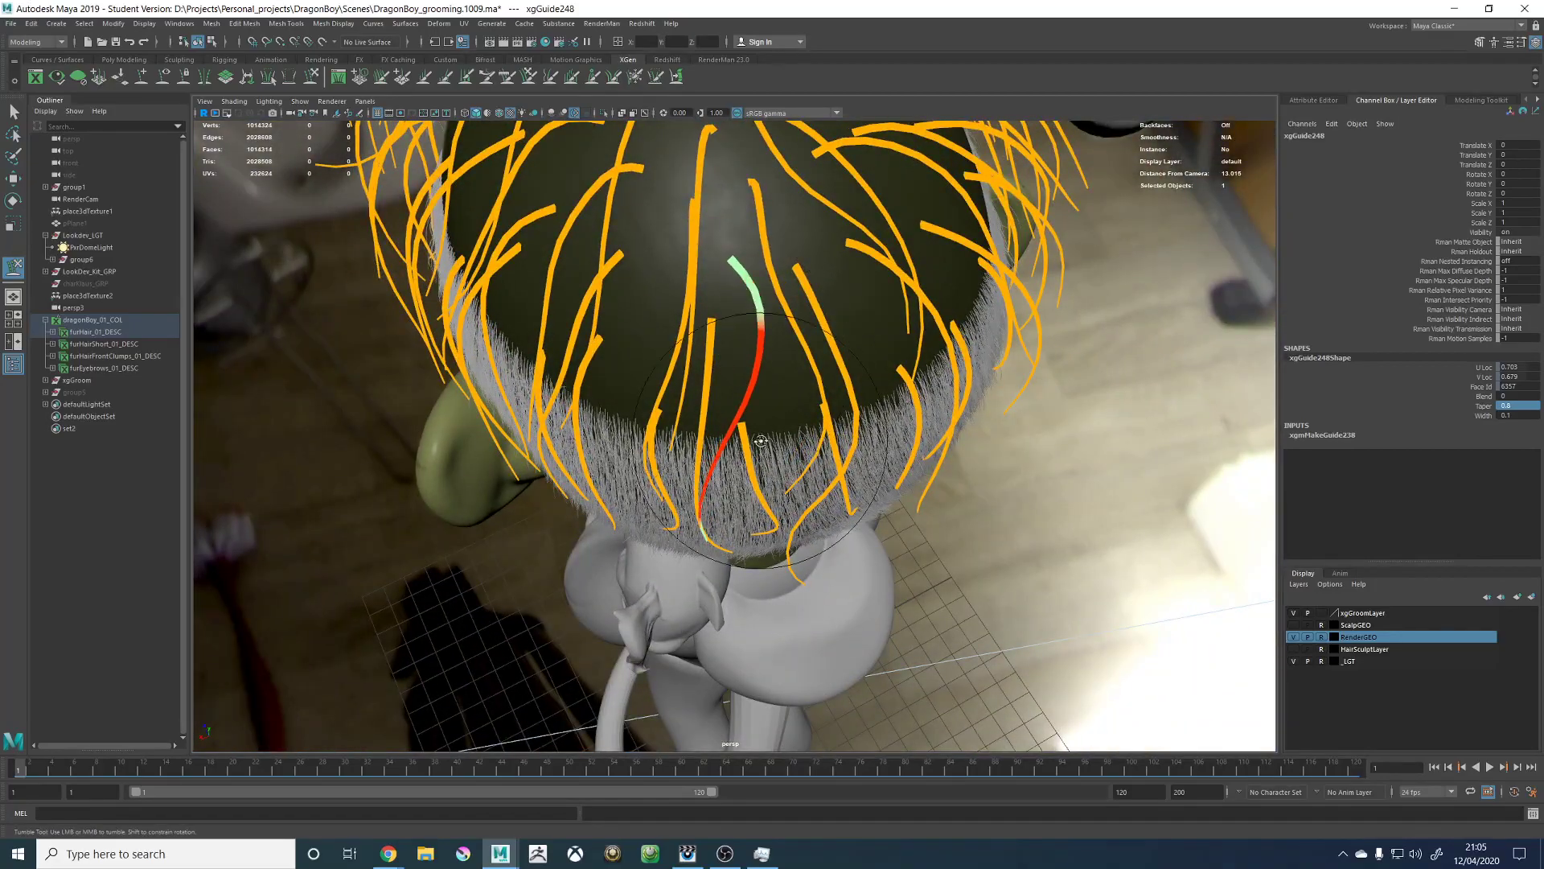
alt+drag(760, 441, 747, 396)
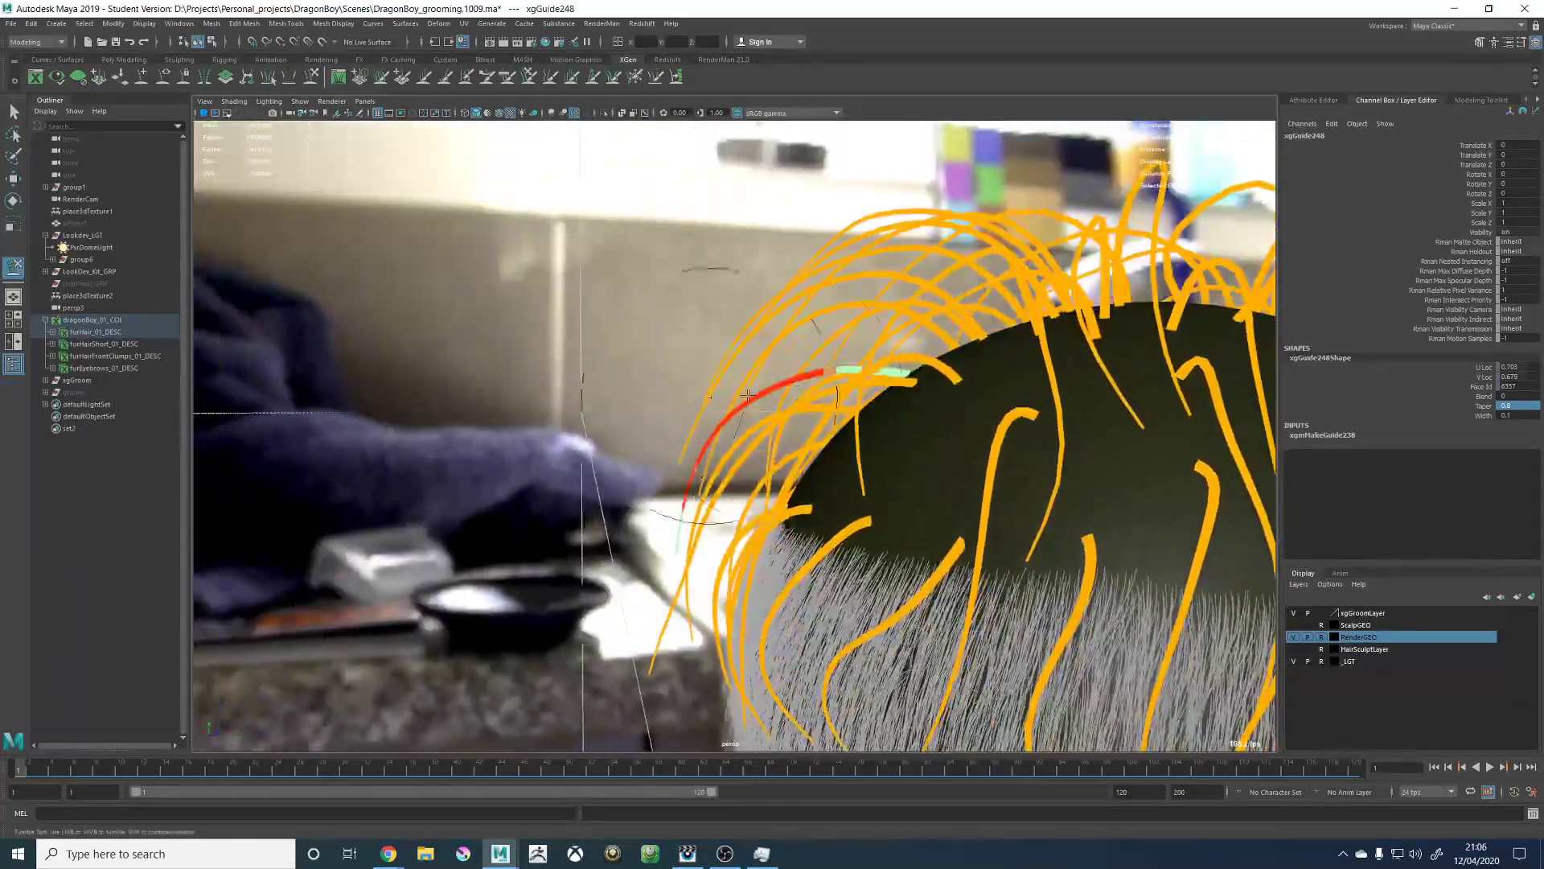
mouse_move(785, 473)
alt+mouse_down()
mouse_move(759, 499)
mouse_move(844, 483)
mouse_move(1045, 515)
mouse_move(899, 560)
alt+mouse_up()
alt+drag(871, 633, 884, 337)
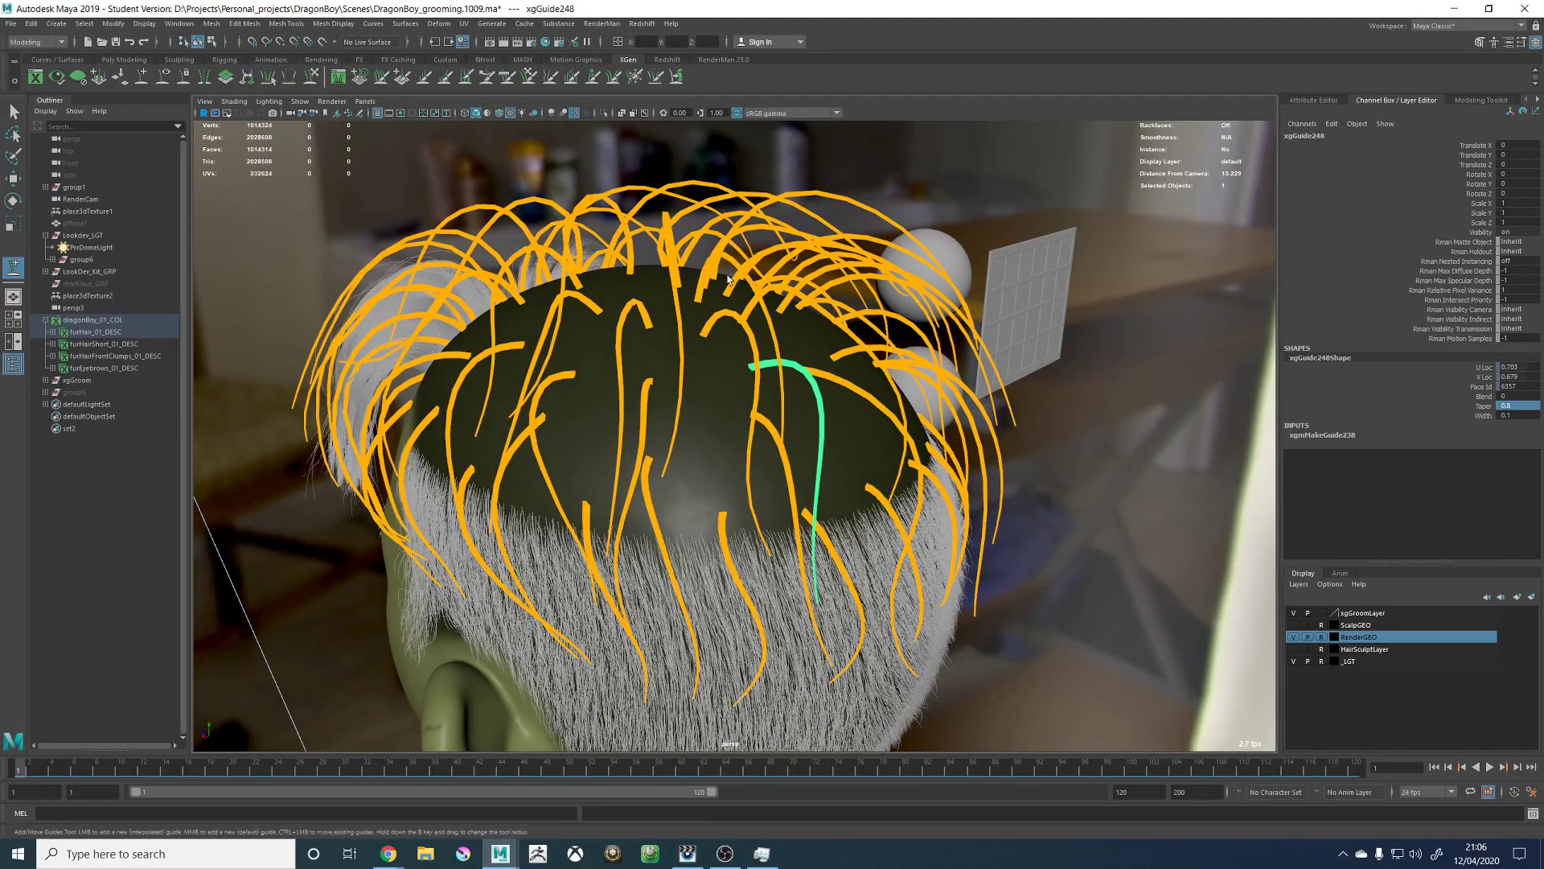
mouse_move(770, 494)
alt+mouse_down()
mouse_move(741, 458)
mouse_move(751, 493)
mouse_move(724, 483)
mouse_move(740, 511)
mouse_move(606, 455)
mouse_move(662, 389)
mouse_move(738, 435)
mouse_move(649, 444)
mouse_move(820, 414)
mouse_move(751, 403)
mouse_move(697, 362)
mouse_move(759, 402)
mouse_move(740, 361)
mouse_move(788, 451)
alt+mouse_up()
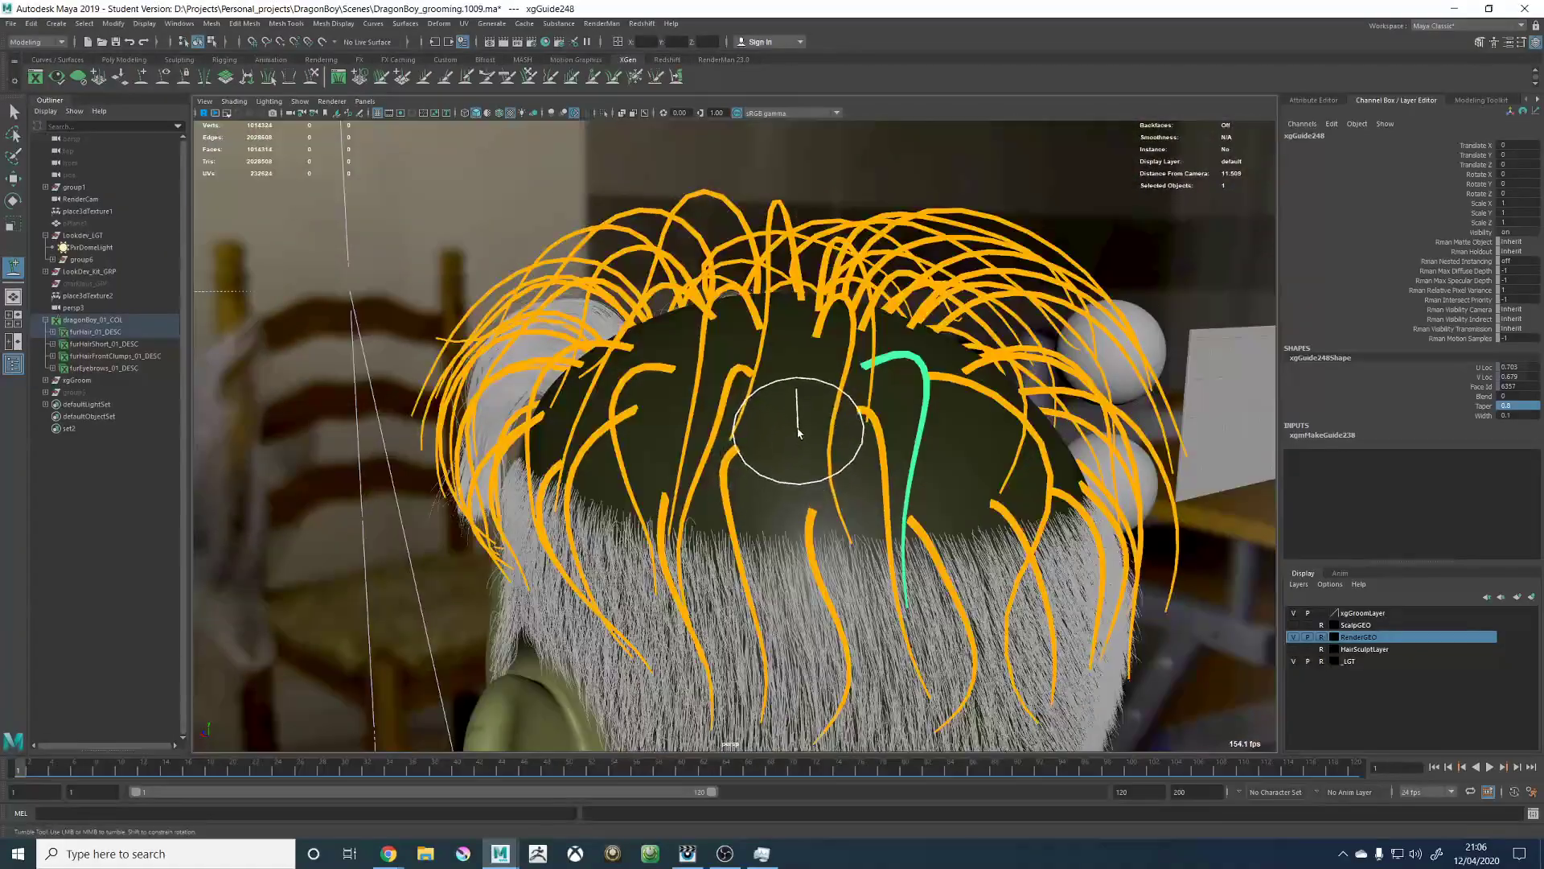
mouse_move(708, 508)
alt+mouse_down()
mouse_move(667, 474)
mouse_move(734, 482)
mouse_move(799, 438)
mouse_move(707, 441)
mouse_move(680, 428)
mouse_move(689, 402)
mouse_move(716, 441)
mouse_move(783, 450)
mouse_move(713, 462)
mouse_move(810, 375)
alt+mouse_up()
key(ctrl+z)
click(689, 434)
key(ctrl+z)
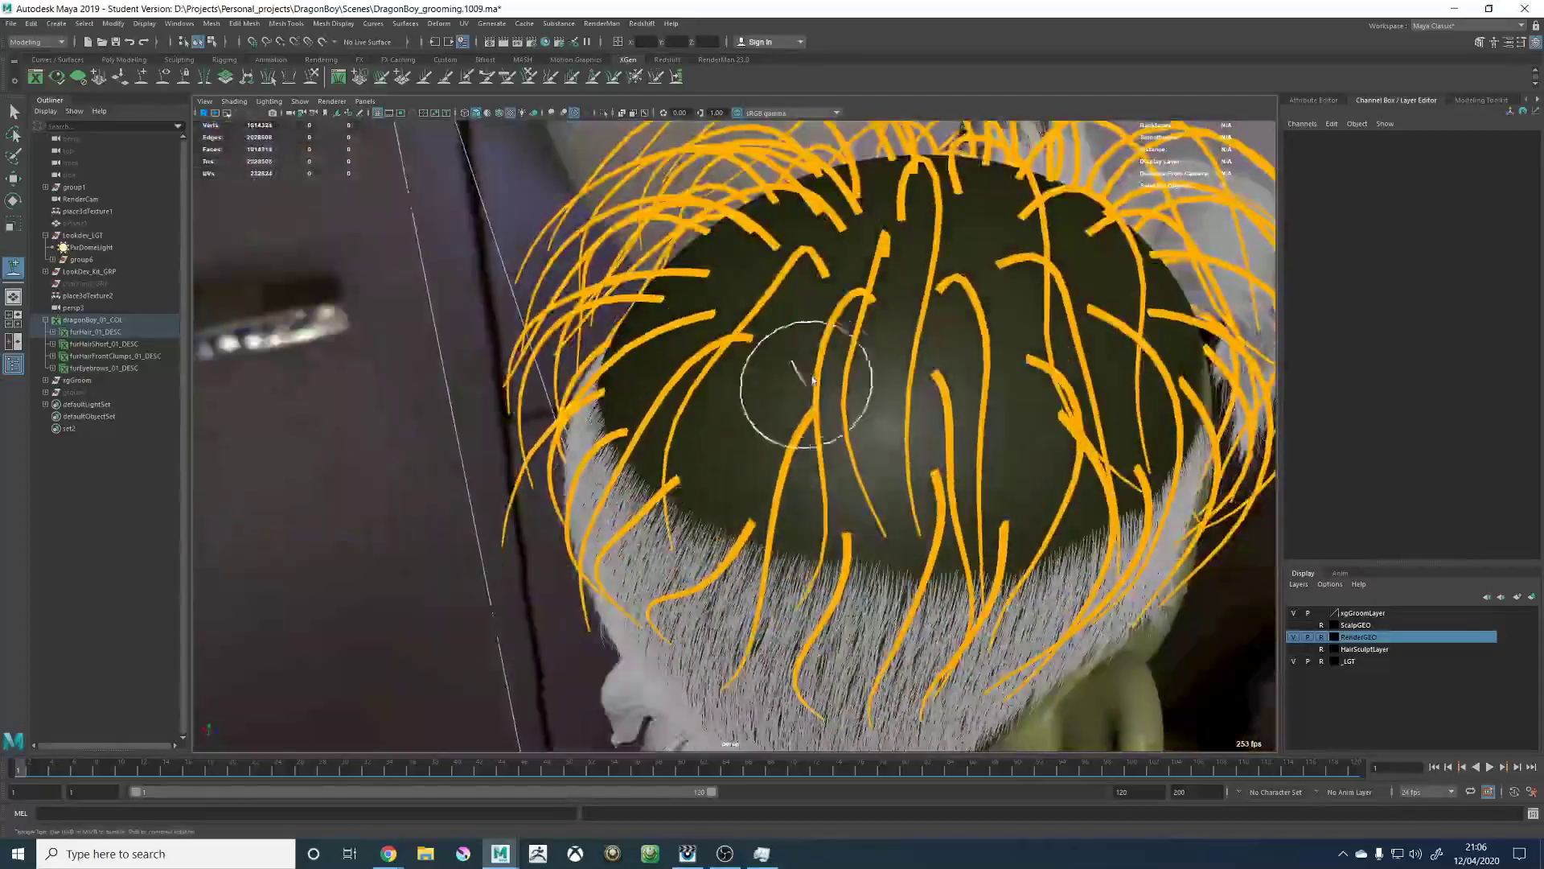
alt+middle_drag(810, 376, 838, 376)
click(837, 376)
alt+drag(837, 376, 828, 425)
key(ctrl+z)
Step: Add a main-hair guide in the open gap at the back of the crown
alt+middle_drag(829, 425, 844, 428)
mouse_move(844, 427)
alt+mouse_down()
mouse_move(877, 418)
mouse_move(756, 373)
mouse_move(929, 515)
mouse_move(944, 505)
mouse_move(746, 372)
alt+mouse_up()
click(781, 375)
key(r)
Step: Sculpt the new guide's lower half so it curves down over the short hair alongside its neighbours
click(312, 77)
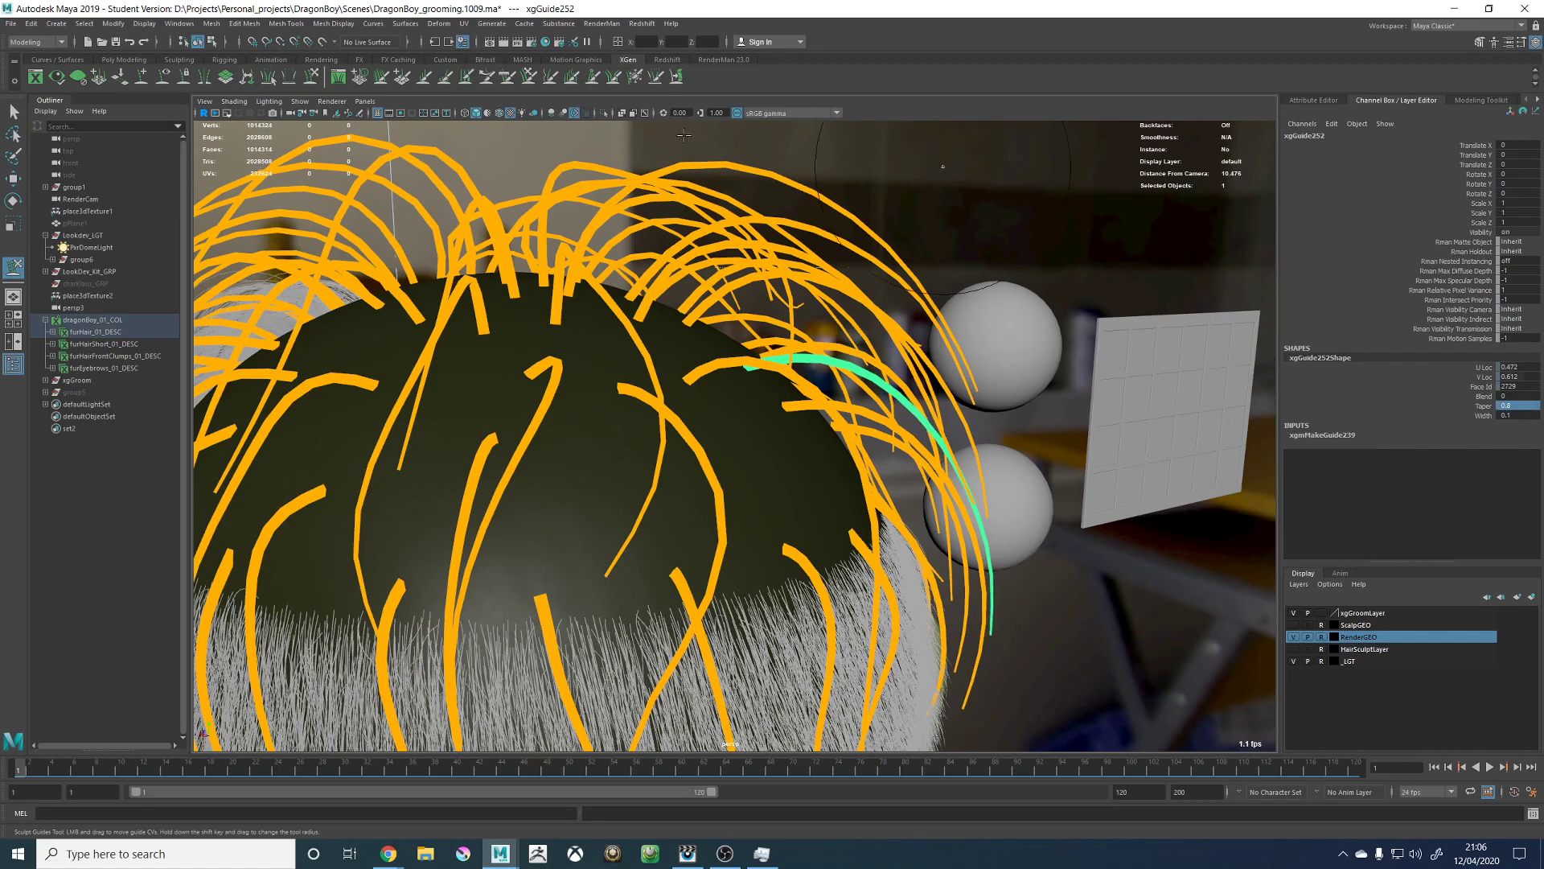
mouse_move(683, 135)
alt+mouse_down()
mouse_move(758, 355)
mouse_move(735, 379)
mouse_move(728, 498)
mouse_move(744, 563)
mouse_move(724, 644)
mouse_move(740, 692)
mouse_move(901, 450)
alt+mouse_up()
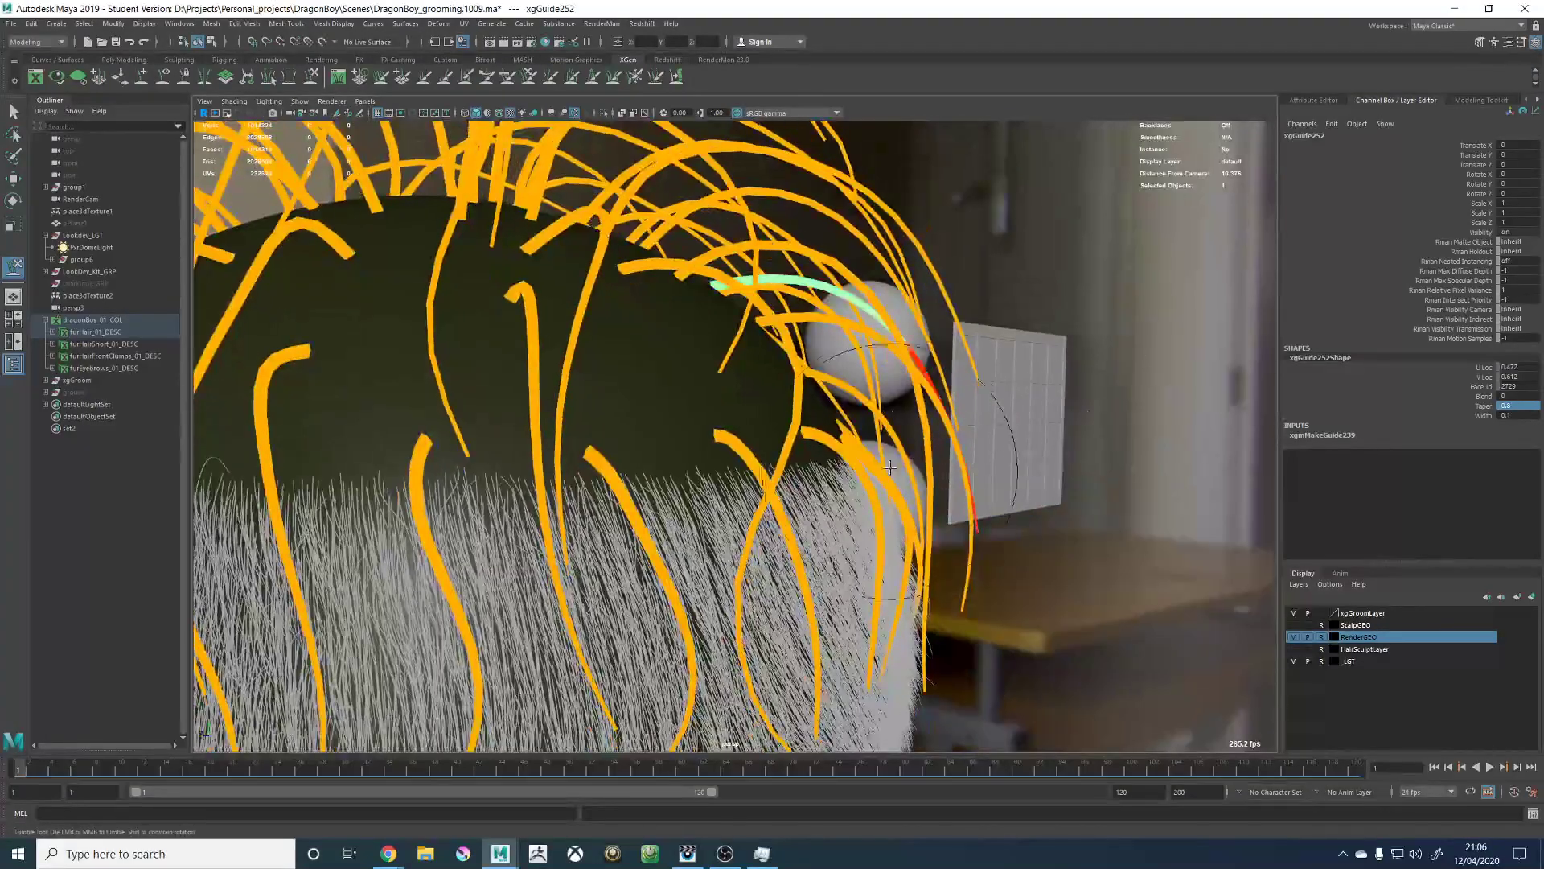
alt+drag(976, 623, 852, 609)
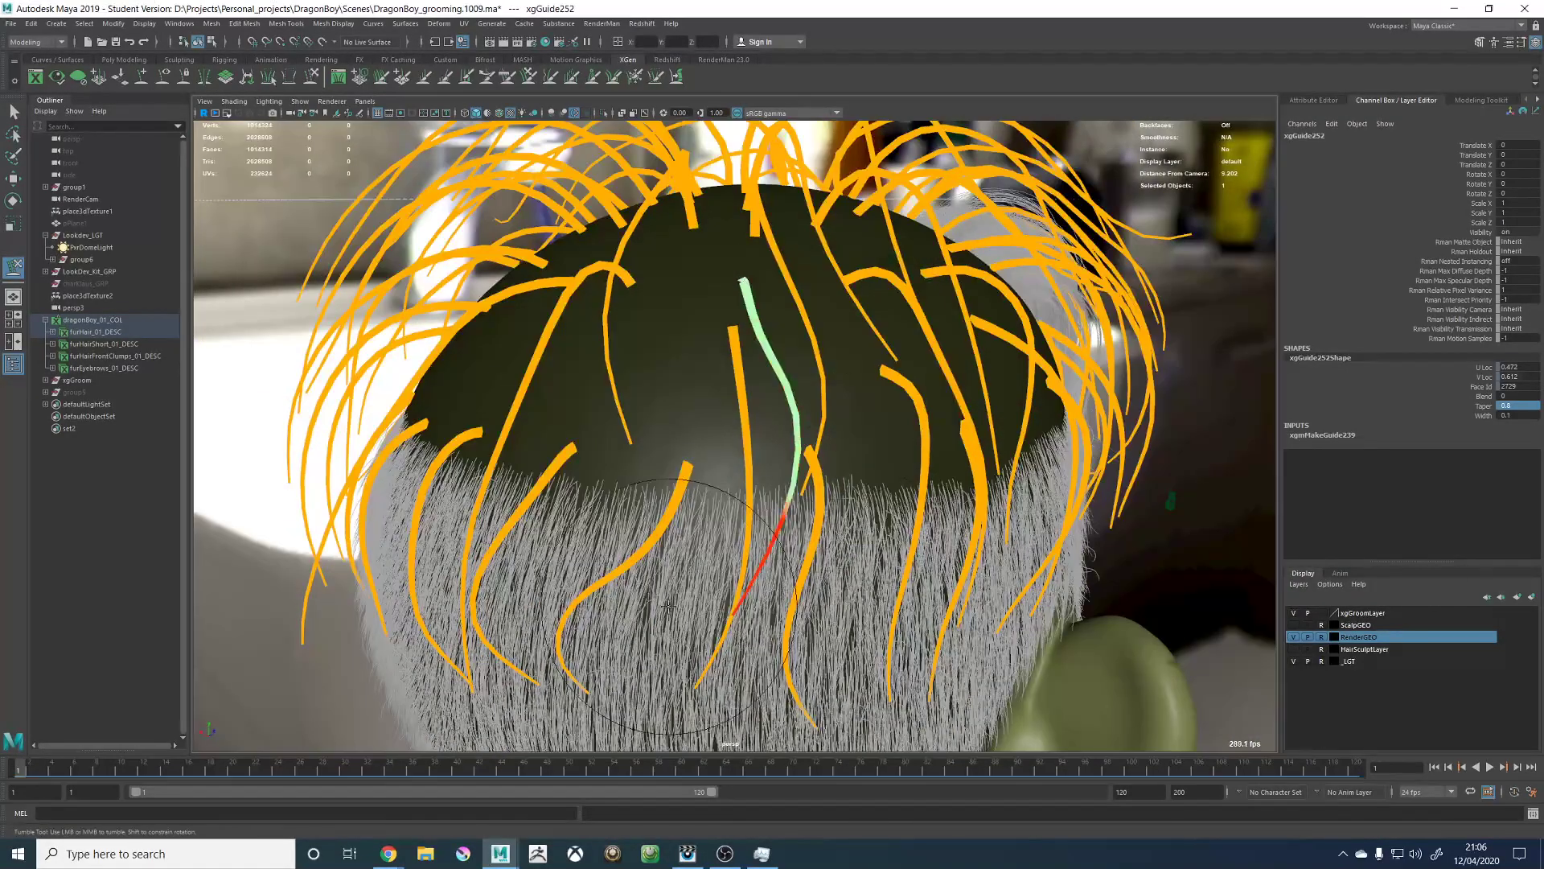
alt+drag(689, 607, 701, 590)
alt+right_drag(701, 589, 745, 561)
Step: Select the existing guide just below the new one at the back of the head and sculpt its lower end
key(w)
click(746, 419)
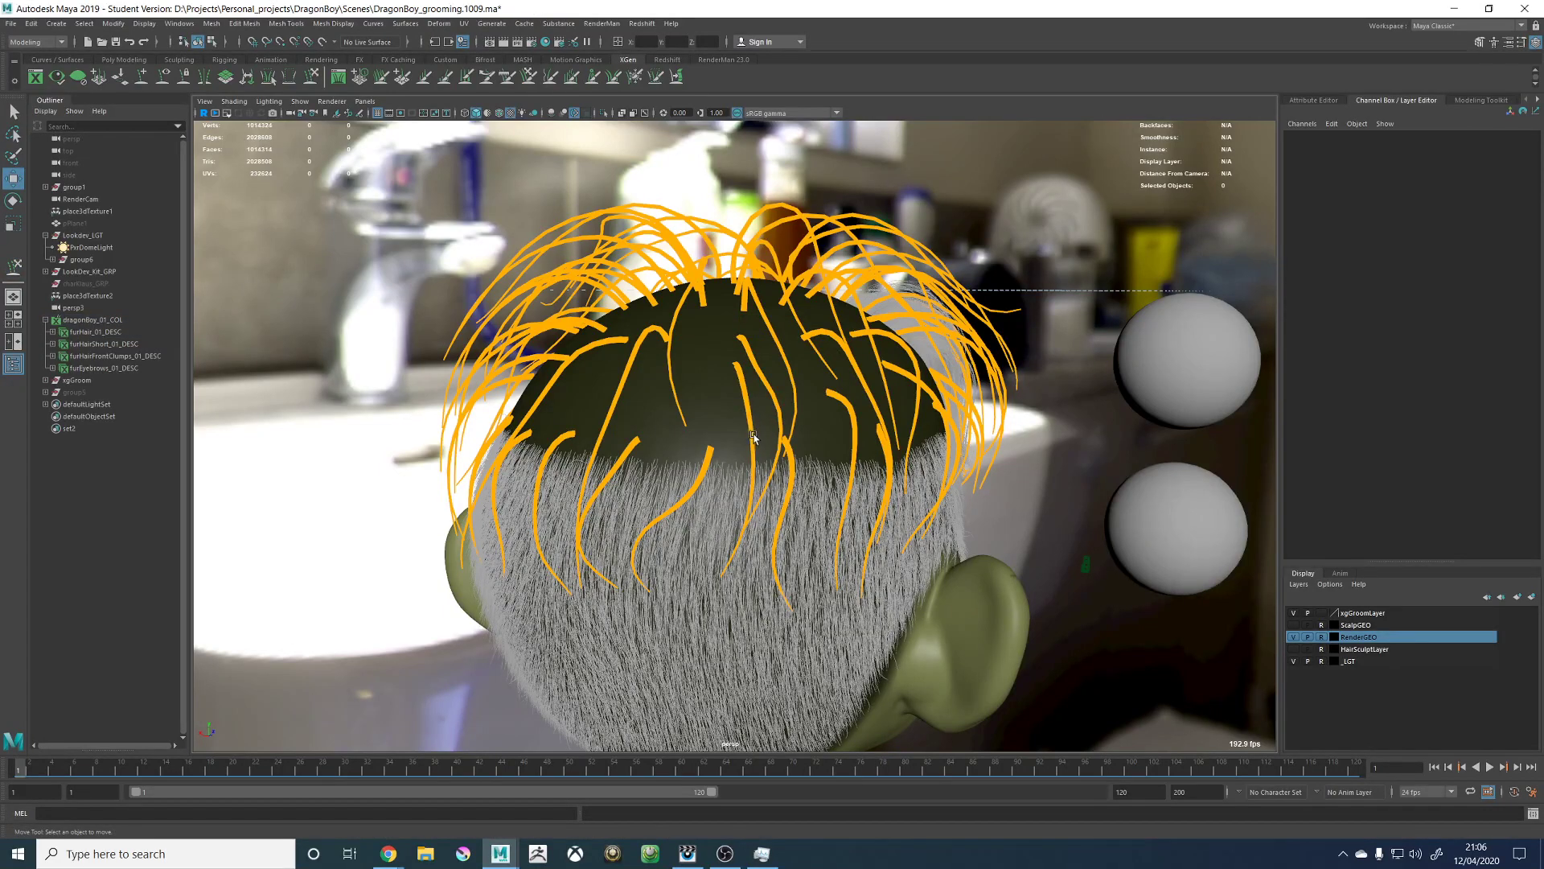
alt+drag(754, 437, 741, 480)
click(751, 474)
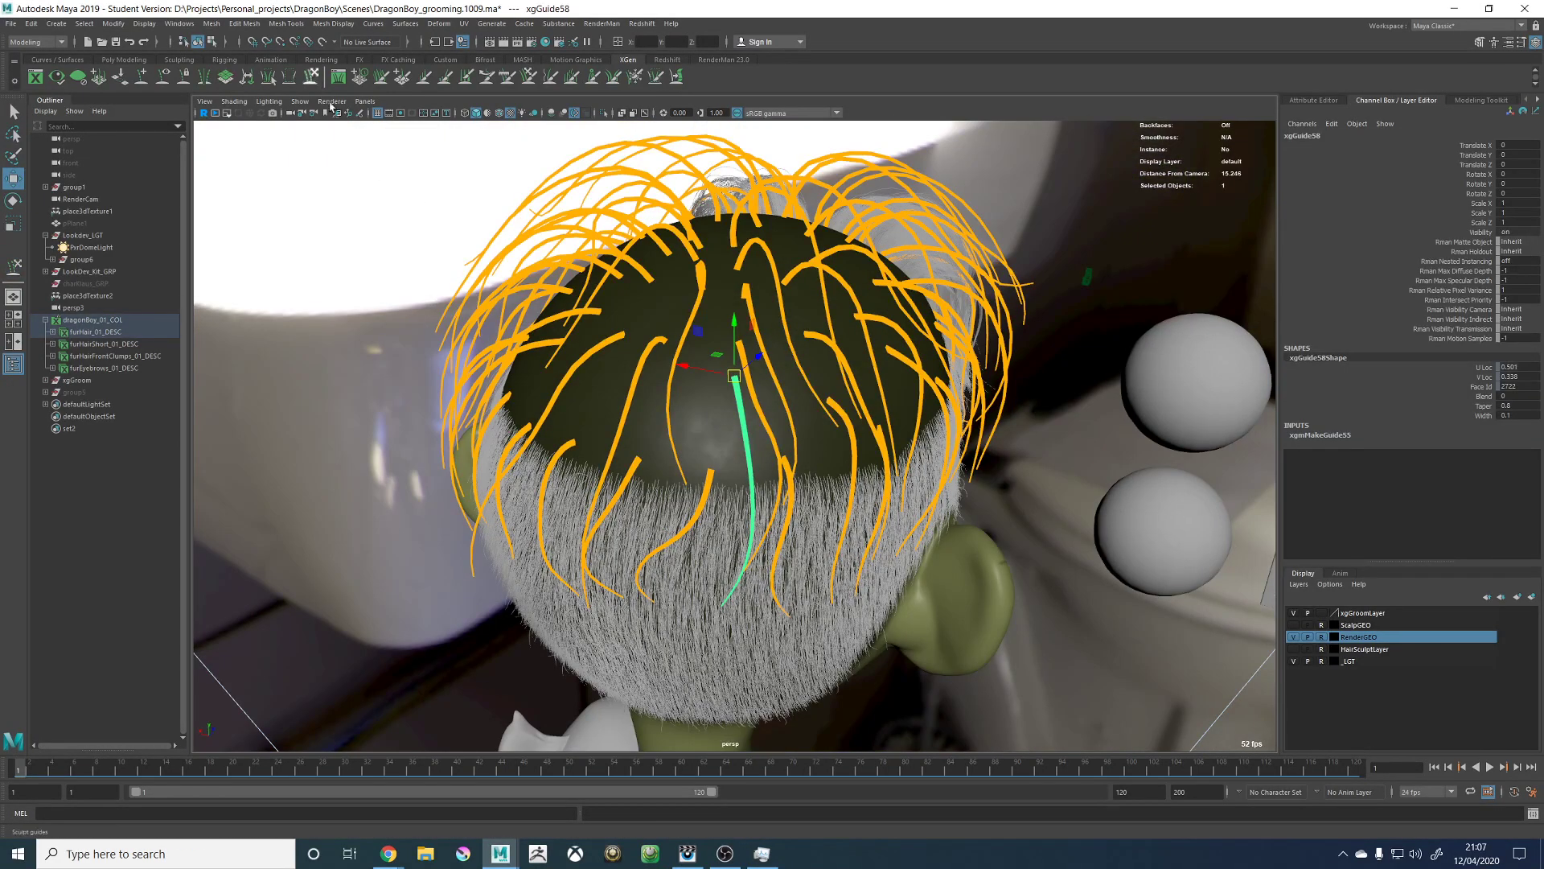
alt+drag(646, 383, 790, 611)
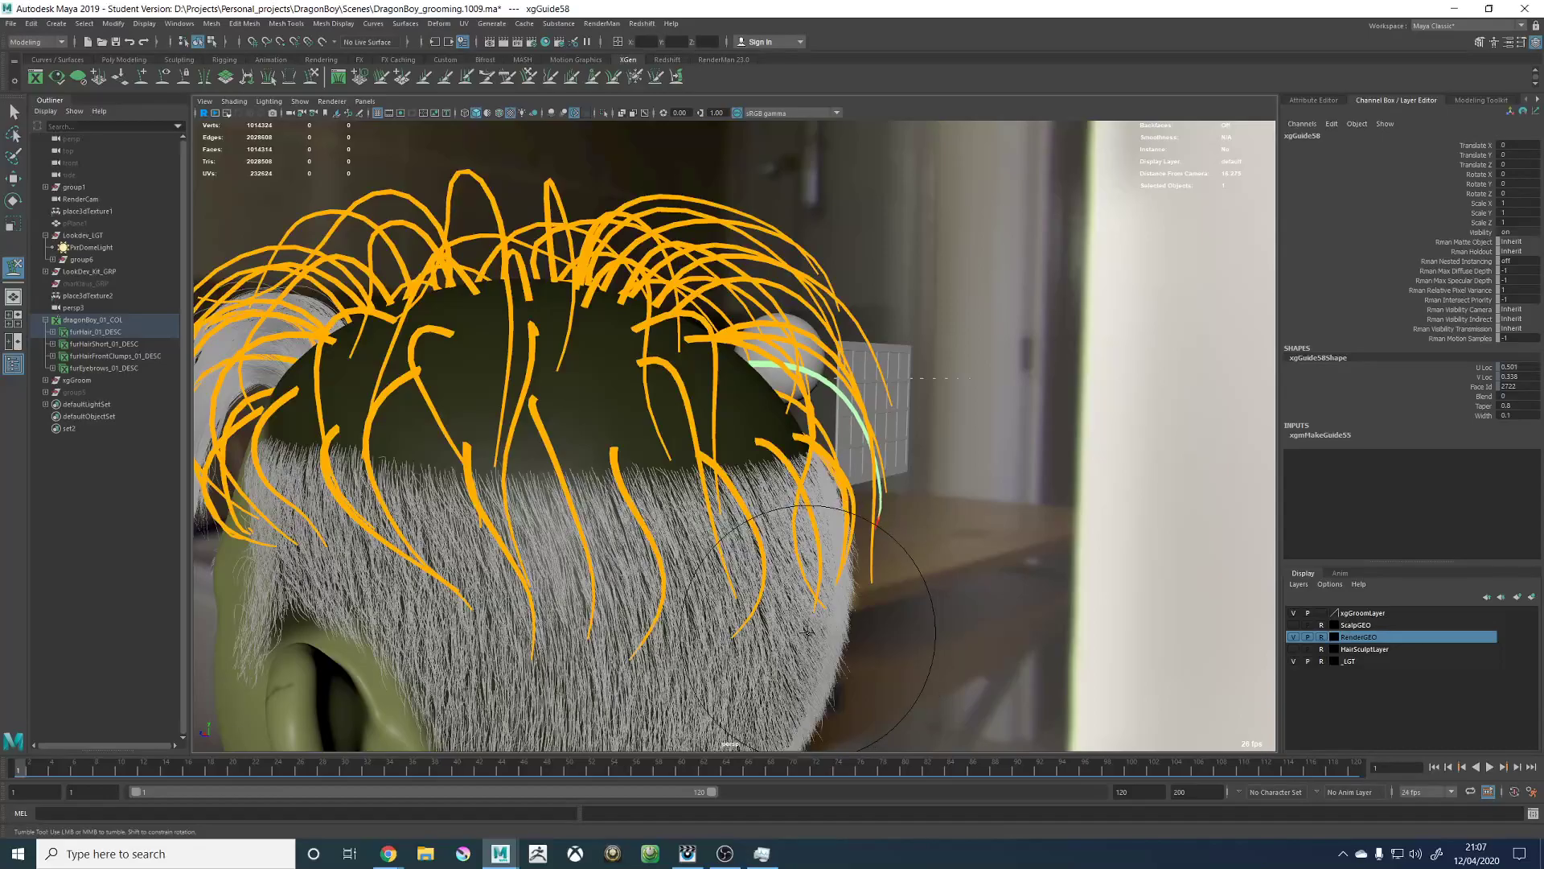
alt+drag(806, 633, 607, 634)
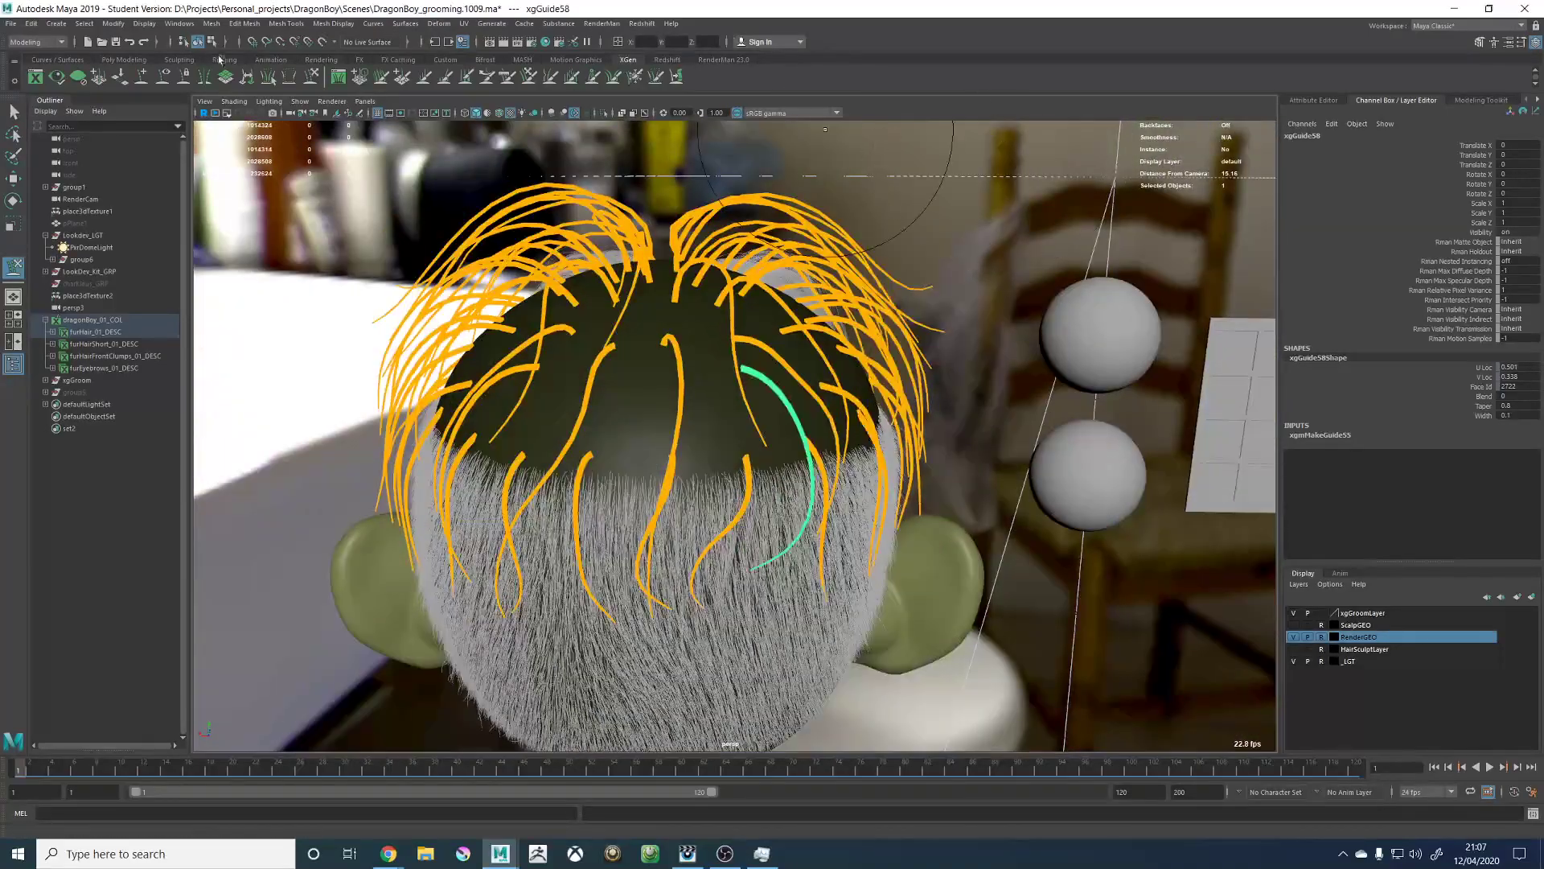
Step: Add another guide in the central gap on top of the crown and set its taper to 0.8
click(142, 78)
mouse_move(718, 427)
alt+mouse_down()
mouse_move(734, 403)
mouse_move(590, 428)
mouse_move(676, 441)
mouse_move(665, 413)
mouse_move(714, 409)
mouse_move(679, 413)
mouse_move(662, 438)
mouse_move(668, 378)
mouse_move(691, 386)
alt+mouse_up()
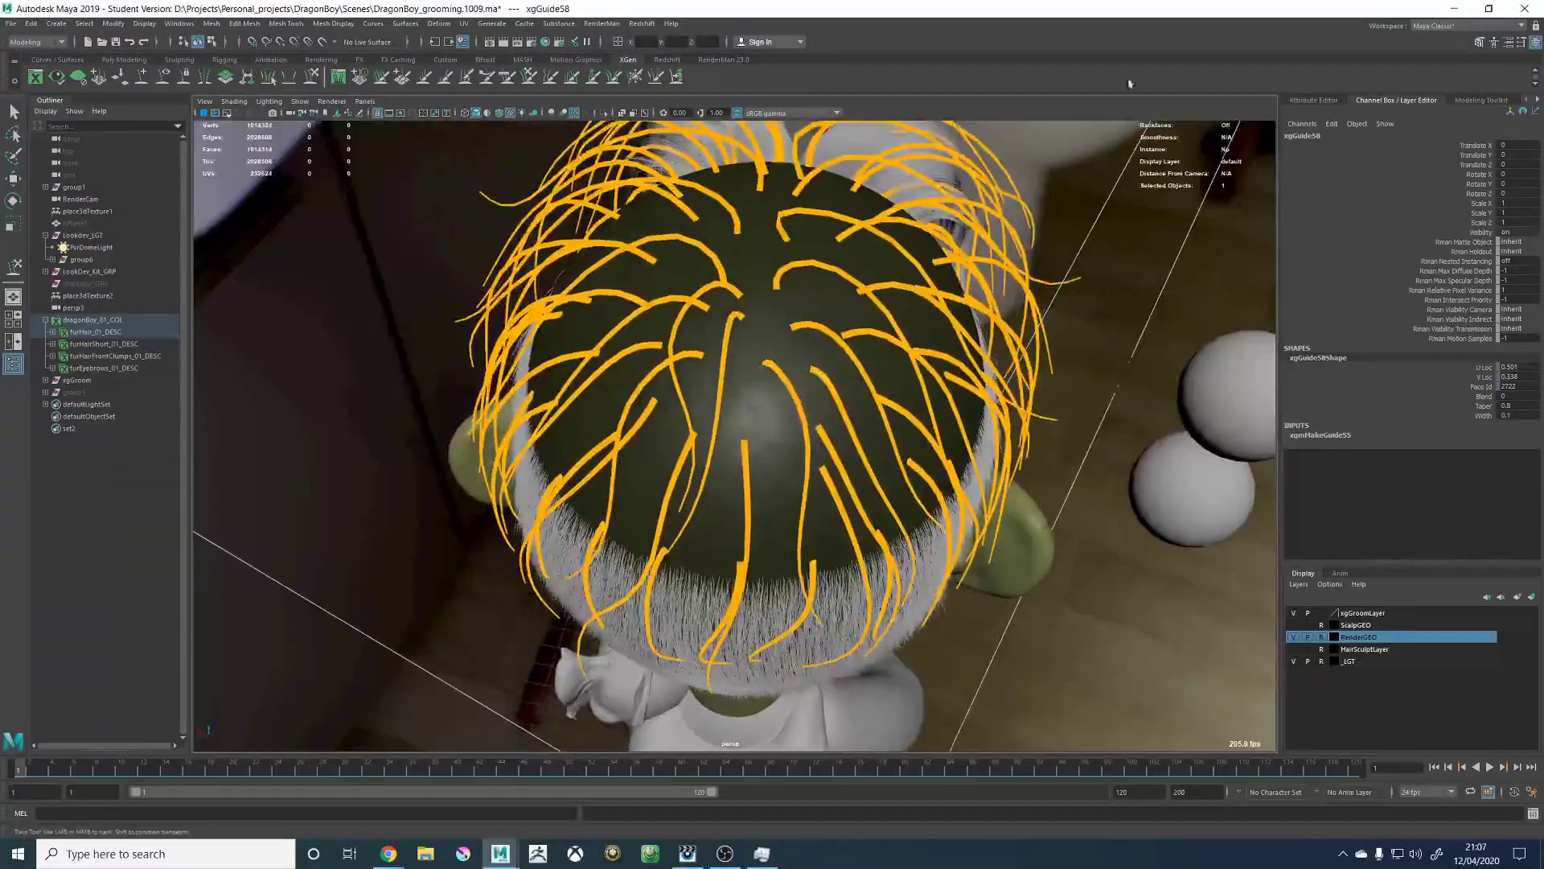
scroll(750, 366, up, 5)
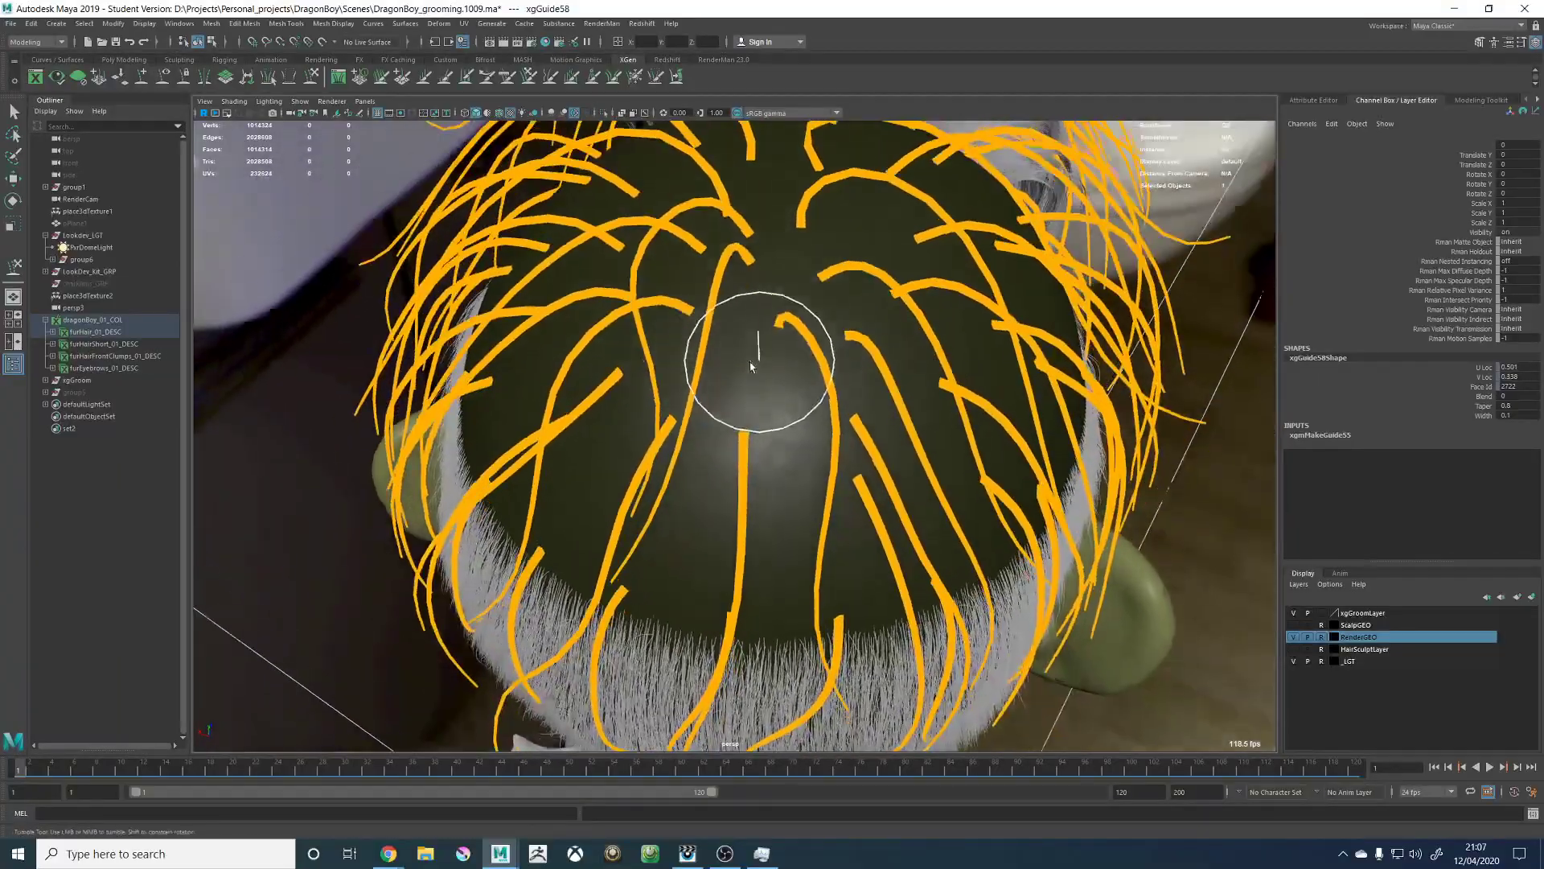
mouse_move(750, 366)
alt+mouse_down()
mouse_move(763, 439)
mouse_move(676, 444)
mouse_move(669, 422)
mouse_move(728, 402)
mouse_move(773, 414)
mouse_move(765, 445)
mouse_move(792, 386)
mouse_move(823, 400)
mouse_move(804, 378)
alt+mouse_up()
key(ctrl+z)
click(716, 358)
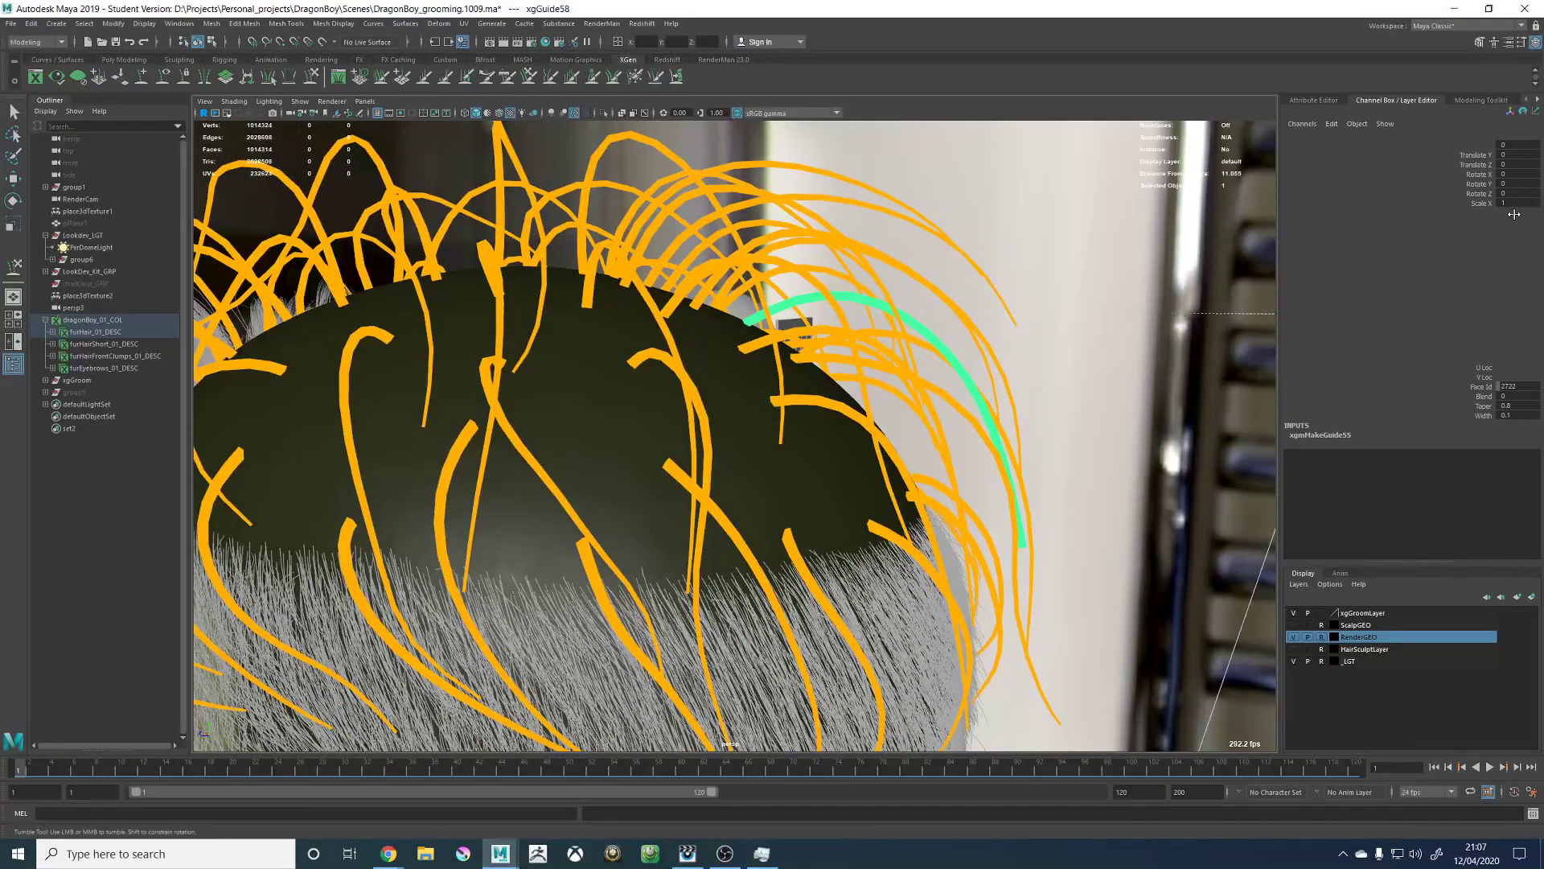
double_click(1509, 405)
text(0.8)
key(Return)
Step: Sculpt the new central guide's arc and bend its lower half sideways to fit between the neighbouring guides
alt+drag(894, 299, 942, 272)
alt+middle_drag(969, 298, 938, 277)
click(313, 76)
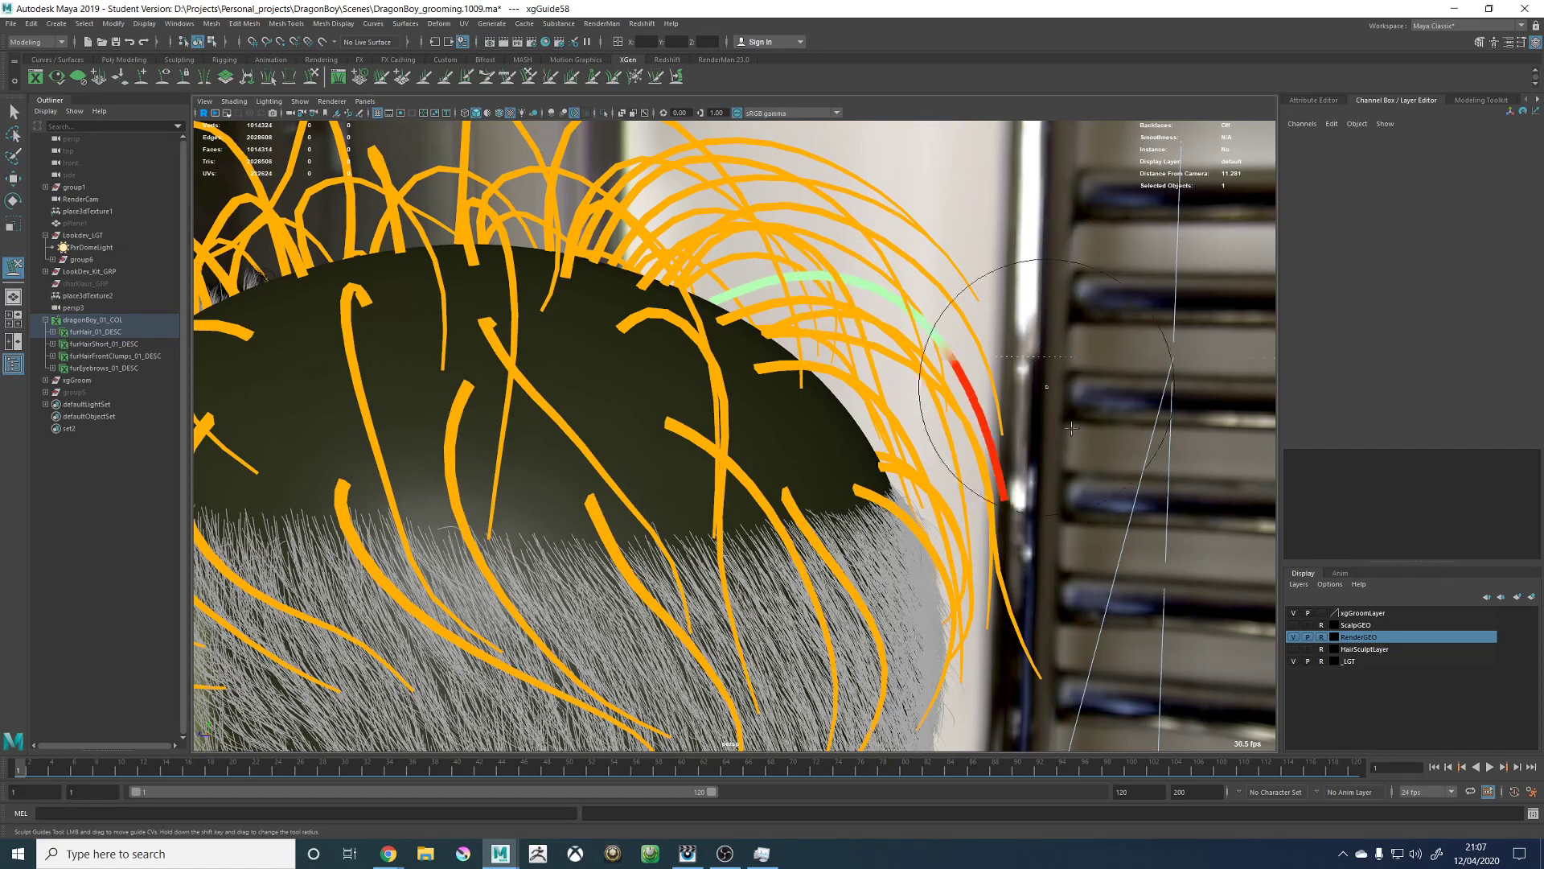
alt+drag(985, 346, 772, 615)
alt+right_drag(708, 414, 595, 403)
alt+drag(595, 402, 696, 470)
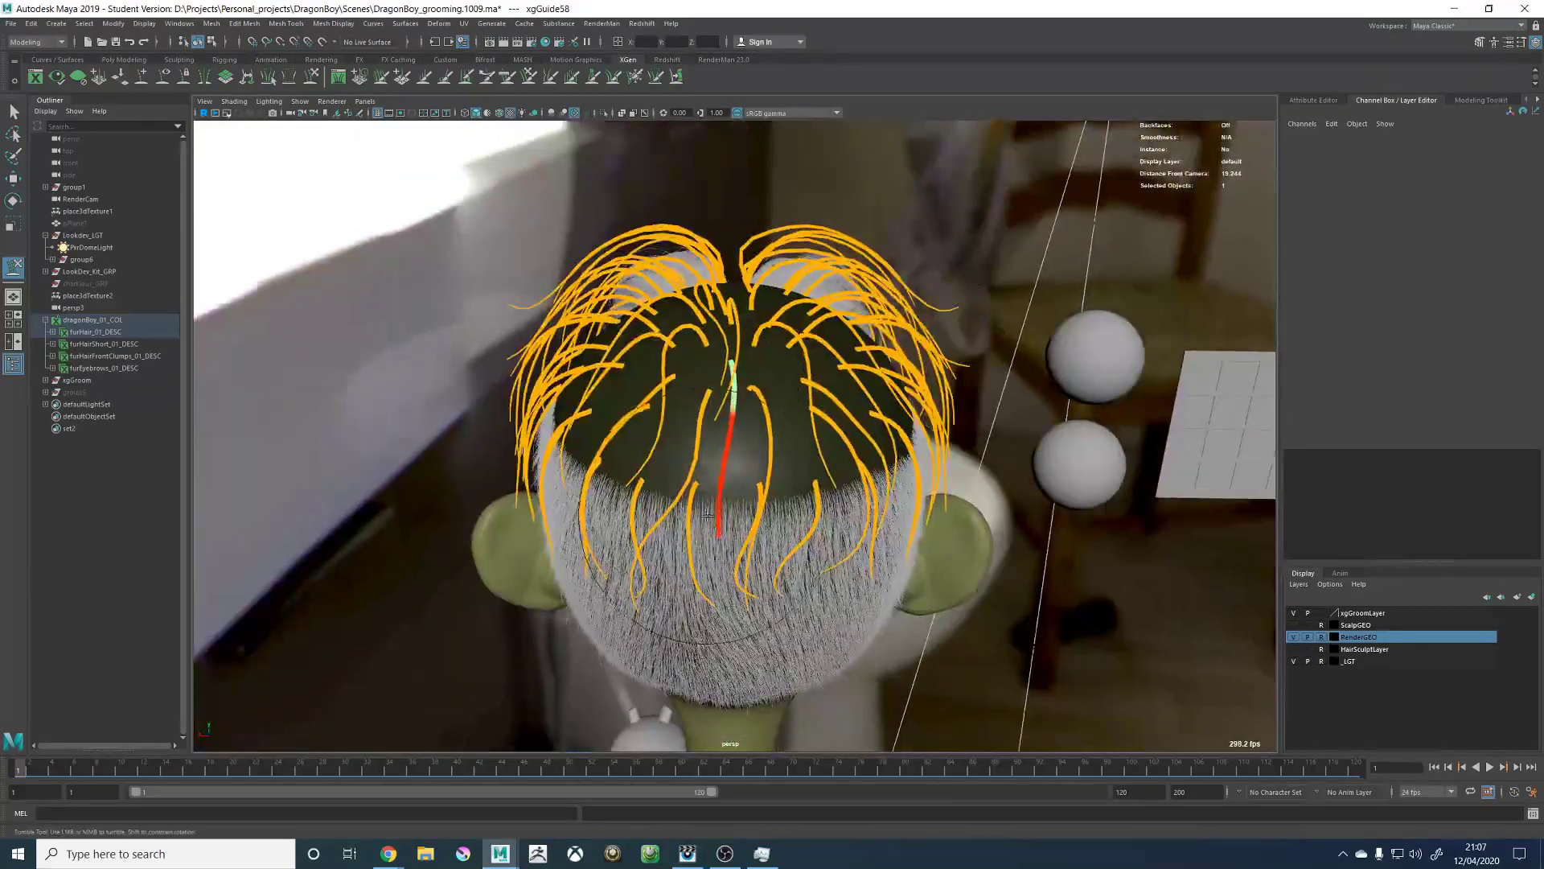
drag(717, 523, 743, 525)
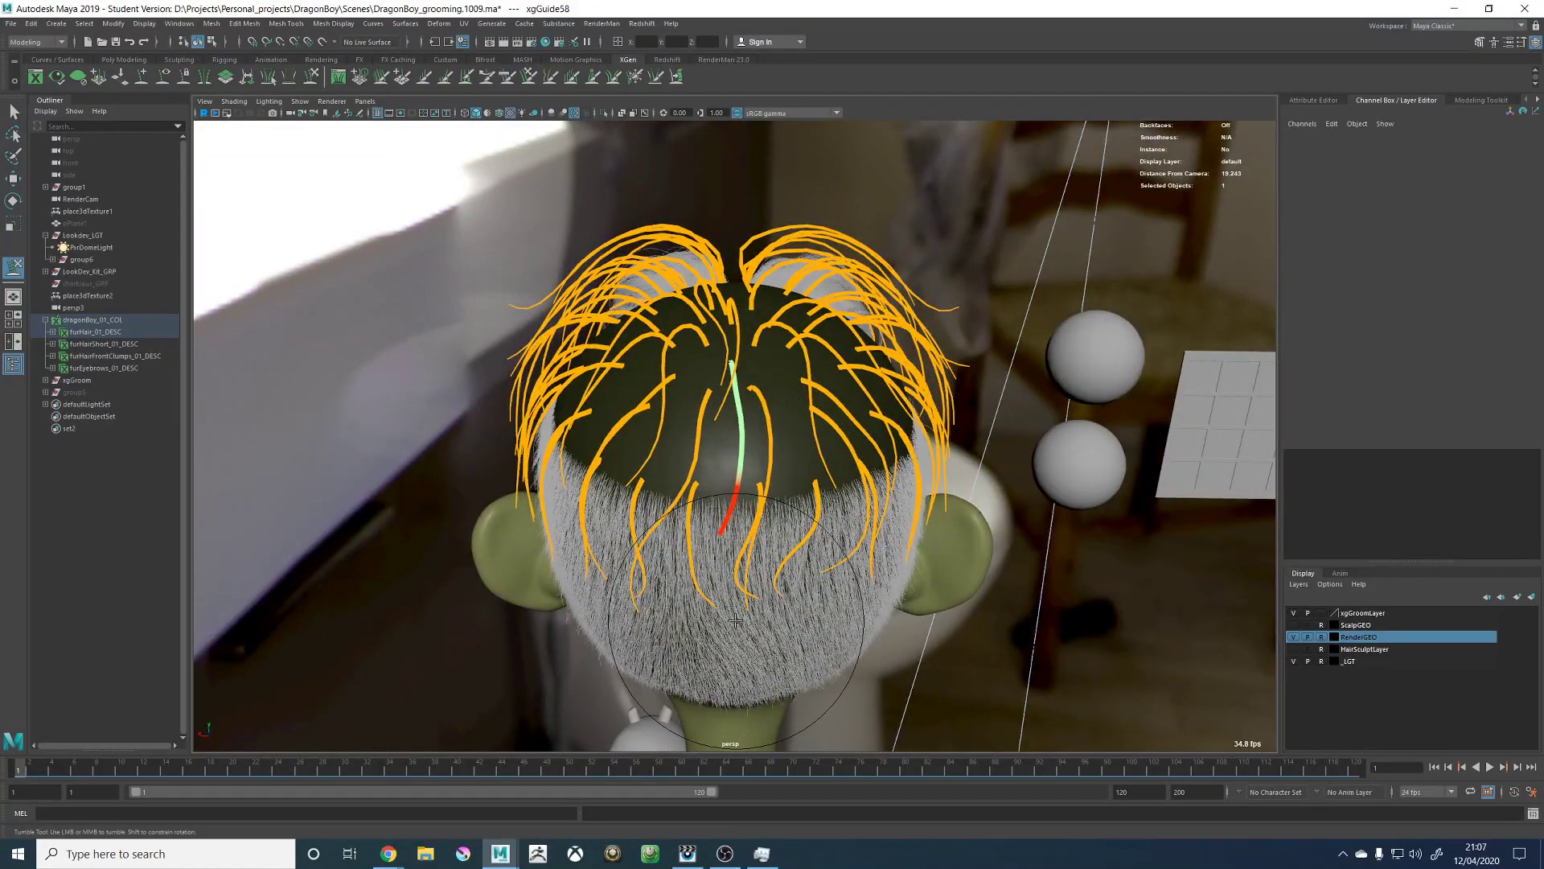
alt+drag(736, 615, 668, 565)
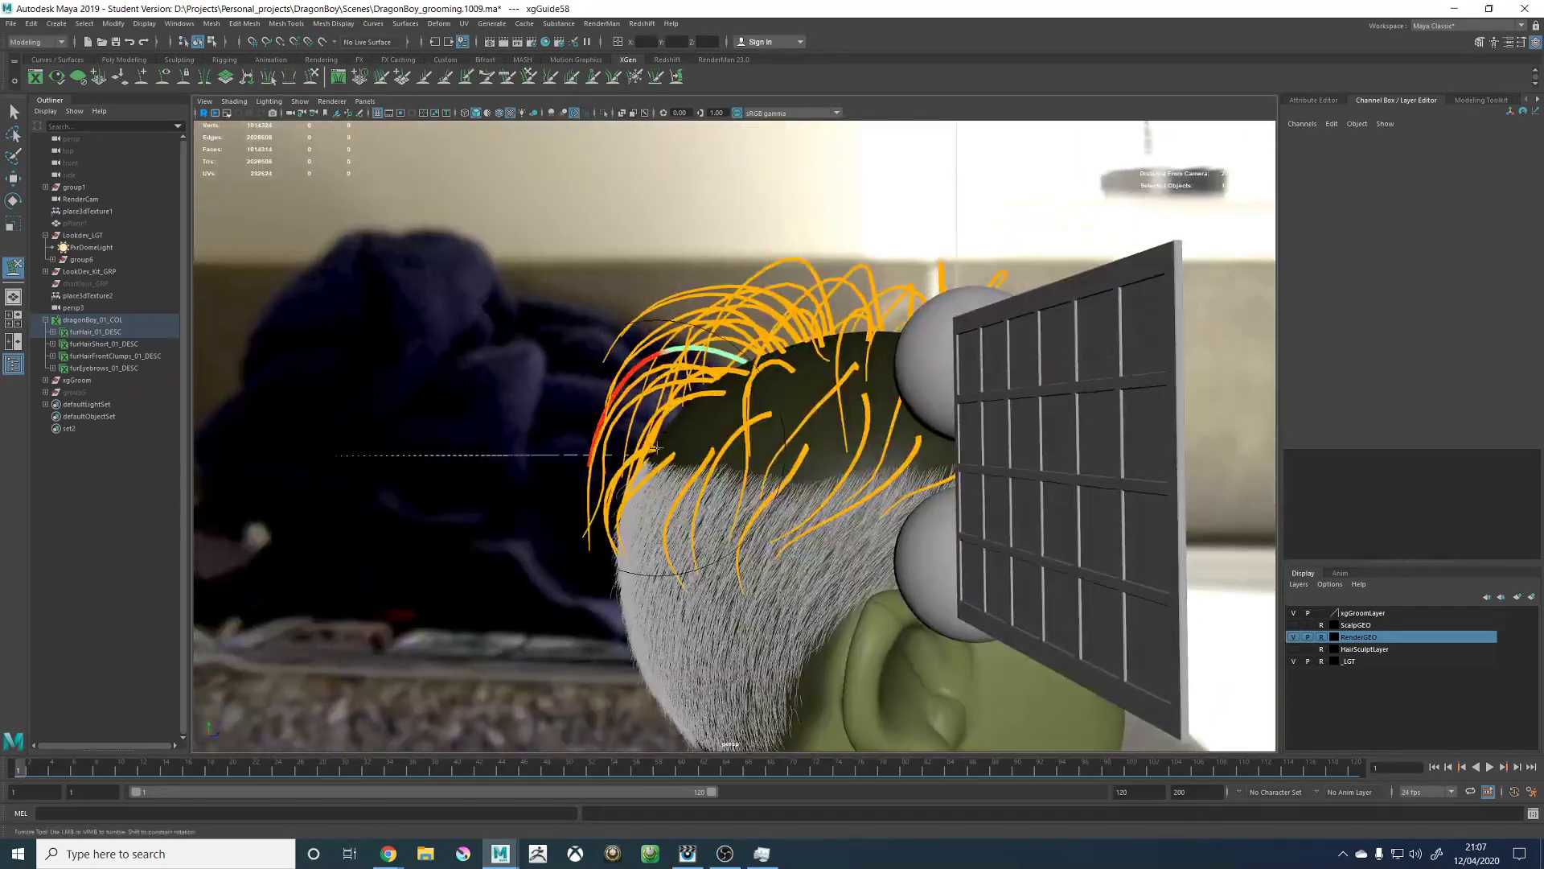
Step: Leave guide sculpting and save the groom scene, accepting the student version notice
key(q)
key(r)
mouse_move(671, 336)
alt+mouse_down()
mouse_move(666, 369)
mouse_move(754, 367)
mouse_move(632, 282)
mouse_move(603, 367)
mouse_move(515, 362)
mouse_move(580, 365)
alt+mouse_up()
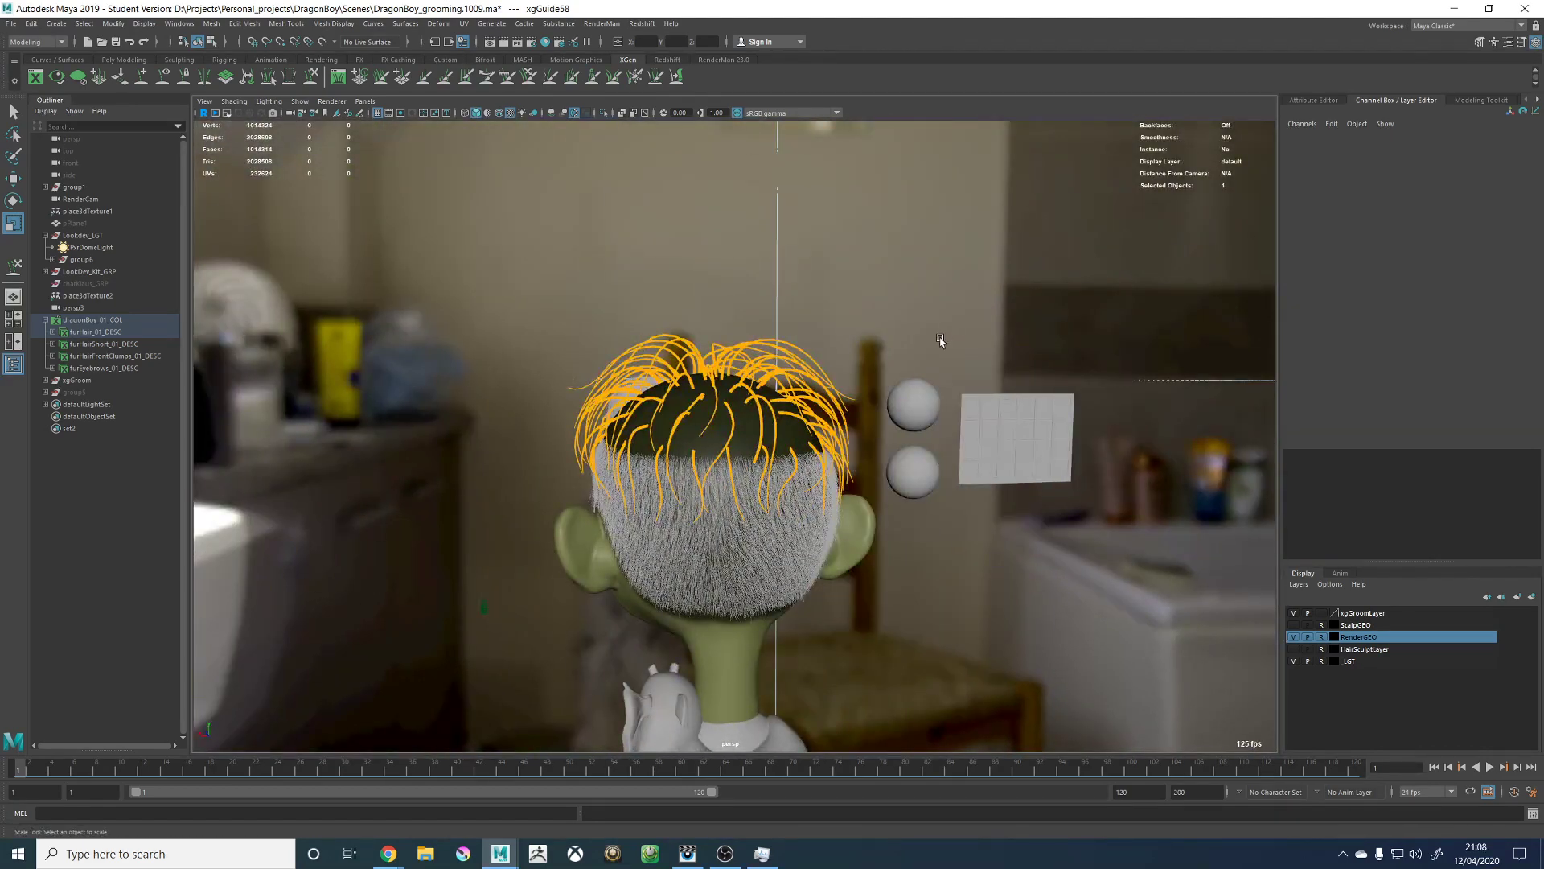
scroll(959, 283, up, 2)
key(q)
key(ctrl+s)
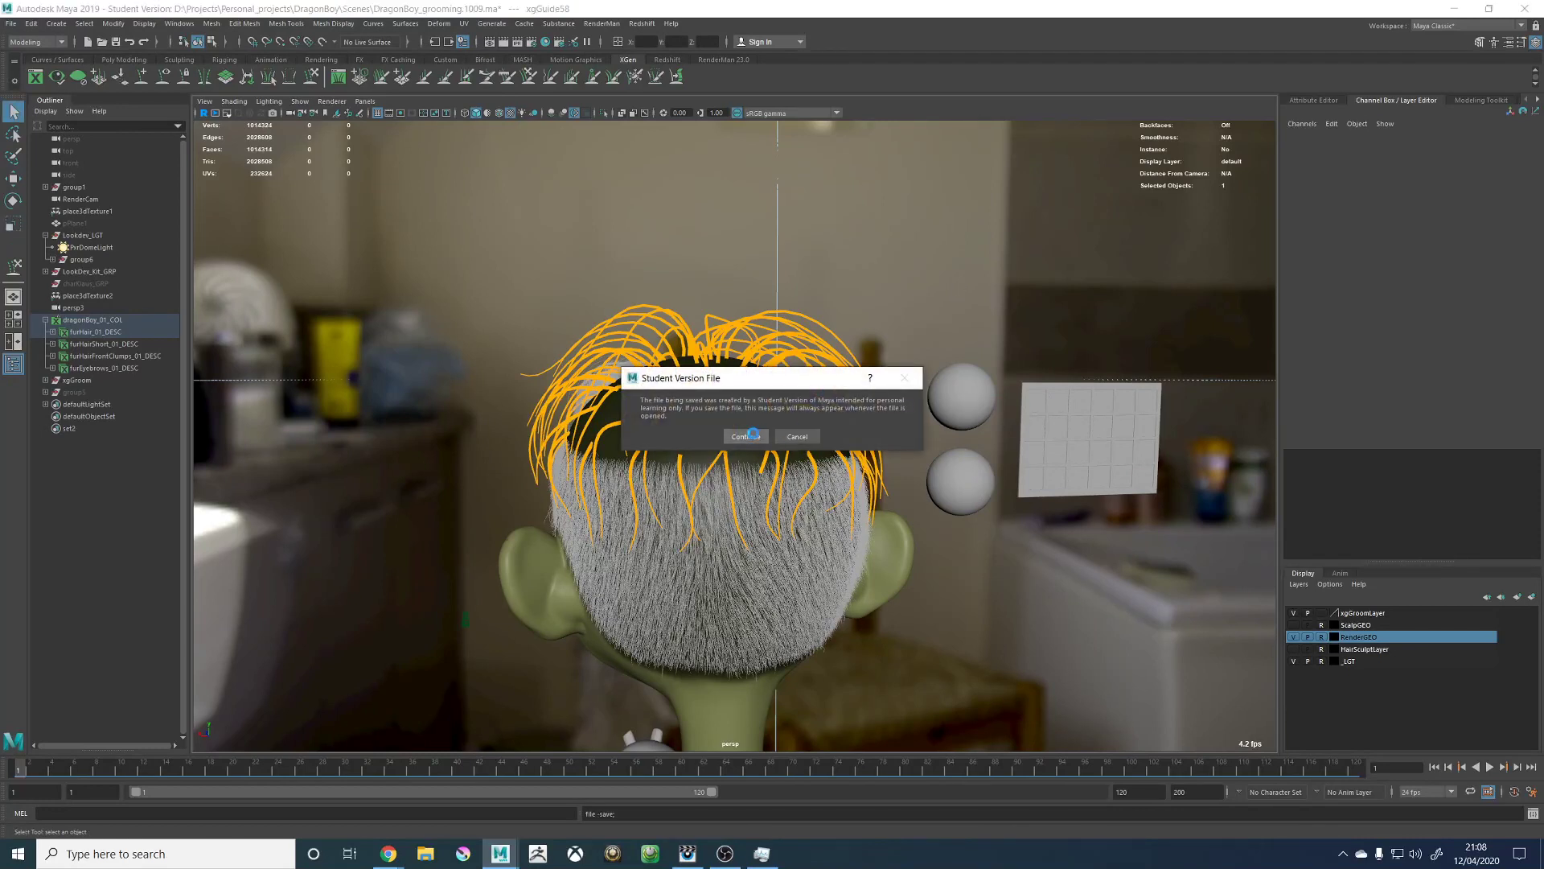
click(749, 436)
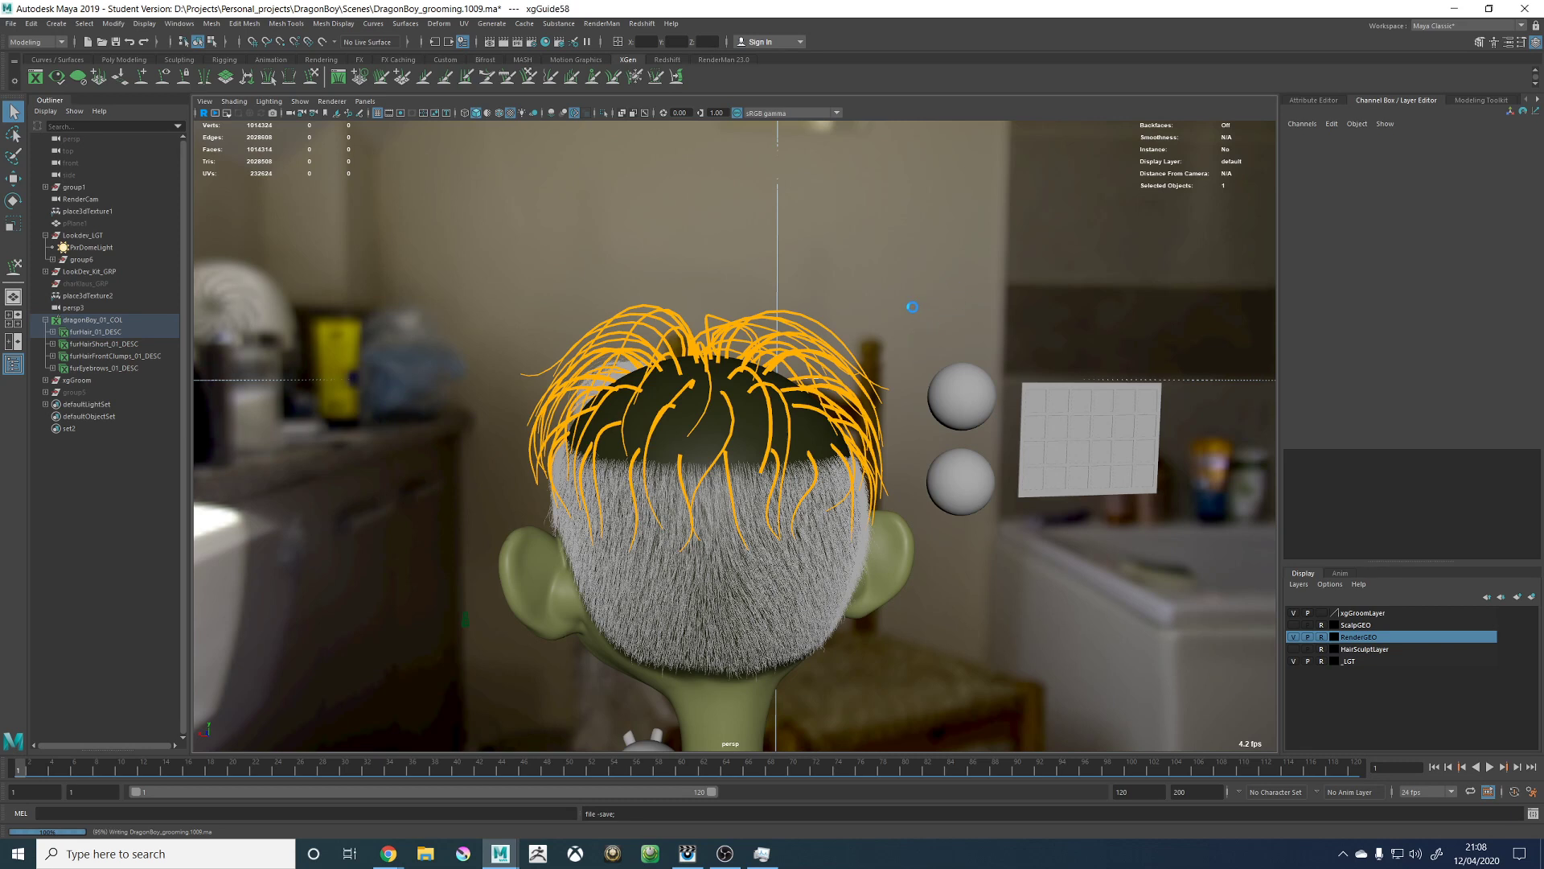
Step: Bring up the XGen editor with the main-hair description's modifiers and save the scene again
key(r)
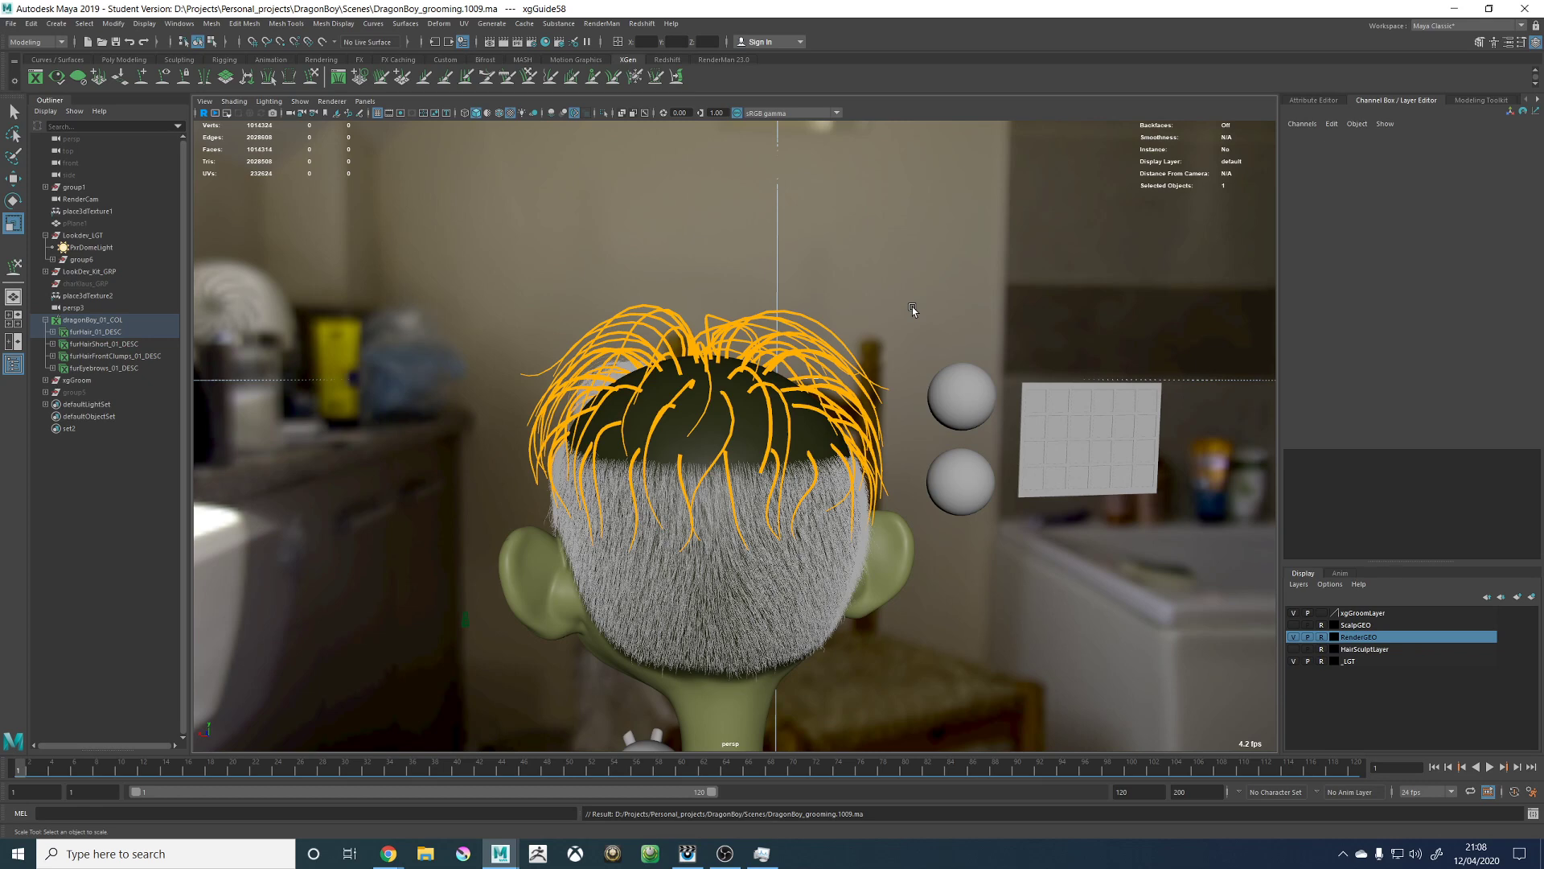
click(1537, 100)
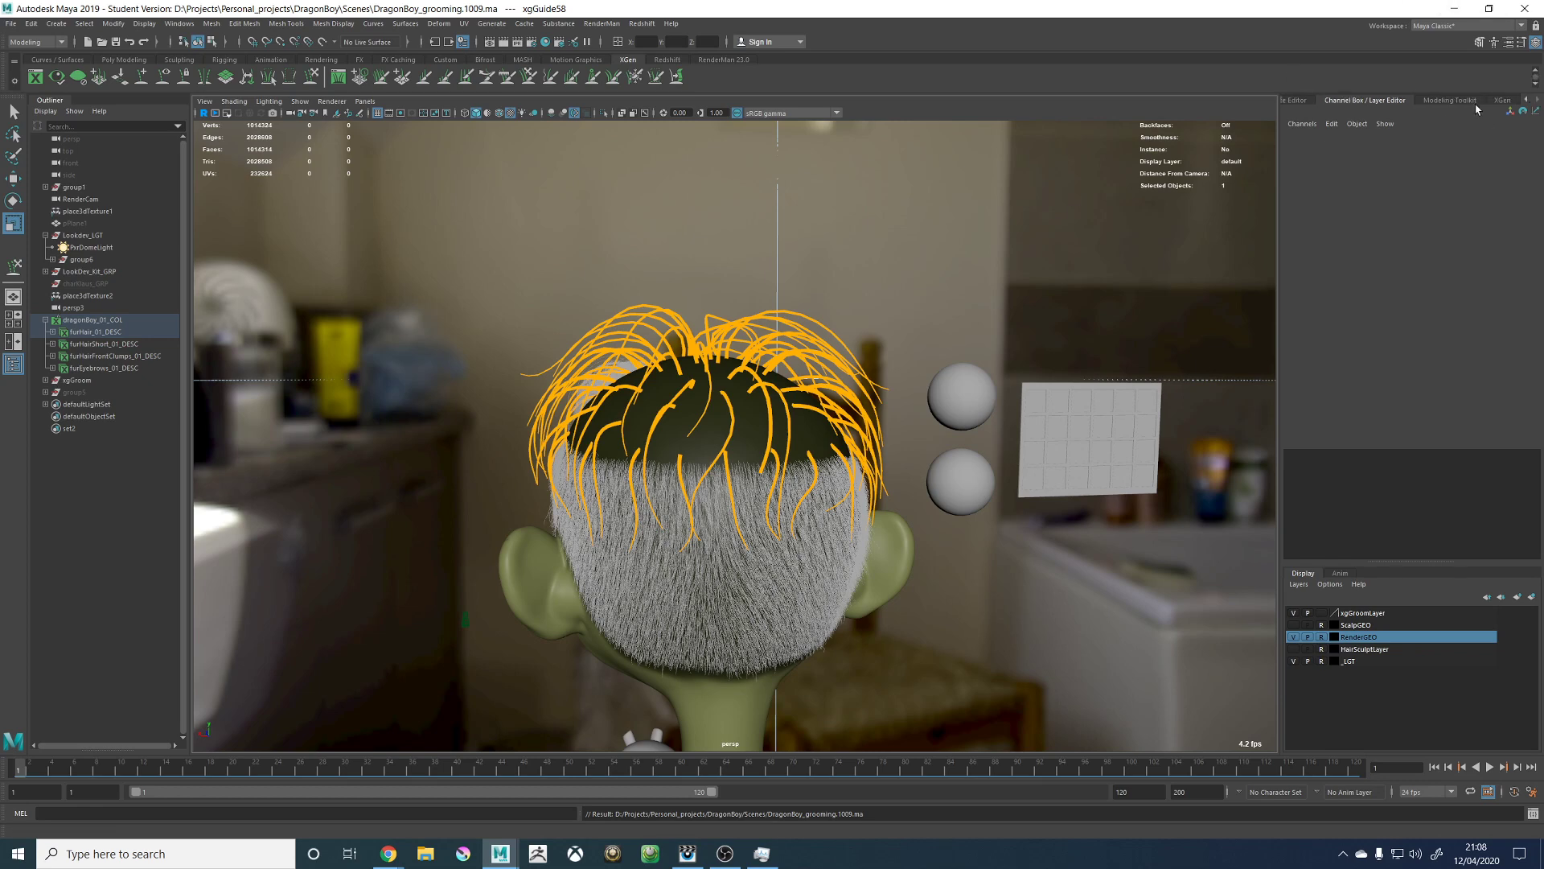
click(1496, 100)
key(alt)
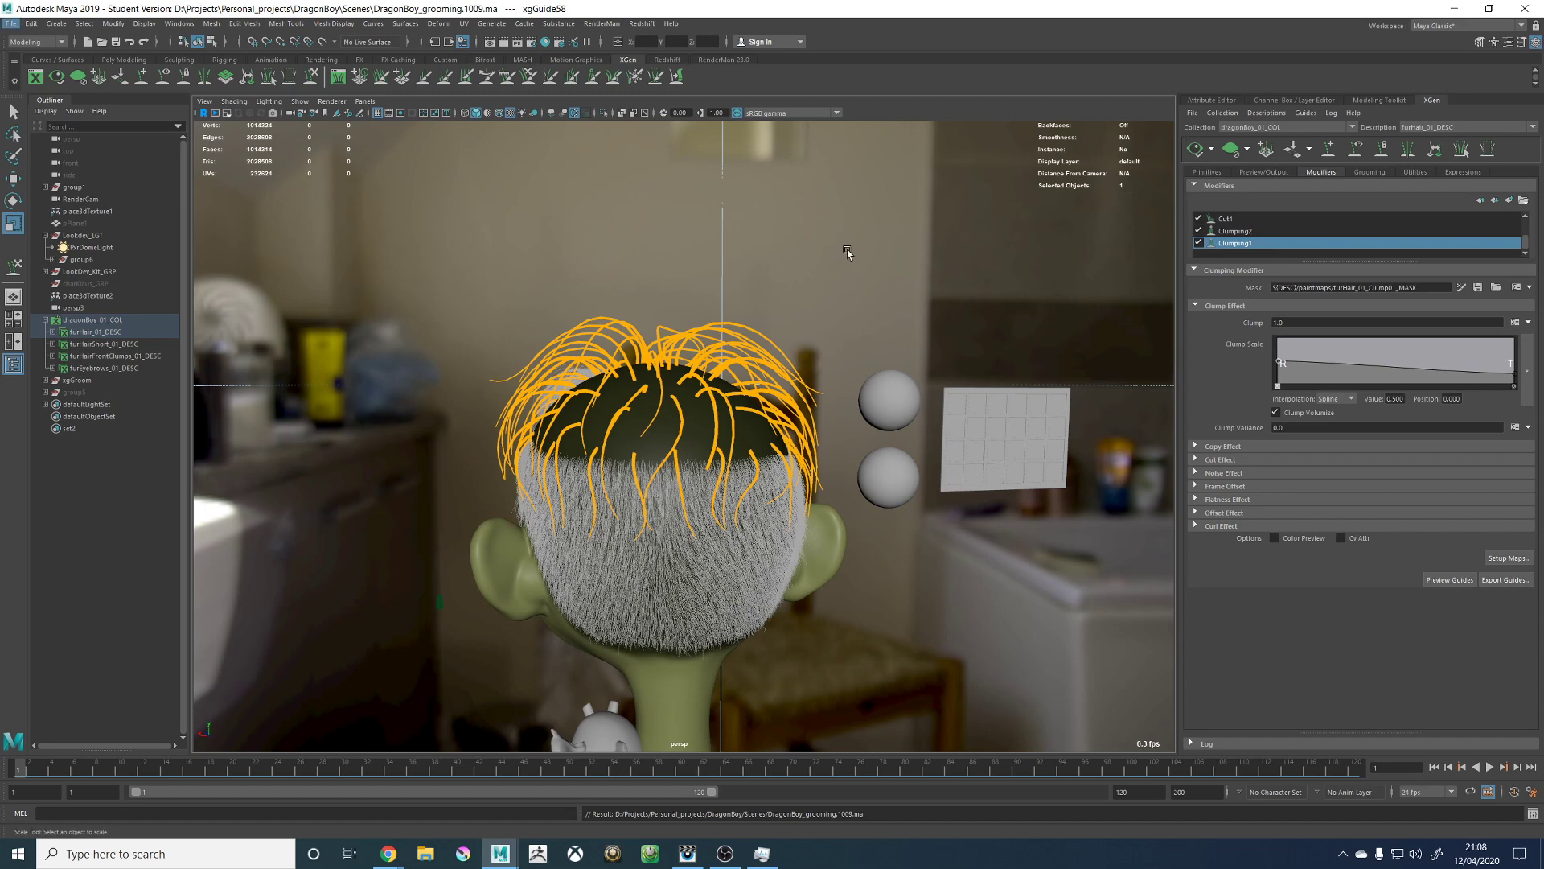
alt+drag(780, 267, 543, 224)
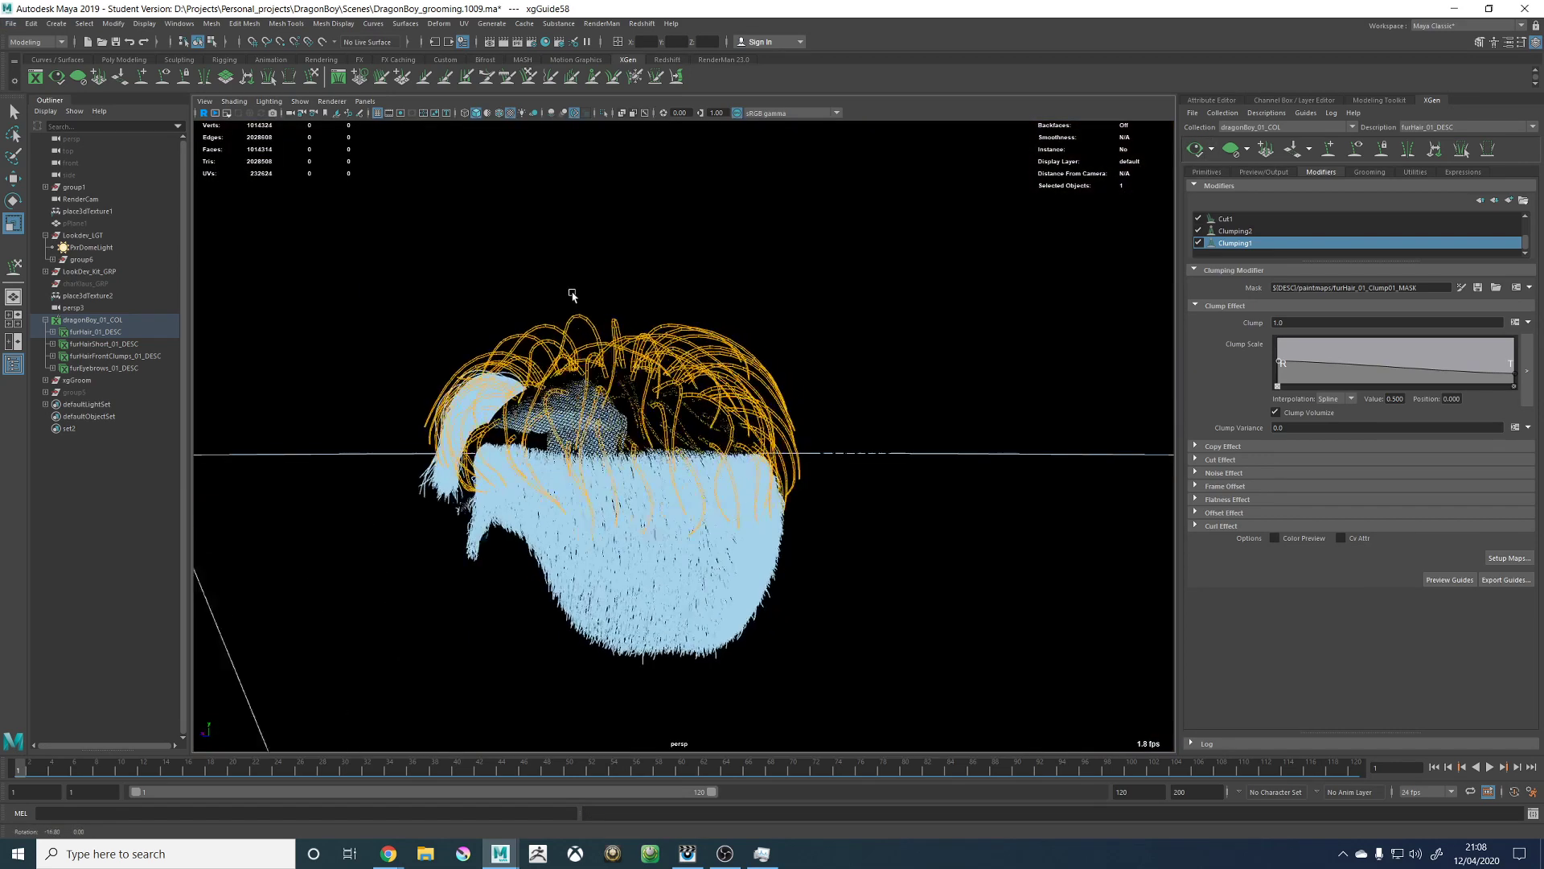
alt+drag(541, 302, 581, 295)
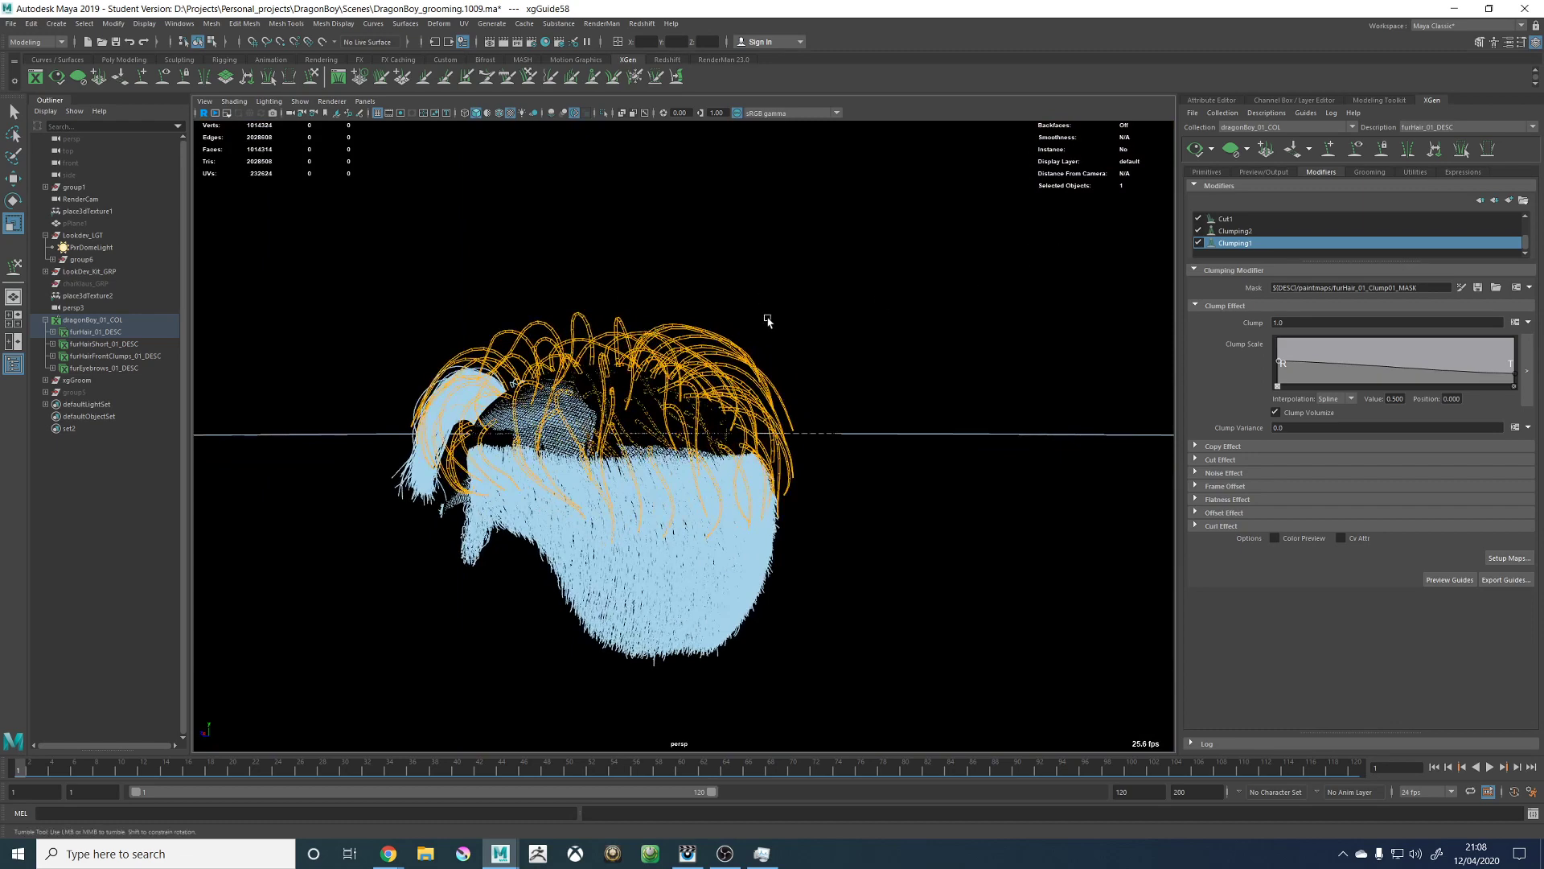
mouse_move(767, 320)
alt+mouse_down()
mouse_move(811, 319)
mouse_move(811, 285)
alt+mouse_up()
key(ctrl+s)
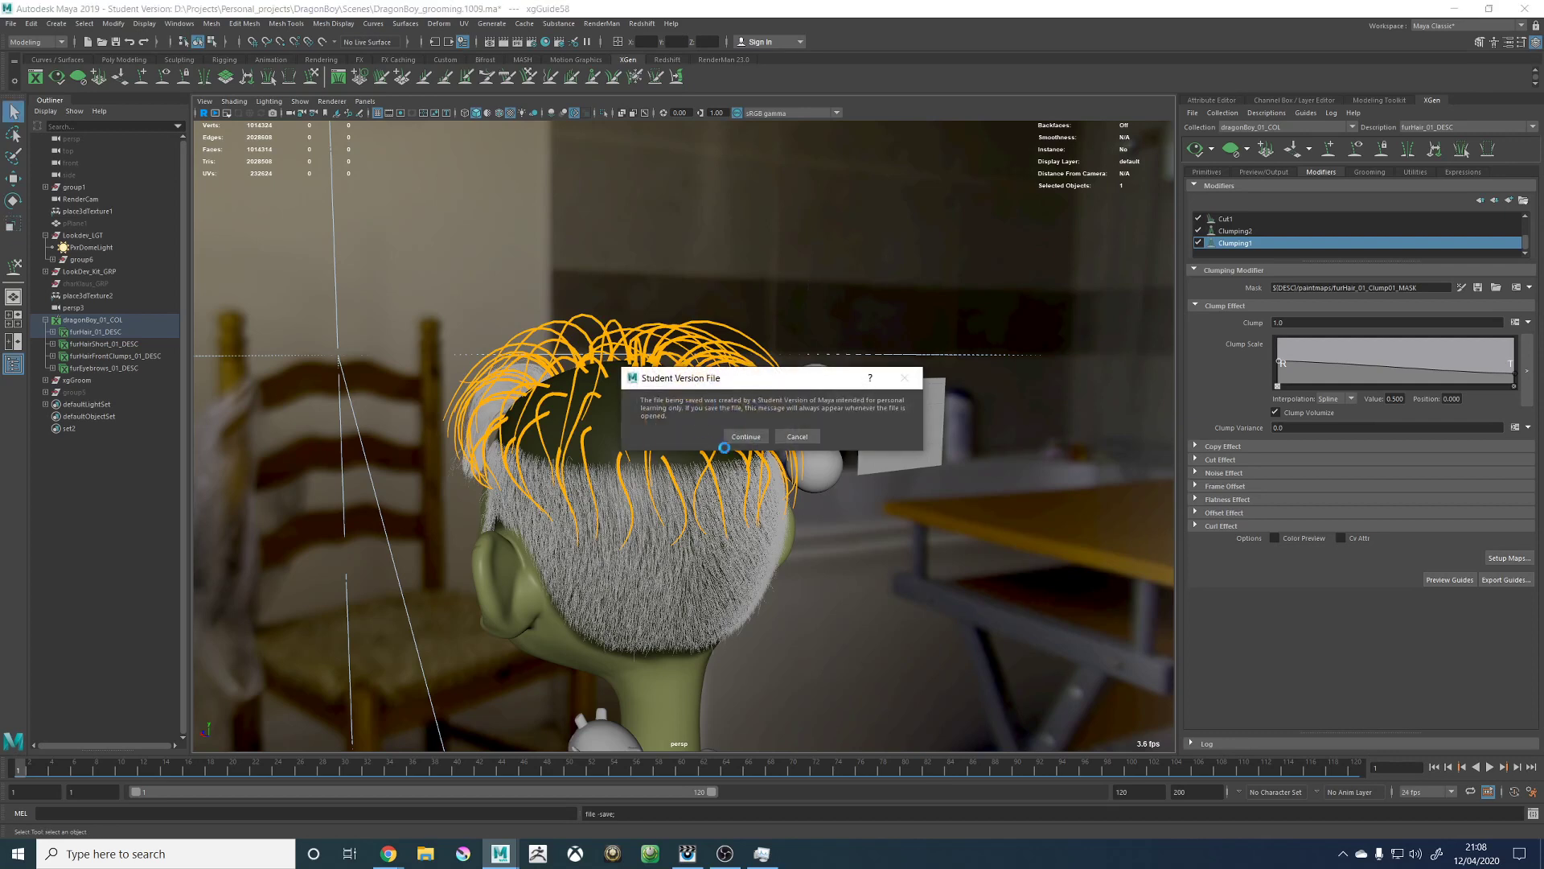
click(745, 436)
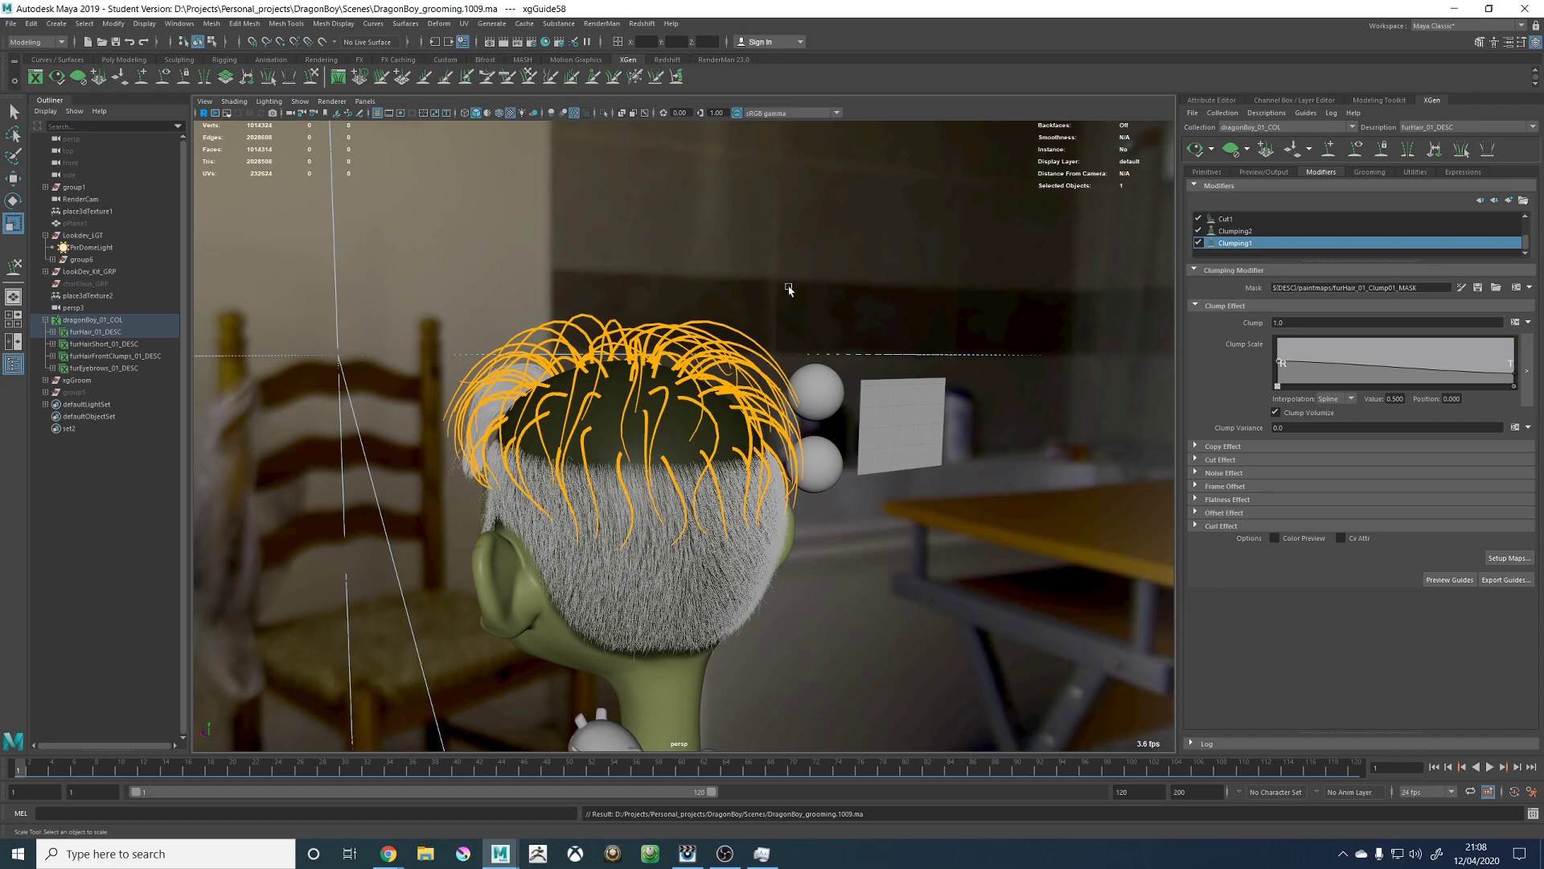
Step: Restore the Maya window to a smaller floating size and reposition it over the browser
mouse_move(858, 516)
alt+mouse_down()
mouse_move(827, 513)
mouse_move(845, 515)
alt+mouse_up()
double_click(552, 10)
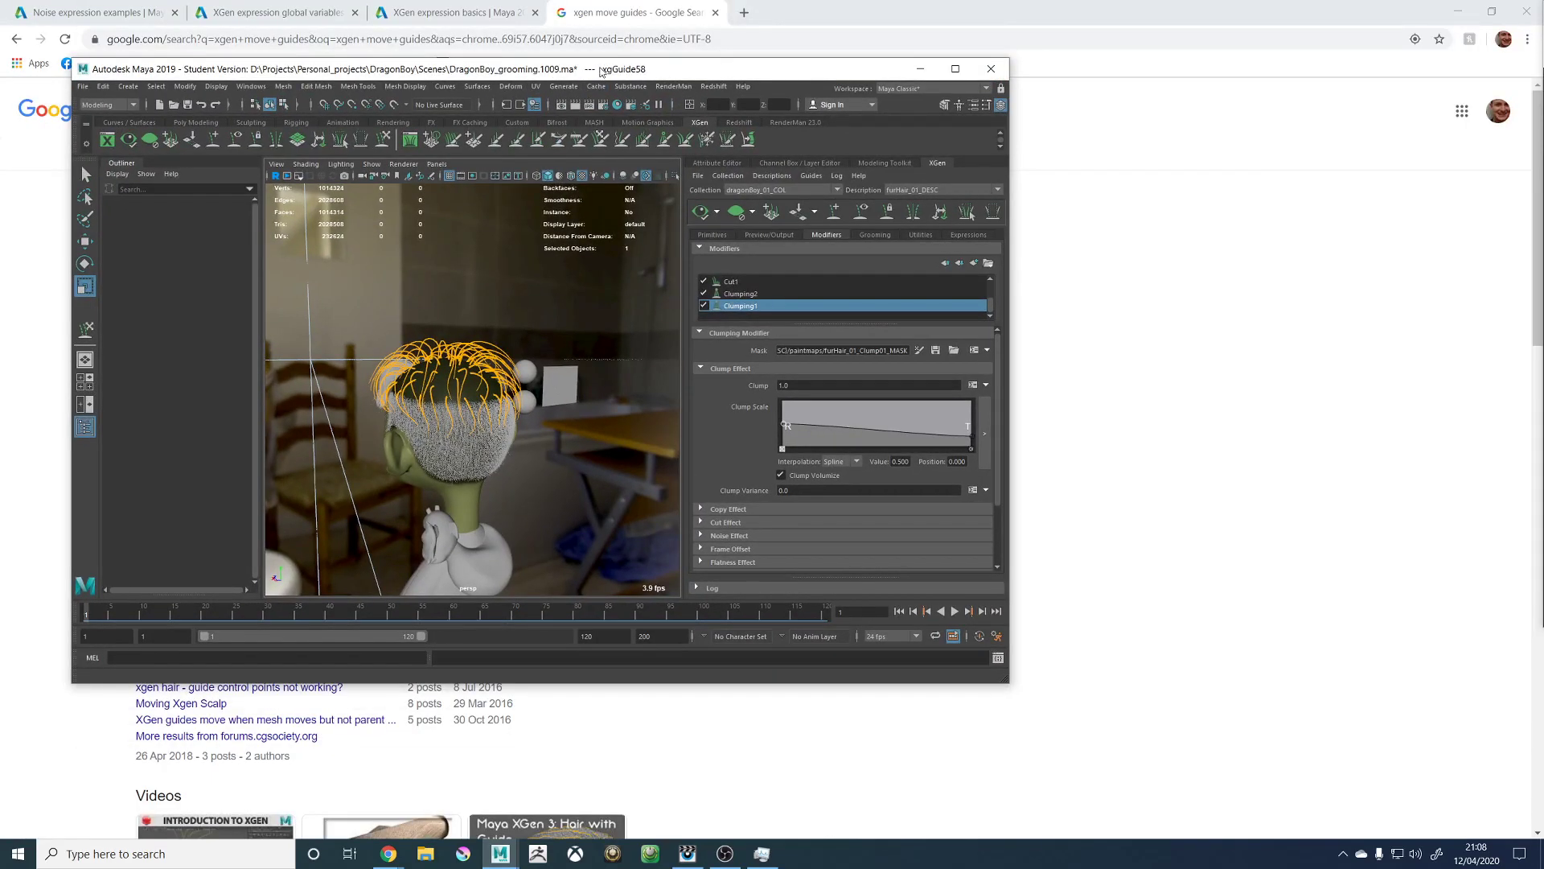
drag(587, 69, 829, 25)
click(758, 852)
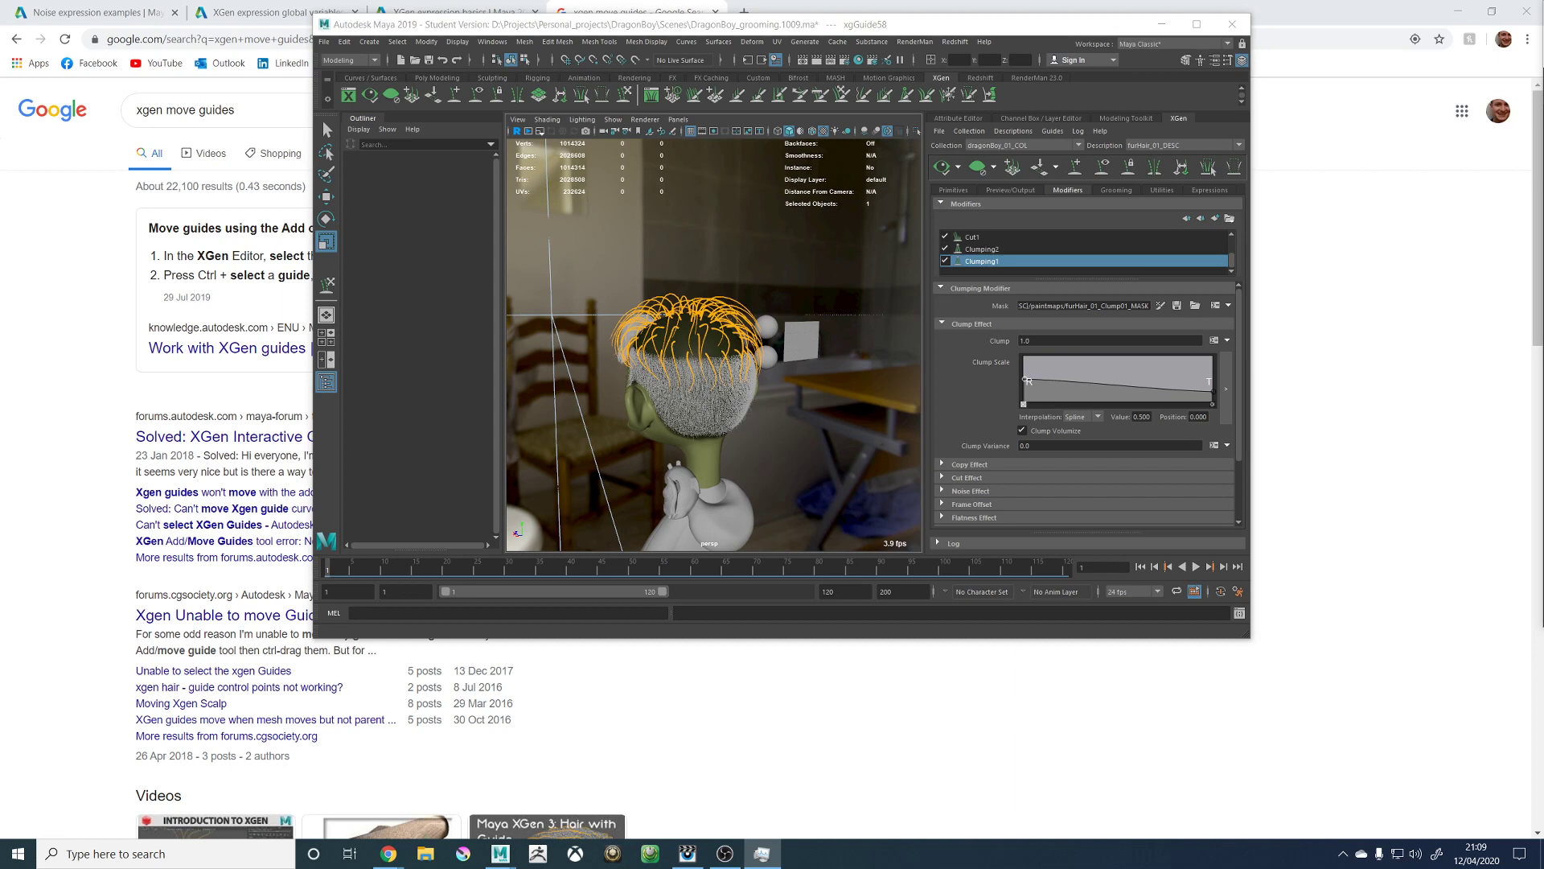
Step: Save the DragonBoy grooming scene once more from the floating window
alt+drag(699, 258, 708, 239)
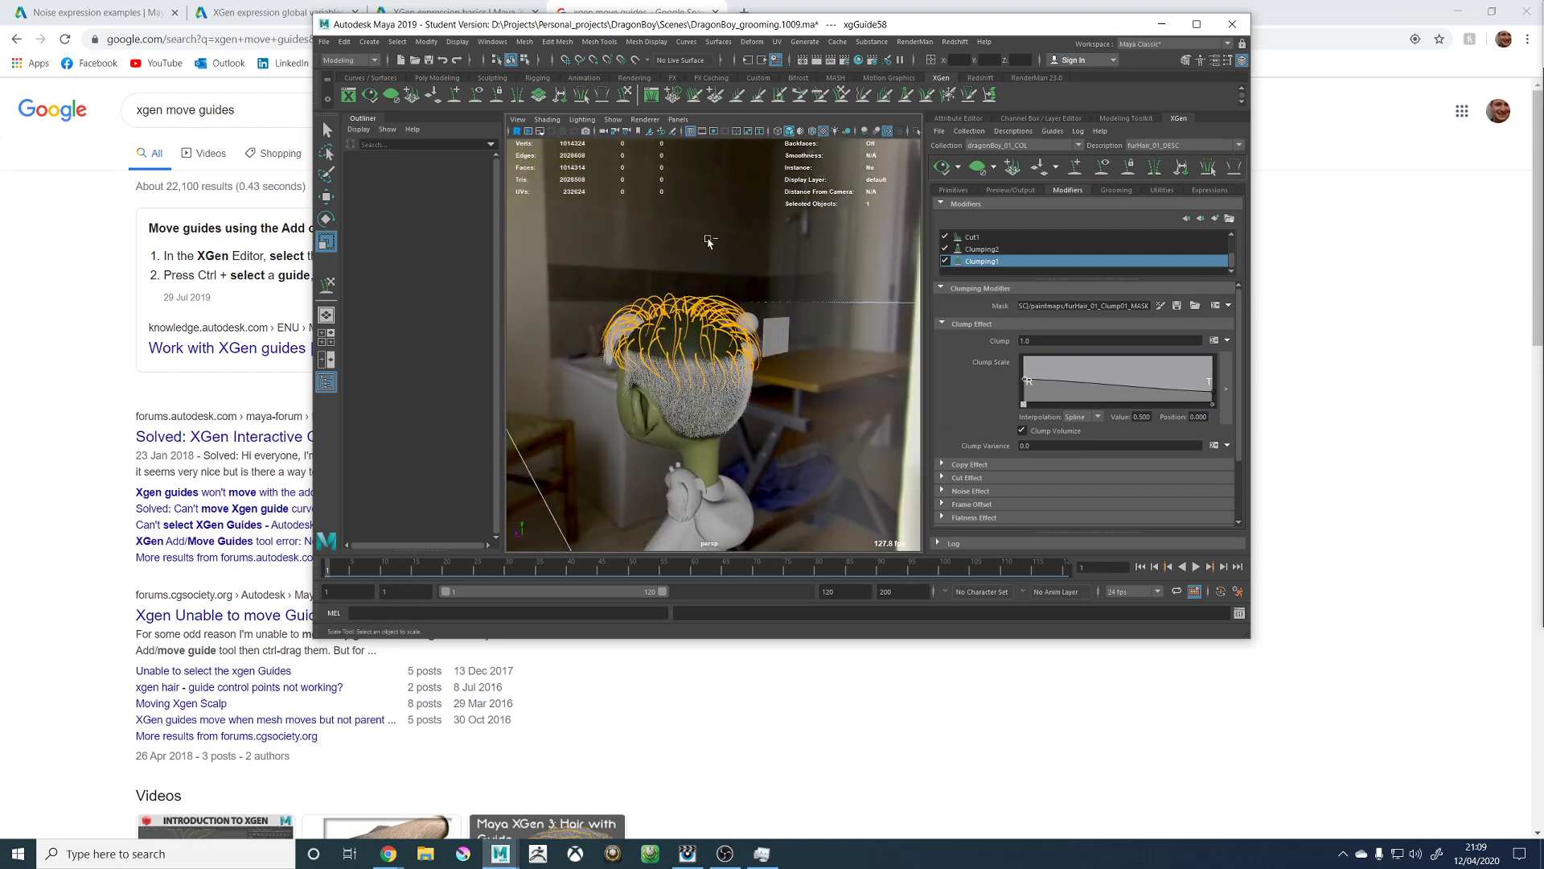
key(q)
key(ctrl+s)
click(752, 436)
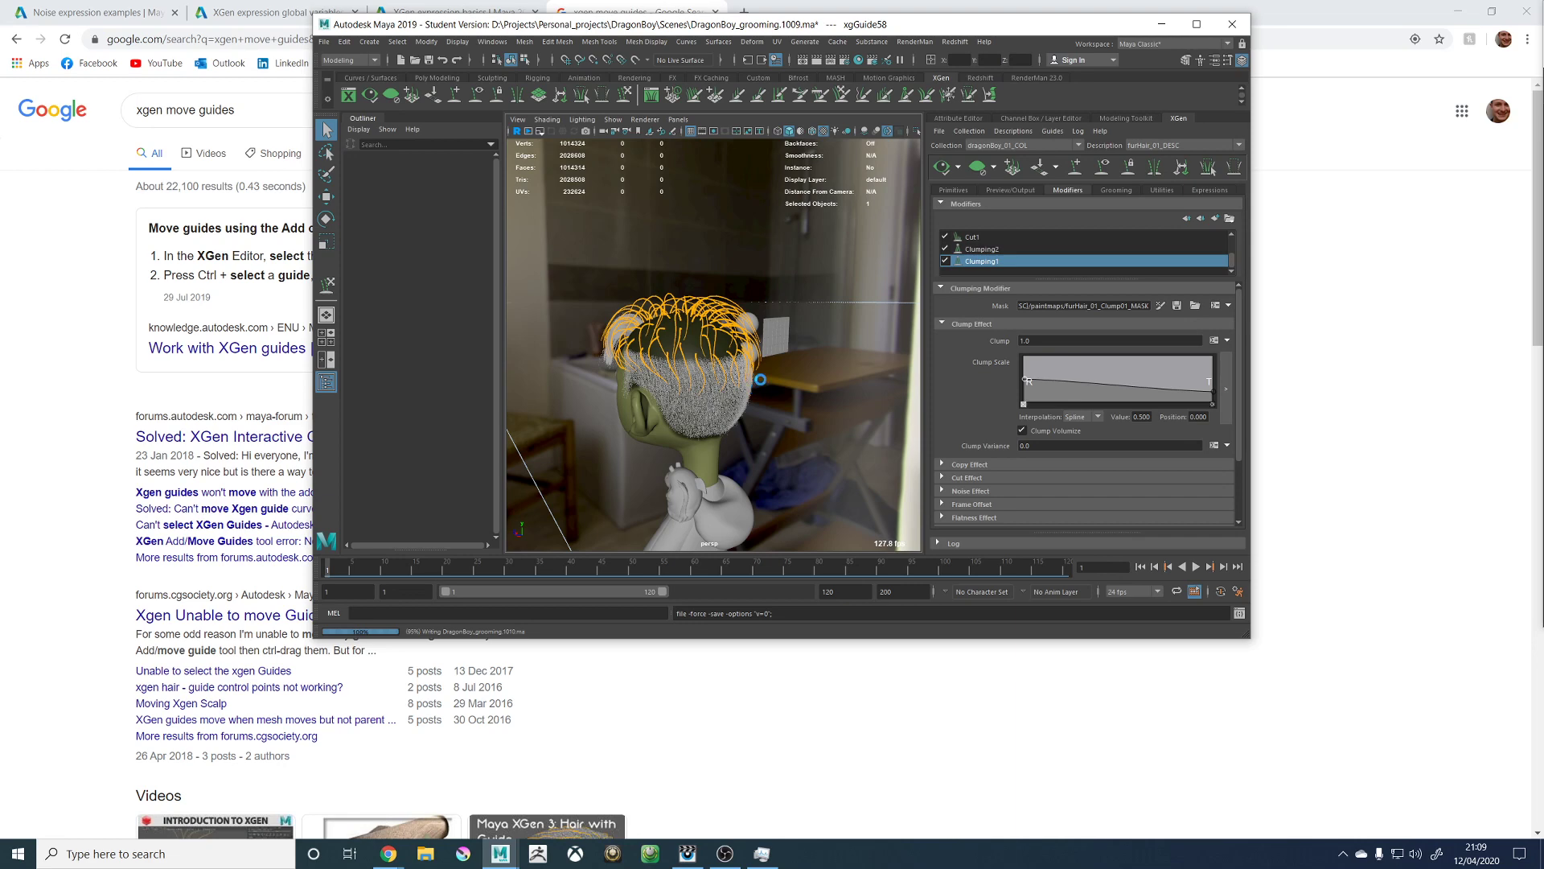
Step: Orbit around the groomed head and close the Maya session
key(r)
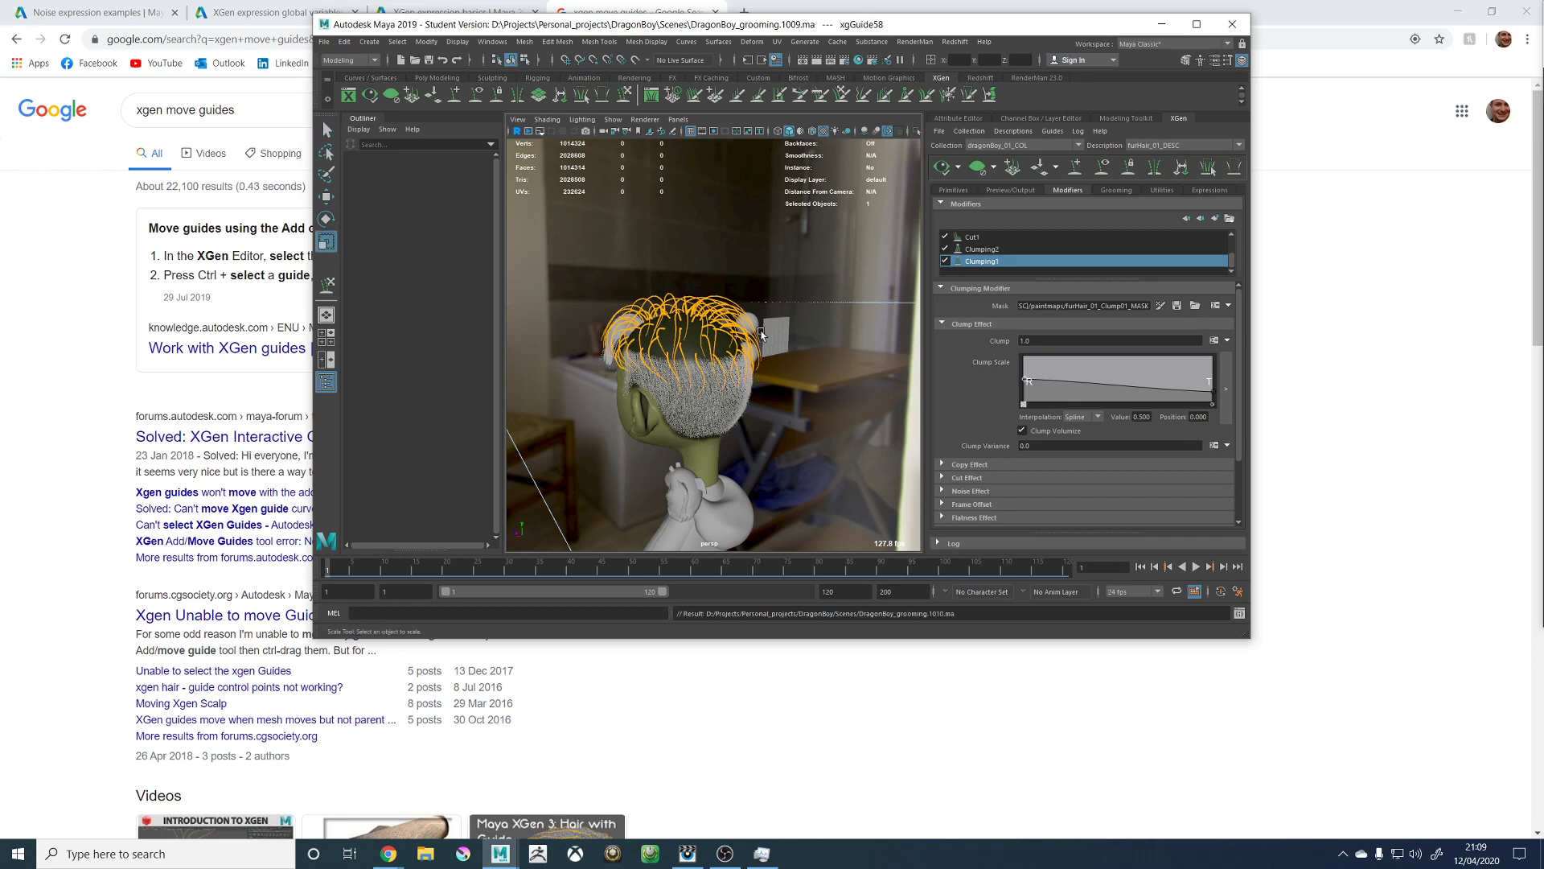
alt+drag(734, 330, 832, 338)
click(1233, 26)
click(1233, 27)
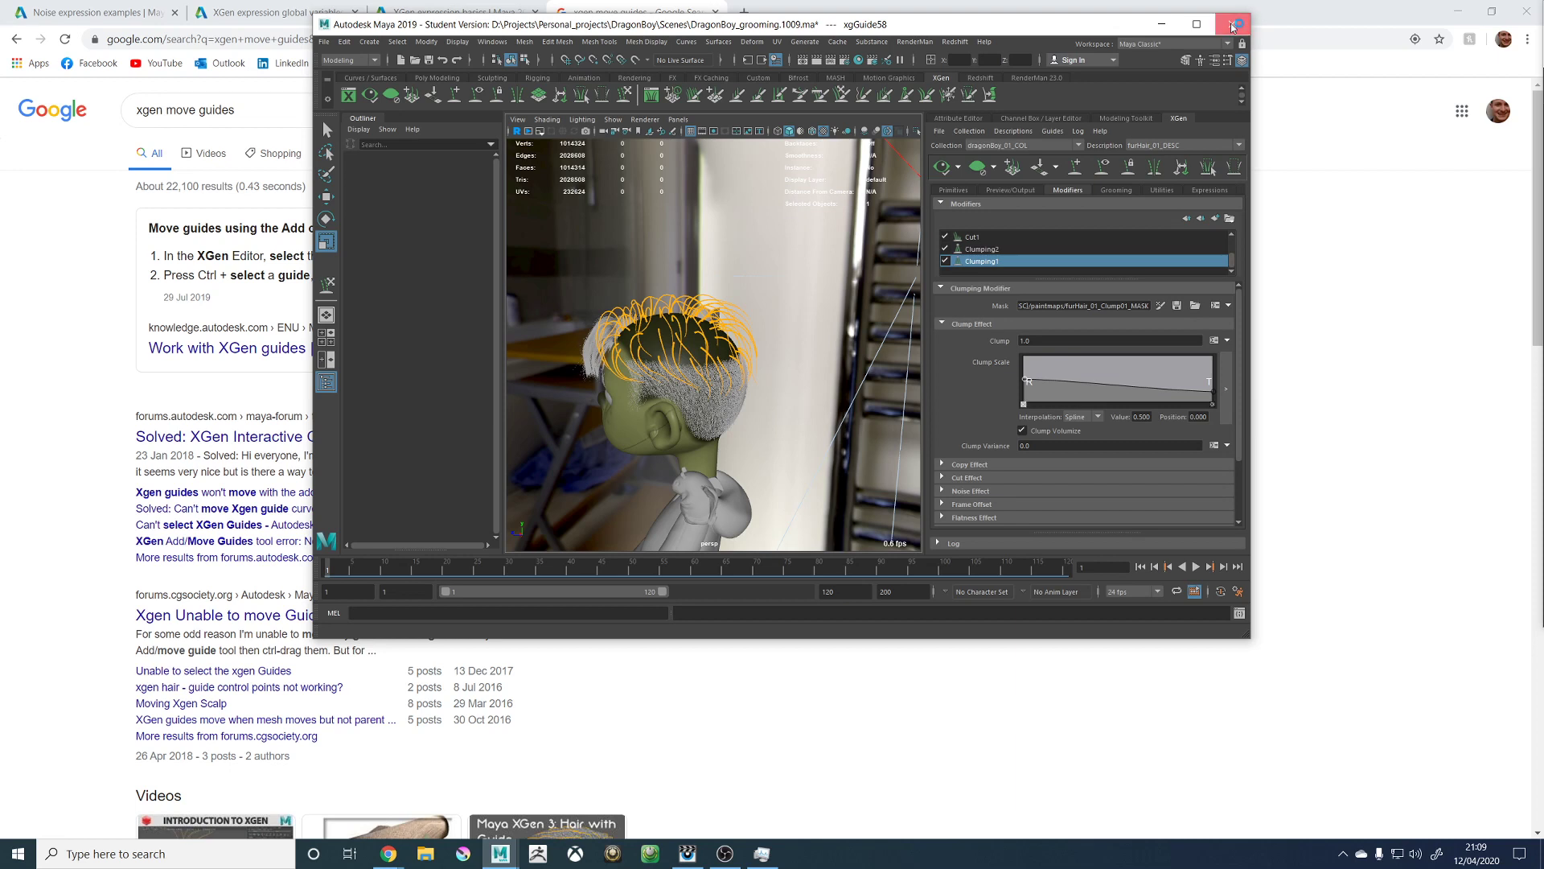
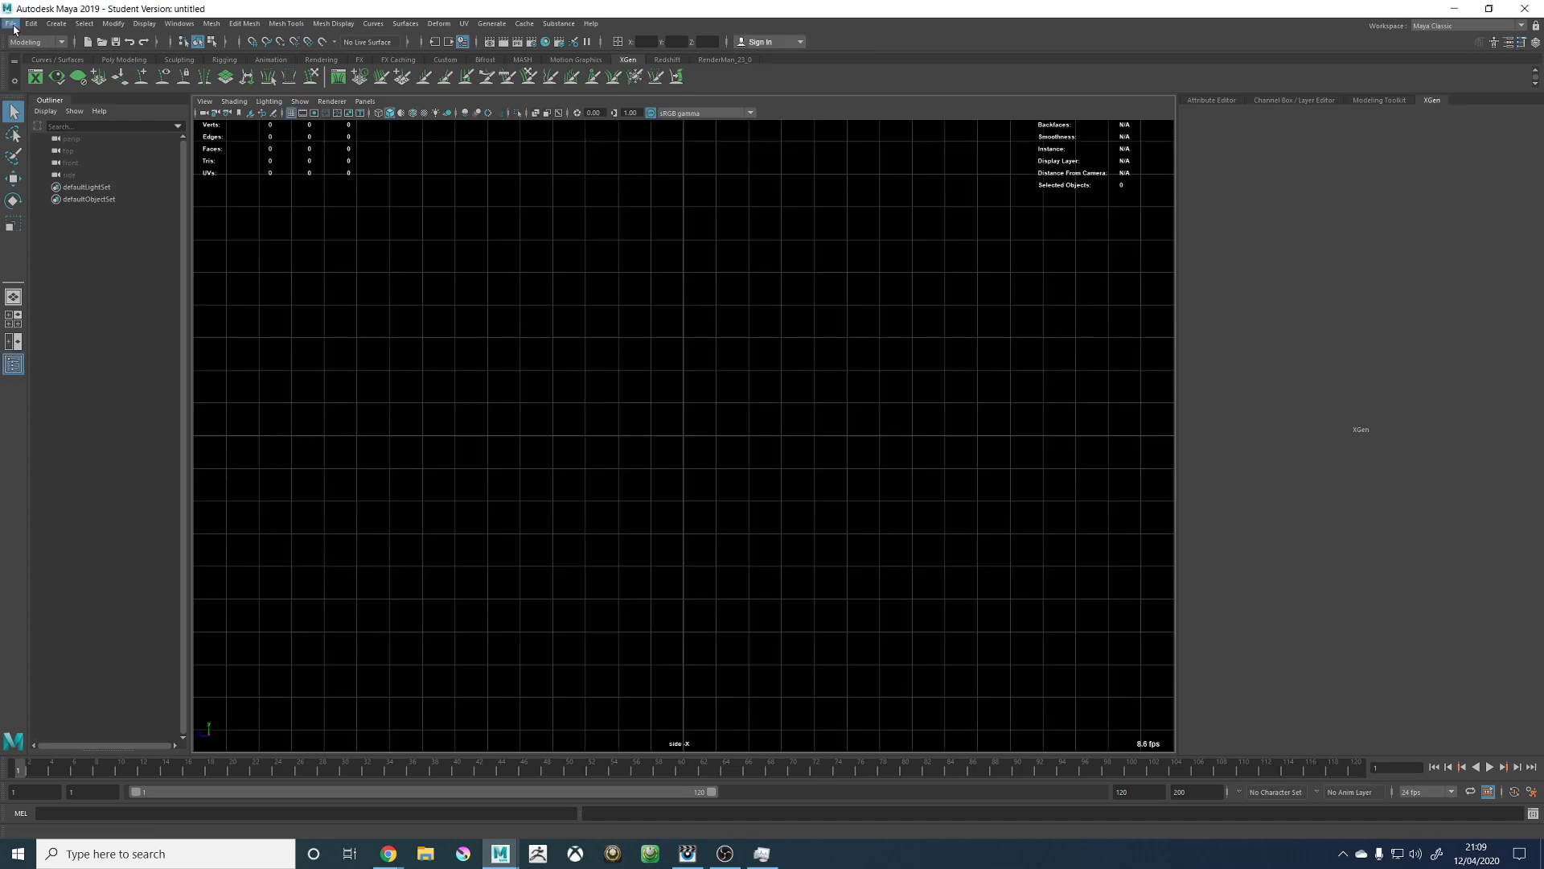
Step: Open the scene DragonBoy_grooming.1010.ma in the new Maya session, accepting the student version notice
click(11, 23)
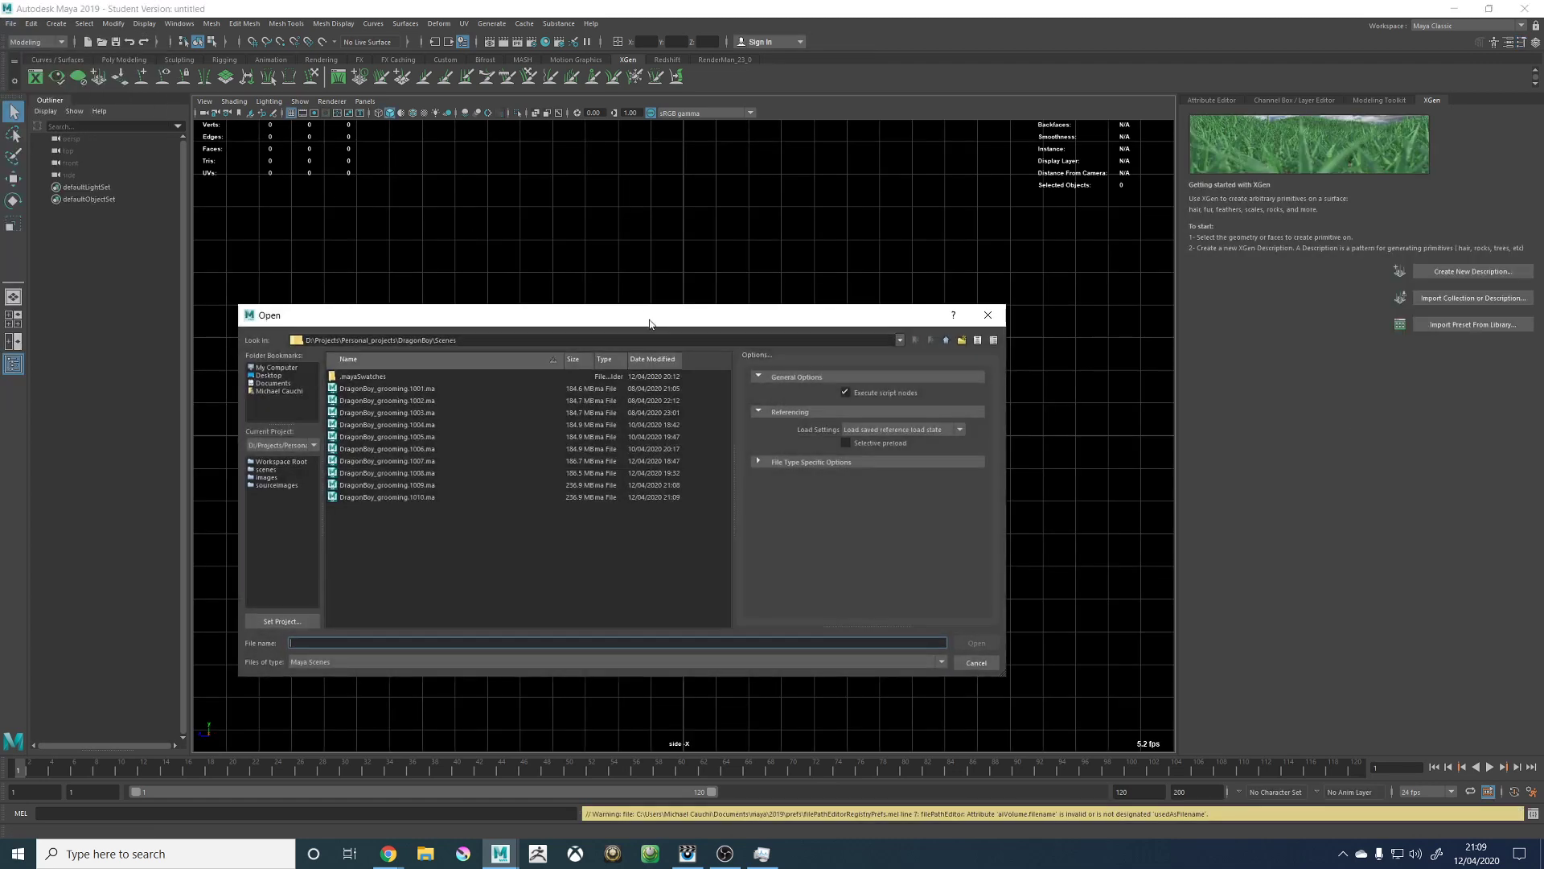
double_click(386, 497)
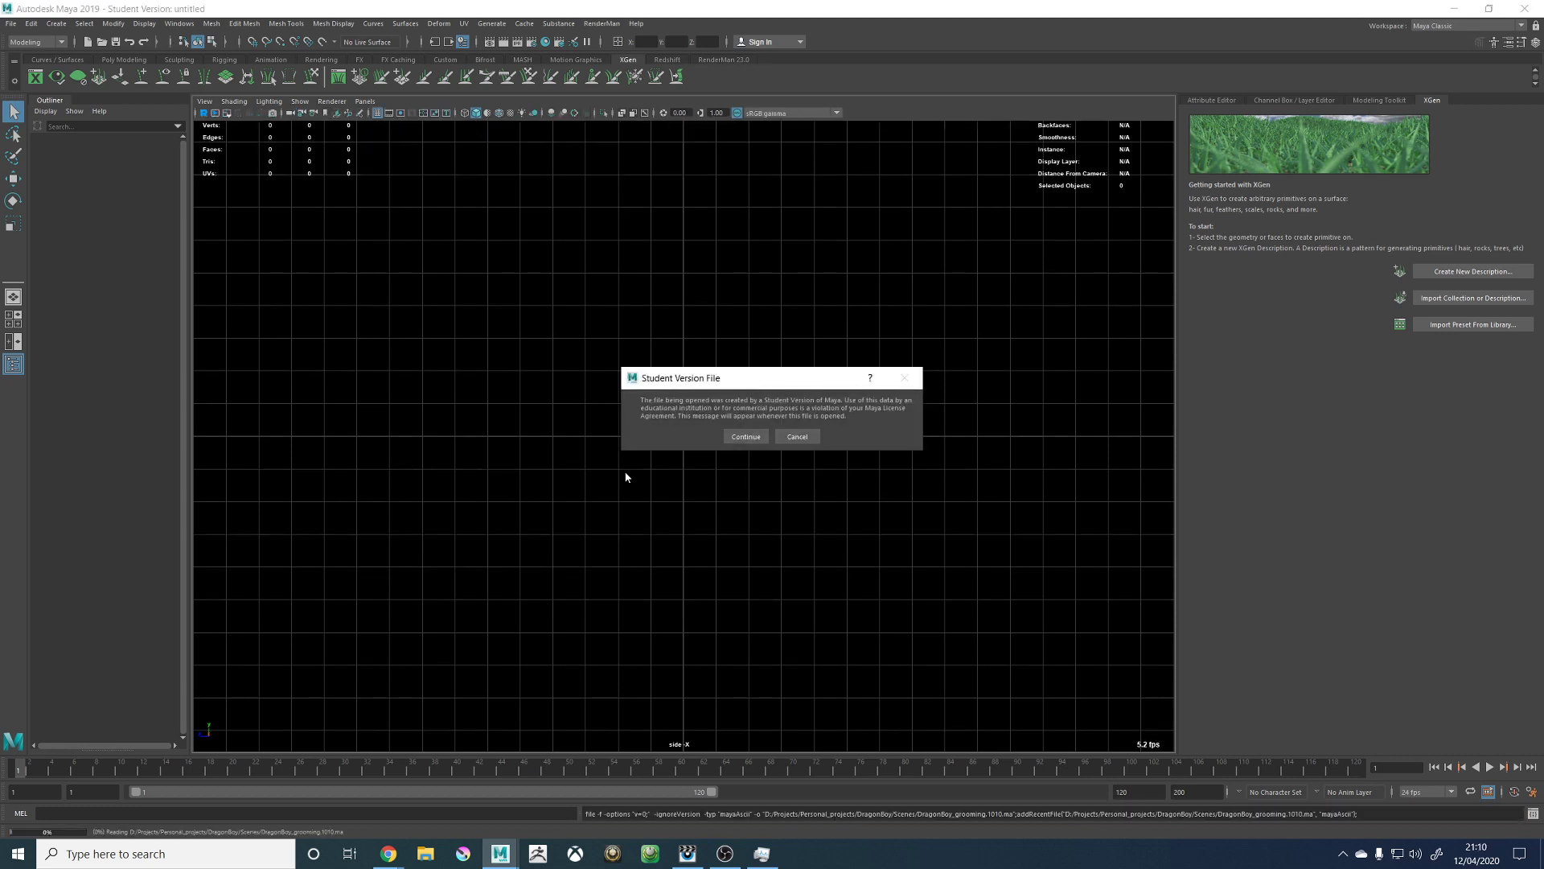
click(745, 436)
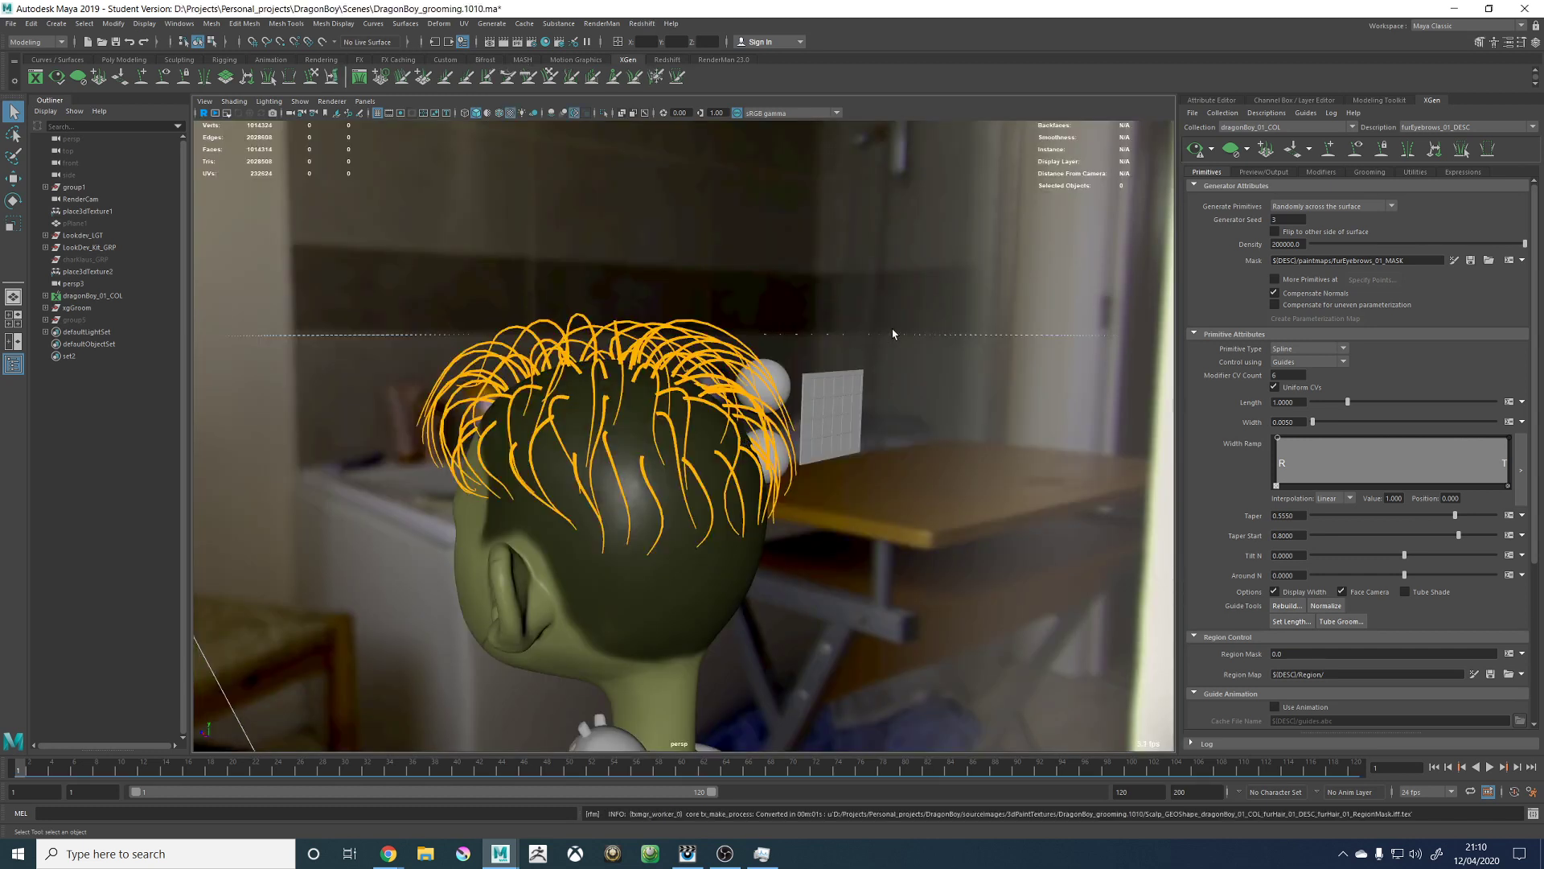
Step: Generate the XGen preview for the eyebrows description and for furHairFrontClumps_01_DESC
alt+drag(892, 334, 854, 319)
click(1196, 151)
alt+drag(820, 251, 1126, 215)
scroll(1130, 214, up, 1)
click(1440, 129)
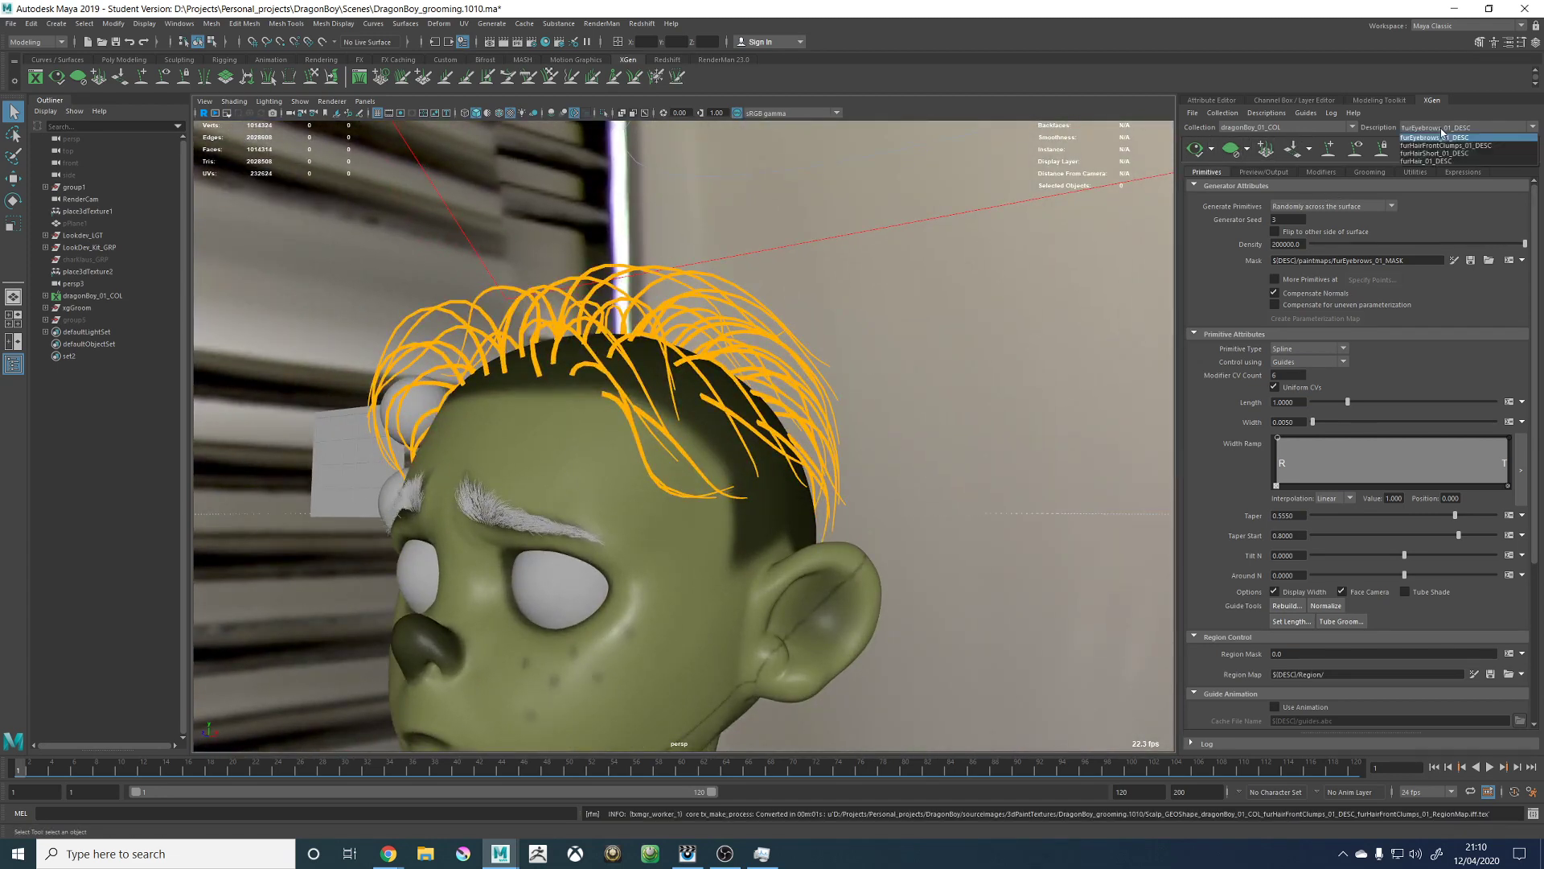
click(1435, 146)
click(1195, 150)
alt+middle_drag(933, 265, 1109, 224)
Step: Generate the XGen preview for furHairShort_01_DESC and for the main-hair description furHair_01_DESC
click(1450, 127)
click(1440, 157)
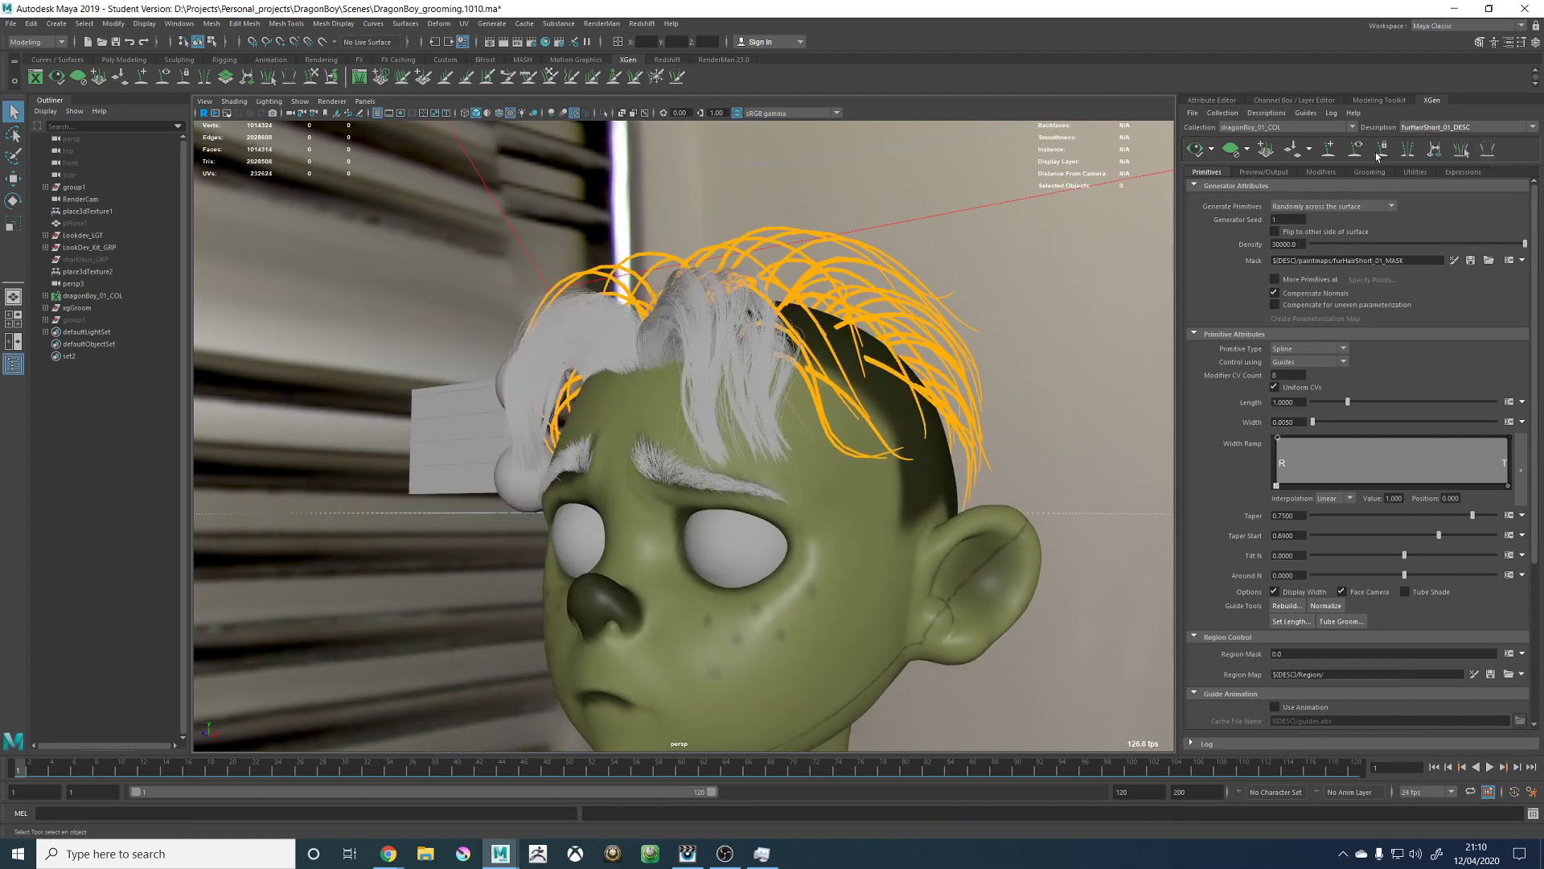
click(1195, 150)
alt+drag(933, 362, 729, 482)
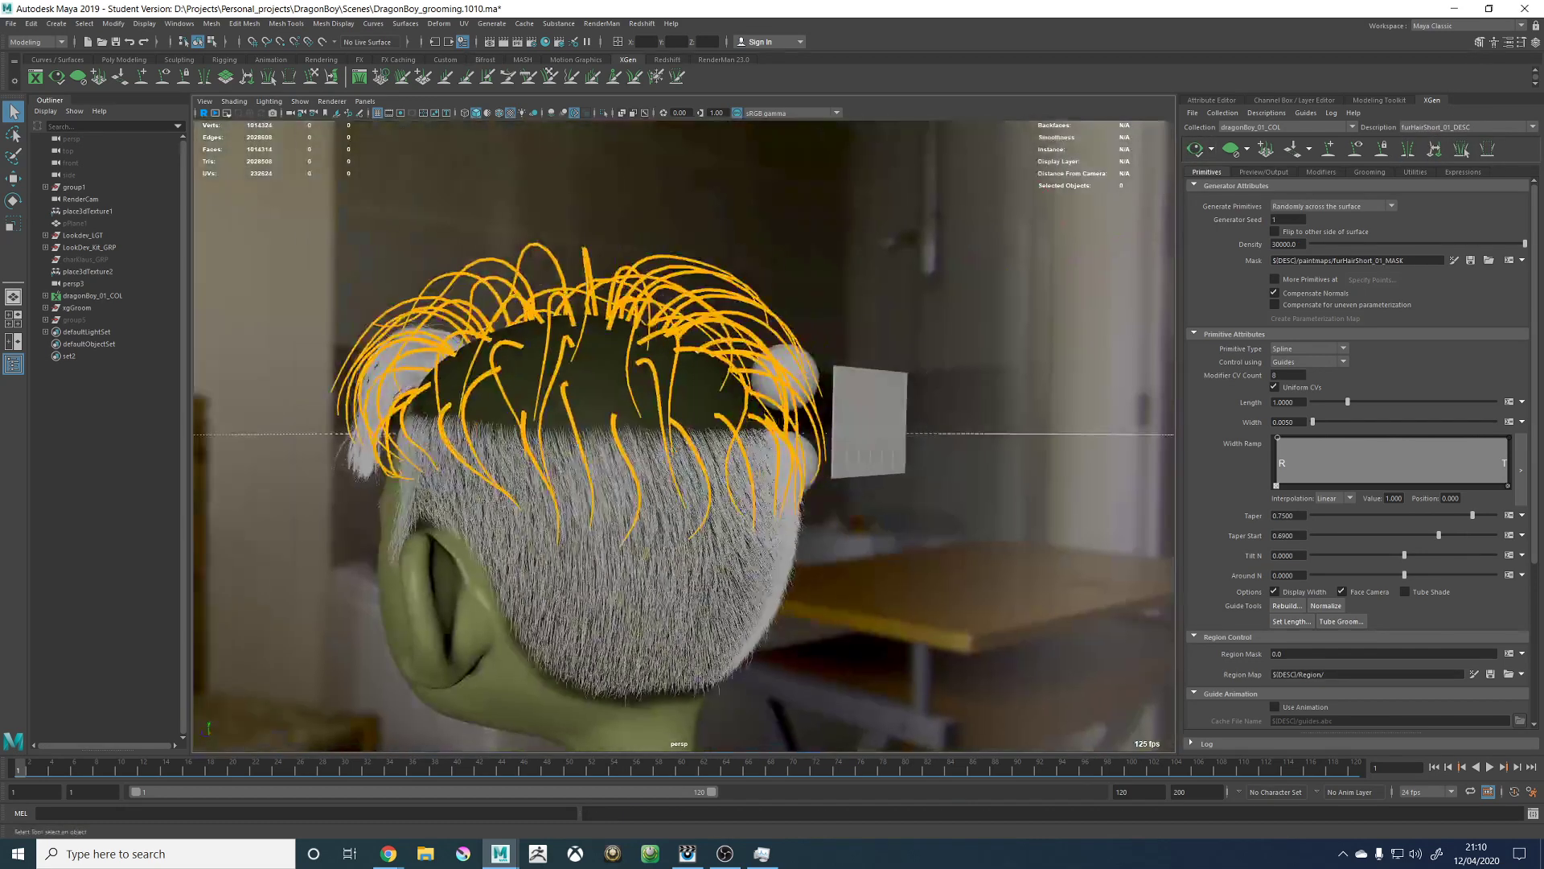
click(1449, 127)
click(1436, 155)
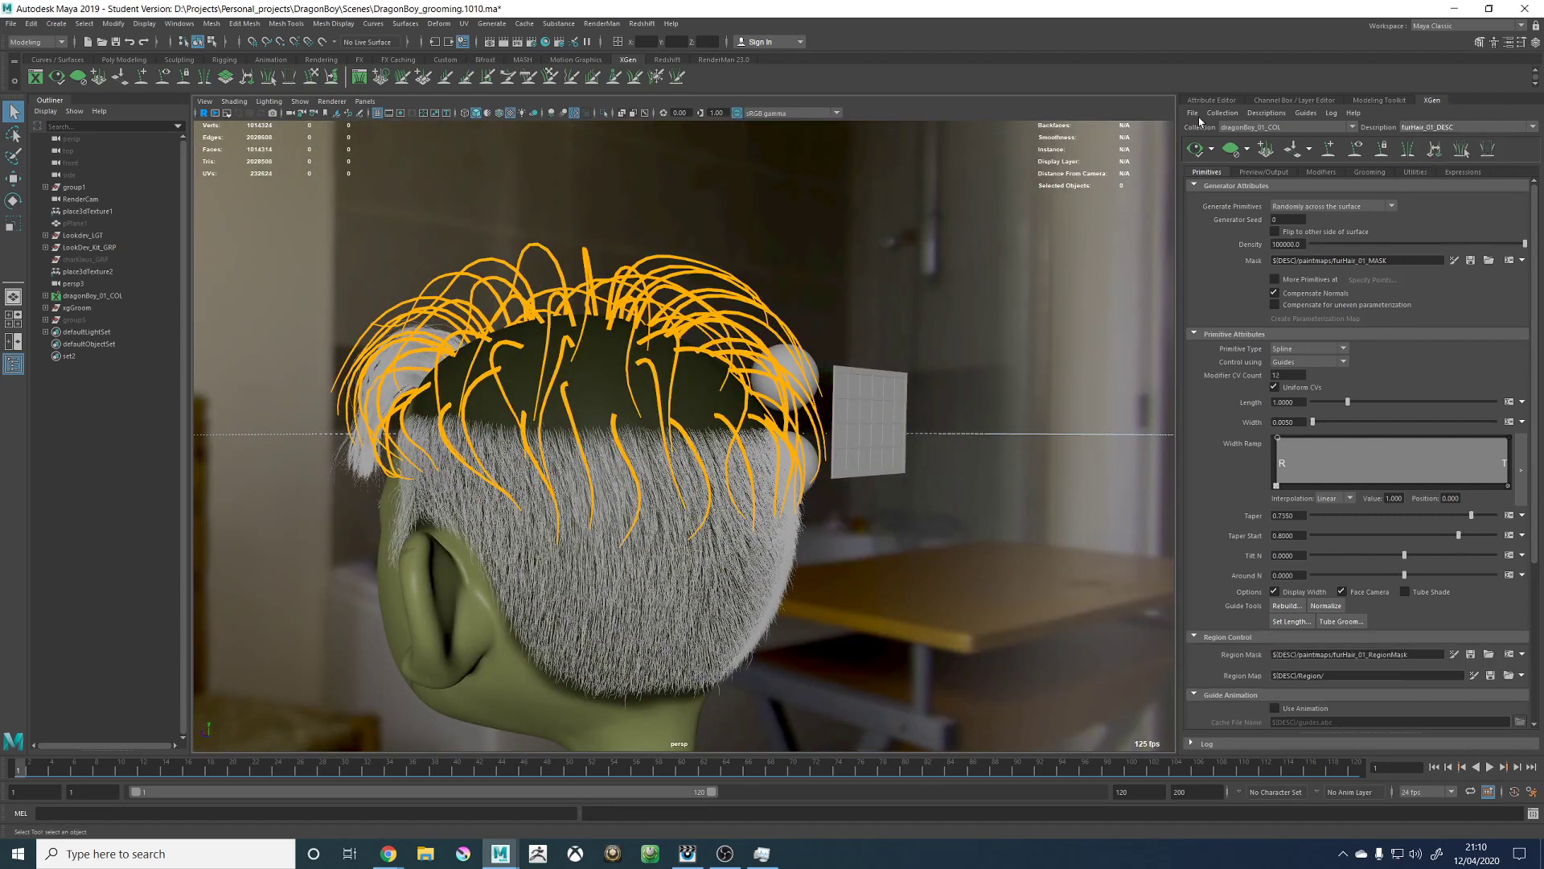
click(1195, 149)
alt+drag(916, 358, 892, 365)
alt+right_drag(893, 366, 791, 332)
alt+middle_drag(791, 331, 819, 323)
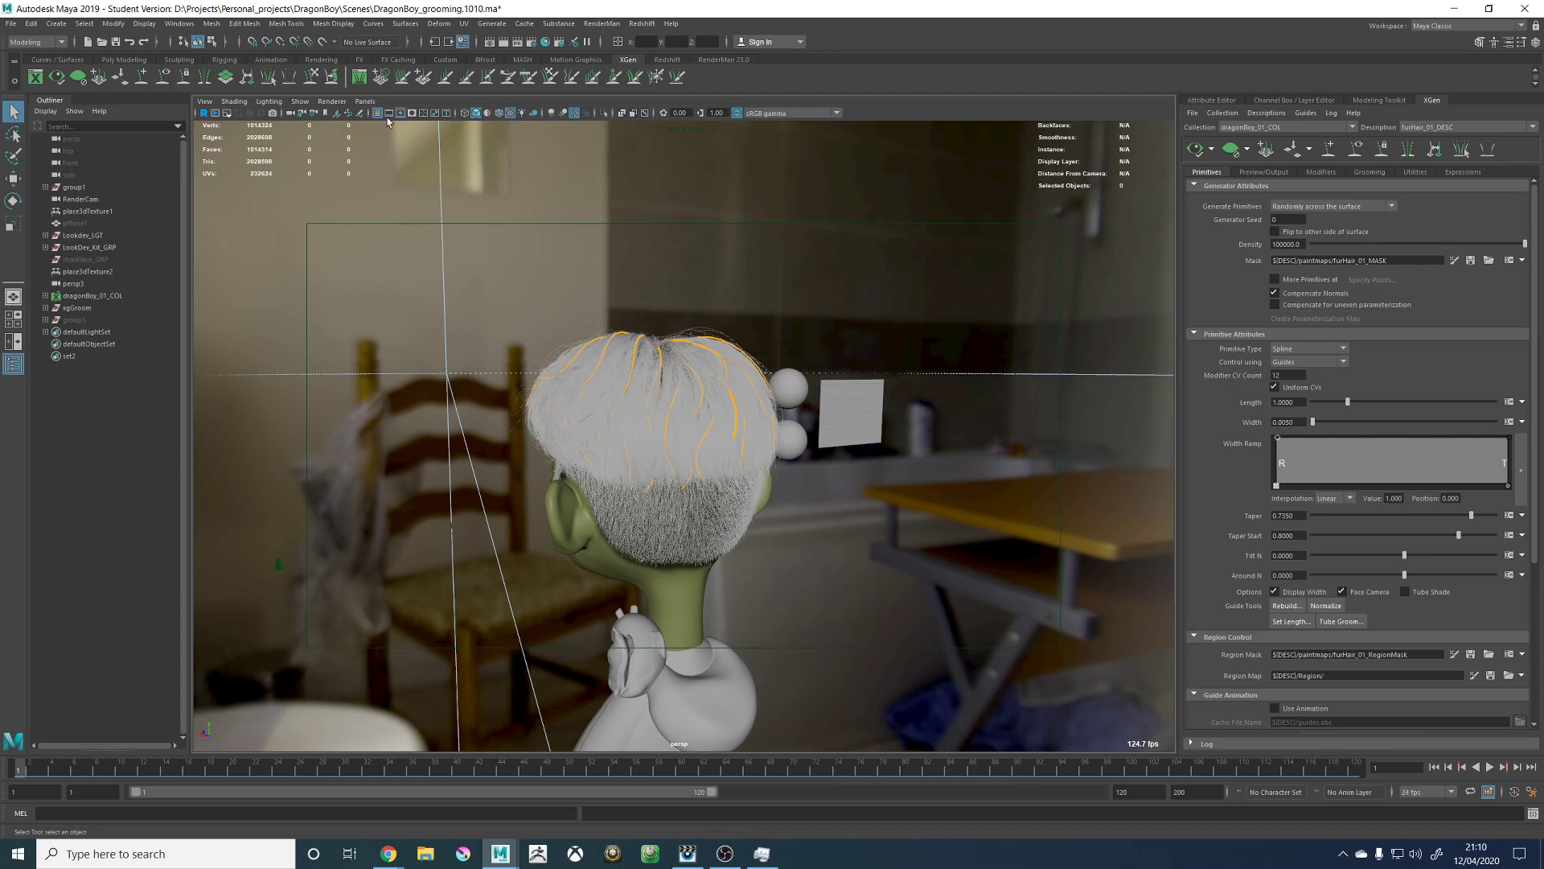
Step: Turn on the 1920 x 1080 resolution gate mask and frame the back of the character's head inside it
click(410, 113)
alt+middle_drag(638, 288, 672, 298)
alt+drag(697, 310, 957, 332)
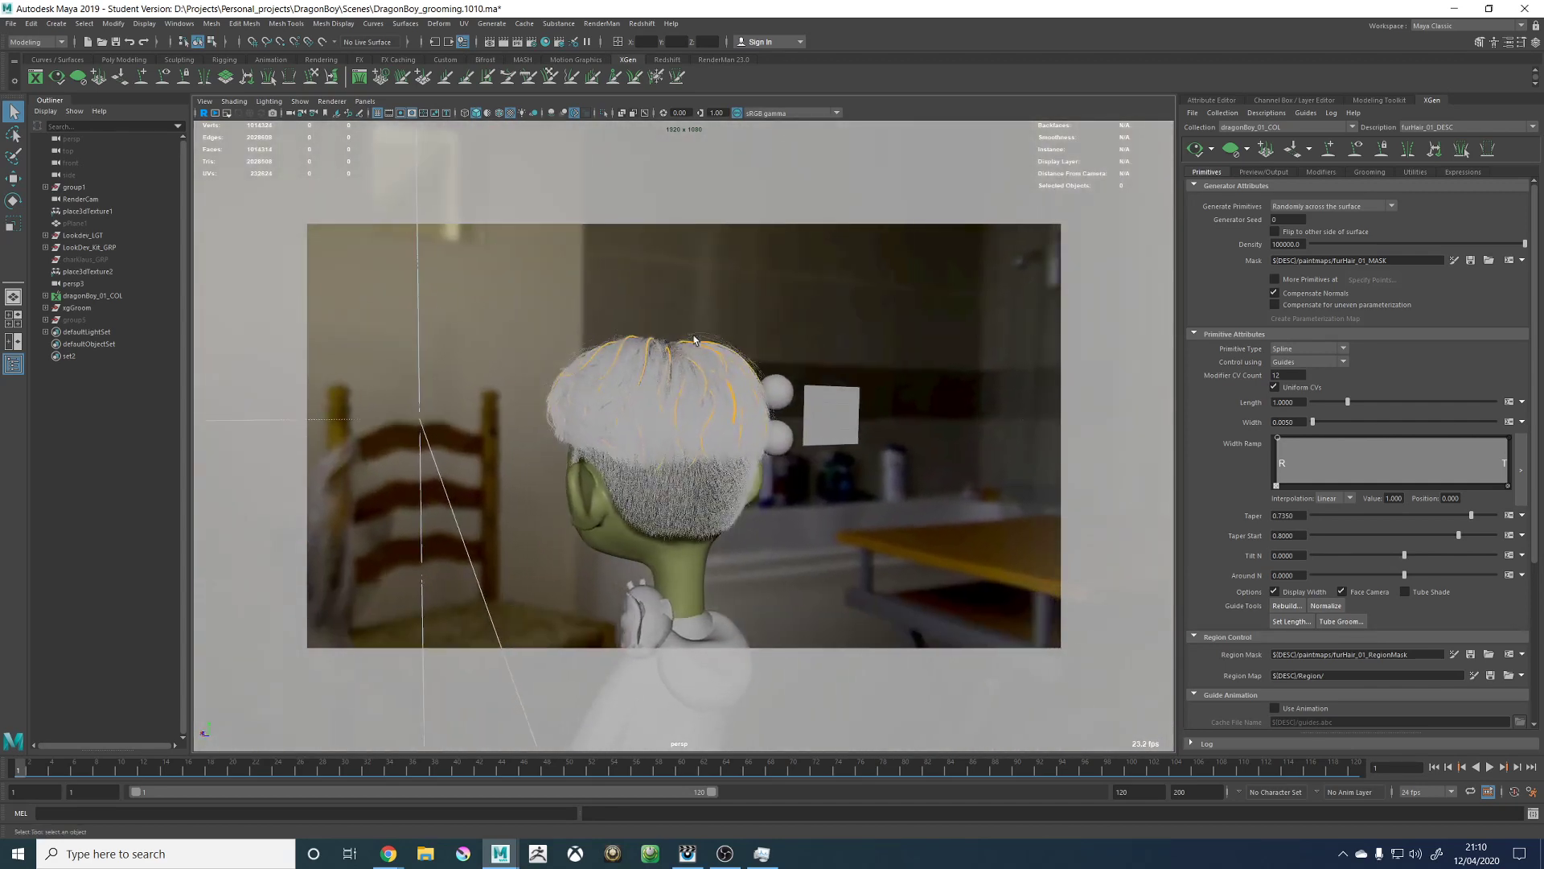
alt+middle_drag(647, 369, 664, 361)
alt+right_drag(664, 361, 730, 358)
alt+drag(732, 359, 739, 355)
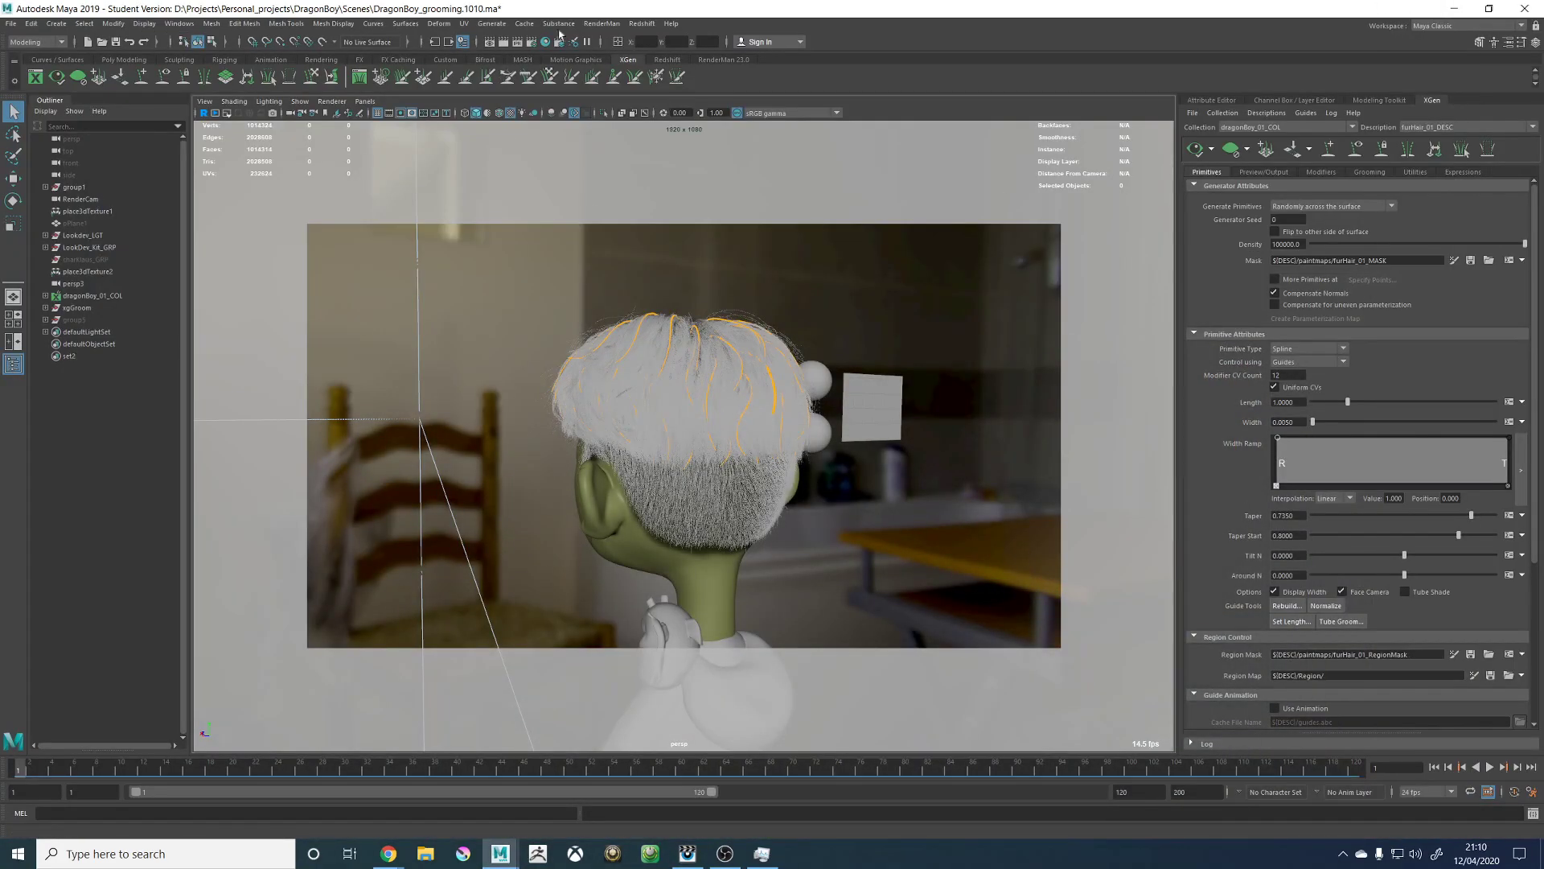
Step: Start a RenderMan preview render of the back-of-head view
click(601, 23)
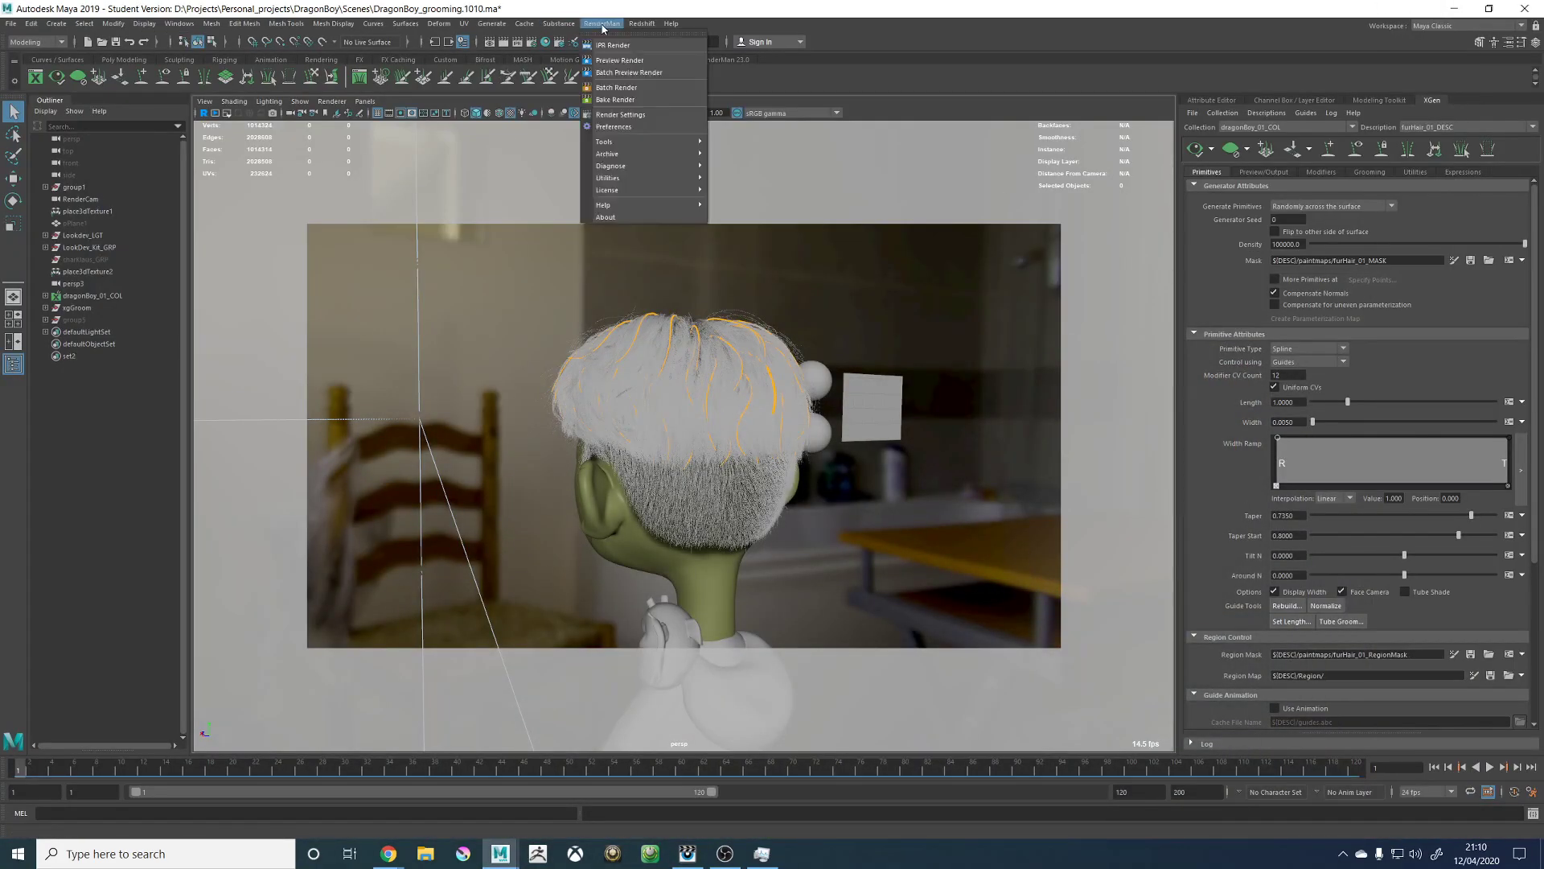
click(602, 23)
click(601, 23)
click(608, 60)
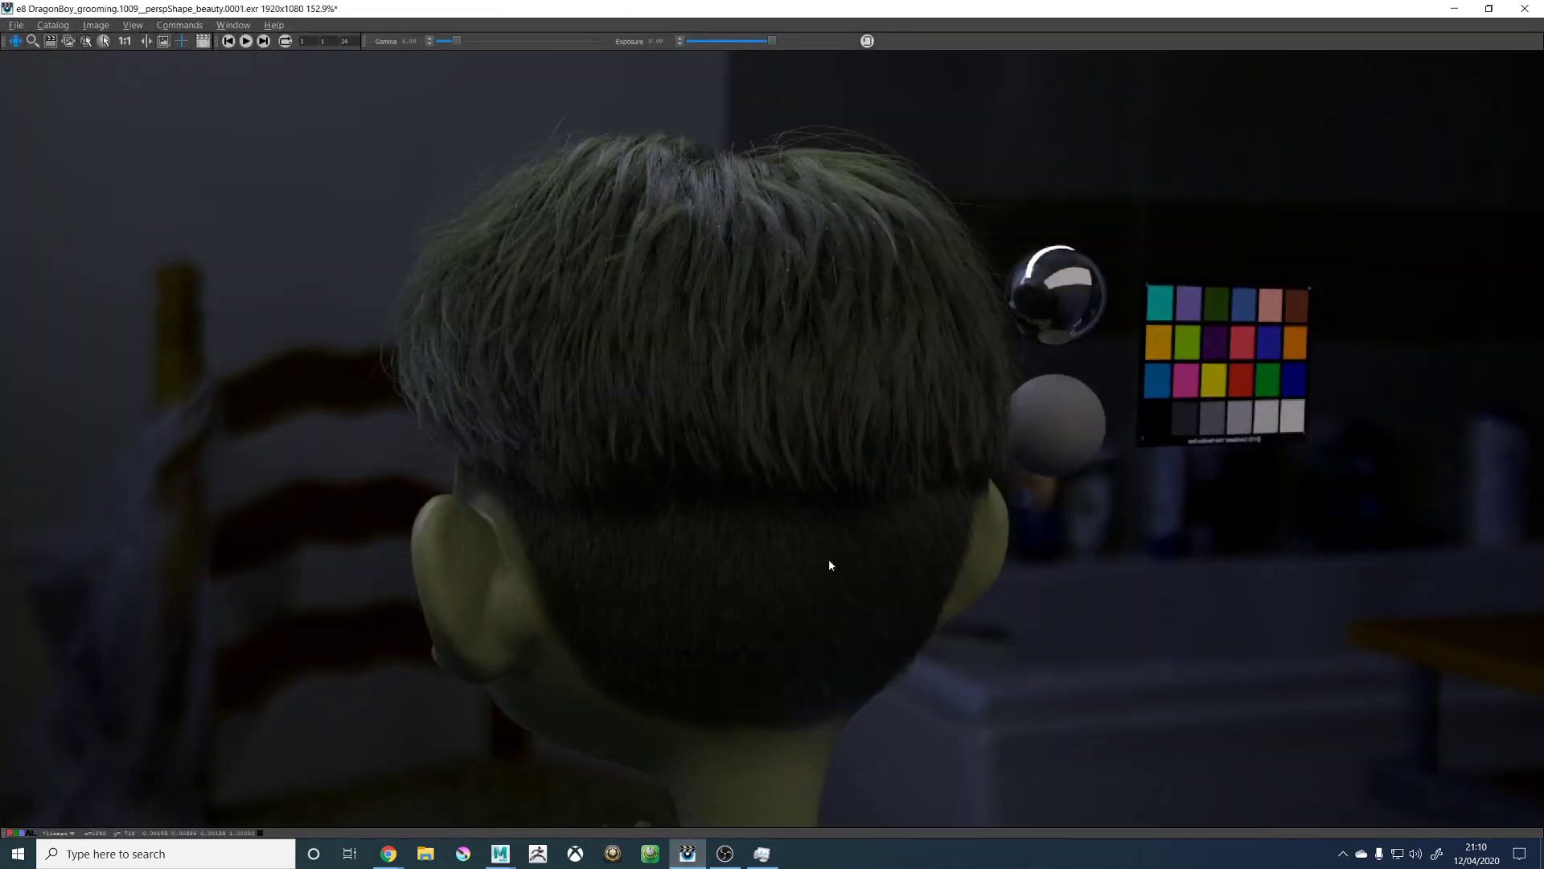
Step: Compare the new 1010 render with the earlier 1009 renders of the back of the head
key(Right)
key(Right)
scroll(878, 438, down, 5)
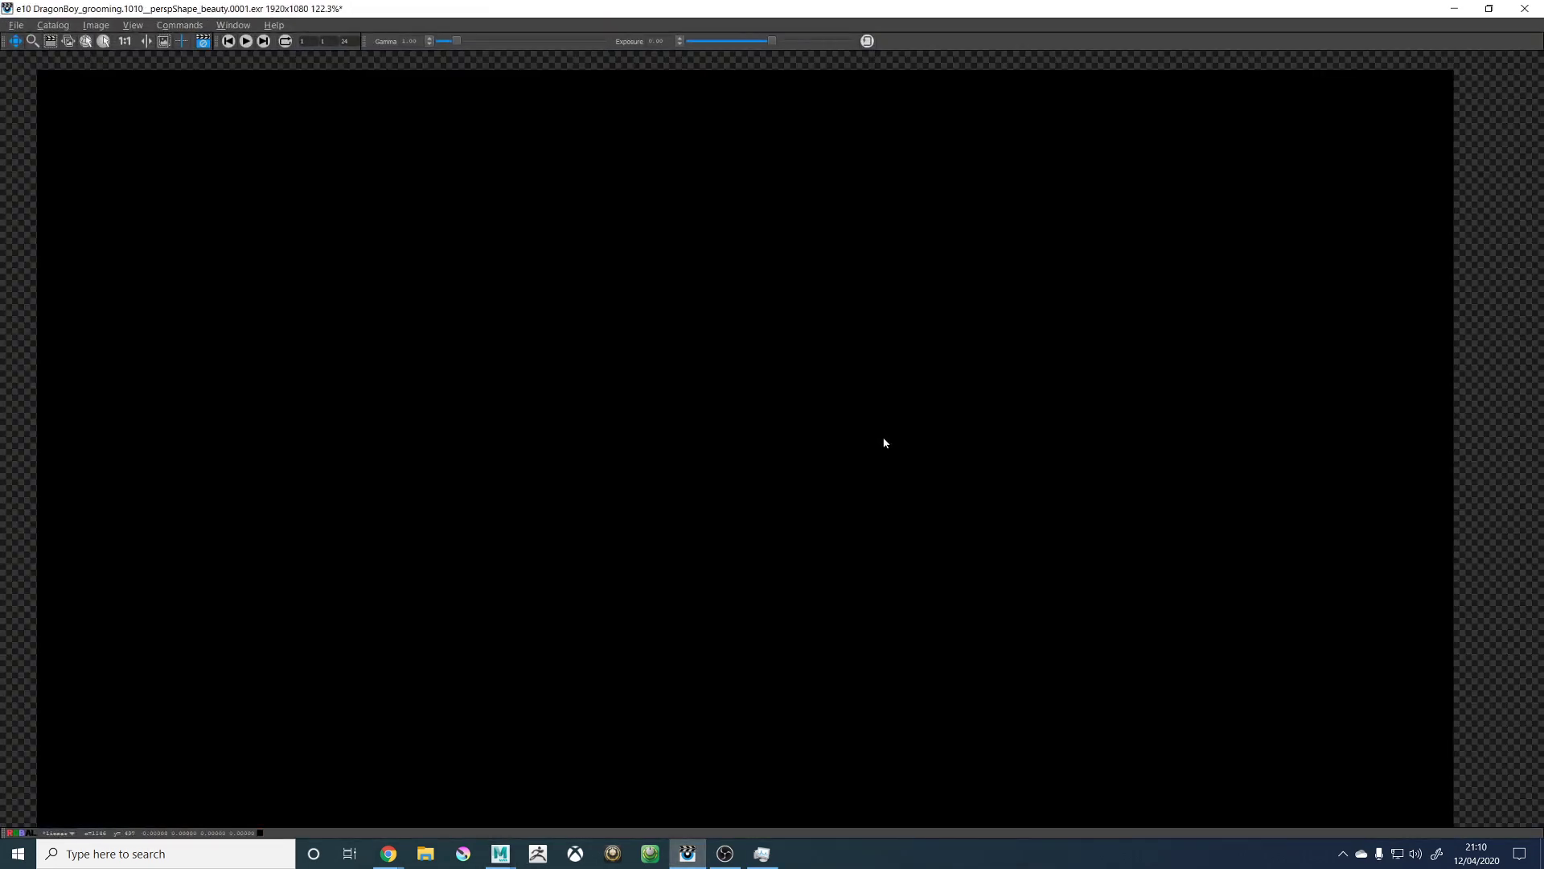
key(Left)
key(Left)
key(Left)
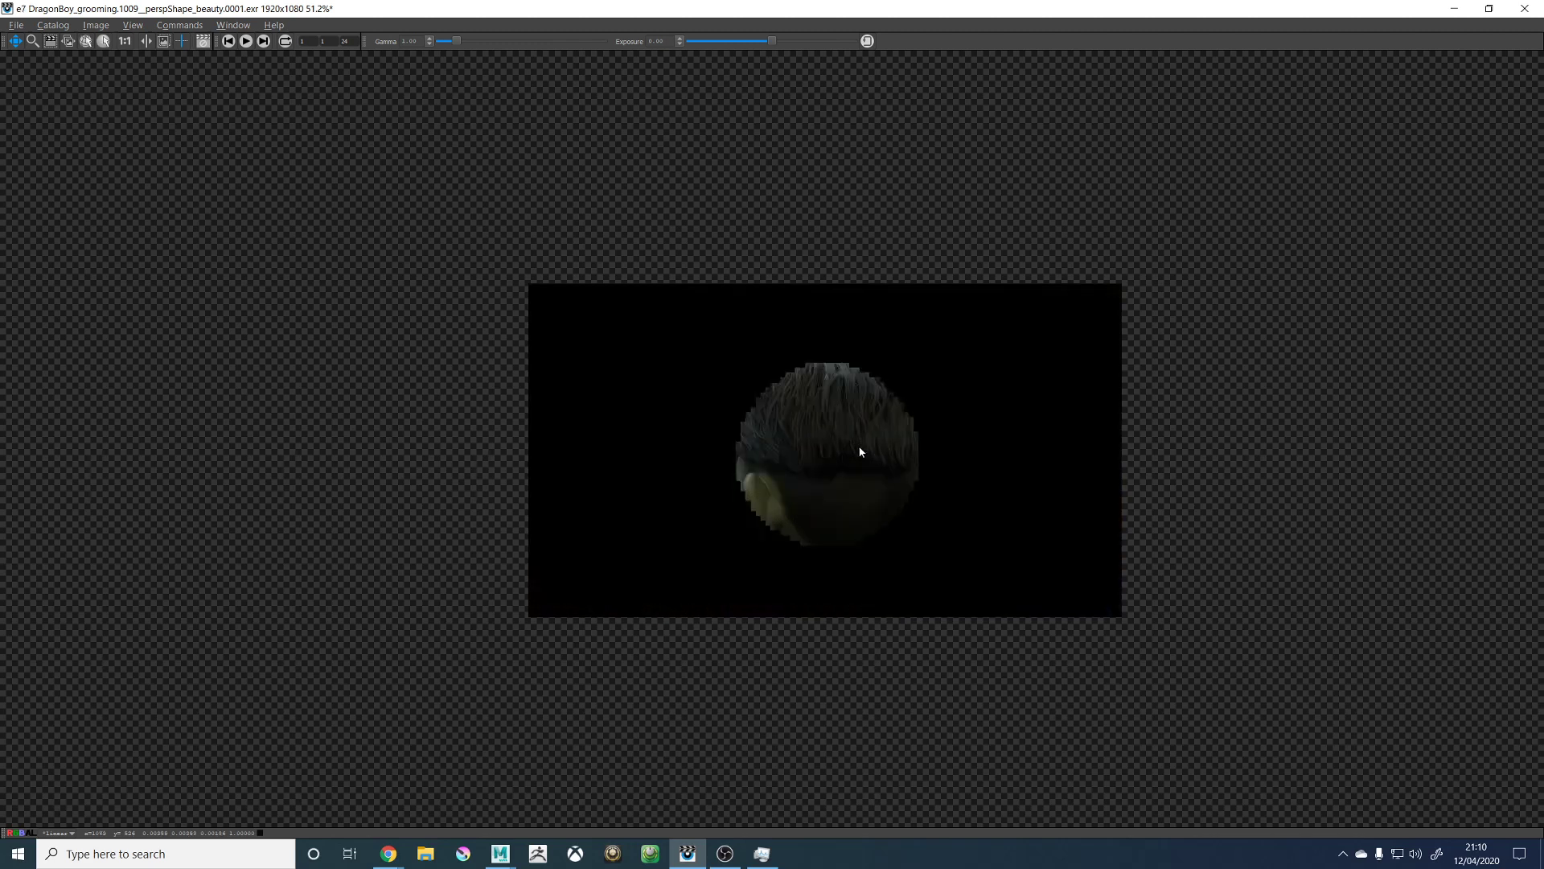
key(Right)
scroll(857, 452, up, 3)
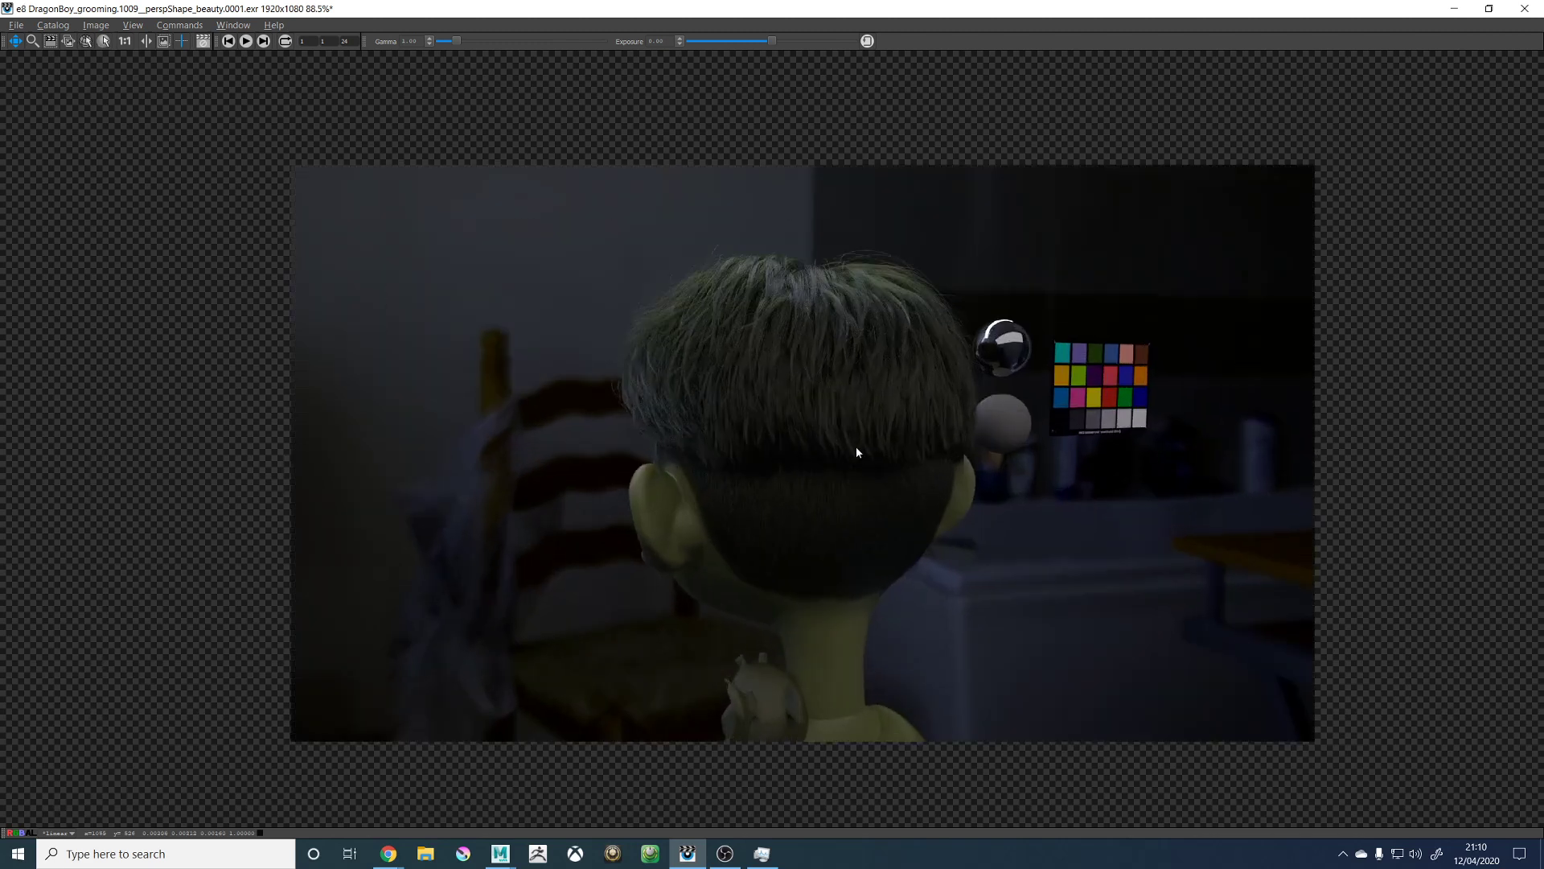
Step: Show the render catalog, switch between the 1009 and 1010 entries and the 1009 ID pass, and widen the catalog to read full names
click(179, 24)
click(241, 40)
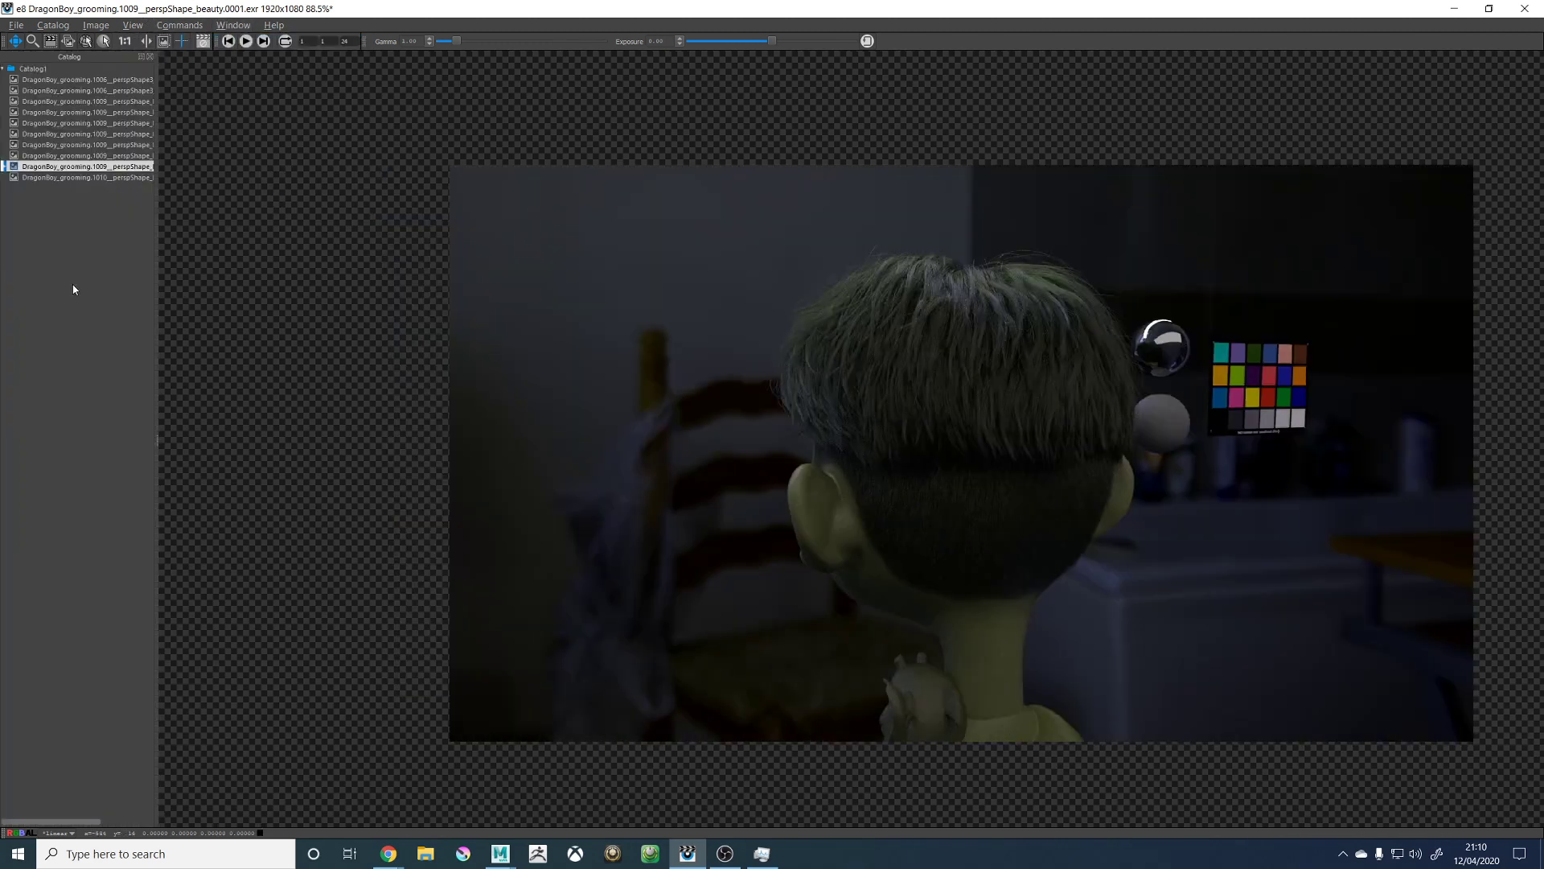
click(46, 178)
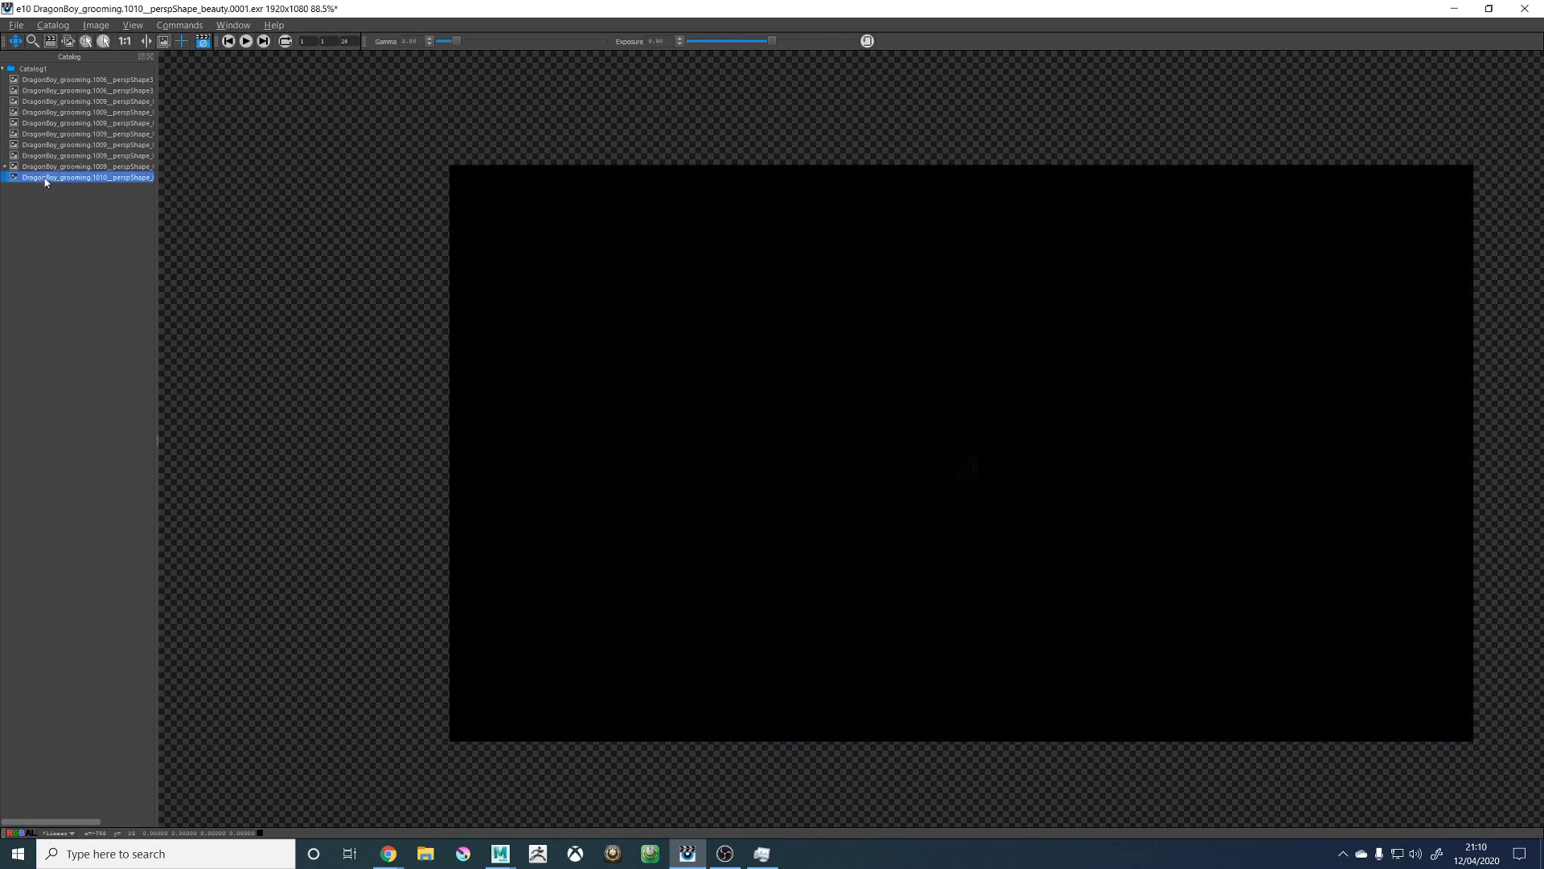
click(48, 167)
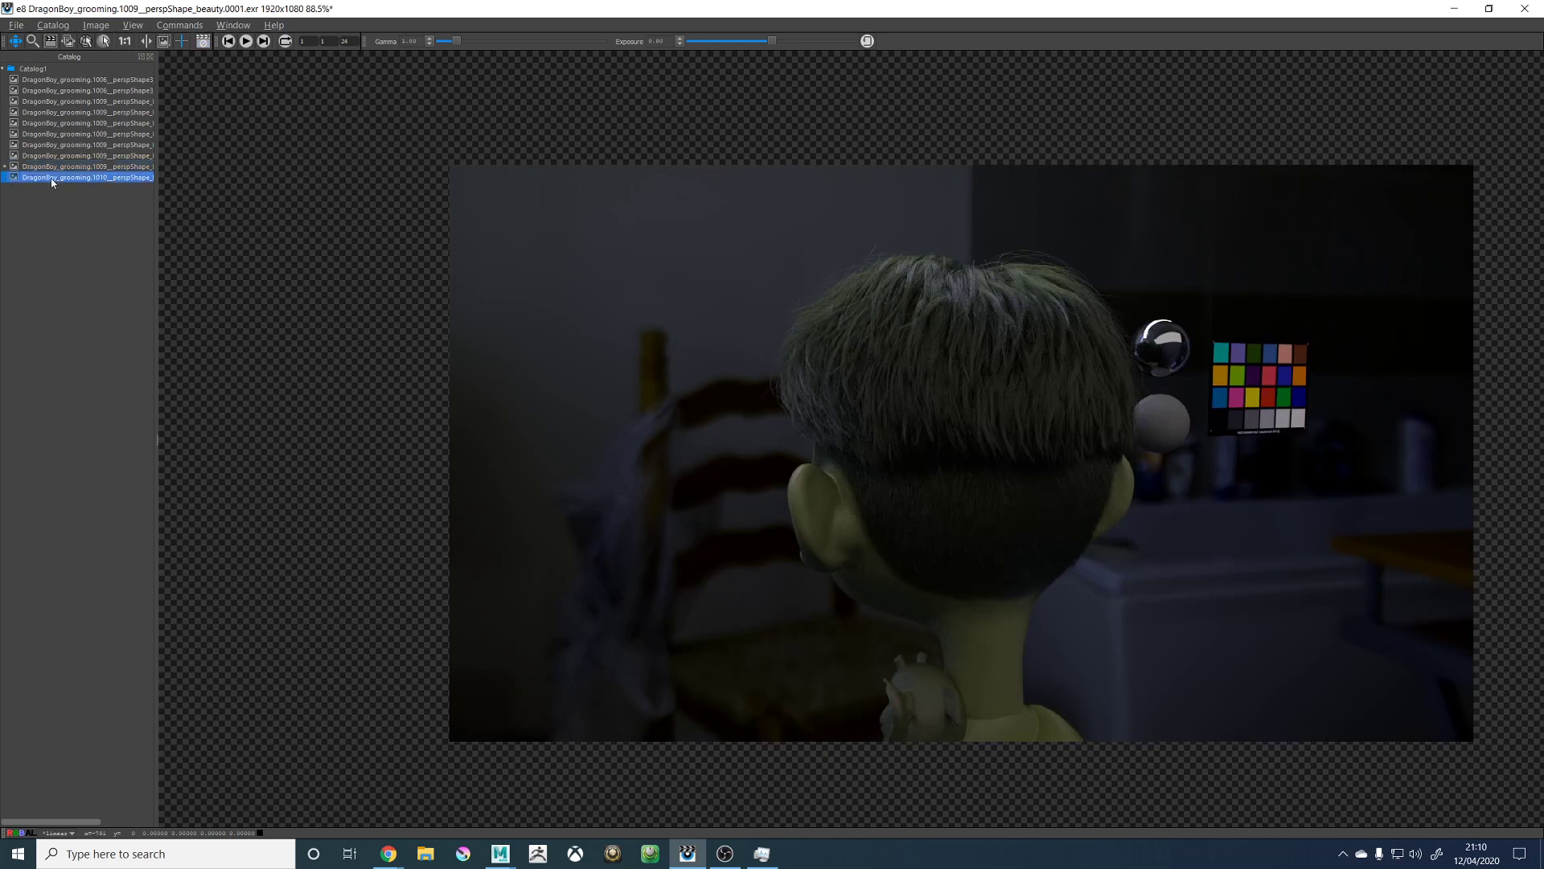
click(49, 177)
click(52, 167)
click(5, 167)
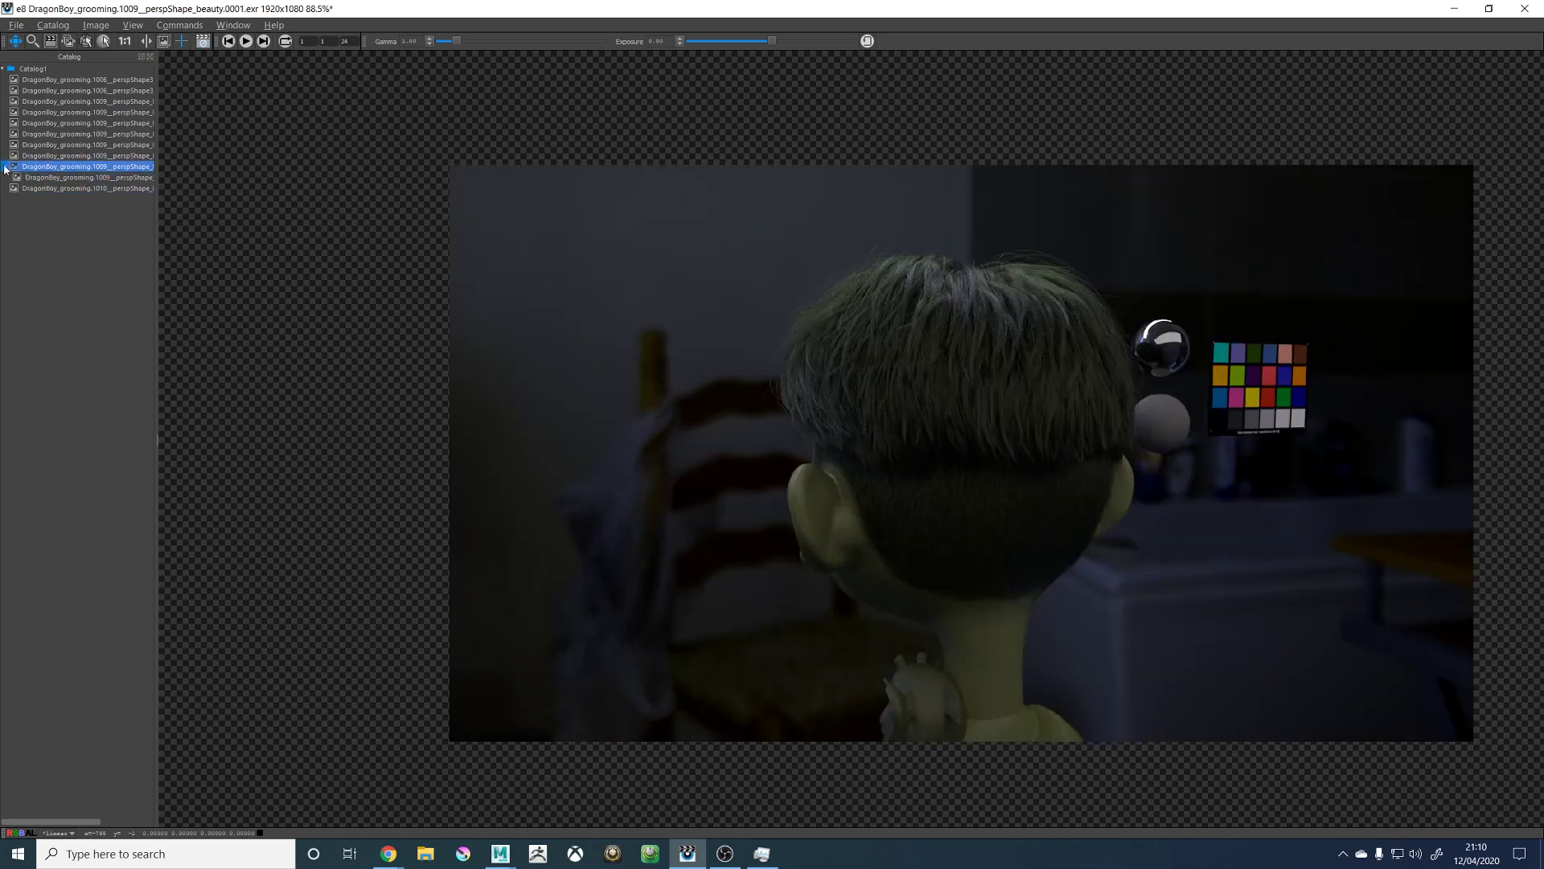
click(38, 177)
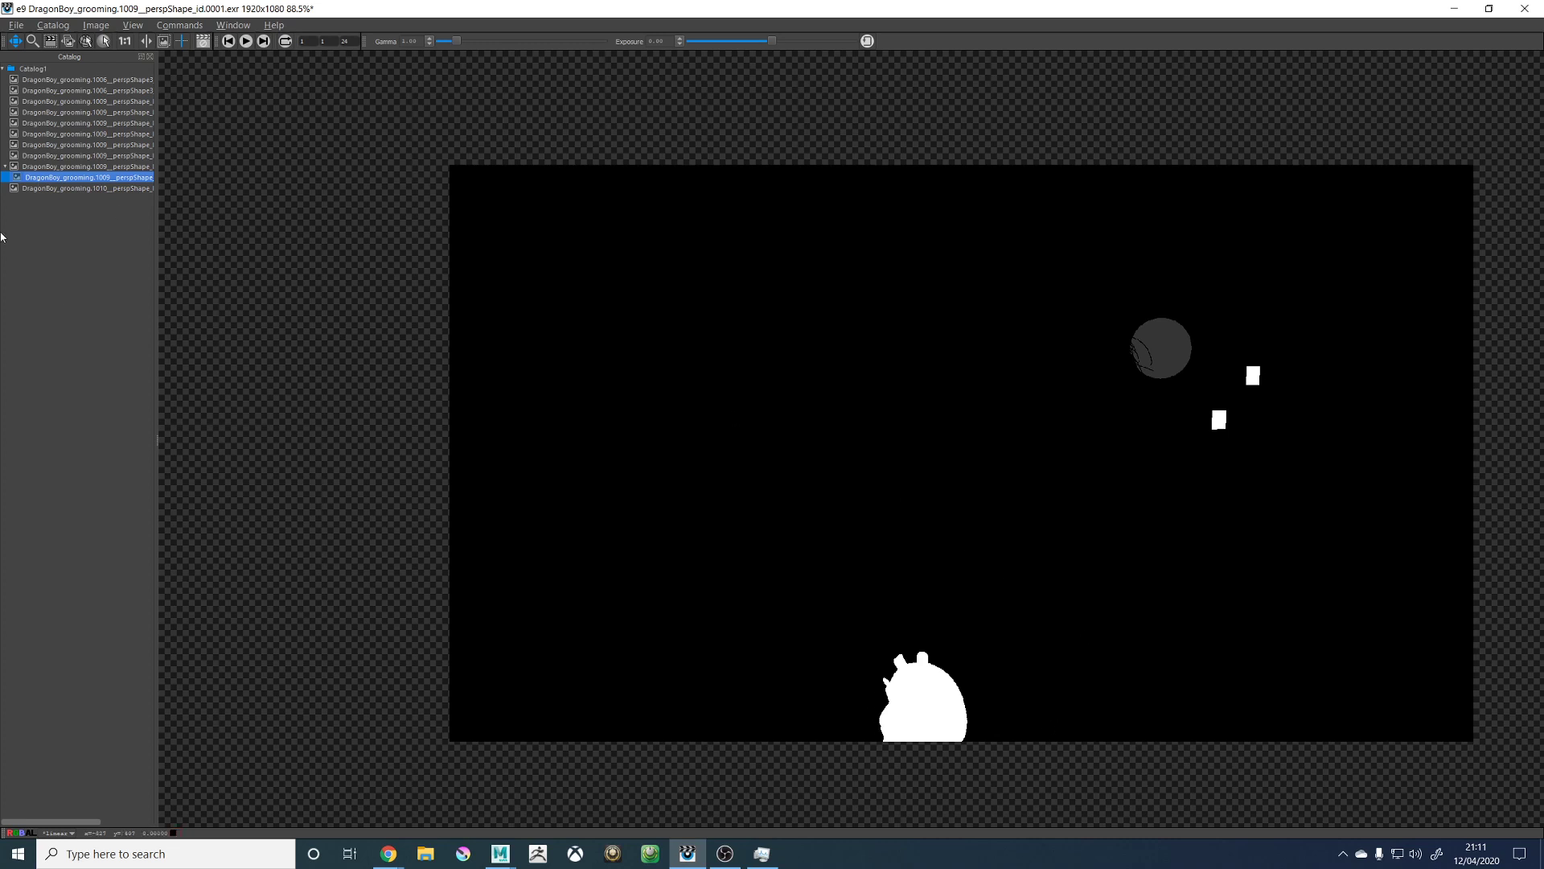
drag(158, 180, 250, 183)
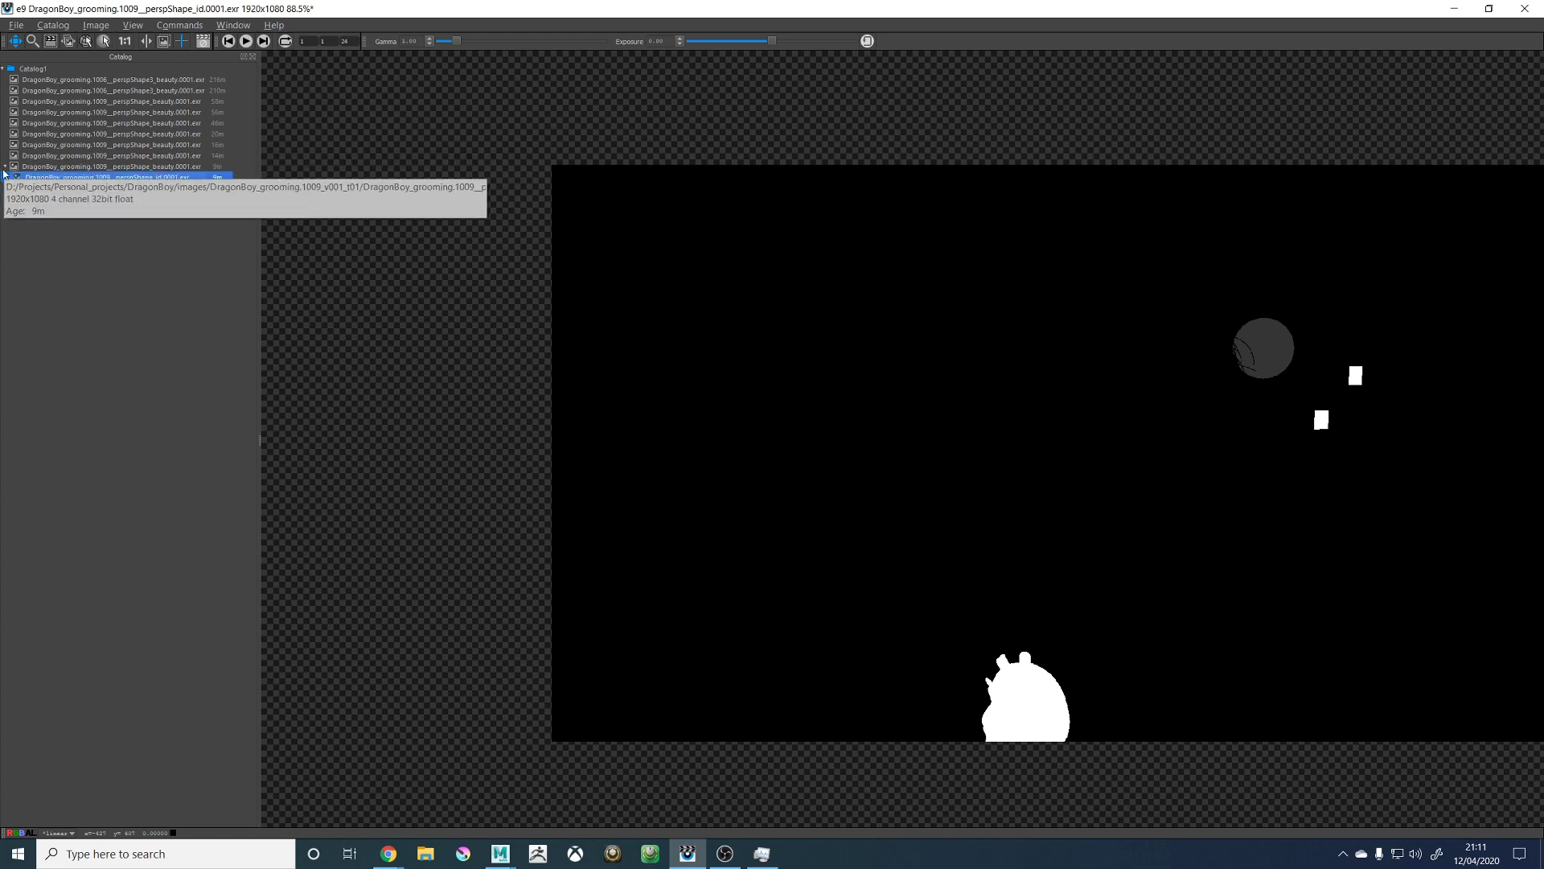
Step: Examine the latest 1009 beauty render and its ID pass against the 1010 render in the catalog
click(42, 167)
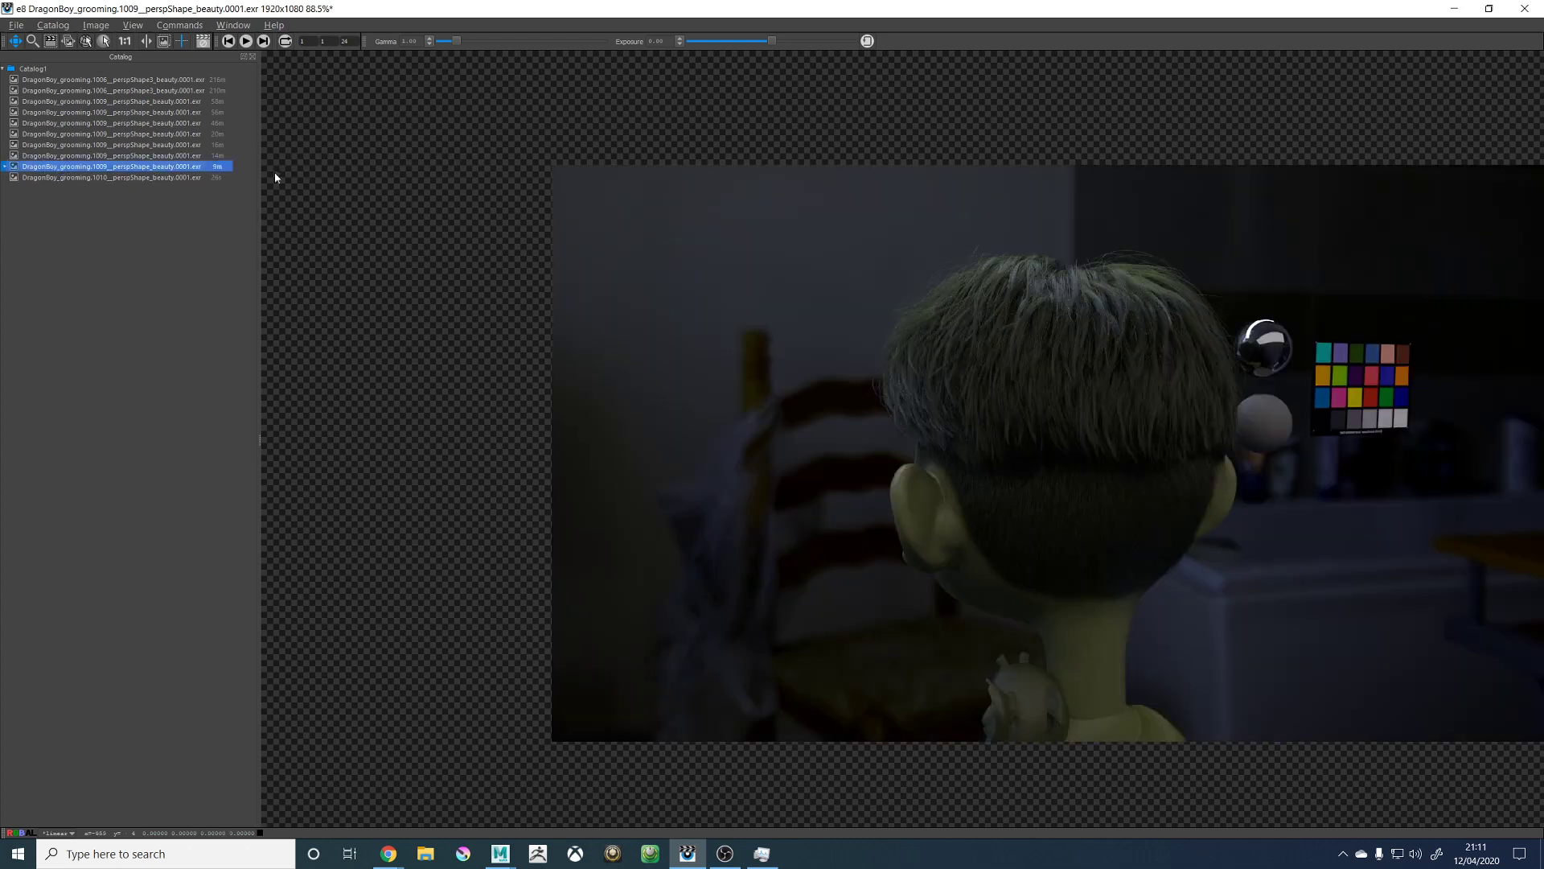
click(74, 179)
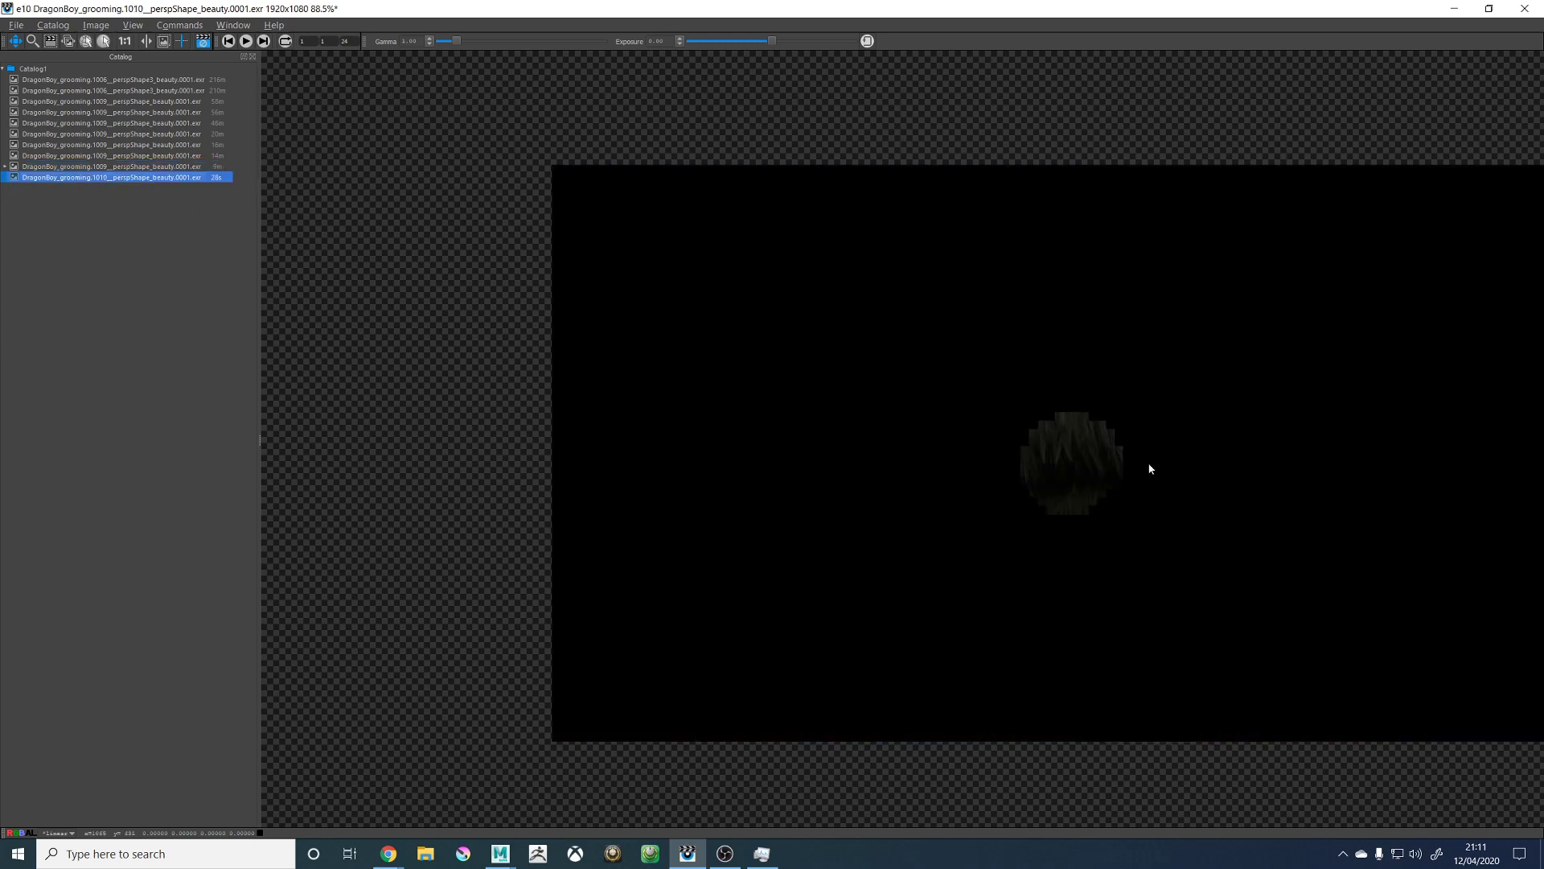
scroll(1147, 470, up, 2)
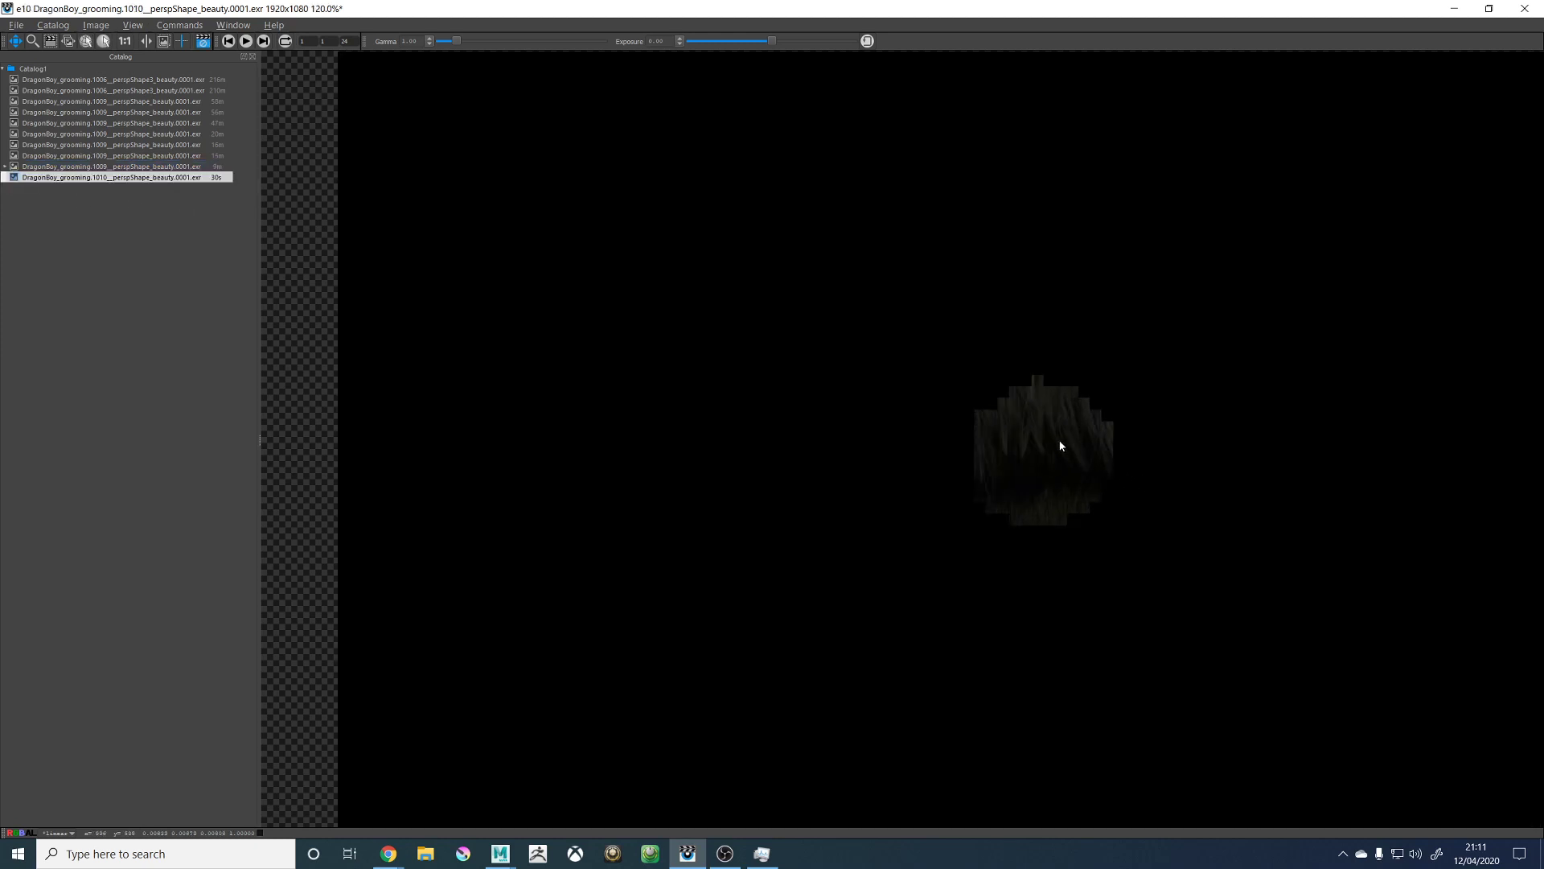
key(Up)
key(Up)
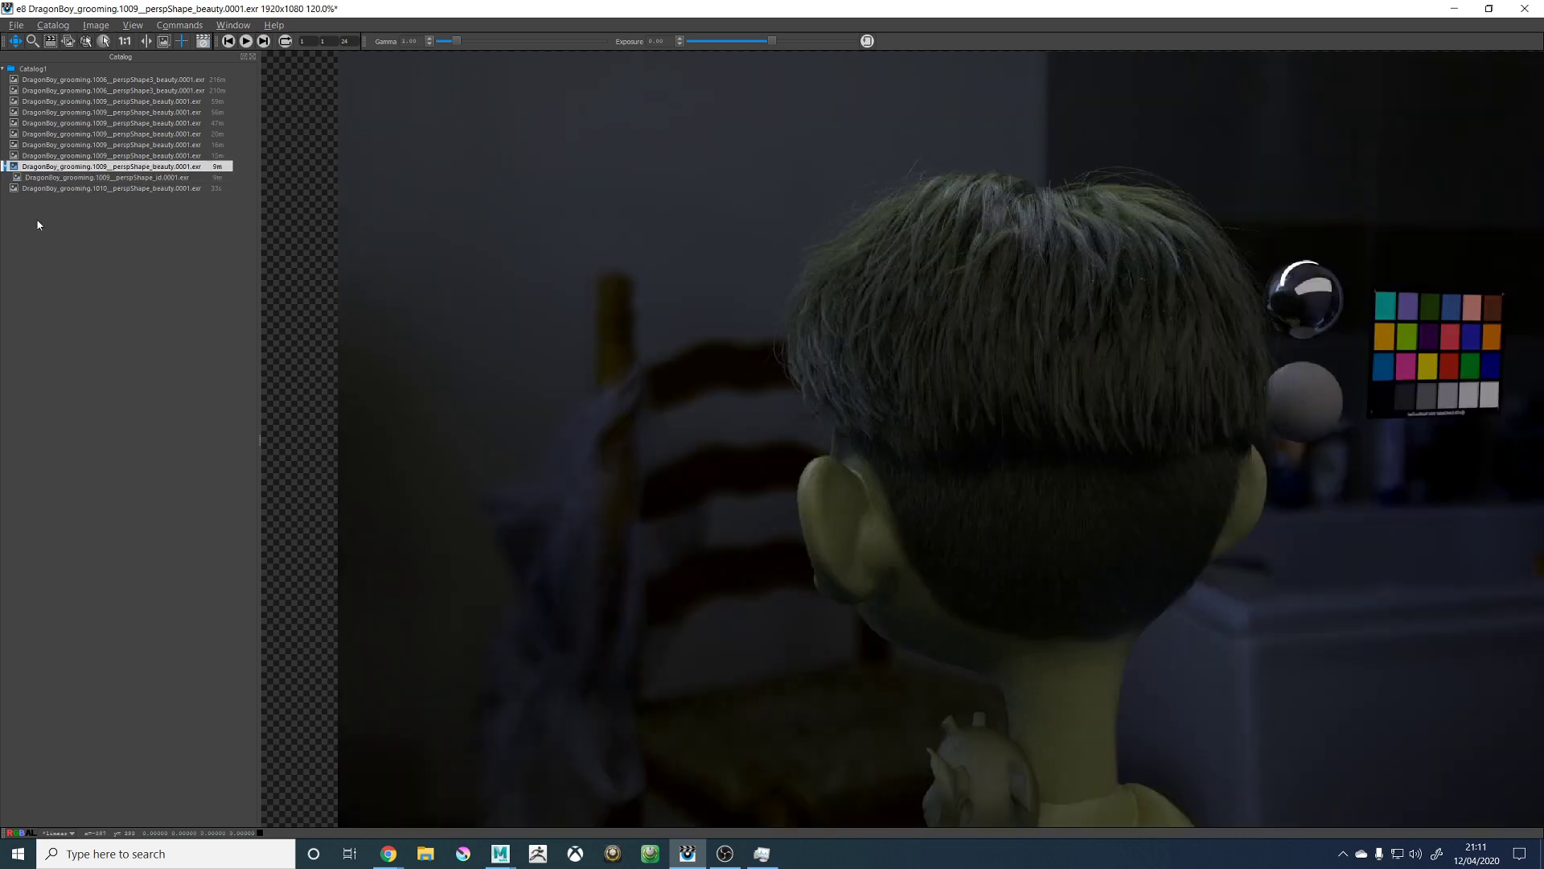
click(4, 167)
key(Down)
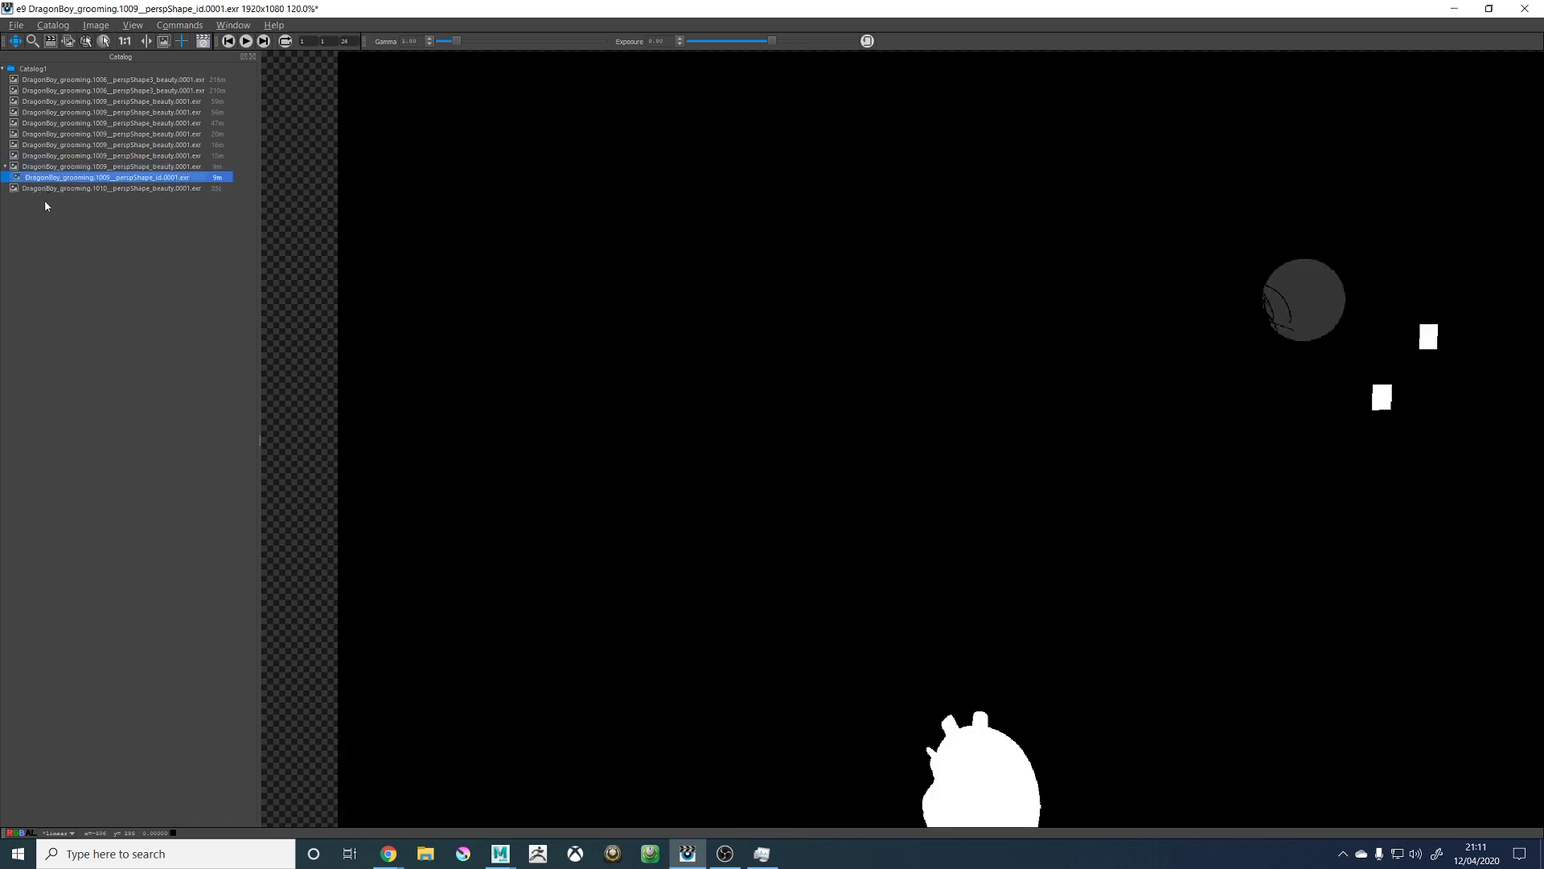
key(Down)
key(Up)
key(Down)
click(67, 167)
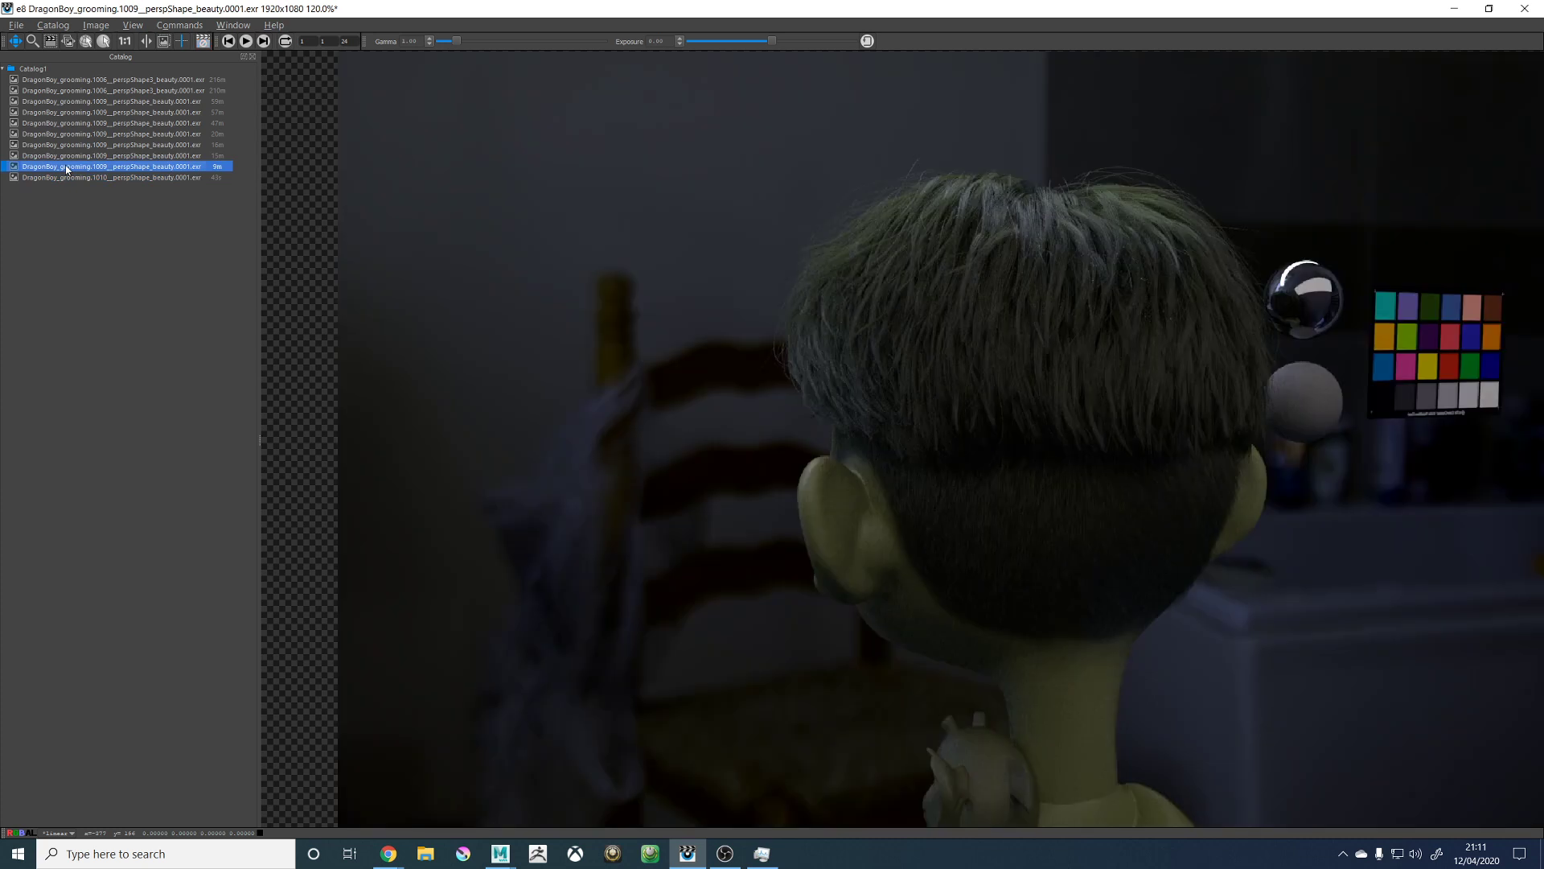
click(67, 172)
Step: Review the older 1009 and 1006 beauty renders in the catalog, examining the hair from behind and in front, ending on the first 1006 entry
right_drag(1178, 373, 1174, 373)
key(Up)
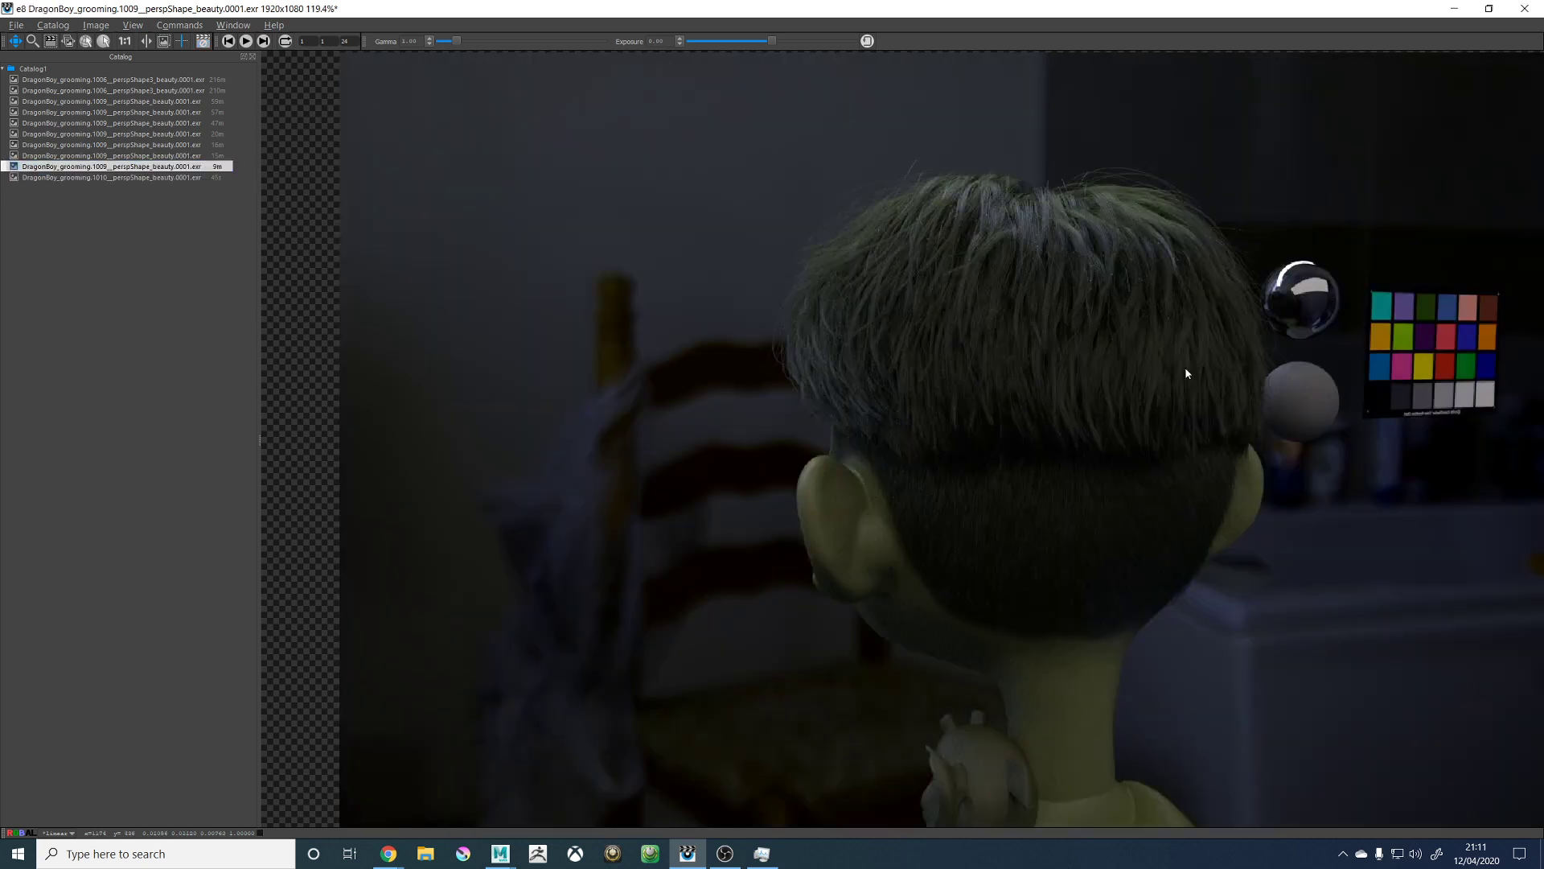
key(Up)
key(Up)
key(Up)
key(Up)
key(Up)
key(Up)
key(Up)
key(Up)
key(Down)
key(Down)
key(Down)
key(Down)
key(Down)
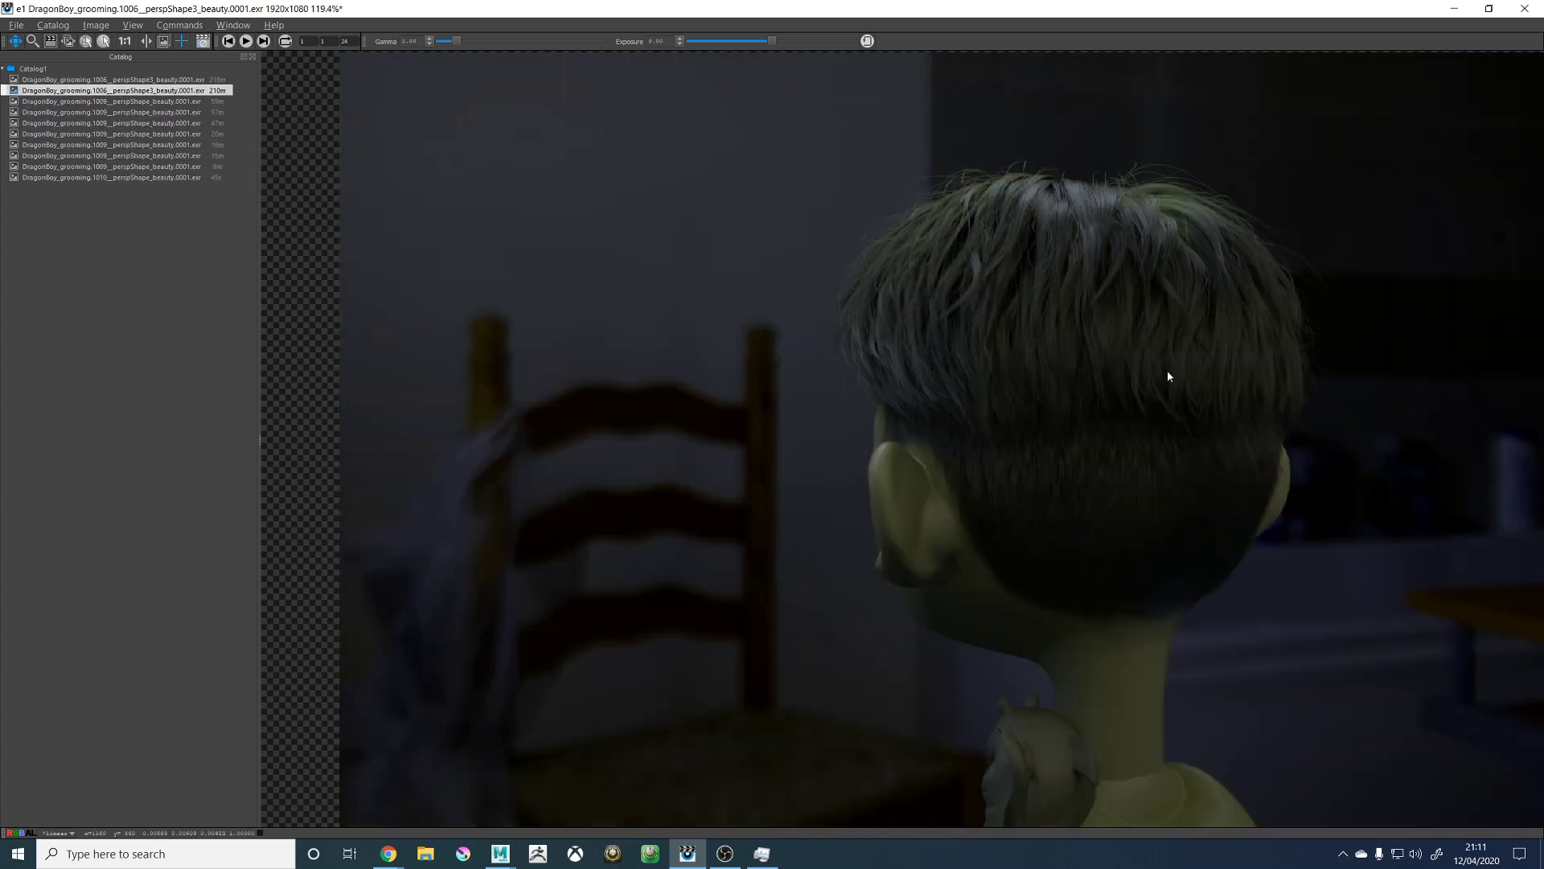
key(Down)
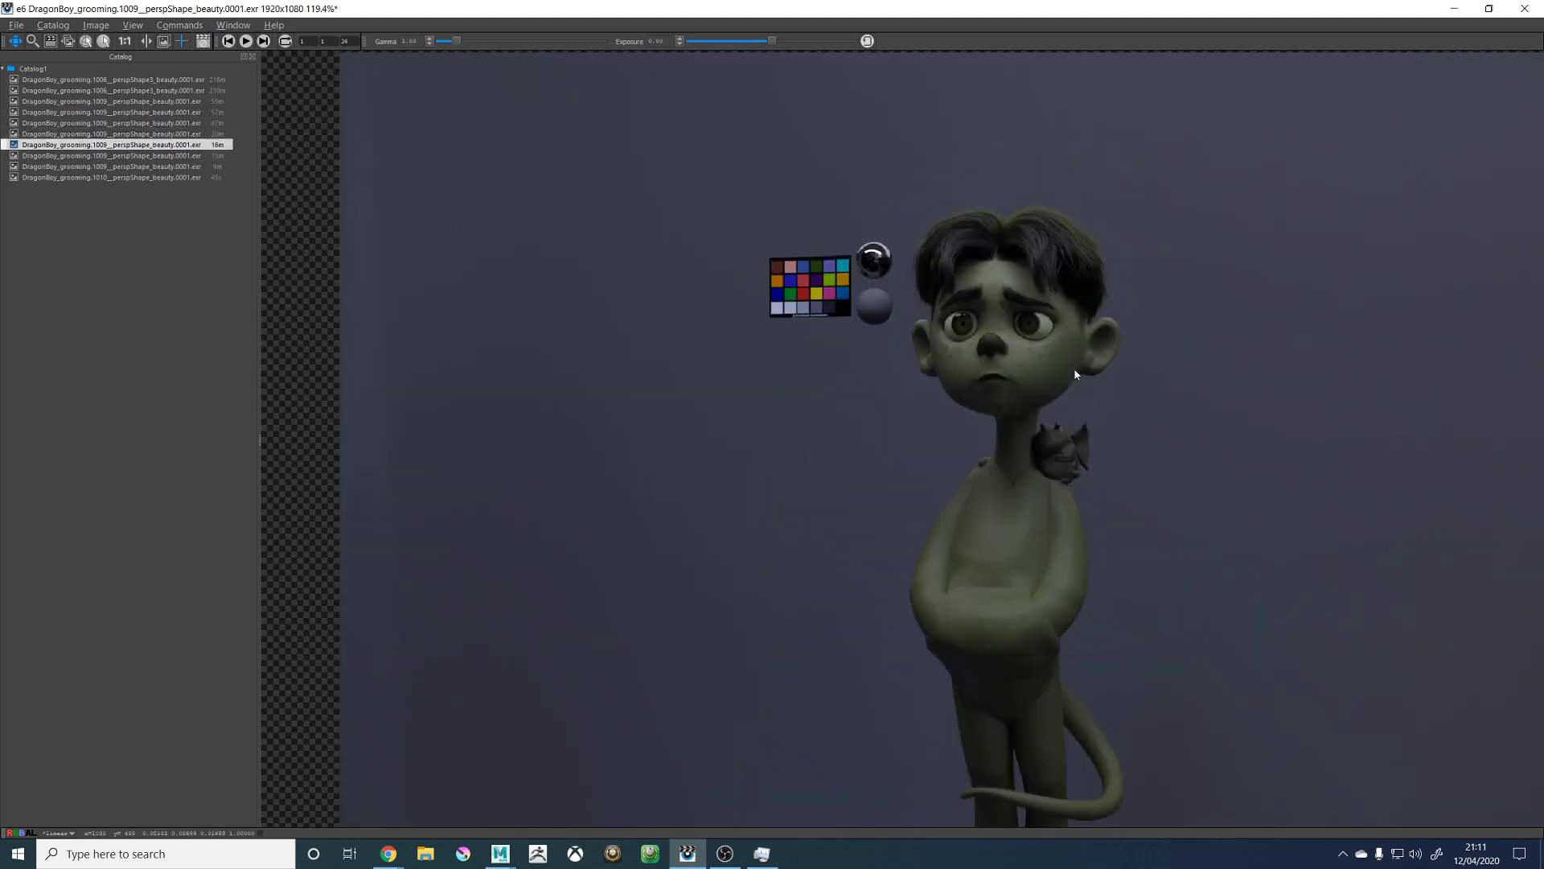
key(Up)
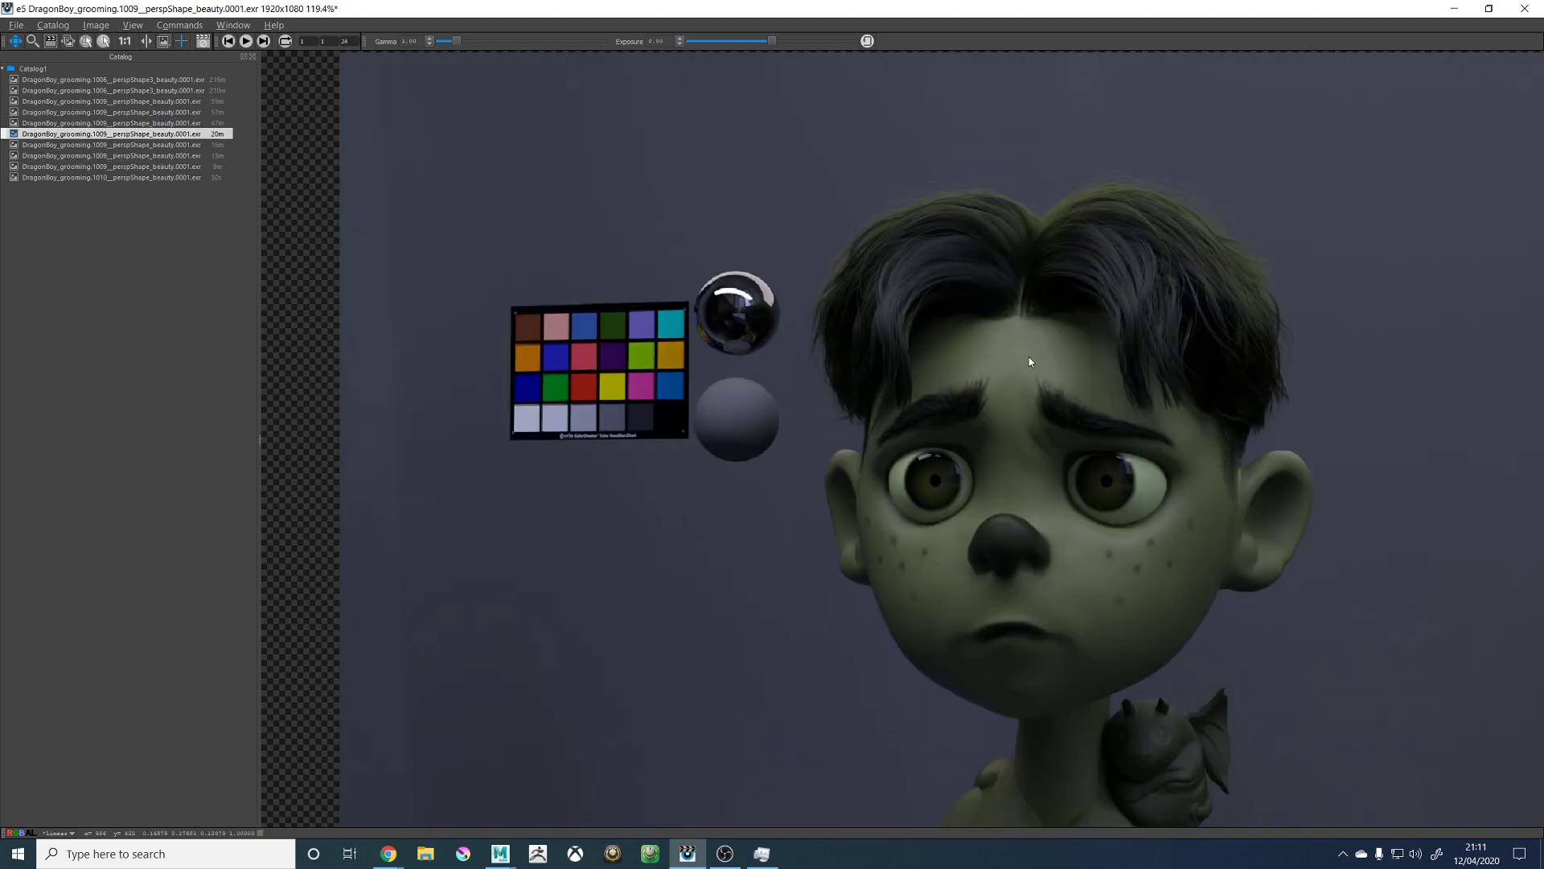
click(96, 81)
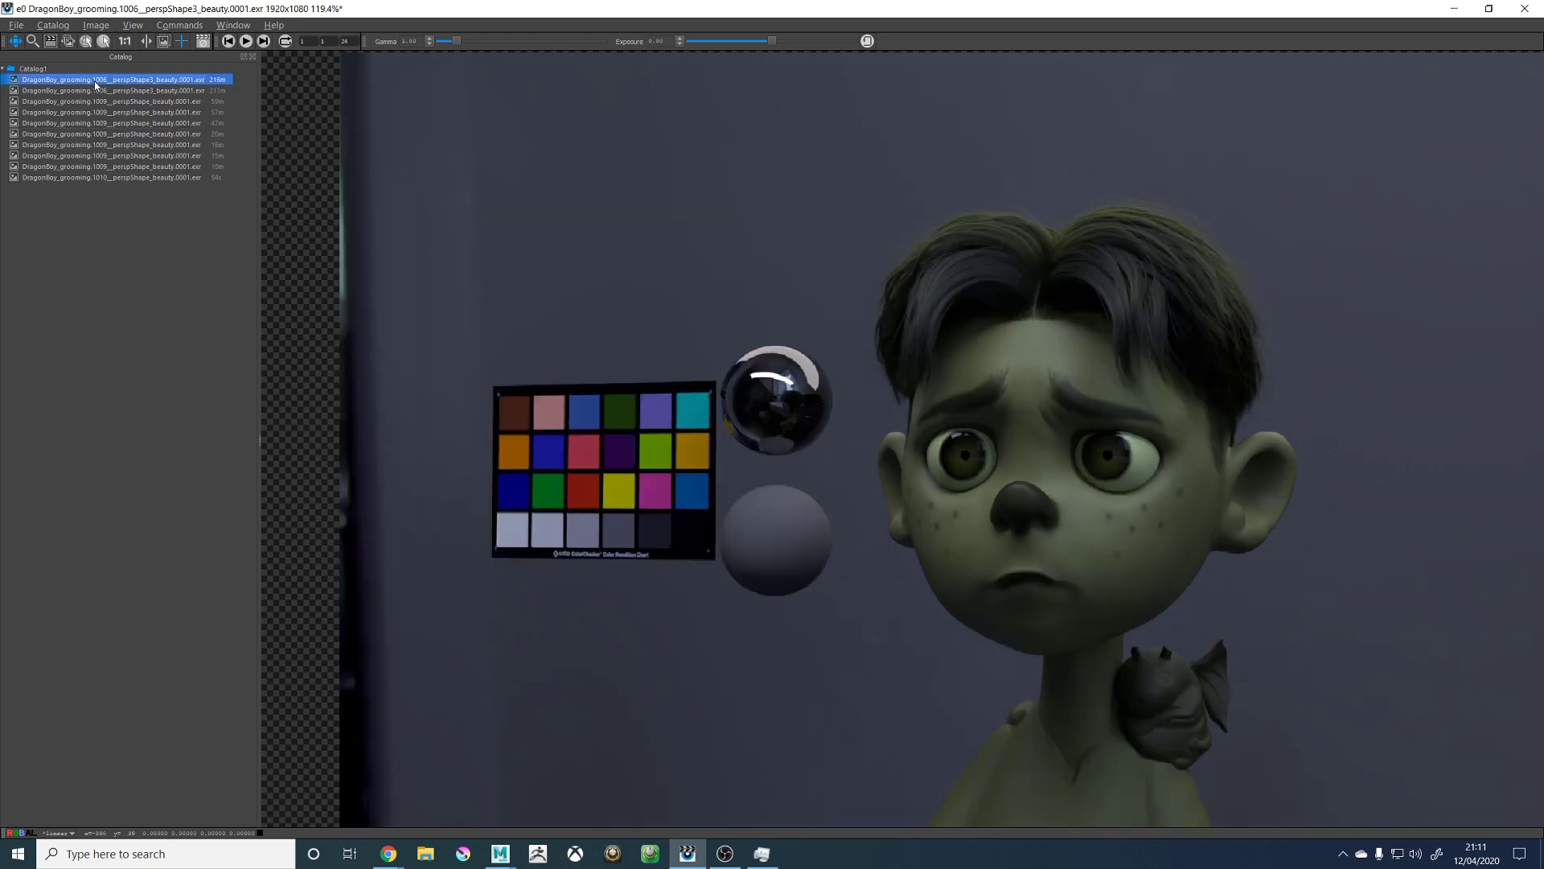
Step: Compare the first 1006 beauty render with the fourth 1009 beauty render from the front, examining the fringe and hair volume
click(120, 134)
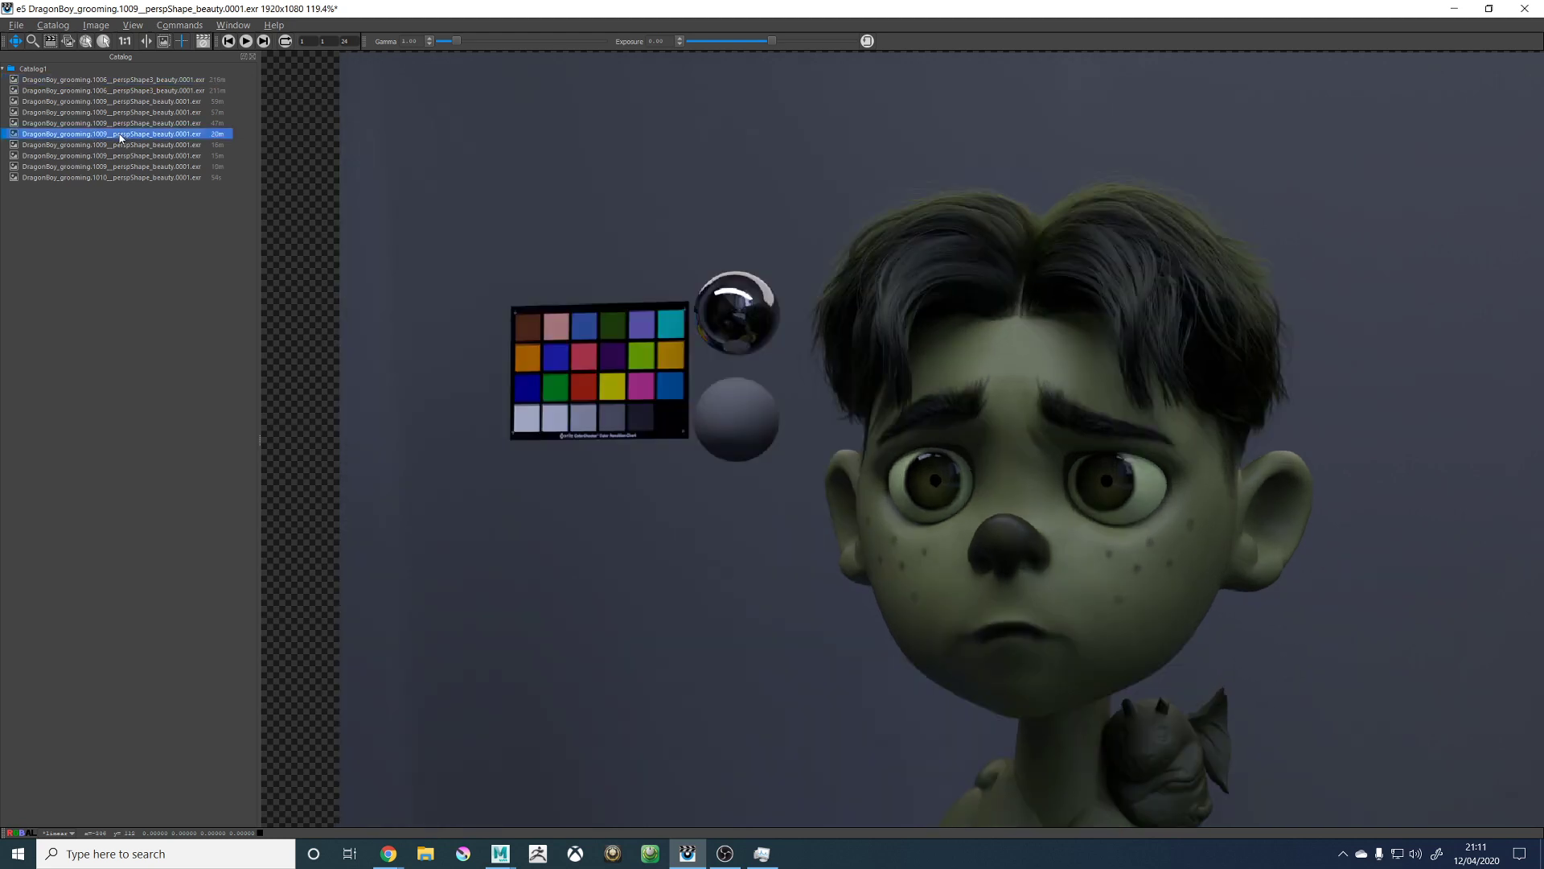
click(148, 81)
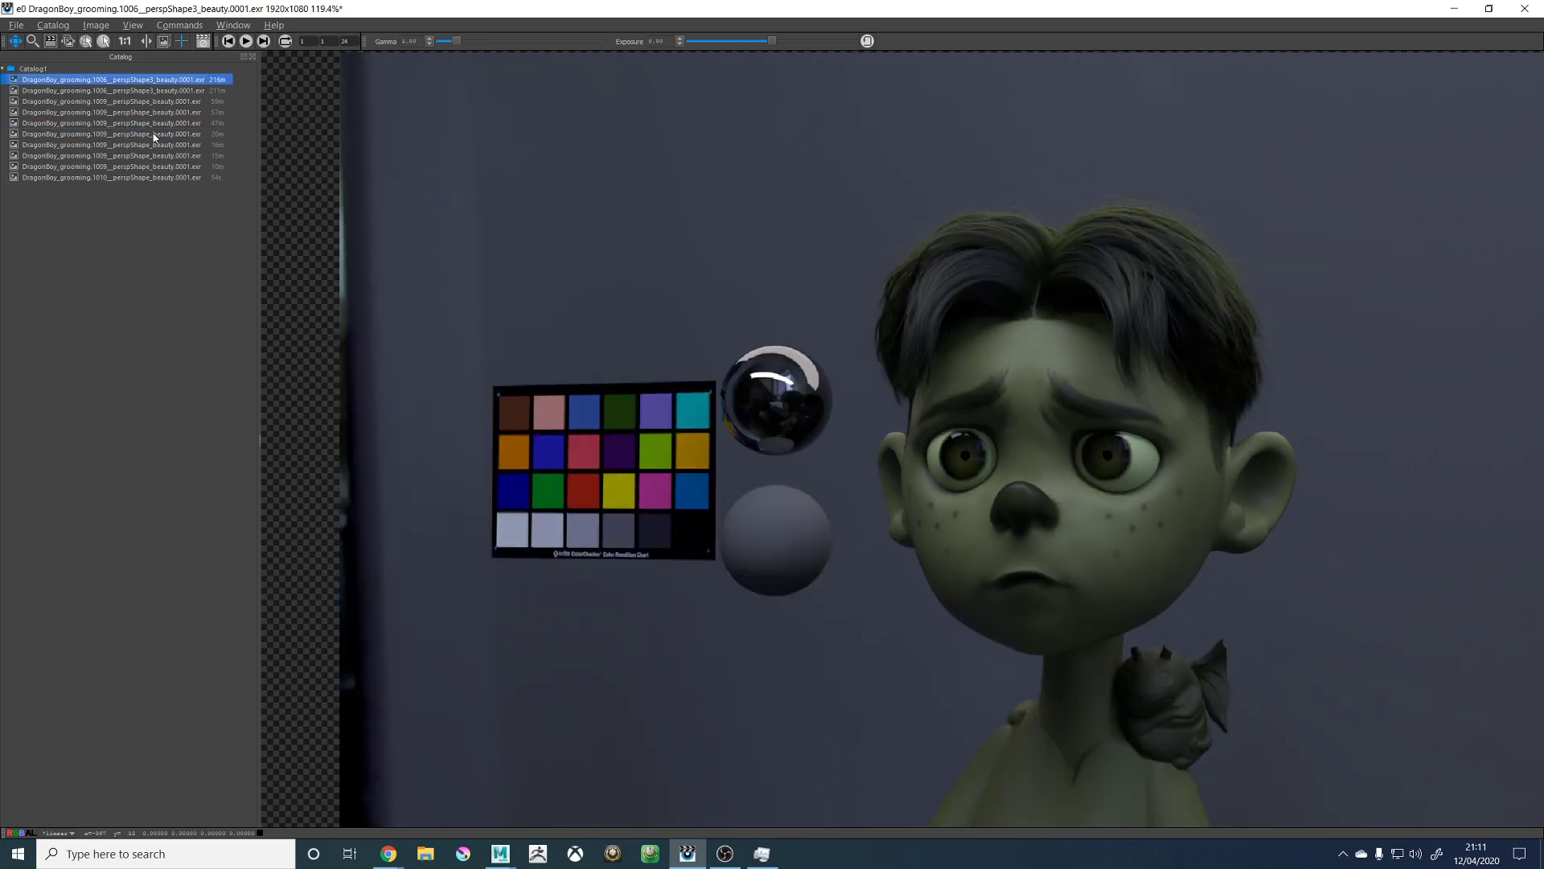
click(155, 134)
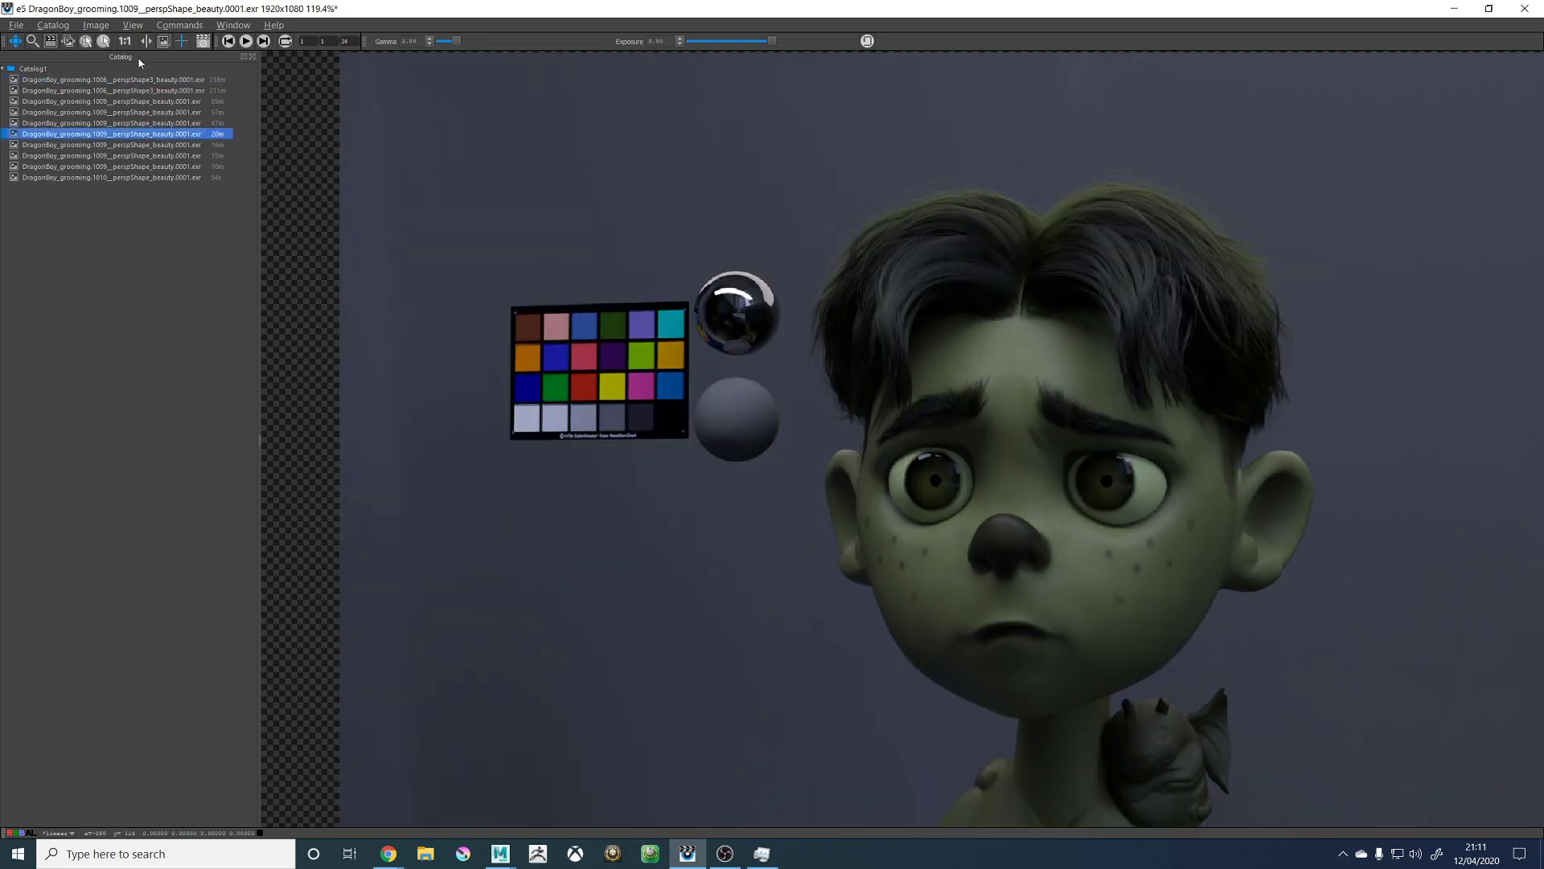
click(148, 81)
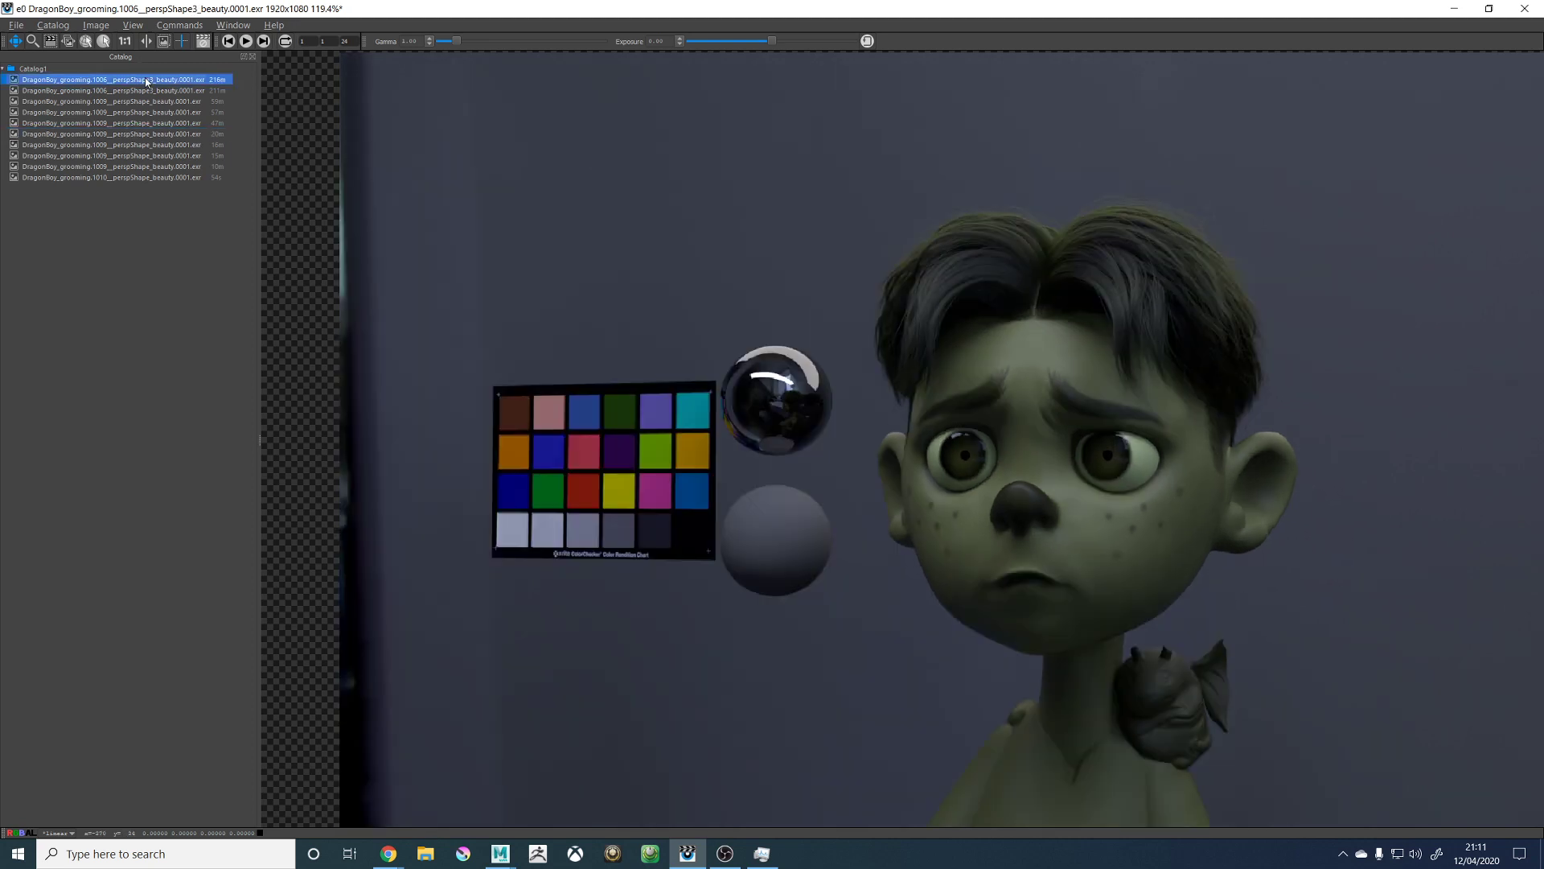
click(152, 135)
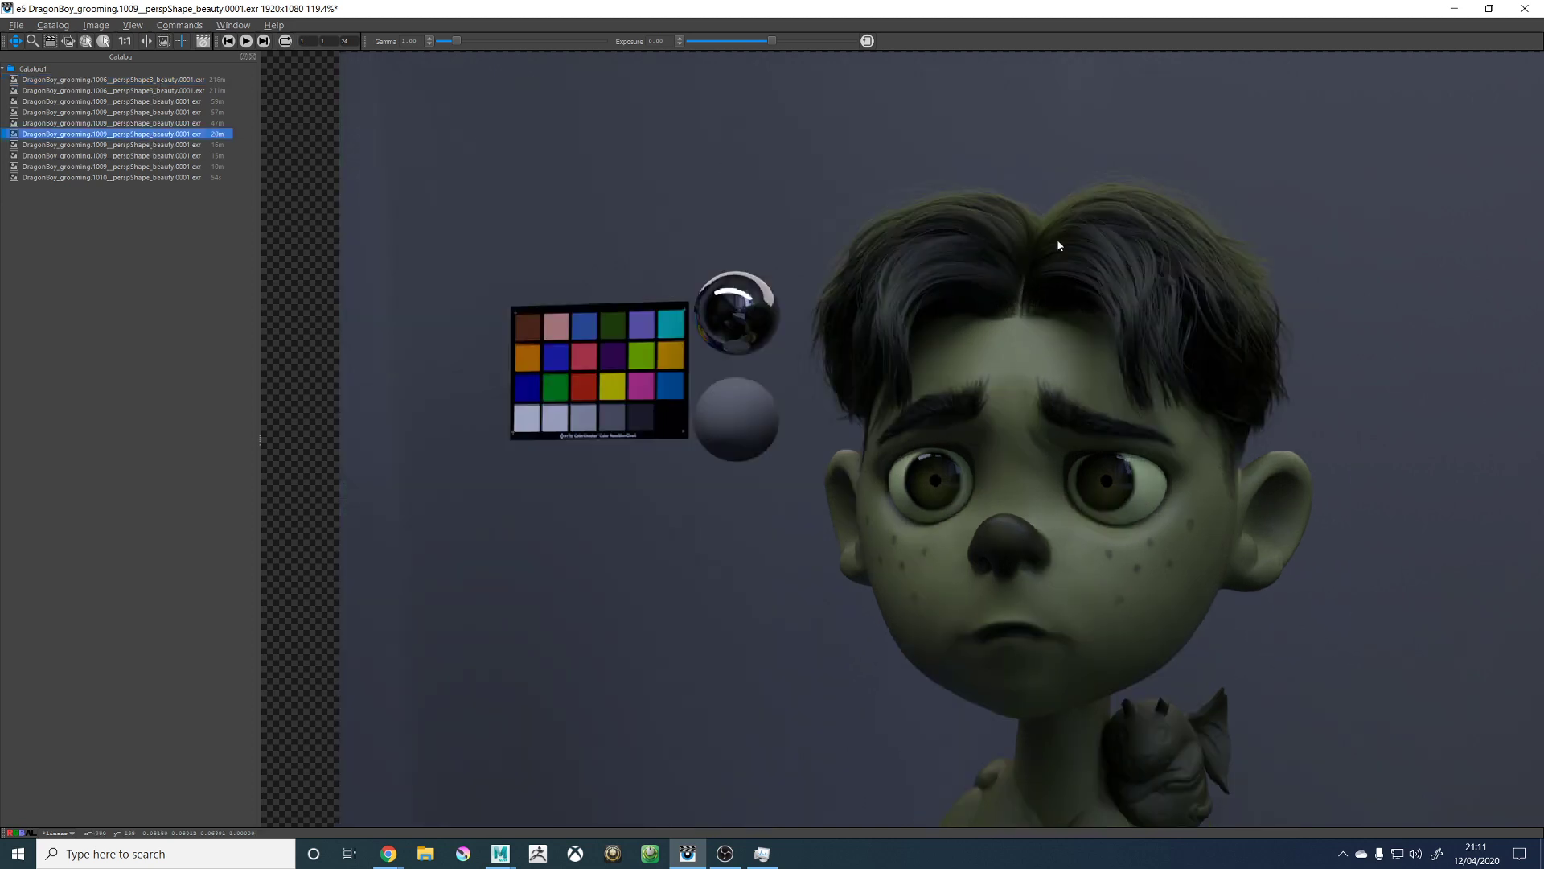
click(178, 81)
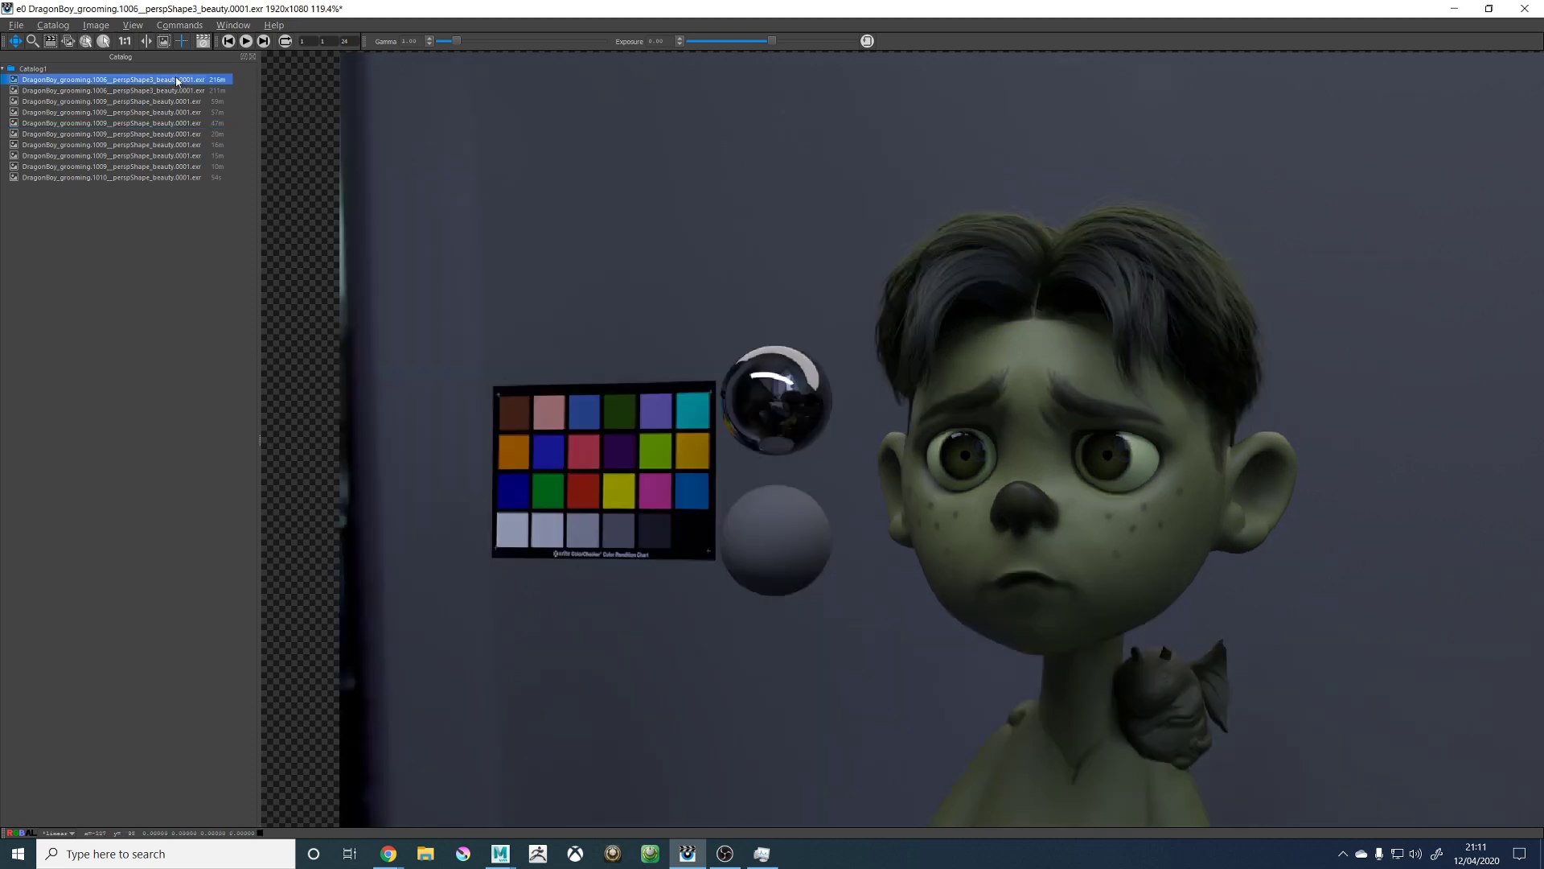
click(142, 133)
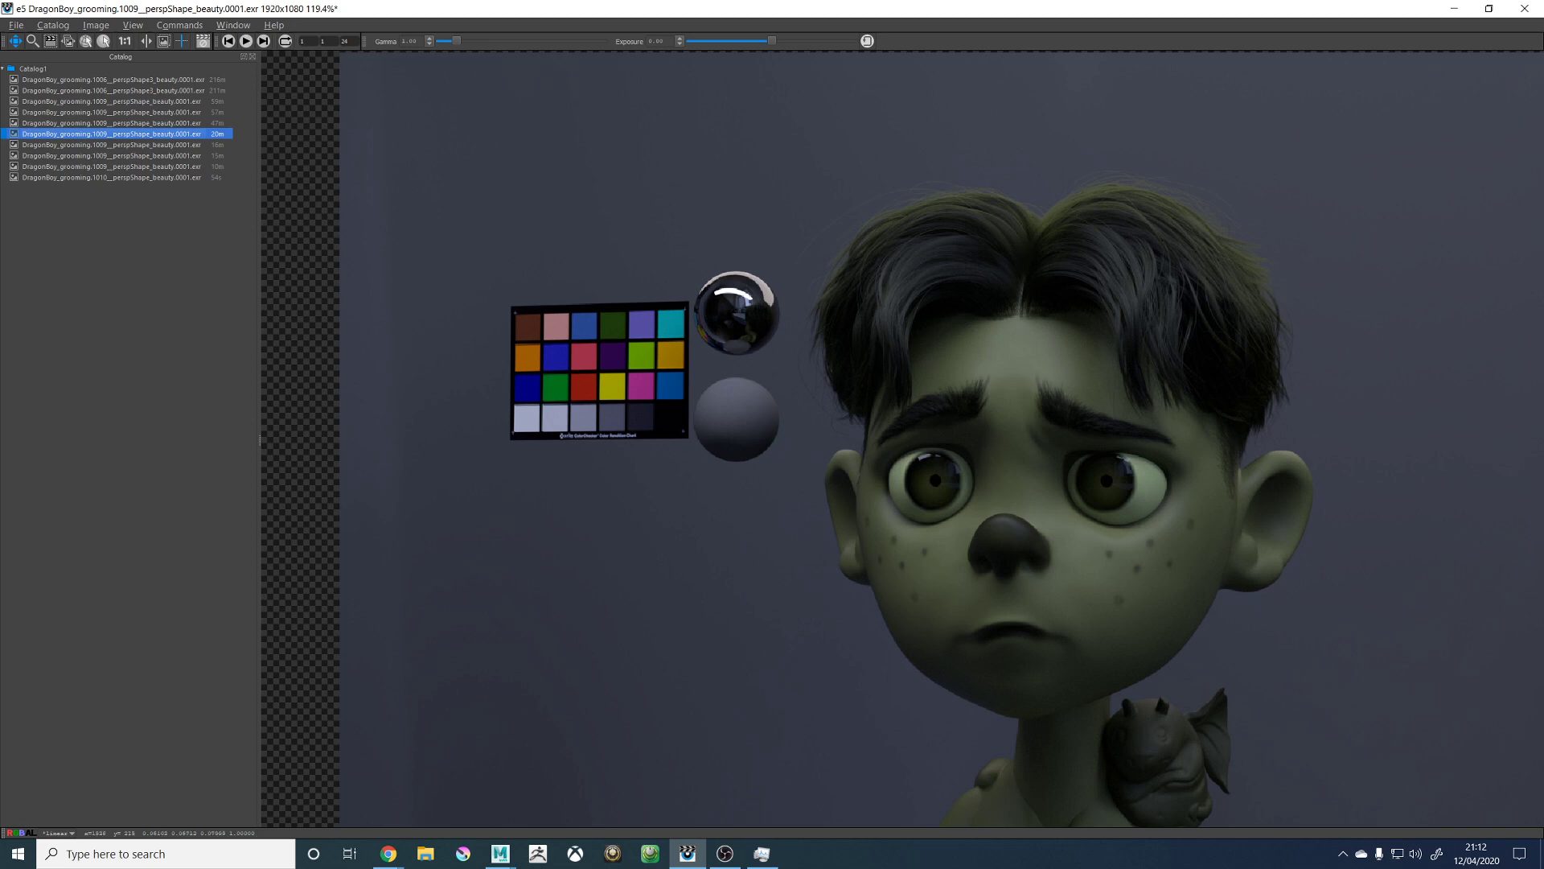
Step: Compare the in-progress 1010 beauty render with the latest 1009 render of the back of the head
click(119, 177)
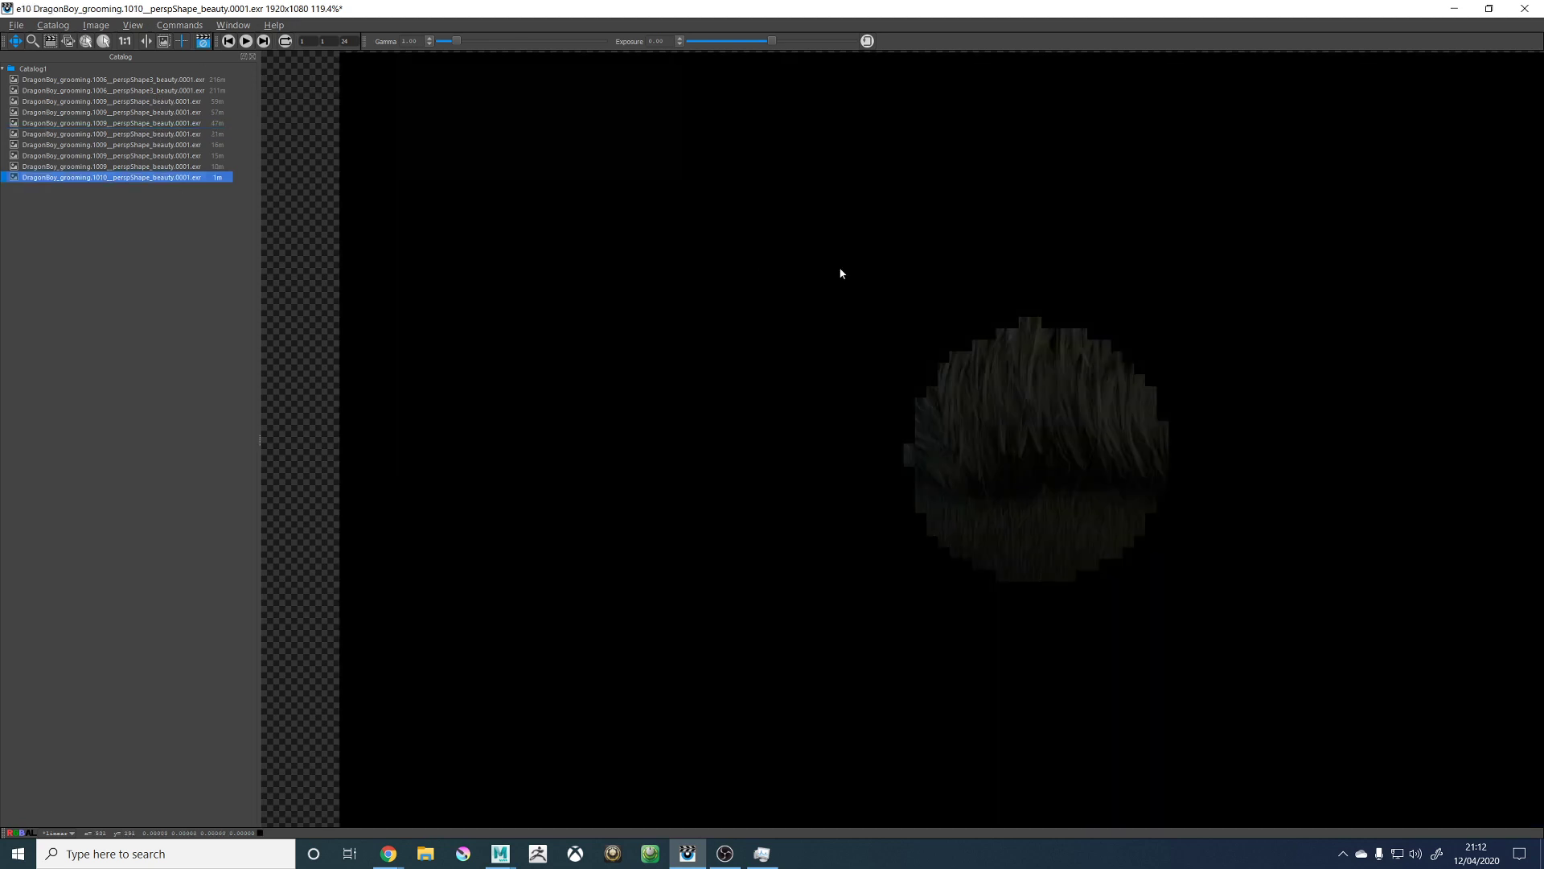
key(Up)
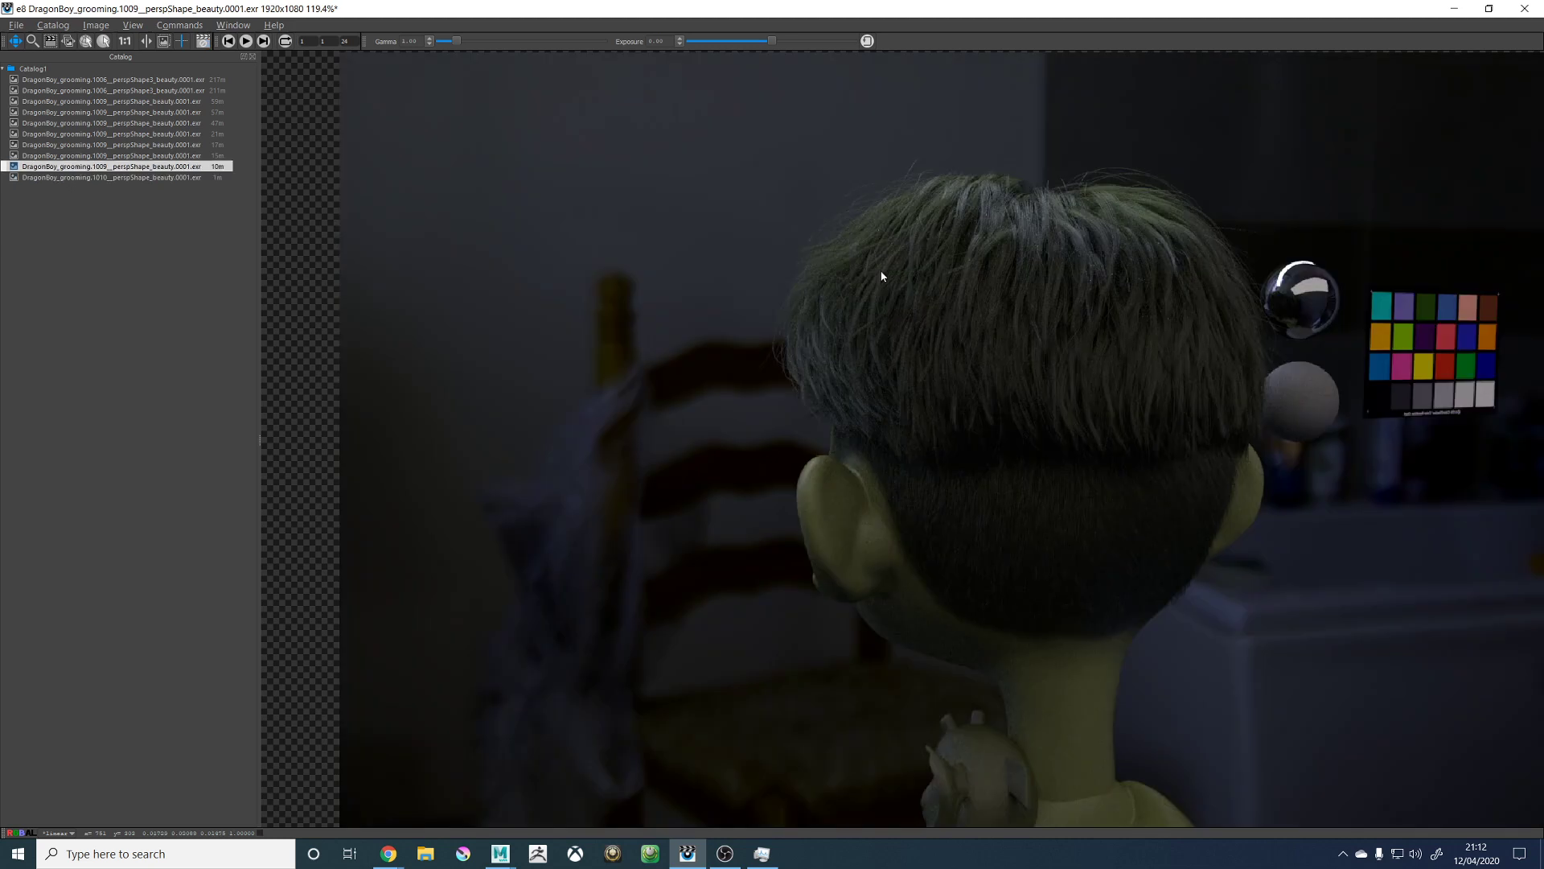
key(Down)
key(Up)
key(Down)
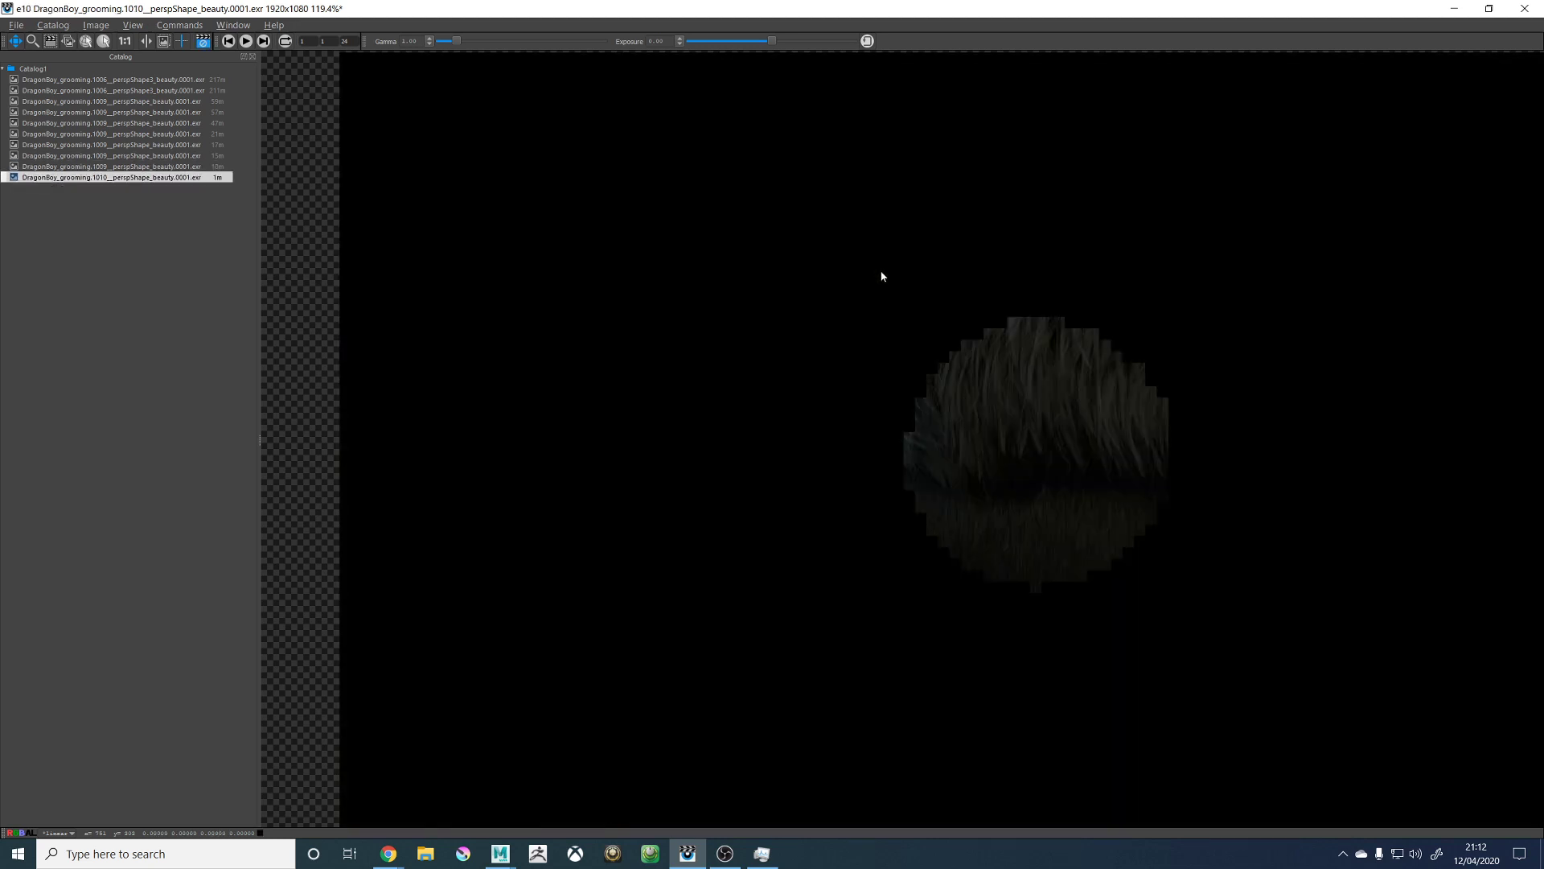
key(Up)
key(Down)
key(Up)
key(Down)
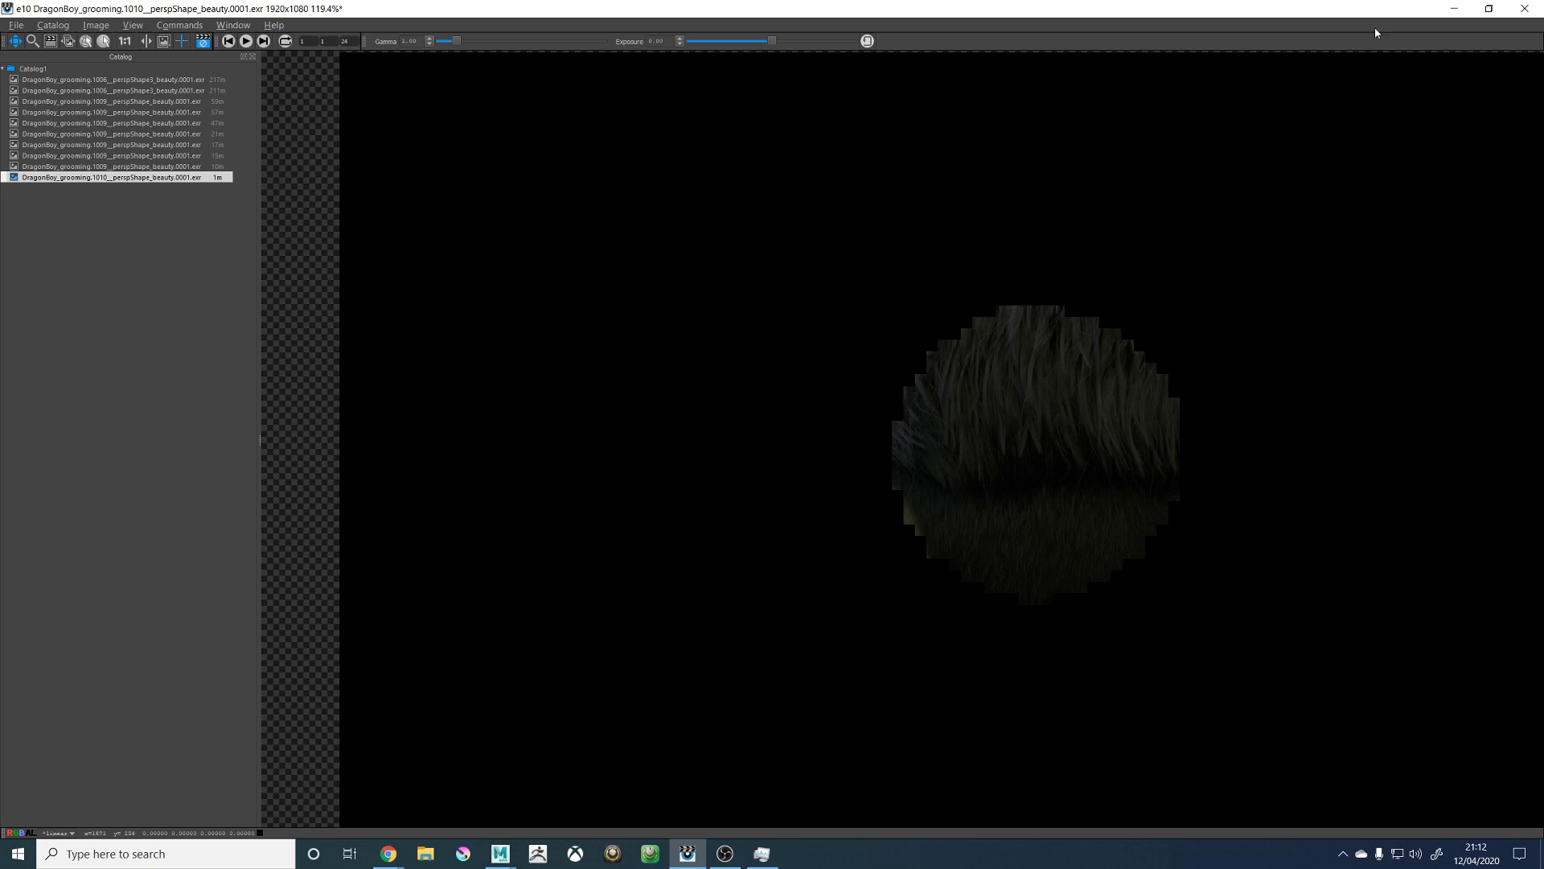
Step: Switch to Maya and inspect the clump points in the Clumping1 modifier's map setup, leaving it without saving
click(1454, 8)
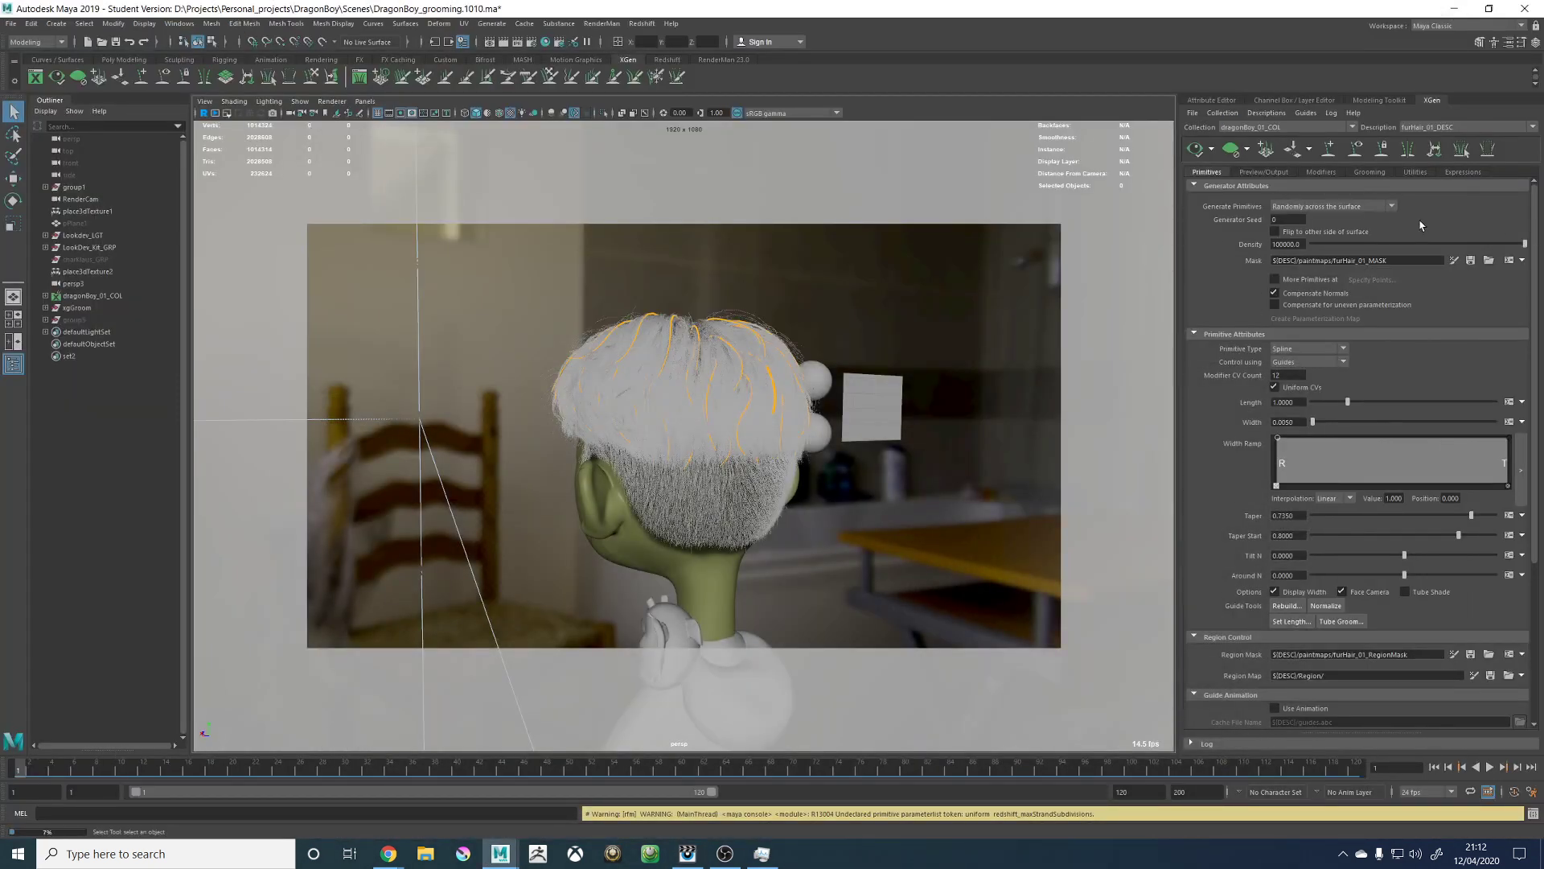
click(1322, 171)
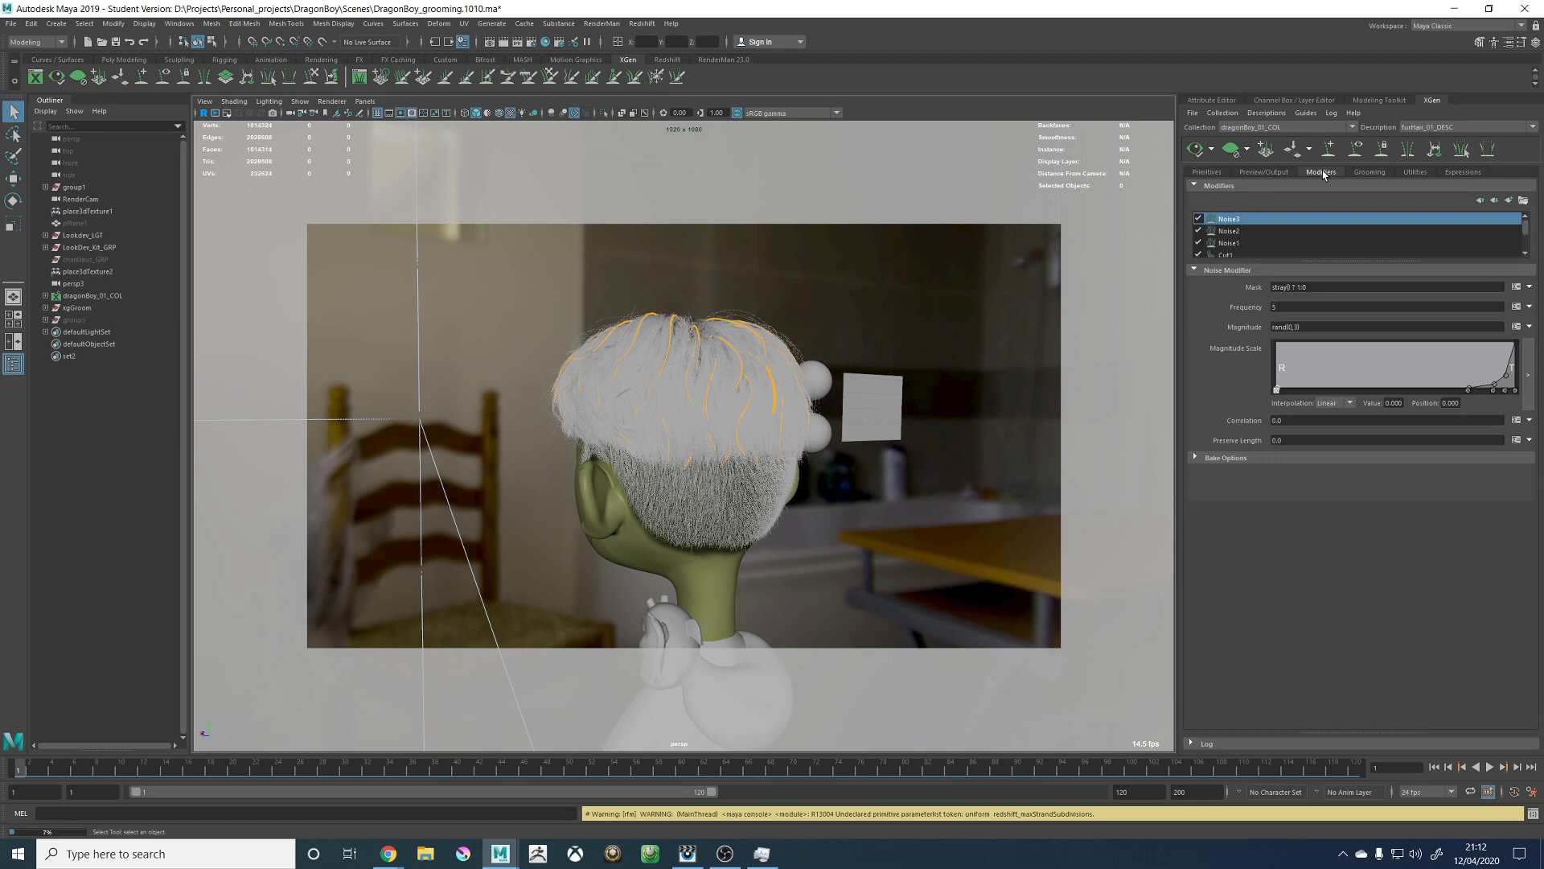
scroll(1233, 241, down, 2)
click(1233, 245)
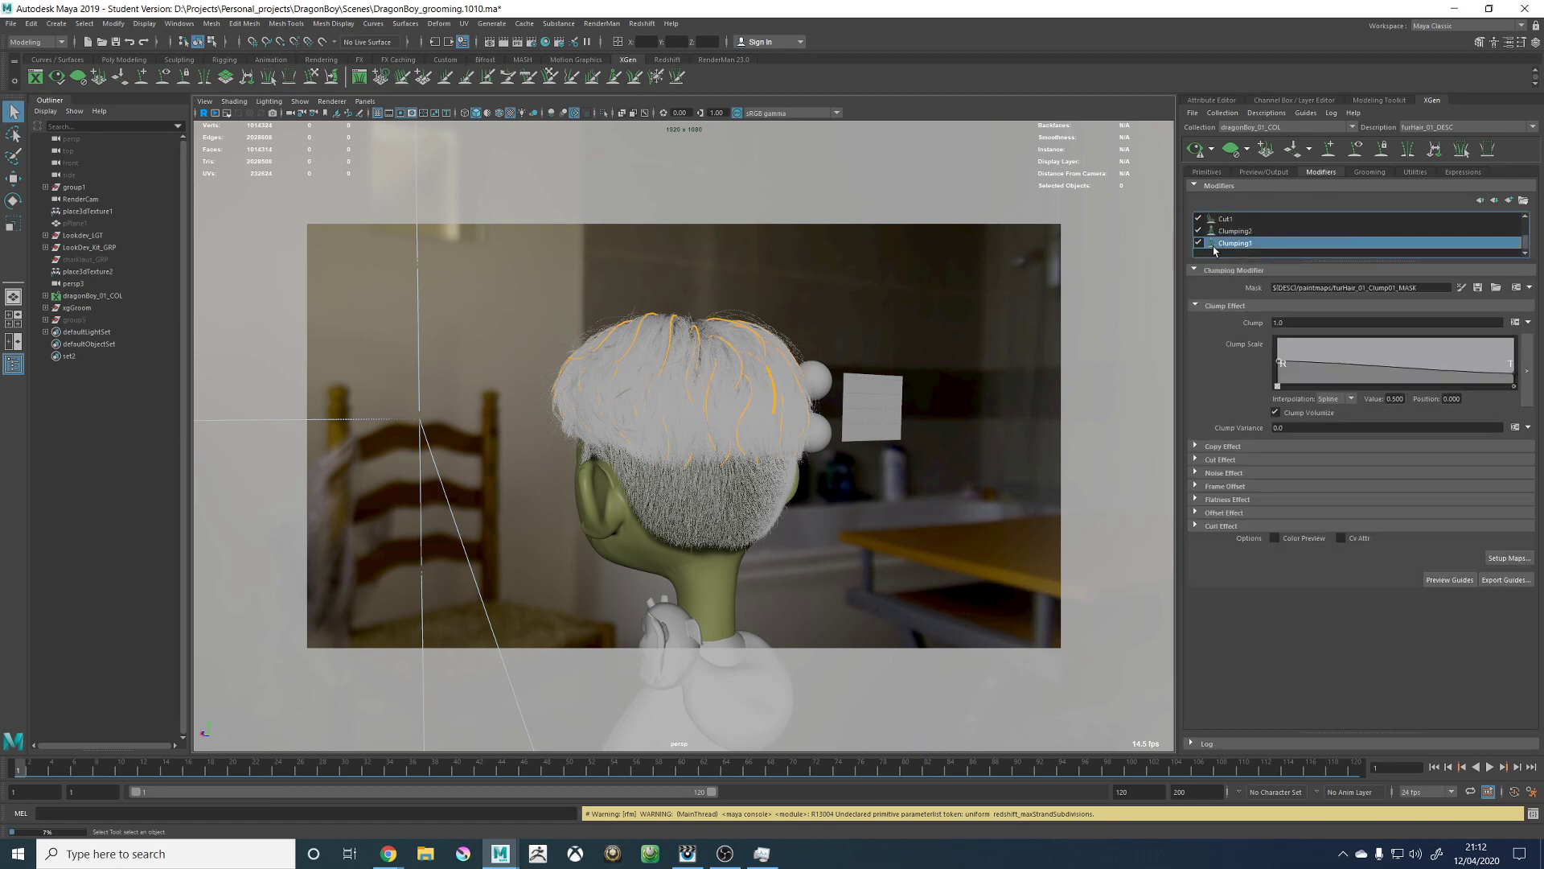
click(1509, 557)
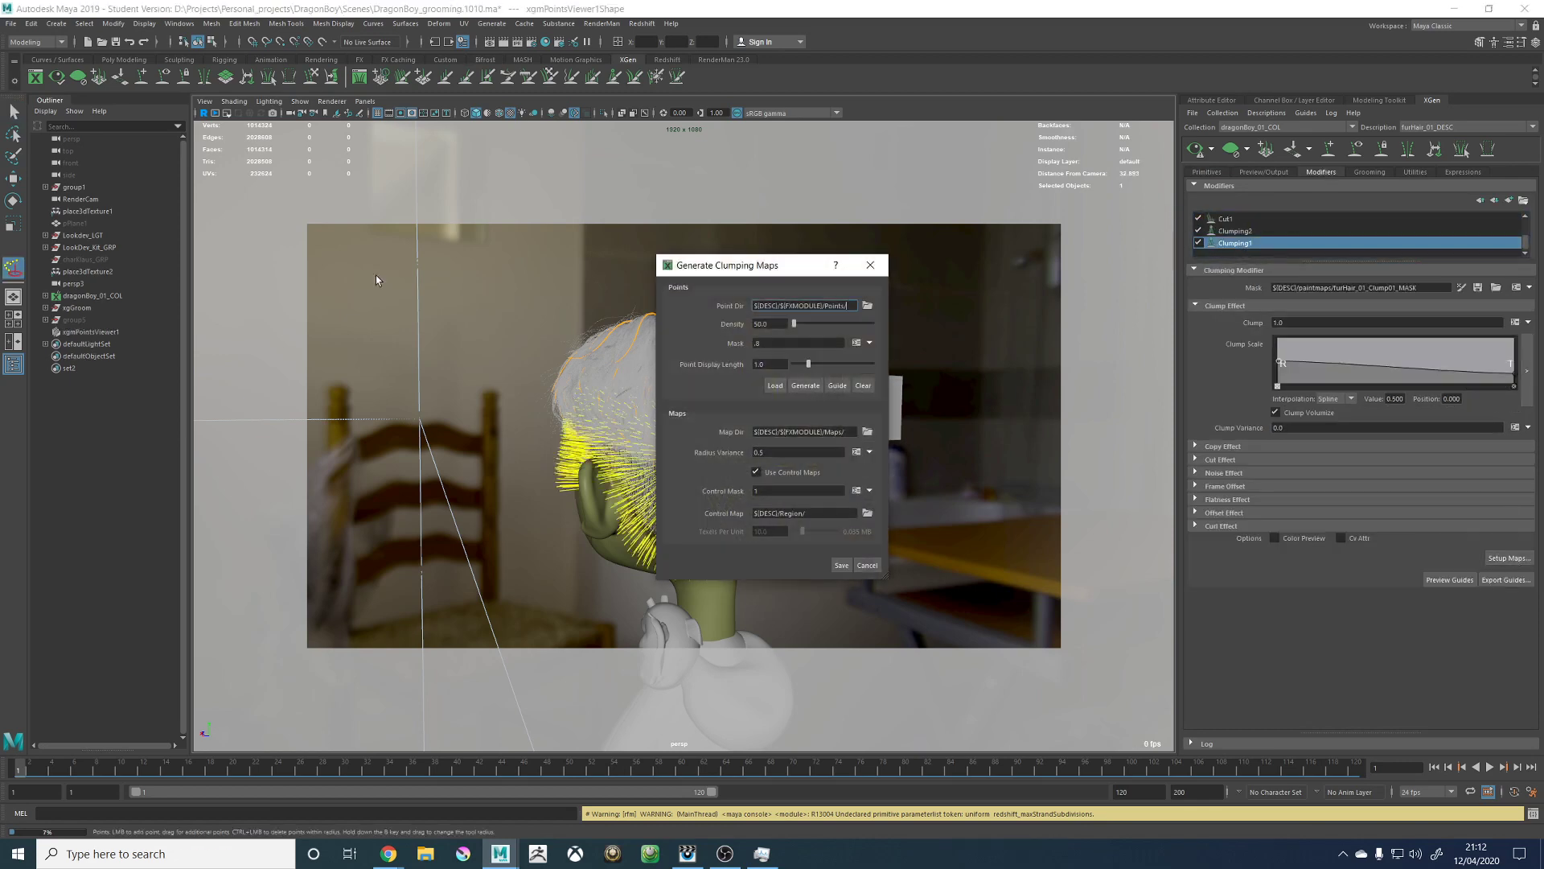
double_click(795, 342)
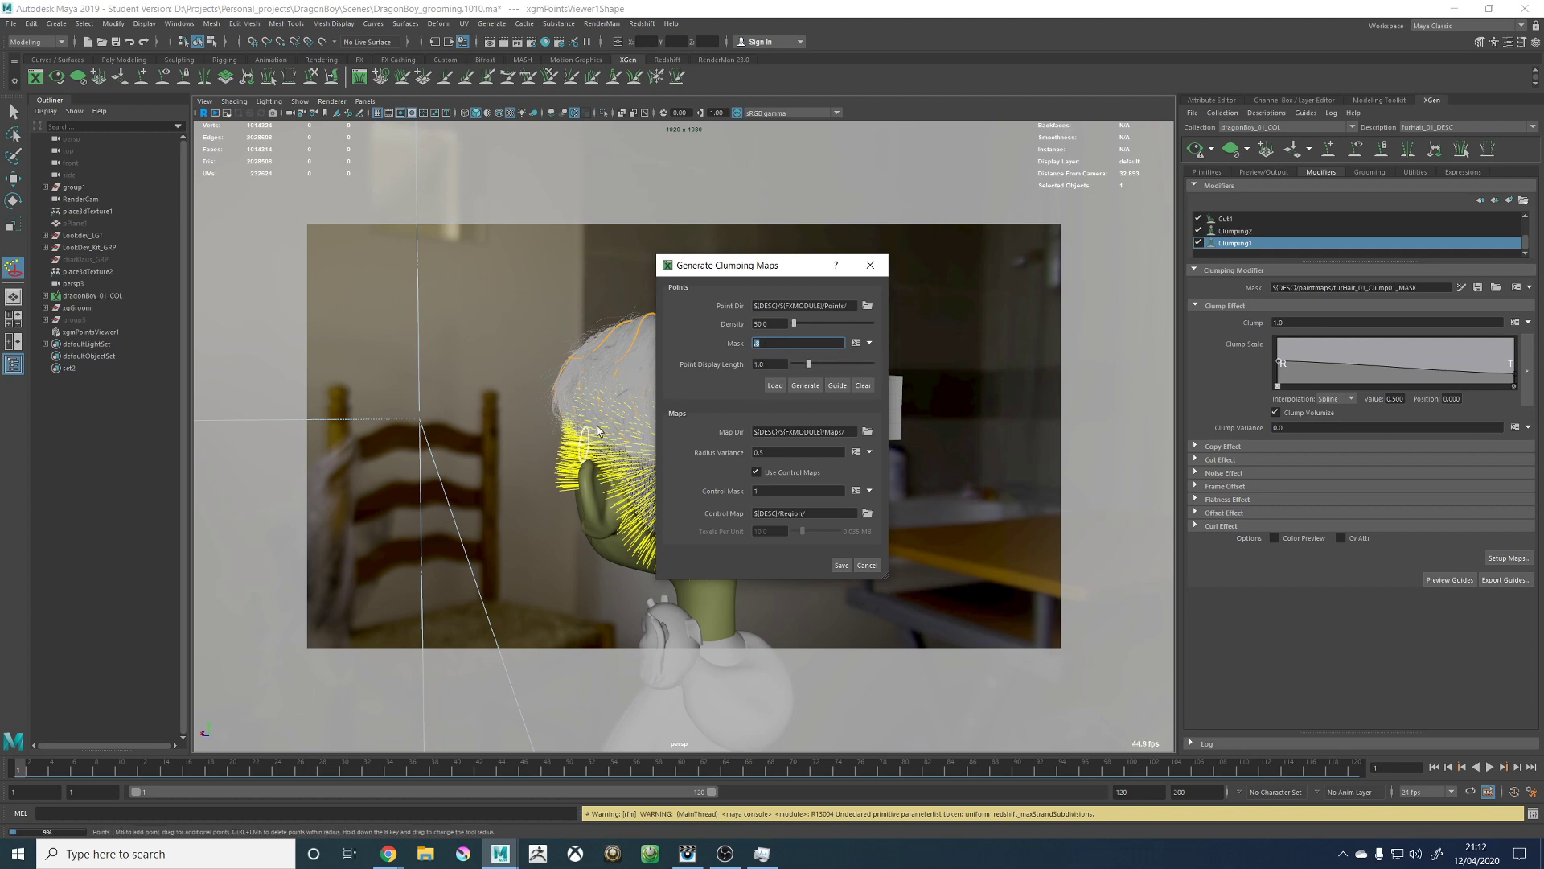
drag(767, 265, 919, 263)
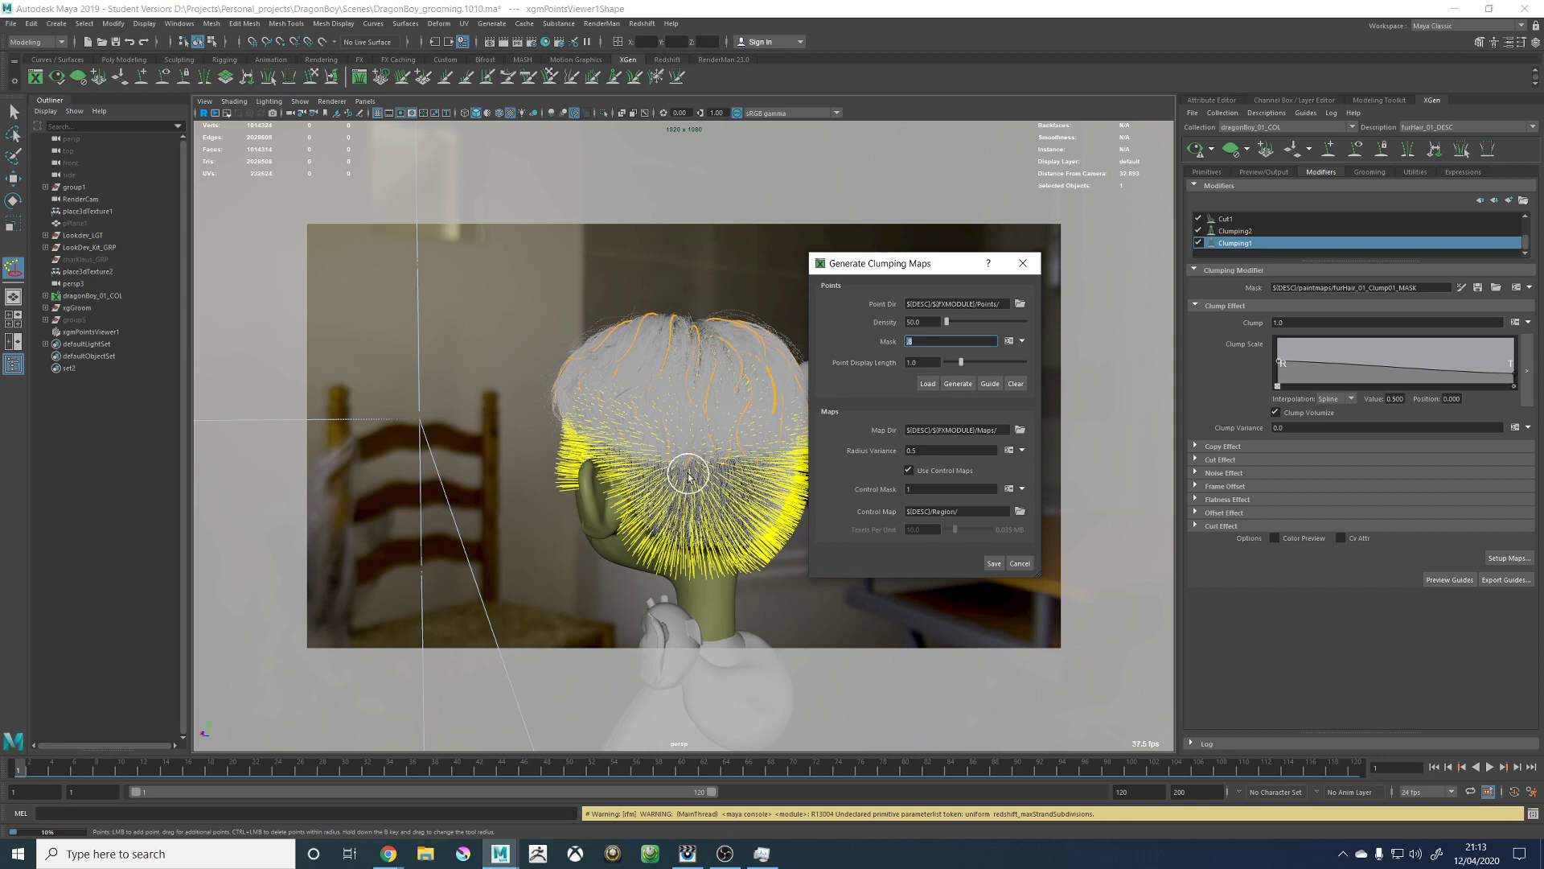
click(1019, 562)
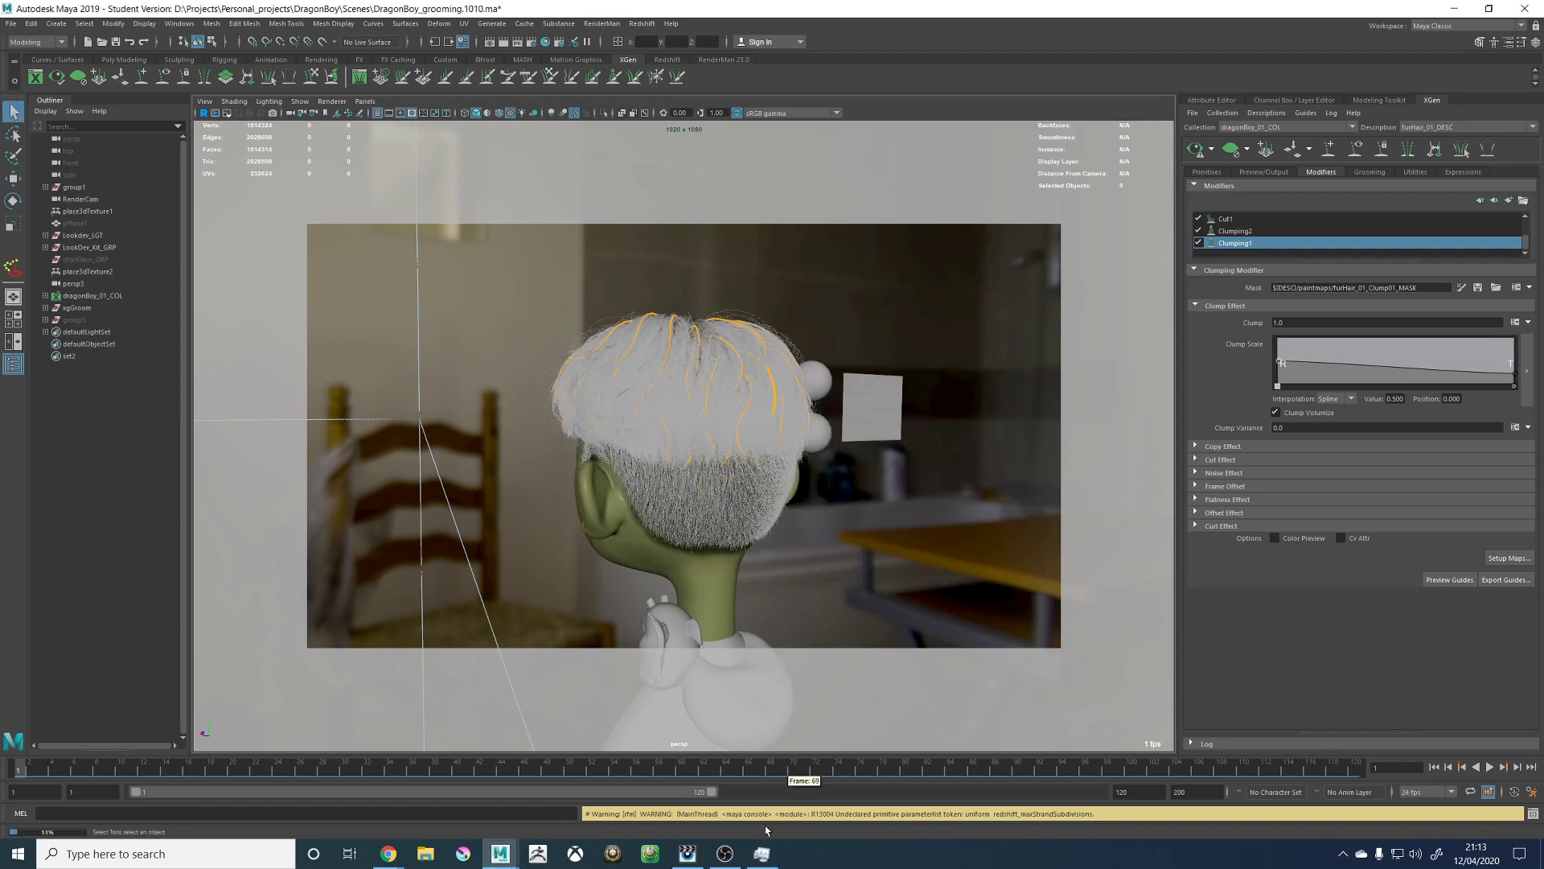
Step: Return to the render viewer and compare the clumps at the back of the head in close-up between the 1009 and 1010 renders
click(687, 853)
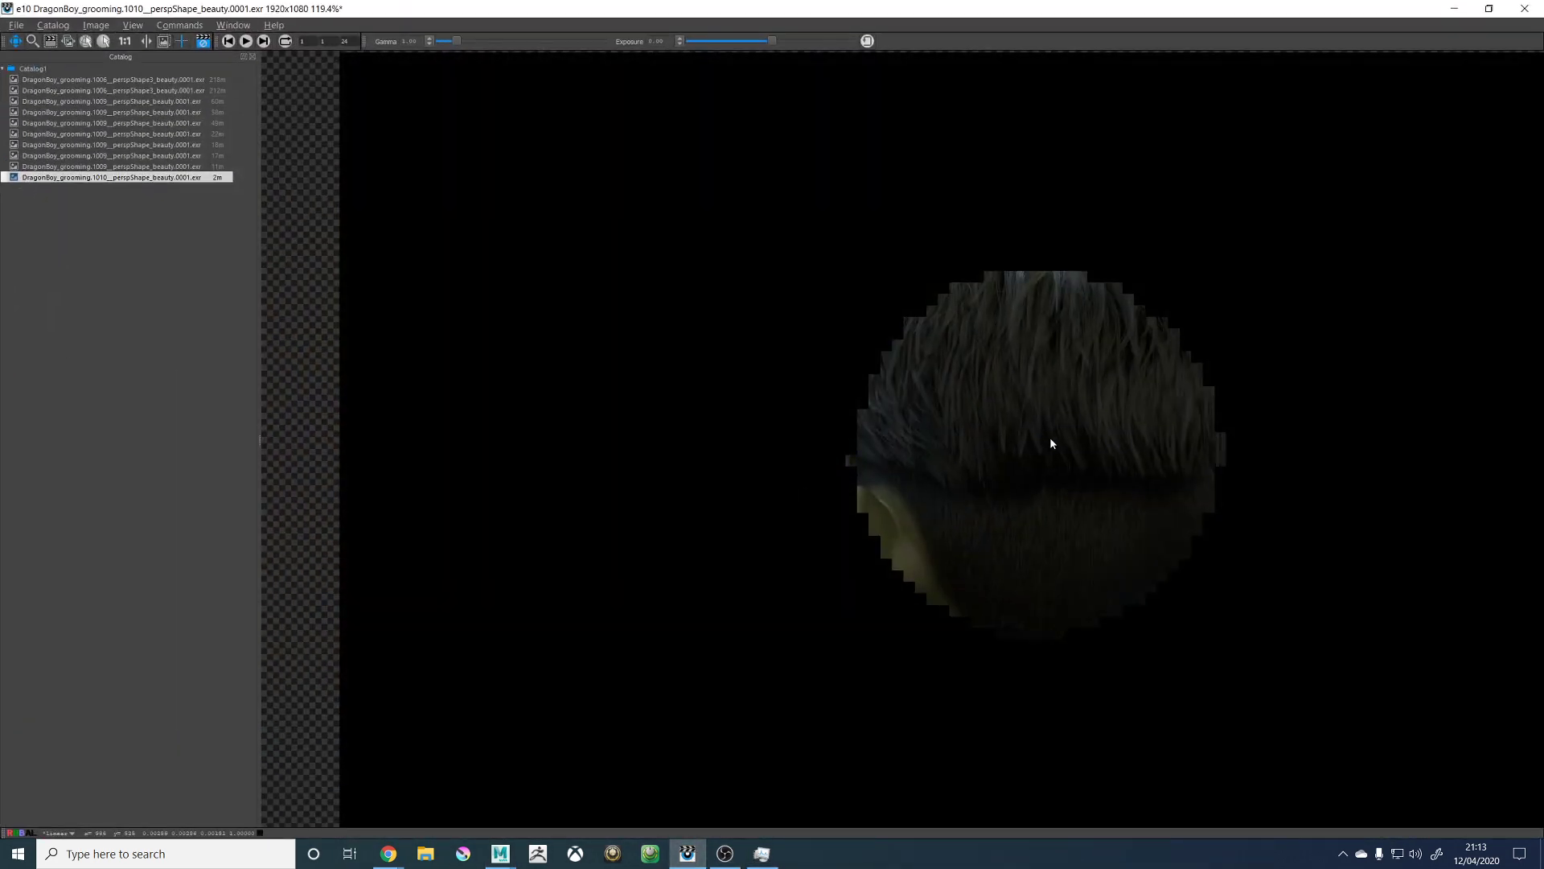
key(Up)
key(Down)
key(Up)
key(Down)
scroll(1074, 326, up, 3)
key(Up)
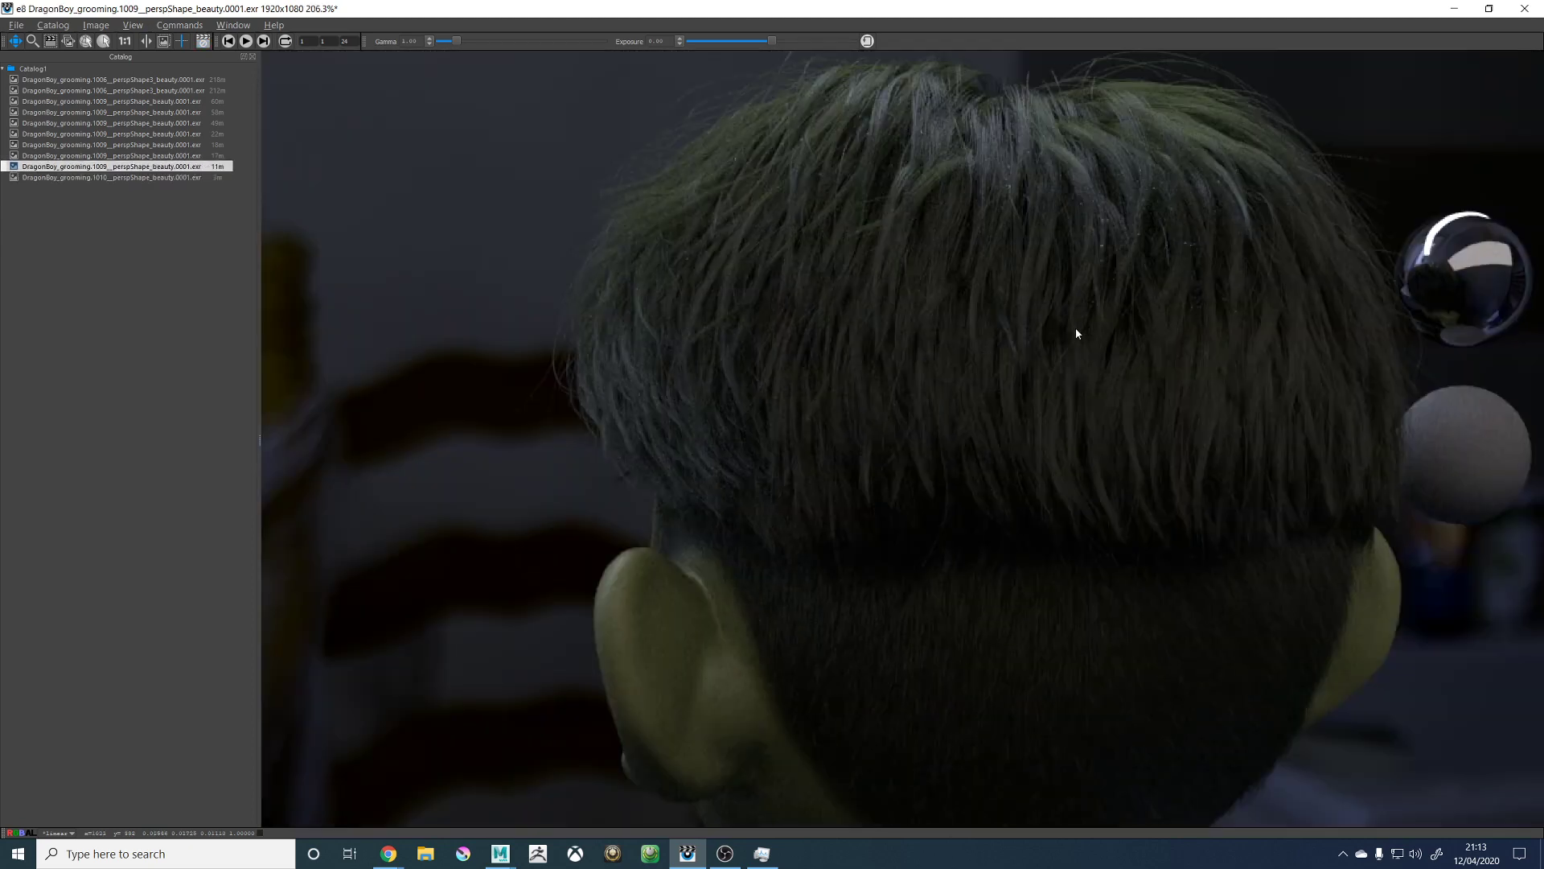
key(Down)
key(Up)
key(Down)
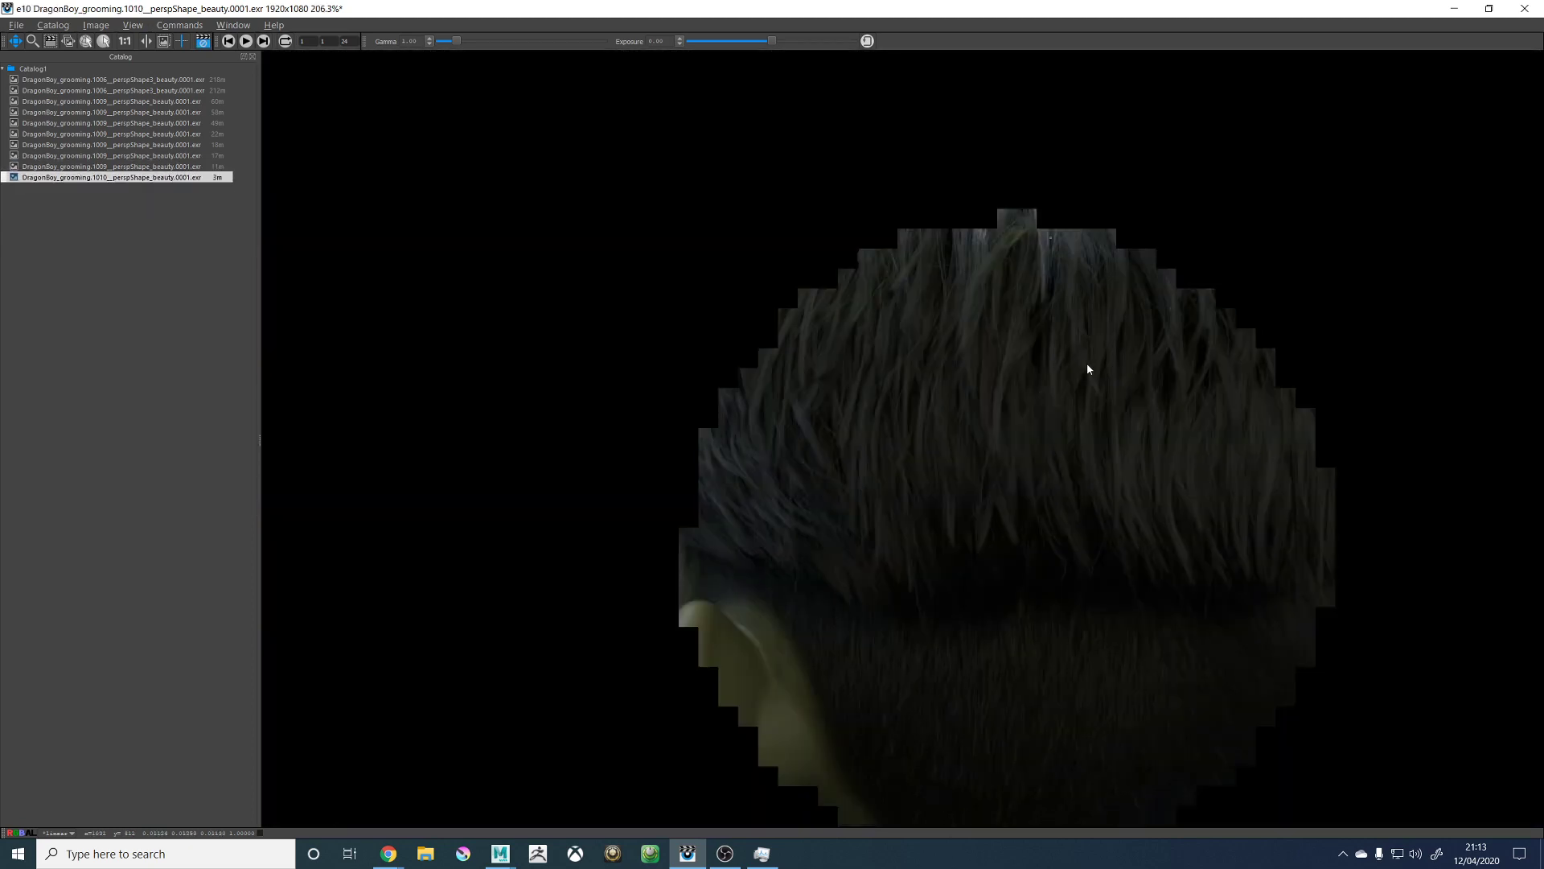
key(Up)
key(Down)
scroll(1087, 366, down, 2)
scroll(1085, 365, up, 3)
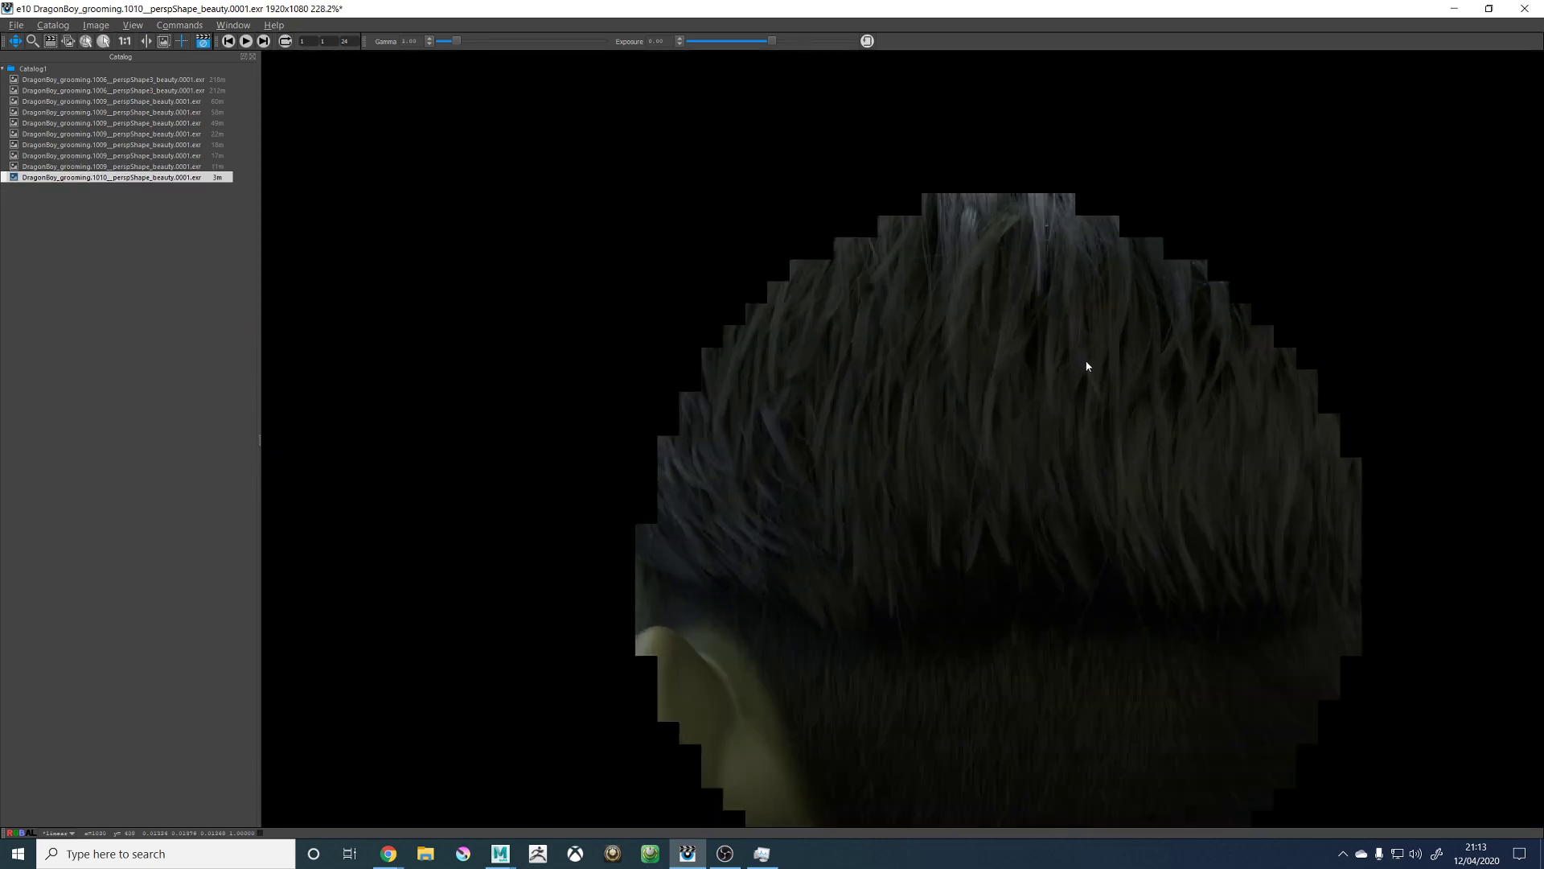
key(Up)
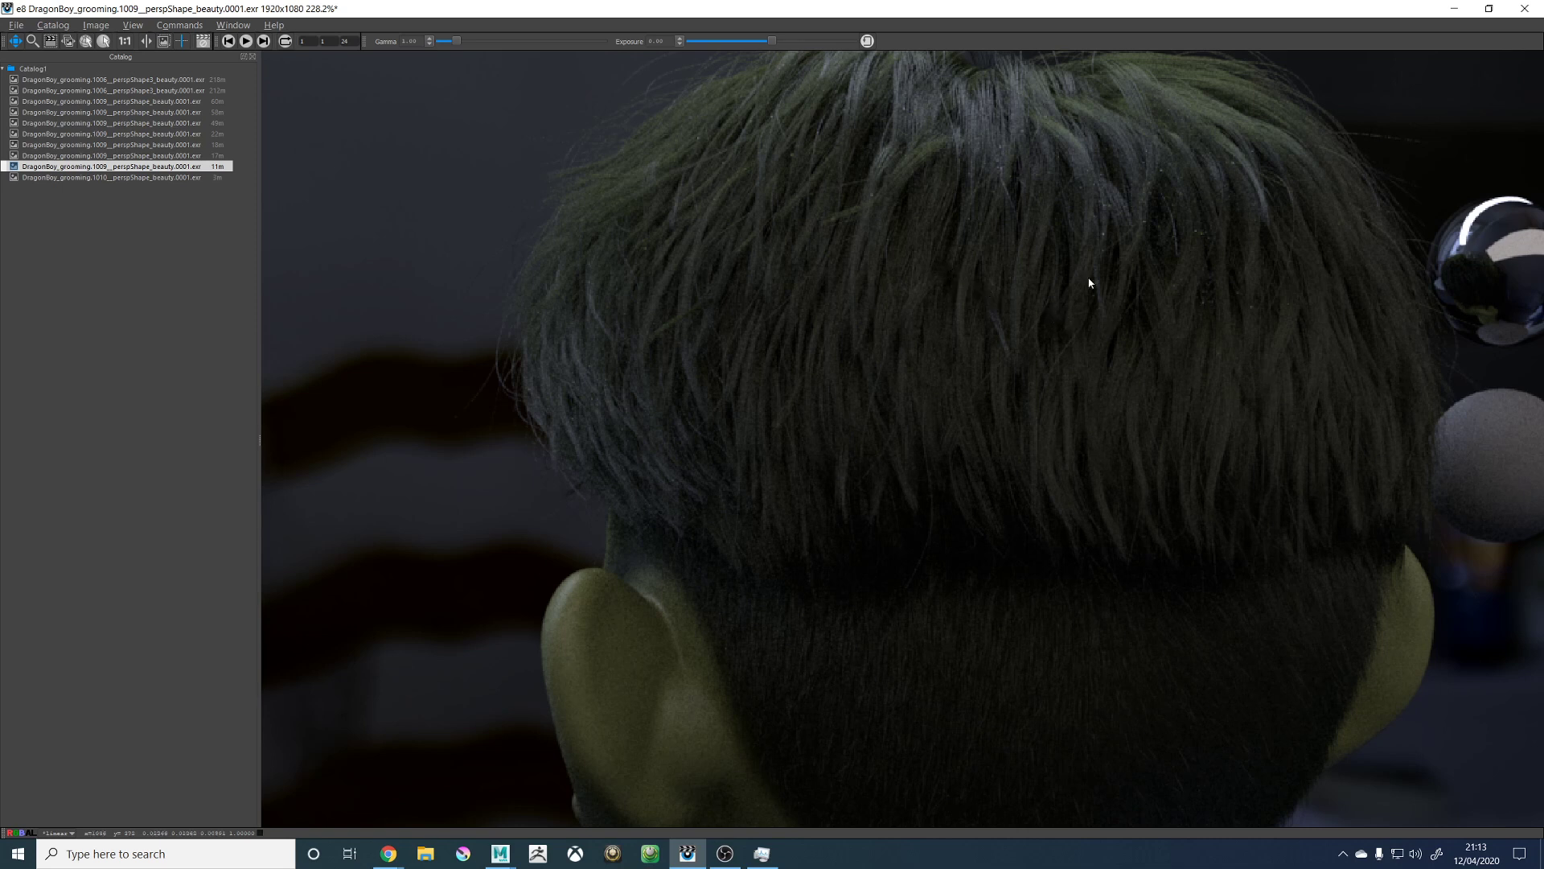
key(Down)
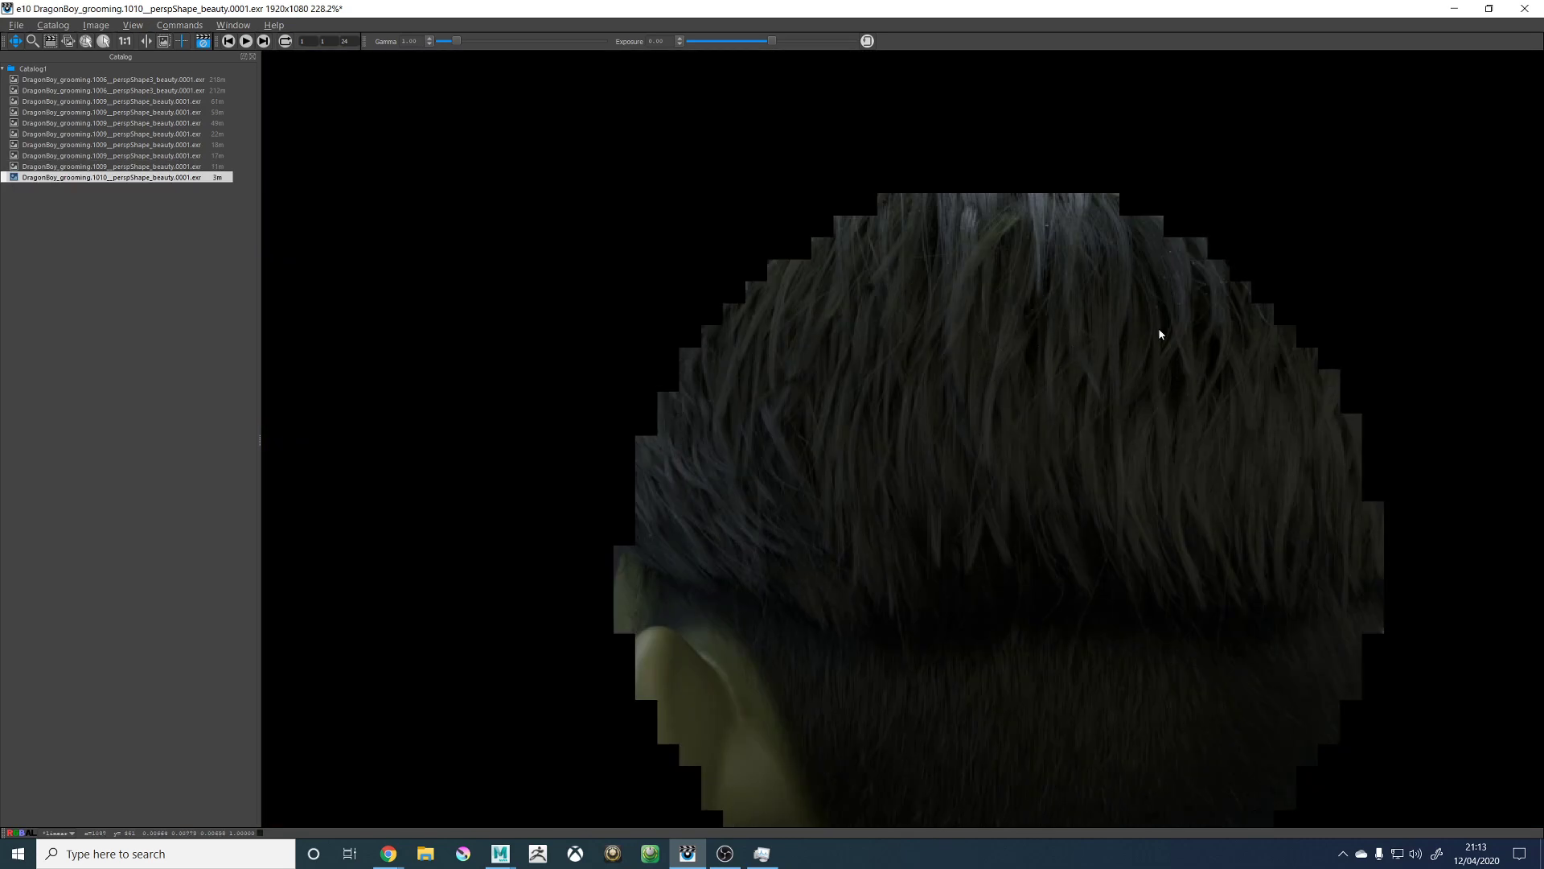
Step: Compare the crown and upper hair highlights between the latest 1009 render and the progressing 1010 render
scroll(1159, 334, down, 3)
scroll(1166, 338, up, 3)
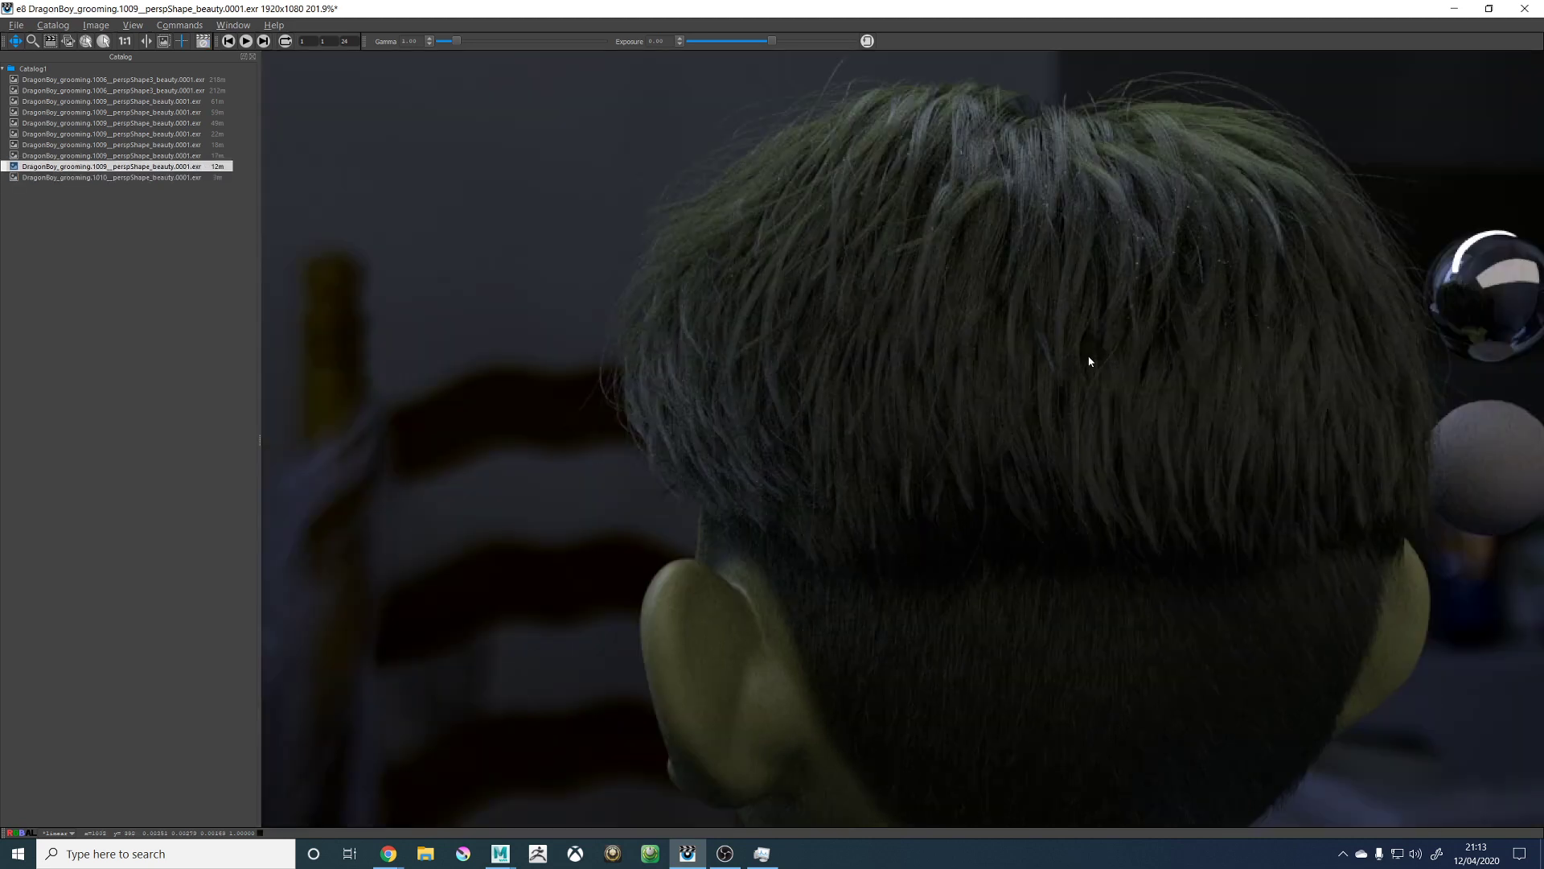
key(Up)
key(Down)
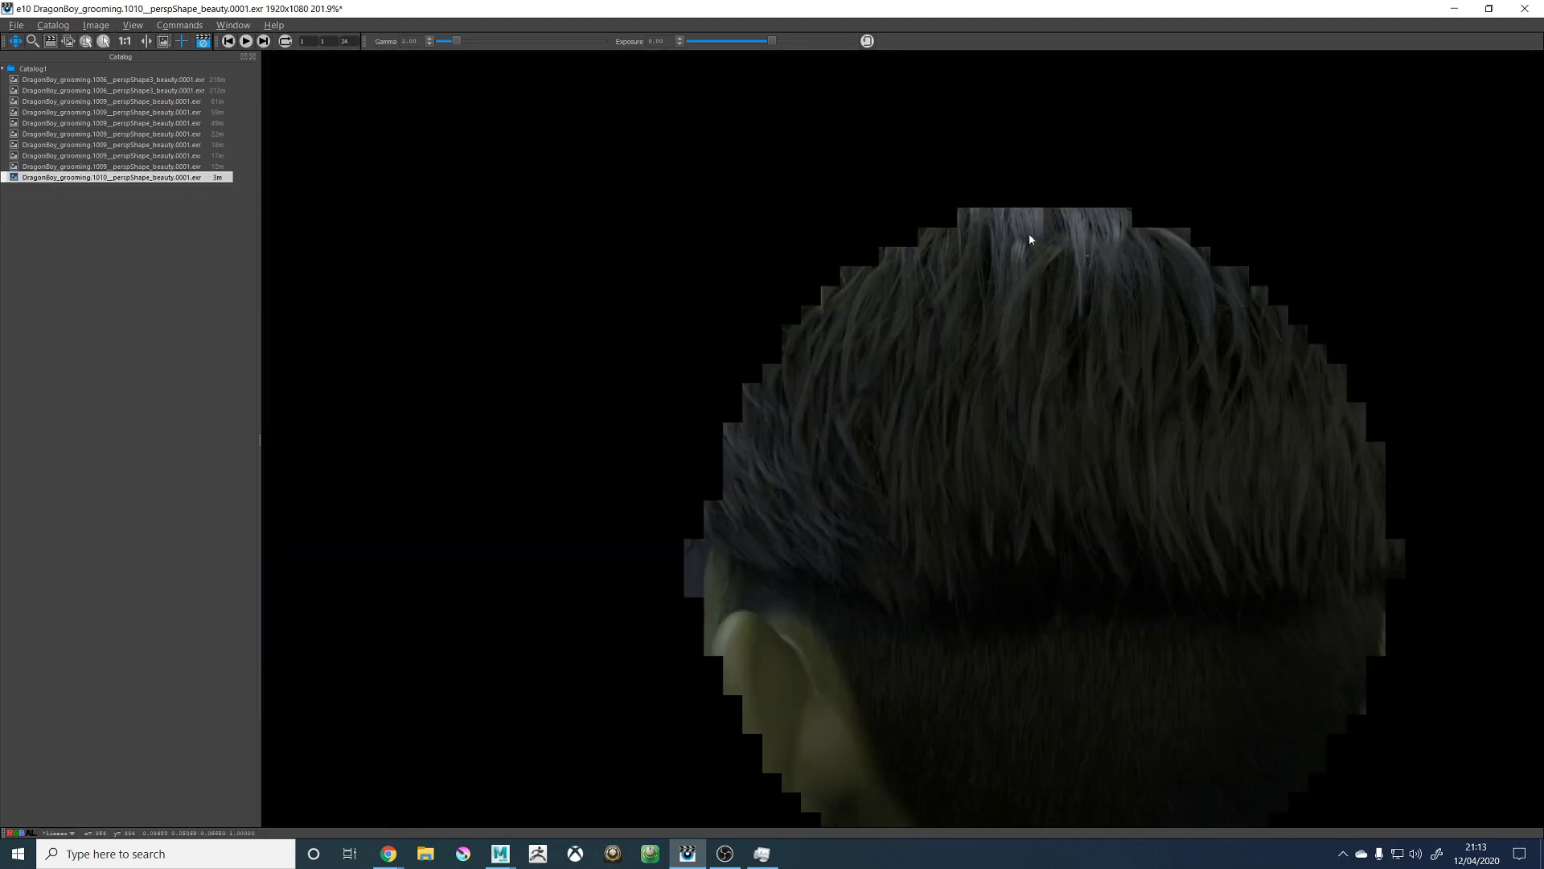
scroll(1030, 233, up, 2)
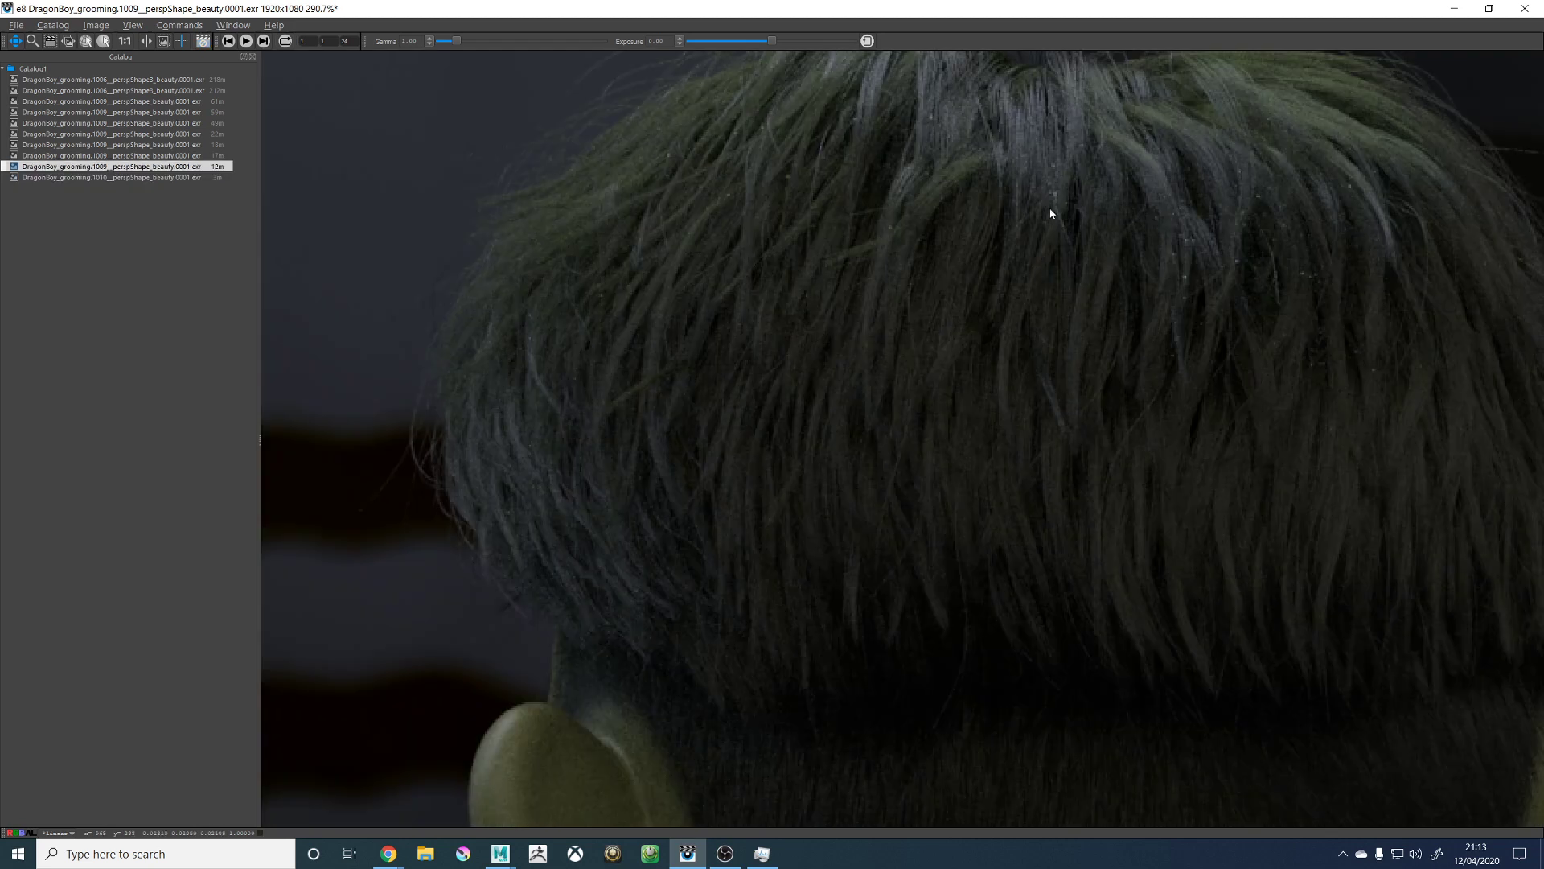
scroll(1051, 214, down, 4)
scroll(1133, 294, up, 2)
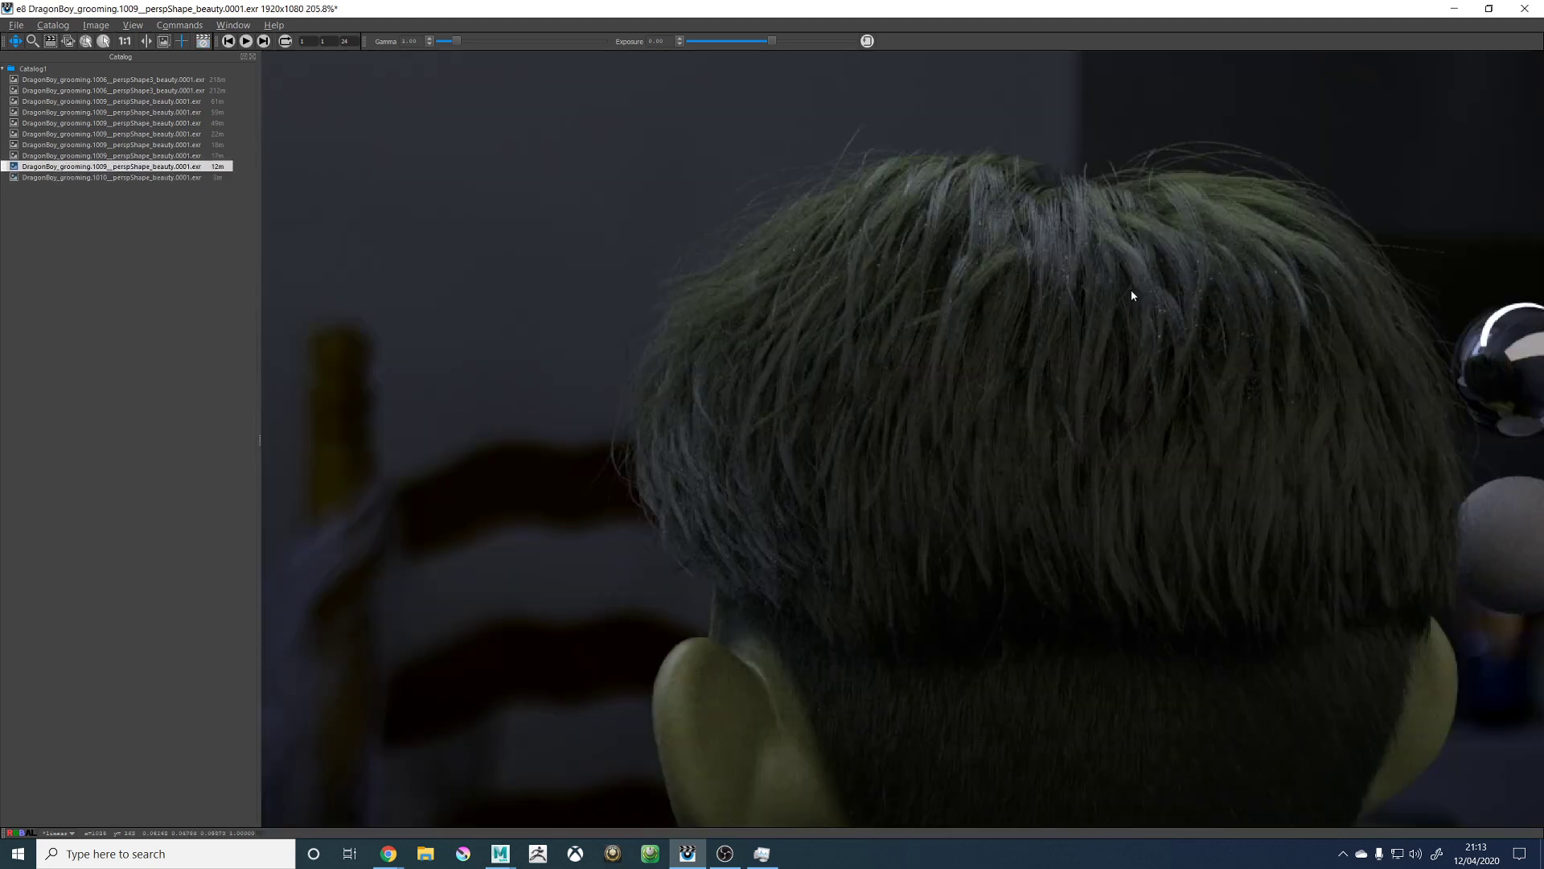
key(Up)
key(Down)
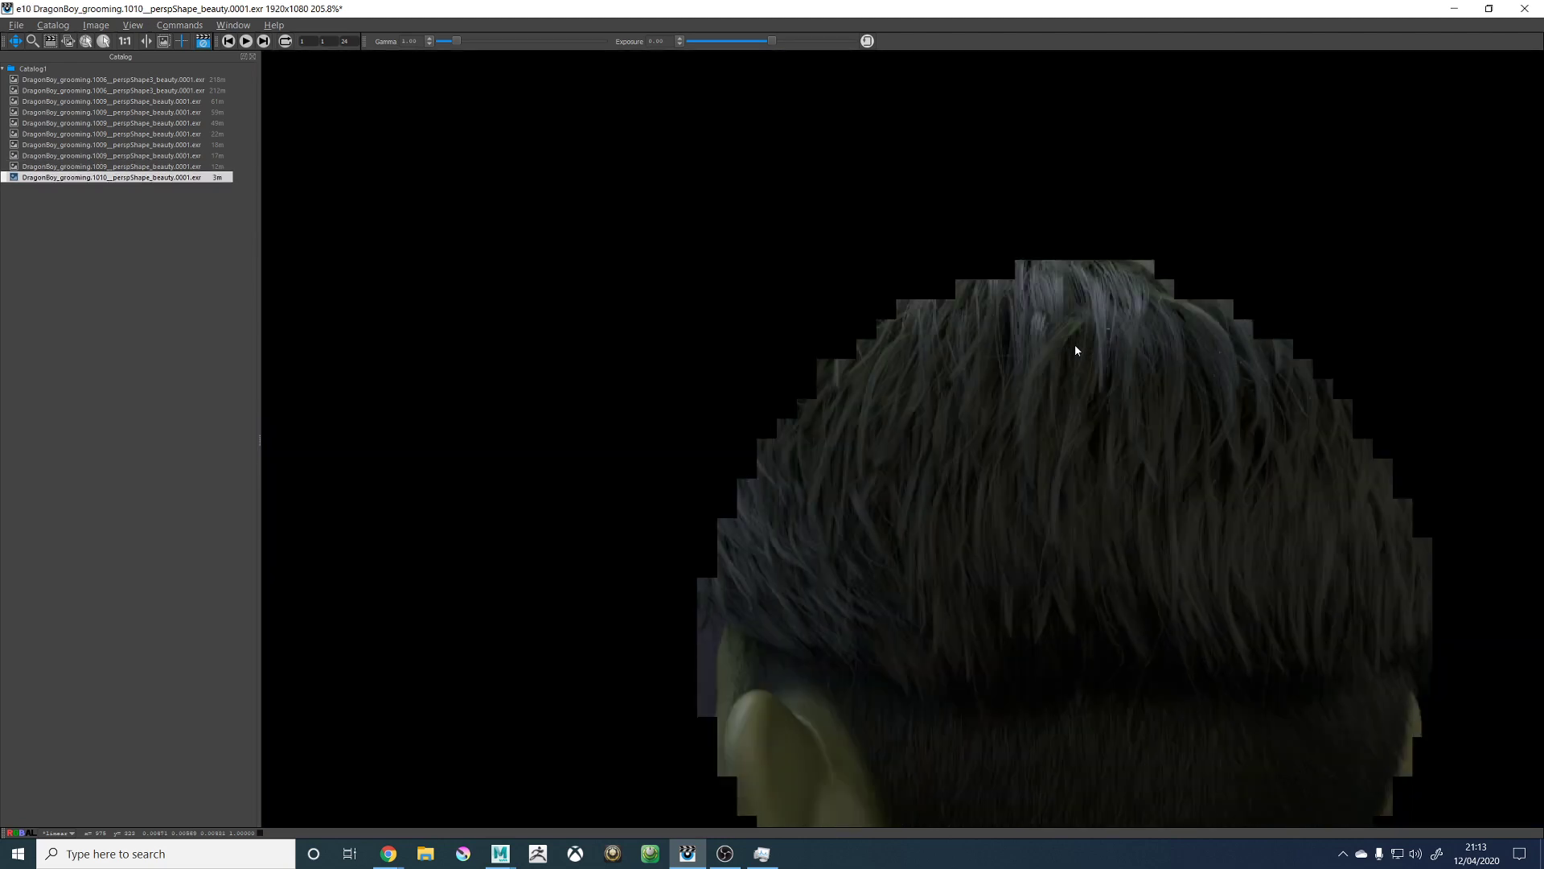
key(Up)
key(Down)
key(Up)
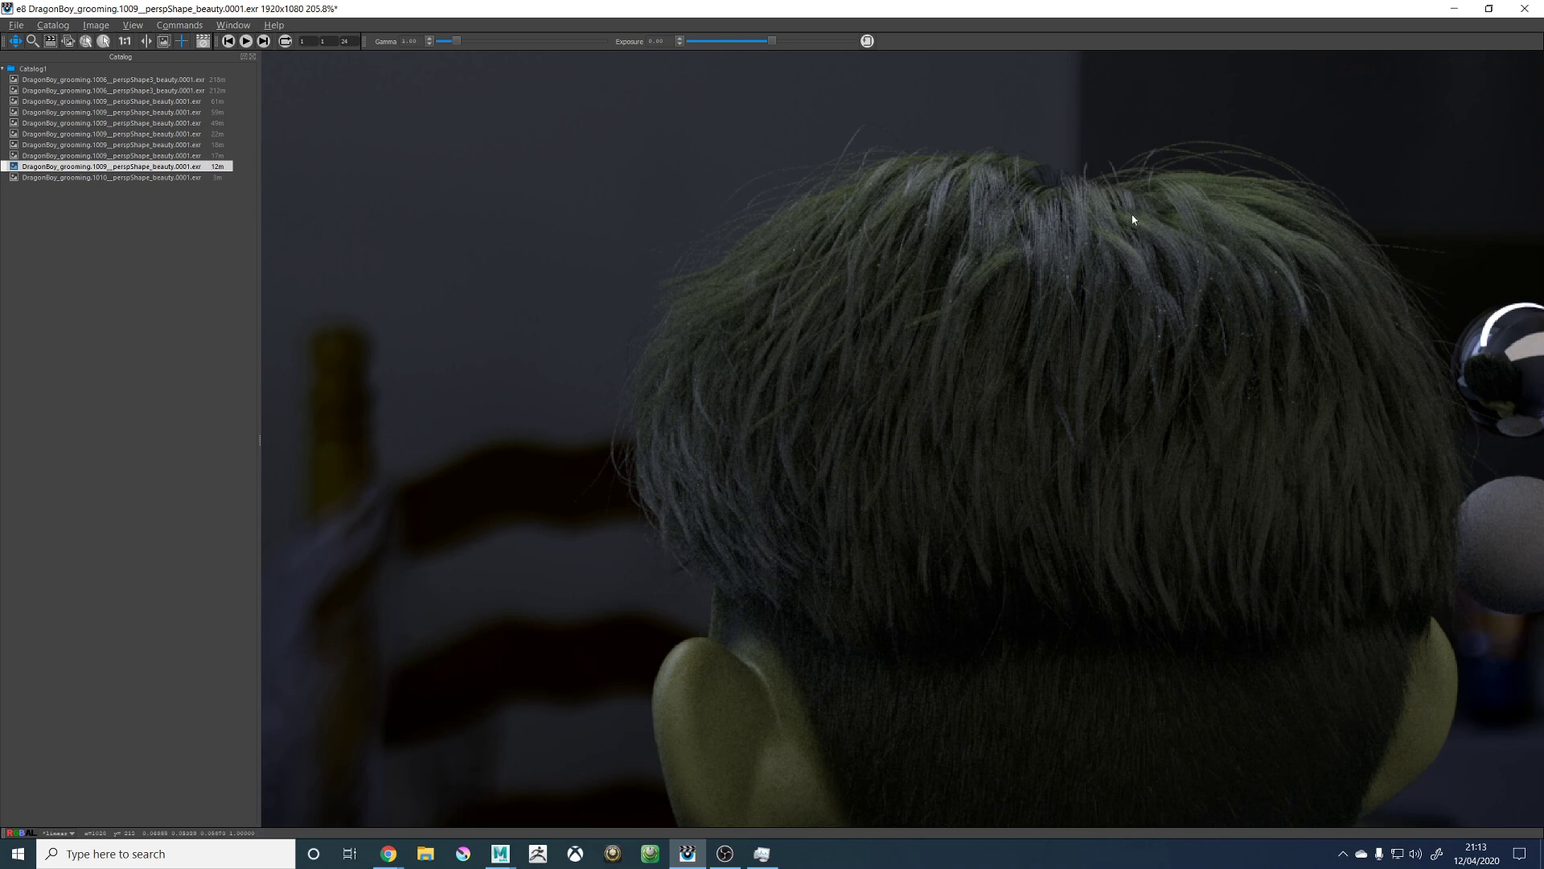
key(Down)
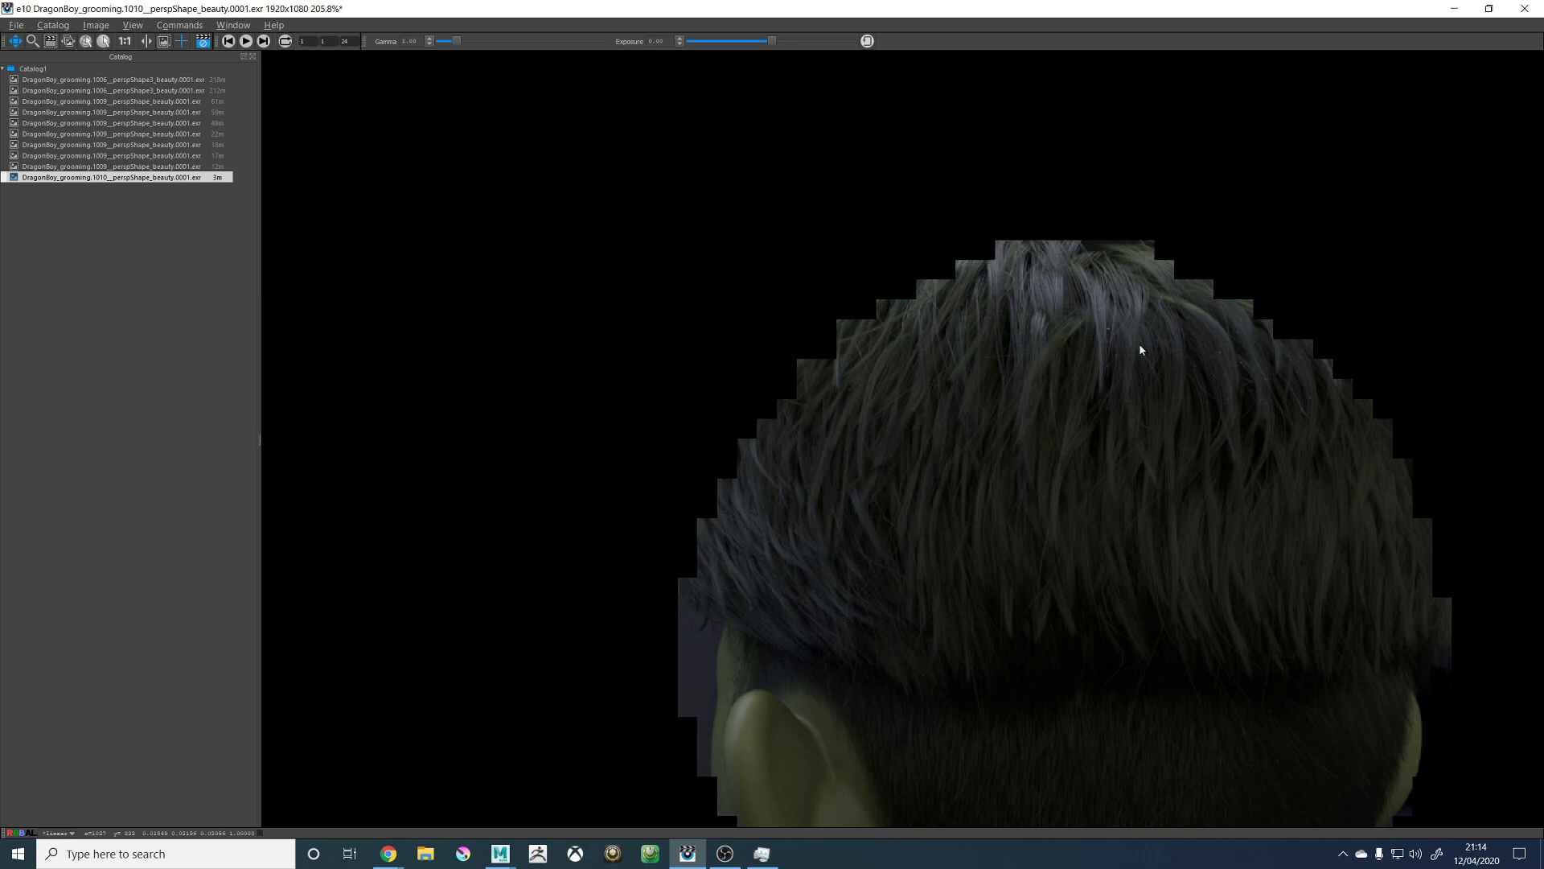
Step: Examine the 1010 render's hair silhouette, flyaways and clumps in close-up and with the whole head in view
scroll(1158, 370, down, 3)
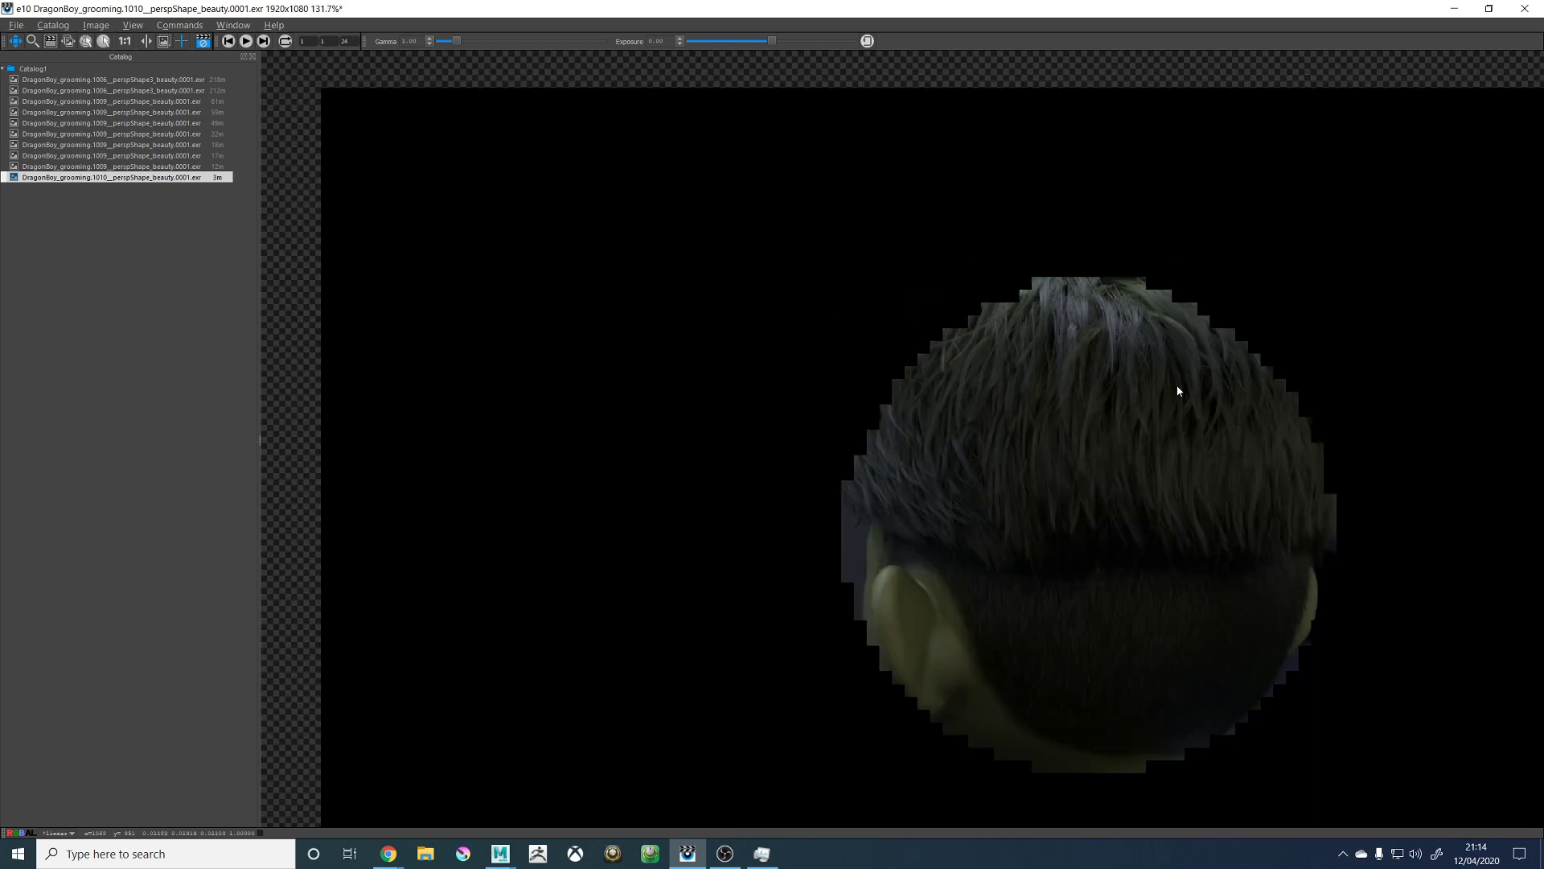
scroll(1189, 380, up, 3)
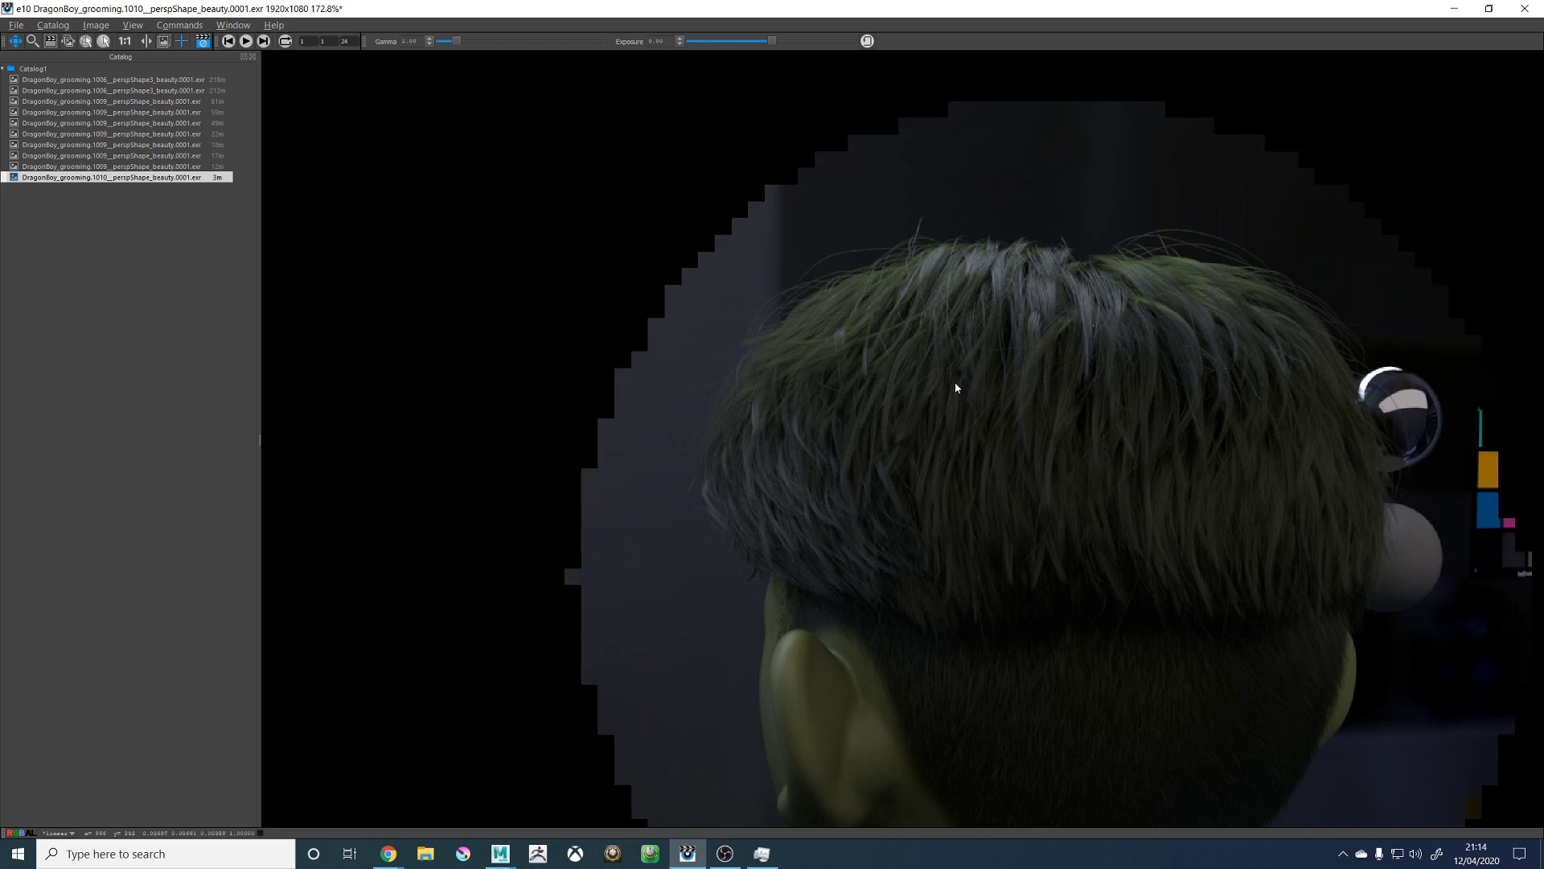
scroll(961, 431, up, 2)
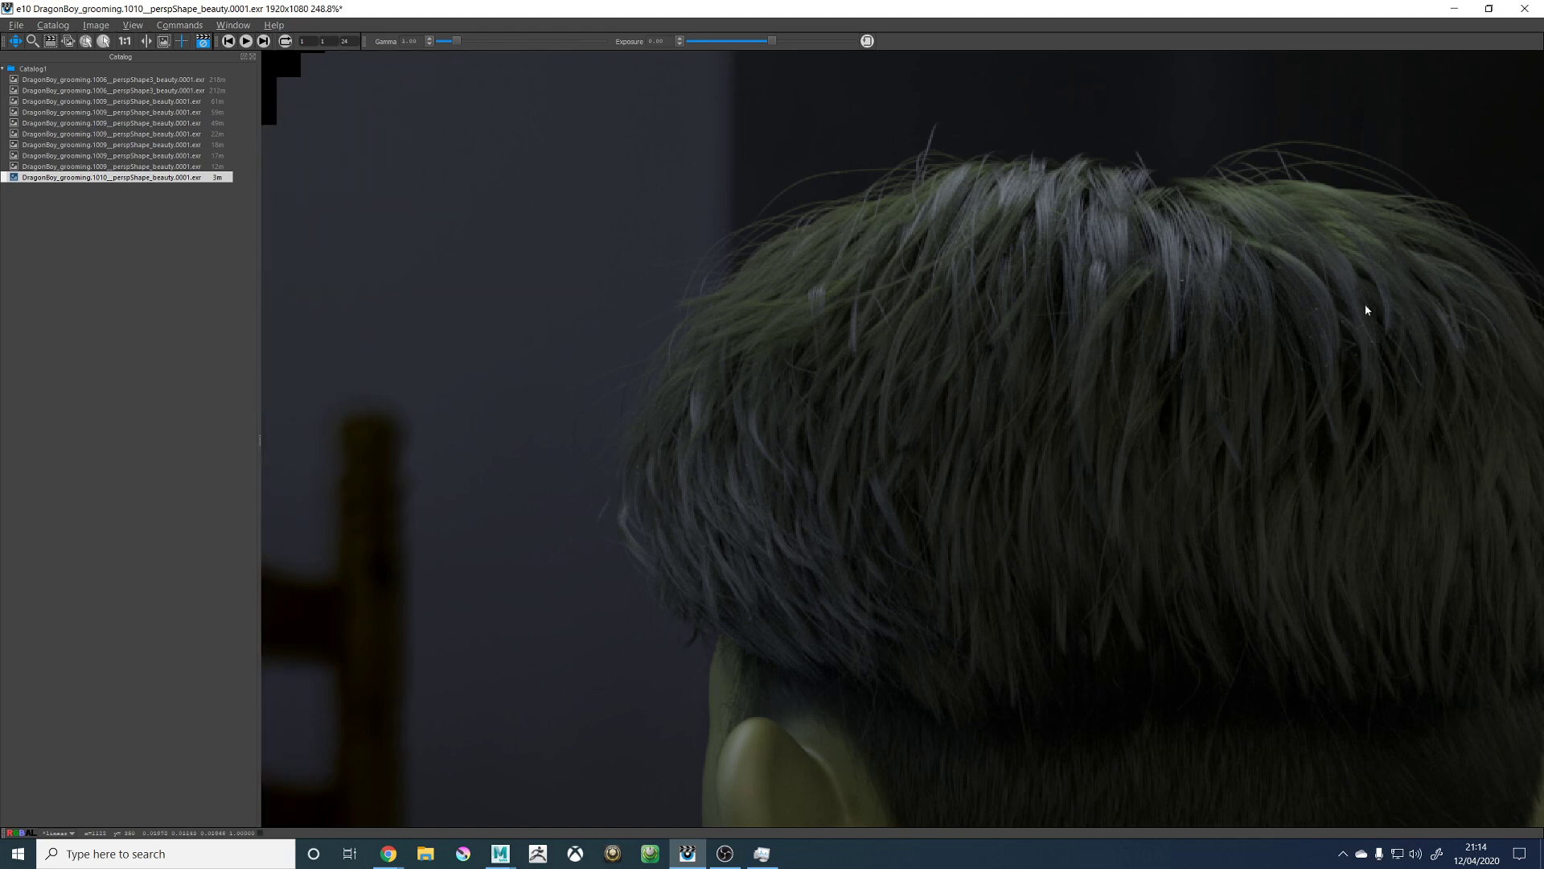
scroll(1299, 345, down, 5)
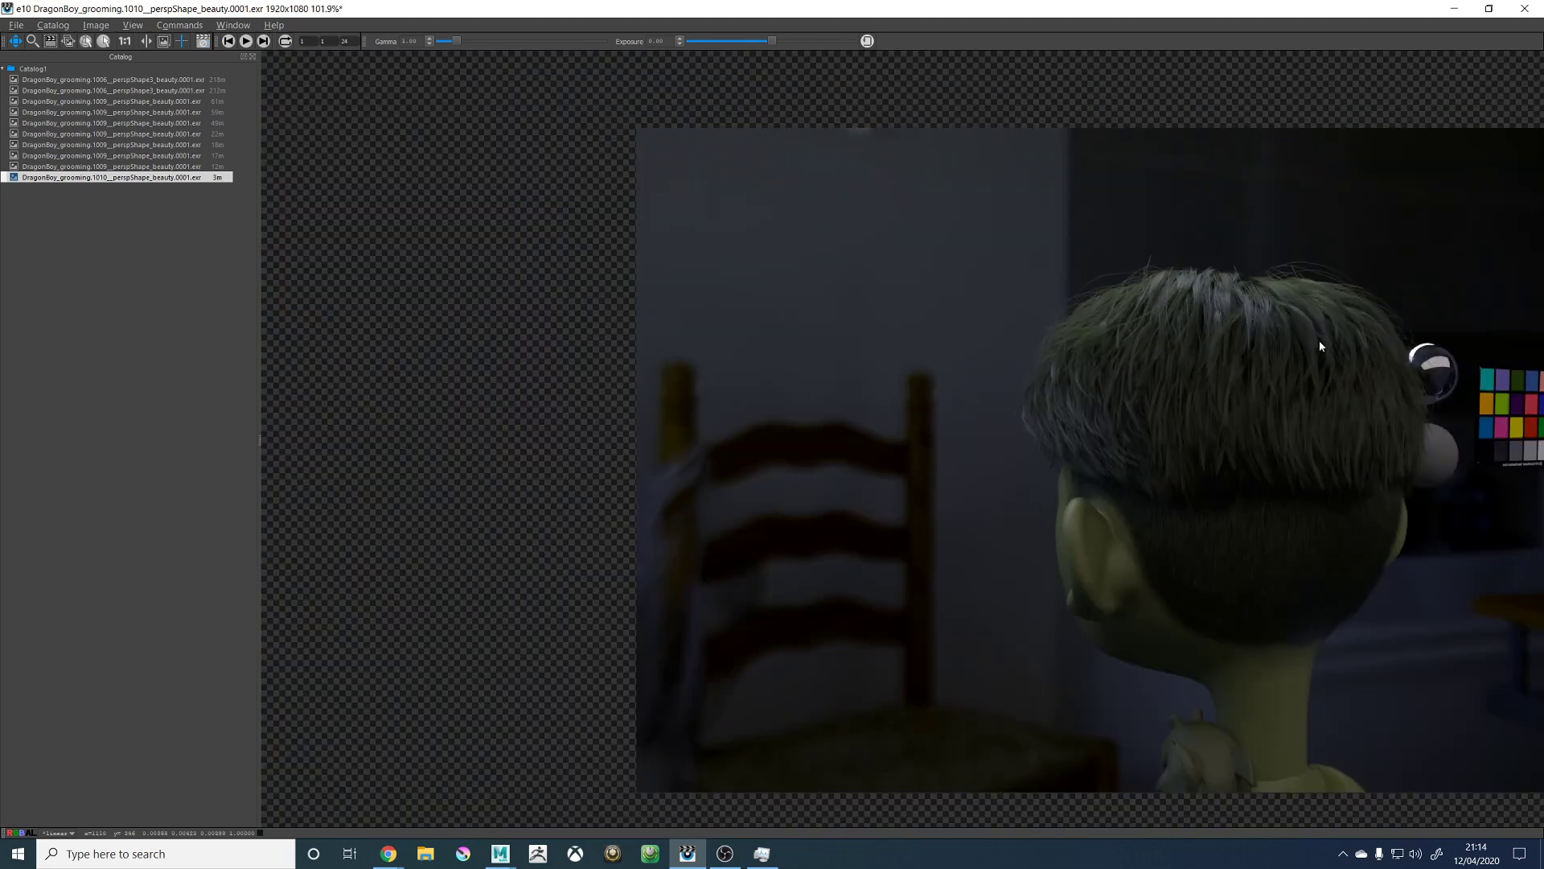
Step: Compare the hair at the back of the head in close-up between the latest 1009 render and the 1010 render
key(Up)
scroll(1353, 349, up, 5)
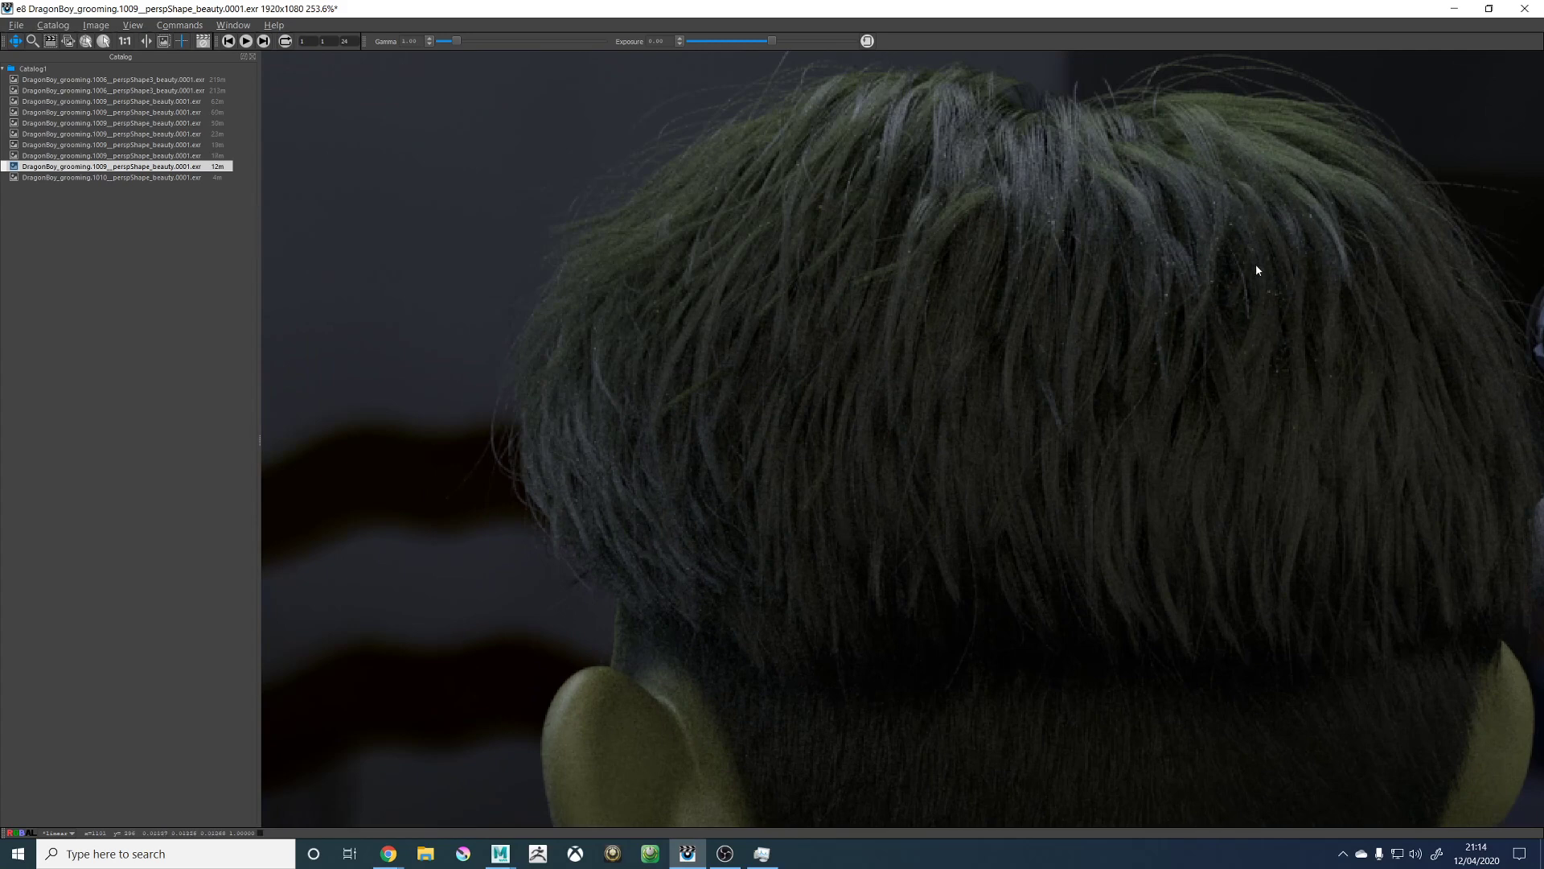
key(Down)
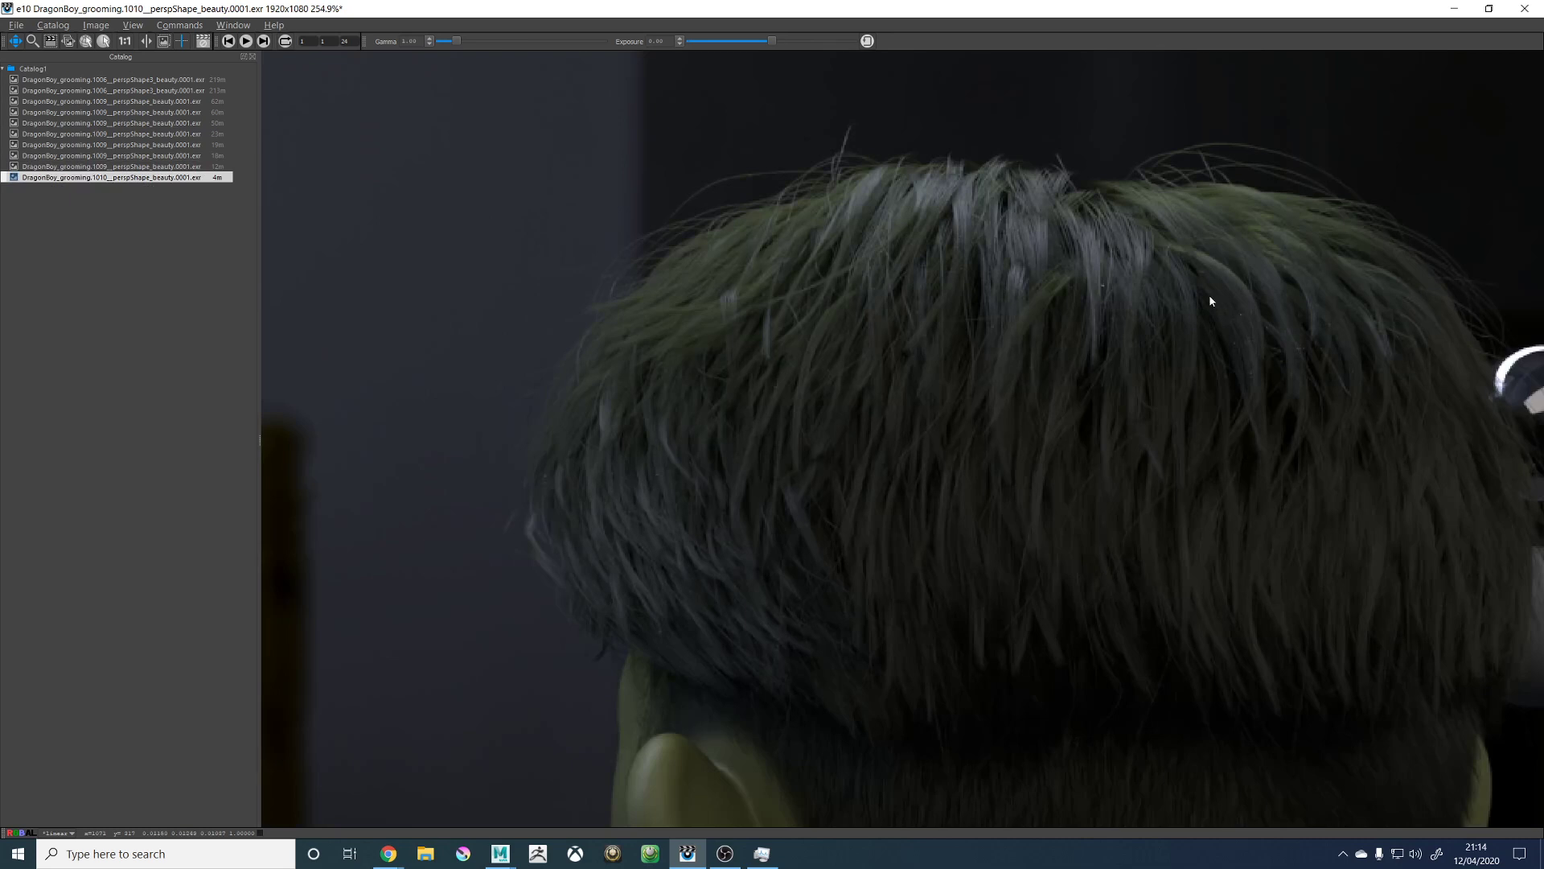
key(Up)
key(Down)
scroll(1037, 301, down, 8)
scroll(1041, 300, up, 4)
Step: Flip repeatedly between the latest 1009 render and the 1010 render to compare the overall hair shape with the whole head in view
key(Up)
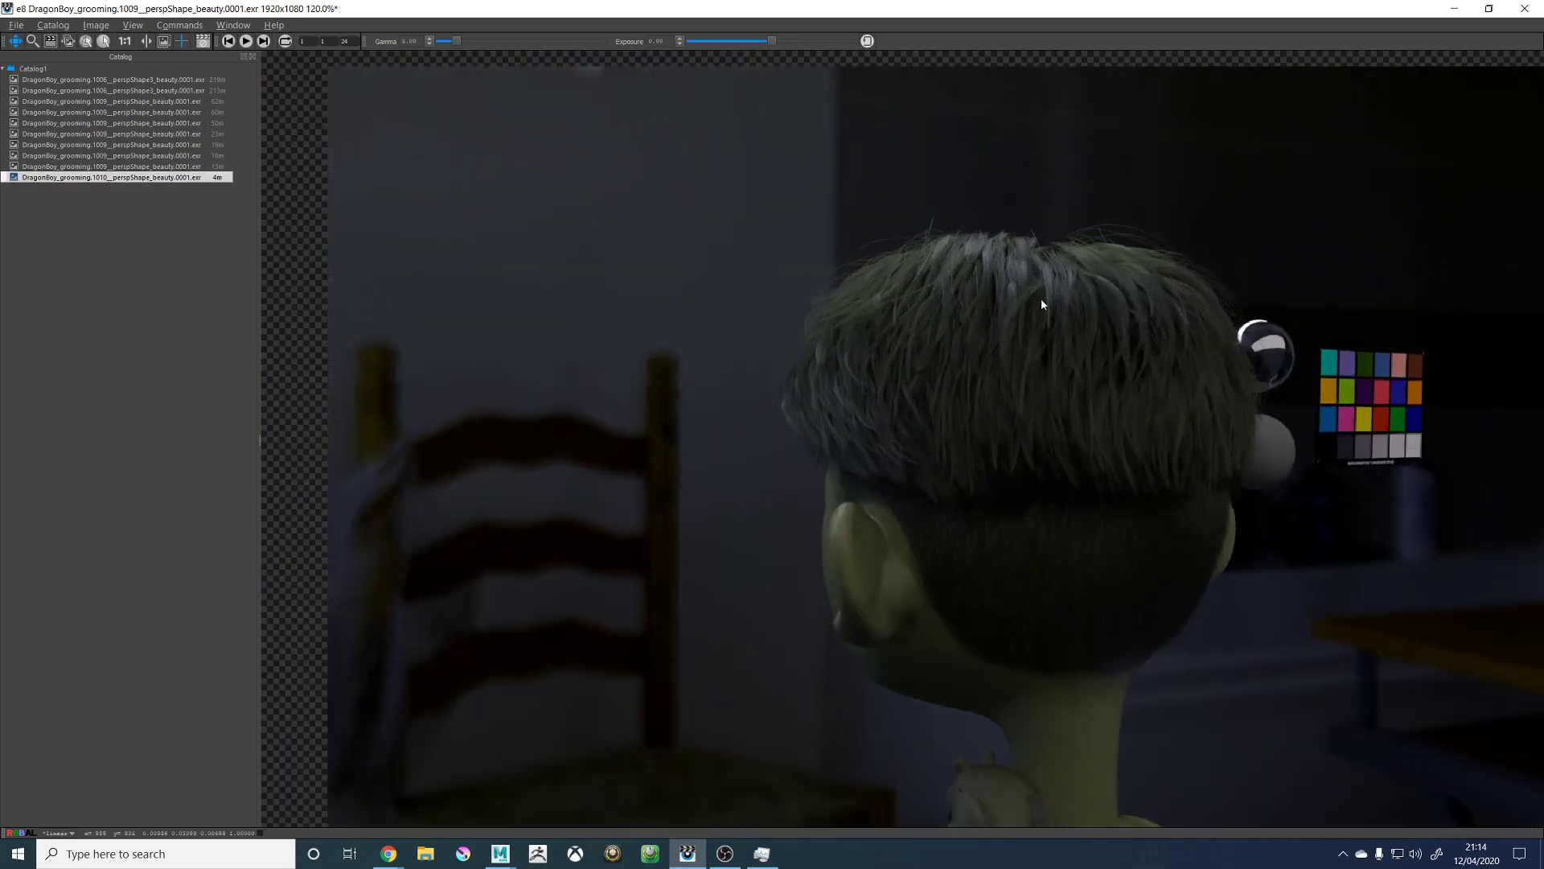
key(Down)
key(Up)
key(Down)
key(Up)
key(Down)
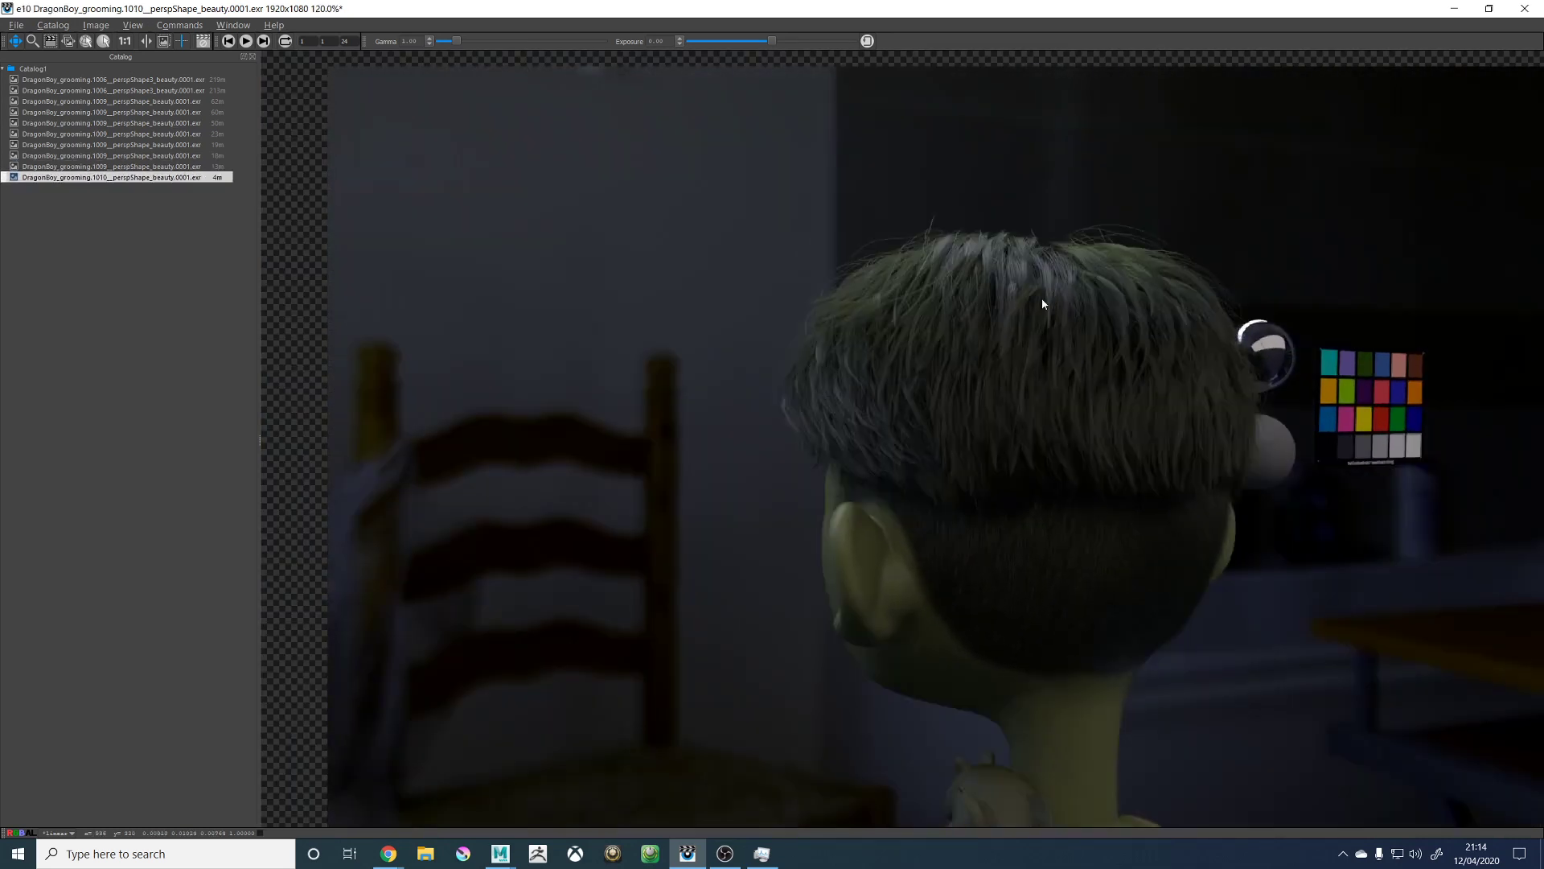
key(Up)
key(Down)
key(Up)
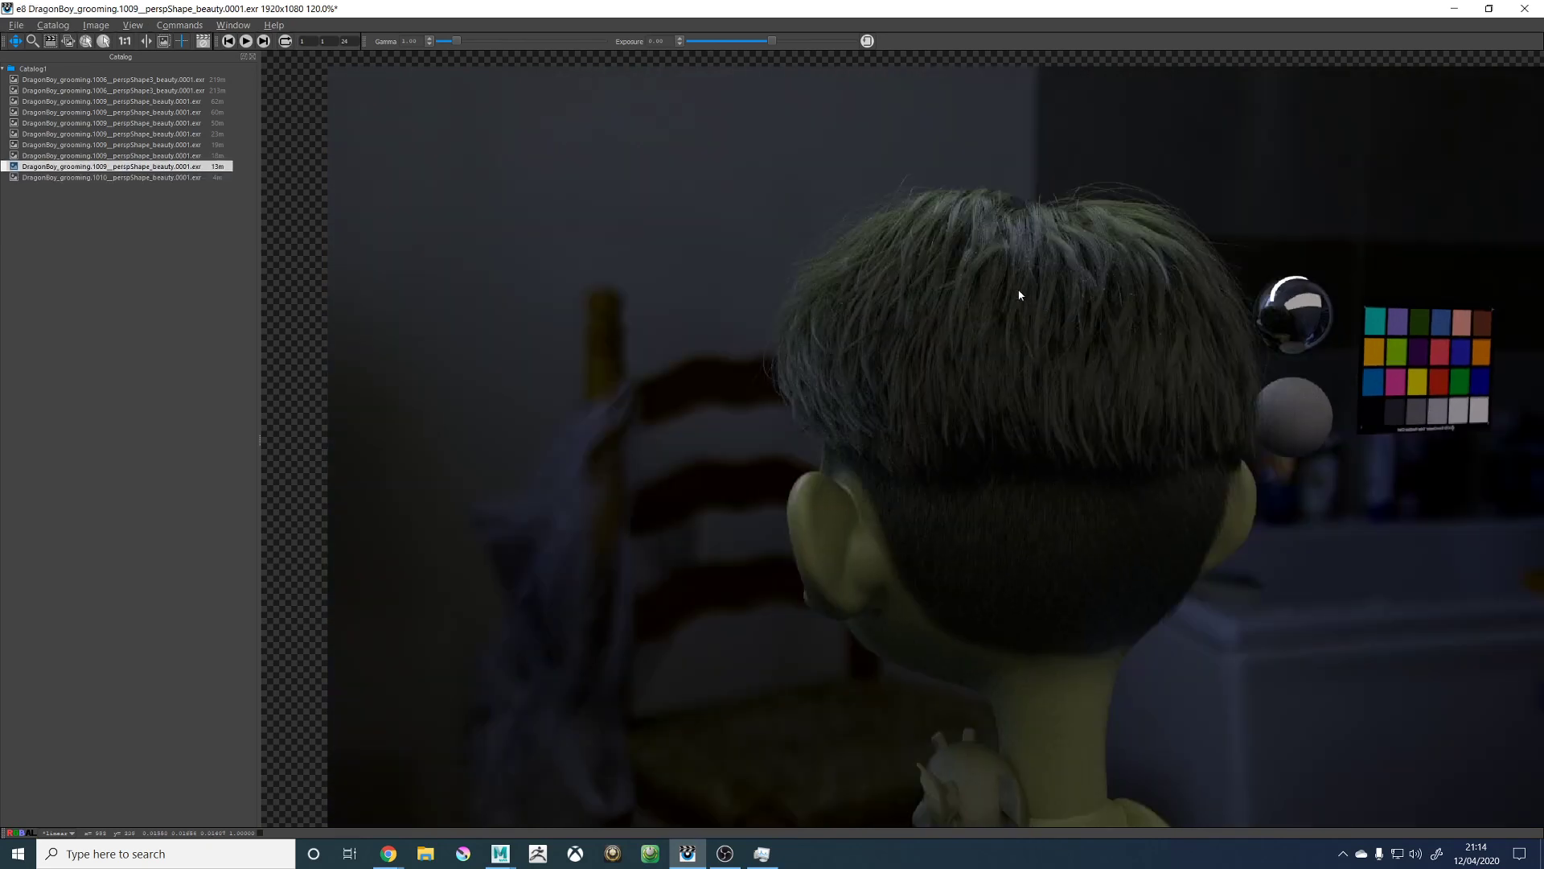
key(Down)
Step: Examine the 1010 render's clumps, side volume and crown highlights in close-up and from a distance
scroll(1005, 259, up, 2)
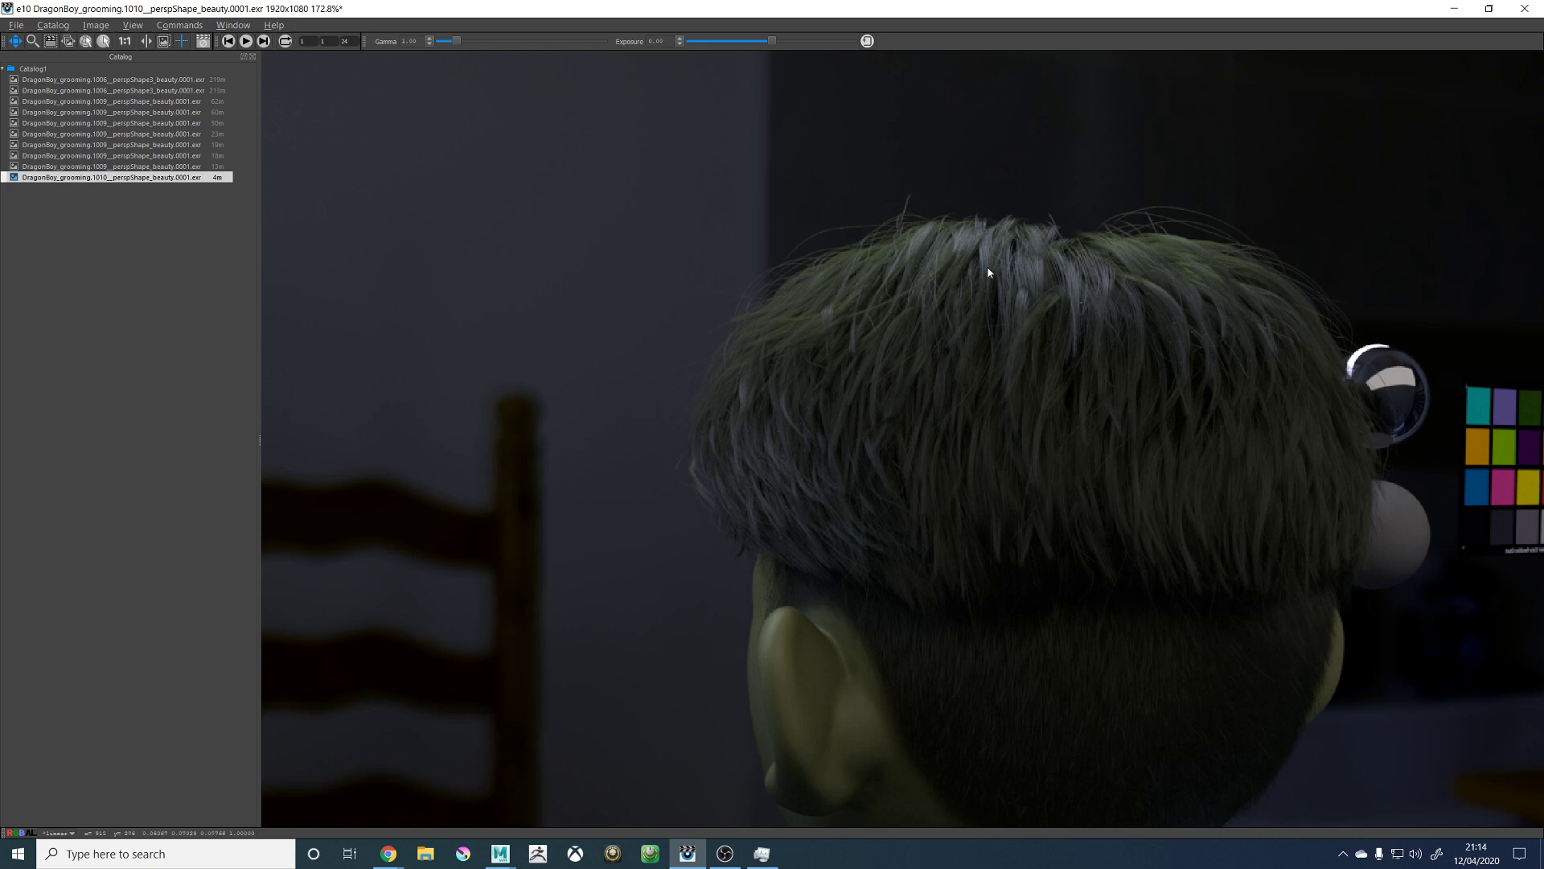
scroll(981, 282, down, 3)
scroll(994, 354, up, 4)
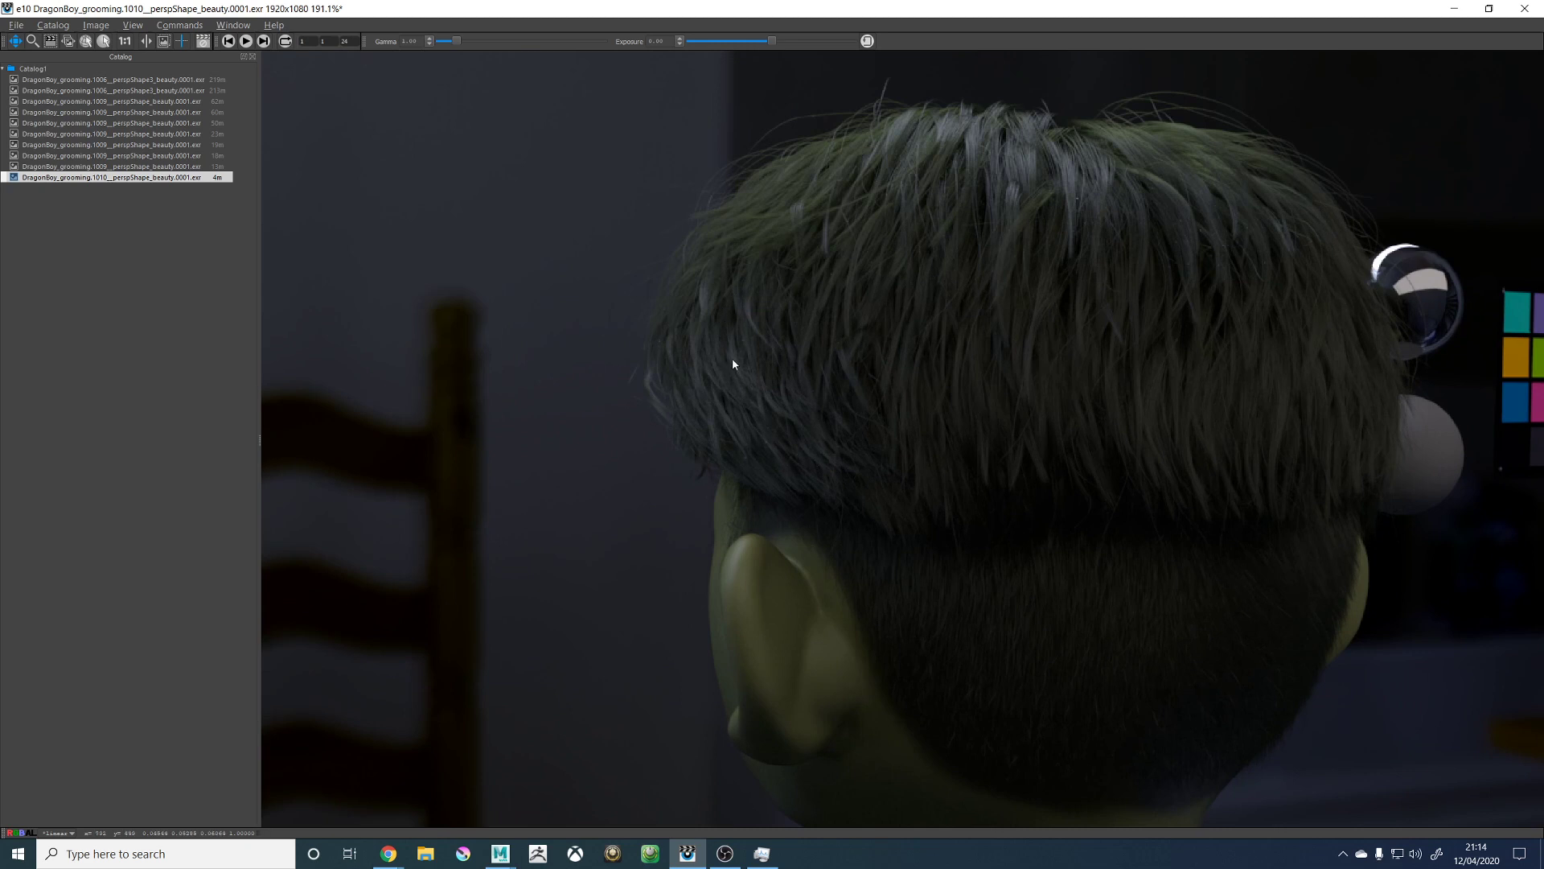
scroll(877, 366, down, 4)
scroll(892, 365, up, 3)
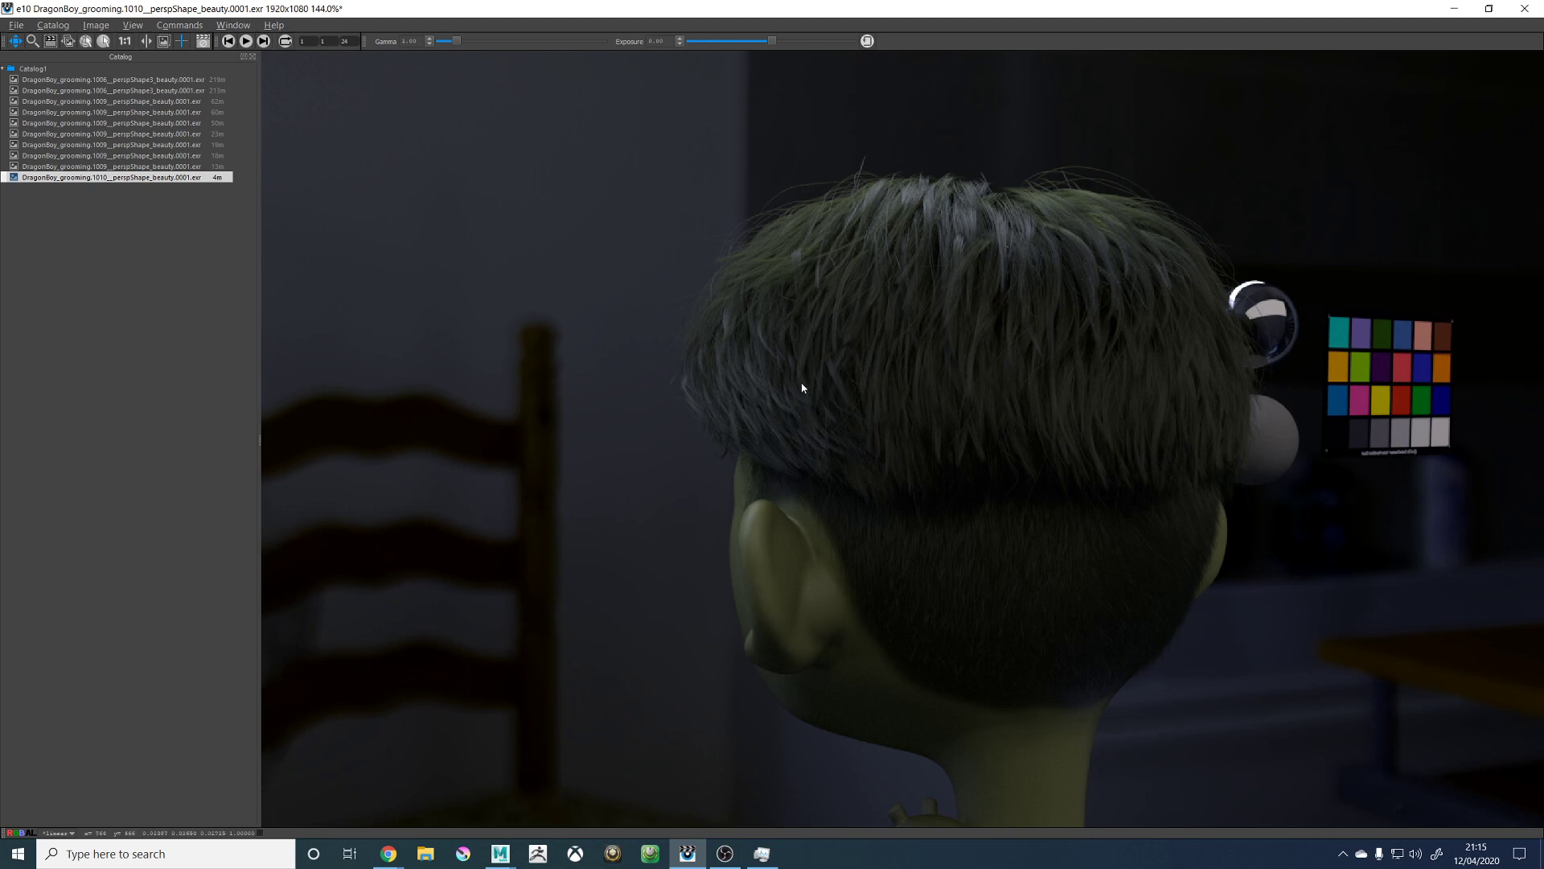
scroll(808, 414, up, 3)
scroll(788, 414, down, 7)
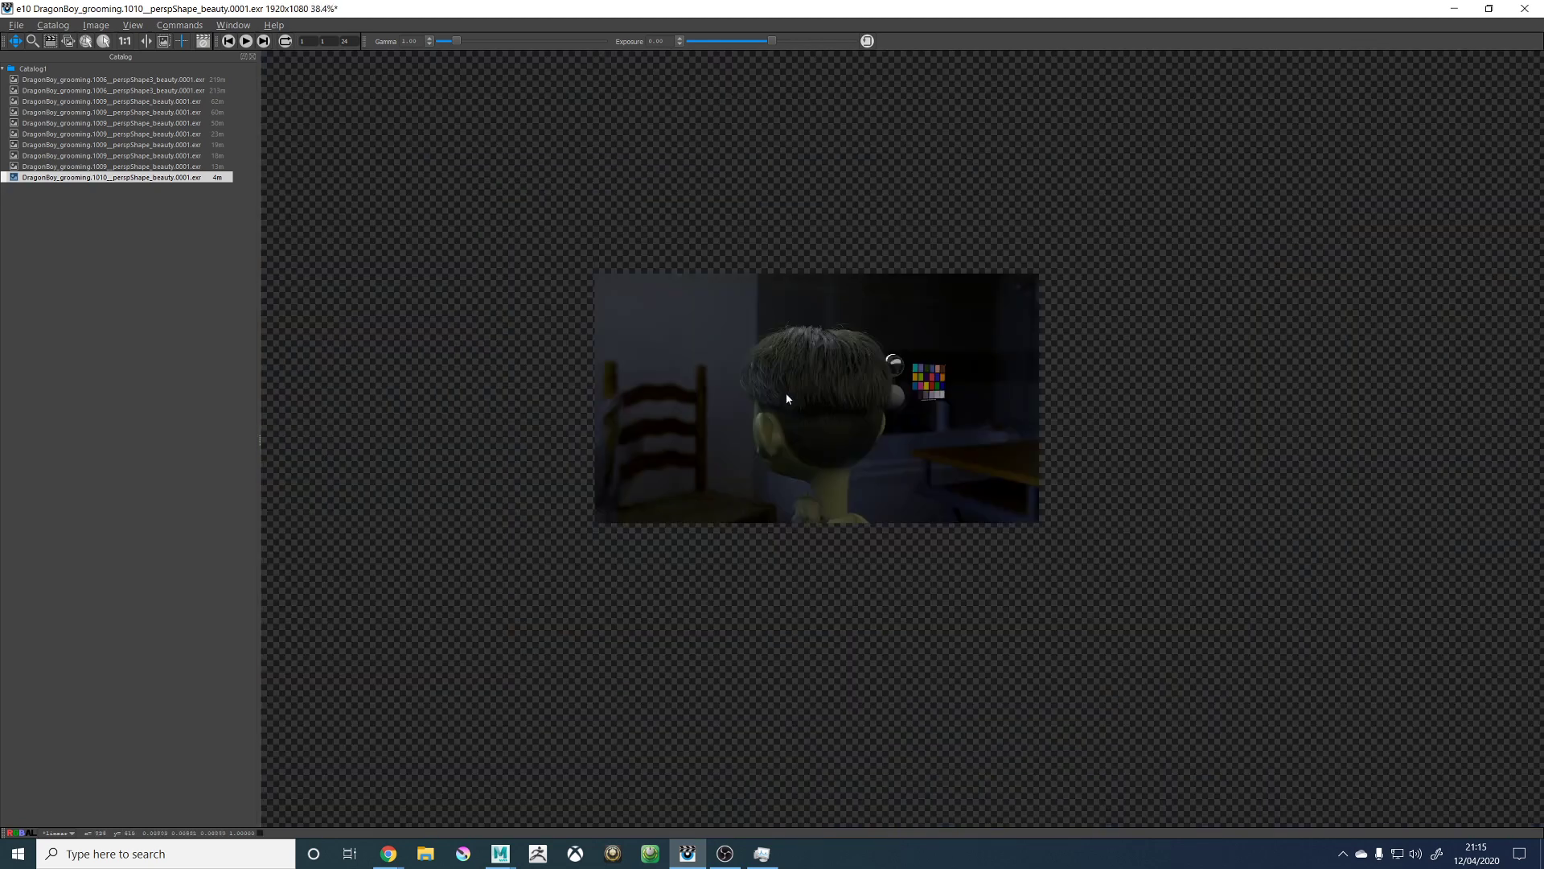
scroll(796, 412, down, 2)
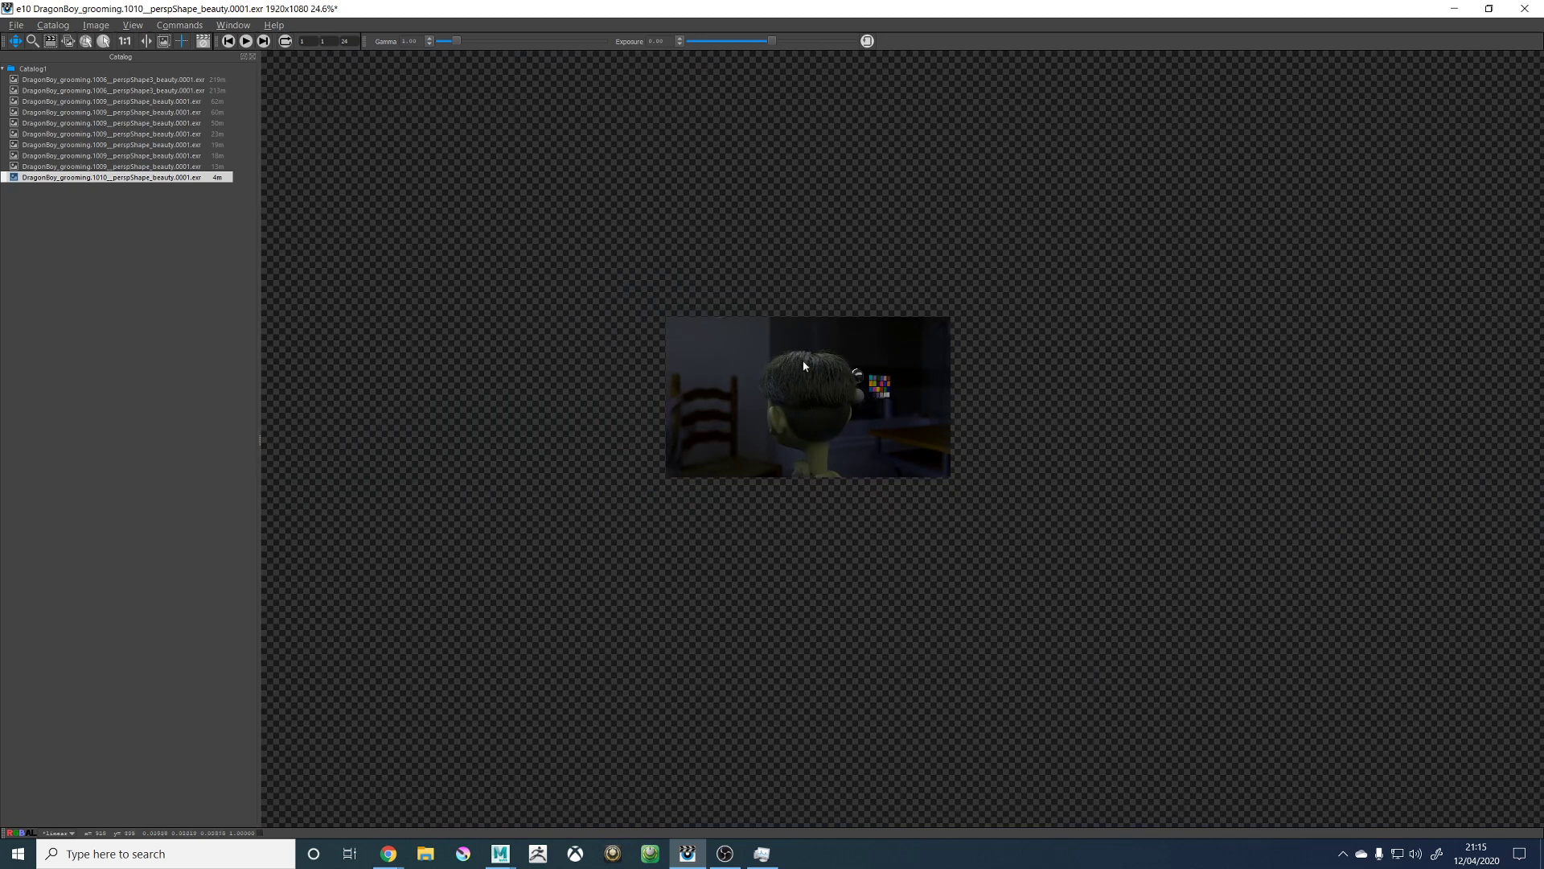
scroll(804, 366, up, 11)
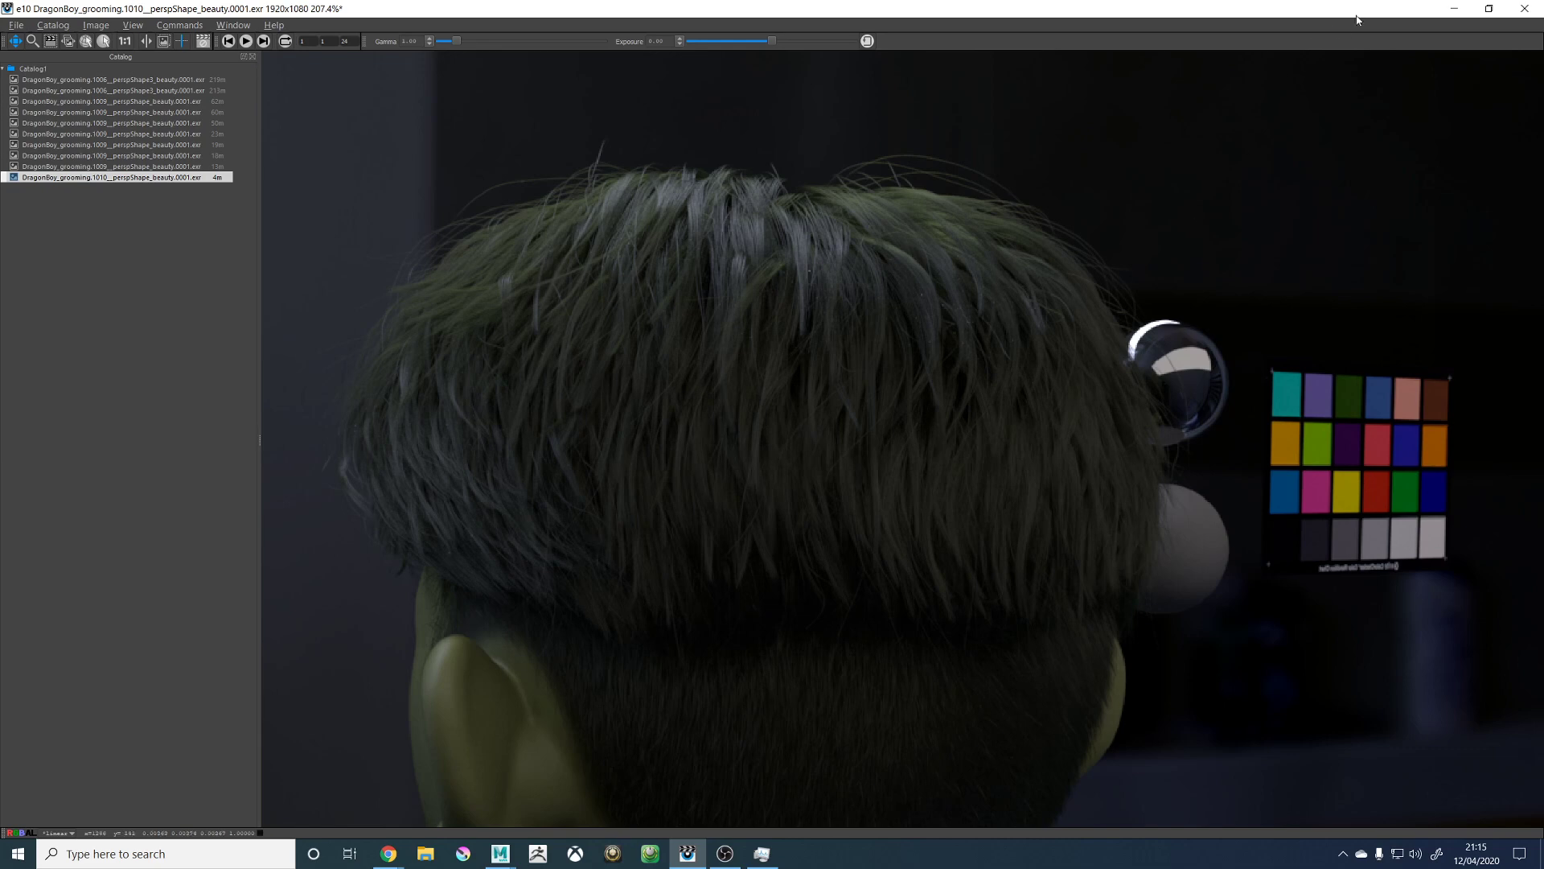
scroll(843, 377, down, 2)
scroll(746, 620, down, 2)
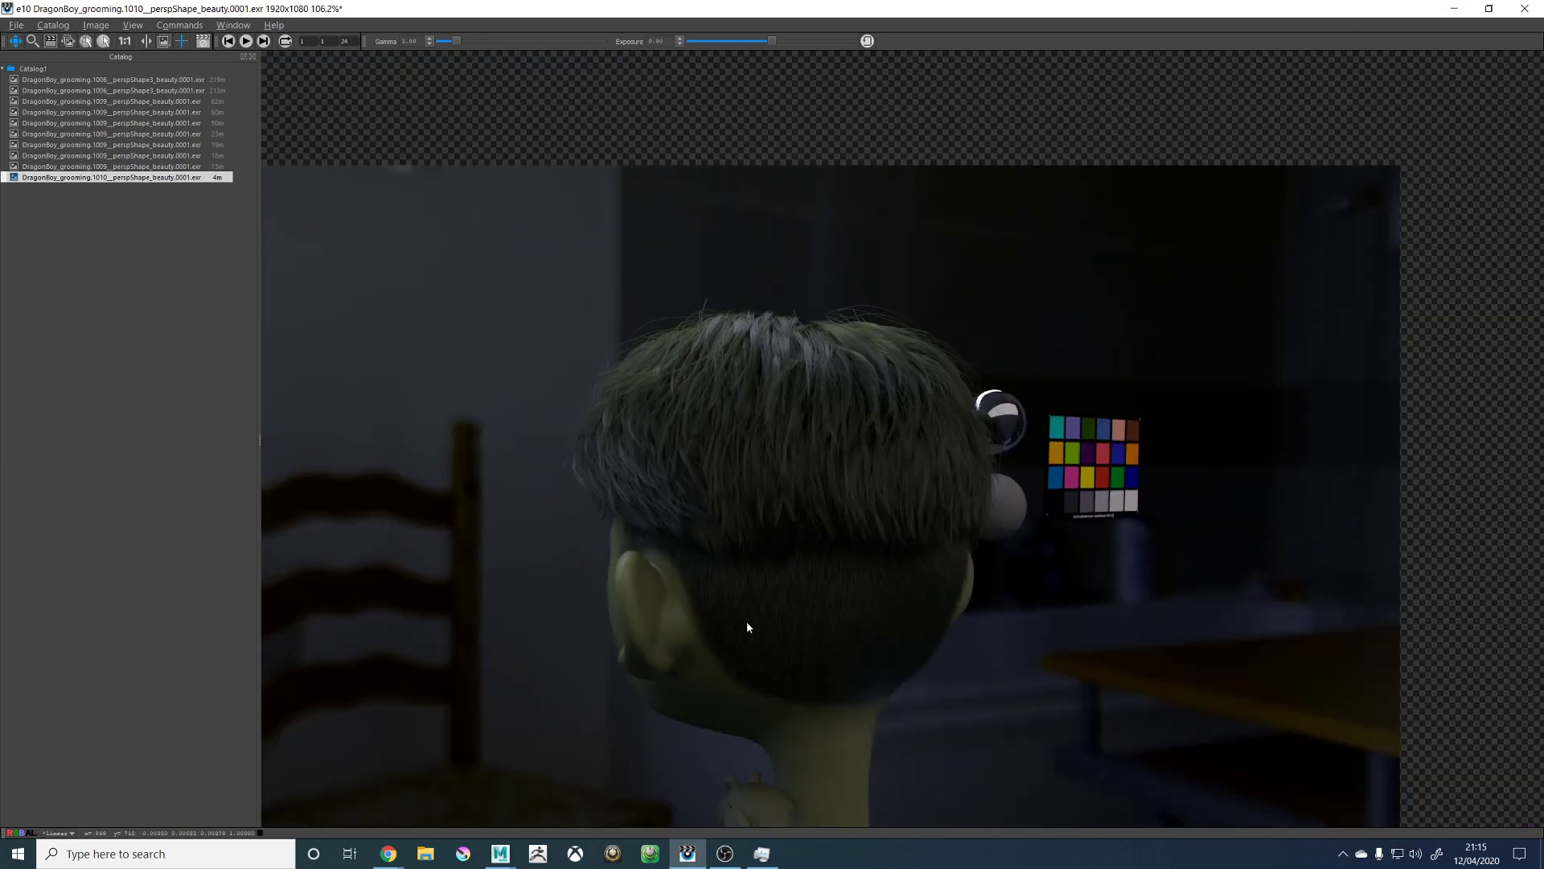
scroll(751, 679, down, 1)
scroll(775, 716, up, 2)
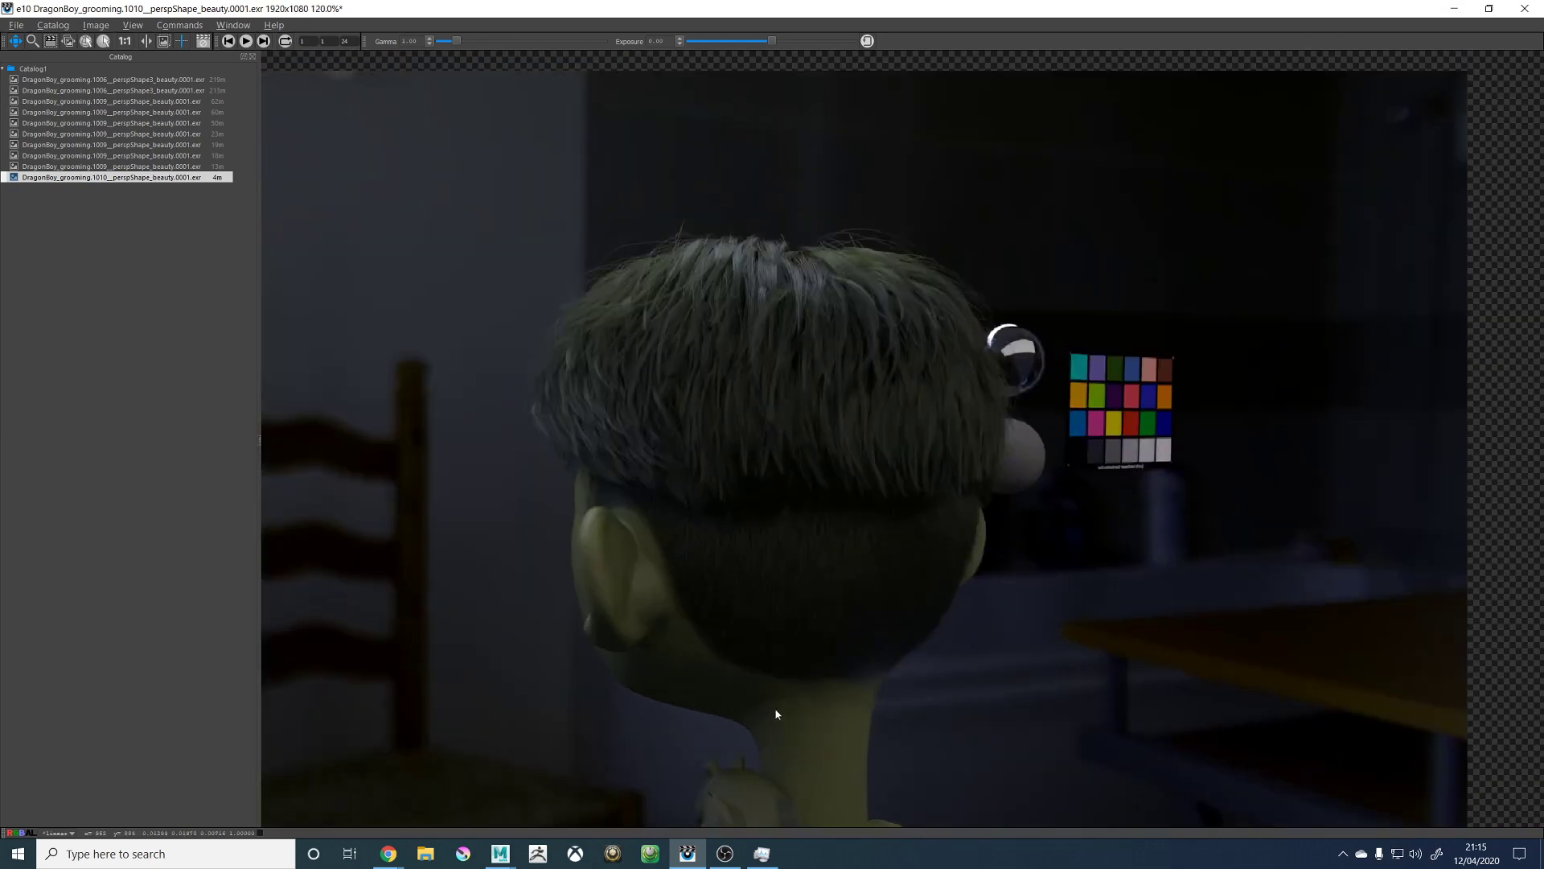
Step: Switch to Maya and save the DragonBoy_grooming.1010.ma scene with the front of the character in view
click(1454, 8)
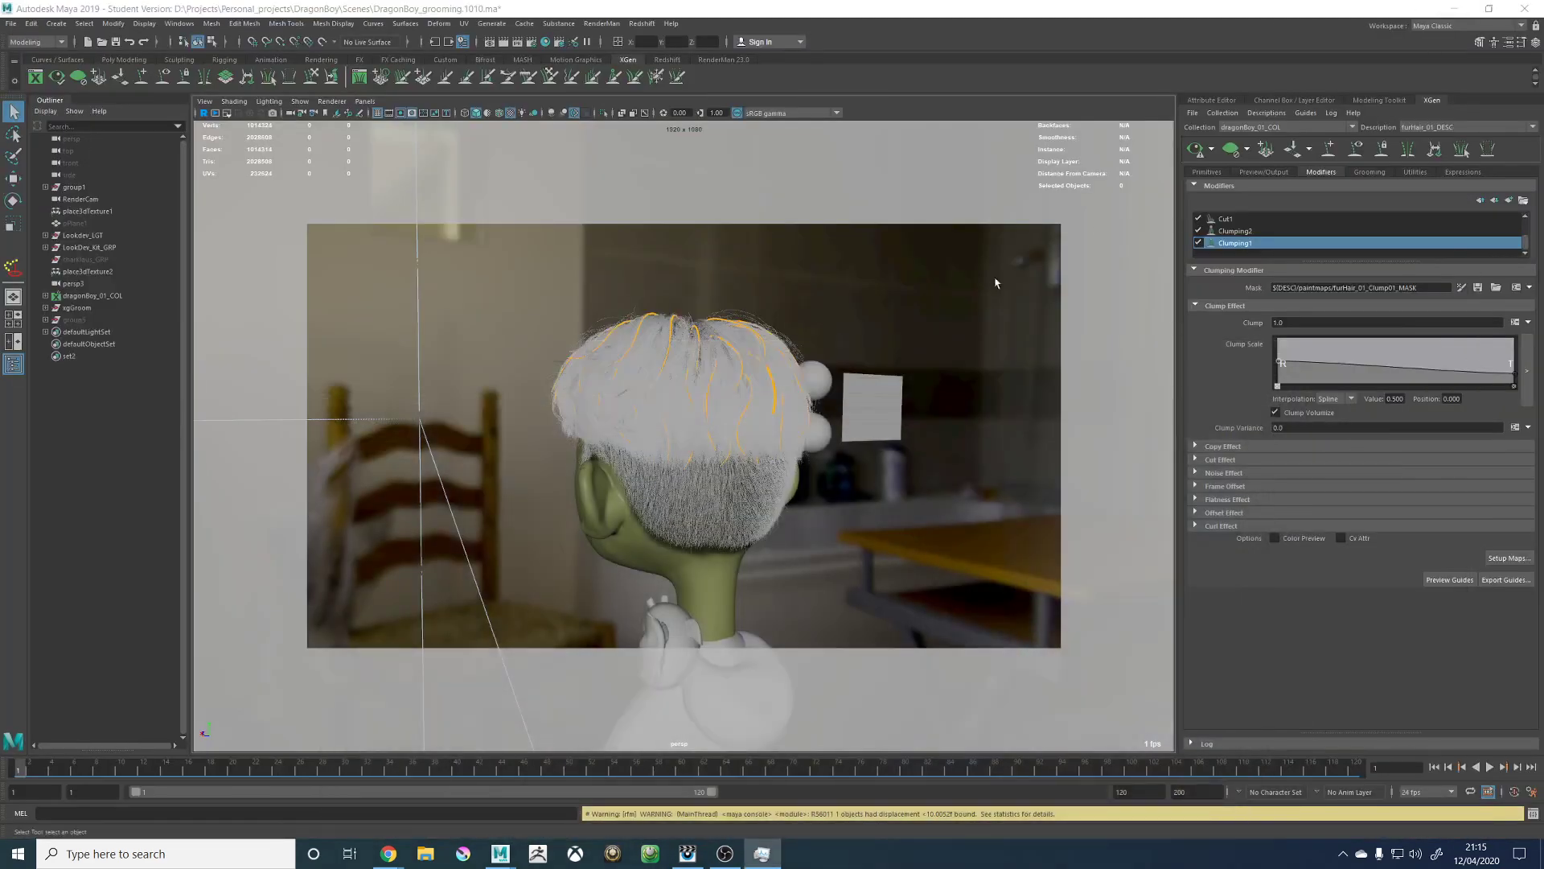
alt+drag(640, 378, 853, 378)
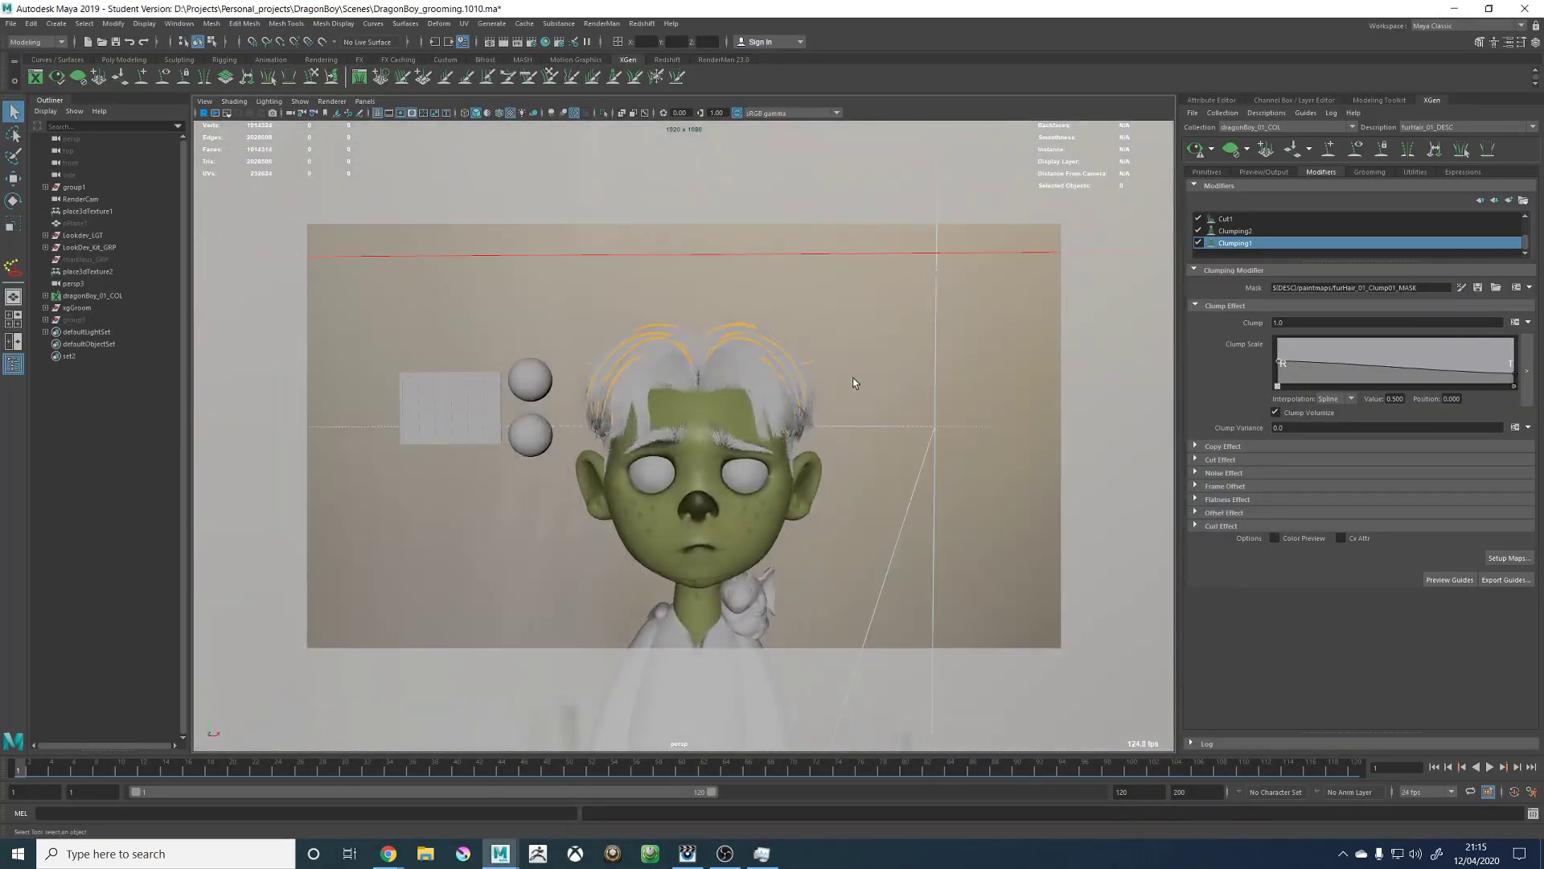
key(ctrl+s)
click(747, 436)
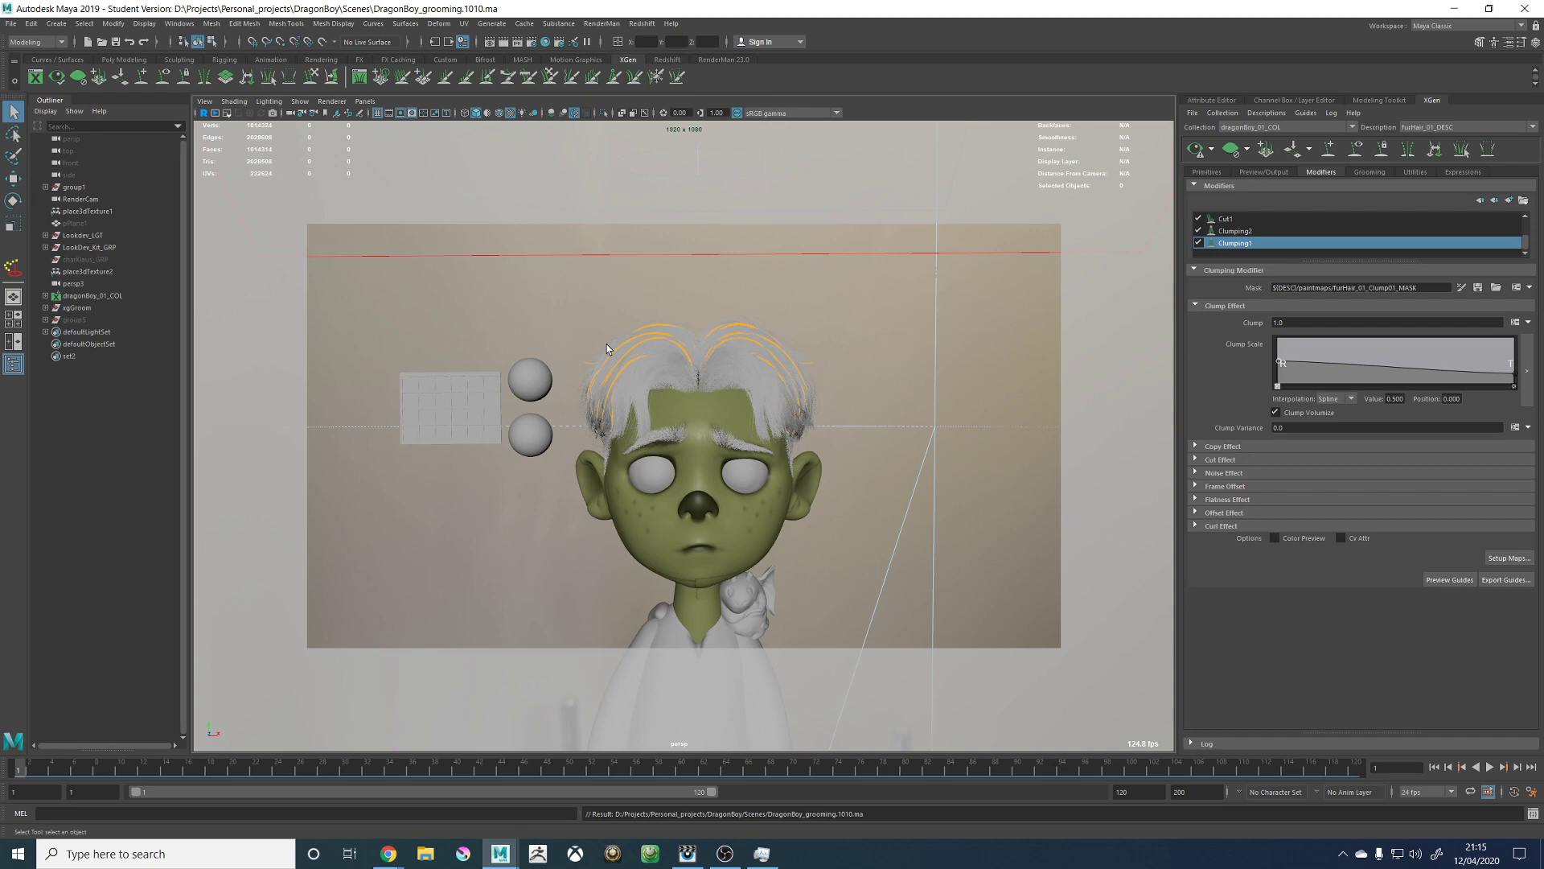
Step: Inspect the fringe, eyebrows and sideburn hair around the character's face in the viewport
scroll(702, 417, up, 3)
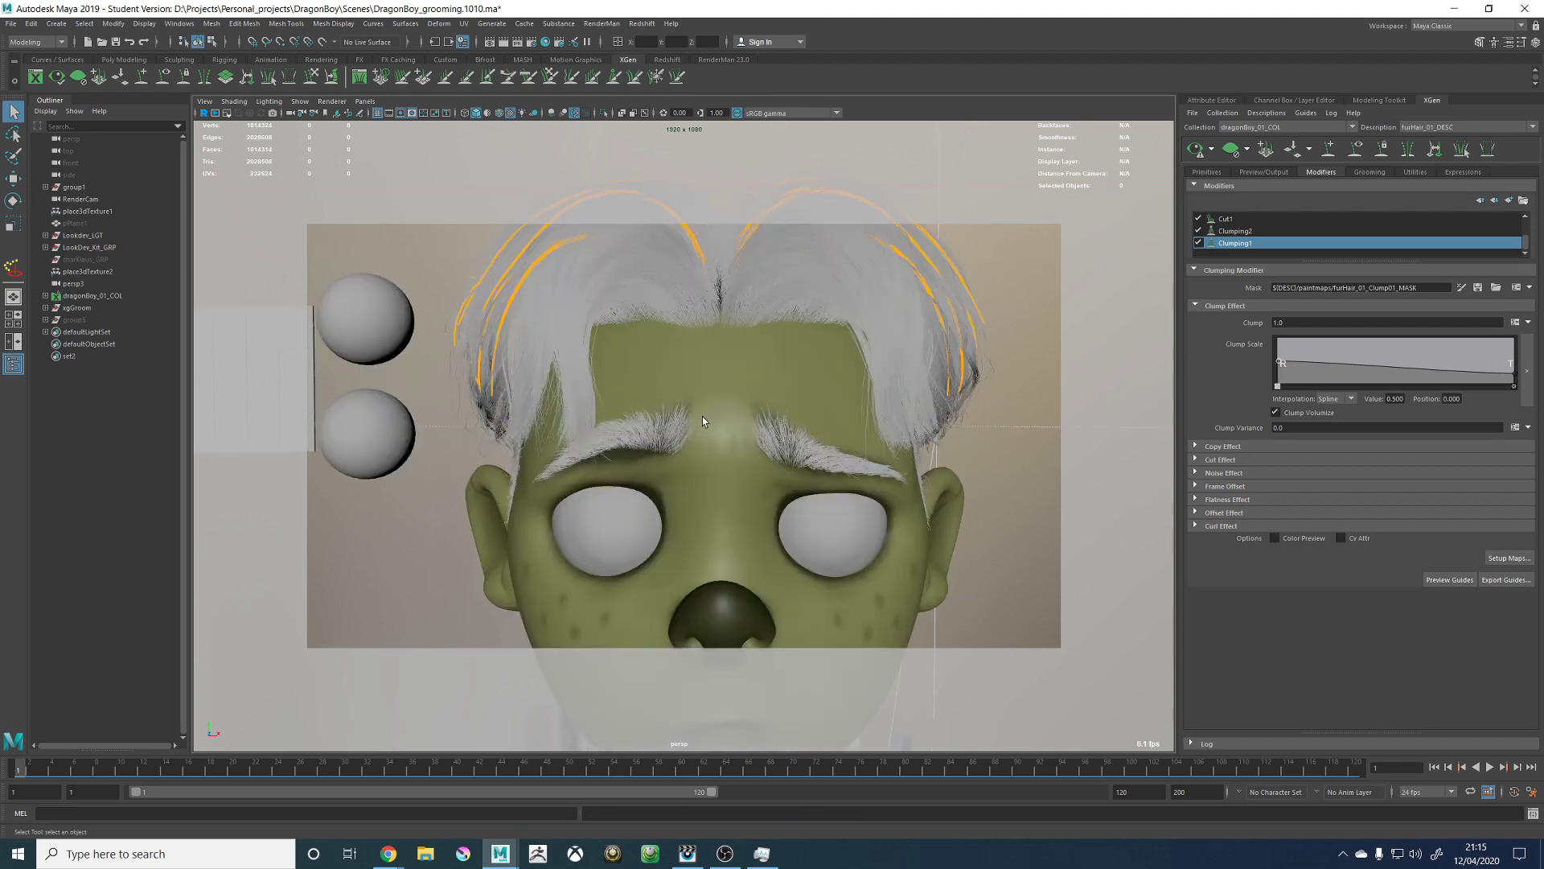
scroll(799, 356, up, 2)
alt+right_drag(798, 352, 934, 442)
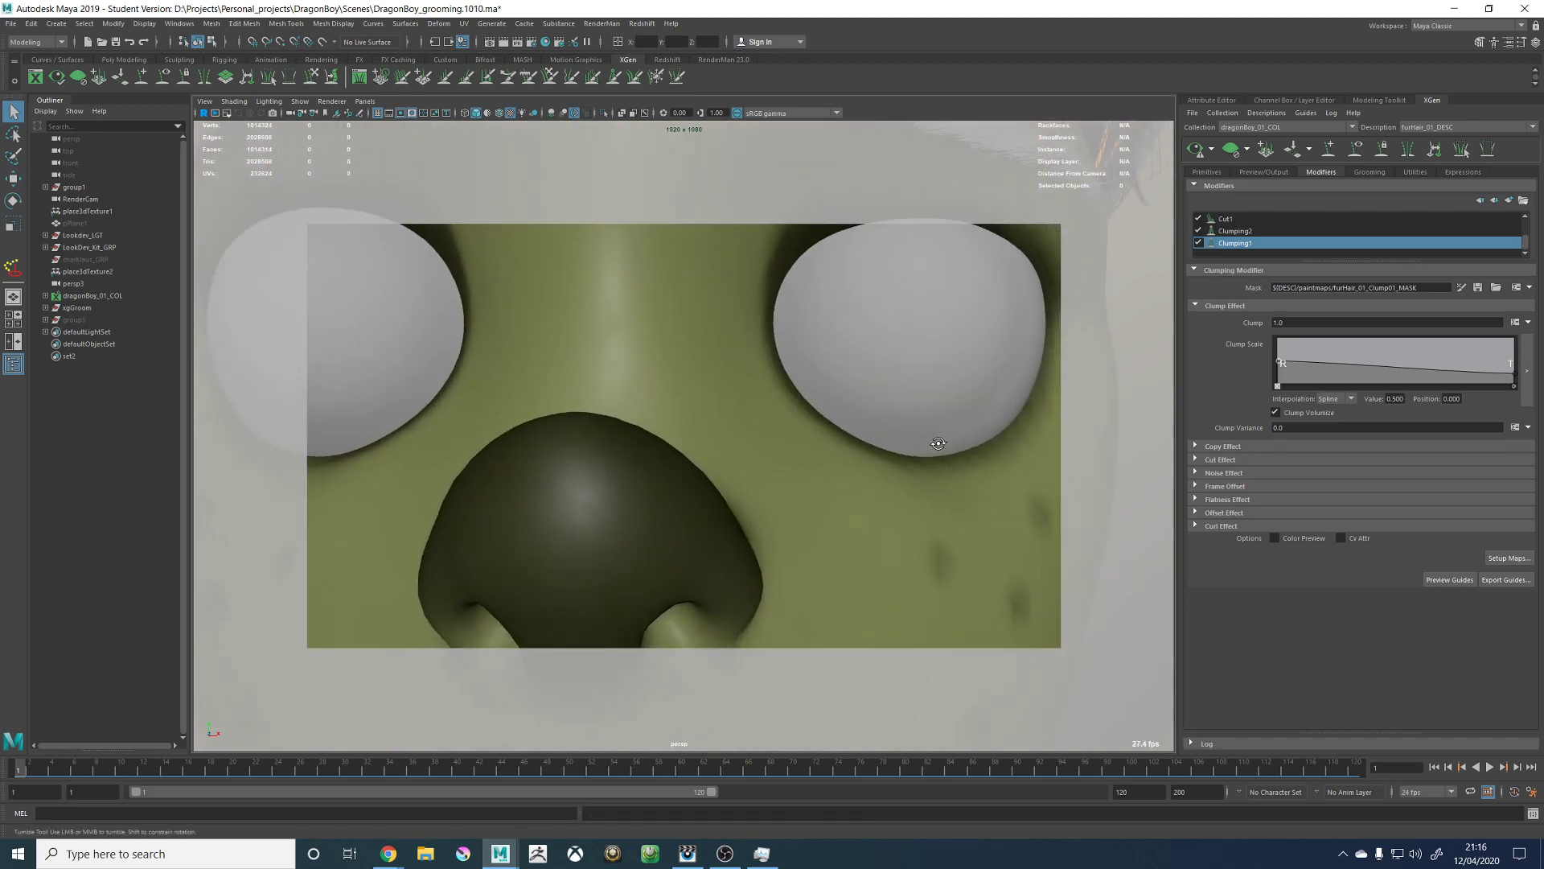
alt+drag(937, 439, 903, 440)
alt+right_drag(942, 425, 739, 419)
alt+drag(738, 421, 786, 343)
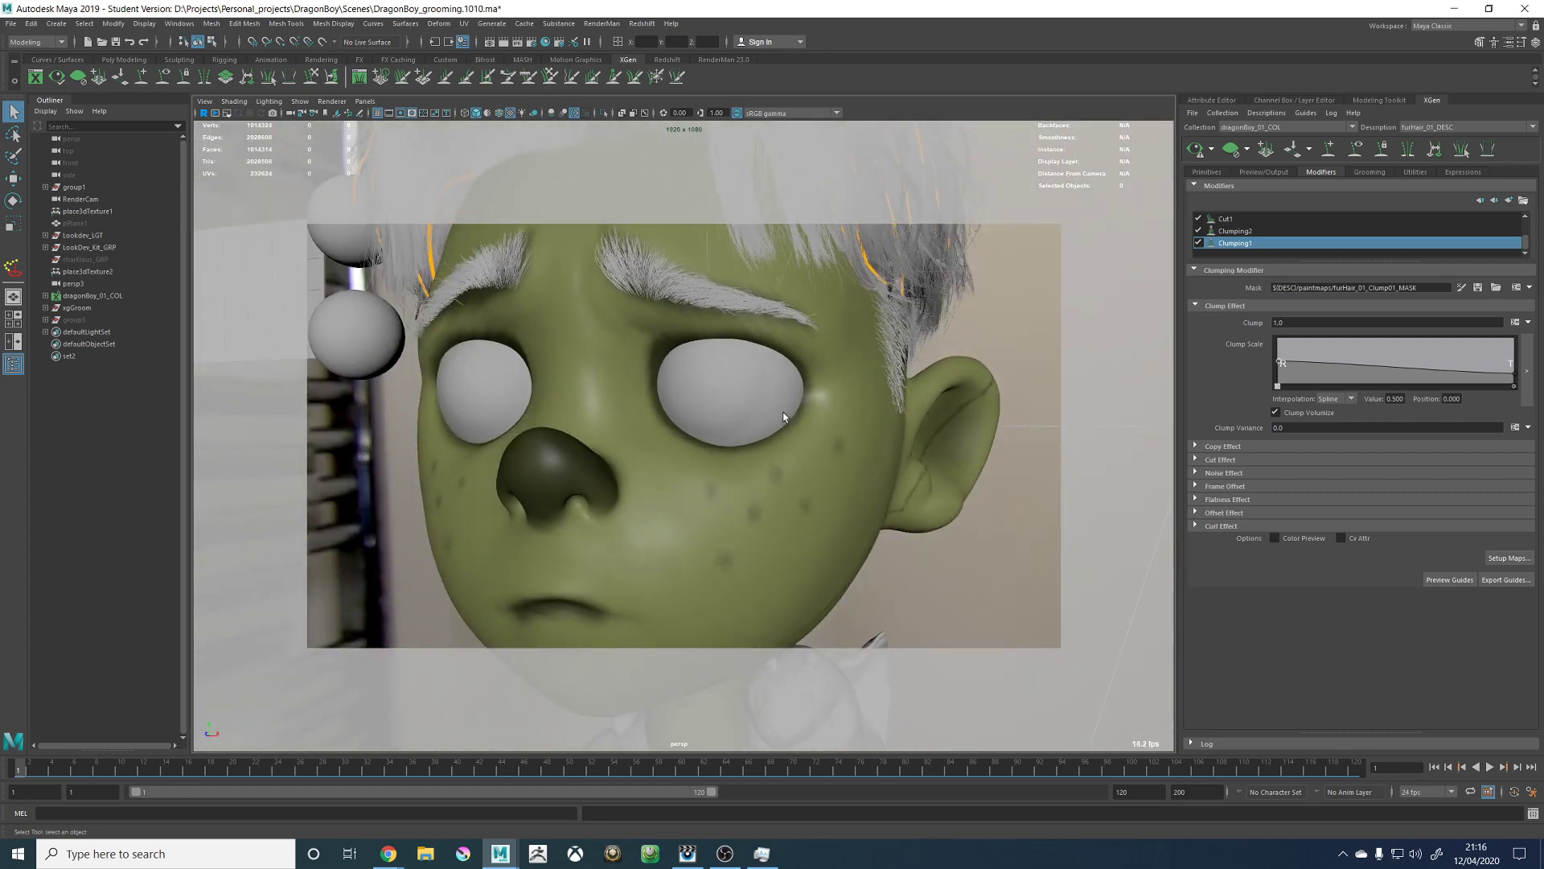
Step: Return to the render viewer and bring up the earlier front-view 1009 renders to inspect the face and hairline
click(700, 841)
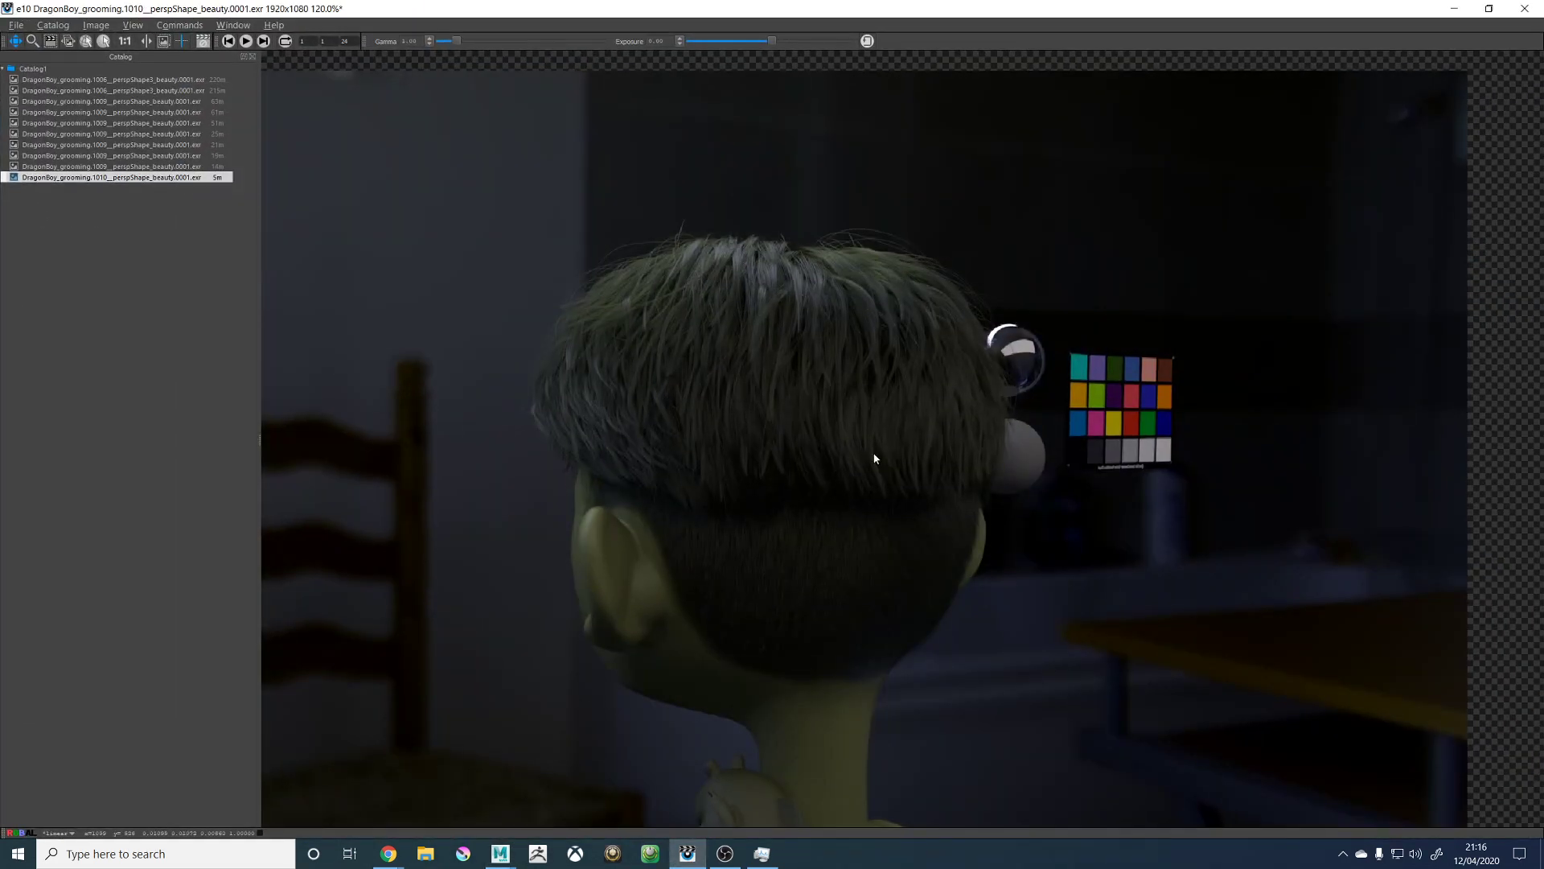
key(Up)
key(Up)
key(Up)
scroll(787, 349, up, 5)
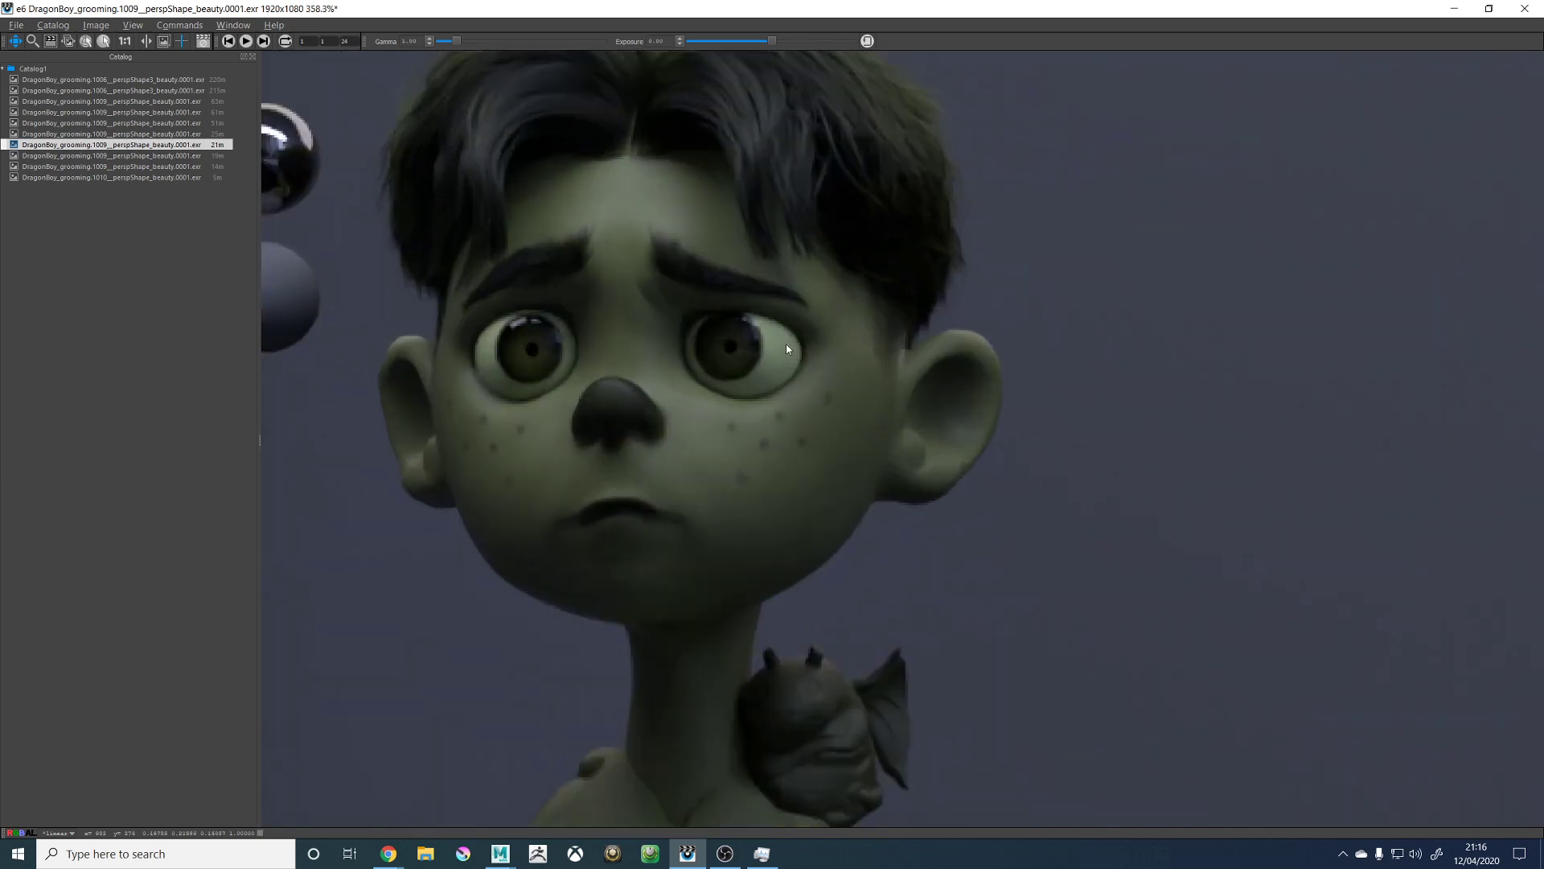
scroll(788, 348, up, 2)
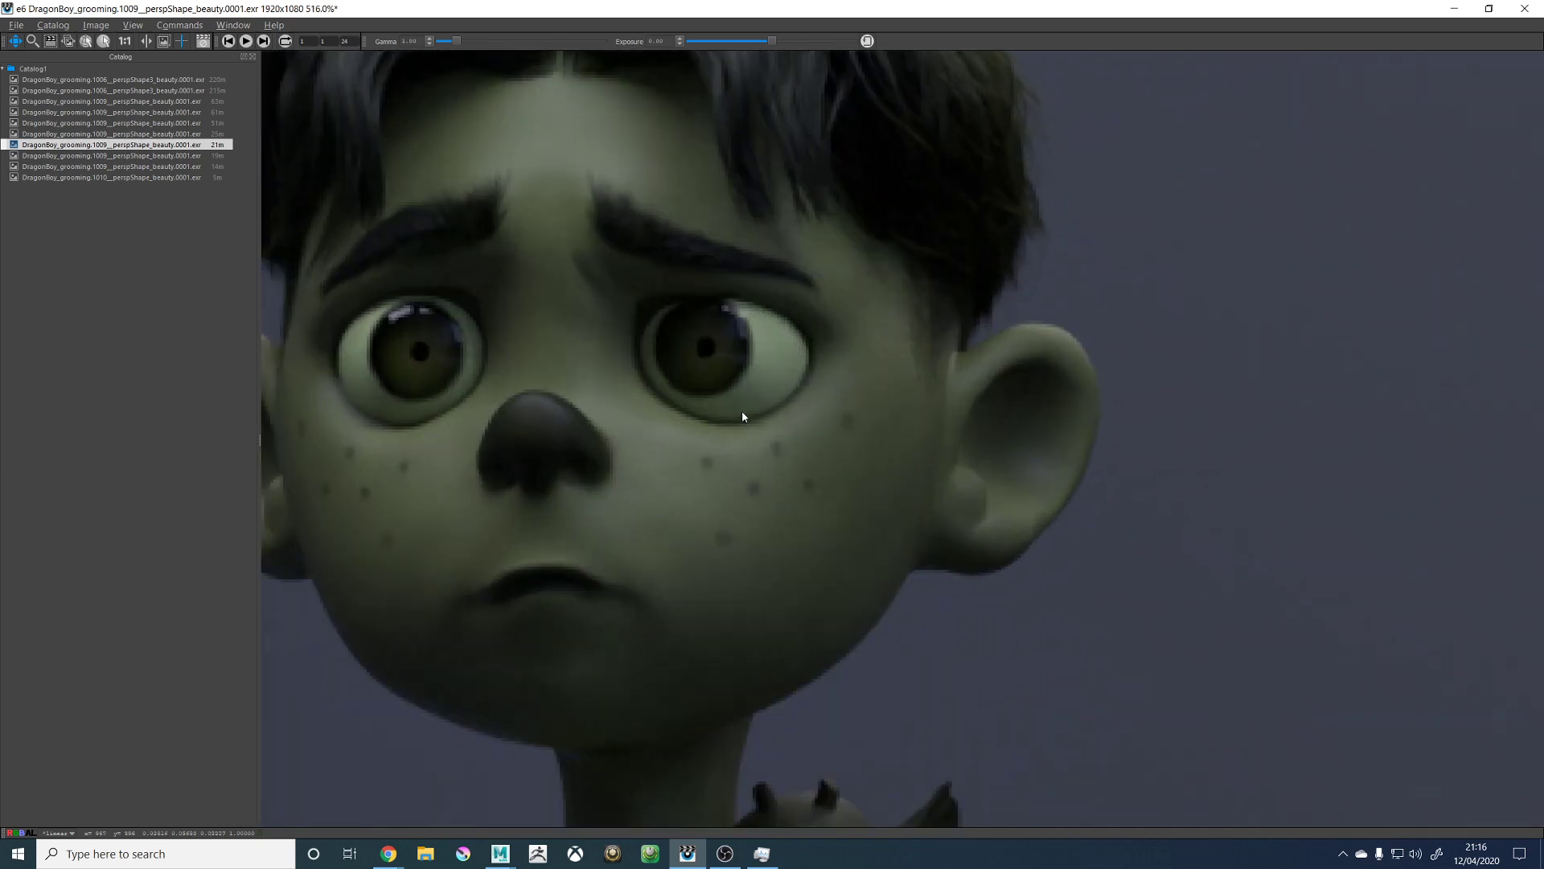
key(Up)
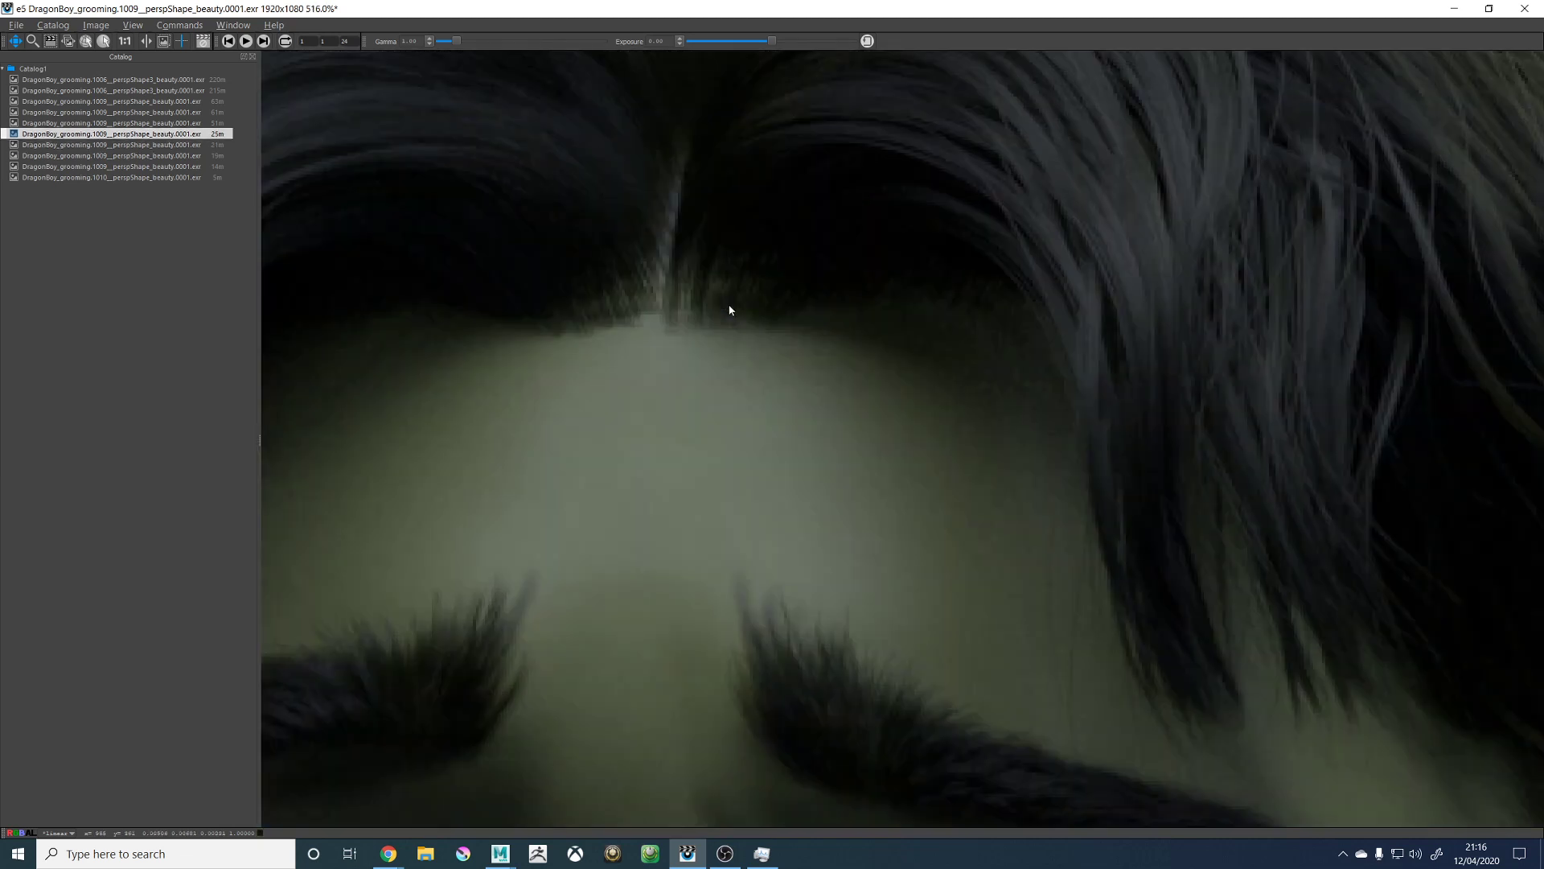
Step: Examine the front-view 1009 render's fringe, hair silhouette and eyebrows in close-up and with the full head in view
scroll(740, 337, down, 8)
scroll(809, 595, up, 3)
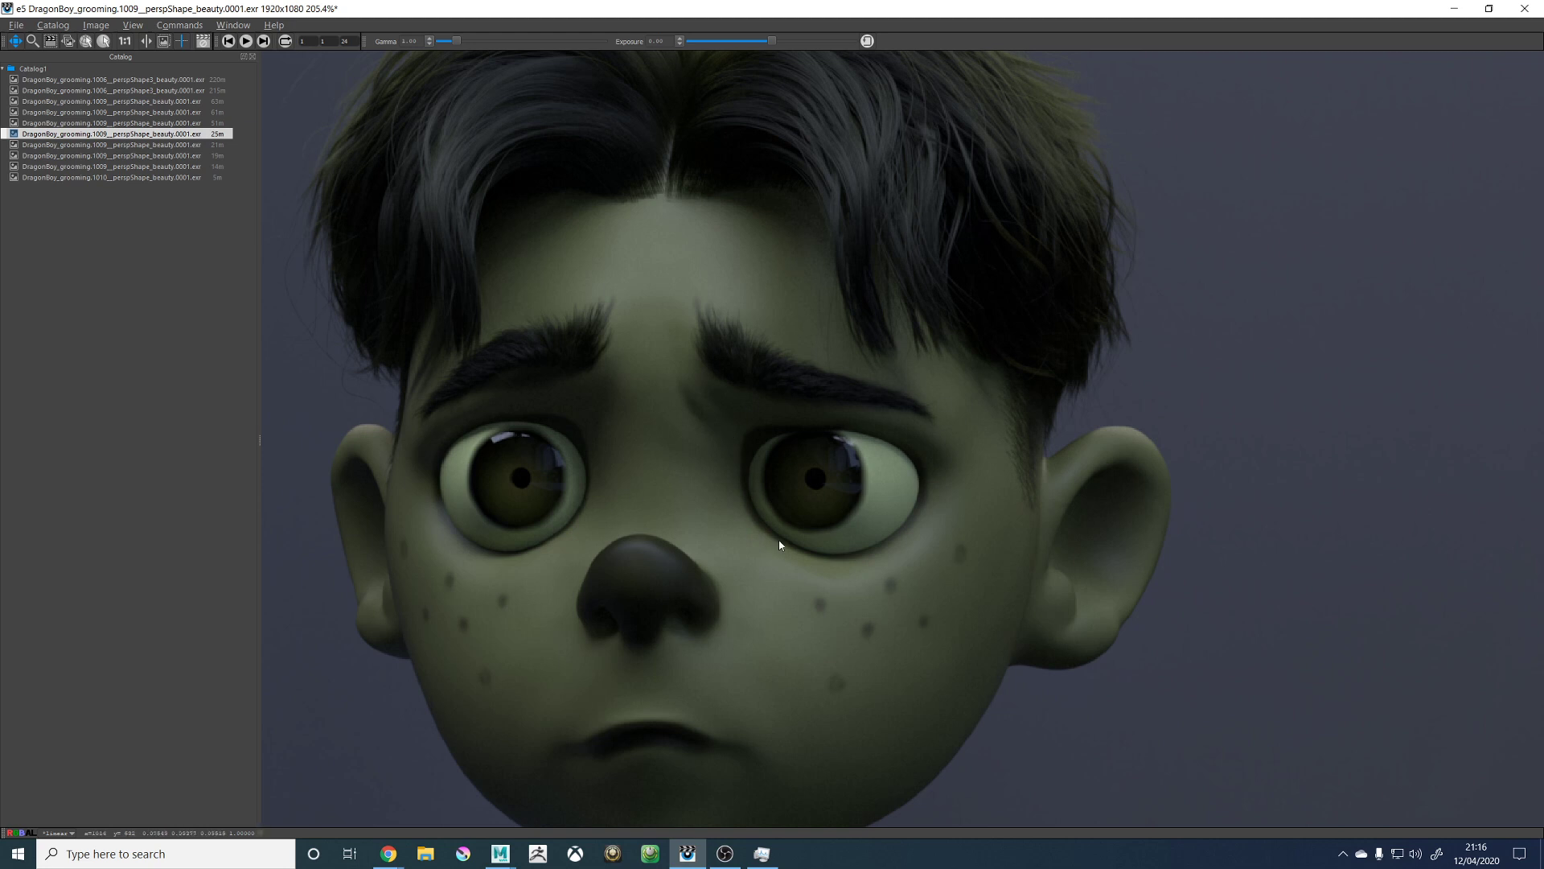
scroll(779, 544, down, 4)
scroll(740, 541, up, 3)
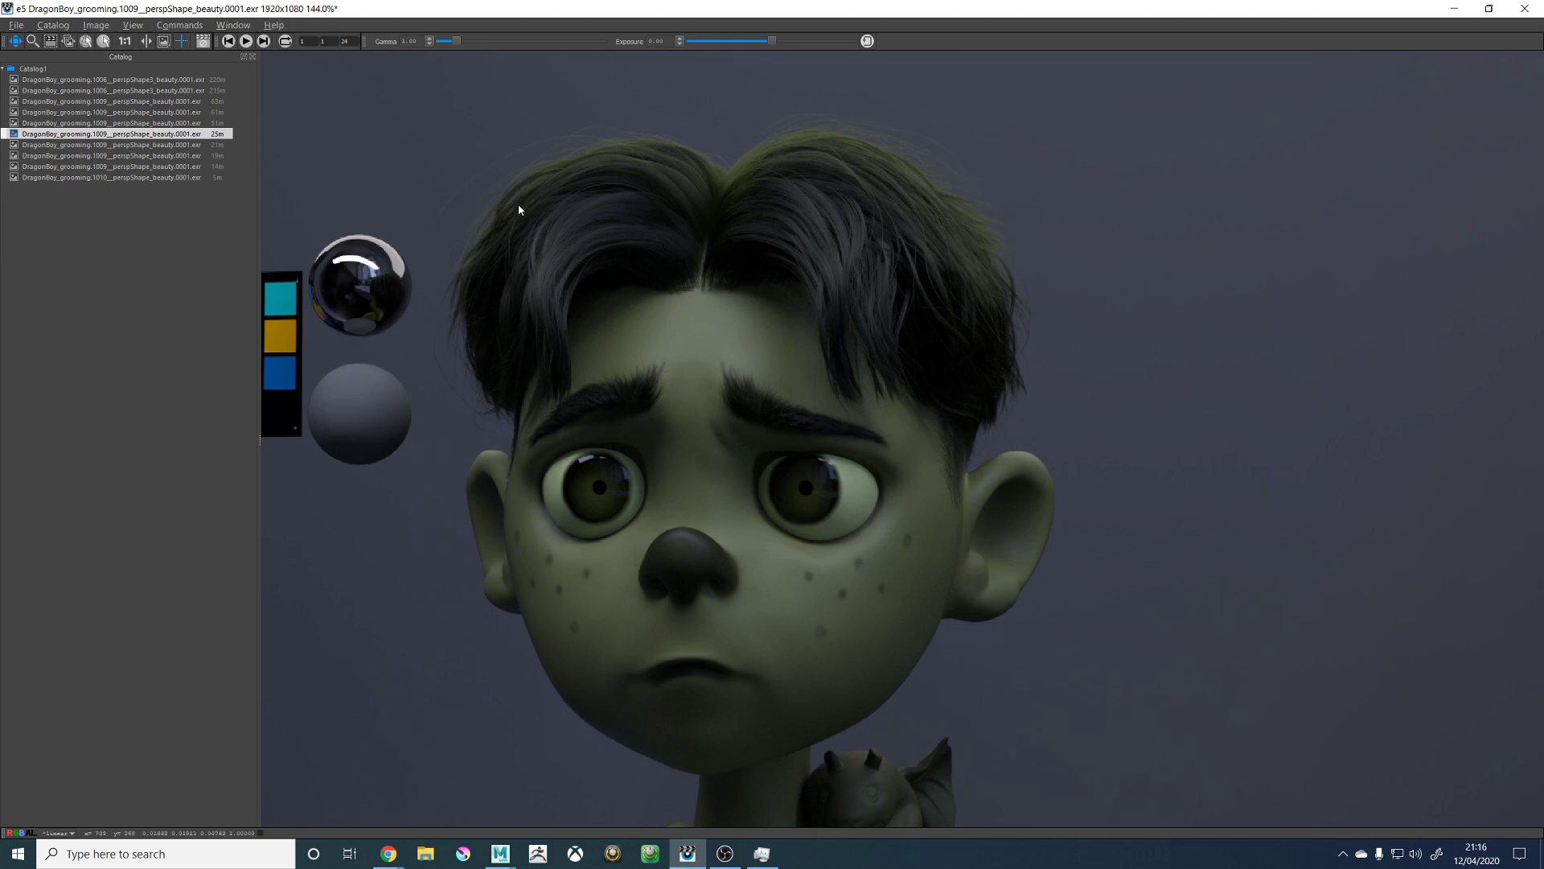
scroll(957, 454, up, 1)
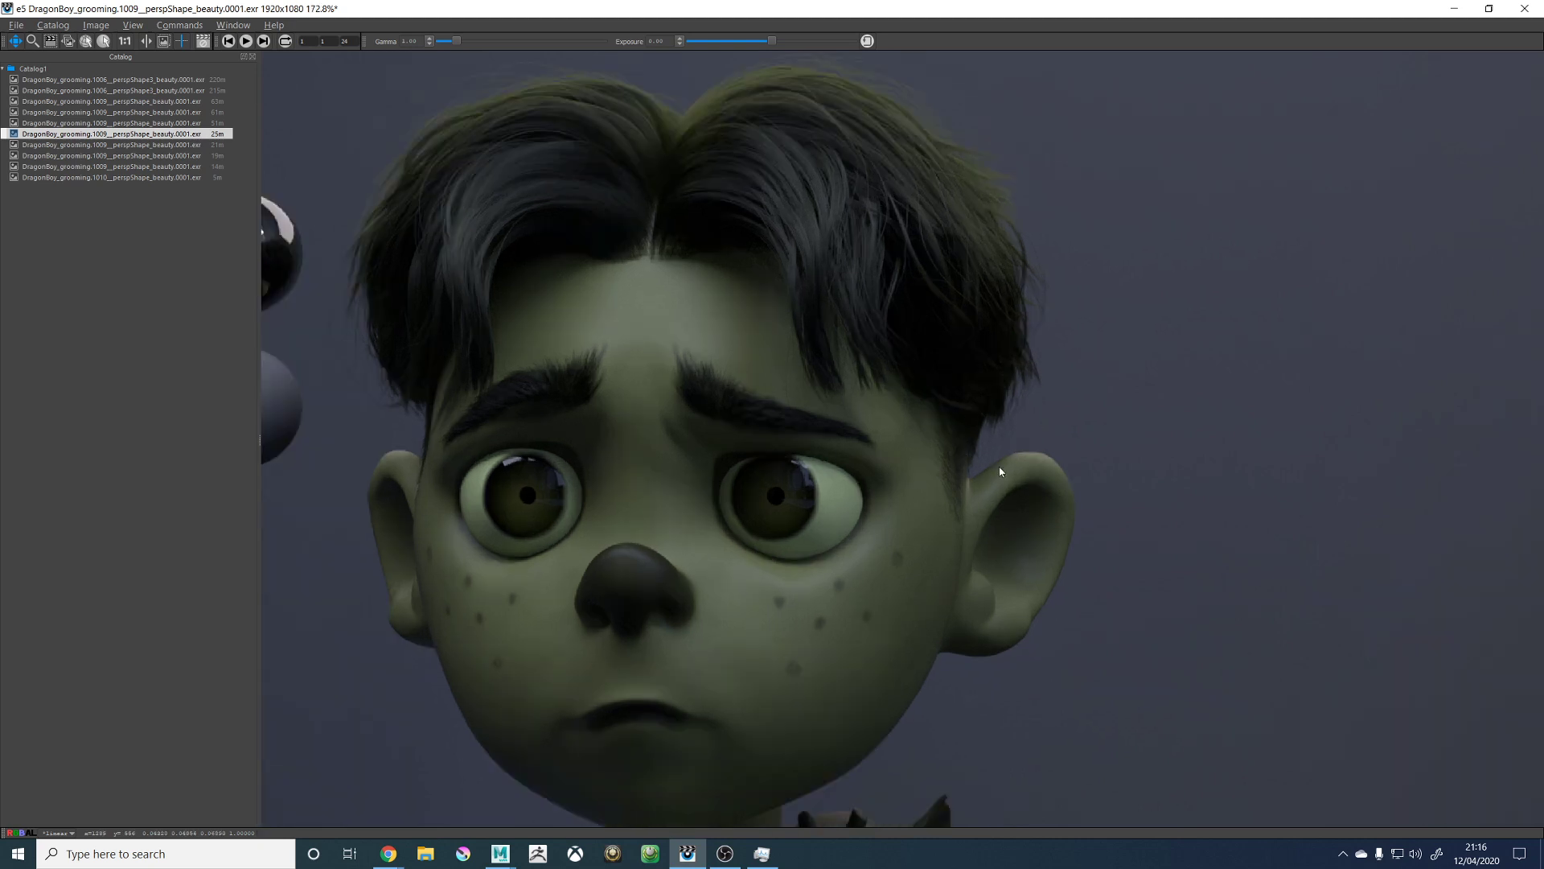
scroll(554, 409, up, 3)
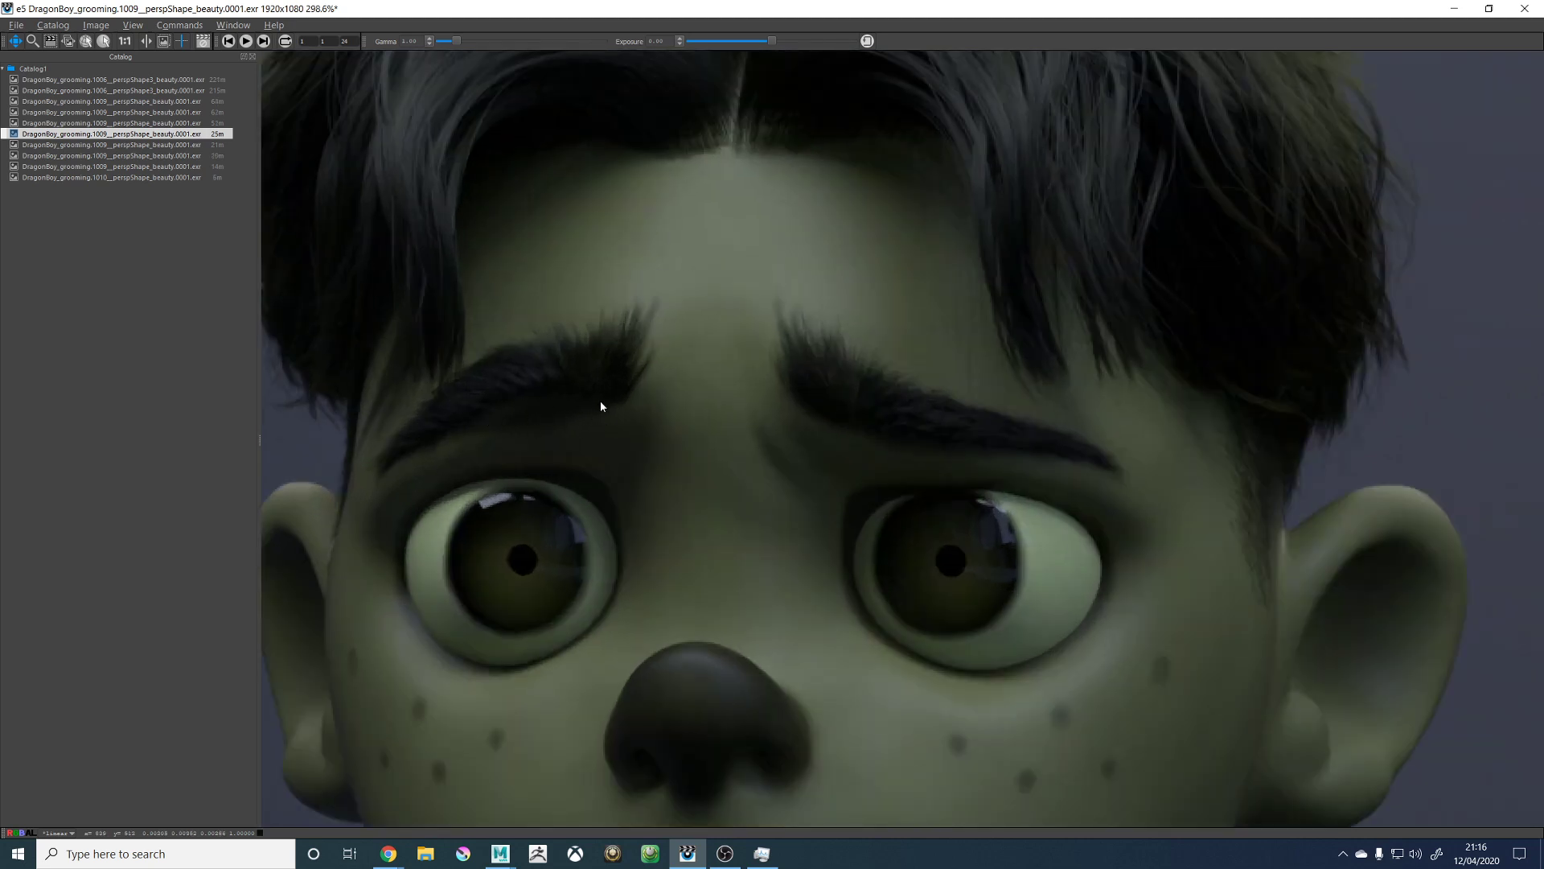
scroll(609, 415, down, 5)
scroll(552, 424, up, 3)
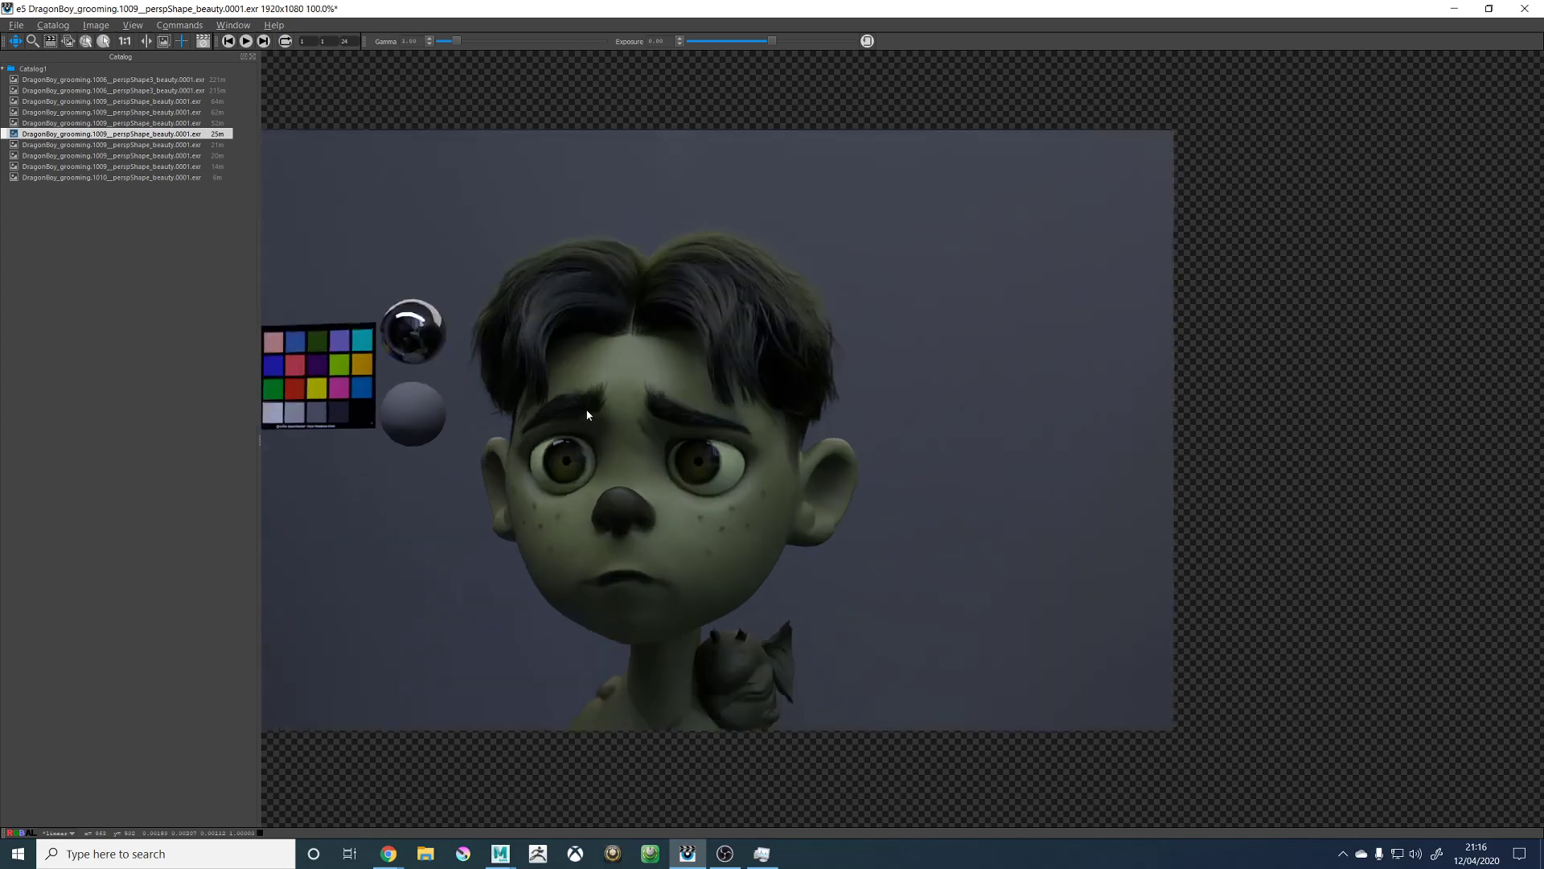
Step: Examine the center parting, forehead hairline and sideburns in close-up on the same front-view 1009 render
scroll(552, 424, up, 5)
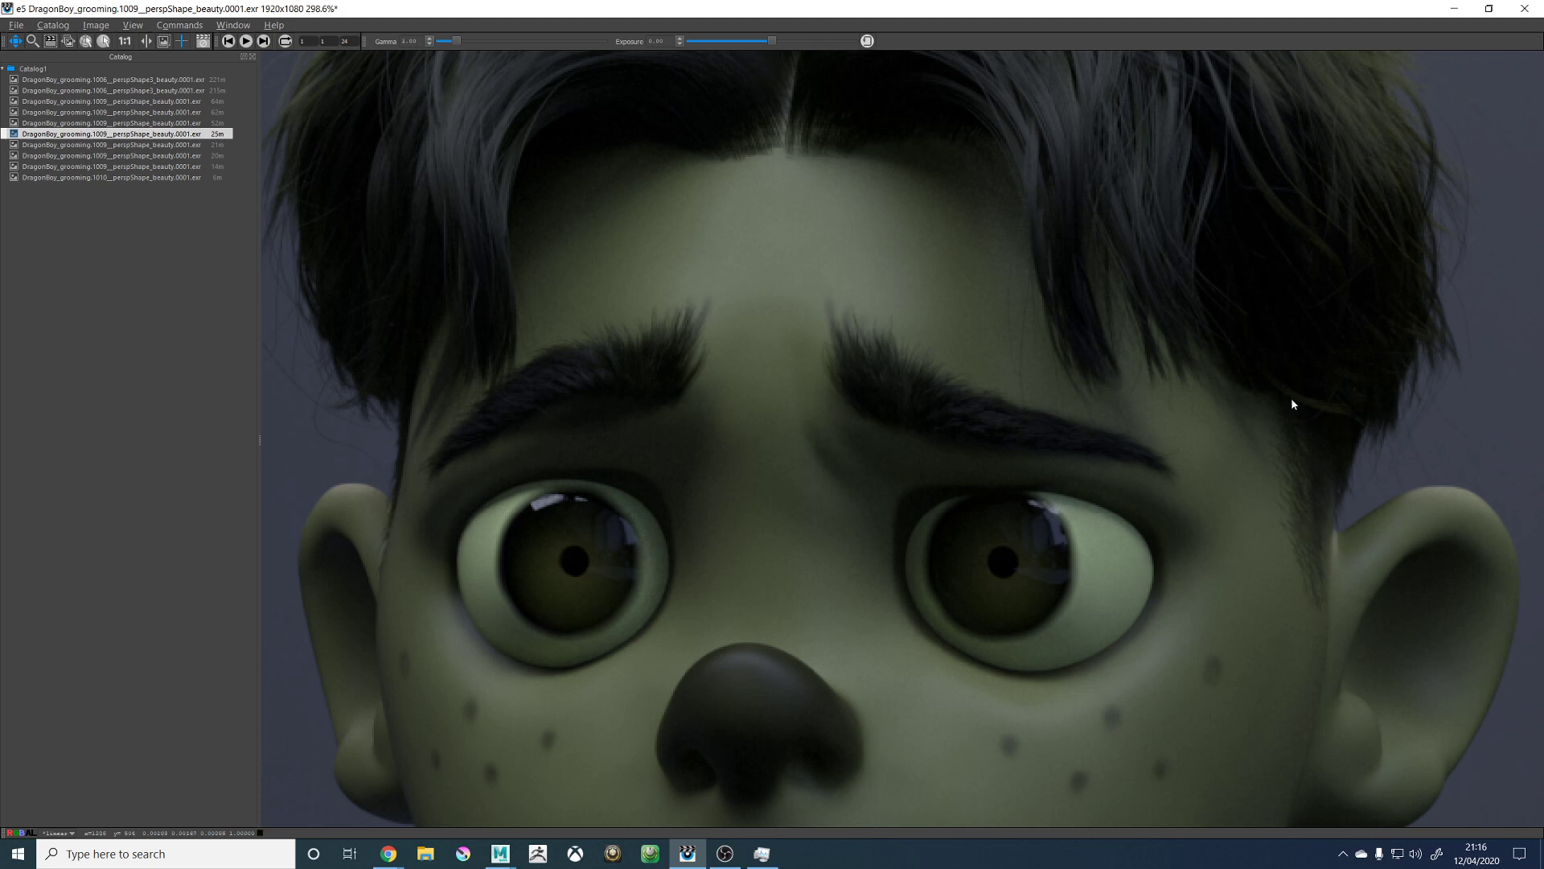
scroll(1255, 396, down, 3)
scroll(994, 234, up, 3)
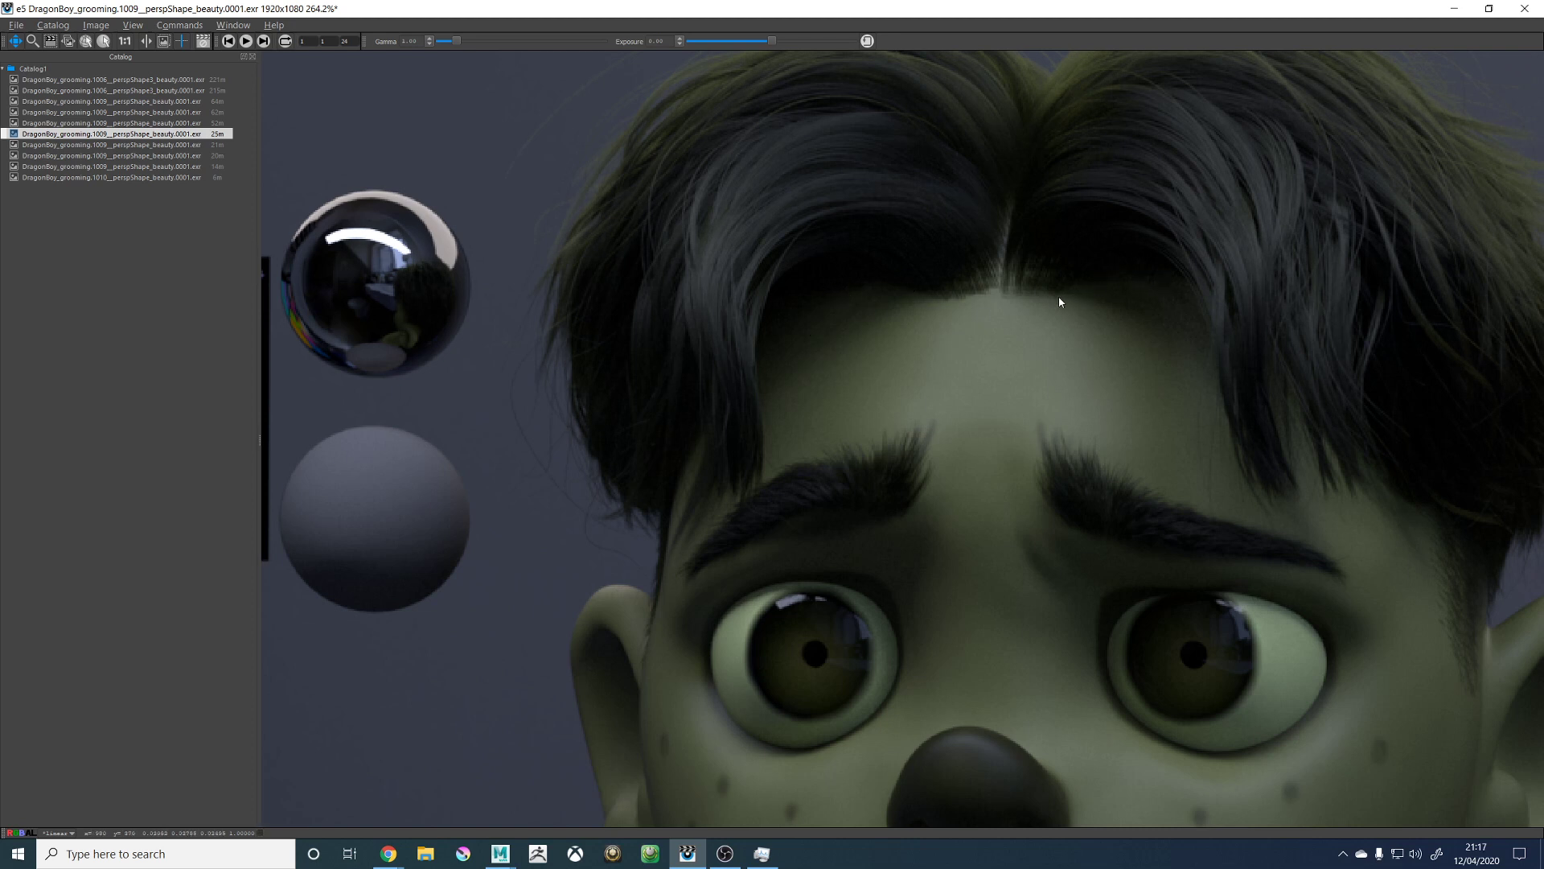
scroll(1059, 298, down, 3)
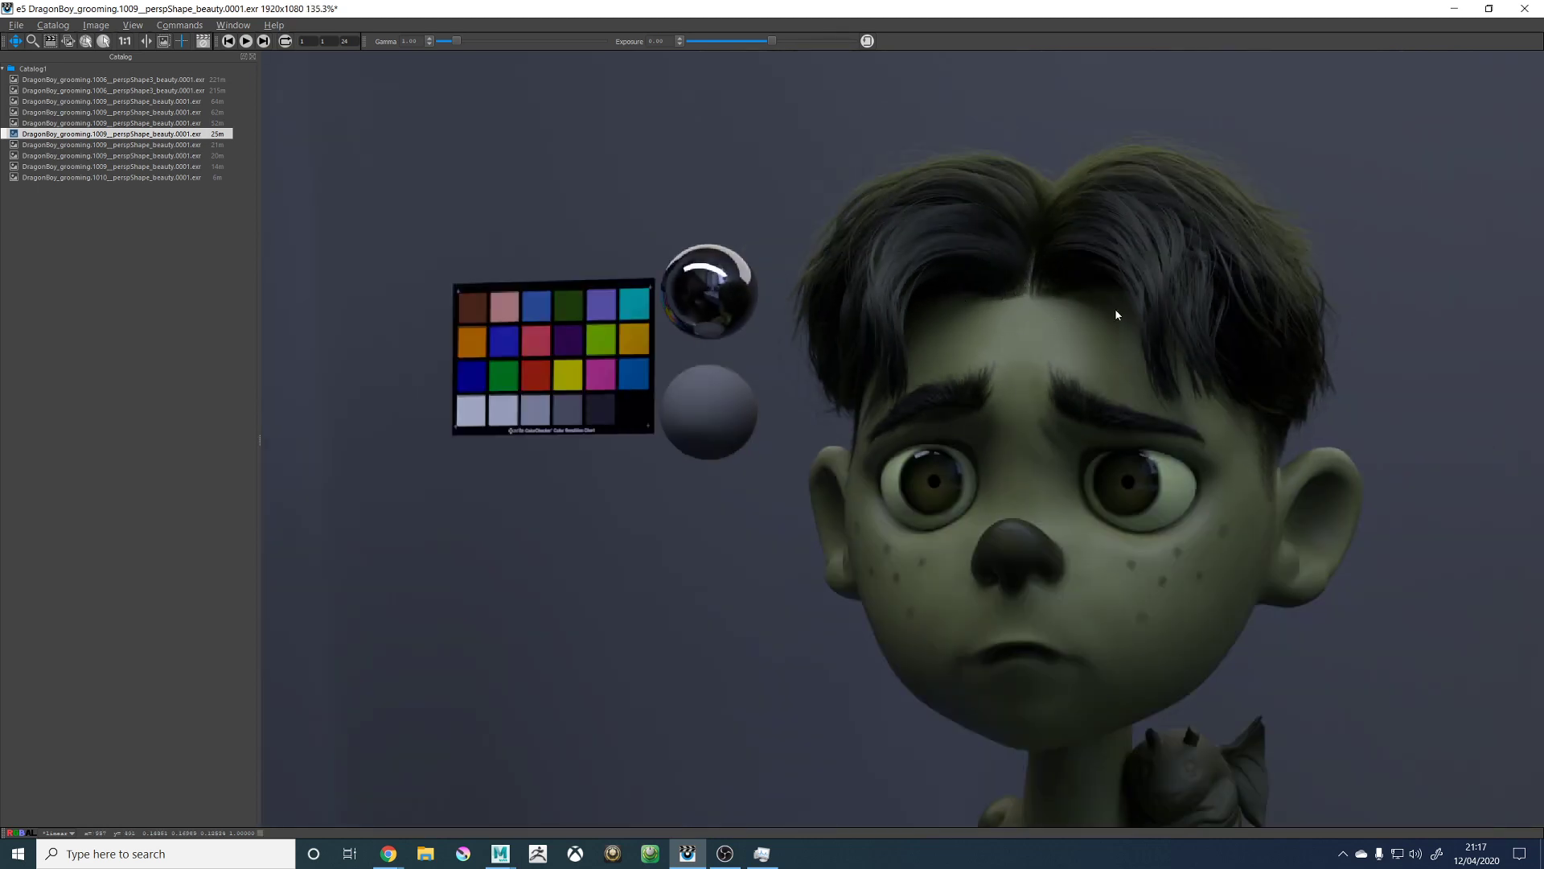
scroll(1037, 290, up, 4)
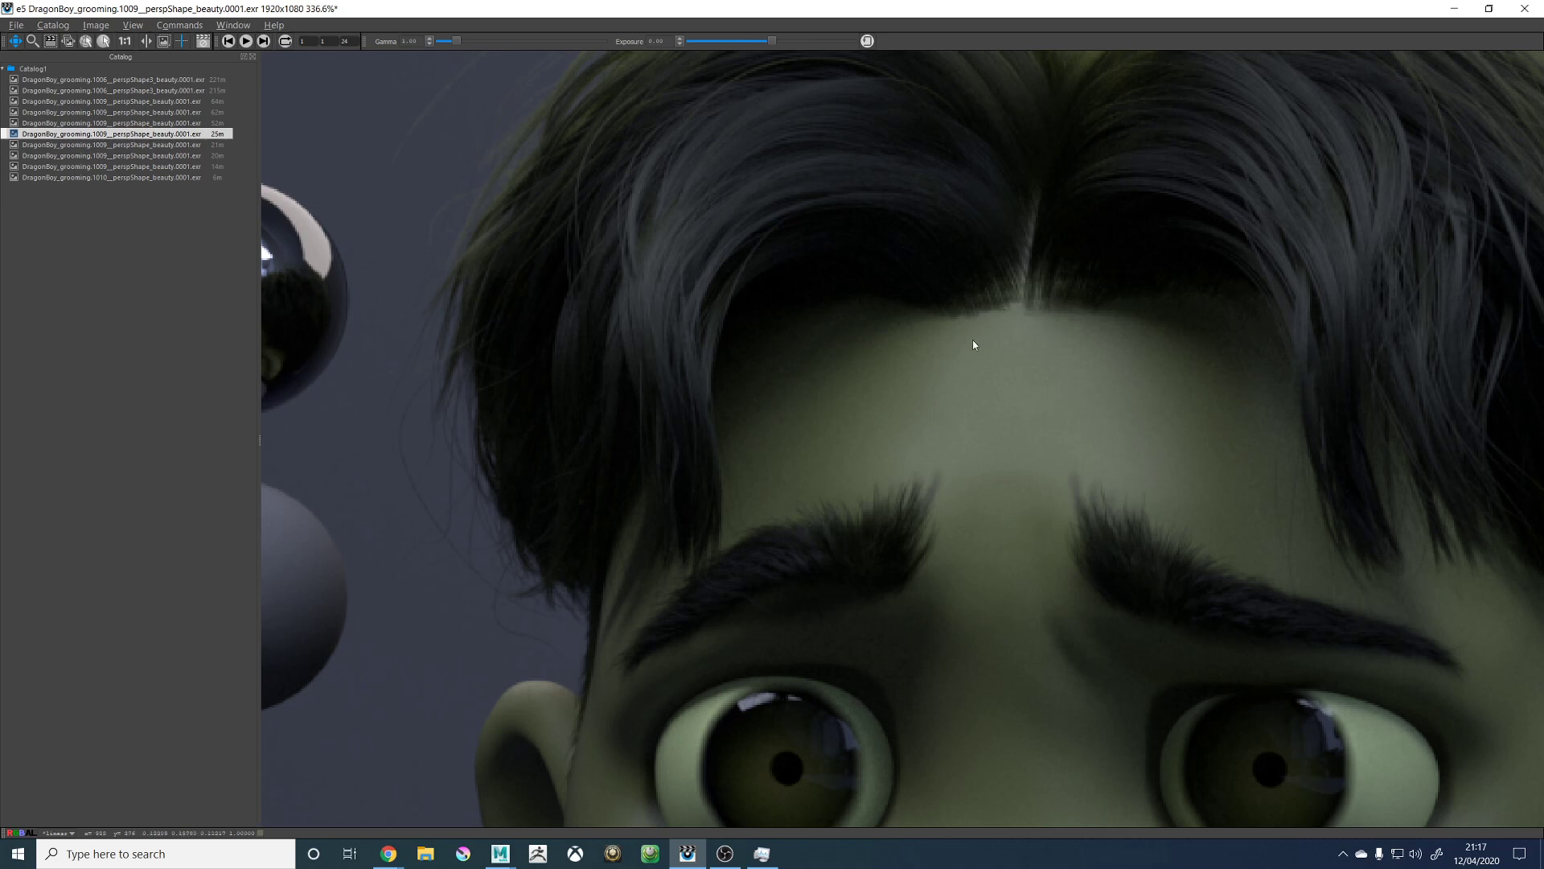
scroll(973, 388, down, 2)
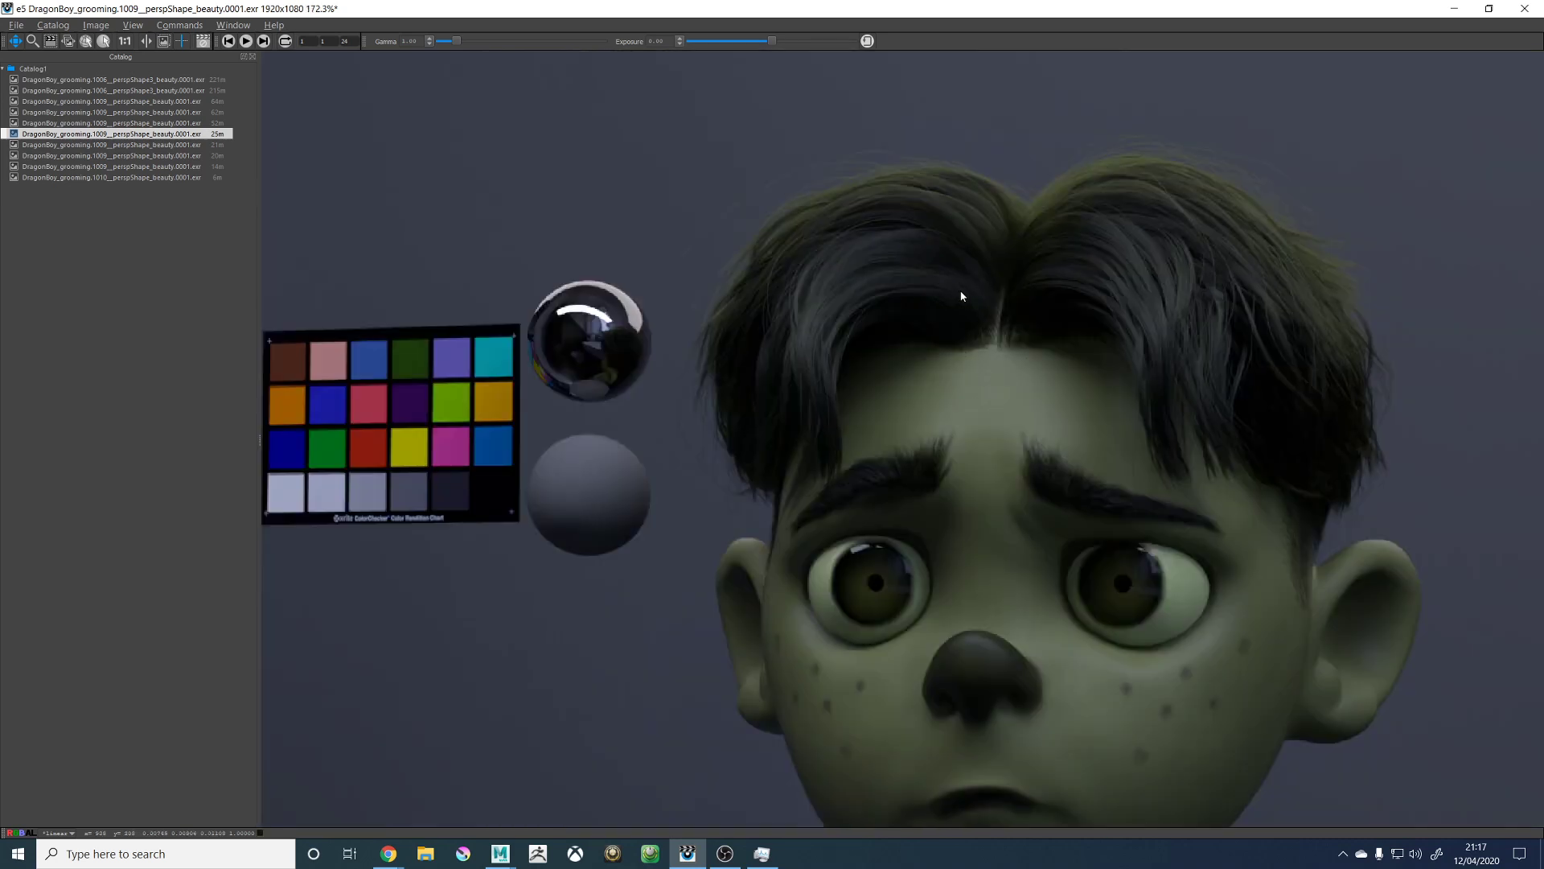
scroll(1002, 236, down, 2)
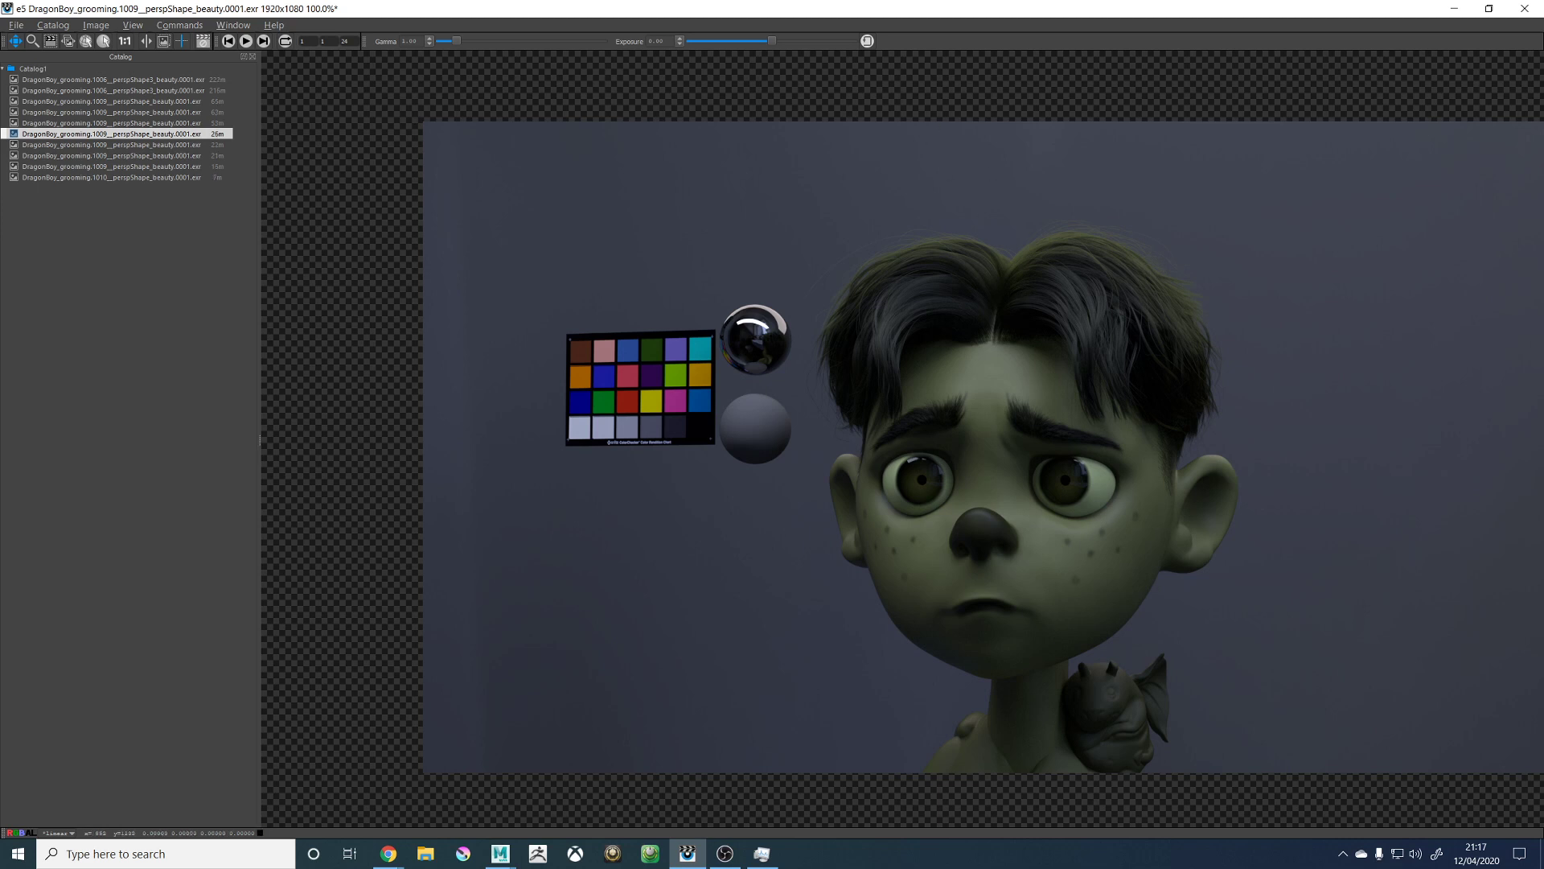
Step: Switch to Maya and assign the green material to the furHair, furHairShort, furHairFrontClumps and furEyebrows descriptions in the Hypershade
mouse_move(501, 853)
click(586, 793)
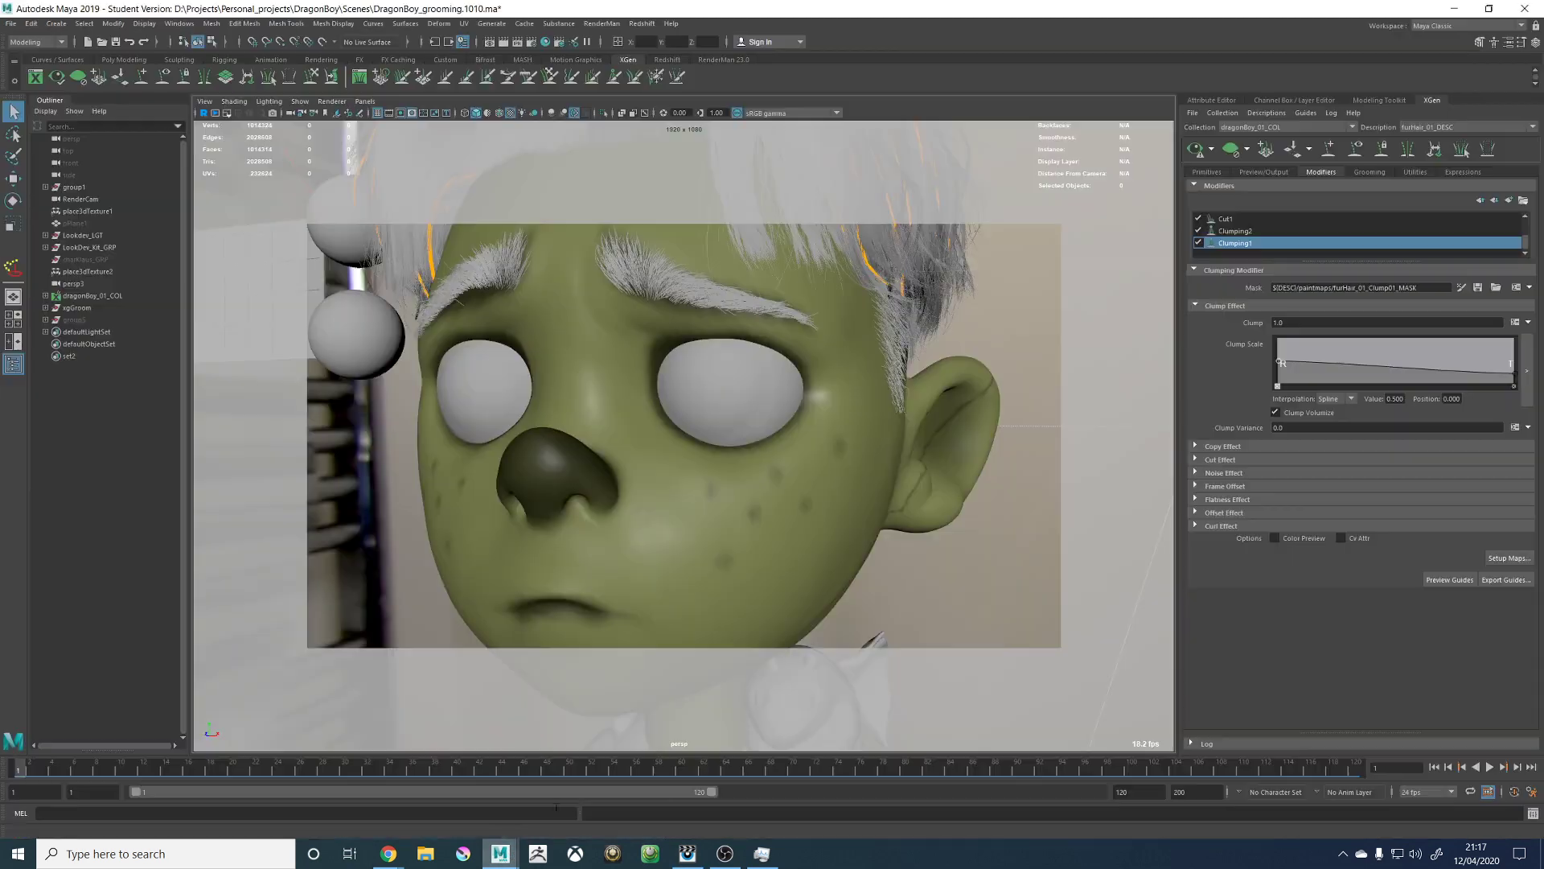
scroll(847, 465, down, 5)
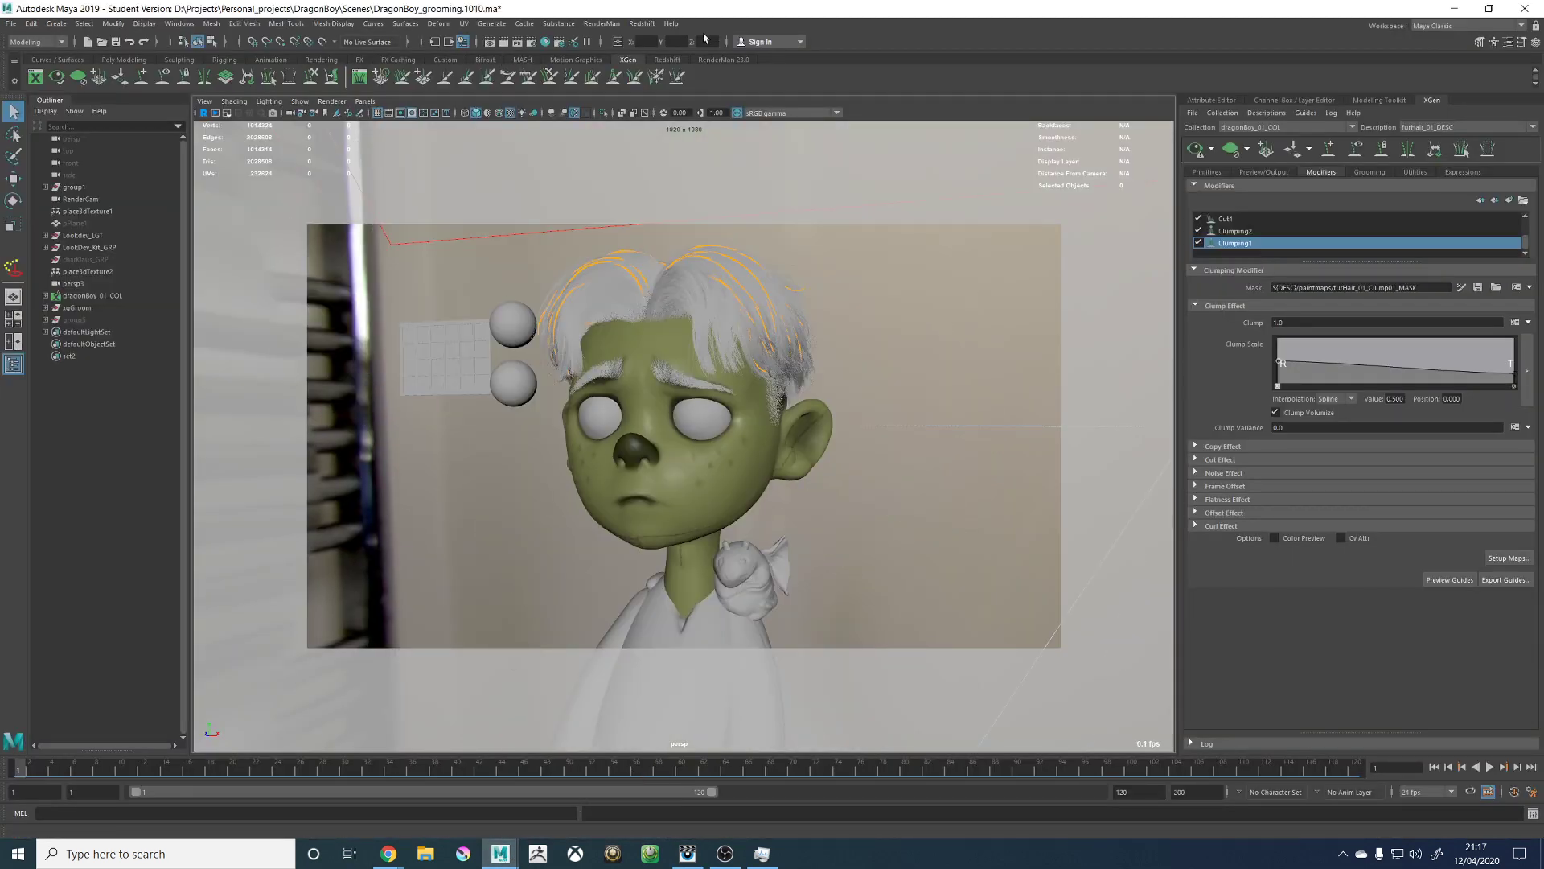
click(546, 43)
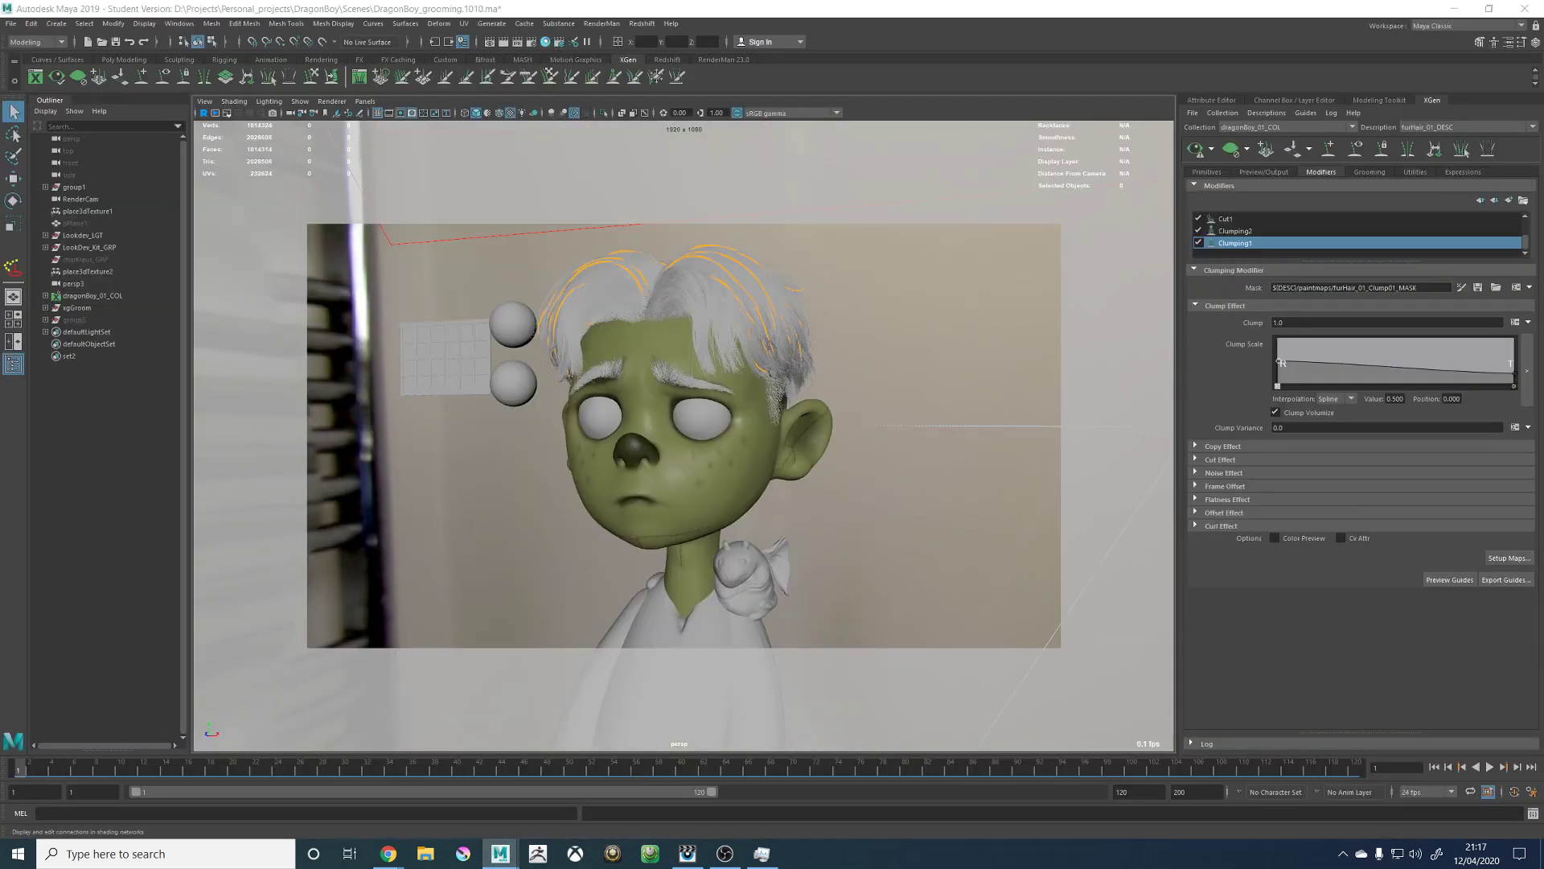
click(46, 296)
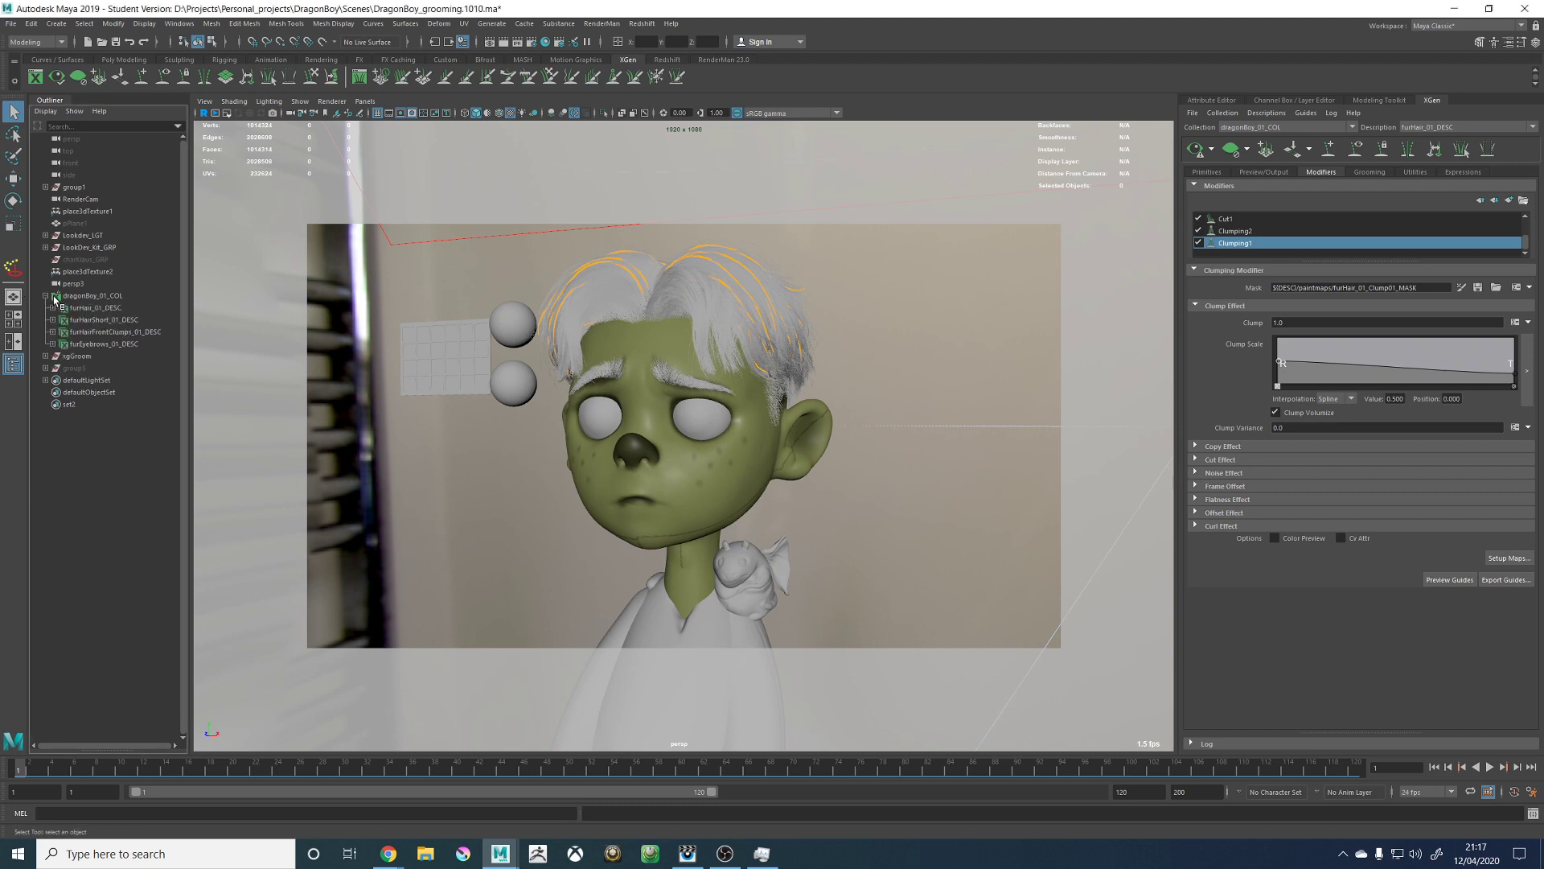
click(71, 309)
shift+click(93, 344)
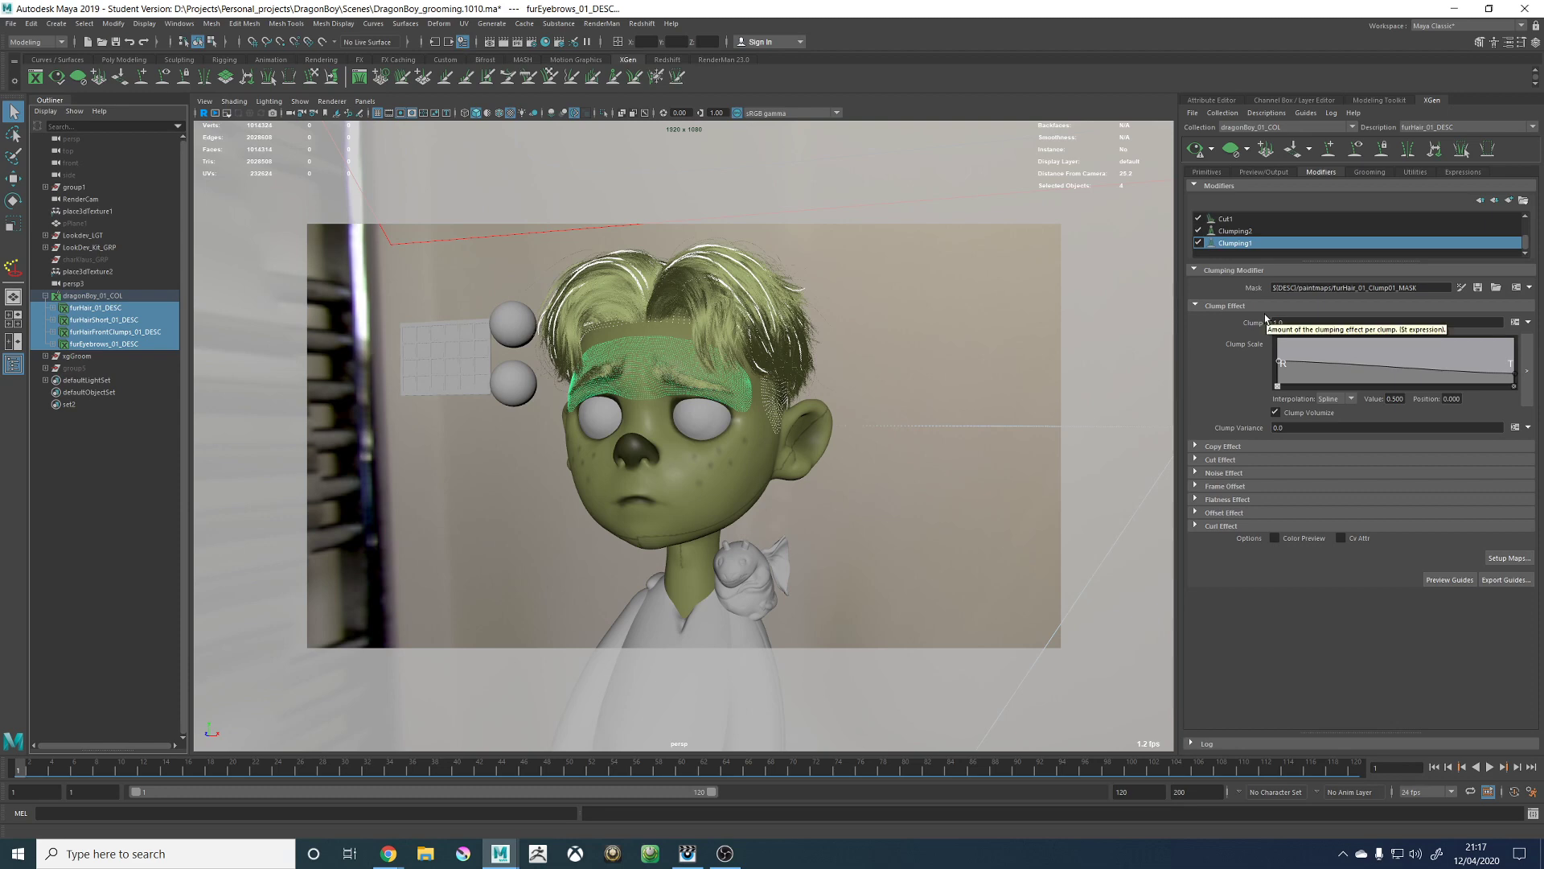
alt+middle_drag(652, 271, 661, 326)
click(900, 330)
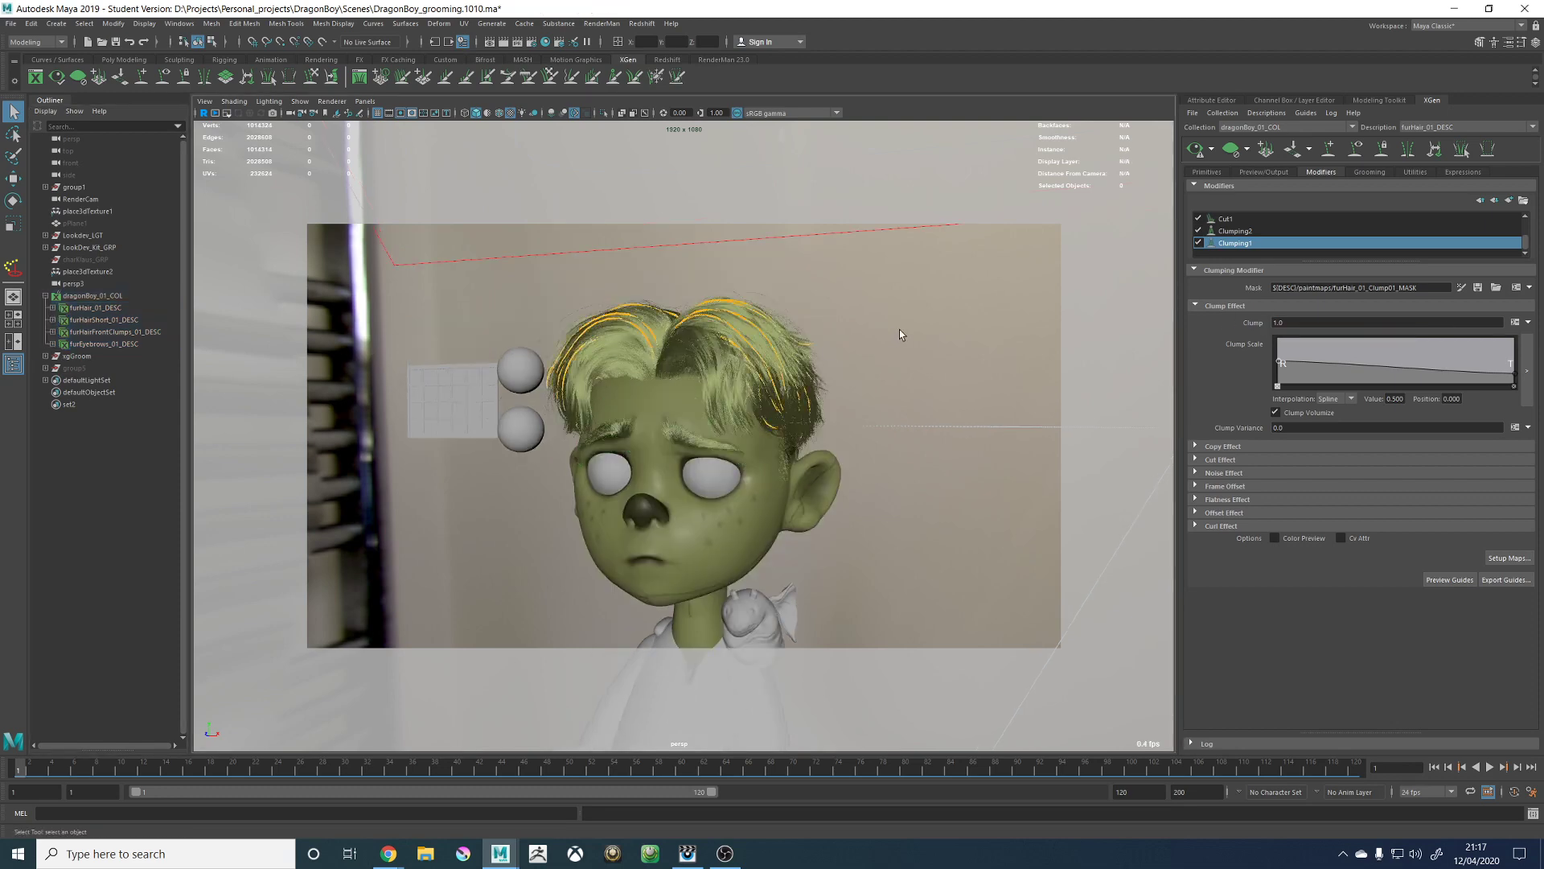
Step: Save the DragonBoy_grooming.1010 scene with the head framed from the front
alt+drag(700, 354, 753, 351)
alt+right_drag(753, 350, 804, 399)
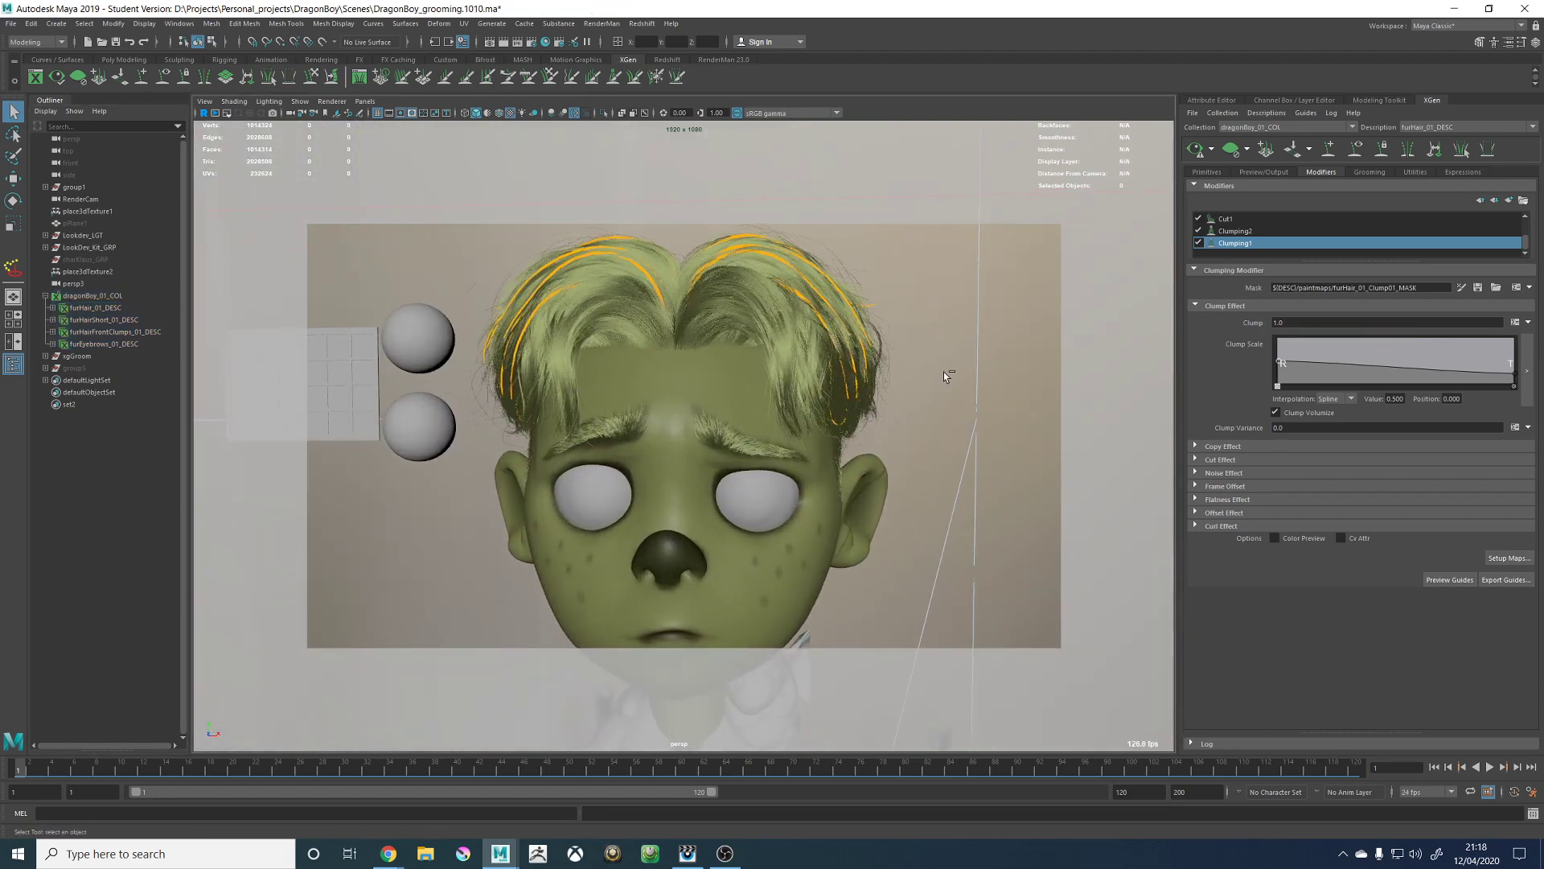
key(ctrl+s)
key(Return)
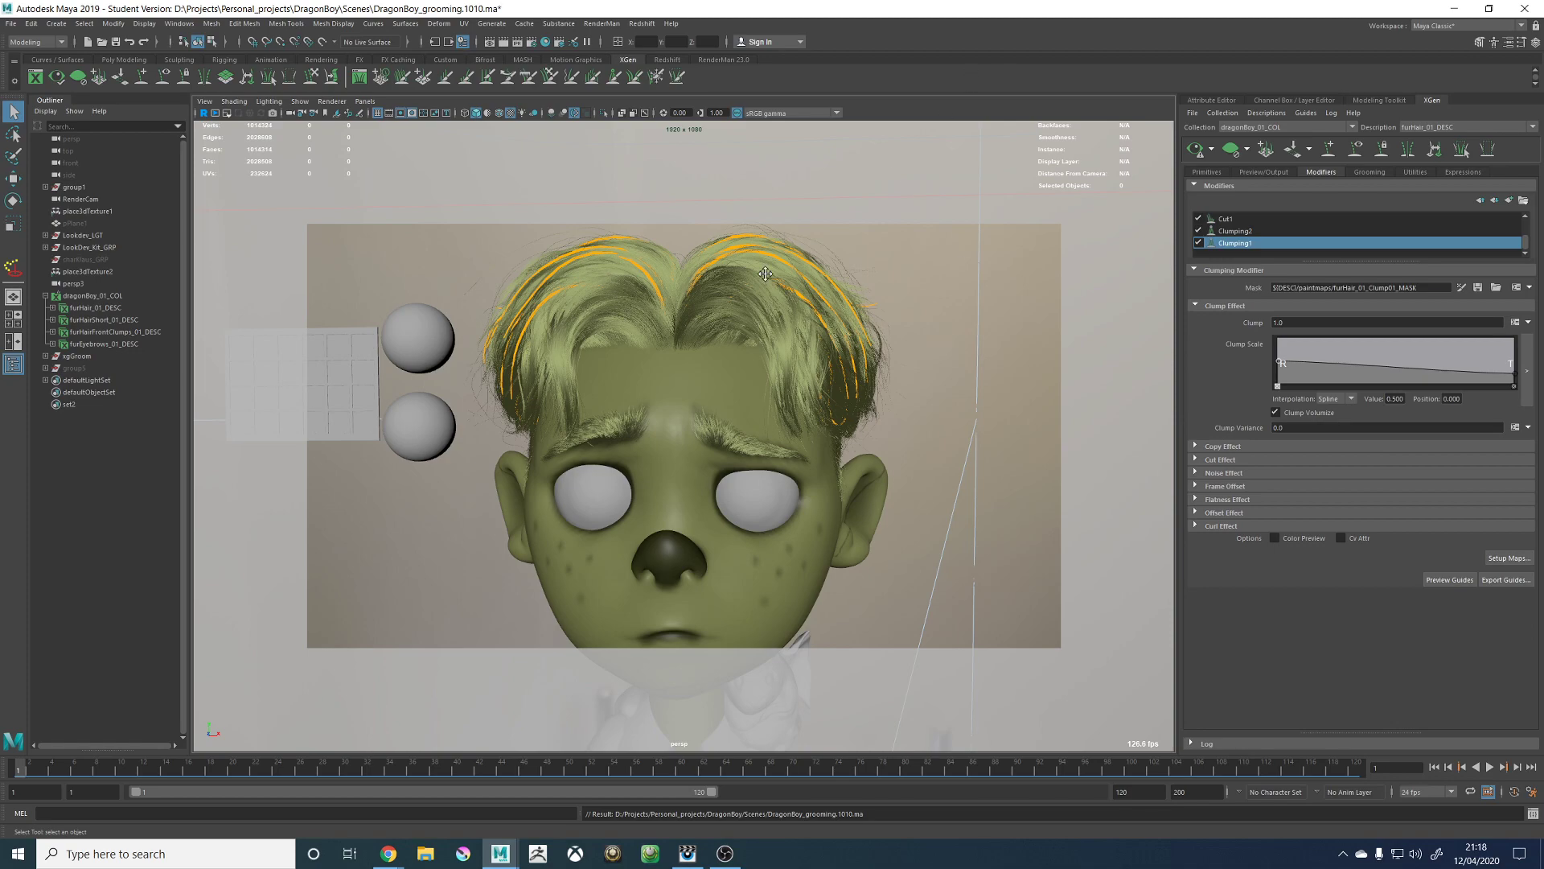
Step: Hide the XGen guides and inspect the shaded hair around the sides, fringe and eyebrows in close-up
alt+drag(605, 274, 711, 378)
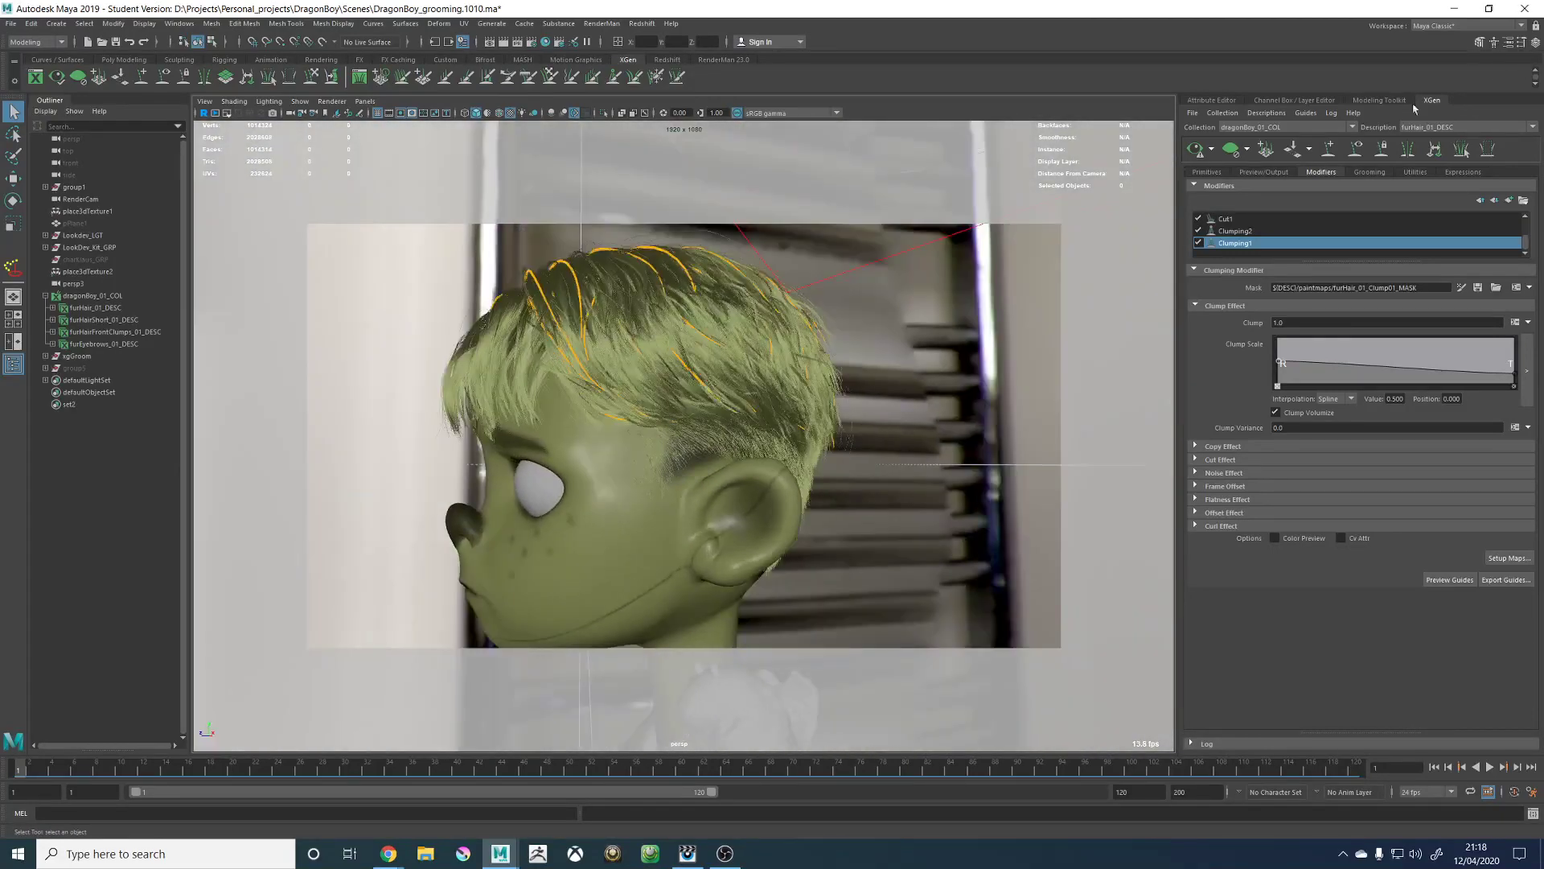
click(1355, 149)
alt+middle_drag(658, 366, 894, 355)
alt+drag(894, 355, 617, 397)
alt+right_drag(616, 398, 740, 392)
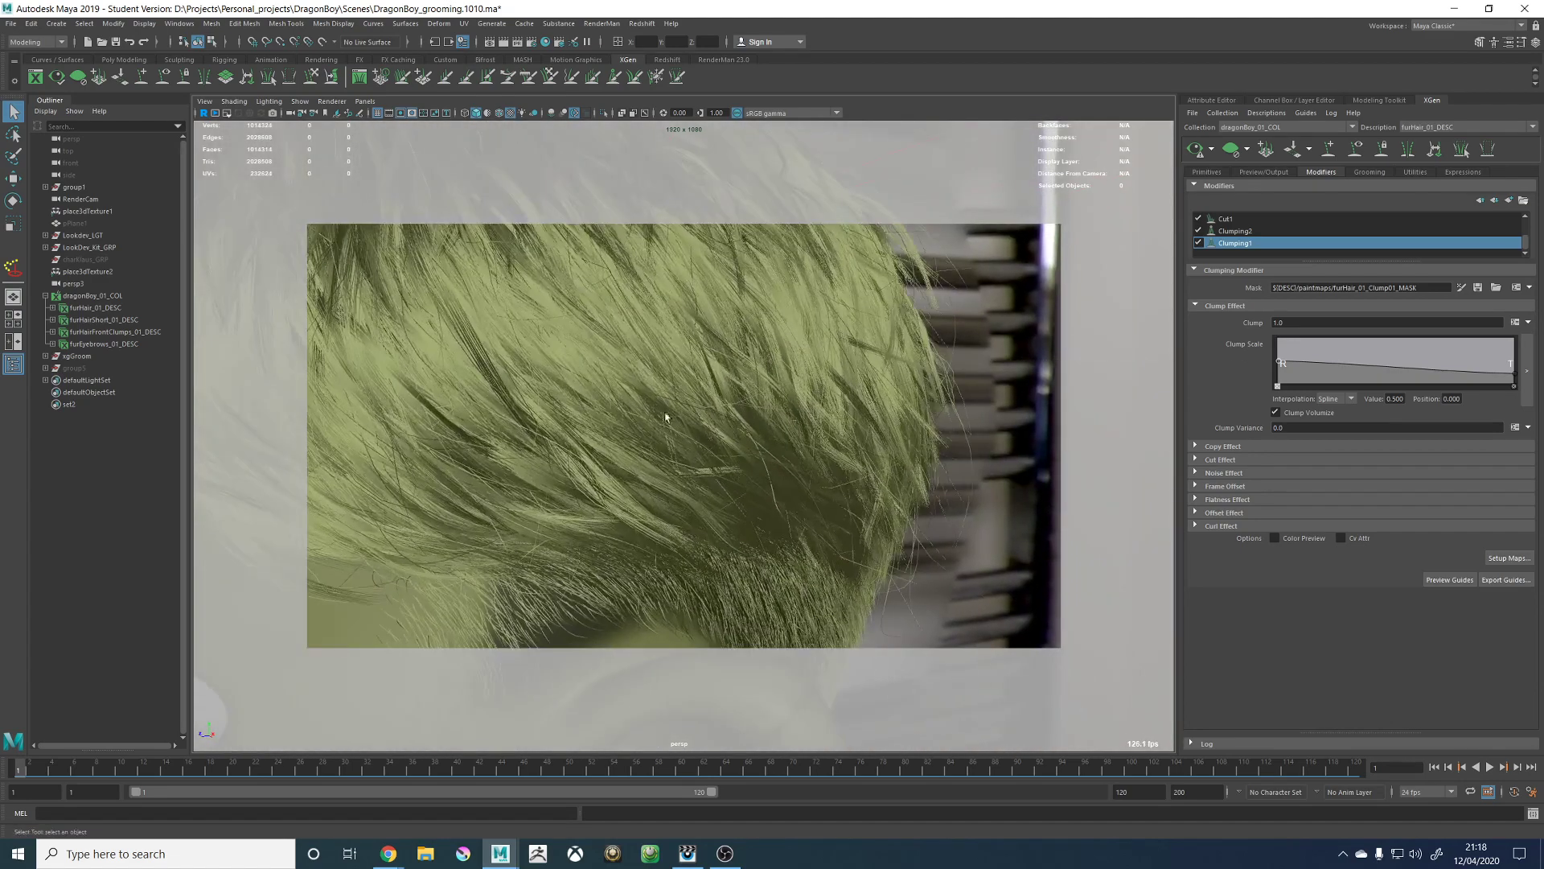
alt+middle_drag(611, 378, 978, 359)
alt+drag(777, 390, 937, 378)
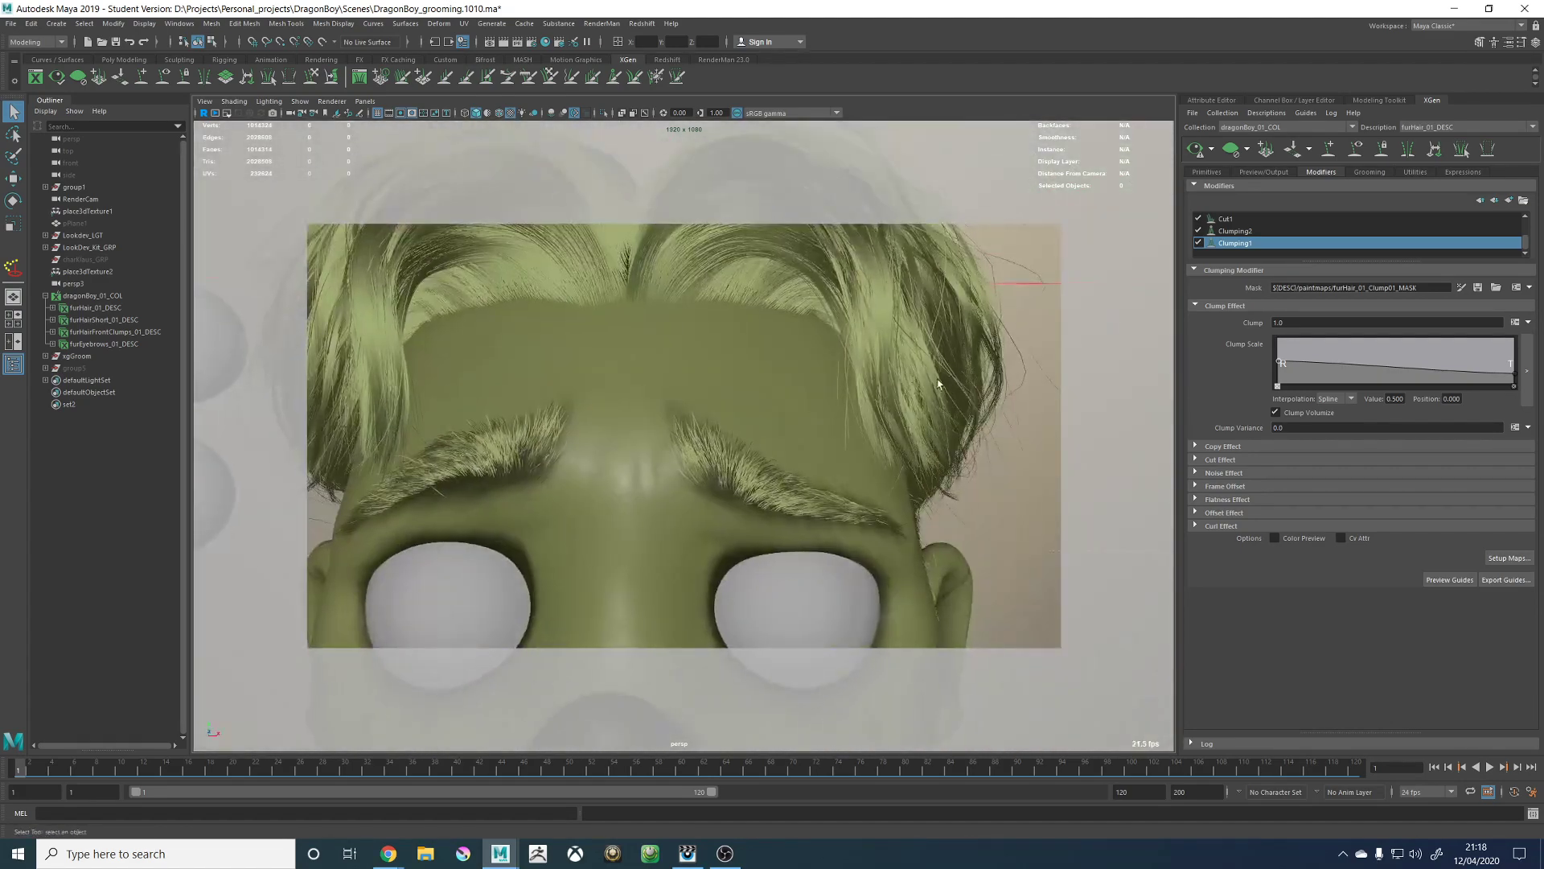
alt+right_drag(937, 378, 386, 392)
alt+drag(386, 392, 203, 408)
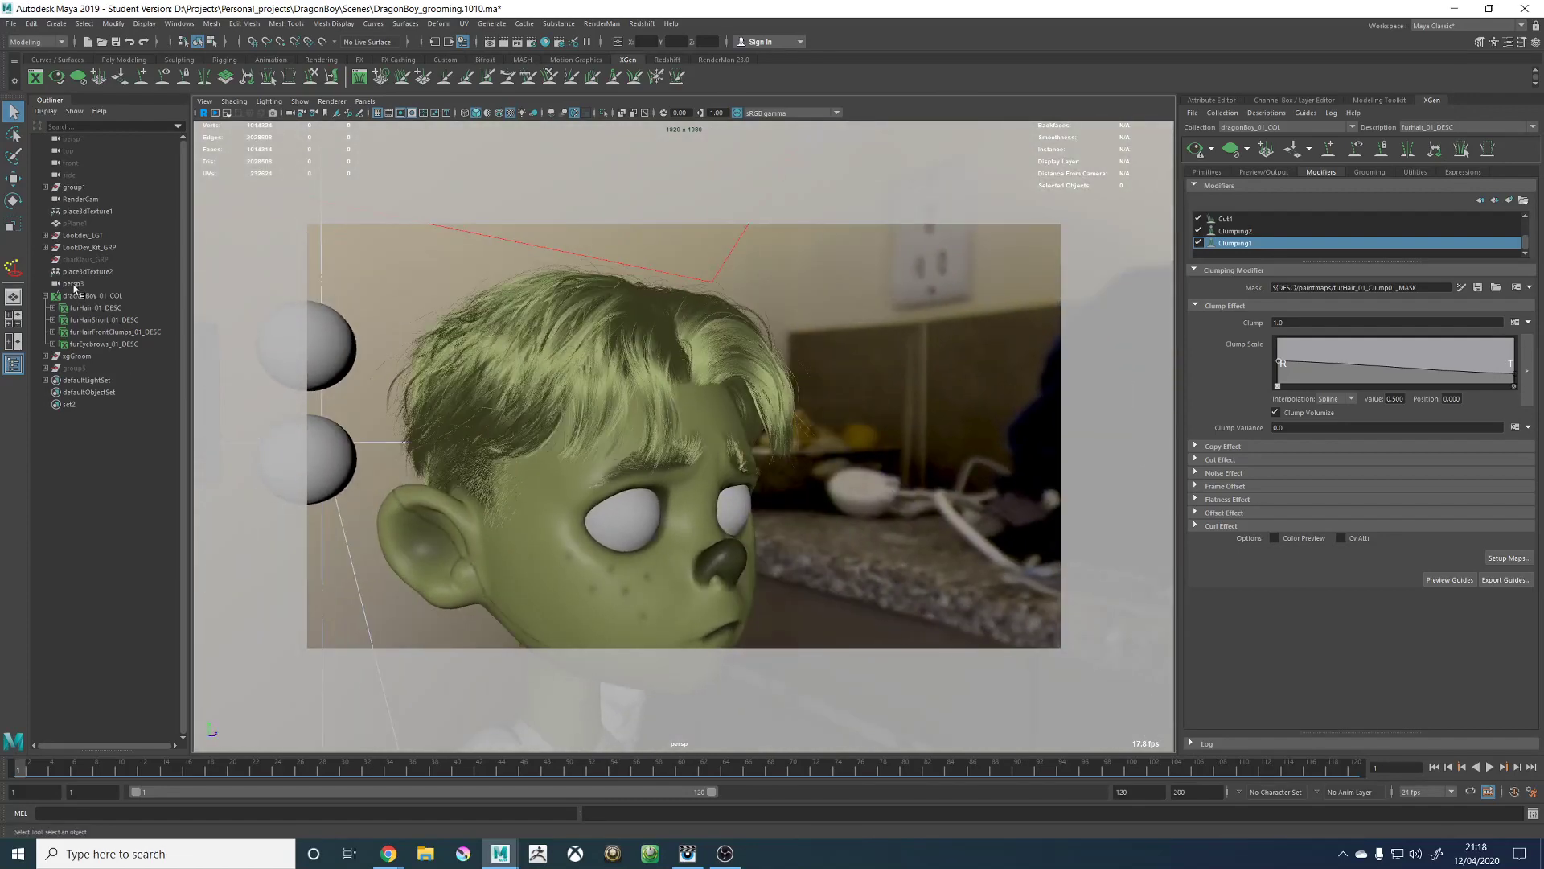
Step: Hide the Lookdev_LGT light group and the LookDev_Kit_GRP colour chart and spheres
click(82, 235)
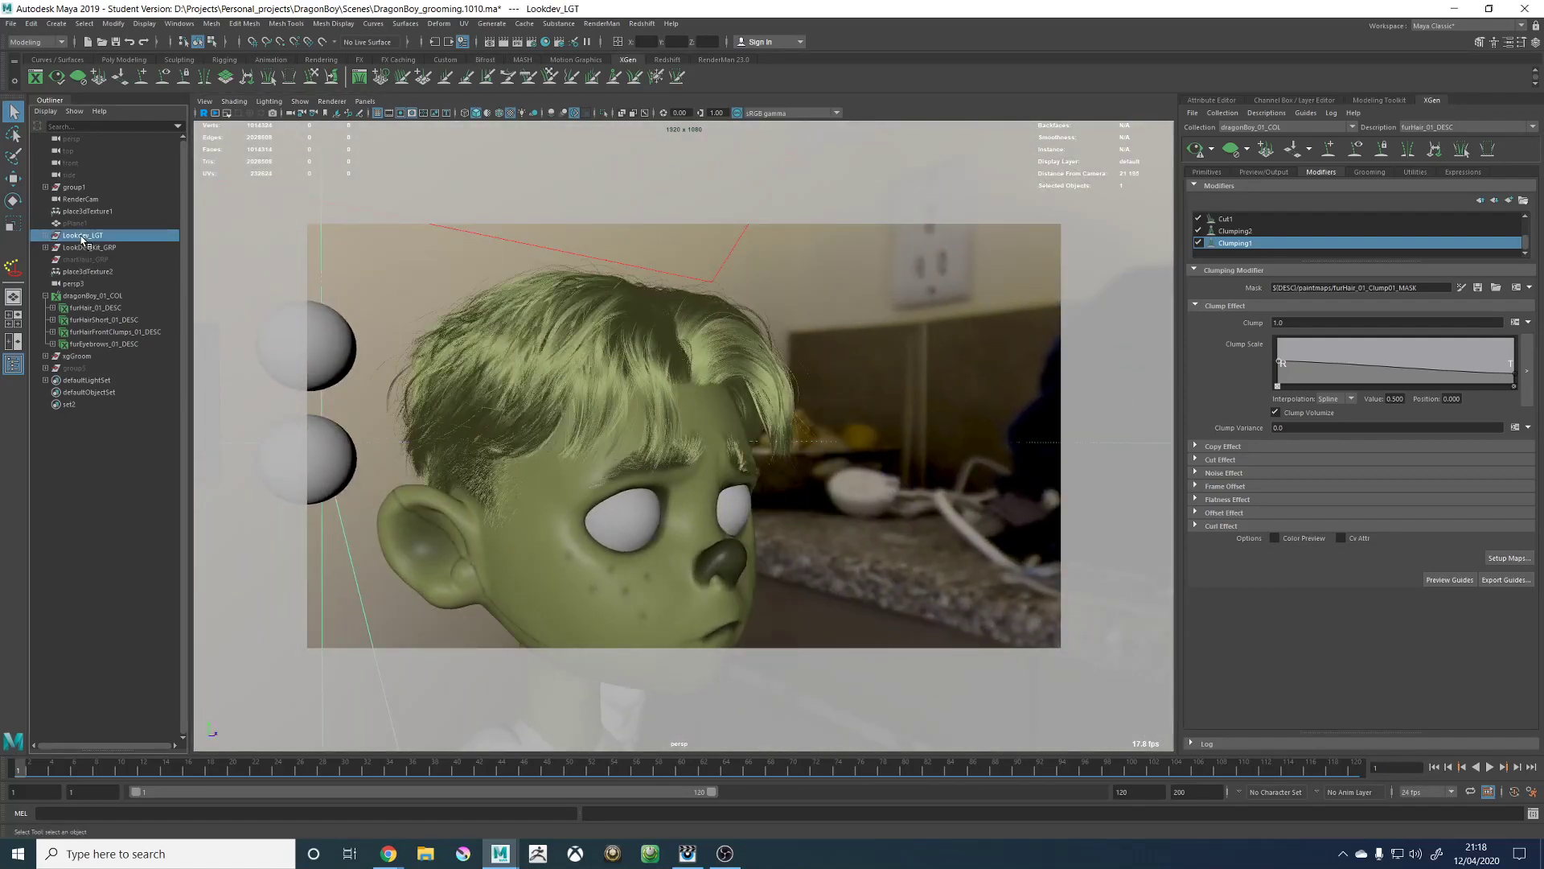
key(ctrl+h)
alt+right_drag(823, 394, 515, 397)
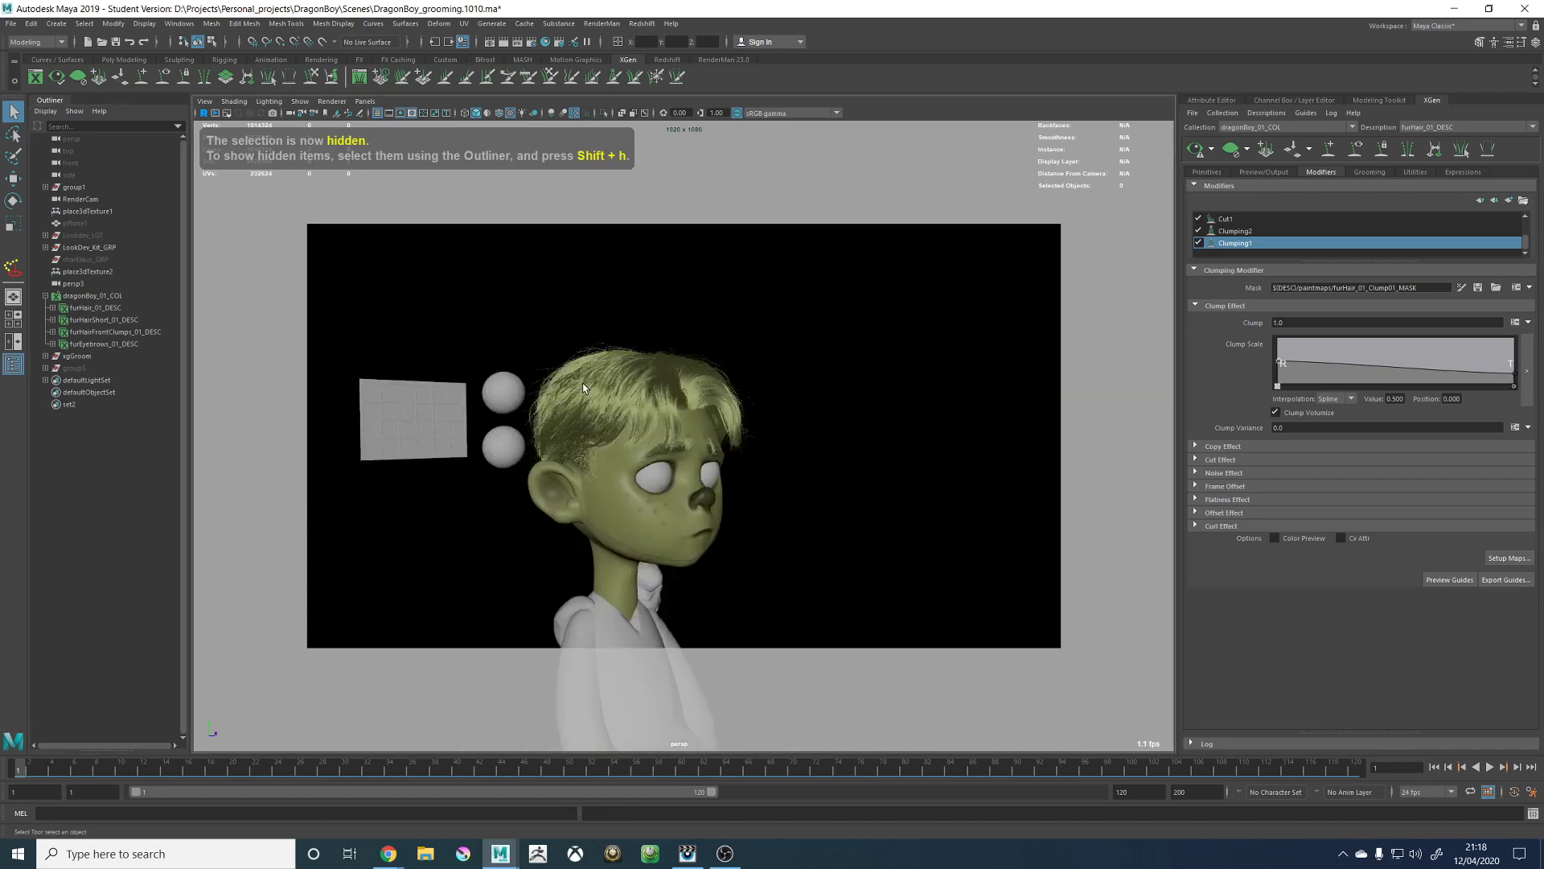
alt+drag(603, 398, 702, 420)
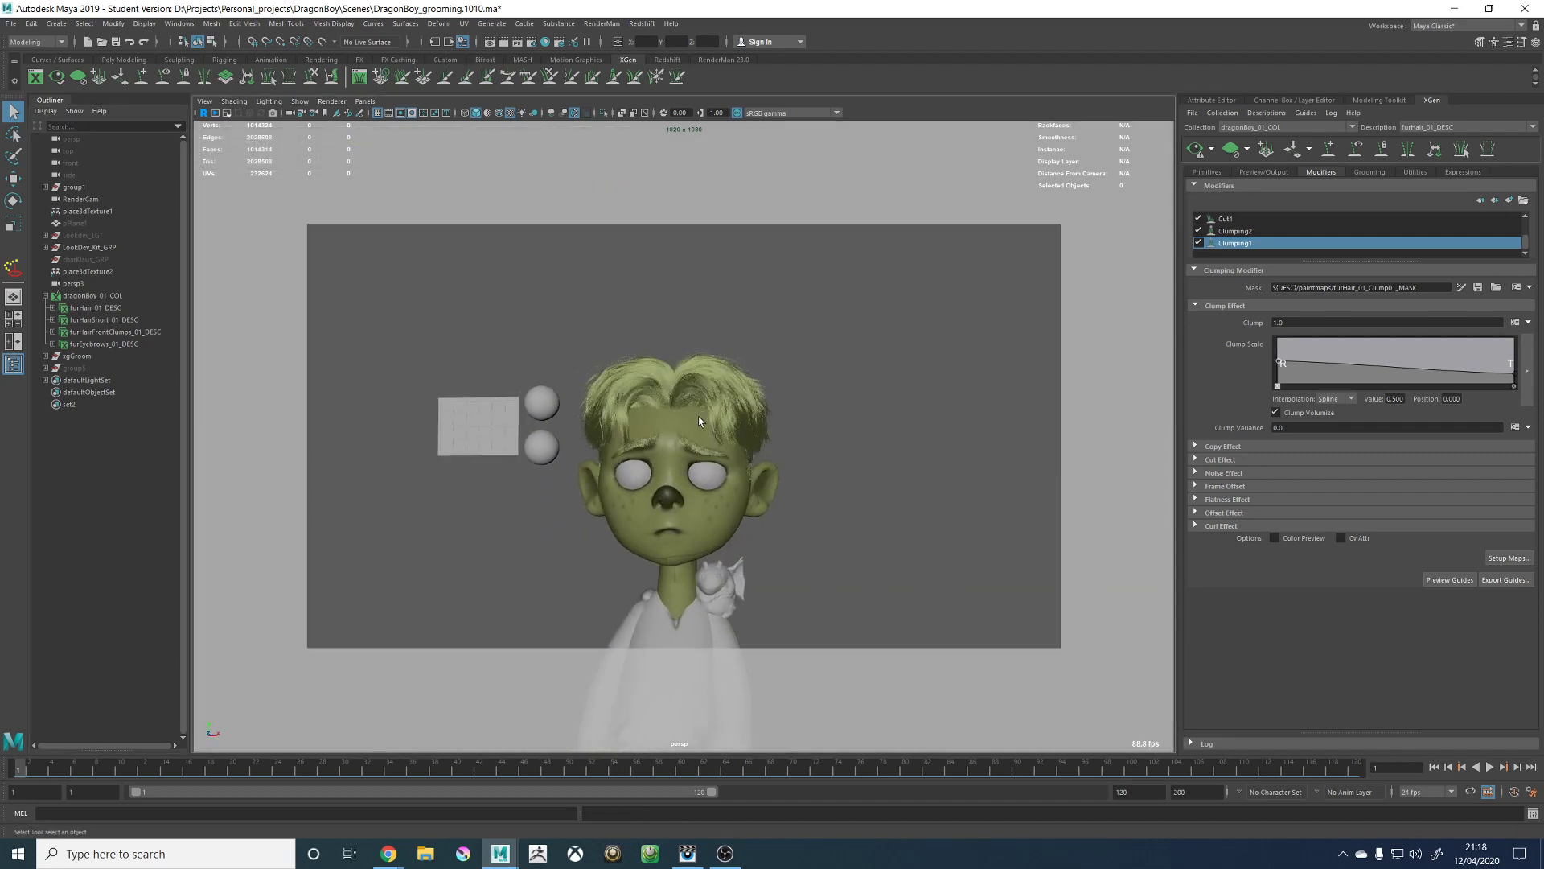
click(86, 247)
key(ctrl+h)
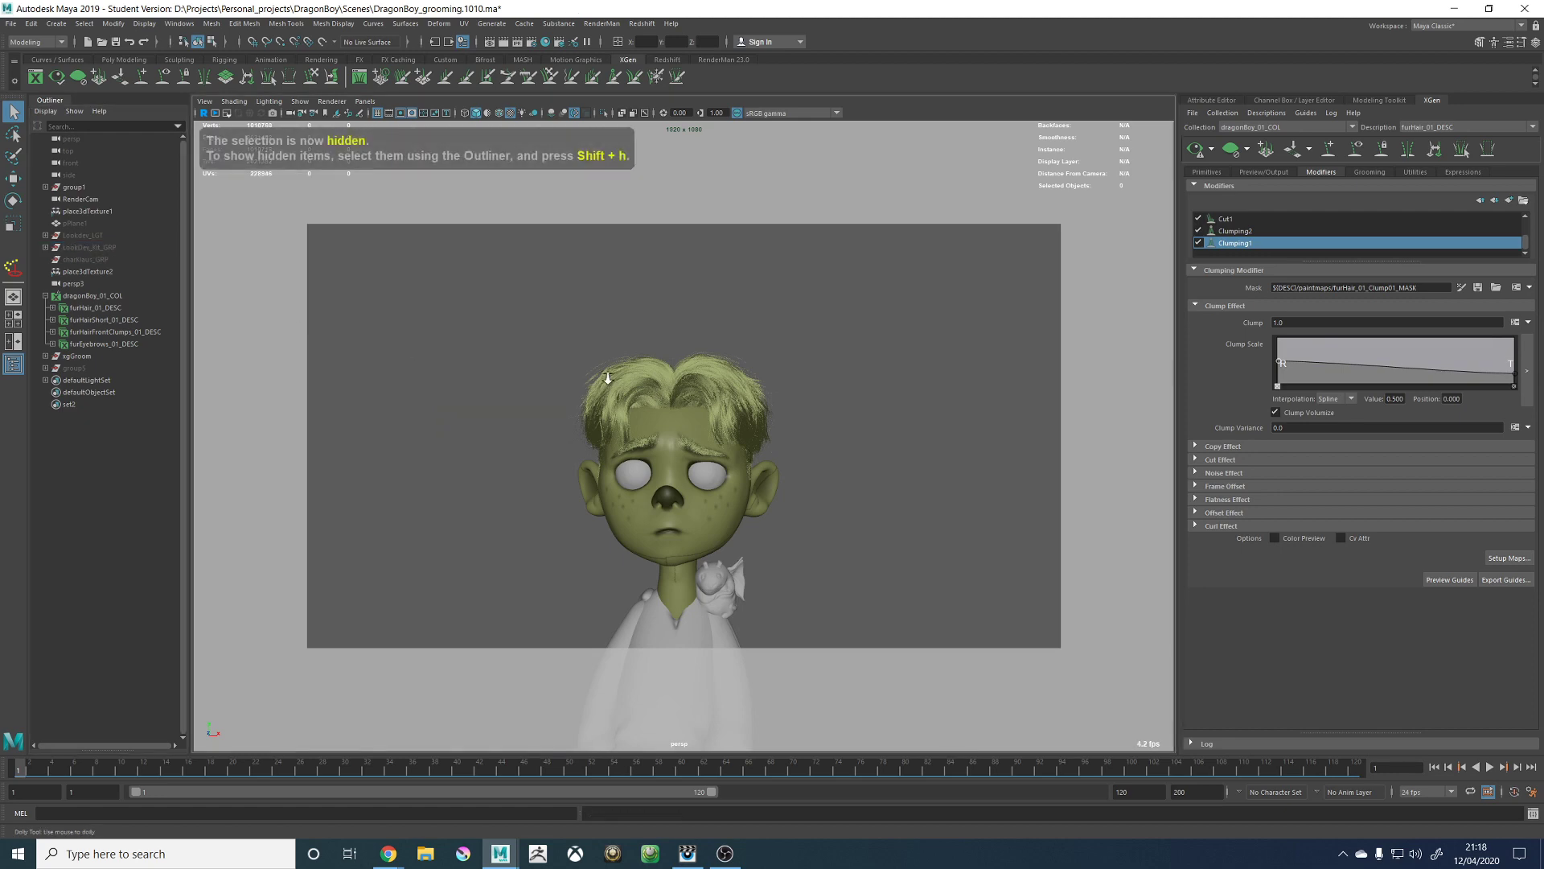
Step: Save the scene again with the lights and lookdev kit hidden, accepting the student version notice
scroll(591, 397, up, 3)
mouse_move(592, 397)
alt+mouse_down()
mouse_move(579, 404)
mouse_move(707, 408)
mouse_move(564, 402)
alt+mouse_up()
scroll(571, 416, down, 5)
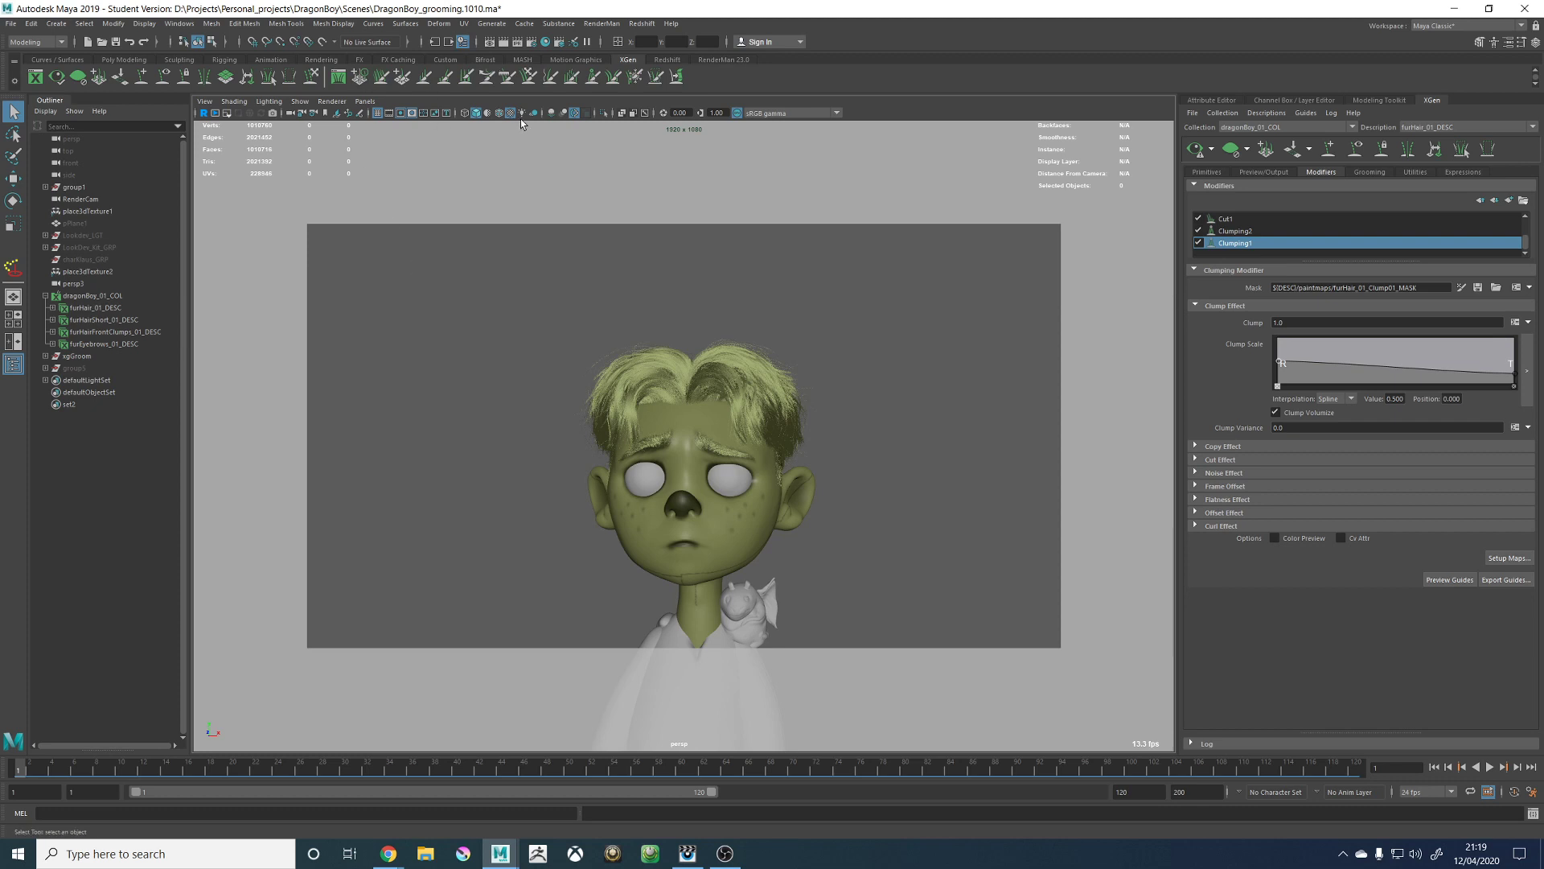
key(ctrl+s)
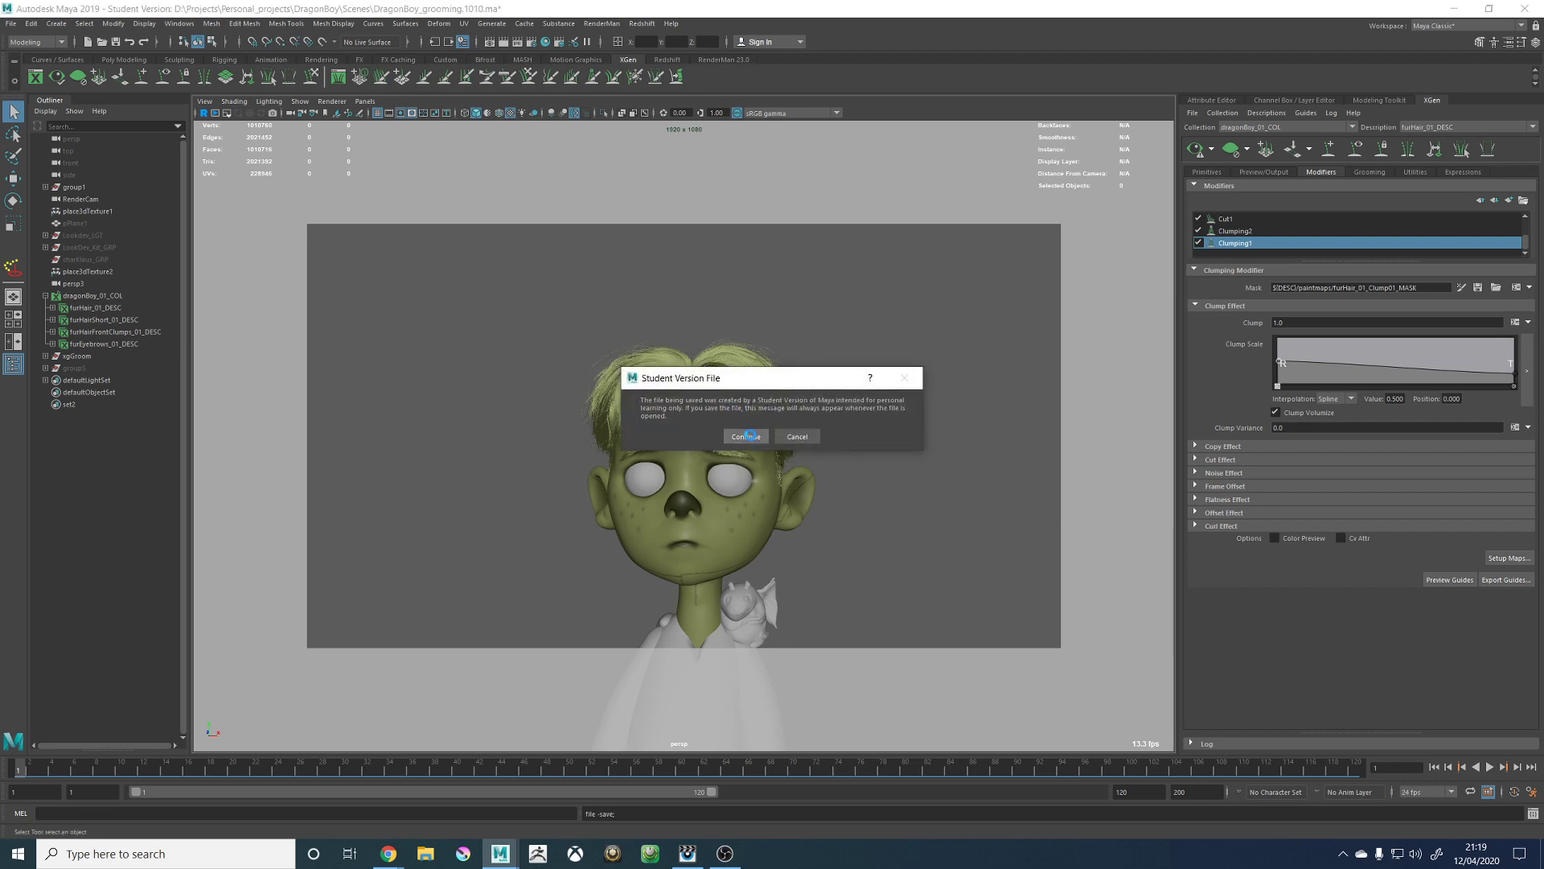
click(744, 437)
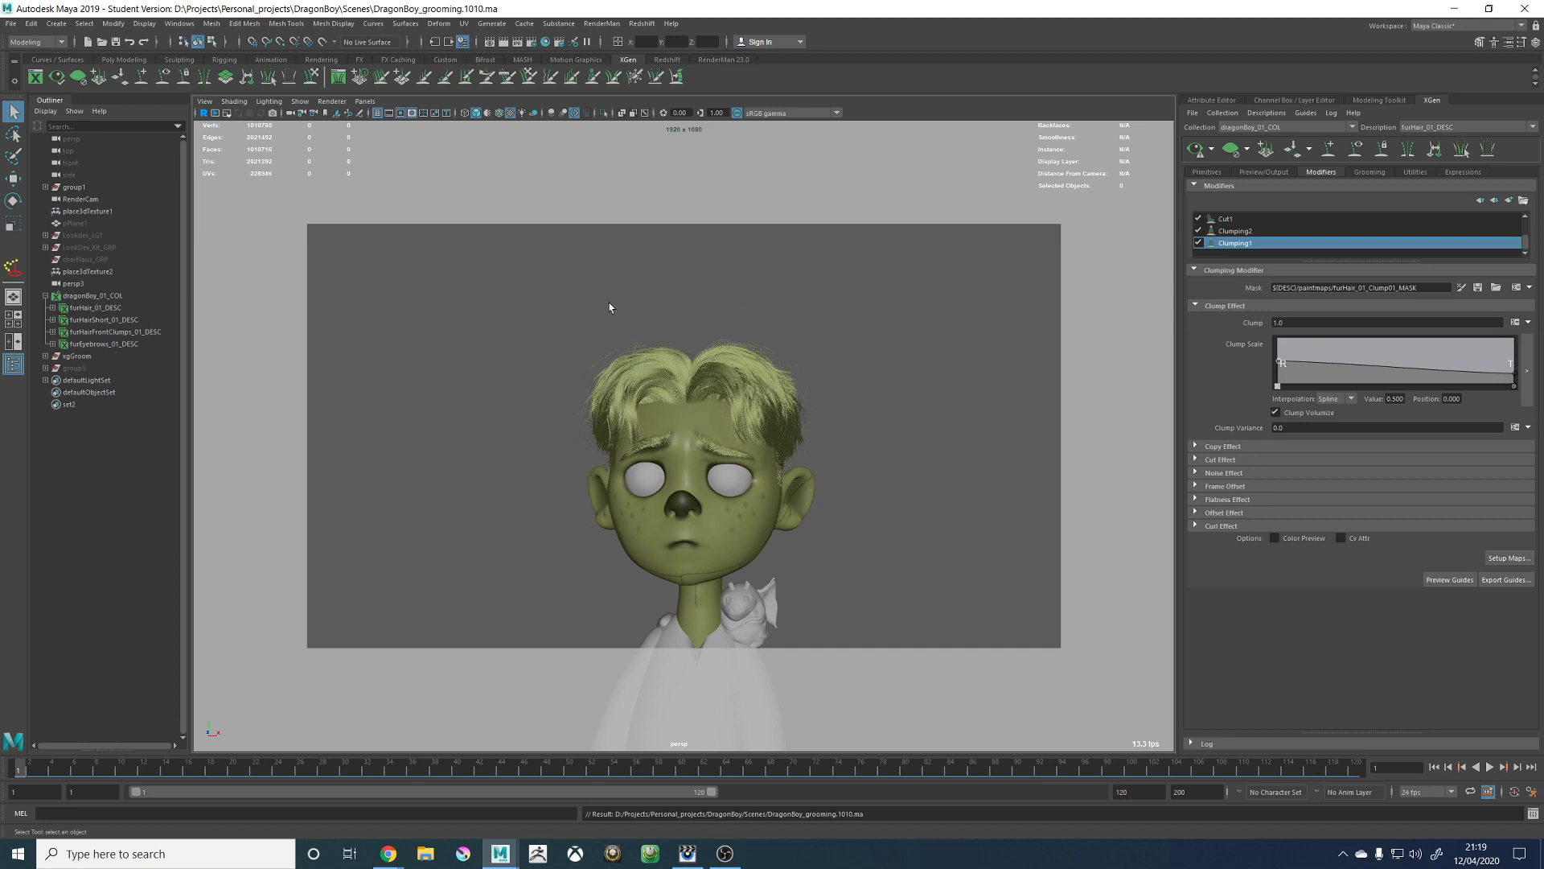
Step: Open the Grease Pencil tool on a closer front view of the character's head
scroll(591, 310, up, 5)
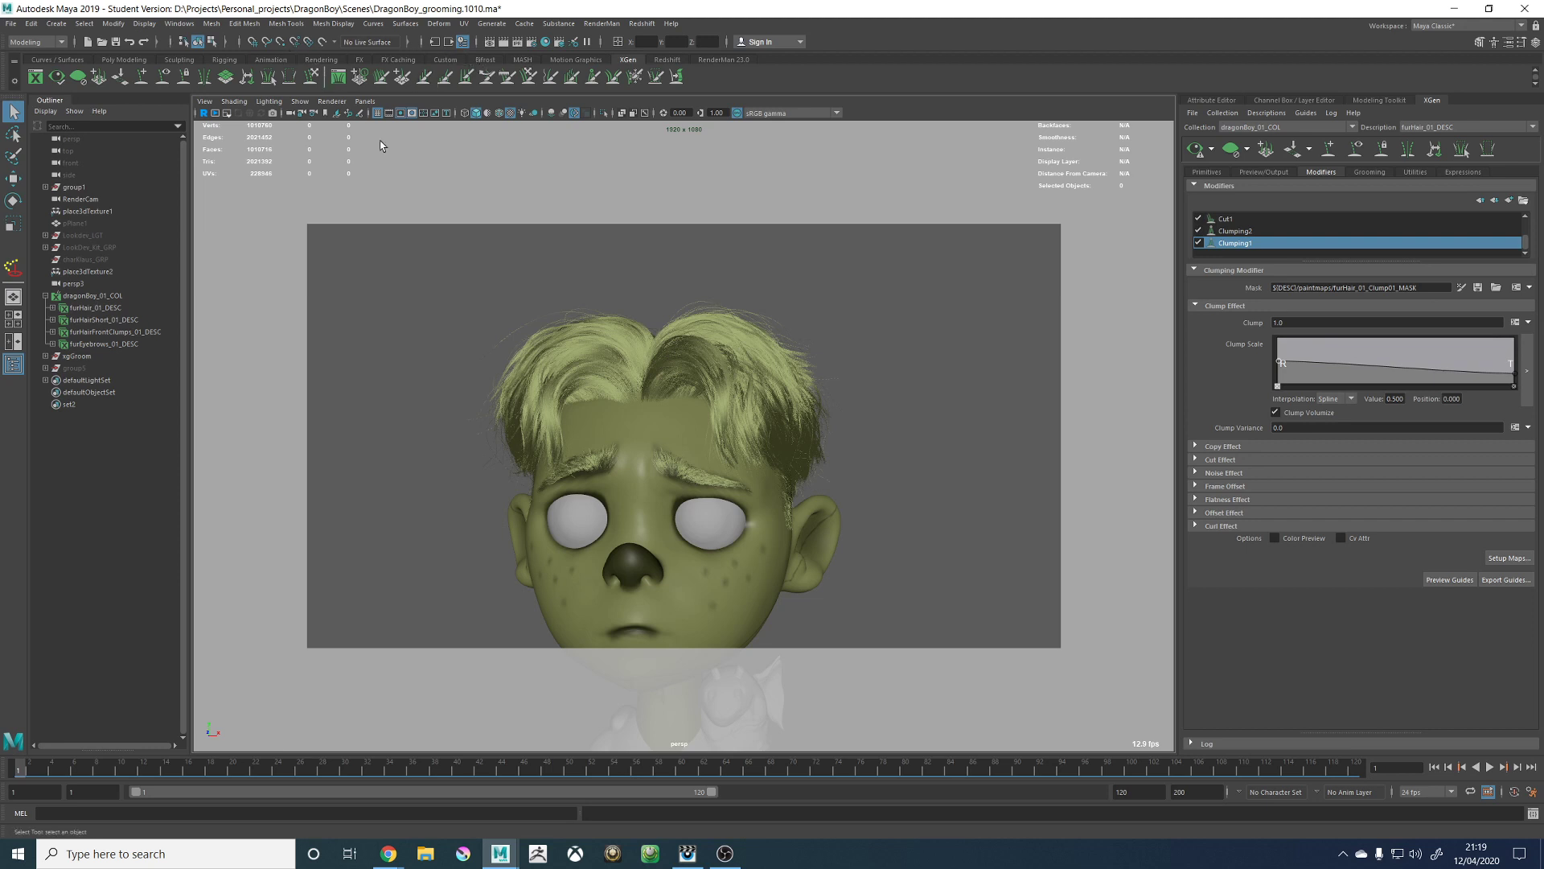
click(360, 113)
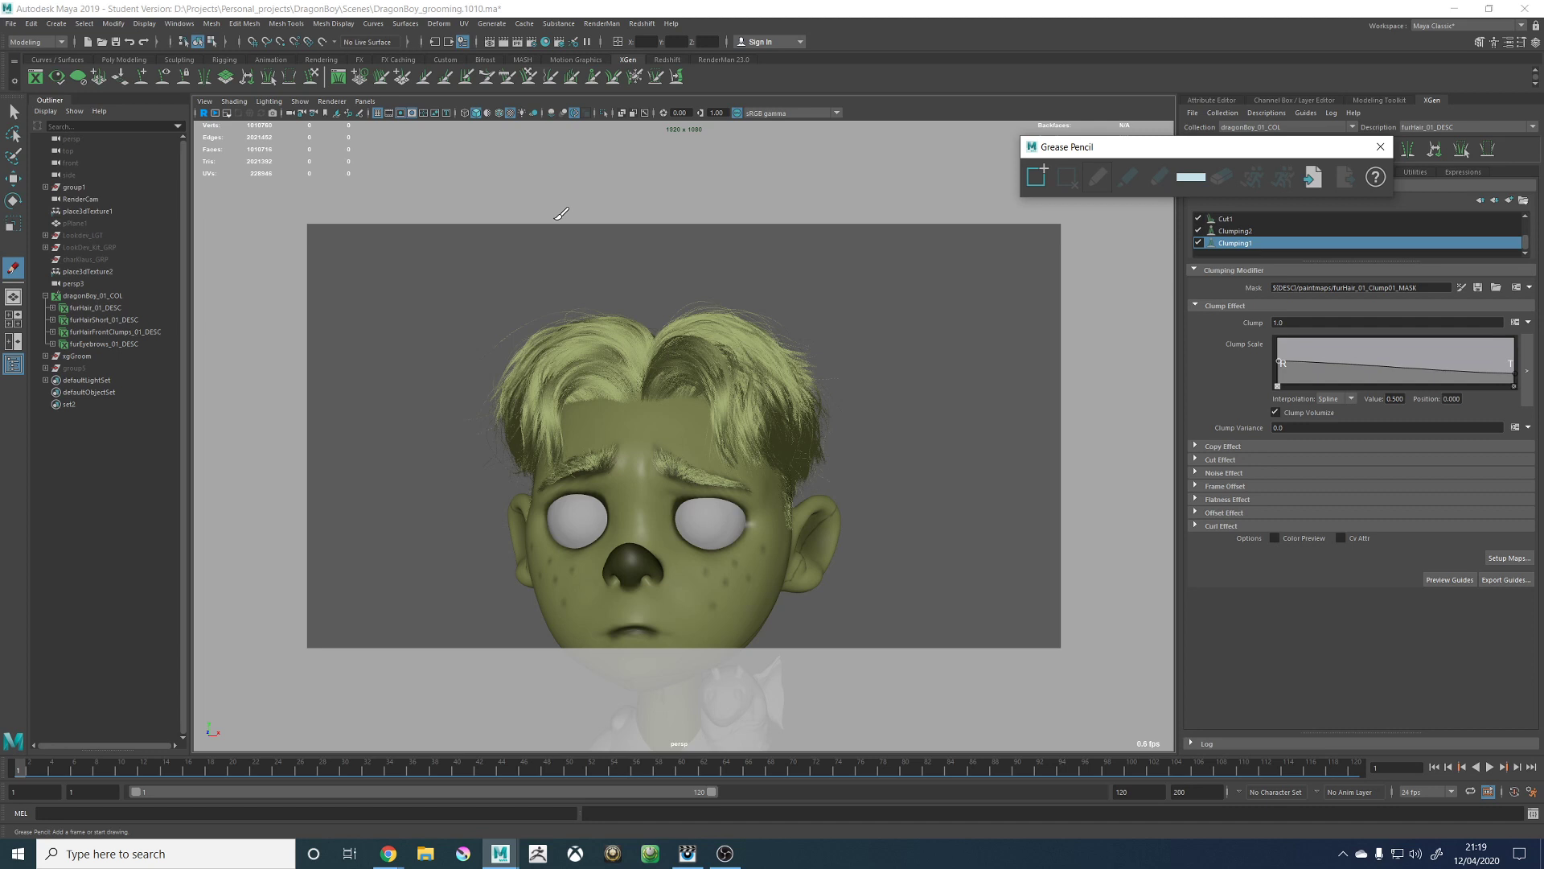
click(1035, 176)
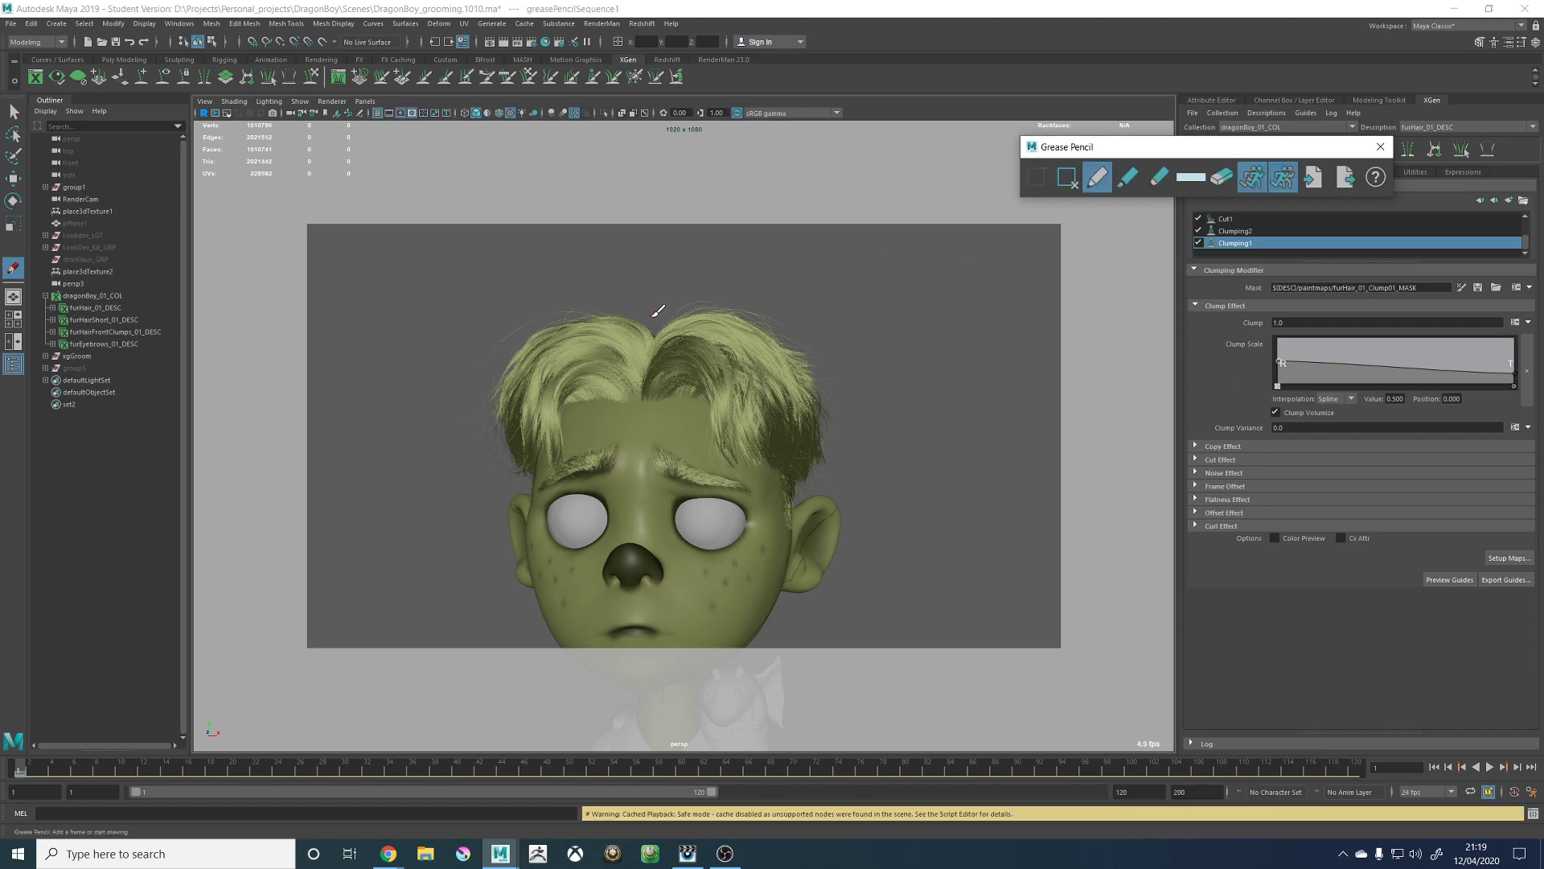
drag(645, 369, 674, 268)
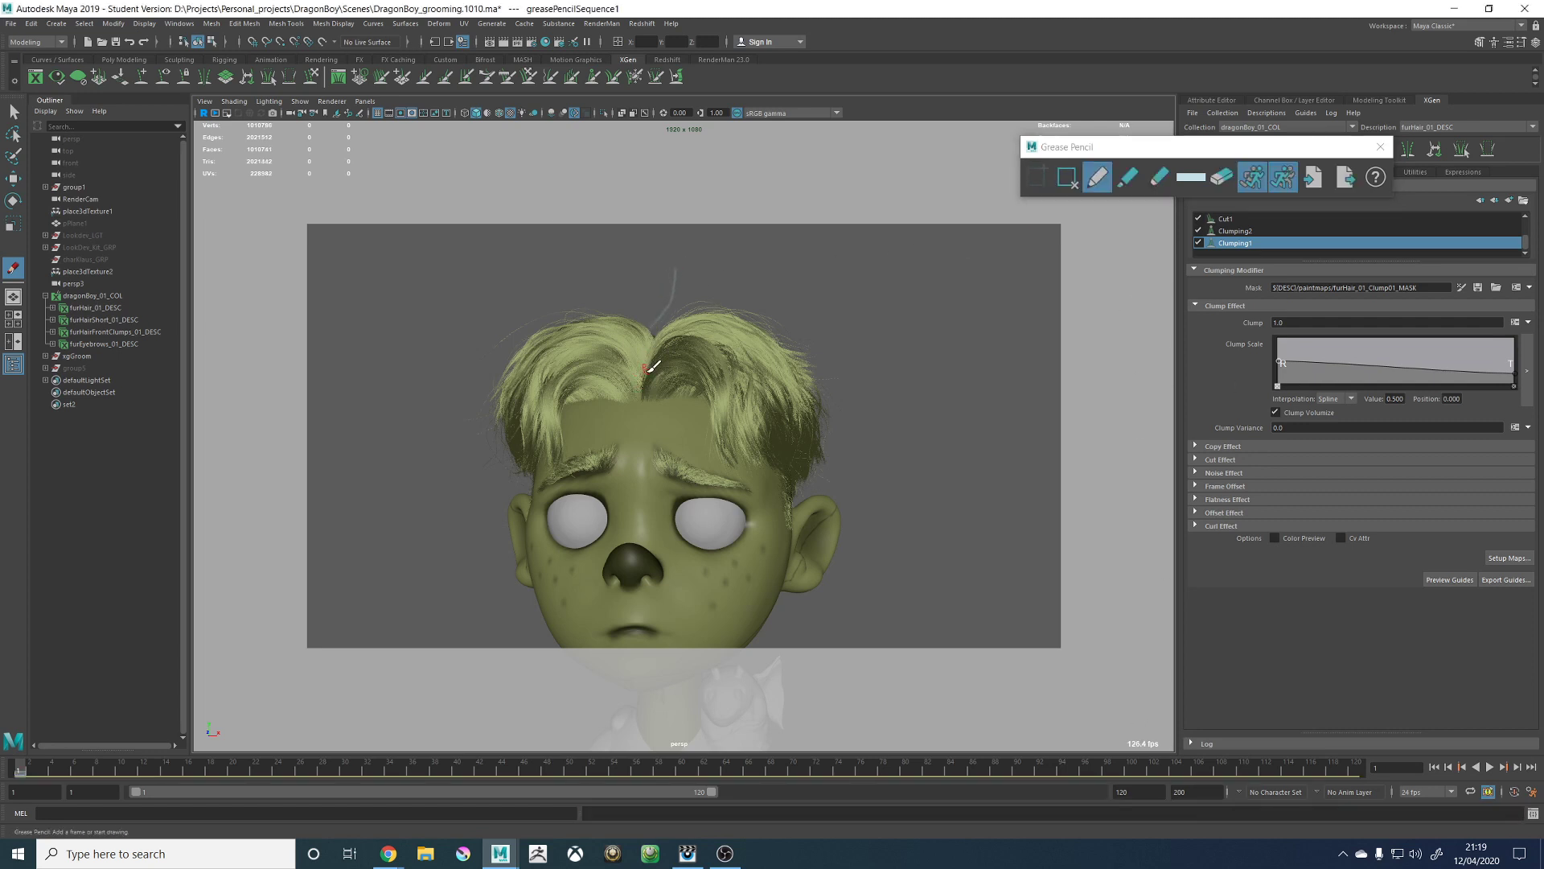
drag(648, 369, 675, 274)
key(ctrl+z)
key(ctrl+z)
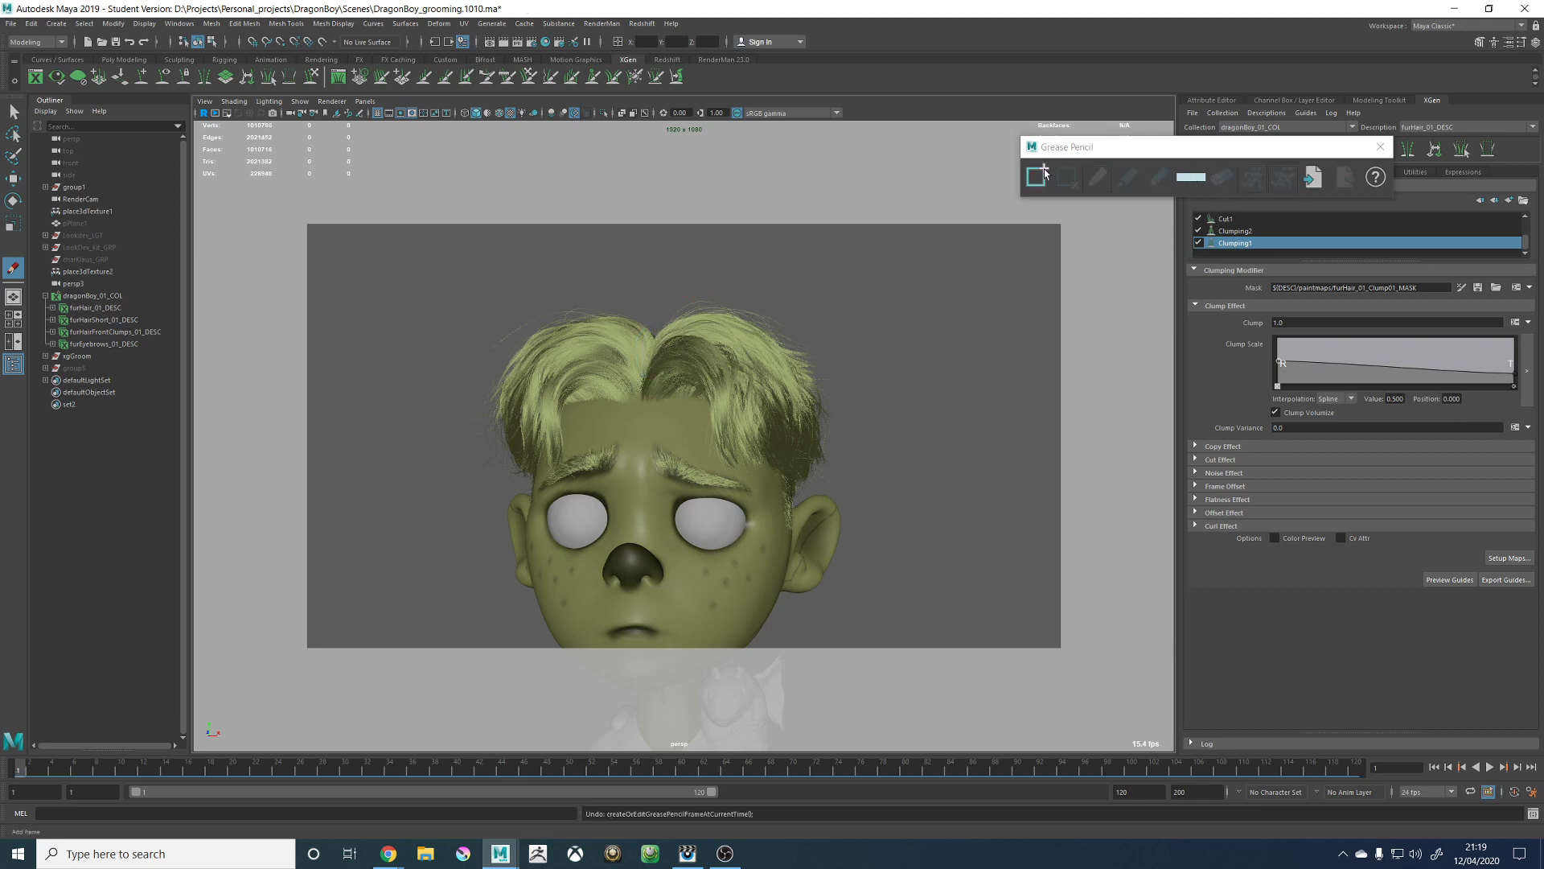
Step: Add a Grease Pencil frame and set the pencil colour to light green
click(1044, 172)
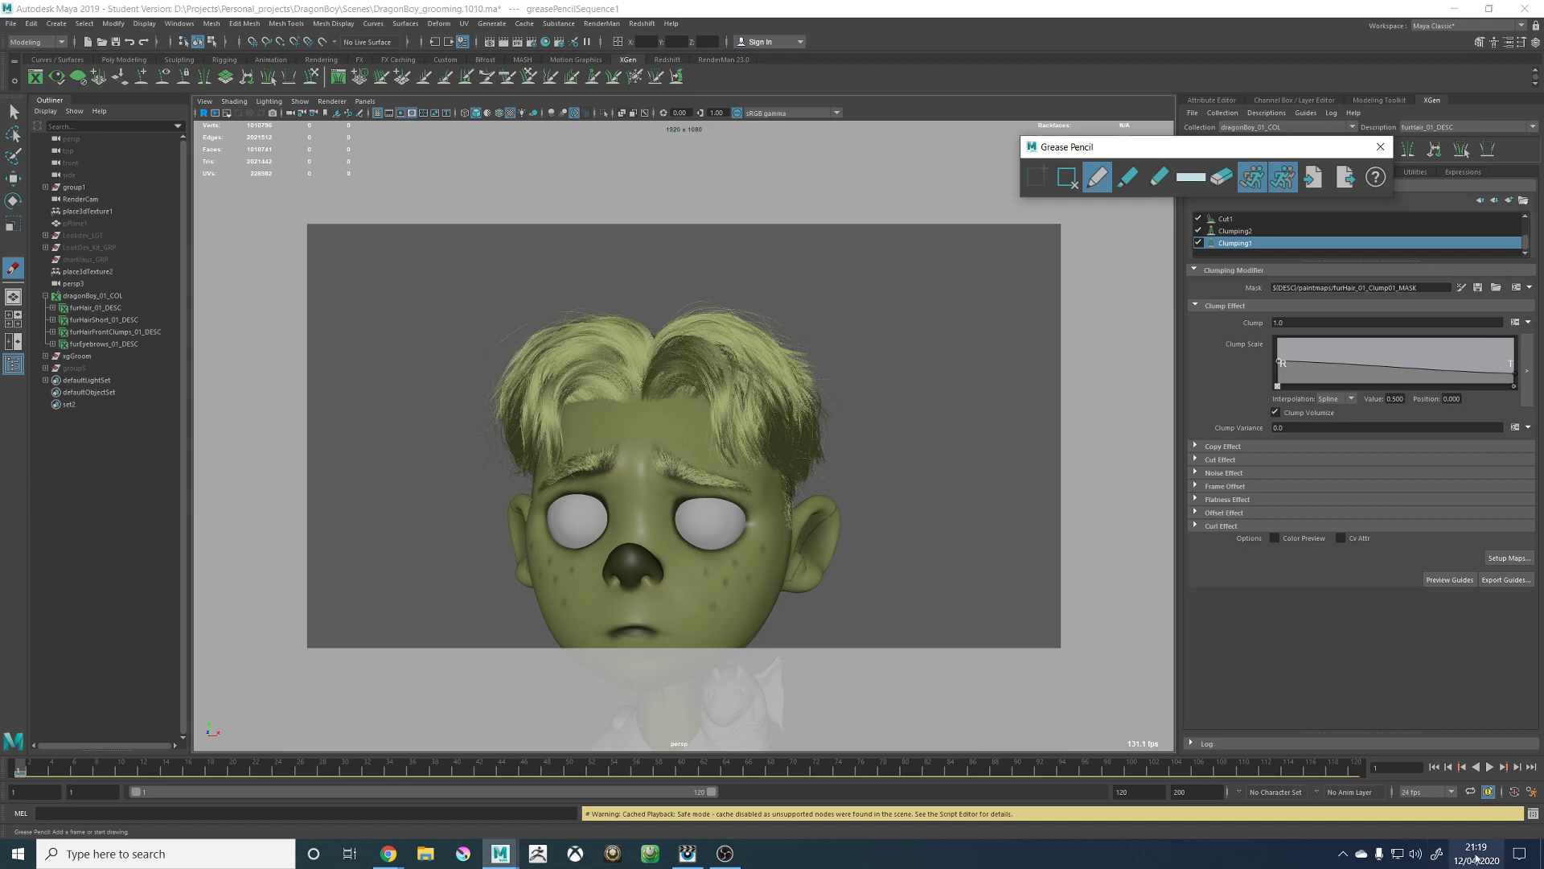
click(1188, 177)
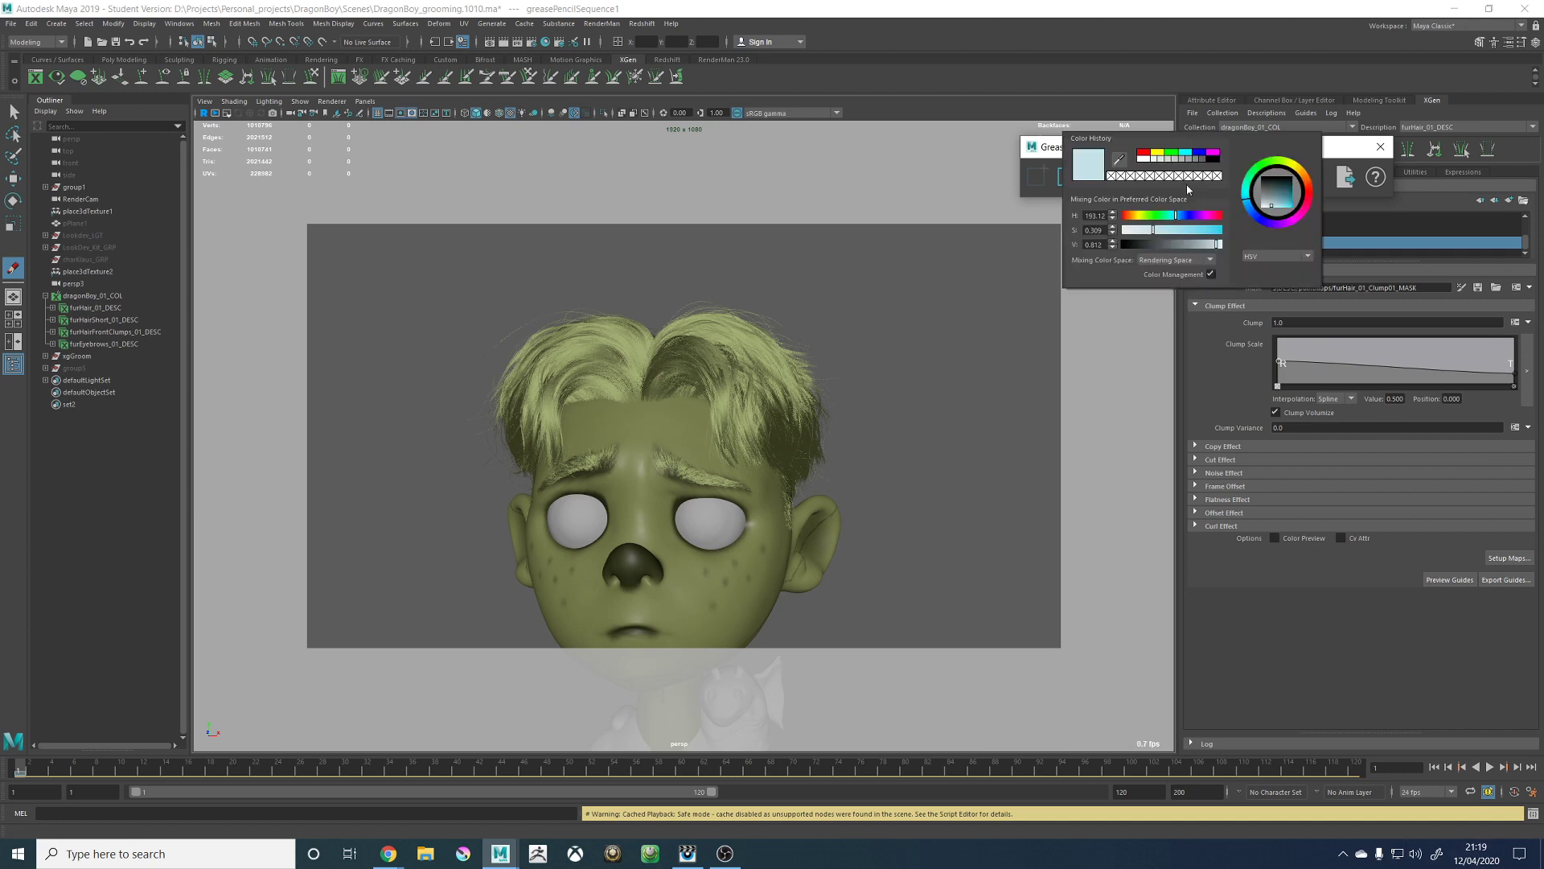
click(1176, 231)
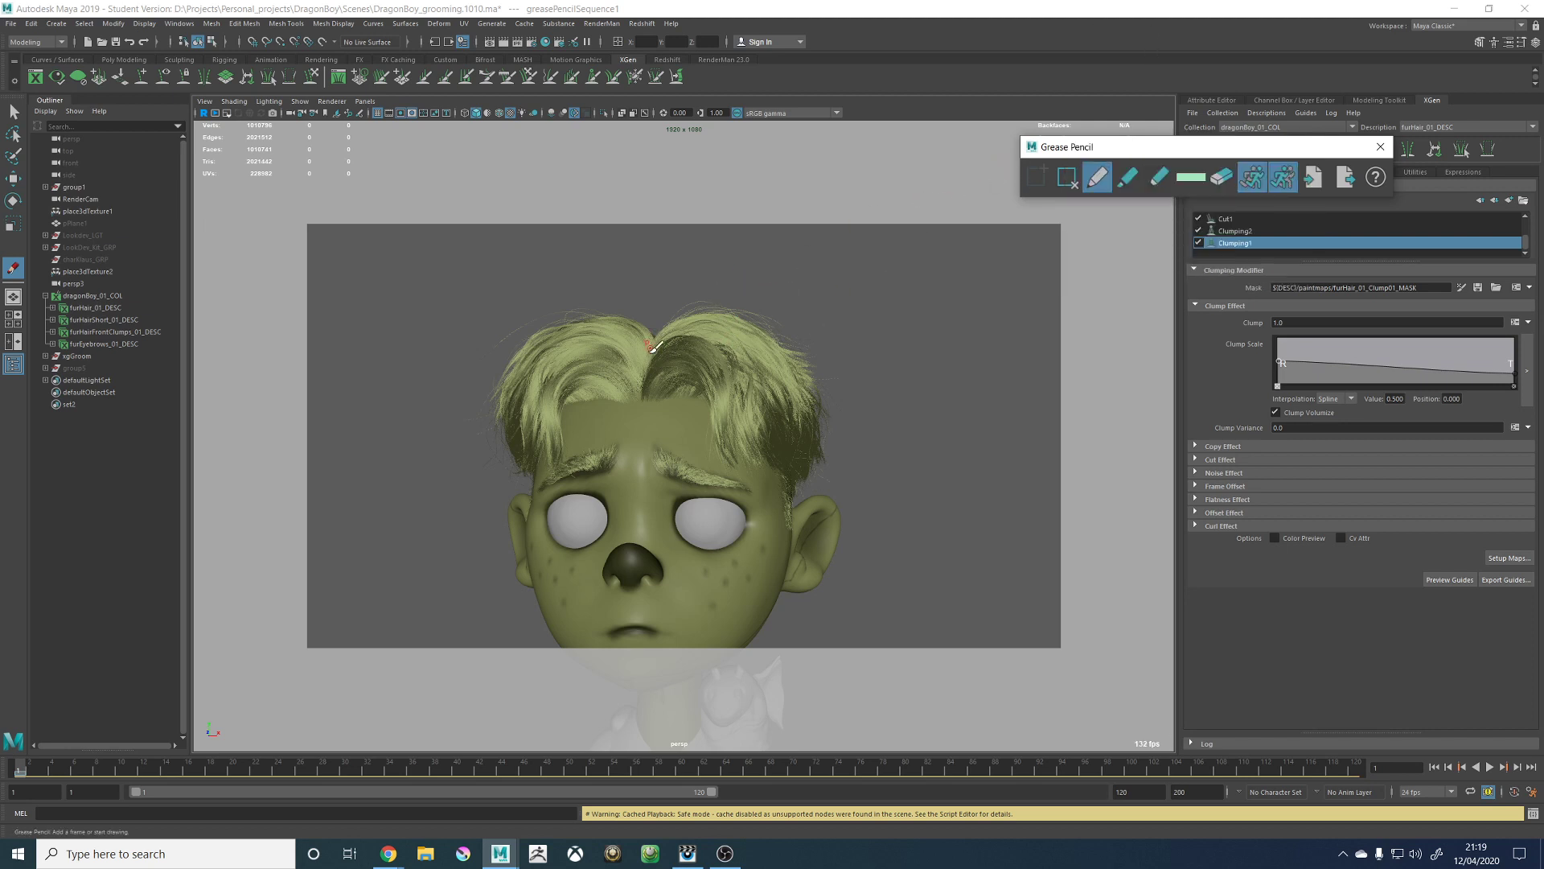
drag(647, 349, 669, 268)
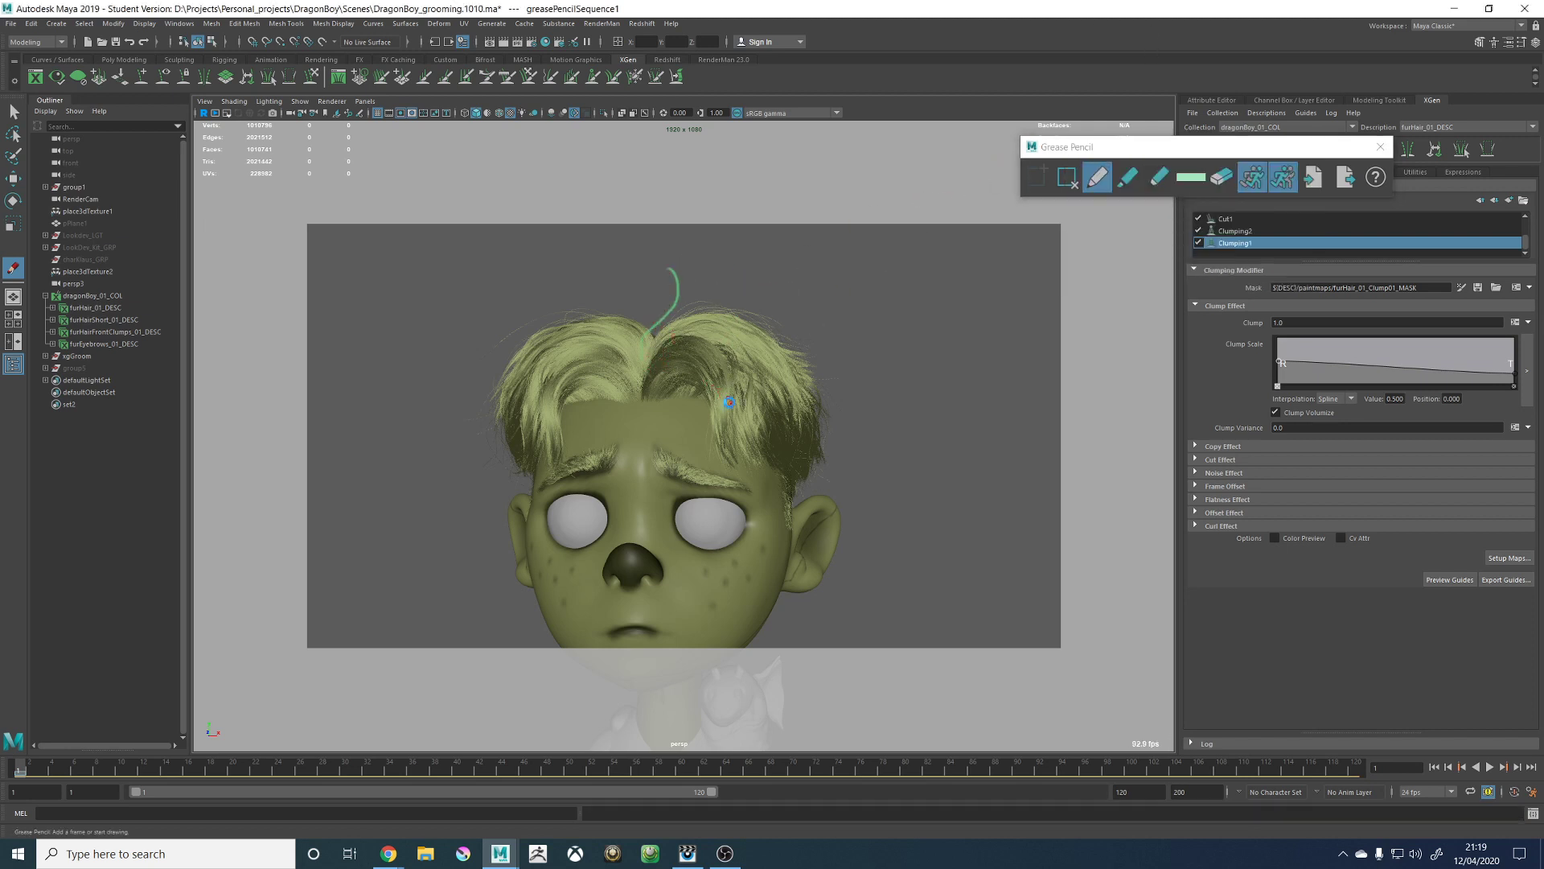
key(ctrl+z)
drag(641, 388, 671, 276)
key(ctrl+z)
mouse_move(640, 325)
mouse_down()
mouse_move(669, 290)
mouse_move(652, 312)
mouse_up()
key(ctrl+z)
Step: Sketch curved flyaway strands around the hair silhouette, the parting, the forehead and the fringe ends with the Grease Pencil
drag(493, 384, 487, 418)
drag(780, 335, 835, 330)
mouse_move(609, 450)
mouse_down()
mouse_move(600, 396)
mouse_move(606, 475)
mouse_up()
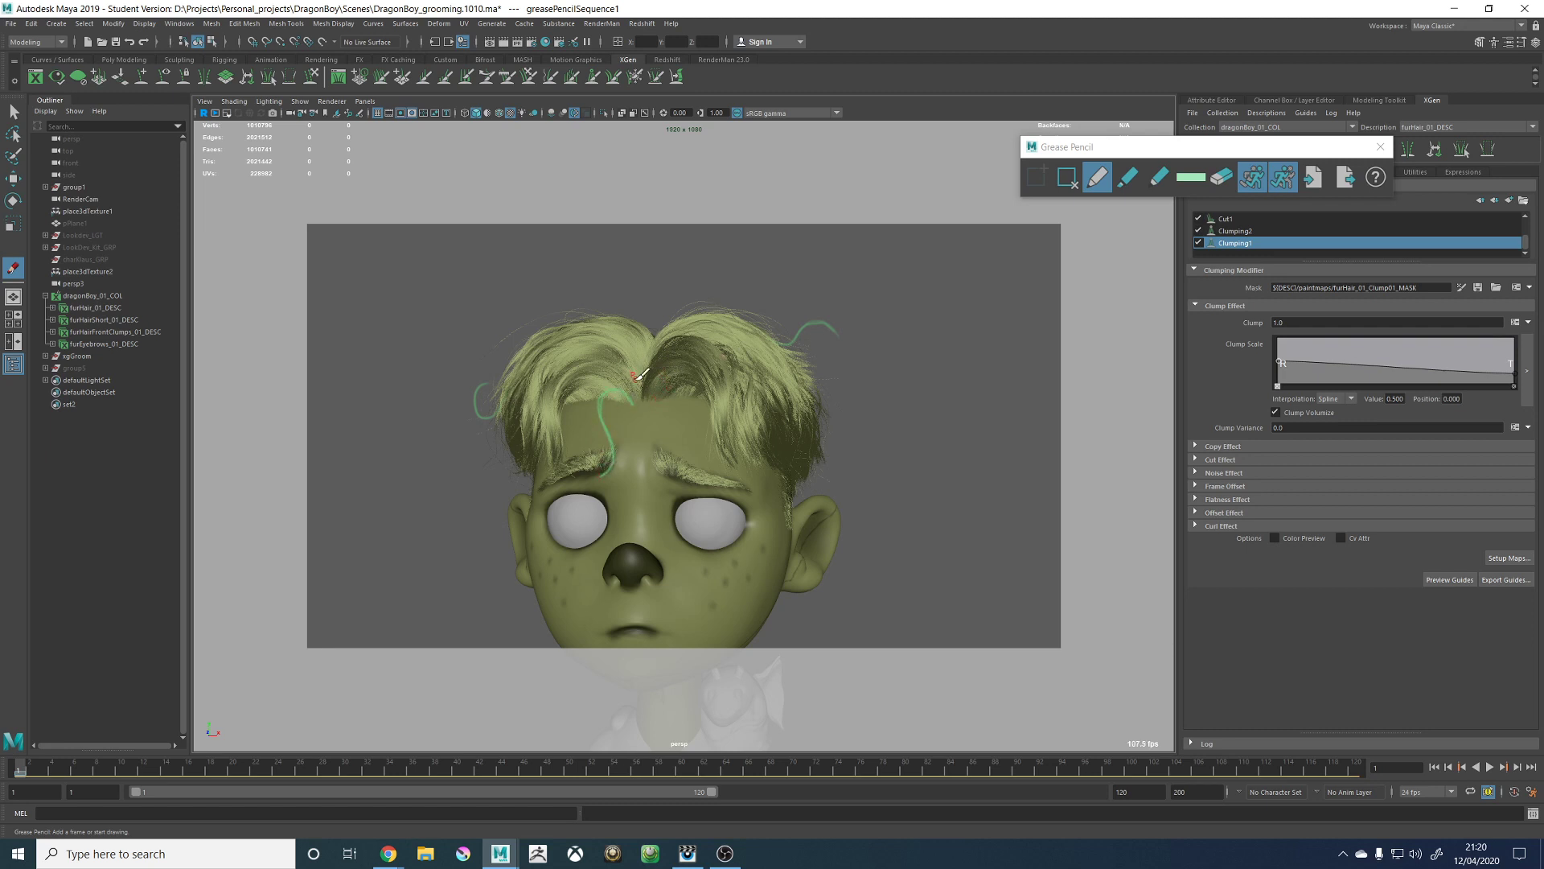
mouse_move(644, 328)
mouse_down()
mouse_move(650, 307)
mouse_move(621, 286)
mouse_move(661, 325)
mouse_move(695, 293)
mouse_move(602, 314)
mouse_move(544, 288)
mouse_up()
drag(737, 417, 763, 503)
drag(750, 442, 765, 513)
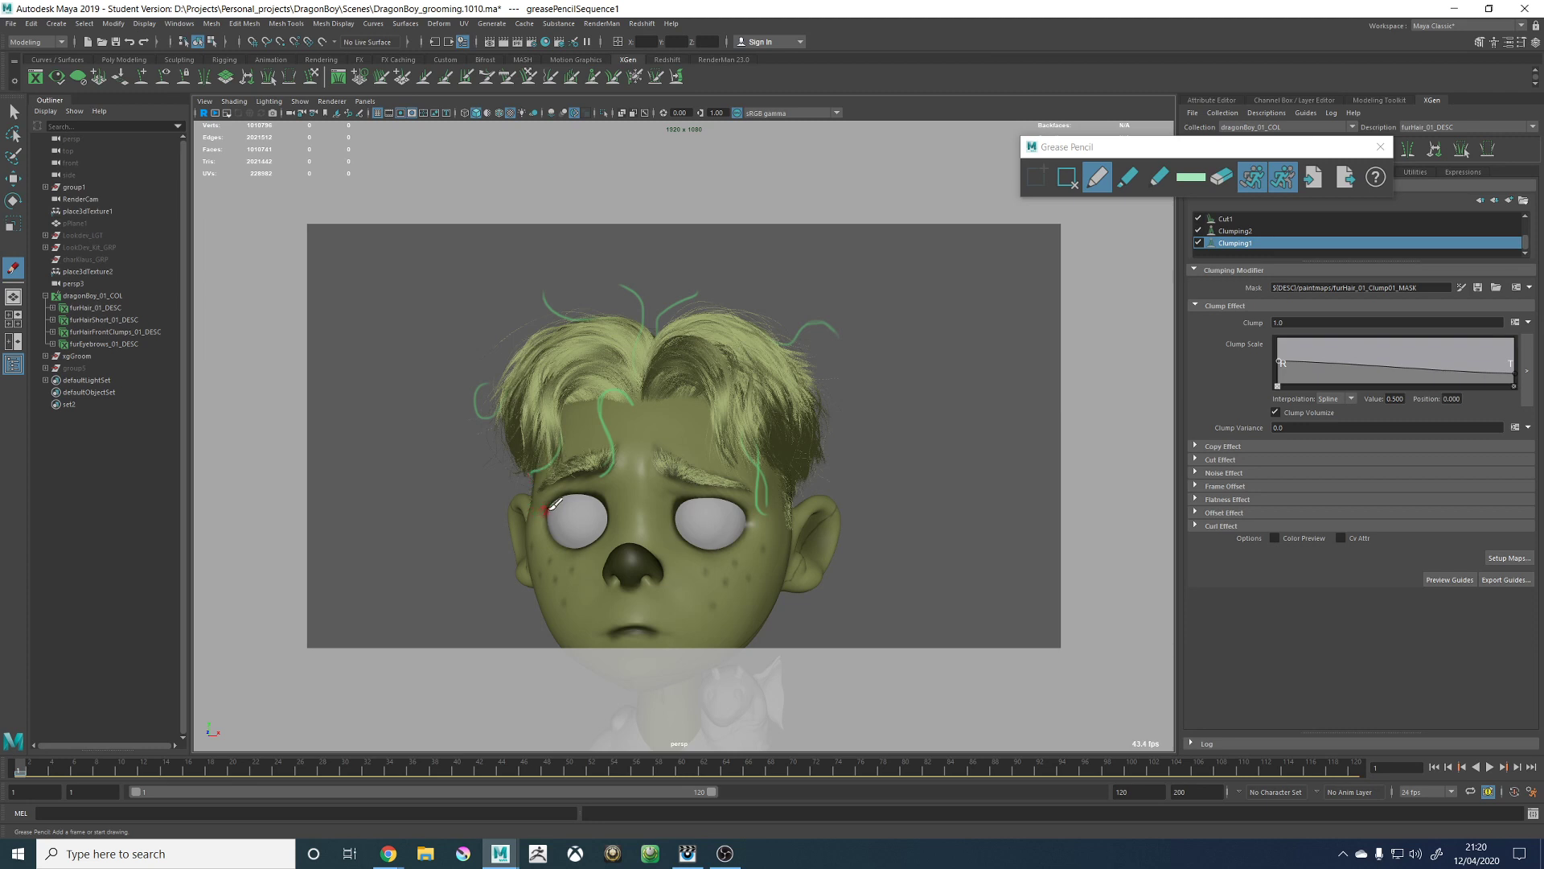
drag(527, 440, 496, 494)
key(ctrl+z)
Step: Erase all the green flyaway strokes from the Grease Pencil frame
click(1221, 177)
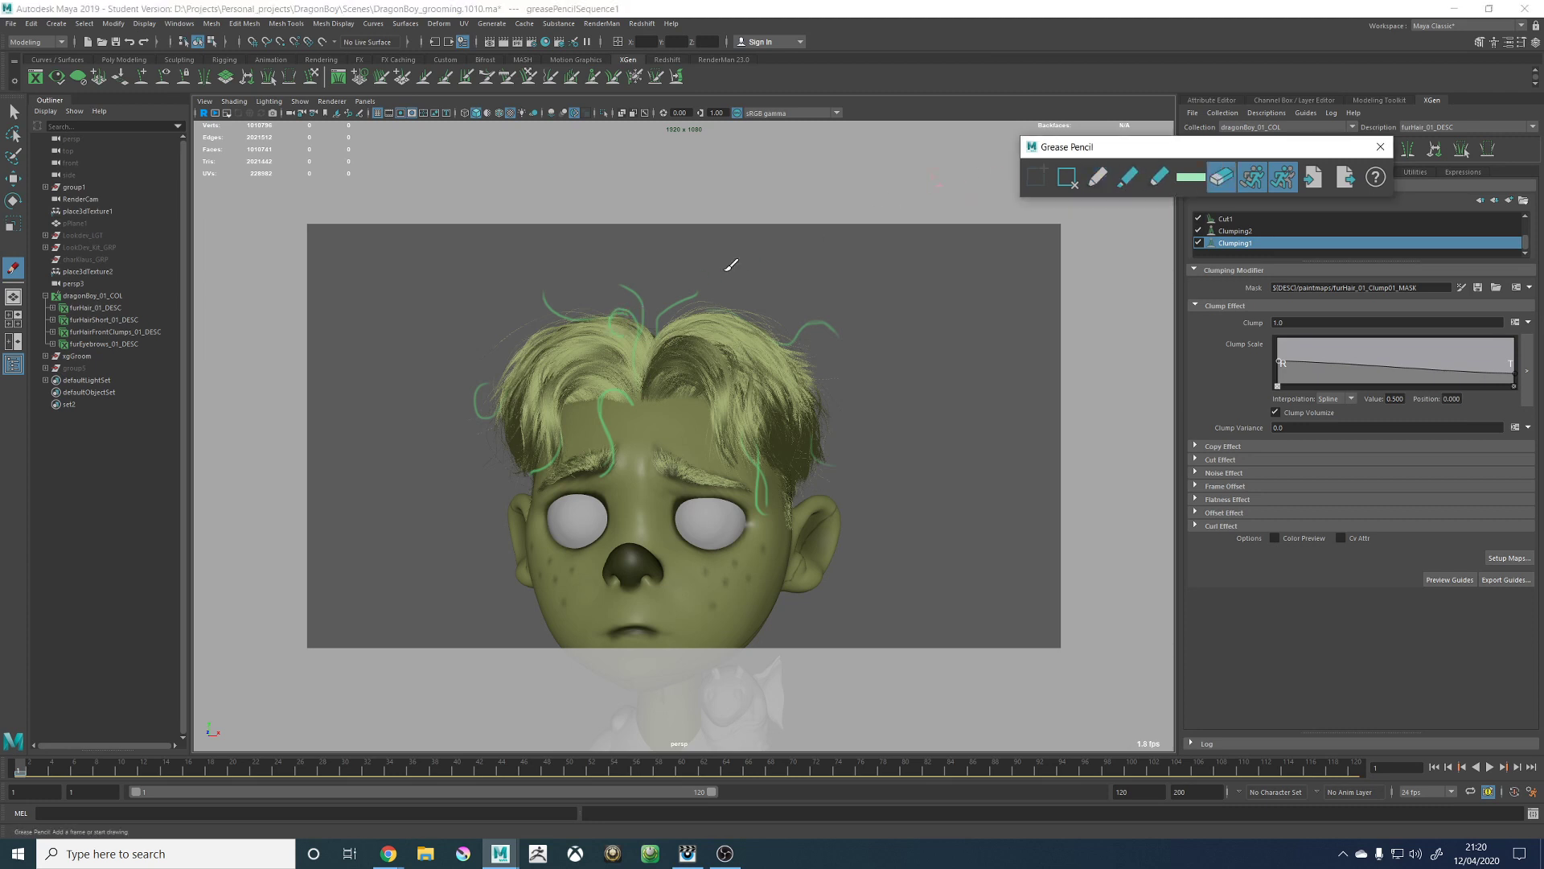
drag(626, 286, 633, 286)
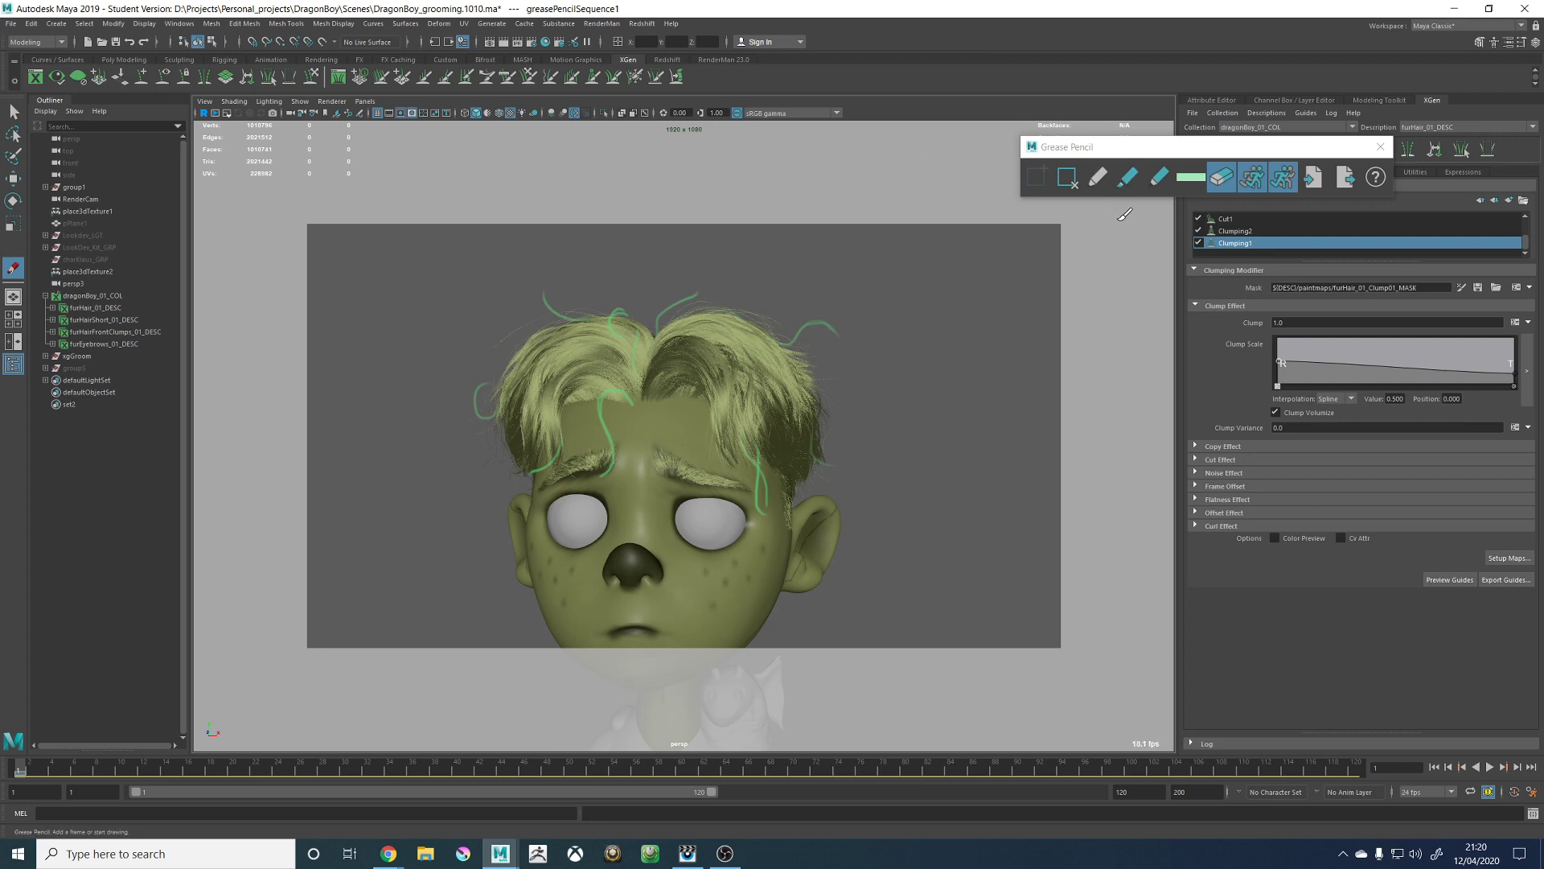
click(1099, 178)
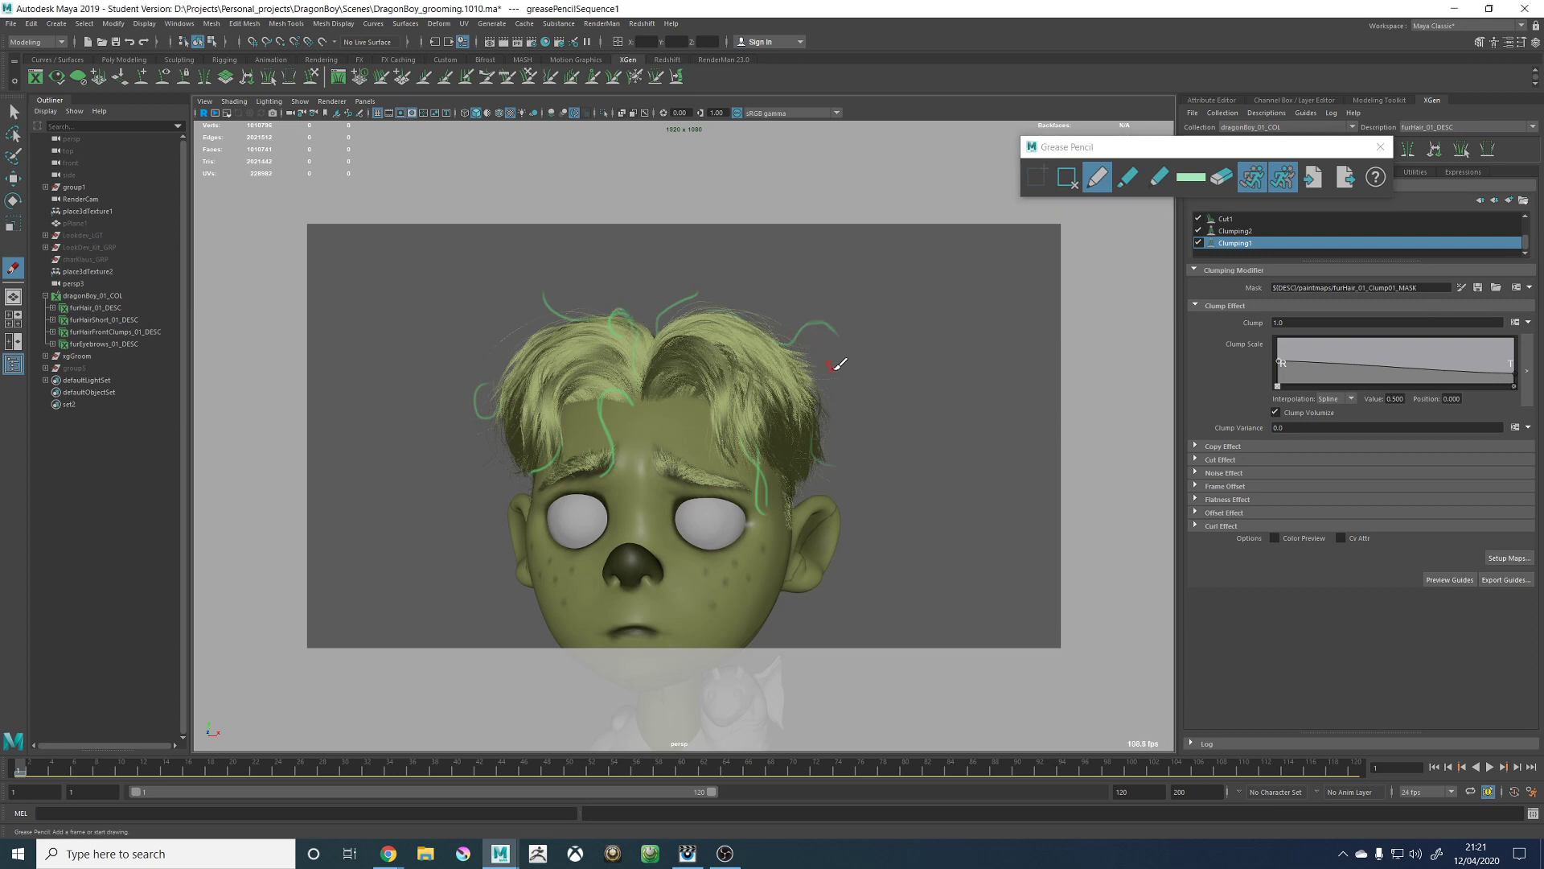
click(1222, 177)
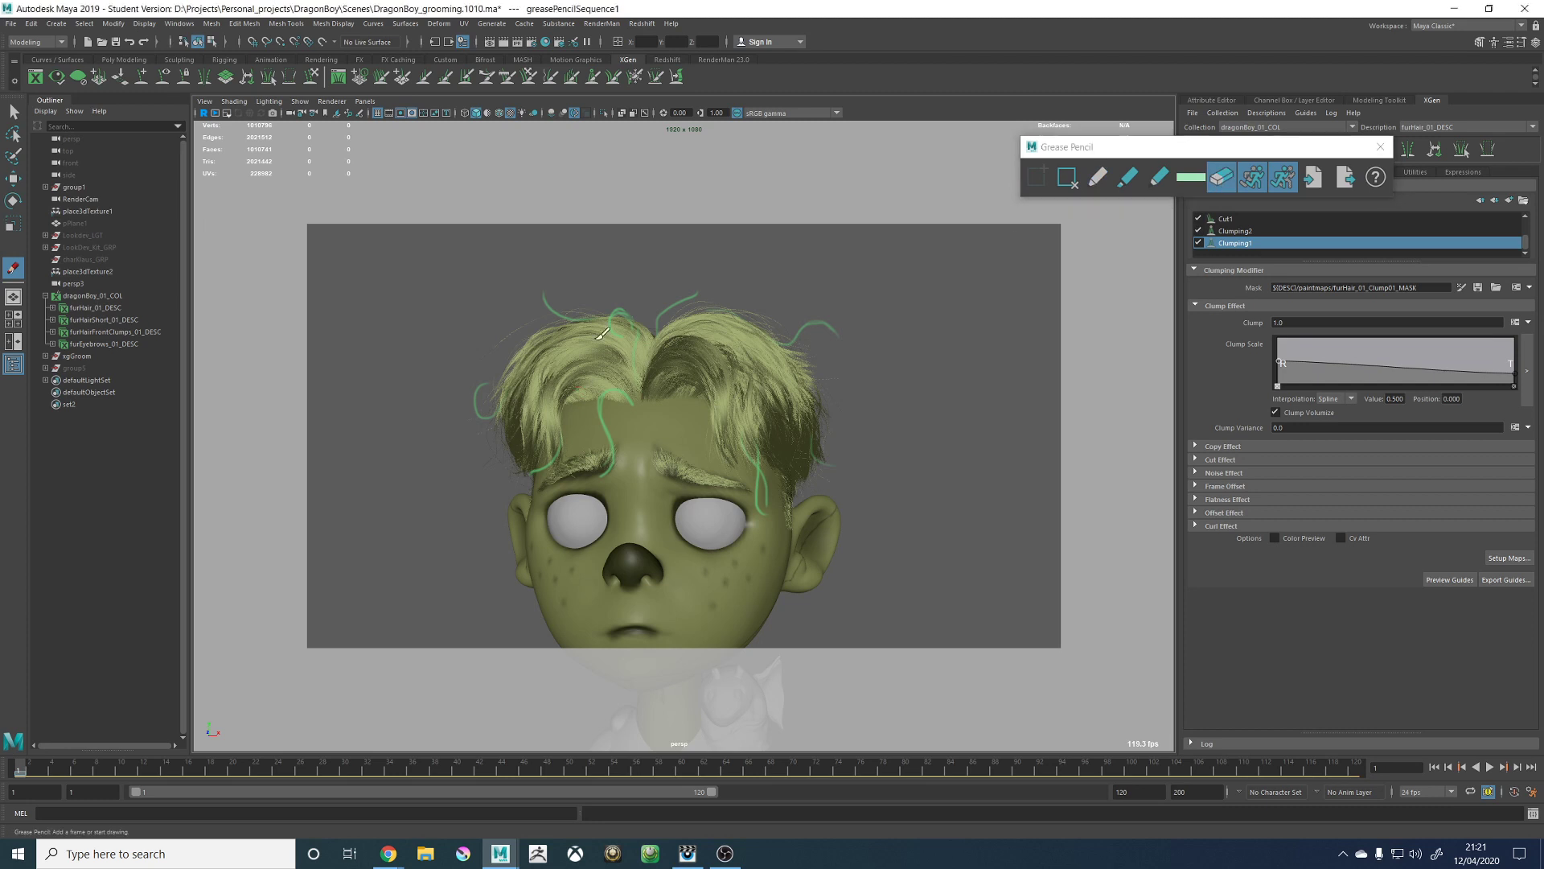
drag(561, 443, 536, 469)
mouse_move(486, 385)
mouse_down()
mouse_move(482, 416)
mouse_move(613, 440)
mouse_move(572, 280)
mouse_move(724, 265)
mouse_move(820, 317)
mouse_up()
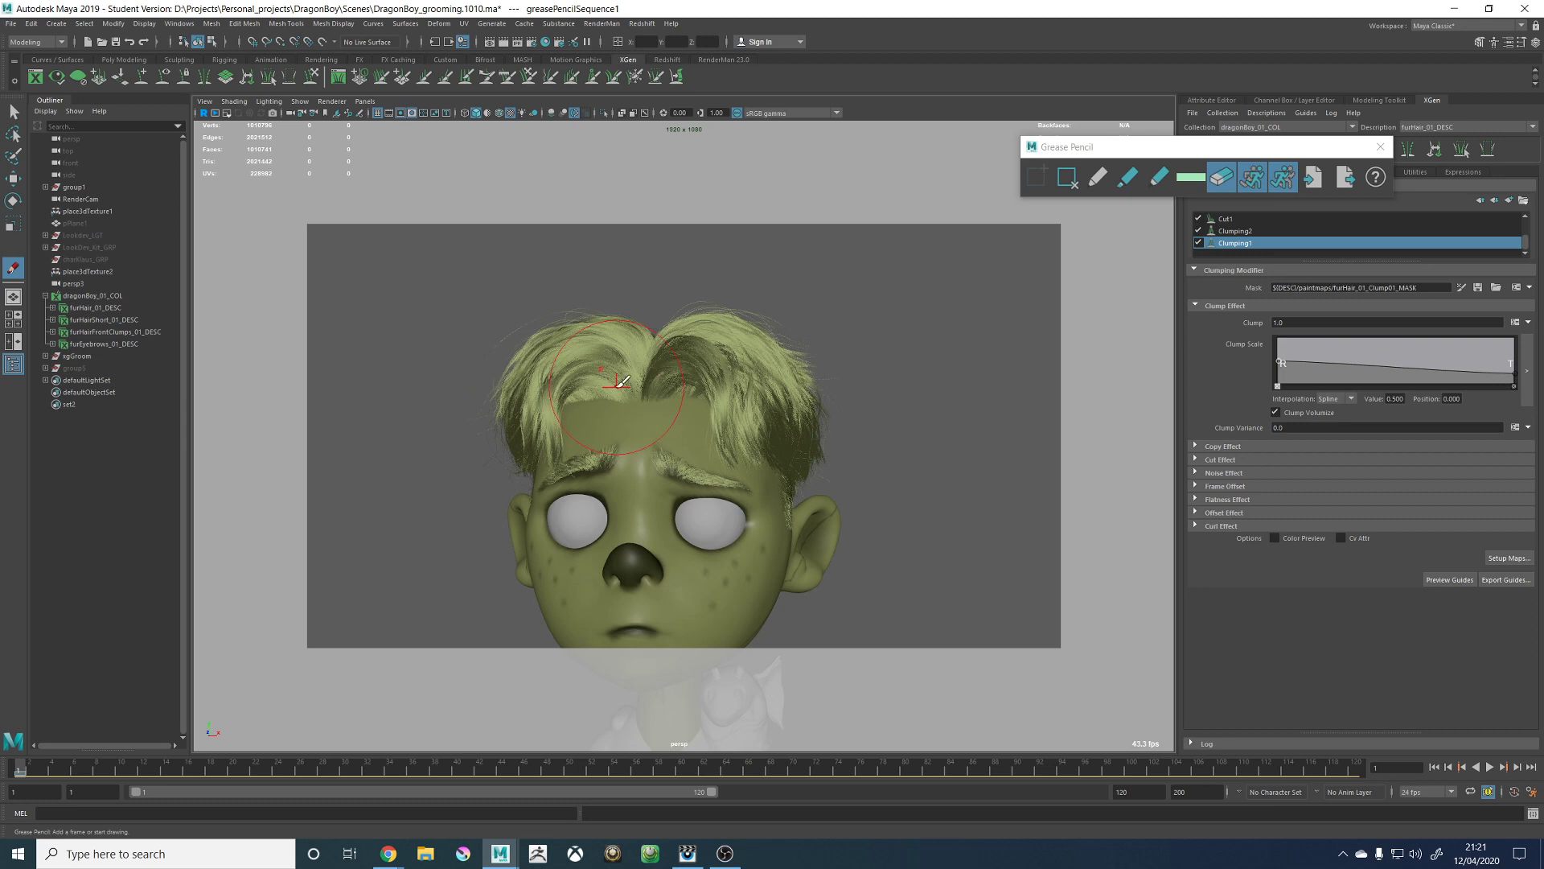
Step: Turn off the resolution gate in the perspective viewport and close the Grease Pencil tool
scroll(692, 298, down, 3)
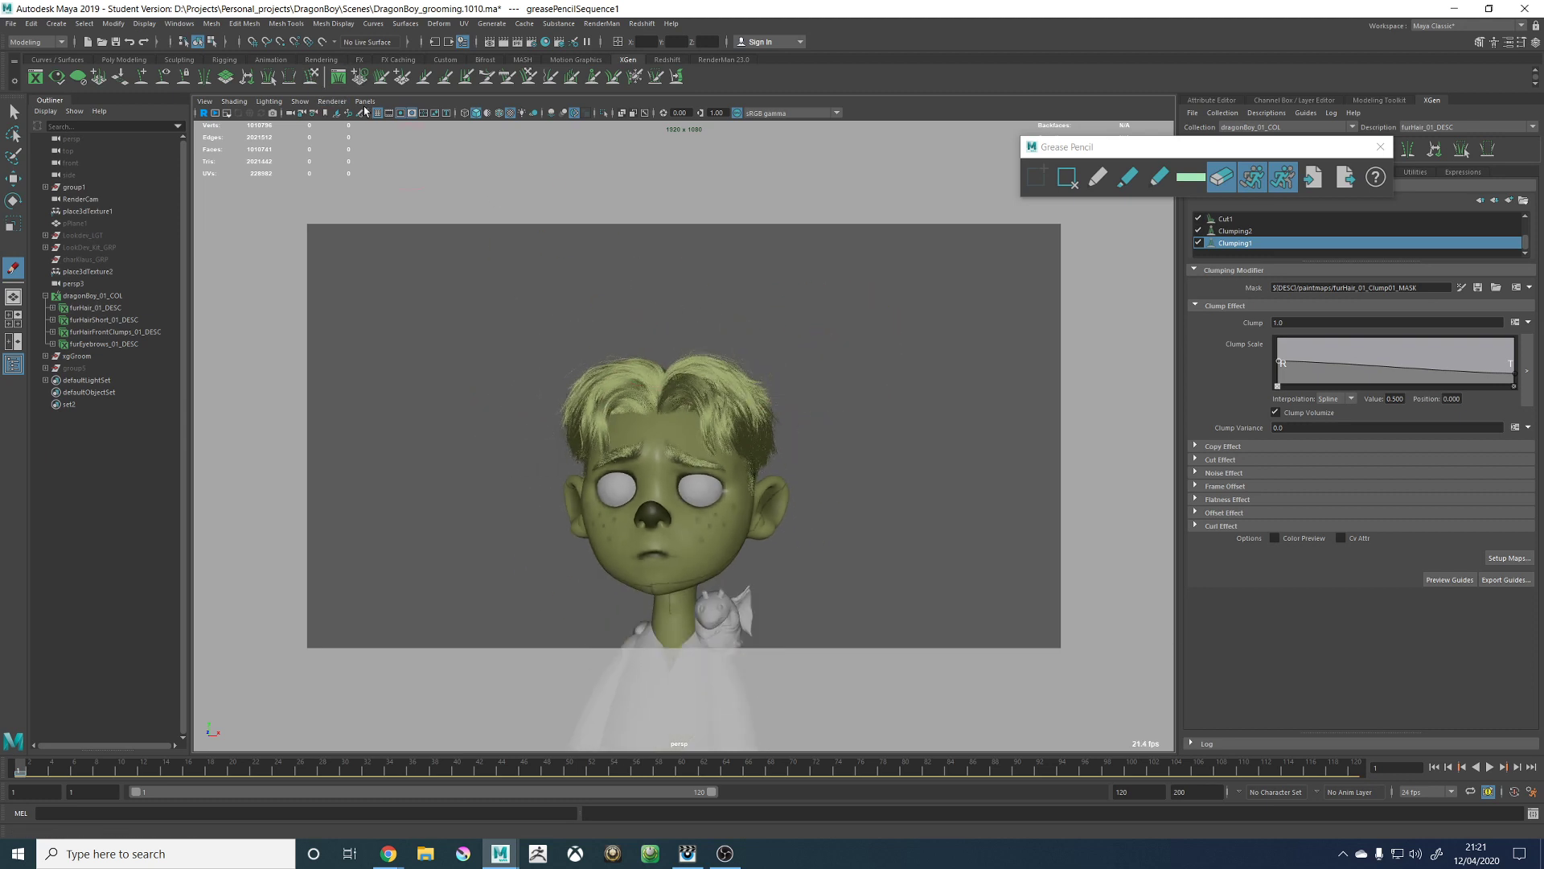
click(399, 112)
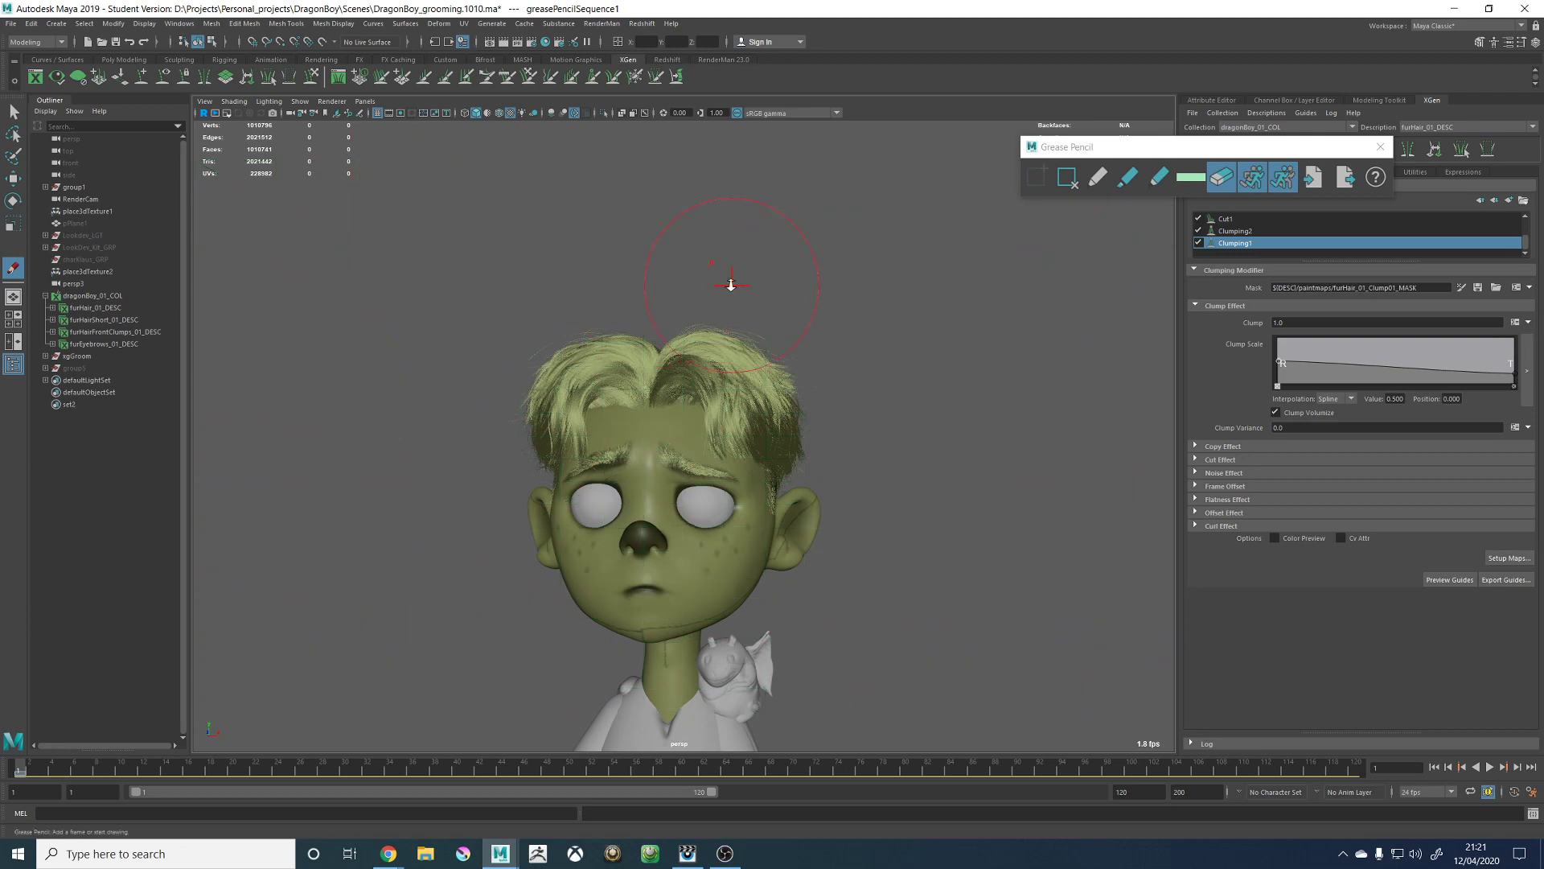
scroll(724, 274, down, 2)
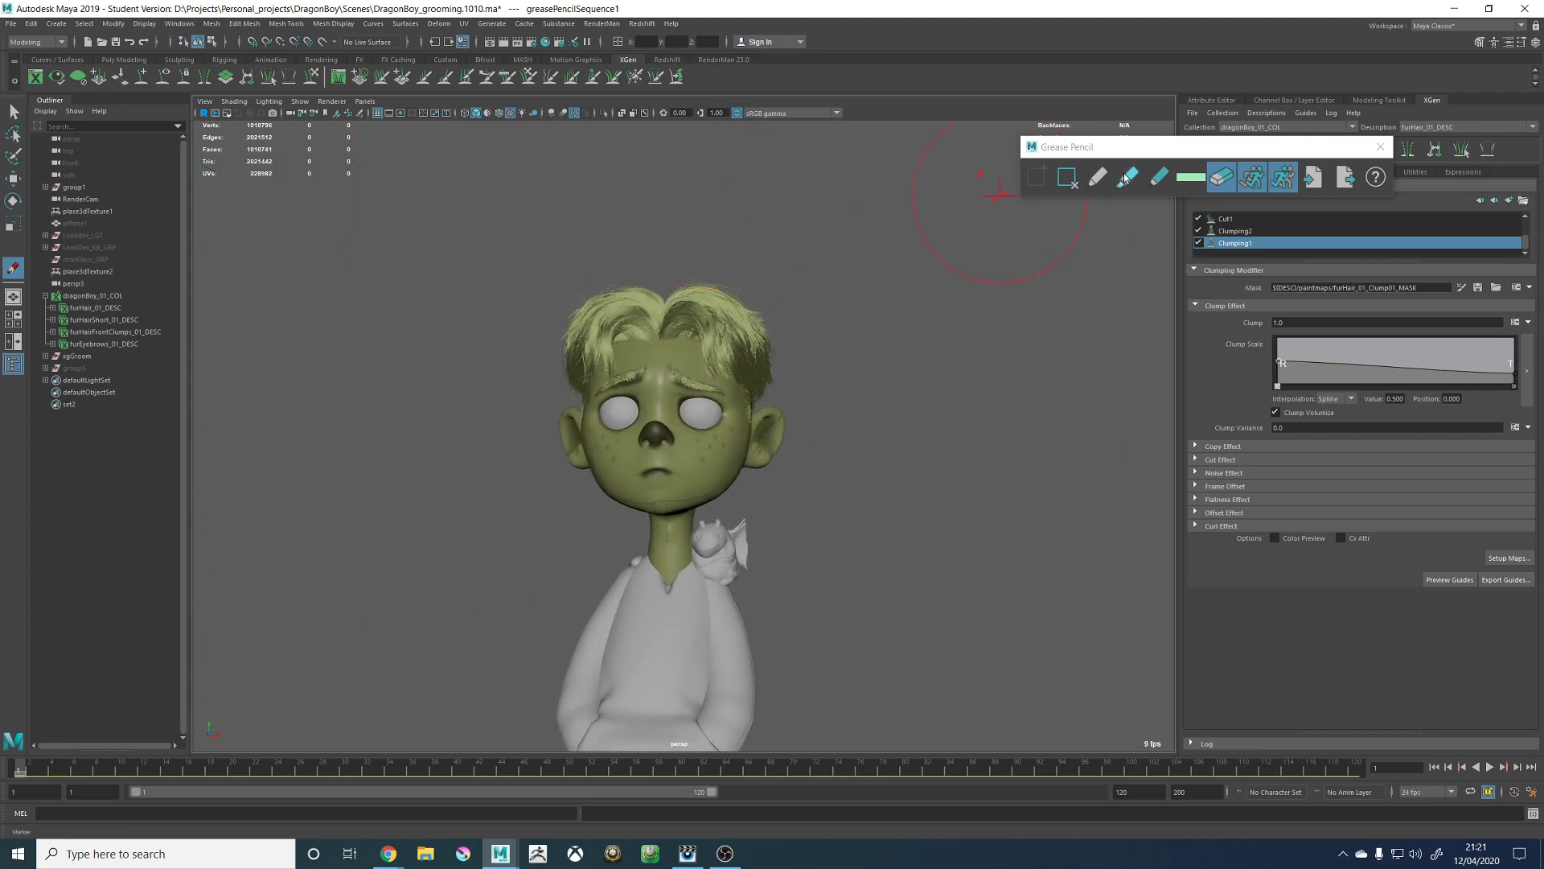
click(1126, 177)
click(1380, 146)
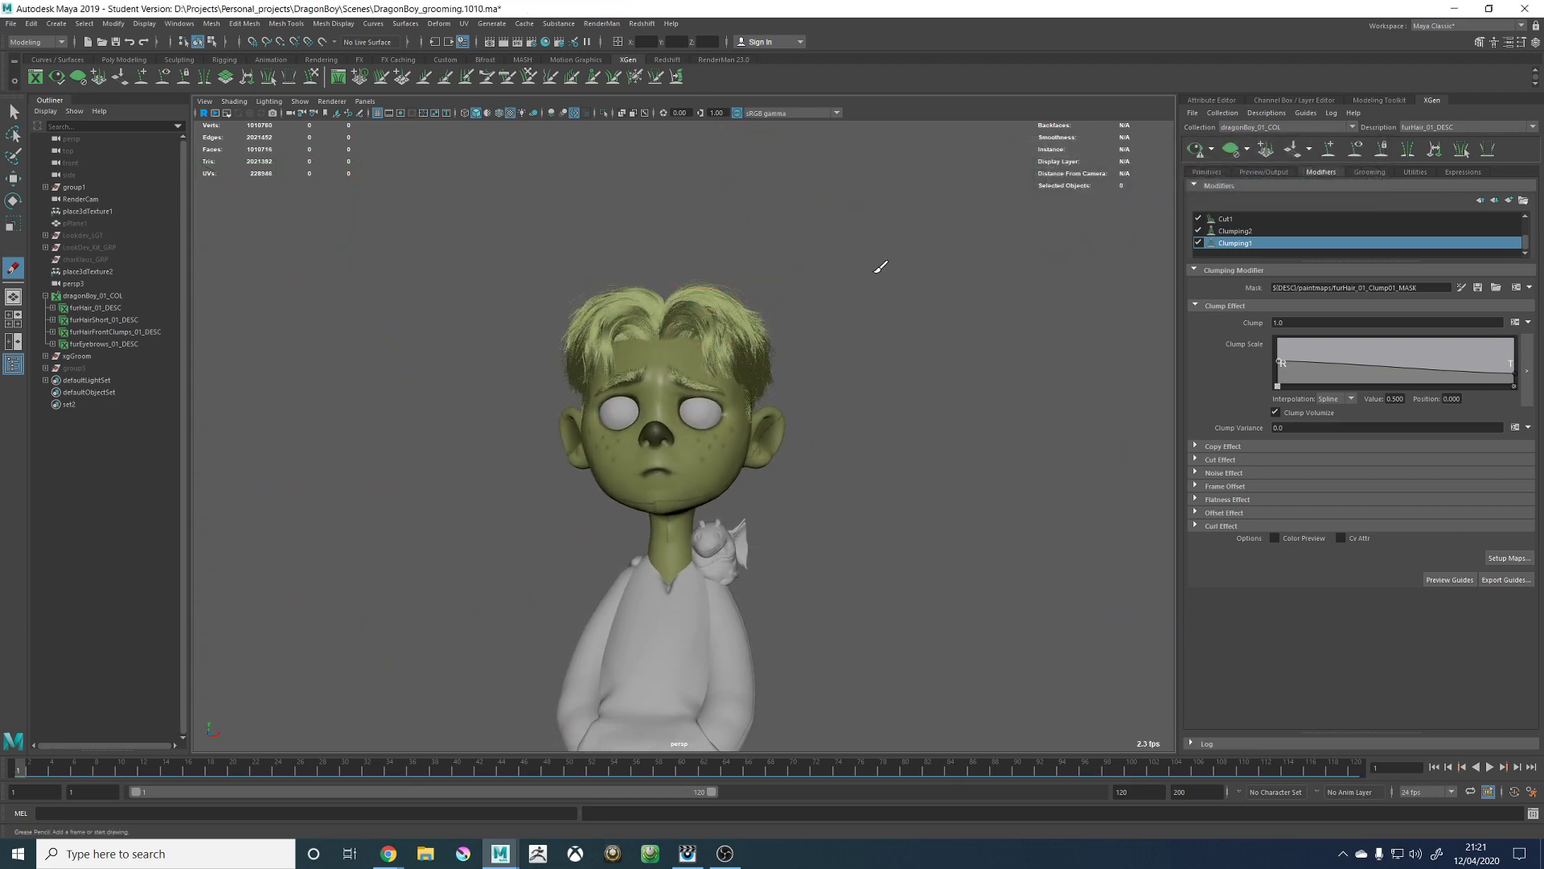
Step: Replace the active drawing tool with the Select tool and check the groom from a three-quarter angle
alt+drag(876, 272, 941, 306)
alt+right_drag(941, 306, 847, 310)
key(w)
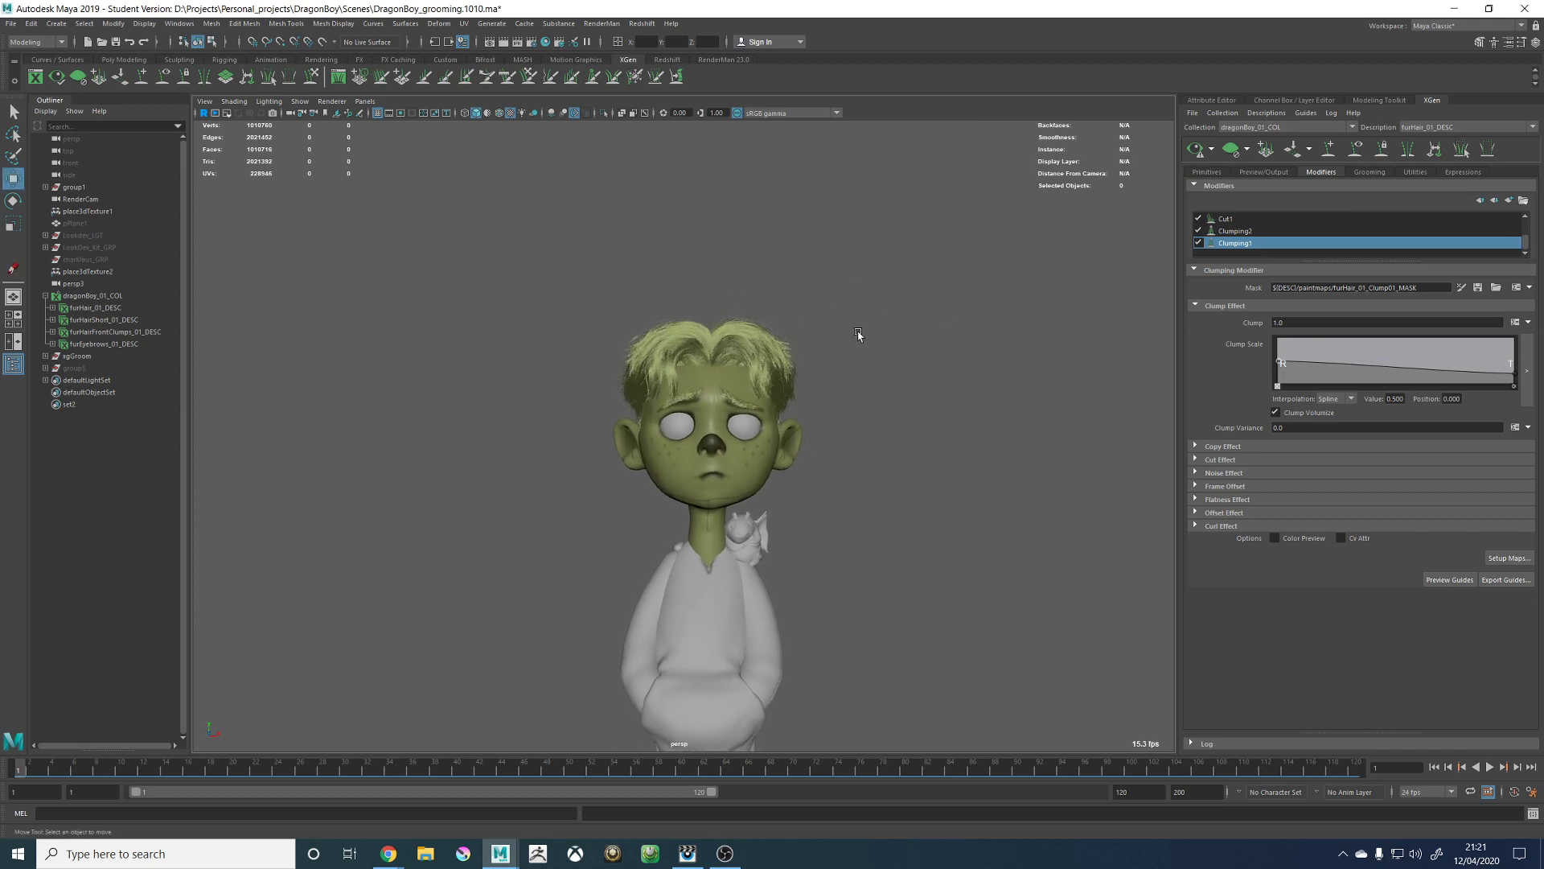
alt+drag(858, 335, 728, 326)
click(14, 112)
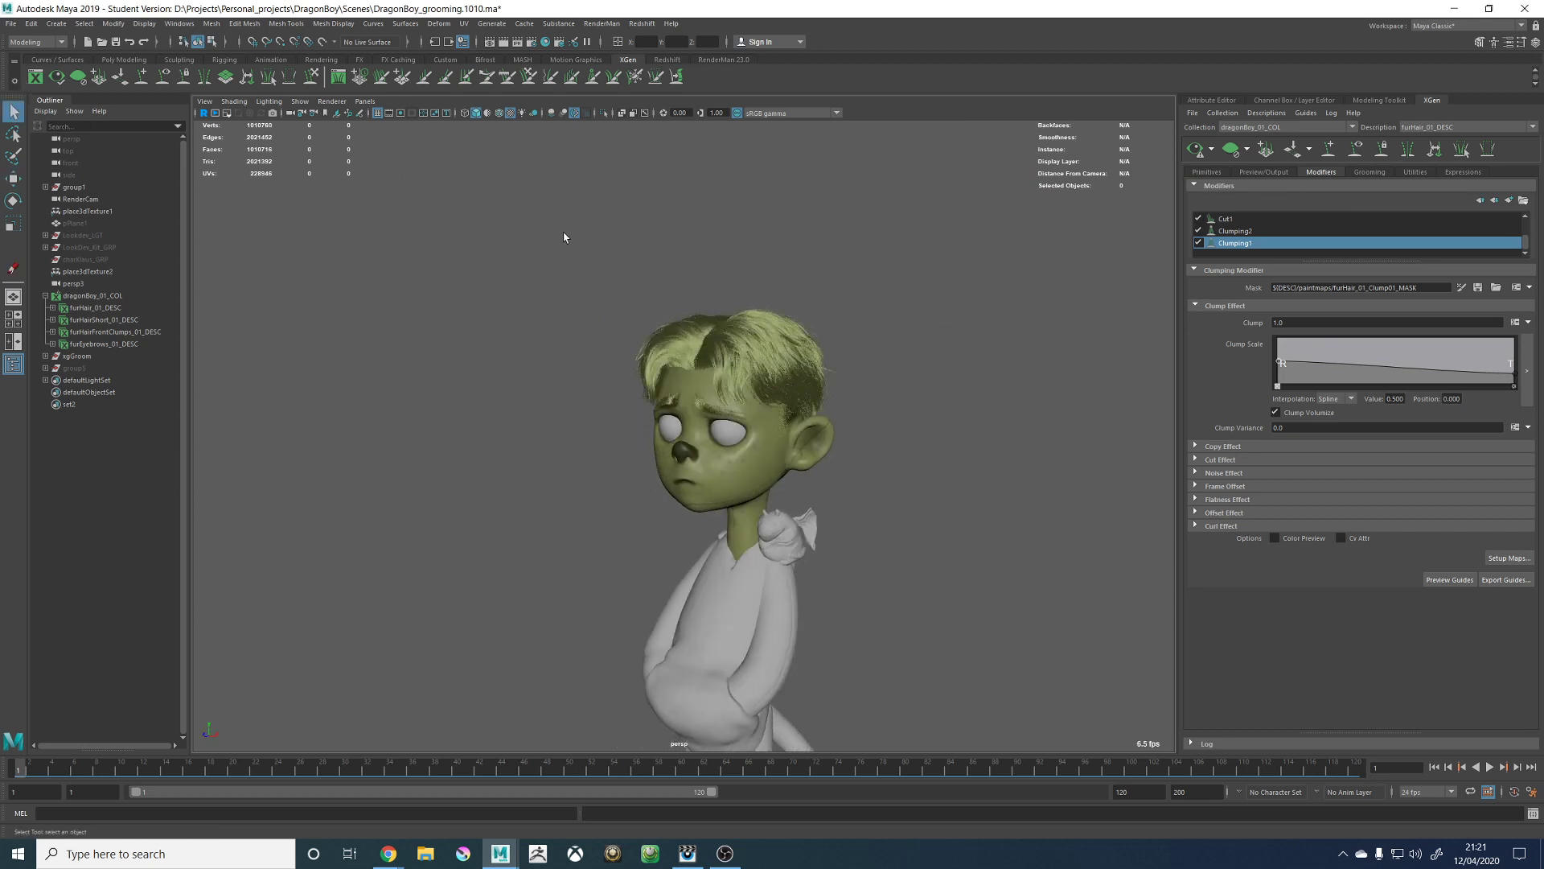
Step: Save the scene DragonBoy_grooming.1010.ma, accepting the student version notice
key(ctrl+s)
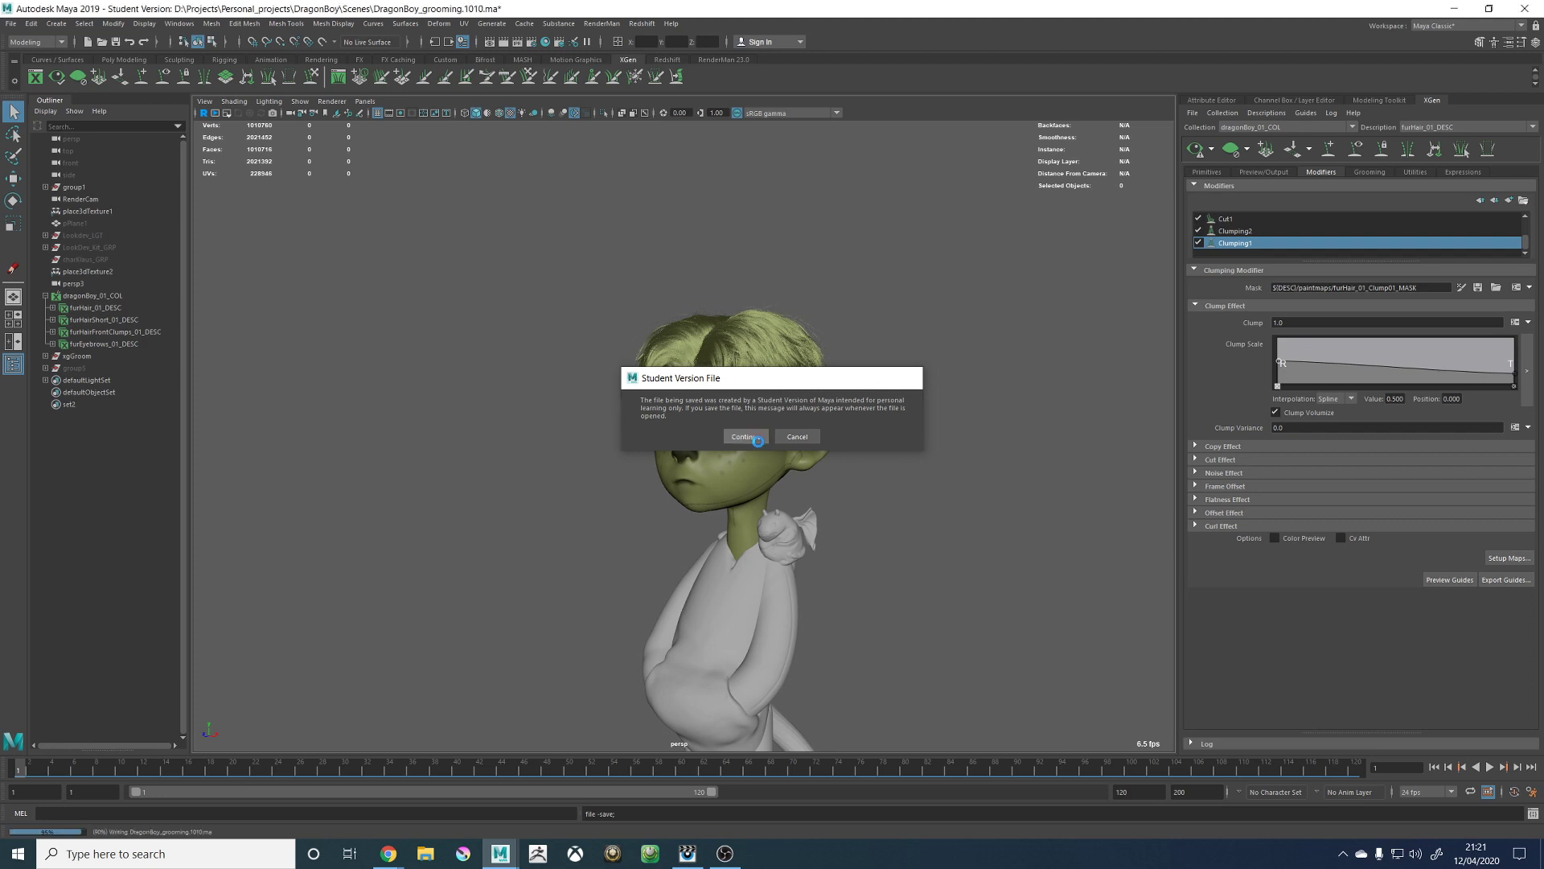
click(718, 436)
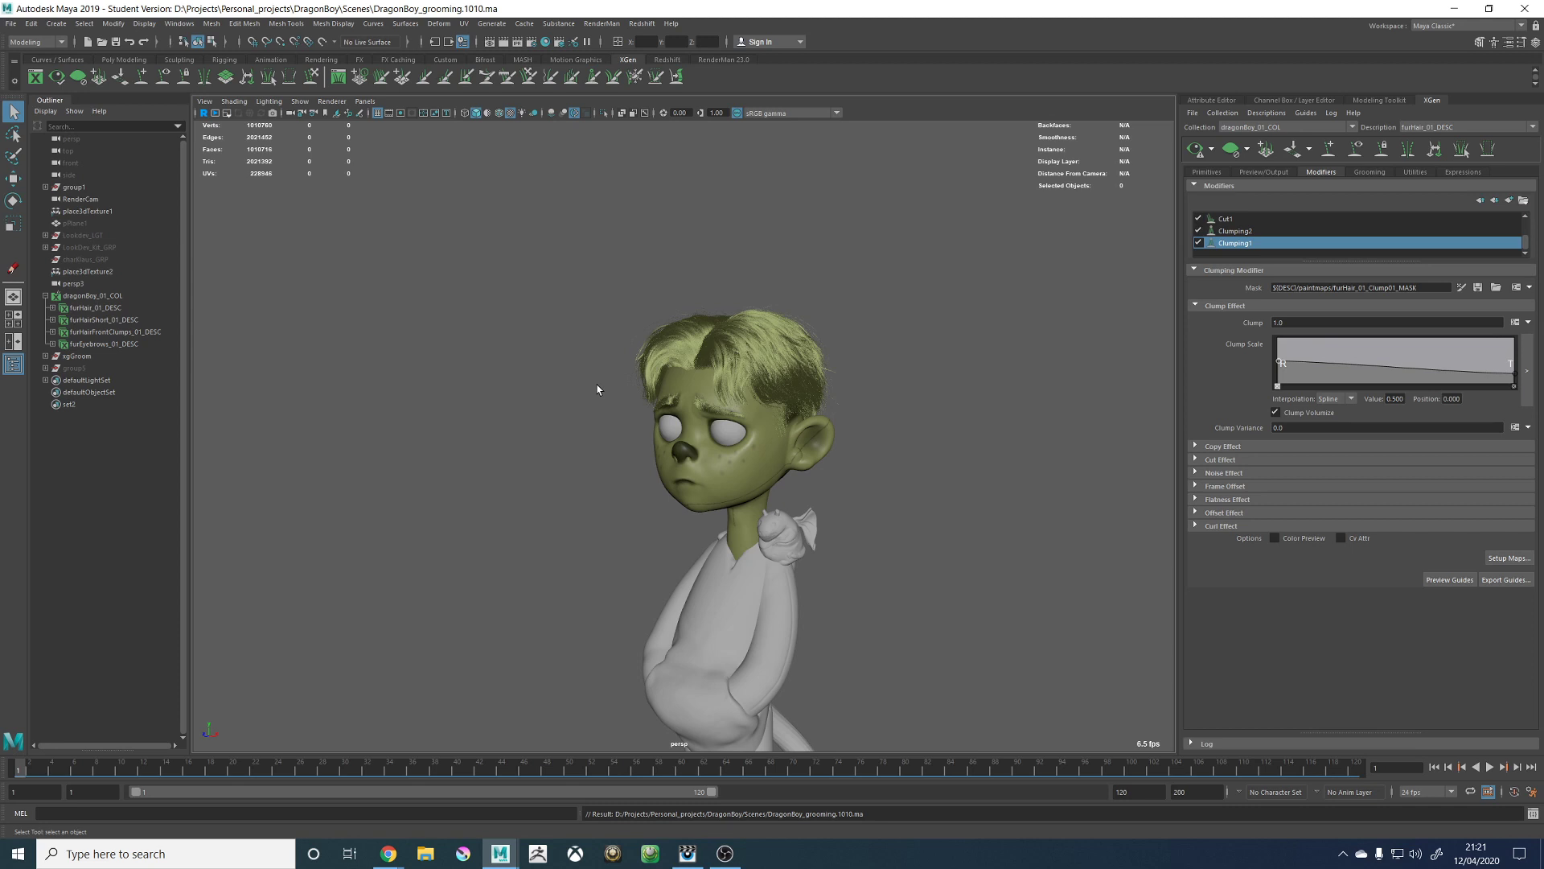
key(ctrl+s)
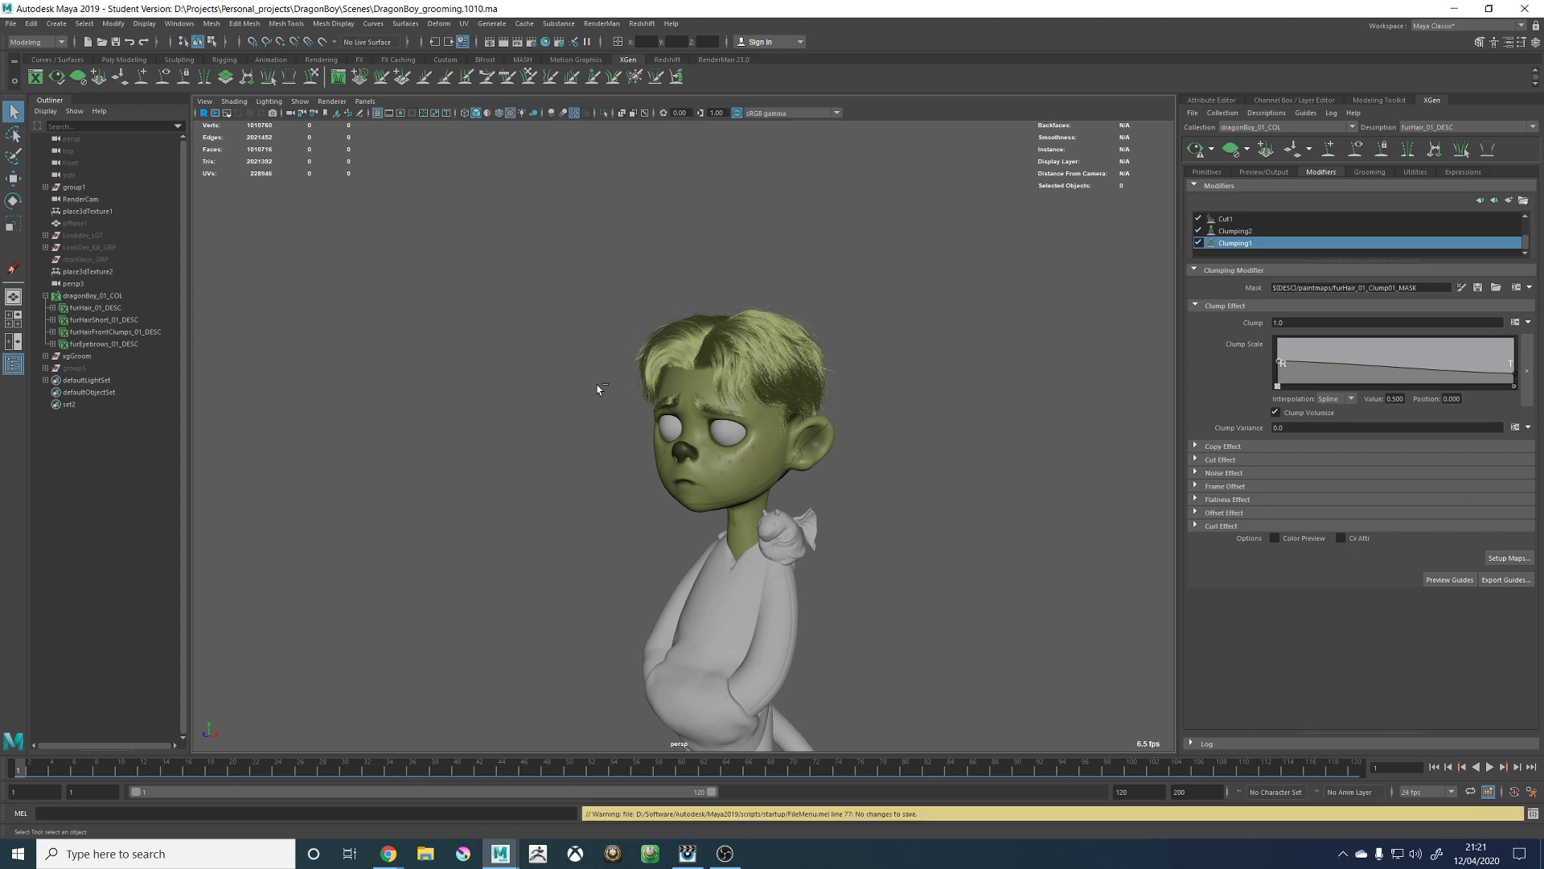
alt+drag(579, 351, 642, 350)
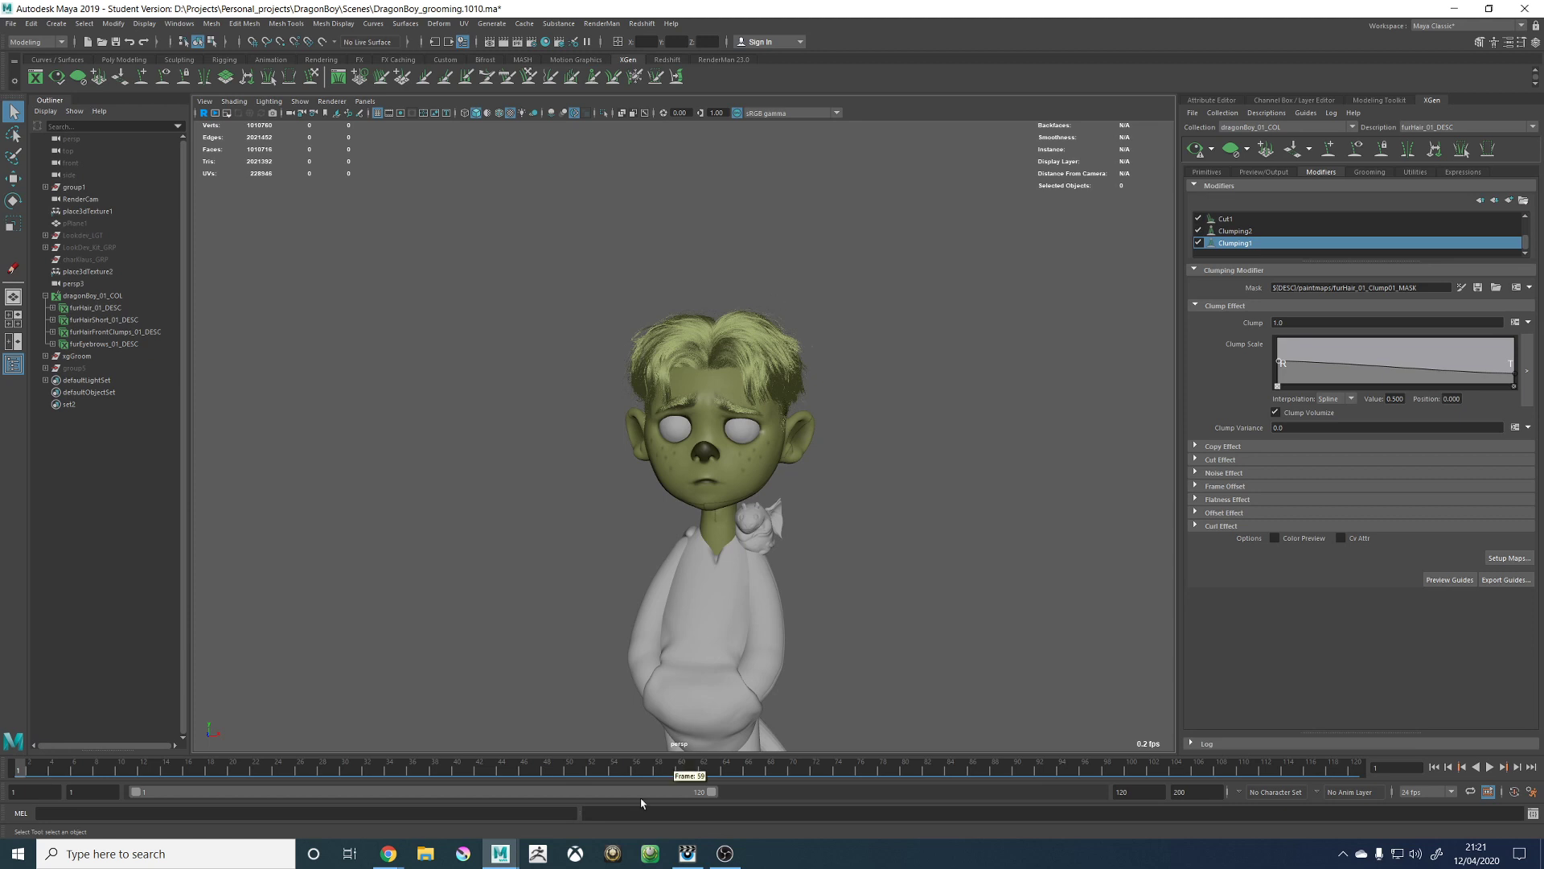
click(726, 854)
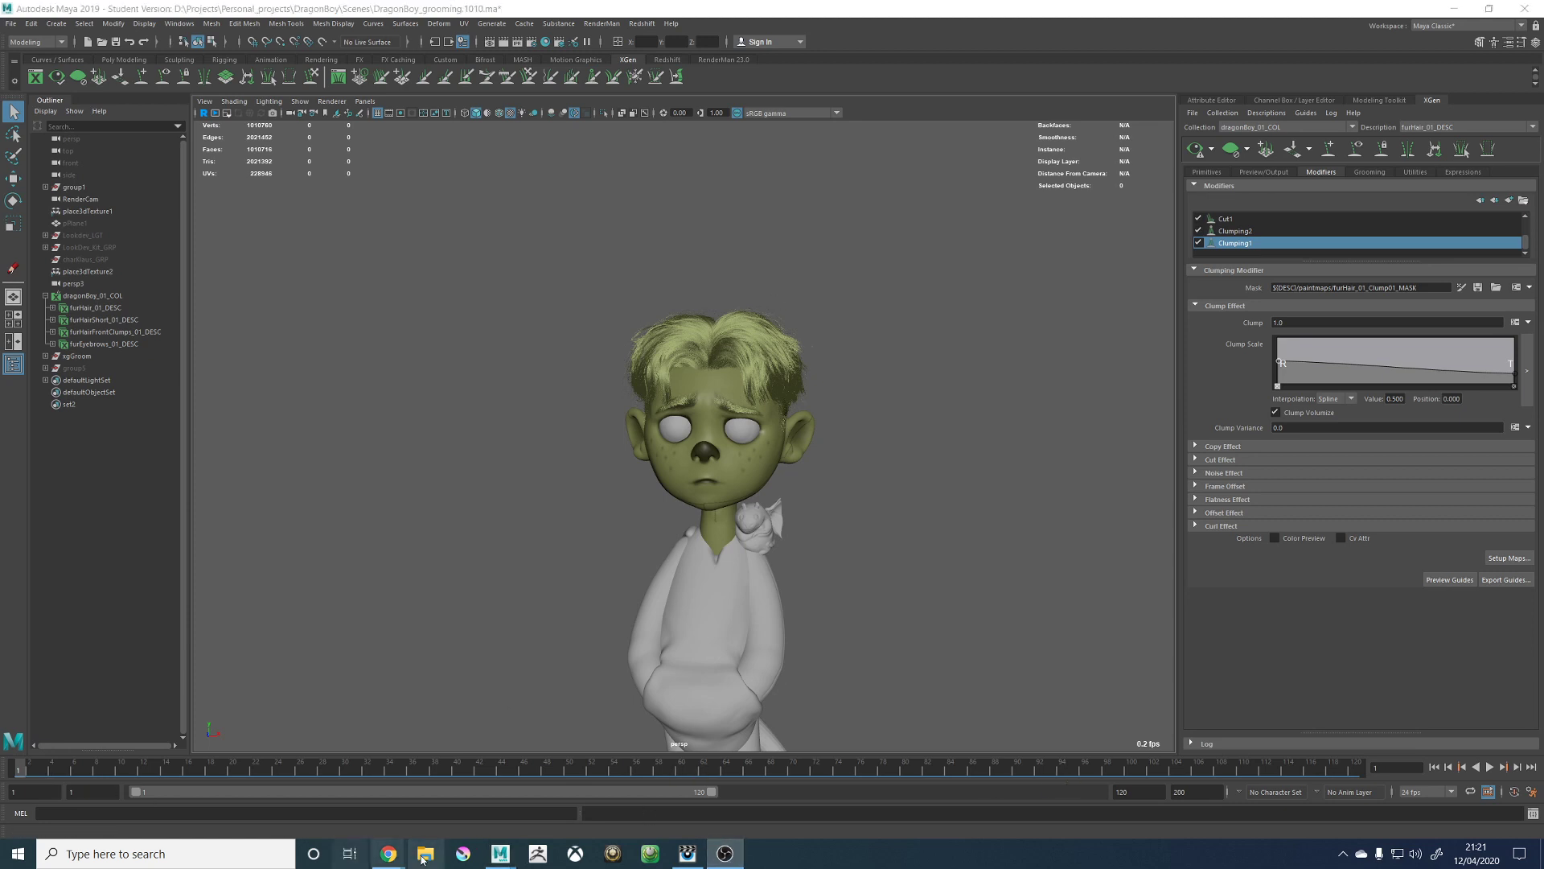